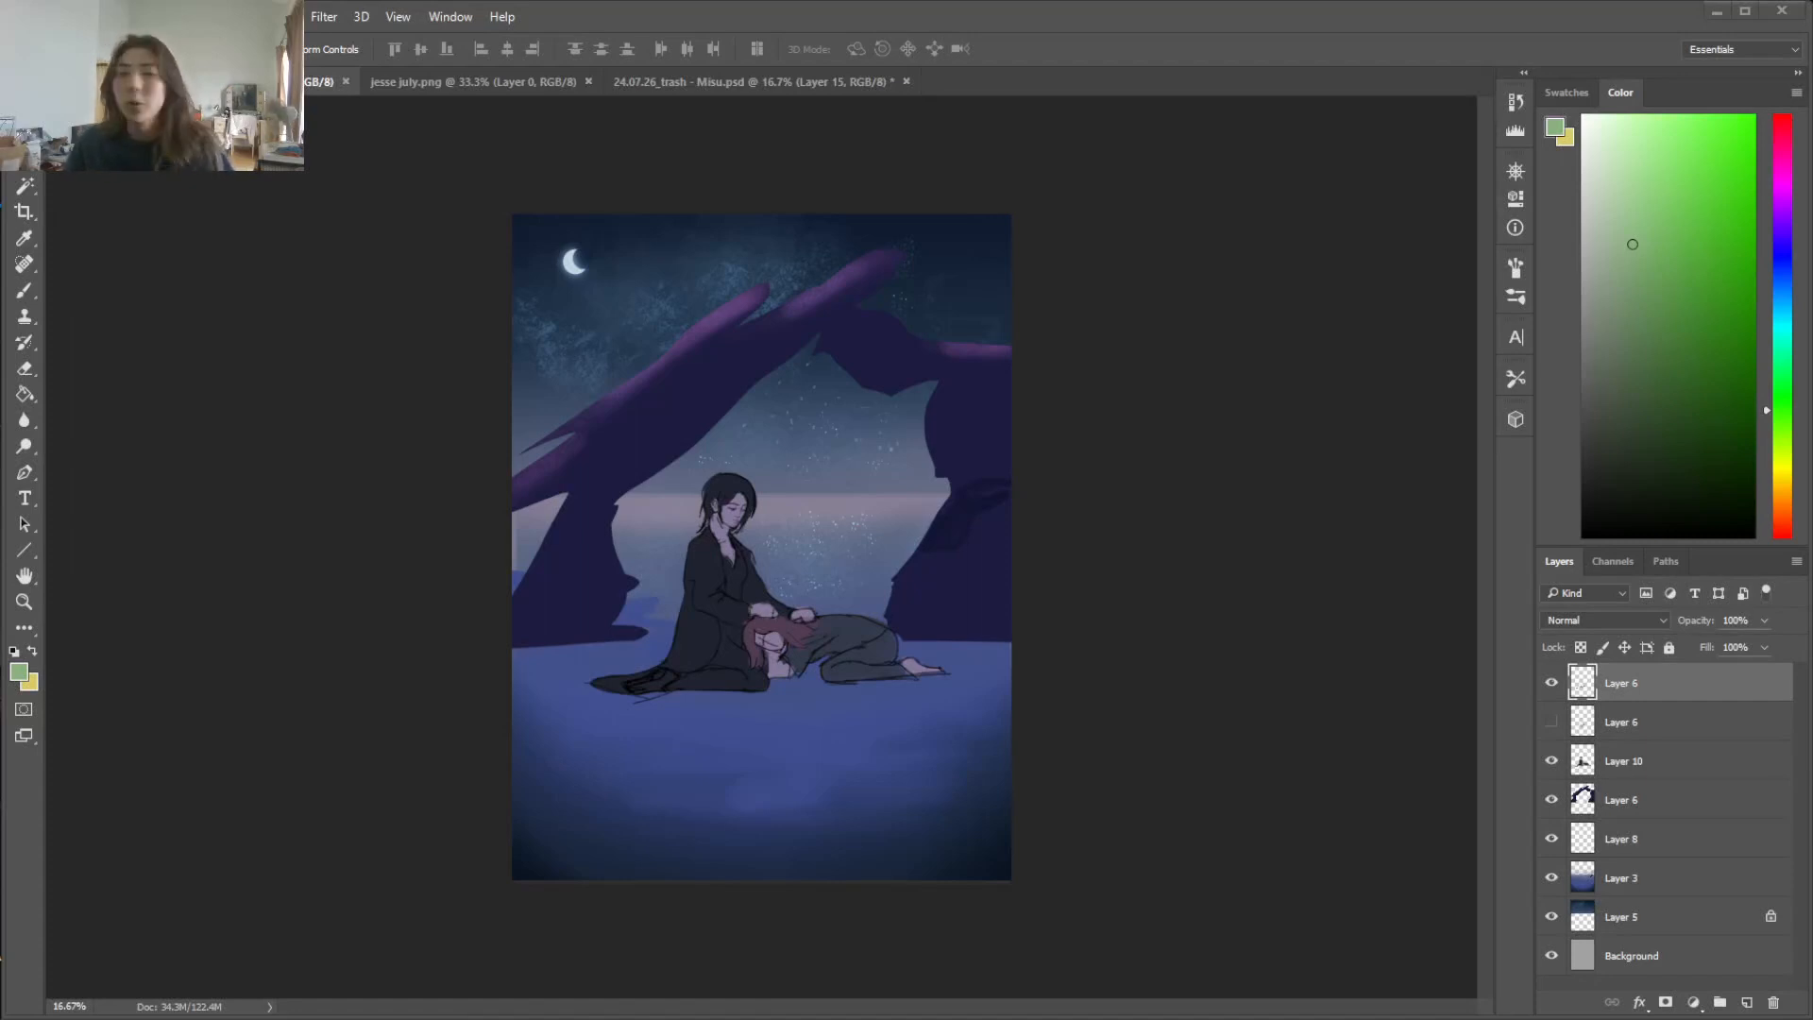
Look at the 24.07.26_trash - Misu.psd portrait document and return to the night scene painting
{"action": "left_click", "coordinate": [463, 88]}
{"action": "left_click", "coordinate": [727, 82]}
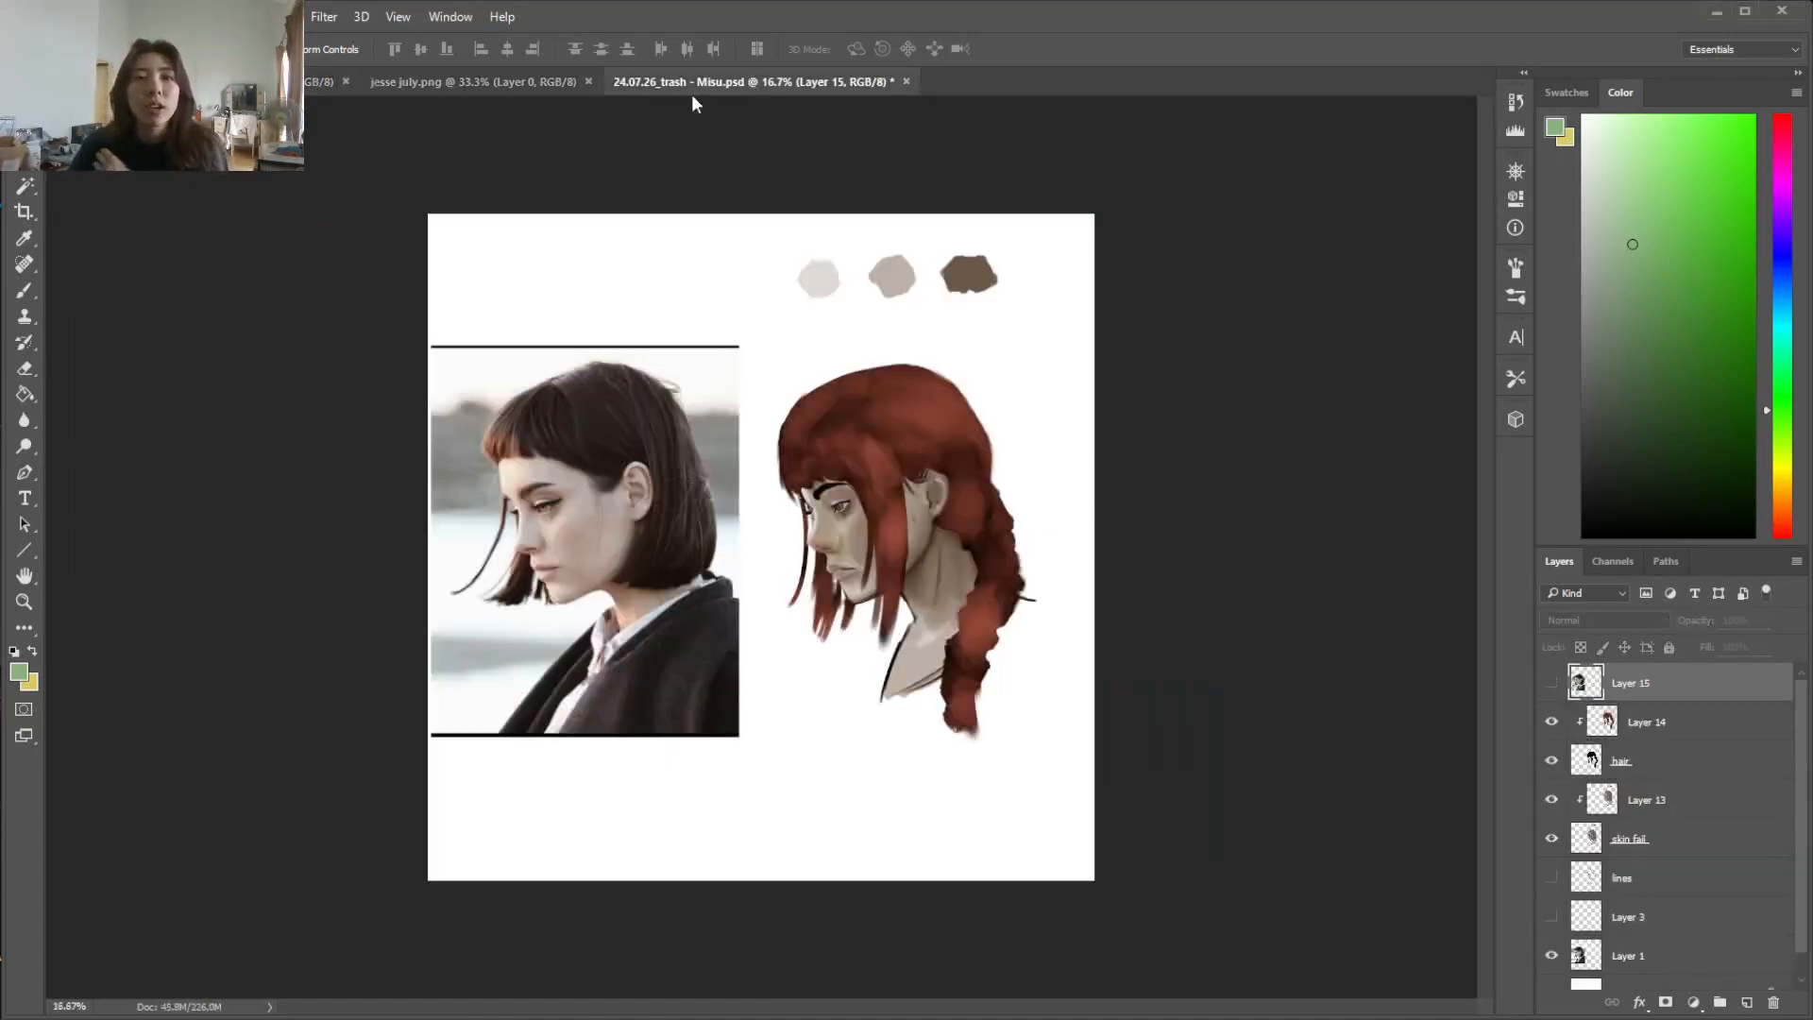
{"action": "left_click", "coordinate": [322, 81]}
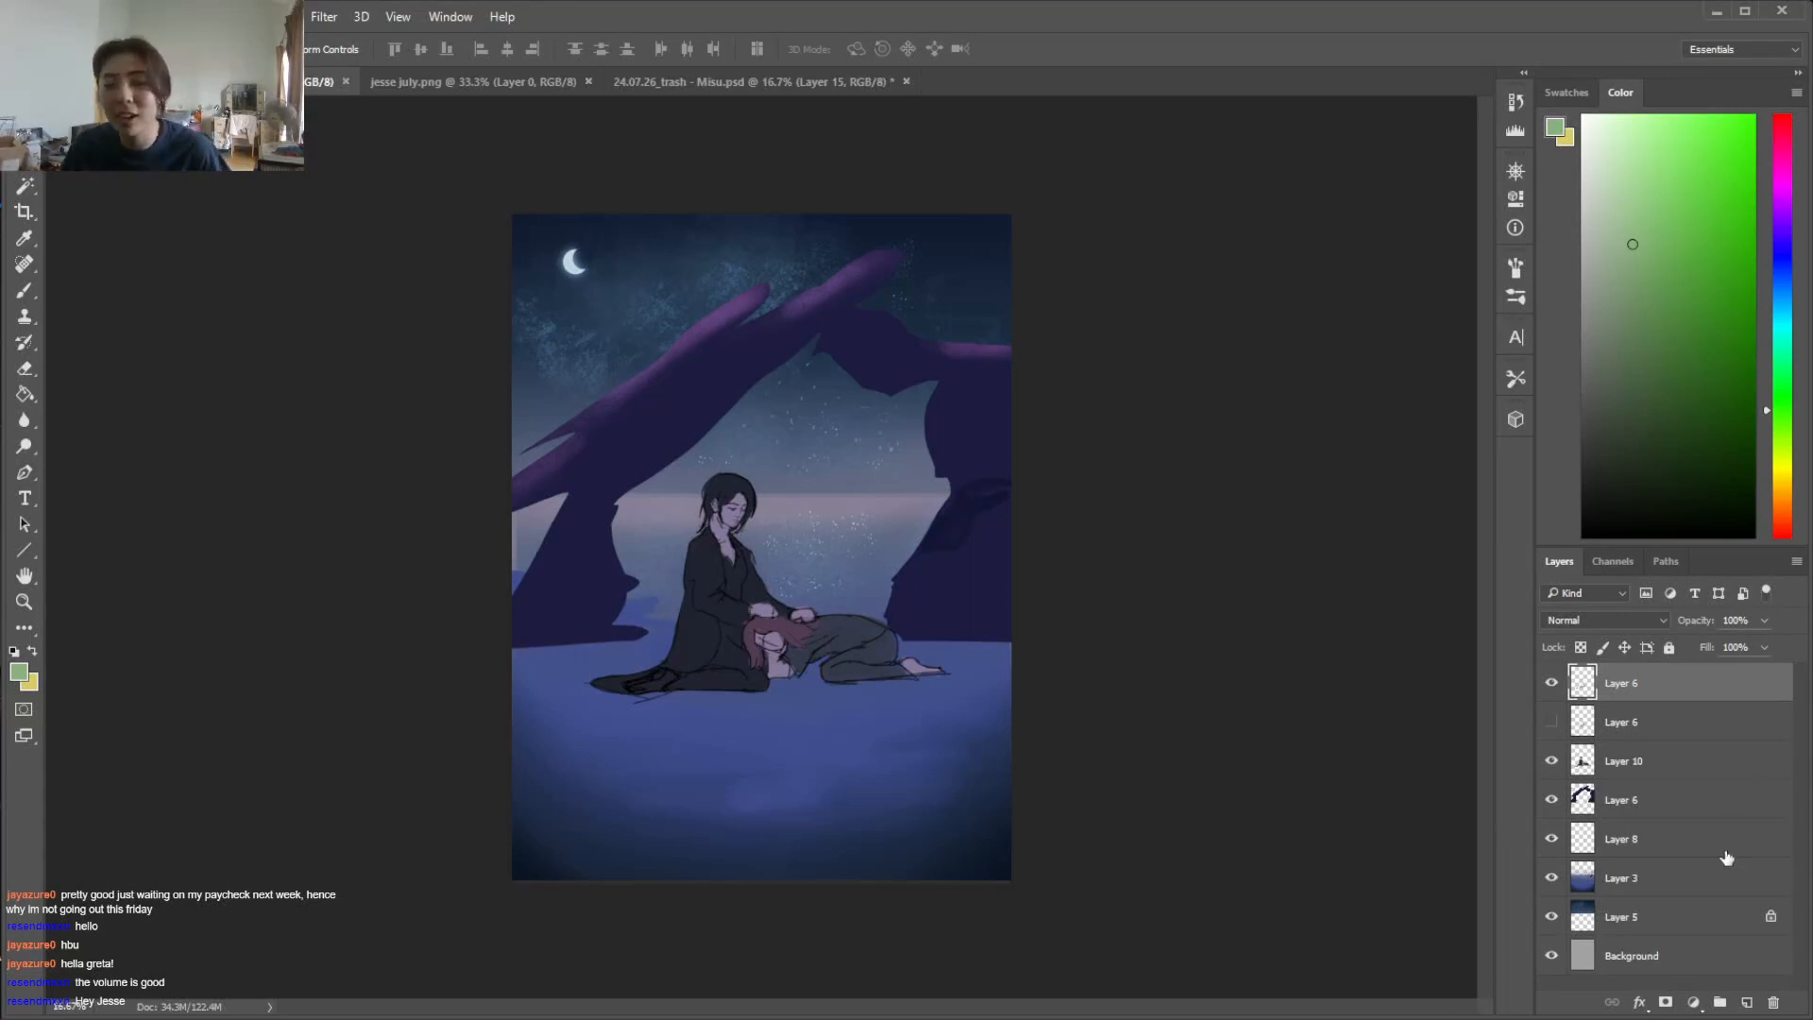
Stretch the rock arch layer vertically to about 141% height so its base extends below the two figures
{"action": "left_click", "coordinate": [1705, 812]}
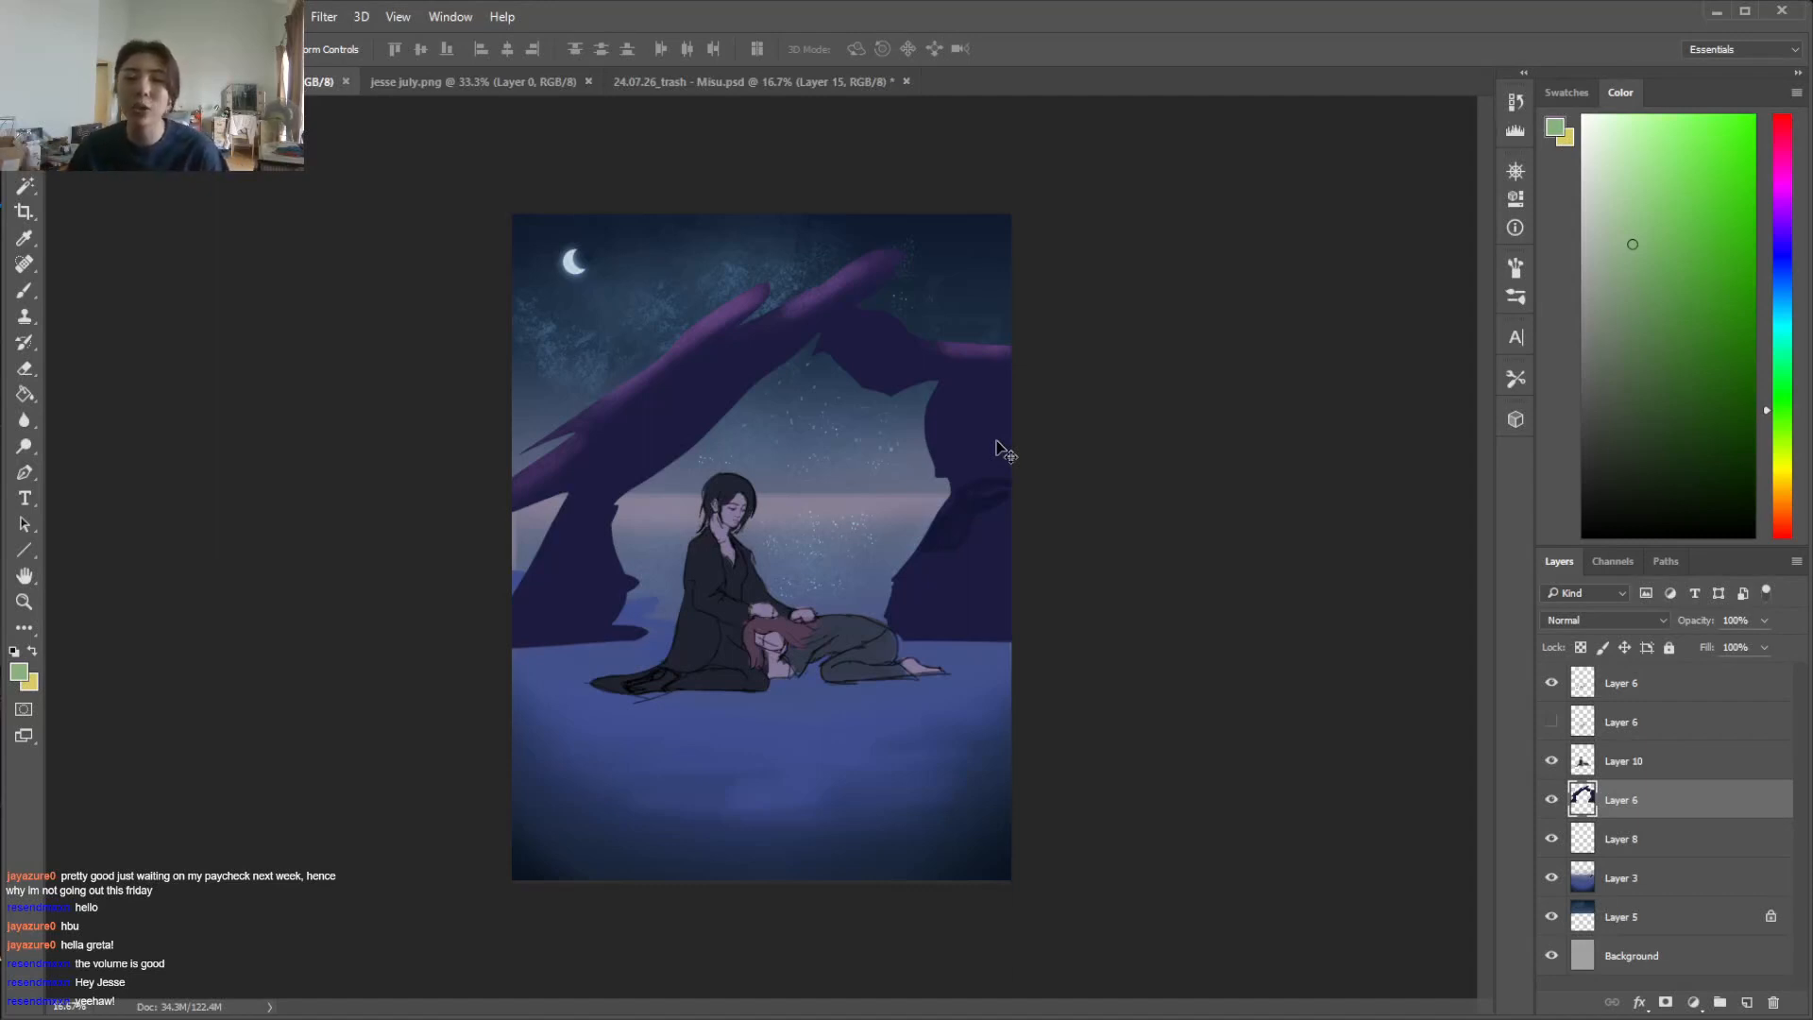
{"action": "key", "text": "ctrl+t"}
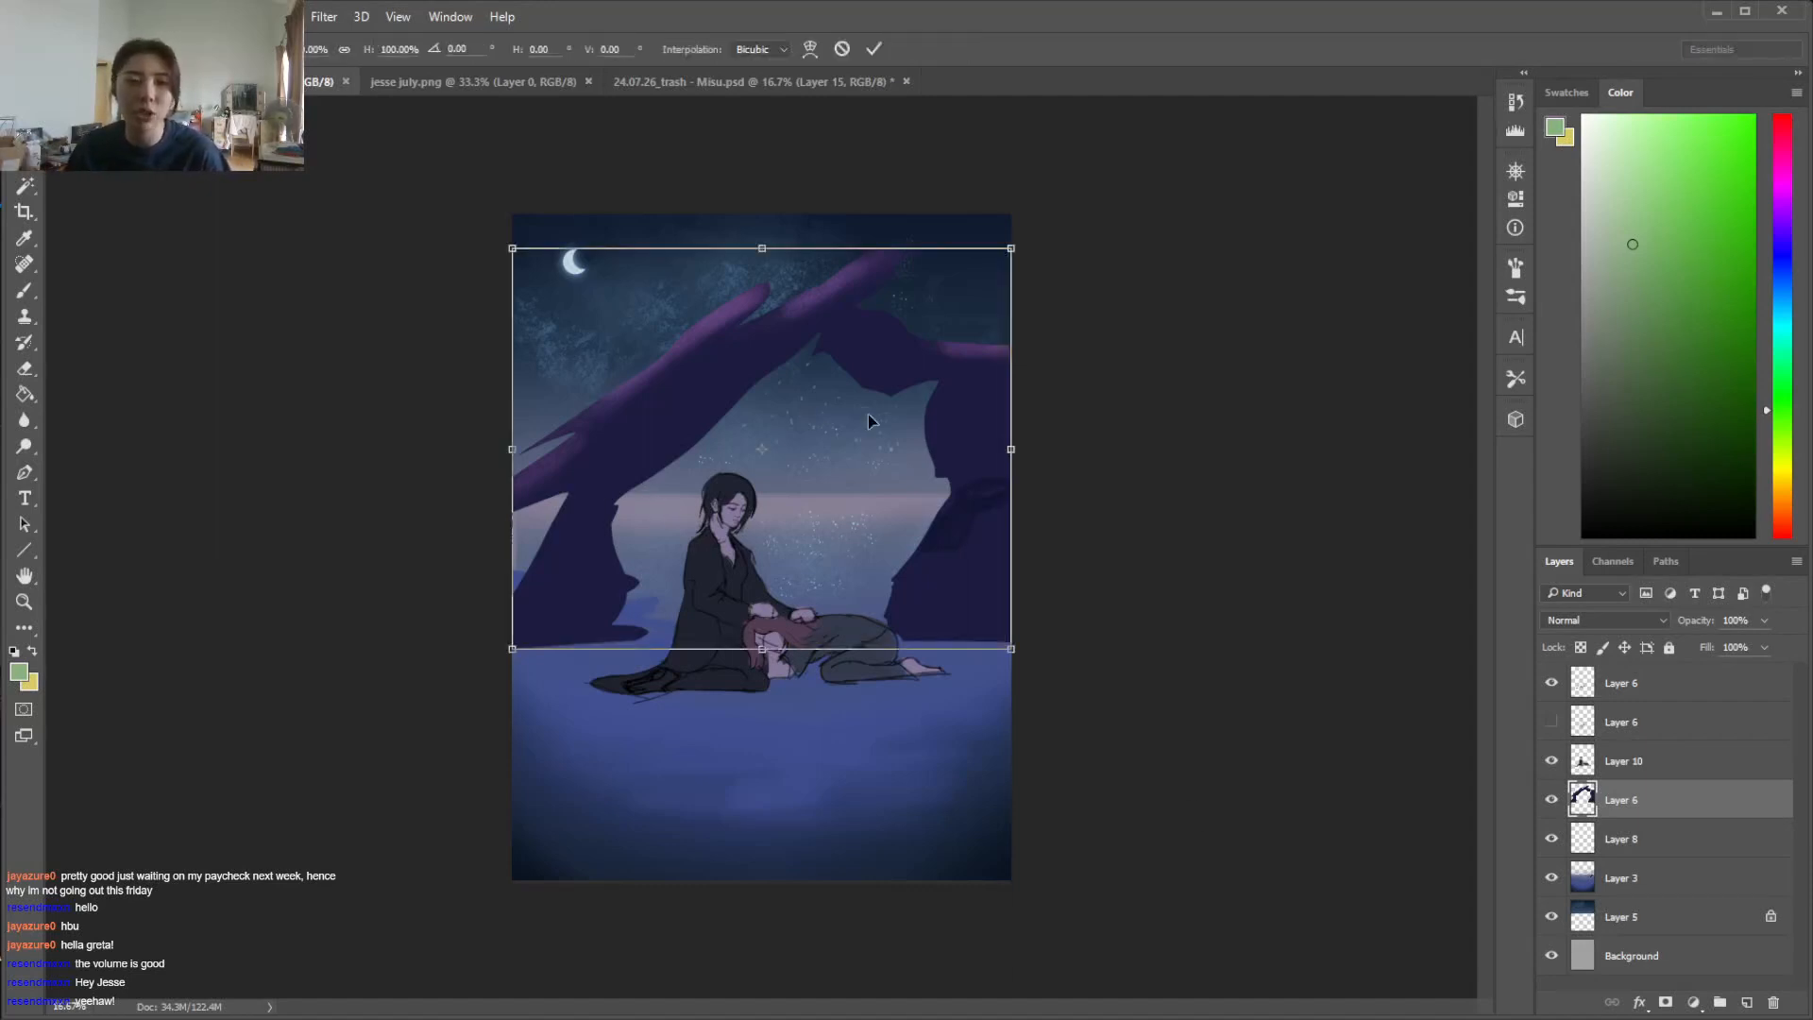
{"action": "left_click_drag", "start_coordinate": [541, 650], "coordinate": [524, 821]}
{"action": "left_click_drag", "start_coordinate": [614, 725], "coordinate": [604, 650]}
{"action": "left_click_drag", "start_coordinate": [503, 737], "coordinate": [520, 719]}
{"action": "left_click_drag", "start_coordinate": [971, 552], "coordinate": [962, 553]}
{"action": "left_click_drag", "start_coordinate": [993, 722], "coordinate": [1011, 741]}
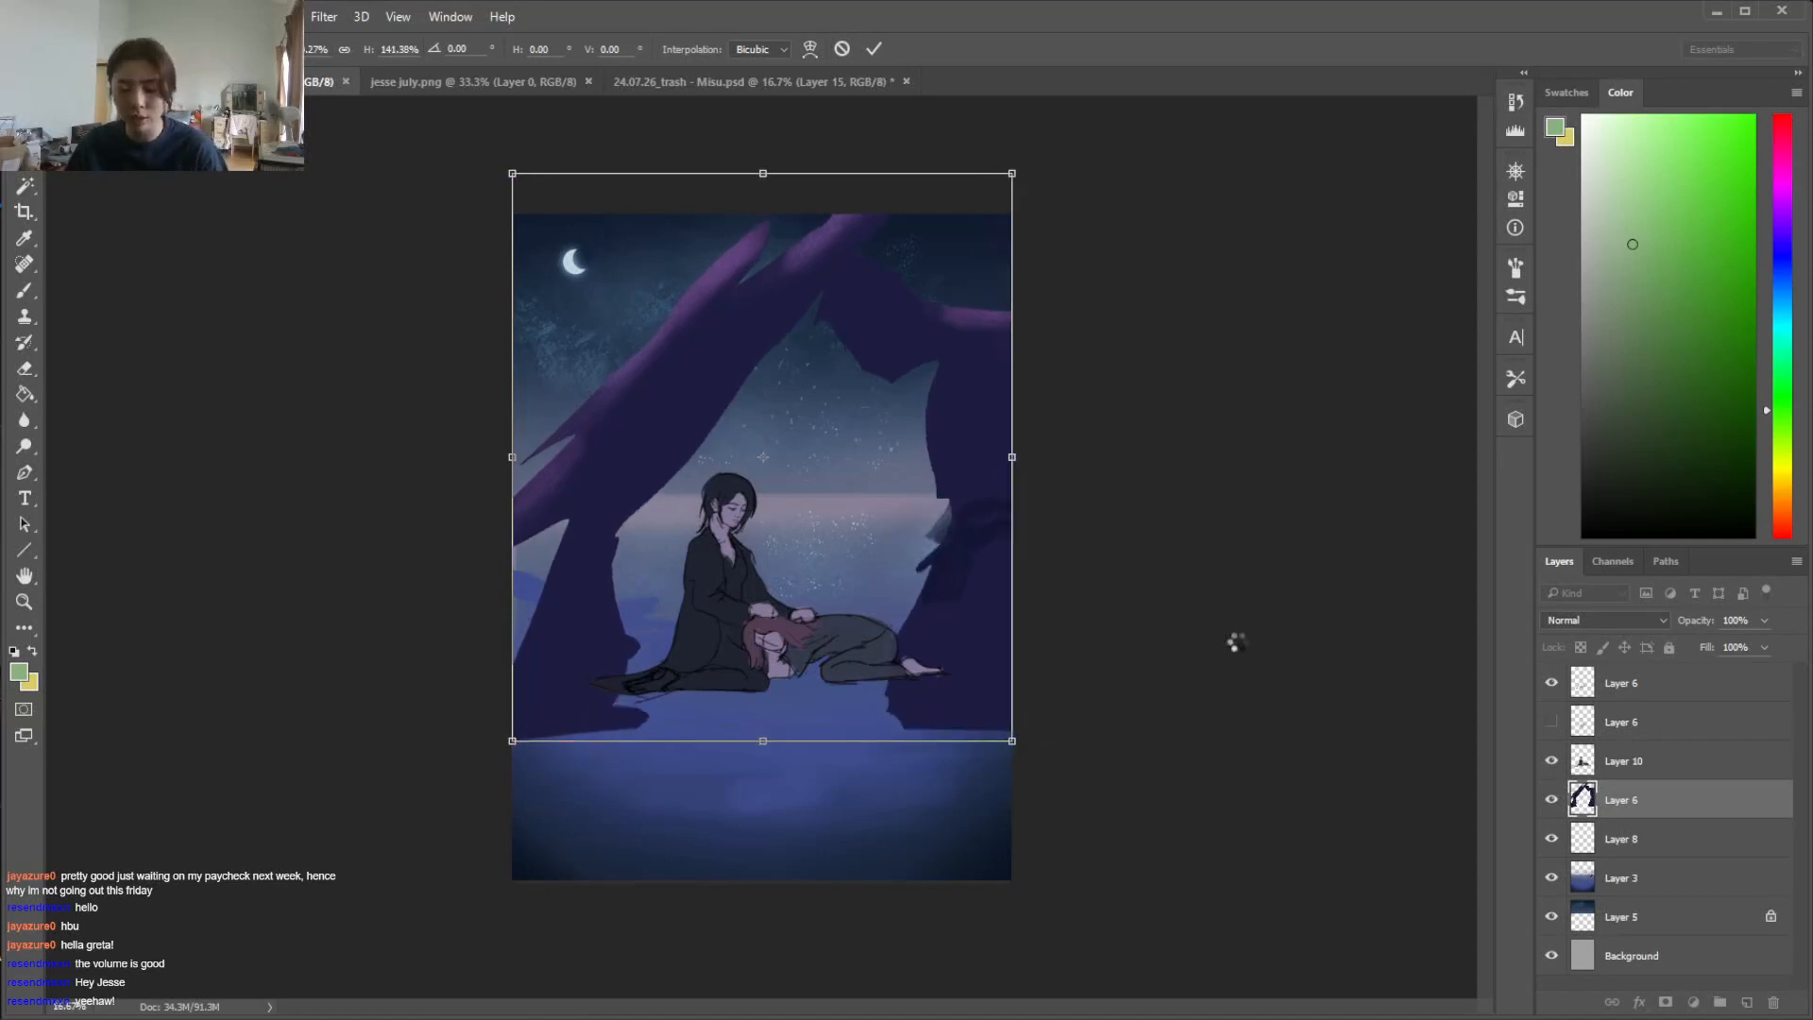
{"action": "key", "text": "Return"}
{"action": "left_click", "coordinate": [1680, 760]}
{"action": "key", "text": "ctrl+t"}
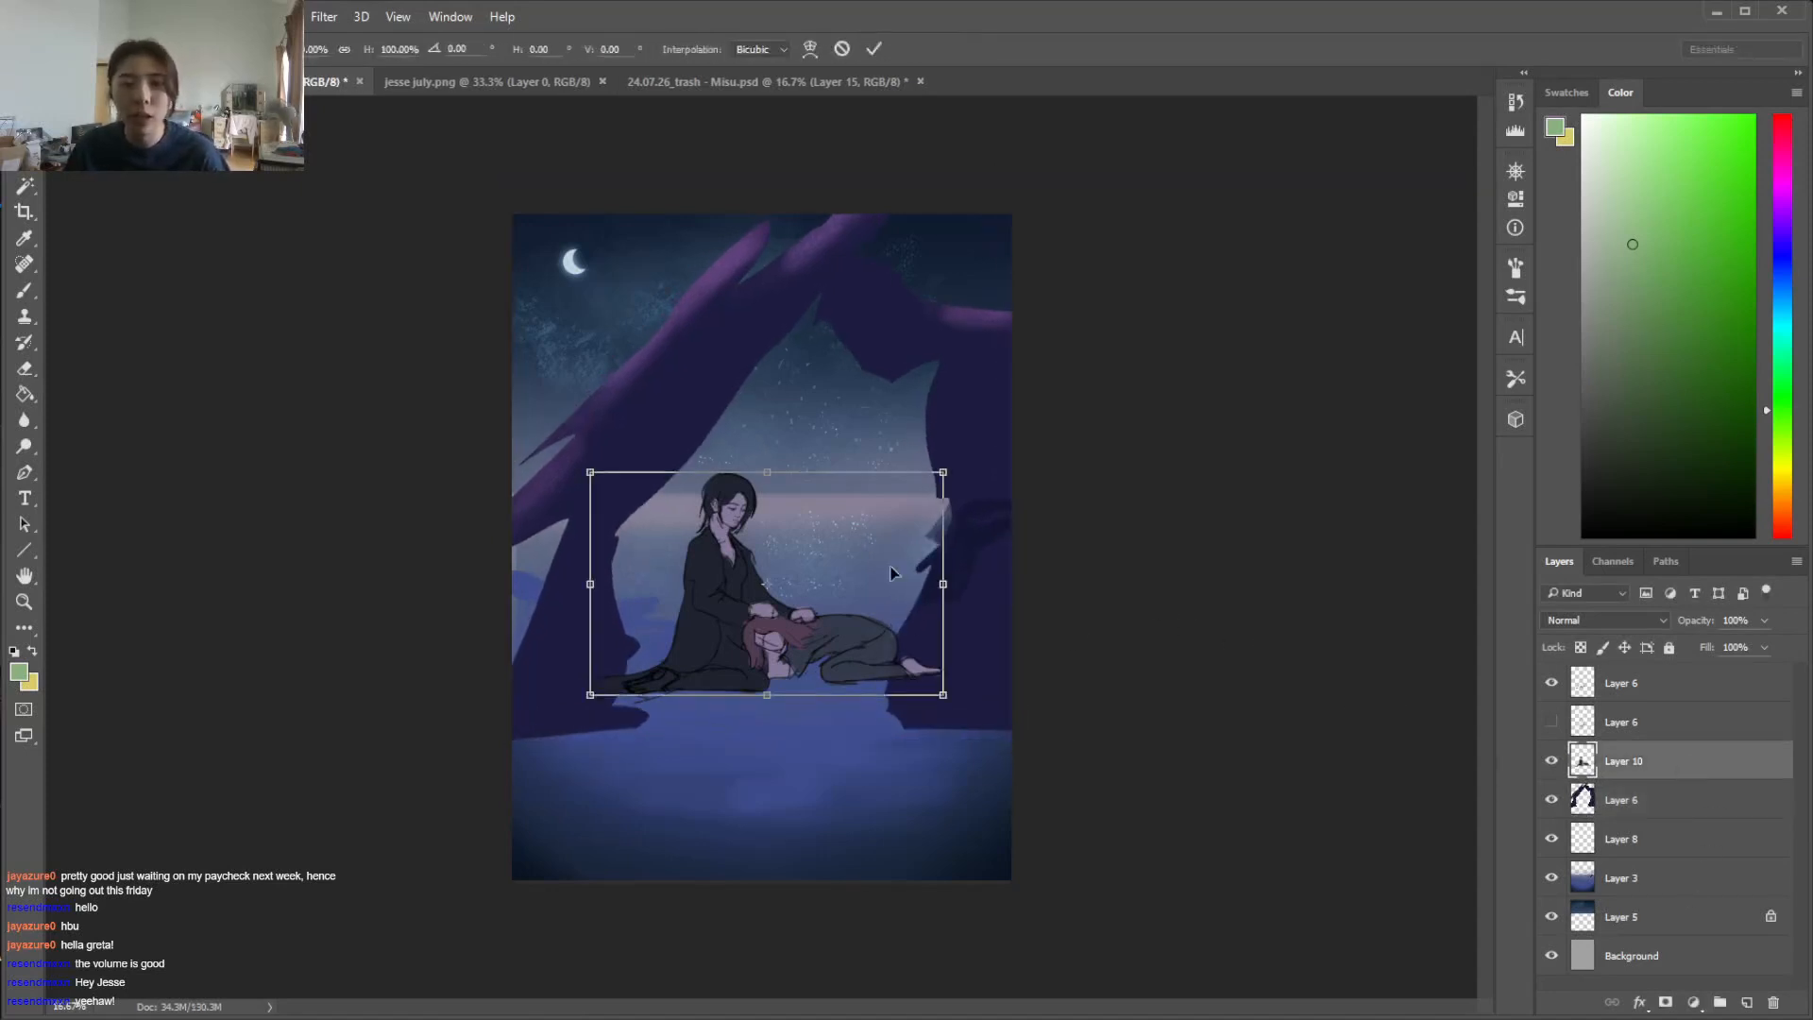
{"action": "left_click_drag", "start_coordinate": [946, 464], "coordinate": [898, 502]}
{"action": "key", "text": "ctrl+z"}
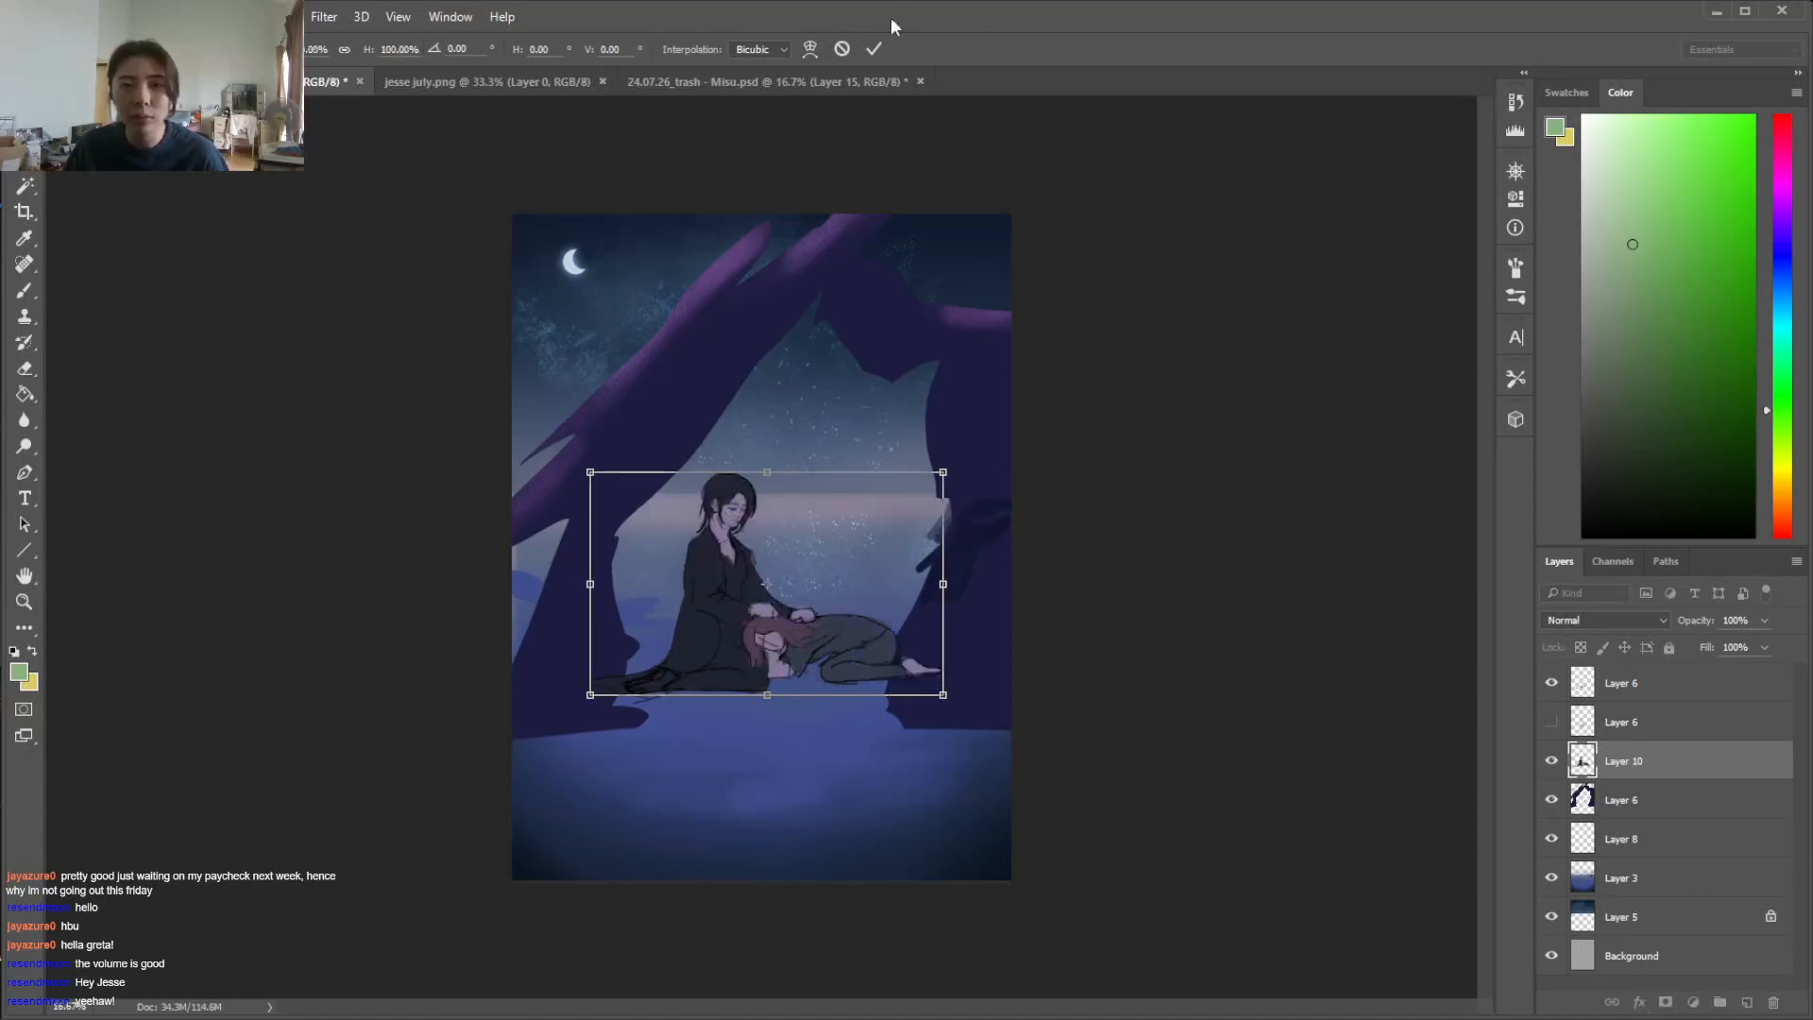
{"action": "left_click", "coordinate": [843, 49]}
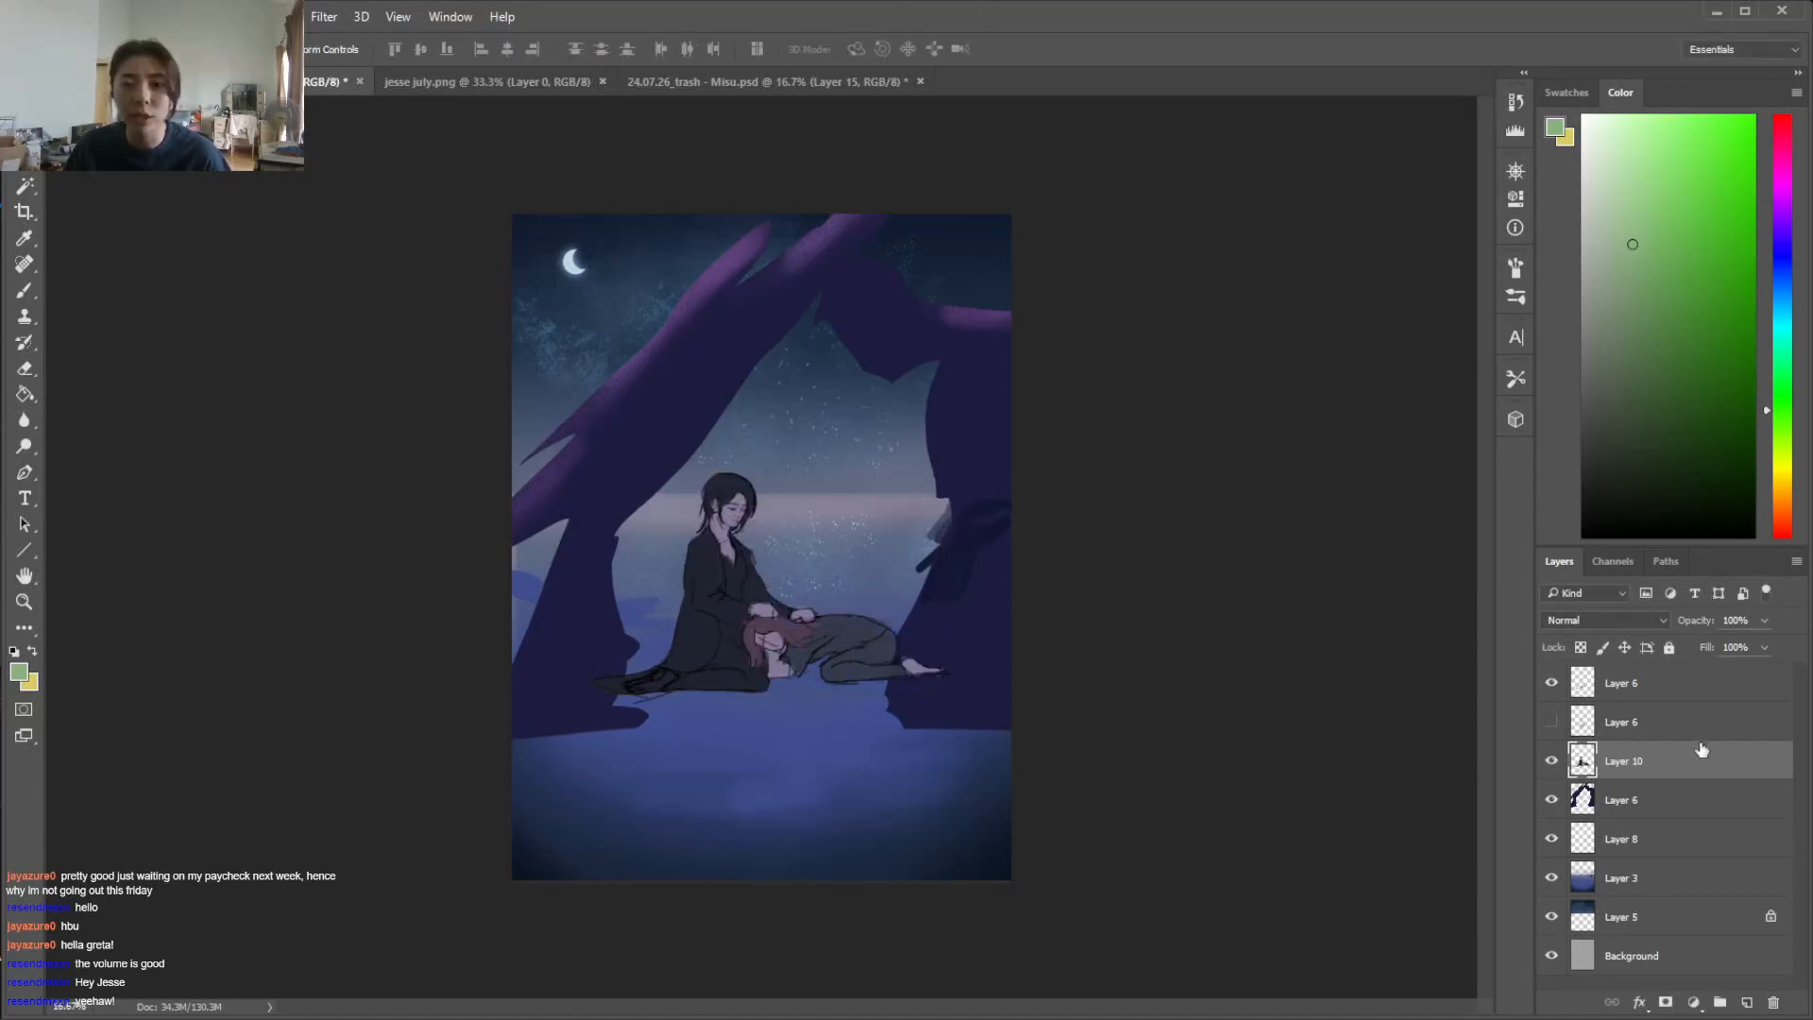
Hide the top Layer 6, show the one below it, and move it with Layer 10 so the figures sit lower on the ground
{"action": "left_click", "coordinate": [1686, 697]}
{"action": "left_click", "coordinate": [1555, 690]}
{"action": "left_click", "coordinate": [1554, 686]}
{"action": "left_click_drag", "start_coordinate": [1688, 687], "coordinate": [1685, 732]}
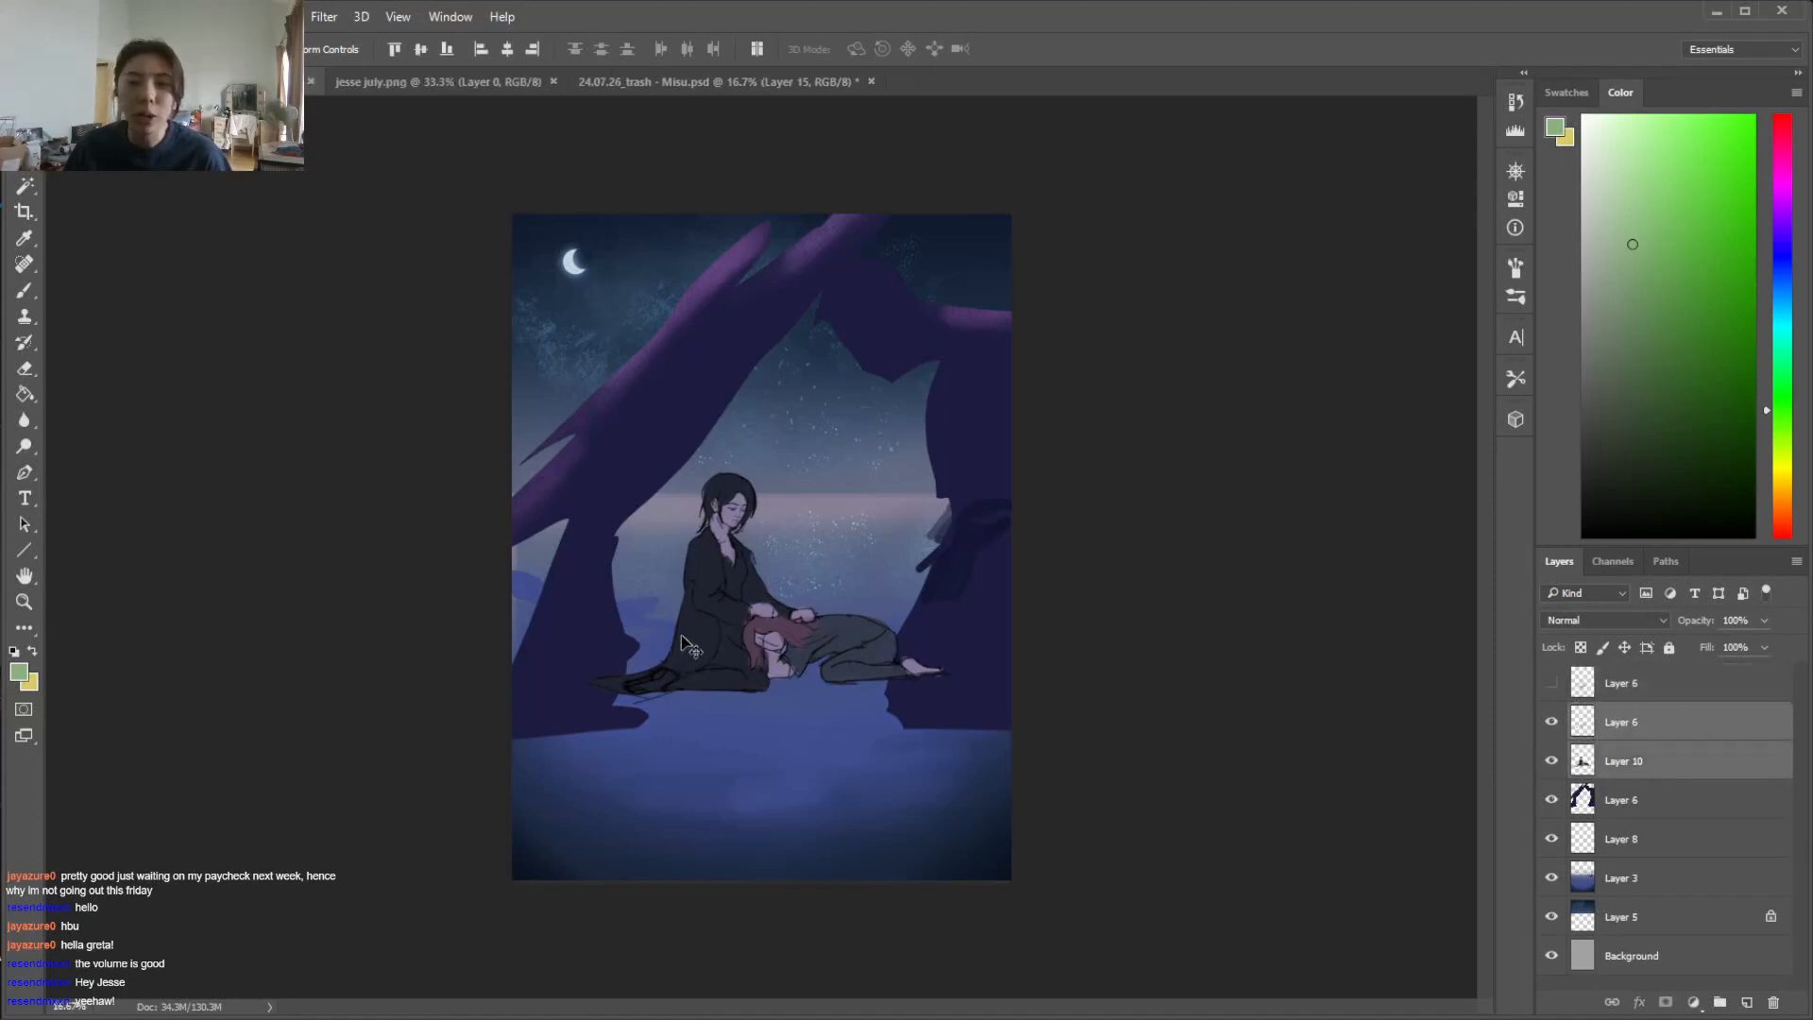
{"action": "left_click_drag", "start_coordinate": [808, 628], "coordinate": [819, 732]}
Scale the two figures down to about 91% and nudge them slightly left
{"action": "key", "text": "ctrl+t"}
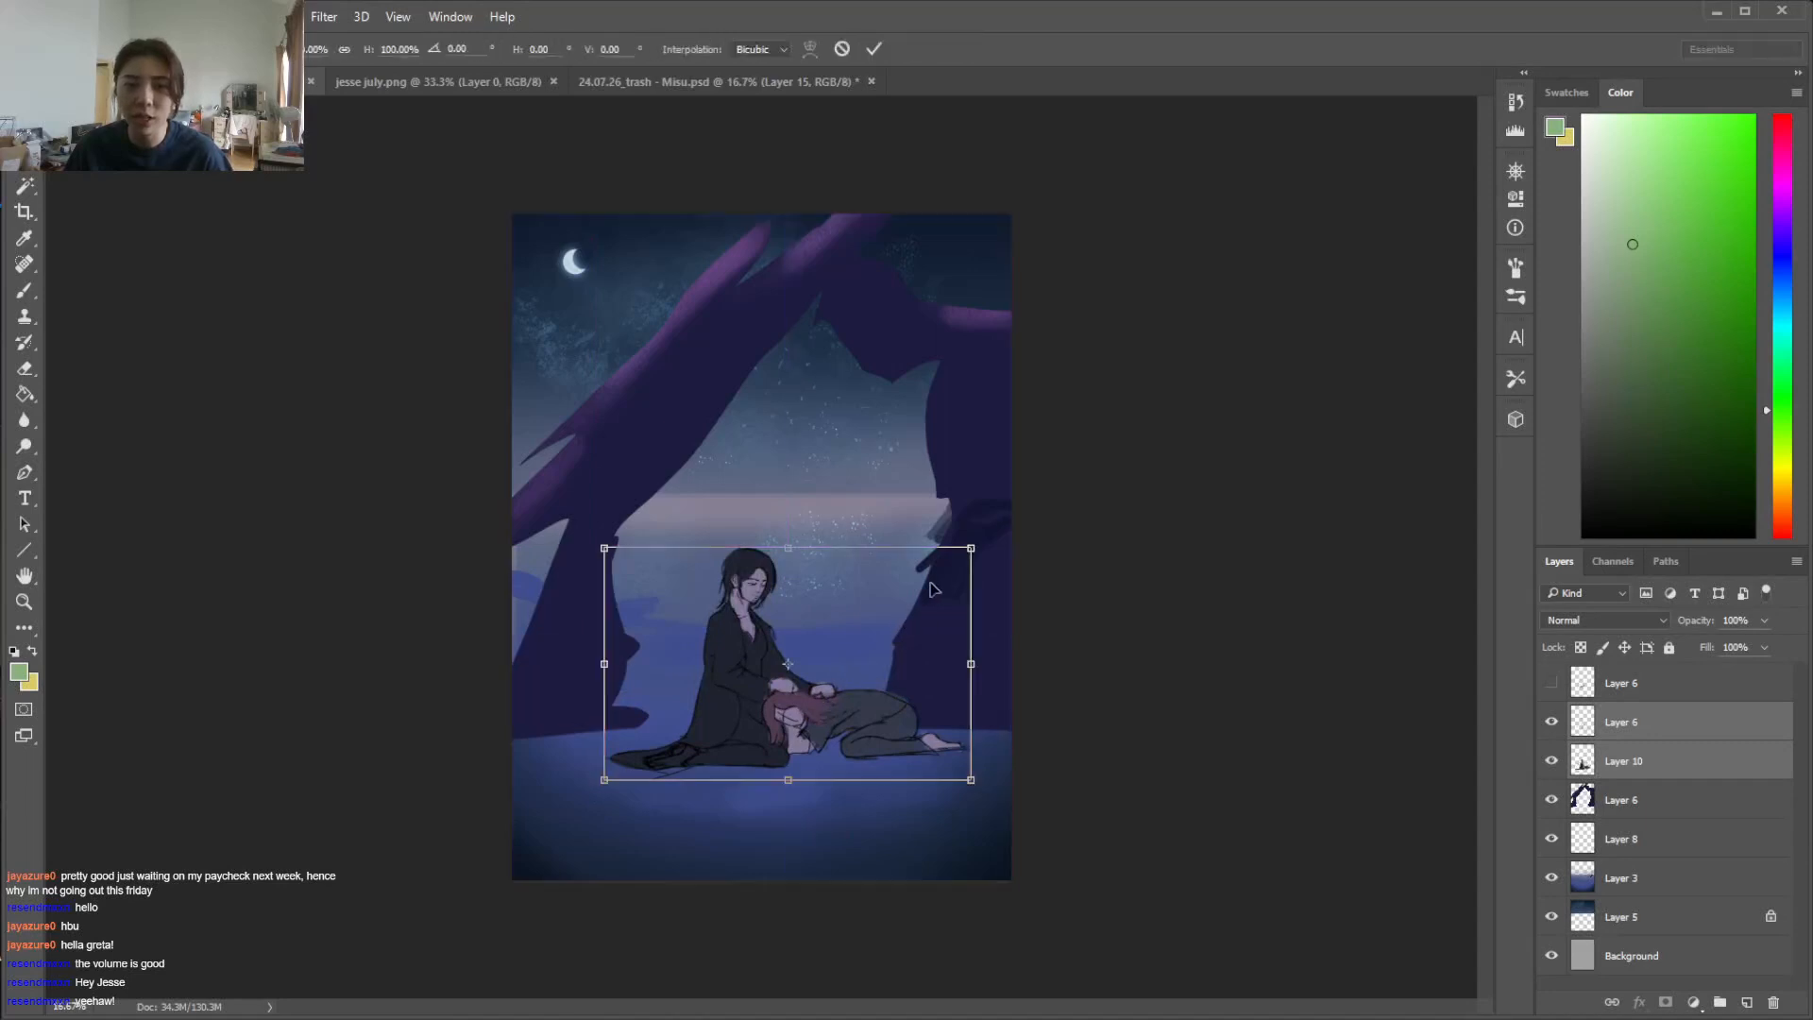
{"action": "left_click_drag", "start_coordinate": [982, 548], "coordinate": [943, 582]}
{"action": "left_click_drag", "start_coordinate": [757, 693], "coordinate": [789, 697]}
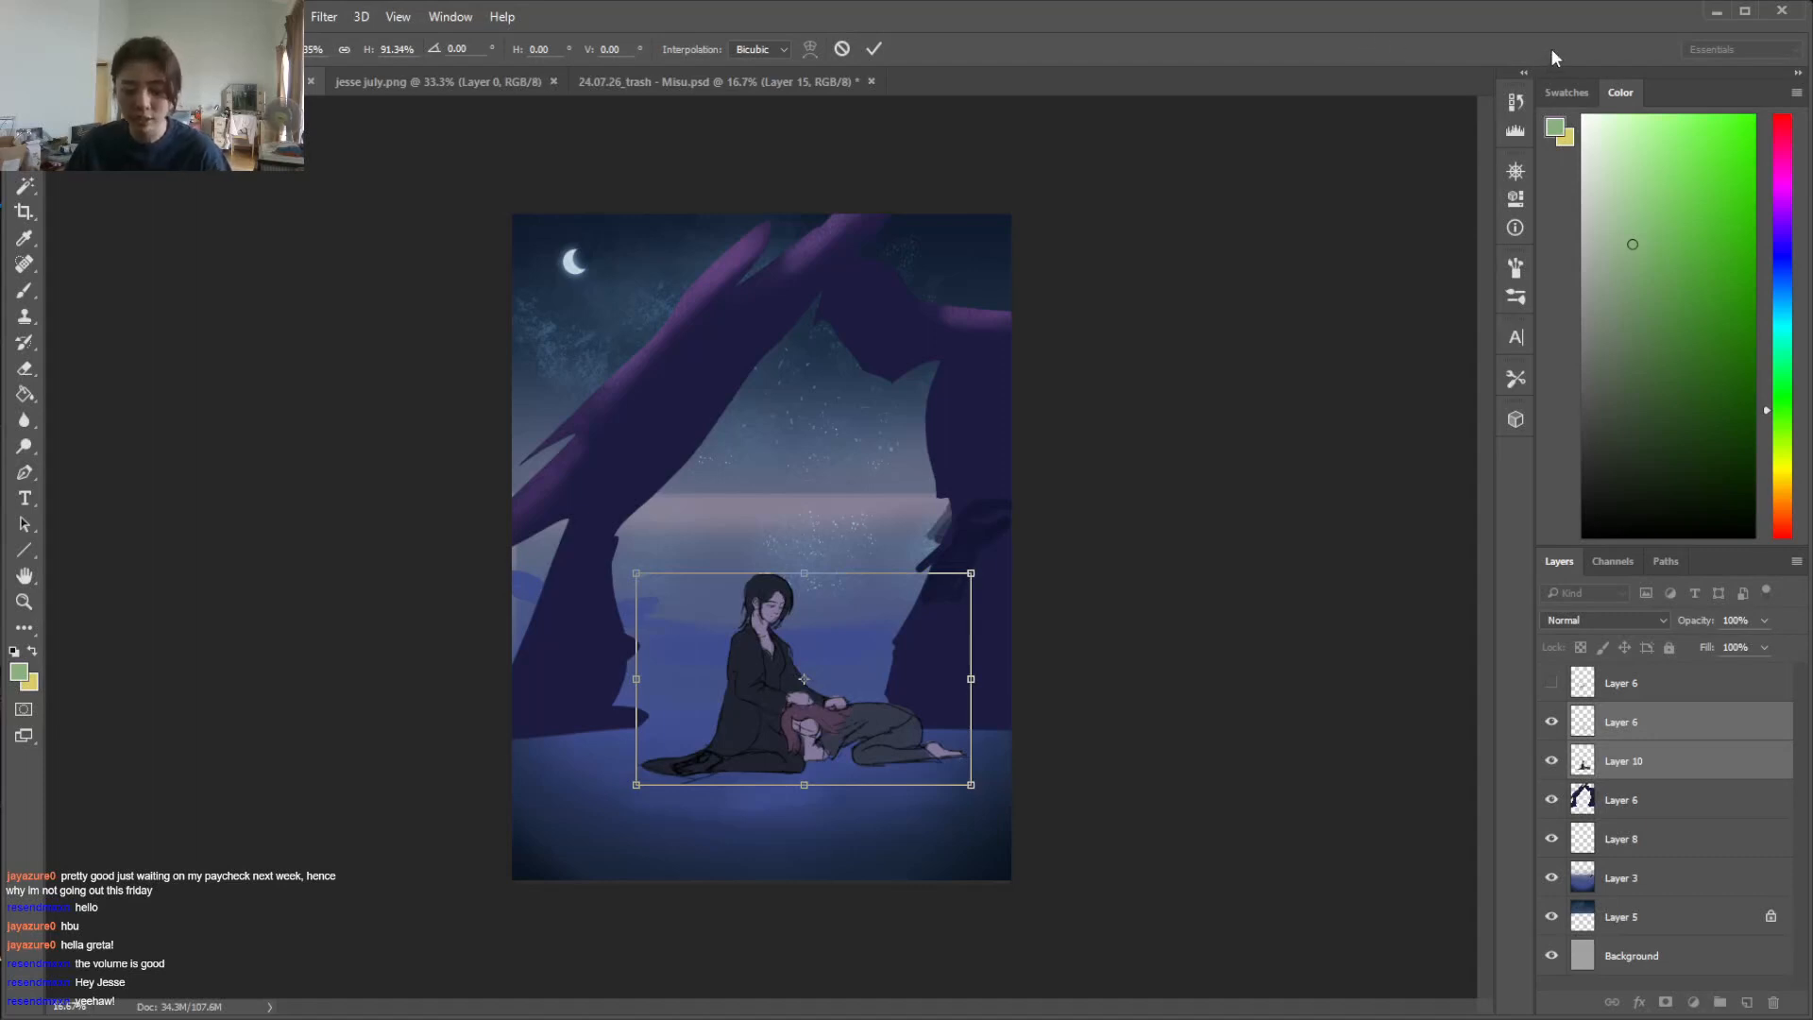
{"action": "key", "text": "Return"}
{"action": "left_click_drag", "start_coordinate": [830, 718], "coordinate": [812, 715]}
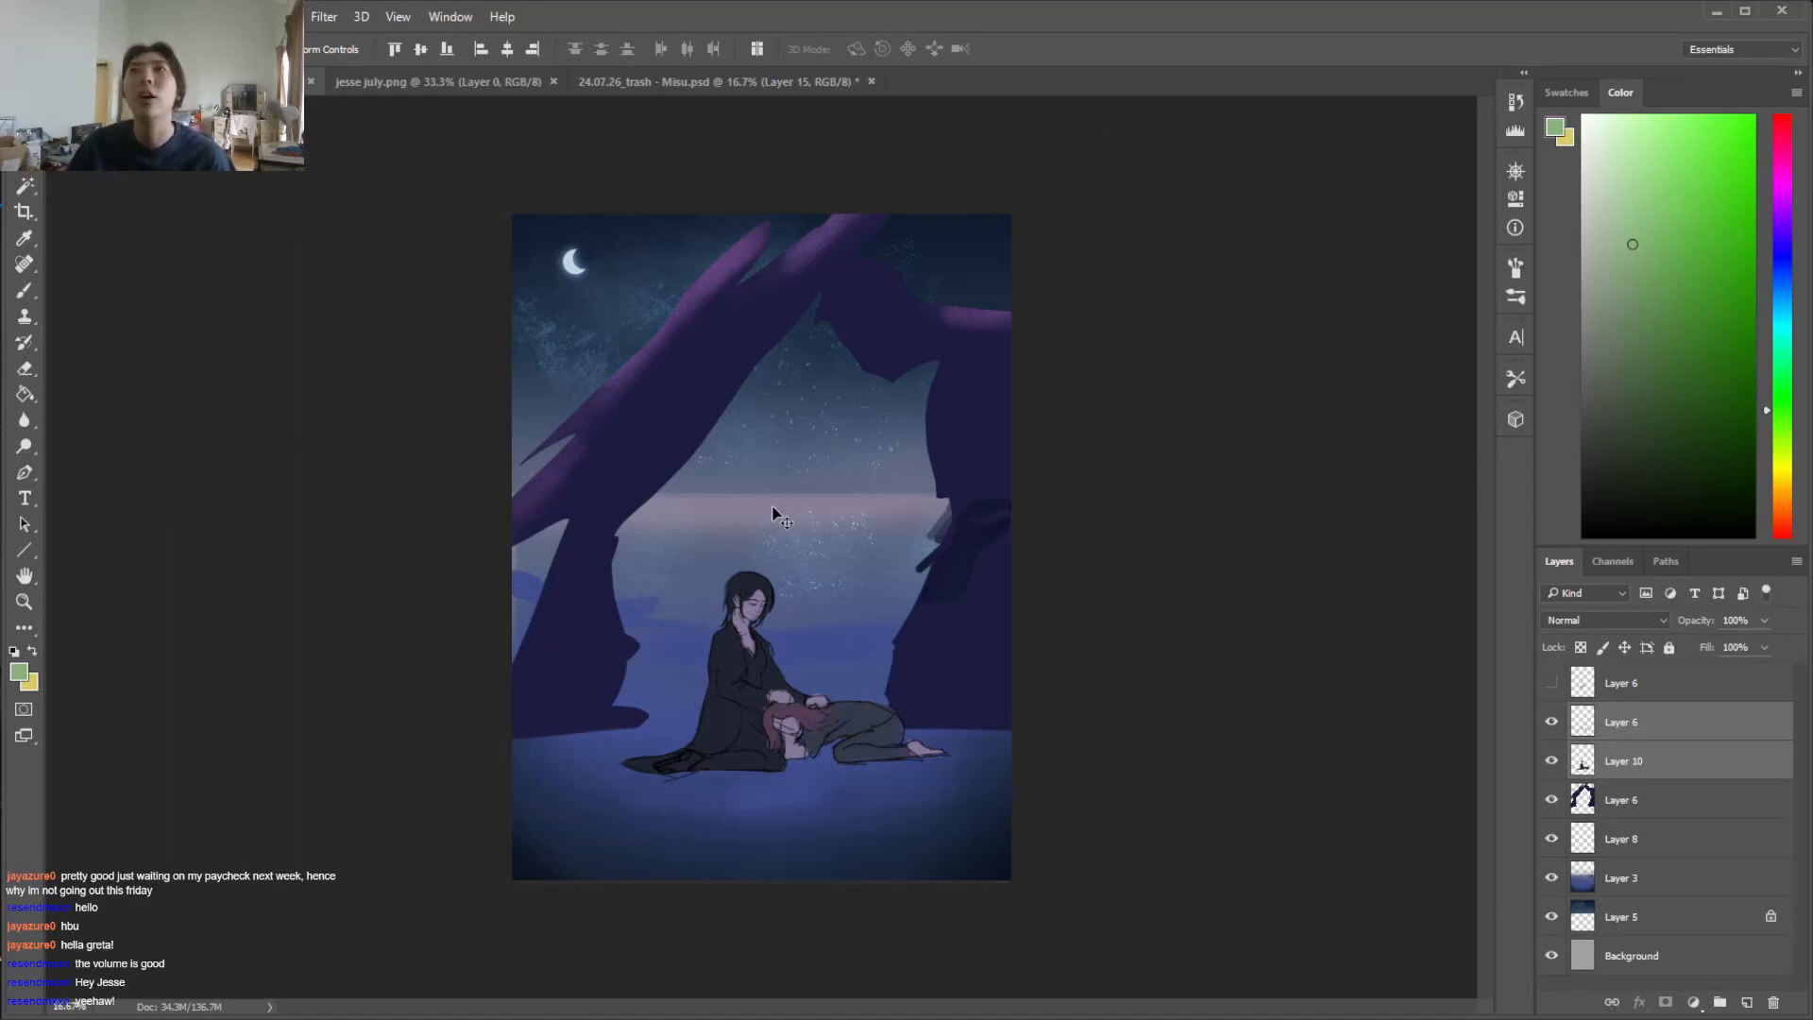
Group all layers above the Background, hide the group, and add a new empty layer on top
{"action": "left_click", "coordinate": [1652, 688]}
{"action": "left_click", "coordinate": [1681, 921], "text": "shift"}
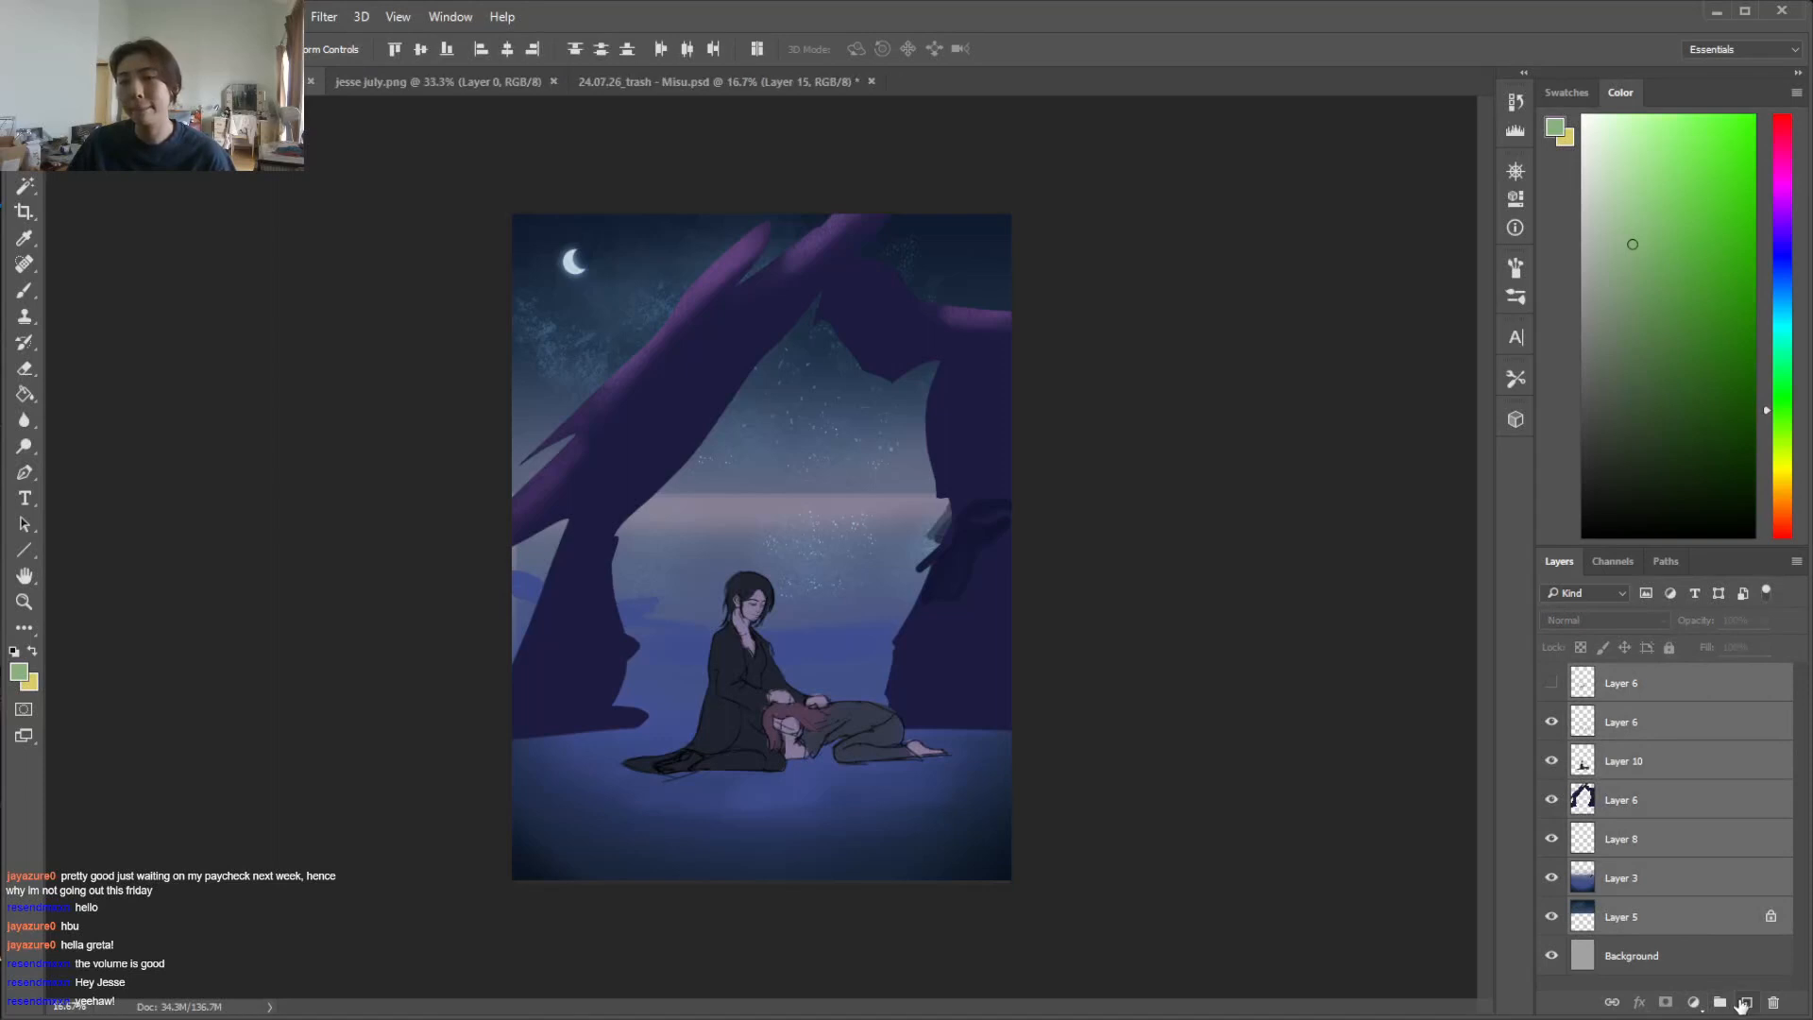
{"action": "left_click", "coordinate": [1720, 1003]}
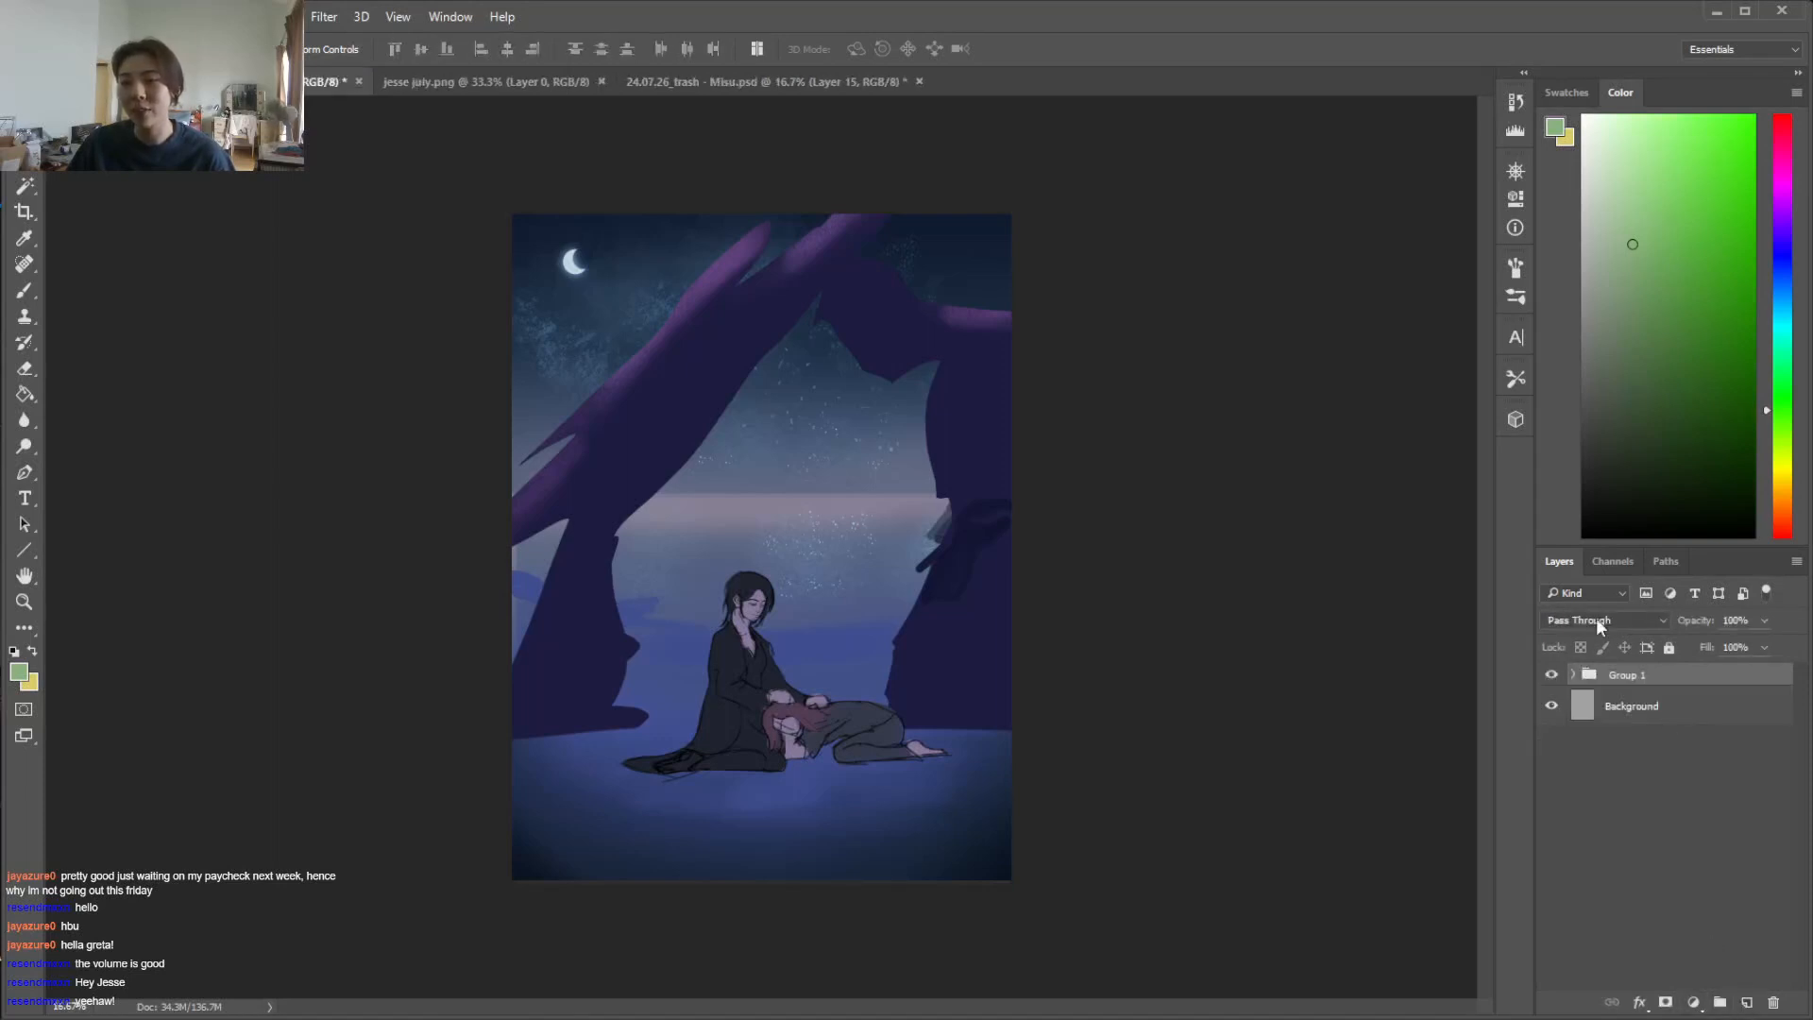
{"action": "left_click", "coordinate": [1551, 676]}
{"action": "left_click", "coordinate": [1747, 1001]}
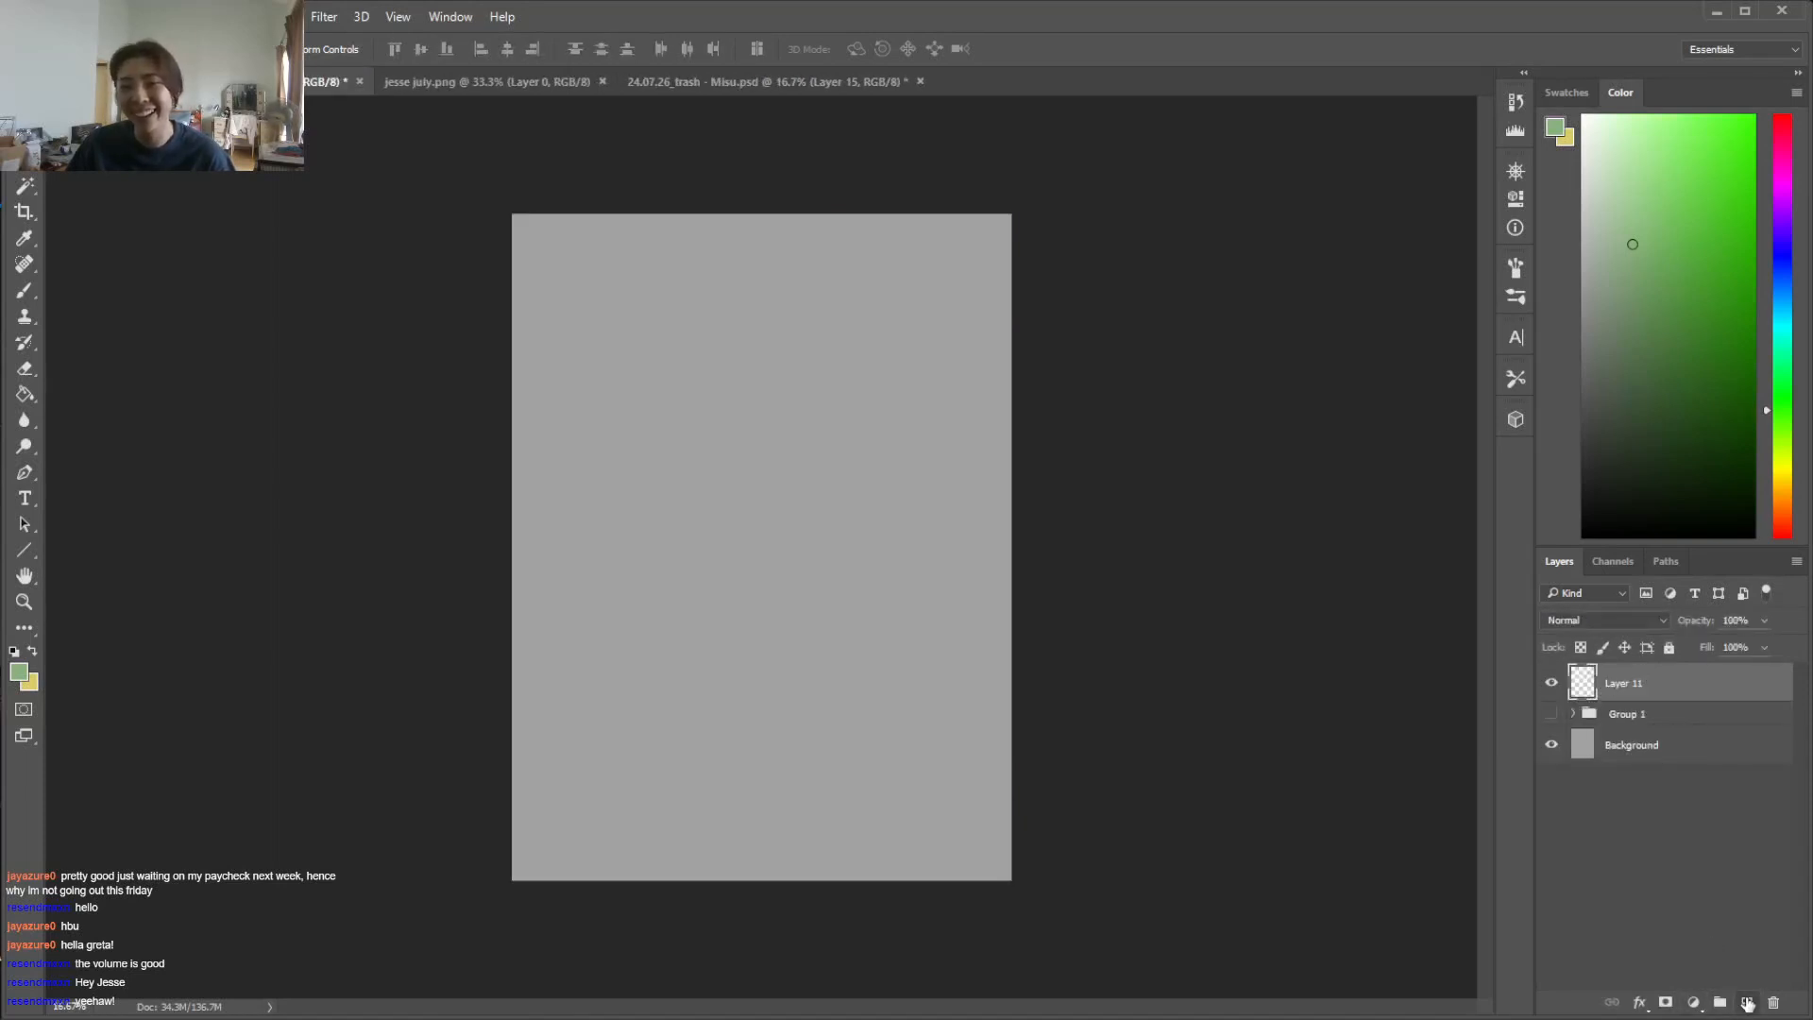
Sketch a rough rock arch framing the canvas in dark grey with the Brush, including overlapping ground lines in the lower-left corner
{"action": "left_click", "coordinate": [1583, 472]}
{"action": "key", "text": "b"}
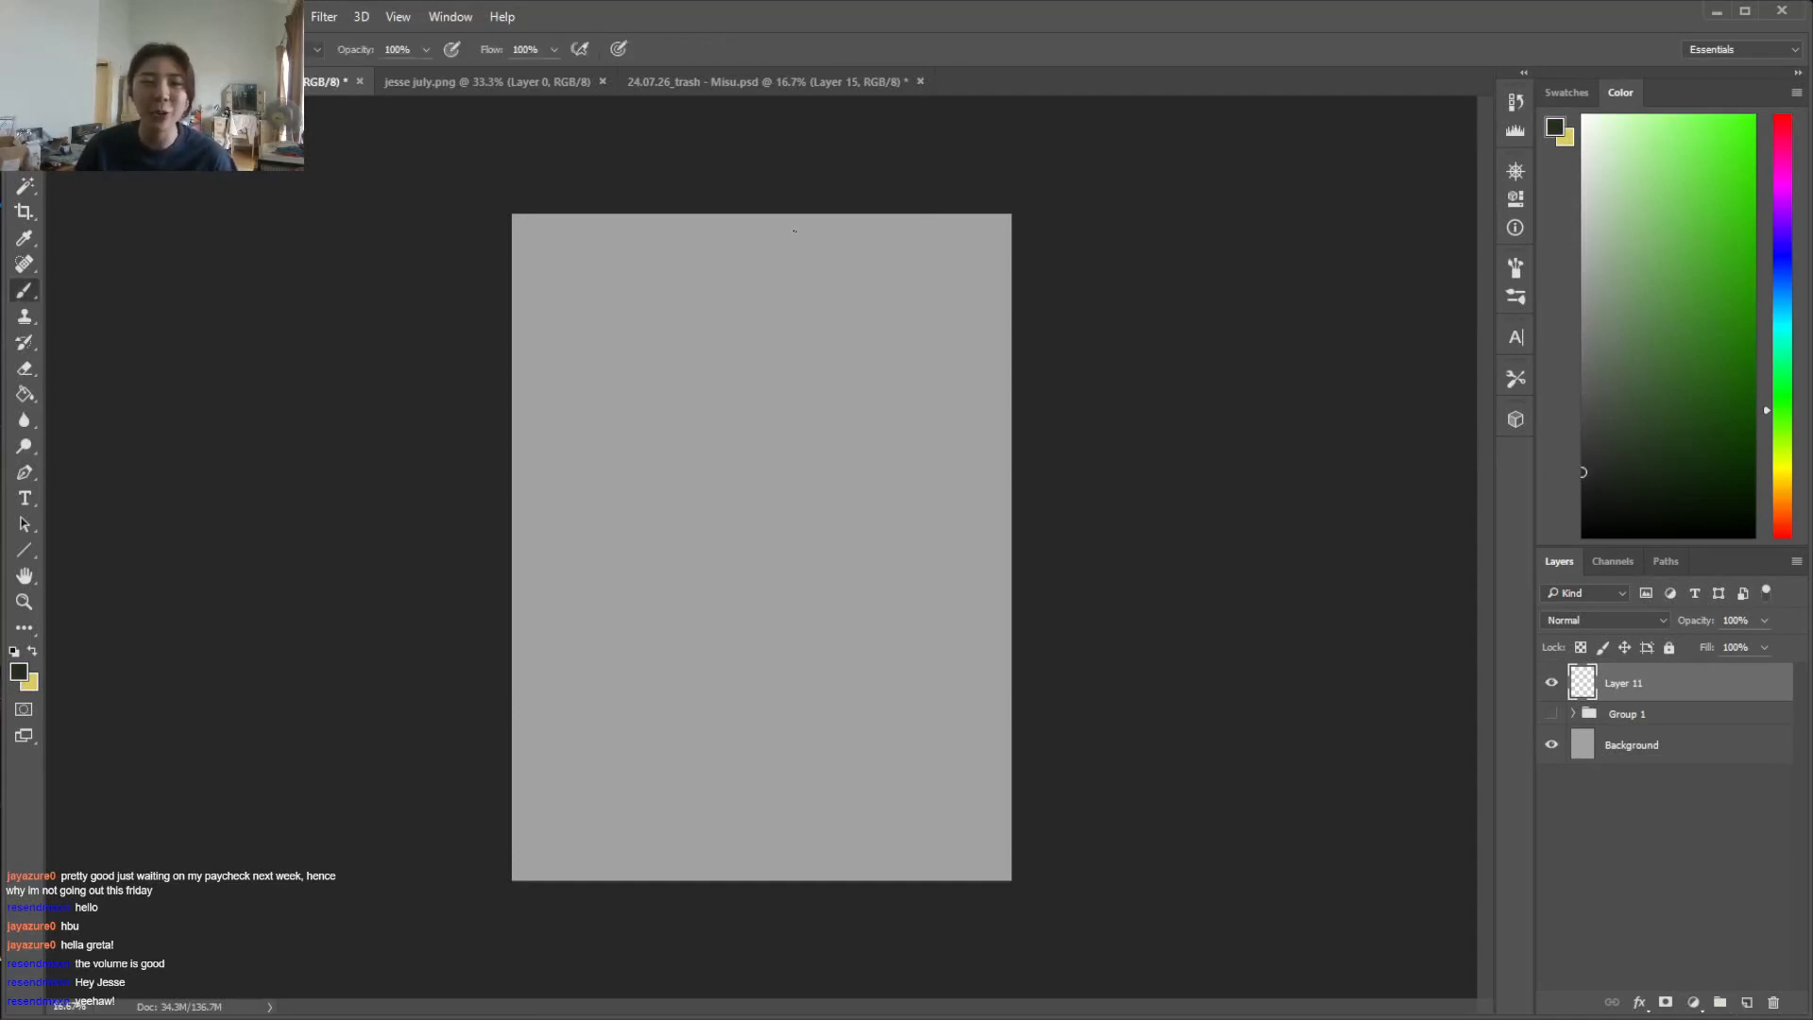
{"action": "left_click_drag", "start_coordinate": [750, 229], "coordinate": [559, 367]}
{"action": "left_click_drag", "start_coordinate": [1004, 276], "coordinate": [719, 406]}
{"action": "mouse_move", "coordinate": [877, 283]}
{"action": "left_mouse_down"}
{"action": "mouse_move", "coordinate": [665, 429]}
{"action": "mouse_move", "coordinate": [1012, 400]}
{"action": "left_mouse_up"}
{"action": "left_click_drag", "start_coordinate": [944, 214], "coordinate": [1012, 264]}
{"action": "mouse_move", "coordinate": [769, 215]}
{"action": "left_mouse_down"}
{"action": "mouse_move", "coordinate": [585, 345]}
{"action": "mouse_move", "coordinate": [510, 515]}
{"action": "left_mouse_up"}
{"action": "mouse_move", "coordinate": [680, 397]}
{"action": "left_mouse_down"}
{"action": "mouse_move", "coordinate": [524, 817]}
{"action": "mouse_move", "coordinate": [595, 878]}
{"action": "left_mouse_up"}
{"action": "left_click_drag", "start_coordinate": [592, 550], "coordinate": [590, 879]}
{"action": "left_click_drag", "start_coordinate": [512, 712], "coordinate": [597, 878]}
{"action": "left_click_drag", "start_coordinate": [512, 760], "coordinate": [642, 839]}
{"action": "mouse_move", "coordinate": [512, 804]}
{"action": "left_mouse_down"}
{"action": "mouse_move", "coordinate": [659, 836]}
{"action": "mouse_move", "coordinate": [473, 835]}
{"action": "mouse_move", "coordinate": [751, 858]}
{"action": "mouse_move", "coordinate": [504, 822]}
{"action": "mouse_move", "coordinate": [920, 881]}
{"action": "left_mouse_up"}
{"action": "left_click_drag", "start_coordinate": [512, 840], "coordinate": [674, 869]}
Erase the excess scribbled ground lines at the foot of the arch sketch in the lower-left corner
{"action": "right_click", "coordinate": [612, 692]}
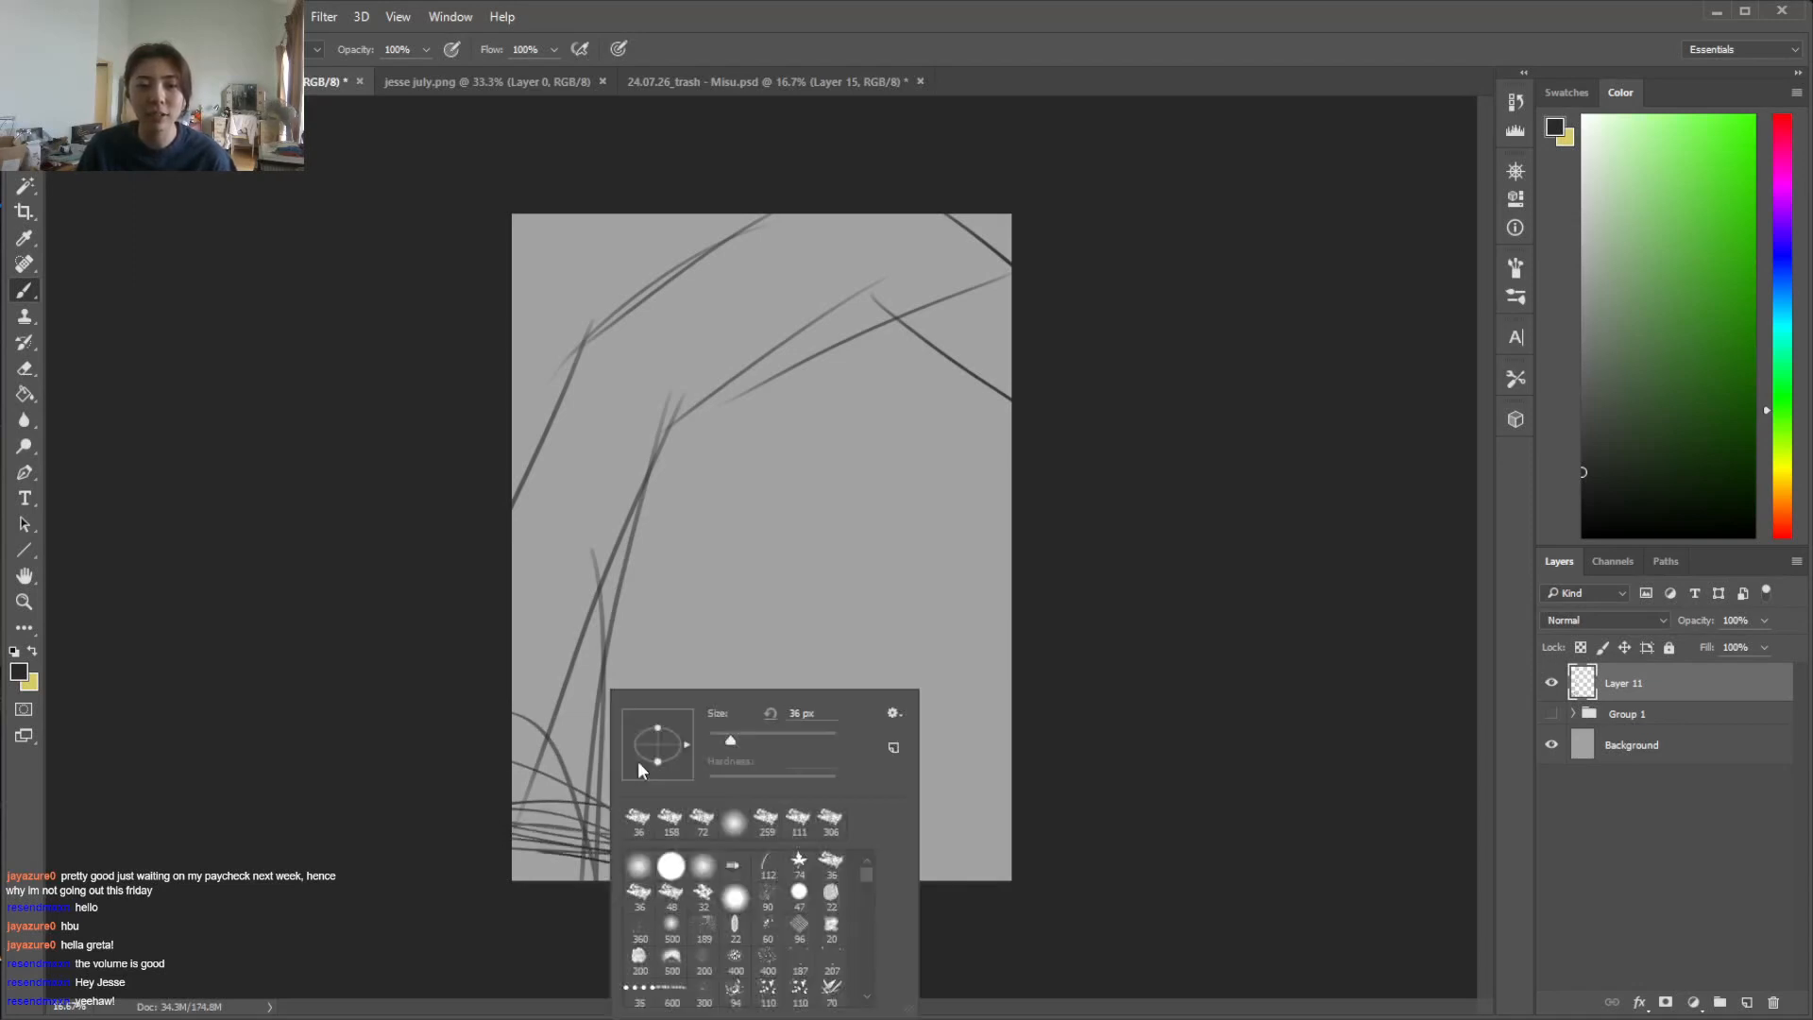
{"action": "left_click", "coordinate": [25, 368]}
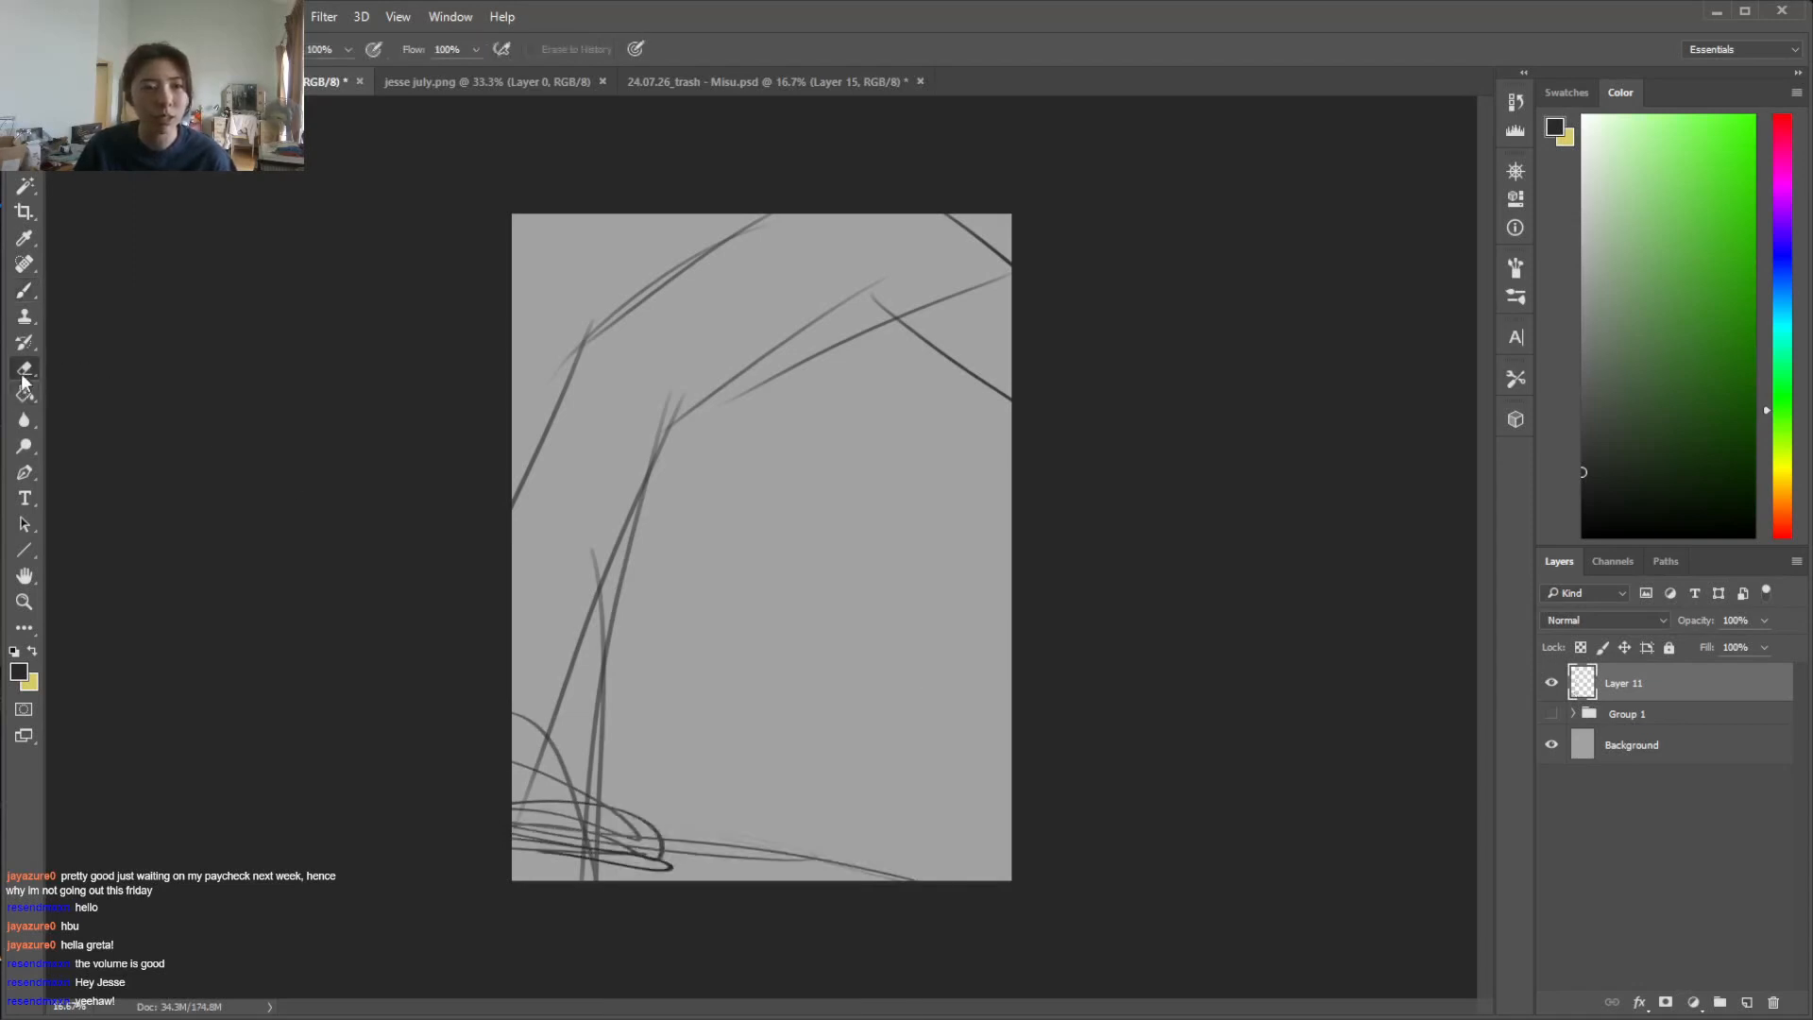
{"action": "right_click", "coordinate": [661, 619]}
{"action": "left_click", "coordinate": [876, 666]}
{"action": "left_click_drag", "start_coordinate": [520, 855], "coordinate": [685, 873]}
Brush three rough ovals in the middle of the arch opening as a placeholder for the figures
{"action": "key", "text": "b"}
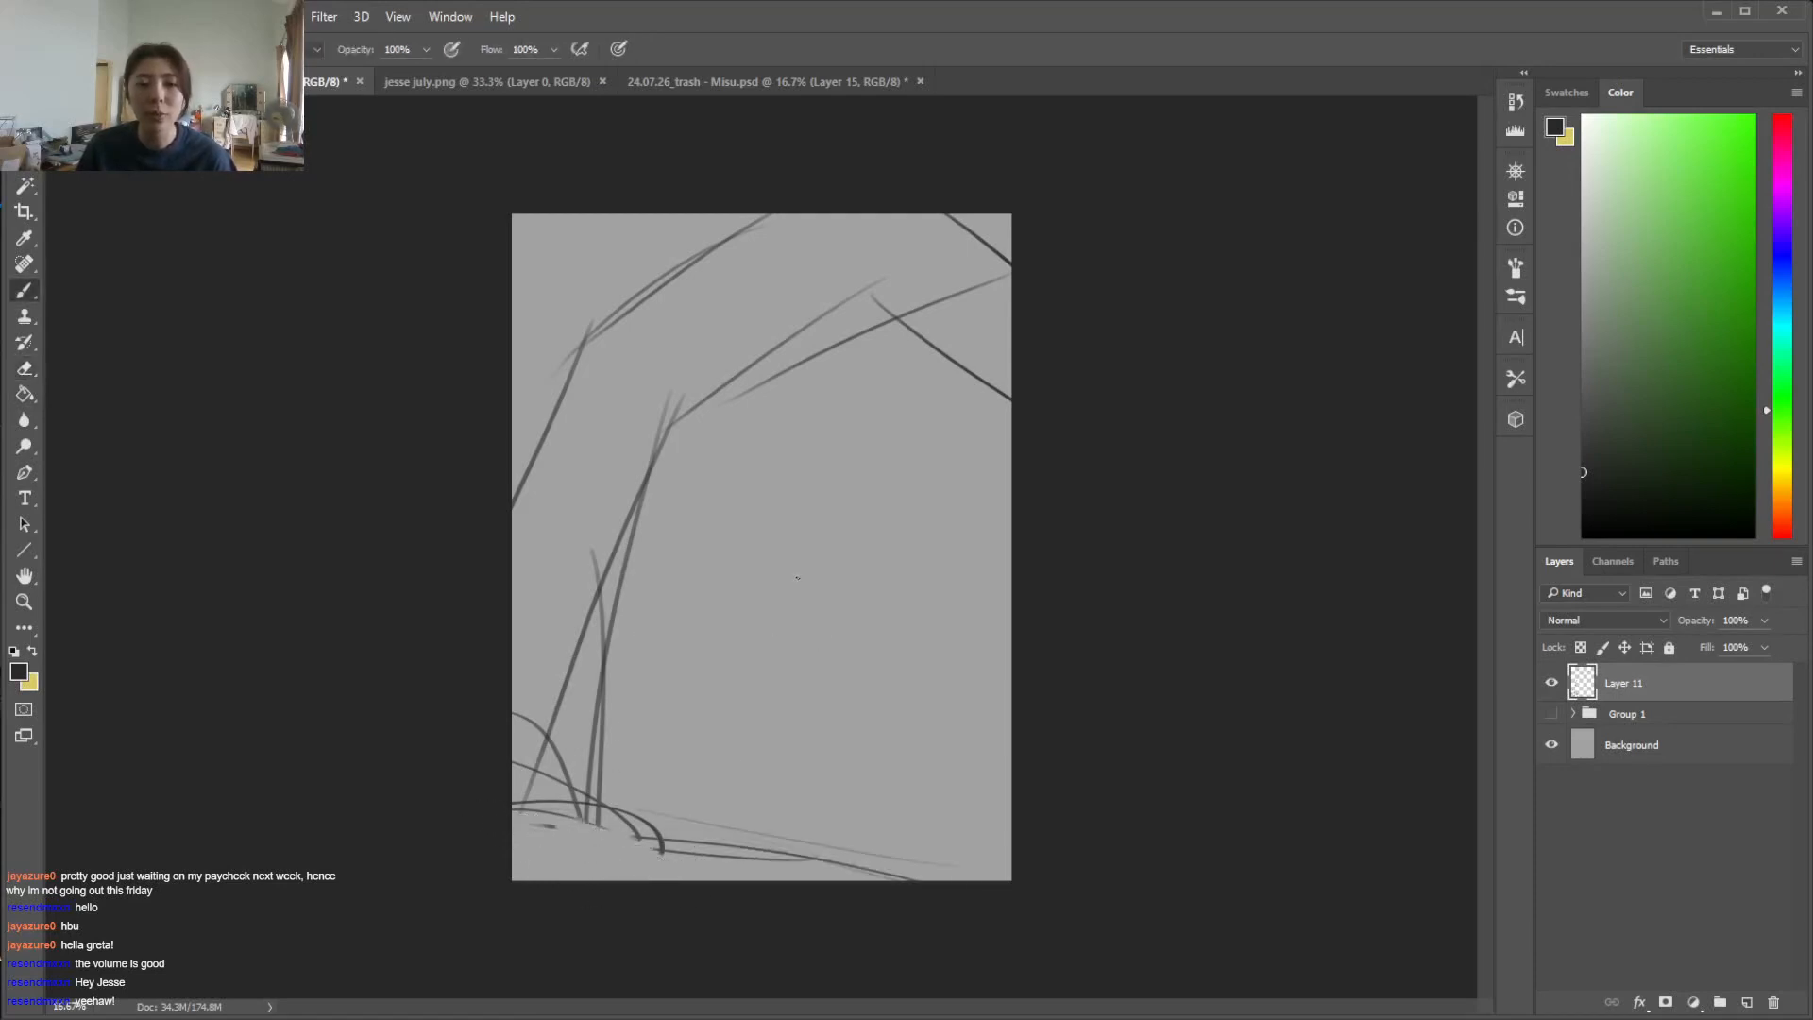
{"action": "mouse_move", "coordinate": [801, 613]}
{"action": "left_mouse_down"}
{"action": "mouse_move", "coordinate": [831, 548]}
{"action": "mouse_move", "coordinate": [833, 595]}
{"action": "left_mouse_up"}
{"action": "mouse_move", "coordinate": [866, 686]}
{"action": "left_mouse_down"}
{"action": "mouse_move", "coordinate": [859, 614]}
{"action": "mouse_move", "coordinate": [836, 666]}
{"action": "left_mouse_up"}
{"action": "mouse_move", "coordinate": [738, 621]}
{"action": "left_mouse_down"}
{"action": "mouse_move", "coordinate": [802, 619]}
{"action": "mouse_move", "coordinate": [746, 694]}
{"action": "mouse_move", "coordinate": [798, 652]}
{"action": "left_mouse_up"}
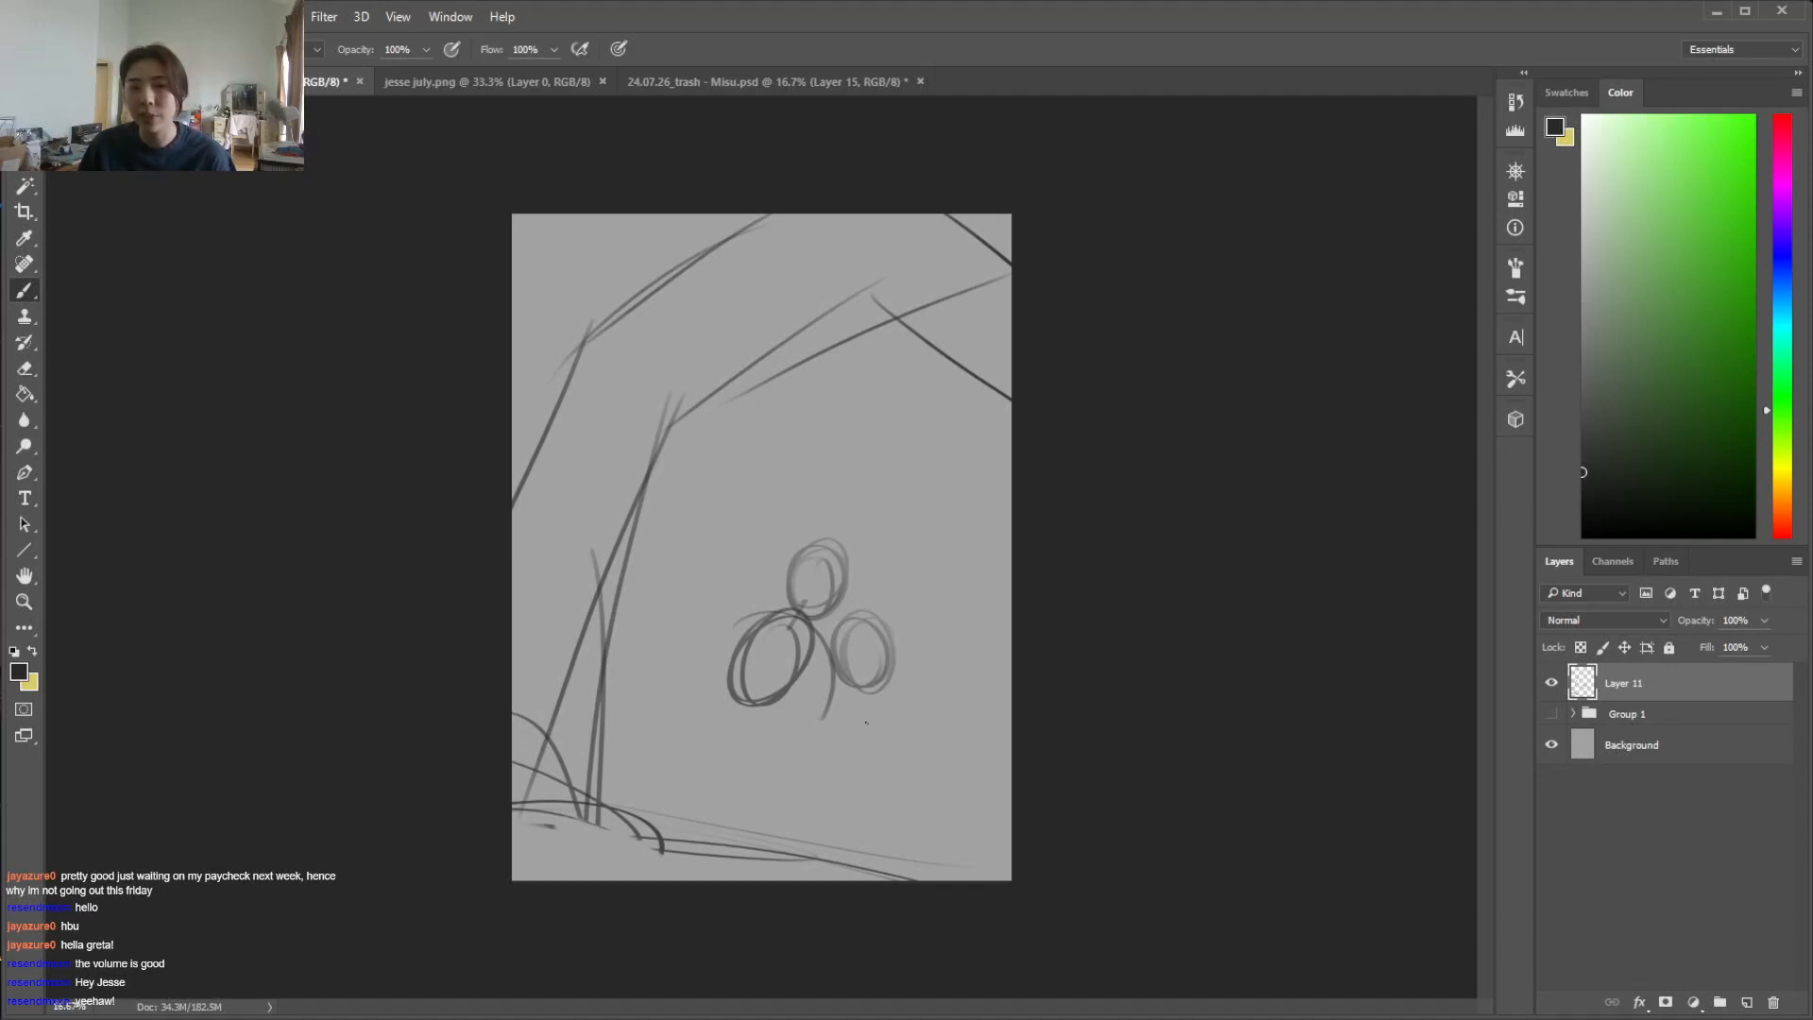
Erase parts of the left arch pillar and its base, and redraw the pillar's inner edge with curved strokes
{"action": "key", "text": "e"}
{"action": "left_click_drag", "start_coordinate": [661, 402], "coordinate": [567, 814]}
{"action": "mouse_move", "coordinate": [566, 814]}
{"action": "left_mouse_down"}
{"action": "mouse_move", "coordinate": [666, 412]}
{"action": "mouse_move", "coordinate": [571, 836]}
{"action": "left_mouse_up"}
{"action": "key", "text": "b"}
{"action": "left_click_drag", "start_coordinate": [616, 530], "coordinate": [605, 855]}
{"action": "left_click_drag", "start_coordinate": [574, 626], "coordinate": [604, 805]}
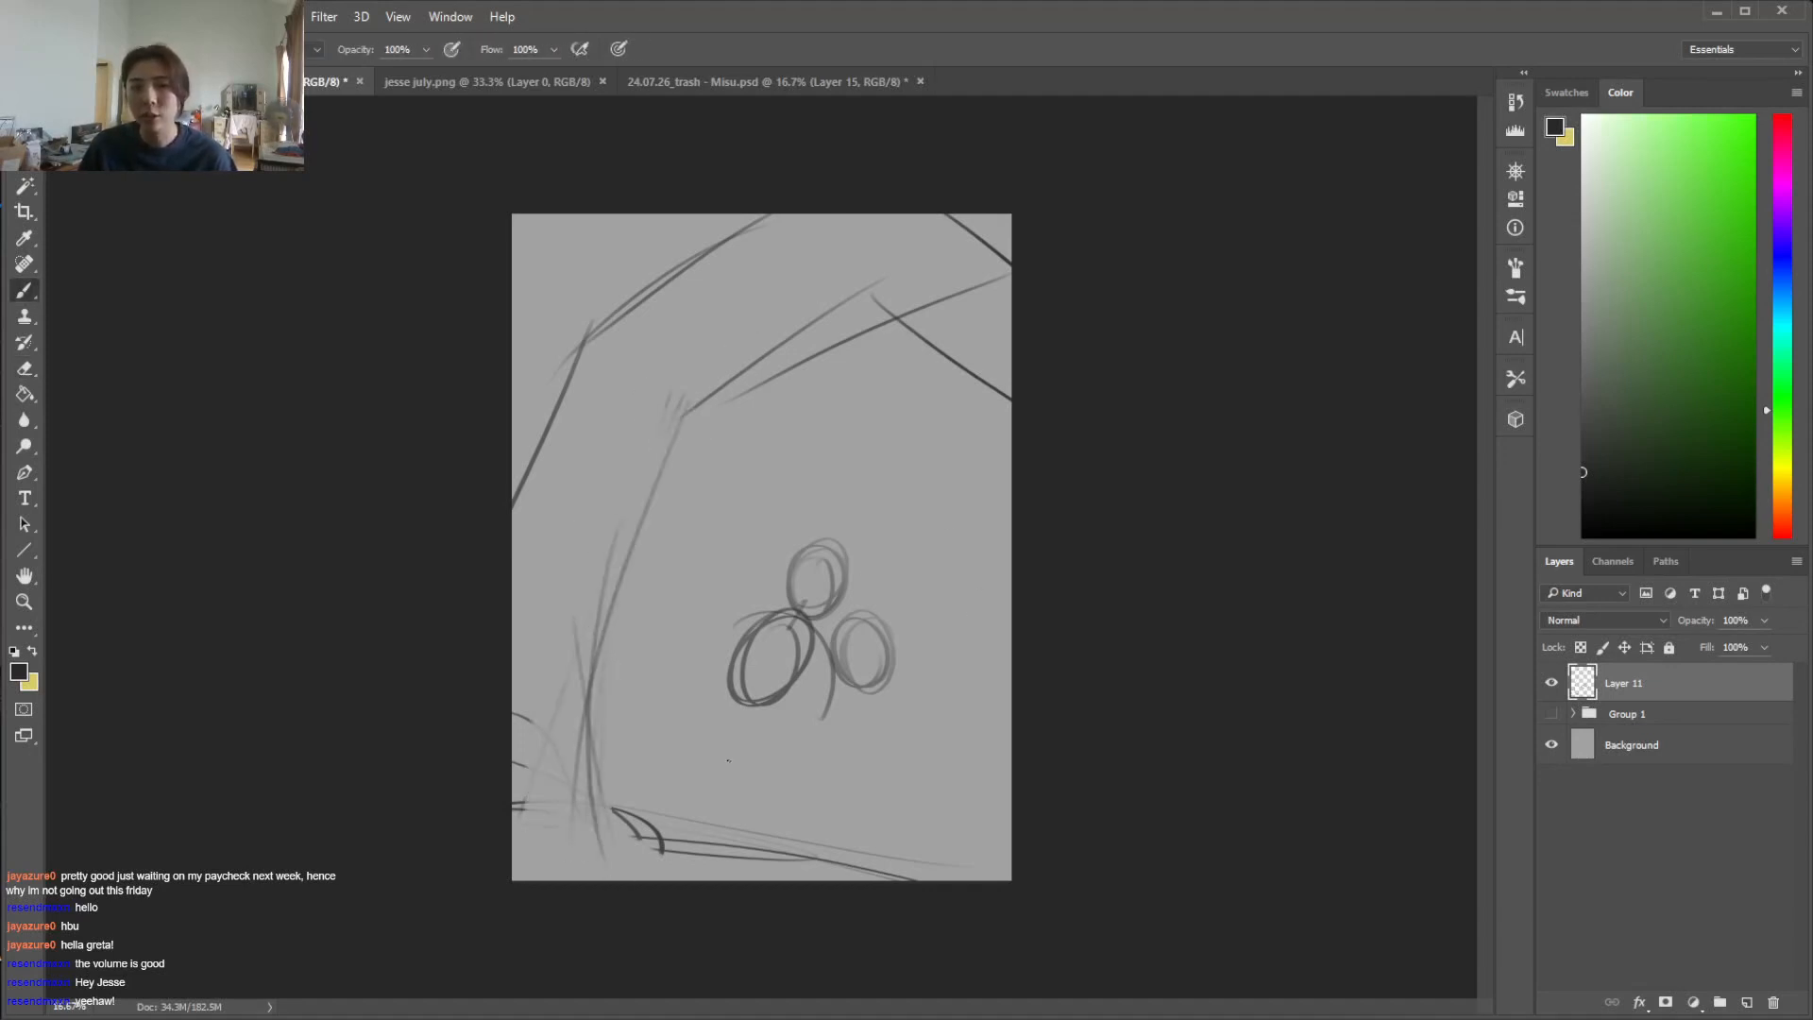
Hide the sketch on Layer 11, show Group 1 again, and expand its layers
{"action": "left_click", "coordinate": [1551, 683]}
{"action": "left_click", "coordinate": [1551, 713]}
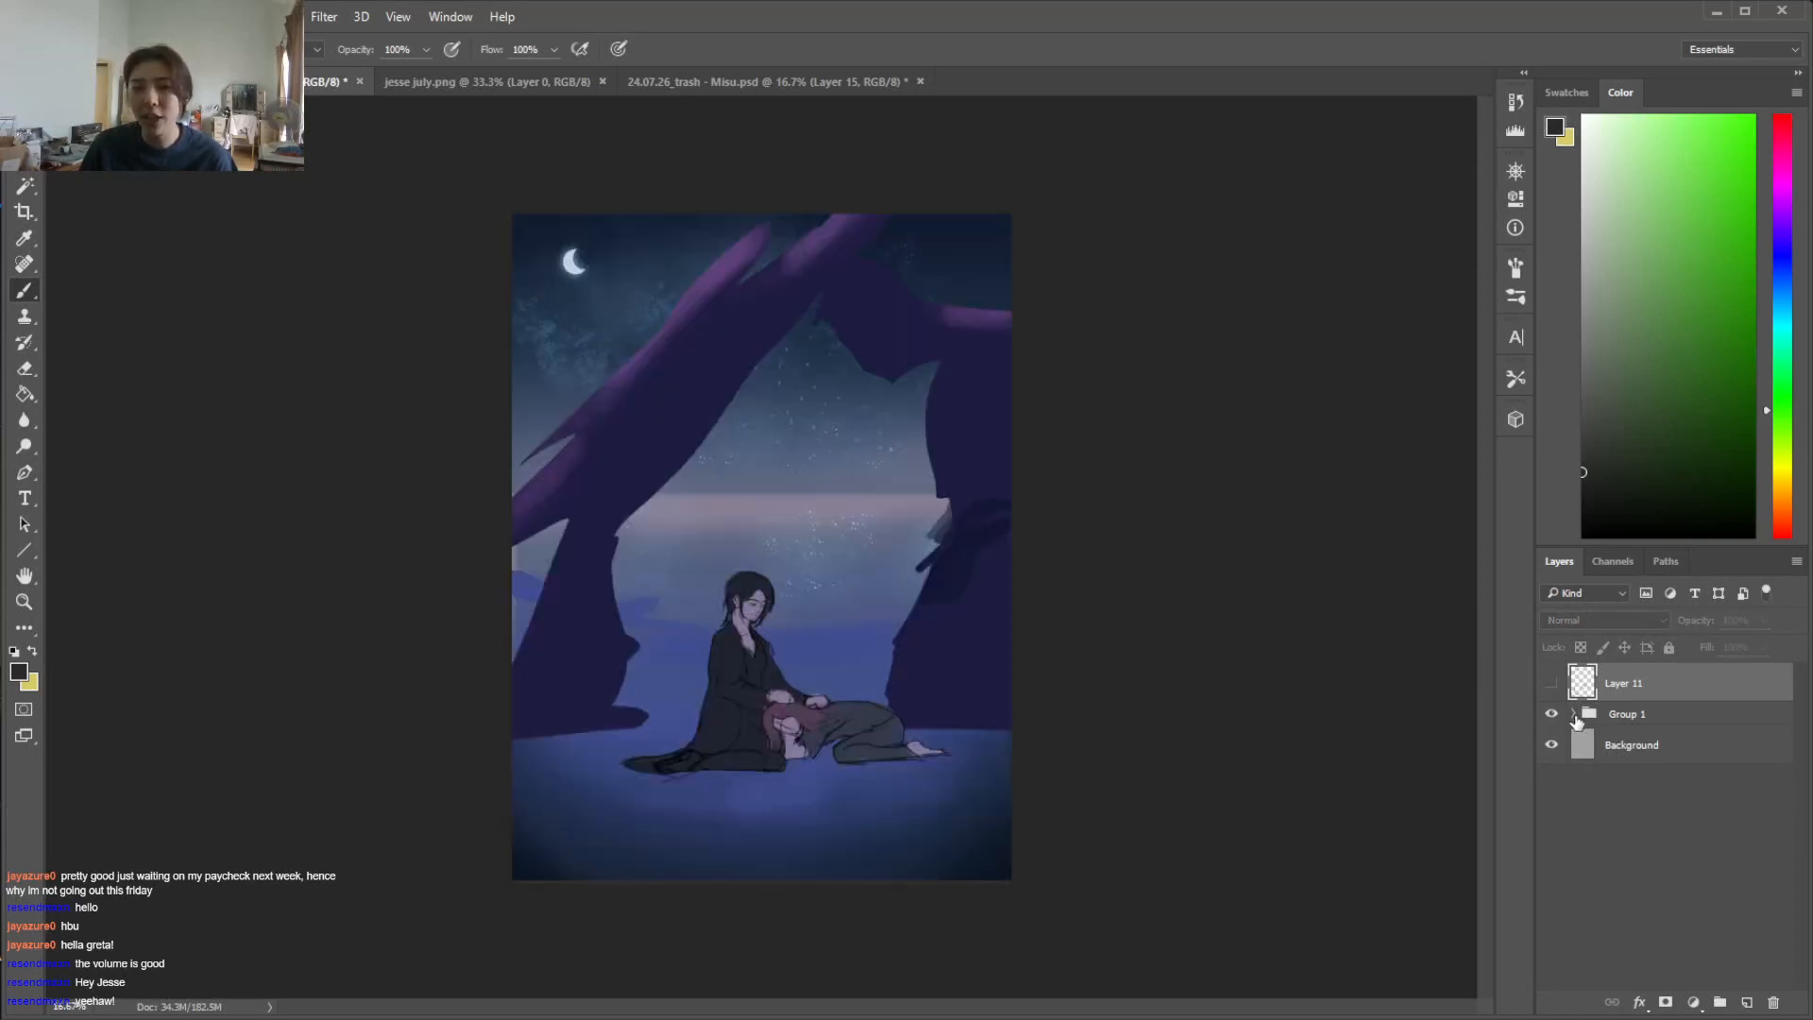
{"action": "left_click", "coordinate": [1574, 714]}
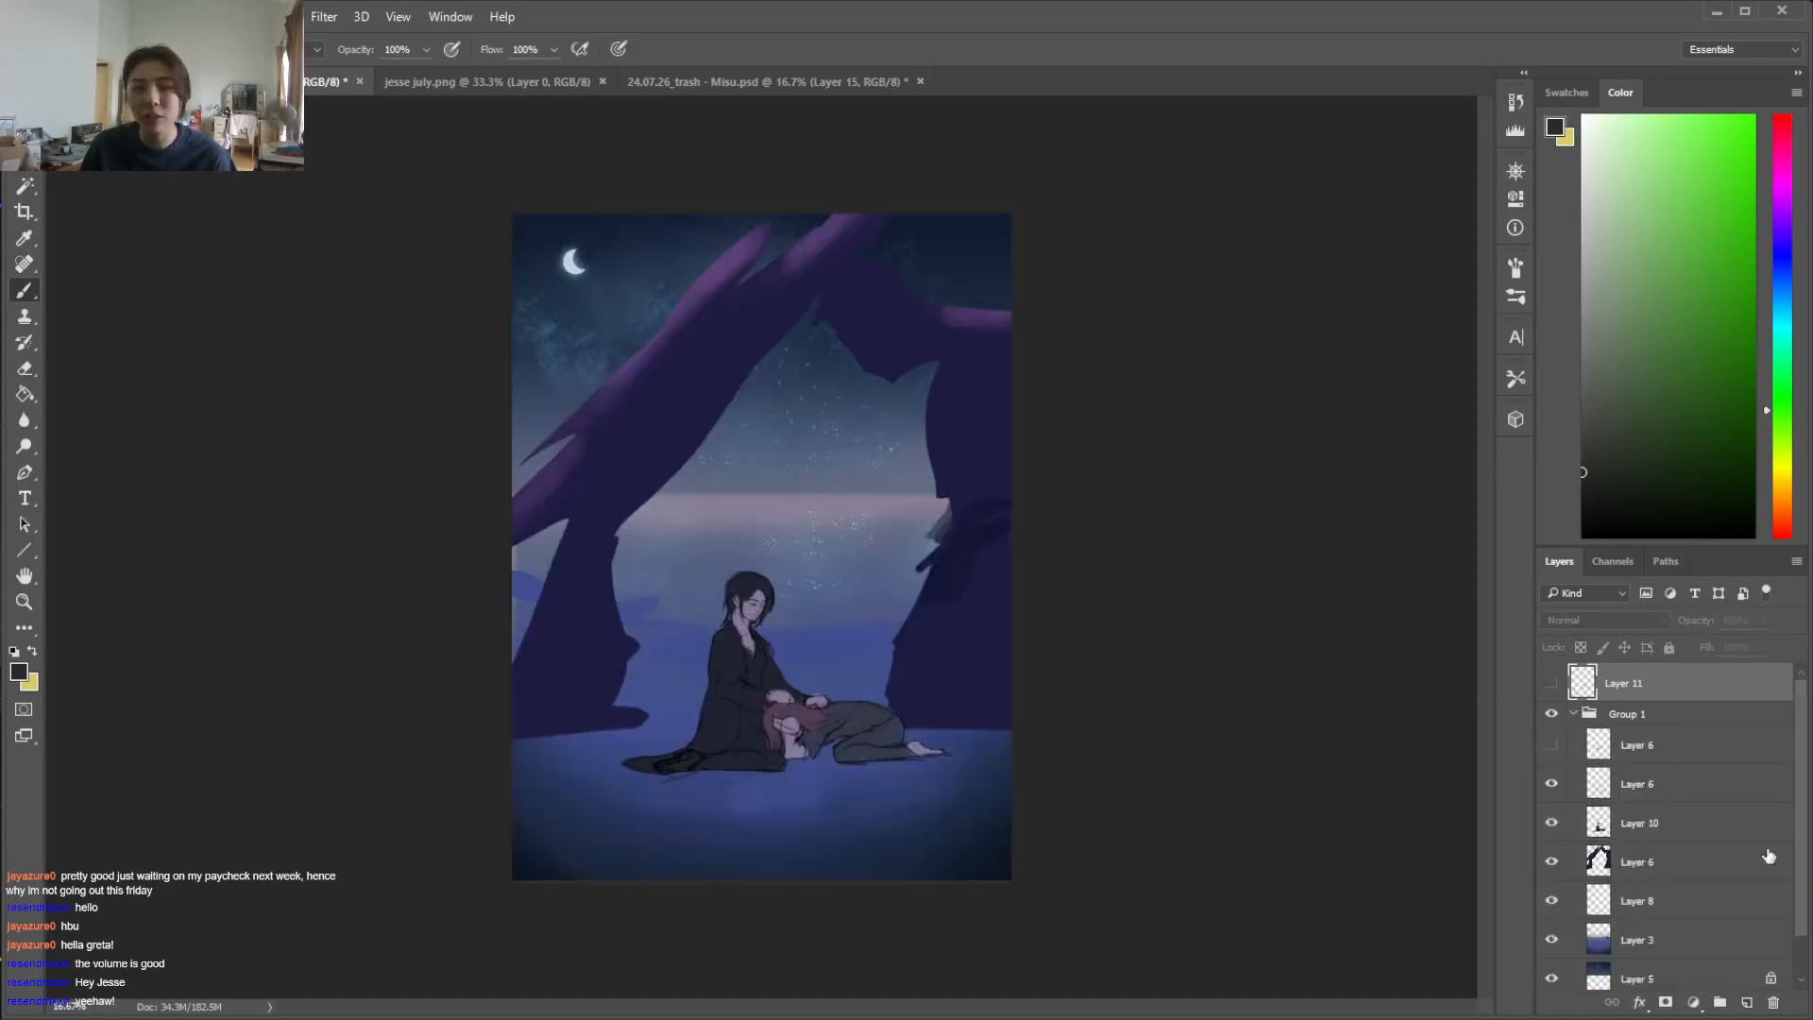
Toggle the visibility of the ground on Layer 3 and of the rock arch layer to examine what each contributes
{"action": "left_click_drag", "start_coordinate": [1804, 883], "coordinate": [1800, 944]}
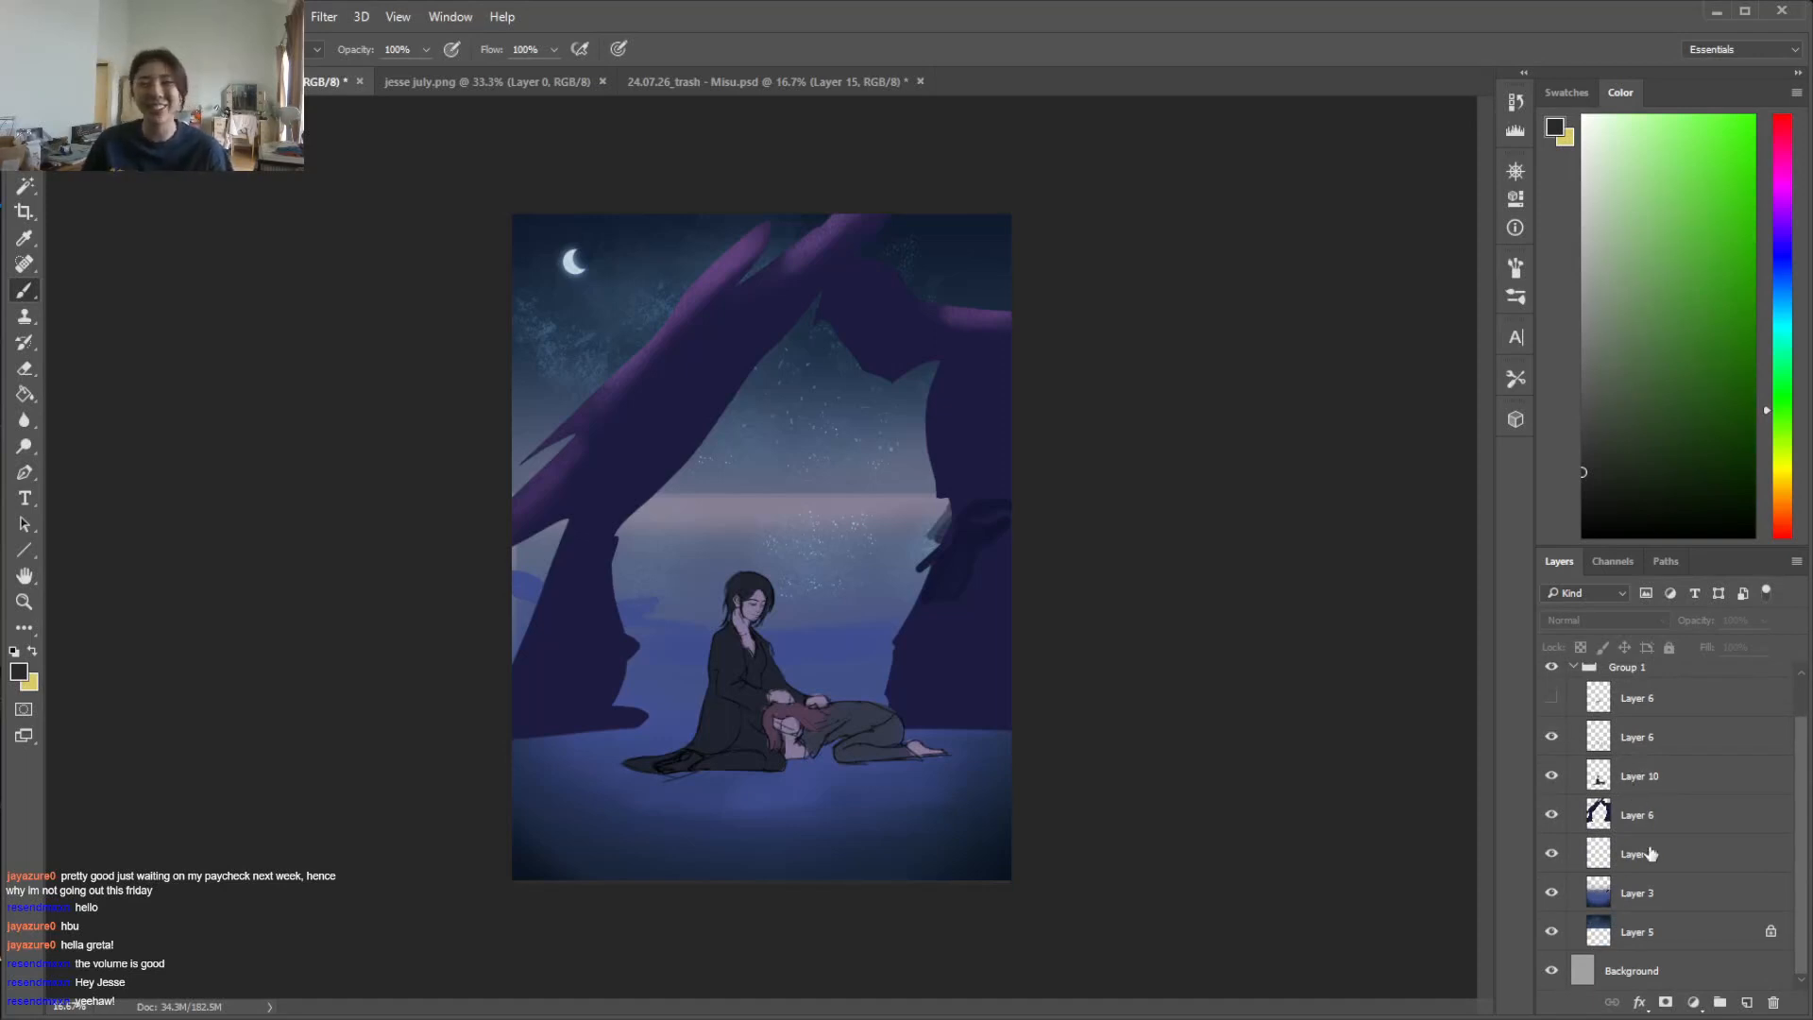
{"action": "left_click", "coordinate": [1689, 902]}
{"action": "left_click", "coordinate": [1552, 894]}
{"action": "left_click", "coordinate": [1551, 893]}
{"action": "left_click", "coordinate": [1551, 893]}
{"action": "left_click", "coordinate": [1552, 895]}
{"action": "left_click", "coordinate": [1552, 895]}
{"action": "left_click", "coordinate": [1552, 895]}
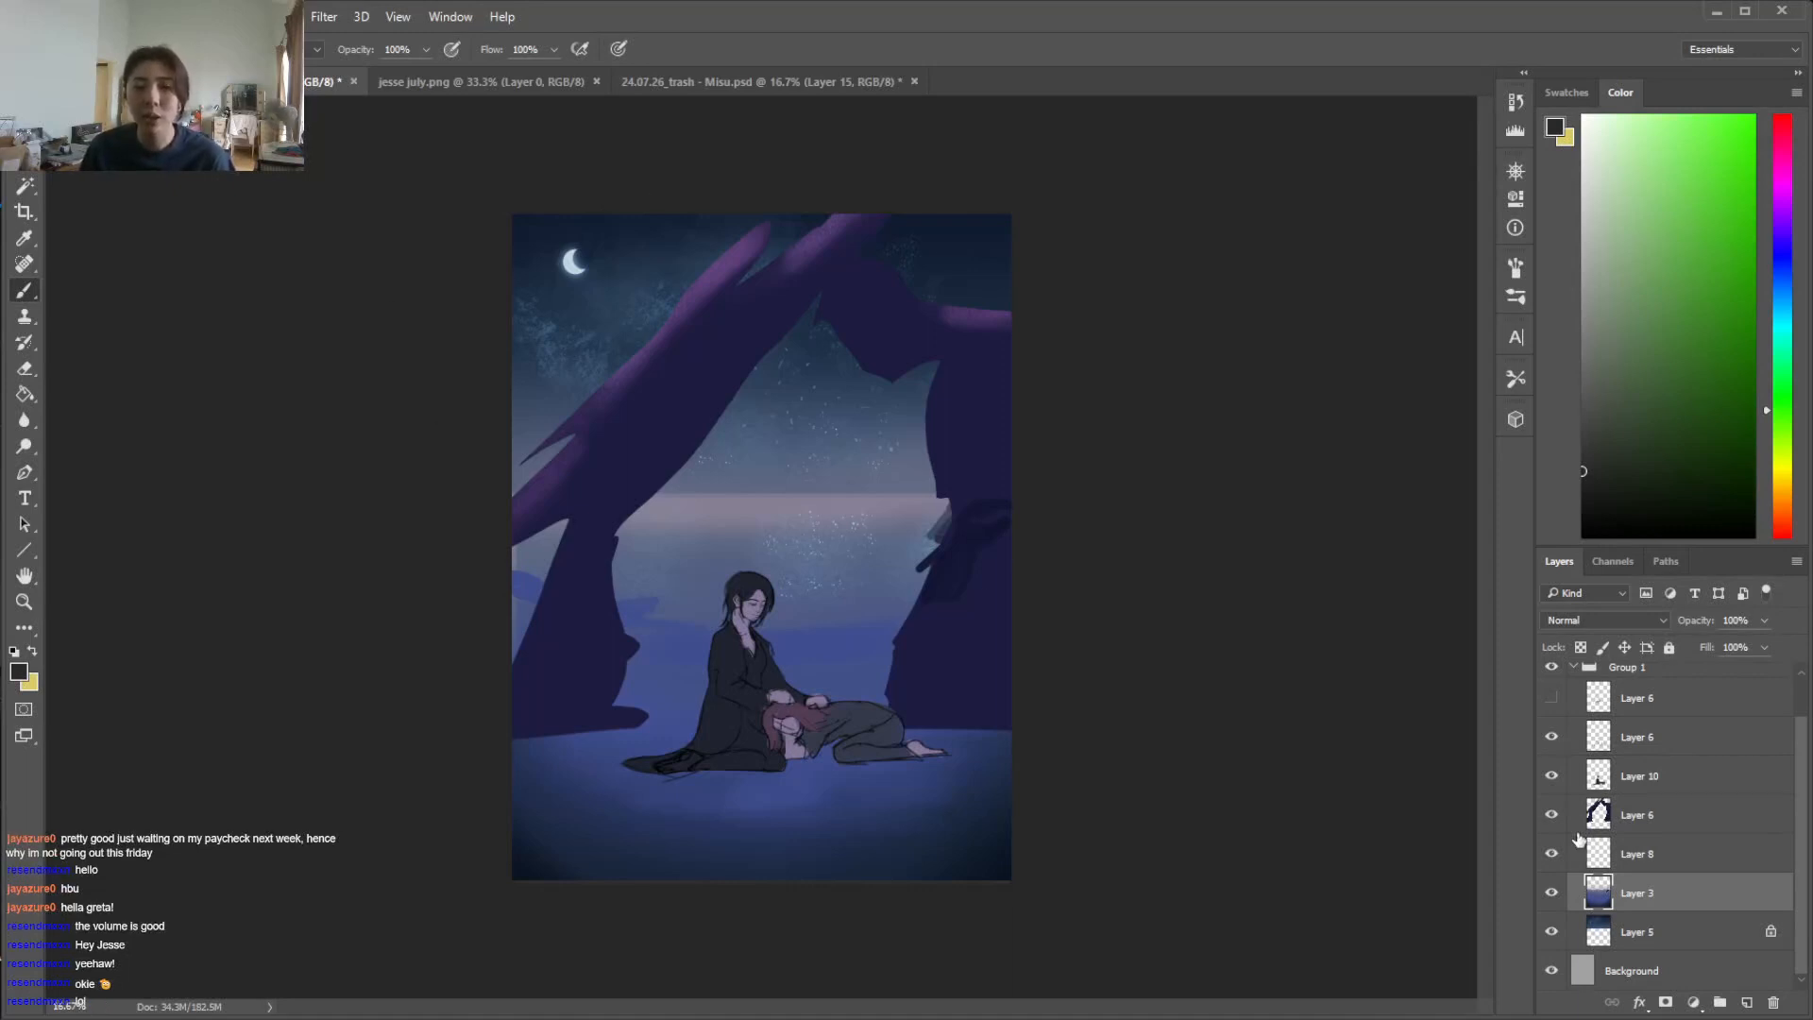
{"action": "left_click", "coordinate": [1551, 814]}
{"action": "left_click", "coordinate": [1551, 814]}
{"action": "left_click", "coordinate": [1660, 809]}
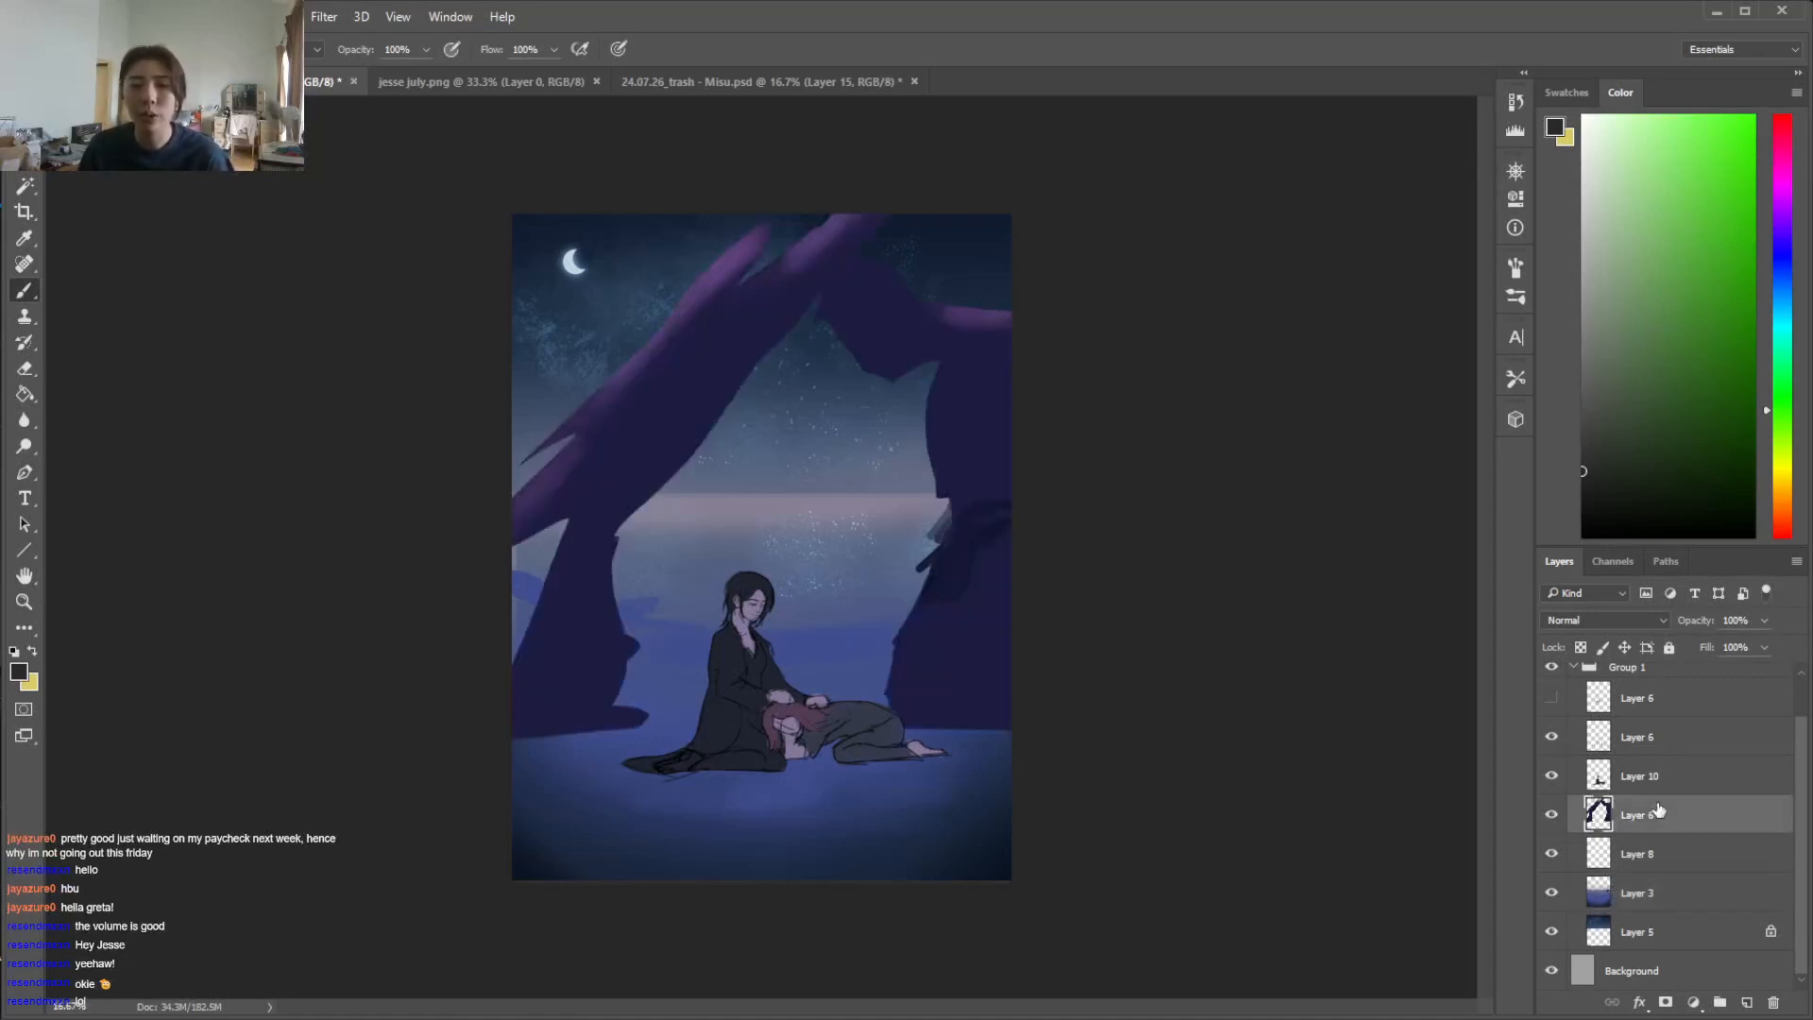
{"action": "left_click", "coordinate": [1666, 895]}
{"action": "left_click", "coordinate": [1643, 775]}
{"action": "key", "text": "v"}
{"action": "left_click_drag", "start_coordinate": [801, 711], "coordinate": [799, 535]}
{"action": "key", "text": "ctrl+z"}
Move the figures up toward the horizon using Layer 10 and the Layer 6 directly above it together
{"action": "left_click", "coordinate": [1660, 741]}
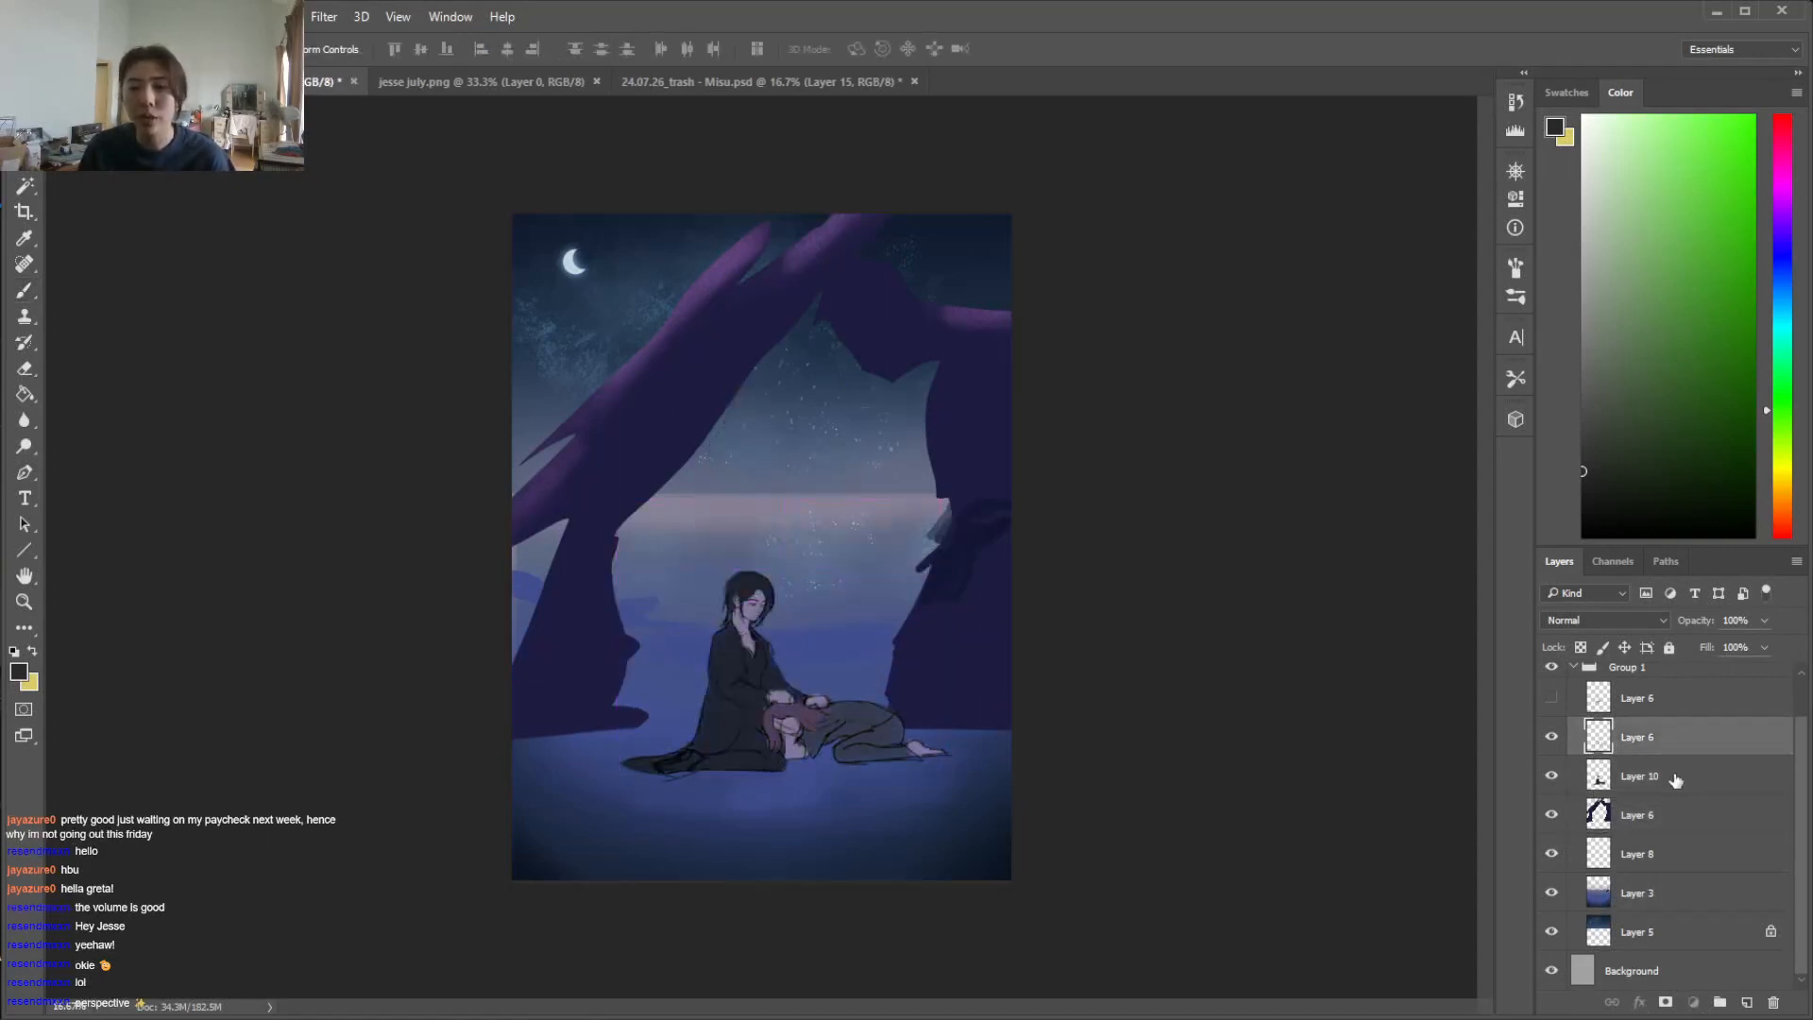
{"action": "left_click", "coordinate": [1670, 782], "text": "shift"}
{"action": "left_click_drag", "start_coordinate": [855, 723], "coordinate": [850, 610]}
{"action": "key", "text": "ctrl+t"}
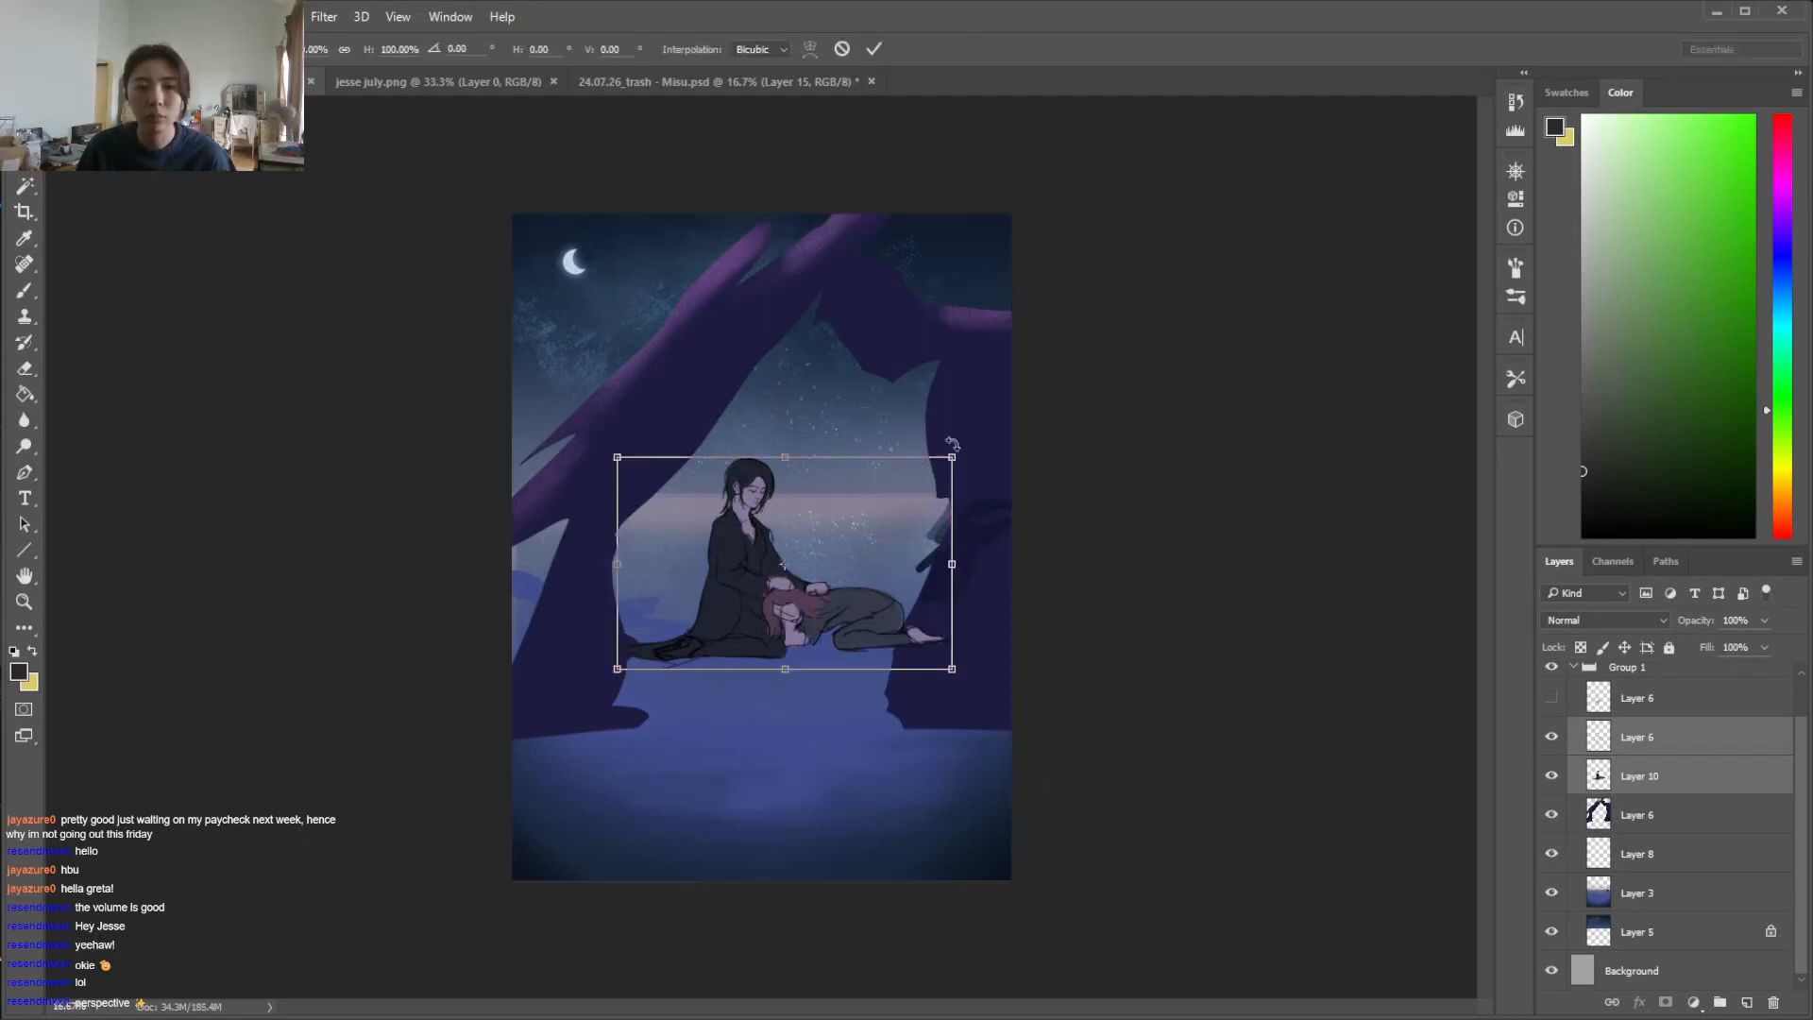
{"action": "mouse_move", "coordinate": [899, 547]}
{"action": "left_mouse_down"}
{"action": "mouse_move", "coordinate": [908, 498]}
{"action": "mouse_move", "coordinate": [893, 530]}
{"action": "mouse_move", "coordinate": [850, 501]}
{"action": "mouse_move", "coordinate": [874, 547]}
{"action": "mouse_move", "coordinate": [873, 533]}
{"action": "left_mouse_up"}
{"action": "key", "text": "Return"}
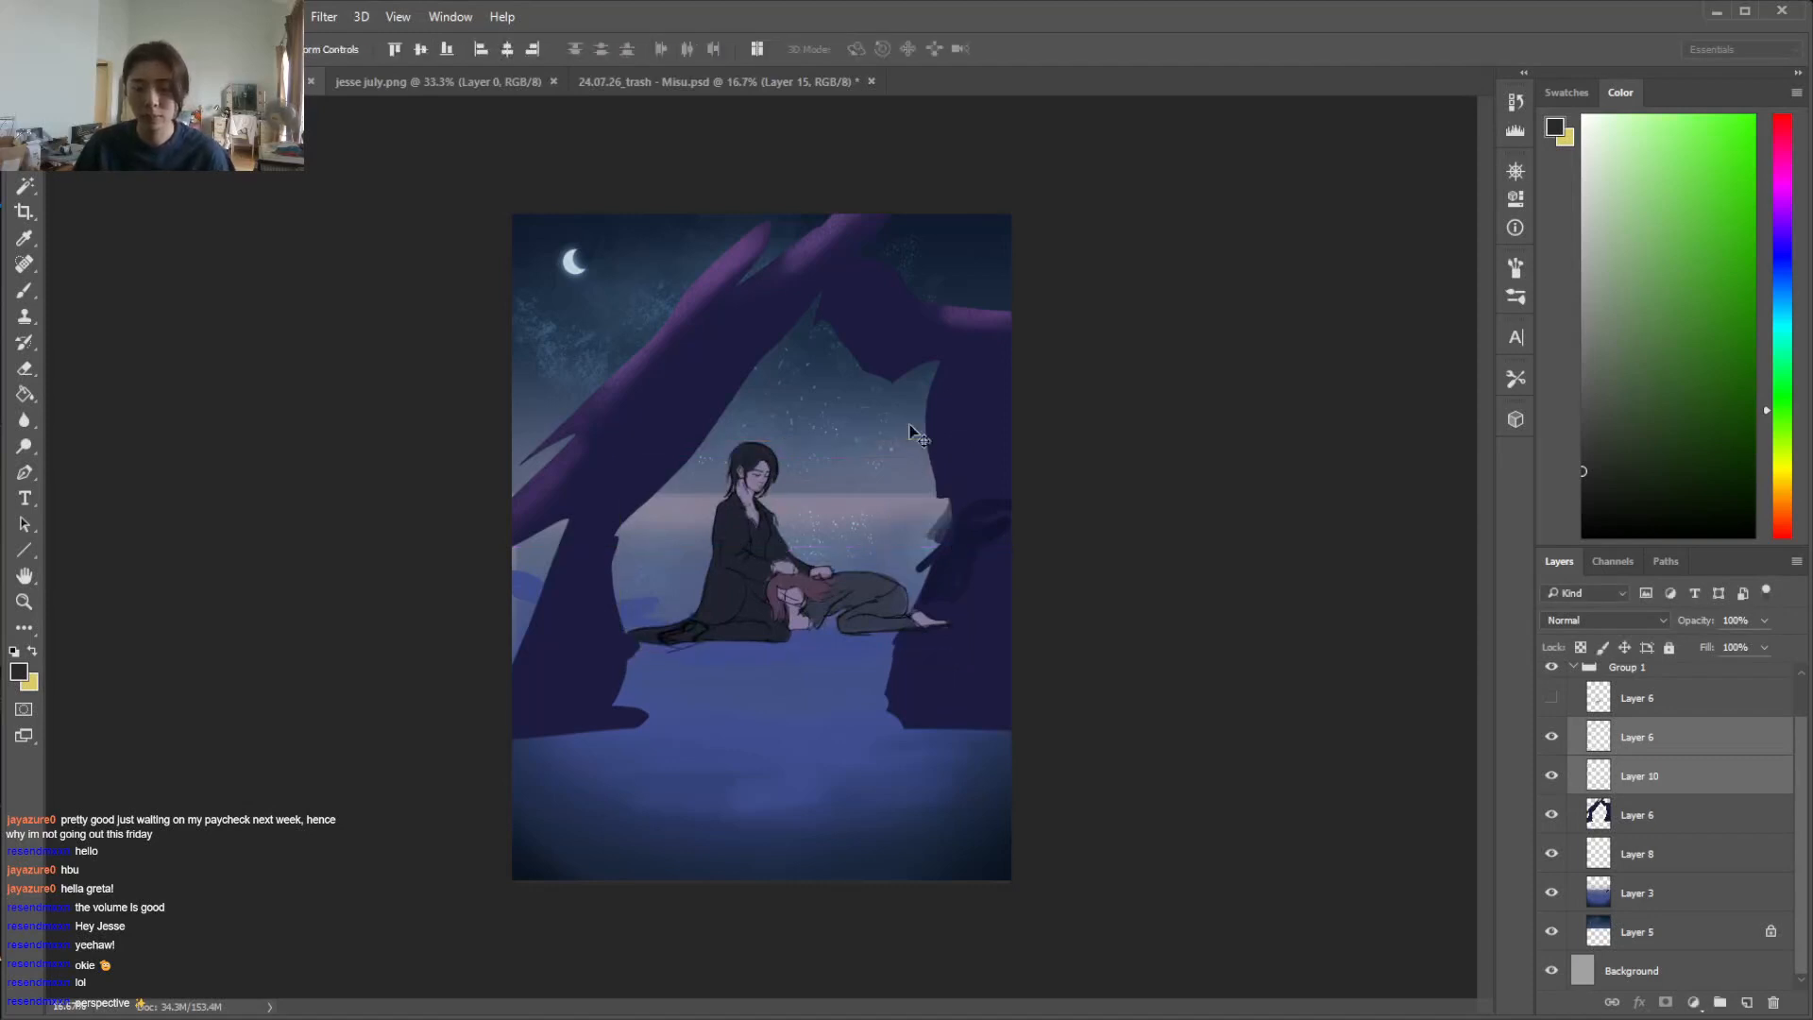
Move the rock arch up and resize it to about 10.12 by 9.32 in, spanning the canvas width with its base near the figures' feet
{"action": "left_click", "coordinate": [1667, 814]}
{"action": "left_click_drag", "start_coordinate": [920, 493], "coordinate": [930, 377]}
{"action": "key", "text": "ctrl+t"}
{"action": "left_click_drag", "start_coordinate": [1011, 636], "coordinate": [915, 530]}
{"action": "left_click_drag", "start_coordinate": [886, 452], "coordinate": [939, 533]}
{"action": "left_click_drag", "start_coordinate": [973, 620], "coordinate": [999, 651]}
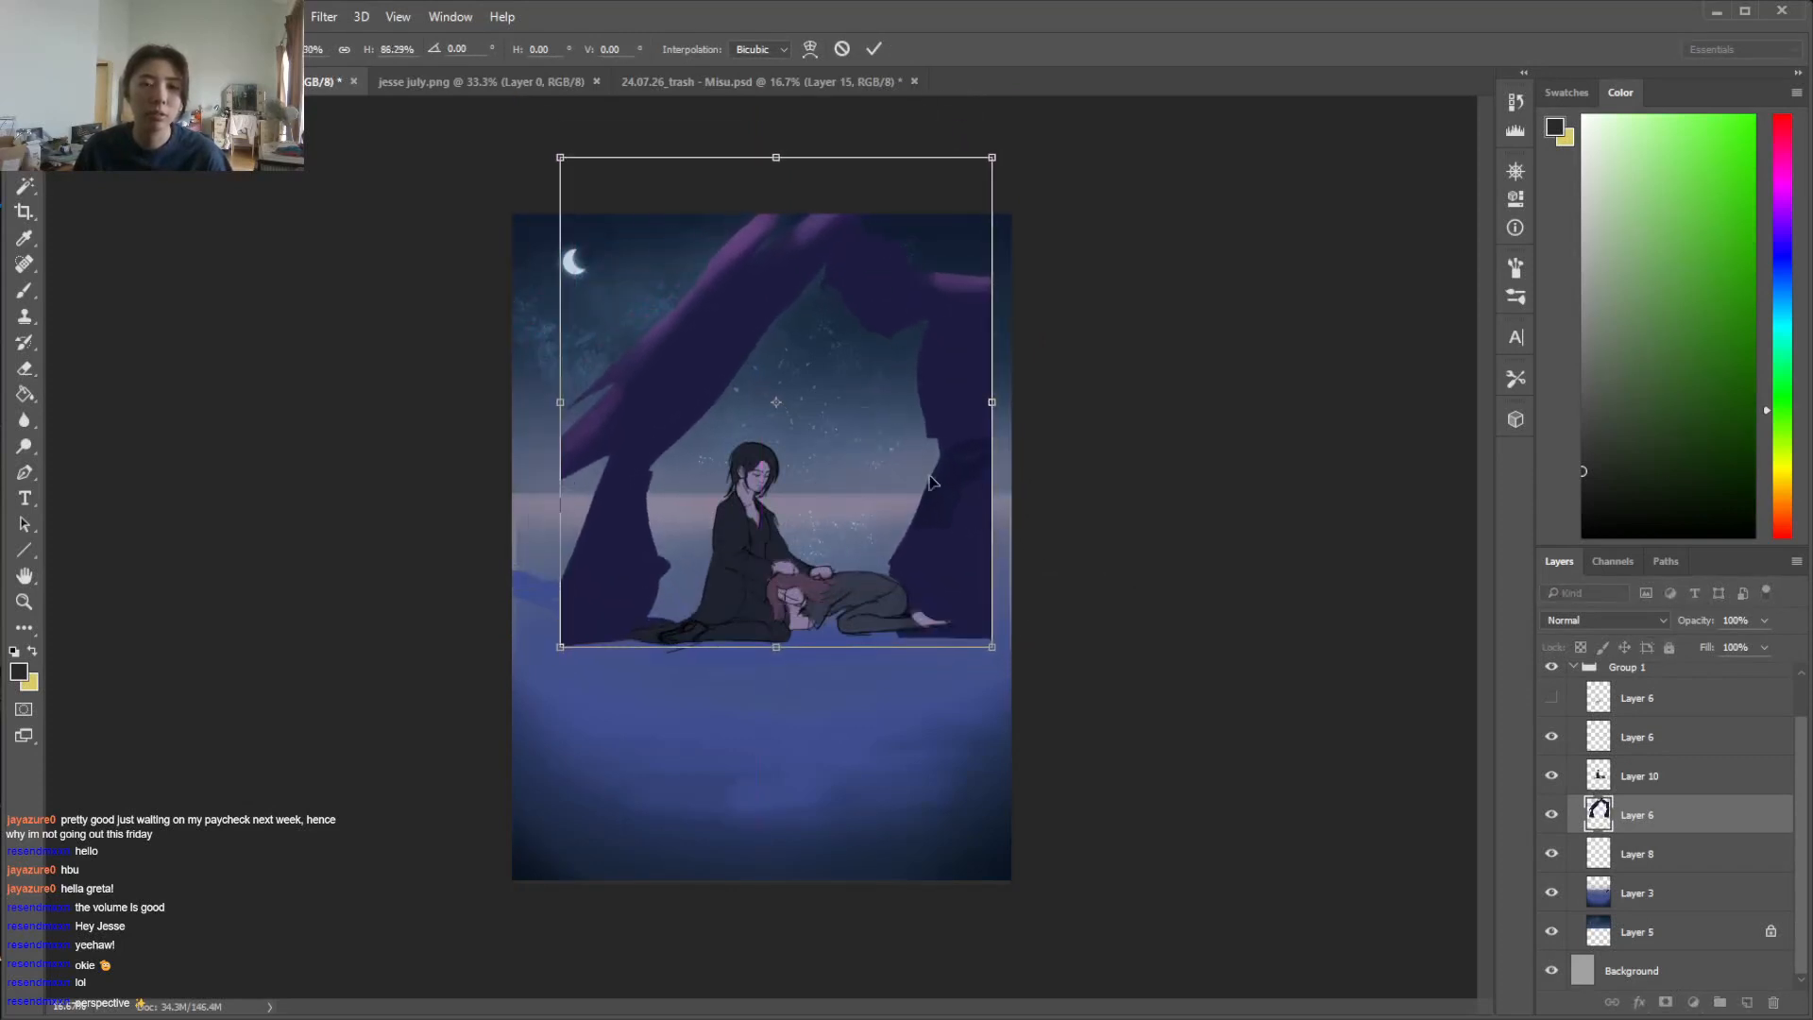
{"action": "left_click_drag", "start_coordinate": [992, 404], "coordinate": [1045, 403]}
{"action": "left_click_drag", "start_coordinate": [560, 401], "coordinate": [510, 401]}
{"action": "left_click_drag", "start_coordinate": [900, 320], "coordinate": [983, 324]}
{"action": "left_click_drag", "start_coordinate": [1043, 163], "coordinate": [1017, 188]}
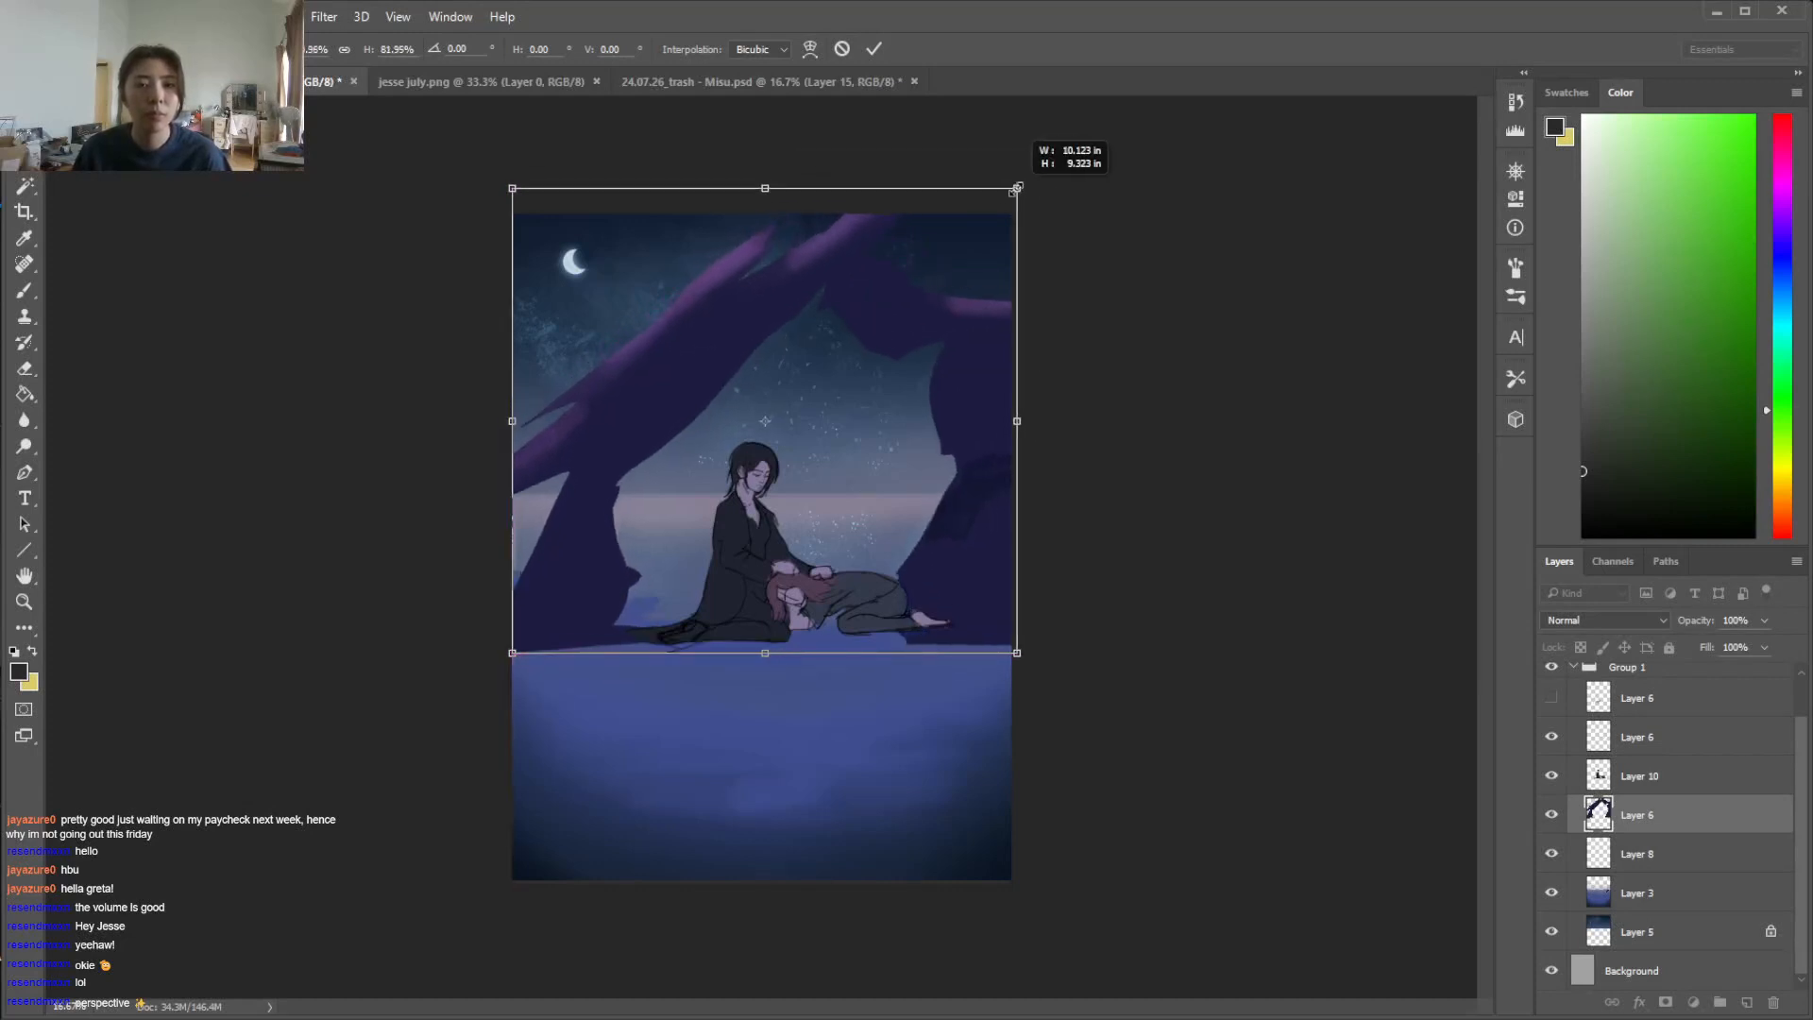
{"action": "key", "text": "Return"}
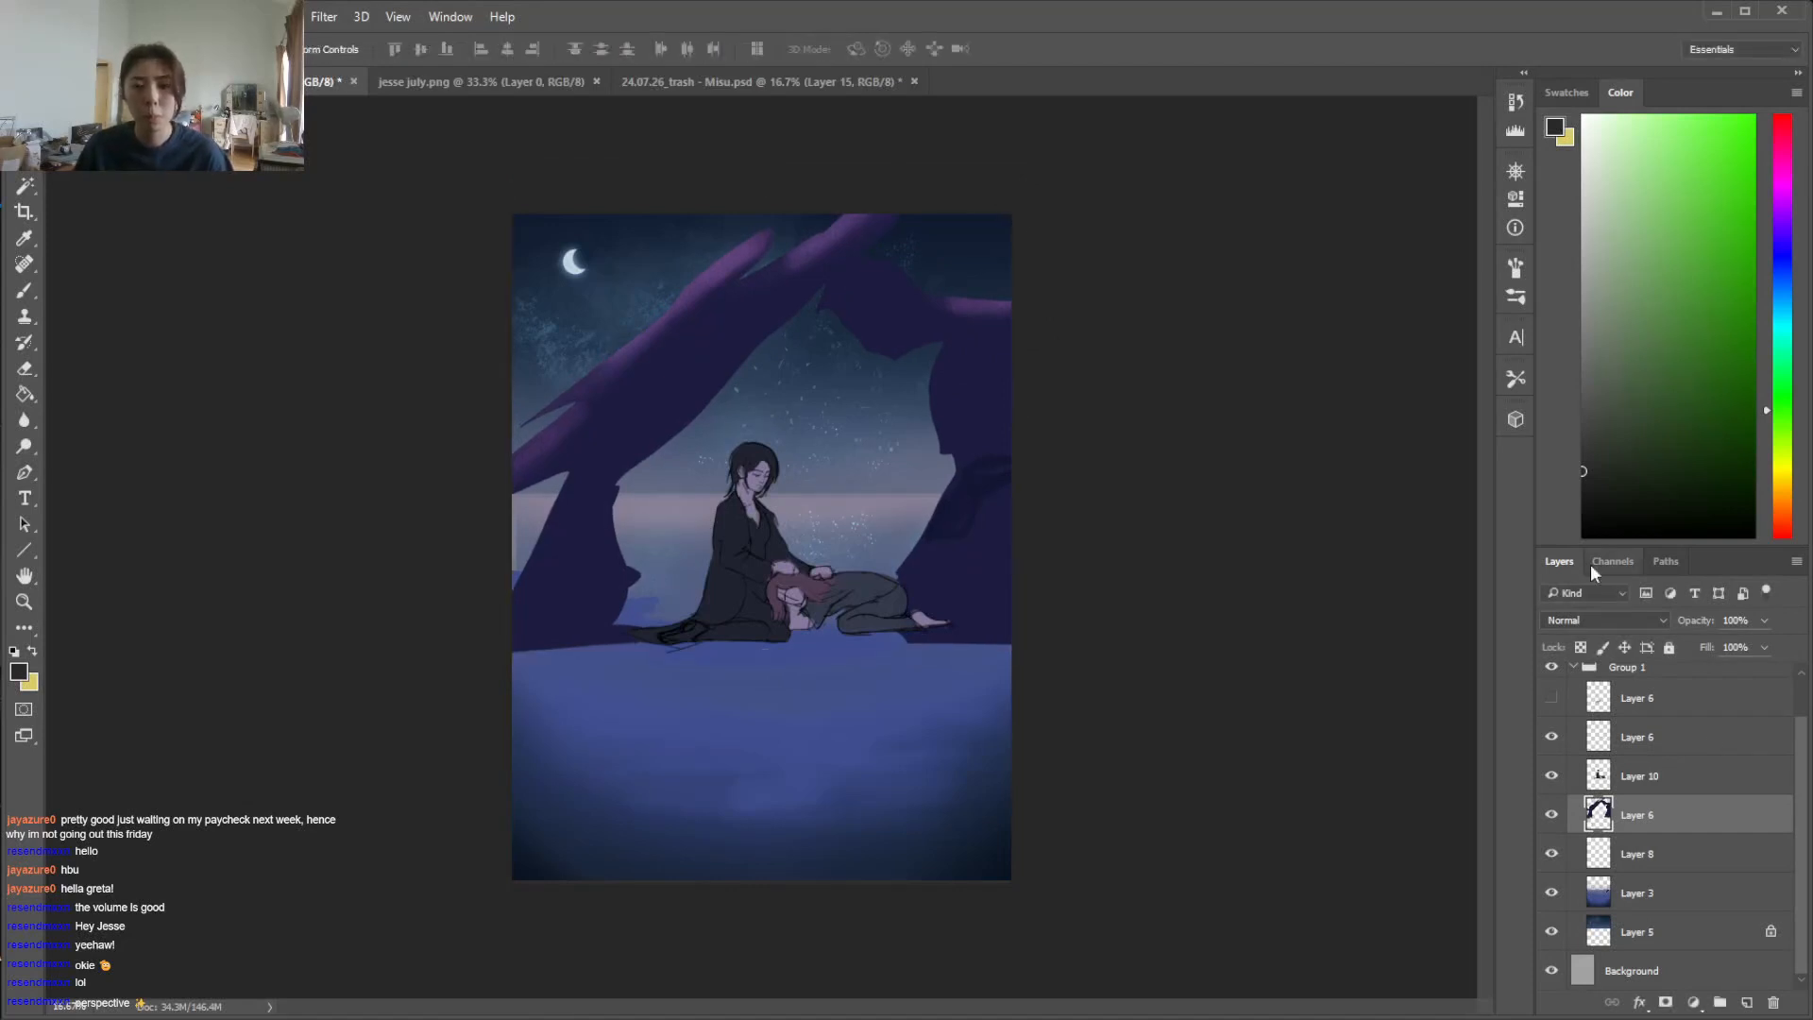
{"action": "left_click", "coordinate": [1697, 770]}
{"action": "key", "text": "ctrl+t"}
{"action": "left_click_drag", "start_coordinate": [952, 644], "coordinate": [924, 628]}
{"action": "key", "text": "Return"}
{"action": "right_click", "coordinate": [1648, 738]}
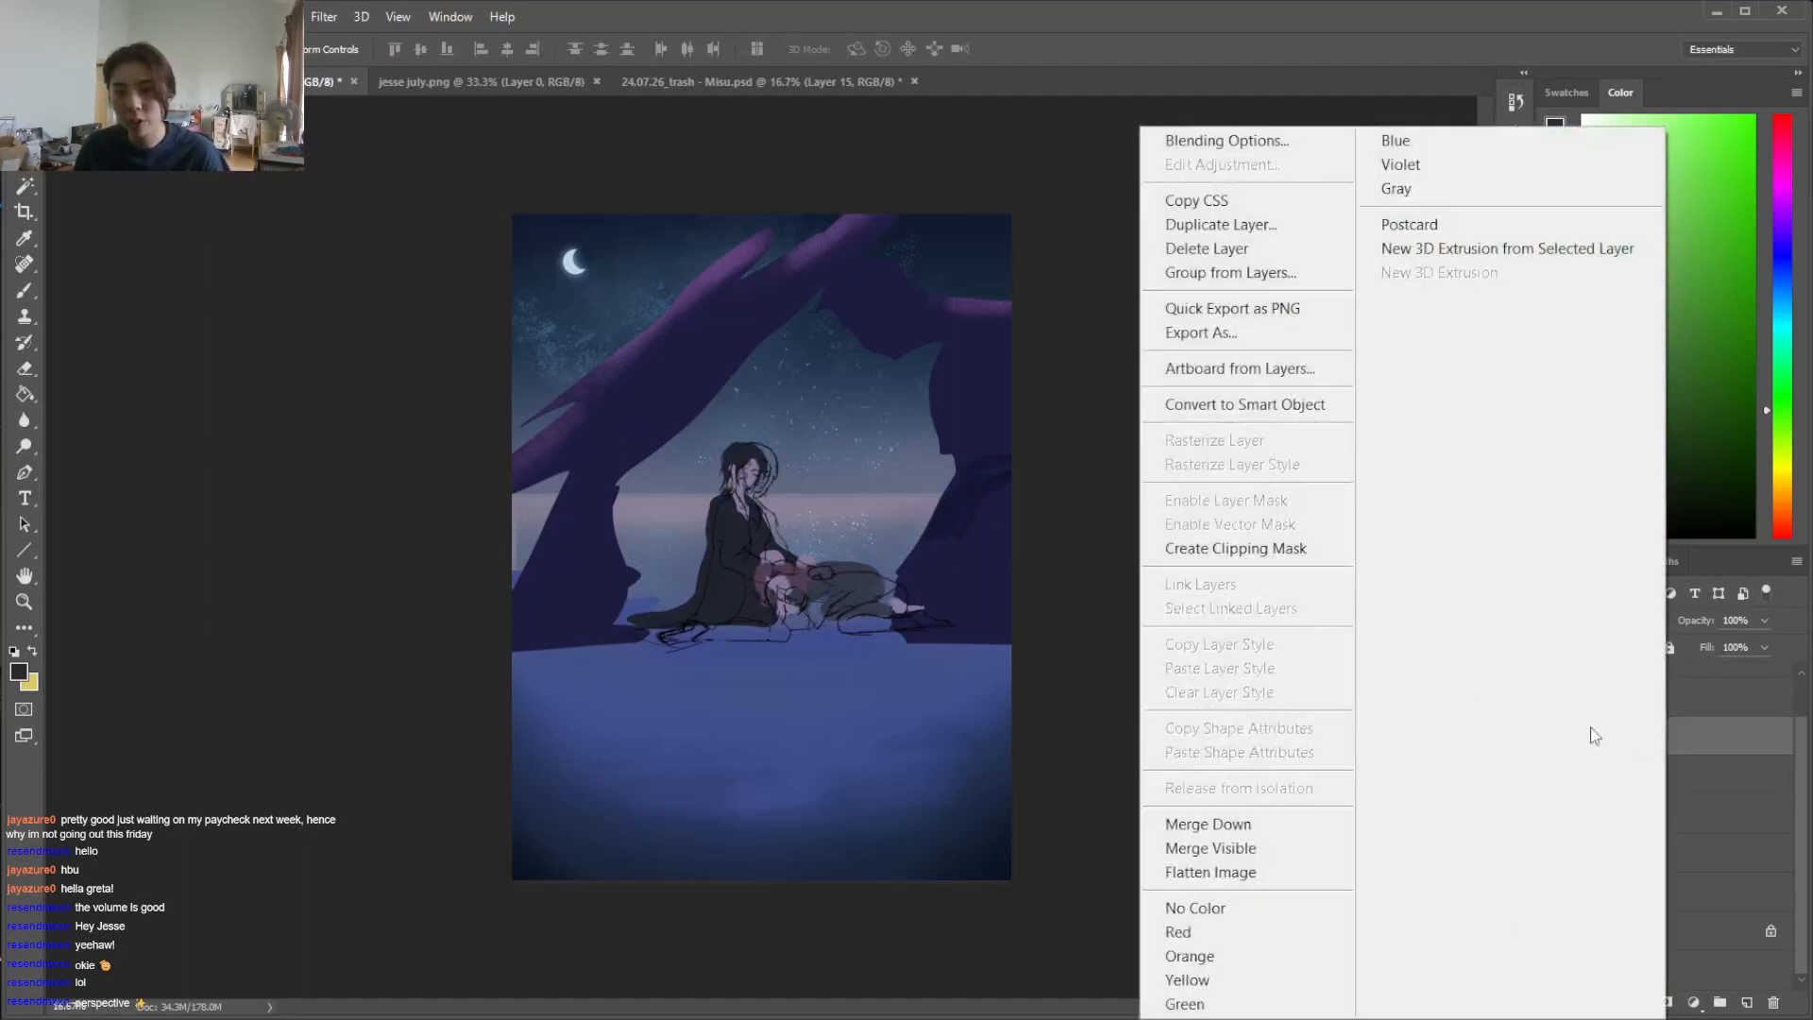
{"action": "left_click", "coordinate": [1074, 197]}
Merge the Layer 6 directly above Layer 10 down into the figures layer
{"action": "left_click", "coordinate": [1552, 698]}
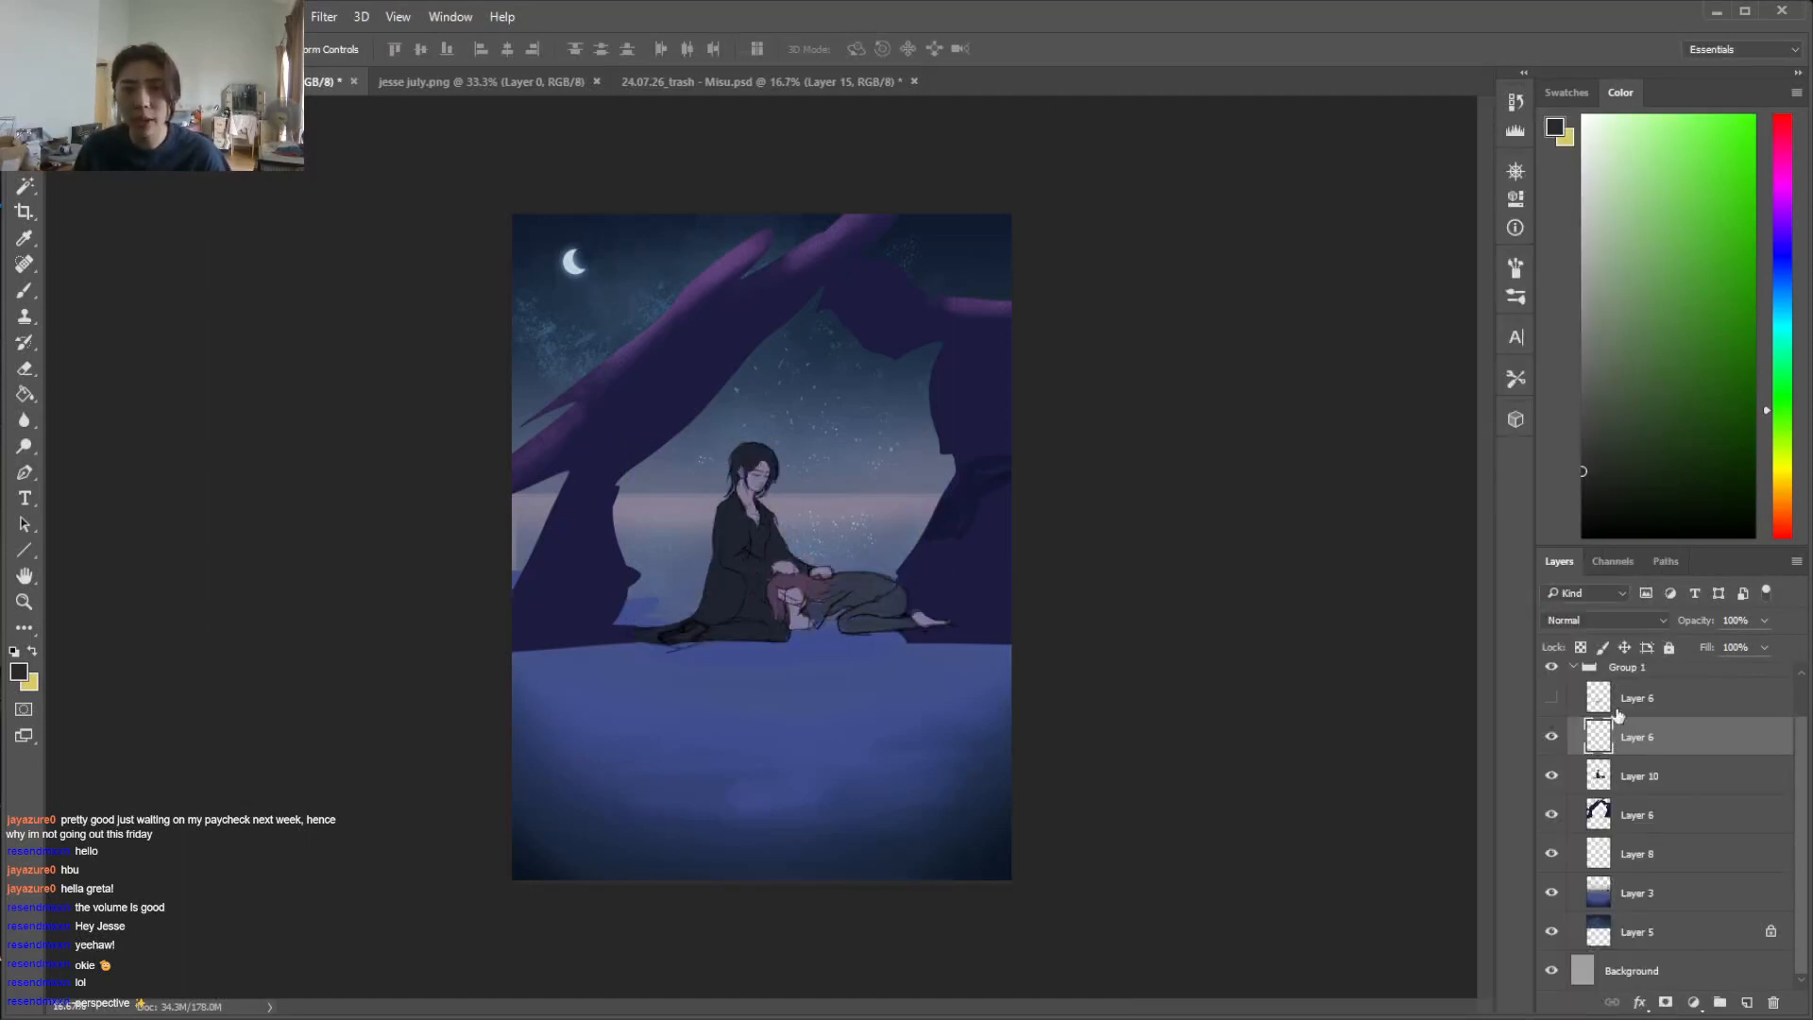
{"action": "right_click", "coordinate": [1670, 758]}
{"action": "left_click", "coordinate": [1218, 829]}
Try scaling the merged figures on Layer 10 to about 88.8% and shifting them up toward the horizon, with the rock arch hidden
{"action": "key", "text": "ctrl+t"}
{"action": "left_click_drag", "start_coordinate": [957, 652], "coordinate": [918, 629]}
{"action": "mouse_move", "coordinate": [869, 568]}
{"action": "left_mouse_down"}
{"action": "mouse_move", "coordinate": [897, 548]}
{"action": "mouse_move", "coordinate": [900, 562]}
{"action": "left_mouse_up"}
{"action": "mouse_move", "coordinate": [904, 521]}
{"action": "left_mouse_down"}
{"action": "mouse_move", "coordinate": [898, 557]}
{"action": "mouse_move", "coordinate": [893, 488]}
{"action": "left_mouse_up"}
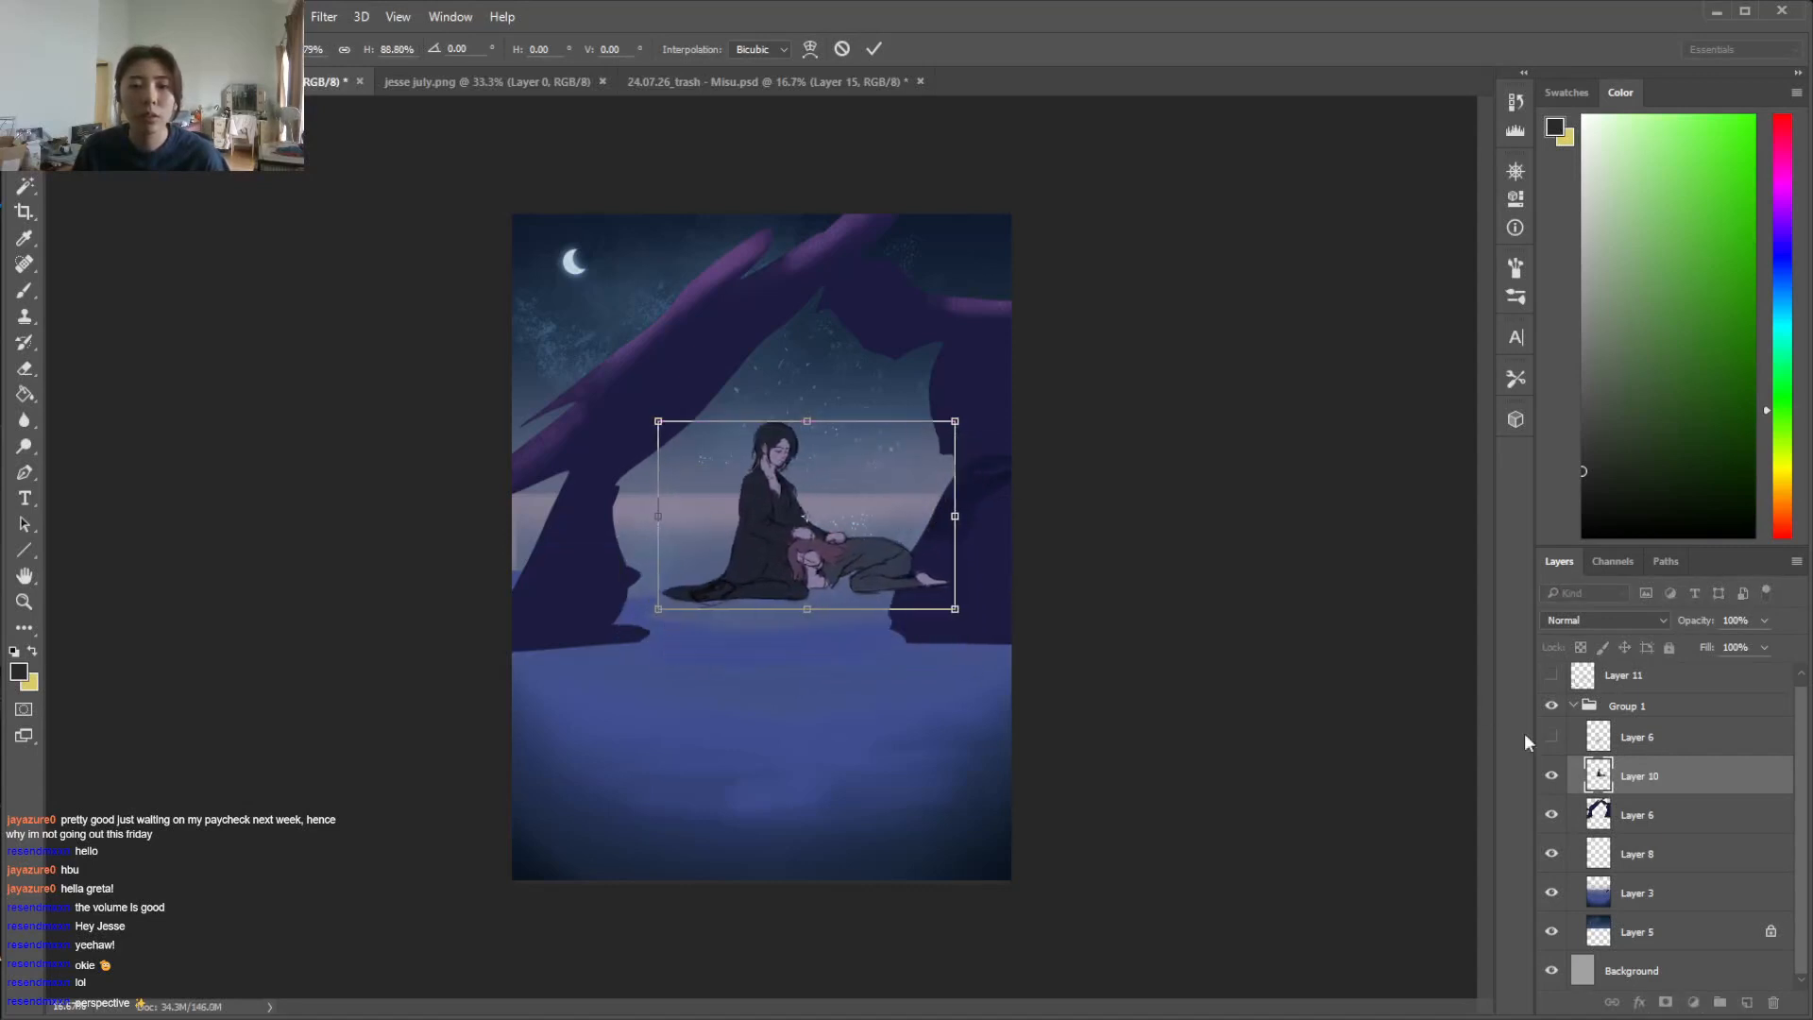
{"action": "key", "text": "Return"}
{"action": "left_click", "coordinate": [1552, 814]}
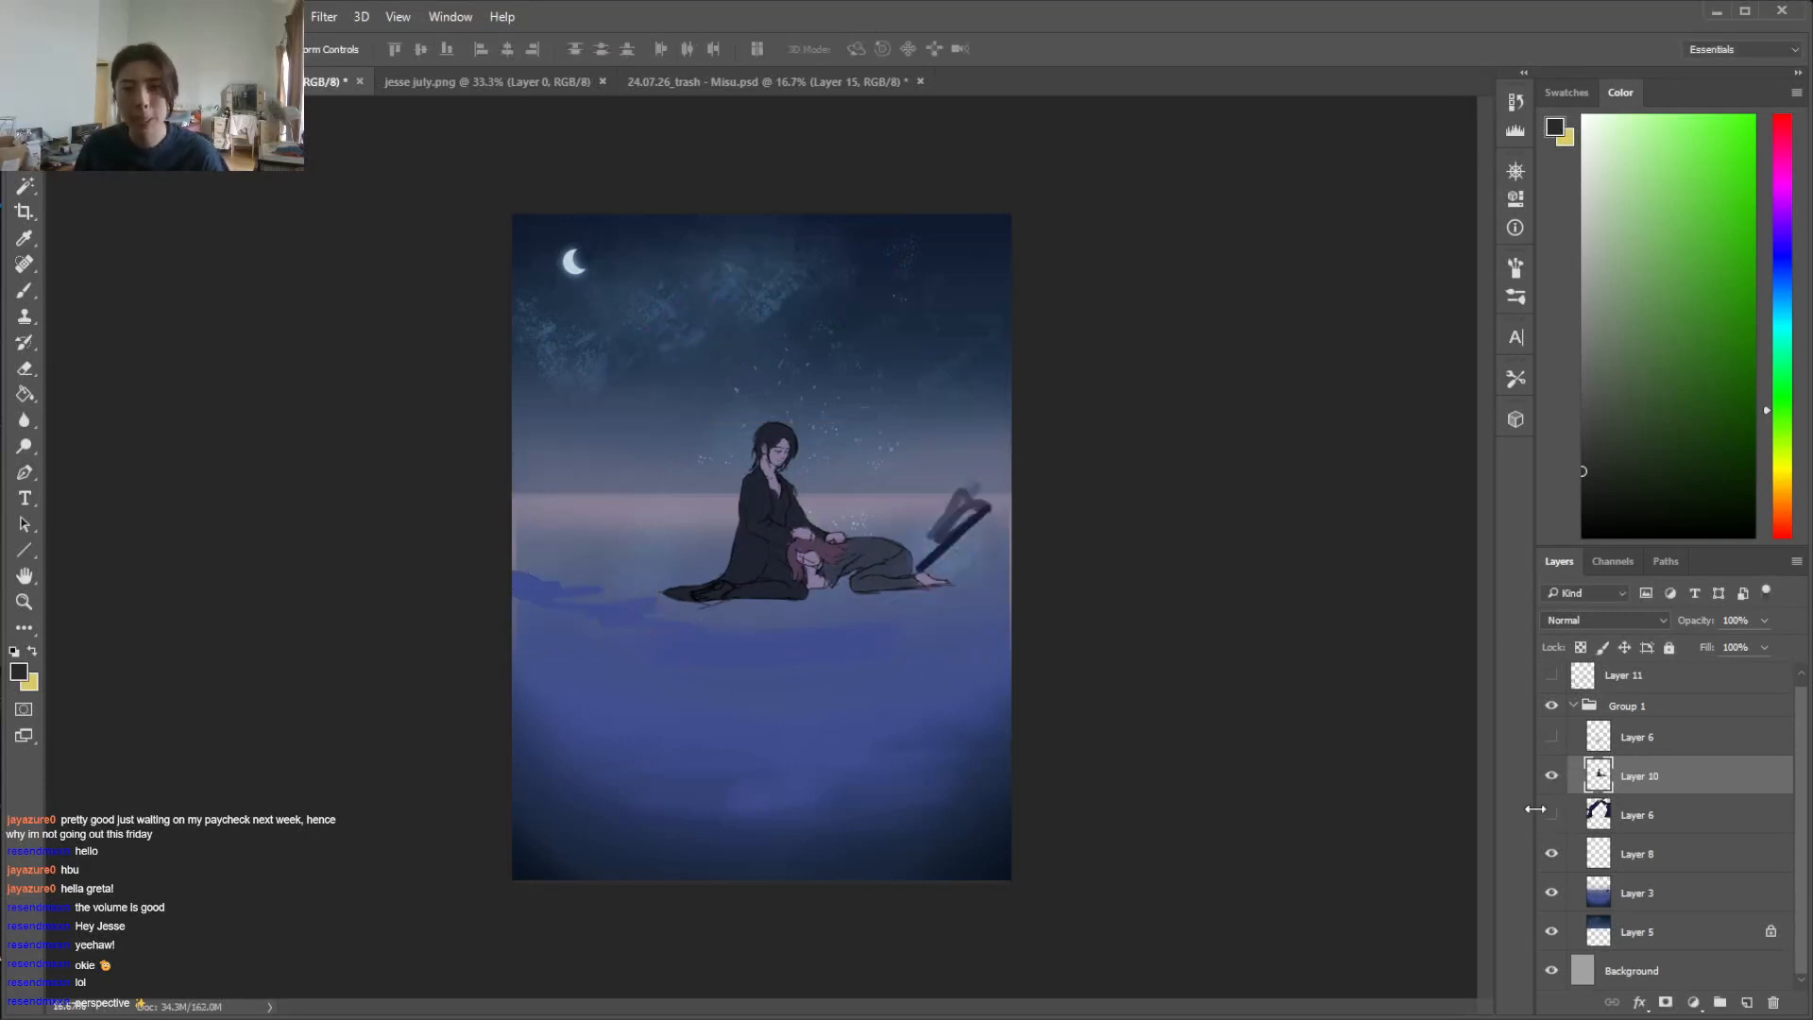
{"action": "left_click_drag", "start_coordinate": [861, 535], "coordinate": [847, 520]}
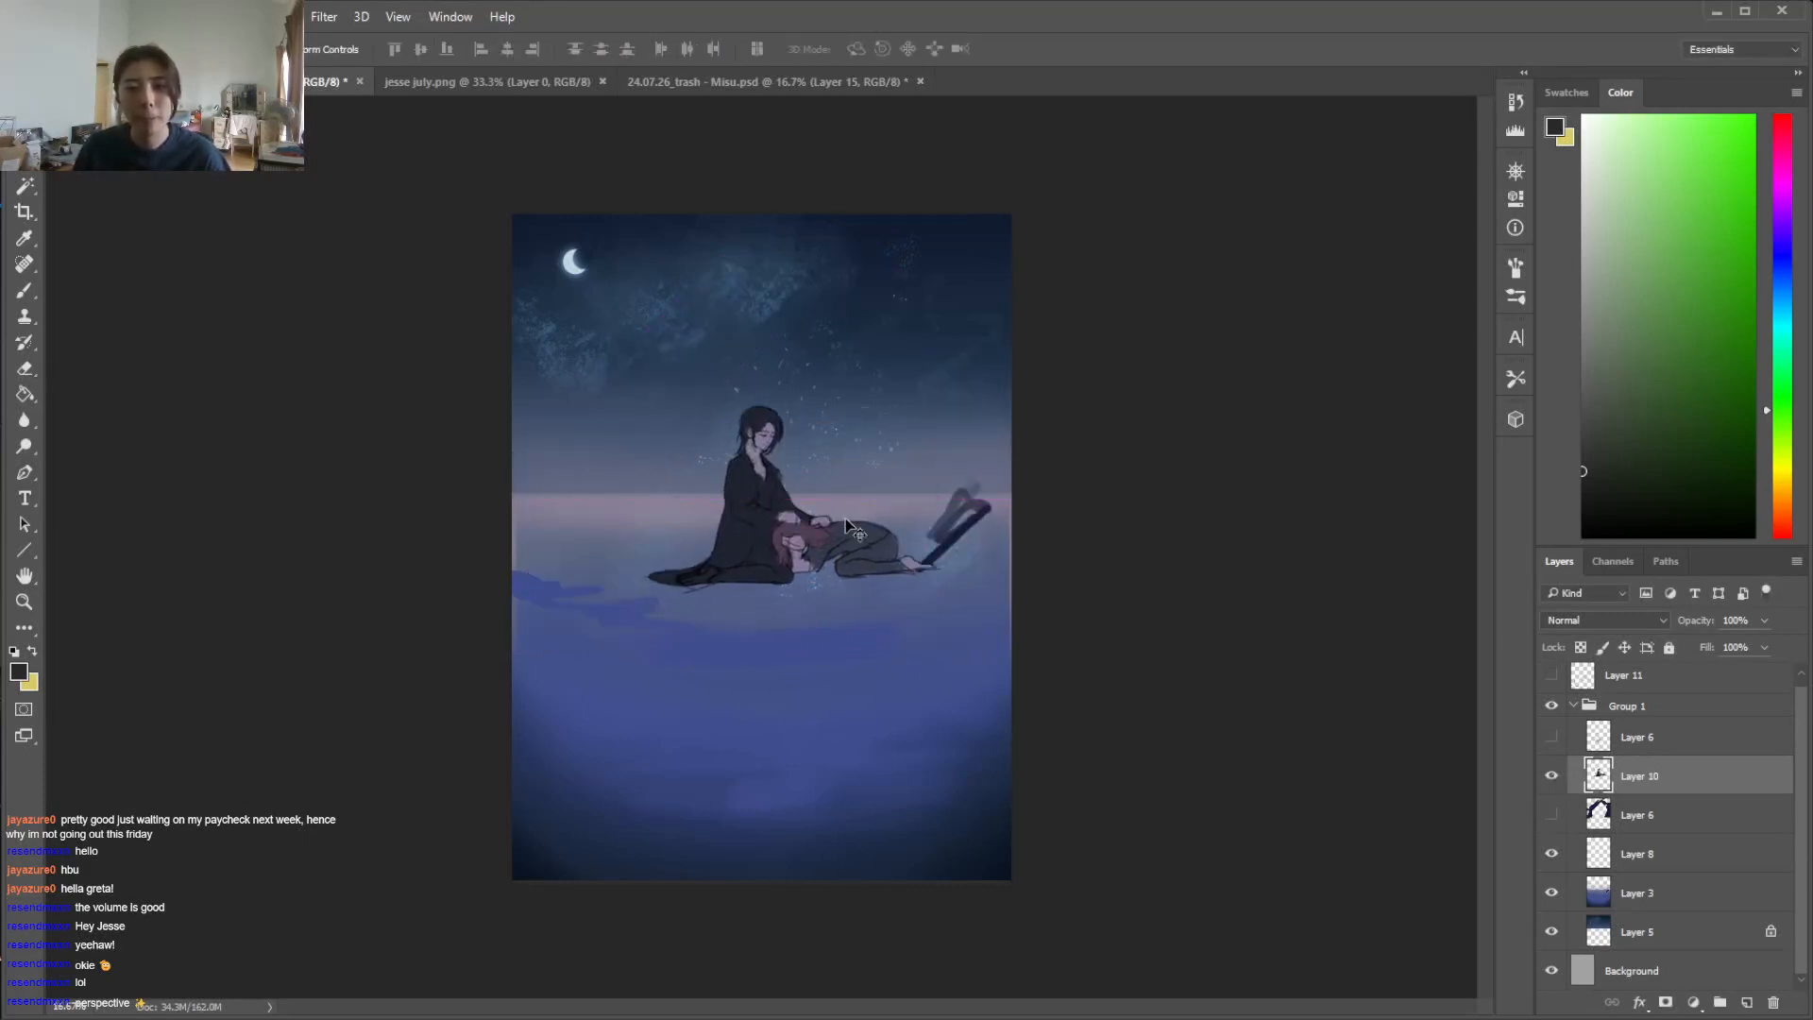
Check Layer 8 and Layer 3 for the dark strokes beside the figures, select Layer 3 and set the brush size to 91 px
{"action": "left_click", "coordinate": [1551, 853]}
{"action": "left_click", "coordinate": [1552, 854]}
{"action": "left_click", "coordinate": [1552, 892]}
{"action": "left_click", "coordinate": [1551, 893]}
{"action": "left_click", "coordinate": [1651, 894]}
{"action": "key", "text": "i"}
{"action": "left_click", "coordinate": [995, 531]}
{"action": "key", "text": "b"}
{"action": "right_click", "coordinate": [942, 508]}
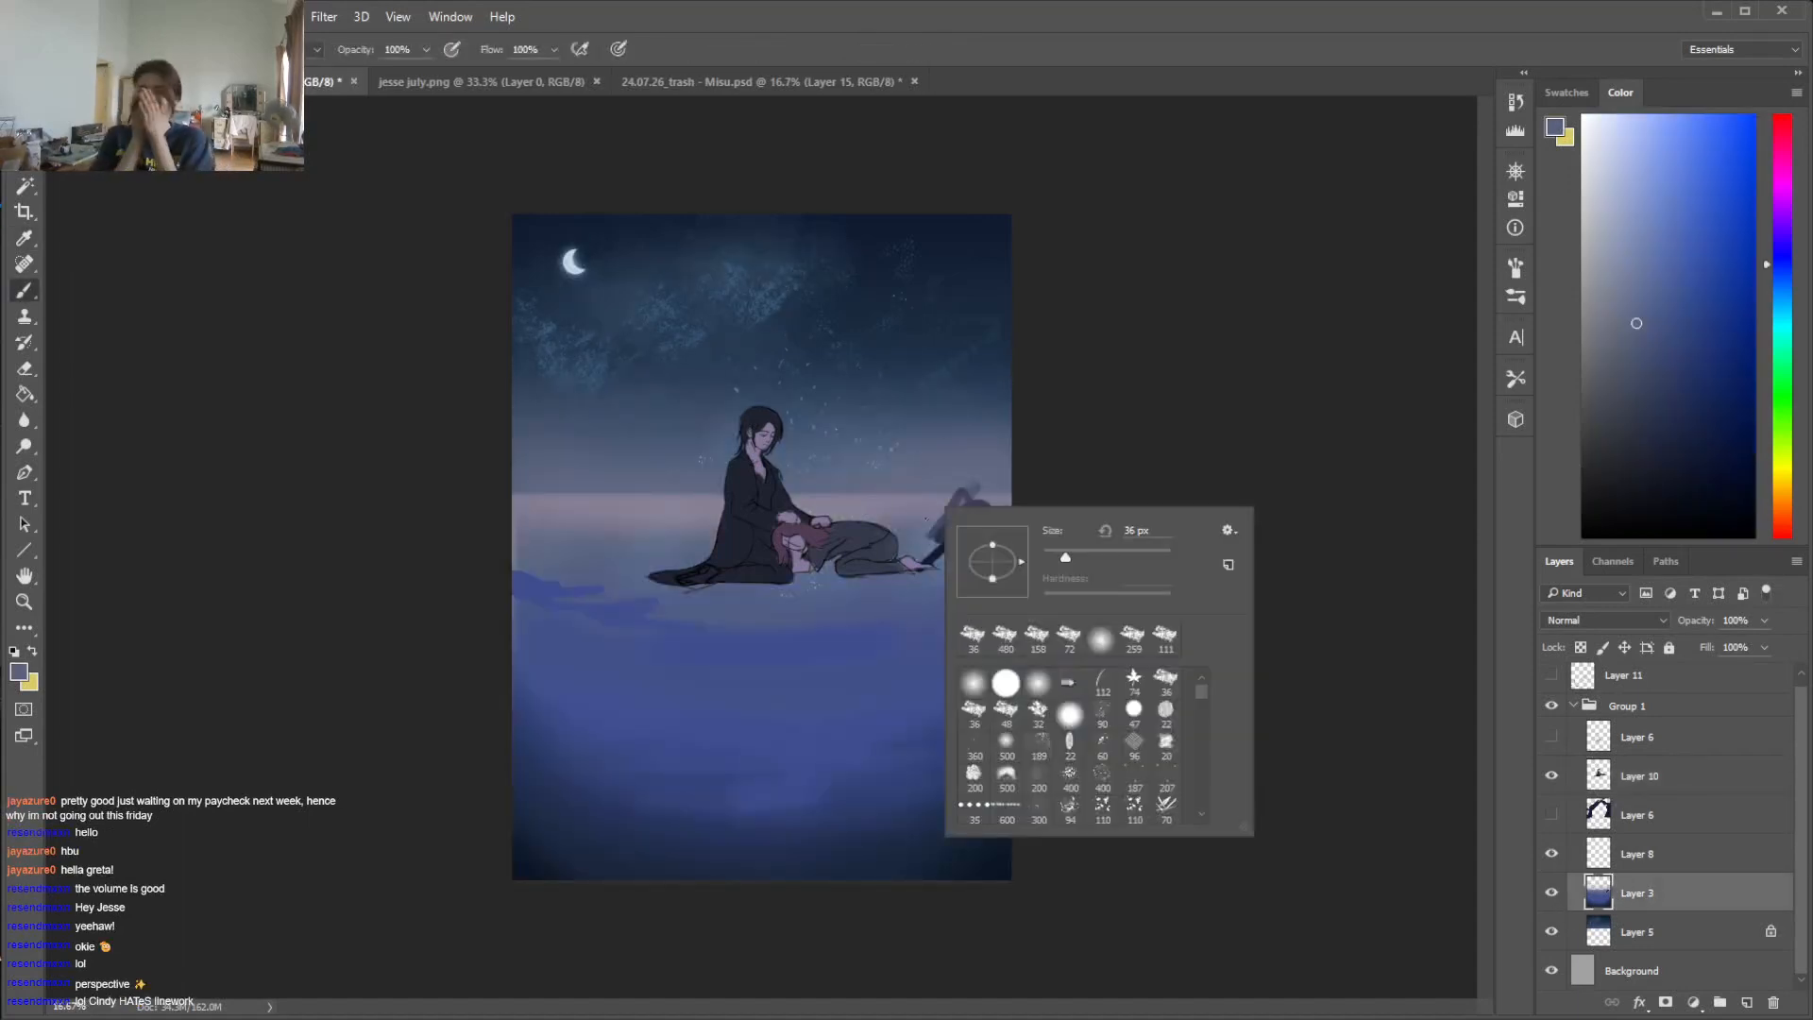
{"action": "left_click", "coordinate": [1107, 554]}
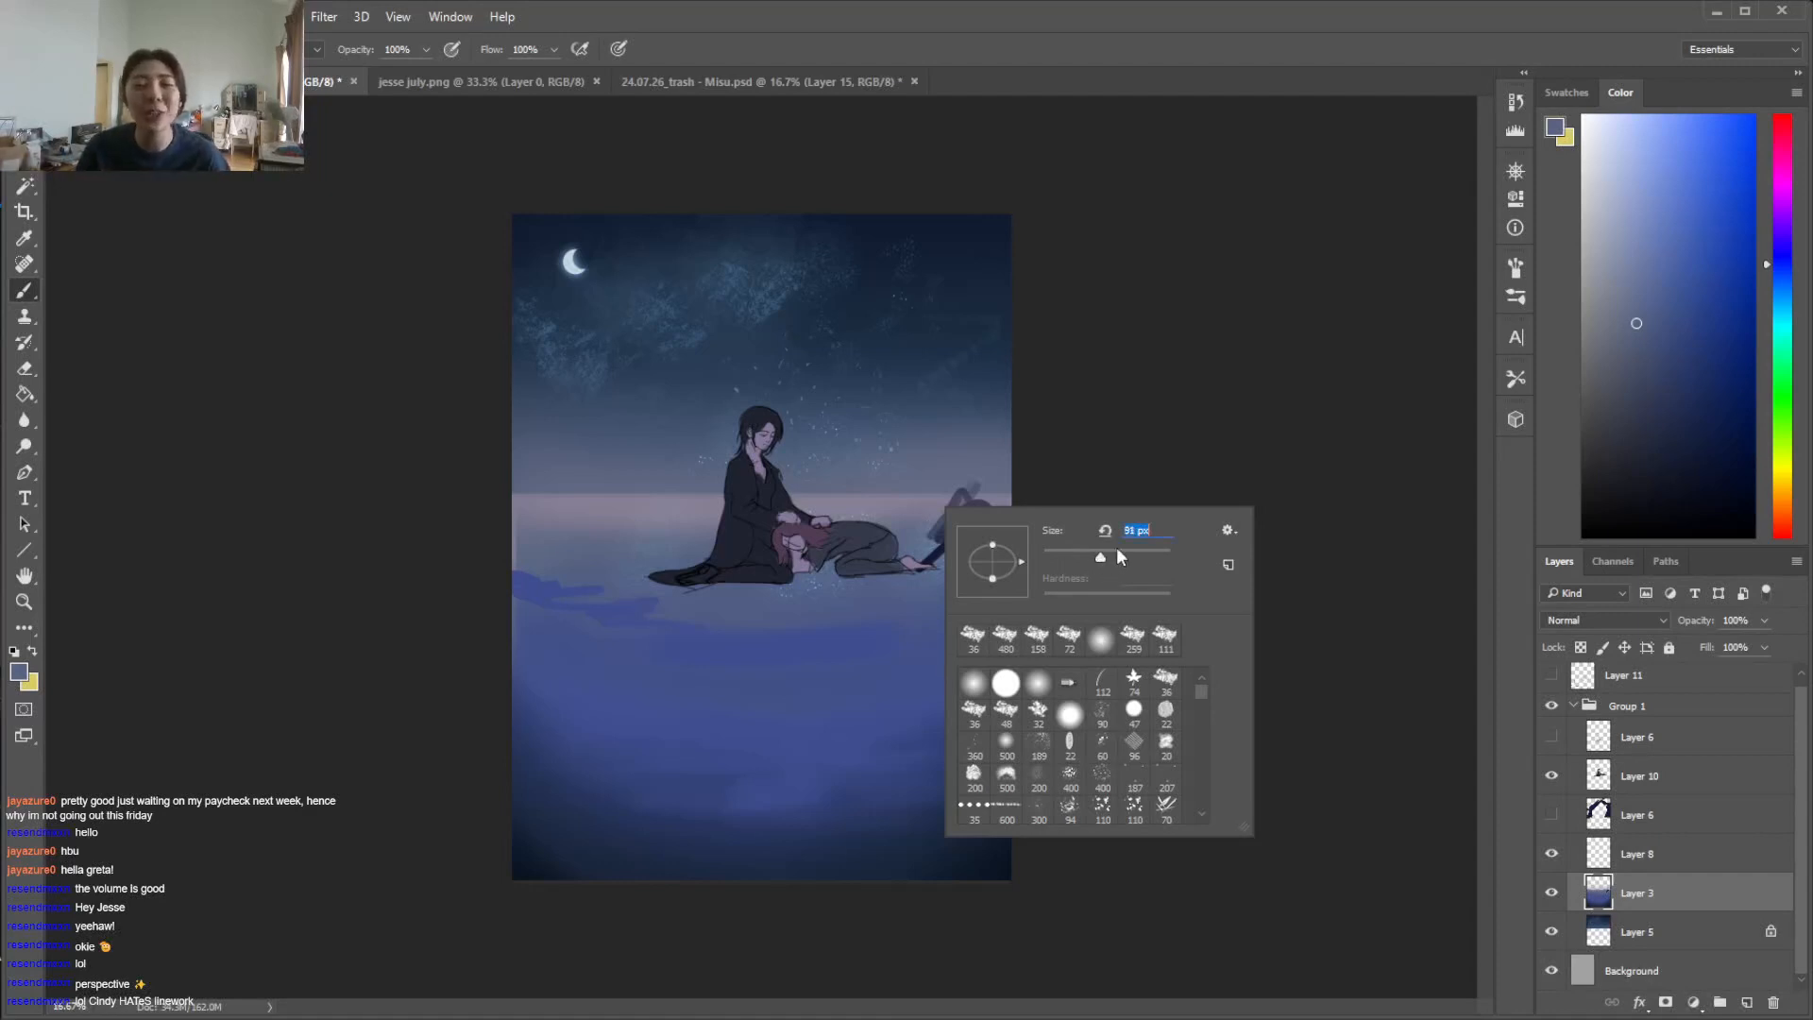
{"action": "left_click", "coordinate": [1168, 442]}
Try painting over the dark strokes beside the figures on Layer 3 with a mauve sampled near the horizon, and undo the stroke
{"action": "key", "text": "i"}
{"action": "left_click", "coordinate": [999, 492]}
{"action": "key", "text": "b"}
{"action": "left_click_drag", "start_coordinate": [988, 500], "coordinate": [948, 514]}
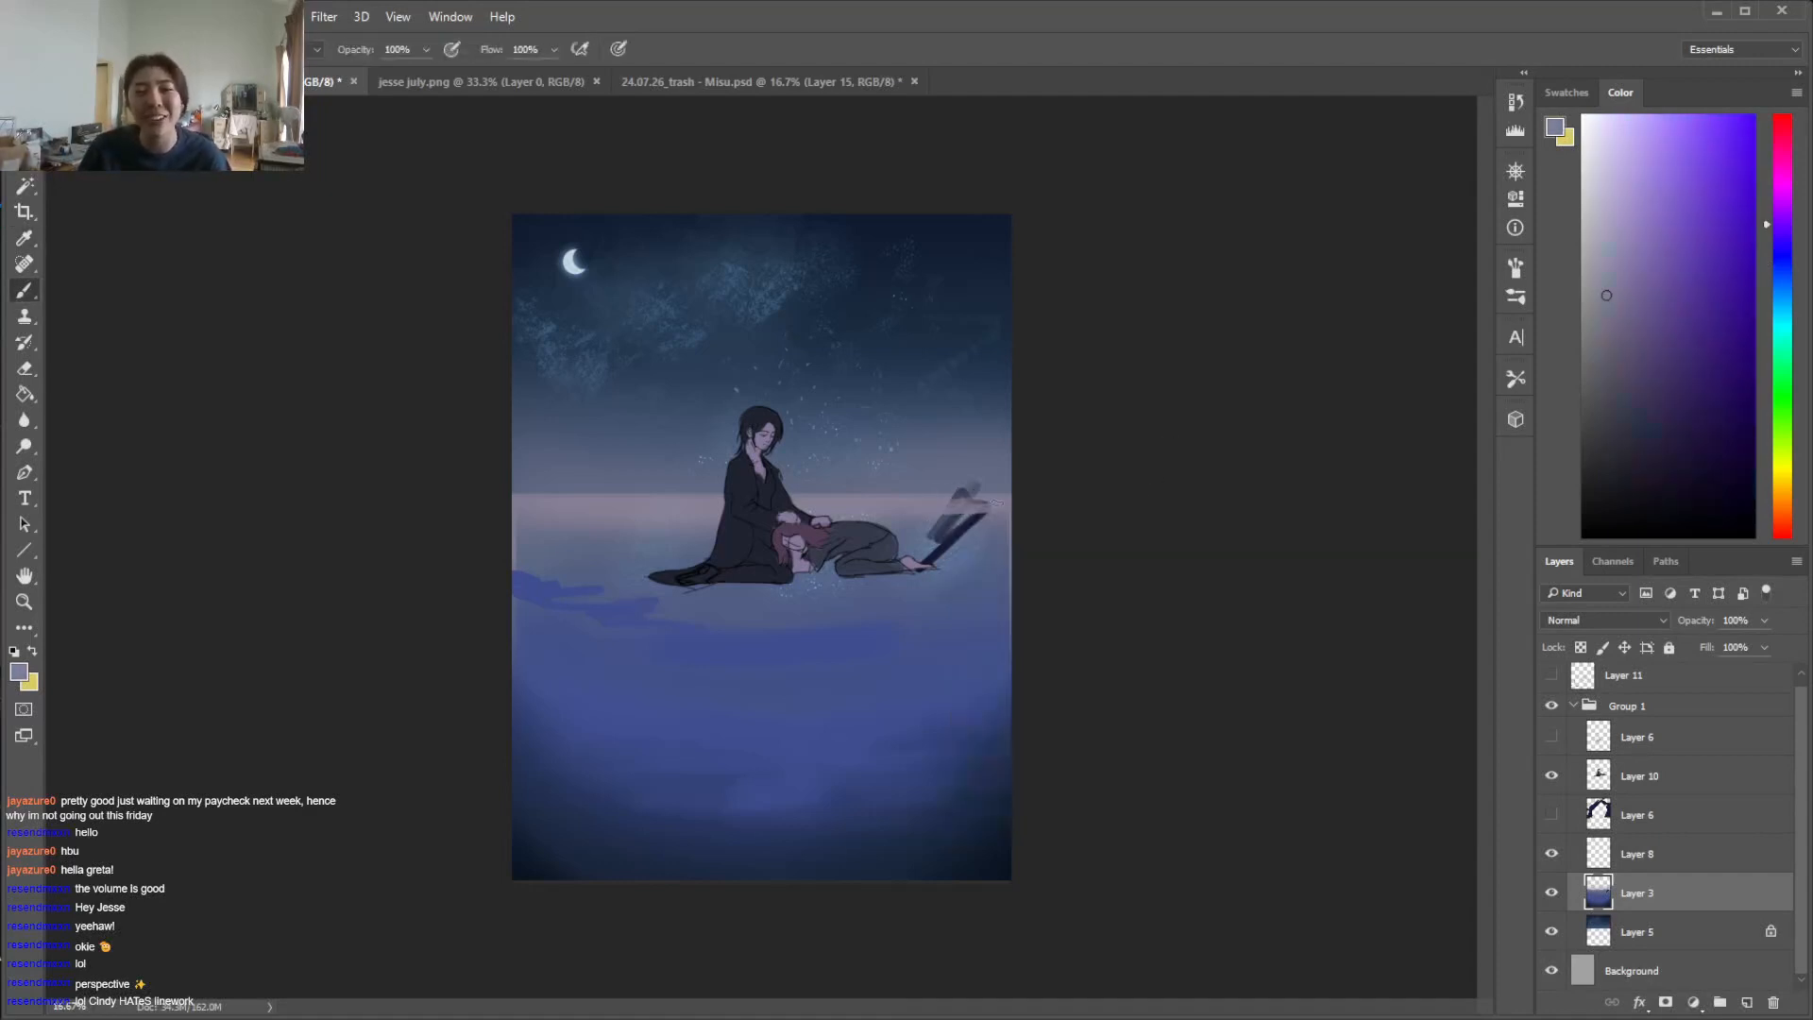
{"action": "key", "text": "ctrl+z"}
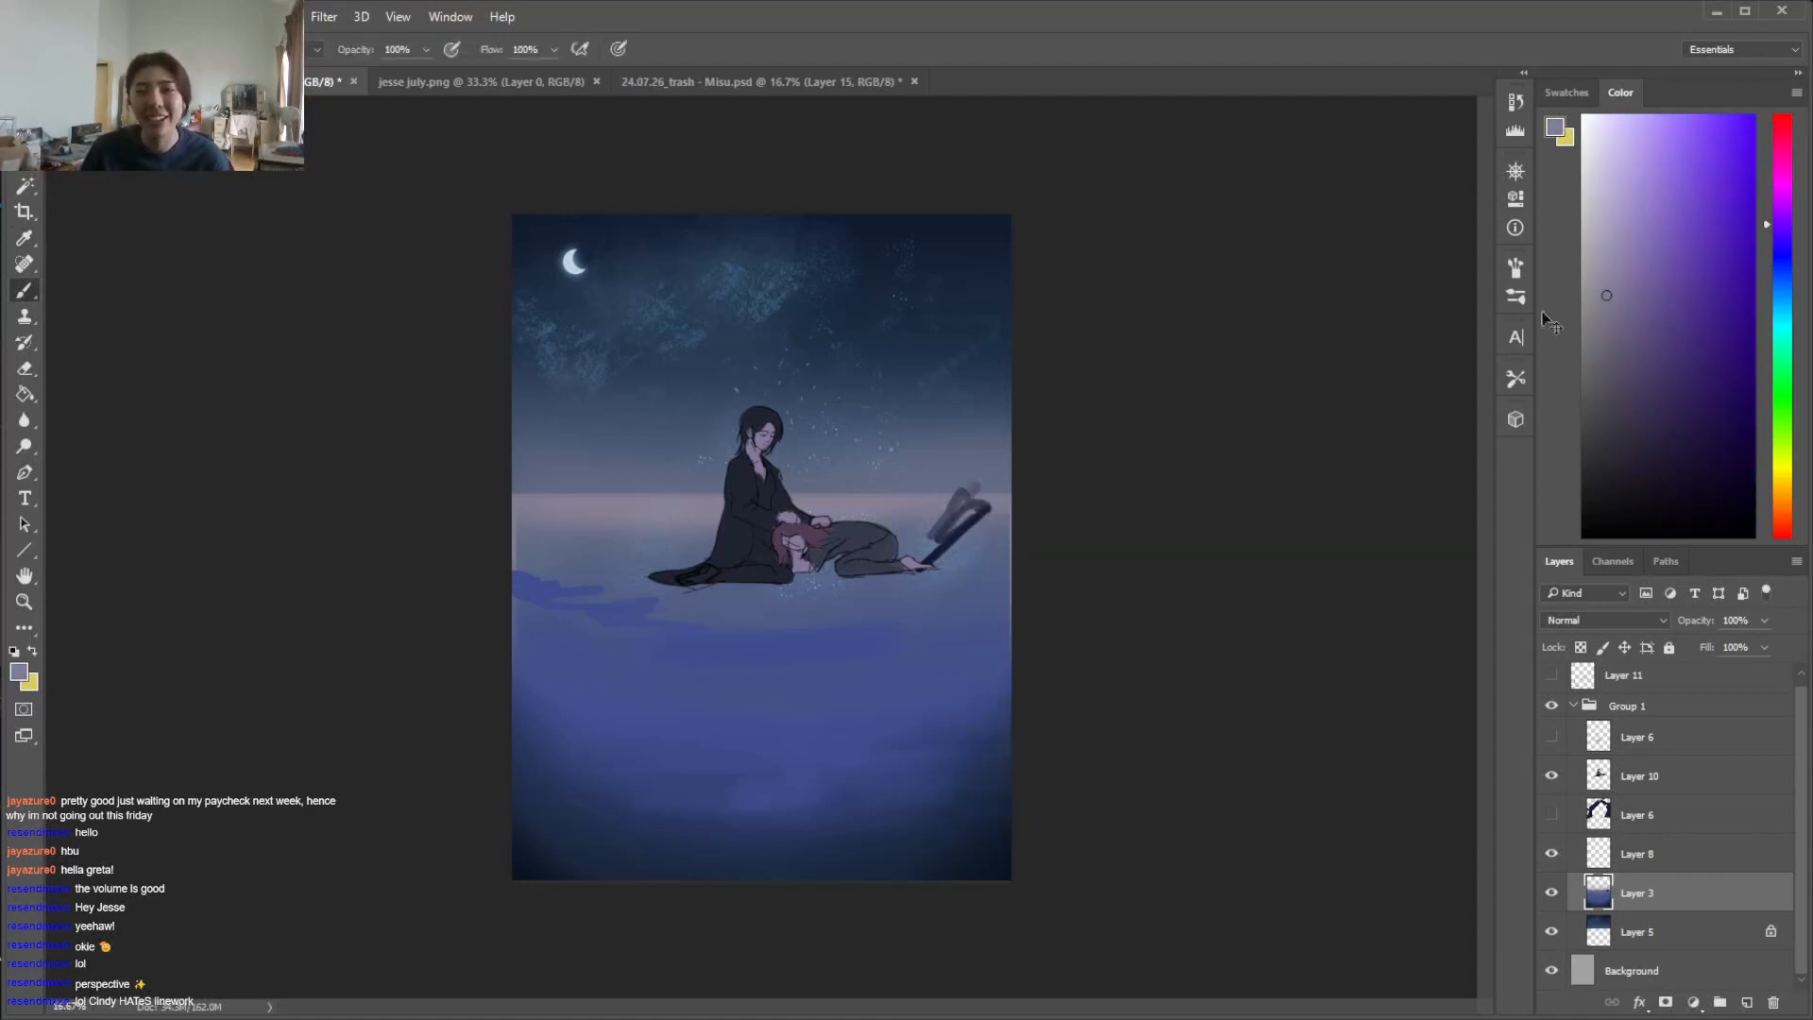
Revert the document to the Free Transform history state just before Merge Down
{"action": "left_click", "coordinate": [1515, 101]}
{"action": "left_click", "coordinate": [1475, 130]}
{"action": "left_click", "coordinate": [1483, 121]}
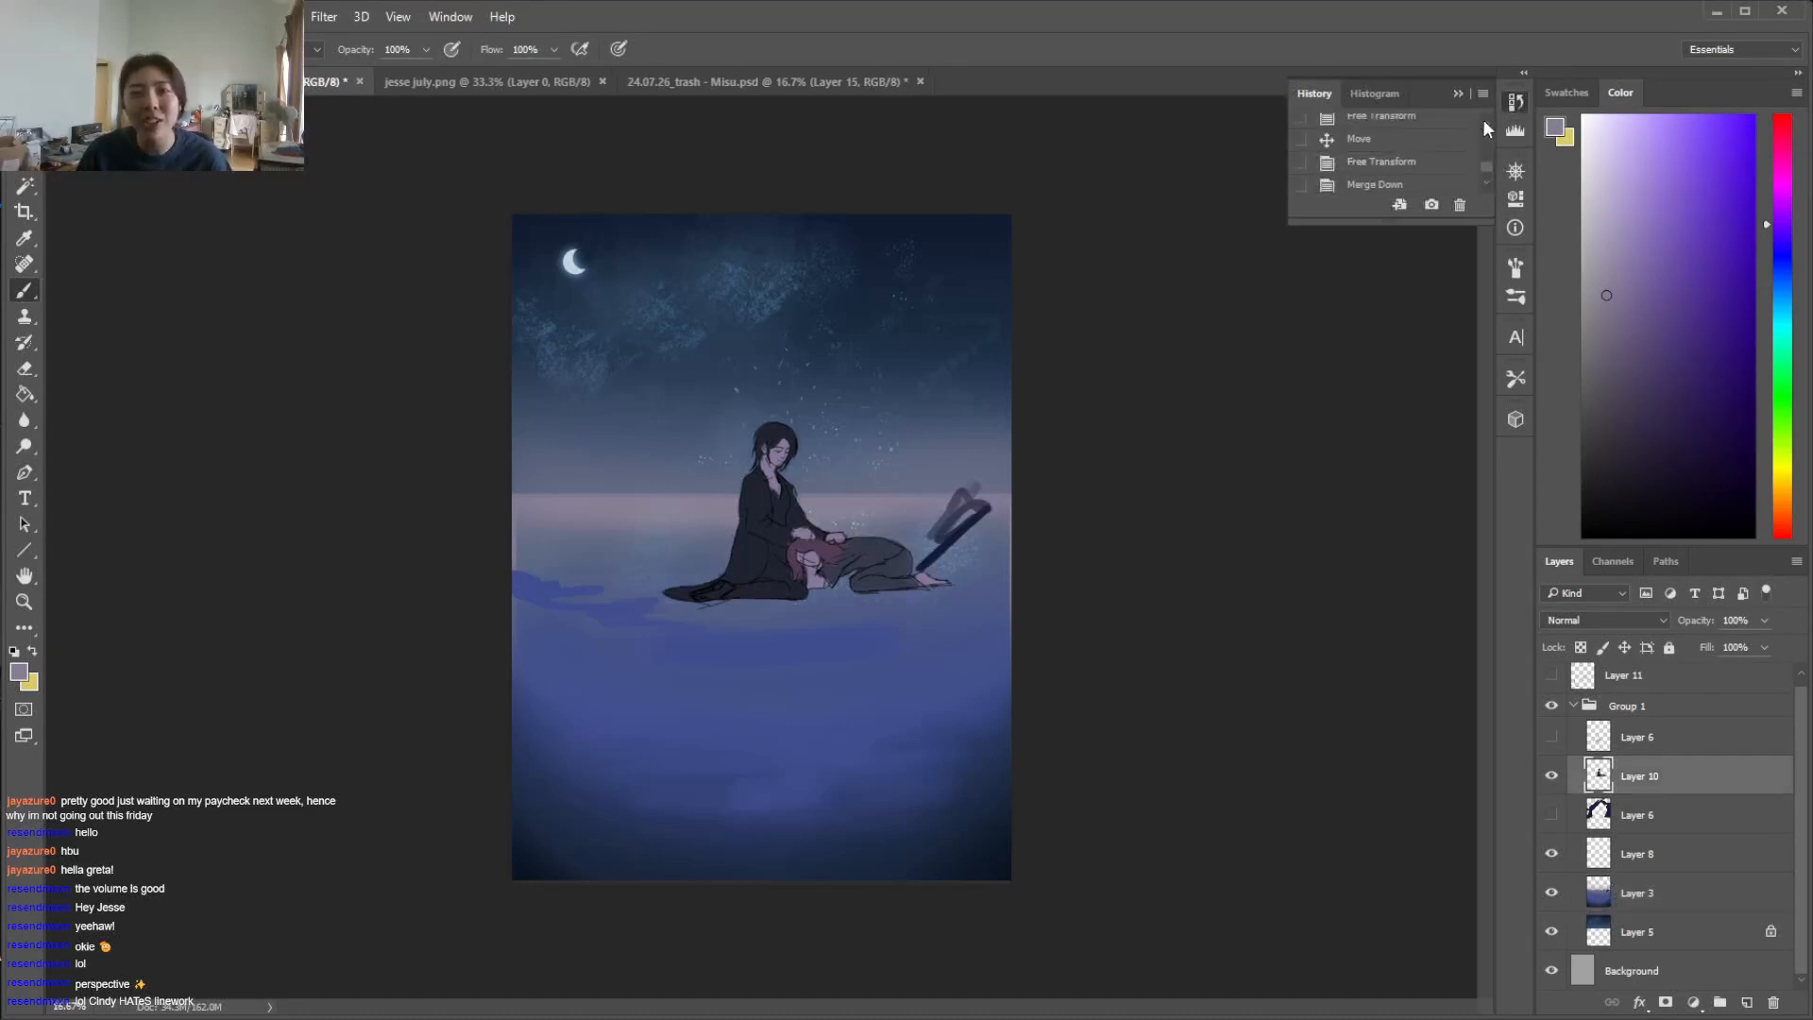
{"action": "left_click", "coordinate": [1440, 167]}
{"action": "left_click", "coordinate": [1551, 814]}
{"action": "left_click", "coordinate": [1550, 814]}
Group Layer 10 and the Layer 6 directly above it, keeping both figure layers separate
{"action": "left_click", "coordinate": [1672, 776]}
{"action": "left_click", "coordinate": [1680, 814], "text": "shift"}
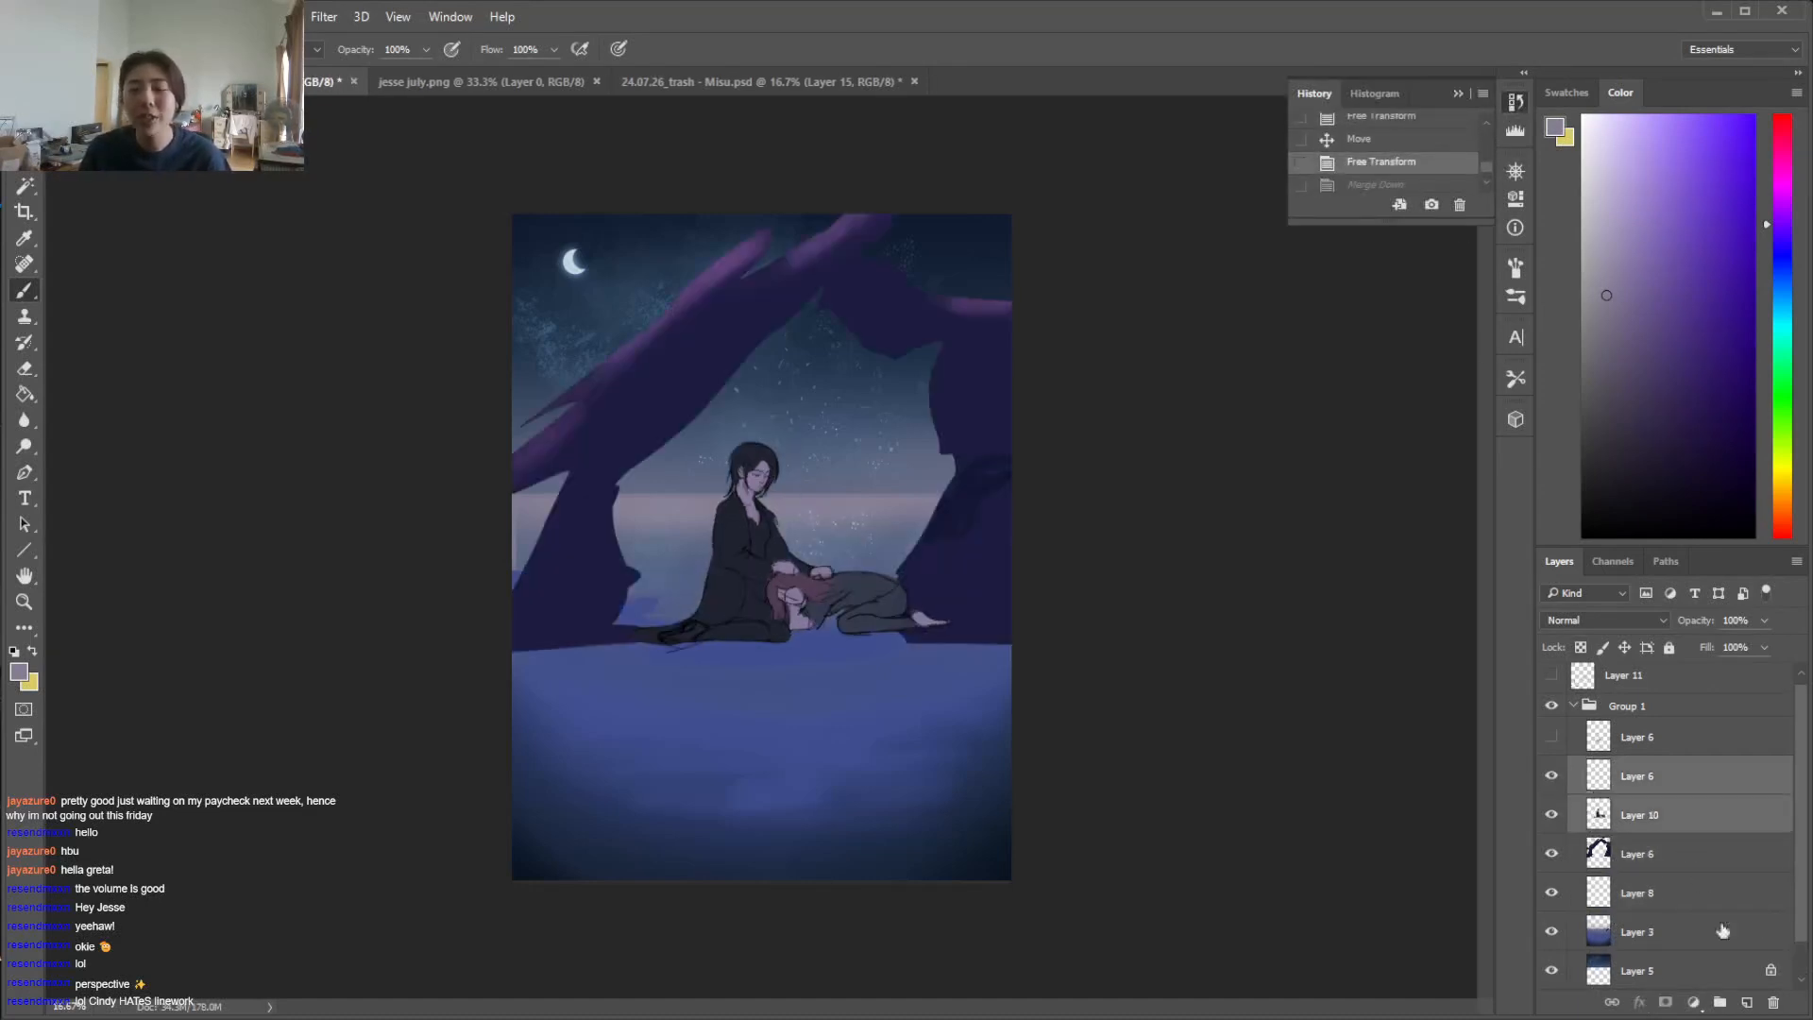
{"action": "left_click", "coordinate": [1721, 1003]}
Scale the figures group down slightly and move it up so the figures sit closer to the horizon
{"action": "key", "text": "v"}
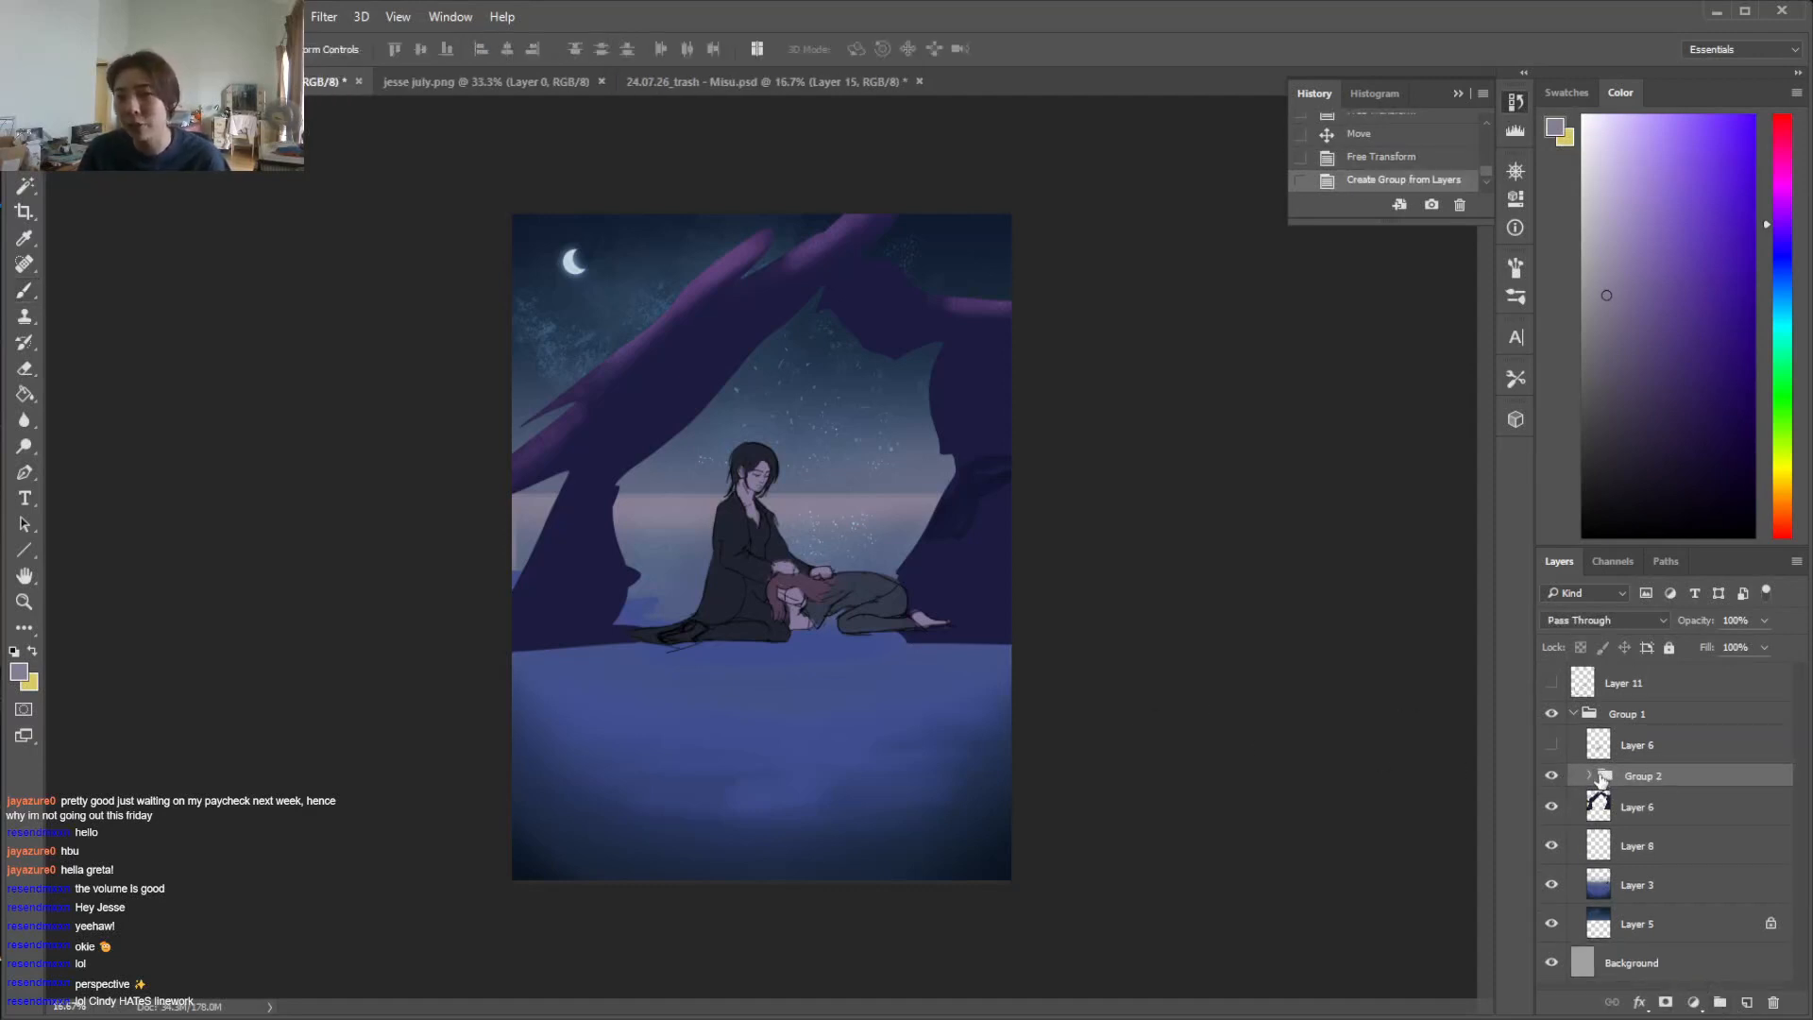
{"action": "key", "text": "ctrl+t"}
{"action": "left_click_drag", "start_coordinate": [954, 648], "coordinate": [923, 628]}
{"action": "left_click_drag", "start_coordinate": [878, 565], "coordinate": [891, 544]}
{"action": "key", "text": "Return"}
Hide the rock arch and paint over the dark strokes beside the figures on Layer 3 with colours sampled from the surrounding water
{"action": "left_click", "coordinate": [1551, 807]}
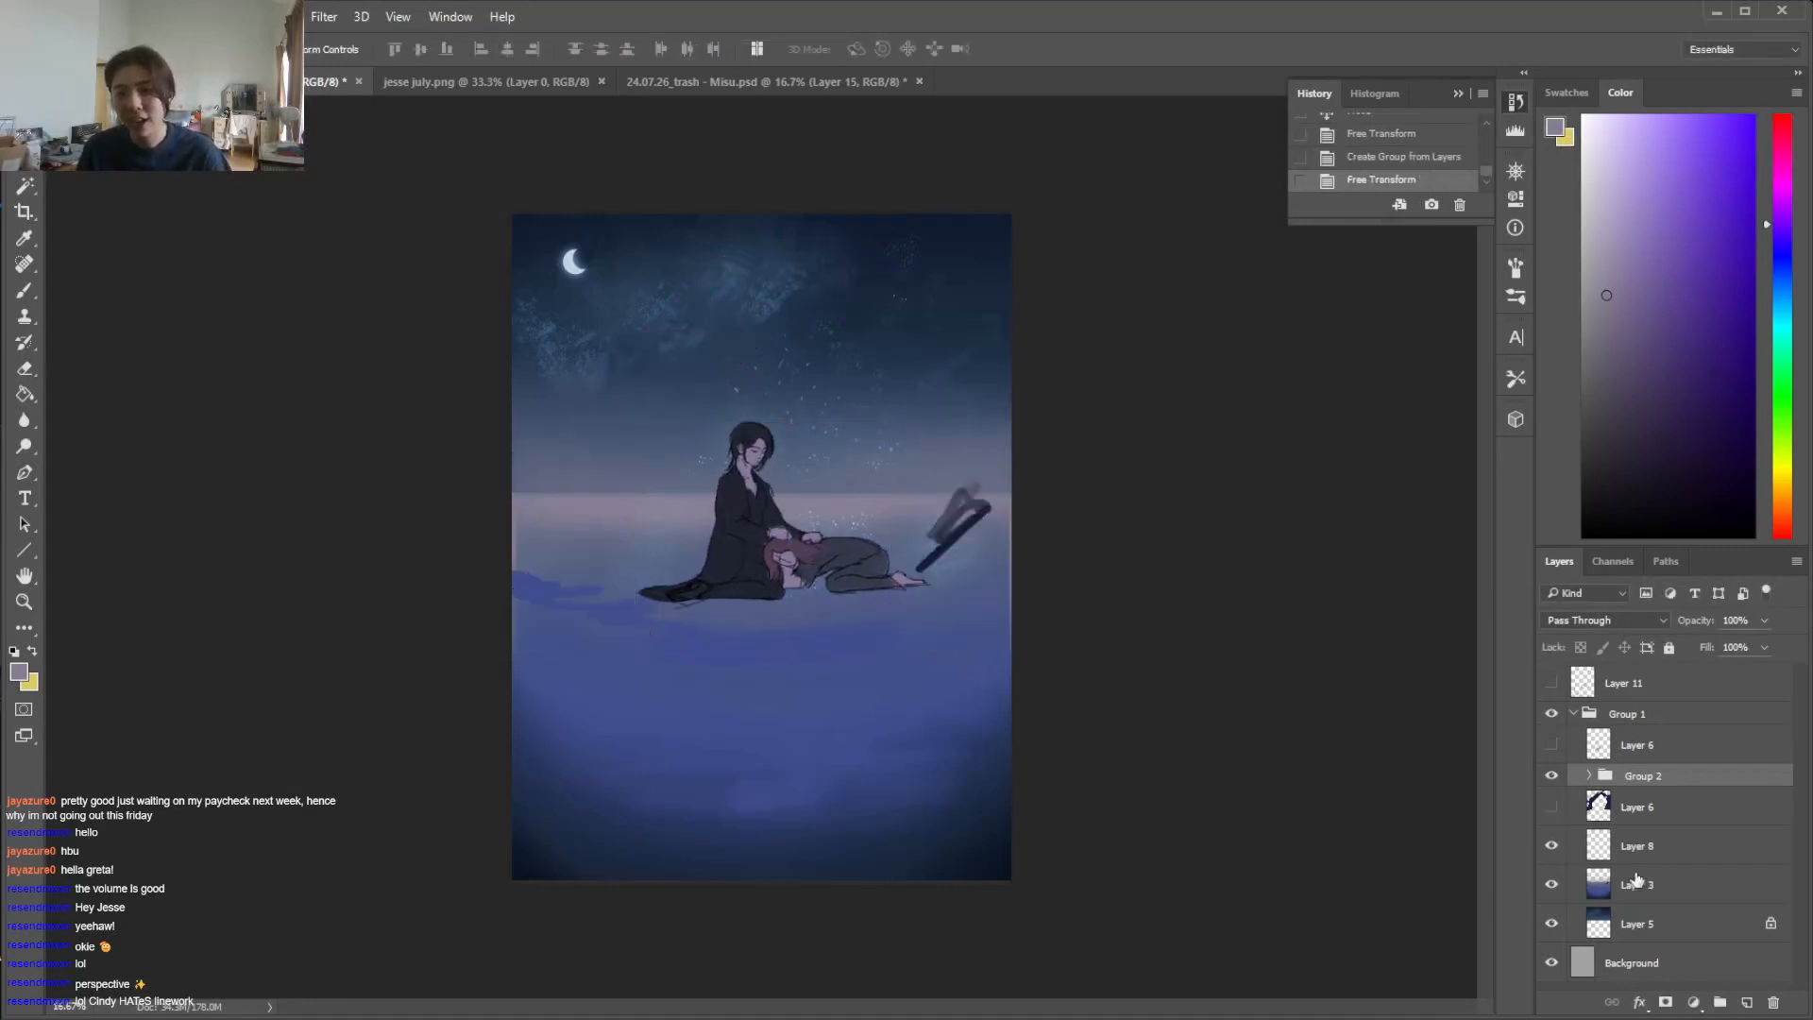
{"action": "left_click", "coordinate": [1636, 885]}
{"action": "key", "text": "i"}
{"action": "left_click", "coordinate": [954, 553]}
{"action": "key", "text": "b"}
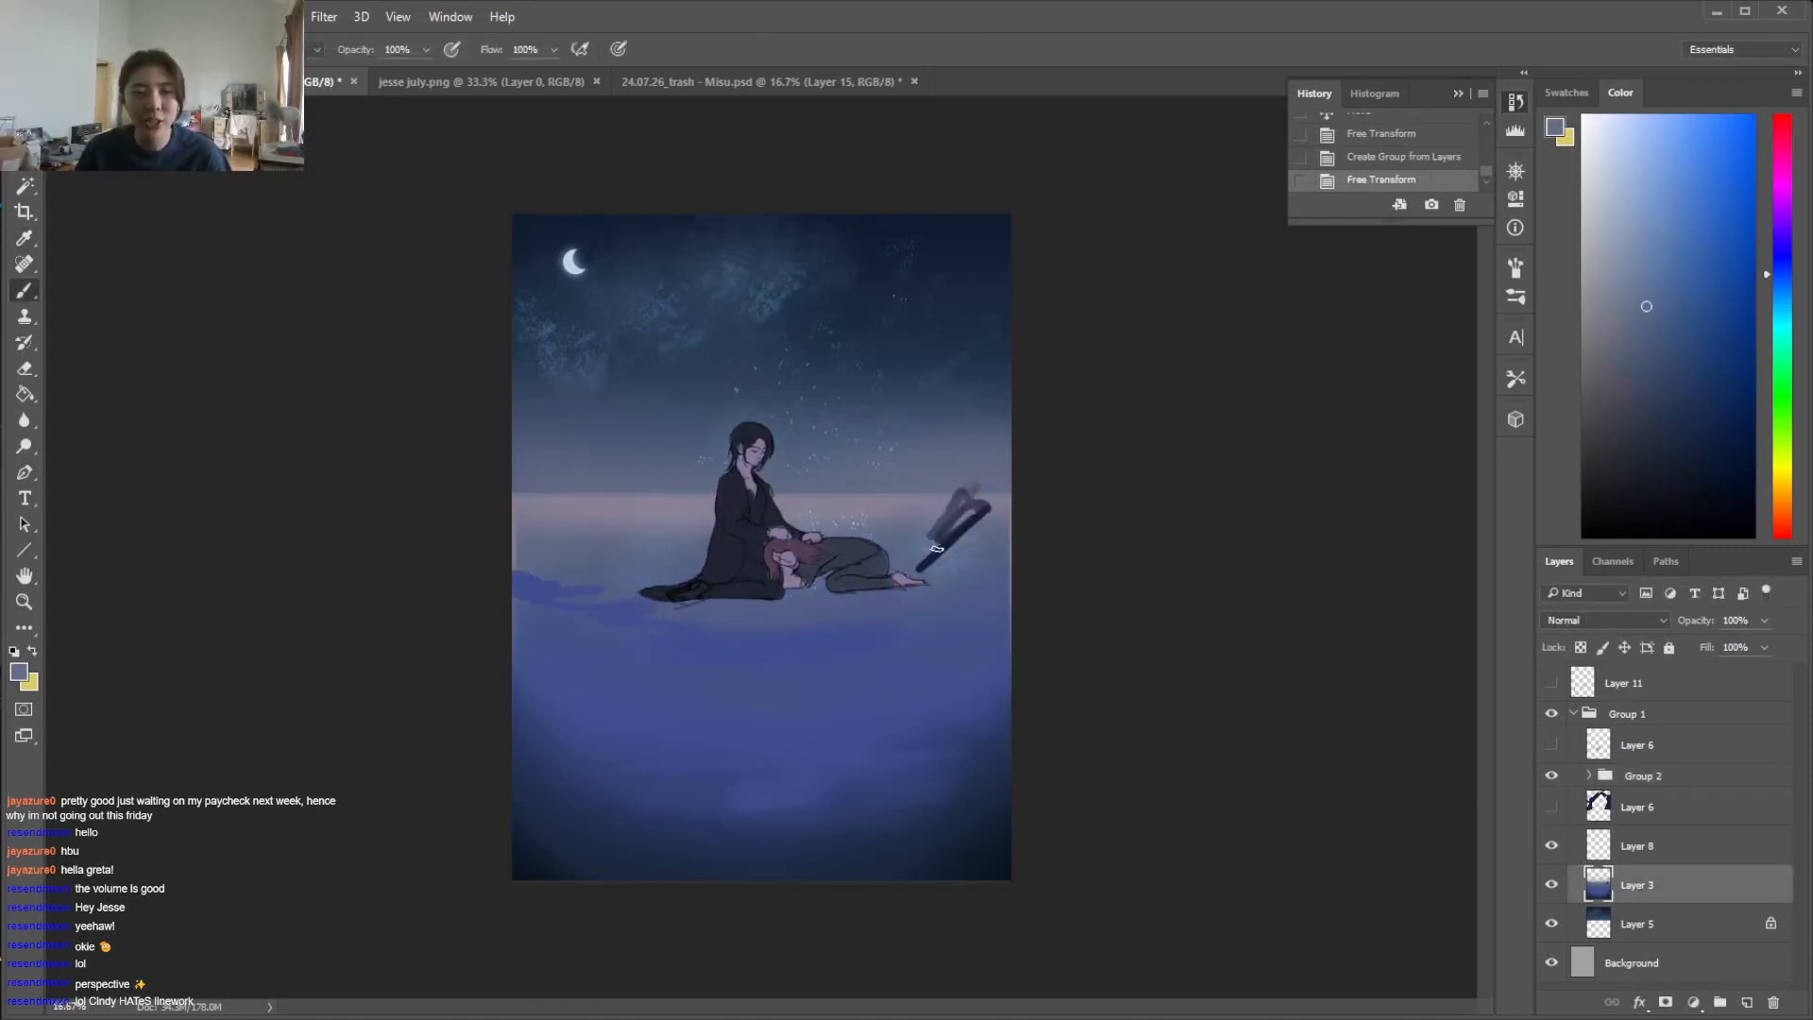
{"action": "left_click", "coordinate": [938, 546]}
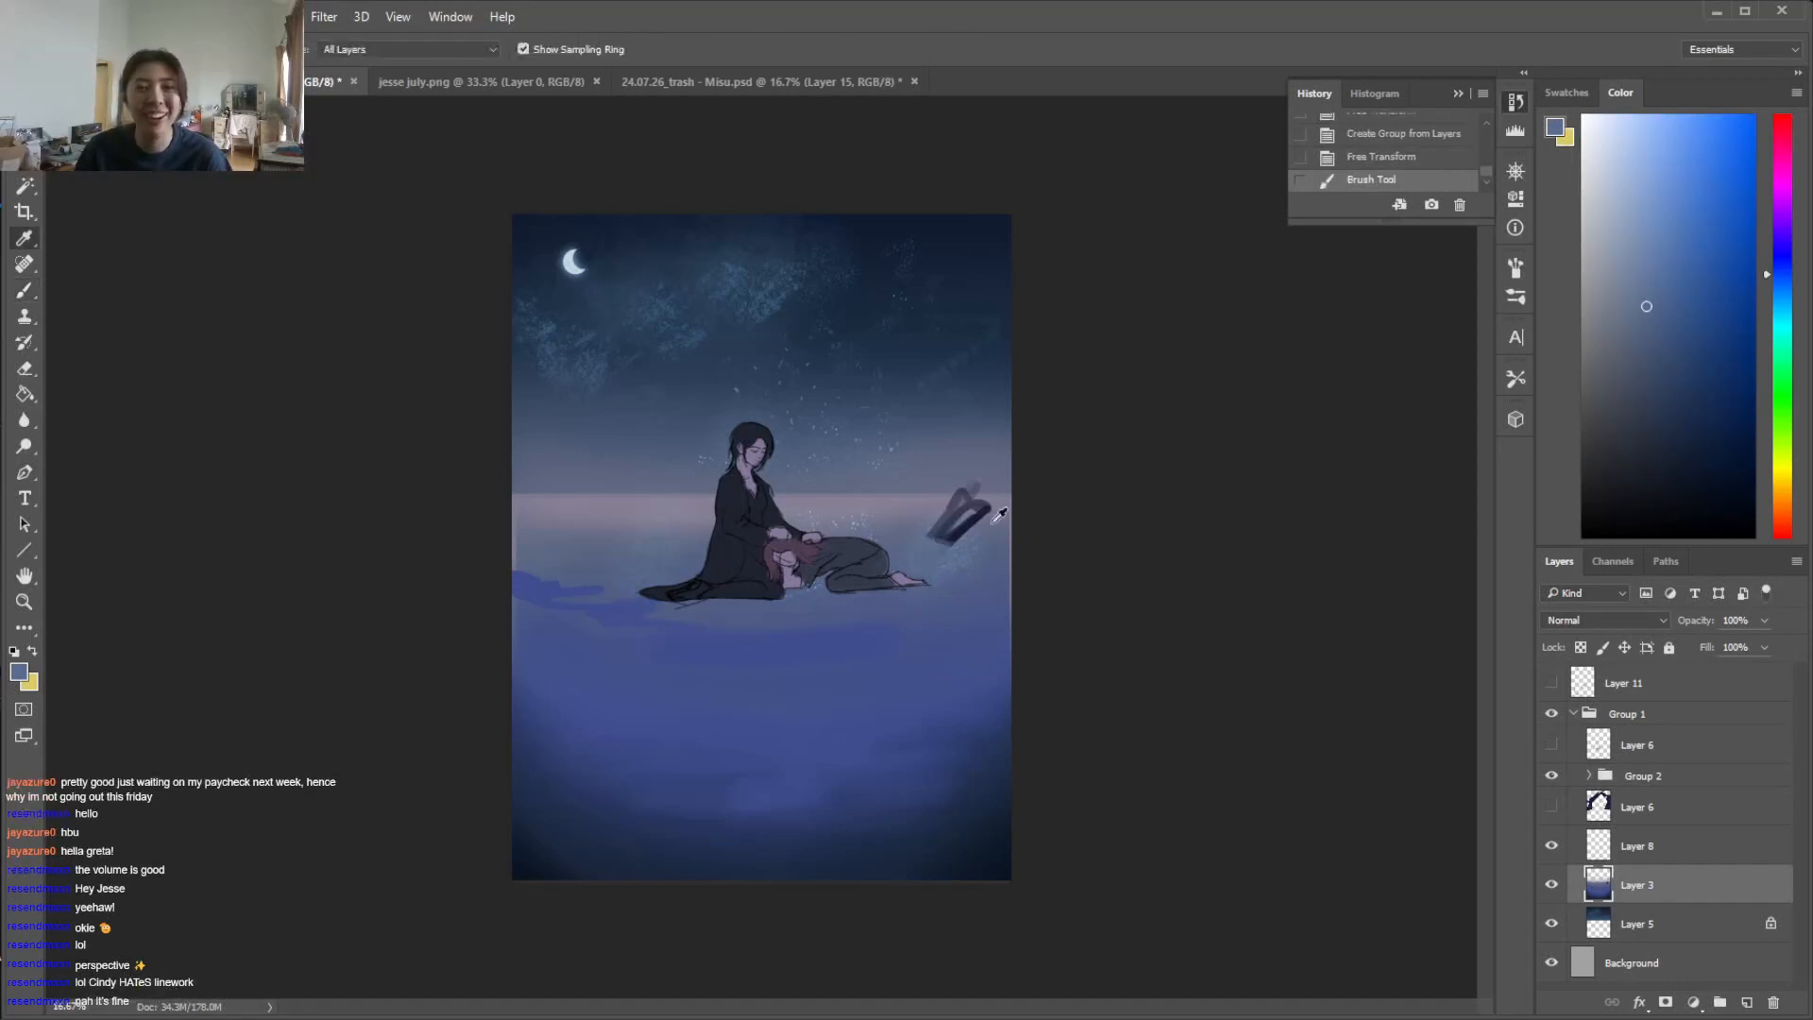
{"action": "left_click", "coordinate": [939, 546], "text": "alt"}
{"action": "mouse_move", "coordinate": [991, 510]}
{"action": "left_mouse_down"}
{"action": "mouse_move", "coordinate": [938, 532]}
{"action": "mouse_move", "coordinate": [979, 541]}
{"action": "mouse_move", "coordinate": [929, 545]}
{"action": "mouse_move", "coordinate": [924, 501]}
{"action": "left_mouse_up"}
{"action": "left_click", "coordinate": [999, 505], "text": "alt"}
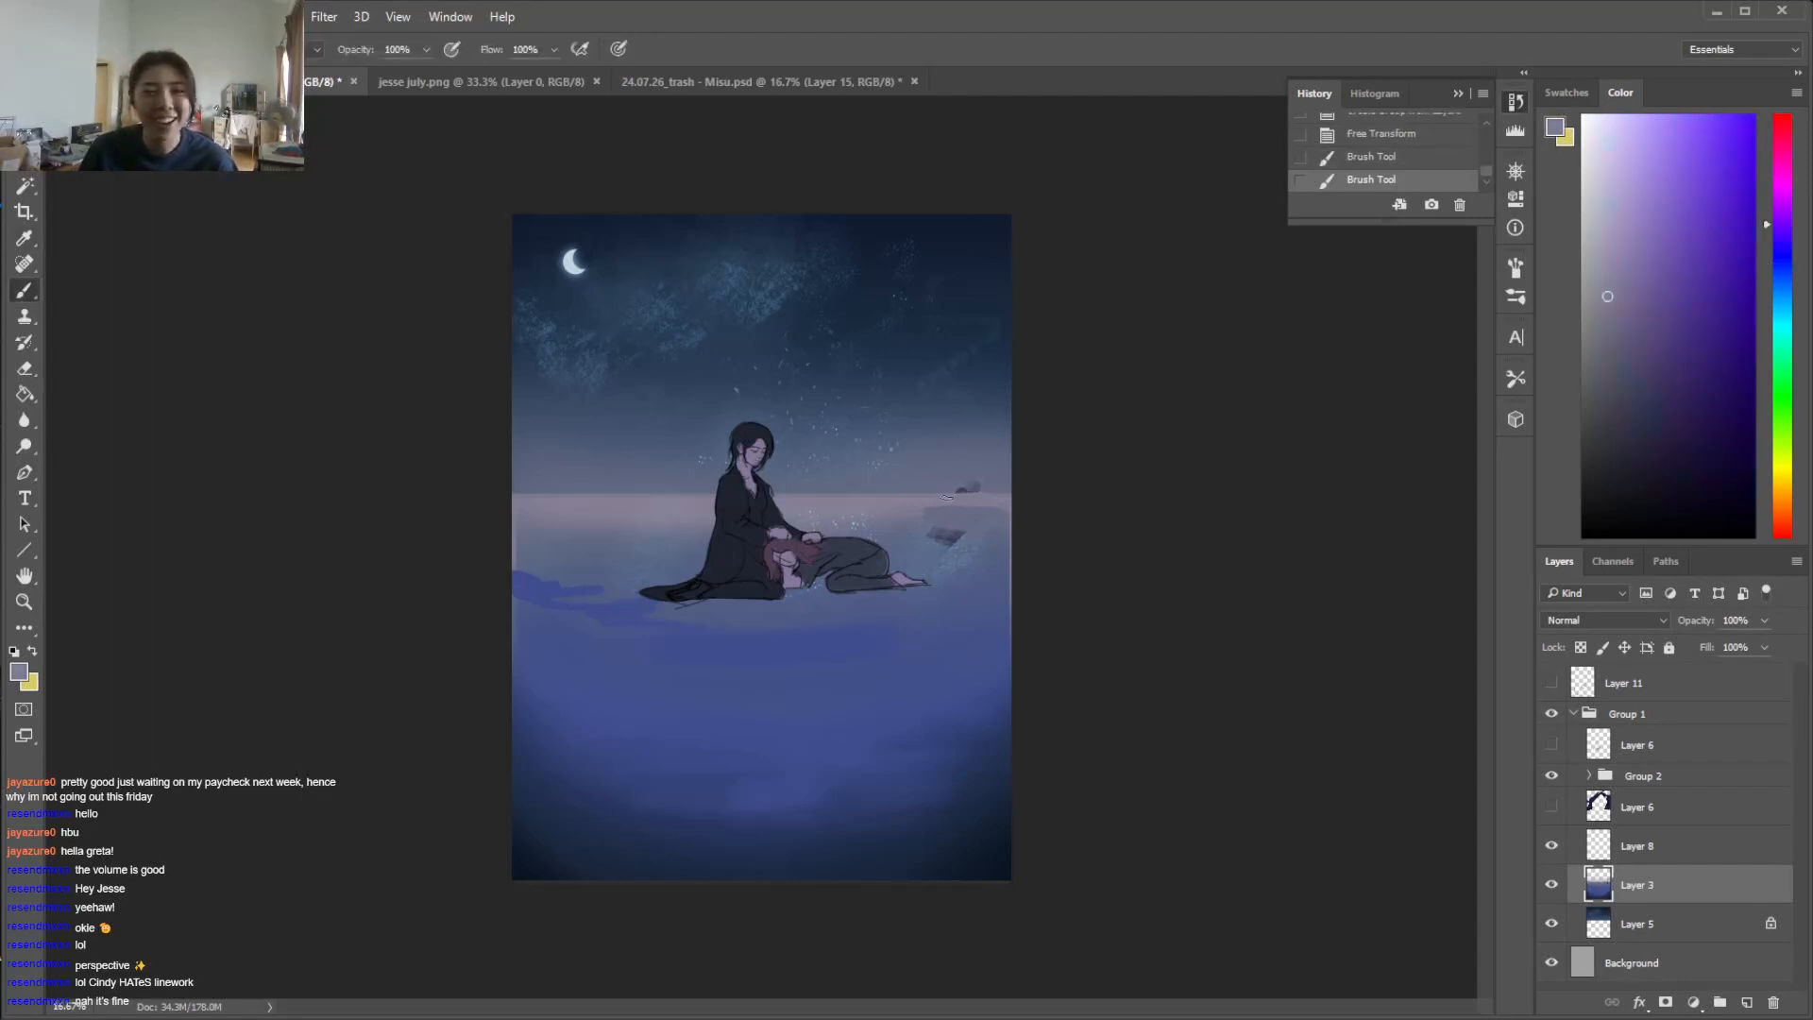
{"action": "right_click", "coordinate": [935, 511]}
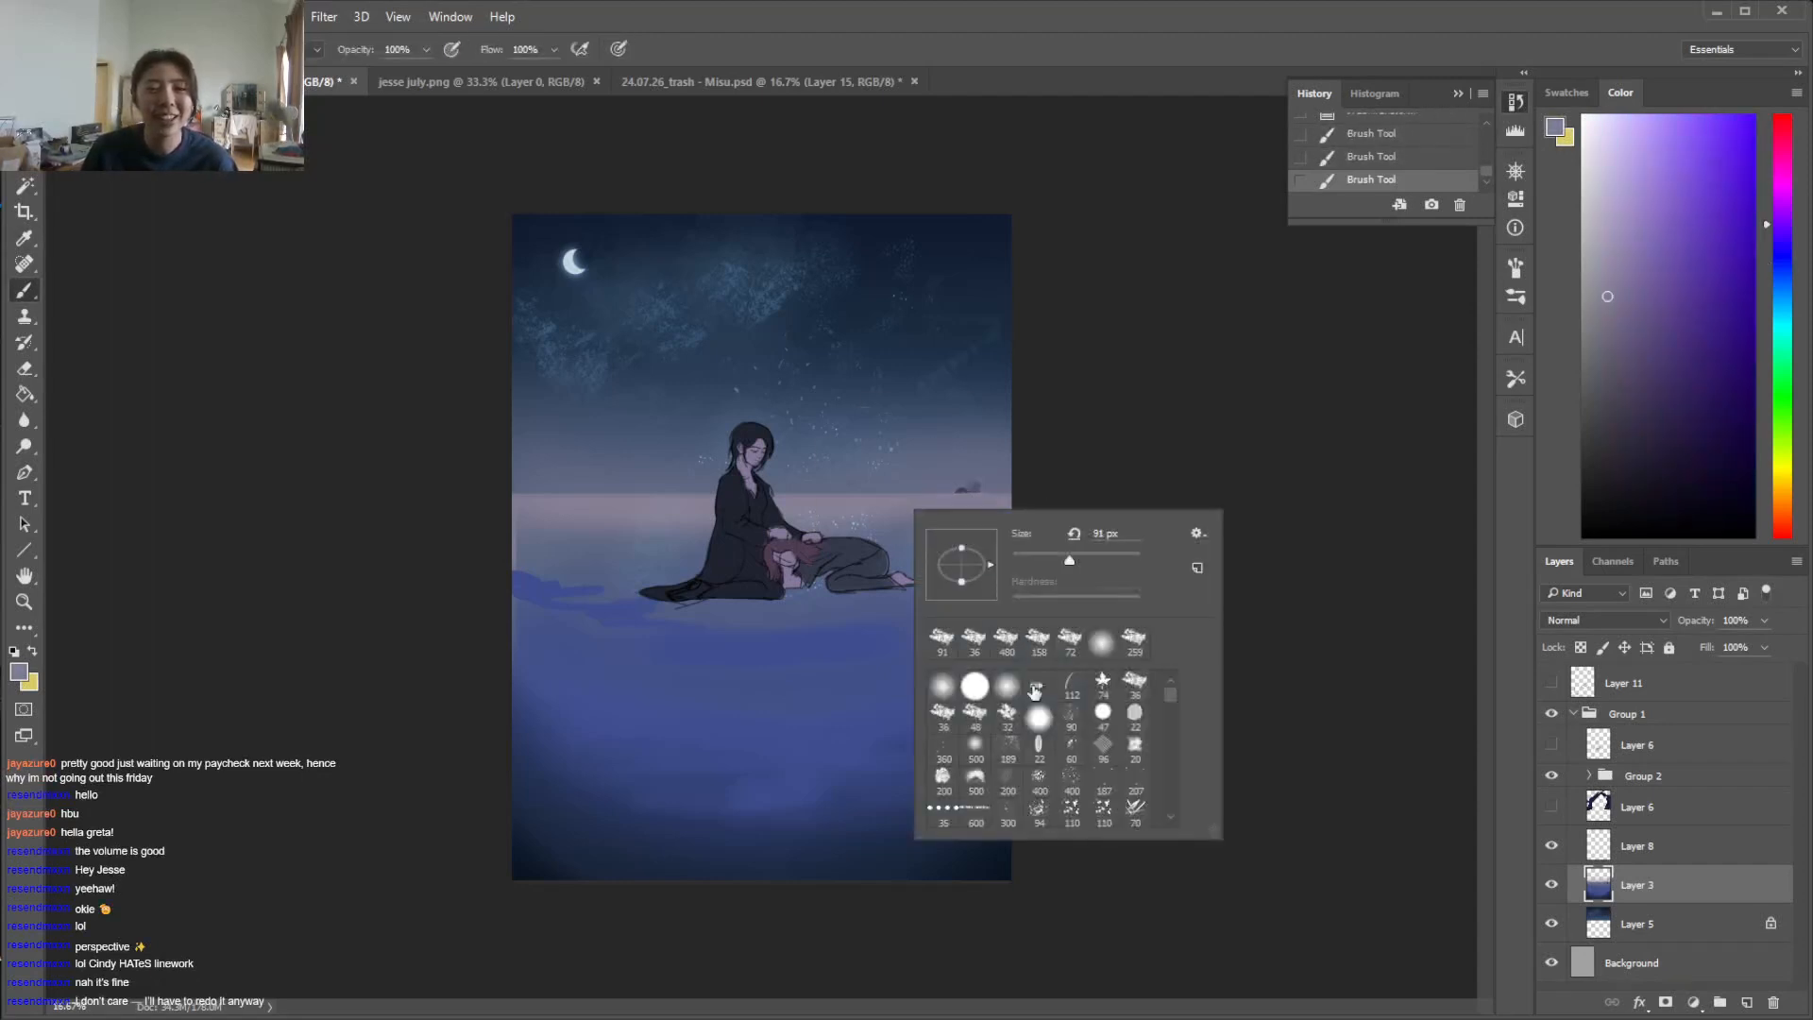
{"action": "left_click_drag", "start_coordinate": [811, 512], "coordinate": [931, 499]}
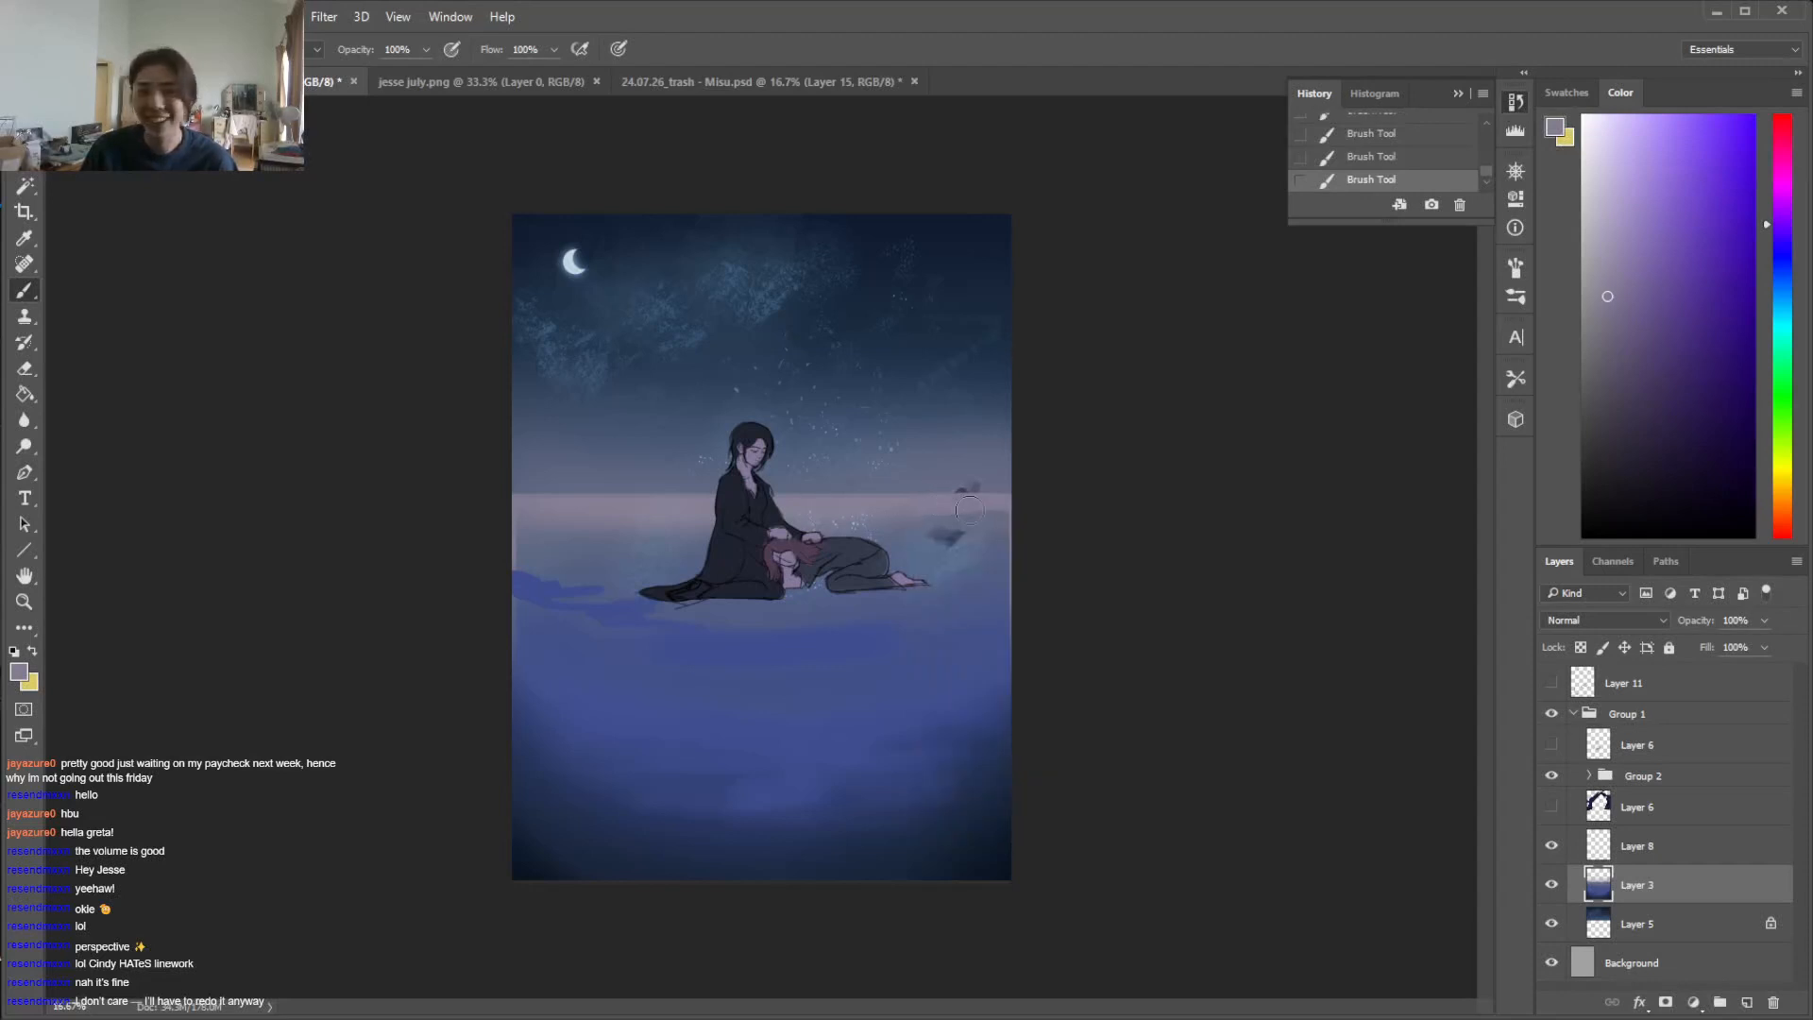
Paint out the dark remnant above the horizon within a rectangular selection ending at the horizon line, and deselect
{"action": "key", "text": "m"}
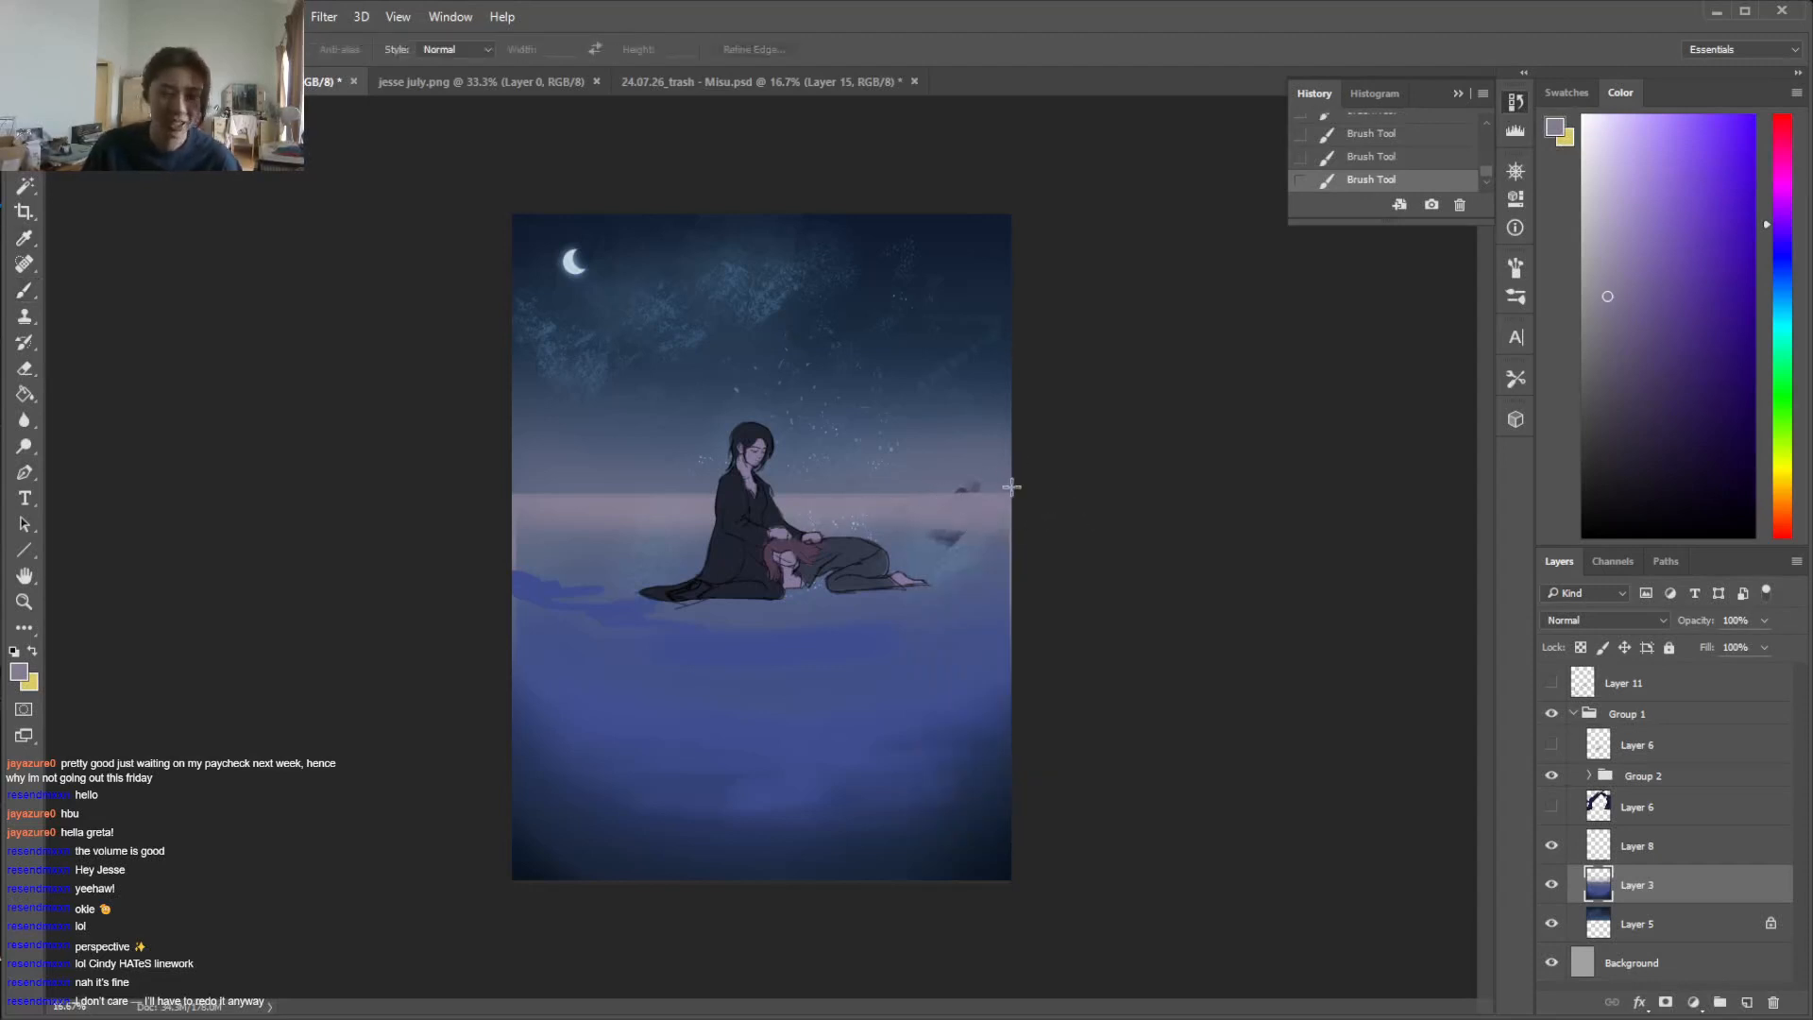
{"action": "left_click_drag", "start_coordinate": [1015, 494], "coordinate": [851, 405]}
{"action": "key", "text": "ctrl+d"}
{"action": "mouse_move", "coordinate": [1014, 493]}
{"action": "left_mouse_down"}
{"action": "mouse_move", "coordinate": [871, 400]}
{"action": "mouse_move", "coordinate": [890, 376]}
{"action": "left_mouse_up"}
{"action": "key", "text": "b"}
{"action": "left_click", "coordinate": [981, 469], "text": "alt"}
{"action": "left_click_drag", "start_coordinate": [958, 494], "coordinate": [1001, 483]}
{"action": "key", "text": "ctrl+d"}
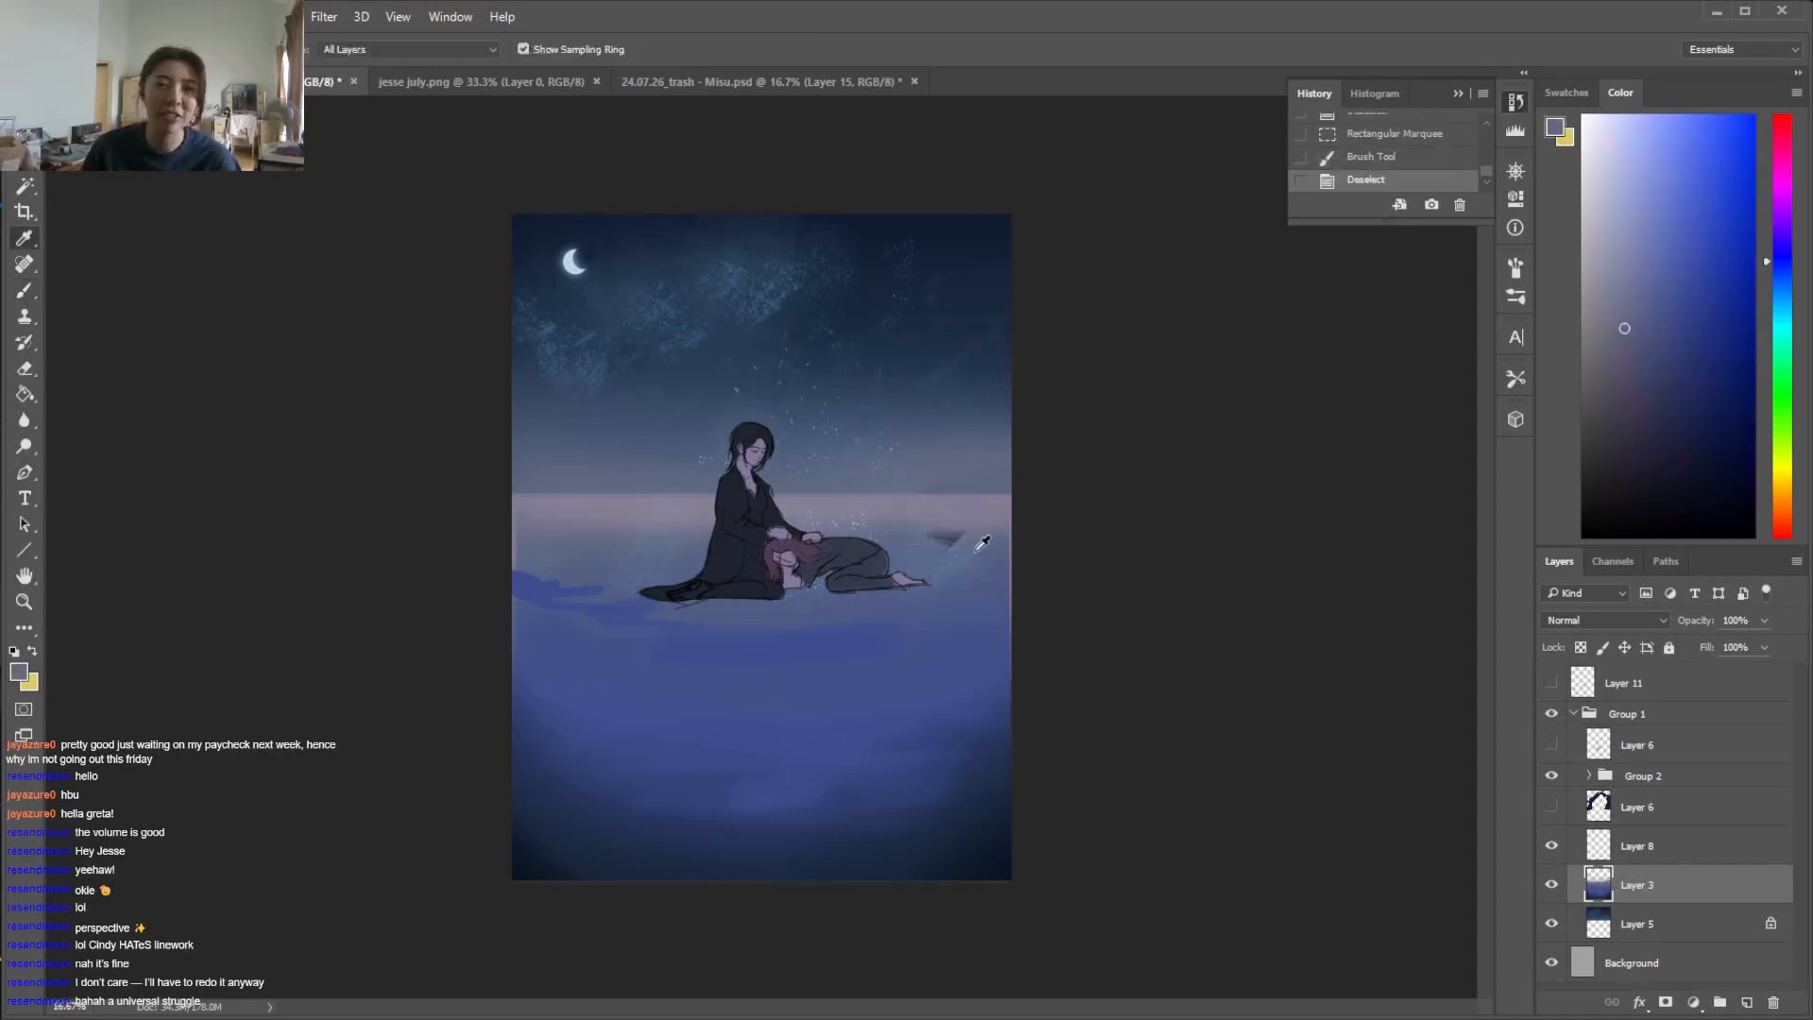
Cover the remaining dark smudge in the water near the lying figure's feet with sampled blue tones
{"action": "left_click", "coordinate": [913, 545], "text": "alt"}
{"action": "mouse_move", "coordinate": [927, 538]}
{"action": "left_mouse_down"}
{"action": "mouse_move", "coordinate": [1024, 557]}
{"action": "mouse_move", "coordinate": [906, 548]}
{"action": "left_mouse_up"}
{"action": "left_click", "coordinate": [977, 553], "text": "alt"}
{"action": "left_click", "coordinate": [1001, 525], "text": "alt"}
{"action": "left_click", "coordinate": [1023, 515]}
{"action": "left_click", "coordinate": [1032, 546], "text": "alt"}
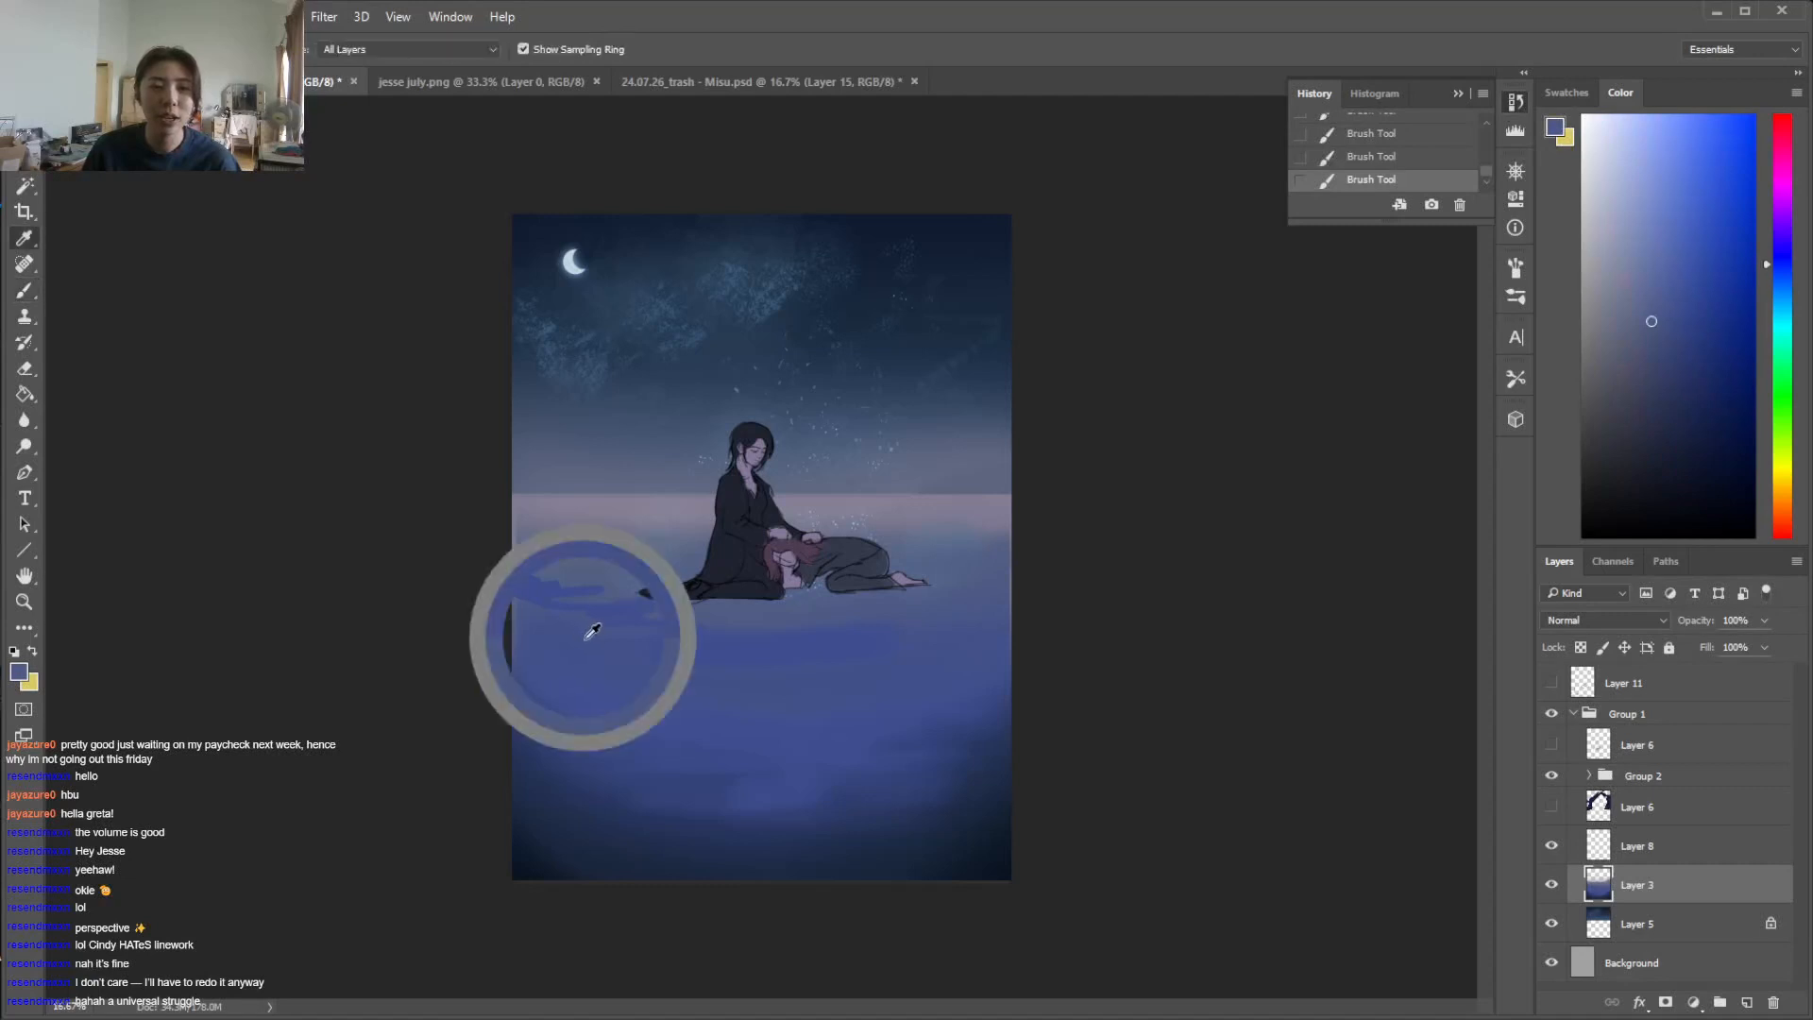
Blend away the blue streaks in the water behind the seated figure using a soft brush of 432 px, and undo the last stroke
{"action": "left_click", "coordinate": [585, 633], "text": "alt"}
{"action": "right_click", "coordinate": [651, 612]}
{"action": "left_click", "coordinate": [863, 649]}
{"action": "left_click_drag", "start_coordinate": [861, 648], "coordinate": [854, 649]}
{"action": "left_click", "coordinate": [492, 593]}
{"action": "left_click", "coordinate": [557, 546], "text": "alt"}
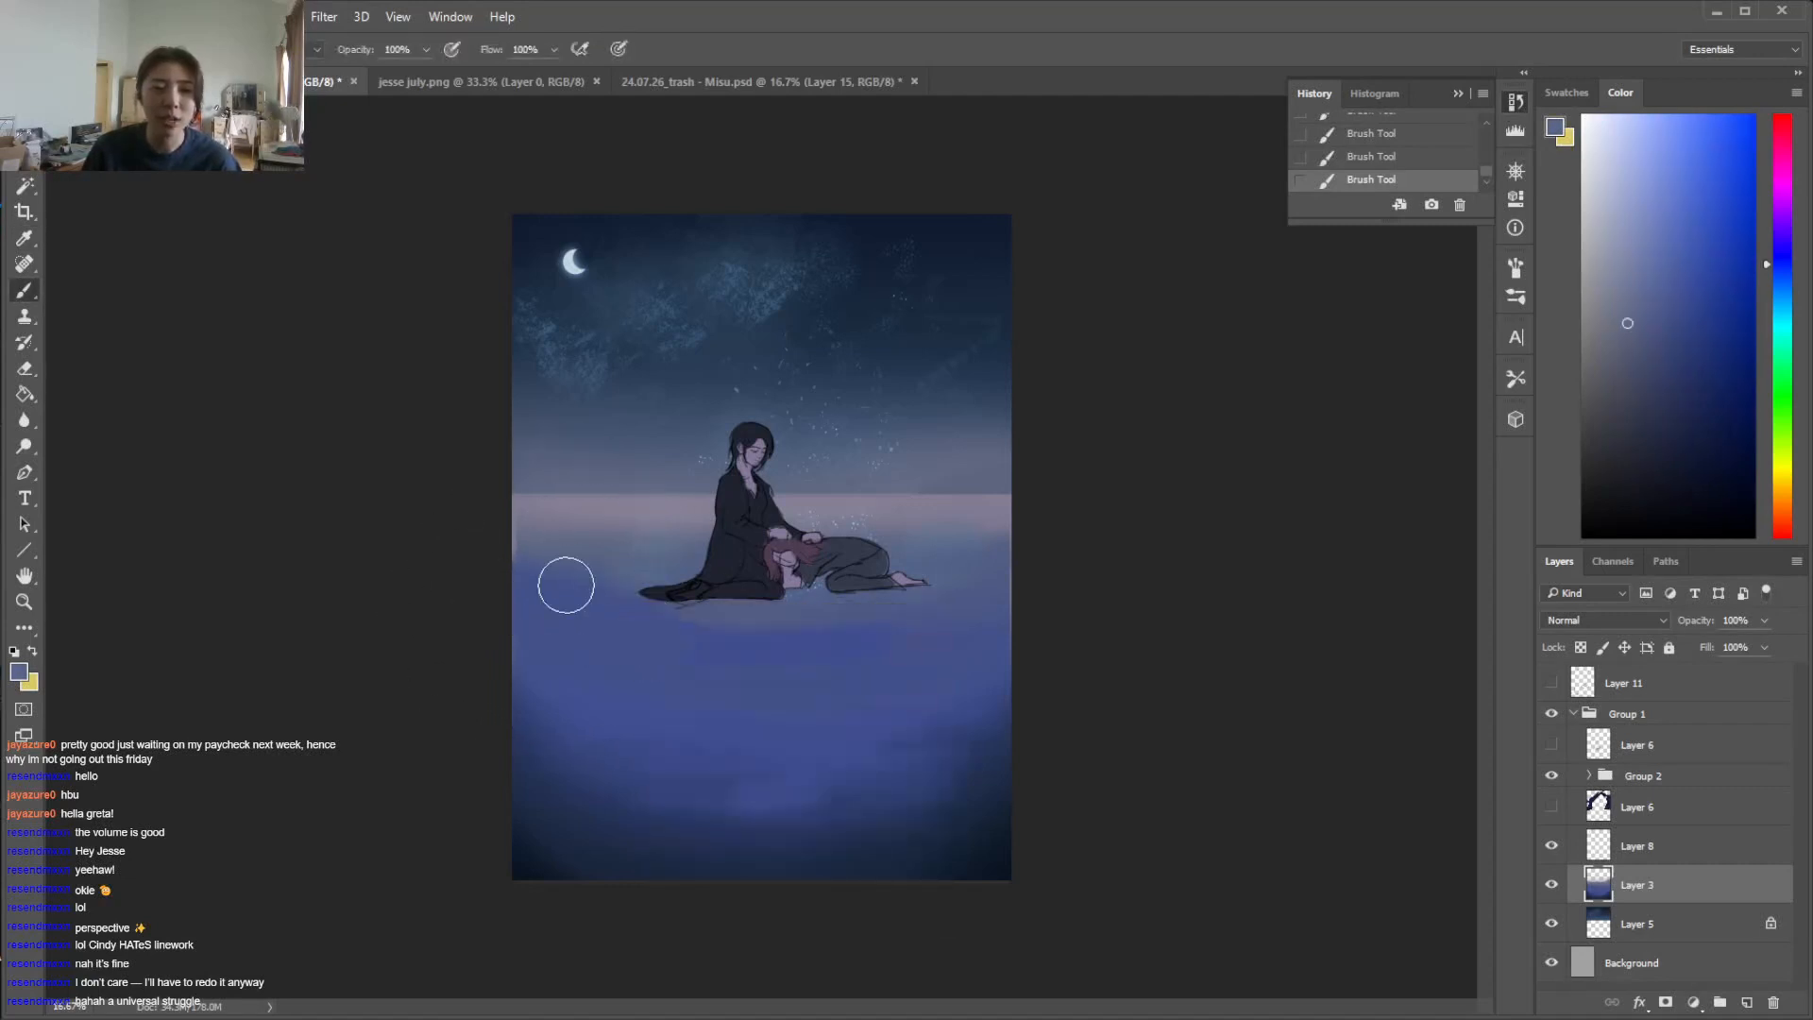
{"action": "key", "text": "ctrl+z"}
Paint the water out to both canvas edges below the horizon with sampled tones on Layer 3
{"action": "right_click", "coordinate": [675, 536]}
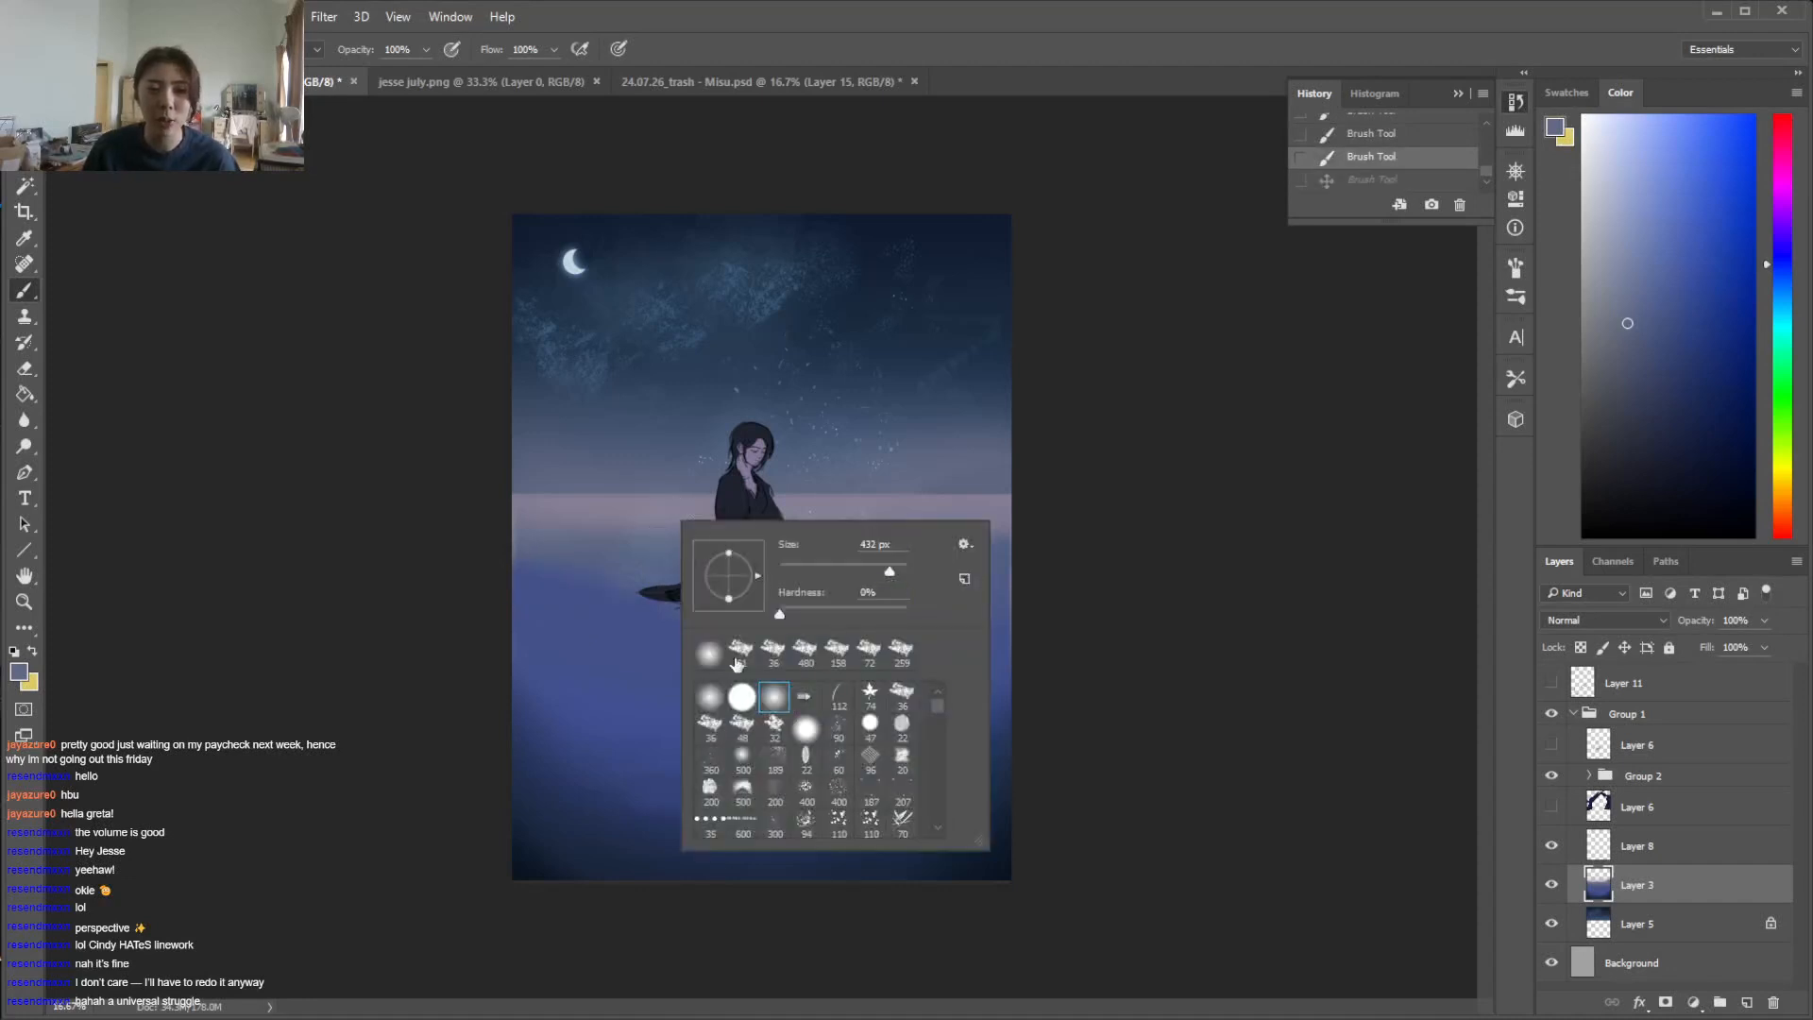
{"action": "left_click", "coordinate": [490, 535]}
{"action": "left_click", "coordinate": [563, 526], "text": "alt"}
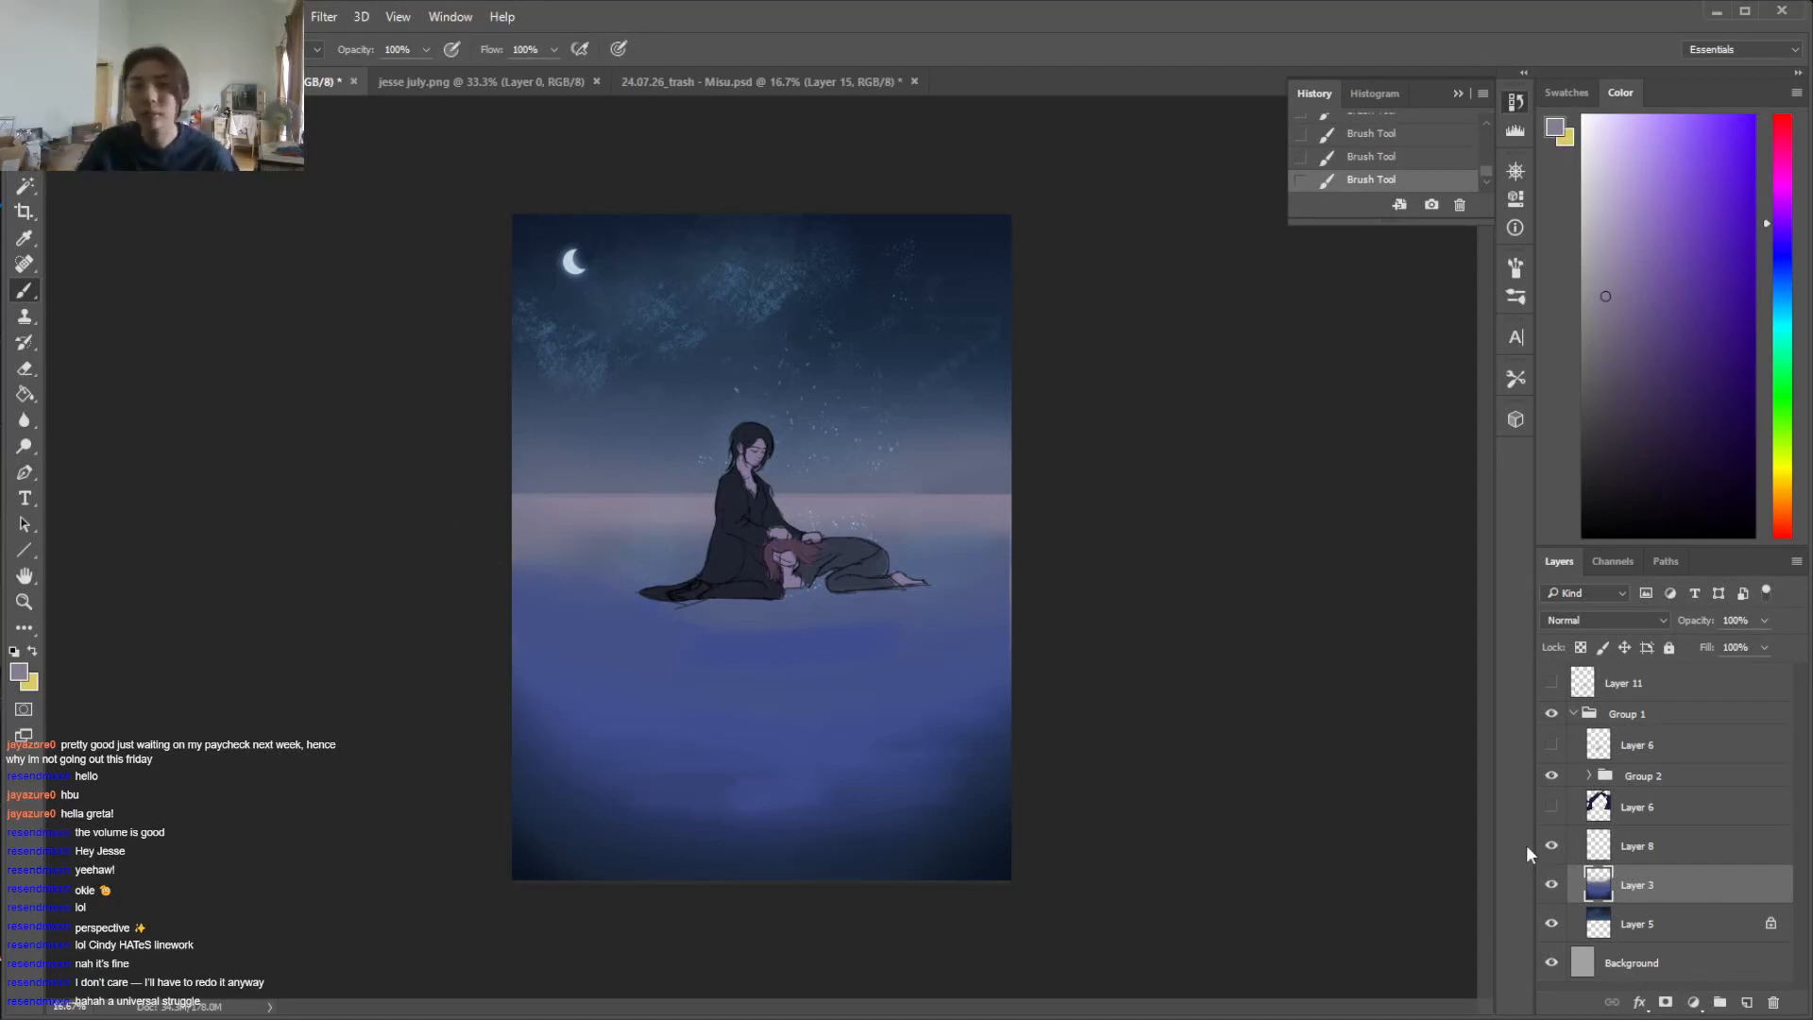
{"action": "left_click", "coordinate": [997, 576], "text": "alt"}
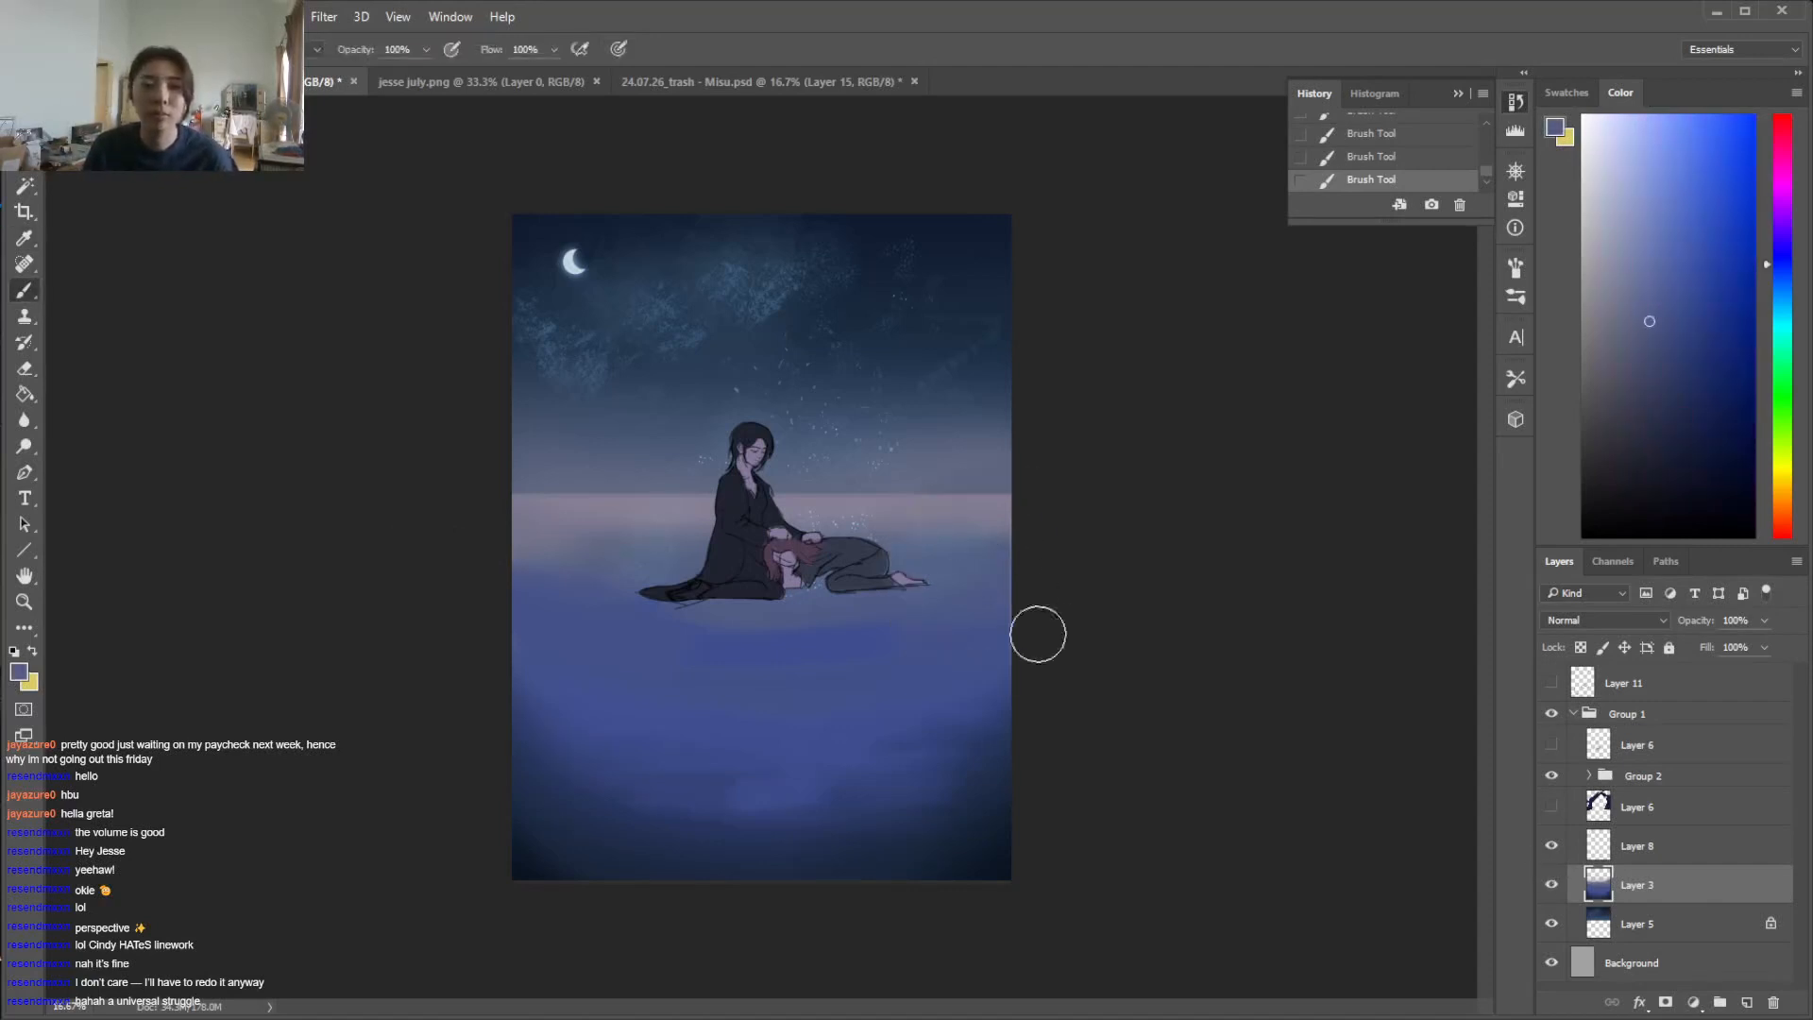
Show the rock arch again and move and transform it slightly so its base sits higher, just below the figures
{"action": "left_click", "coordinate": [1554, 807]}
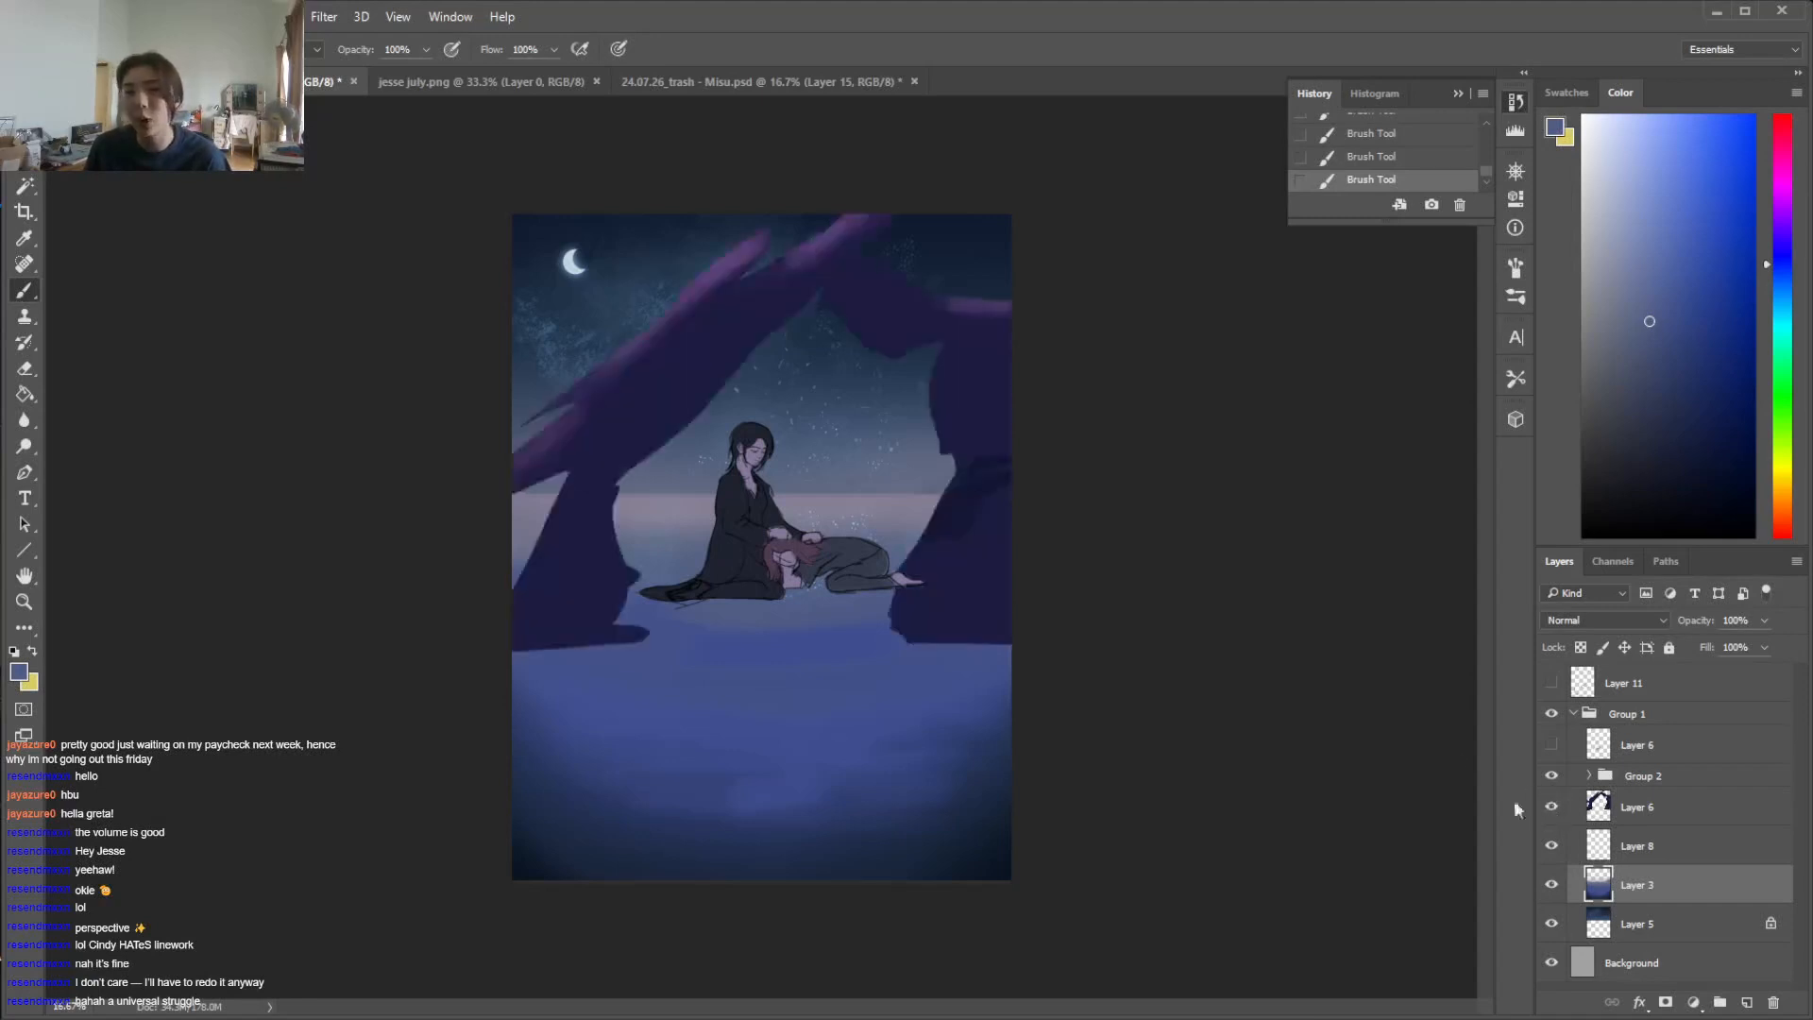
{"action": "left_click", "coordinate": [1686, 809]}
{"action": "key", "text": "v"}
{"action": "left_click_drag", "start_coordinate": [958, 550], "coordinate": [961, 568]}
{"action": "key", "text": "ctrl+t"}
{"action": "left_click_drag", "start_coordinate": [963, 499], "coordinate": [967, 493]}
{"action": "key", "text": "Return"}
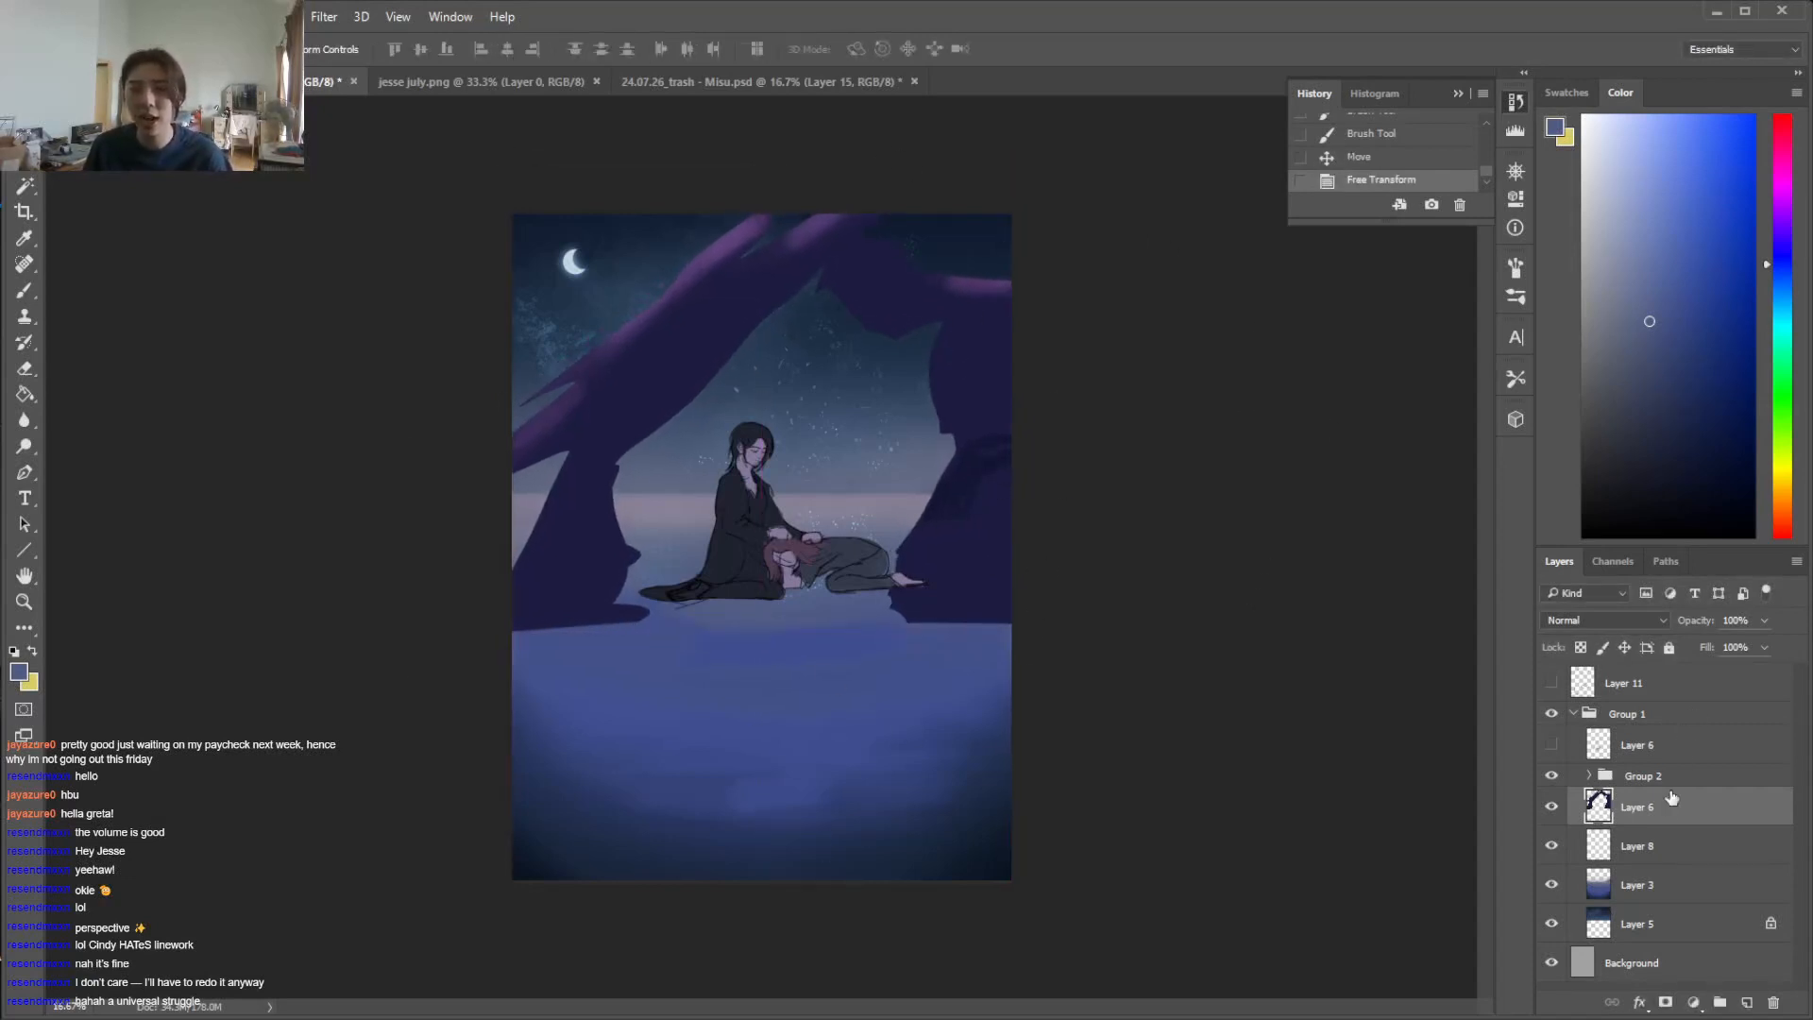
Duplicate the figures group as Group 2 copy
{"action": "right_click", "coordinate": [1645, 778]}
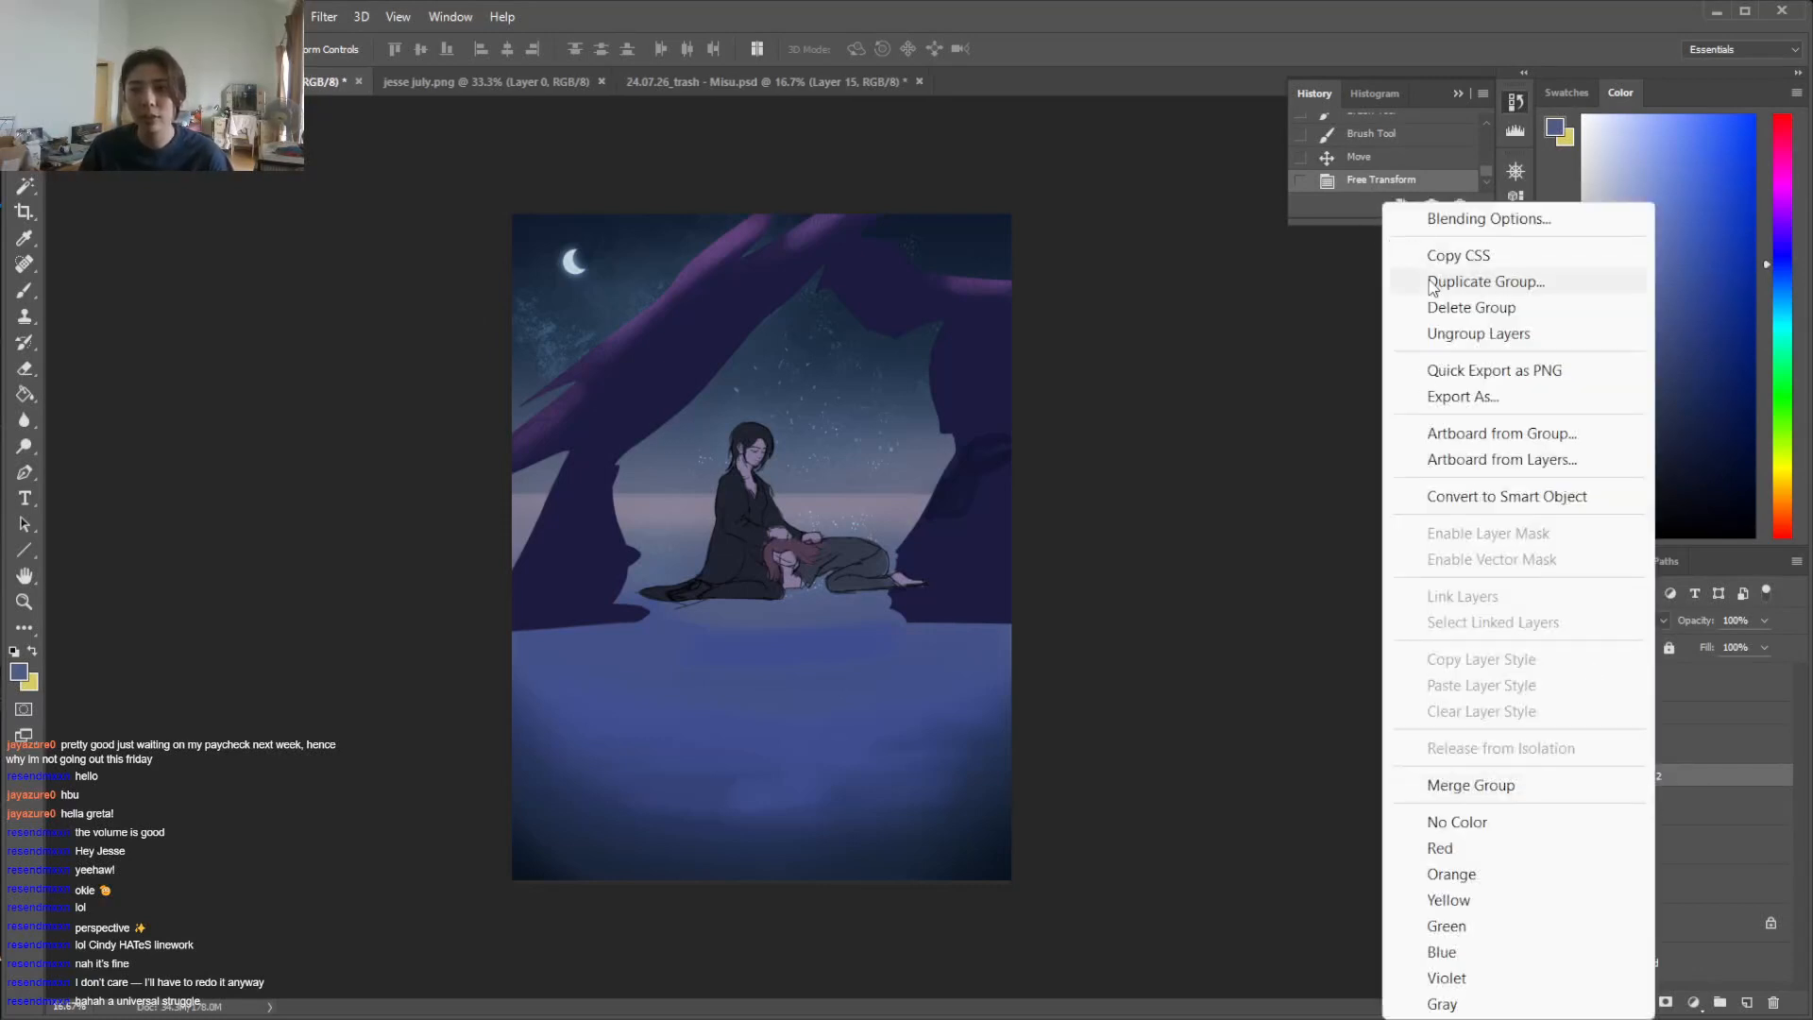
{"action": "left_click", "coordinate": [1567, 282]}
{"action": "left_click", "coordinate": [615, 345]}
Flip the duplicated figures group vertically and place it directly beneath the figures as a reflection at 48% opacity
{"action": "key", "text": "ctrl+t"}
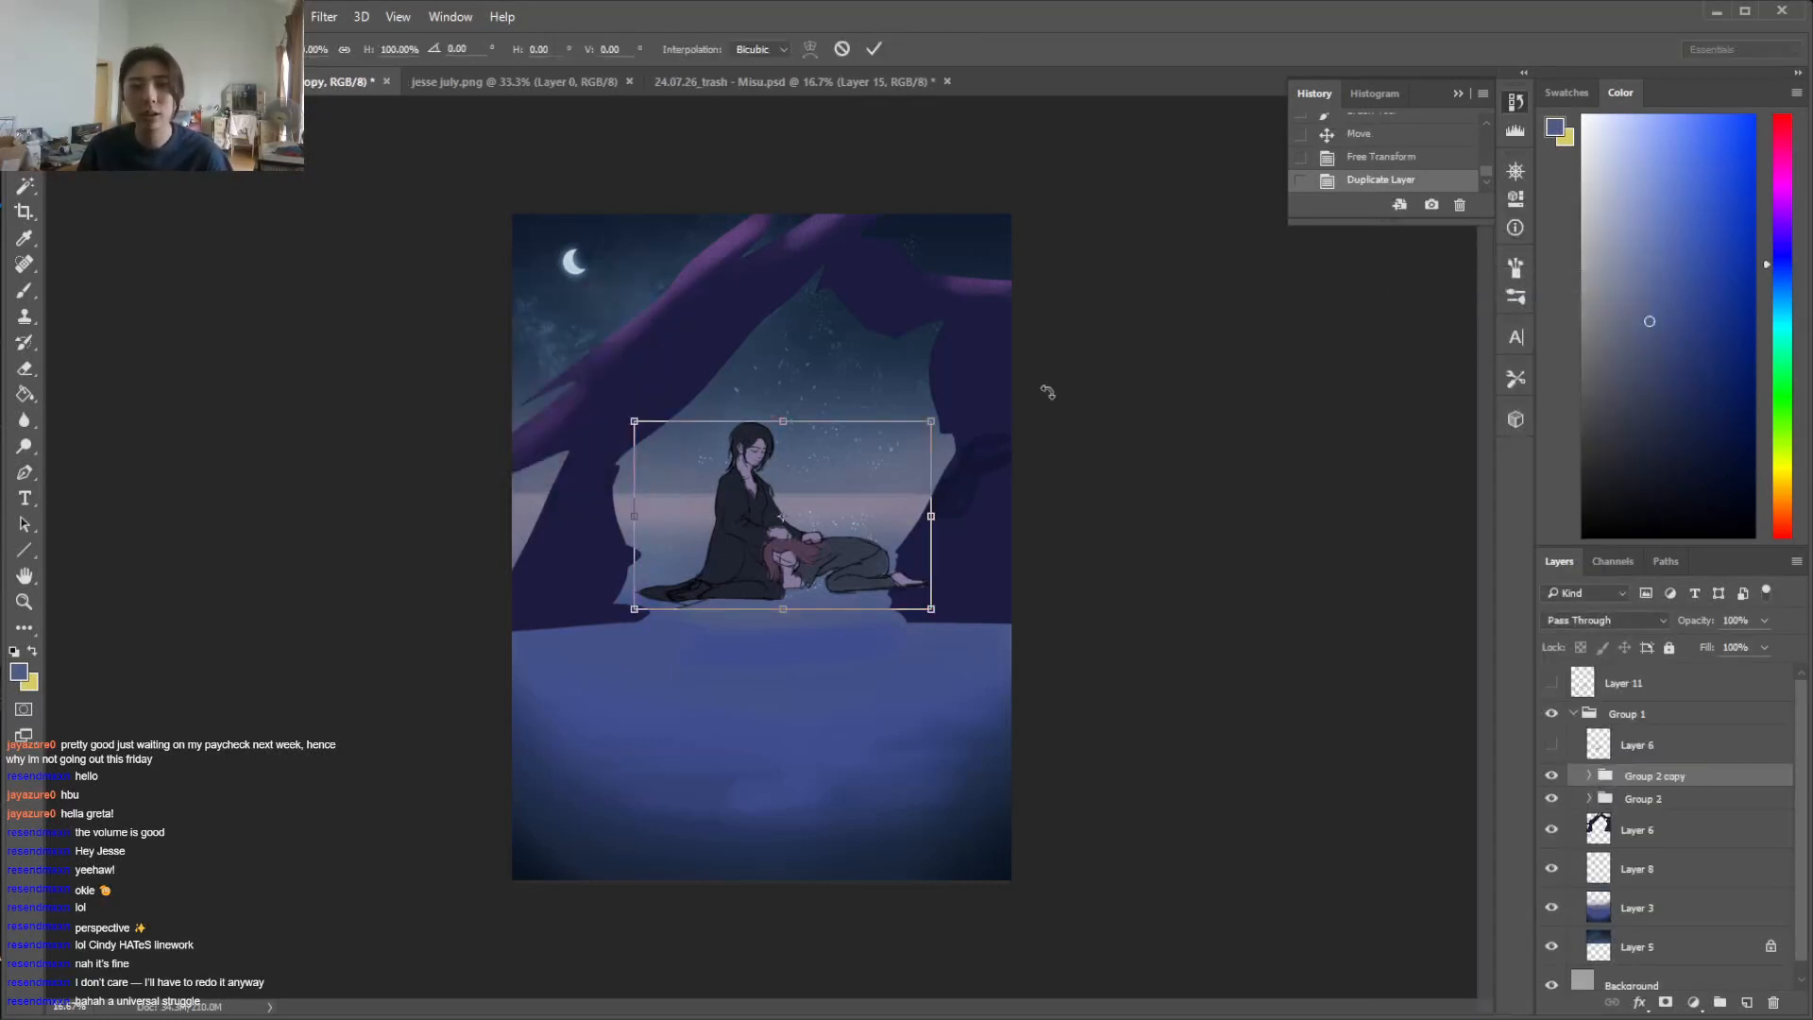
{"action": "left_click", "coordinate": [95, 16]}
{"action": "mouse_move", "coordinate": [227, 534]}
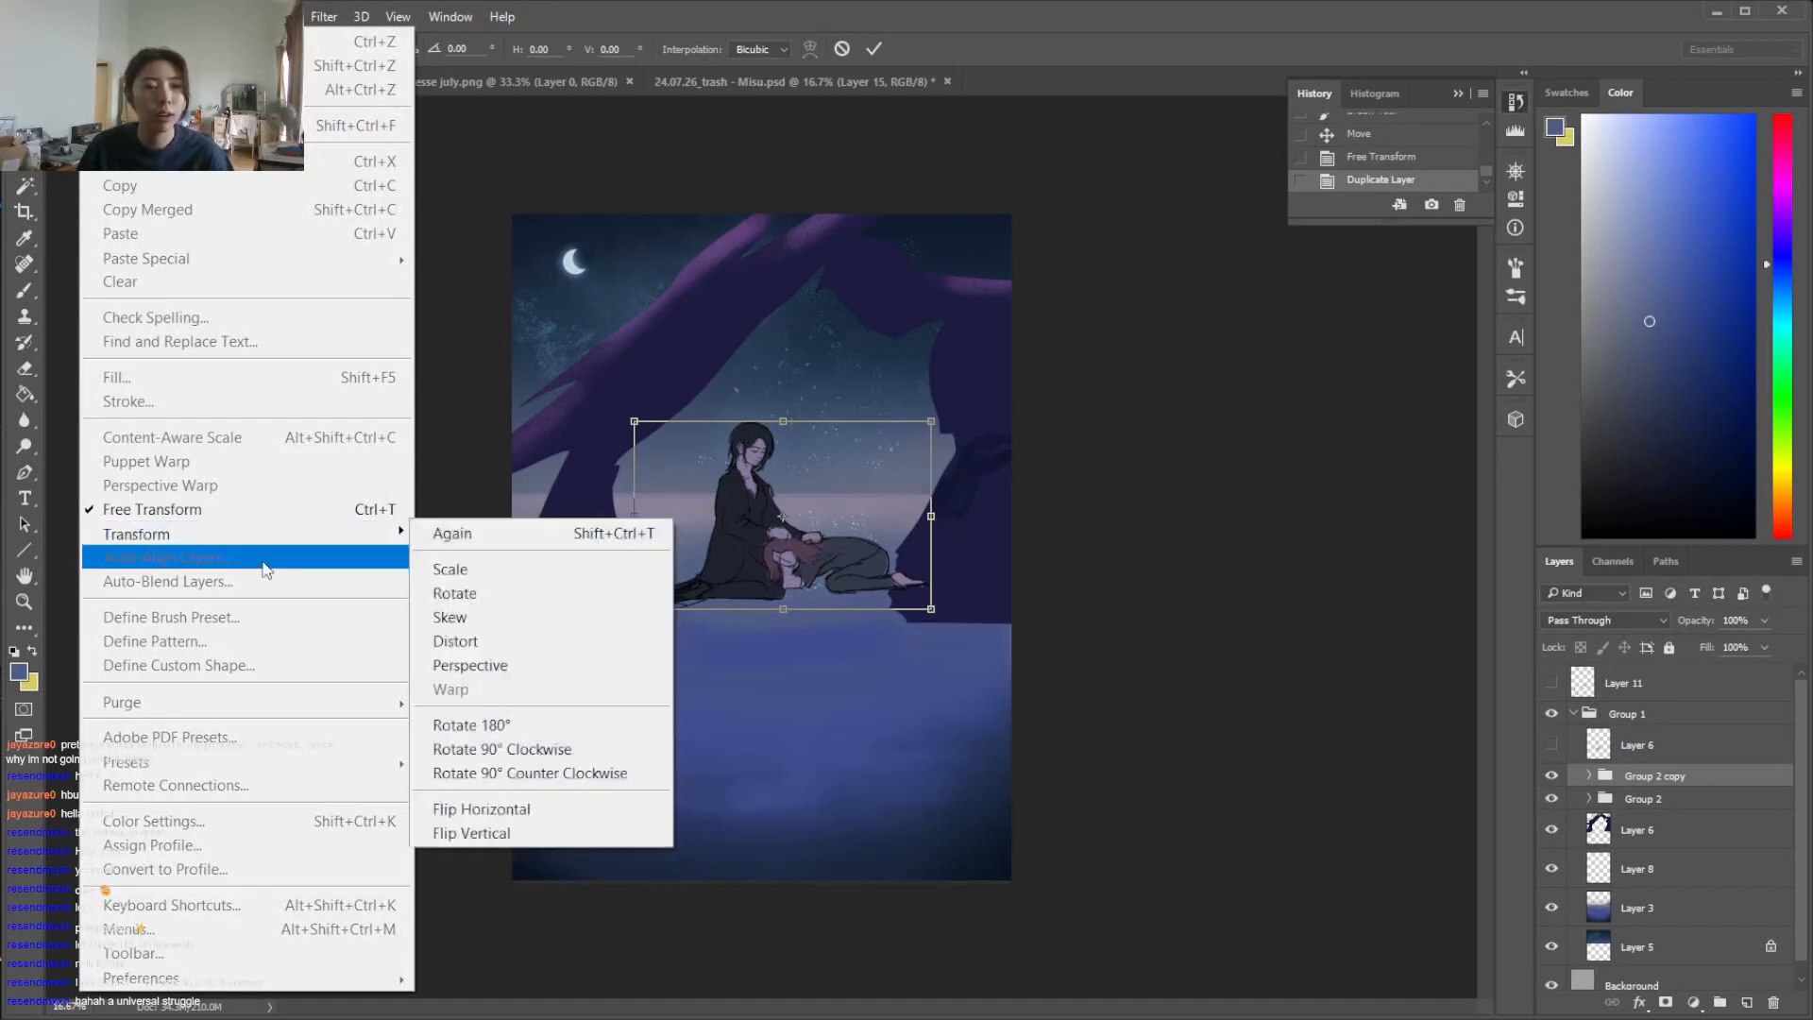
{"action": "left_click", "coordinate": [471, 832]}
{"action": "left_click_drag", "start_coordinate": [881, 535], "coordinate": [900, 690]}
{"action": "key", "text": "Return"}
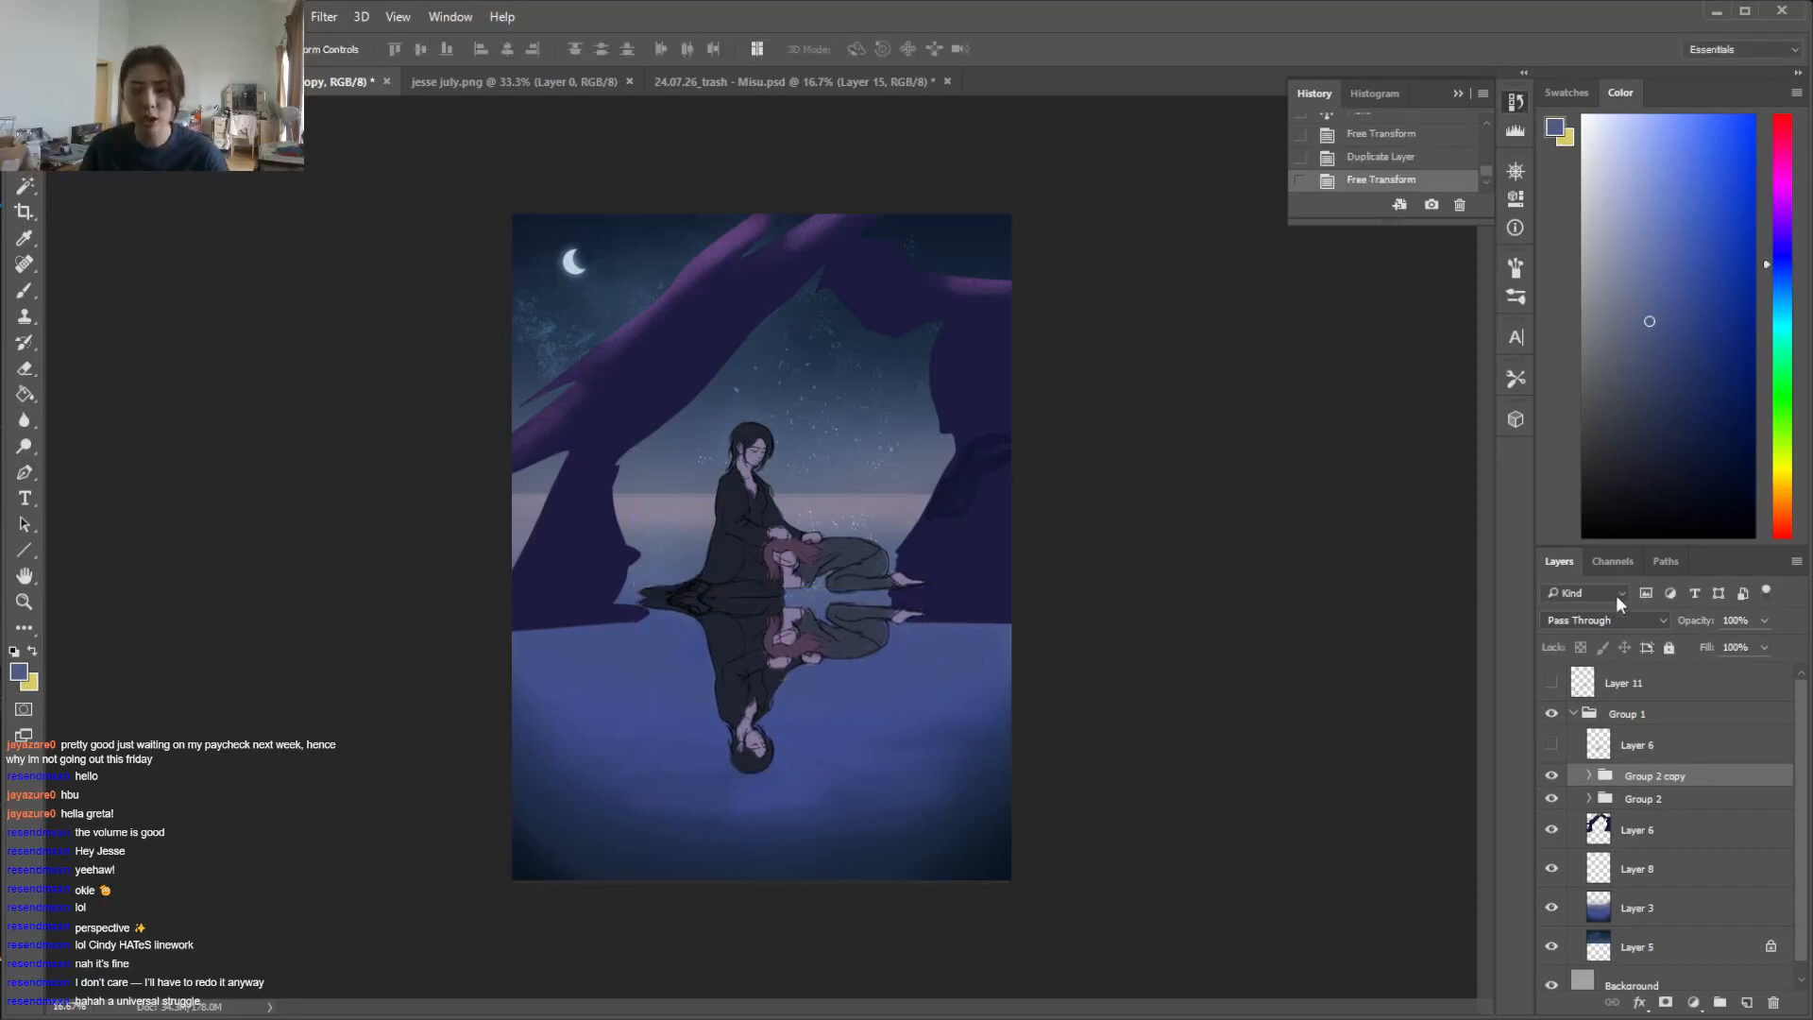
{"action": "left_click", "coordinate": [1714, 644]}
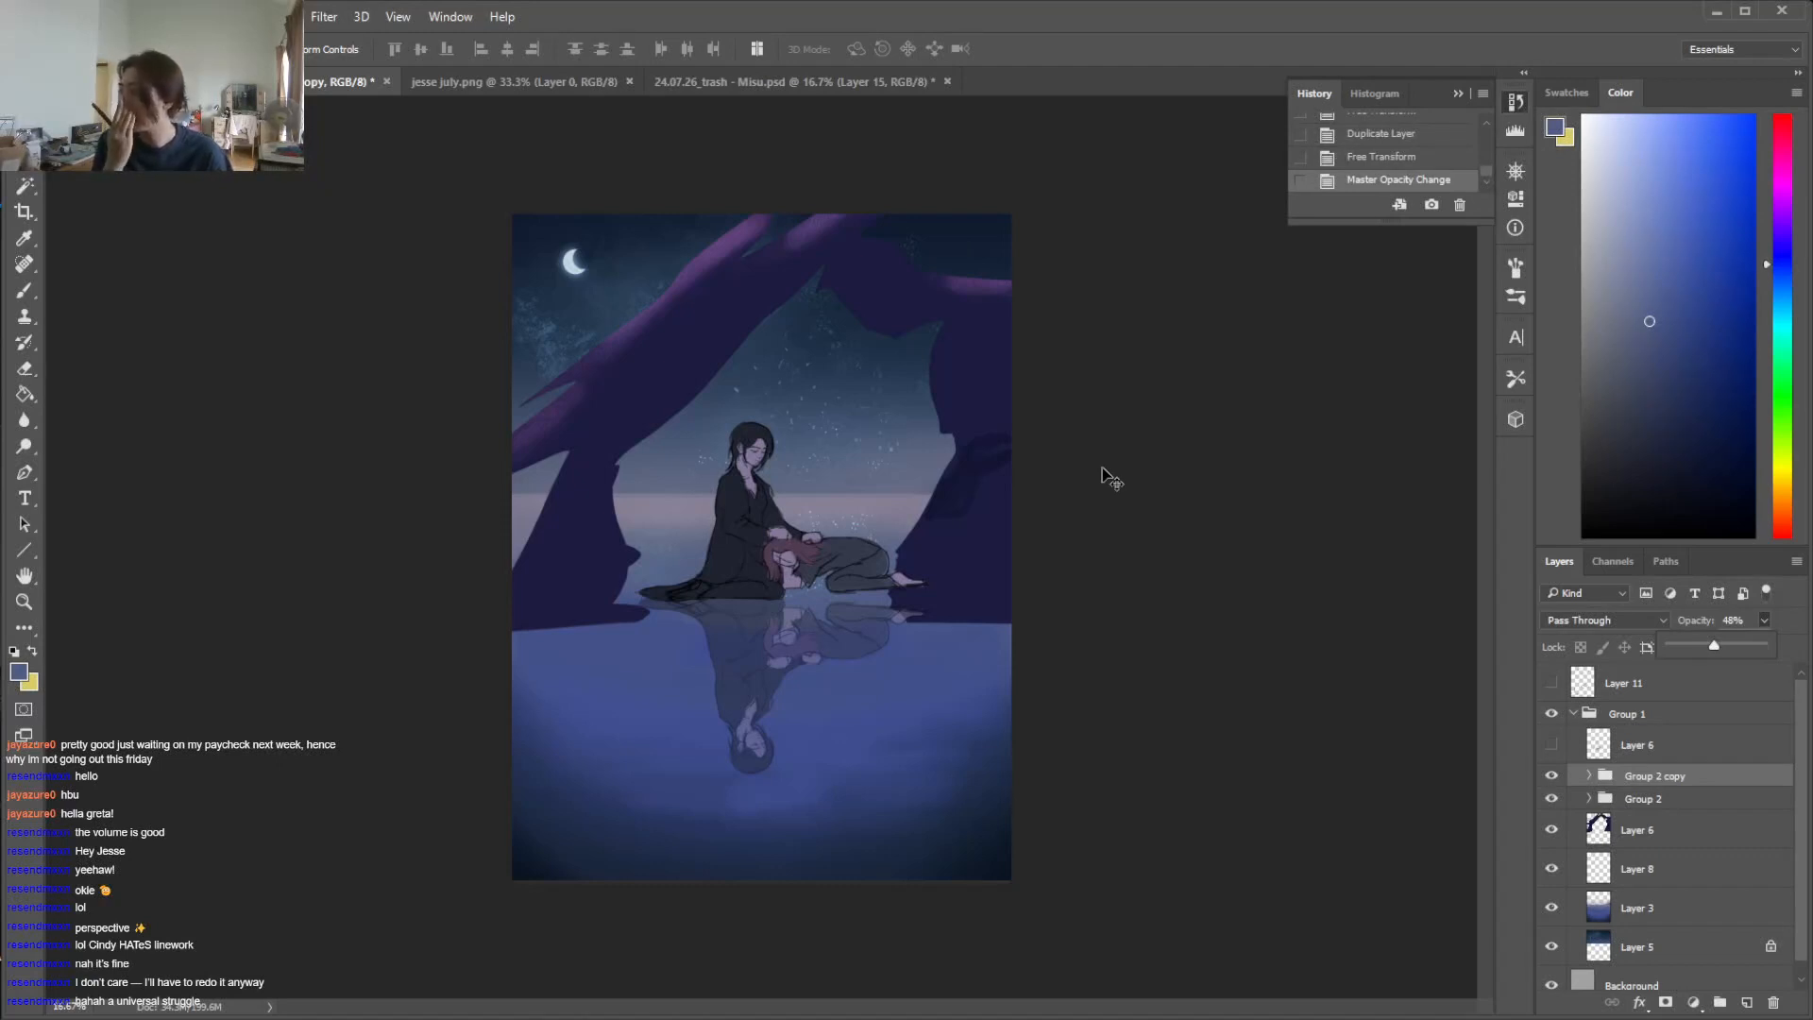
Collapse Group 1 and duplicate it as Group 1 copy in the same document
{"action": "left_click", "coordinate": [1627, 715]}
{"action": "left_click", "coordinate": [1574, 715]}
{"action": "right_click", "coordinate": [1641, 714]}
{"action": "left_click", "coordinate": [1381, 282]}
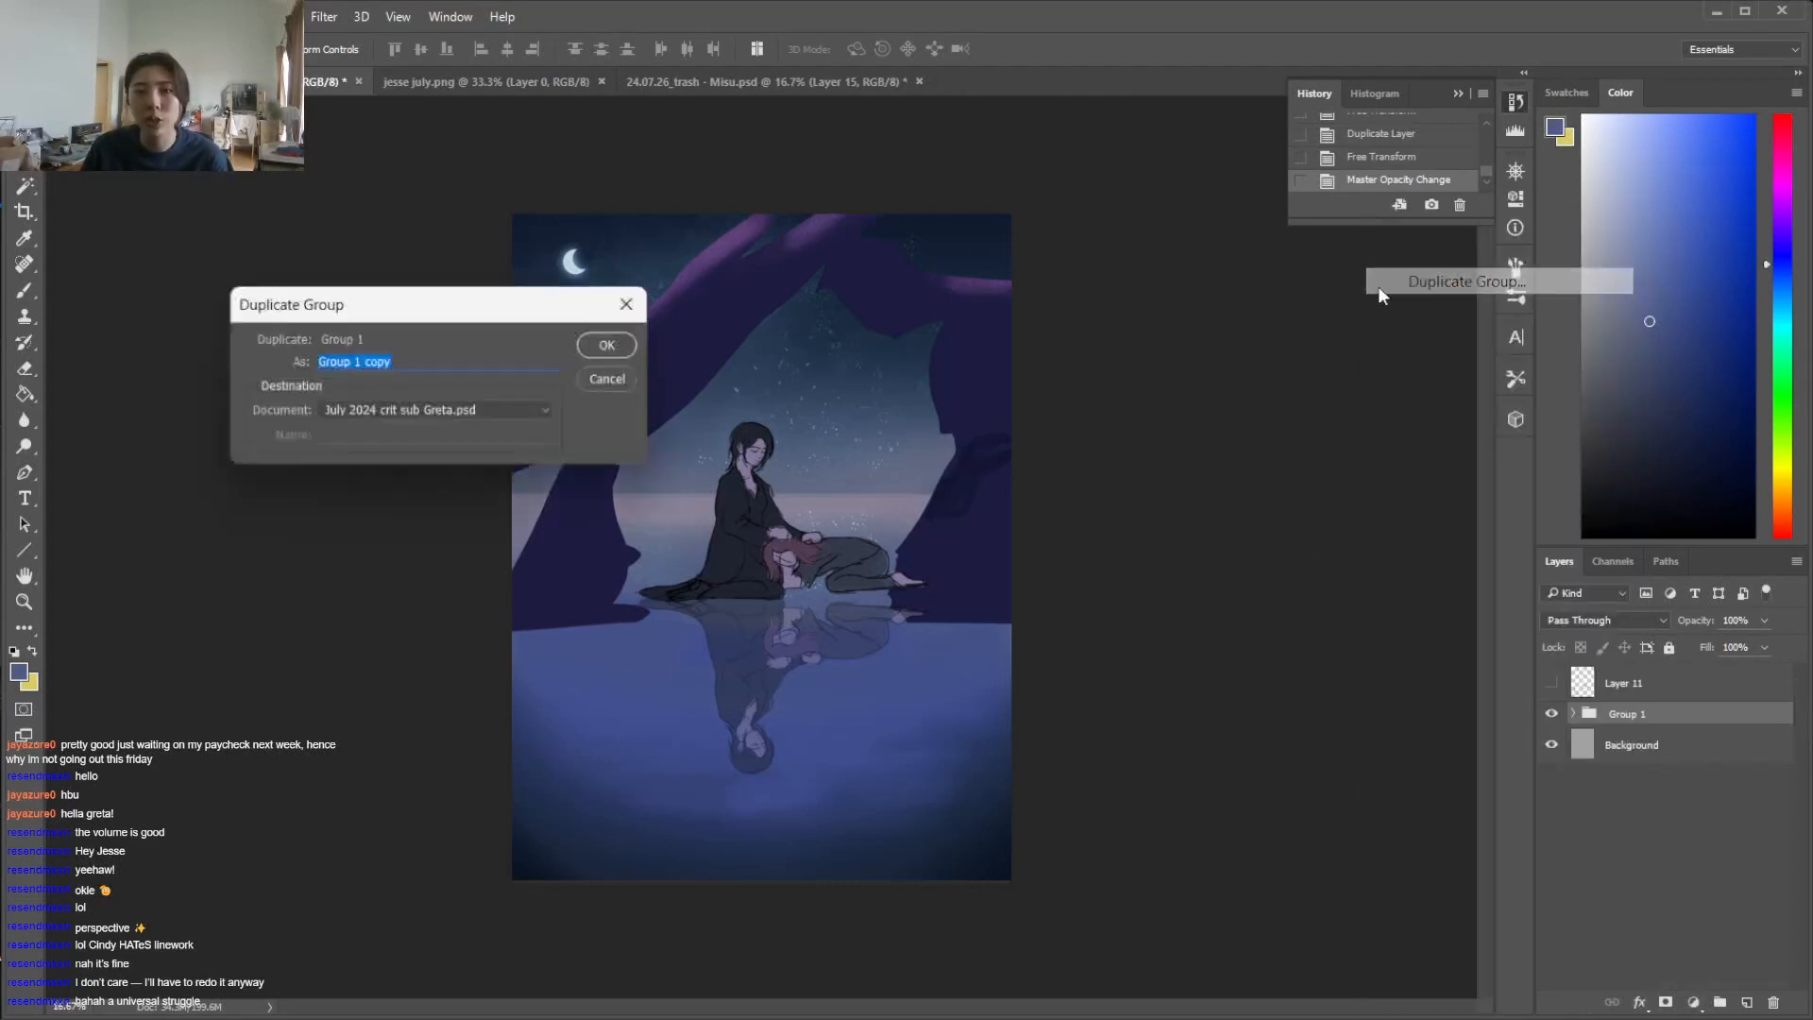
{"action": "left_click", "coordinate": [612, 346]}
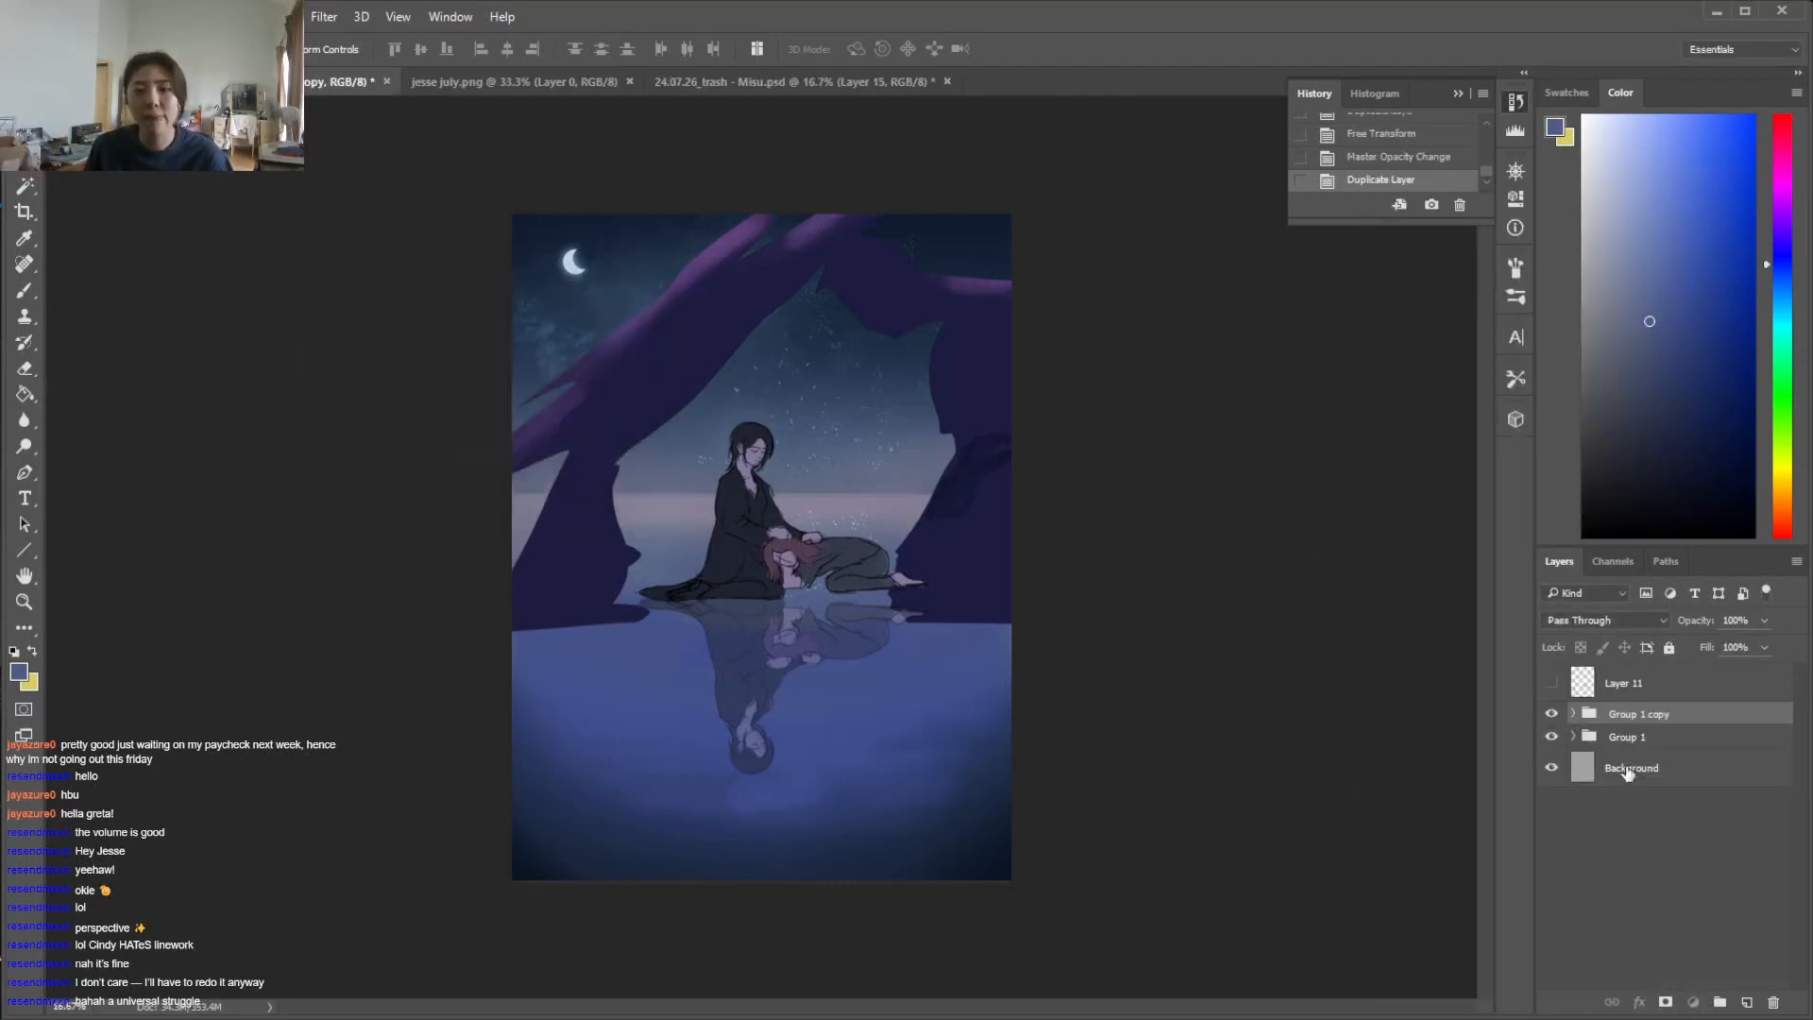
Delete the reflected figures group, Group 2 copy, from inside Group 1 copy
{"action": "left_click", "coordinate": [1573, 714]}
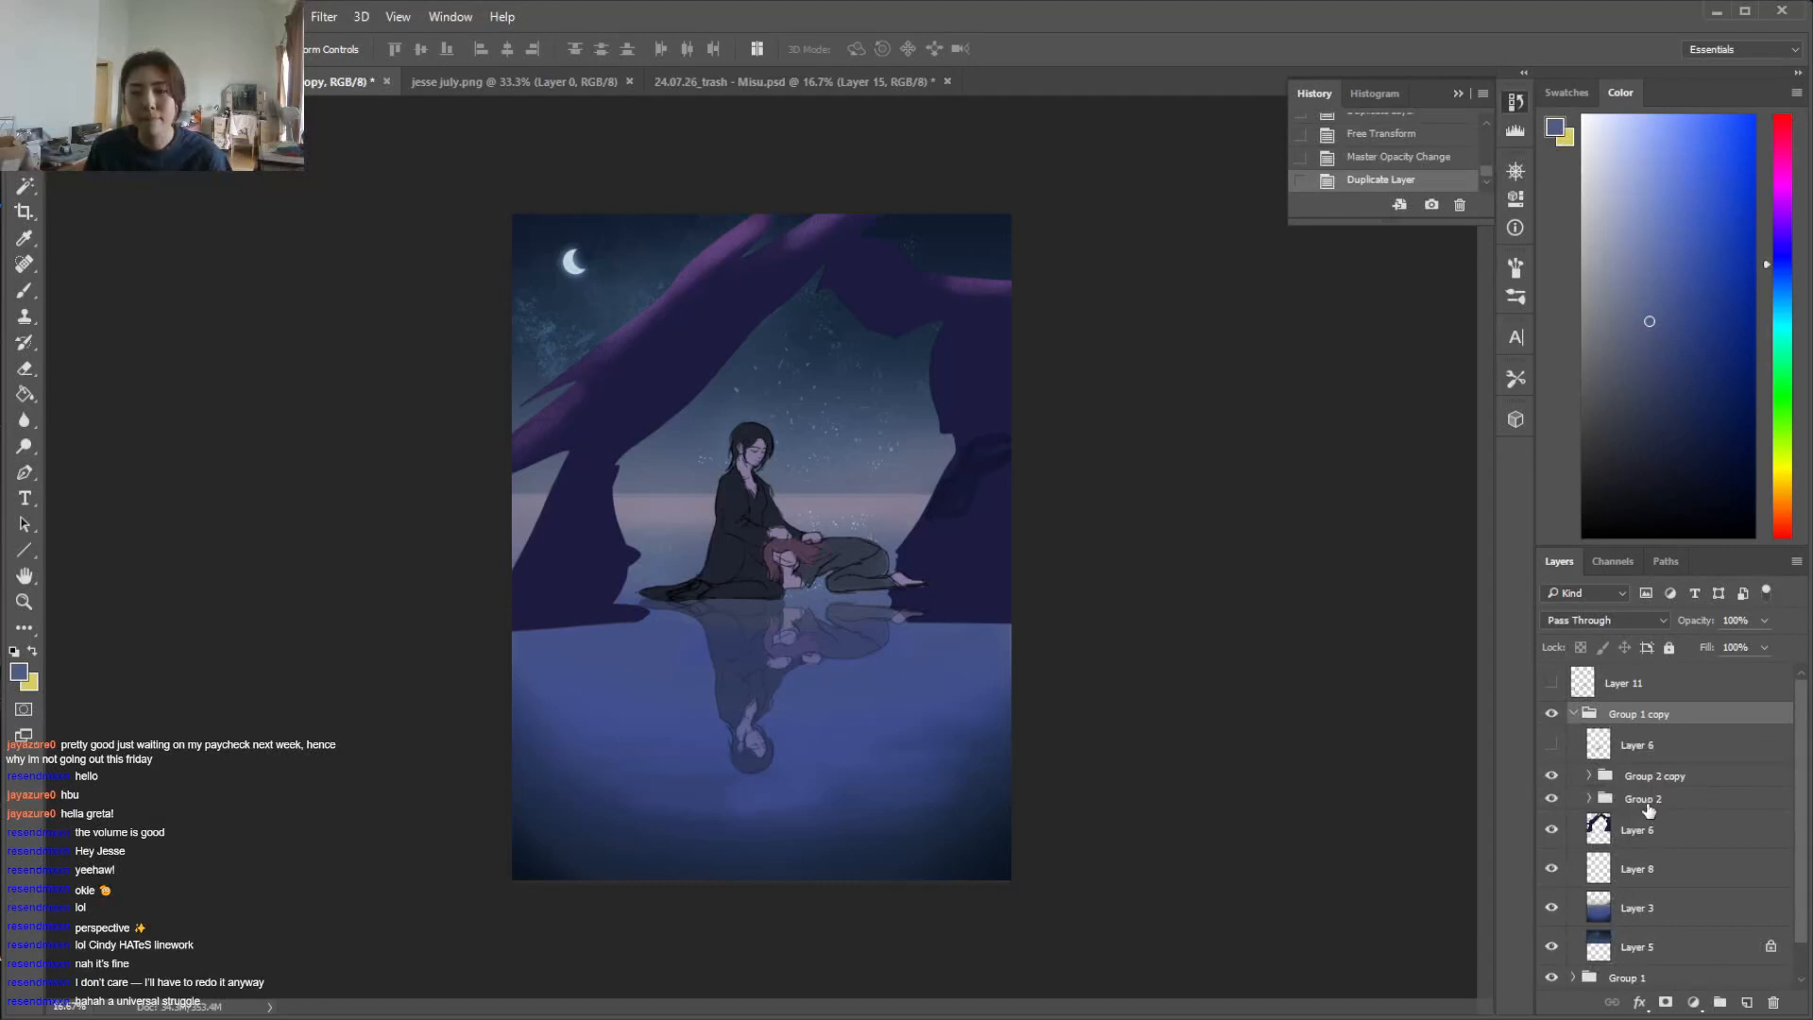
{"action": "left_click", "coordinate": [1683, 802]}
{"action": "left_click", "coordinate": [1675, 780]}
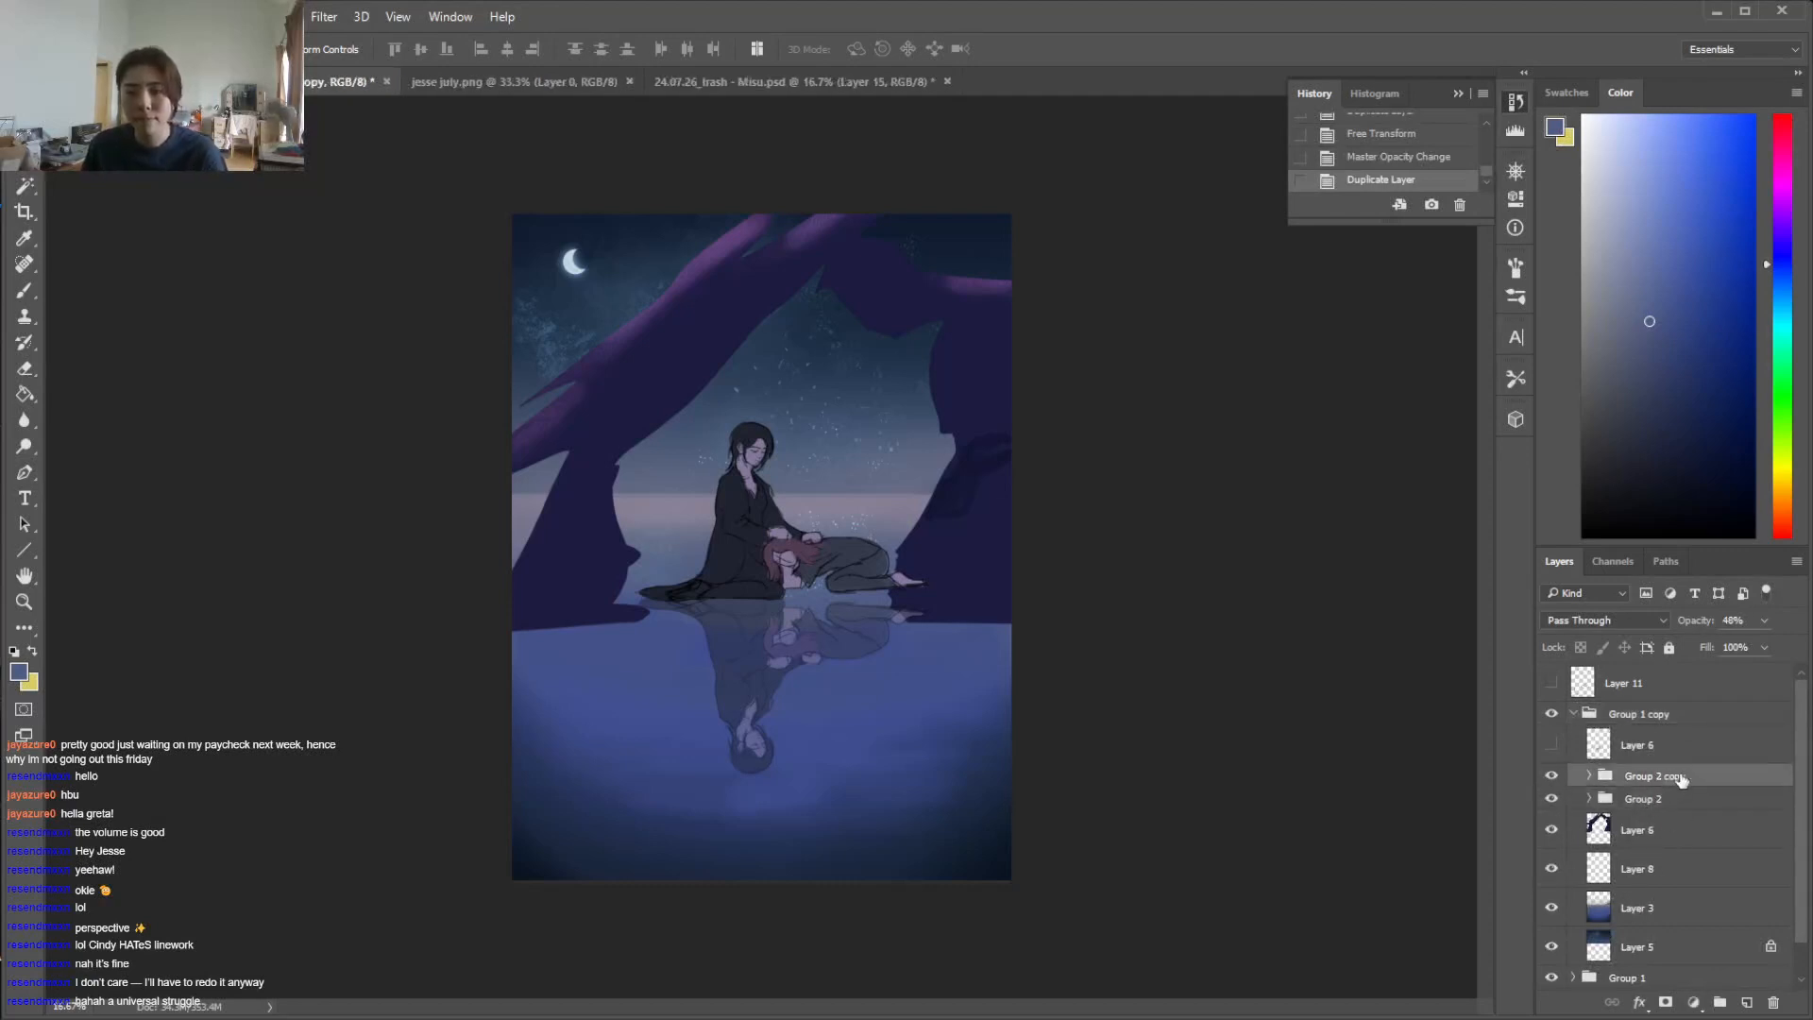
{"action": "key", "text": "Delete"}
Move the figures group in Group 1 copy down toward the foreground and enlarge it slightly
{"action": "left_click", "coordinate": [1654, 776]}
{"action": "left_click_drag", "start_coordinate": [762, 526], "coordinate": [767, 687]}
{"action": "key", "text": "ctrl+t"}
{"action": "left_click_drag", "start_coordinate": [929, 576], "coordinate": [969, 548]}
{"action": "left_click_drag", "start_coordinate": [826, 604], "coordinate": [824, 676]}
{"action": "key", "text": "Return"}
Move the ground on Layer 3 and the sky on Layer 5 down together to lower the horizon, and hide the original Group 1
{"action": "left_click", "coordinate": [1664, 885]}
{"action": "key", "text": "ctrl+z"}
{"action": "left_click", "coordinate": [1690, 925], "text": "ctrl"}
{"action": "left_click_drag", "start_coordinate": [846, 591], "coordinate": [848, 762]}
{"action": "left_click", "coordinate": [1552, 954]}
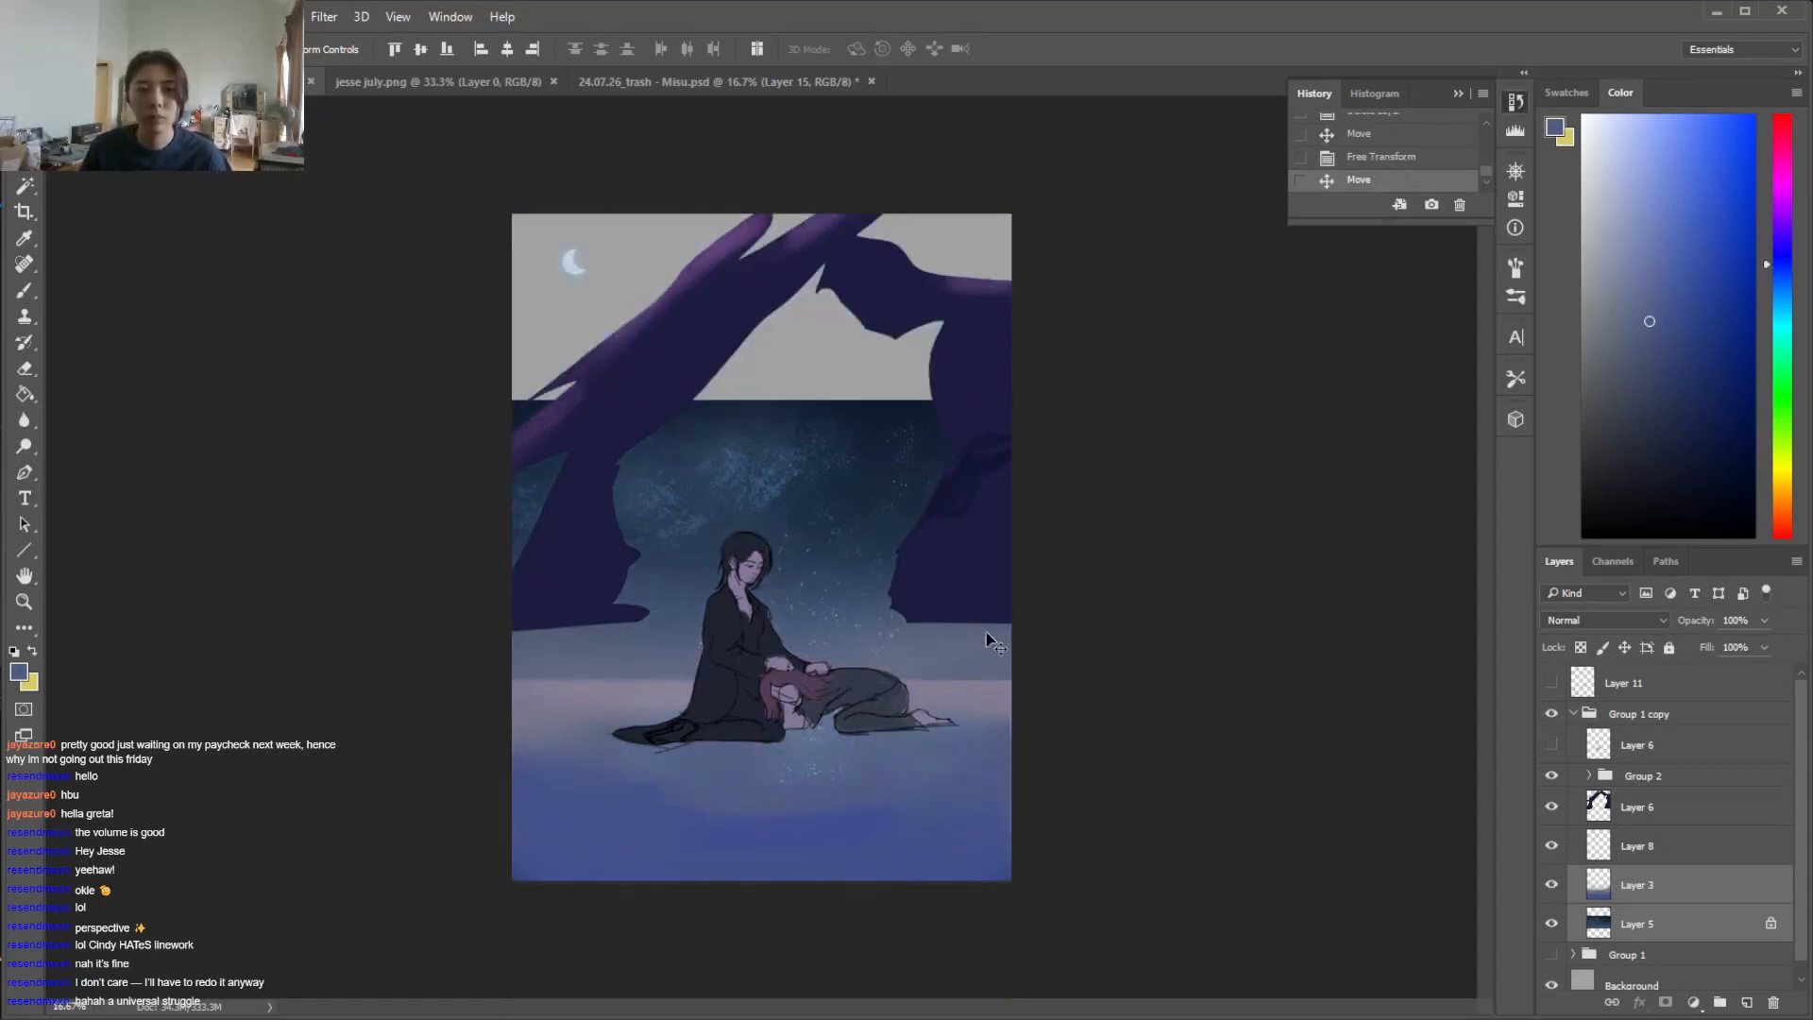
Unlock Layer 5's transparent pixels and fill the empty upper sky with dark navy sampled from the existing sky
{"action": "left_click", "coordinate": [1689, 925]}
{"action": "left_click", "coordinate": [1582, 649]}
{"action": "key", "text": "g"}
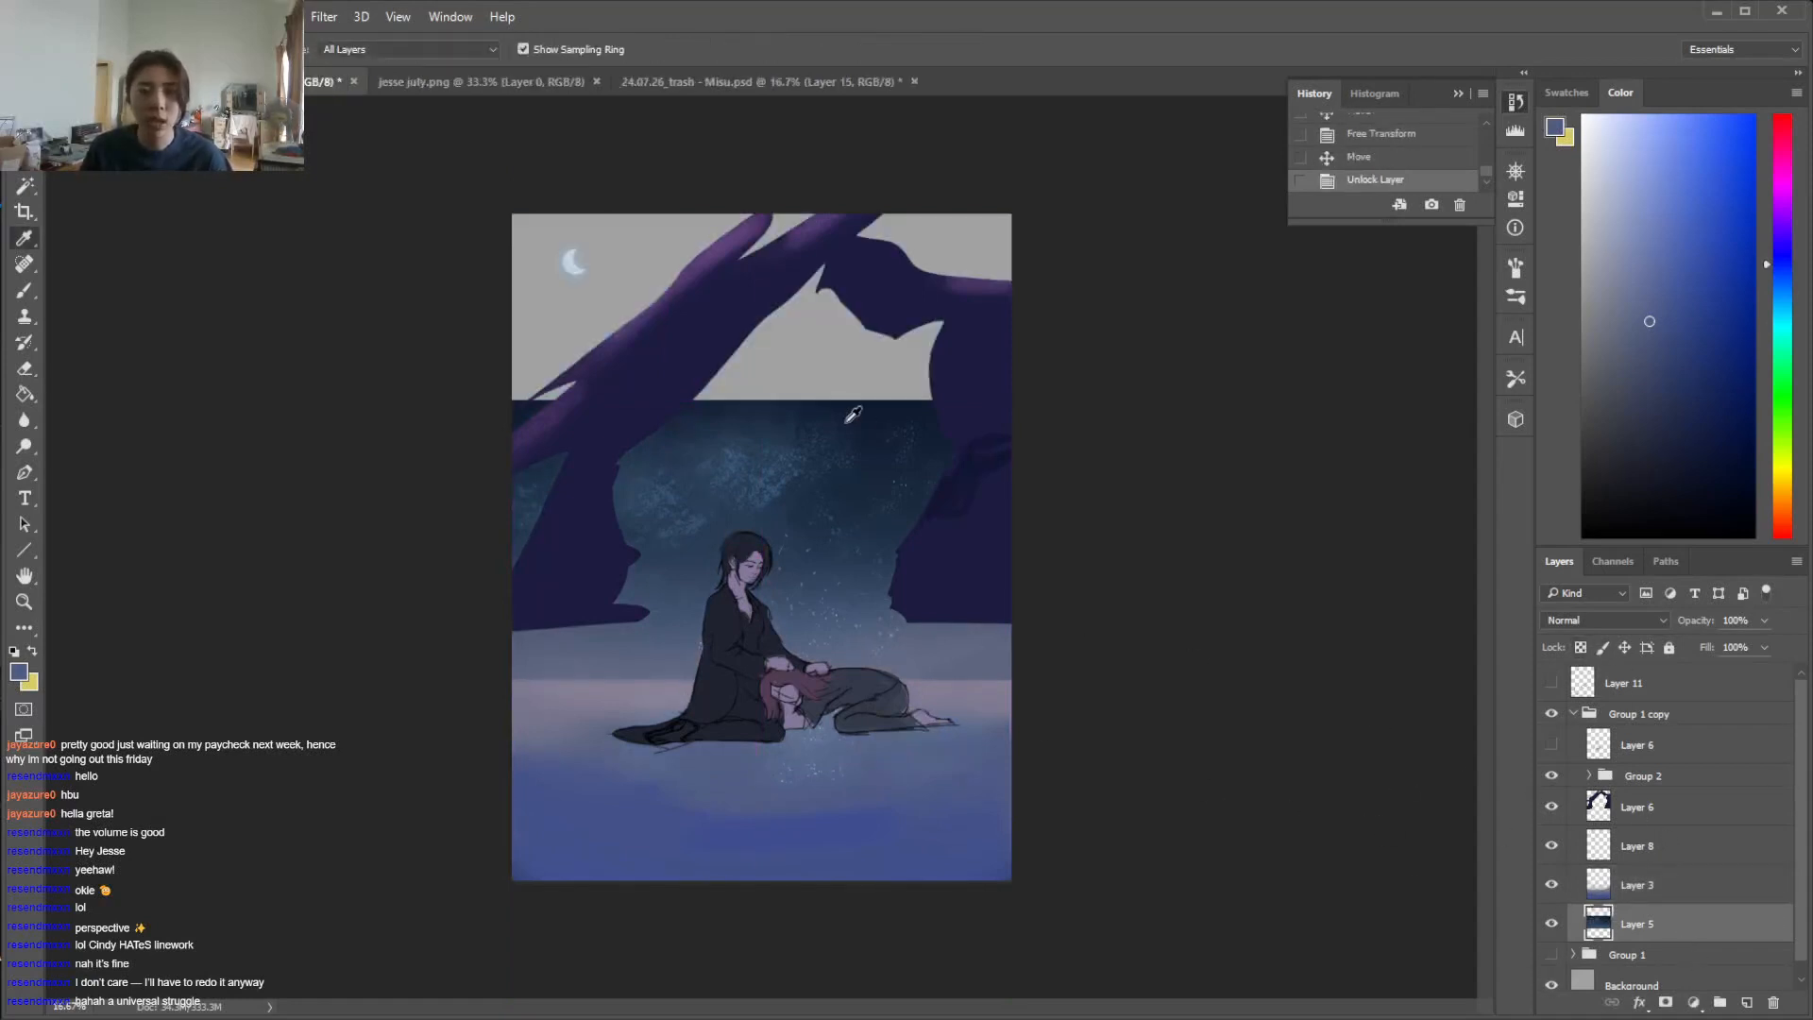
{"action": "left_click", "coordinate": [853, 416], "text": "alt"}
{"action": "left_click", "coordinate": [868, 364]}
Brush sampled sky colour over the fill's hard edge on Layer 5, inside the arch and toward the upper sky
{"action": "left_click", "coordinate": [768, 416]}
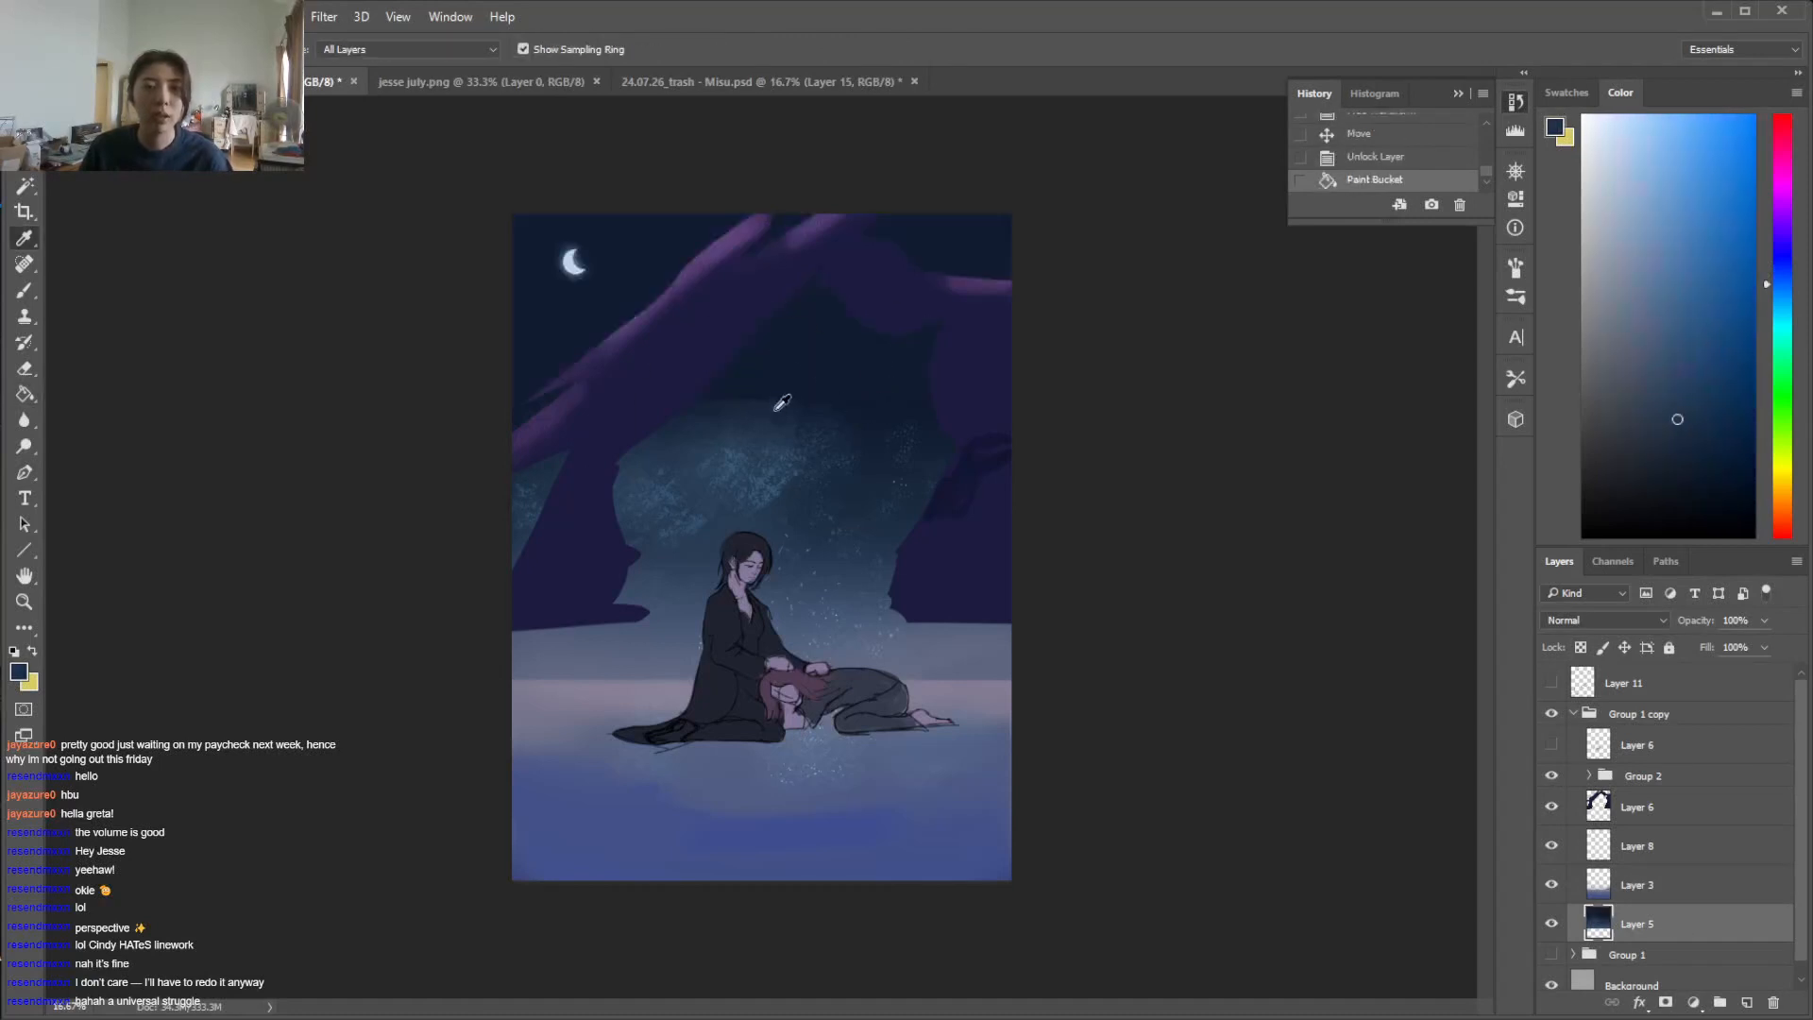
{"action": "key", "text": "b"}
{"action": "right_click", "coordinate": [769, 416]}
{"action": "left_click", "coordinate": [968, 440]}
{"action": "mouse_move", "coordinate": [758, 394]}
{"action": "left_mouse_down"}
{"action": "mouse_move", "coordinate": [818, 430]}
{"action": "mouse_move", "coordinate": [830, 290]}
{"action": "mouse_move", "coordinate": [966, 195]}
{"action": "mouse_move", "coordinate": [945, 269]}
{"action": "left_mouse_up"}
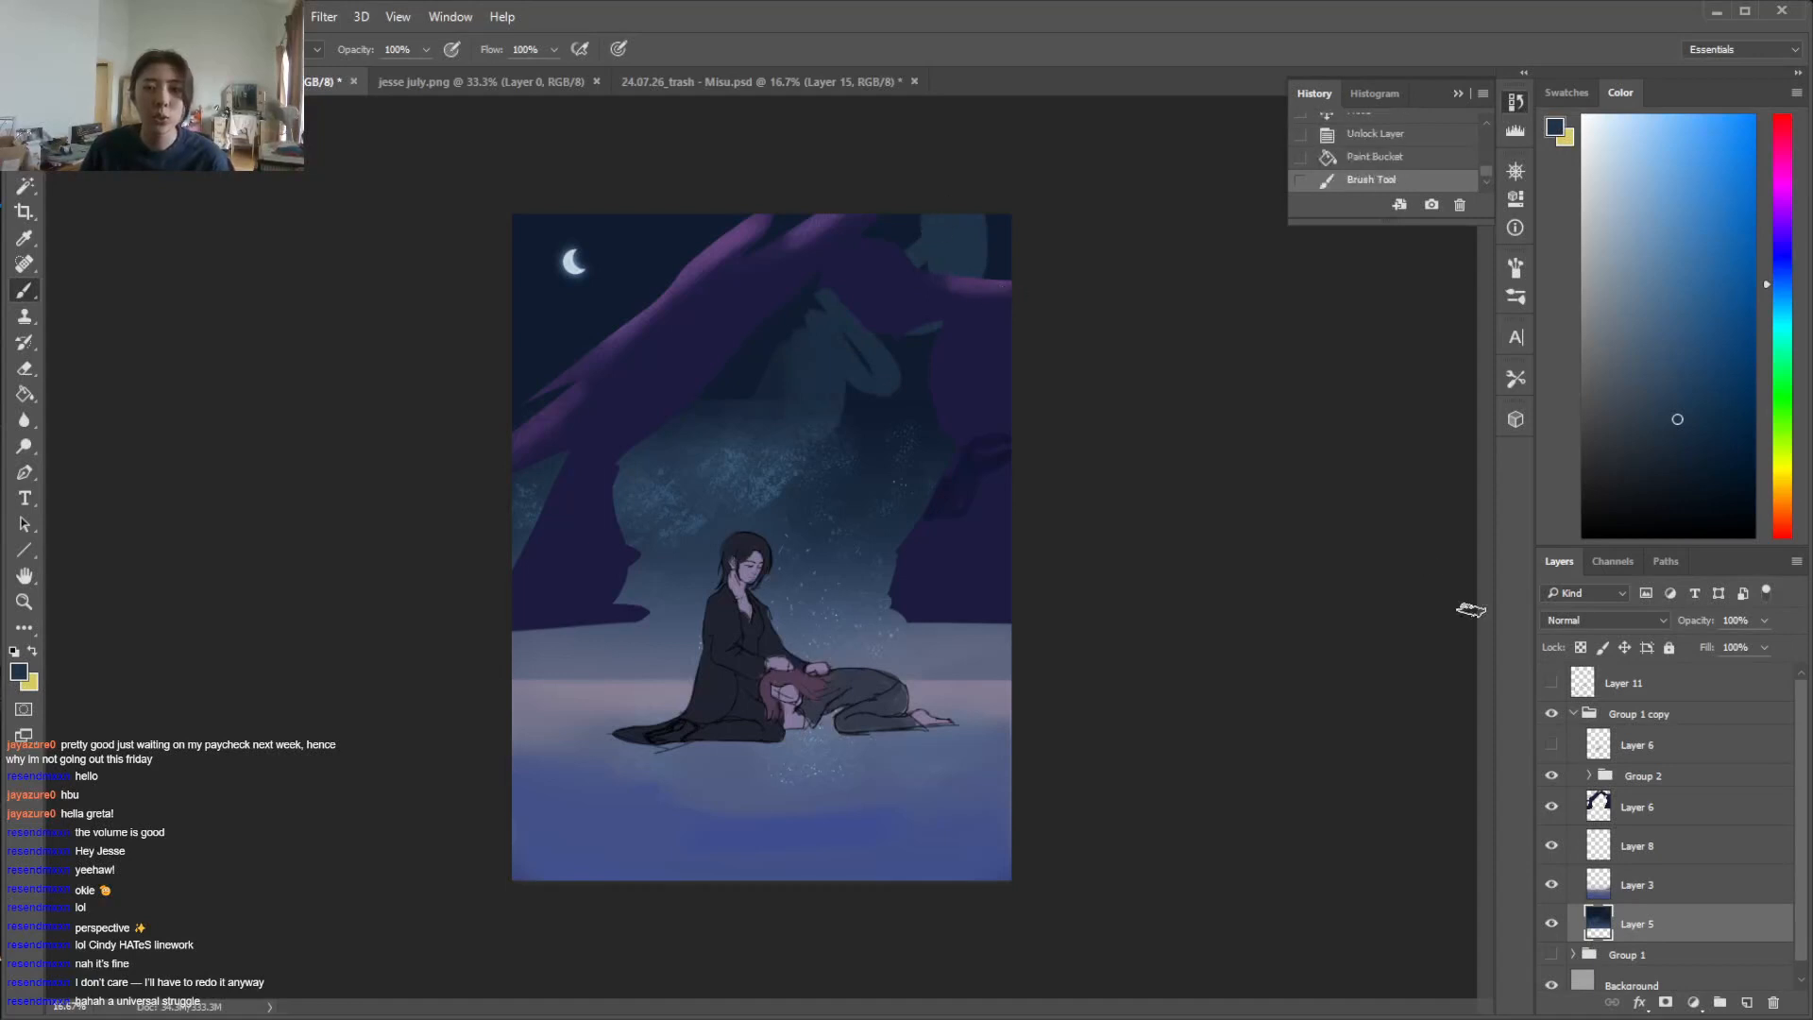
Move the arch on Layer 6 down to the lowered ground and stretch its height to 106.55%
{"action": "left_click", "coordinate": [1639, 808]}
{"action": "key", "text": "v"}
{"action": "left_click_drag", "start_coordinate": [902, 483], "coordinate": [897, 593]}
{"action": "key", "text": "ctrl+t"}
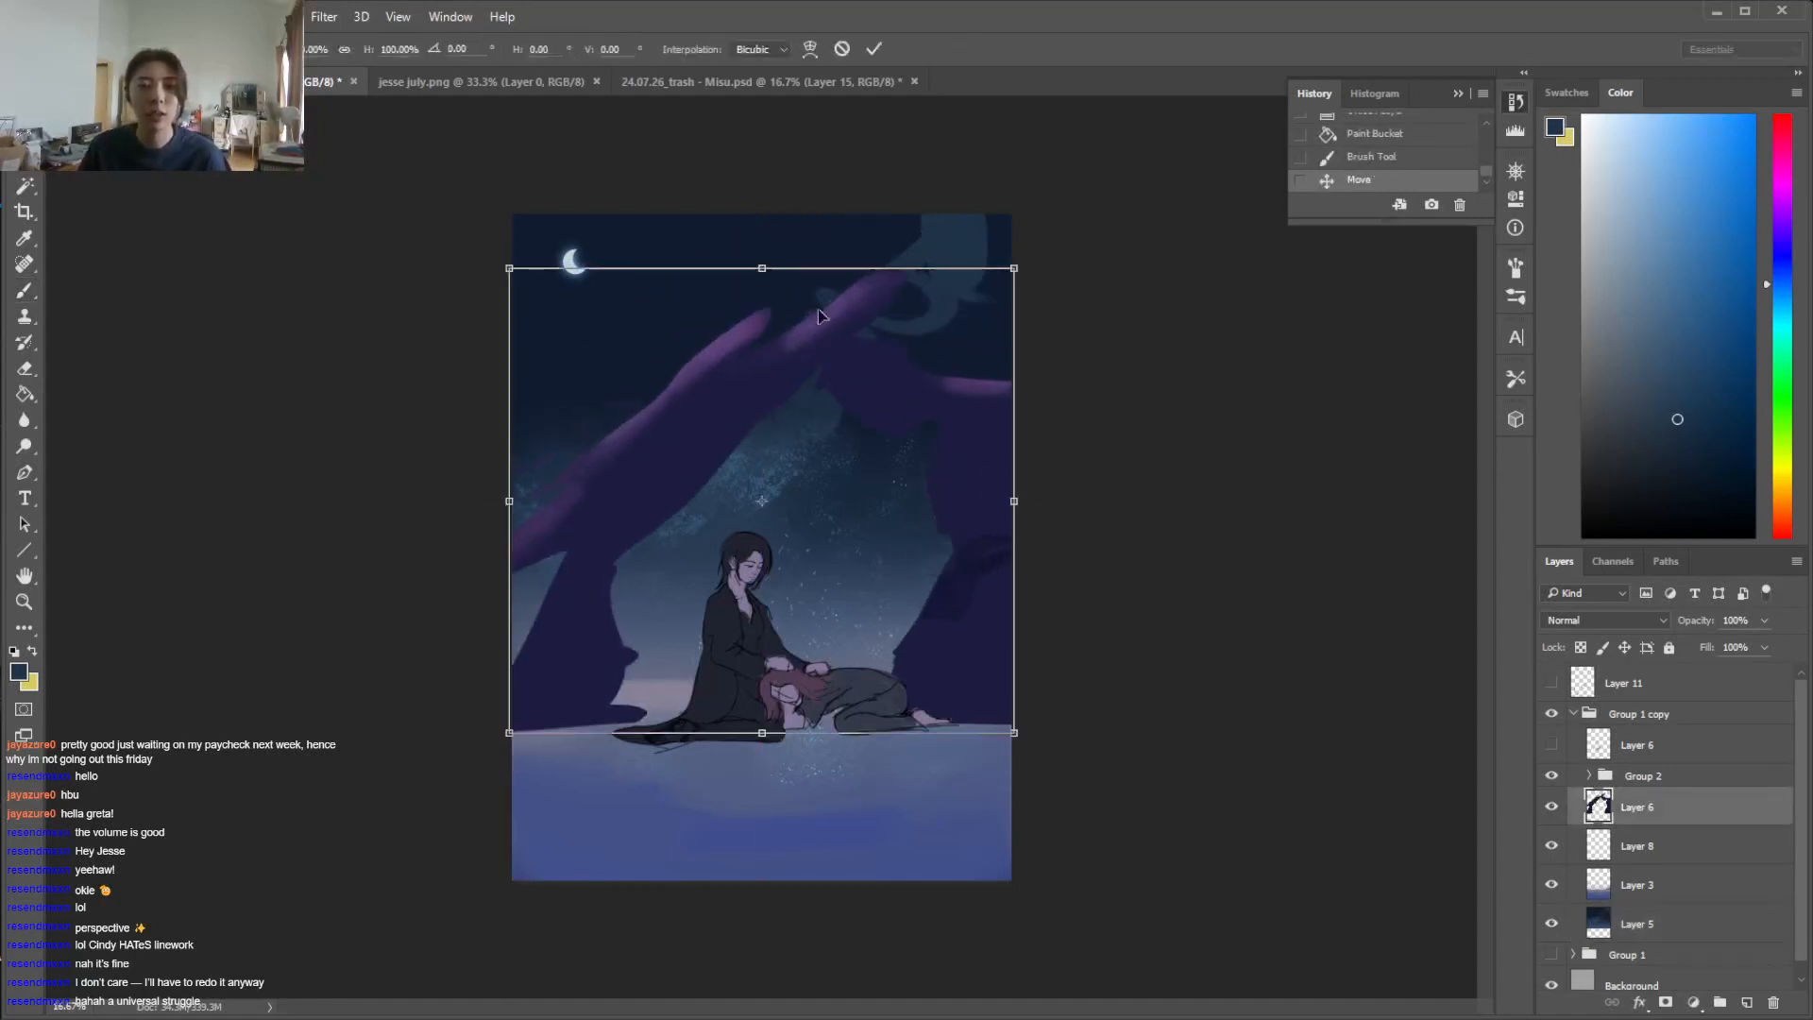
{"action": "left_click_drag", "start_coordinate": [762, 264], "coordinate": [762, 237]}
{"action": "left_click_drag", "start_coordinate": [686, 566], "coordinate": [670, 587]}
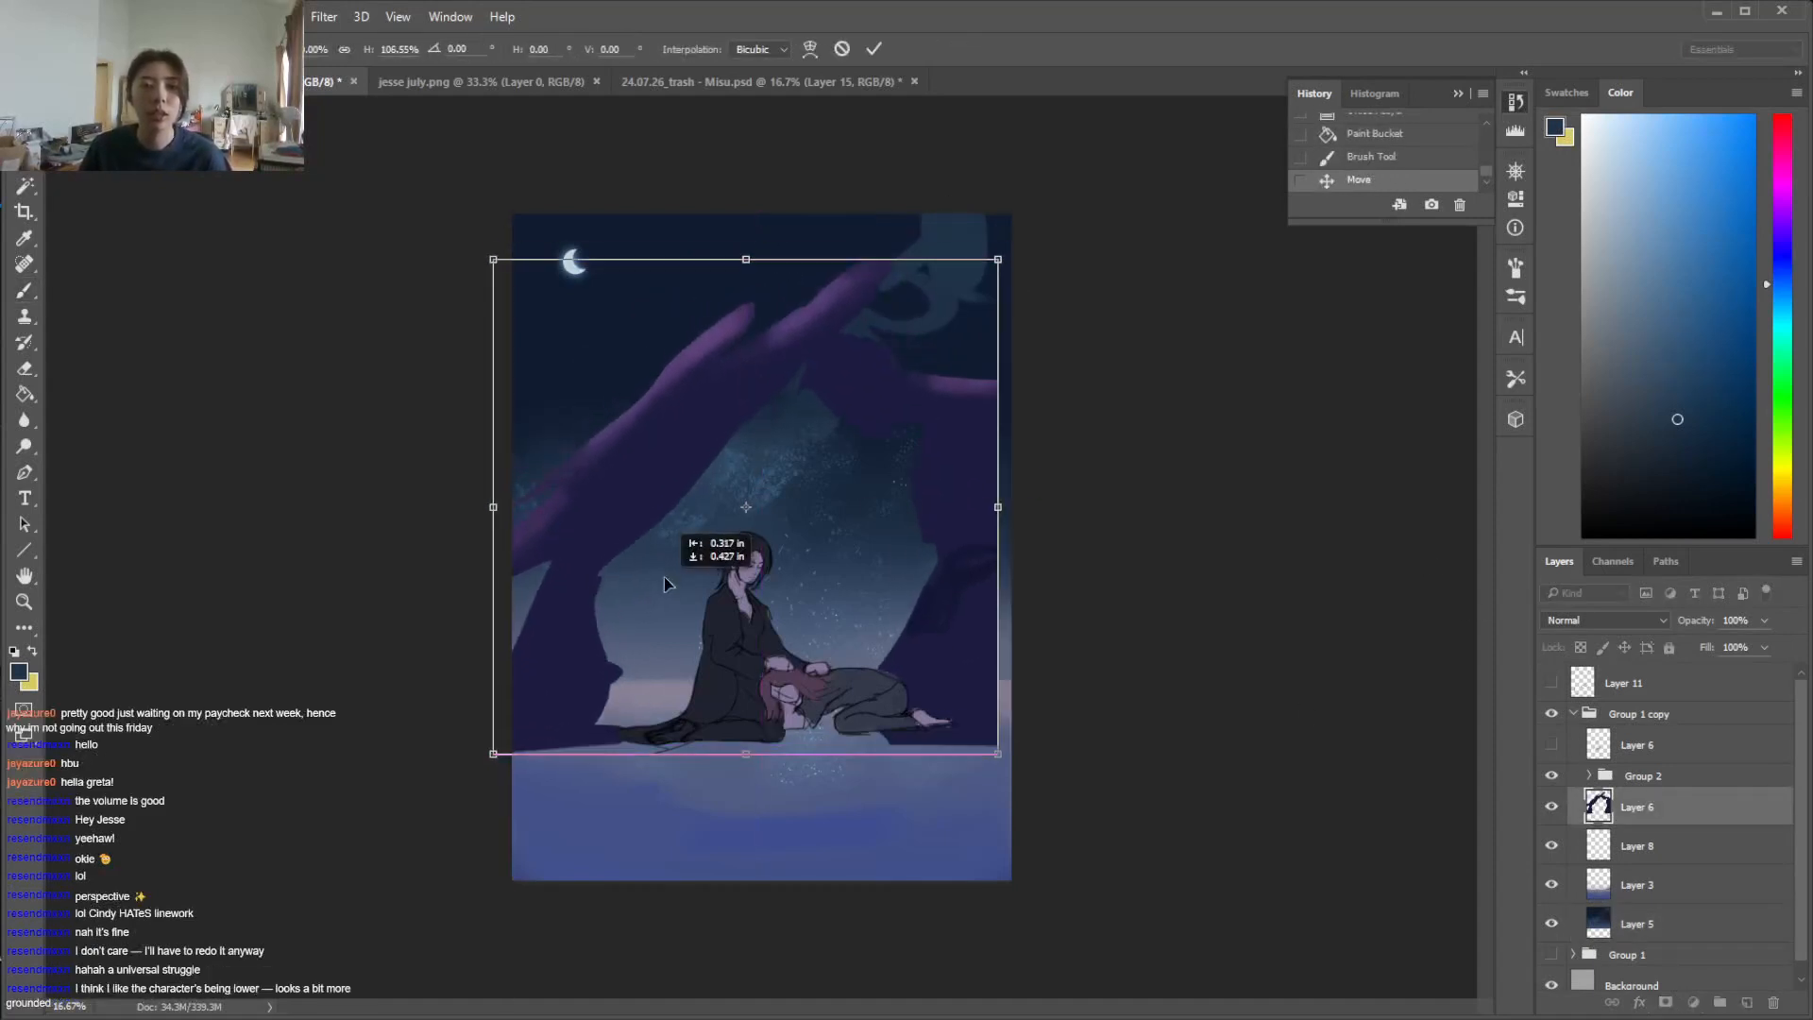
Skew the arch by -3.35° vertically to raise its right base, shift it back across the canvas width and apply the transform
{"action": "left_click", "coordinate": [94, 17]}
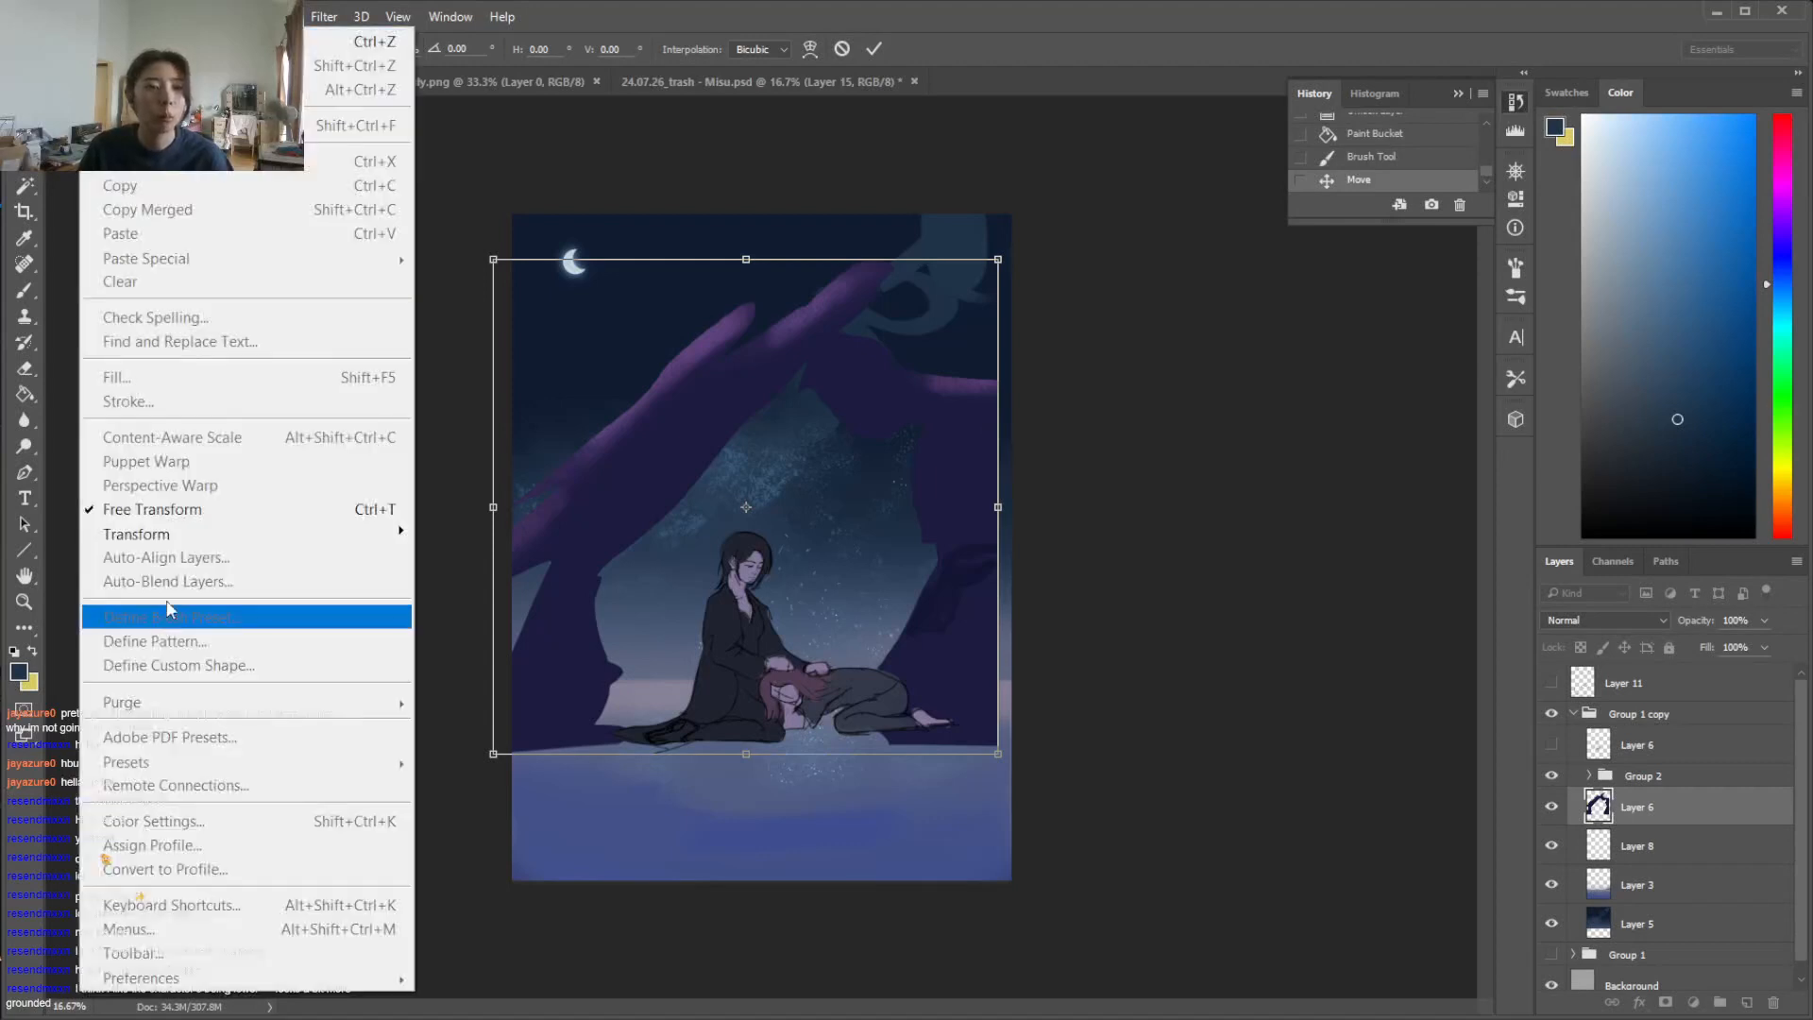
{"action": "mouse_move", "coordinate": [179, 535]}
{"action": "left_click", "coordinate": [451, 617]}
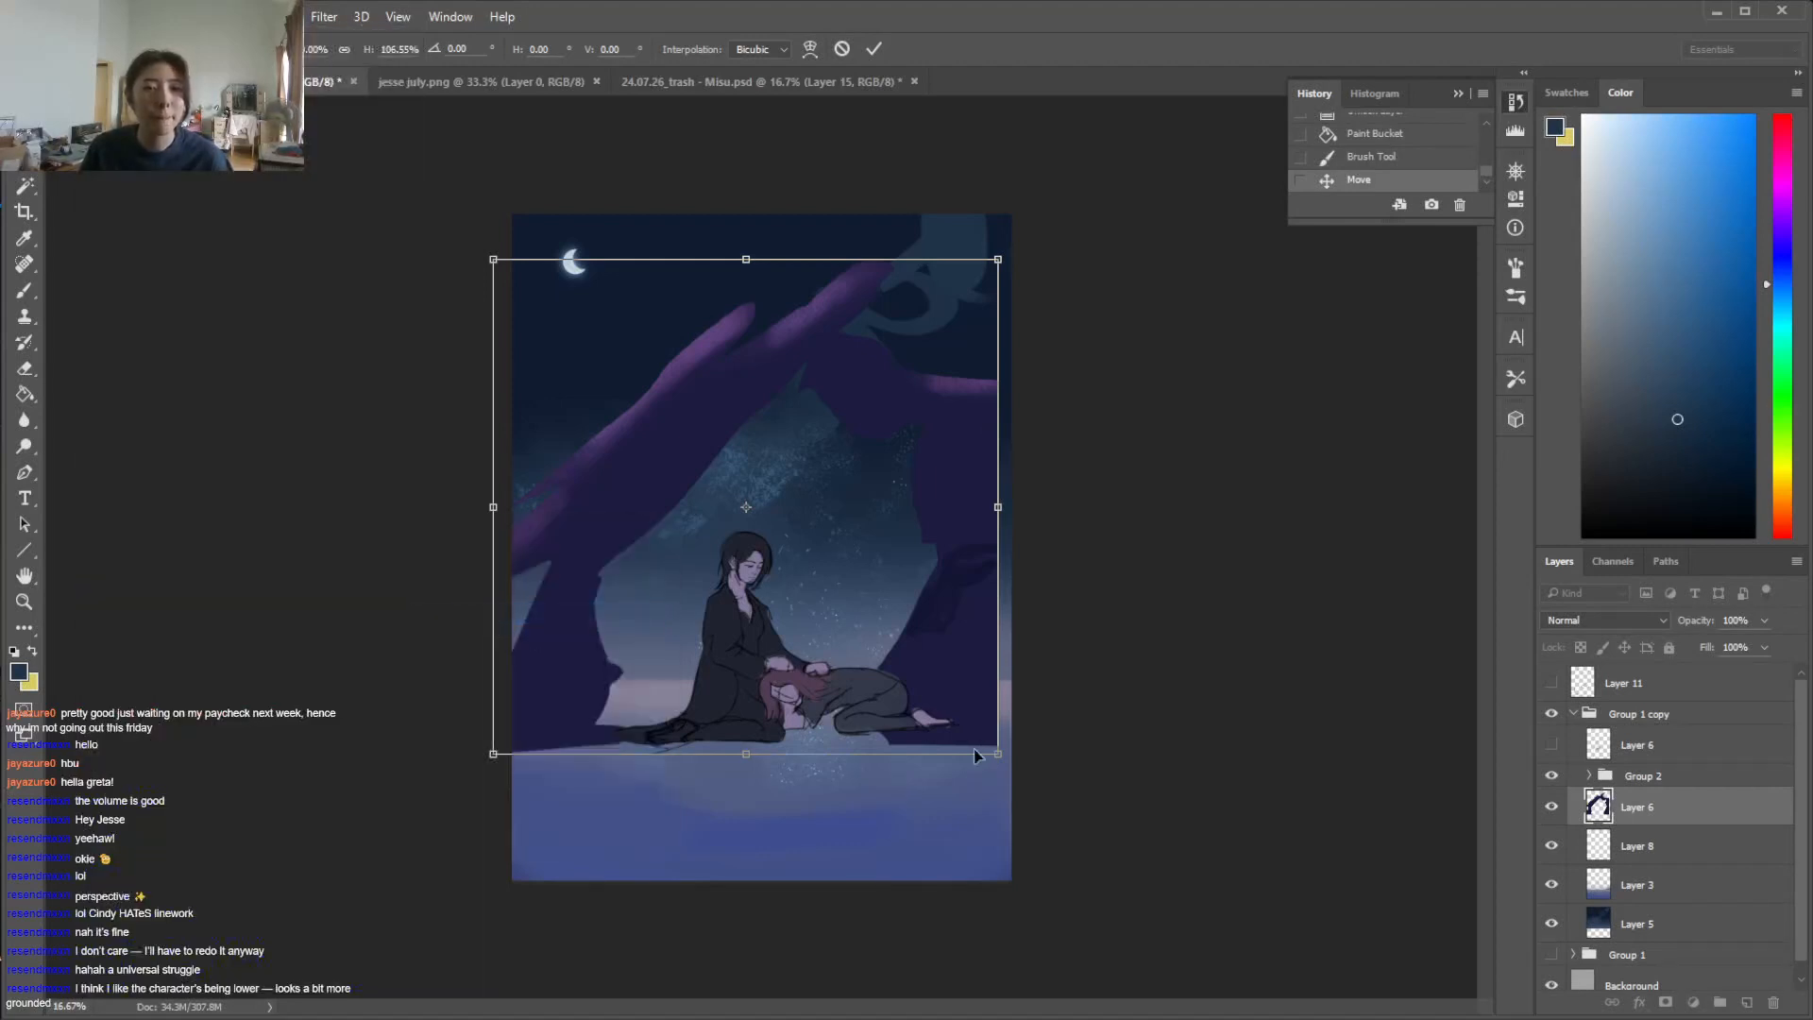
{"action": "mouse_move", "coordinate": [1005, 748]}
{"action": "left_mouse_down"}
{"action": "mouse_move", "coordinate": [1007, 695]}
{"action": "mouse_move", "coordinate": [1004, 727]}
{"action": "left_mouse_up"}
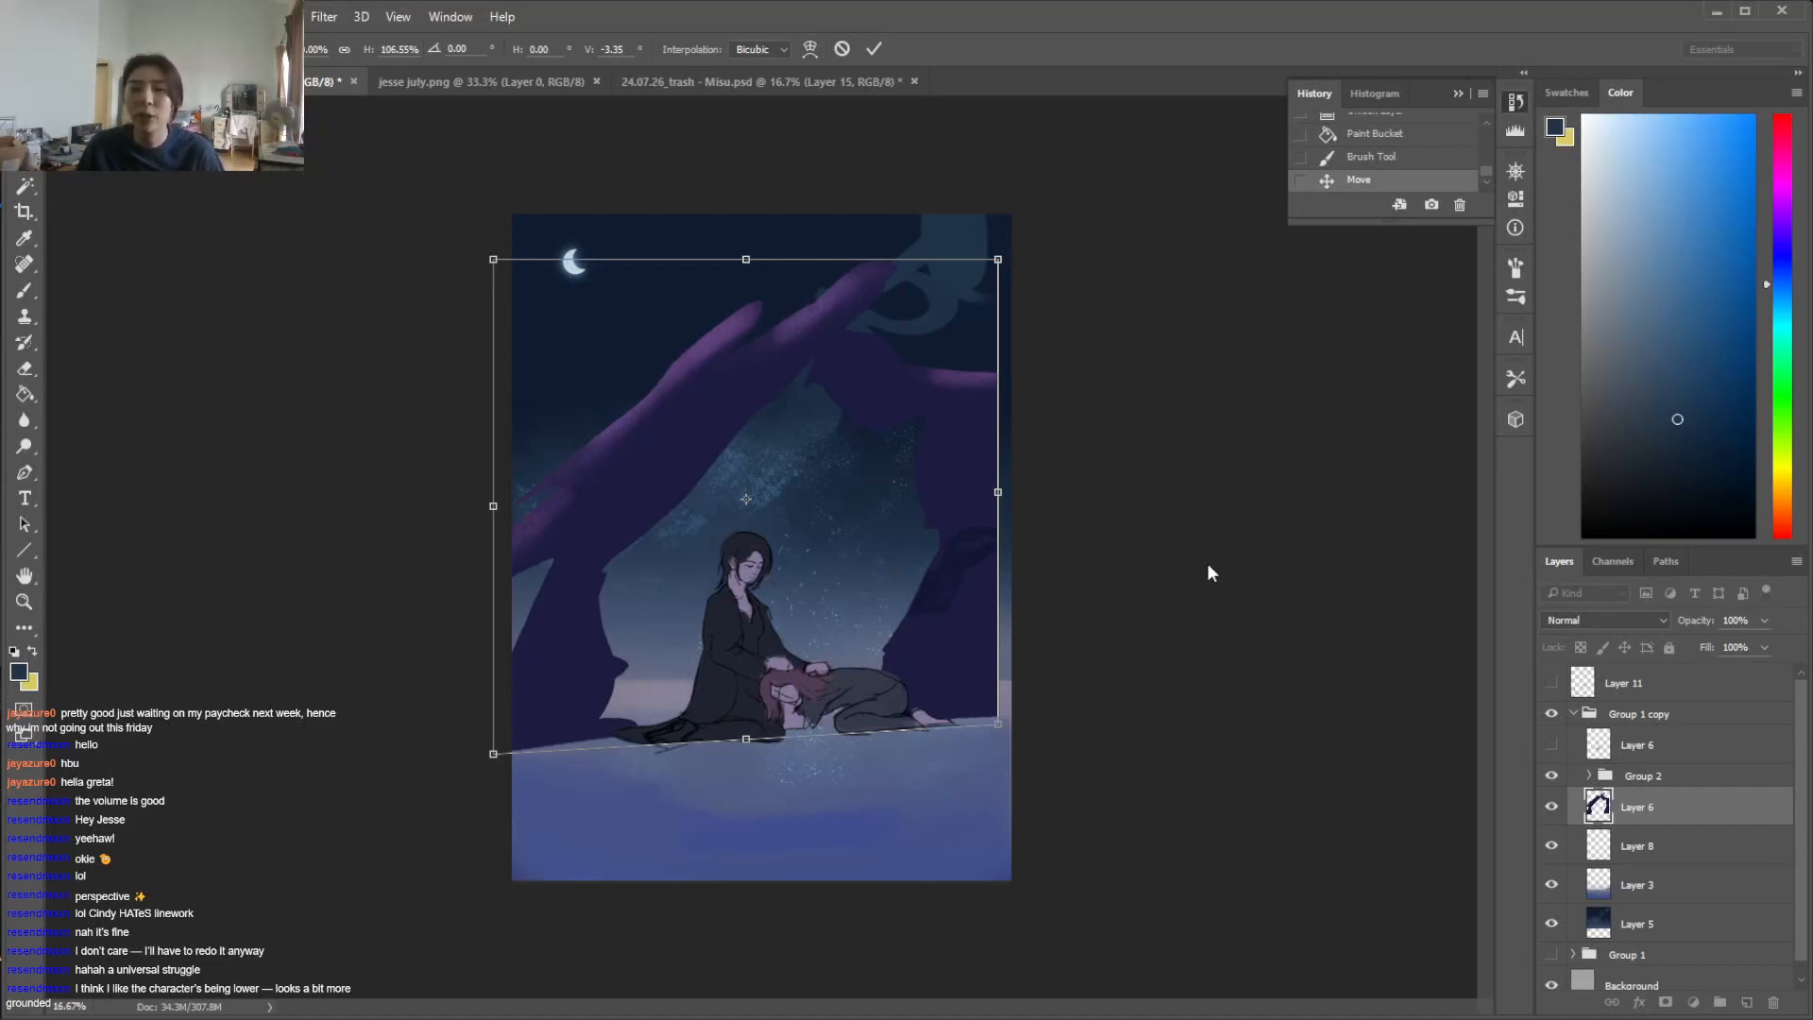
{"action": "left_click_drag", "start_coordinate": [924, 455], "coordinate": [947, 457]}
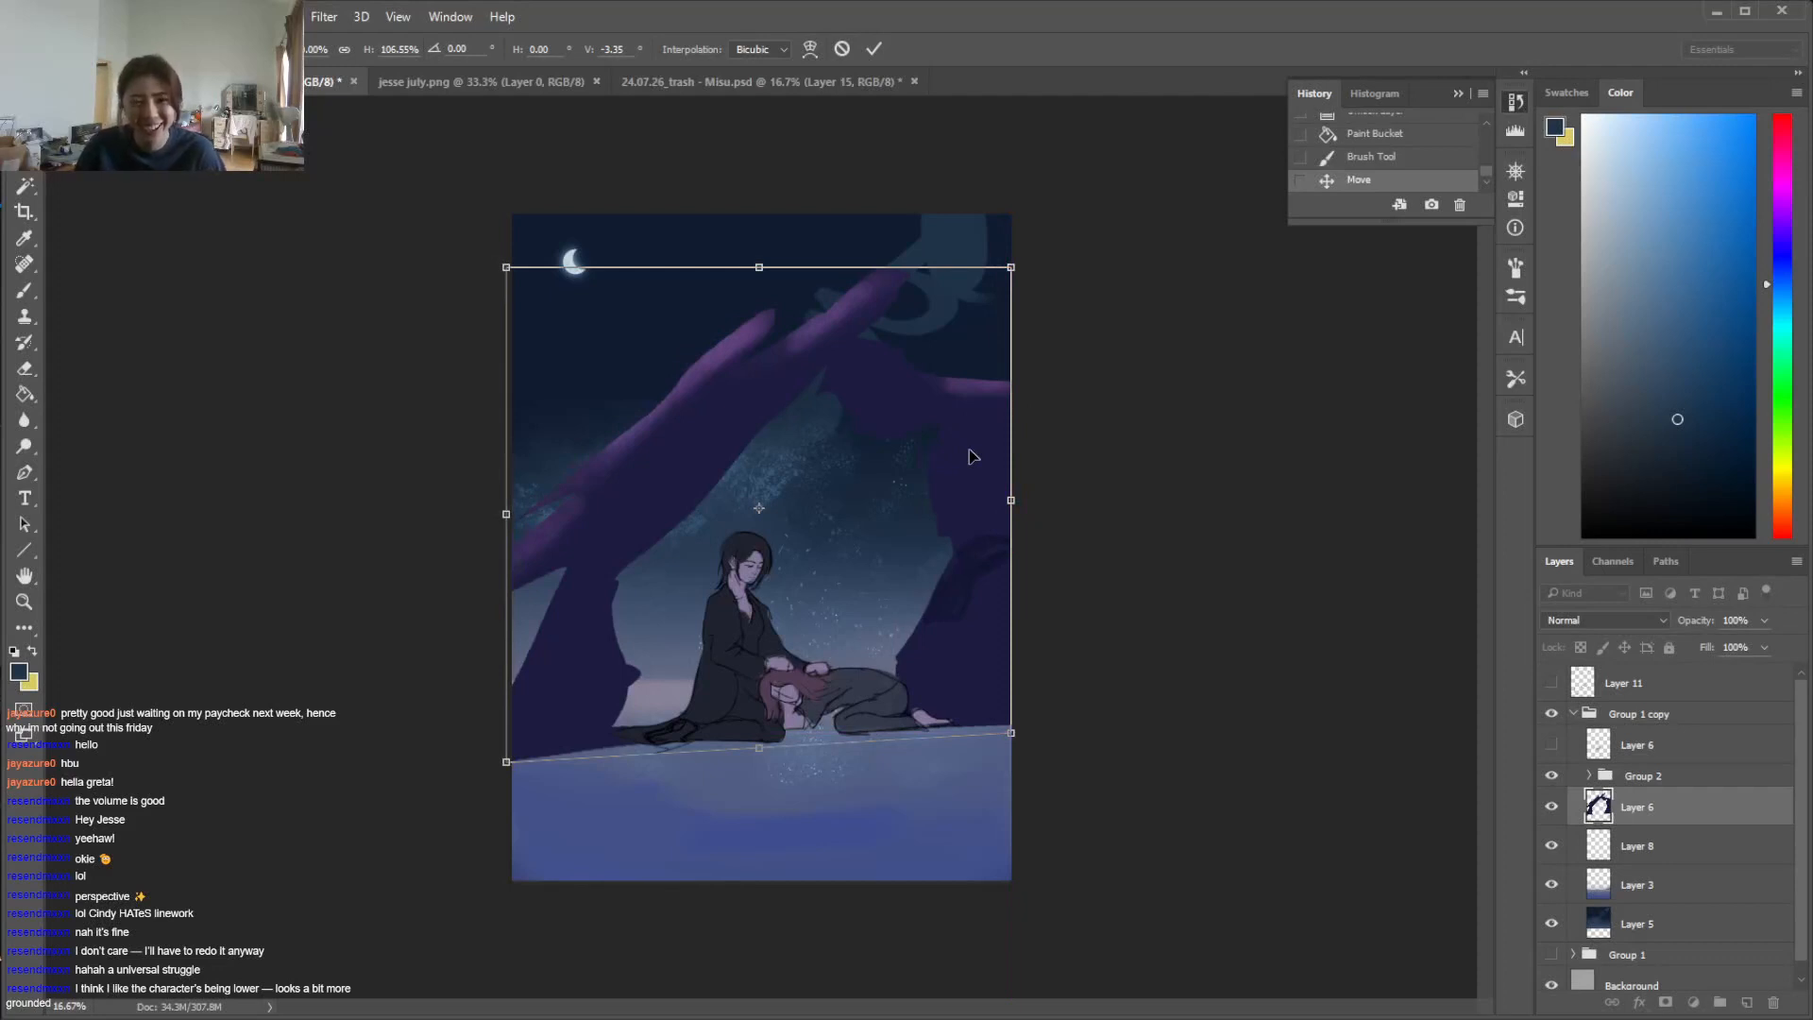
{"action": "left_click", "coordinate": [874, 48]}
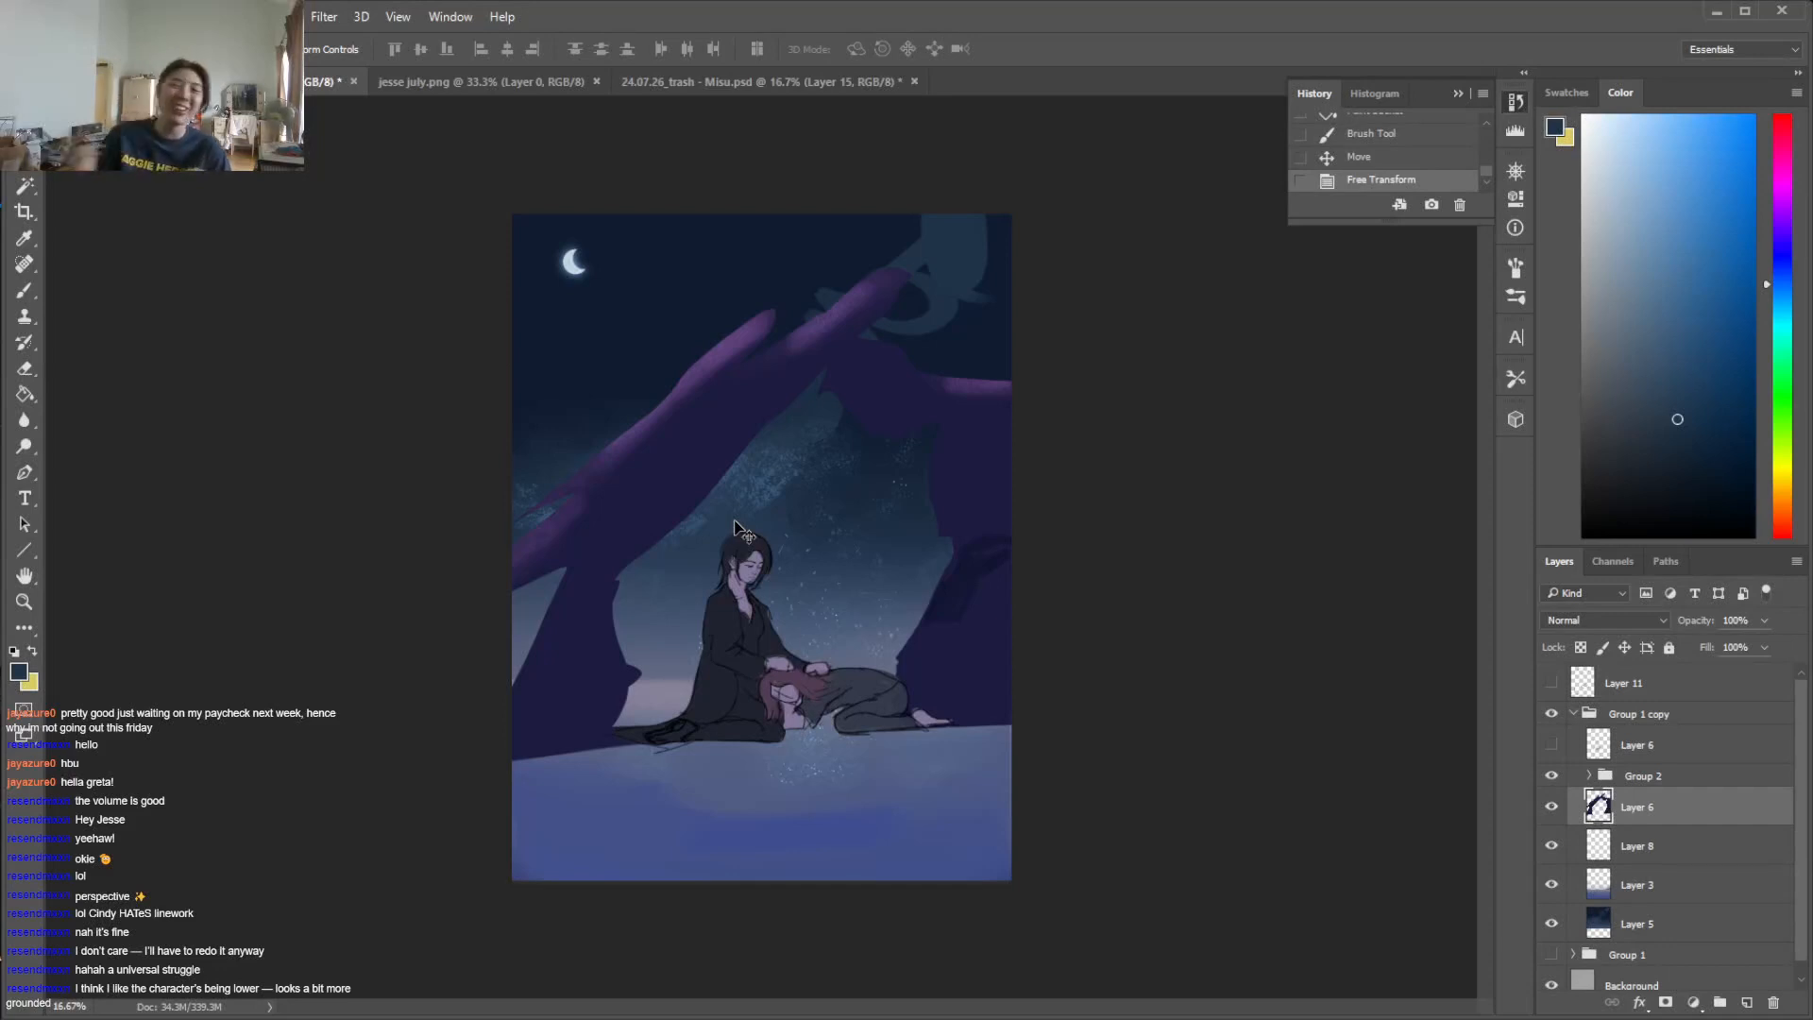
Reposition the moon on Layer 8 slightly and enlarge it to about 154%
{"action": "left_click", "coordinate": [1629, 849]}
{"action": "left_click_drag", "start_coordinate": [573, 276], "coordinate": [606, 251]}
{"action": "key", "text": "ctrl+t"}
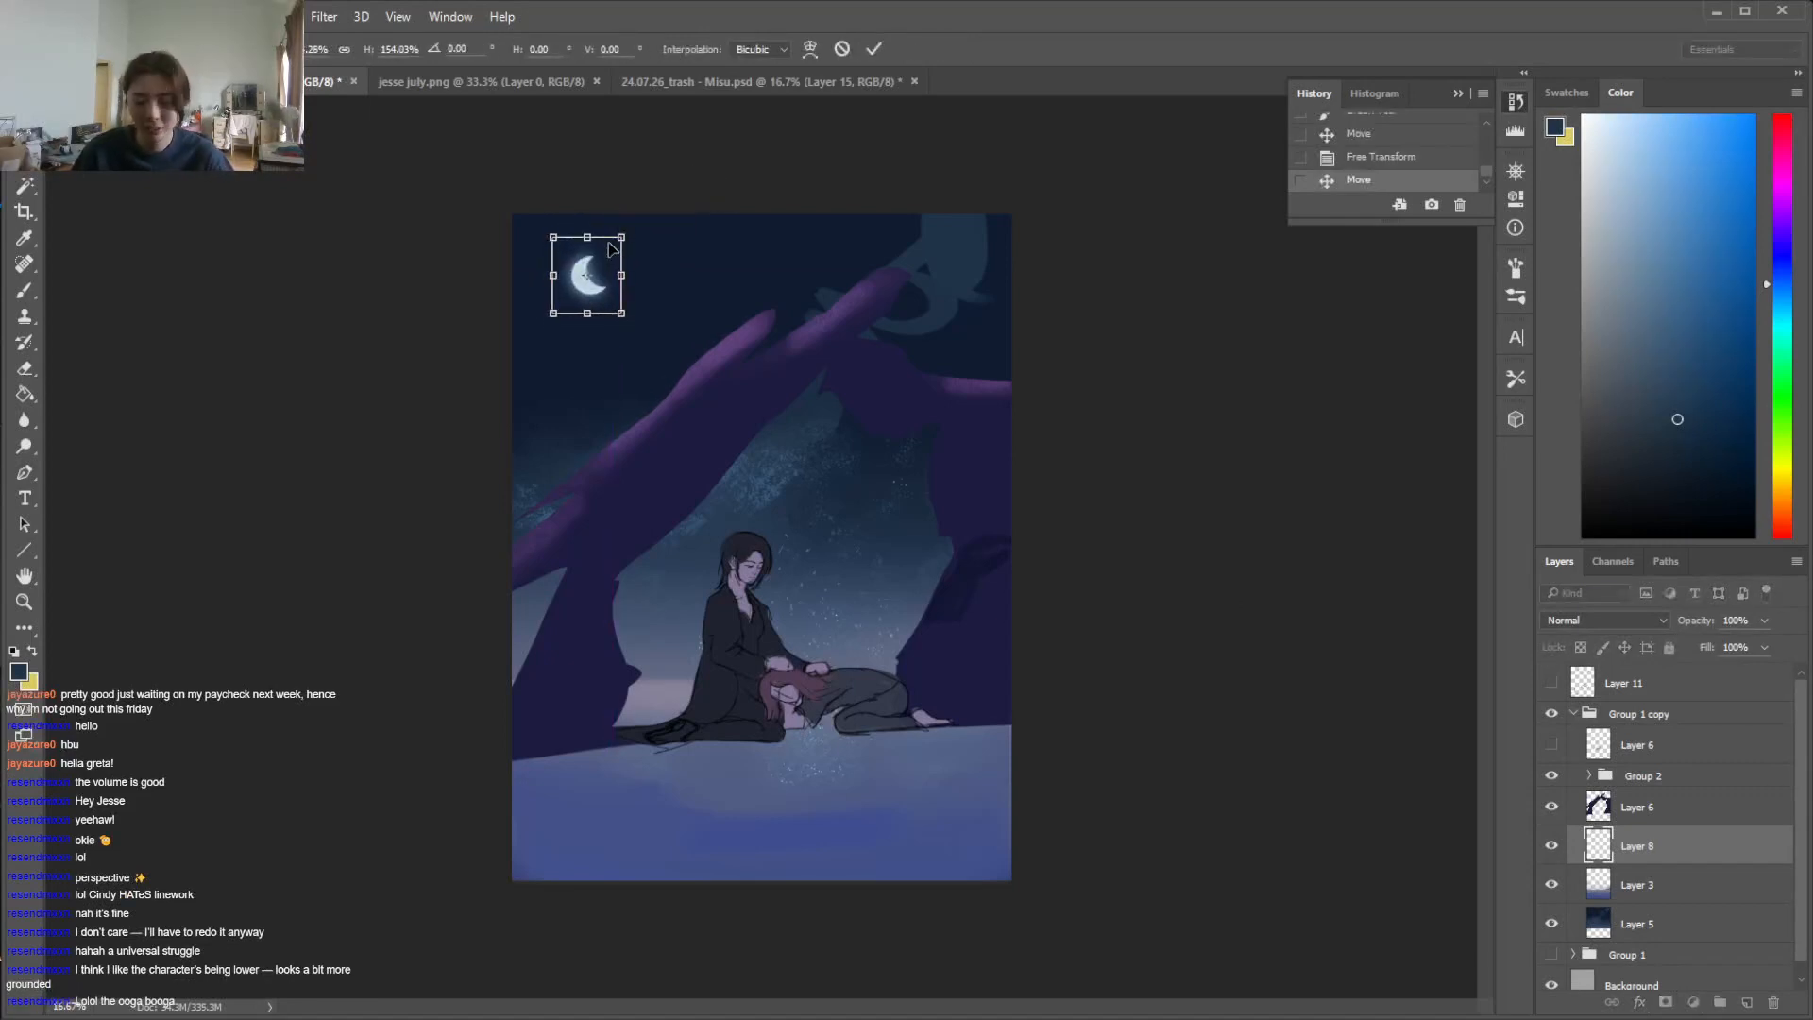
{"action": "key", "text": "Return"}
Darken the upper sky on Layer 5 with broad soft brush strokes in a very dark blue
{"action": "left_click", "coordinate": [1637, 937]}
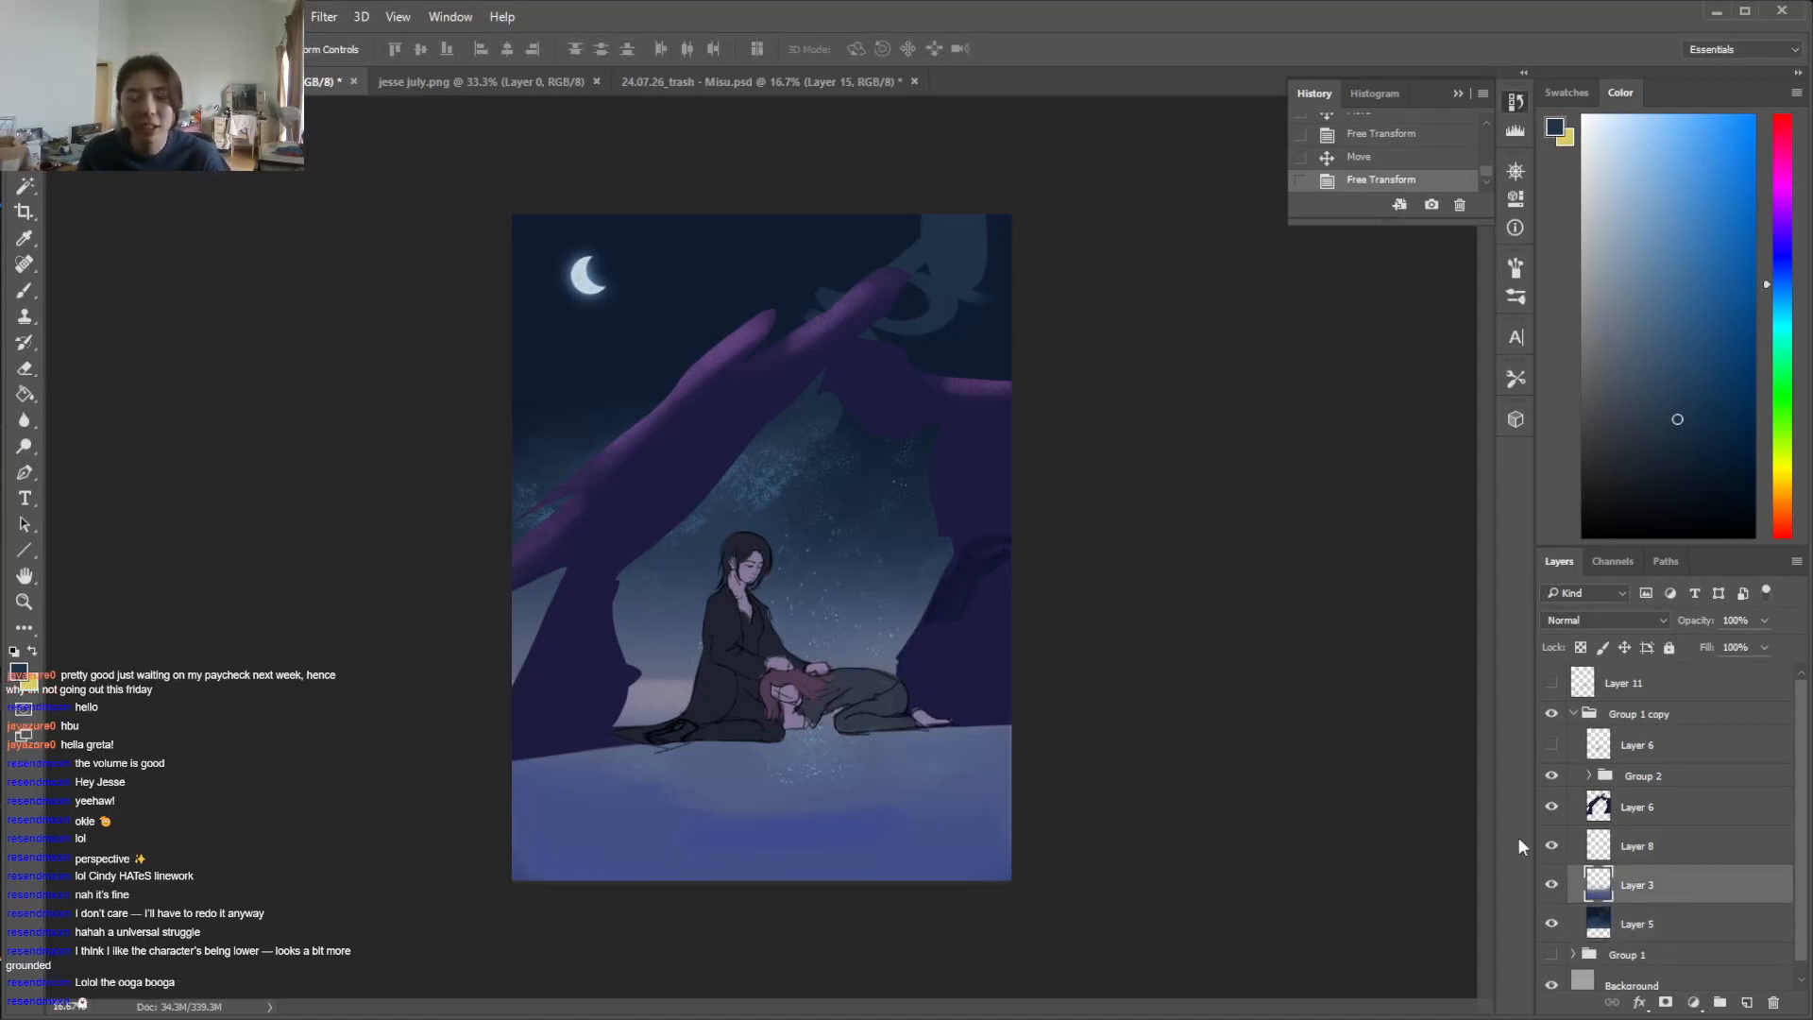
{"action": "key", "text": "b"}
{"action": "right_click", "coordinate": [825, 376]}
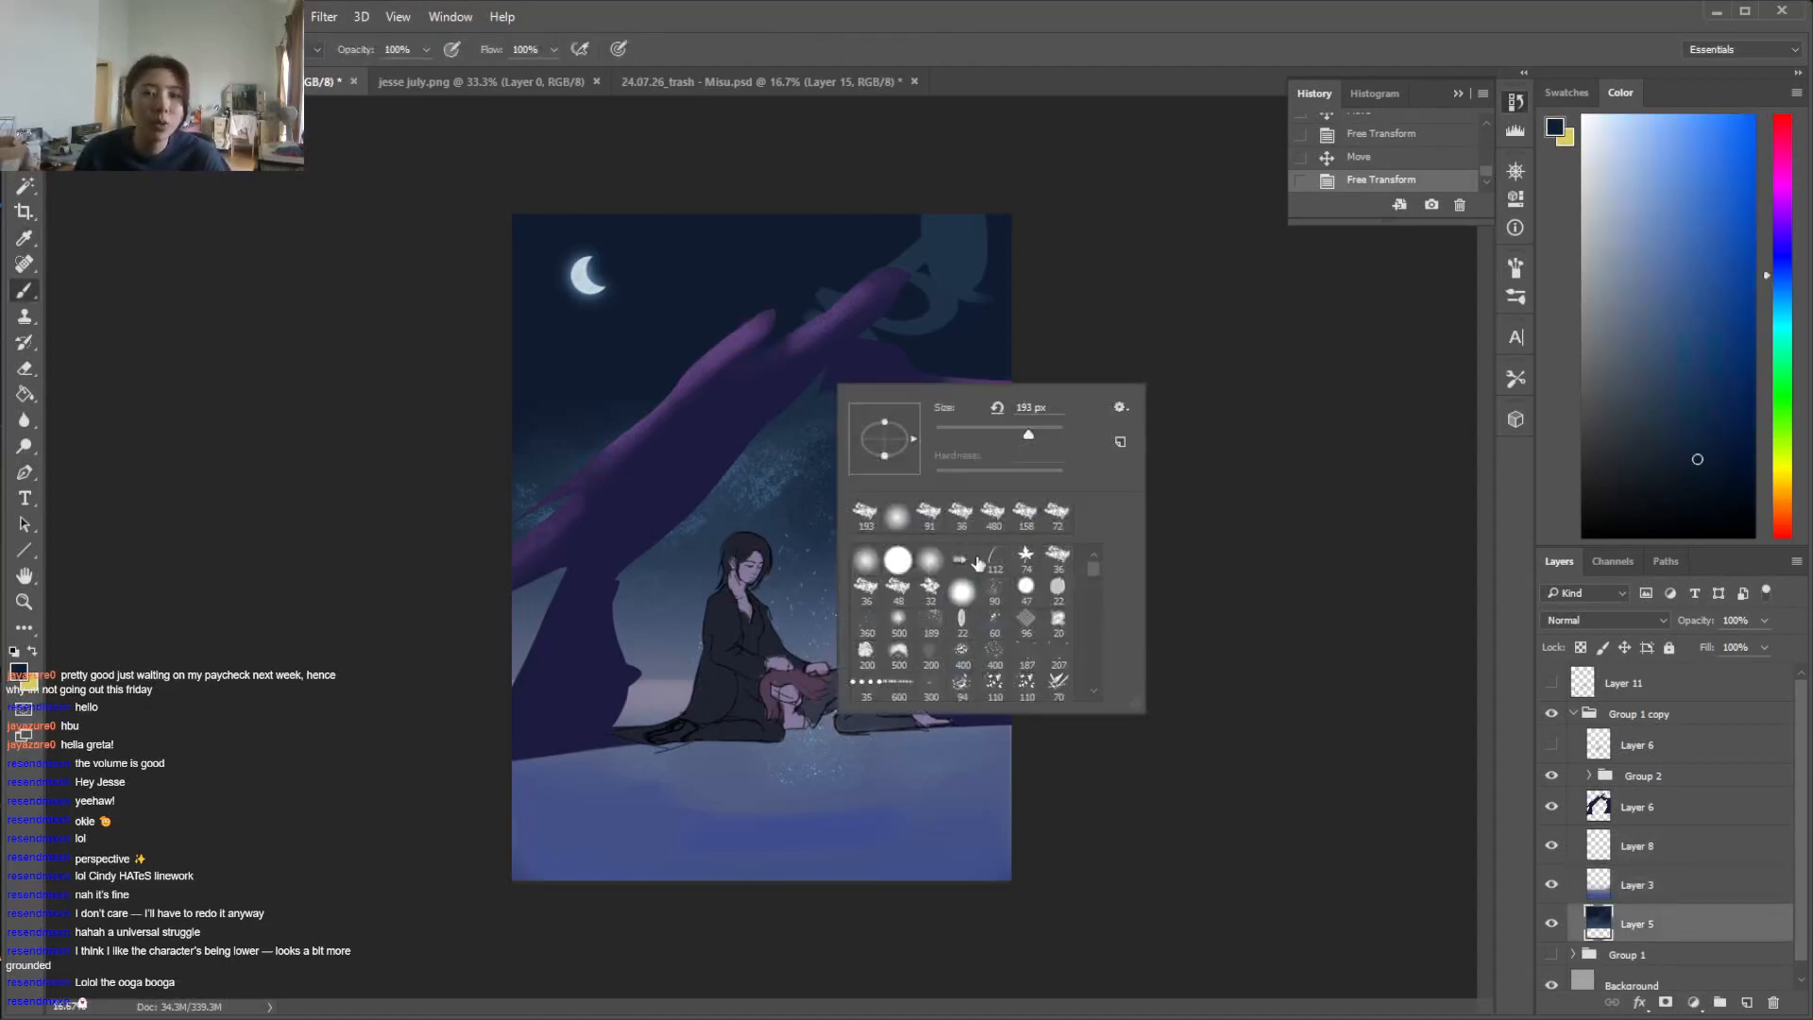
{"action": "left_click", "coordinate": [1720, 469]}
{"action": "left_click", "coordinate": [1783, 271]}
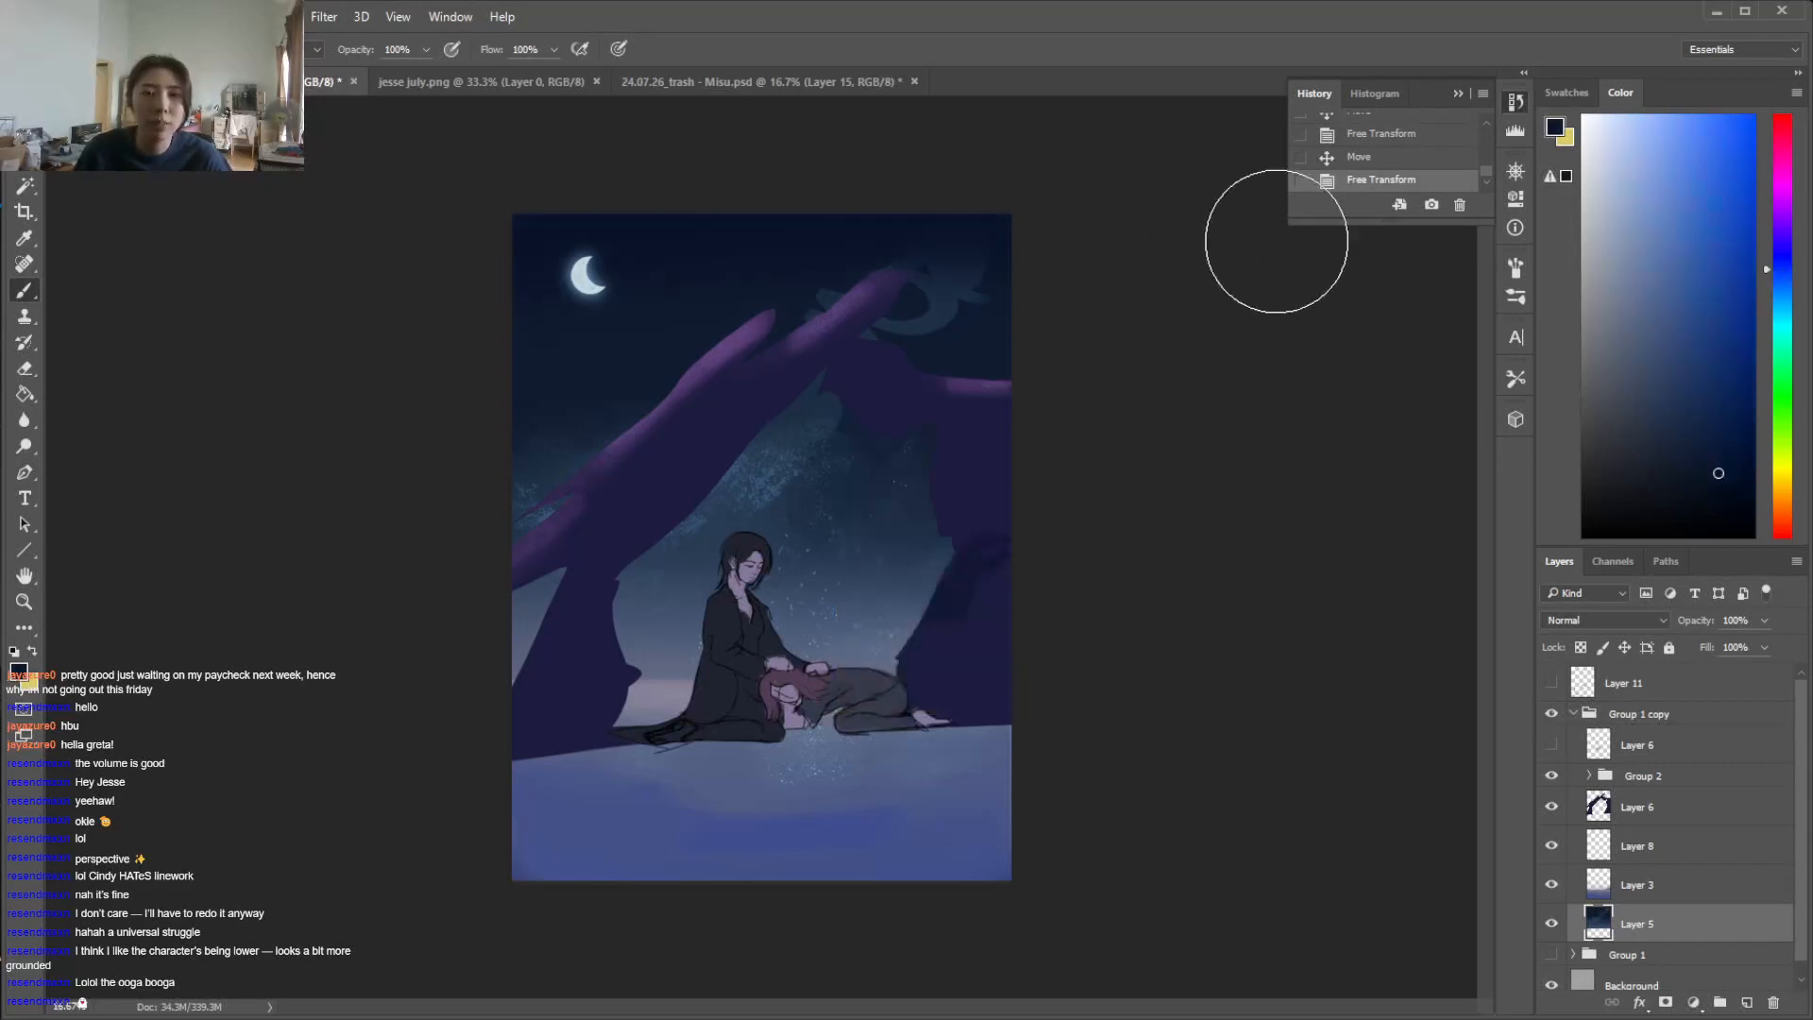
{"action": "left_click_drag", "start_coordinate": [531, 296], "coordinate": [1096, 218]}
{"action": "mouse_move", "coordinate": [398, 377]}
{"action": "left_mouse_down"}
{"action": "mouse_move", "coordinate": [1311, 377]}
{"action": "mouse_move", "coordinate": [389, 456]}
{"action": "mouse_move", "coordinate": [770, 214]}
{"action": "left_mouse_up"}
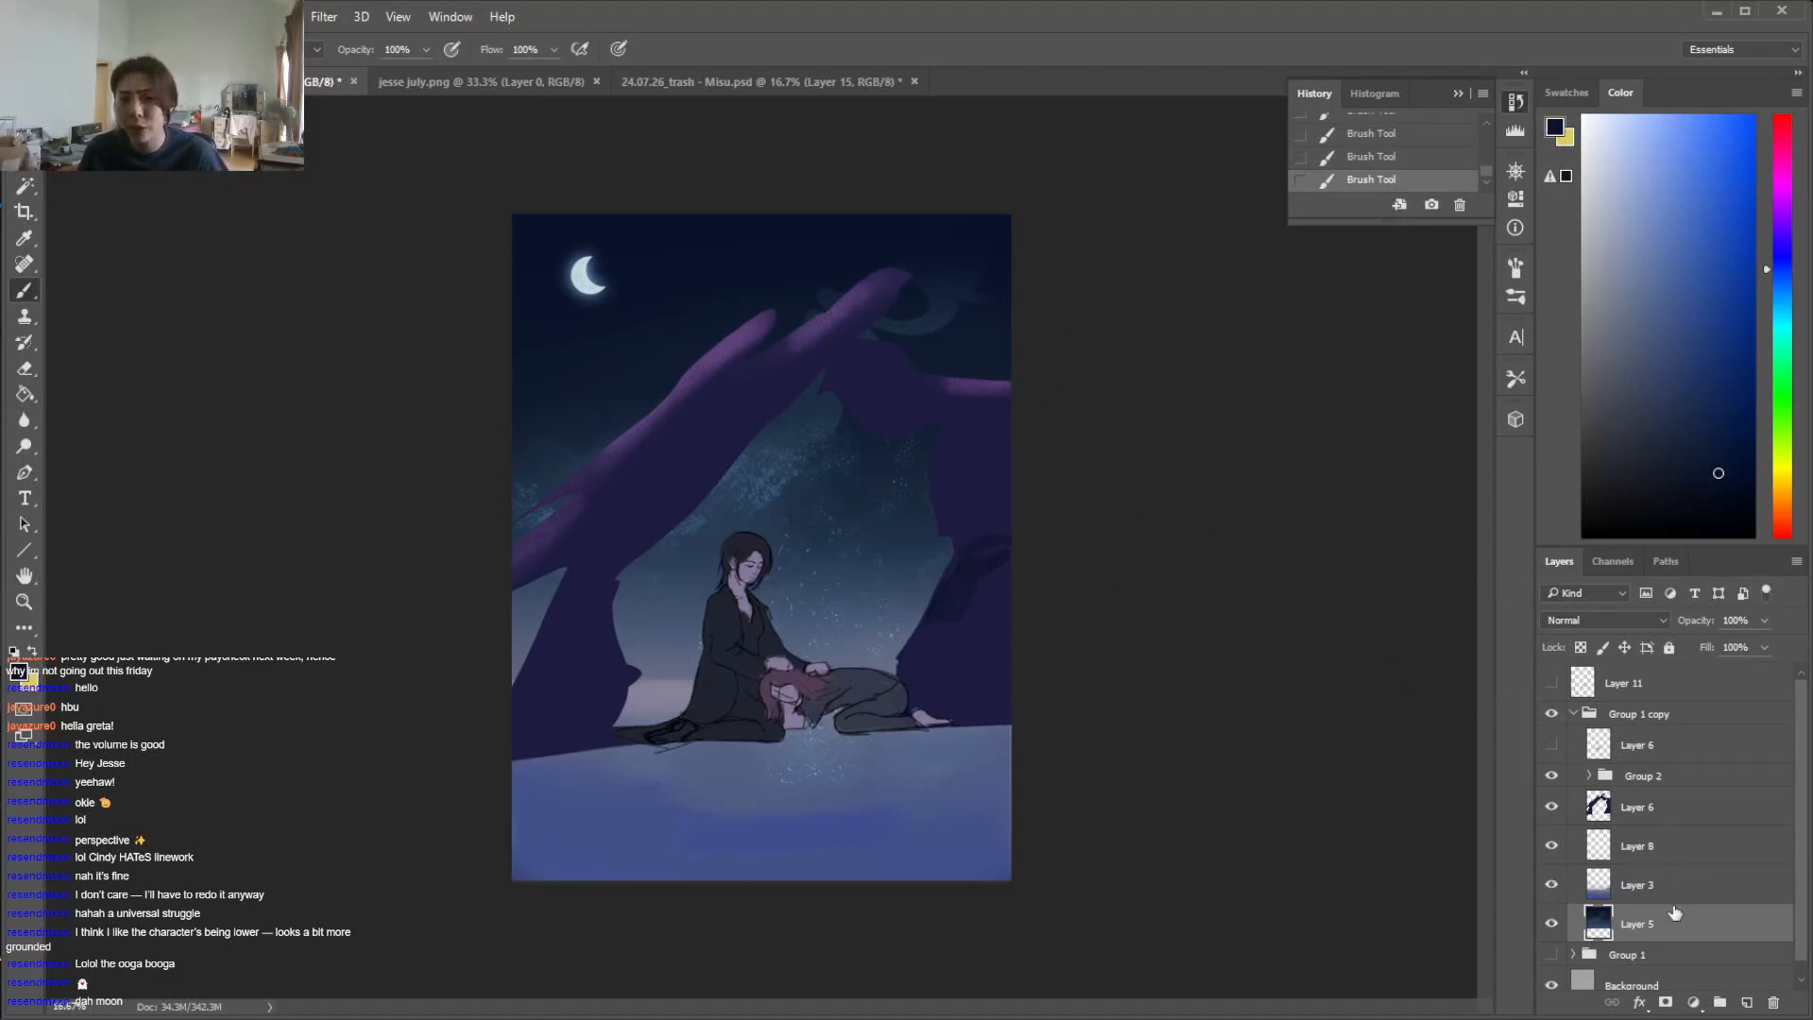
{"action": "left_click", "coordinate": [1677, 812]}
{"action": "left_click", "coordinate": [1683, 781]}
{"action": "key", "text": "ctrl+t"}
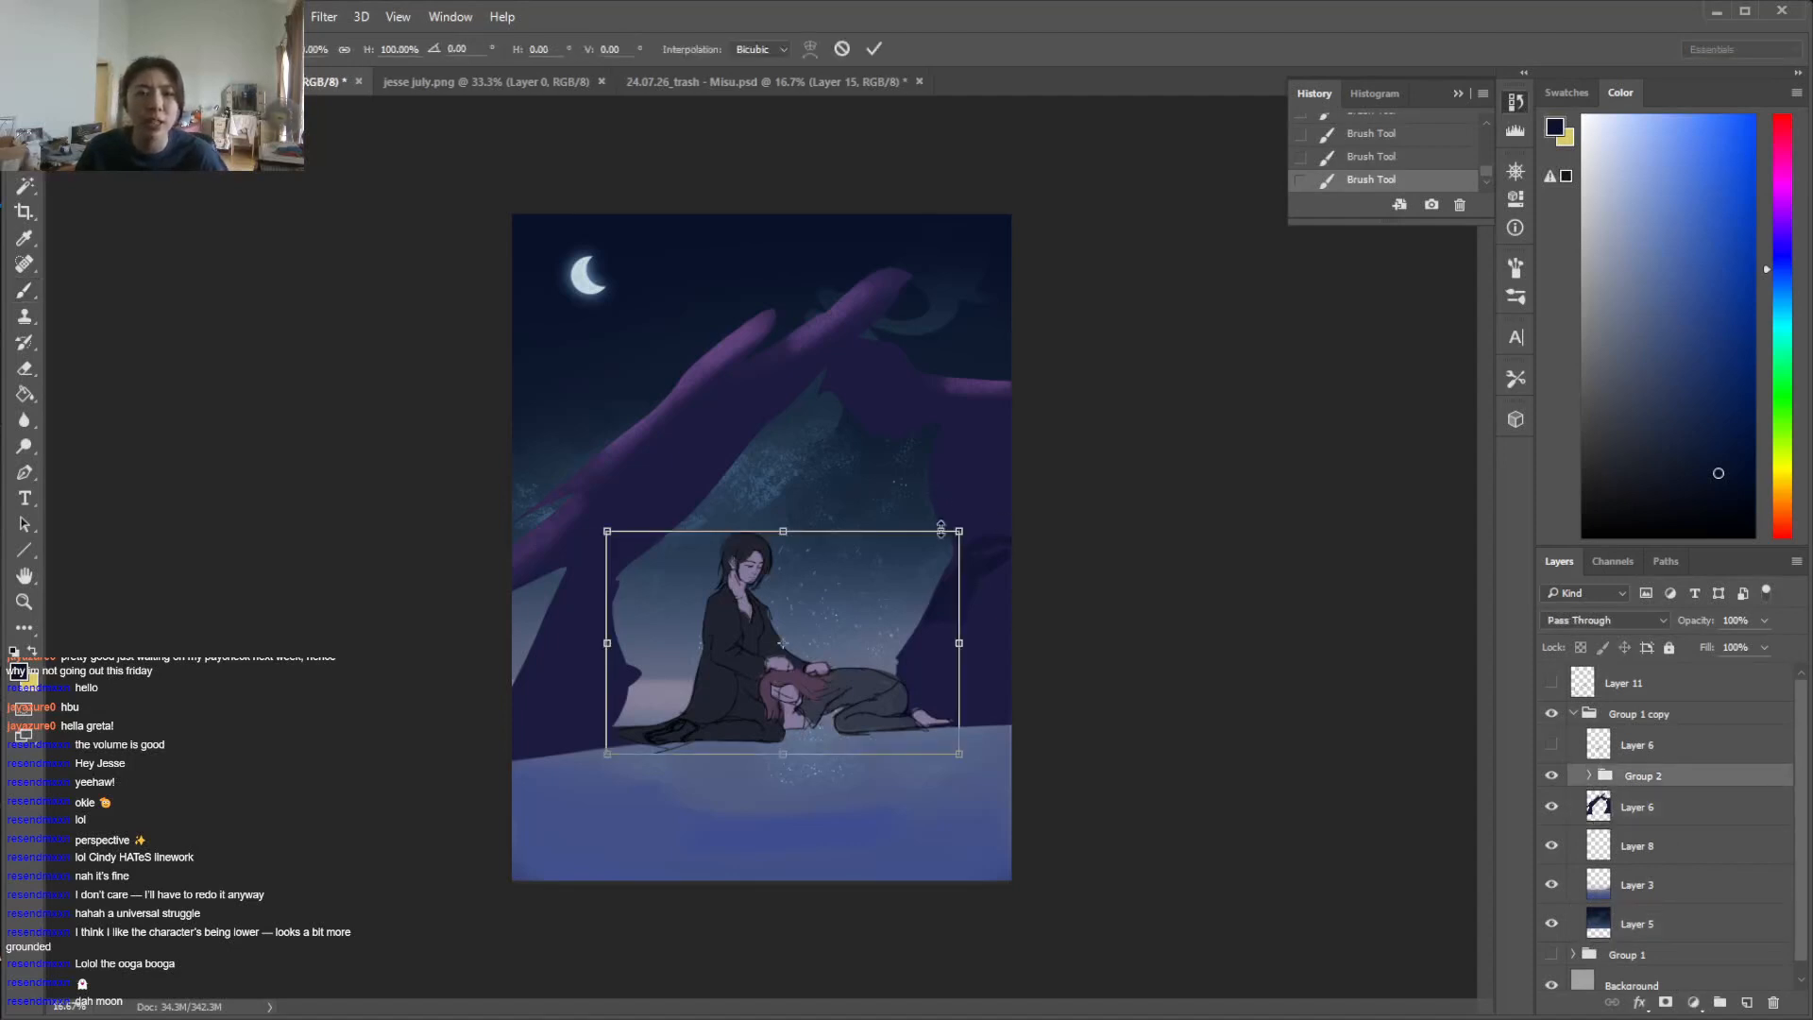
{"action": "mouse_move", "coordinate": [946, 540]}
{"action": "left_mouse_down"}
{"action": "mouse_move", "coordinate": [879, 557]}
{"action": "mouse_move", "coordinate": [865, 586]}
{"action": "mouse_move", "coordinate": [942, 559]}
{"action": "mouse_move", "coordinate": [1044, 439]}
{"action": "mouse_move", "coordinate": [922, 485]}
{"action": "mouse_move", "coordinate": [979, 529]}
{"action": "left_mouse_up"}
{"action": "left_click", "coordinate": [841, 50]}
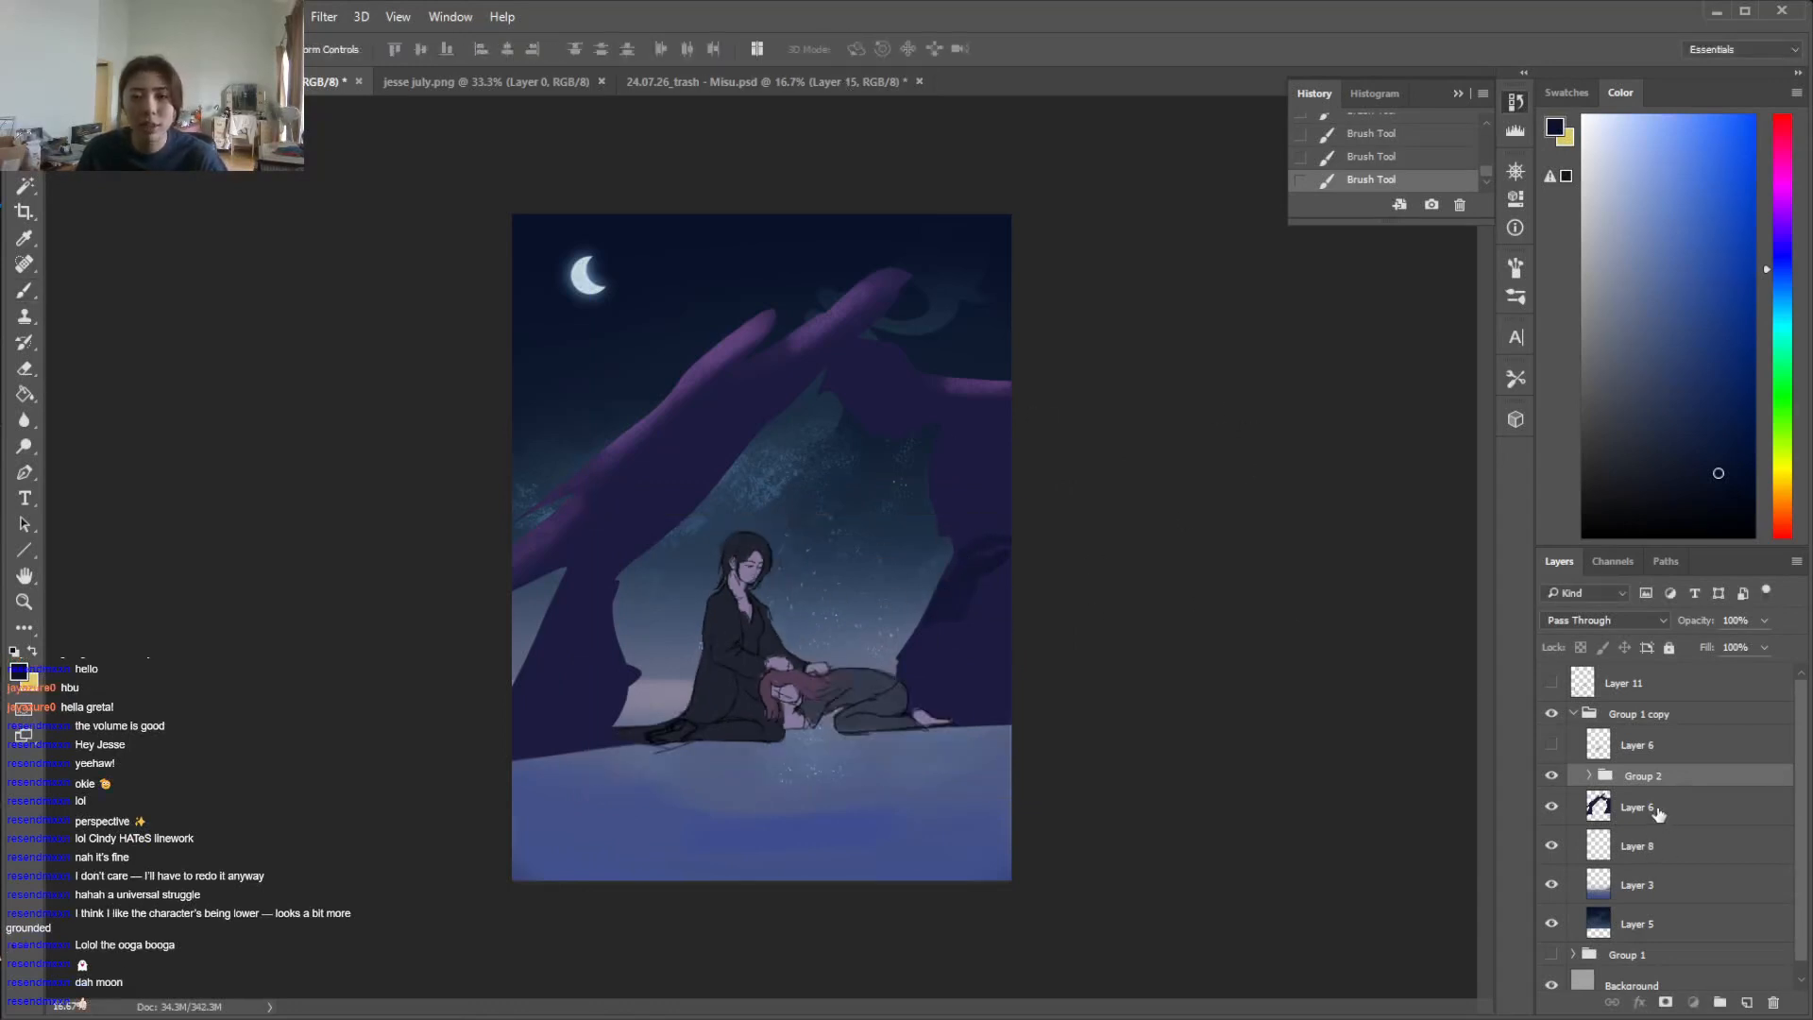
Stretch the arch on Layer 6 up to the canvas top at 110.68% height, and sample its dark purple colour
{"action": "left_click", "coordinate": [1652, 808]}
{"action": "key", "text": "ctrl+t"}
{"action": "left_click_drag", "start_coordinate": [764, 257], "coordinate": [794, 206]}
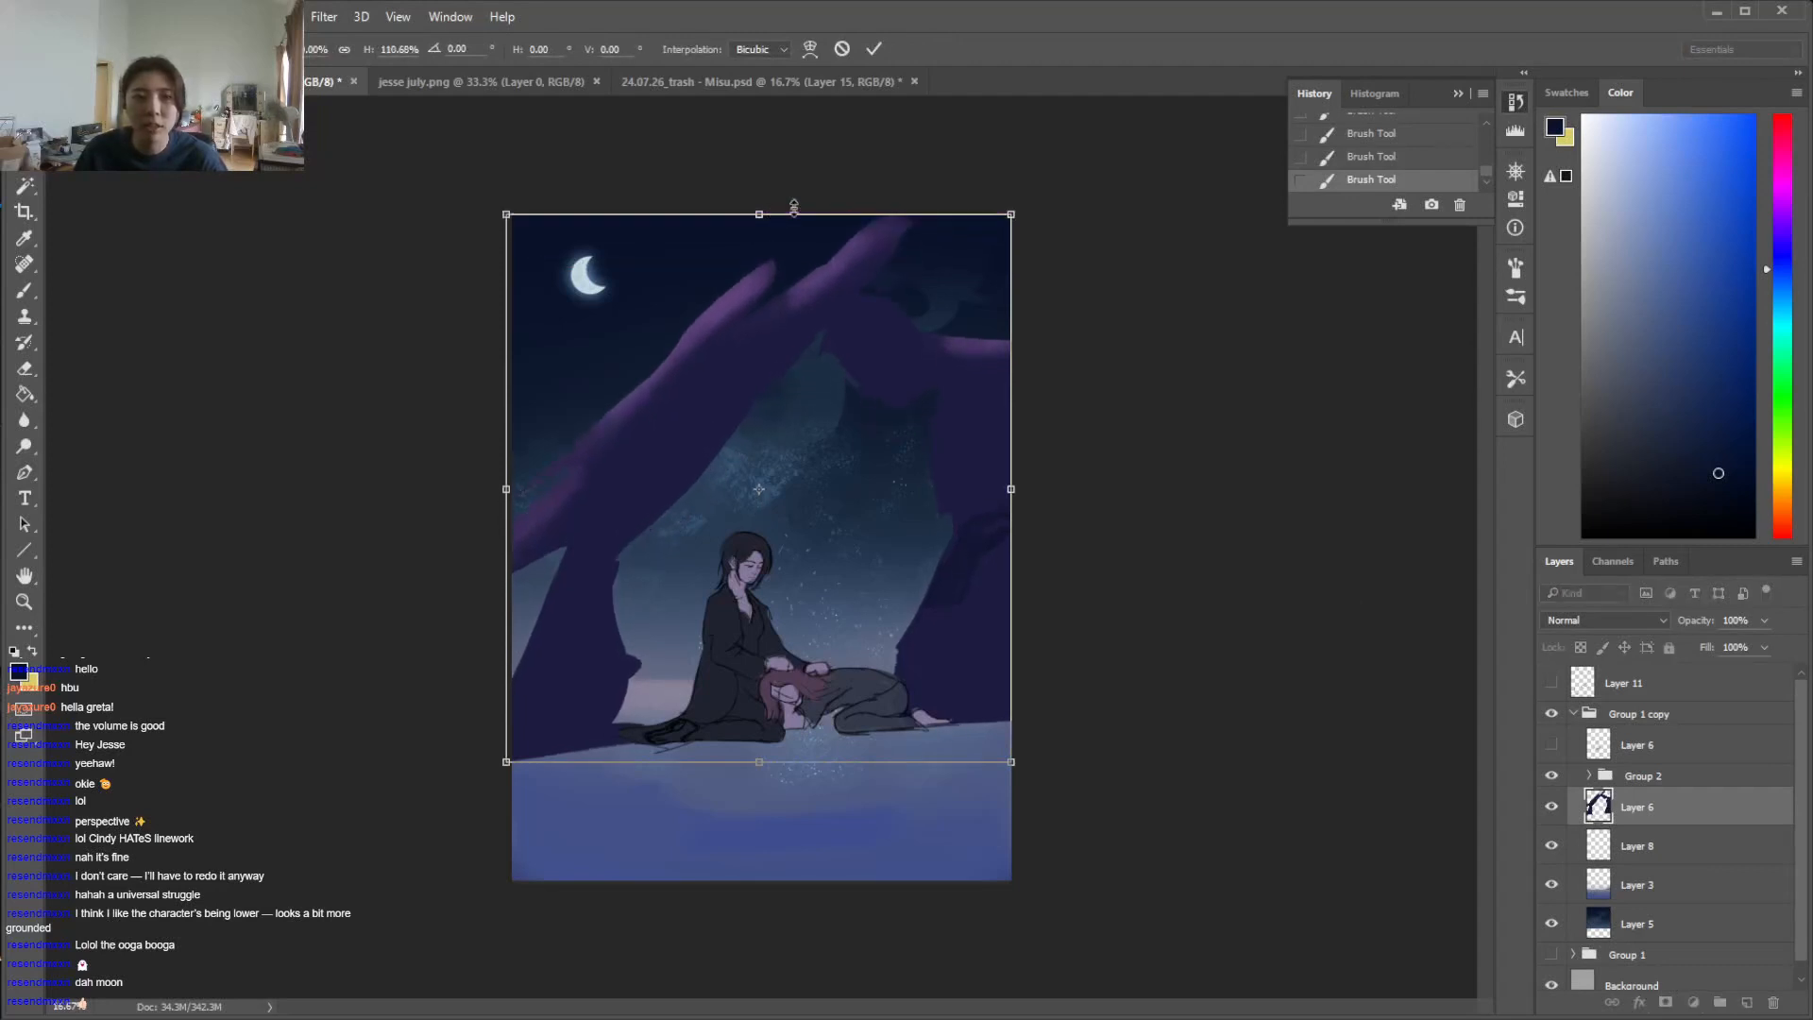
{"action": "left_click", "coordinate": [874, 49]}
{"action": "key", "text": "i"}
{"action": "left_click", "coordinate": [564, 722]}
{"action": "key", "text": "l"}
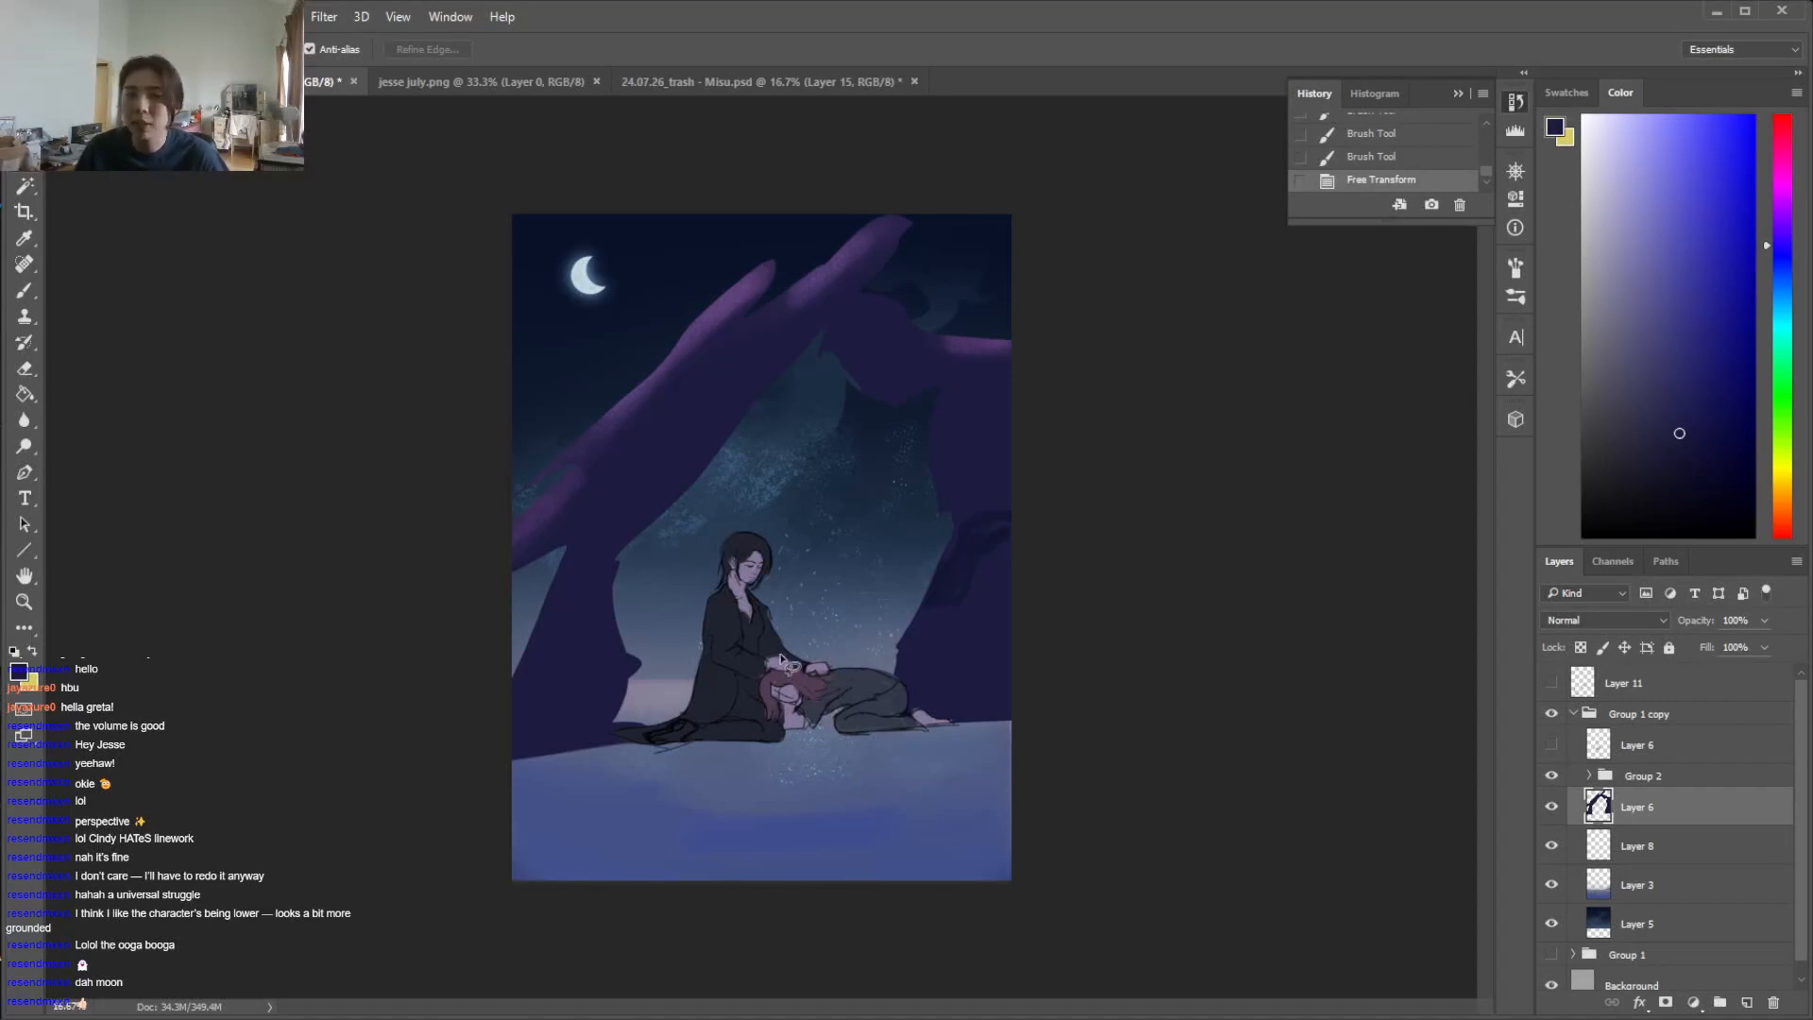
Scale the figures in Group 2 down slightly and nudge them into place on the ground
{"action": "left_click", "coordinate": [1651, 775]}
{"action": "key", "text": "ctrl+t"}
{"action": "mouse_move", "coordinate": [959, 531]}
{"action": "left_mouse_down"}
{"action": "mouse_move", "coordinate": [893, 594]}
{"action": "mouse_move", "coordinate": [946, 544]}
{"action": "left_mouse_up"}
{"action": "left_click_drag", "start_coordinate": [867, 588], "coordinate": [869, 582]}
{"action": "key", "text": "Return"}
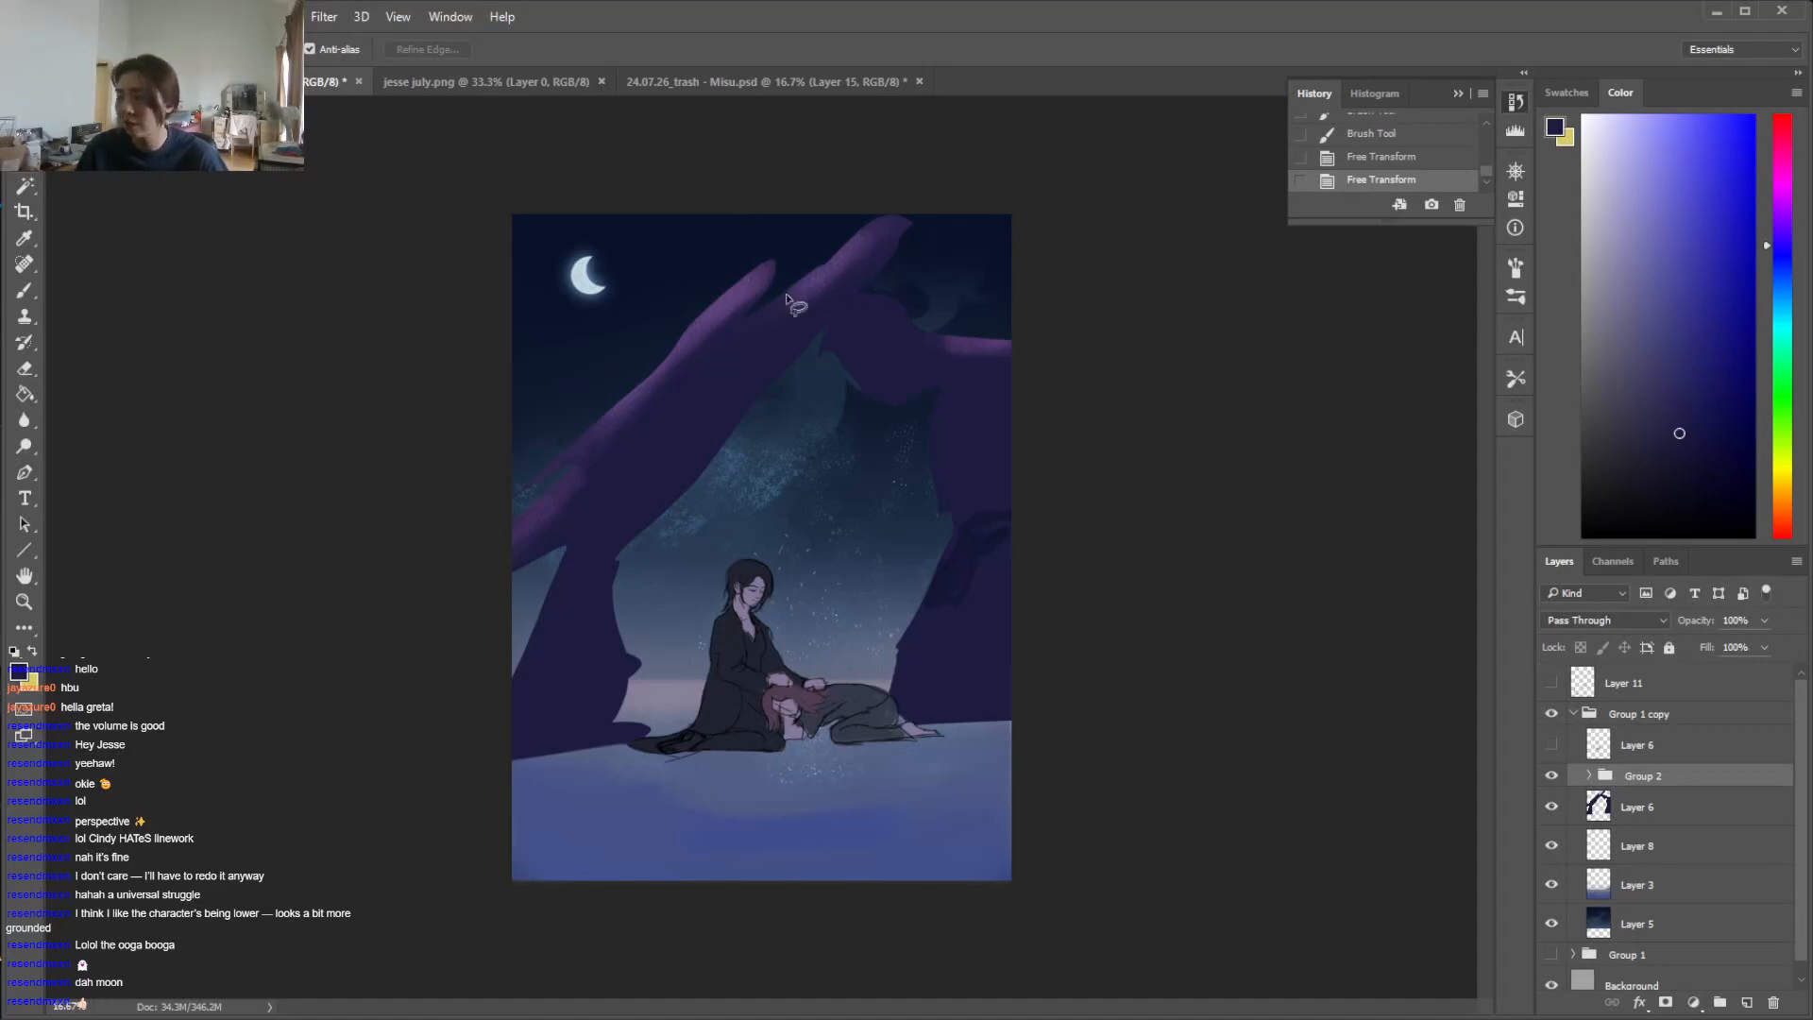
Duplicate the figures group, Group 2, within the same document
{"action": "left_click", "coordinate": [1585, 805]}
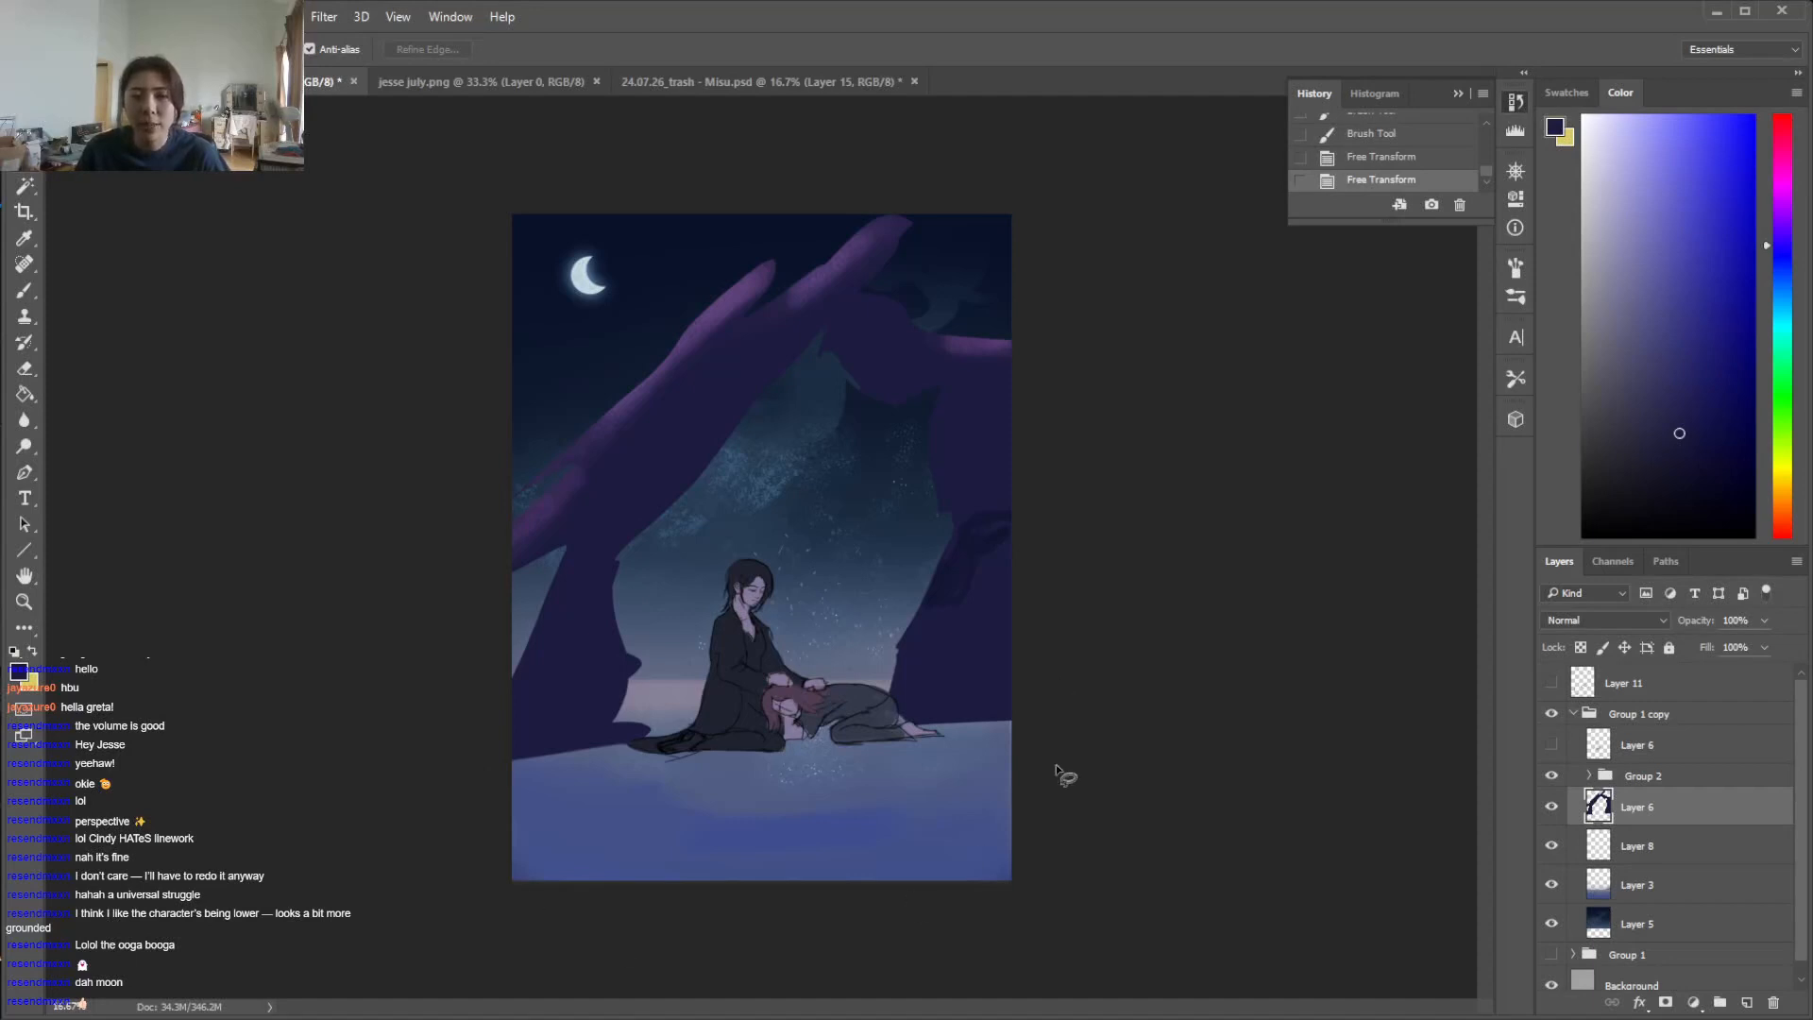
{"action": "left_click", "coordinate": [1664, 775]}
{"action": "right_click", "coordinate": [1673, 779]}
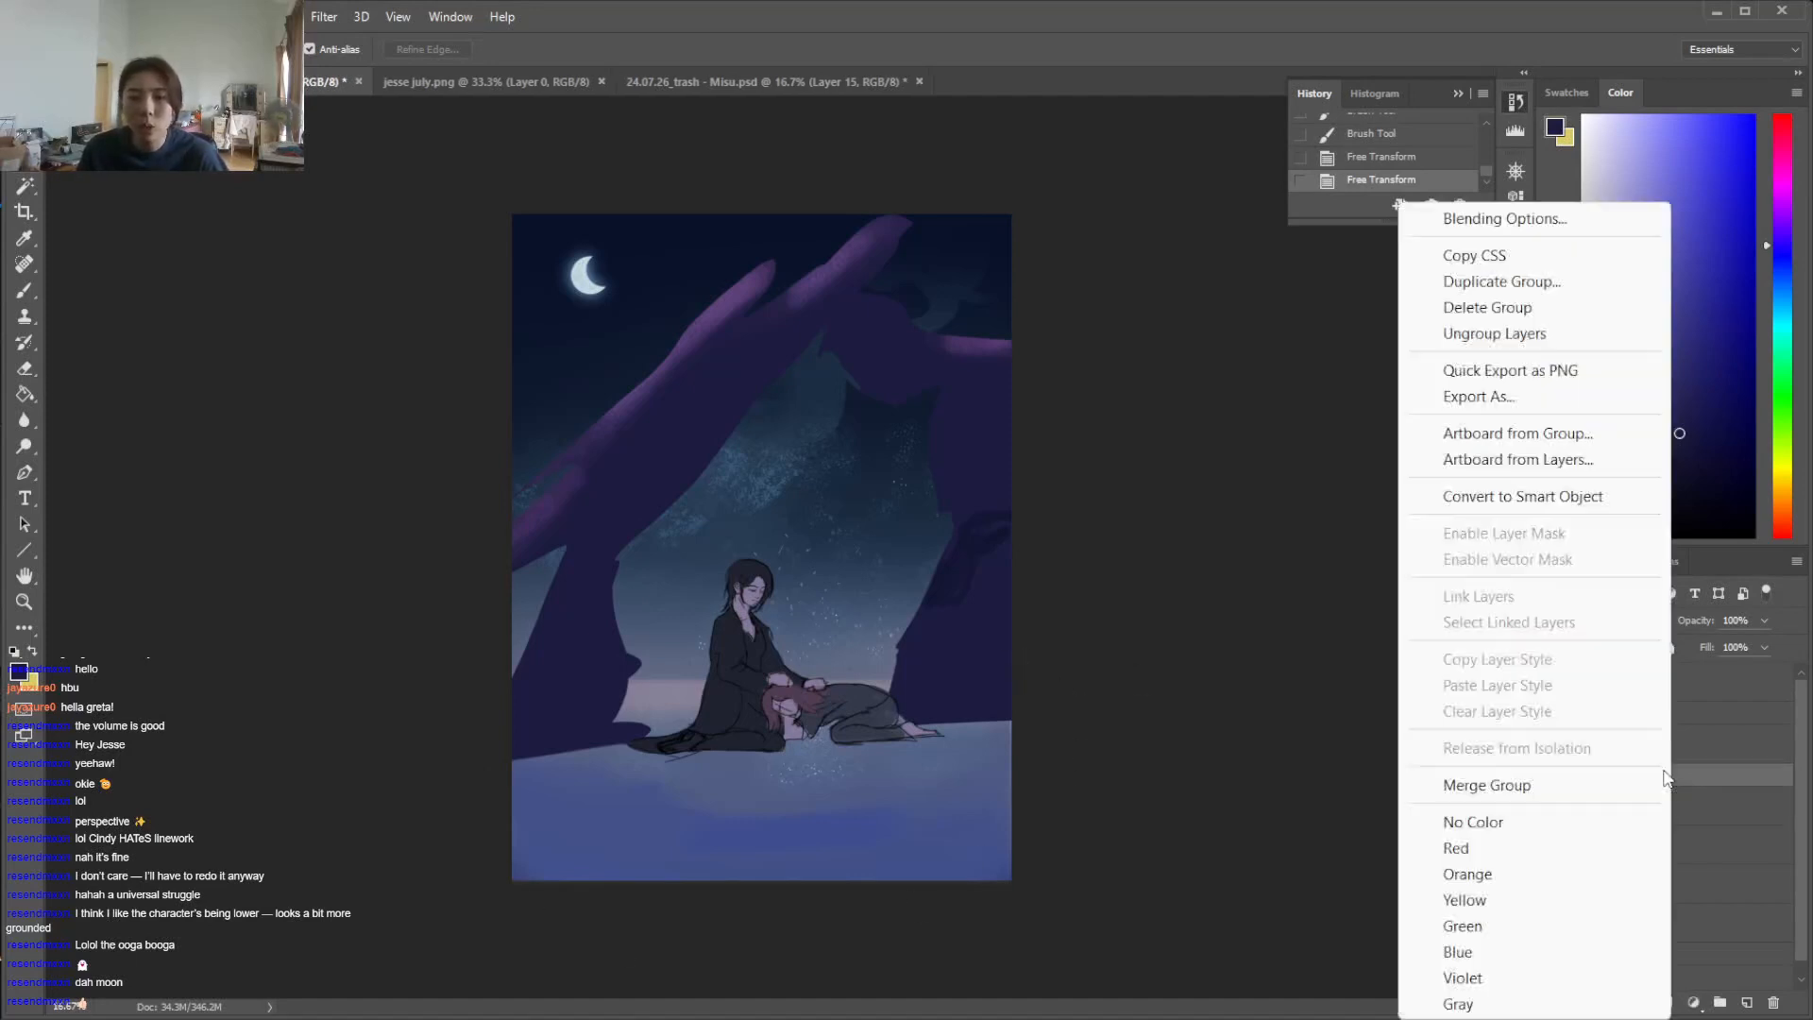
{"action": "left_click", "coordinate": [1490, 281]}
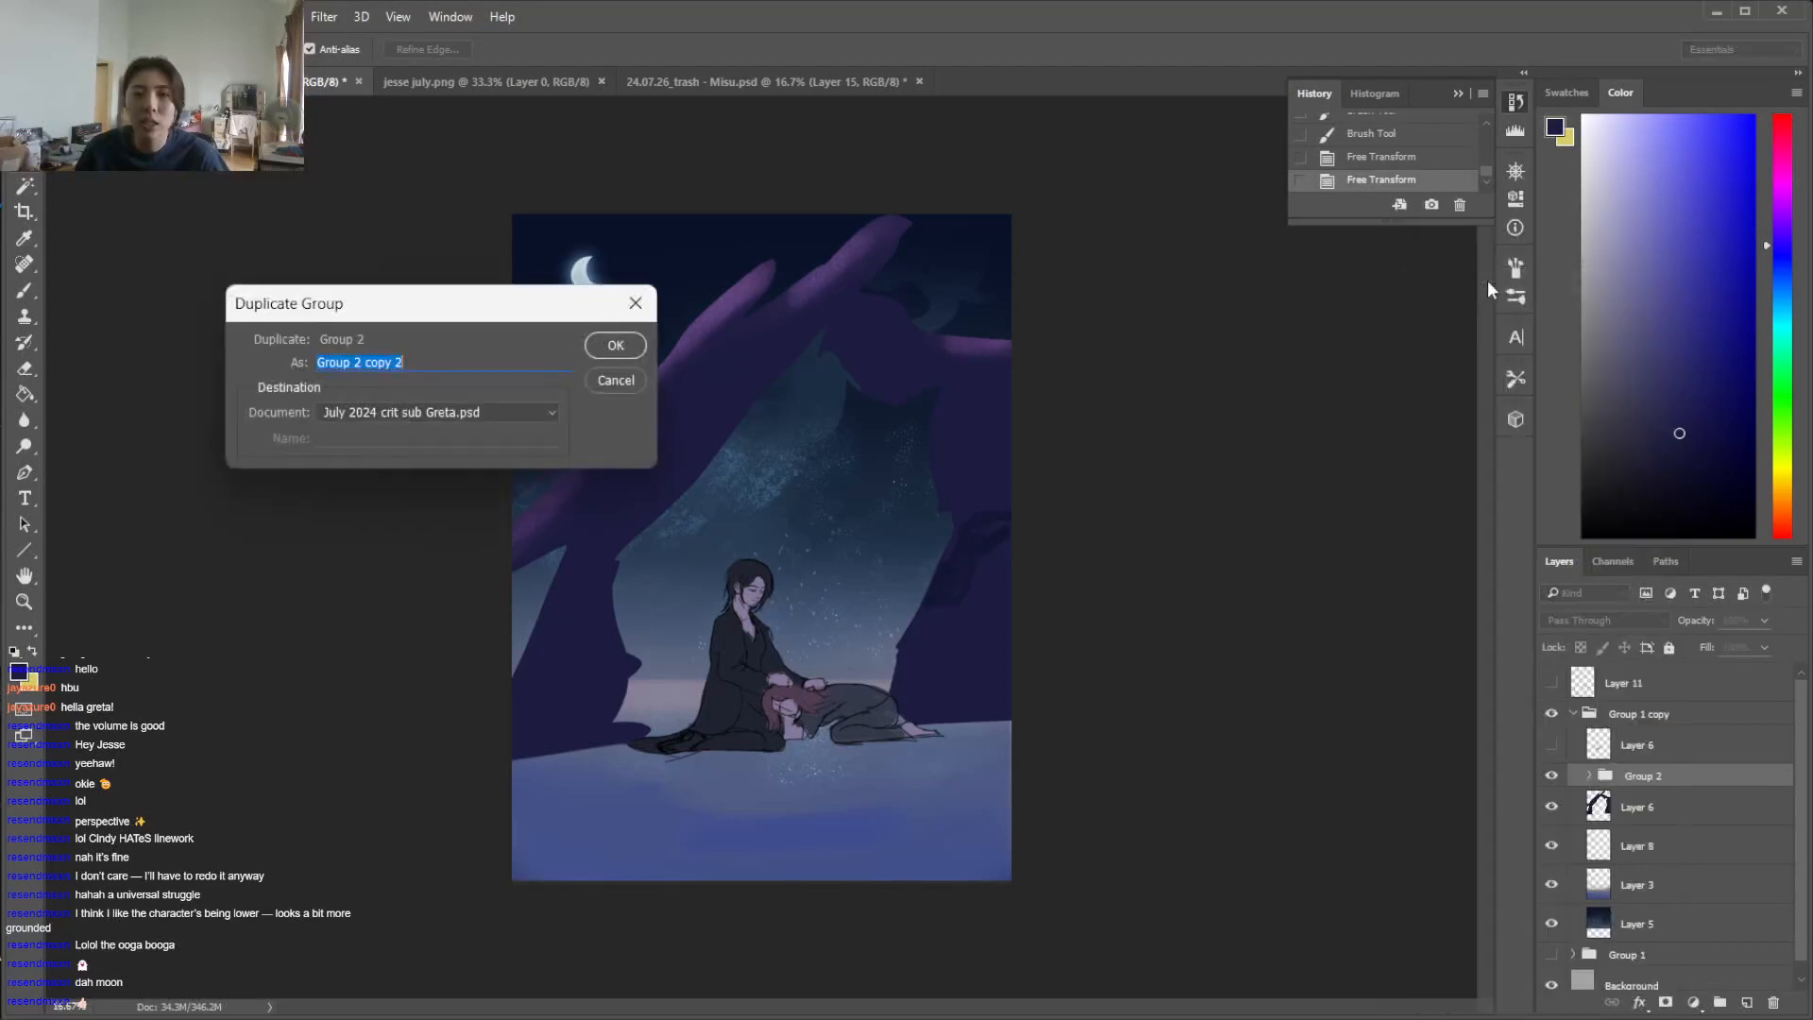
{"action": "left_click", "coordinate": [615, 347]}
Flip the duplicated figures group vertically and move it below the original figures as their reflection
{"action": "left_click", "coordinate": [95, 16]}
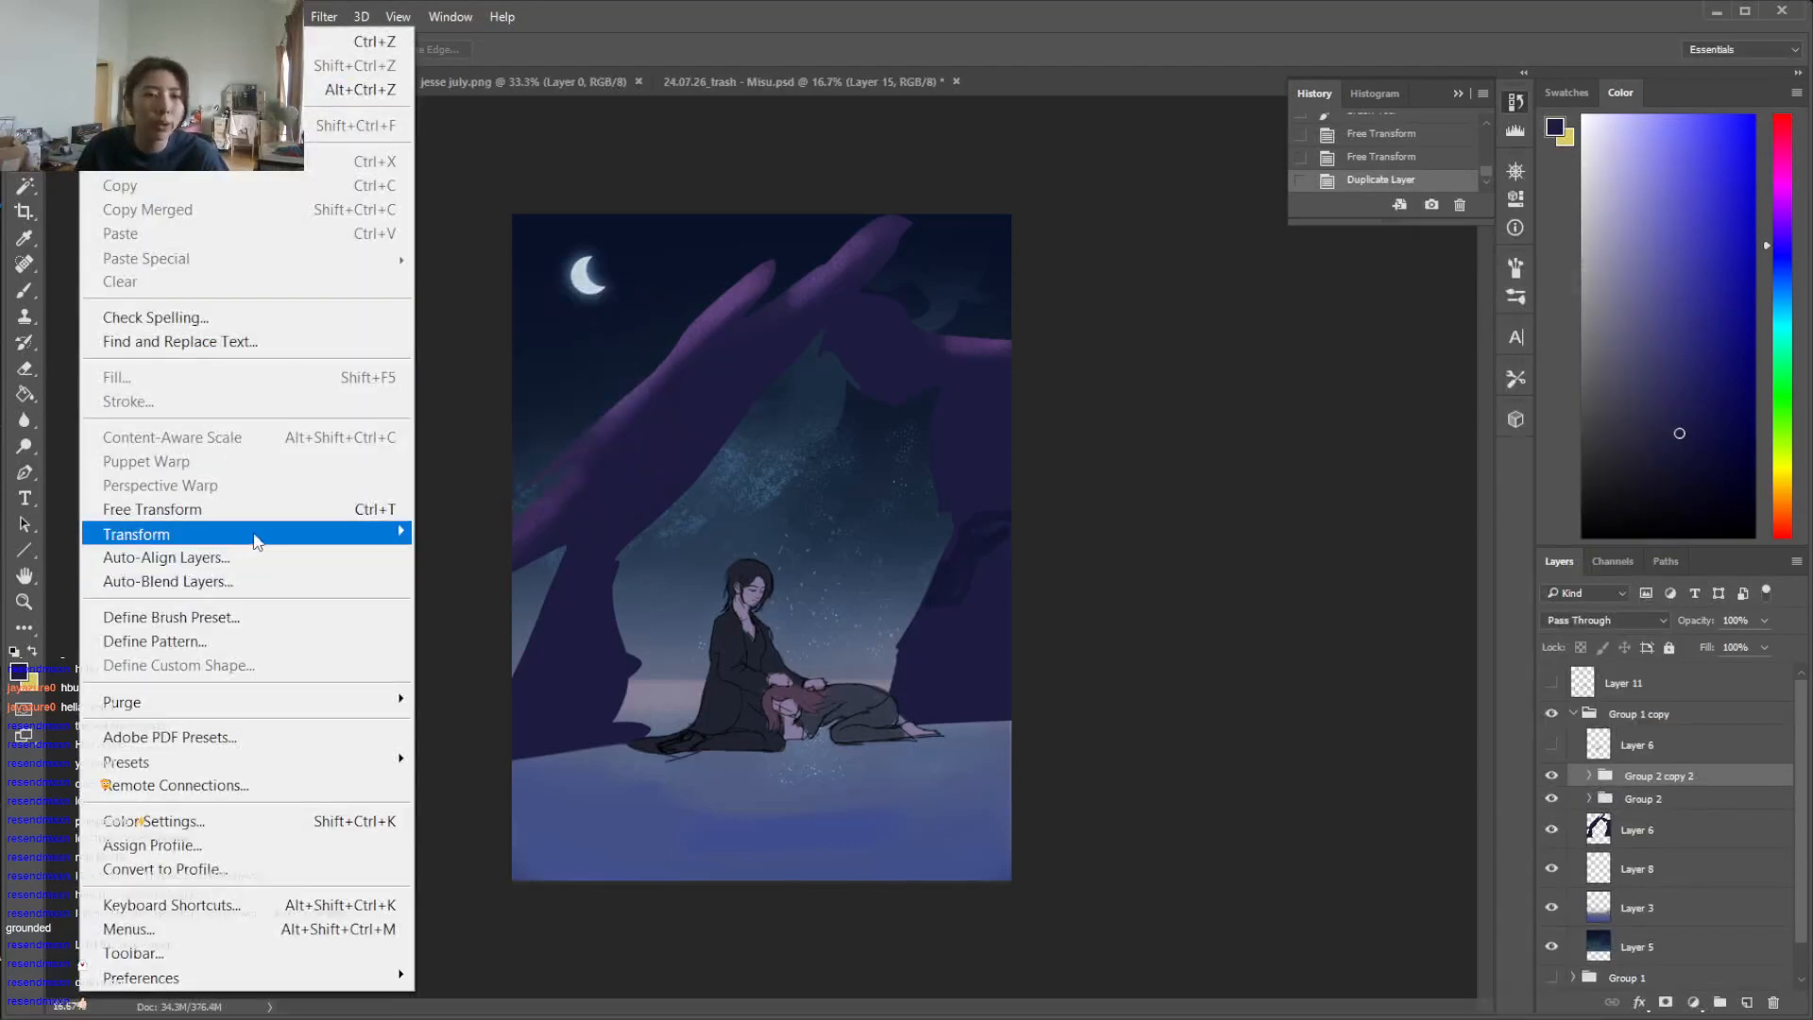
{"action": "mouse_move", "coordinate": [269, 539]}
{"action": "left_click", "coordinate": [529, 834]}
{"action": "key", "text": "v"}
{"action": "left_click_drag", "start_coordinate": [805, 672], "coordinate": [804, 806]}
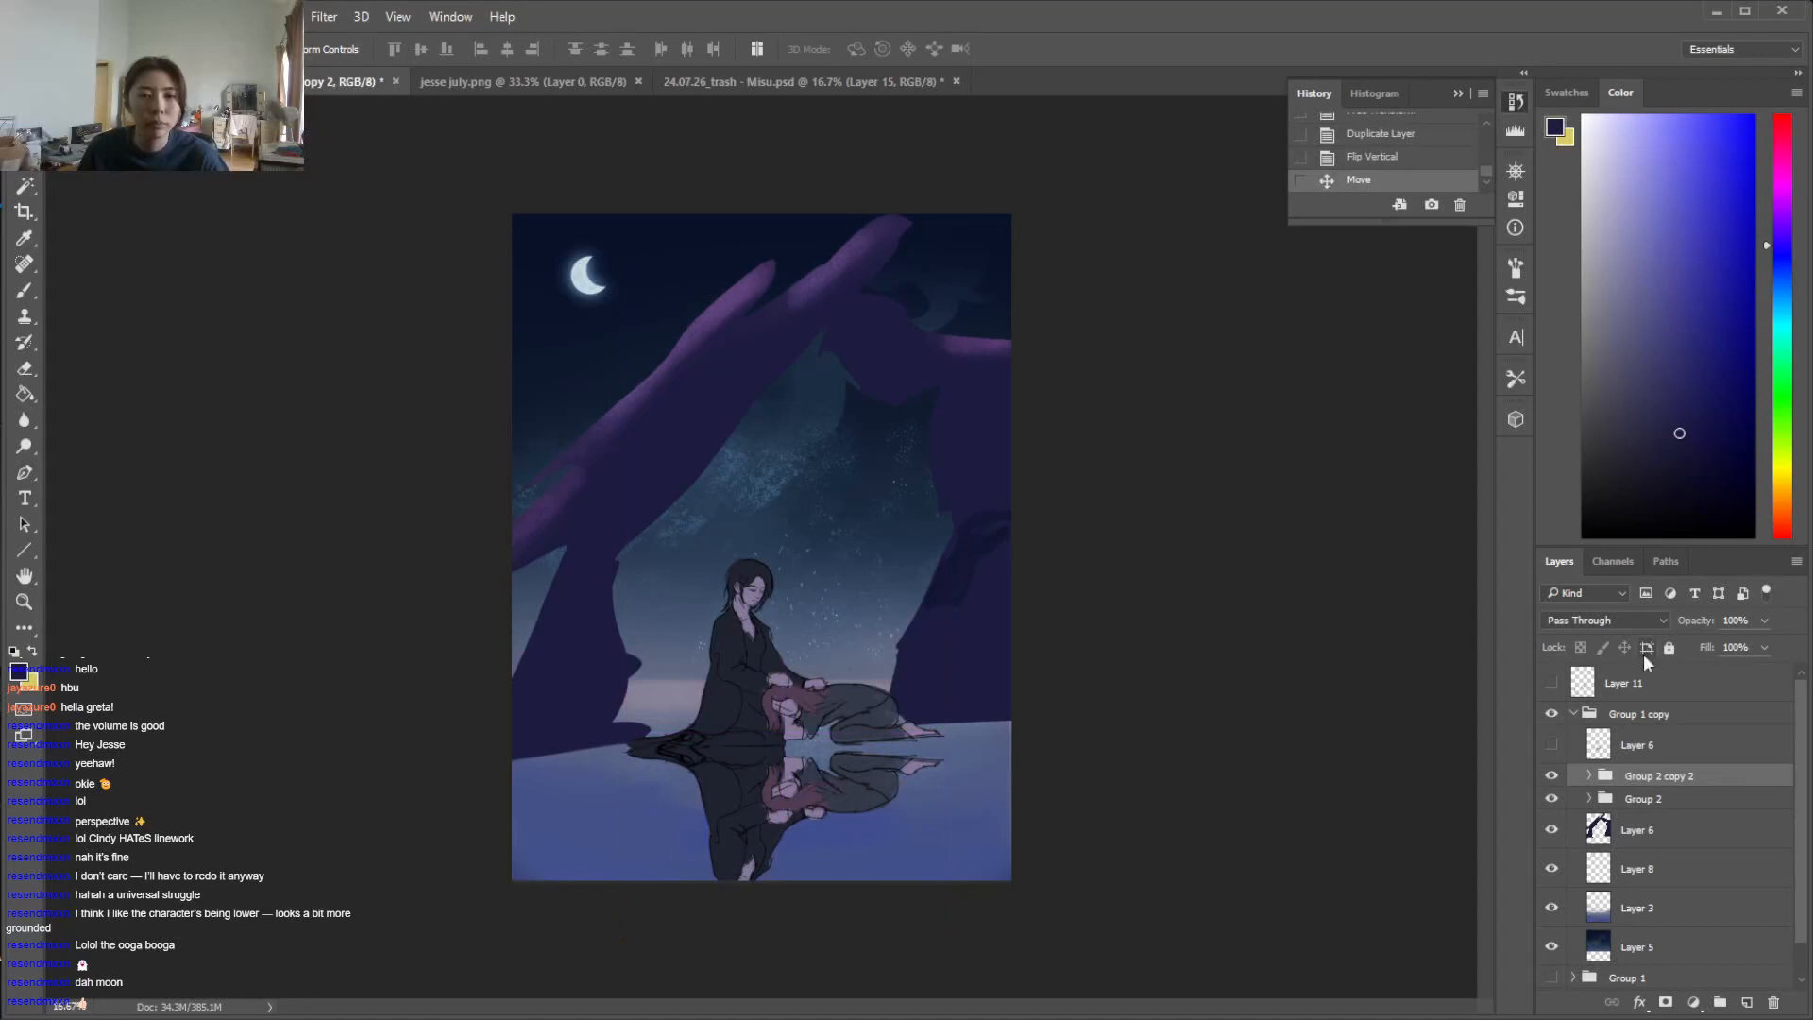
Adjust the reflected figures' position against the originals and lower the reflection group's opacity to 39%
{"action": "left_click", "coordinate": [1660, 623]}
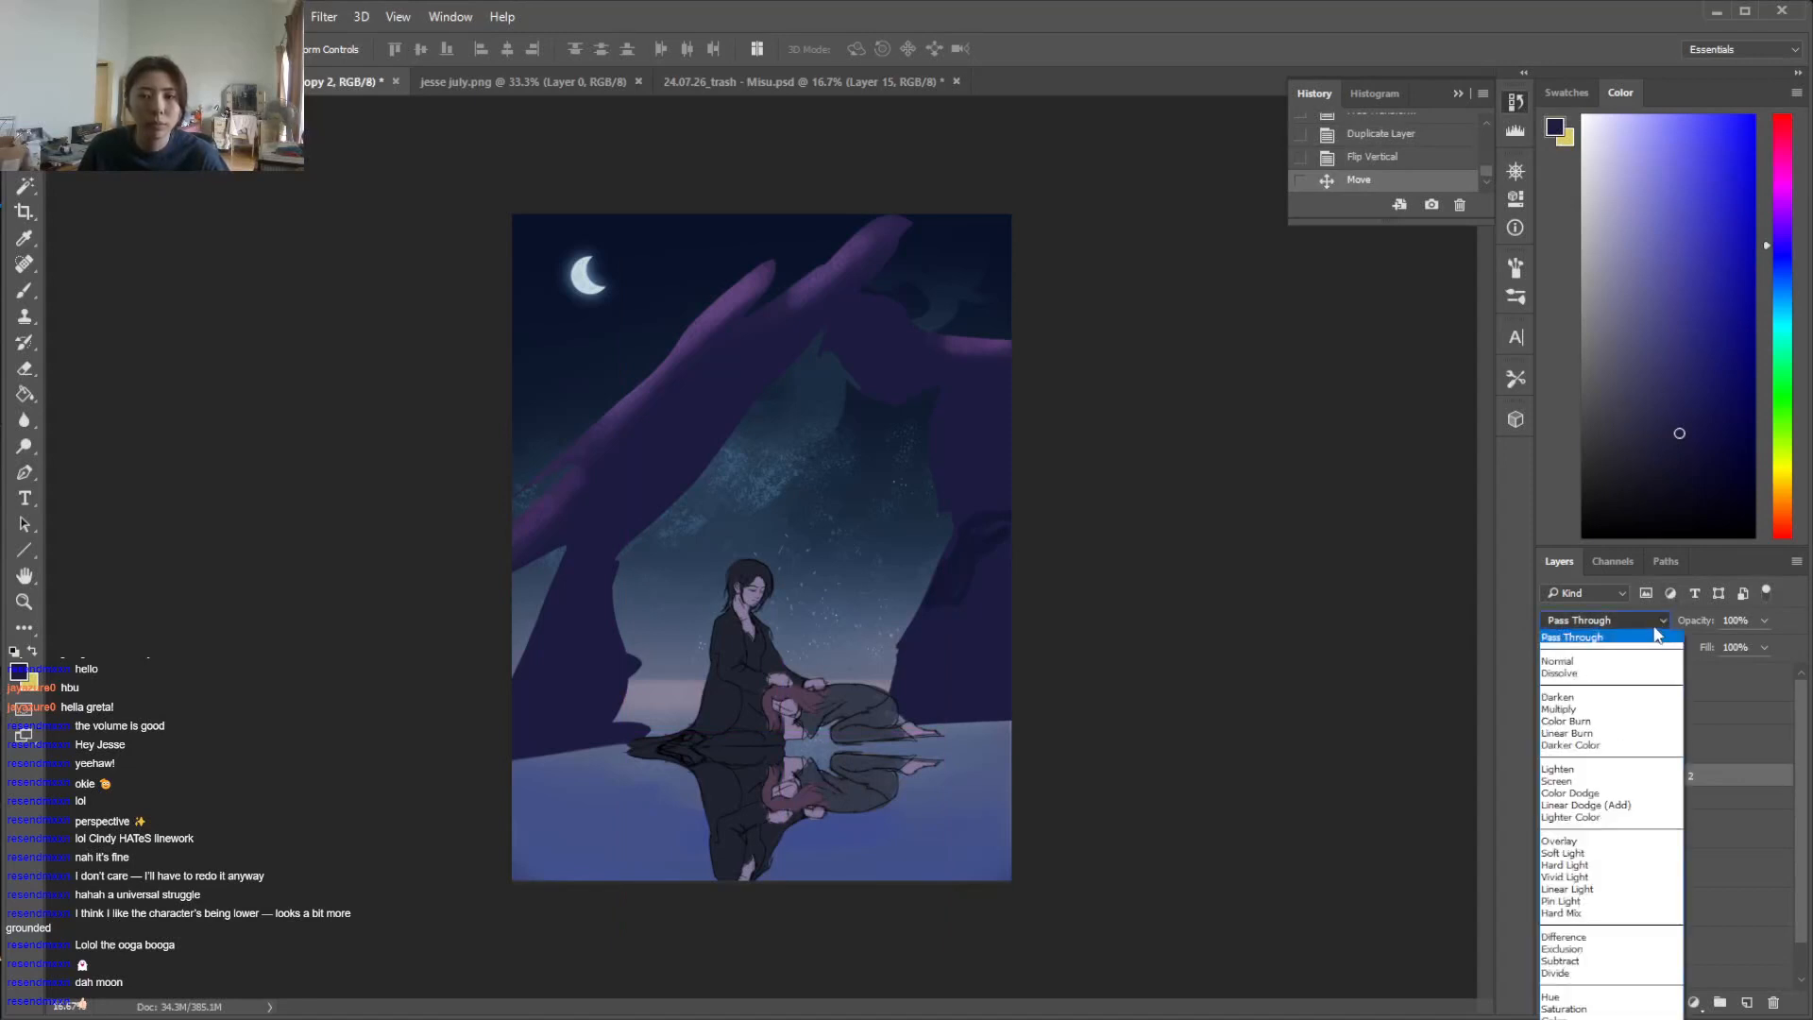
{"action": "left_click", "coordinate": [1080, 734]}
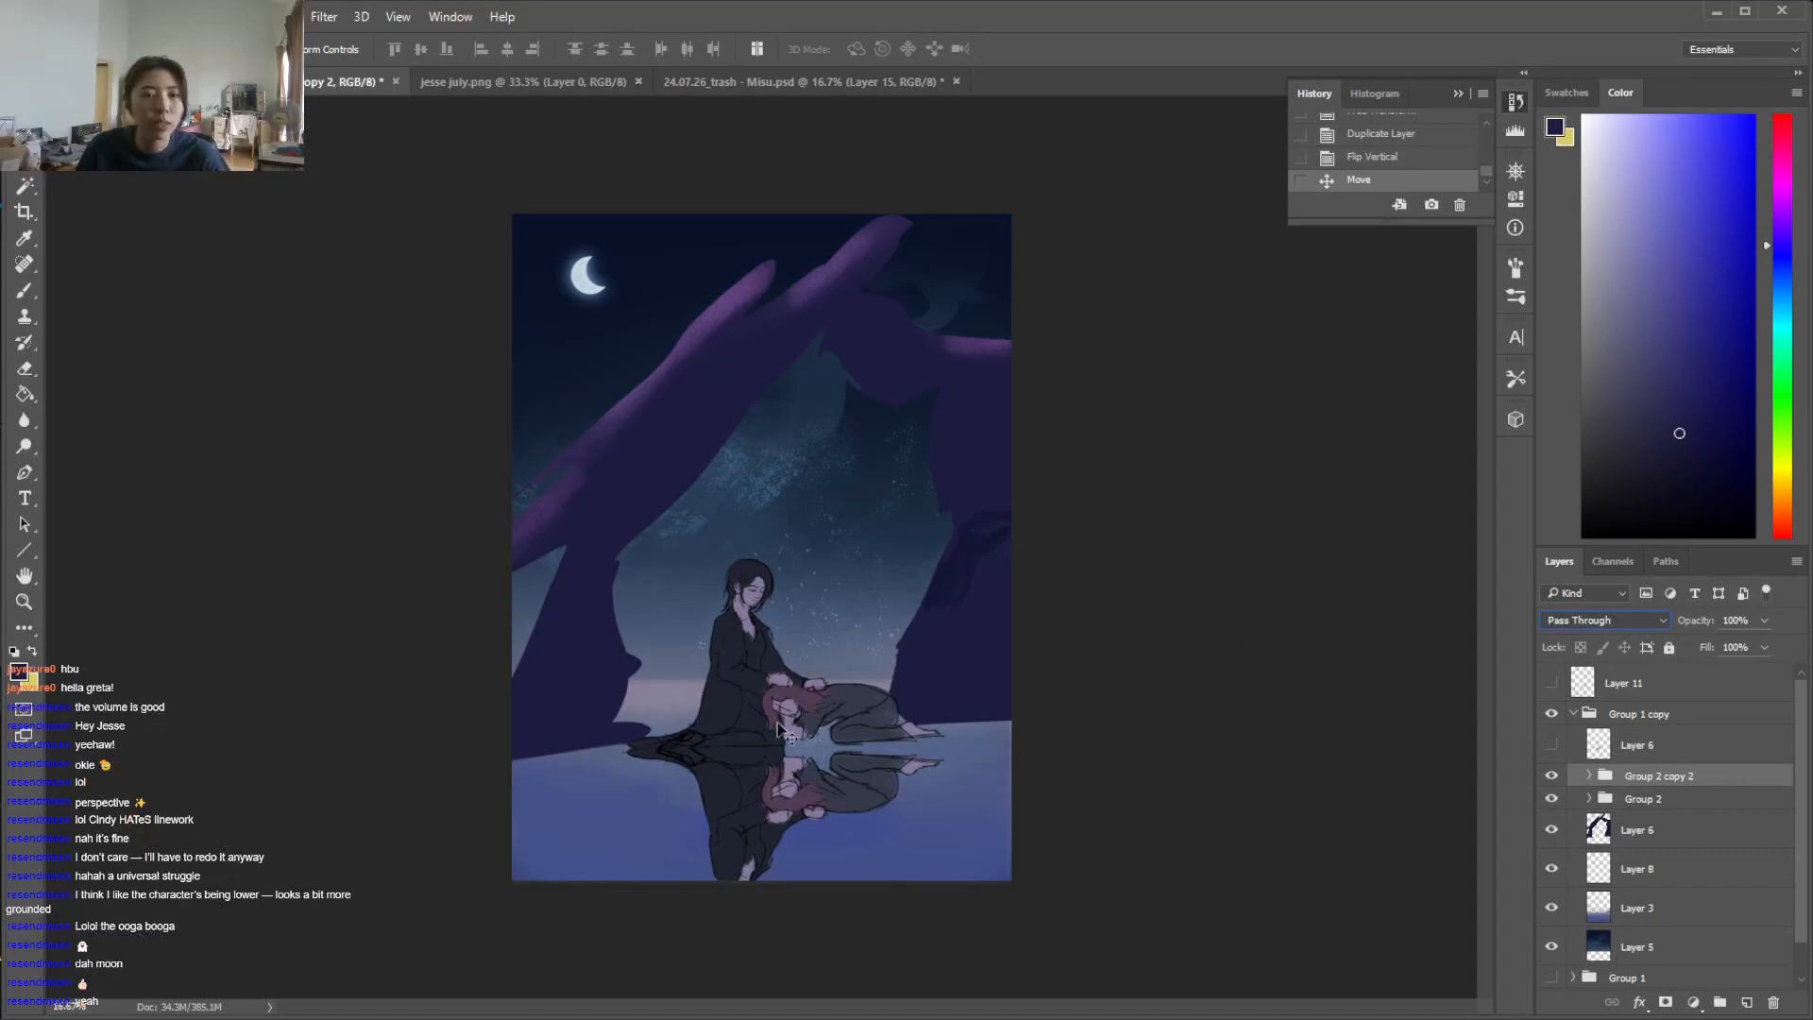
{"action": "key", "text": "ctrl+z"}
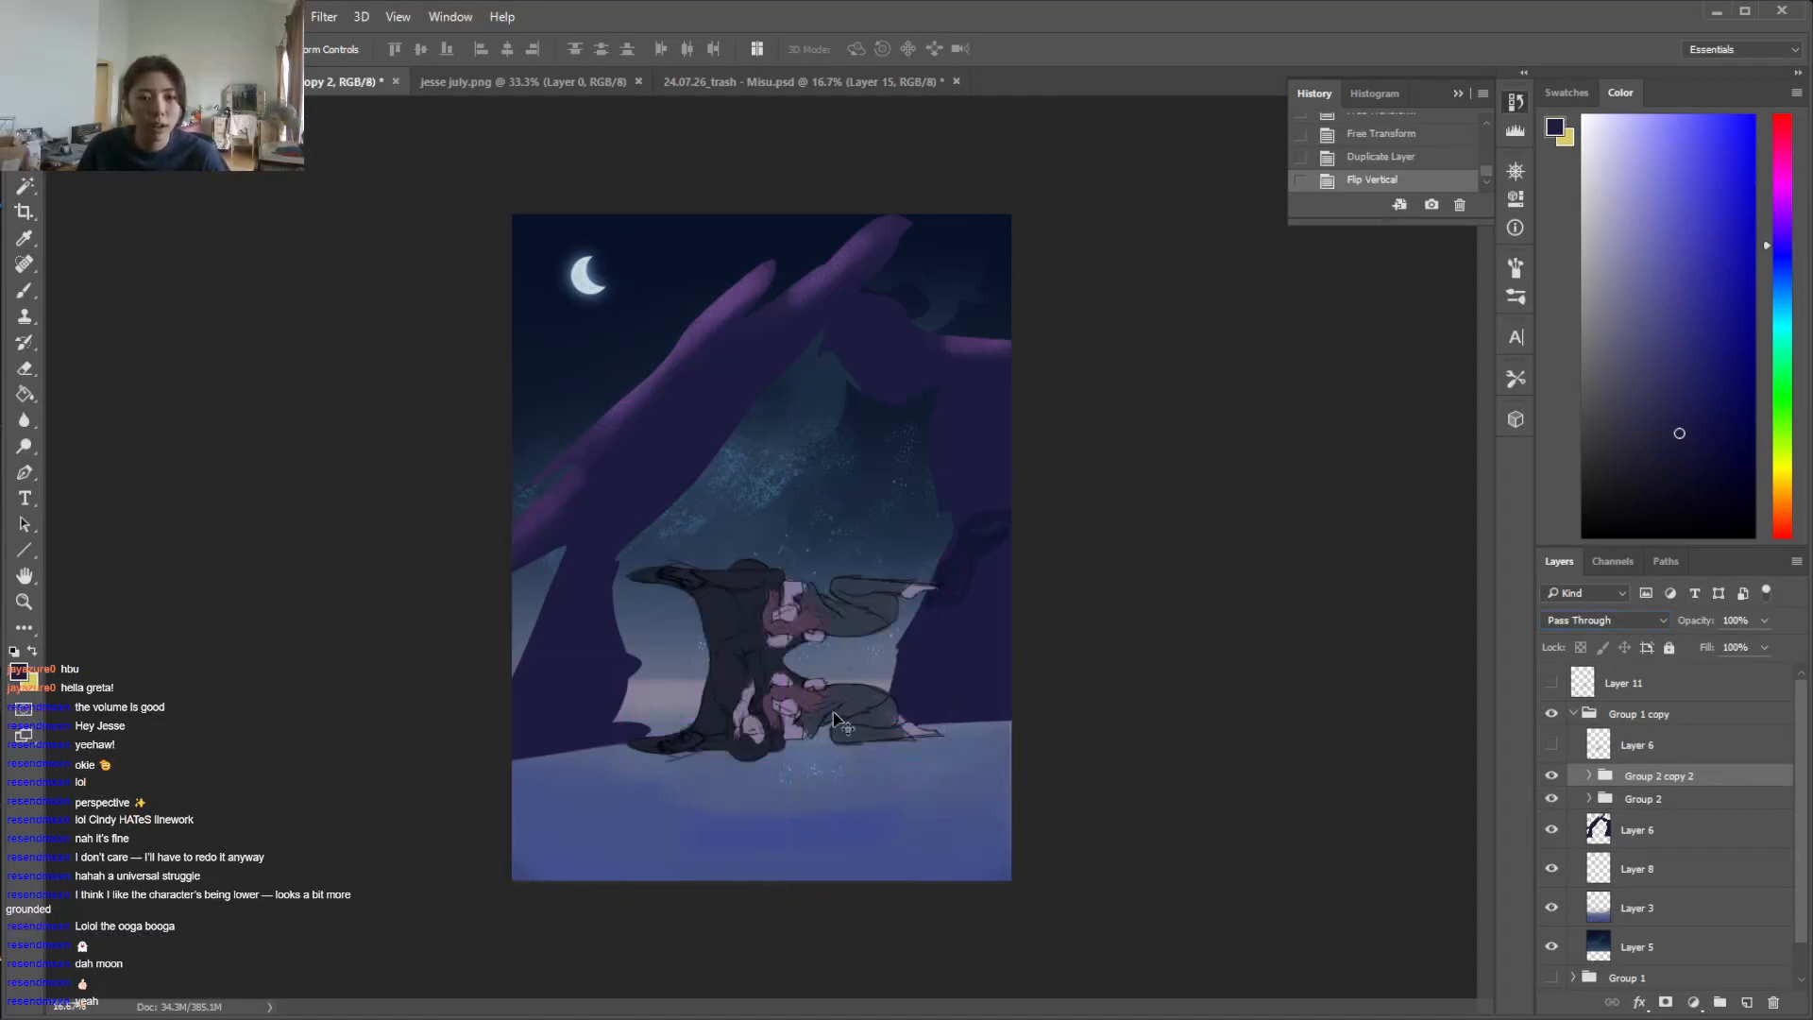
{"action": "key", "text": "ctrl+z"}
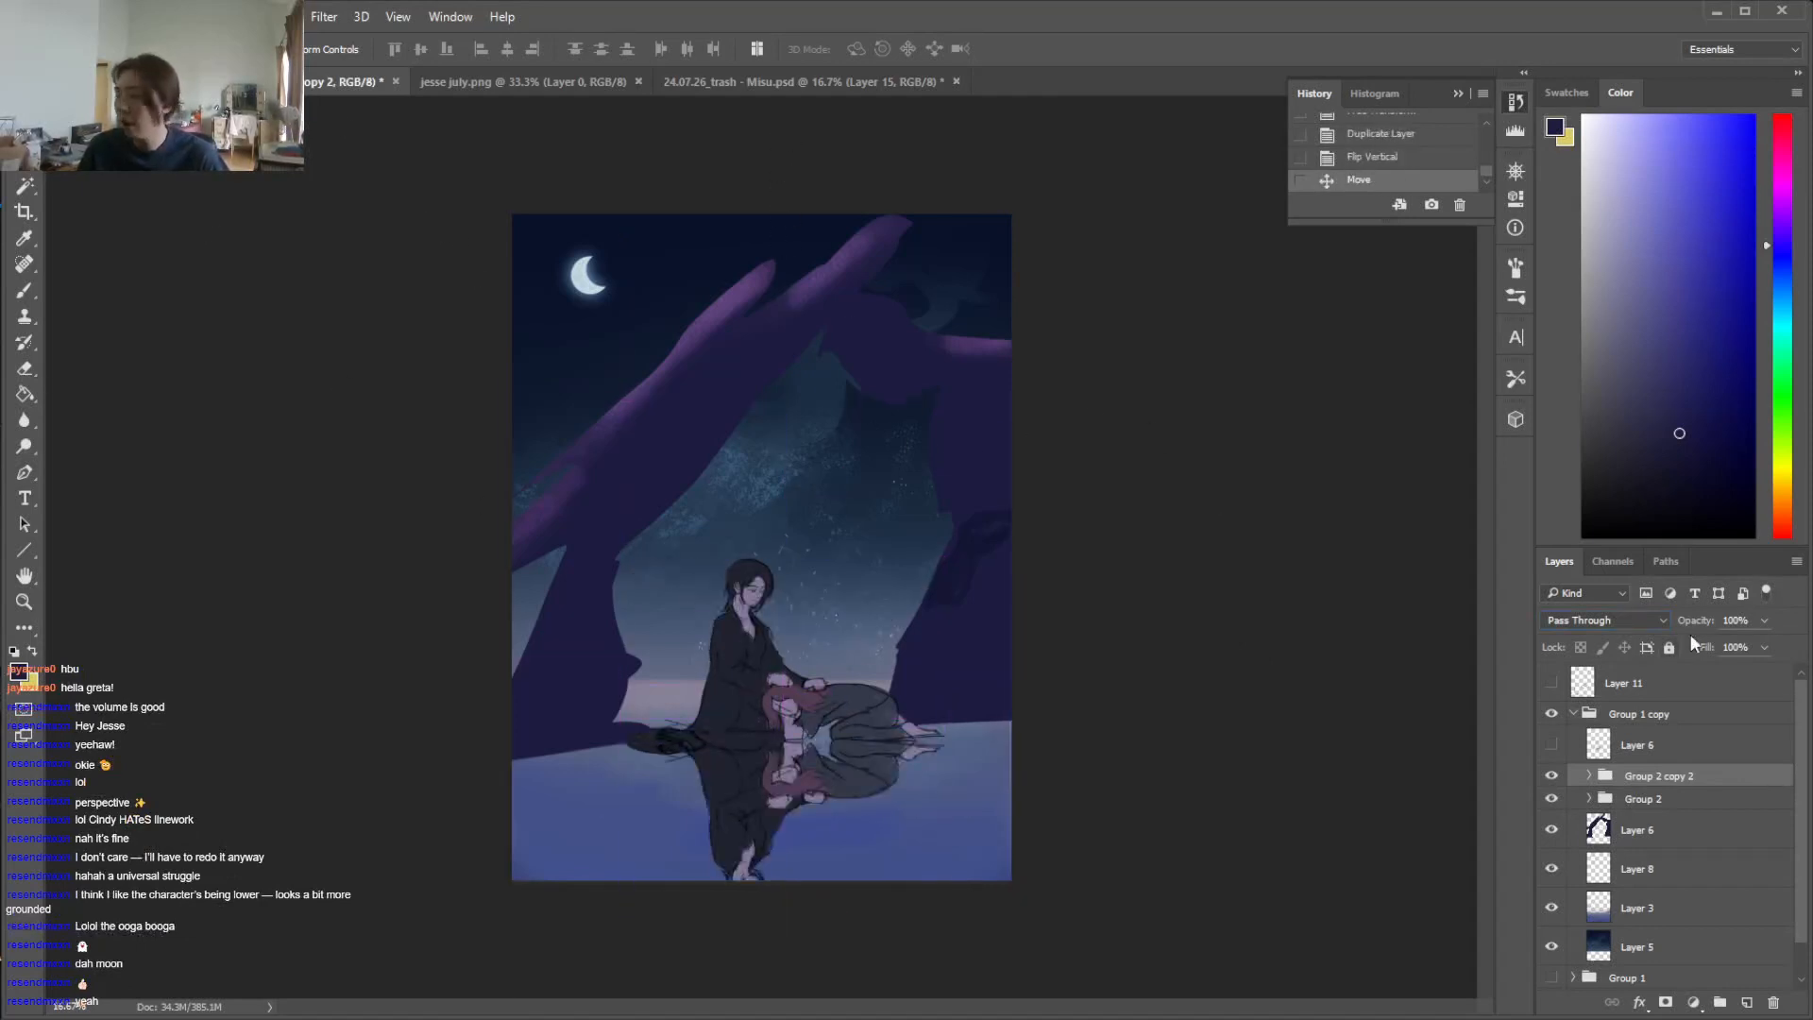
{"action": "left_click_drag", "start_coordinate": [1718, 649], "coordinate": [1701, 644]}
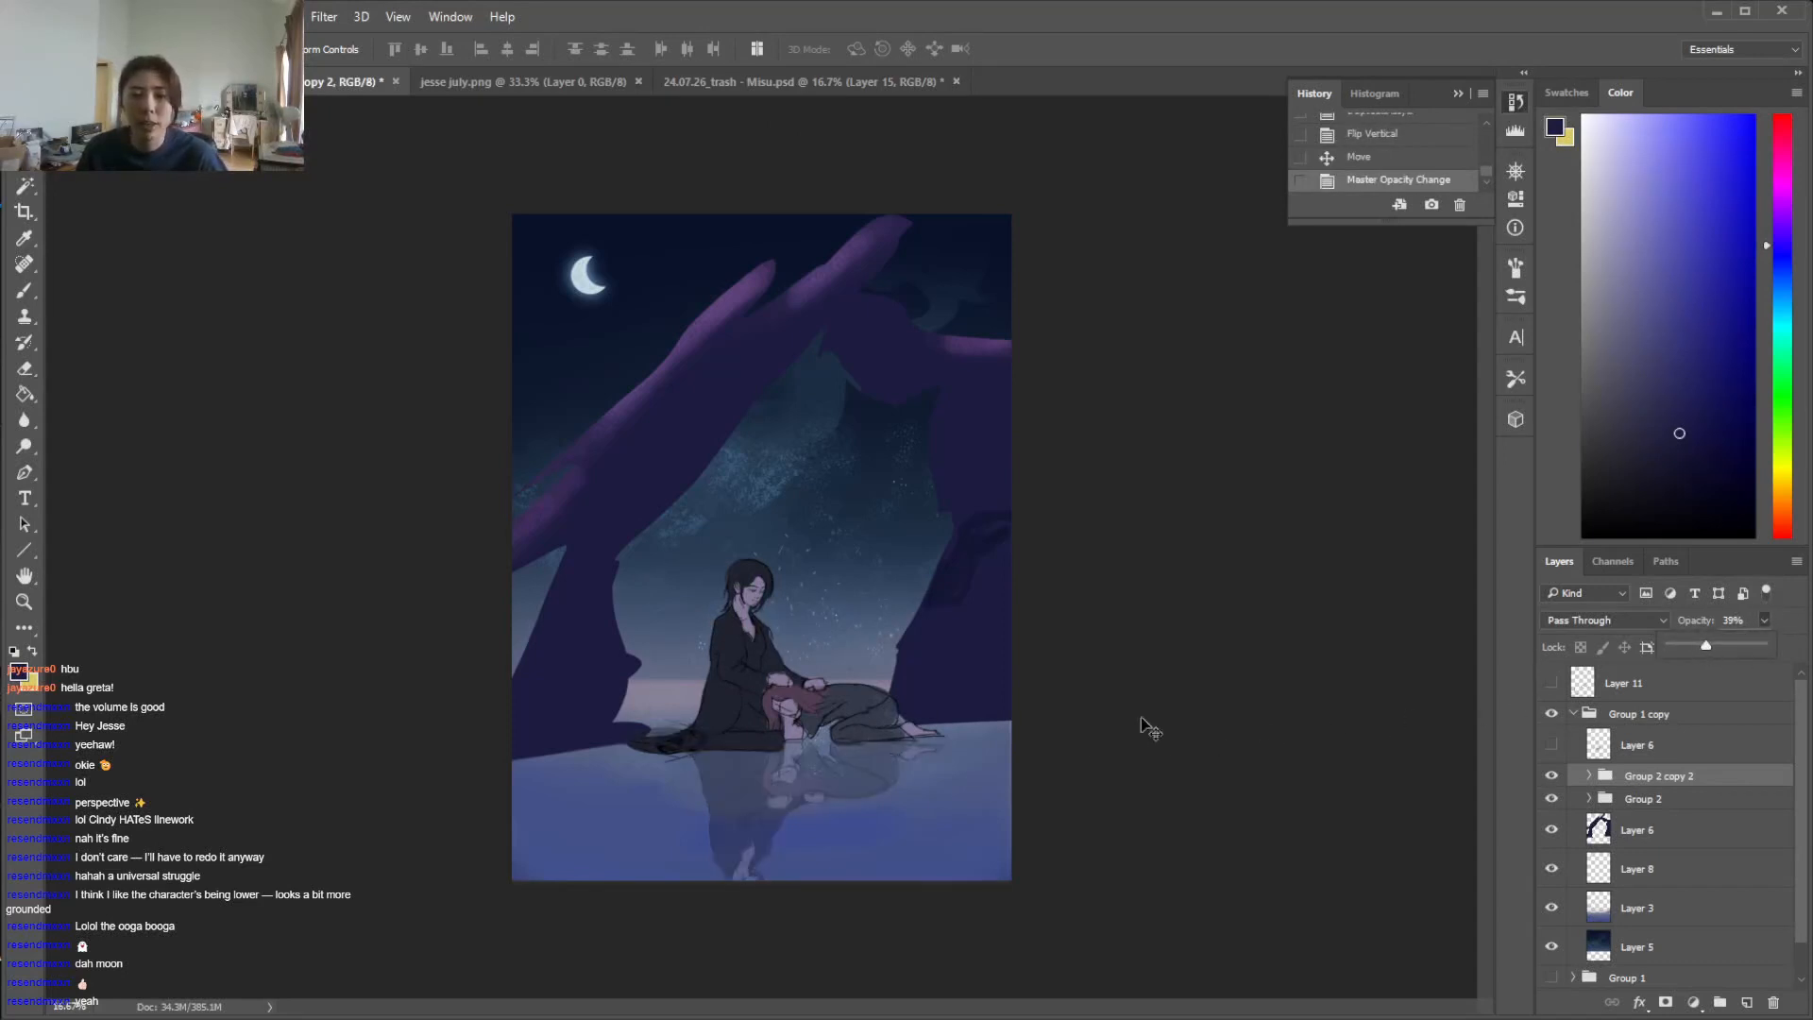
Duplicate the arch layer, Layer 6, inside Group 1 copy and flip the duplicate vertically
{"action": "right_click", "coordinate": [1648, 829]}
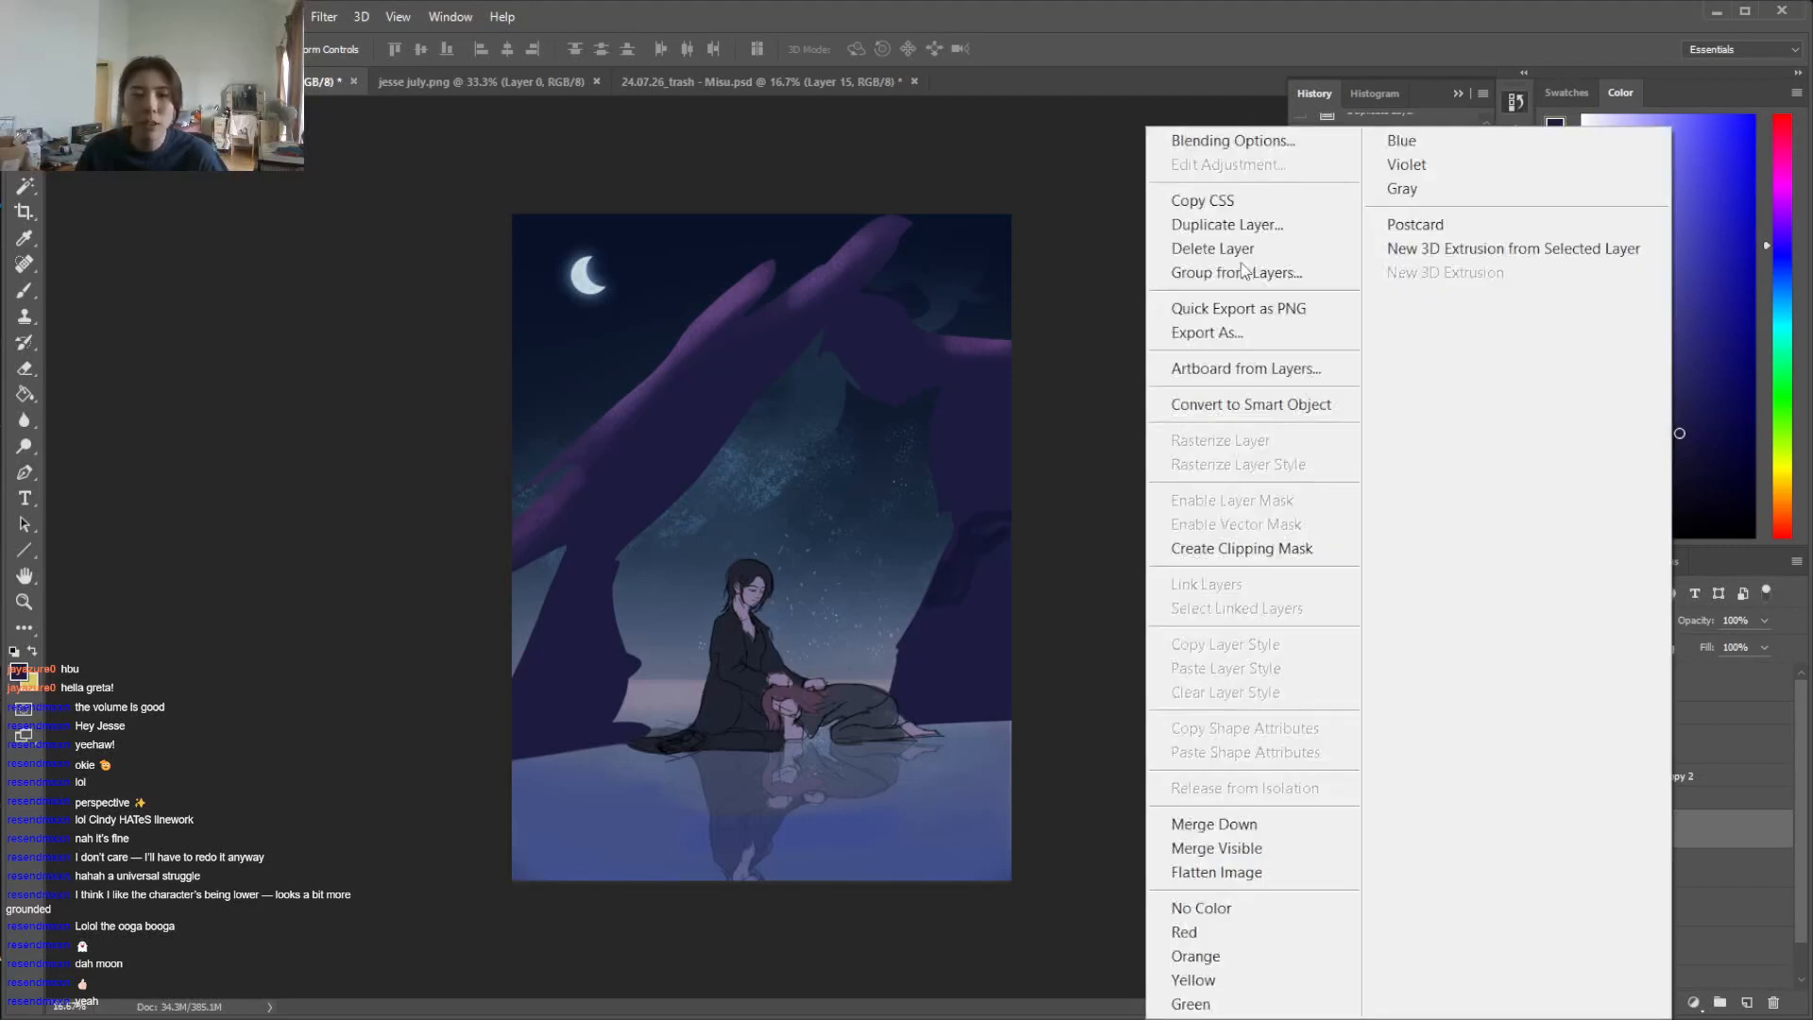
{"action": "left_click", "coordinate": [1228, 225]}
{"action": "left_click", "coordinate": [624, 355]}
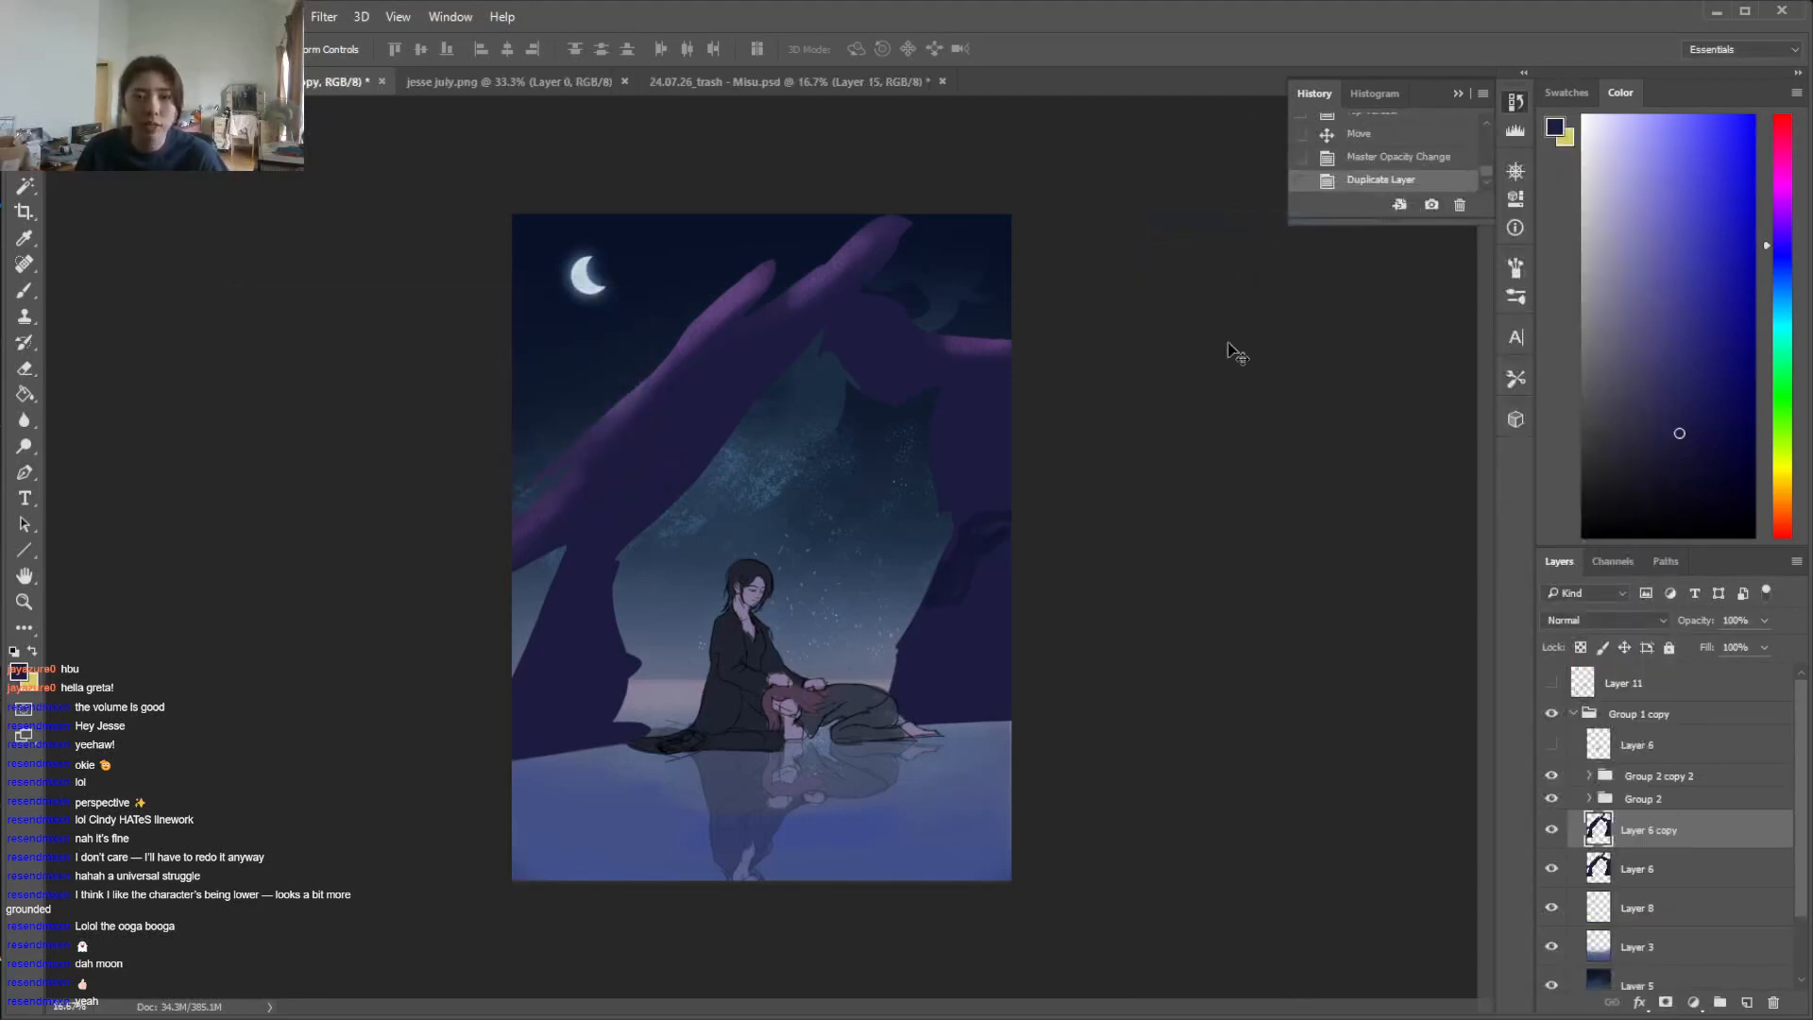
{"action": "left_click", "coordinate": [95, 16]}
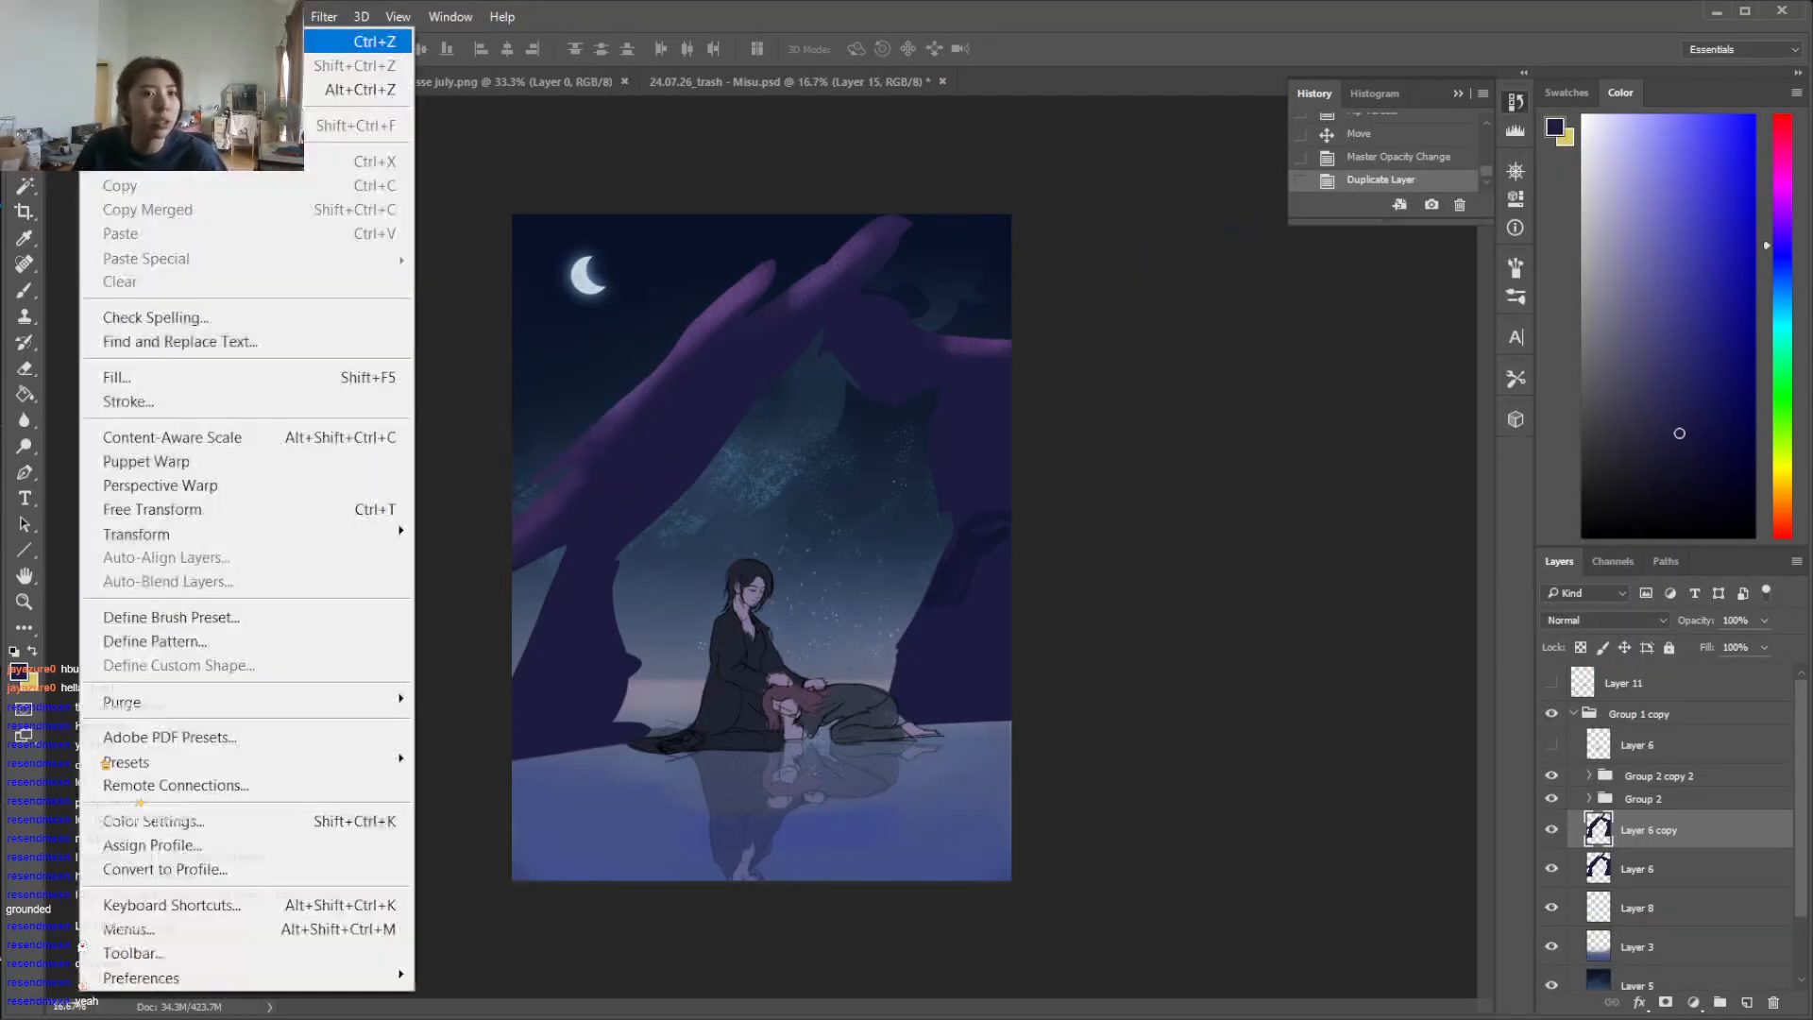
{"action": "mouse_move", "coordinate": [284, 533]}
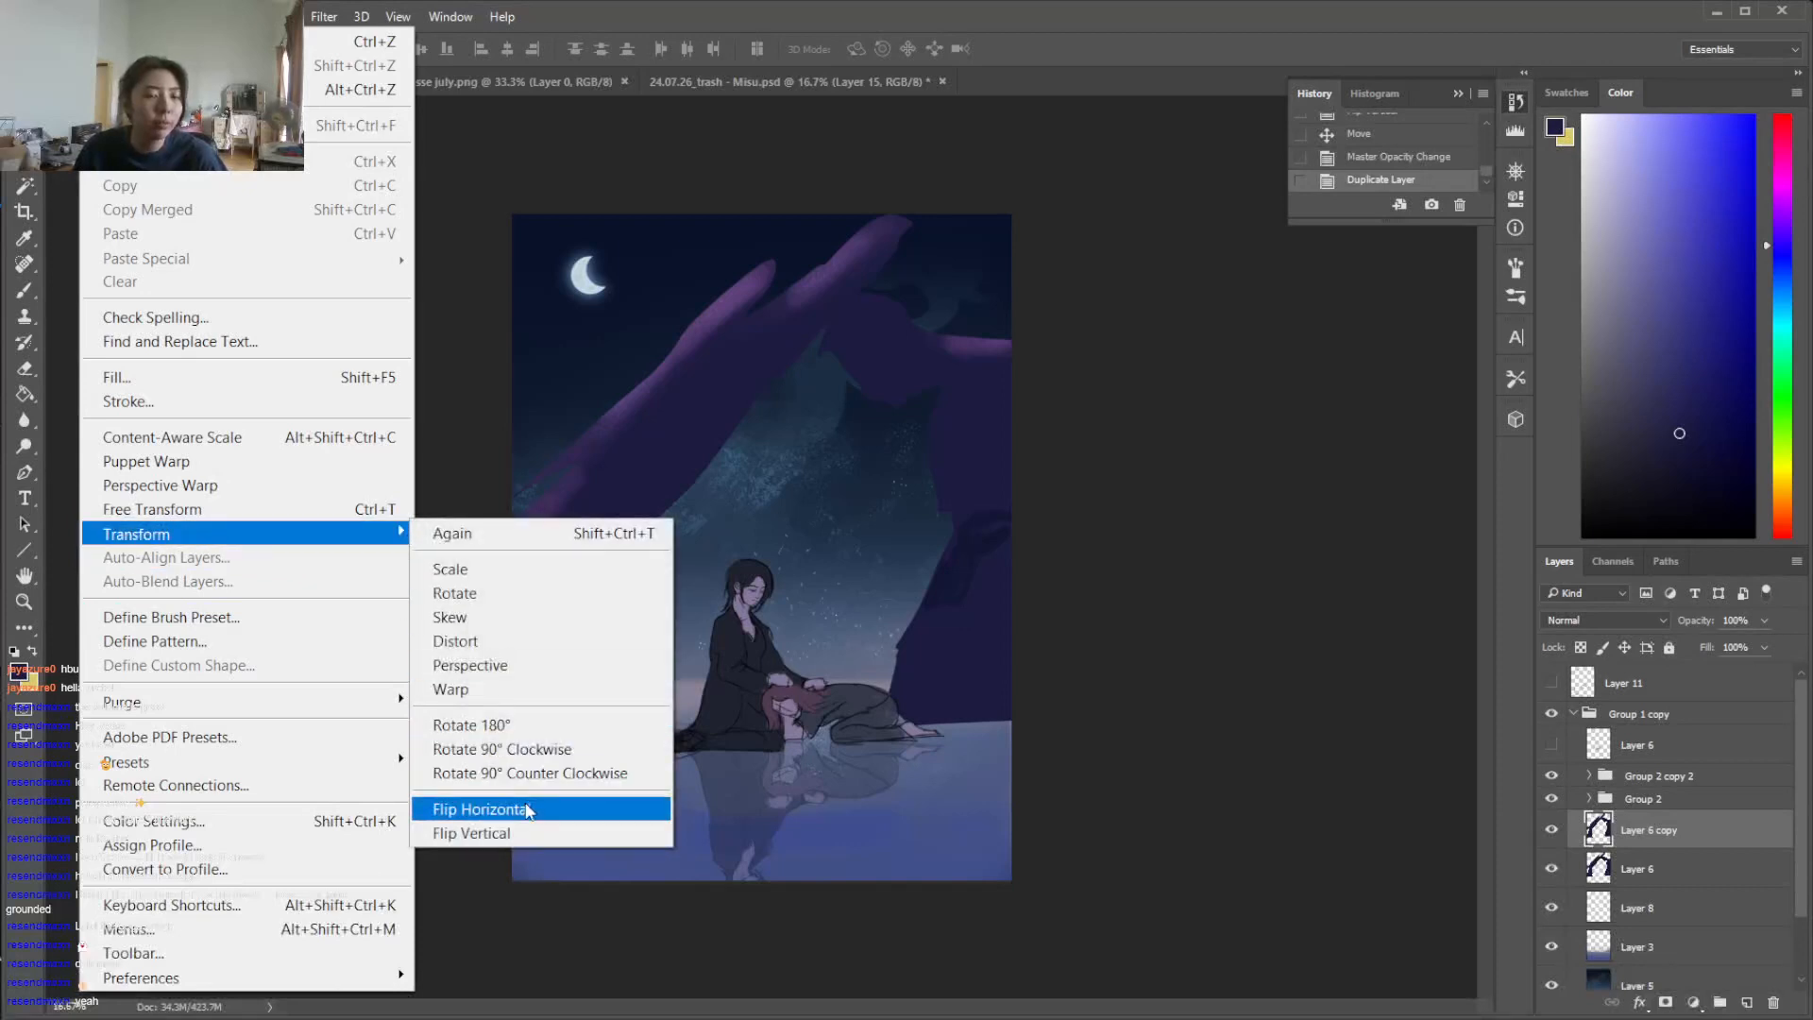
{"action": "left_click", "coordinate": [515, 833]}
Move the flipped arch down below the original as its water reflection and lower its opacity to 39%
{"action": "left_click_drag", "start_coordinate": [524, 845], "coordinate": [949, 816]}
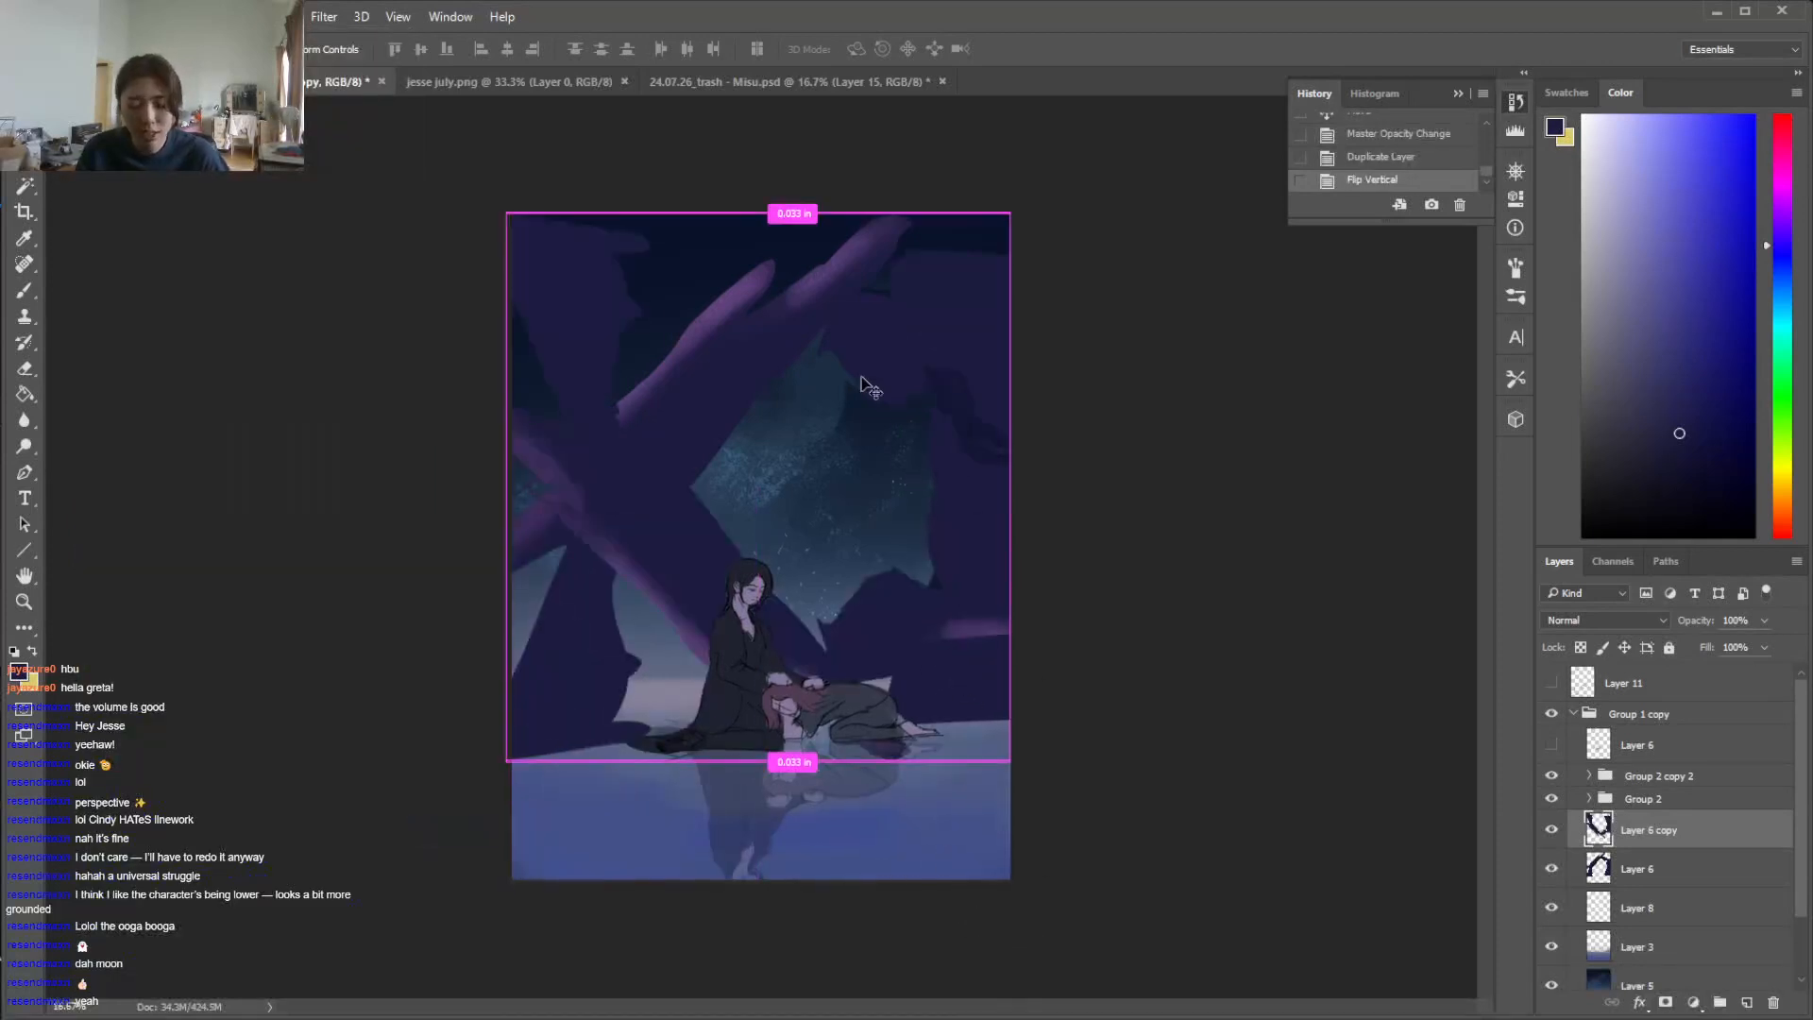
{"action": "key", "text": "ctrl+minus"}
{"action": "left_click_drag", "start_coordinate": [925, 406], "coordinate": [930, 722]}
{"action": "key", "text": "ctrl+t"}
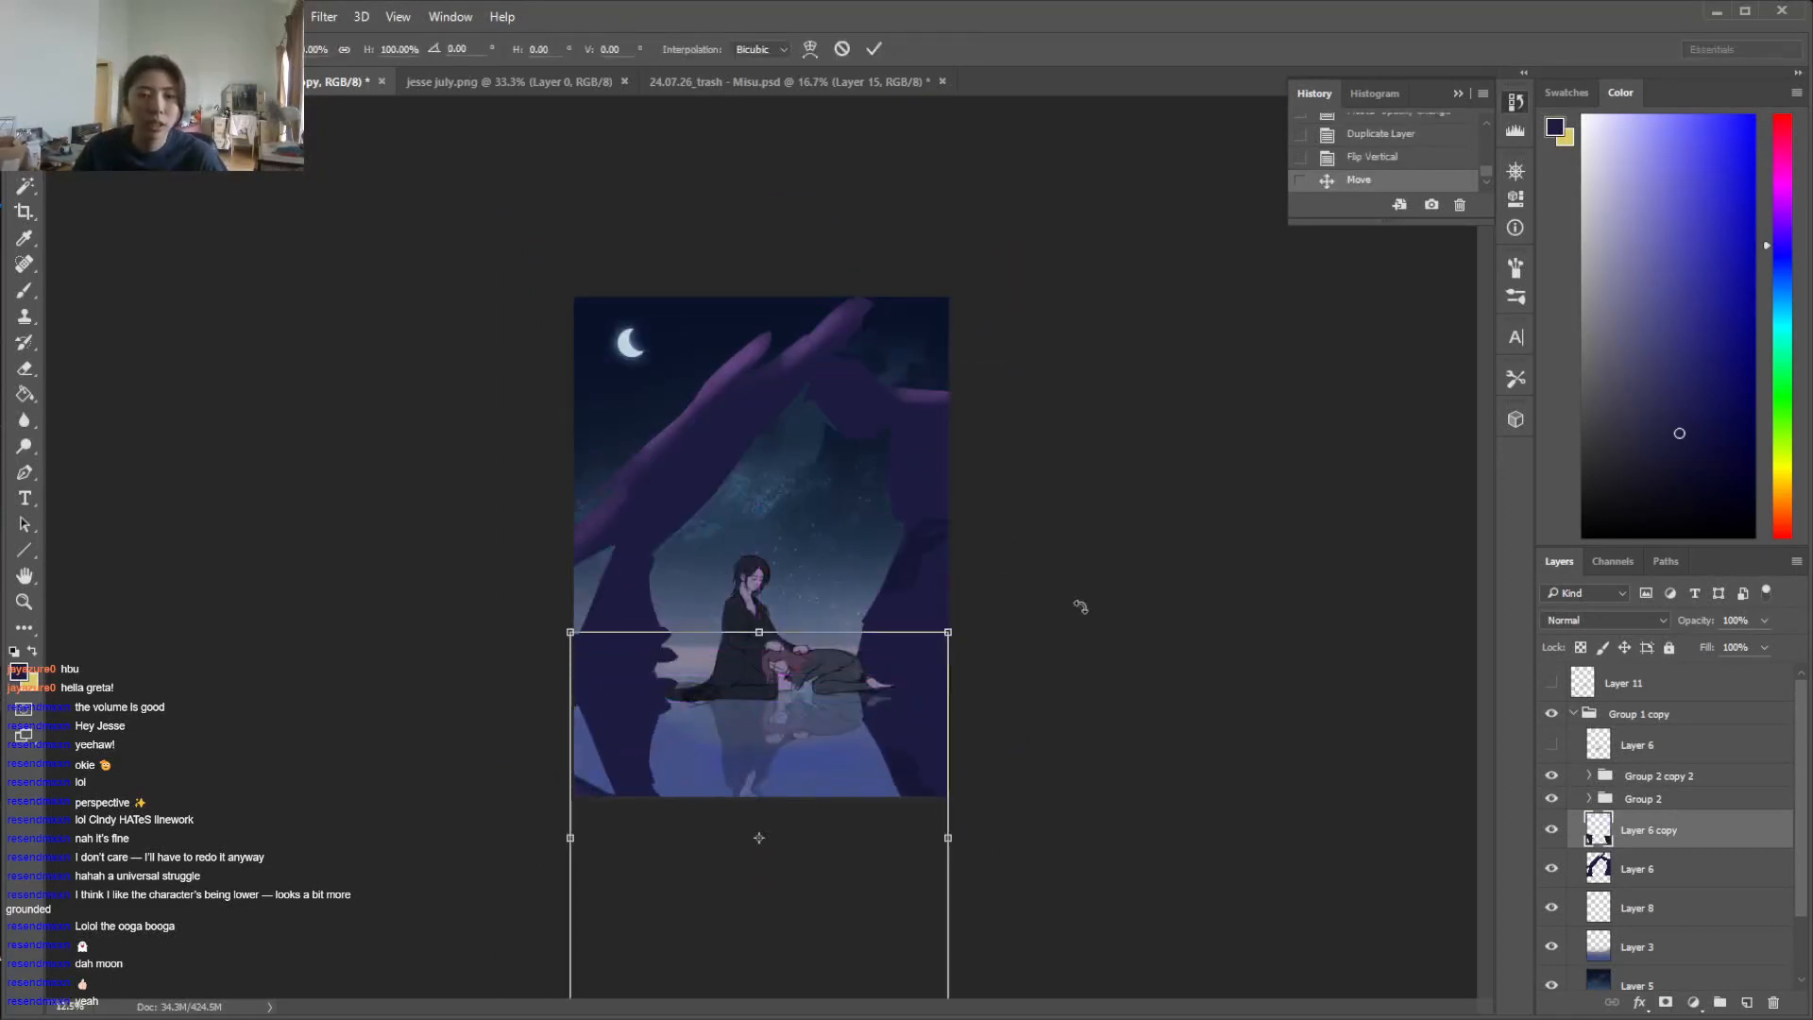
{"action": "key", "text": "Escape"}
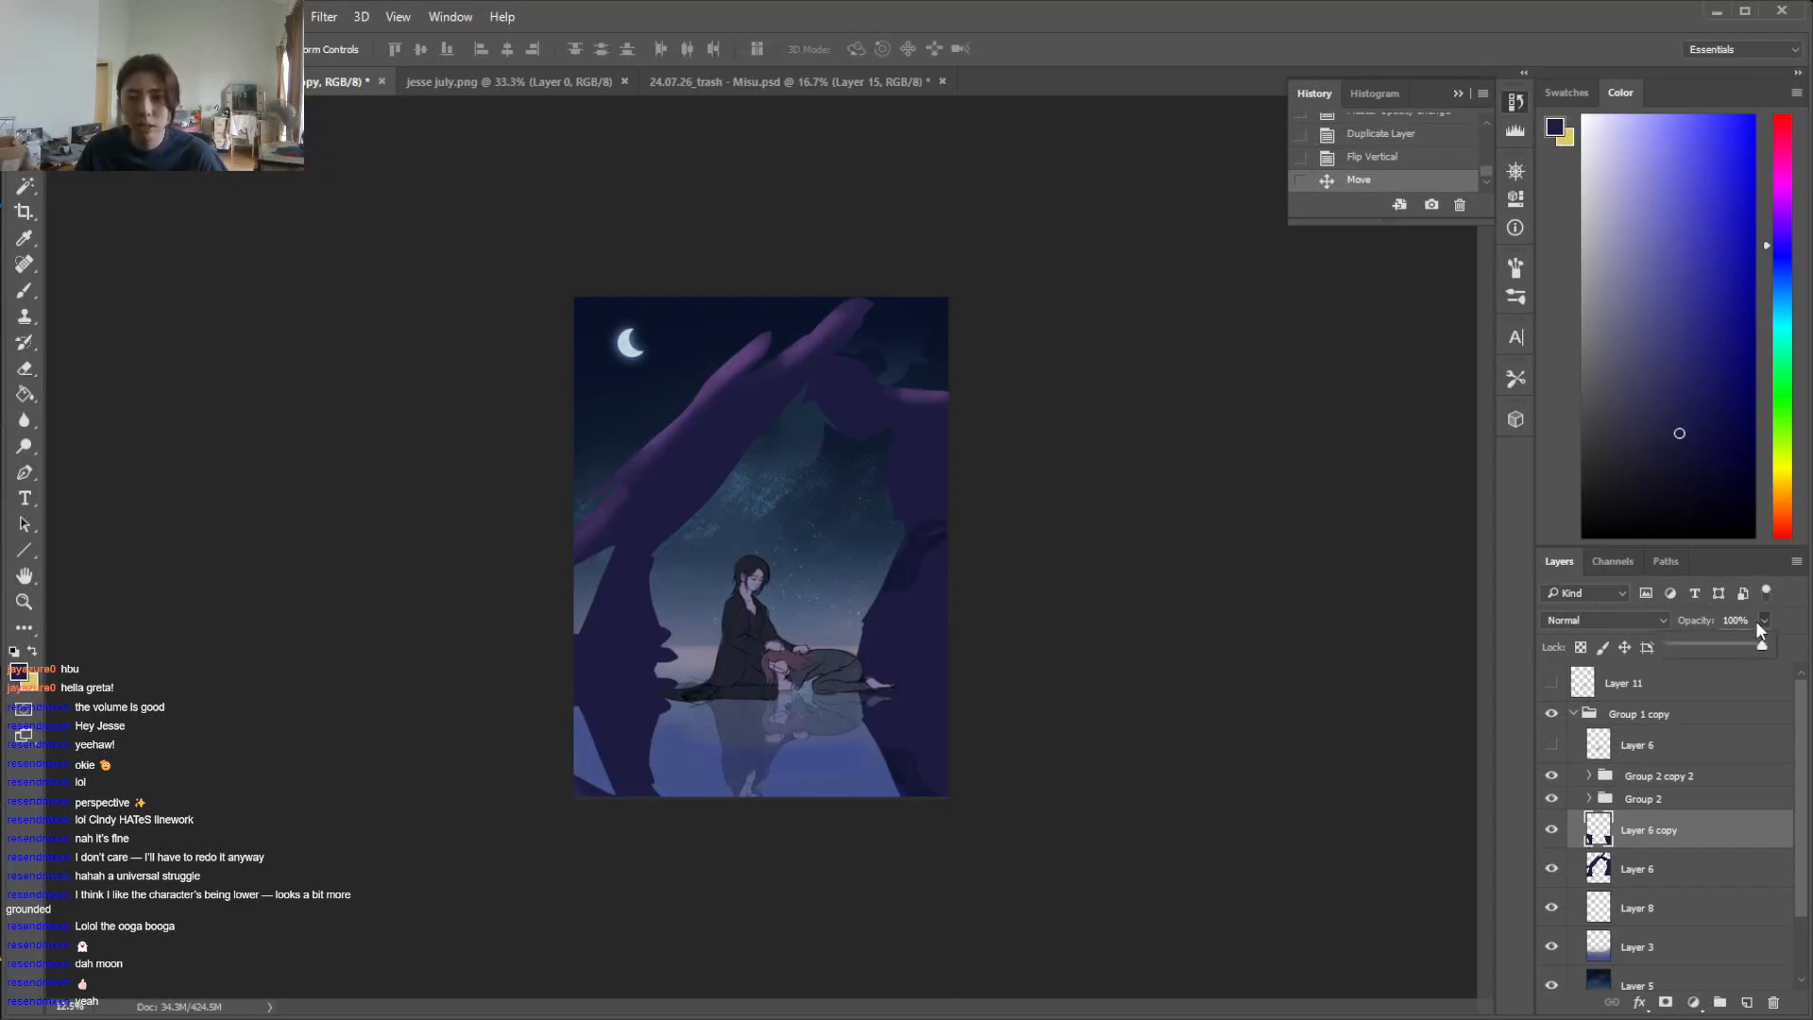
{"action": "left_click_drag", "start_coordinate": [1708, 648], "coordinate": [1712, 648]}
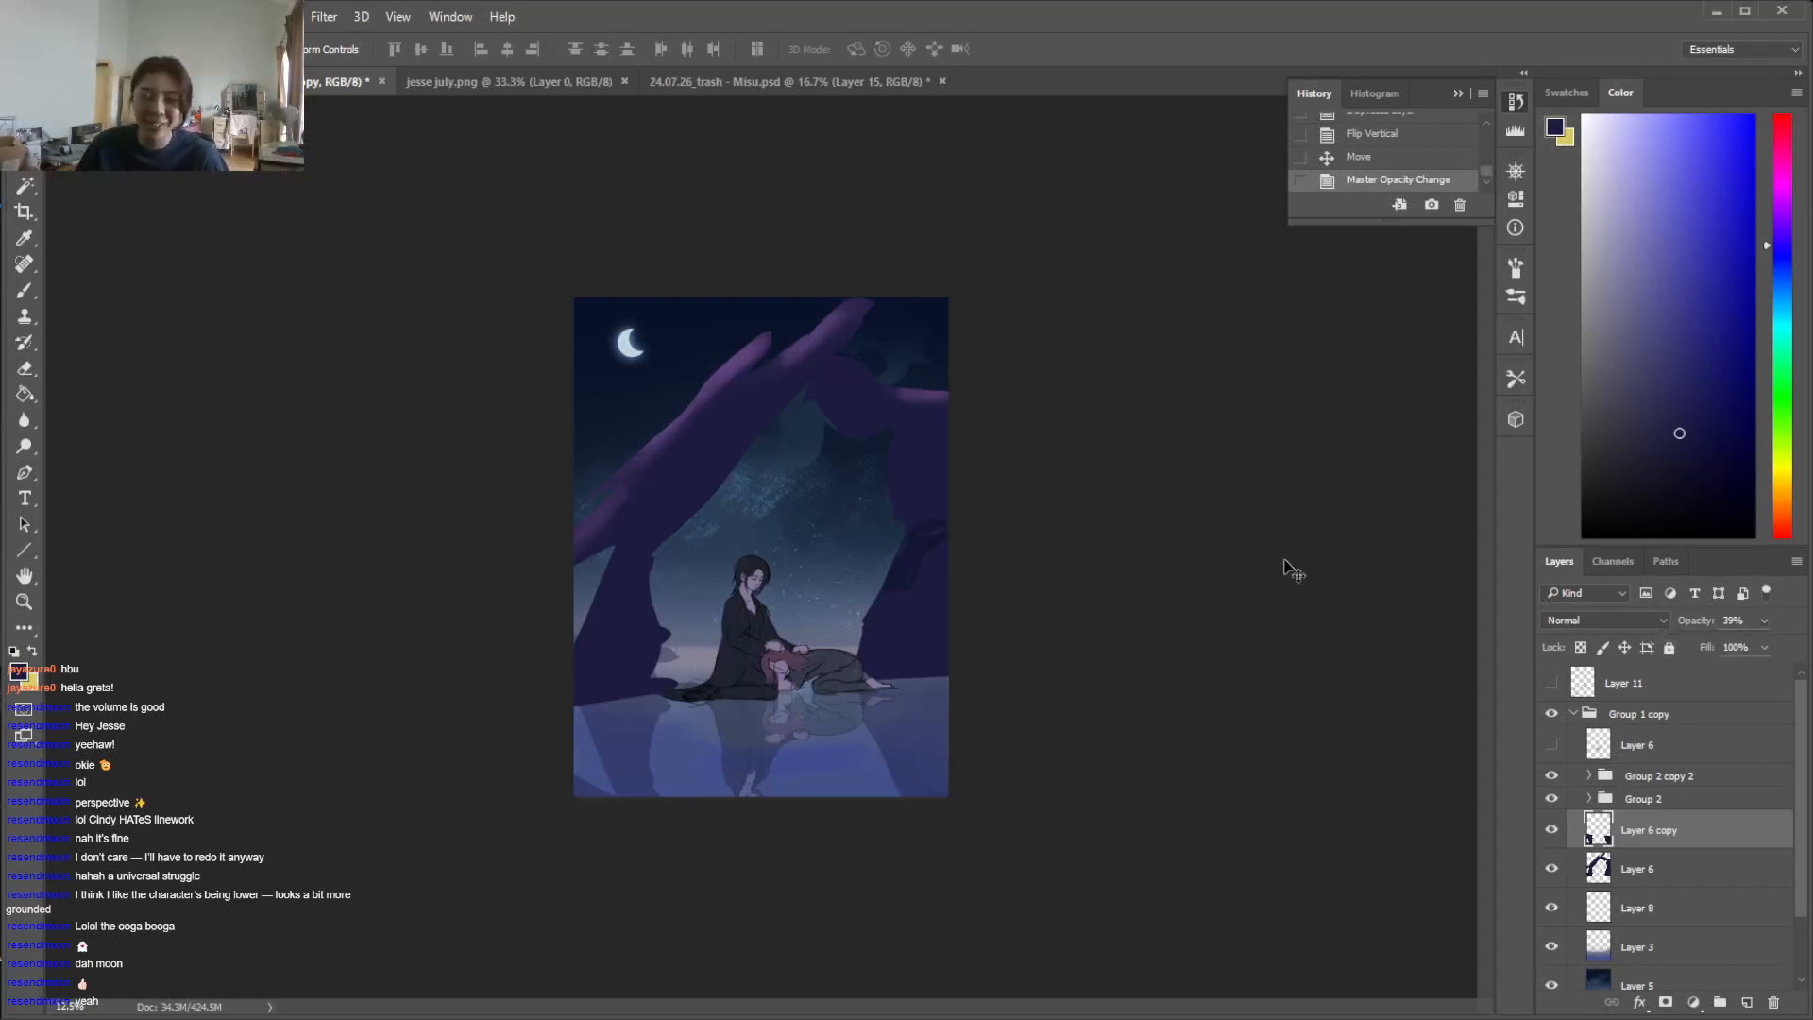
Compare the composition with and without the reflected figures by toggling the visibility of Group 2 copy 2
{"action": "key", "text": "b"}
{"action": "key", "text": "ctrl+plus"}
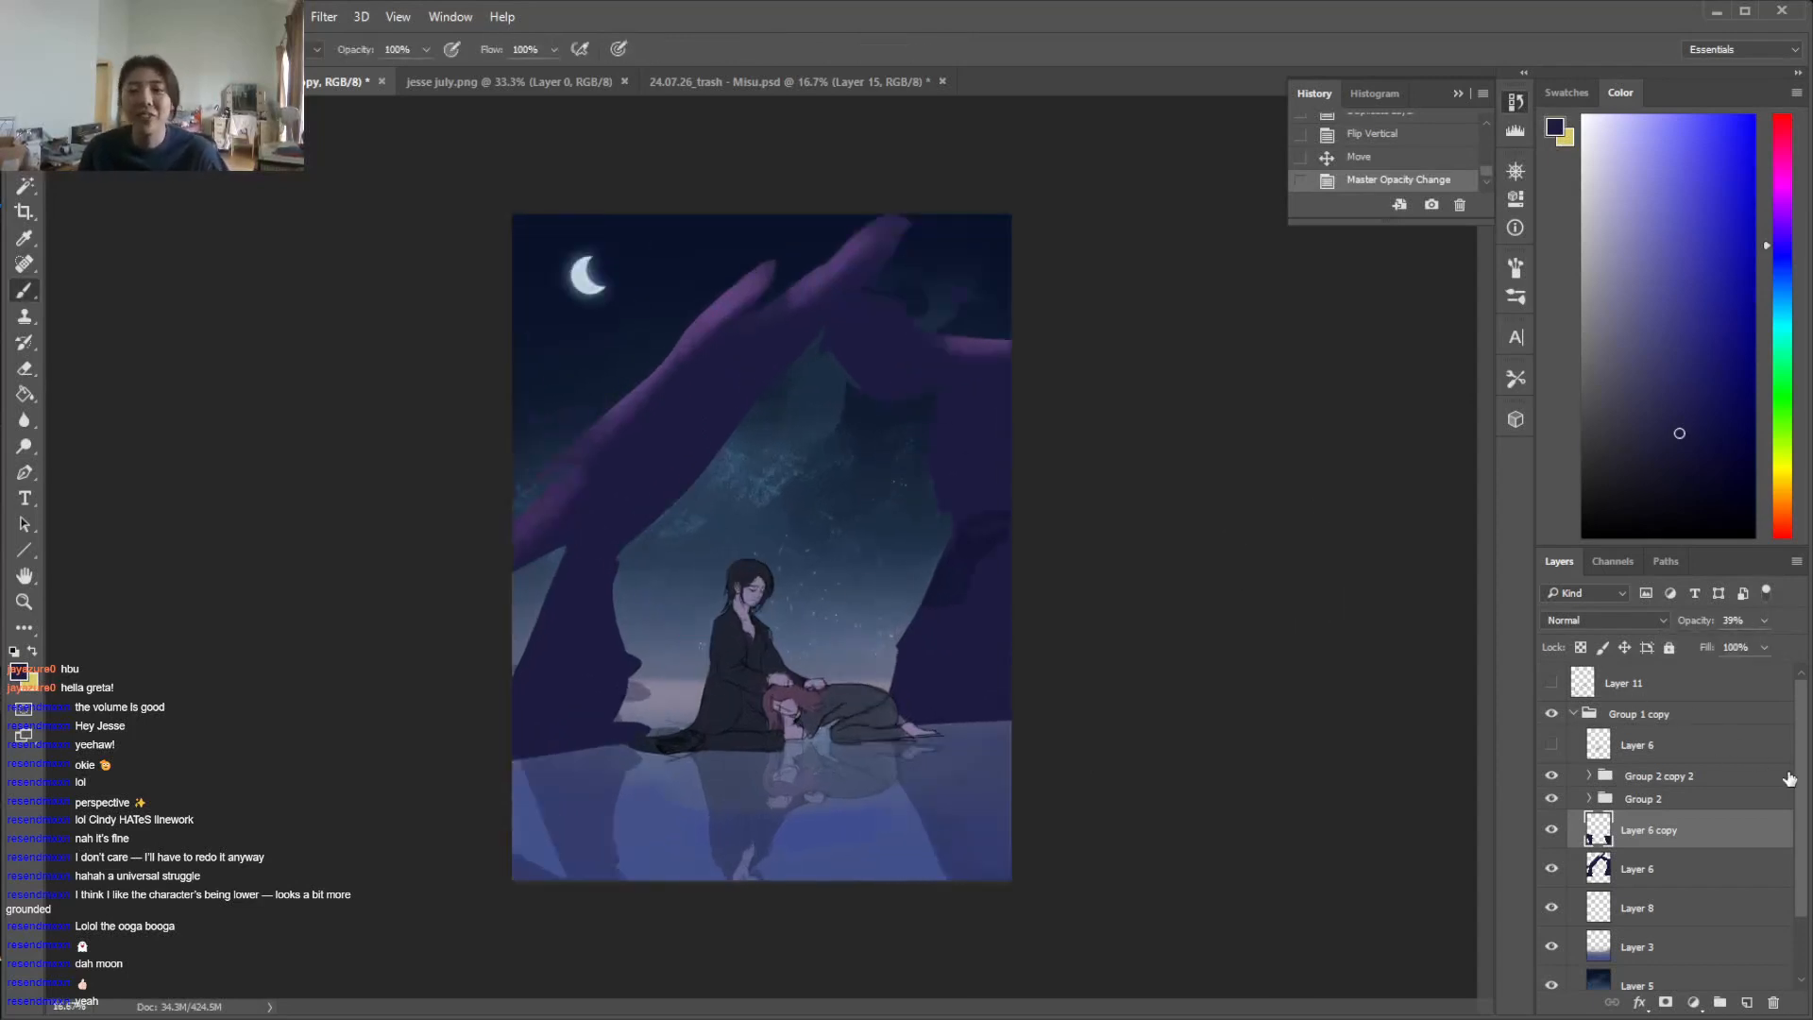
{"action": "scroll", "coordinate": [1794, 831], "scroll_direction": "down", "scroll_amount": 2}
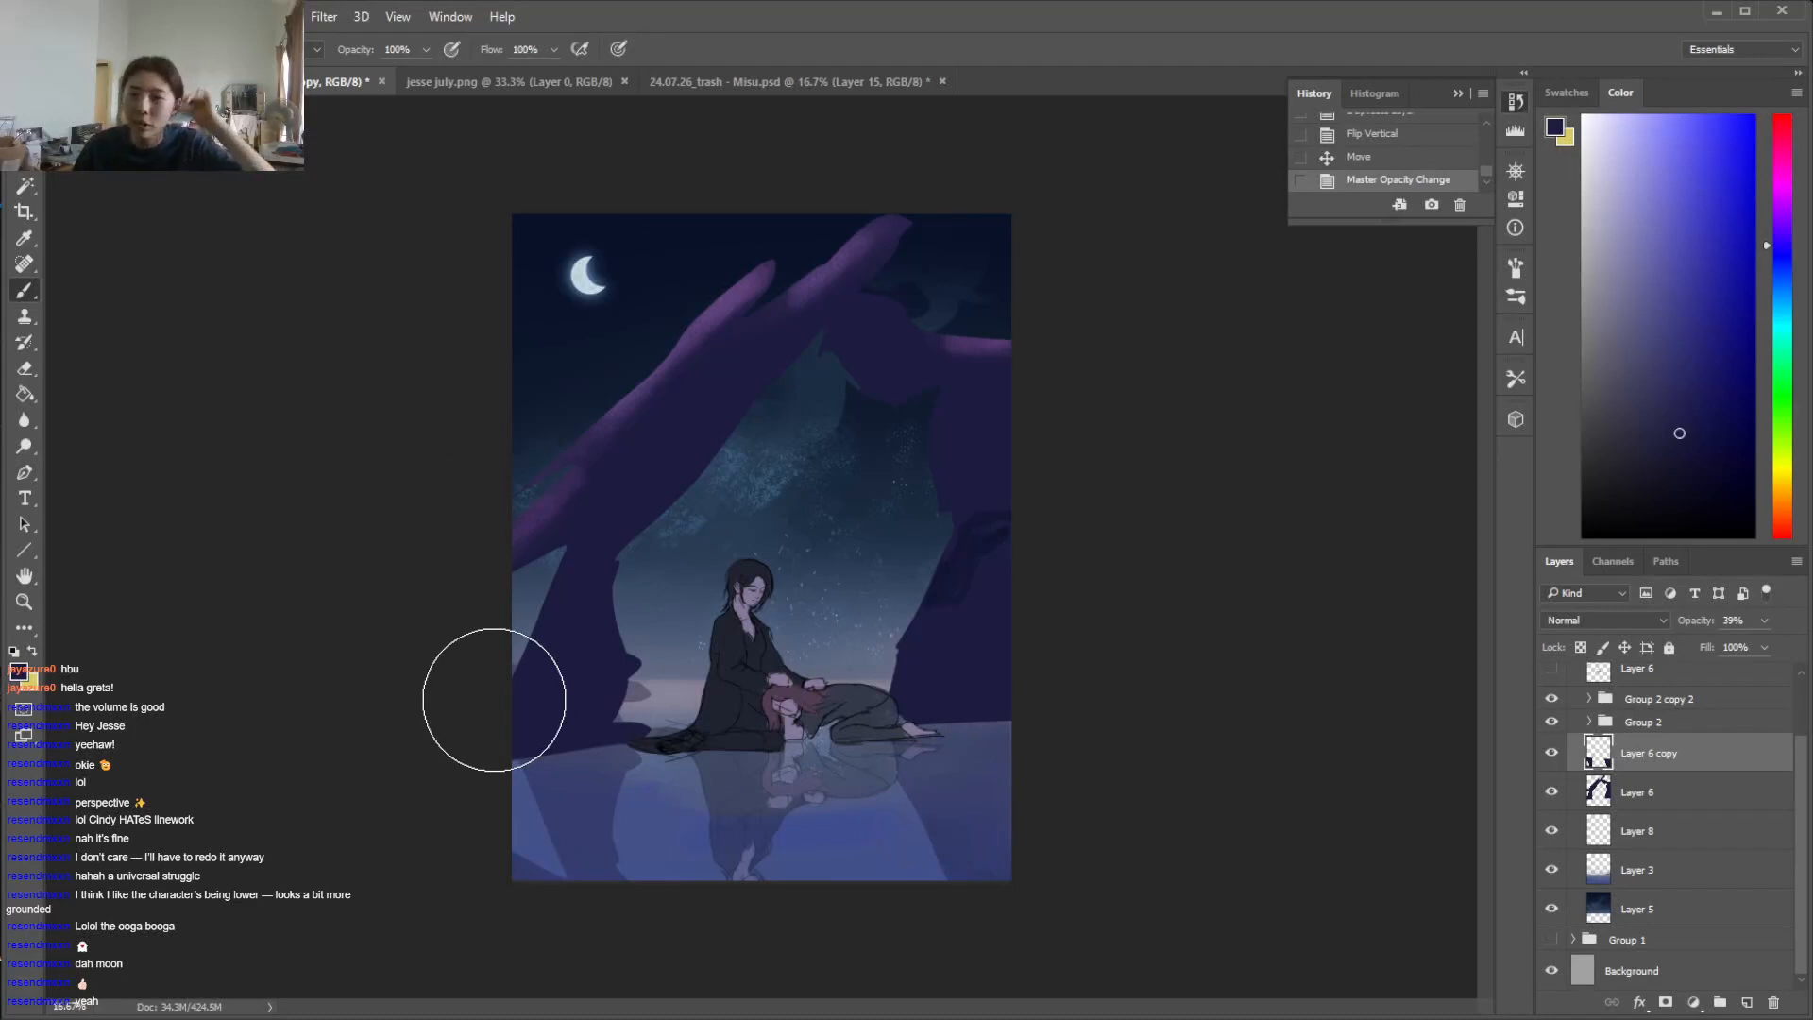
{"action": "left_click", "coordinate": [1552, 699]}
{"action": "left_click", "coordinate": [1552, 699]}
Add a Black & White adjustment layer above Group 1 copy to check the values, and hide it after the check
{"action": "left_click_drag", "start_coordinate": [1804, 771], "coordinate": [1804, 680]}
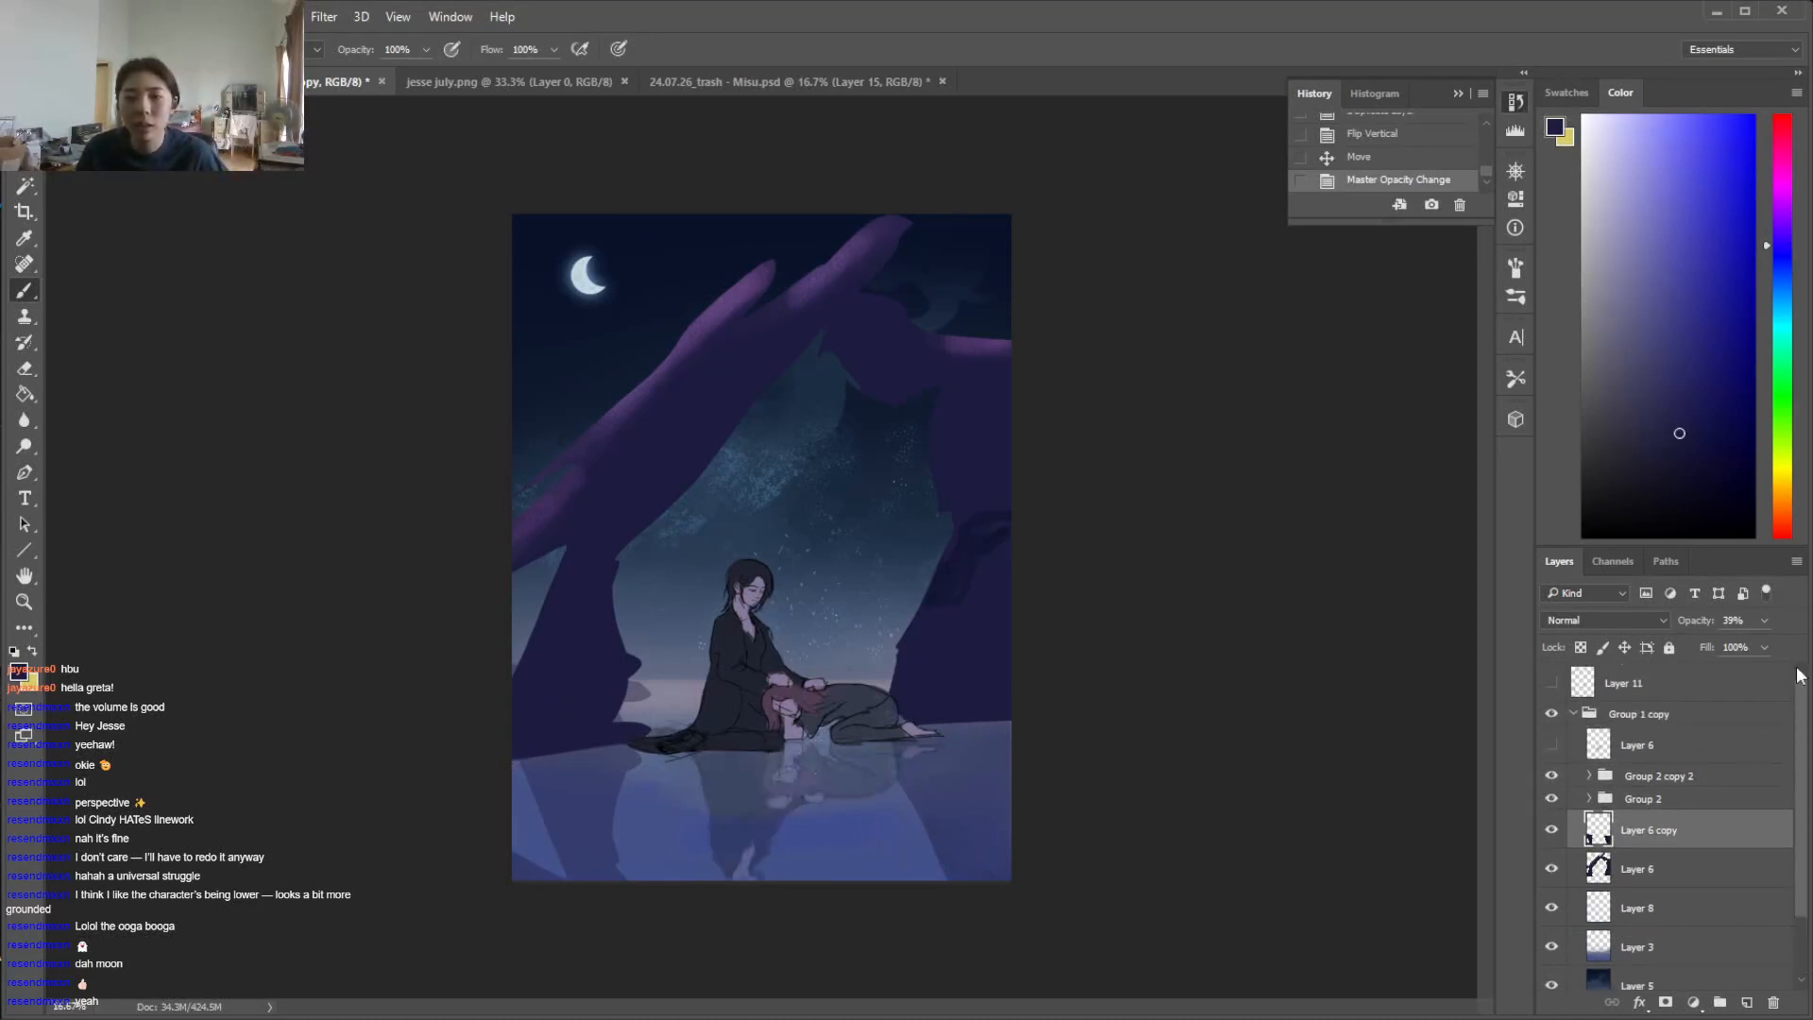
{"action": "left_click", "coordinate": [1573, 714]}
{"action": "left_click", "coordinate": [1653, 715]}
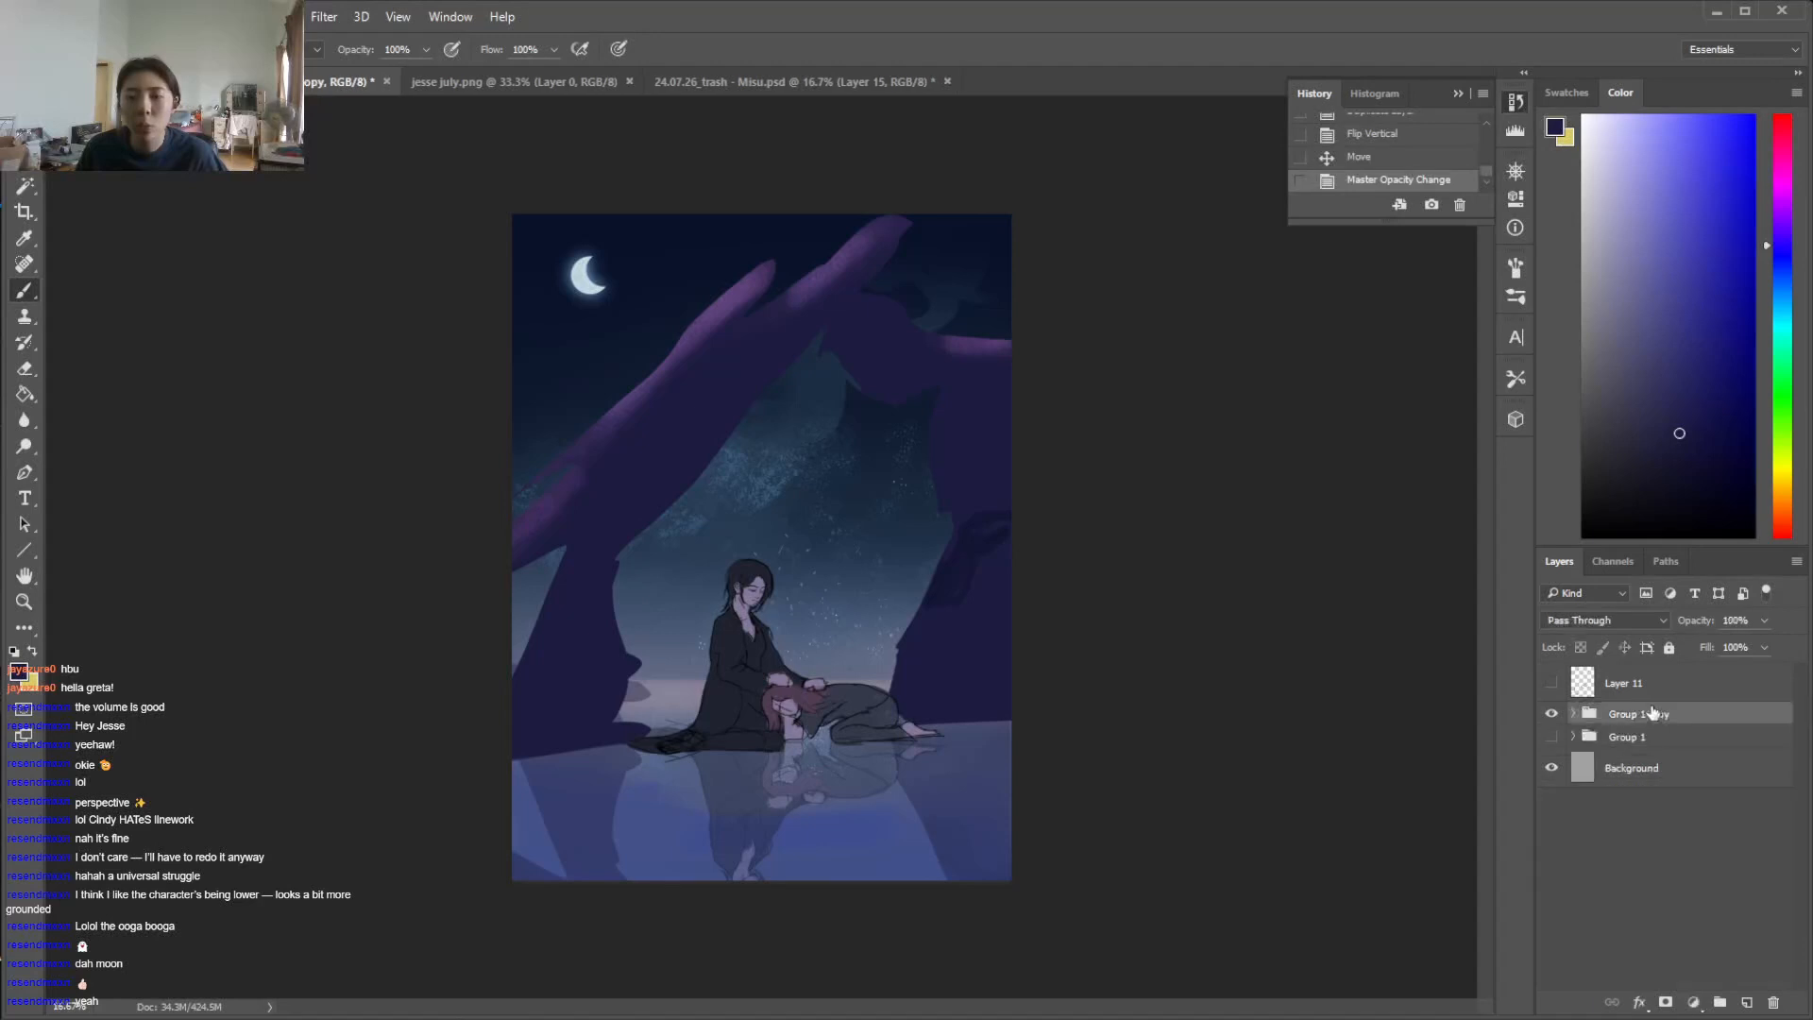
{"action": "left_click", "coordinate": [1700, 1003]}
{"action": "left_click", "coordinate": [1651, 763]}
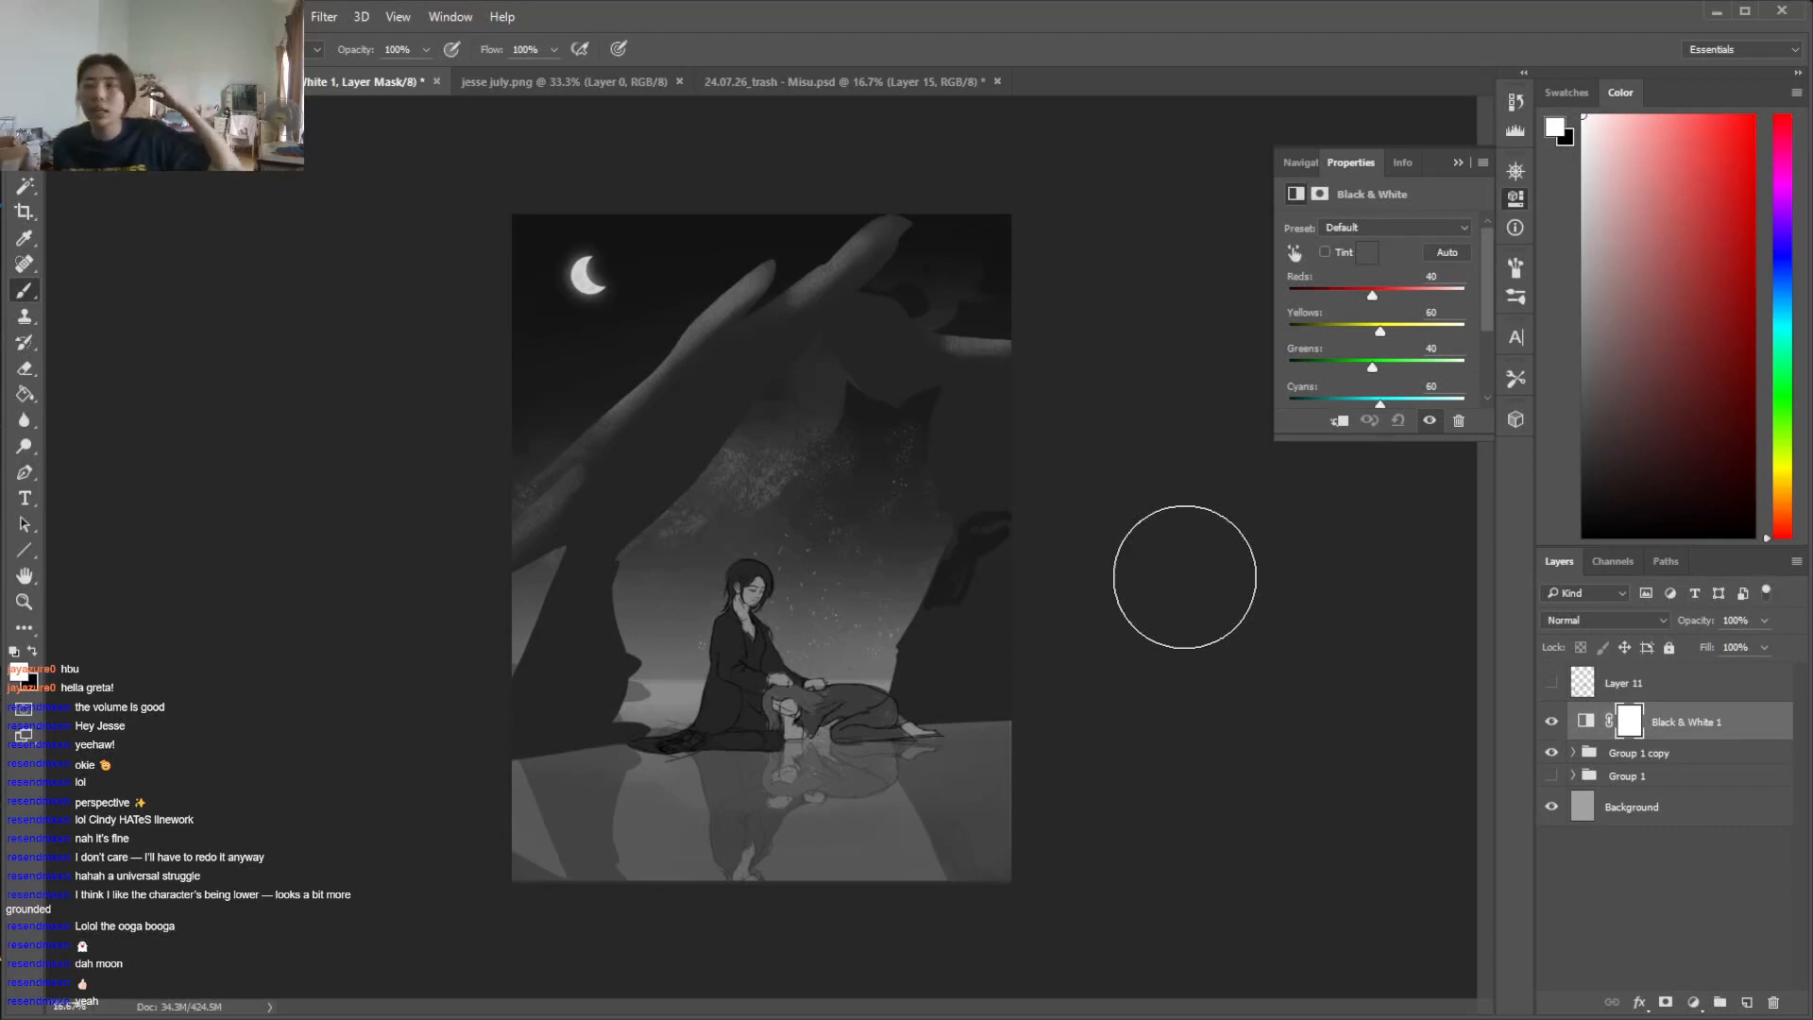
{"action": "left_click", "coordinate": [1552, 723]}
Select the area below the horizon on Layer 5 with the Magic Wand
{"action": "left_click", "coordinate": [1572, 752]}
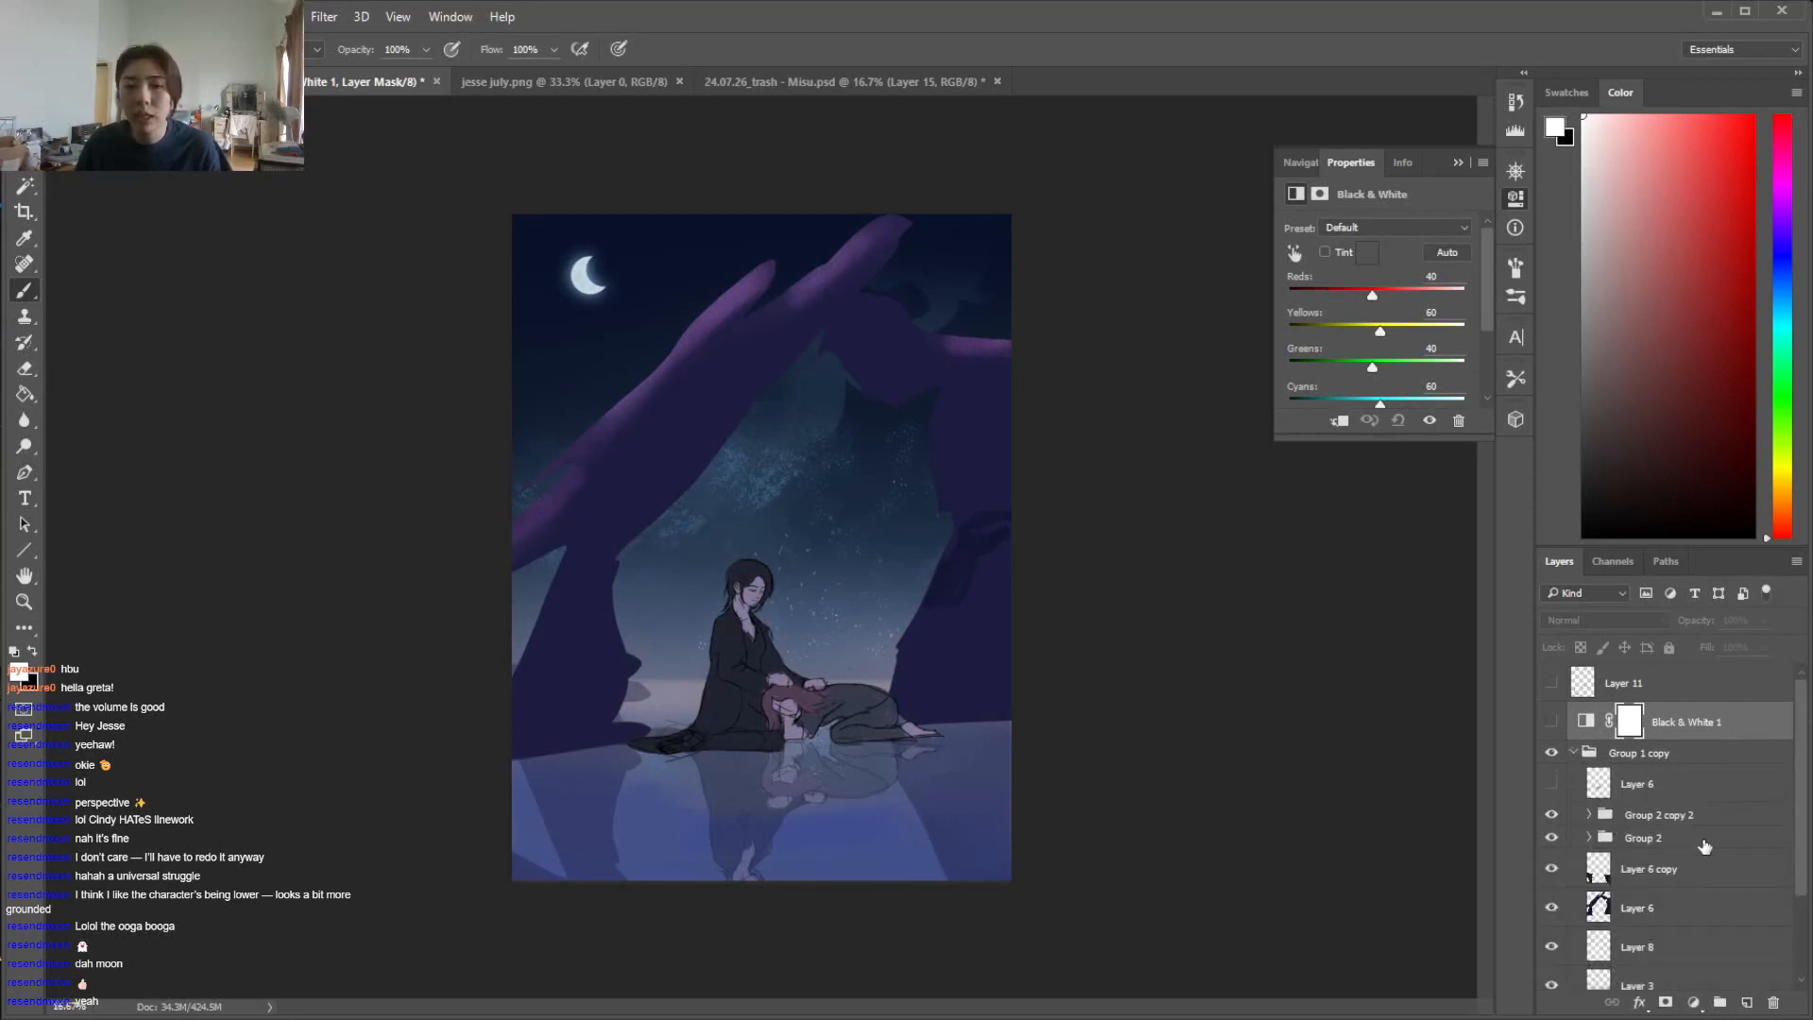
{"action": "scroll", "coordinate": [1700, 850], "scroll_direction": "down", "scroll_amount": 3}
{"action": "left_click", "coordinate": [1647, 902]}
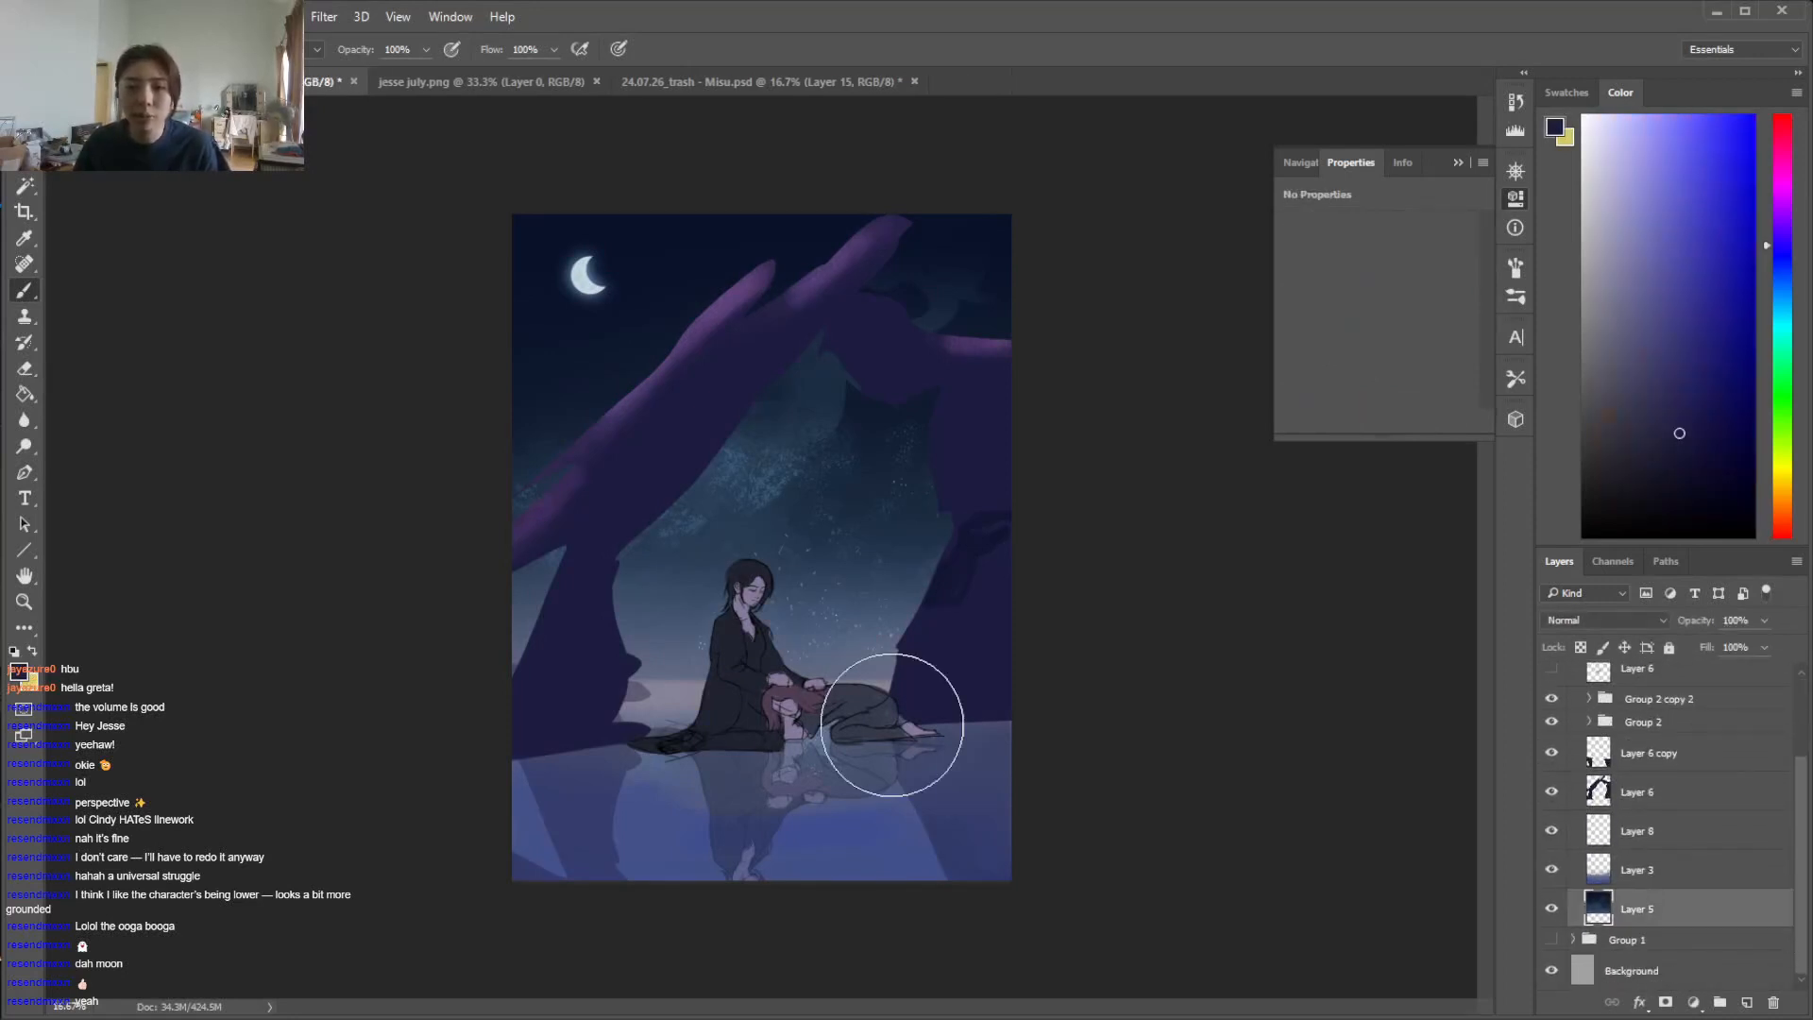
{"action": "key", "text": "w"}
{"action": "key", "text": "w"}
{"action": "right_click", "coordinate": [26, 187]}
{"action": "left_click", "coordinate": [117, 205]}
{"action": "left_click", "coordinate": [682, 695]}
{"action": "key", "text": "ctrl+d"}
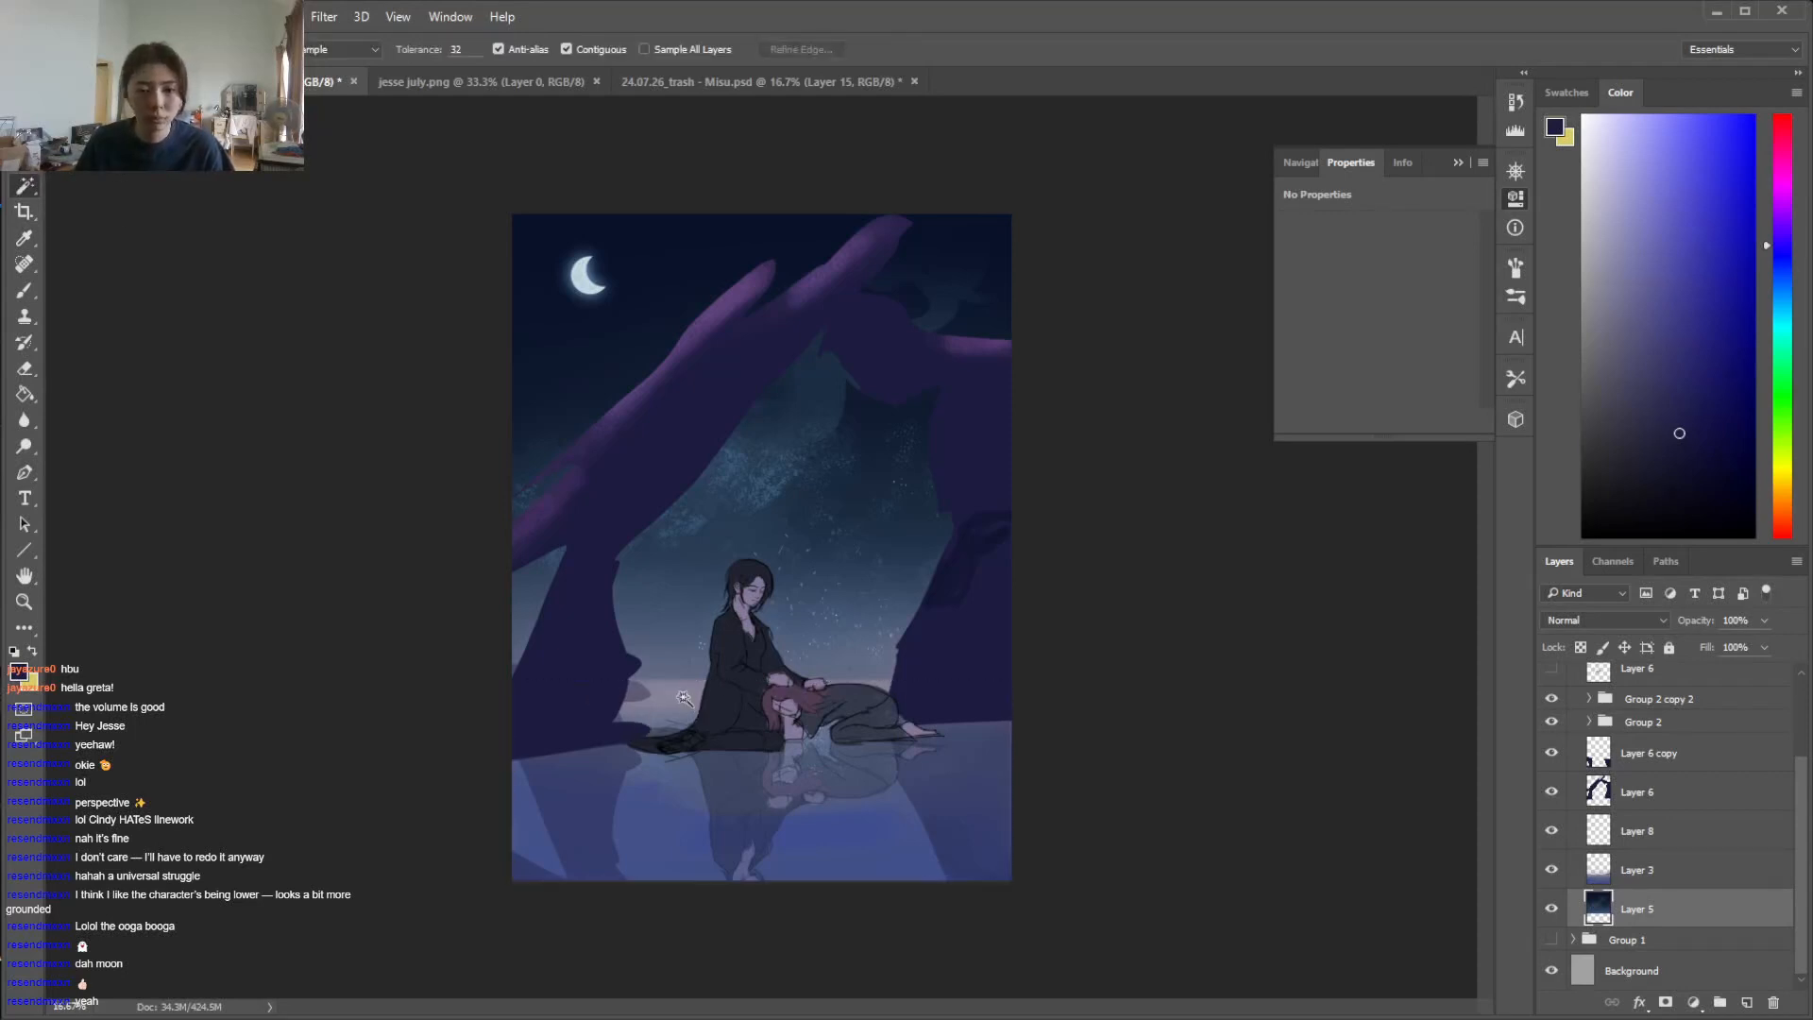
{"action": "left_click", "coordinate": [680, 697]}
Pick a pale lavender based on the horizon colour and brush a soft glow over the horizon strip and water within the selection
{"action": "key", "text": "i"}
{"action": "left_click", "coordinate": [676, 695]}
{"action": "key", "text": "b"}
{"action": "left_click_drag", "start_coordinate": [1783, 232], "coordinate": [1783, 215]}
{"action": "left_click", "coordinate": [1640, 254]}
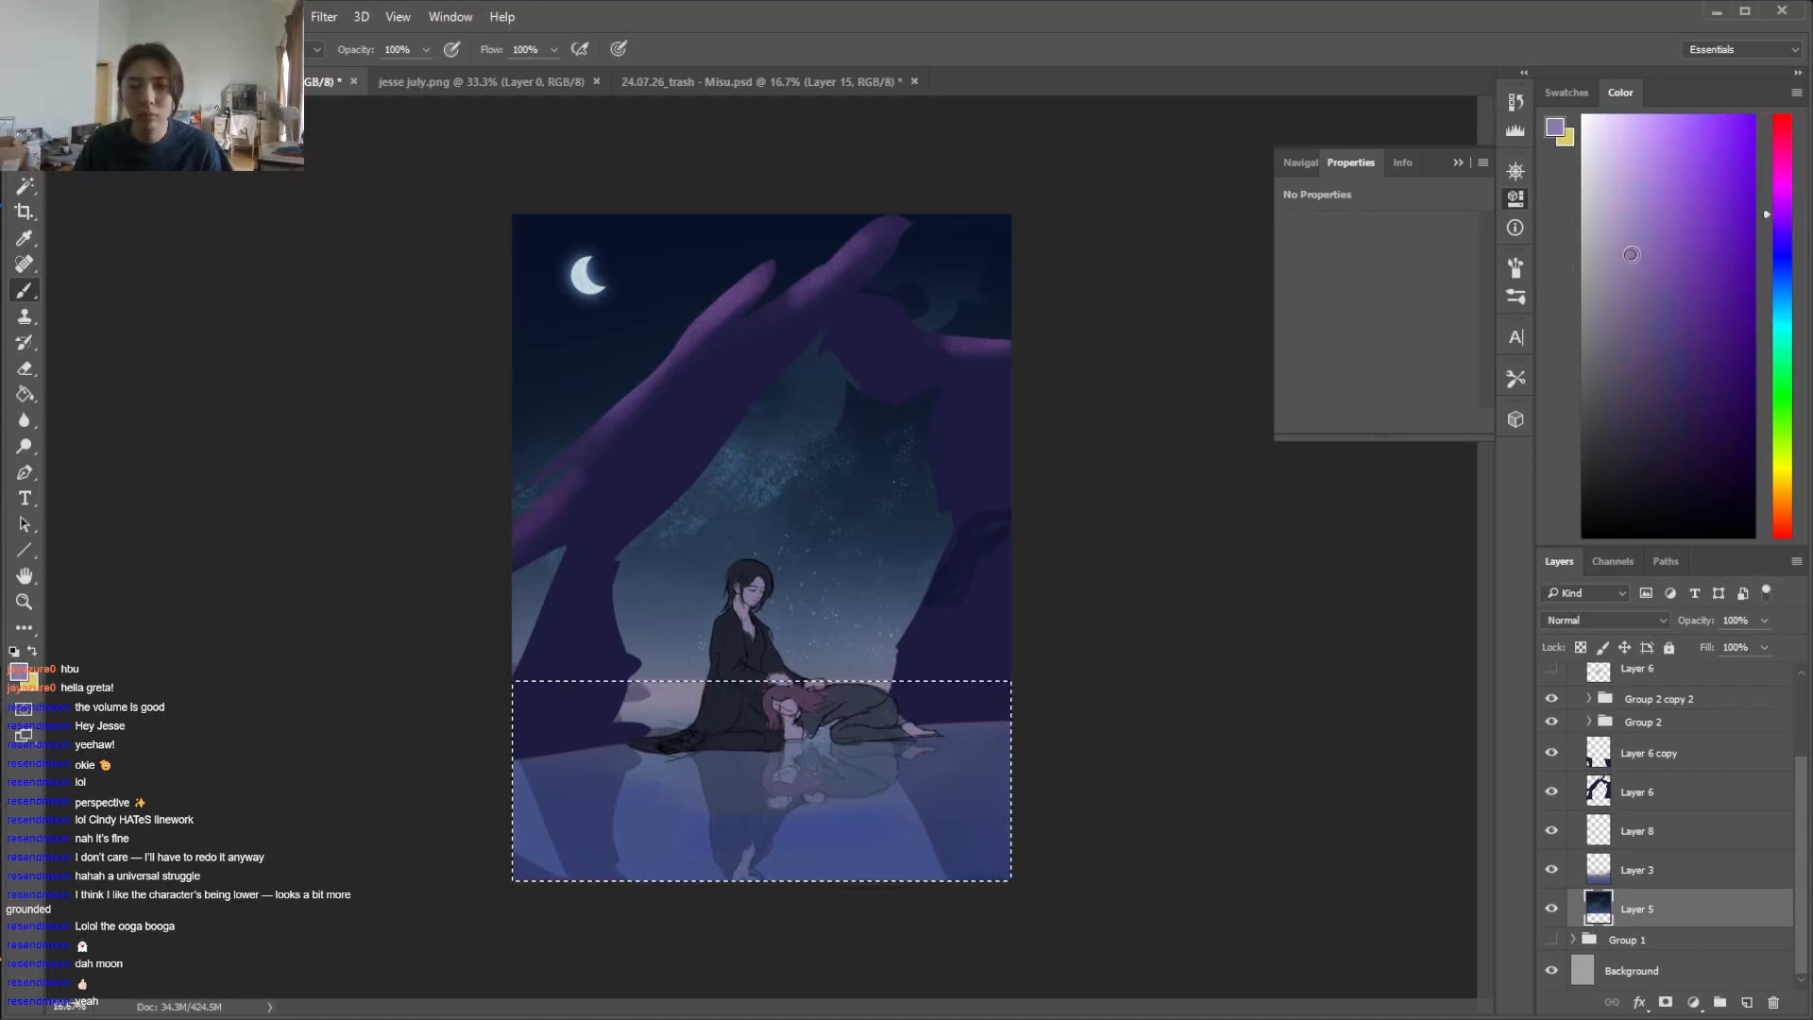
{"action": "left_click", "coordinate": [1619, 220]}
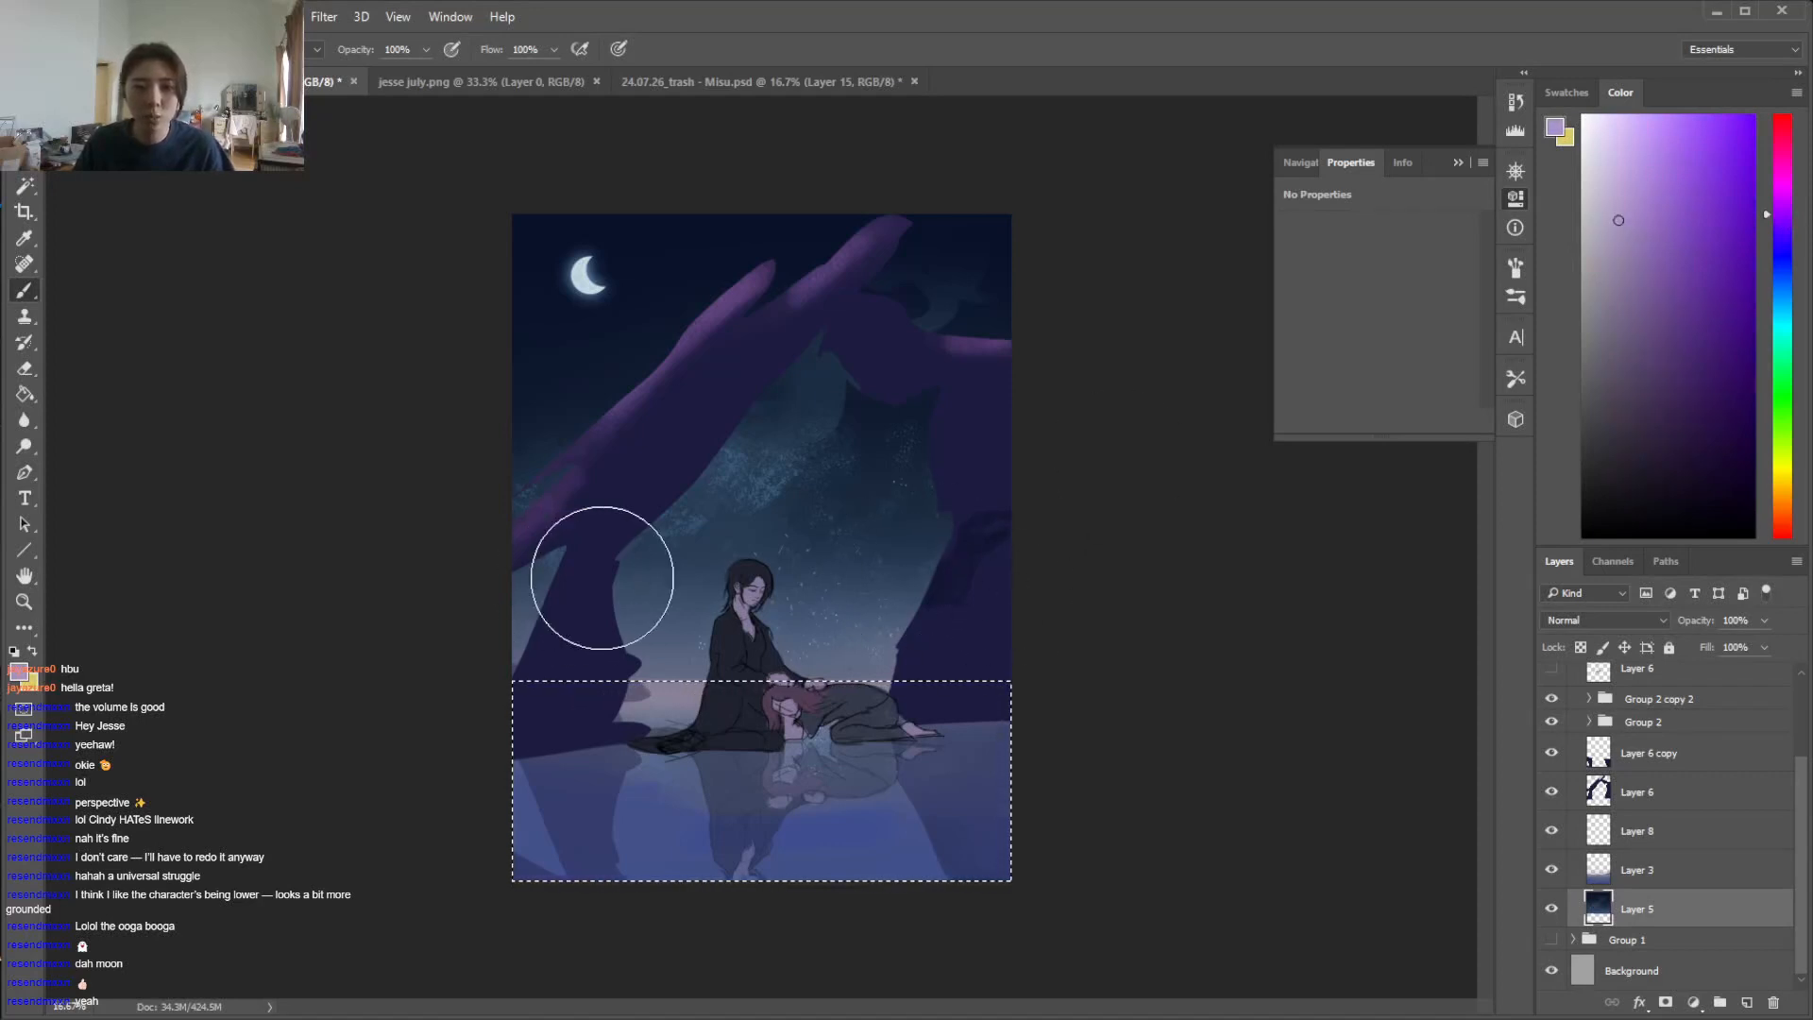
{"action": "left_click", "coordinate": [1644, 870]}
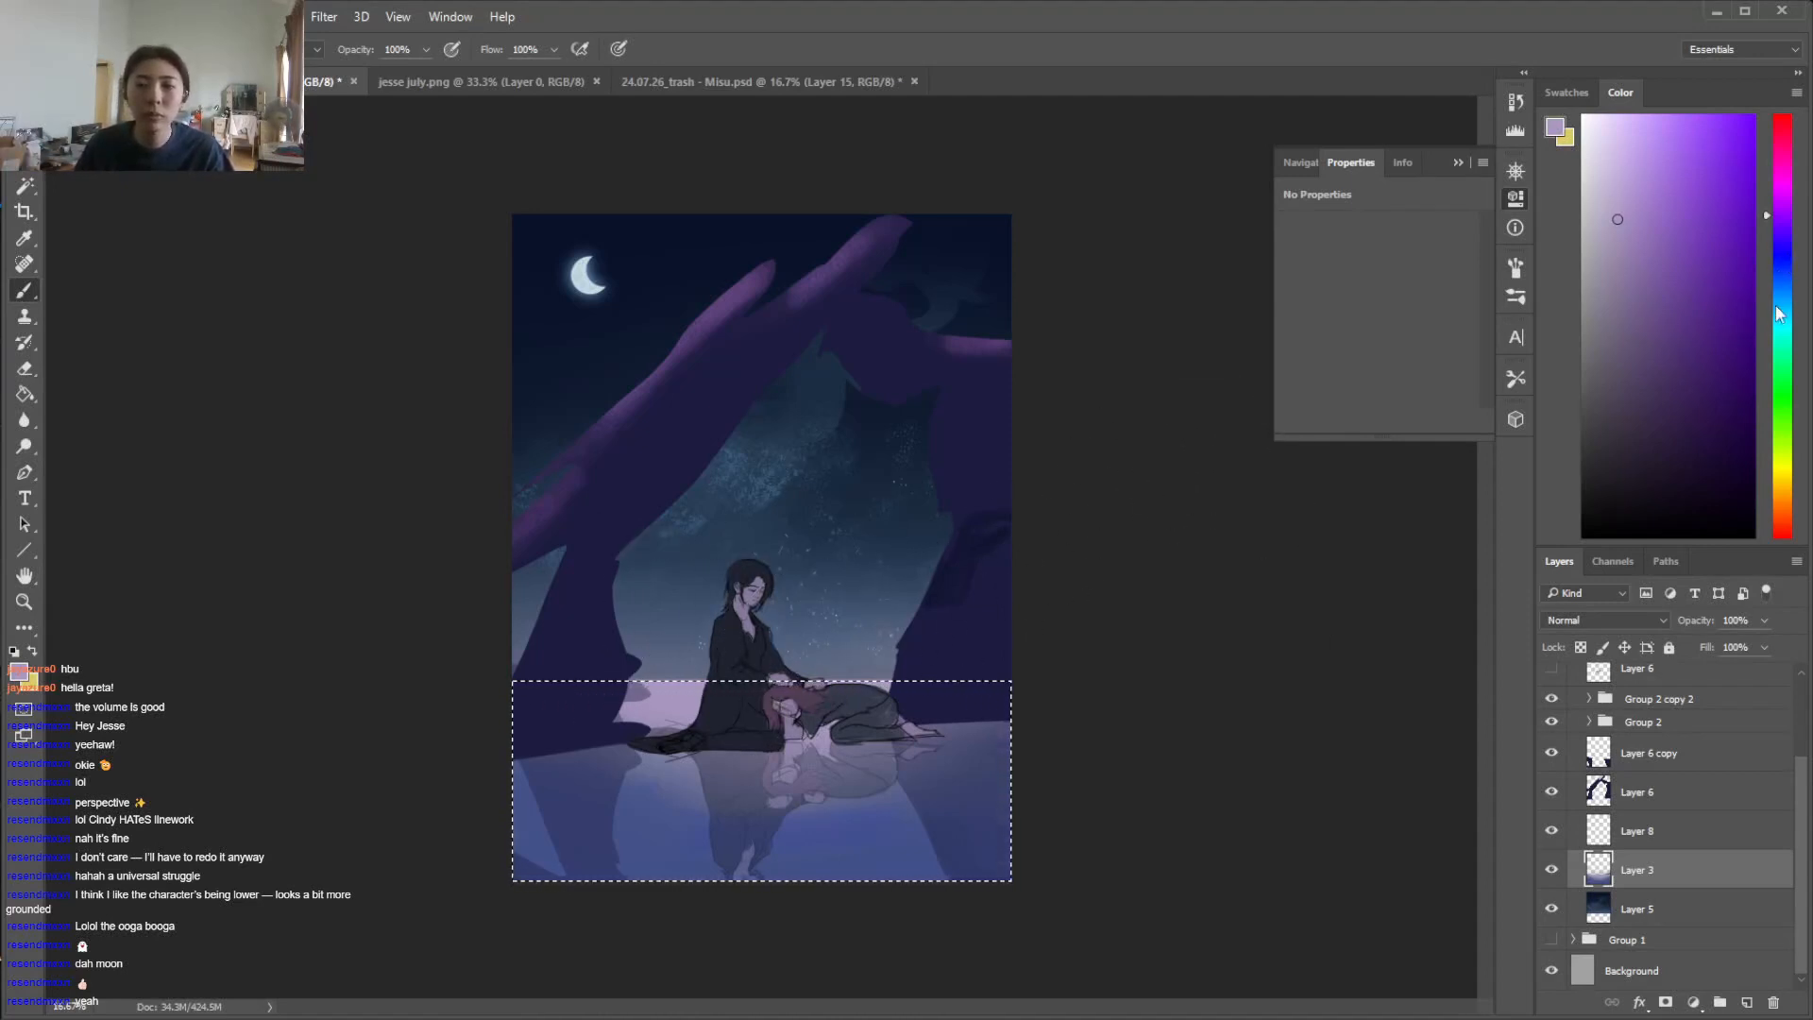
Try a pale teal tint on the horizon strip and return the brush colour to a blue-violet hue
{"action": "left_click_drag", "start_coordinate": [1778, 303], "coordinate": [1780, 320]}
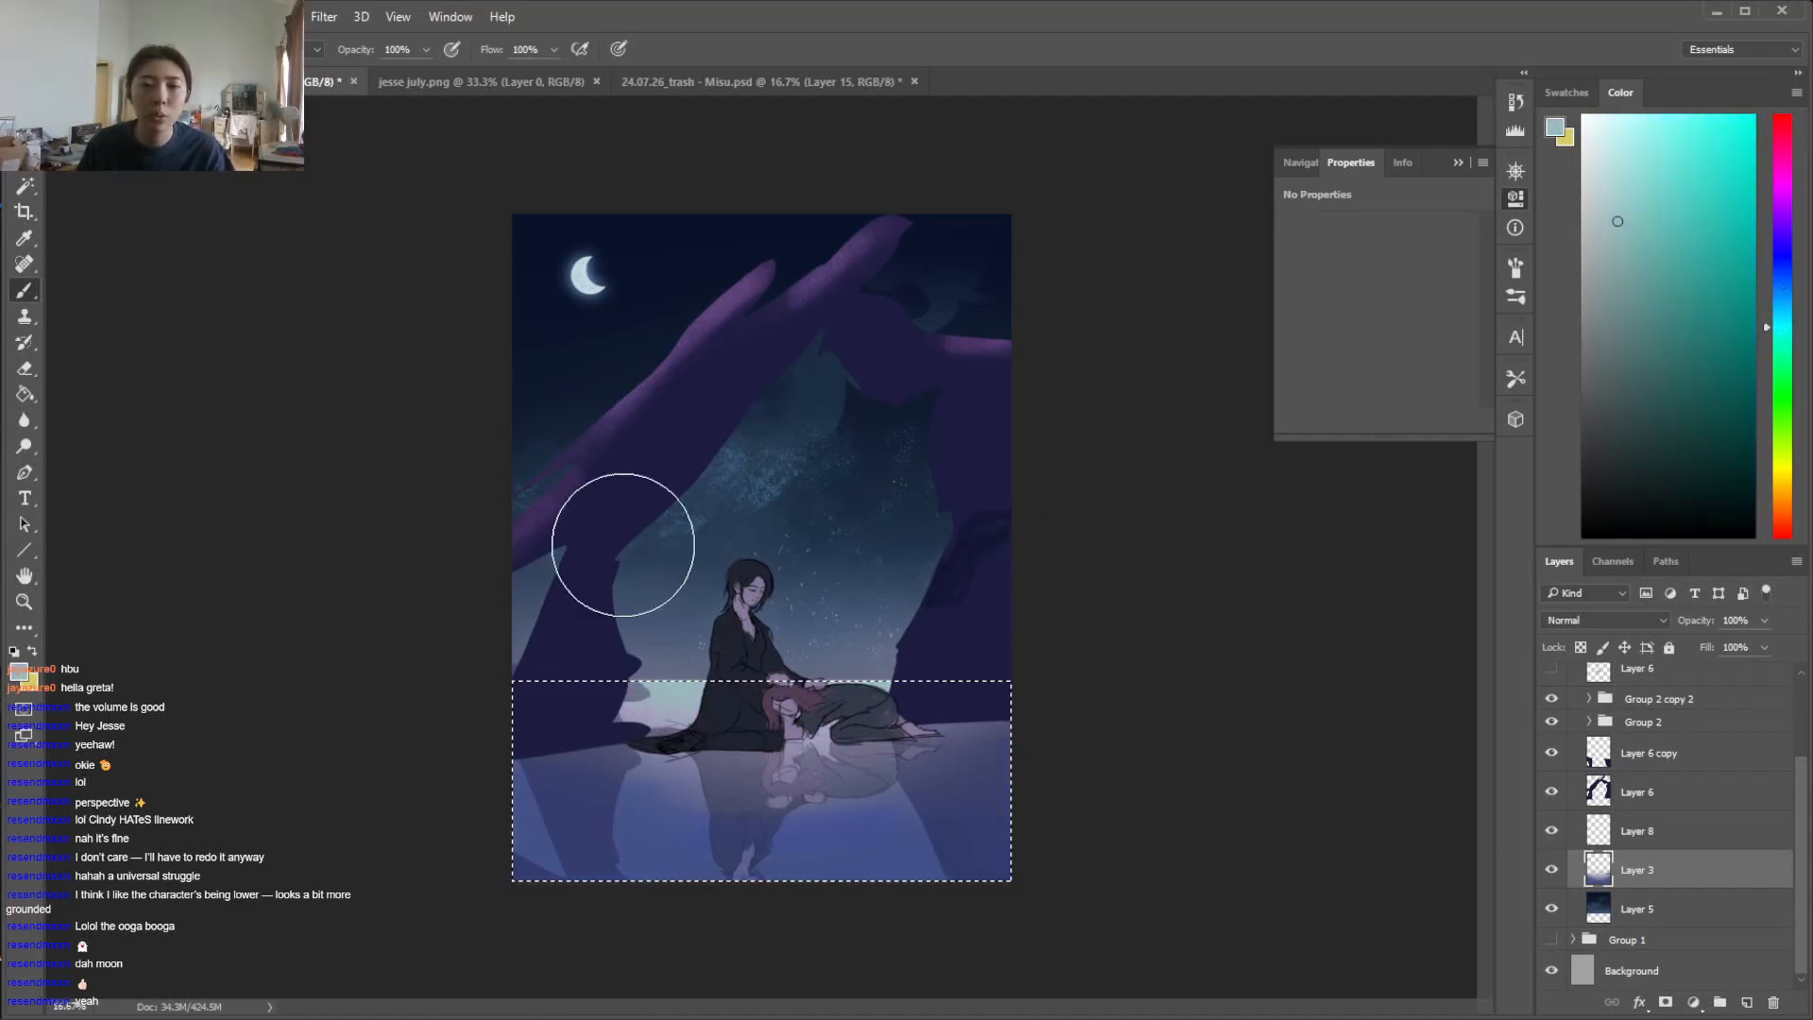
{"action": "key", "text": "i"}
{"action": "left_click", "coordinate": [1781, 224]}
{"action": "left_click", "coordinate": [1784, 236]}
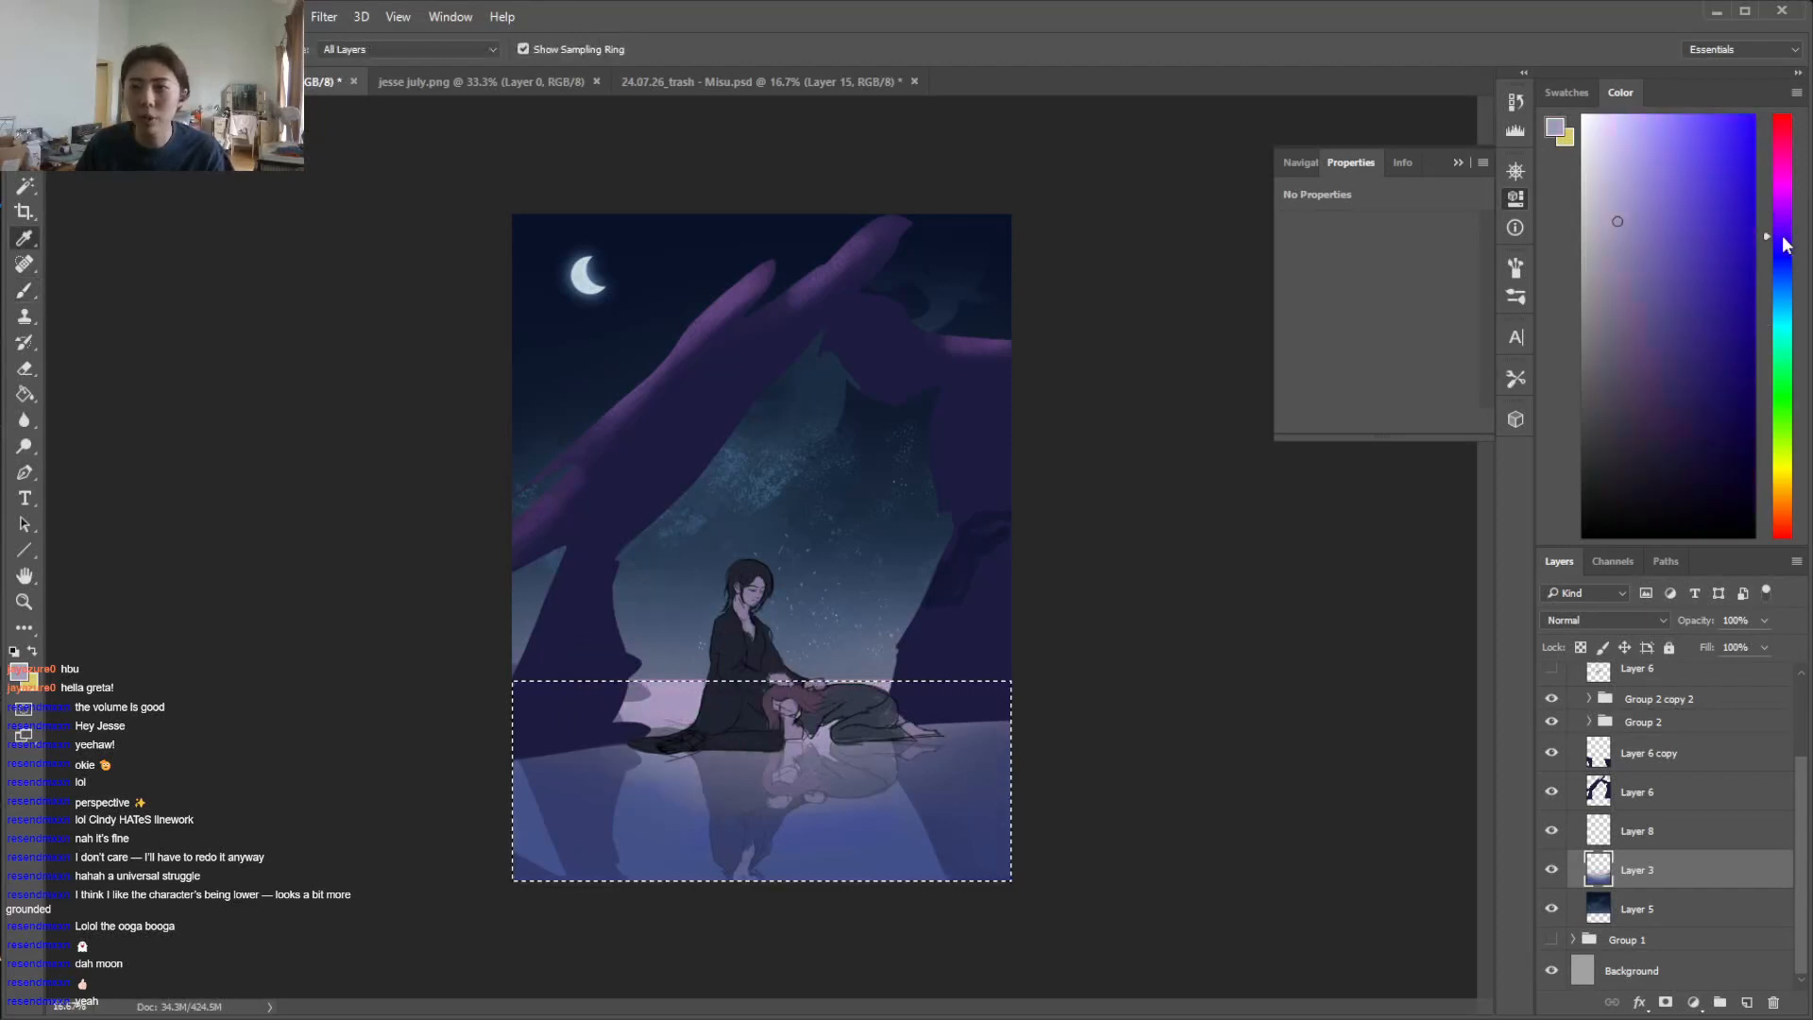
Sample blue and lavender from the scene and blend them softly across the water on Layer 3, adjusting the brush size
{"action": "left_click", "coordinate": [655, 809]}
{"action": "key", "text": "b"}
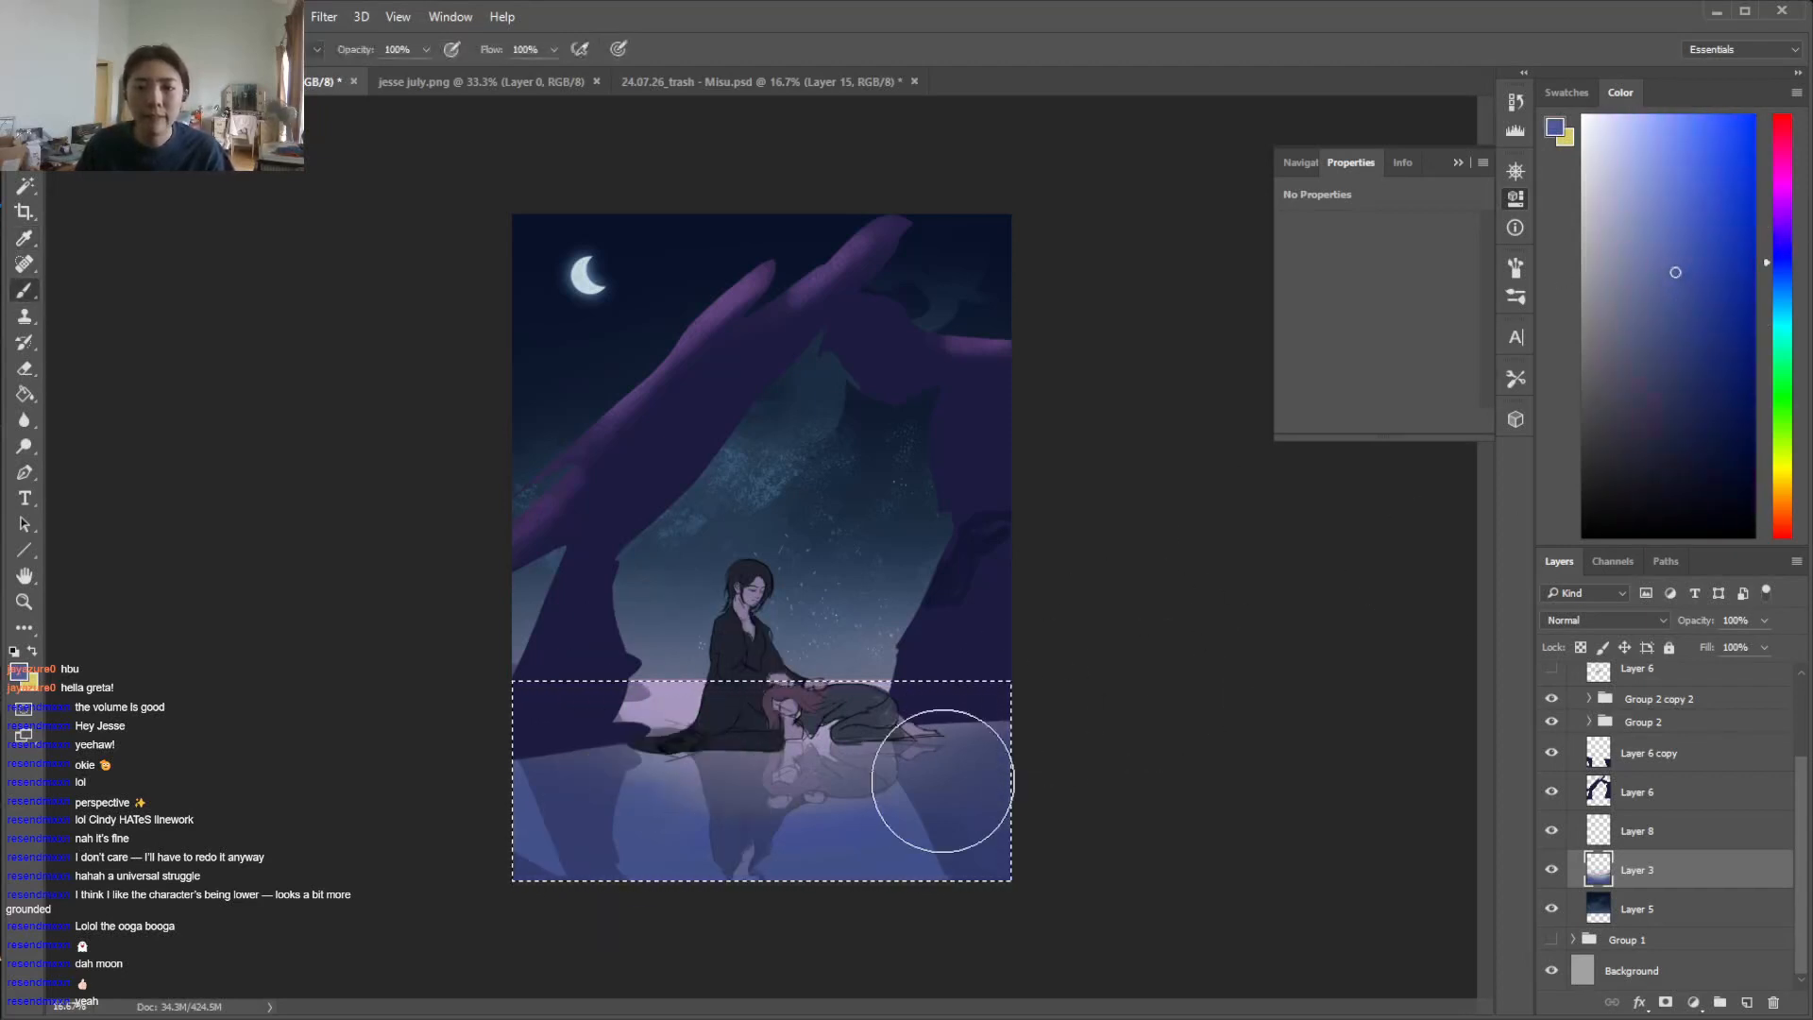
{"action": "left_click", "coordinate": [581, 689], "text": "alt"}
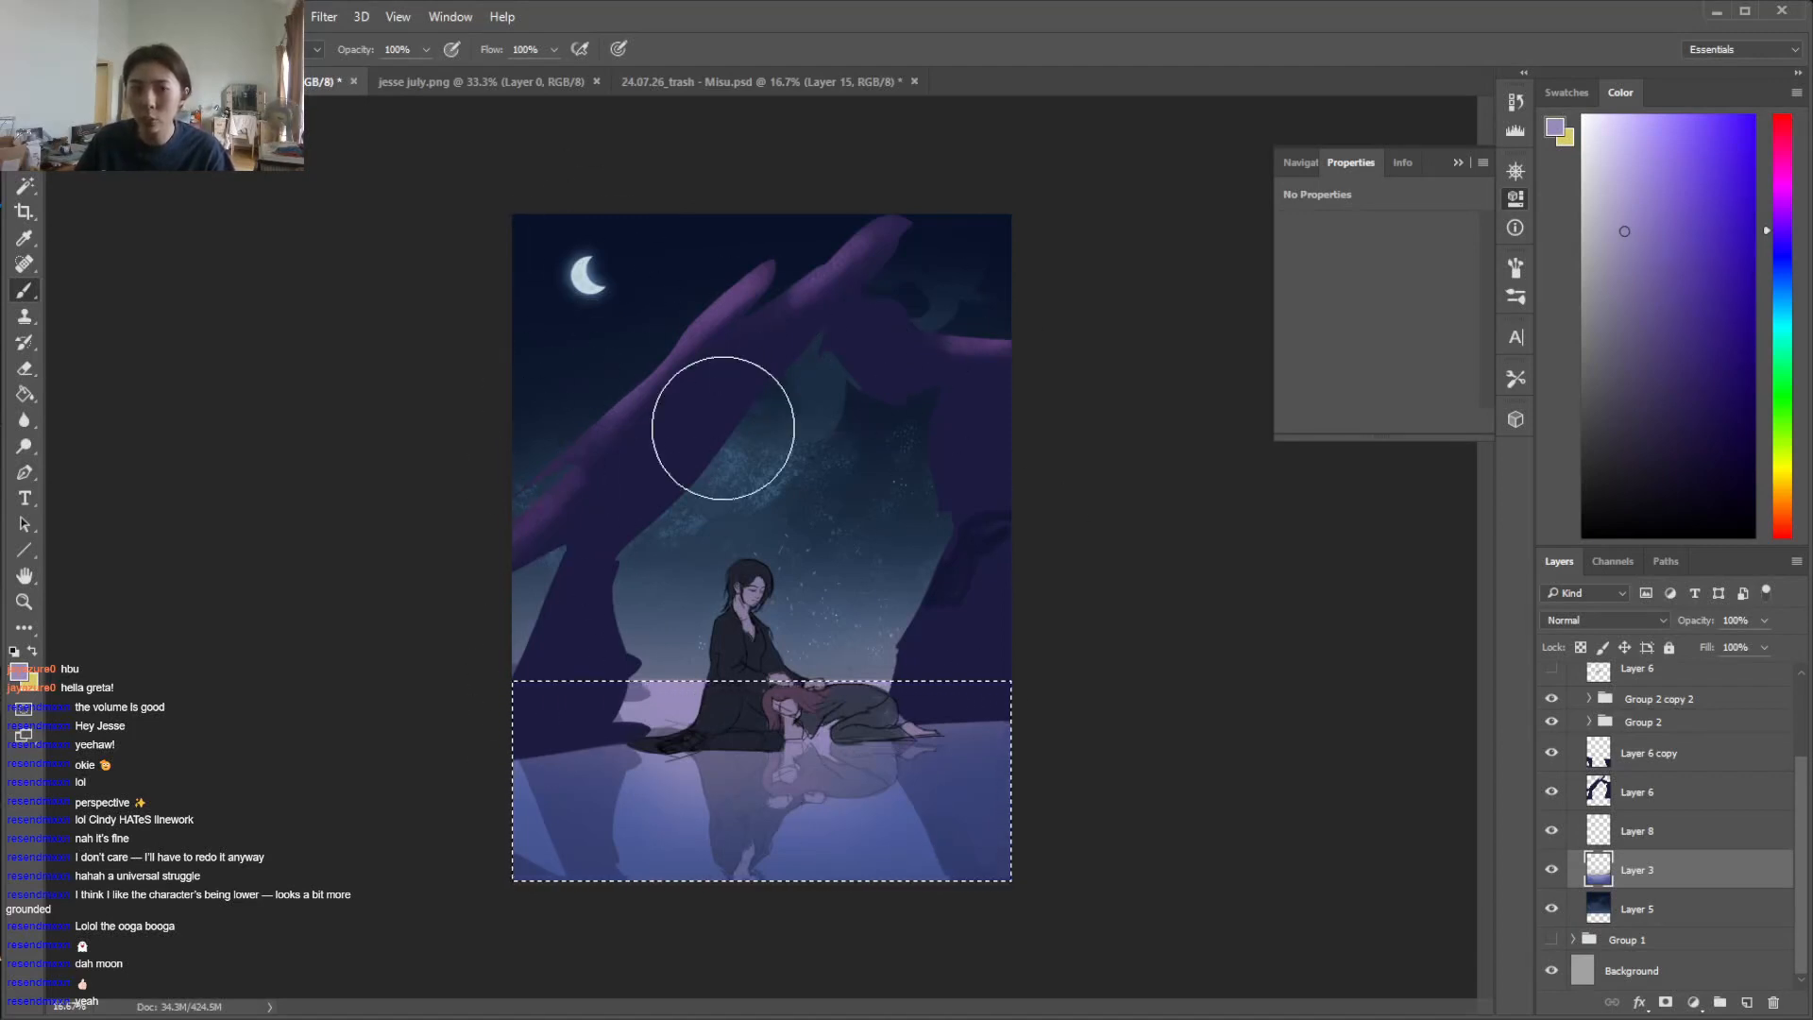
{"action": "left_click", "coordinate": [667, 829], "text": "alt"}
{"action": "right_click", "coordinate": [746, 723]}
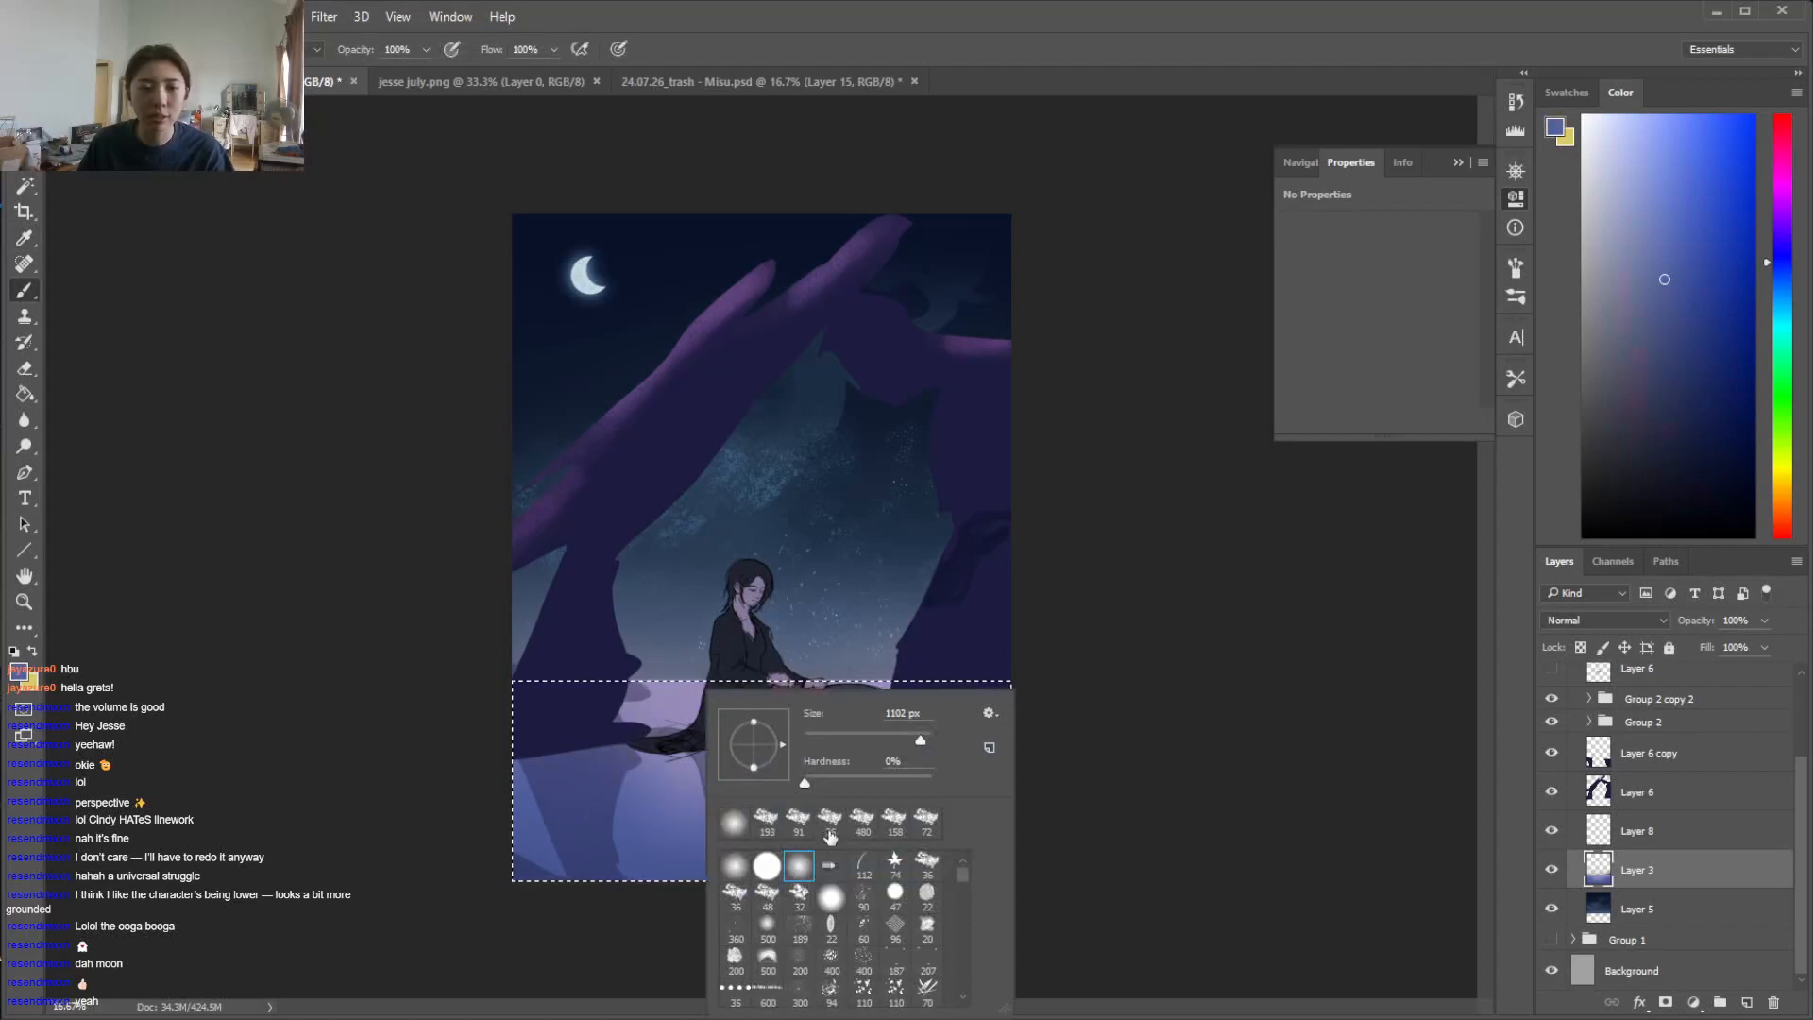
{"action": "left_click", "coordinate": [910, 737]}
{"action": "left_click", "coordinate": [1190, 604]}
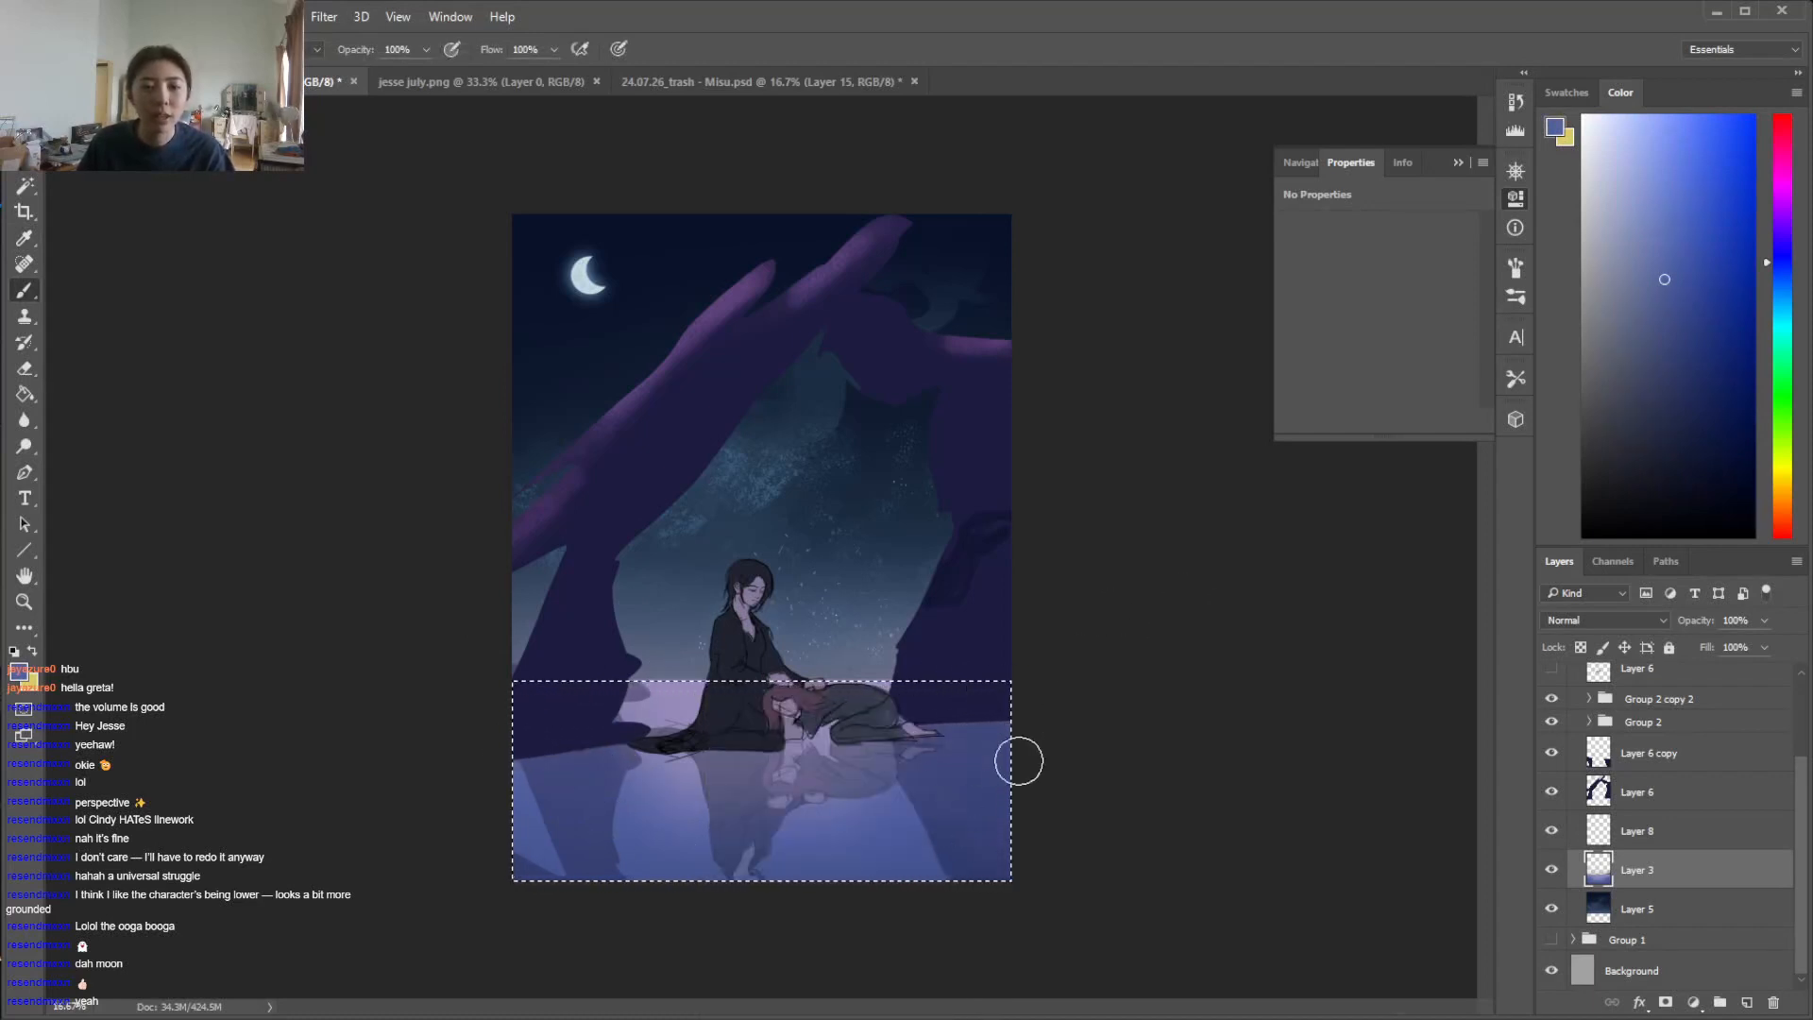
Choose a darker, muted indigo for the water and make the brush smaller
{"action": "left_click", "coordinate": [1655, 336]}
{"action": "left_click", "coordinate": [1776, 252]}
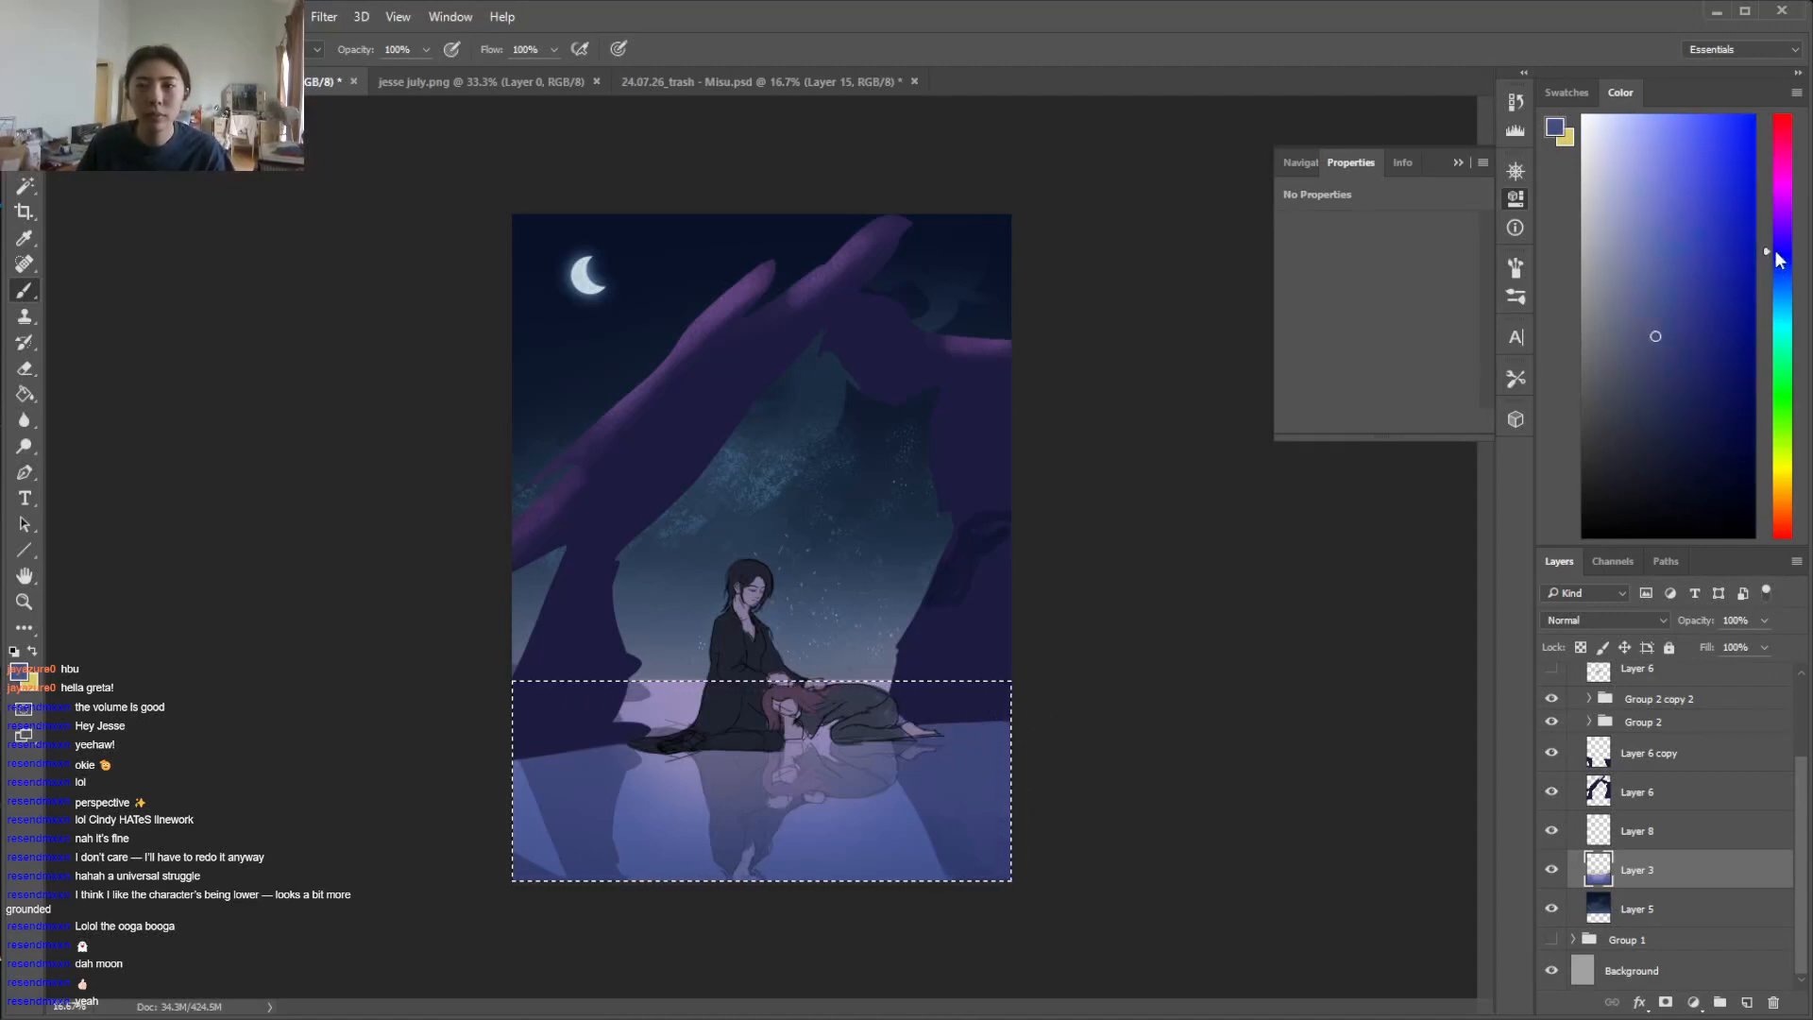
{"action": "right_click", "coordinate": [795, 715]}
{"action": "left_click_drag", "start_coordinate": [1004, 738], "coordinate": [1011, 737]}
{"action": "left_click", "coordinate": [1166, 576]}
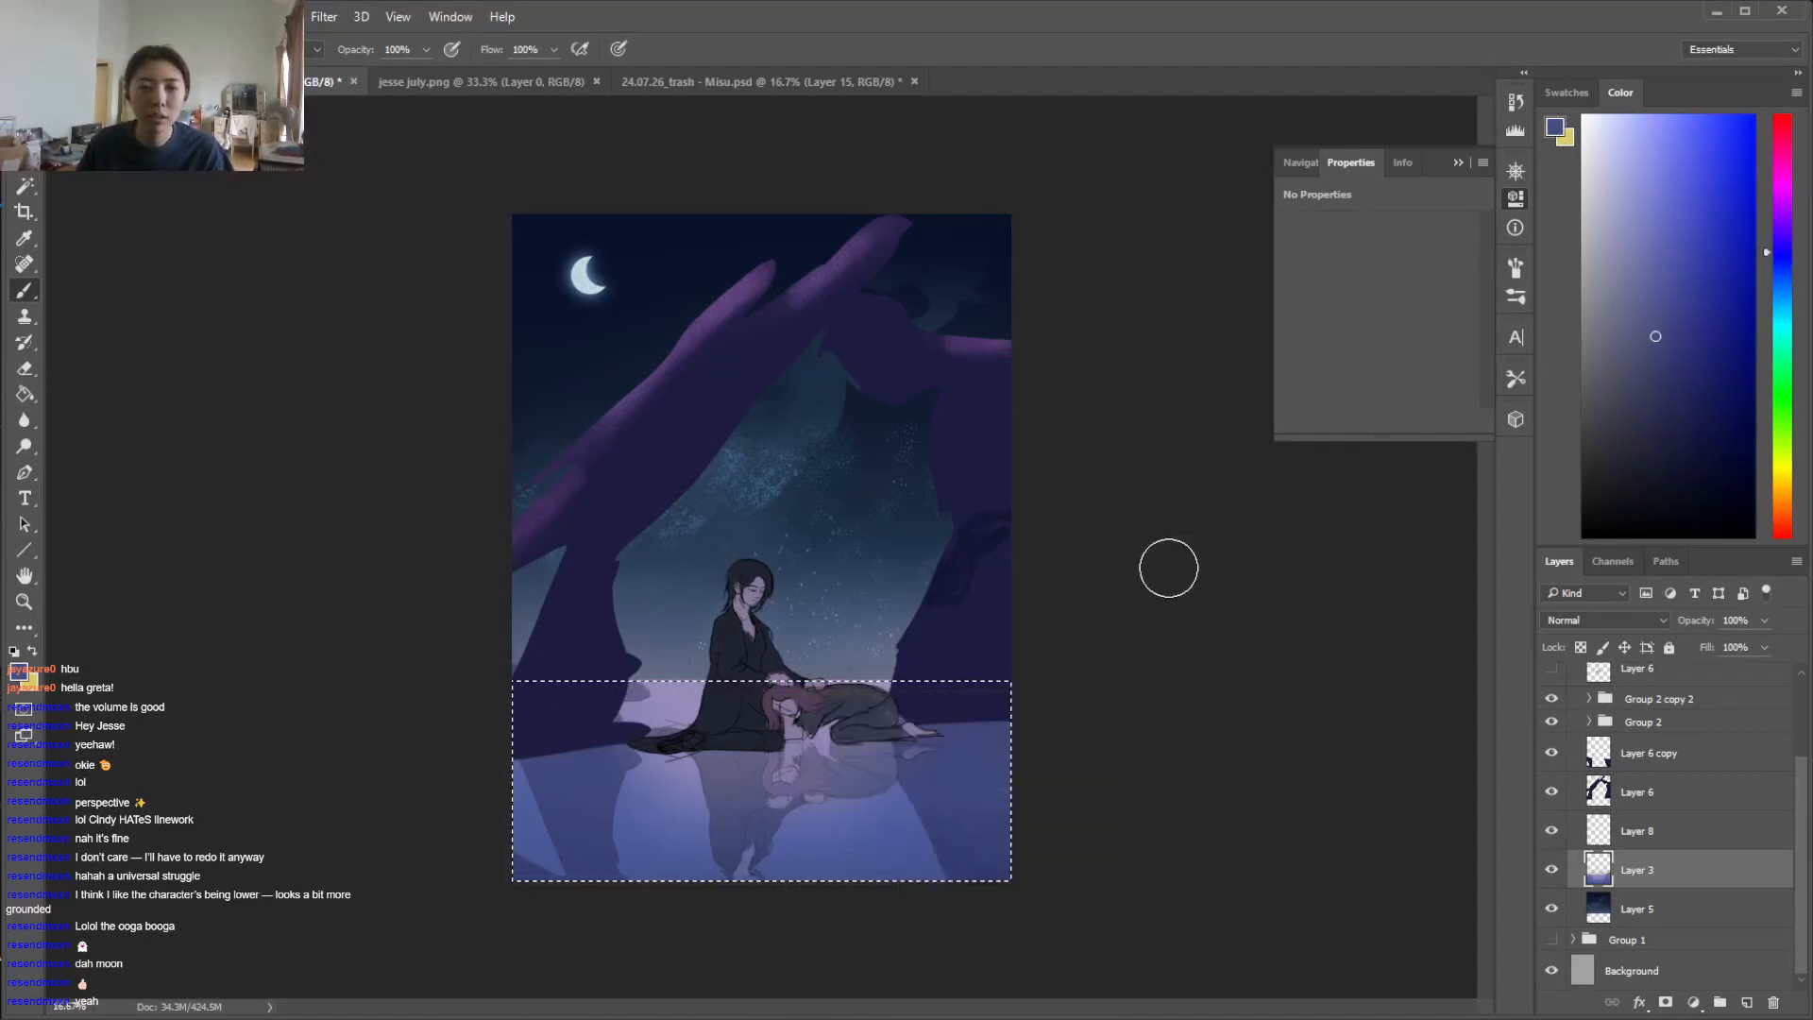
Erase the parts of the flipped arch on Layer 6 copy that overlap the pale horizon strip, and clear the selection
{"action": "left_click", "coordinate": [1638, 792]}
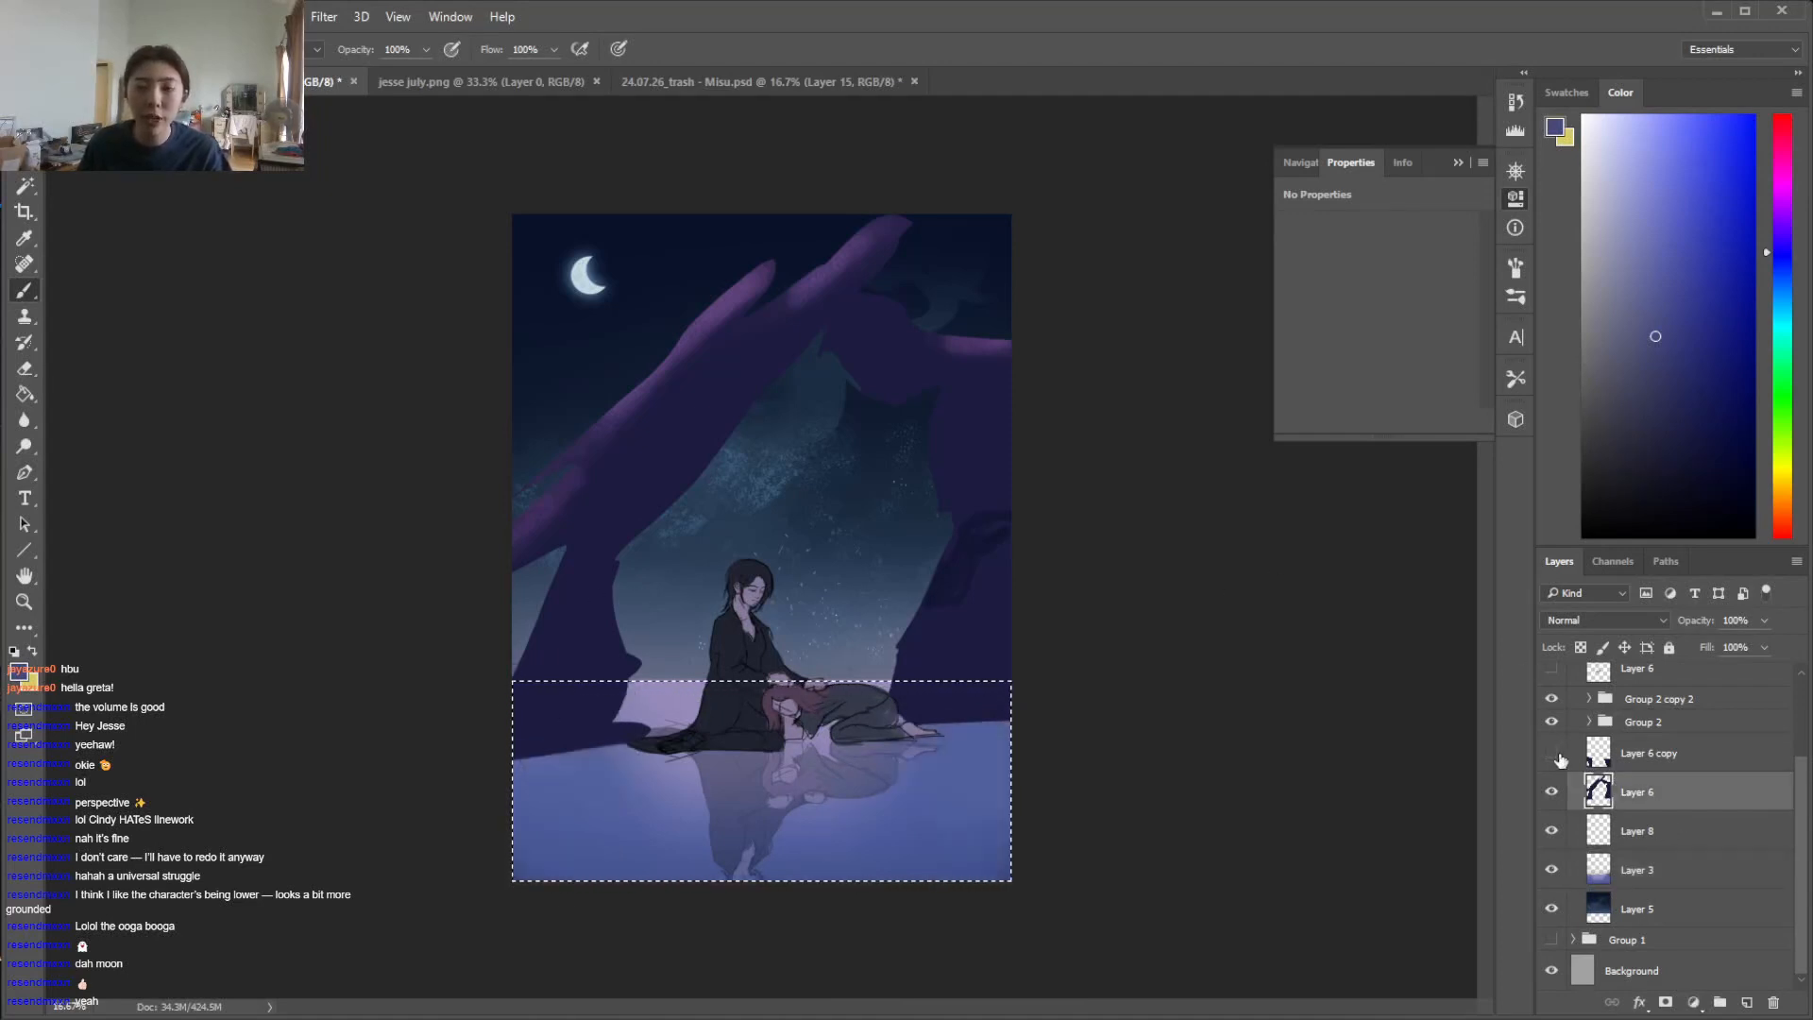
{"action": "left_click", "coordinate": [1552, 753]}
{"action": "left_click", "coordinate": [1553, 753]}
{"action": "left_click", "coordinate": [1614, 752]}
{"action": "key", "text": "e"}
{"action": "key", "text": "ctrl+d"}
Return to Layer 3 with the Brush and choose a darker, muted blue-violet paint colour
{"action": "left_click", "coordinate": [1677, 882]}
{"action": "key", "text": "b"}
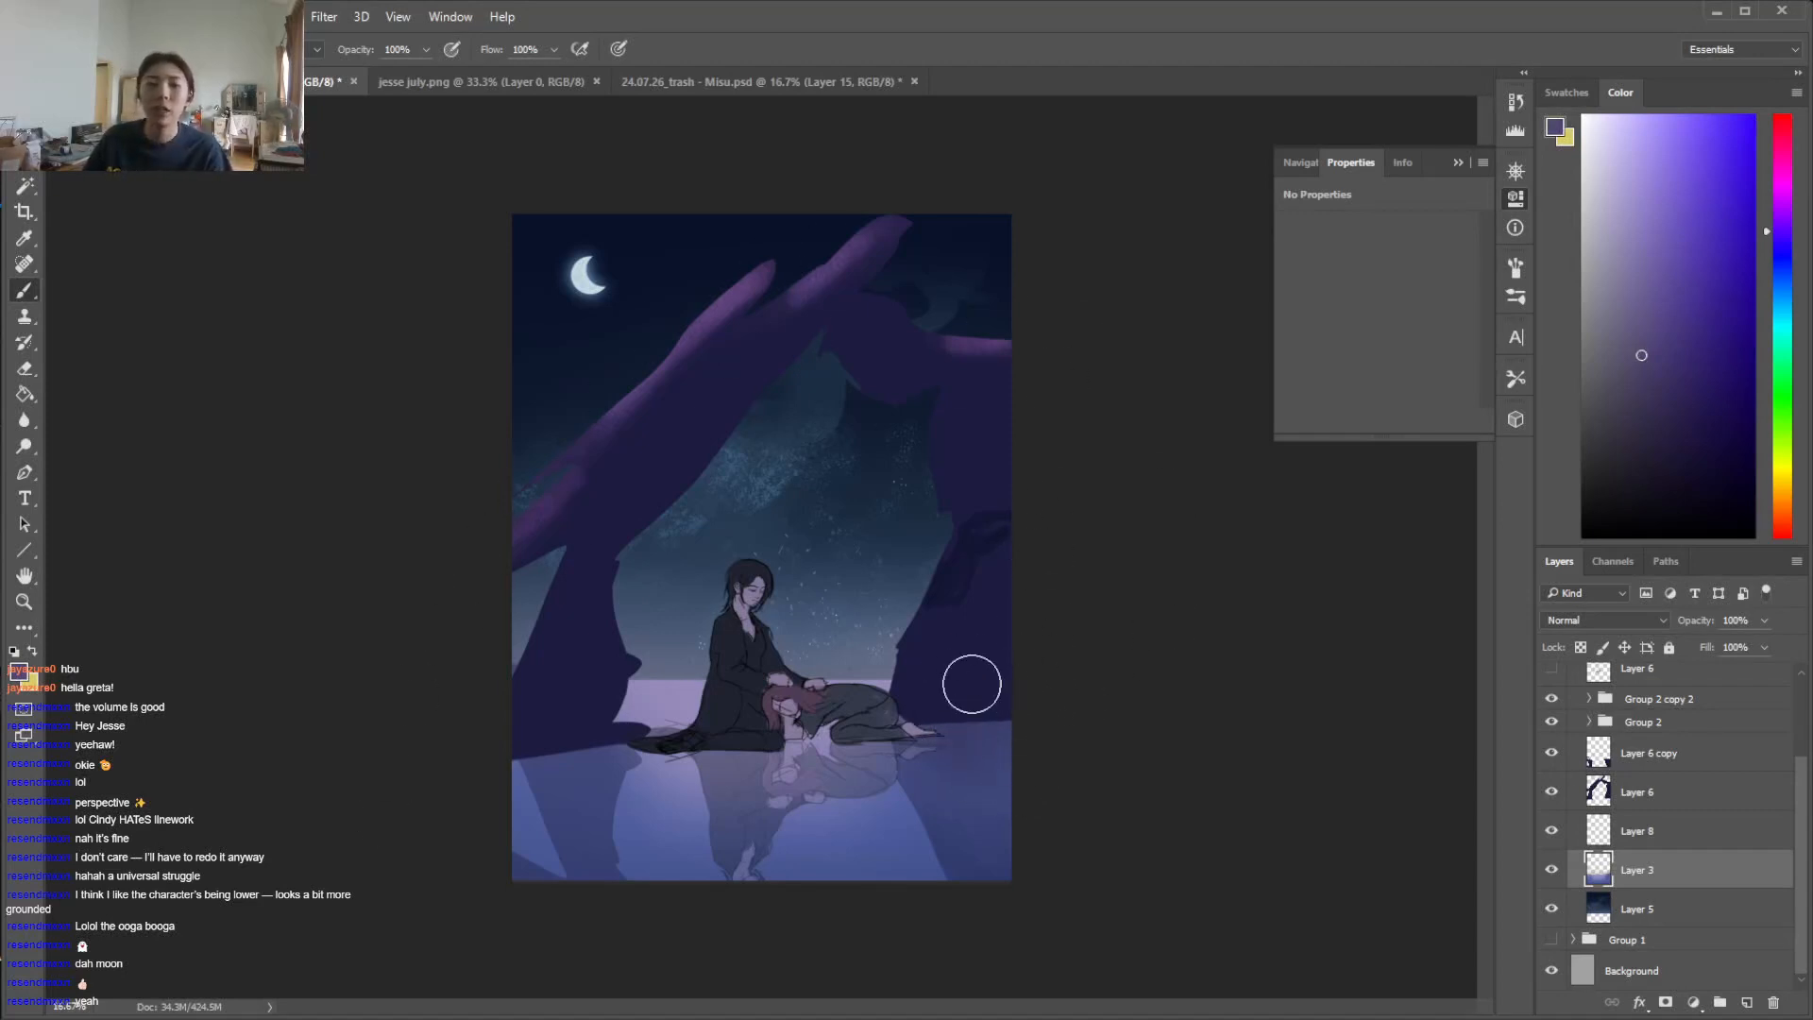
{"action": "left_click", "coordinate": [1661, 382]}
{"action": "left_click", "coordinate": [1782, 244]}
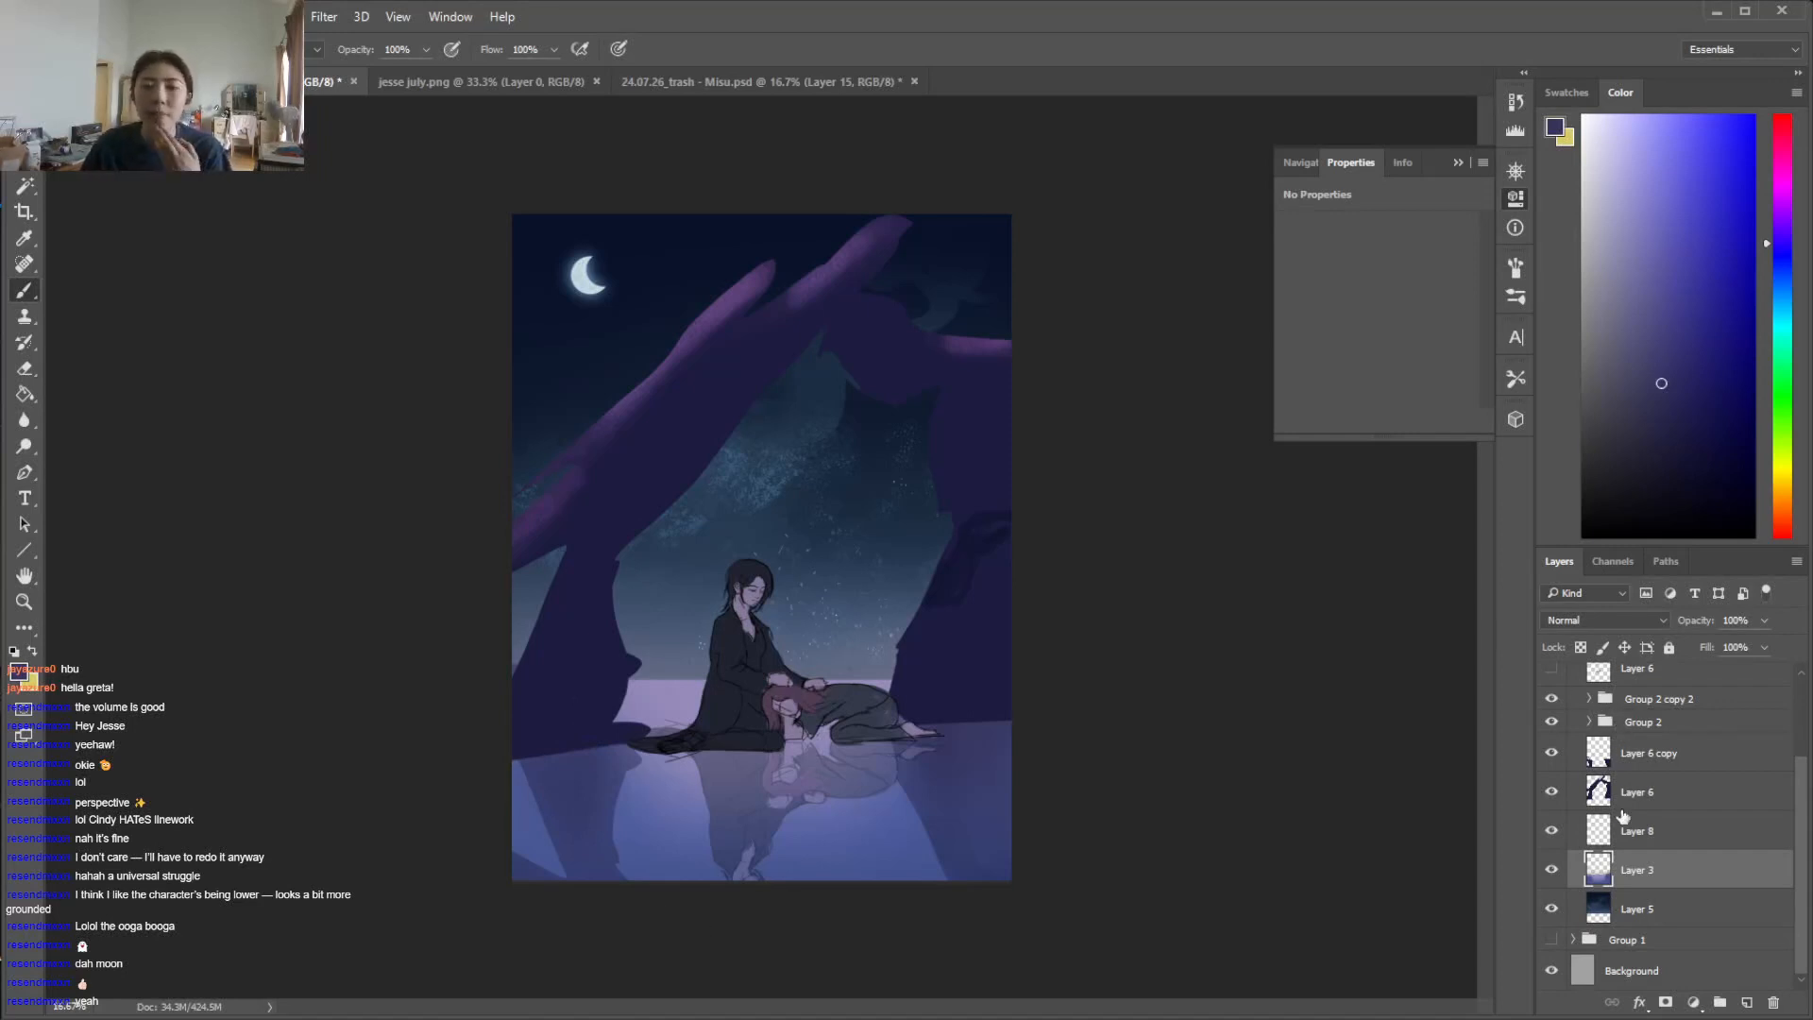
Select the whole sky above the horizon on Layer 5 with the Magic Wand, adding the star specks with the Lasso
{"action": "left_click", "coordinate": [1656, 916]}
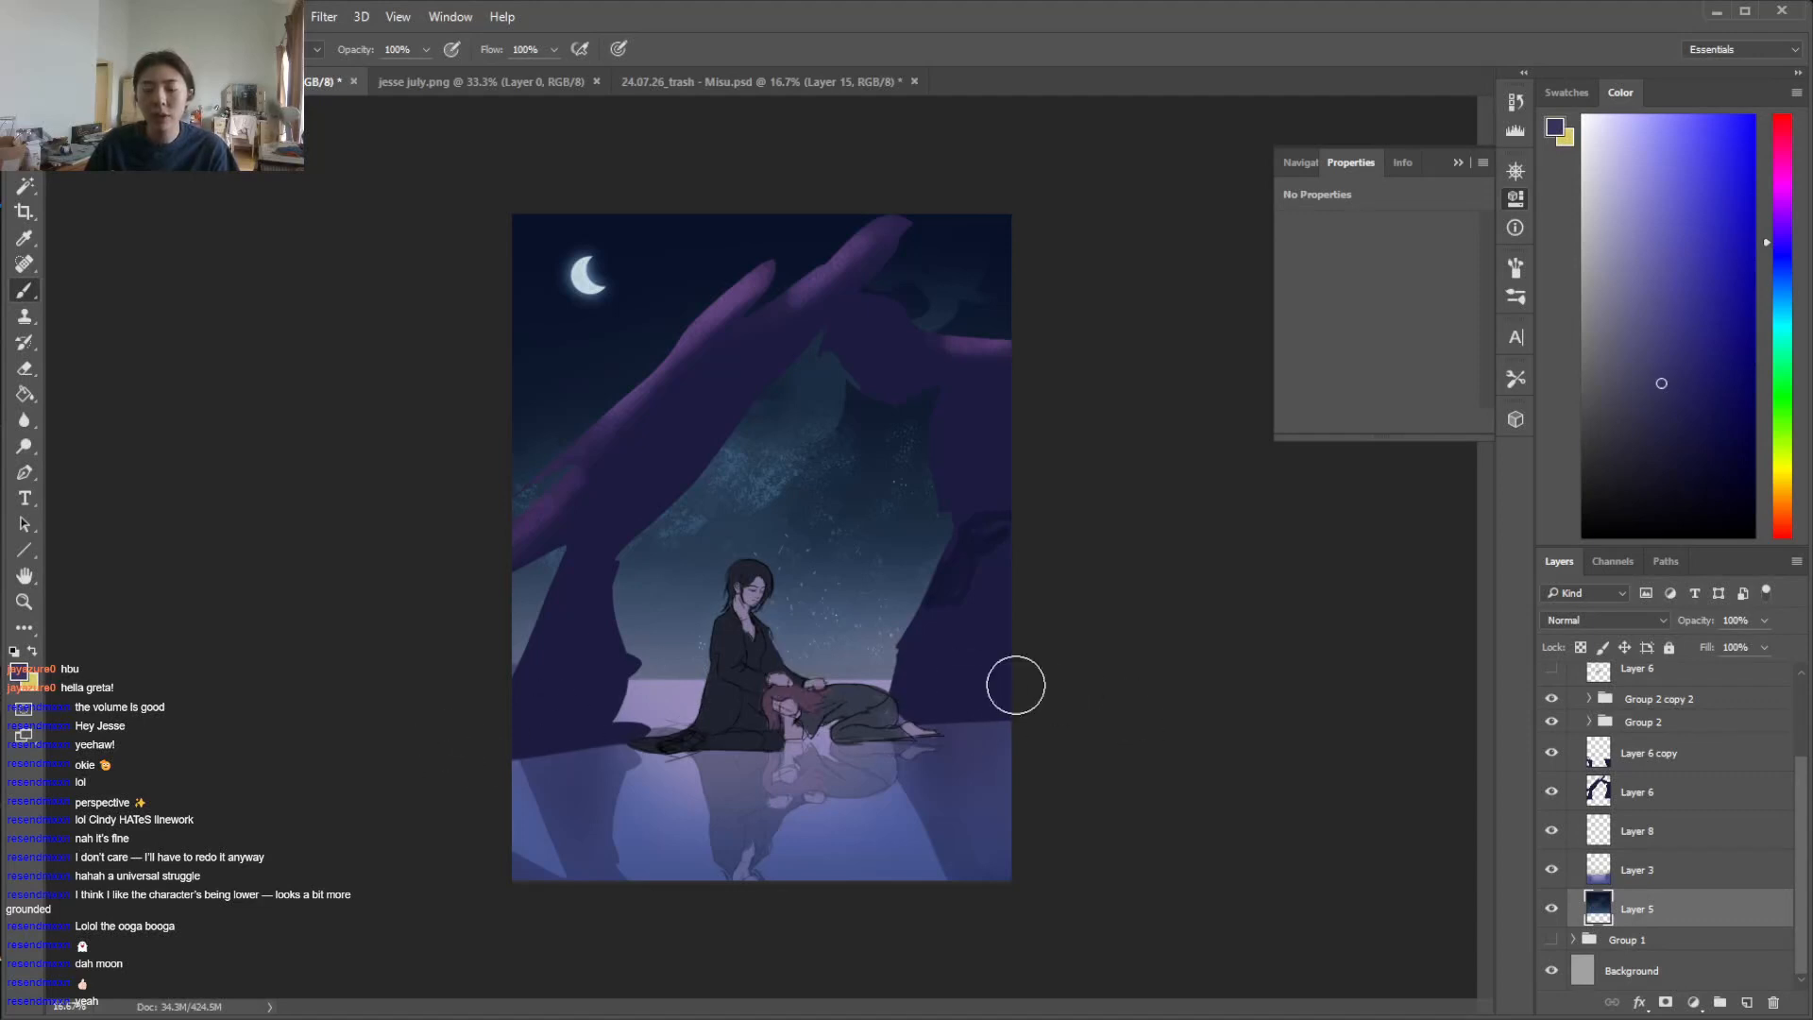
{"action": "key", "text": "w"}
{"action": "left_click", "coordinate": [680, 632]}
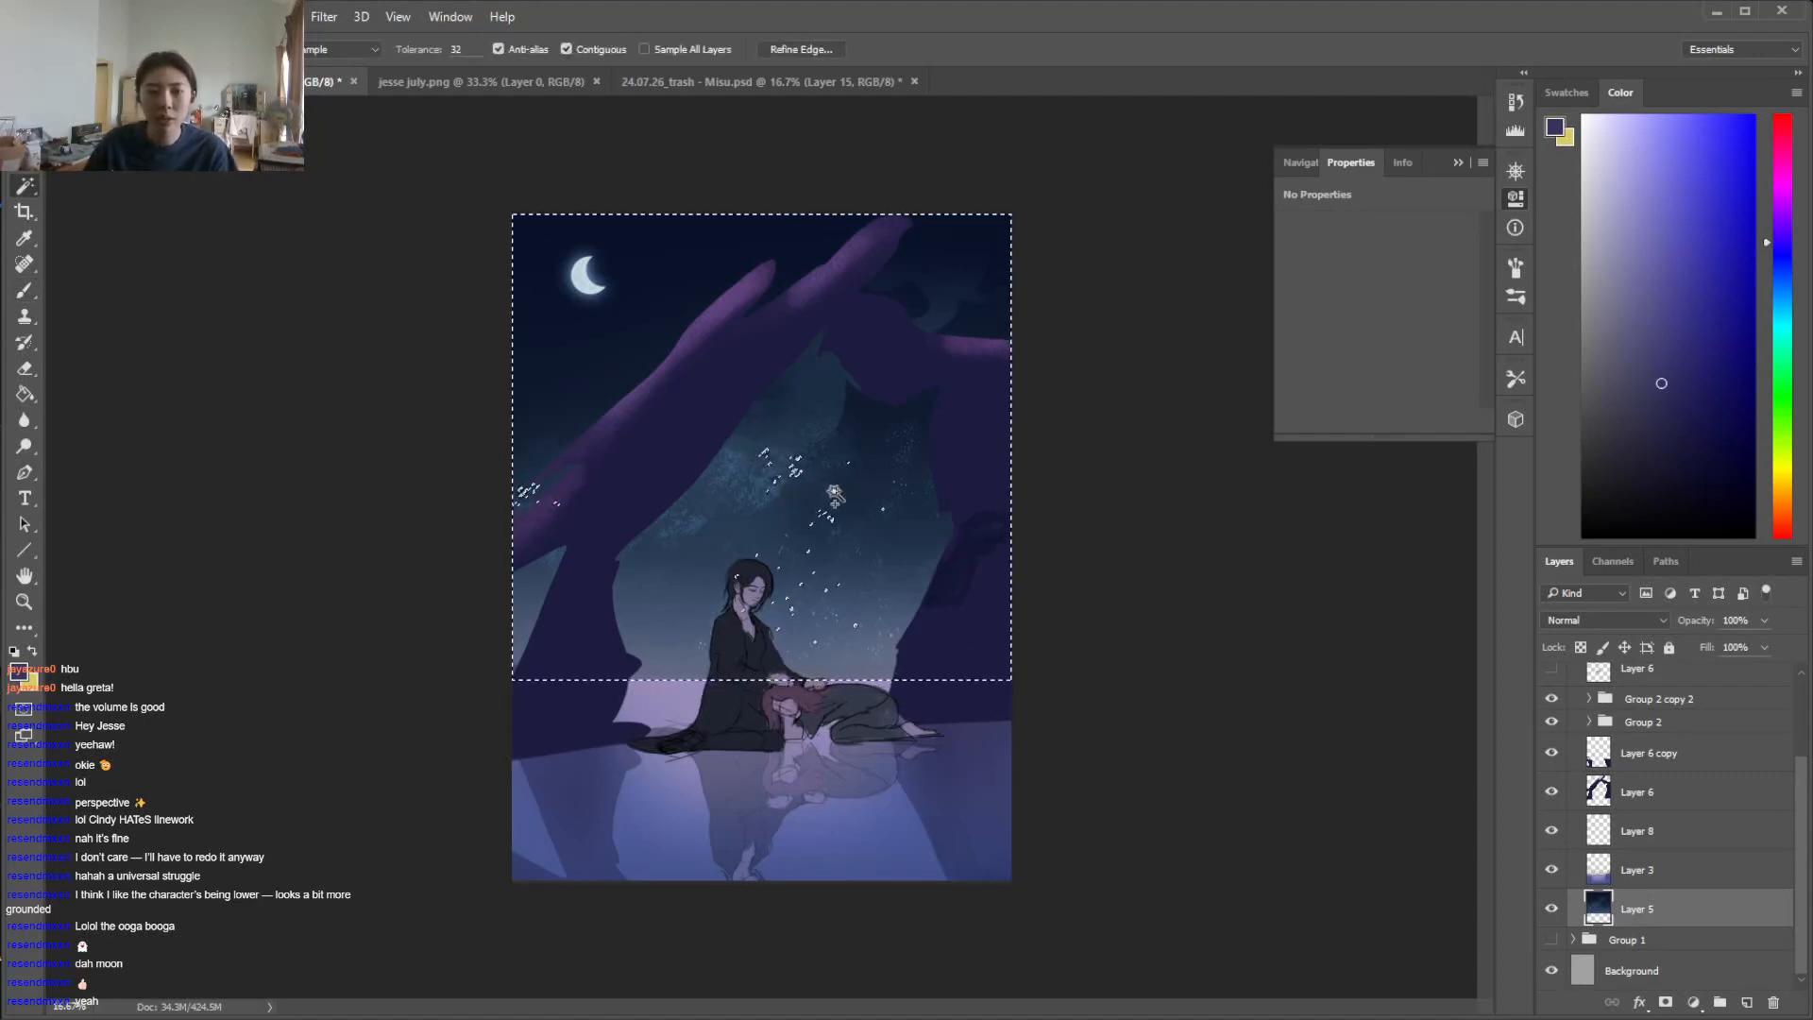
{"action": "key", "text": "l"}
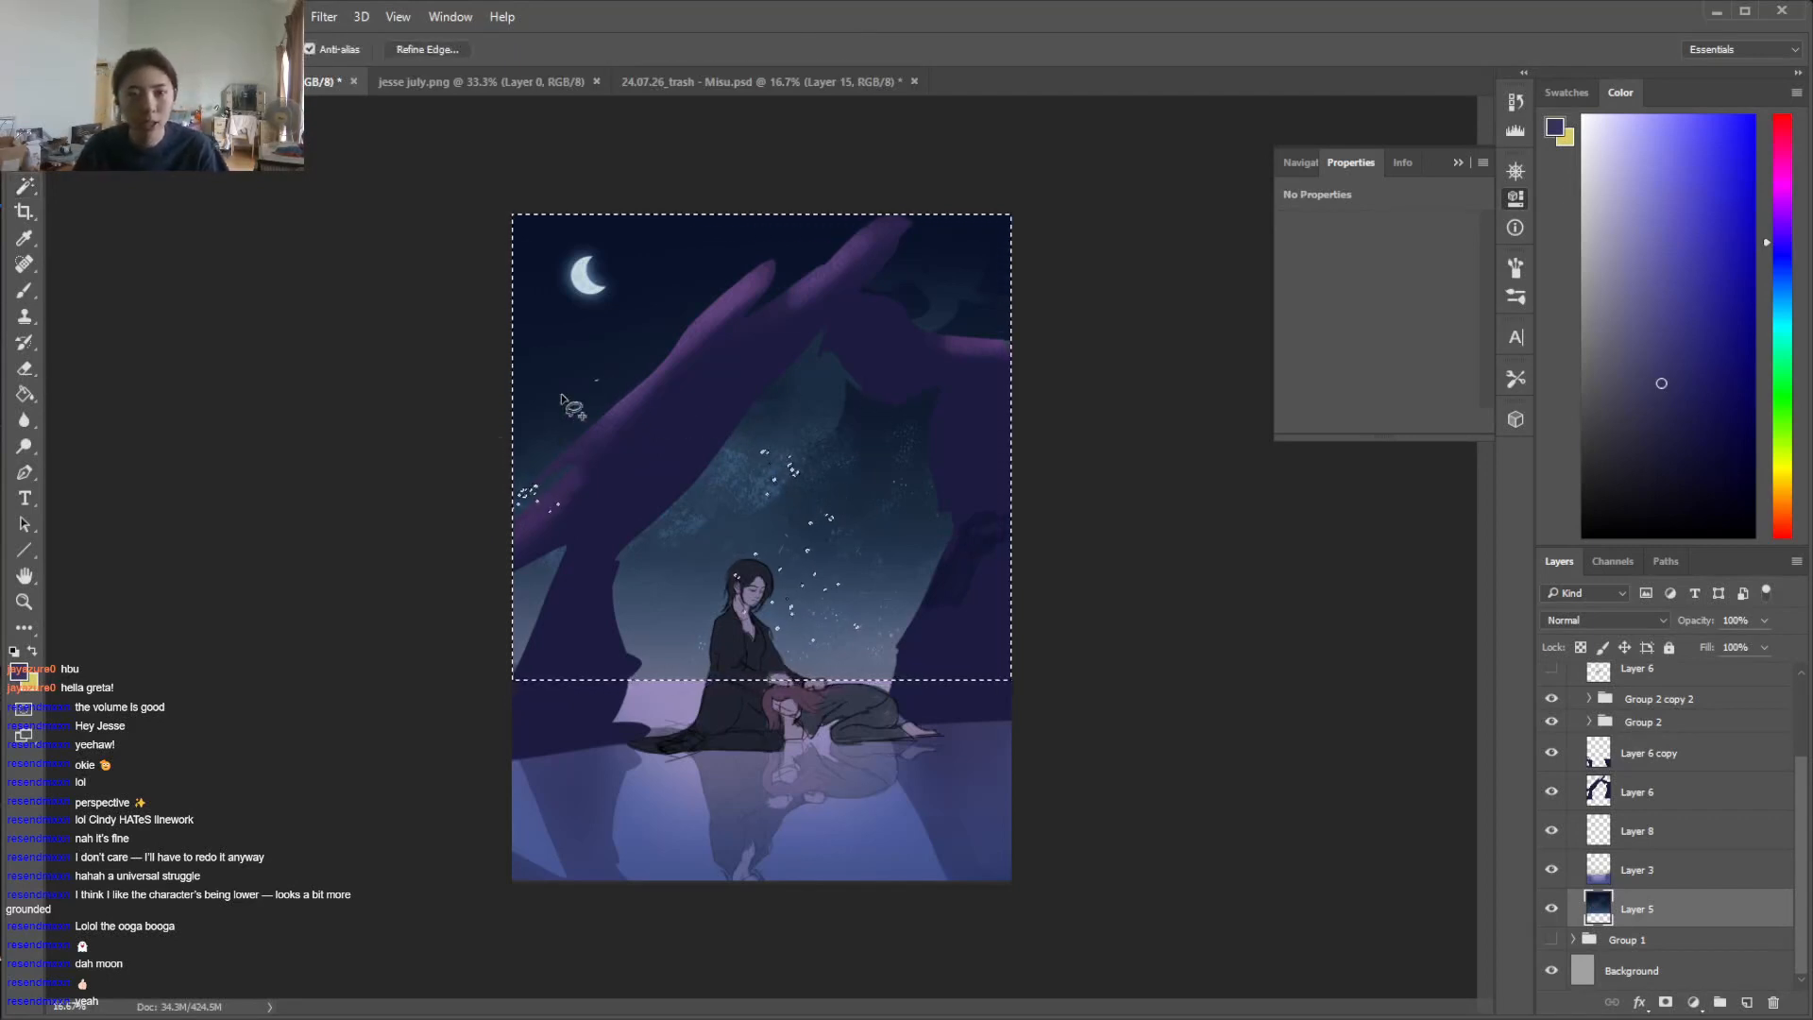
Enlarge the brush, sample dark navy from the upper sky and paint it over the selected sky on Layer 5
{"action": "key", "text": "b"}
{"action": "right_click", "coordinate": [834, 418]}
{"action": "left_click_drag", "start_coordinate": [1056, 467], "coordinate": [1061, 463]}
{"action": "left_click", "coordinate": [1110, 279]}
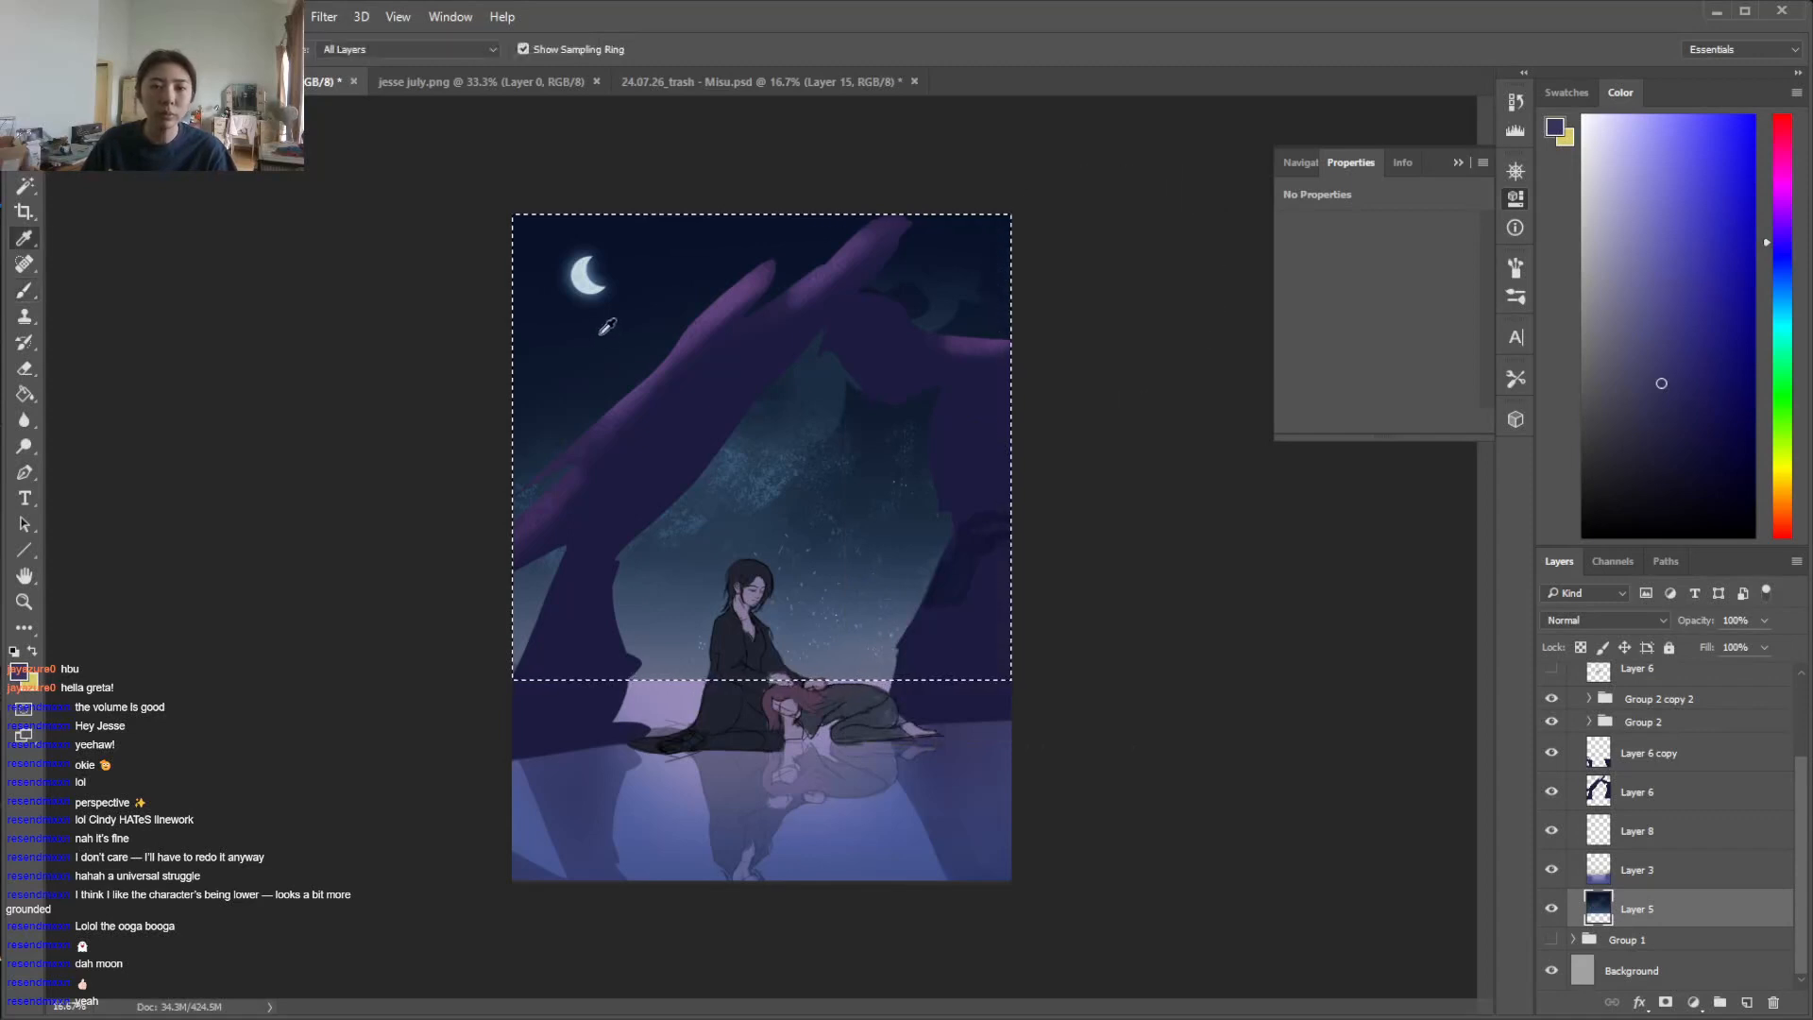
{"action": "left_click", "coordinate": [607, 378], "text": "alt"}
{"action": "mouse_move", "coordinate": [1062, 302]}
{"action": "left_mouse_down"}
{"action": "mouse_move", "coordinate": [587, 405]}
{"action": "mouse_move", "coordinate": [397, 648]}
{"action": "left_mouse_up"}
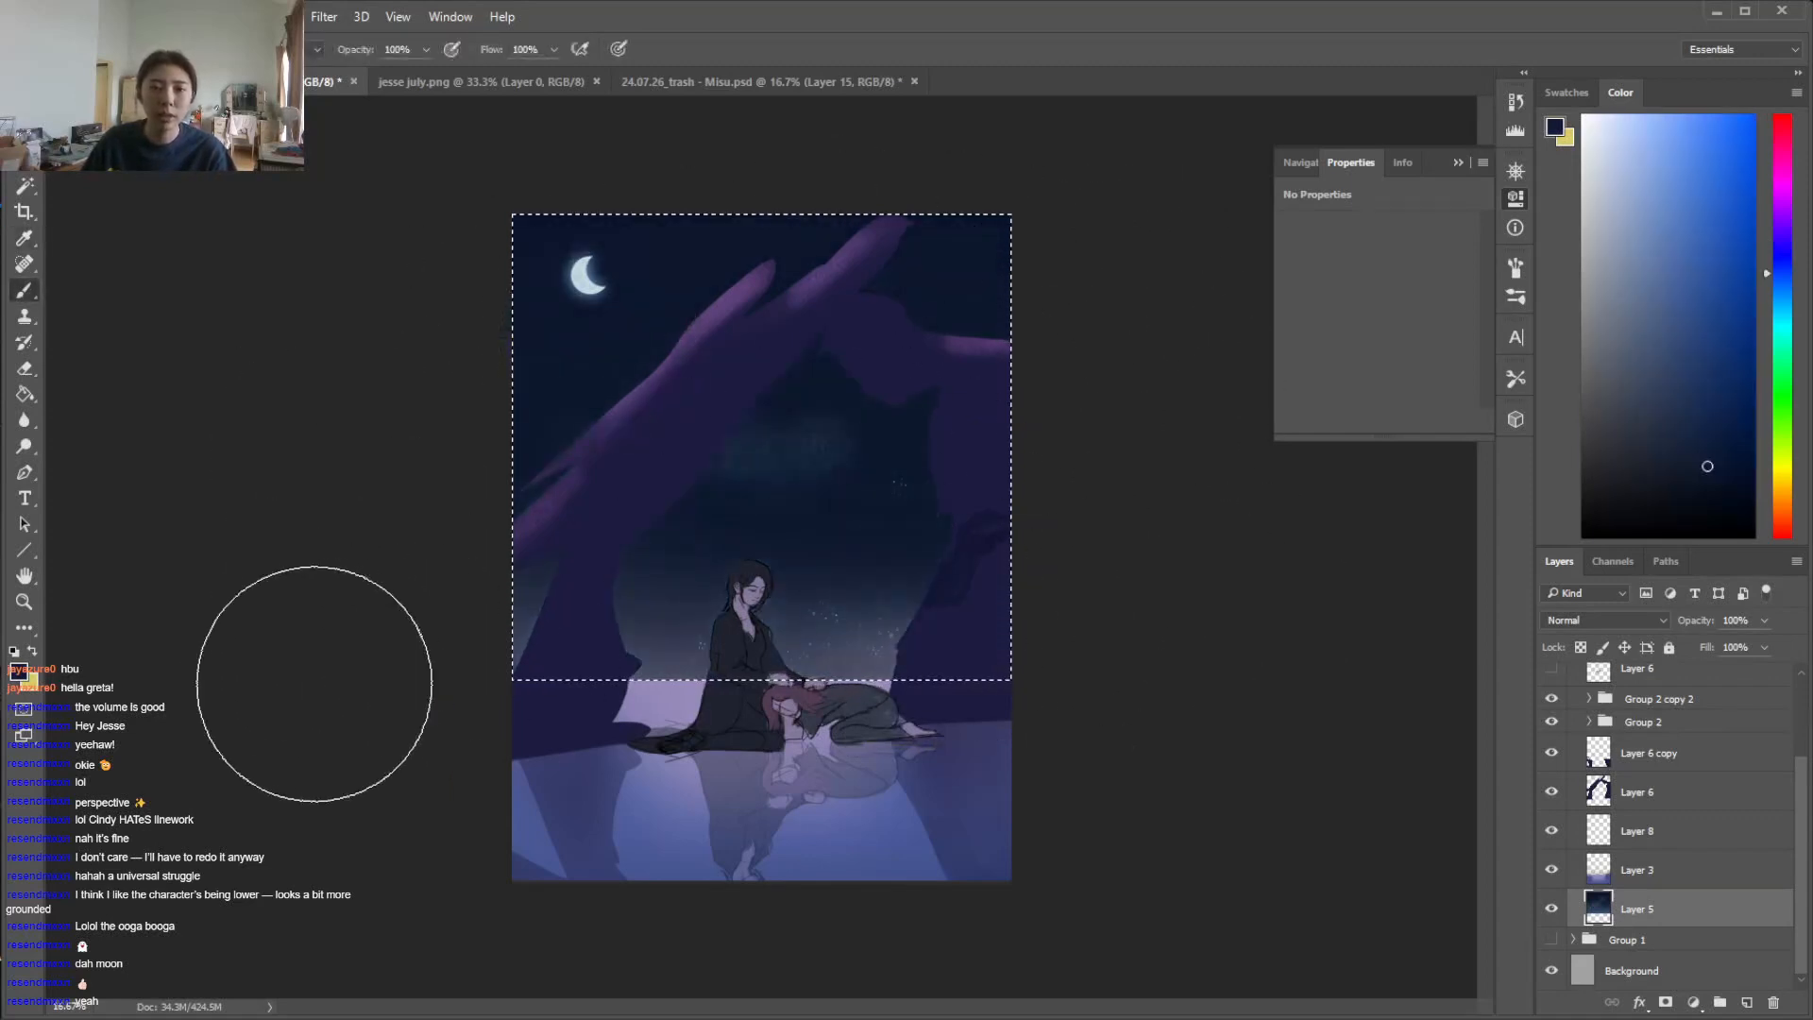
Examine what Layer 8, Layer 6 copy, Layer 3 and Layer 5 each contribute by toggling their visibility, and return to Layer 5
{"action": "left_click", "coordinate": [1555, 832]}
{"action": "left_click", "coordinate": [1551, 831]}
{"action": "left_click", "coordinate": [1552, 752]}
{"action": "left_click", "coordinate": [1552, 752]}
{"action": "left_click", "coordinate": [1552, 869]}
{"action": "left_click", "coordinate": [1552, 870]}
{"action": "left_click", "coordinate": [1629, 870]}
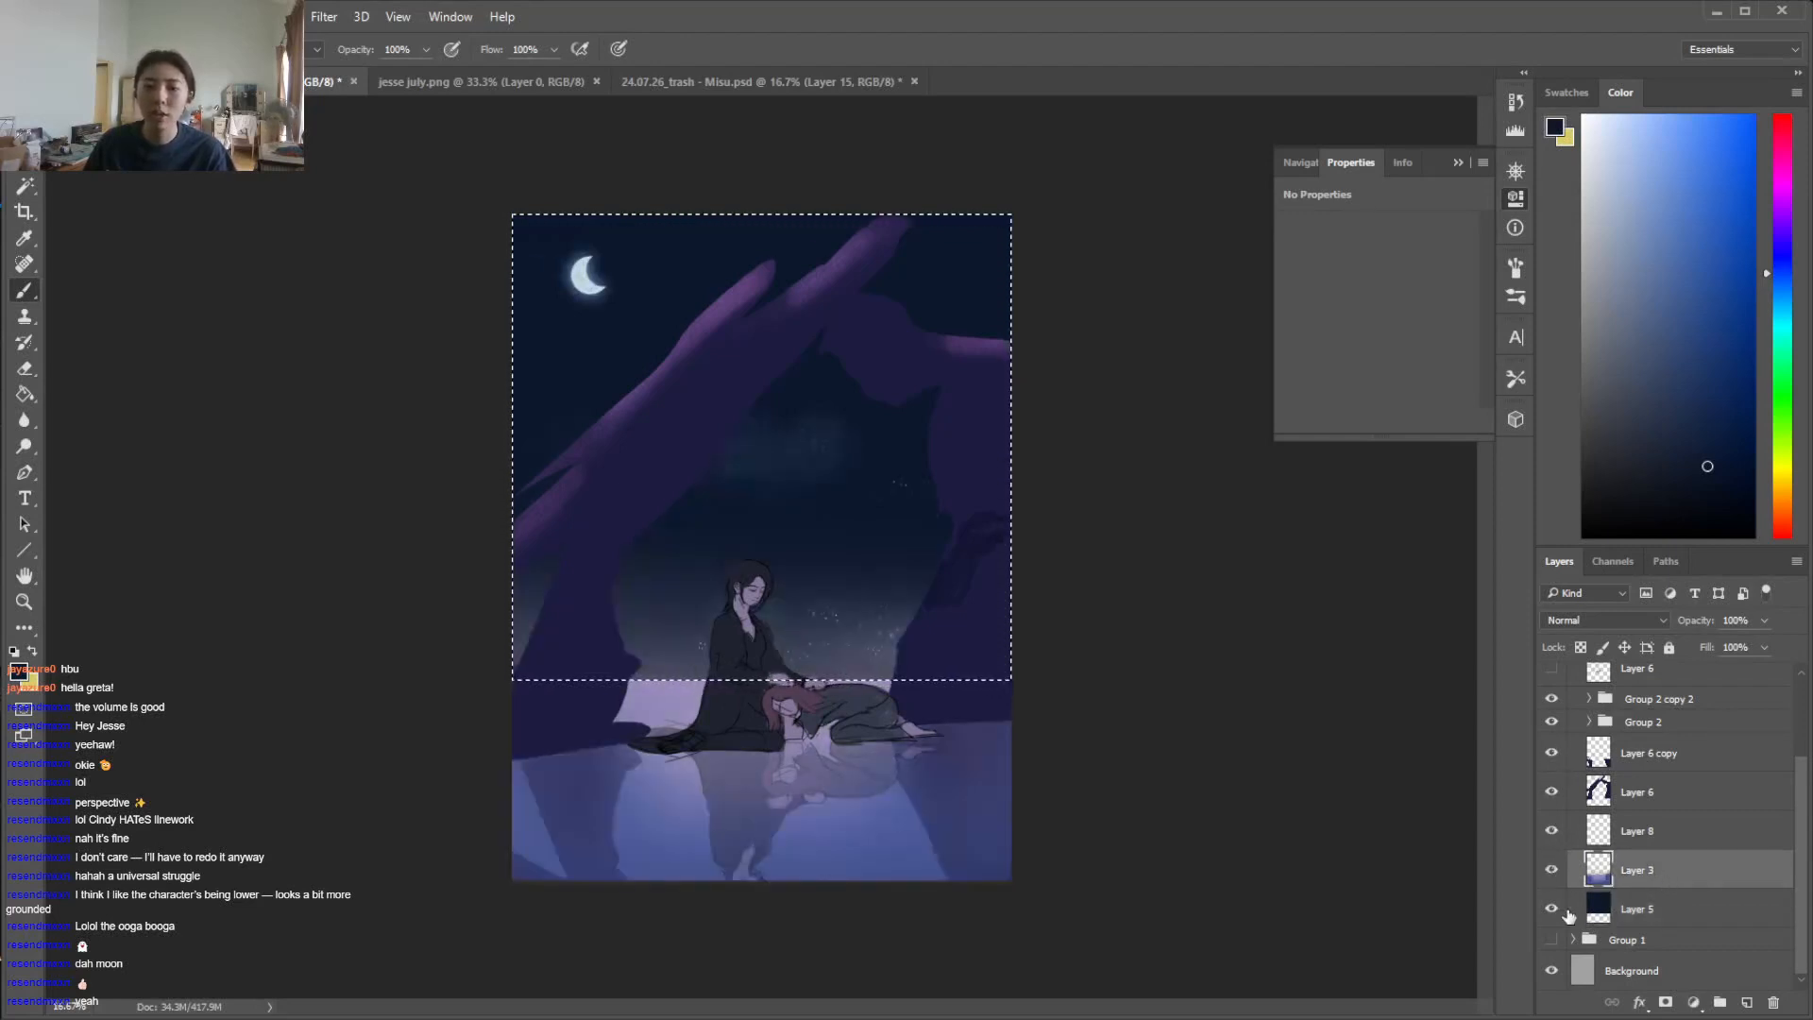
{"action": "left_click", "coordinate": [1551, 908]}
{"action": "left_click", "coordinate": [1551, 908]}
{"action": "left_click", "coordinate": [1631, 908]}
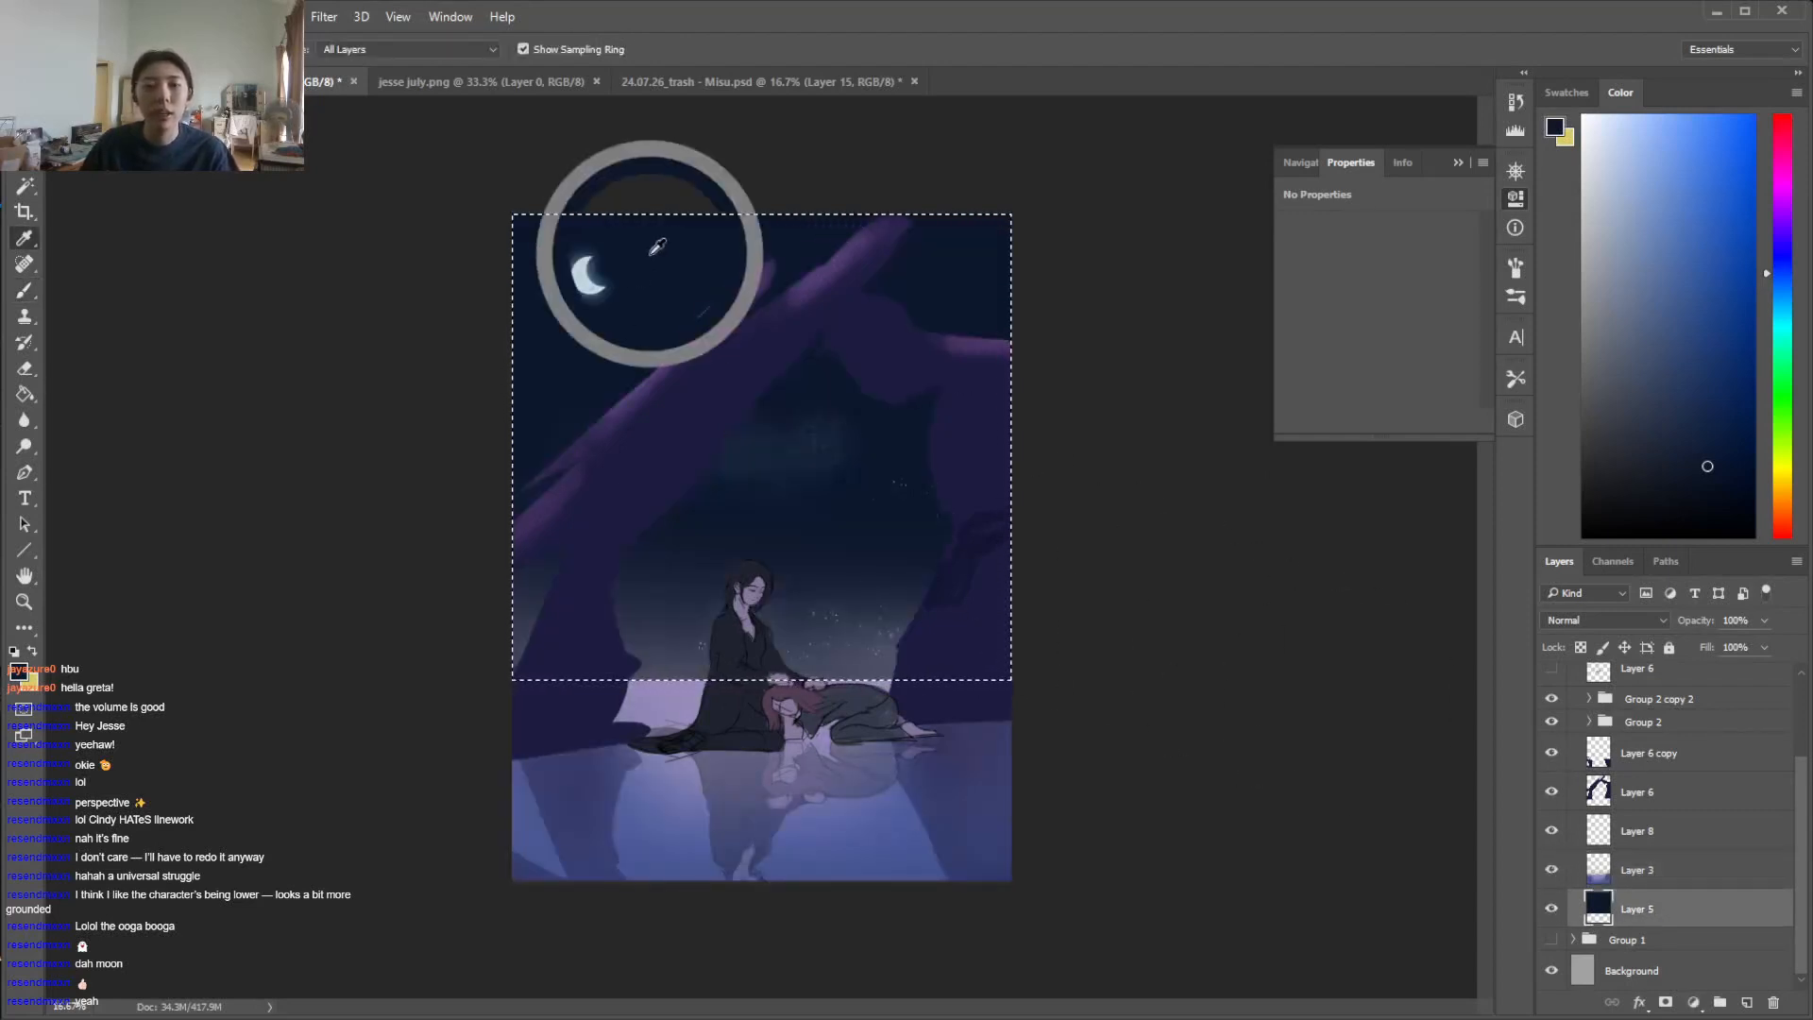
Shift the navy paint colour slightly towards violet and fill the selected sky on Layer 5 with the Paint Bucket
{"action": "left_click", "coordinate": [1782, 263]}
{"action": "key", "text": "g"}
{"action": "left_click", "coordinate": [889, 348]}
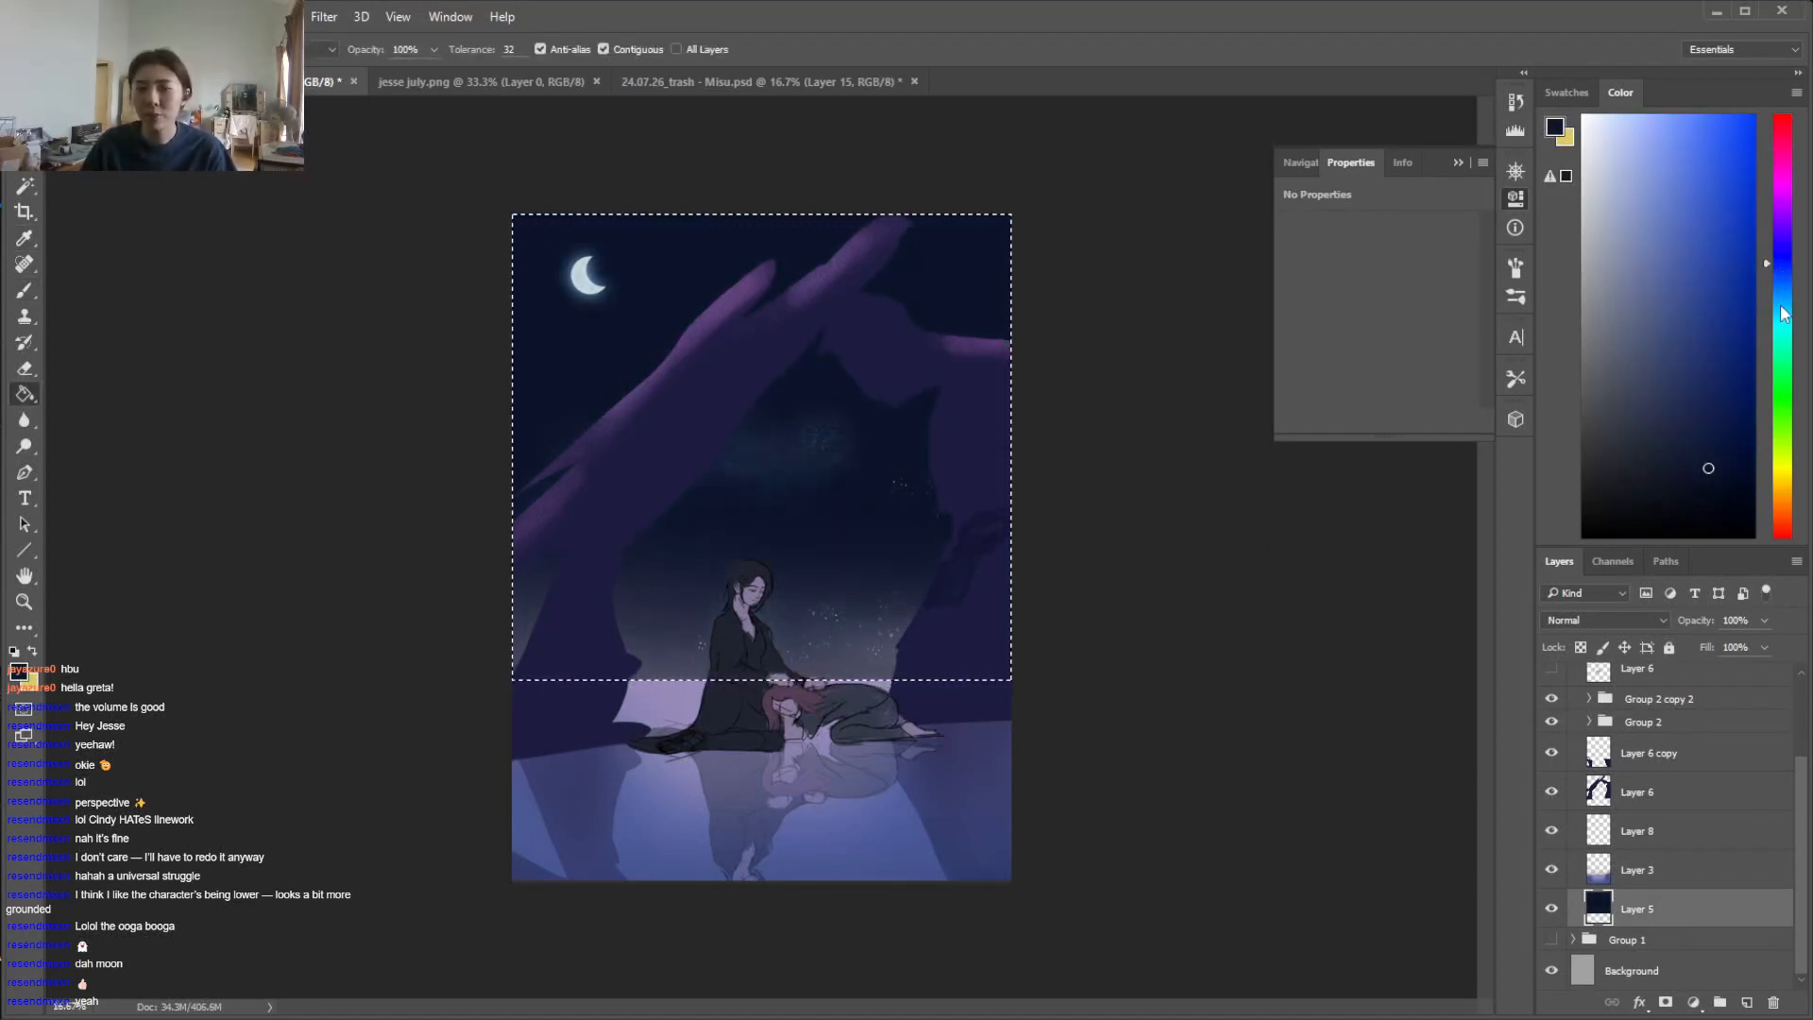
Try different blue and violet hues, and refill the selected sky on Layer 5 with a dark, violet-tinged navy
{"action": "left_click", "coordinate": [1782, 274]}
{"action": "left_click_drag", "start_coordinate": [1711, 399], "coordinate": [1710, 377]}
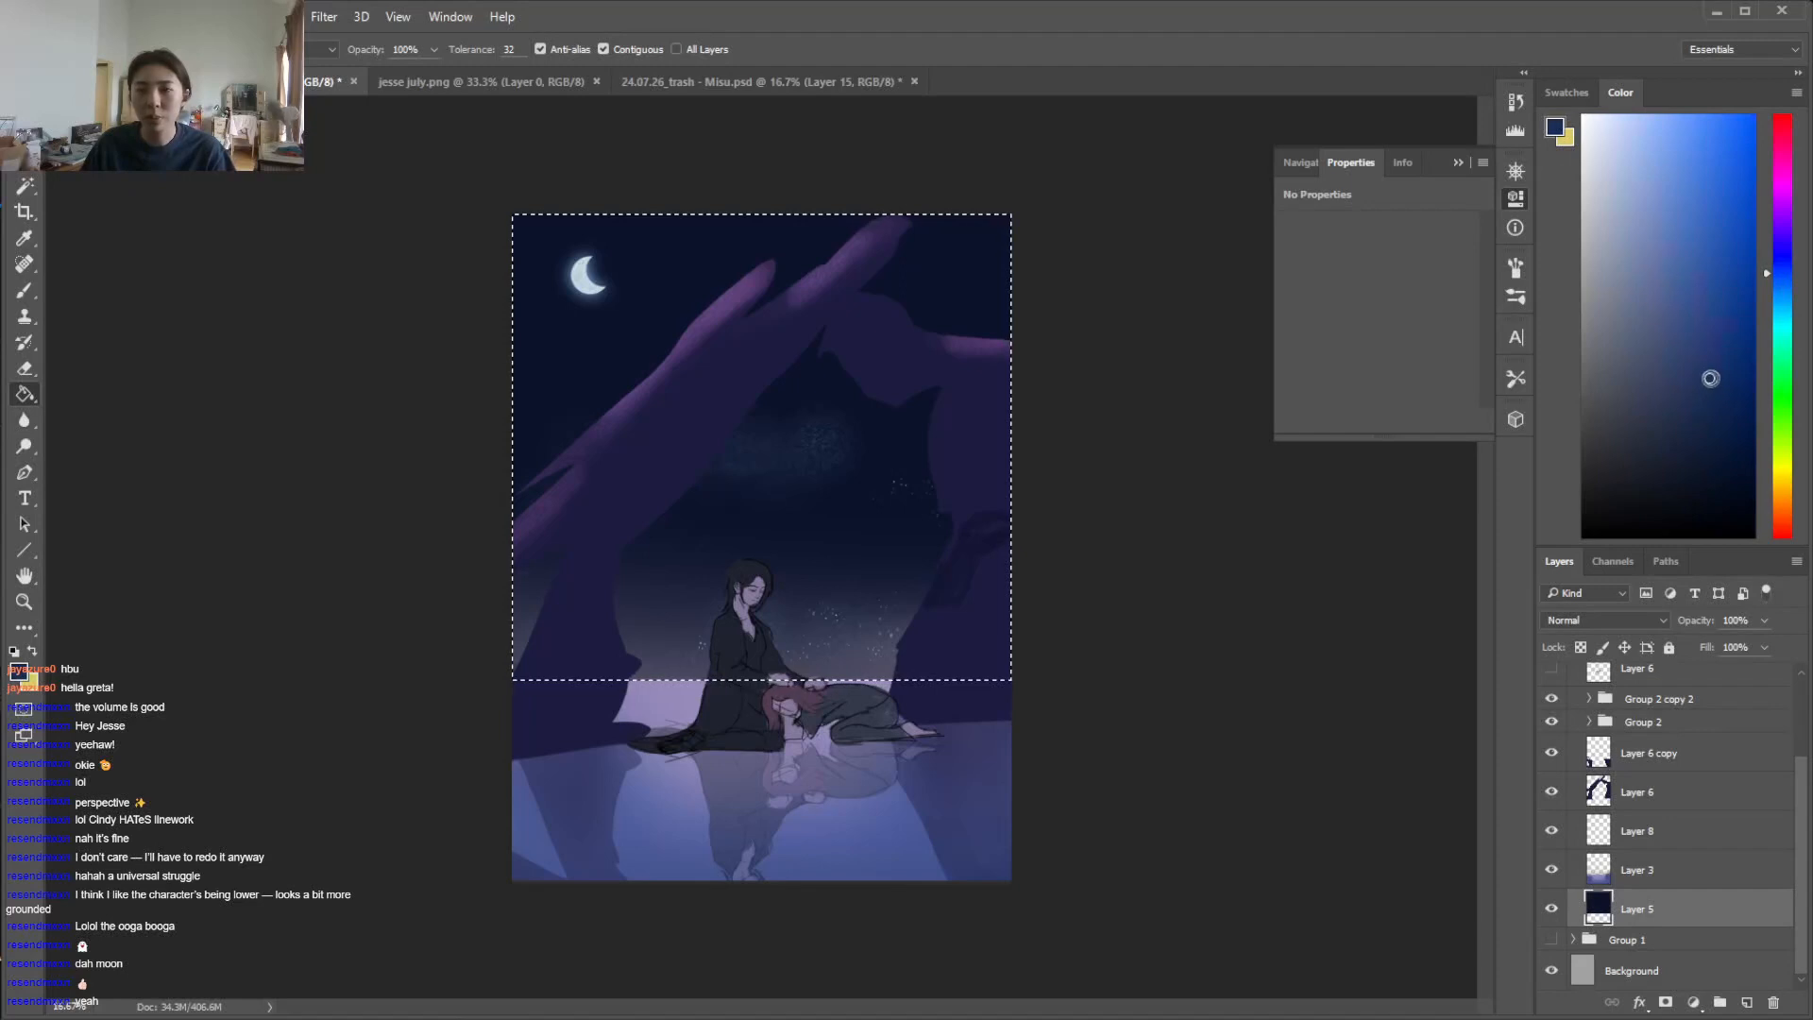
{"action": "left_click", "coordinate": [1783, 263]}
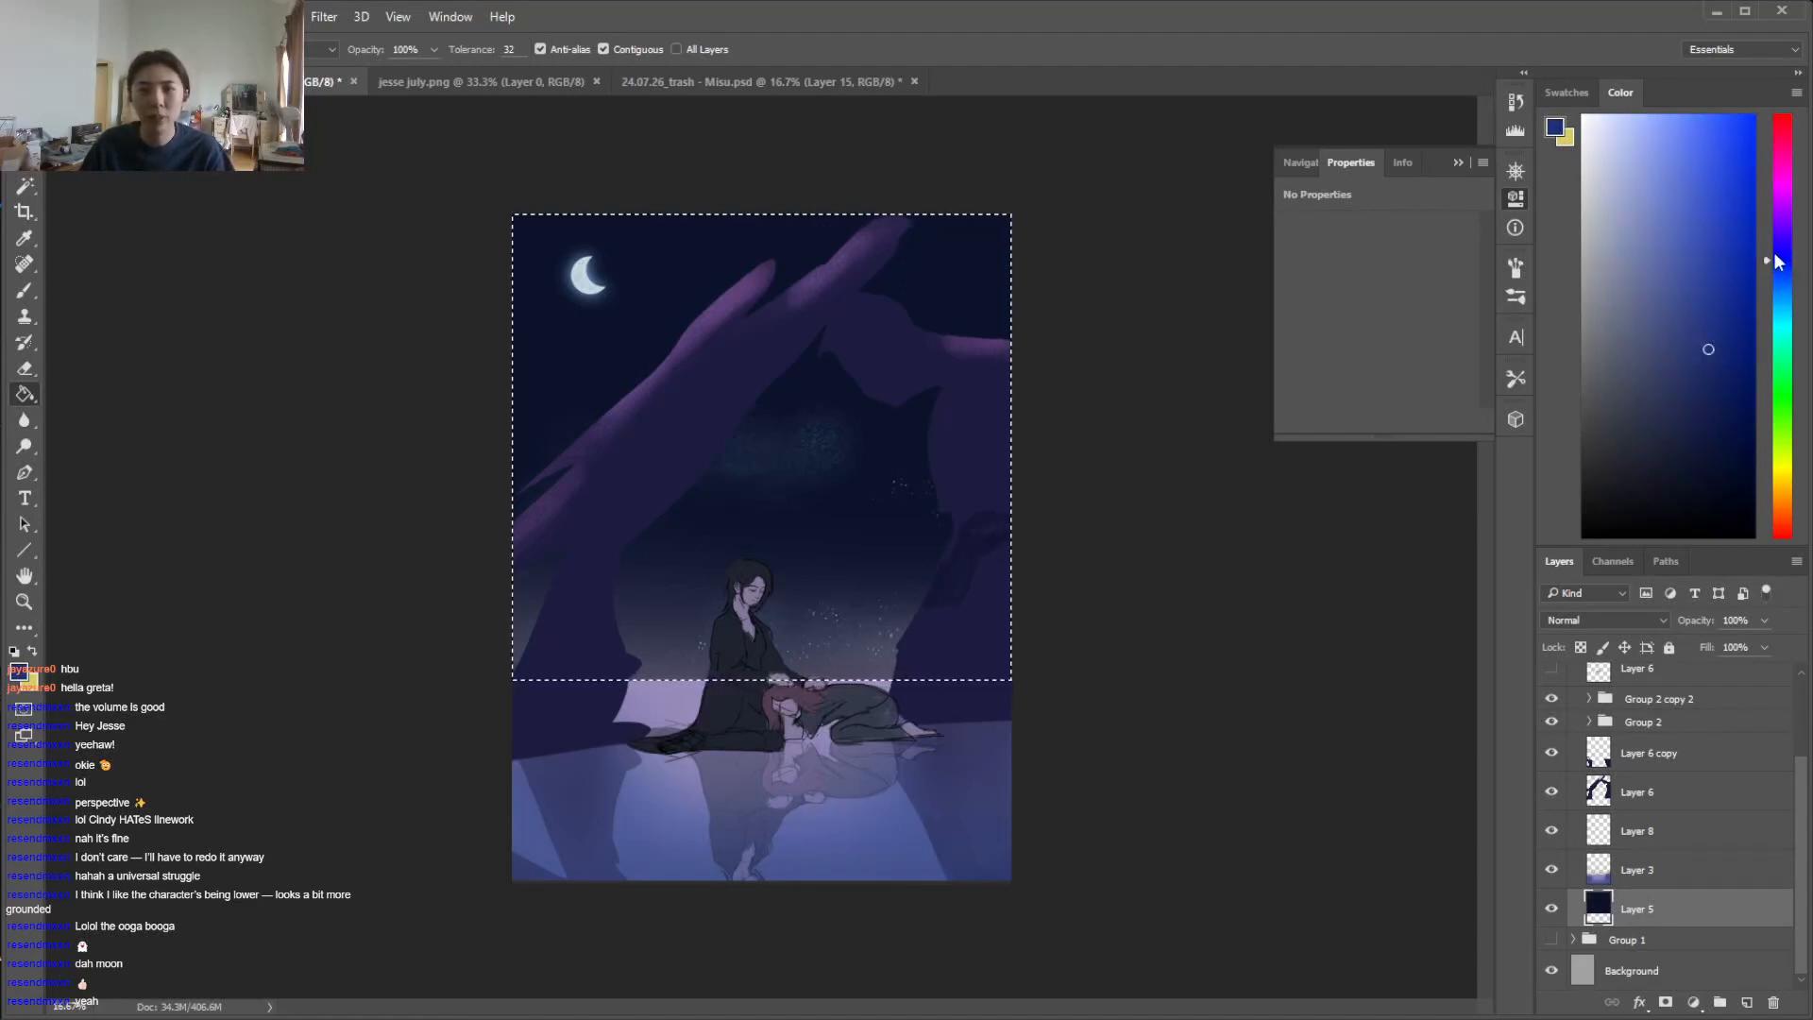
{"action": "left_click", "coordinate": [1780, 248]}
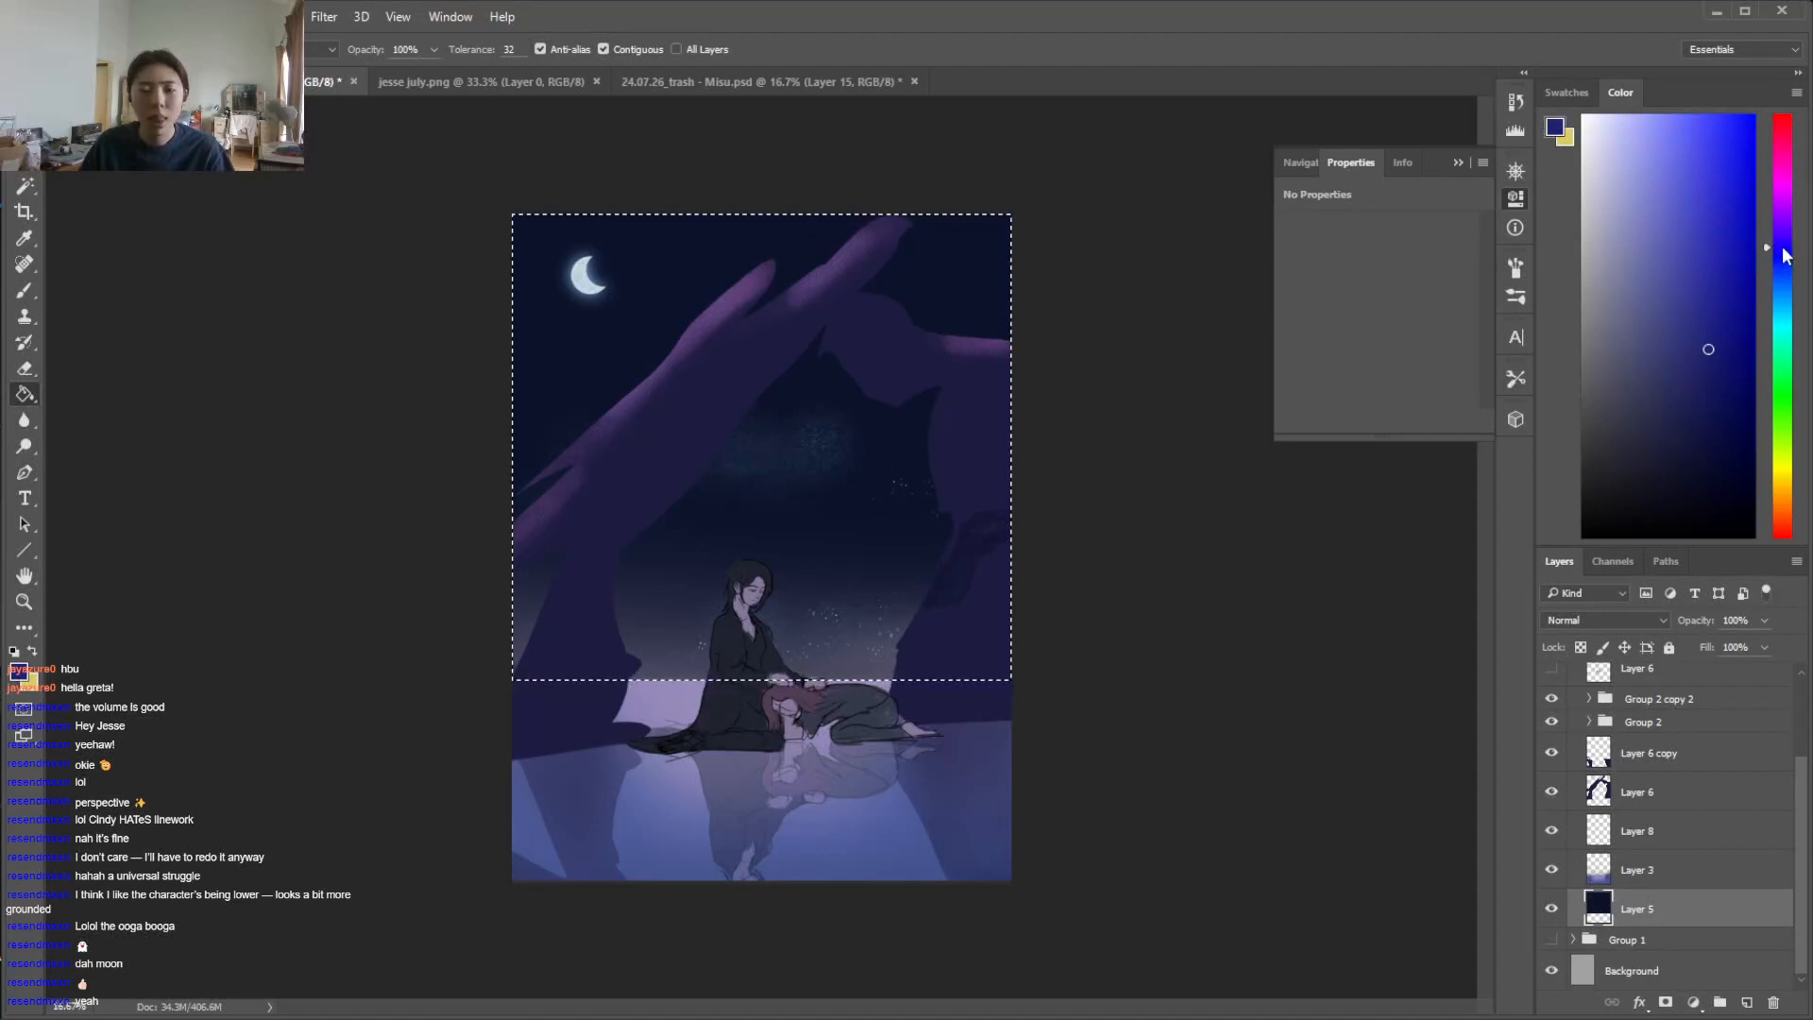
{"action": "left_click", "coordinate": [1670, 466]}
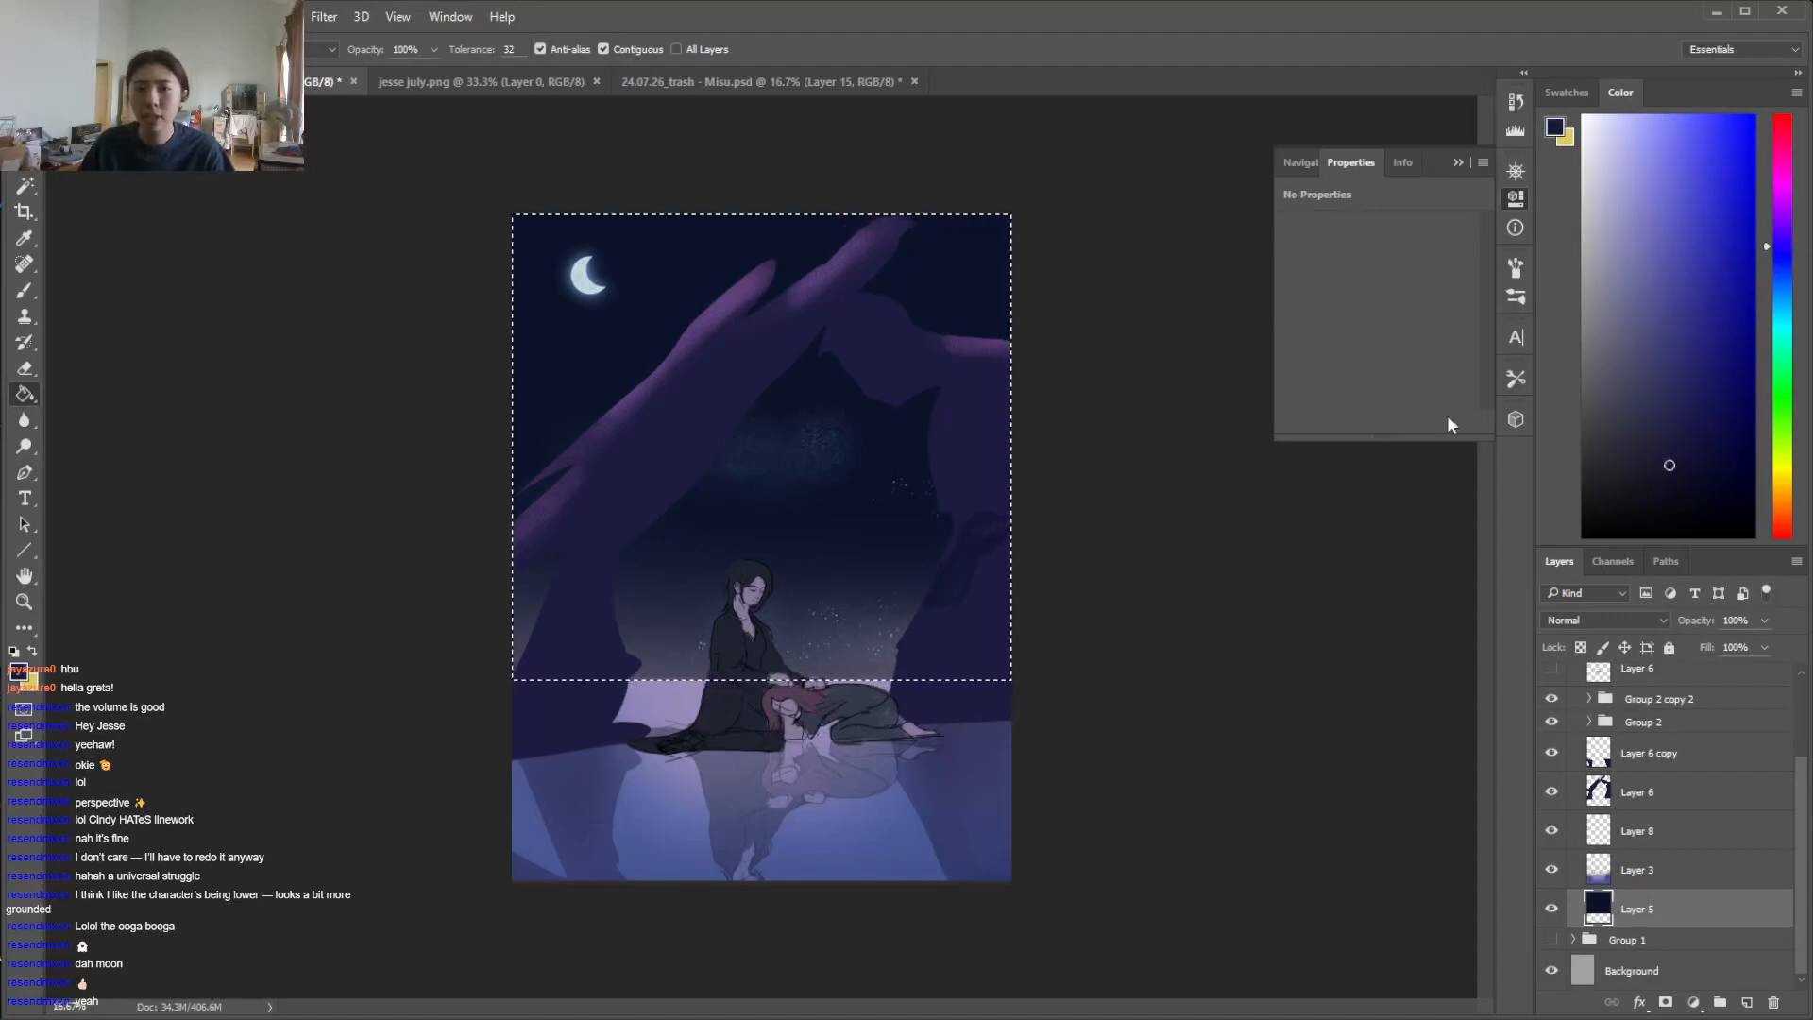
{"action": "left_click", "coordinate": [1778, 254]}
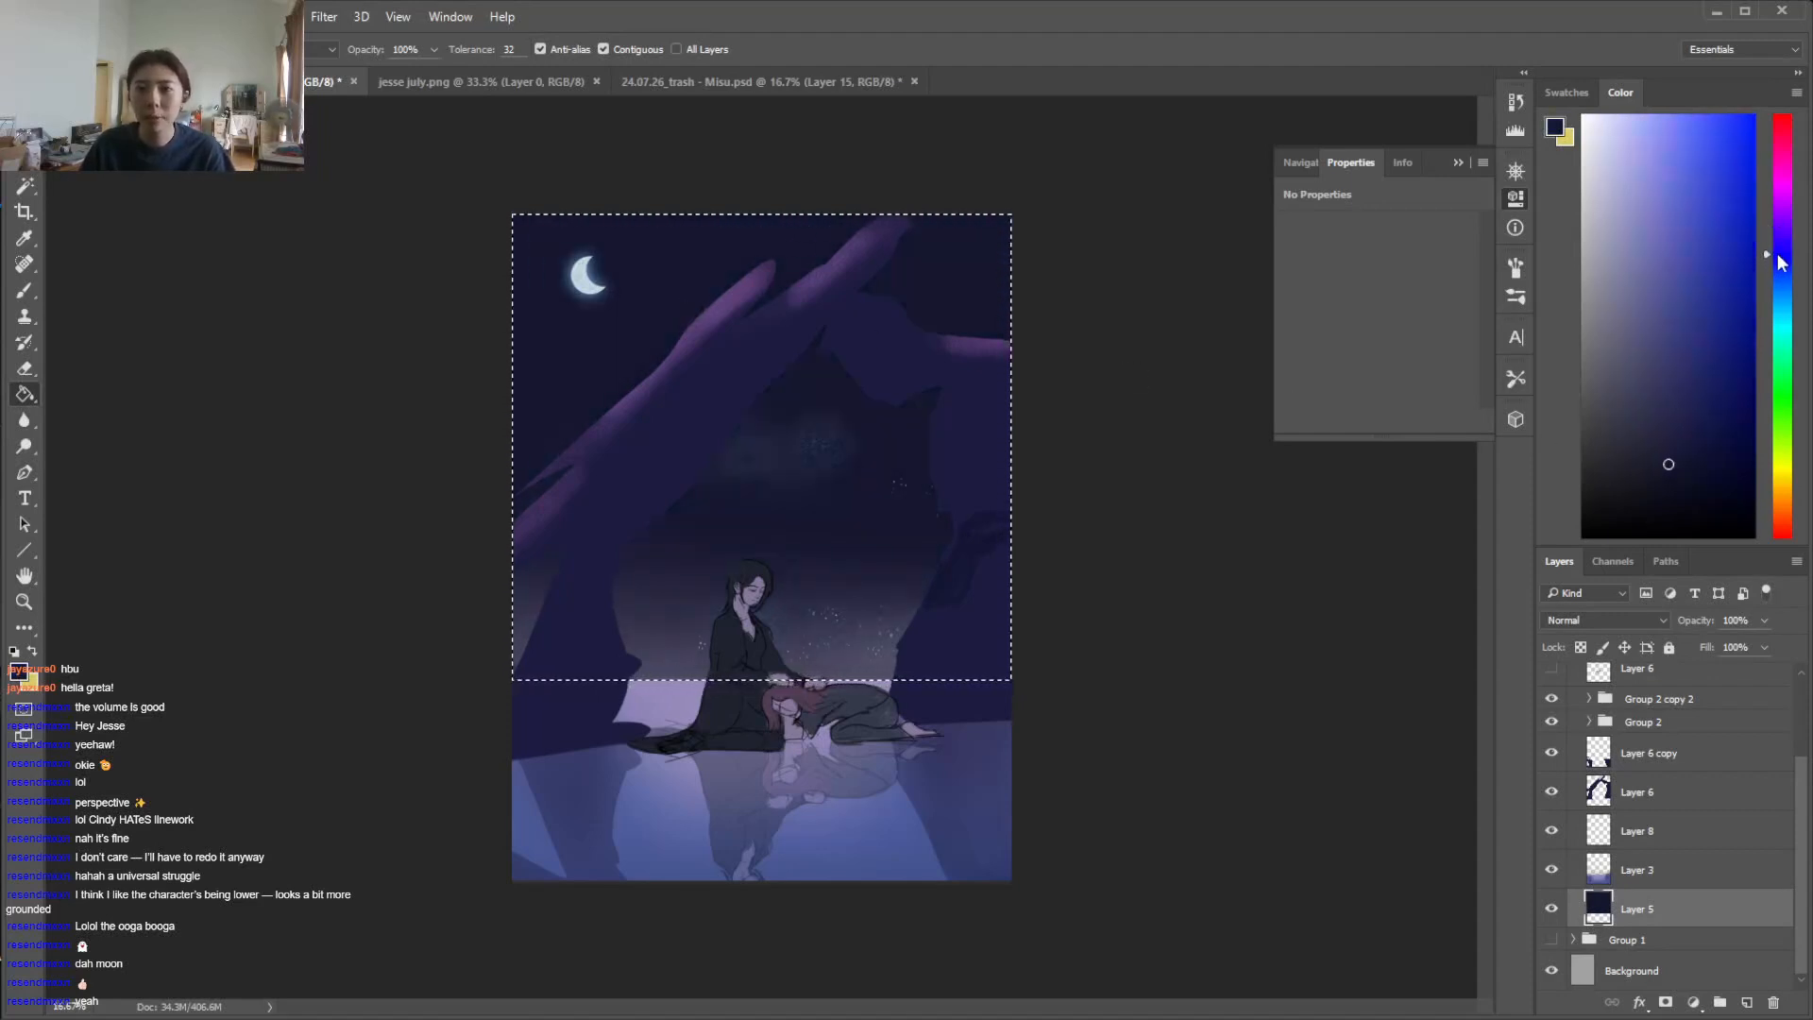
{"action": "left_click", "coordinate": [1690, 465]}
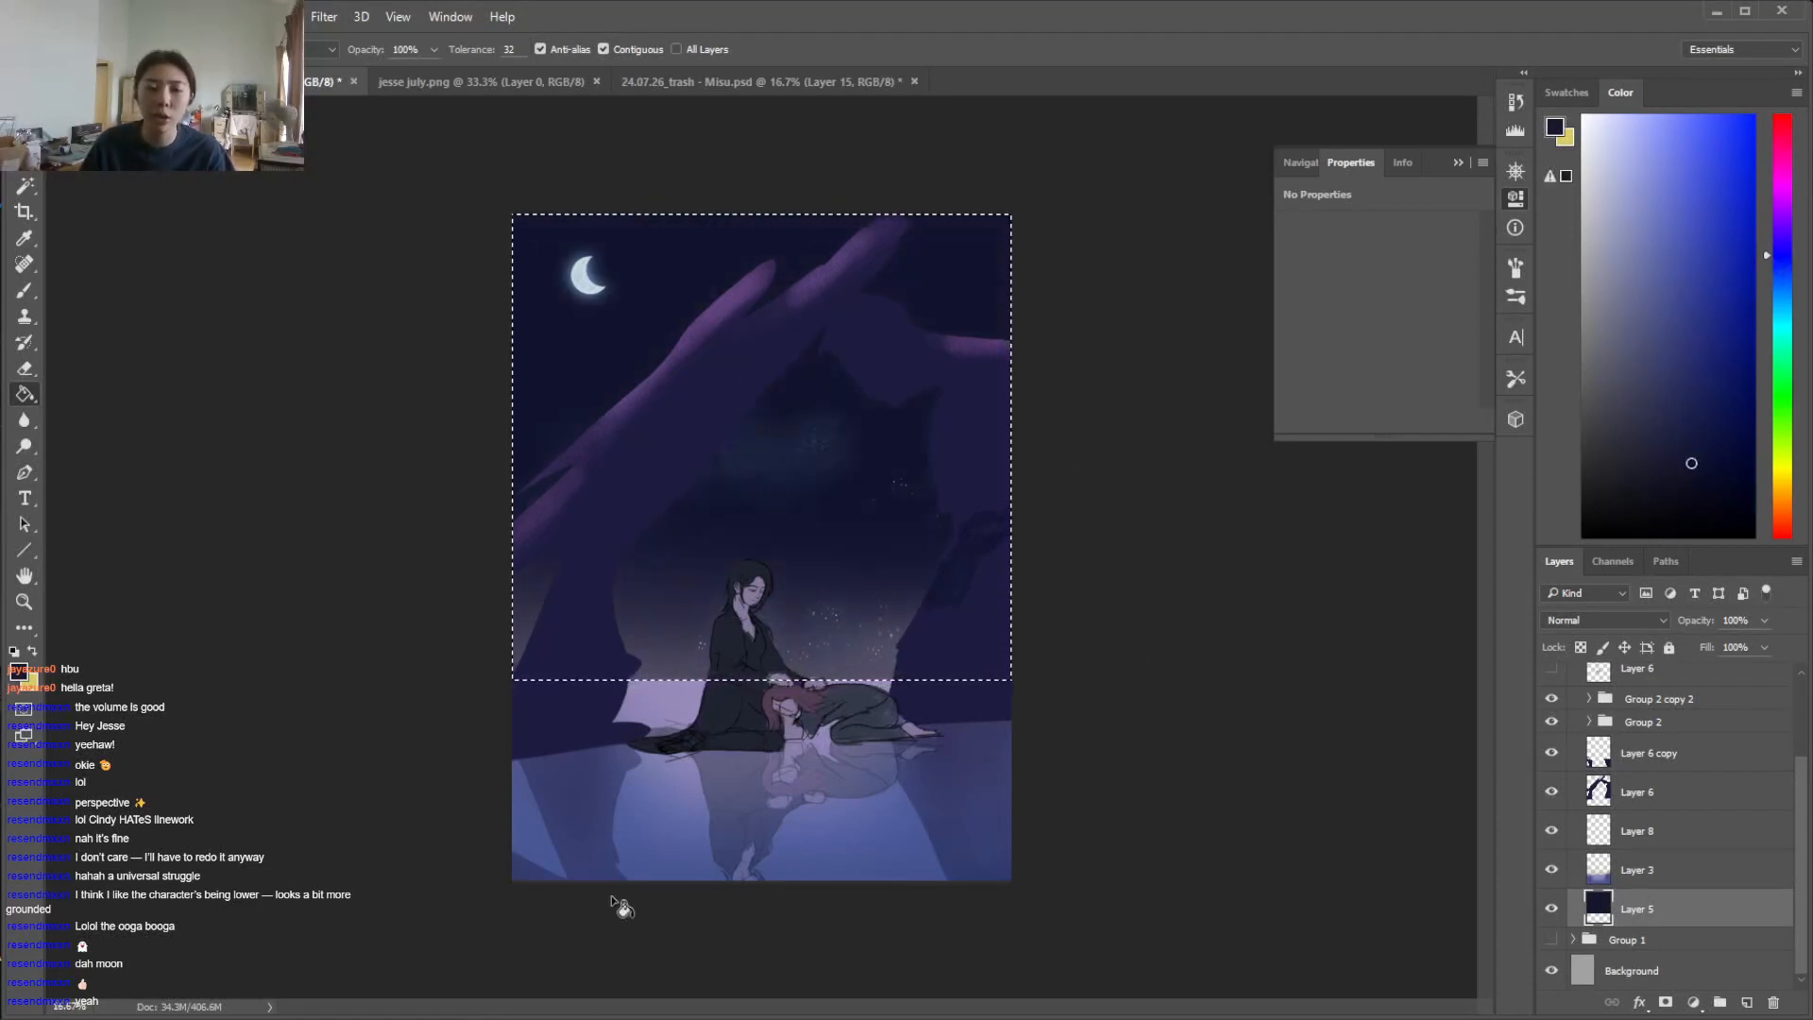
Try a brighter blue gradient rising from the horizon into the selected sky on Layer 5
{"action": "left_click_drag", "start_coordinate": [1782, 264], "coordinate": [1779, 273]}
{"action": "left_click", "coordinate": [1701, 402]}
{"action": "key", "text": "b"}
{"action": "key", "text": "g"}
{"action": "key", "text": "shift+g"}
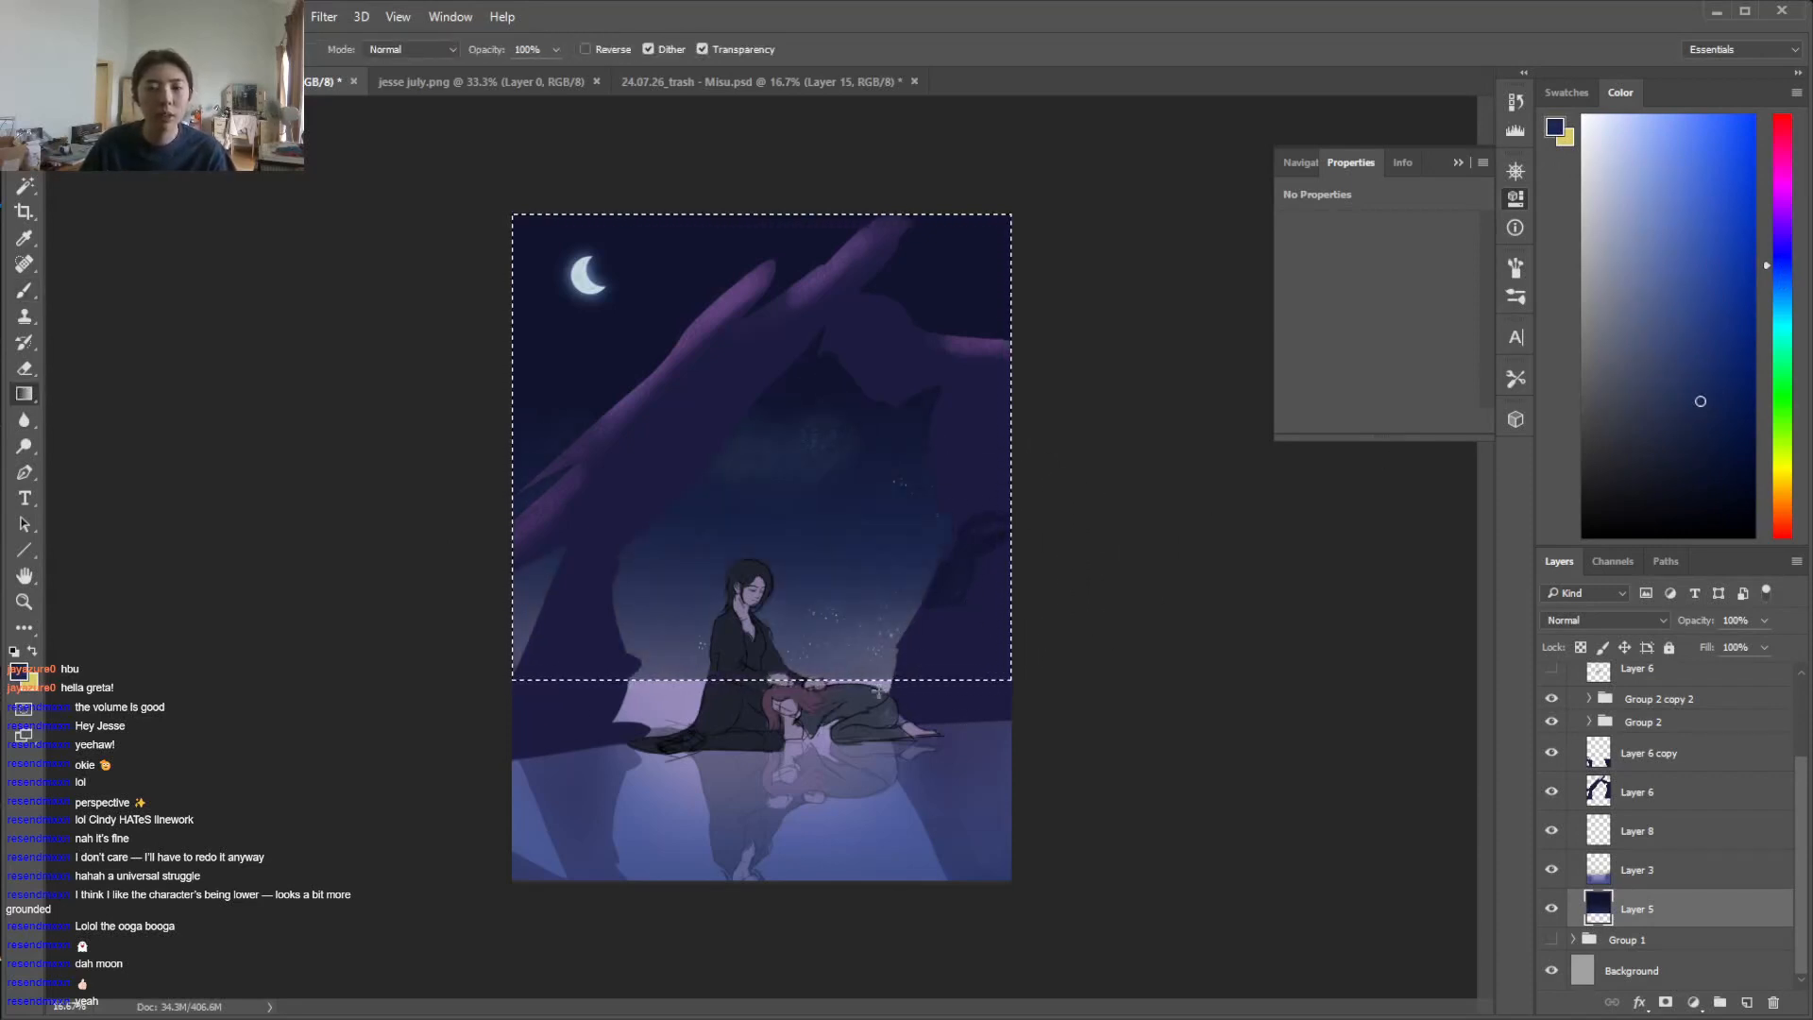
{"action": "left_click_drag", "start_coordinate": [1788, 271], "coordinate": [1780, 278]}
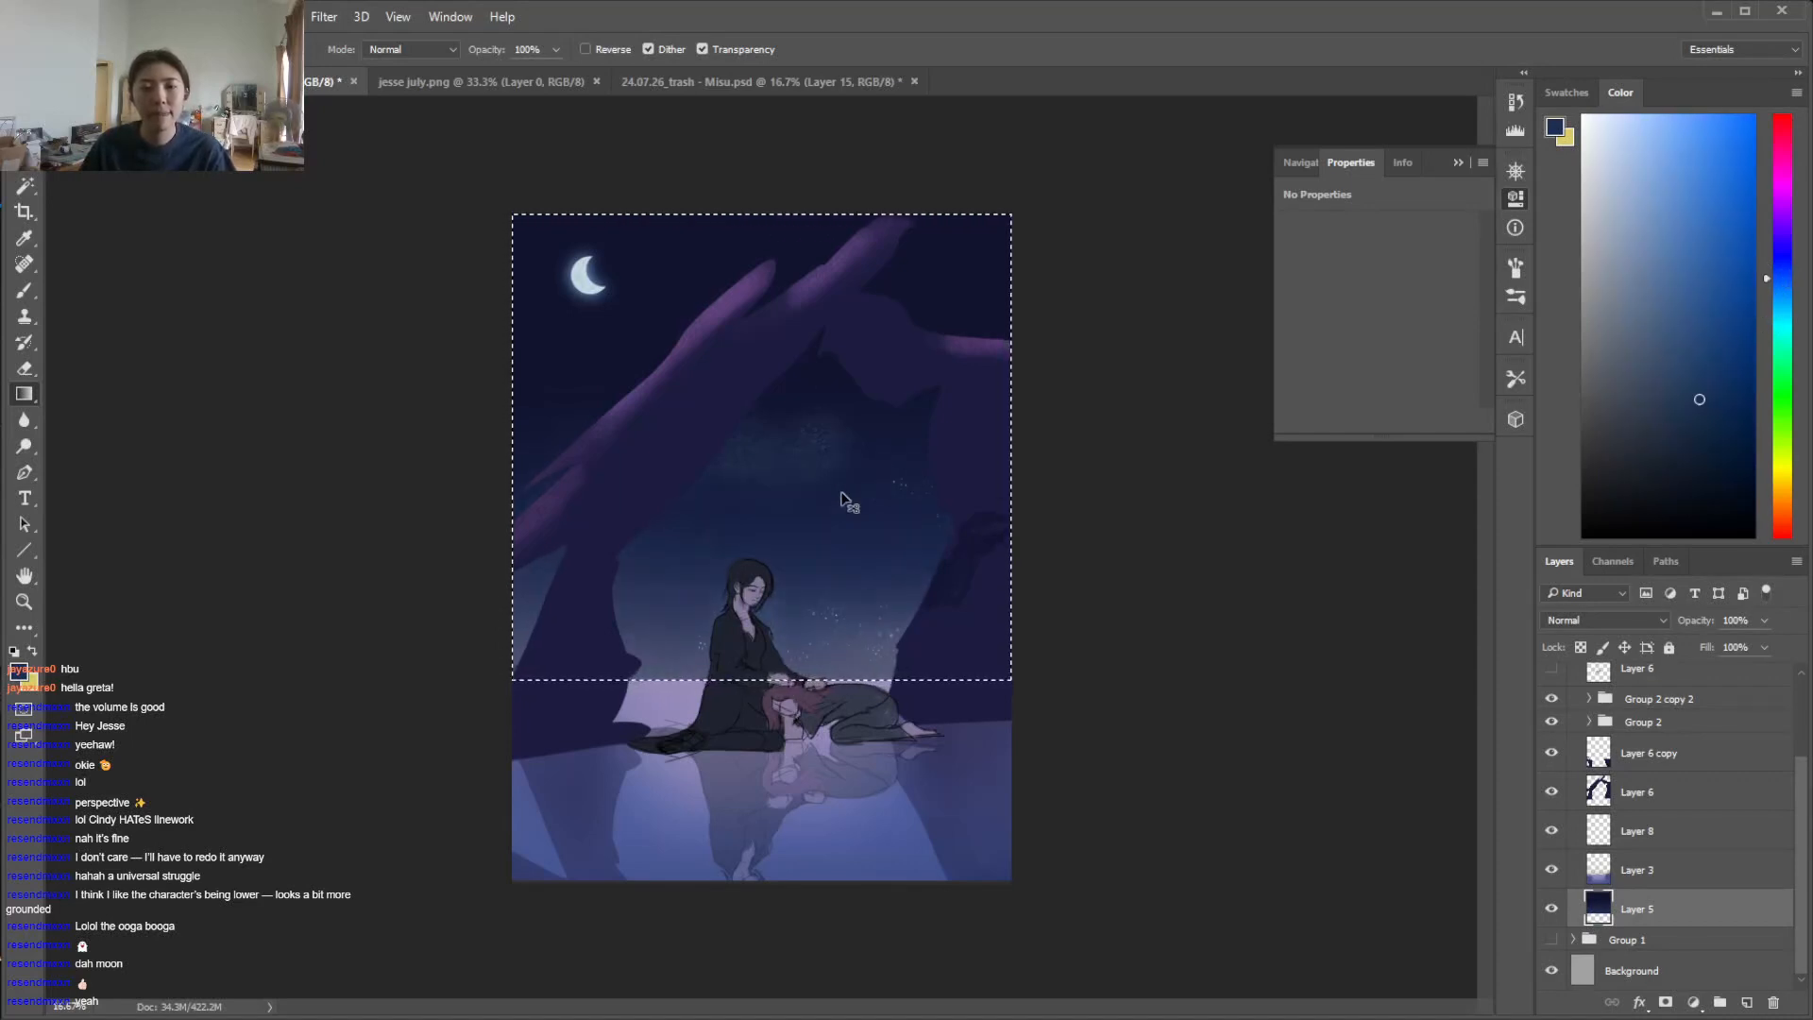
Sample the upper sky, choose a darker, greyer navy and fill the selected sky on Layer 5 with it
{"action": "key", "text": "i"}
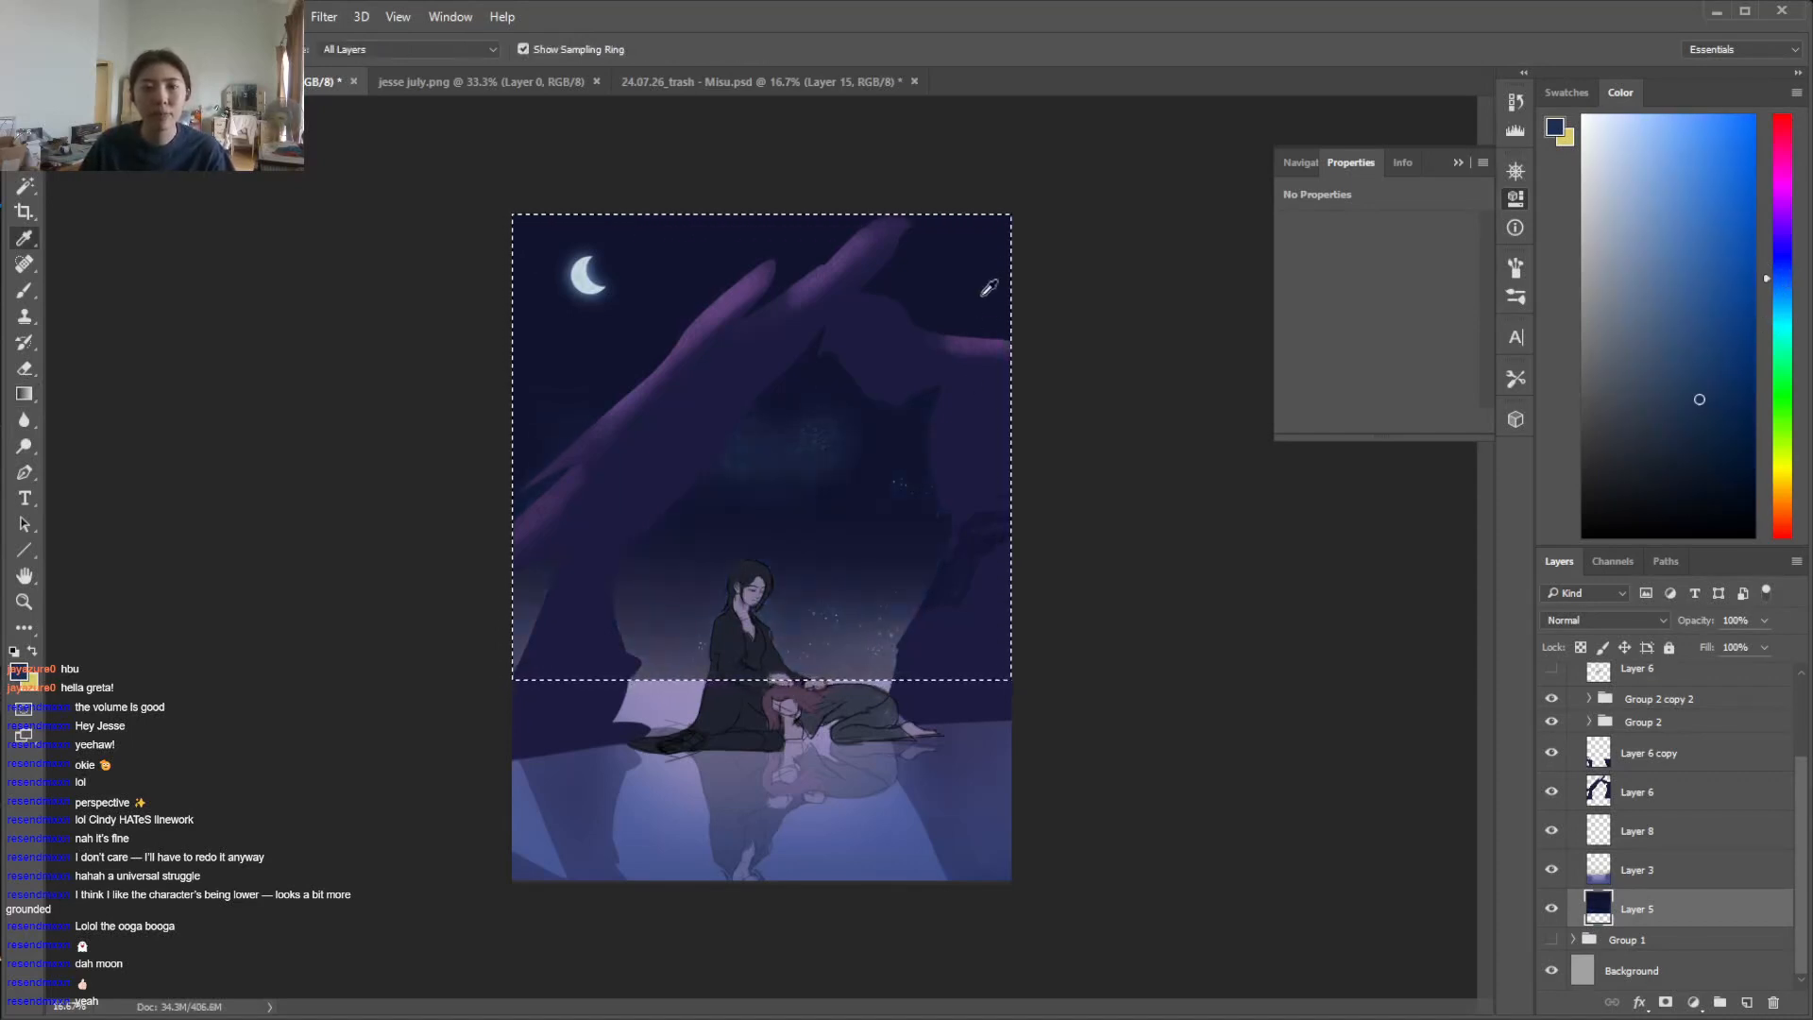
{"action": "left_click", "coordinate": [683, 282]}
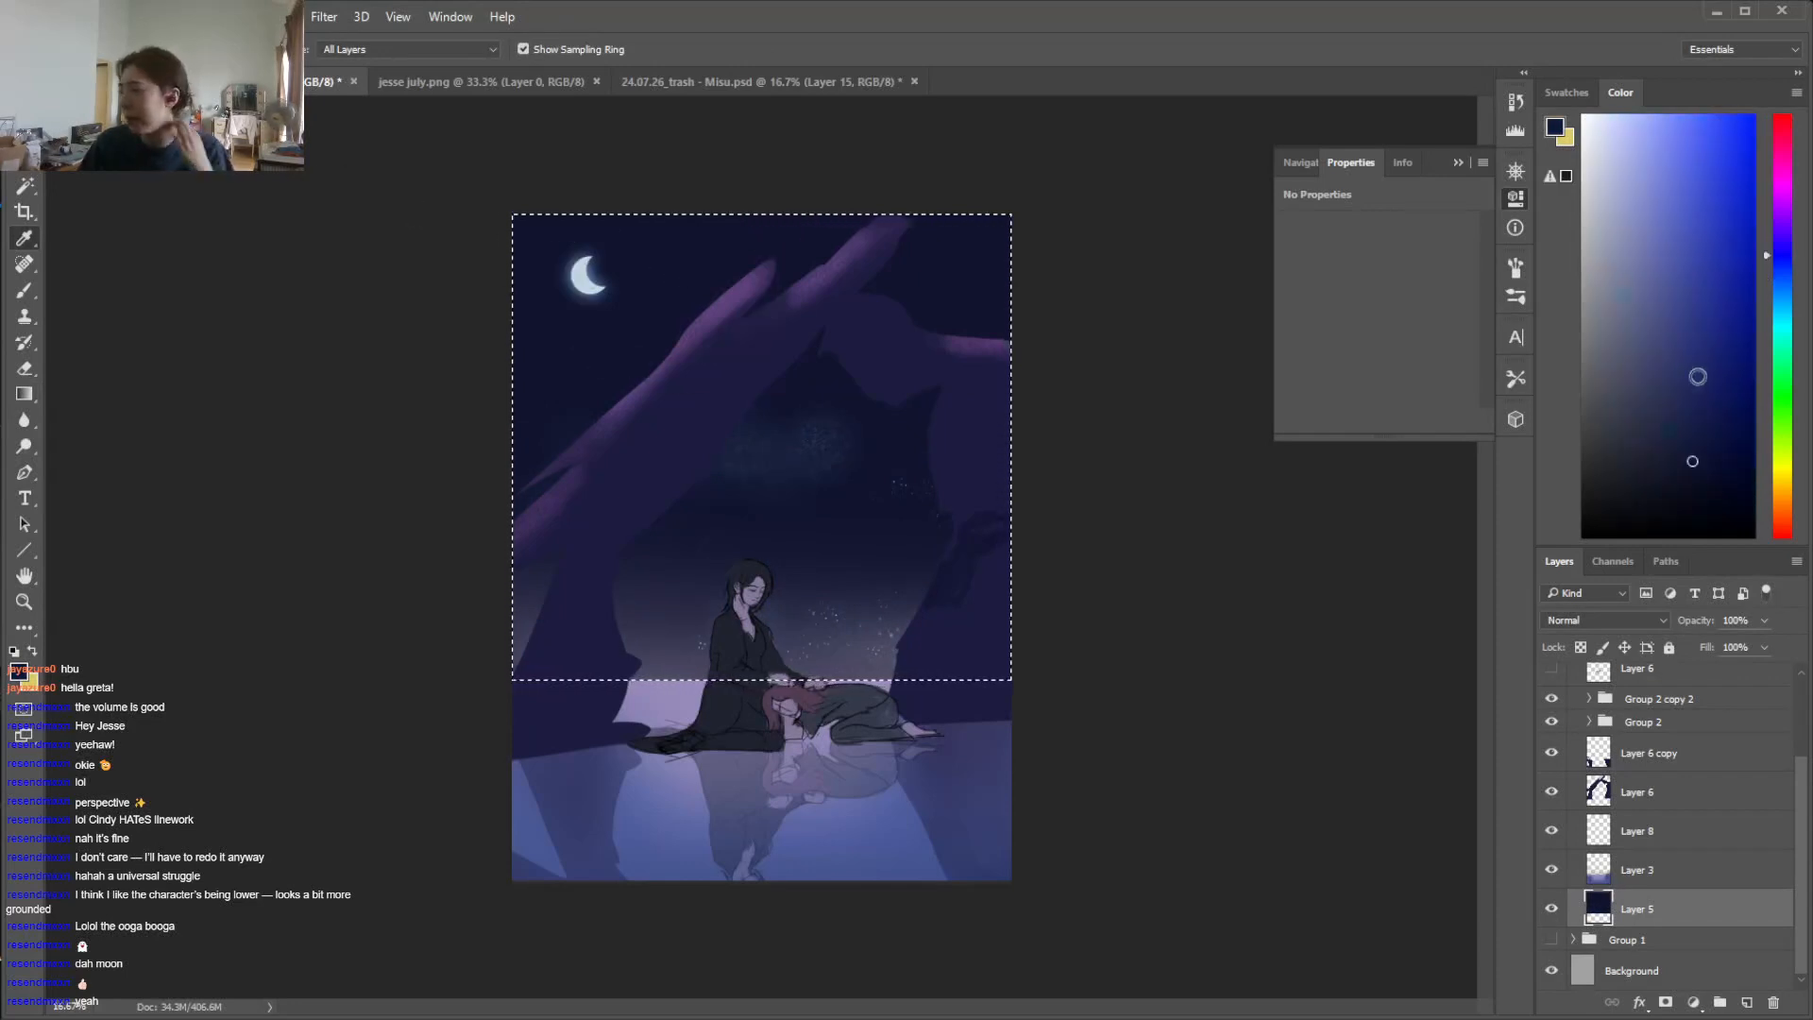
{"action": "left_click", "coordinate": [1776, 265]}
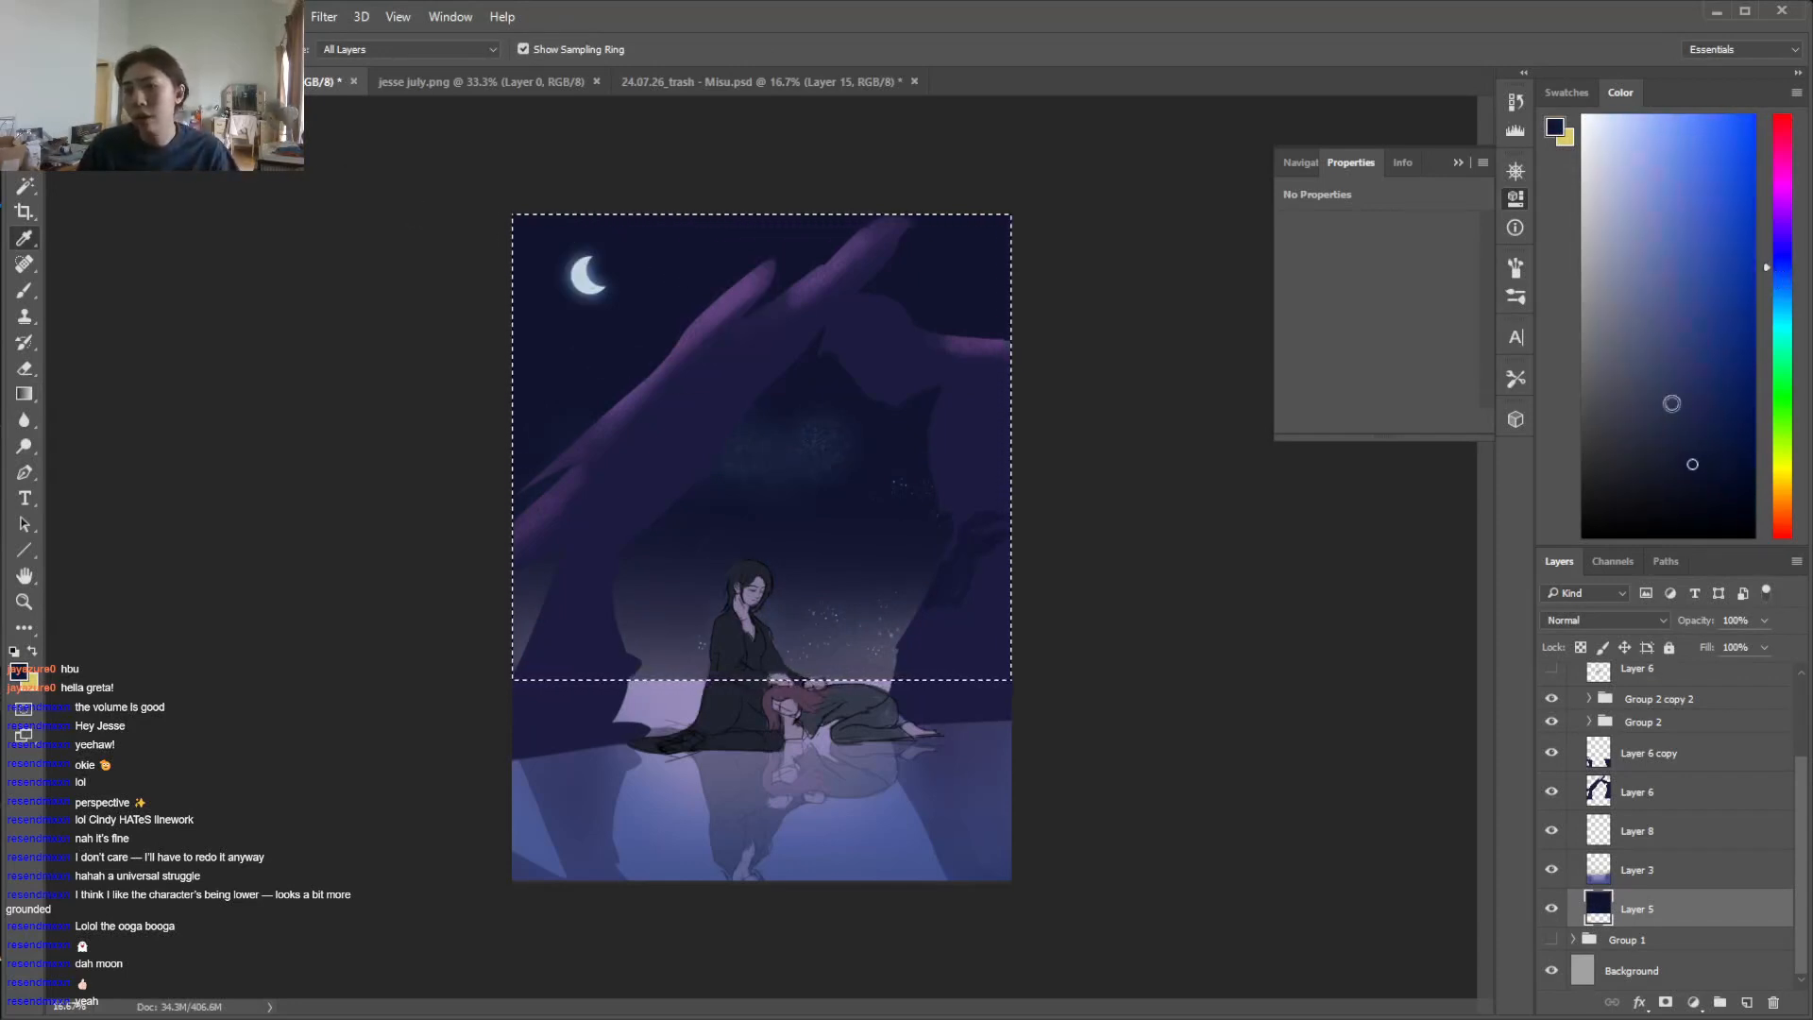
{"action": "key", "text": "shift+g"}
{"action": "key", "text": "b"}
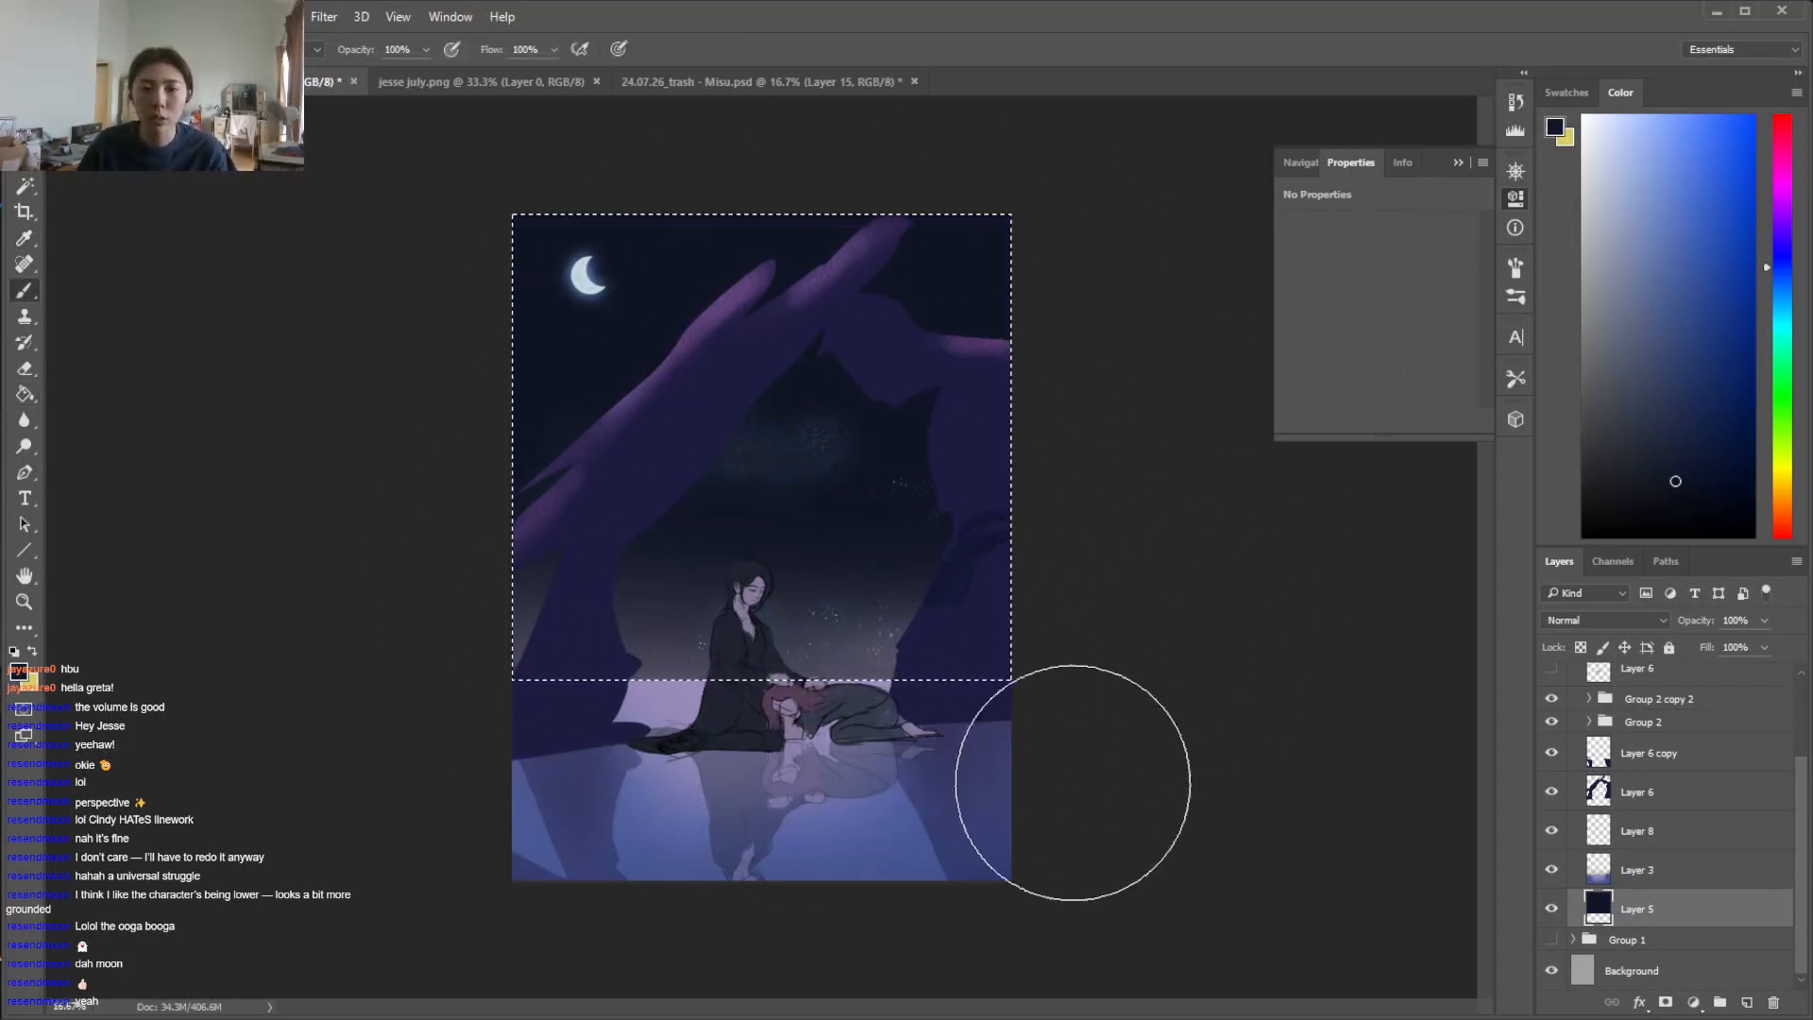
Choose a lighter, muted blue-violet and apply it as a gradient from the horizon up into the selected sky
{"action": "left_click_drag", "start_coordinate": [1783, 260], "coordinate": [1783, 252]}
{"action": "left_click_drag", "start_coordinate": [1672, 434], "coordinate": [1656, 402]}
{"action": "key", "text": "g"}
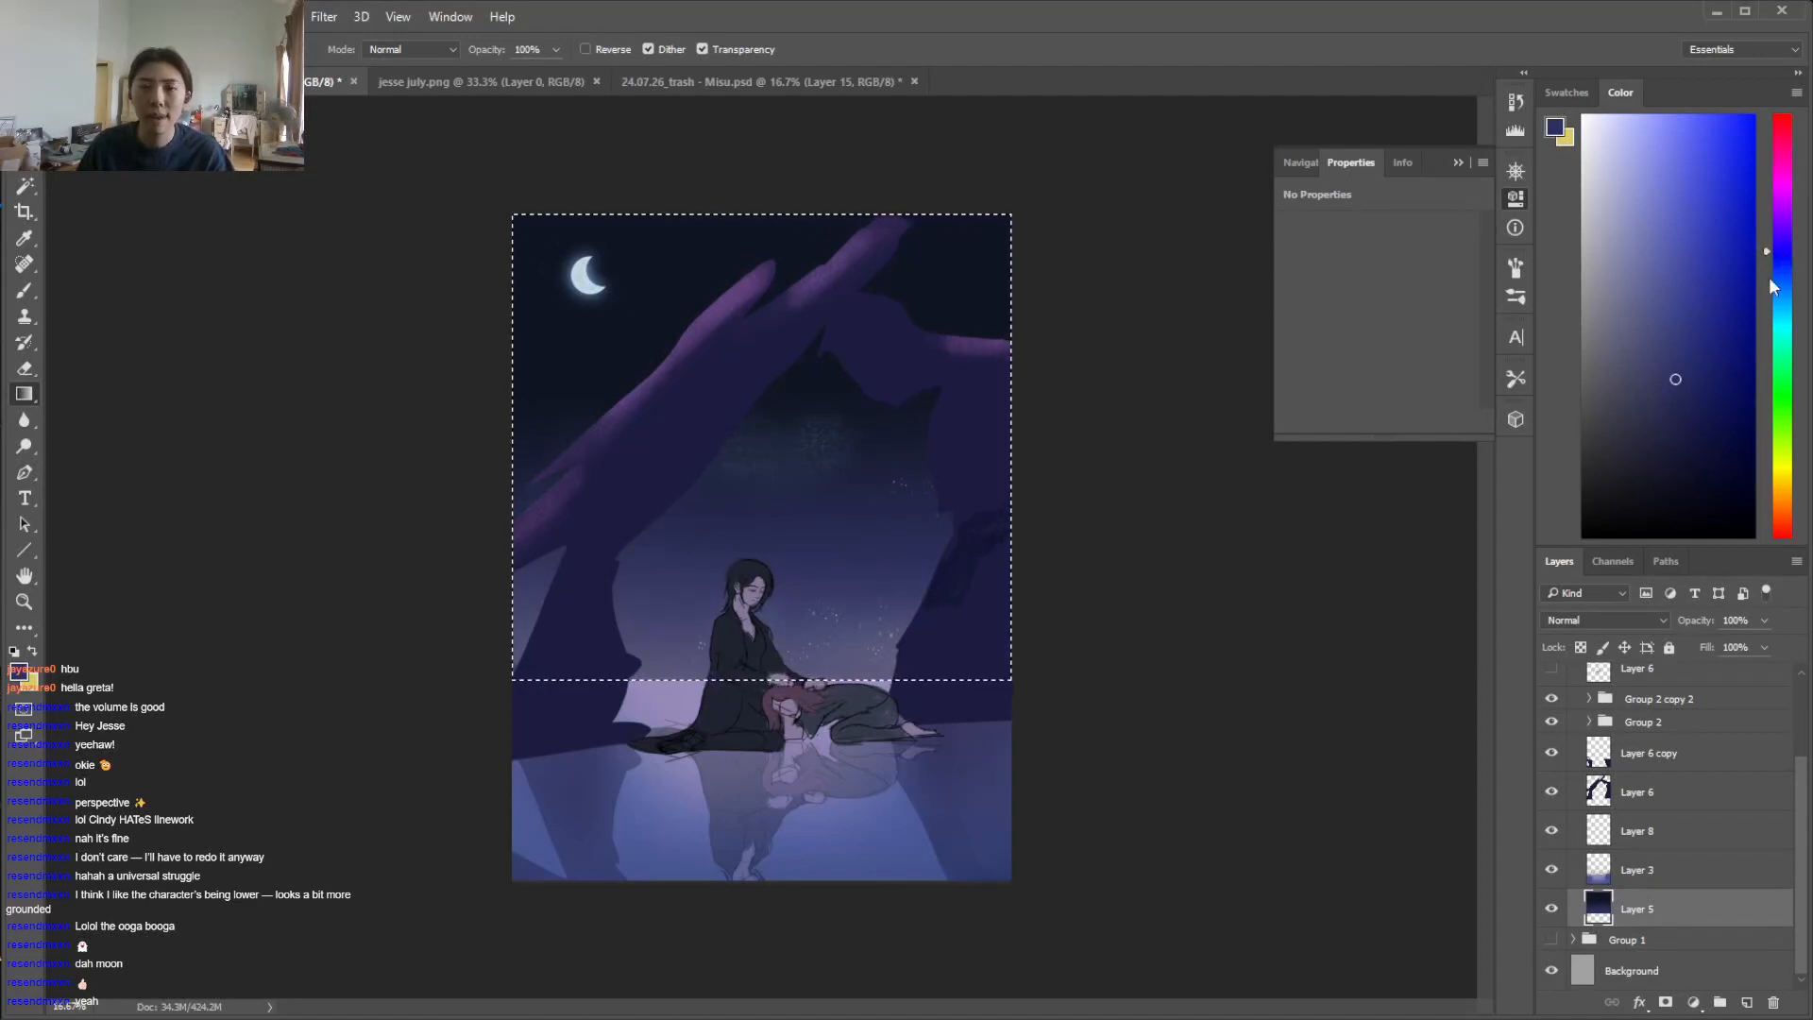
Try a brighter purple gradient over the lower part of the selected sky on Layer 5
{"action": "left_click_drag", "start_coordinate": [1783, 255], "coordinate": [1782, 239]}
{"action": "left_click", "coordinate": [1669, 313]}
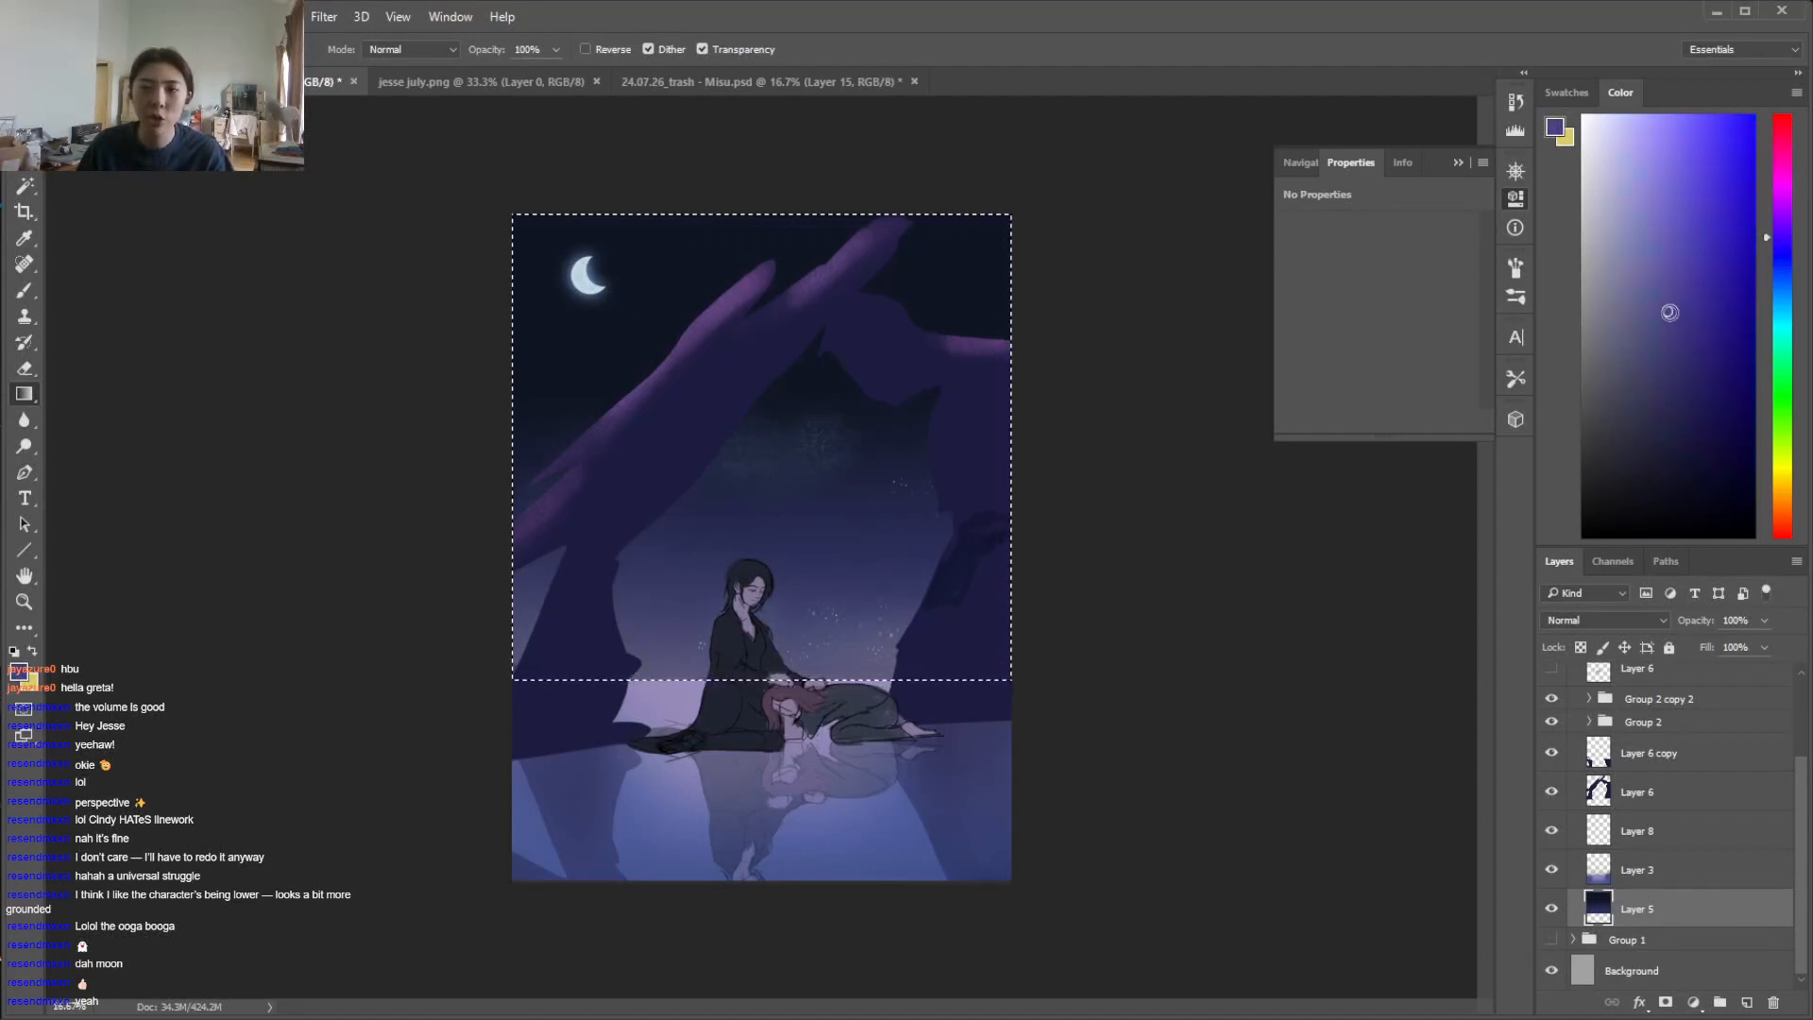
{"action": "left_click_drag", "start_coordinate": [750, 555], "coordinate": [758, 724]}
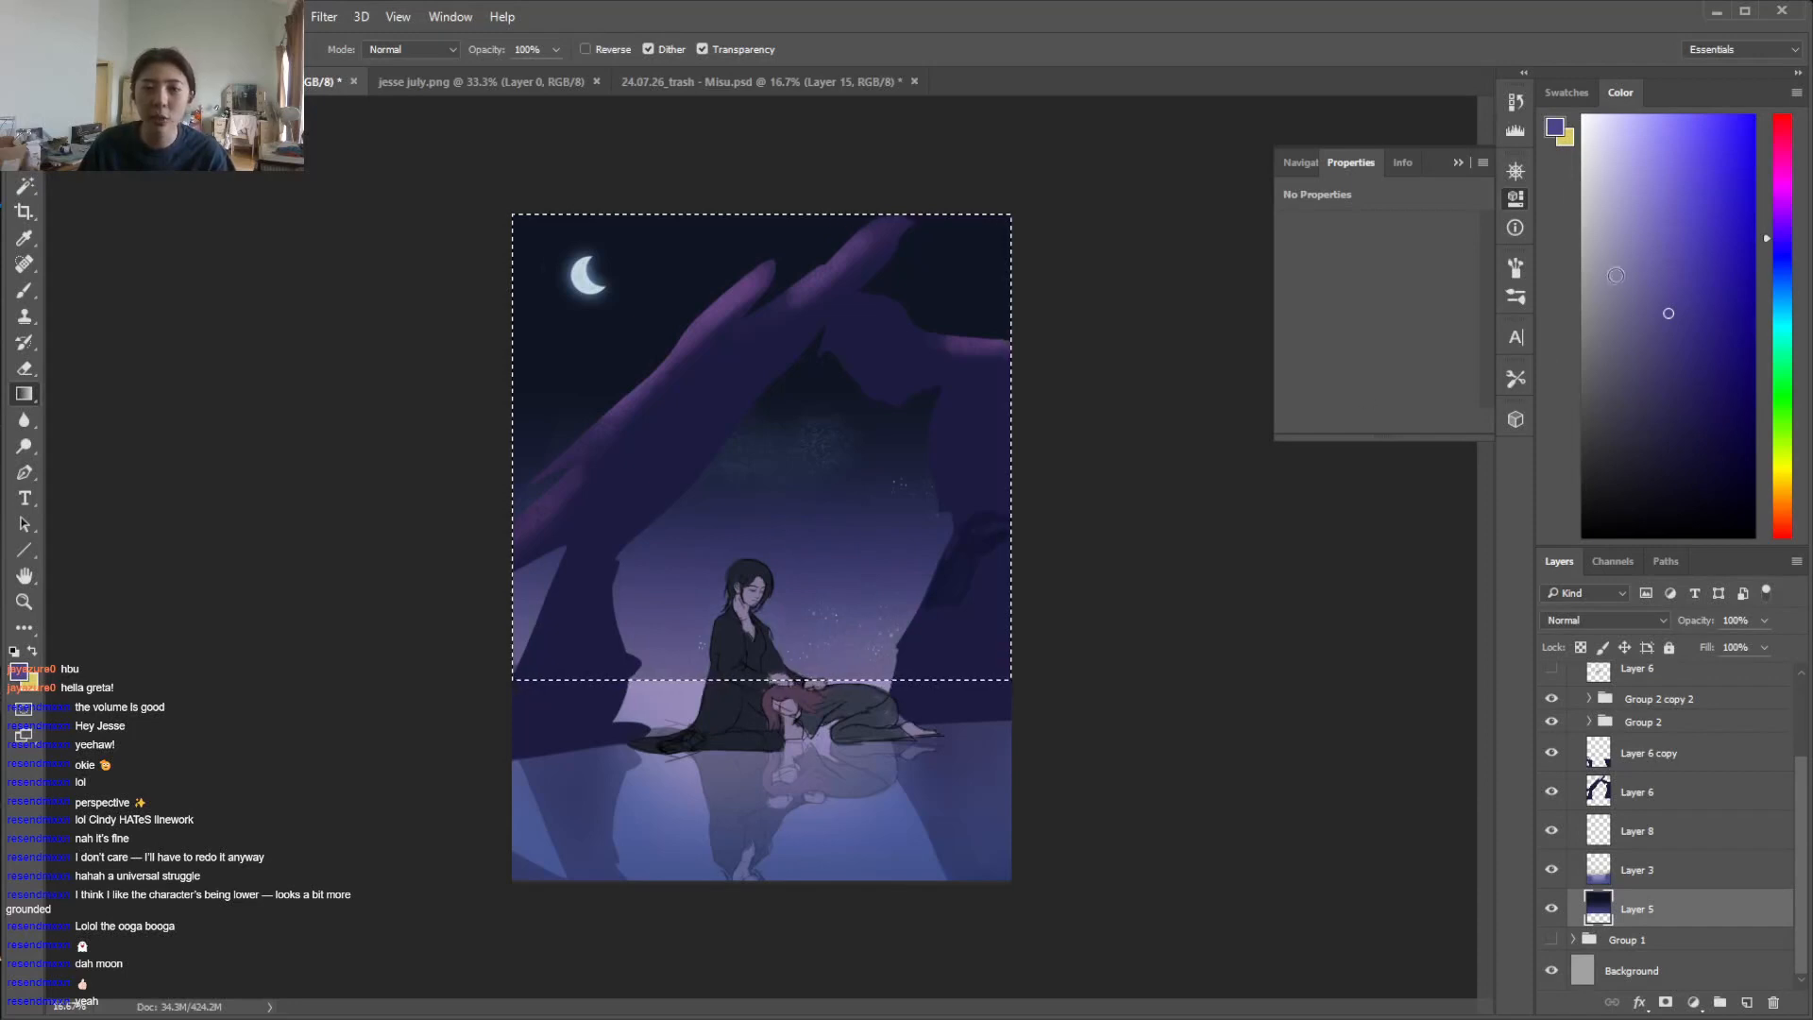
{"action": "key", "text": "ctrl+z"}
Sample the lower sky, shift the colour to a muted violet and draw it as a gradient upward from the horizon on Layer 5
{"action": "left_click", "coordinate": [857, 551], "text": "alt"}
{"action": "key", "text": "b"}
{"action": "mouse_move", "coordinate": [1125, 448]}
{"action": "left_mouse_down"}
{"action": "mouse_move", "coordinate": [927, 432]}
{"action": "mouse_move", "coordinate": [1103, 422]}
{"action": "left_mouse_up"}
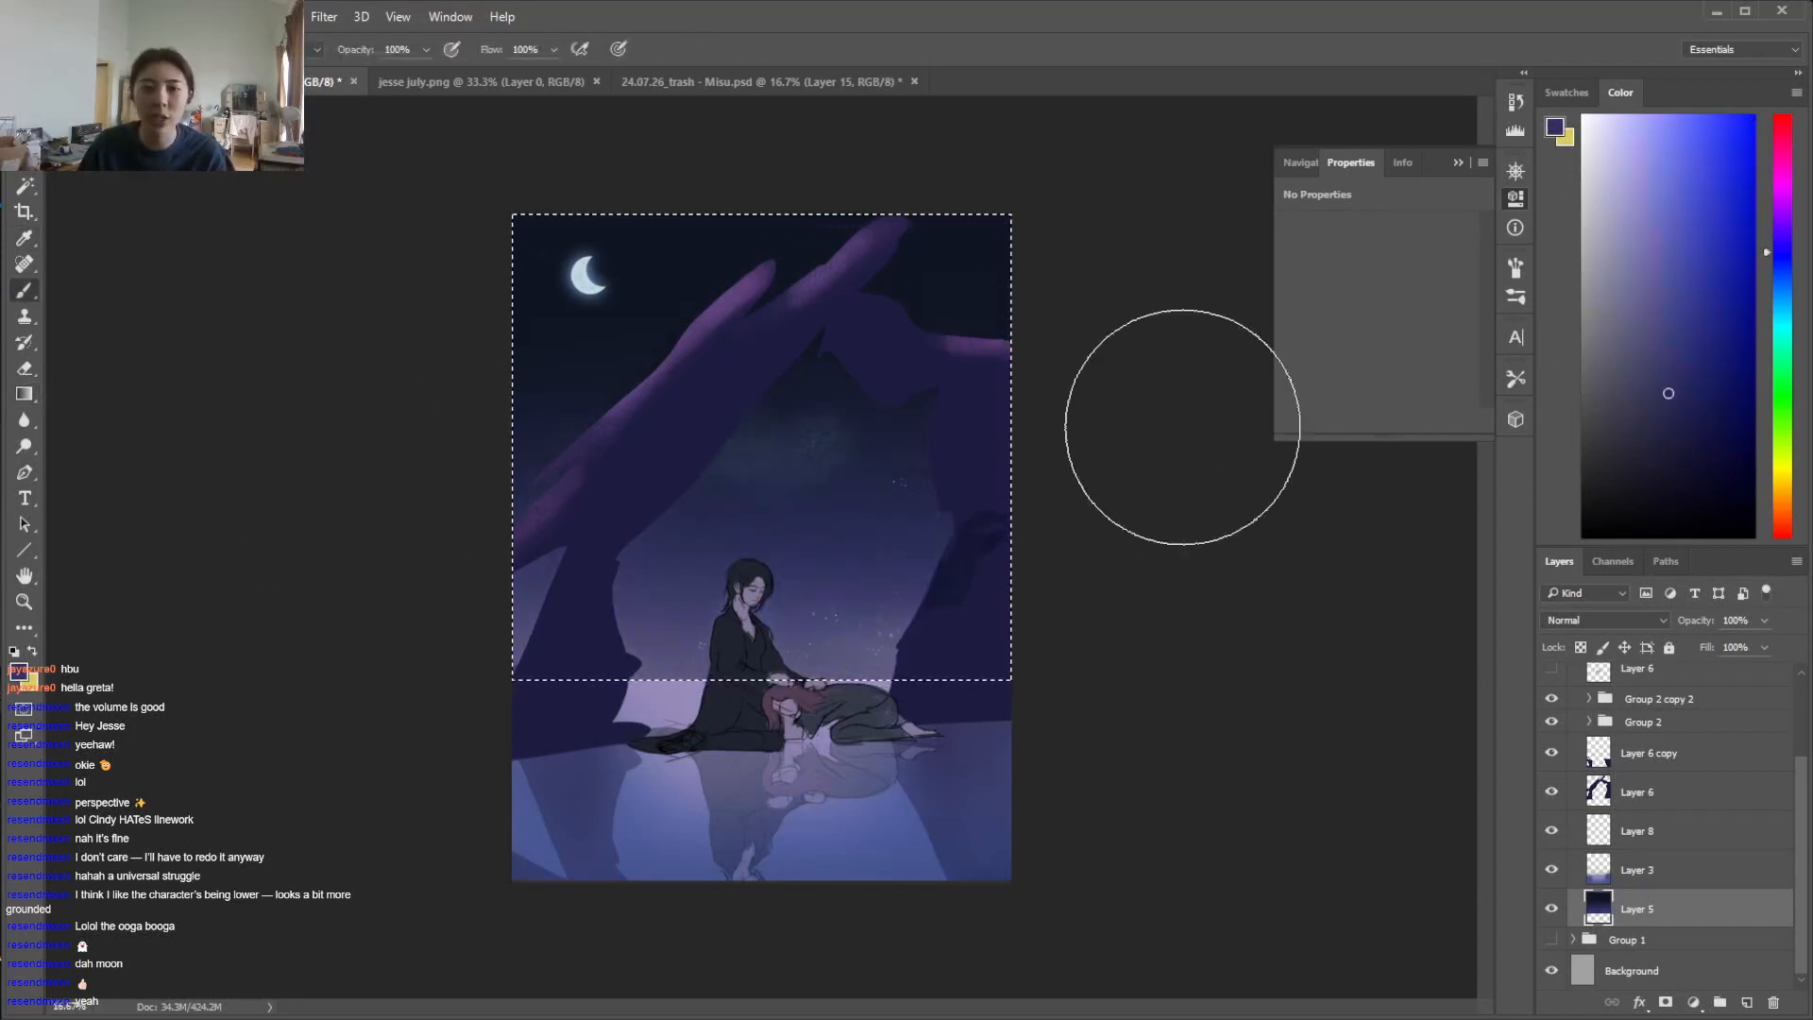
{"action": "key", "text": "i"}
{"action": "left_click", "coordinate": [845, 571]}
{"action": "left_click", "coordinate": [1783, 245]}
{"action": "left_click_drag", "start_coordinate": [1783, 245], "coordinate": [1781, 236]}
{"action": "left_click", "coordinate": [1654, 336]}
{"action": "key", "text": "g"}
{"action": "left_click_drag", "start_coordinate": [776, 688], "coordinate": [774, 500]}
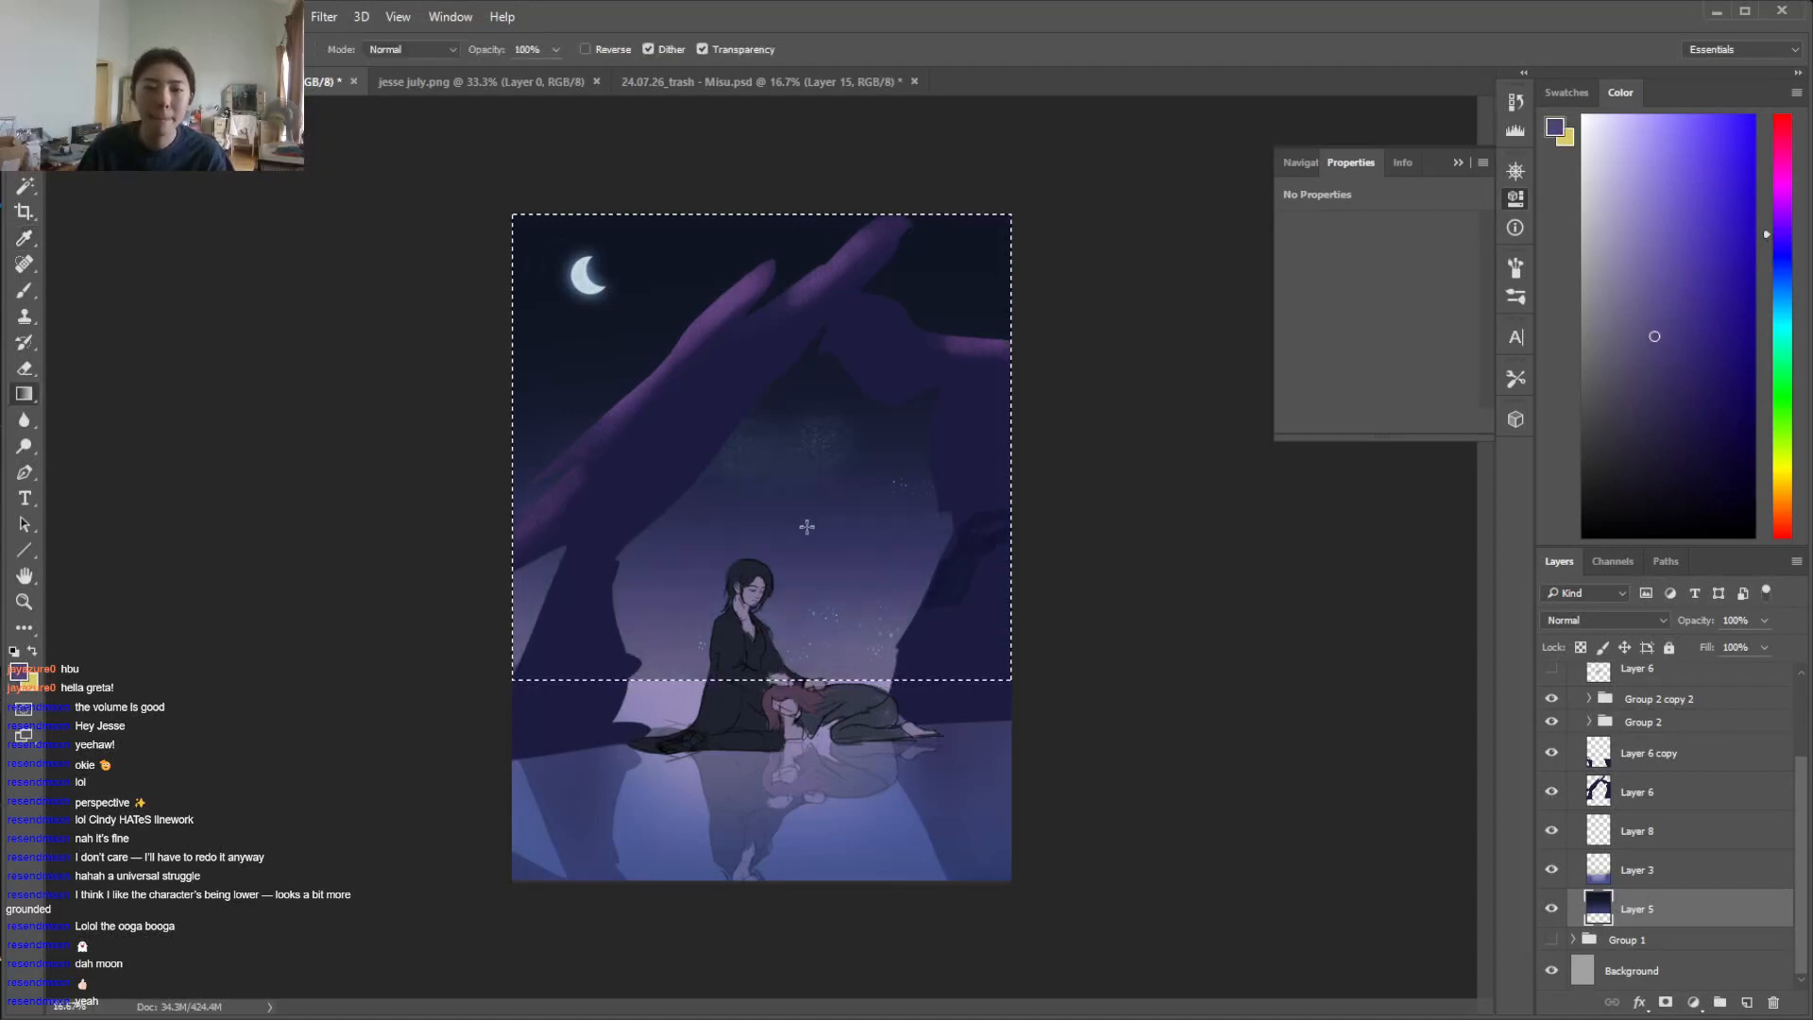
Delete the star specks and cloudy smudge on Layer 3 within the sky selection, and clear the selection
{"action": "key", "text": "alt+bracketright"}
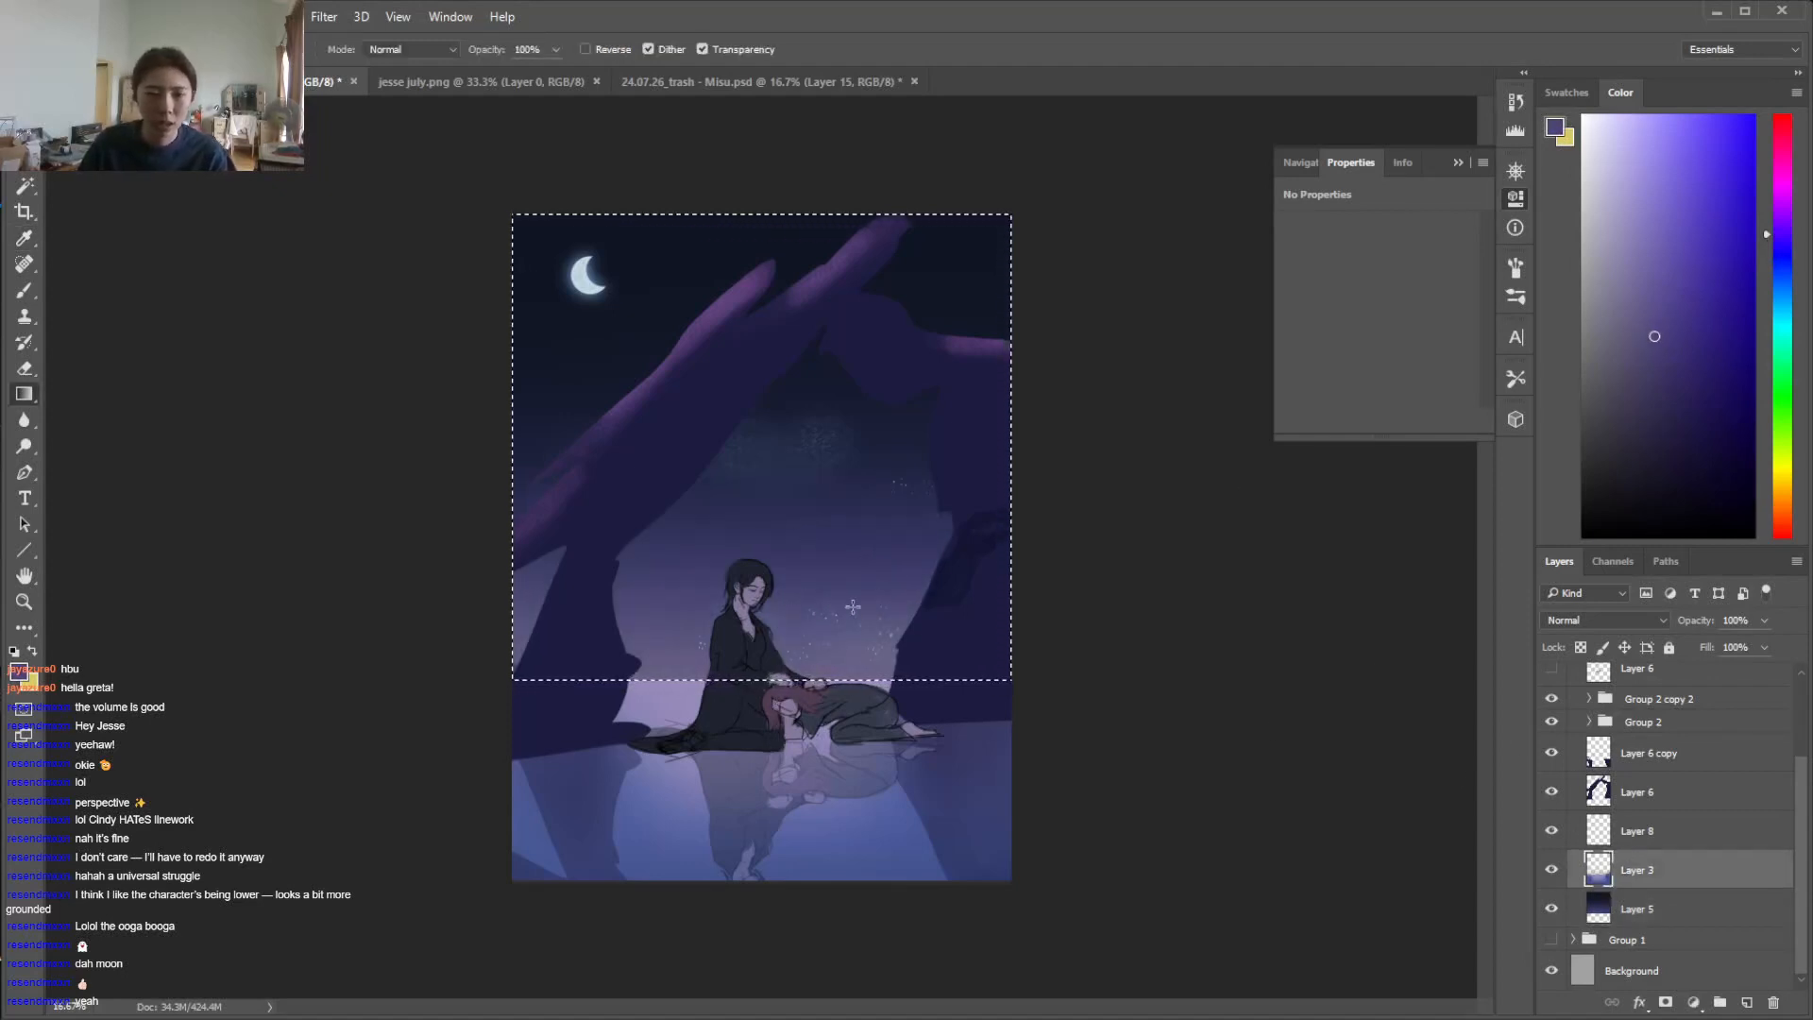
{"action": "key", "text": "Delete"}
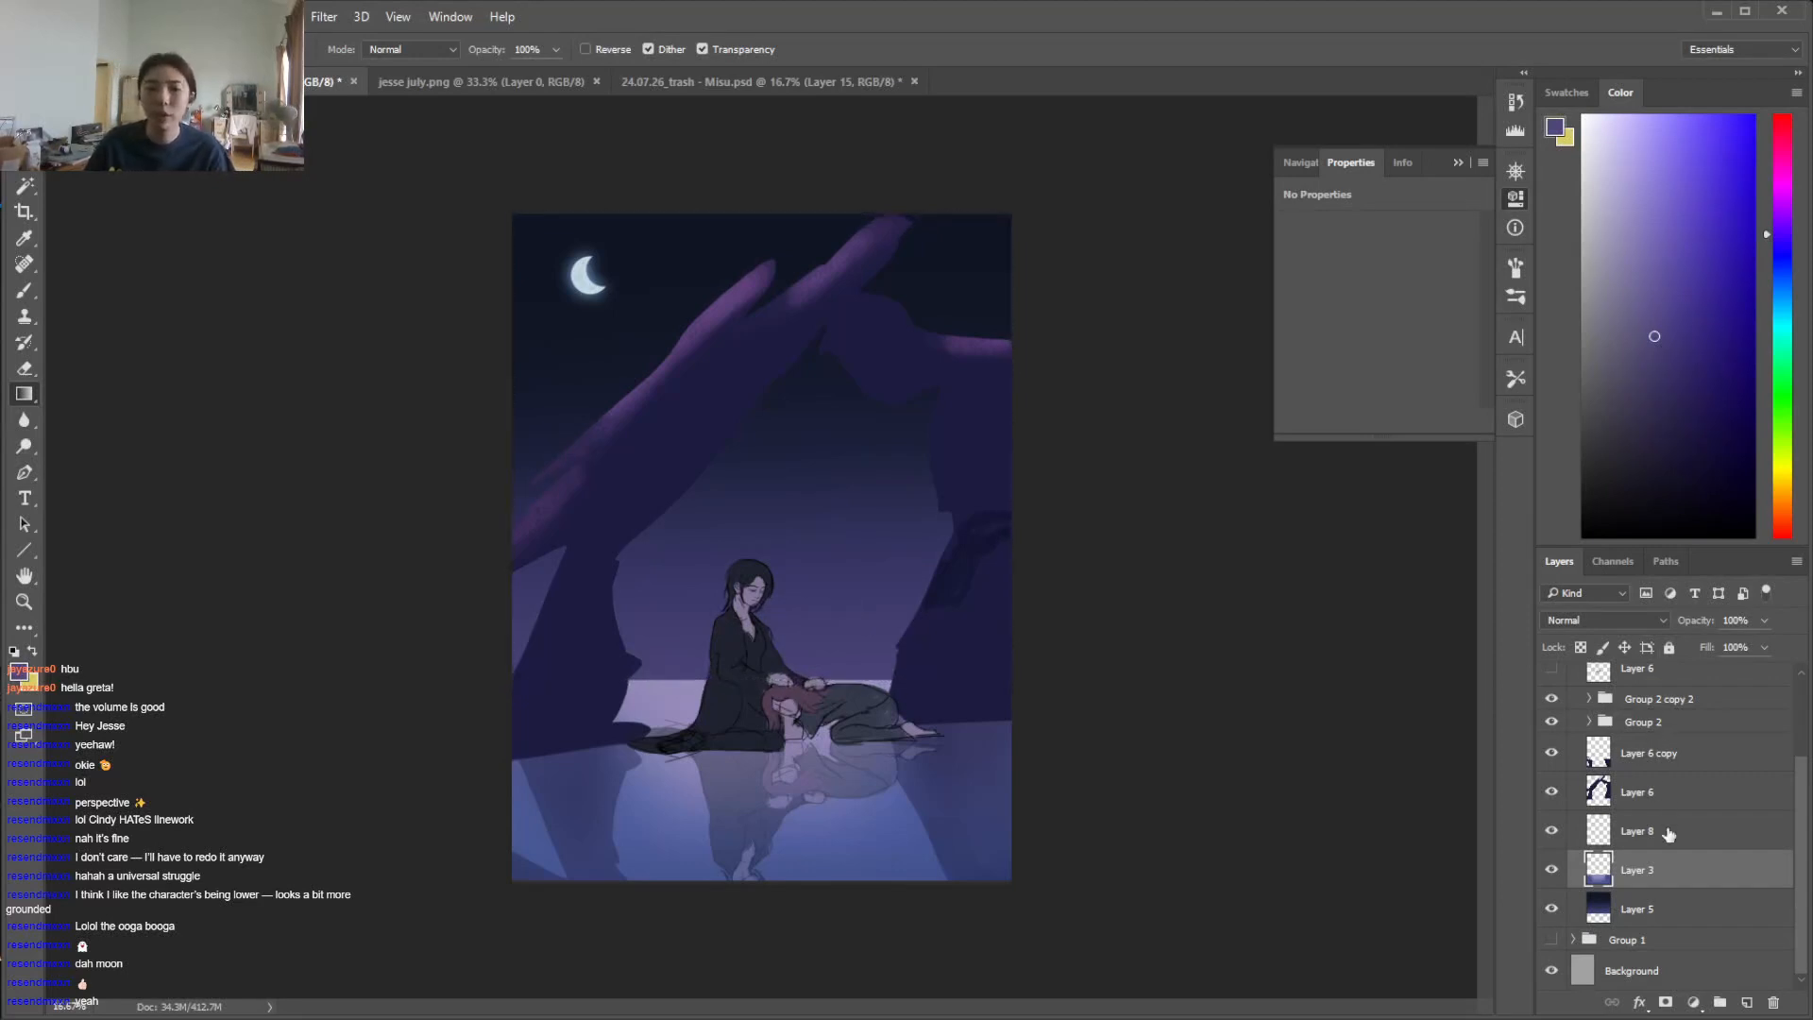
Adjust the sky on Layer 5 with Hue/Saturation, setting hue to -8, saturation to +5 and lightness to -11
{"action": "left_click", "coordinate": [1653, 904]}
{"action": "key", "text": "w"}
{"action": "left_click", "coordinate": [870, 526]}
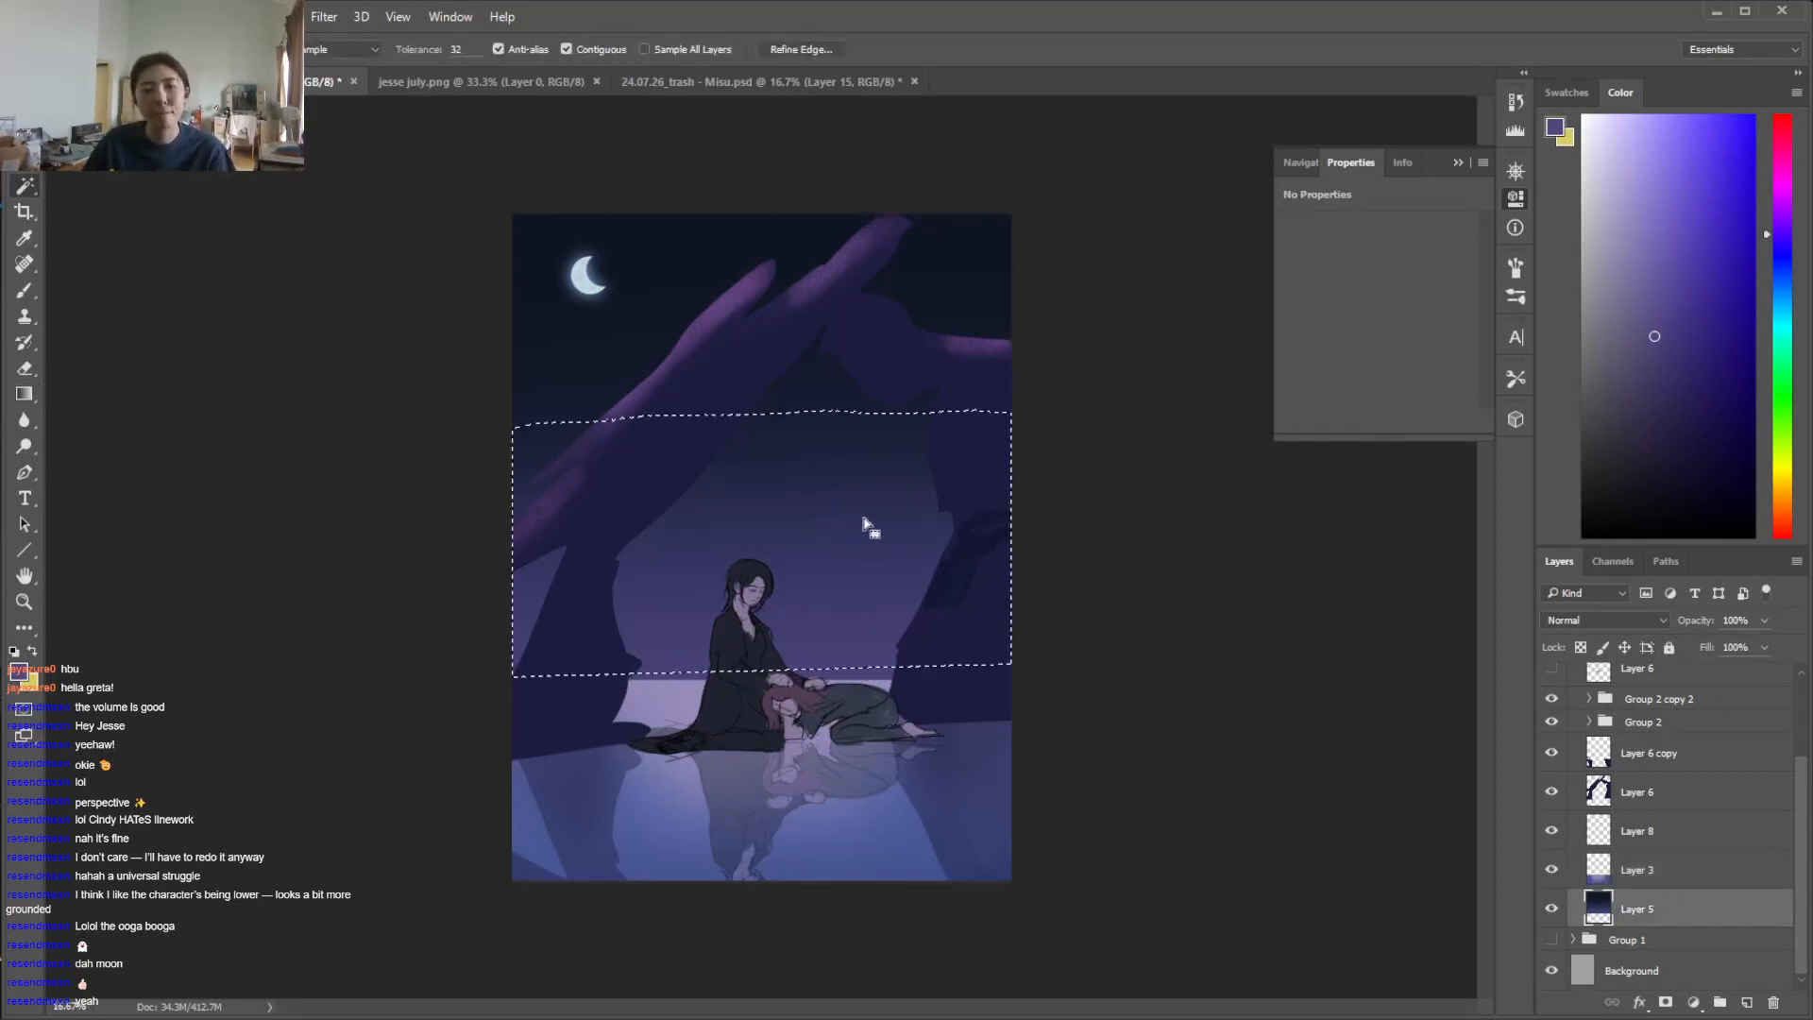
{"action": "left_click", "coordinate": [831, 307], "text": "shift"}
{"action": "left_click", "coordinate": [495, 301]}
{"action": "left_click", "coordinate": [132, 16]}
{"action": "mouse_move", "coordinate": [350, 75]}
{"action": "left_click", "coordinate": [557, 215]}
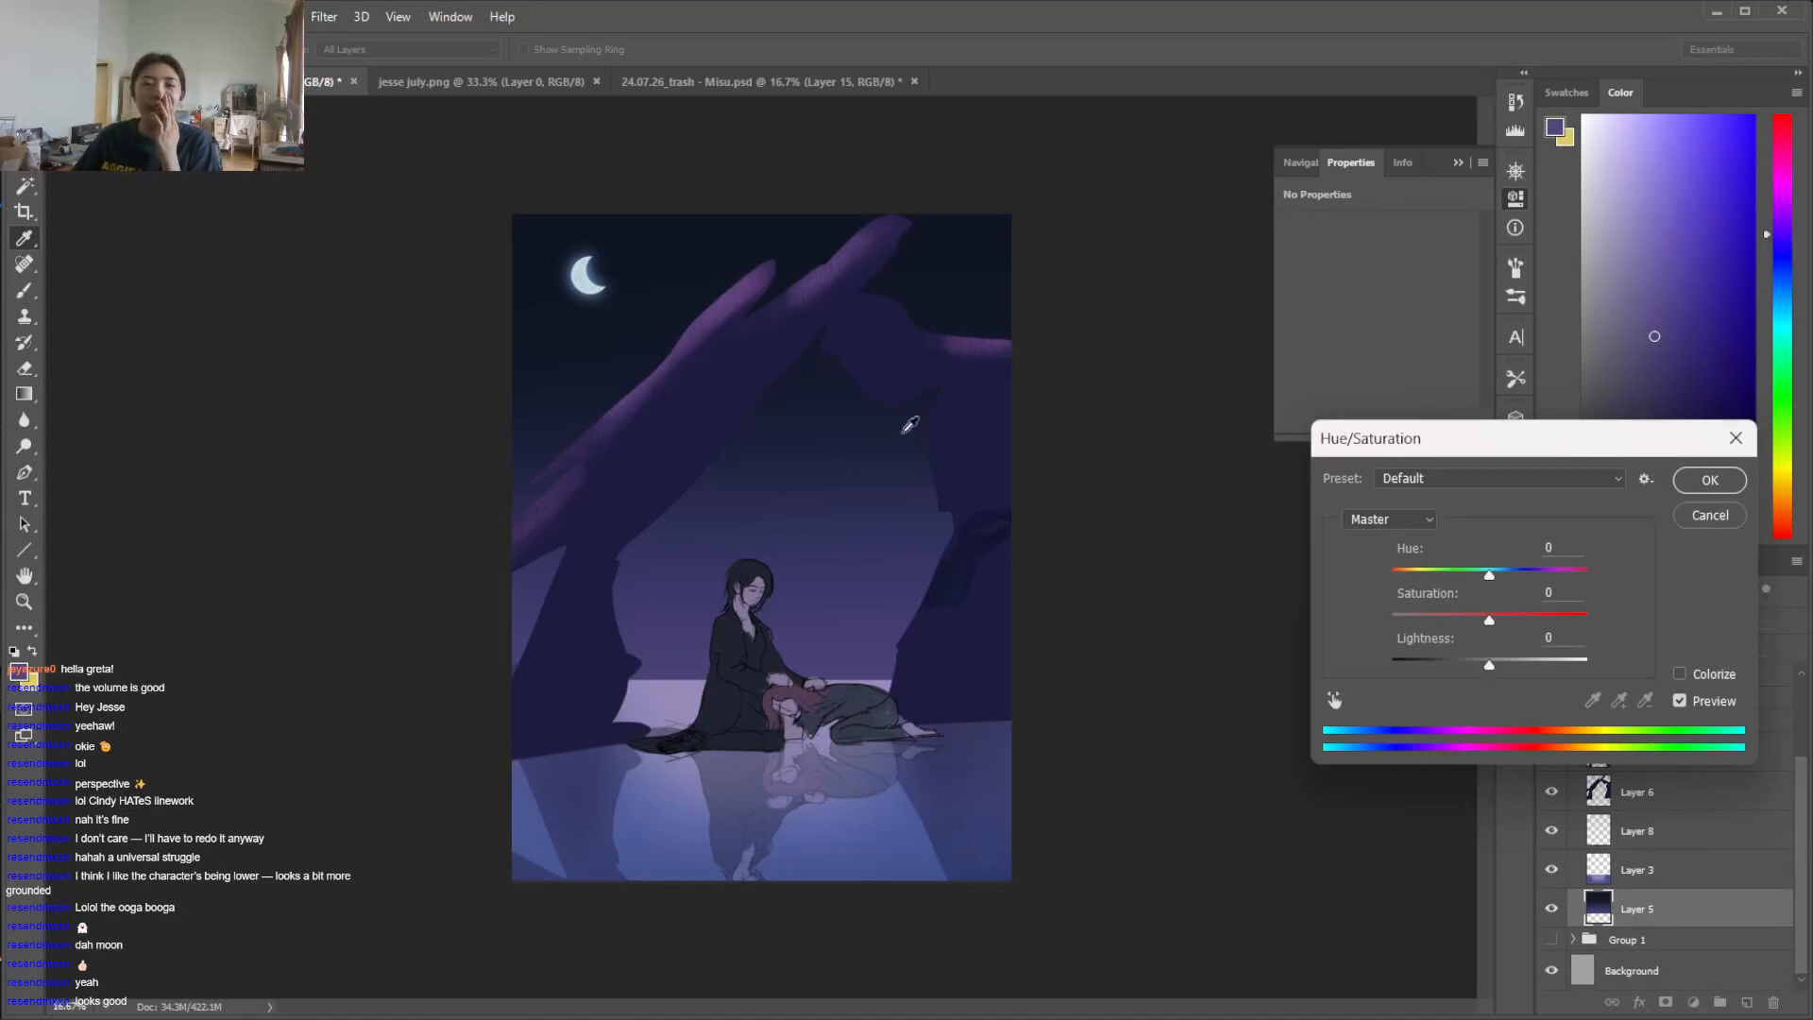
{"action": "mouse_move", "coordinate": [1489, 574]}
{"action": "left_mouse_down"}
{"action": "mouse_move", "coordinate": [1435, 578]}
{"action": "mouse_move", "coordinate": [1528, 578]}
{"action": "mouse_move", "coordinate": [1474, 577]}
{"action": "left_mouse_up"}
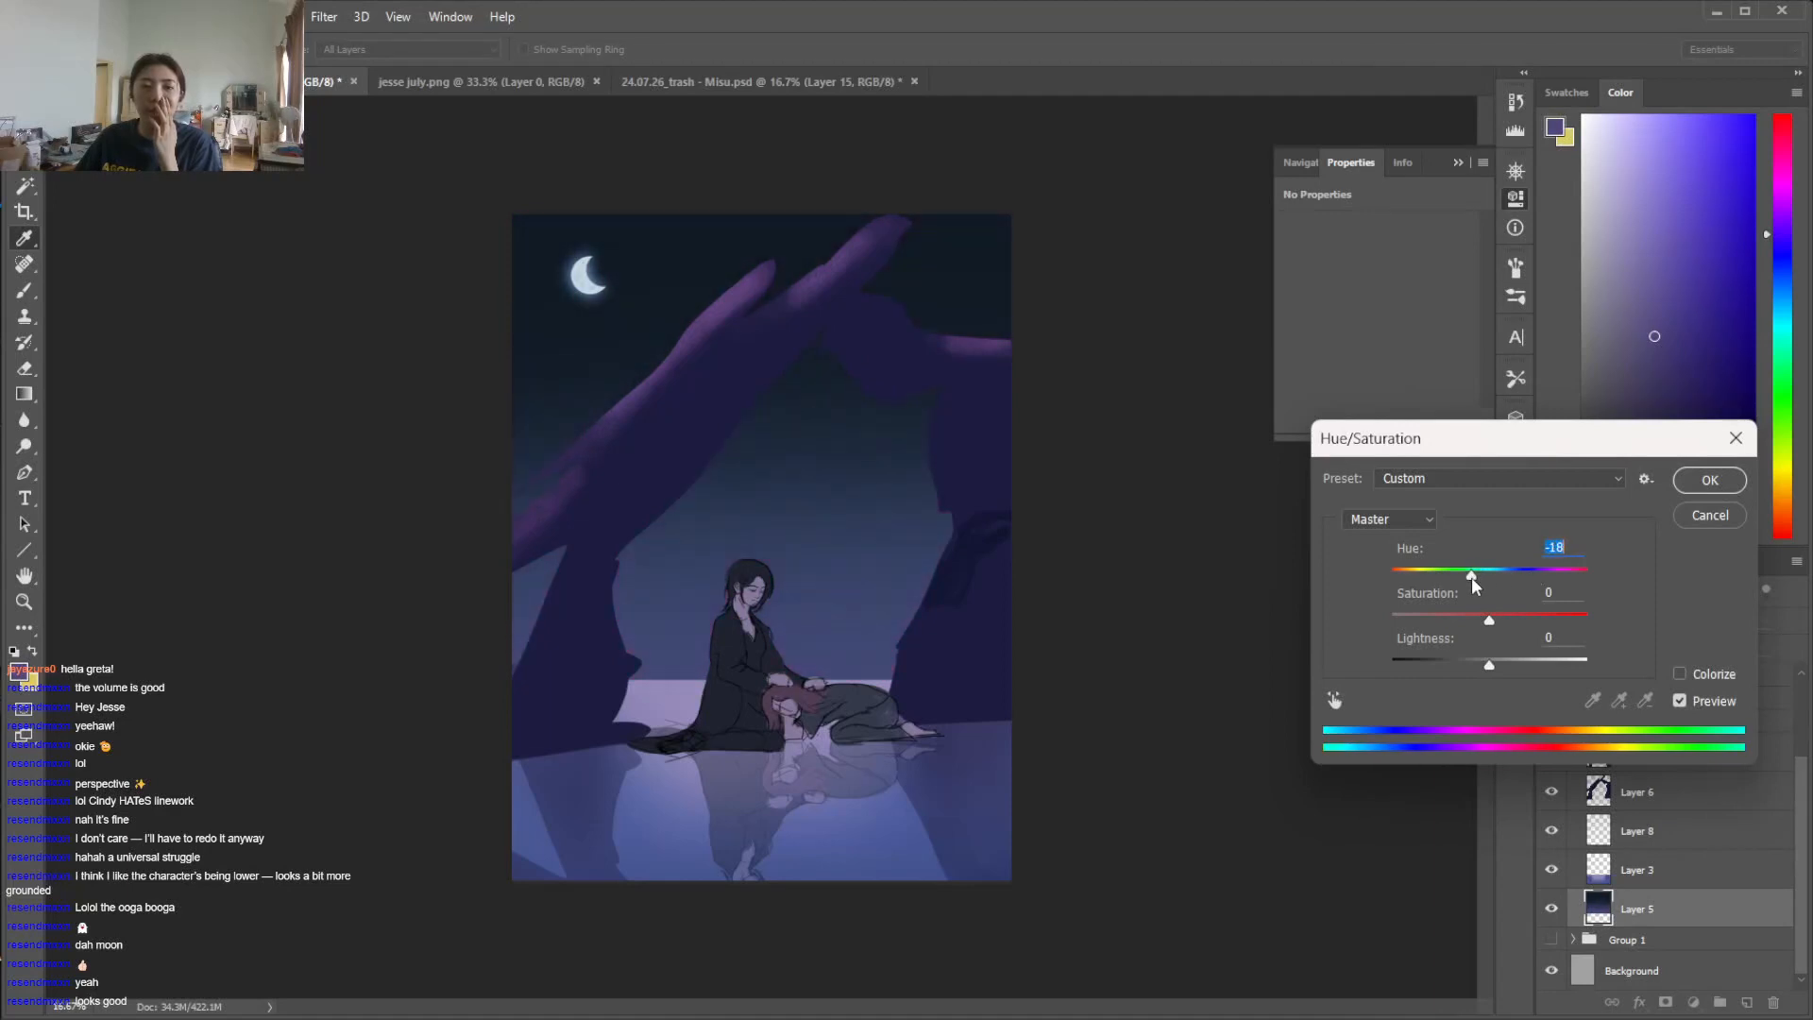
{"action": "left_click", "coordinate": [1532, 615]}
{"action": "mouse_move", "coordinate": [1491, 665]}
{"action": "left_mouse_down"}
{"action": "mouse_move", "coordinate": [1511, 666]}
{"action": "mouse_move", "coordinate": [1459, 666]}
{"action": "mouse_move", "coordinate": [1474, 666]}
{"action": "left_mouse_up"}
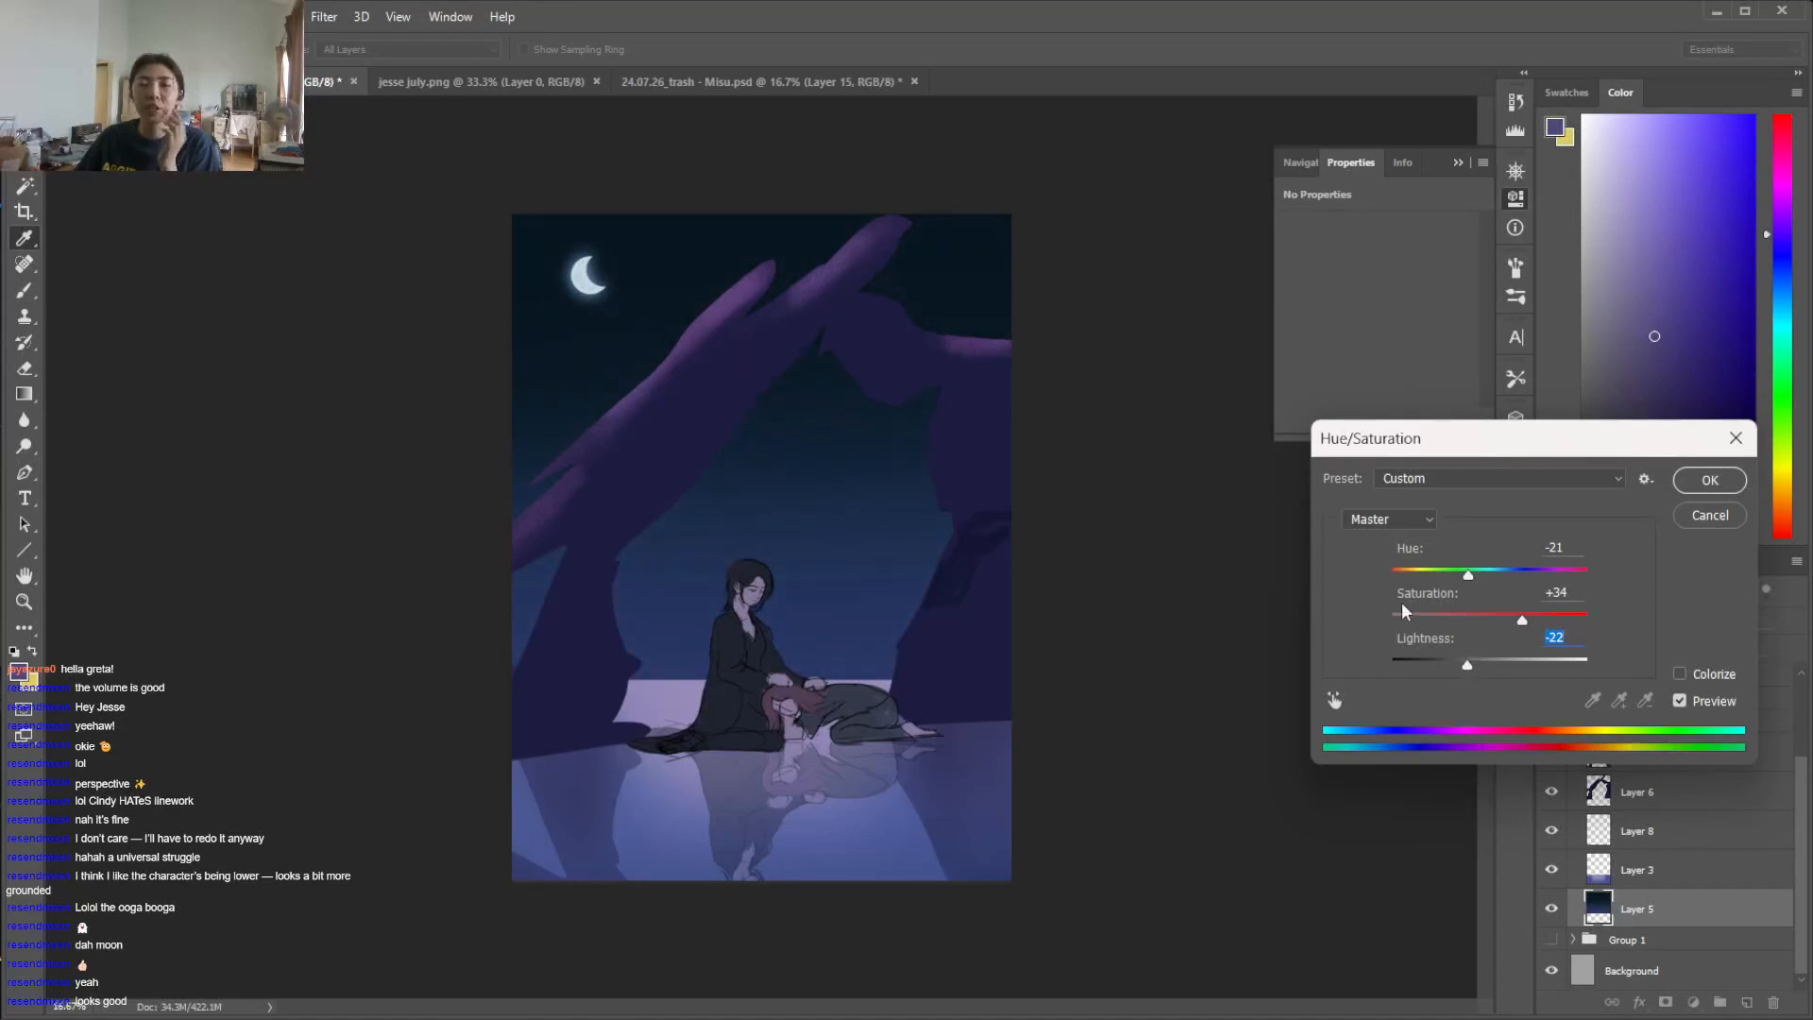
{"action": "left_click_drag", "start_coordinate": [1468, 665], "coordinate": [1487, 671]}
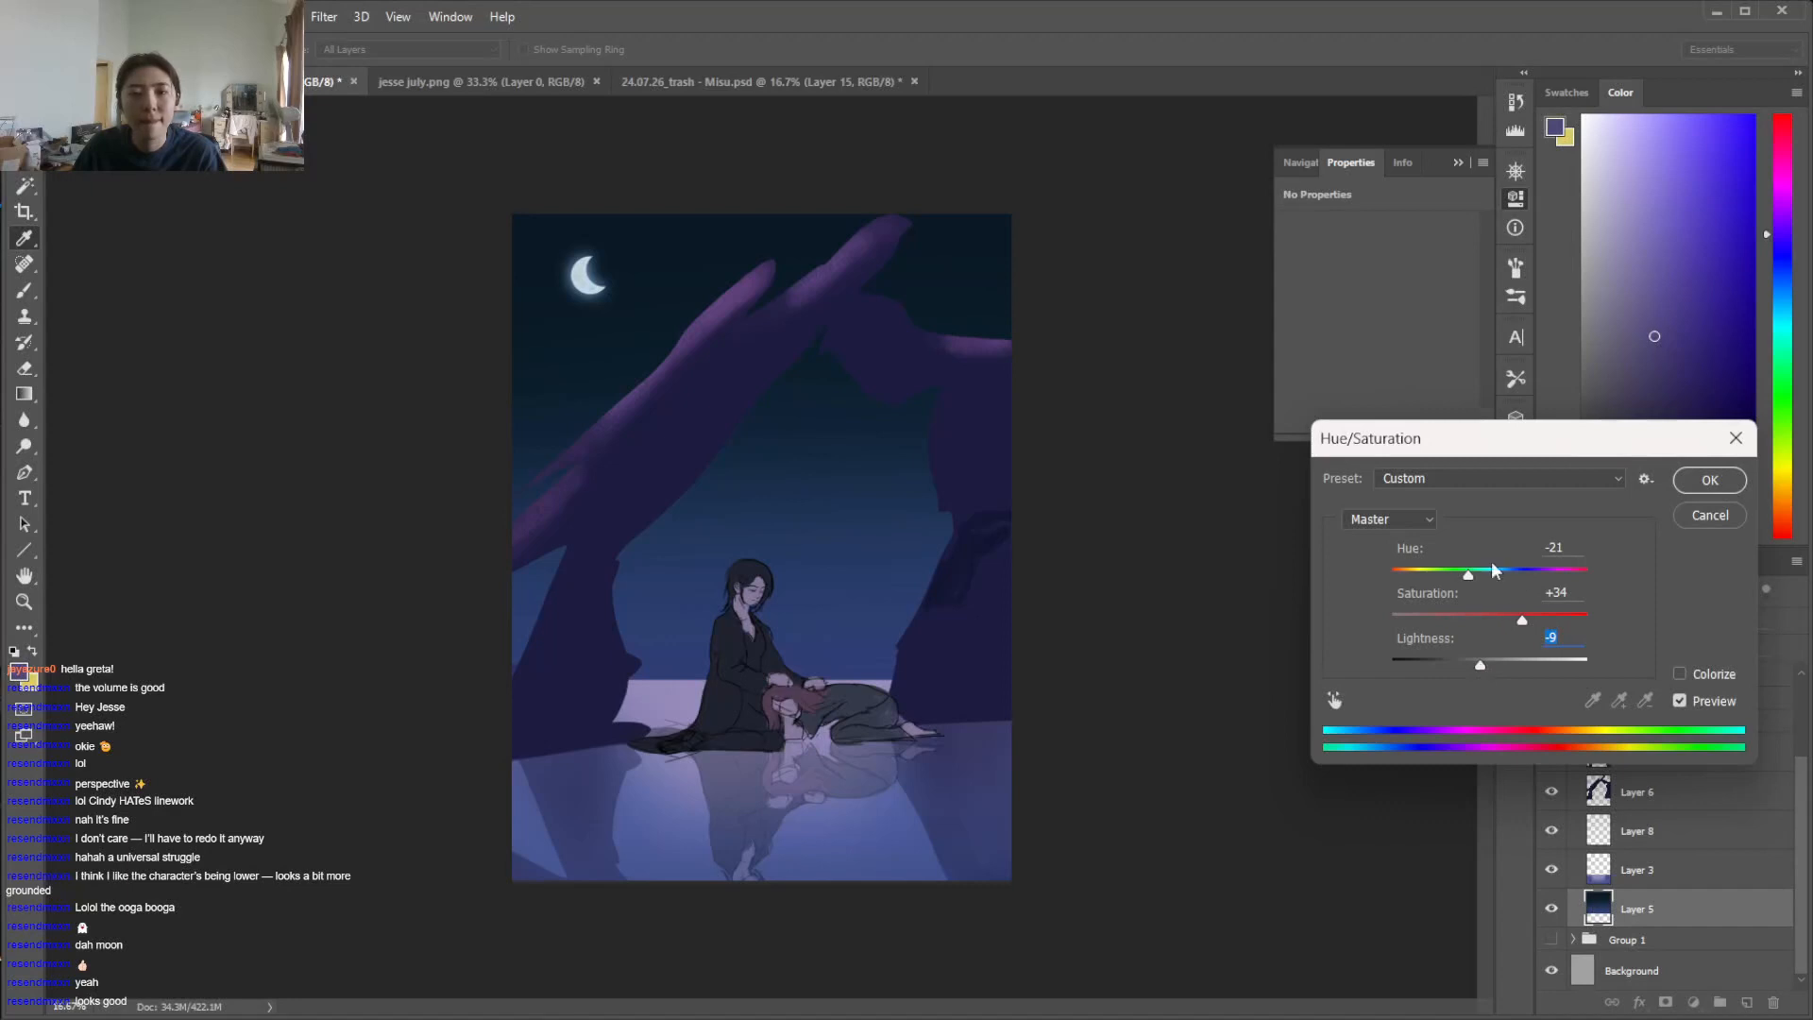
{"action": "left_click_drag", "start_coordinate": [1481, 572], "coordinate": [1487, 573]}
{"action": "left_click", "coordinate": [1495, 619]}
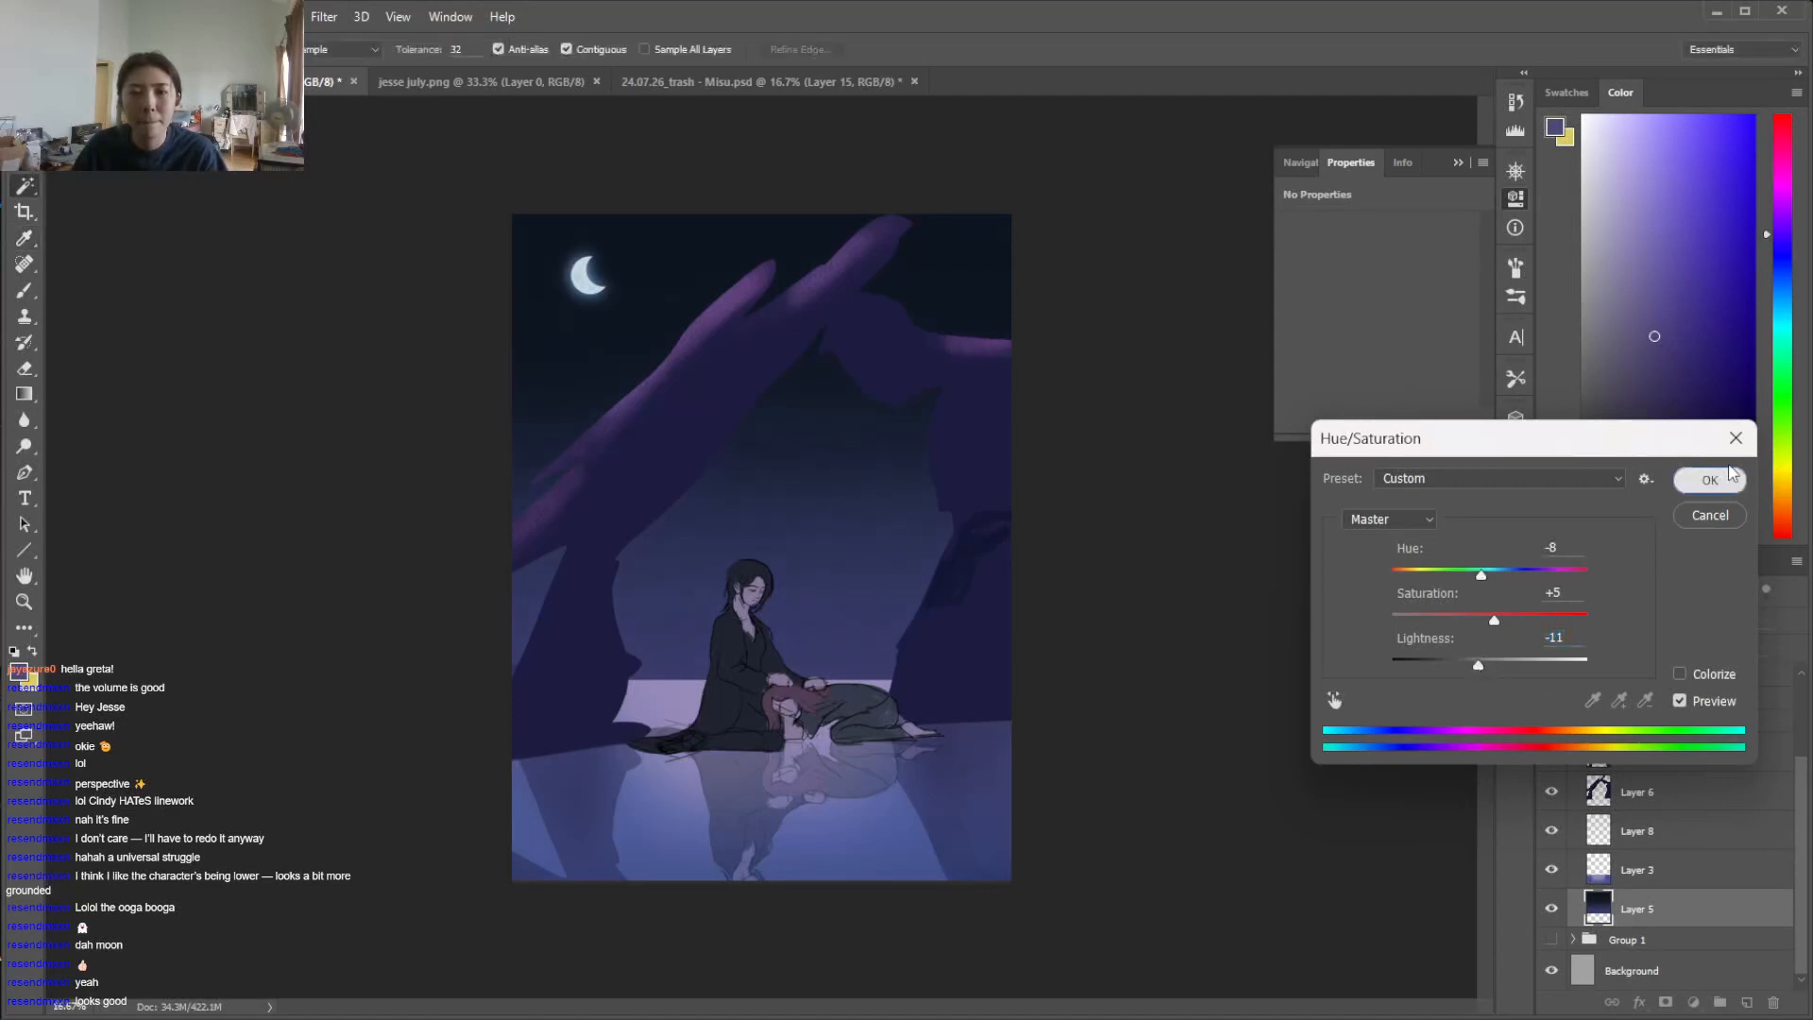
{"action": "left_click", "coordinate": [1710, 480]}
Select the upper sky on Layer 5 with the Magic Wand, boost its saturation with Hue/Saturation, and clear the selection
{"action": "left_click", "coordinate": [653, 272]}
{"action": "key", "text": "w"}
{"action": "left_click", "coordinate": [675, 286]}
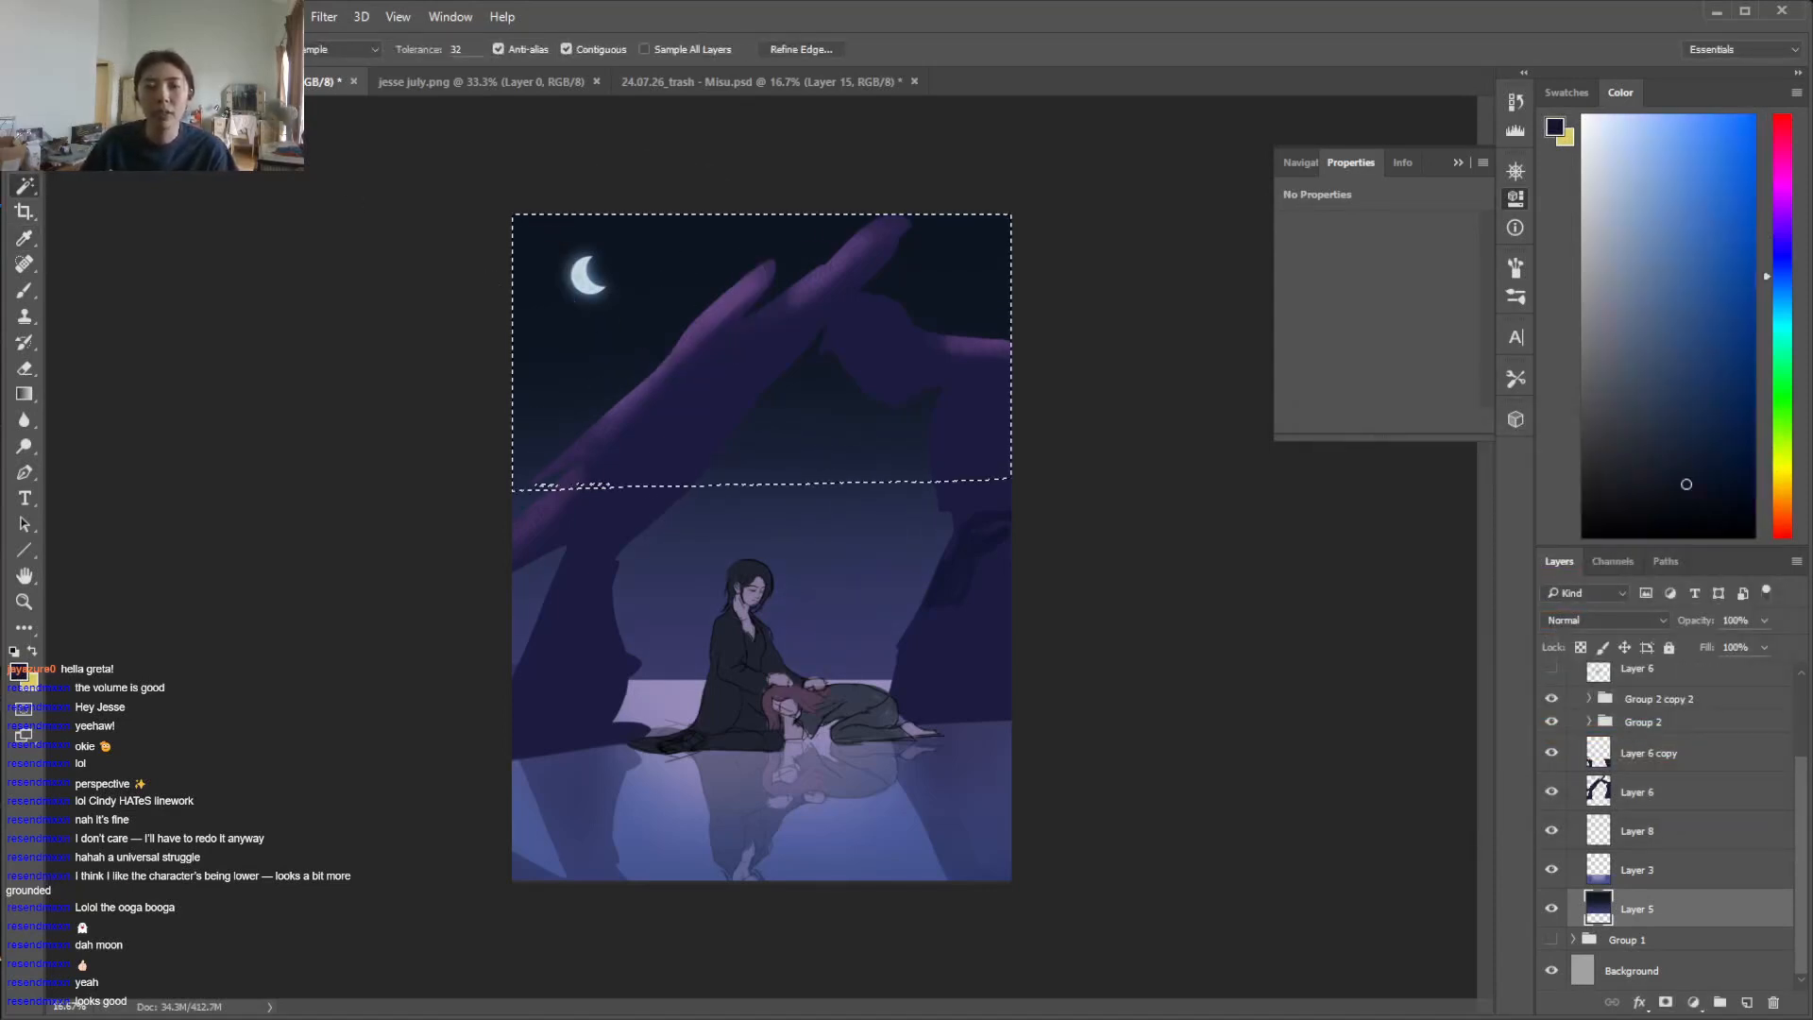
{"action": "left_click", "coordinate": [142, 16]}
{"action": "mouse_move", "coordinate": [349, 74]}
{"action": "left_click", "coordinate": [546, 209]}
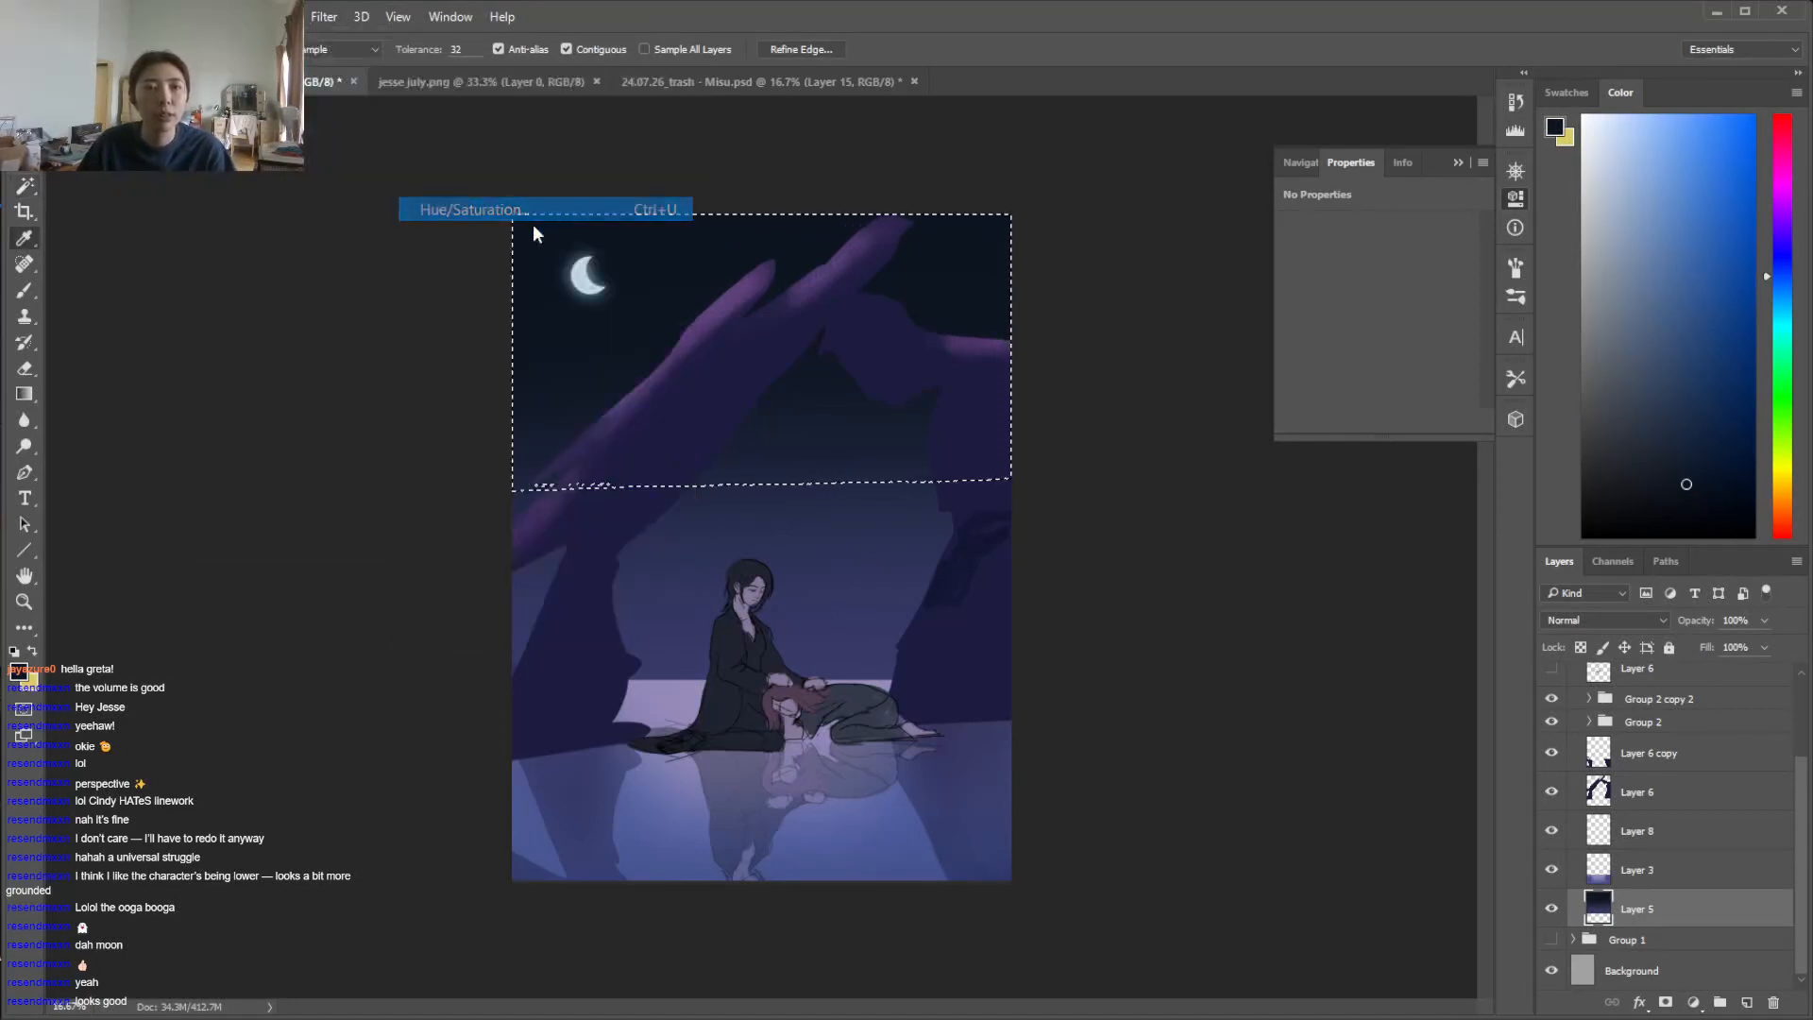
{"action": "mouse_move", "coordinate": [1489, 572]}
{"action": "left_mouse_down"}
{"action": "mouse_move", "coordinate": [1518, 576]}
{"action": "mouse_move", "coordinate": [1491, 573]}
{"action": "left_mouse_up"}
{"action": "left_click", "coordinate": [1515, 619]}
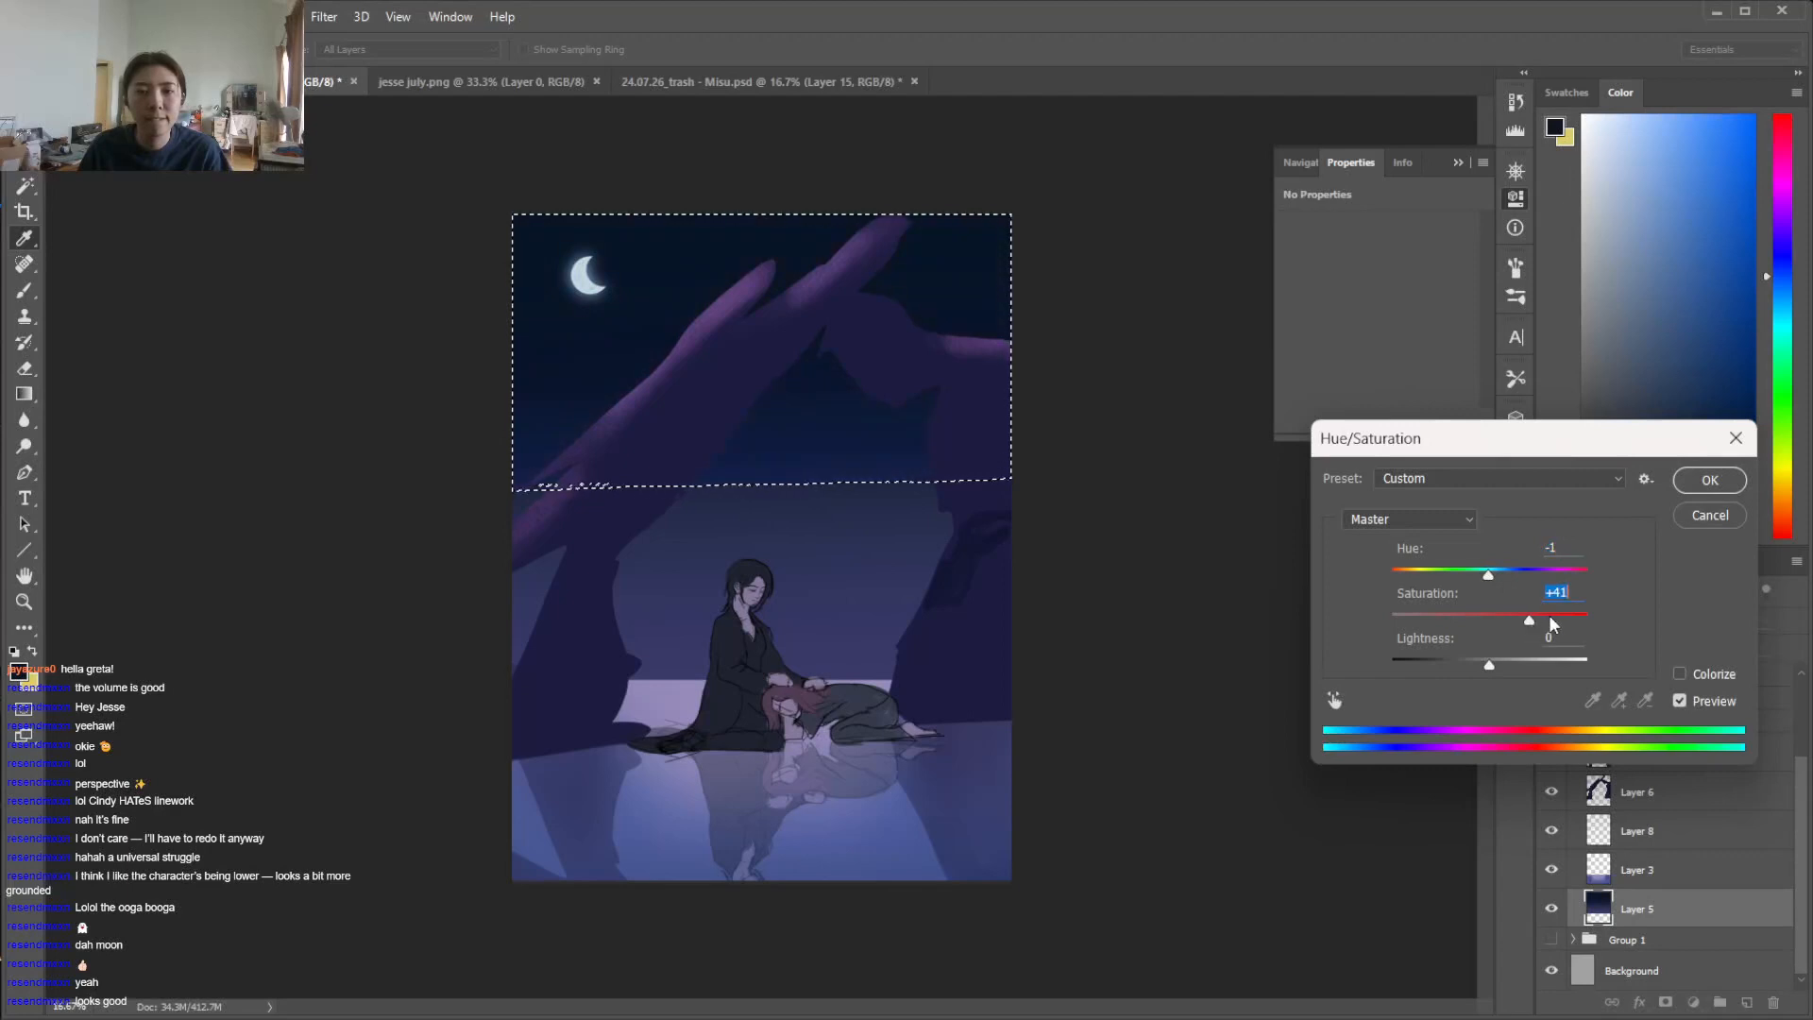
{"action": "left_click_drag", "start_coordinate": [1491, 571], "coordinate": [1522, 619]}
{"action": "left_click", "coordinate": [1711, 480]}
{"action": "key", "text": "ctrl+d"}
Smooth the transition between the dark upper sky and the violet lower sky on Layer 5 with a large soft brush in navy
{"action": "key", "text": "b"}
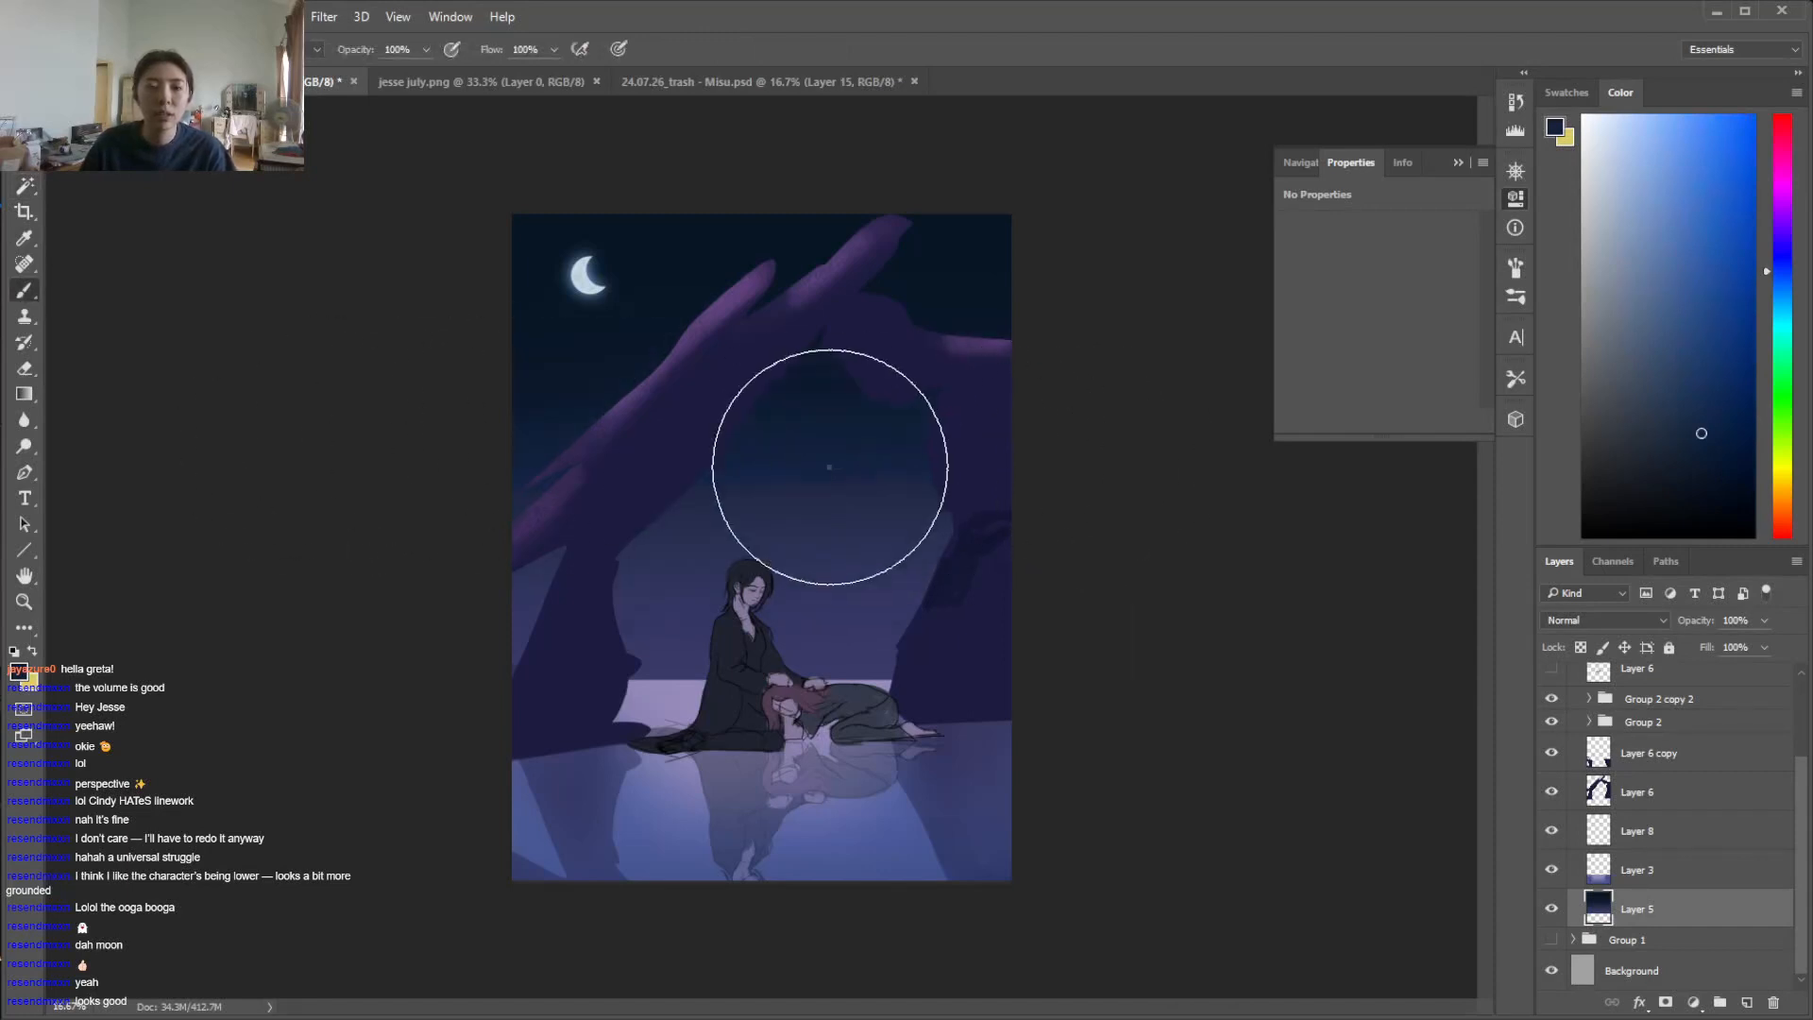
{"action": "right_click", "coordinate": [829, 468]}
{"action": "key", "text": "Return"}
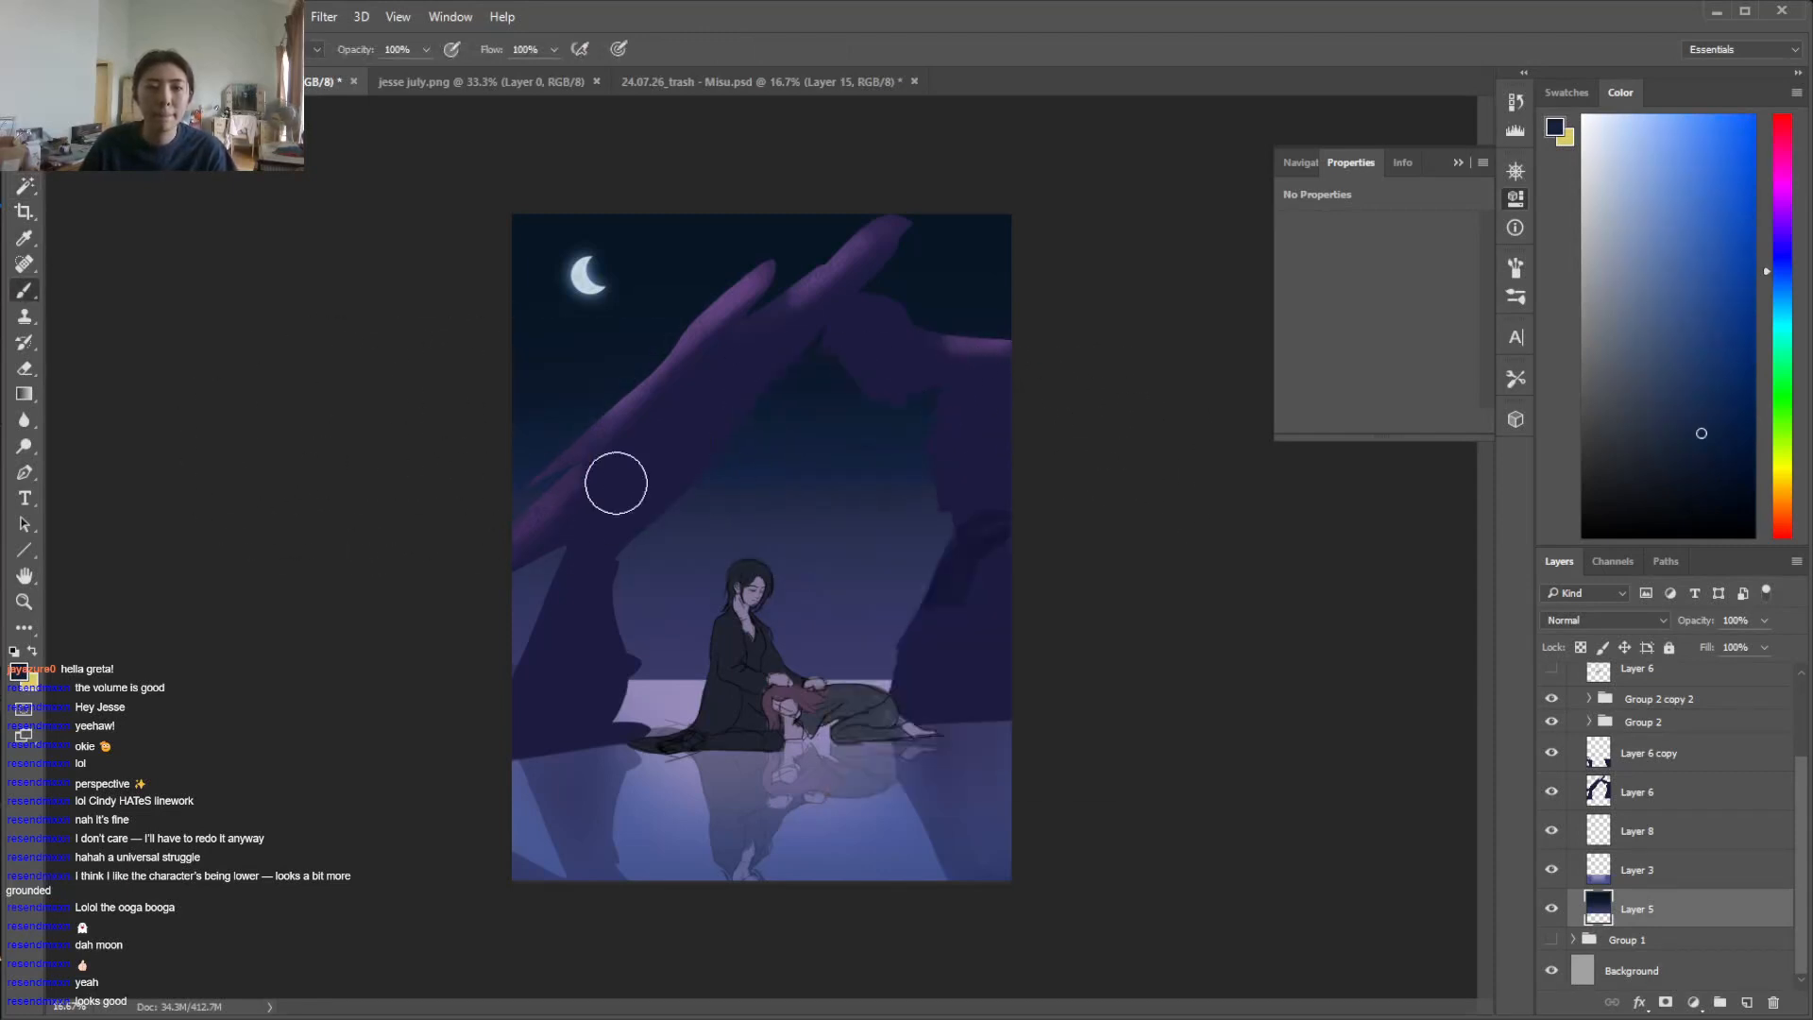
{"action": "right_click", "coordinate": [784, 456]}
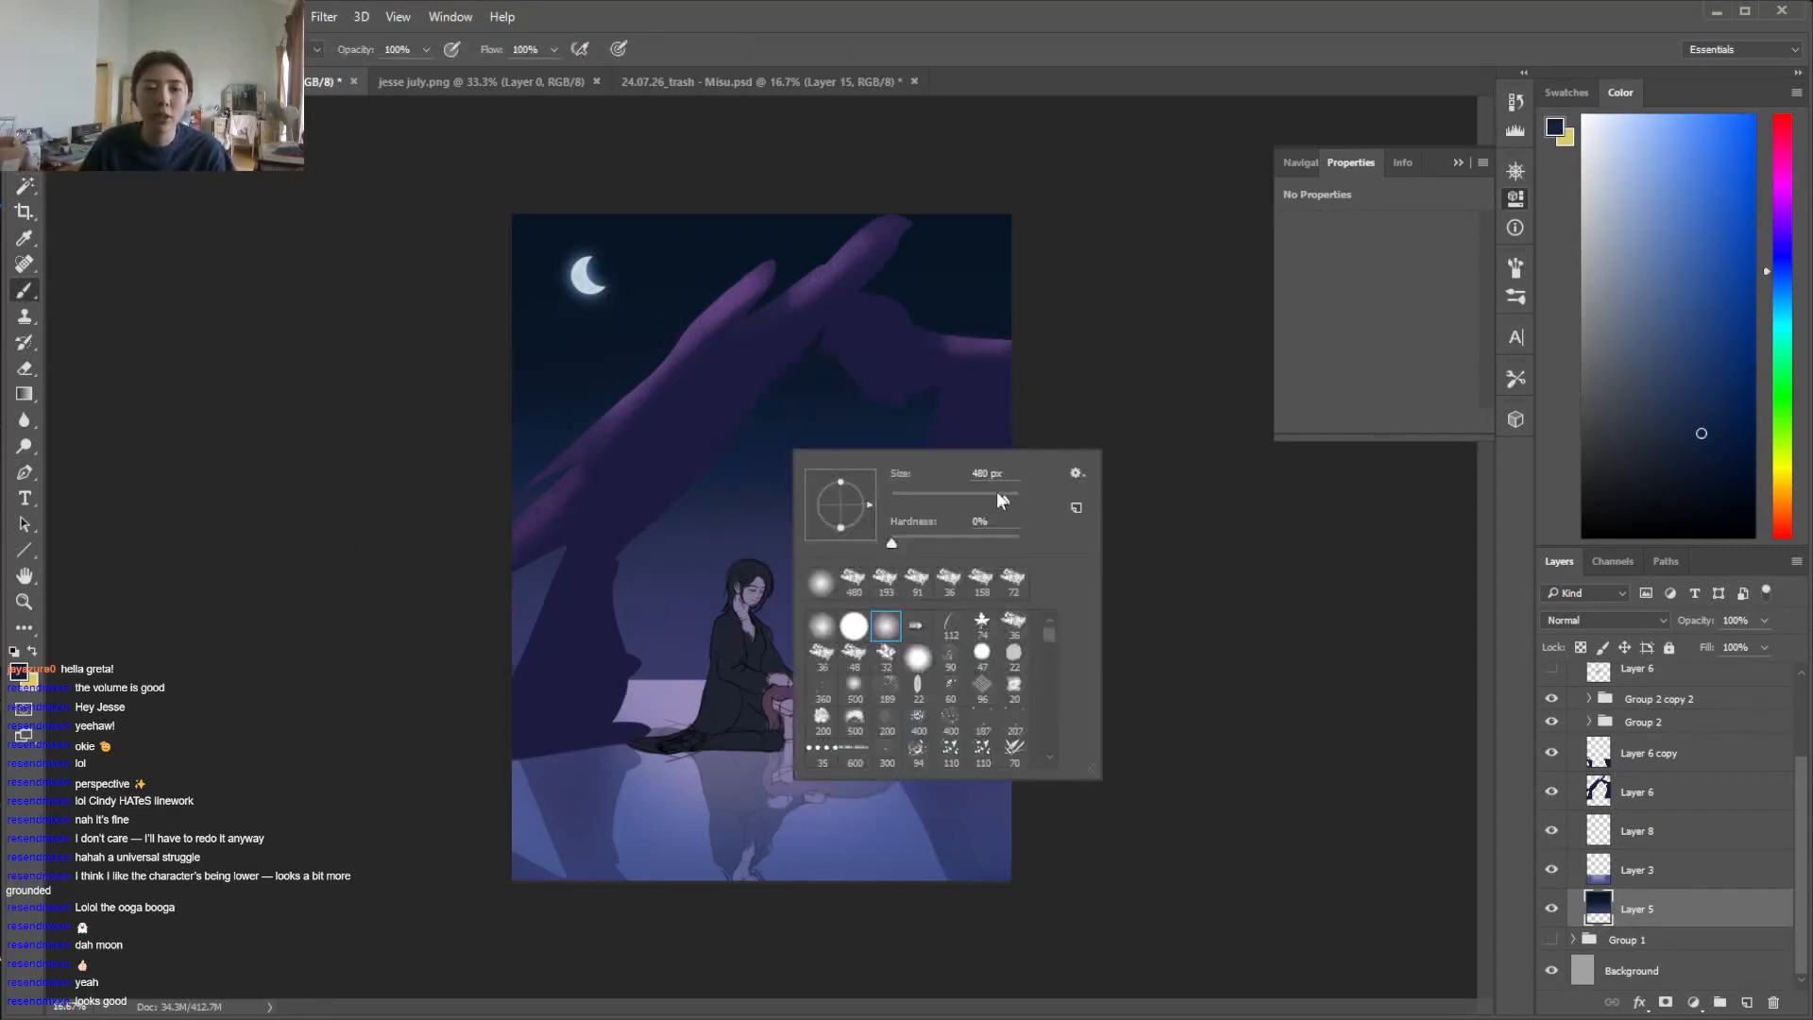
{"action": "key", "text": "Return"}
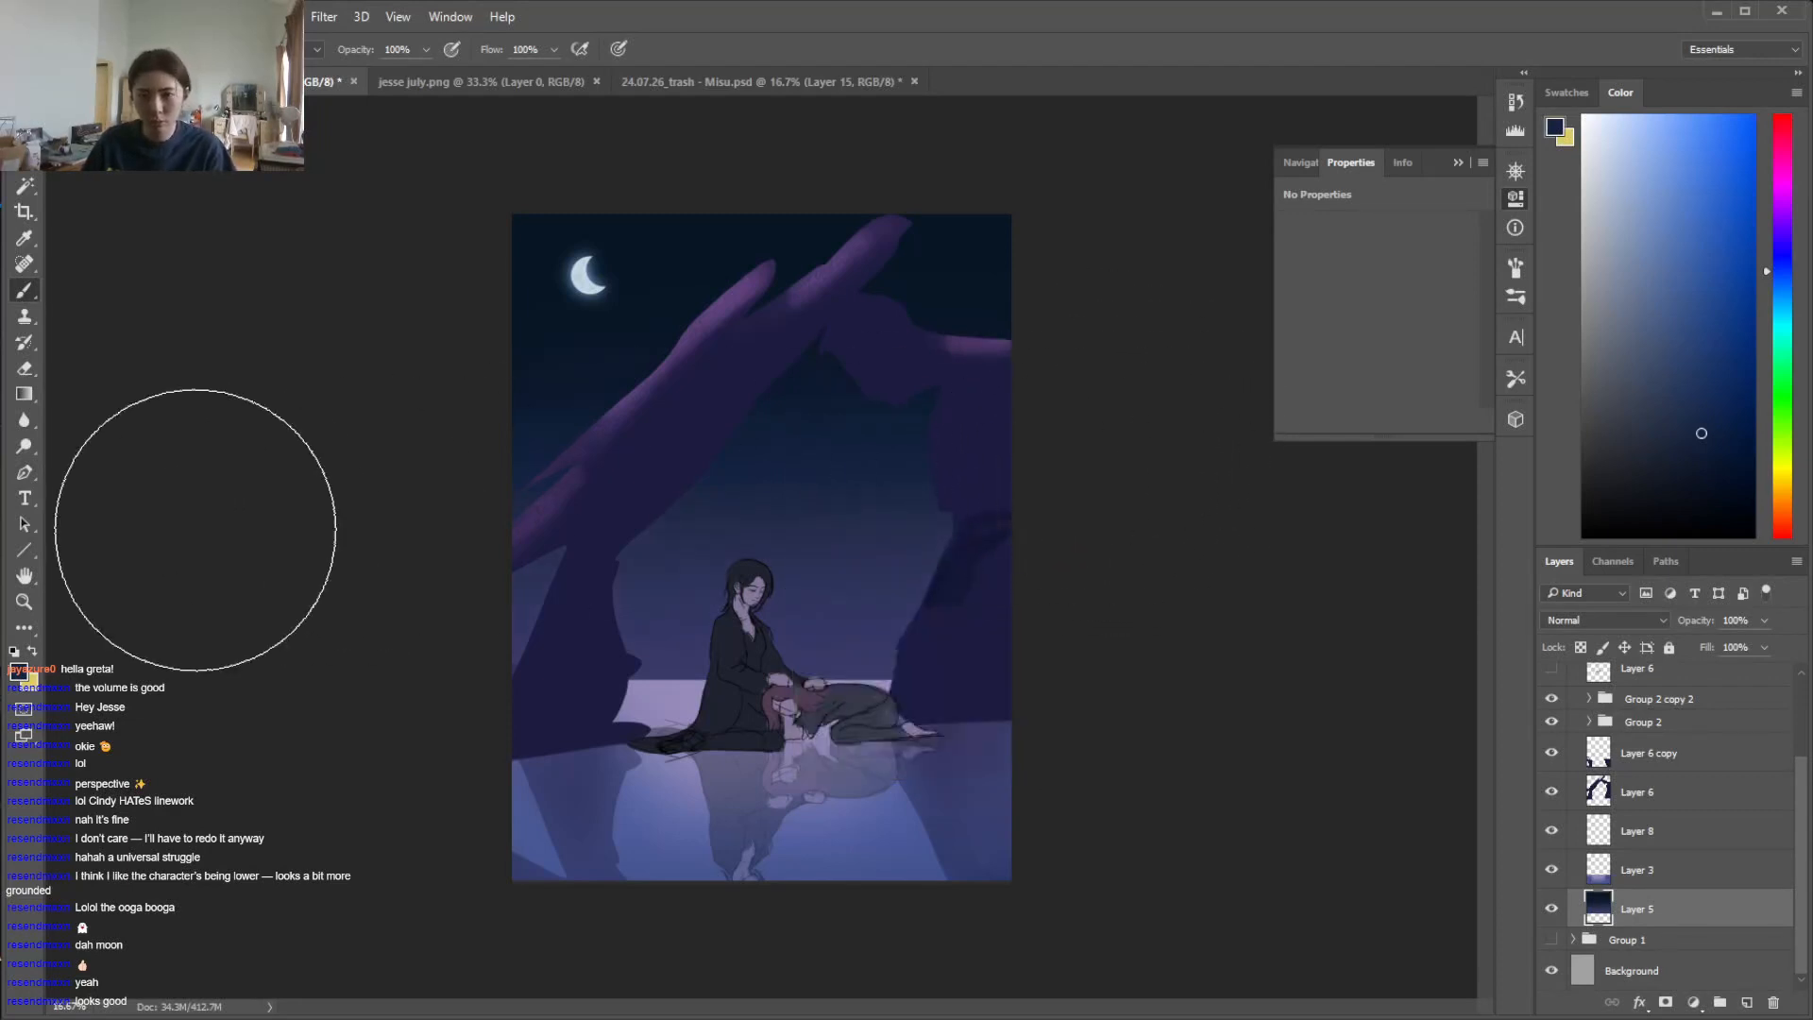
{"action": "key", "text": "["}
{"action": "key", "text": "["}
{"action": "key", "text": "["}
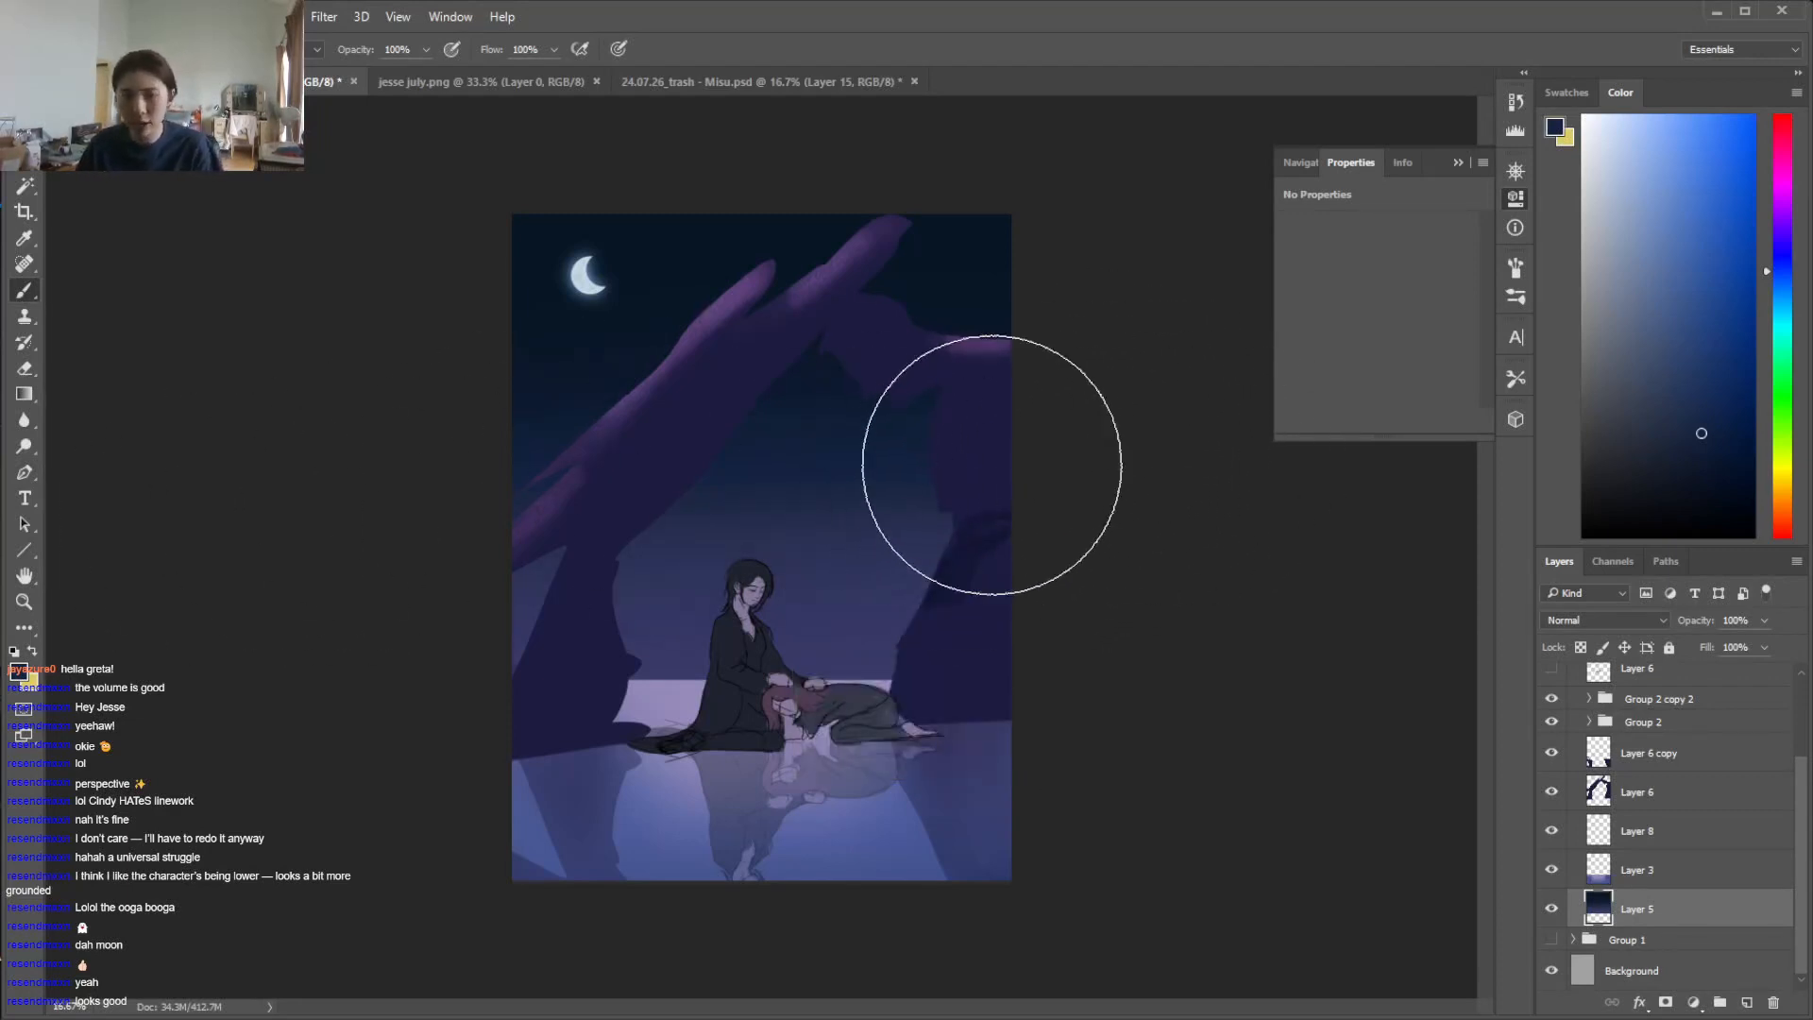
{"action": "key", "text": "["}
{"action": "key", "text": "["}
{"action": "mouse_move", "coordinate": [1096, 498]}
{"action": "left_mouse_down"}
{"action": "mouse_move", "coordinate": [756, 510]}
{"action": "mouse_move", "coordinate": [411, 562]}
{"action": "left_mouse_up"}
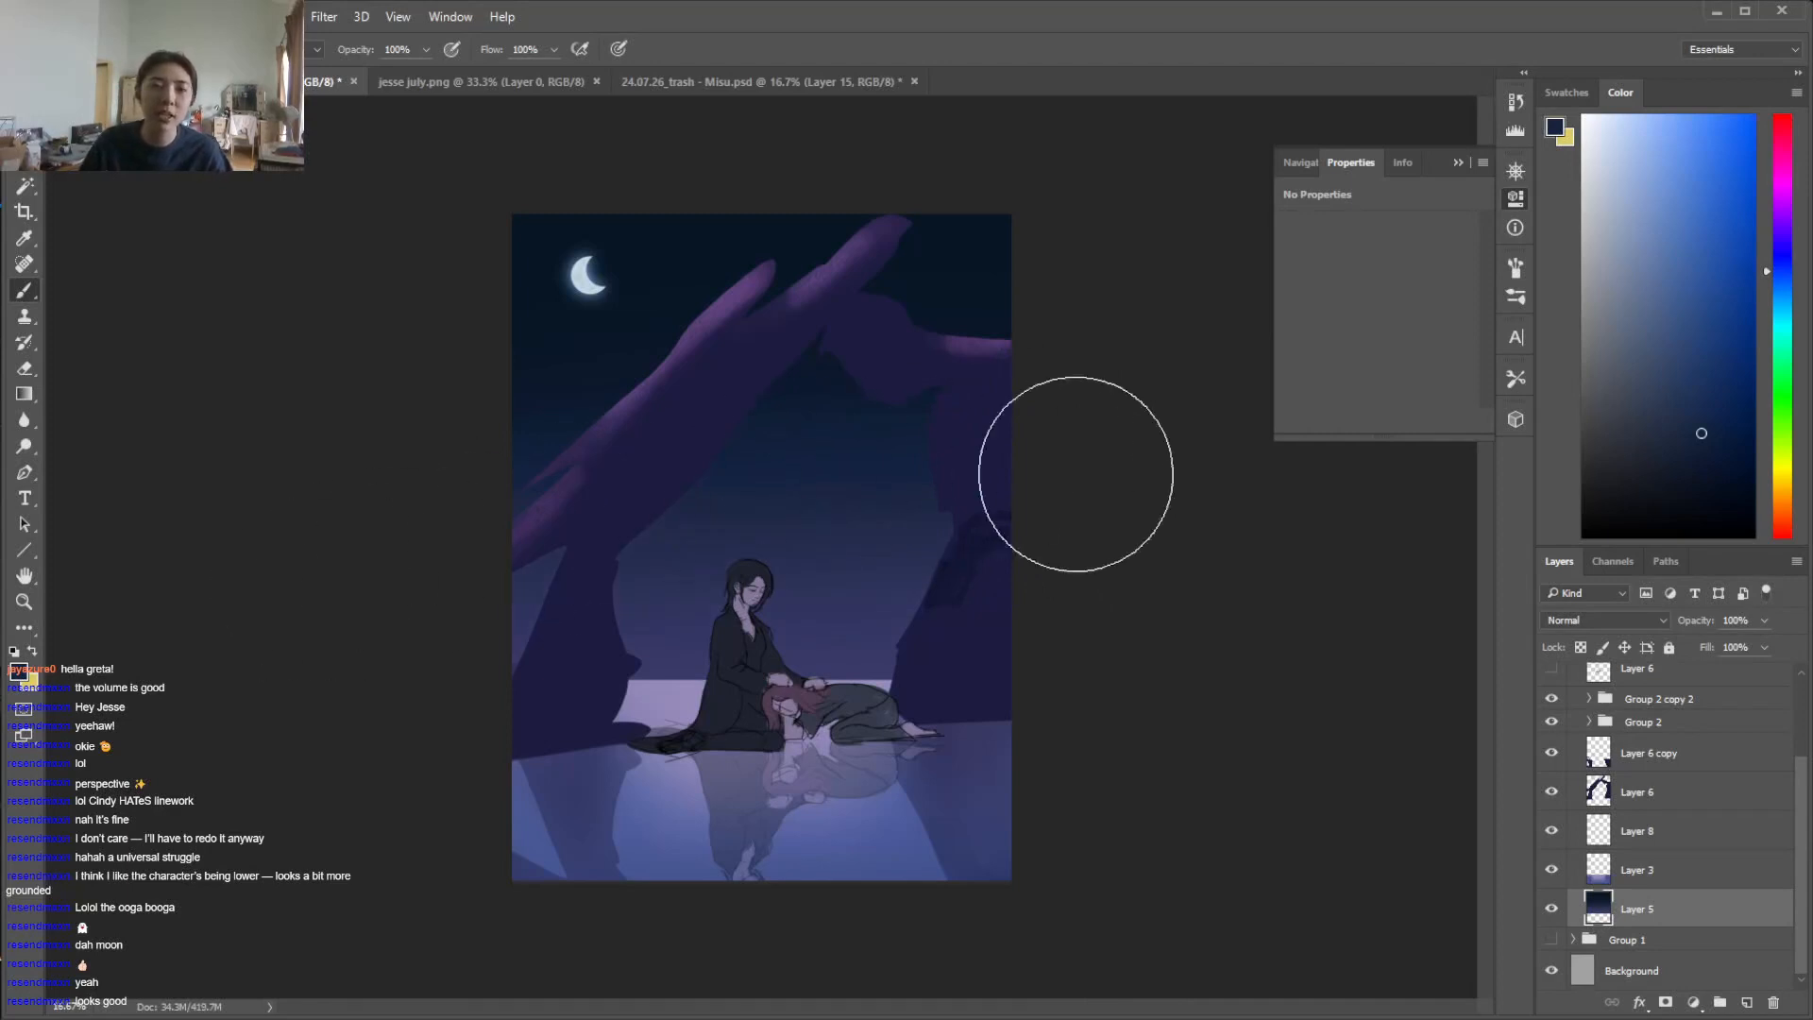
Add a new layer above Layer 3, sample the pale lavender at the horizon, and set the layer's blend mode to Hard Light
{"action": "key", "text": "w"}
{"action": "left_click", "coordinate": [1697, 872]}
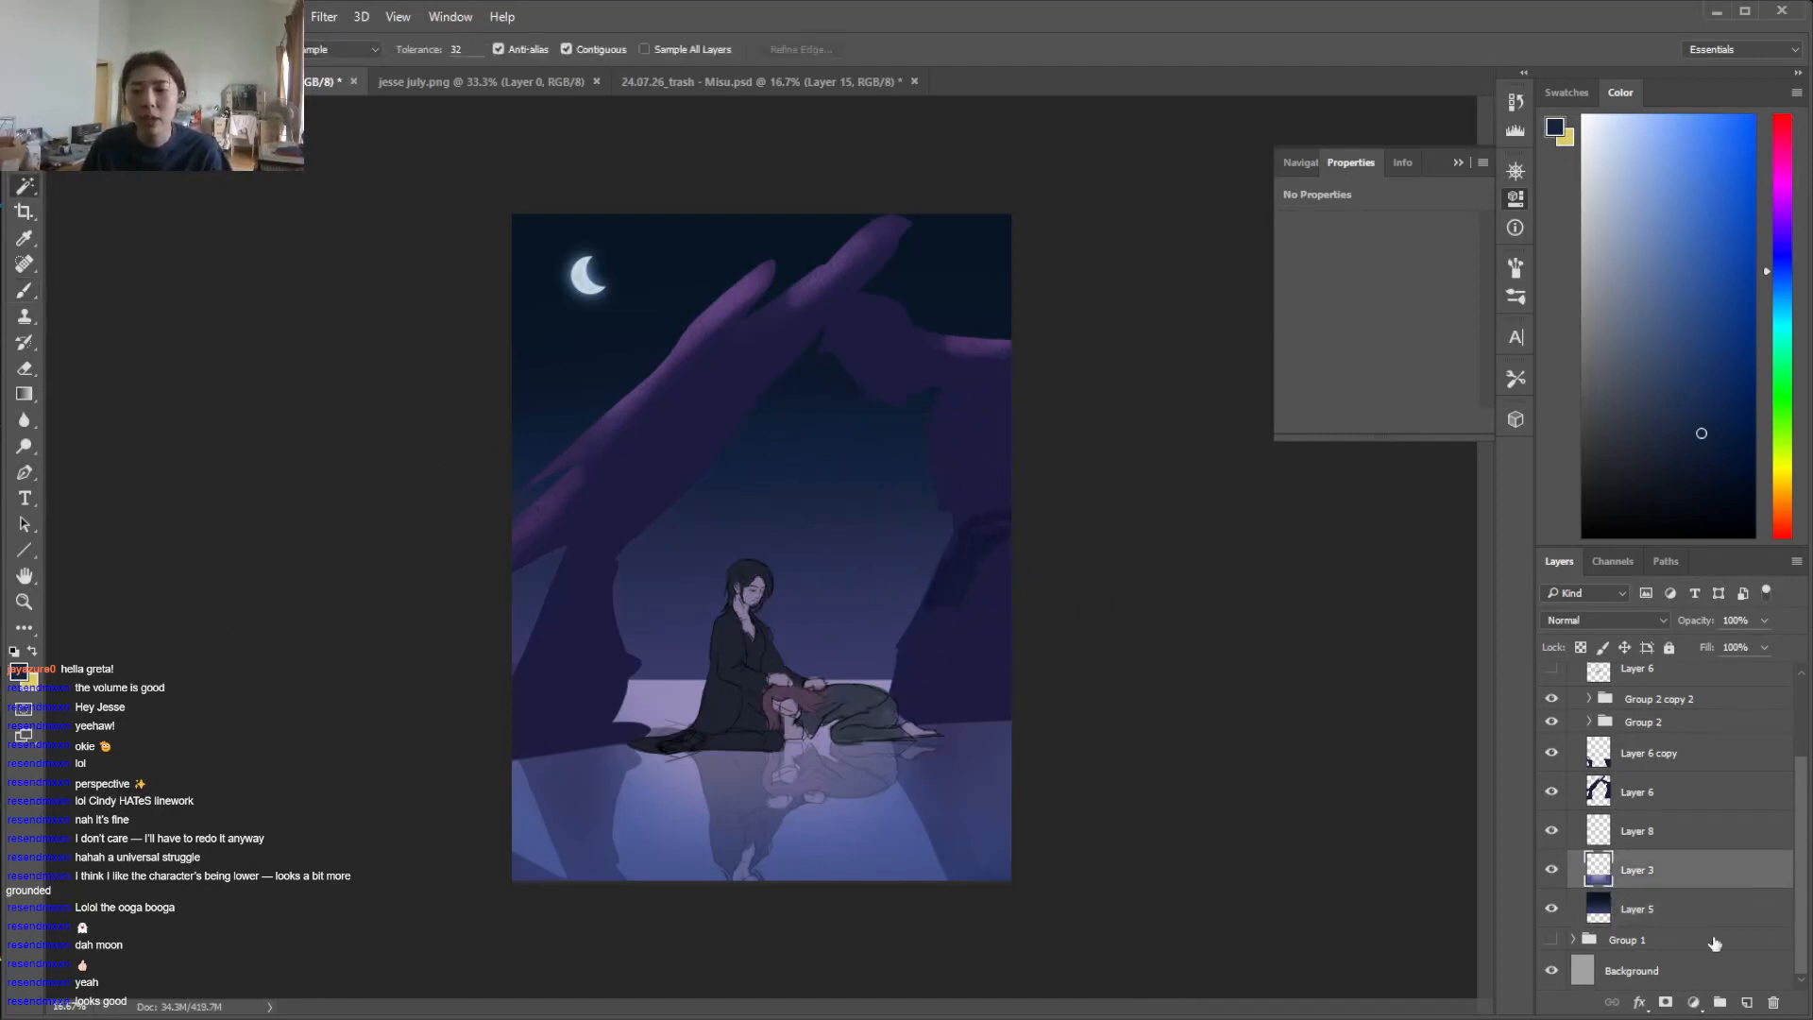
{"action": "key", "text": "i"}
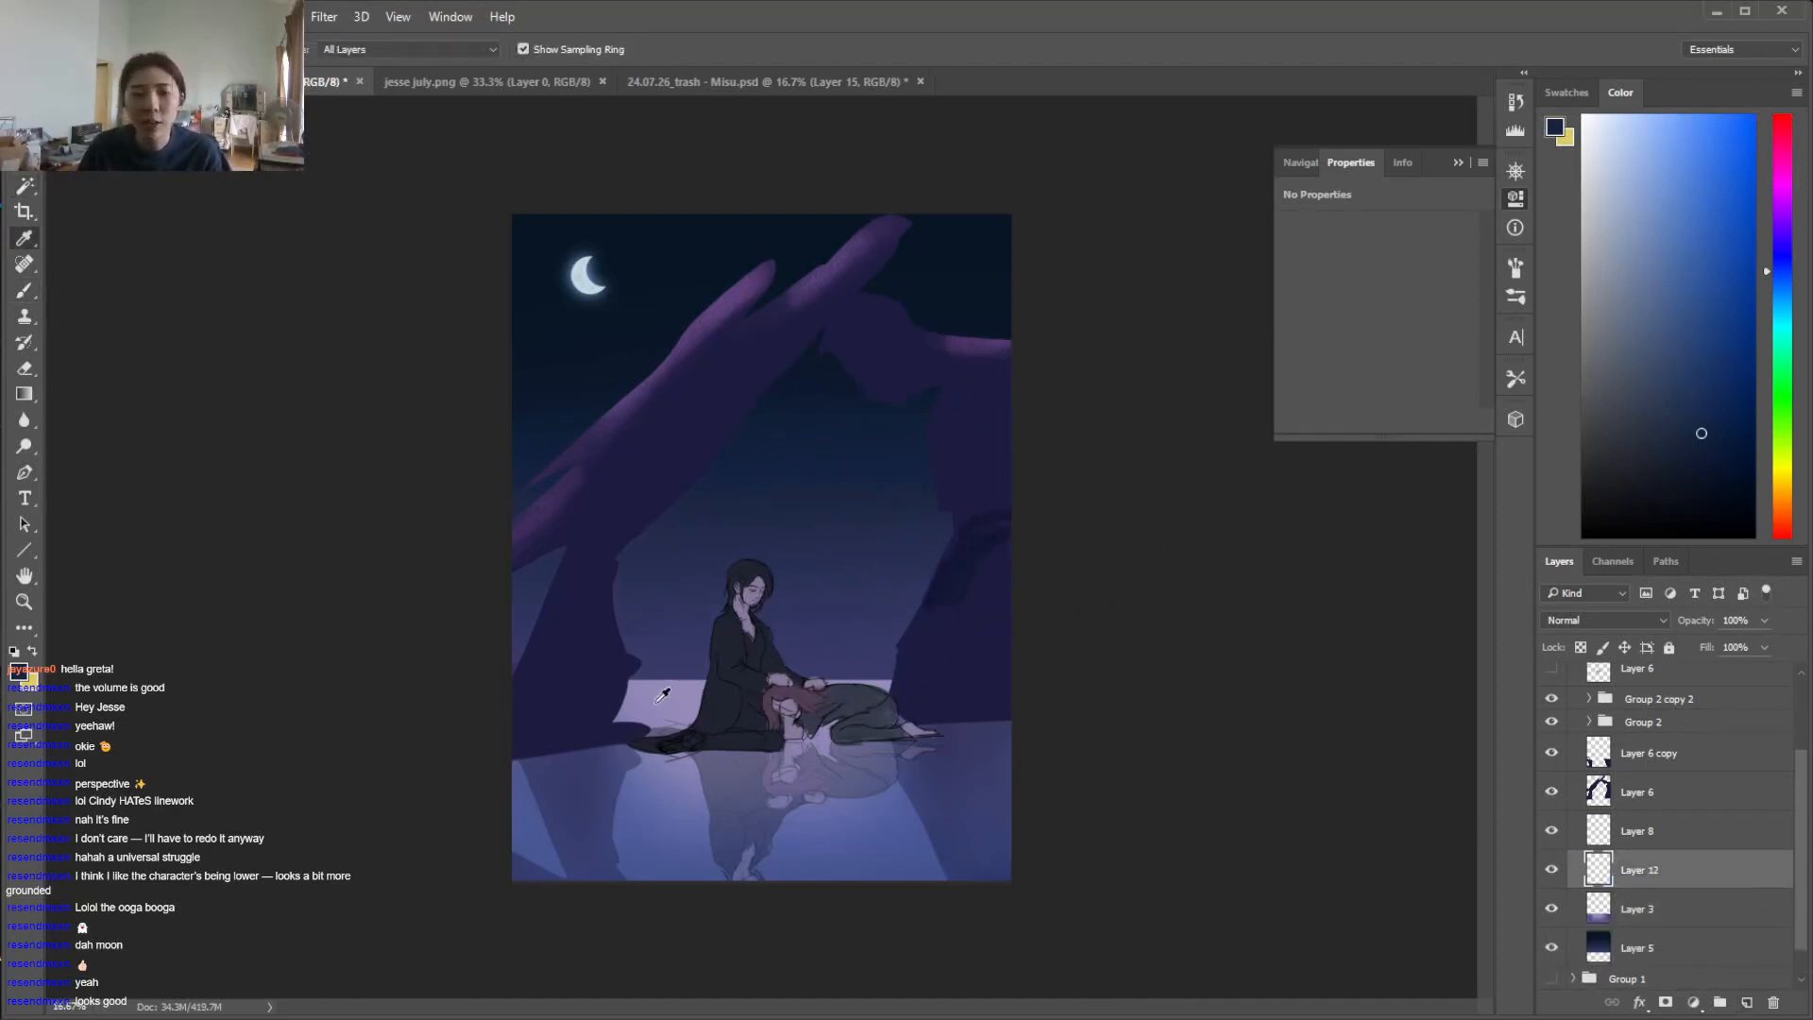
{"action": "left_click", "coordinate": [657, 703]}
{"action": "key", "text": "b"}
{"action": "left_click", "coordinate": [1605, 620]}
{"action": "left_click", "coordinate": [1566, 840]}
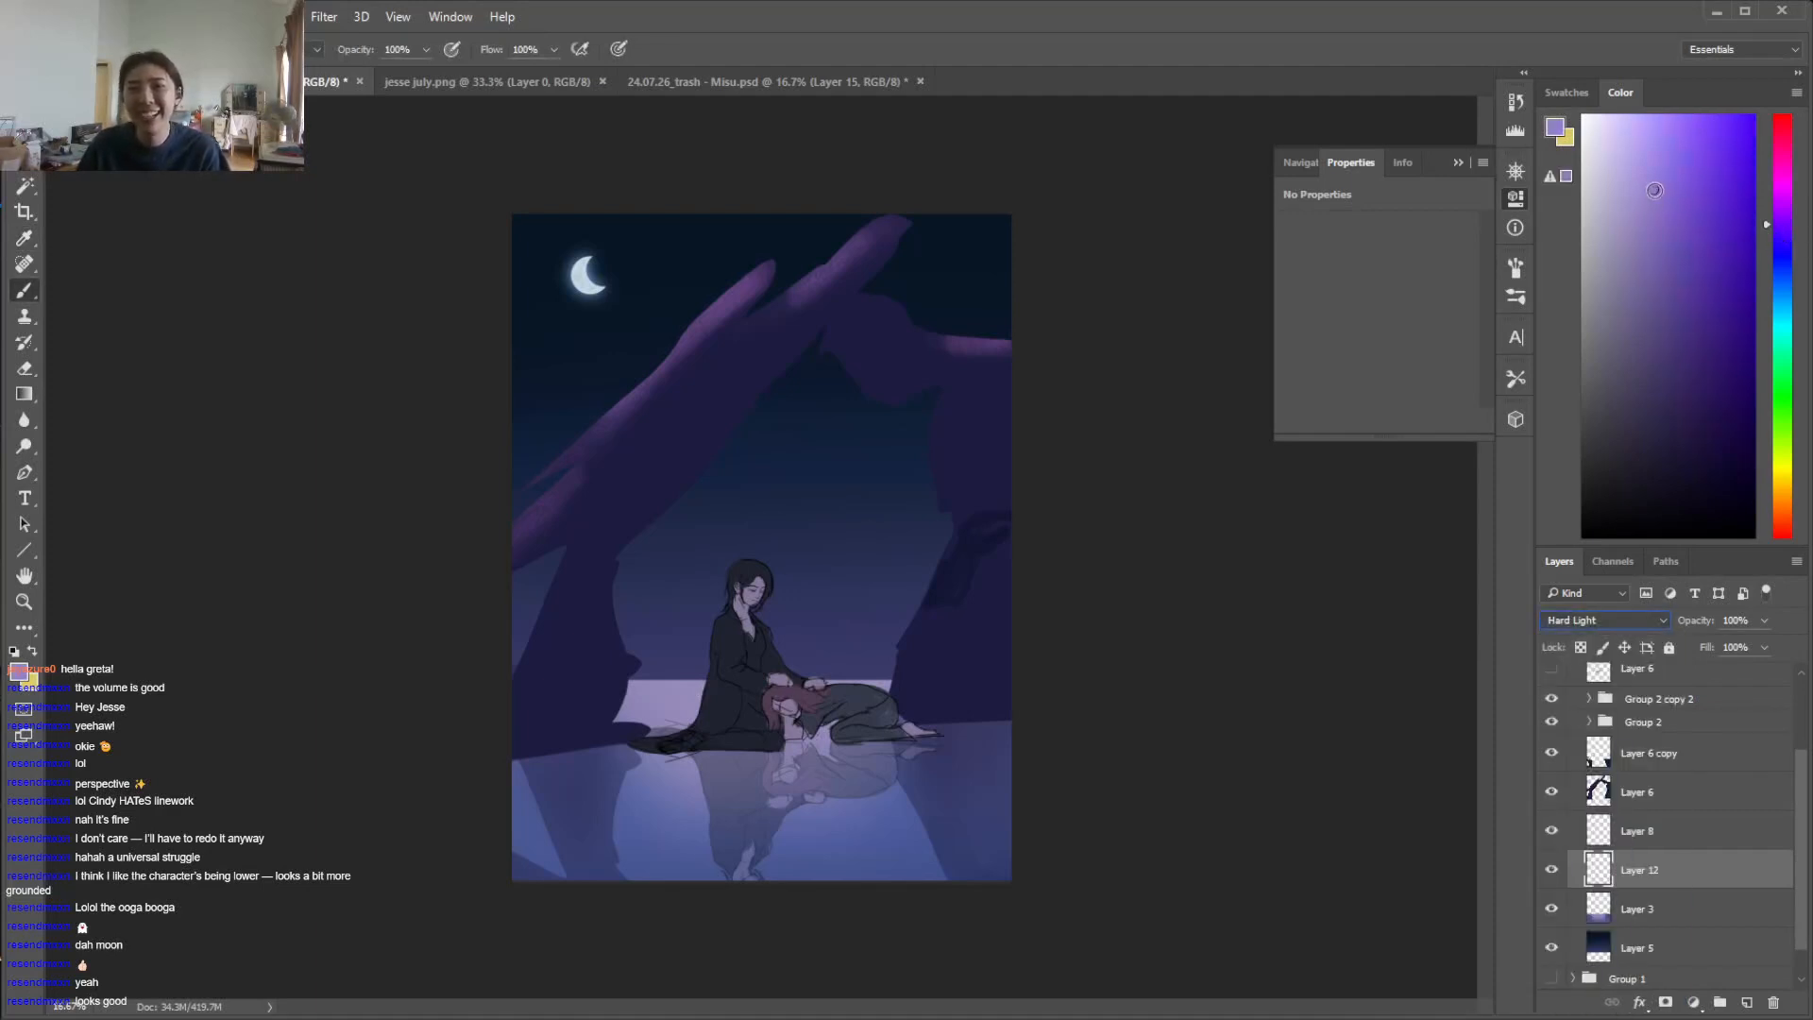
Brush a pale violet glow across the sky just above the horizon on Layer 12, undoing the strokes that are too strong
{"action": "left_click_drag", "start_coordinate": [1117, 655], "coordinate": [287, 627]}
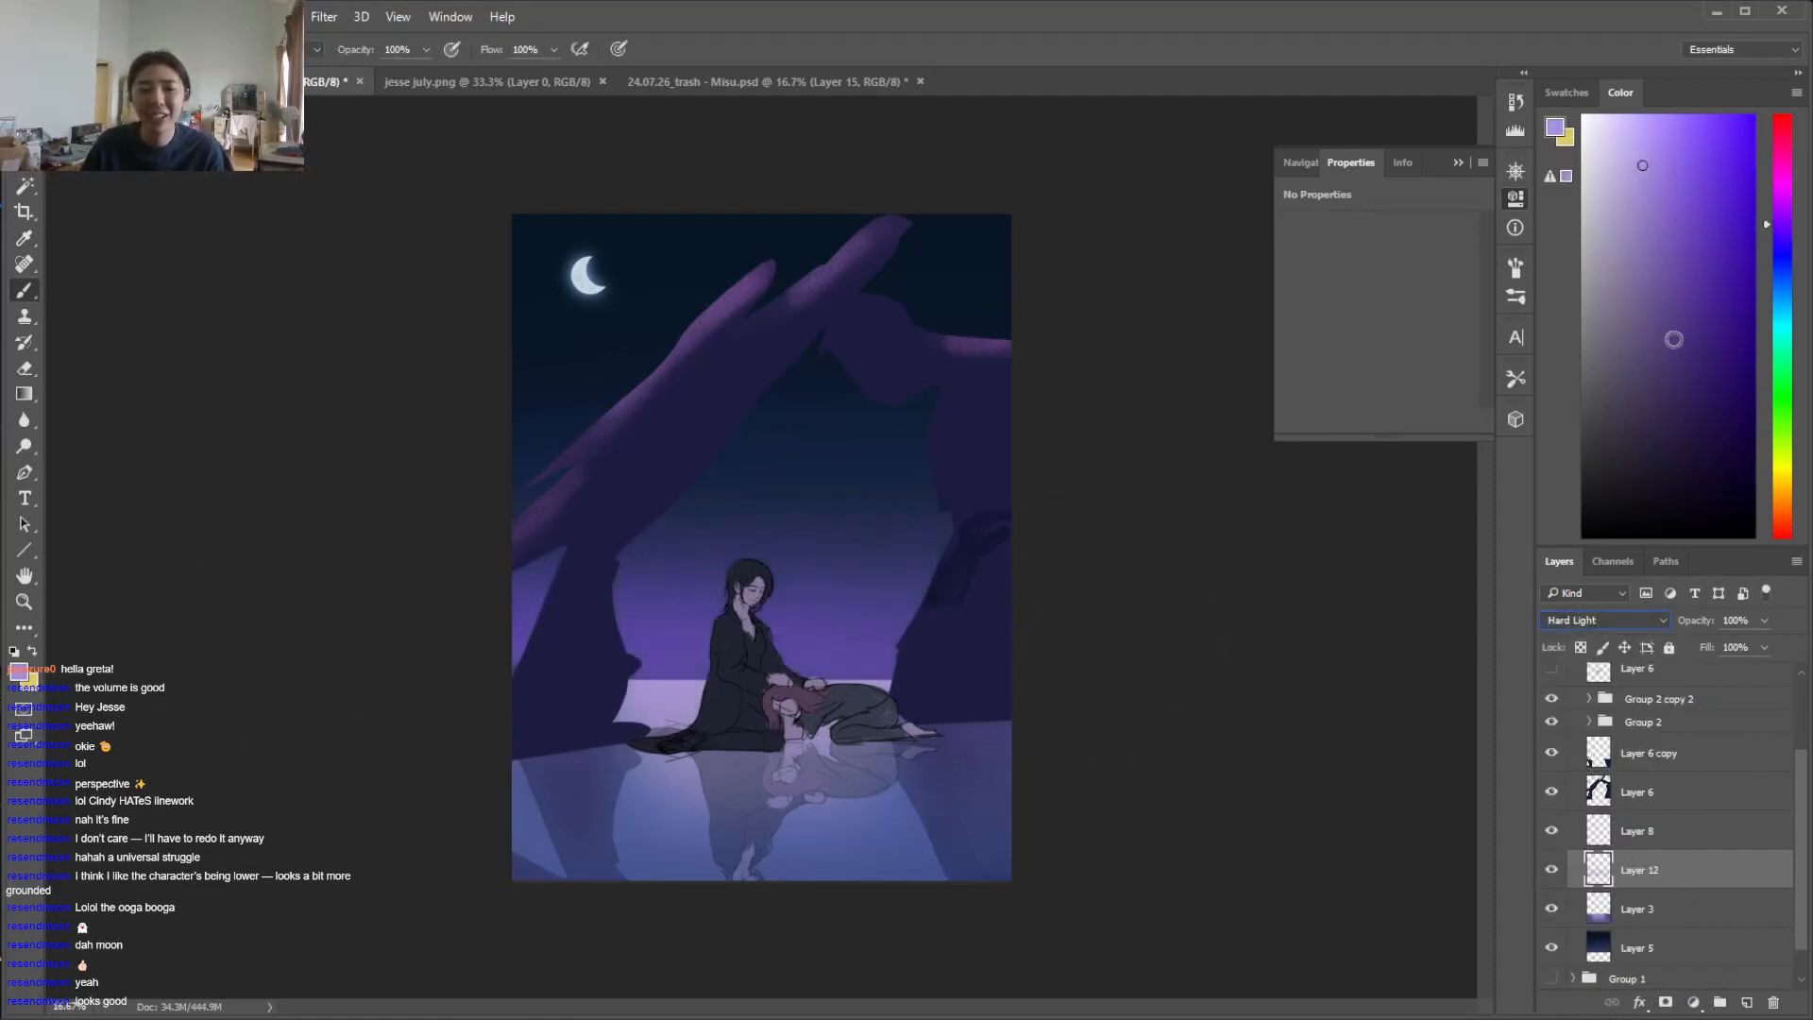
{"action": "left_click", "coordinate": [1616, 184]}
{"action": "left_click_drag", "start_coordinate": [1081, 696], "coordinate": [393, 660]}
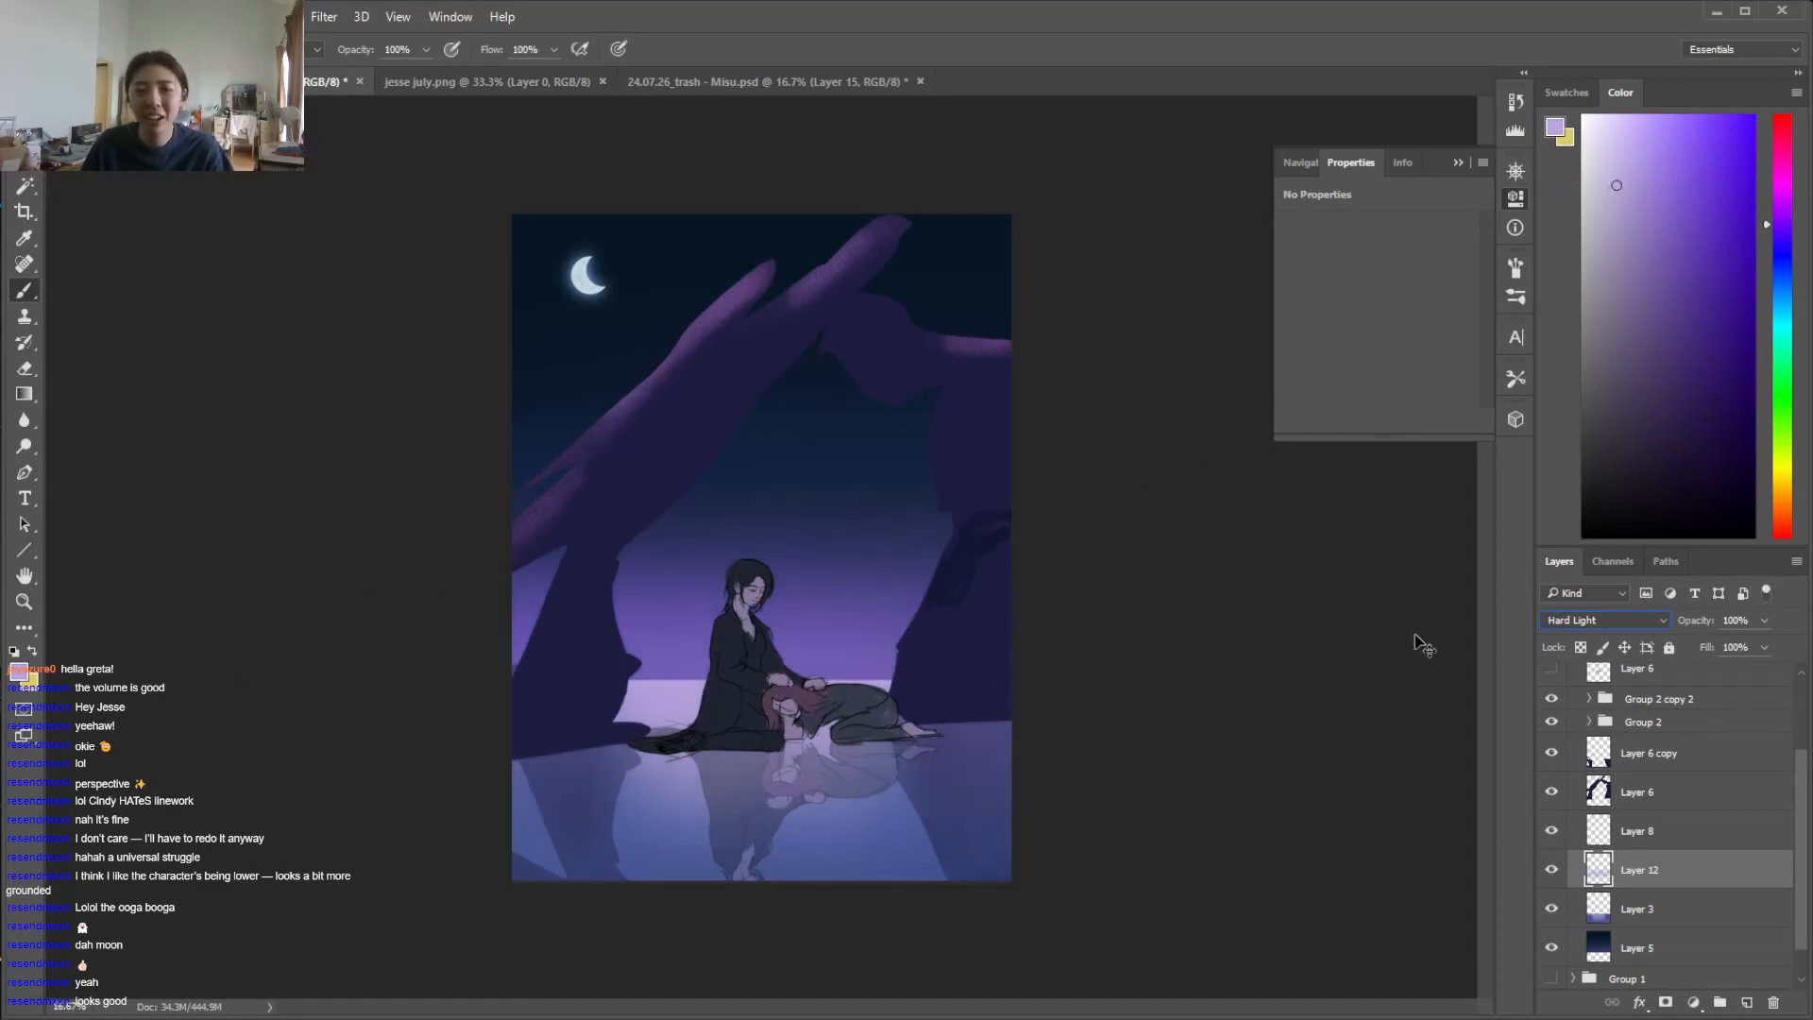
{"action": "key", "text": "ctrl+alt+z"}
{"action": "mouse_move", "coordinate": [1111, 657]}
{"action": "left_mouse_down"}
{"action": "mouse_move", "coordinate": [657, 671]}
{"action": "mouse_move", "coordinate": [417, 649]}
{"action": "left_mouse_up"}
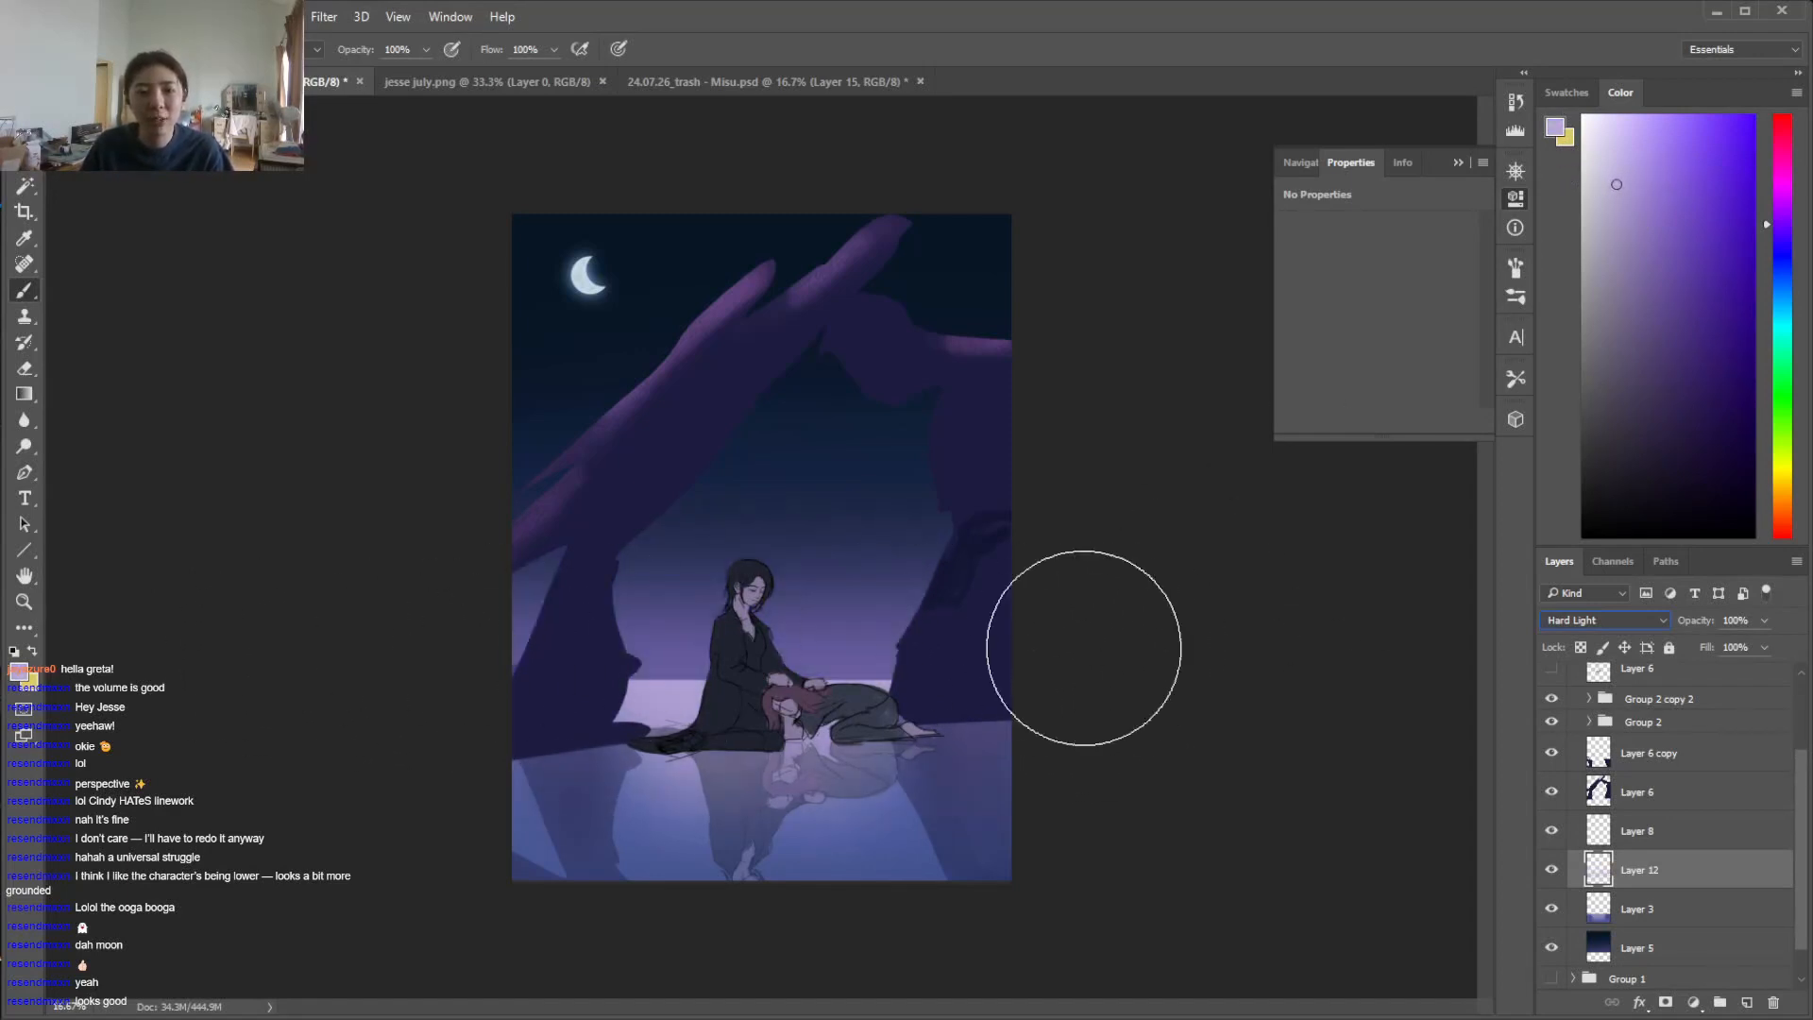
{"action": "left_click_drag", "start_coordinate": [1094, 688], "coordinate": [404, 676]}
{"action": "left_click_drag", "start_coordinate": [633, 678], "coordinate": [1116, 667]}
{"action": "key", "text": "ctrl+alt+z"}
{"action": "key", "text": "ctrl+alt+z"}
Shift the brush colour to a pinker violet and try it in a stroke along the horizon on Layer 12
{"action": "left_click", "coordinate": [1783, 187]}
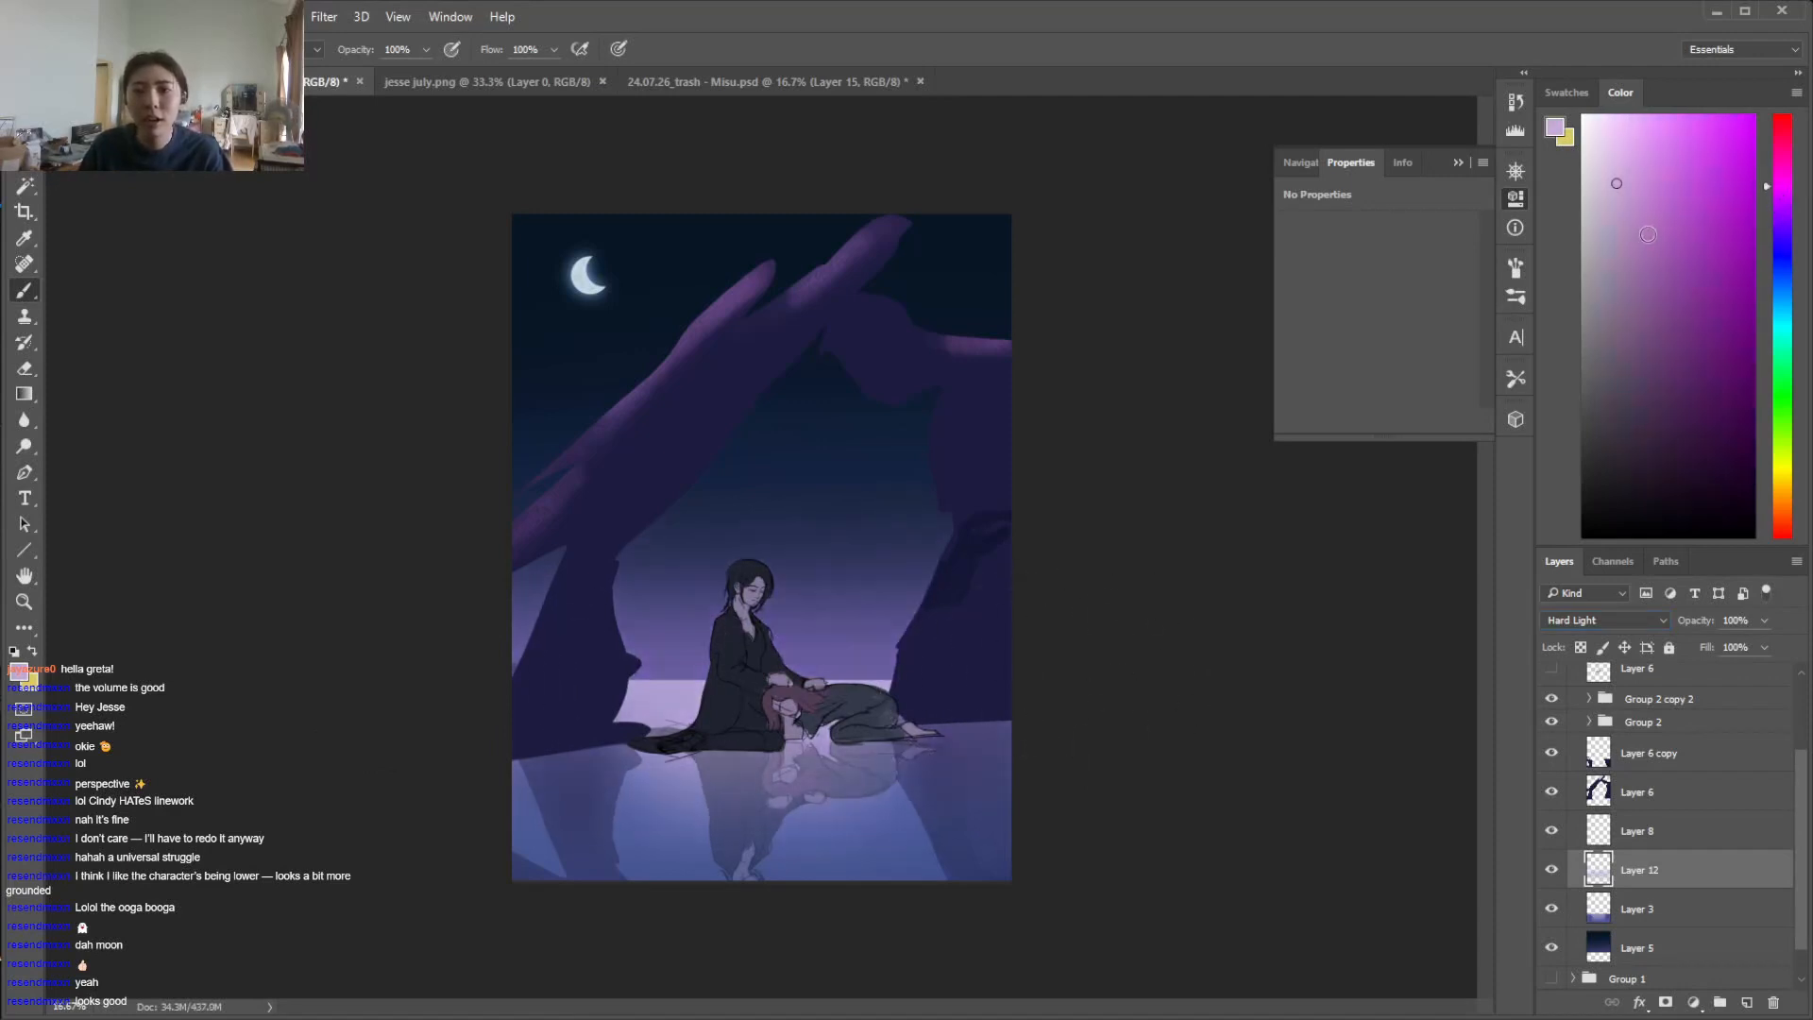
{"action": "left_click", "coordinate": [1783, 203]}
{"action": "mouse_move", "coordinate": [1085, 694]}
{"action": "left_mouse_down"}
{"action": "mouse_move", "coordinate": [470, 691]}
{"action": "mouse_move", "coordinate": [1121, 635]}
{"action": "left_mouse_up"}
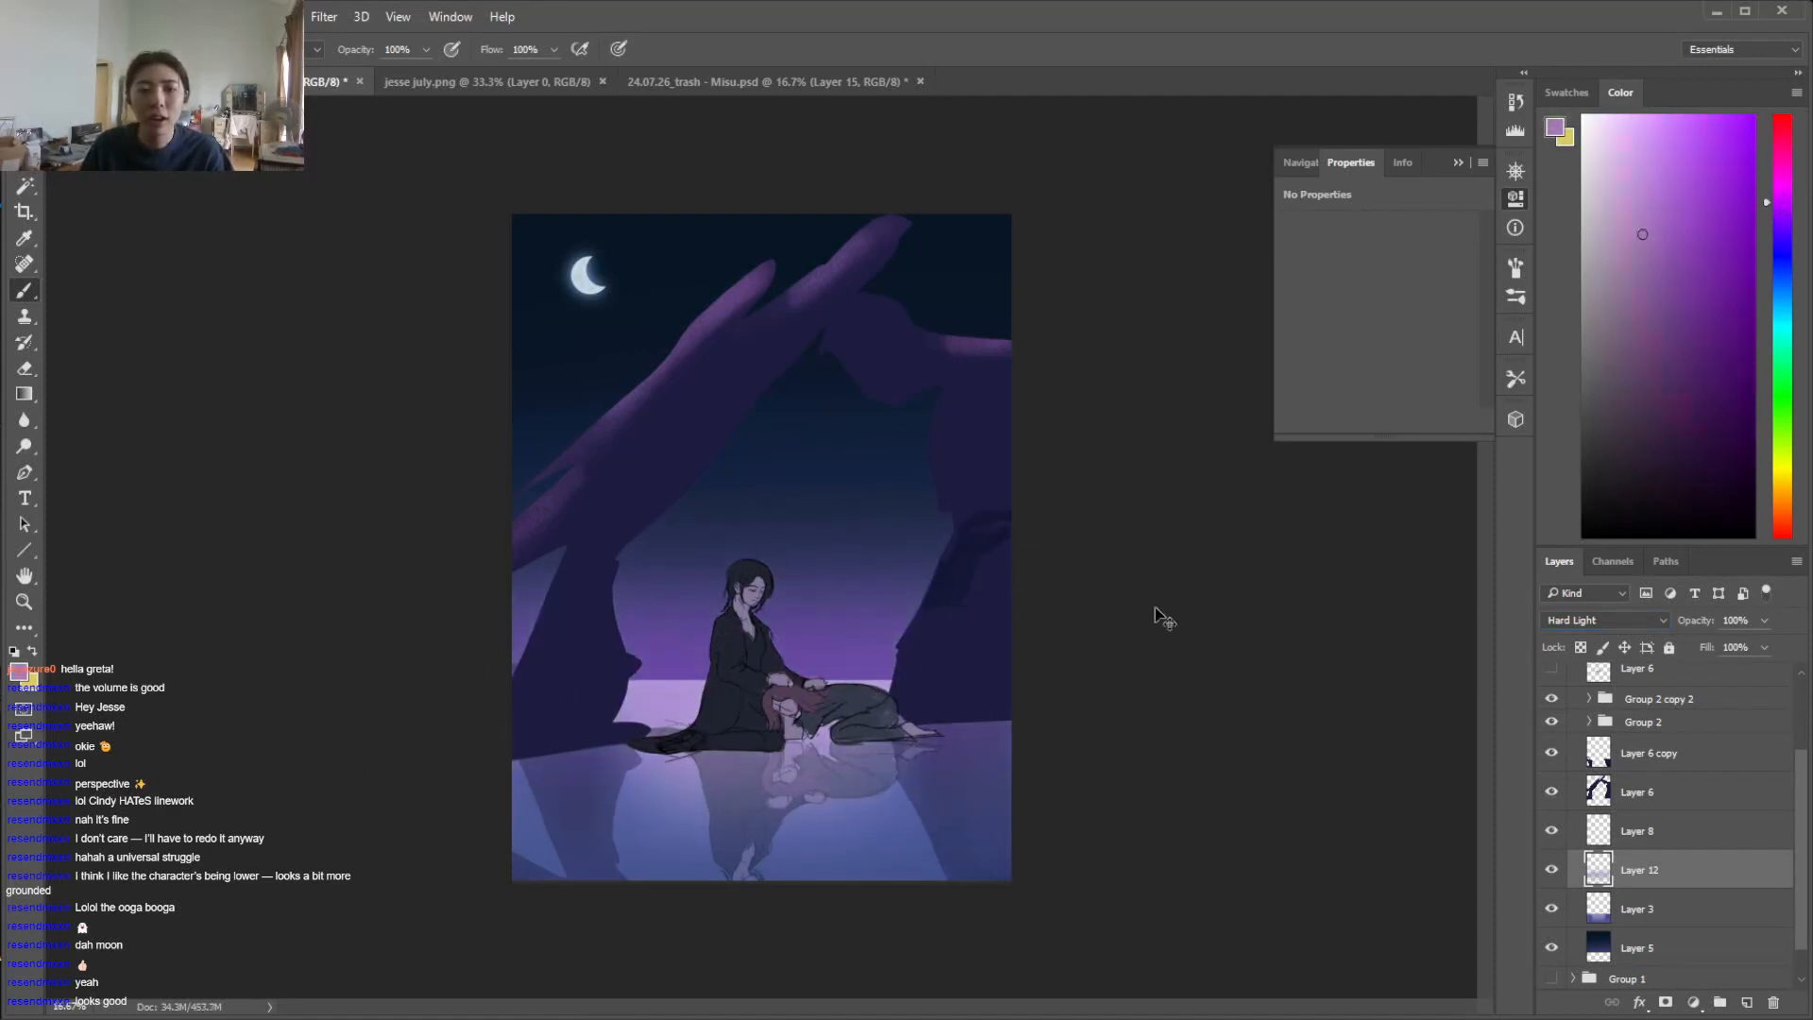
Compare brightening blend modes on Layer 12 and set it to Color Dodge
{"action": "left_click", "coordinate": [1638, 625]}
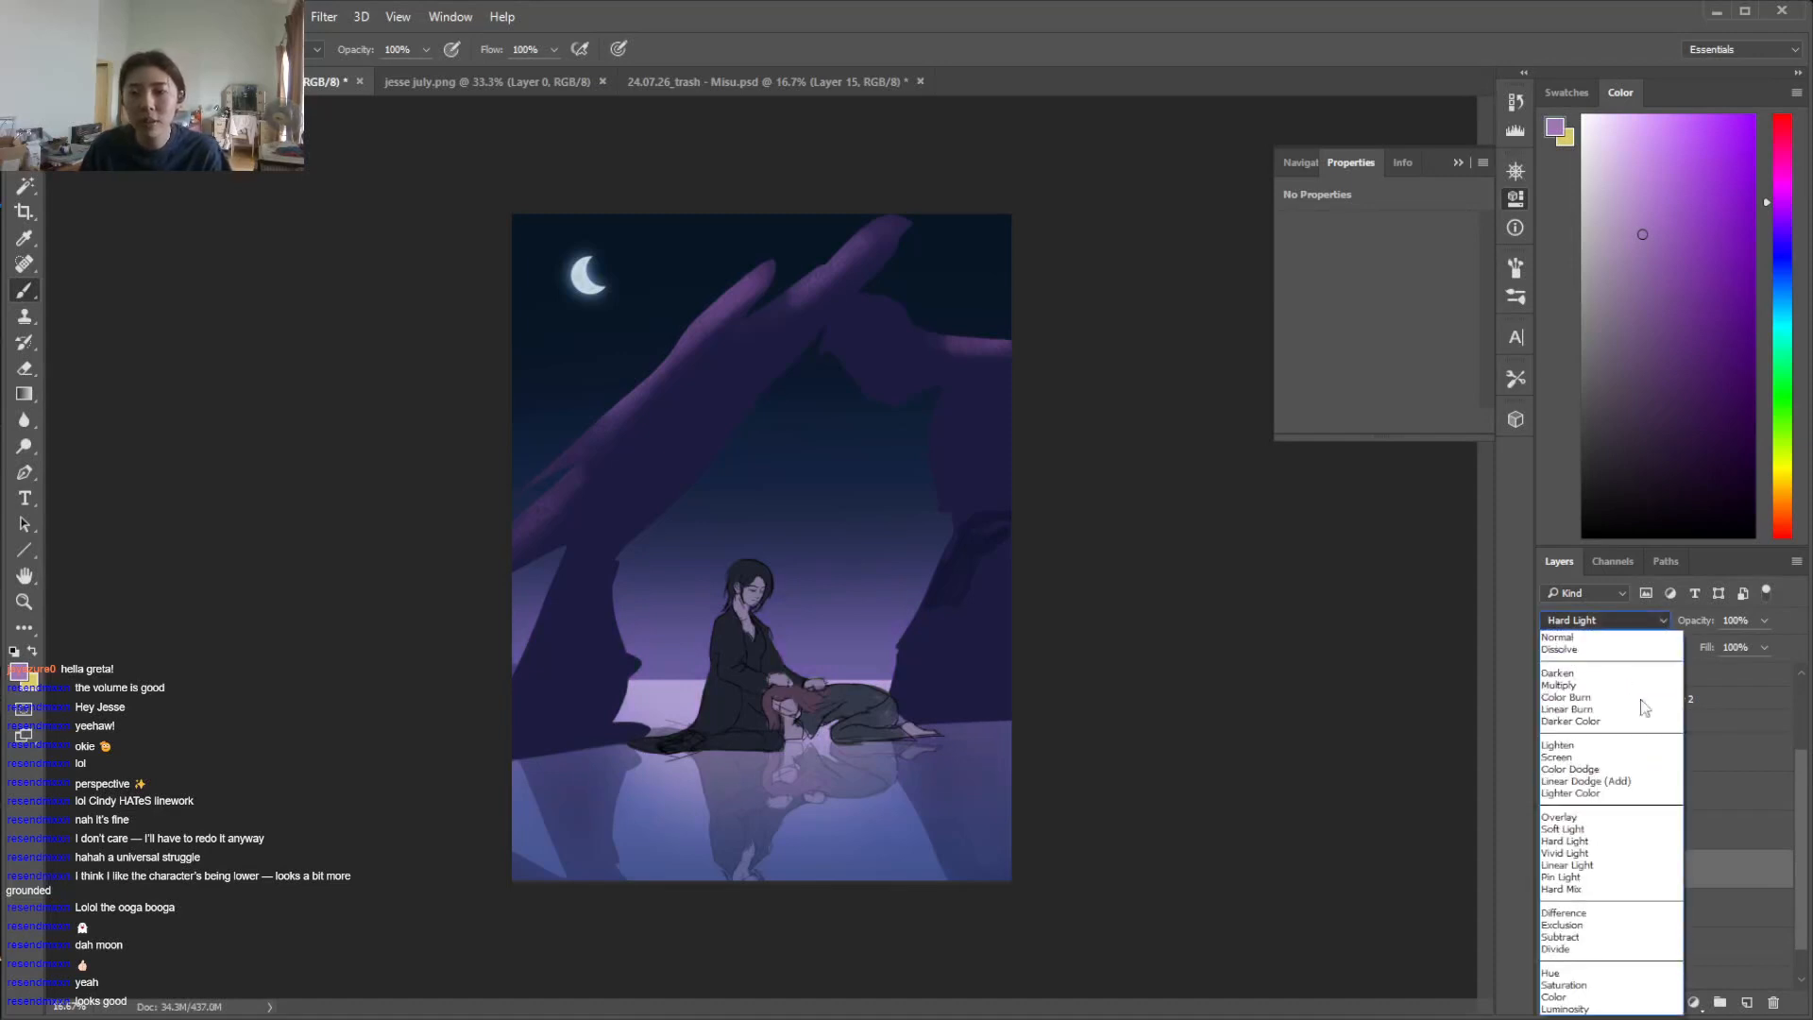
{"action": "left_click", "coordinate": [1579, 835]}
{"action": "key", "text": "Up"}
{"action": "key", "text": "Up"}
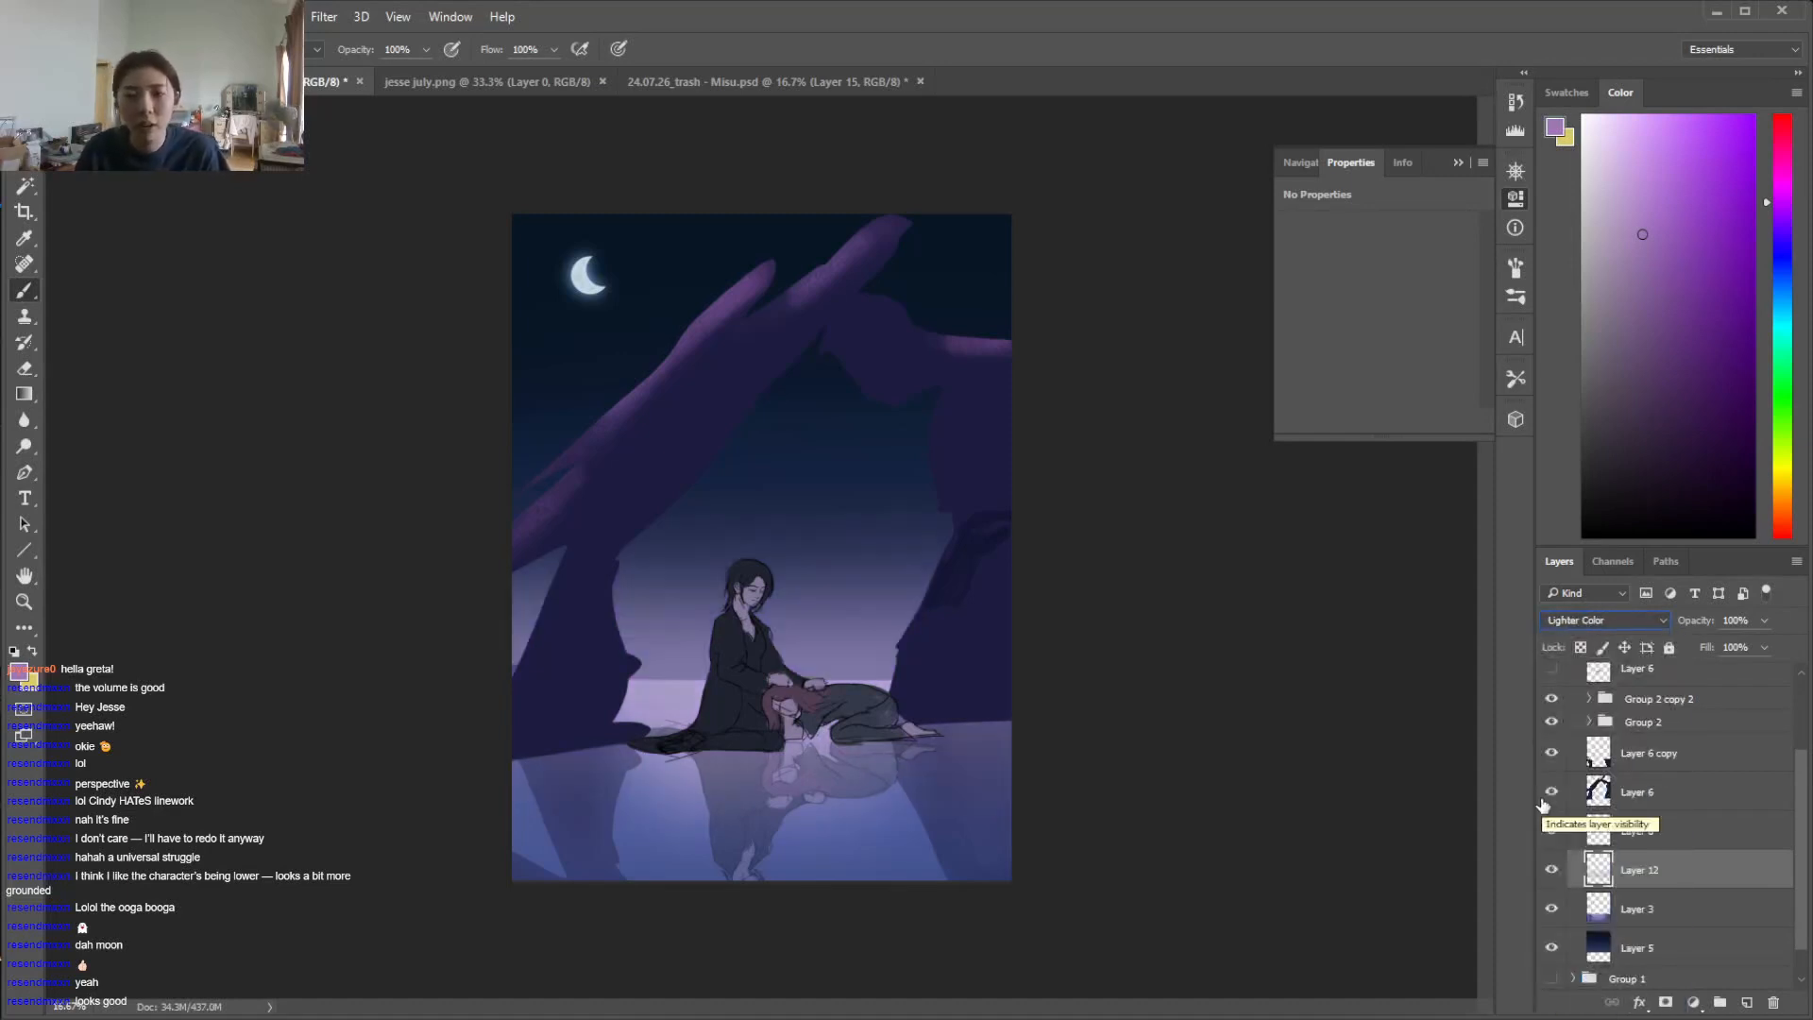
{"action": "key", "text": "Up"}
{"action": "key", "text": "Up"}
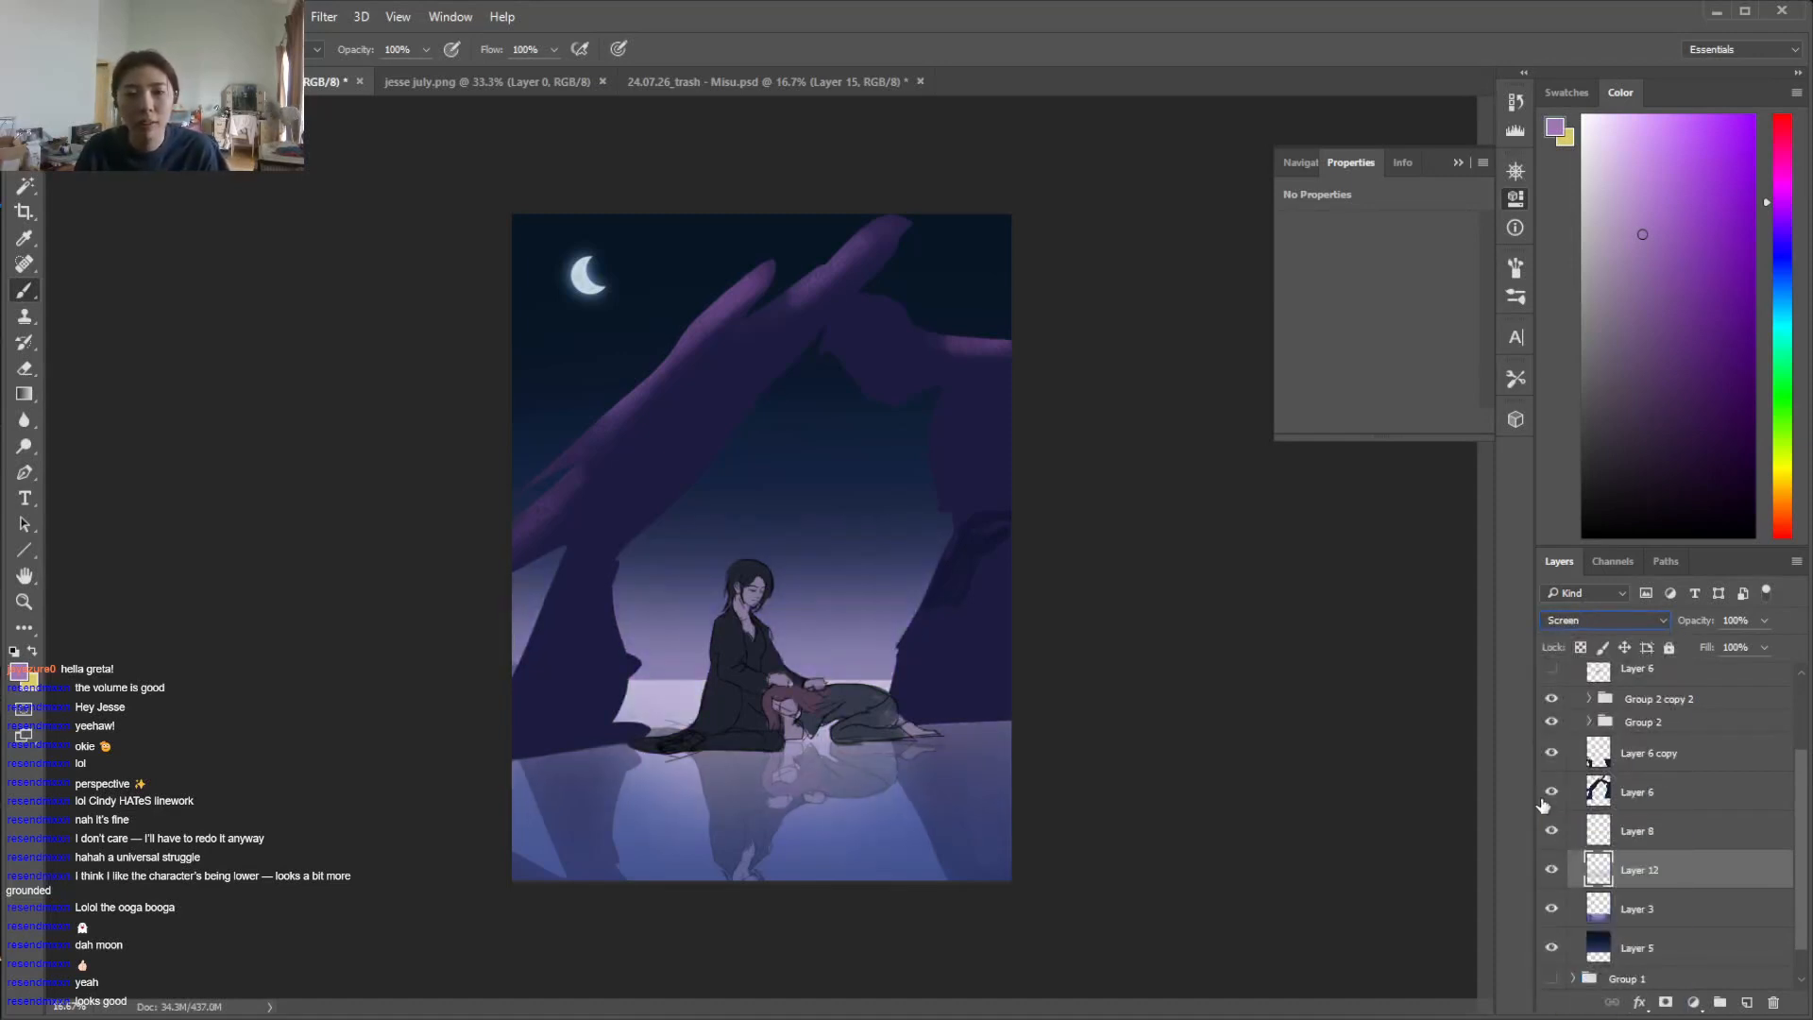
{"action": "key", "text": "Down"}
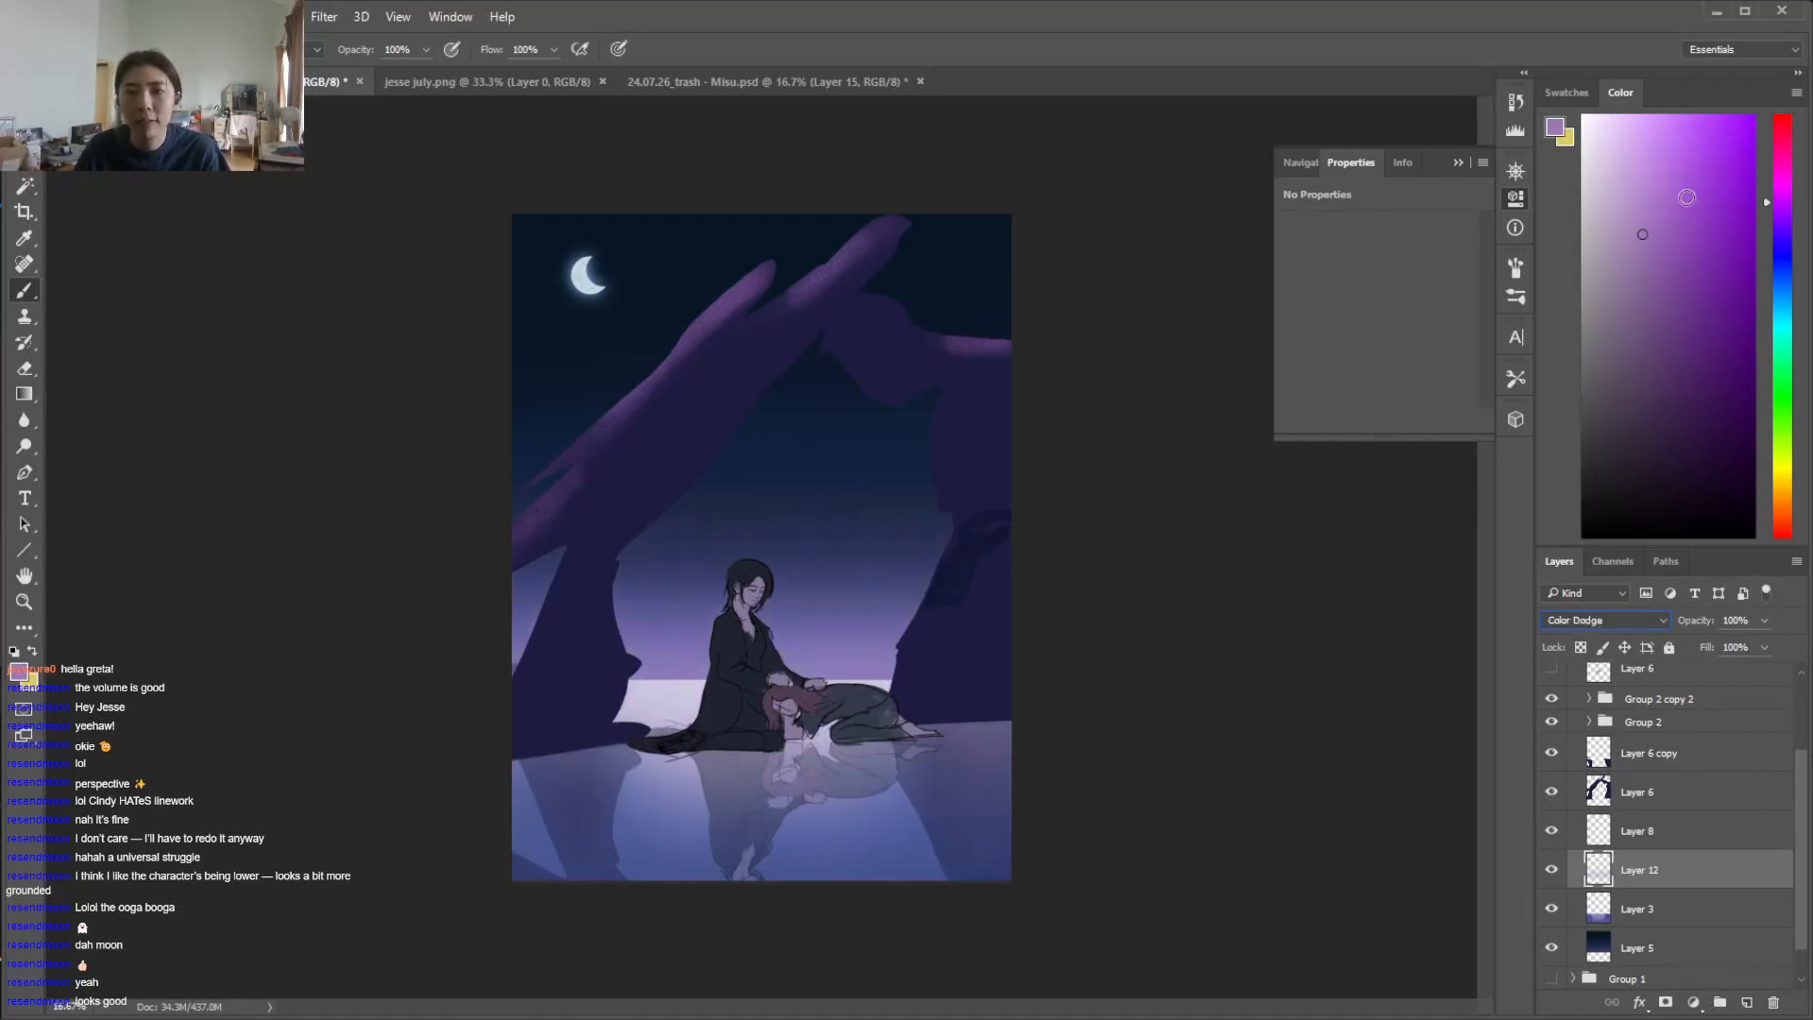
Brush a stronger, pinker violet glow along the horizon on Layer 12 and enlarge the soft brush to 1500 px
{"action": "left_click_drag", "start_coordinate": [1079, 660], "coordinate": [387, 651]}
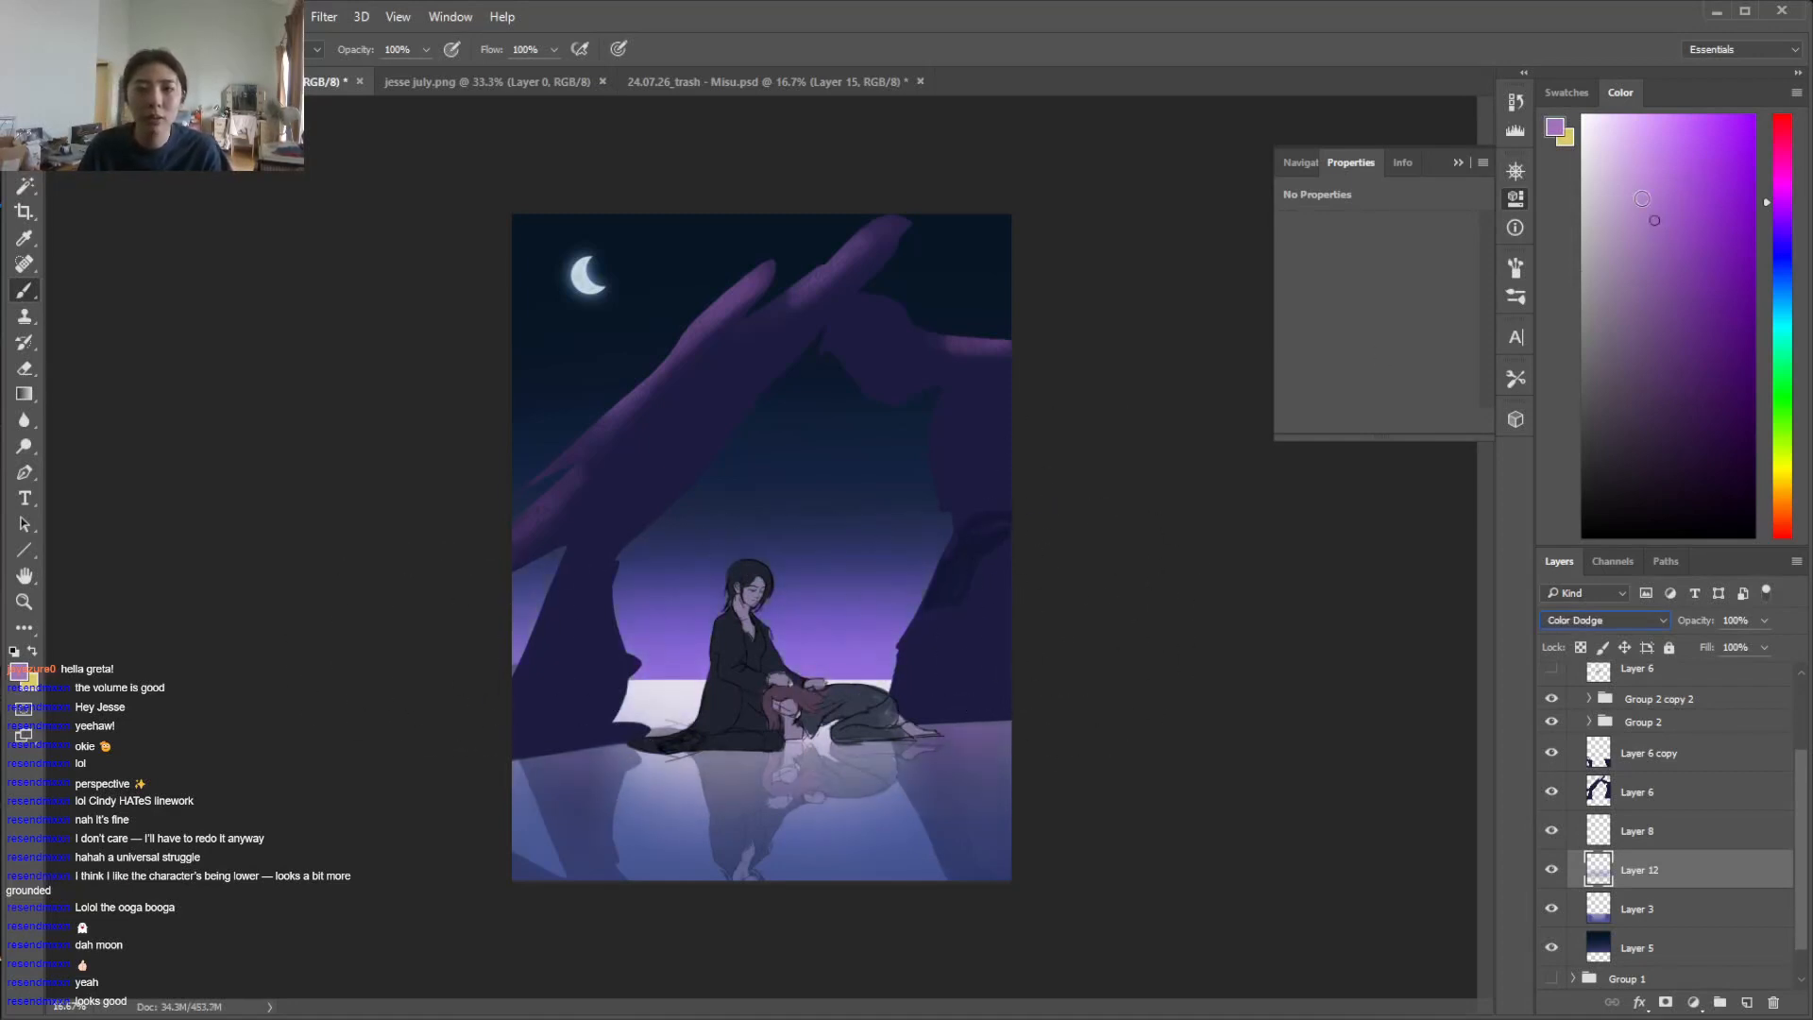
{"action": "left_click_drag", "start_coordinate": [1782, 201], "coordinate": [1782, 185]}
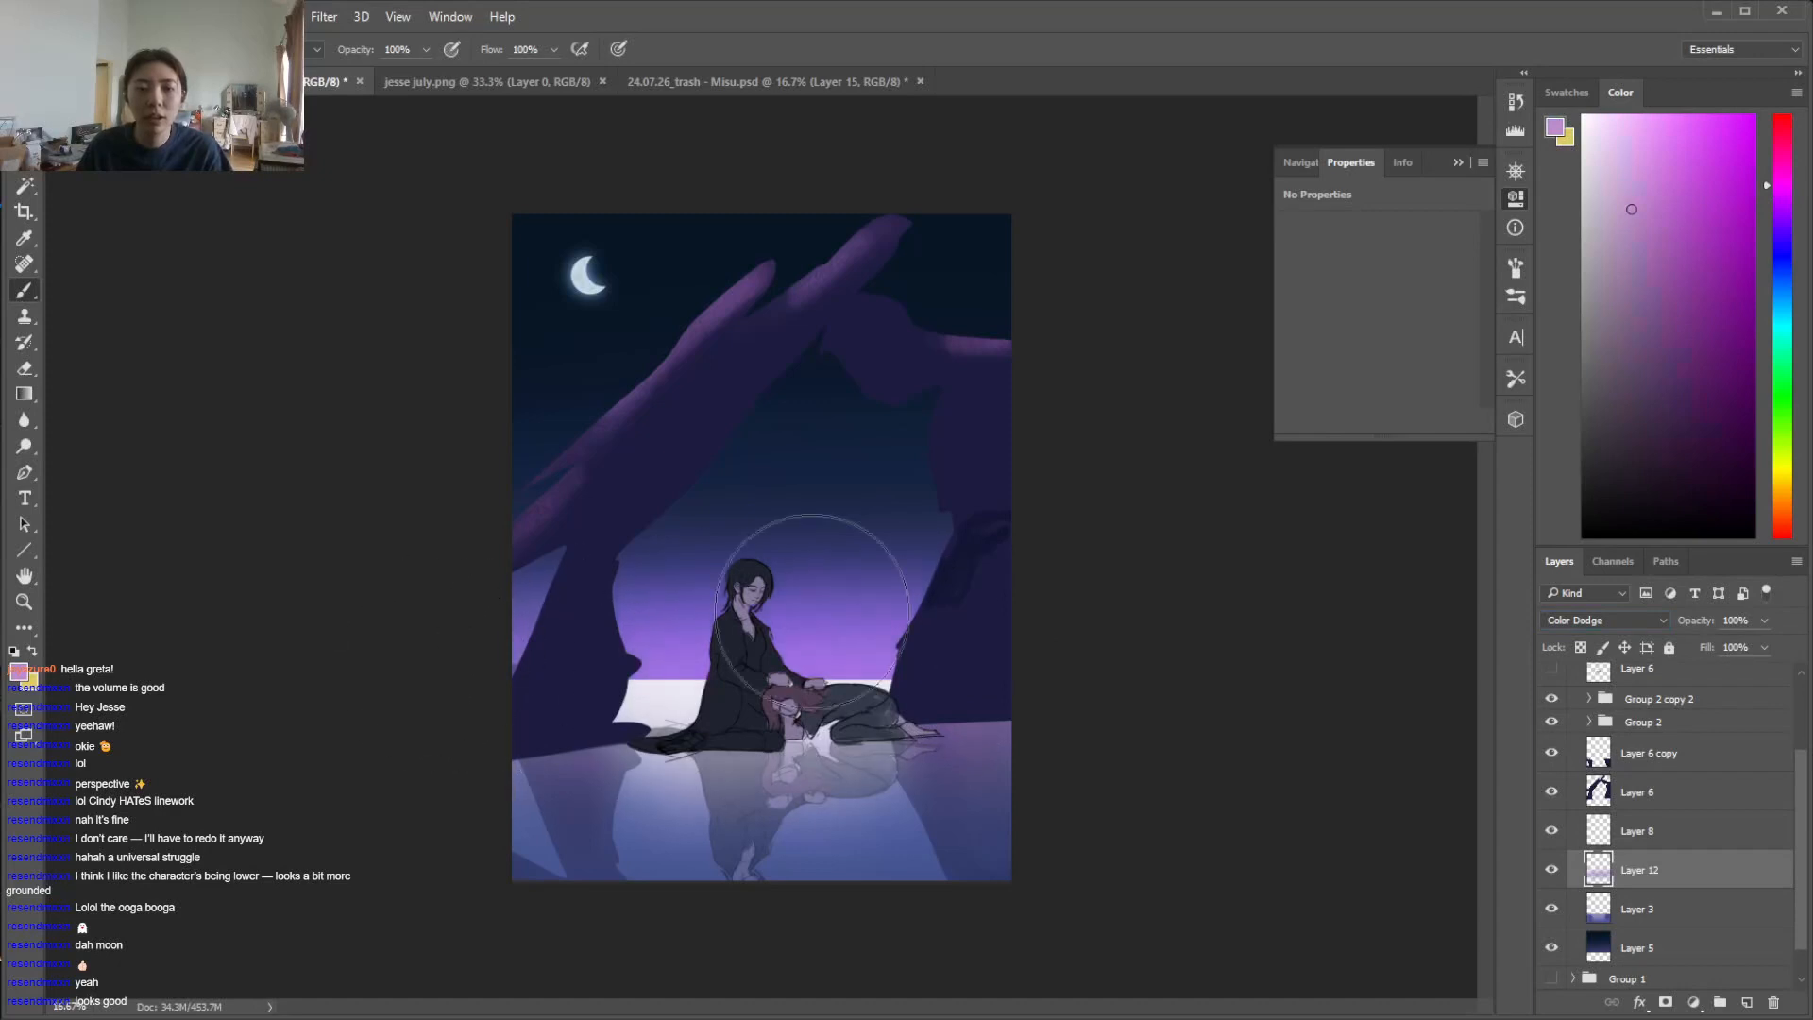
{"action": "right_click", "coordinate": [972, 479]}
{"action": "left_click_drag", "start_coordinate": [1167, 535], "coordinate": [1192, 531]}
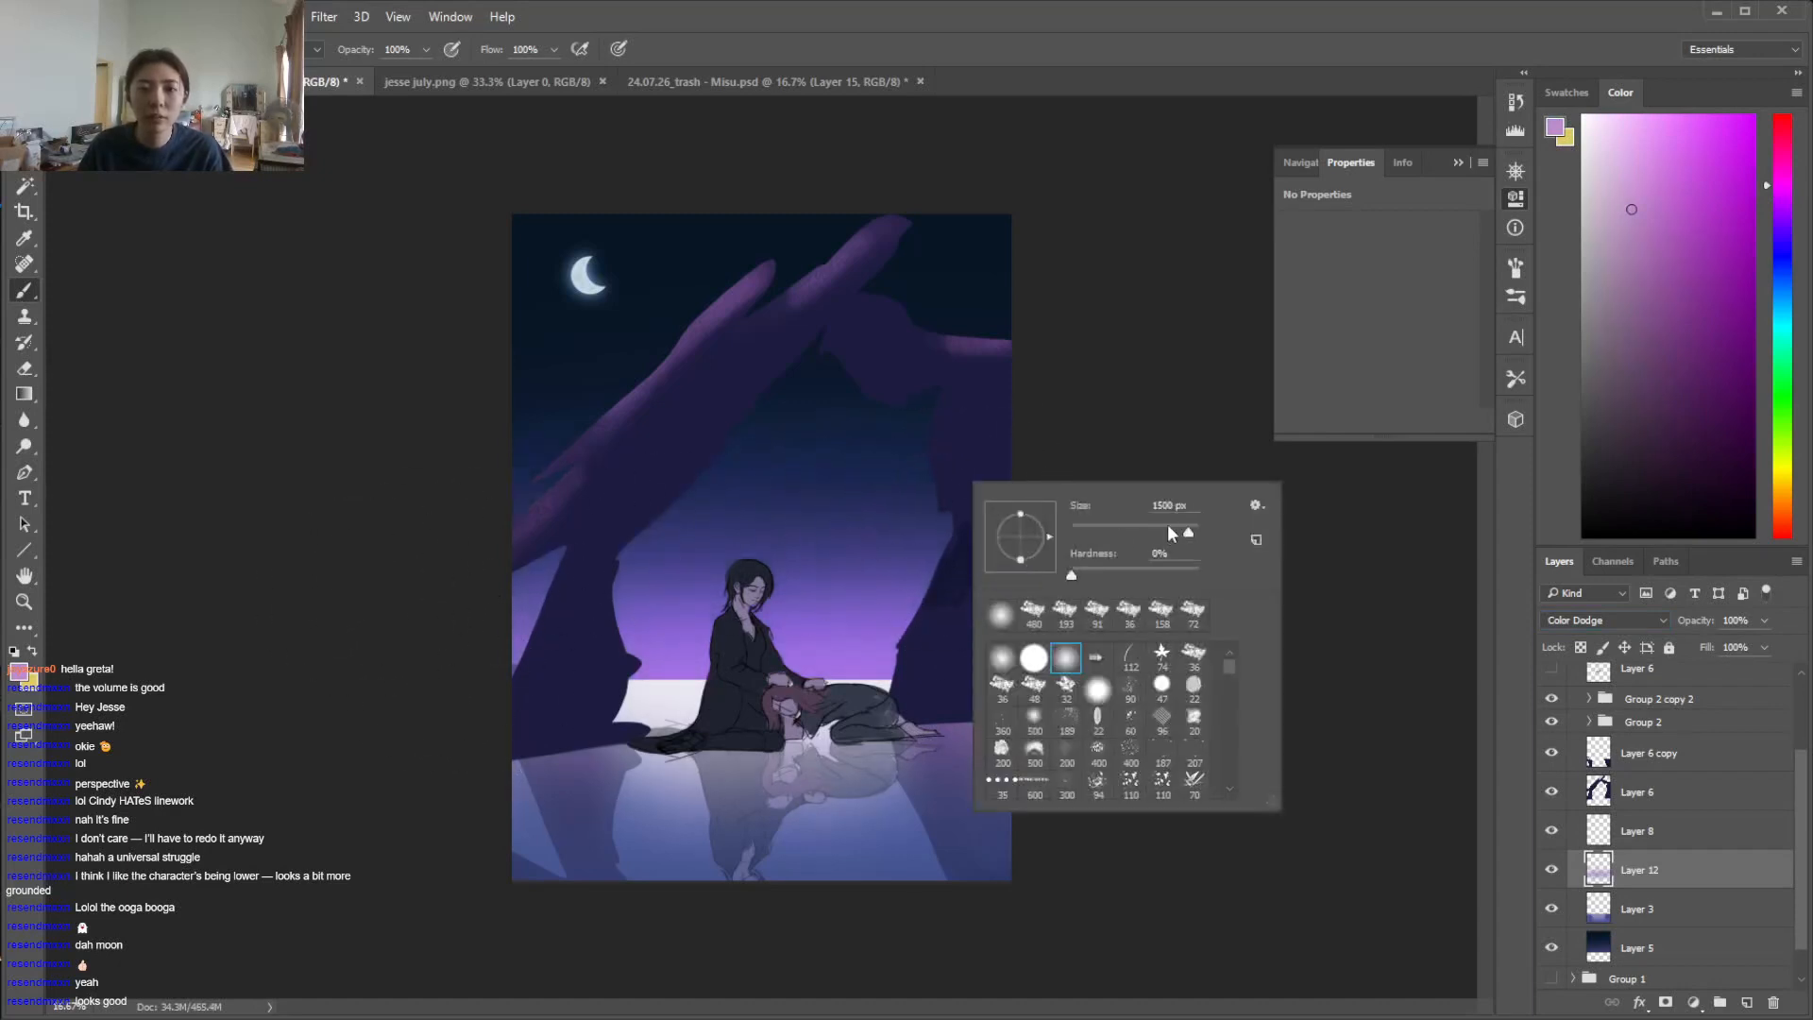
{"action": "left_click", "coordinate": [1192, 403]}
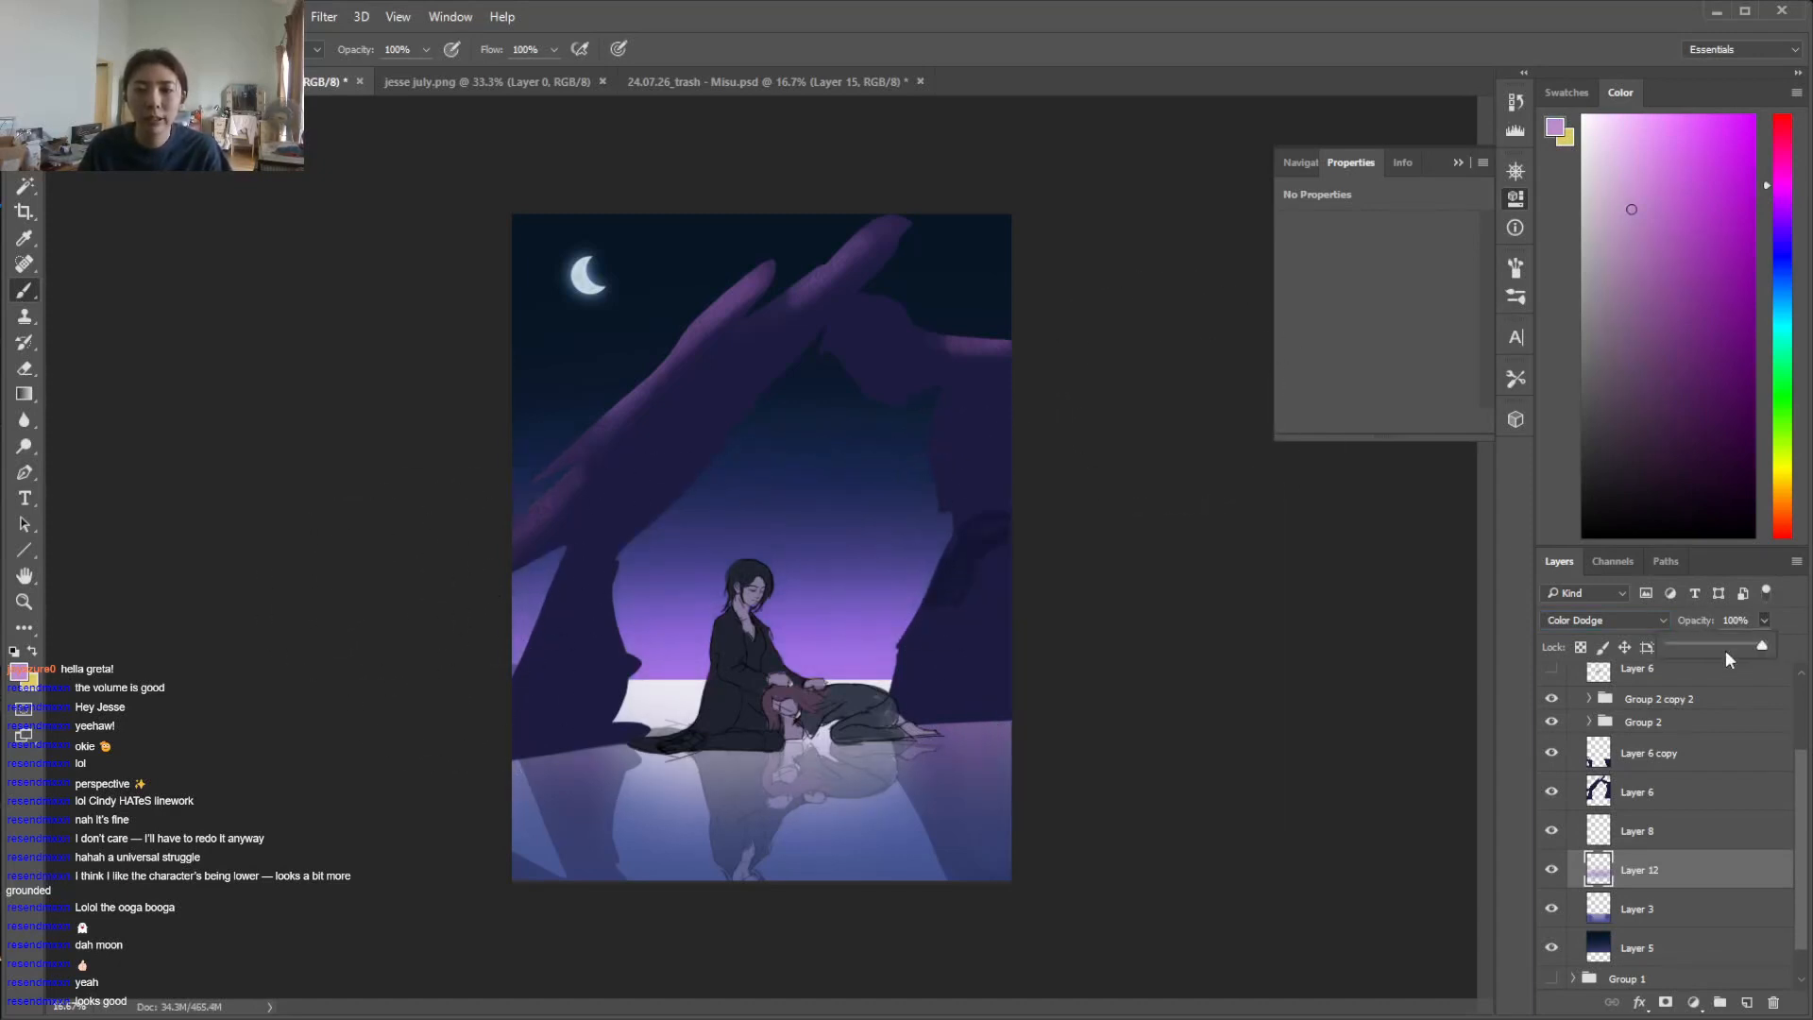
Lower Layer 12's opacity to 60%, compare blend modes, and change it to Lighter Color
{"action": "left_click", "coordinate": [1726, 648]}
{"action": "left_click", "coordinate": [1648, 620]}
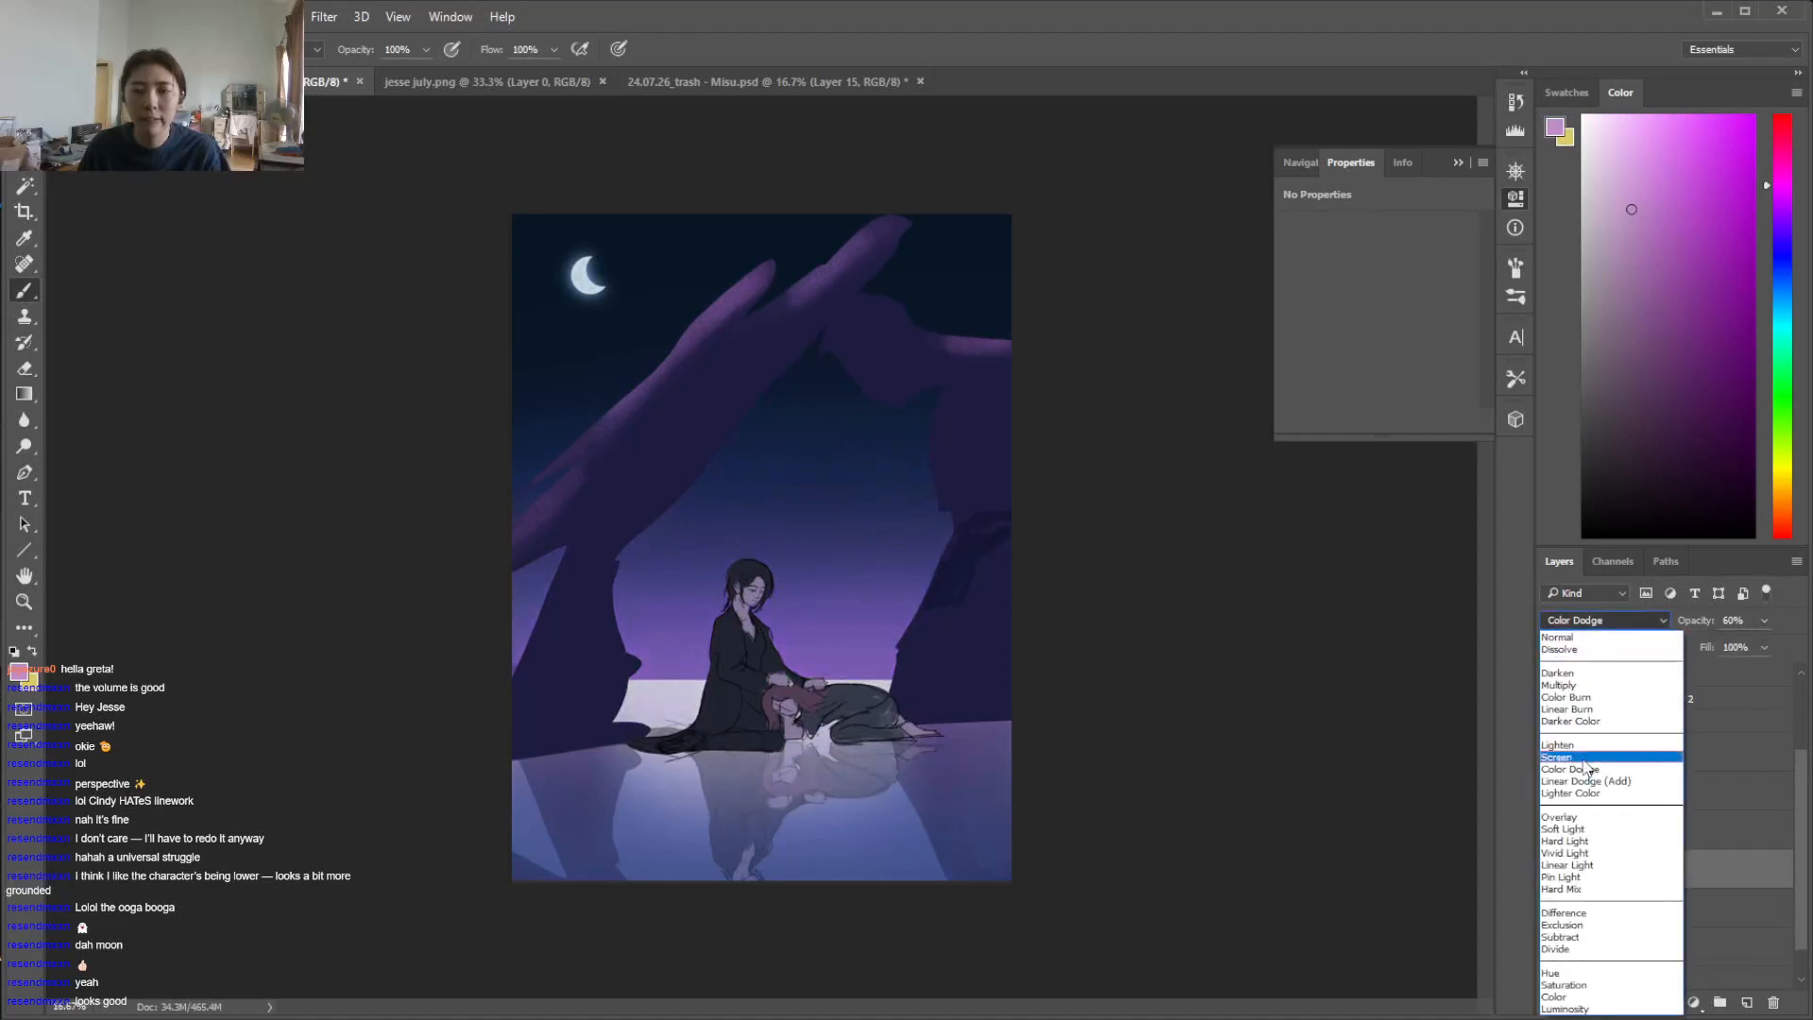
{"action": "left_click", "coordinate": [1546, 831]}
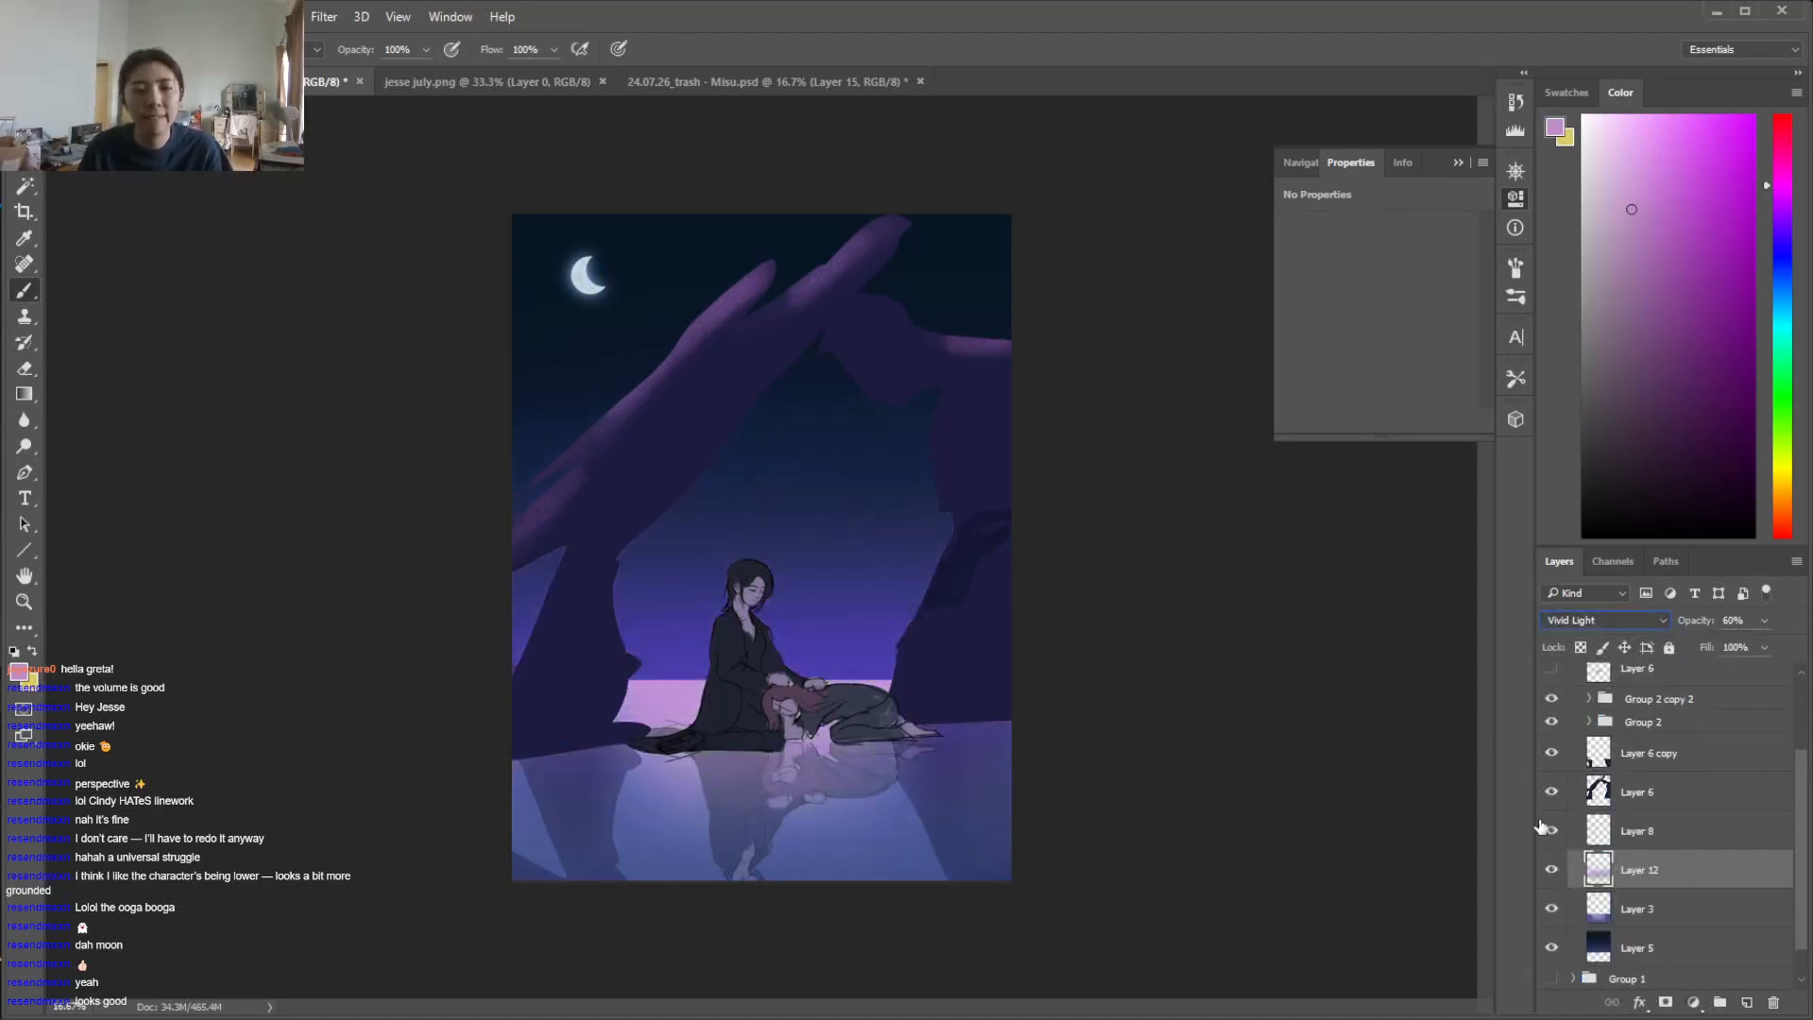
{"action": "key", "text": "Down"}
{"action": "key", "text": "Down"}
{"action": "key", "text": "Up"}
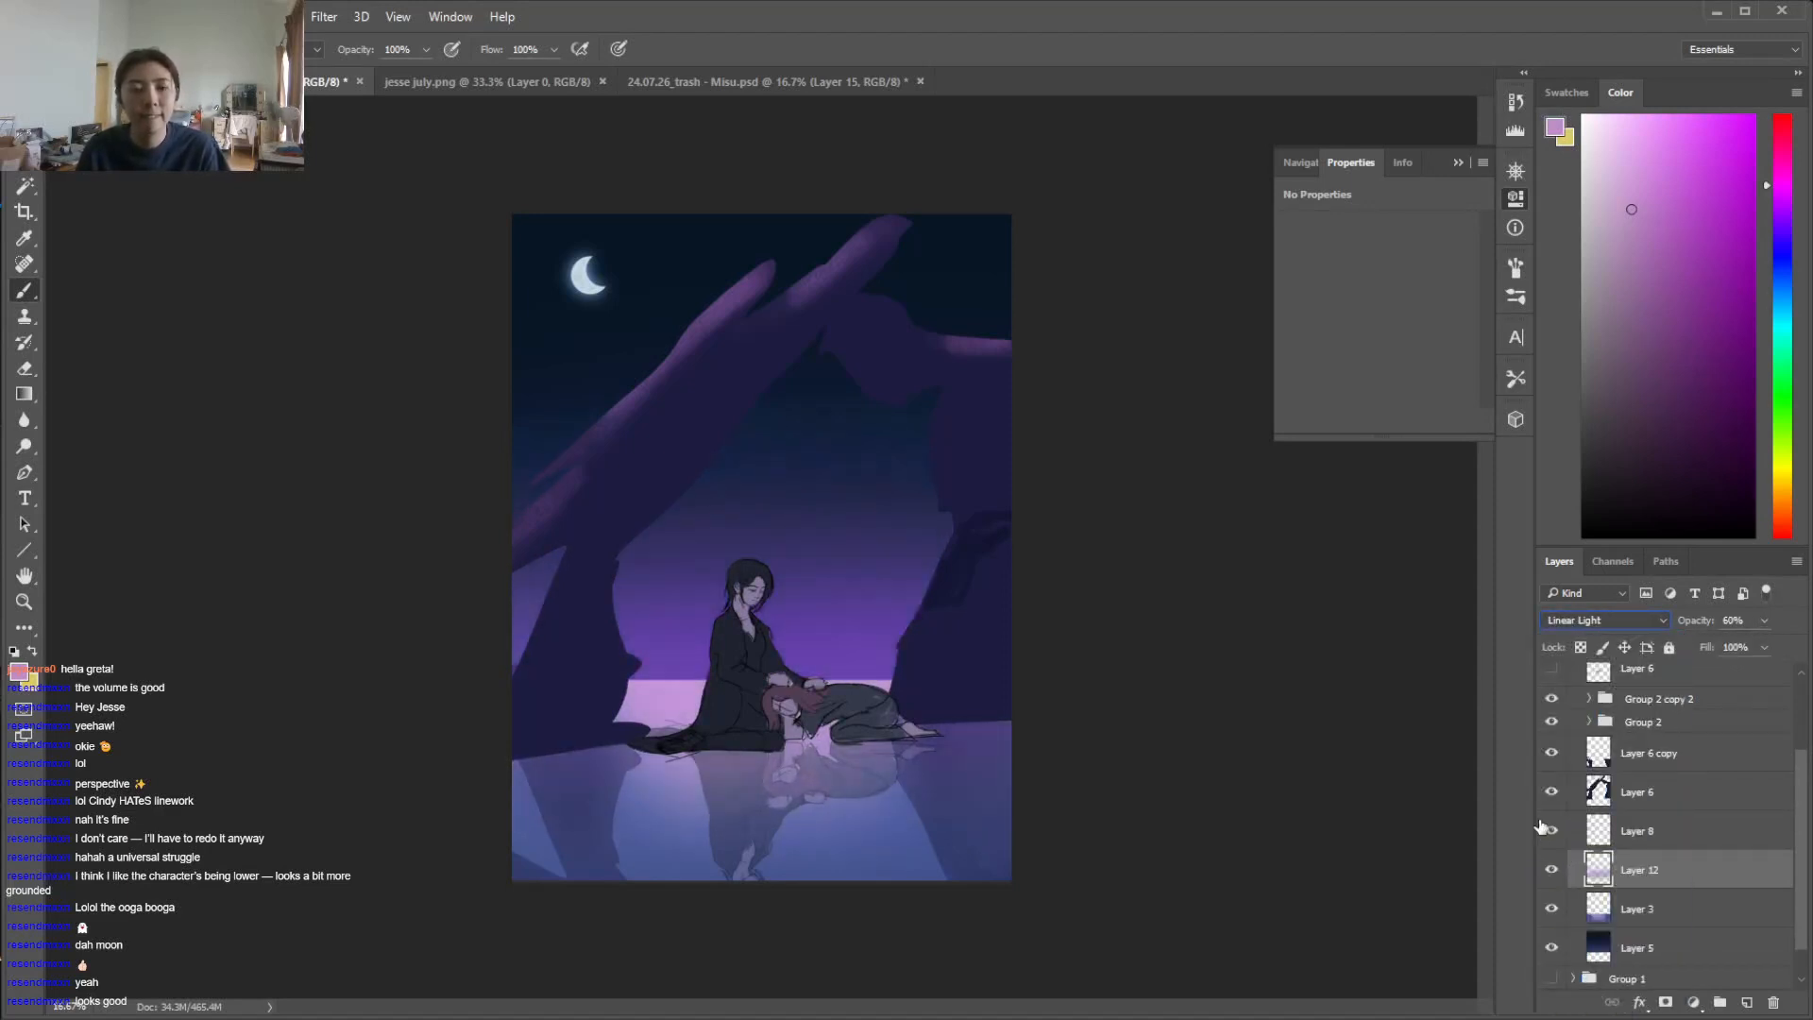
{"action": "key", "text": "Up"}
{"action": "key", "text": "Up"}
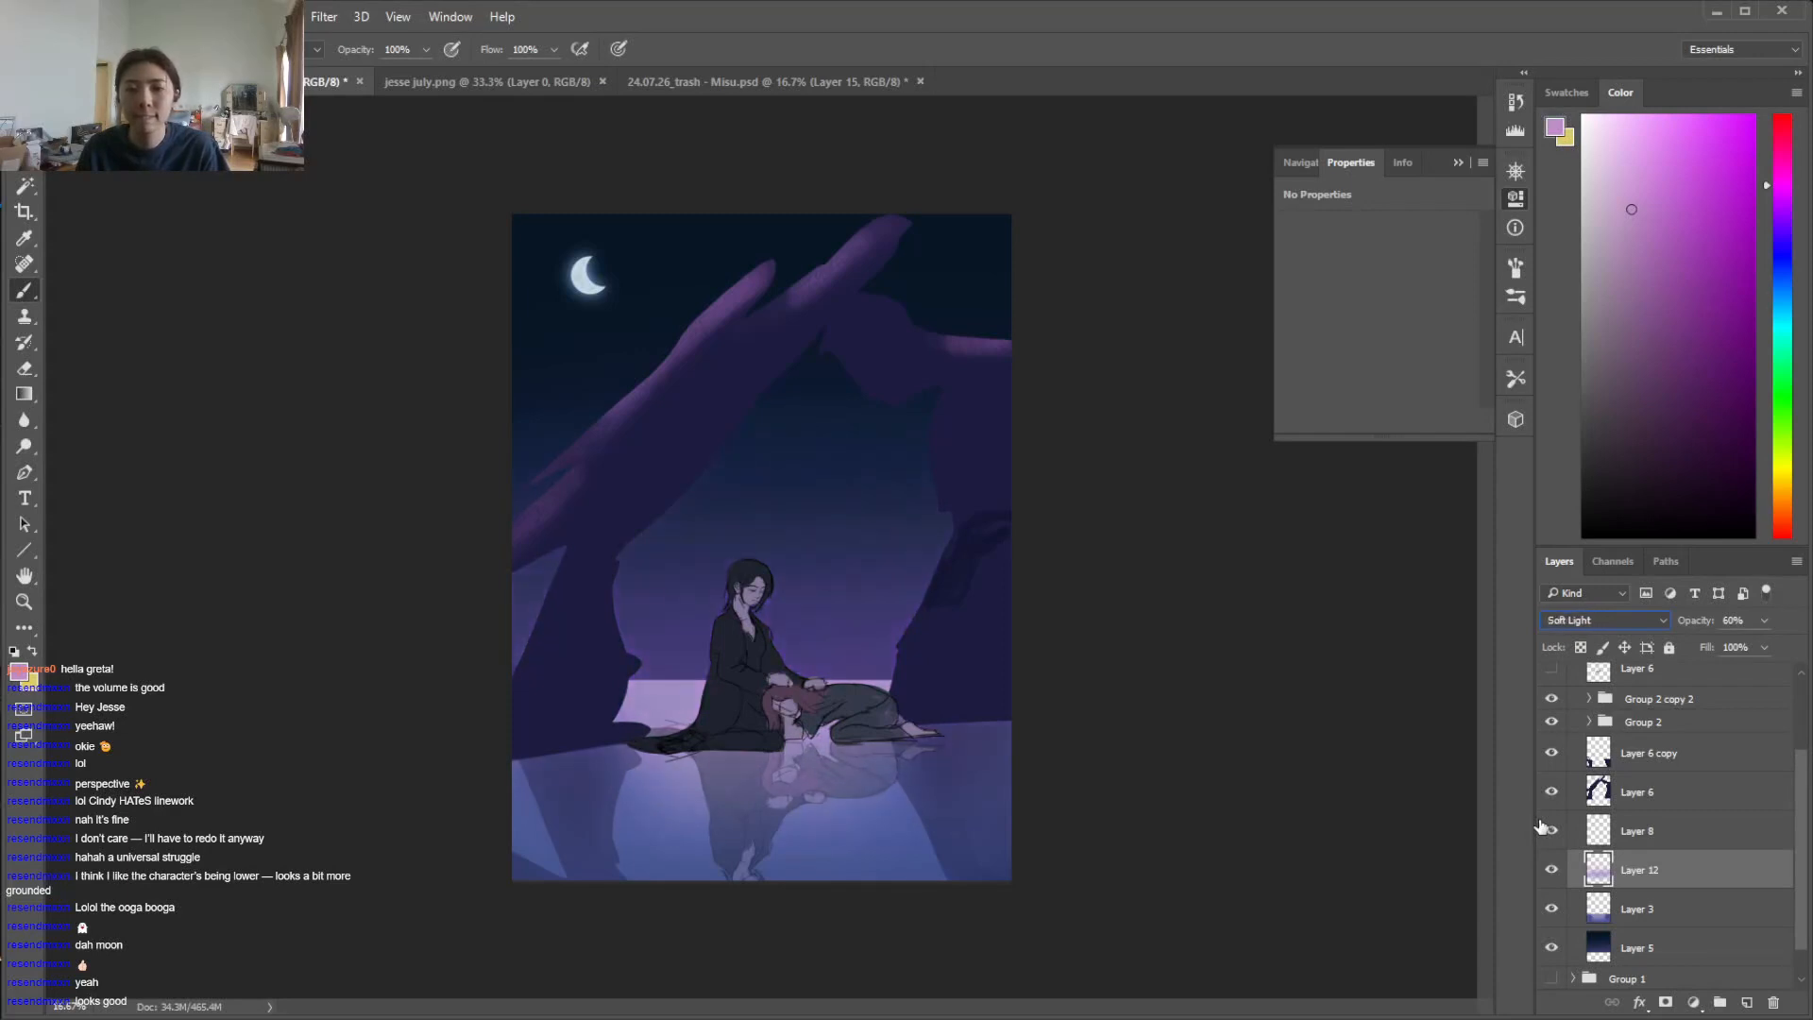
{"action": "key", "text": "Up"}
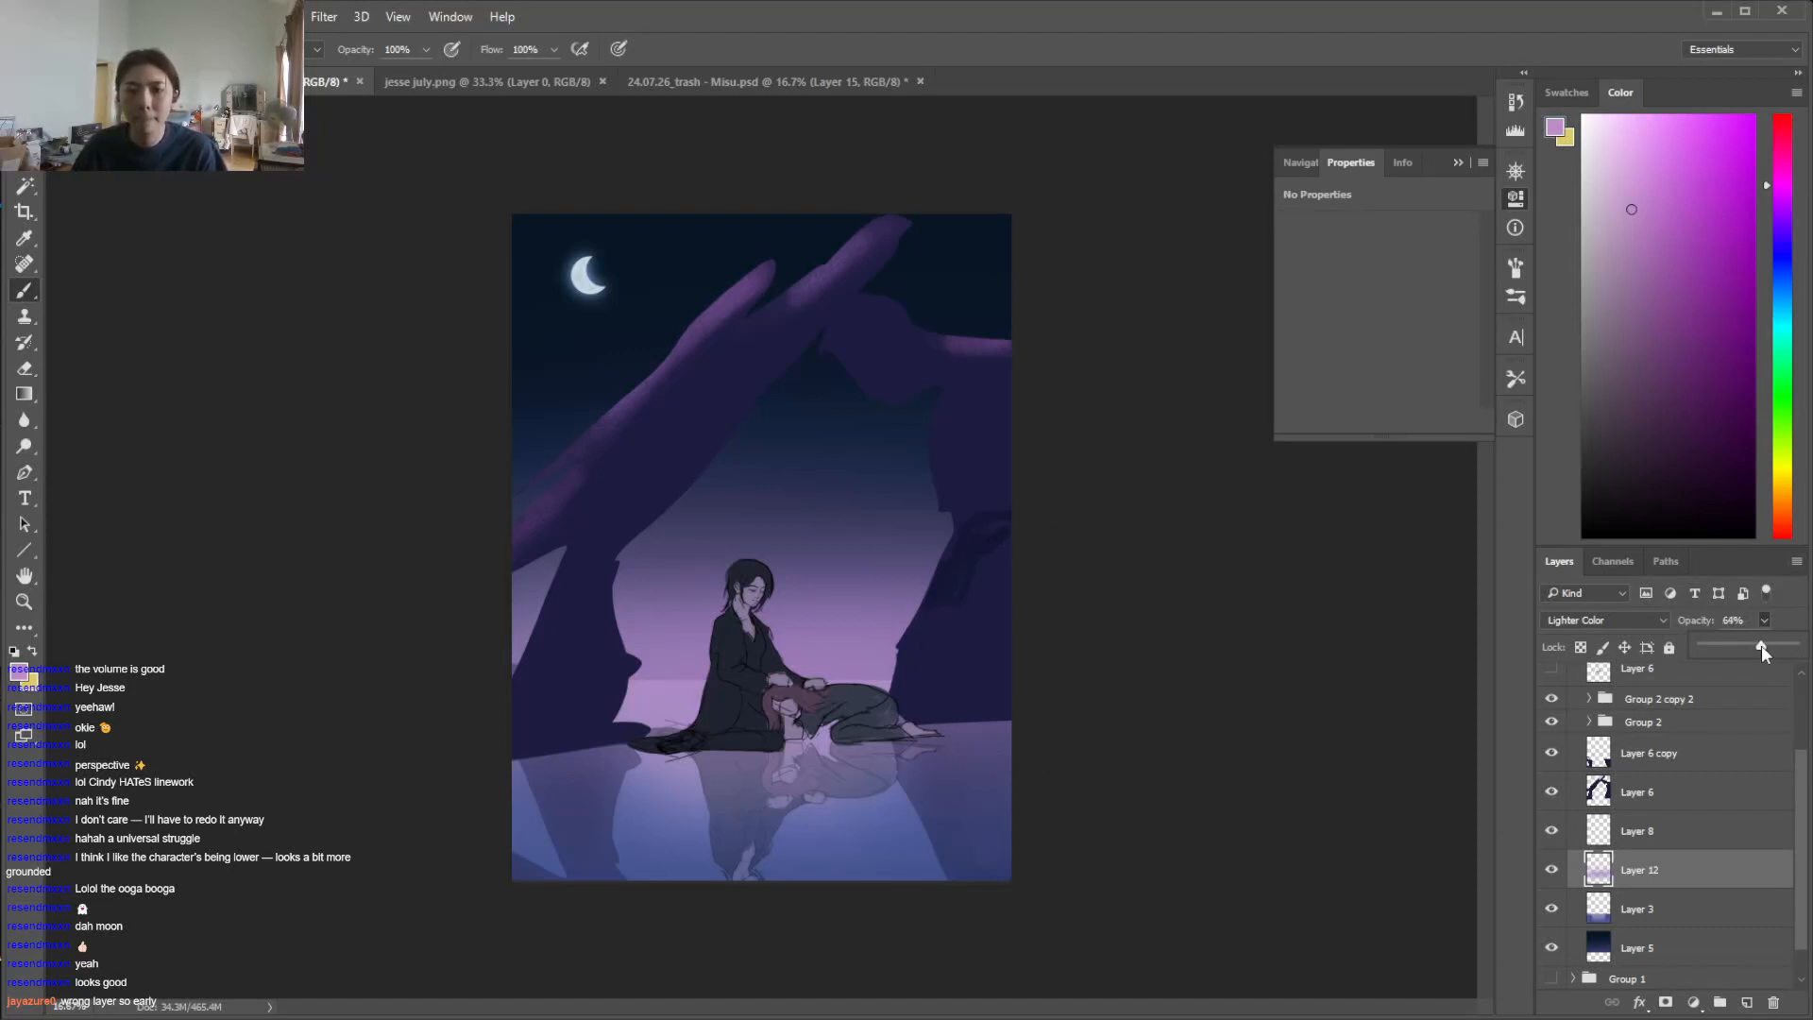
Set Layer 12's opacity to 71% and toggle its visibility to compare the sky with and without the glow
{"action": "left_click_drag", "start_coordinate": [1761, 646], "coordinate": [1766, 645]}
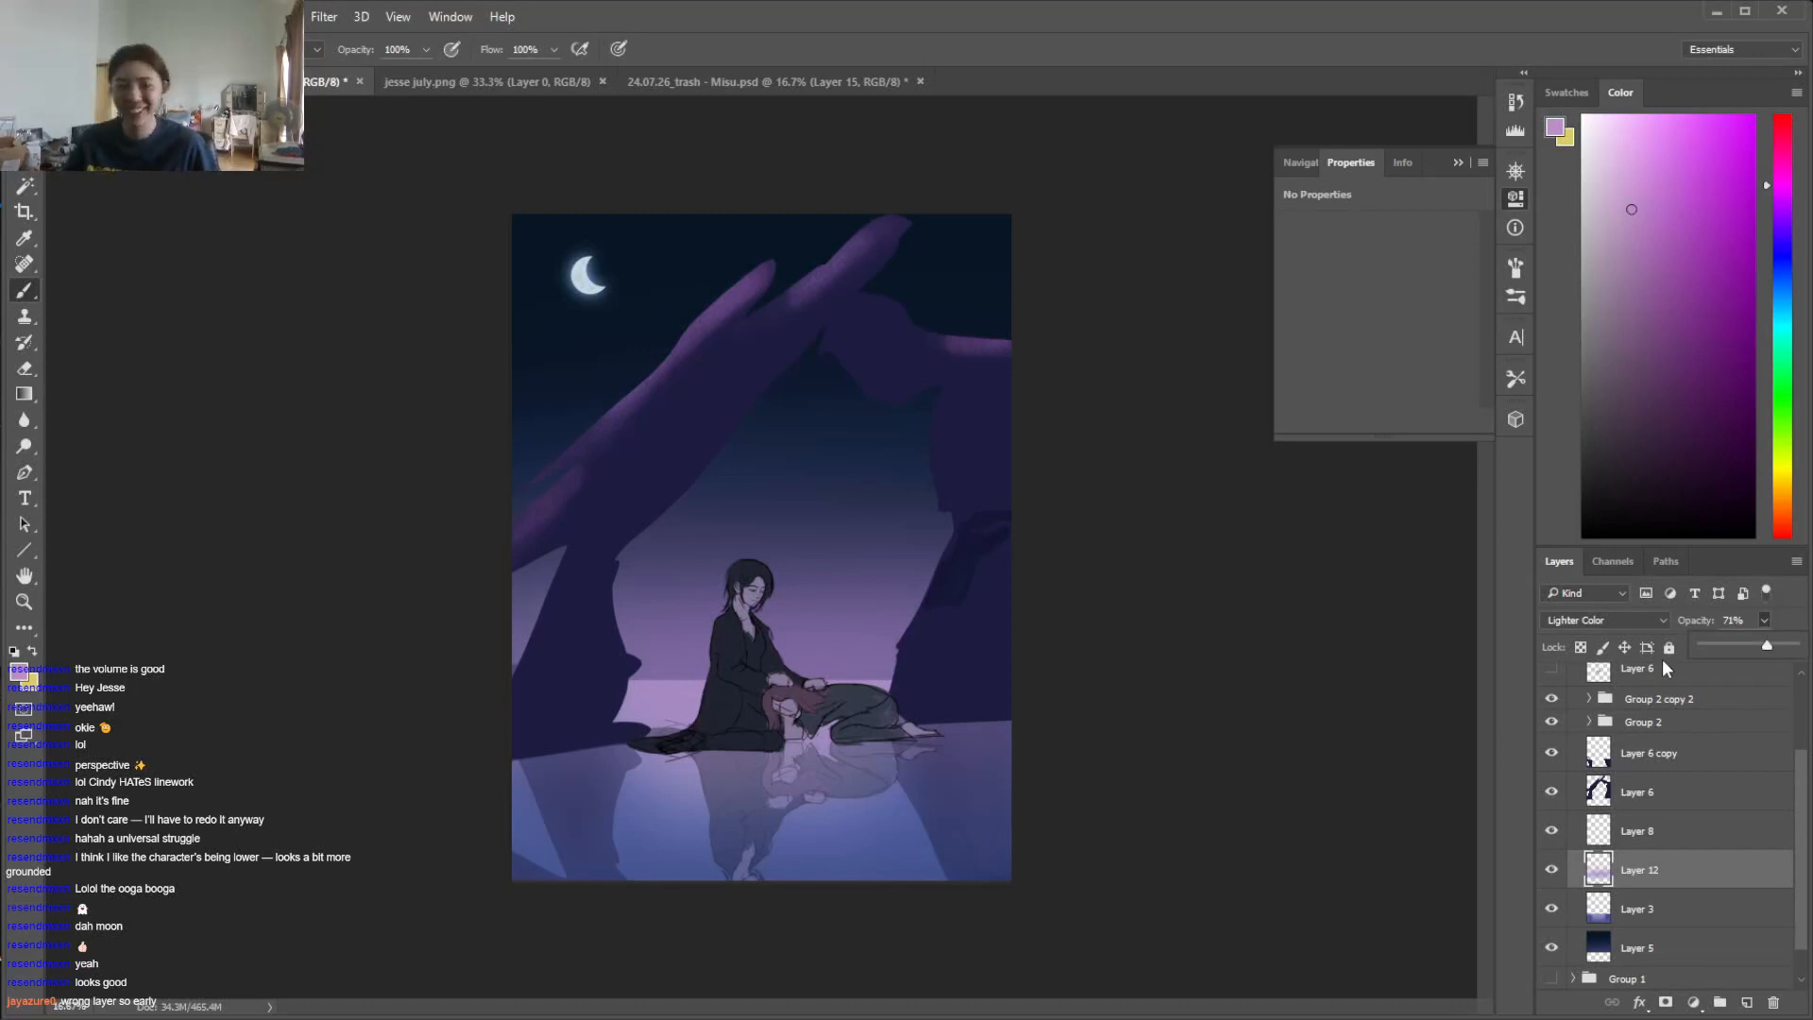
{"action": "left_click", "coordinate": [1553, 871]}
{"action": "left_click", "coordinate": [1553, 871]}
{"action": "left_click", "coordinate": [1552, 872]}
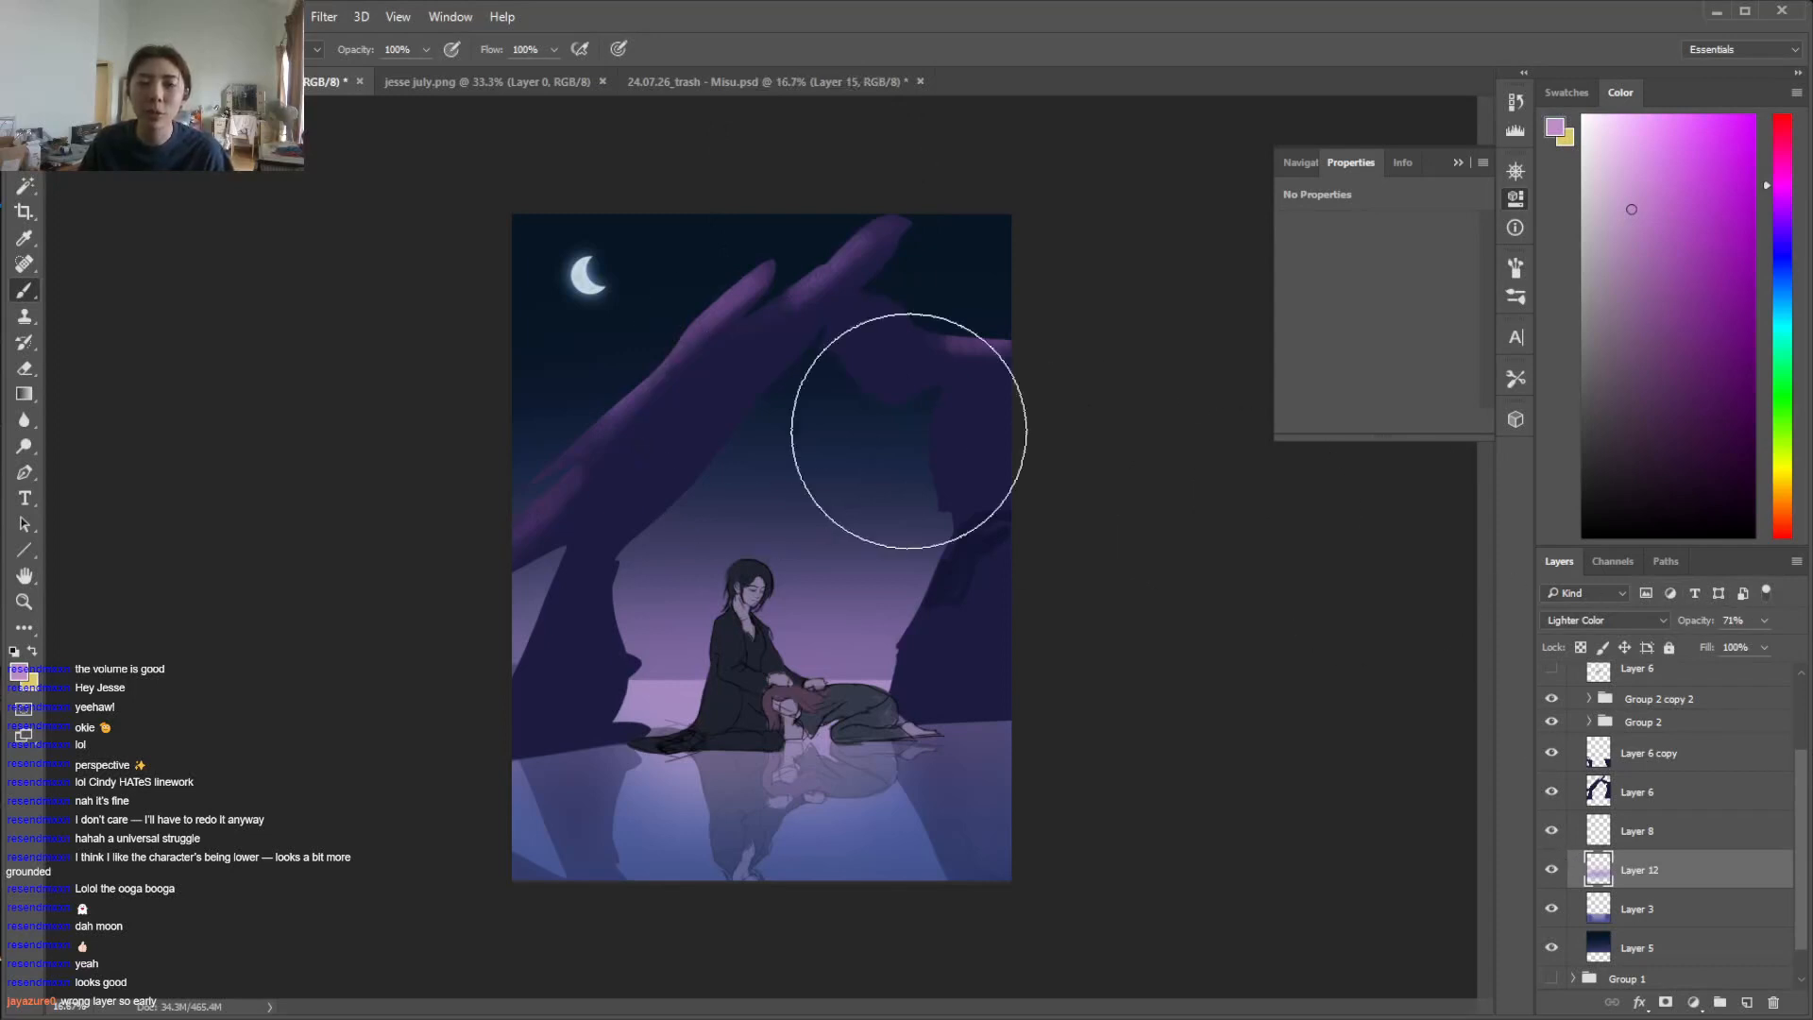
Erase the upper part of the horizon glow on Layer 12 with a large soft eraser so it fades into the dark sky
{"action": "key", "text": "e"}
{"action": "right_click", "coordinate": [854, 368]}
{"action": "left_click", "coordinate": [959, 541]}
{"action": "left_click_drag", "start_coordinate": [1077, 411], "coordinate": [1085, 411]}
{"action": "left_click", "coordinate": [1169, 276]}
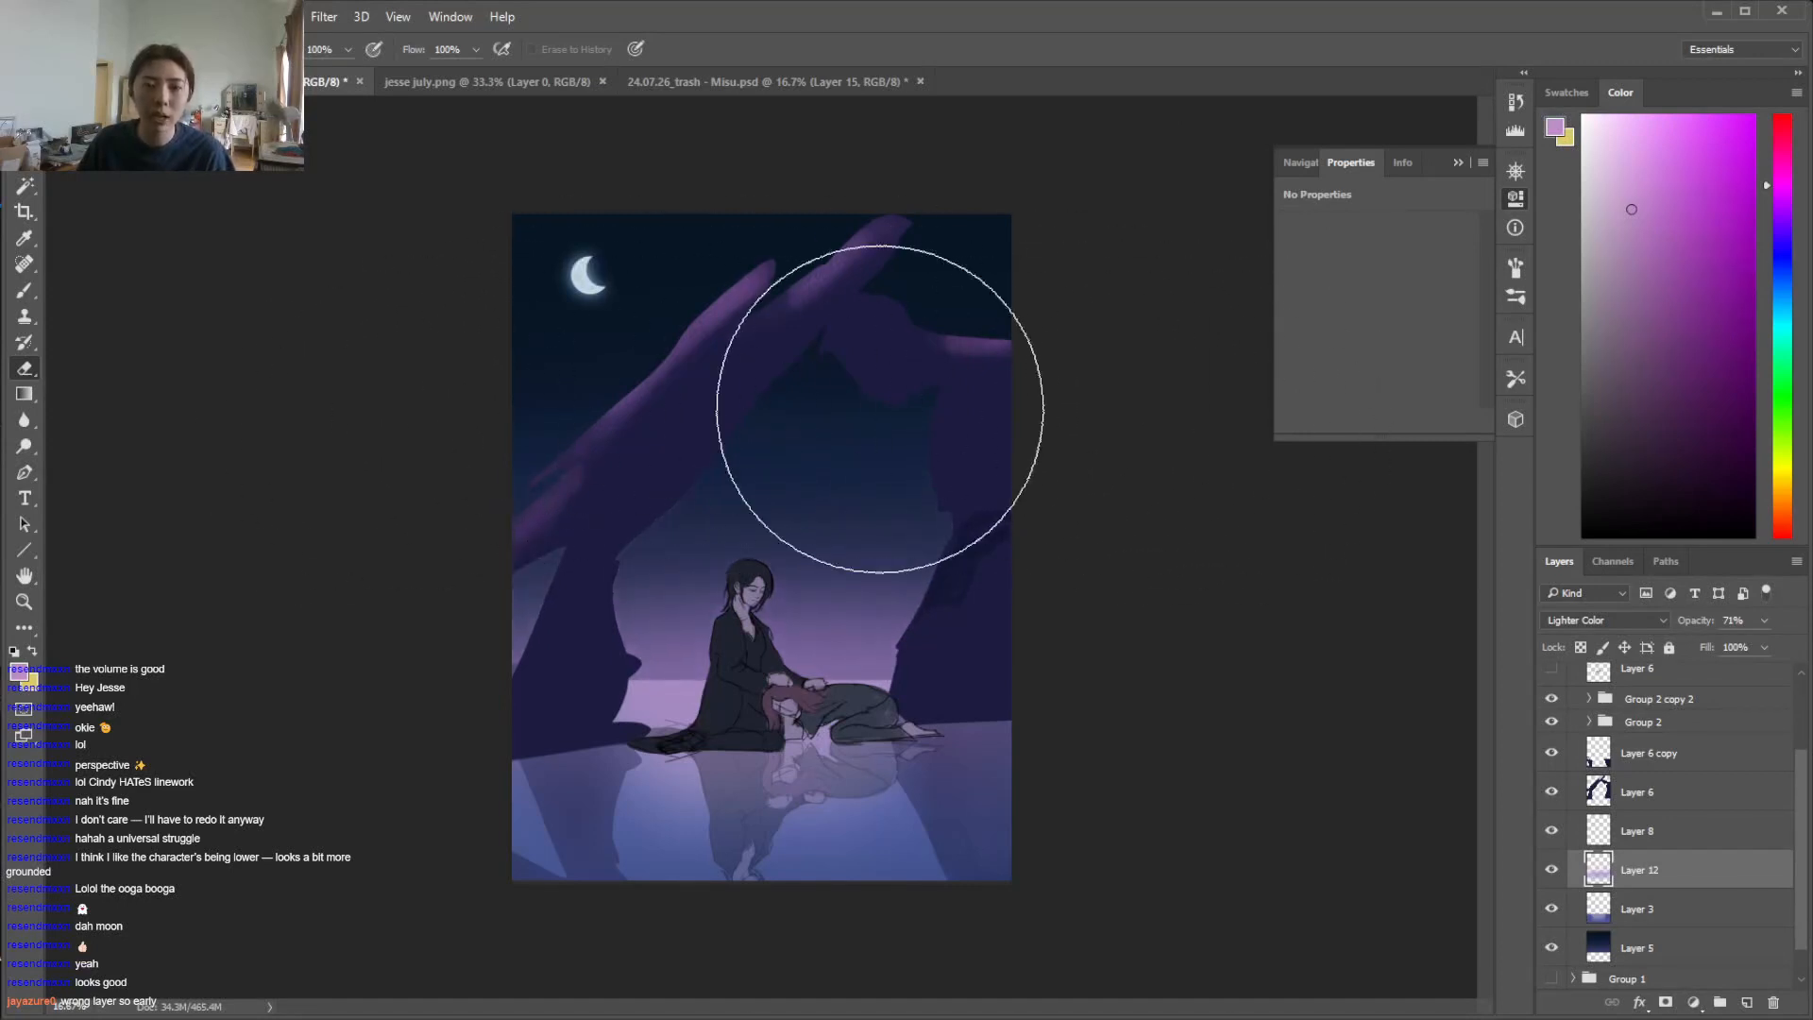
Choose the irregular textured brush preset marked 173 and add a new layer above Layer 12
{"action": "key", "text": "b"}
{"action": "right_click", "coordinate": [835, 387]}
{"action": "left_click_drag", "start_coordinate": [1154, 563], "coordinate": [1153, 586]}
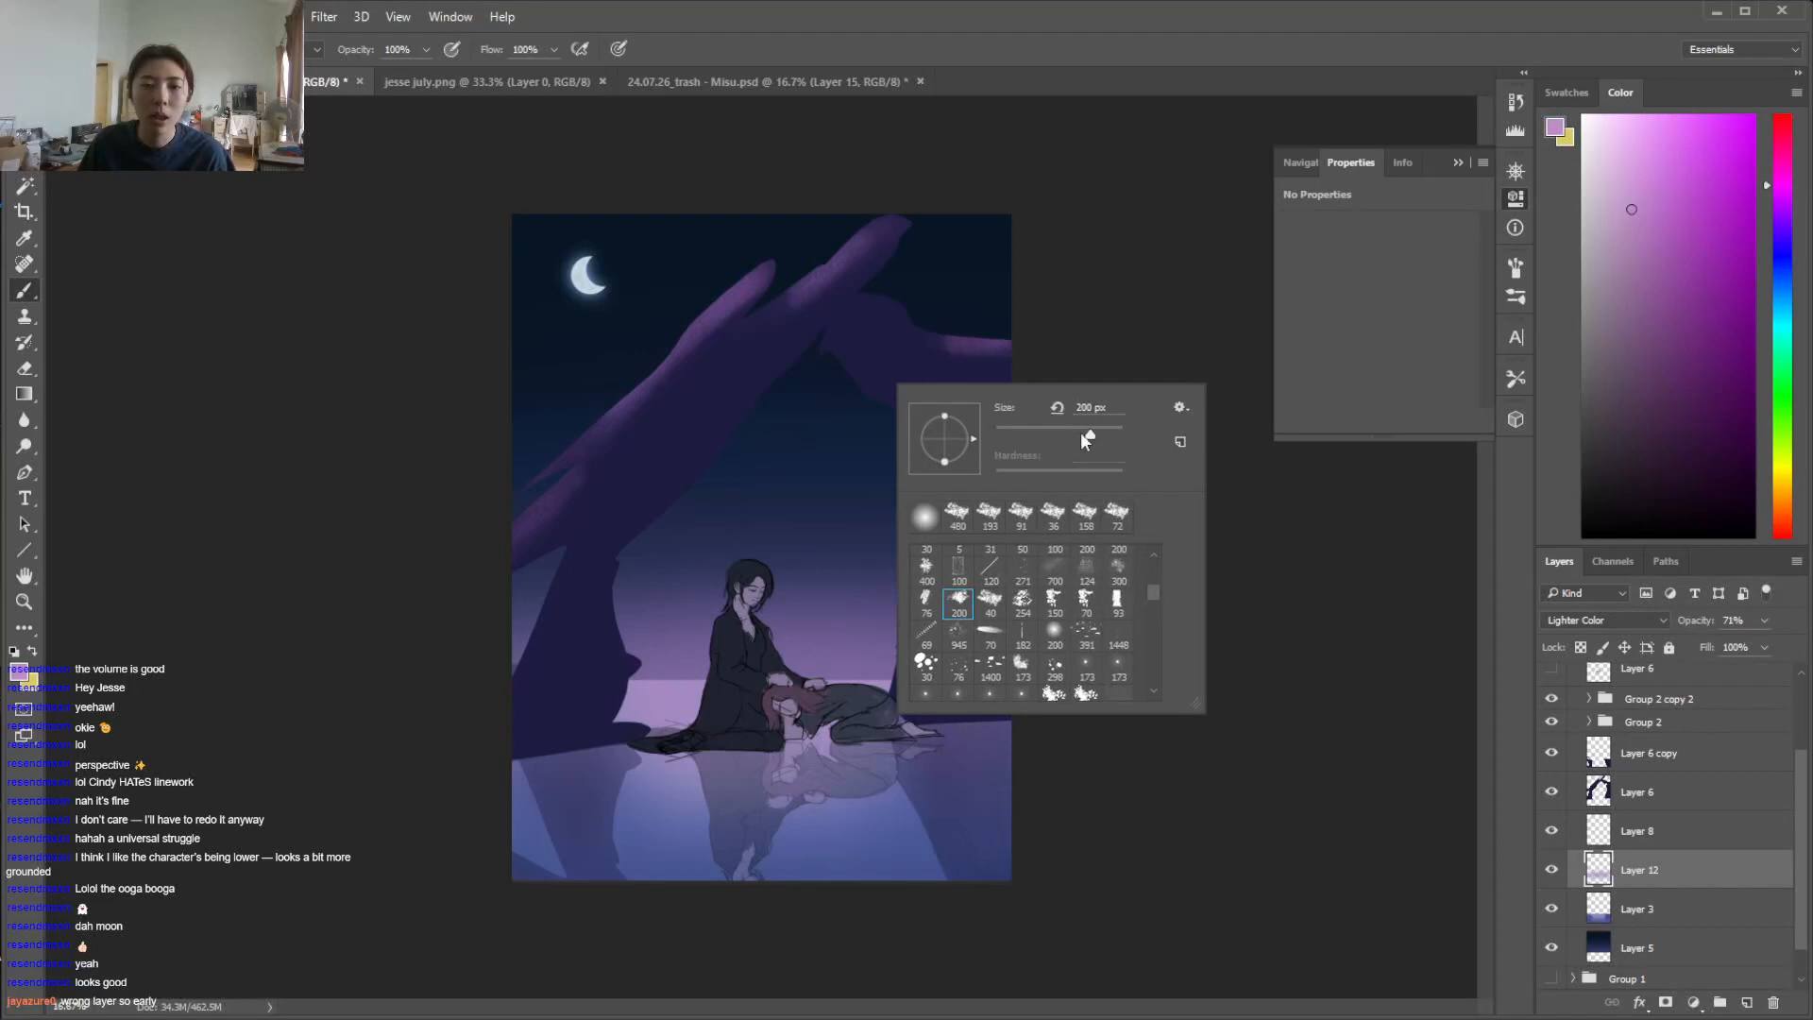
{"action": "left_click", "coordinate": [1019, 666]}
{"action": "left_click", "coordinate": [1745, 1000]}
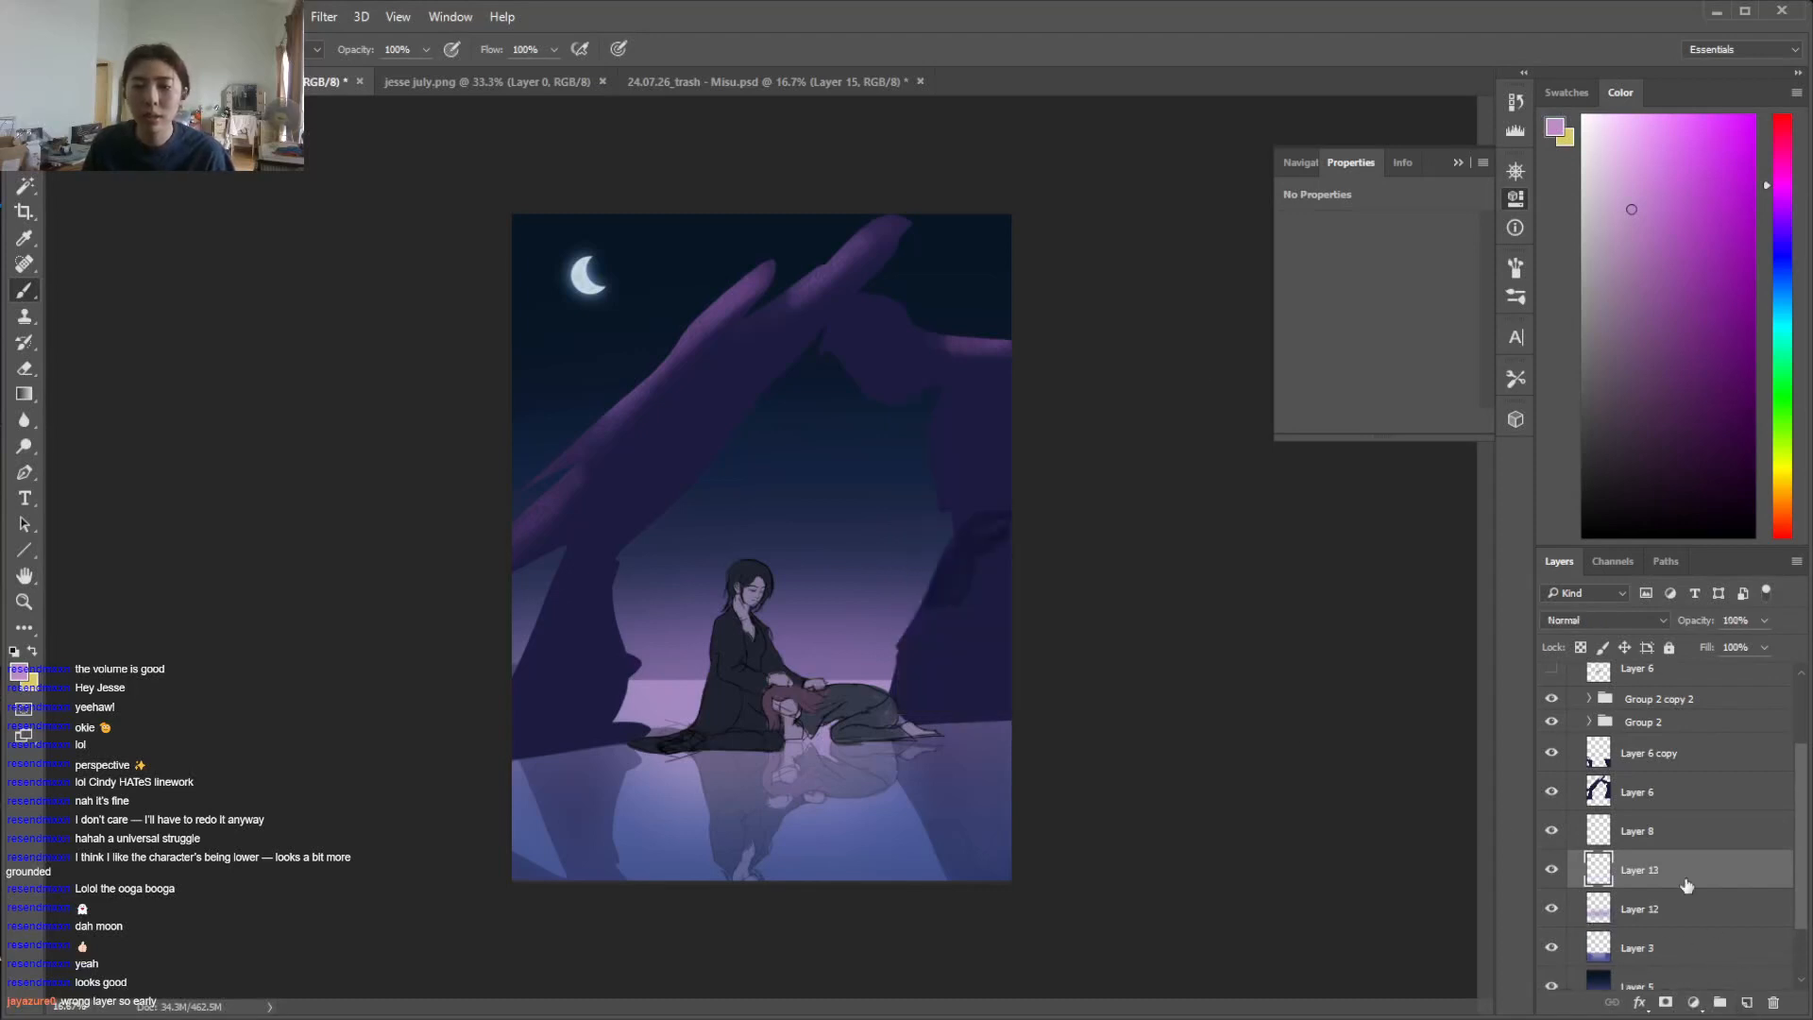
{"action": "right_click", "coordinate": [811, 514]}
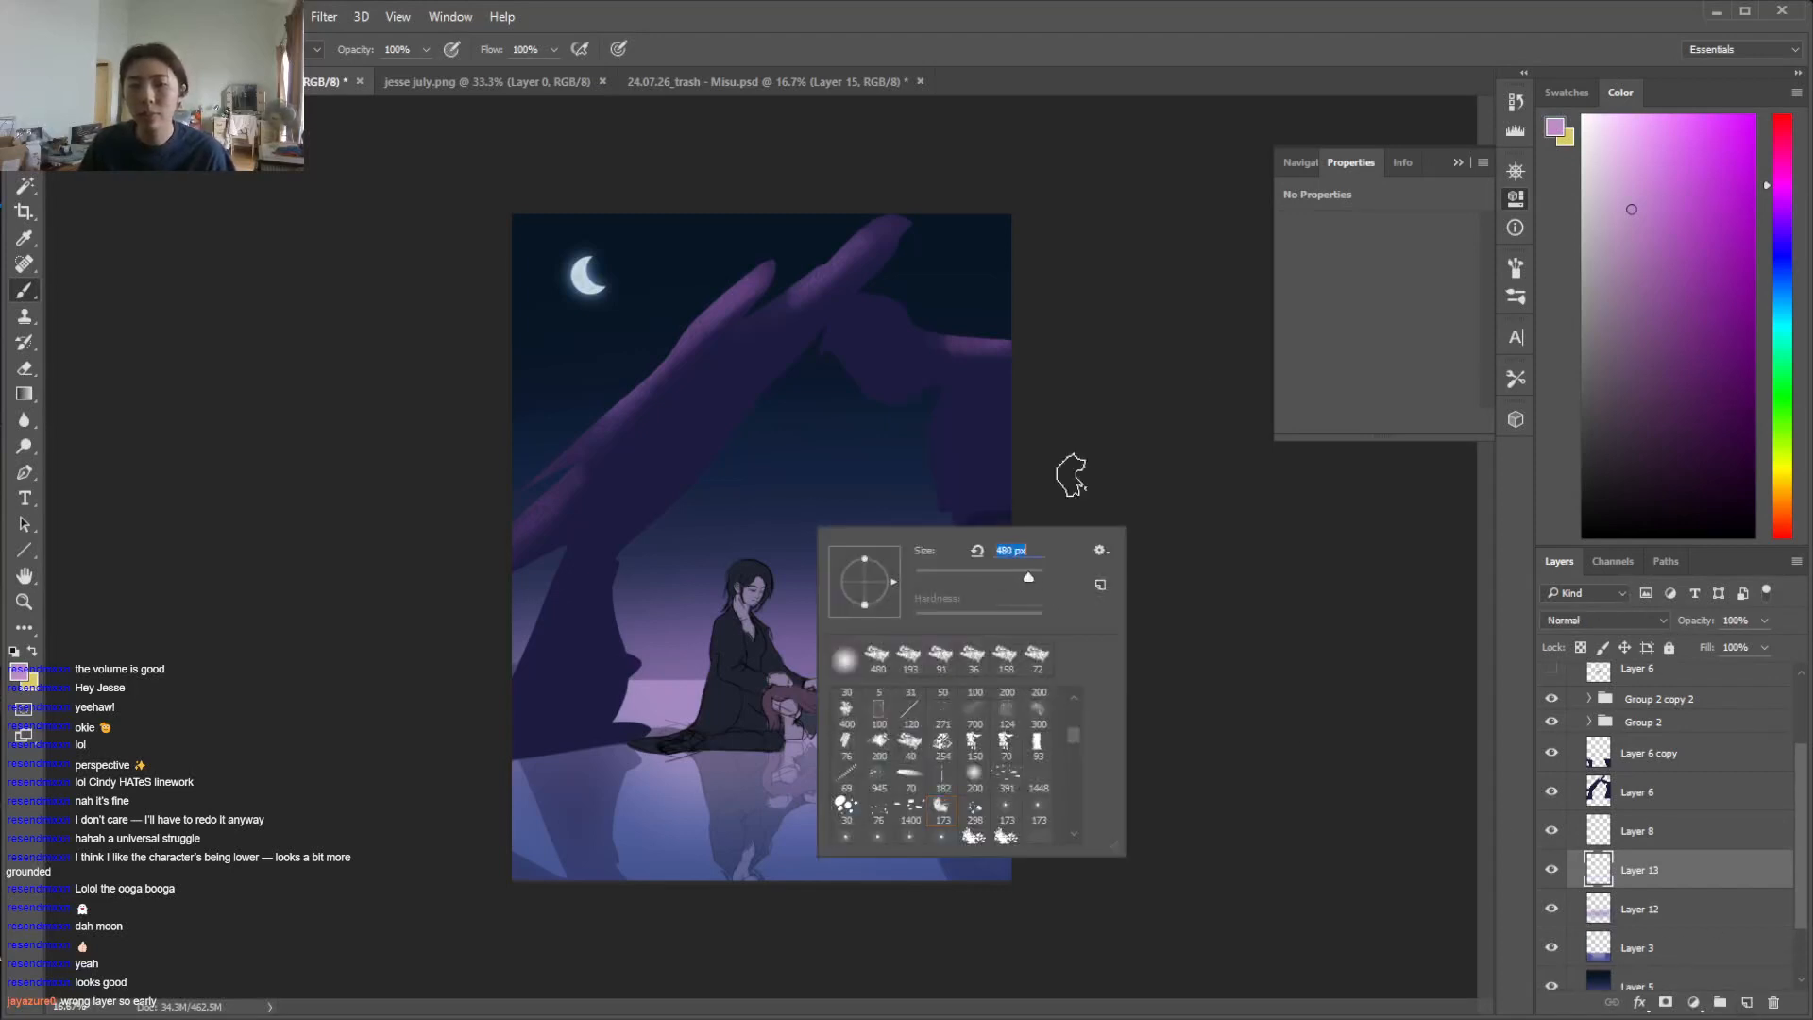
{"action": "key", "text": "Return"}
Sample the dark sky blue, shift its hue slightly toward violet, and paint textured clouds across the sky inside the arch on Layer 13
{"action": "key", "text": "i"}
{"action": "left_click", "coordinate": [857, 387]}
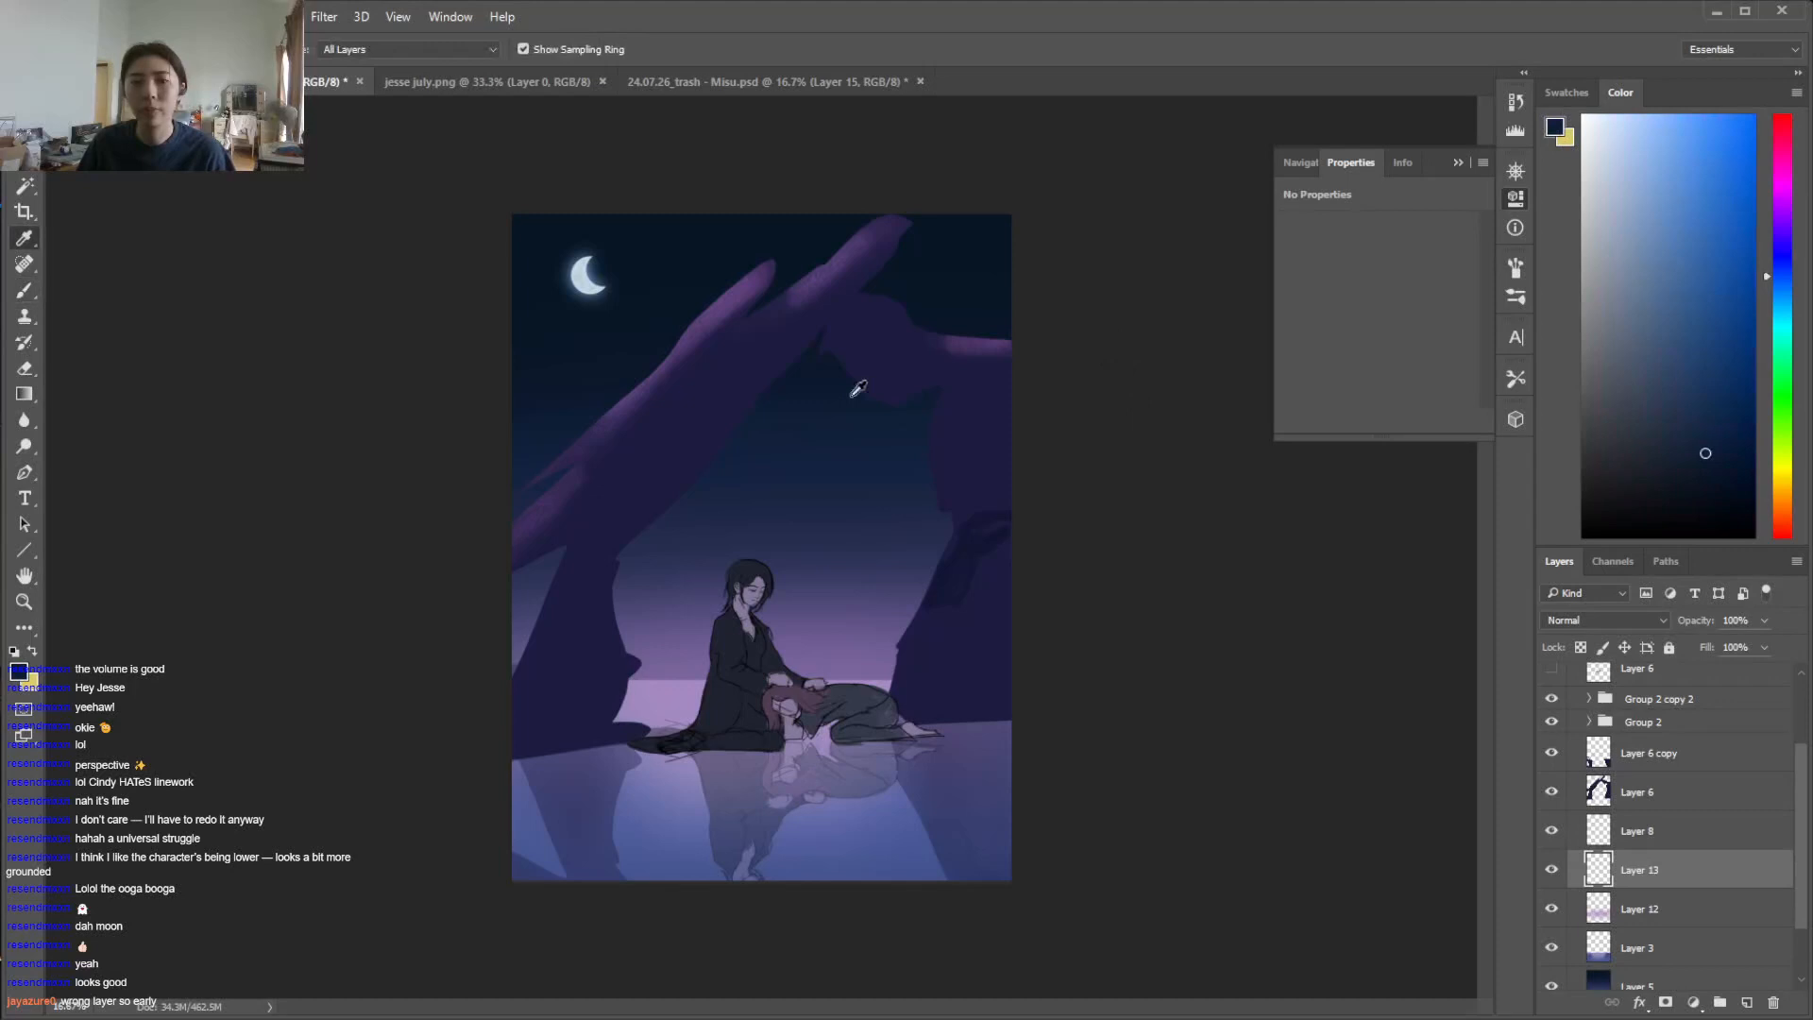
{"action": "left_click", "coordinate": [1785, 255]}
{"action": "key", "text": "b"}
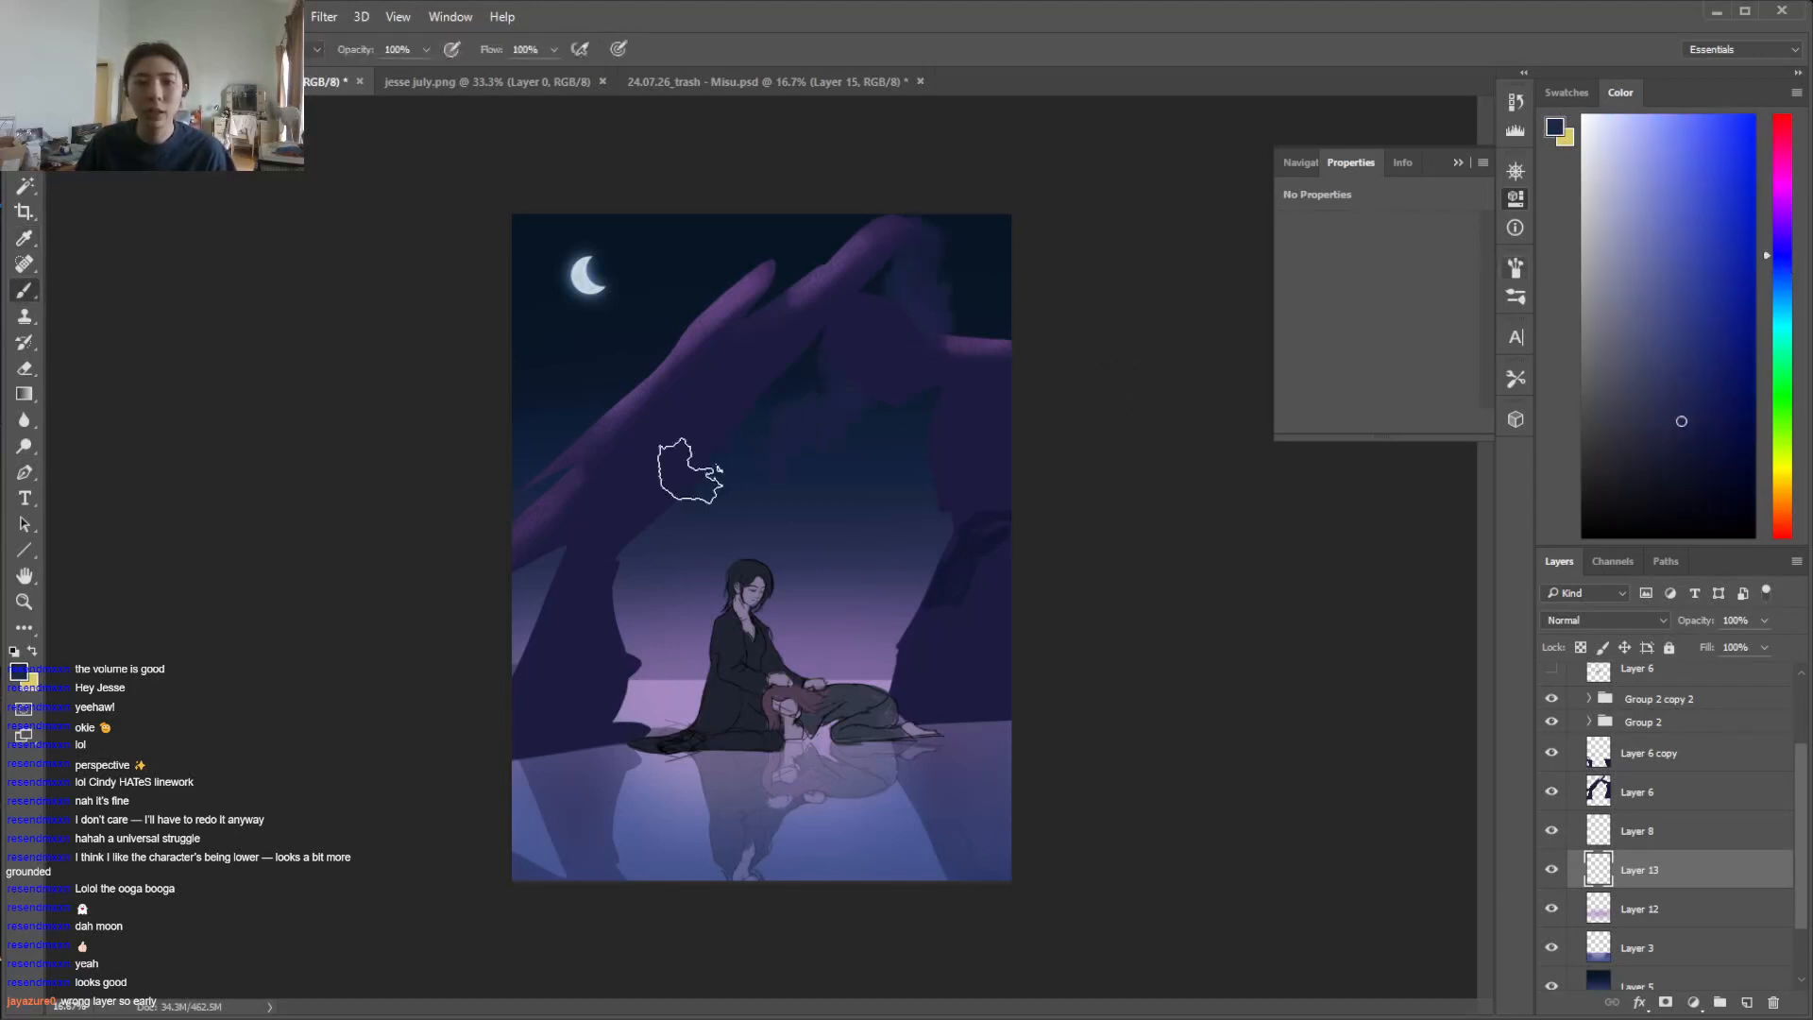
{"action": "left_click_drag", "start_coordinate": [672, 518], "coordinate": [627, 599]}
{"action": "mouse_move", "coordinate": [593, 690]}
{"action": "left_mouse_down"}
{"action": "mouse_move", "coordinate": [619, 595]}
{"action": "mouse_move", "coordinate": [661, 557]}
{"action": "left_mouse_up"}
Move Layer 13 below Layer 3, add to its clouds, and soften parts of them with a different eraser preset
{"action": "key", "text": "e"}
{"action": "left_click_drag", "start_coordinate": [1654, 876], "coordinate": [1653, 950]}
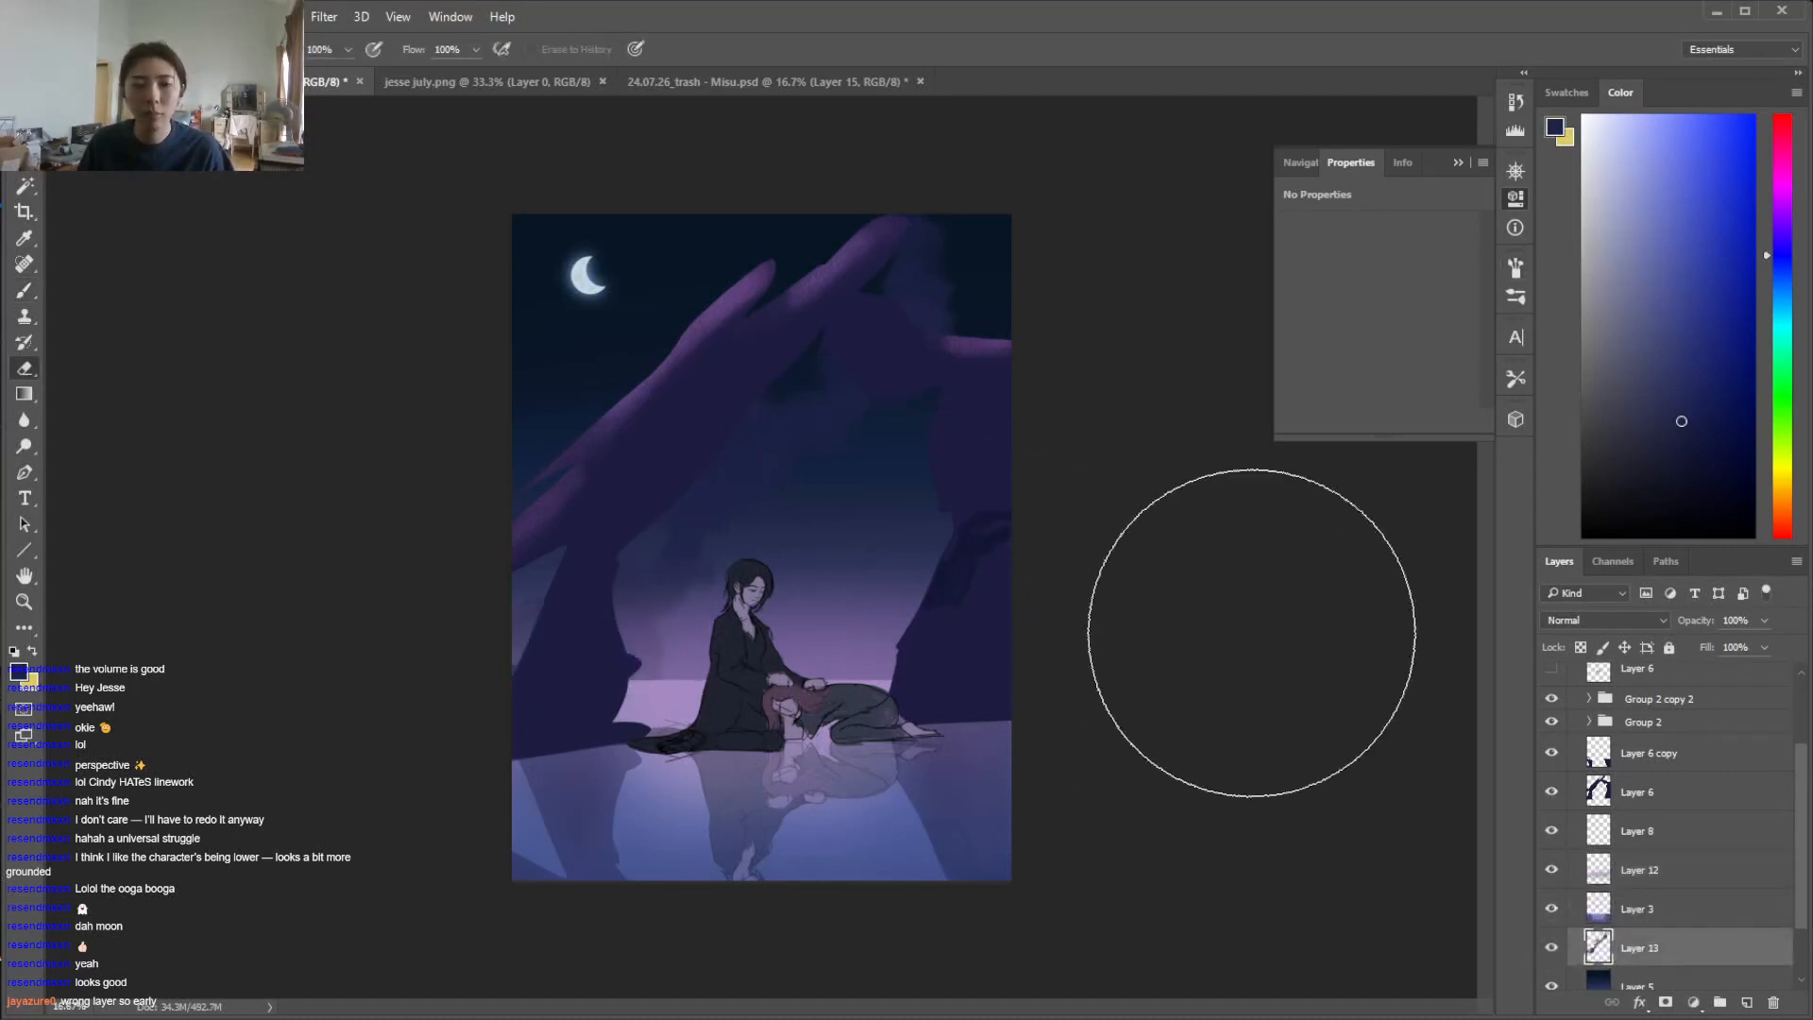
{"action": "key", "text": "b"}
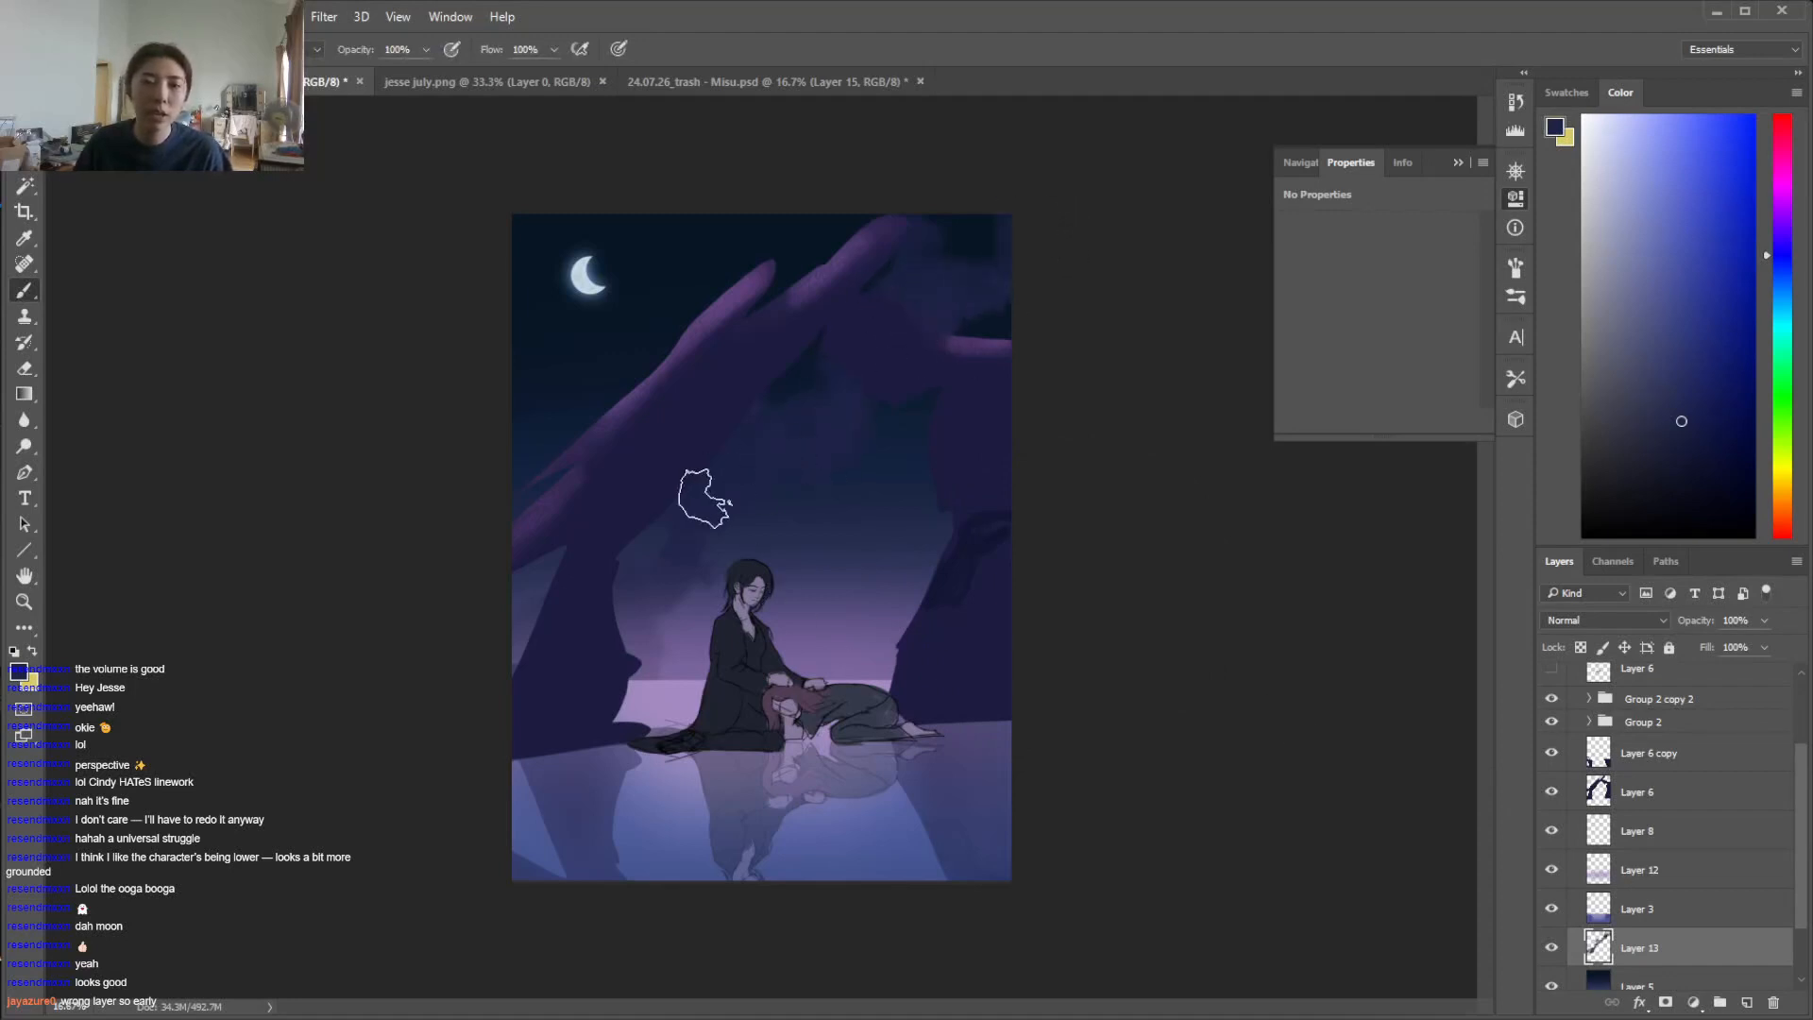
{"action": "key", "text": "e"}
{"action": "right_click", "coordinate": [836, 400]}
{"action": "left_click", "coordinate": [861, 522]}
{"action": "left_click", "coordinate": [775, 378]}
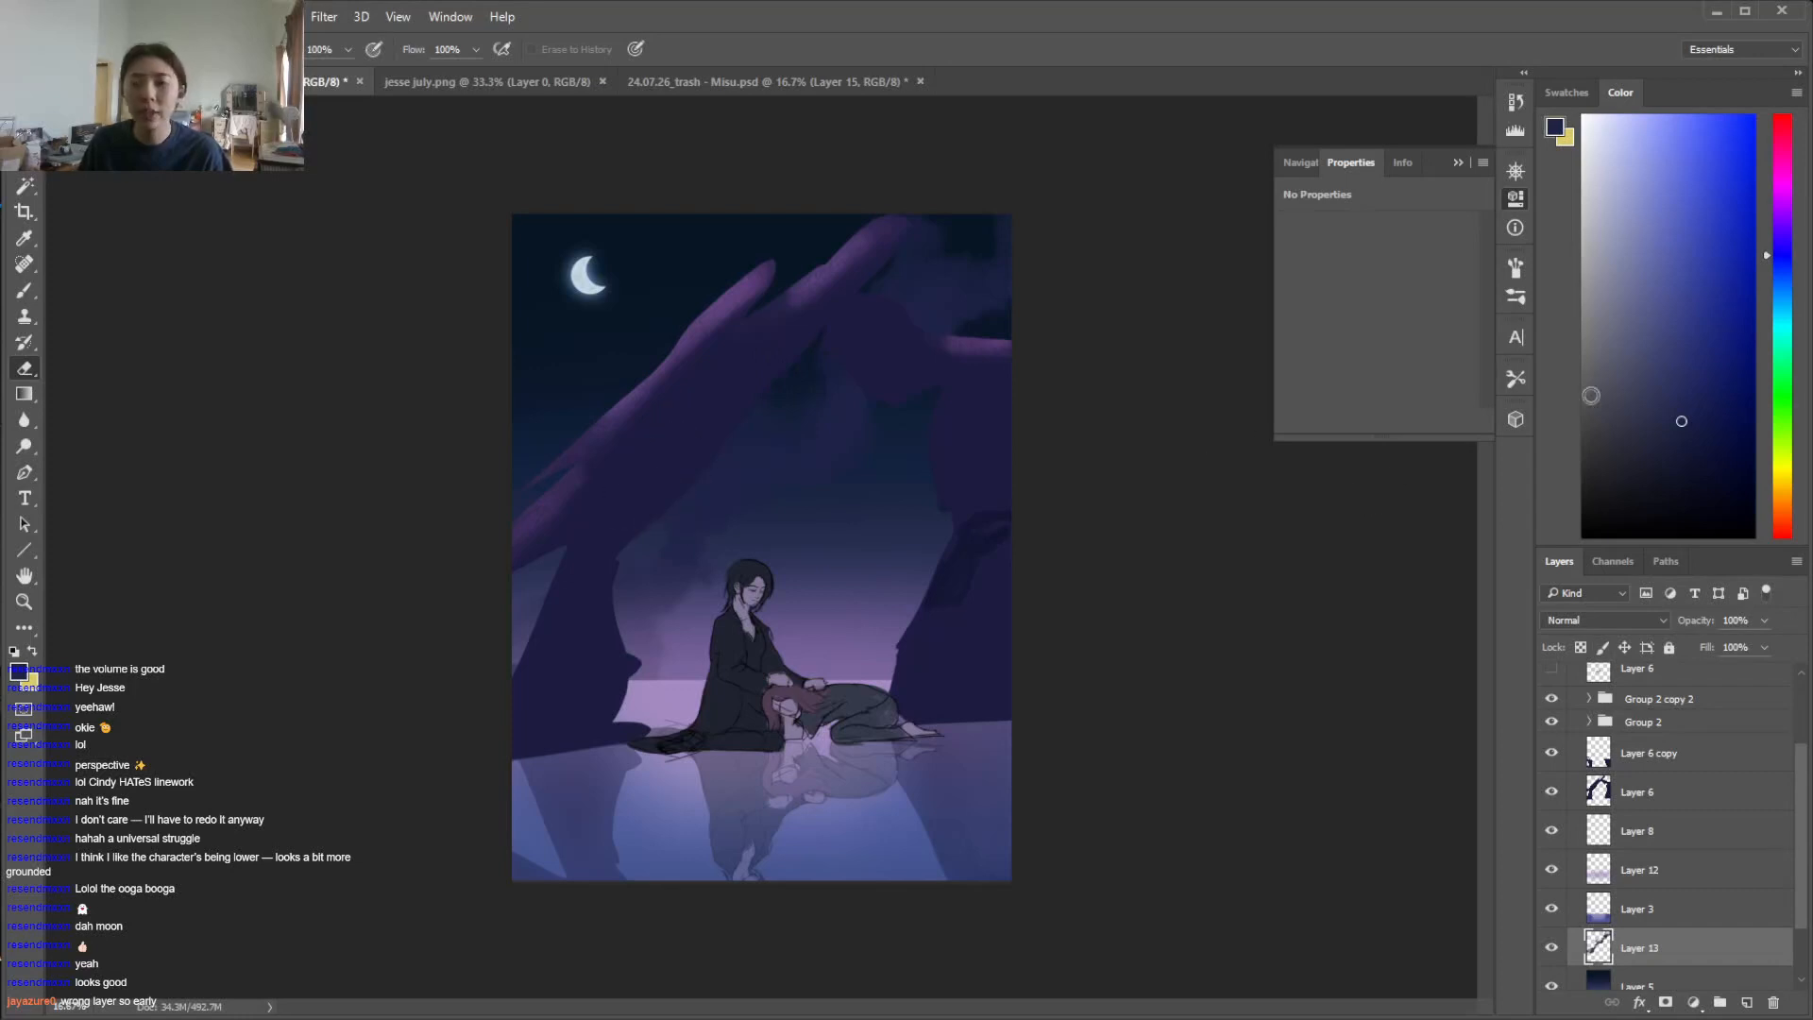
Shift the brush colour to teal and paint subtle teal patches into the clouds in the middle of the sky
{"action": "key", "text": "b"}
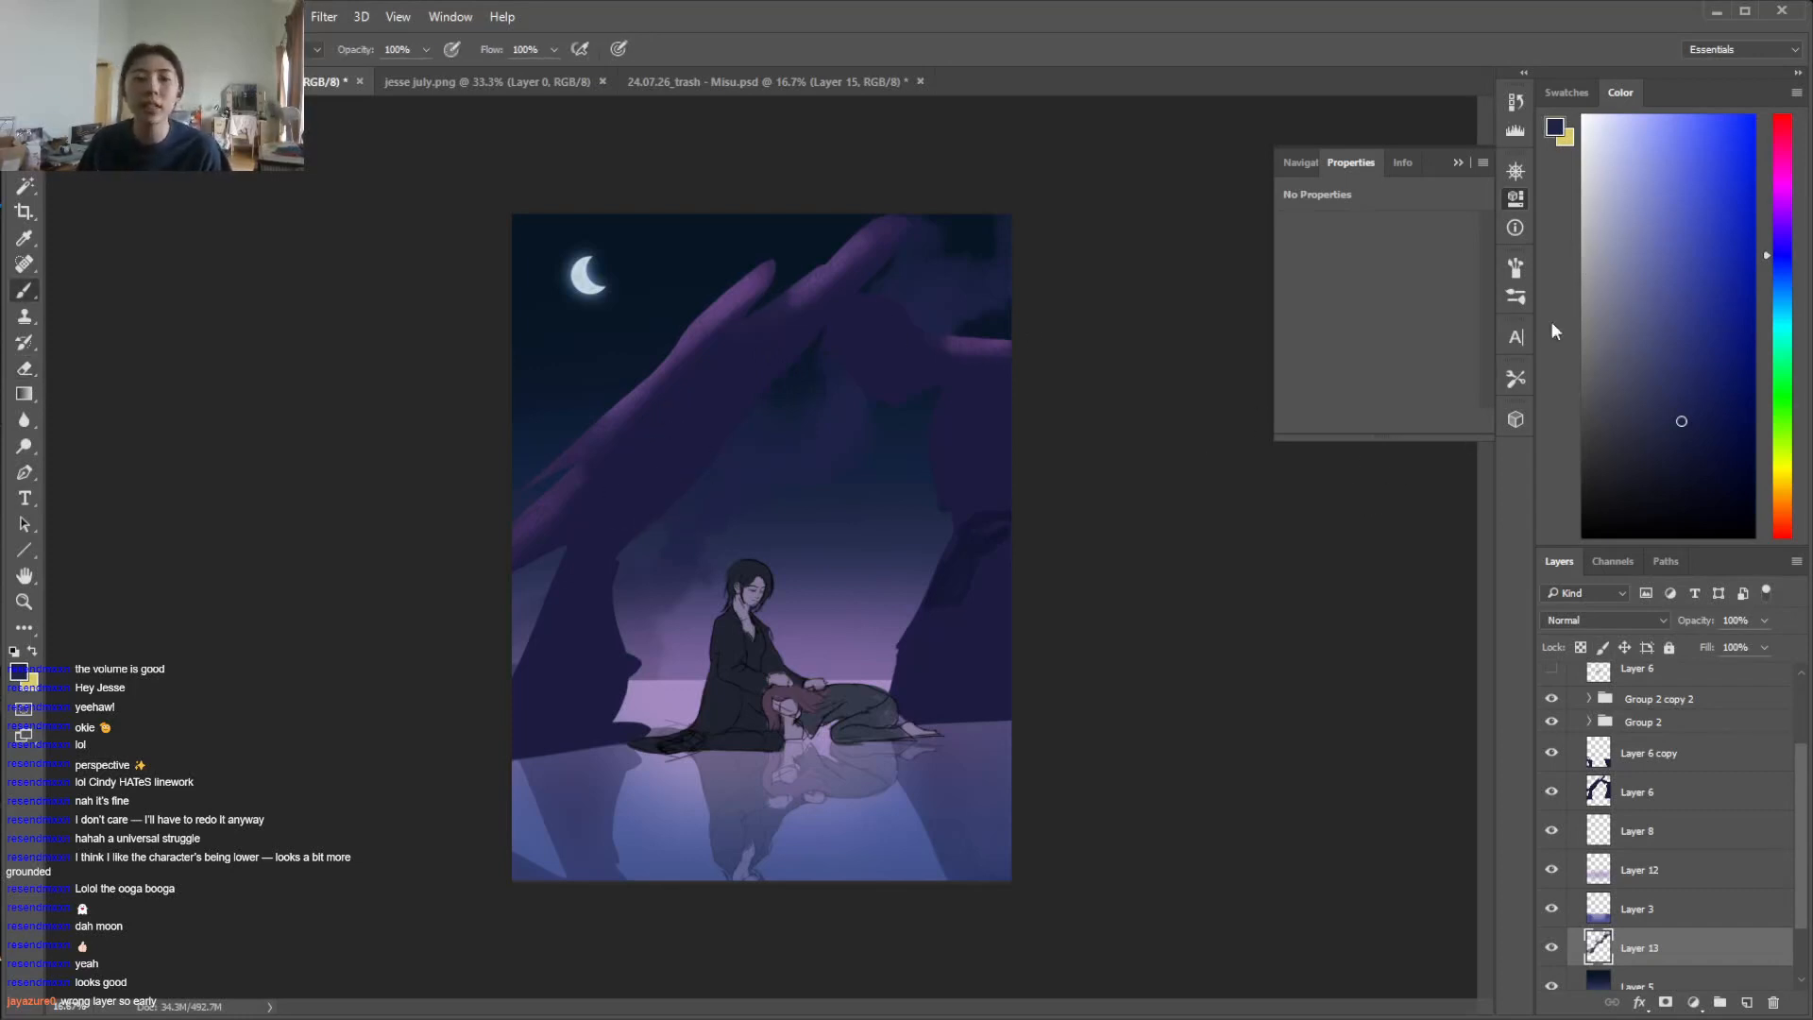
{"action": "left_click_drag", "start_coordinate": [1778, 253], "coordinate": [1781, 289]}
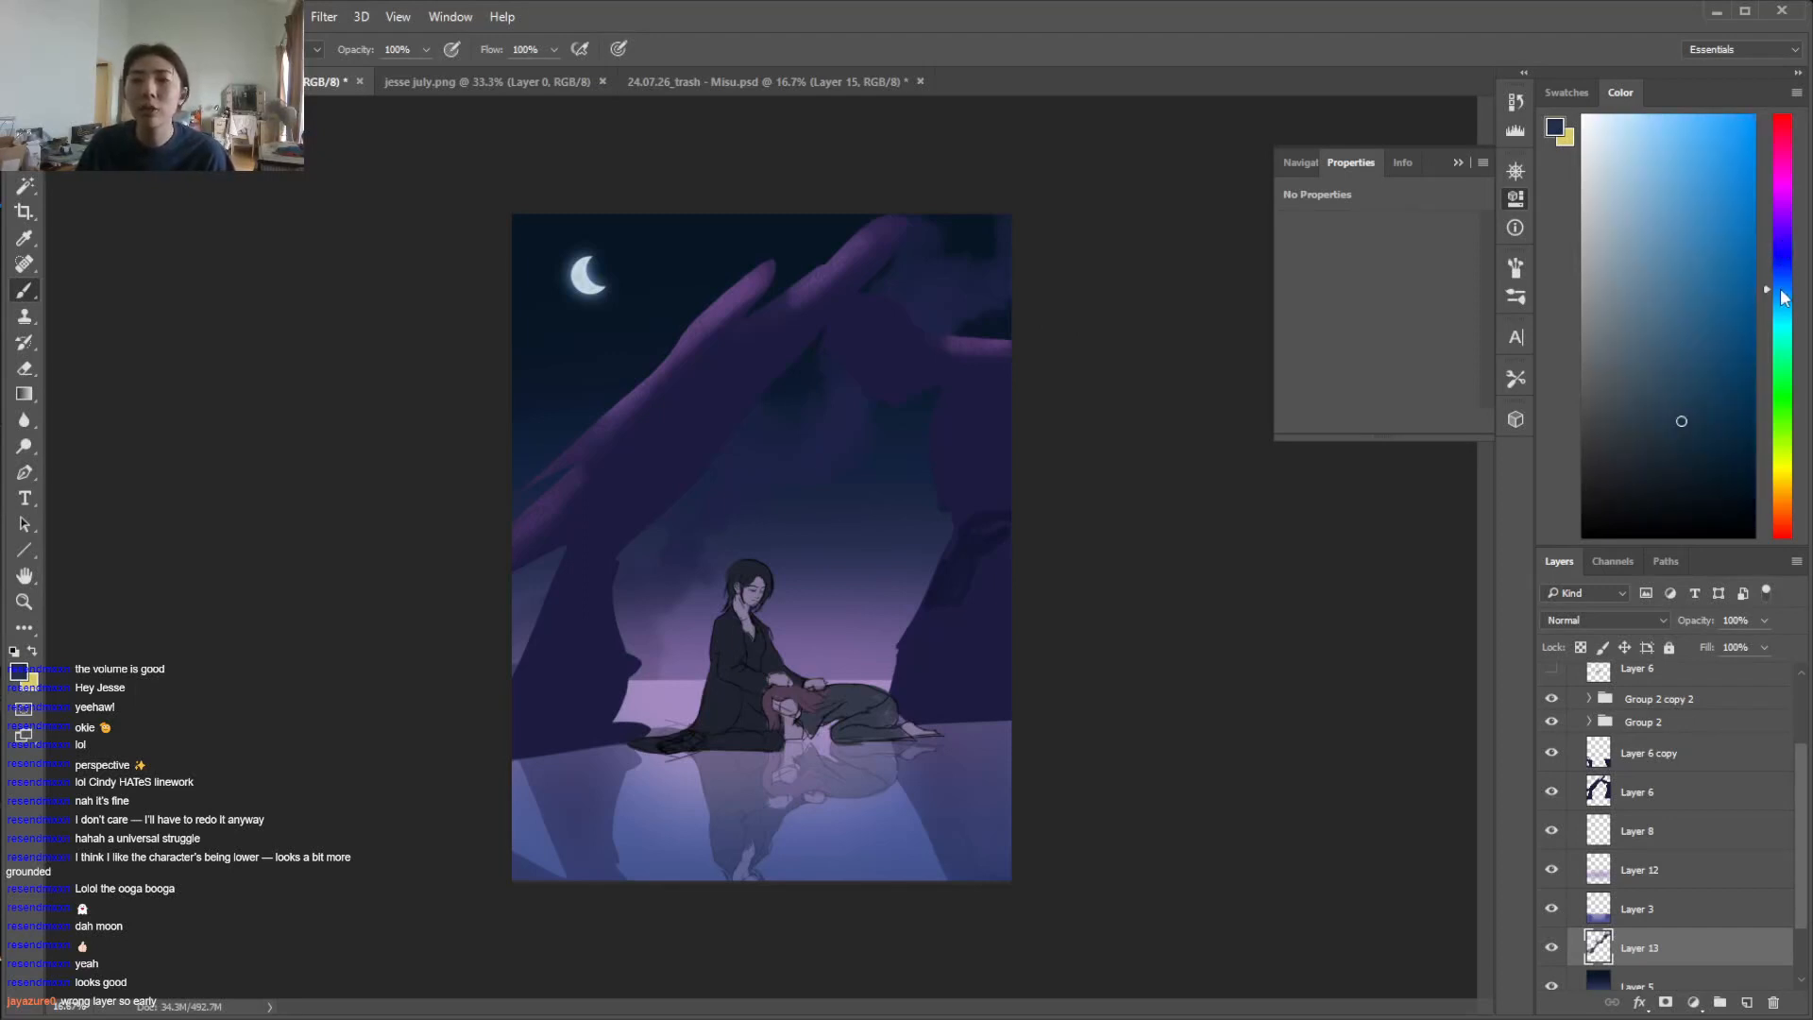
{"action": "mouse_move", "coordinate": [746, 493]}
{"action": "left_mouse_down"}
{"action": "mouse_move", "coordinate": [716, 564]}
{"action": "mouse_move", "coordinate": [782, 497]}
{"action": "left_mouse_up"}
{"action": "key", "text": "e"}
{"action": "key", "text": "b"}
{"action": "left_click", "coordinate": [746, 462], "text": "alt"}
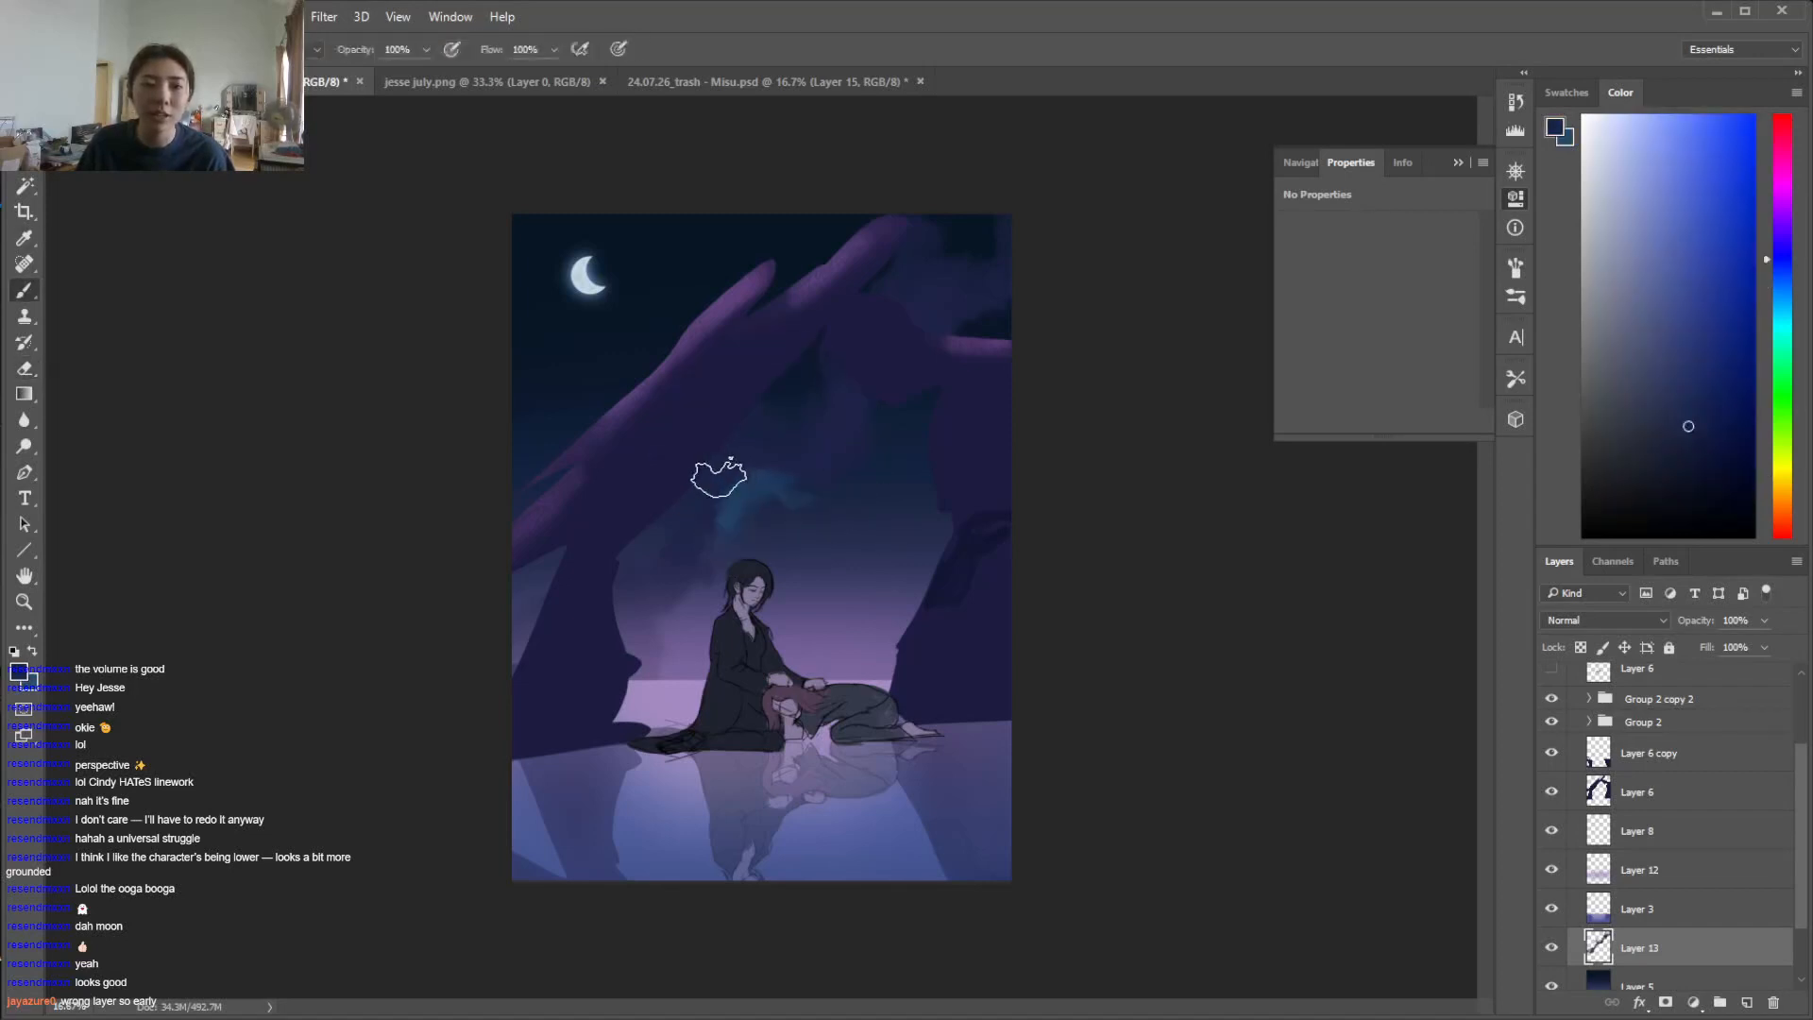
{"action": "left_click_drag", "start_coordinate": [1777, 270], "coordinate": [1785, 313]}
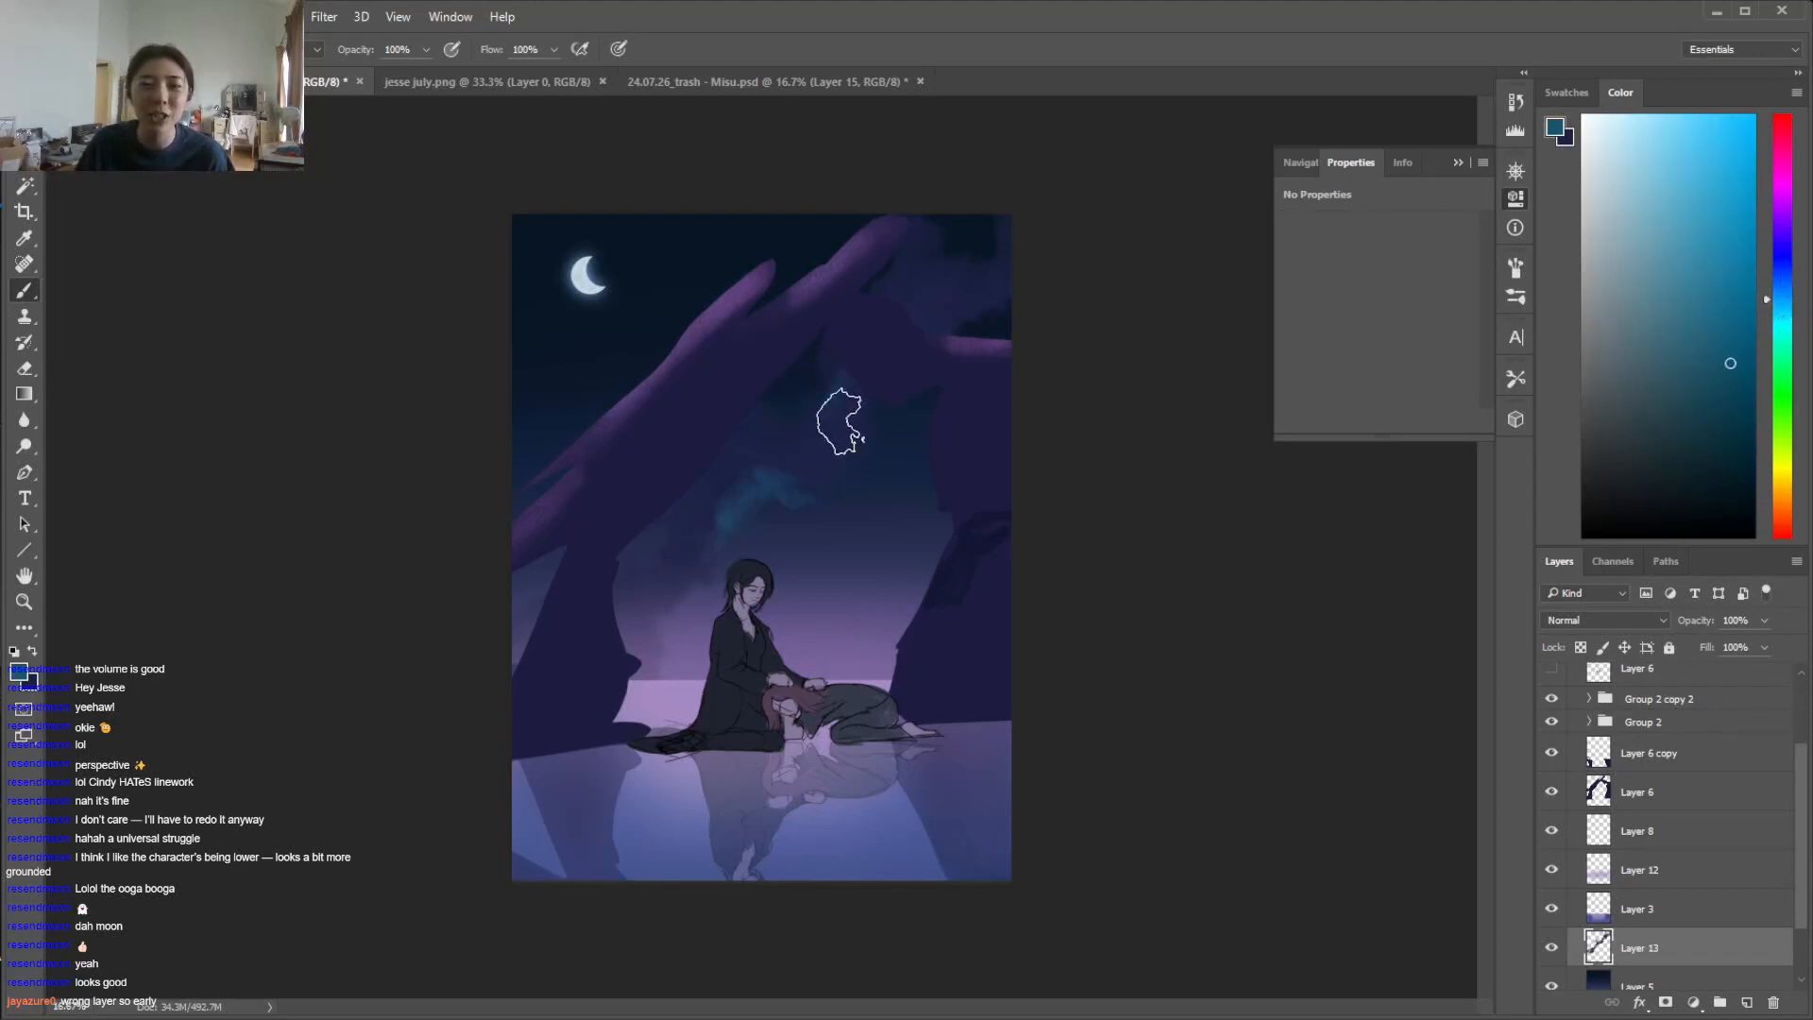
{"action": "key", "text": "x"}
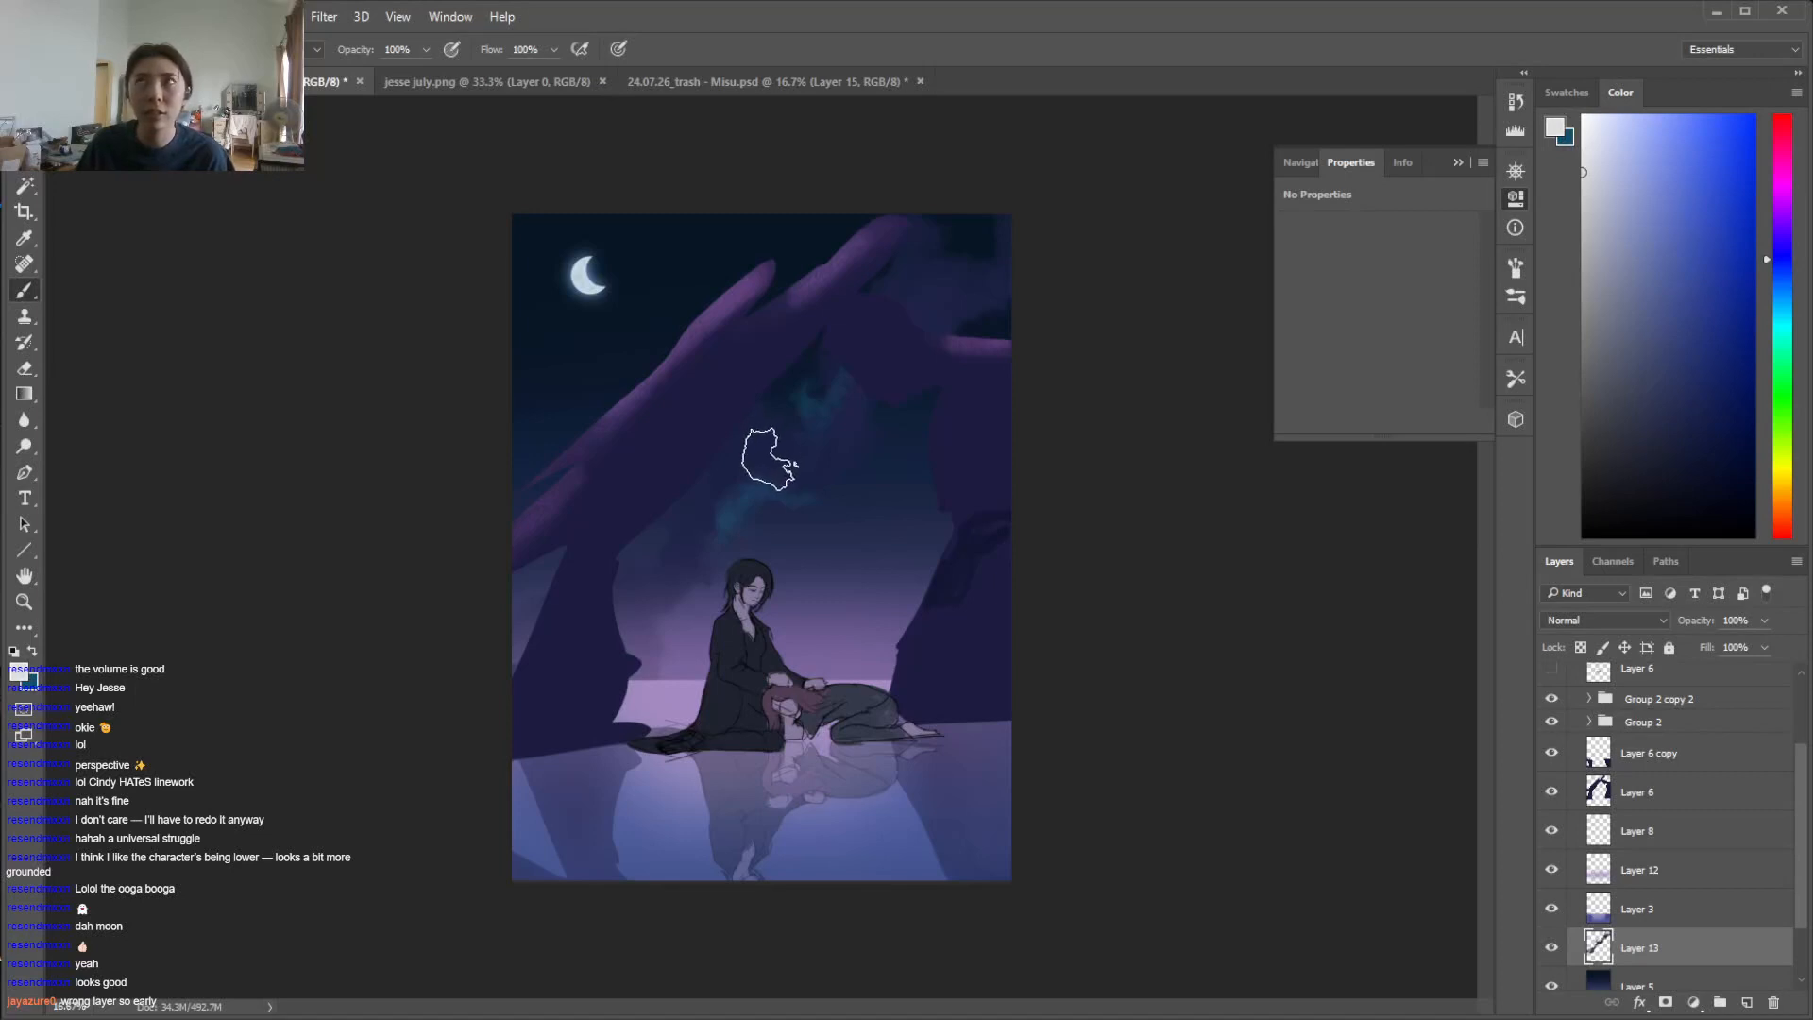
Add a new layer beneath Layer 13 and paint a pale lavender glow behind the dark clouds with a soft brush
{"action": "left_click_drag", "start_coordinate": [809, 445], "coordinate": [845, 446]}
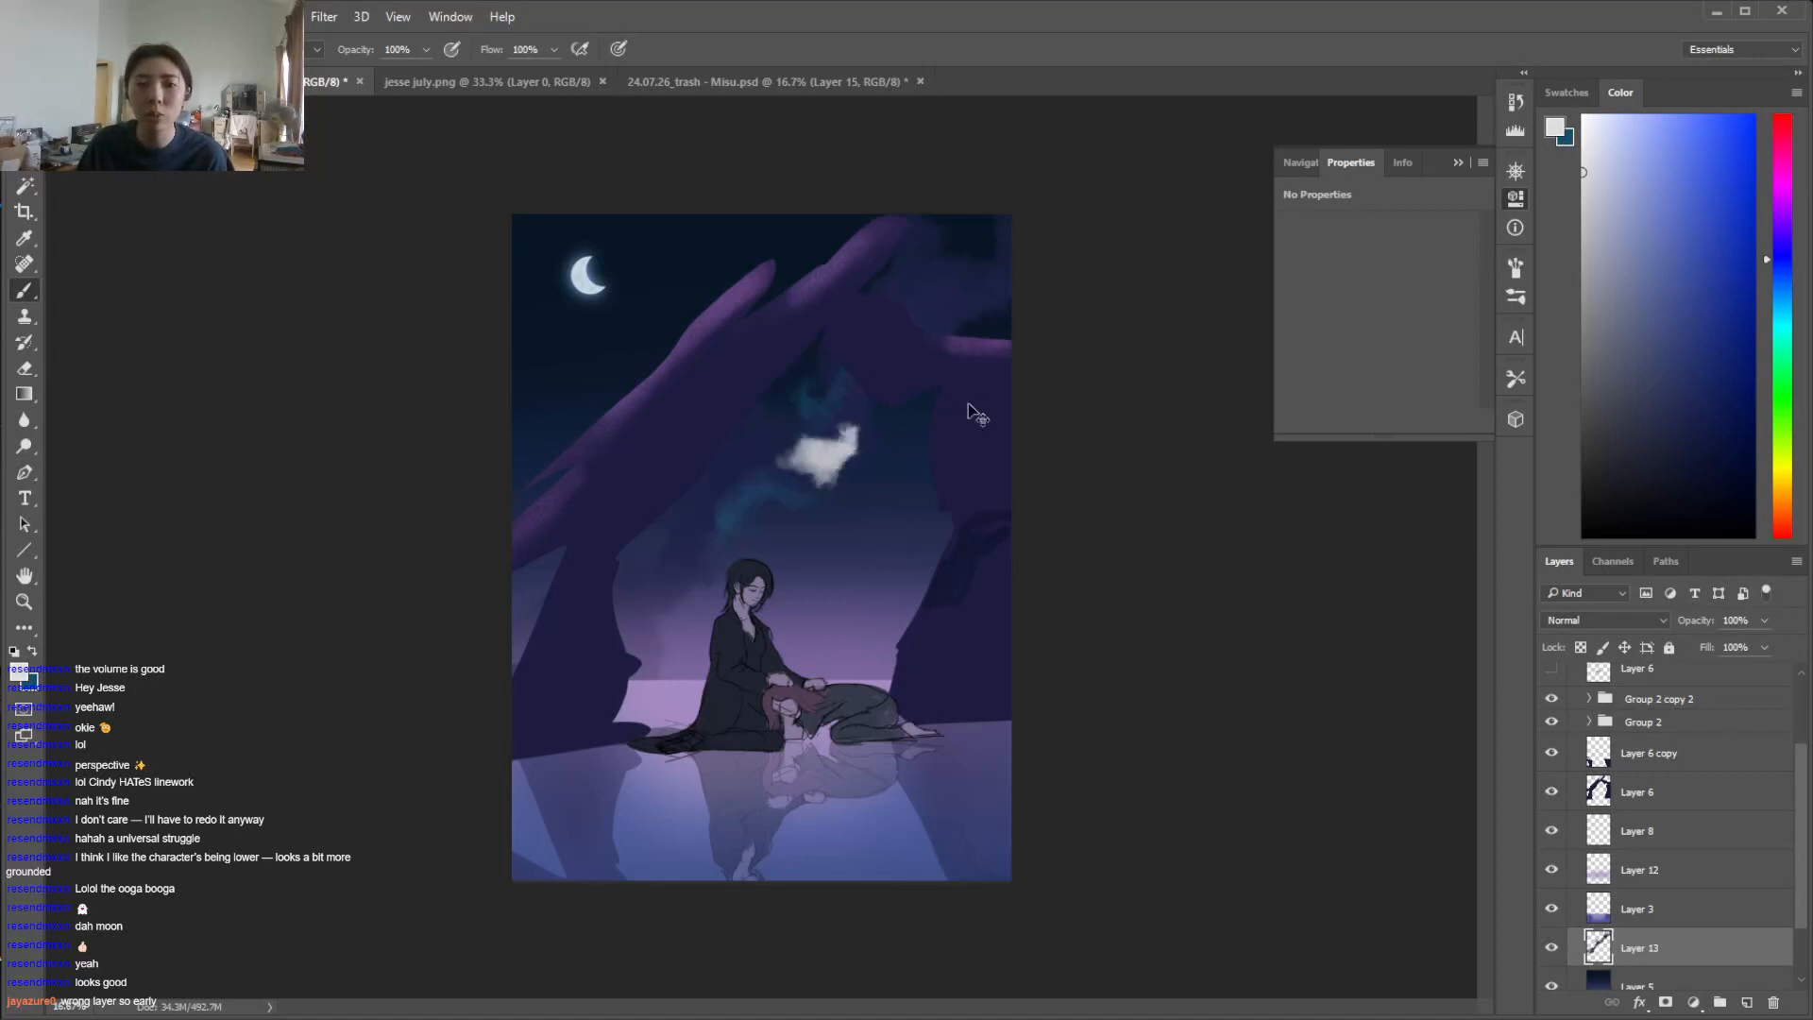
{"action": "right_click", "coordinate": [862, 417]}
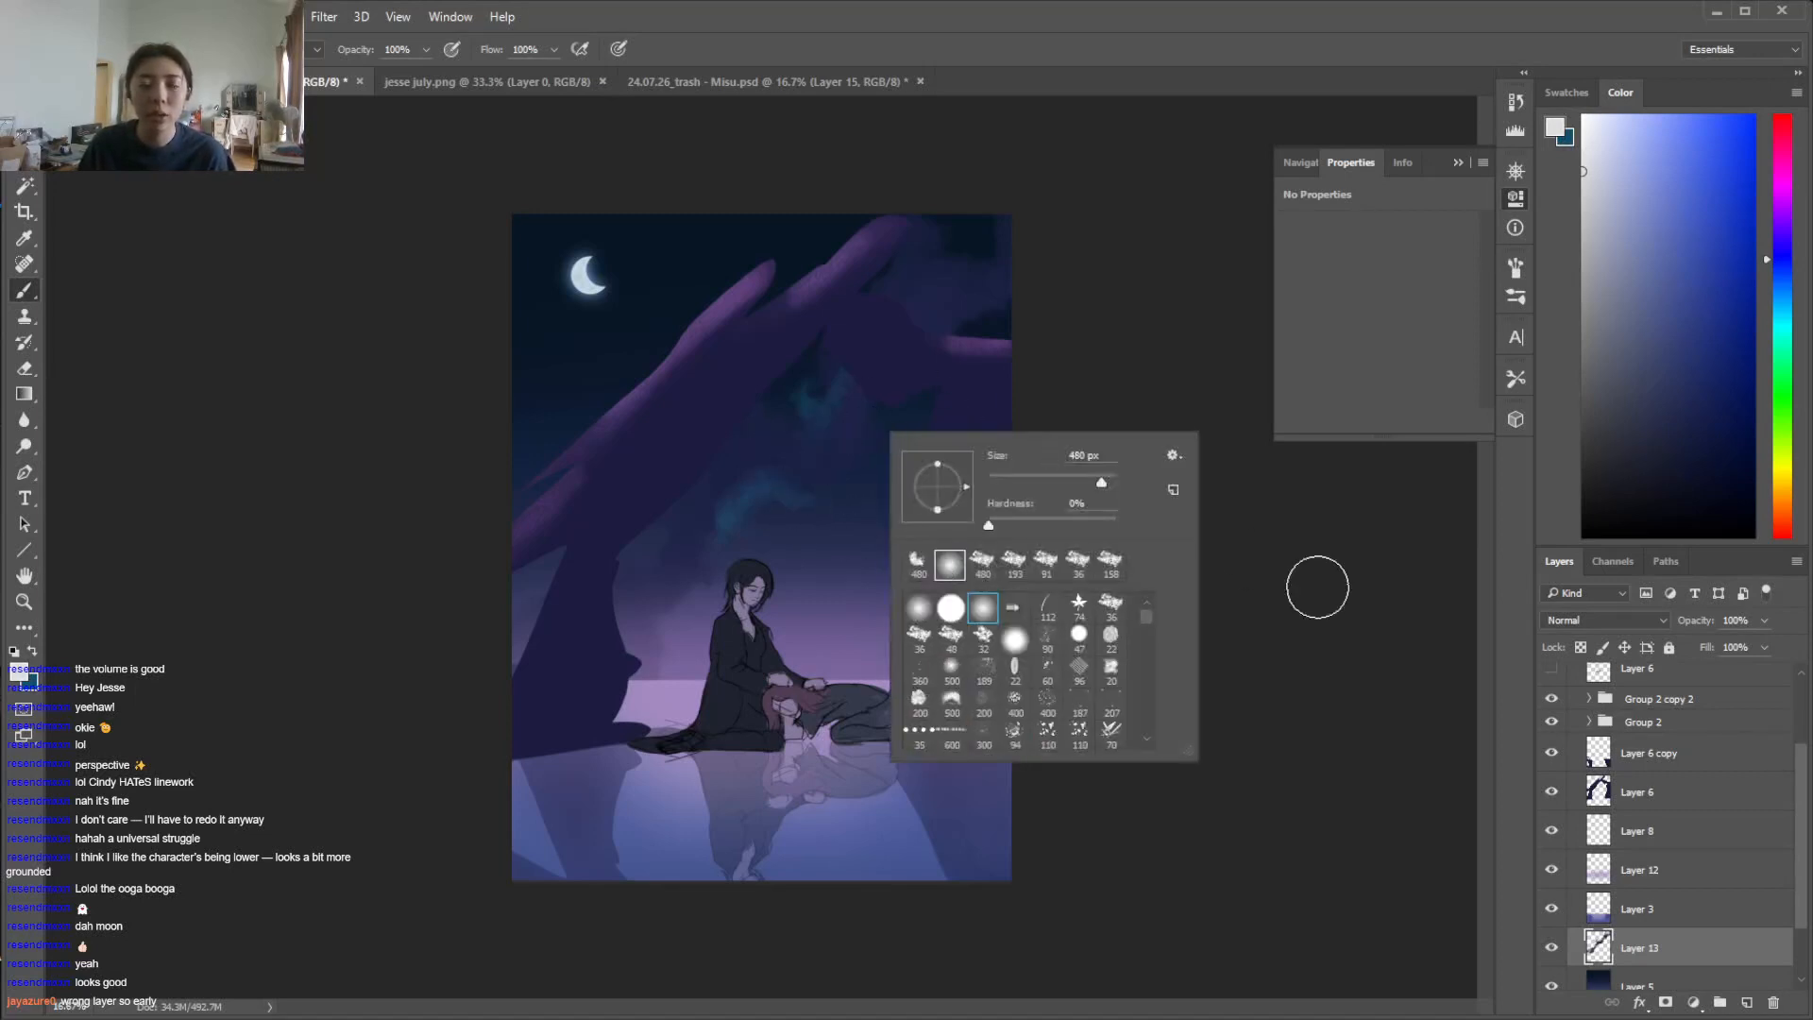
{"action": "left_click", "coordinate": [1691, 988]}
{"action": "mouse_move", "coordinate": [767, 495]}
{"action": "left_mouse_down"}
{"action": "mouse_move", "coordinate": [792, 447]}
{"action": "mouse_move", "coordinate": [889, 427]}
{"action": "mouse_move", "coordinate": [738, 495]}
{"action": "mouse_move", "coordinate": [879, 387]}
{"action": "mouse_move", "coordinate": [756, 505]}
{"action": "mouse_move", "coordinate": [995, 295]}
{"action": "mouse_move", "coordinate": [1072, 279]}
{"action": "mouse_move", "coordinate": [995, 292]}
{"action": "mouse_move", "coordinate": [1003, 203]}
{"action": "mouse_move", "coordinate": [986, 319]}
{"action": "mouse_move", "coordinate": [898, 352]}
{"action": "mouse_move", "coordinate": [704, 508]}
{"action": "mouse_move", "coordinate": [608, 644]}
{"action": "mouse_move", "coordinate": [504, 608]}
{"action": "mouse_move", "coordinate": [644, 628]}
{"action": "mouse_move", "coordinate": [654, 663]}
{"action": "mouse_move", "coordinate": [681, 648]}
{"action": "mouse_move", "coordinate": [712, 561]}
{"action": "mouse_move", "coordinate": [809, 510]}
{"action": "left_mouse_up"}
{"action": "key", "text": "ctrl+z"}
{"action": "right_click", "coordinate": [808, 502]}
{"action": "left_click", "coordinate": [1027, 540]}
{"action": "left_click", "coordinate": [819, 440]}
{"action": "mouse_move", "coordinate": [902, 397]}
{"action": "left_mouse_down"}
{"action": "mouse_move", "coordinate": [729, 606]}
{"action": "mouse_move", "coordinate": [915, 414]}
{"action": "mouse_move", "coordinate": [775, 500]}
{"action": "left_mouse_up"}
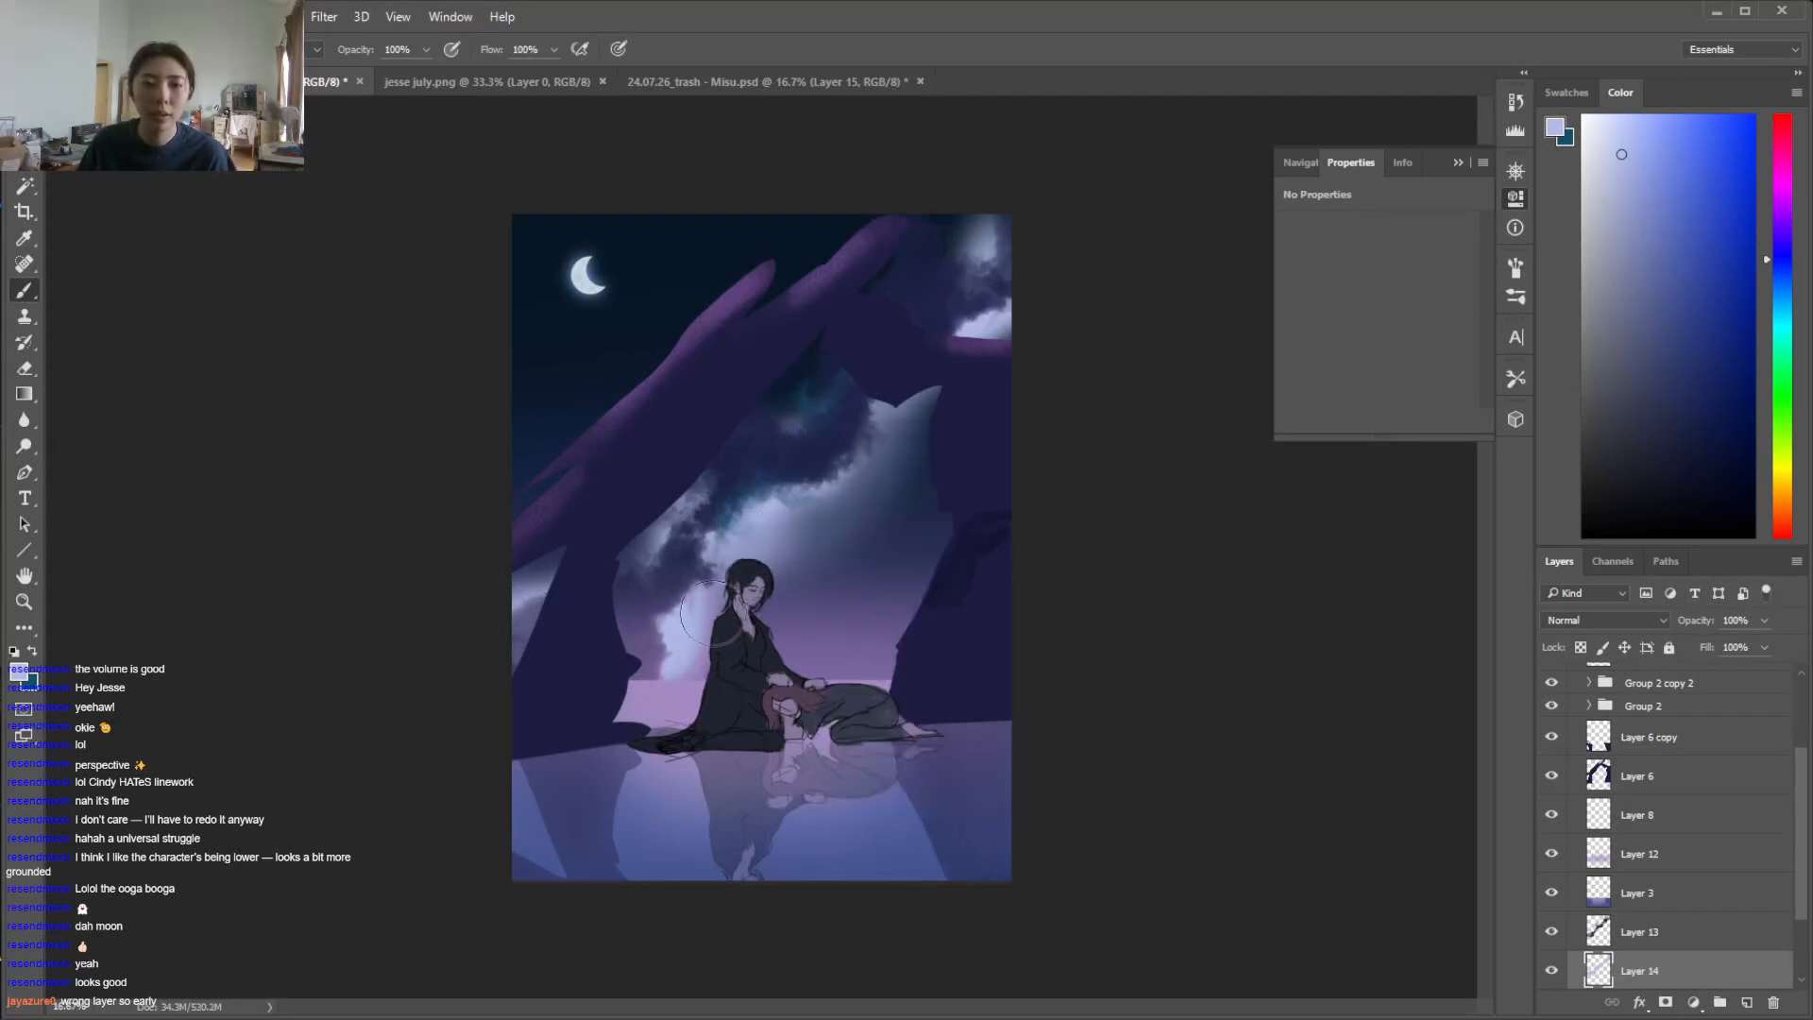
Extend the pale glow down toward the horizon beside the seated figure and pick a slightly deeper lavender
{"action": "left_click", "coordinate": [834, 661], "text": "alt"}
{"action": "mouse_move", "coordinate": [684, 618]}
{"action": "left_mouse_down"}
{"action": "mouse_move", "coordinate": [661, 654]}
{"action": "mouse_move", "coordinate": [677, 614]}
{"action": "mouse_move", "coordinate": [722, 610]}
{"action": "mouse_move", "coordinate": [635, 709]}
{"action": "mouse_move", "coordinate": [676, 600]}
{"action": "mouse_move", "coordinate": [663, 691]}
{"action": "left_mouse_up"}
{"action": "left_click", "coordinate": [1623, 152]}
{"action": "key", "text": "i"}
{"action": "key", "text": "b"}
Compare Color Dodge, Overlay and Hard Light among the blend modes for Layer 14 and set it to Overlay
{"action": "left_click", "coordinate": [1605, 620]}
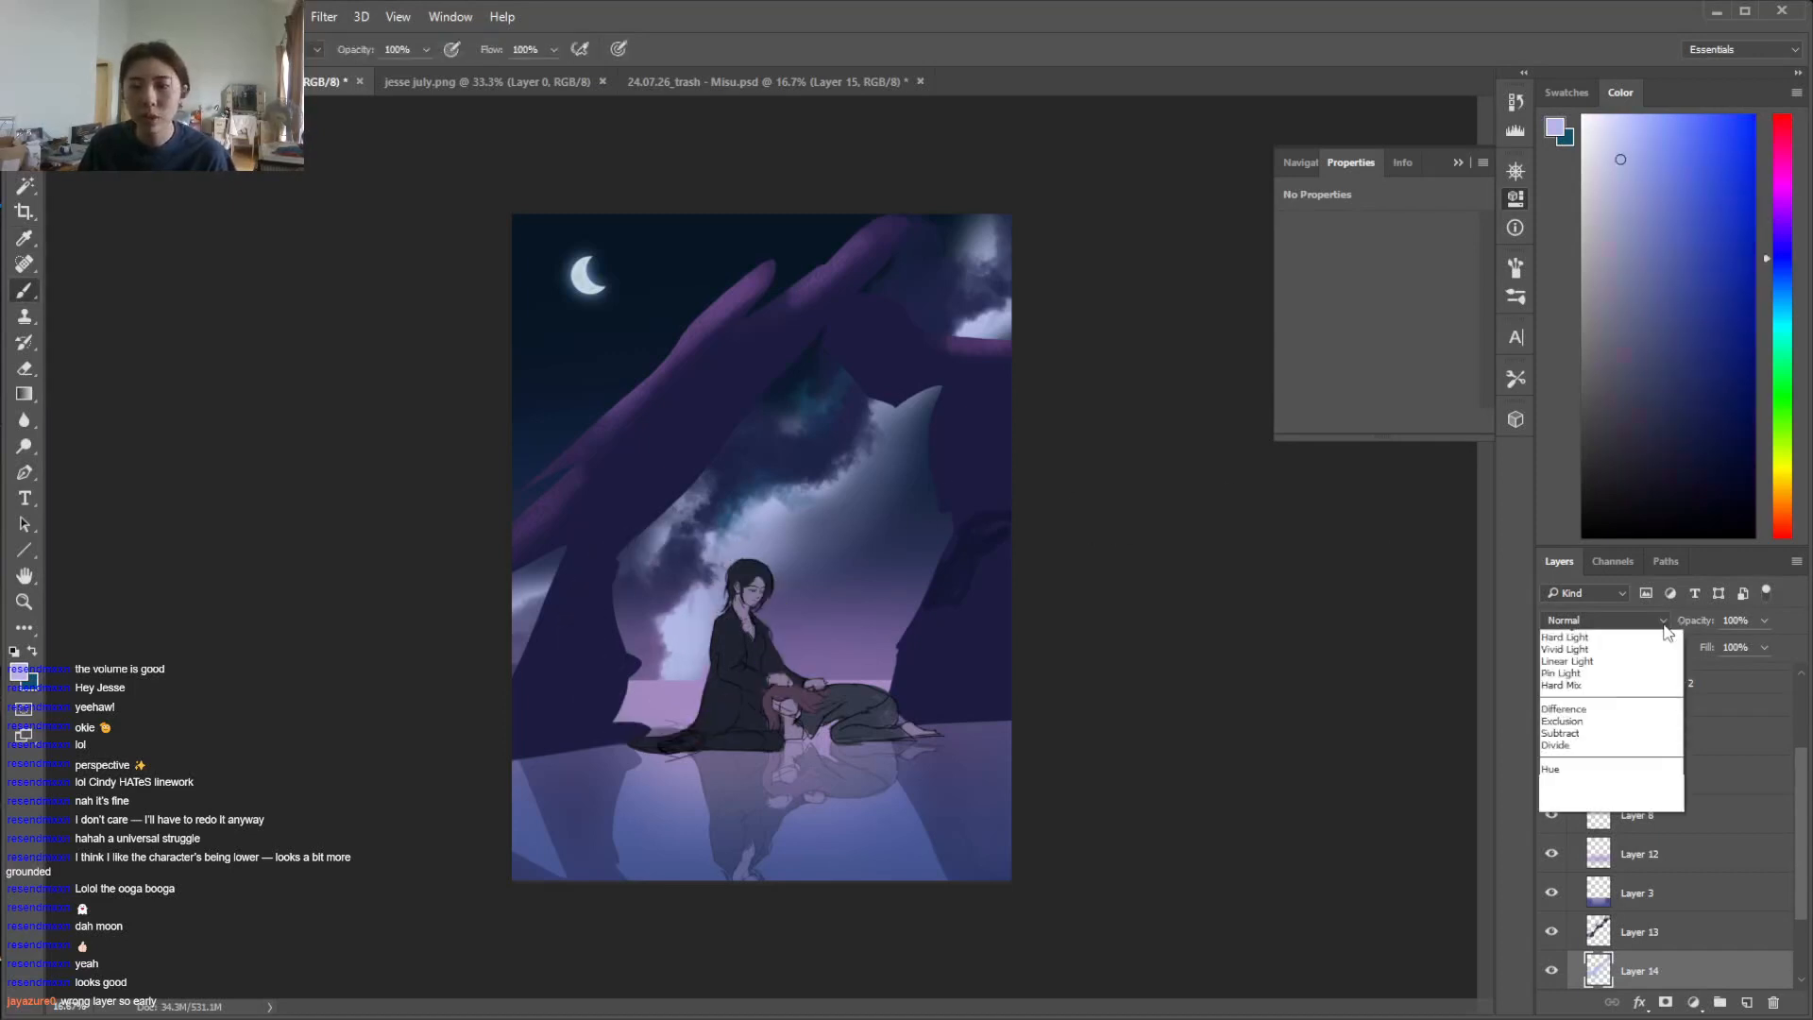
{"action": "left_click", "coordinate": [1556, 769]}
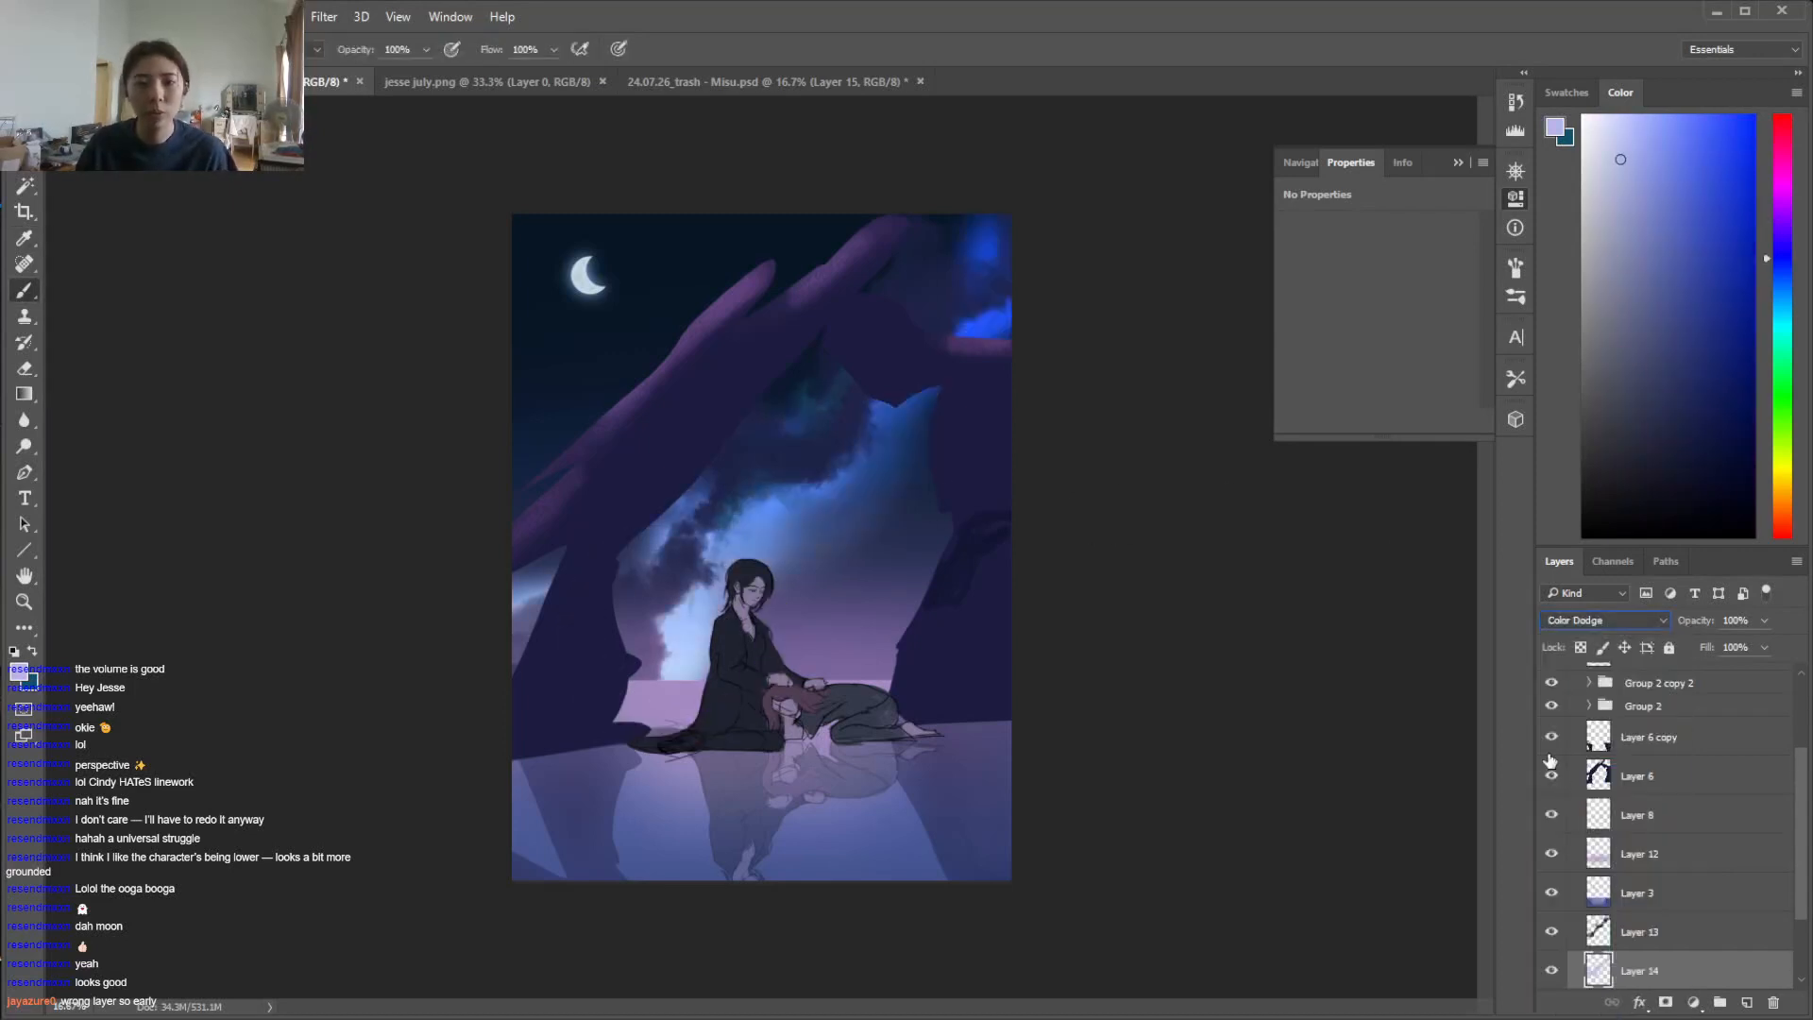
{"action": "key", "text": "Down"}
{"action": "key", "text": "Down"}
{"action": "key", "text": "Down"}
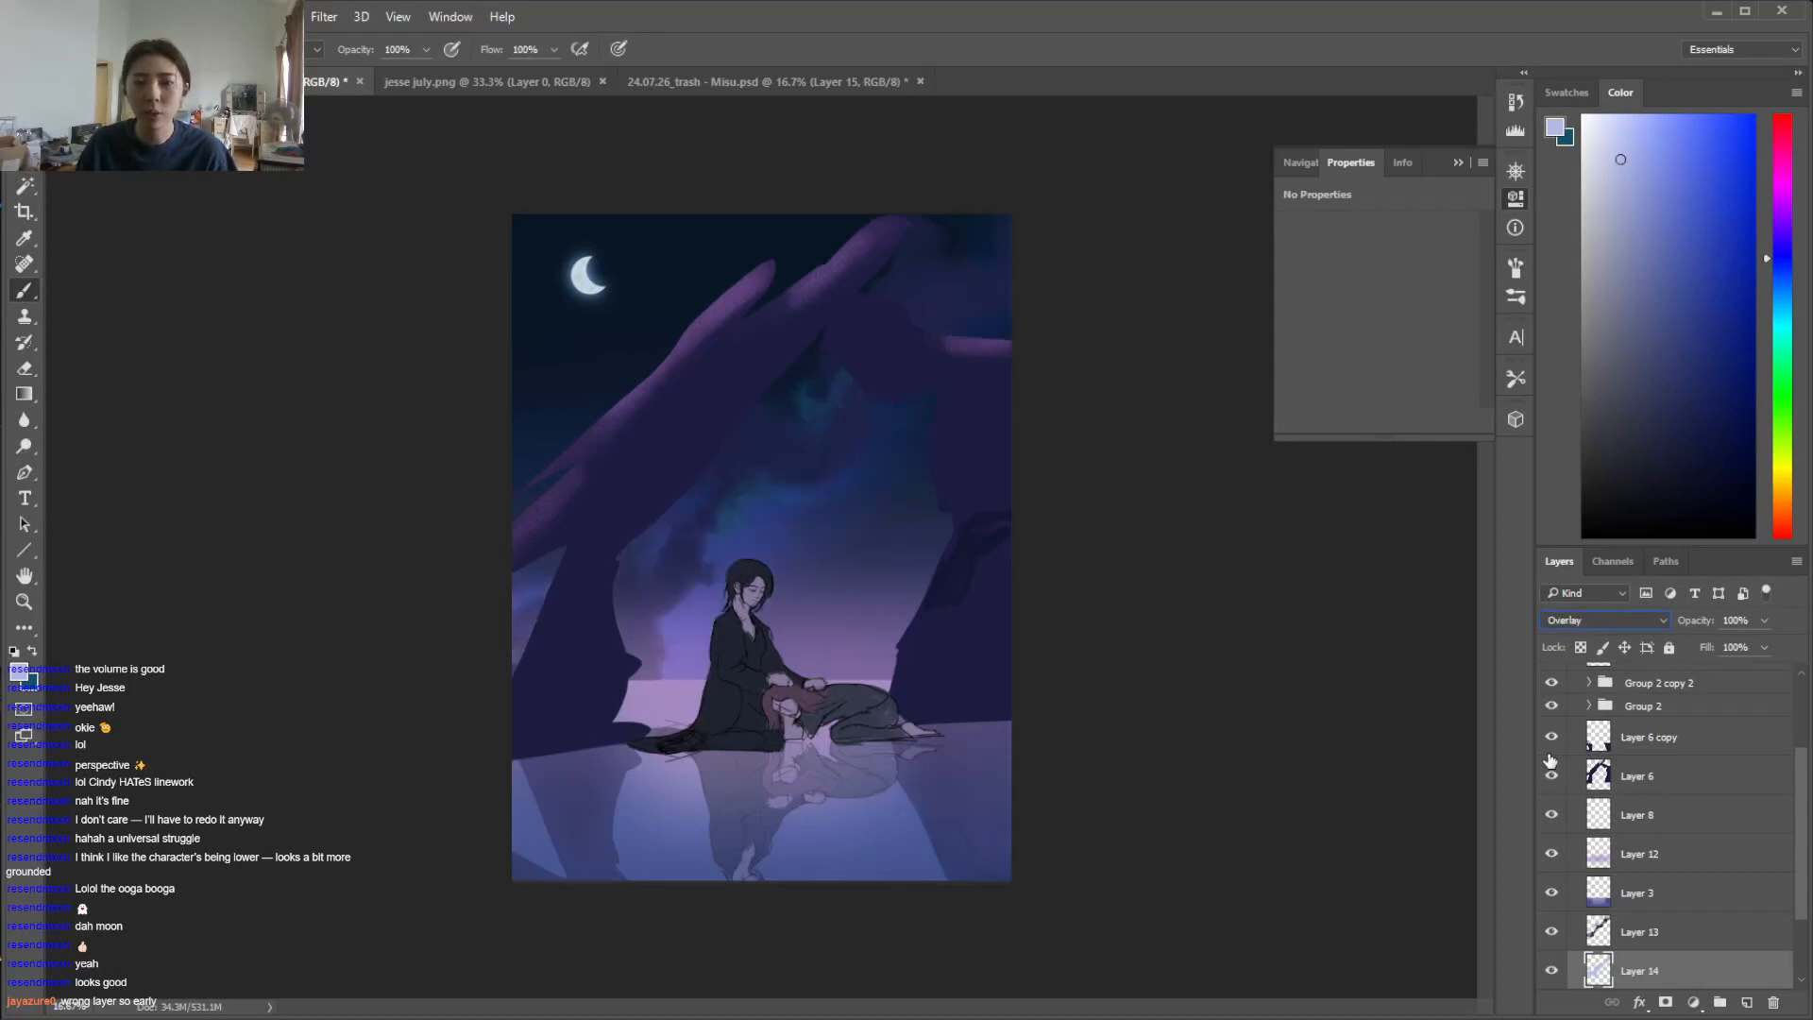
{"action": "key", "text": "Down"}
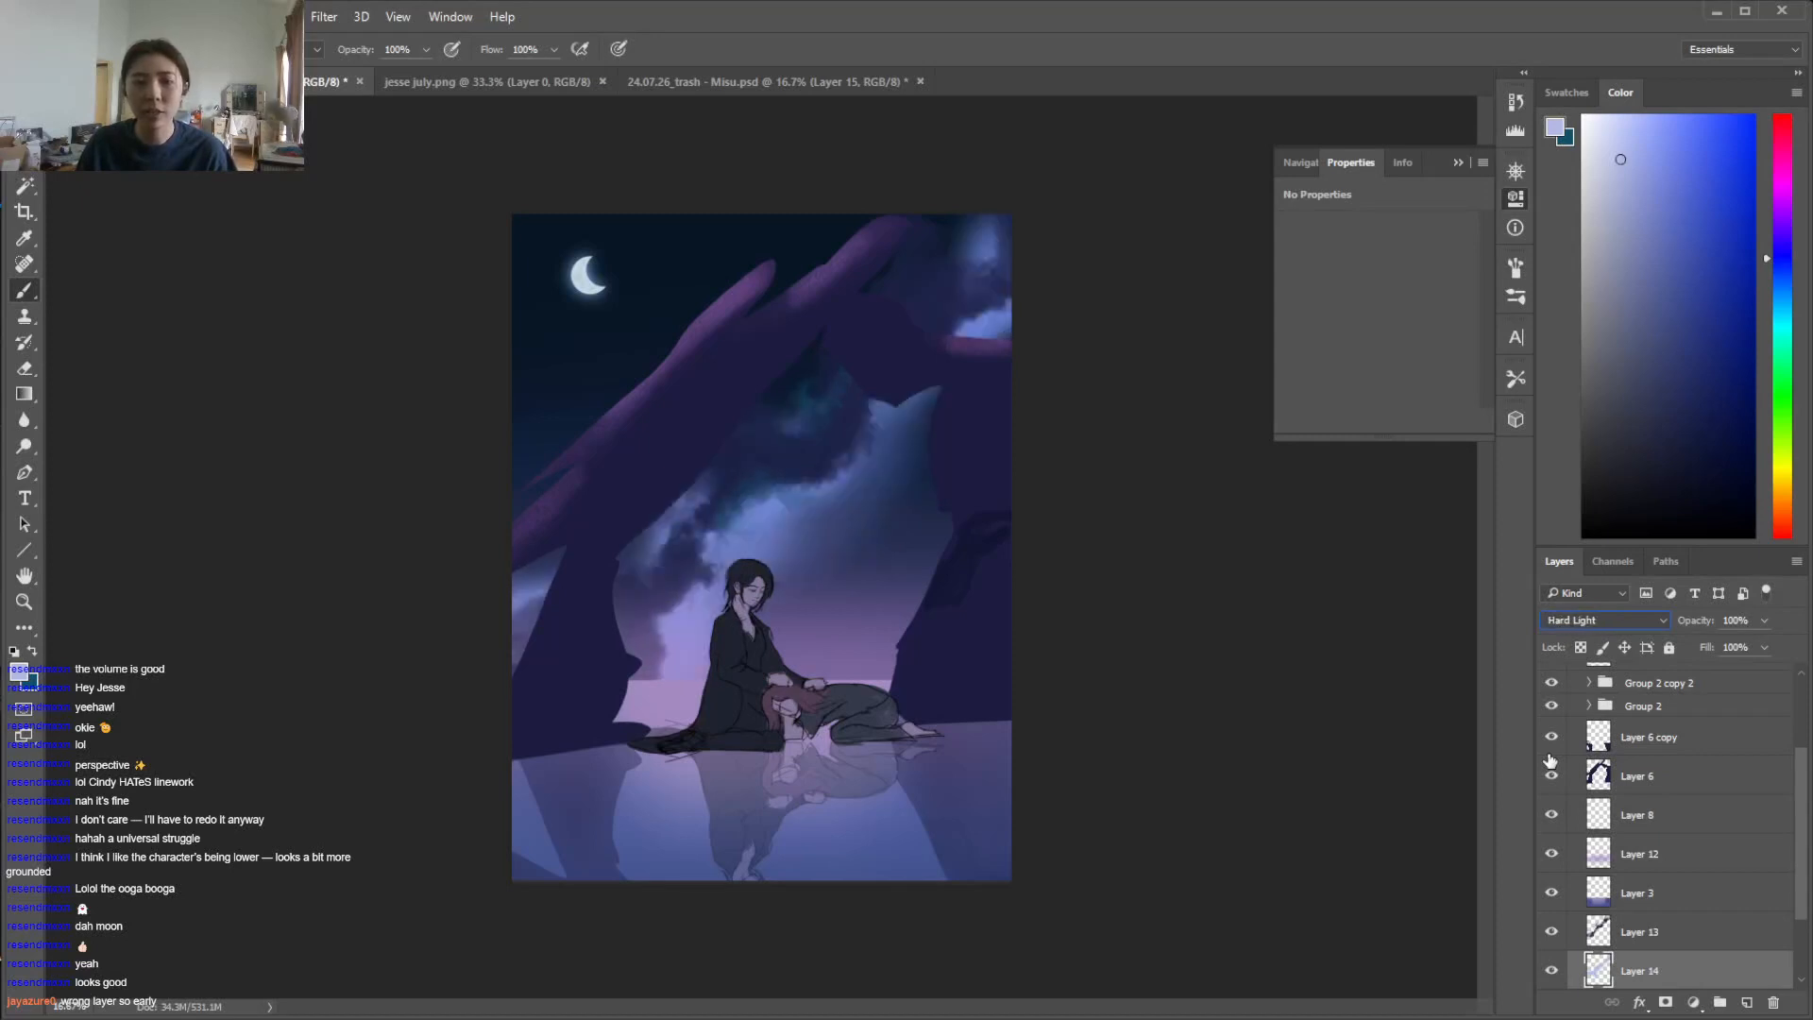
{"action": "left_click", "coordinate": [1664, 623]}
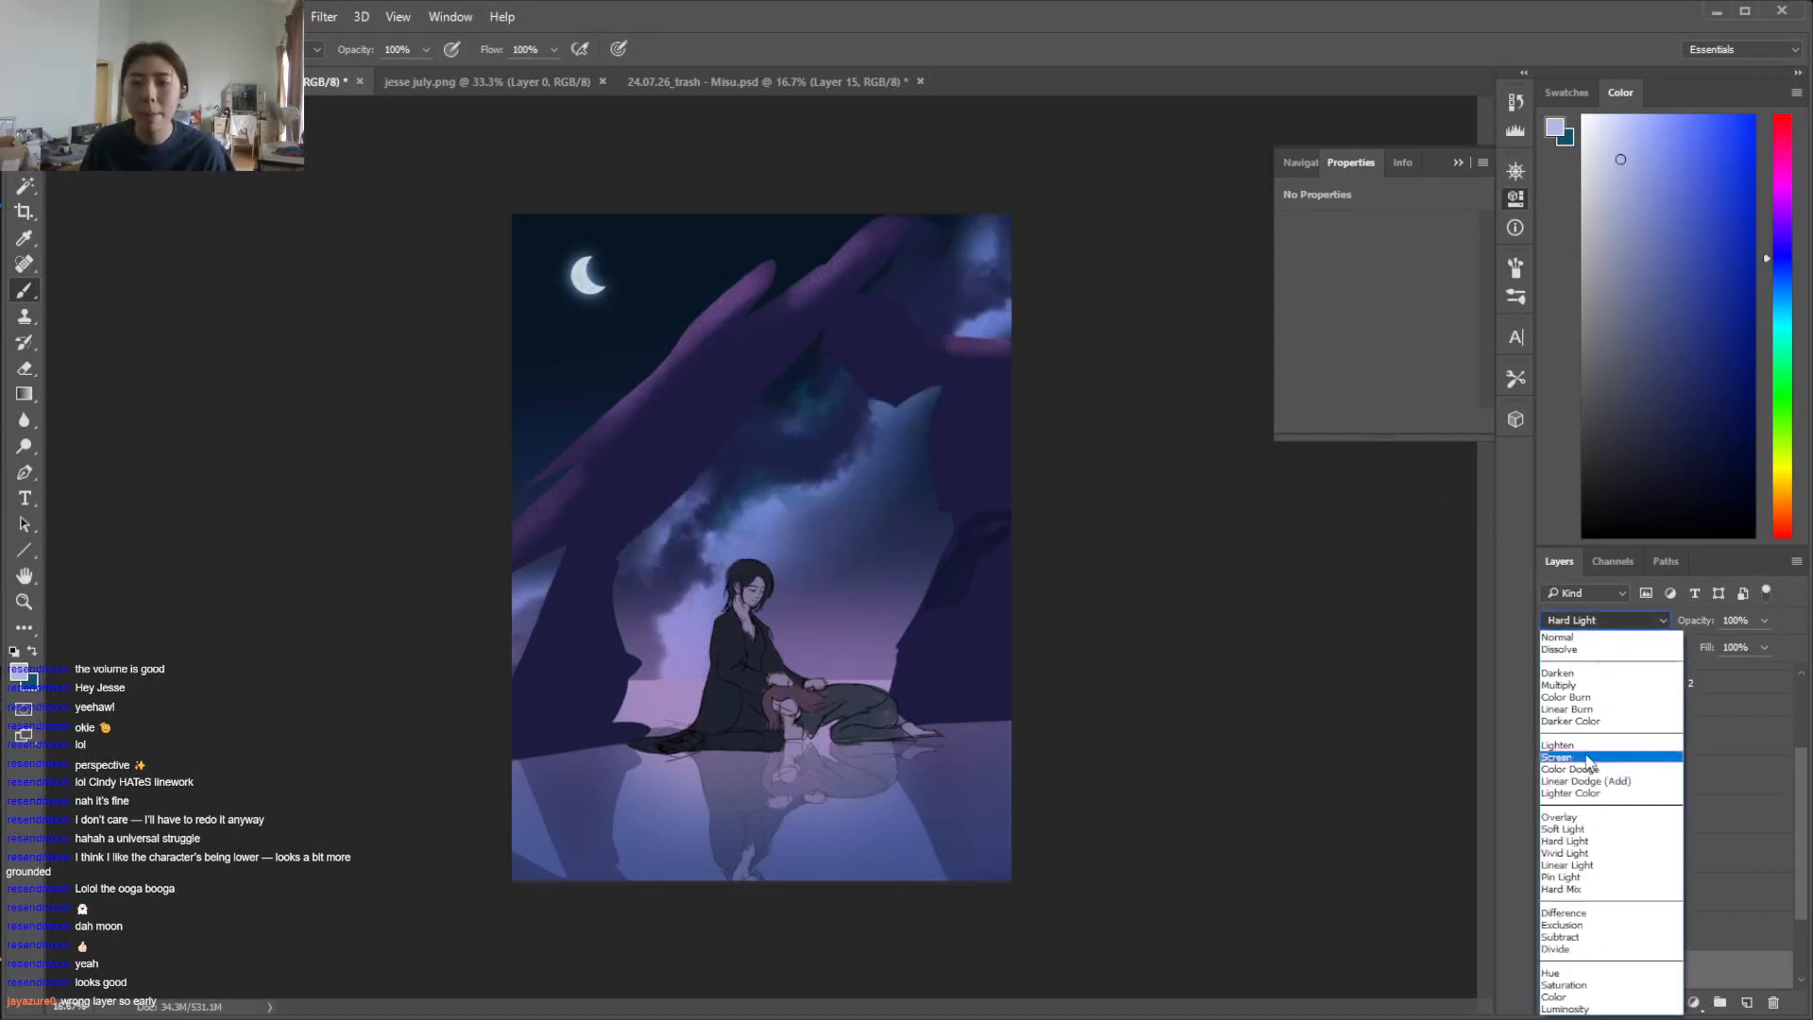
{"action": "left_click", "coordinate": [1586, 761]}
{"action": "key", "text": "Down"}
{"action": "key", "text": "Down"}
{"action": "key", "text": "Down"}
{"action": "key", "text": "Down"}
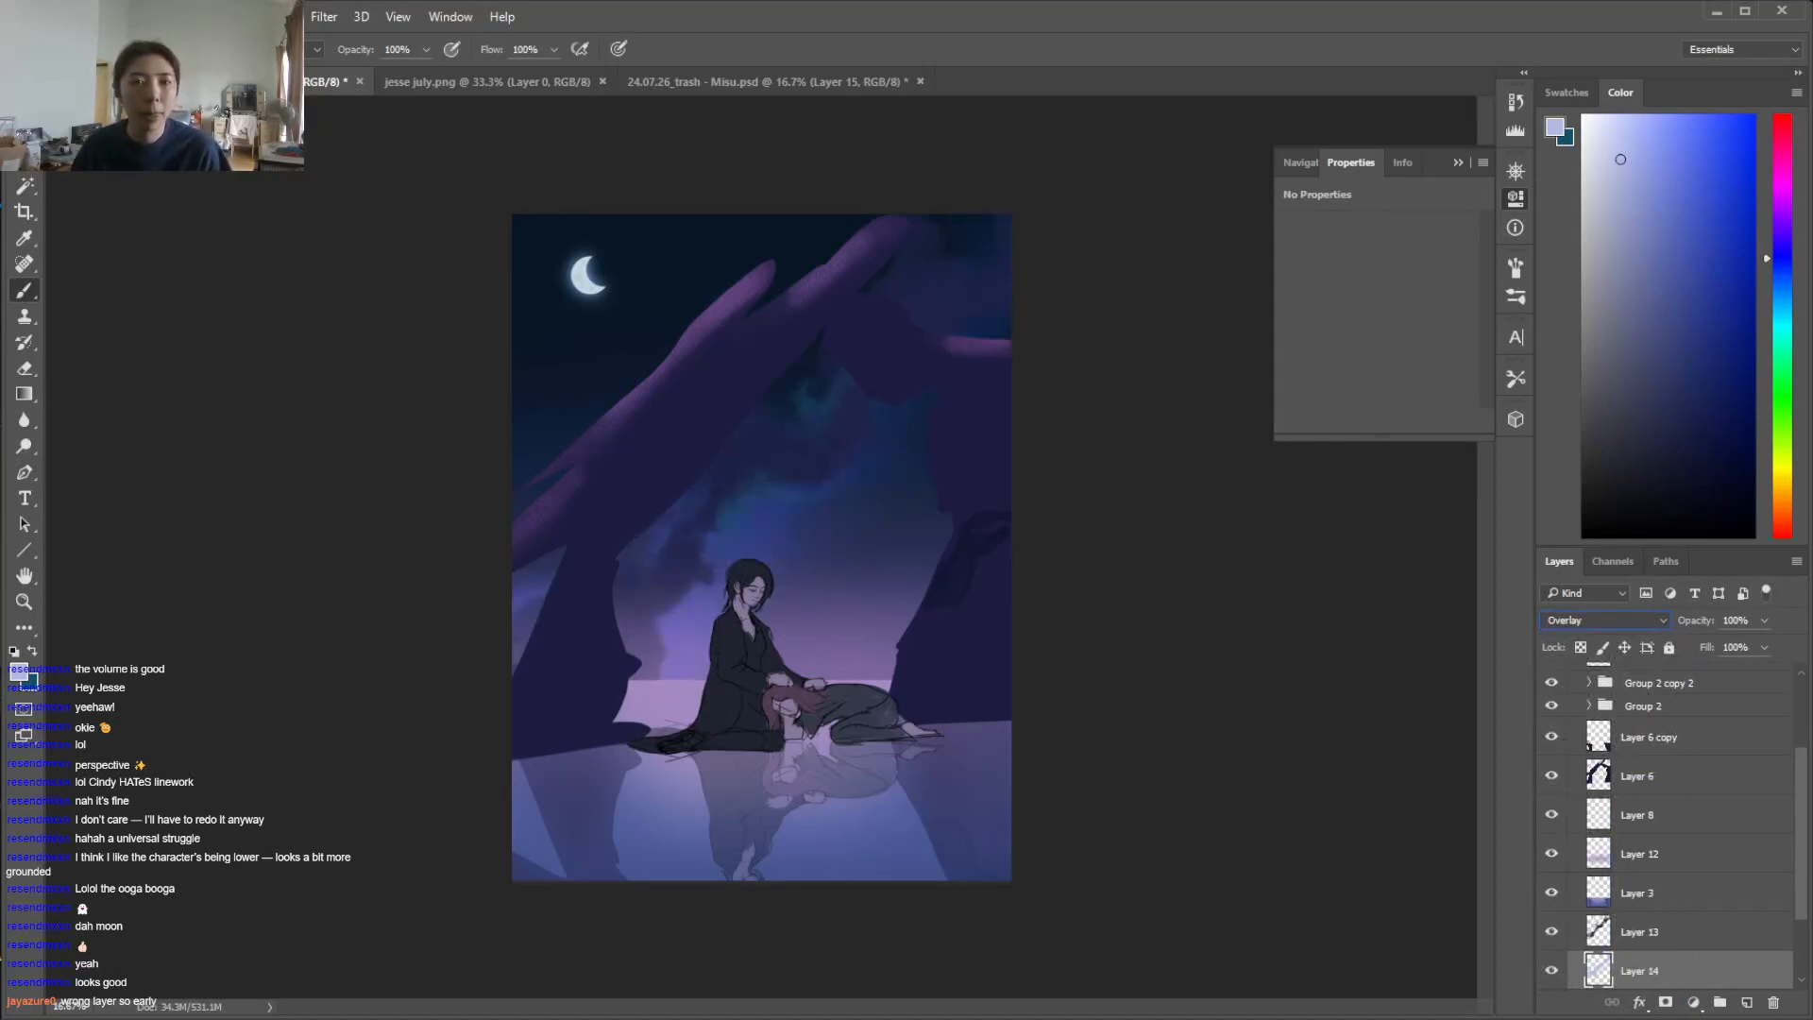
{"action": "left_click", "coordinate": [137, 16]}
{"action": "mouse_move", "coordinate": [189, 76]}
{"action": "left_click", "coordinate": [530, 94]}
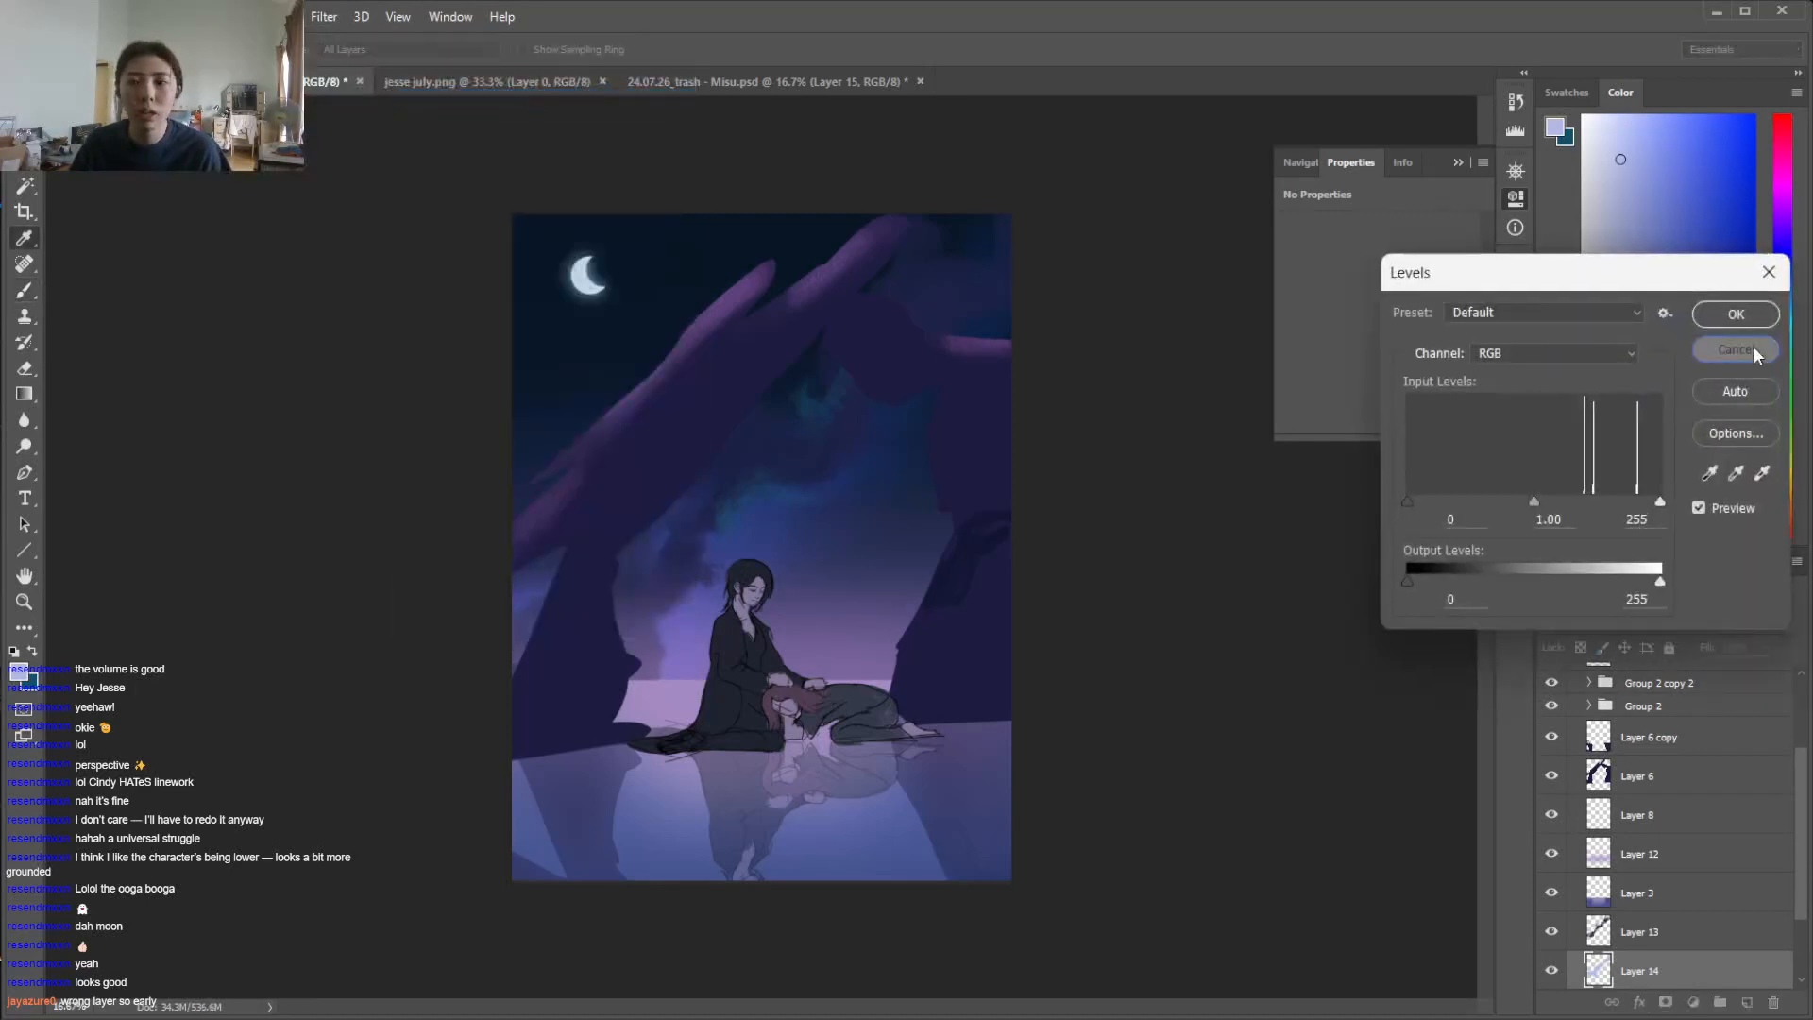
{"action": "left_click", "coordinate": [1749, 349]}
Apply a Brightness/Contrast adjustment to Layer 14 with the brightness set to 127
{"action": "left_click", "coordinate": [138, 17]}
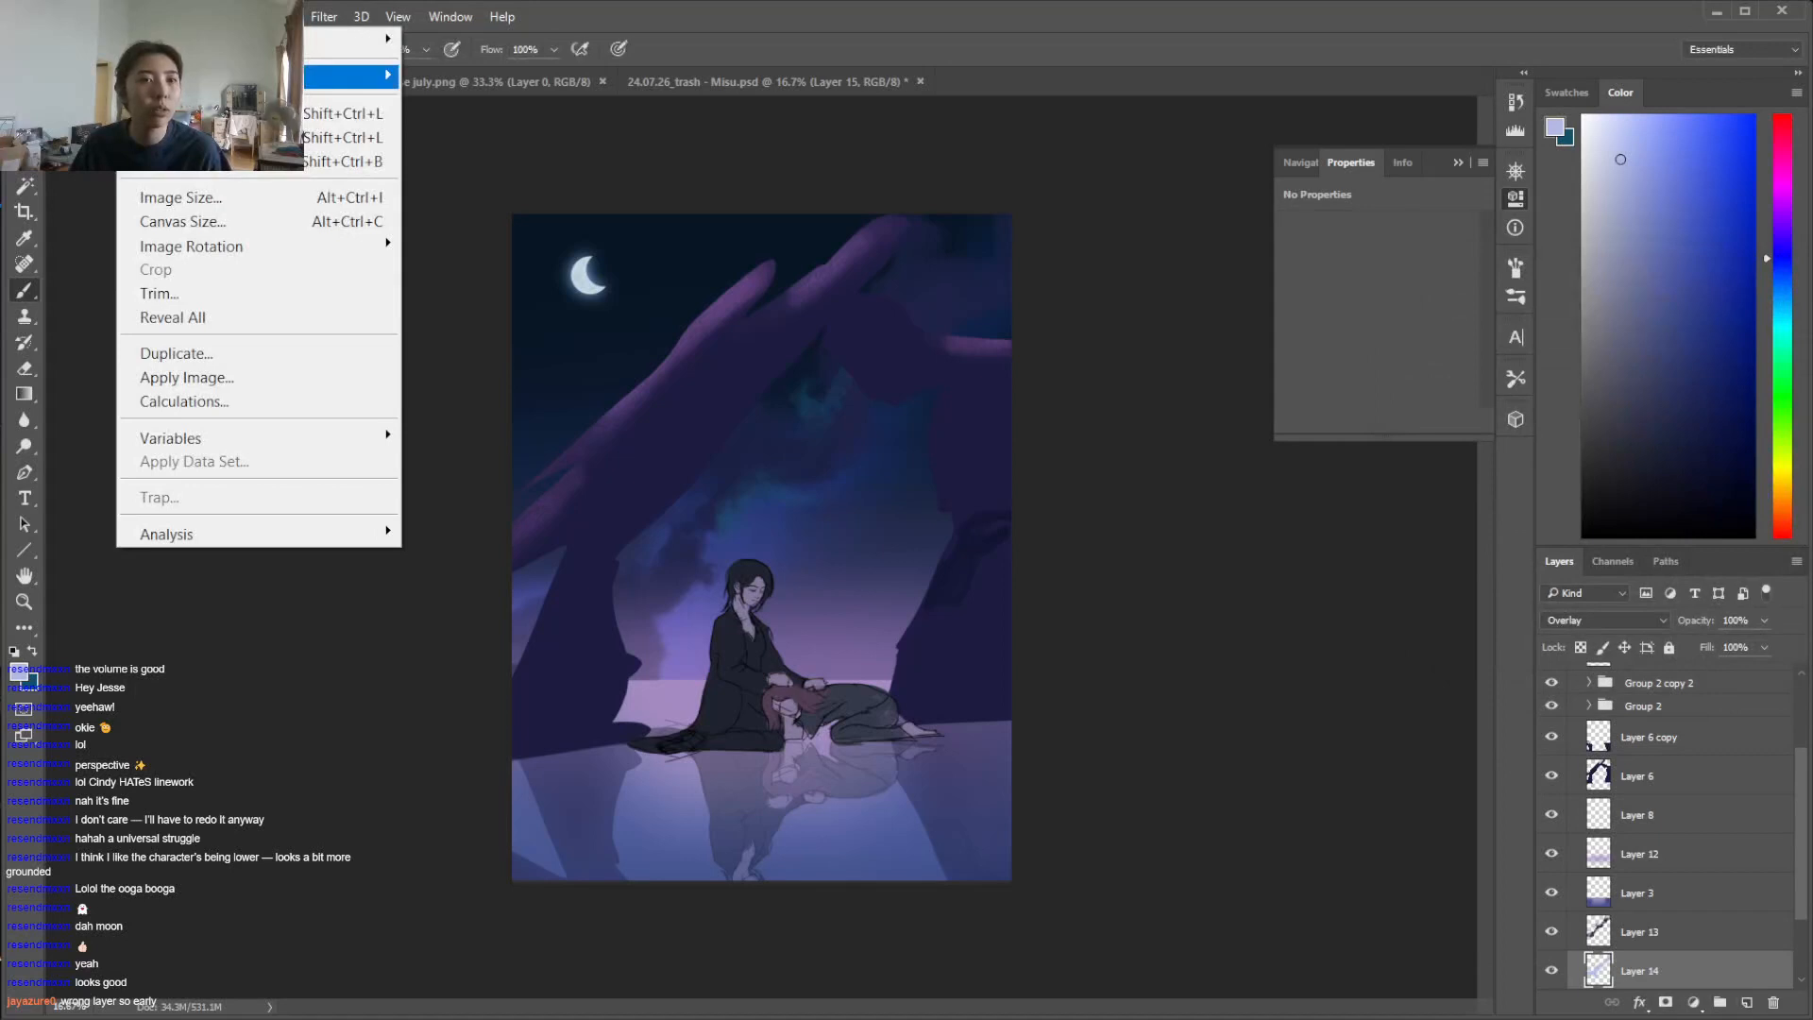
{"action": "mouse_move", "coordinate": [207, 73]}
{"action": "left_click", "coordinate": [510, 73]}
{"action": "left_click_drag", "start_coordinate": [463, 526], "coordinate": [536, 520]}
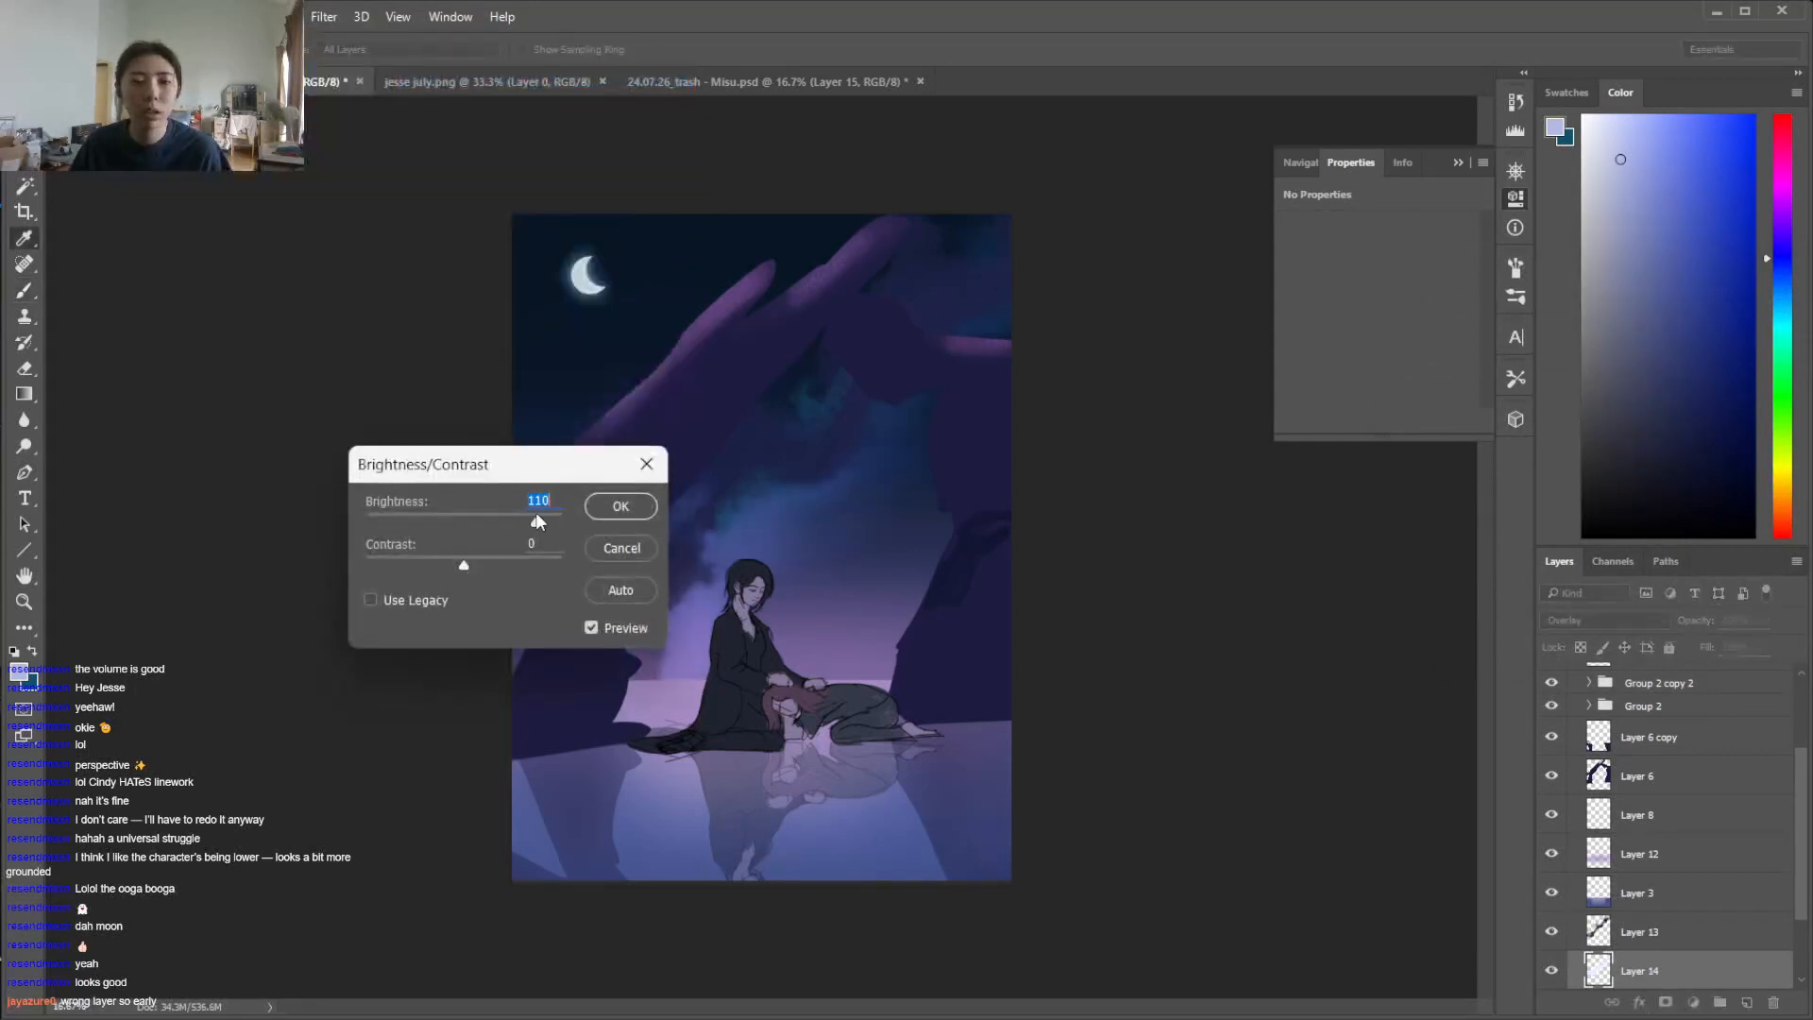
{"action": "left_click", "coordinate": [621, 507]}
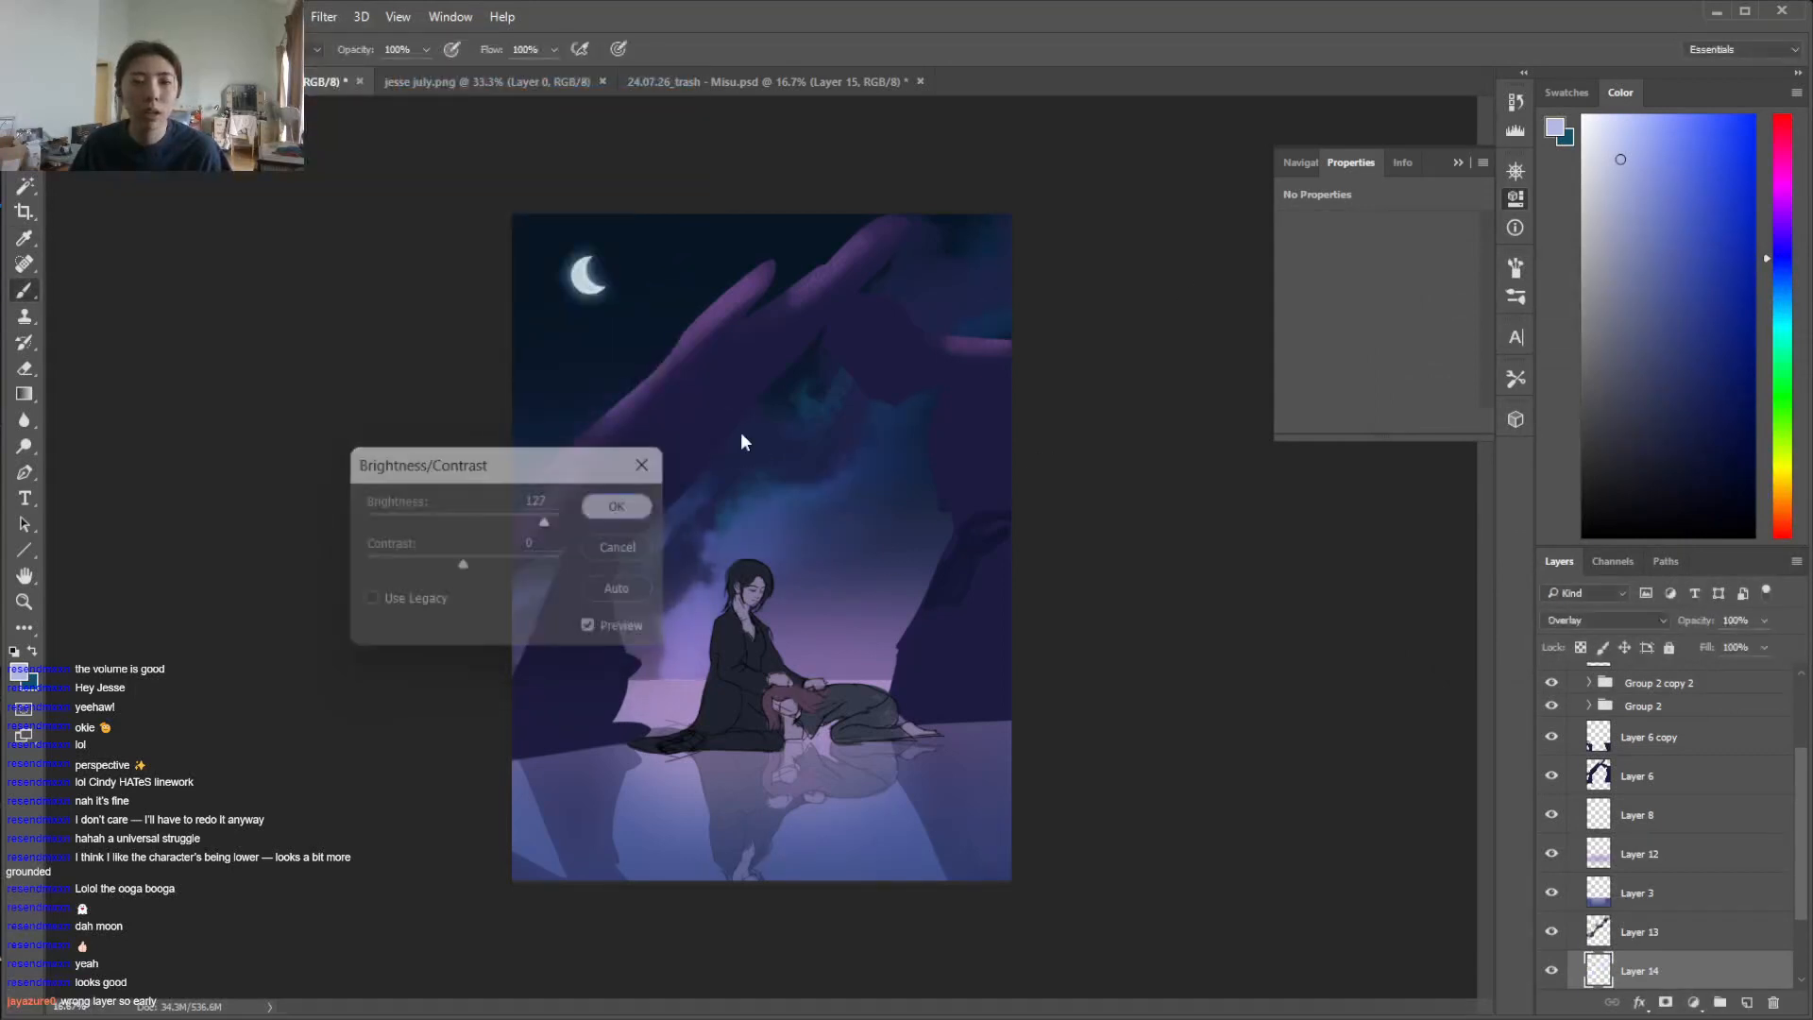
Duplicate Layer 14 under the default name and lower the copy's opacity to 65%
{"action": "left_click", "coordinate": [141, 16]}
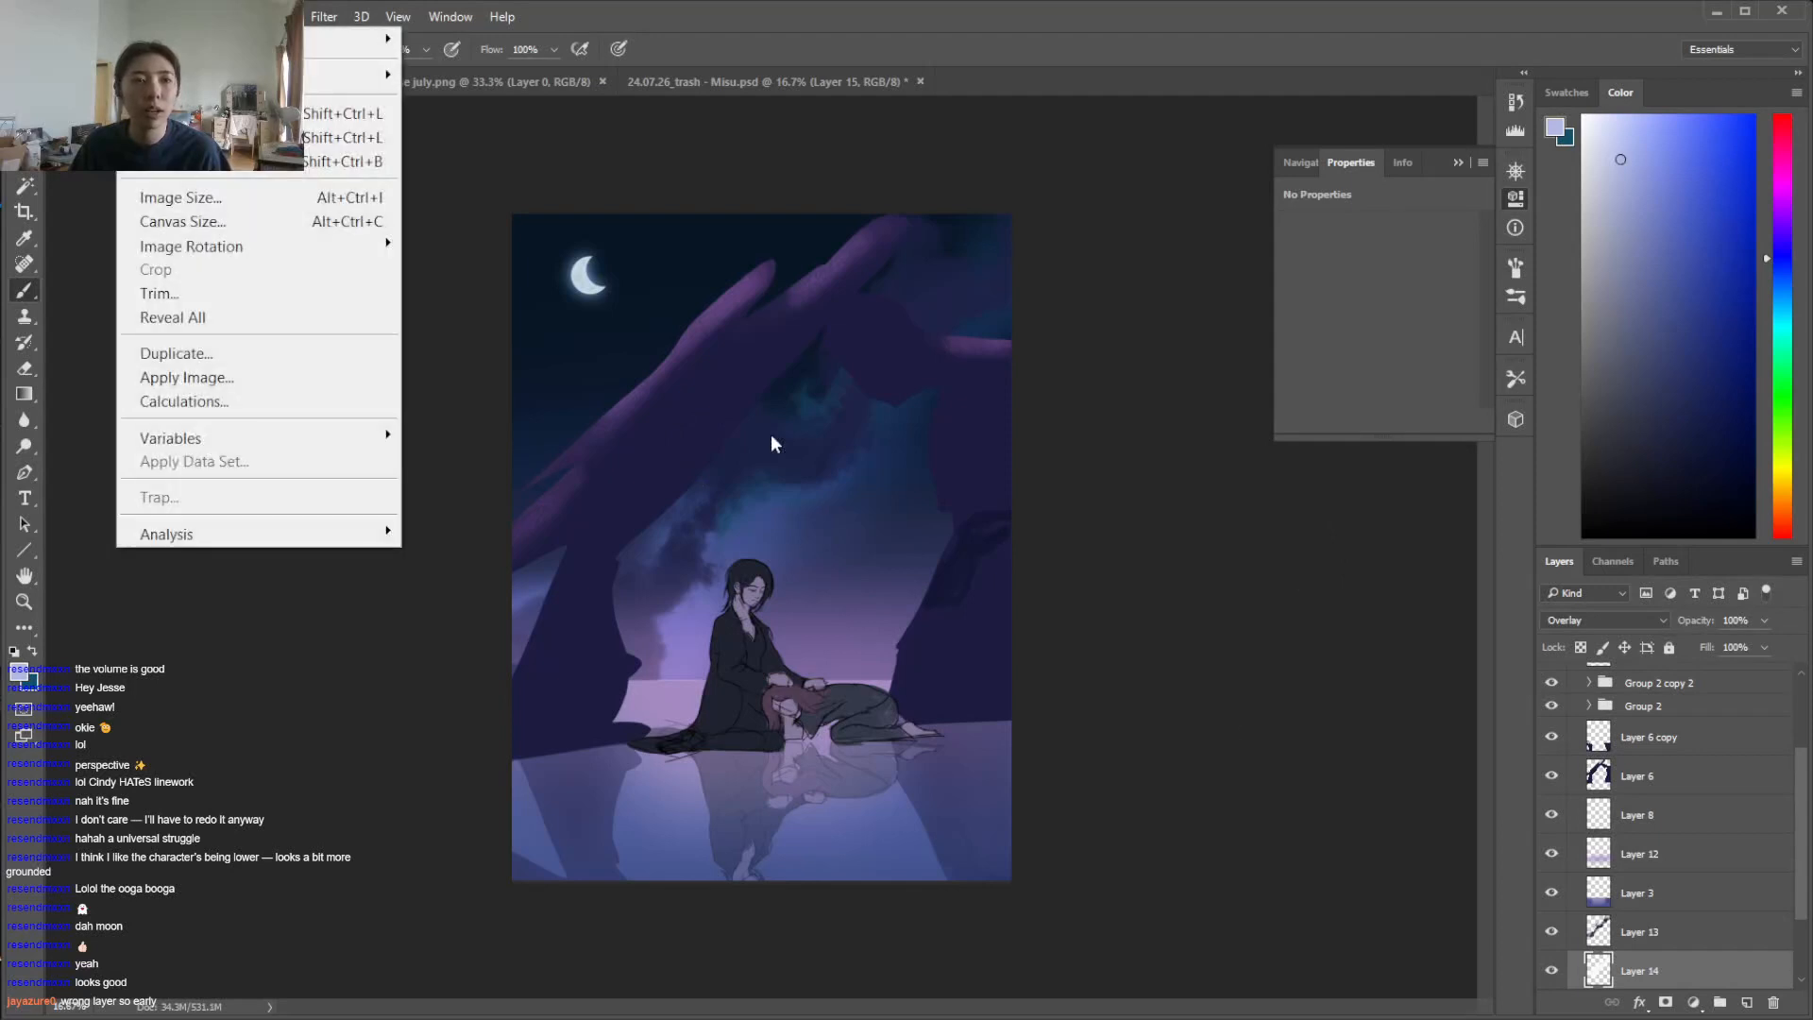
{"action": "right_click", "coordinate": [1721, 980]}
{"action": "left_click", "coordinate": [1408, 191]}
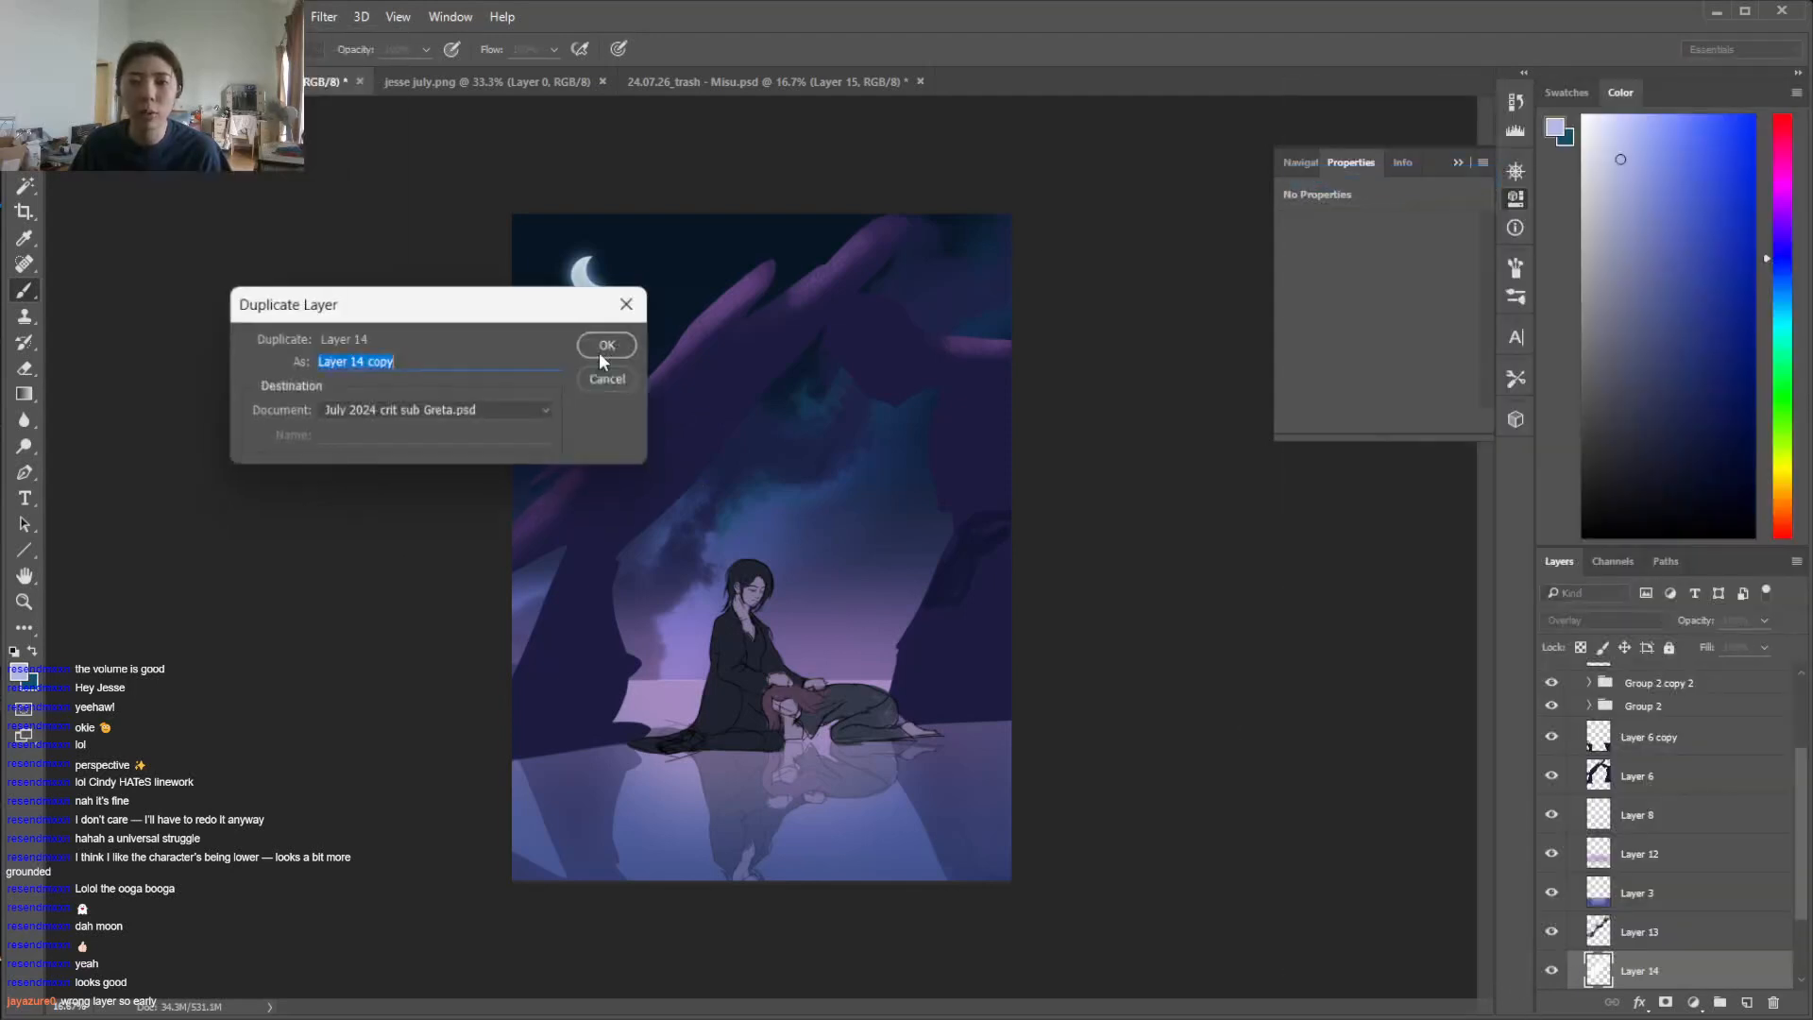
{"action": "left_click", "coordinate": [610, 359]}
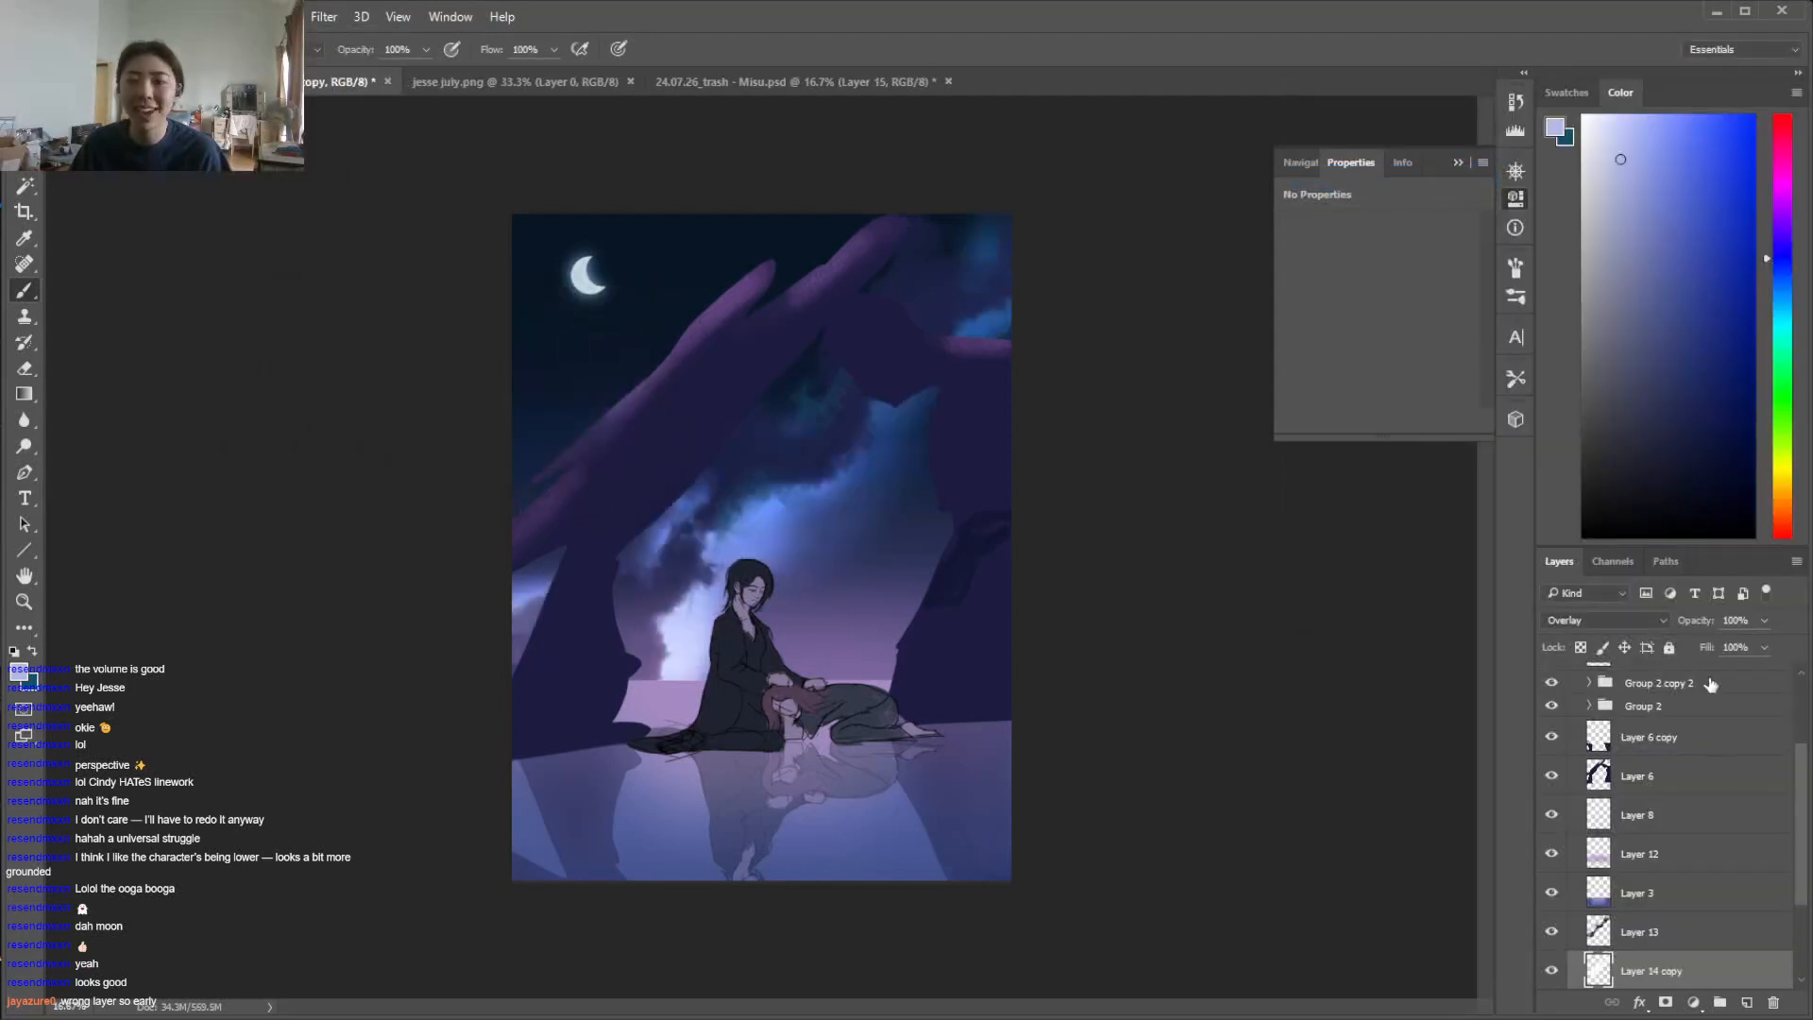
{"action": "left_click", "coordinate": [1764, 620]}
{"action": "left_click_drag", "start_coordinate": [1762, 646], "coordinate": [1743, 645]}
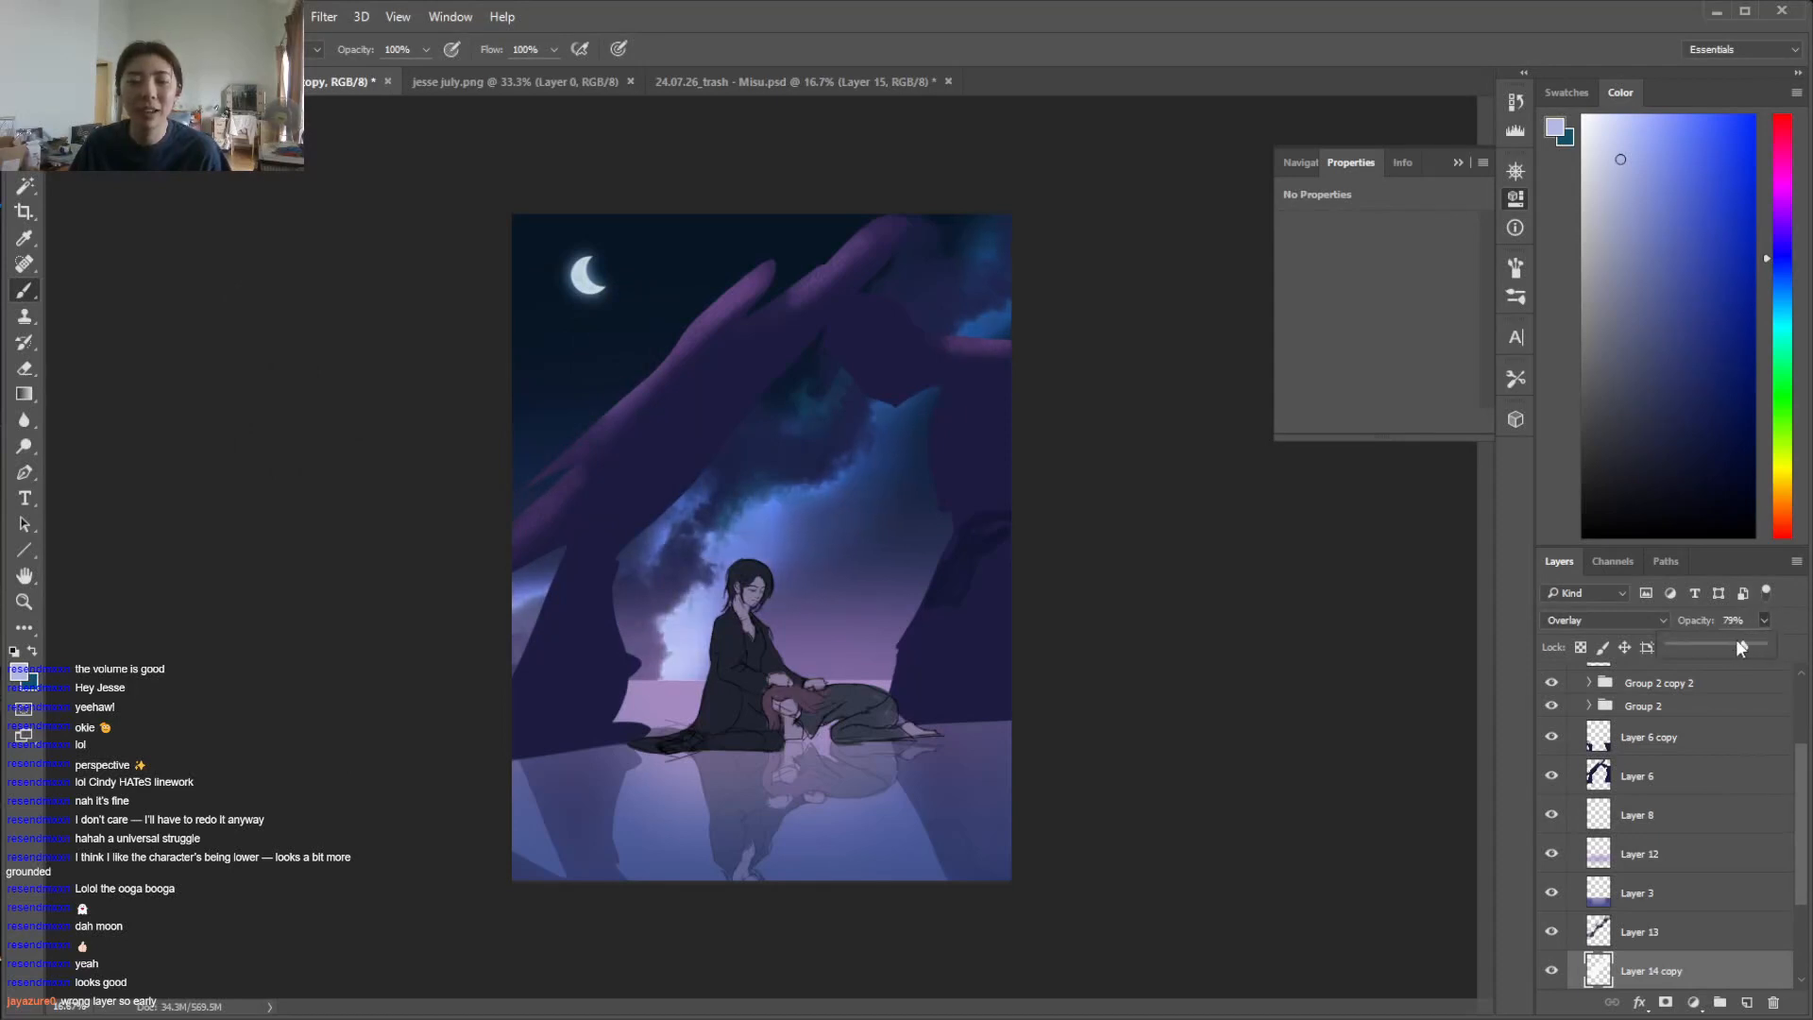
Lock the transparent pixels of Layer 13 and sample the dark navy of the upper sky as the brush colour
{"action": "key", "text": "e"}
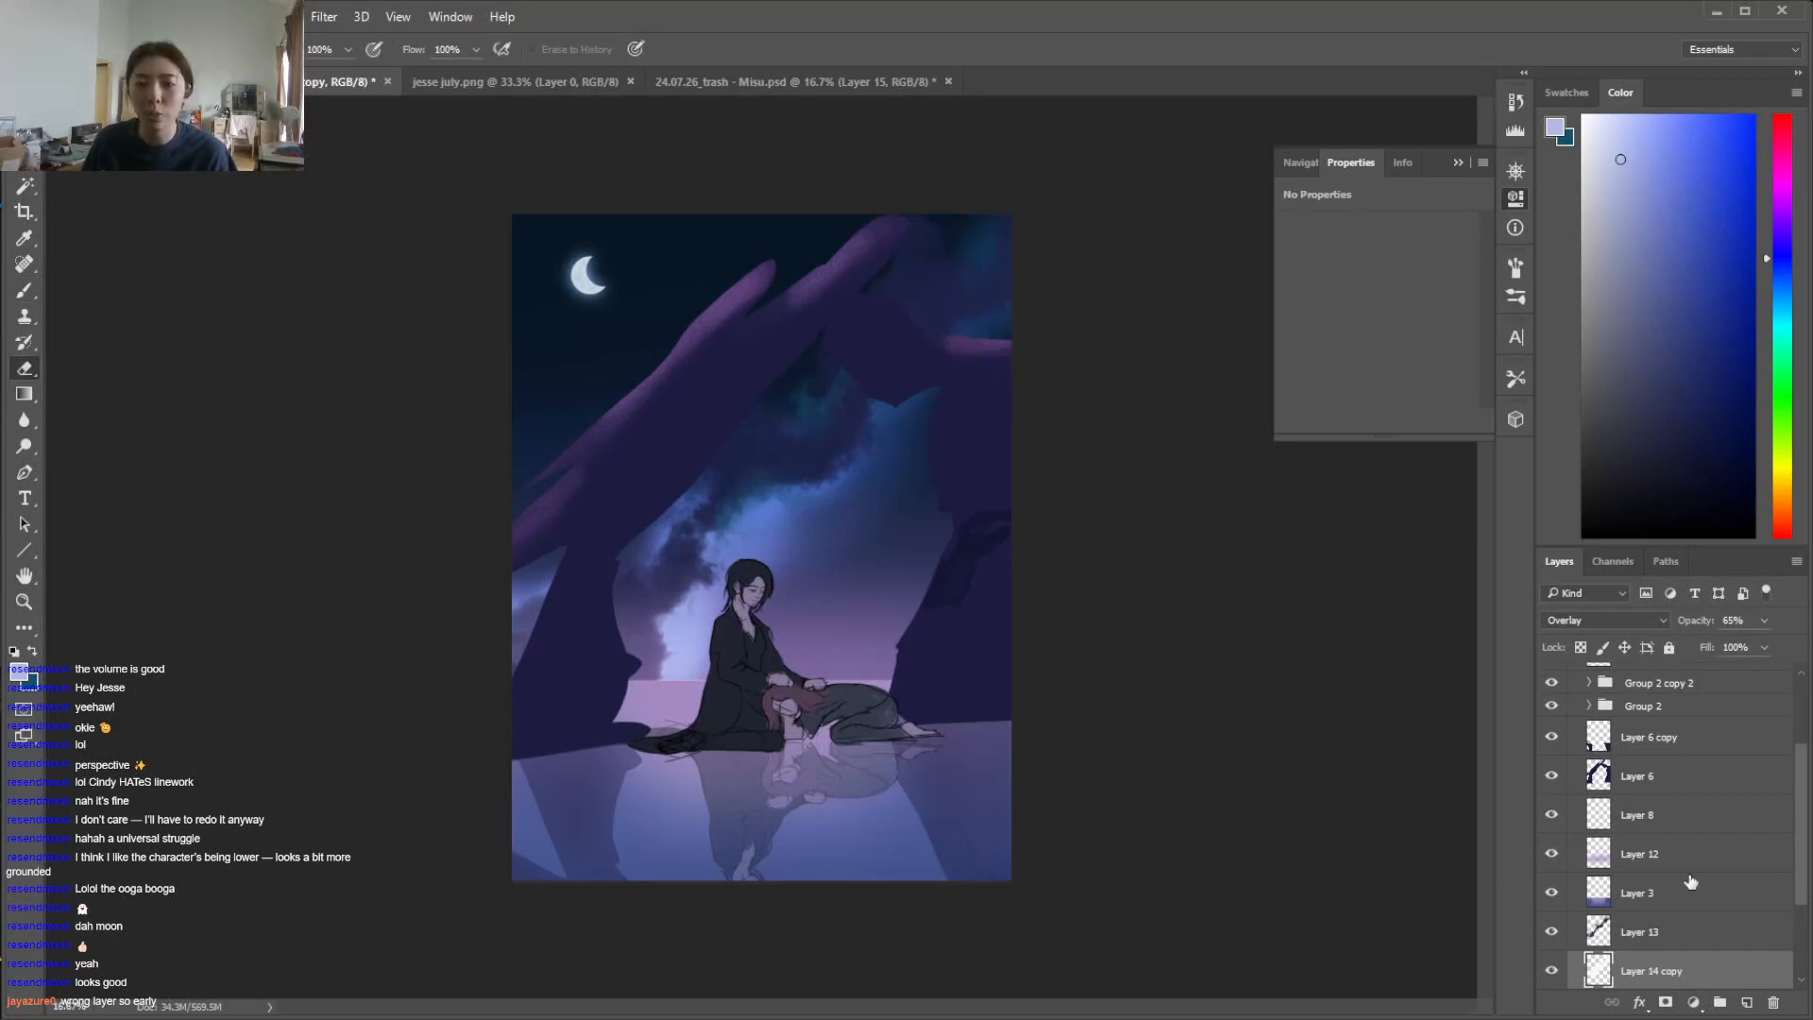
{"action": "left_click", "coordinate": [1643, 931]}
{"action": "left_click", "coordinate": [1579, 647]}
{"action": "key", "text": "b"}
{"action": "left_click", "coordinate": [818, 227], "text": "alt"}
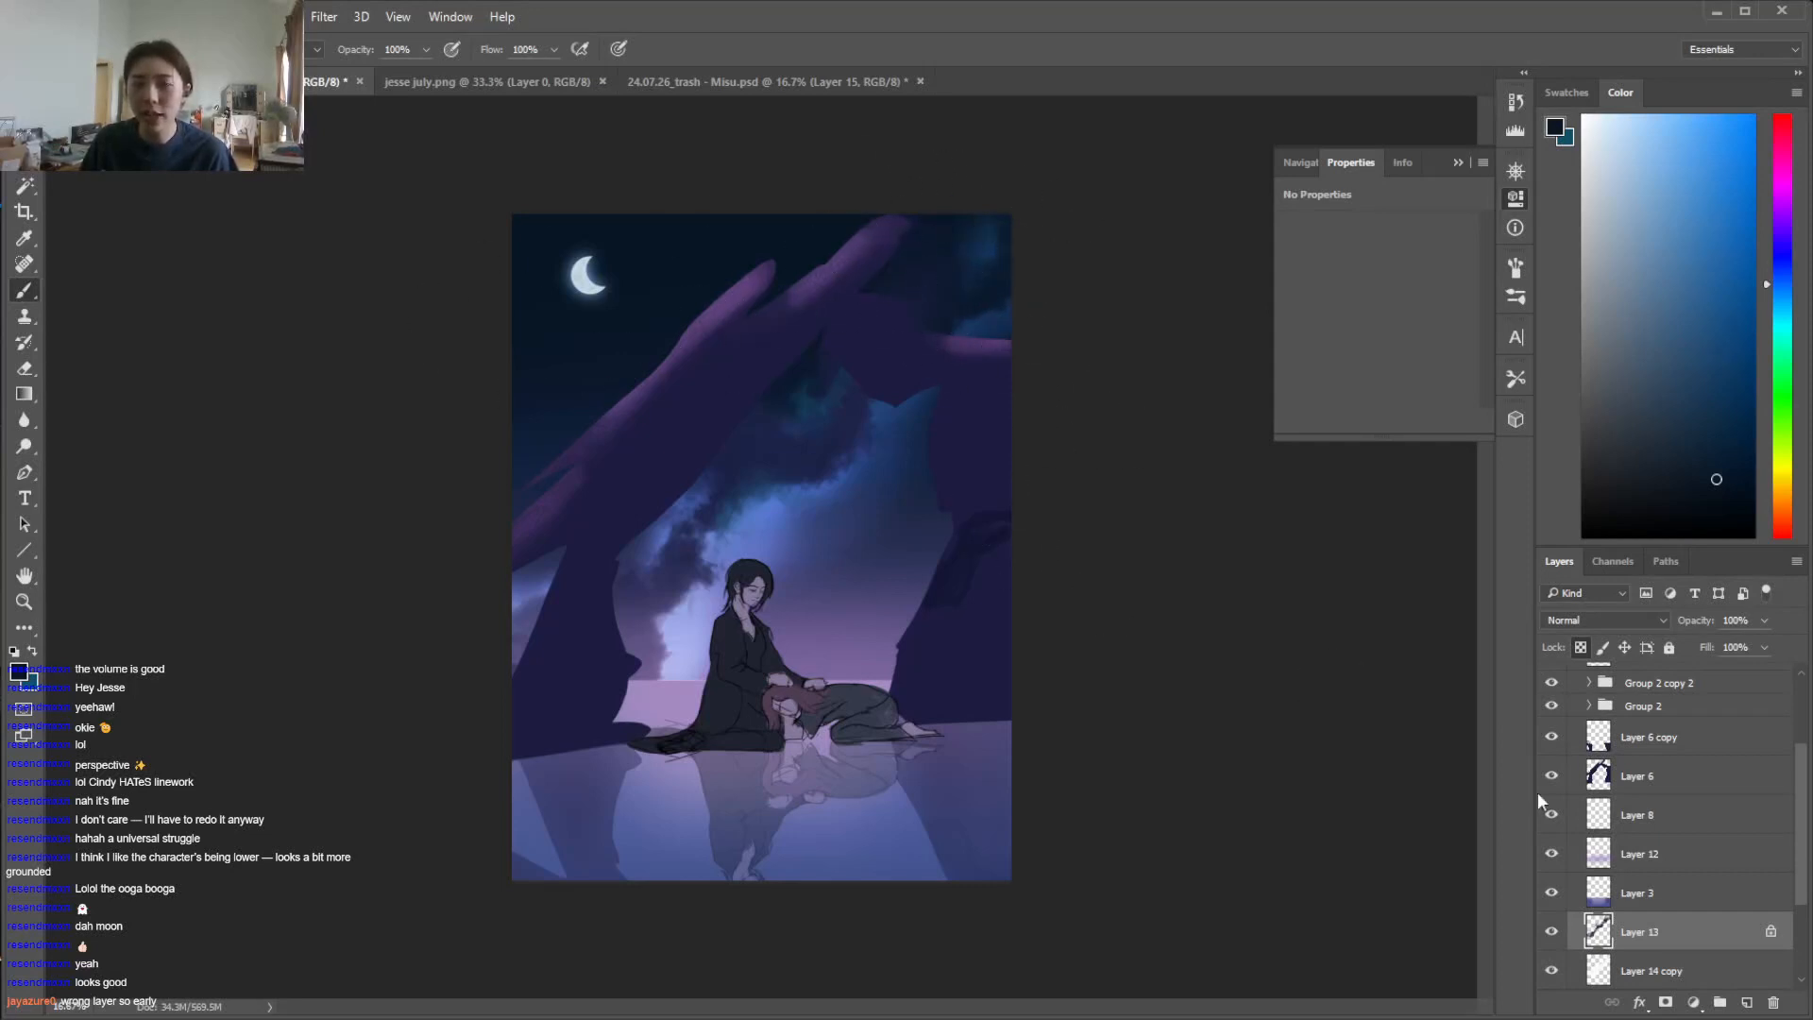
Set the opacity of Layer 14 copy to 80%
{"action": "left_click", "coordinate": [1654, 970]}
{"action": "left_click", "coordinate": [1764, 621]}
{"action": "left_click_drag", "start_coordinate": [1793, 660], "coordinate": [1776, 652]}
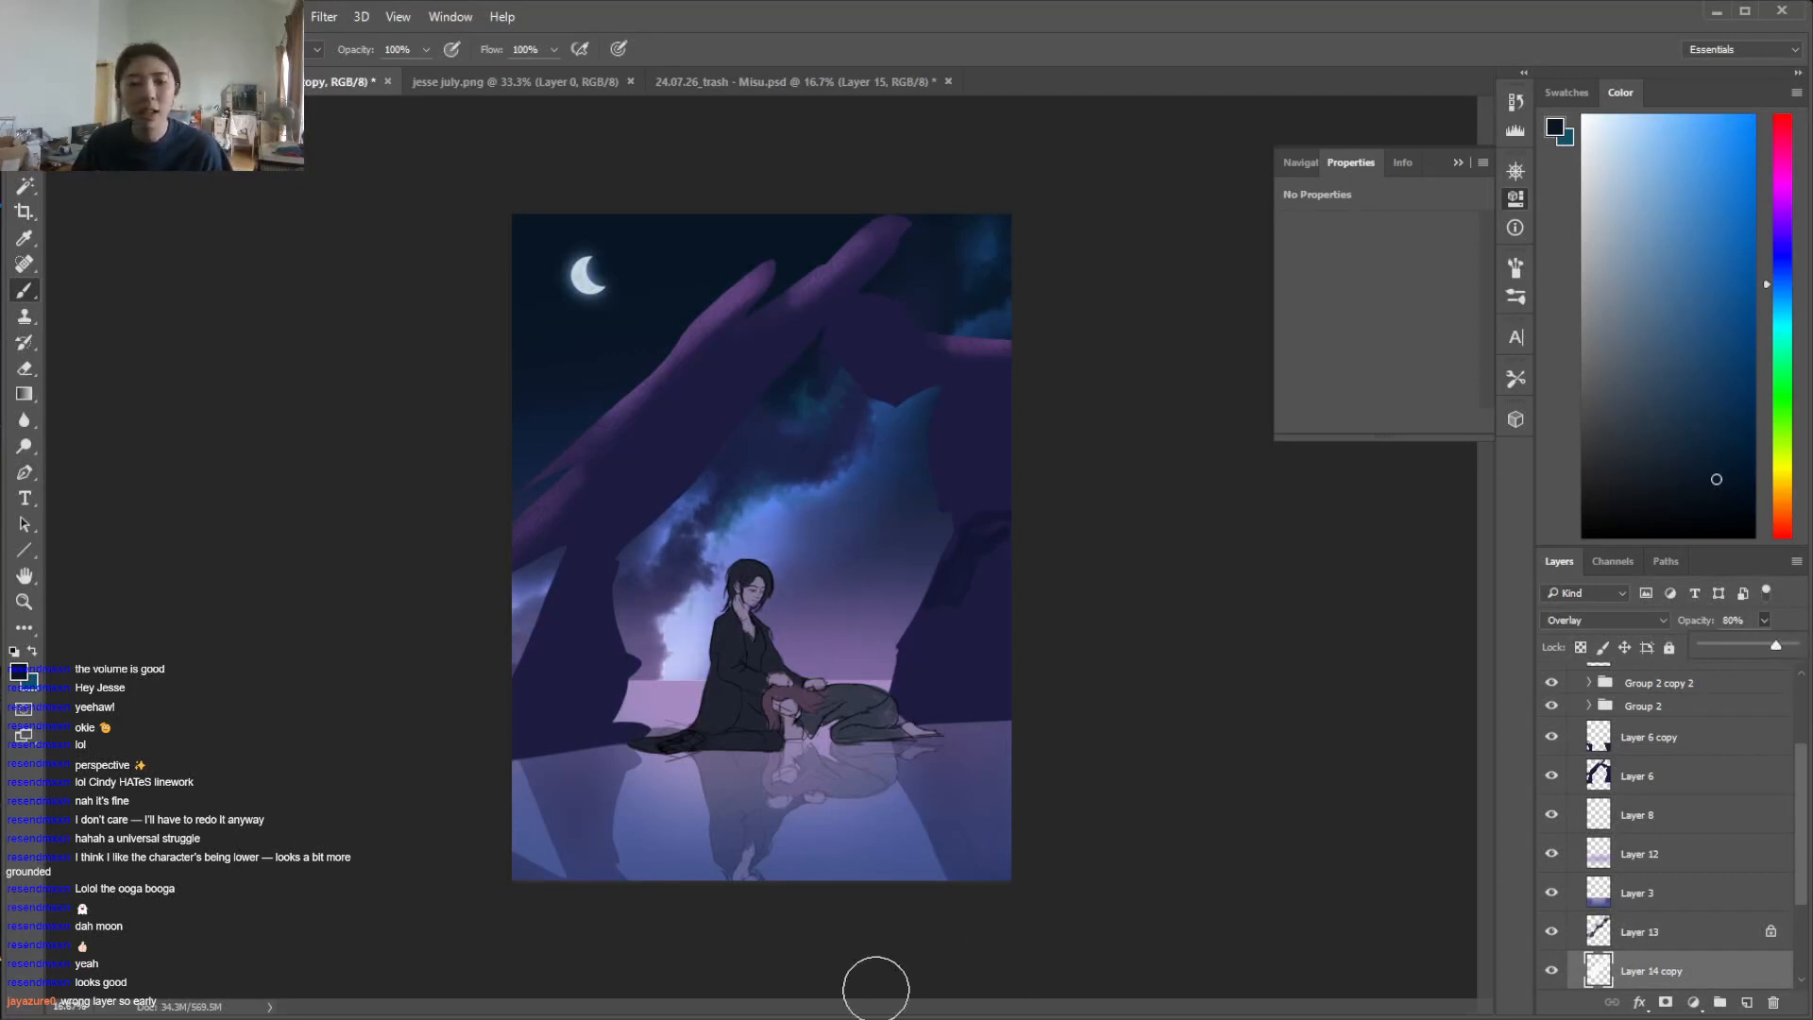
{"action": "mouse_move", "coordinate": [381, 1018]}
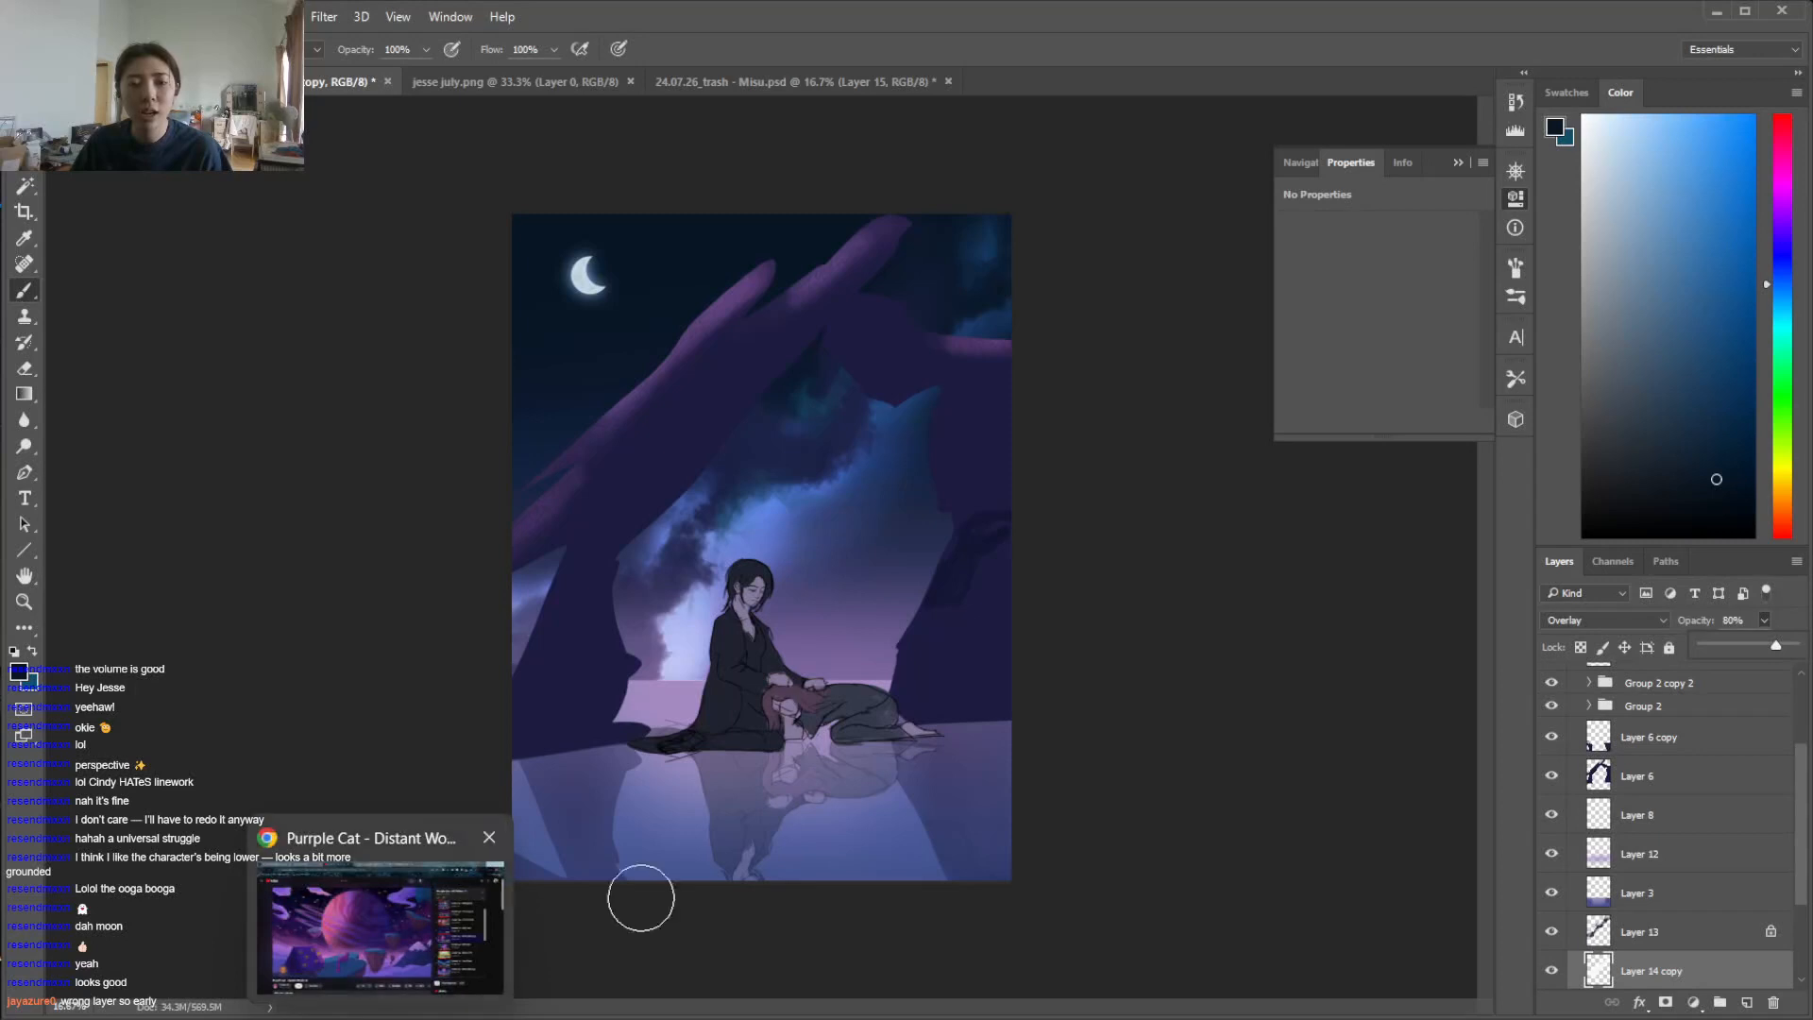
{"action": "left_click", "coordinate": [1450, 638]}
Toggle the visibility of Layer 14 copy to compare the clouds with and without the extra glow
{"action": "scroll", "coordinate": [1802, 880], "scroll_direction": "down", "scroll_amount": 3}
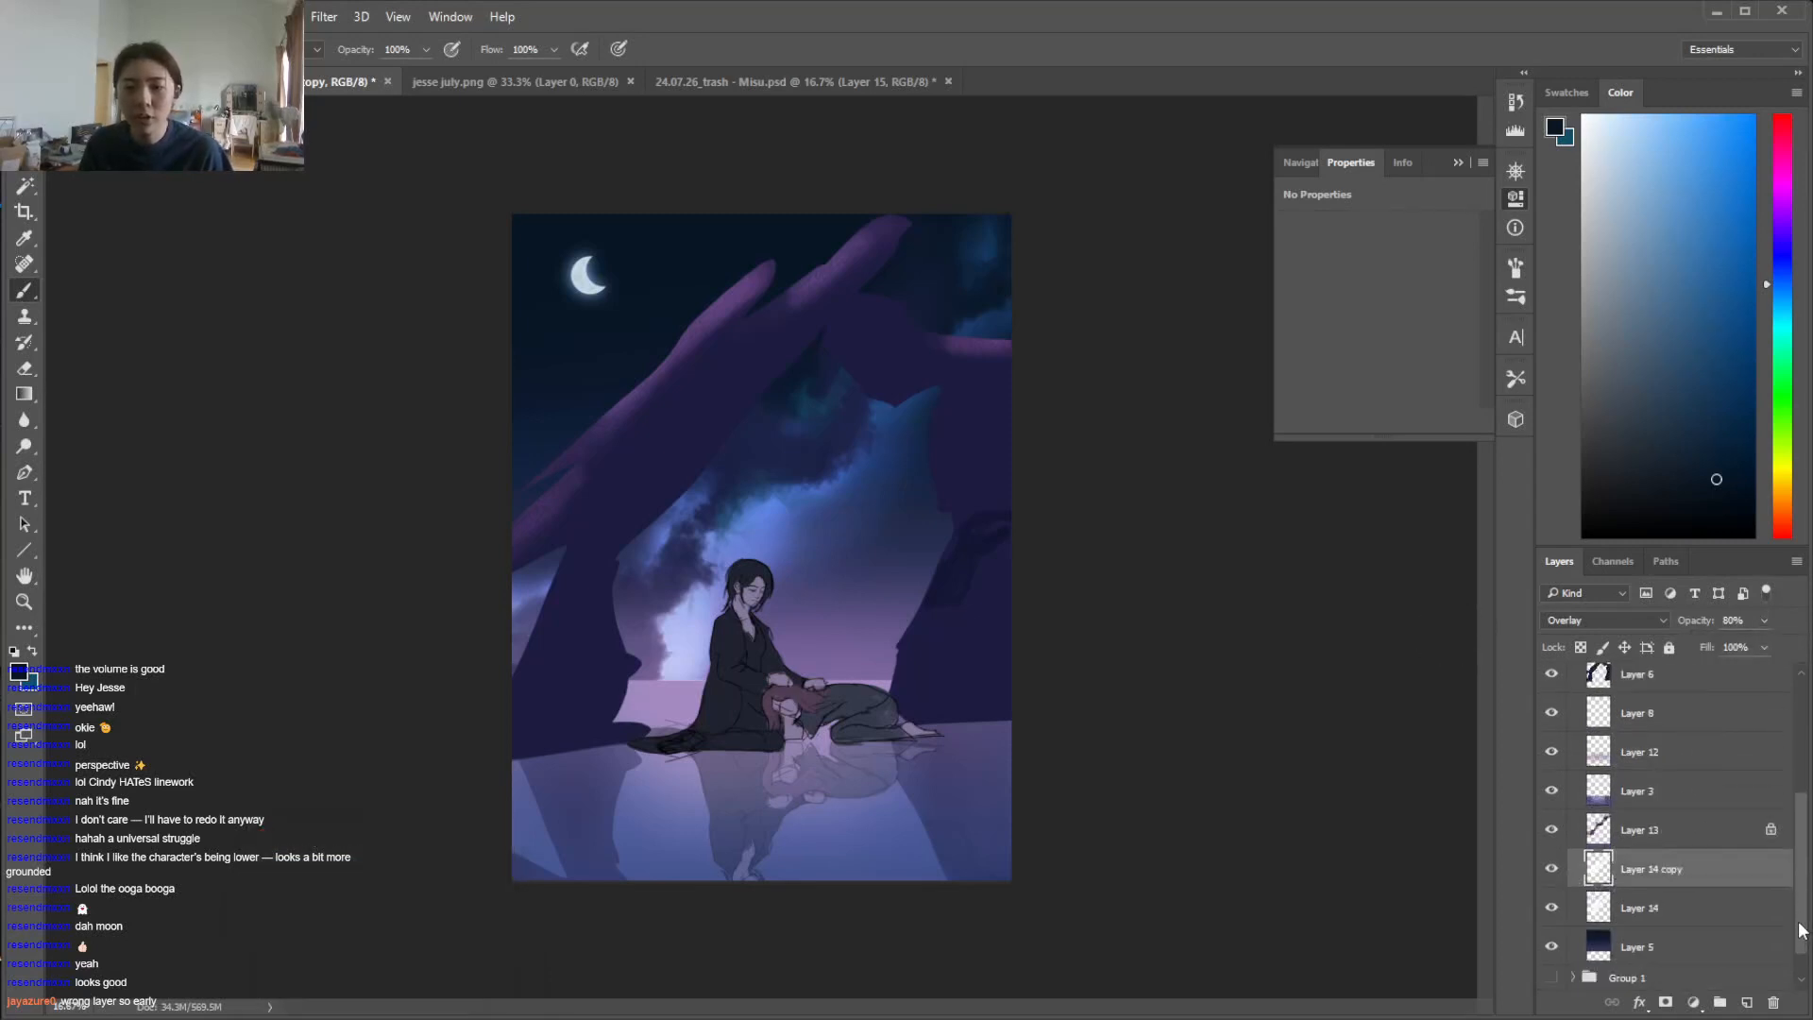
{"action": "left_click", "coordinate": [1636, 867]}
{"action": "left_click", "coordinate": [1553, 841]}
{"action": "left_click", "coordinate": [1553, 842]}
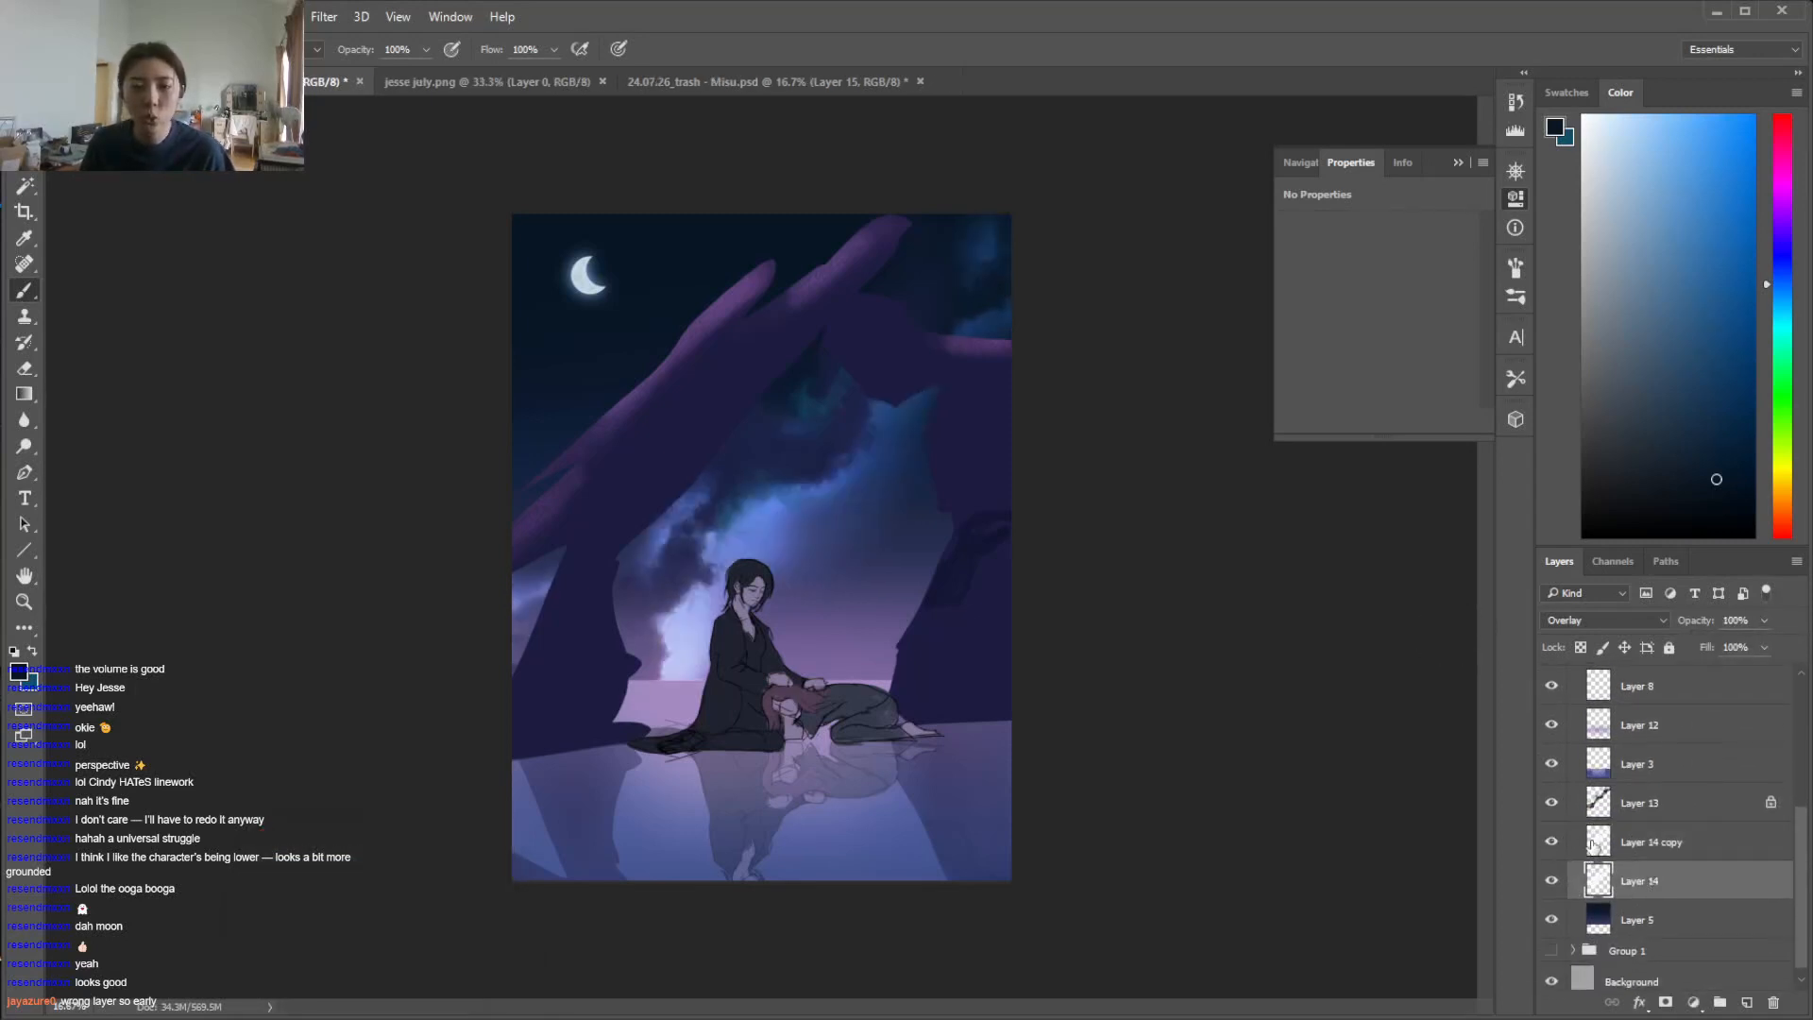
Add a new layer directly above Layer 14 copy and change the brush colour to near-white
{"action": "left_click", "coordinate": [1747, 1003]}
{"action": "left_click_drag", "start_coordinate": [1700, 884], "coordinate": [1691, 845]}
{"action": "left_click_drag", "start_coordinate": [1650, 337], "coordinate": [1584, 130]}
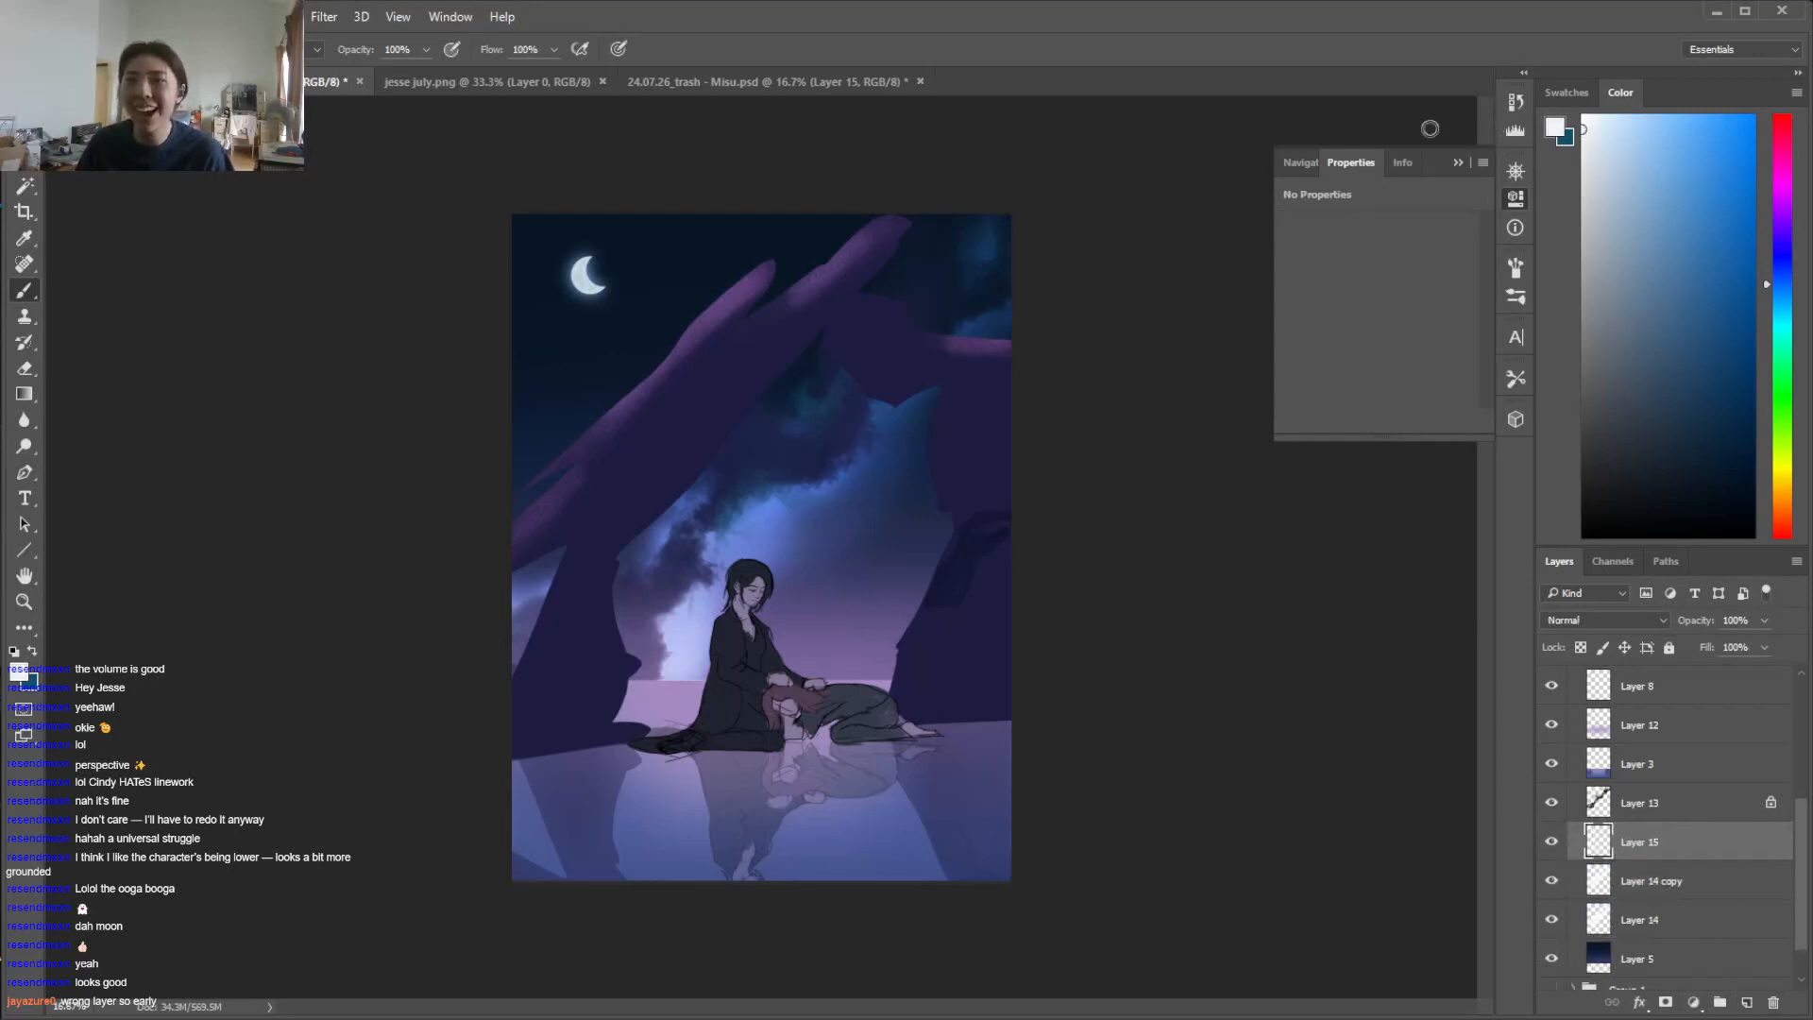
Scatter near-white stars over the upper-right and central sky on Layer 15 with the 360 px speckle brush
{"action": "right_click", "coordinate": [841, 510]}
{"action": "scroll", "coordinate": [1100, 706], "scroll_direction": "down", "scroll_amount": 3}
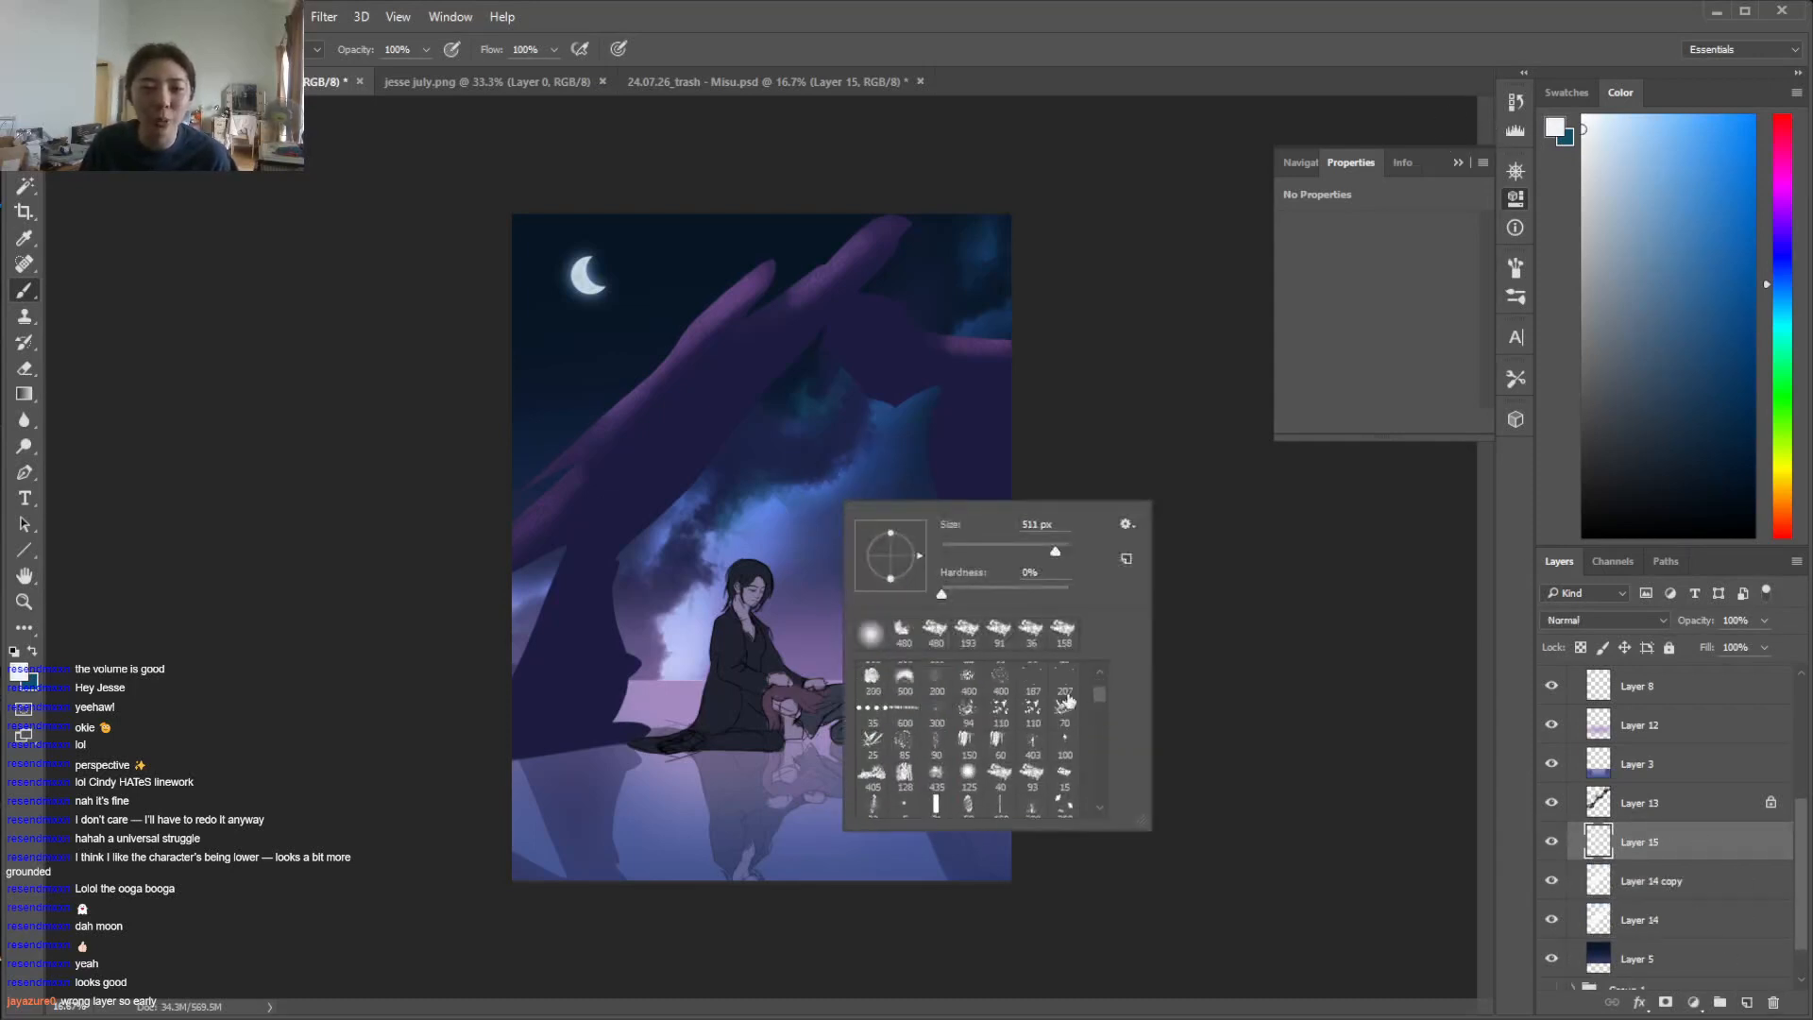
{"action": "scroll", "coordinate": [1097, 670], "scroll_direction": "up", "scroll_amount": 2}
{"action": "left_click", "coordinate": [872, 715]}
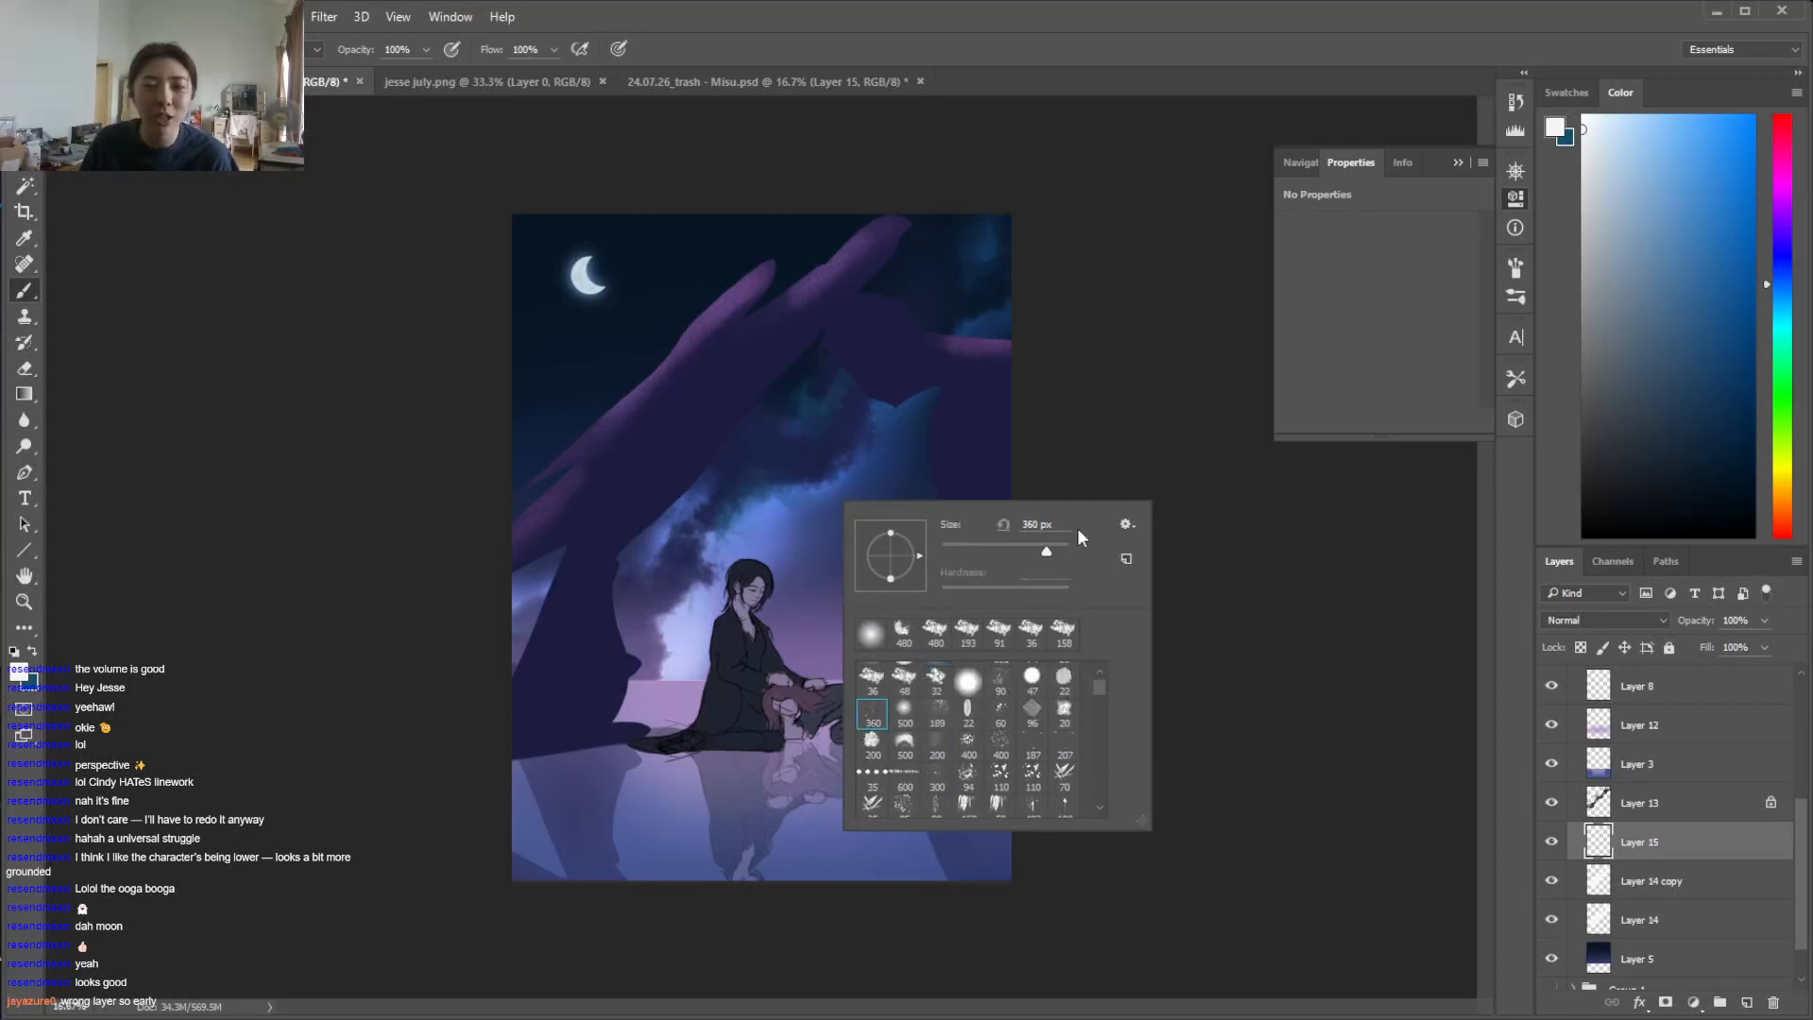
{"action": "left_click_drag", "start_coordinate": [843, 401], "coordinate": [818, 241]}
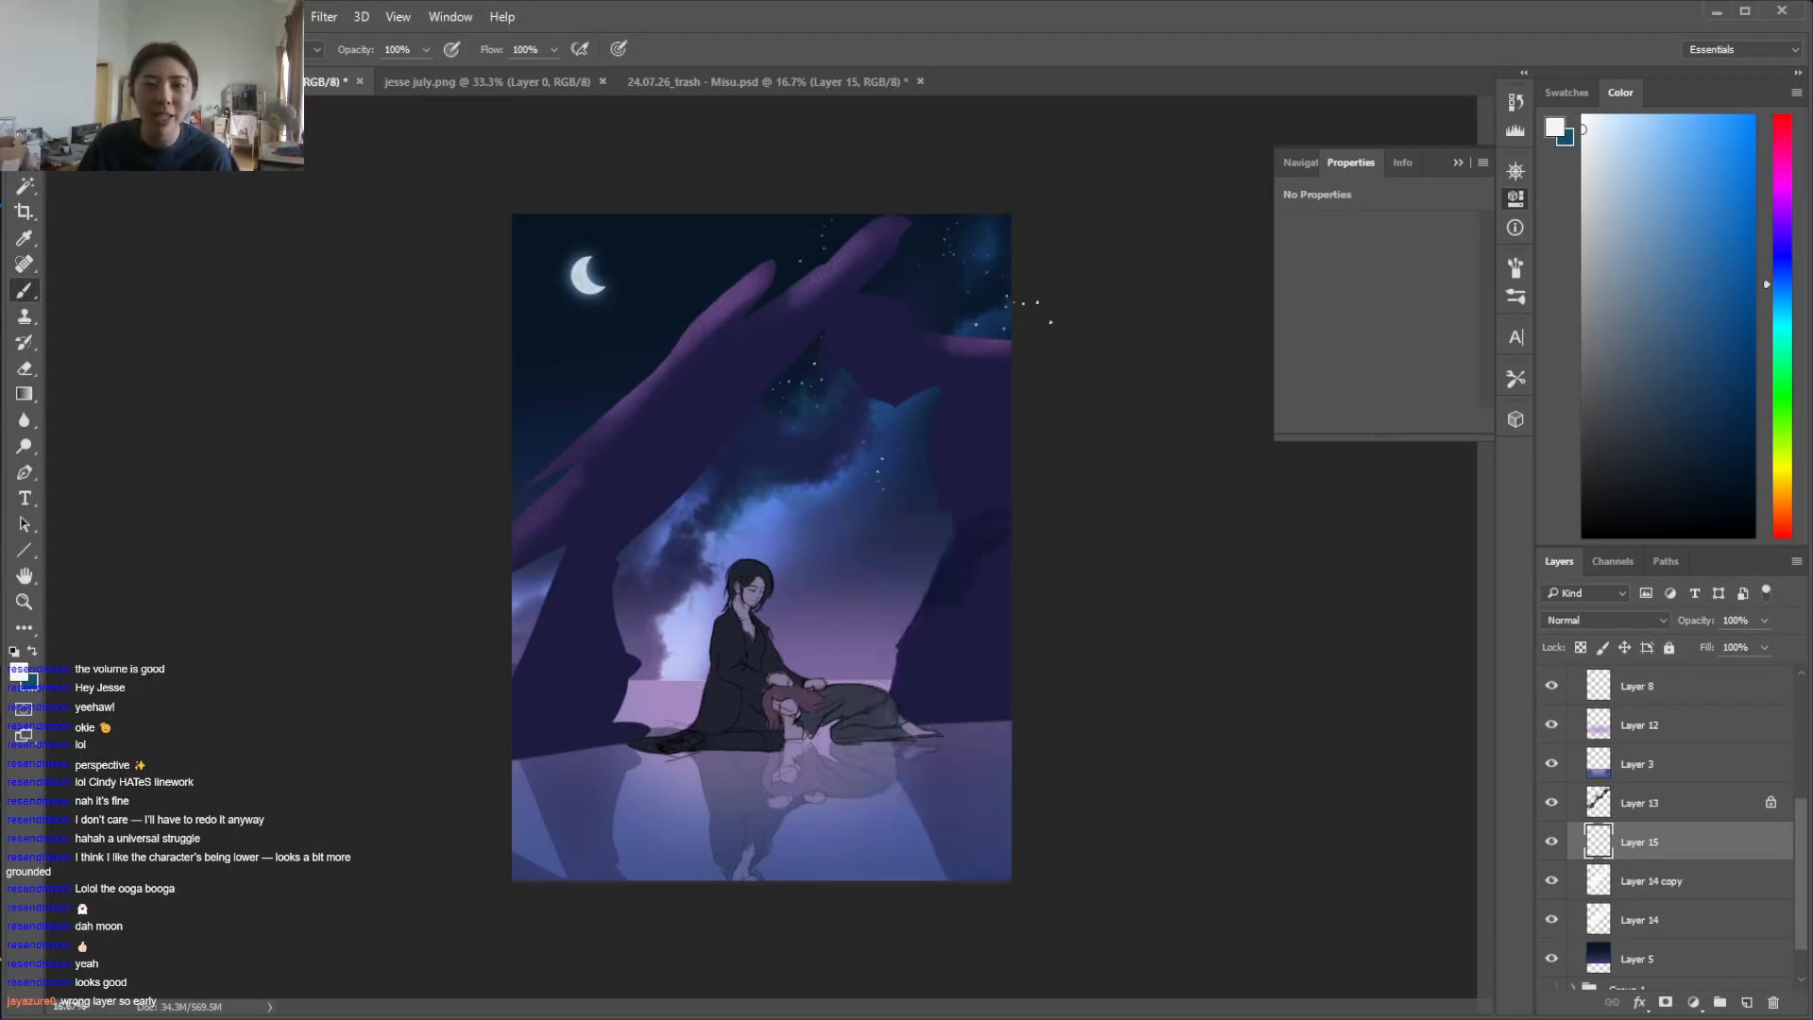
Give the eraser the rough textured 193 px tip and adjust its size for thinning out the stars
{"action": "key", "text": "e"}
{"action": "right_click", "coordinate": [914, 295]}
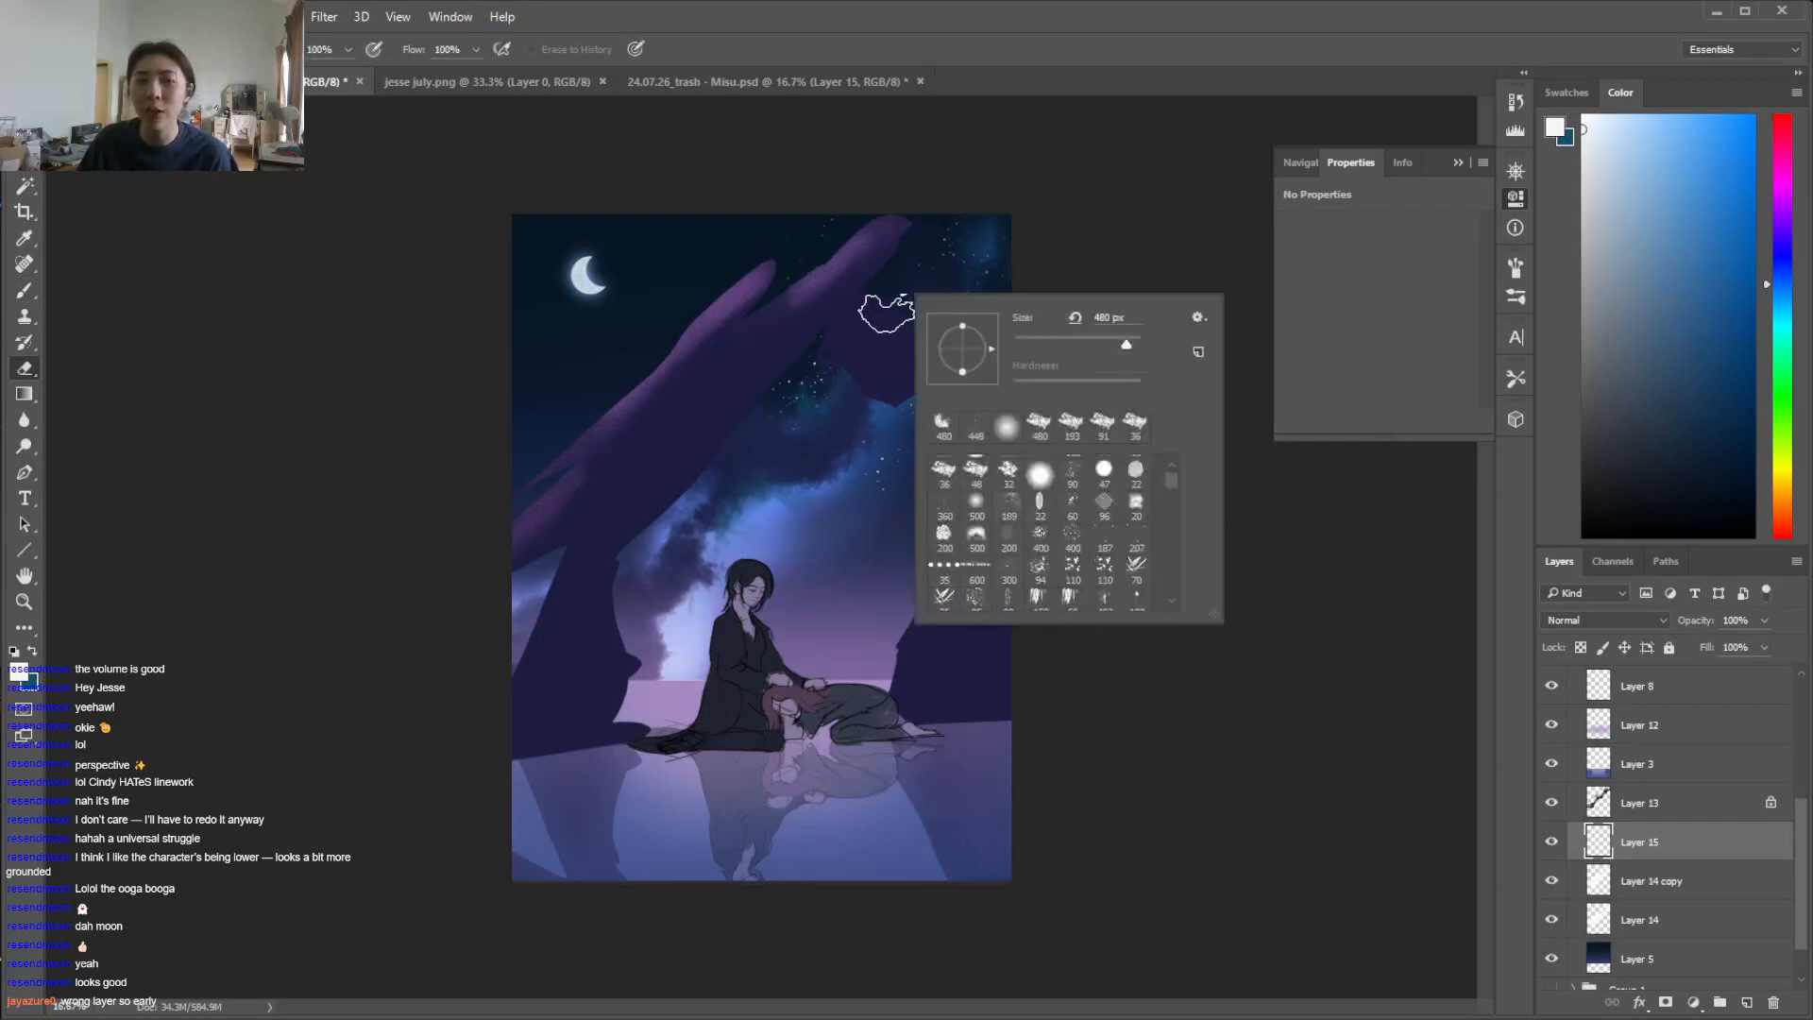
{"action": "left_click", "coordinate": [1071, 428]}
{"action": "left_click", "coordinate": [1117, 345]}
{"action": "left_click", "coordinate": [1108, 194]}
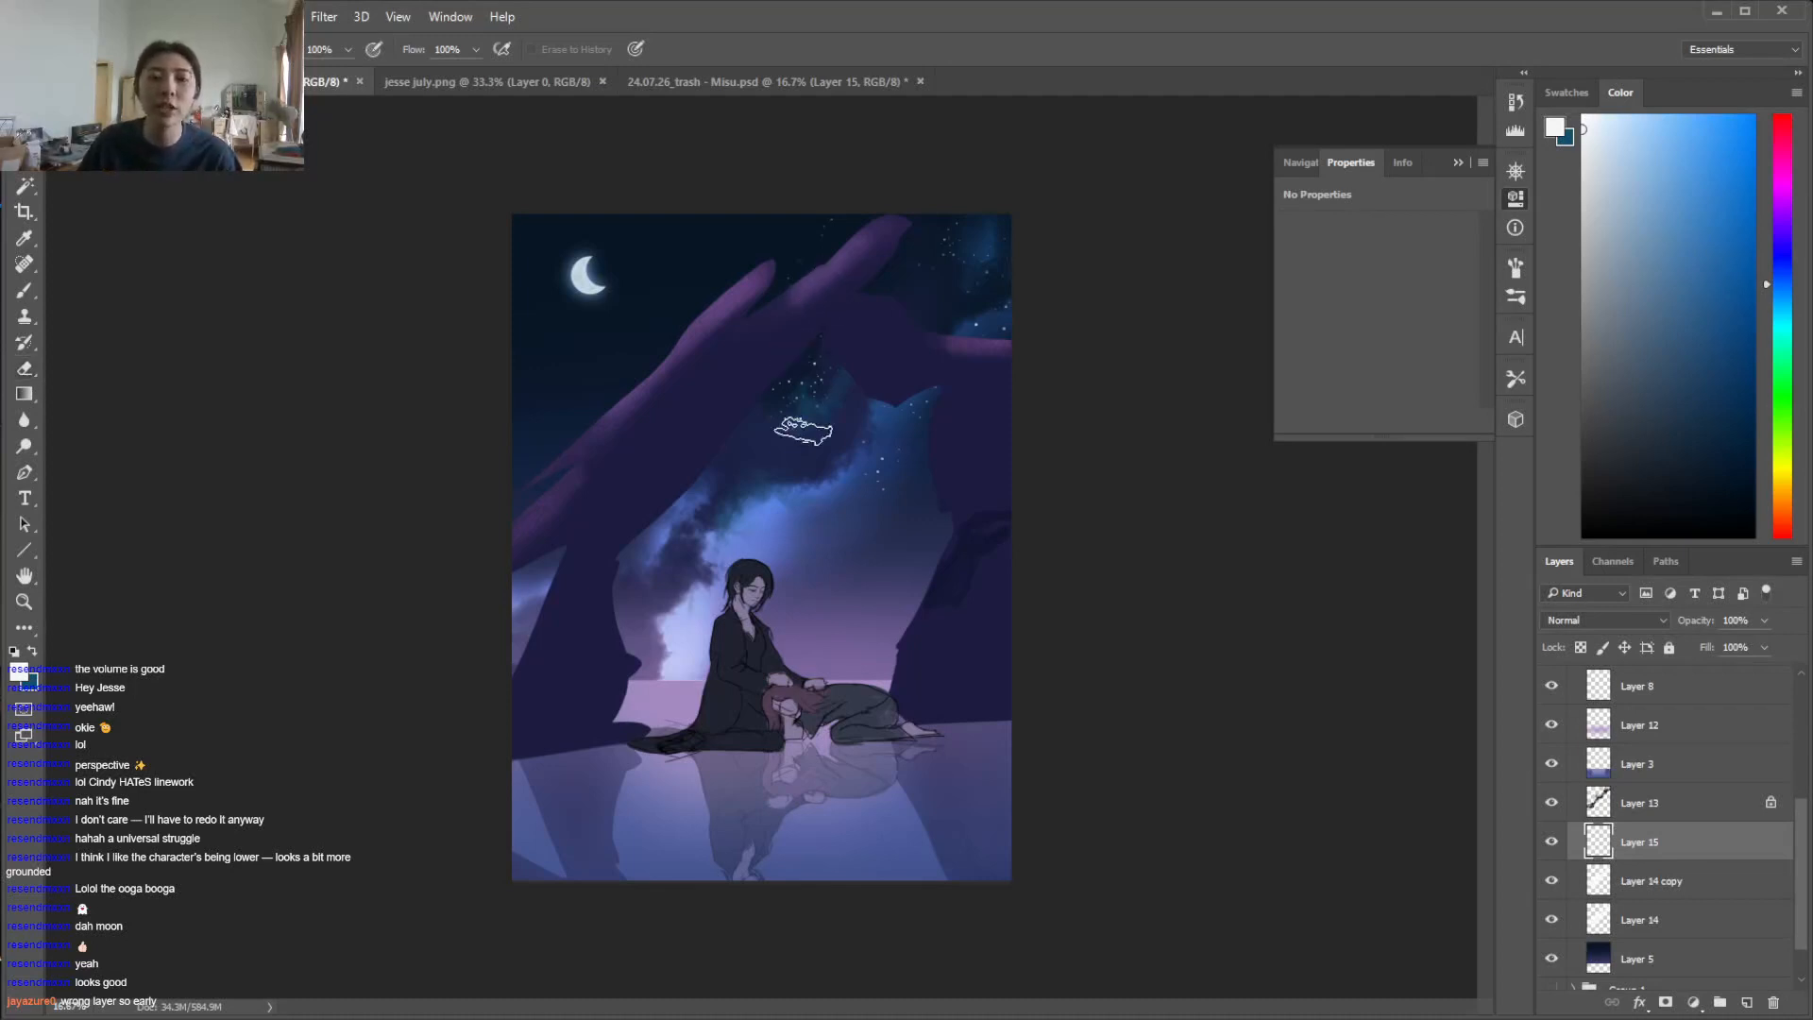
Scatter more near-white stars on Layer 15 over the sky above the characters and the dark sky below the moon
{"action": "key", "text": "b"}
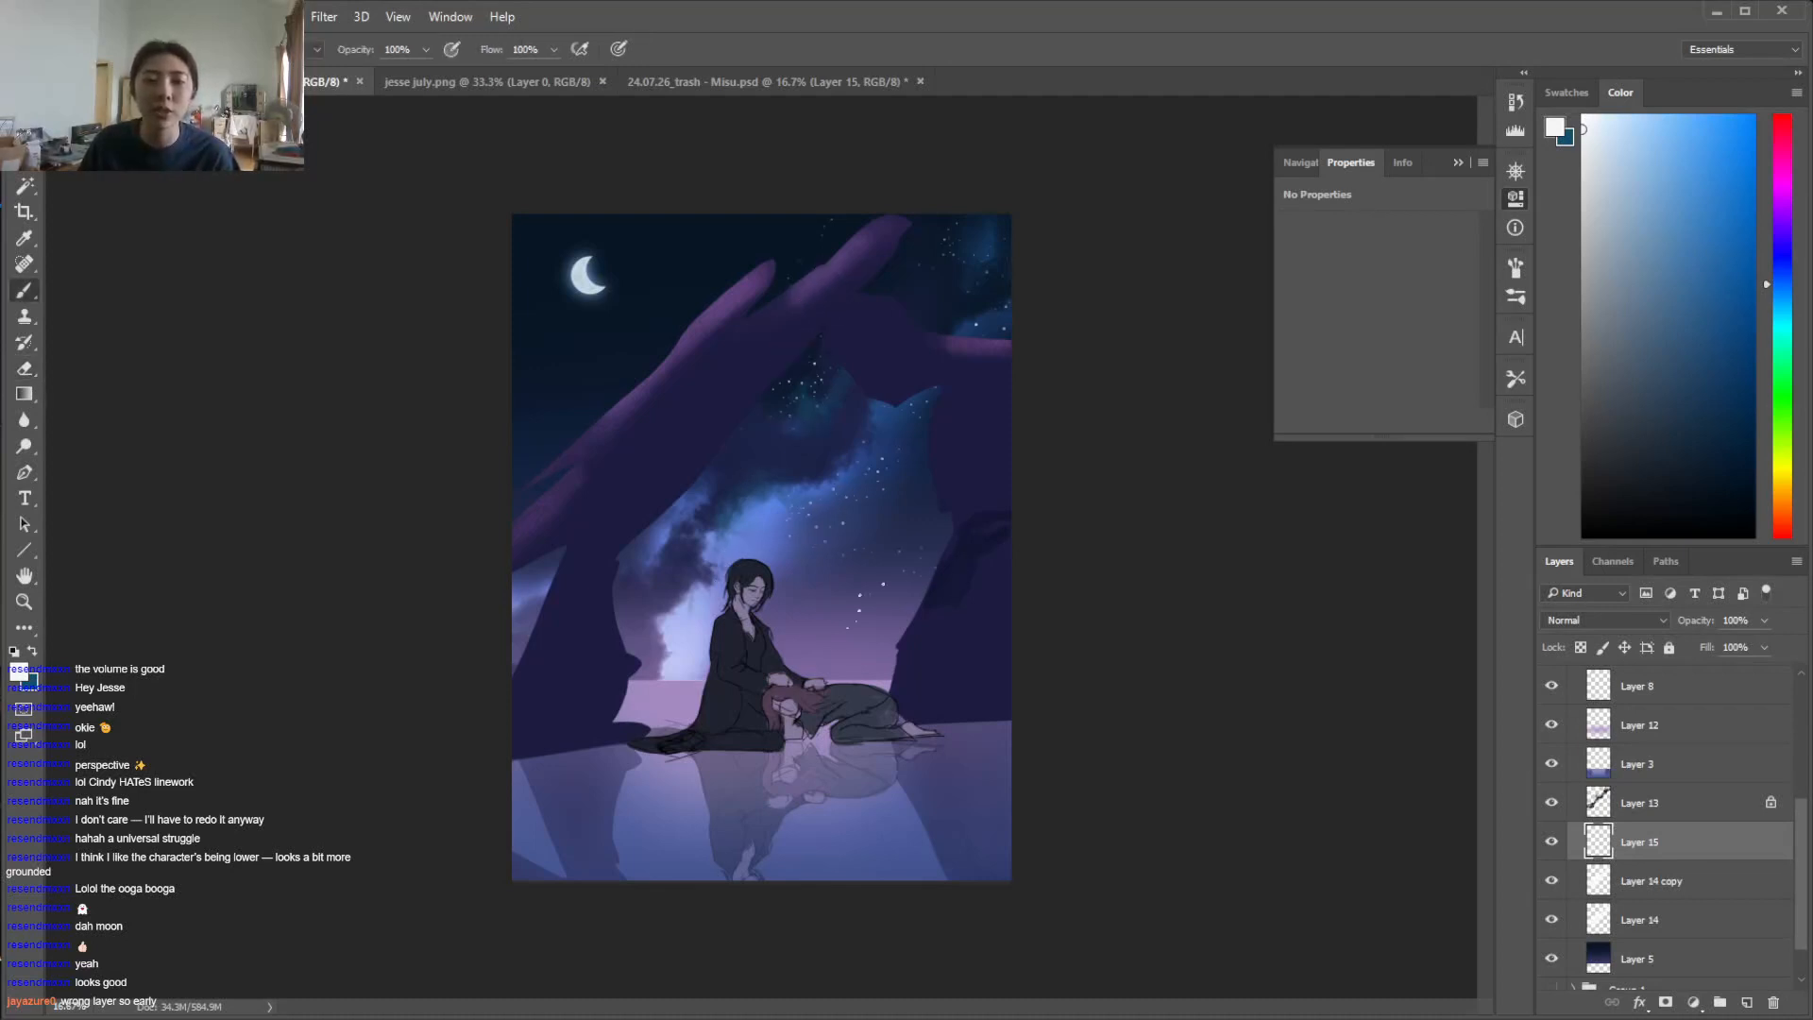
{"action": "key", "text": "e"}
{"action": "key", "text": "b"}
{"action": "left_click_drag", "start_coordinate": [567, 363], "coordinate": [477, 436]}
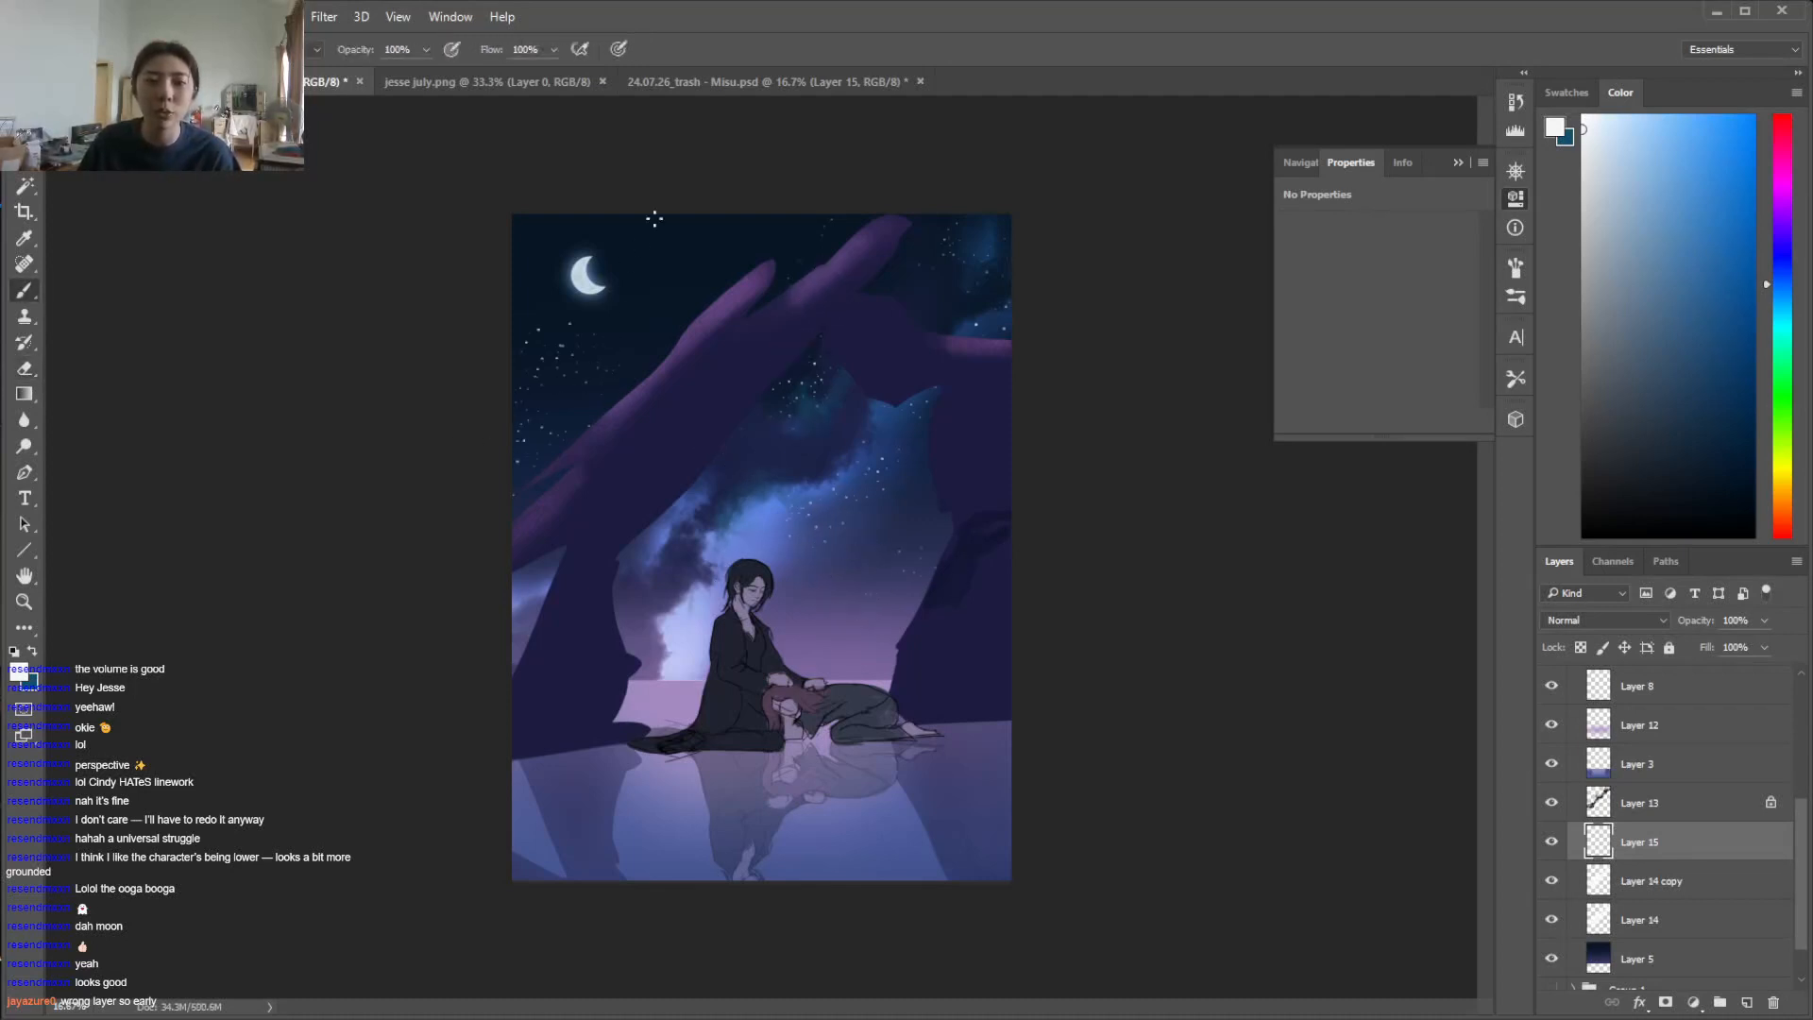
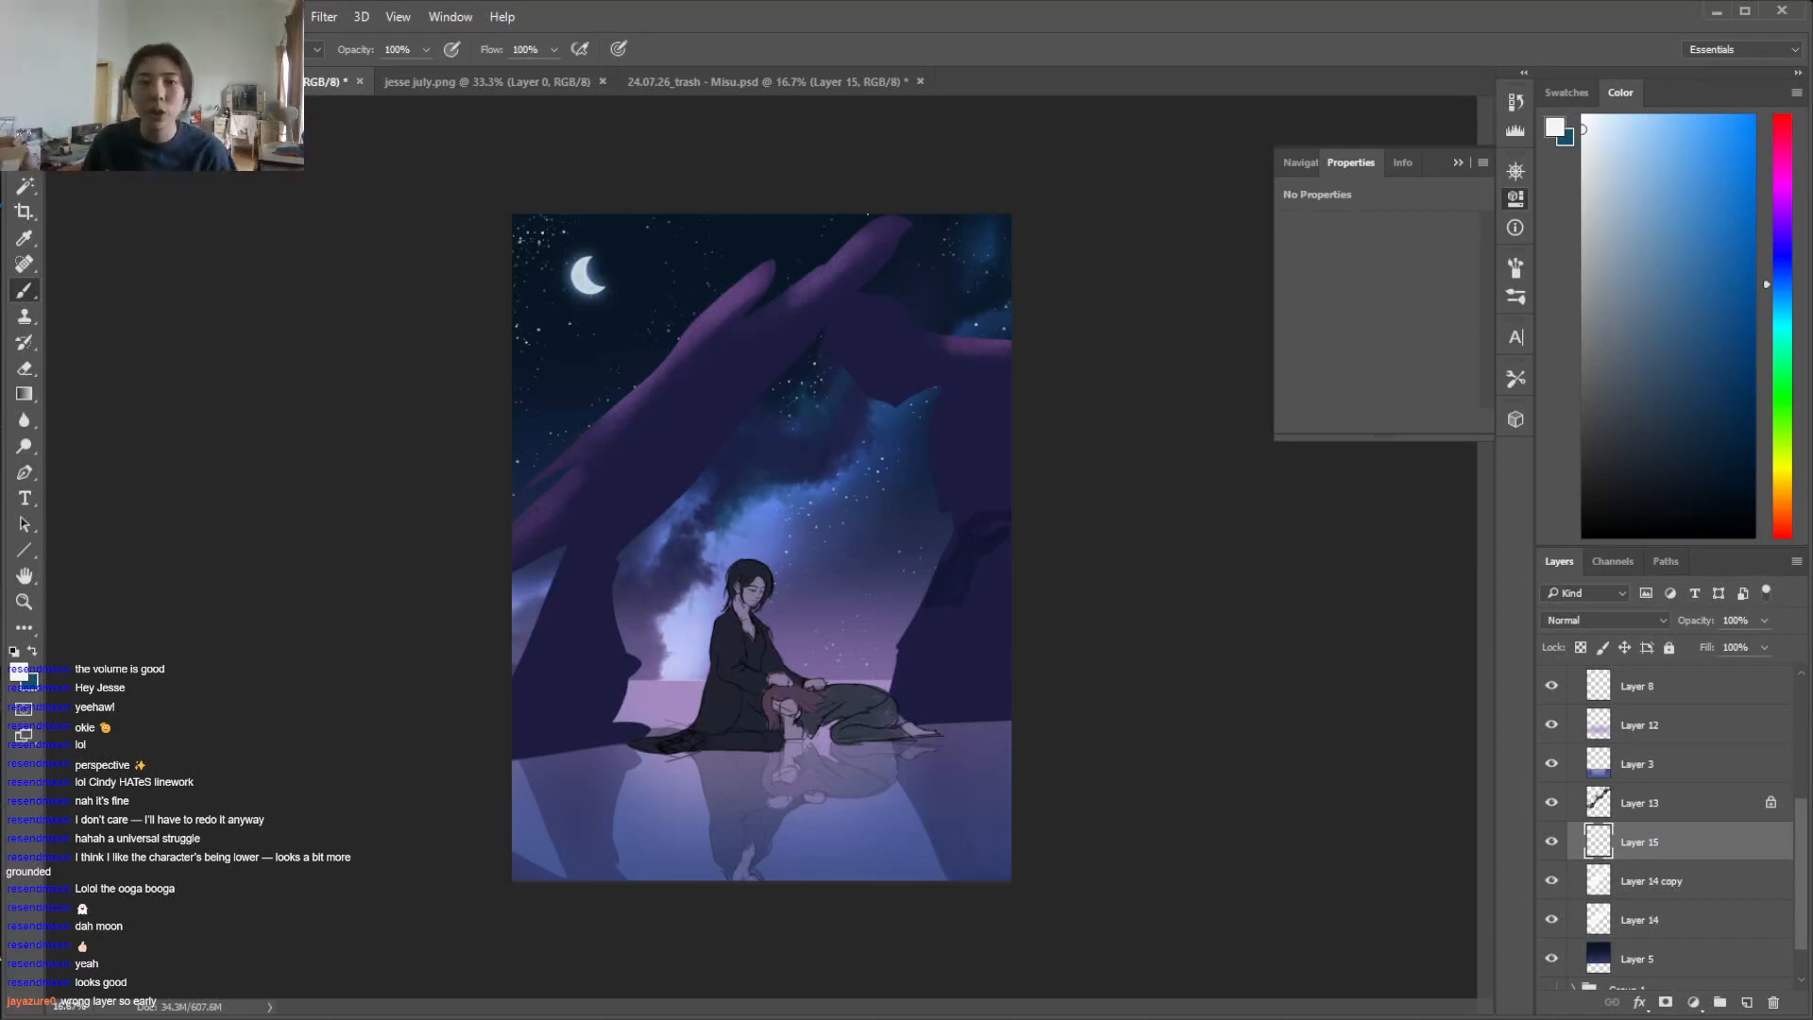
Switch to a hard round brush and paint a near-white shooting star streak beside the moon on Layer 15
{"action": "key", "text": "e"}
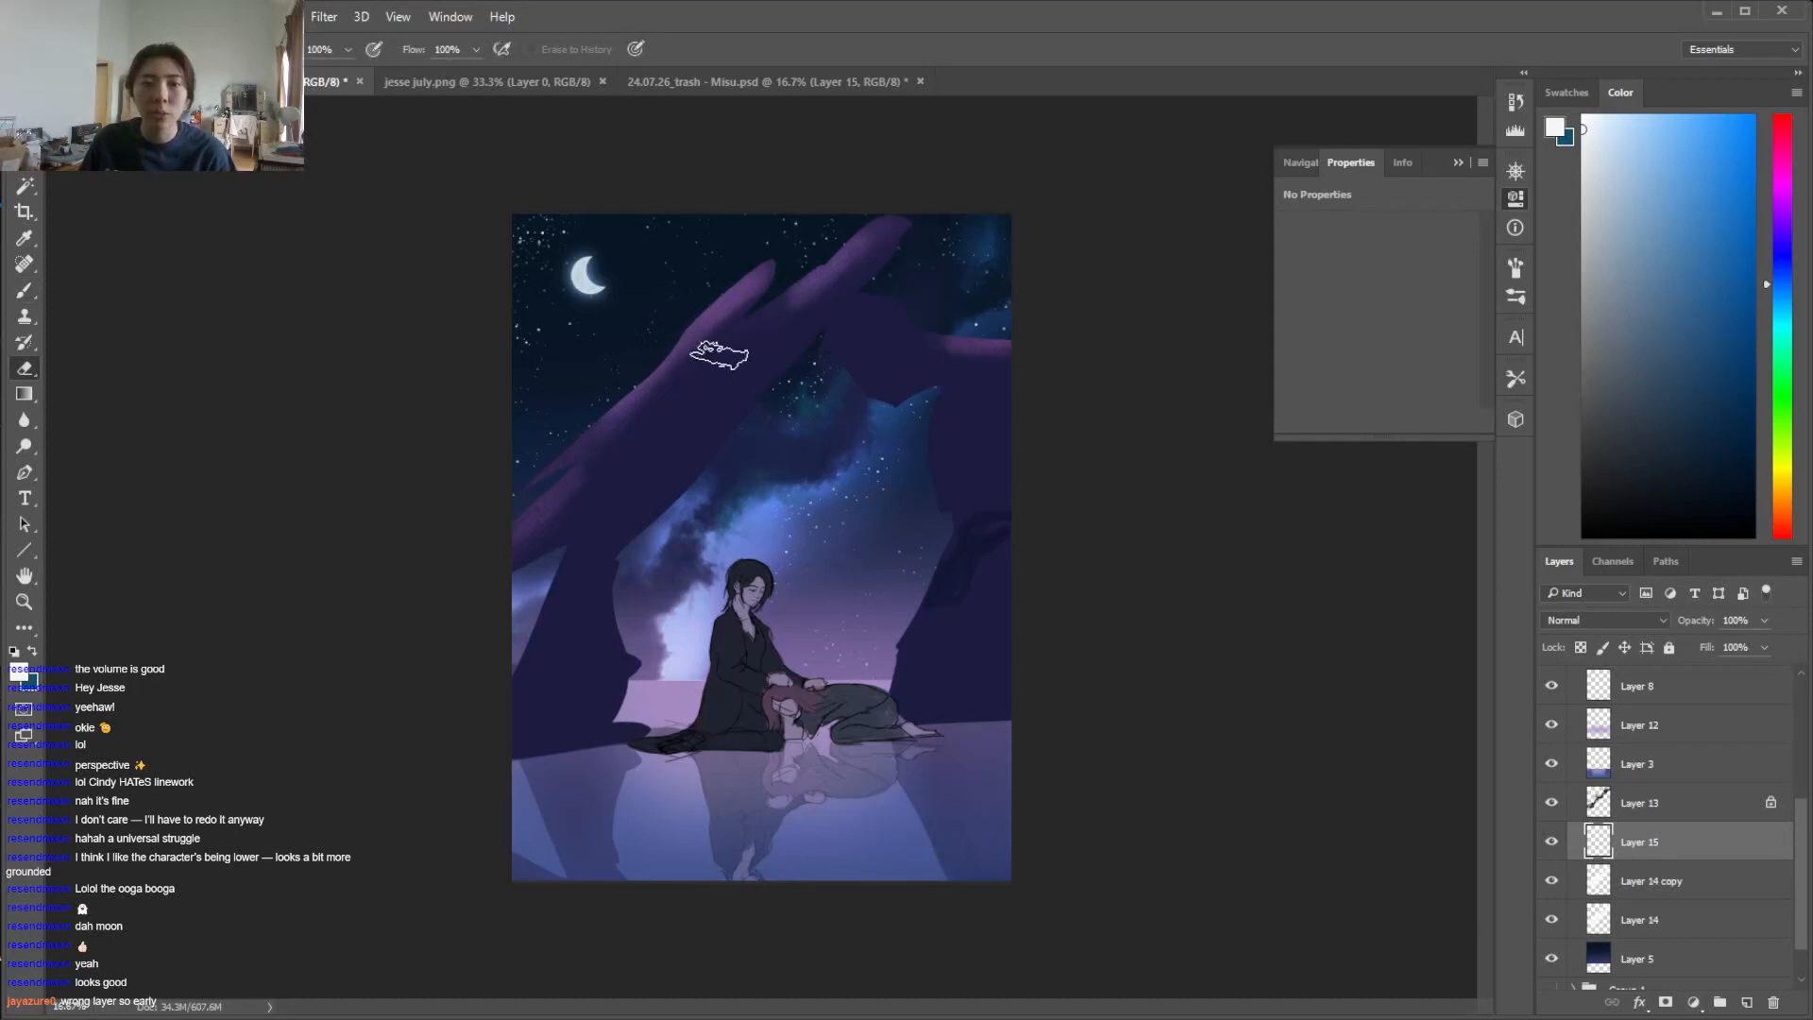
{"action": "key", "text": "b"}
{"action": "right_click", "coordinate": [617, 302]}
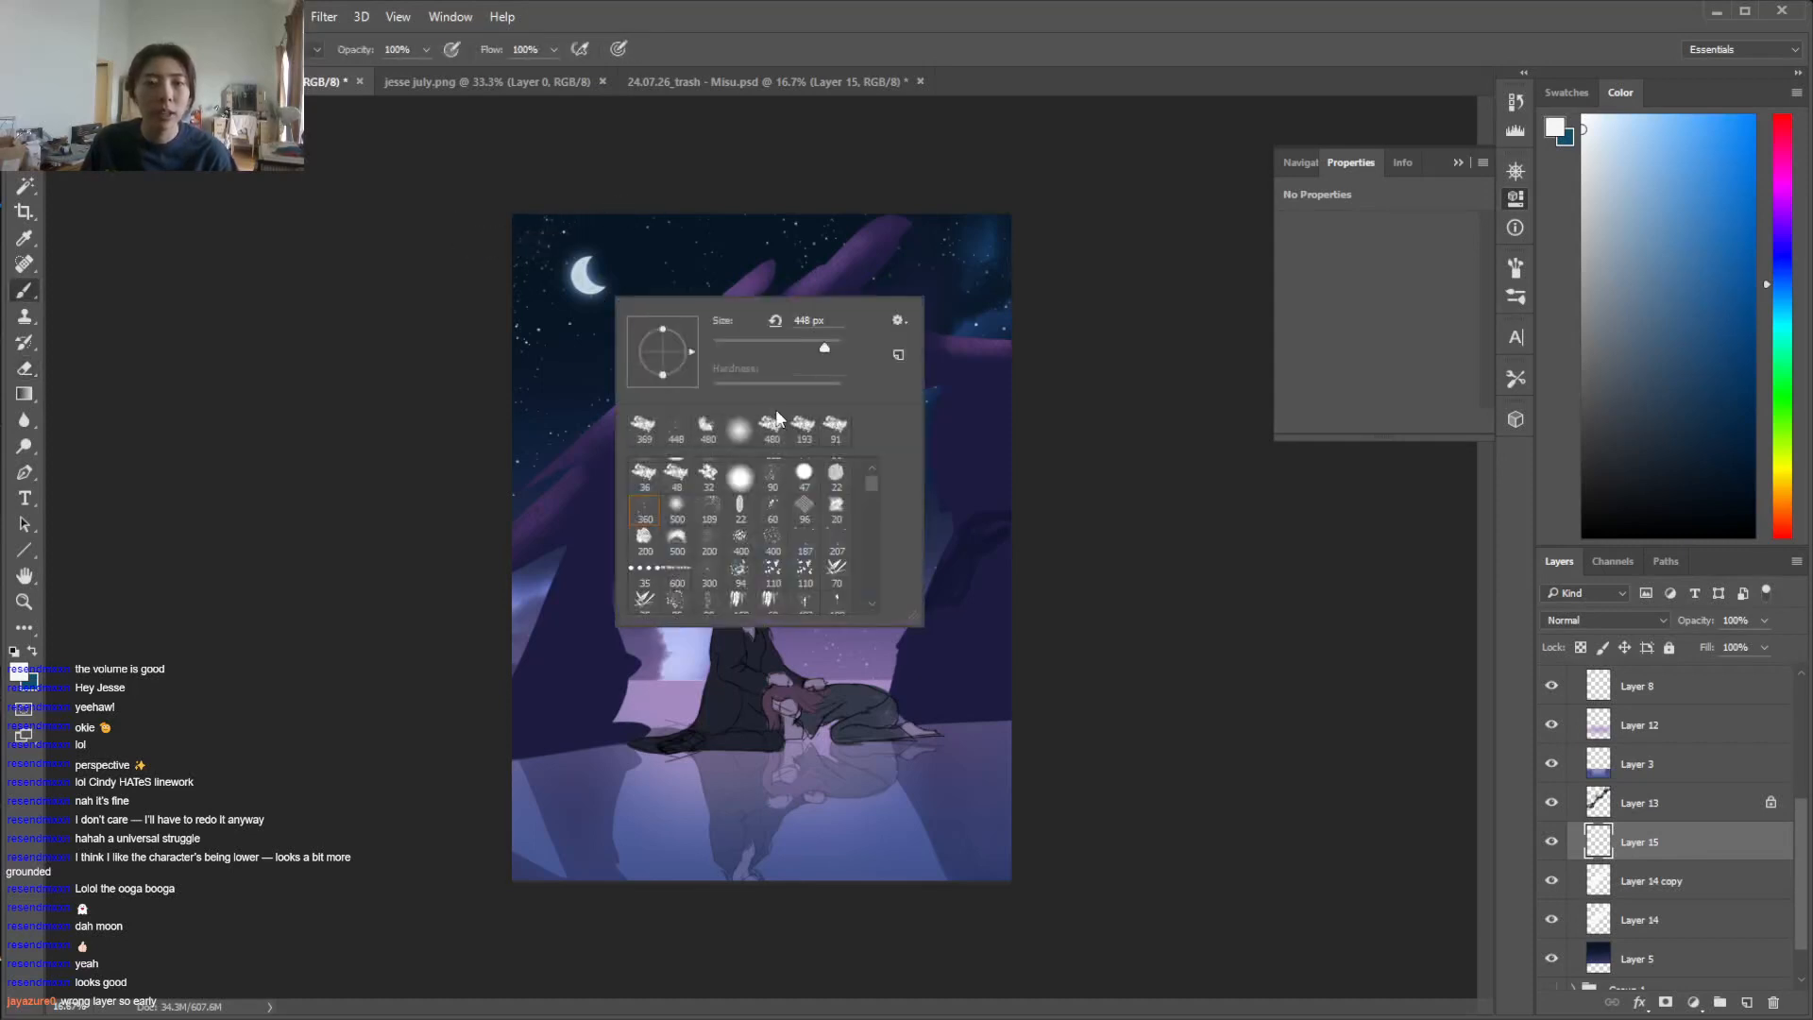
{"action": "left_click", "coordinate": [748, 270]}
{"action": "right_click", "coordinate": [689, 323]}
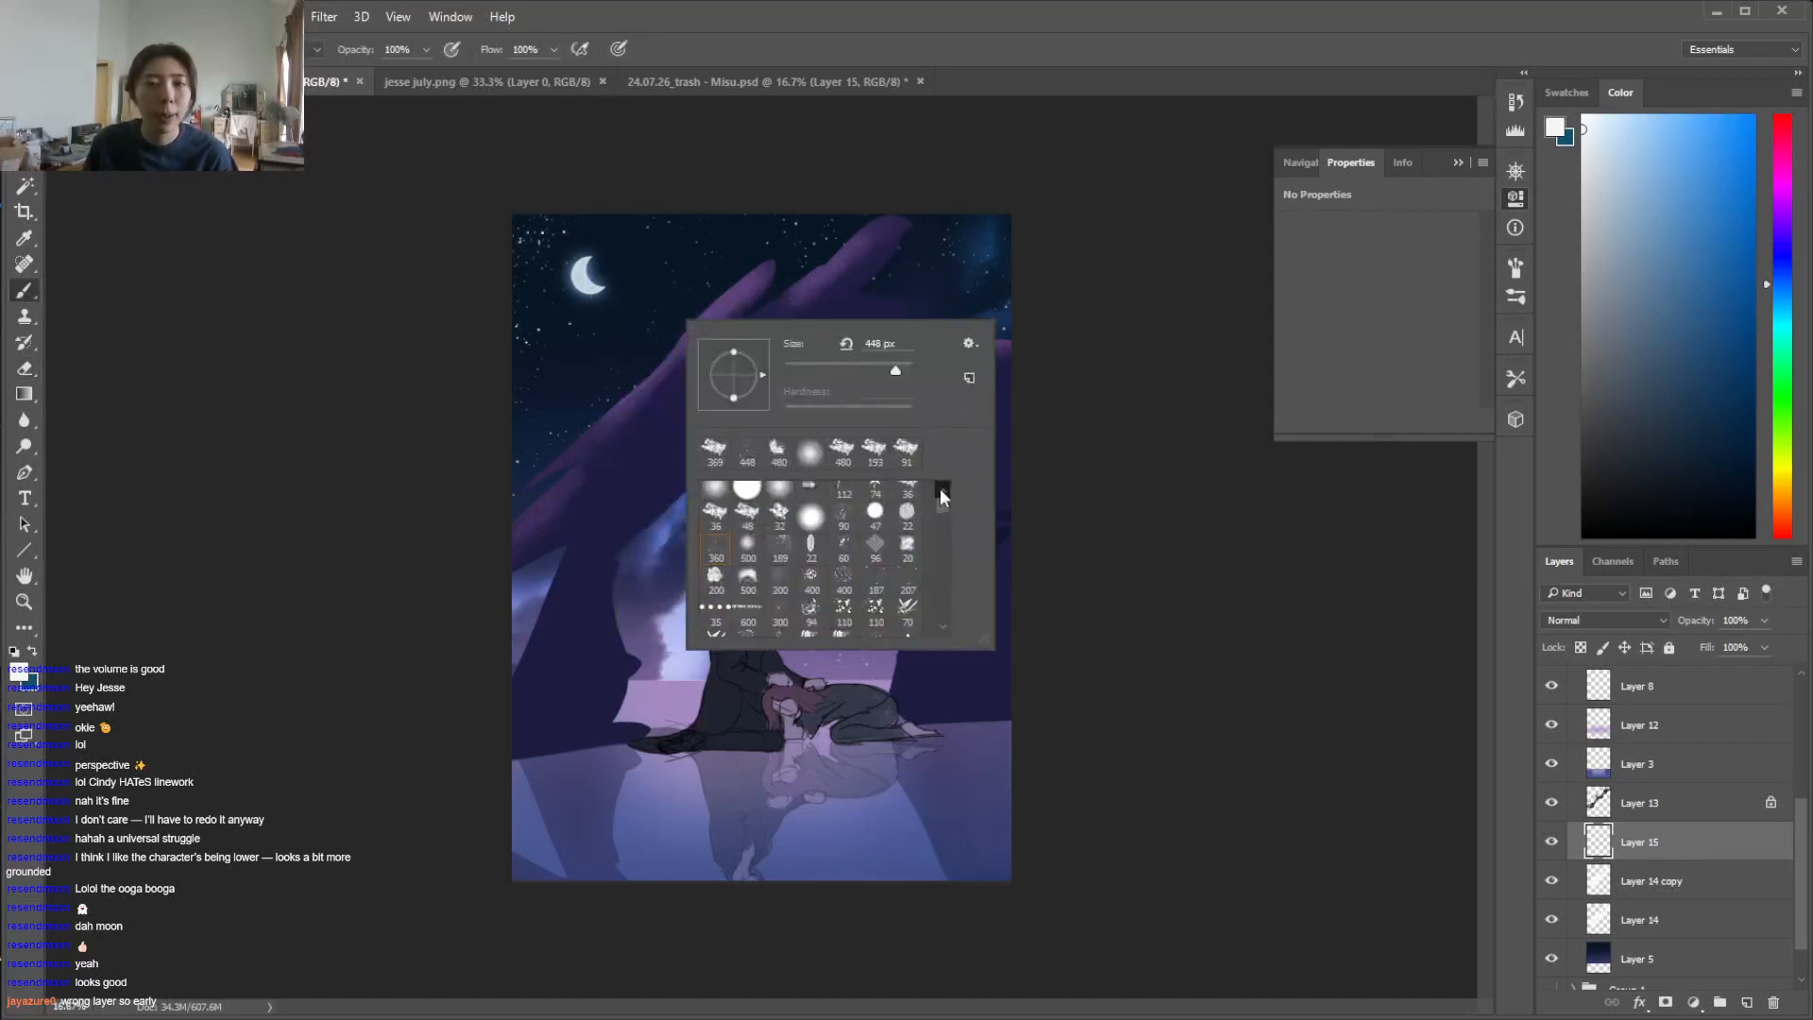
{"action": "left_click", "coordinate": [746, 497]}
{"action": "left_click", "coordinate": [543, 231]}
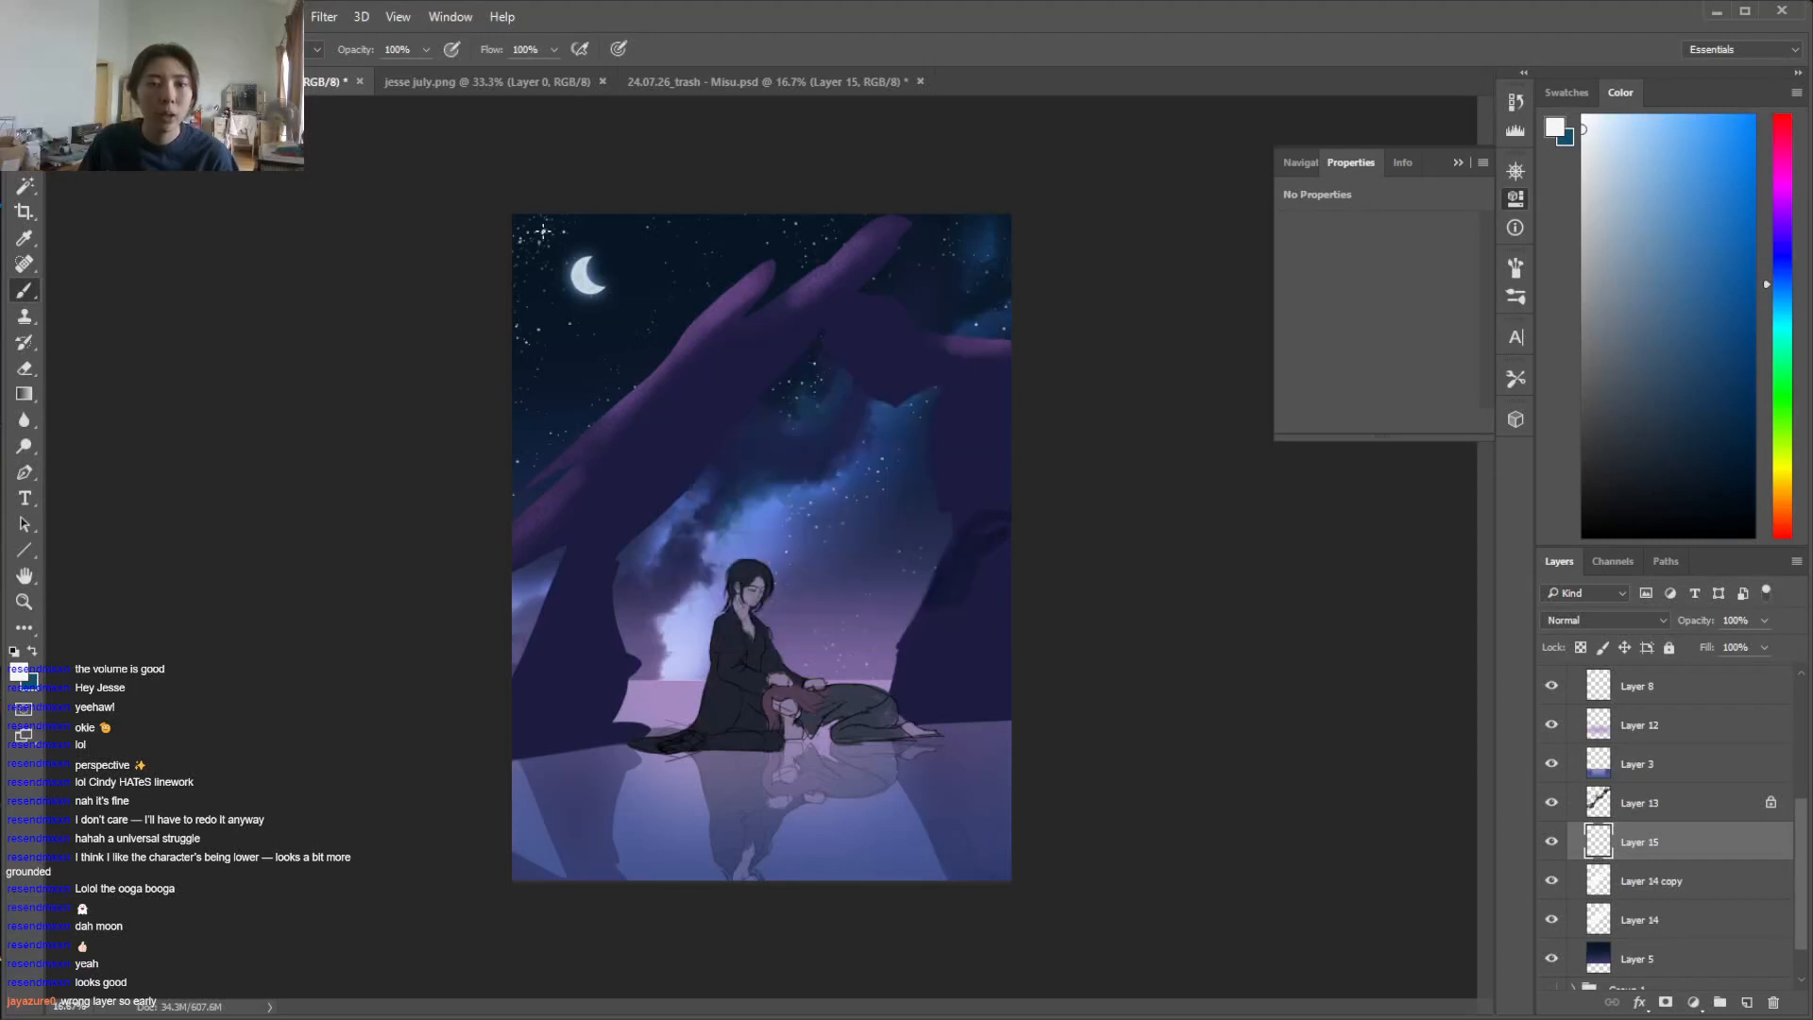
{"action": "left_click_drag", "start_coordinate": [633, 310], "coordinate": [765, 244]}
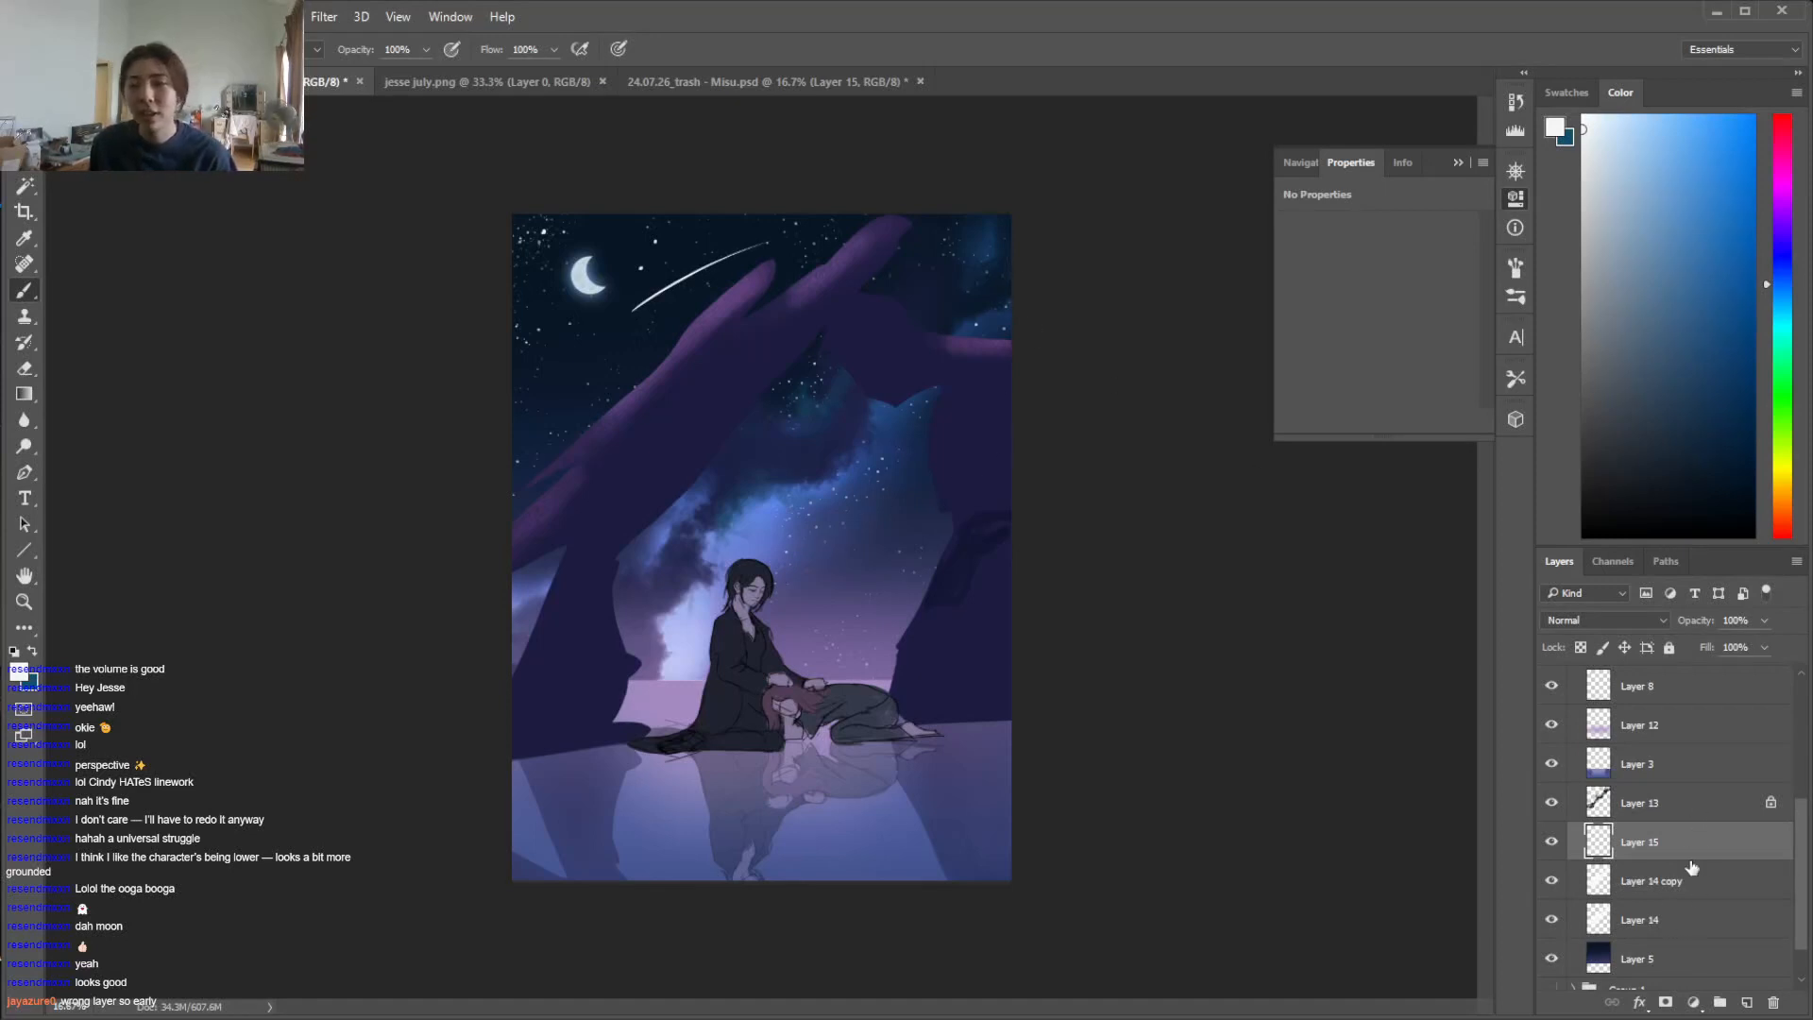
Add a new layer above Layer 15, set it to Vivid Light and choose a light periwinkle-blue brush colour
{"action": "left_click", "coordinate": [1746, 1001]}
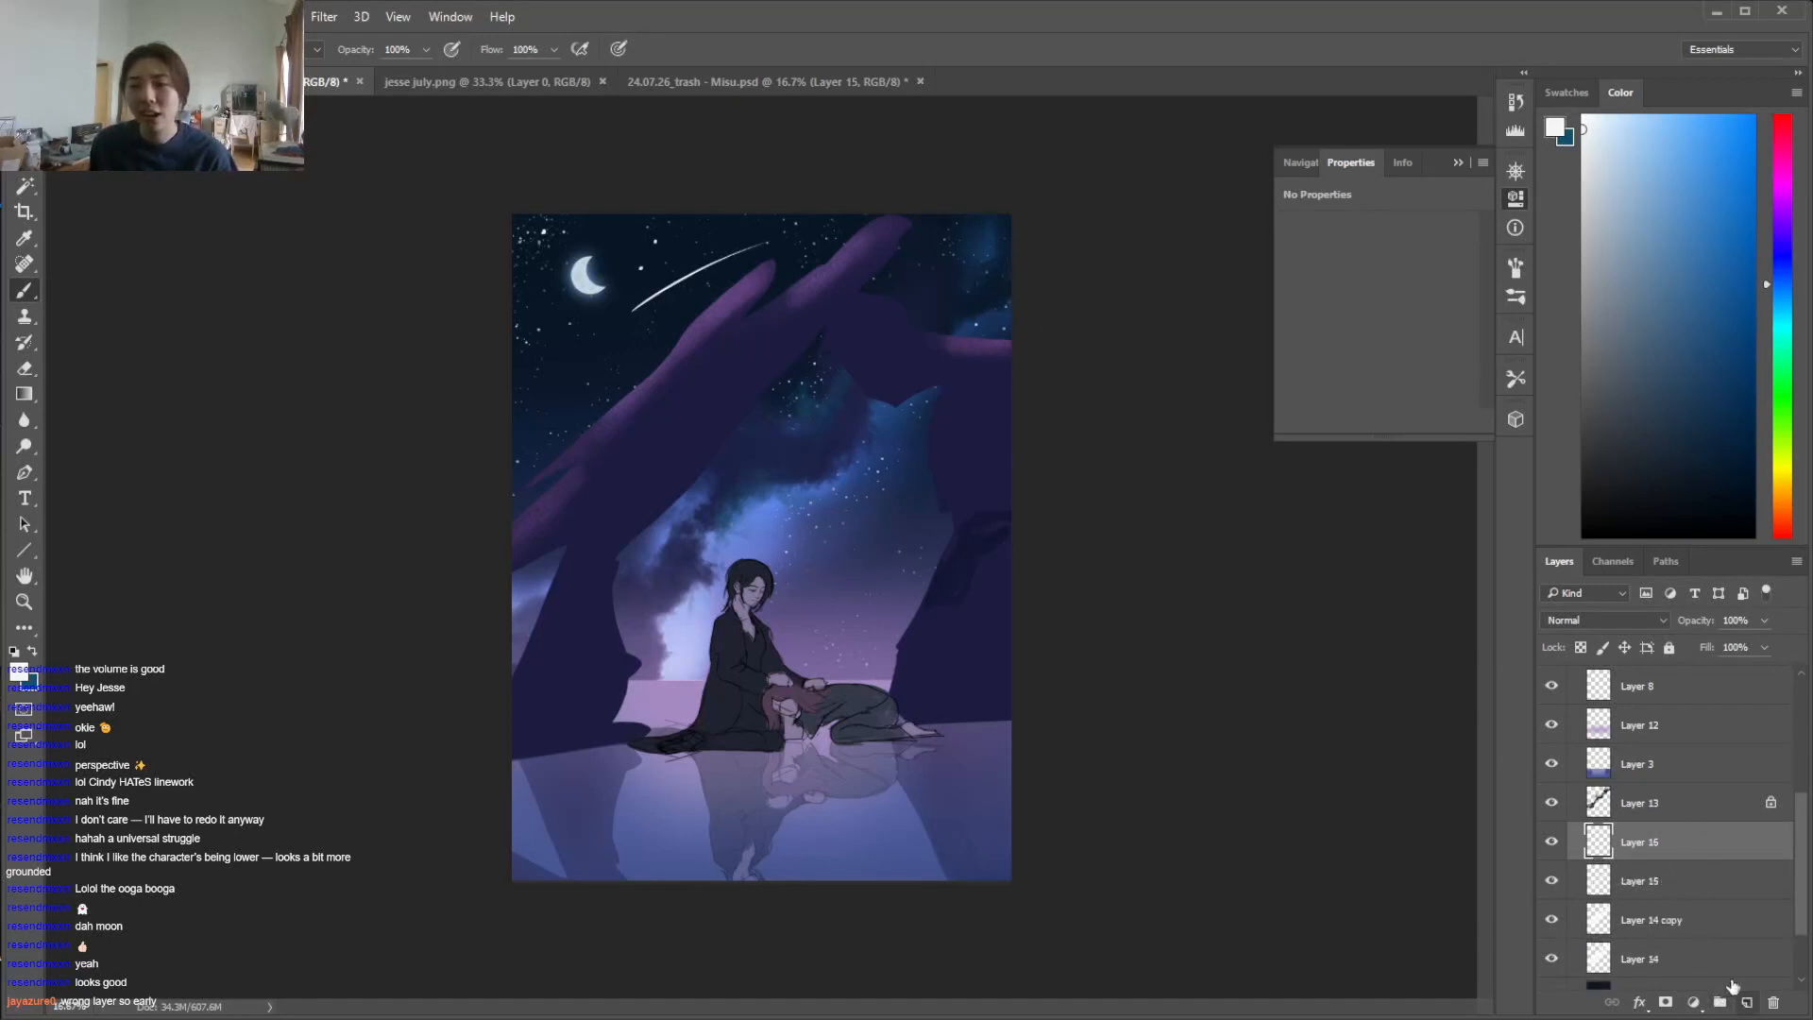
{"action": "left_click", "coordinate": [1660, 625]}
{"action": "left_click", "coordinate": [1563, 847]}
{"action": "mouse_move", "coordinate": [1790, 293]}
{"action": "left_mouse_down"}
{"action": "mouse_move", "coordinate": [1790, 238]}
{"action": "mouse_move", "coordinate": [1789, 266]}
{"action": "left_mouse_up"}
{"action": "left_click", "coordinate": [1682, 153]}
{"action": "left_click", "coordinate": [1686, 144]}
Paint a blue glowing tail along the shooting star on Layer 16 and trim it with the eraser
{"action": "right_click", "coordinate": [689, 420]}
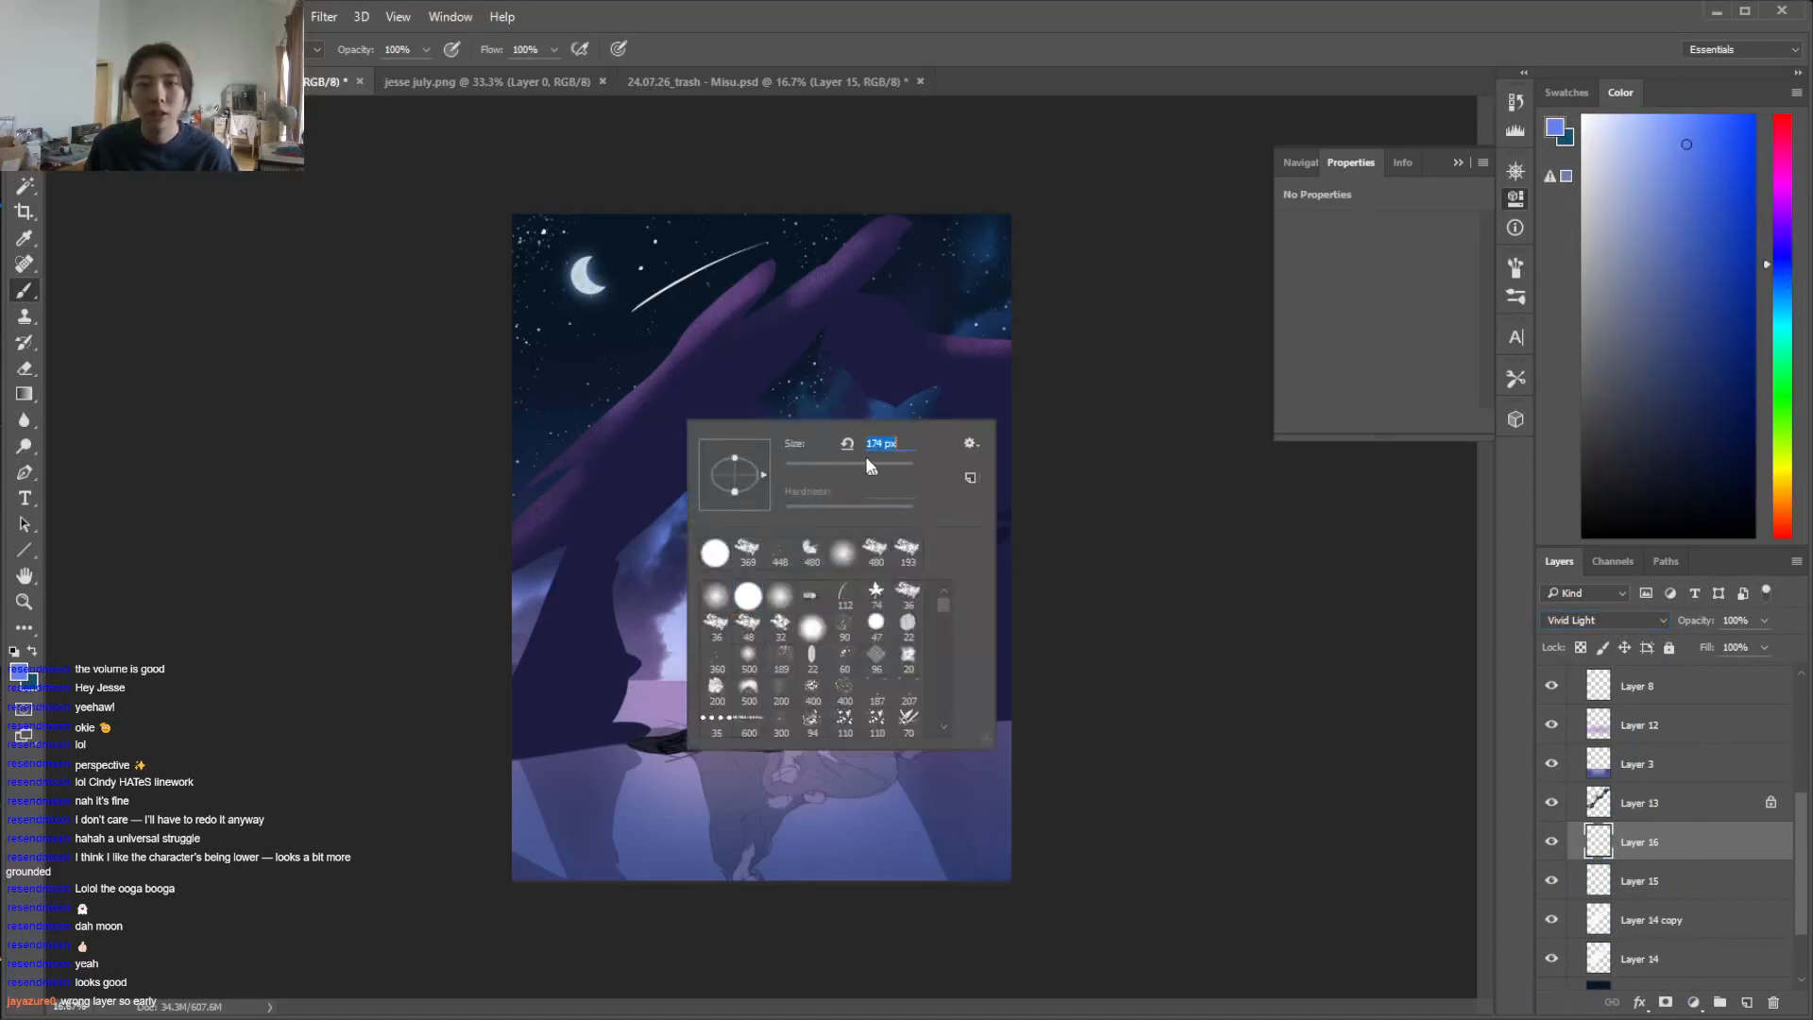
{"action": "left_click_drag", "start_coordinate": [634, 307], "coordinate": [879, 227]}
{"action": "left_click_drag", "start_coordinate": [710, 270], "coordinate": [895, 224]}
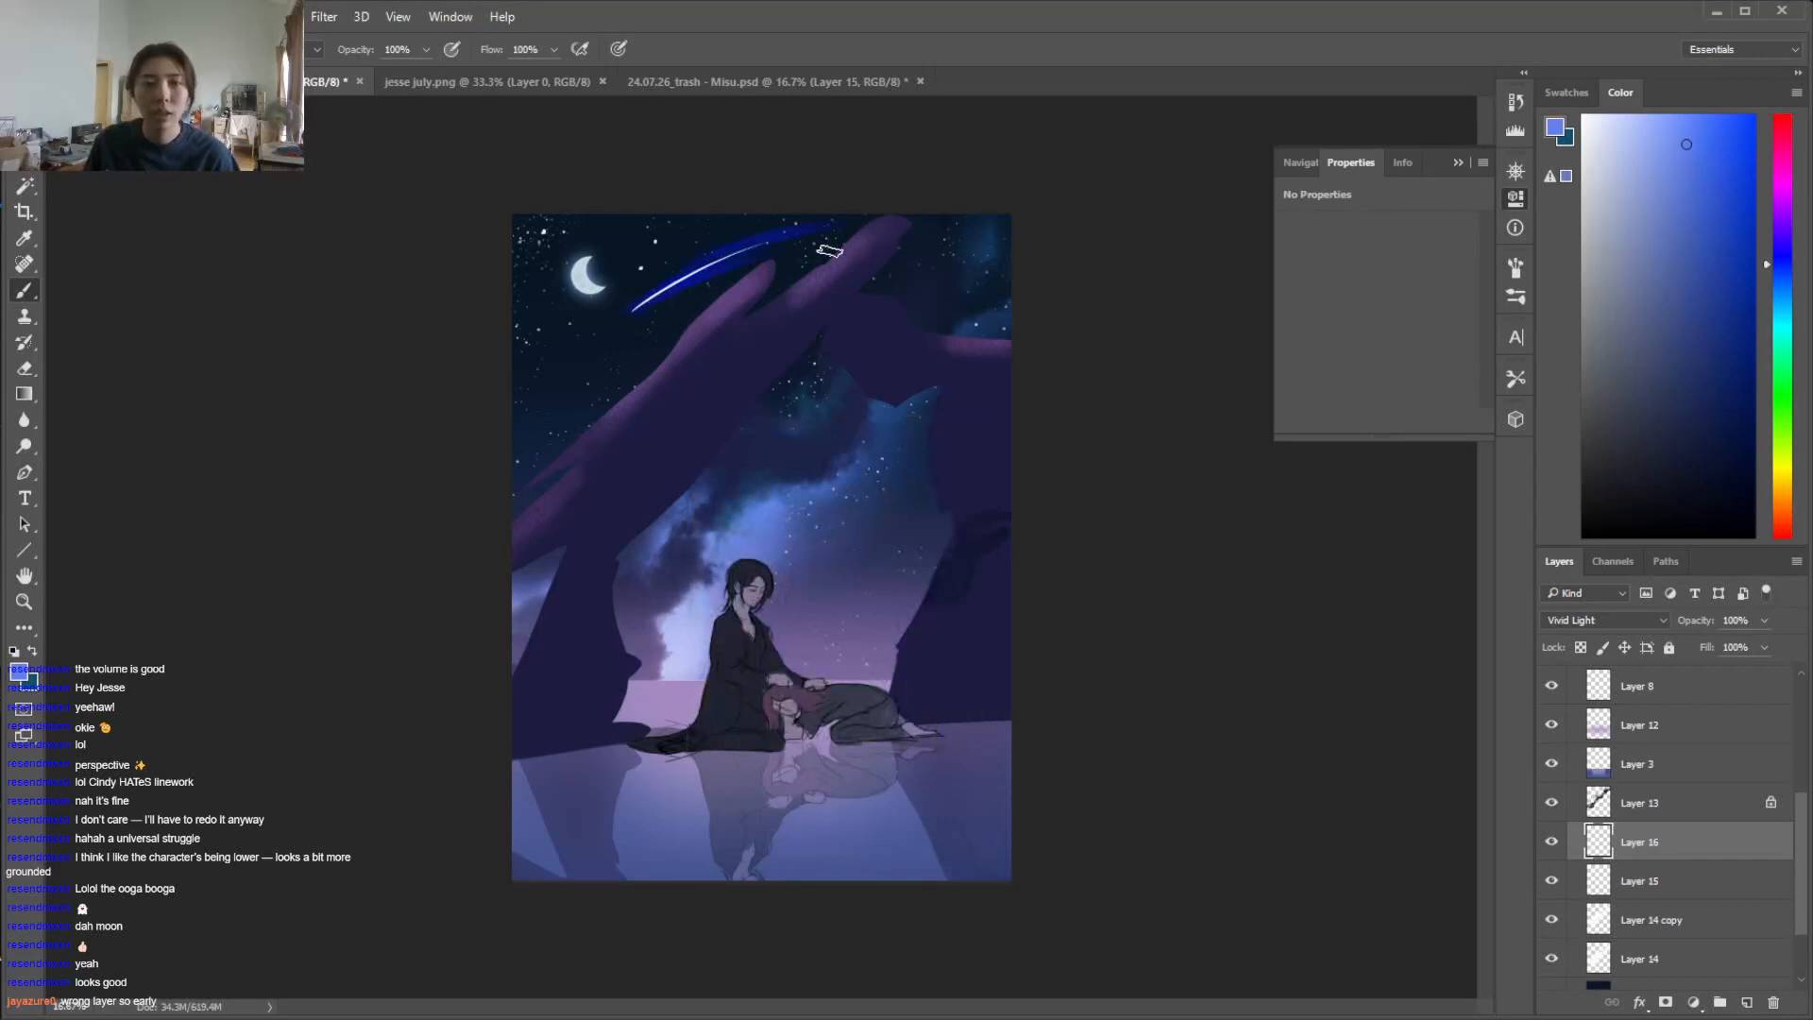
{"action": "left_click", "coordinate": [1788, 286]}
{"action": "key", "text": "e"}
{"action": "key", "text": "b"}
Change the brush colour to a light violet and set Layer 16's blend mode to Hard Light
{"action": "left_click", "coordinate": [1782, 307]}
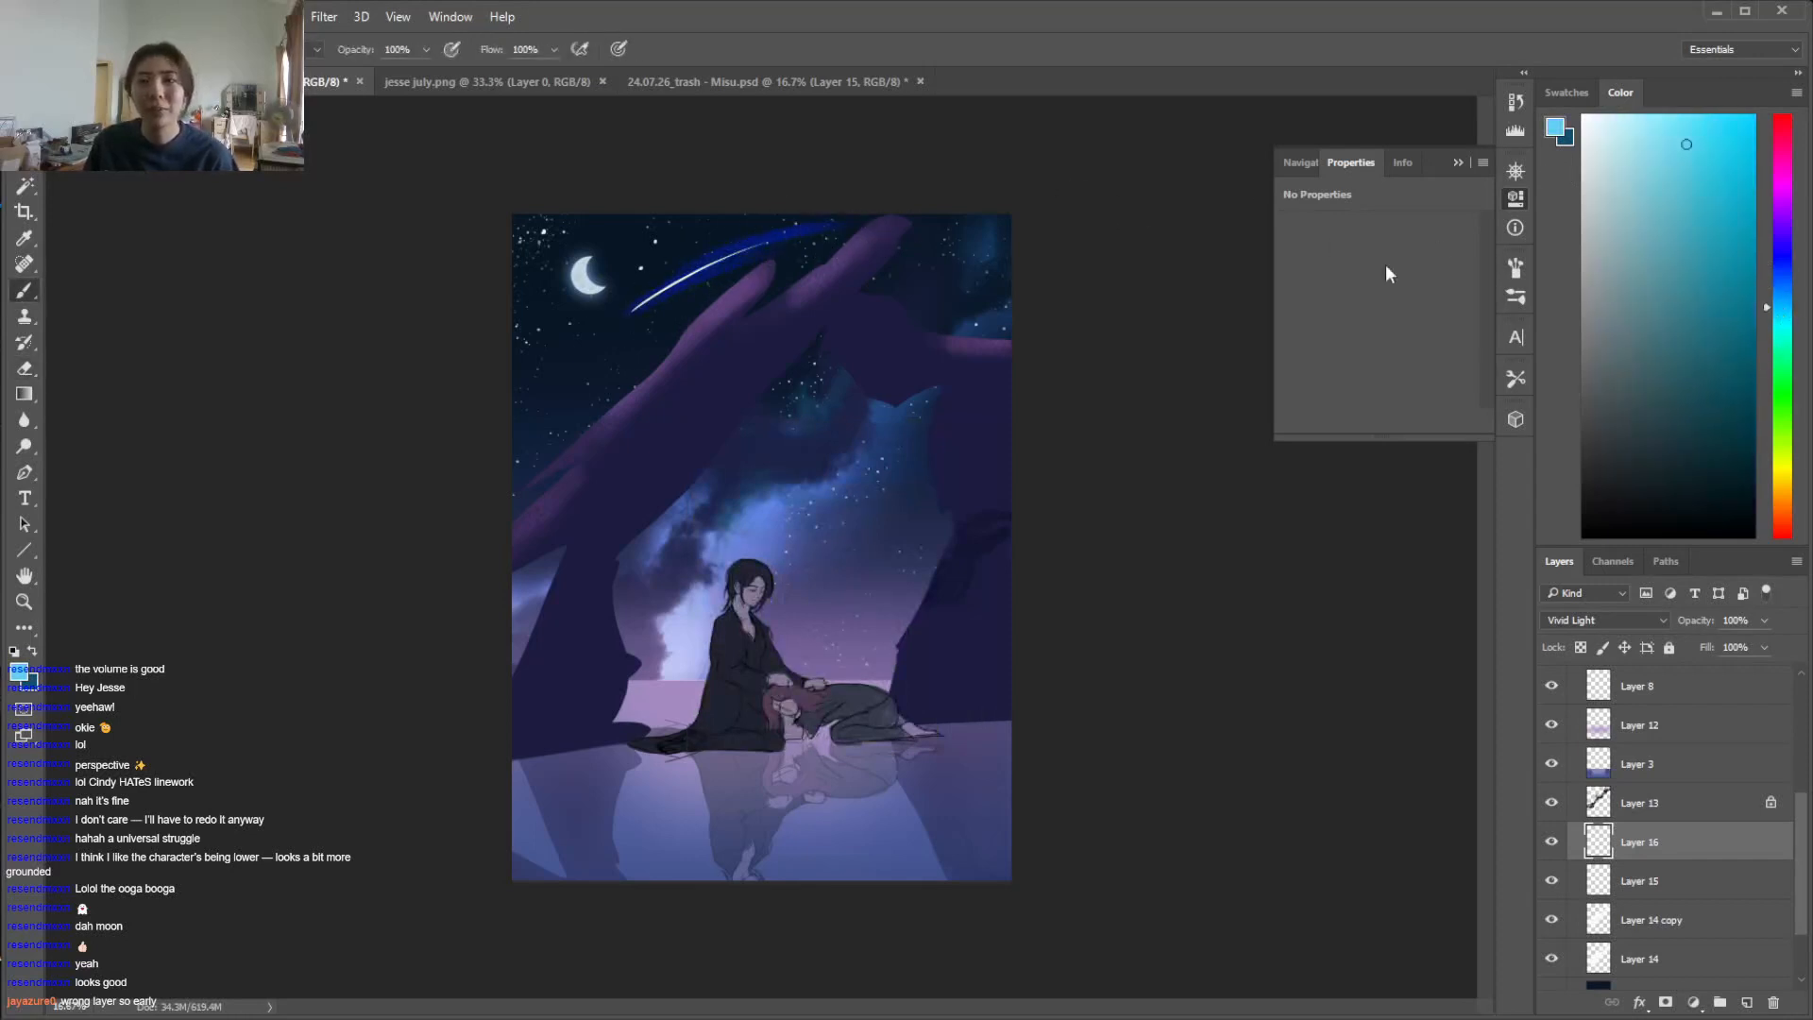
{"action": "left_click", "coordinate": [1784, 205]}
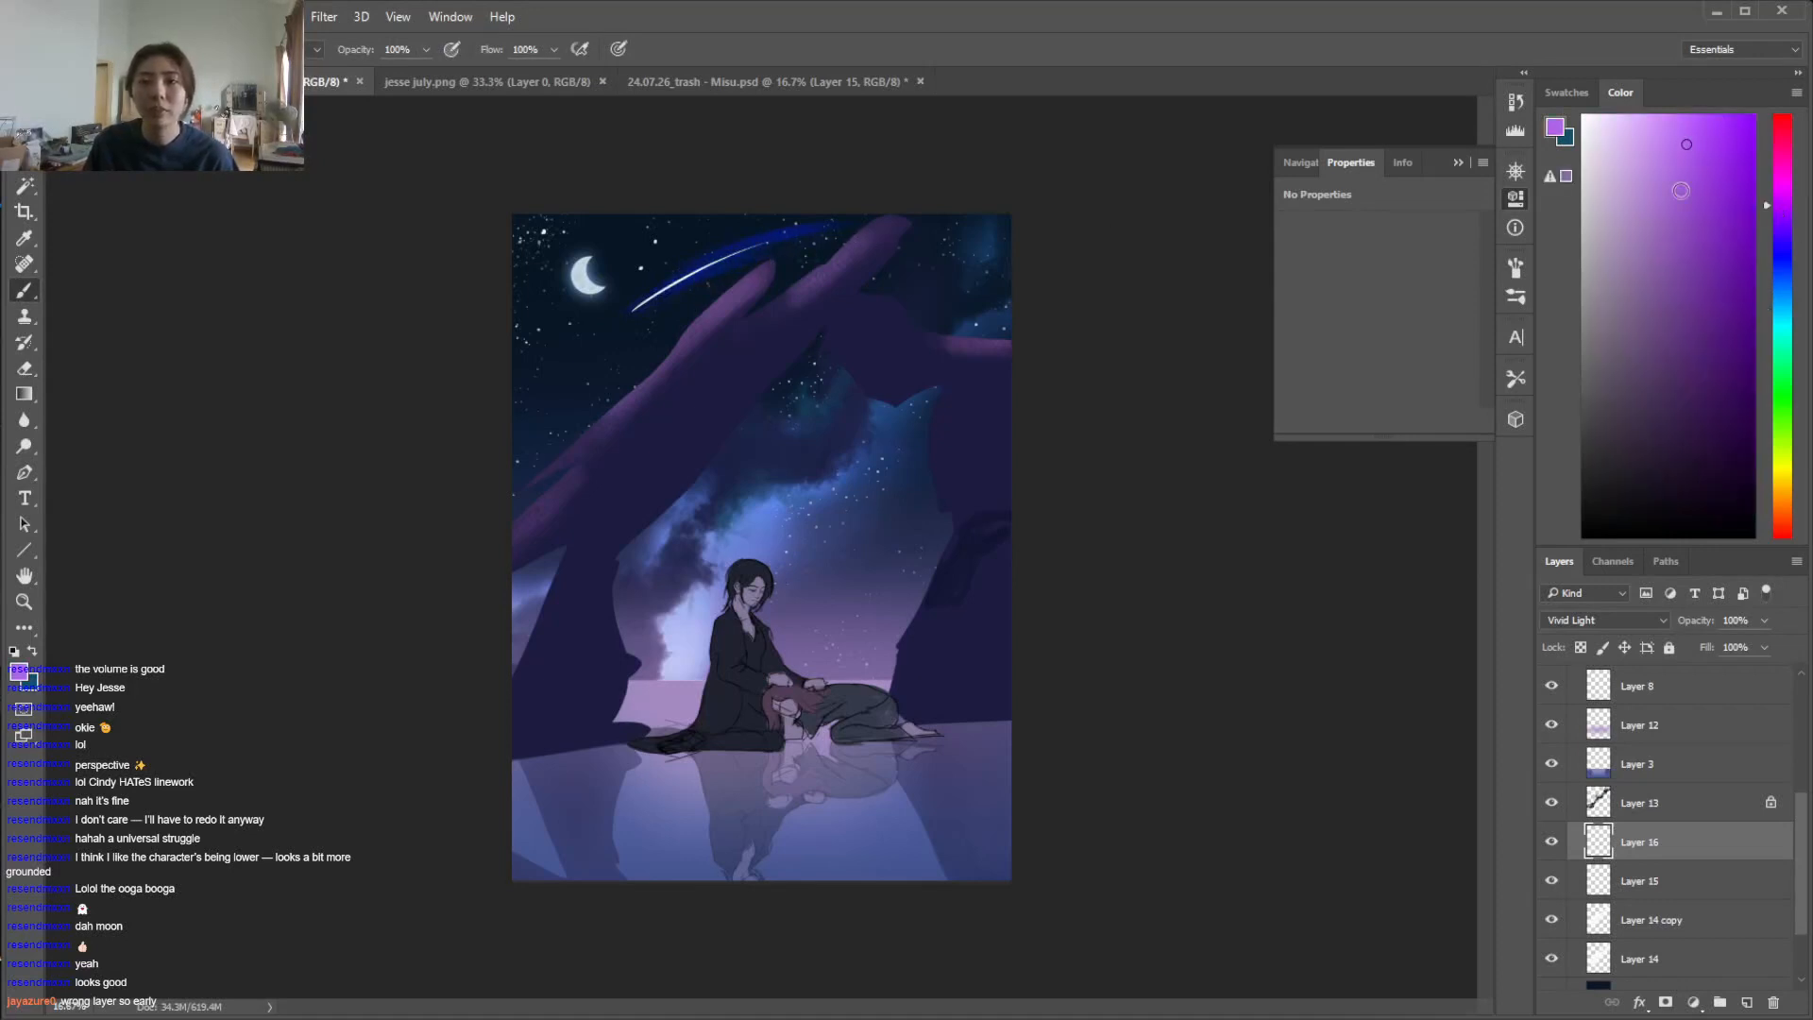
{"action": "left_click", "coordinate": [1638, 126]}
{"action": "left_click", "coordinate": [1605, 620]}
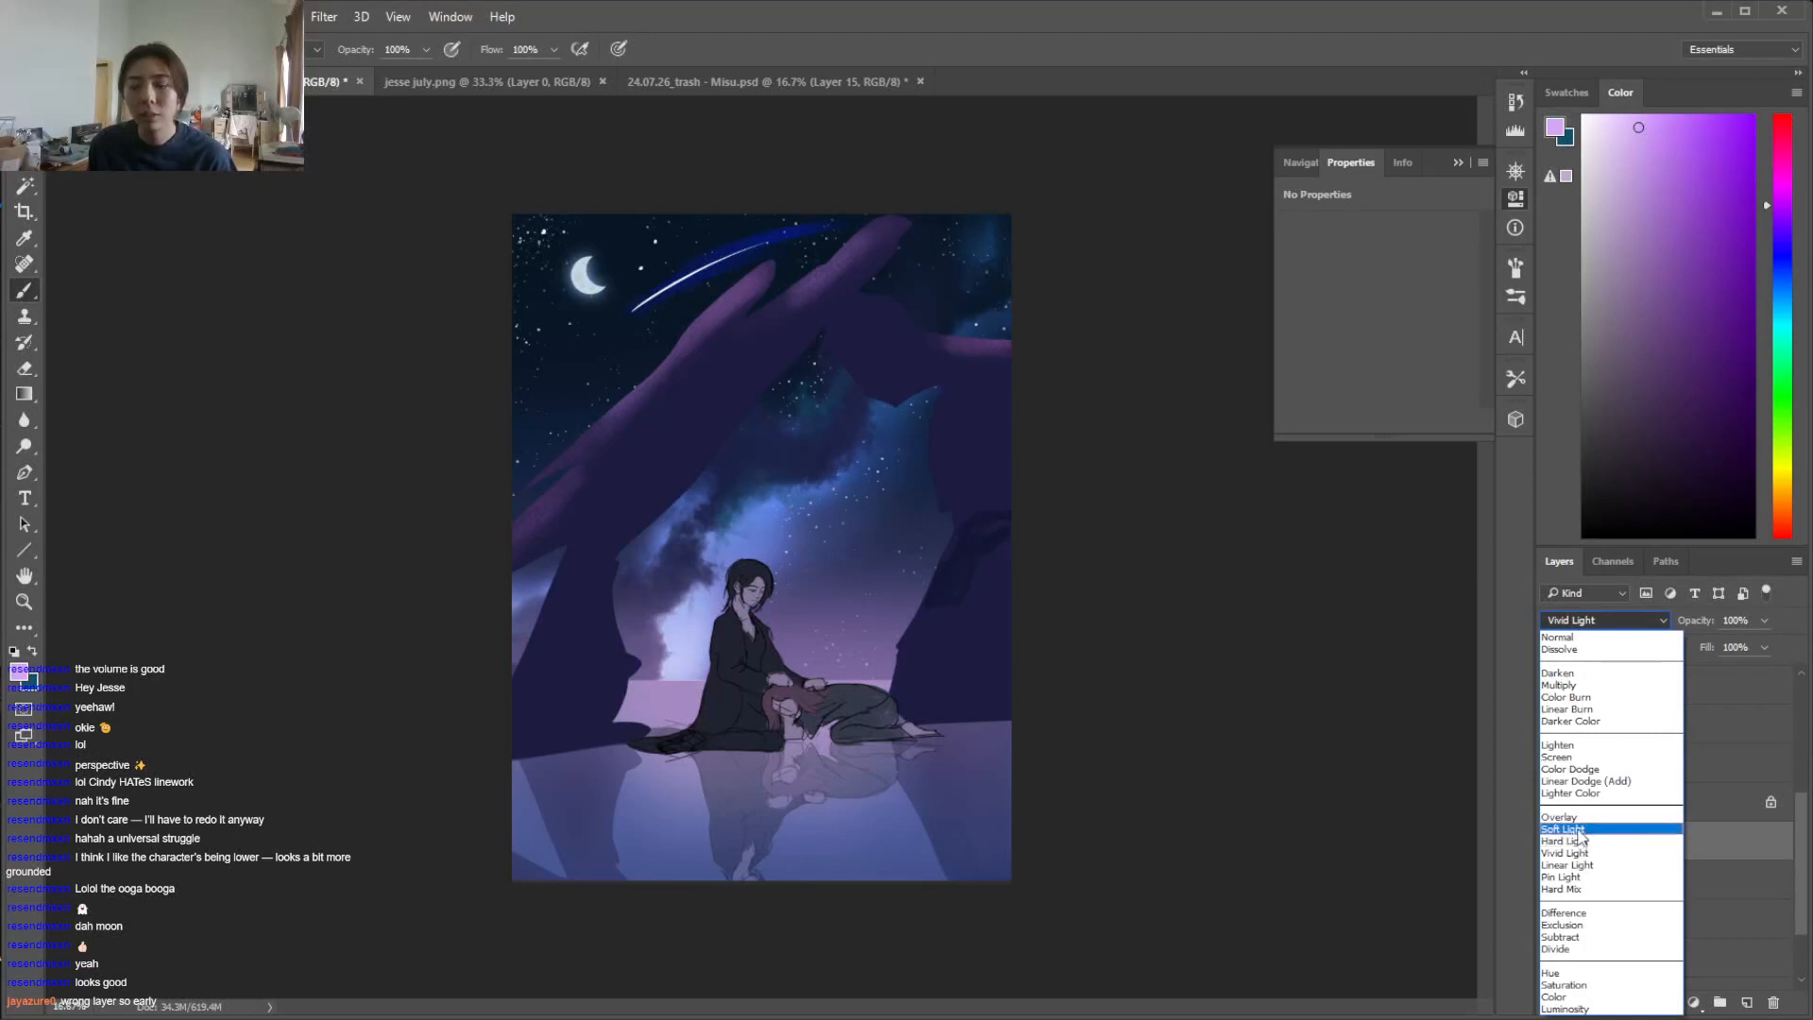
{"action": "left_click", "coordinate": [1581, 841]}
Brush a pinkish-violet glow beneath the shooting star's tail on Layer 16 and refine it with the eraser
{"action": "left_click", "coordinate": [1667, 142]}
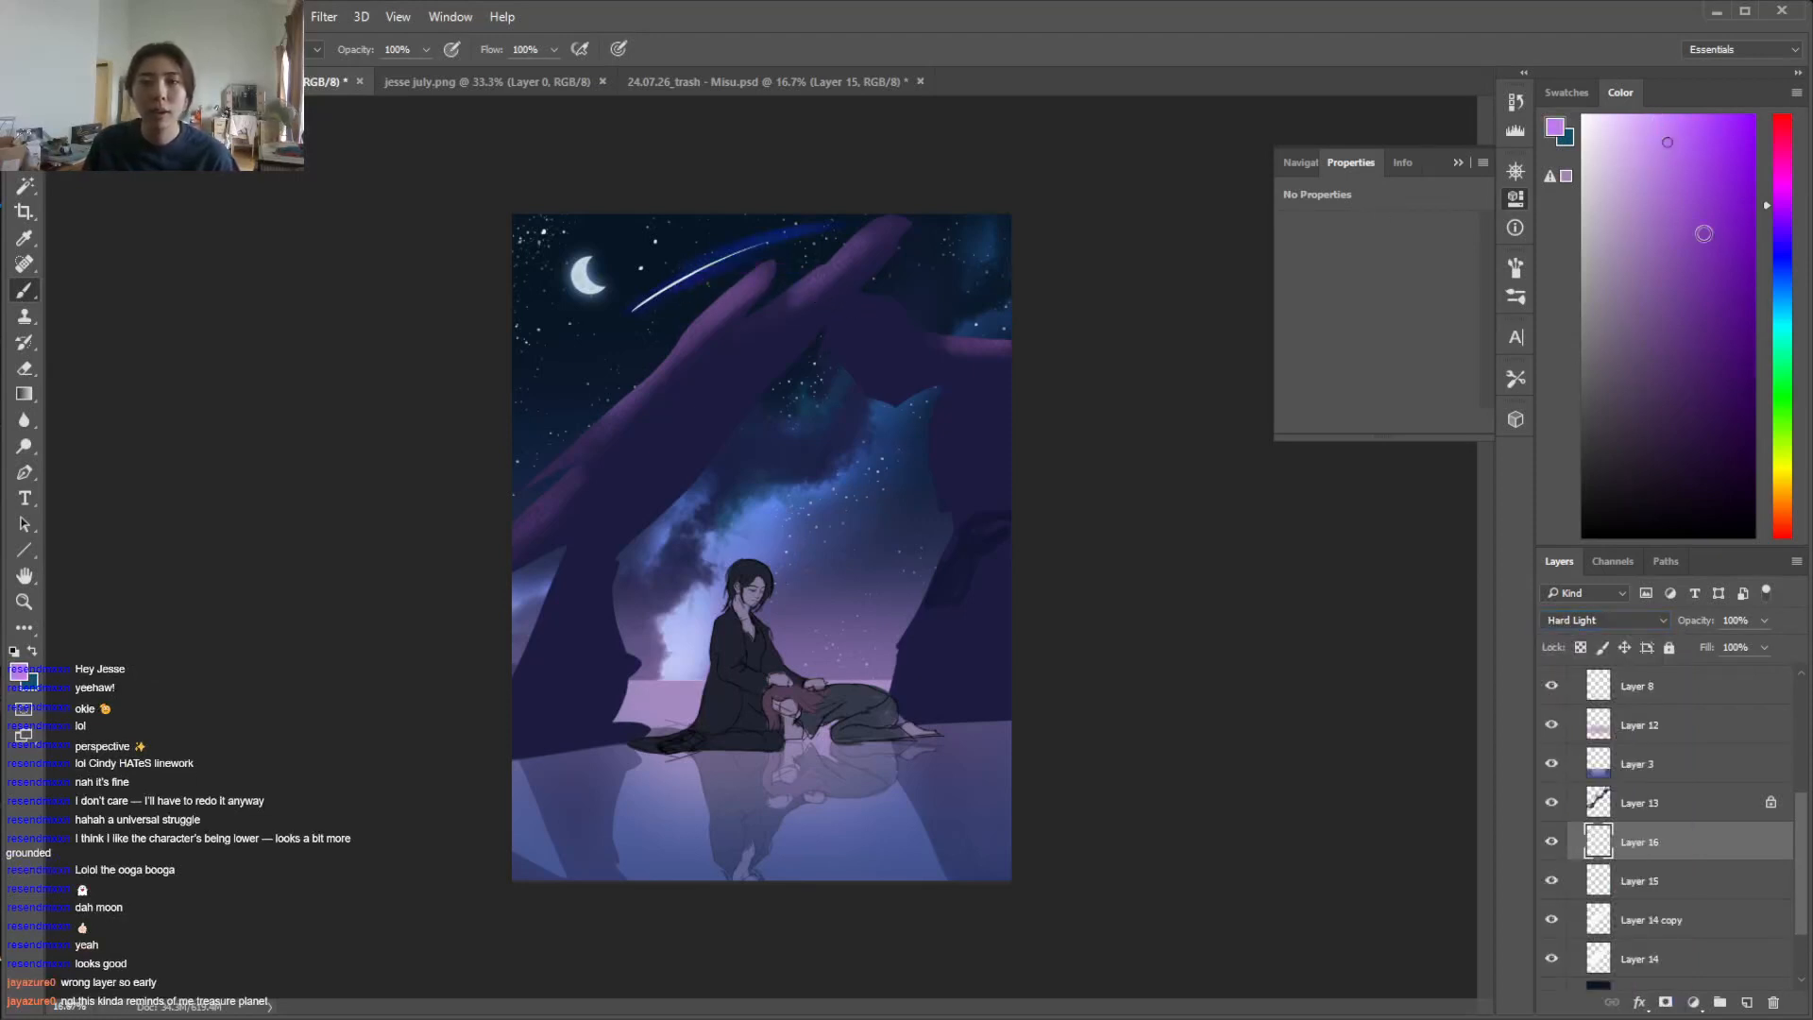
{"action": "left_click", "coordinate": [1657, 153]}
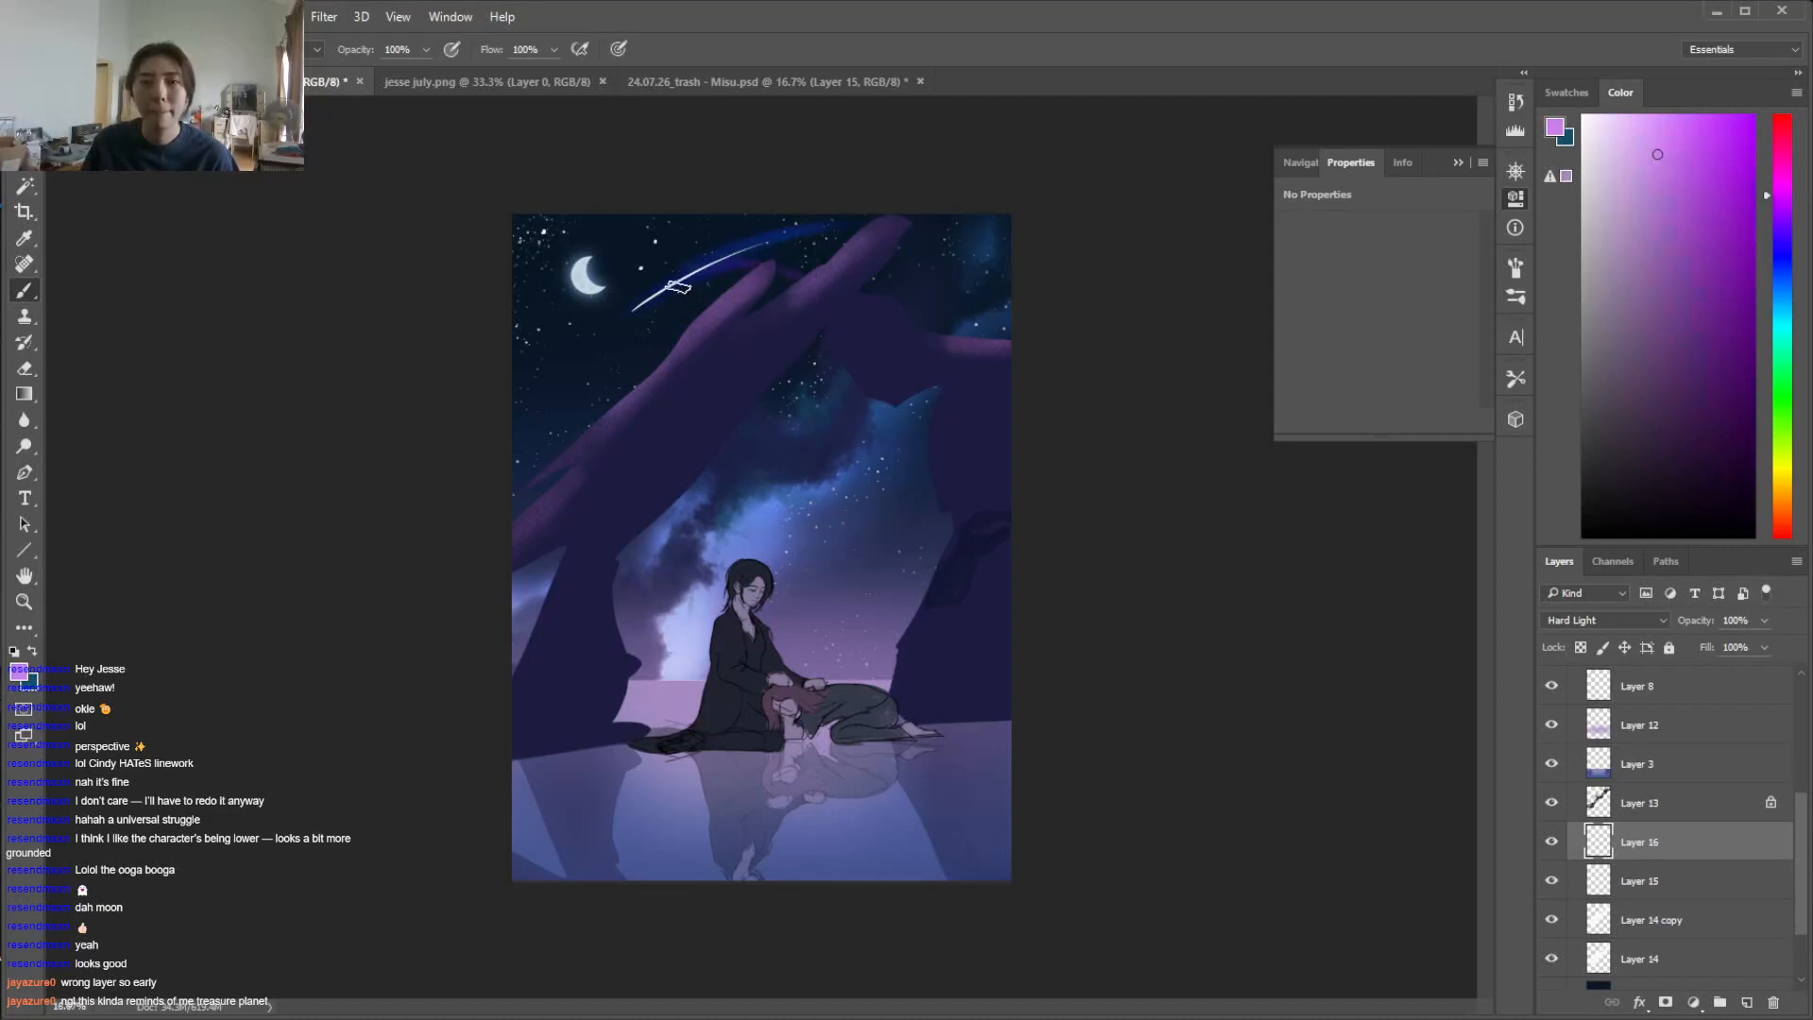
{"action": "key", "text": "e"}
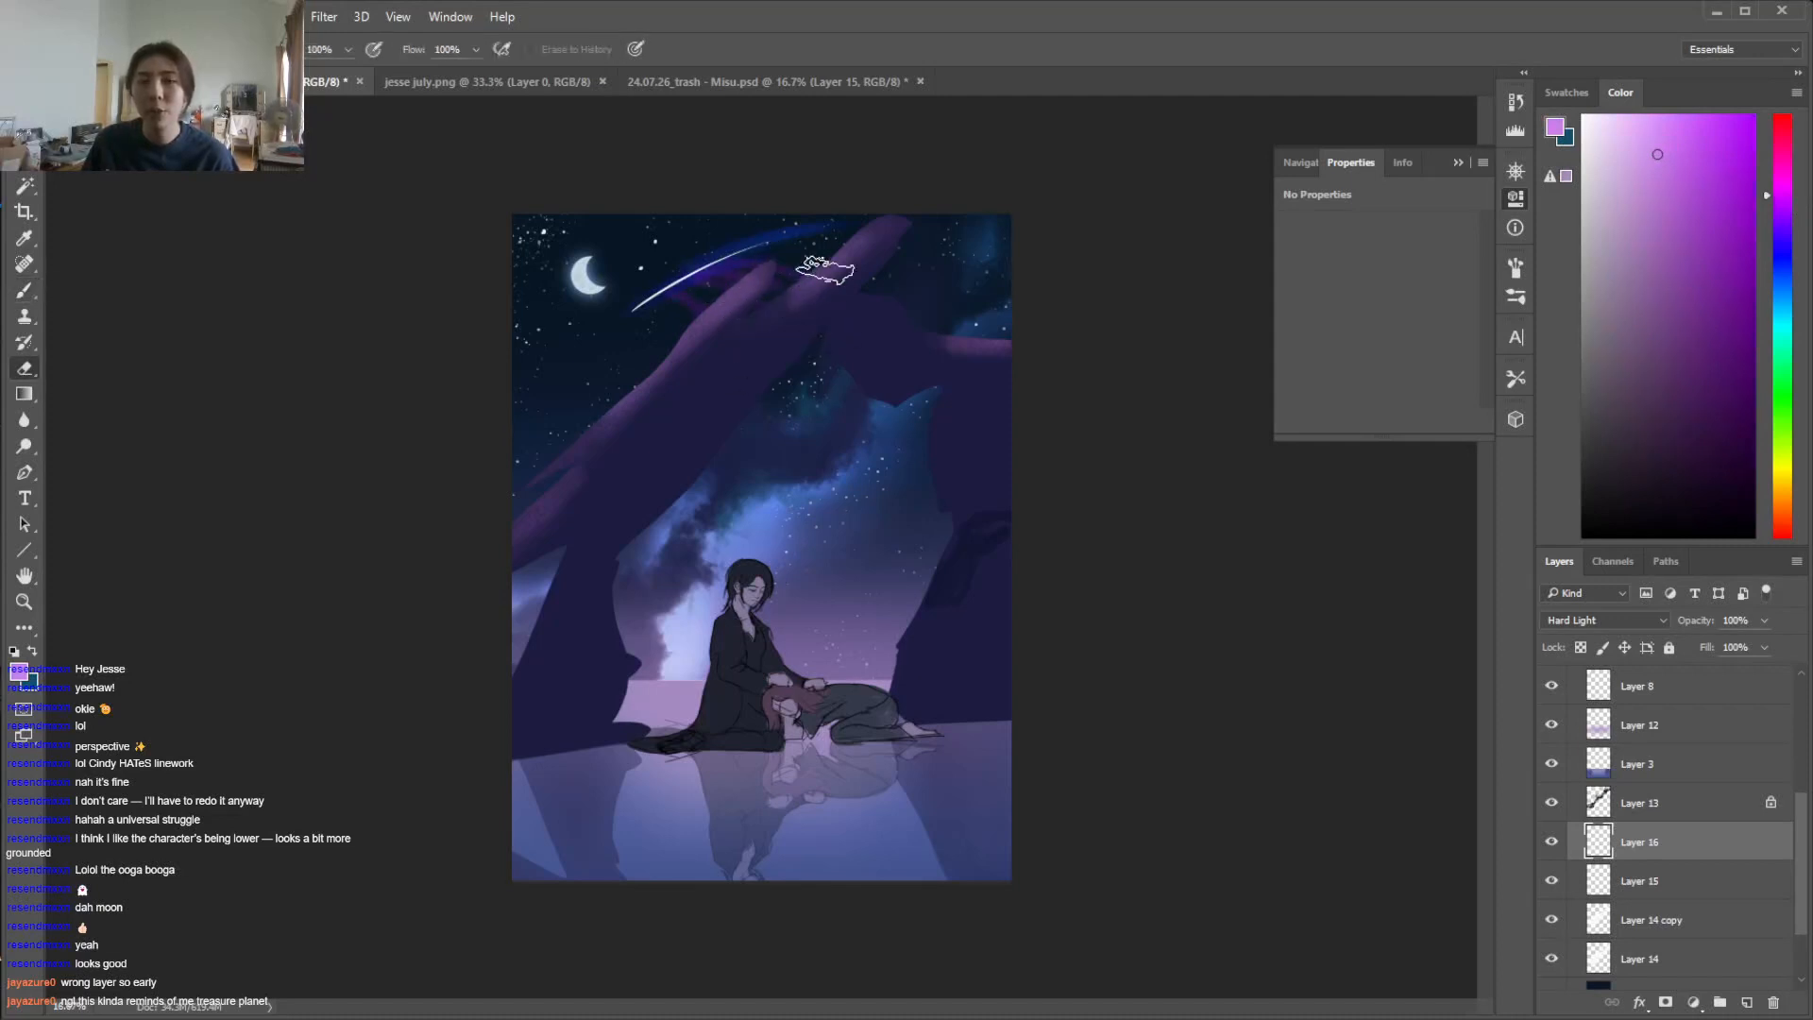
{"action": "key", "text": "b"}
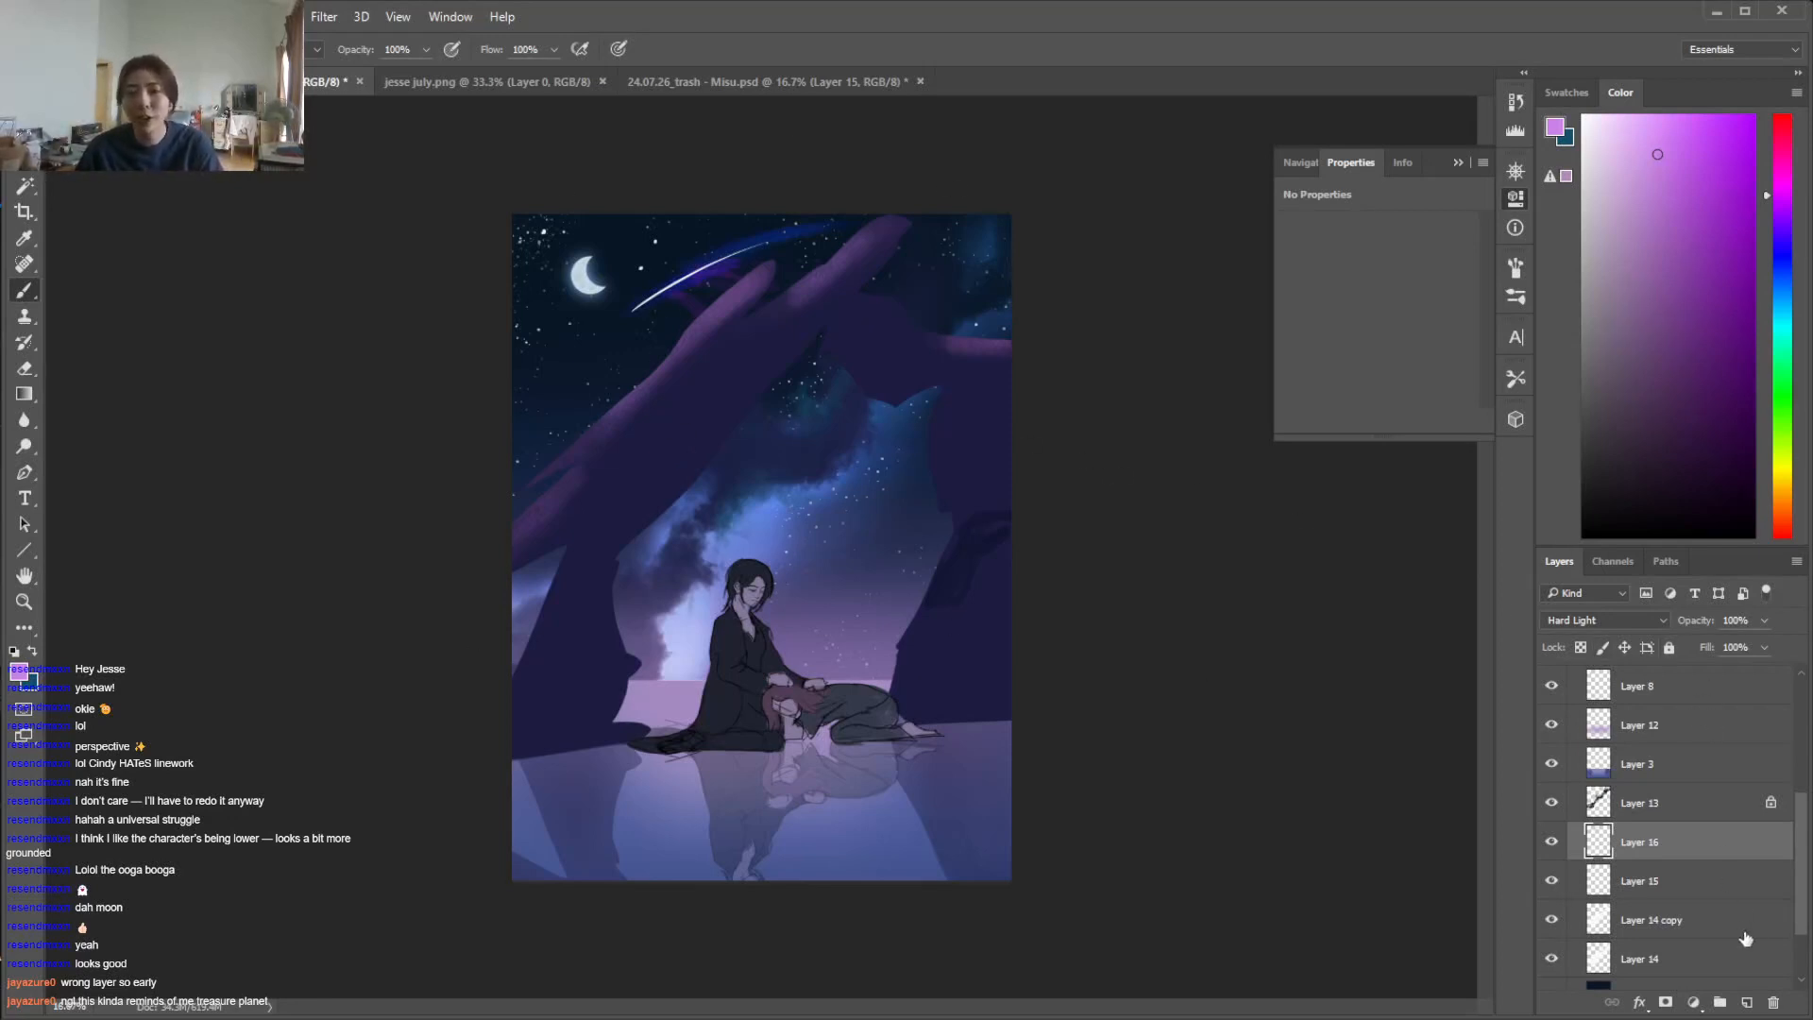
Group Layer 14 copy and Layer 14 and name the group "galaxy back lighting yo"
{"action": "left_click", "coordinate": [1671, 921]}
{"action": "scroll", "coordinate": [1764, 952], "scroll_direction": "down", "scroll_amount": 2}
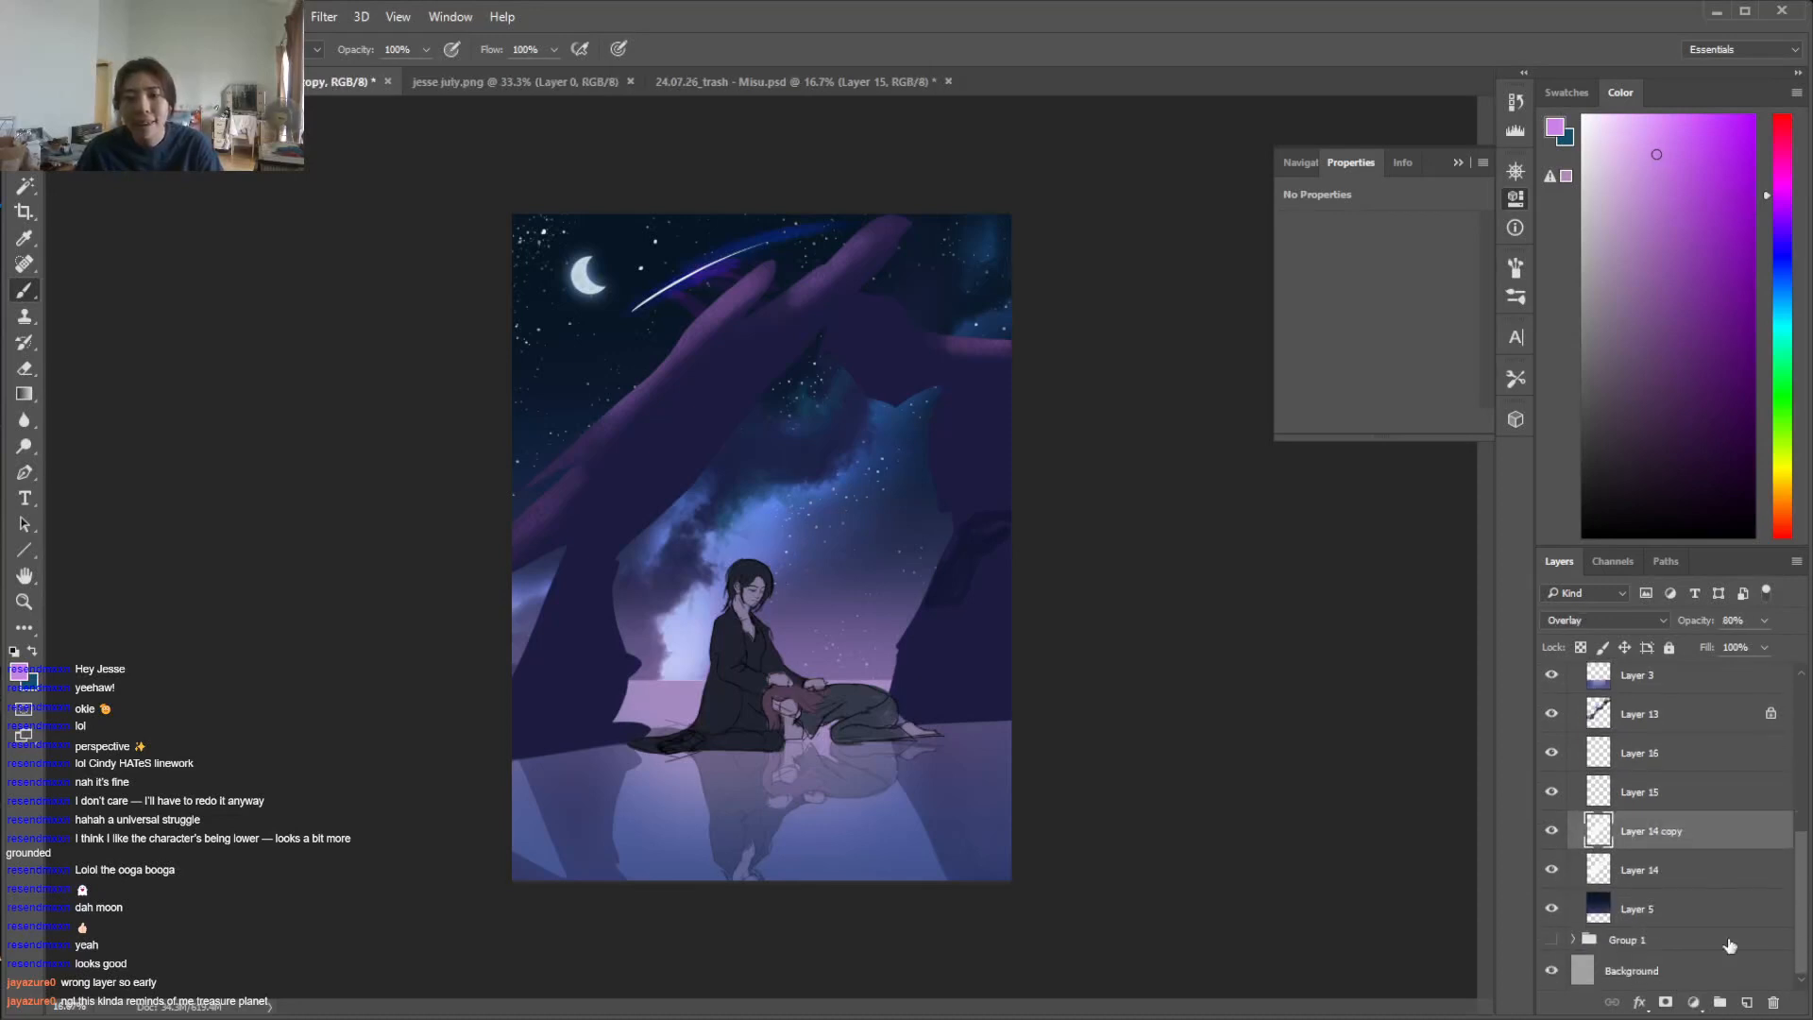
{"action": "left_click", "coordinate": [1652, 861], "text": "shift"}
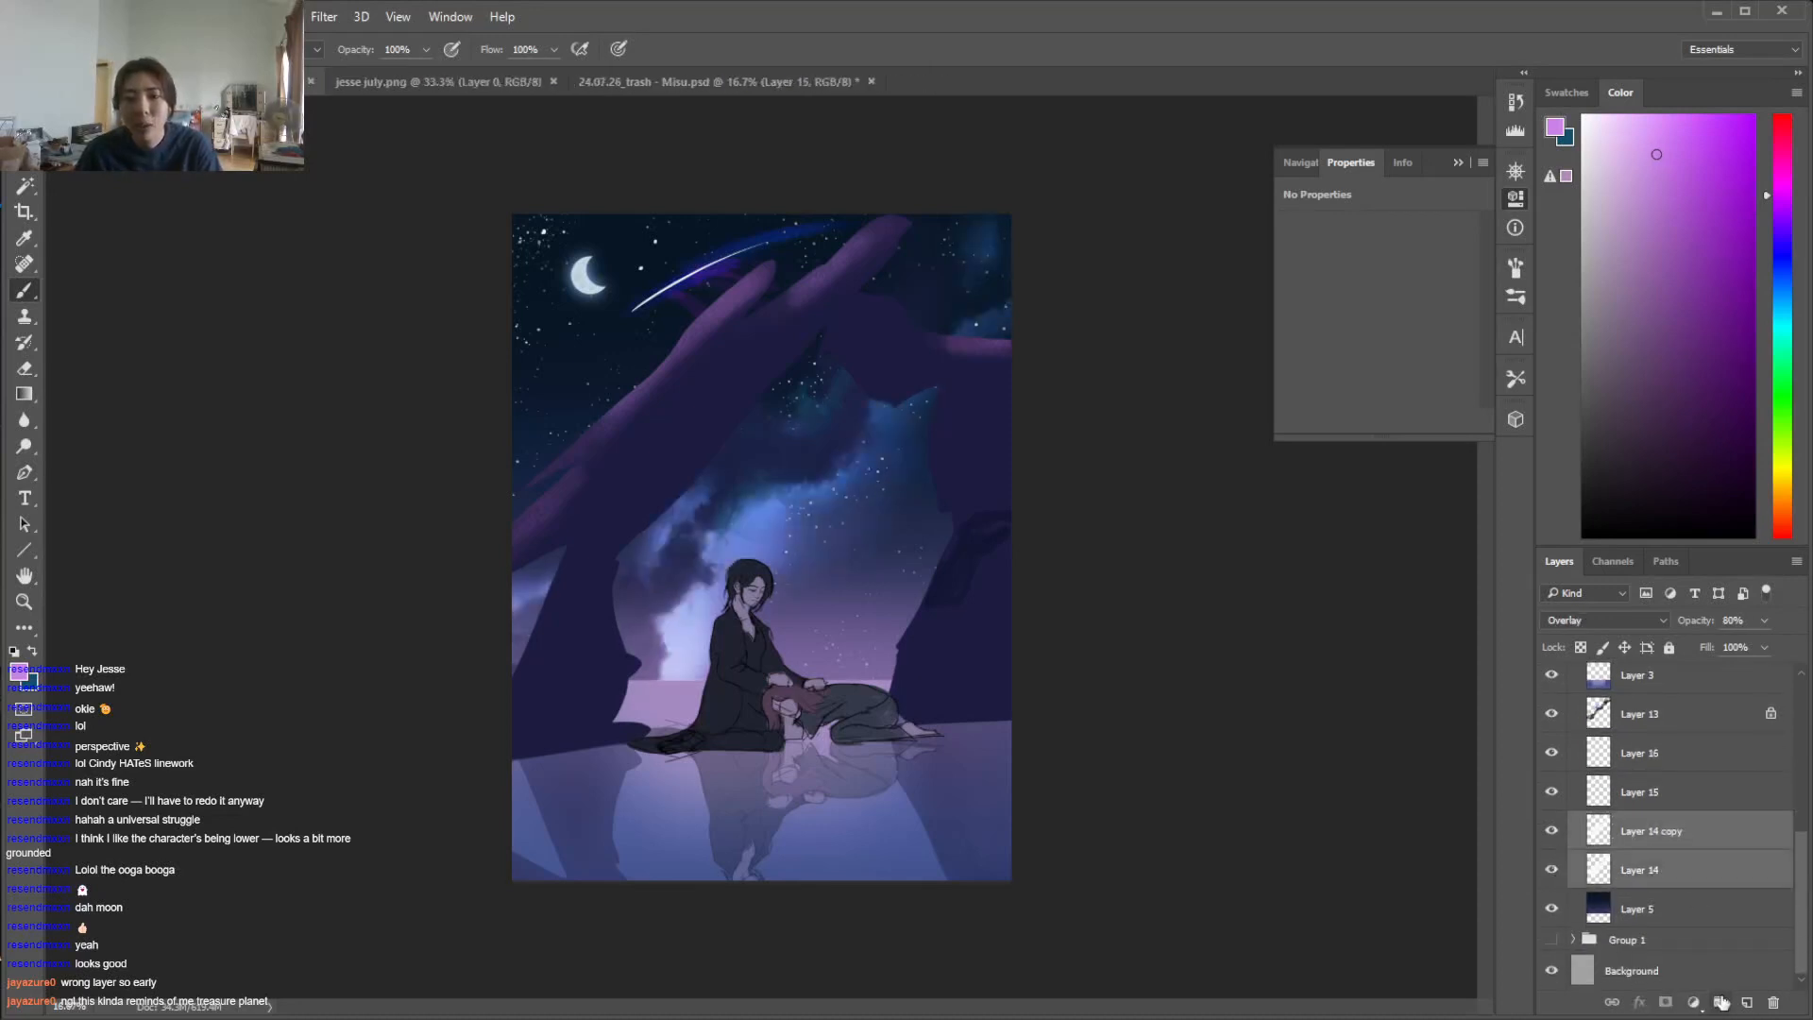
{"action": "key", "text": "ctrl+g"}
{"action": "double_click", "coordinate": [1643, 878]}
{"action": "type", "text": "back"}
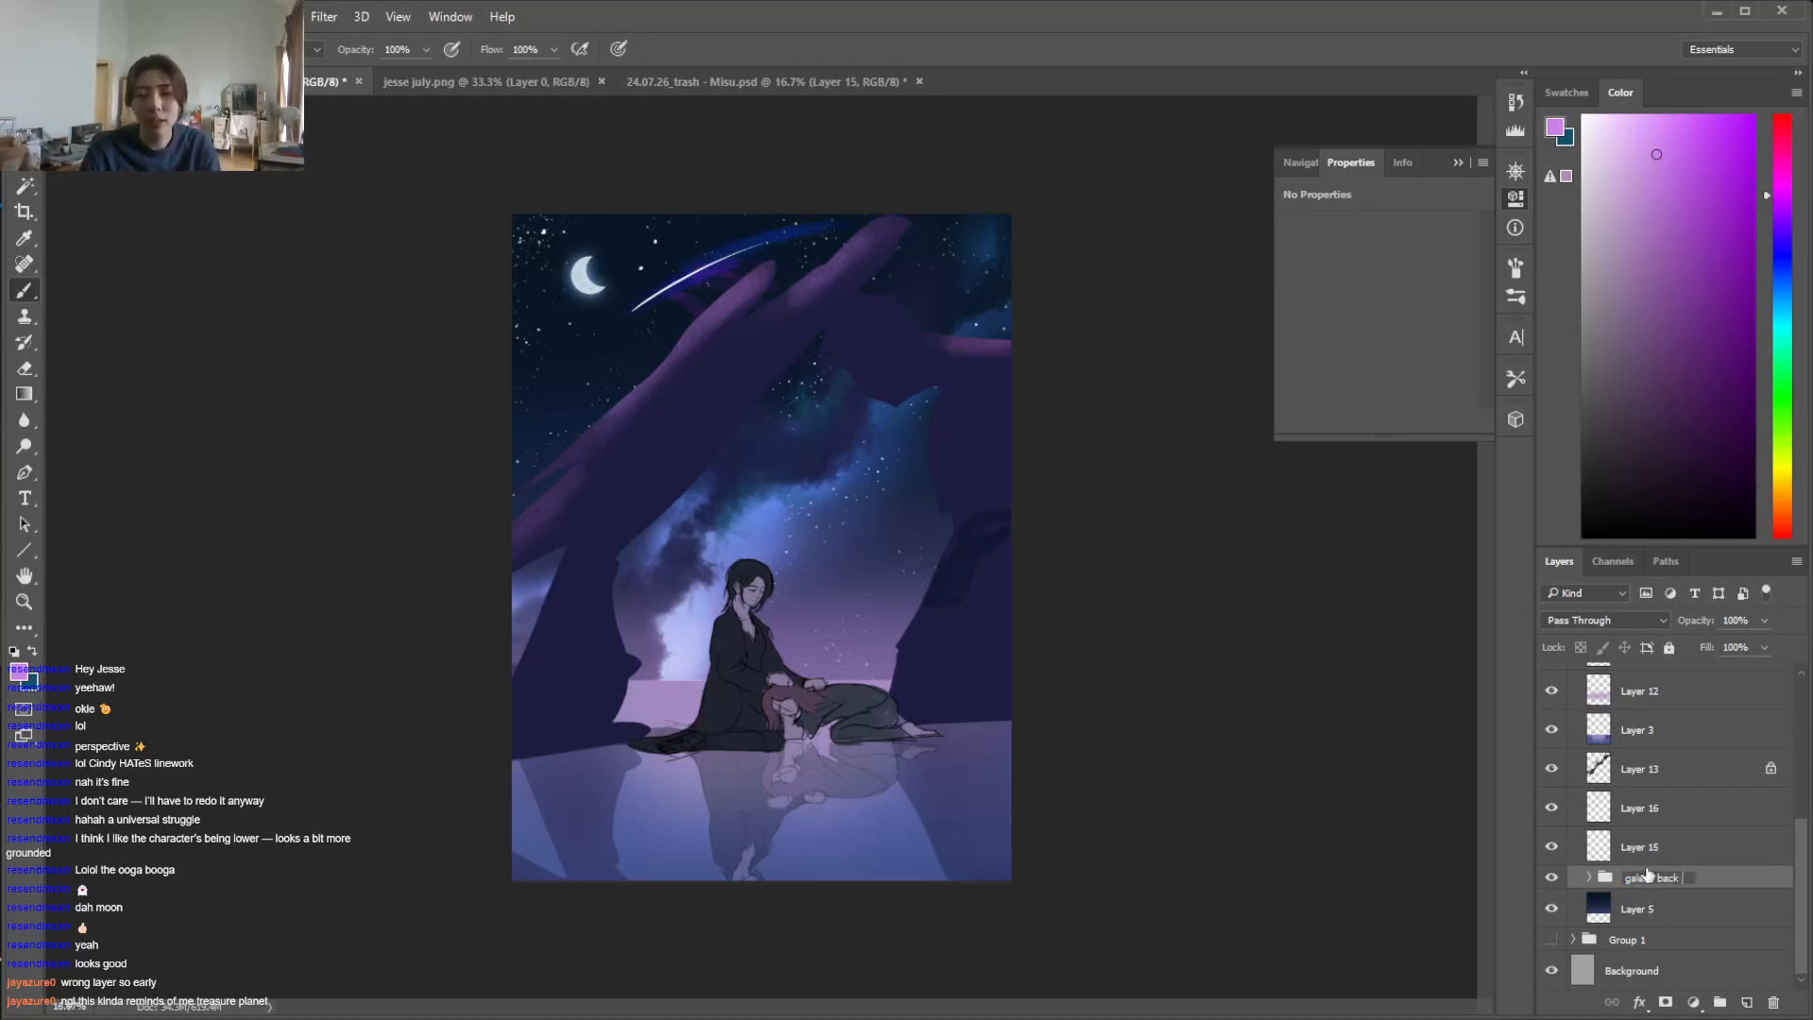
{"action": "type", "text": " lighting yo"}
{"action": "key", "text": "Return"}
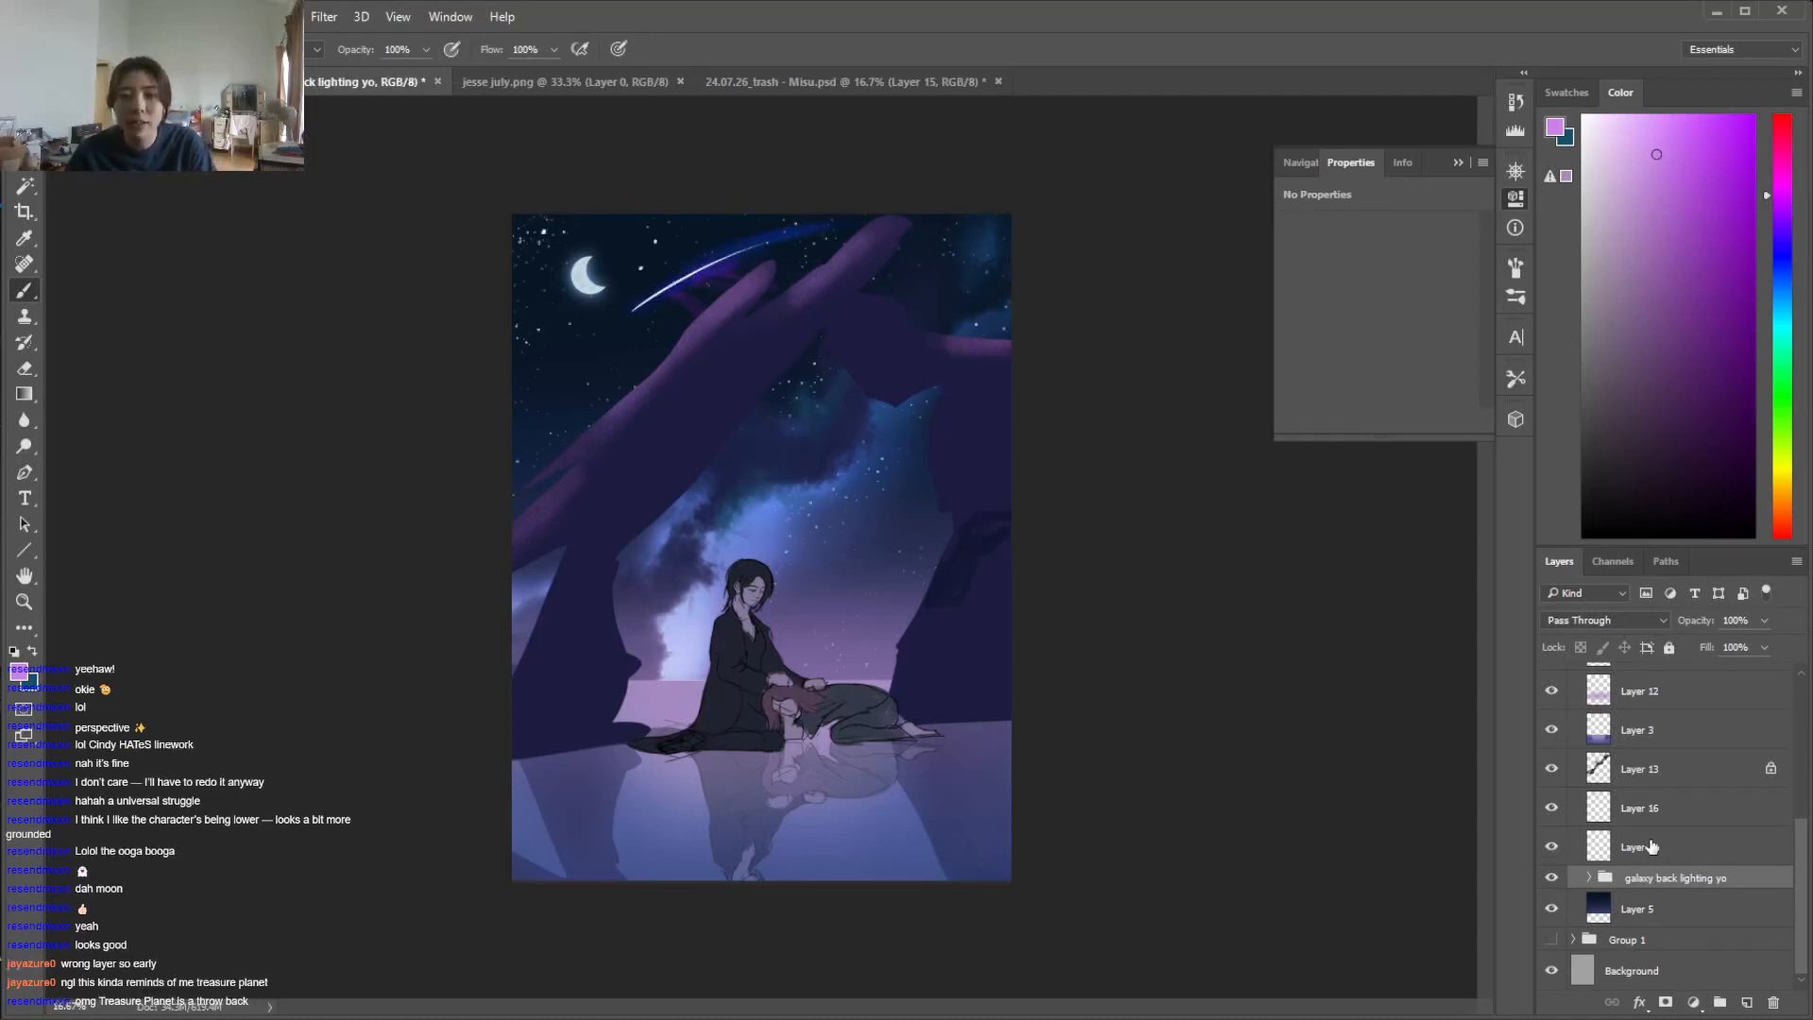
Rename Layer 15 to "twinkle twinkle" and Layer 16 to "twinkle tail"
{"action": "double_click", "coordinate": [1652, 846]}
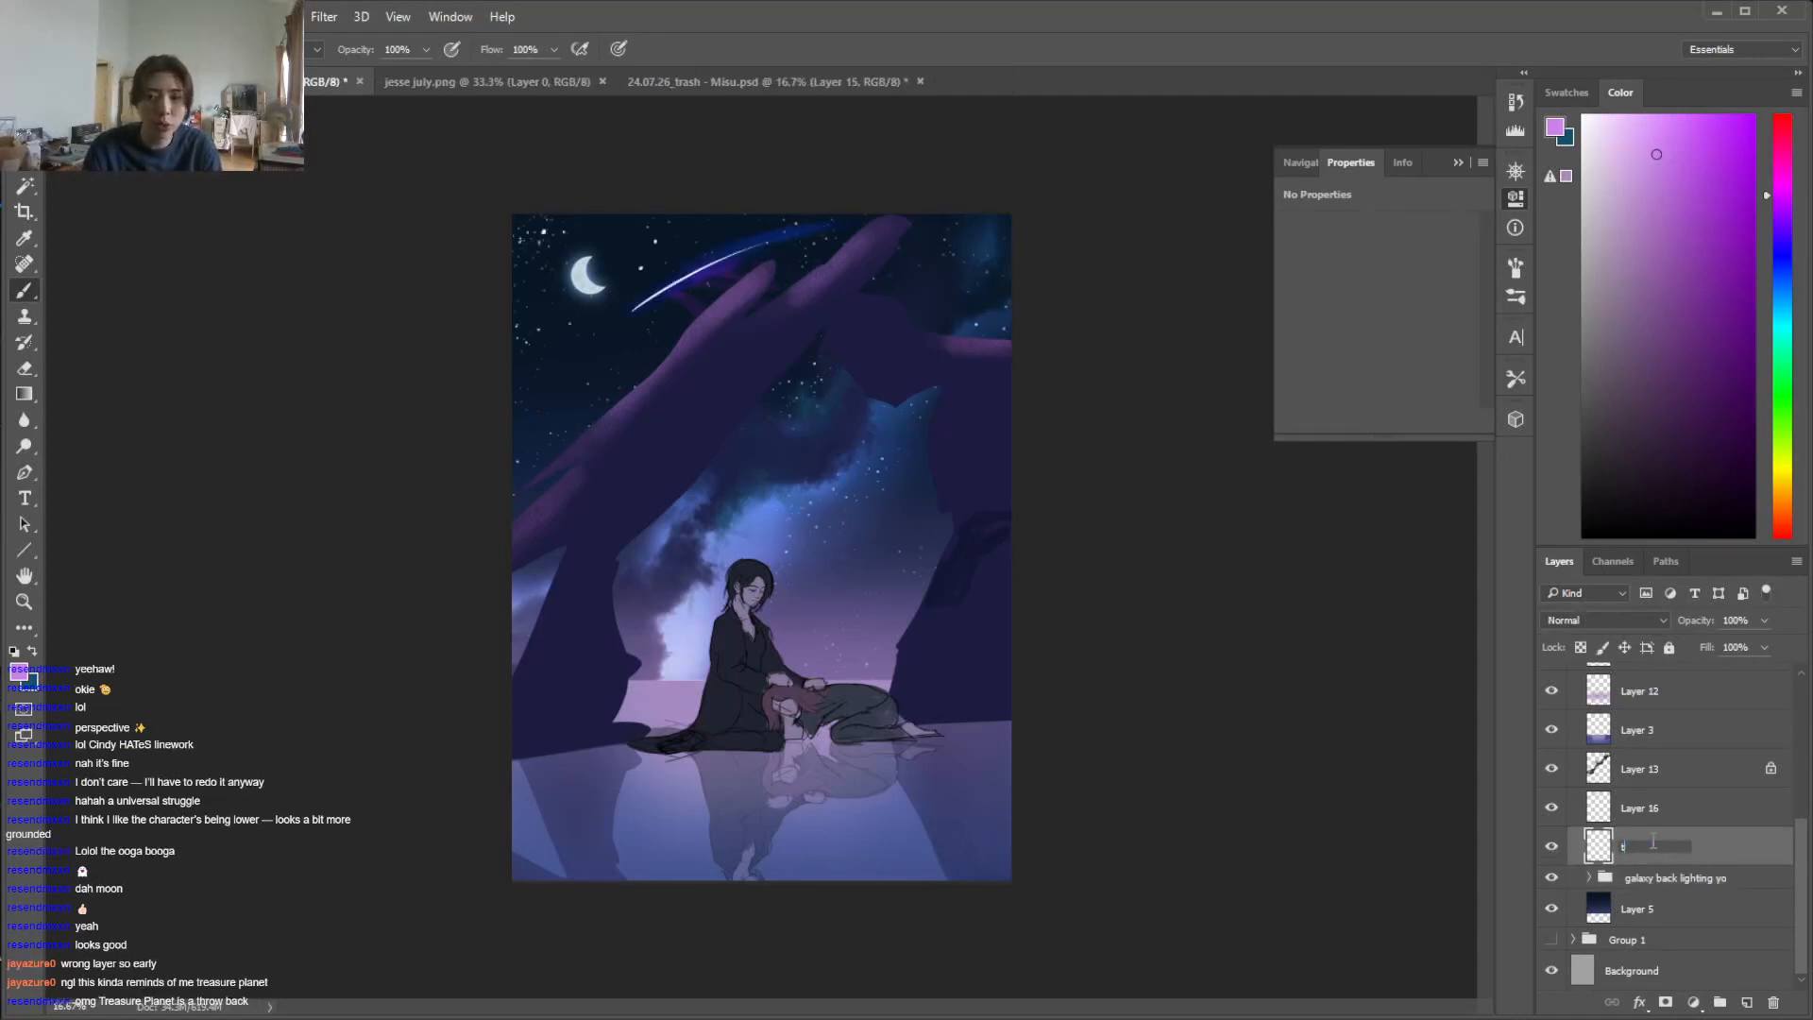
{"action": "type", "text": "twinkle twinkle"}
{"action": "key", "text": "Return"}
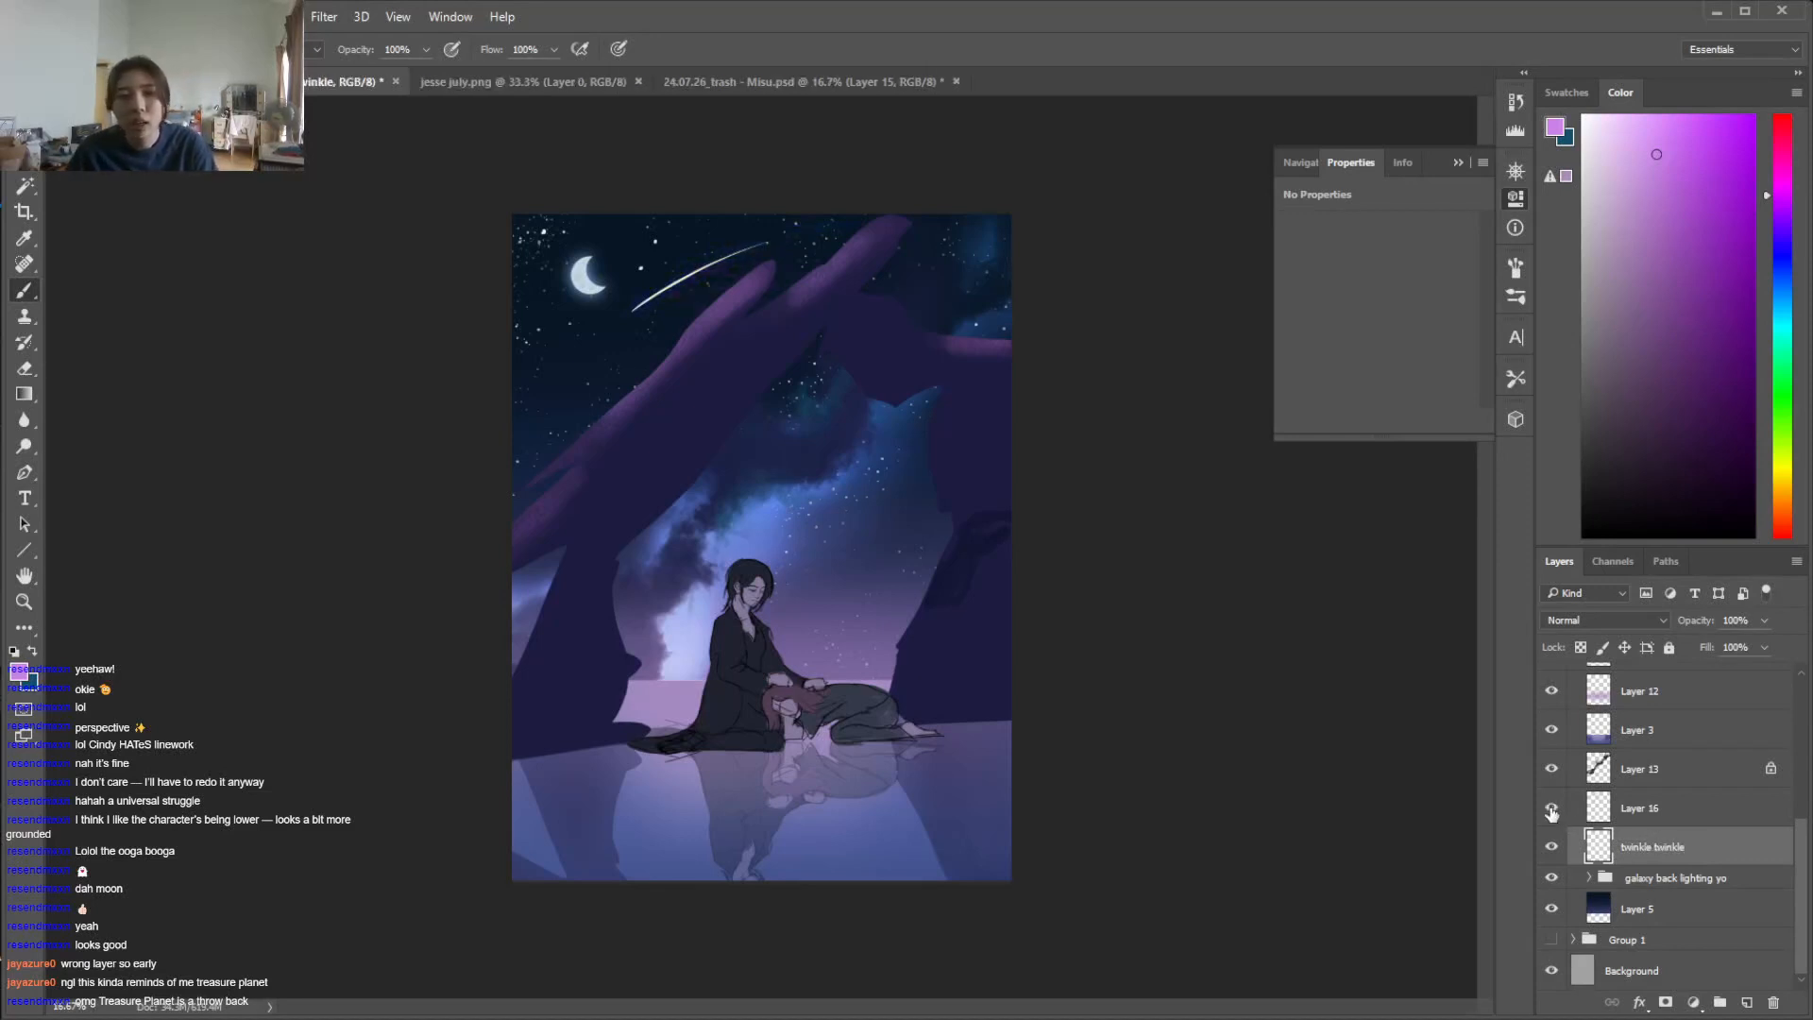
{"action": "double_click", "coordinate": [1639, 808]}
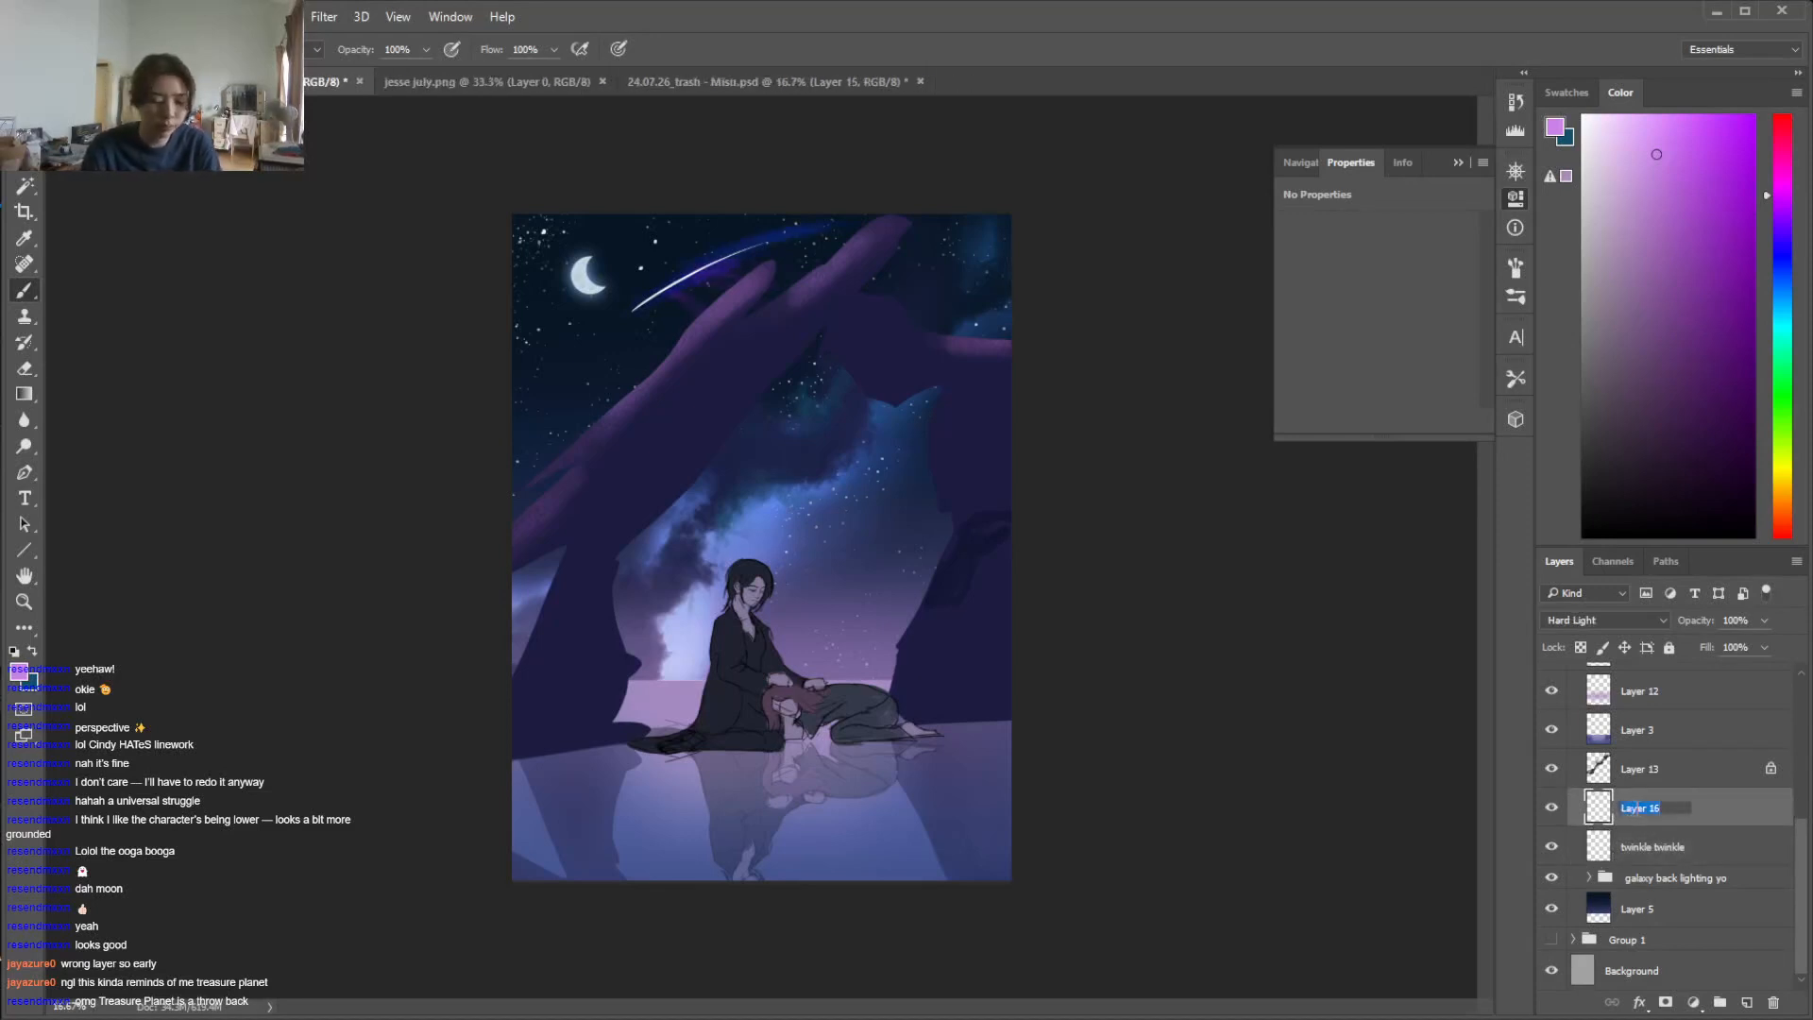
{"action": "type", "text": "s"}
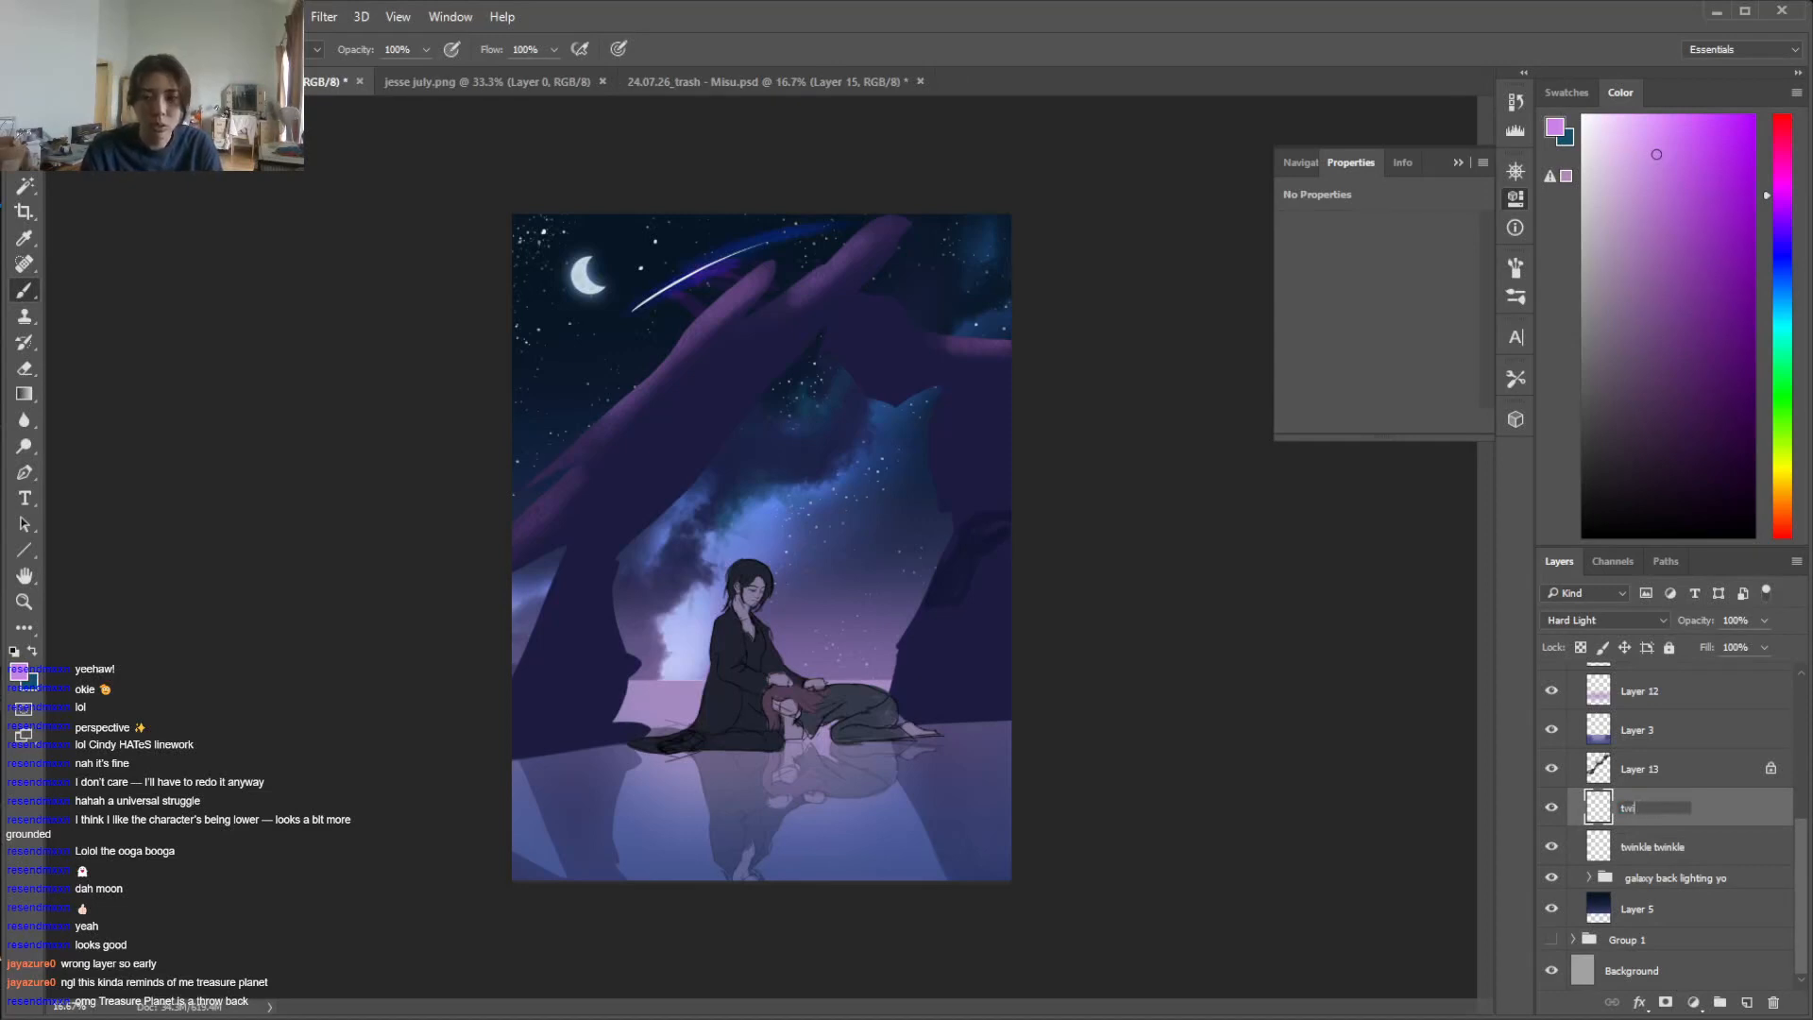
{"action": "type", "text": "winkle tail"}
{"action": "key", "text": "Return"}
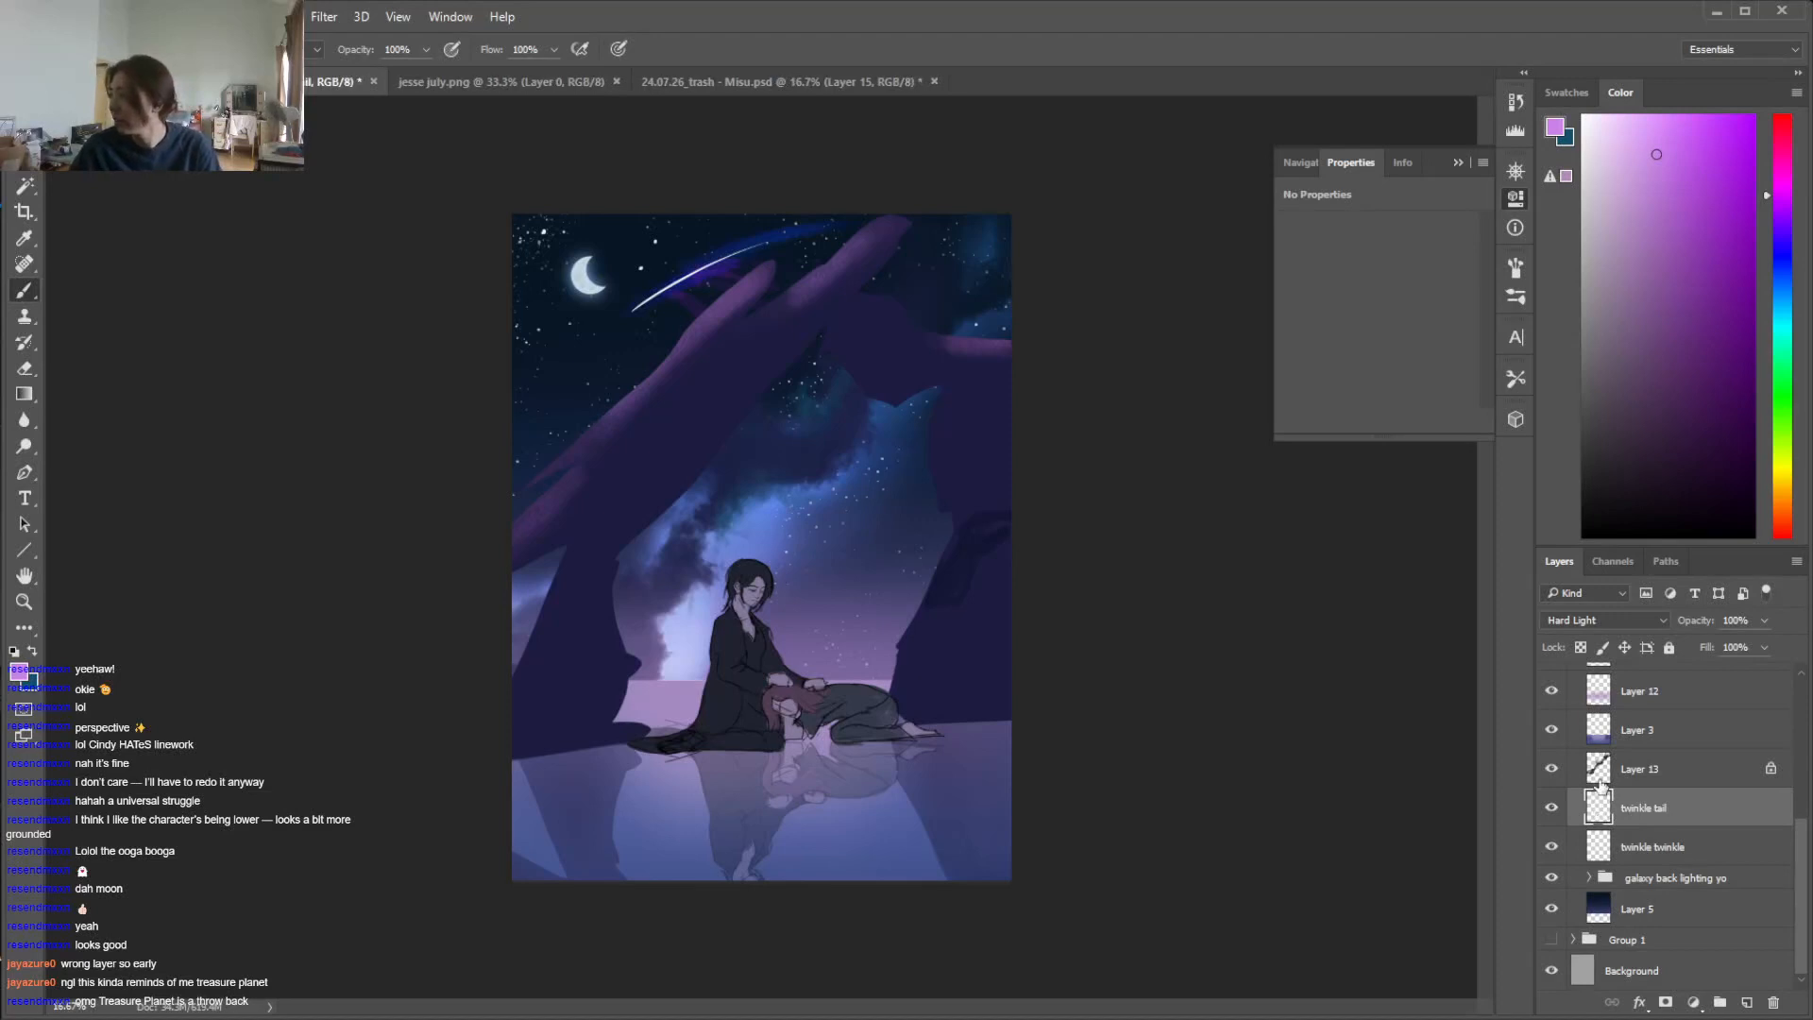
Toggle the visibility of Layer 13, Layer 3 and Layer 12 to check what each one contains
{"action": "left_click", "coordinate": [1549, 769]}
{"action": "left_click", "coordinate": [1549, 769]}
{"action": "left_click", "coordinate": [1549, 769]}
{"action": "left_click", "coordinate": [1549, 769]}
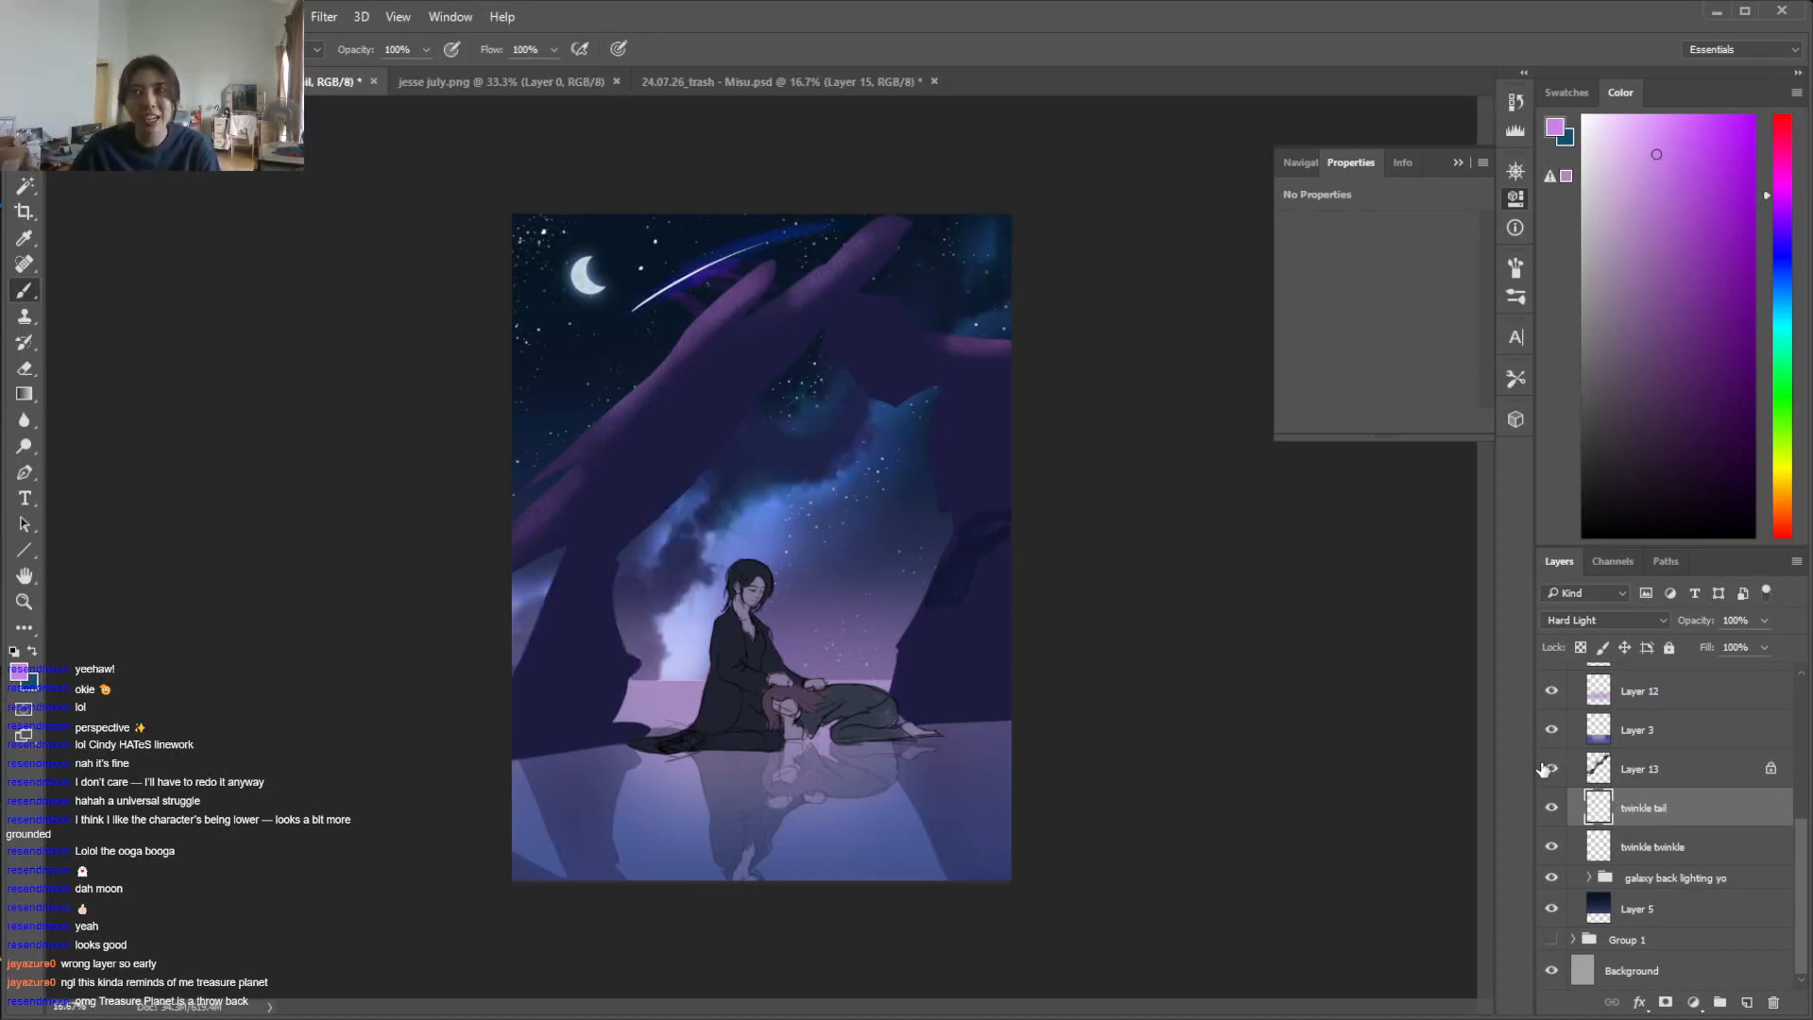
{"action": "left_click", "coordinate": [1716, 772]}
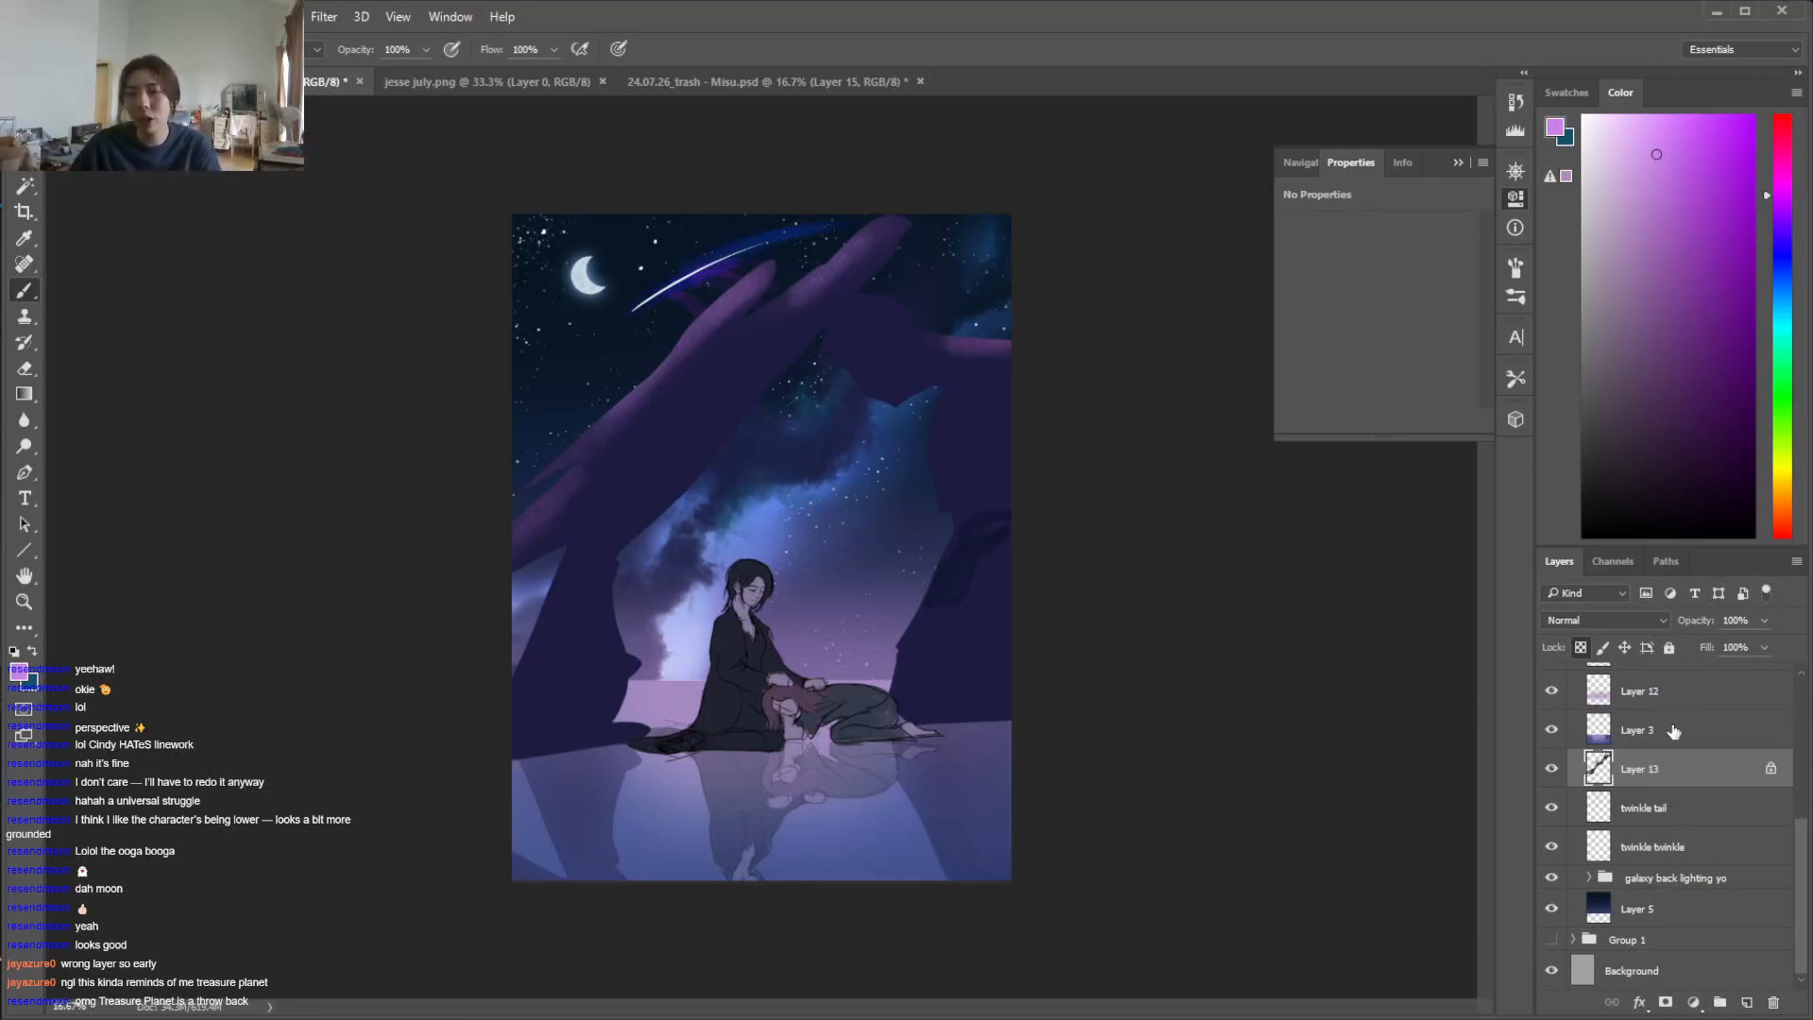
{"action": "left_click", "coordinate": [1549, 770]}
{"action": "left_click", "coordinate": [1552, 770]}
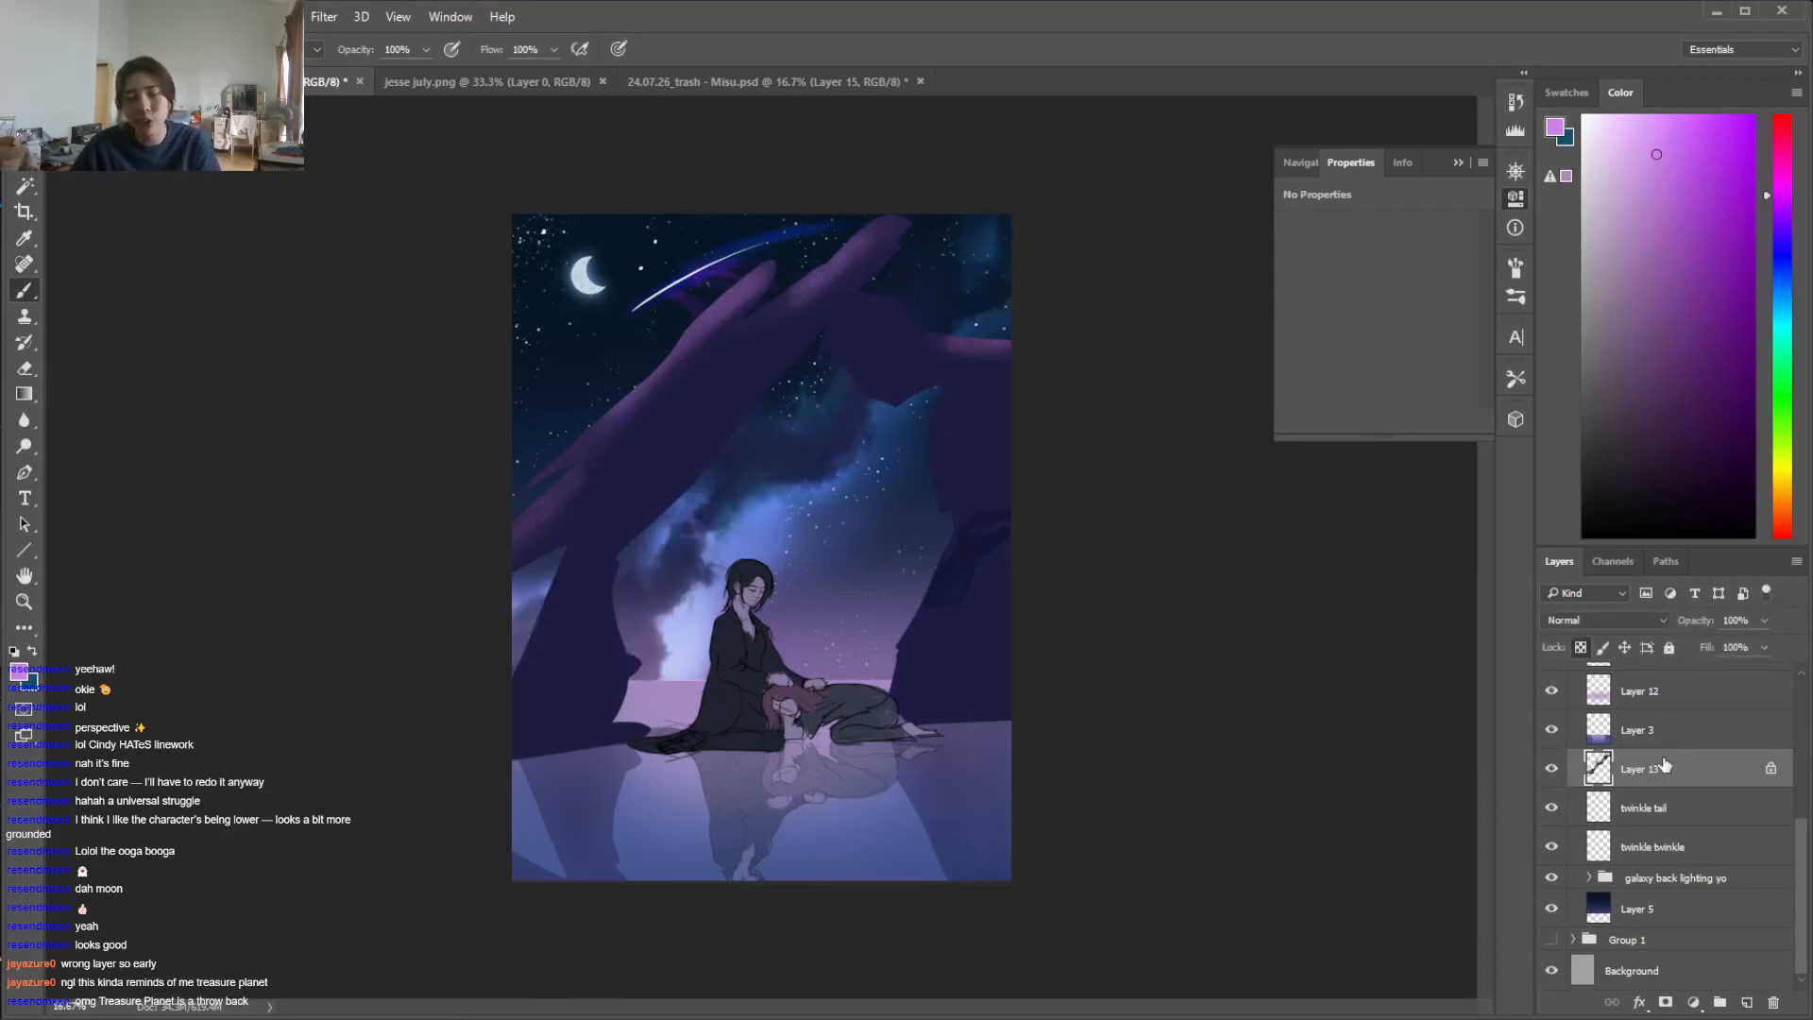
{"action": "left_click", "coordinate": [1552, 729]}
{"action": "left_click", "coordinate": [1551, 729]}
{"action": "left_click", "coordinate": [1552, 692]}
{"action": "left_click", "coordinate": [1551, 692]}
{"action": "left_click", "coordinate": [1666, 701]}
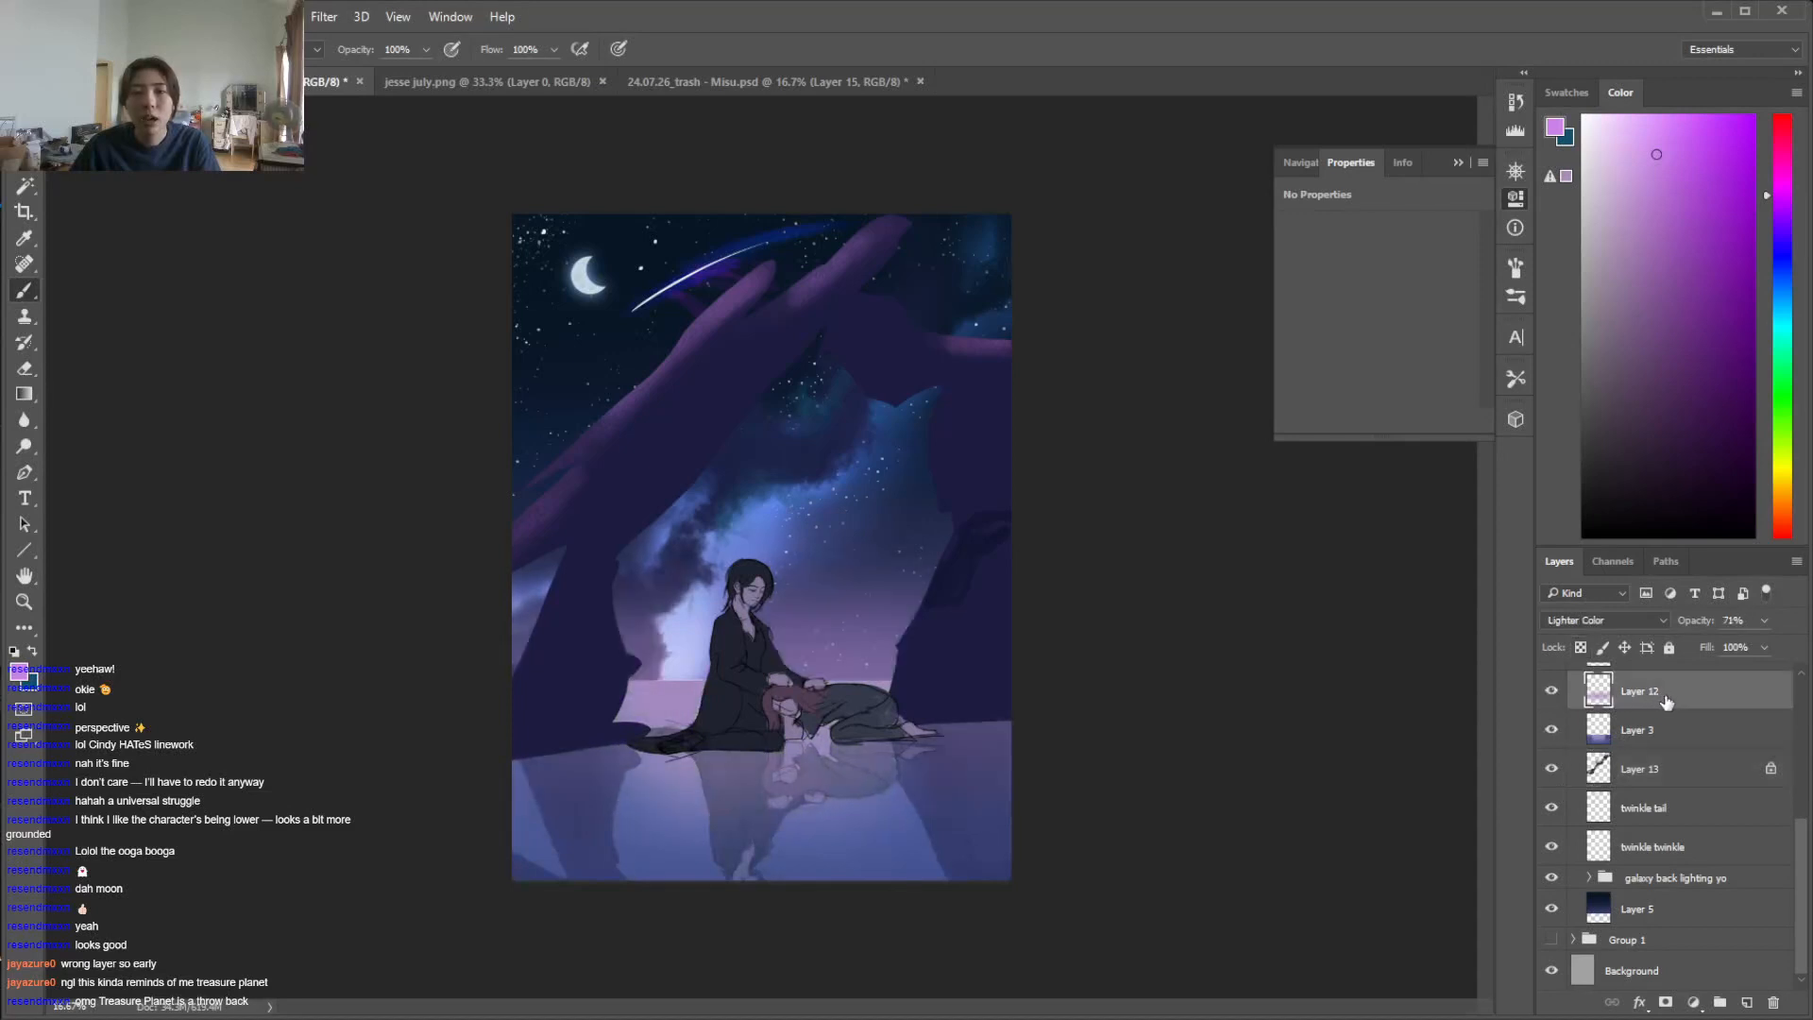
Unlock transparency on Layer 13 and soften the clouds near the horizon beside the rock base with a 432 px soft round eraser
{"action": "left_click", "coordinate": [1603, 767]}
{"action": "left_click", "coordinate": [1581, 647]}
{"action": "key", "text": "e"}
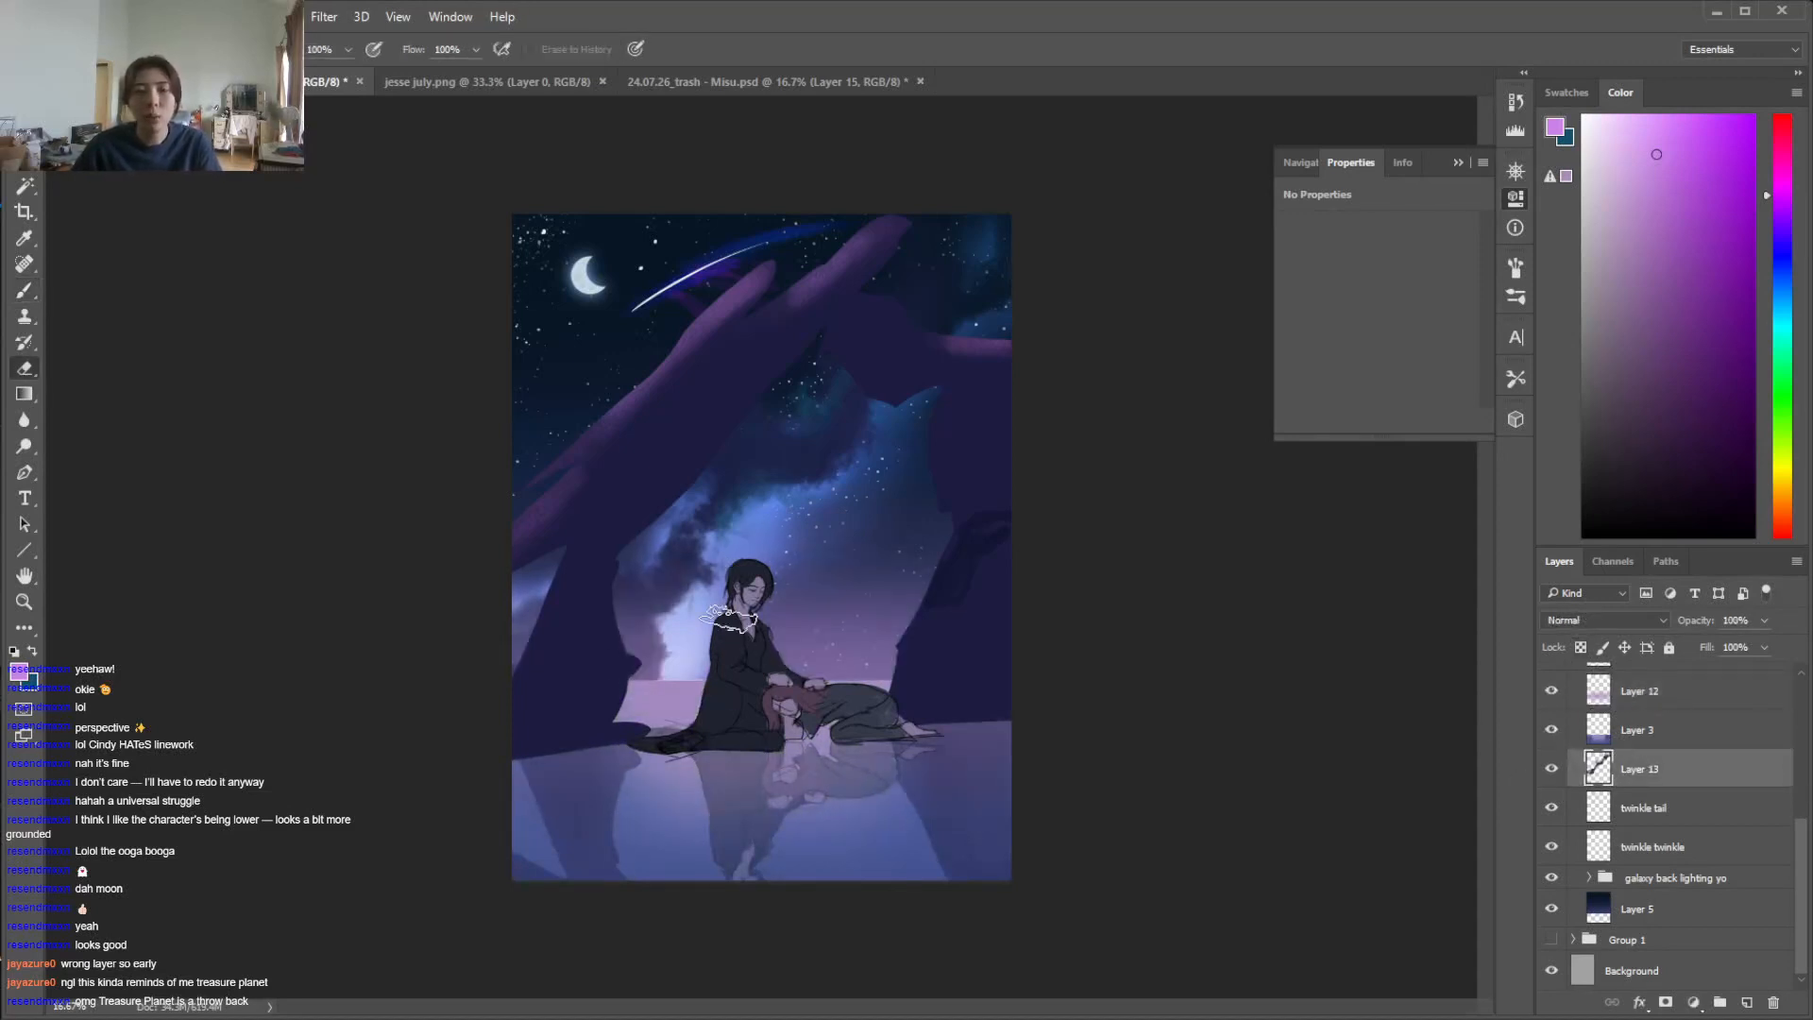
{"action": "right_click", "coordinate": [688, 680]}
{"action": "left_click", "coordinate": [860, 800]}
{"action": "left_click", "coordinate": [879, 714]}
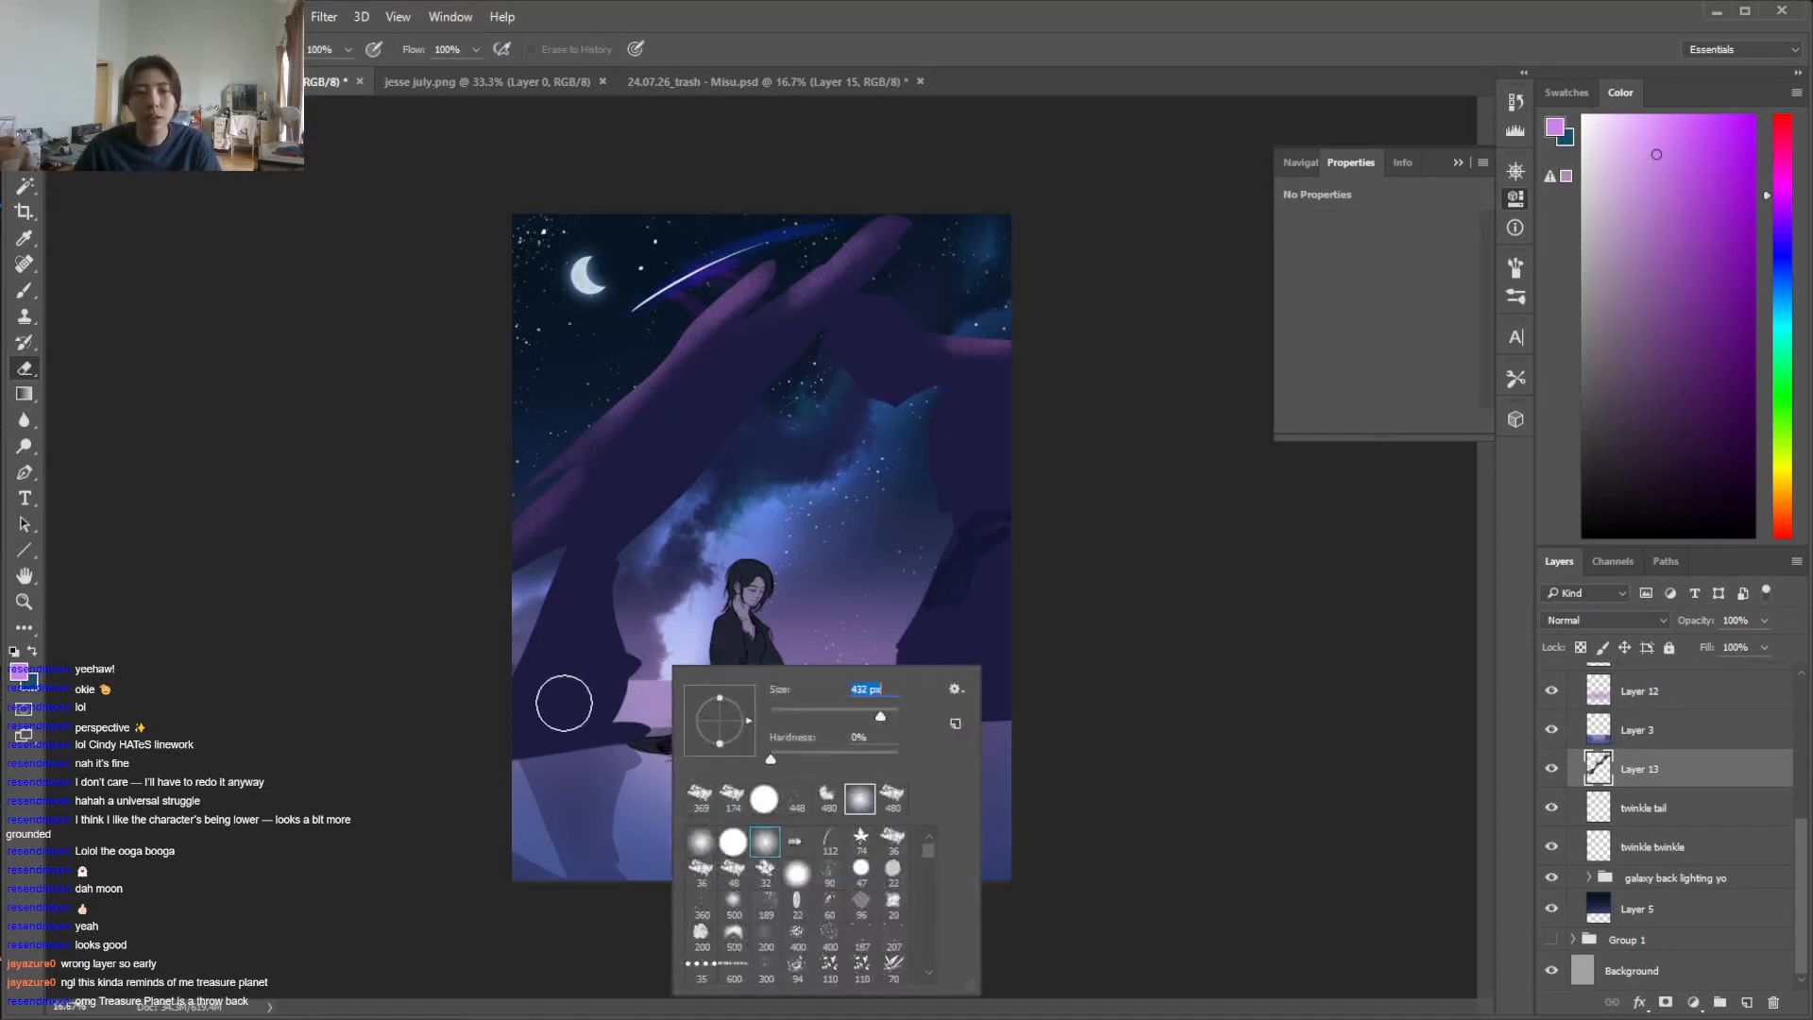
{"action": "left_click", "coordinate": [559, 704]}
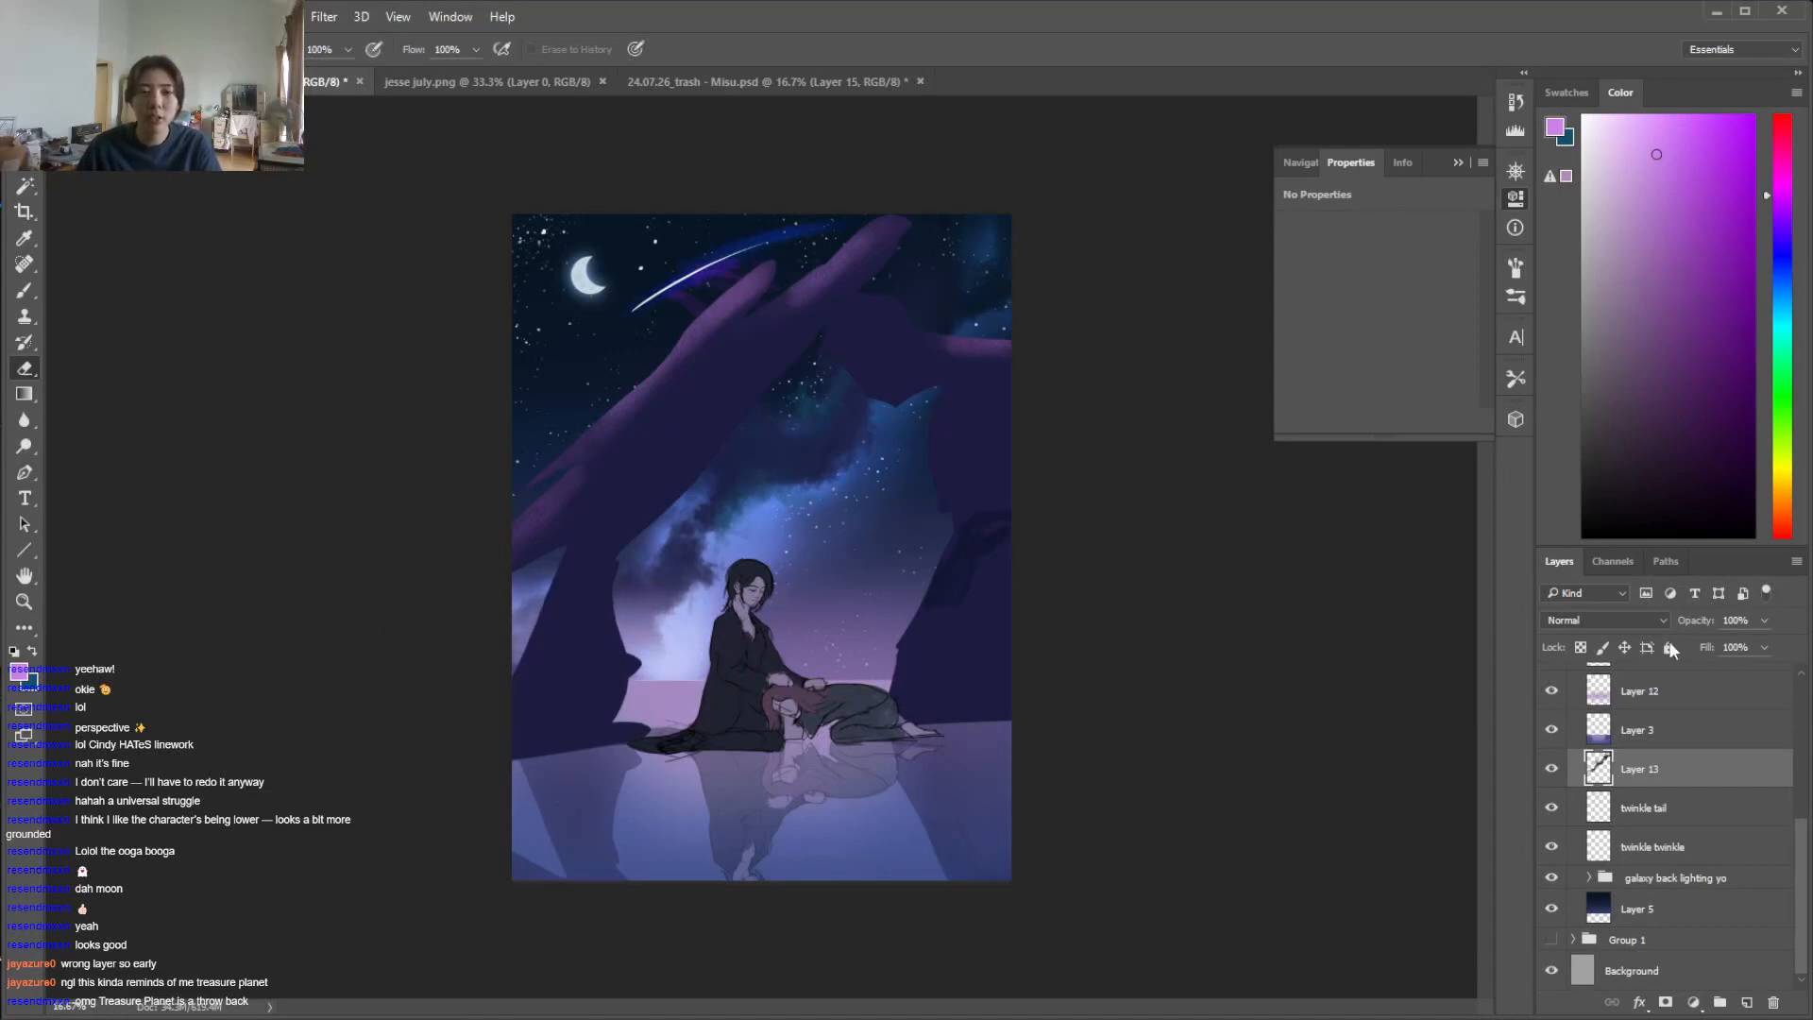
Select the rock arch layer, Layer 6, and sample a muted purple from the rock highlight on the arch's upper edge
{"action": "scroll", "coordinate": [1802, 831], "scroll_direction": "up", "scroll_amount": 5}
{"action": "left_click", "coordinate": [1639, 902]}
{"action": "key", "text": "b"}
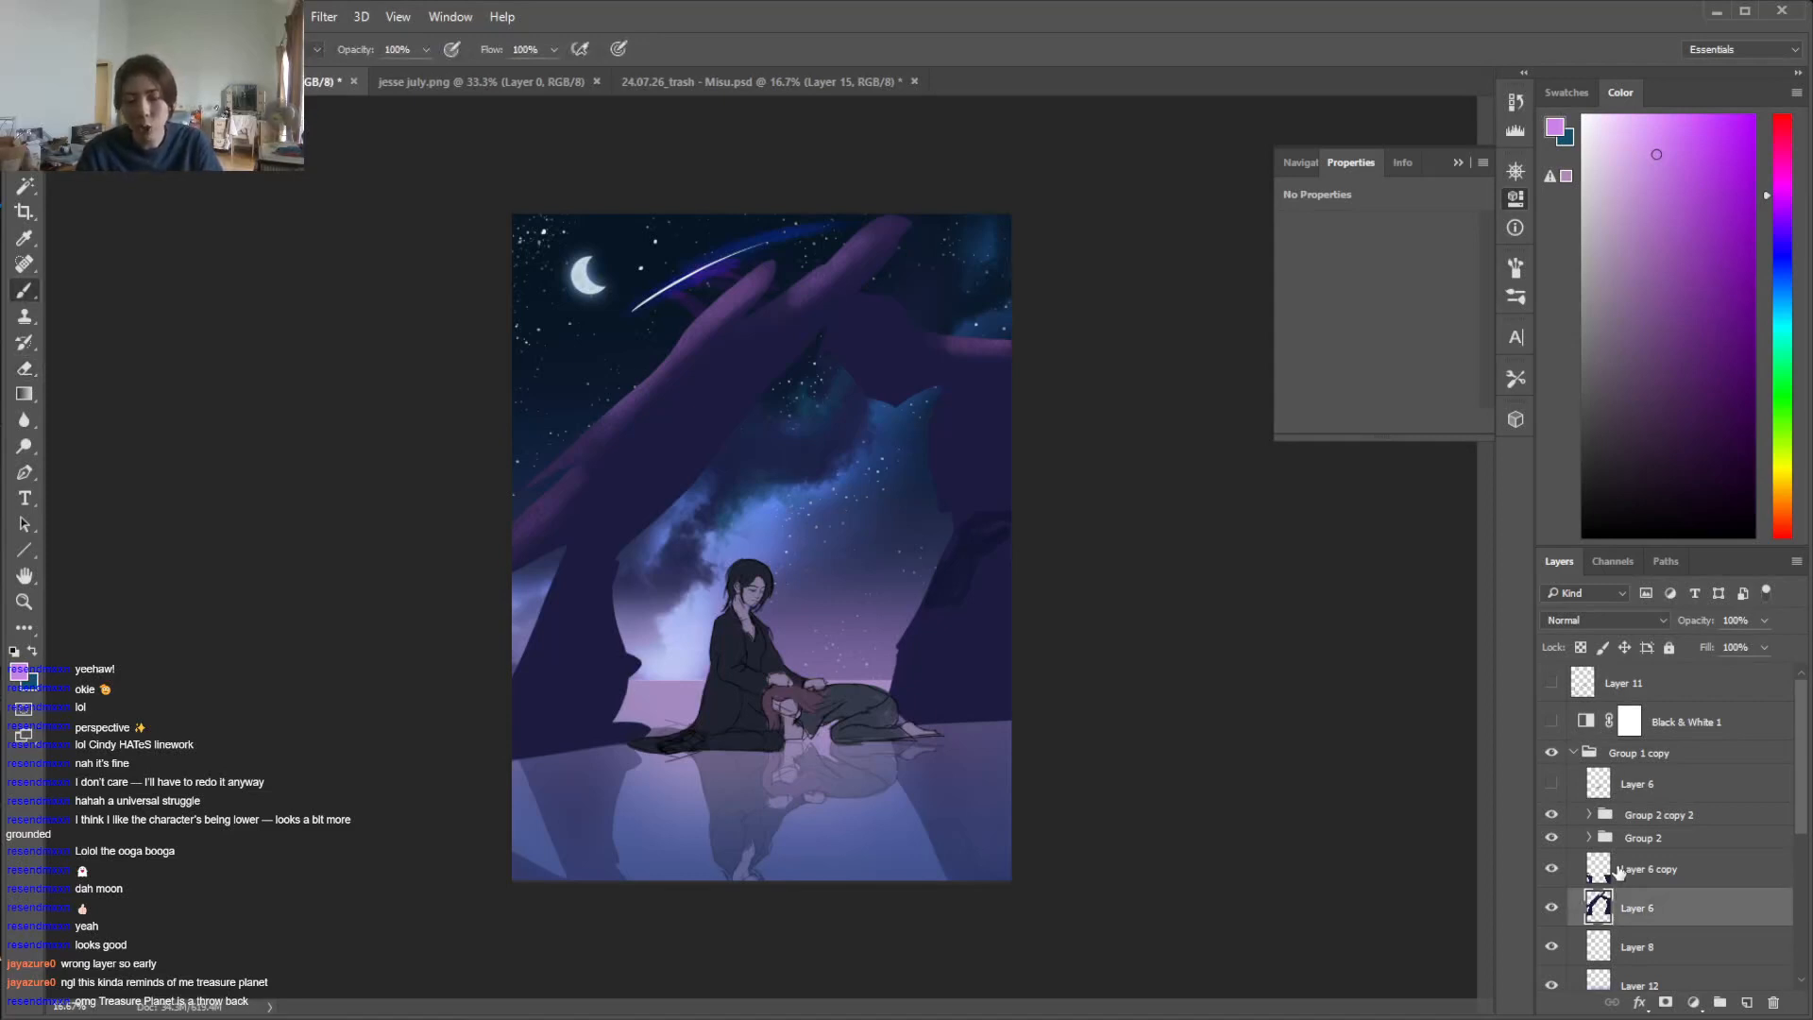
{"action": "key", "text": "ctrl+plus"}
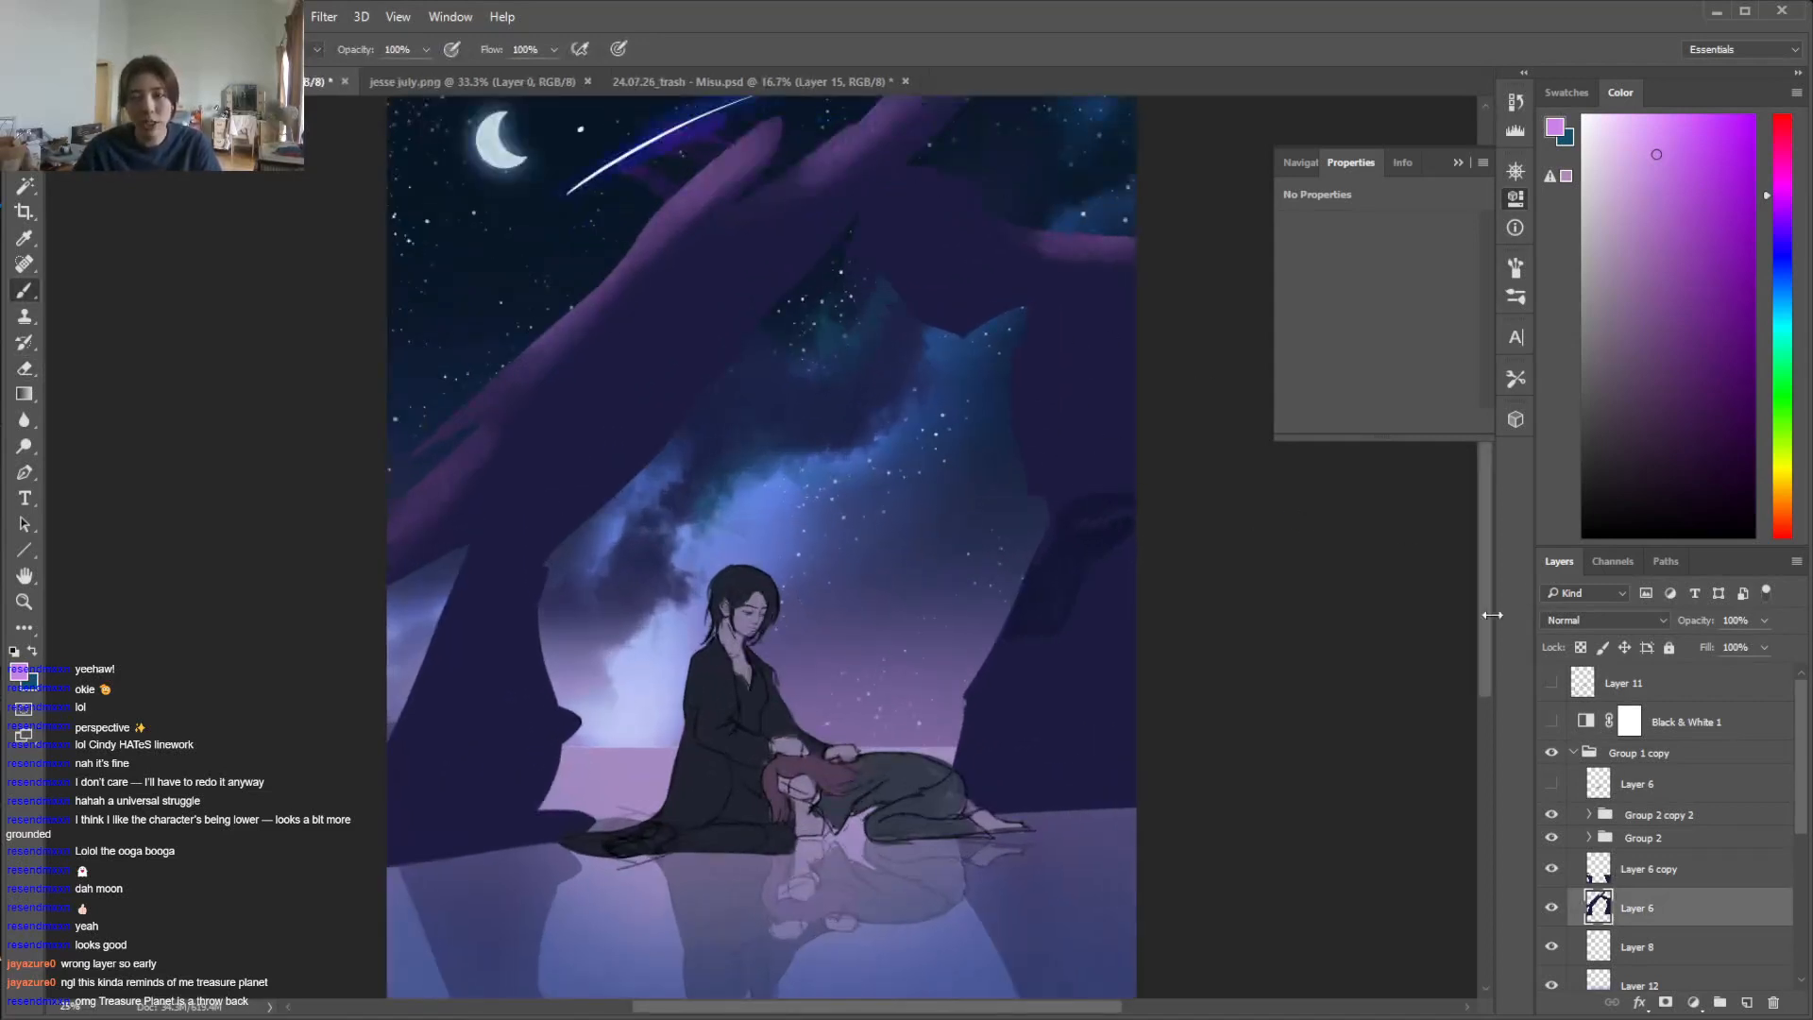
{"action": "scroll", "coordinate": [1488, 614], "scroll_direction": "up", "scroll_amount": 3}
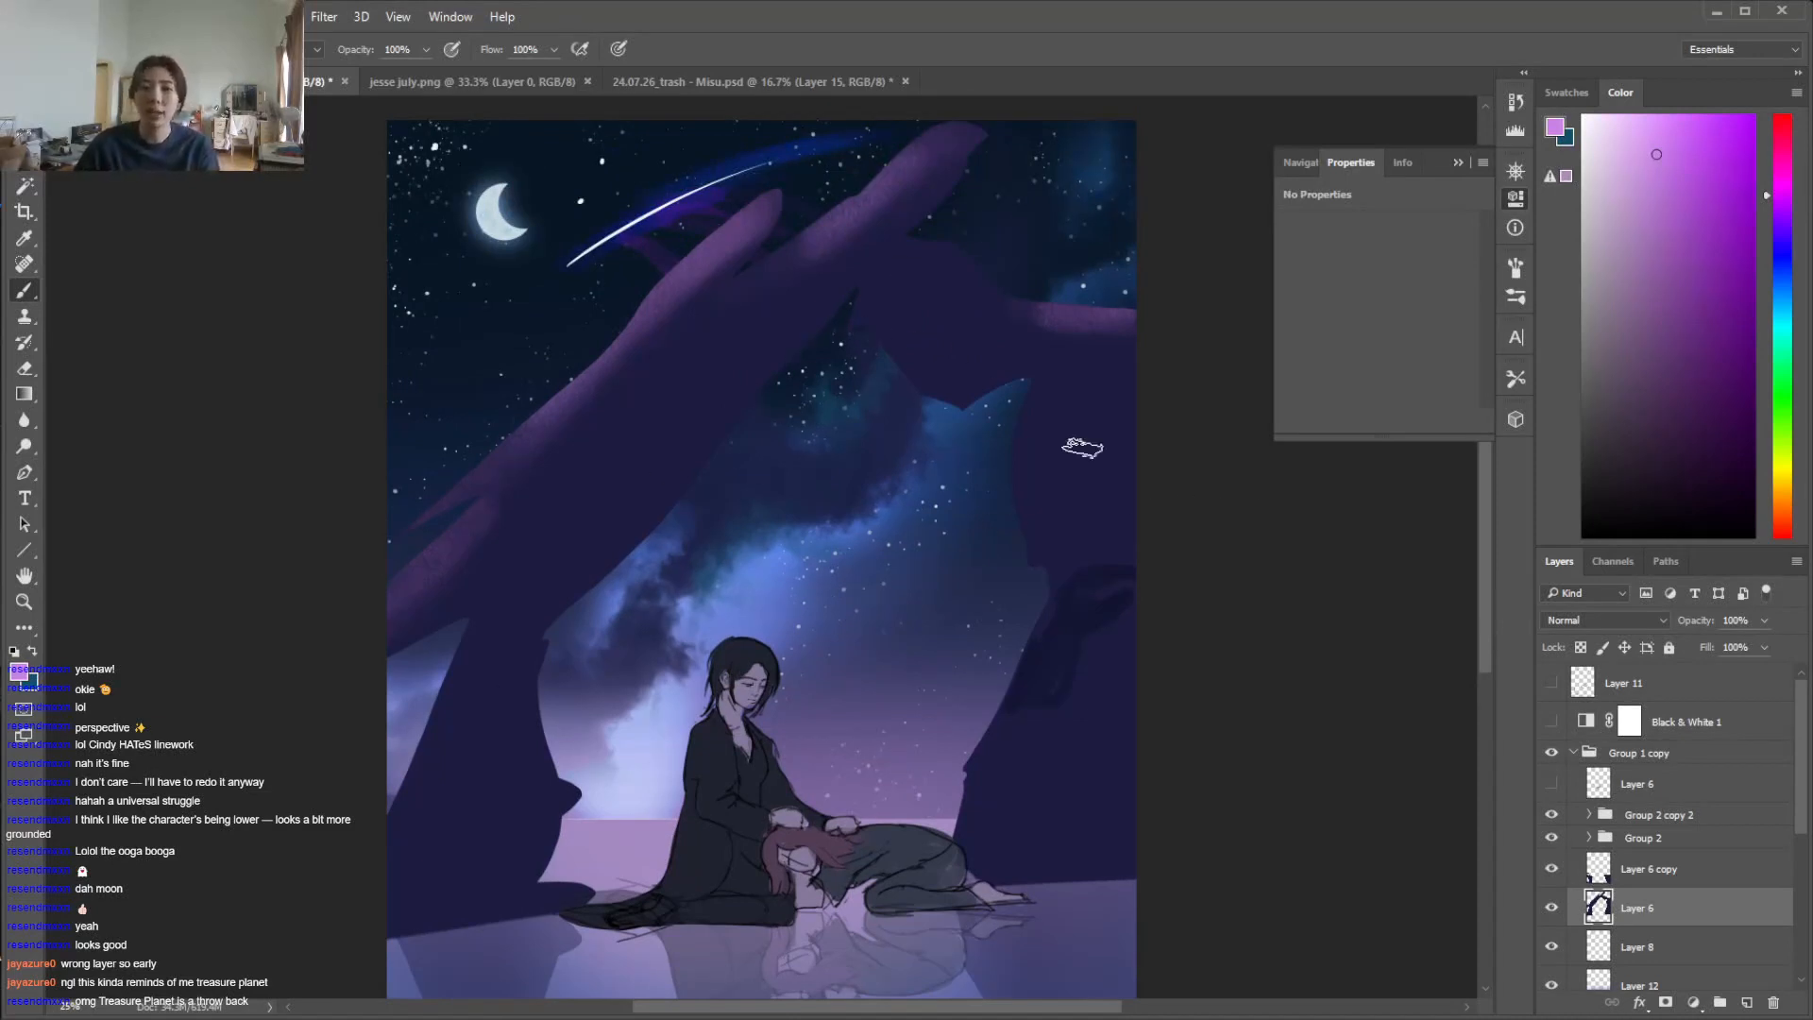
{"action": "key", "text": "i"}
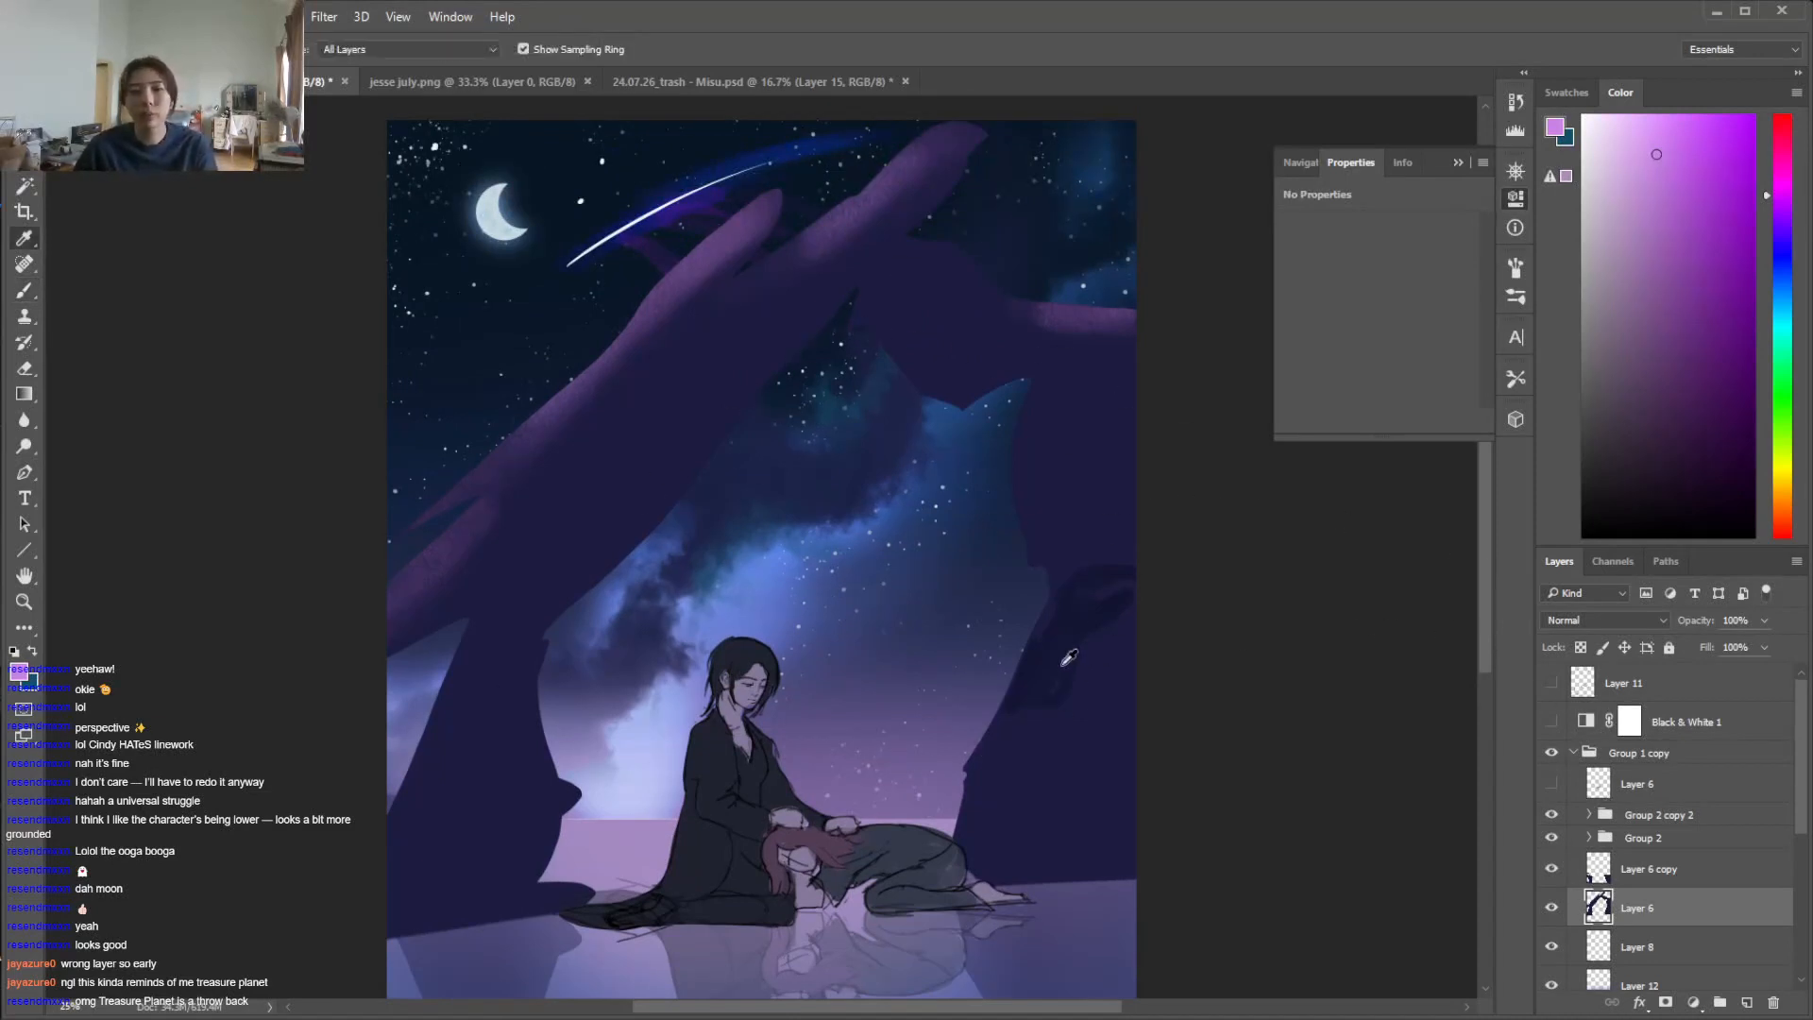
{"action": "left_click", "coordinate": [1049, 740]}
{"action": "key", "text": "b"}
{"action": "left_click", "coordinate": [716, 234], "text": "alt"}
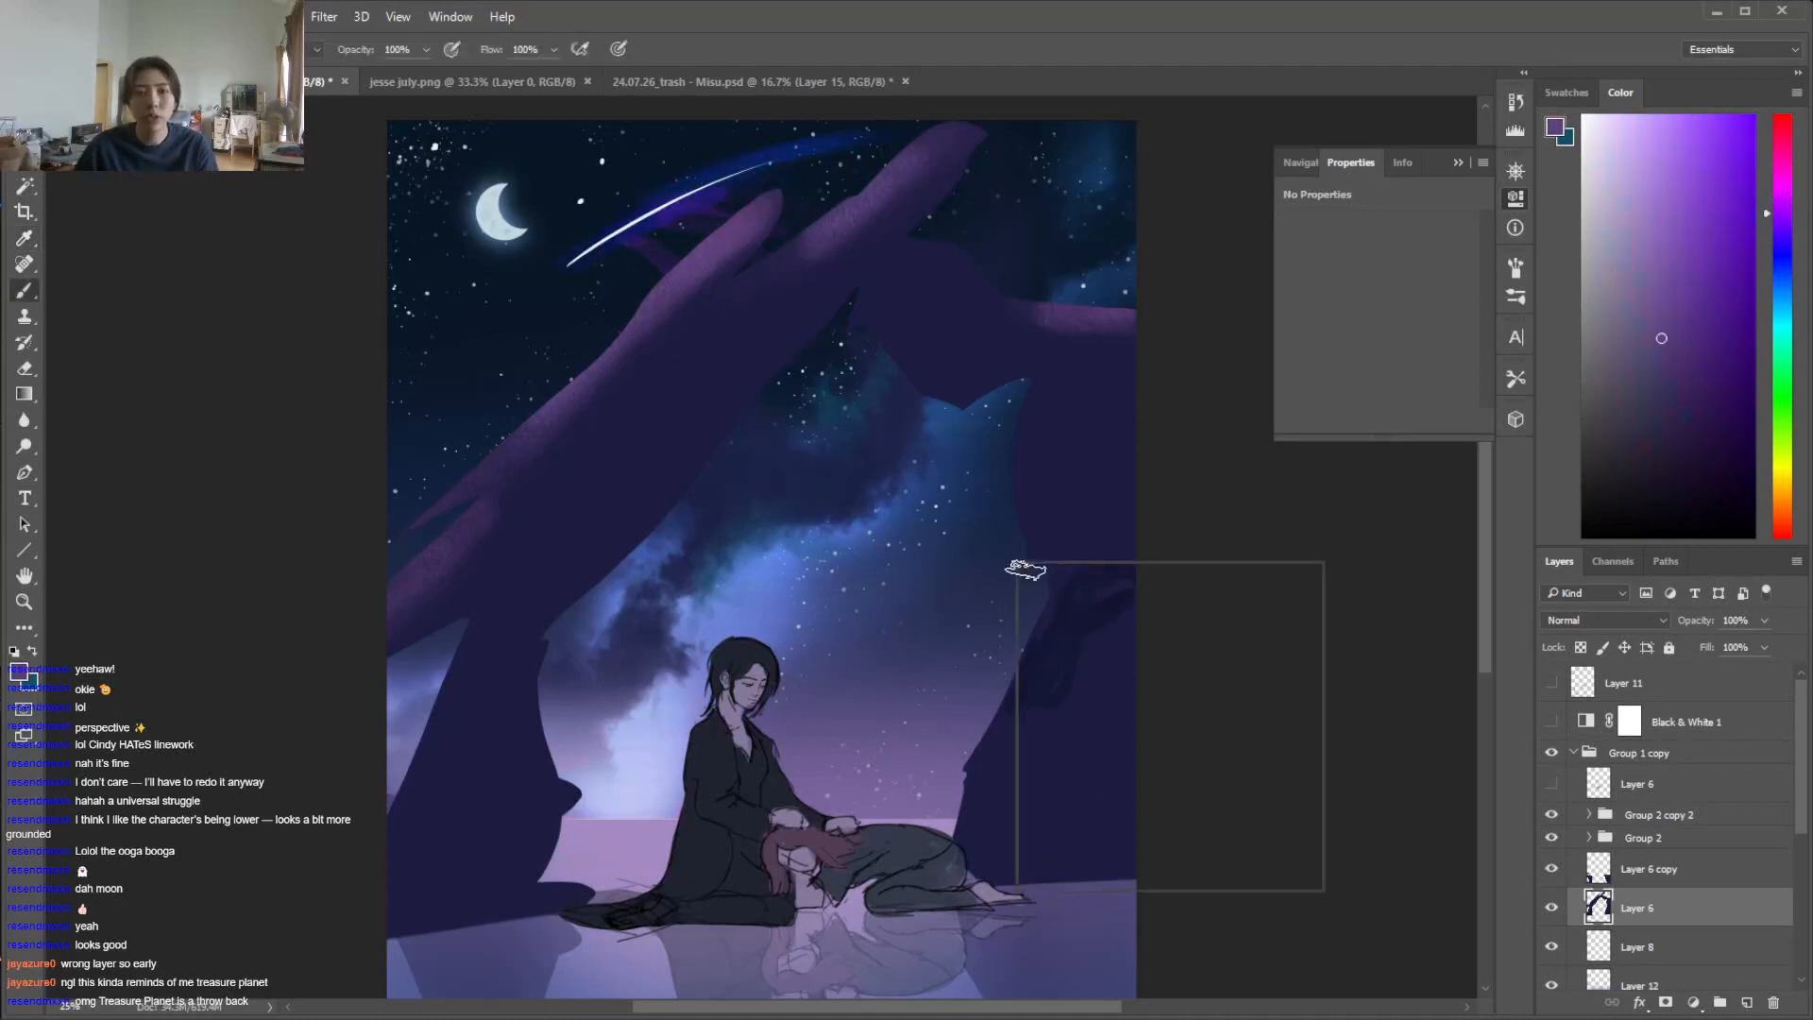
Choose the 93 px rough-edged brush and paint an angular purple facet on the lower inner side of the right rock pillar
{"action": "right_click", "coordinate": [1018, 565]}
{"action": "scroll", "coordinate": [1272, 767], "scroll_direction": "up", "scroll_amount": 2}
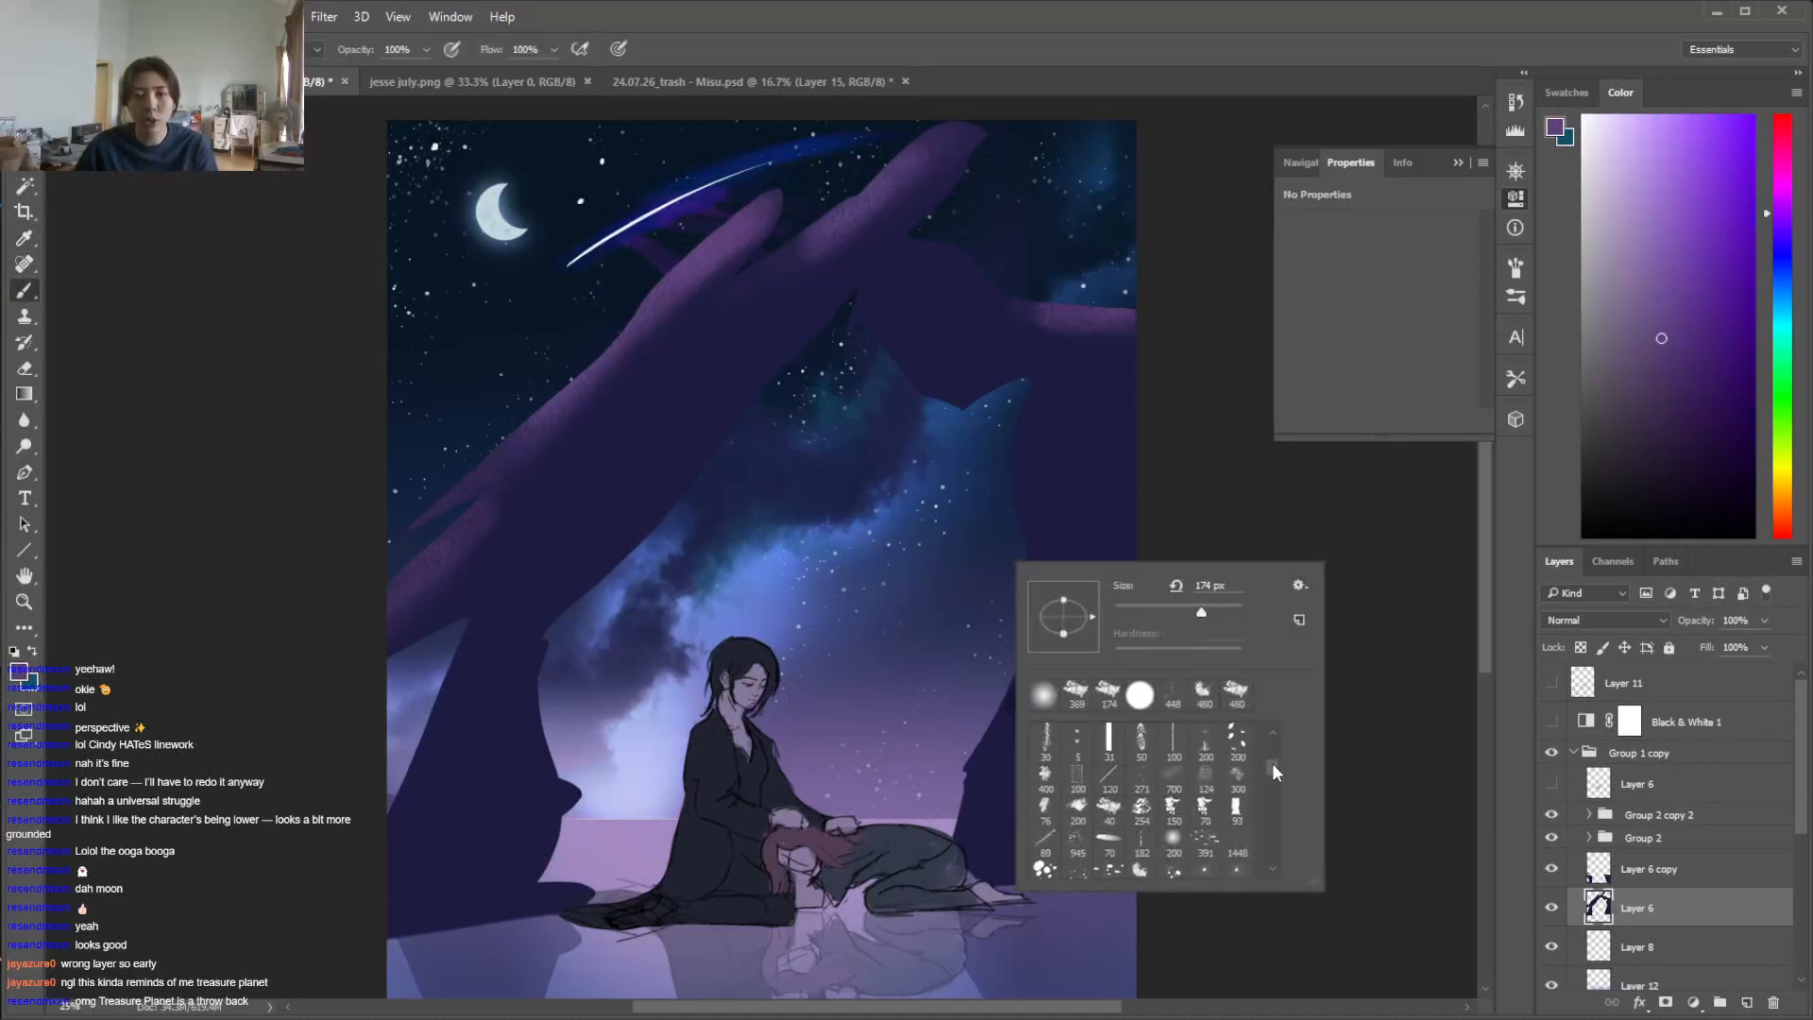
{"action": "left_click", "coordinate": [1237, 810]}
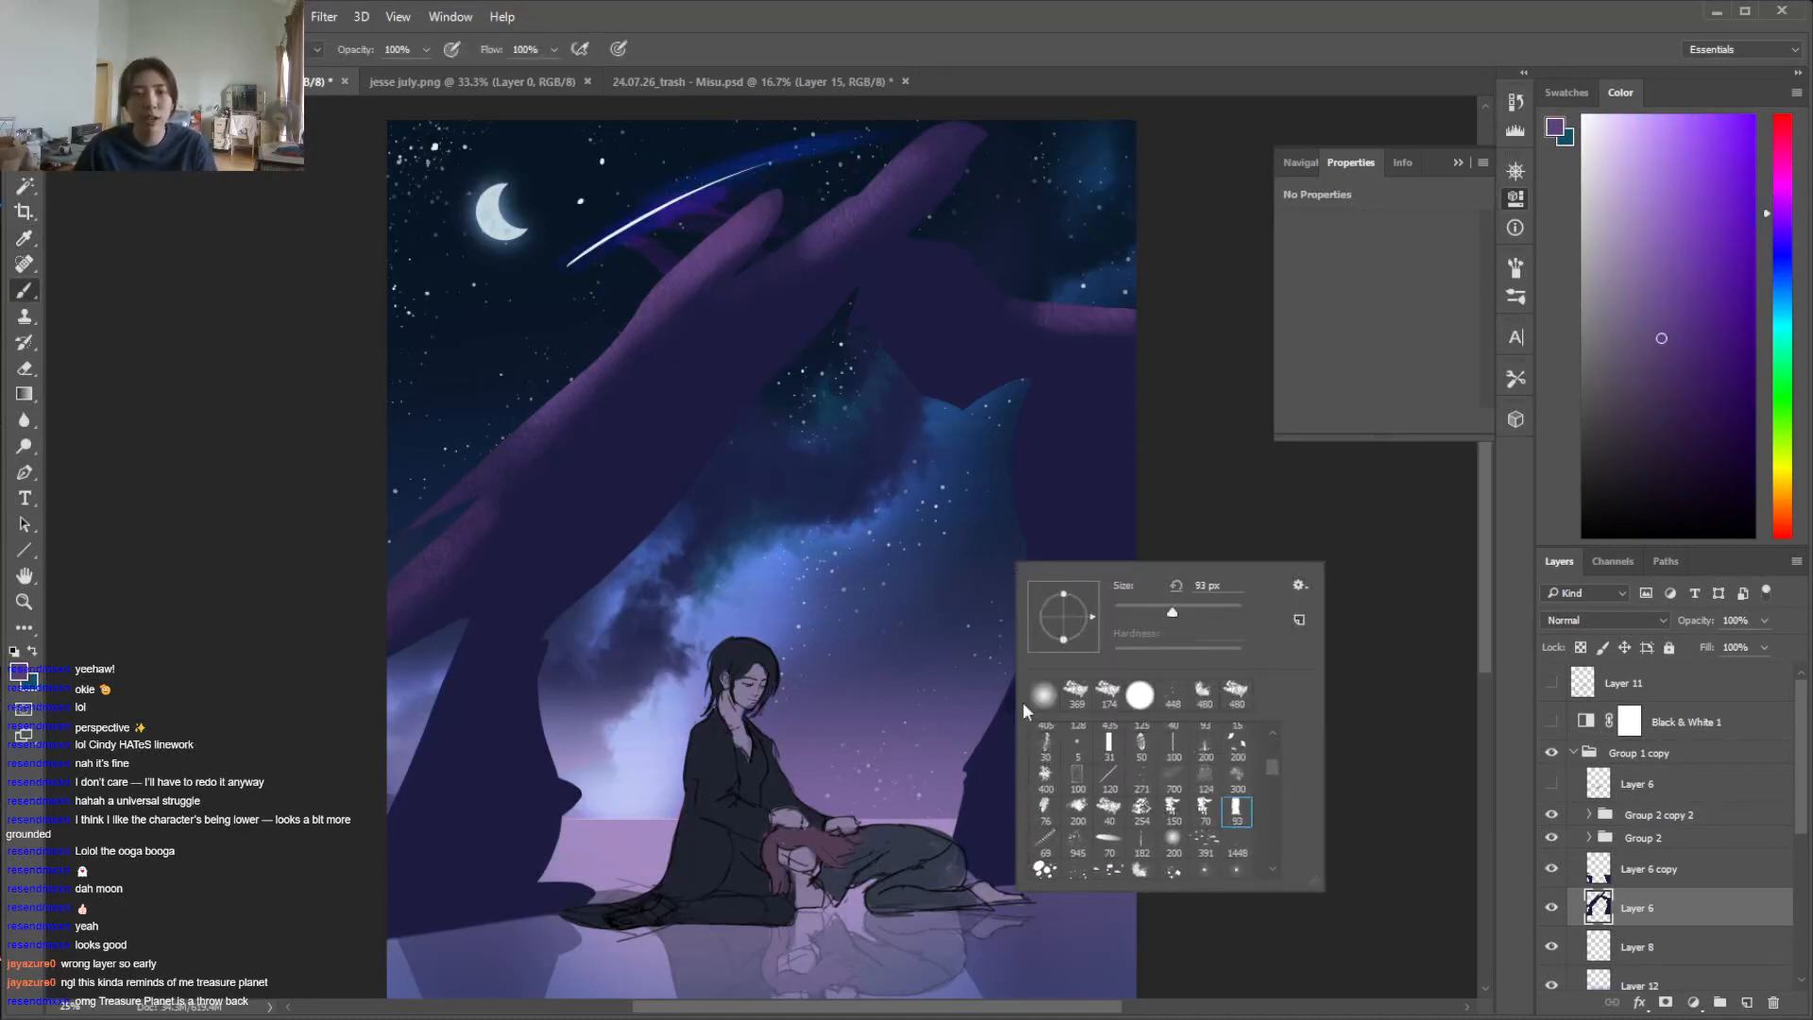
{"action": "left_click", "coordinate": [1239, 533]}
{"action": "mouse_move", "coordinate": [1062, 635]}
{"action": "left_mouse_down"}
{"action": "mouse_move", "coordinate": [968, 820]}
{"action": "mouse_move", "coordinate": [1046, 621]}
{"action": "mouse_move", "coordinate": [981, 767]}
{"action": "left_mouse_up"}
{"action": "left_click_drag", "start_coordinate": [1039, 672], "coordinate": [1003, 739]}
{"action": "left_click_drag", "start_coordinate": [1059, 629], "coordinate": [995, 770]}
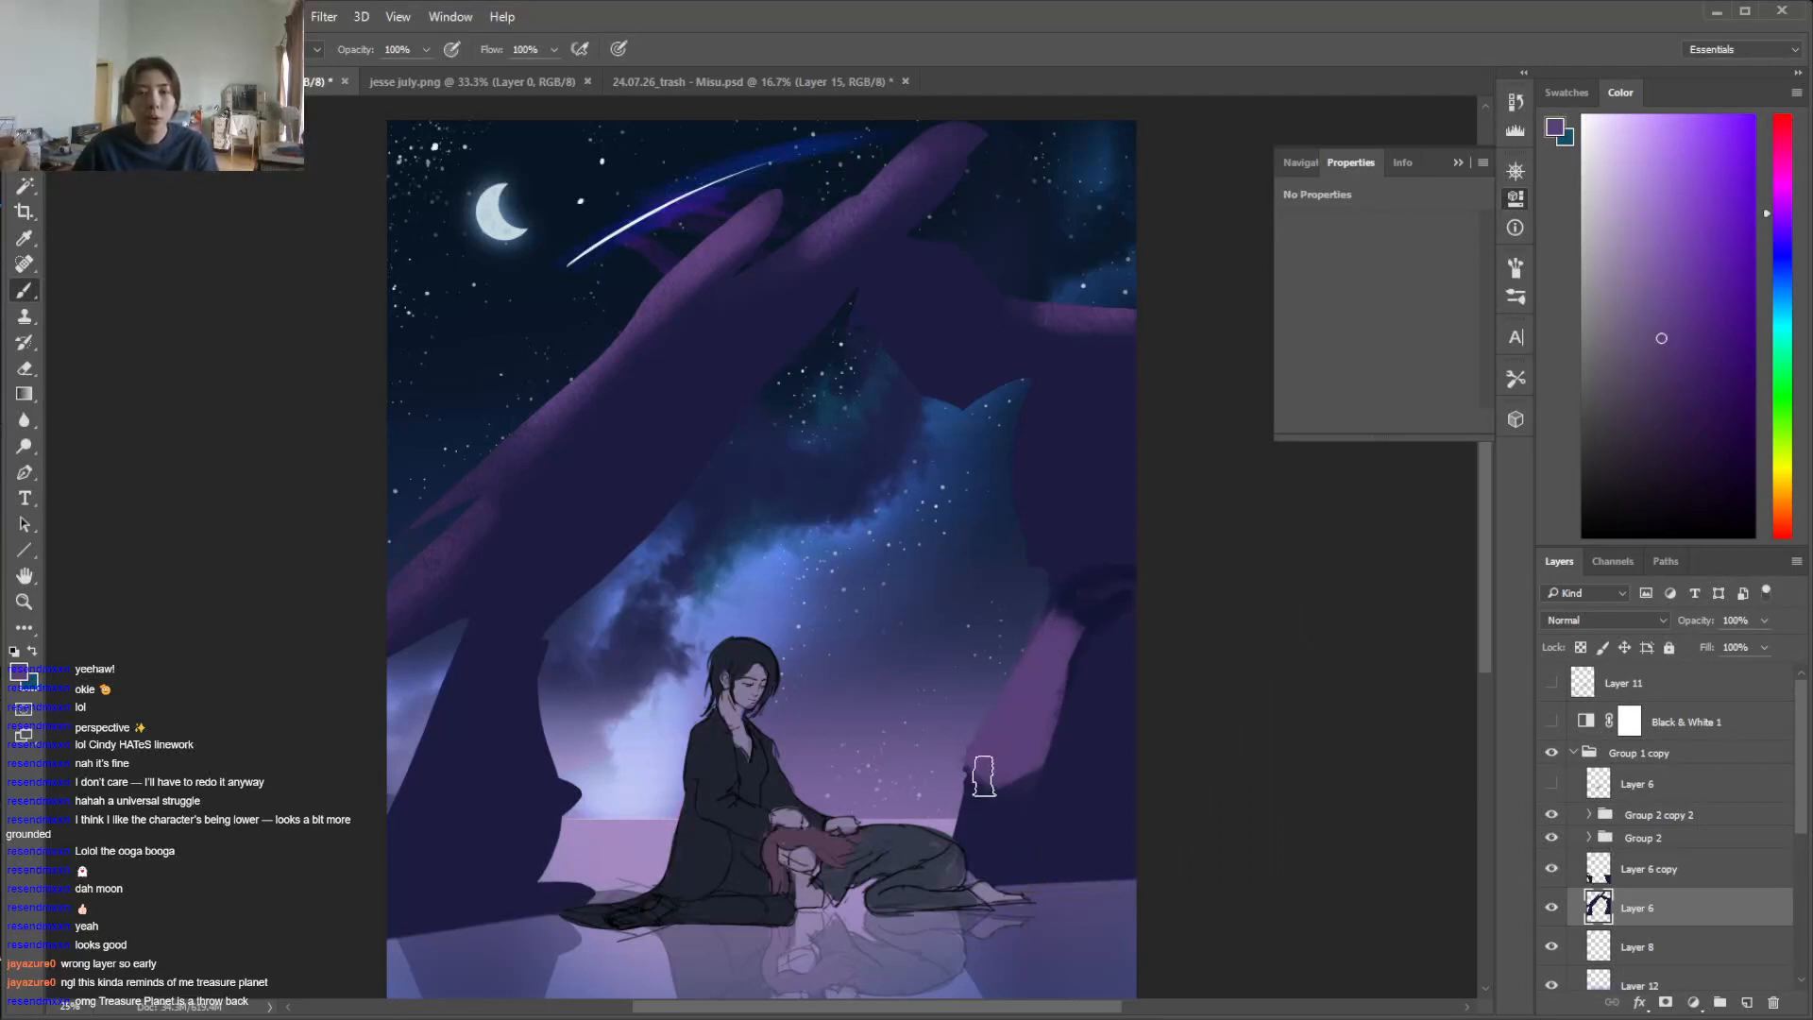
{"action": "left_click", "coordinate": [1043, 775], "text": "alt"}
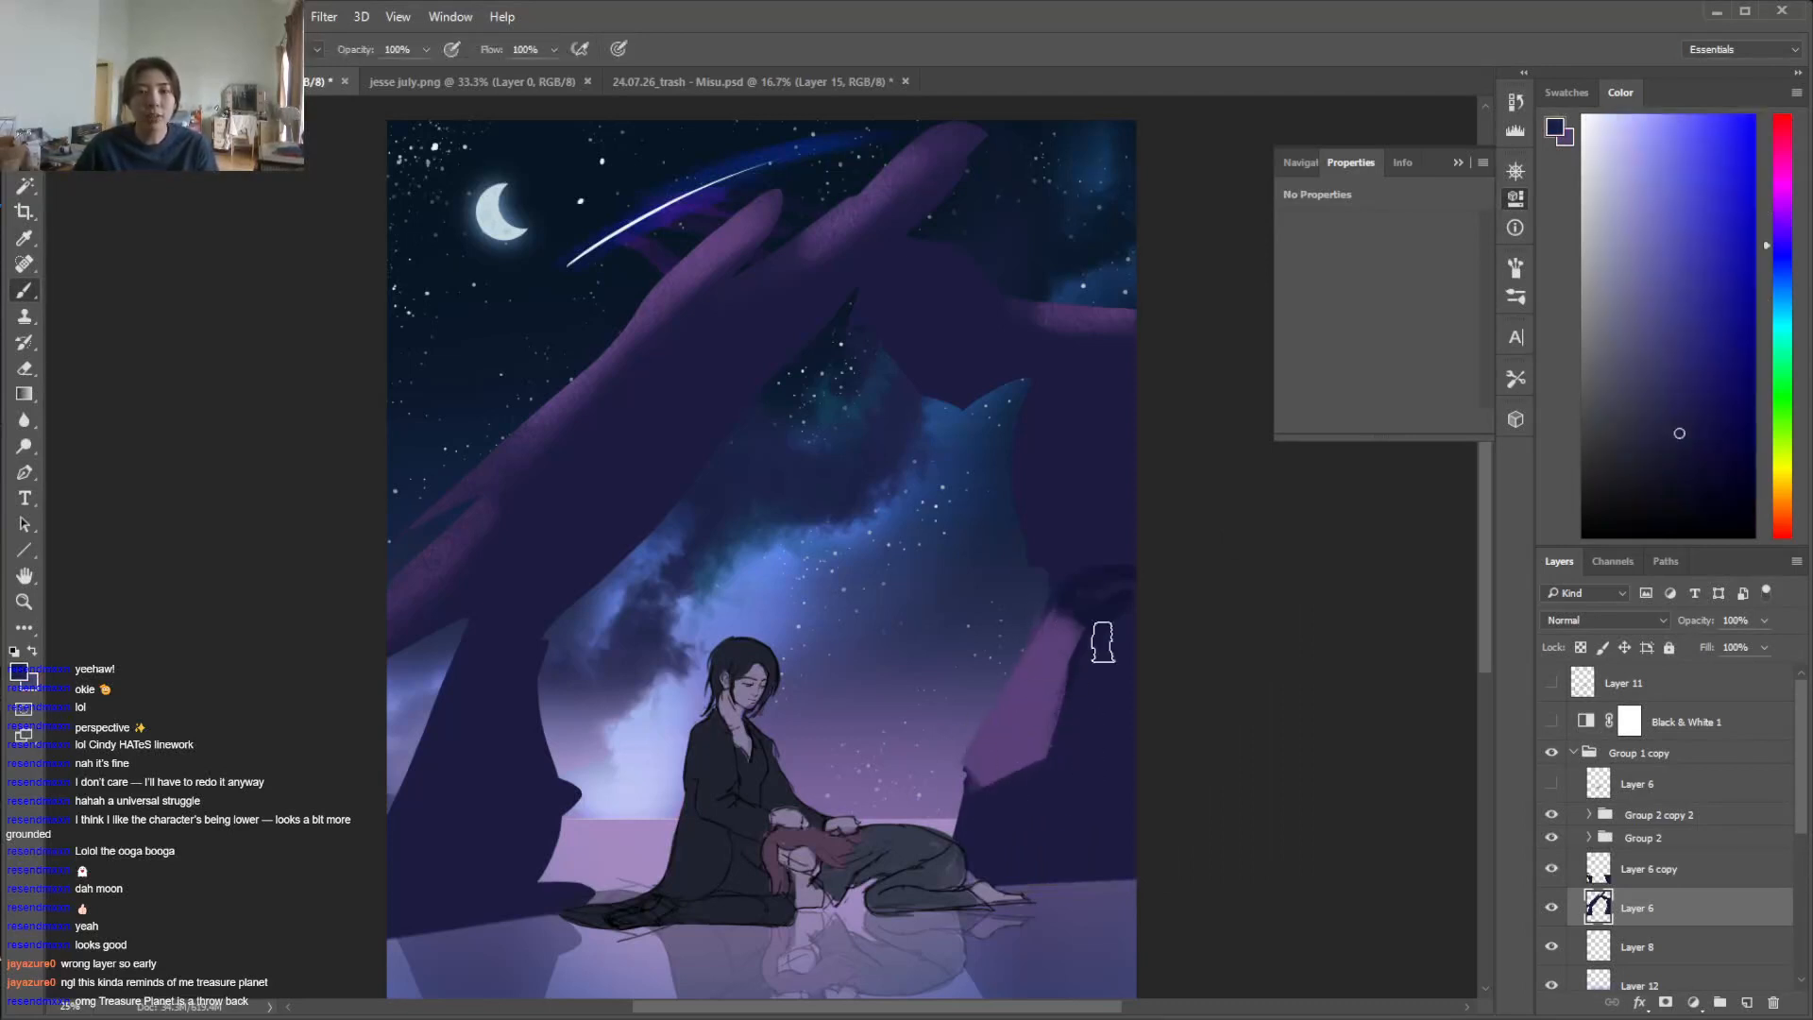
{"action": "left_click_drag", "start_coordinate": [1070, 704], "coordinate": [1079, 635]}
Paint a narrow purple facet on the right pillar's upper inner edge and trim it with the dark rock colour
{"action": "key", "text": "x"}
{"action": "left_click_drag", "start_coordinate": [1024, 476], "coordinate": [1061, 597]}
{"action": "key", "text": "x"}
{"action": "left_click_drag", "start_coordinate": [1033, 440], "coordinate": [1086, 574]}
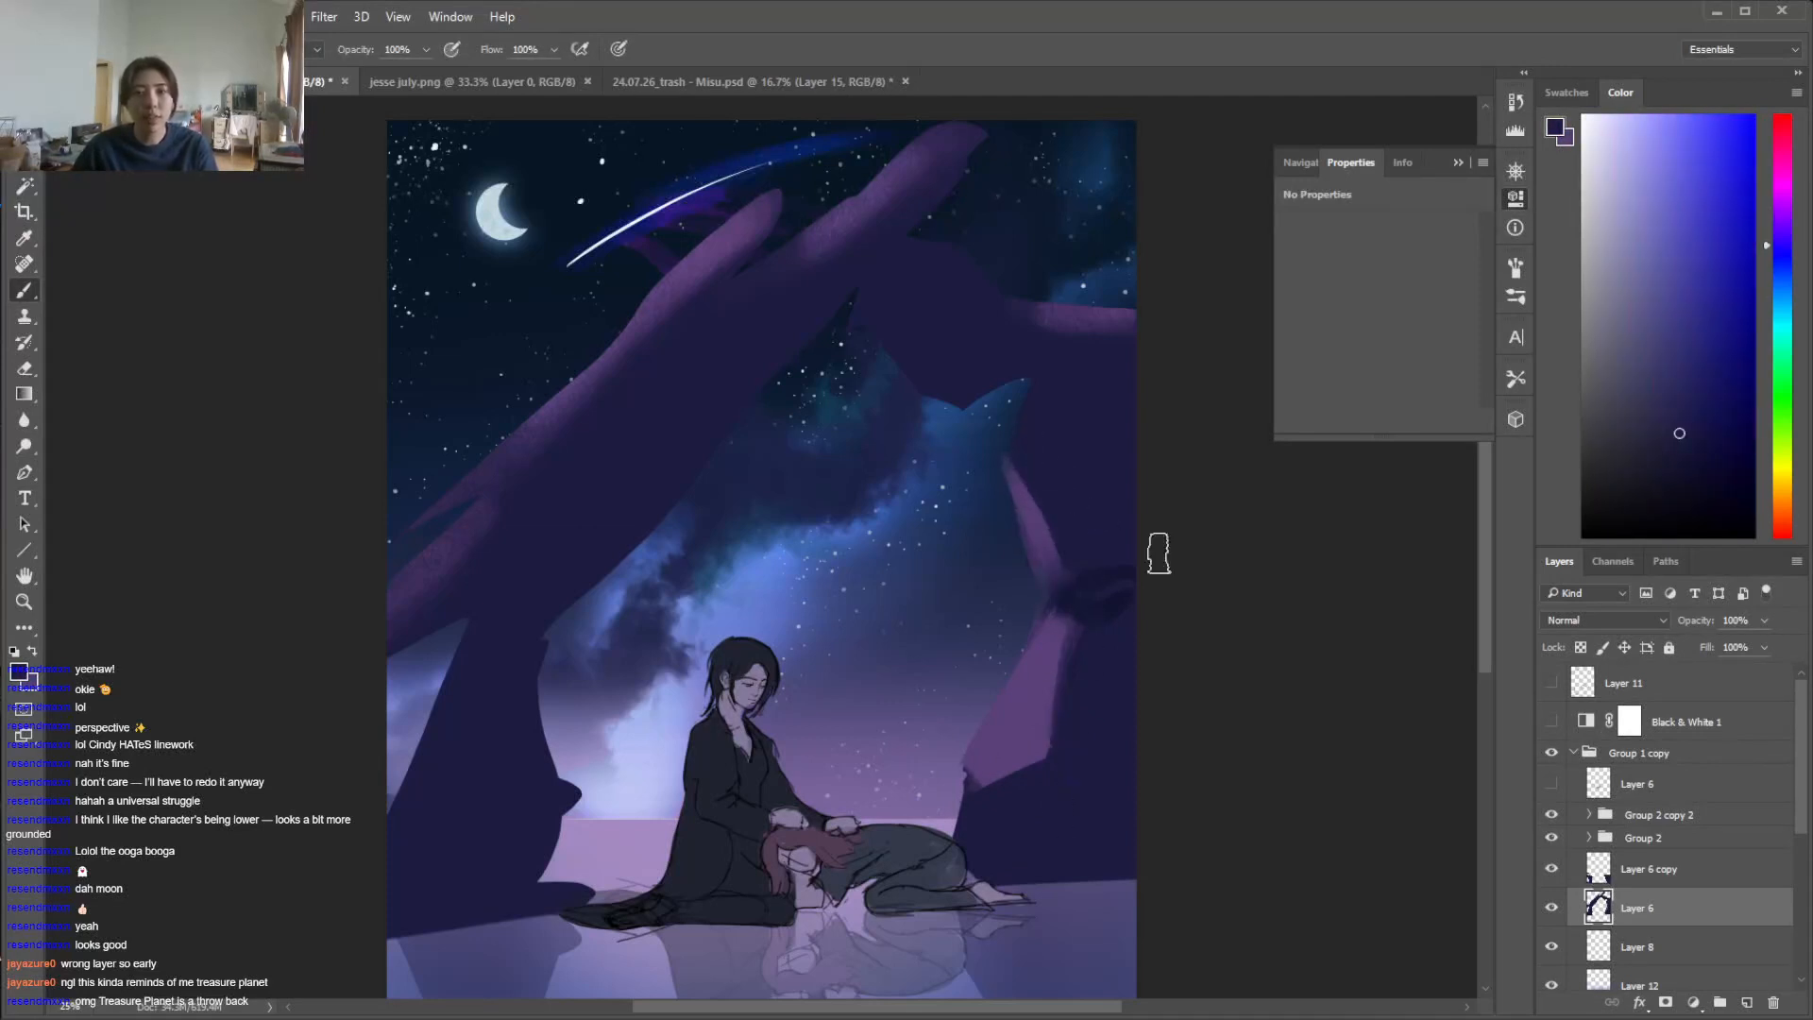
Paint angular purple facets along the arch's long left slope, cutting their edges with the dark rock colour
{"action": "key", "text": "x"}
{"action": "mouse_move", "coordinate": [677, 307]}
{"action": "left_mouse_down"}
{"action": "mouse_move", "coordinate": [582, 429]}
{"action": "mouse_move", "coordinate": [586, 397]}
{"action": "mouse_move", "coordinate": [528, 452]}
{"action": "left_mouse_up"}
{"action": "mouse_move", "coordinate": [685, 367]}
{"action": "left_mouse_down"}
{"action": "mouse_move", "coordinate": [627, 397]}
{"action": "mouse_move", "coordinate": [650, 402]}
{"action": "left_mouse_up"}
{"action": "key", "text": "x"}
{"action": "mouse_move", "coordinate": [721, 330]}
{"action": "left_mouse_down"}
{"action": "mouse_move", "coordinate": [652, 341]}
{"action": "mouse_move", "coordinate": [748, 286]}
{"action": "mouse_move", "coordinate": [612, 376]}
{"action": "mouse_move", "coordinate": [646, 303]}
{"action": "mouse_move", "coordinate": [613, 382]}
{"action": "left_mouse_up"}
{"action": "key", "text": "x"}
{"action": "left_click_drag", "start_coordinate": [547, 446], "coordinate": [408, 536]}
Clean up the left slope's outer edge with the eraser and reshape the purple ledge at the arch's lower left end
{"action": "key", "text": "e"}
{"action": "right_click", "coordinate": [485, 501]}
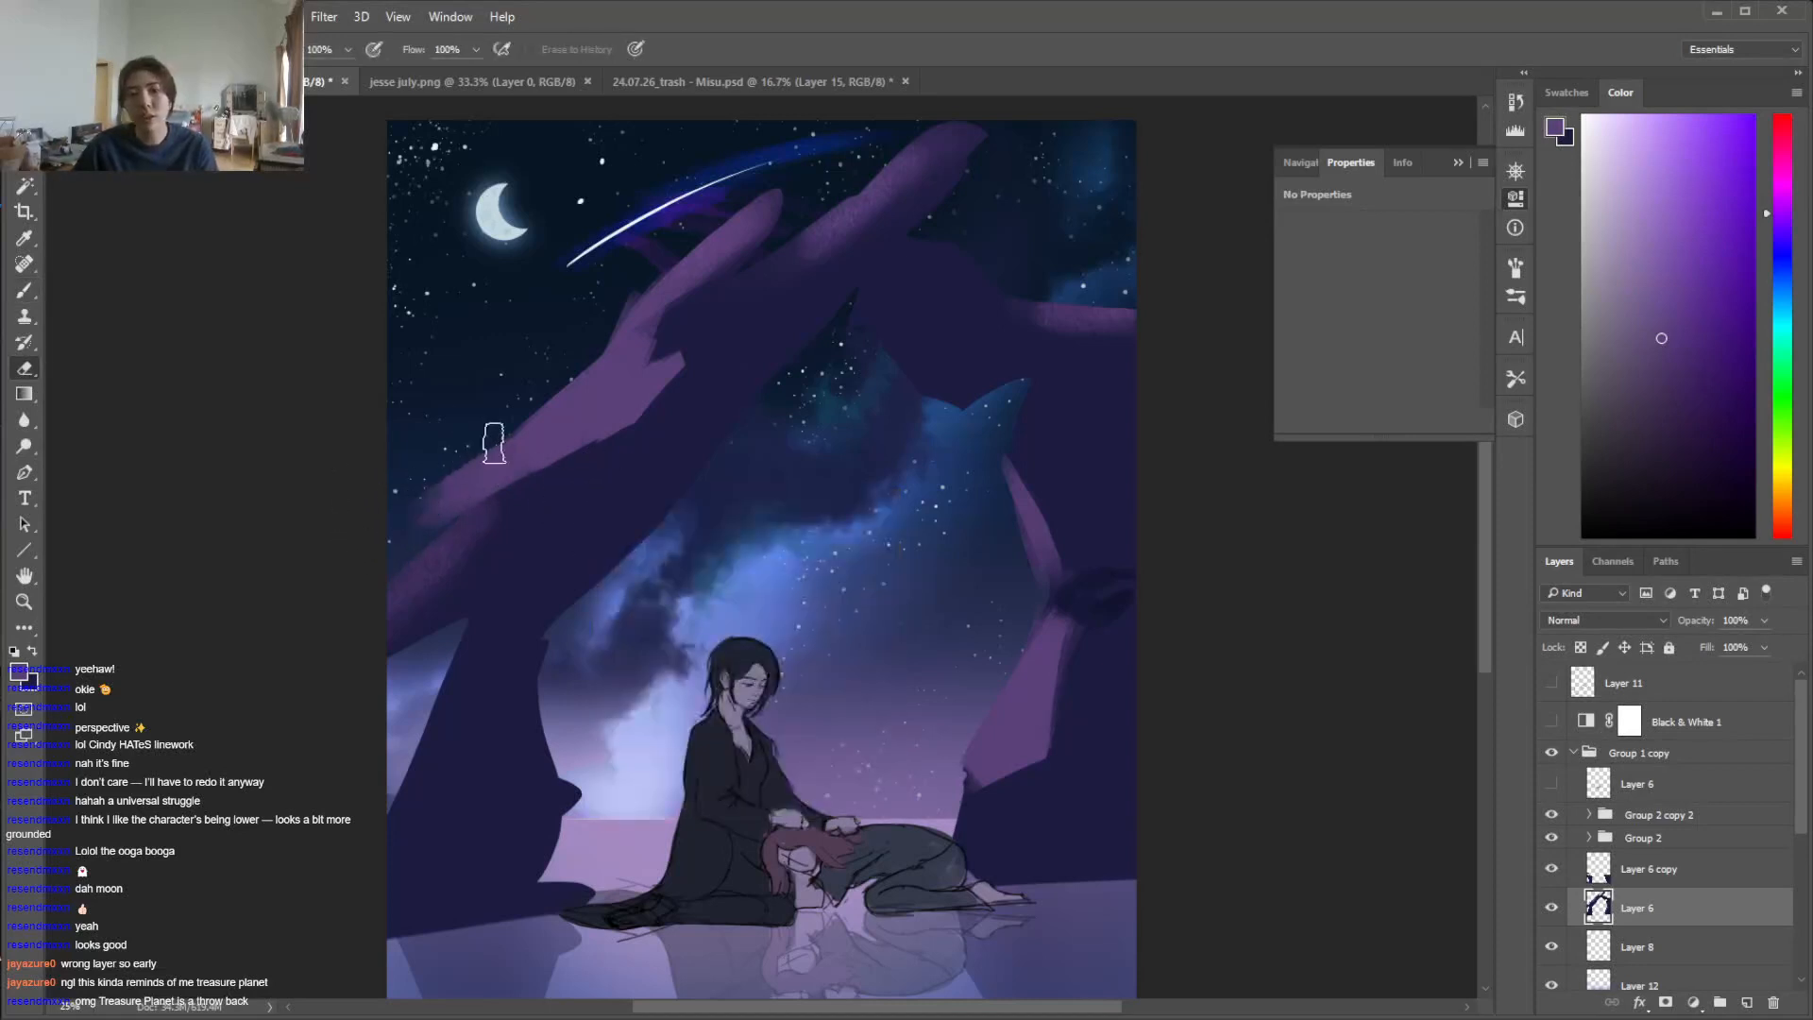
{"action": "key", "text": "b"}
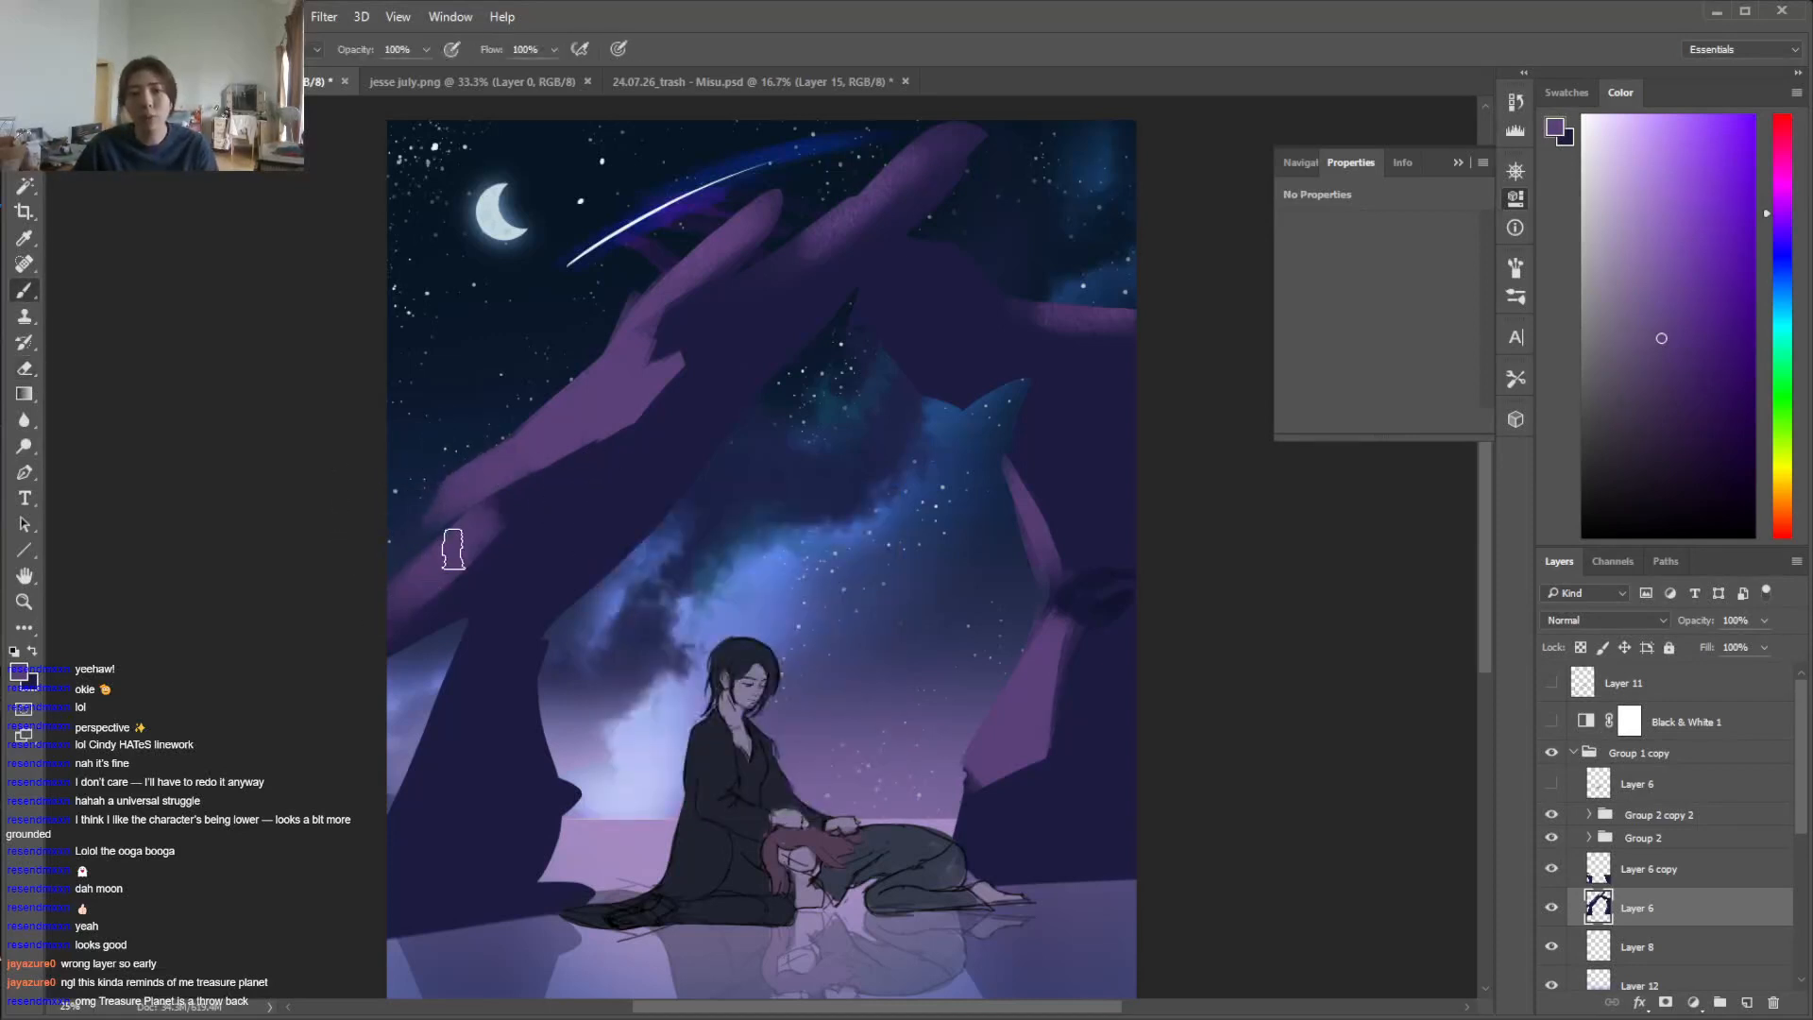
{"action": "left_click", "coordinate": [497, 567], "text": "alt"}
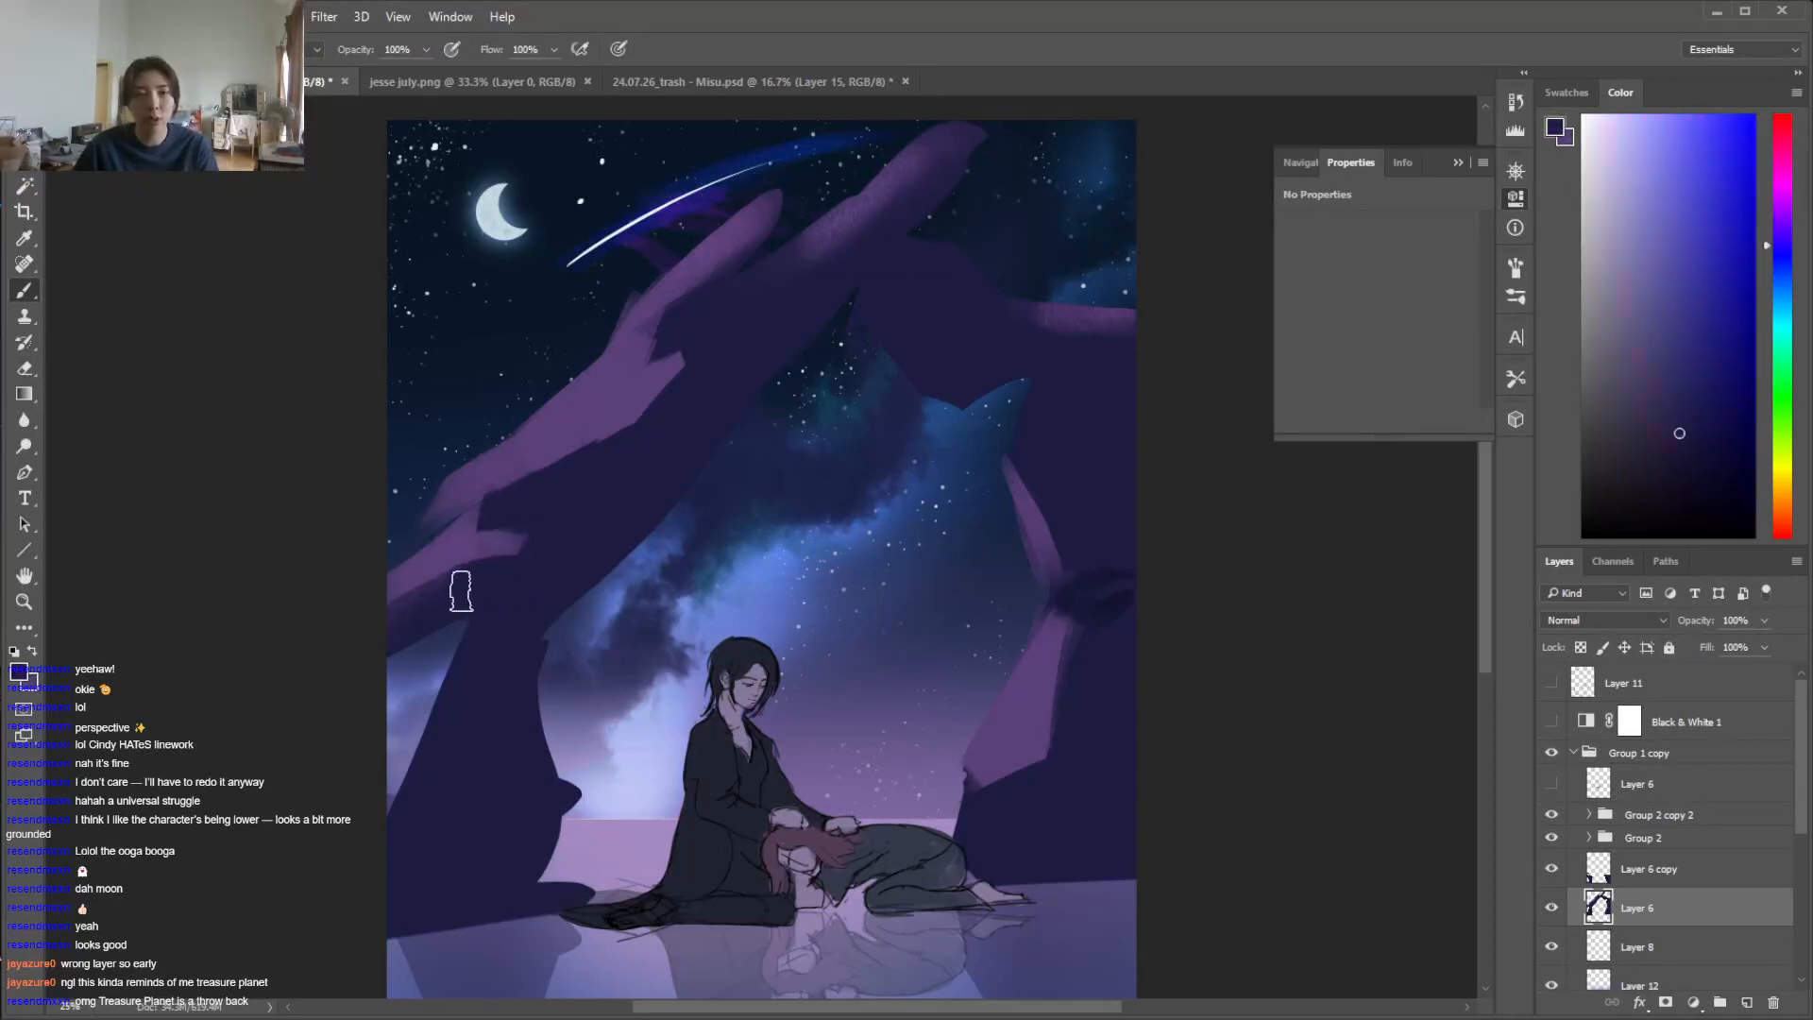
Repaint the highlight on the arch's right shoulder as a sharp-edged purple facet, using the dark rock colour for its lower edge
{"action": "left_click", "coordinate": [949, 269], "text": "alt"}
{"action": "mouse_move", "coordinate": [1052, 330]}
{"action": "left_mouse_down"}
{"action": "mouse_move", "coordinate": [1130, 293]}
{"action": "mouse_move", "coordinate": [1128, 315]}
{"action": "mouse_move", "coordinate": [1040, 347]}
{"action": "mouse_move", "coordinate": [1088, 347]}
{"action": "left_mouse_up"}
{"action": "key", "text": "x"}
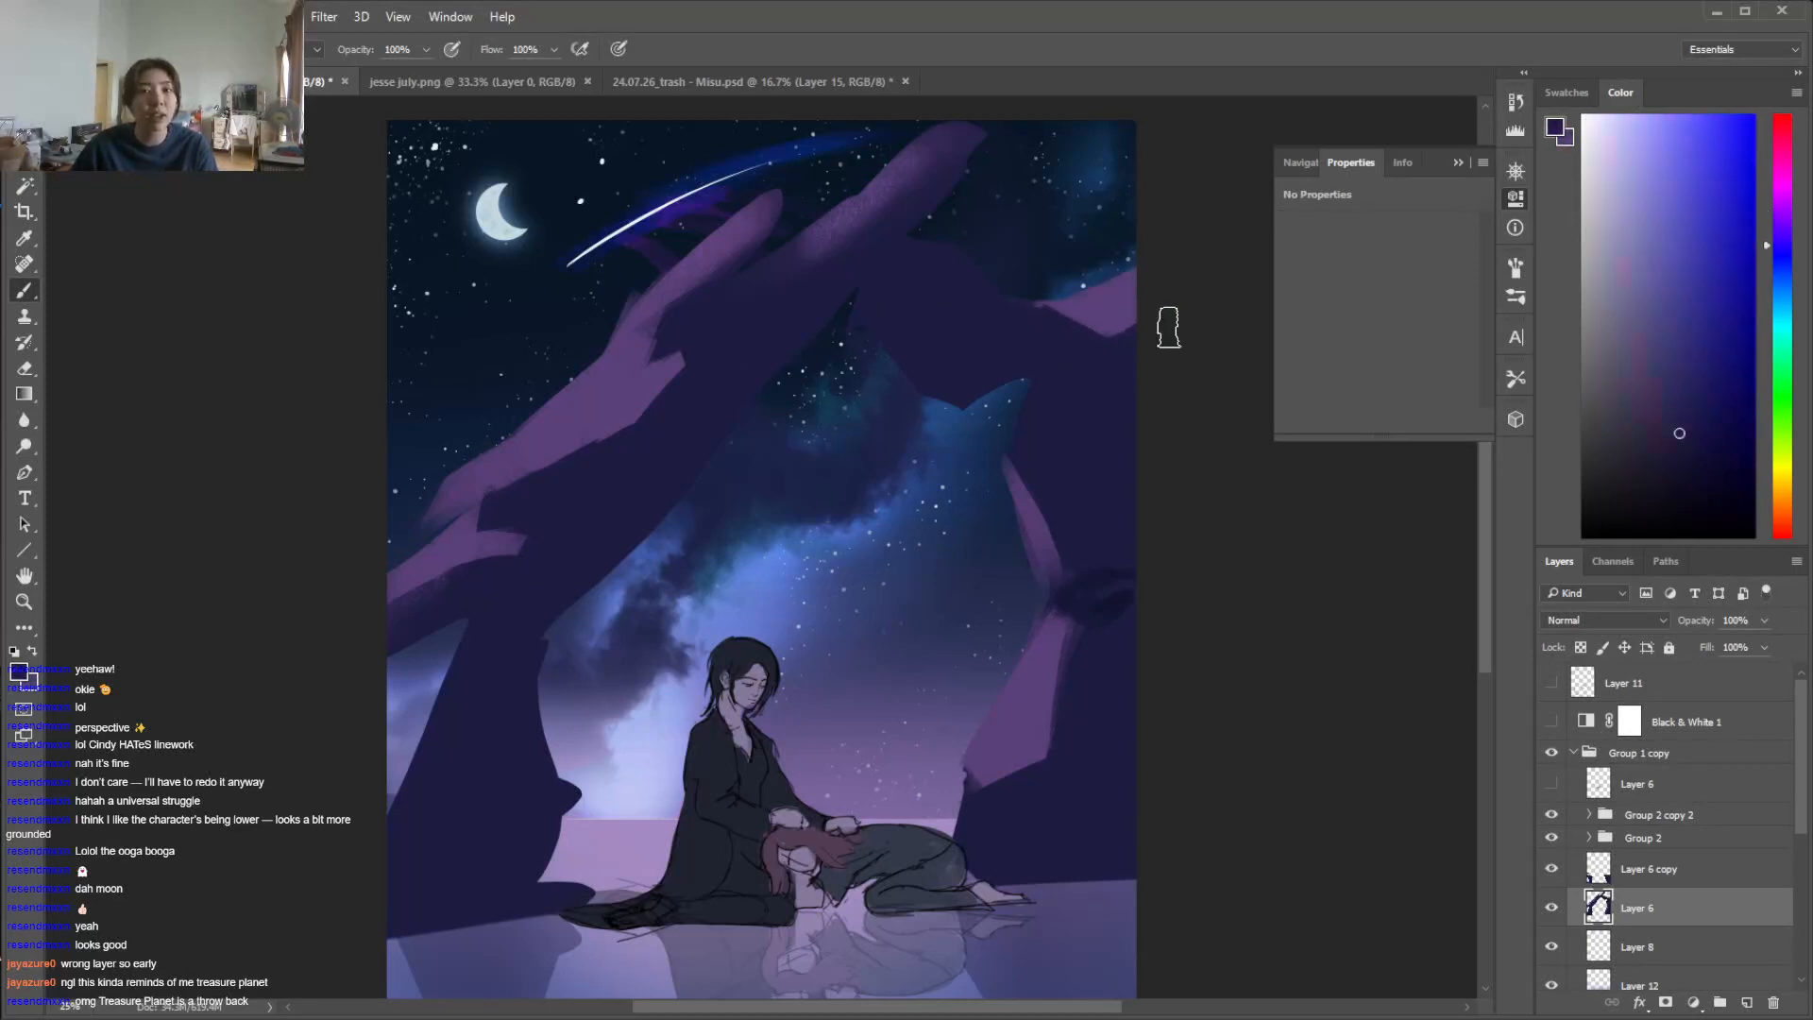
Reshape the arch's top peak into angular purple facets and define their lower edge with the dark rock colour
{"action": "left_click", "coordinate": [944, 157], "text": "alt"}
{"action": "left_click_drag", "start_coordinate": [916, 153], "coordinate": [955, 143]}
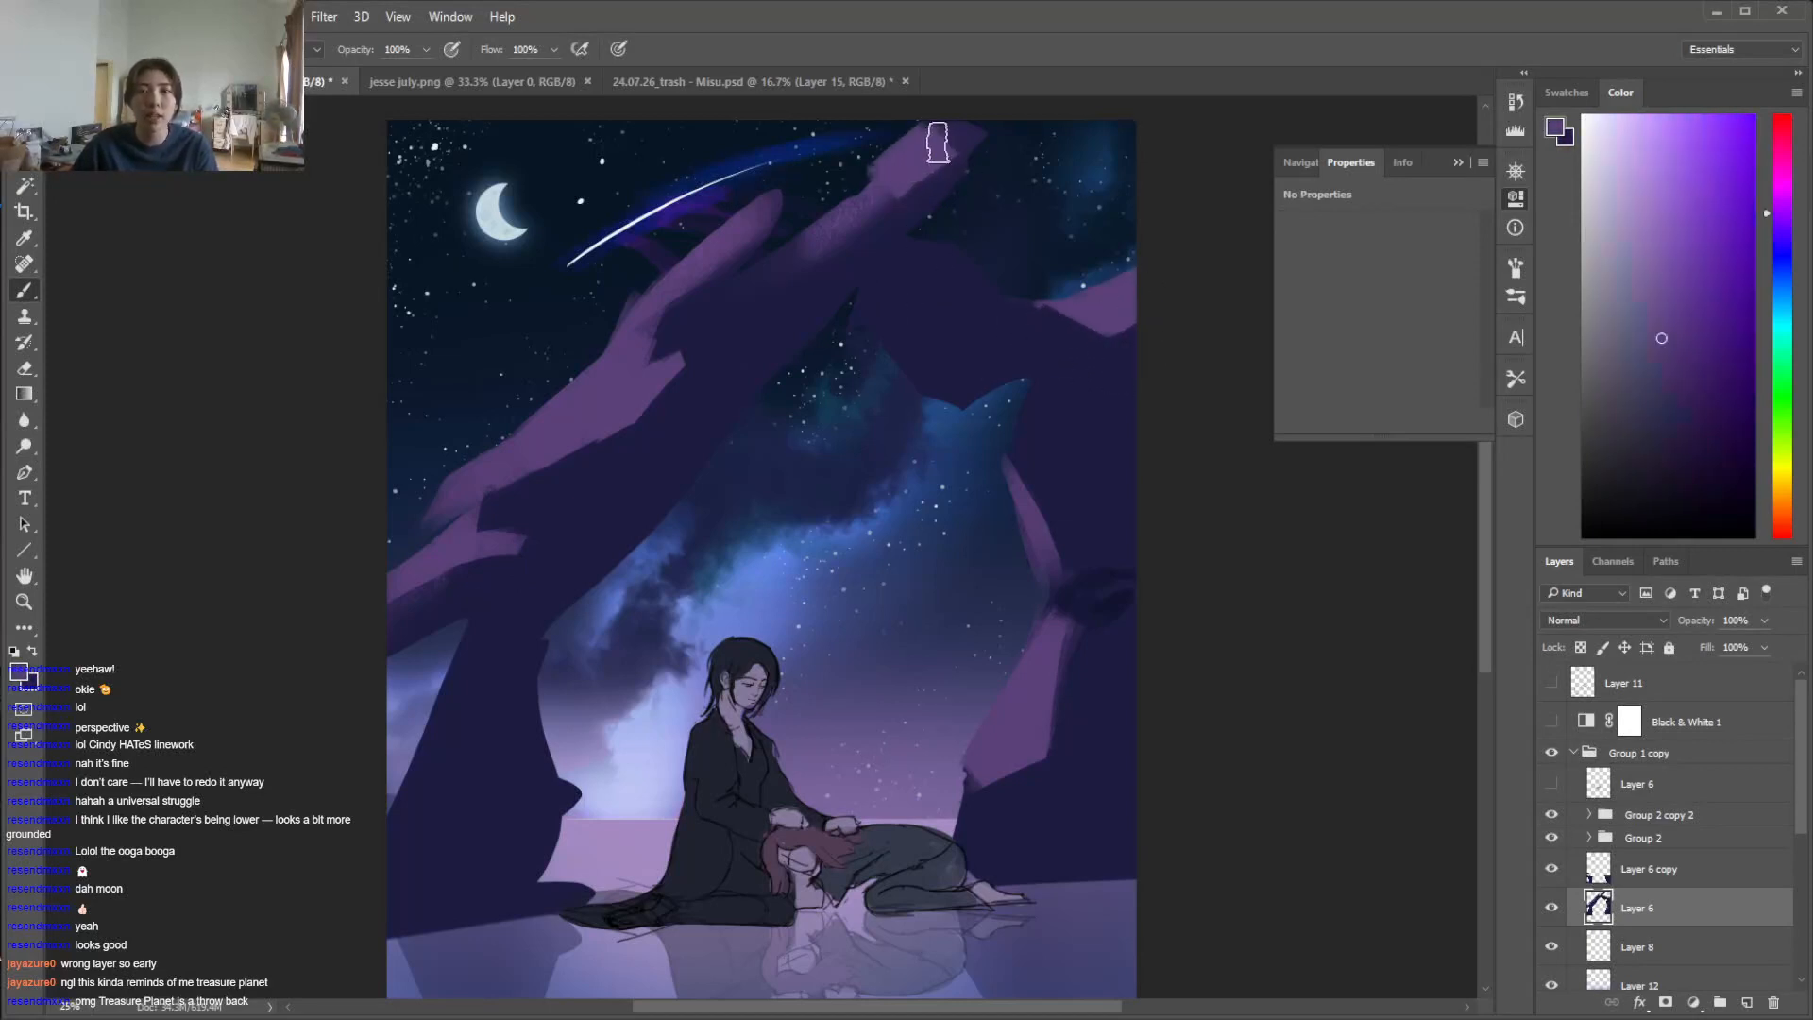
{"action": "key", "text": "e"}
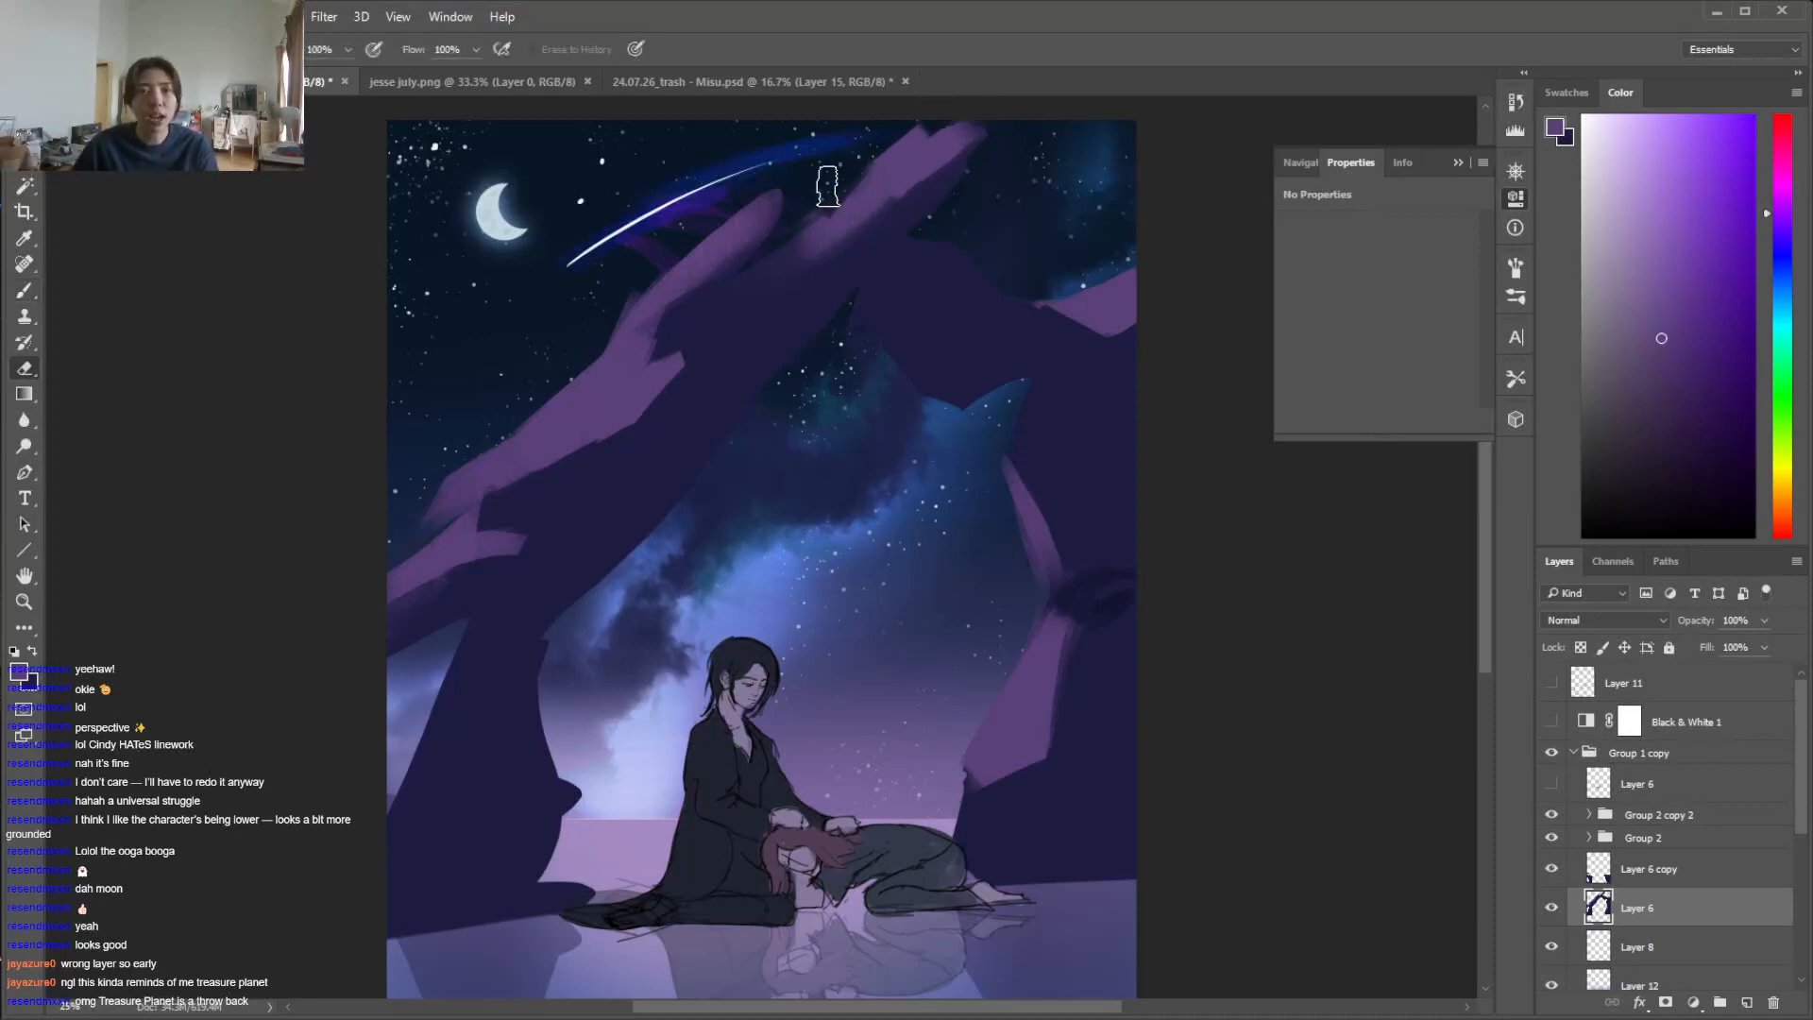
{"action": "key", "text": "b"}
{"action": "left_click", "coordinate": [798, 270], "text": "alt"}
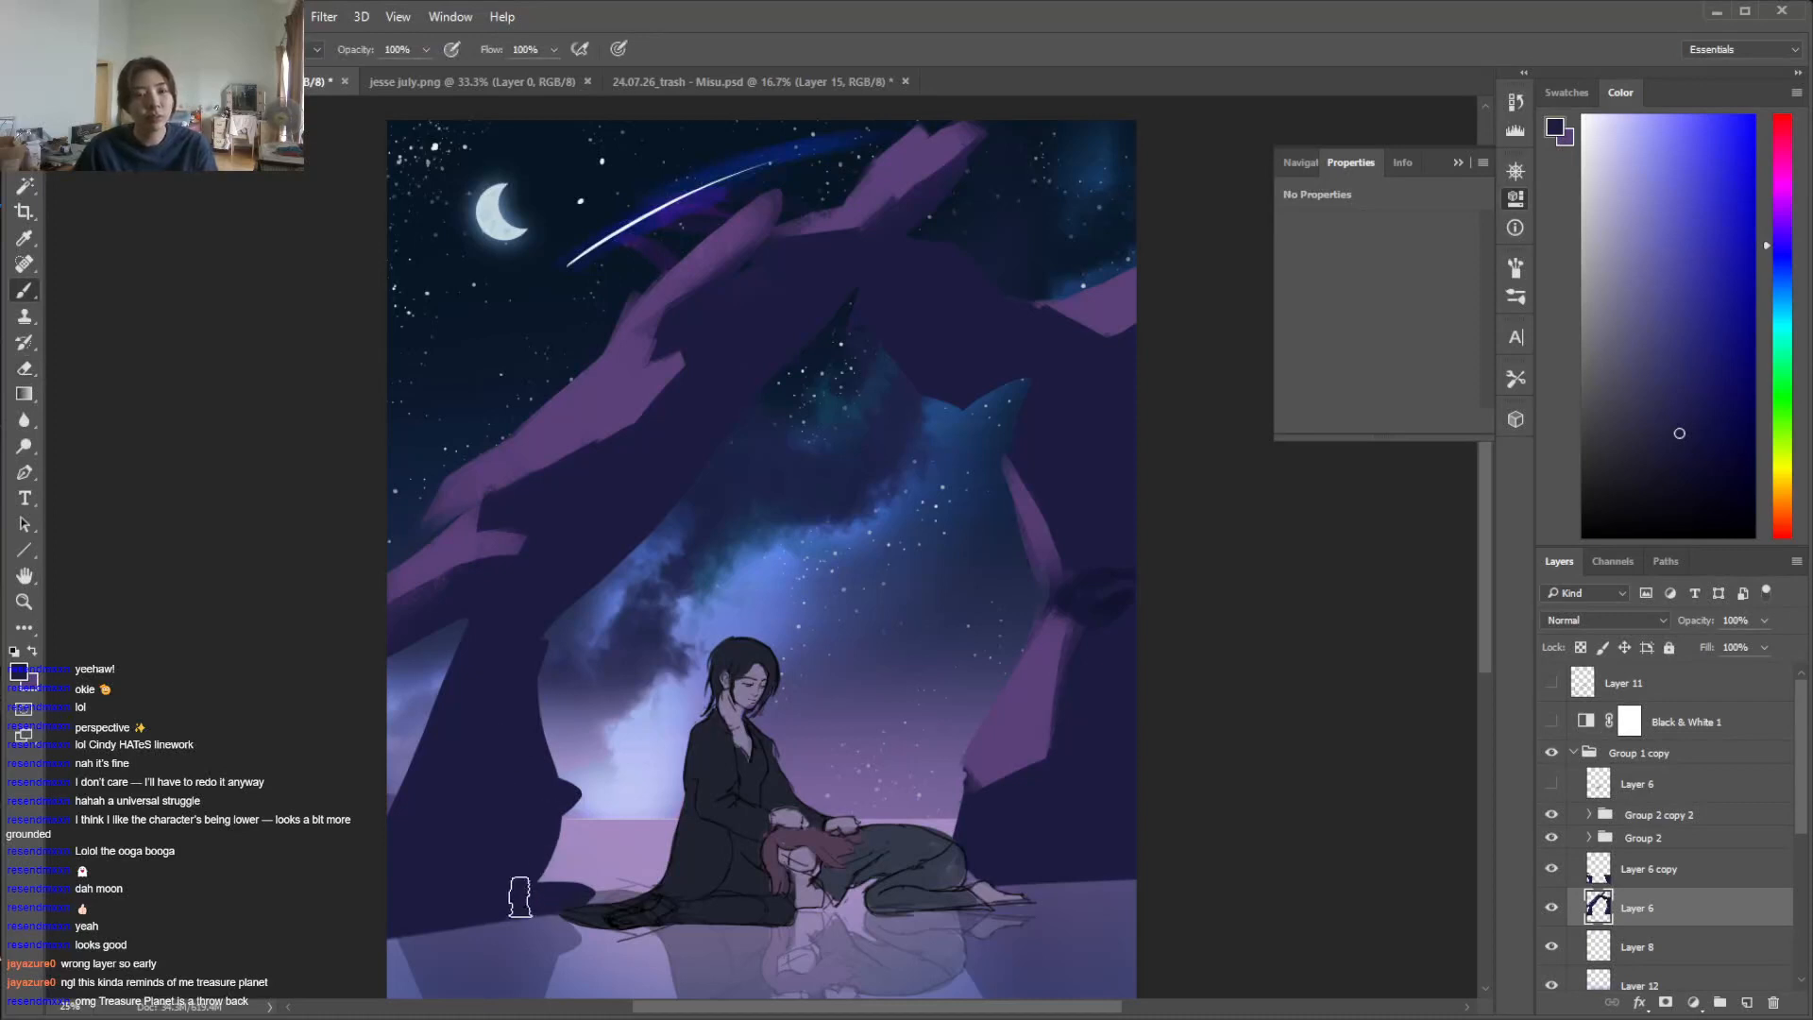
Paint purple light on the small rock at the left pillar's foot and extend the pillar's dark base into the water
{"action": "left_click", "coordinate": [571, 886], "text": "alt"}
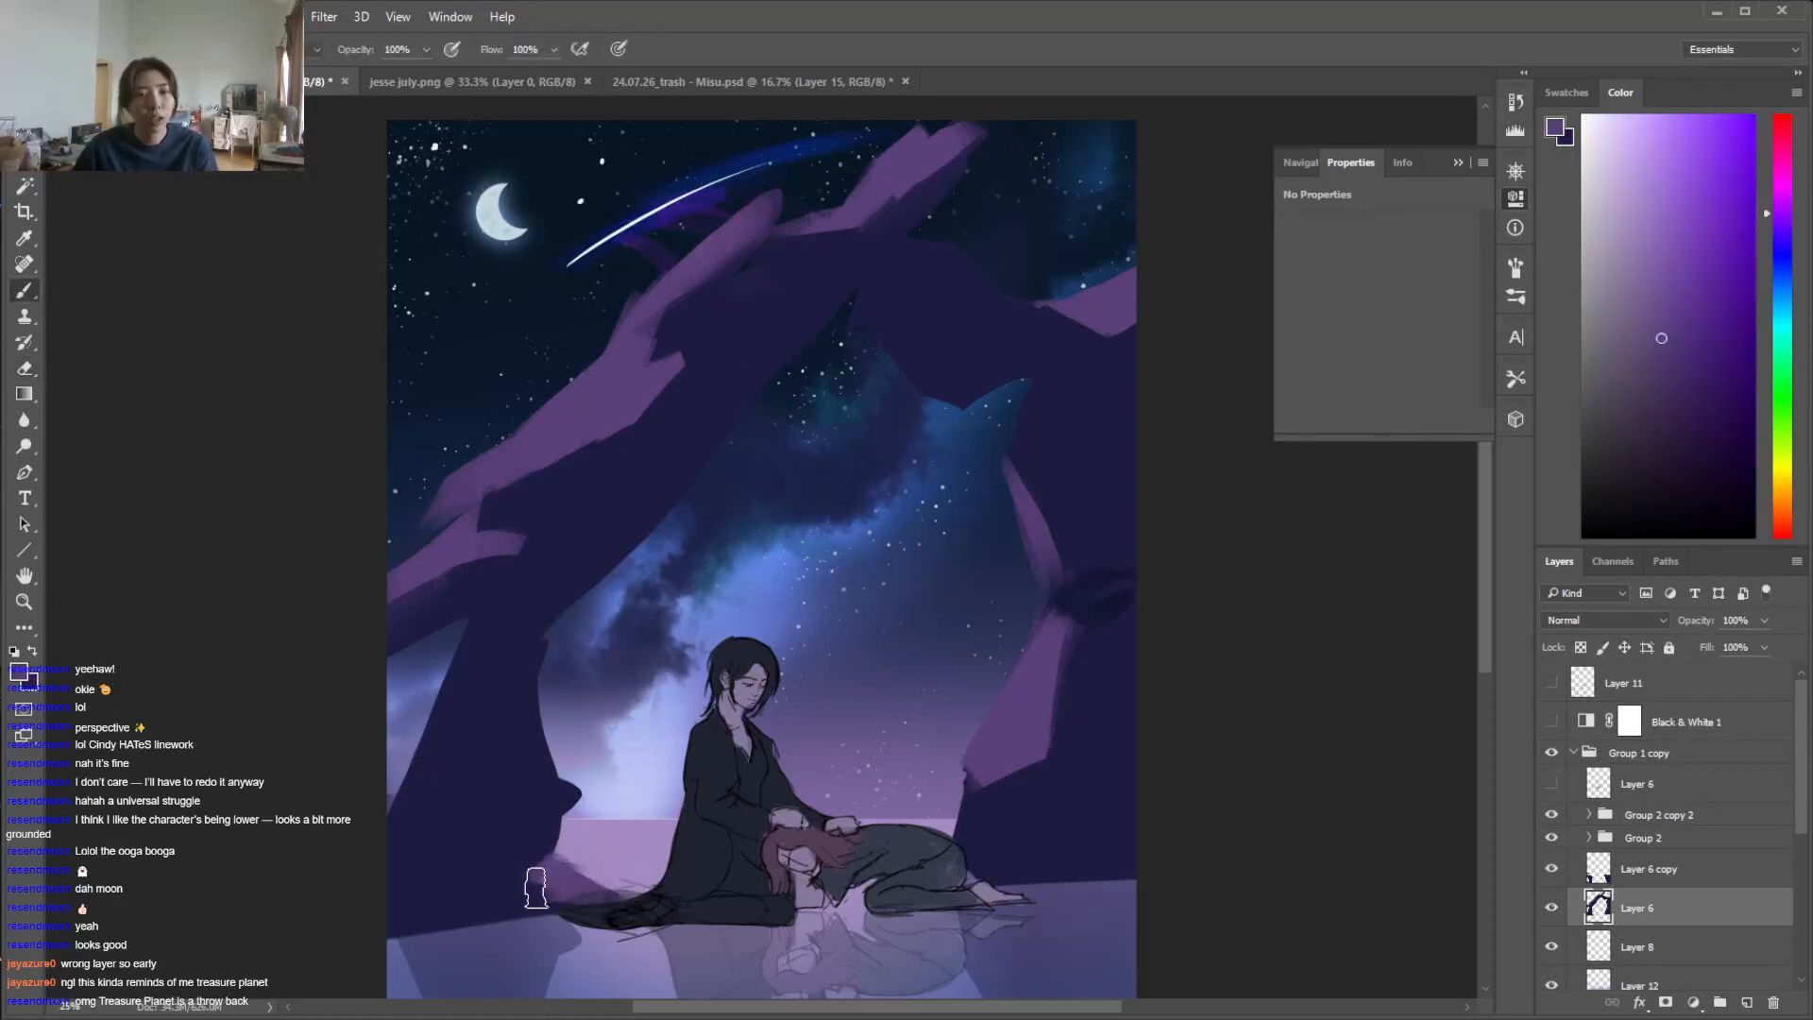
{"action": "left_click", "coordinate": [535, 867], "text": "alt"}
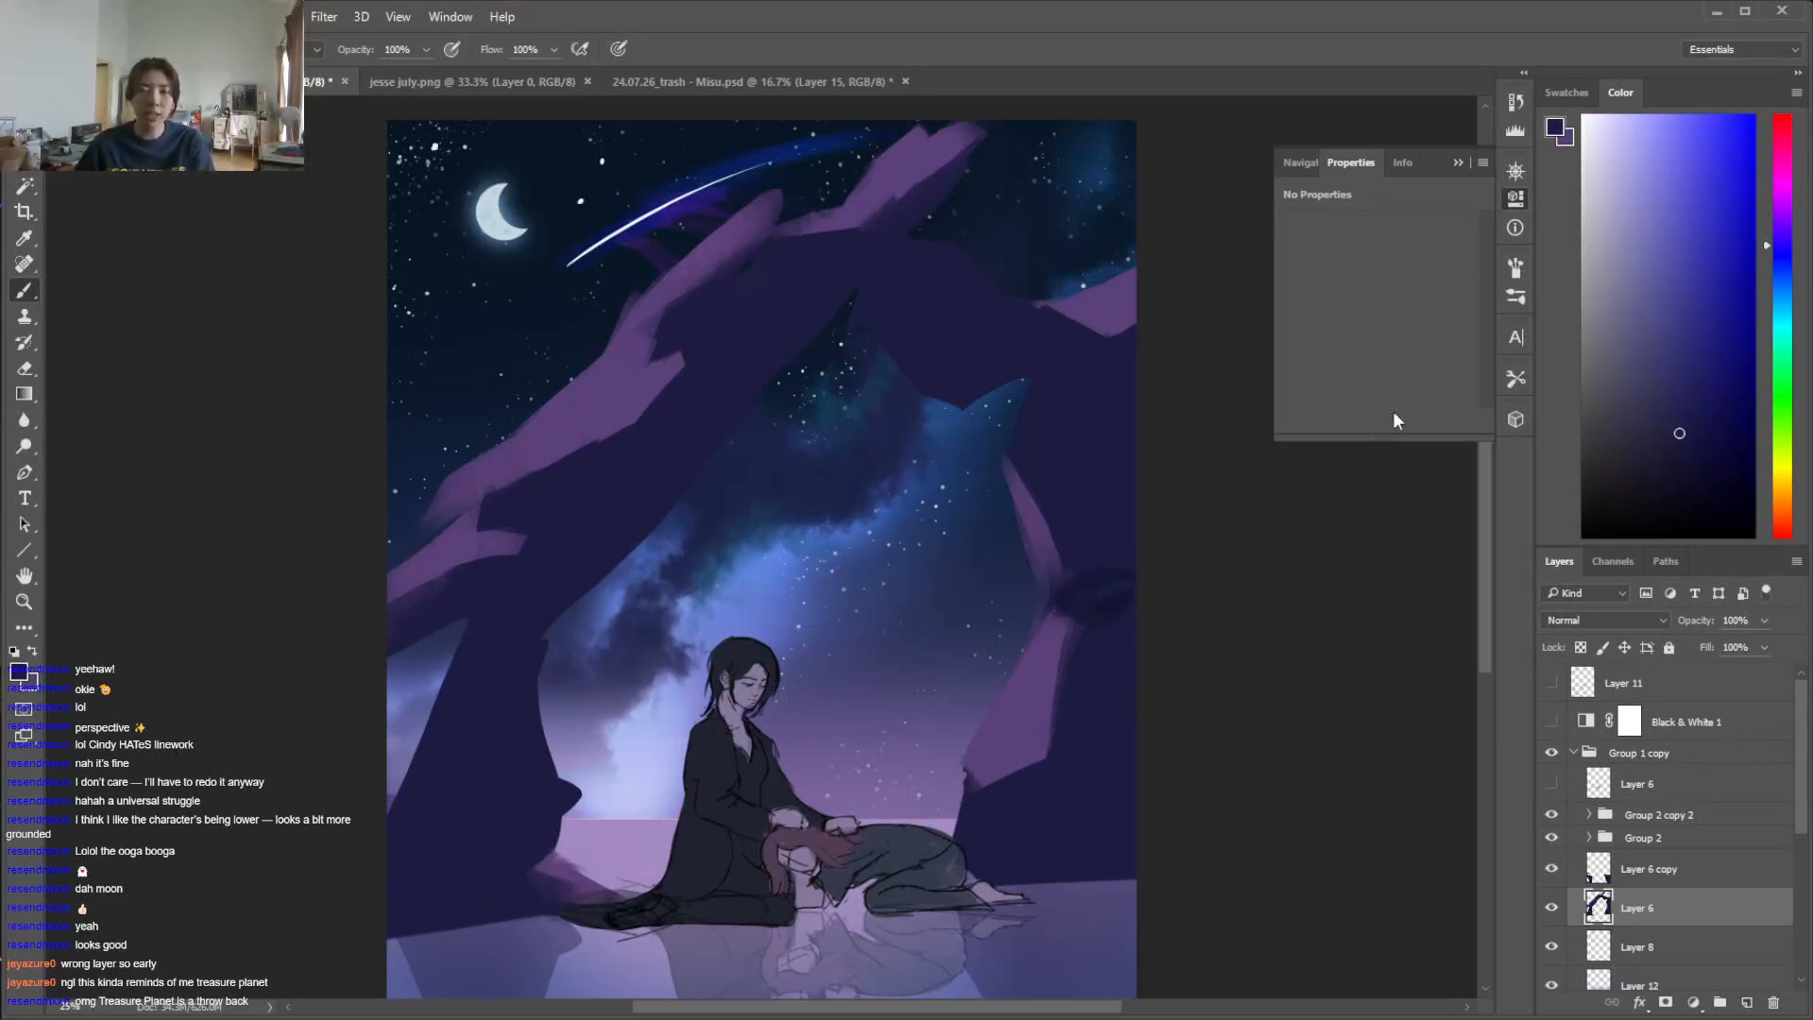
{"action": "scroll", "coordinate": [1486, 585], "scroll_direction": "down", "scroll_amount": 5}
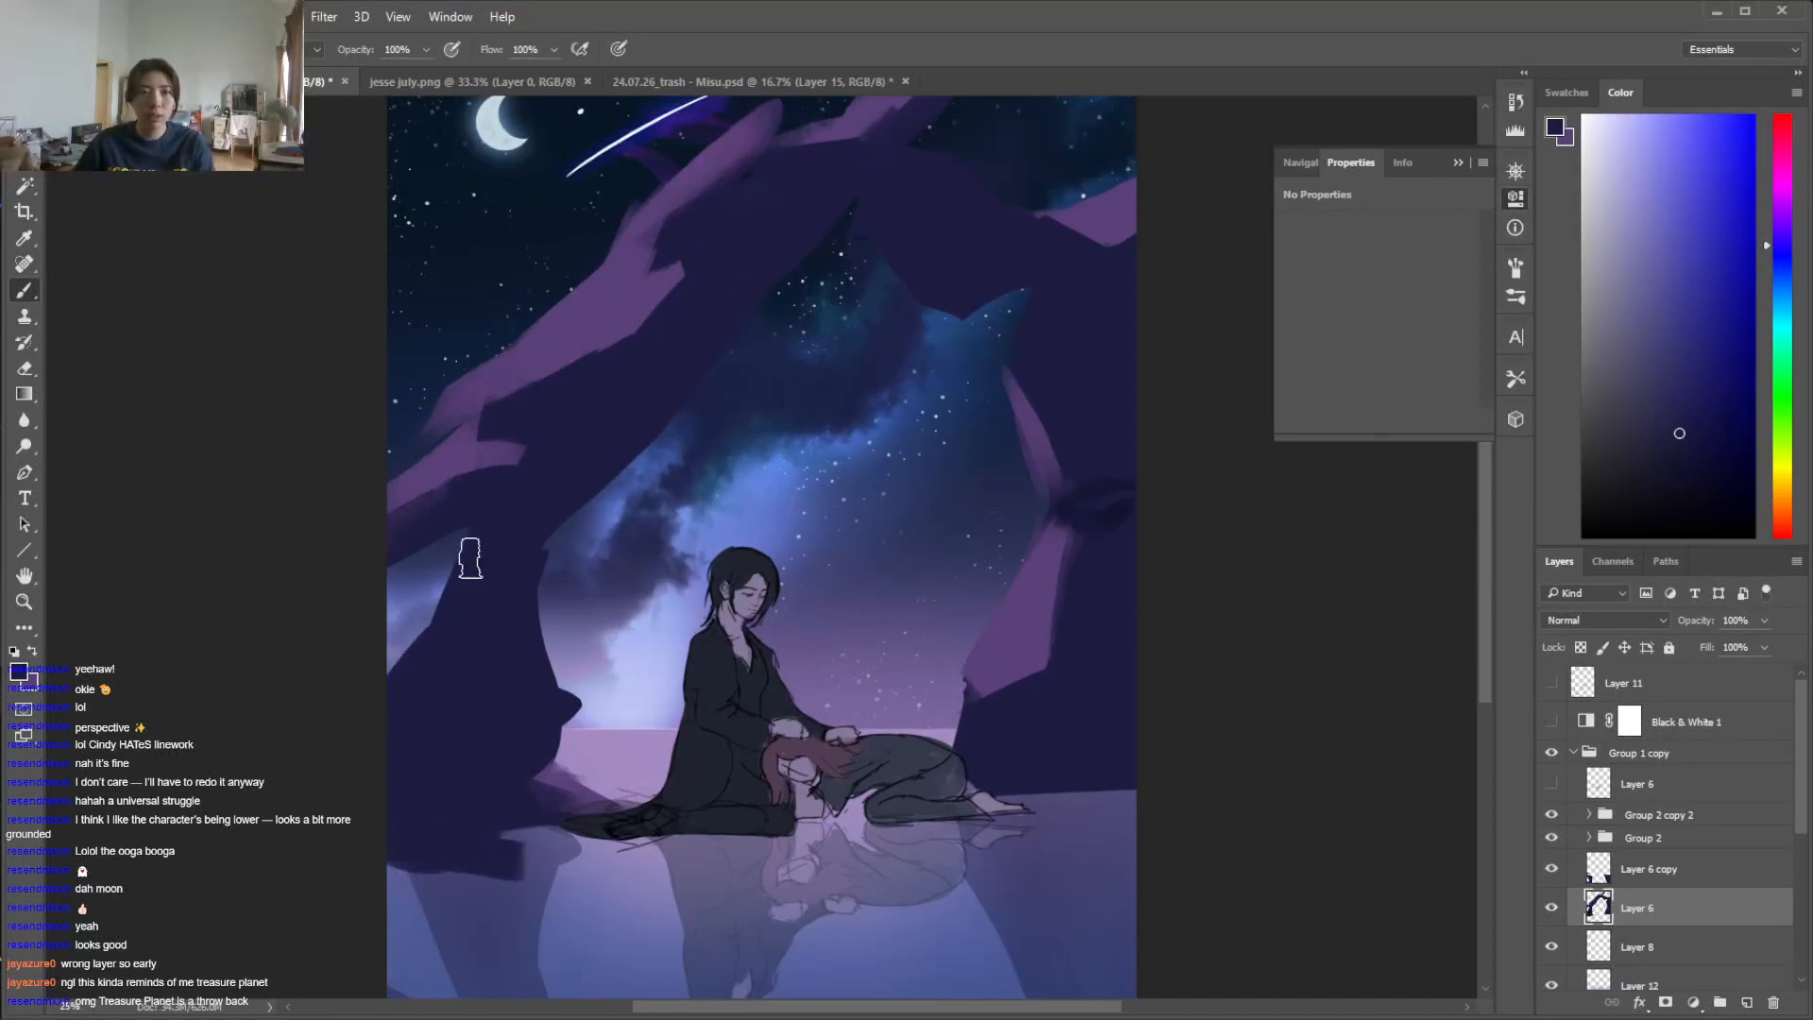
Paint a purple facet along the left pillar's outer edge and trim it with the dark rock colour
{"action": "left_click_drag", "start_coordinate": [448, 569], "coordinate": [421, 697]}
{"action": "key", "text": "x"}
{"action": "left_click_drag", "start_coordinate": [430, 572], "coordinate": [416, 706]}
{"action": "key", "text": "x"}
{"action": "left_click_drag", "start_coordinate": [474, 541], "coordinate": [415, 675]}
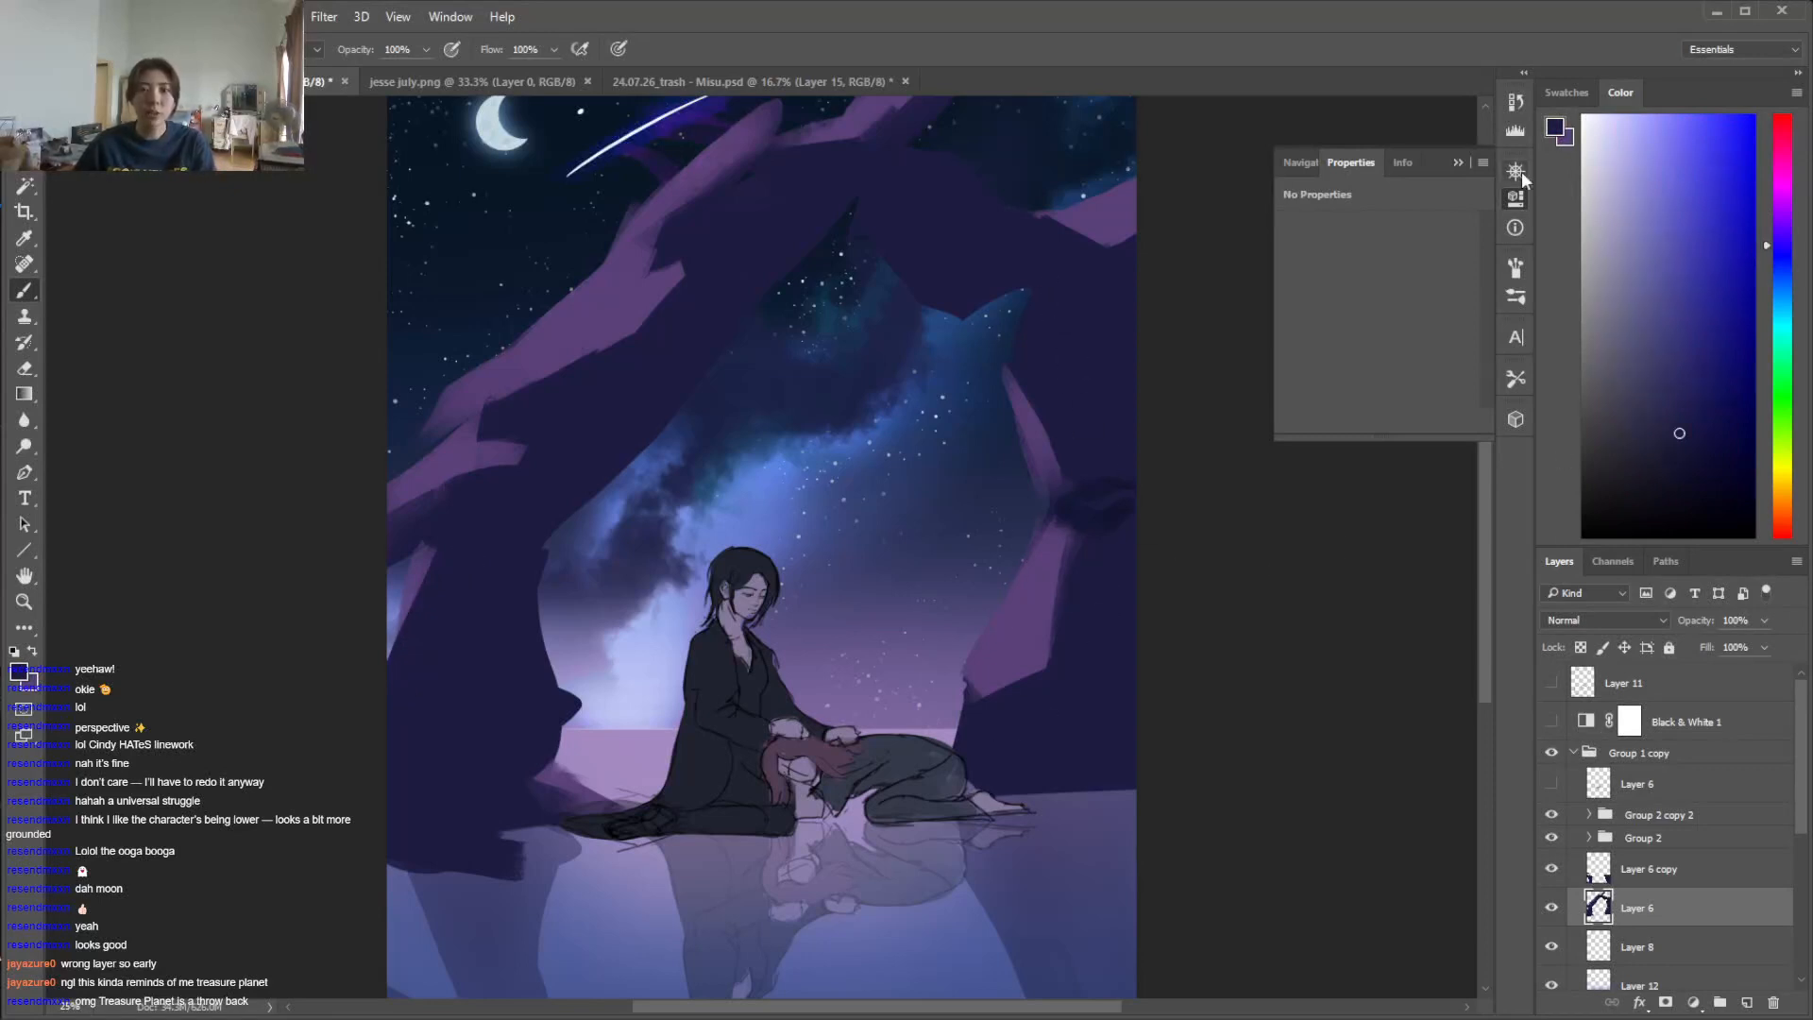
Show the Navigator preview, pick a darker navy, and paint a deep shadow into the crevice halfway up the right pillar
{"action": "left_click", "coordinate": [1519, 171]}
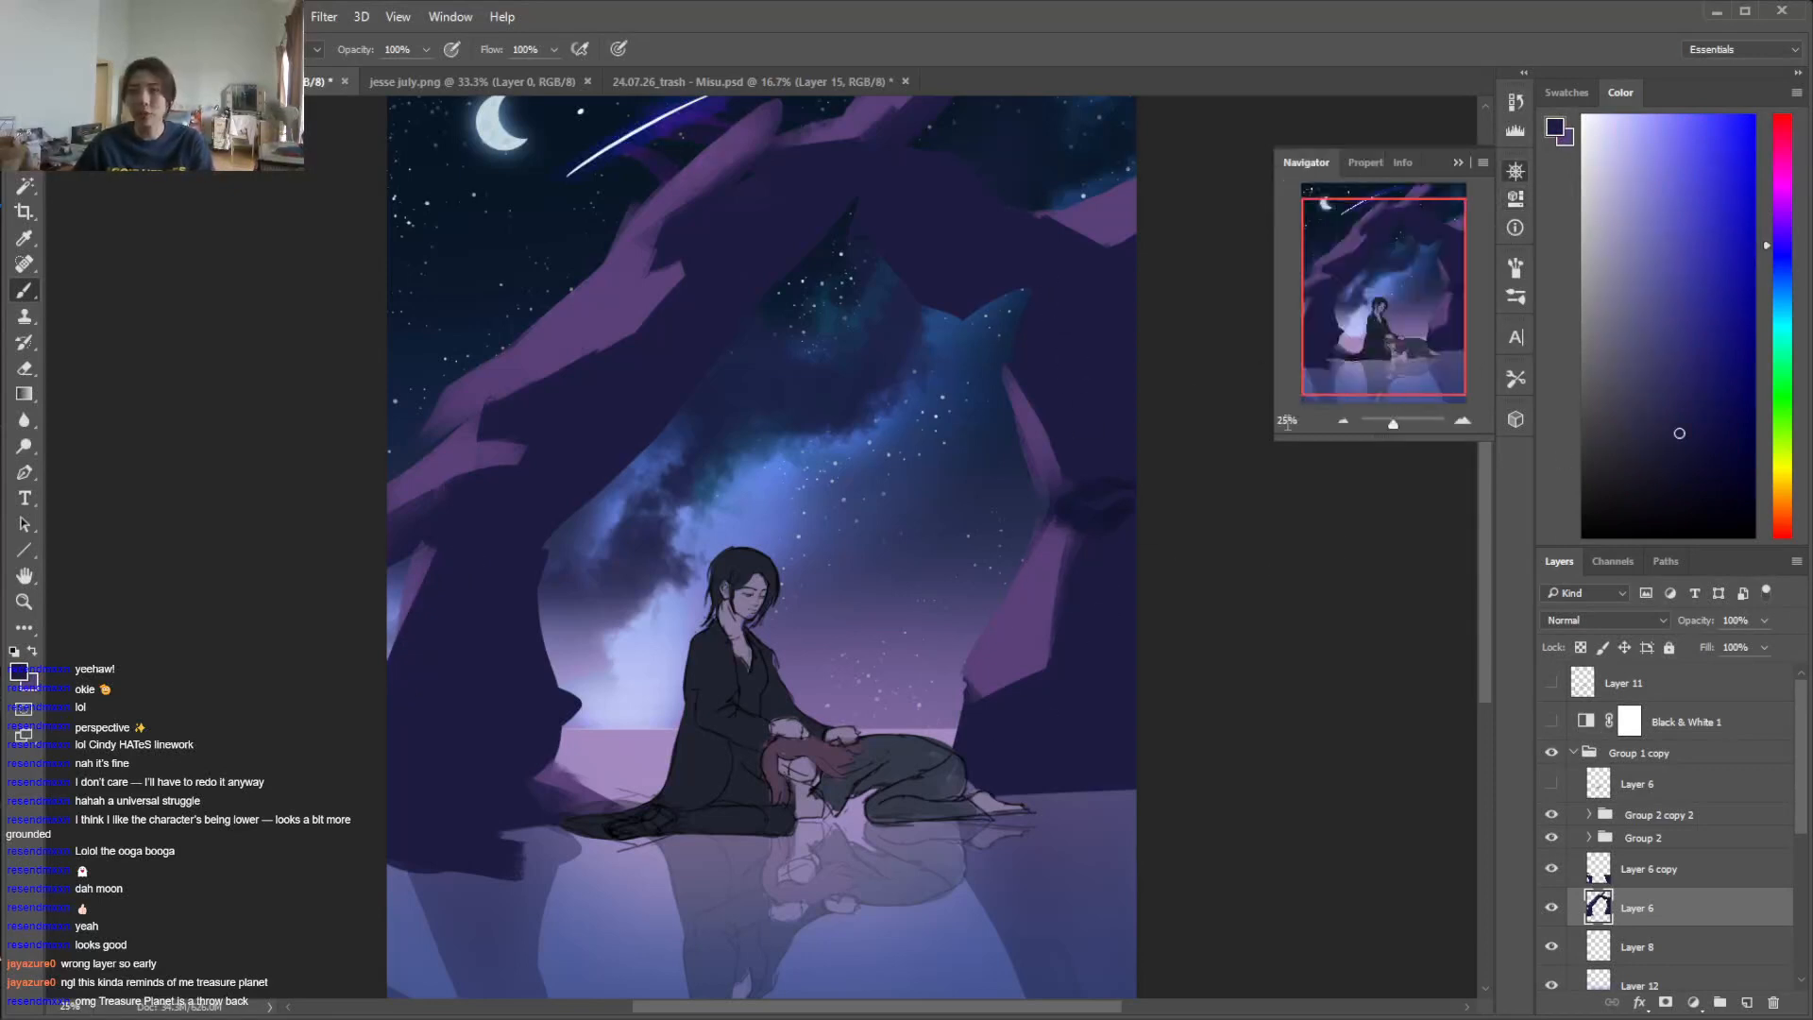
{"action": "left_click_drag", "start_coordinate": [1483, 546], "coordinate": [1480, 517]}
{"action": "left_click", "coordinate": [1098, 618], "text": "alt"}
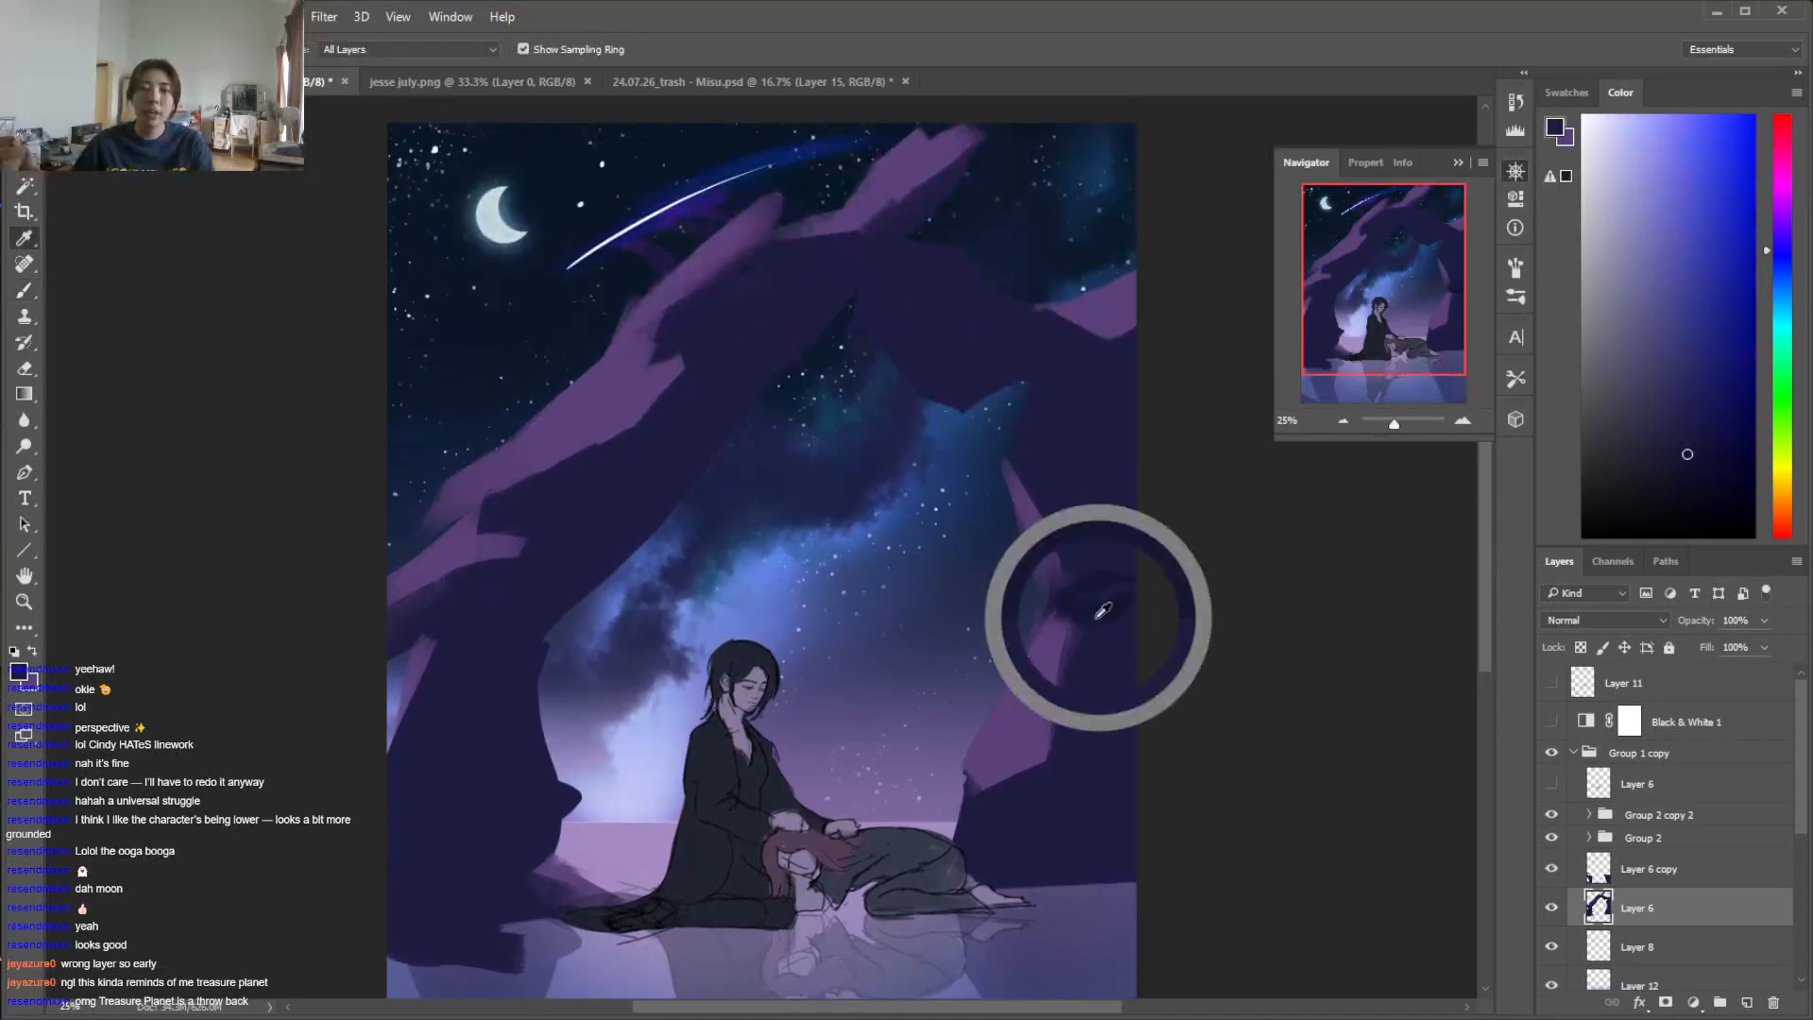
{"action": "left_click", "coordinate": [553, 162], "text": "alt"}
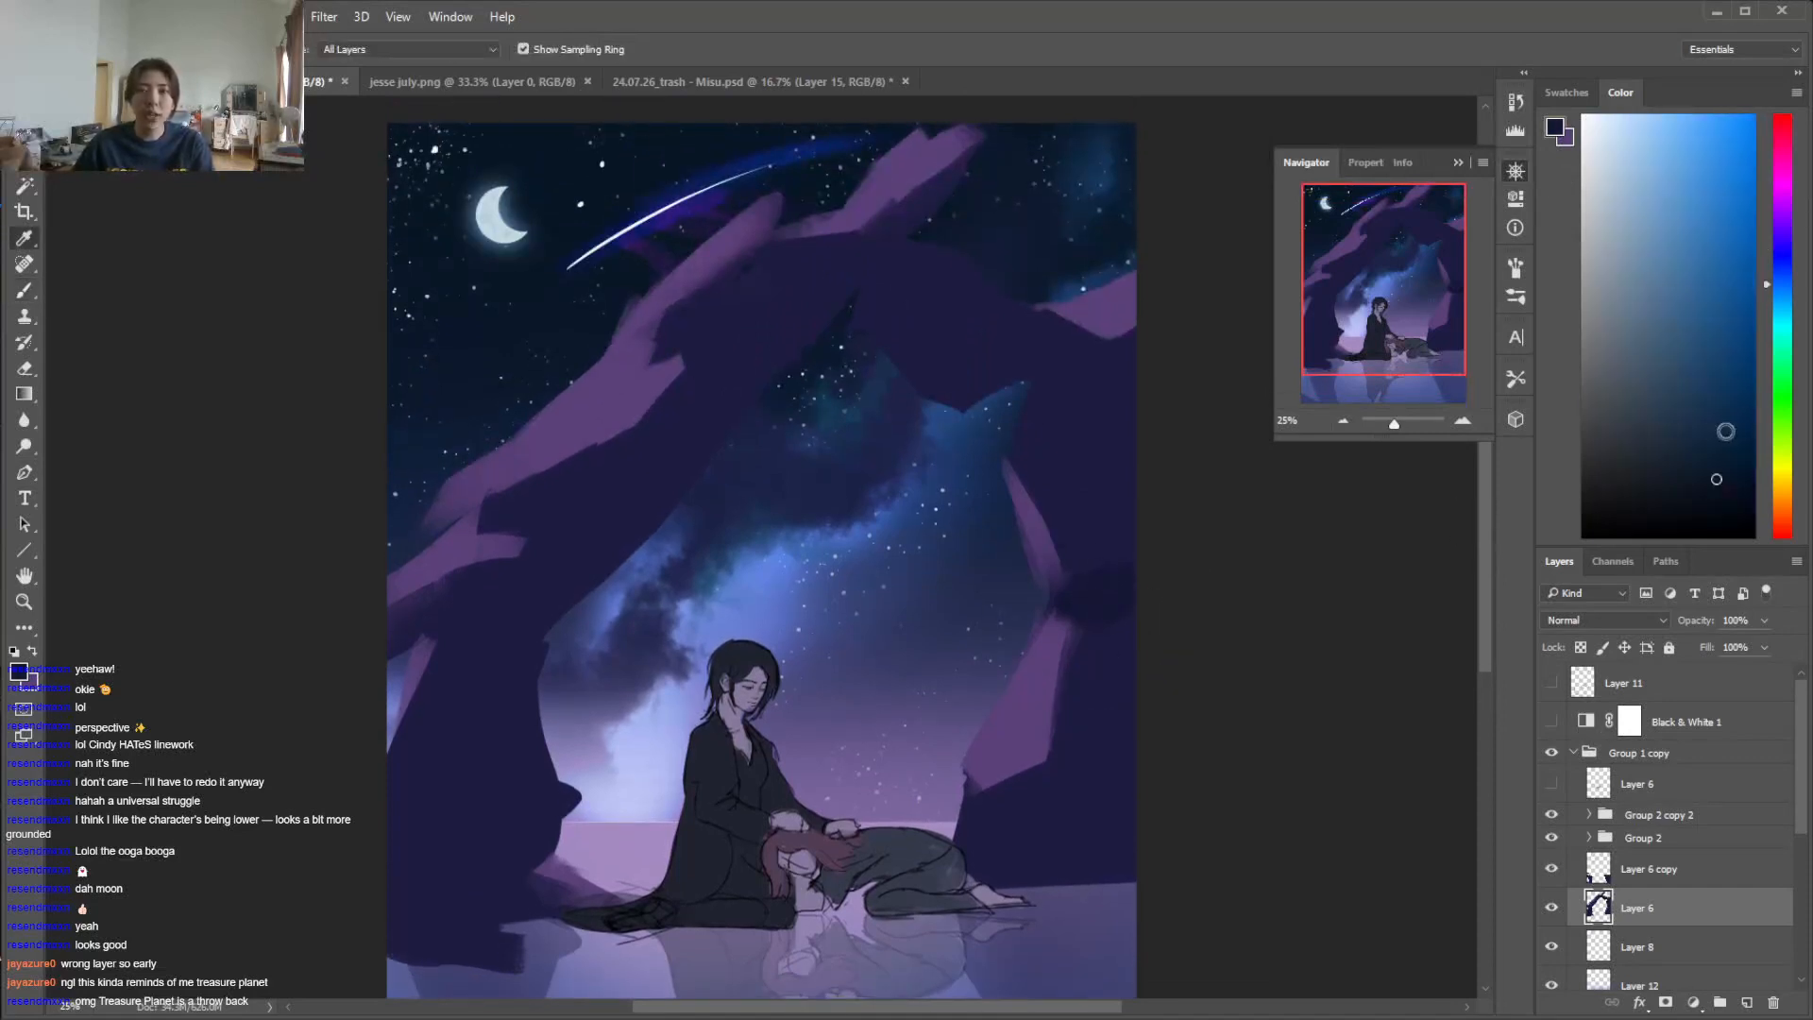
{"action": "left_click", "coordinate": [1777, 276]}
{"action": "mouse_move", "coordinate": [1122, 580]}
{"action": "left_mouse_down"}
{"action": "mouse_move", "coordinate": [1068, 611]}
{"action": "mouse_move", "coordinate": [1138, 578]}
{"action": "left_mouse_up"}
{"action": "key", "text": "x"}
{"action": "left_click", "coordinate": [1112, 650], "text": "alt"}
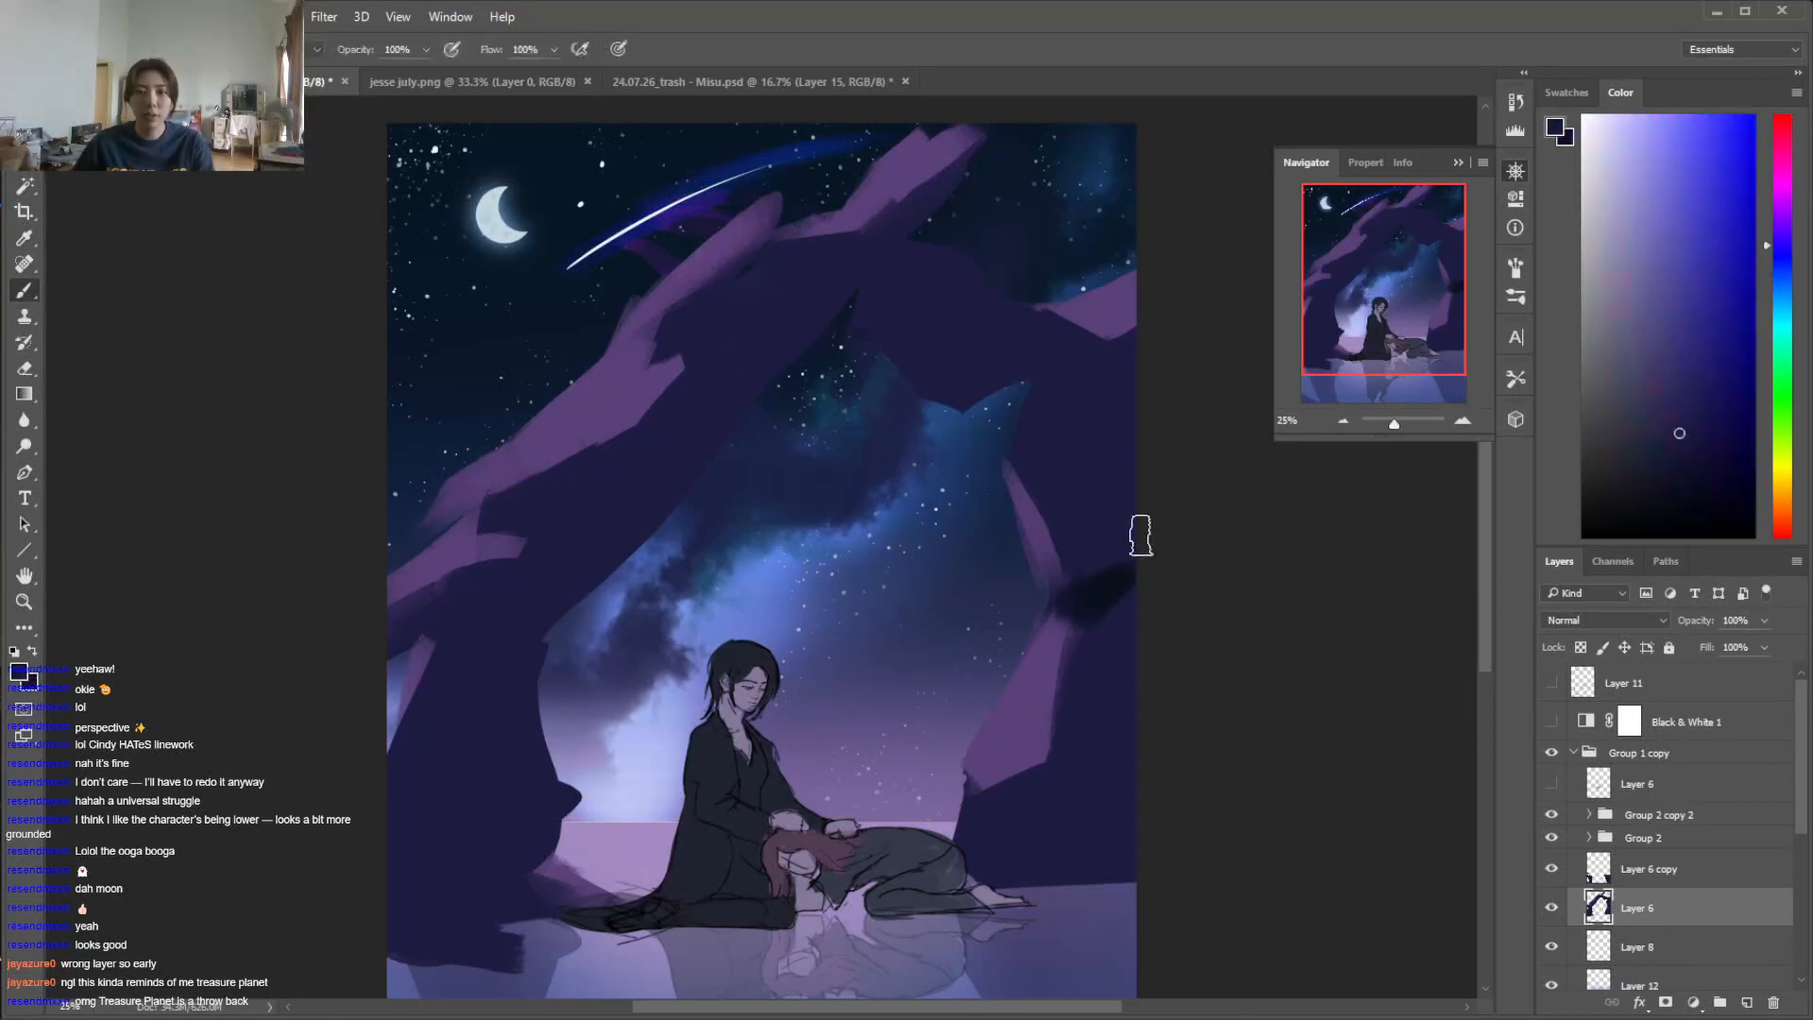
Paint dark navy shadow planes on the upper part of the right pillar, below its shoulder
{"action": "left_click", "coordinate": [1047, 382], "text": "alt"}
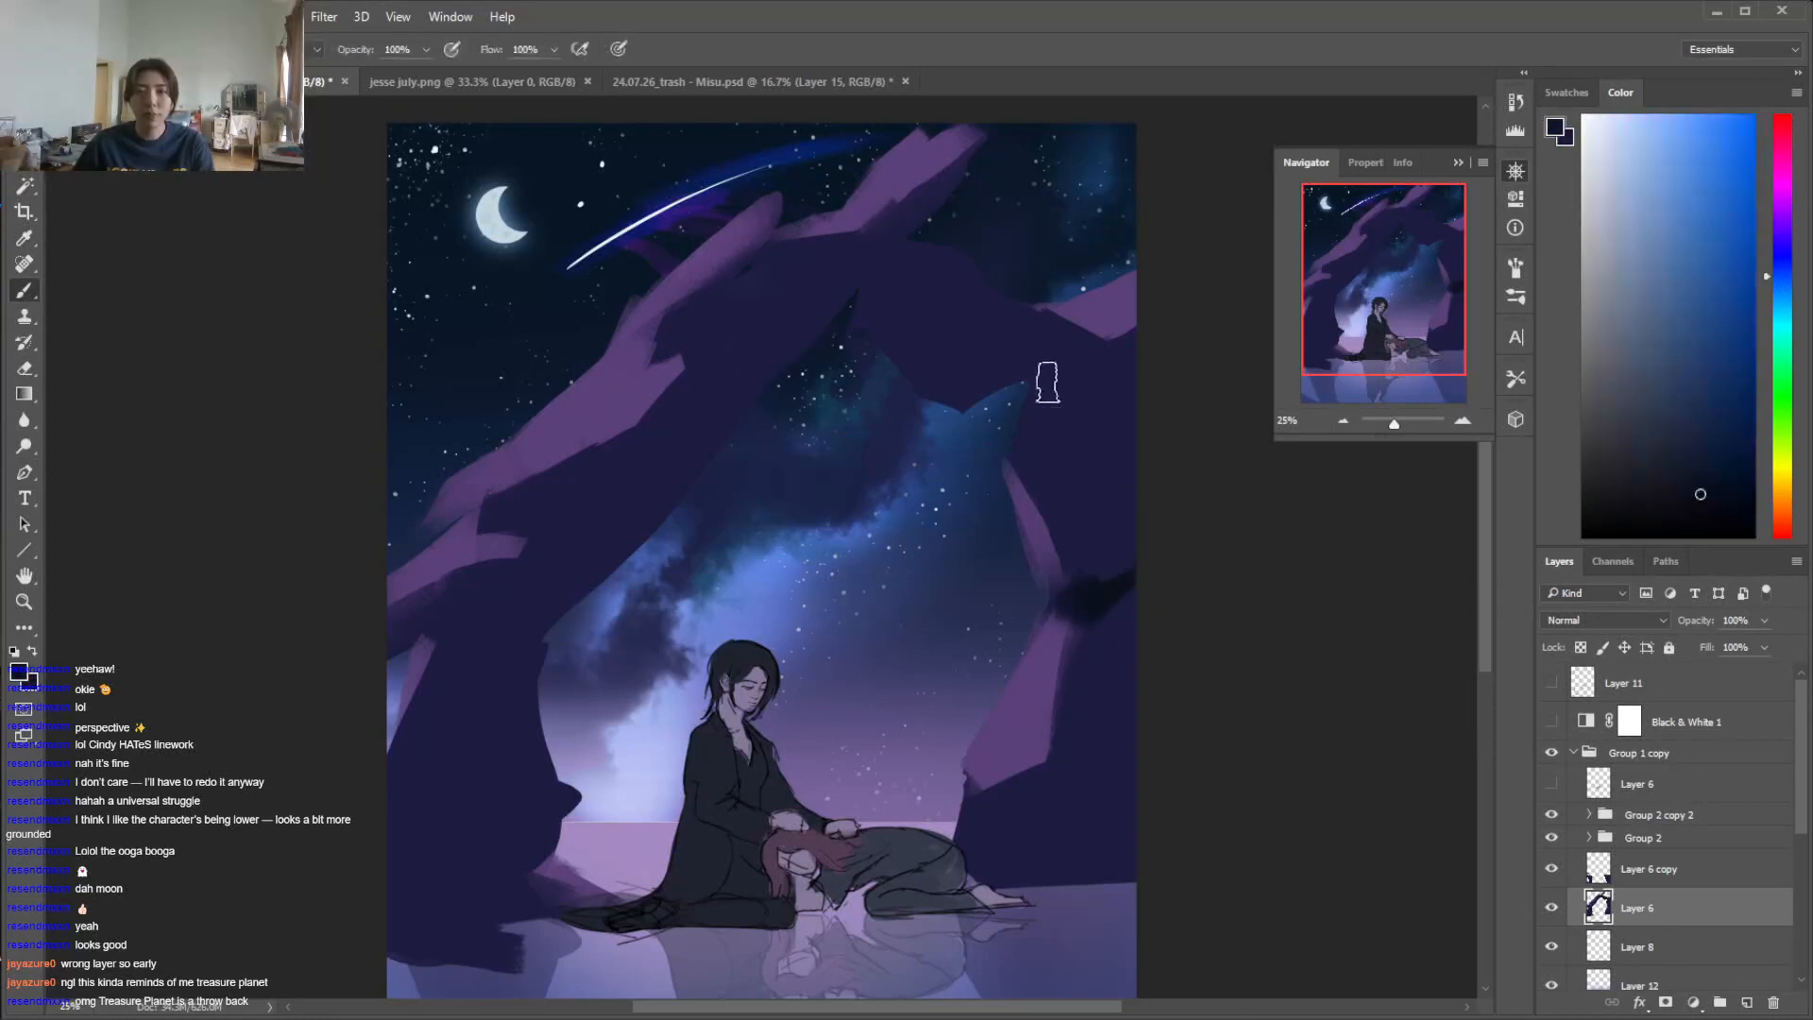
{"action": "left_click", "coordinate": [1102, 424], "text": "alt"}
{"action": "left_click", "coordinate": [1139, 496], "text": "alt"}
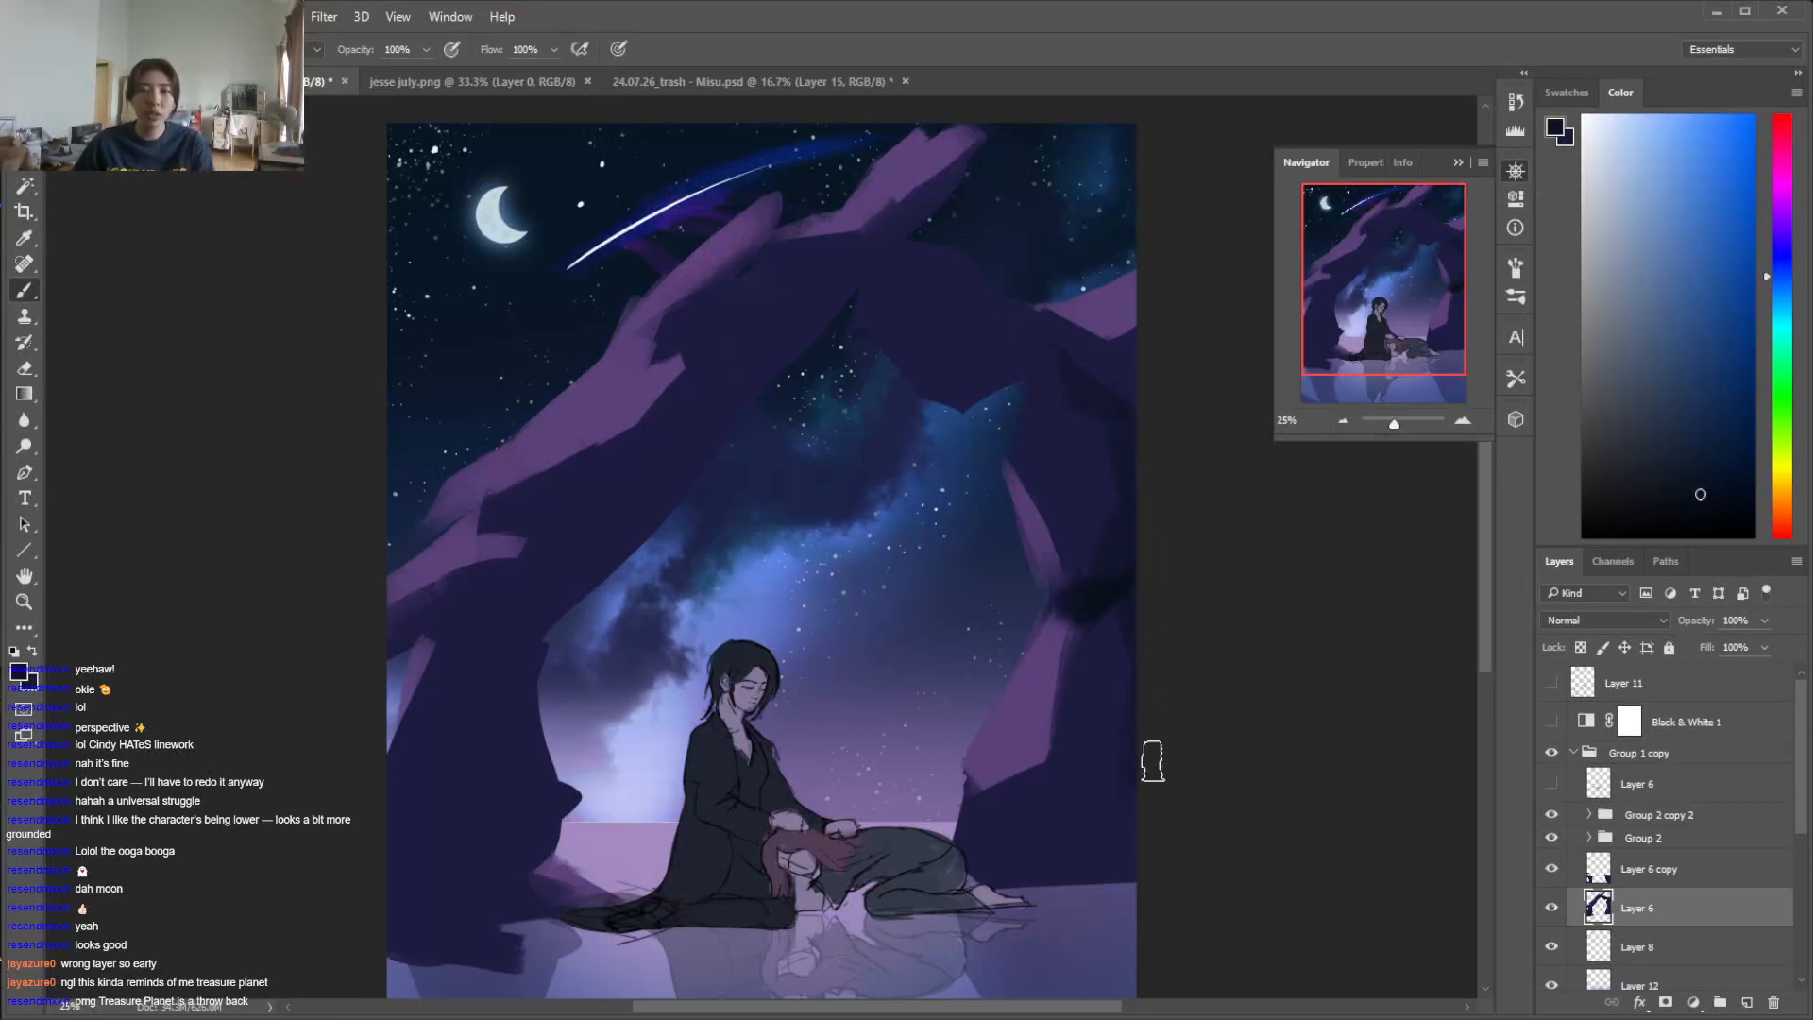
Paint dark shadow along the right pillar's base and blend it into the lower pillar with sampled rock colours
{"action": "left_click_drag", "start_coordinate": [1060, 869], "coordinate": [1107, 879]}
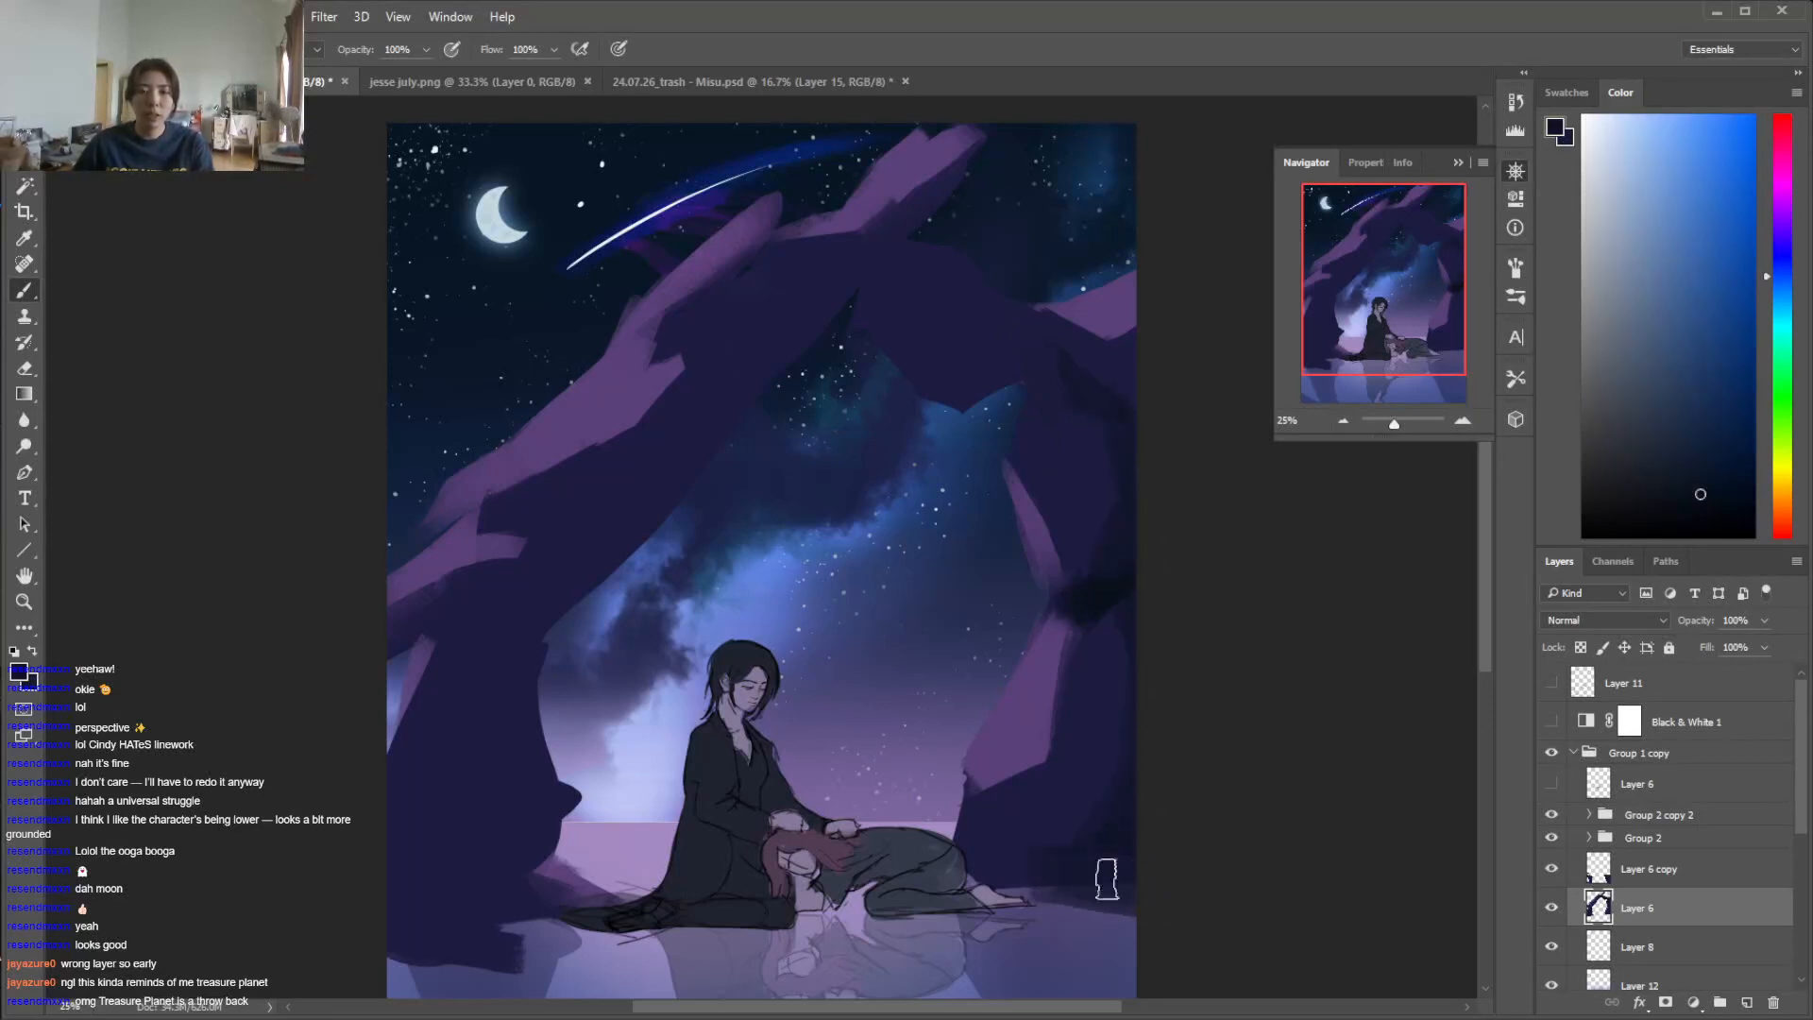
{"action": "key", "text": "e"}
{"action": "key", "text": "b"}
{"action": "left_click", "coordinate": [1062, 850], "text": "alt"}
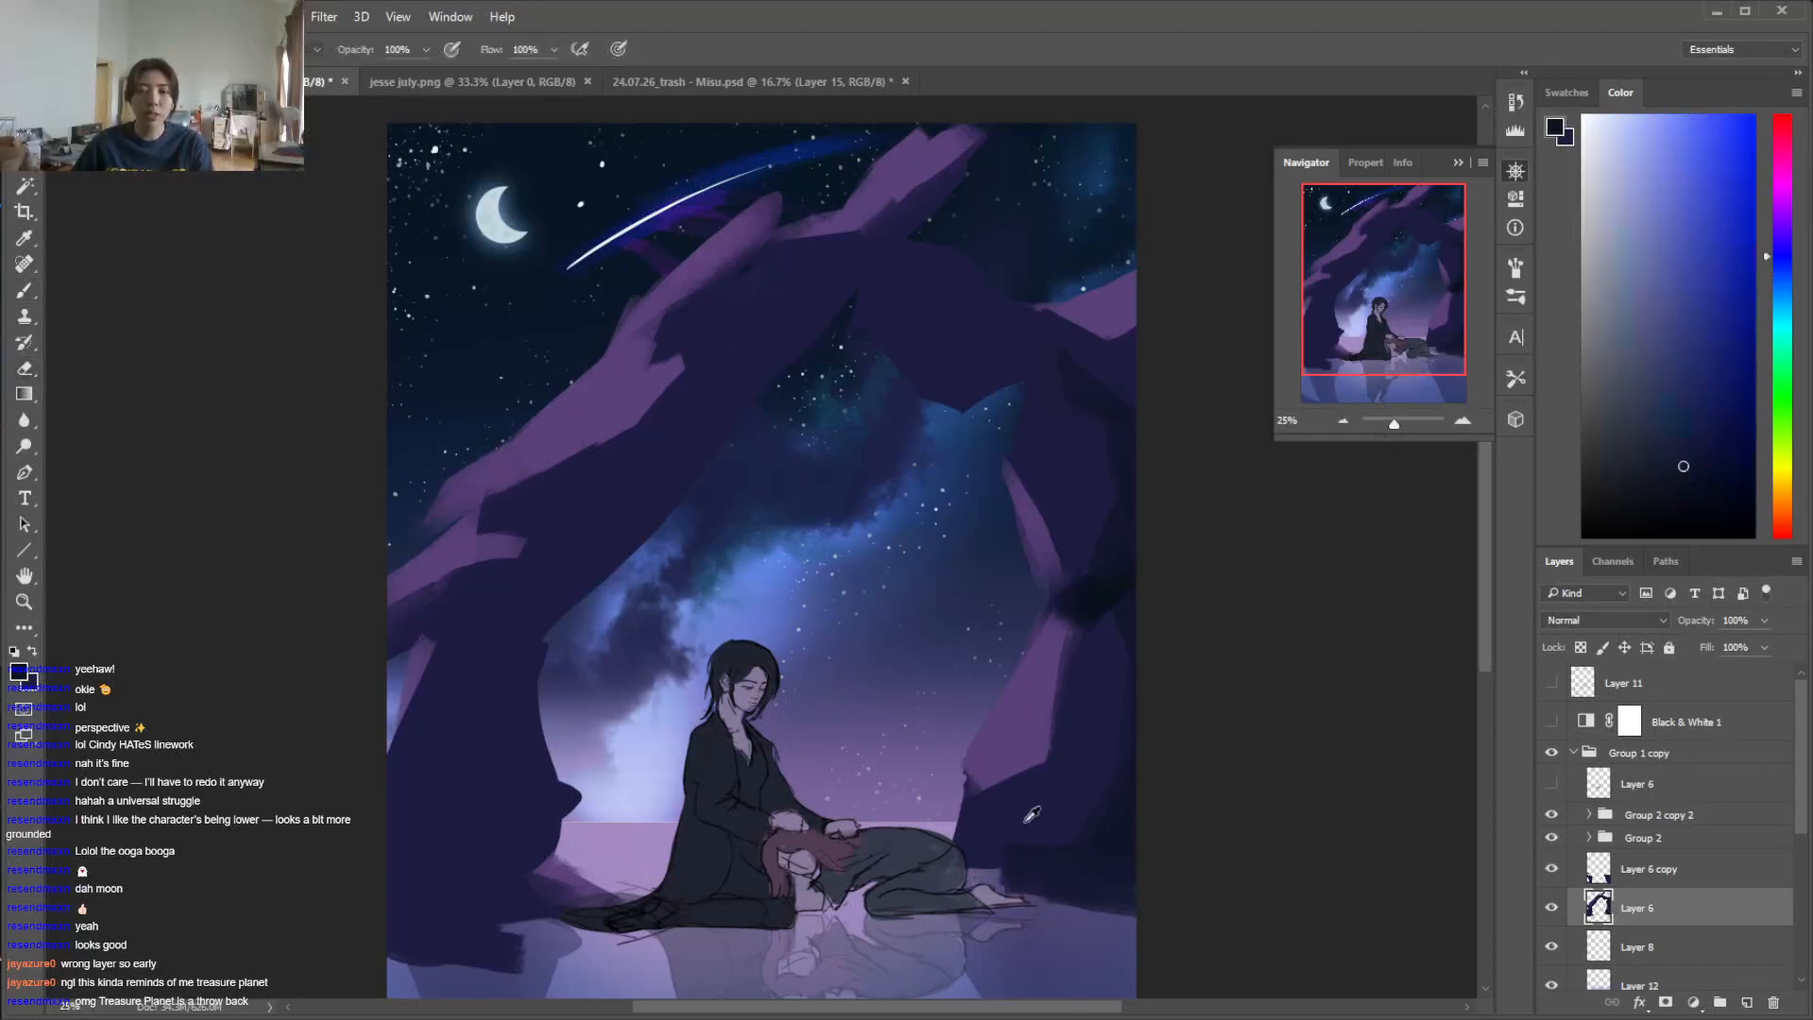
{"action": "left_click", "coordinate": [1028, 820], "text": "alt"}
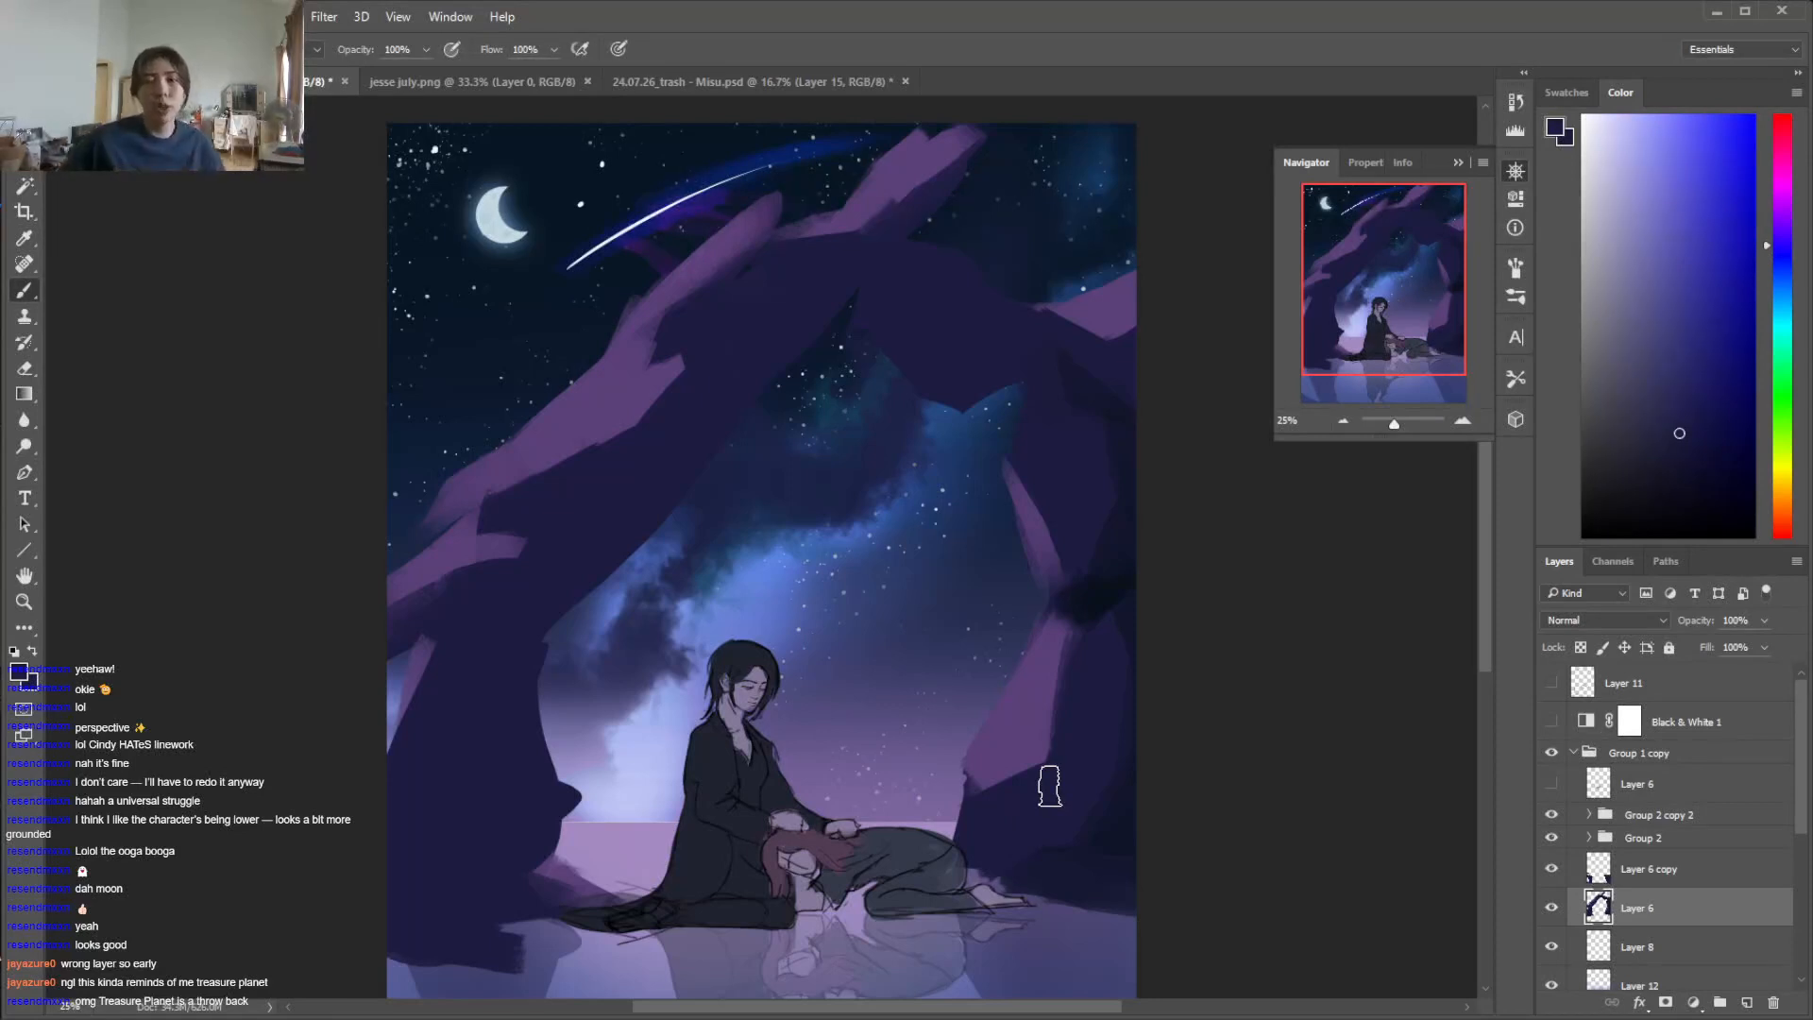
Dab the dark crevice navy under the ledge at the top of the left pillar and blend it into the rock
{"action": "left_click", "coordinate": [1100, 602], "text": "alt"}
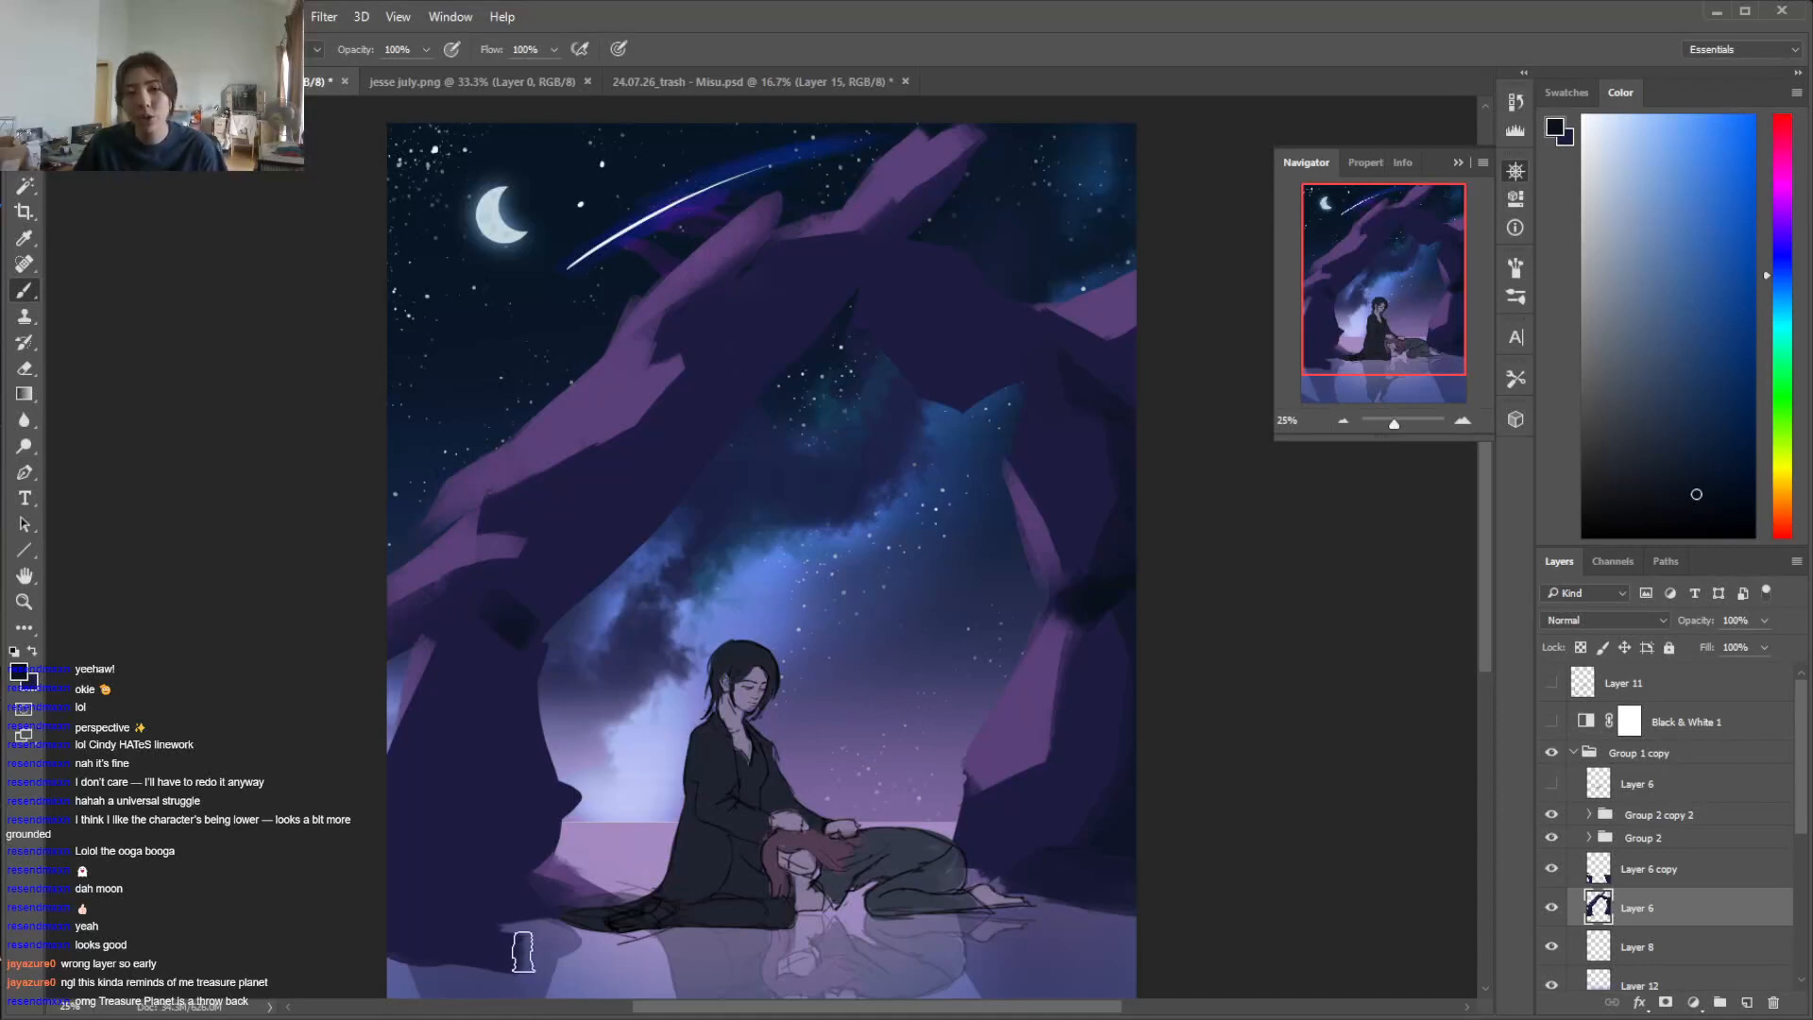
{"action": "left_click", "coordinate": [490, 637], "text": "alt"}
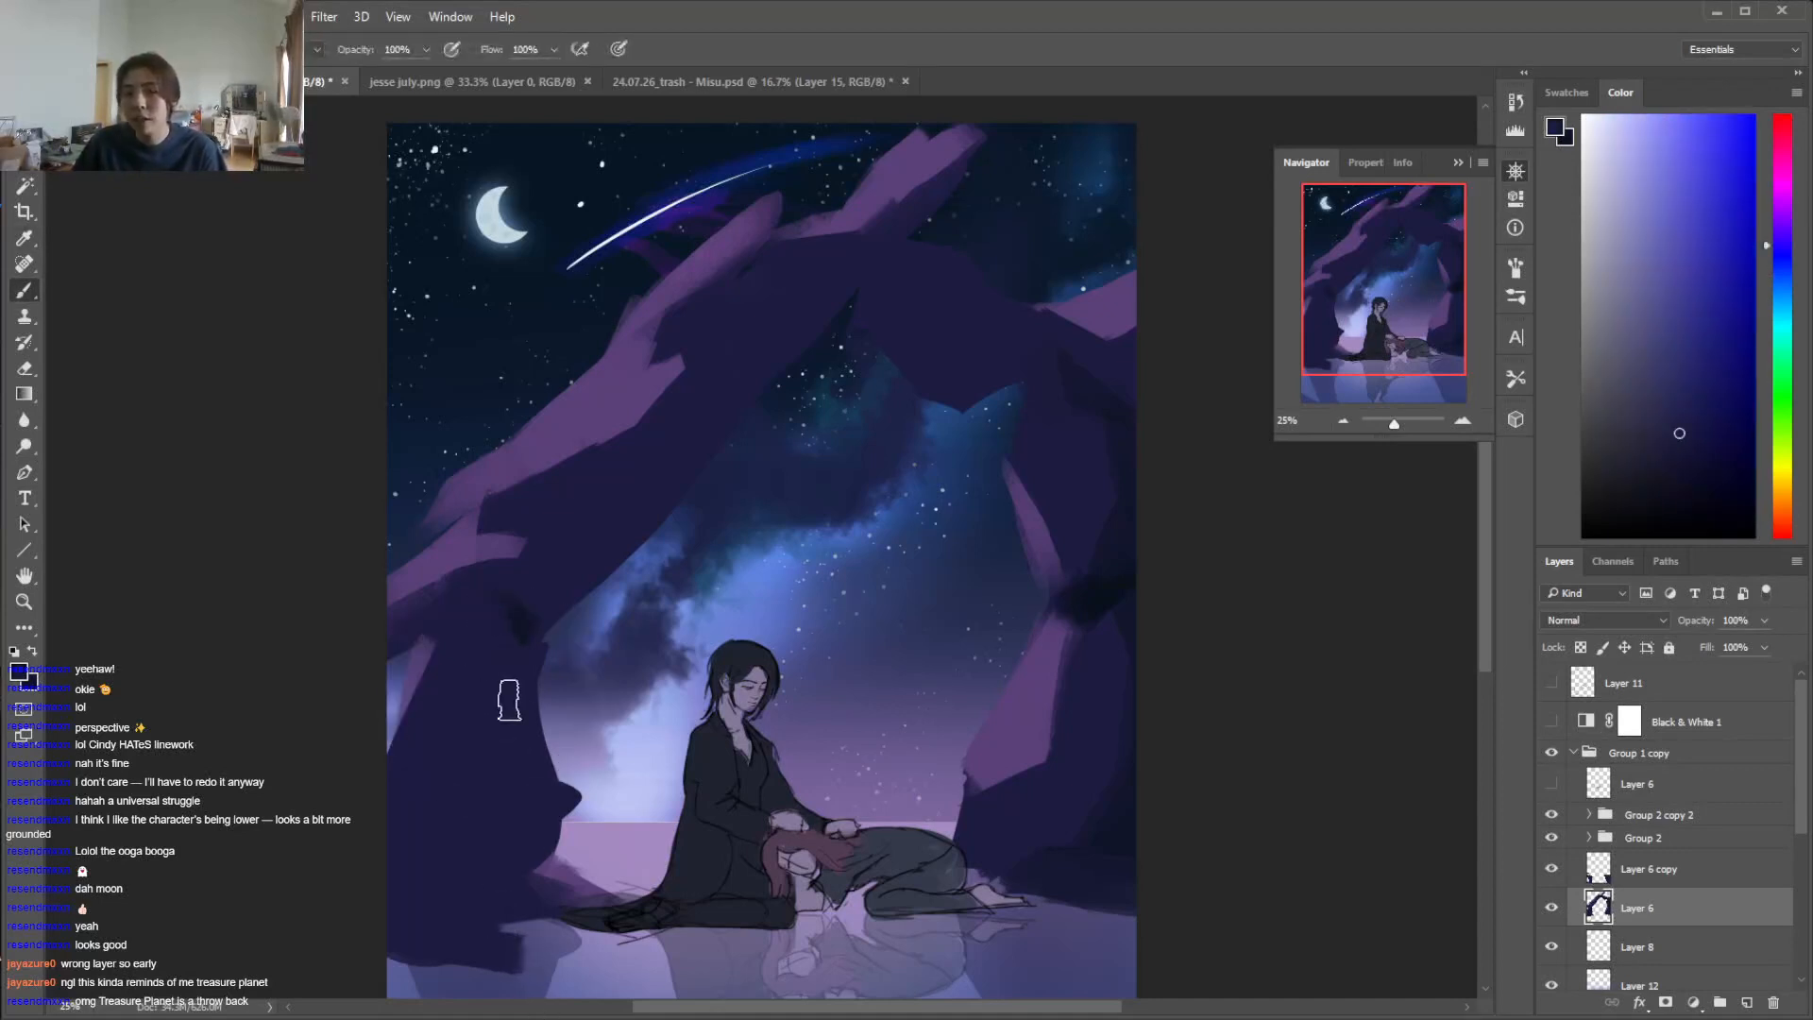
{"action": "key", "text": "e"}
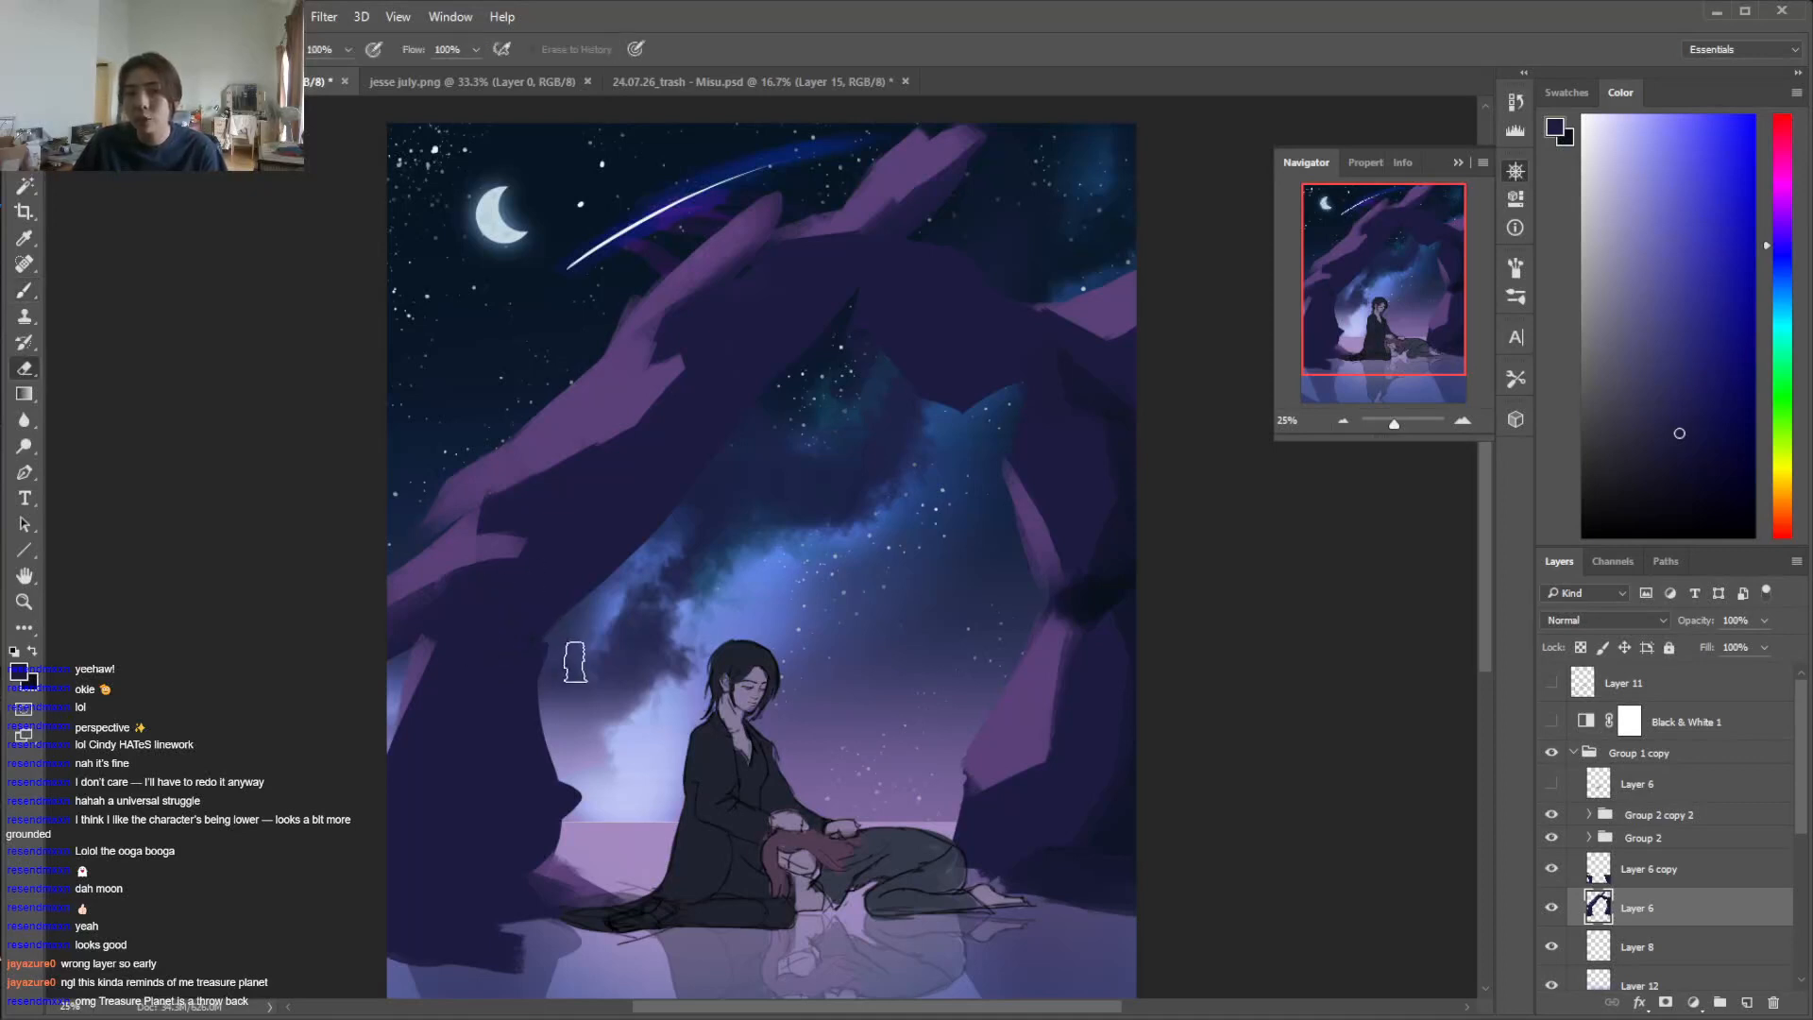
{"action": "key", "text": "b"}
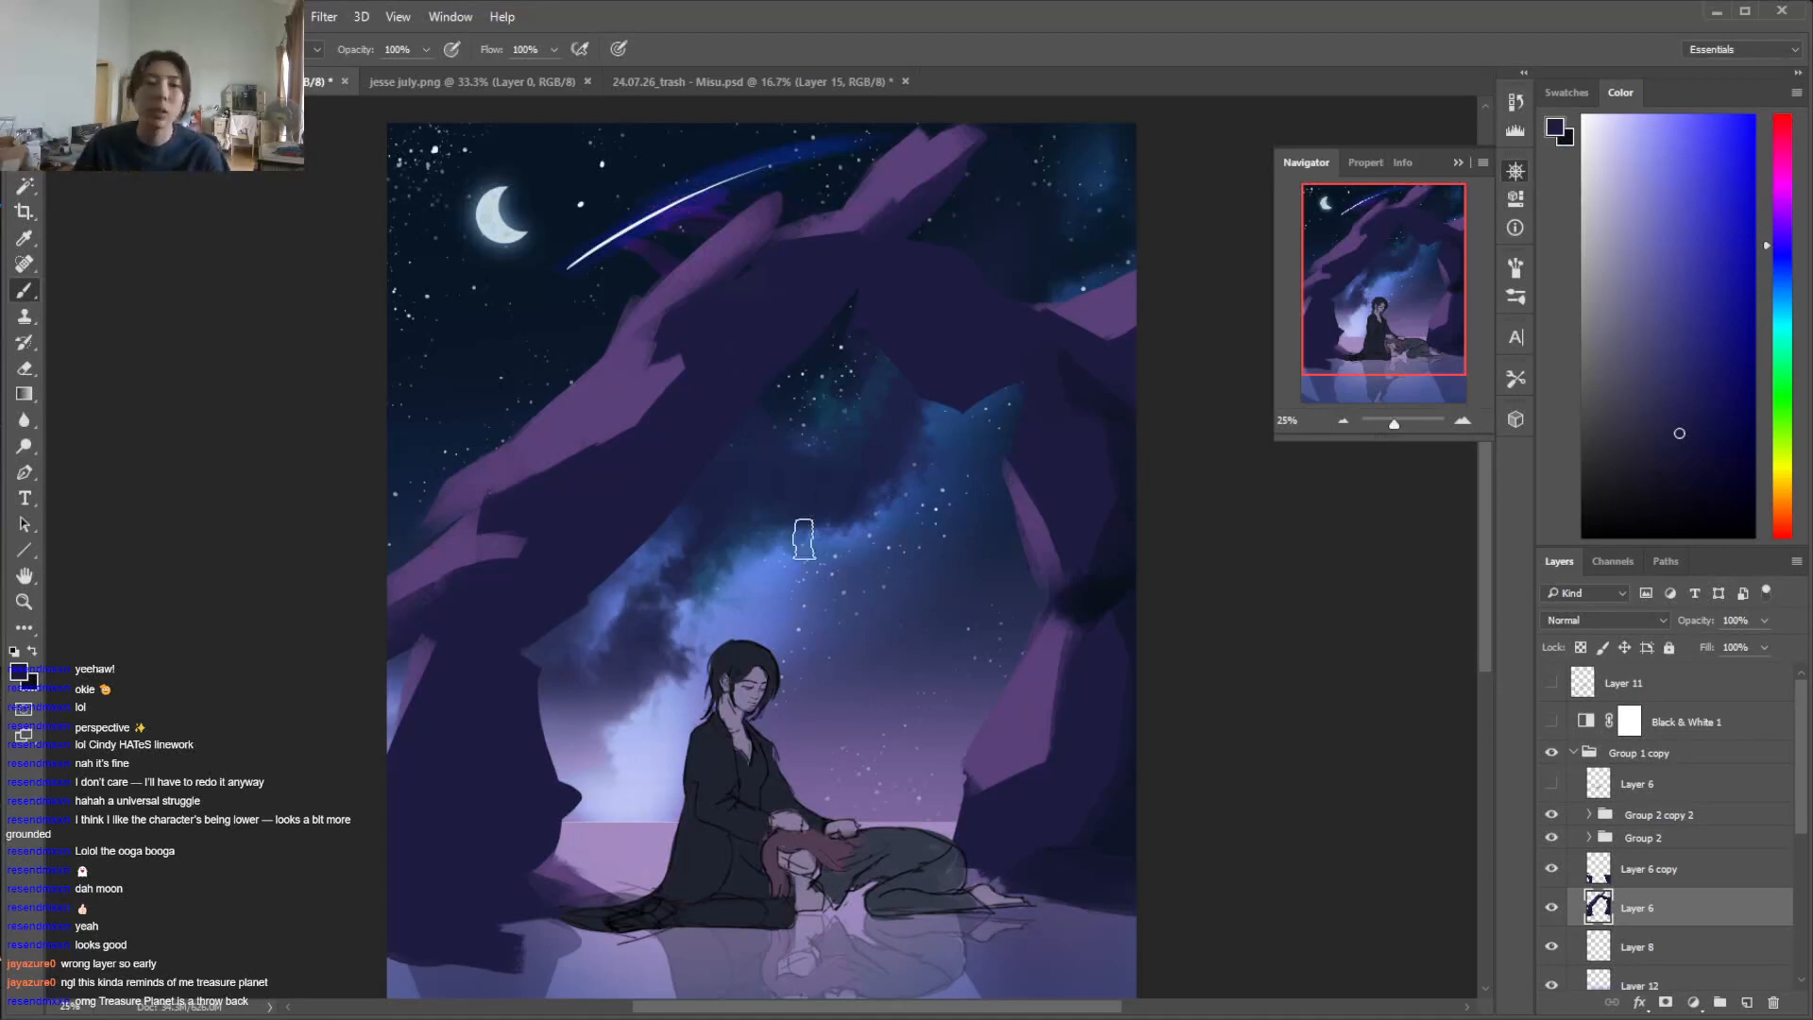
Lasso a shadow shape down the left pillar's outer side, fill it with dark navy, and refine its edges with sampled rock colours
{"action": "key", "text": "l"}
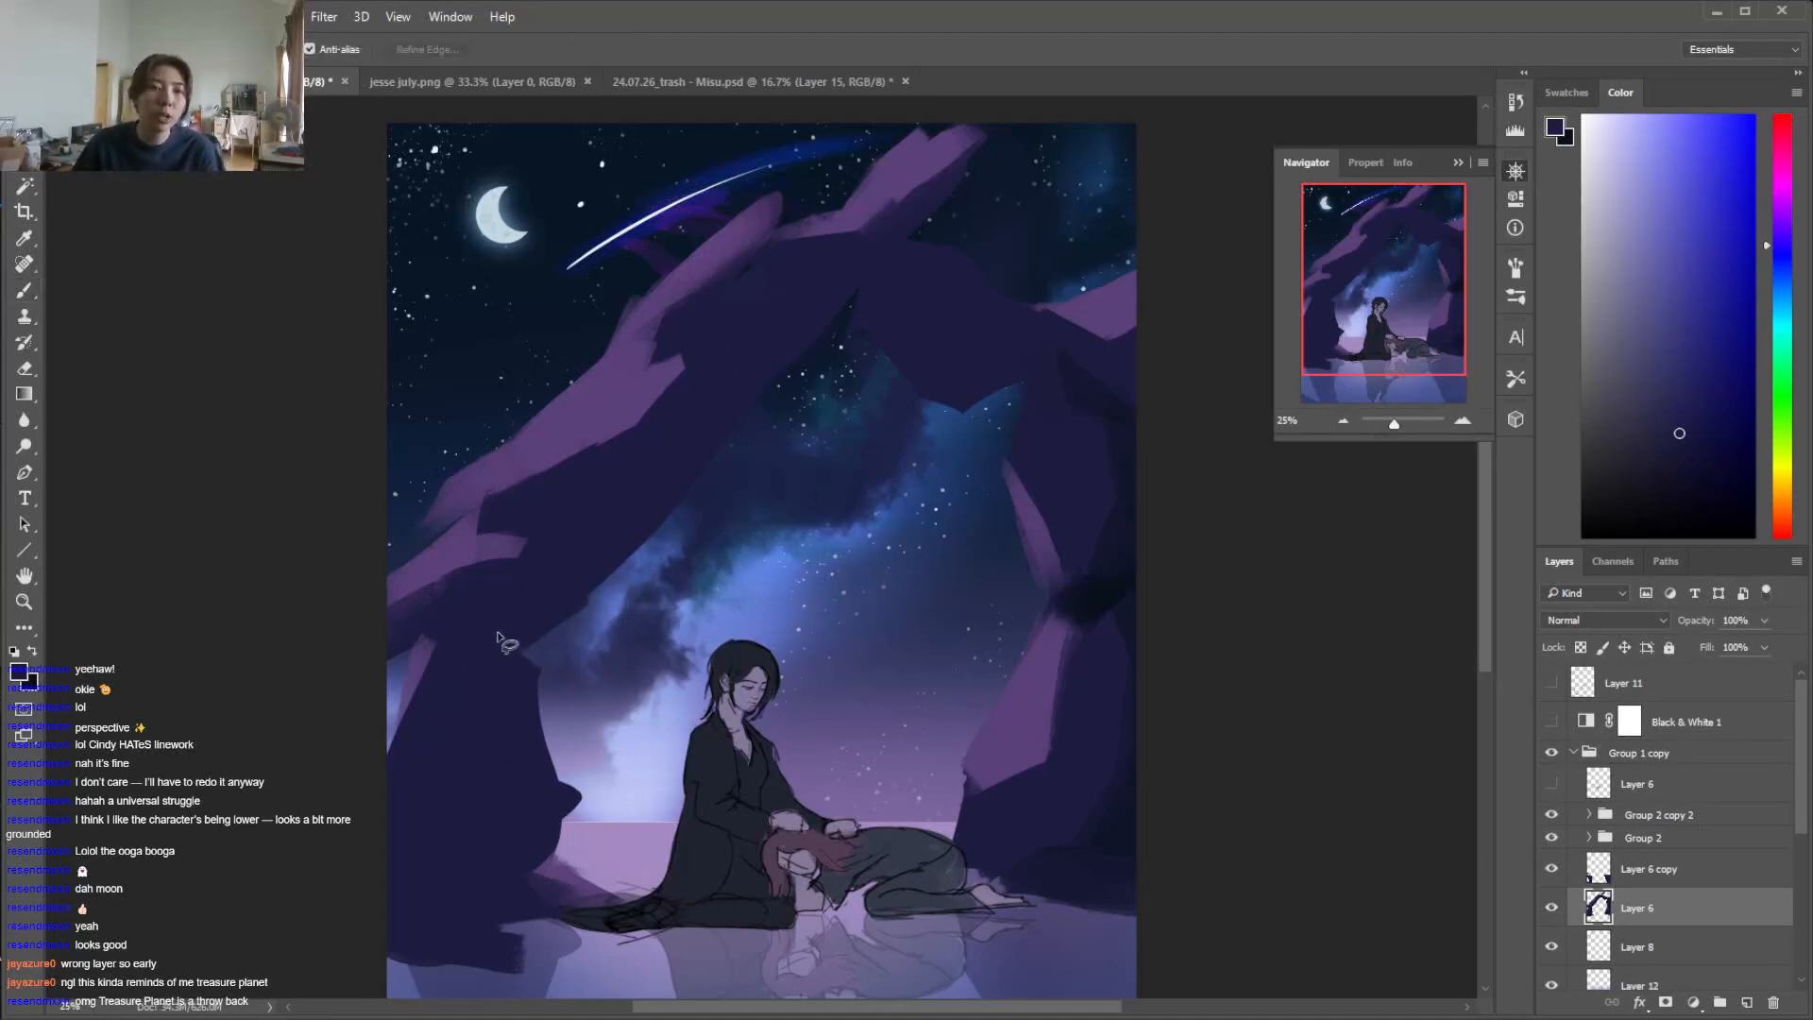
{"action": "mouse_move", "coordinate": [496, 634]}
{"action": "left_mouse_down"}
{"action": "mouse_move", "coordinate": [434, 647]}
{"action": "mouse_move", "coordinate": [397, 735]}
{"action": "left_mouse_up"}
{"action": "mouse_move", "coordinate": [489, 966]}
{"action": "left_mouse_down"}
{"action": "mouse_move", "coordinate": [482, 895]}
{"action": "mouse_move", "coordinate": [439, 819]}
{"action": "left_mouse_up"}
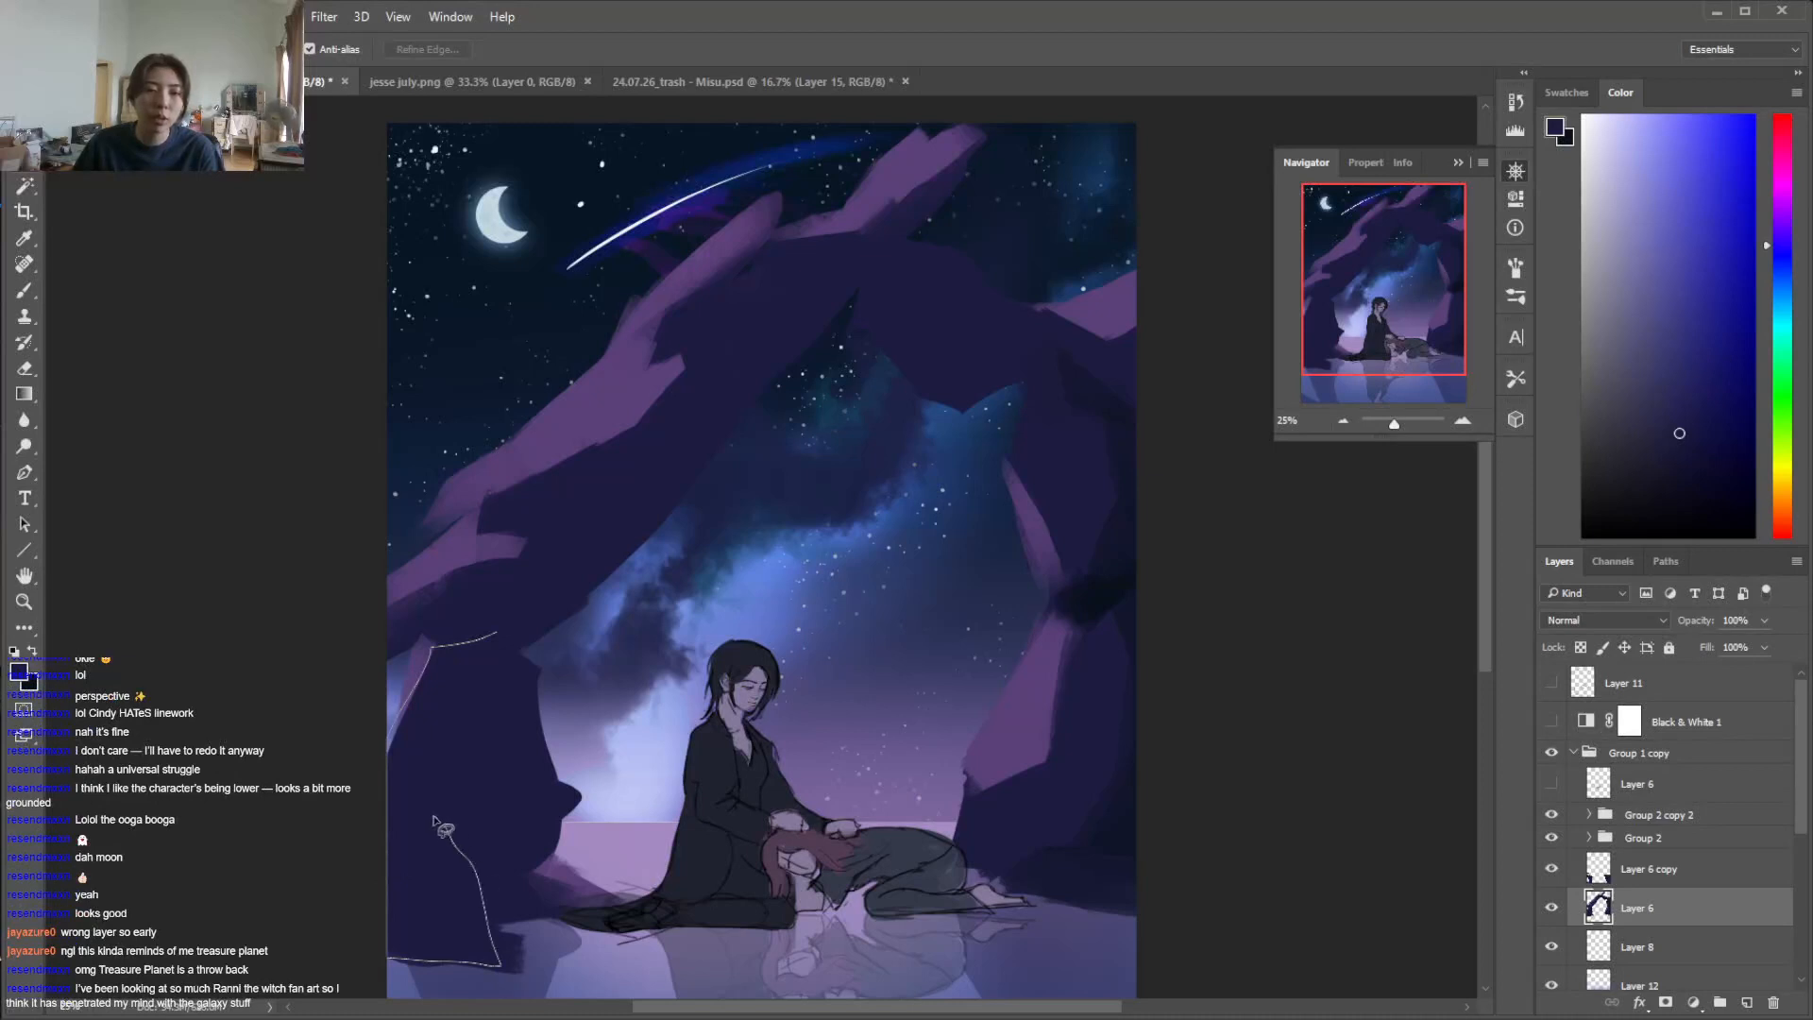
{"action": "key", "text": "shift+g"}
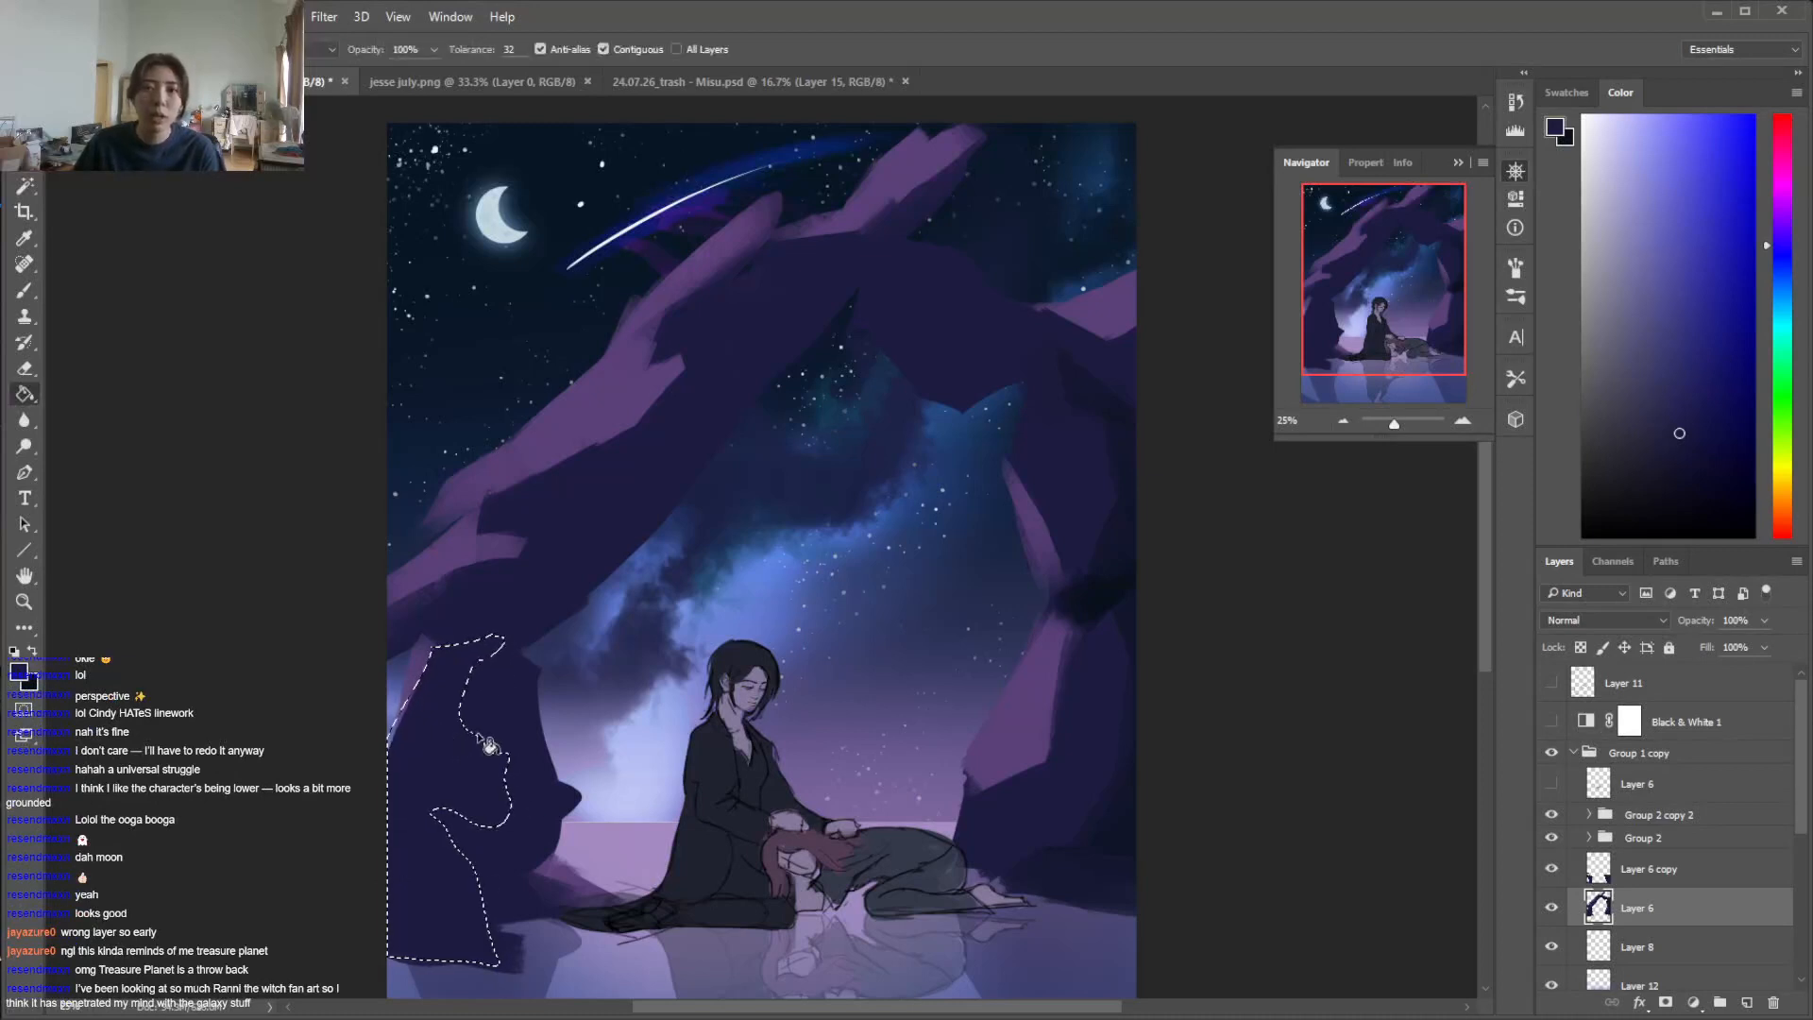
{"action": "key", "text": "x"}
{"action": "left_click", "coordinate": [482, 785]}
{"action": "key", "text": "b"}
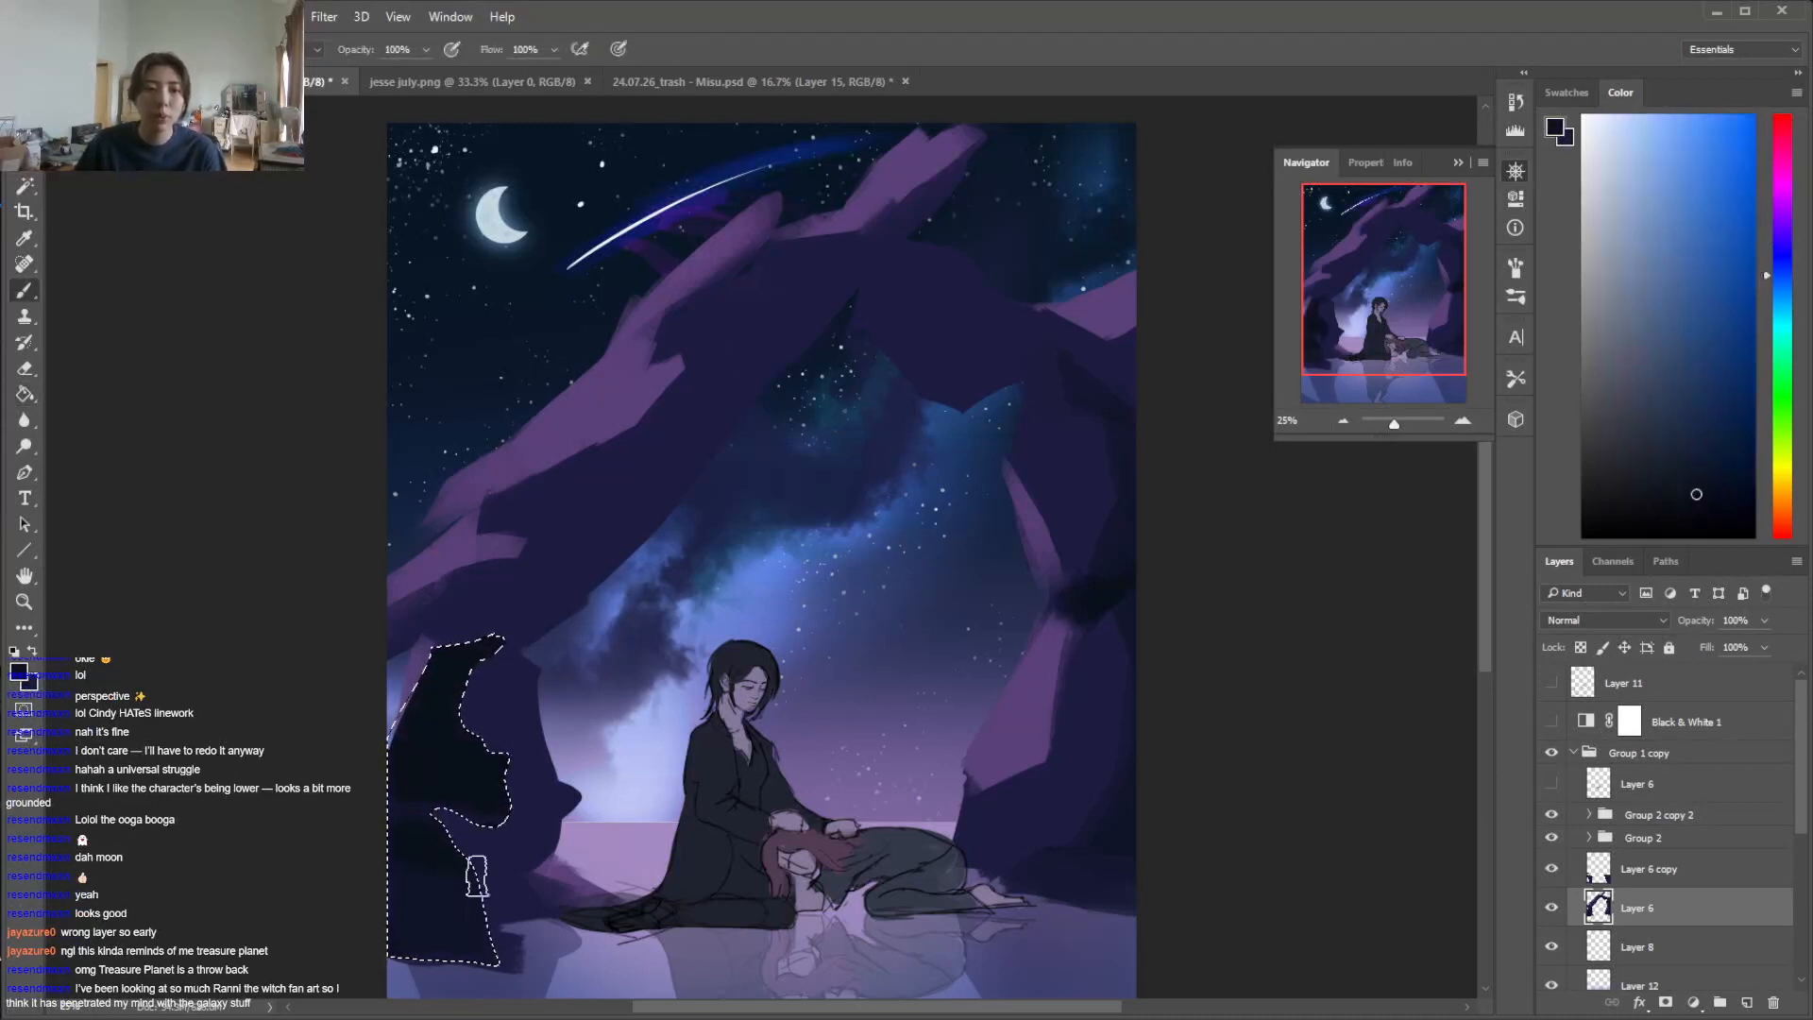
{"action": "key", "text": "ctrl+d"}
{"action": "left_click", "coordinate": [521, 699], "text": "alt"}
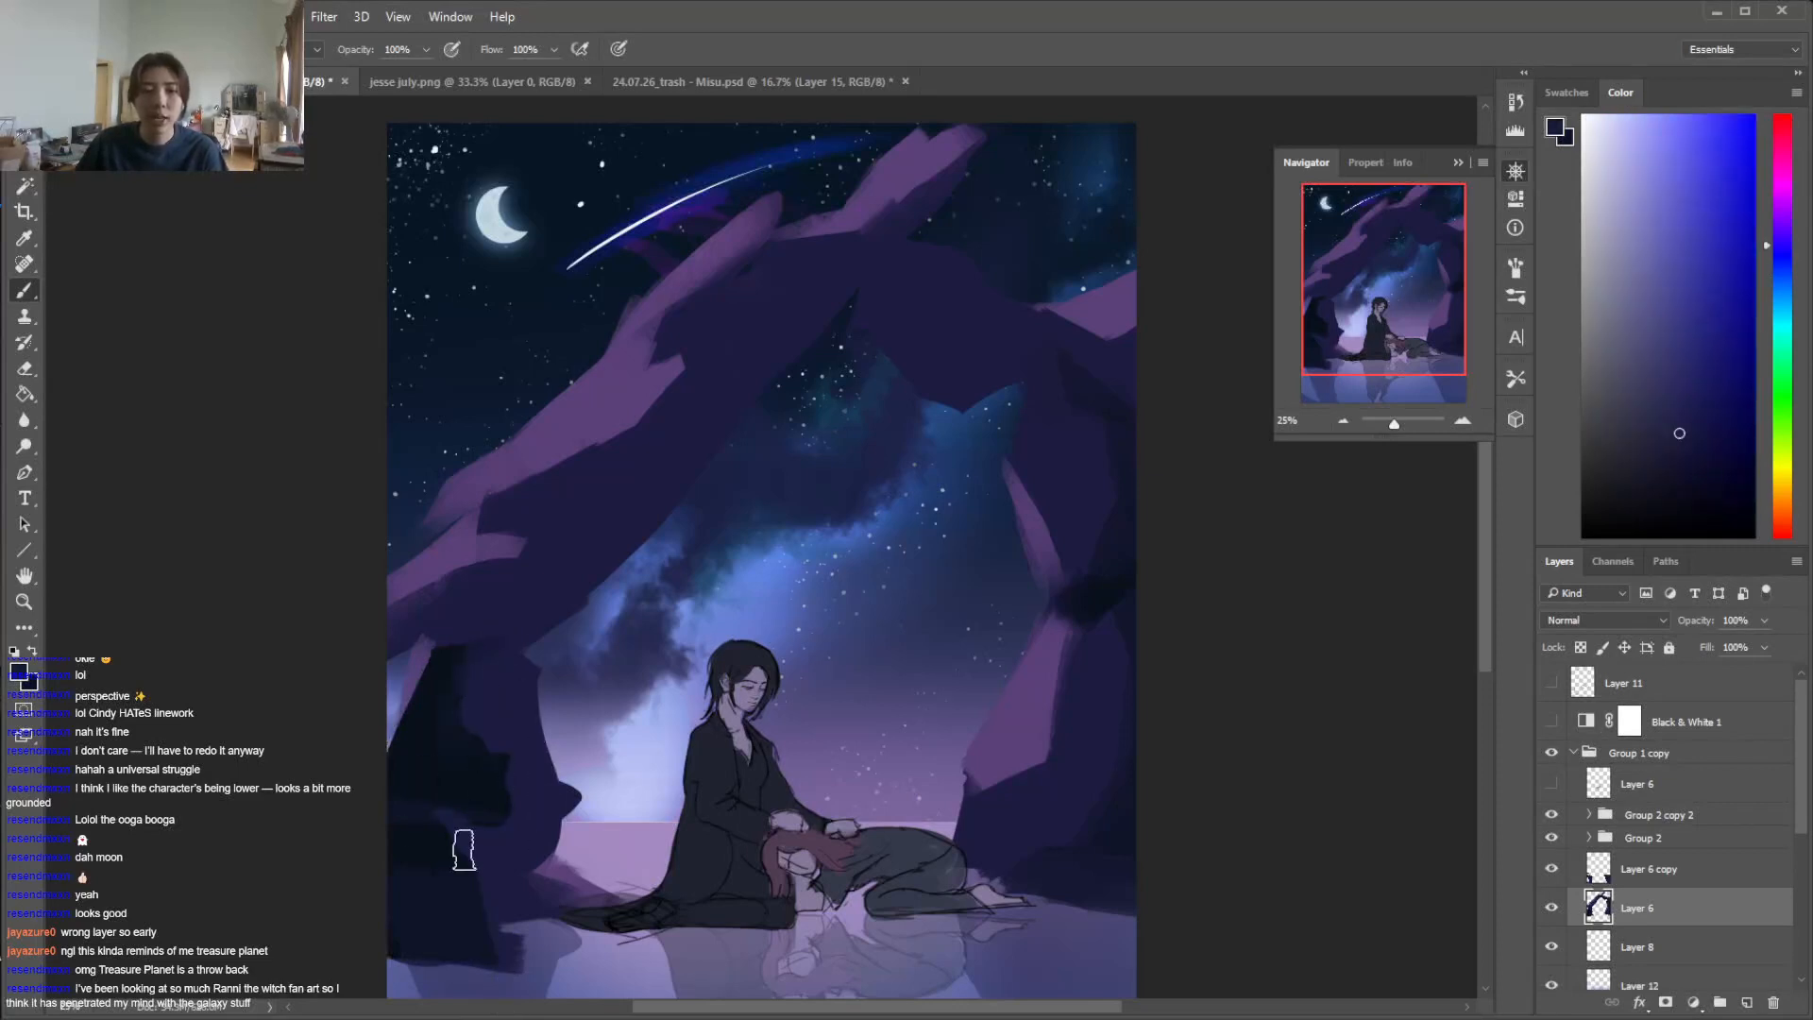
{"action": "left_click", "coordinate": [411, 836], "text": "alt"}
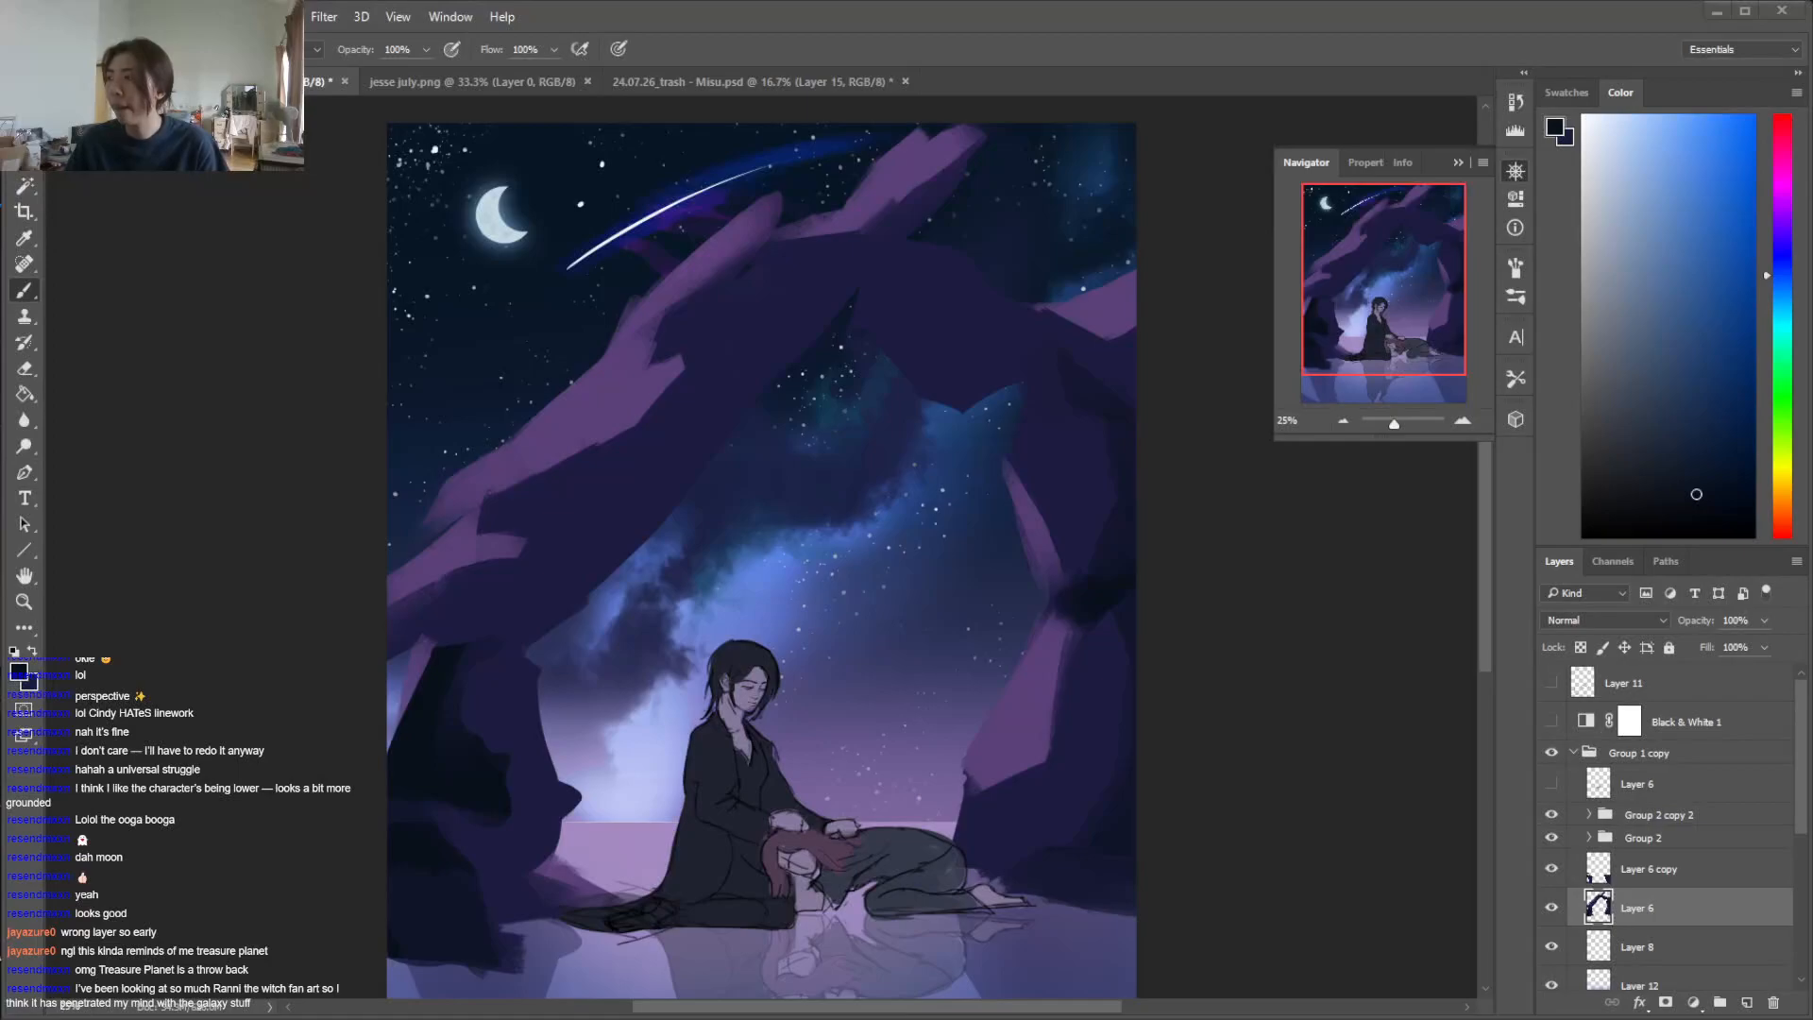
Switch to the browser and look through the Bing image results for "ranni the witch", then return to the painting
{"action": "left_click_drag", "start_coordinate": [1668, 342], "coordinate": [1051, 50]}
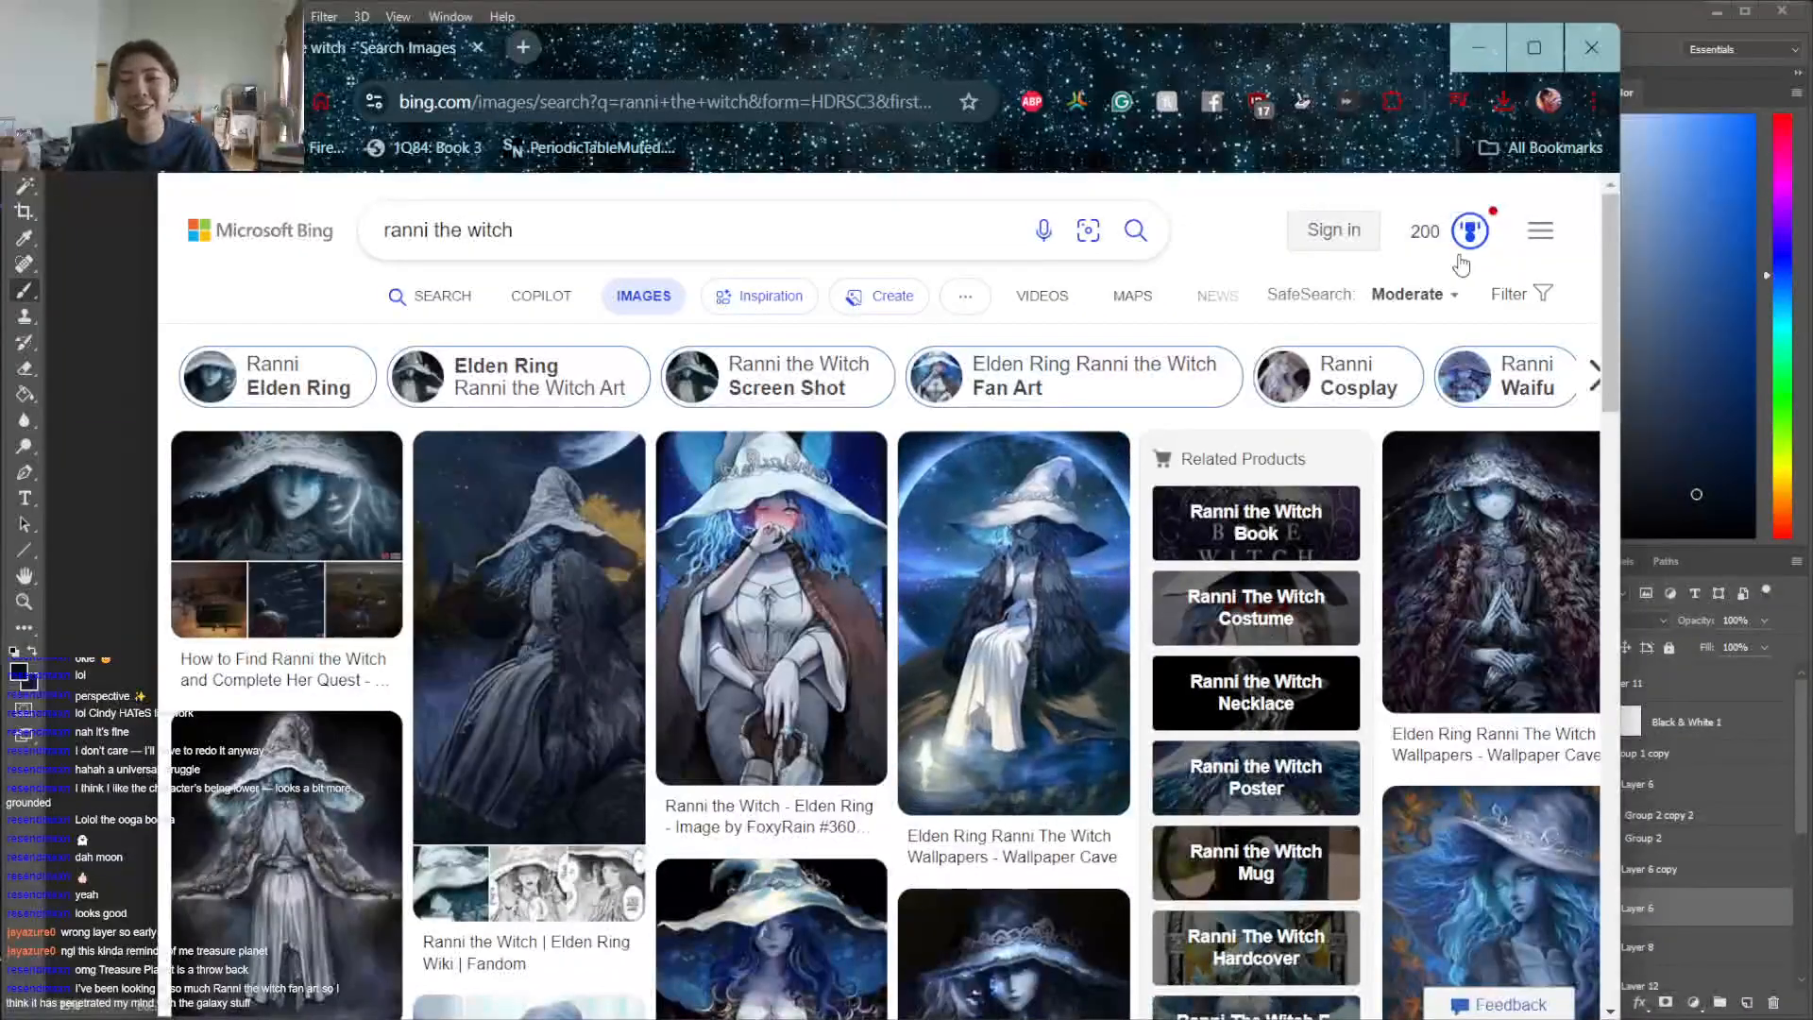
{"action": "scroll", "coordinate": [904, 600], "scroll_direction": "down", "scroll_amount": 5}
{"action": "scroll", "coordinate": [1308, 316], "scroll_direction": "down", "scroll_amount": 1}
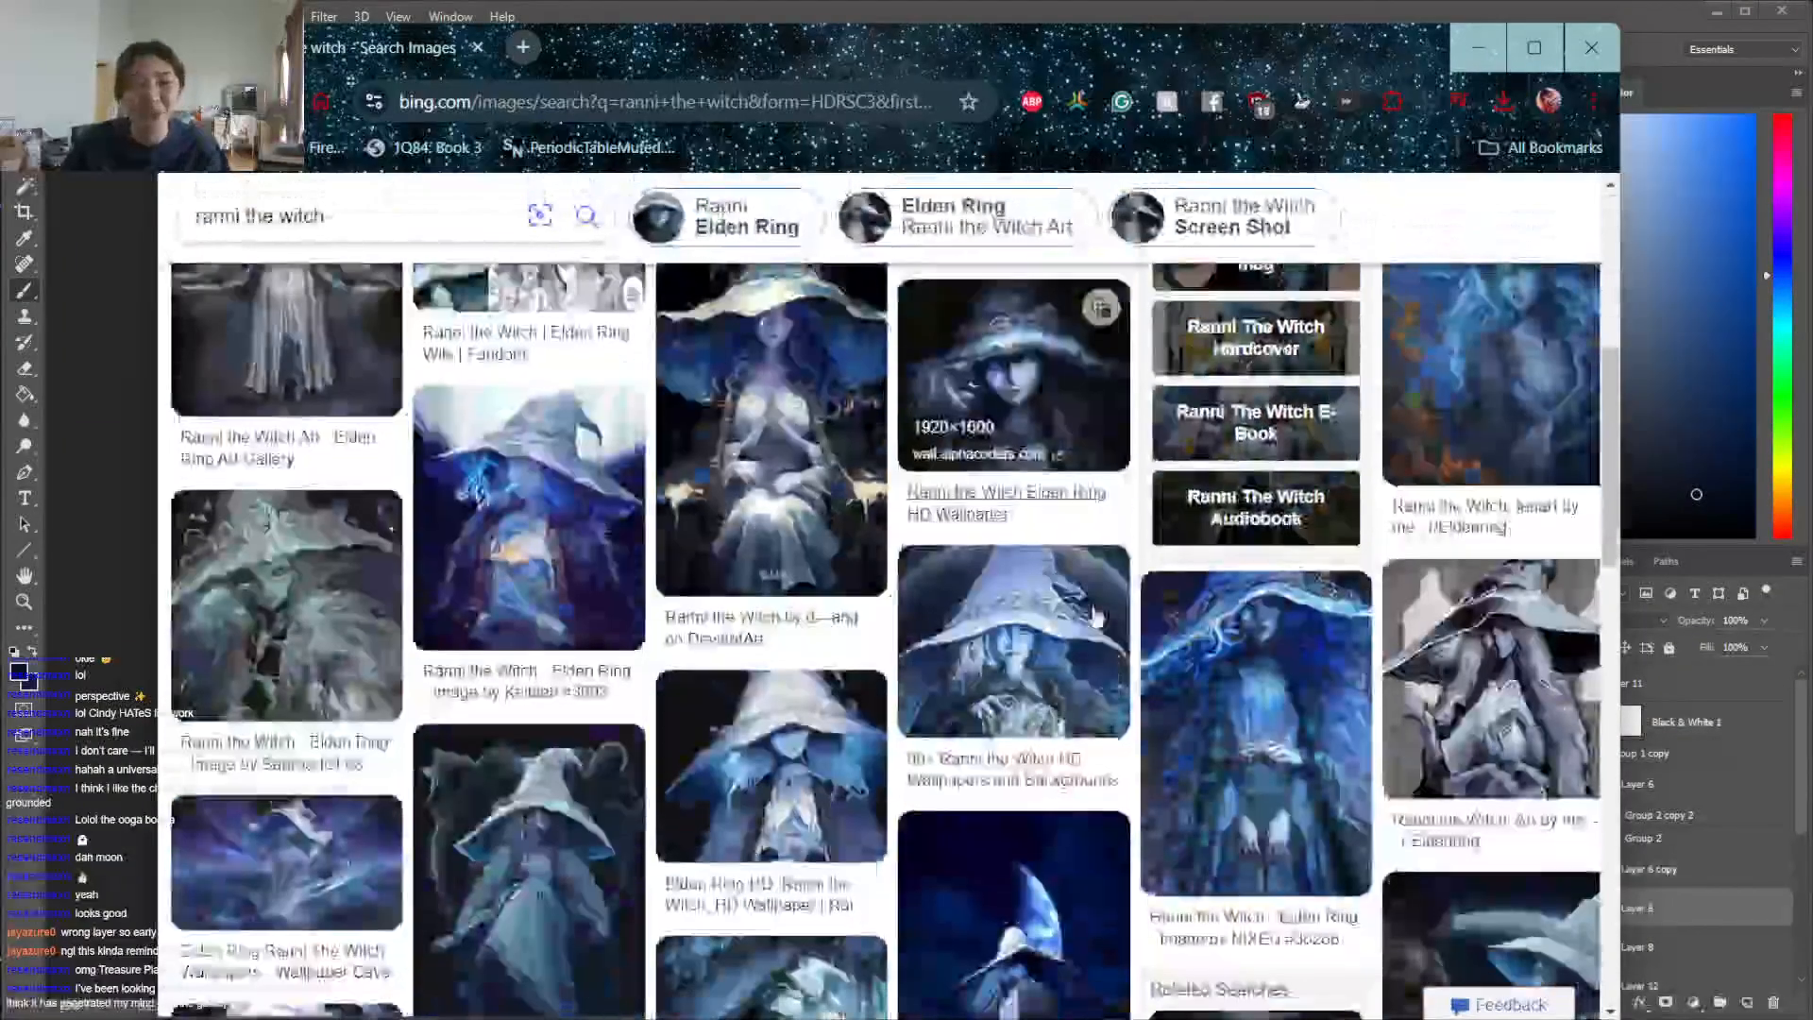
{"action": "left_click_drag", "start_coordinate": [1025, 54], "coordinate": [1812, 425]}
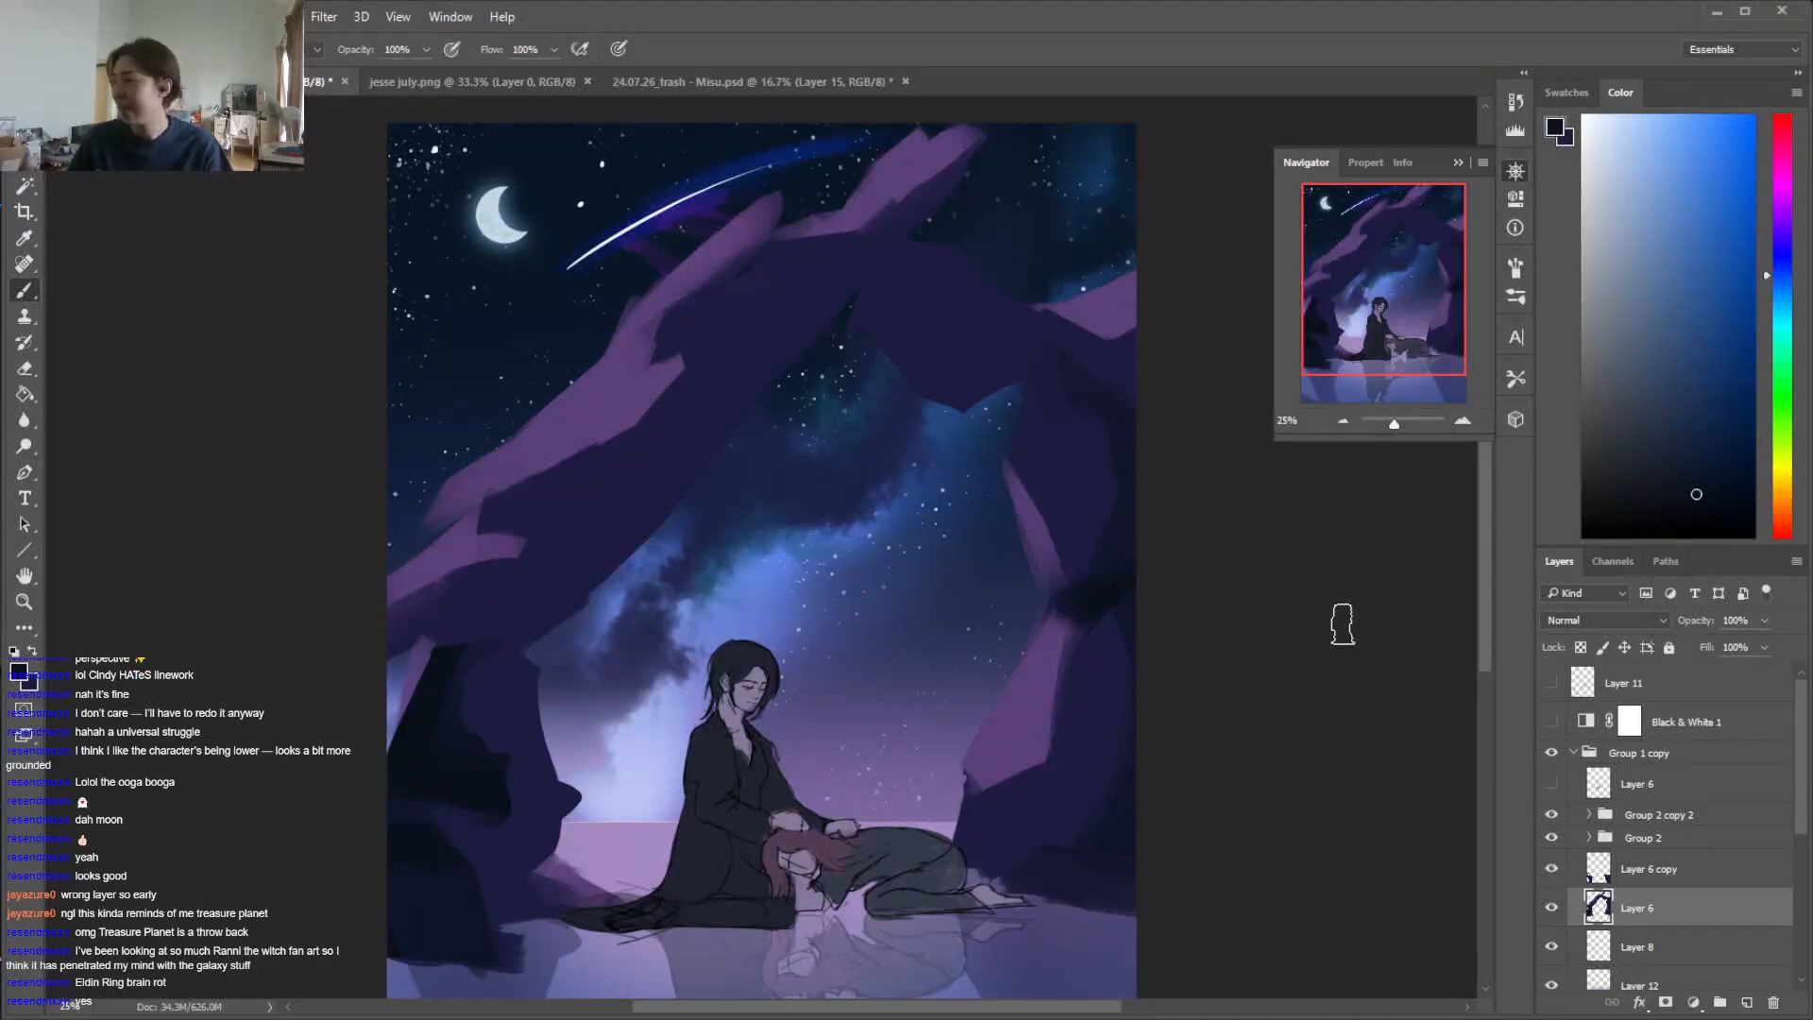
Paint dark shadow planes across the inner face of the left pillar using colours sampled from the rock
{"action": "scroll", "coordinate": [1444, 602], "scroll_direction": "down", "scroll_amount": 5}
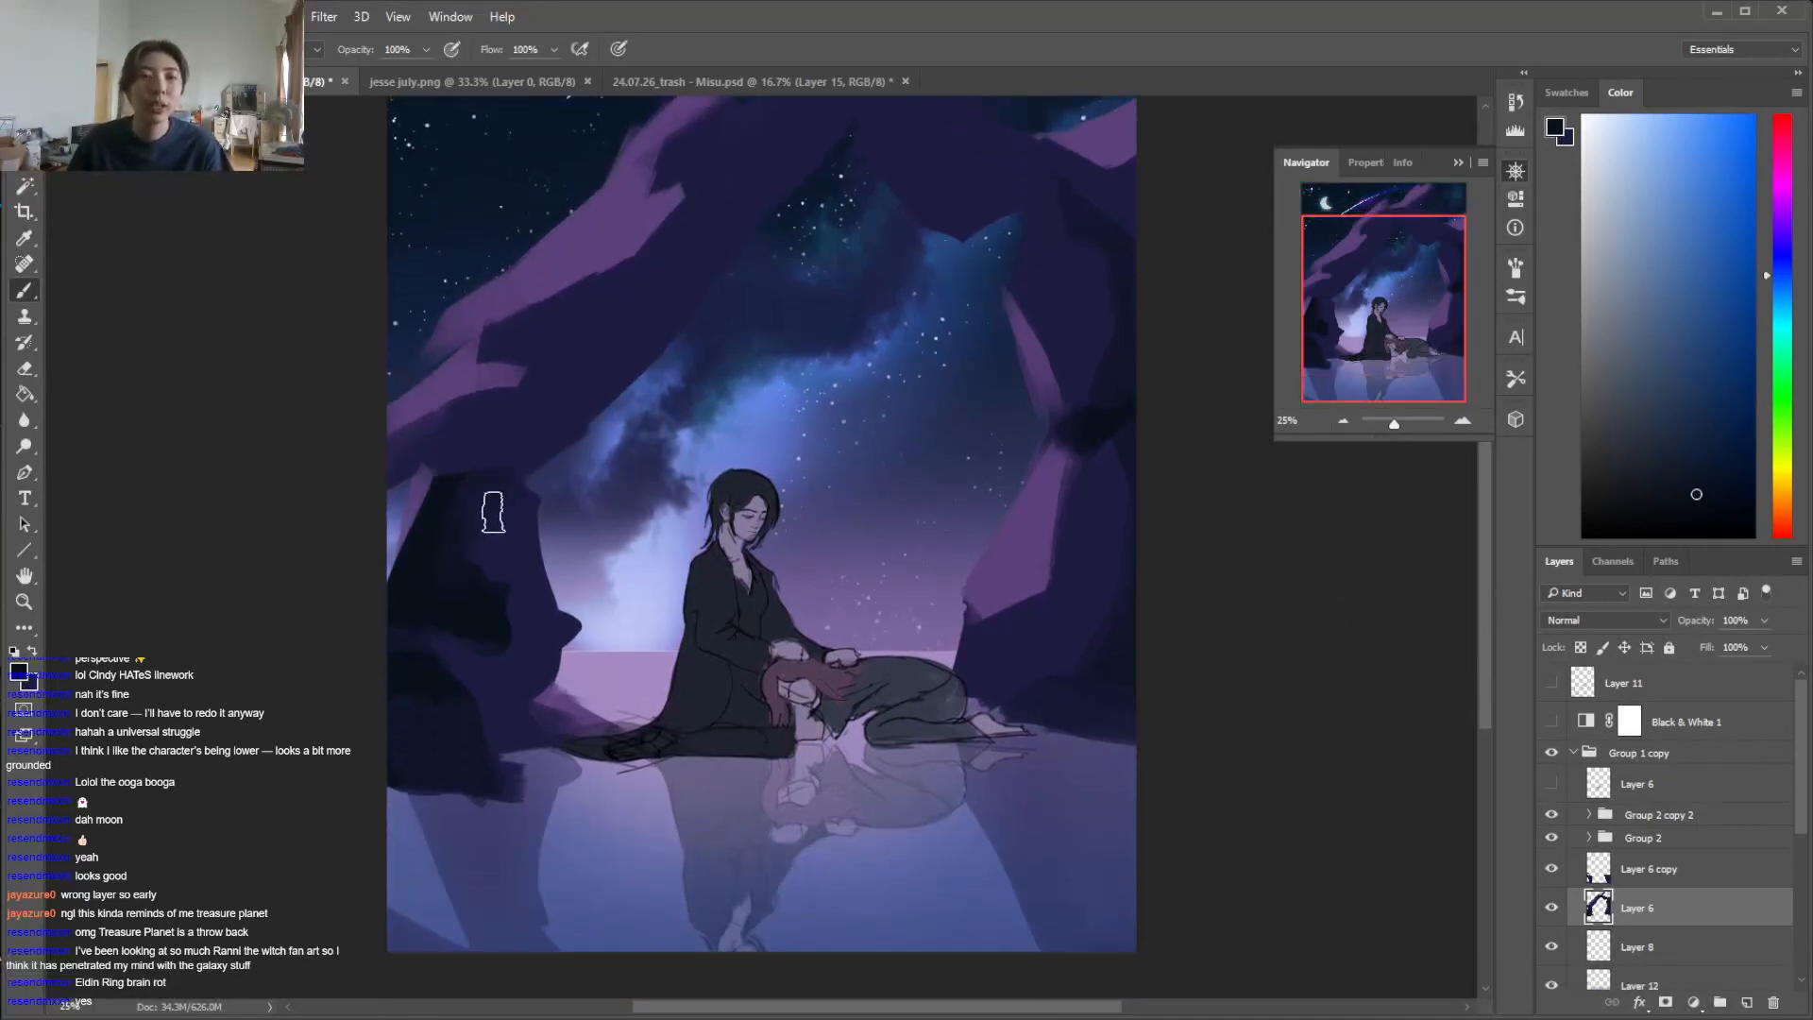
{"action": "left_click", "coordinate": [501, 548], "text": "alt"}
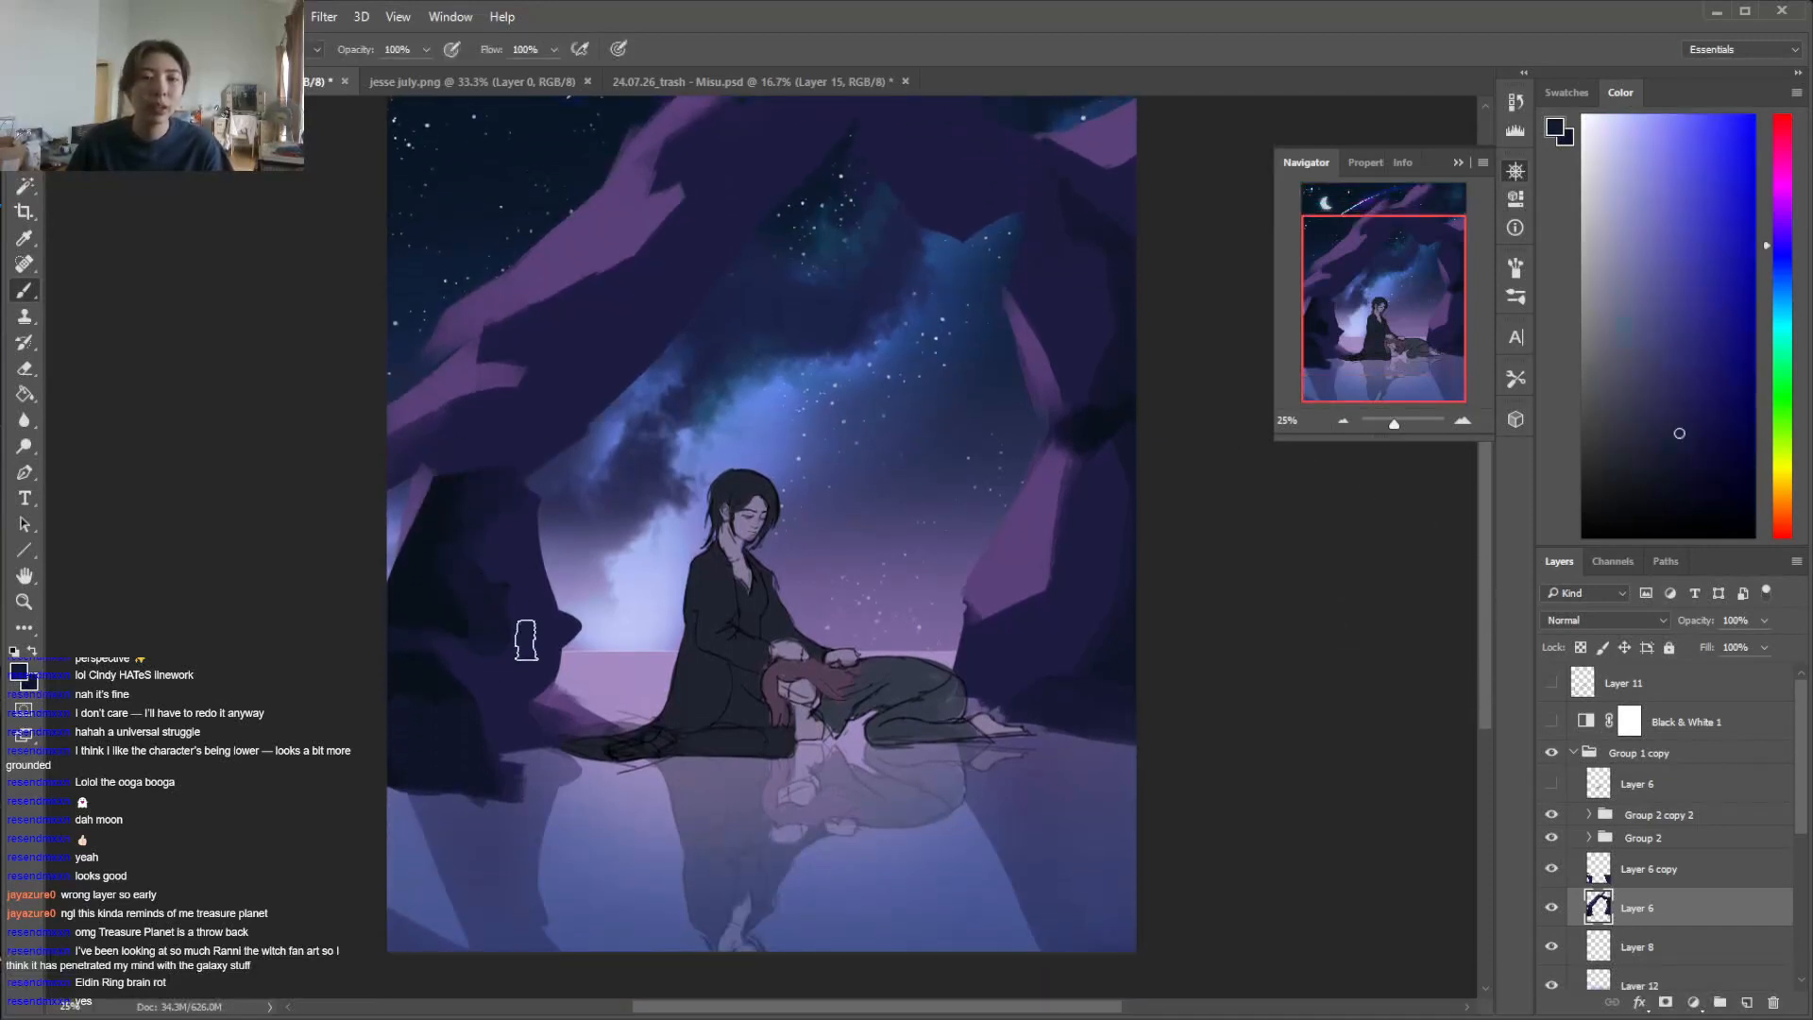
{"action": "left_click", "coordinate": [423, 626], "text": "alt"}
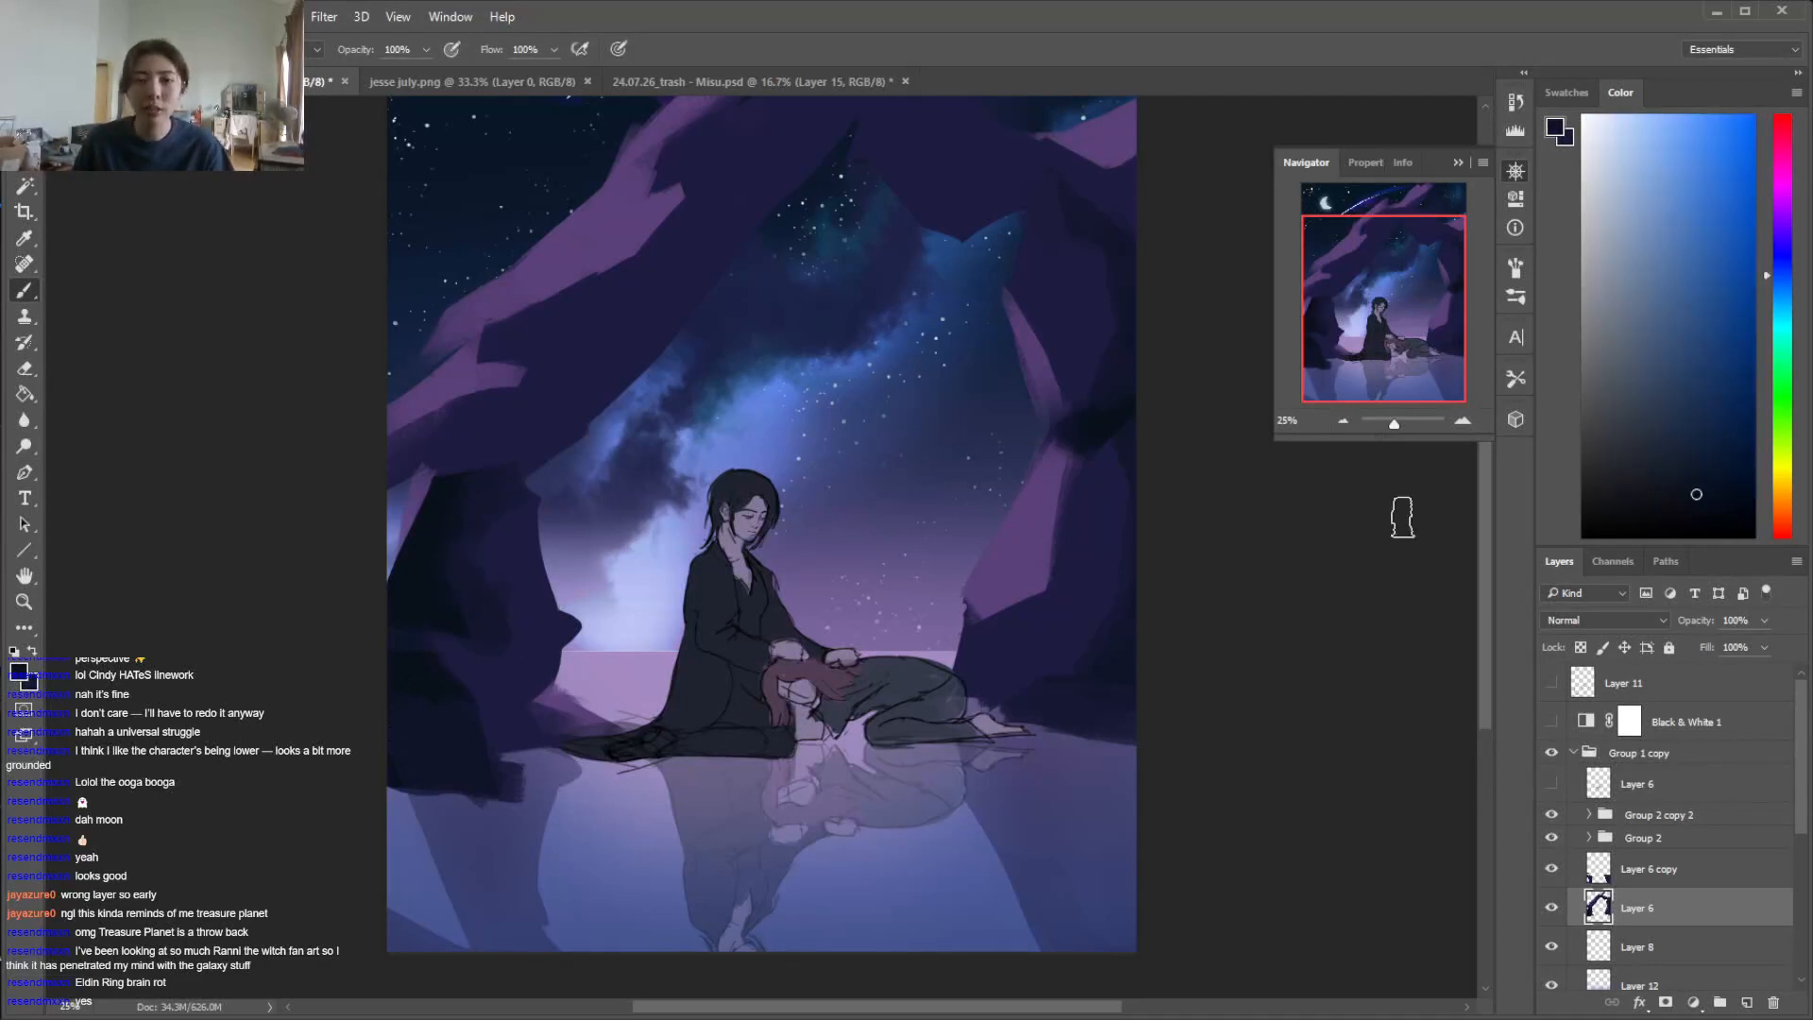
Paint a dark shadow plane on the arch's left side, beneath the purple facets above the left pillar
{"action": "scroll", "coordinate": [788, 217], "scroll_direction": "up", "scroll_amount": 3}
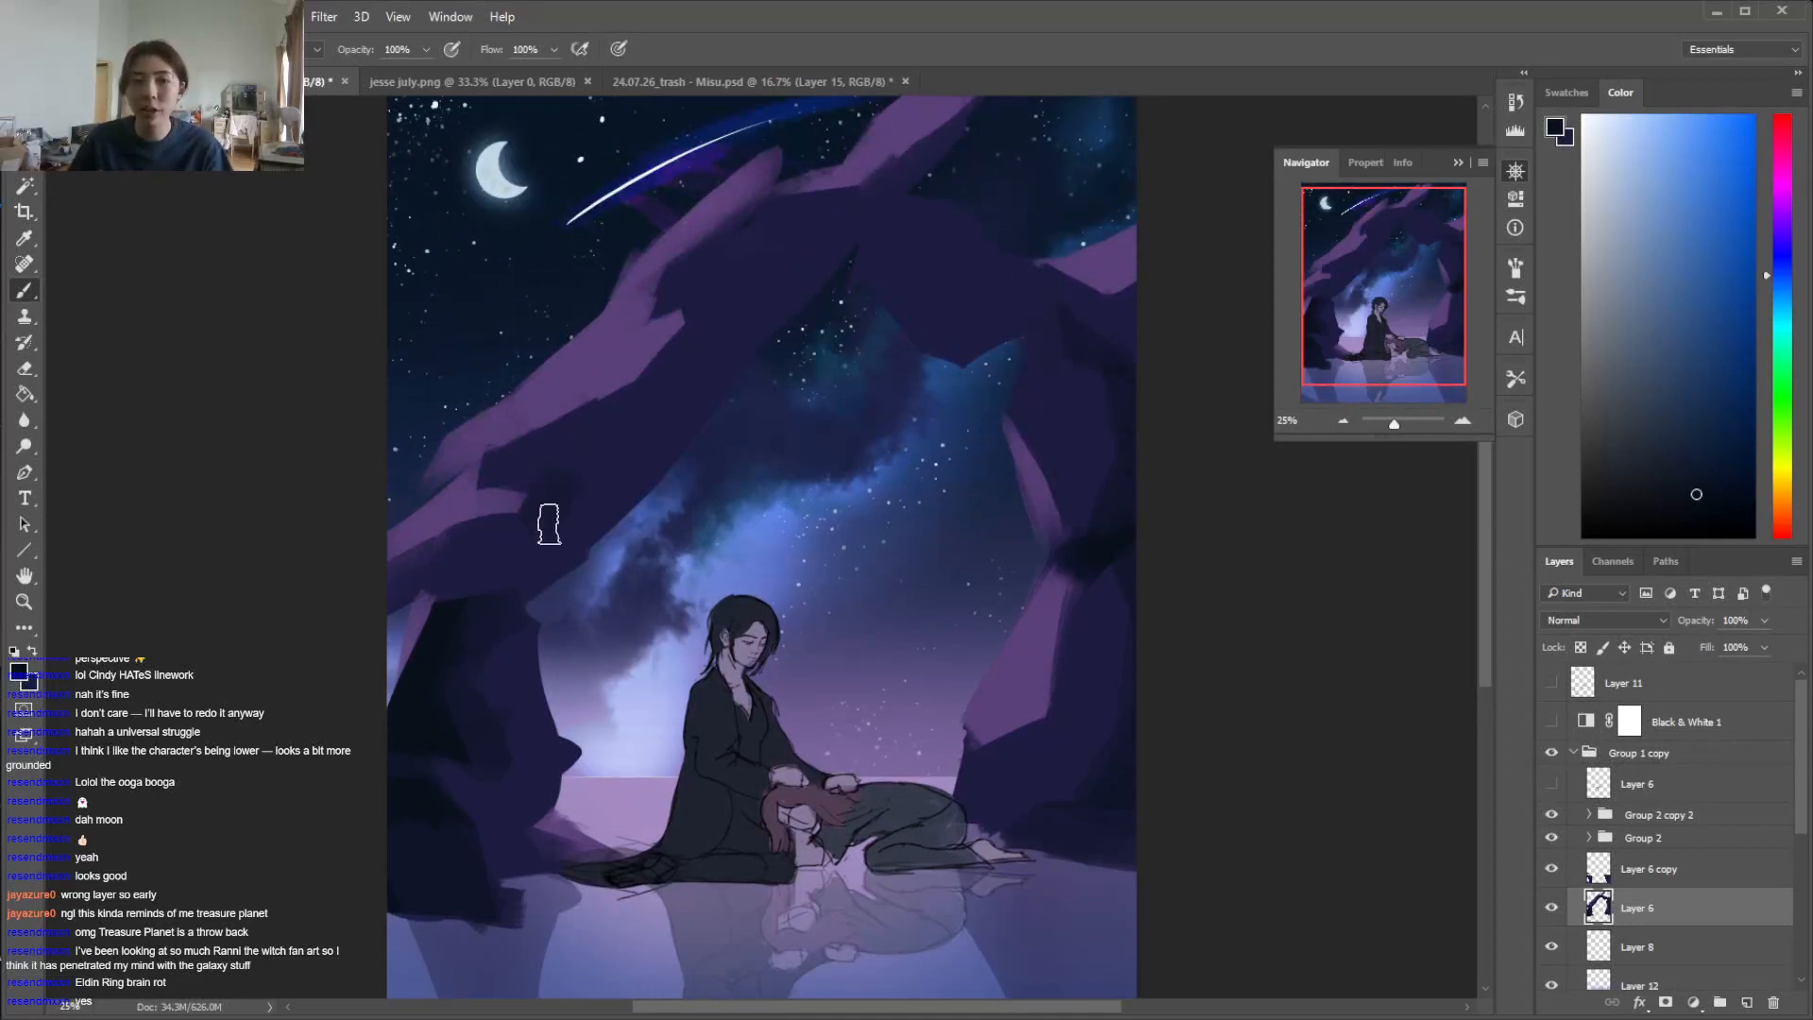
{"action": "left_click", "coordinate": [469, 554], "text": "alt"}
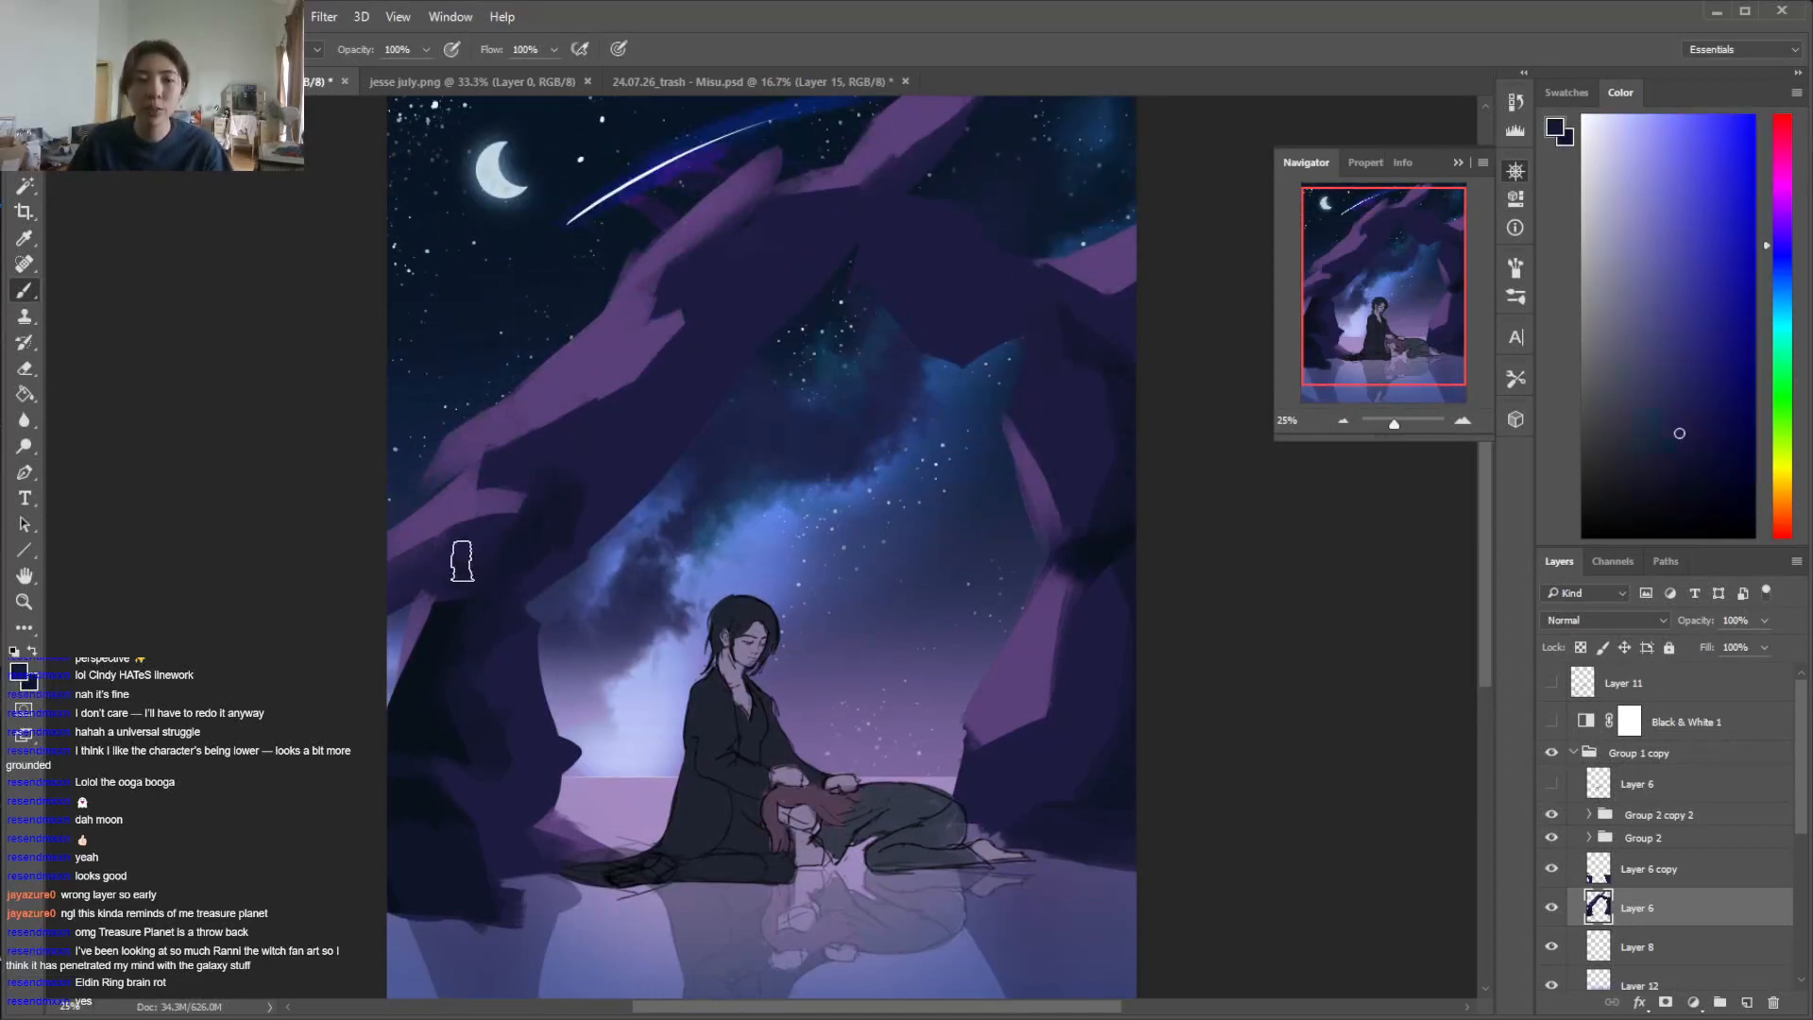
{"action": "left_click", "coordinate": [556, 480], "text": "alt"}
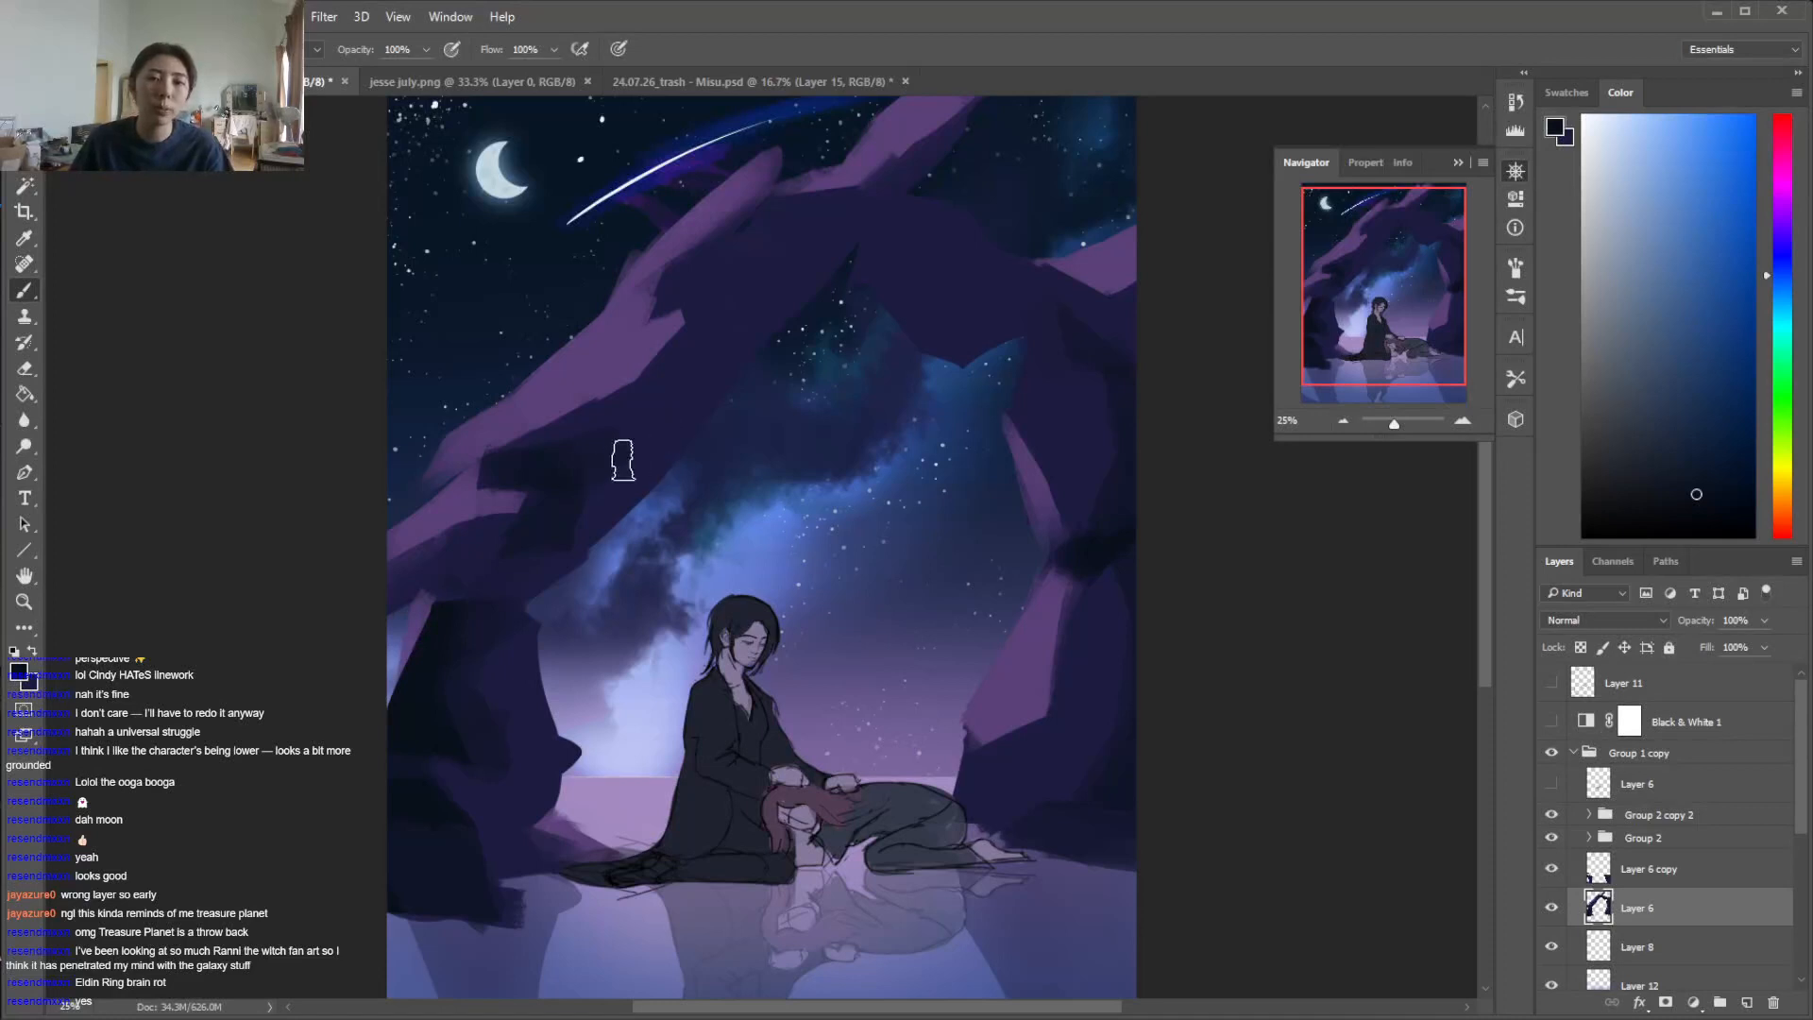
{"action": "left_click", "coordinate": [627, 477], "text": "alt"}
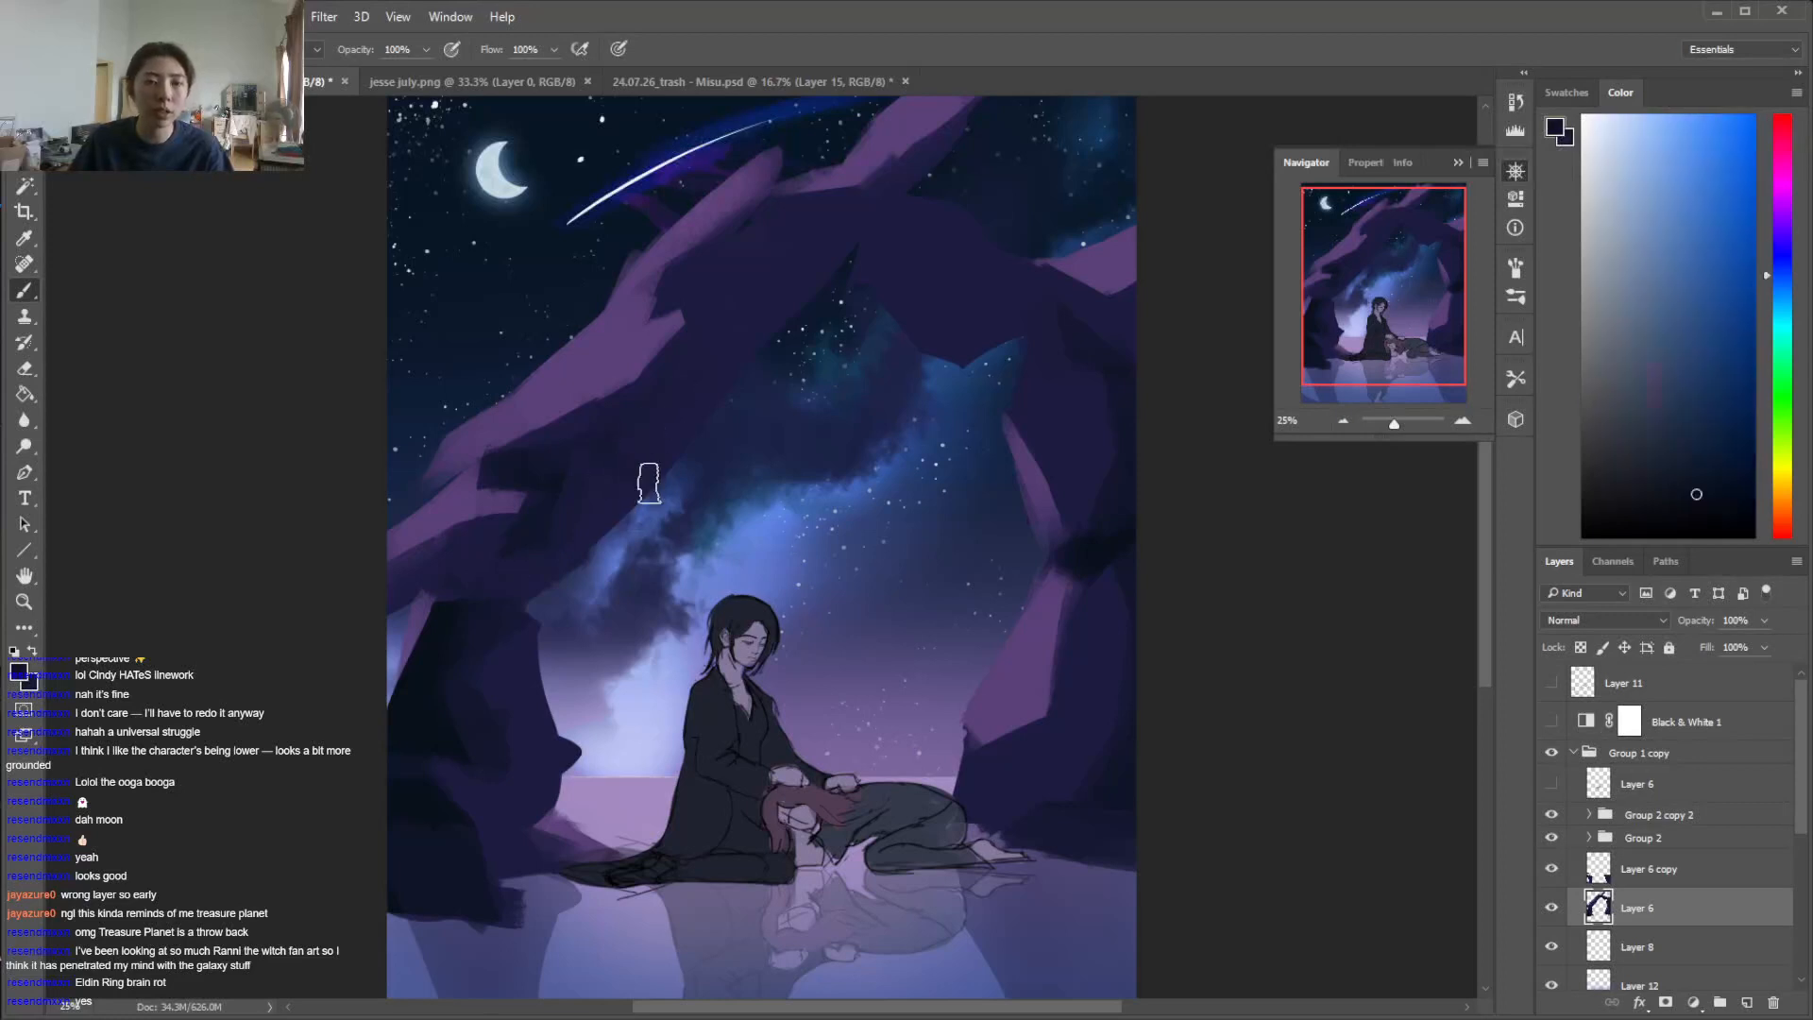
Paint subtle dark shadow planes around the top of the arch, beneath the purple facet at its peak
{"action": "left_click", "coordinate": [859, 231], "text": "alt"}
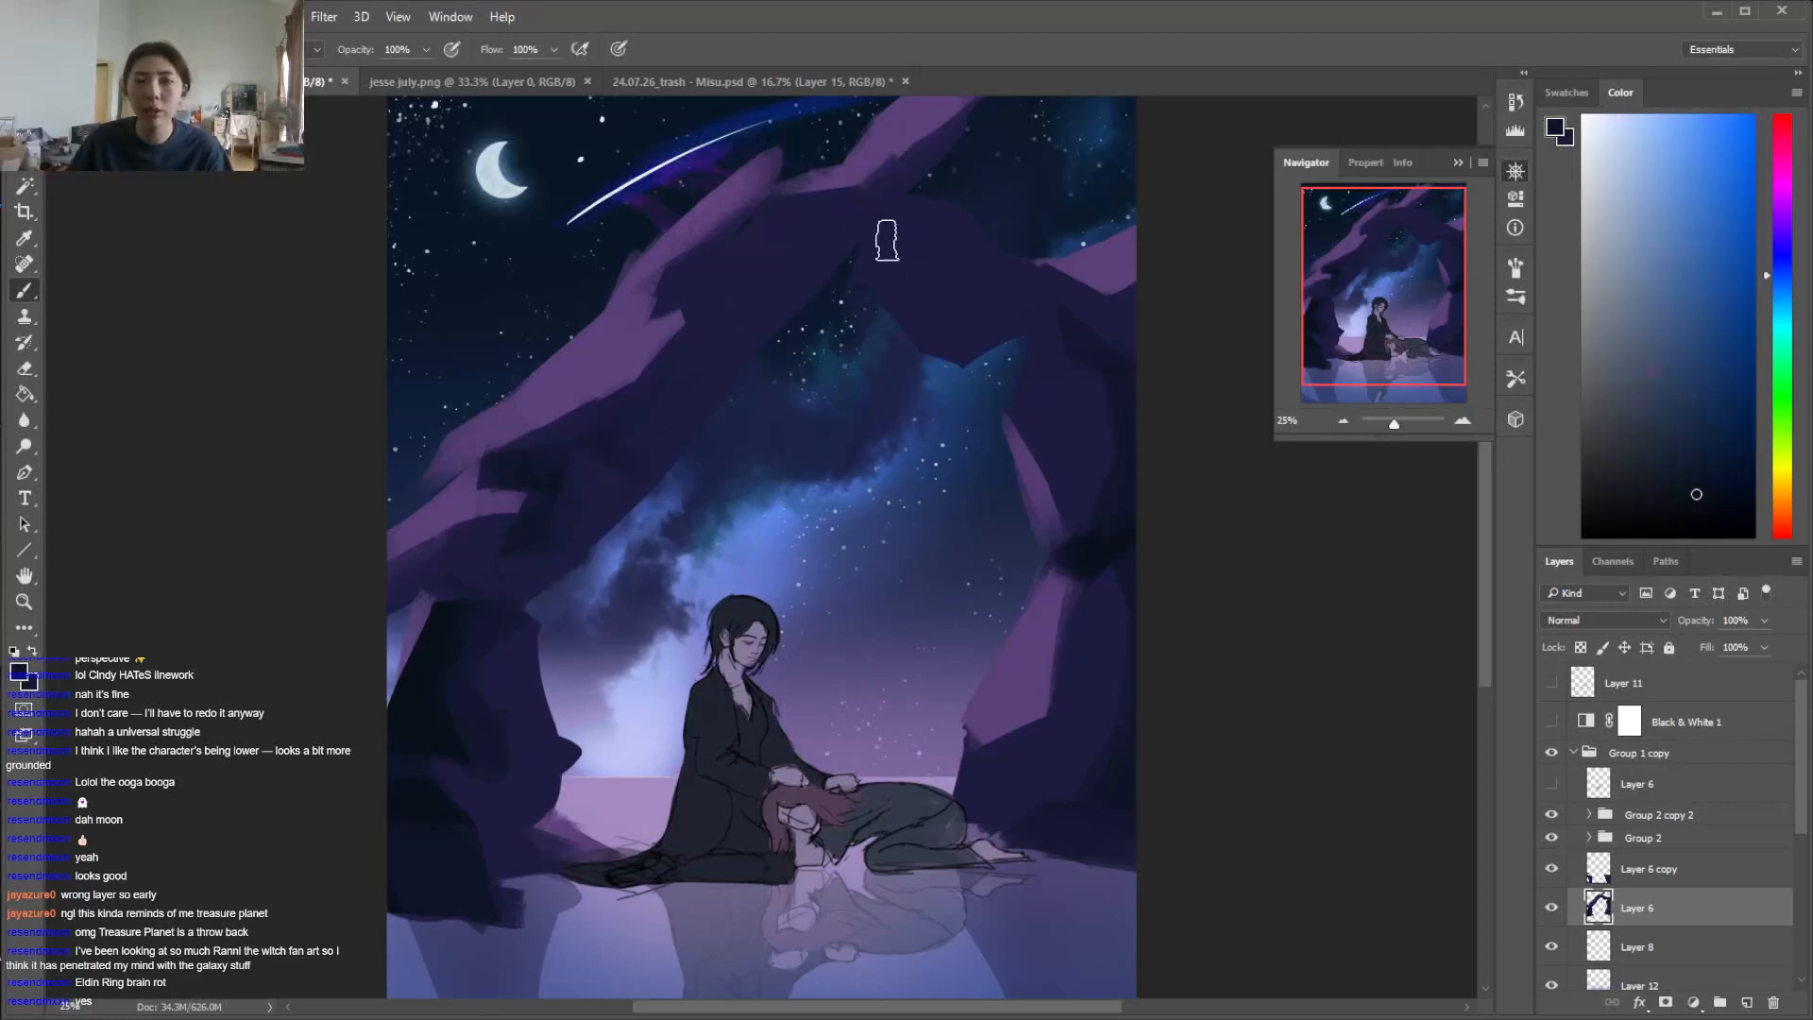
{"action": "mouse_move", "coordinate": [759, 217]}
{"action": "left_mouse_down"}
{"action": "mouse_move", "coordinate": [800, 264]}
{"action": "mouse_move", "coordinate": [837, 223]}
{"action": "mouse_move", "coordinate": [810, 263]}
{"action": "left_mouse_up"}
{"action": "left_click", "coordinate": [854, 209], "text": "alt"}
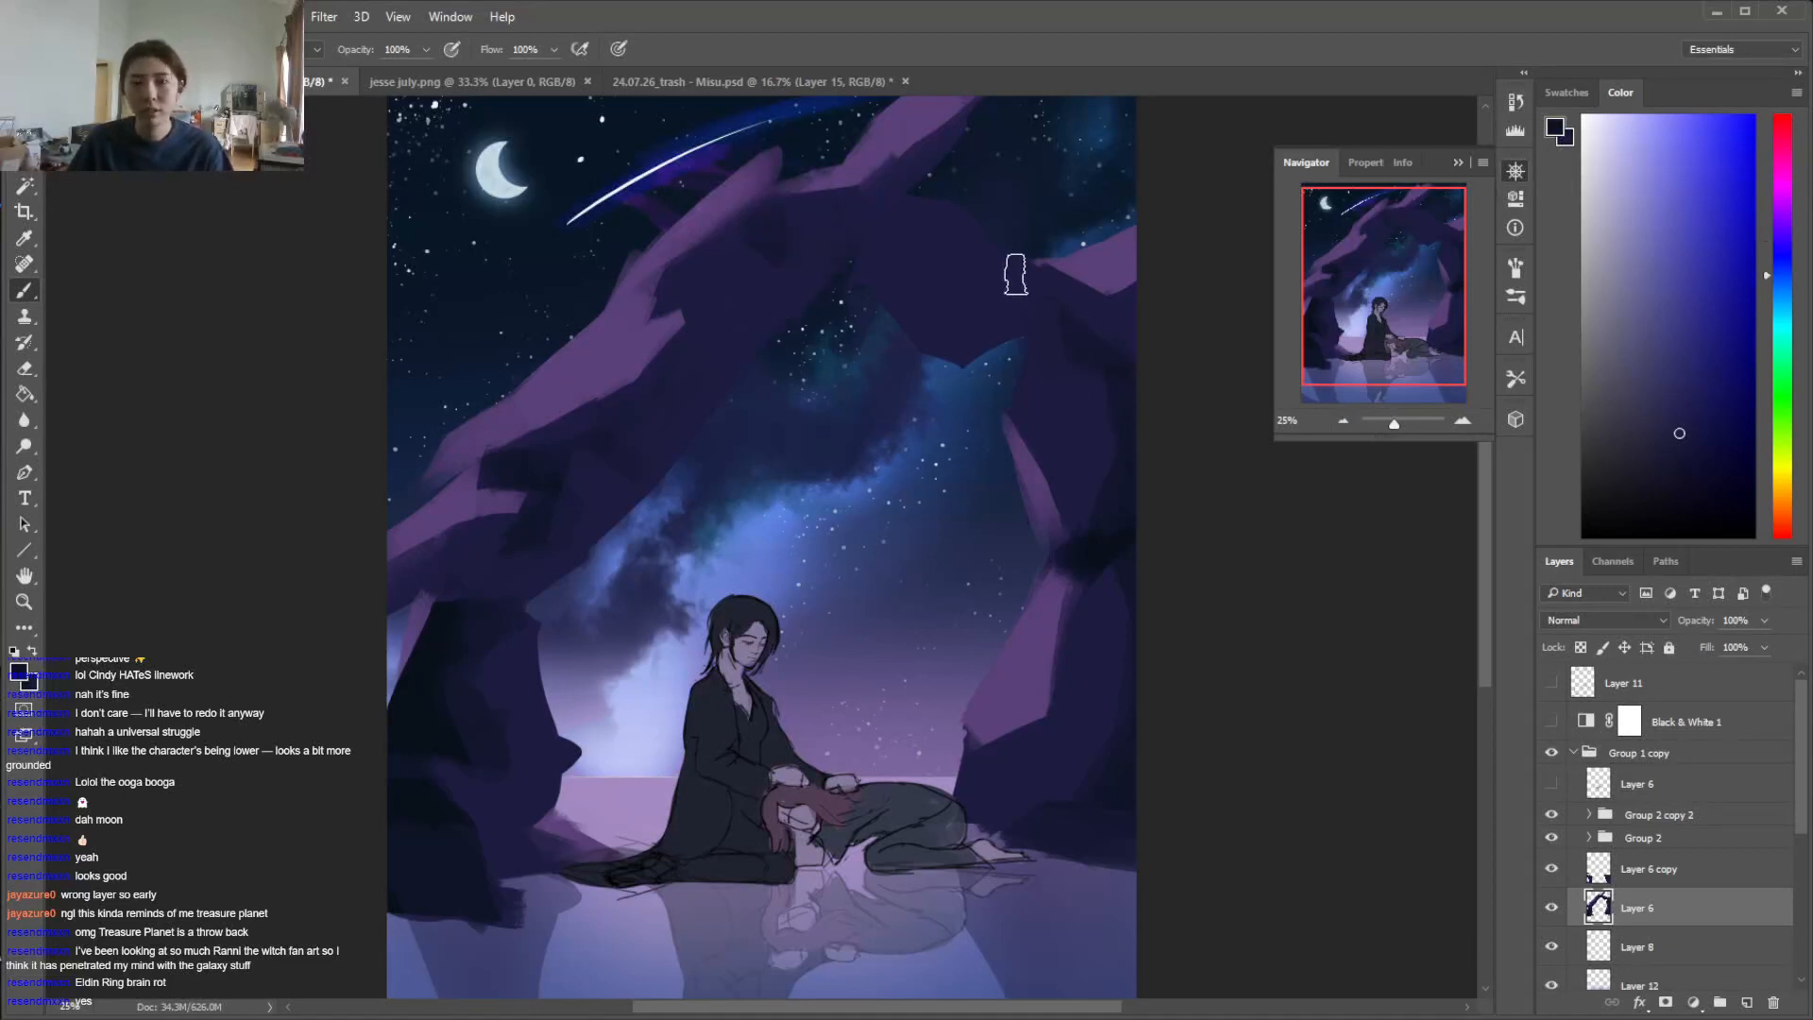
Deepen the shadow planes on the upper right pillar and around its crevice with sampled dark navy tones
{"action": "key", "text": "x"}
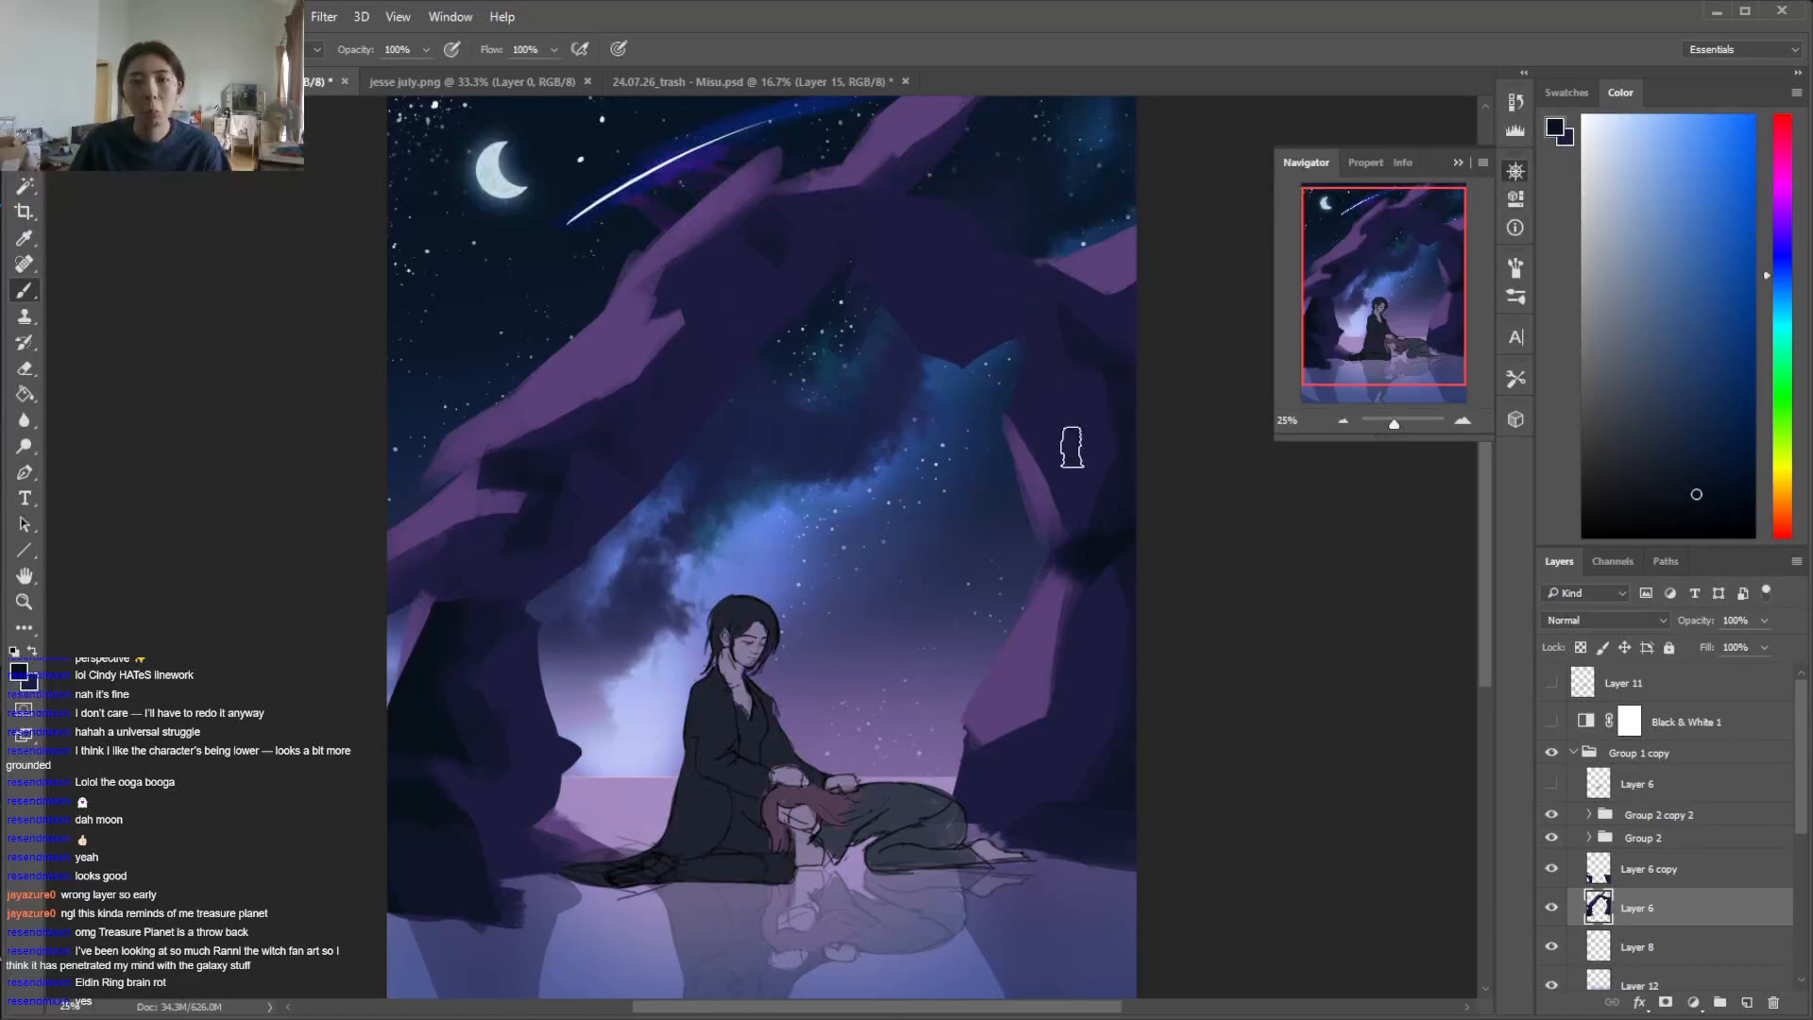
{"action": "left_click", "coordinate": [1078, 405], "text": "alt"}
{"action": "key", "text": "alt"}
{"action": "key", "text": "alt"}
{"action": "left_click", "coordinate": [1079, 585], "text": "alt"}
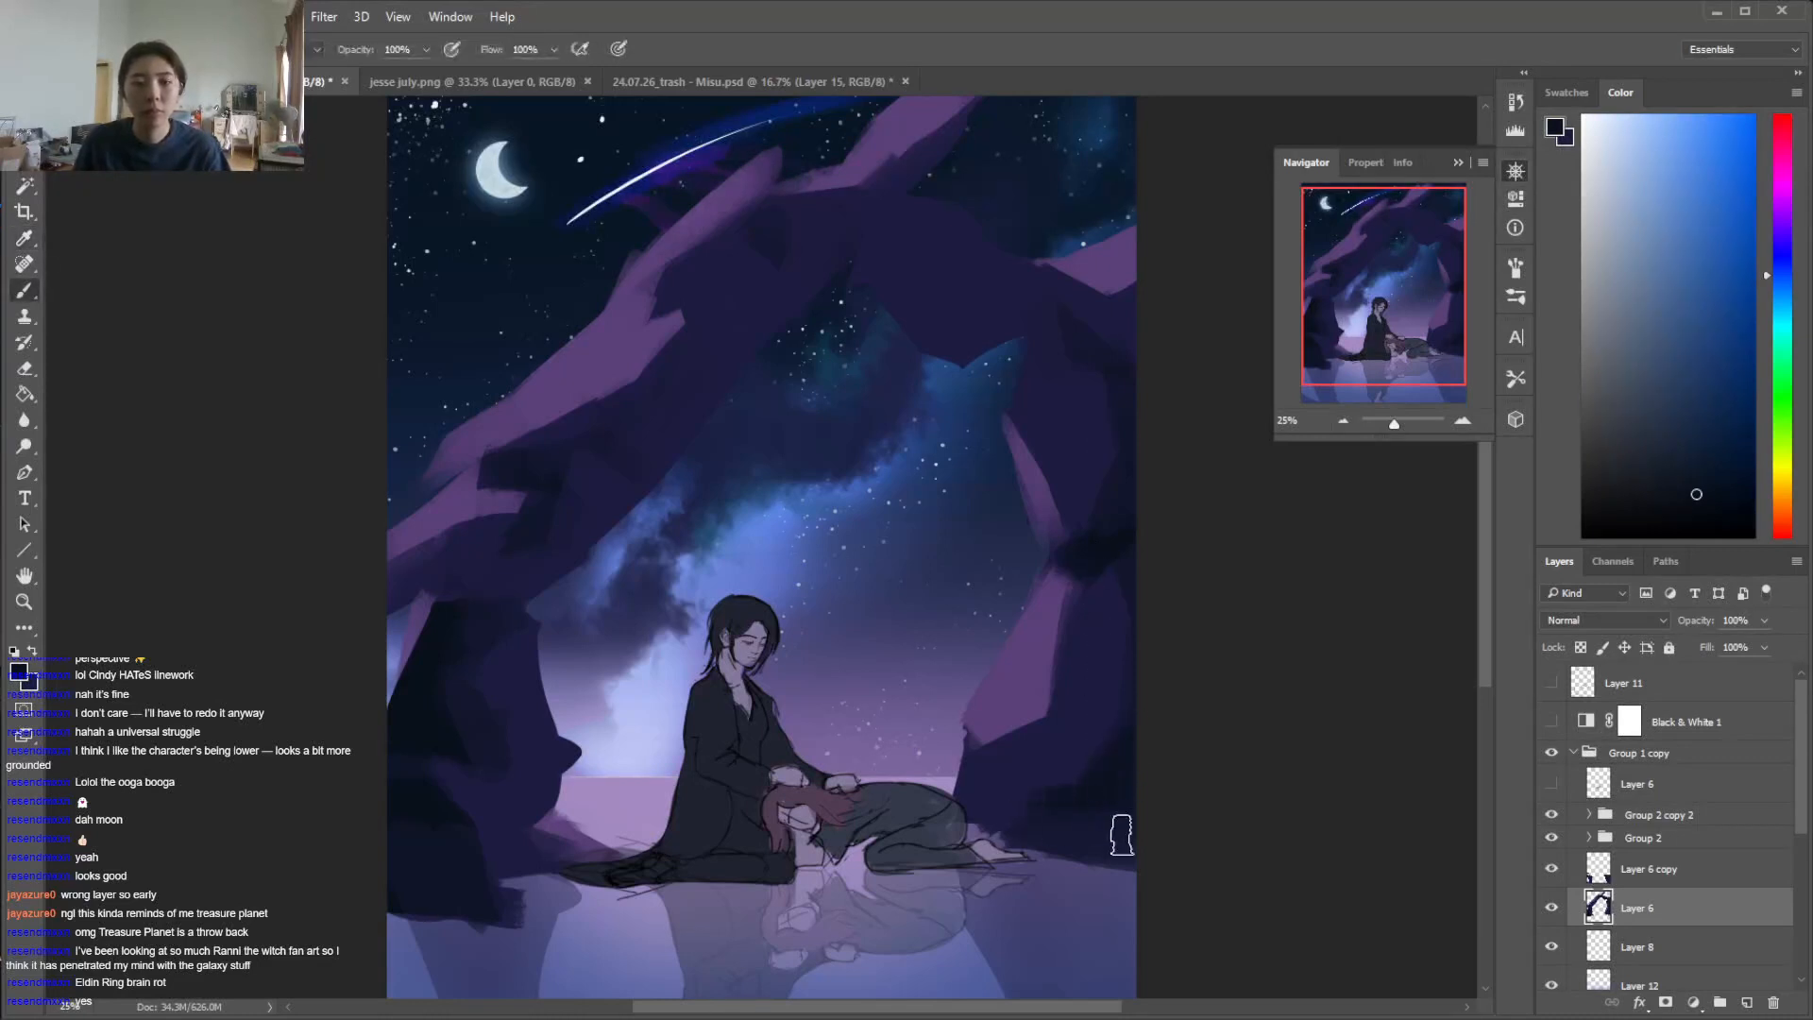
Lasso a foreground rock in the water at the canvas's lower-right corner, fill it with dark navy, and trim its lower edge
{"action": "left_click_drag", "start_coordinate": [1486, 644], "coordinate": [1488, 716]}
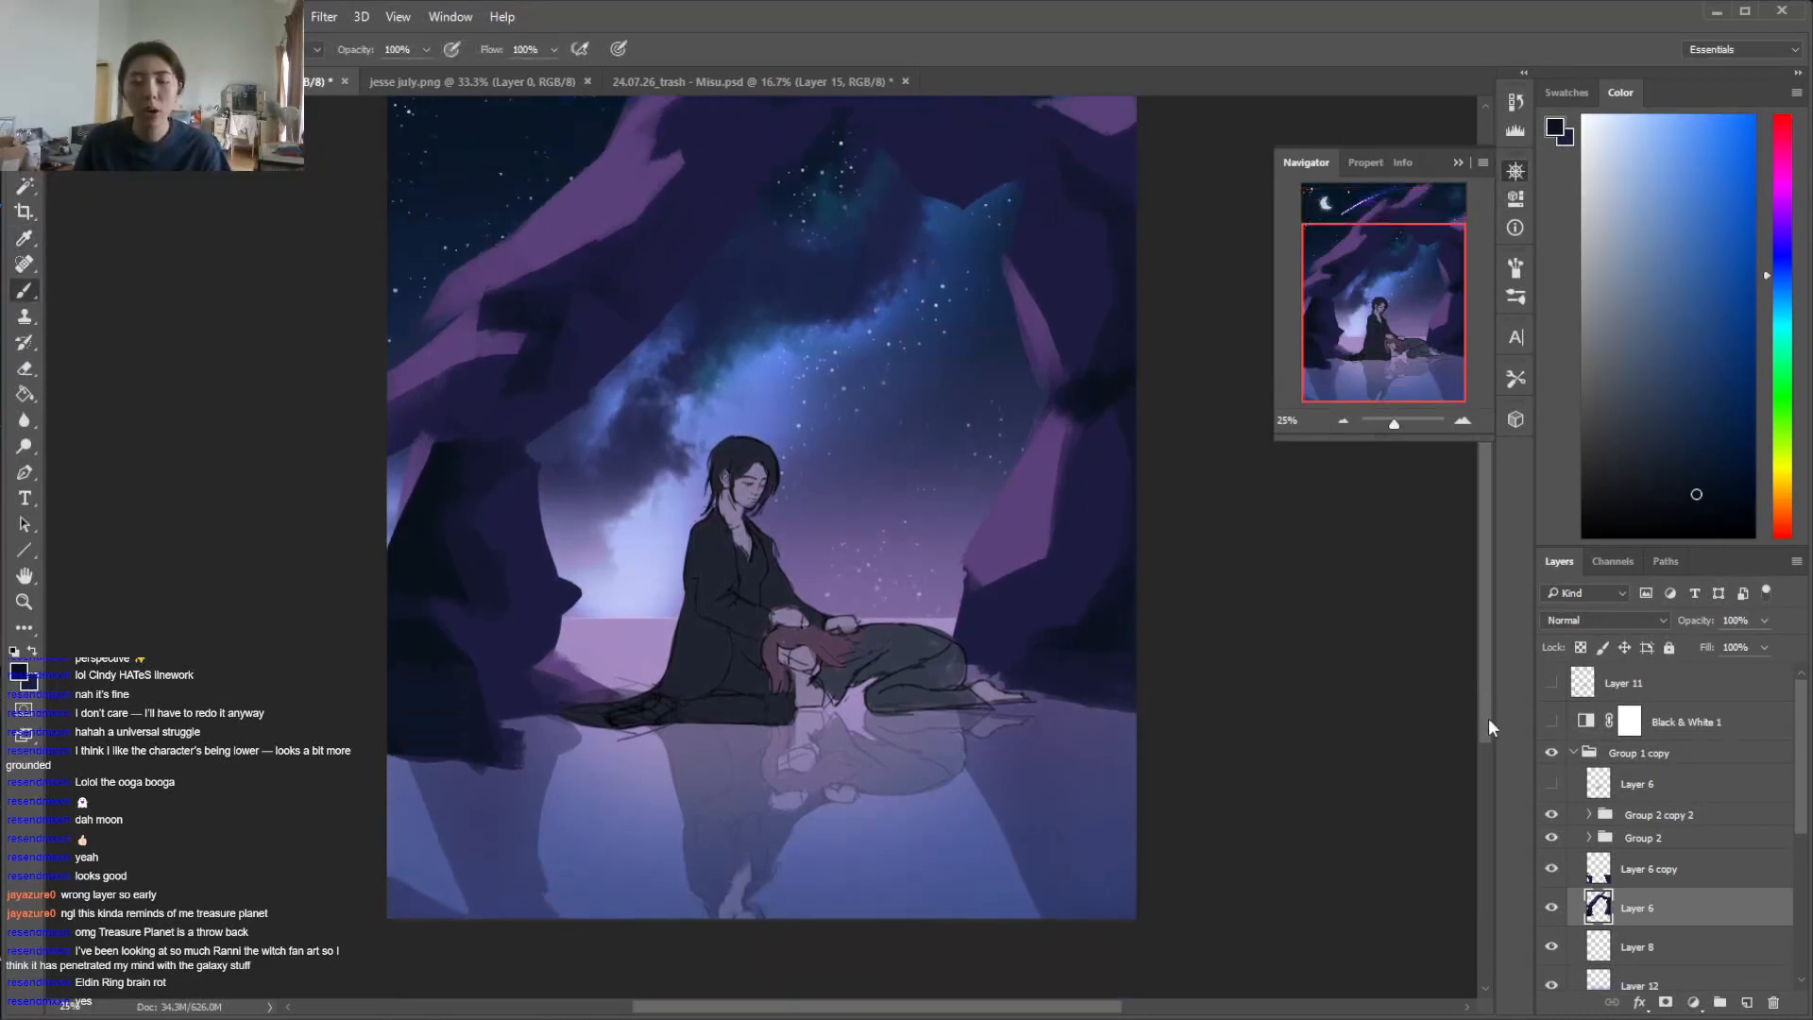
{"action": "key", "text": "l"}
{"action": "mouse_move", "coordinate": [1136, 704]}
{"action": "left_mouse_down"}
{"action": "mouse_move", "coordinate": [979, 824]}
{"action": "mouse_move", "coordinate": [1100, 831]}
{"action": "mouse_move", "coordinate": [1148, 854]}
{"action": "left_mouse_up"}
{"action": "key", "text": "g"}
{"action": "left_click", "coordinate": [1126, 798]}
{"action": "key", "text": "b"}
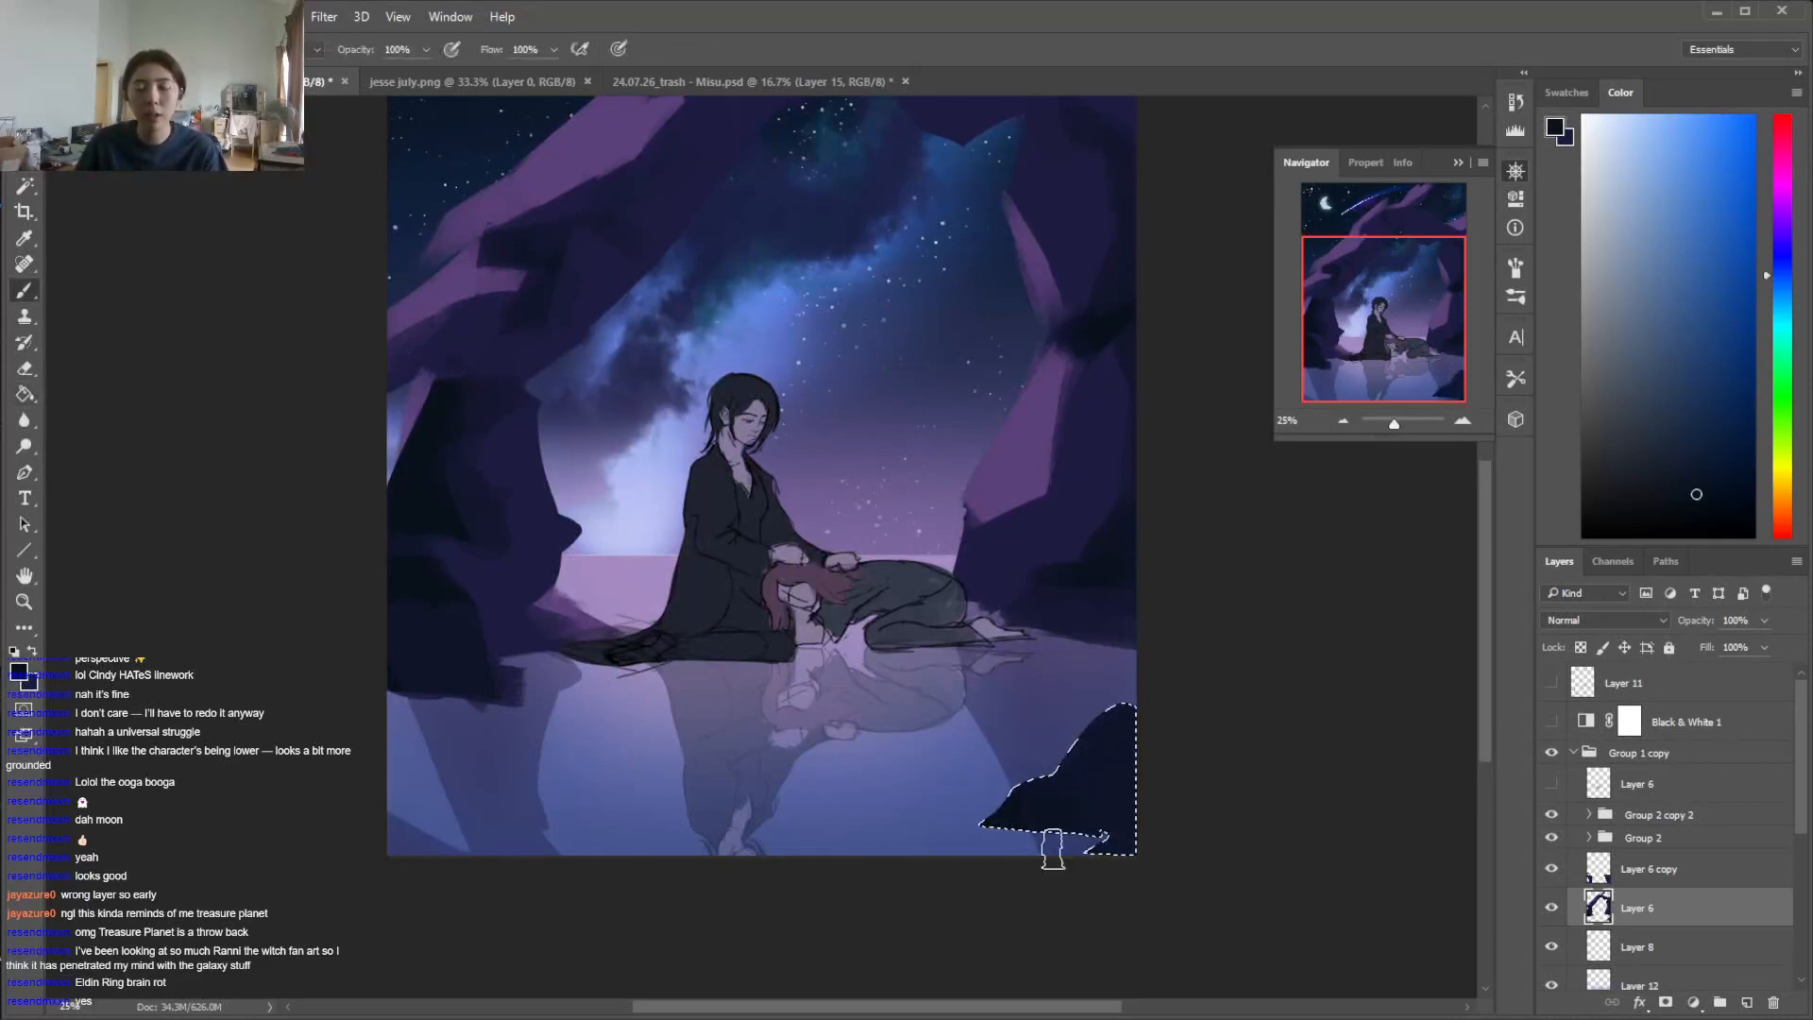
{"action": "key", "text": "e"}
{"action": "key", "text": "ctrl+d"}
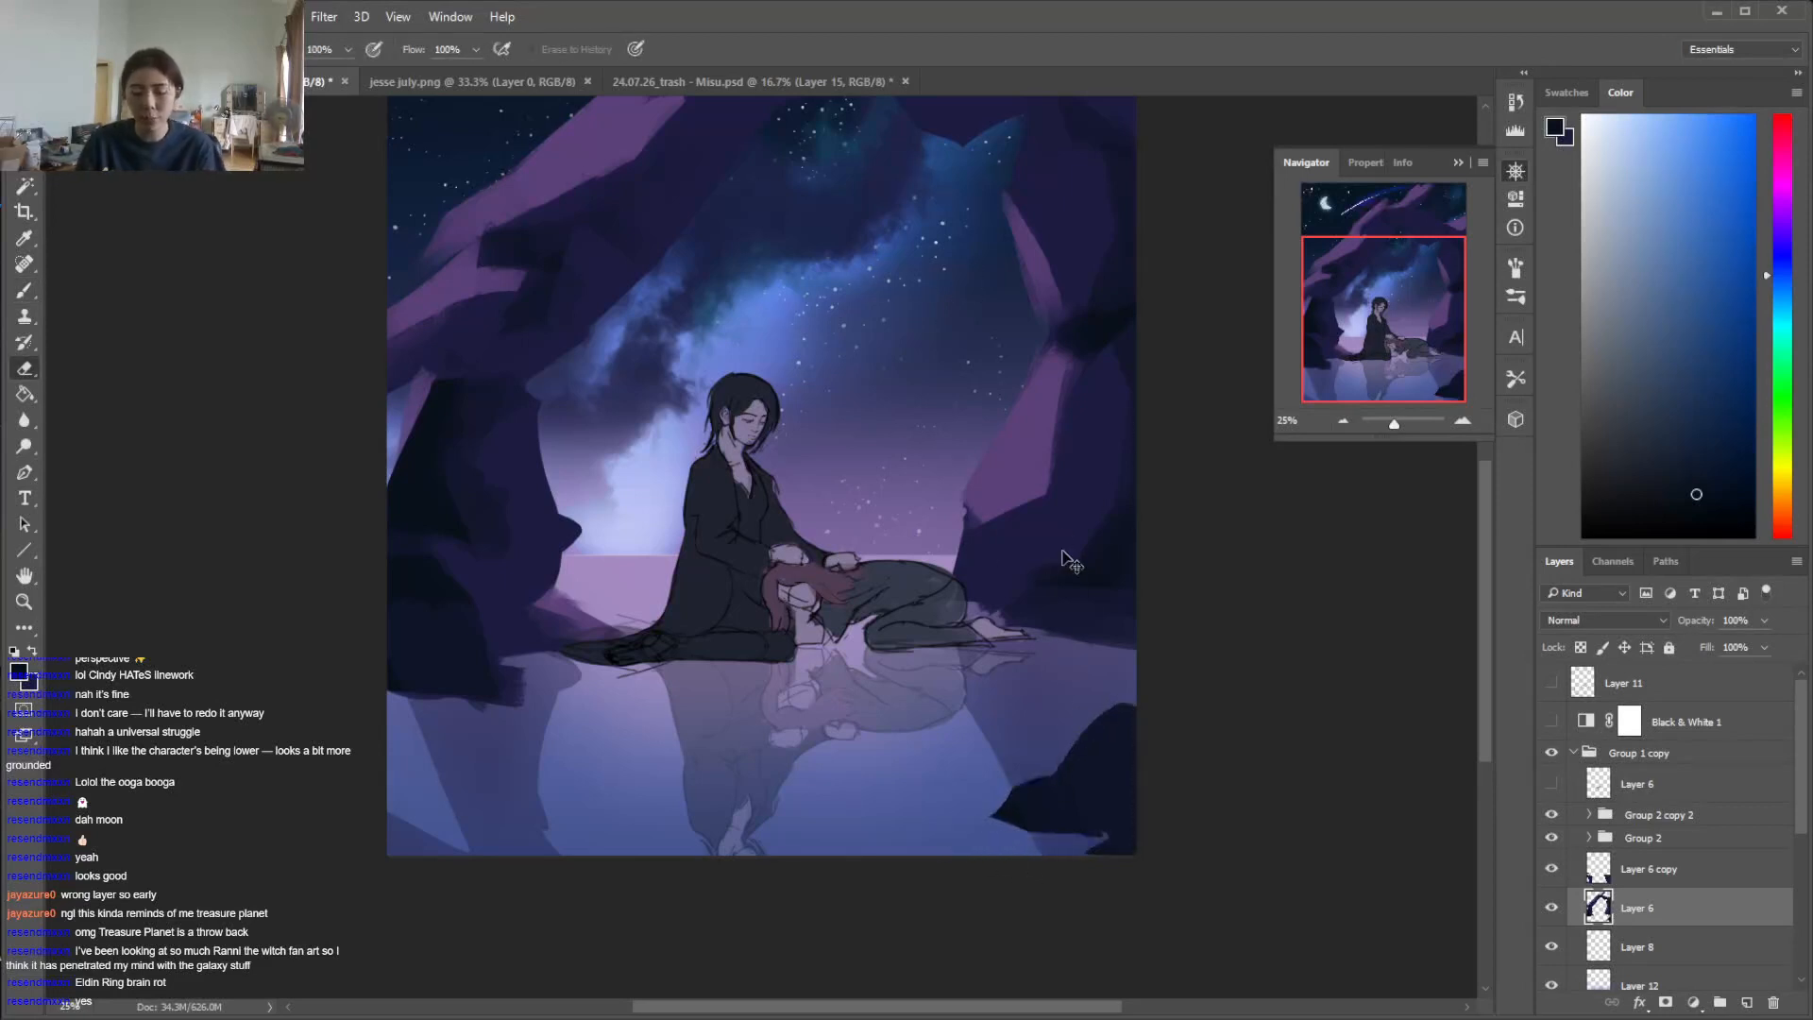
Sample the dark purple from the right pillar and paint a lighter plane on the foreground rock, trimming its shape with the Eraser
{"action": "key", "text": "ctrl+minus"}
{"action": "key", "text": "ctrl+minus"}
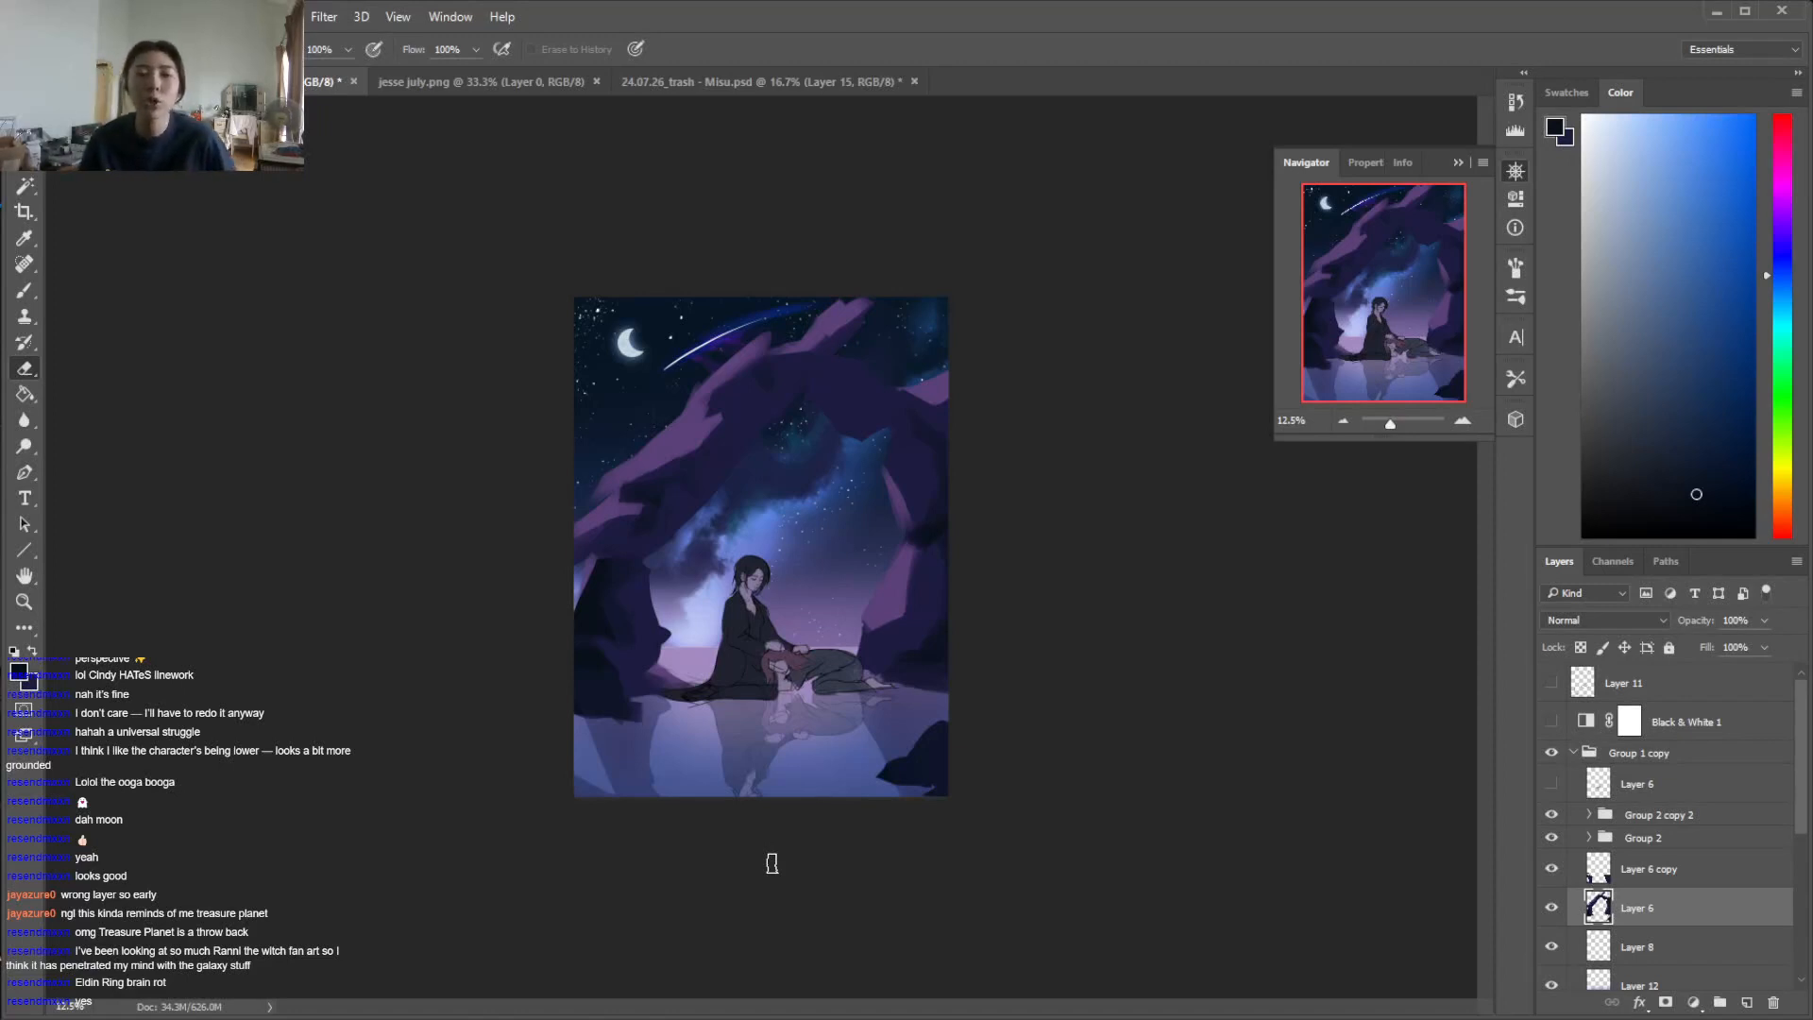
{"action": "key", "text": "b"}
{"action": "left_click", "coordinate": [753, 401], "text": "alt"}
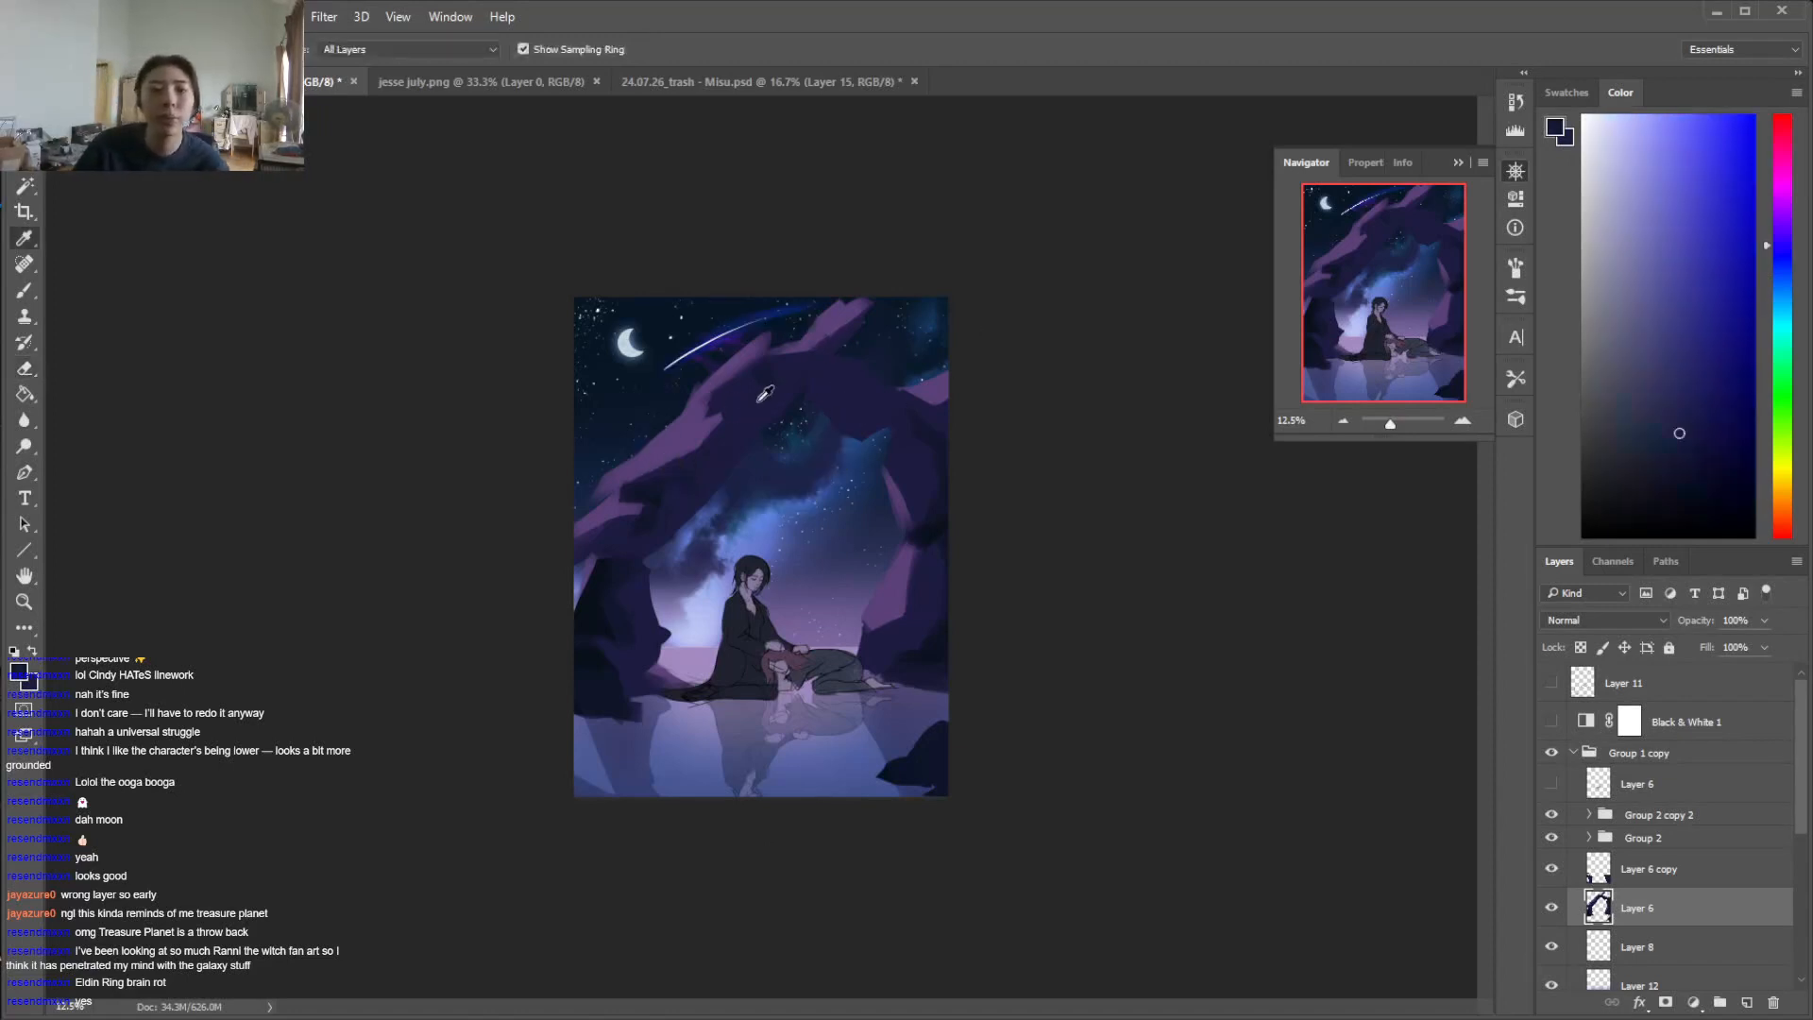
{"action": "left_click", "coordinate": [914, 628], "text": "alt"}
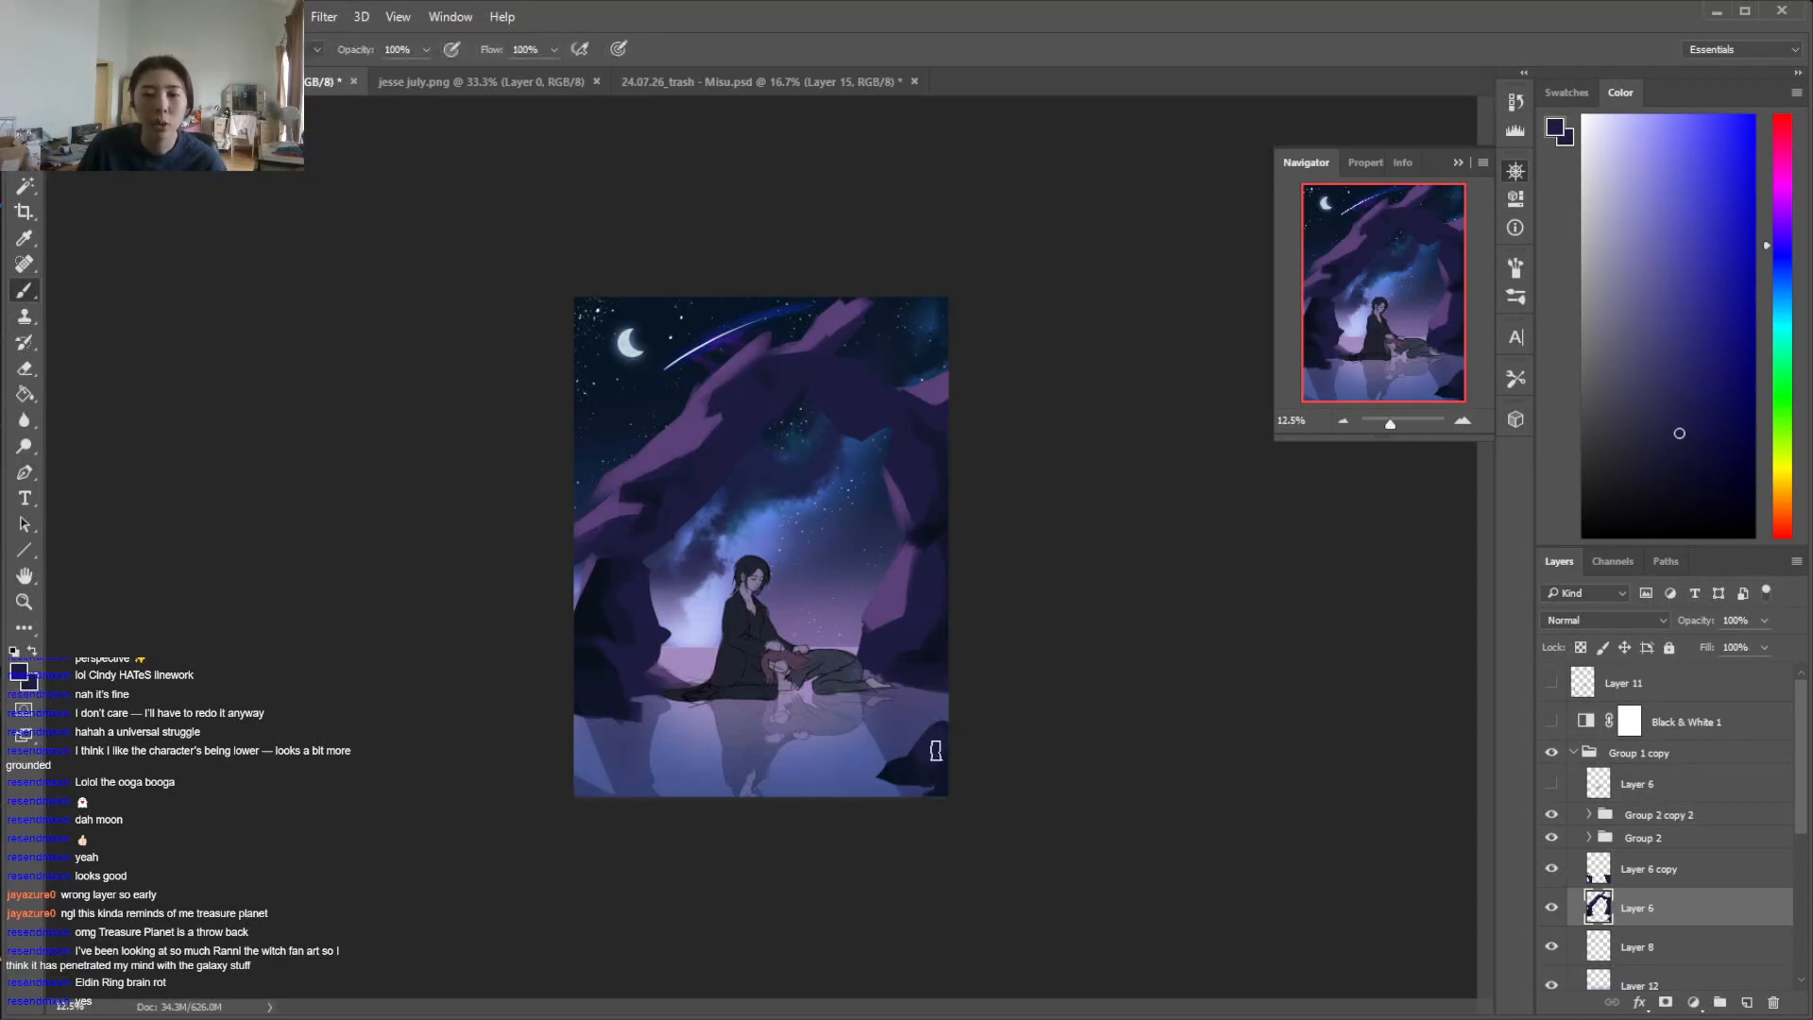
{"action": "key", "text": "e"}
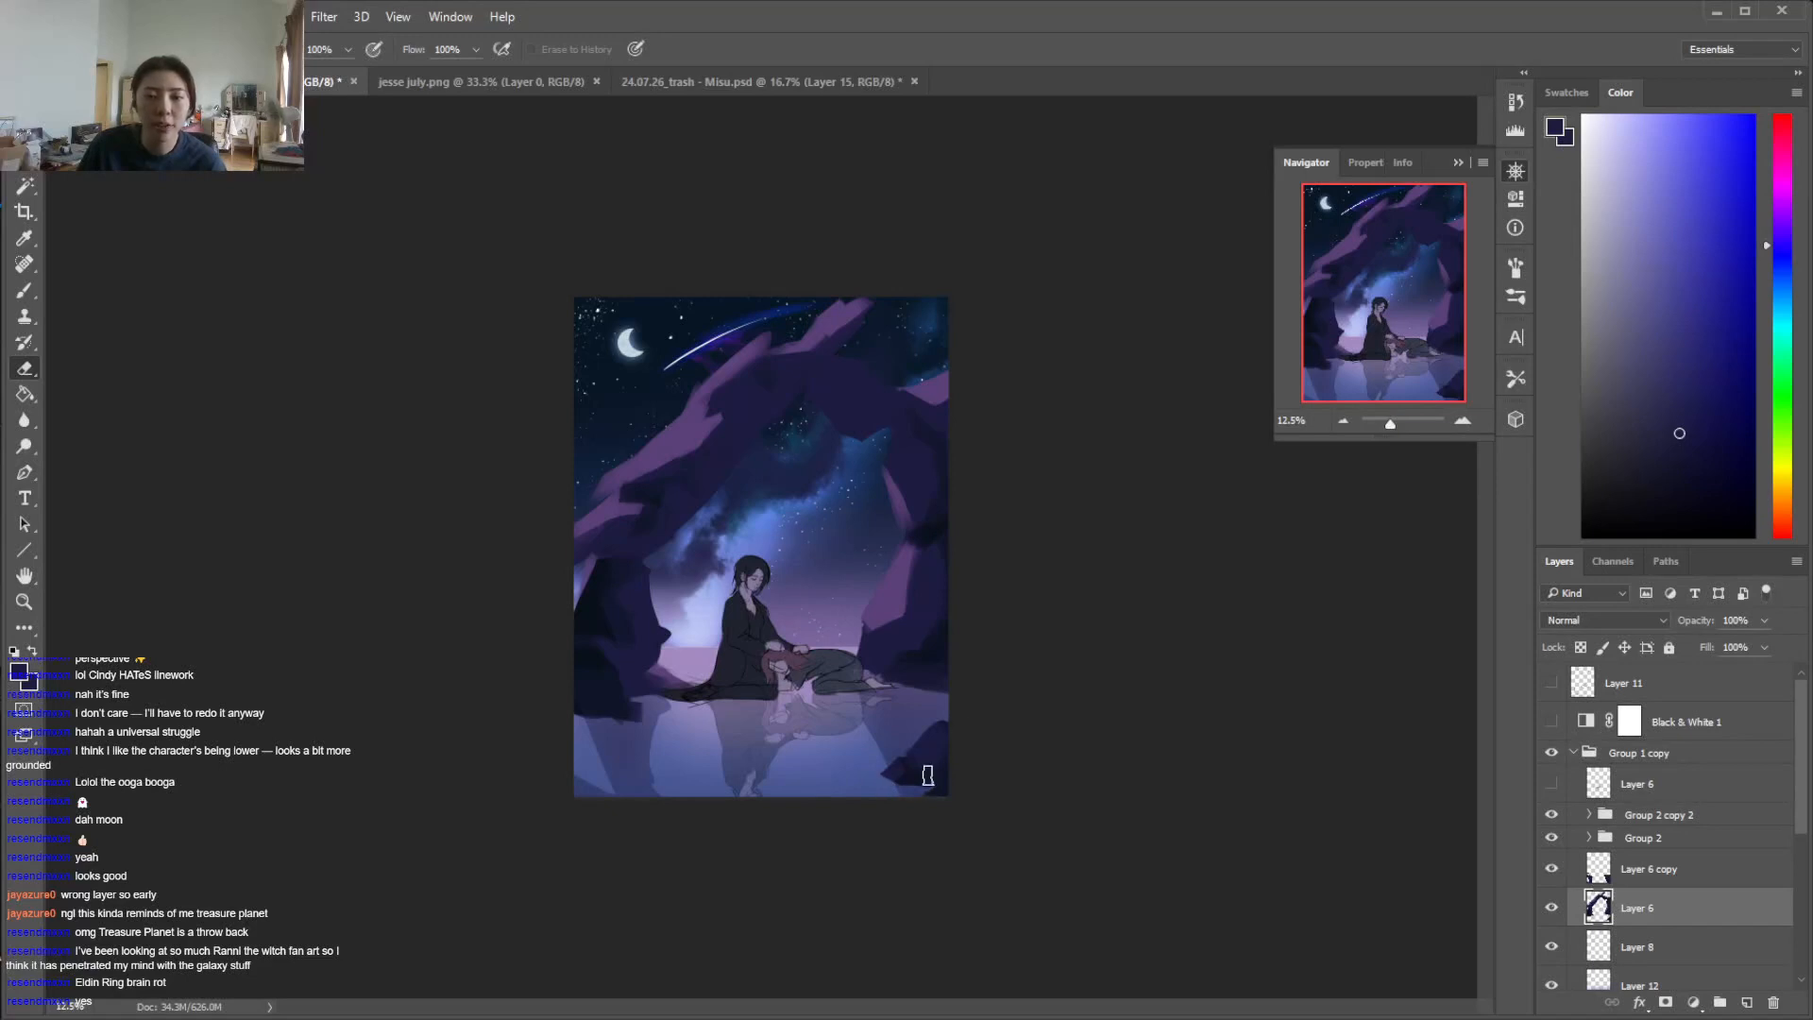
{"action": "key", "text": "b"}
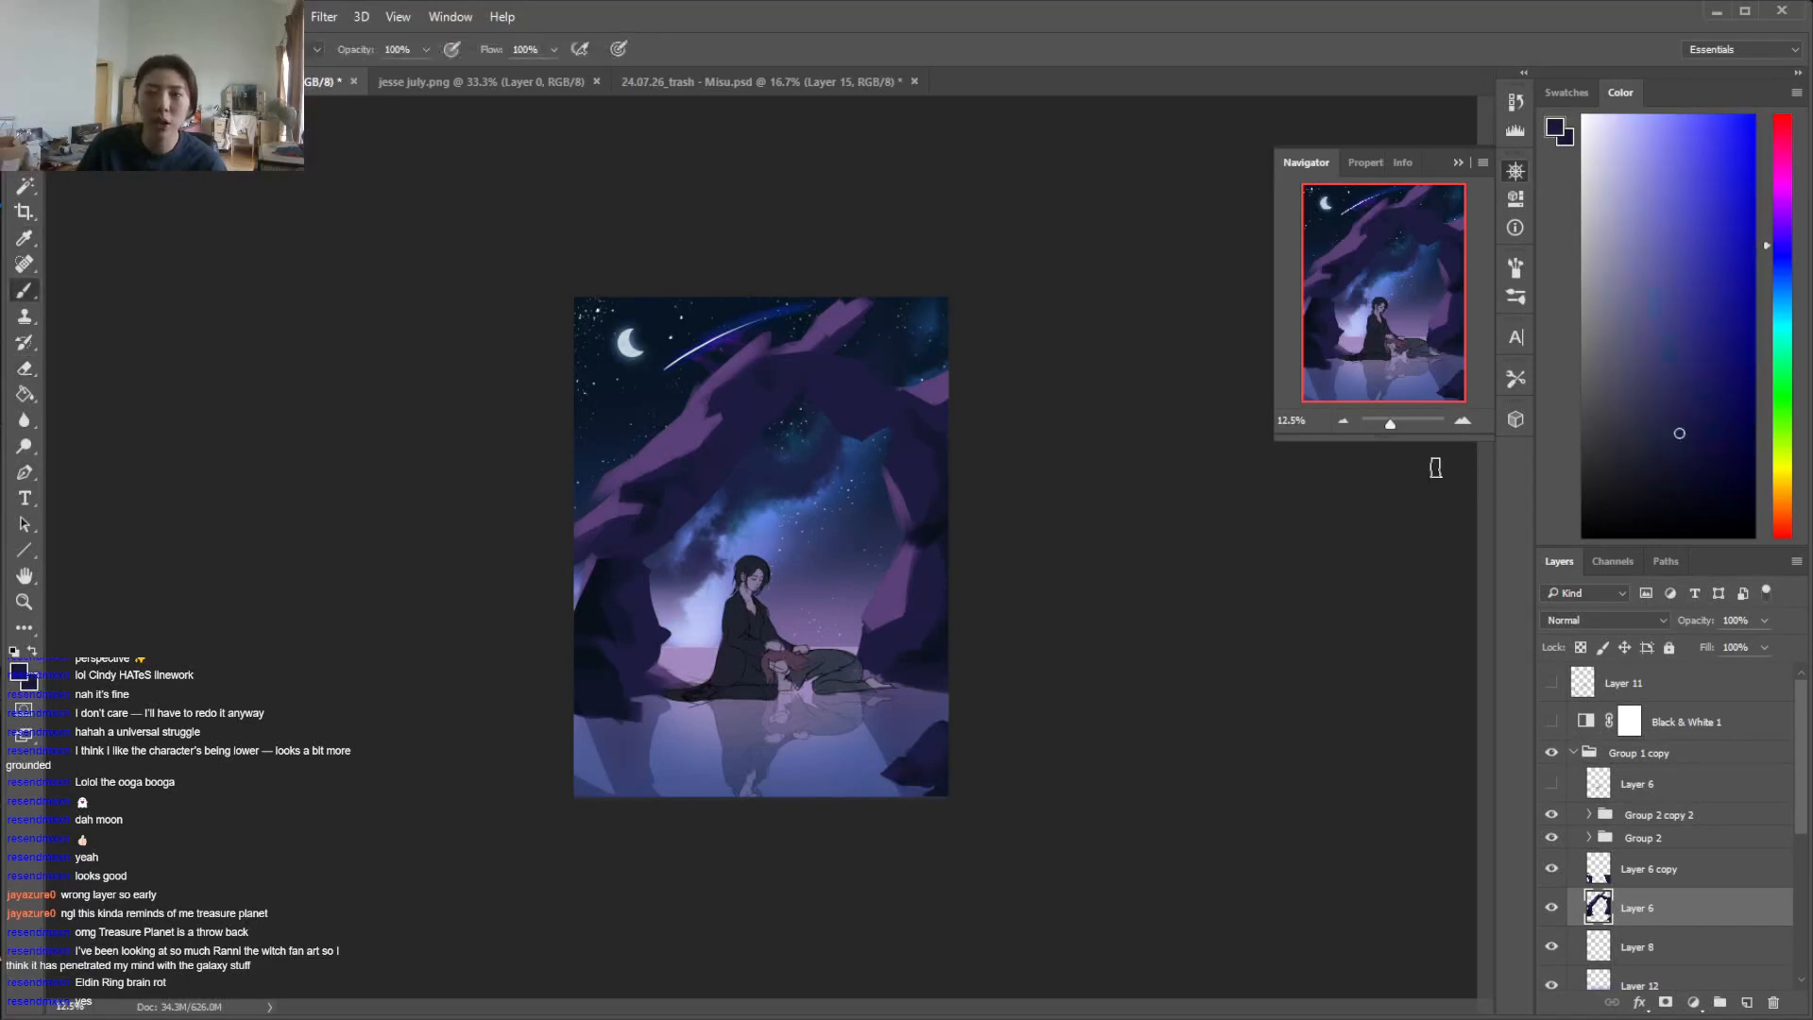
Pick a lighter muted purple and add highlights to the foreground rock with a smaller brush, cleaning up with the Eraser
{"action": "left_click", "coordinate": [1669, 395]}
{"action": "right_click", "coordinate": [861, 689]}
{"action": "key", "text": "Escape"}
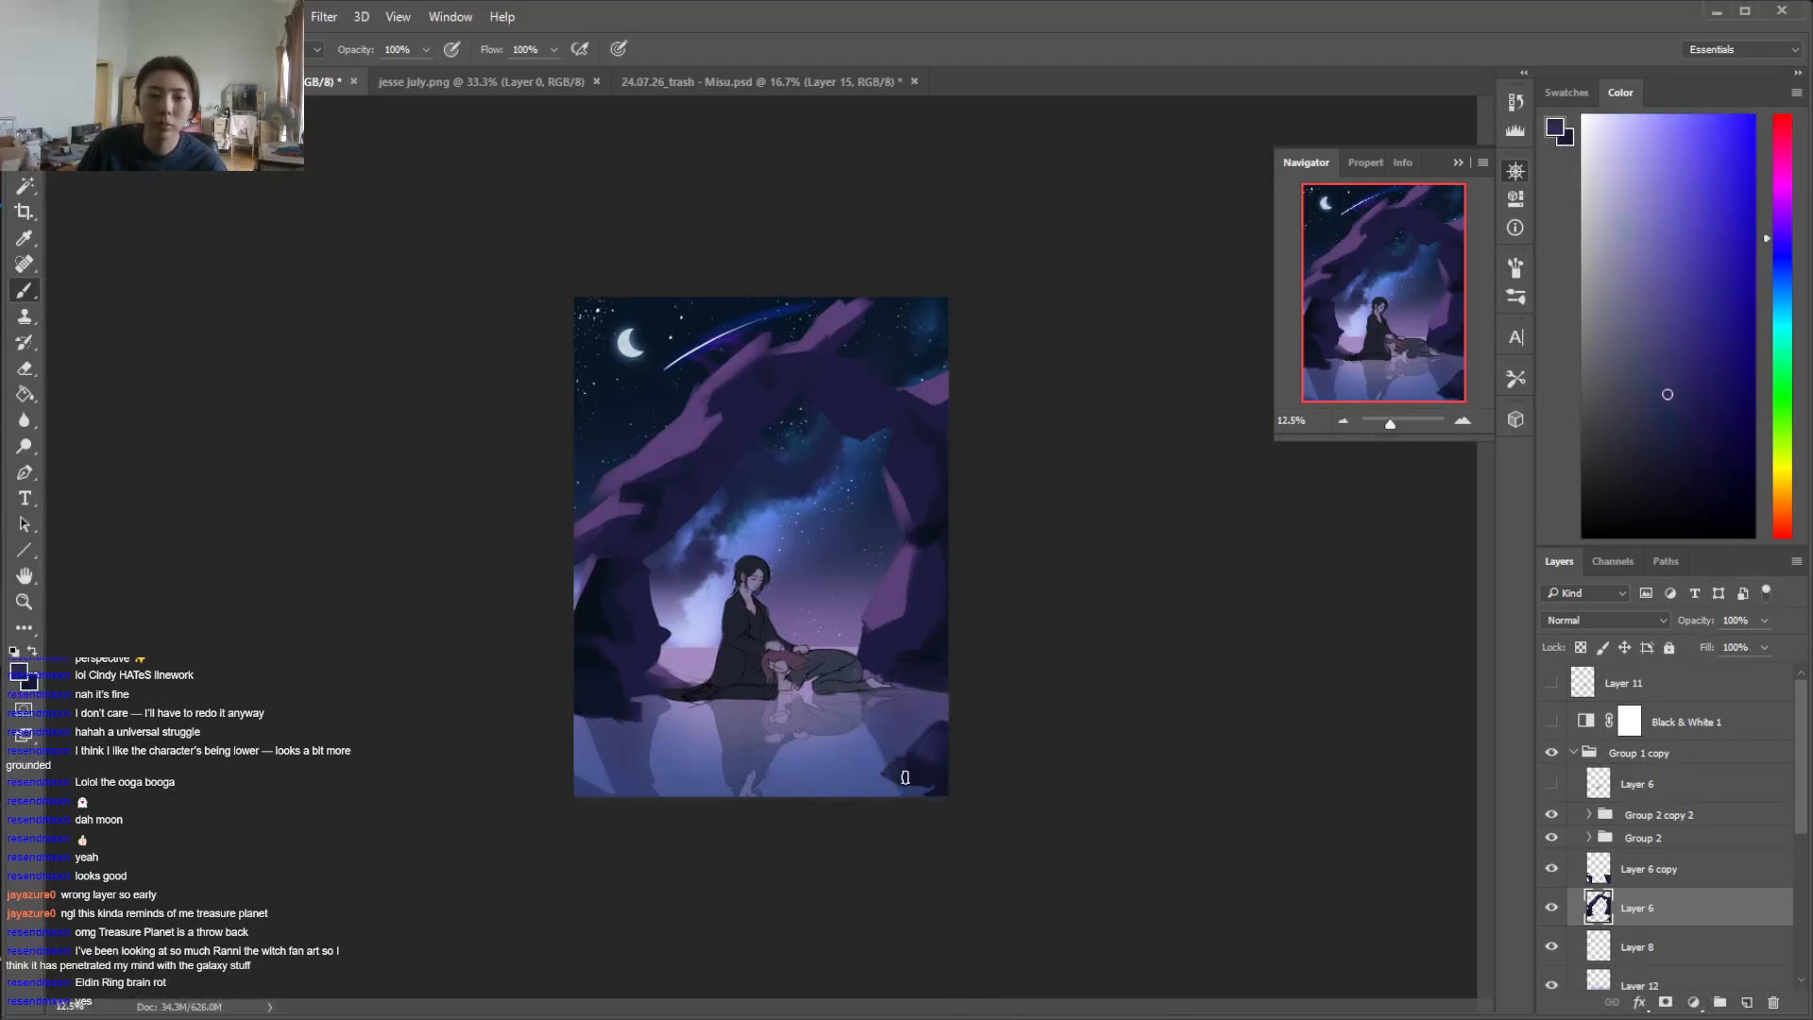
{"action": "key", "text": "e"}
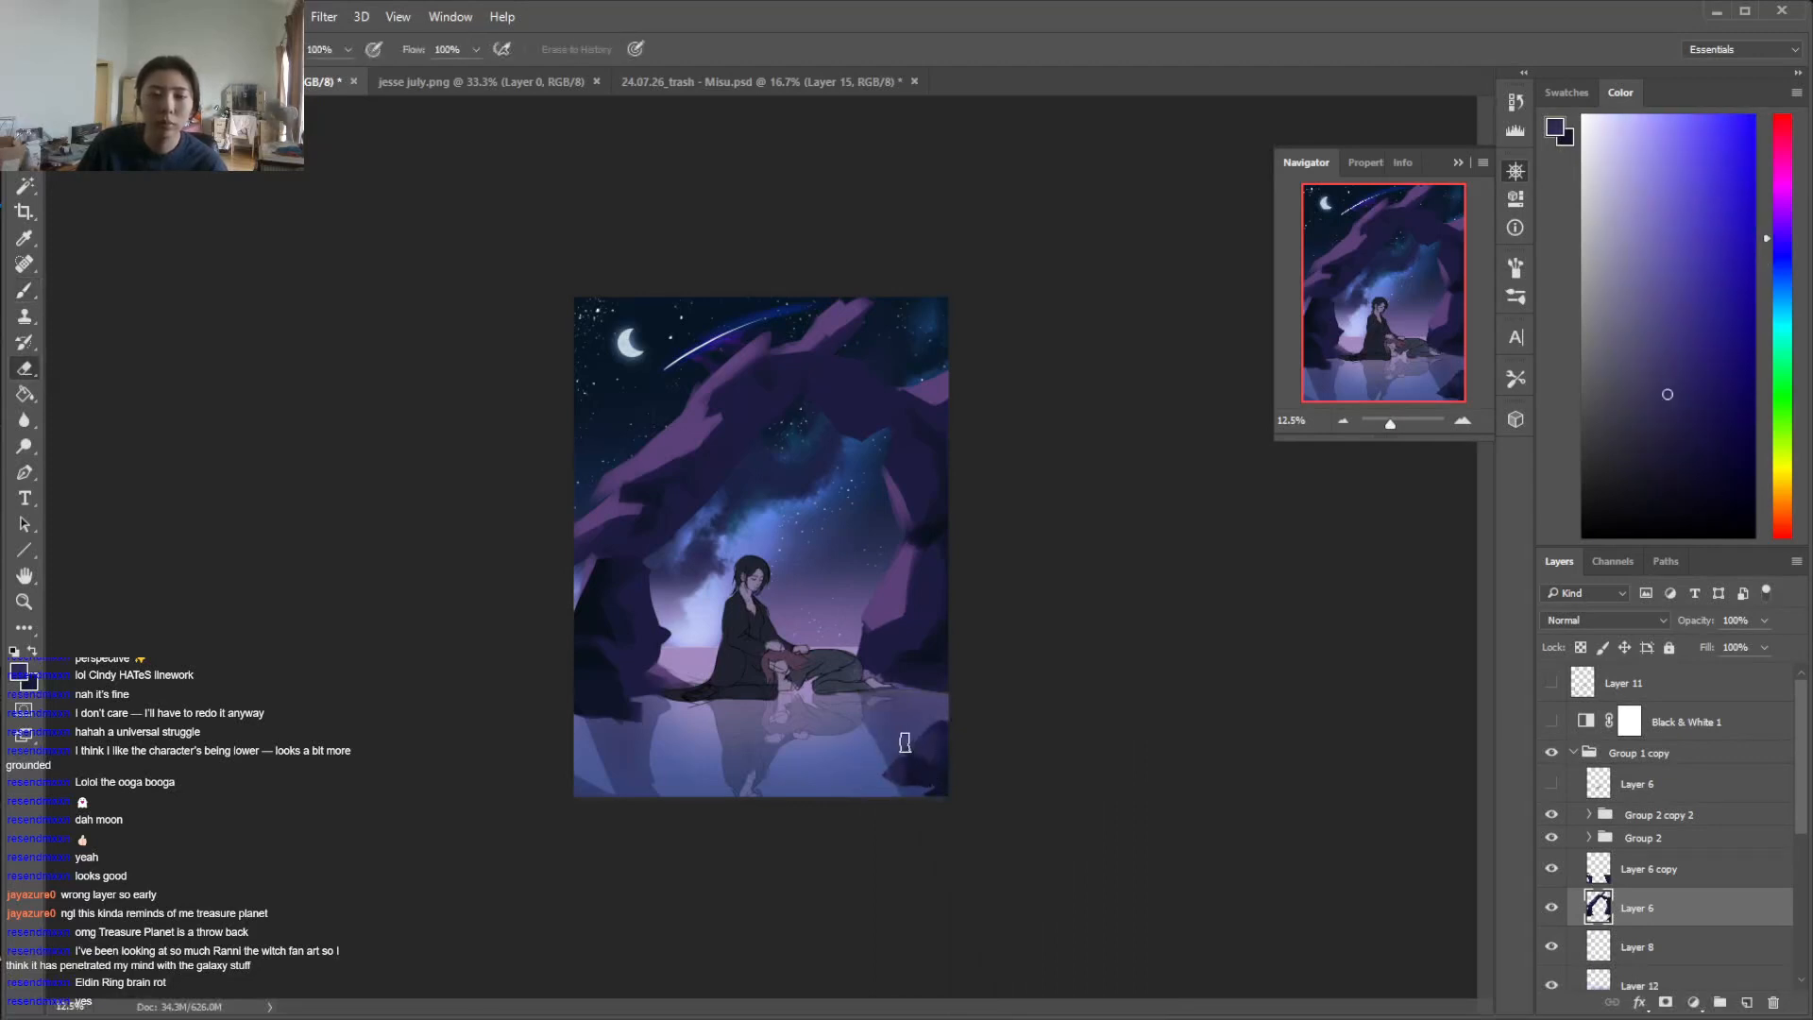
{"action": "key", "text": "b"}
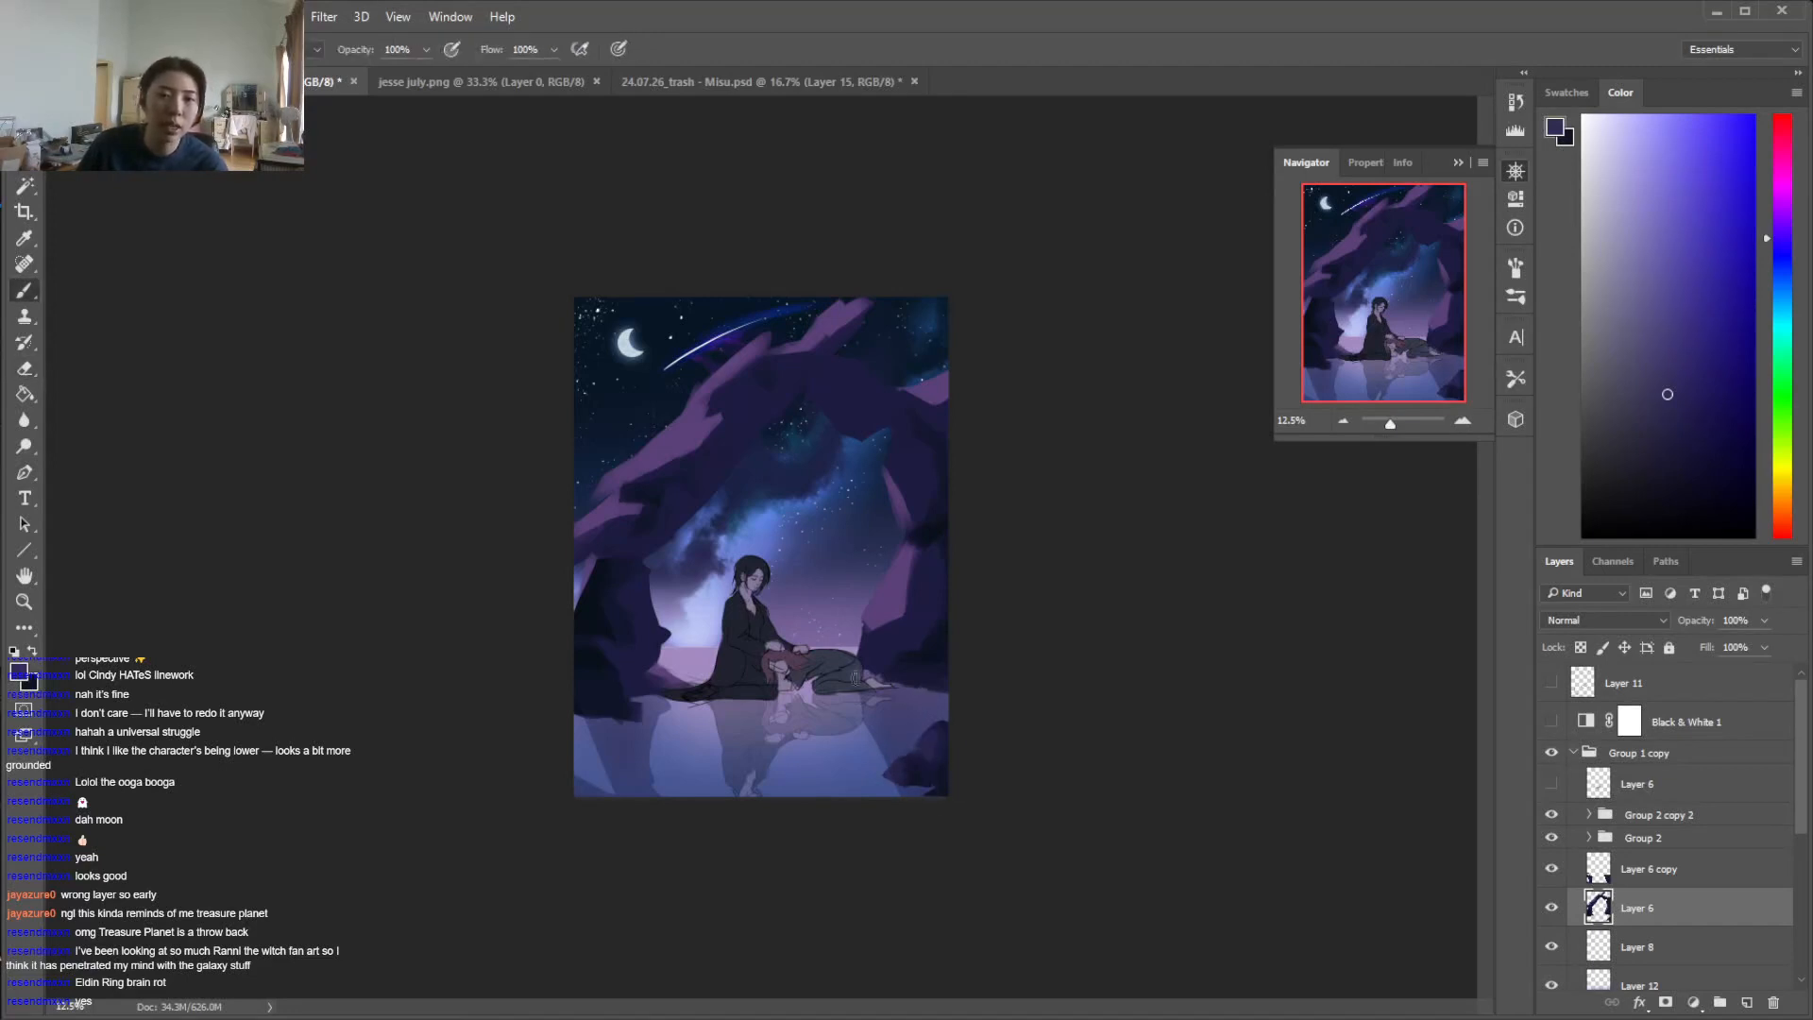
Sample dark navy tones from the left pillar and touch up the shadows at its base, checking Layer 6 by toggling its visibility
{"action": "left_click", "coordinate": [586, 661], "text": "alt"}
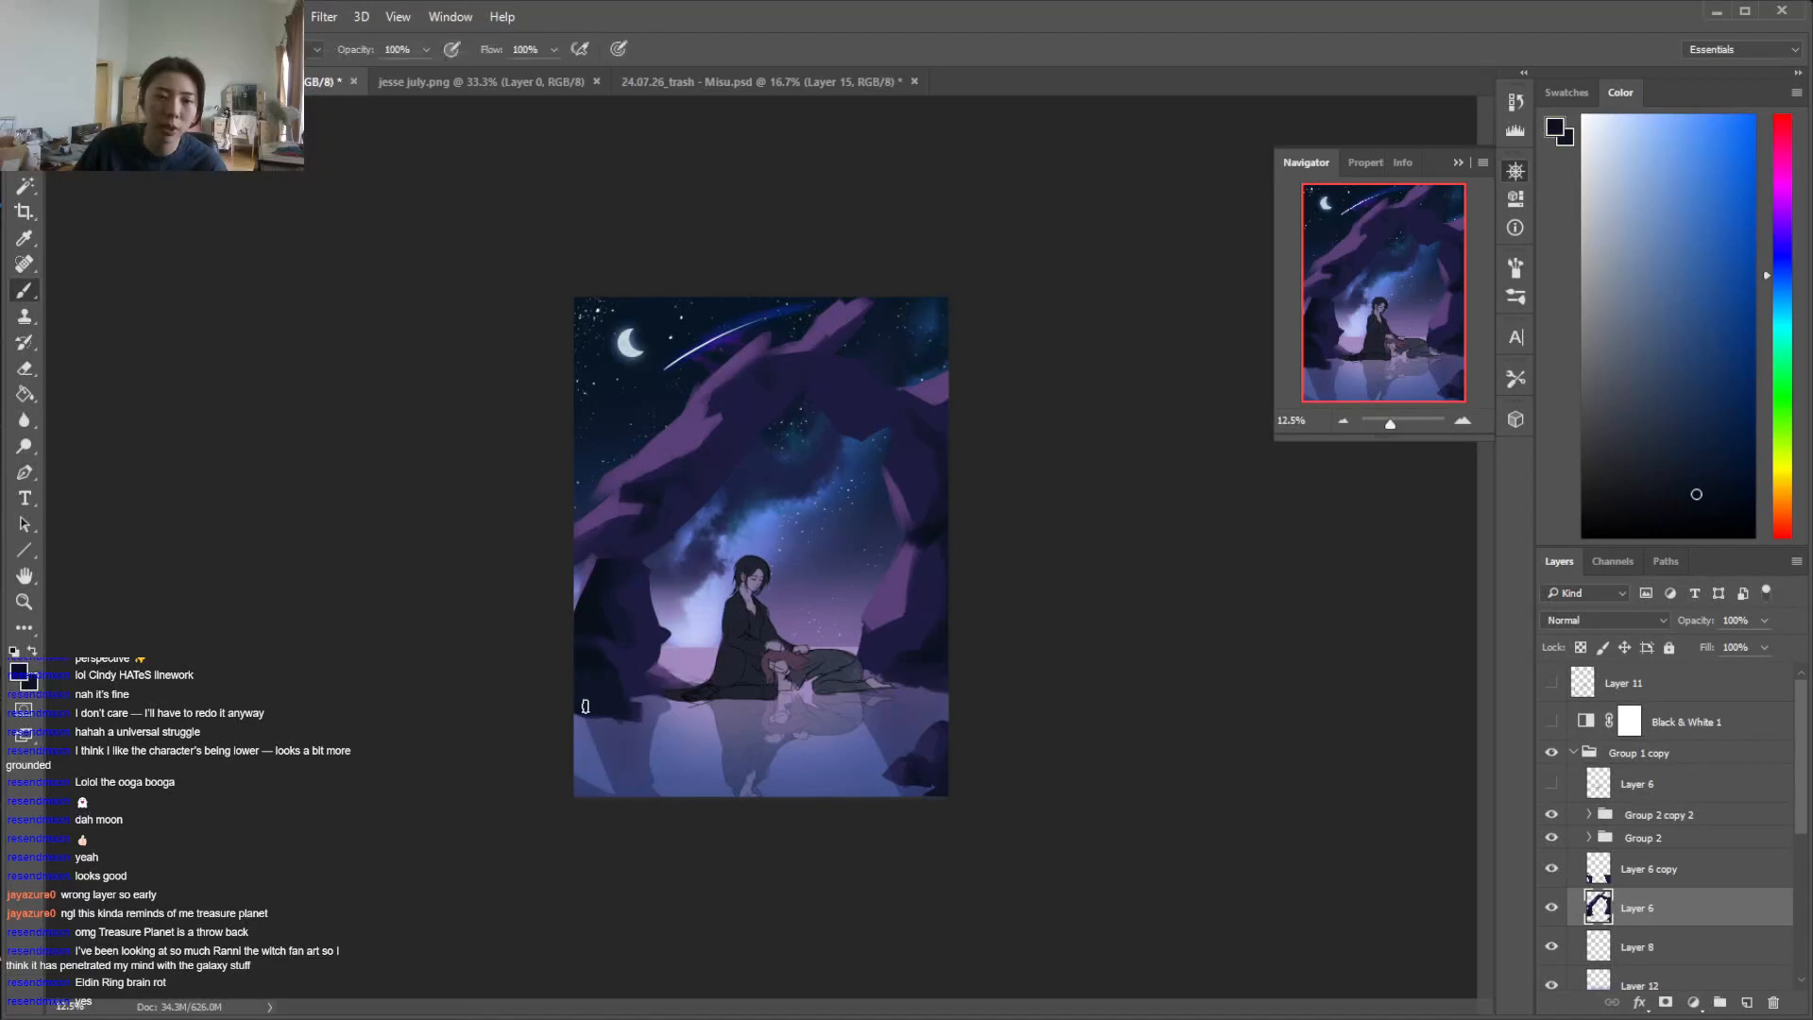
{"action": "left_click", "coordinate": [1552, 908]}
{"action": "left_click", "coordinate": [1552, 908]}
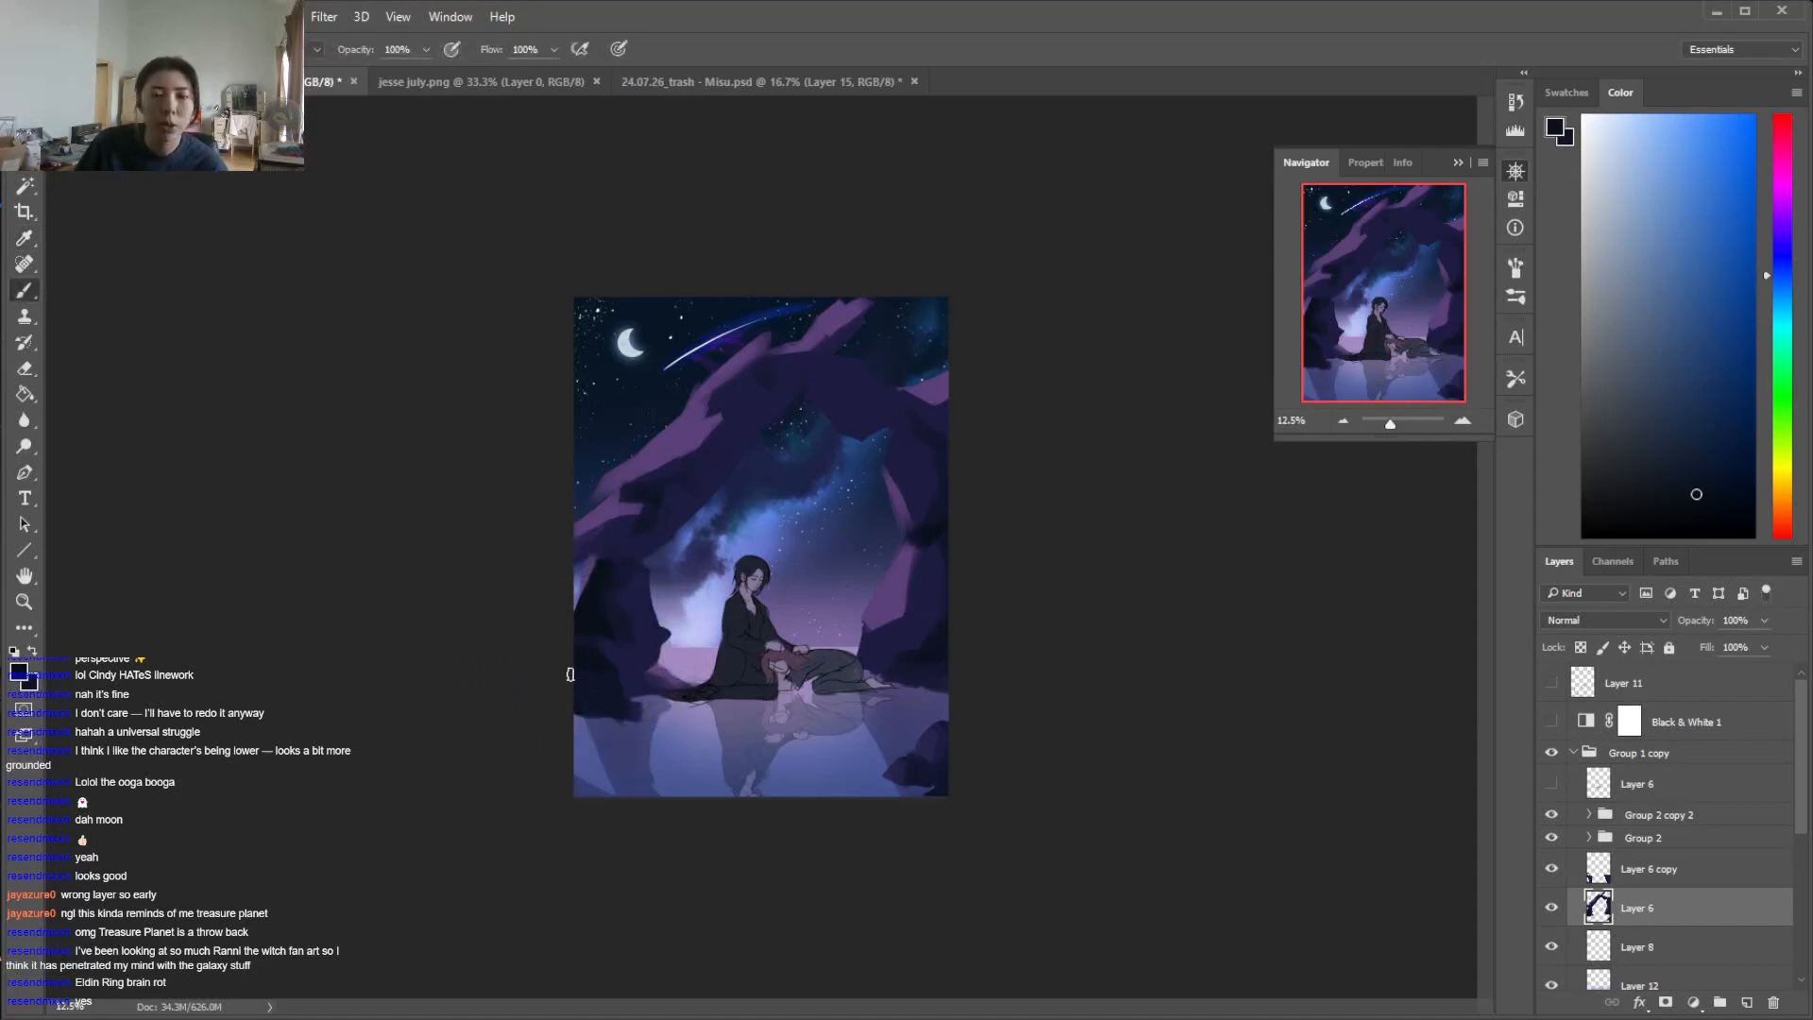
{"action": "left_click", "coordinate": [623, 660], "text": "alt"}
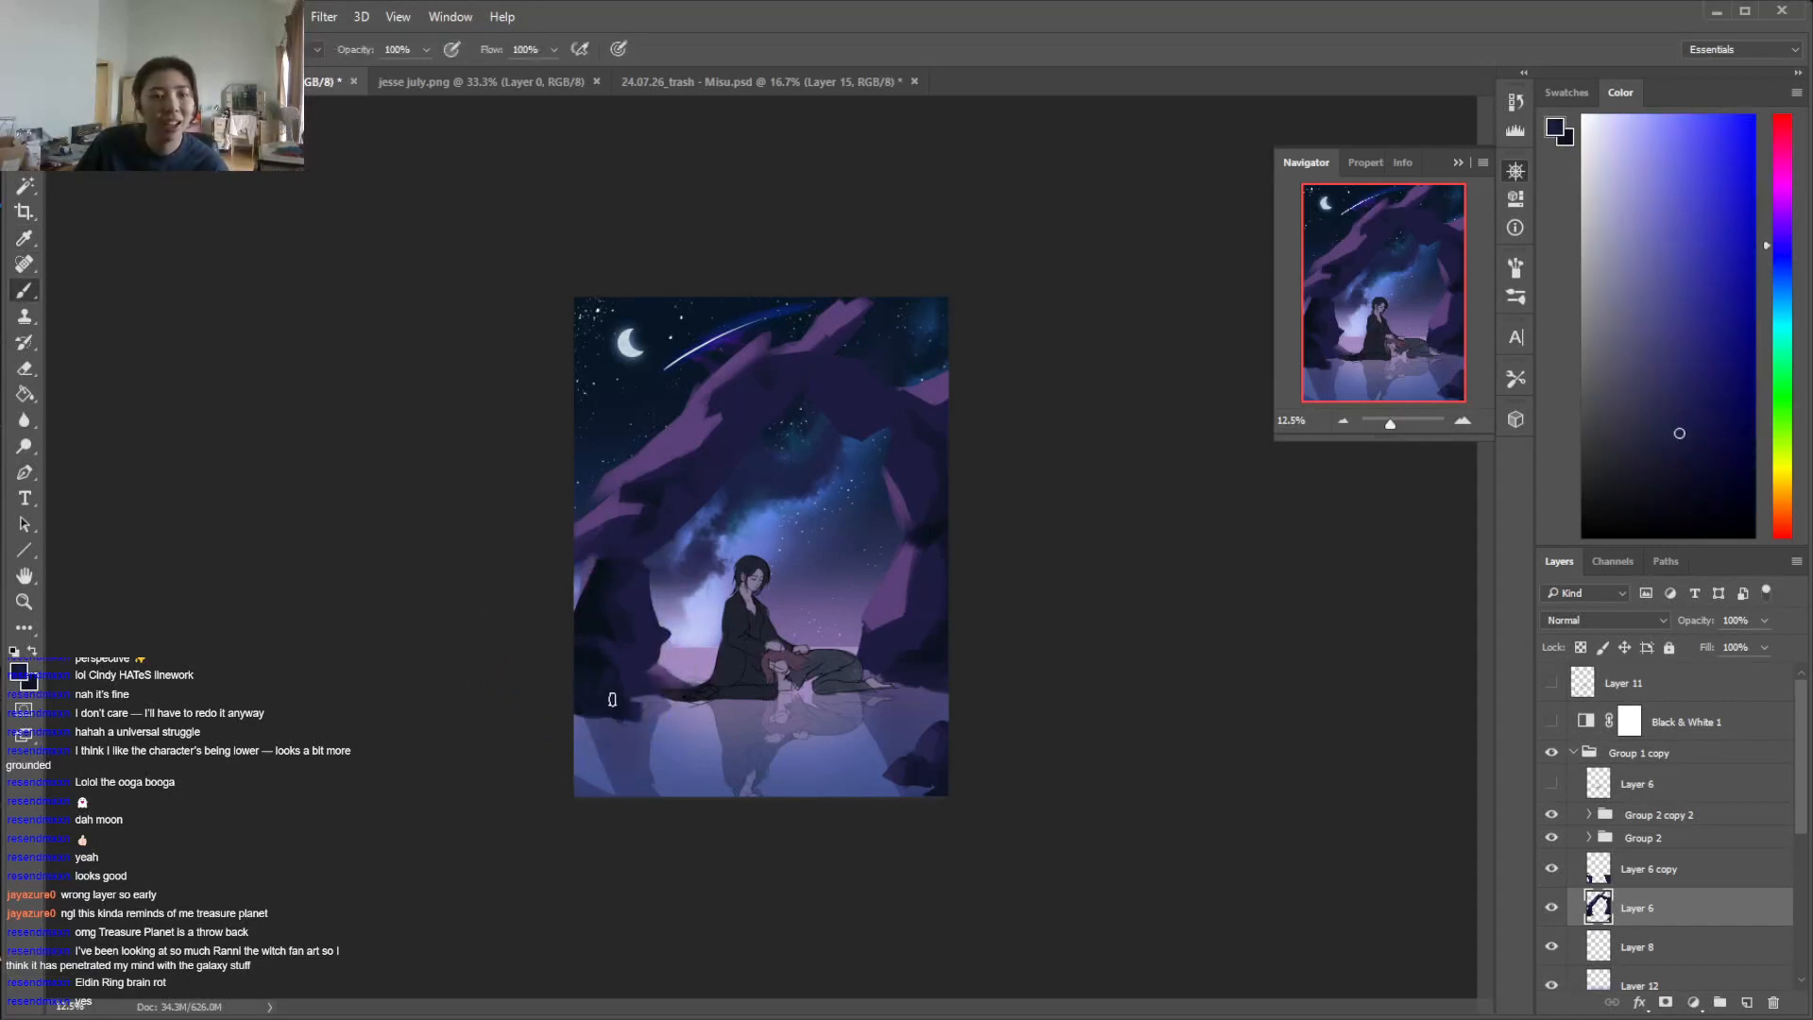
{"action": "left_click", "coordinate": [593, 674], "text": "alt"}
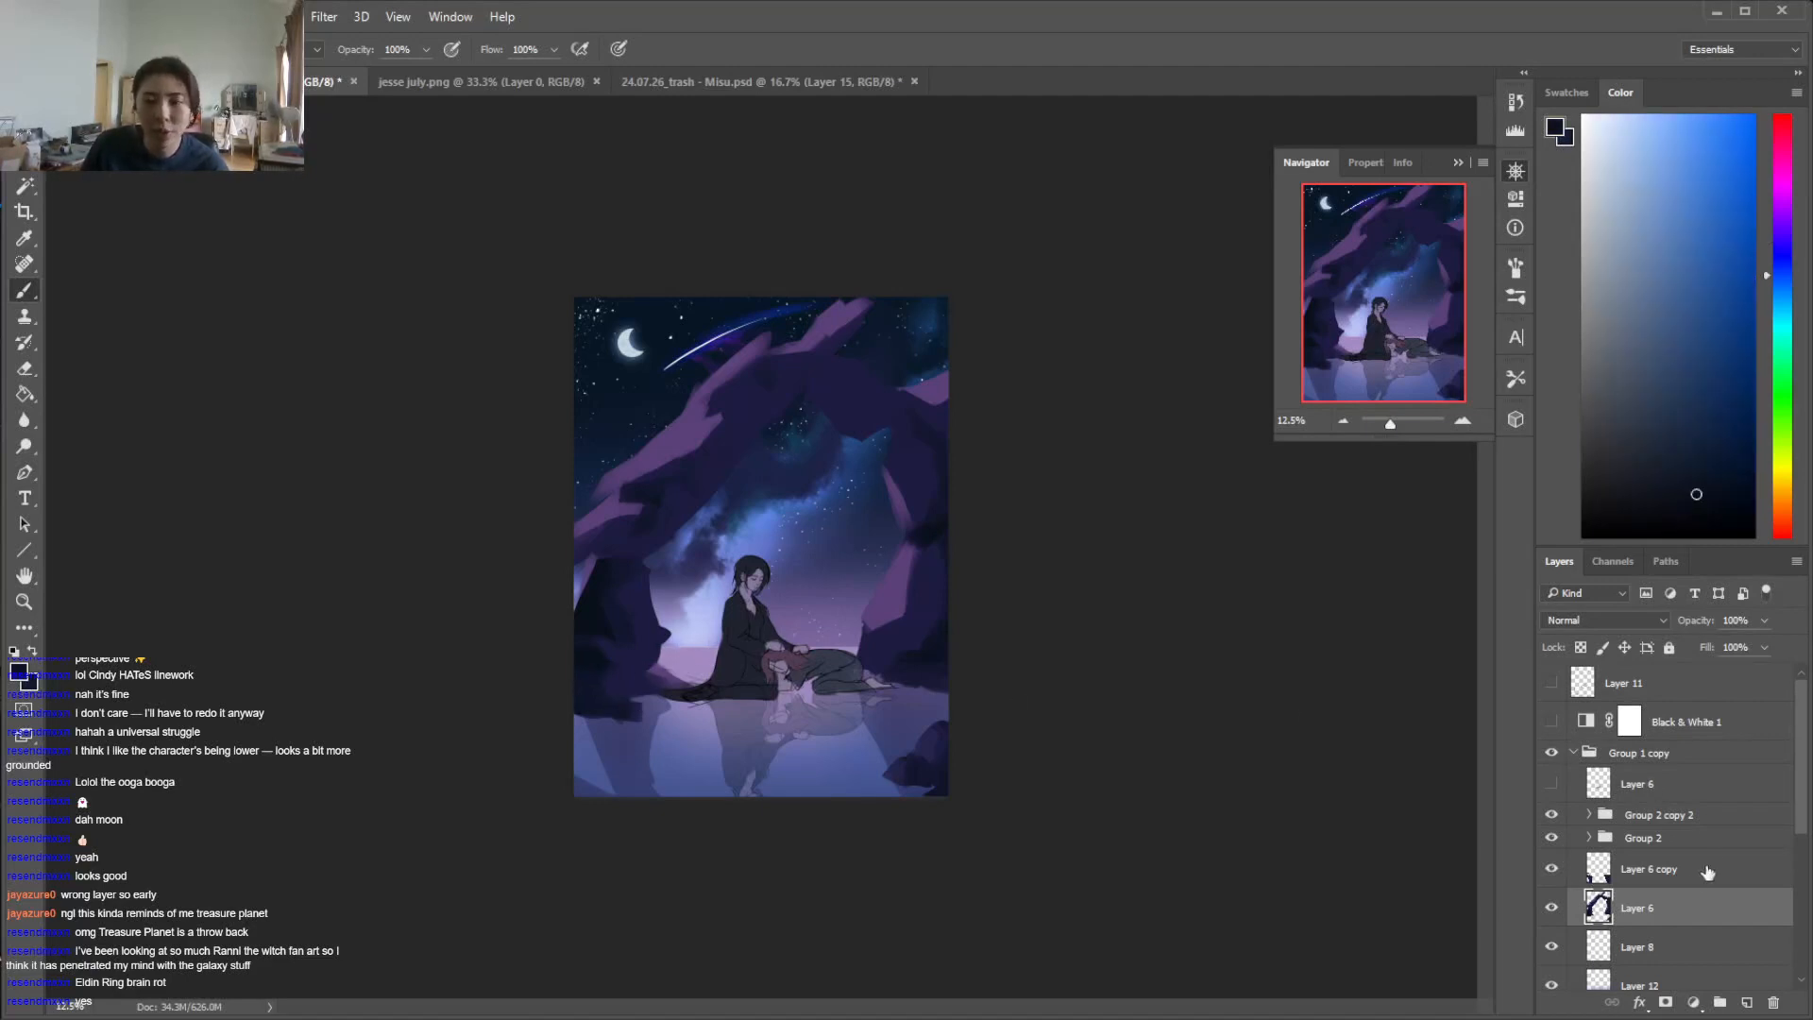
Identify Layer 6 copy by toggling its visibility, move Layer 6 above it, and rename the copy "reflection"
{"action": "left_click", "coordinate": [1551, 870]}
{"action": "left_click", "coordinate": [1551, 870]}
{"action": "left_click", "coordinate": [1553, 869]}
{"action": "left_click", "coordinate": [1552, 869]}
{"action": "left_click_drag", "start_coordinate": [1651, 883], "coordinate": [1673, 845]}
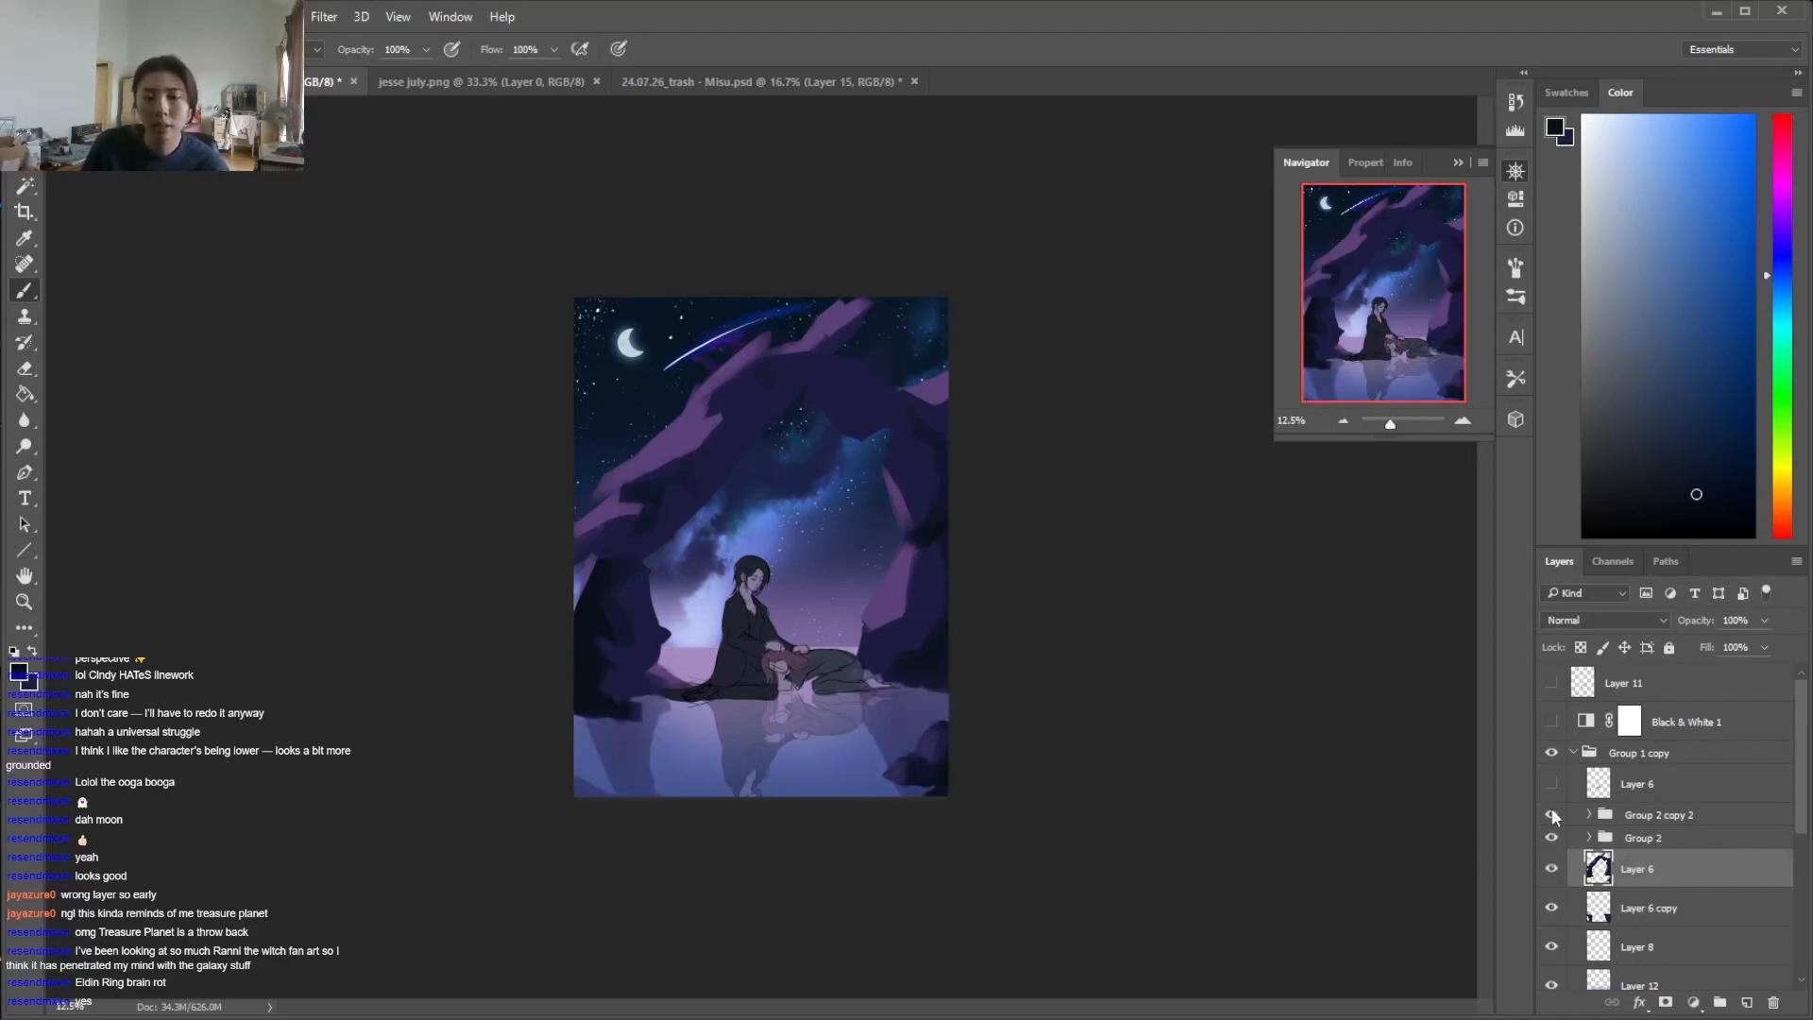
{"action": "double_click", "coordinate": [1647, 913]}
{"action": "type", "text": "ref"}
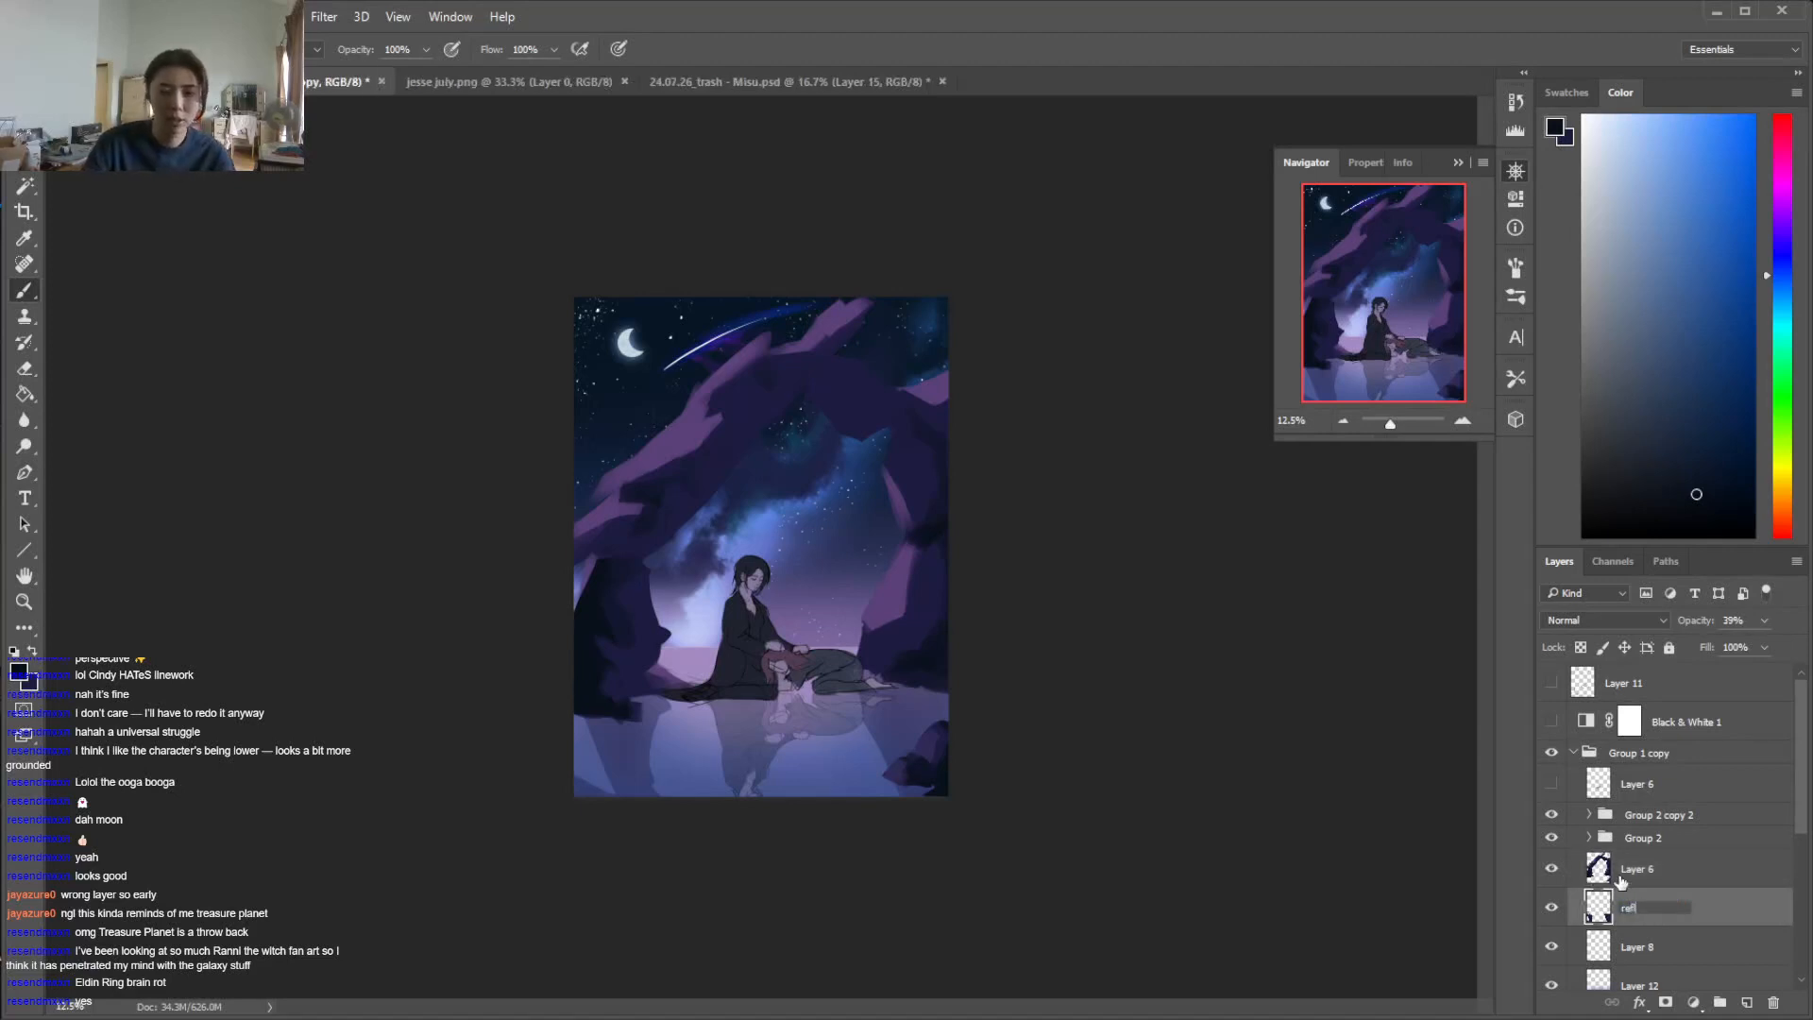
{"action": "type", "text": "lection"}
{"action": "key", "text": "Return"}
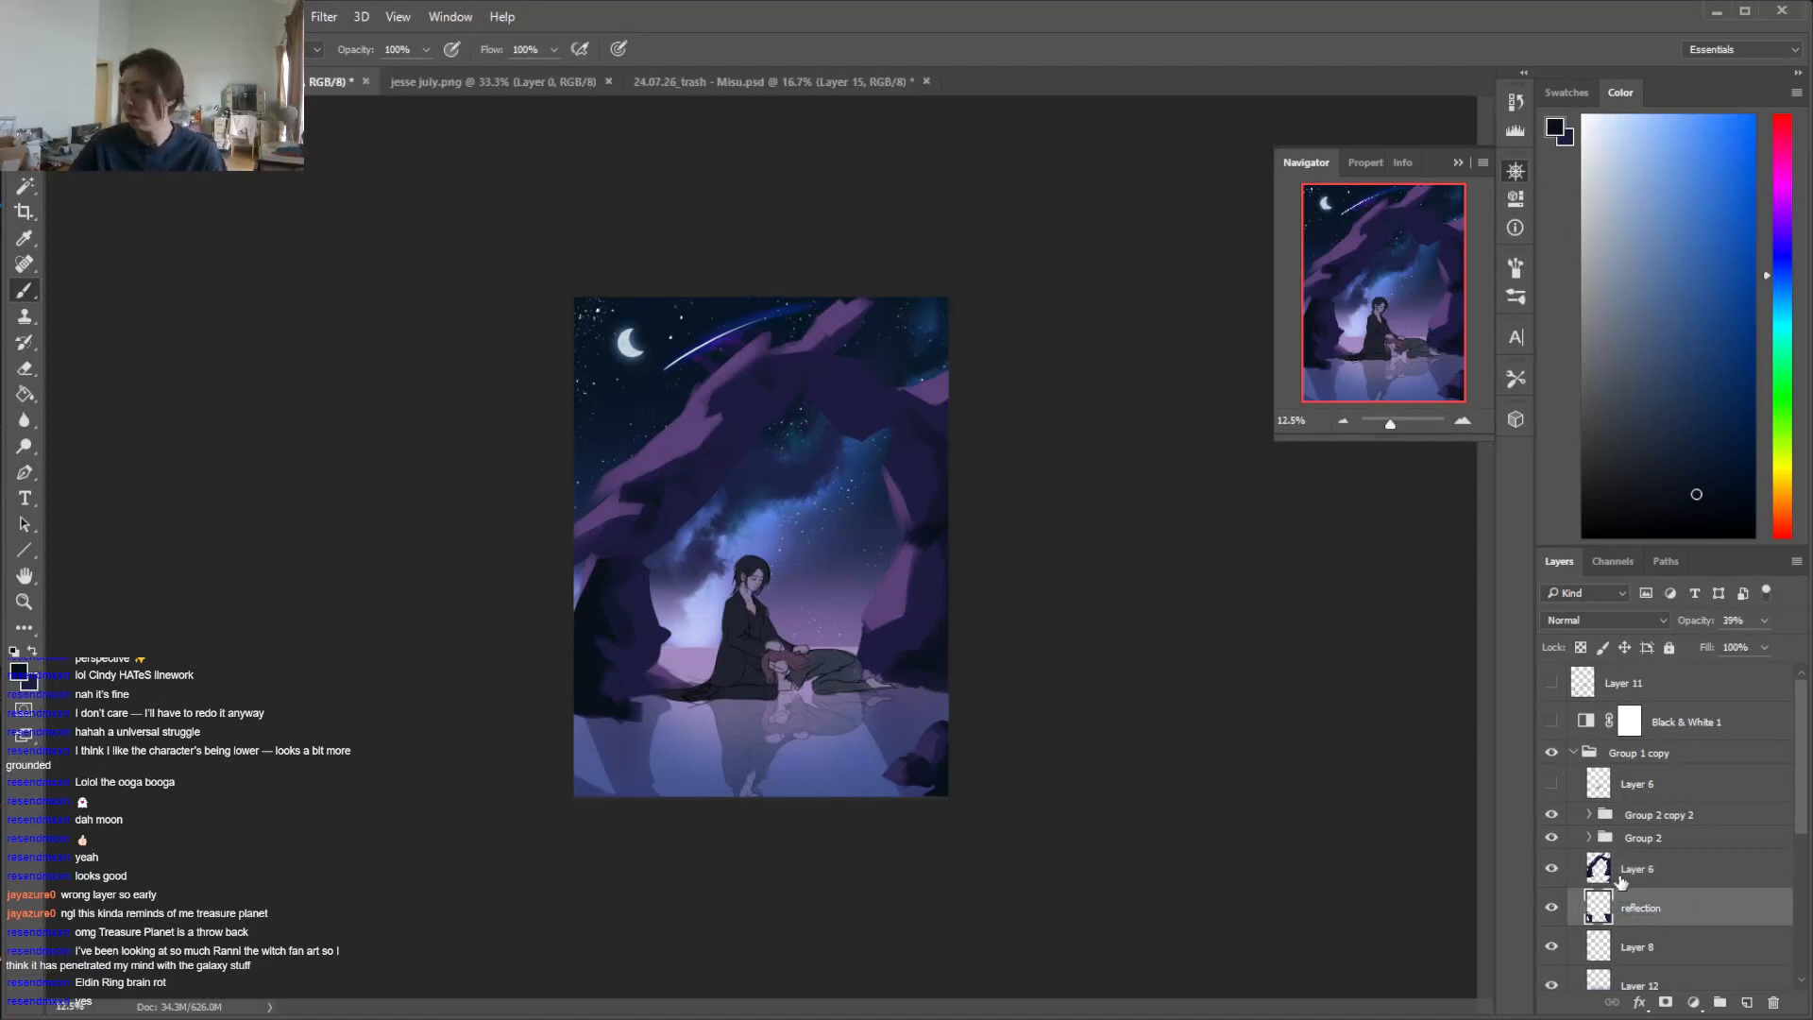
Select Layer 6, tidy the left rock's waterline, and retouch the arch's upper underside with a sampled dark purple
{"action": "left_click", "coordinate": [1633, 866]}
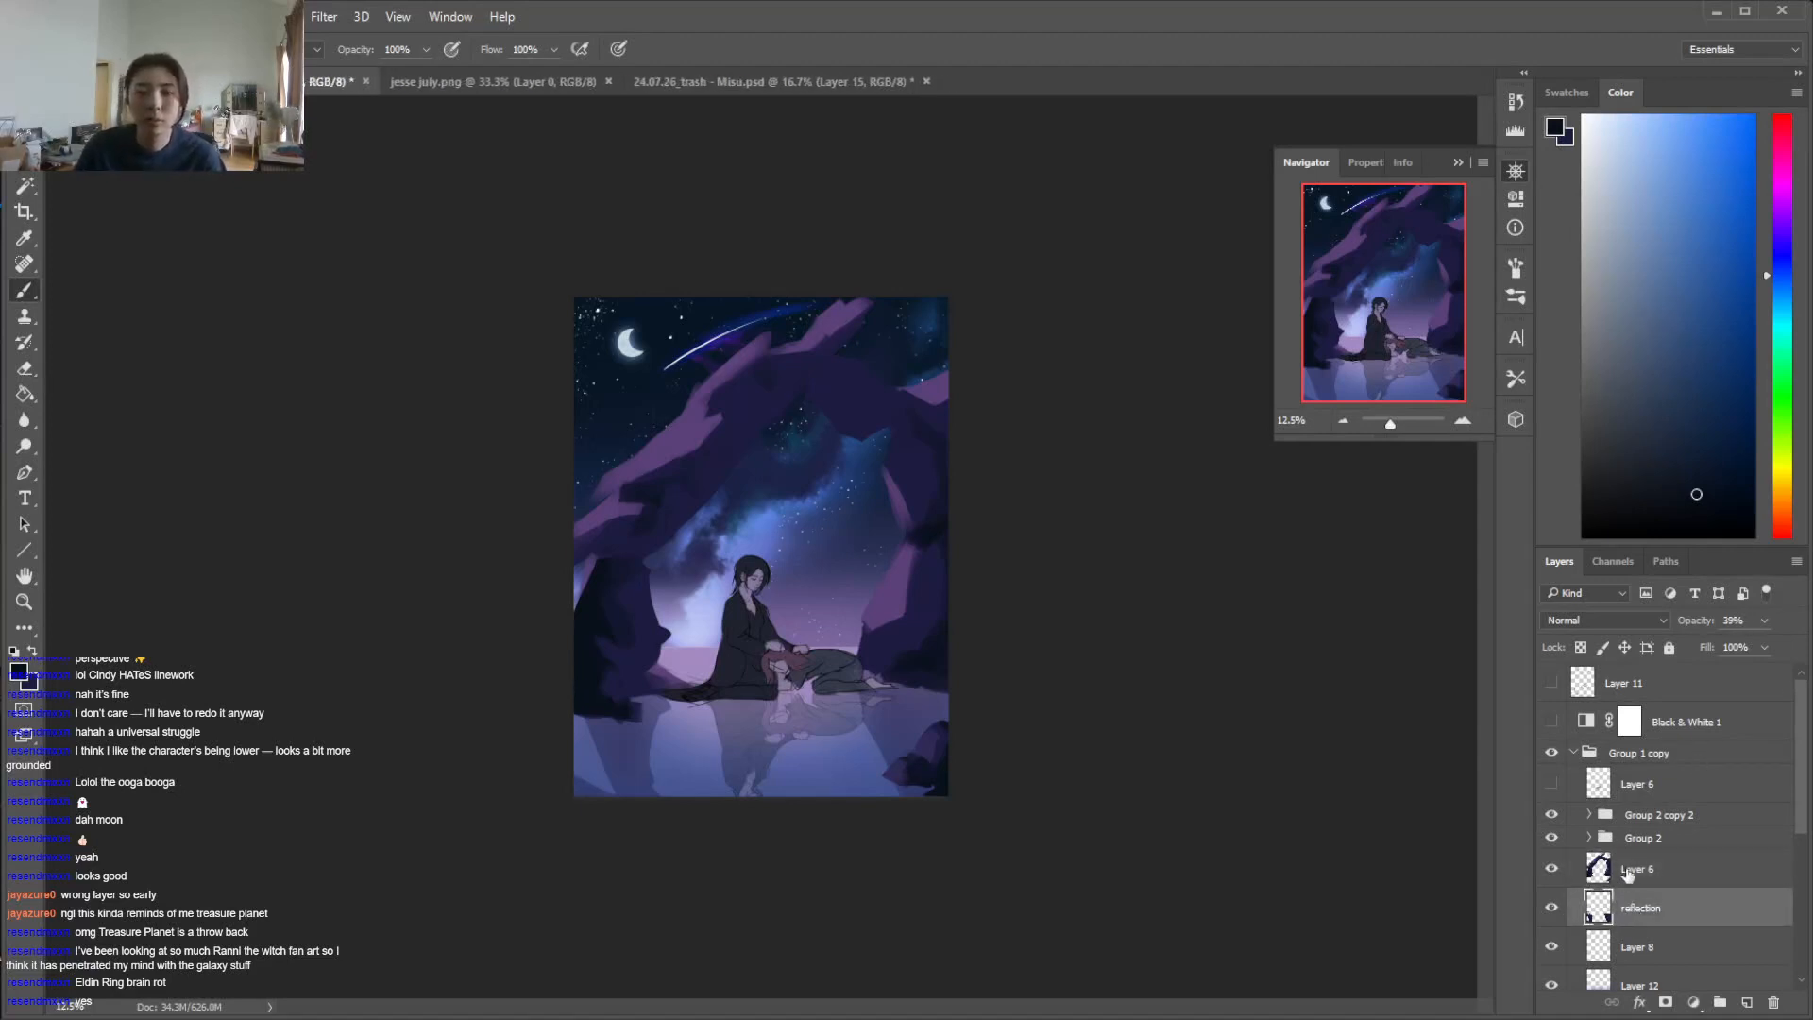
{"action": "key", "text": "e"}
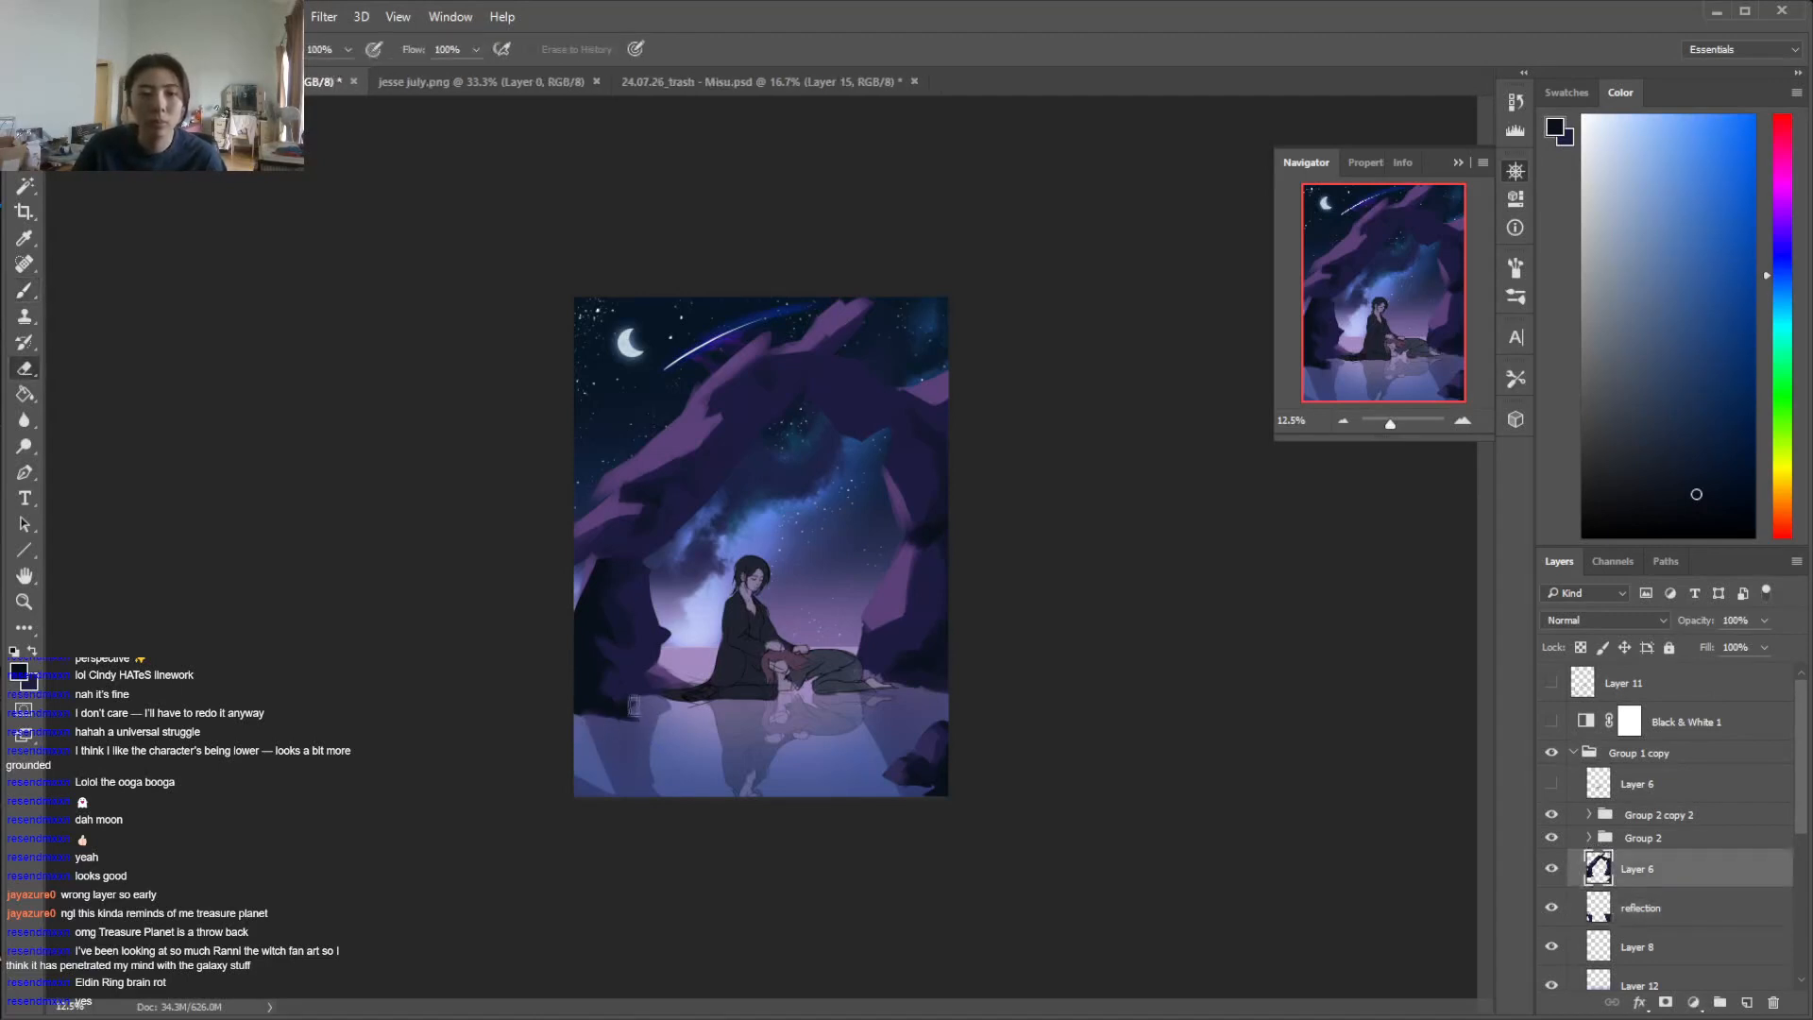
{"action": "key", "text": "b"}
{"action": "key", "text": "e"}
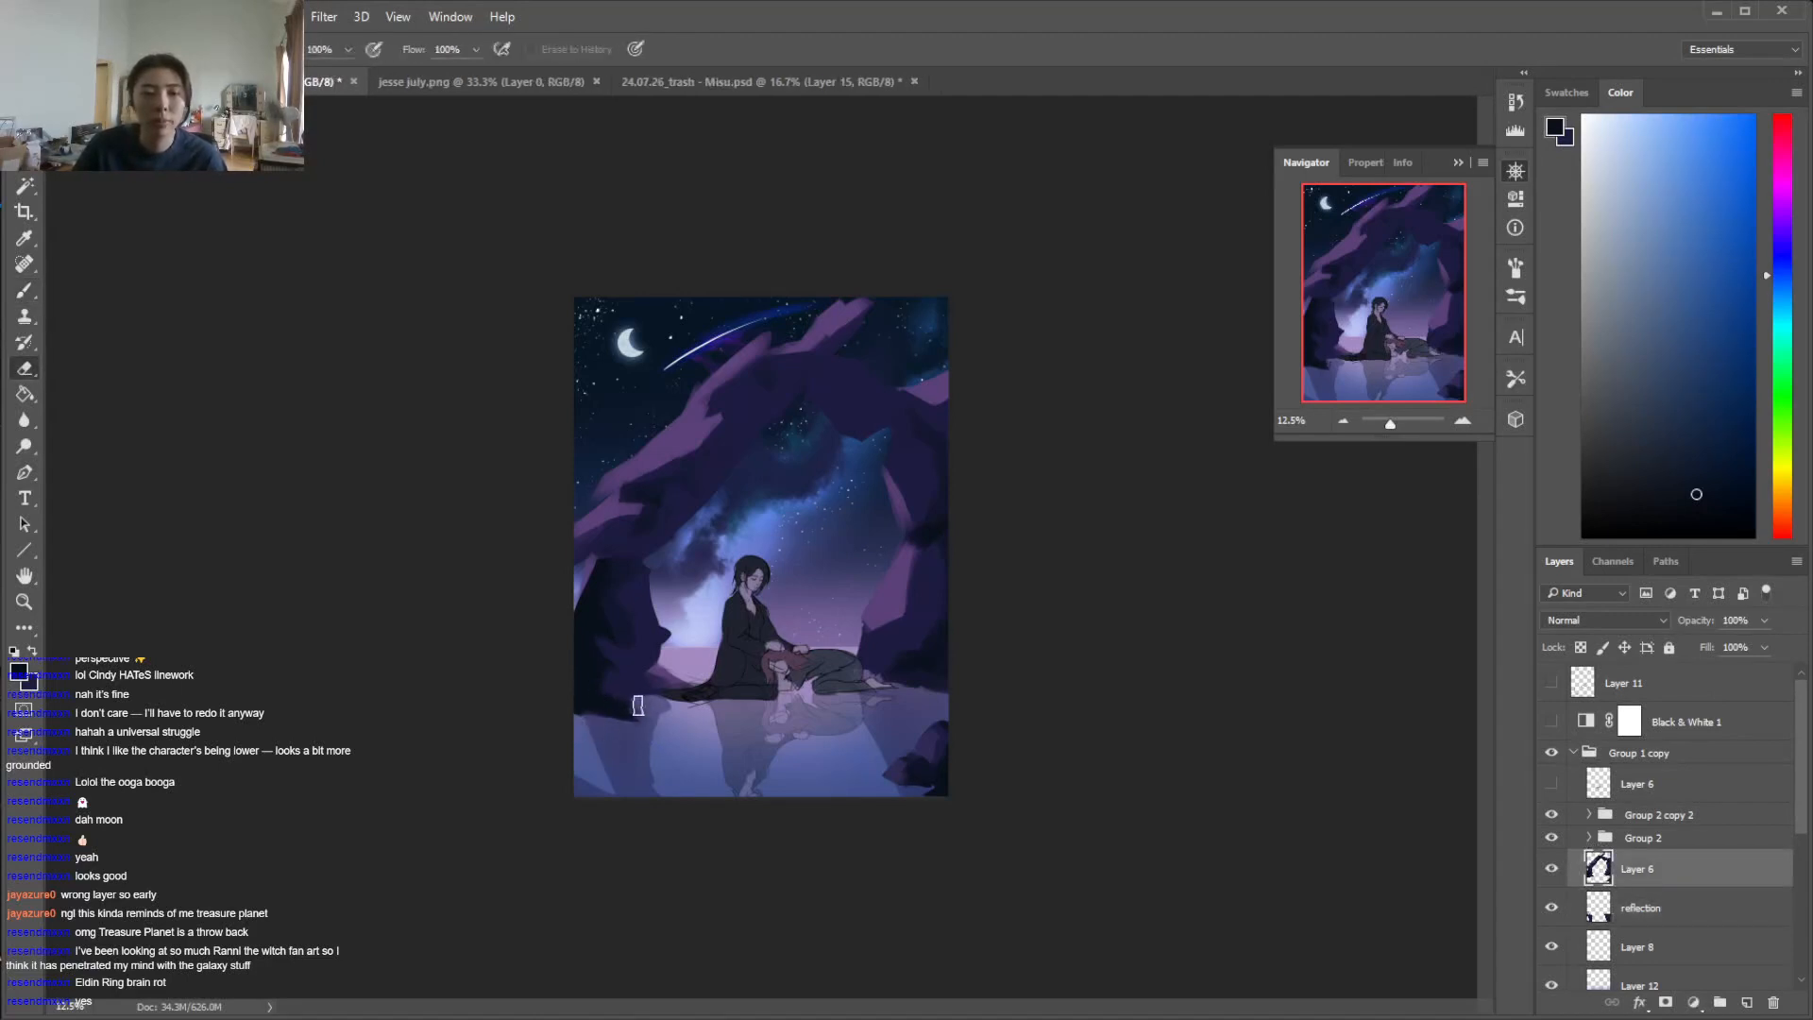
{"action": "key", "text": "b"}
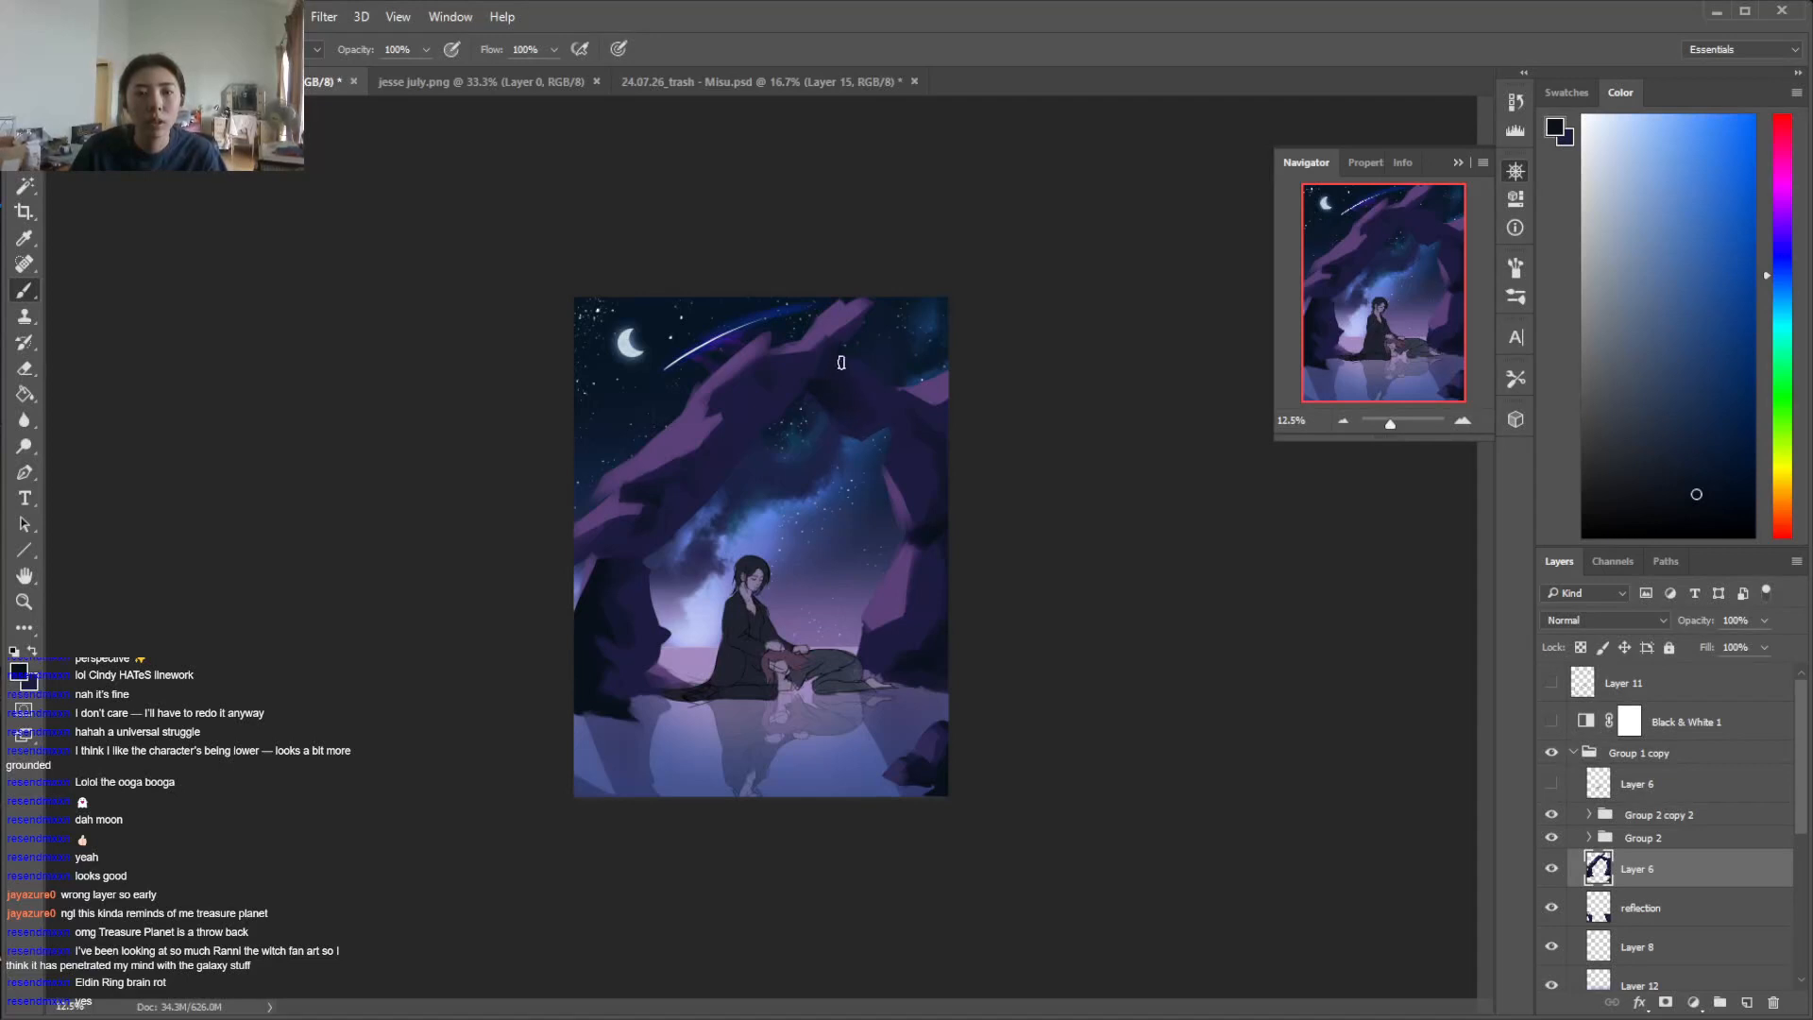
{"action": "left_click", "coordinate": [805, 376], "text": "alt"}
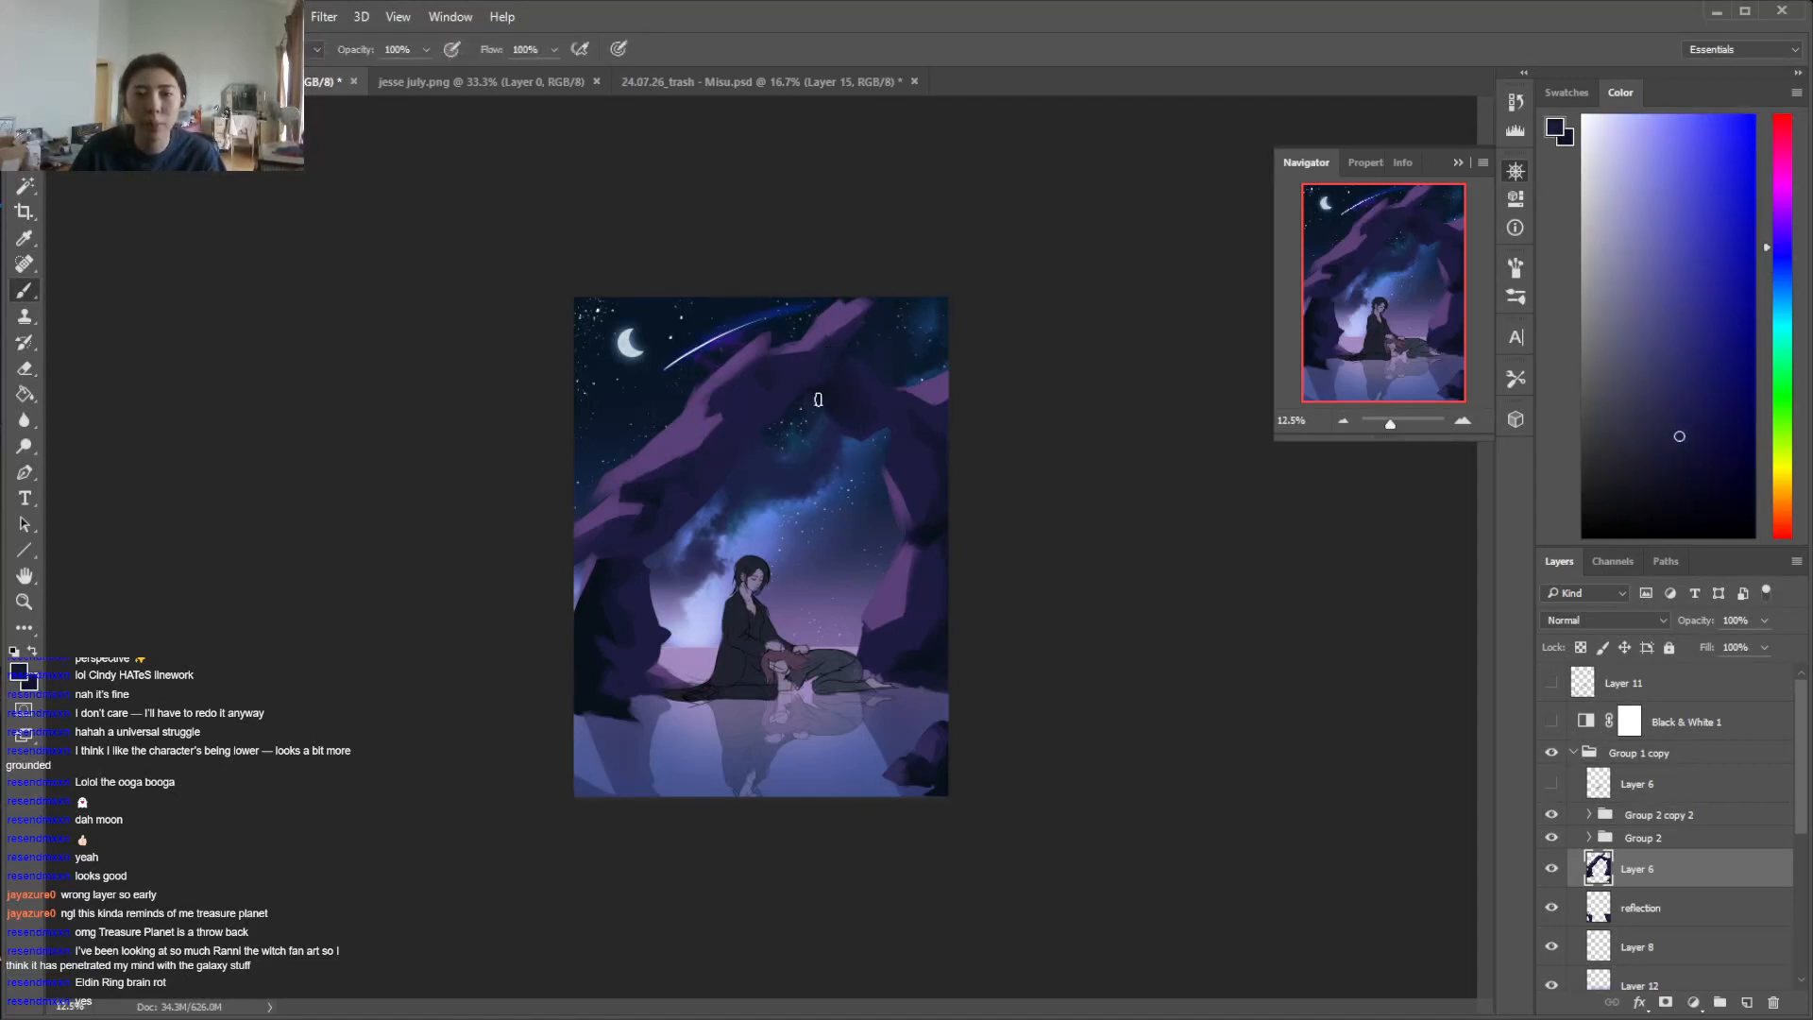
Lasso a narrow sliver on the upper underside of the arch, paint it a muted blue-purple as a lighter facet, and deselect
{"action": "left_click", "coordinate": [897, 500], "text": "alt"}
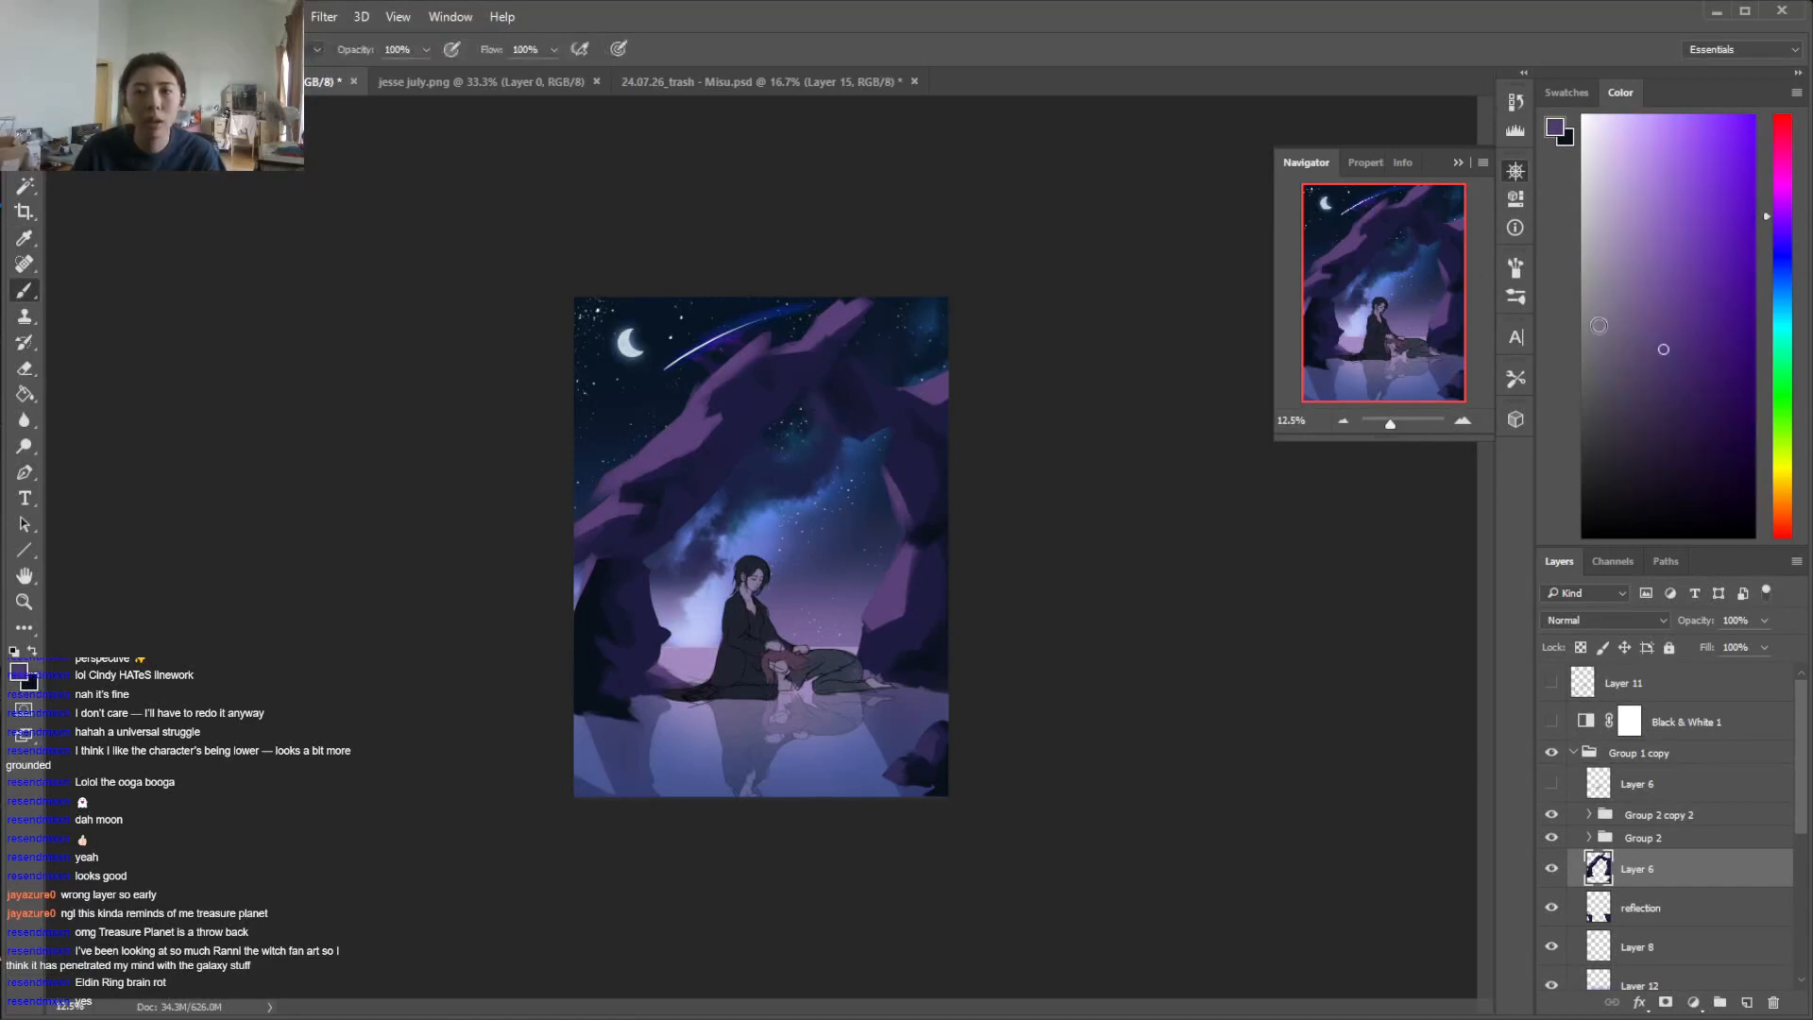
{"action": "left_click", "coordinate": [1787, 236]}
{"action": "left_click", "coordinate": [1646, 316]}
{"action": "key", "text": "l"}
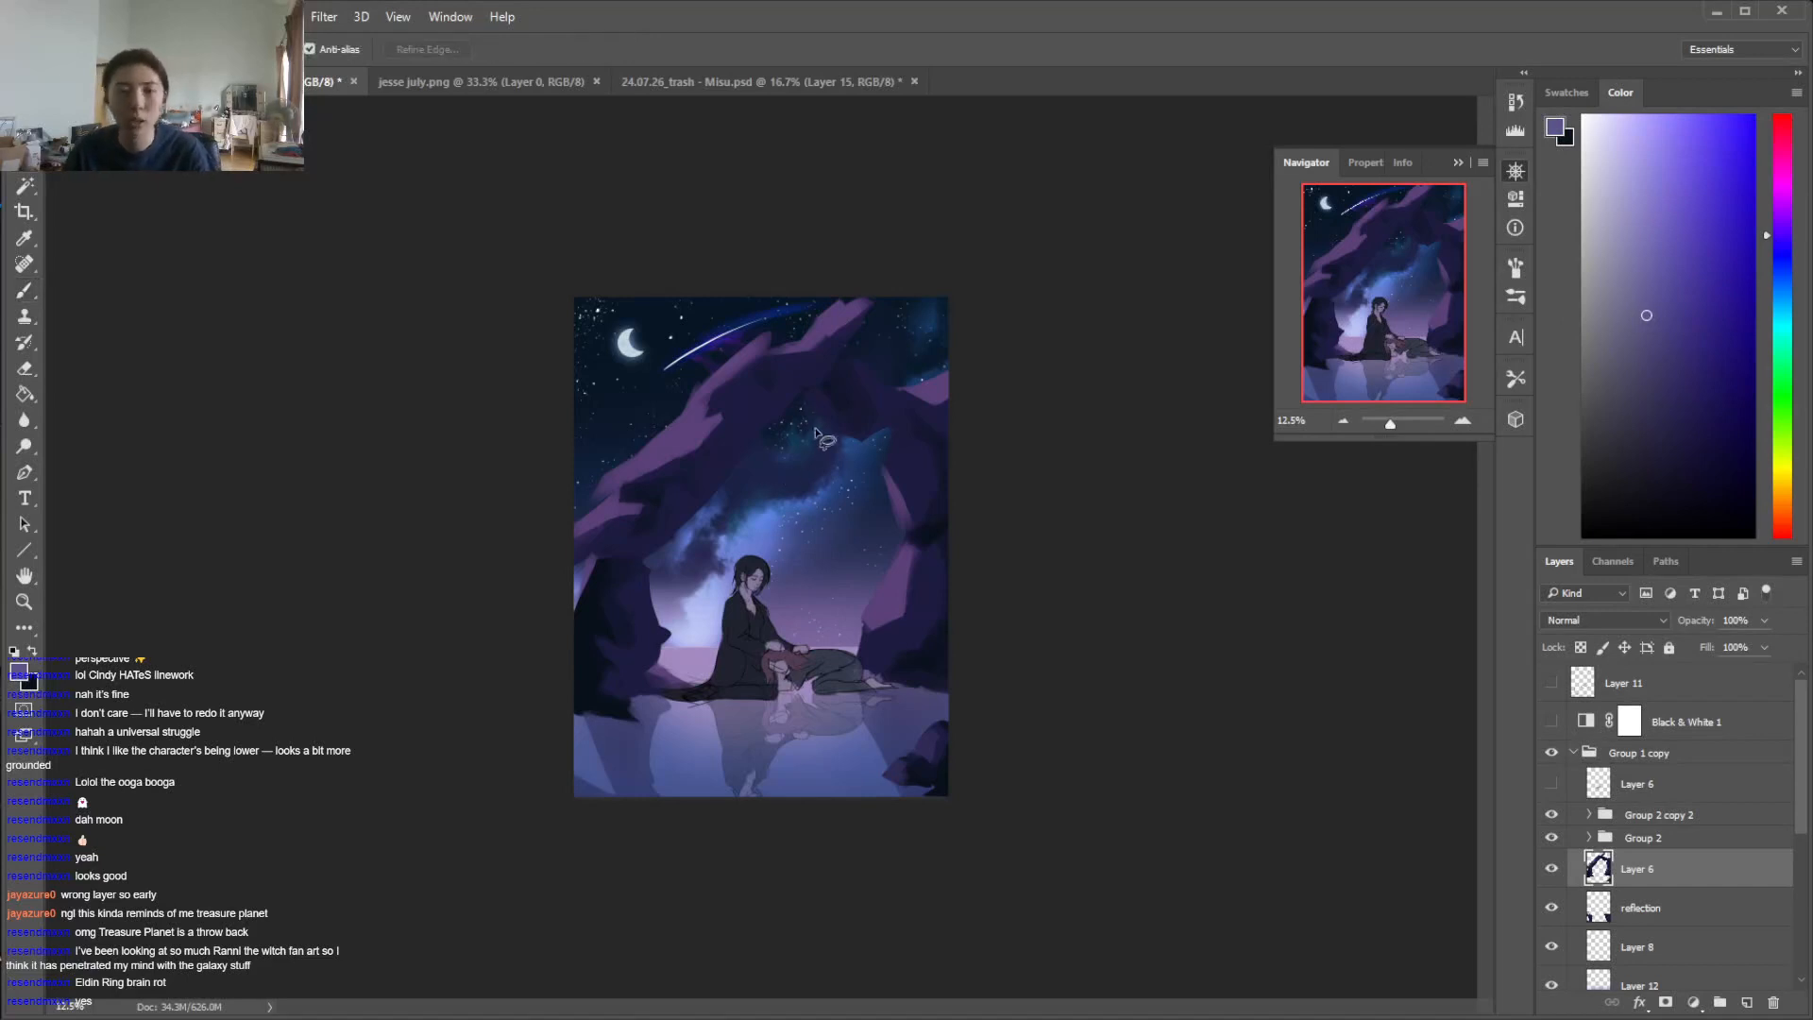
{"action": "mouse_move", "coordinate": [831, 426]}
{"action": "left_mouse_down"}
{"action": "mouse_move", "coordinate": [802, 397]}
{"action": "mouse_move", "coordinate": [824, 414]}
{"action": "left_mouse_up"}
{"action": "key", "text": "b"}
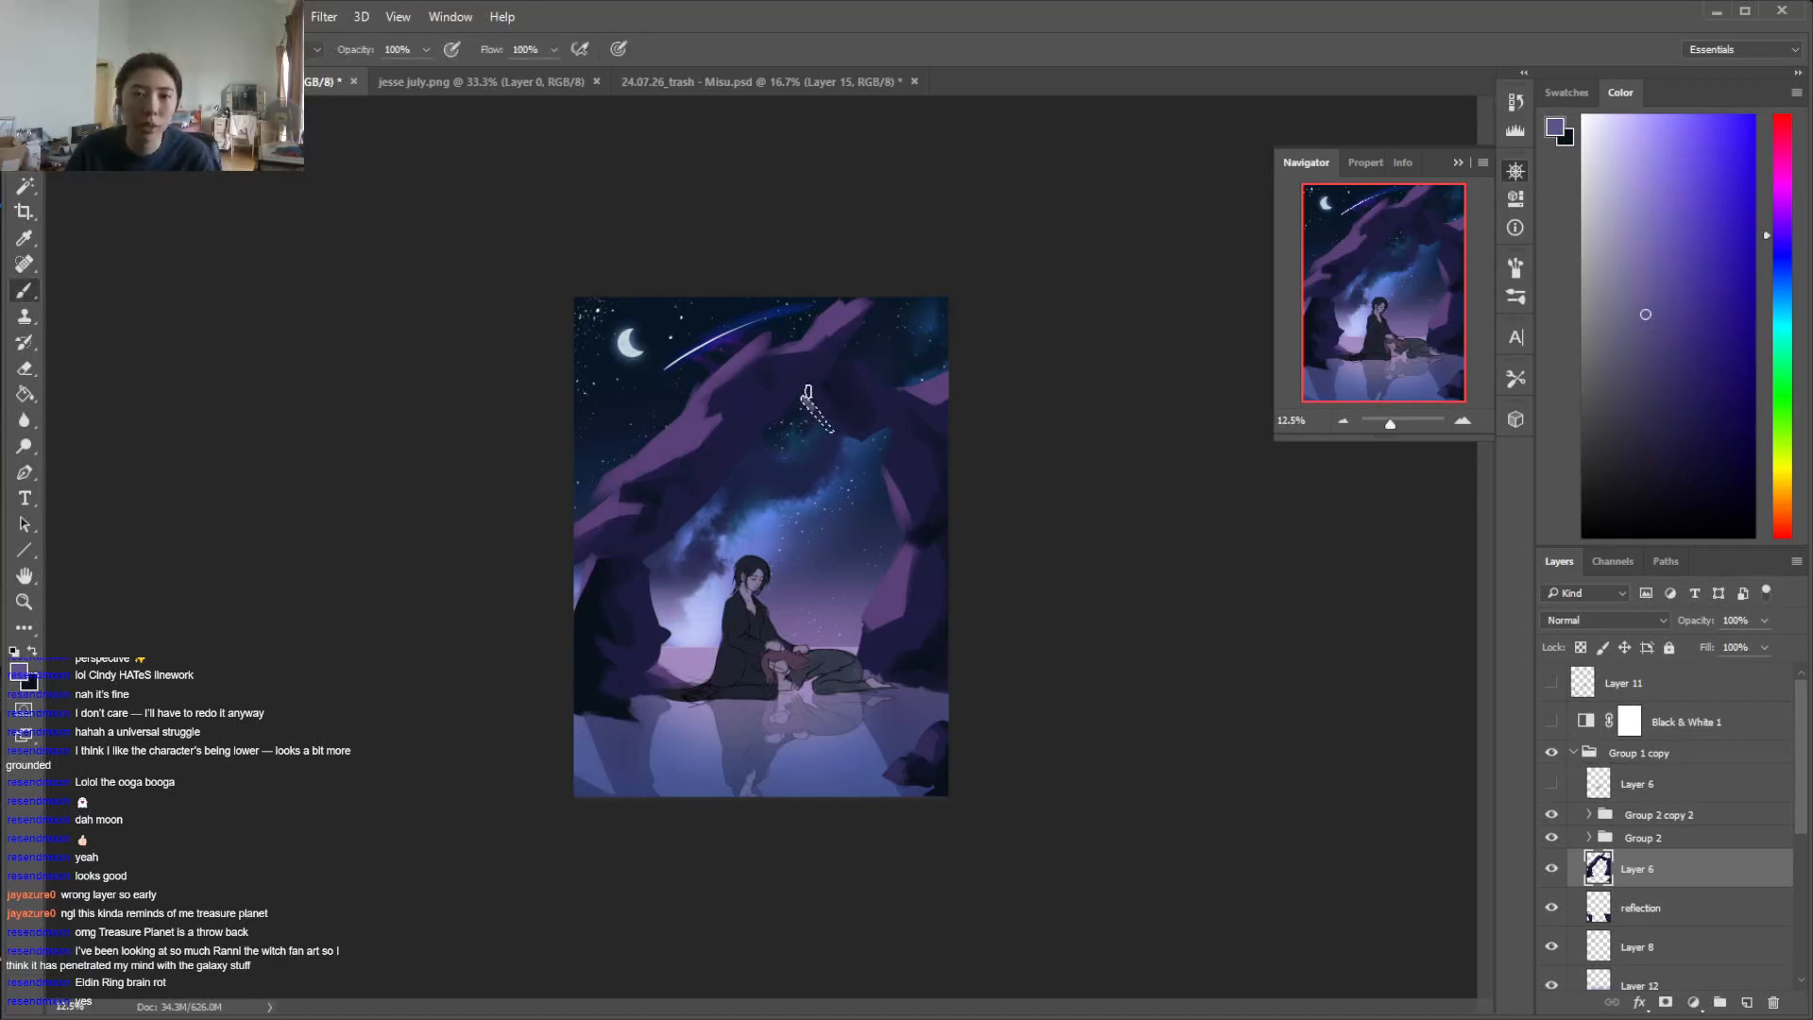
{"action": "left_click", "coordinate": [1663, 337]}
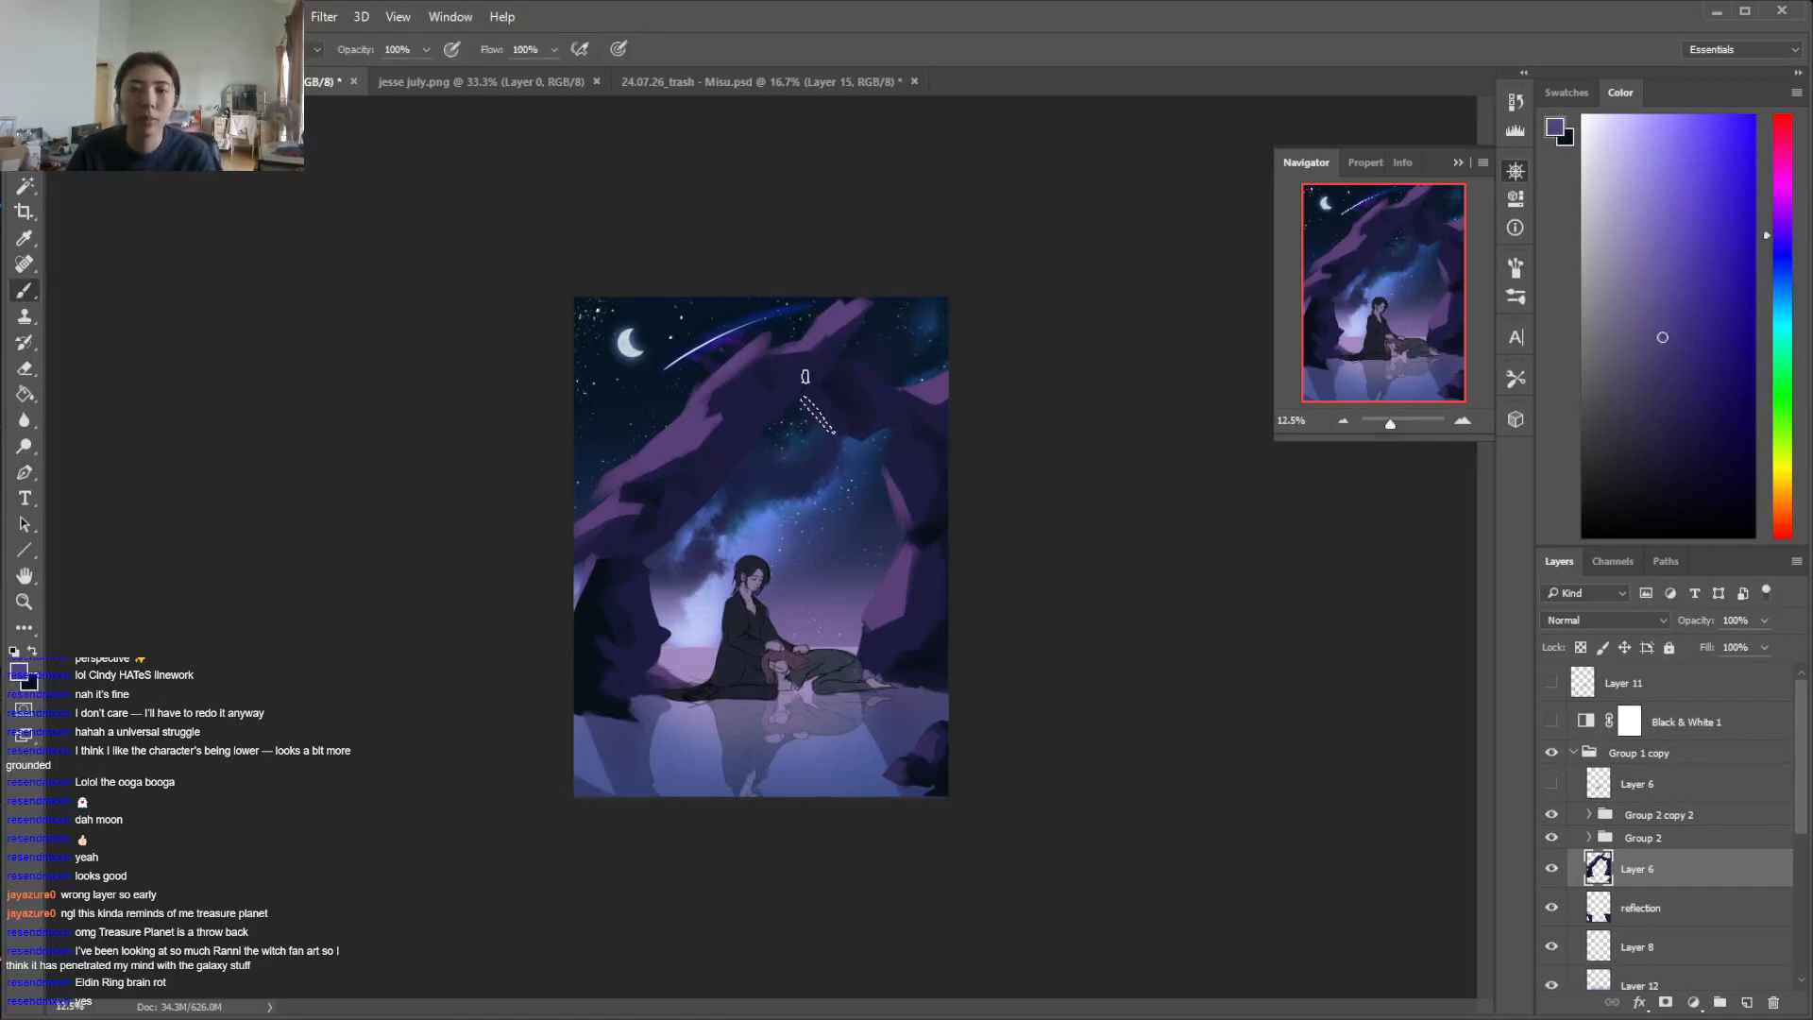
{"action": "key", "text": "ctrl+d"}
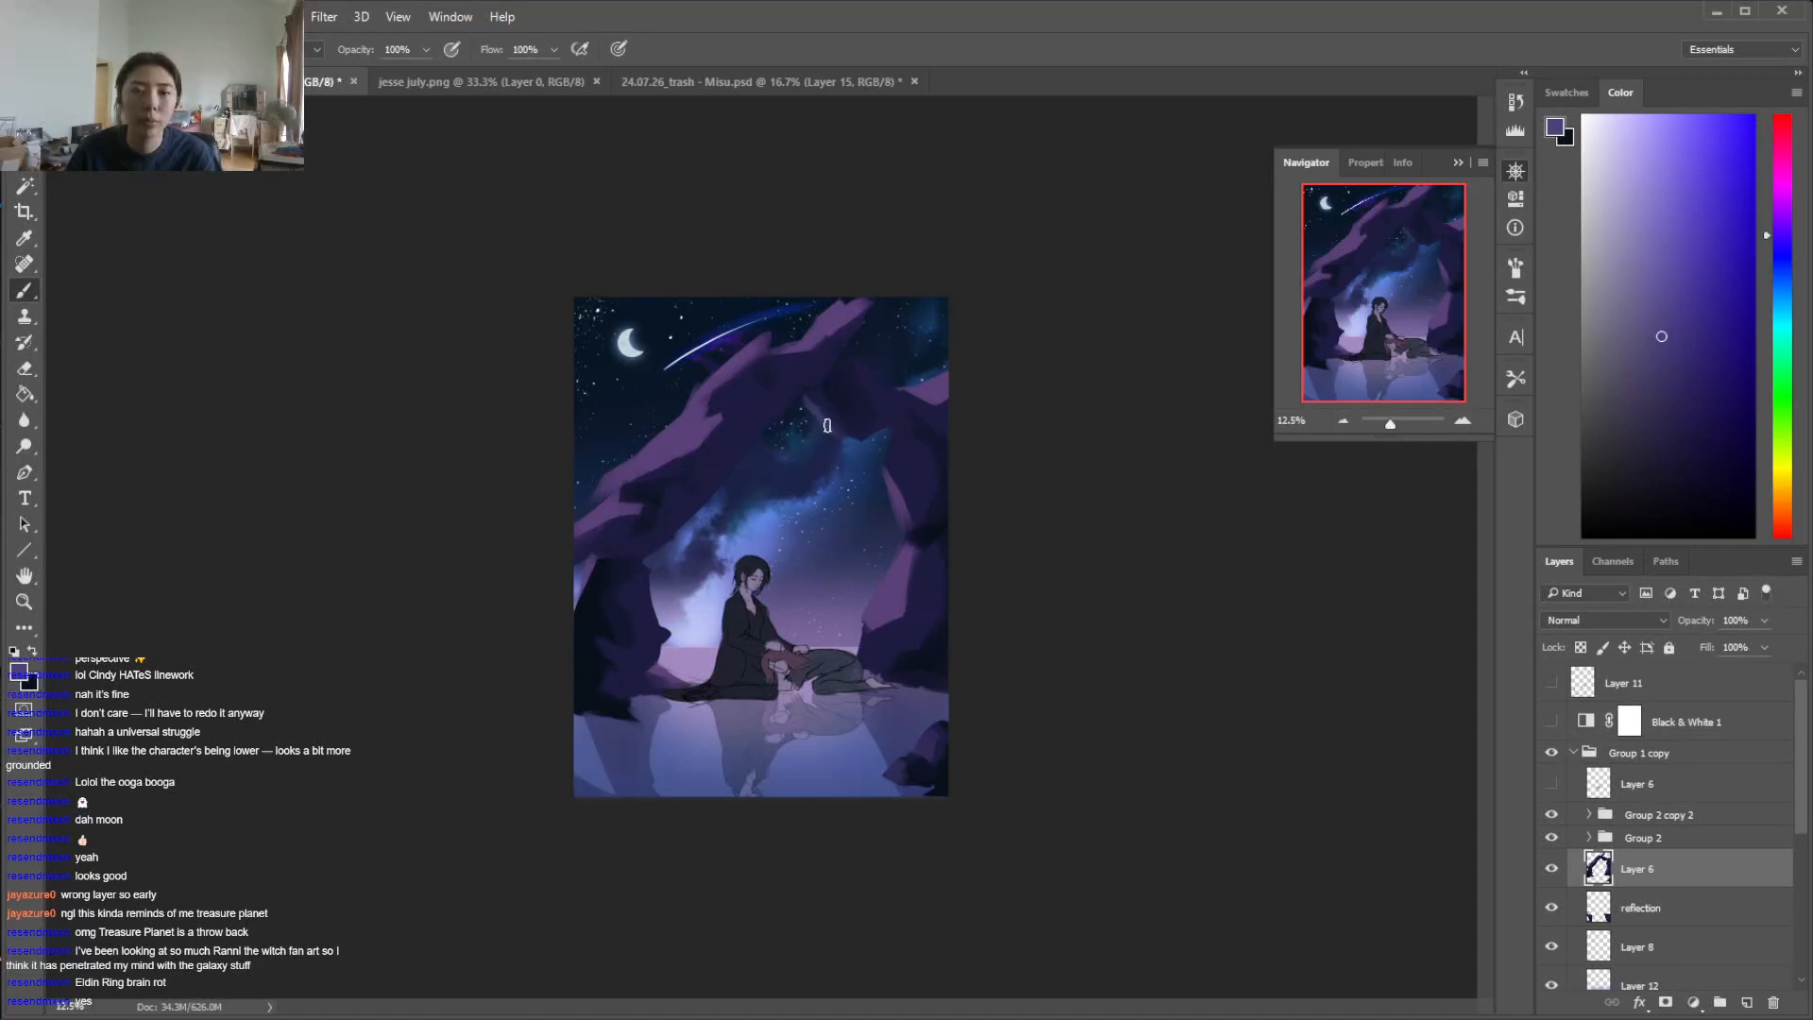
Clean up around the new facet and refine the shadow planes along the arch's left arm with sampled purple tones
{"action": "left_click", "coordinate": [820, 448], "text": "alt"}
{"action": "key", "text": "e"}
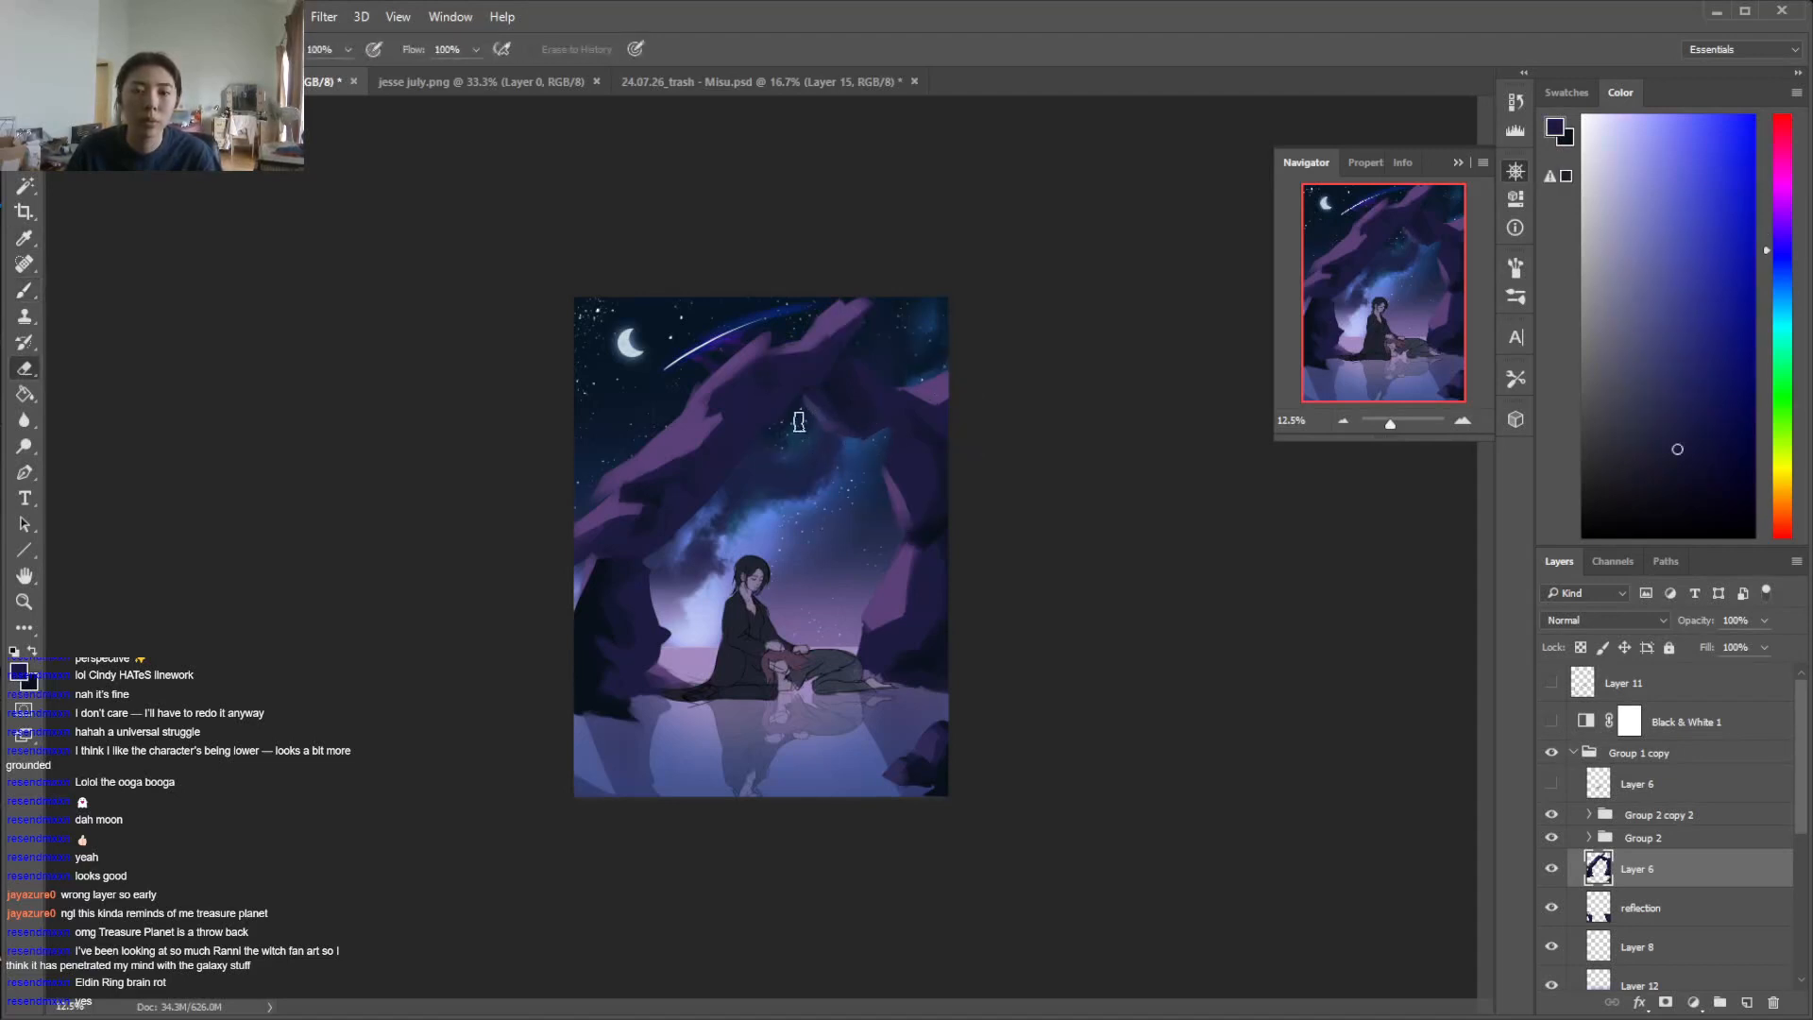
{"action": "key", "text": "b"}
{"action": "left_click", "coordinate": [704, 419], "text": "alt"}
{"action": "left_click", "coordinate": [740, 423], "text": "alt"}
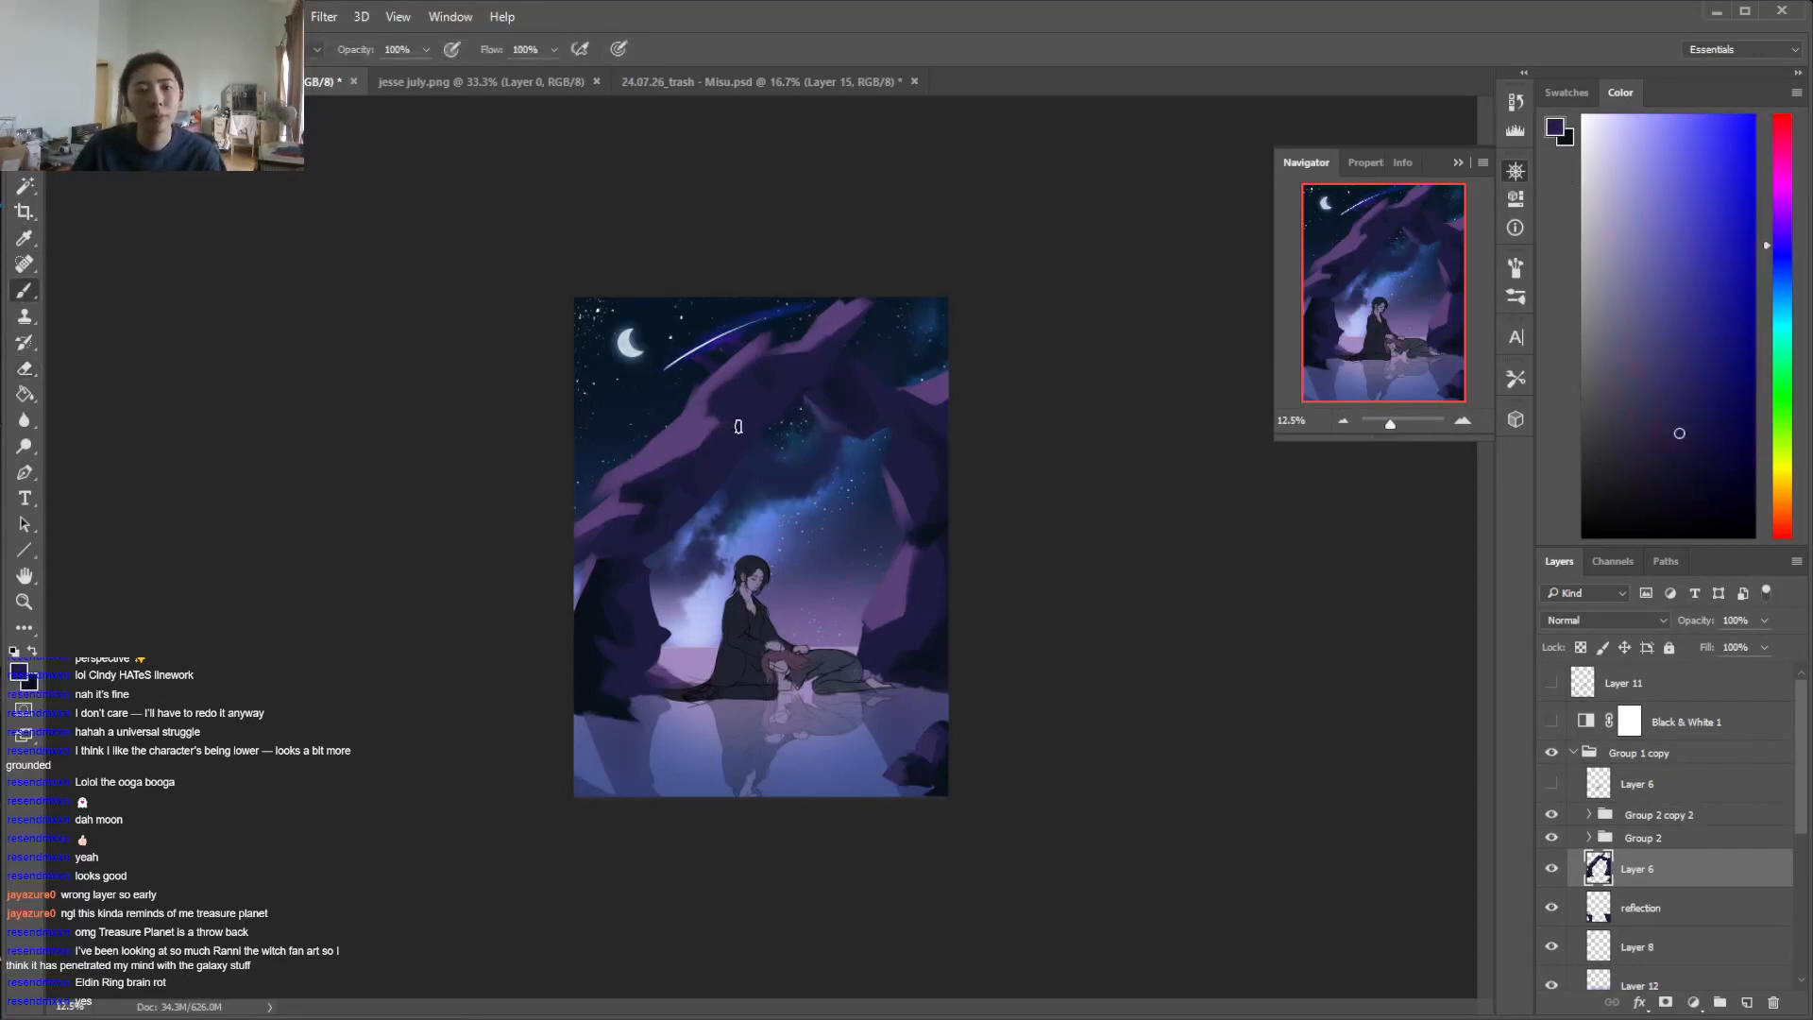
{"action": "left_click", "coordinate": [607, 493], "text": "alt"}
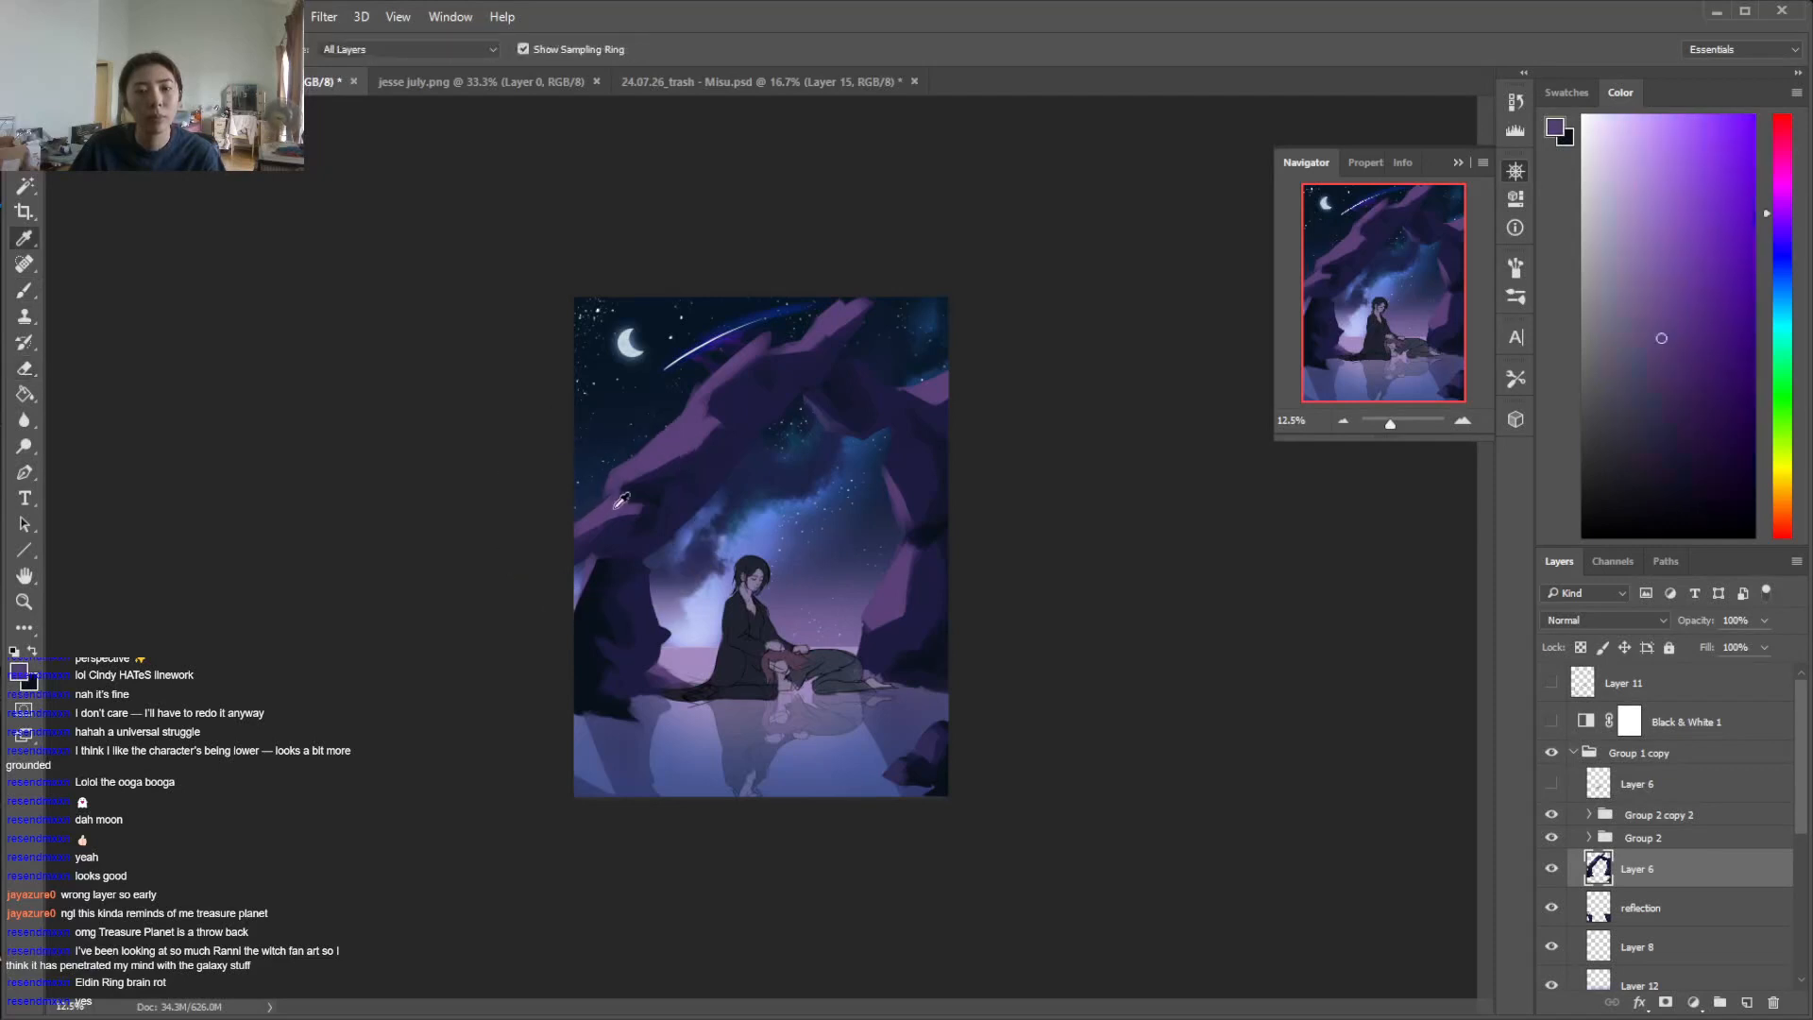
{"action": "left_click", "coordinate": [621, 529], "text": "alt"}
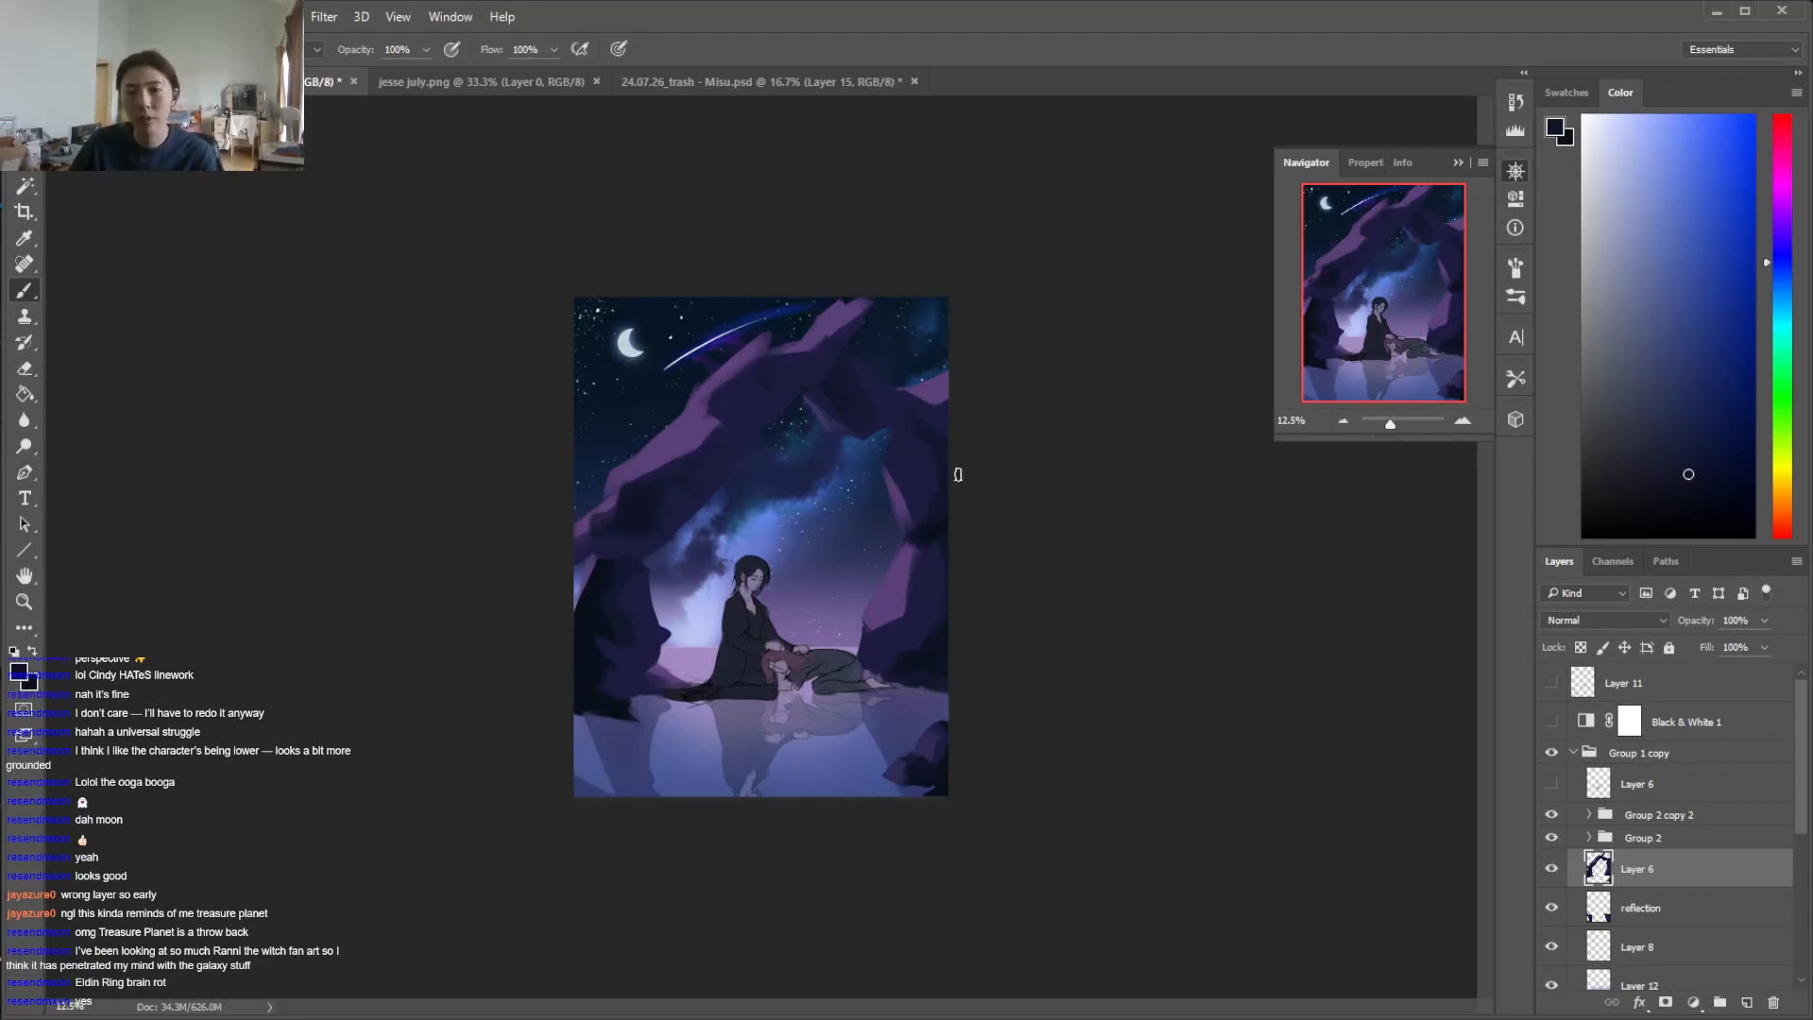
Switch to a large textured brush and blend sampled purples over the lower right pillar and the arch's left arm
{"action": "right_click", "coordinate": [913, 561]}
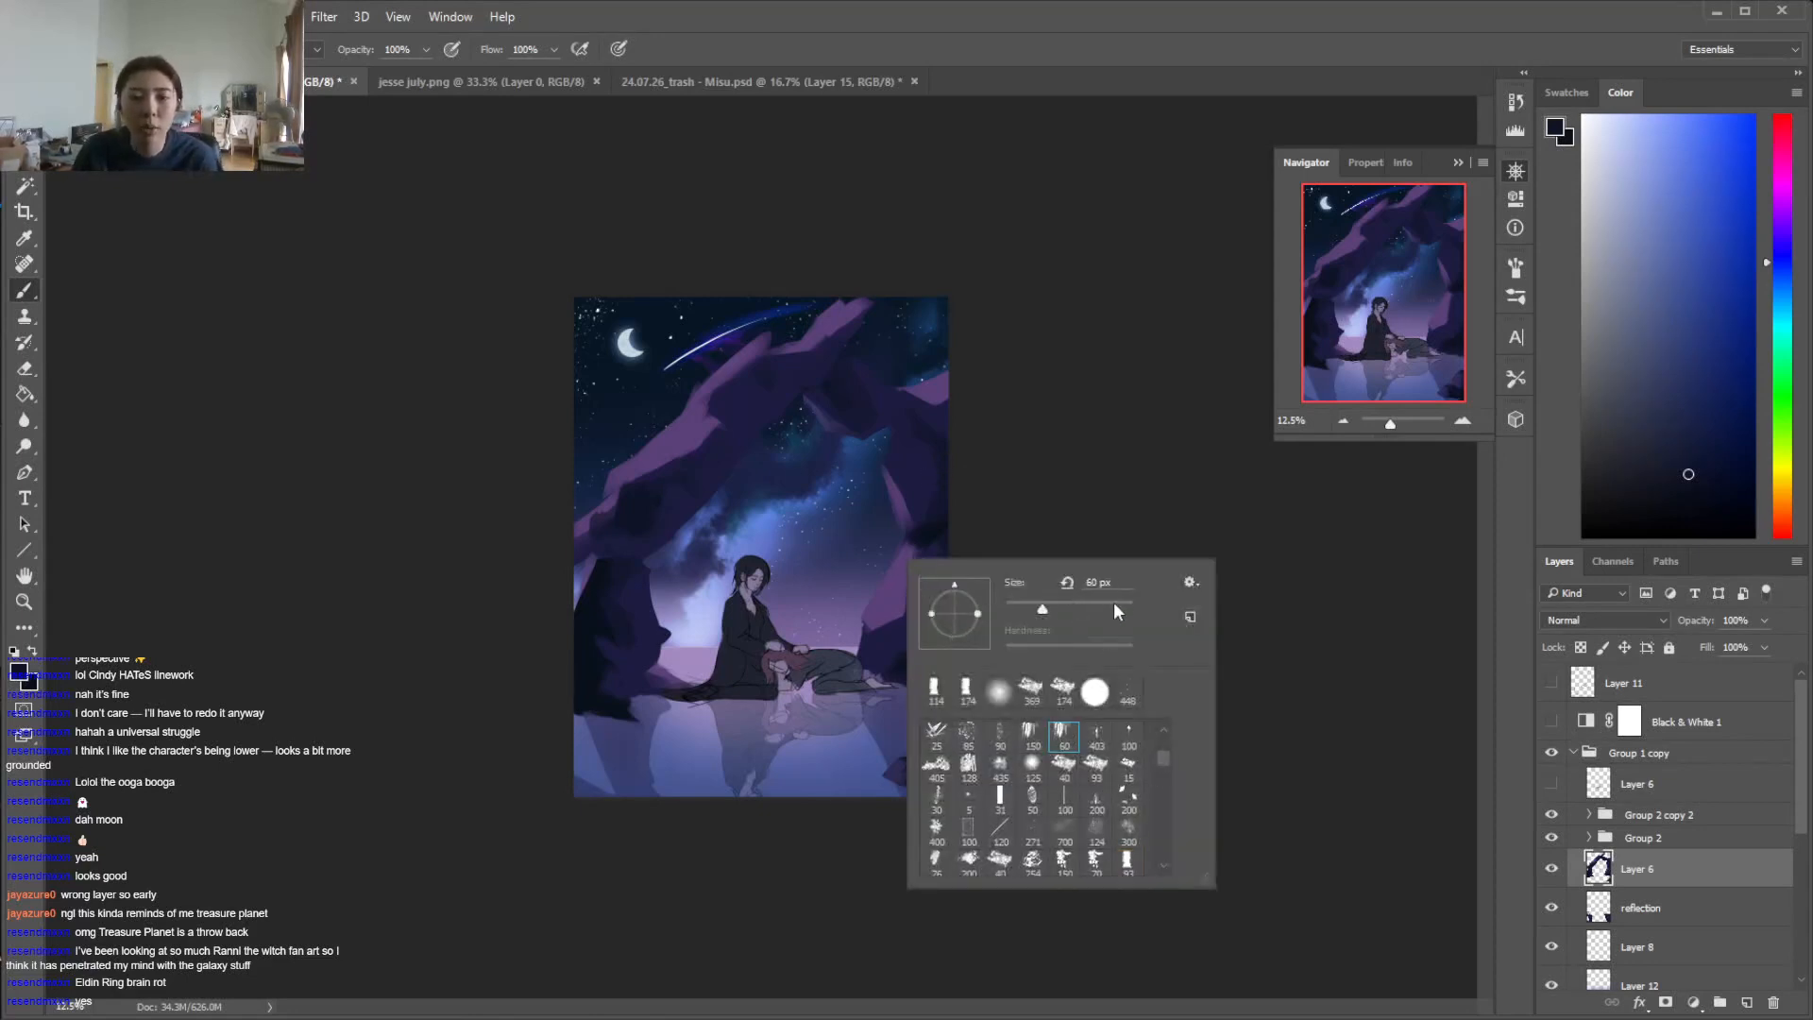
{"action": "left_click", "coordinate": [925, 598], "text": "alt"}
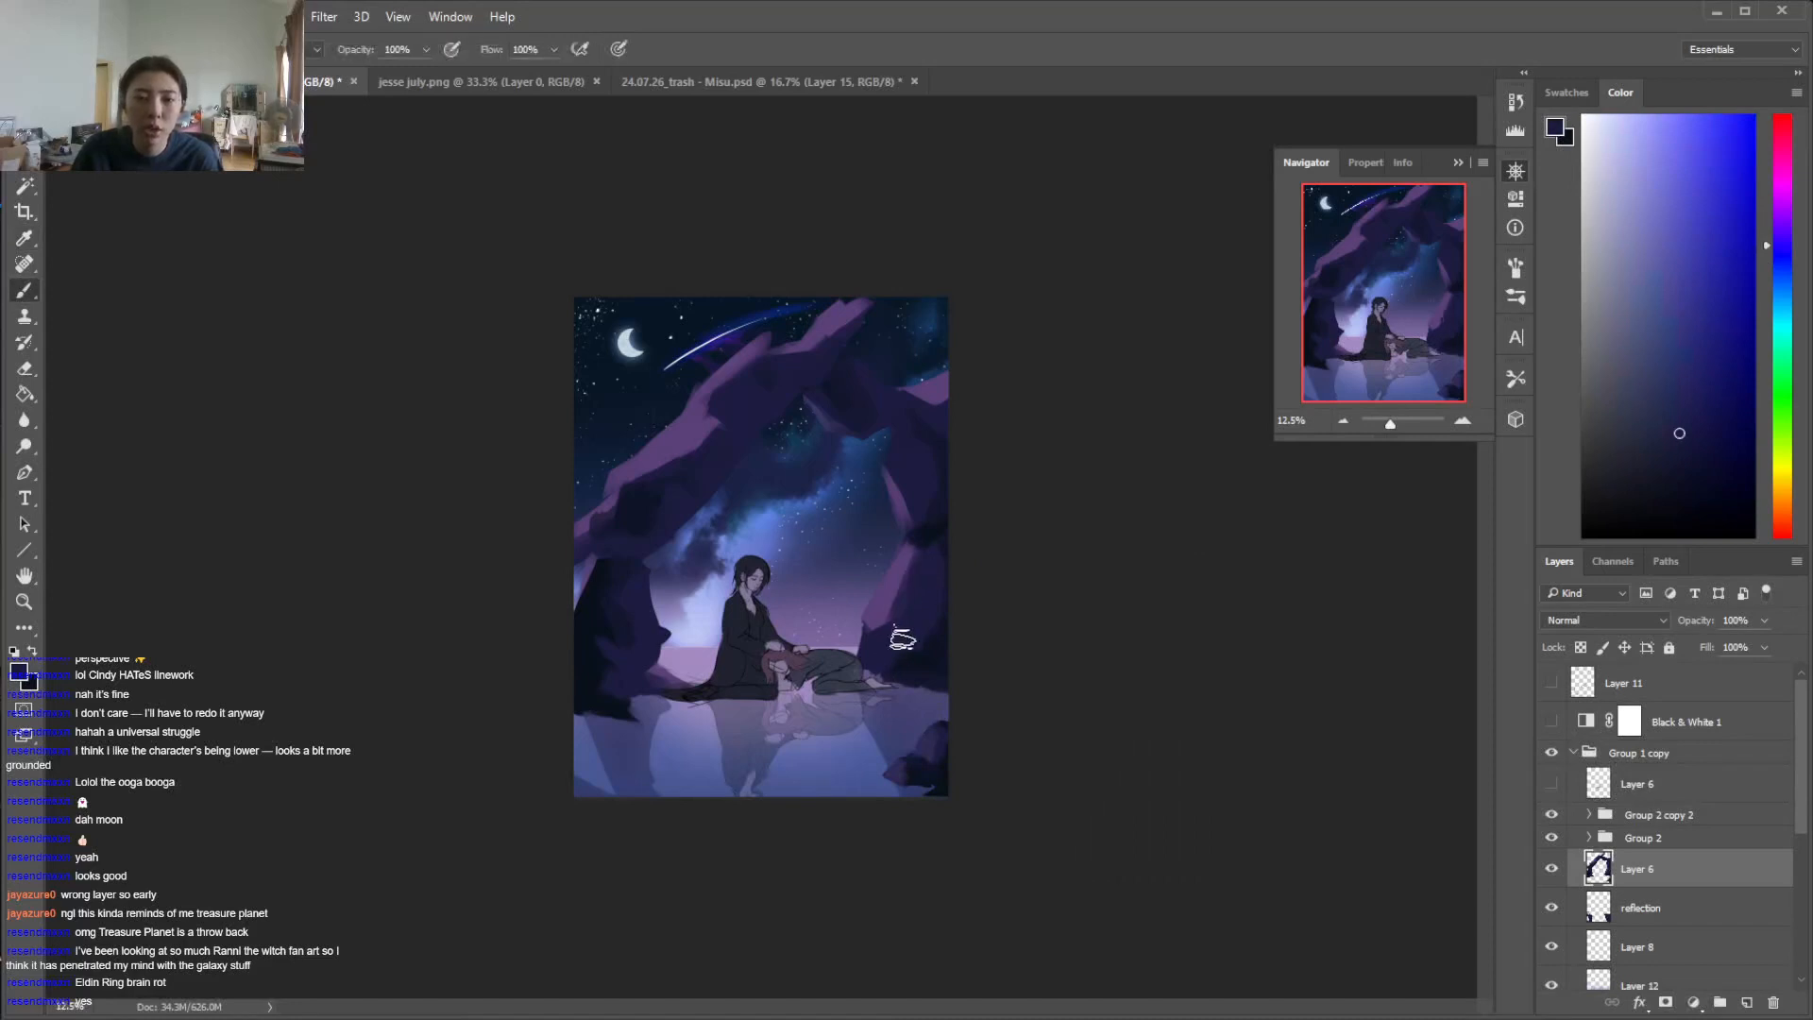
{"action": "left_click", "coordinate": [888, 609], "text": "alt"}
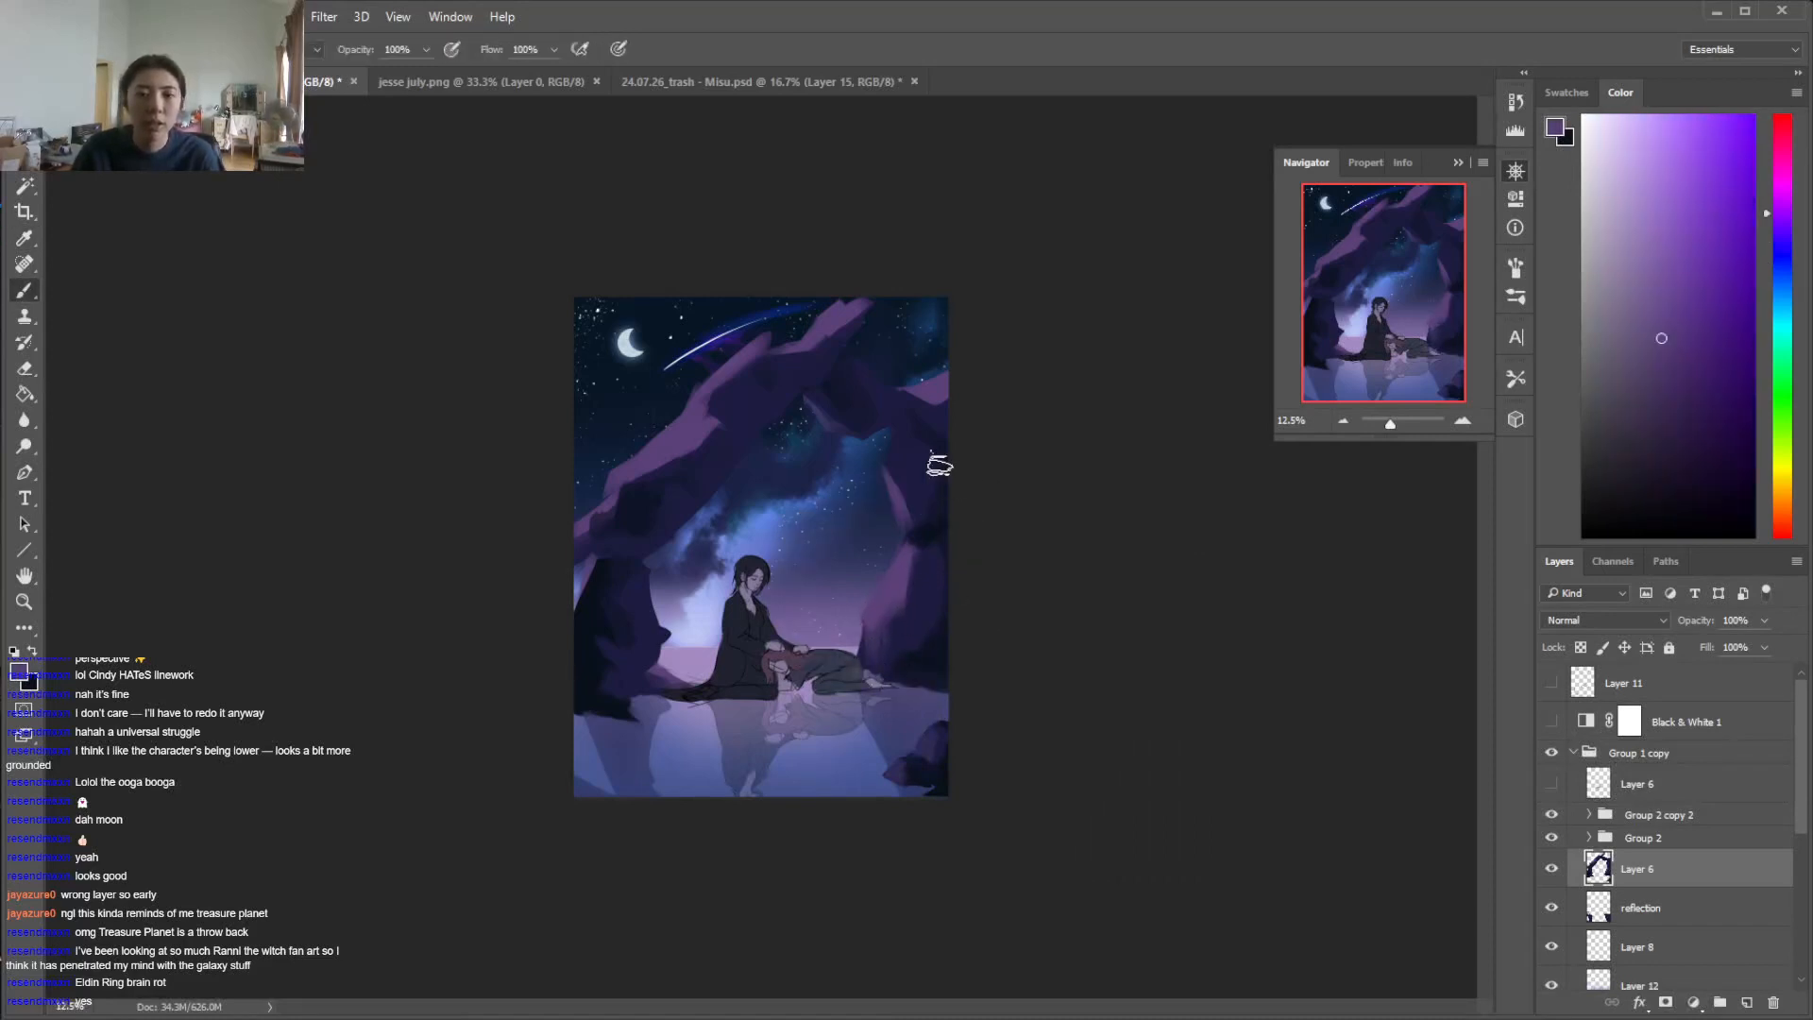
{"action": "left_click", "coordinate": [708, 439], "text": "alt"}
{"action": "left_click", "coordinate": [760, 370], "text": "alt"}
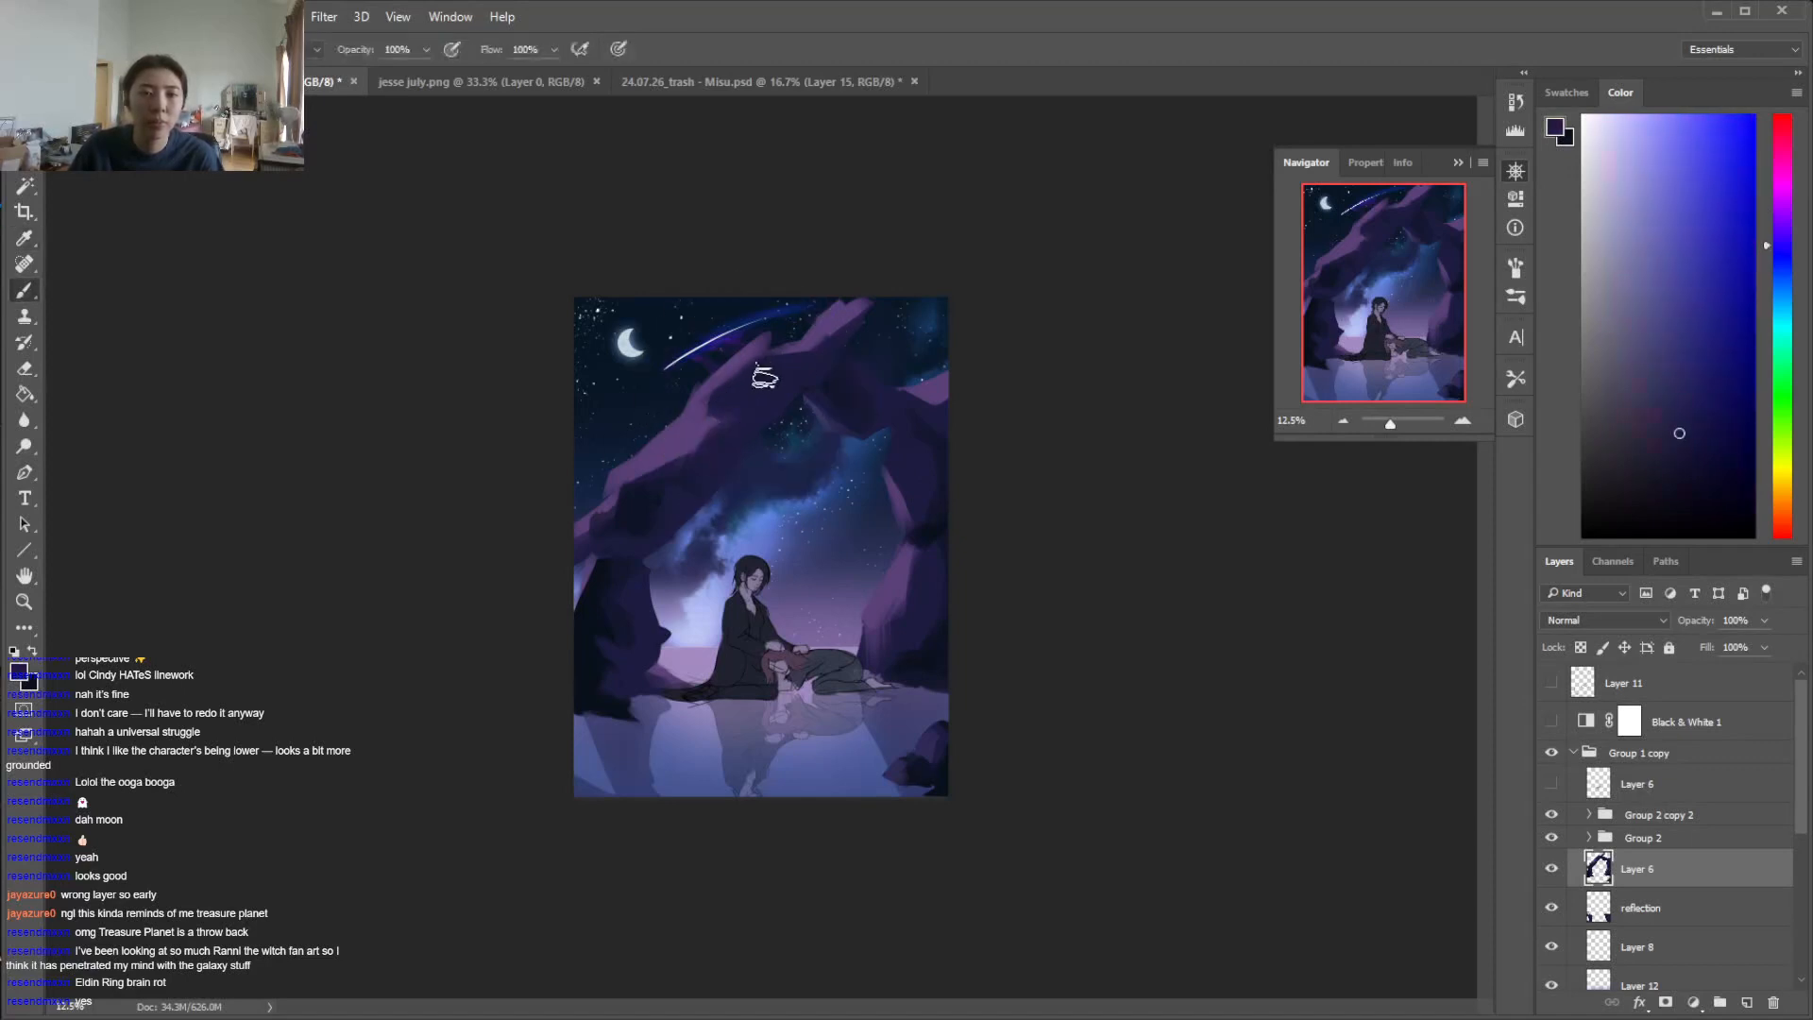
Select the lower right pillar's purple facet with the Magic Wand, speckle it with a textured brush, deselect, and sample the pillar's upper plane
{"action": "right_click", "coordinate": [838, 479]}
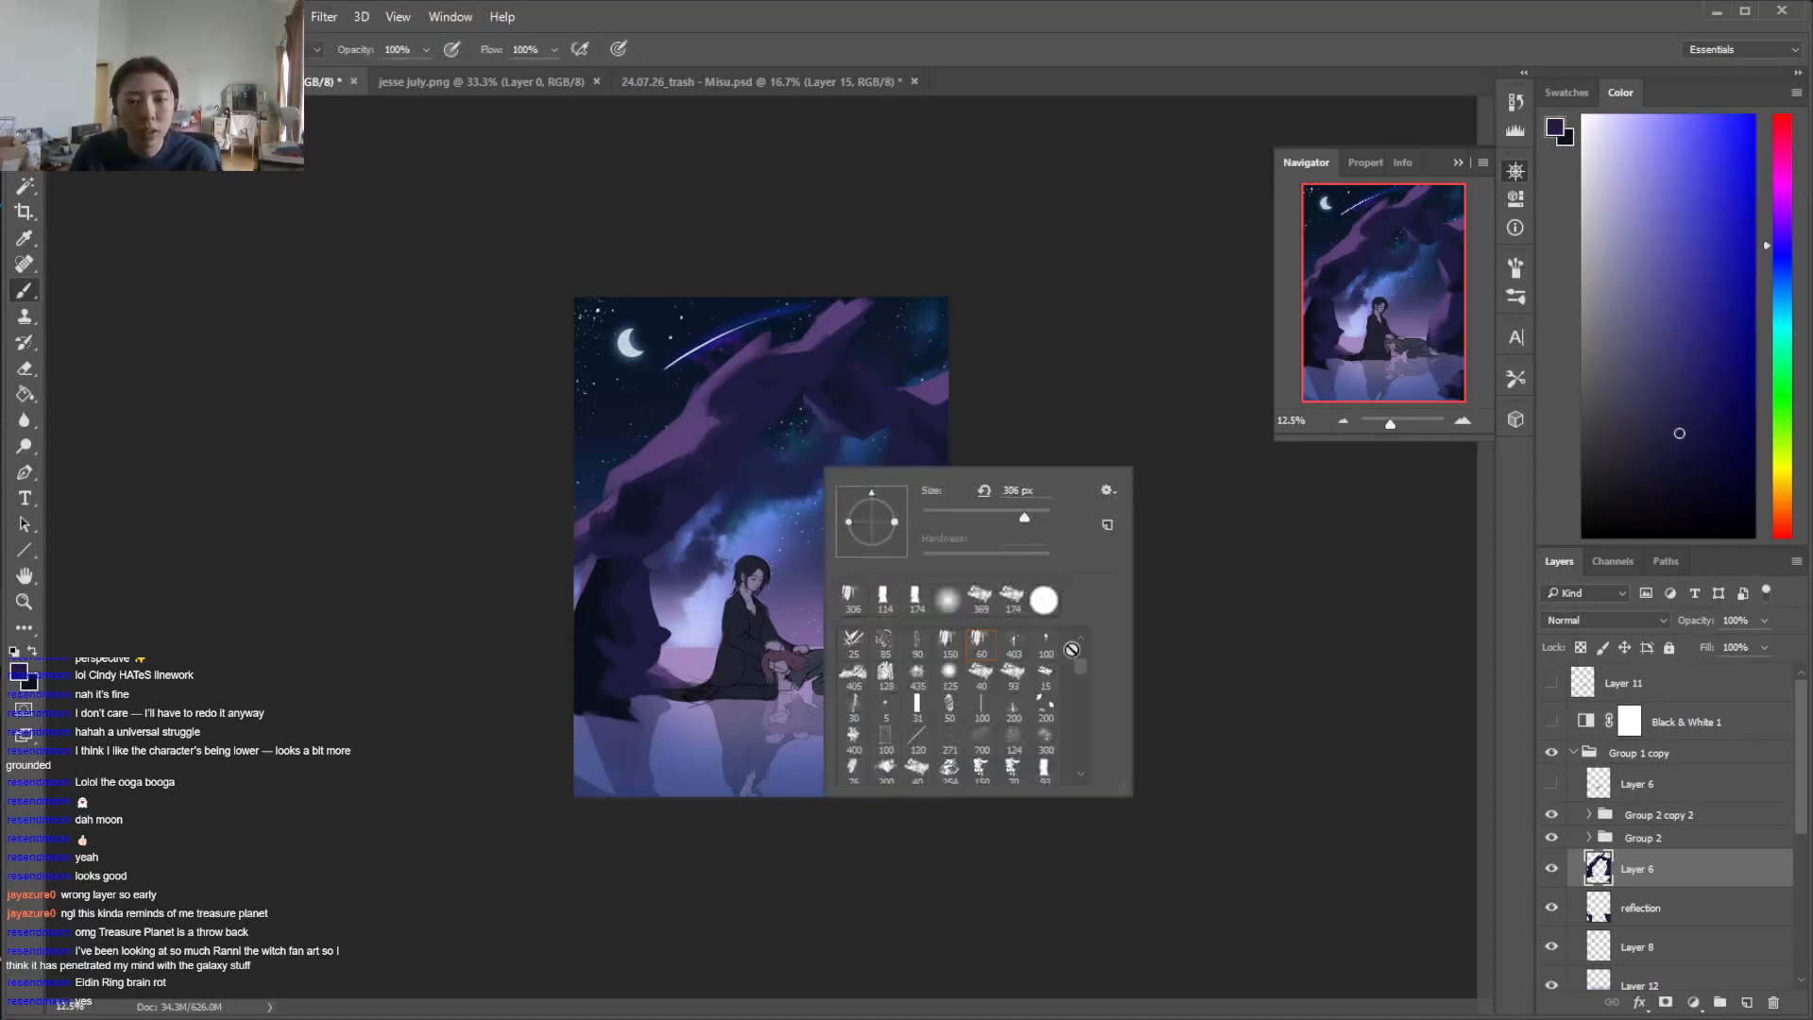
{"action": "left_click_drag", "start_coordinate": [1081, 666], "coordinate": [1083, 650]}
{"action": "left_click", "coordinate": [873, 702]}
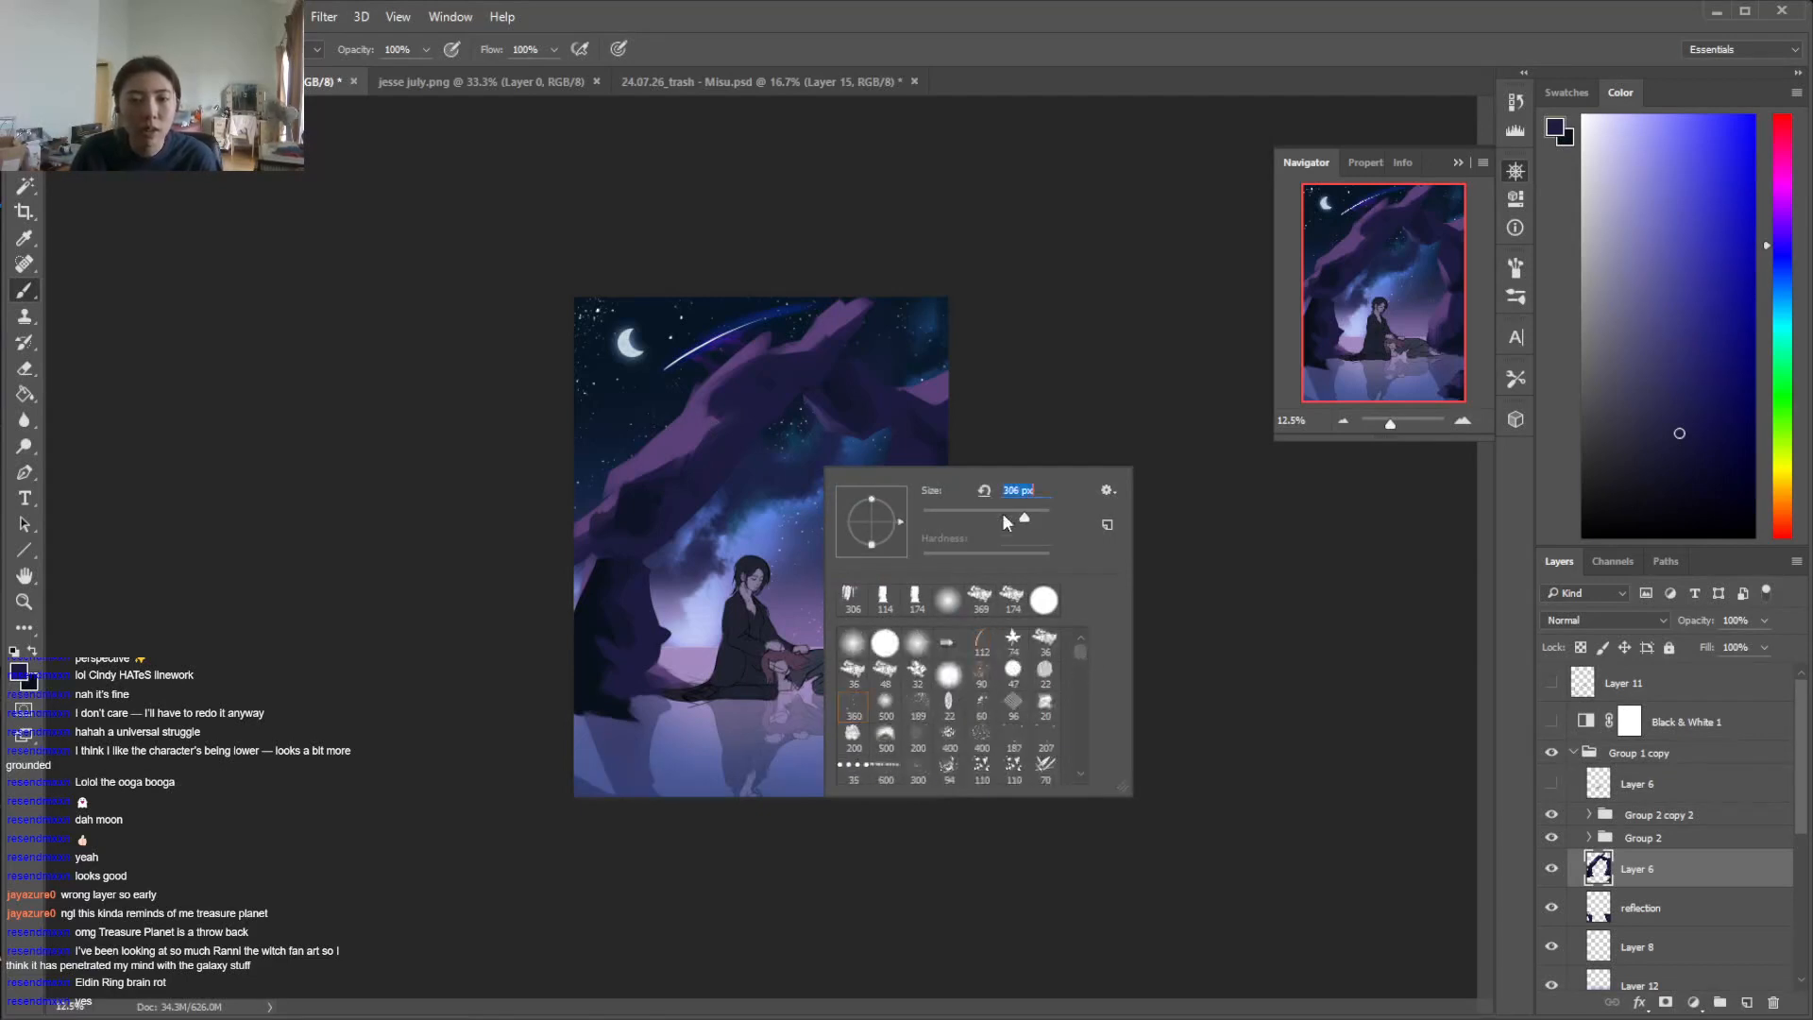
{"action": "key", "text": "ctrl+plus"}
{"action": "key", "text": "ctrl+plus"}
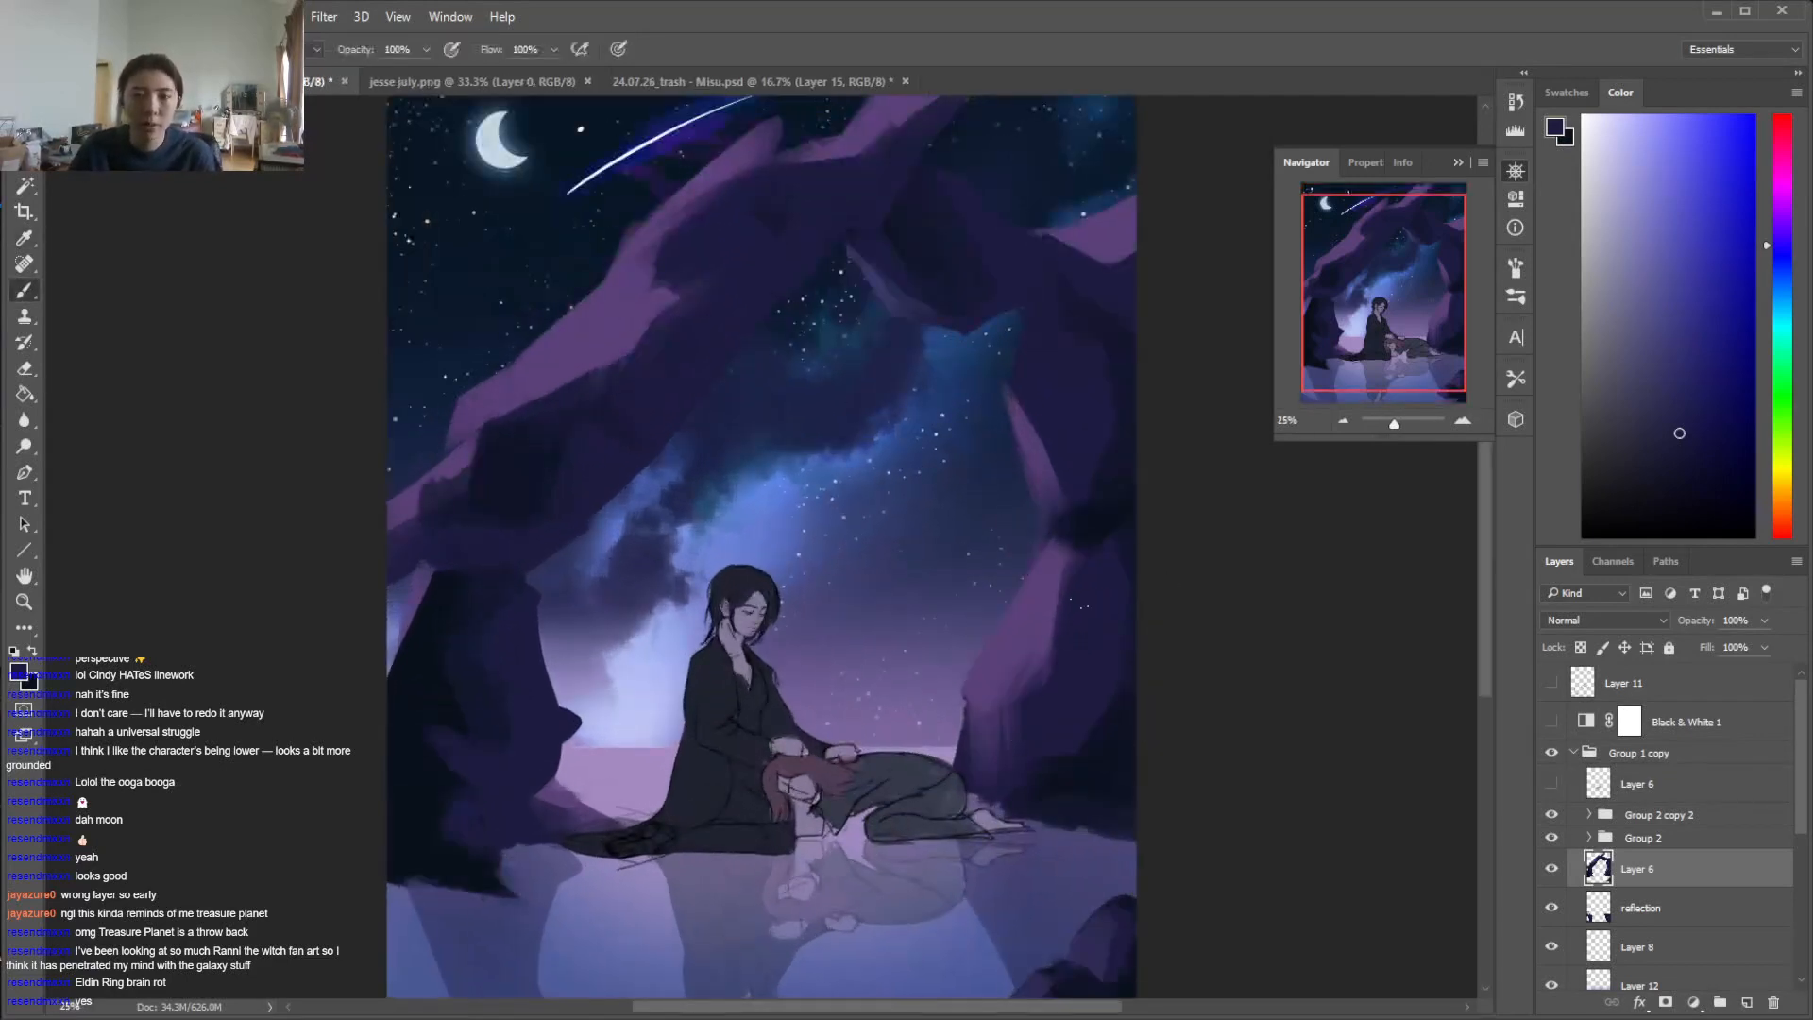
{"action": "key", "text": "w"}
{"action": "left_click", "coordinate": [1032, 650]}
{"action": "key", "text": "b"}
{"action": "right_click", "coordinate": [1037, 650]}
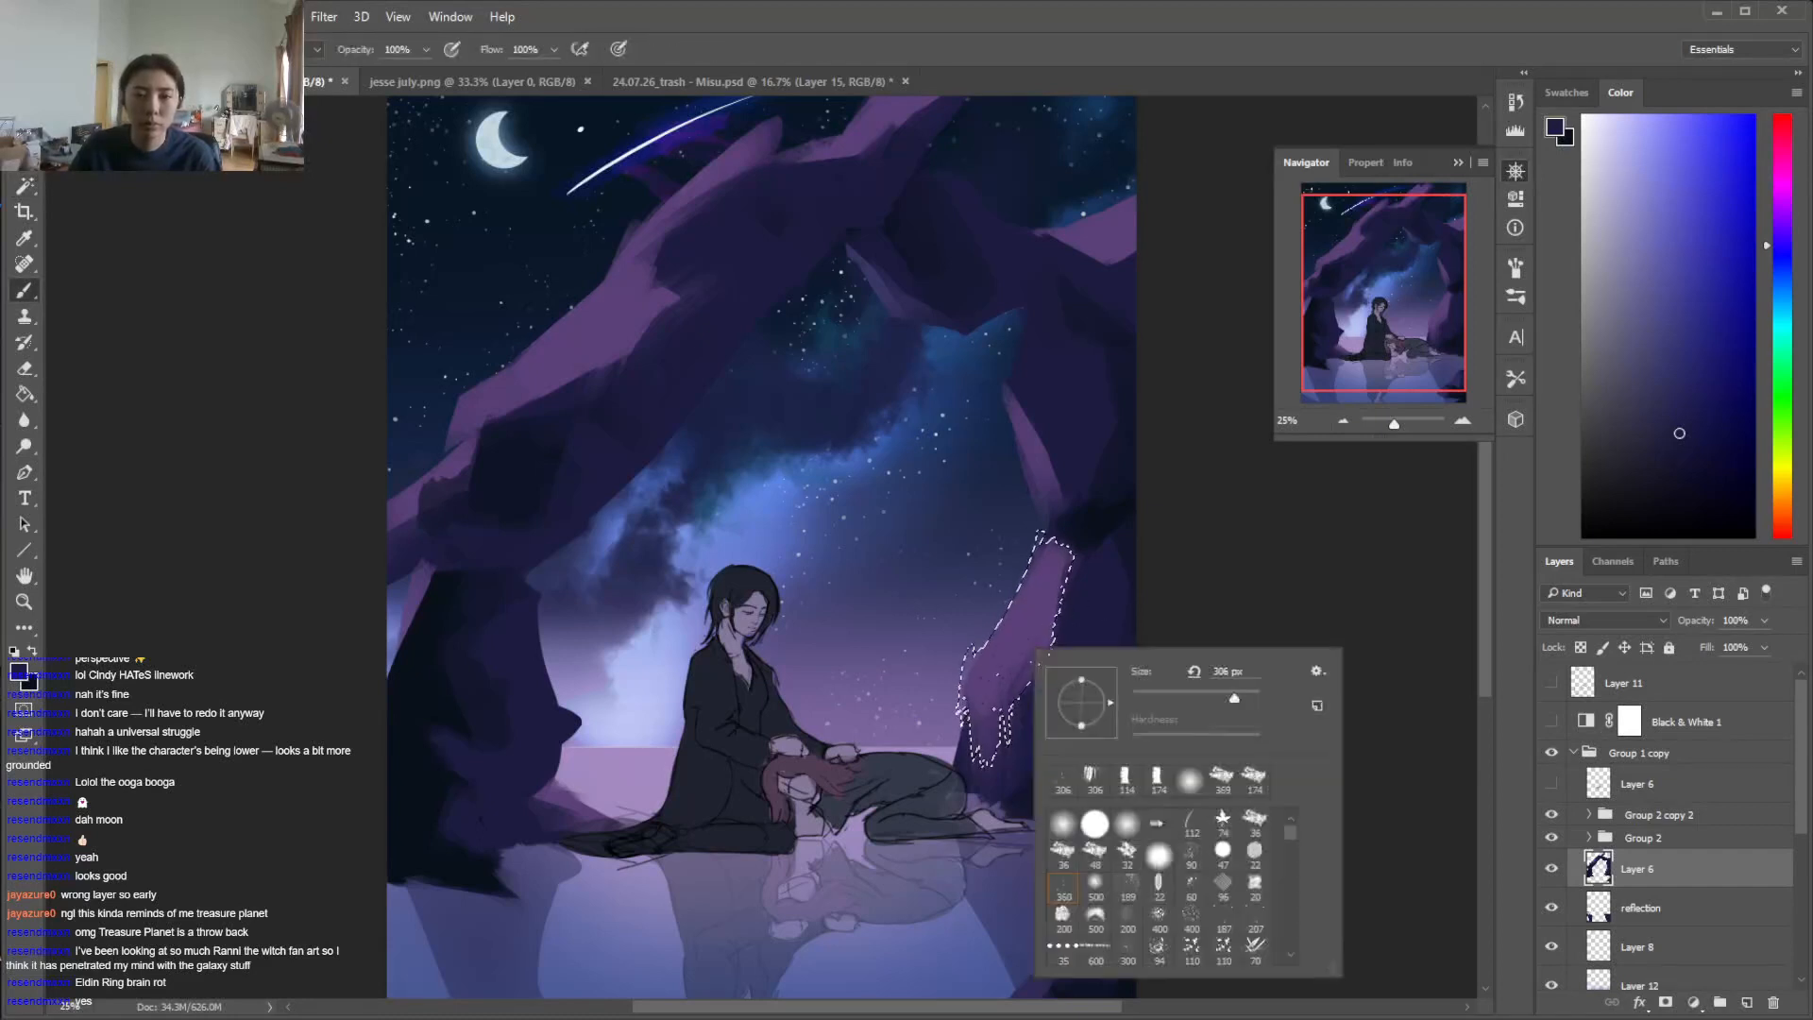
{"action": "left_click", "coordinate": [1158, 953]}
{"action": "left_click_drag", "start_coordinate": [1055, 650], "coordinate": [1018, 663]}
{"action": "key", "text": "ctrl+d"}
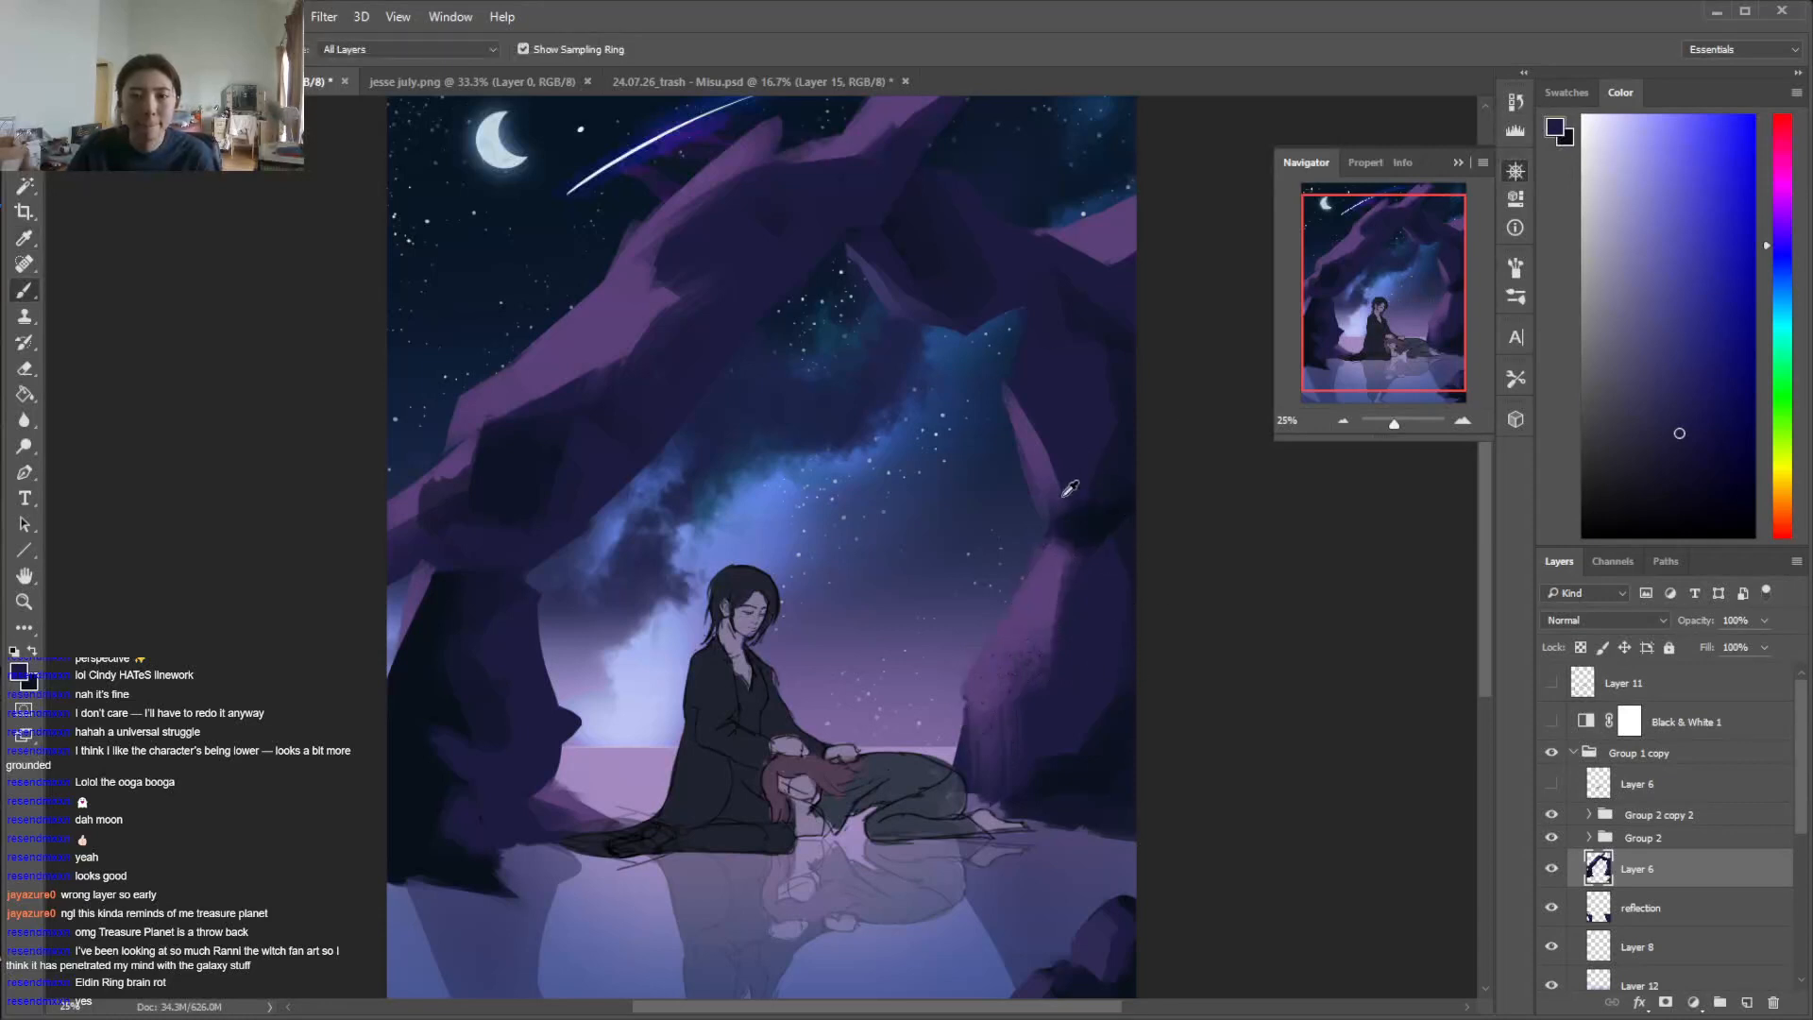
{"action": "left_click", "coordinate": [1074, 390], "text": "alt"}
Lasso an angular facet on the lower left rock's outer edge, paint it a muted blue with the textured brush, and deselect
{"action": "key", "text": "l"}
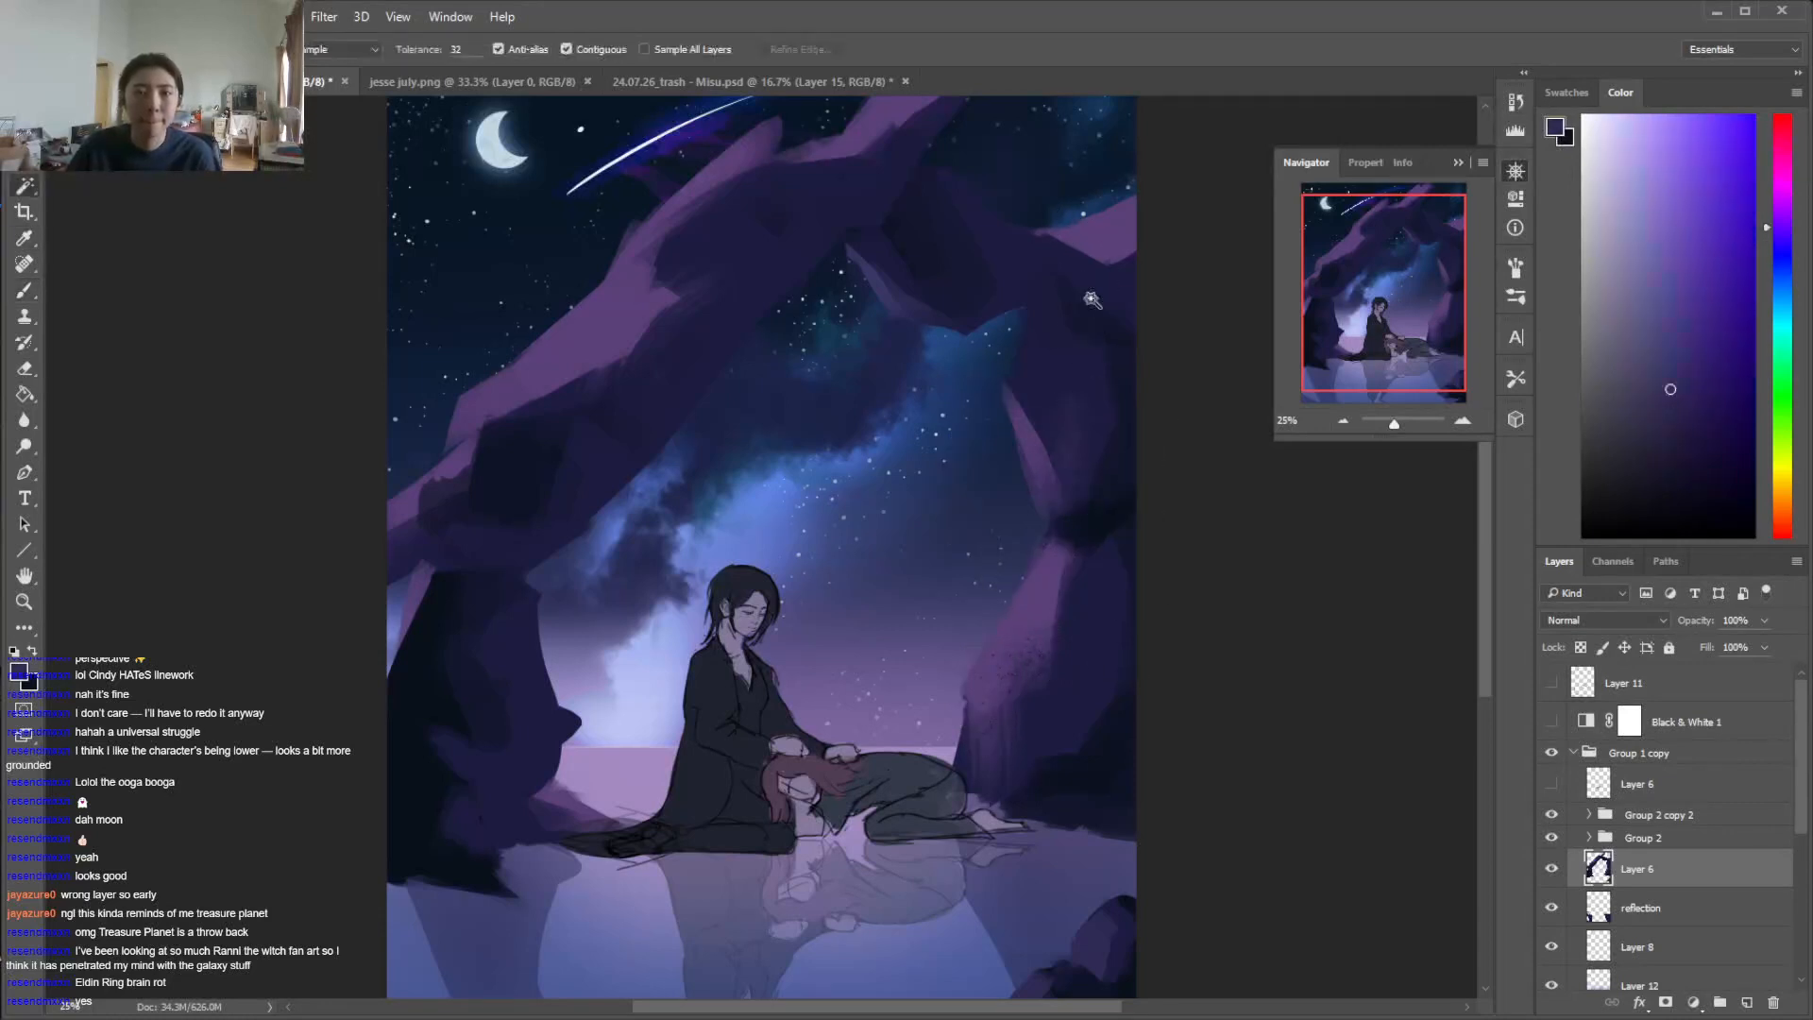
{"action": "scroll", "coordinate": [1484, 652], "scroll_direction": "down", "scroll_amount": 2}
{"action": "scroll", "coordinate": [1485, 651], "scroll_direction": "down", "scroll_amount": 1}
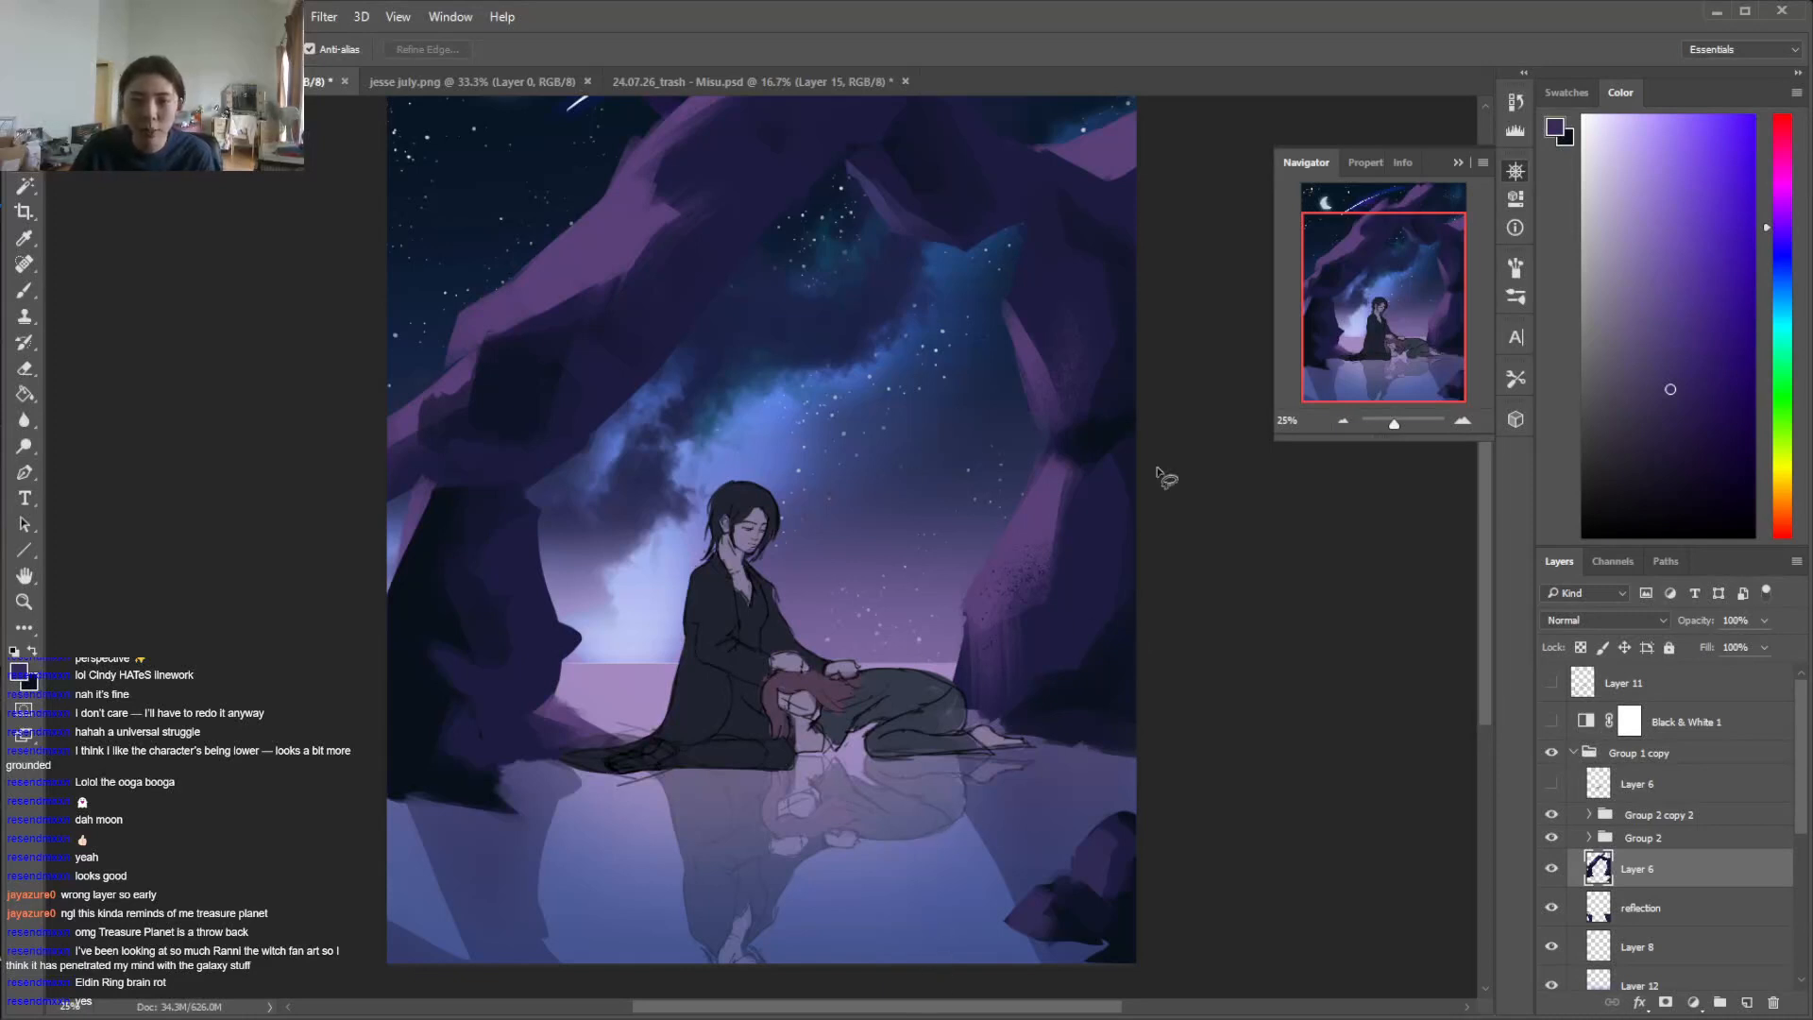
{"action": "mouse_move", "coordinate": [559, 694]}
{"action": "left_mouse_down"}
{"action": "mouse_move", "coordinate": [516, 721]}
{"action": "mouse_move", "coordinate": [449, 677]}
{"action": "mouse_move", "coordinate": [526, 646]}
{"action": "mouse_move", "coordinate": [523, 568]}
{"action": "mouse_move", "coordinate": [557, 623]}
{"action": "left_mouse_up"}
{"action": "key", "text": "i"}
{"action": "left_click", "coordinate": [531, 680]}
{"action": "key", "text": "b"}
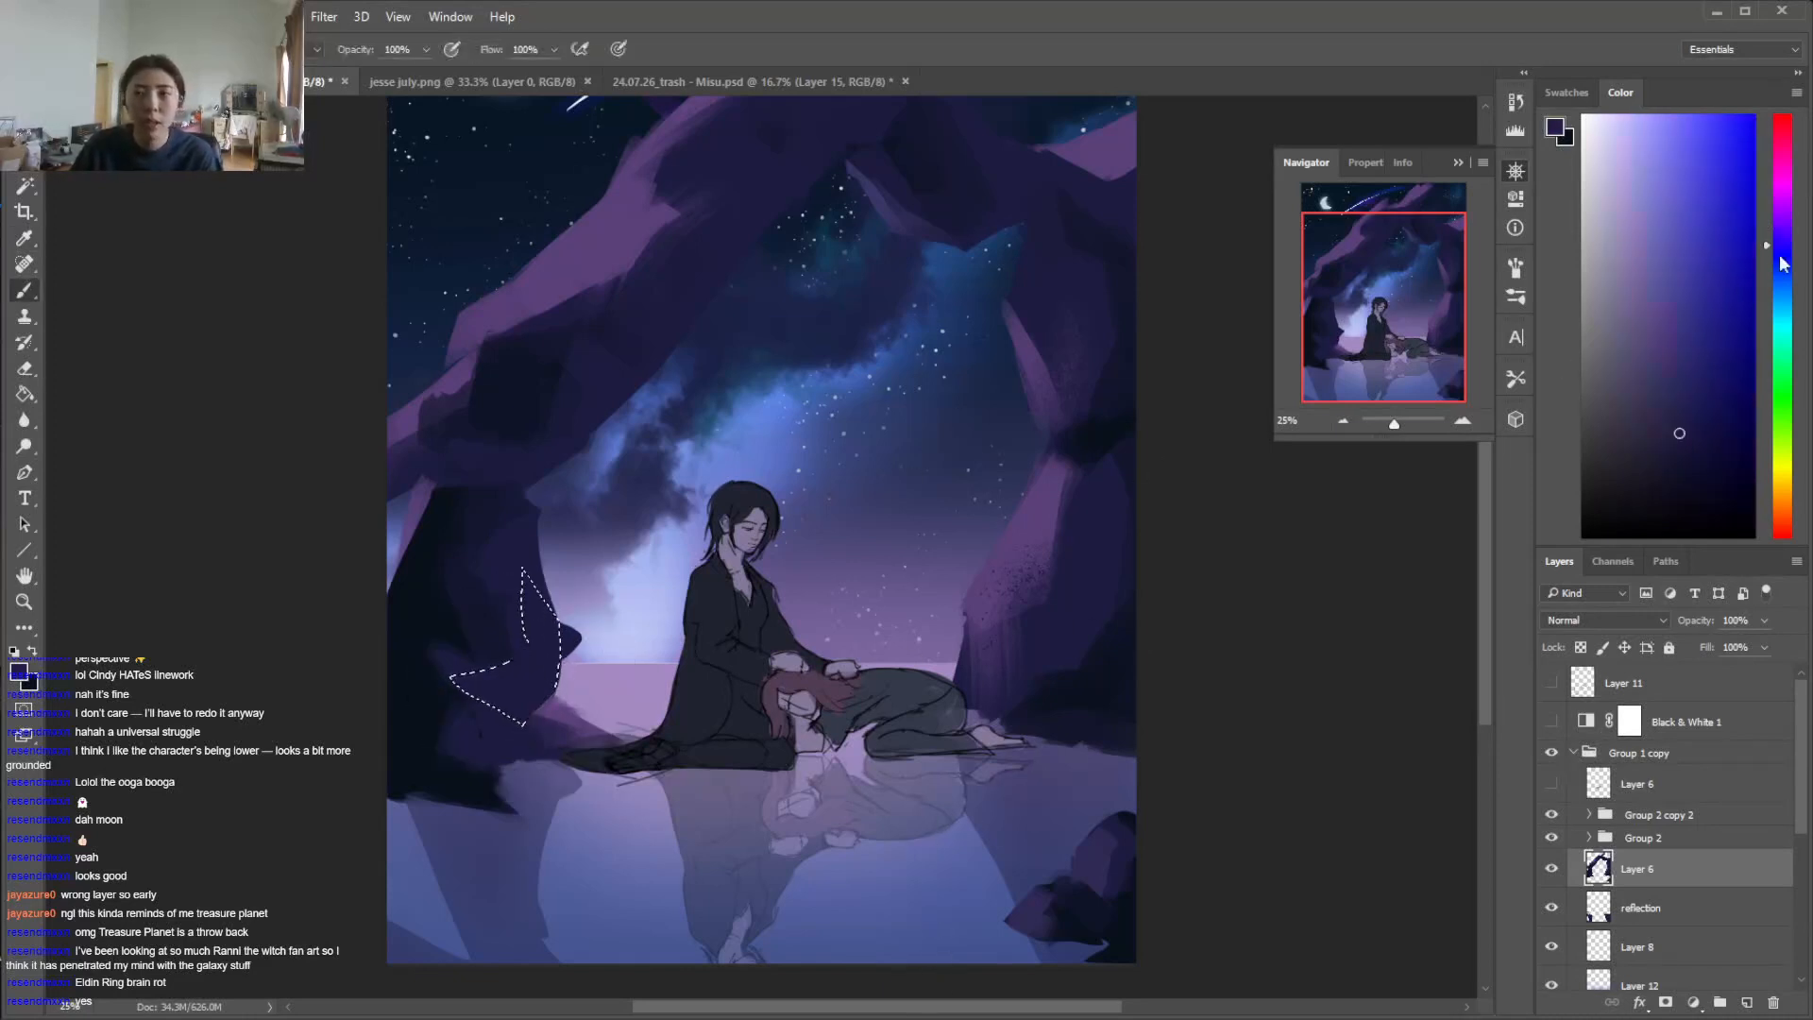
{"action": "left_click", "coordinate": [1673, 355]}
{"action": "right_click", "coordinate": [671, 663]}
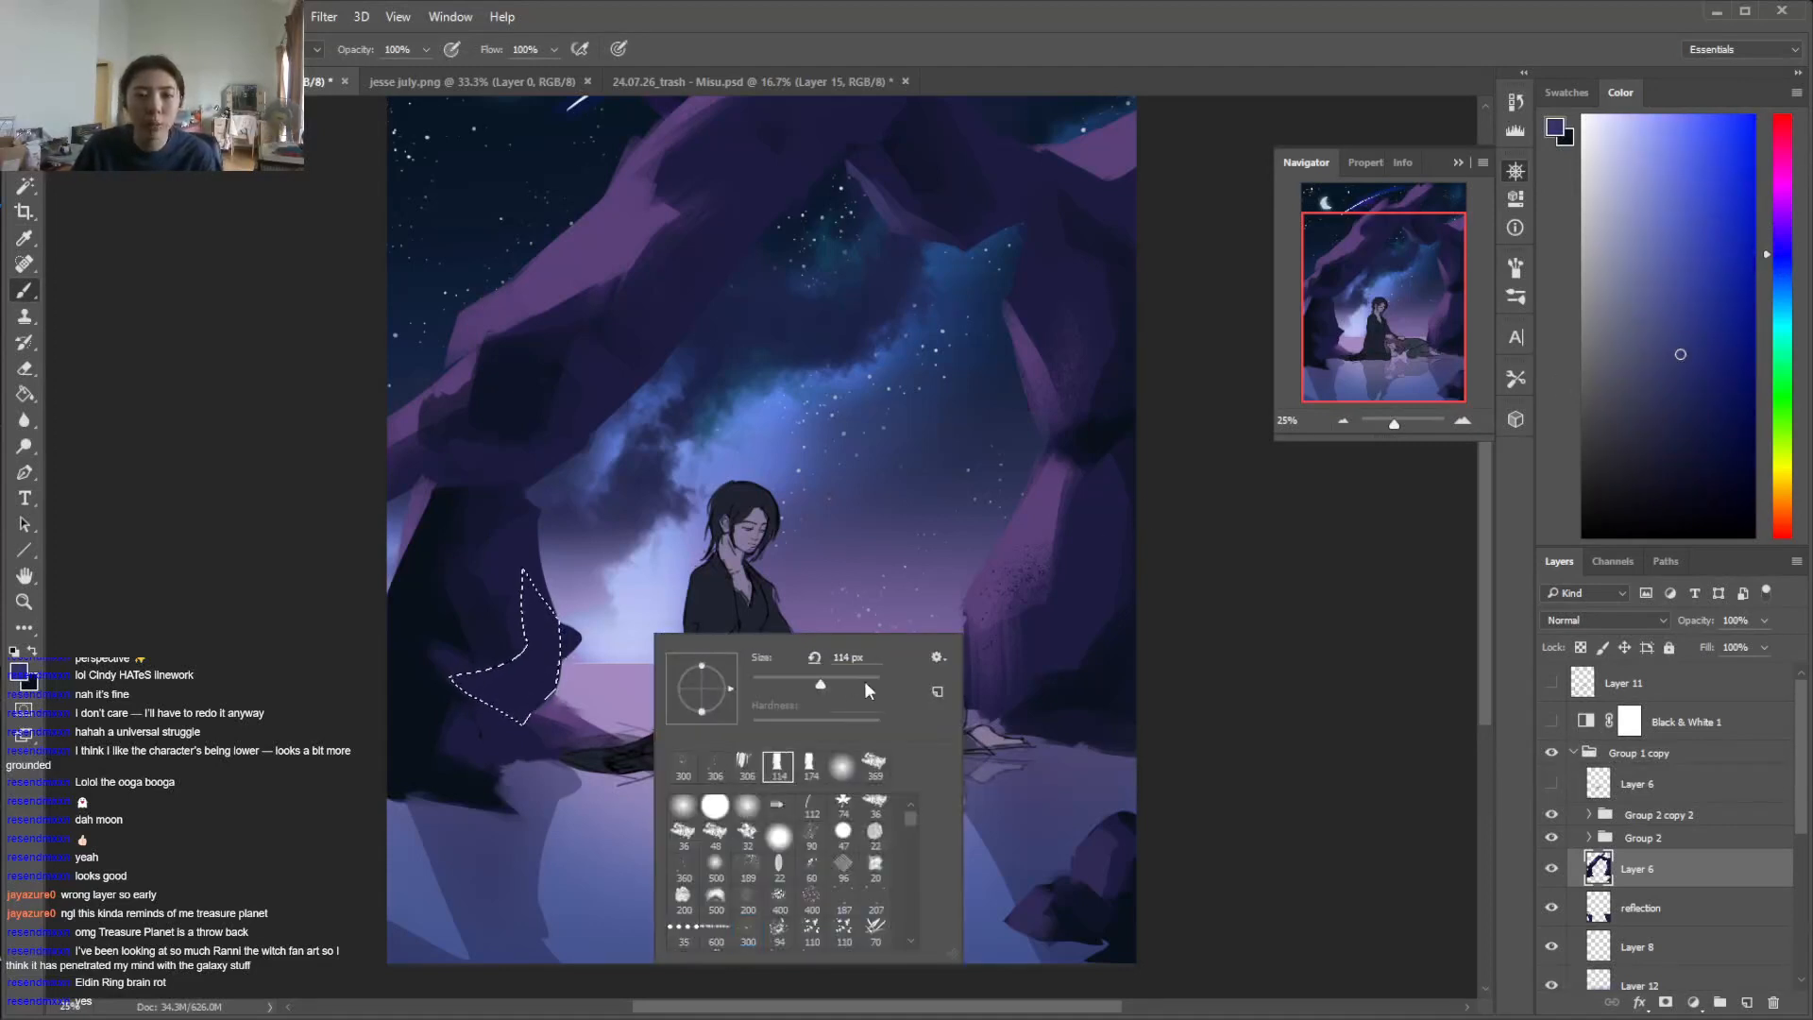
{"action": "left_click", "coordinate": [836, 683]}
{"action": "left_click", "coordinate": [721, 611]}
{"action": "right_click", "coordinate": [583, 703]}
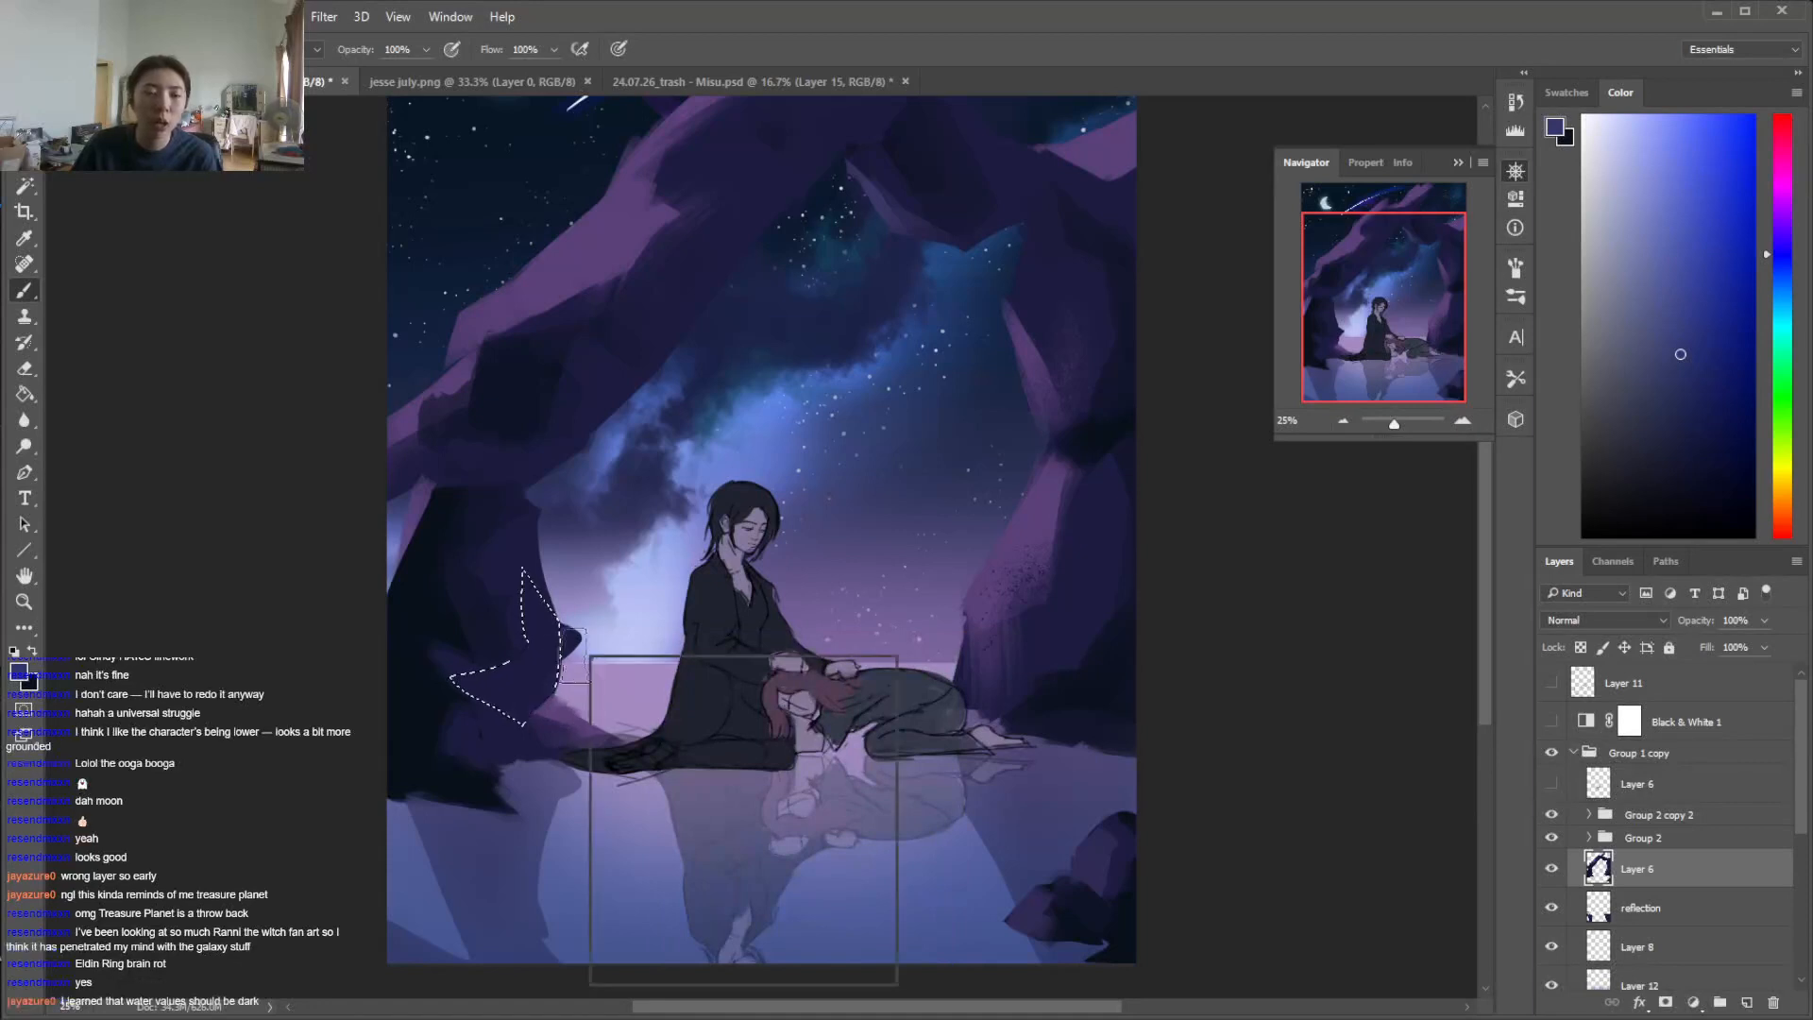
{"action": "left_click", "coordinate": [550, 727]}
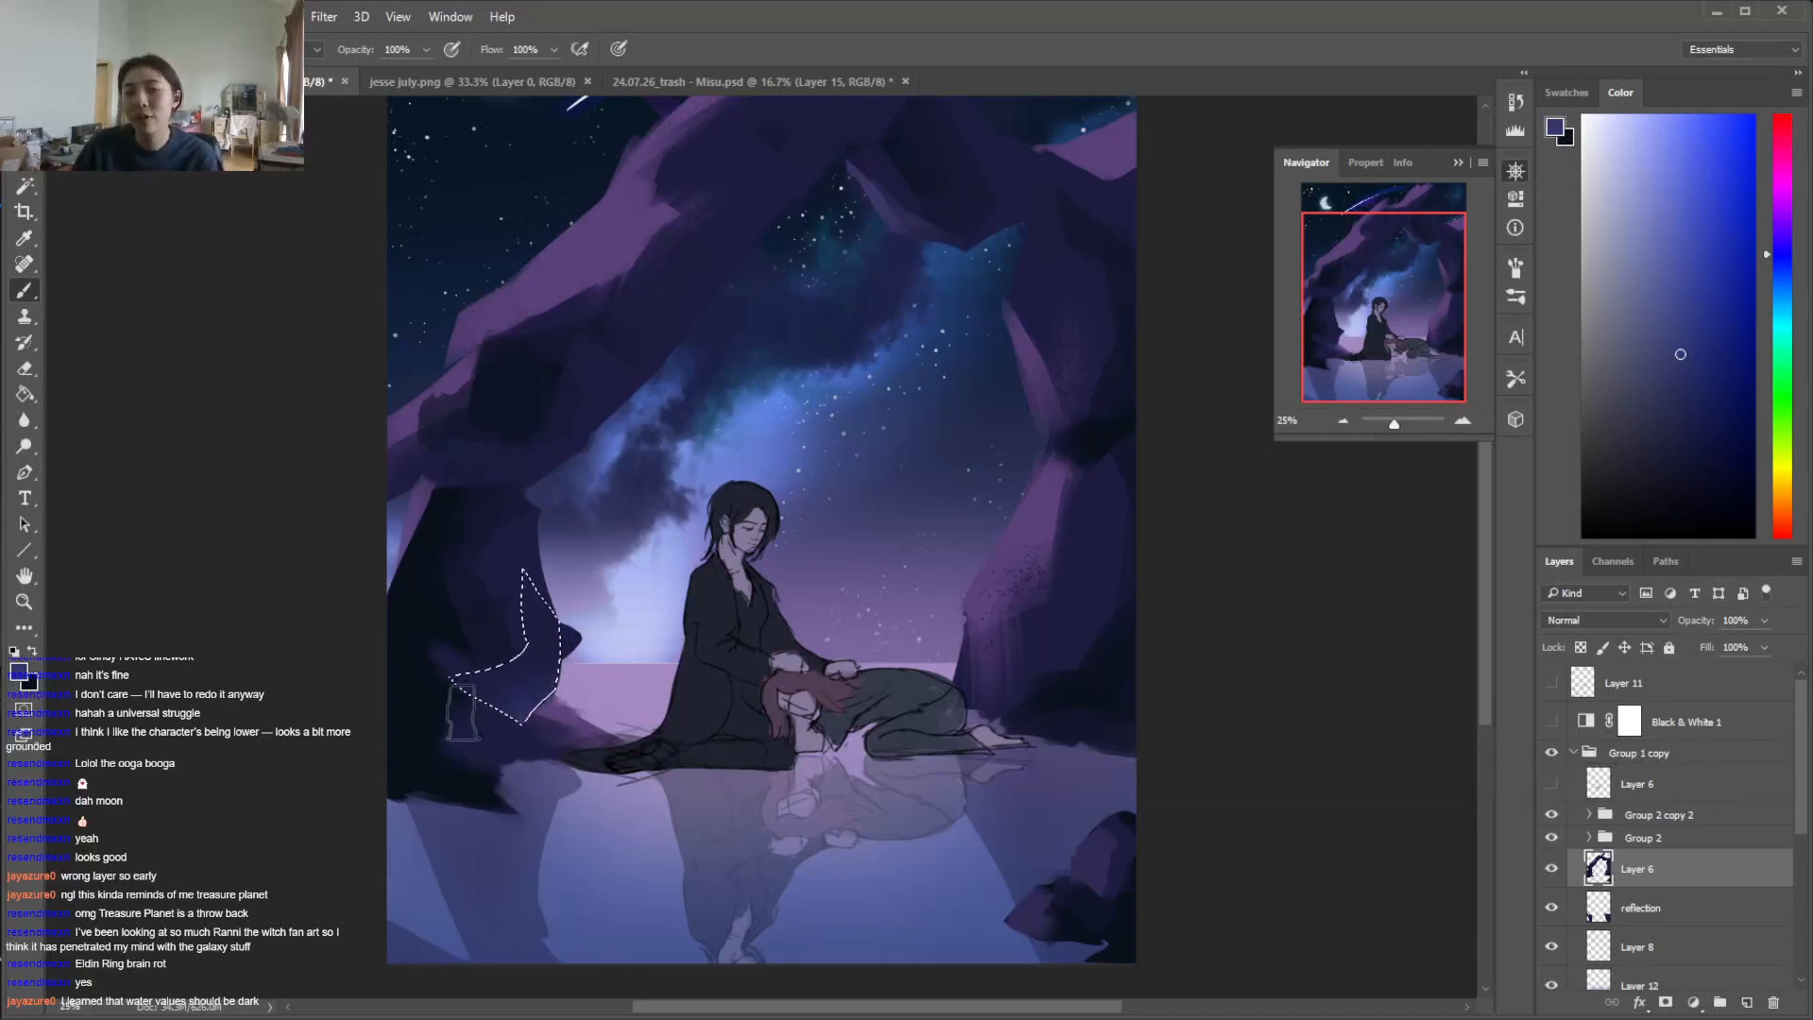
{"action": "key", "text": "ctrl+d"}
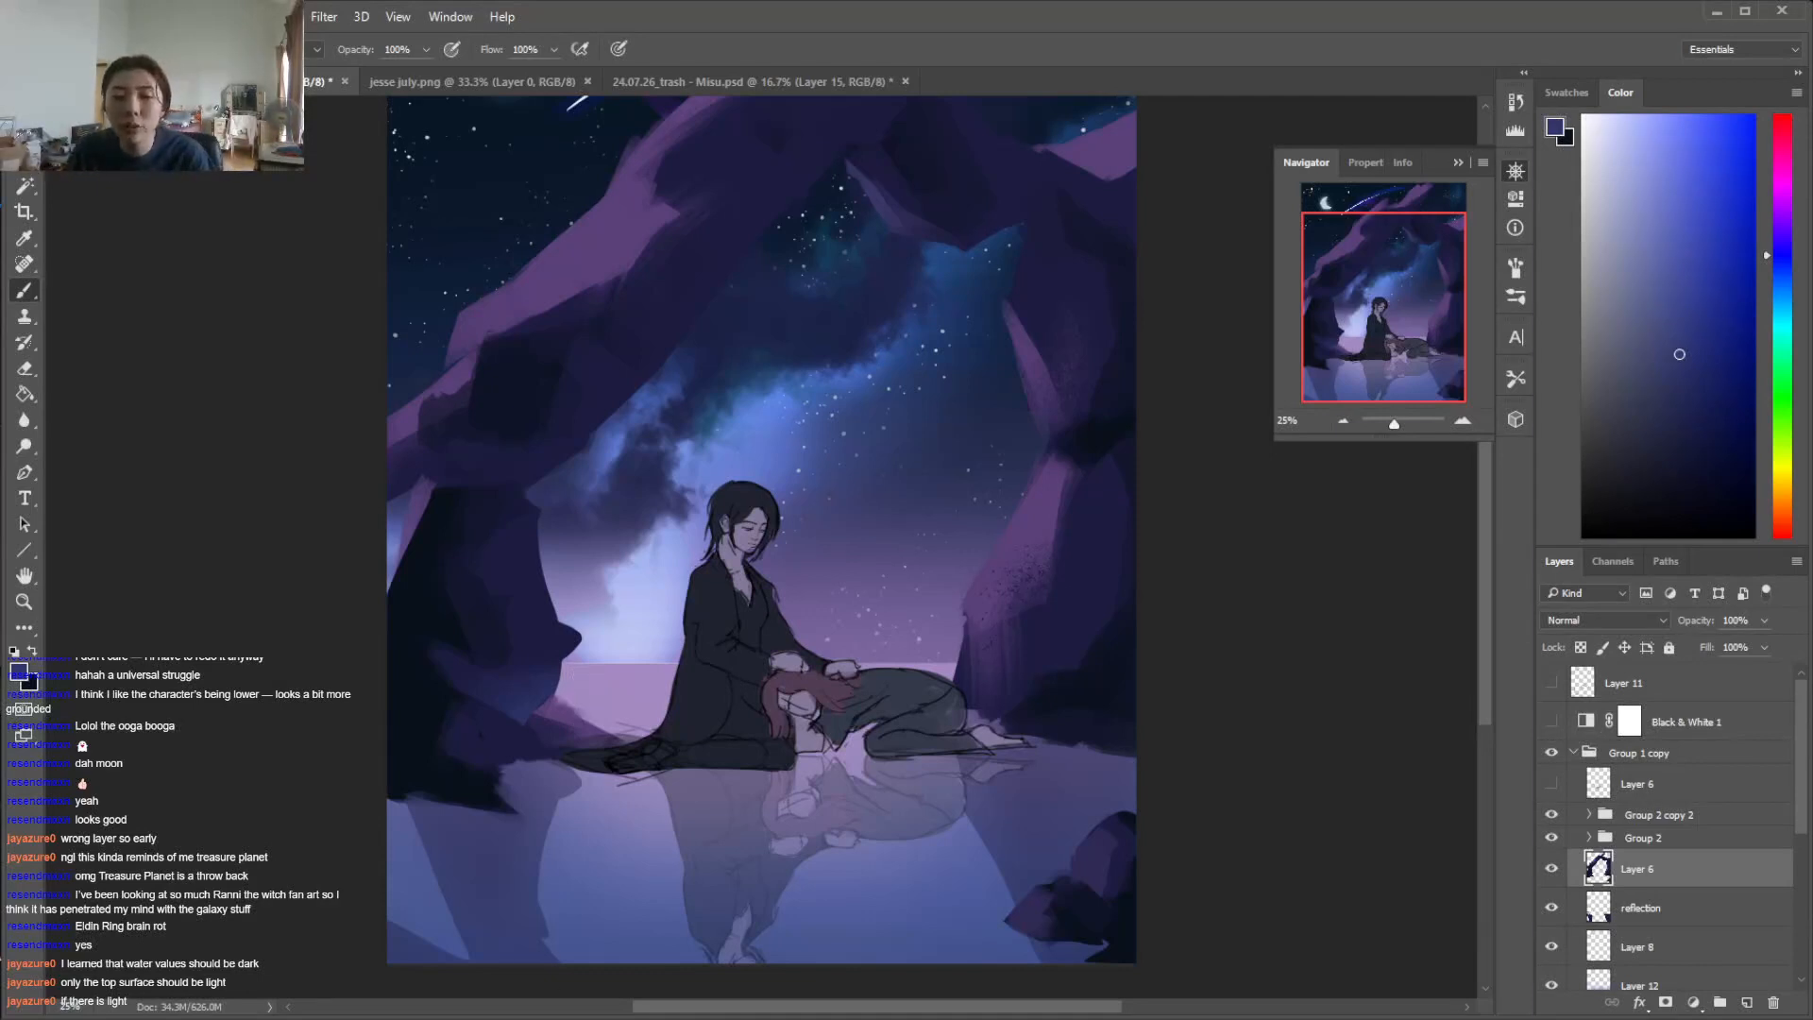
Switch to a new Chrome window and search Bing Images for "water"
{"action": "right_click", "coordinate": [381, 1016]}
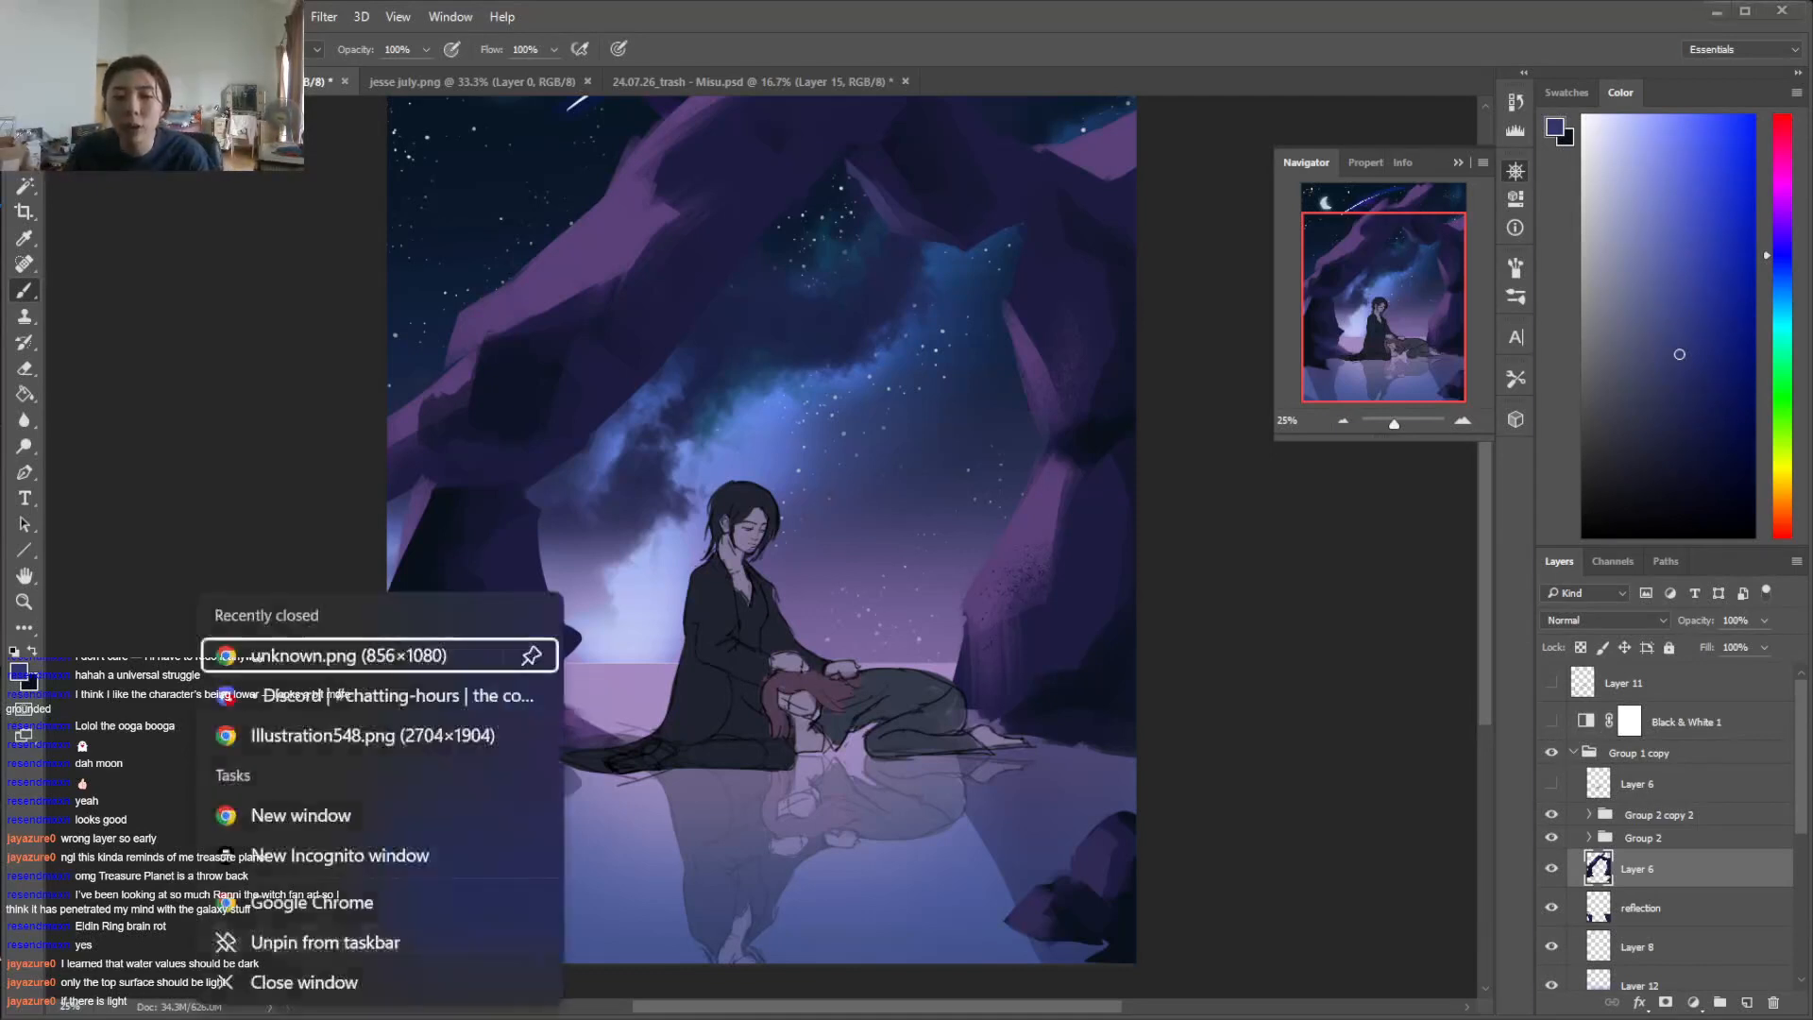
{"action": "left_click", "coordinate": [338, 820]}
{"action": "left_click_drag", "start_coordinate": [1812, 283], "coordinate": [1076, 4]}
{"action": "left_click", "coordinate": [1731, 26]}
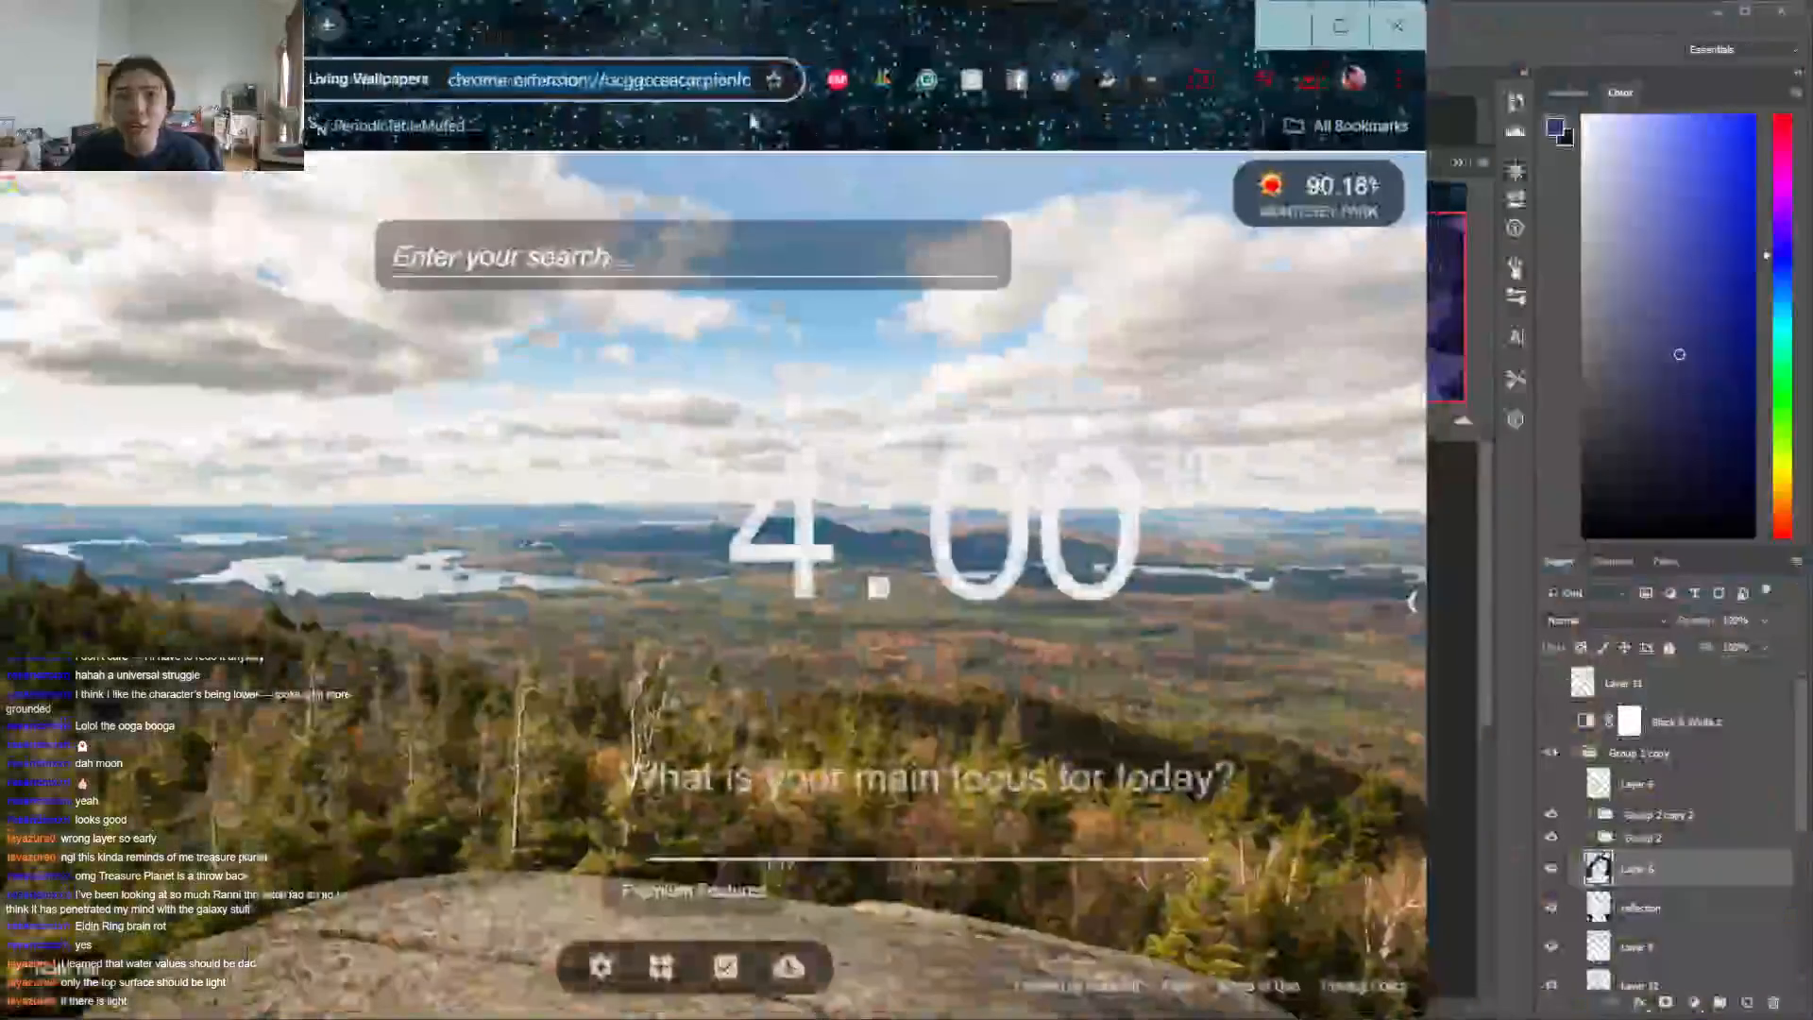
{"action": "type", "text": "water&PC=U316&FORM=CHROMN"}
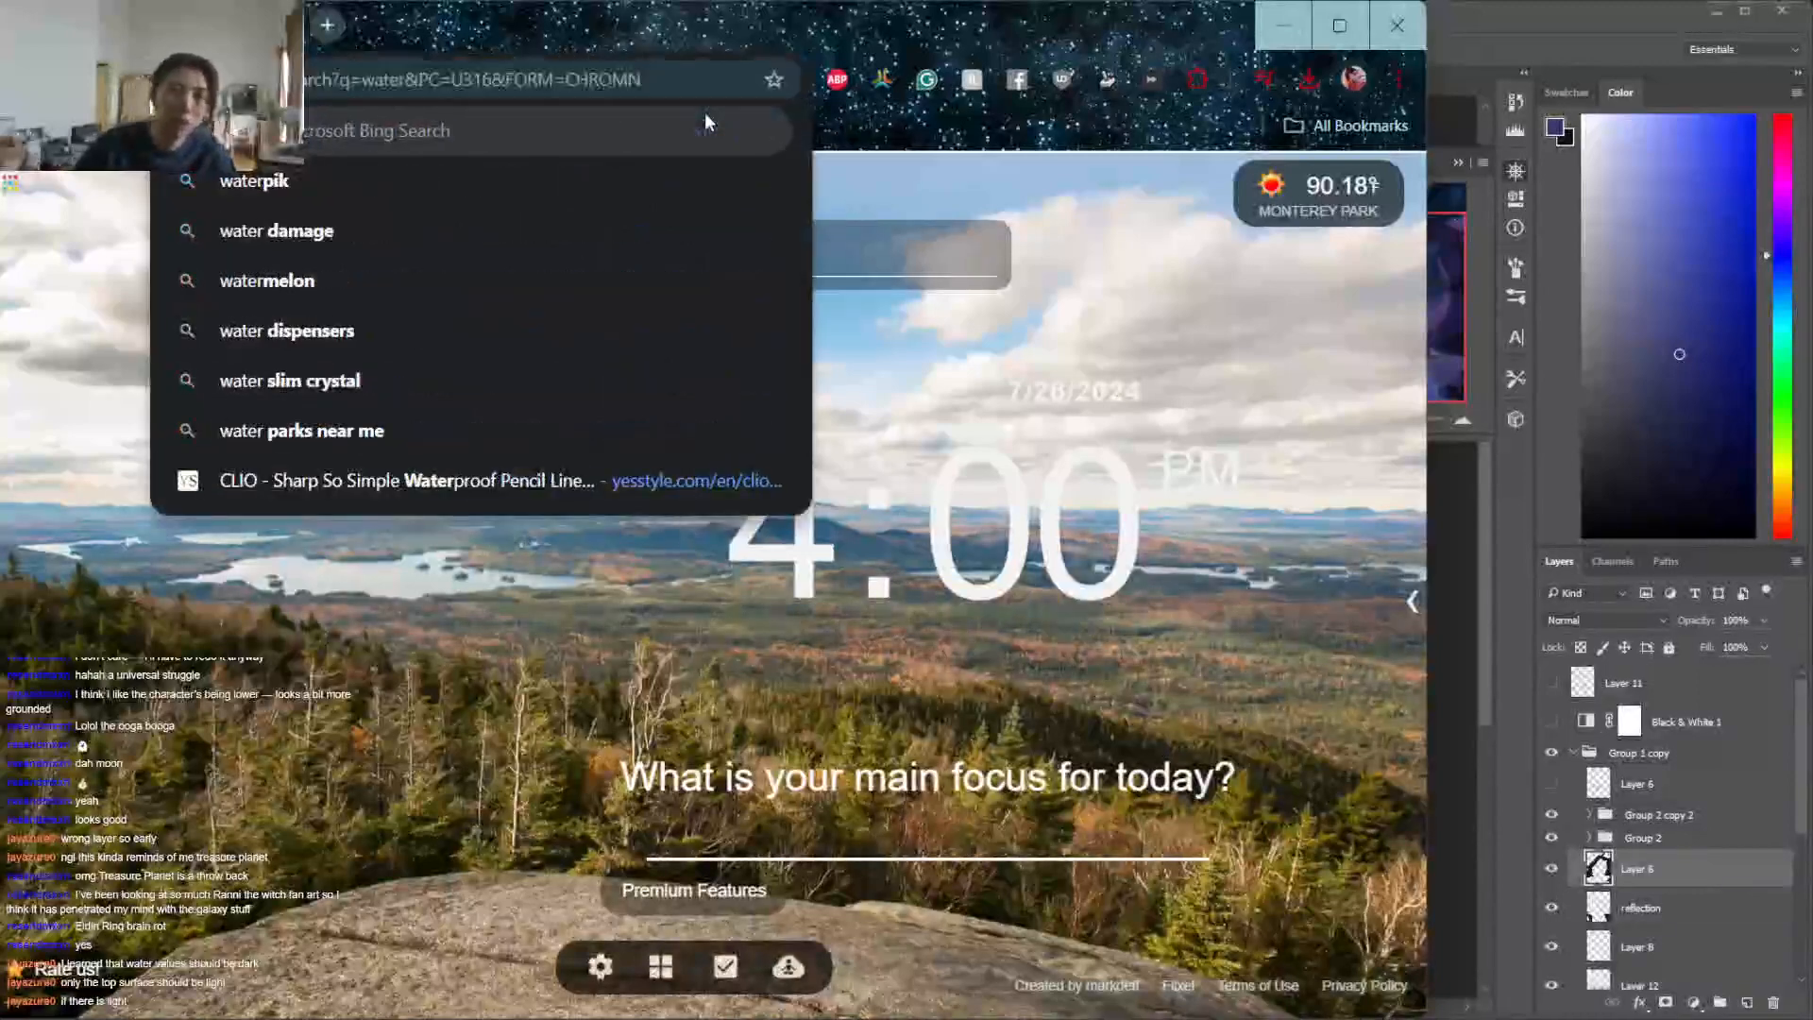
{"action": "key", "text": "Return"}
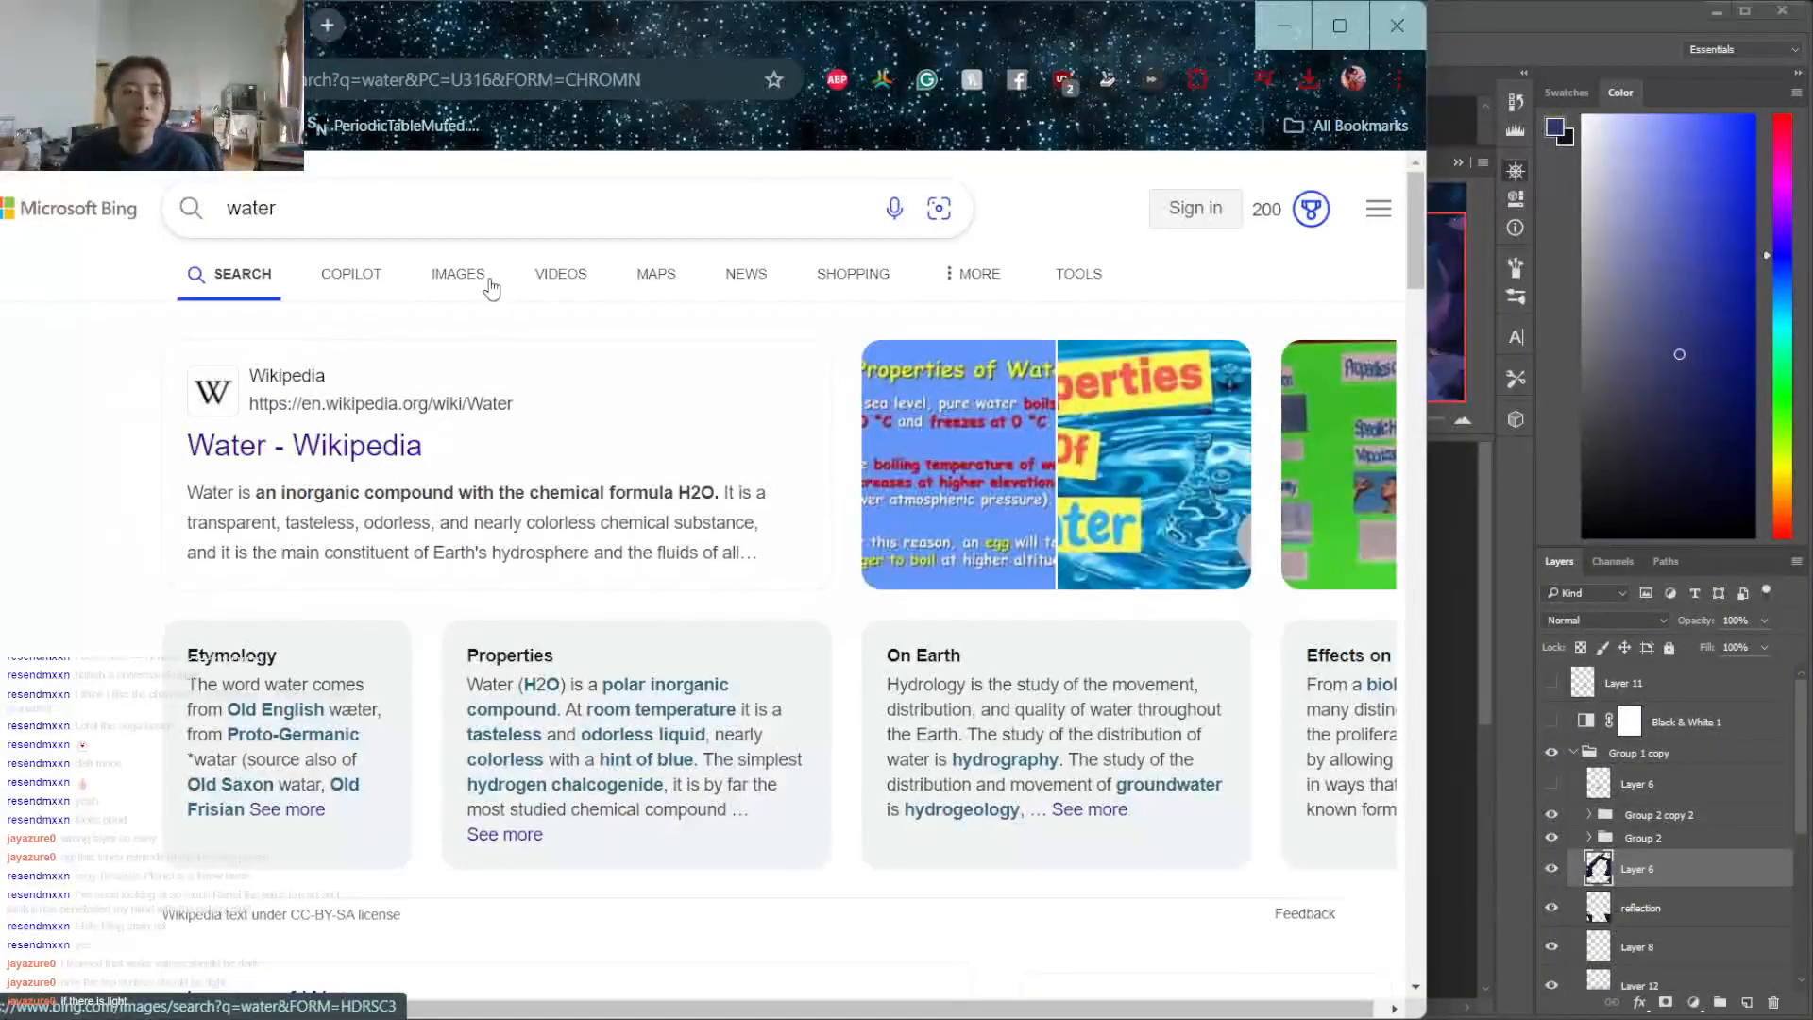
{"action": "left_click", "coordinate": [458, 274]}
{"action": "scroll", "coordinate": [1126, 602], "scroll_direction": "down", "scroll_amount": 2}
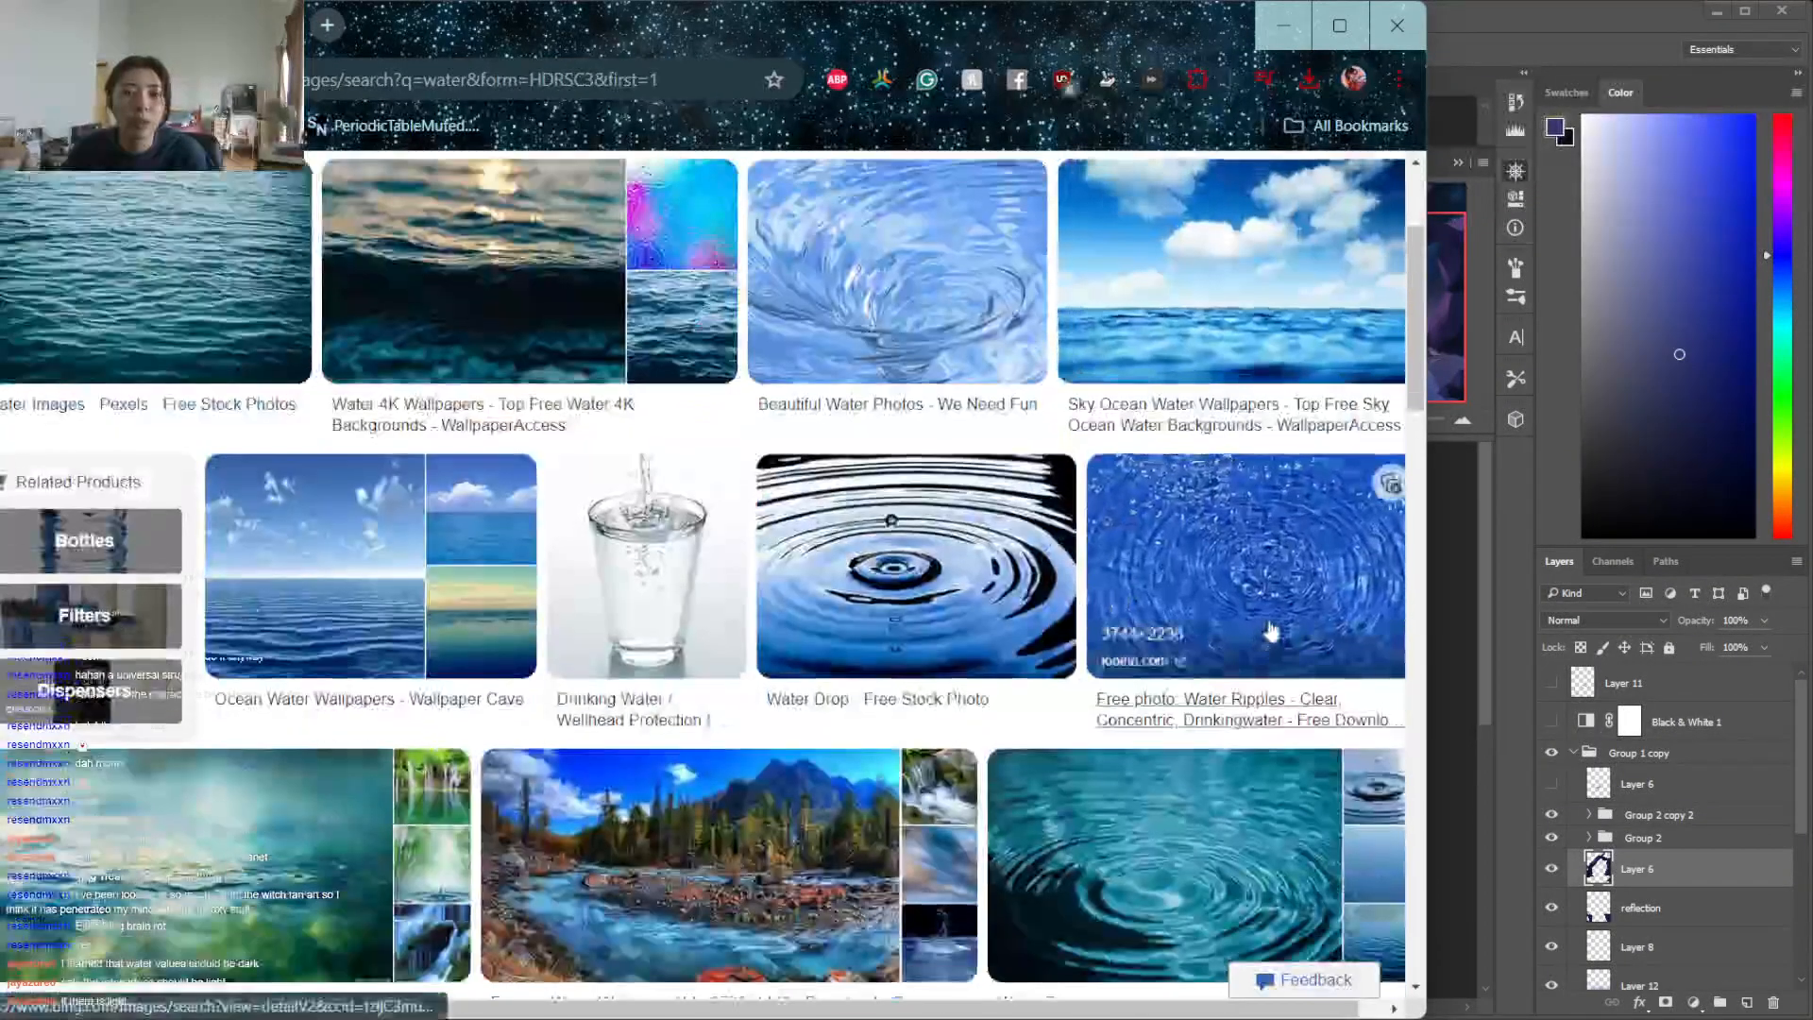
Examine the water ripple, river and lake photos for how light and reflections fall on the water surface
{"action": "left_click", "coordinate": [882, 480]}
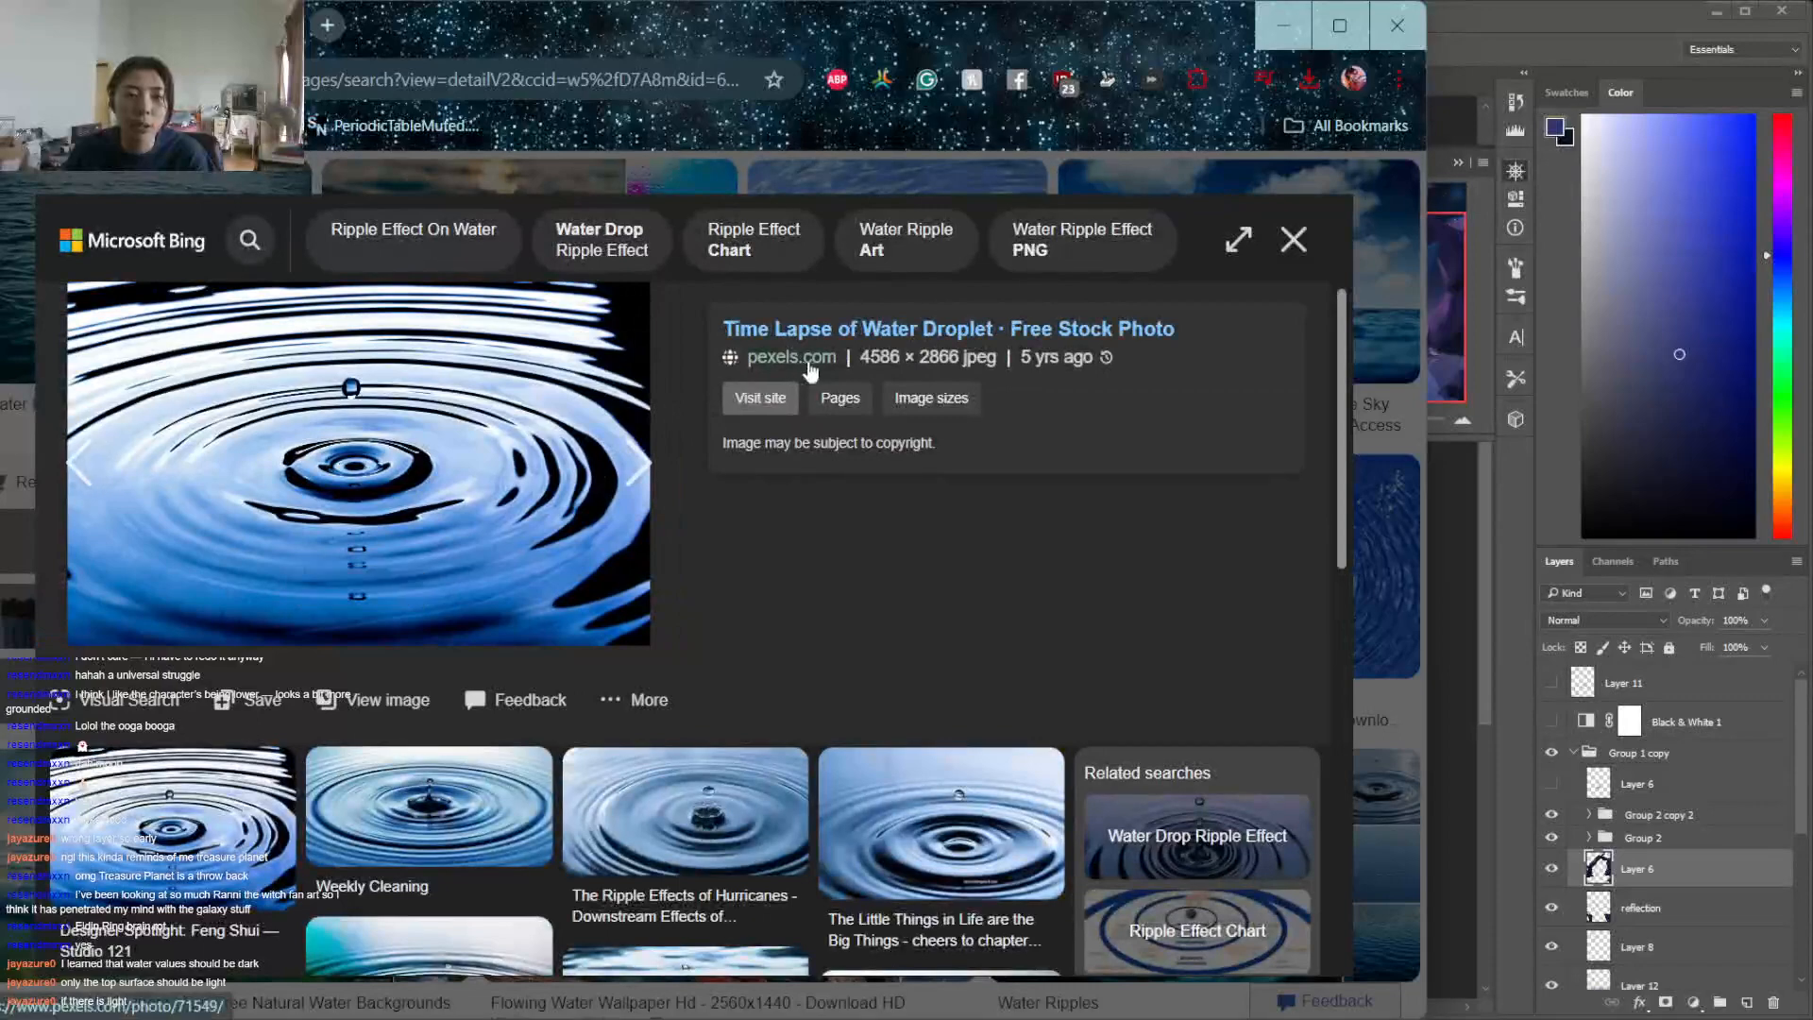
{"action": "left_click", "coordinate": [1293, 240]}
{"action": "scroll", "coordinate": [1312, 241], "scroll_direction": "down", "scroll_amount": 4}
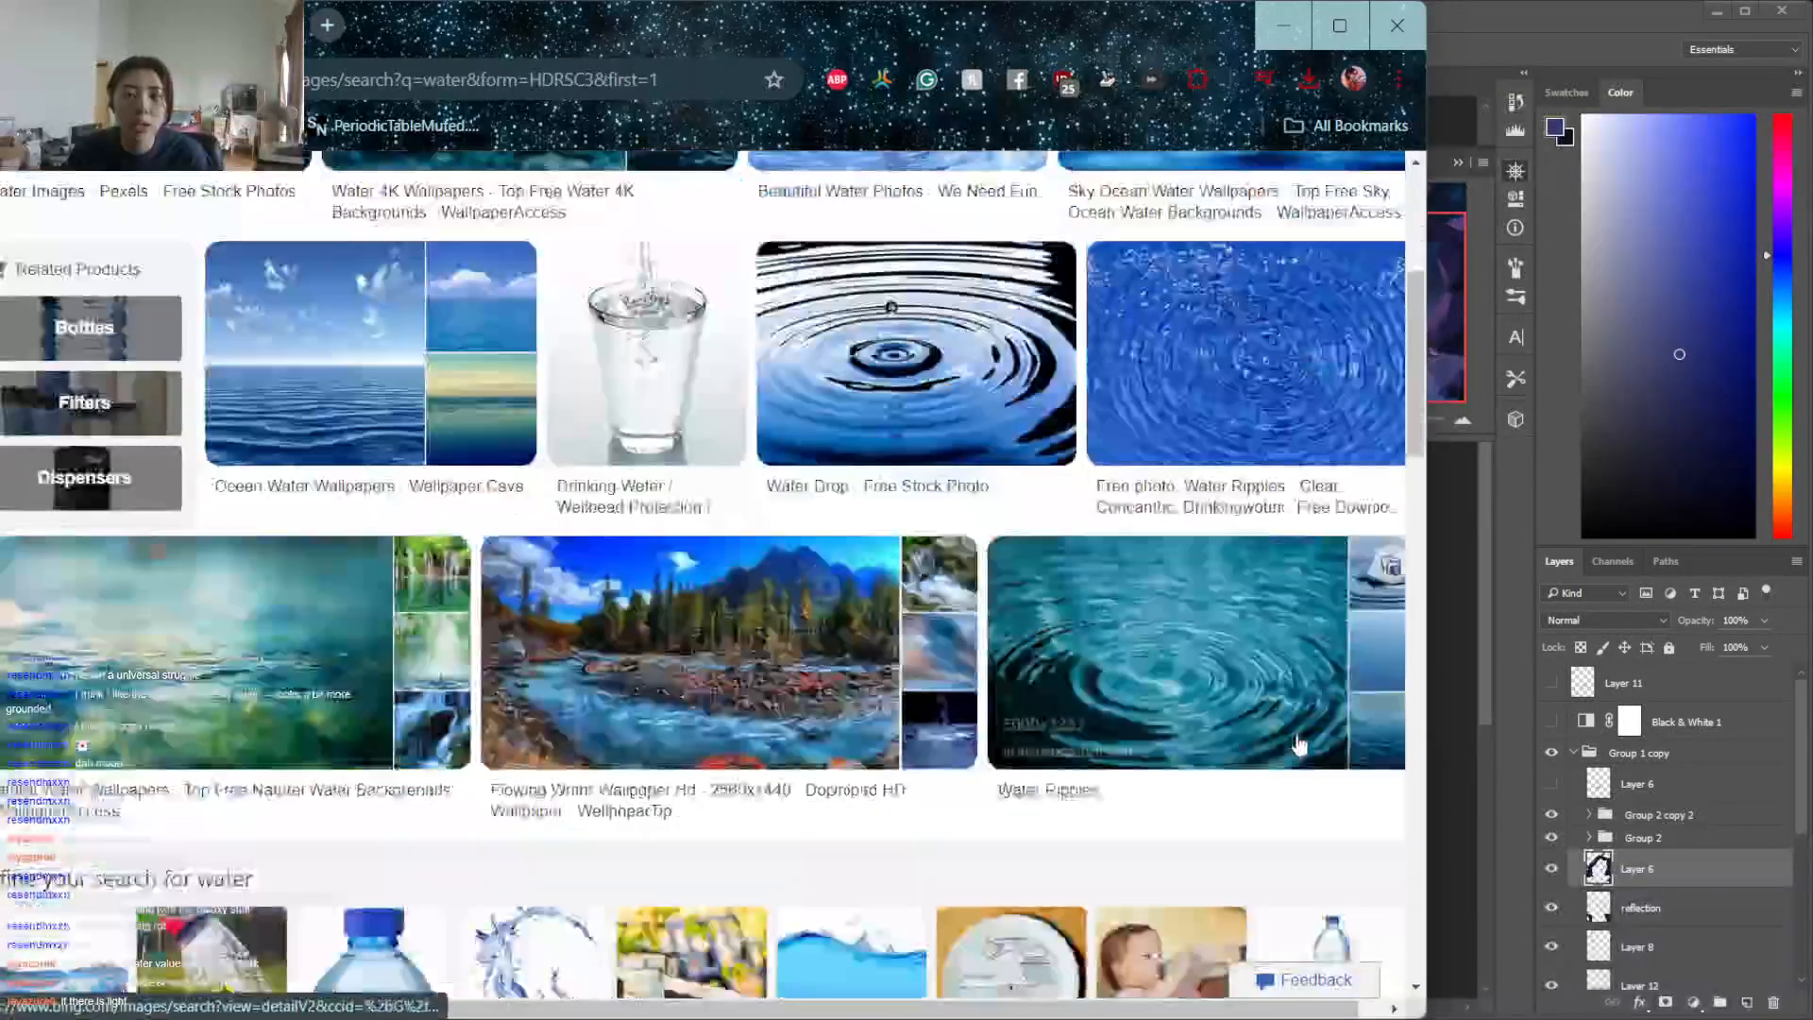
{"action": "left_click", "coordinate": [687, 515]}
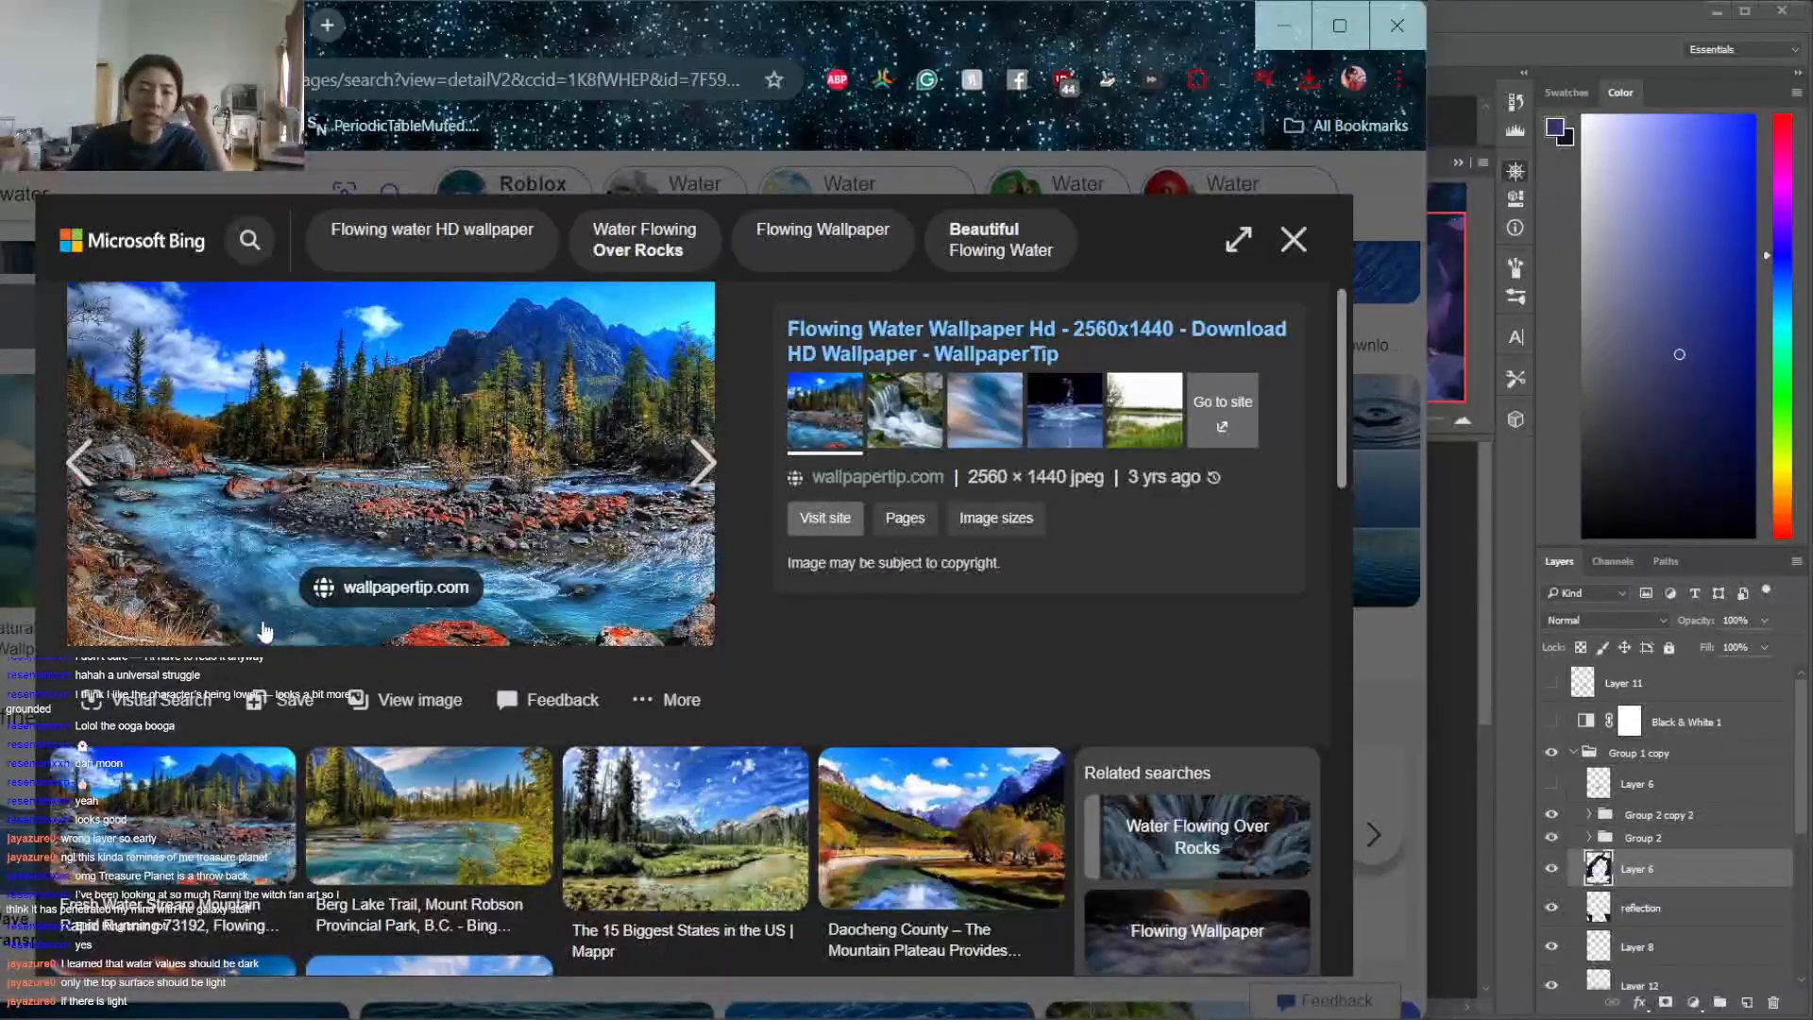
{"action": "left_click", "coordinate": [415, 839]}
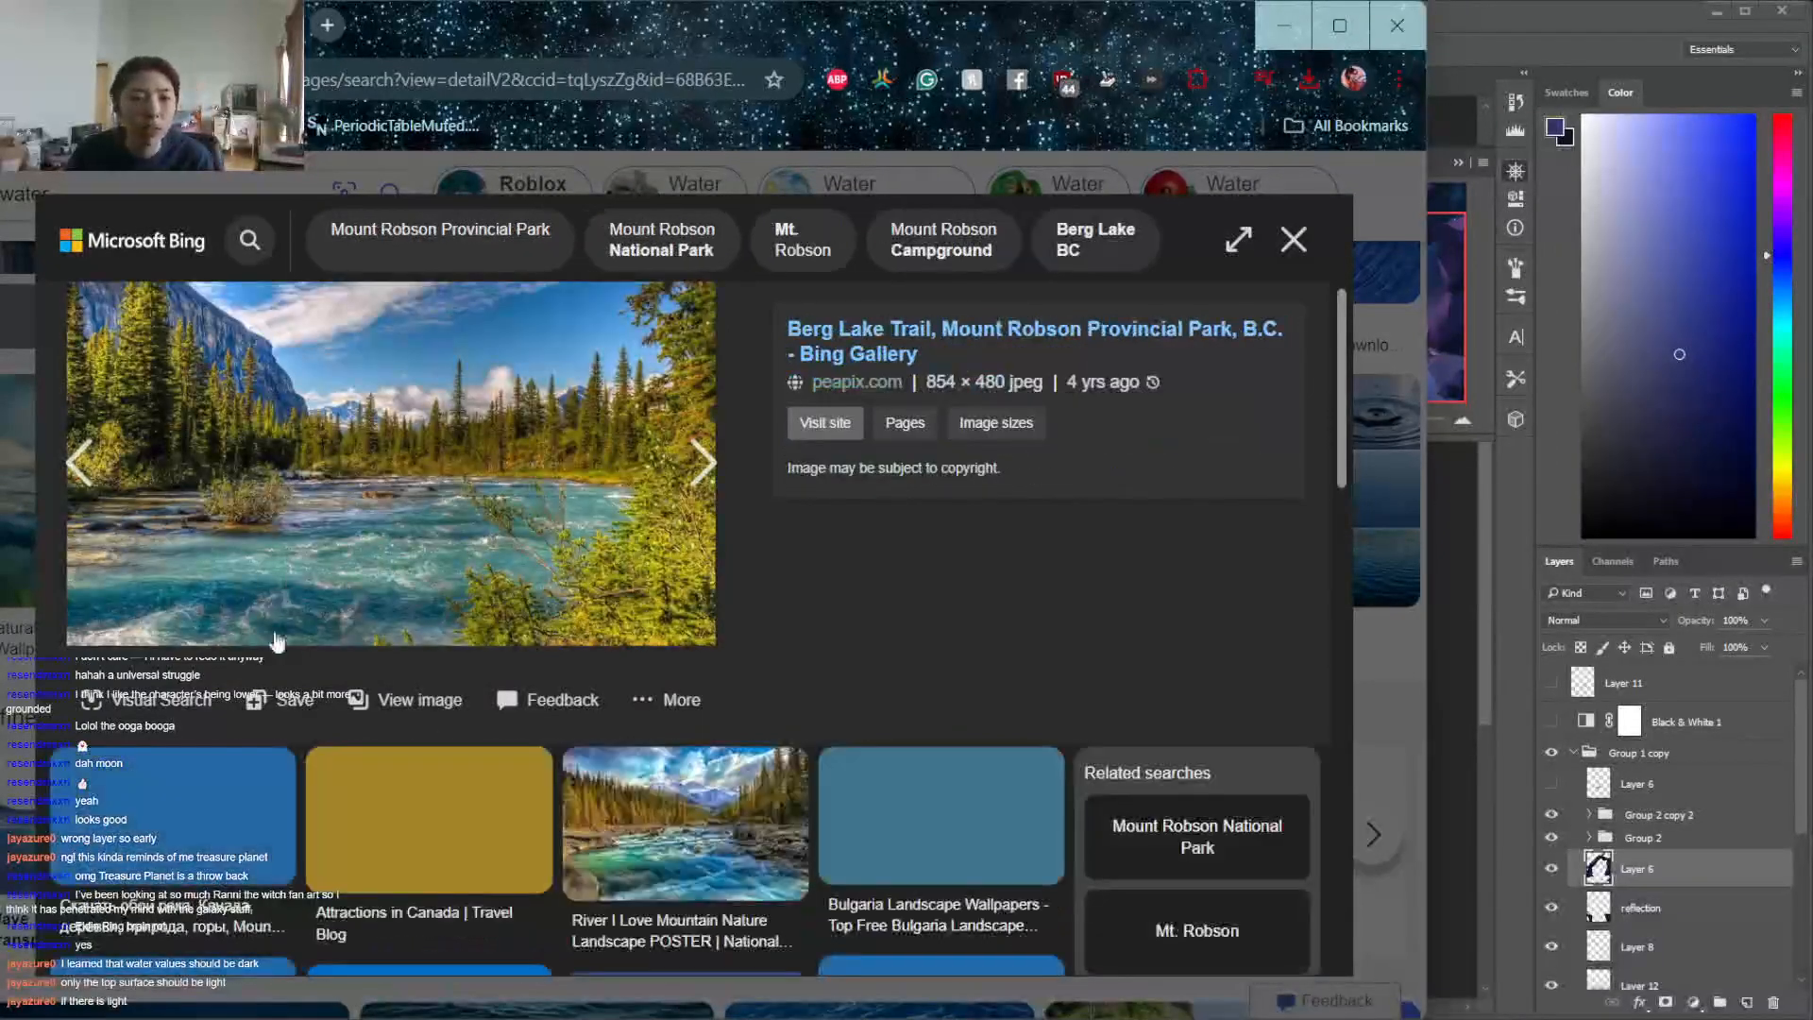
{"action": "left_click", "coordinate": [1282, 234]}
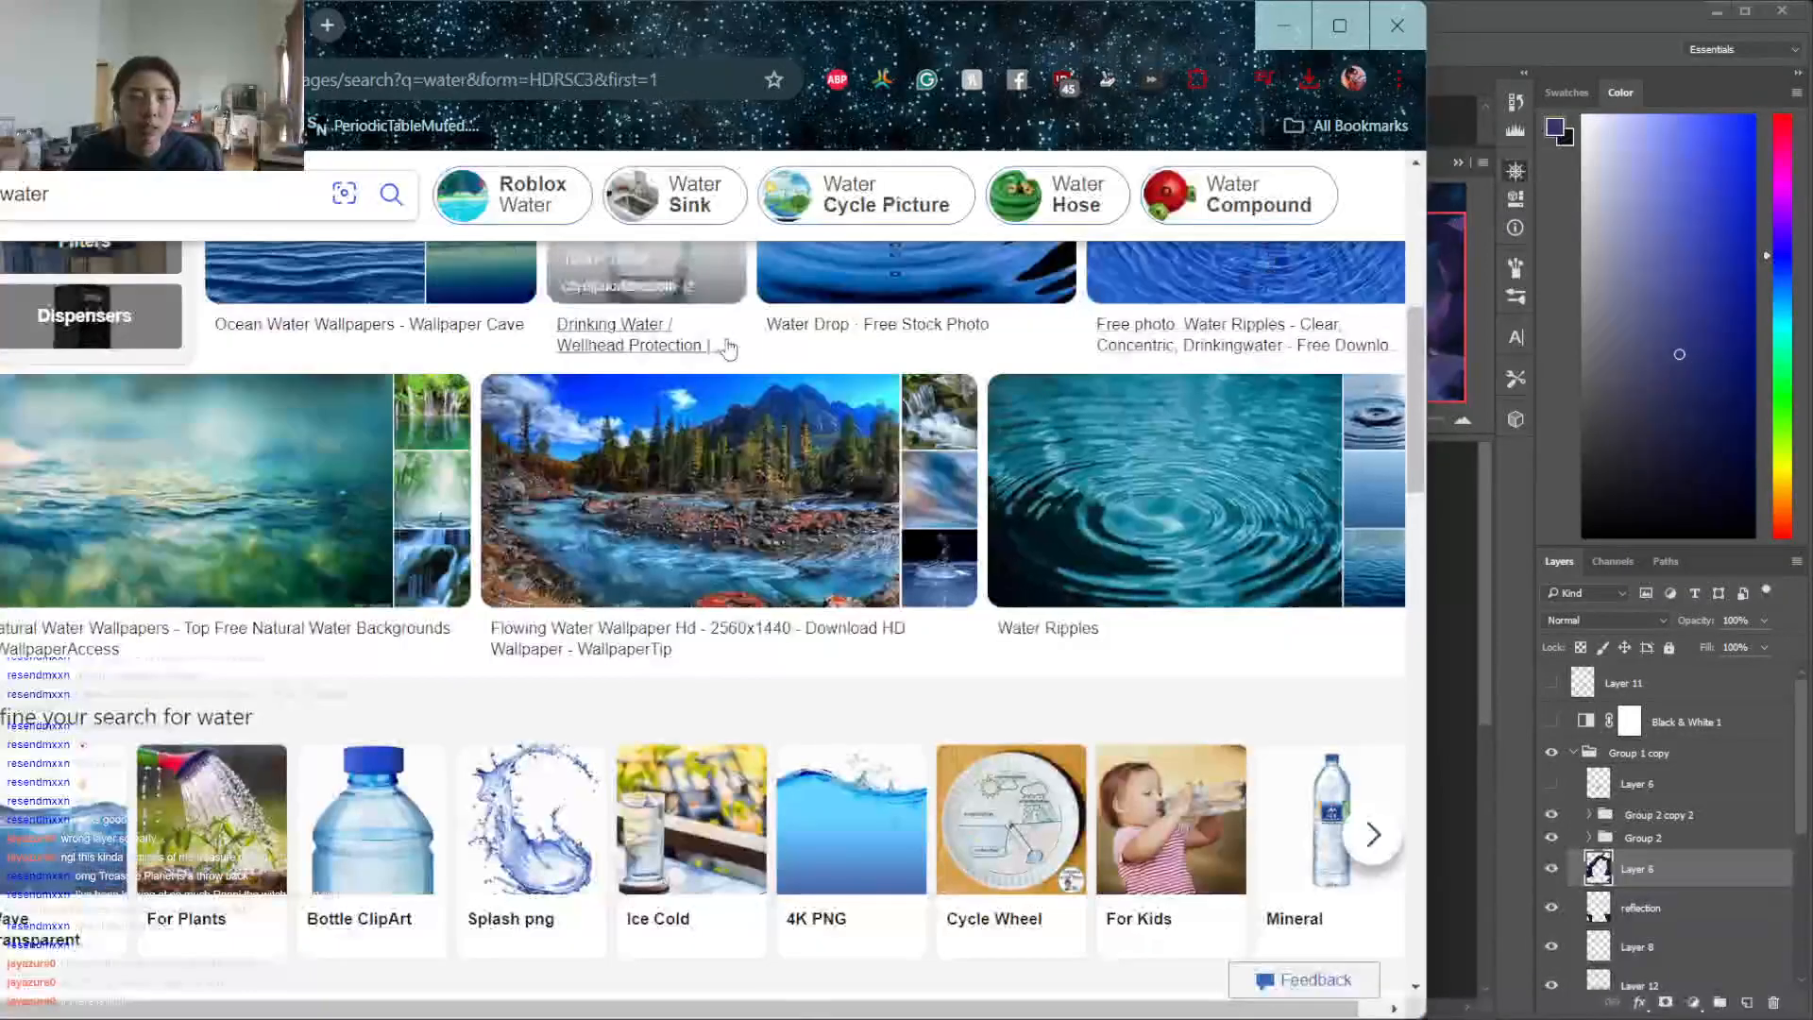
{"action": "left_click", "coordinate": [642, 274]}
{"action": "left_click", "coordinate": [1293, 238]}
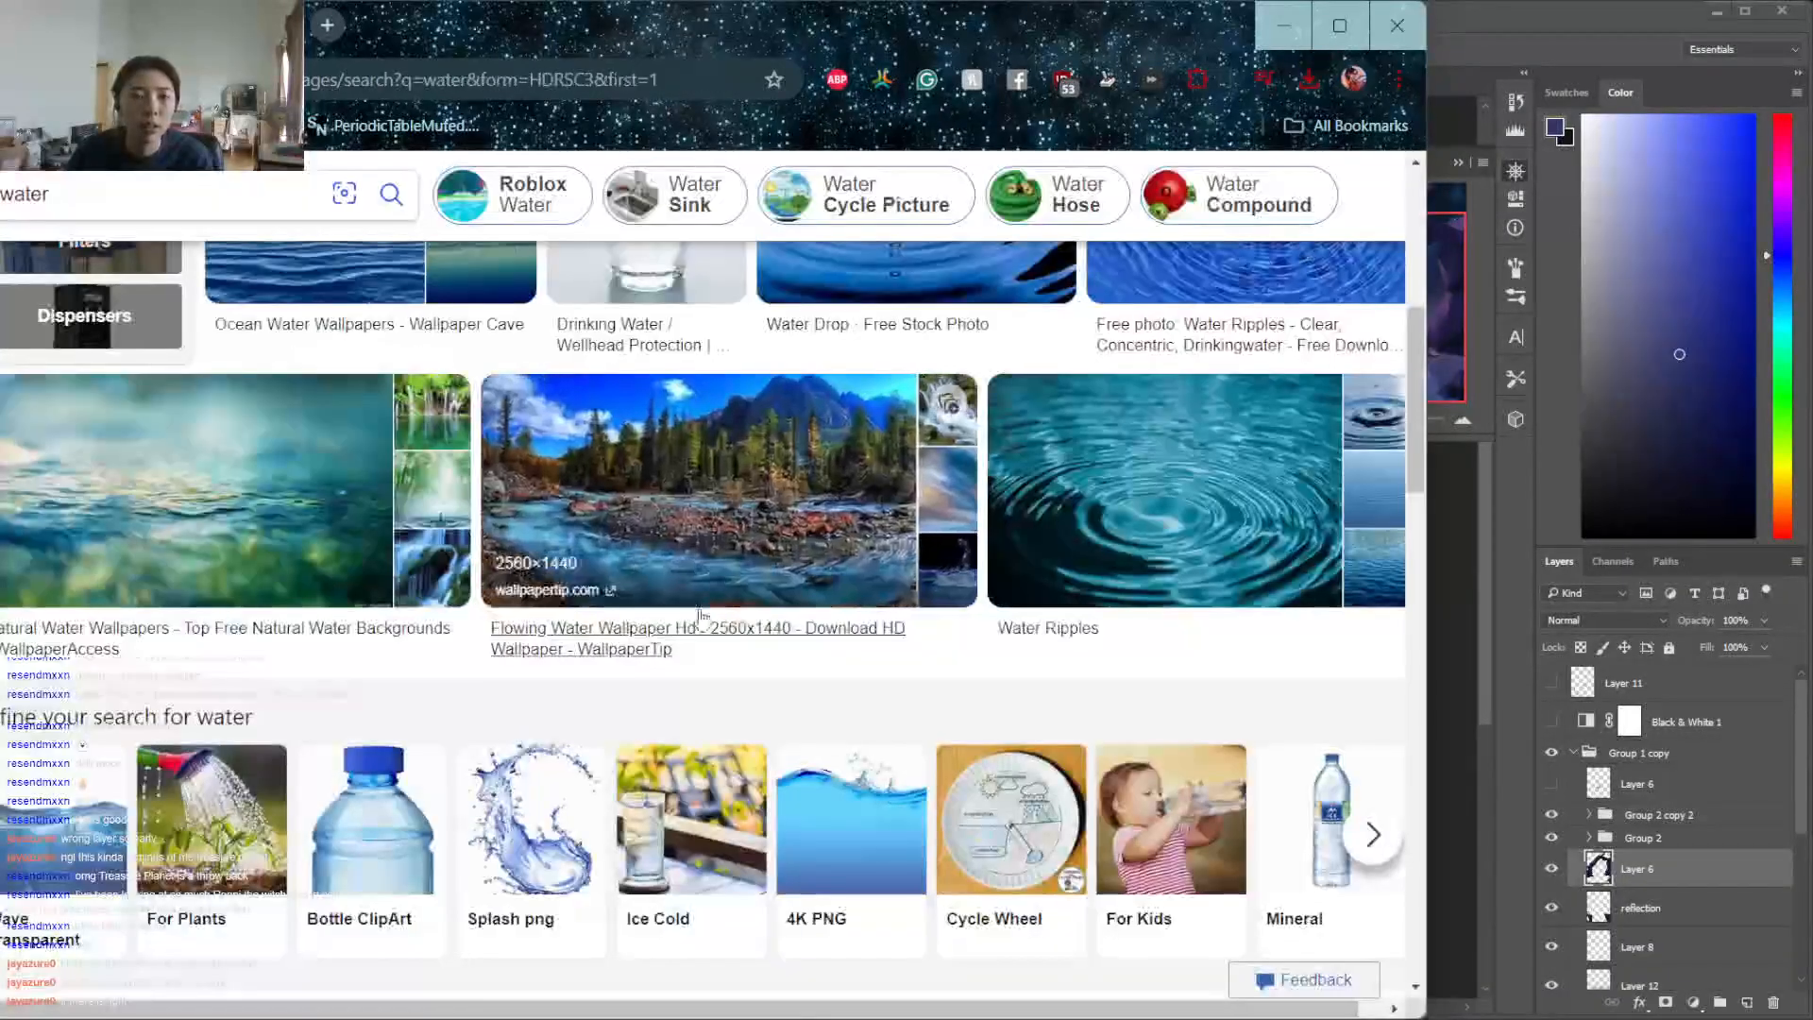
{"action": "left_click", "coordinate": [704, 537]}
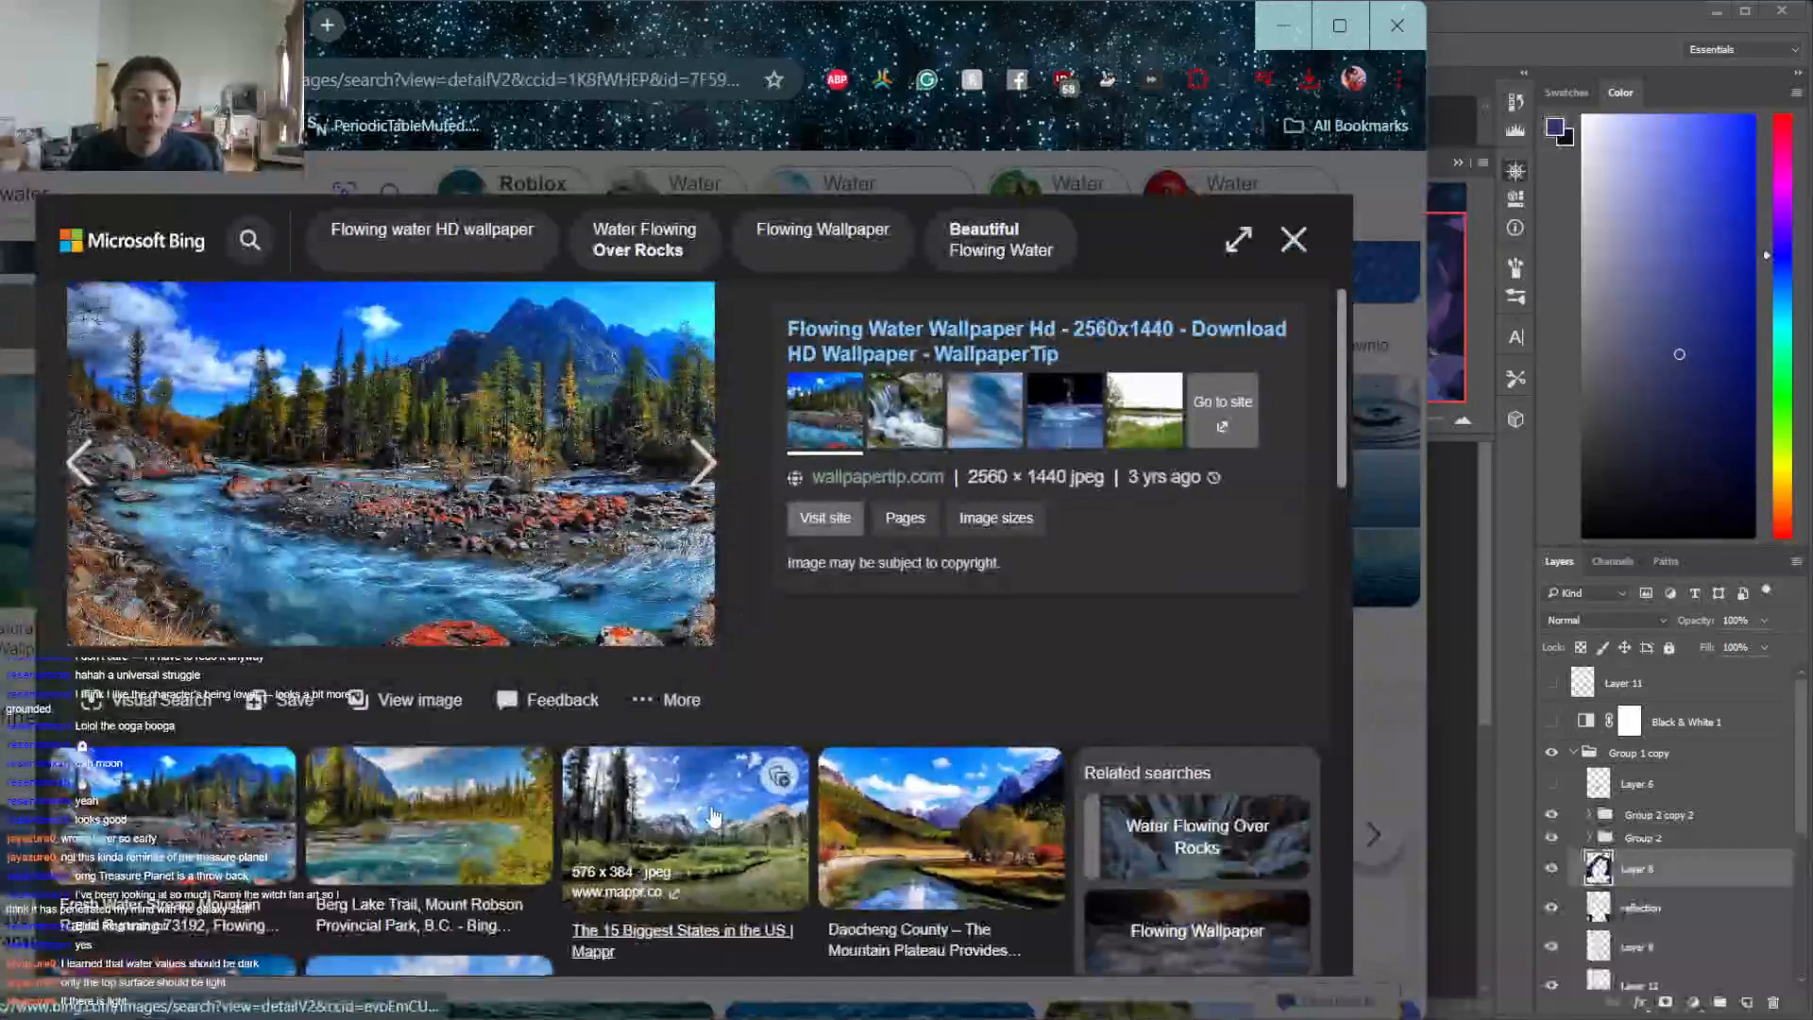
{"action": "left_click", "coordinate": [680, 821]}
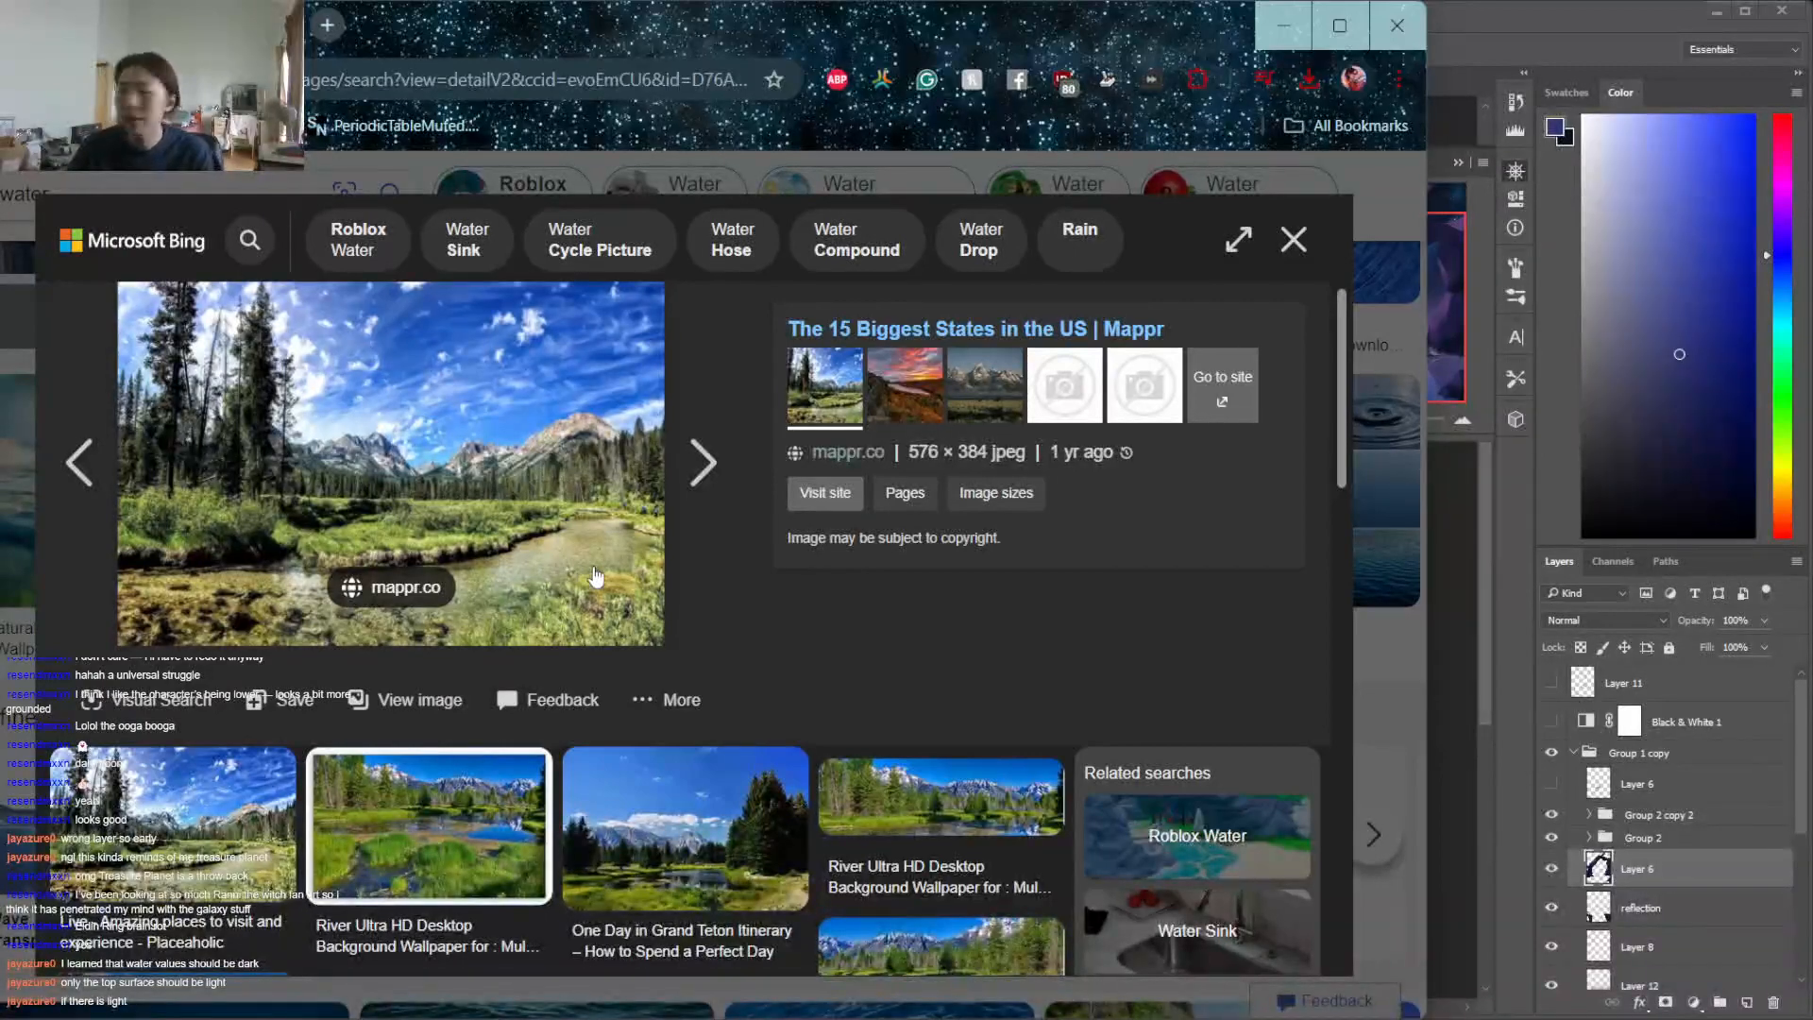
{"action": "left_click", "coordinate": [1294, 240]}
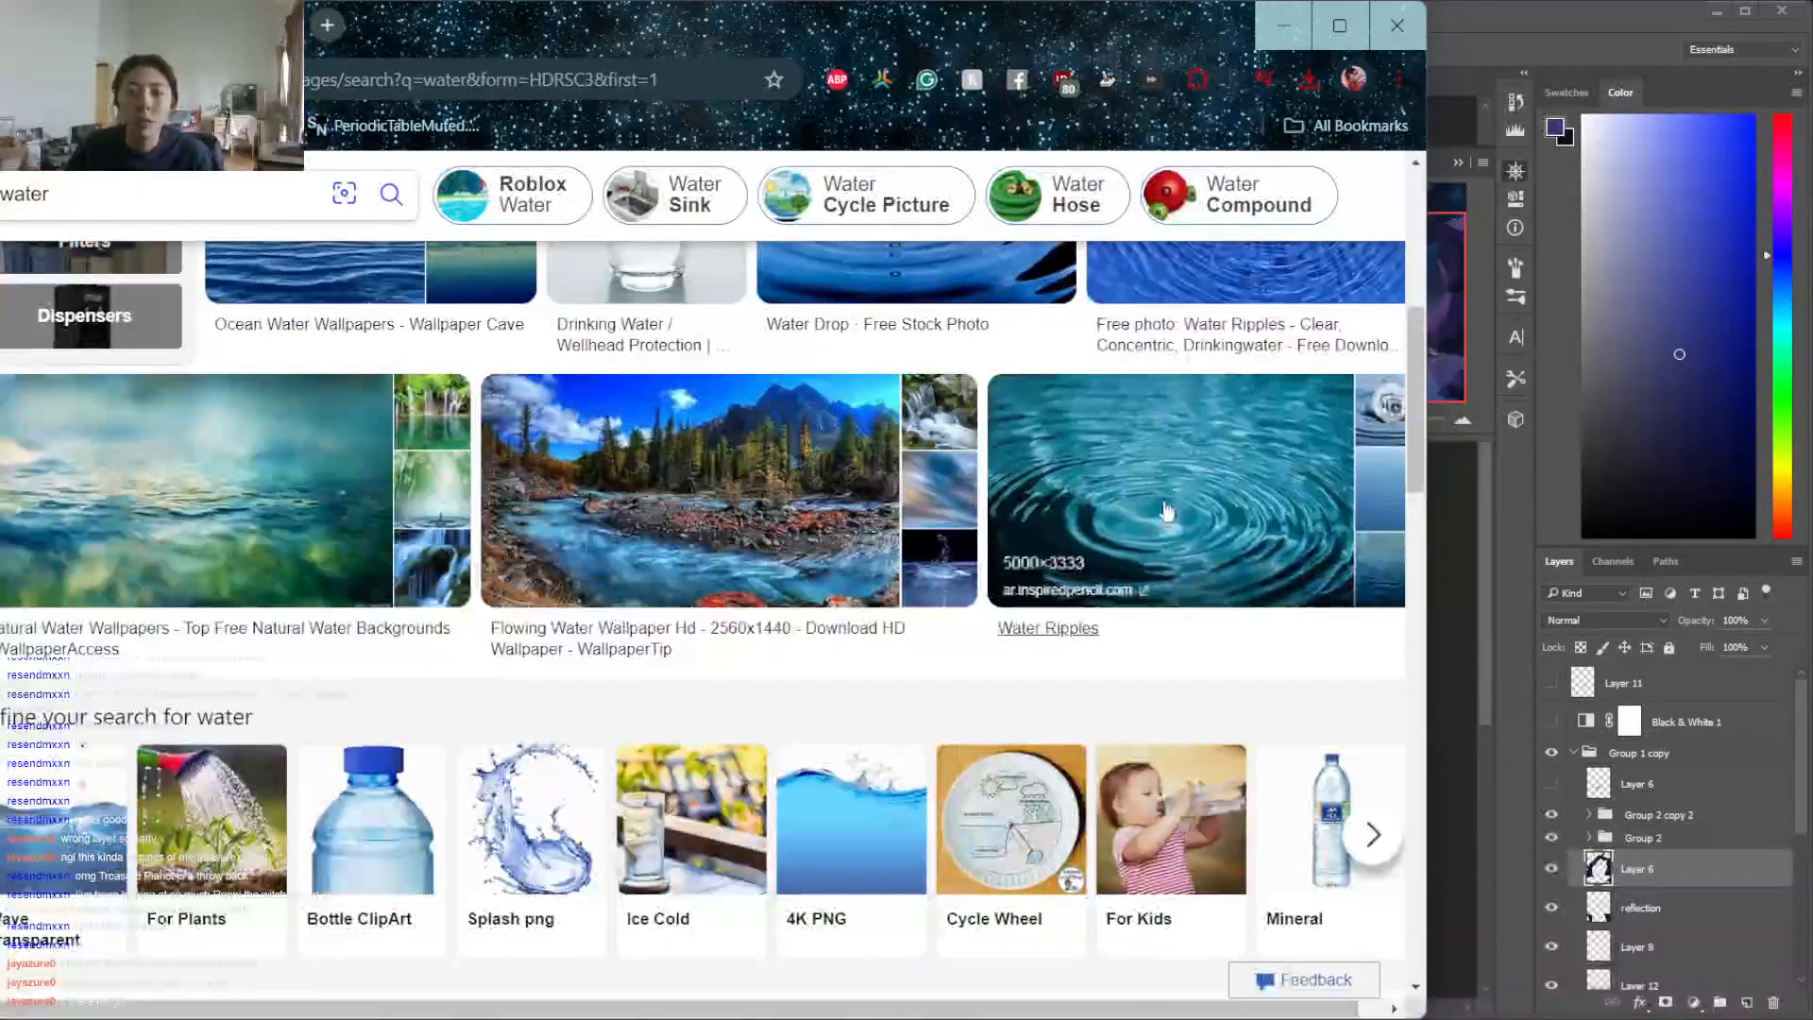
Examine the glass of water photo for its surface and transparency, then return to the painting in Photoshop
{"action": "scroll", "coordinate": [1183, 500], "scroll_direction": "up", "scroll_amount": 6}
{"action": "left_click", "coordinate": [650, 822]}
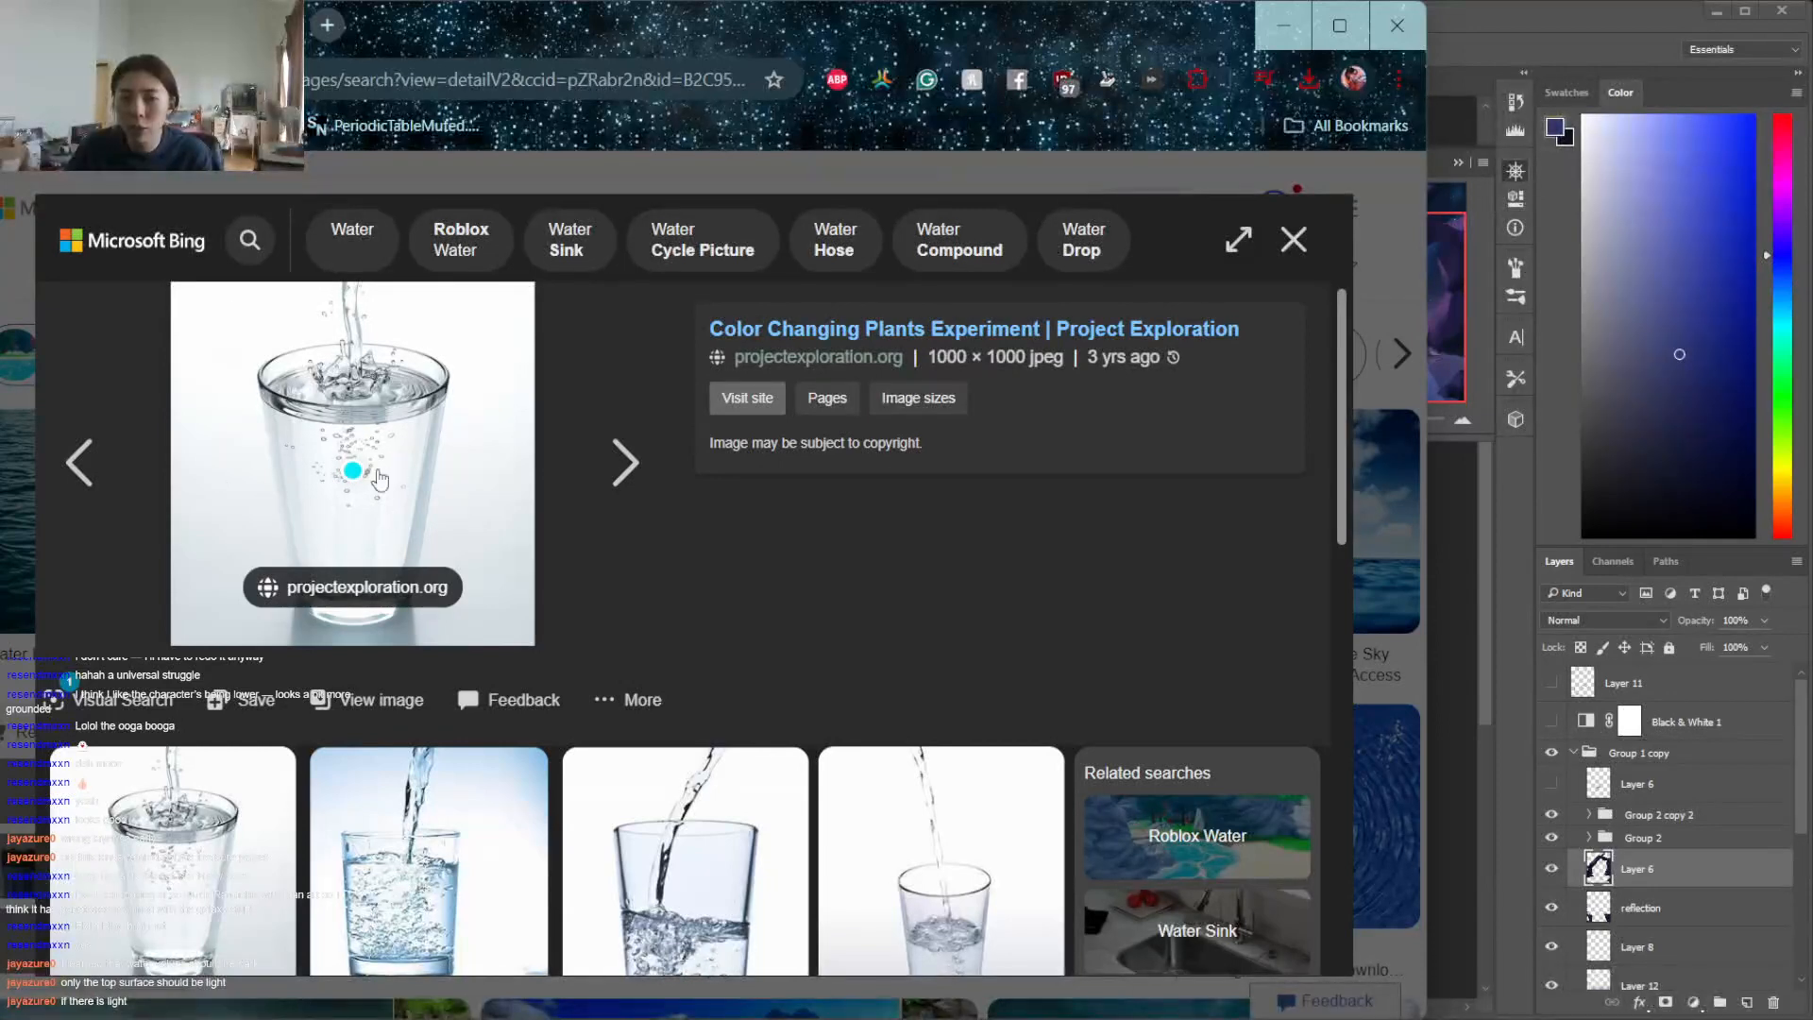
{"action": "scroll", "coordinate": [485, 490], "scroll_direction": "down", "scroll_amount": 3}
{"action": "scroll", "coordinate": [228, 585], "scroll_direction": "up", "scroll_amount": 3}
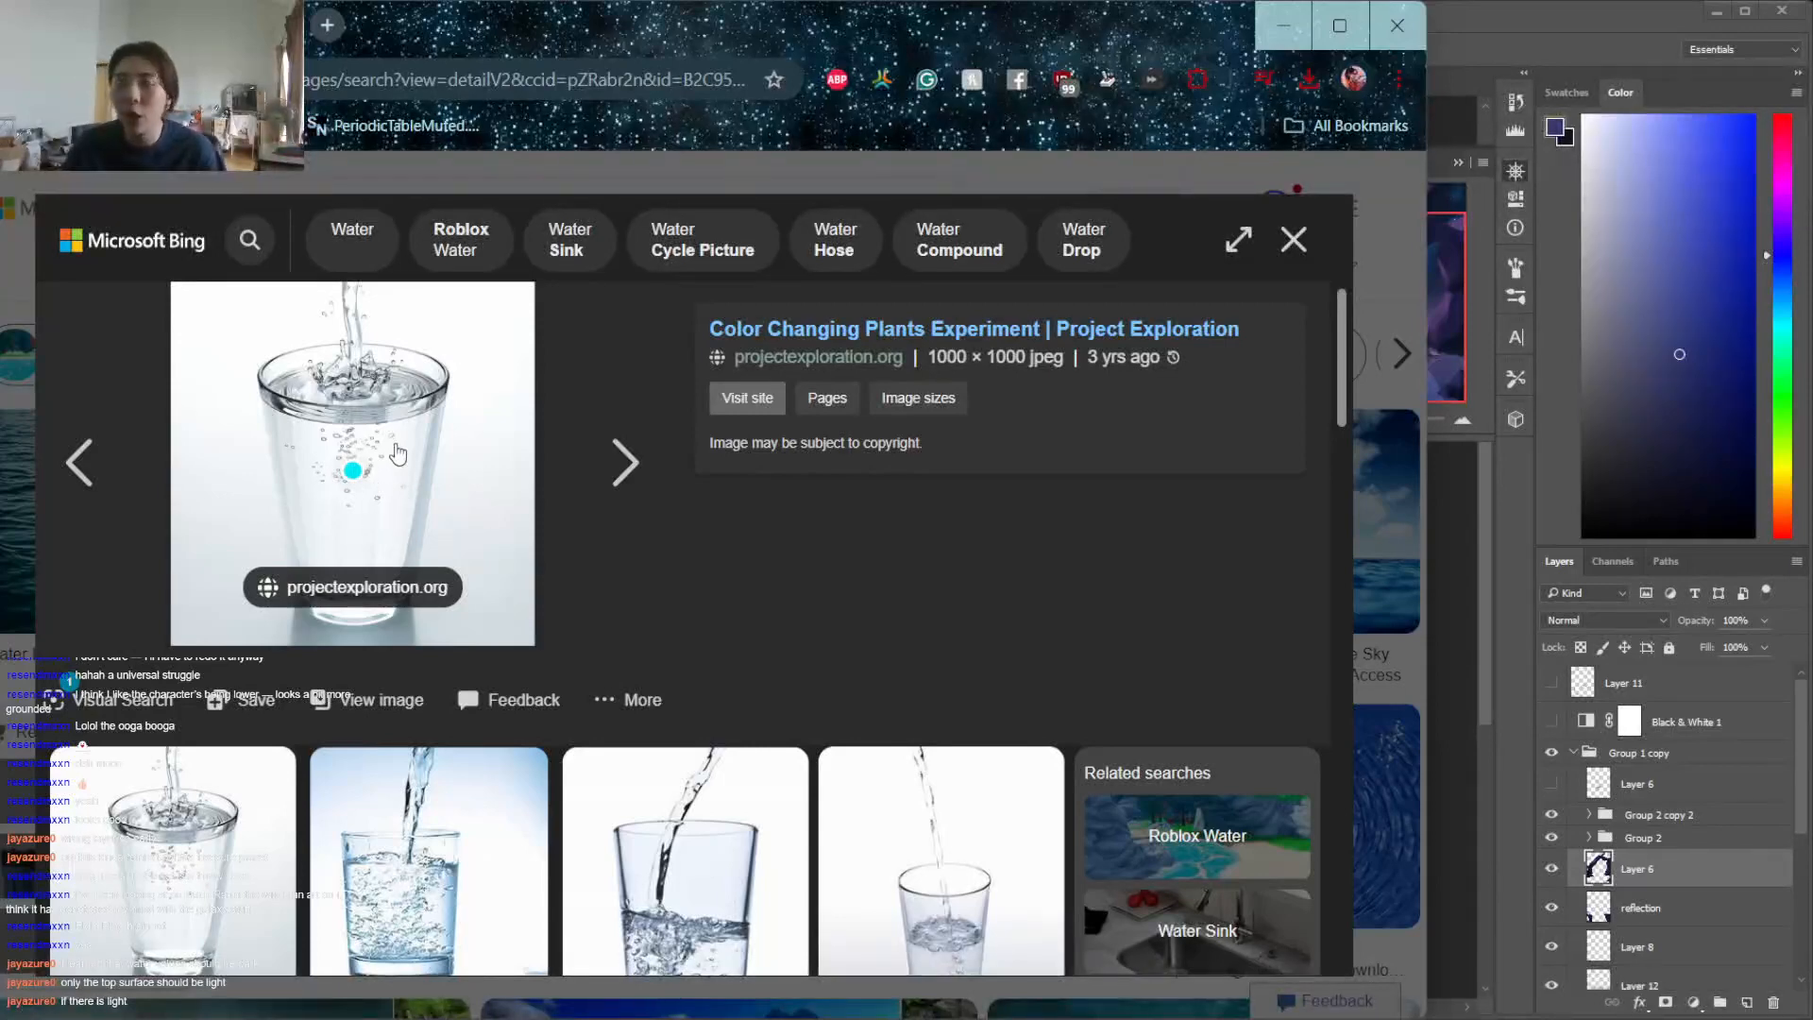
{"action": "left_click", "coordinate": [1293, 240]}
{"action": "scroll", "coordinate": [1294, 378], "scroll_direction": "down", "scroll_amount": 4}
{"action": "left_click", "coordinate": [1283, 25]}
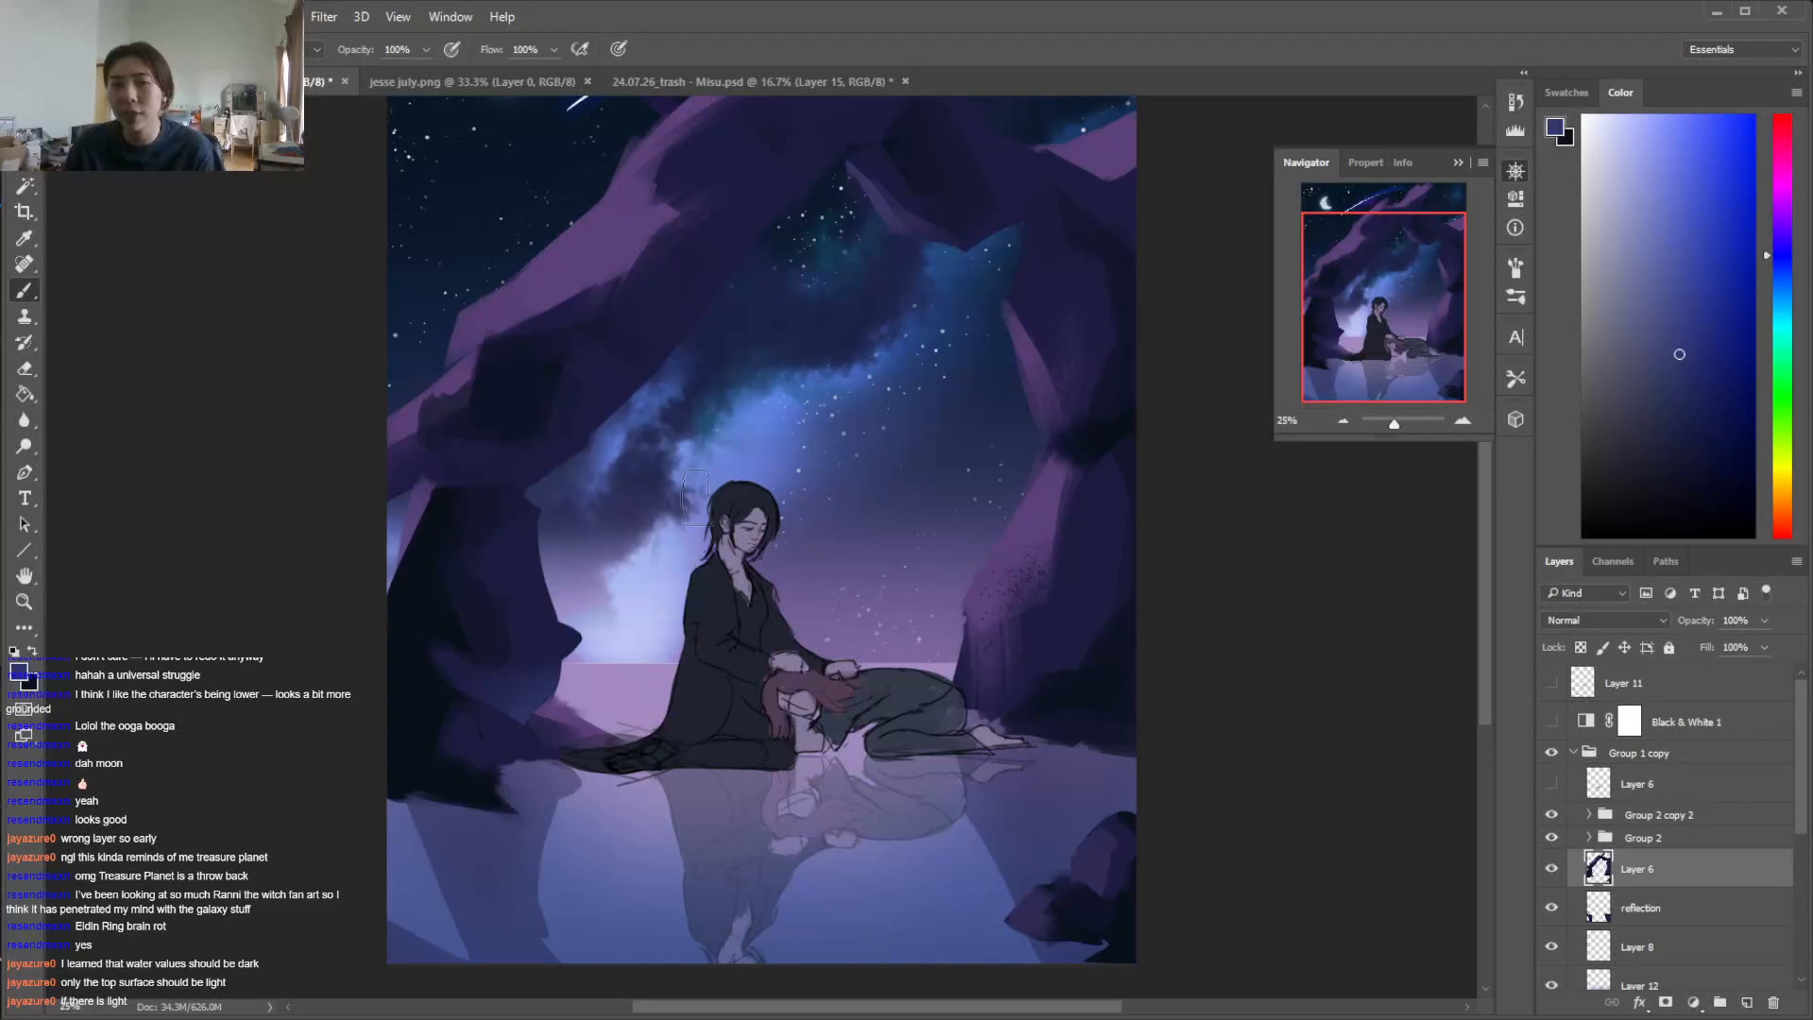
Erase the ragged base of the left rock on Layer 6 into a flatter edge along the waterline
{"action": "scroll", "coordinate": [614, 340], "scroll_direction": "up", "scroll_amount": 2}
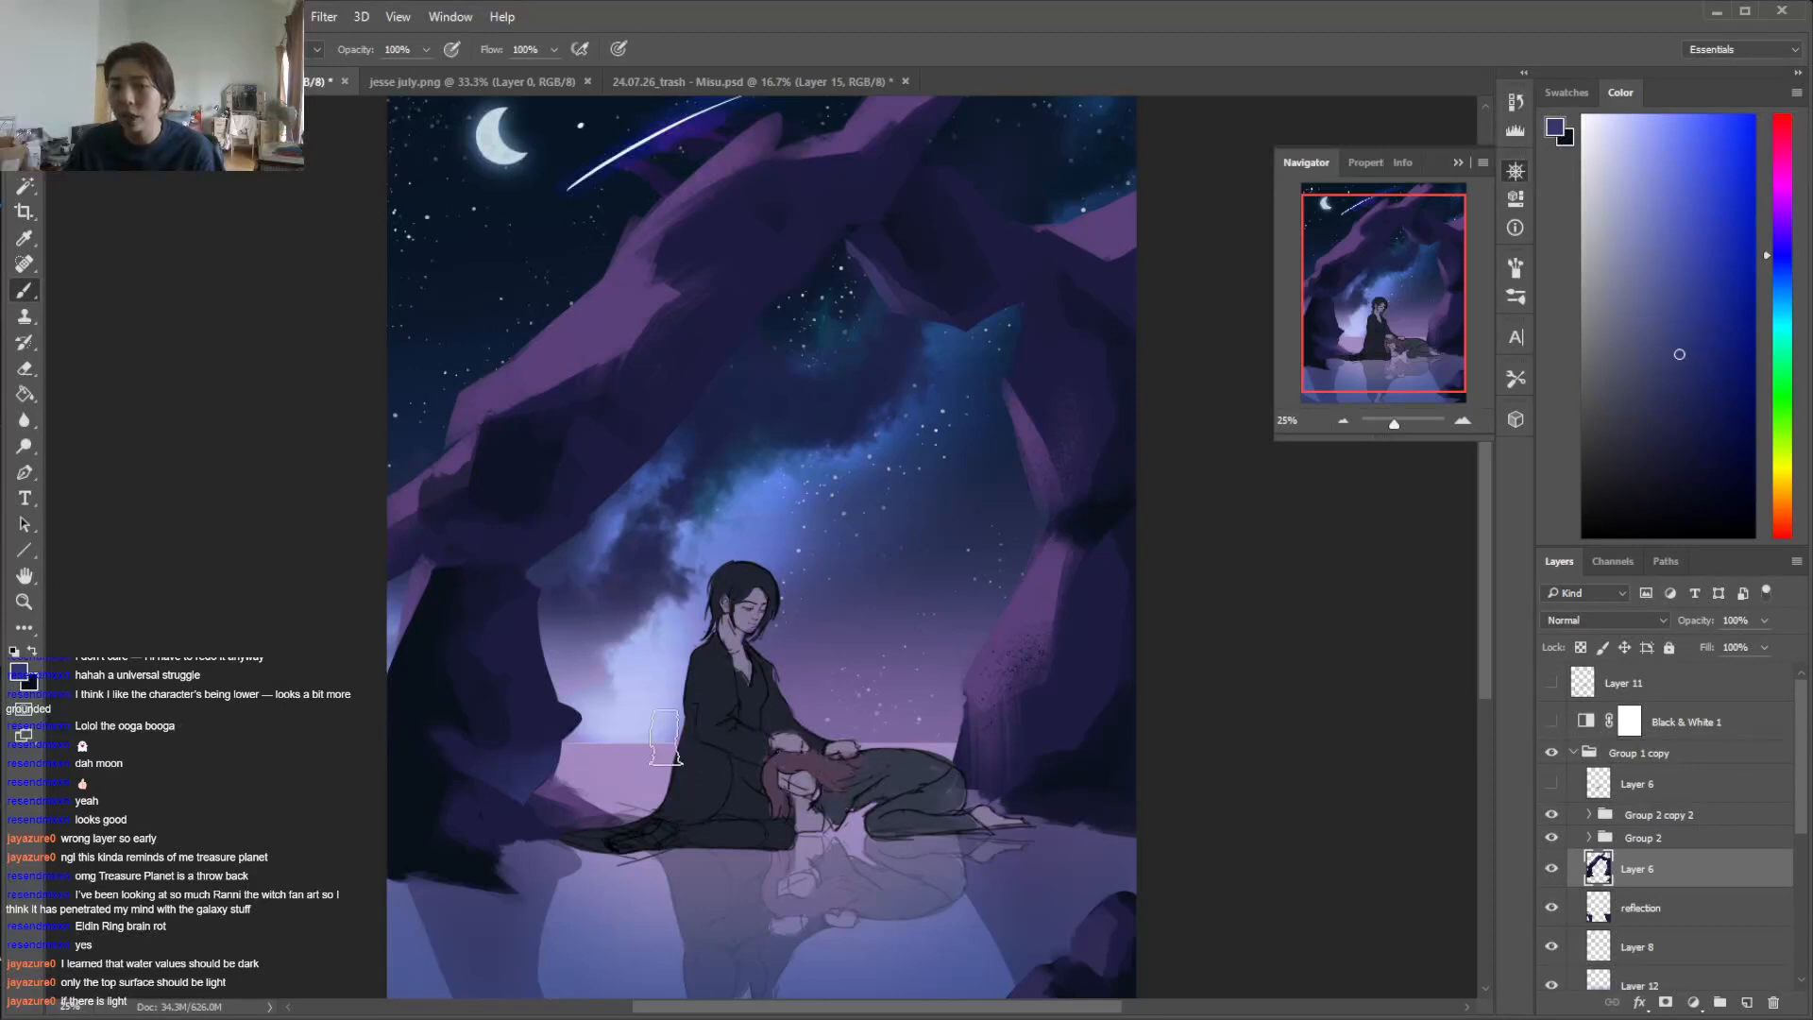
{"action": "scroll", "coordinate": [888, 737], "scroll_direction": "down", "scroll_amount": 4}
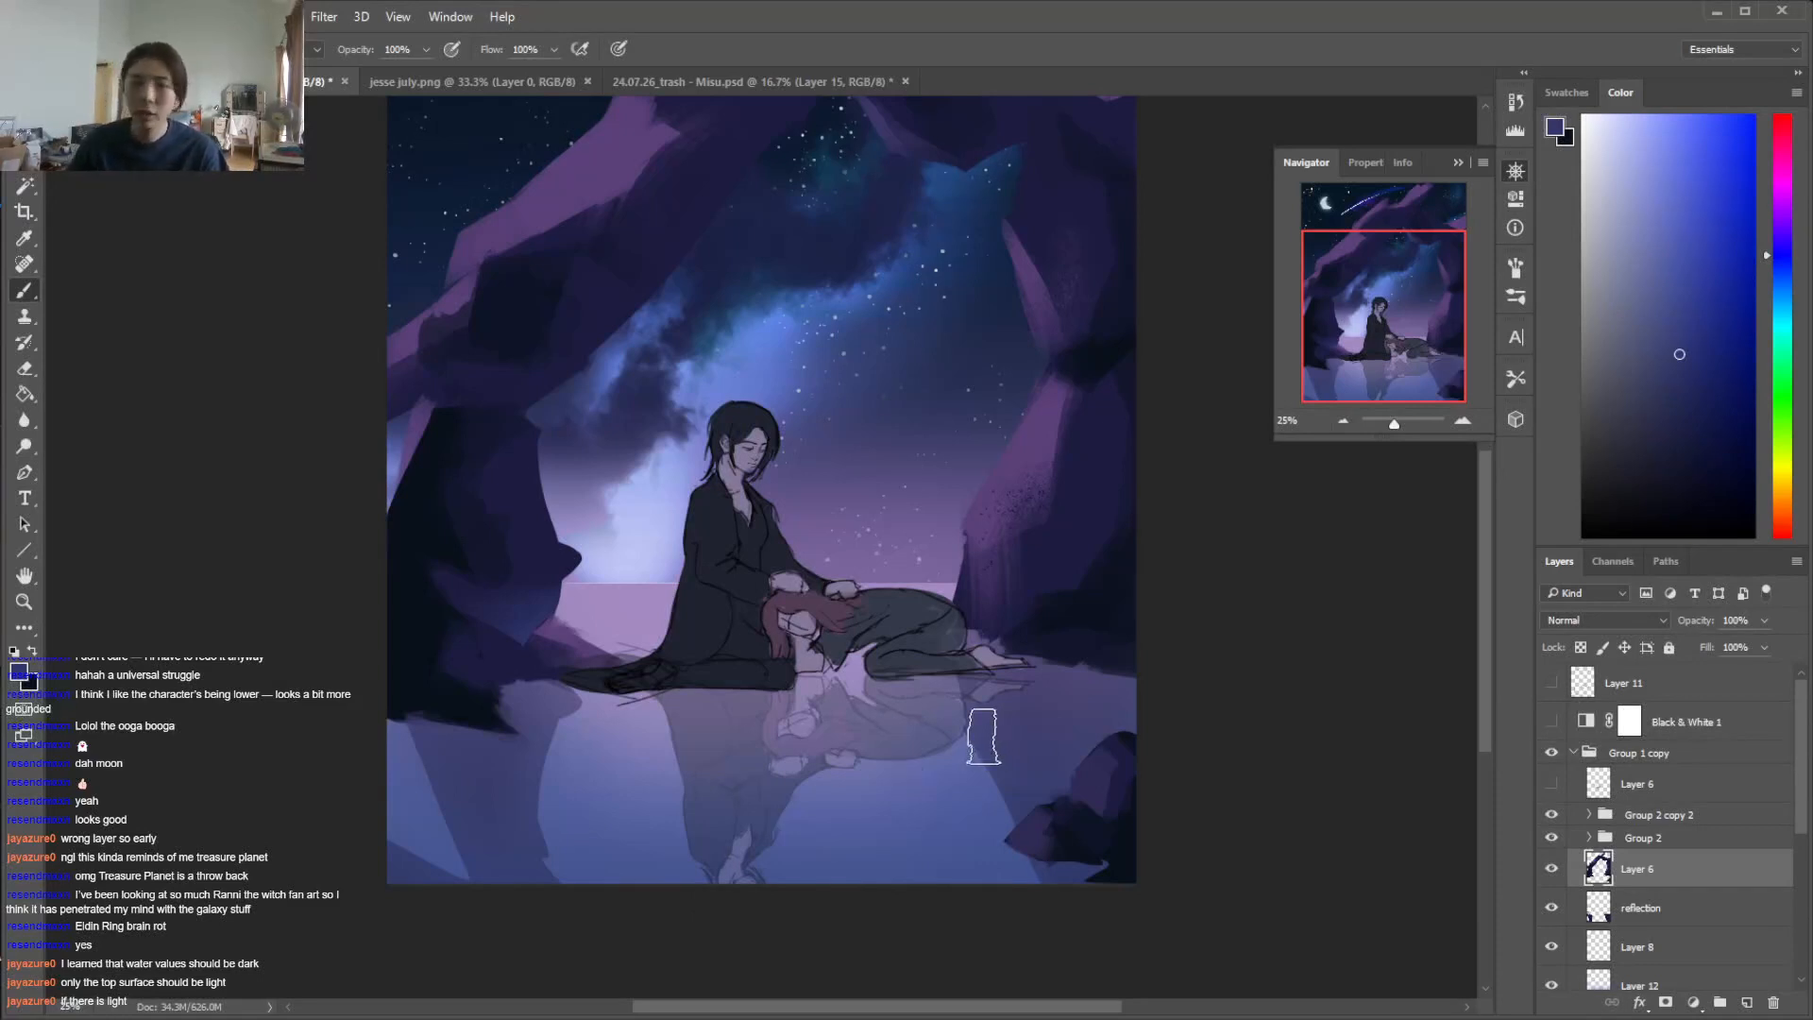
{"action": "scroll", "coordinate": [1485, 648], "scroll_direction": "down", "scroll_amount": 3}
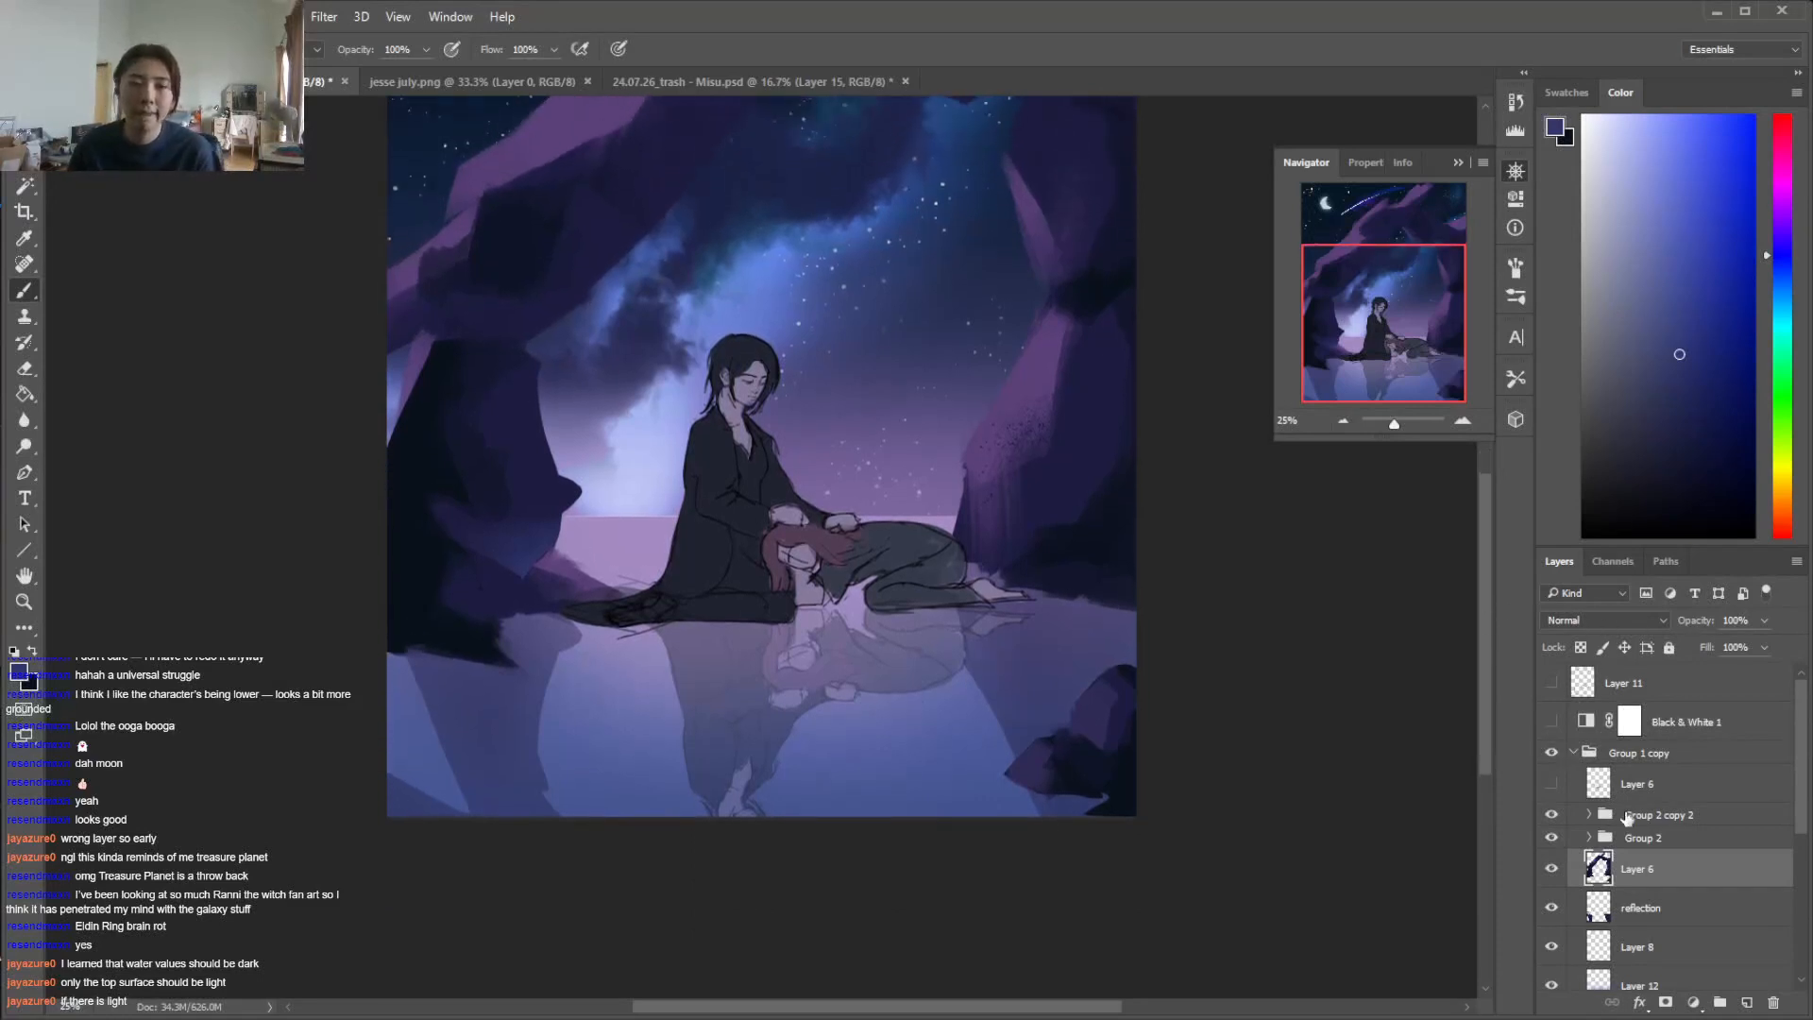
{"action": "left_click", "coordinate": [1675, 923]}
{"action": "key", "text": "i"}
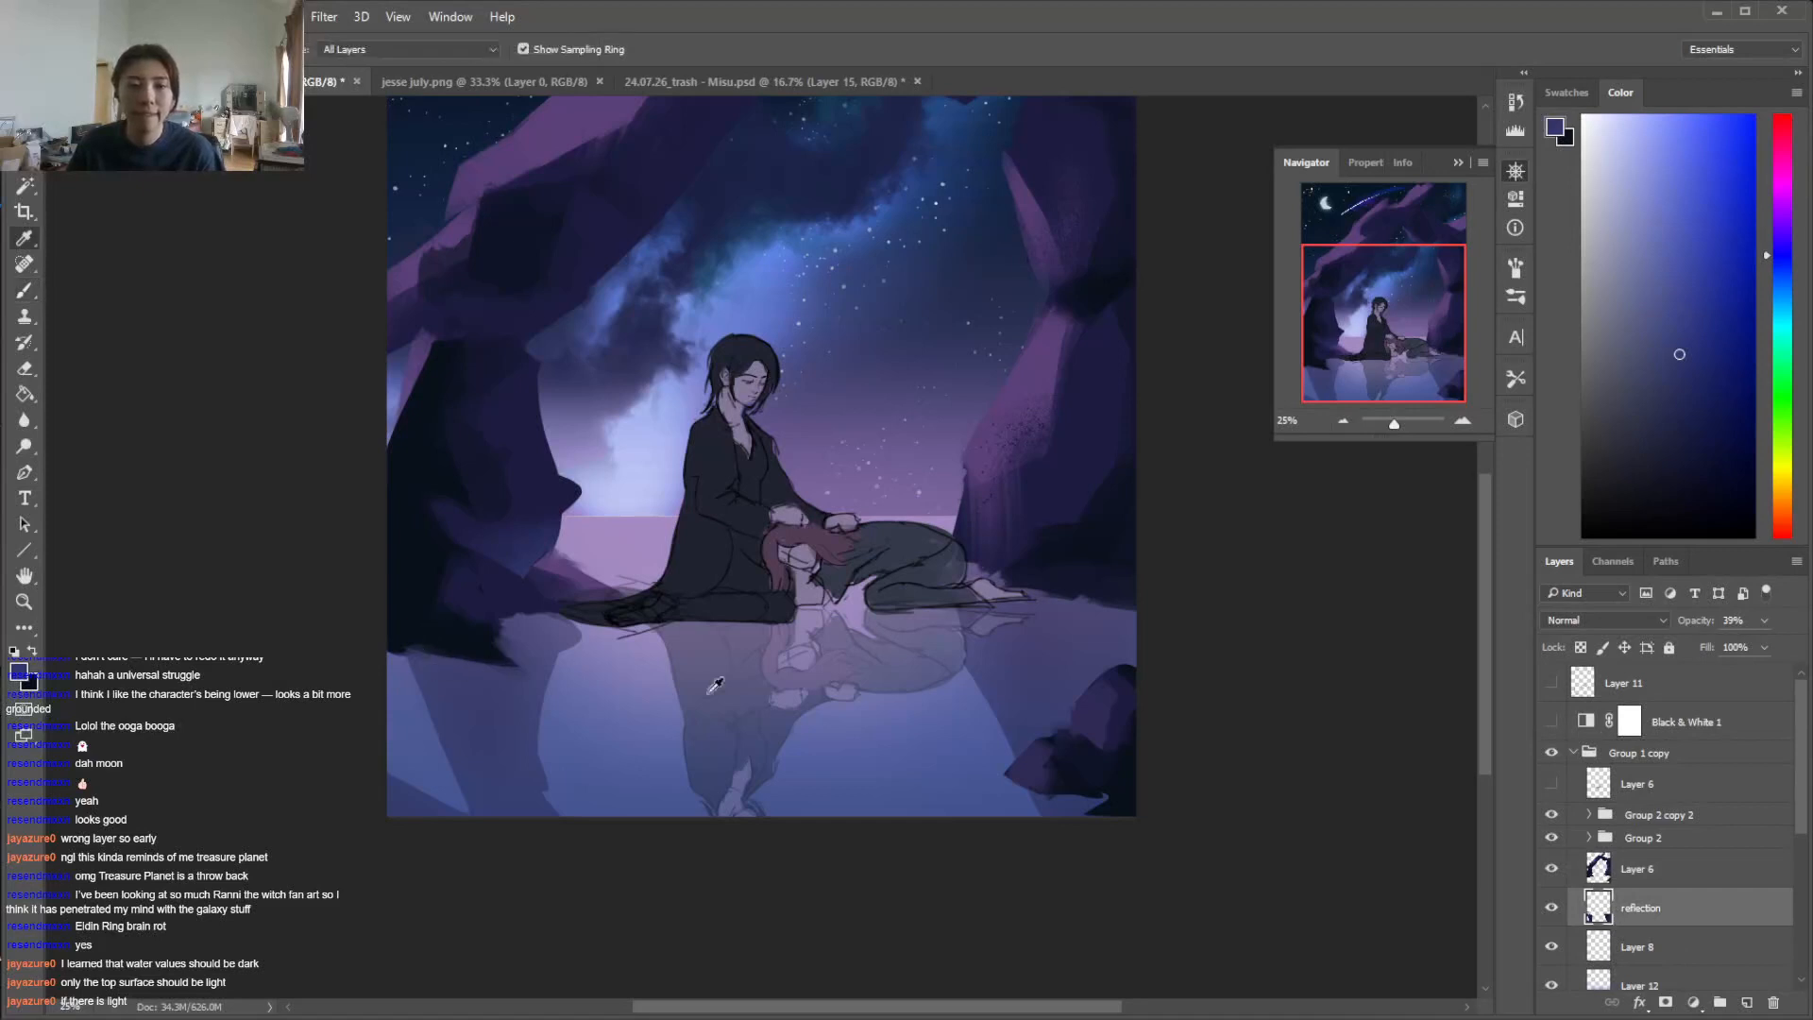
{"action": "left_click", "coordinate": [1653, 861]}
{"action": "key", "text": "e"}
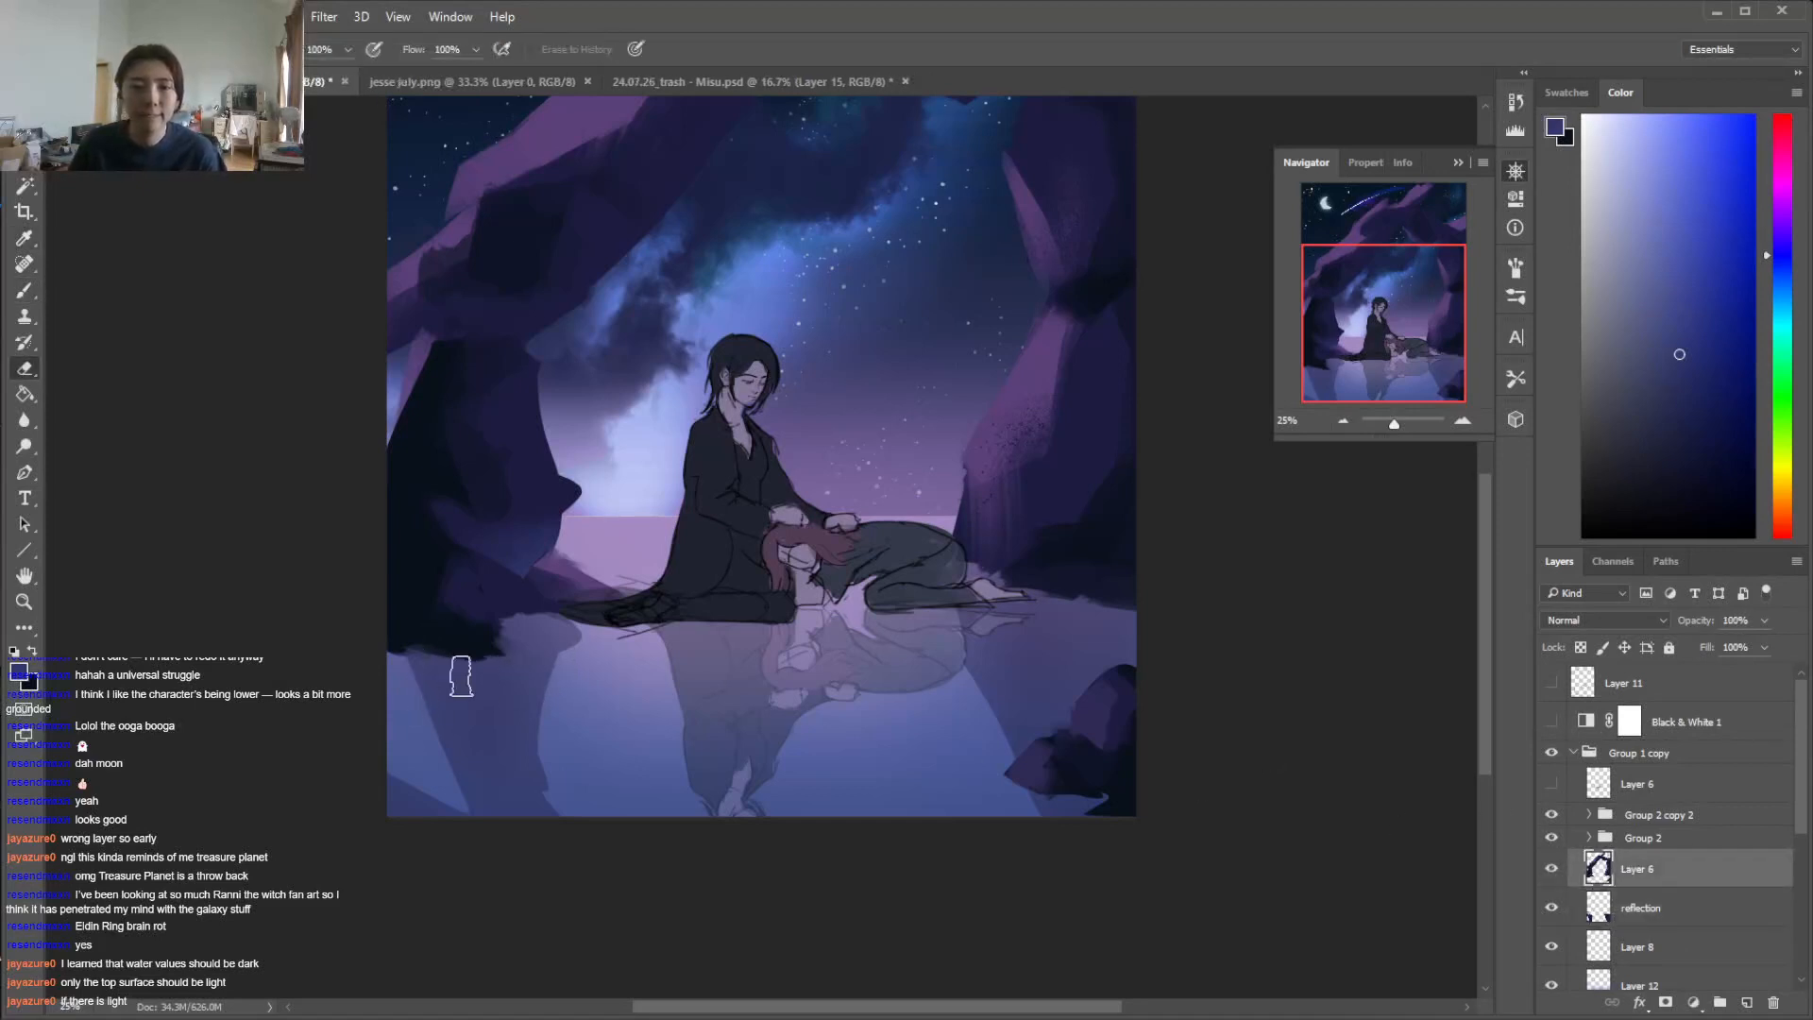
Sample the left rock's dark blue shadow and touch up its mirrored shape below the waterline on the reflection layer
{"action": "key", "text": "i"}
{"action": "left_click", "coordinate": [1660, 912]}
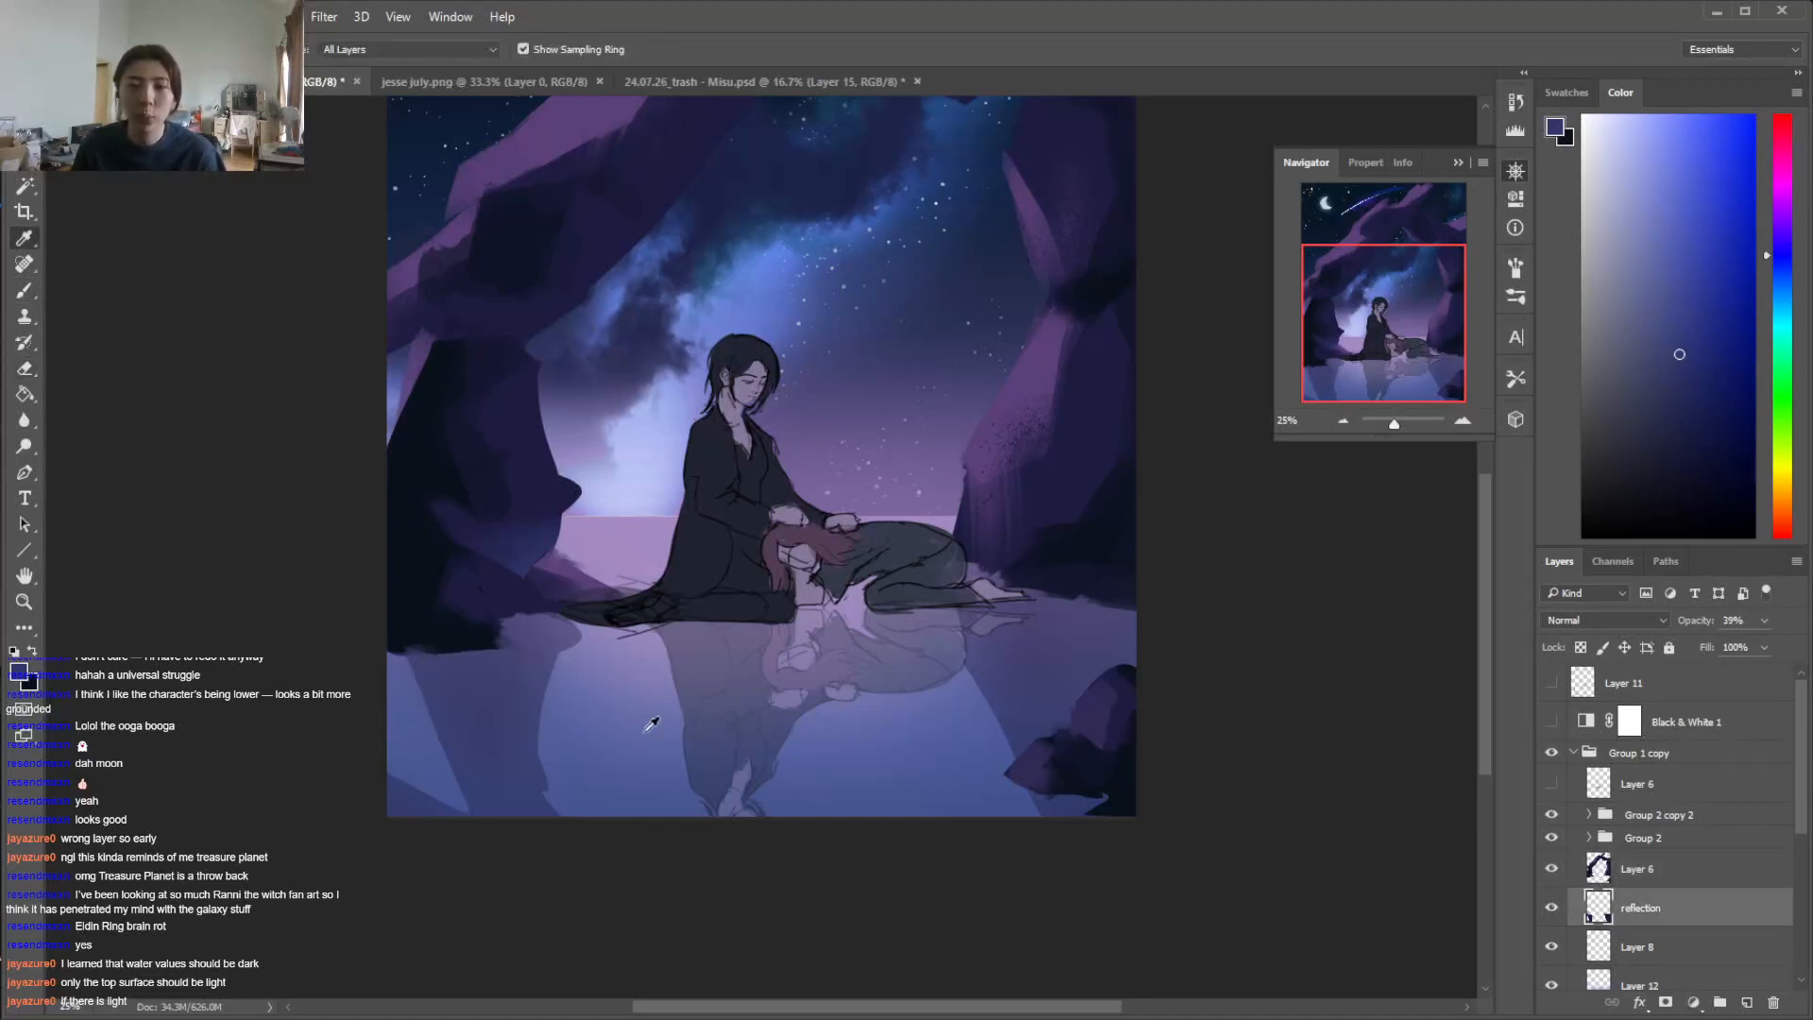
{"action": "key", "text": "b"}
{"action": "left_click", "coordinate": [406, 623], "text": "alt"}
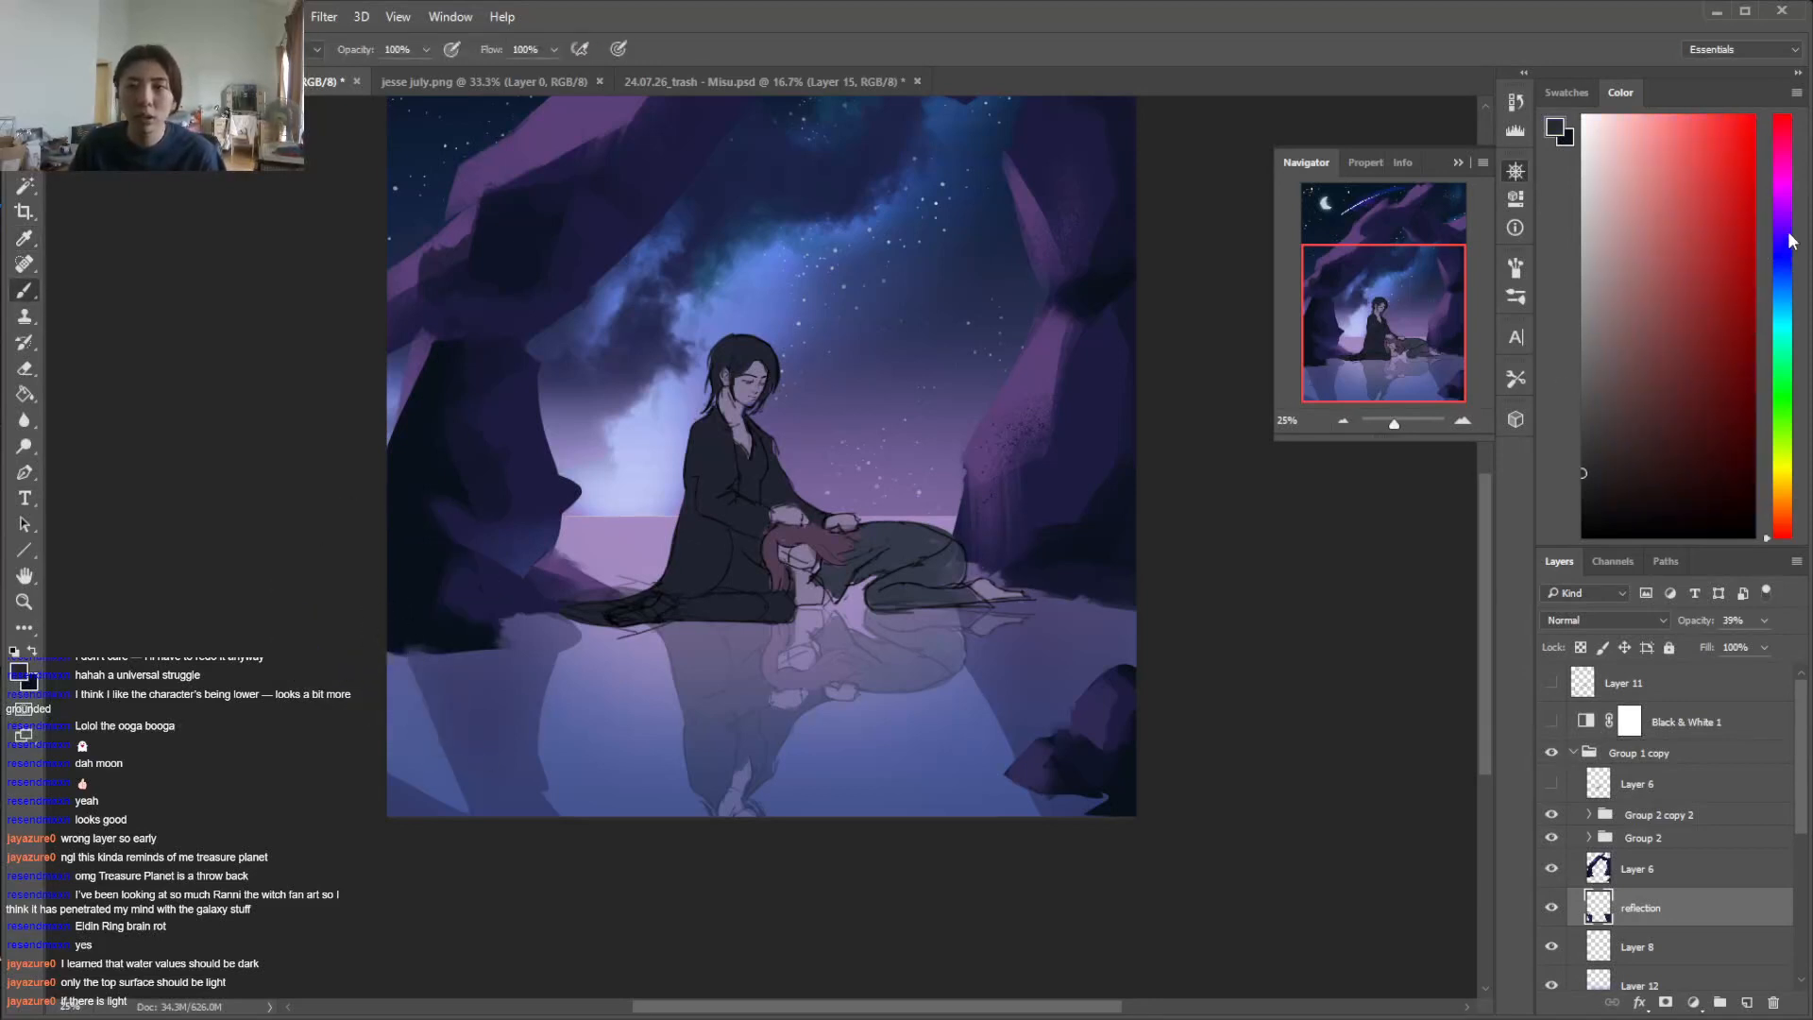
{"action": "left_click", "coordinate": [1787, 234]}
{"action": "left_click", "coordinate": [1660, 867]}
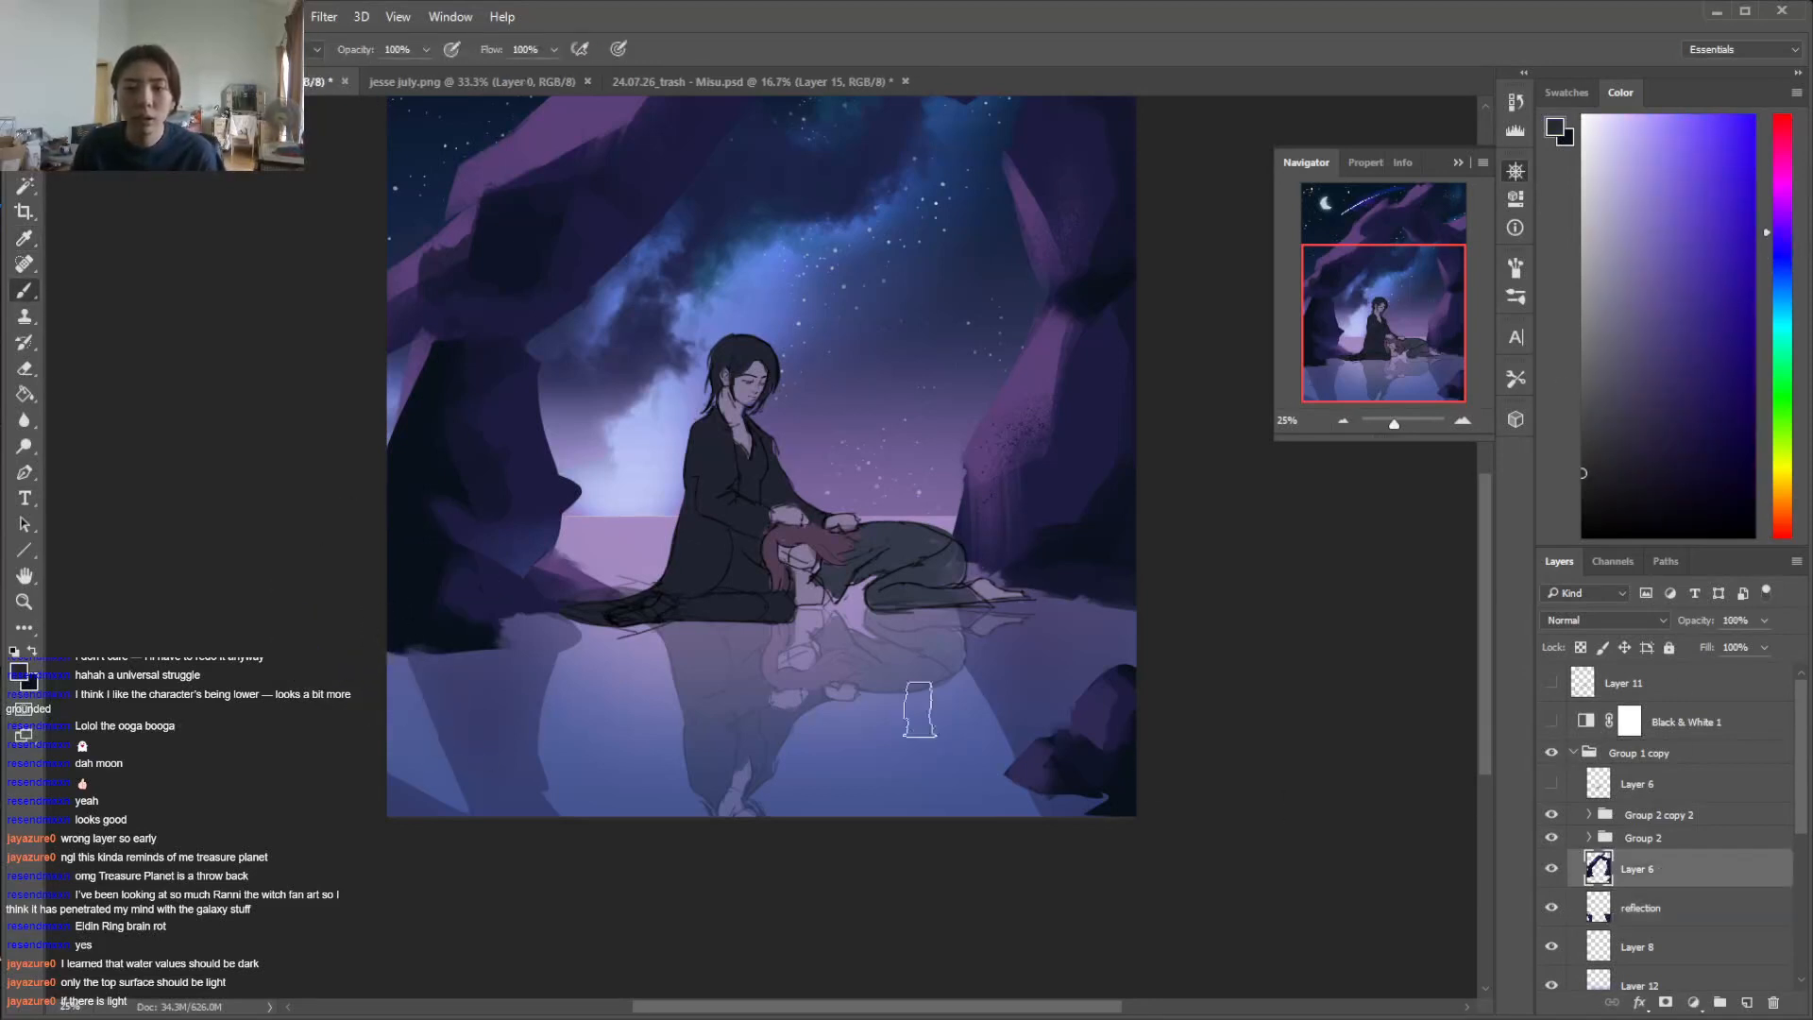
{"action": "left_click", "coordinate": [399, 590], "text": "alt"}
{"action": "left_click", "coordinate": [1709, 912]}
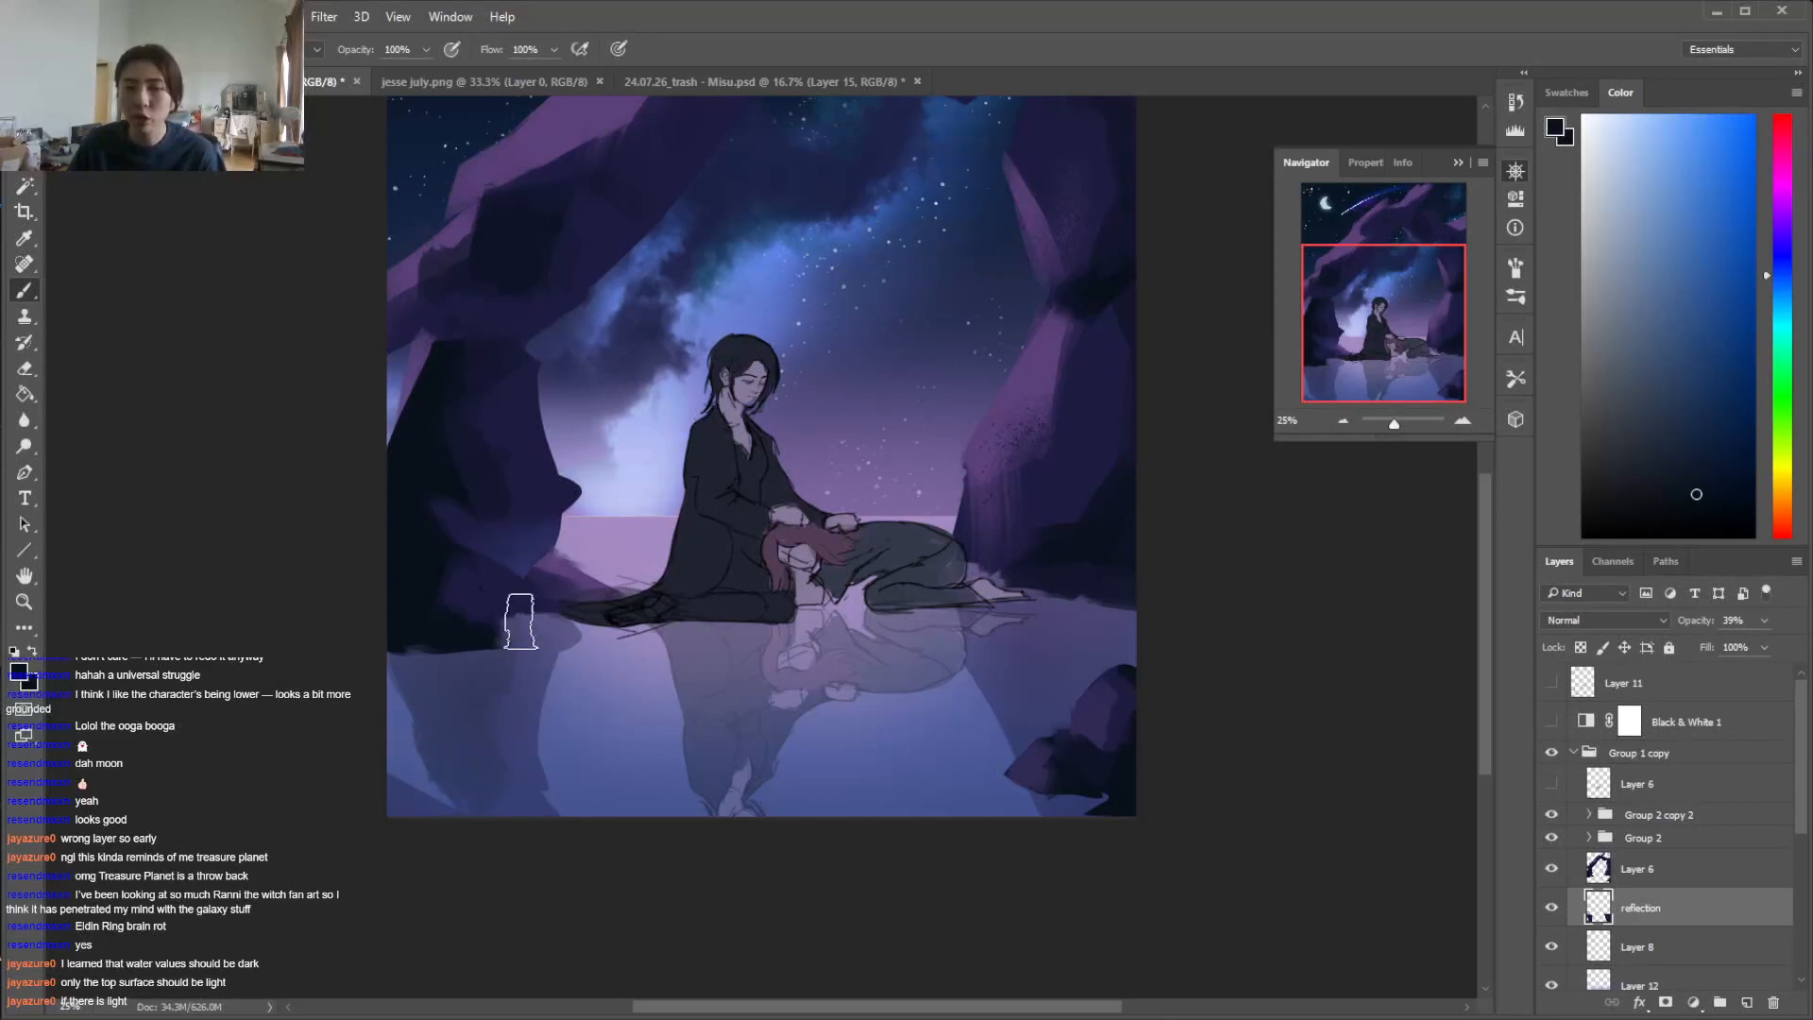
Set the reflection layer's opacity to 58% and toggle its visibility to compare the water with and without it
{"action": "left_click_drag", "start_coordinate": [1758, 642], "coordinate": [1762, 644]}
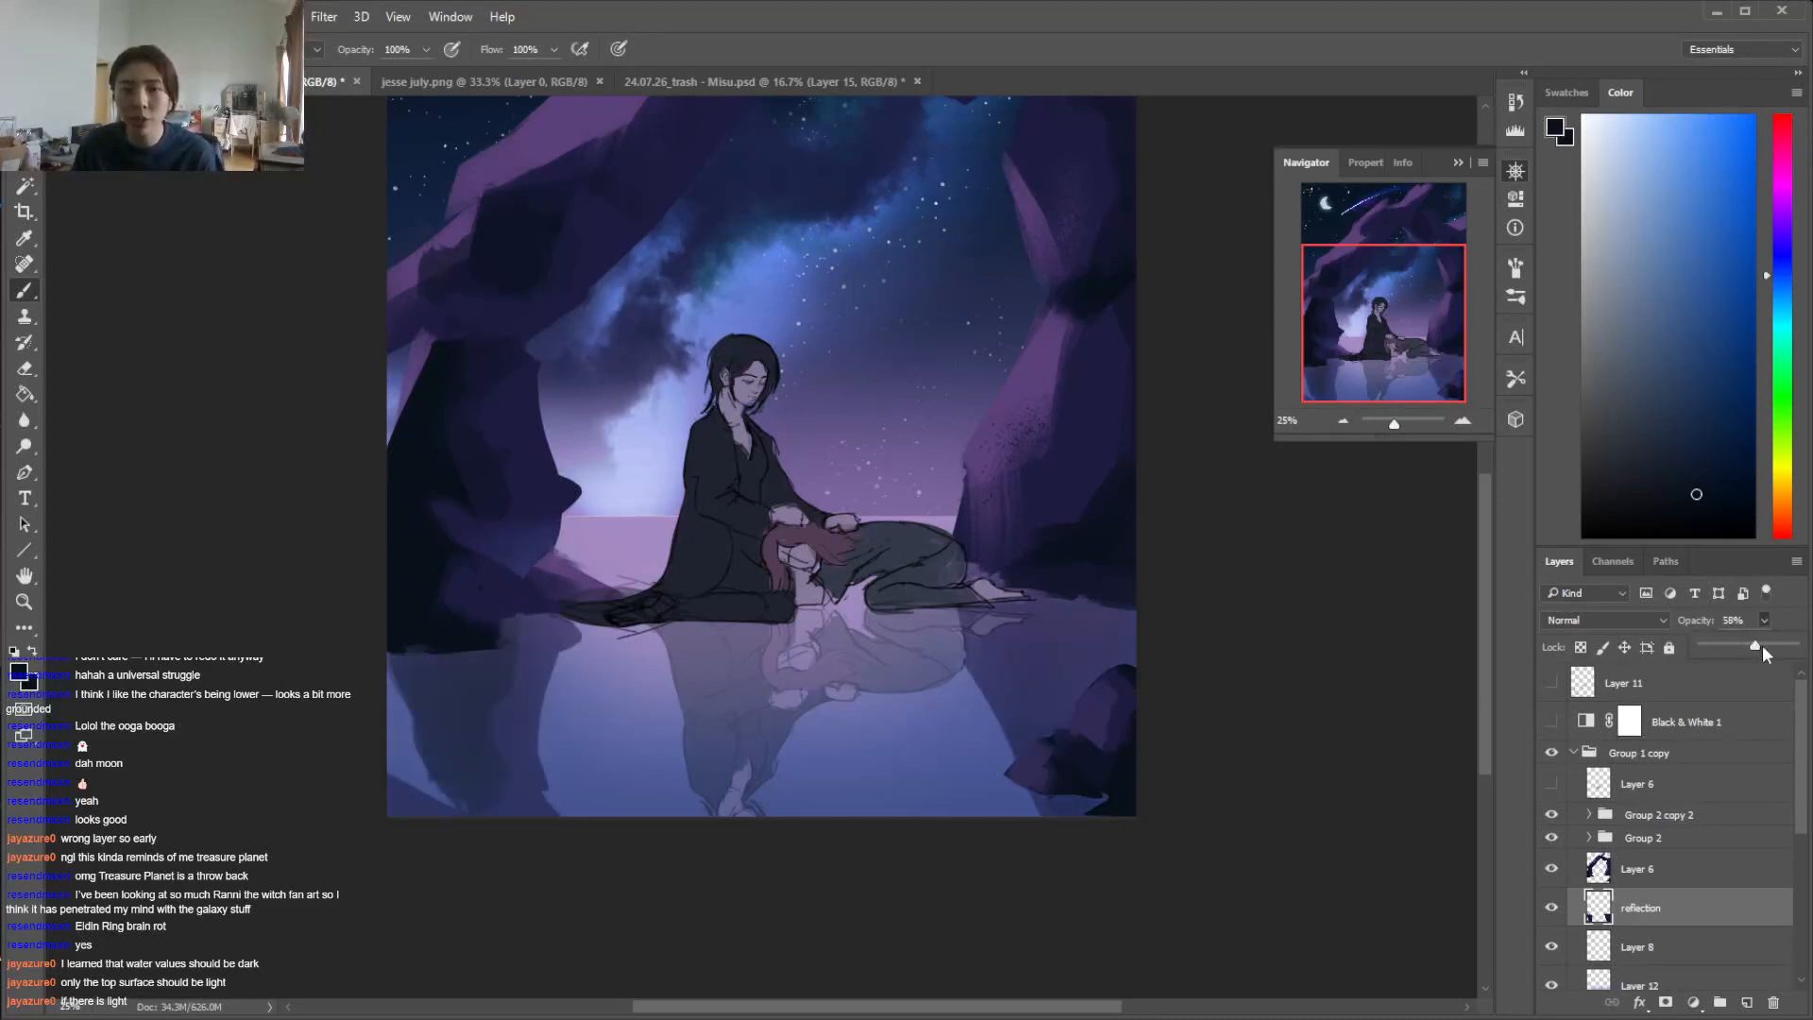
{"action": "left_click", "coordinate": [1552, 908]}
{"action": "left_click", "coordinate": [1551, 907]}
{"action": "left_click", "coordinate": [1552, 908]}
{"action": "left_click", "coordinate": [1551, 907]}
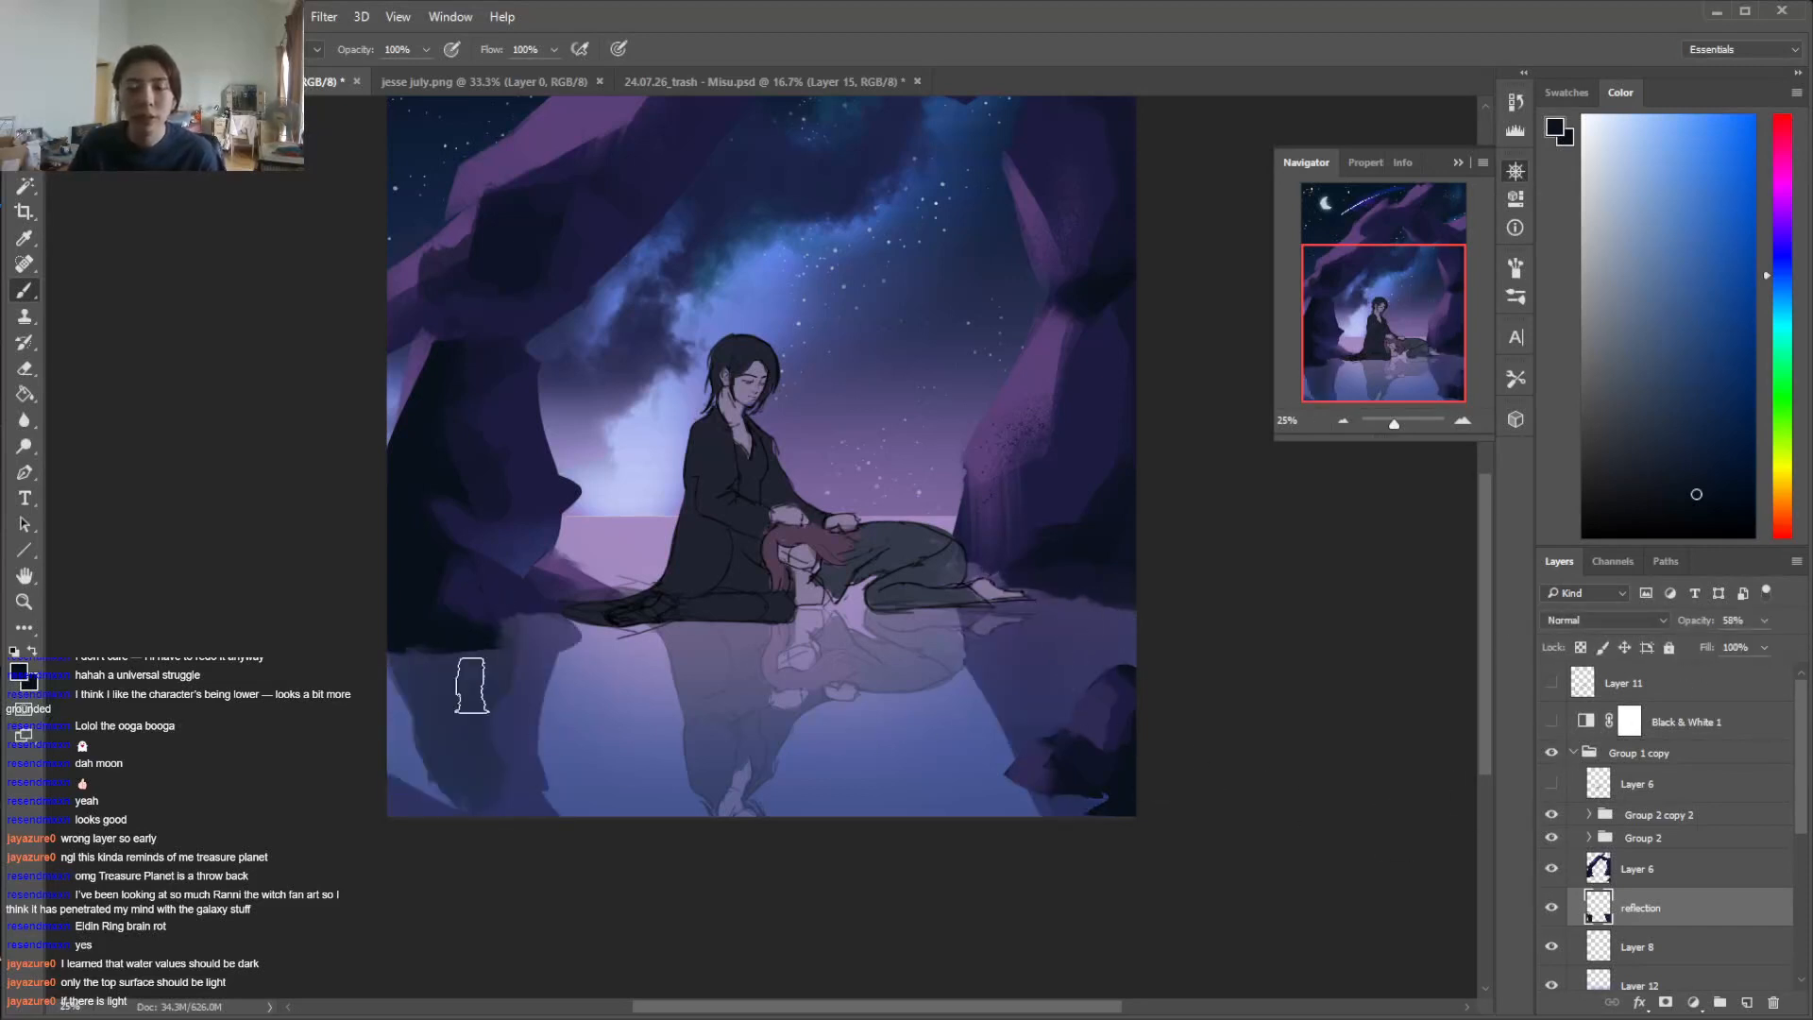
Sample a muted blue and paint small lassoed facets along the base of the right rock on Layer 6
{"action": "left_click", "coordinate": [540, 807], "text": "alt"}
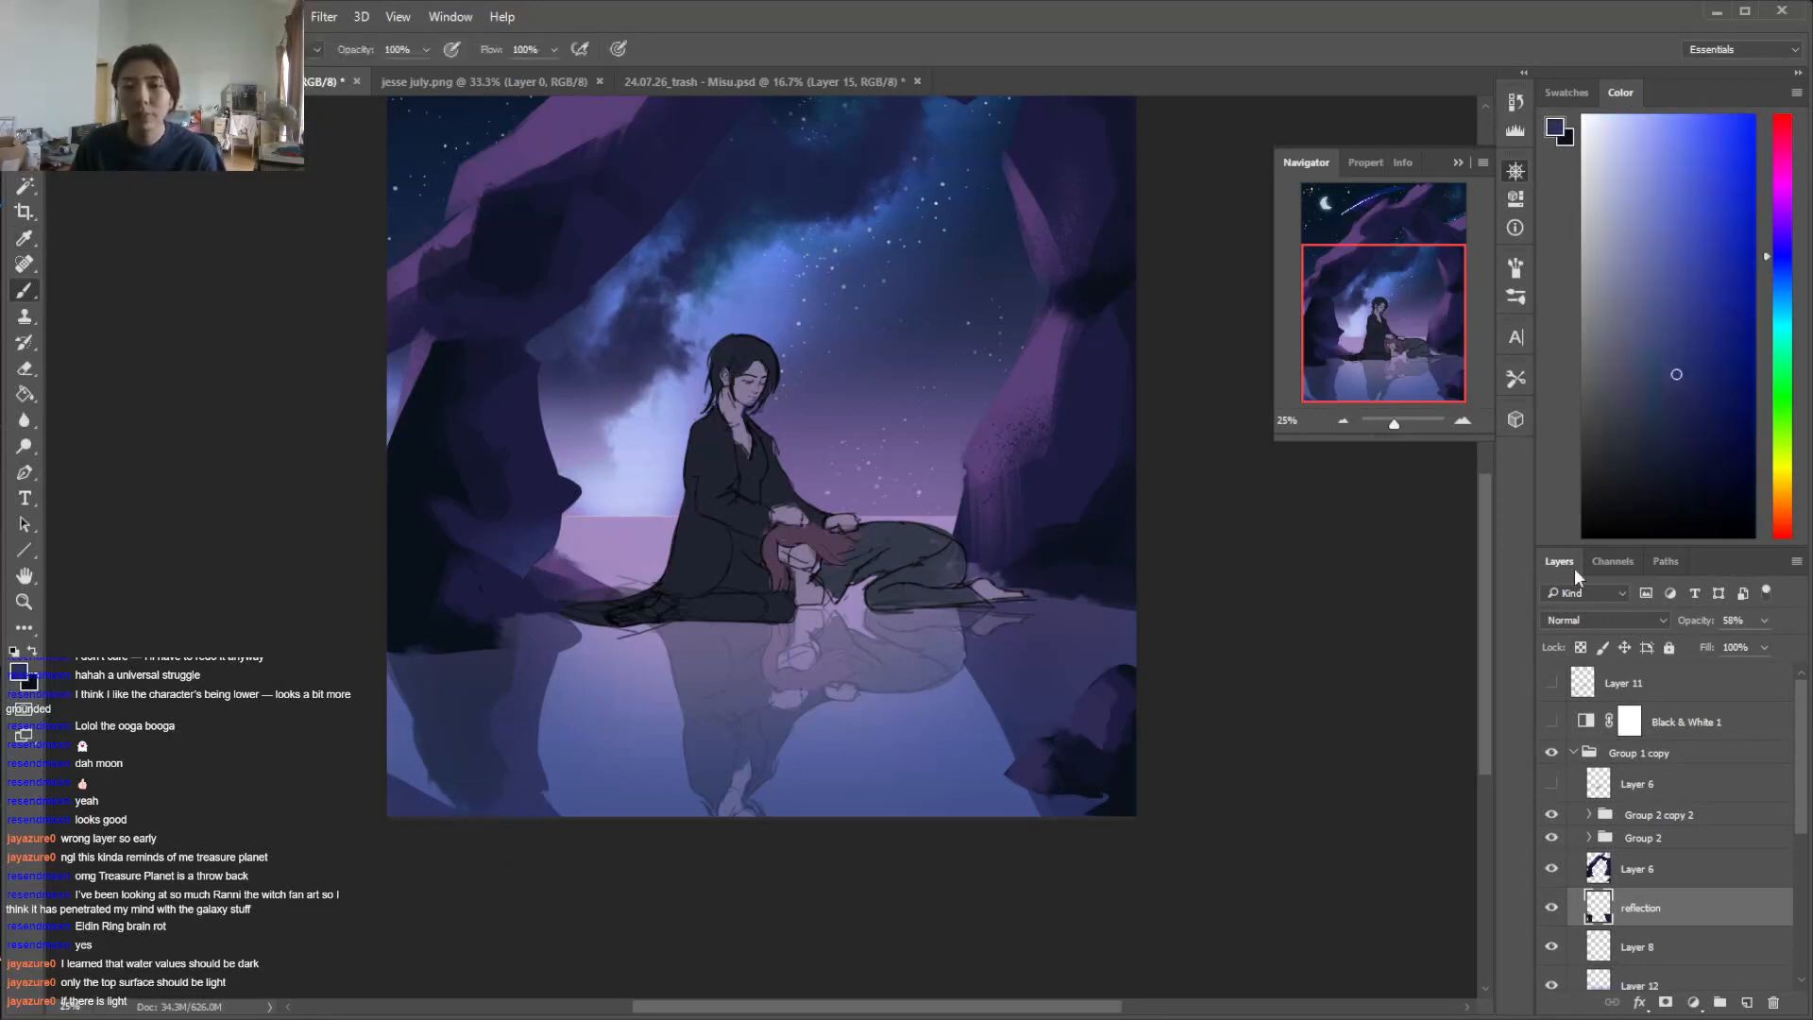
{"action": "left_click", "coordinate": [1683, 877]}
{"action": "left_click", "coordinate": [520, 553], "text": "alt"}
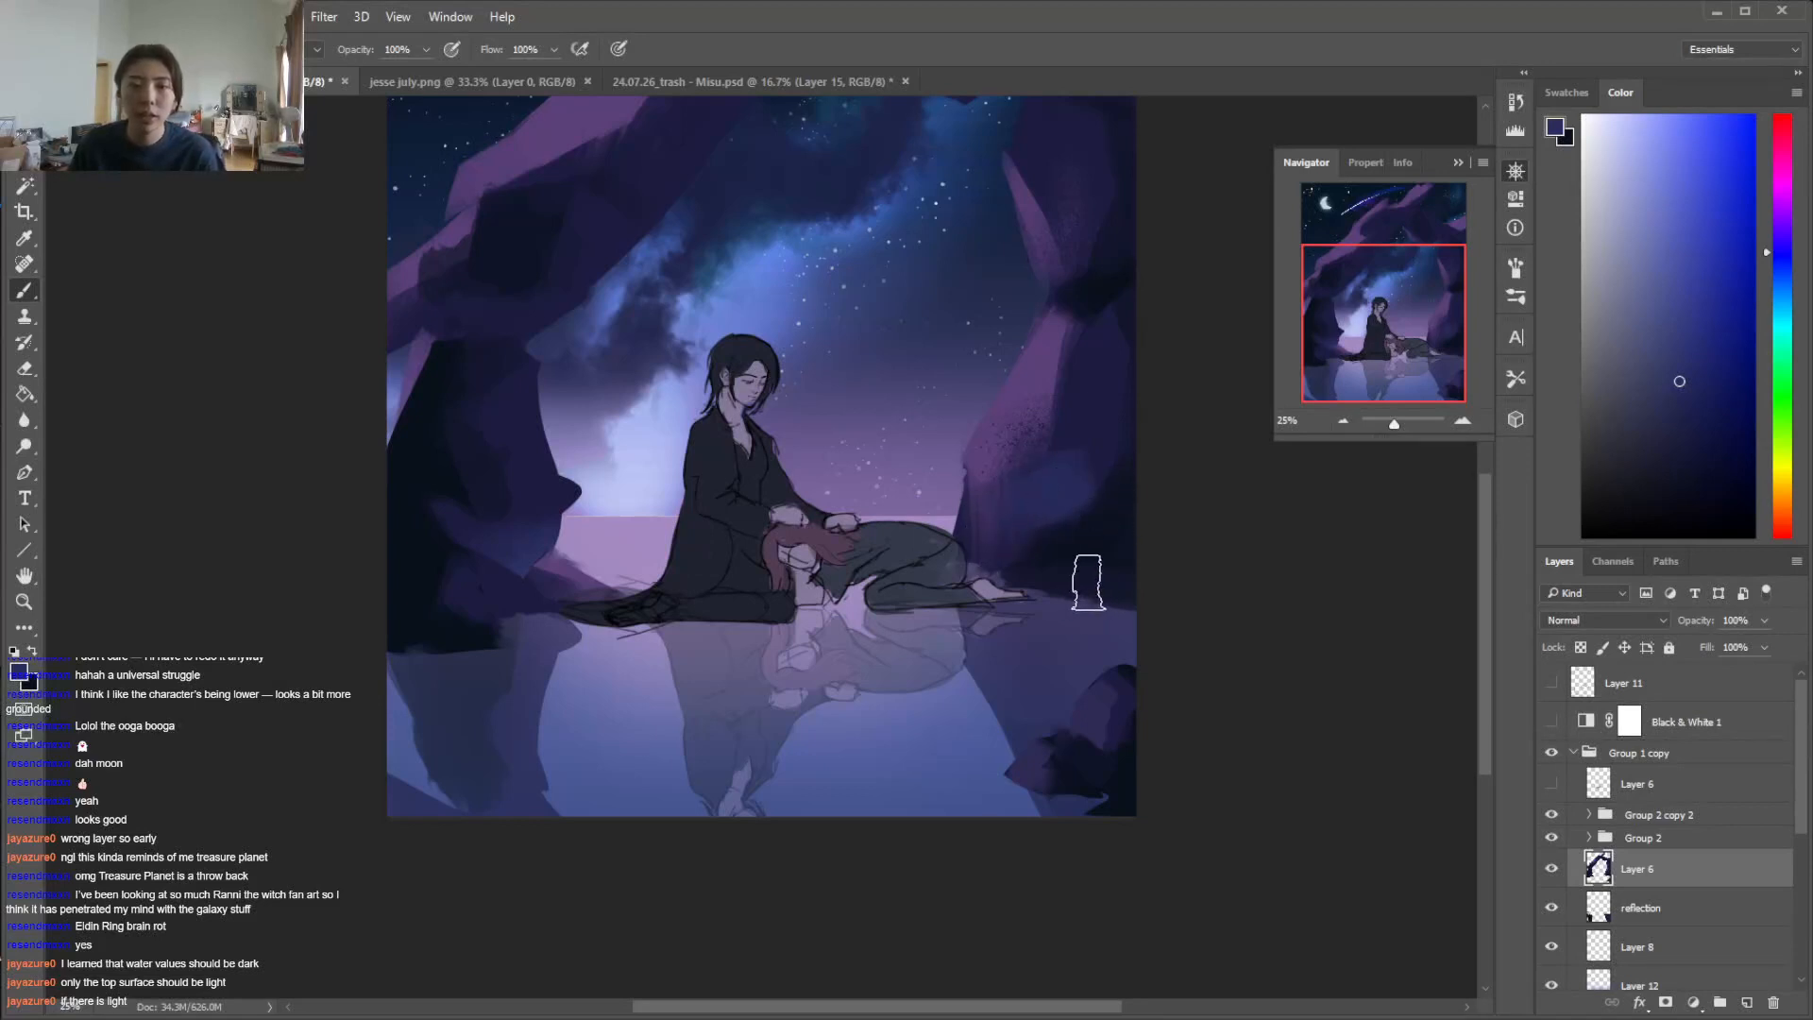
{"action": "key", "text": "l"}
{"action": "mouse_move", "coordinate": [1026, 581]}
{"action": "left_mouse_down"}
{"action": "mouse_move", "coordinate": [1063, 596]}
{"action": "mouse_move", "coordinate": [1103, 569]}
{"action": "mouse_move", "coordinate": [1050, 593]}
{"action": "left_mouse_up"}
{"action": "key", "text": "b"}
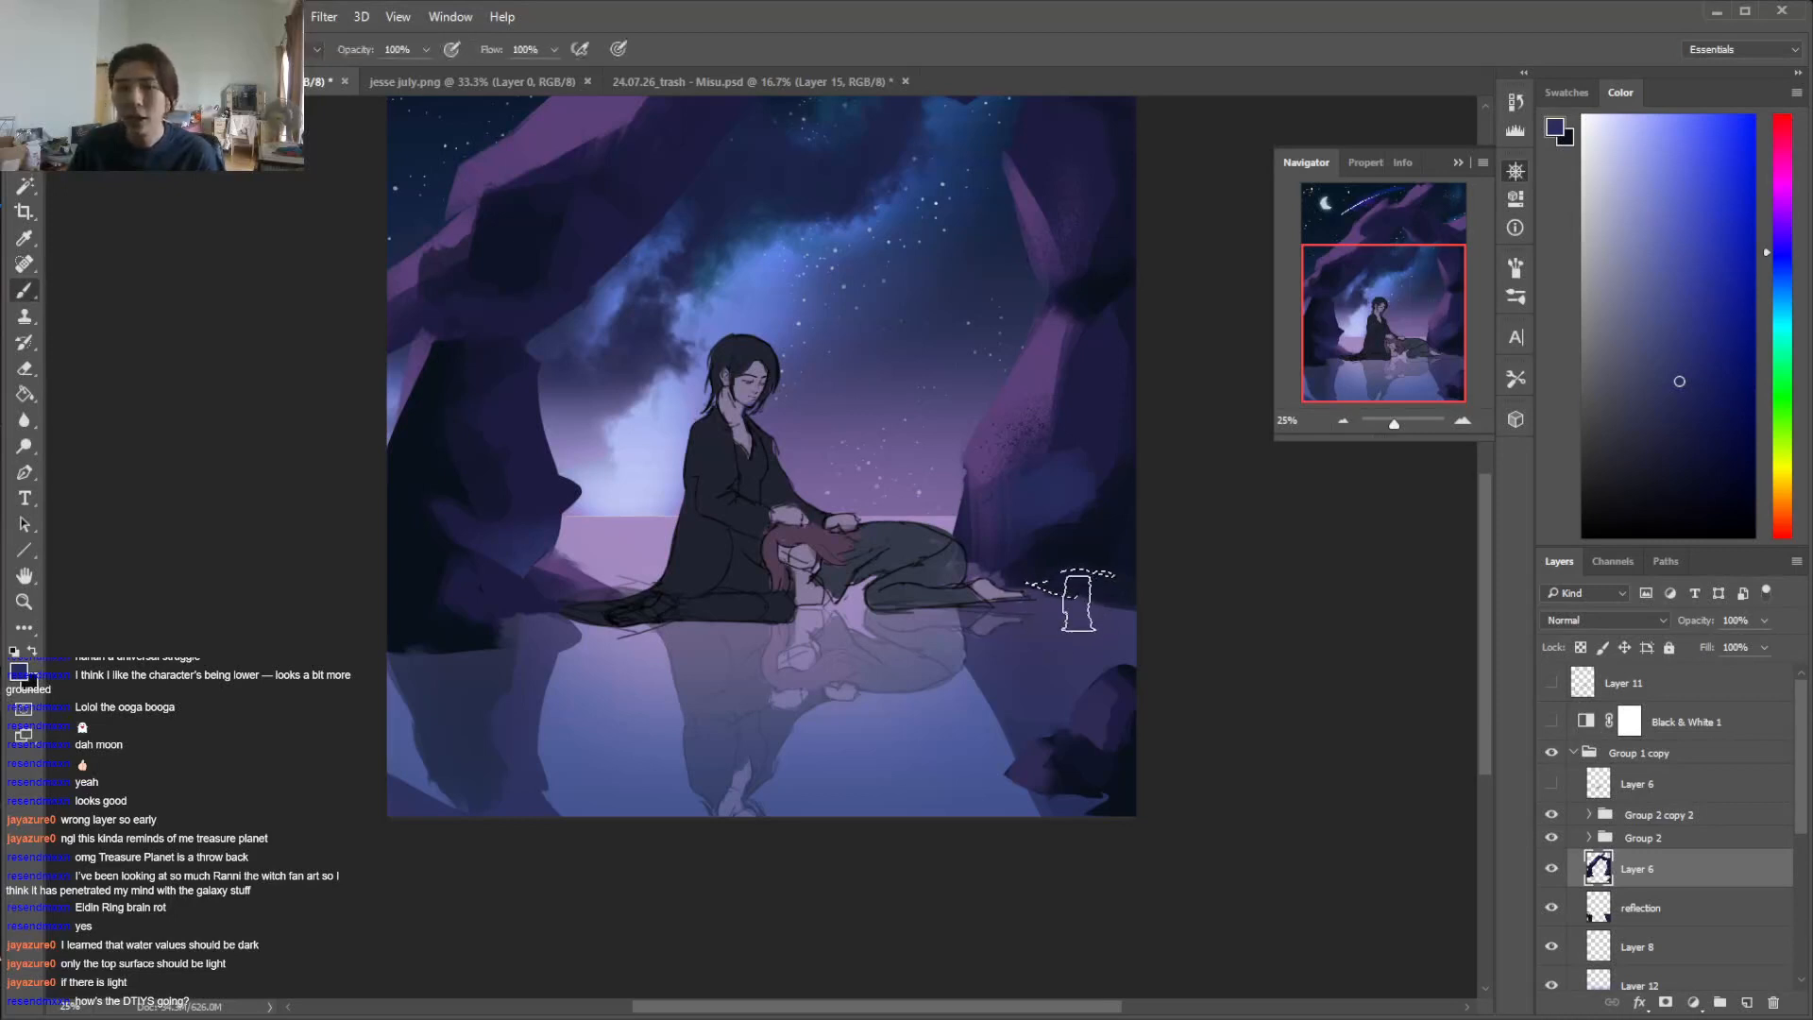
{"action": "key", "text": "ctrl+d"}
{"action": "key", "text": "l"}
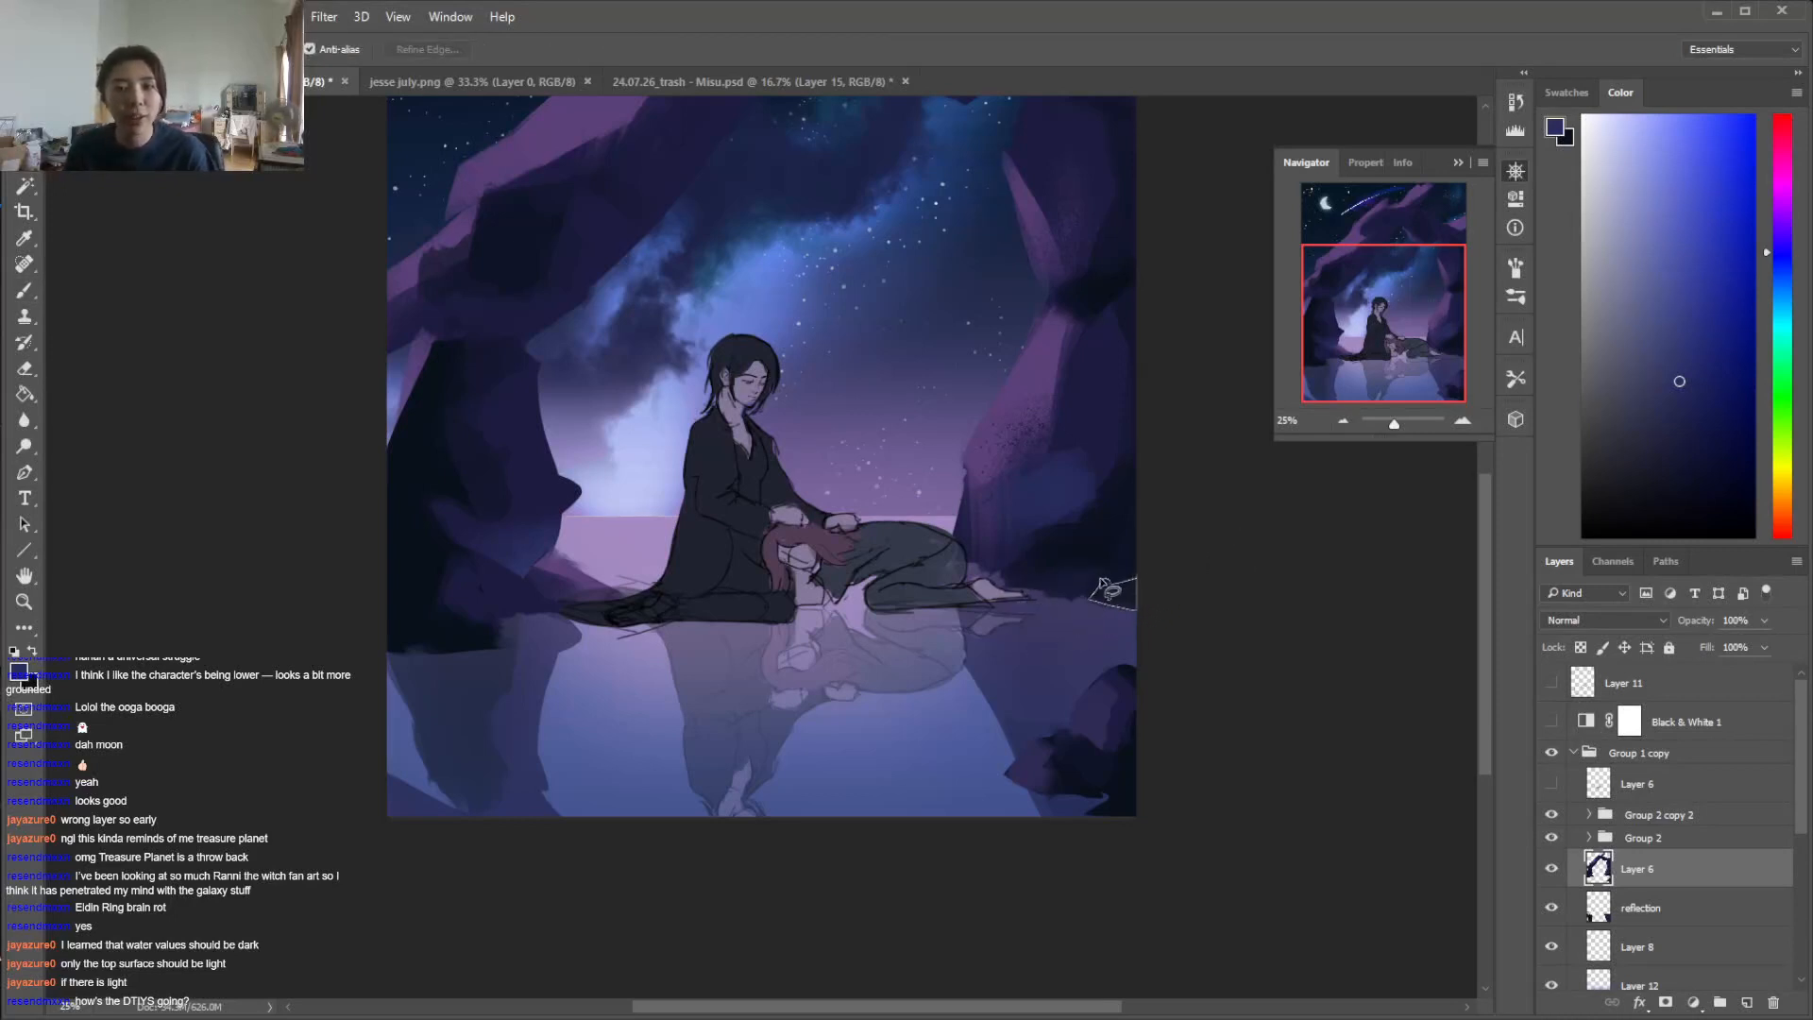
{"action": "key", "text": "b"}
{"action": "mouse_move", "coordinate": [1483, 584]}
{"action": "left_mouse_down"}
{"action": "mouse_move", "coordinate": [1488, 547]}
{"action": "mouse_move", "coordinate": [1487, 581]}
{"action": "mouse_move", "coordinate": [1481, 563]}
{"action": "left_mouse_up"}
Lasso a facet where the arch meets the left rock and brush its surface and the rock's top edge in muted blue
{"action": "key", "text": "l"}
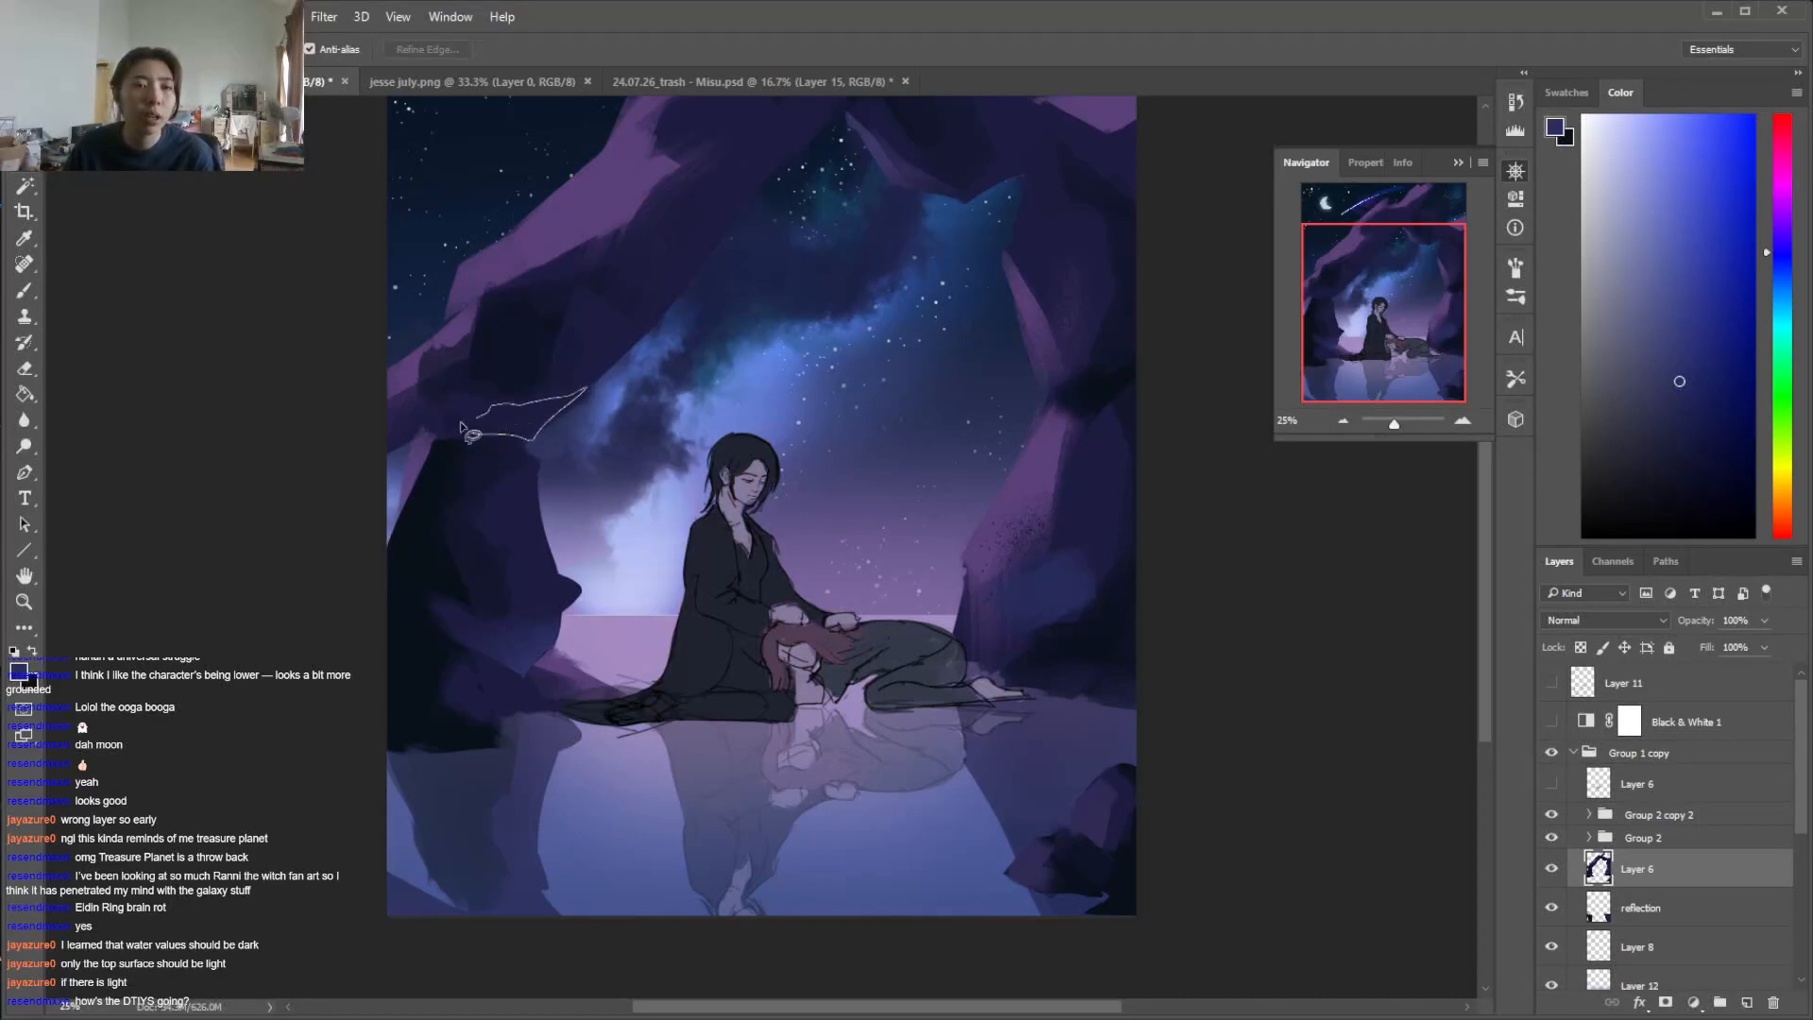
{"action": "left_click_drag", "start_coordinate": [500, 442], "coordinate": [498, 443]}
{"action": "key", "text": "b"}
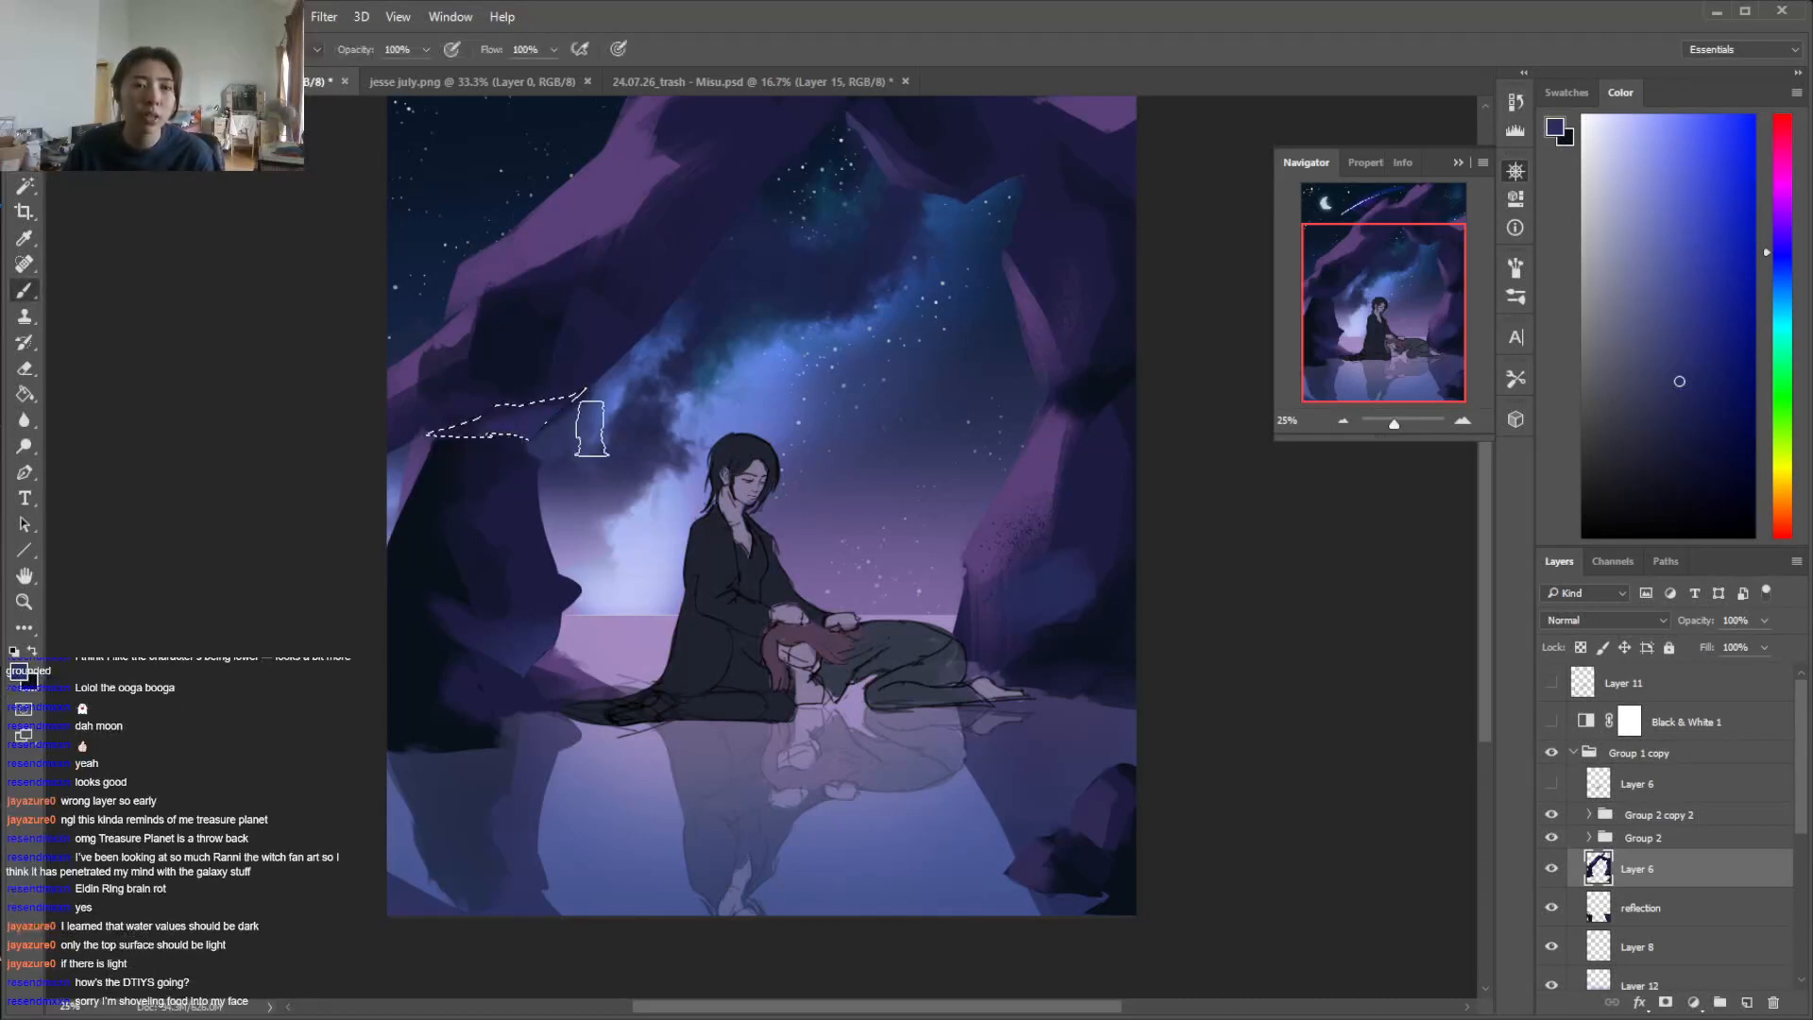
{"action": "key", "text": "ctrl+d"}
{"action": "key", "text": "l"}
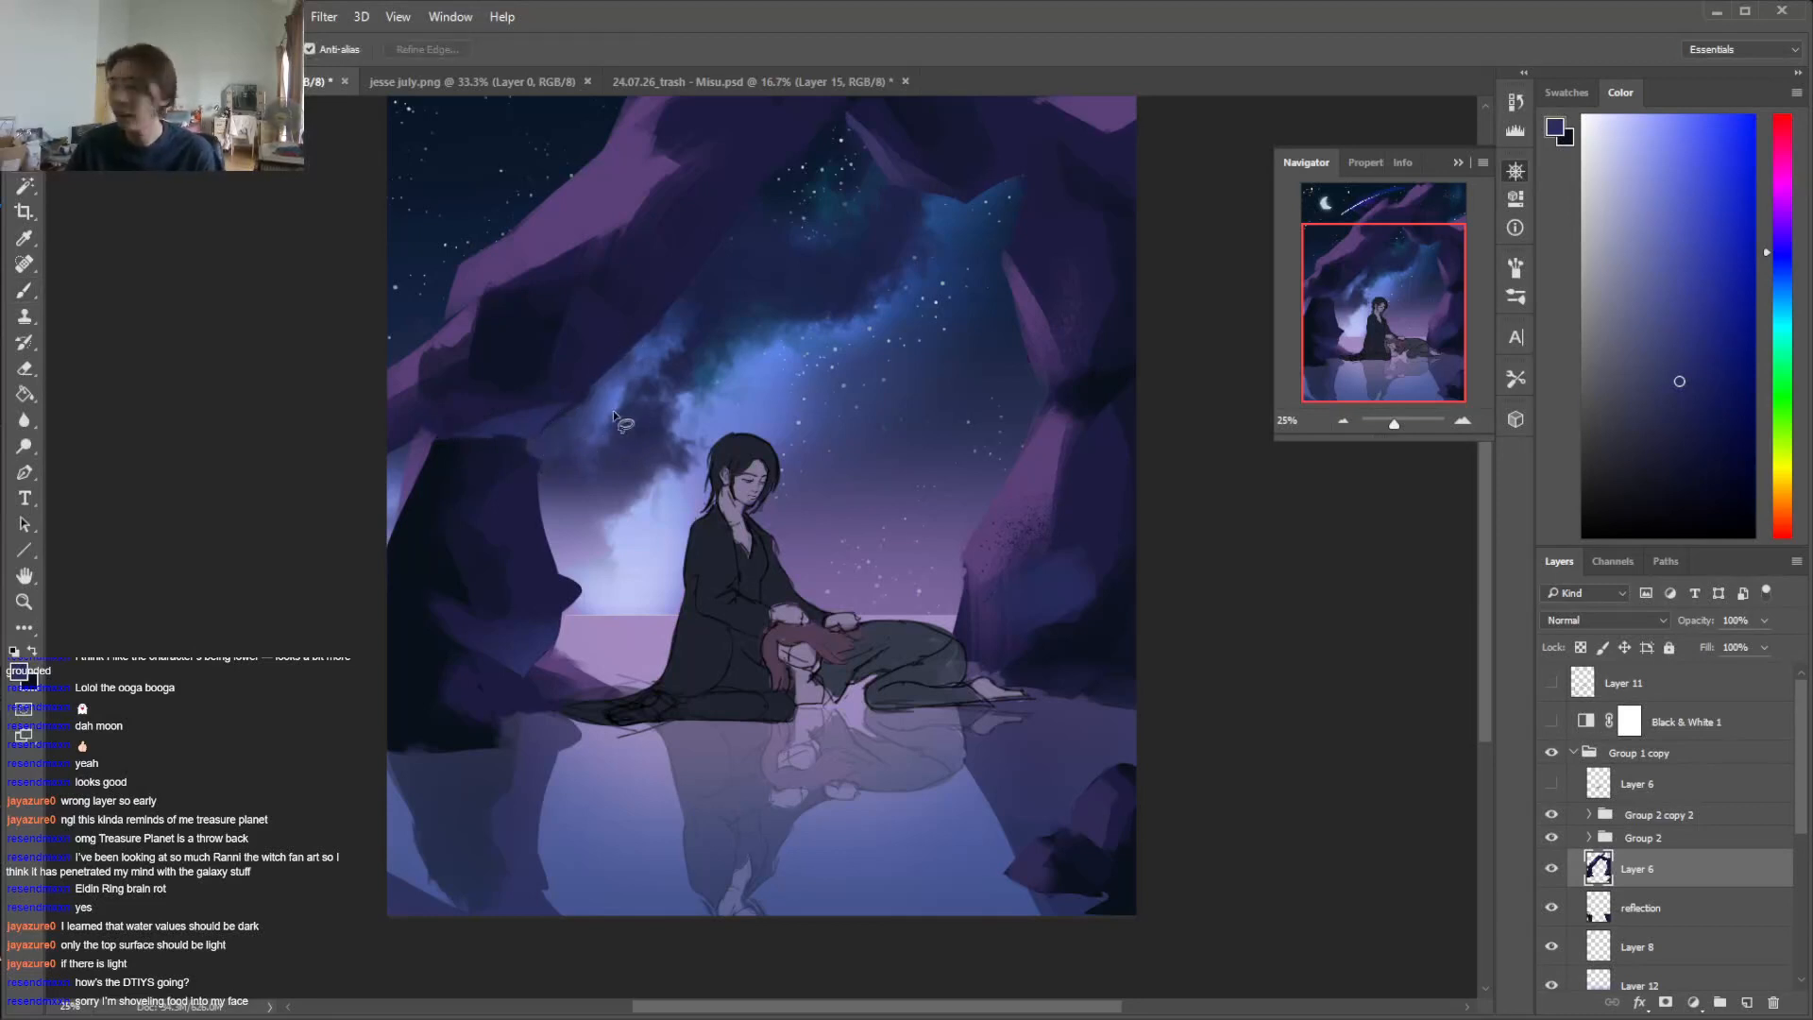
{"action": "key", "text": "b"}
{"action": "mouse_move", "coordinate": [507, 435]}
{"action": "left_mouse_down"}
{"action": "mouse_move", "coordinate": [576, 406]}
{"action": "mouse_move", "coordinate": [544, 443]}
{"action": "left_mouse_up"}
{"action": "key", "text": "ctrl+d"}
Sample dark blue and purple from the rock and touch up the lower end of the arch's left arm
{"action": "key", "text": "l"}
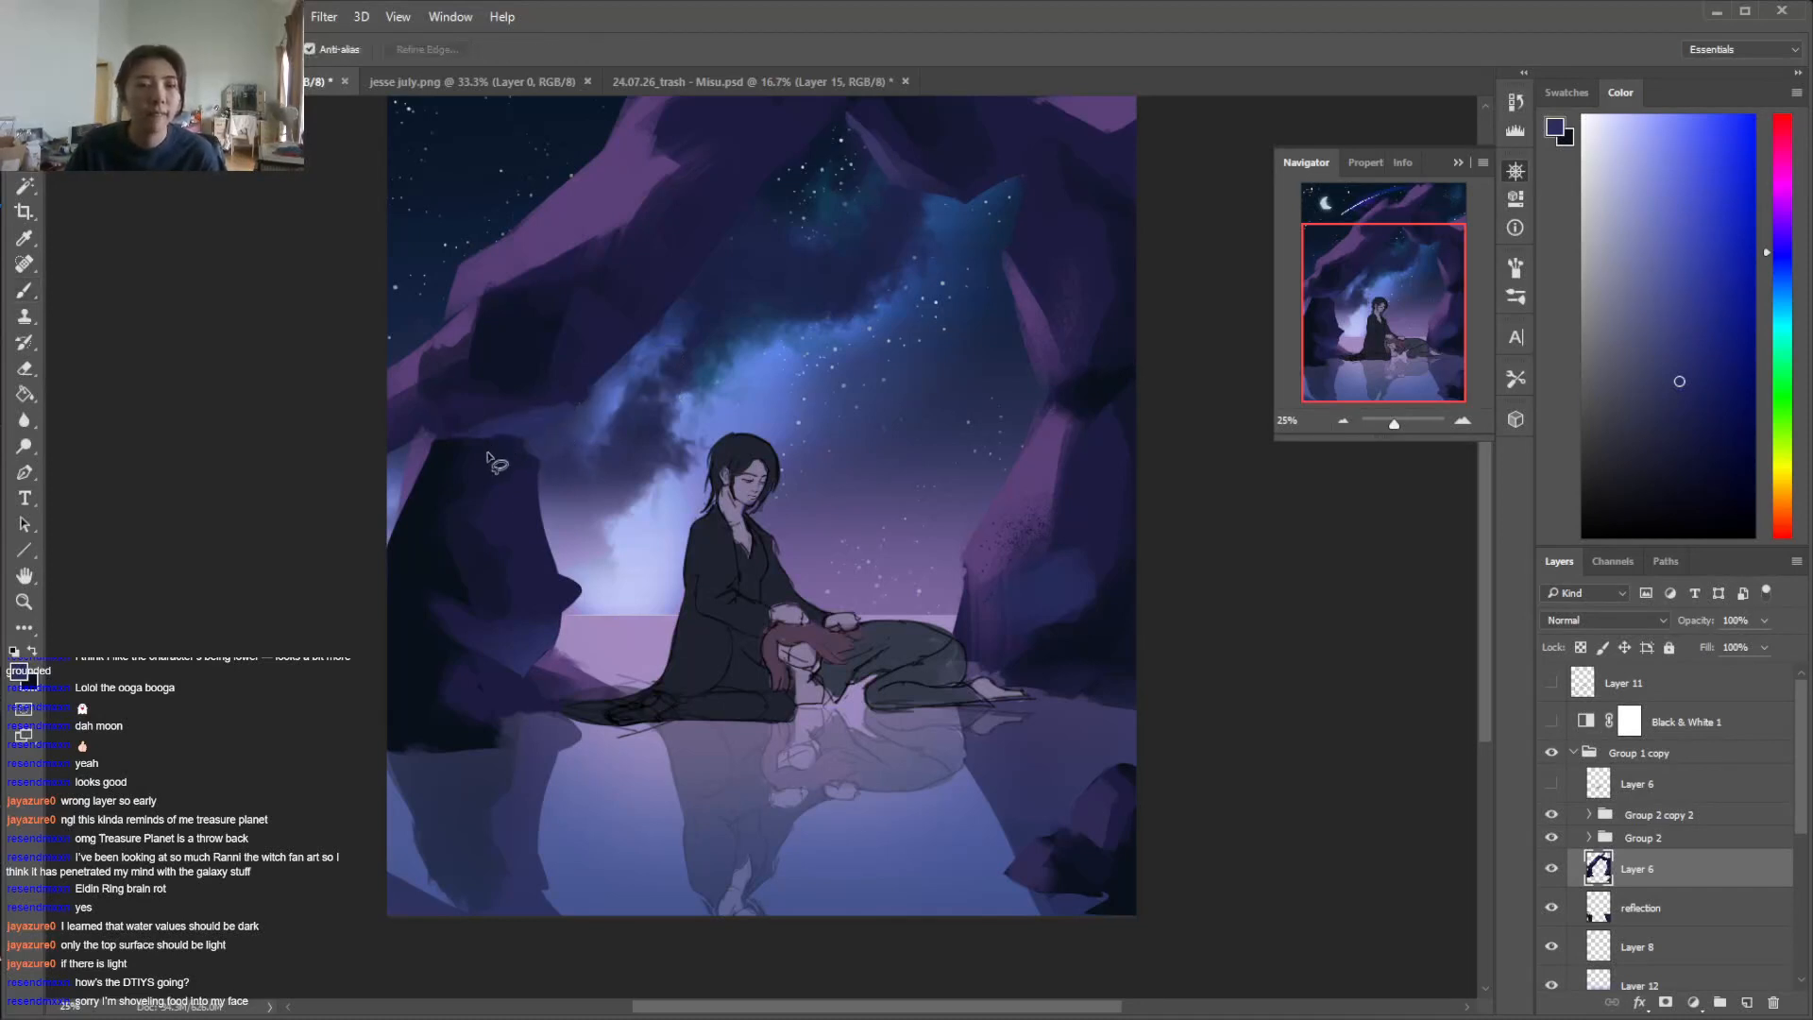
{"action": "key", "text": "i"}
{"action": "left_click", "coordinate": [525, 434]}
{"action": "key", "text": "b"}
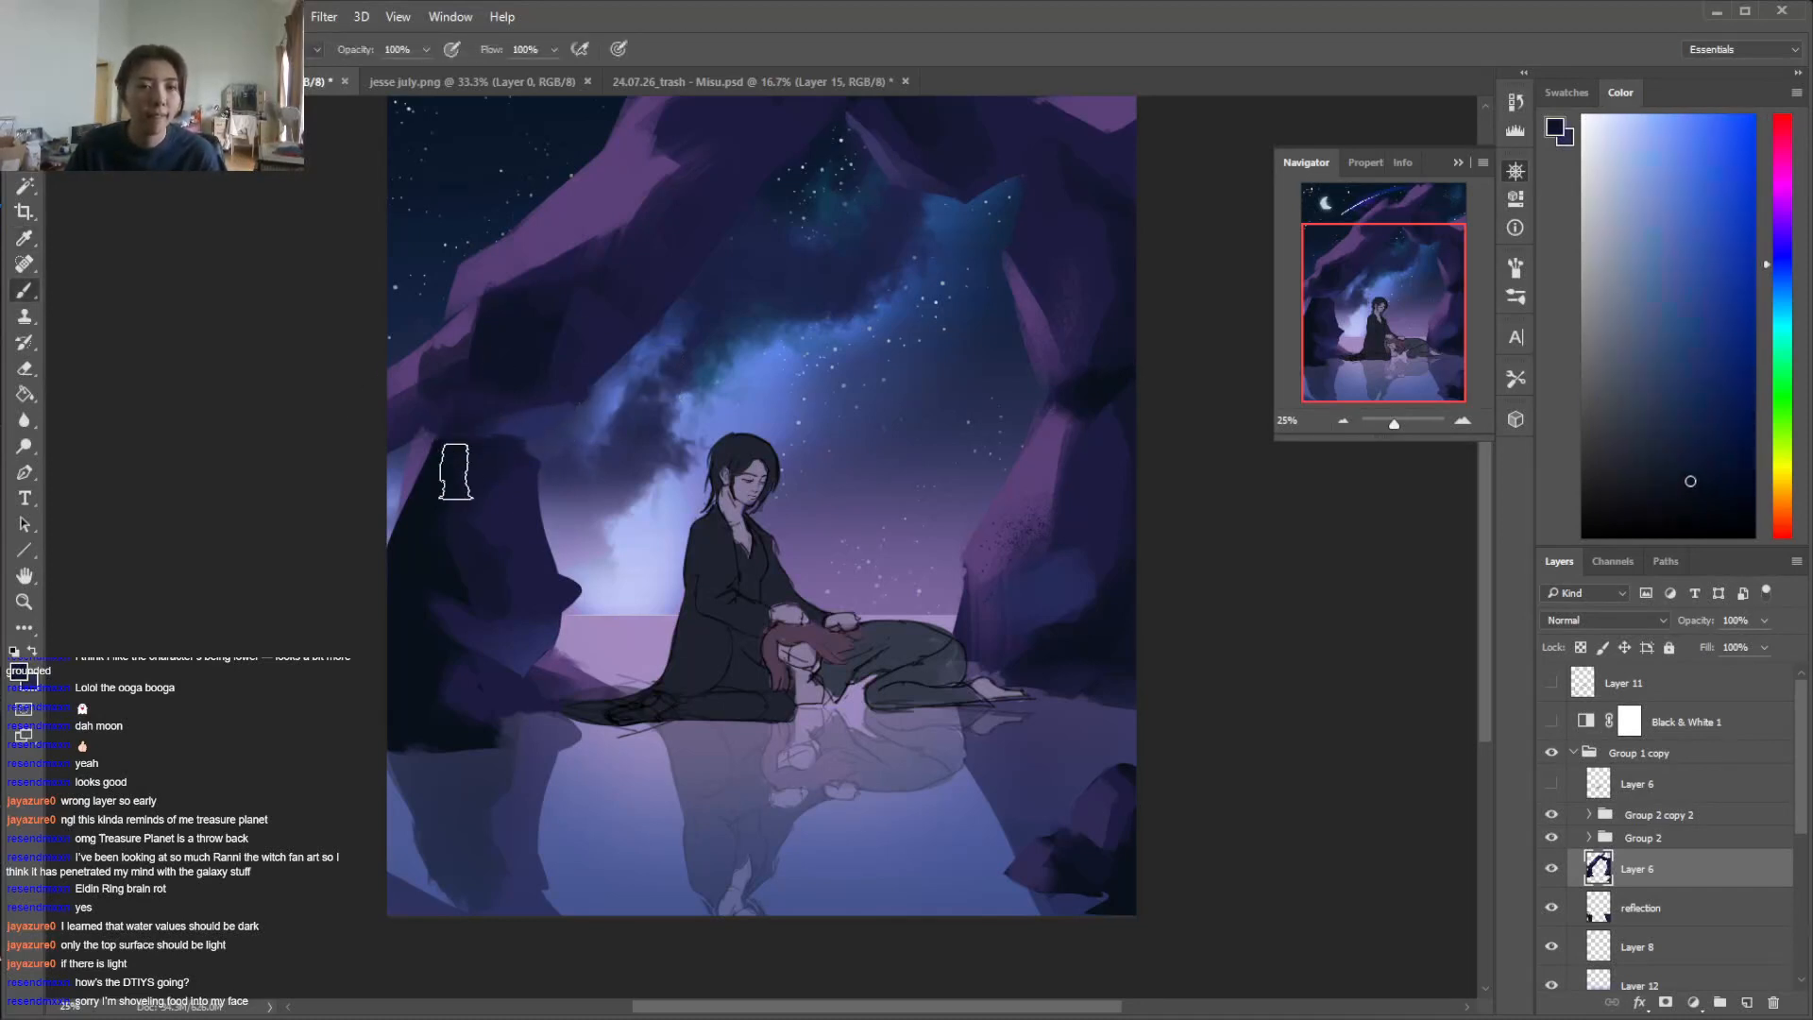
{"action": "left_click", "coordinate": [420, 413], "text": "alt"}
{"action": "left_click", "coordinate": [403, 379], "text": "alt"}
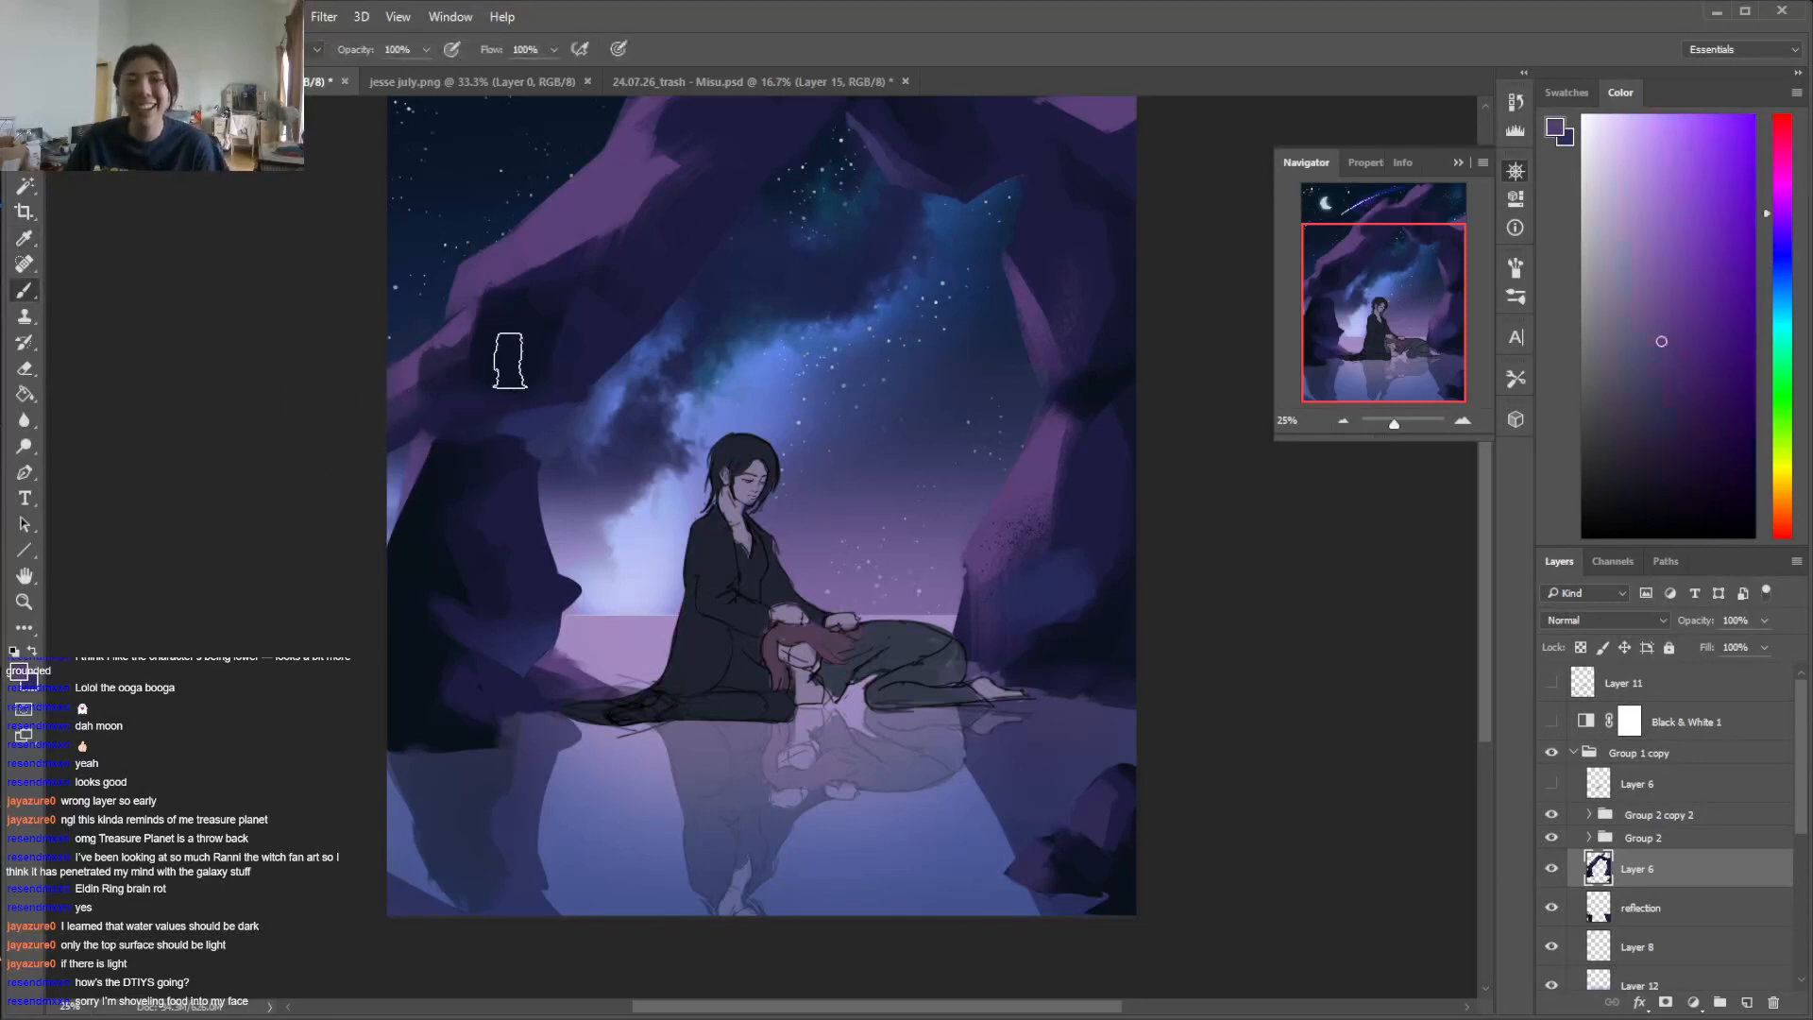
Lasso a small facet at the base of the left rock and brush it in muted blue
{"action": "key", "text": "l"}
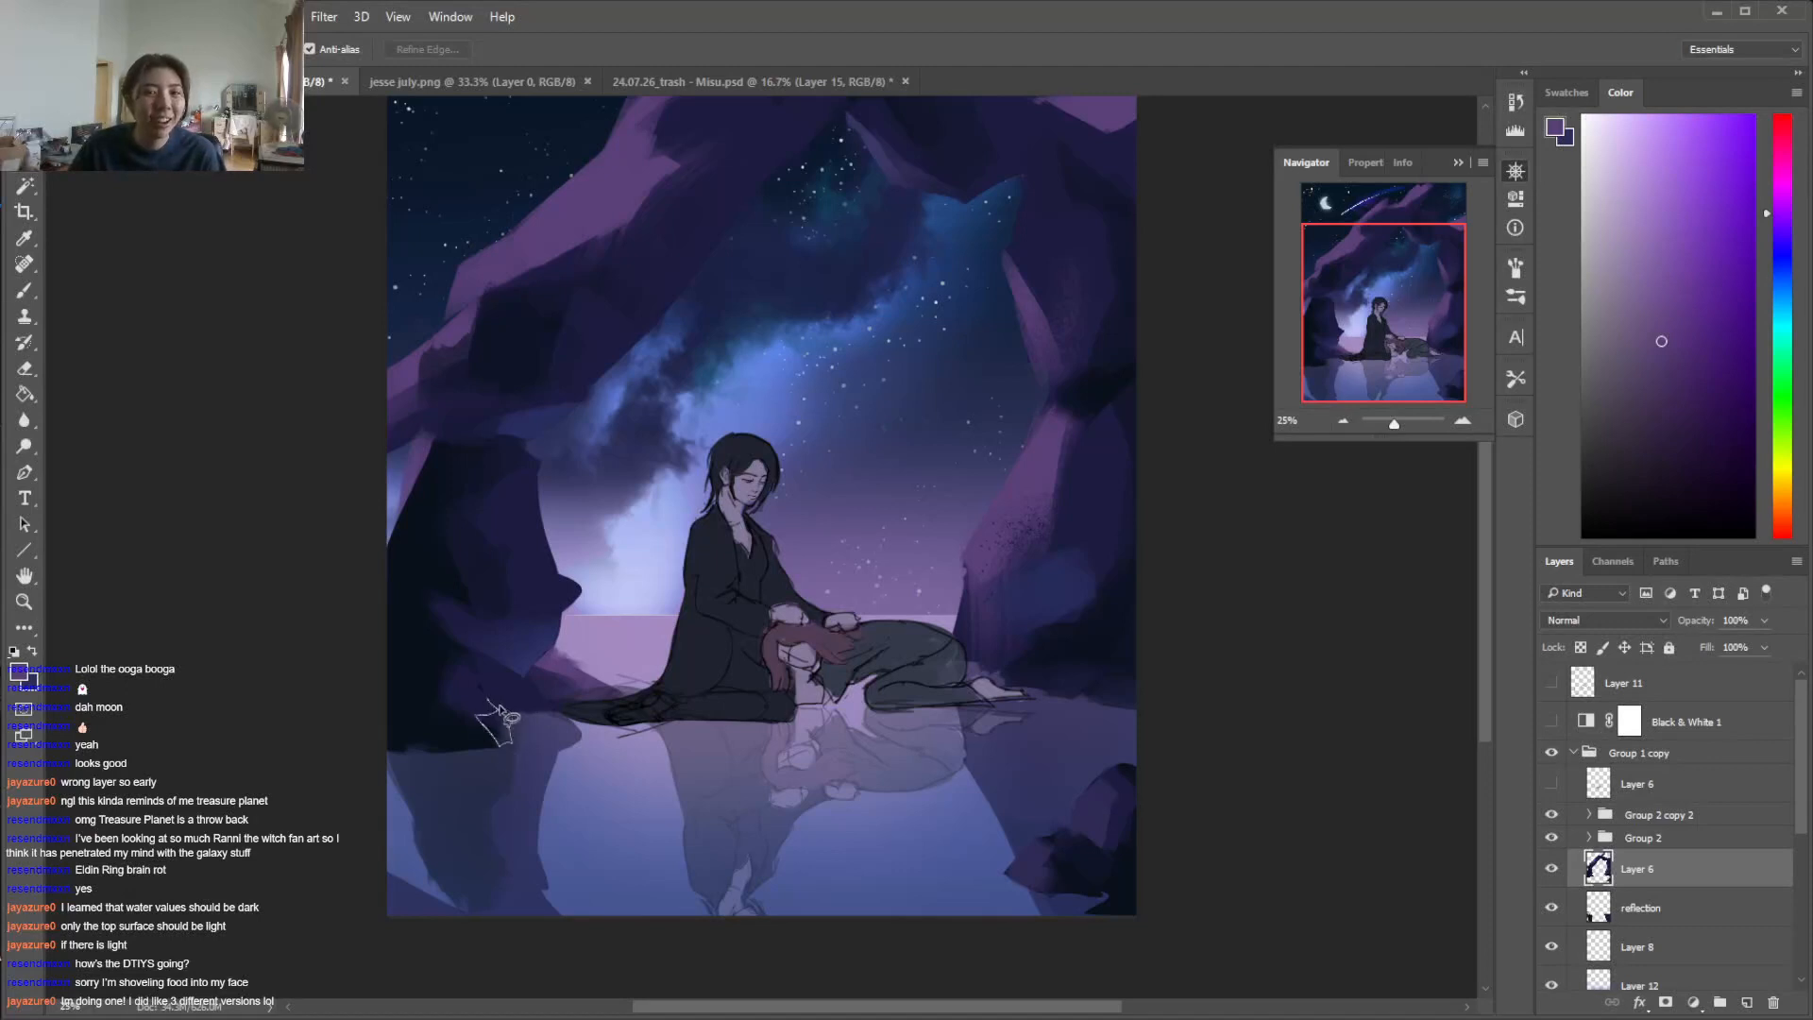
{"action": "left_click_drag", "start_coordinate": [501, 709], "coordinate": [489, 701]}
{"action": "key", "text": "b"}
{"action": "key", "text": "ctrl+d"}
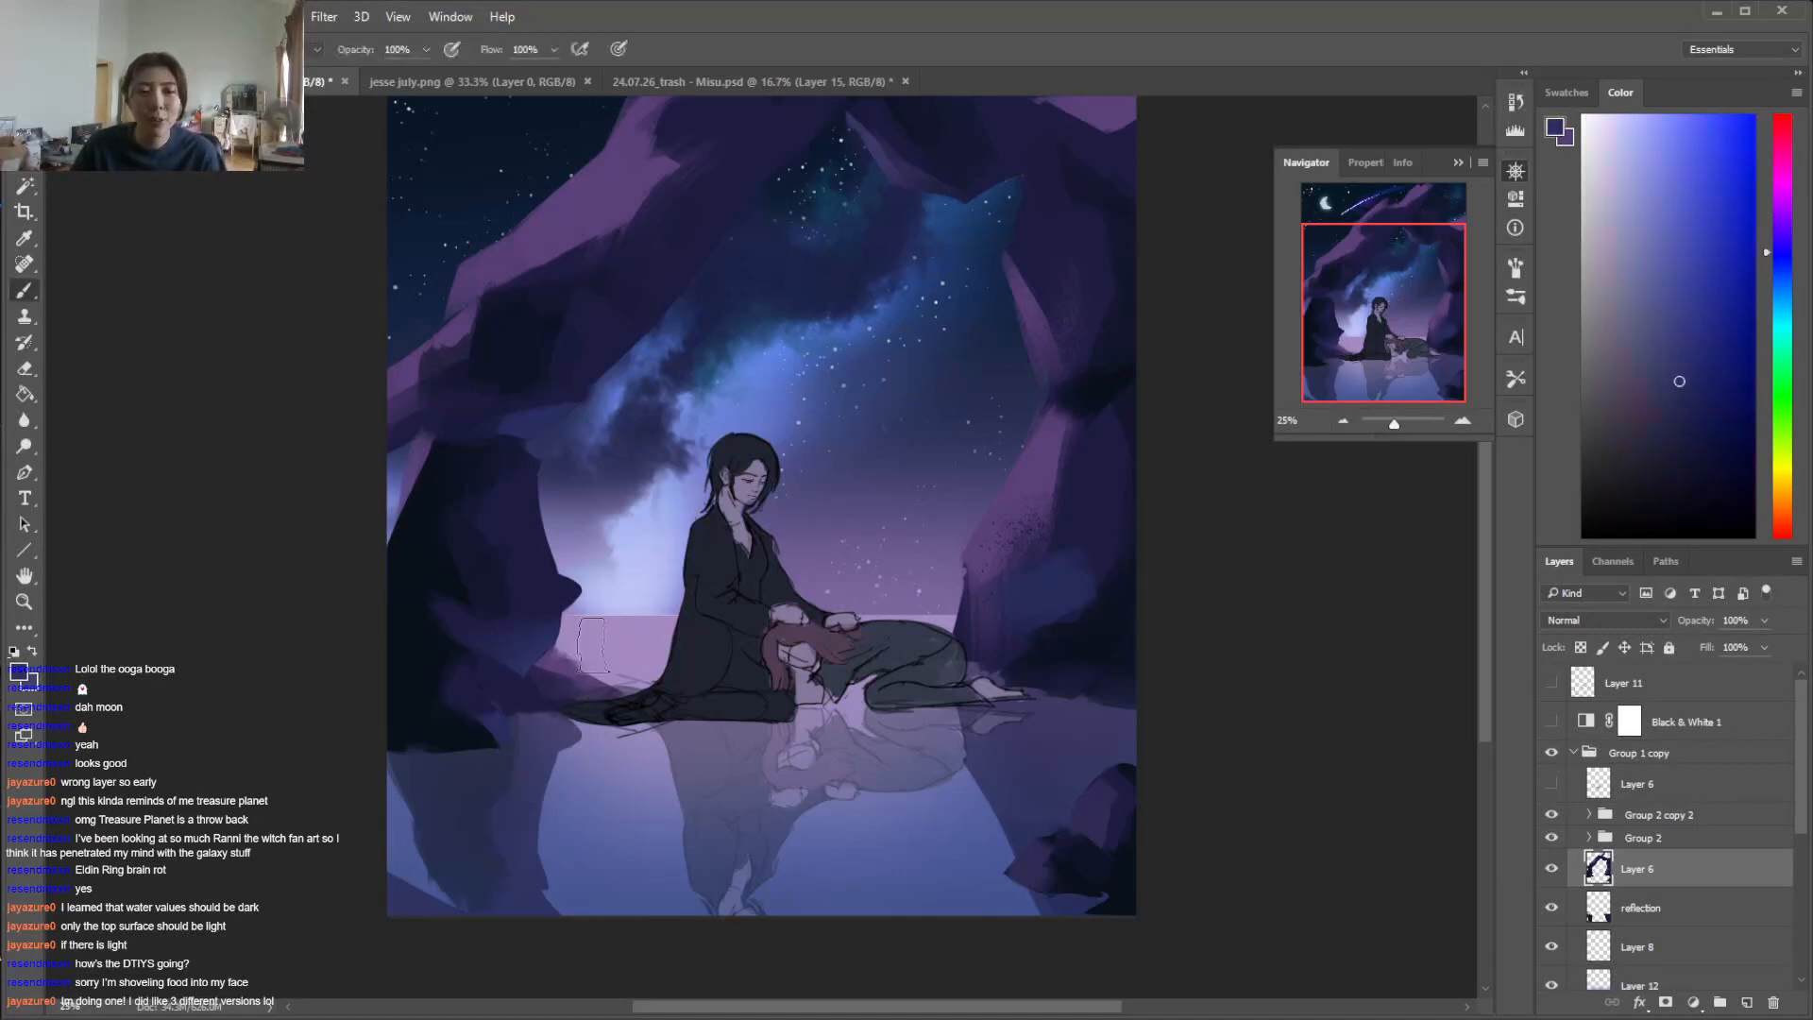
Lasso an irregular facet along the upper underside of the arch's left arm and brush it in muted blue
{"action": "key", "text": "l"}
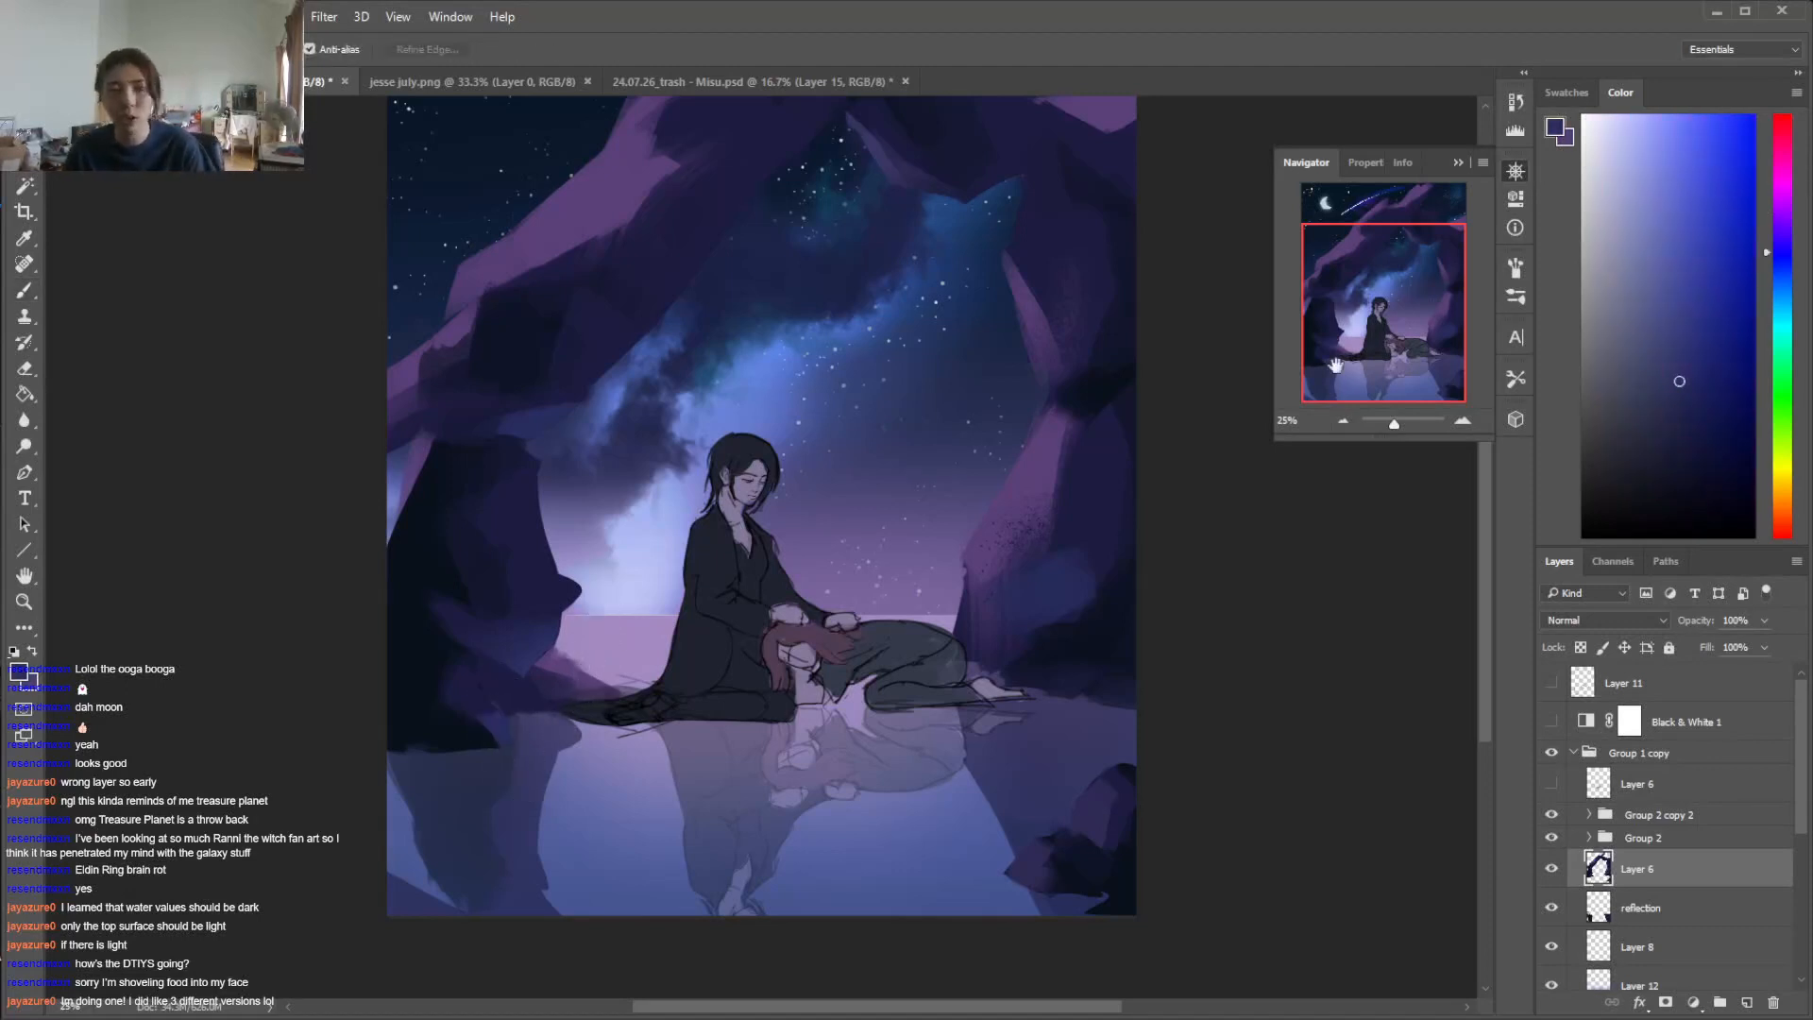
{"action": "scroll", "coordinate": [1046, 472], "scroll_direction": "up", "scroll_amount": 3}
{"action": "mouse_move", "coordinate": [829, 279]}
{"action": "left_mouse_down"}
{"action": "mouse_move", "coordinate": [798, 338]}
{"action": "mouse_move", "coordinate": [713, 377]}
{"action": "mouse_move", "coordinate": [784, 288]}
{"action": "left_mouse_up"}
{"action": "key", "text": "b"}
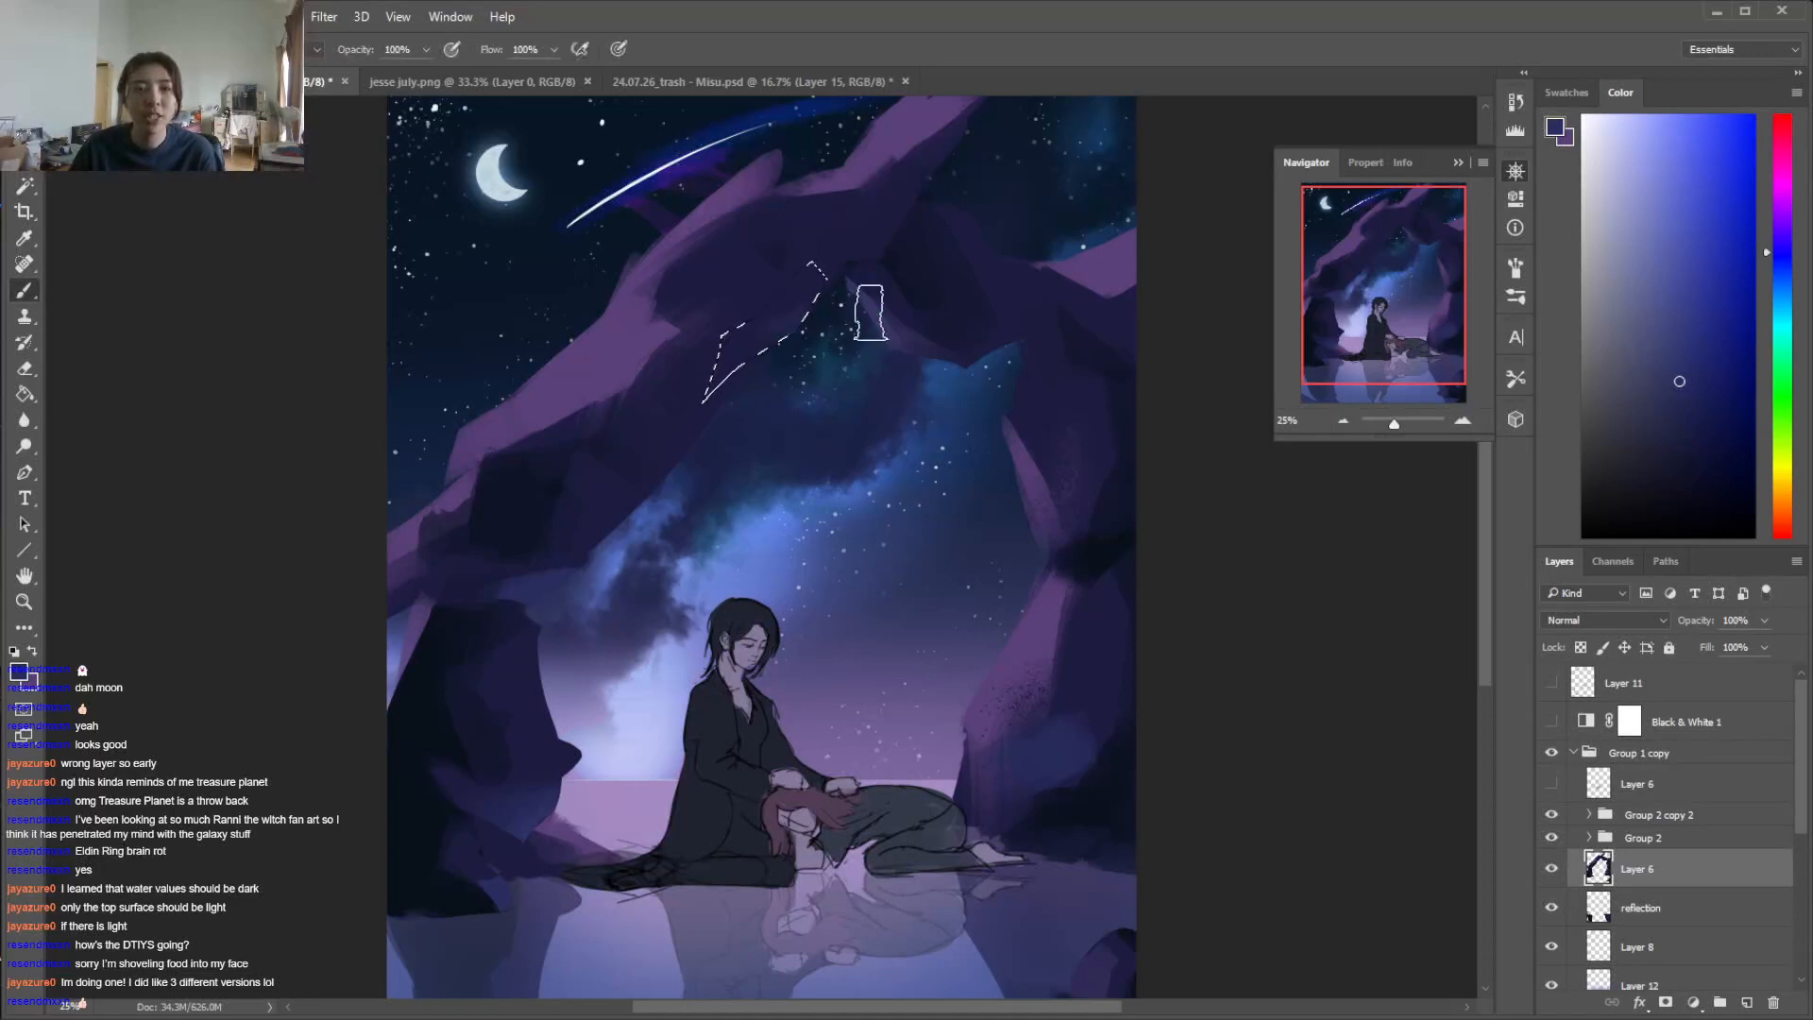
{"action": "key", "text": "ctrl+d"}
Lasso a narrow facet on the inner edge of the arch's left arm and paint it in muted blue
{"action": "key", "text": "l"}
{"action": "mouse_move", "coordinate": [732, 408]}
{"action": "left_mouse_down"}
{"action": "mouse_move", "coordinate": [687, 443]}
{"action": "mouse_move", "coordinate": [720, 333]}
{"action": "left_mouse_up"}
{"action": "key", "text": "b"}
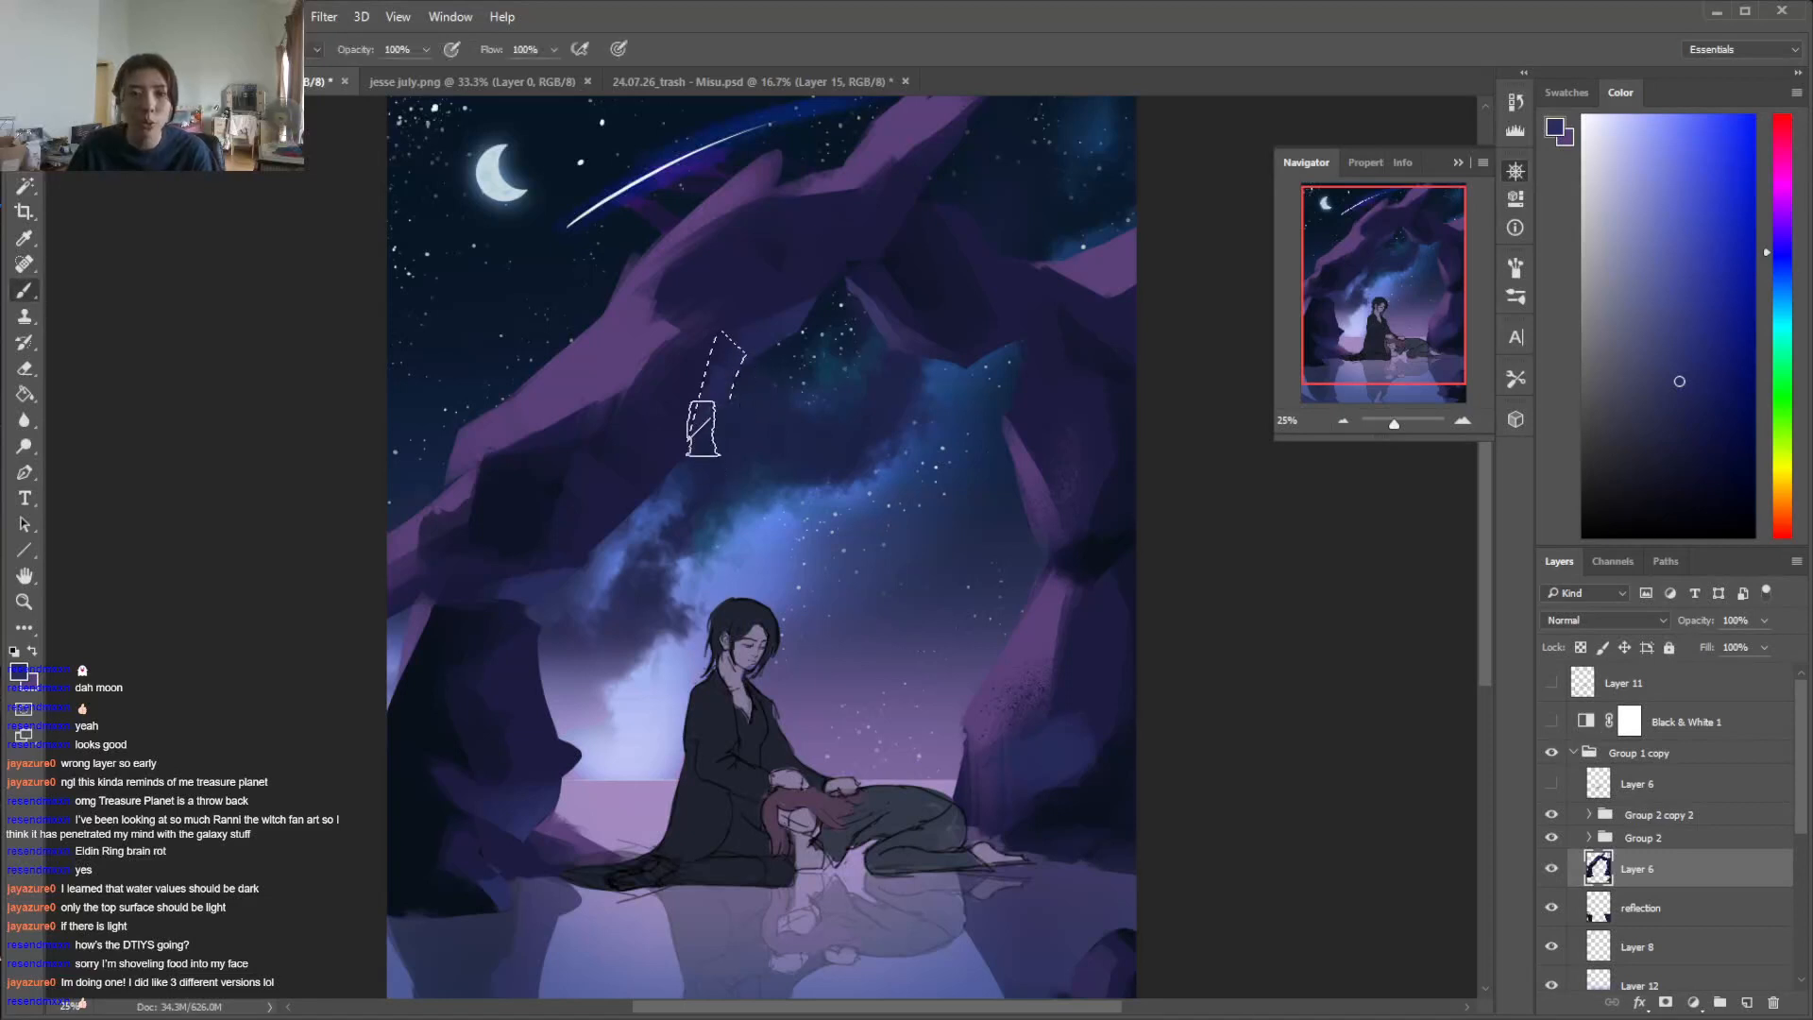
{"action": "key", "text": "ctrl+d"}
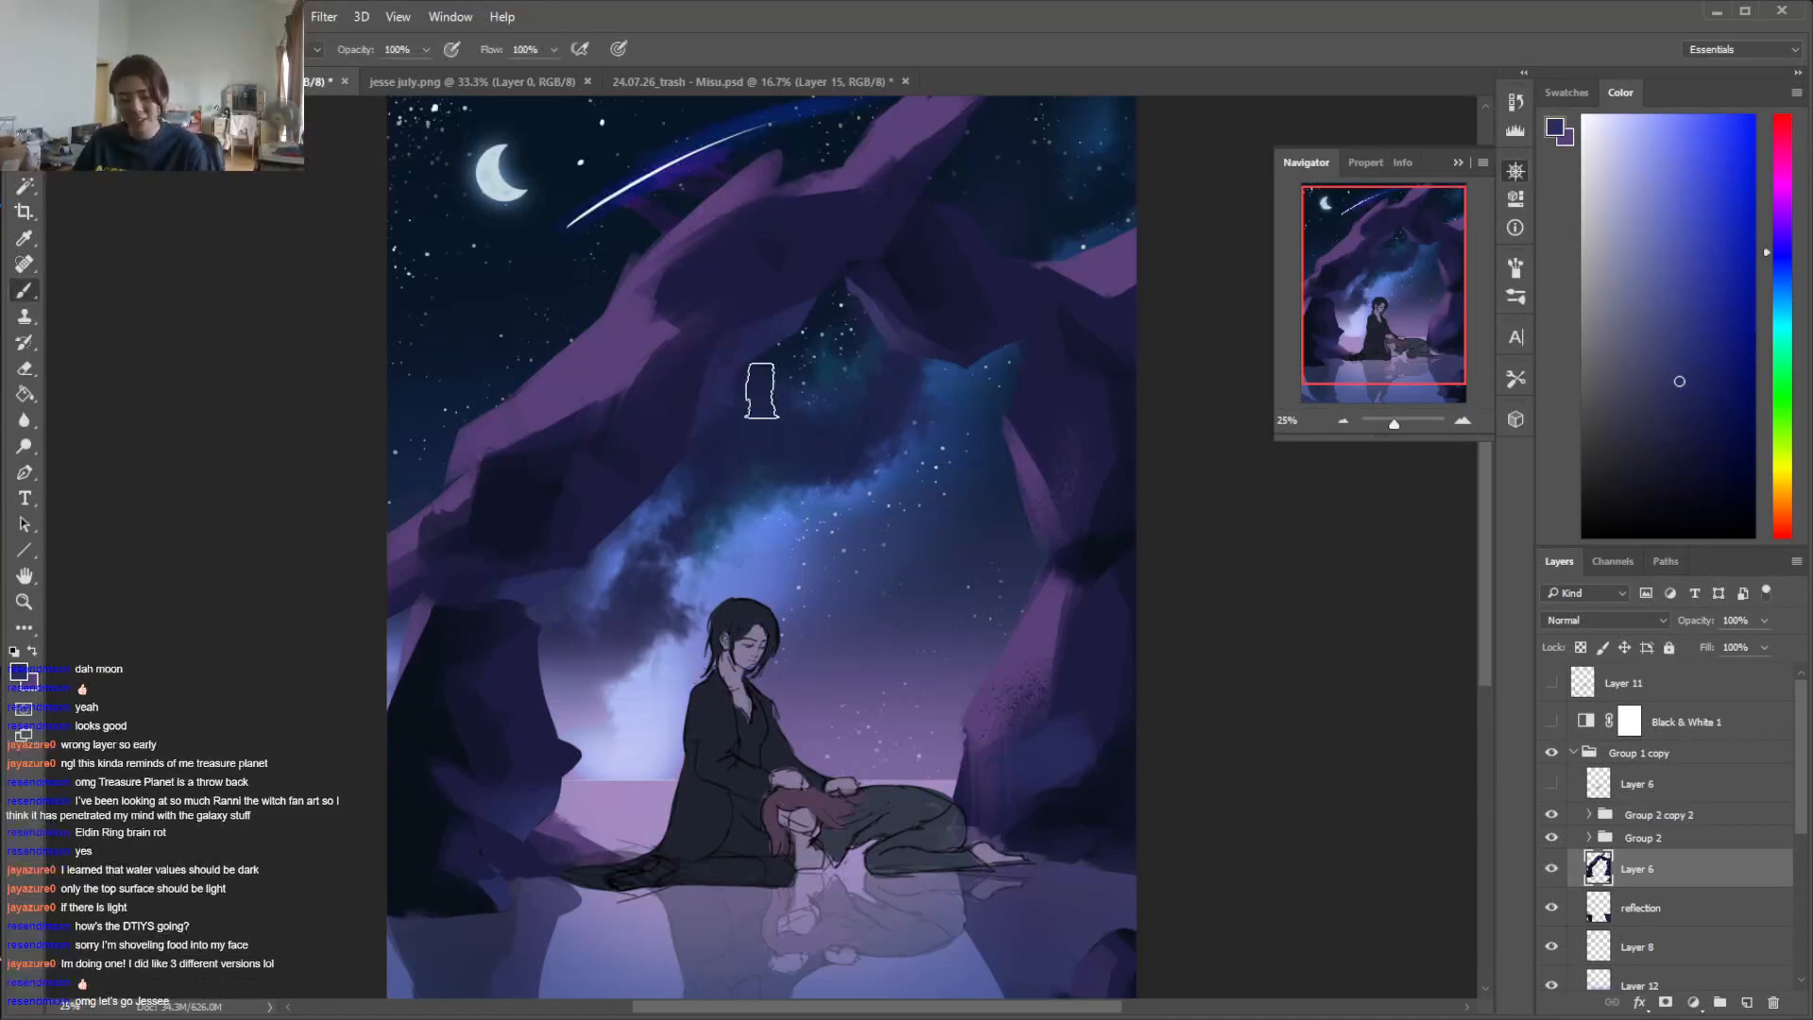
Sample a darker blue and paint a lassoed triangular facet on the inner side of the arch's left arm
{"action": "left_click", "coordinate": [695, 378], "text": "alt"}
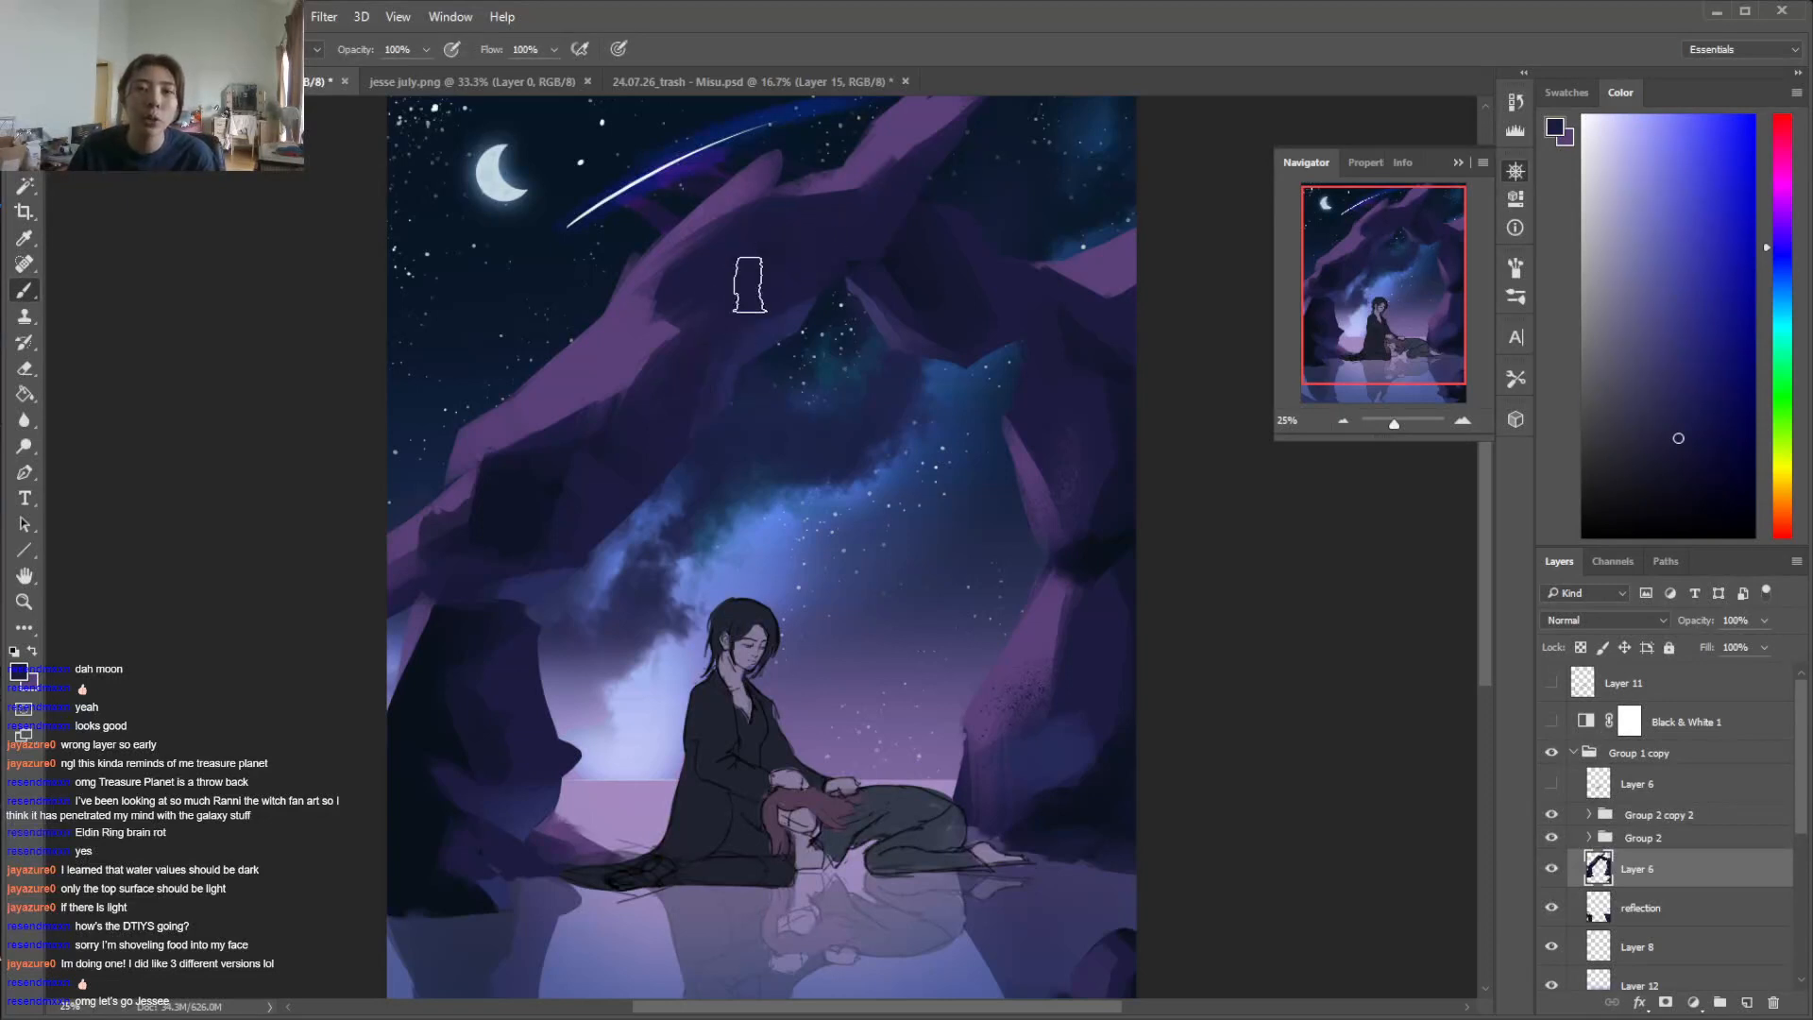
{"action": "key", "text": "l"}
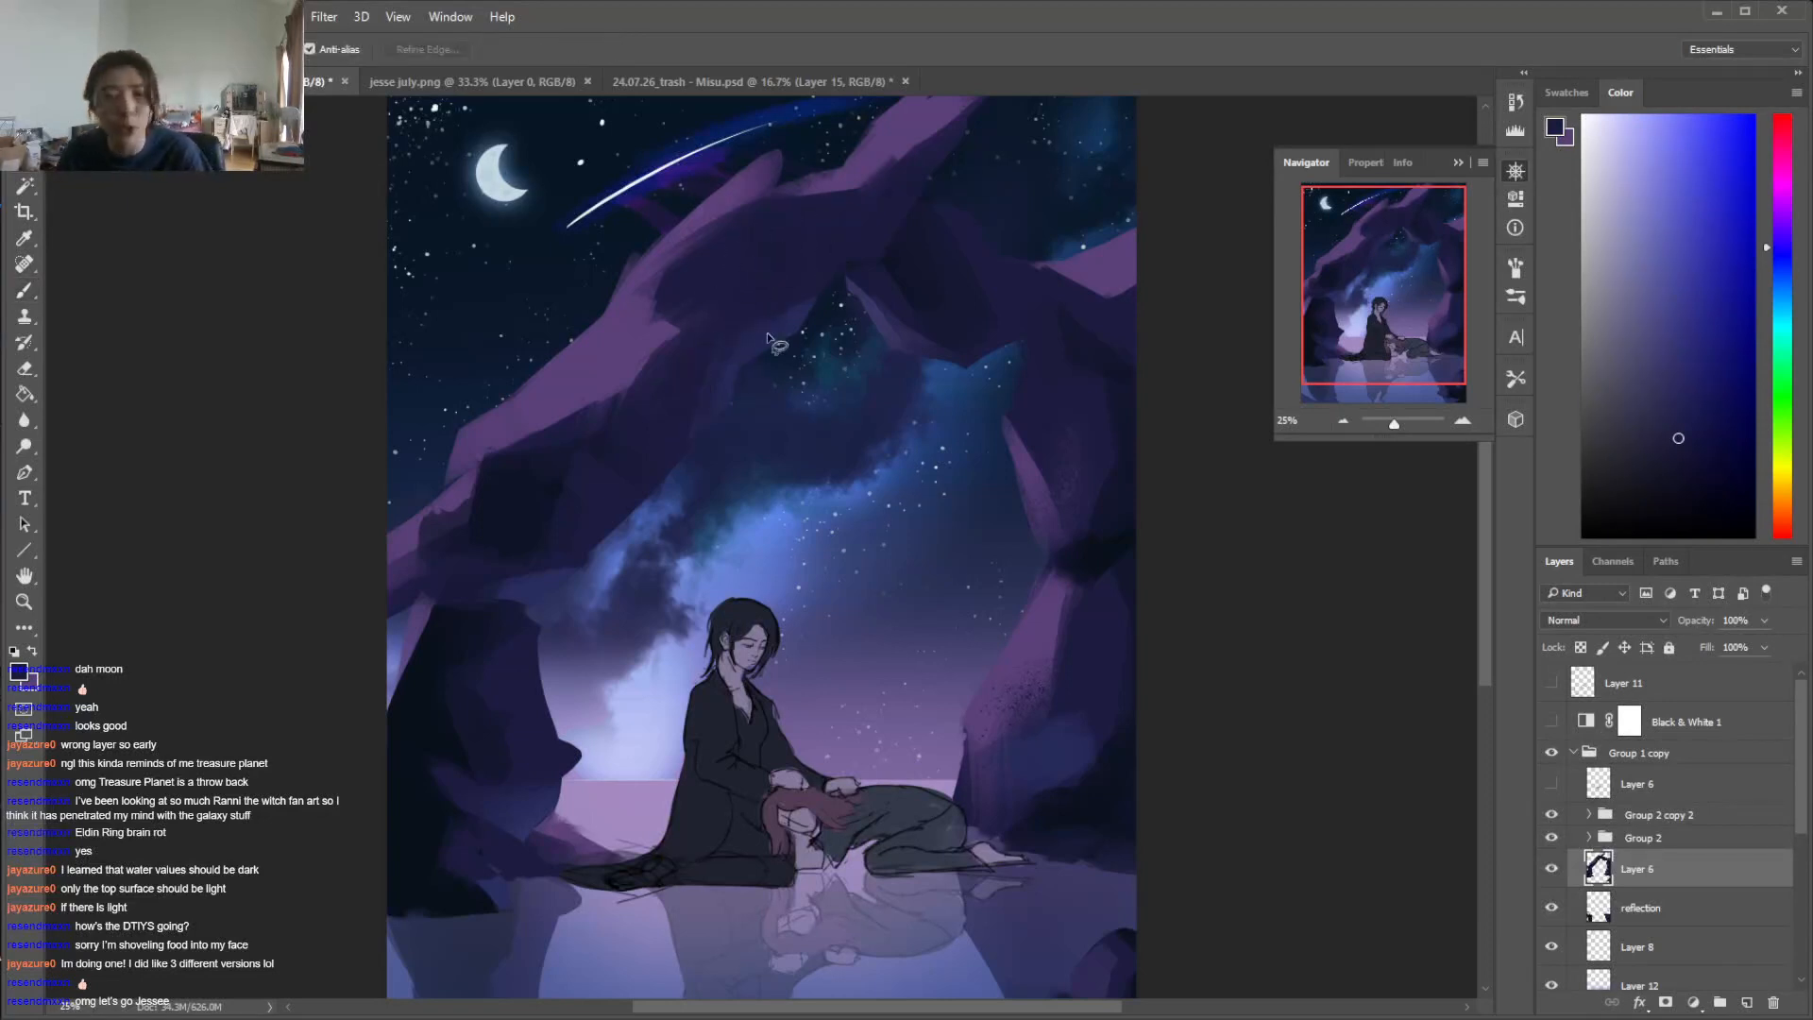
{"action": "mouse_move", "coordinate": [710, 319]}
{"action": "left_mouse_down"}
{"action": "mouse_move", "coordinate": [734, 404]}
{"action": "mouse_move", "coordinate": [664, 473]}
{"action": "left_mouse_up"}
{"action": "key", "text": "b"}
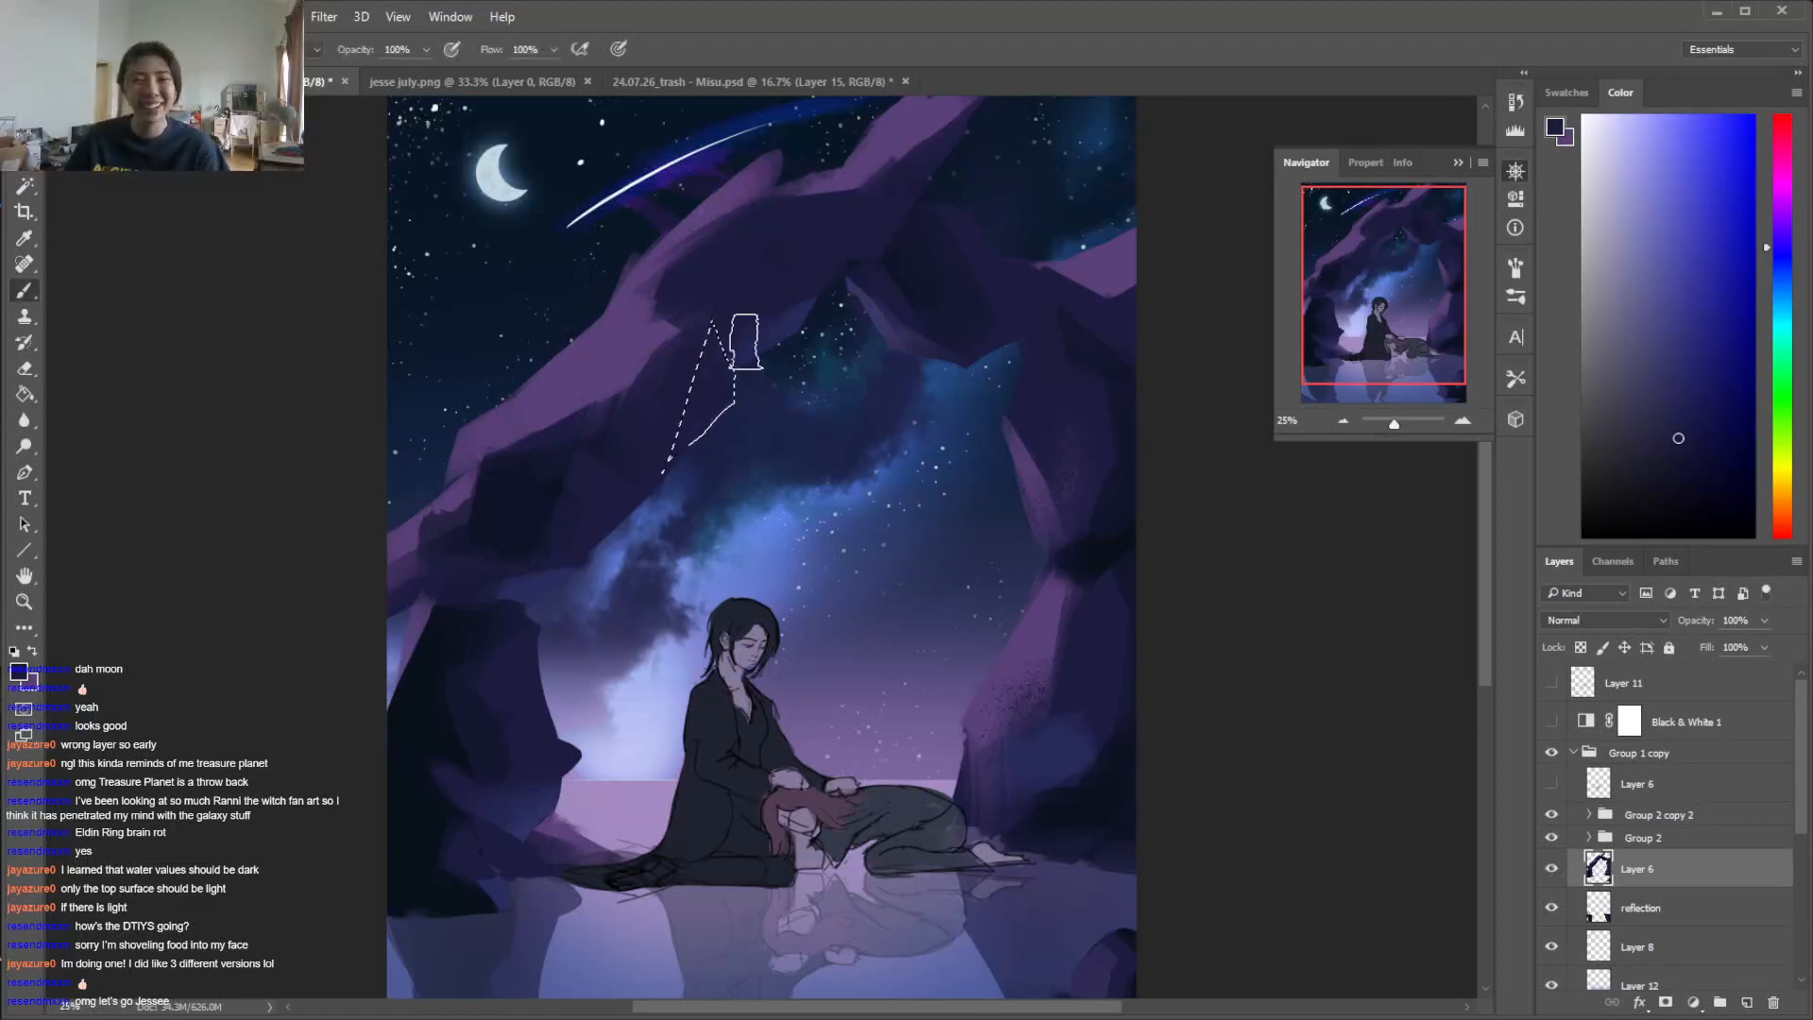
{"action": "key", "text": "ctrl+d"}
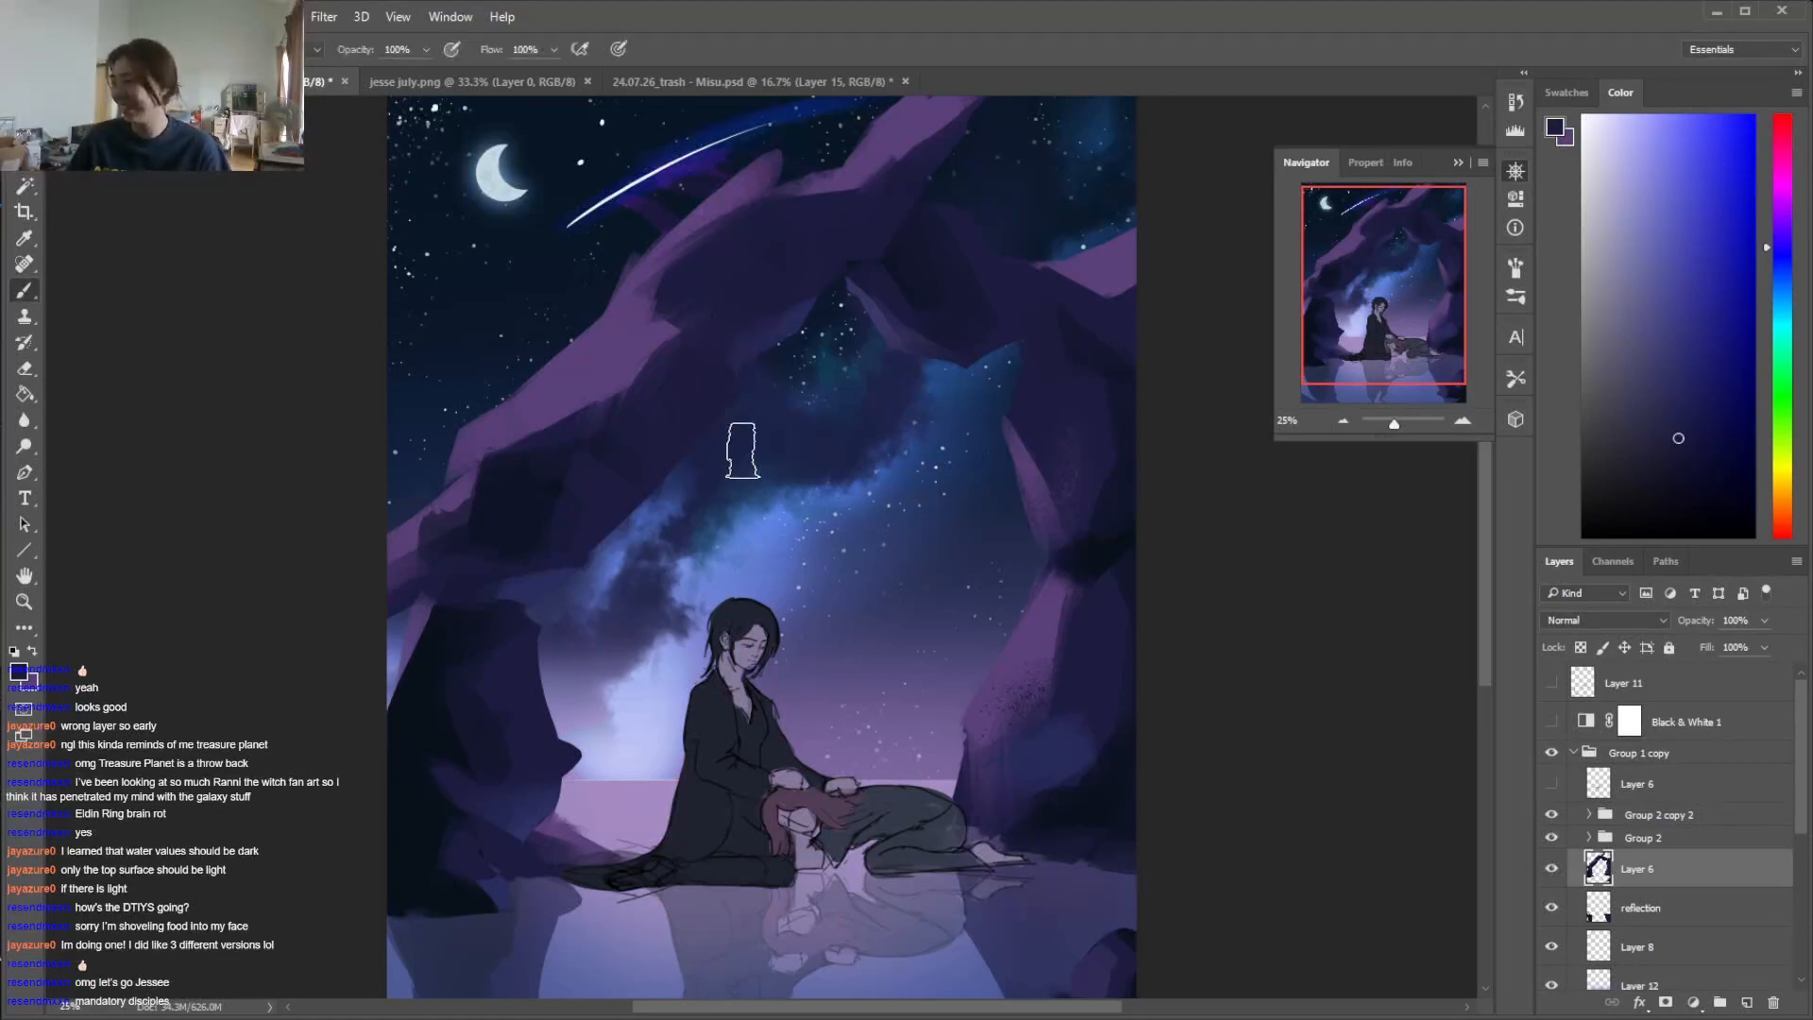
Fill a lassoed facet near the arch's peak with the dark blue foreground color and deselect it
{"action": "key", "text": "l"}
{"action": "mouse_move", "coordinate": [874, 261]}
{"action": "left_mouse_down"}
{"action": "mouse_move", "coordinate": [775, 247]}
{"action": "mouse_move", "coordinate": [878, 216]}
{"action": "mouse_move", "coordinate": [876, 247]}
{"action": "left_mouse_up"}
{"action": "key", "text": "alt+BackSpace"}
{"action": "key", "text": "ctrl+d"}
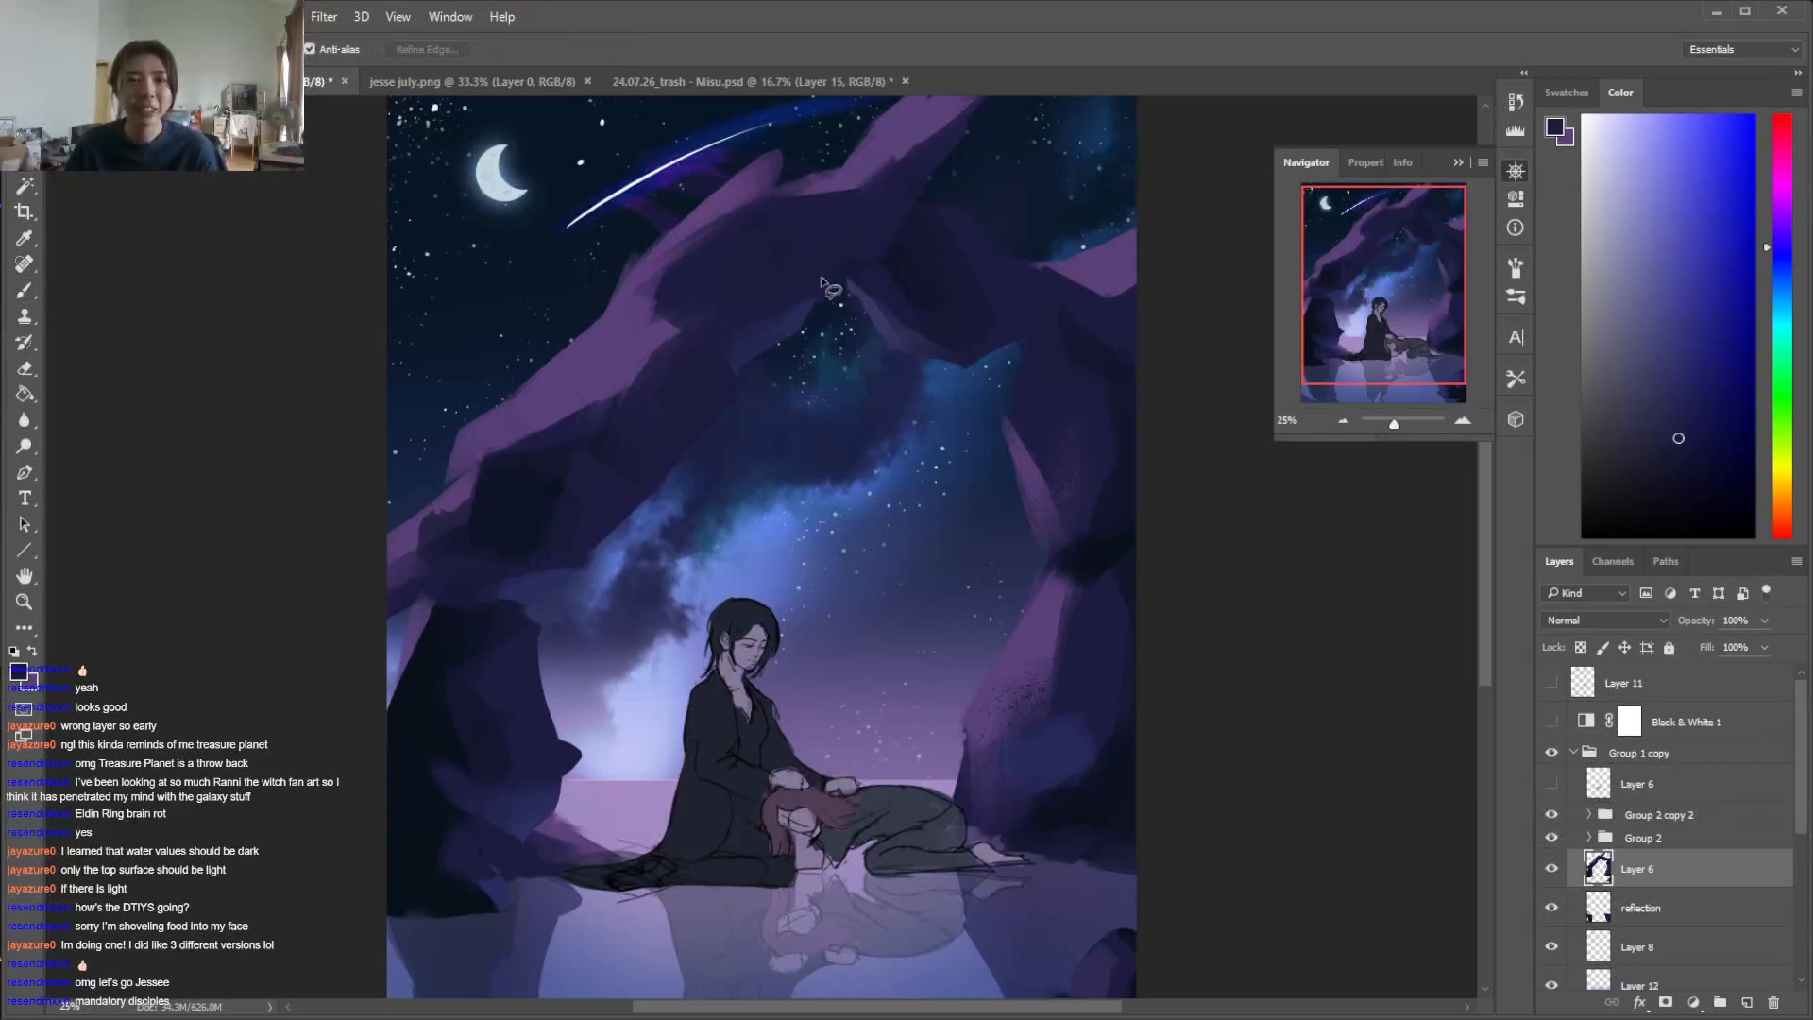
Lasso a long facet down the inner edge of the arch's left arm and paint it with a blue sampled from its underside
{"action": "mouse_move", "coordinate": [745, 374]}
{"action": "left_mouse_down"}
{"action": "mouse_move", "coordinate": [650, 426]}
{"action": "mouse_move", "coordinate": [642, 501]}
{"action": "mouse_move", "coordinate": [739, 386]}
{"action": "left_mouse_up"}
{"action": "key", "text": "i"}
{"action": "left_click", "coordinate": [770, 335]}
{"action": "key", "text": "b"}
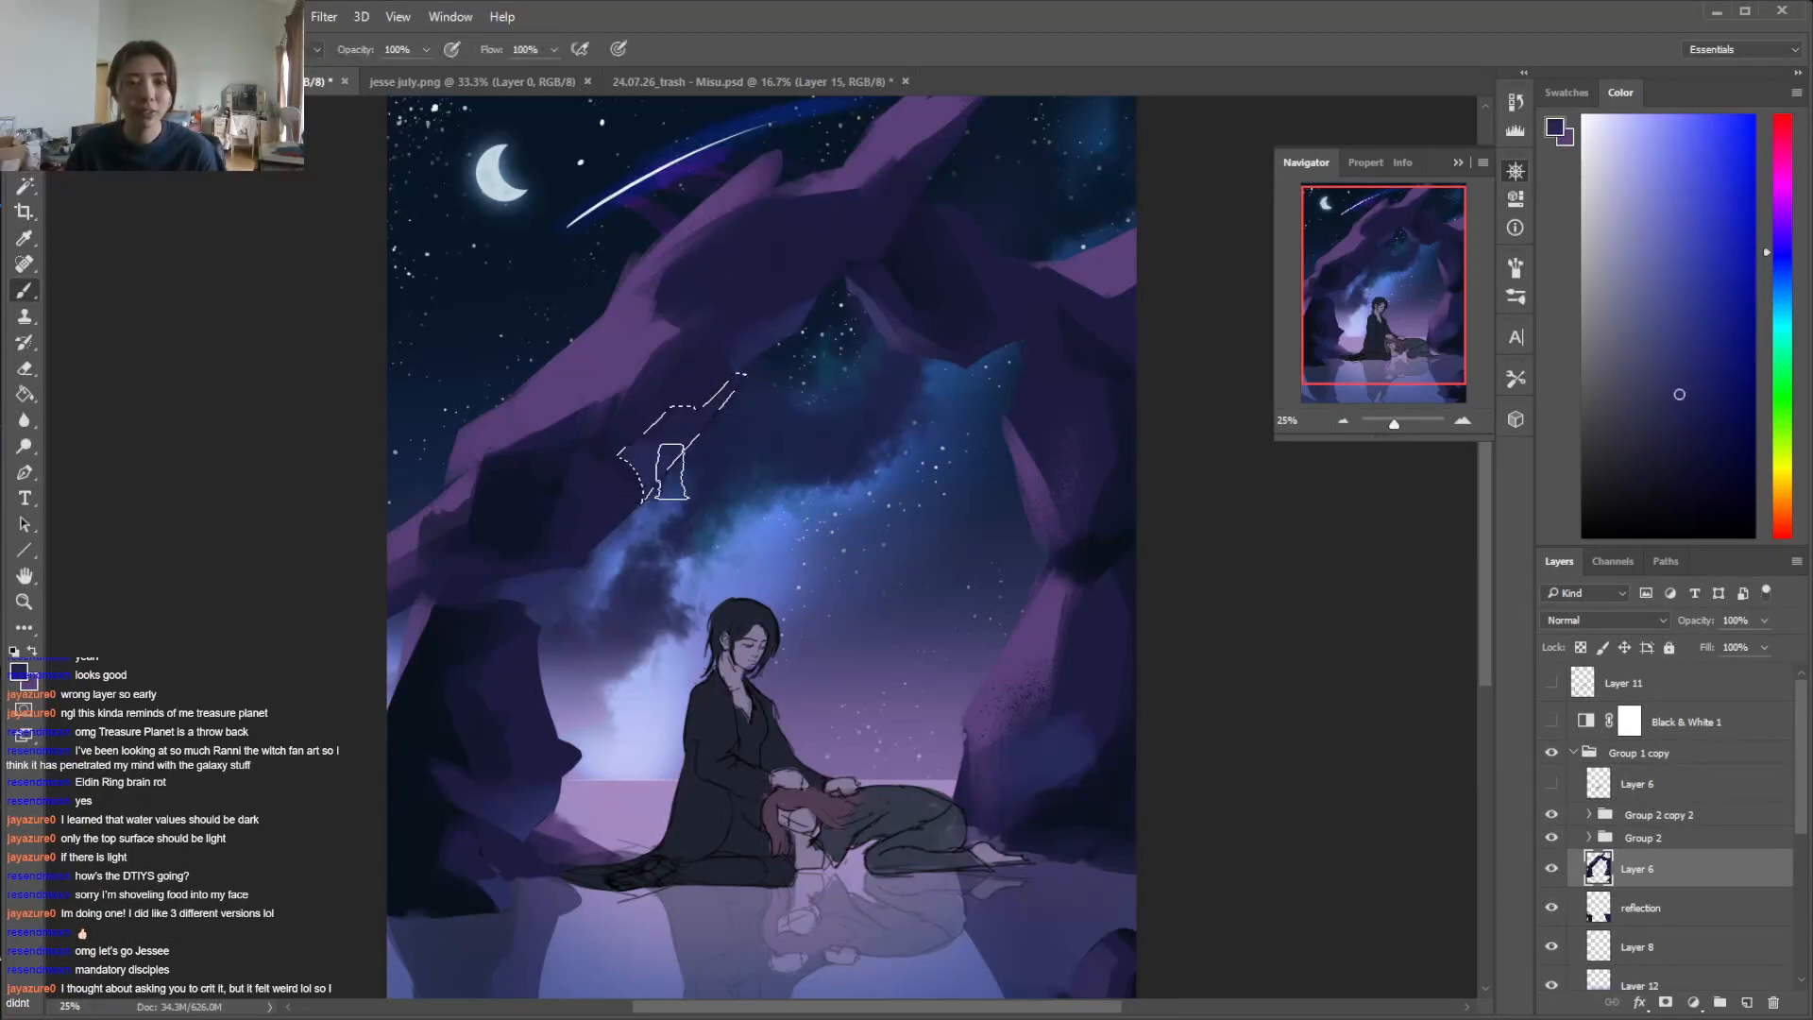
{"action": "key", "text": "ctrl+d"}
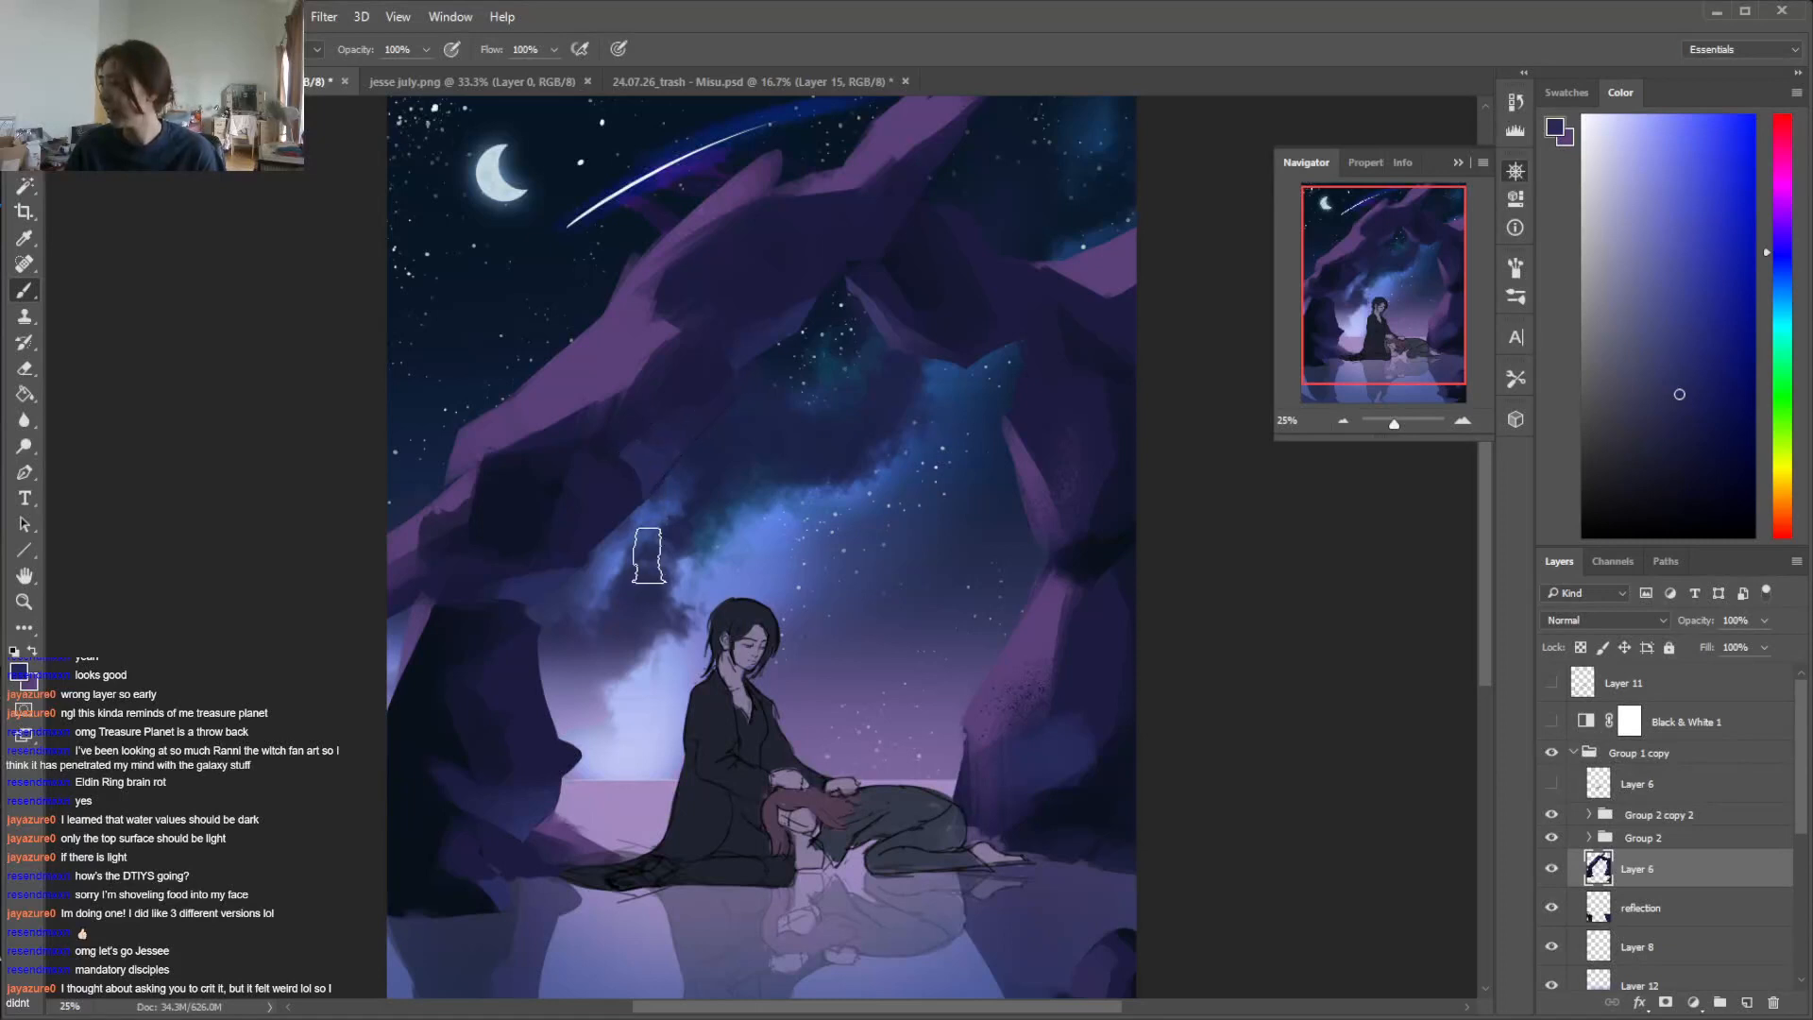
Reduce the brush size and paint a lassoed angular facet below the tip of the arch in muted blue
{"action": "right_click", "coordinate": [694, 468]}
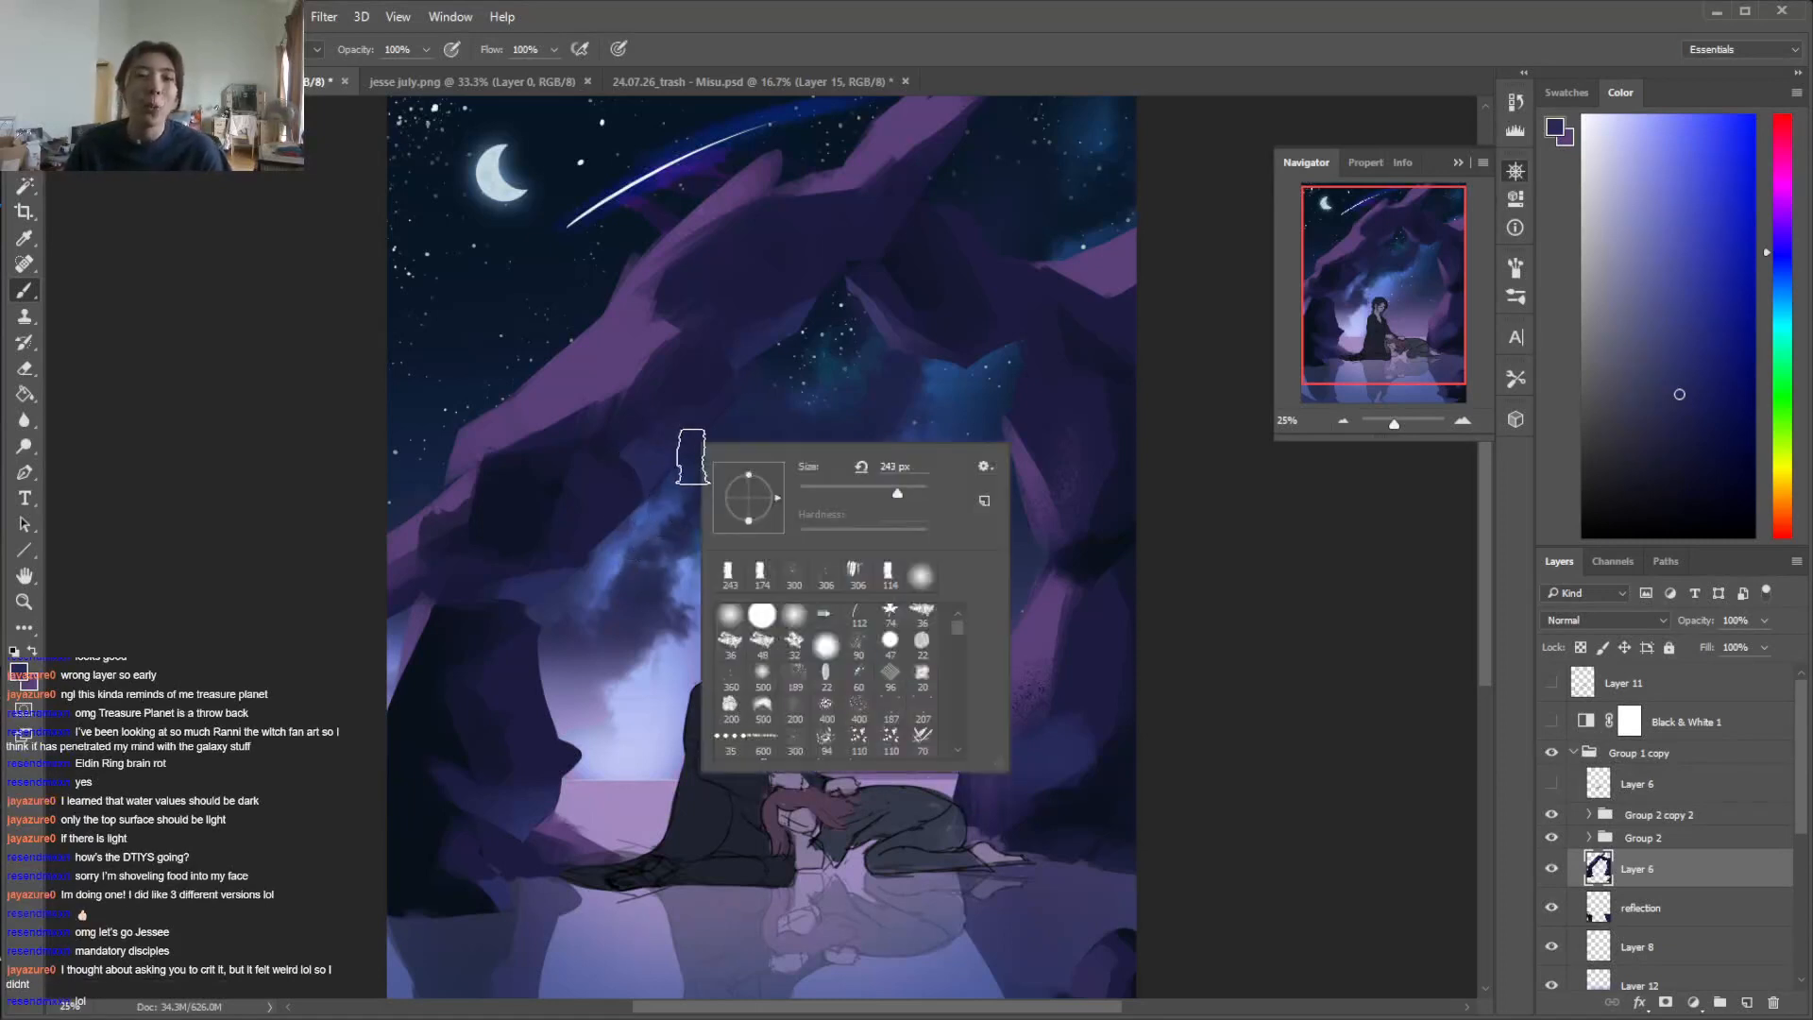
{"action": "left_click_drag", "start_coordinate": [1489, 539], "coordinate": [1493, 525]}
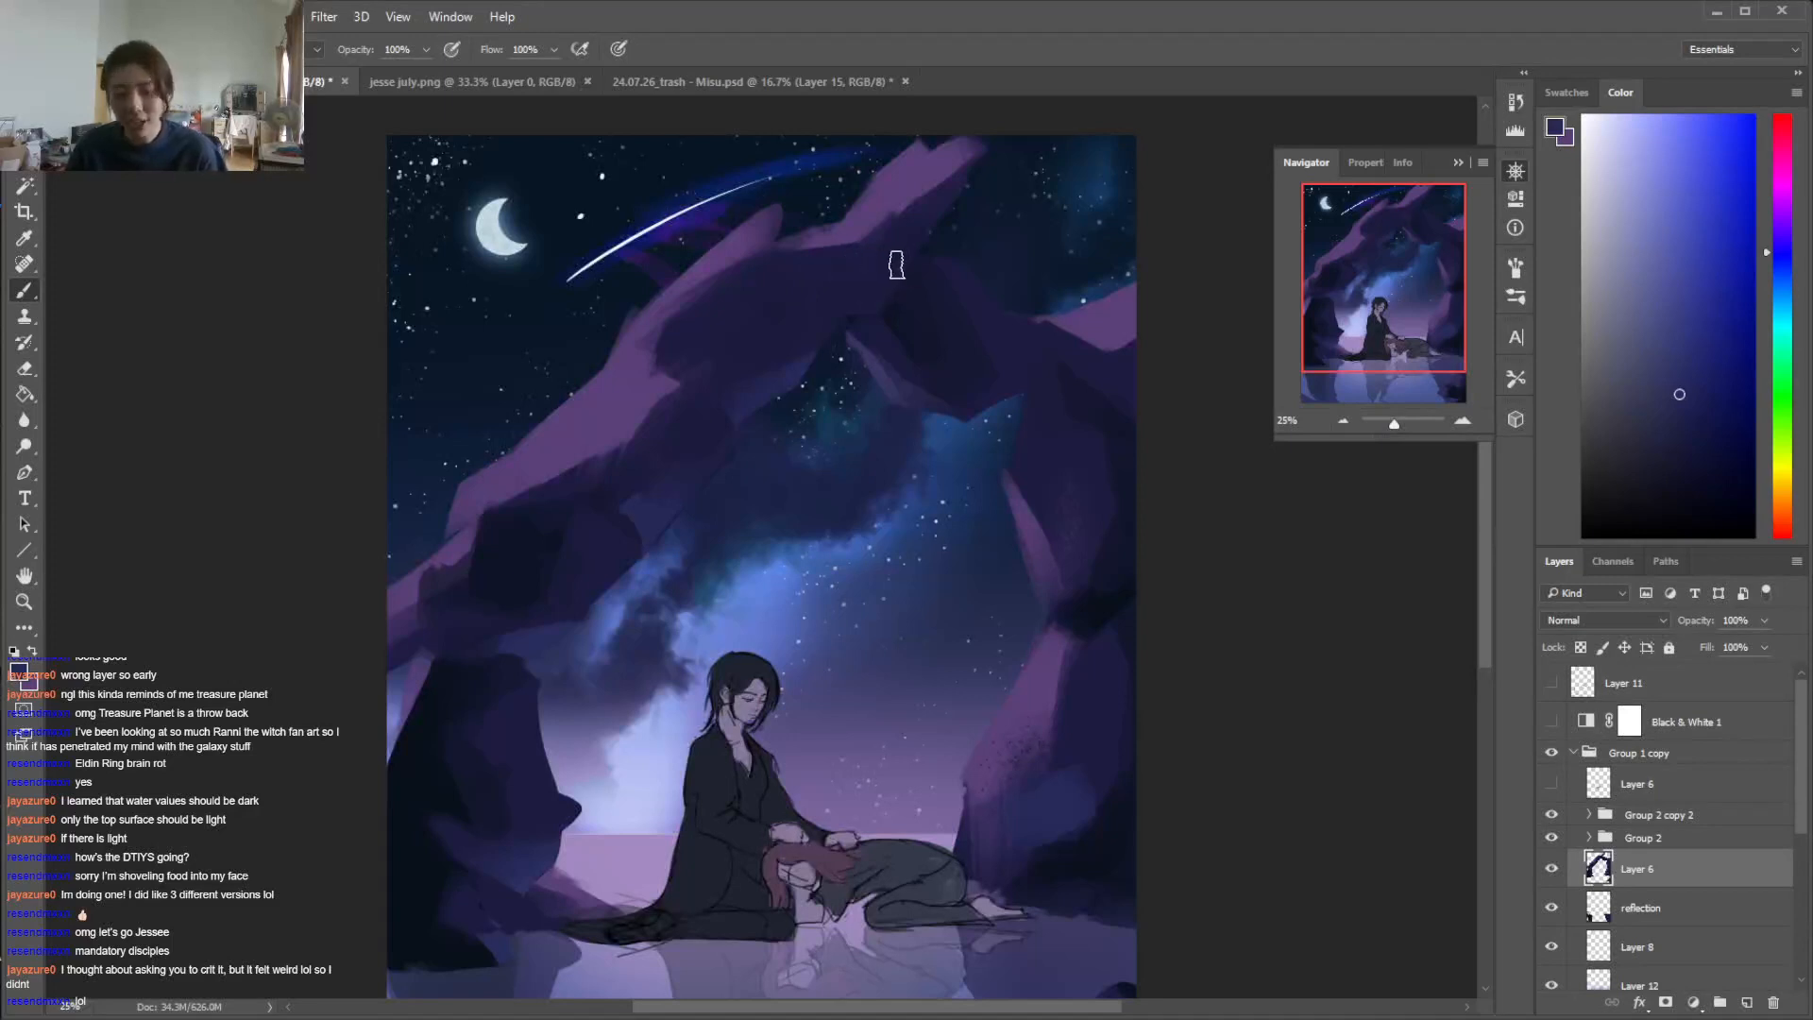
{"action": "key", "text": "l"}
{"action": "mouse_move", "coordinate": [810, 268]}
{"action": "left_mouse_down"}
{"action": "mouse_move", "coordinate": [868, 307]}
{"action": "mouse_move", "coordinate": [930, 270]}
{"action": "mouse_move", "coordinate": [958, 184]}
{"action": "mouse_move", "coordinate": [859, 253]}
{"action": "left_mouse_up"}
{"action": "key", "text": "b"}
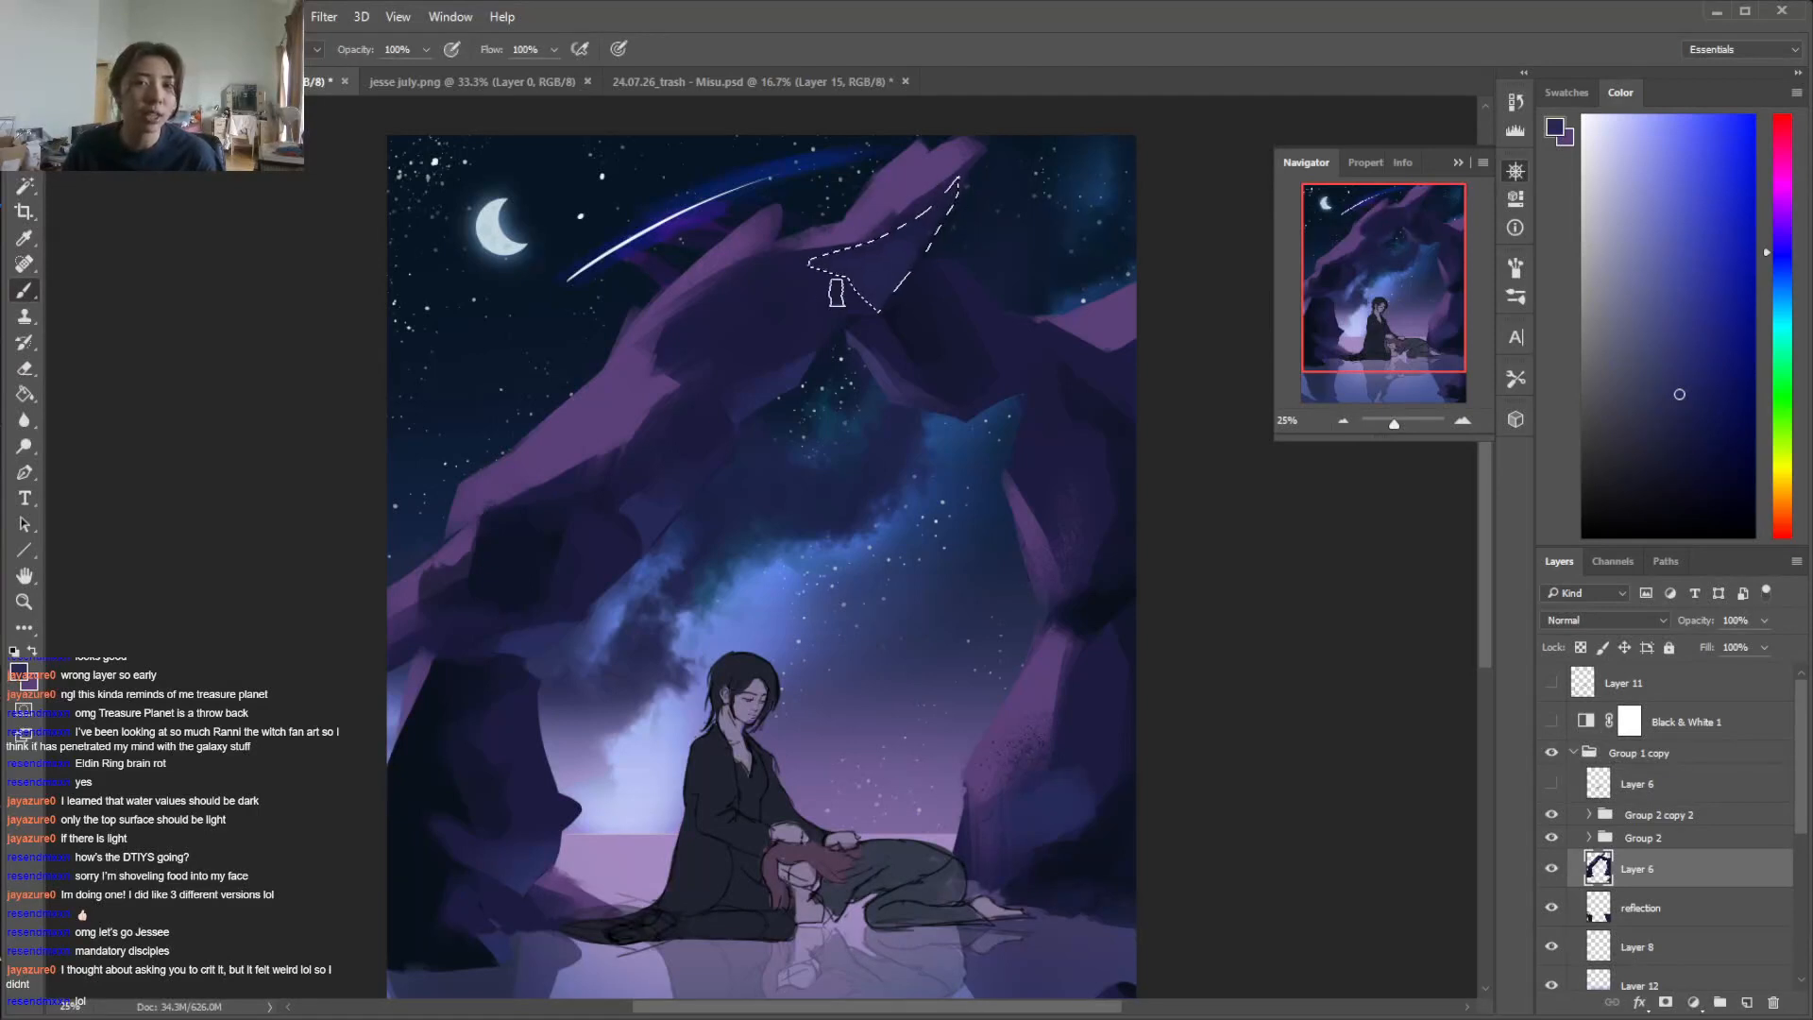
{"action": "key", "text": "ctrl+d"}
Blend the facet edges across the top of the arch's left arm using sampled dark blues and purple
{"action": "left_click", "coordinate": [939, 202], "text": "alt"}
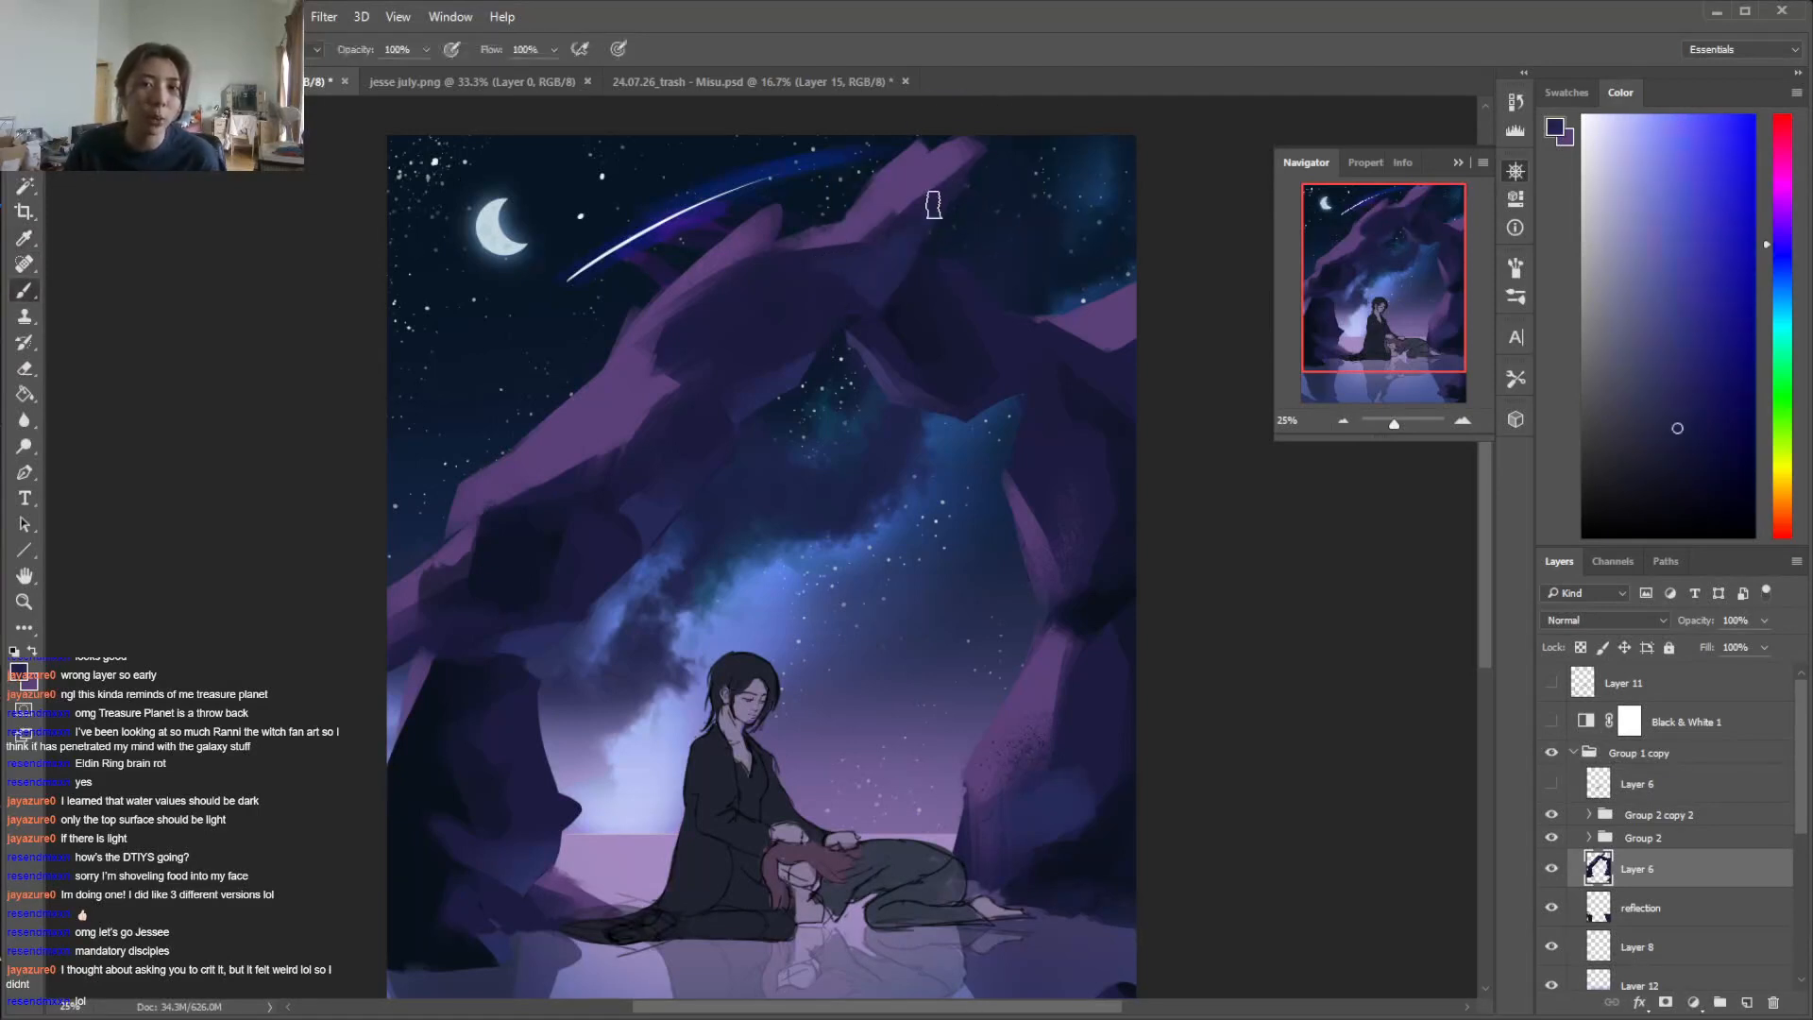
{"action": "left_click", "coordinate": [802, 274], "text": "alt"}
{"action": "left_click", "coordinate": [856, 270], "text": "alt"}
{"action": "left_click_drag", "start_coordinate": [842, 267], "coordinate": [753, 293]}
{"action": "left_click", "coordinate": [799, 295], "text": "alt"}
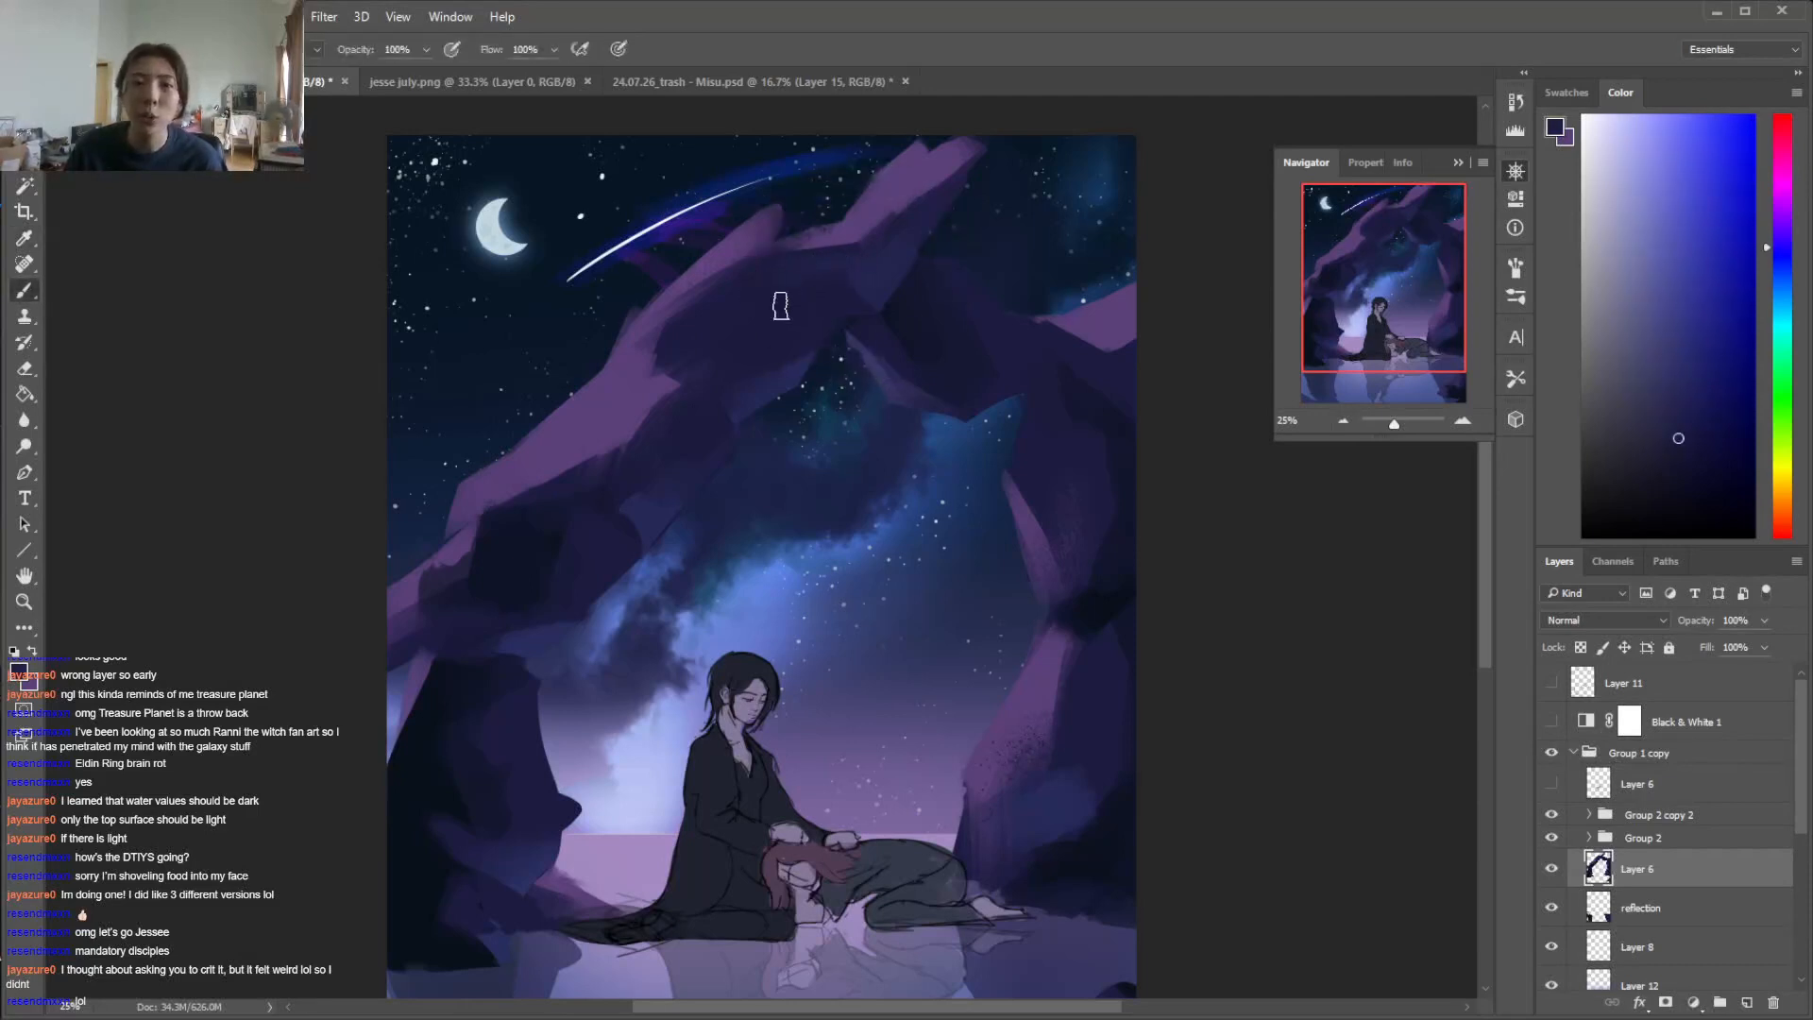
{"action": "left_click", "coordinate": [746, 250], "text": "alt"}
{"action": "key", "text": "e"}
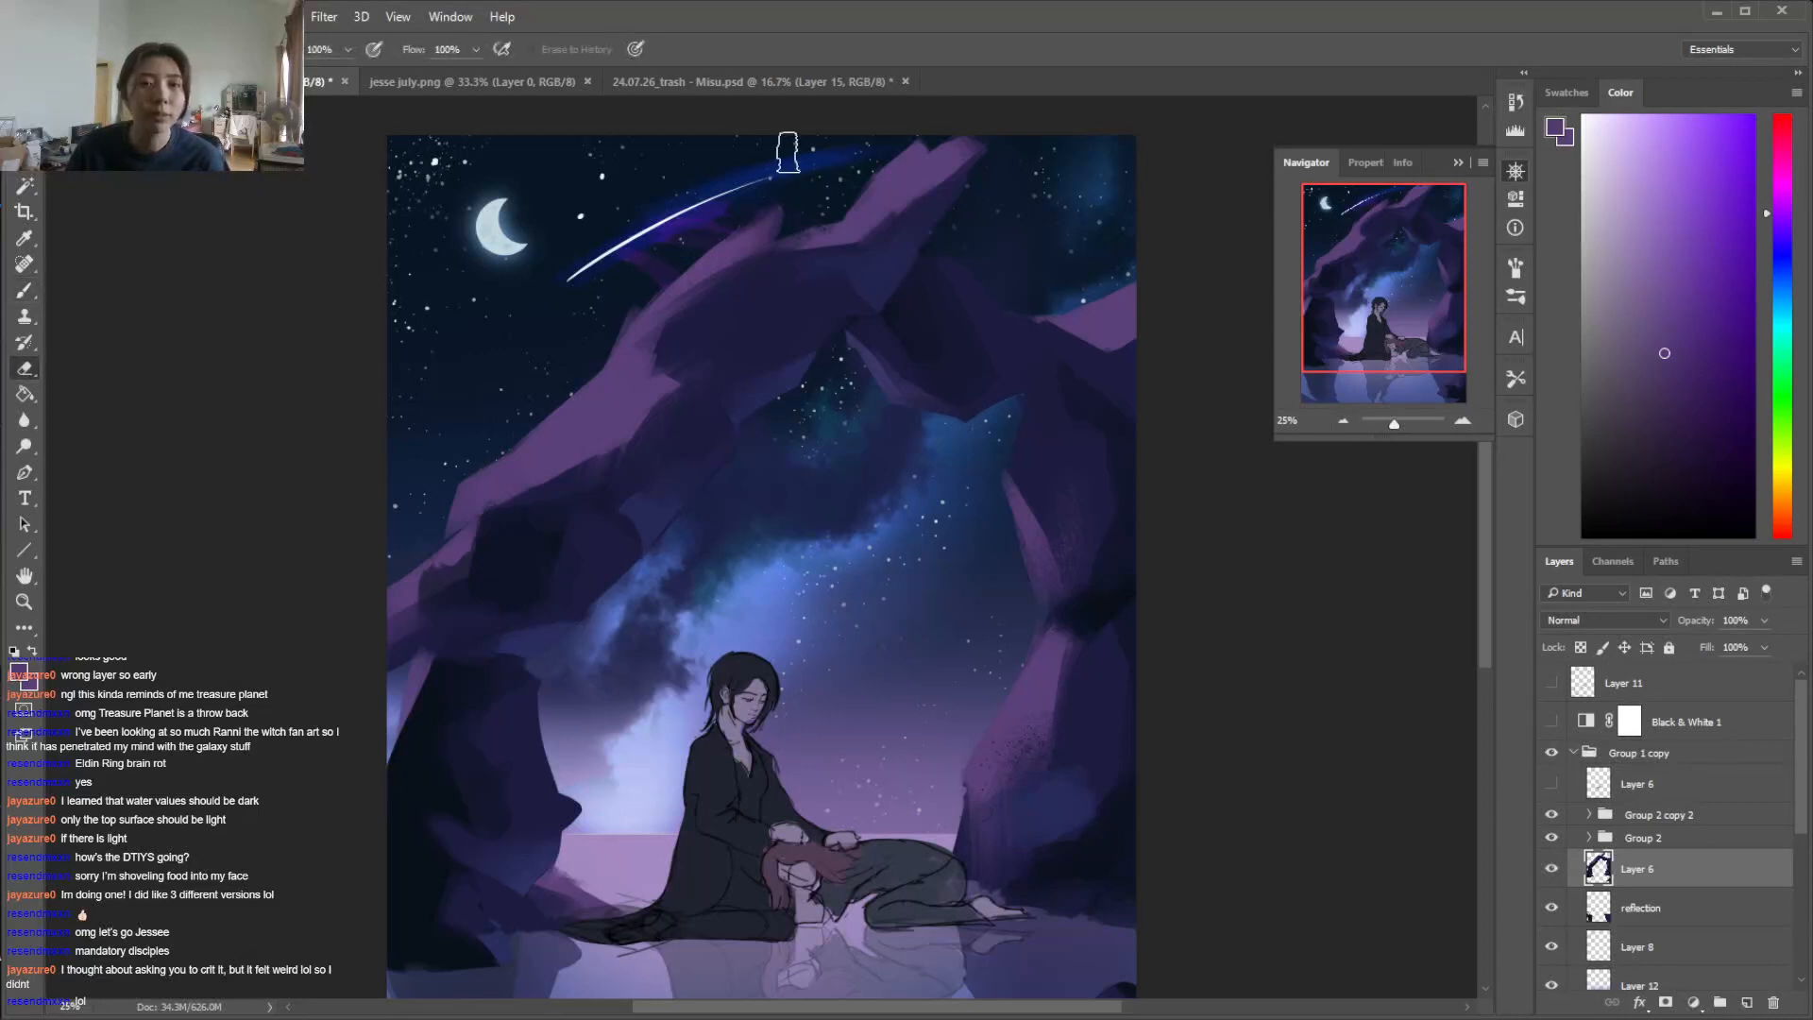
Sample dark purple-blue tones and touch up the shadowed facets right of the arch's peak
{"action": "key", "text": "b"}
{"action": "left_click", "coordinate": [1027, 340], "text": "alt"}
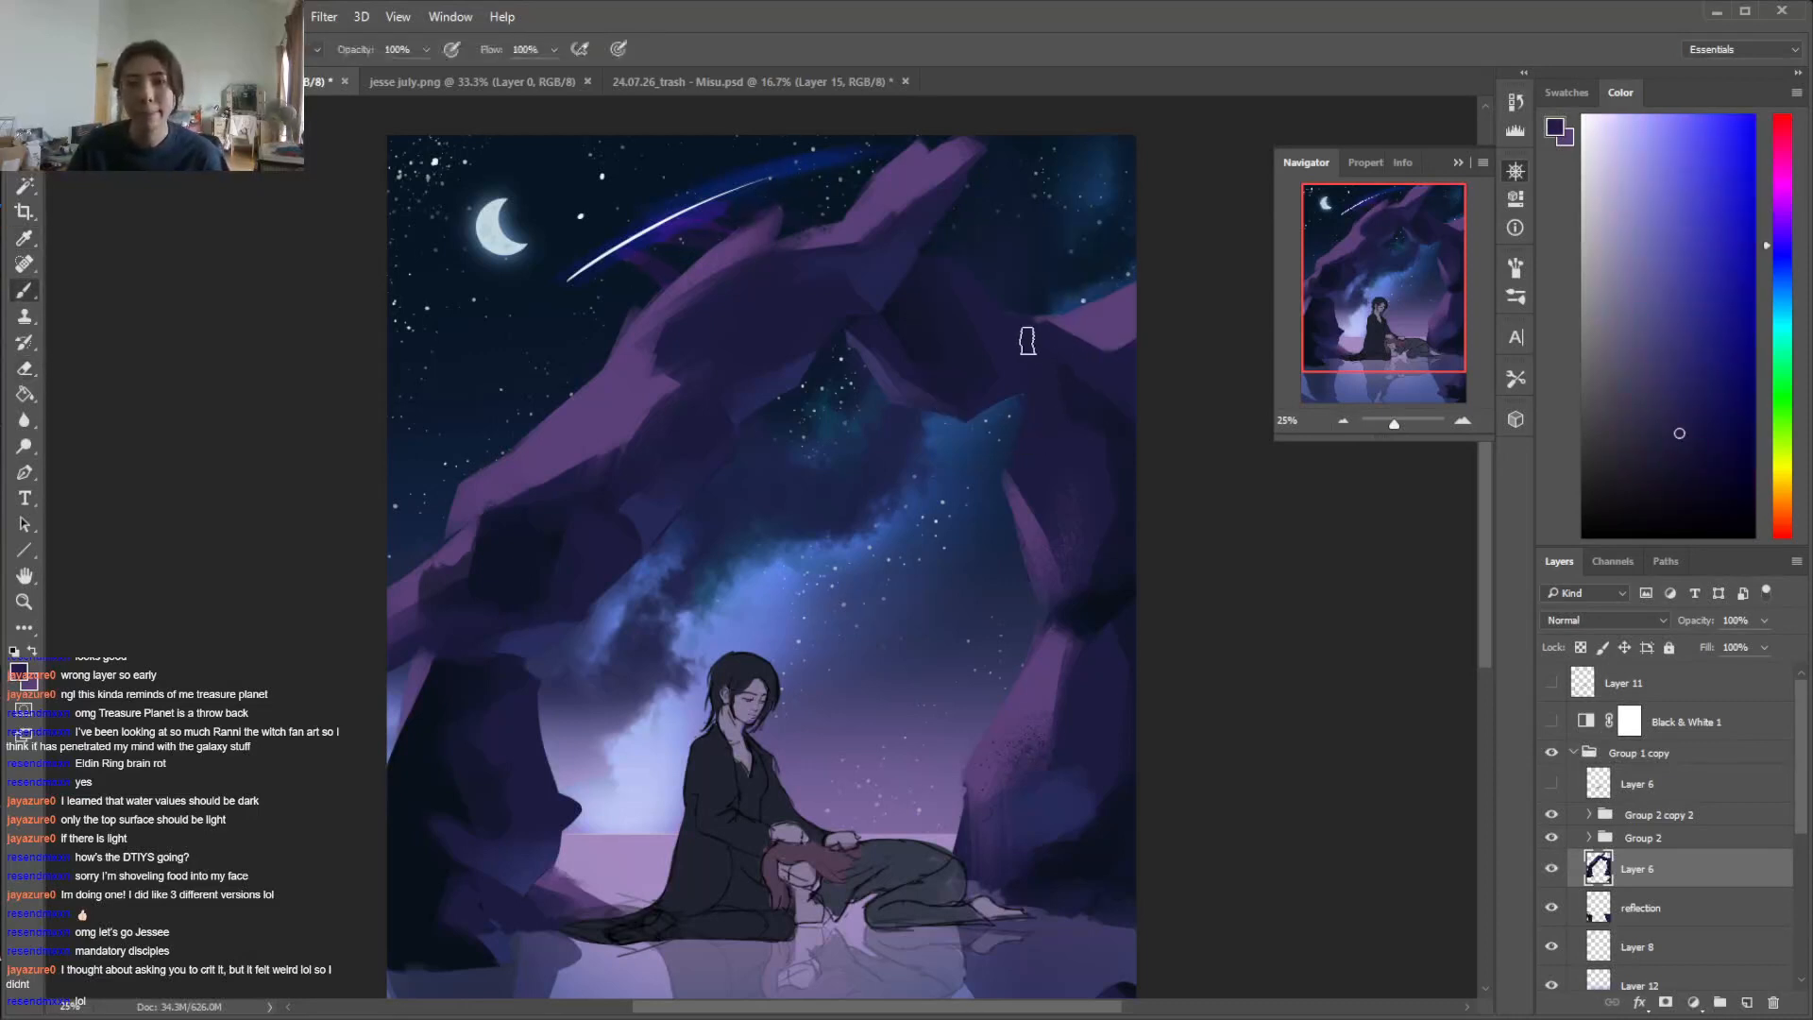
{"action": "left_click", "coordinate": [968, 382], "text": "alt"}
{"action": "left_click", "coordinate": [1020, 337], "text": "alt"}
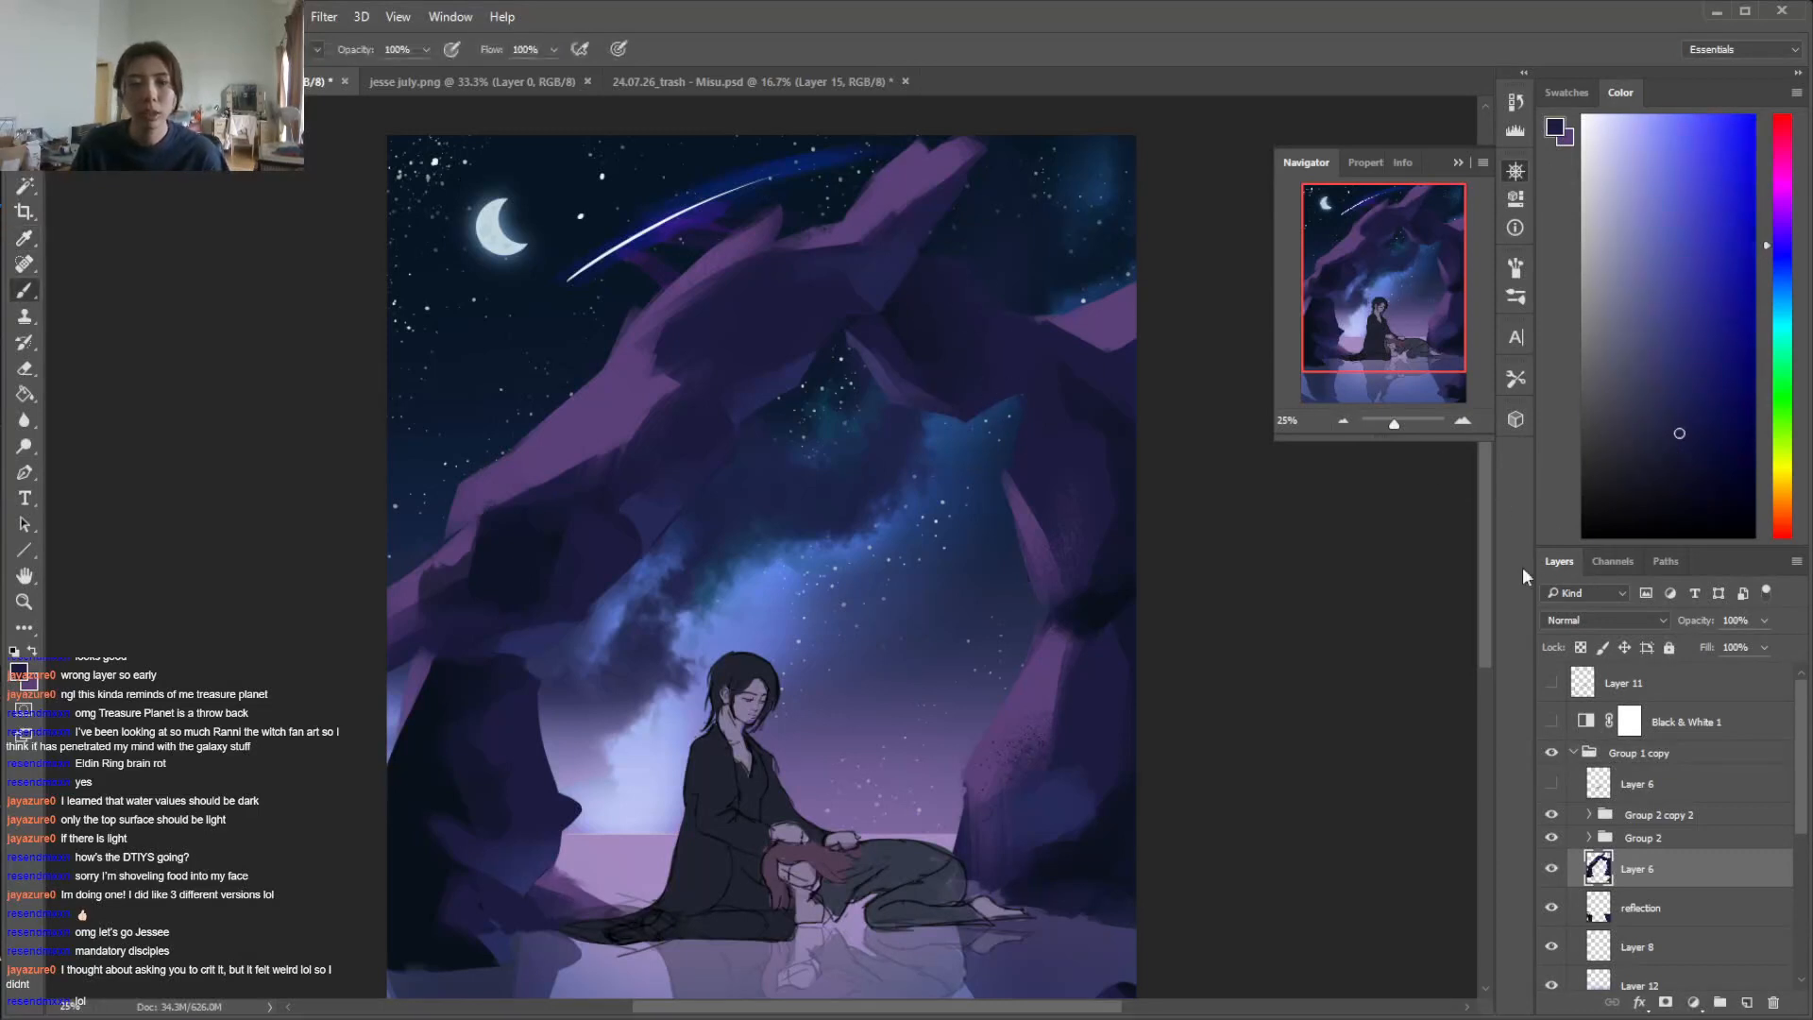
Refine the shadow facets on the arch's left arm and the lower right rock with sampled dark blues
{"action": "scroll", "coordinate": [1475, 616], "scroll_direction": "down", "scroll_amount": 3}
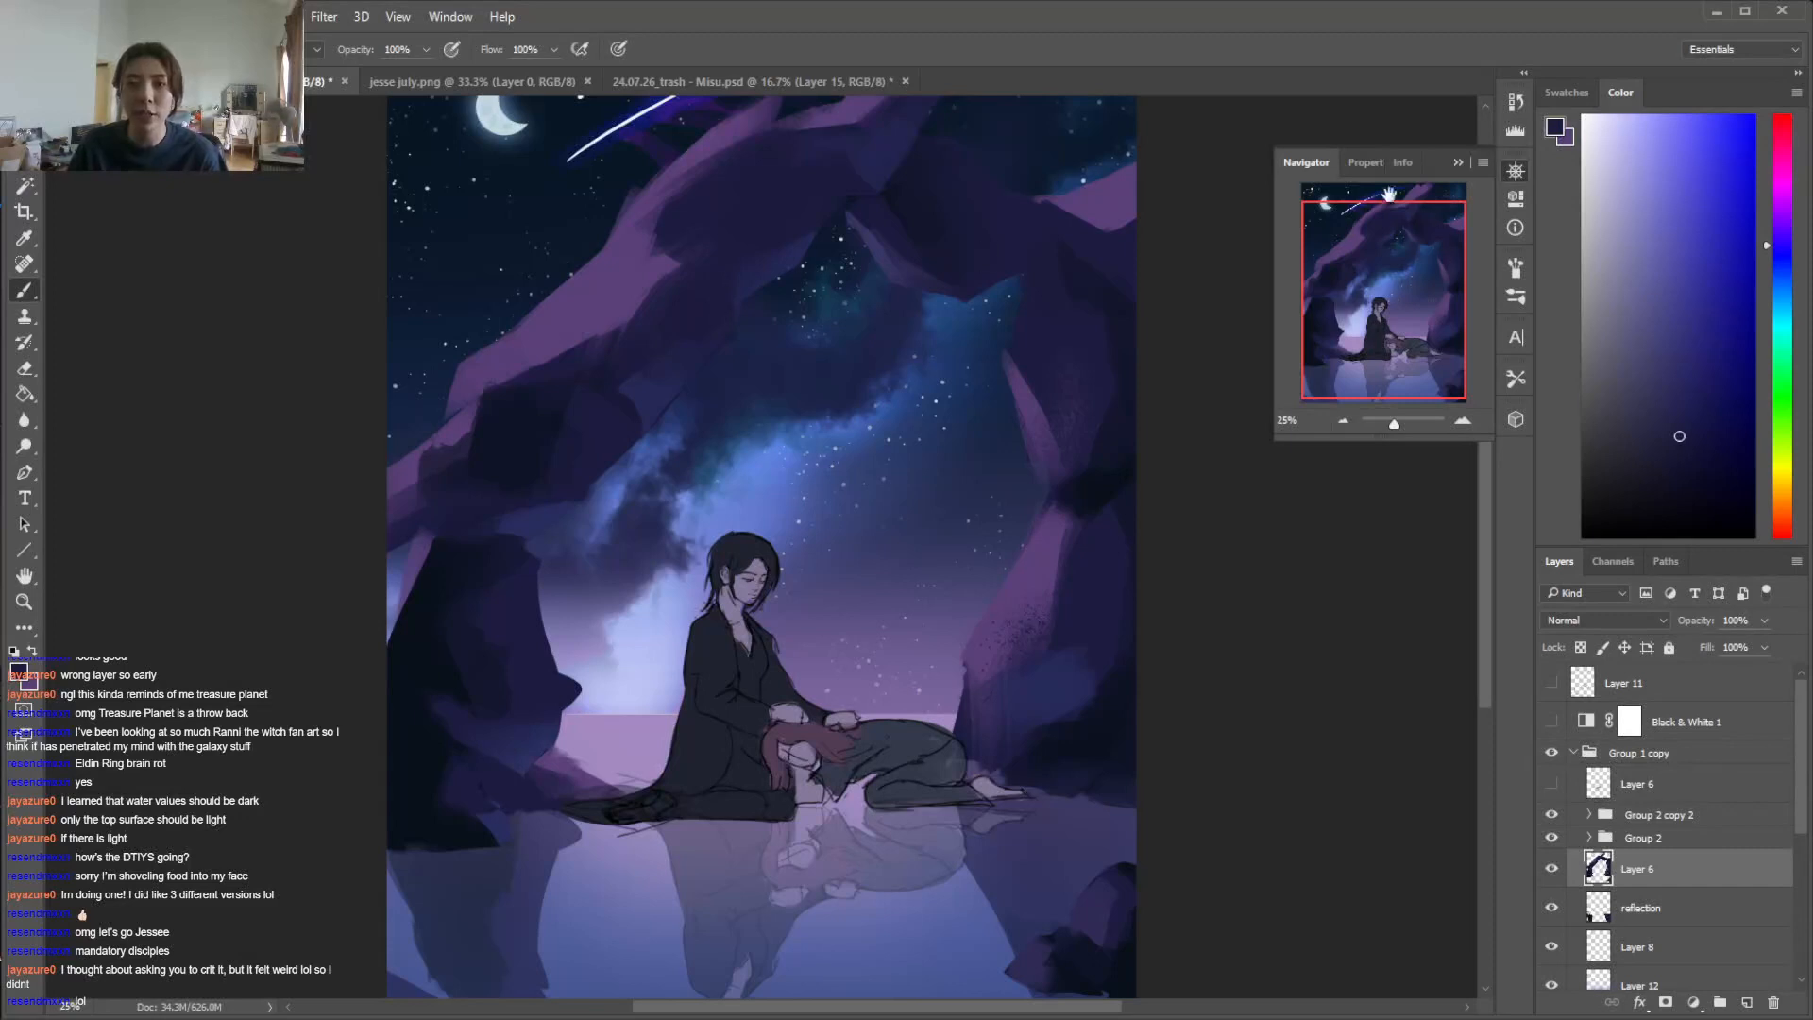
{"action": "left_click", "coordinate": [667, 339], "text": "alt"}
{"action": "left_click_drag", "start_coordinate": [615, 395], "coordinate": [649, 353]}
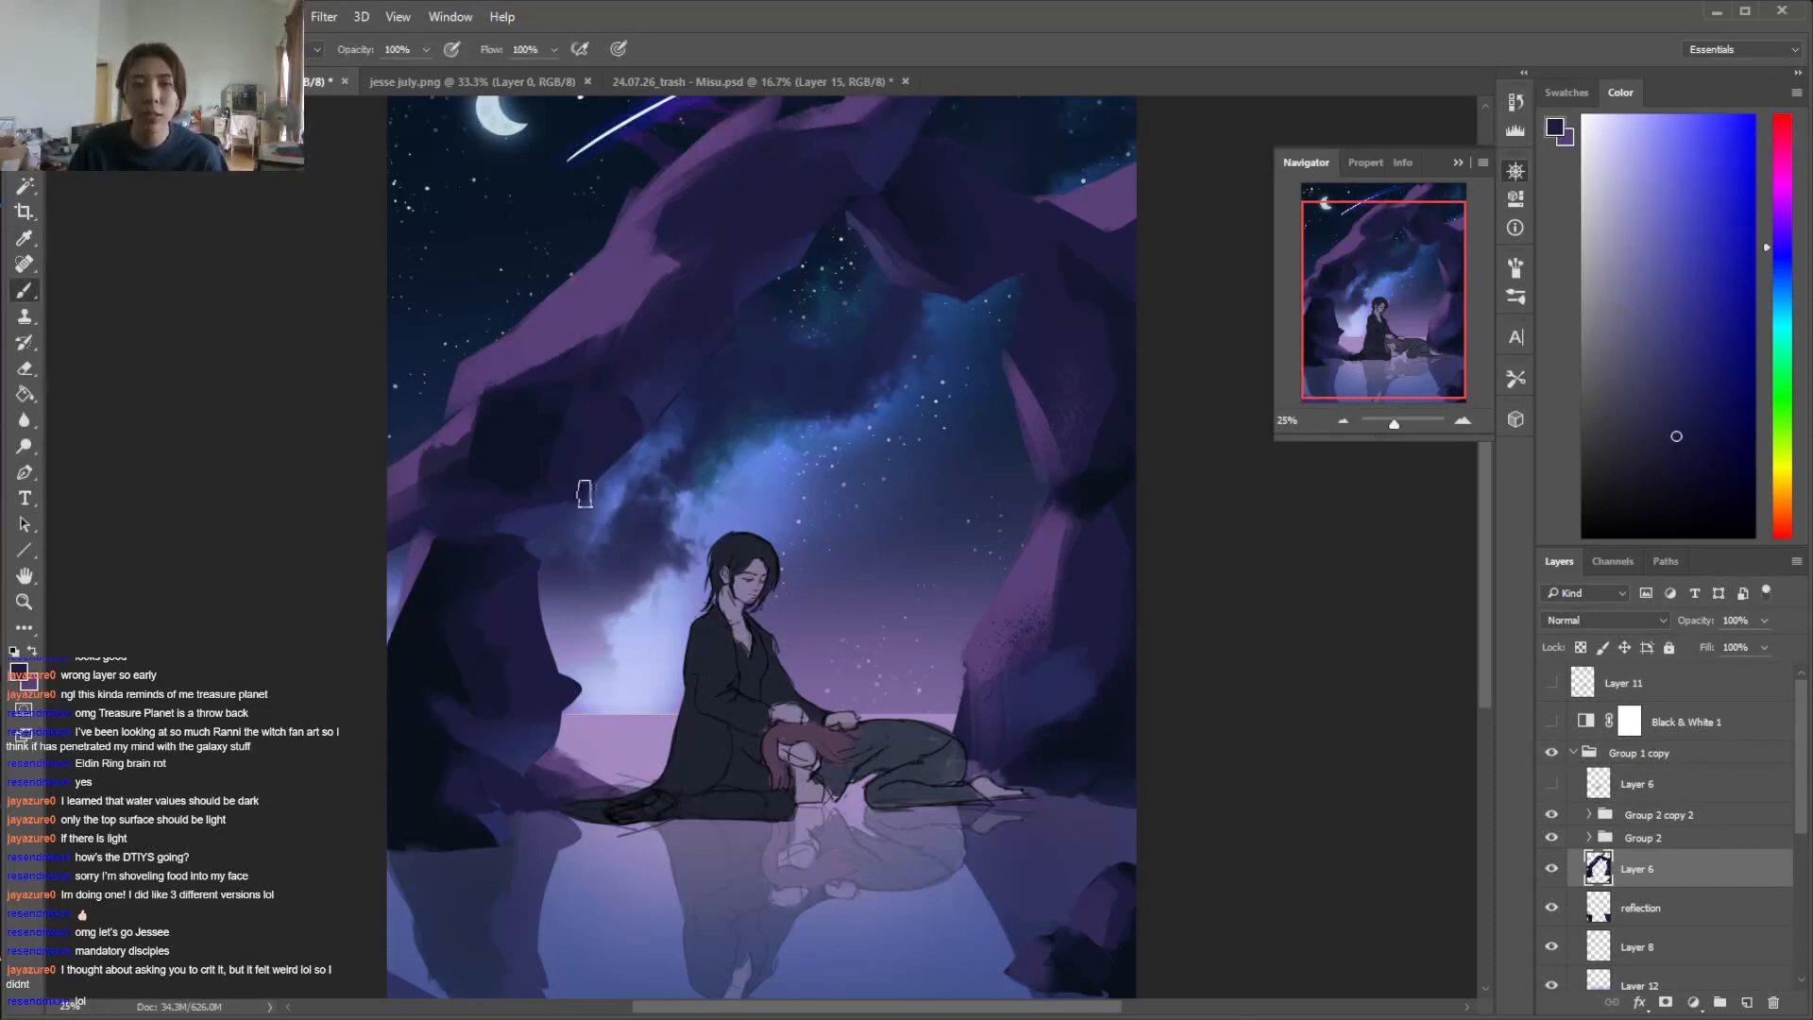
{"action": "left_click", "coordinate": [1084, 611], "text": "alt"}
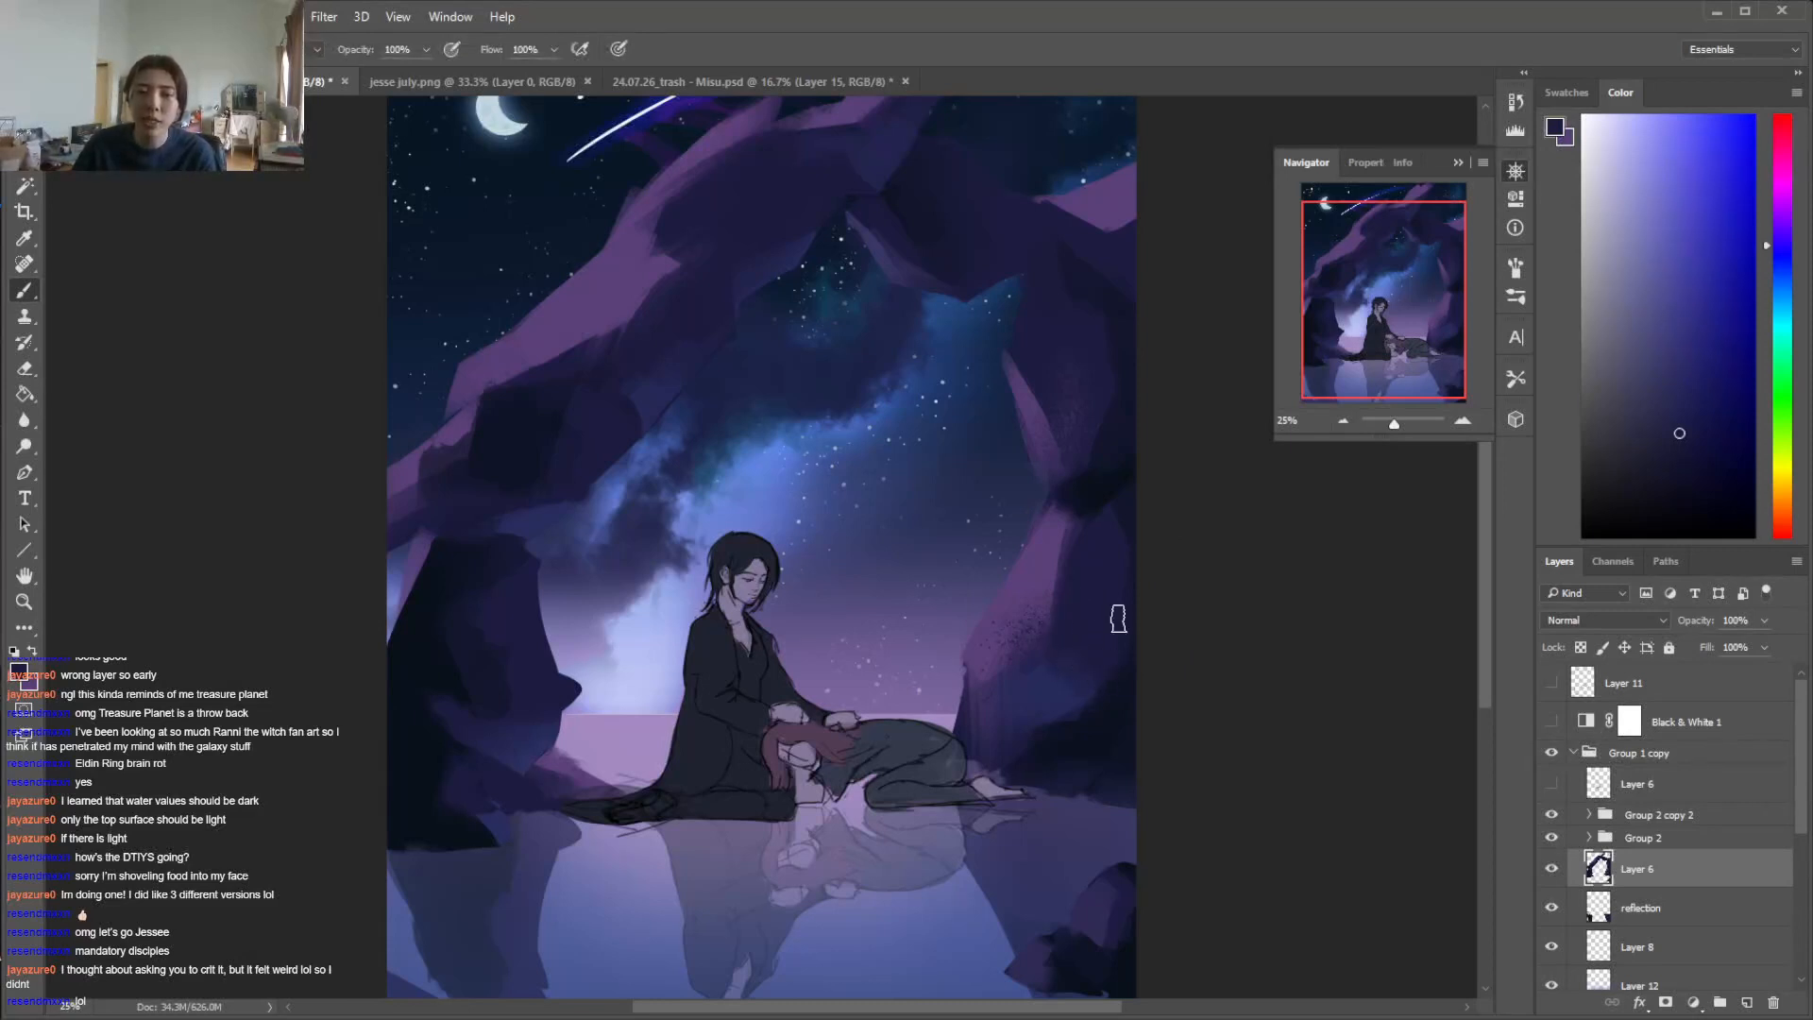
{"action": "left_click", "coordinate": [1116, 669], "text": "alt"}
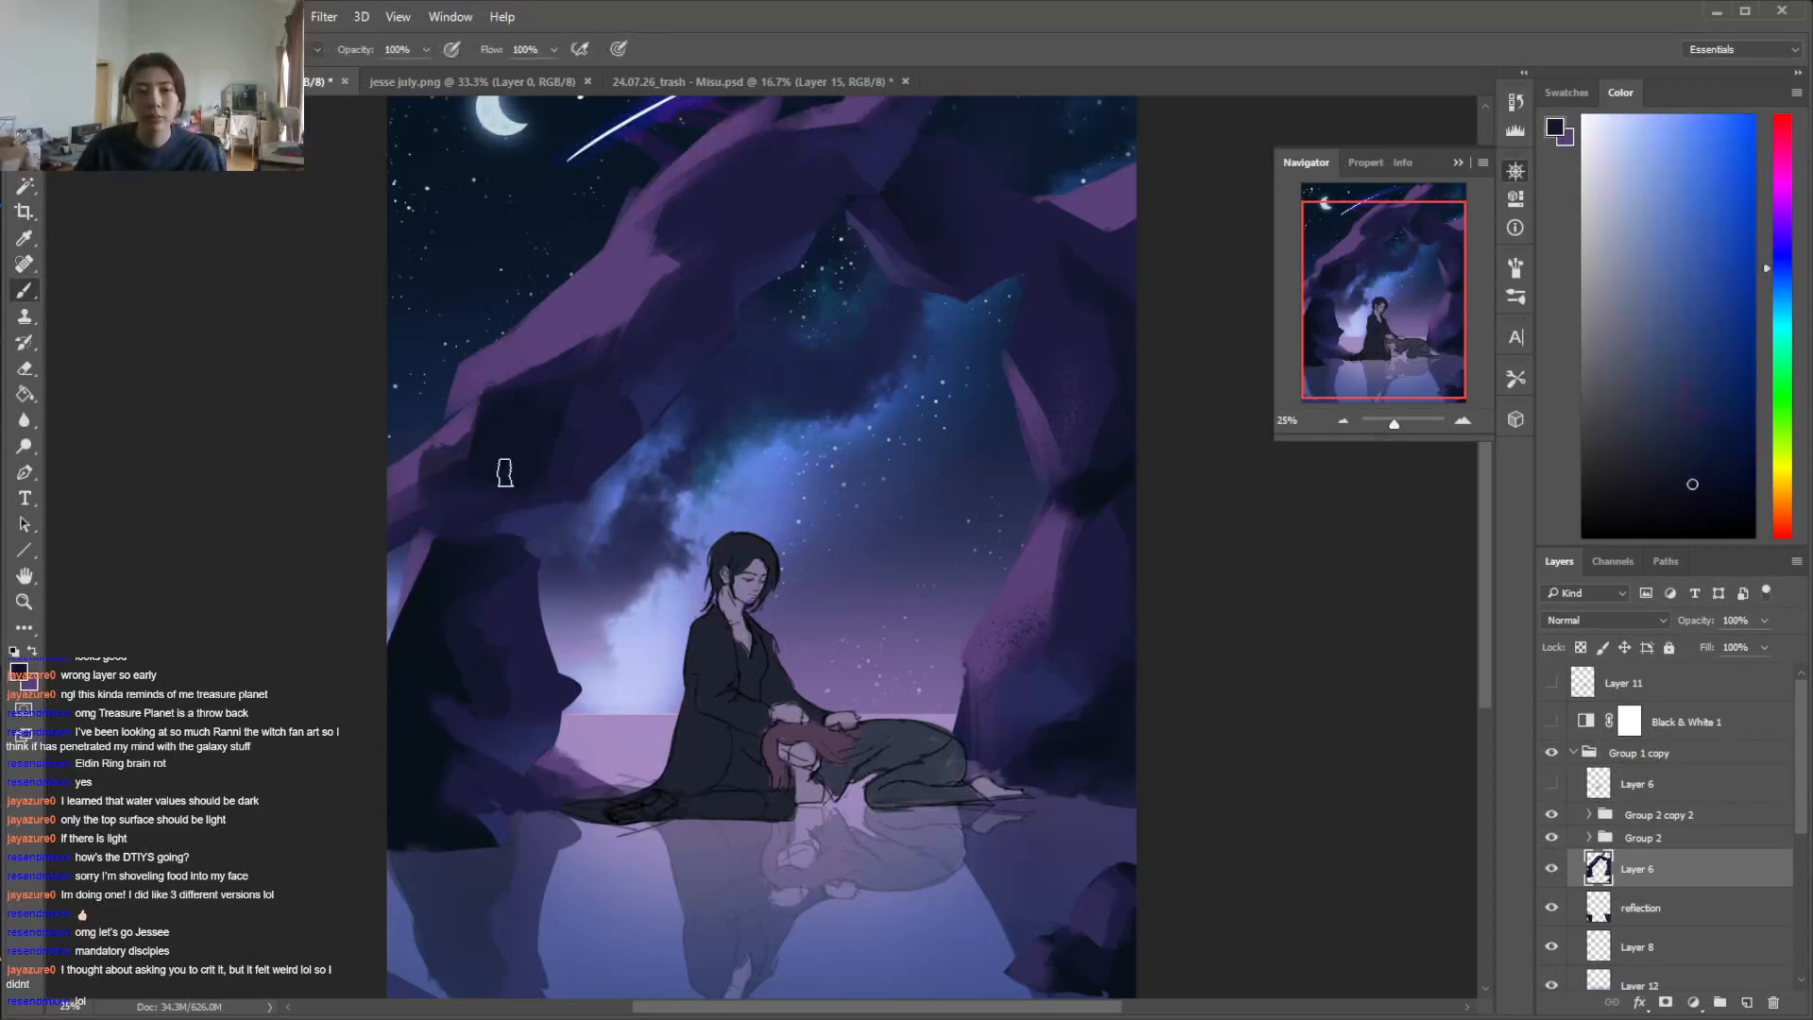
Sample the dark blue rock tone, and switch the hidden top Layer 6 in Group 1 copy on and off for comparison
{"action": "key", "text": "i"}
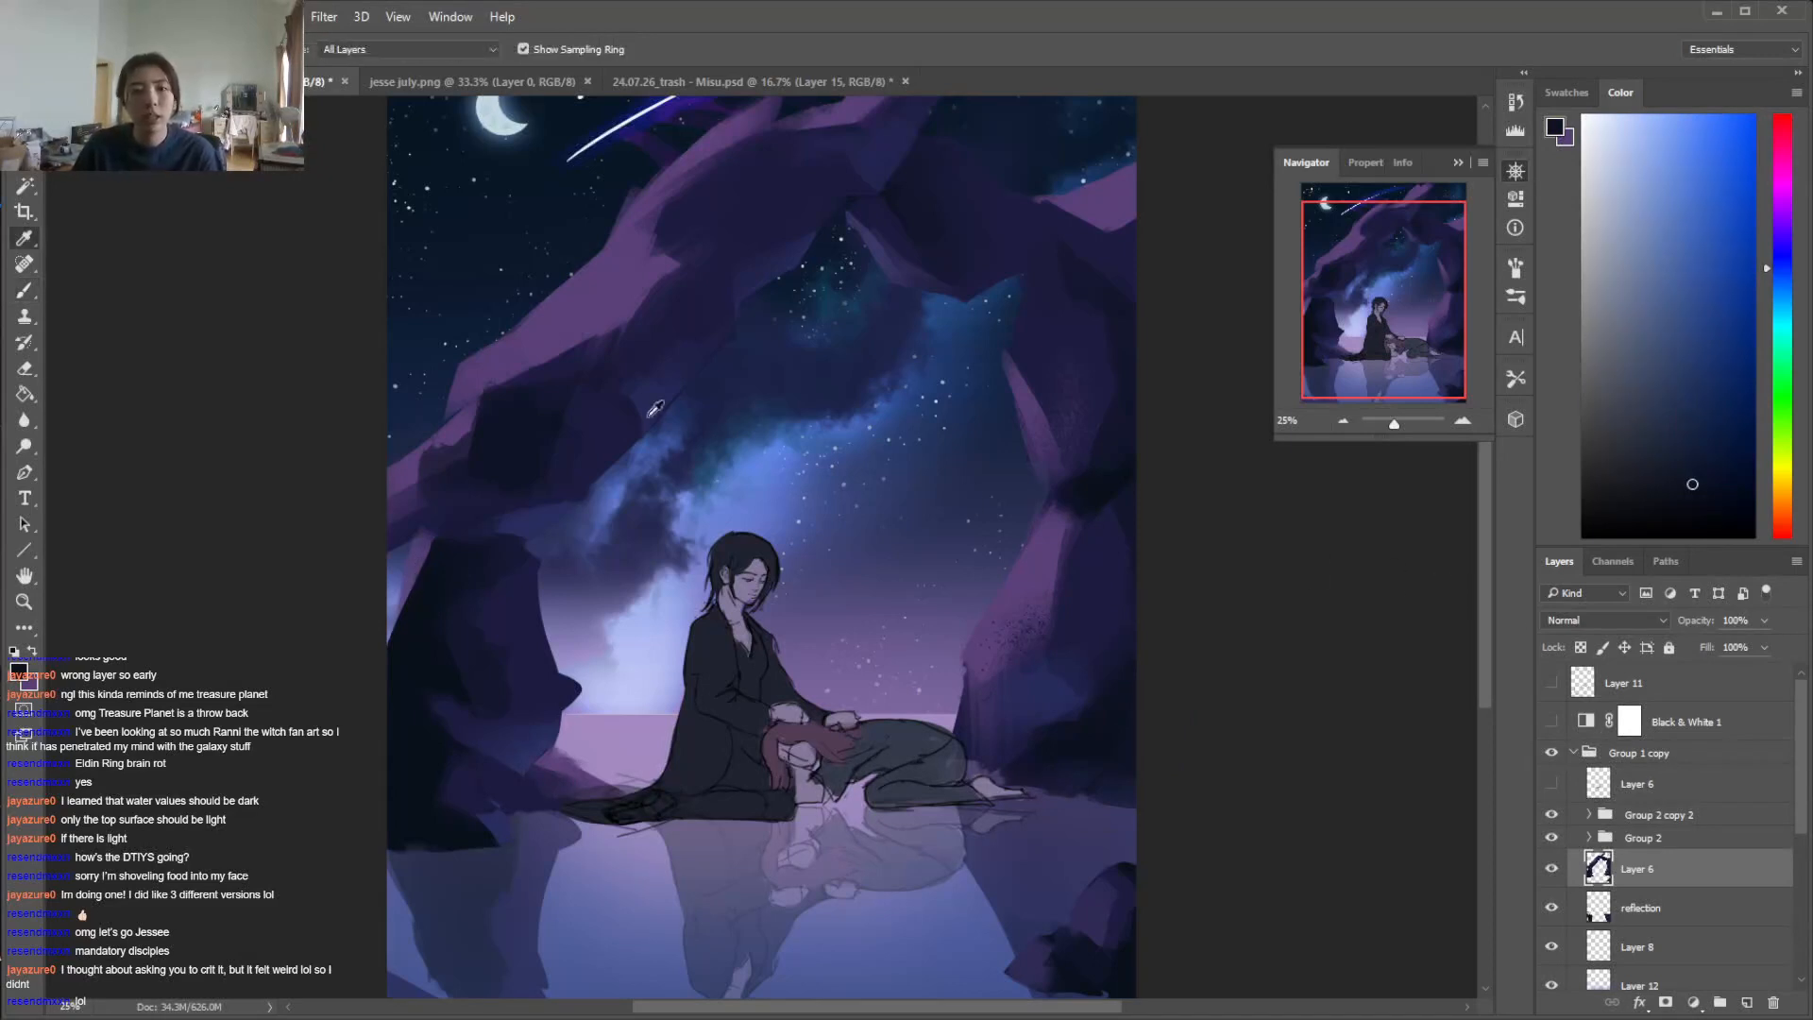
{"action": "left_click", "coordinate": [641, 438]}
{"action": "left_click", "coordinate": [1553, 784]}
{"action": "left_click", "coordinate": [1554, 784]}
{"action": "left_click", "coordinate": [1554, 784]}
{"action": "left_click", "coordinate": [1553, 783]}
{"action": "left_click", "coordinate": [1553, 783]}
{"action": "left_click", "coordinate": [1554, 784]}
{"action": "left_click", "coordinate": [1680, 798]}
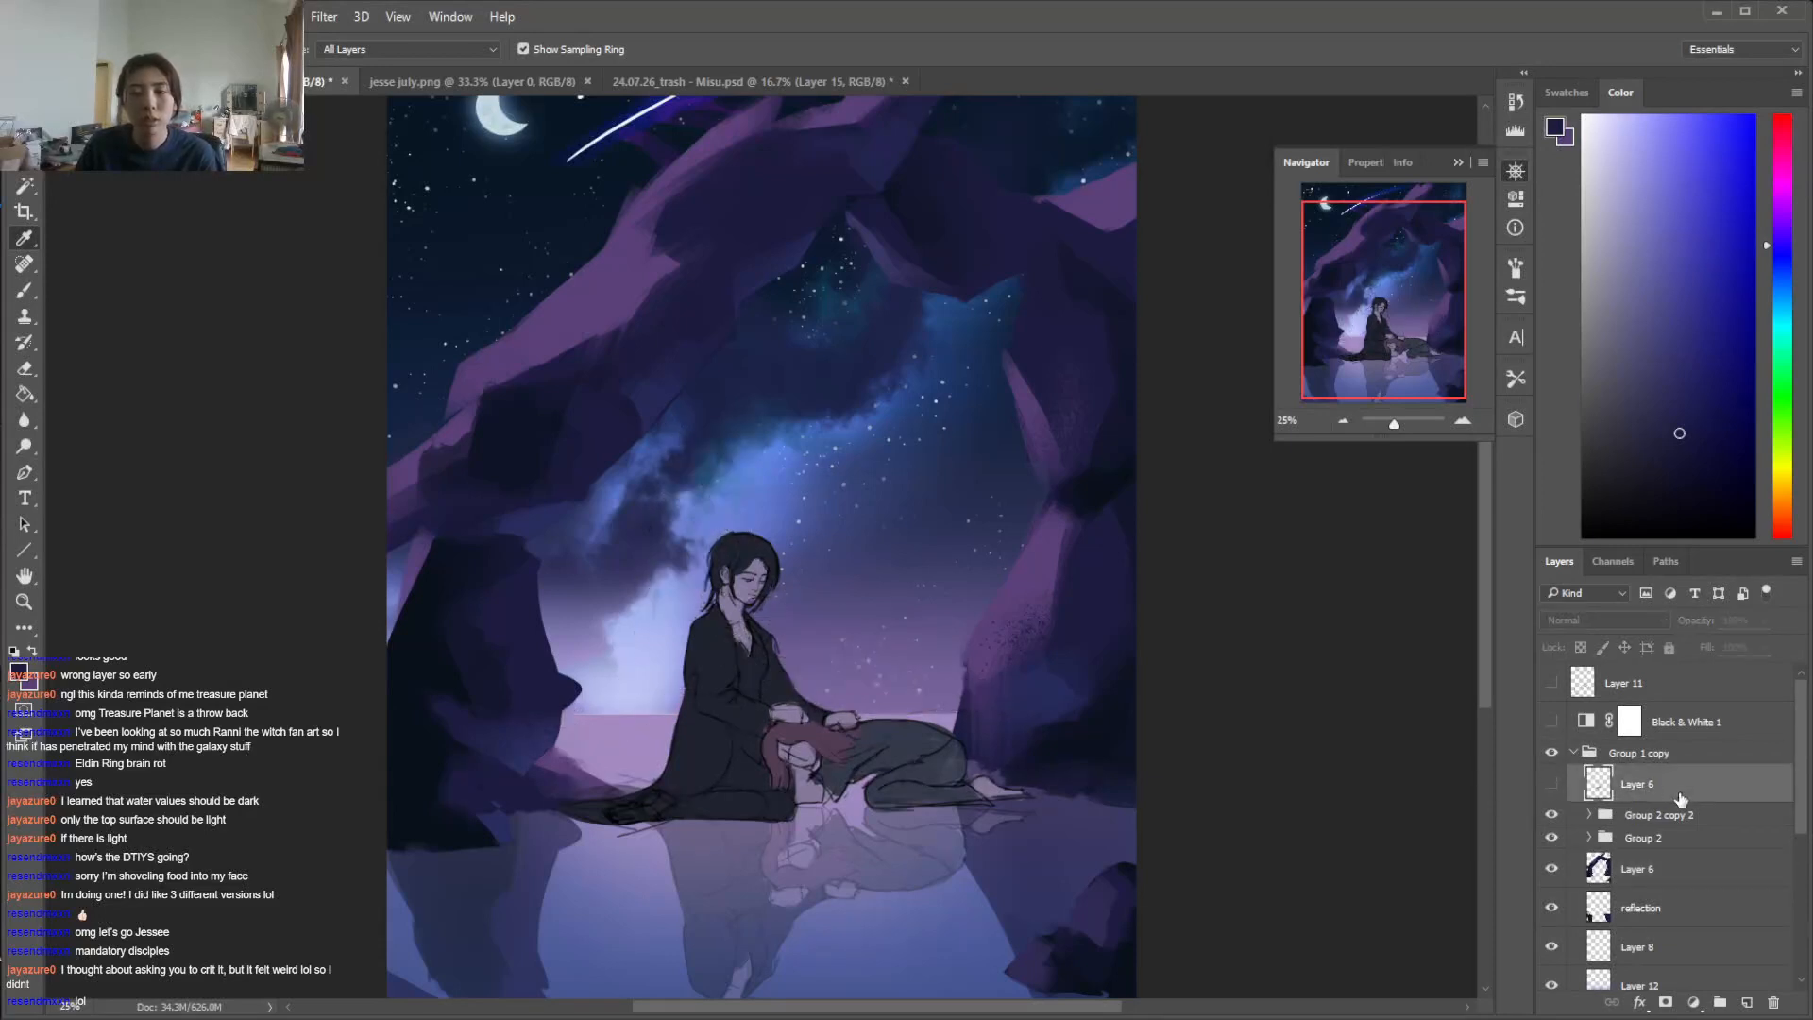
Check the contents and visibility of Group 2 copy 2 and rename the group as "ppl reflection"
{"action": "scroll", "coordinate": [1768, 866], "scroll_direction": "down", "scroll_amount": 3}
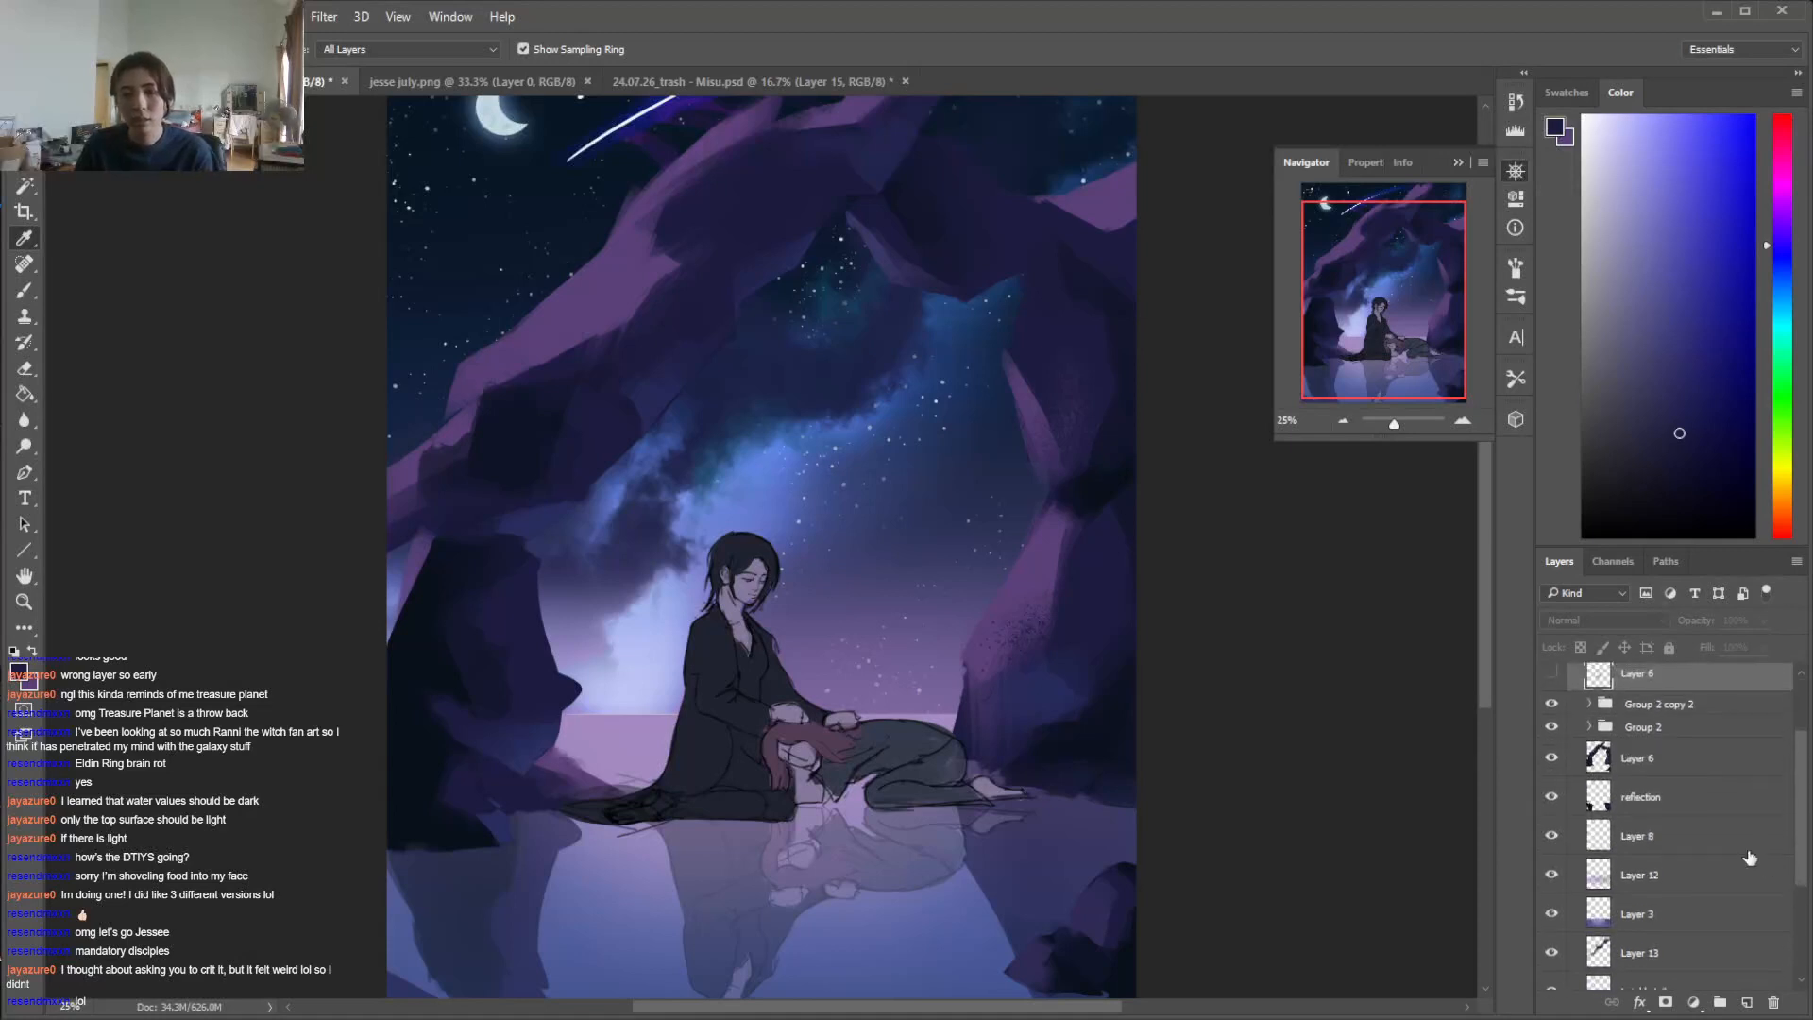
{"action": "left_click", "coordinate": [1590, 705]}
{"action": "left_click", "coordinate": [1591, 706]}
{"action": "left_click", "coordinate": [1551, 704]}
{"action": "left_click", "coordinate": [1552, 704]}
{"action": "double_click", "coordinate": [1628, 709]}
{"action": "type", "text": "ppl reflection"}
{"action": "key", "text": "Return"}
Expand Group 2 and select the seated figure's face and neck area on Layer 10 with the Magic Wand
{"action": "key", "text": "b"}
{"action": "mouse_move", "coordinate": [1487, 572]}
{"action": "left_mouse_down"}
{"action": "mouse_move", "coordinate": [1488, 597]}
{"action": "mouse_move", "coordinate": [1484, 511]}
{"action": "mouse_move", "coordinate": [1481, 584]}
{"action": "left_mouse_up"}
{"action": "left_click", "coordinate": [1589, 727]}
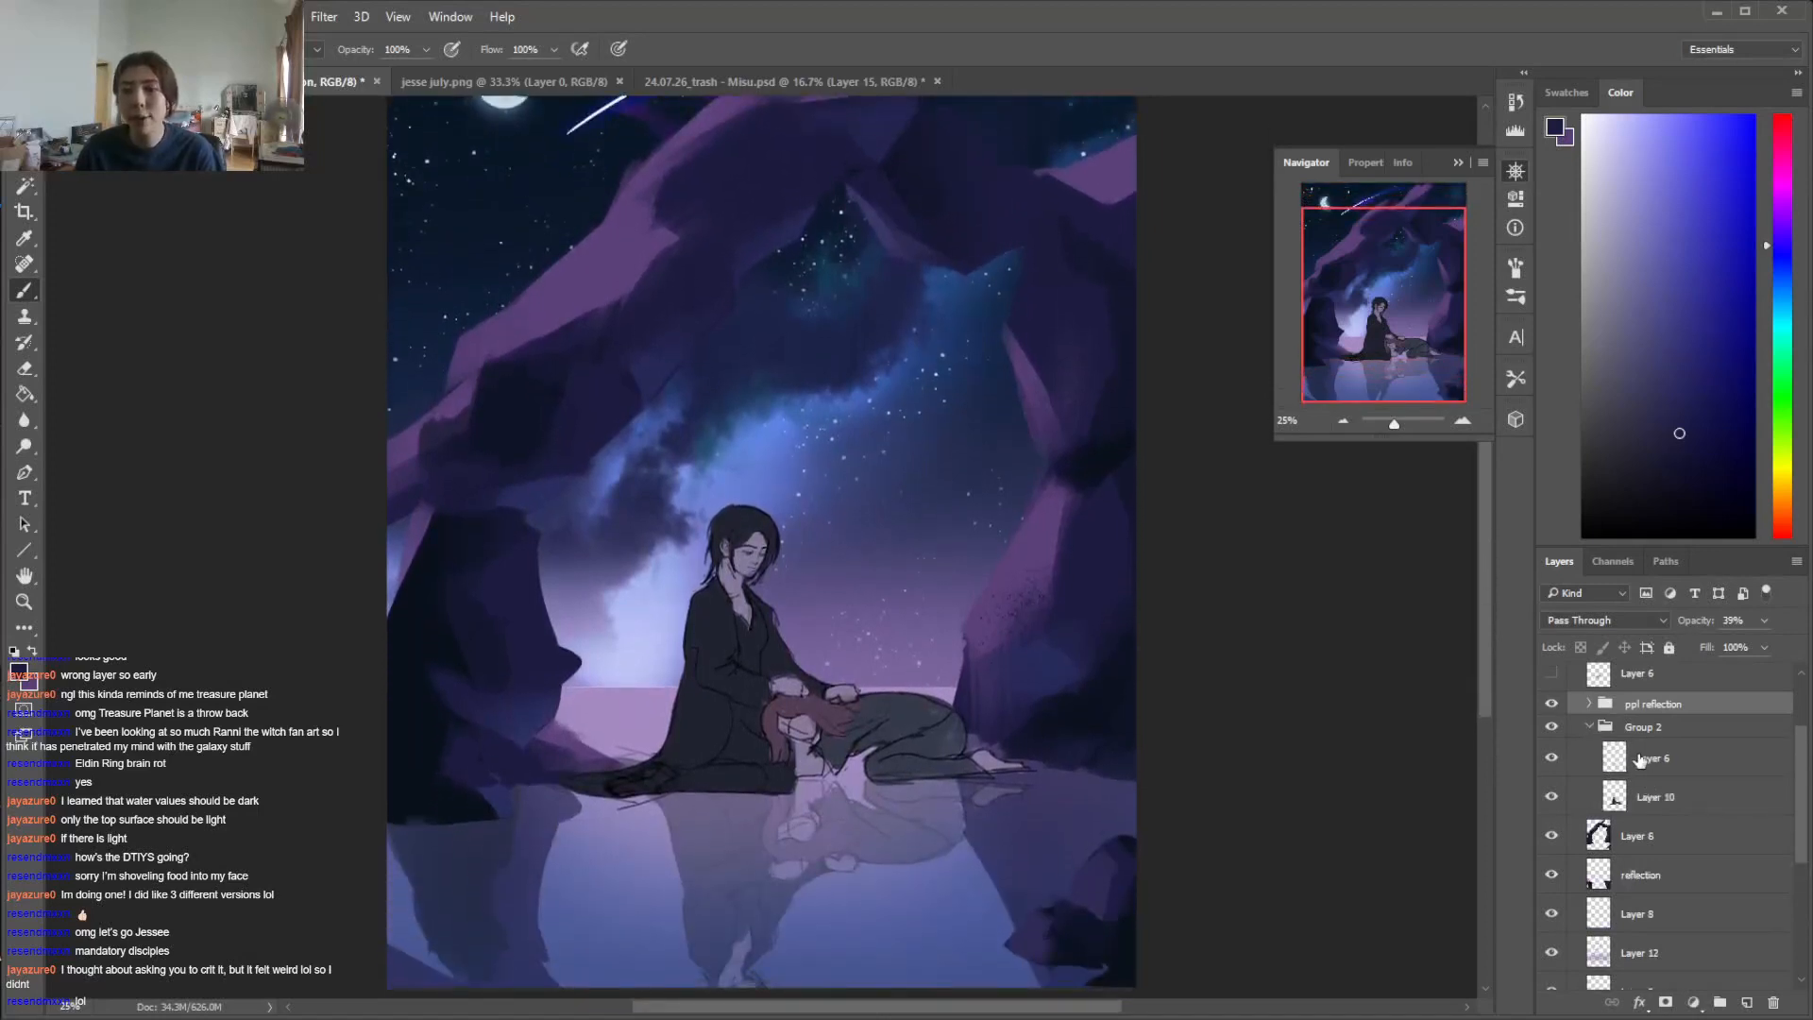
{"action": "left_click", "coordinate": [1657, 796]}
{"action": "key", "text": "w"}
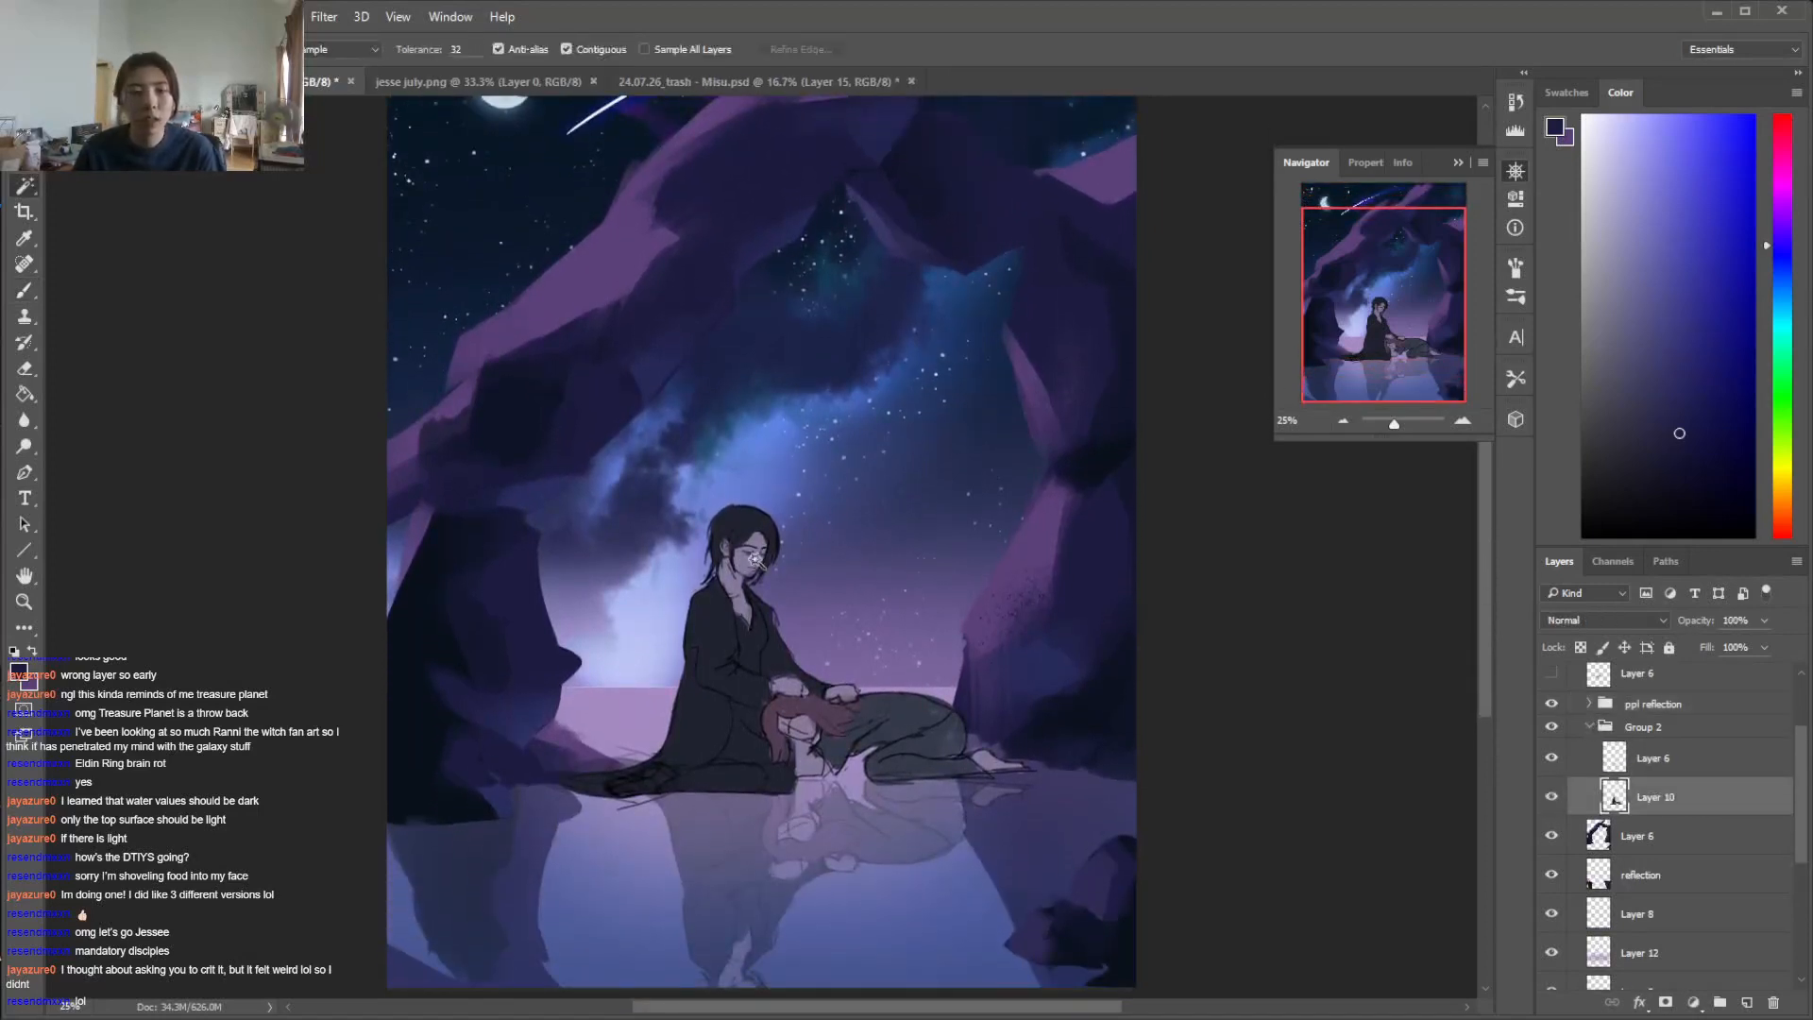
Adjust the selected skin's Hue/Saturation to saturation +21 and lightness -32
{"action": "left_click", "coordinate": [138, 17]}
{"action": "mouse_move", "coordinate": [189, 77]}
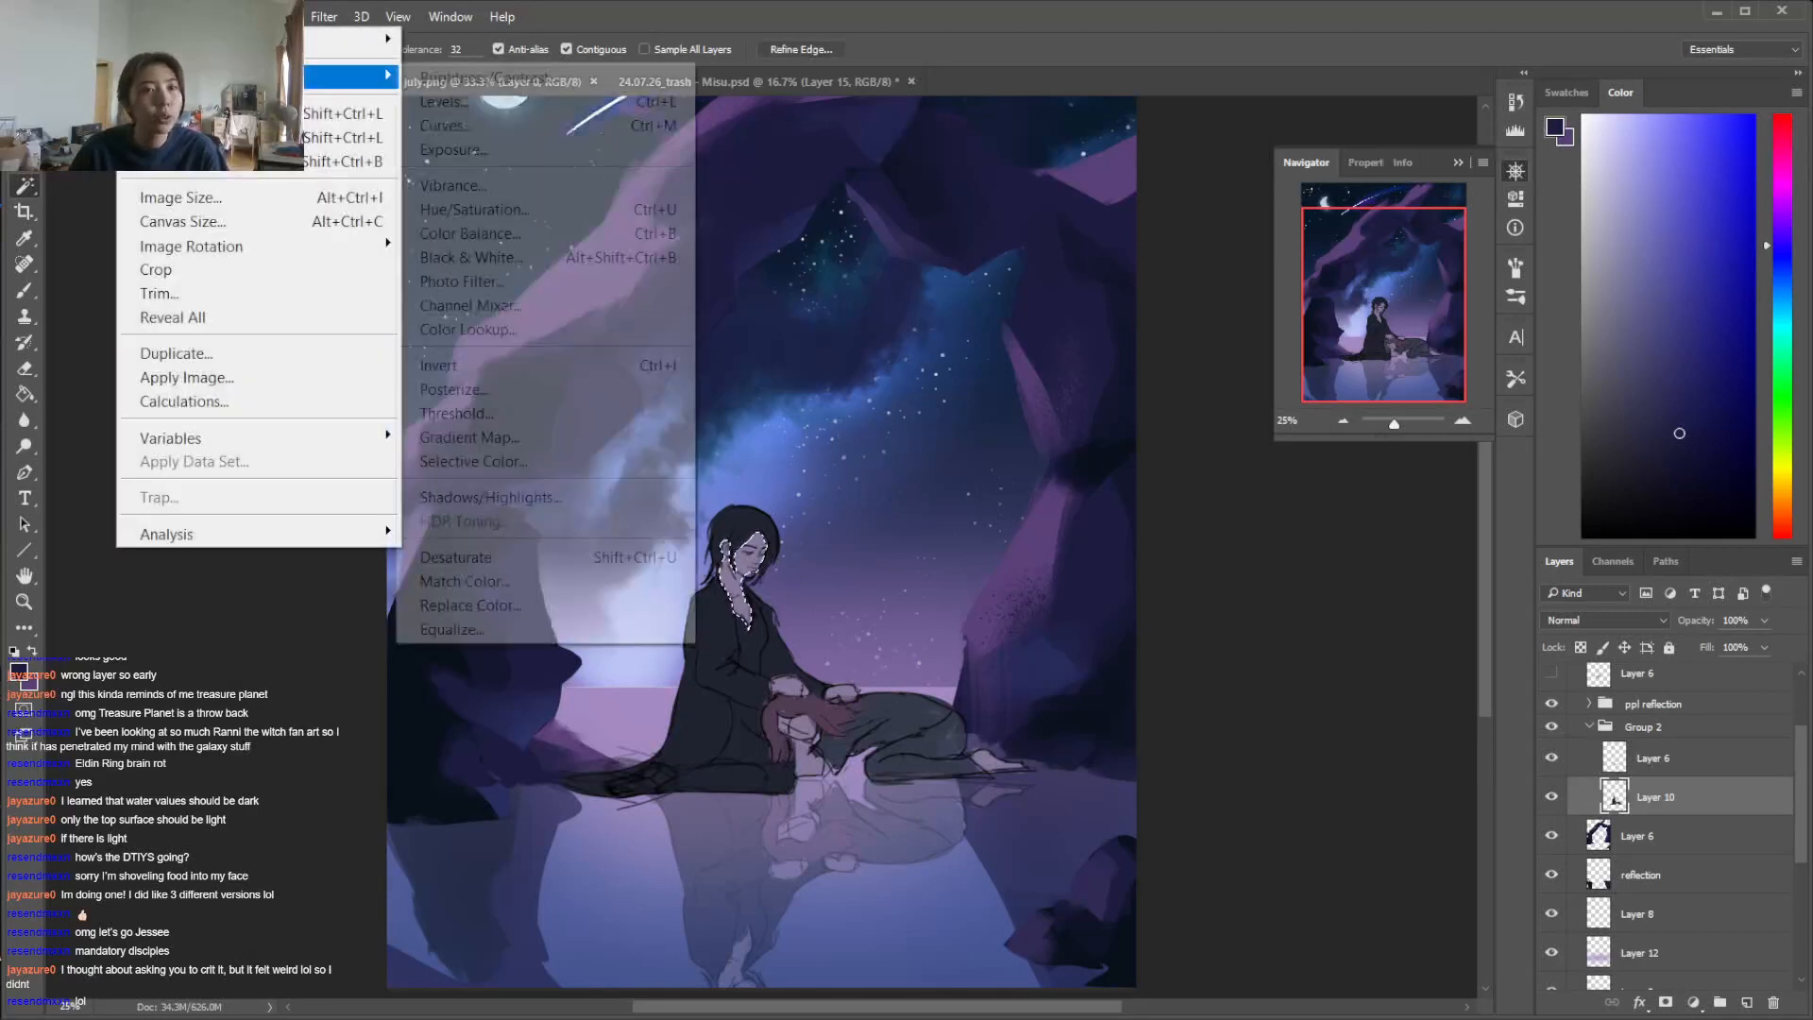
{"action": "left_click", "coordinate": [526, 210]}
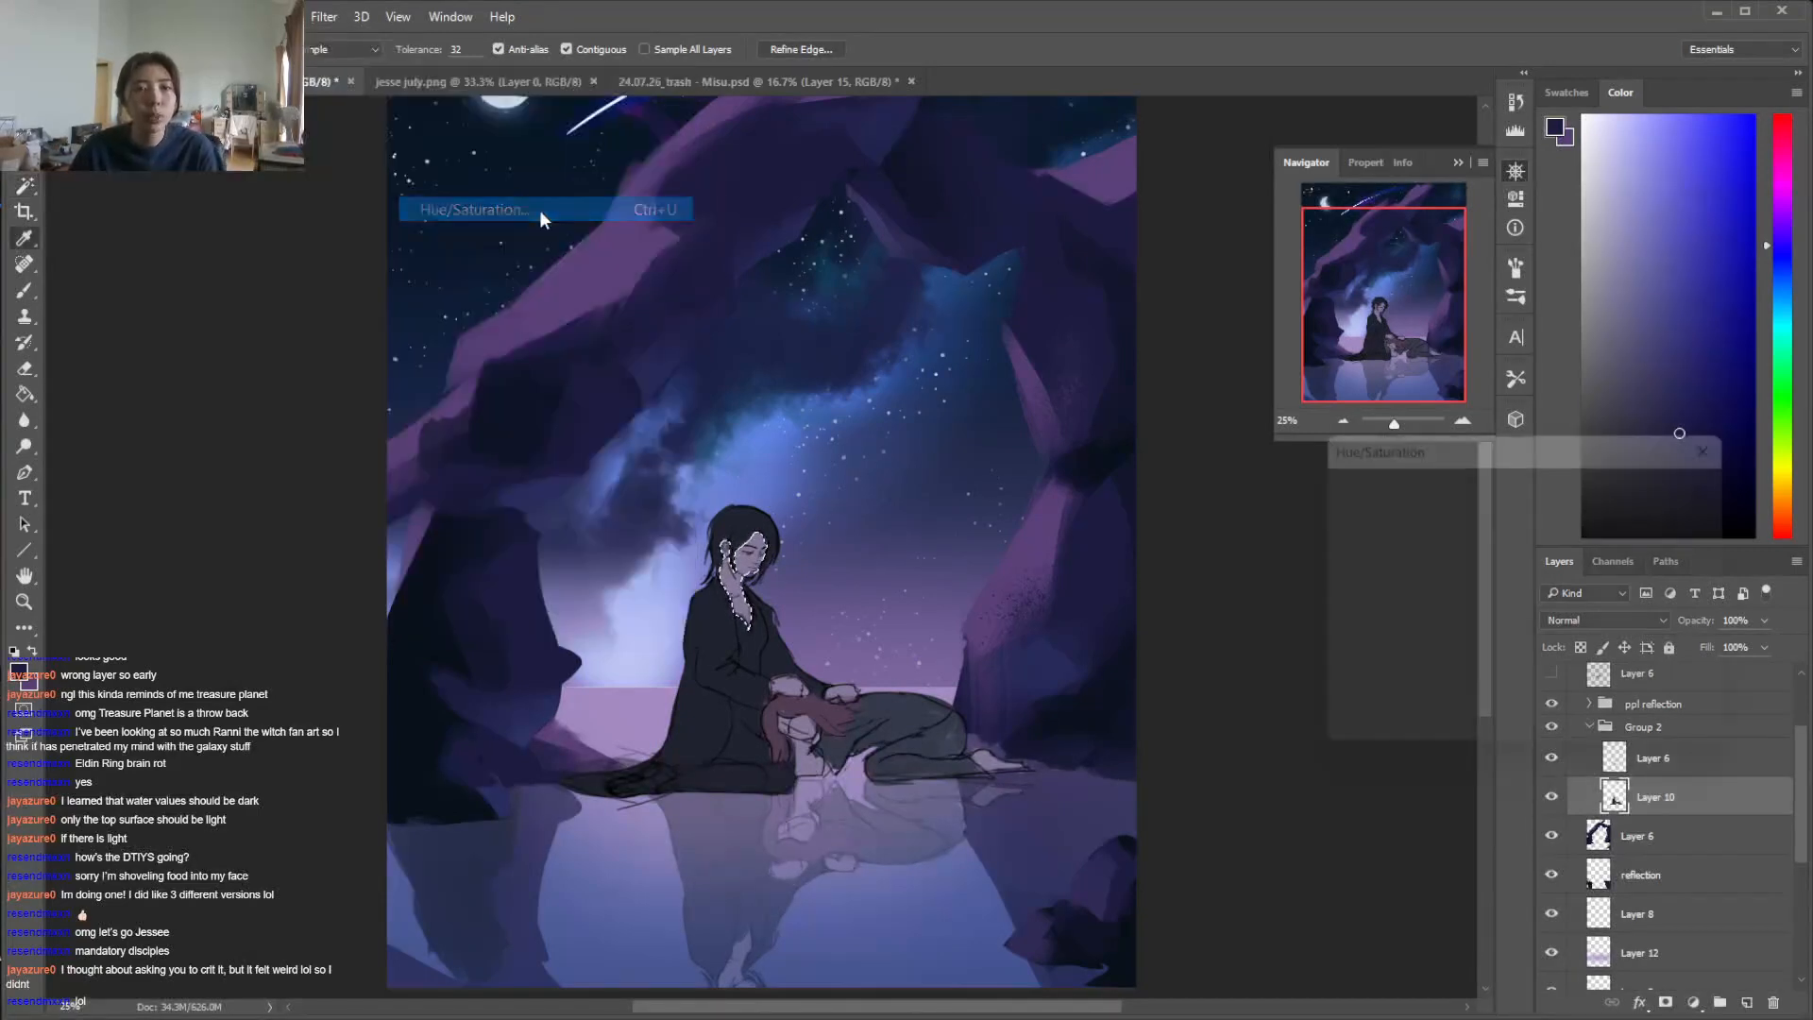
{"action": "left_click_drag", "start_coordinate": [1489, 661], "coordinate": [1480, 664]}
{"action": "left_click", "coordinate": [1522, 616]}
{"action": "left_click_drag", "start_coordinate": [1487, 572], "coordinate": [1508, 621]}
{"action": "left_click", "coordinate": [1490, 576]}
{"action": "left_click", "coordinate": [1460, 661]}
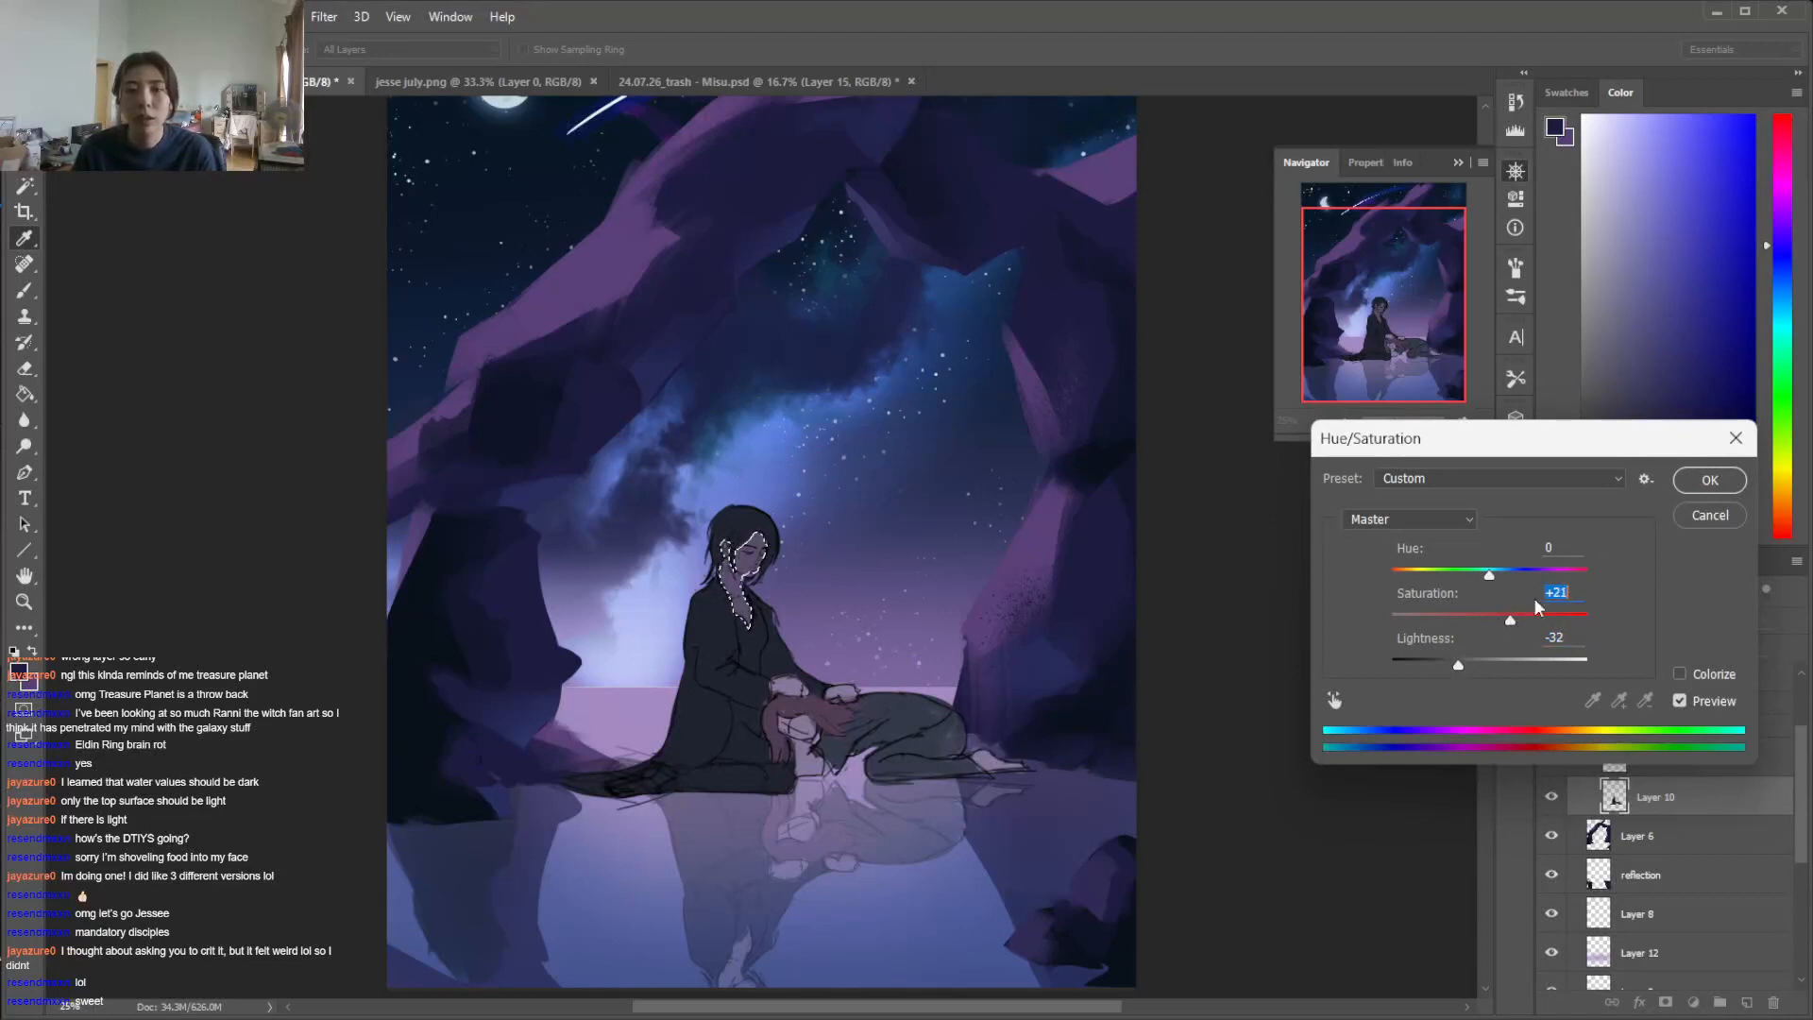
{"action": "left_click", "coordinate": [1710, 480]}
Choose a soft brush and tint the seated figure's selected face and neck with muted violet
{"action": "key", "text": "ctrl+plus"}
{"action": "key", "text": "ctrl+plus"}
{"action": "key", "text": "b"}
{"action": "right_click", "coordinate": [940, 590]}
{"action": "left_click", "coordinate": [1106, 625]}
{"action": "left_click", "coordinate": [1516, 574]}
{"action": "scroll", "coordinate": [1522, 542], "scroll_direction": "down", "scroll_amount": 5}
{"action": "left_click", "coordinate": [1781, 232]}
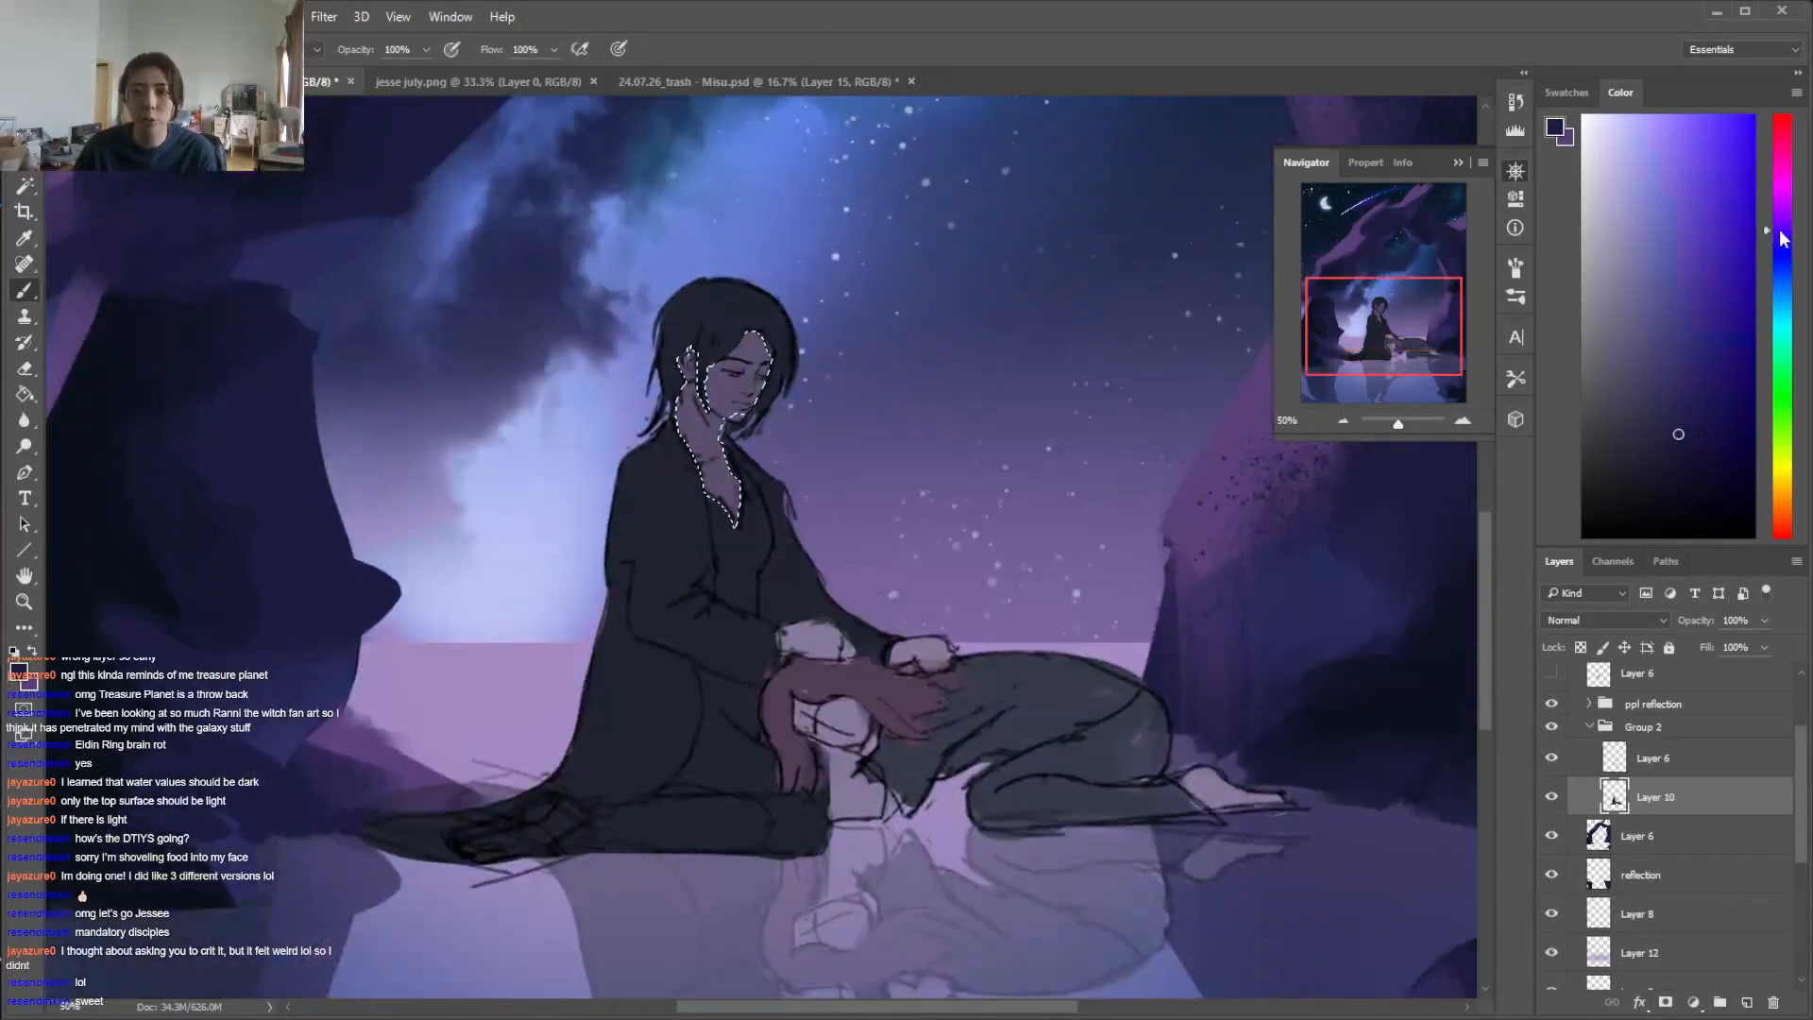
{"action": "left_click", "coordinate": [1657, 291]}
{"action": "left_click", "coordinate": [719, 384], "text": "alt"}
{"action": "left_click", "coordinate": [1776, 227]}
{"action": "left_click", "coordinate": [1657, 277]}
{"action": "key", "text": "b"}
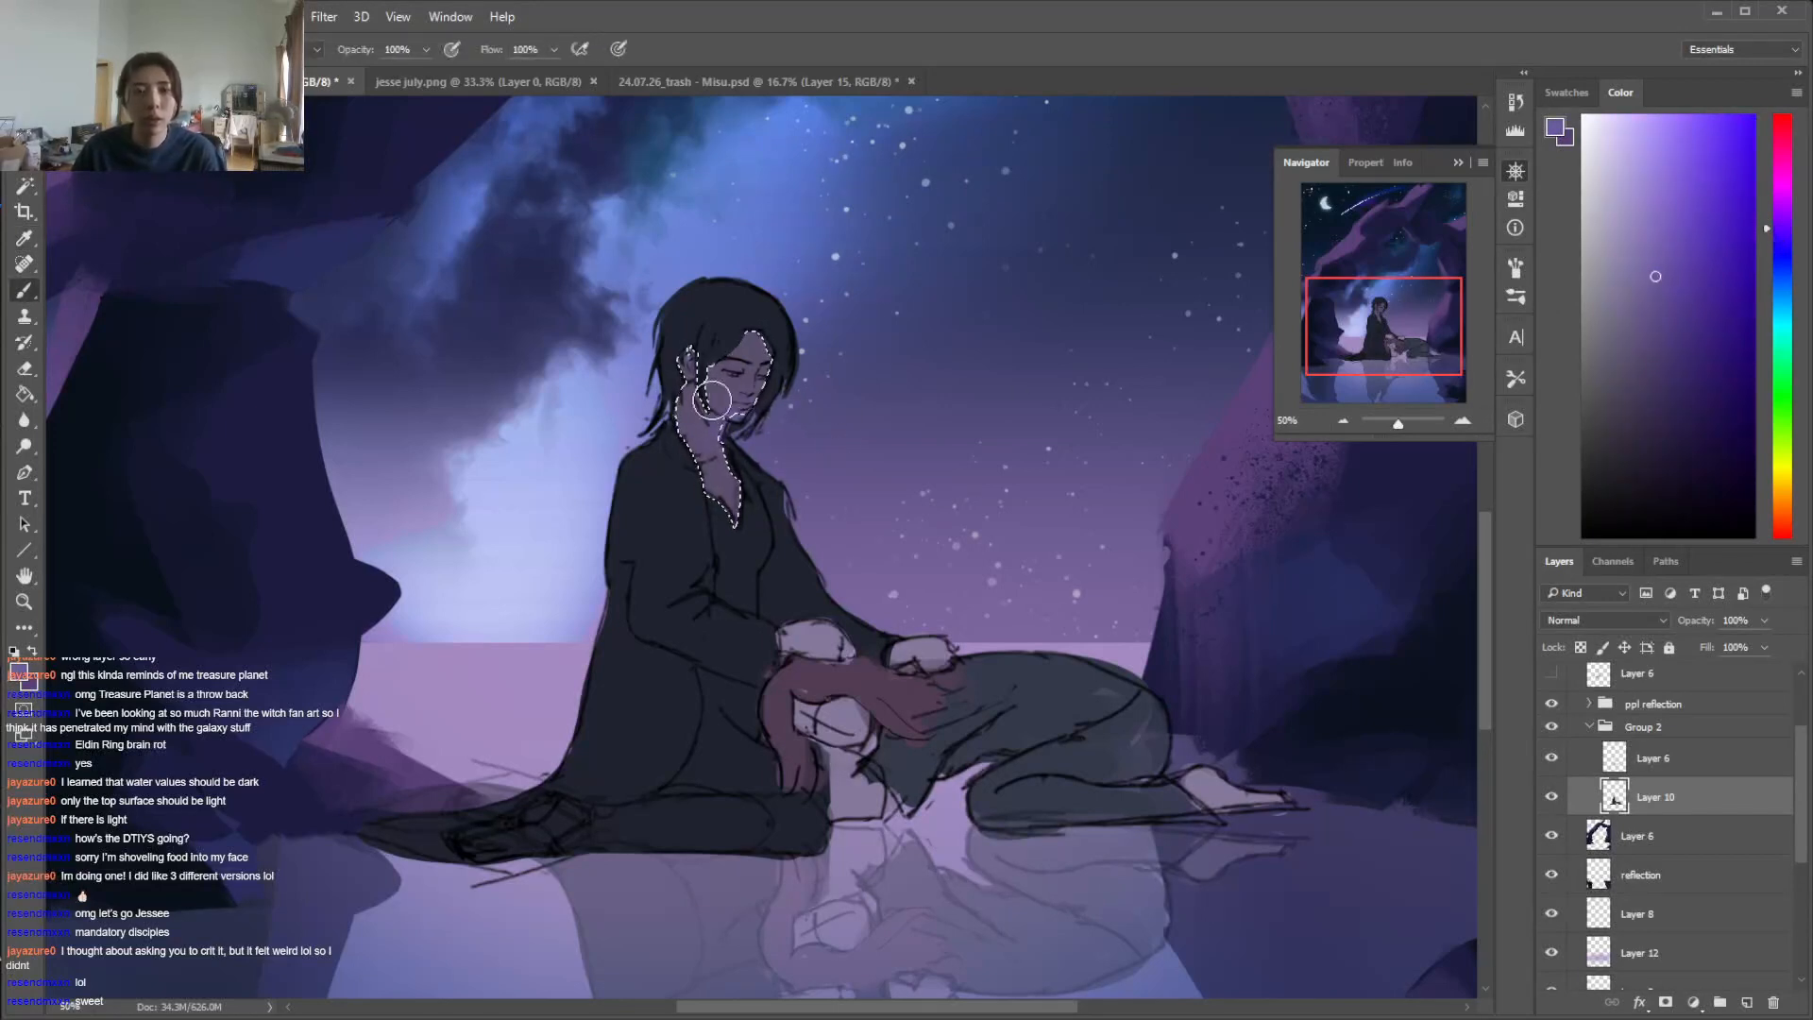
Reselect the seated figure's face and neck, and pick a darker muted purple from sampled colors for painting the skin
{"action": "key", "text": "ctrl+d"}
{"action": "key", "text": "w"}
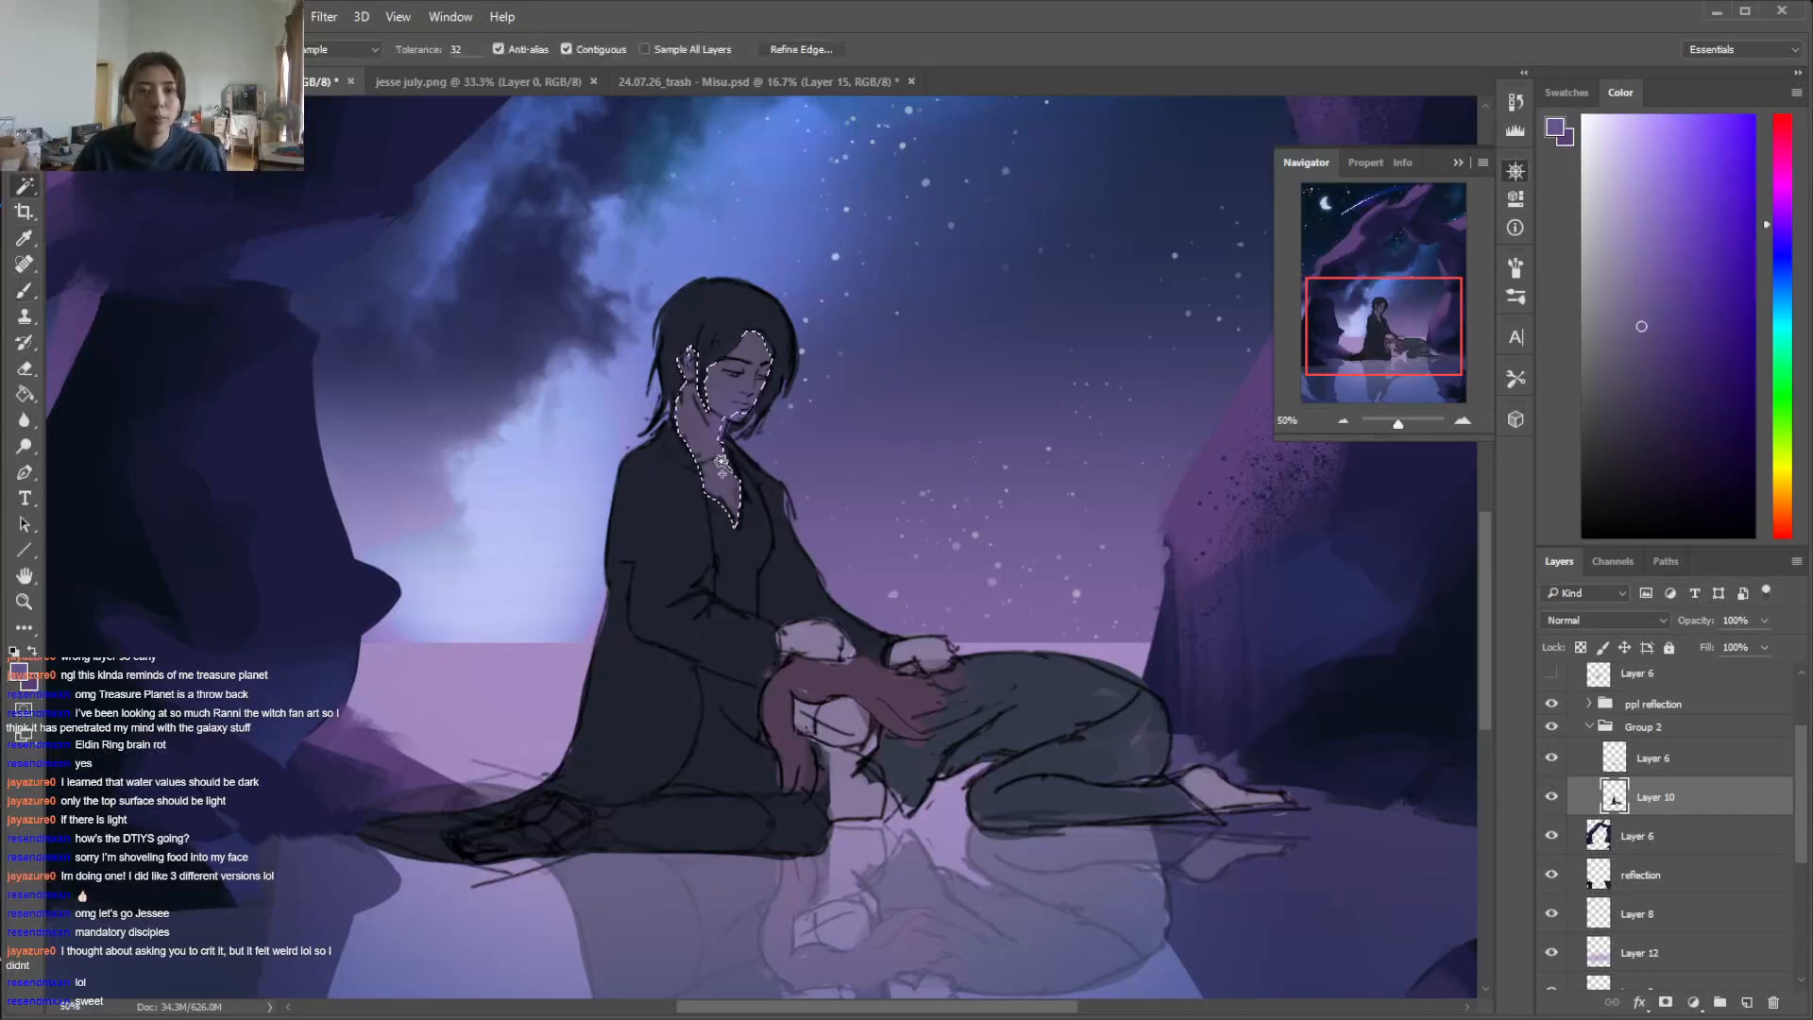
{"action": "key", "text": "i"}
{"action": "left_click", "coordinate": [772, 385]}
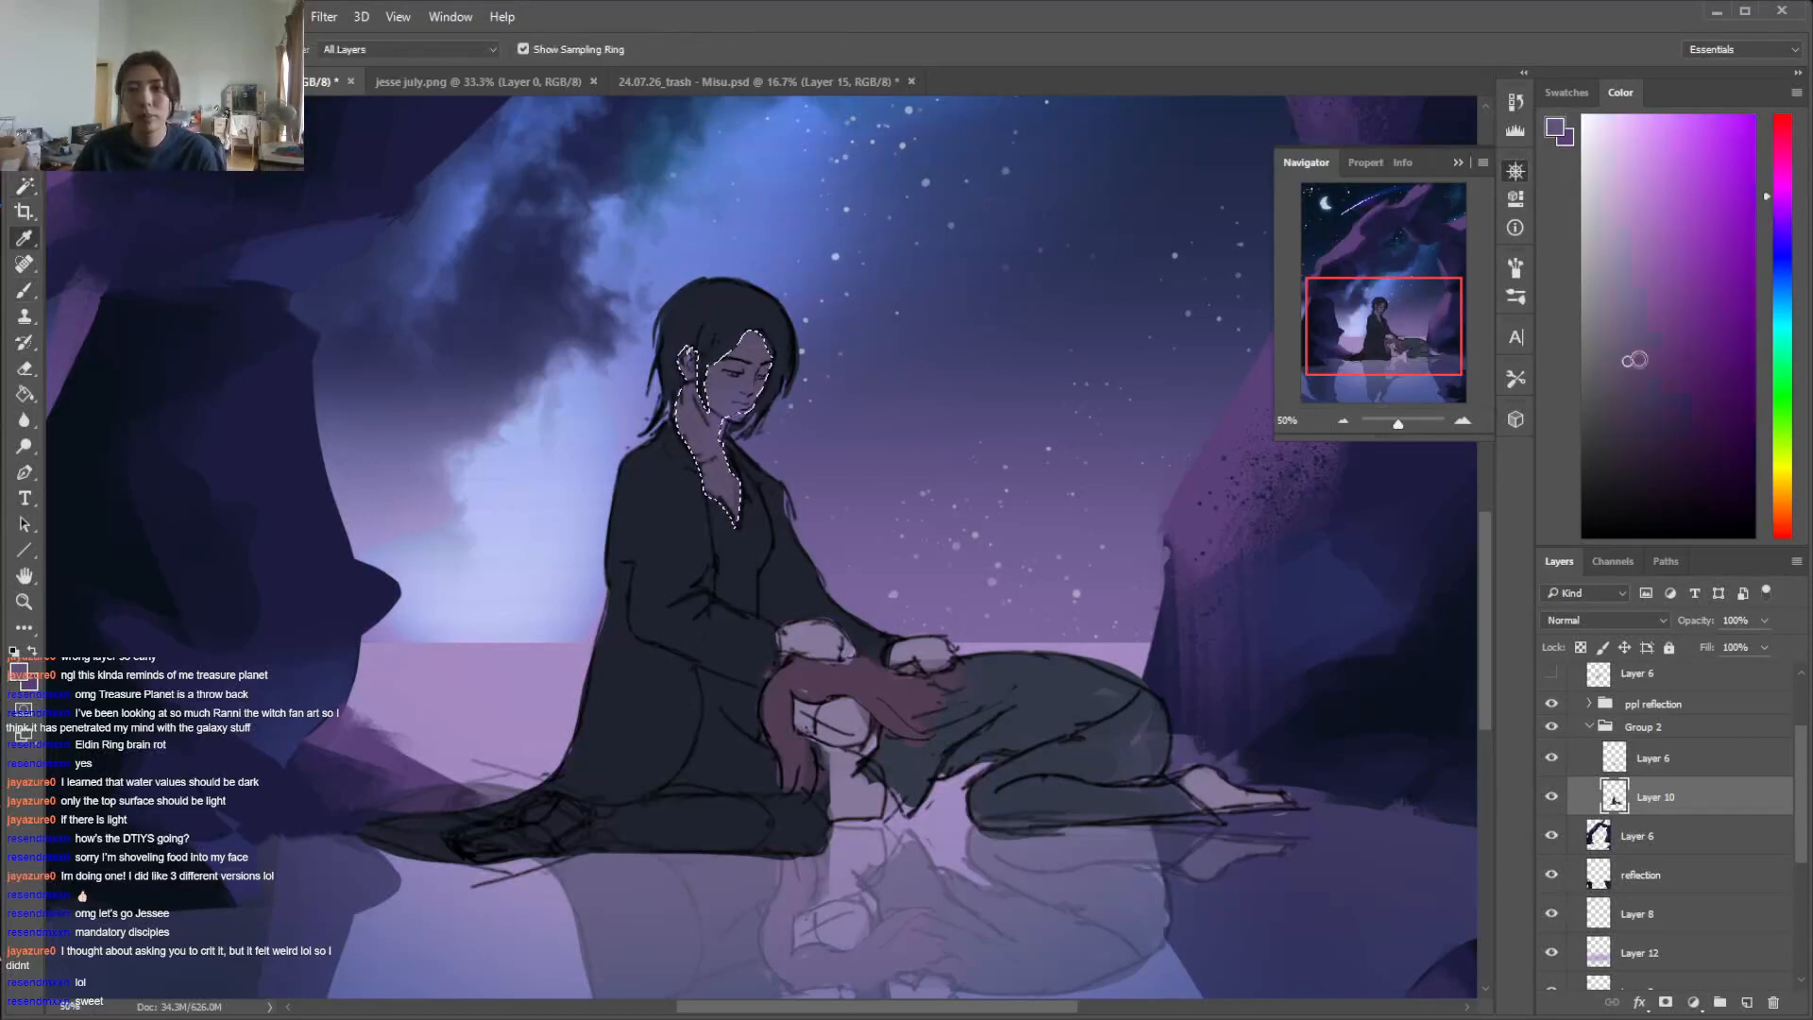
{"action": "key", "text": "b"}
{"action": "left_click", "coordinate": [1650, 349]}
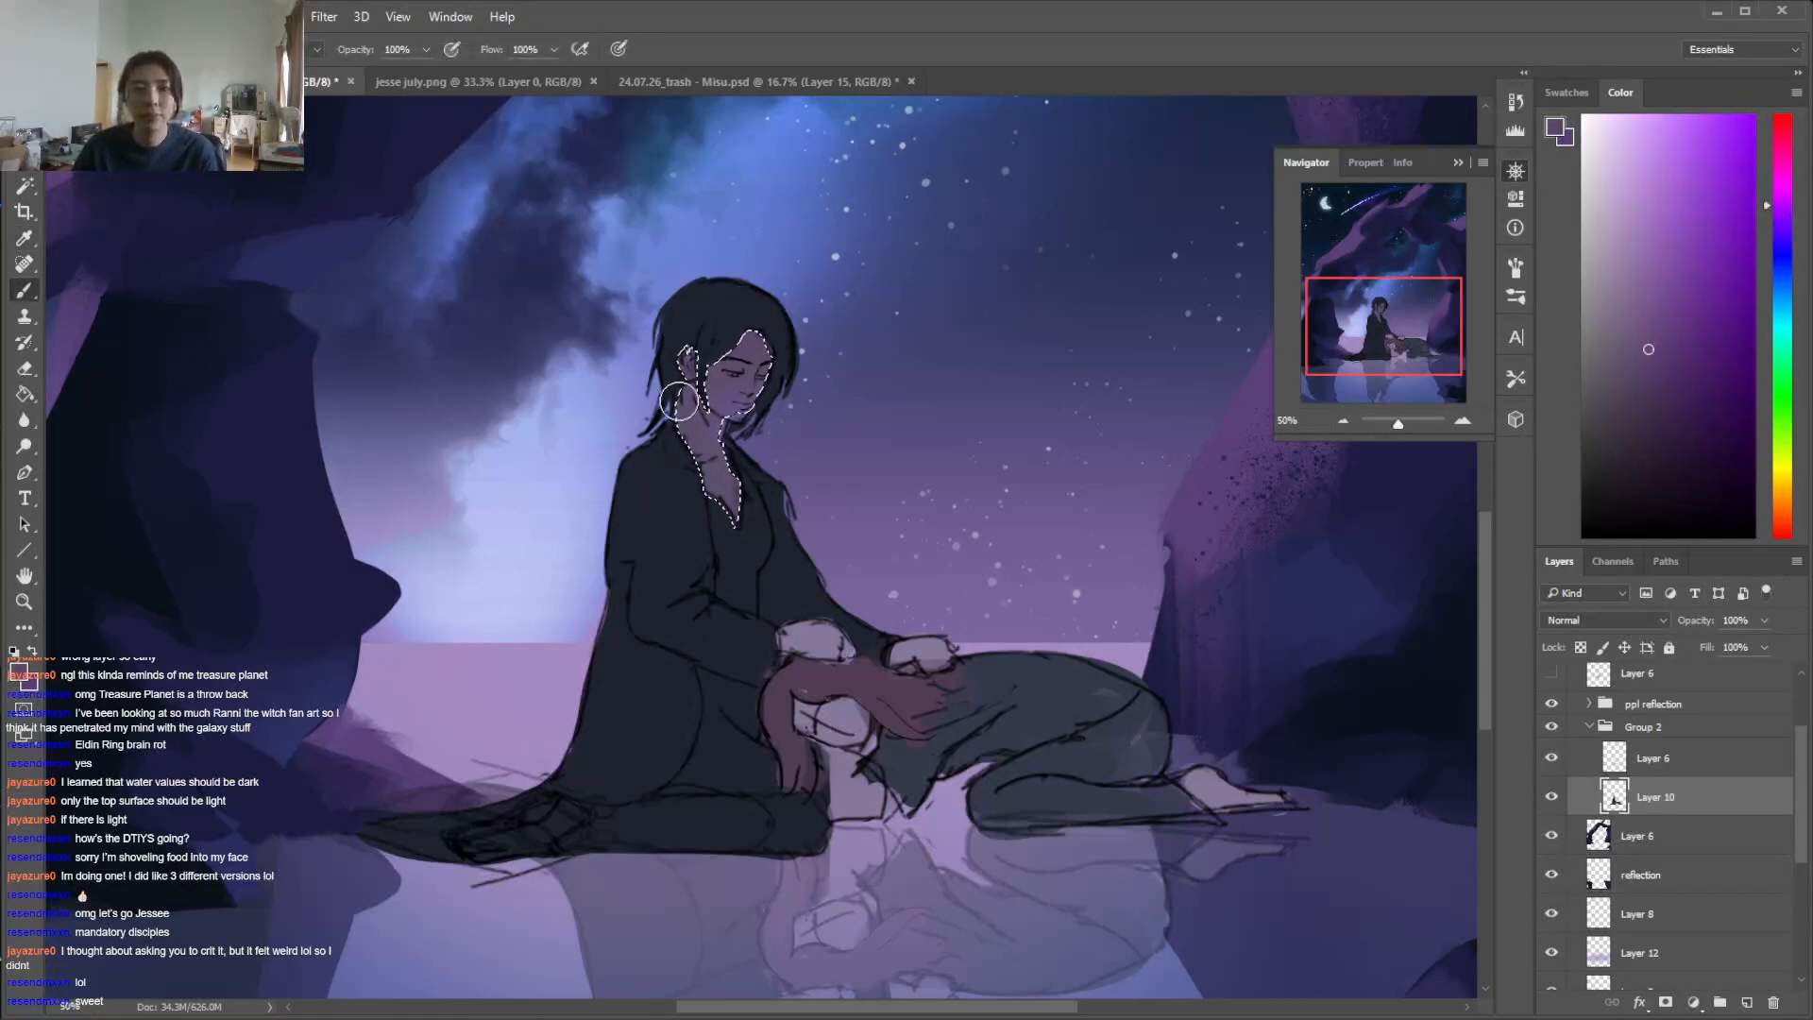
Enlarge the soft brush and shade the seated figure's neck and jaw with dark muted purple
{"action": "right_click", "coordinate": [841, 420]}
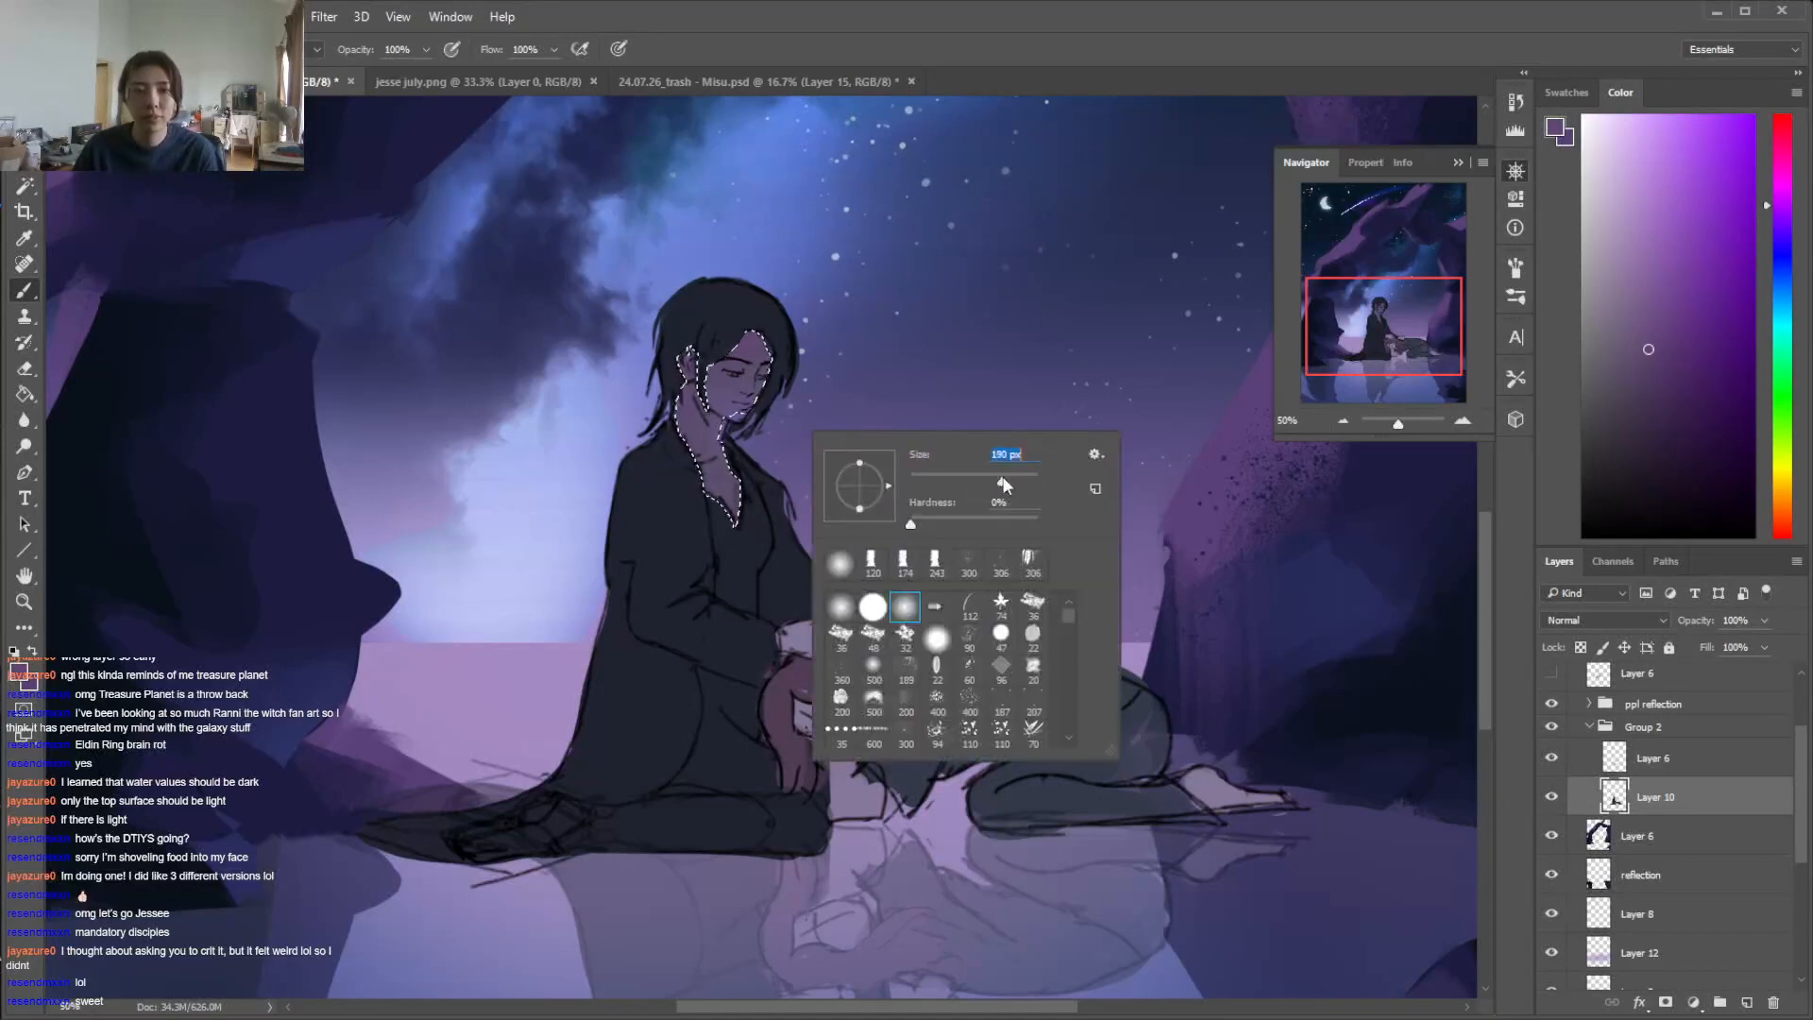
{"action": "left_click", "coordinate": [1006, 347]}
{"action": "left_click", "coordinate": [1635, 383]}
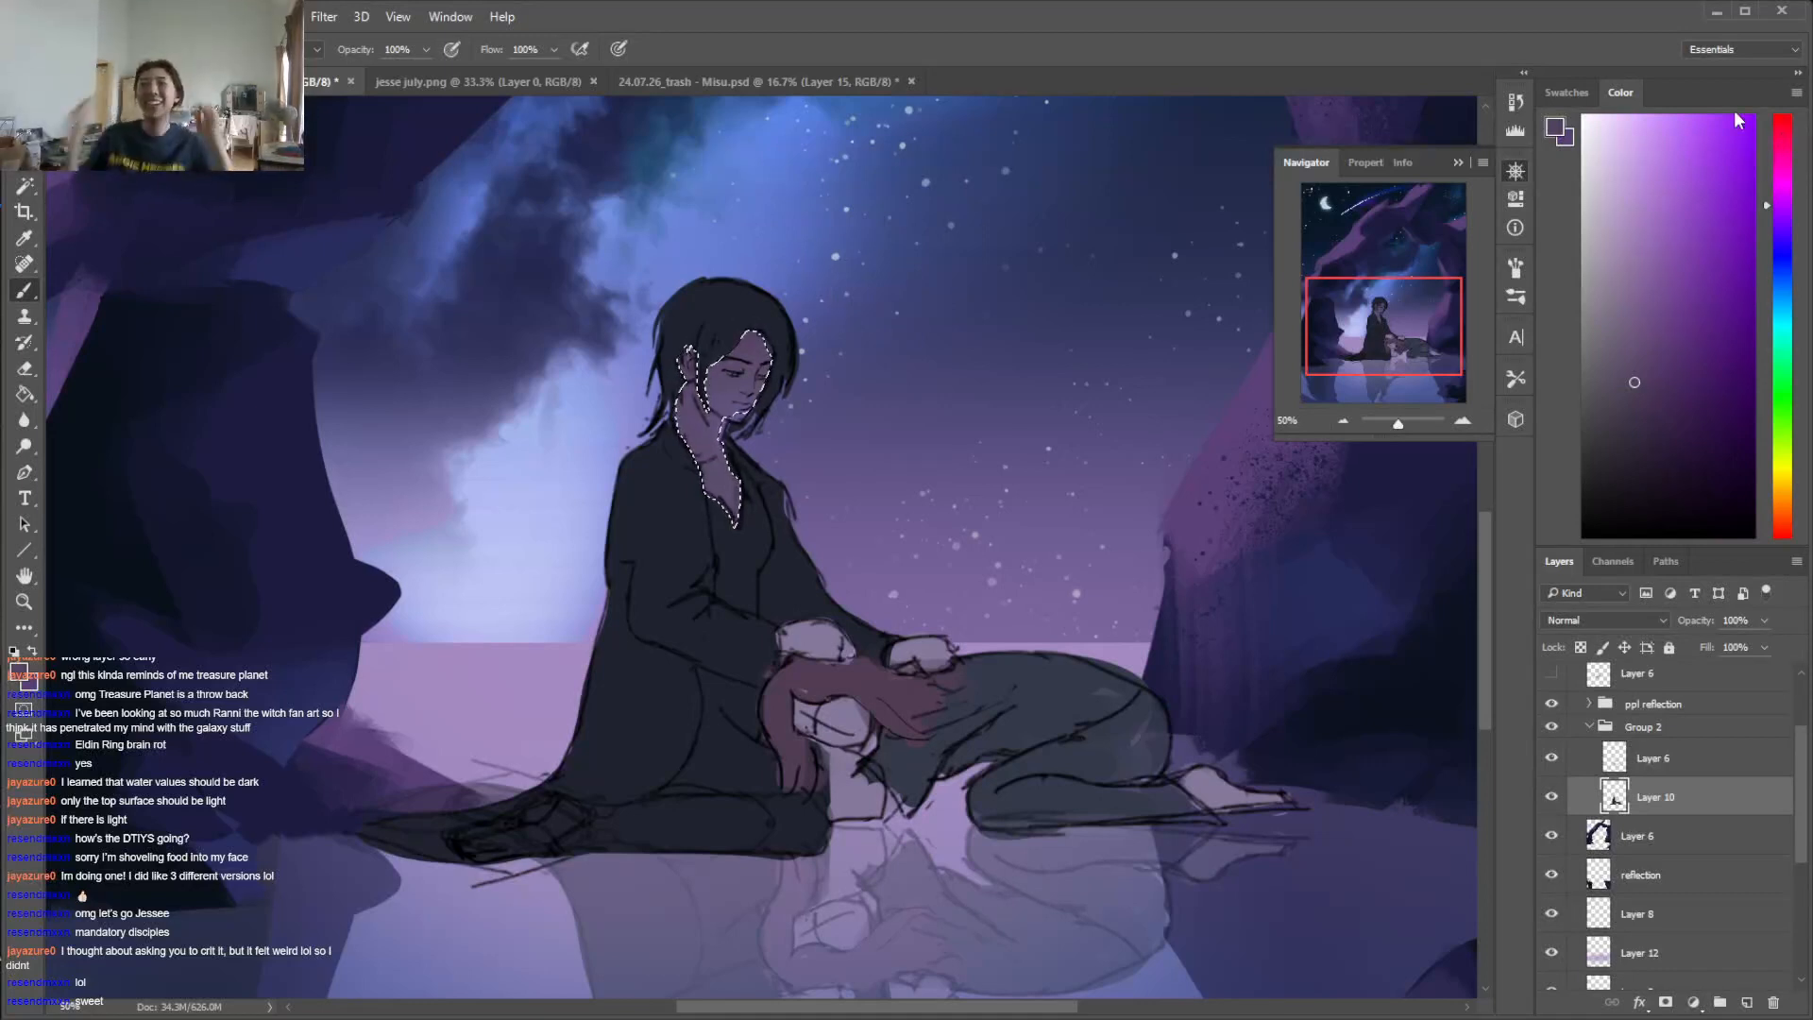
{"action": "left_click", "coordinate": [705, 423], "text": "alt"}
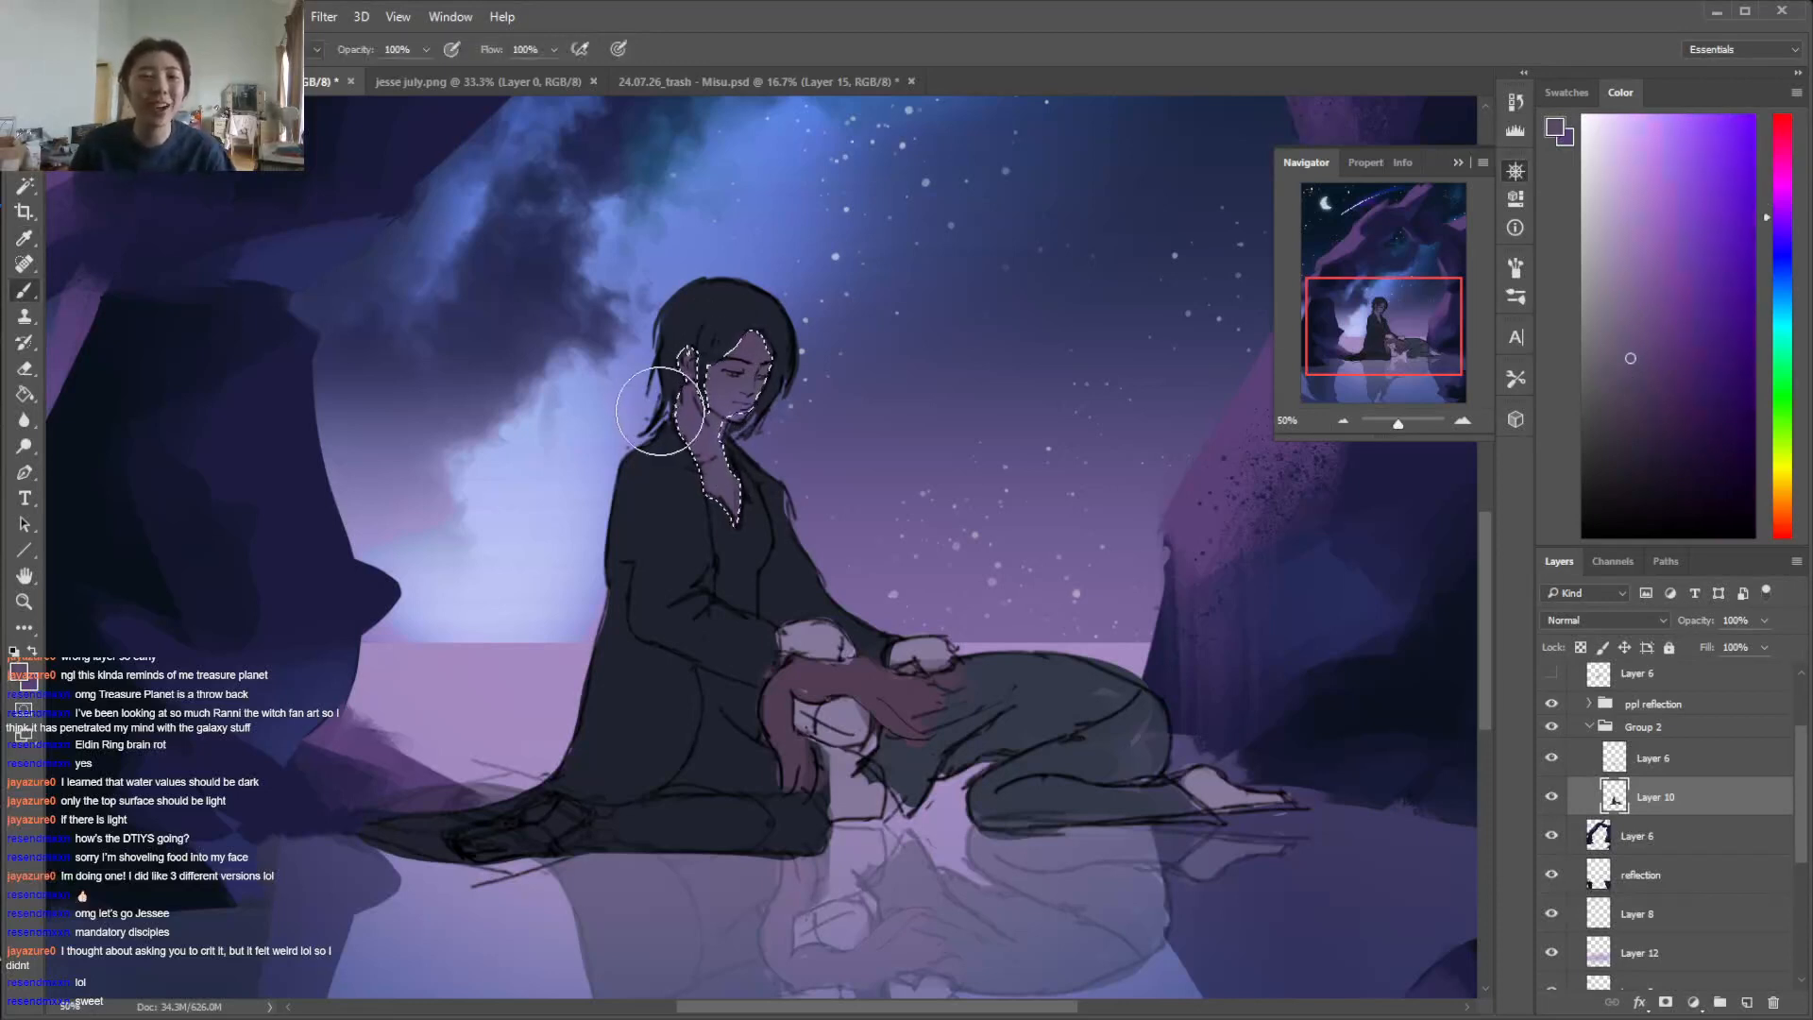
{"action": "left_click_drag", "start_coordinate": [683, 400], "coordinate": [808, 371]}
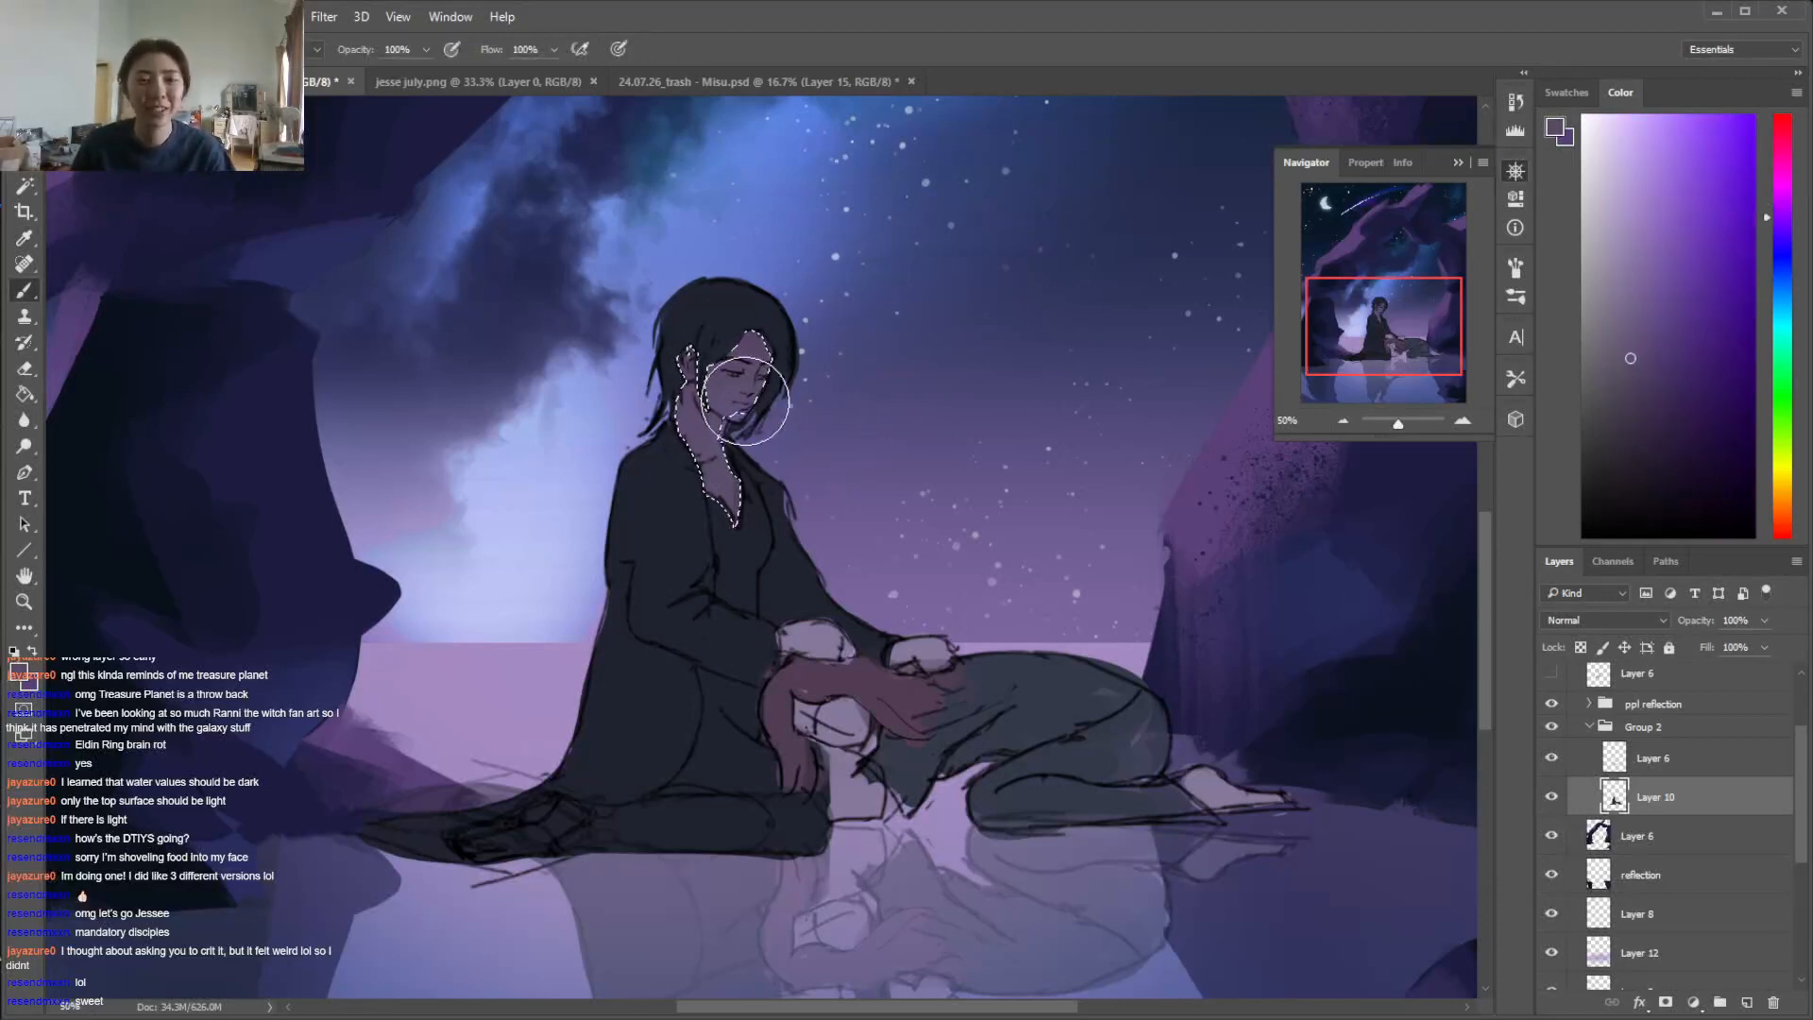
Sample the background purple and lighten the seated figure's face and neck with bluer violet tones
{"action": "left_click", "coordinate": [1143, 524], "text": "alt"}
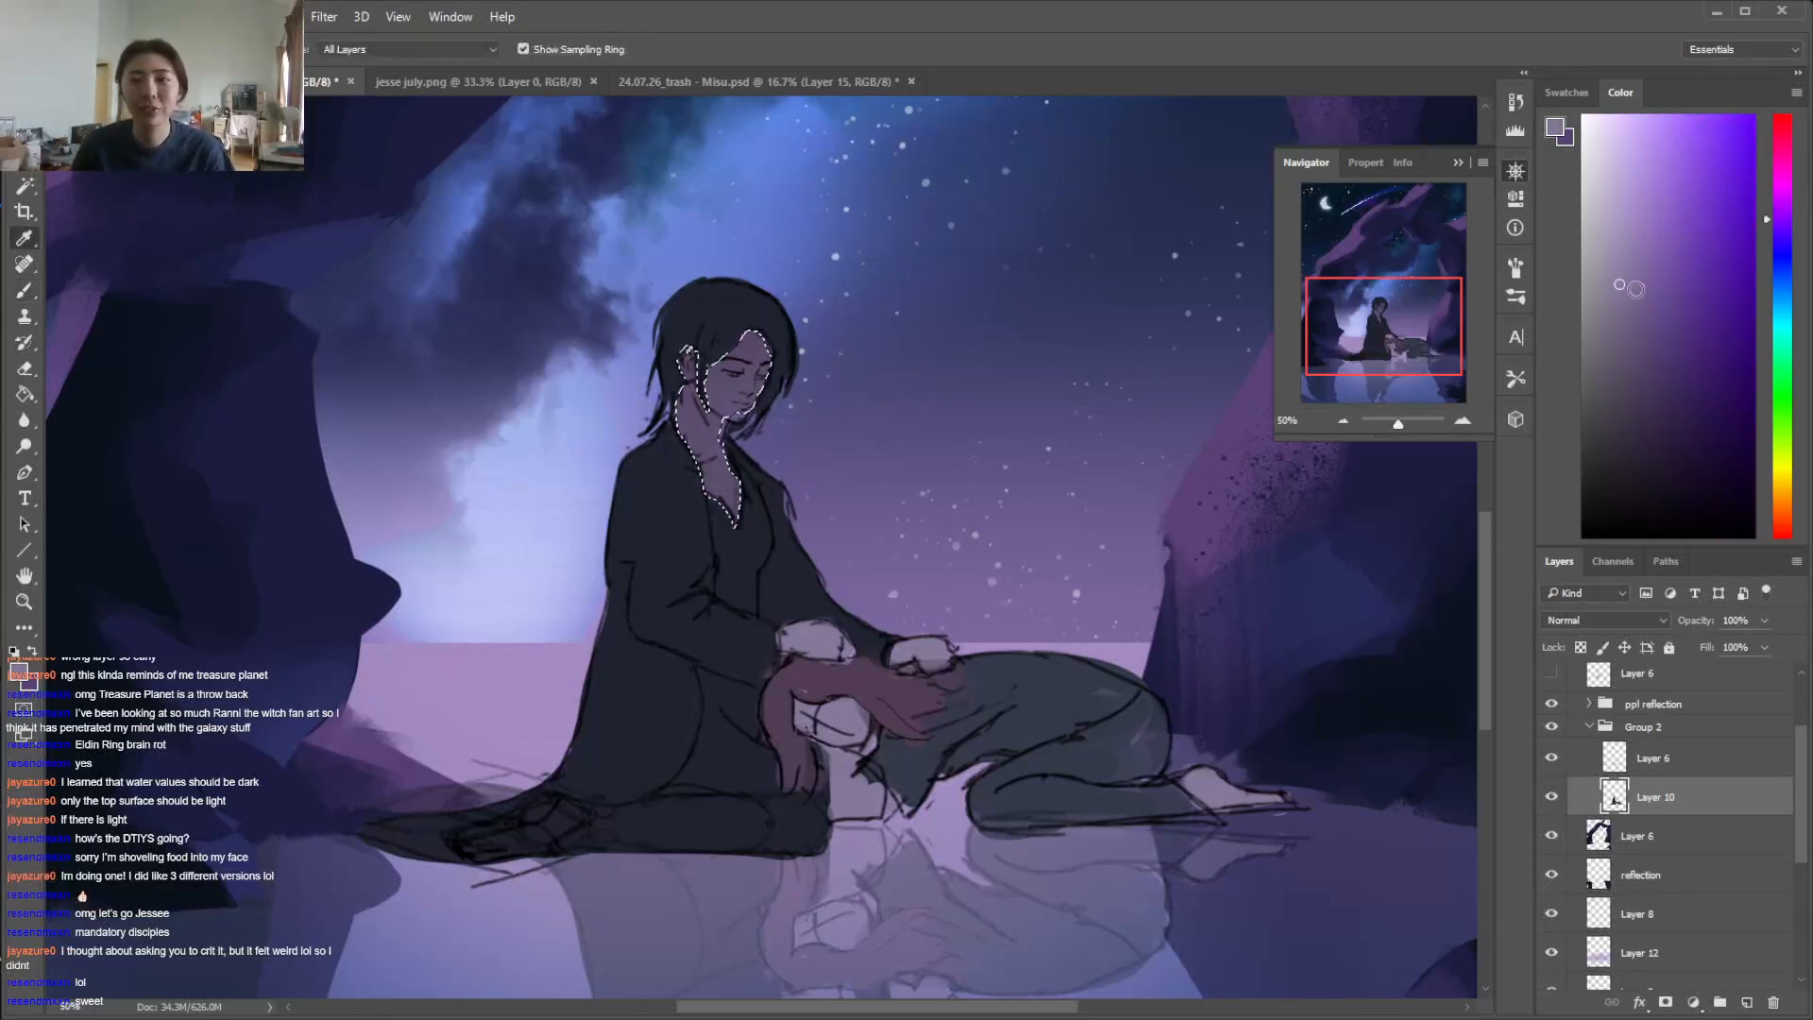
{"action": "left_click", "coordinate": [1780, 216]}
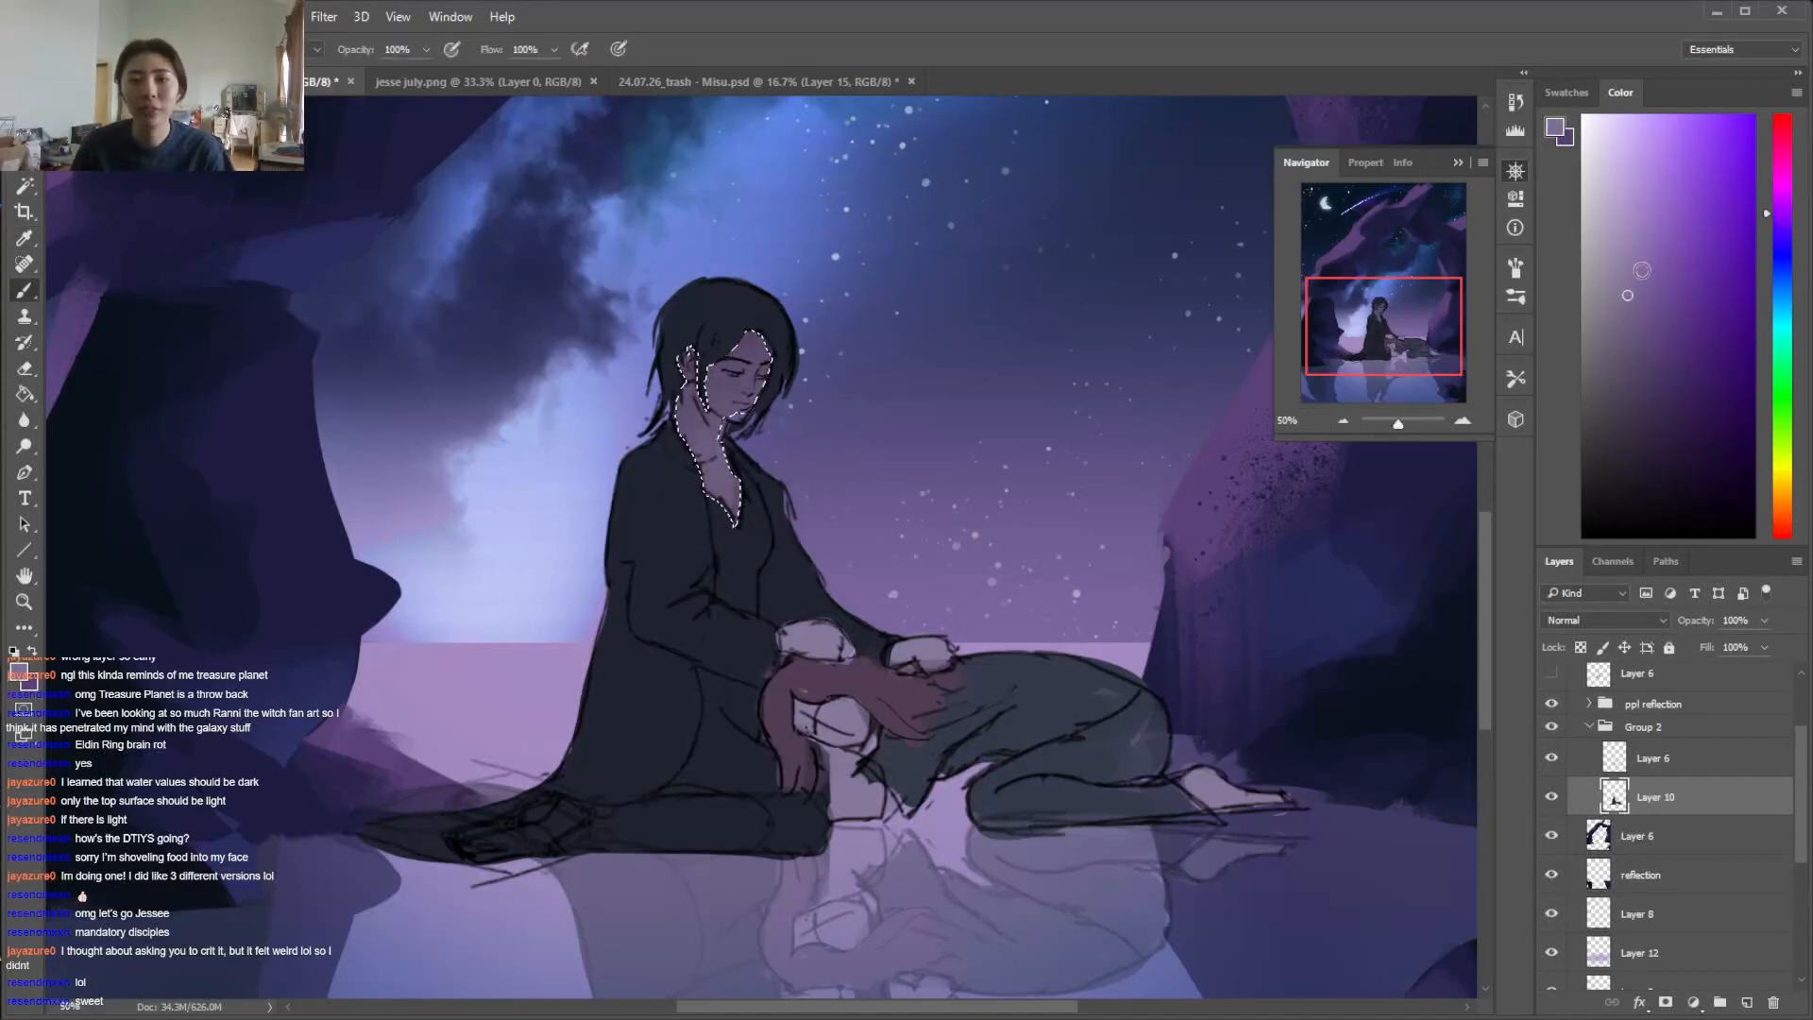
{"action": "left_click", "coordinate": [1780, 229]}
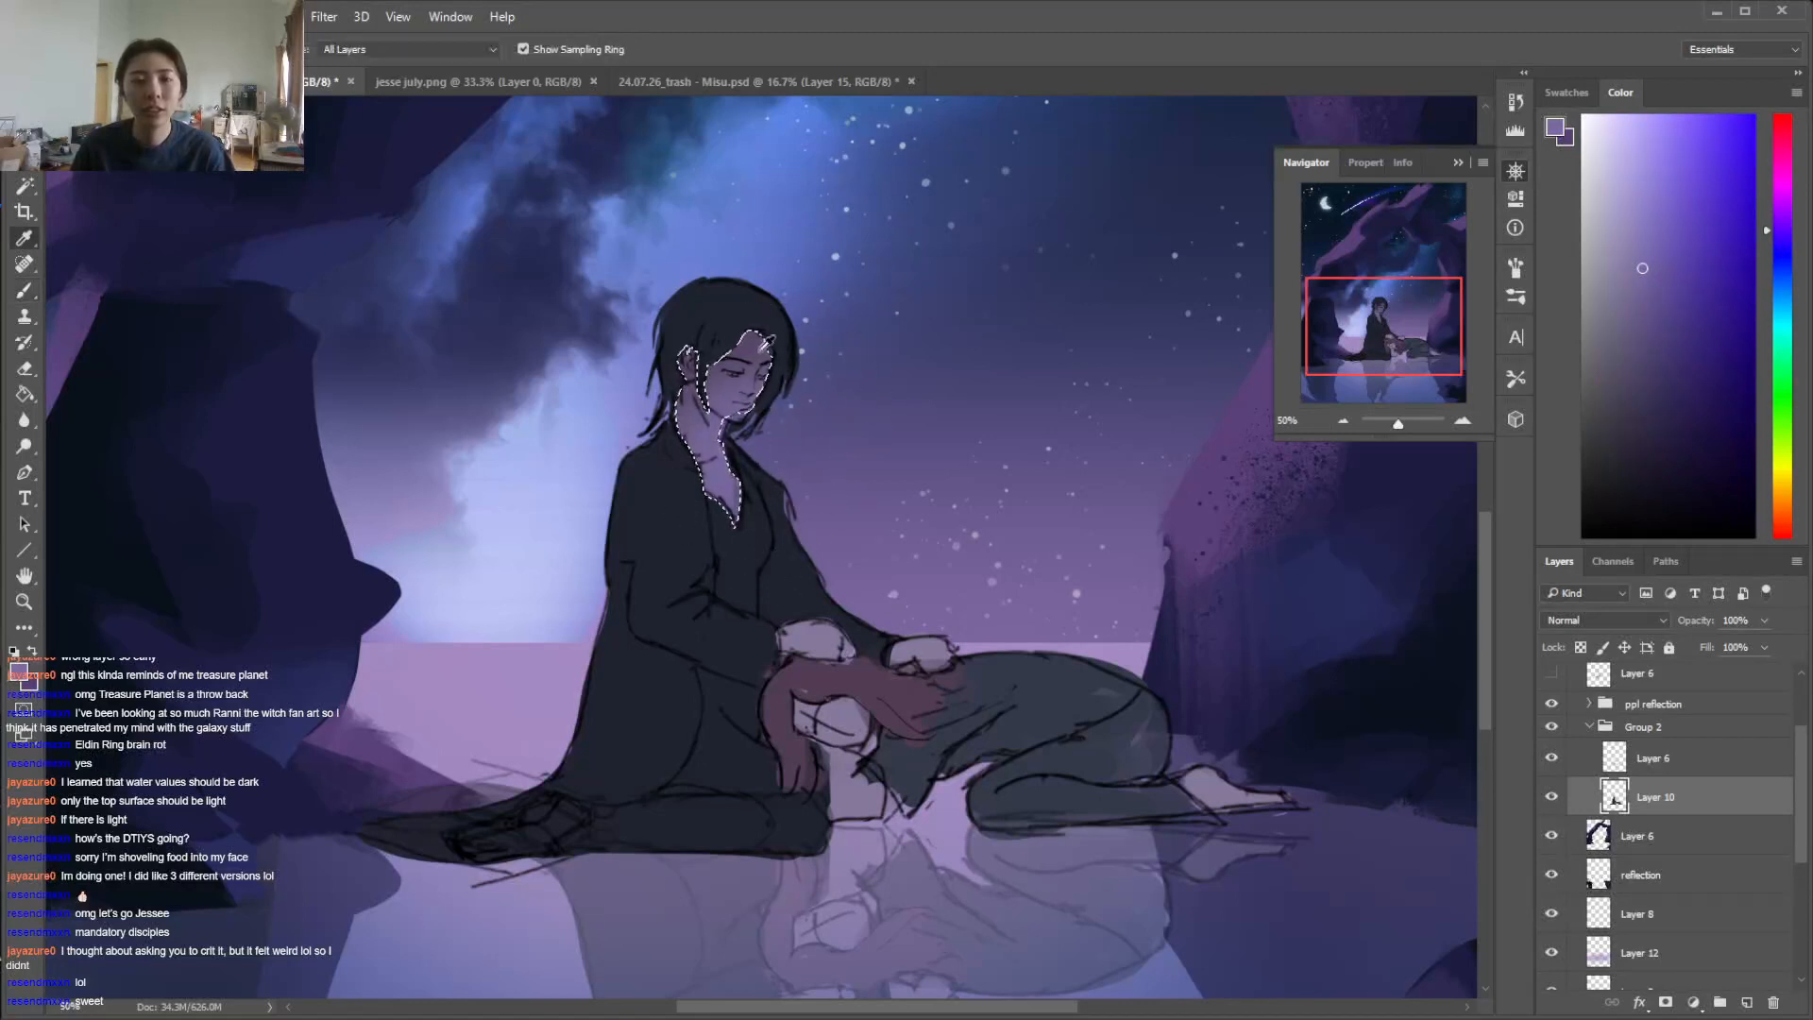
{"action": "left_click", "coordinate": [695, 346], "text": "alt"}
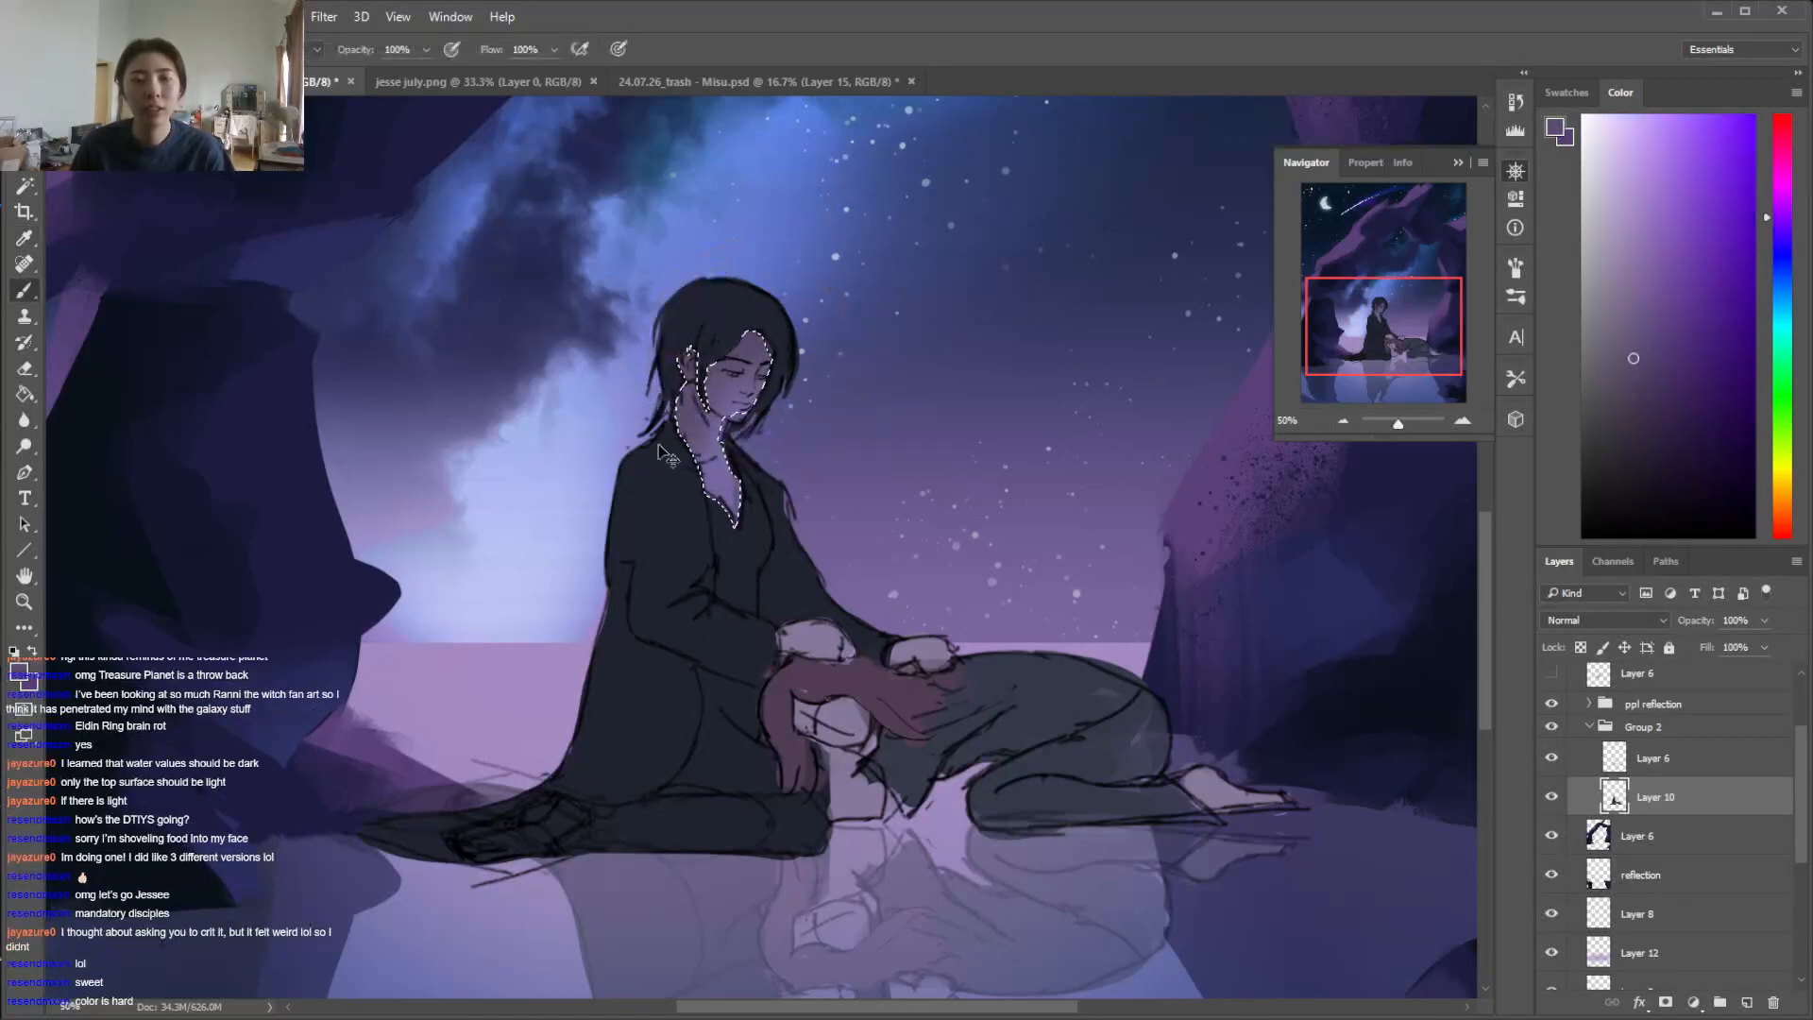
Select the seated figure's hair and robe, and fill them with a darker, more saturated navy based on the sampled robe color
{"action": "key", "text": "w"}
{"action": "left_click", "coordinate": [735, 315]}
{"action": "key", "text": "i"}
{"action": "left_click", "coordinate": [697, 536]}
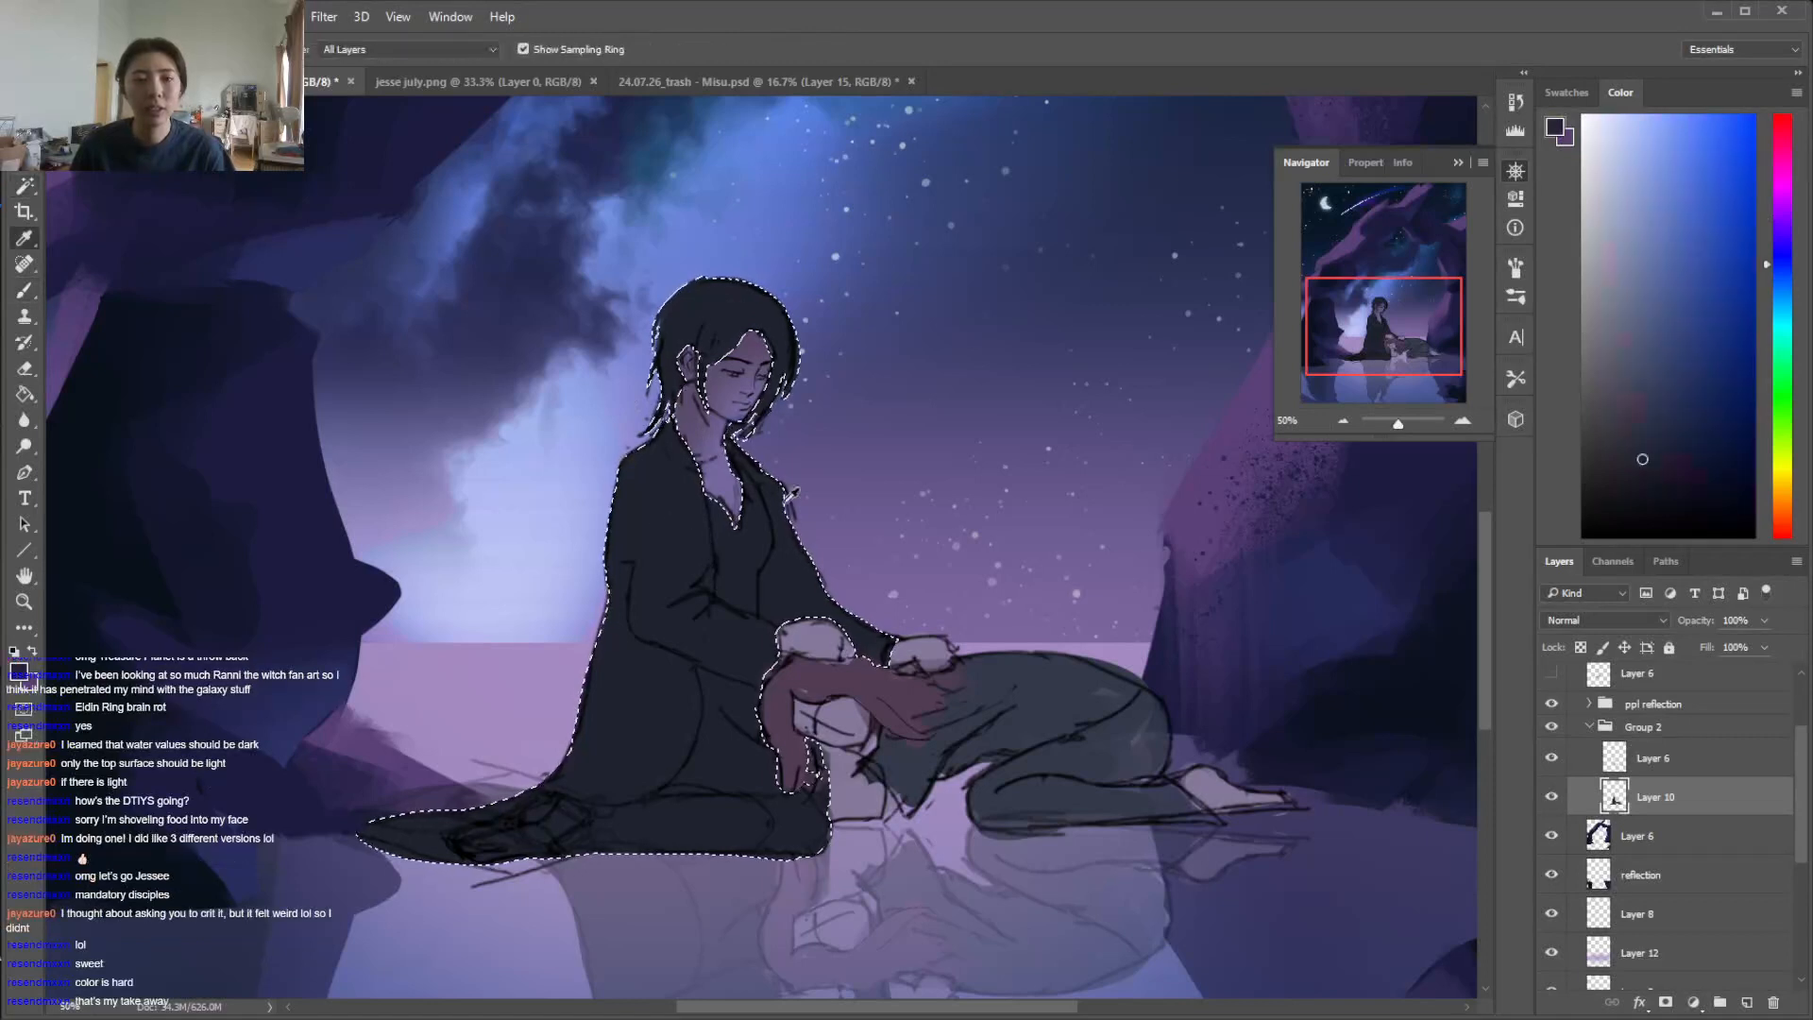
{"action": "left_click", "coordinate": [1783, 258]}
{"action": "left_click", "coordinate": [1651, 471]}
{"action": "key", "text": "g"}
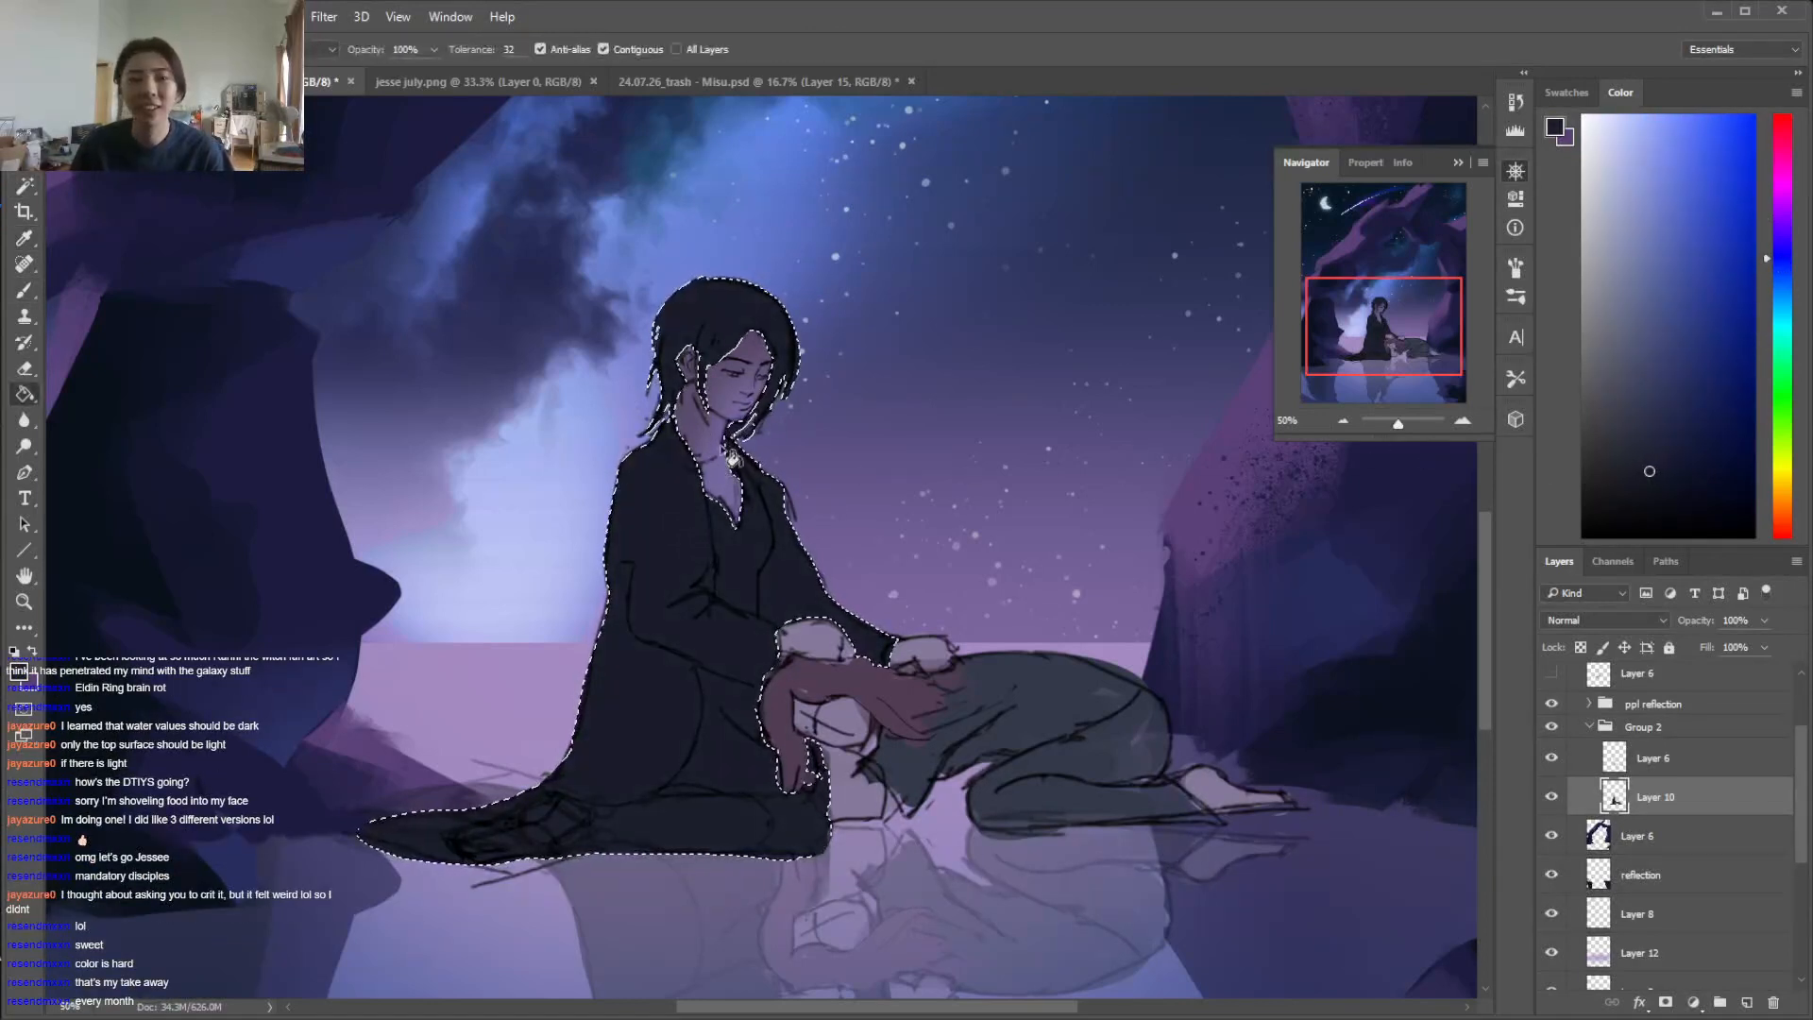
Paint muted blue-violet light over the robe's inner chest and sleeve with the 120 px textured brush, and clear the selection
{"action": "key", "text": "b"}
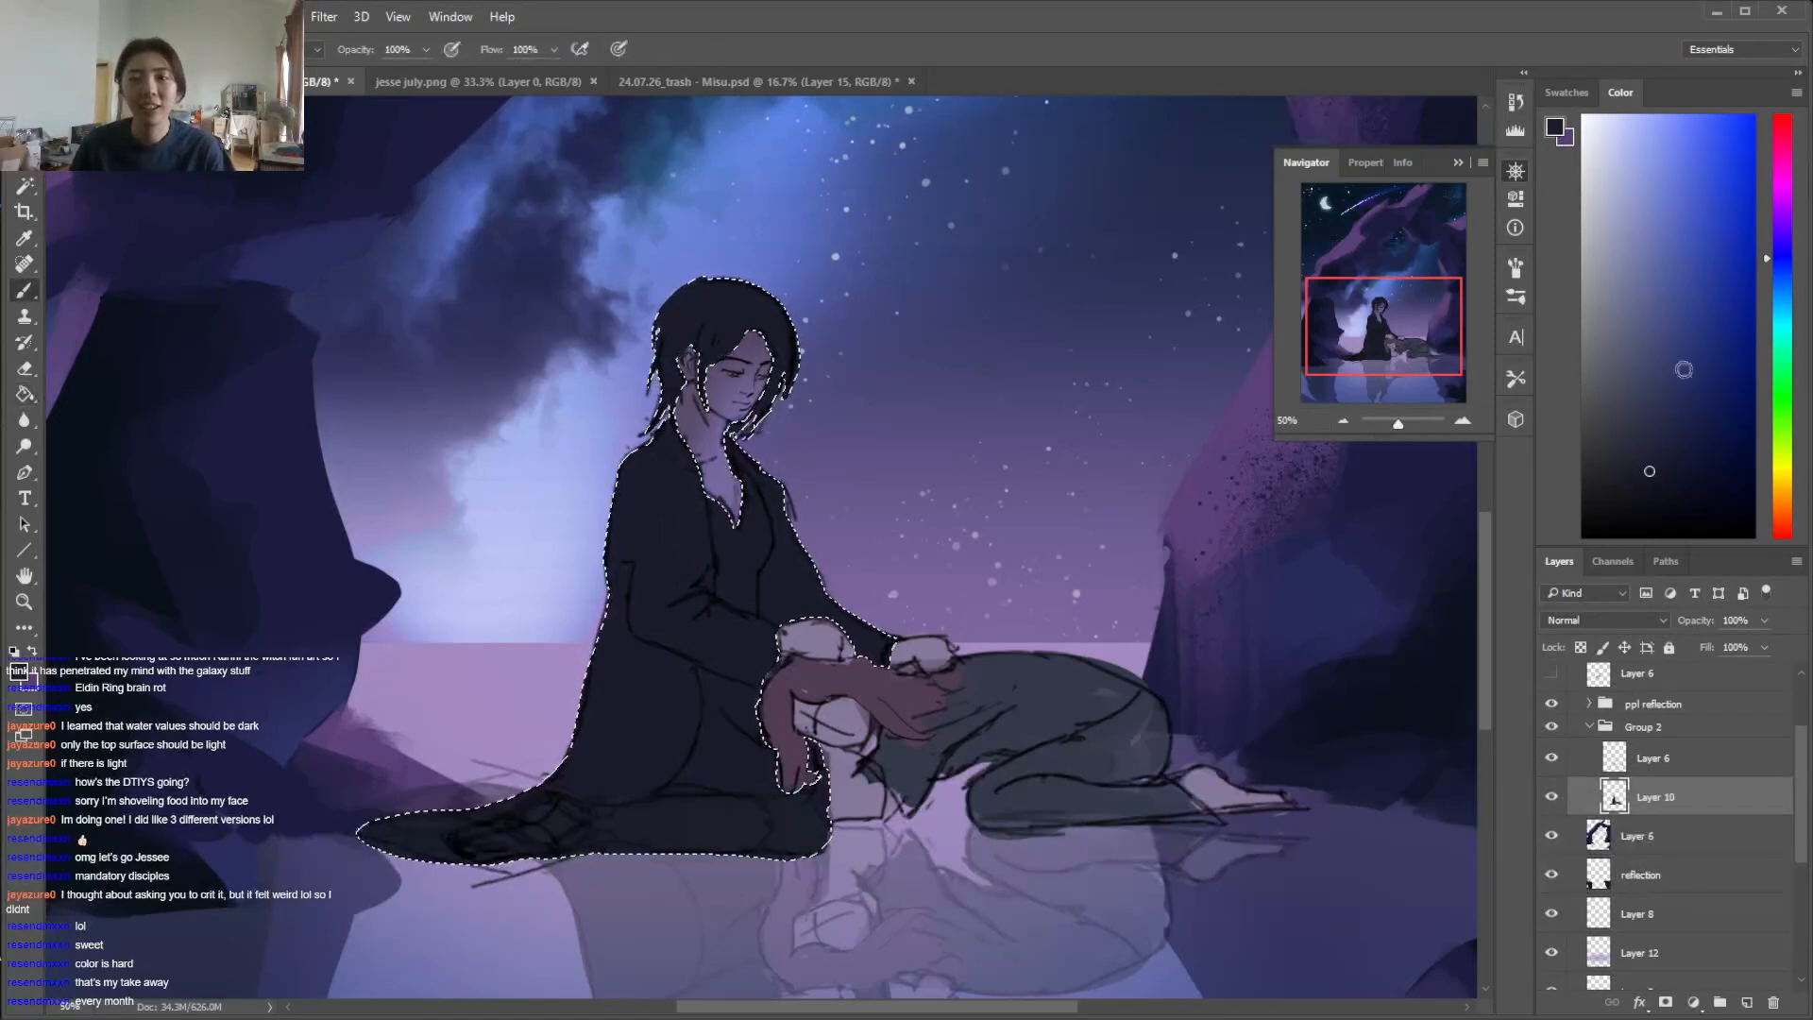
{"action": "left_click", "coordinate": [1785, 243]}
{"action": "left_click", "coordinate": [1658, 413]}
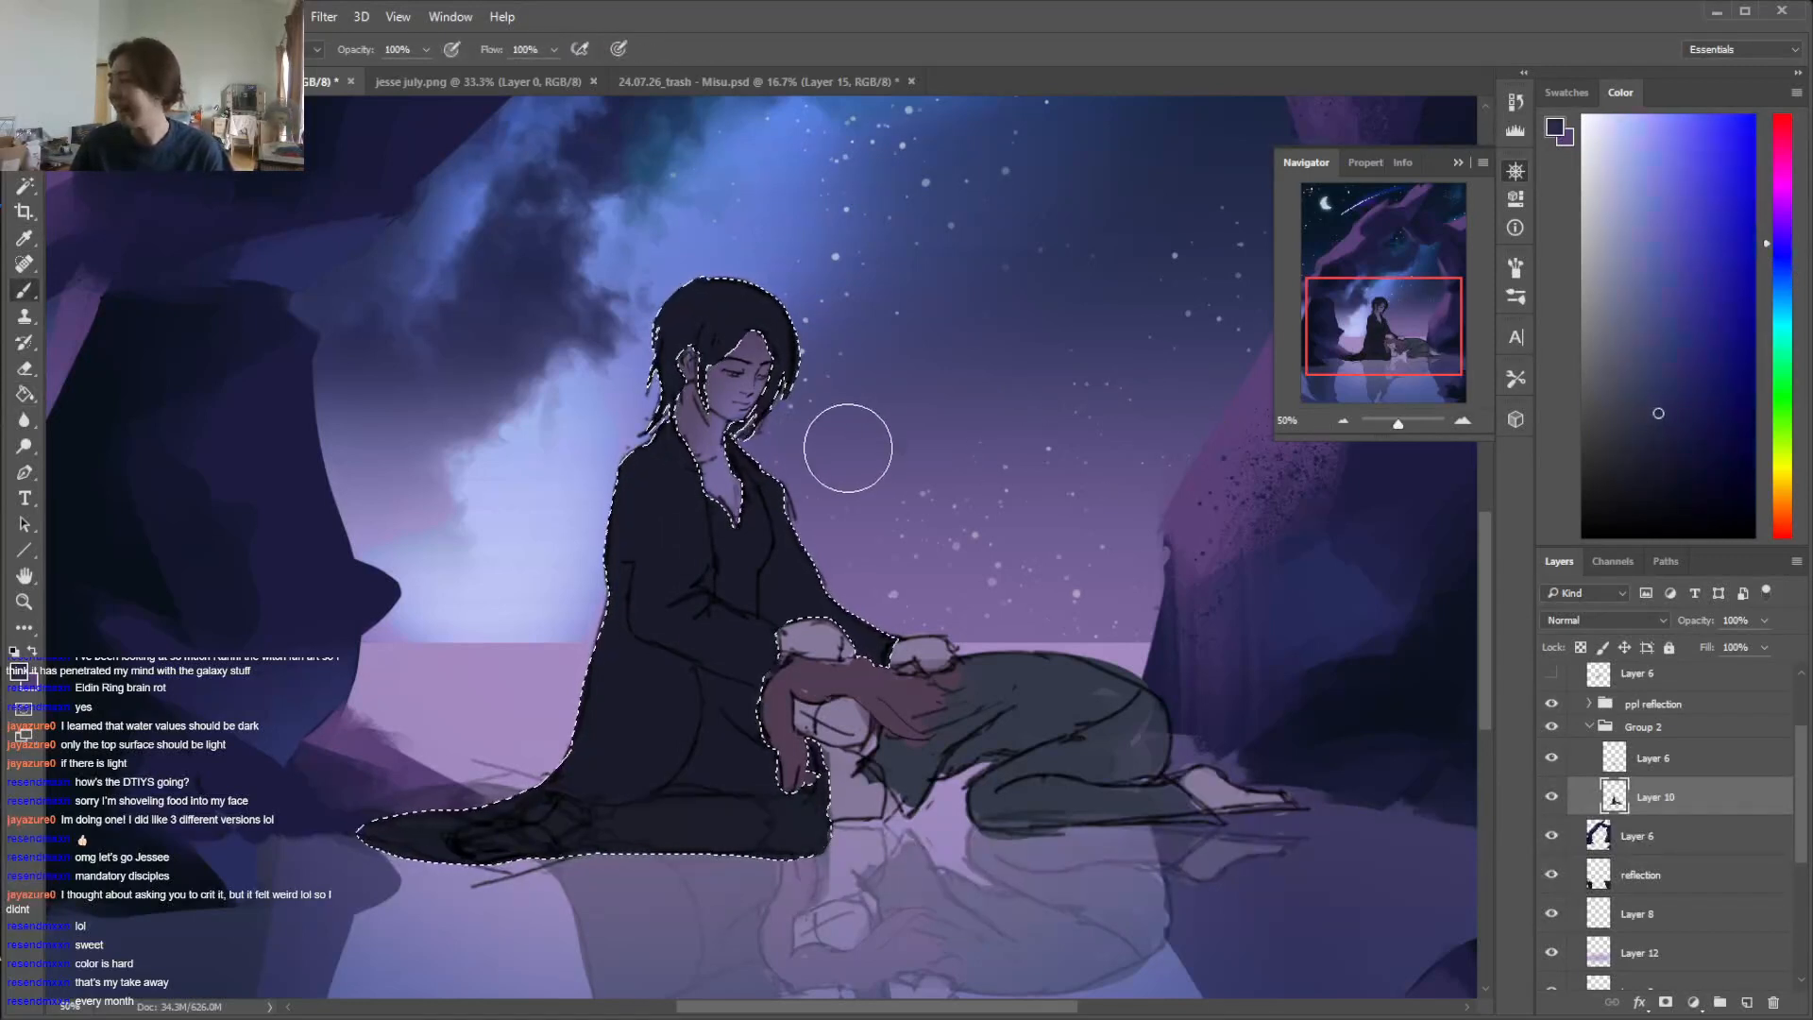
{"action": "right_click", "coordinate": [877, 438]}
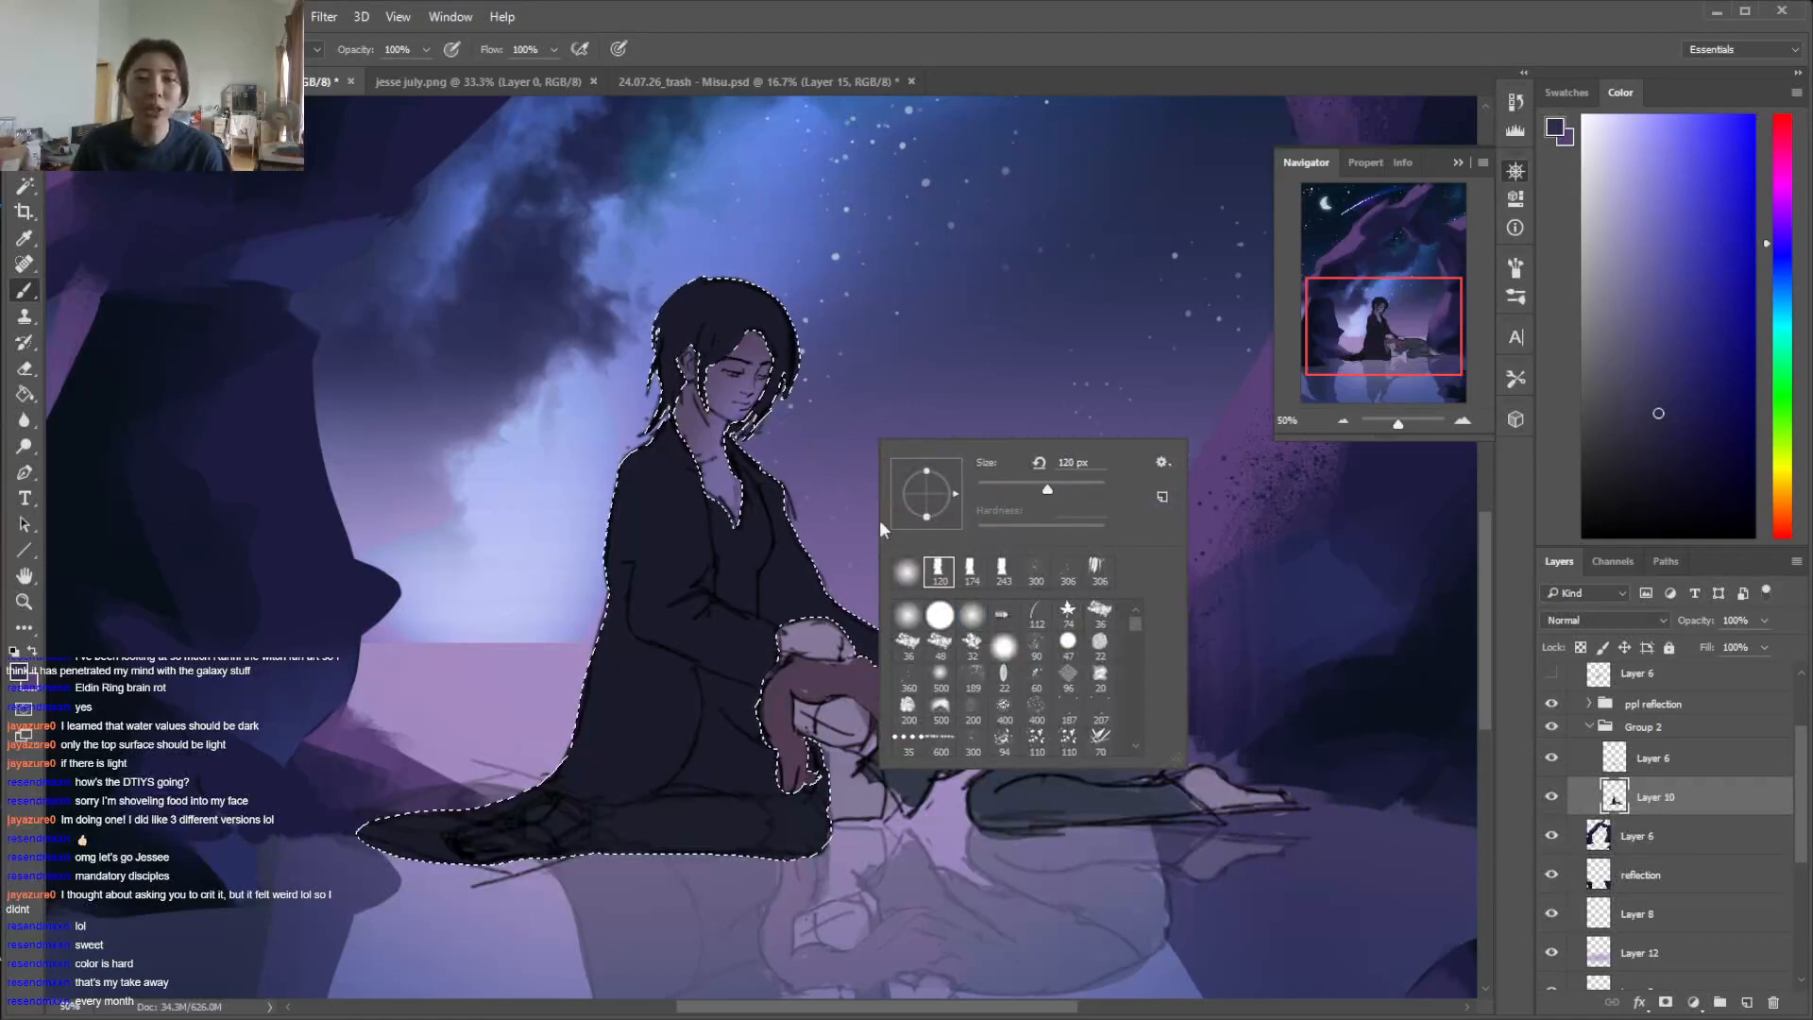
{"action": "key", "text": "Return"}
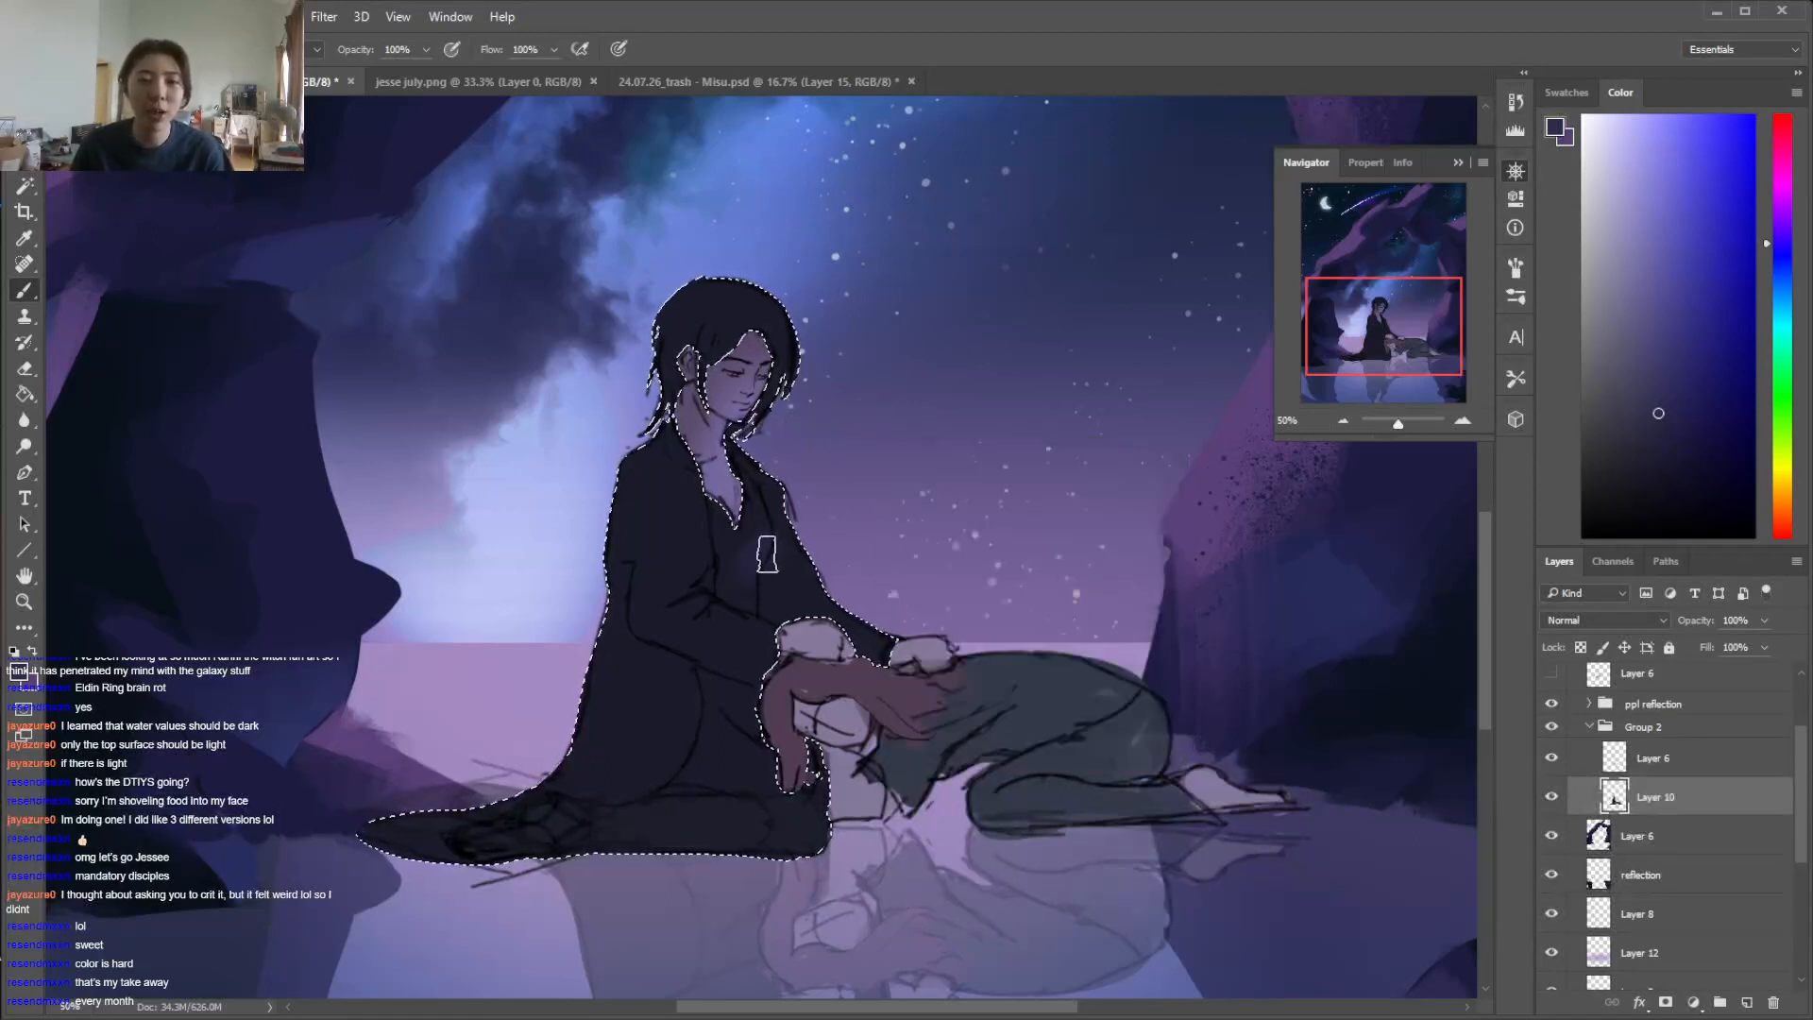
{"action": "left_click", "coordinate": [782, 514], "text": "alt"}
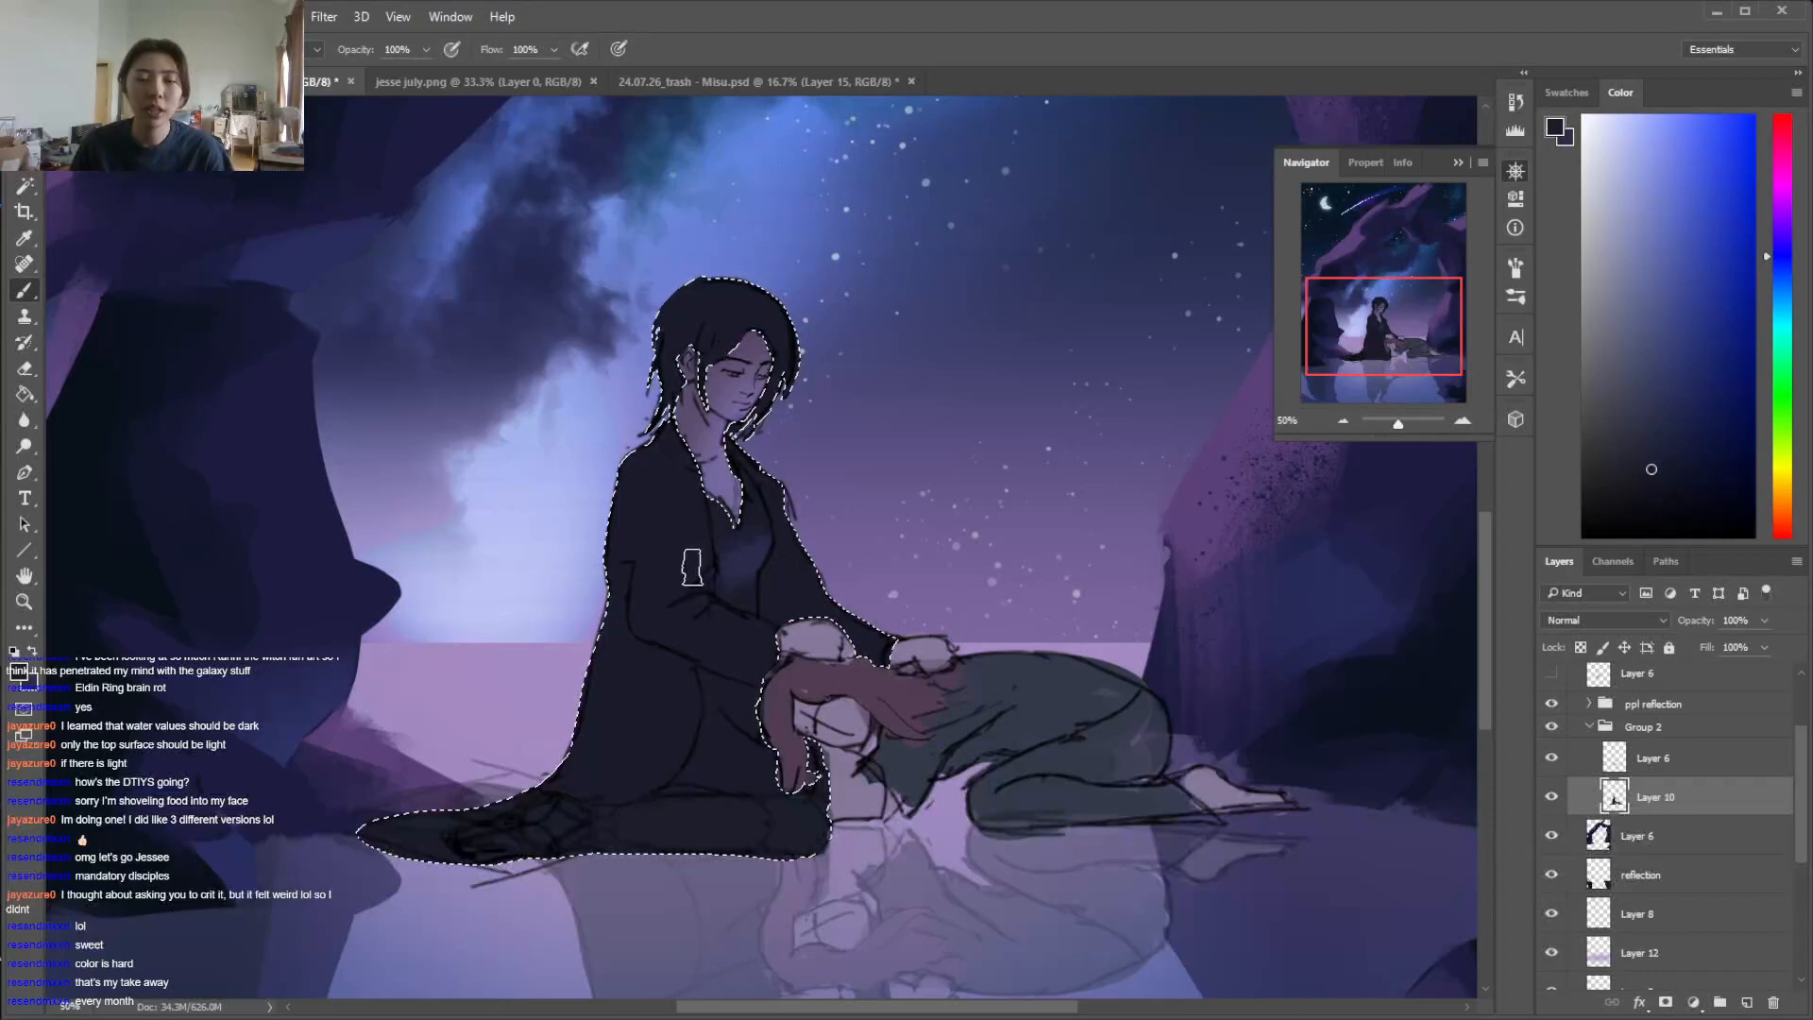
{"action": "left_click", "coordinate": [735, 579], "text": "alt"}
{"action": "left_click", "coordinate": [767, 604], "text": "alt"}
{"action": "left_click", "coordinate": [777, 597], "text": "alt"}
{"action": "left_click_drag", "start_coordinate": [786, 578], "coordinate": [782, 619]}
{"action": "left_click", "coordinate": [726, 601], "text": "alt"}
{"action": "left_click", "coordinate": [801, 604], "text": "alt"}
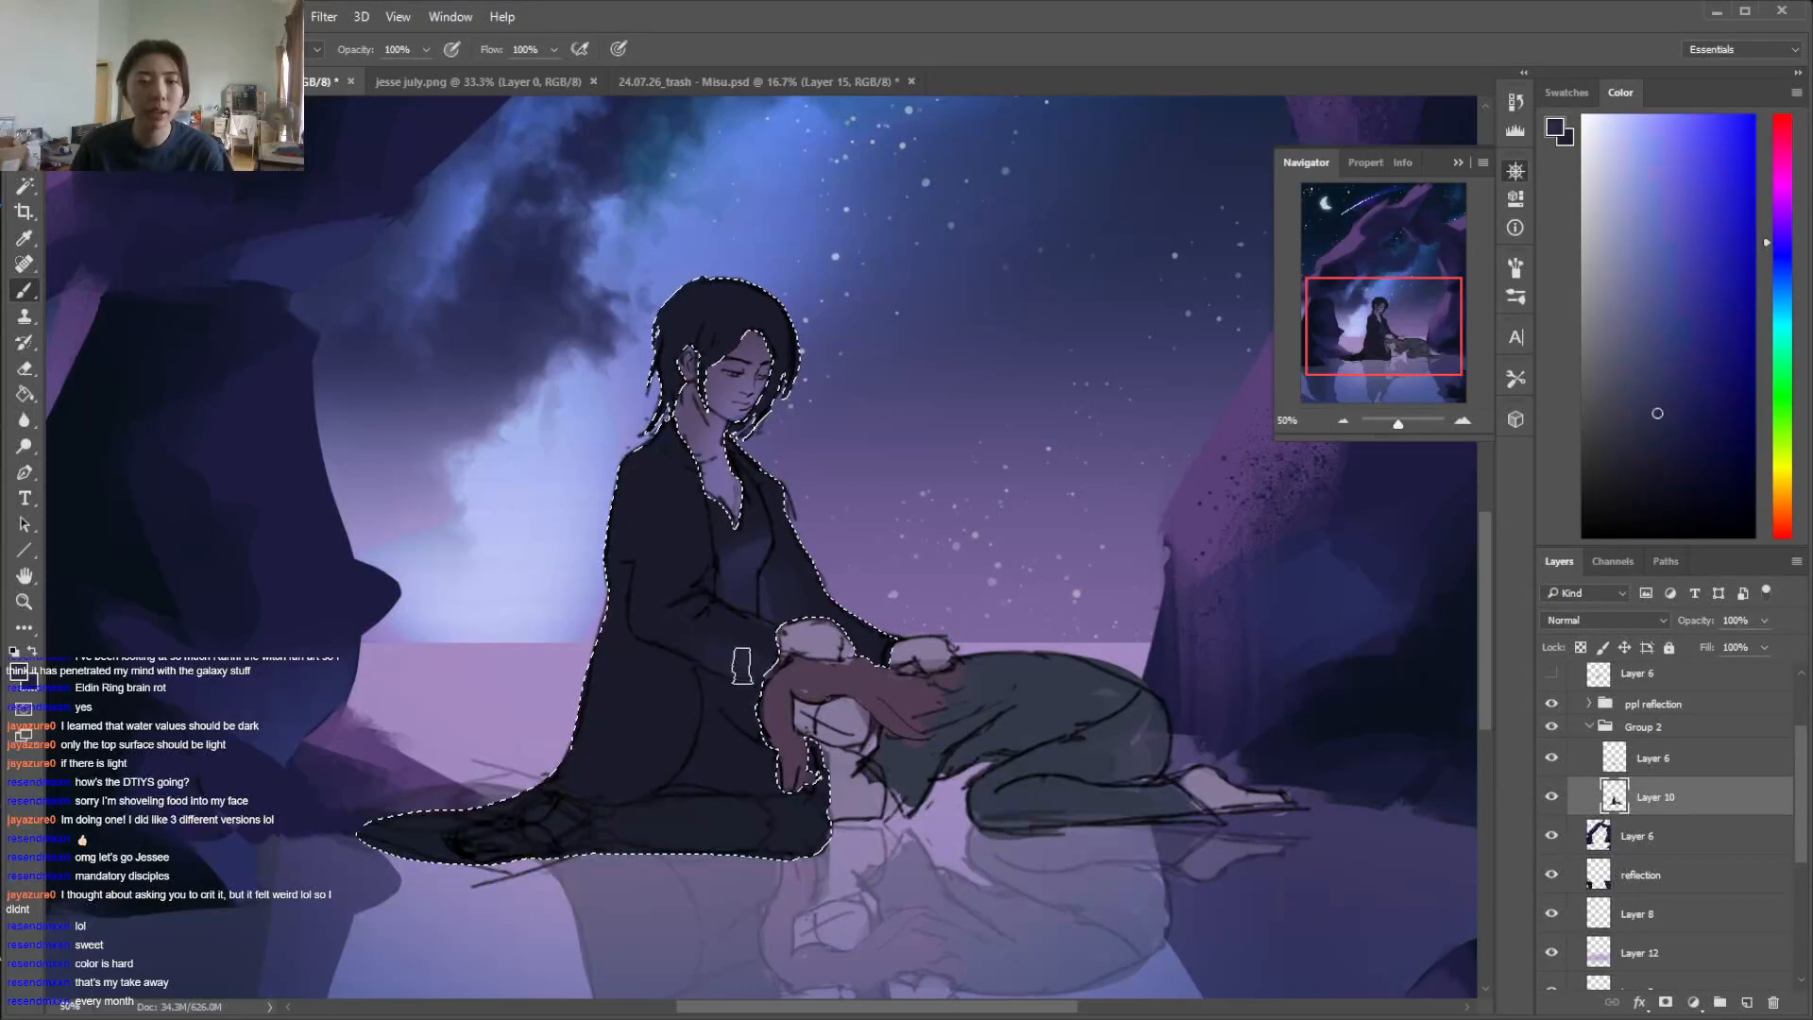
{"action": "key", "text": "ctrl+d"}
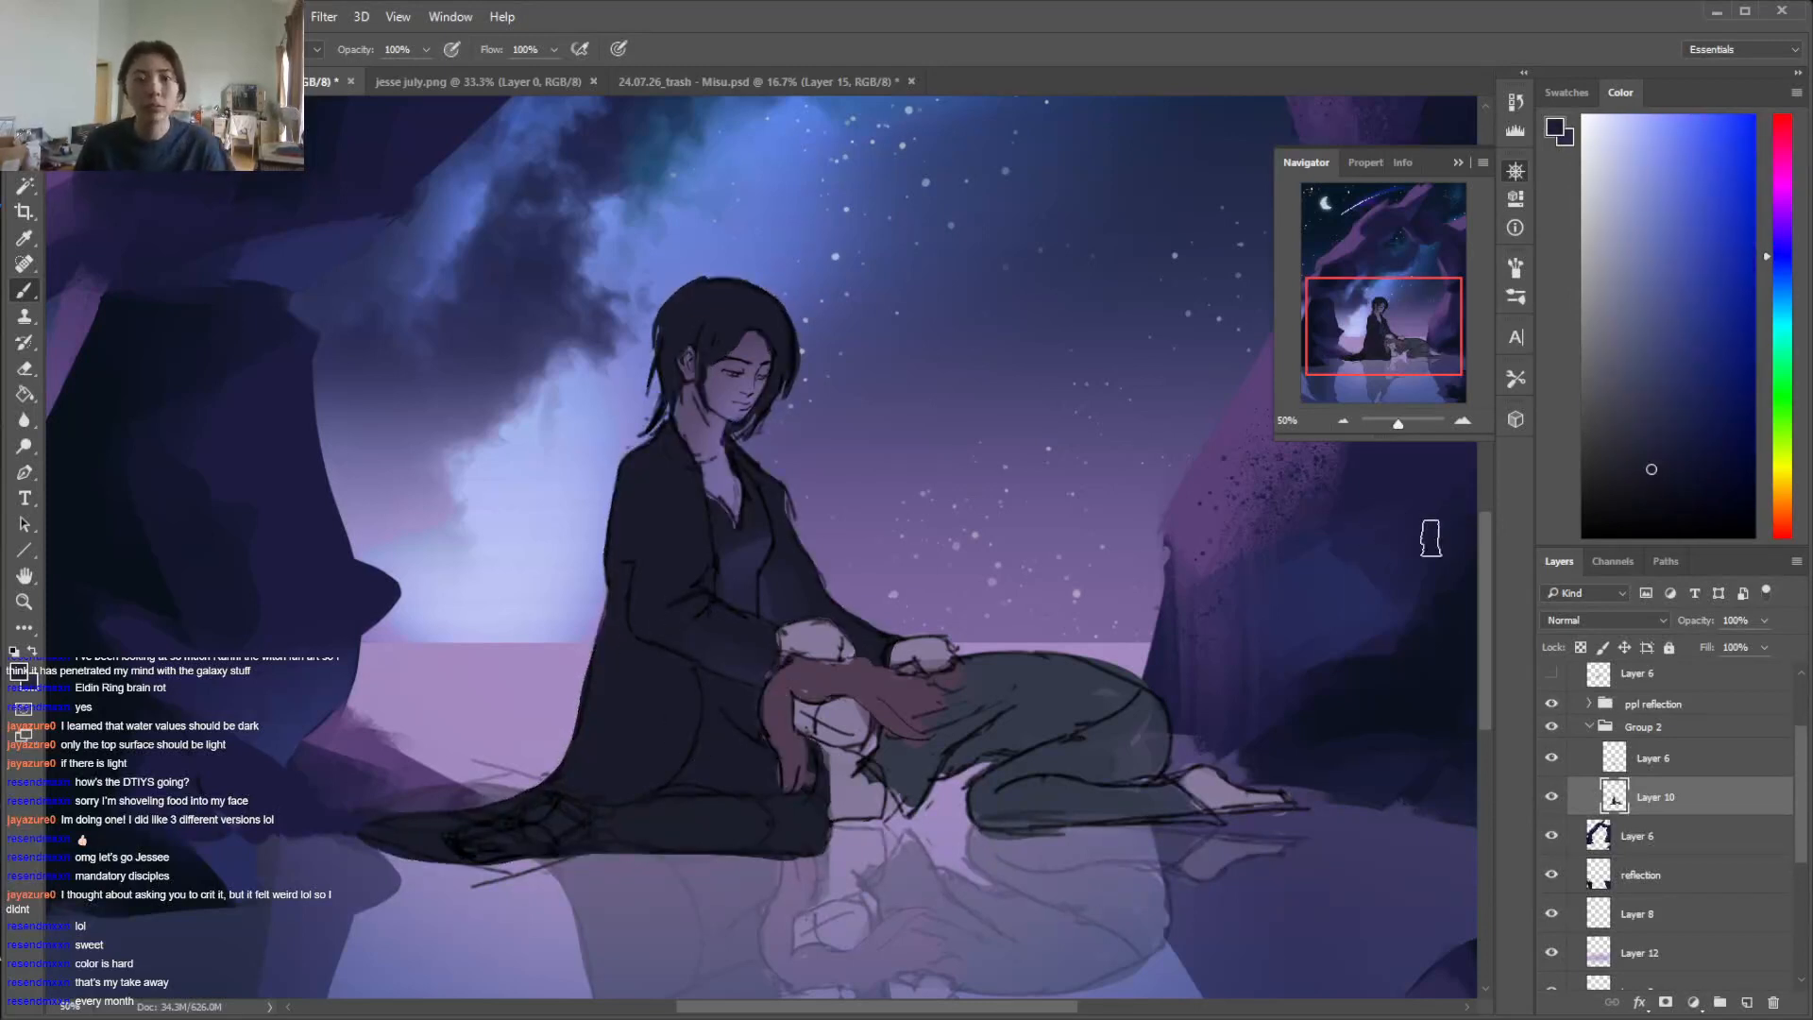
Hide the Layer 10 figure colors, add a new layer above the Layer 6 line sketch, and pick a bright pink-red paint color
{"action": "key", "text": "ctrl+="}
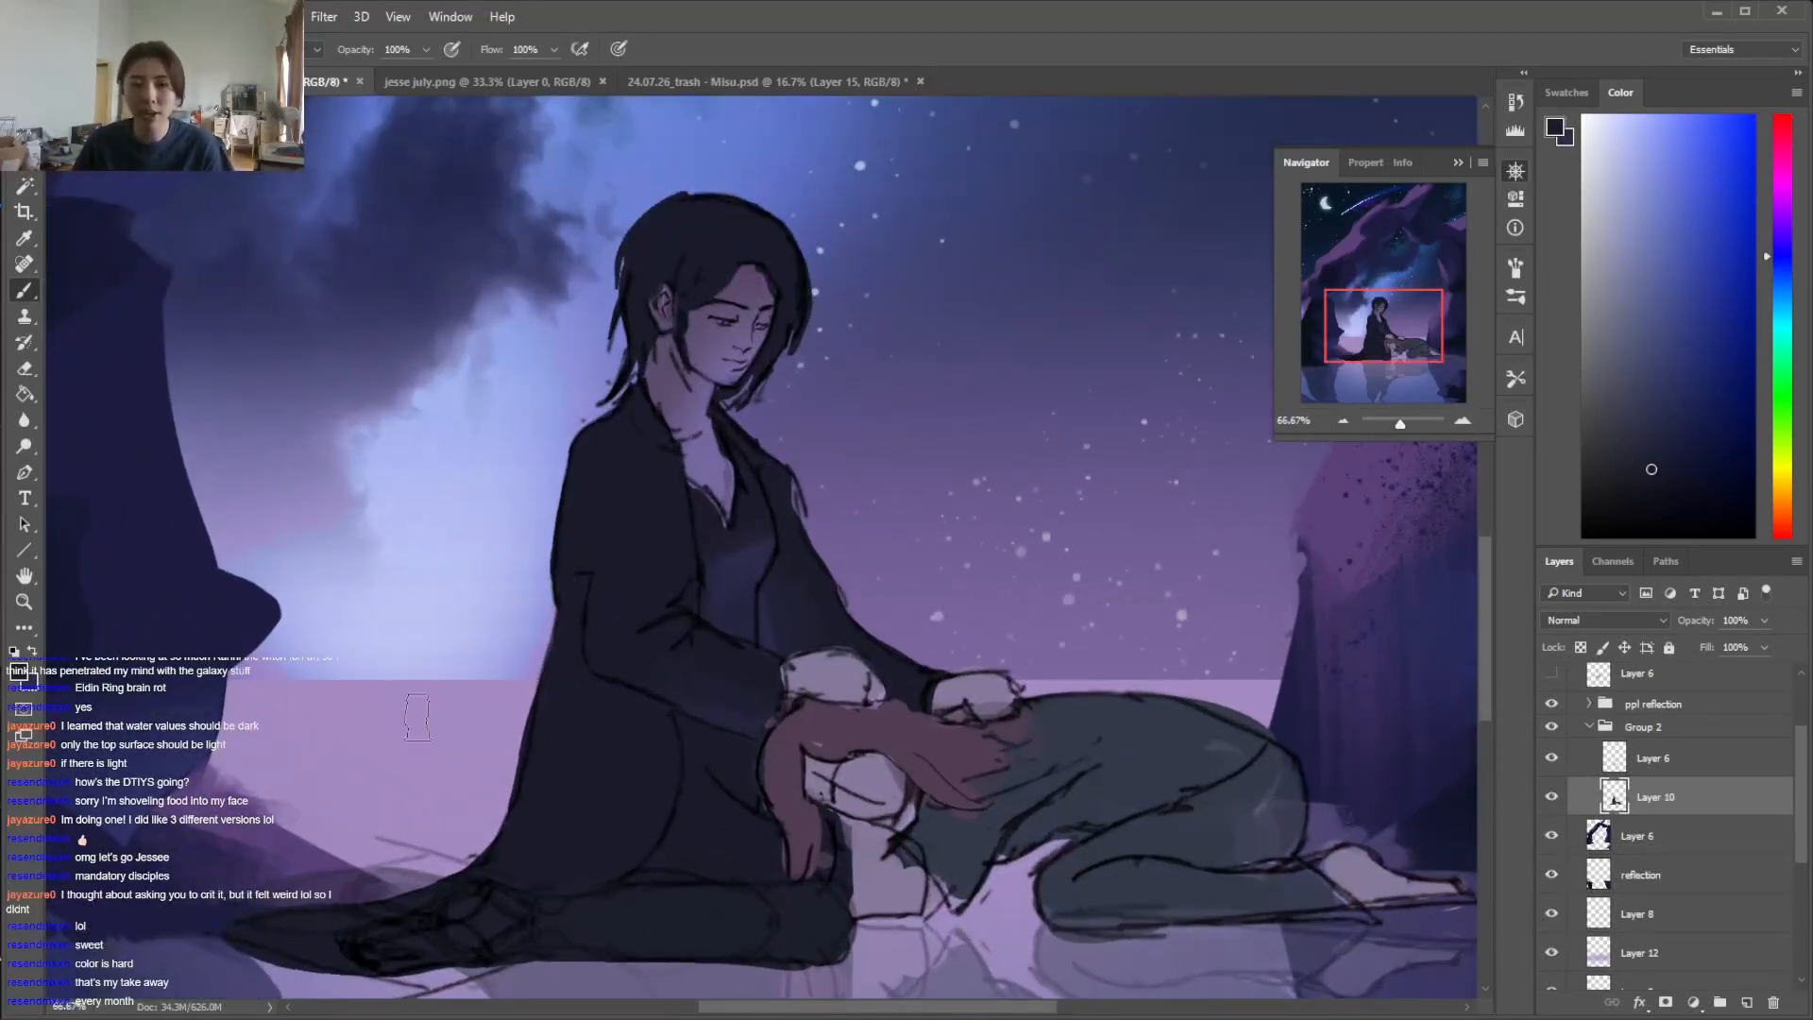
{"action": "left_click", "coordinate": [1553, 798]}
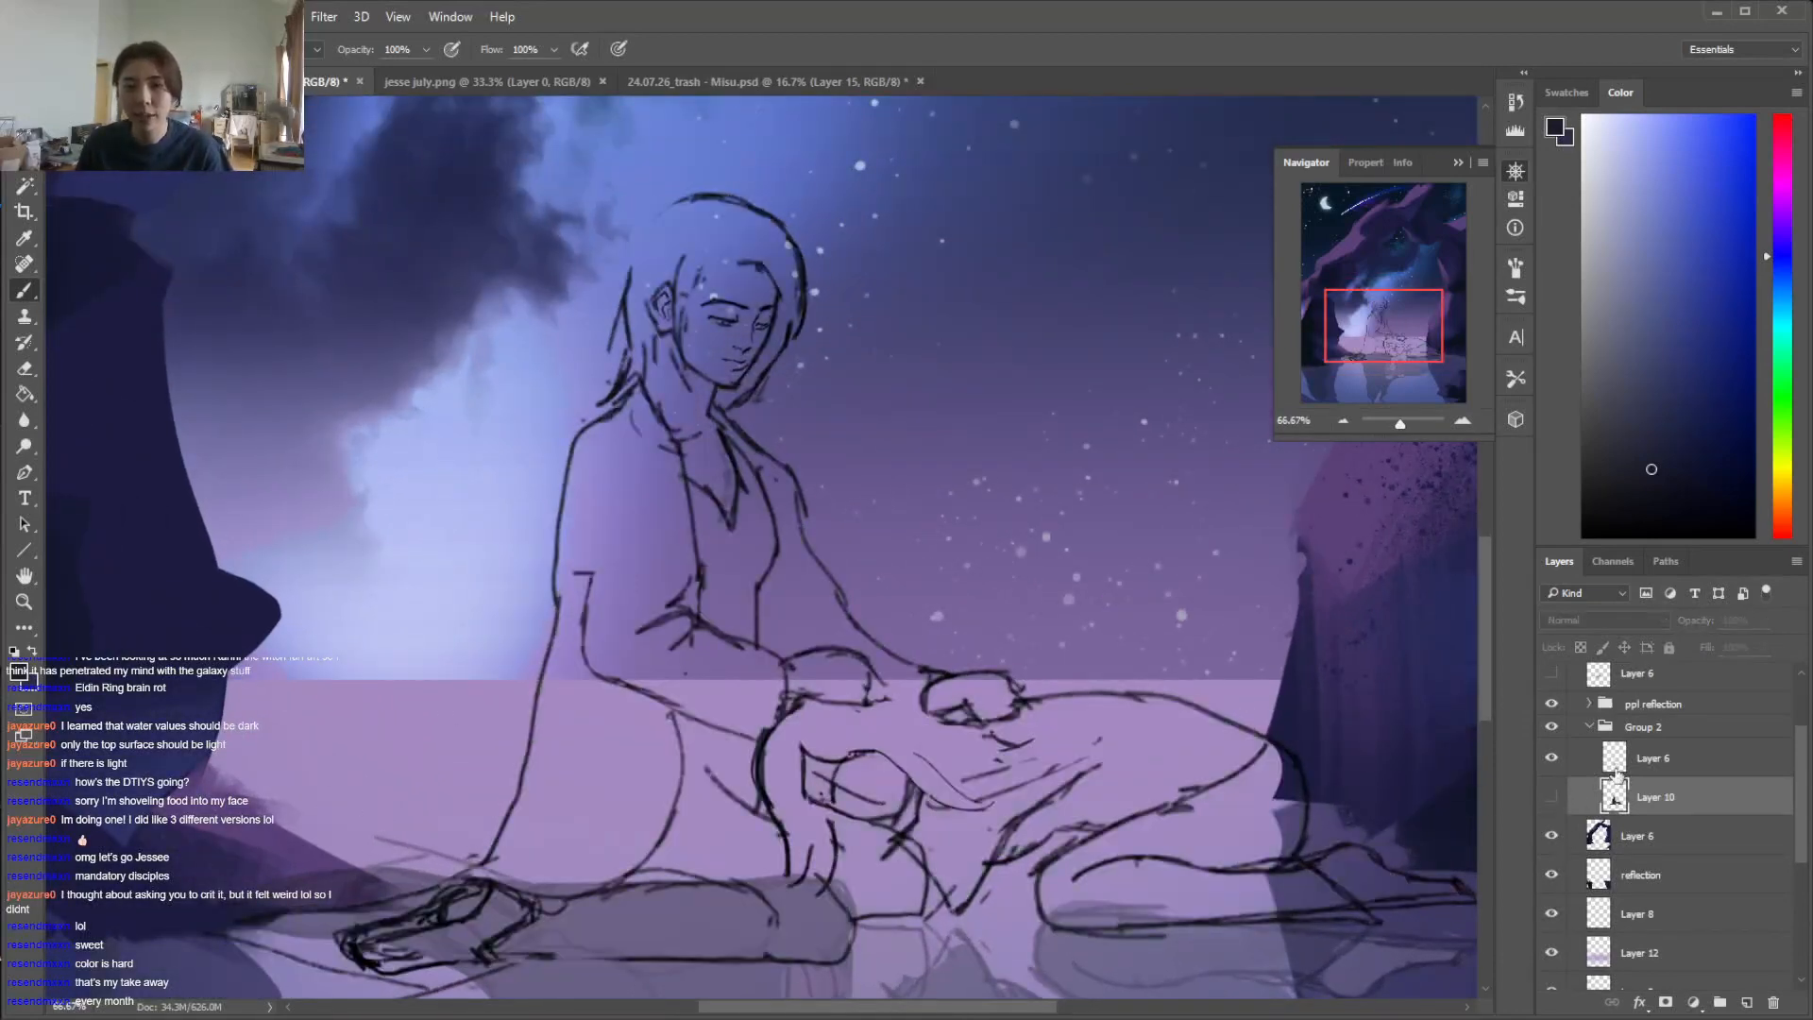
{"action": "left_click", "coordinate": [1662, 759]}
{"action": "key", "text": "i"}
{"action": "key", "text": "b"}
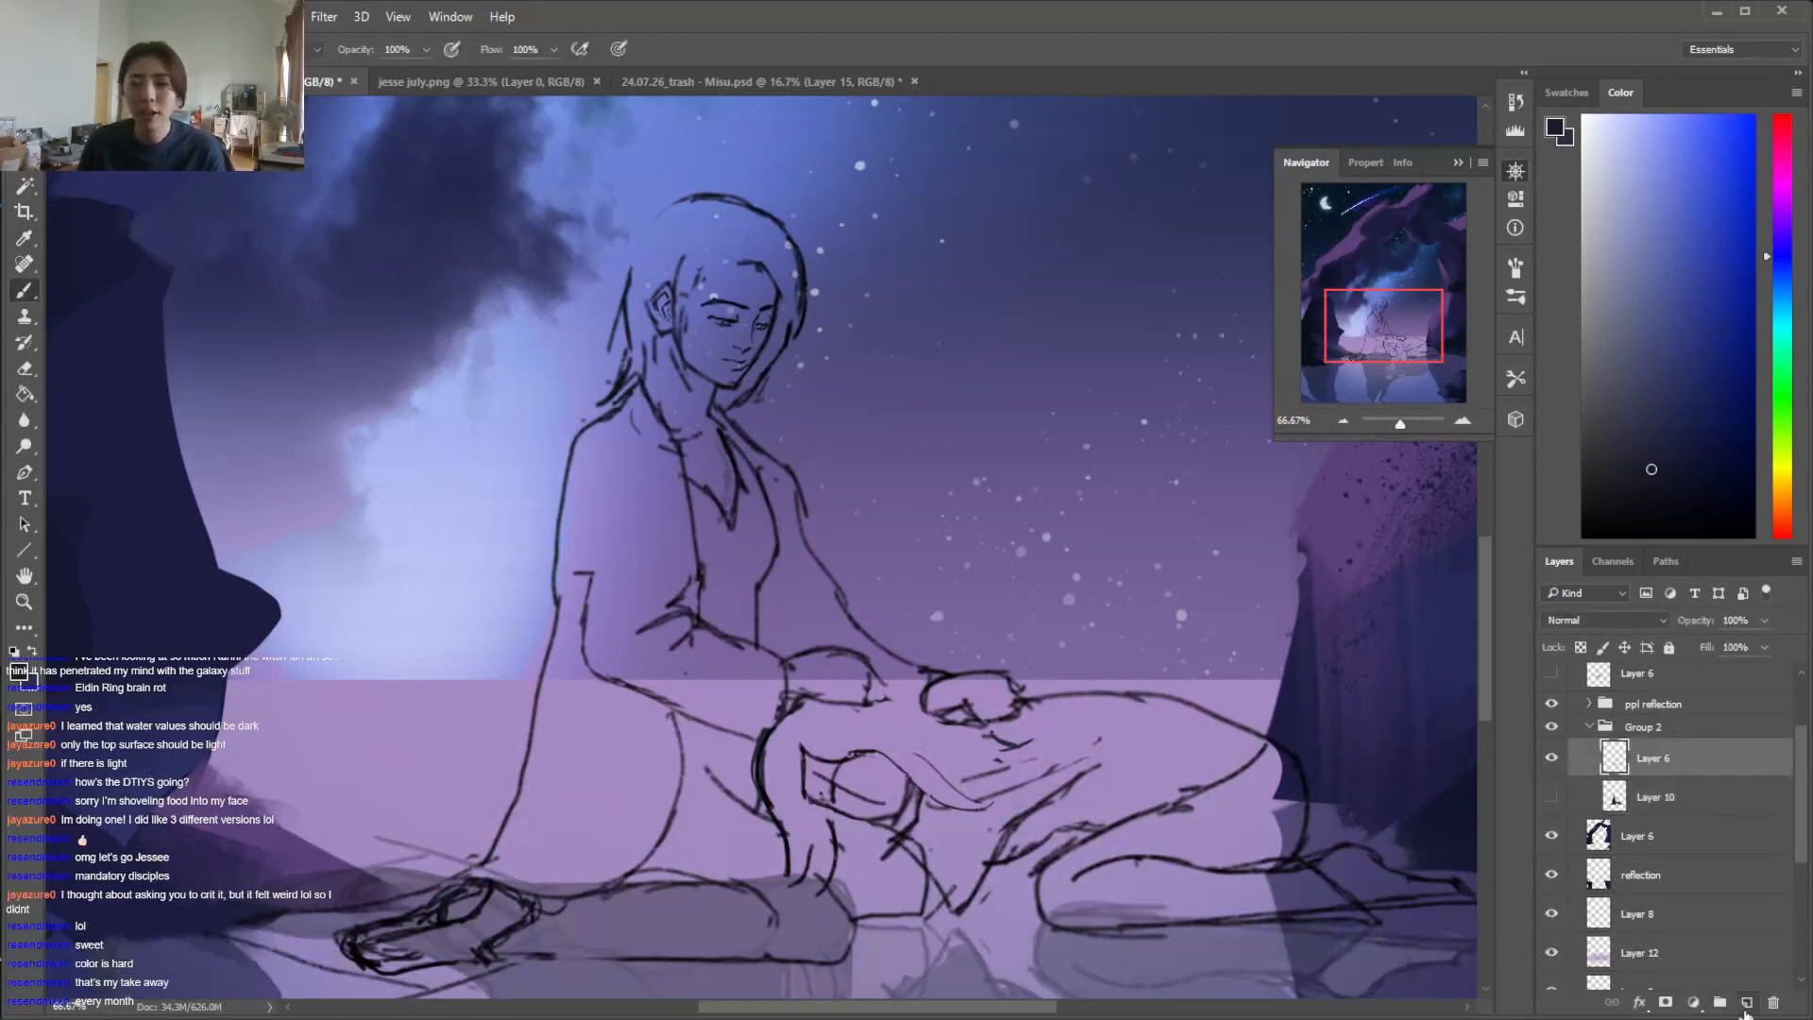
{"action": "left_click", "coordinate": [1747, 1003]}
{"action": "left_click_drag", "start_coordinate": [1785, 200], "coordinate": [1781, 130]}
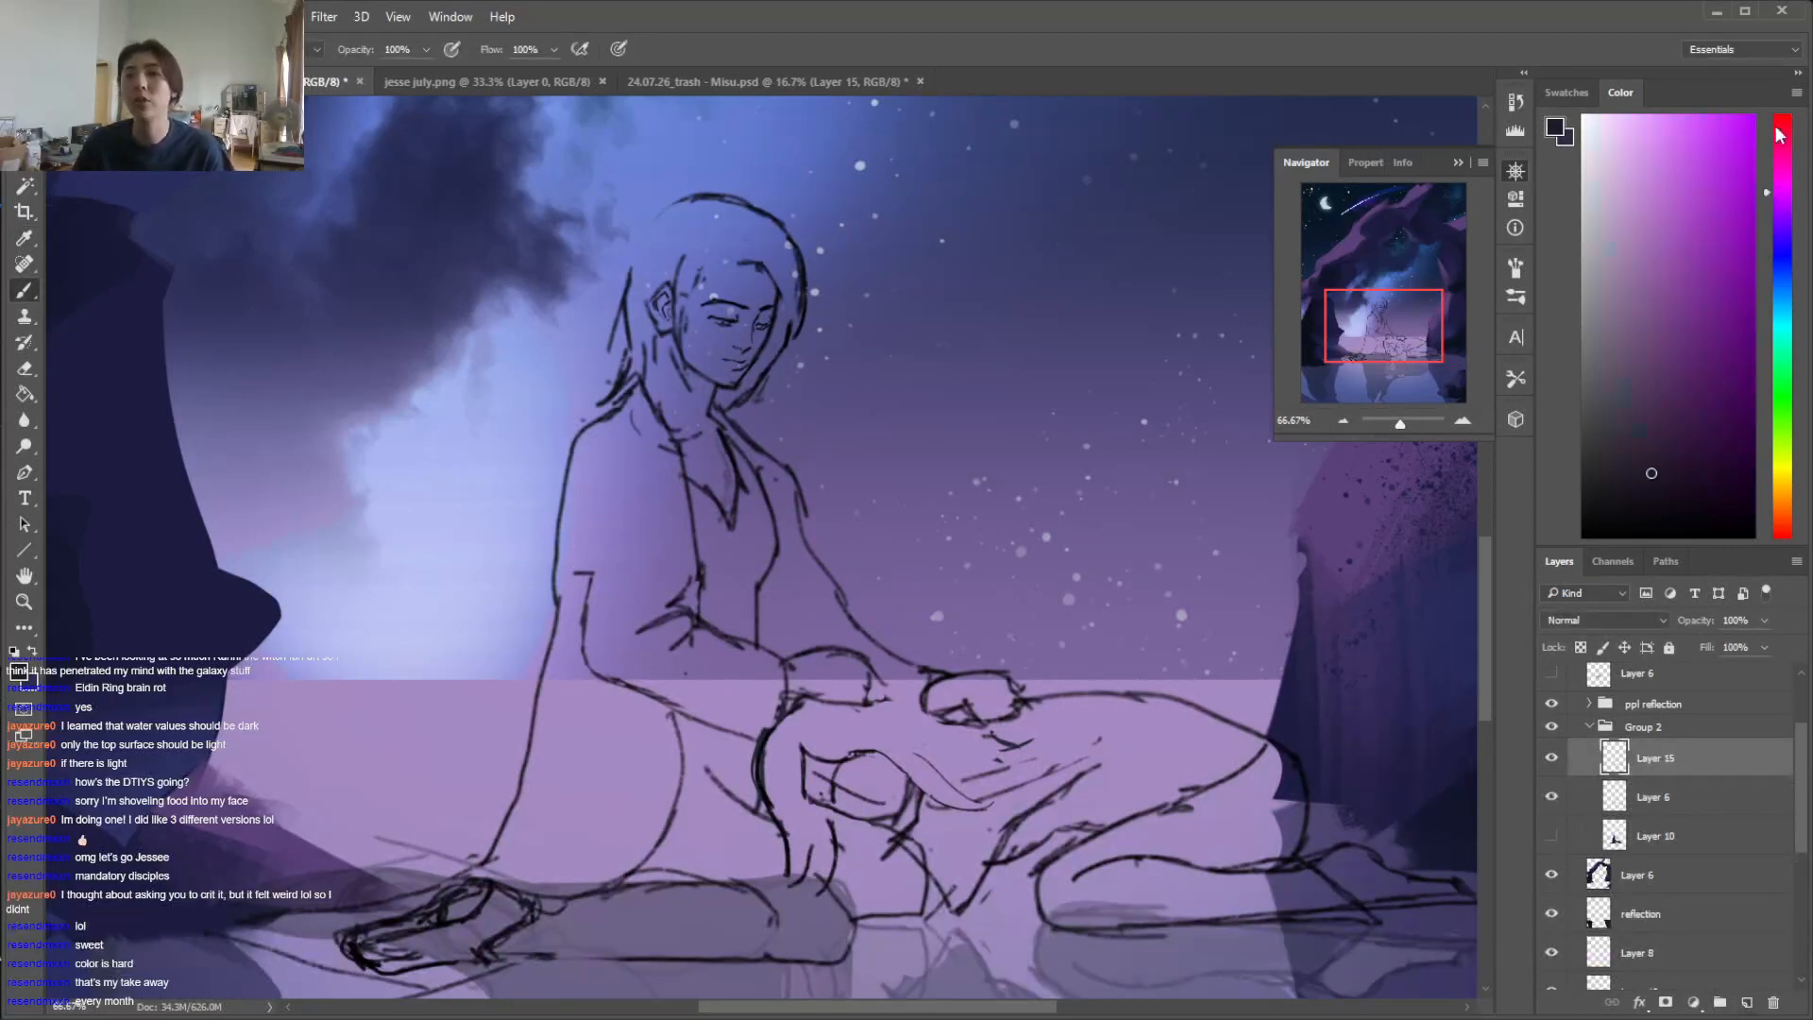
{"action": "left_click", "coordinate": [1711, 216]}
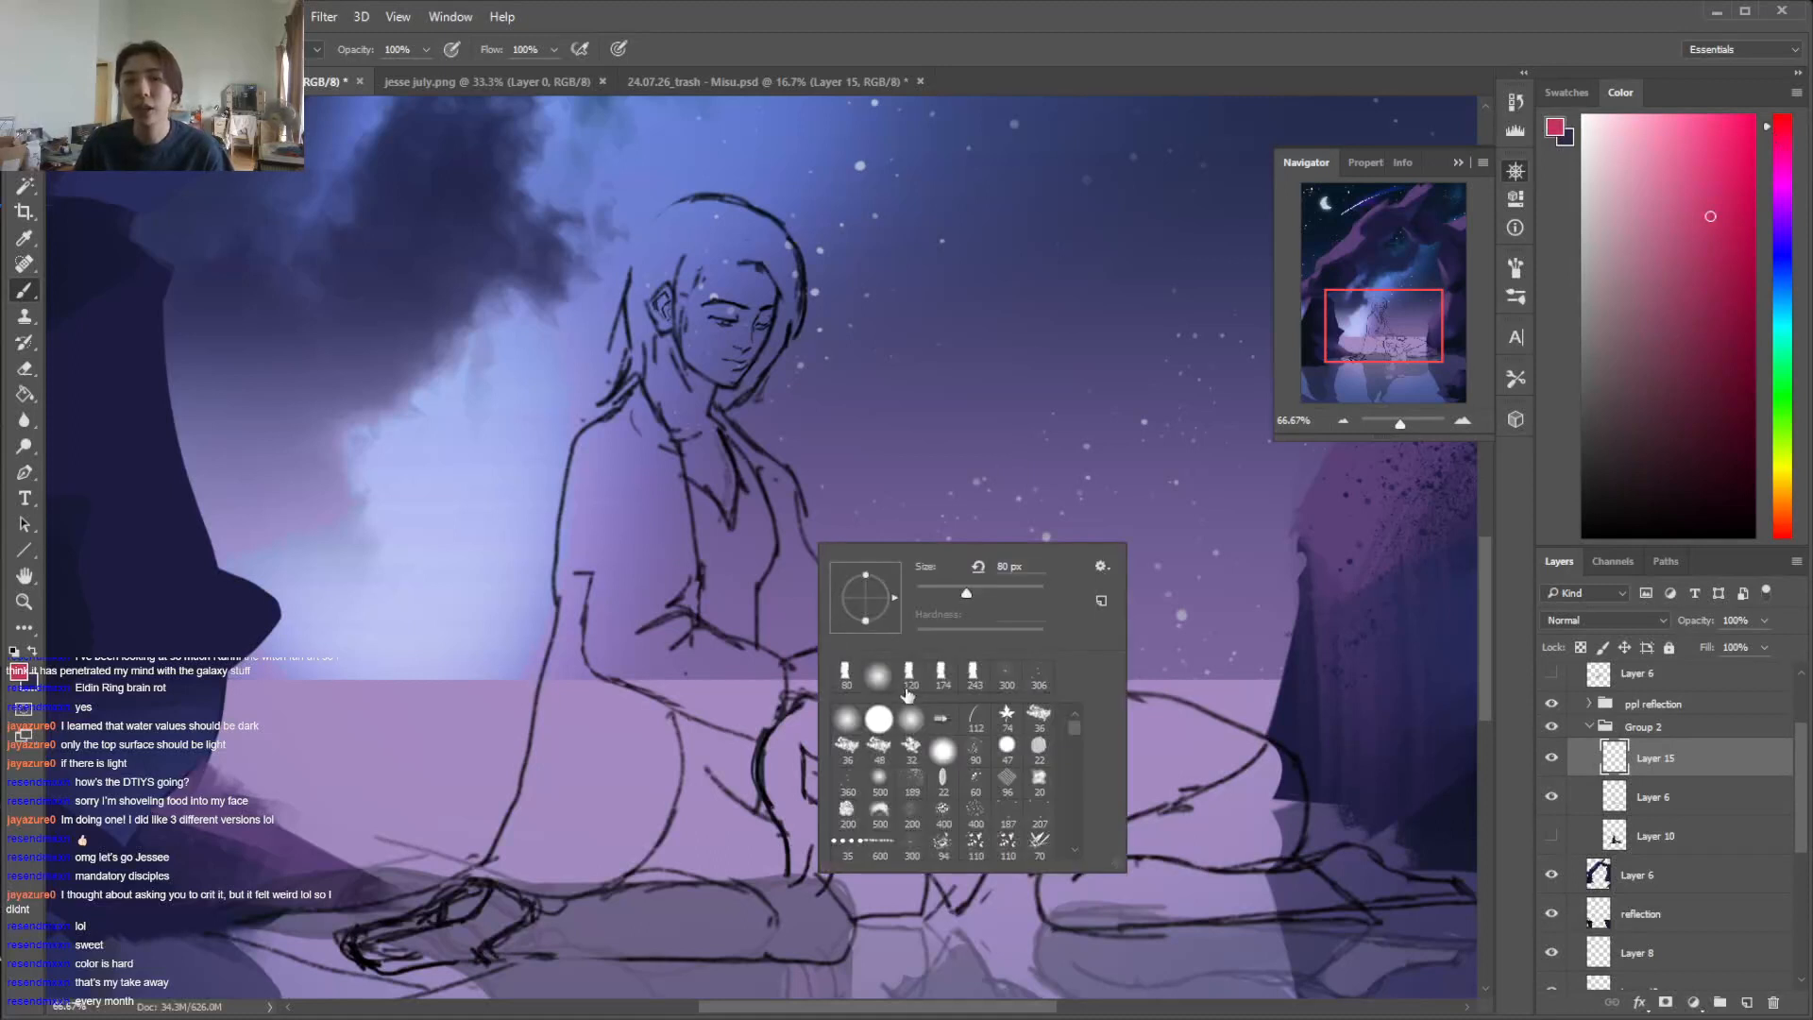
{"action": "left_click_drag", "start_coordinate": [1486, 597], "coordinate": [1487, 613]}
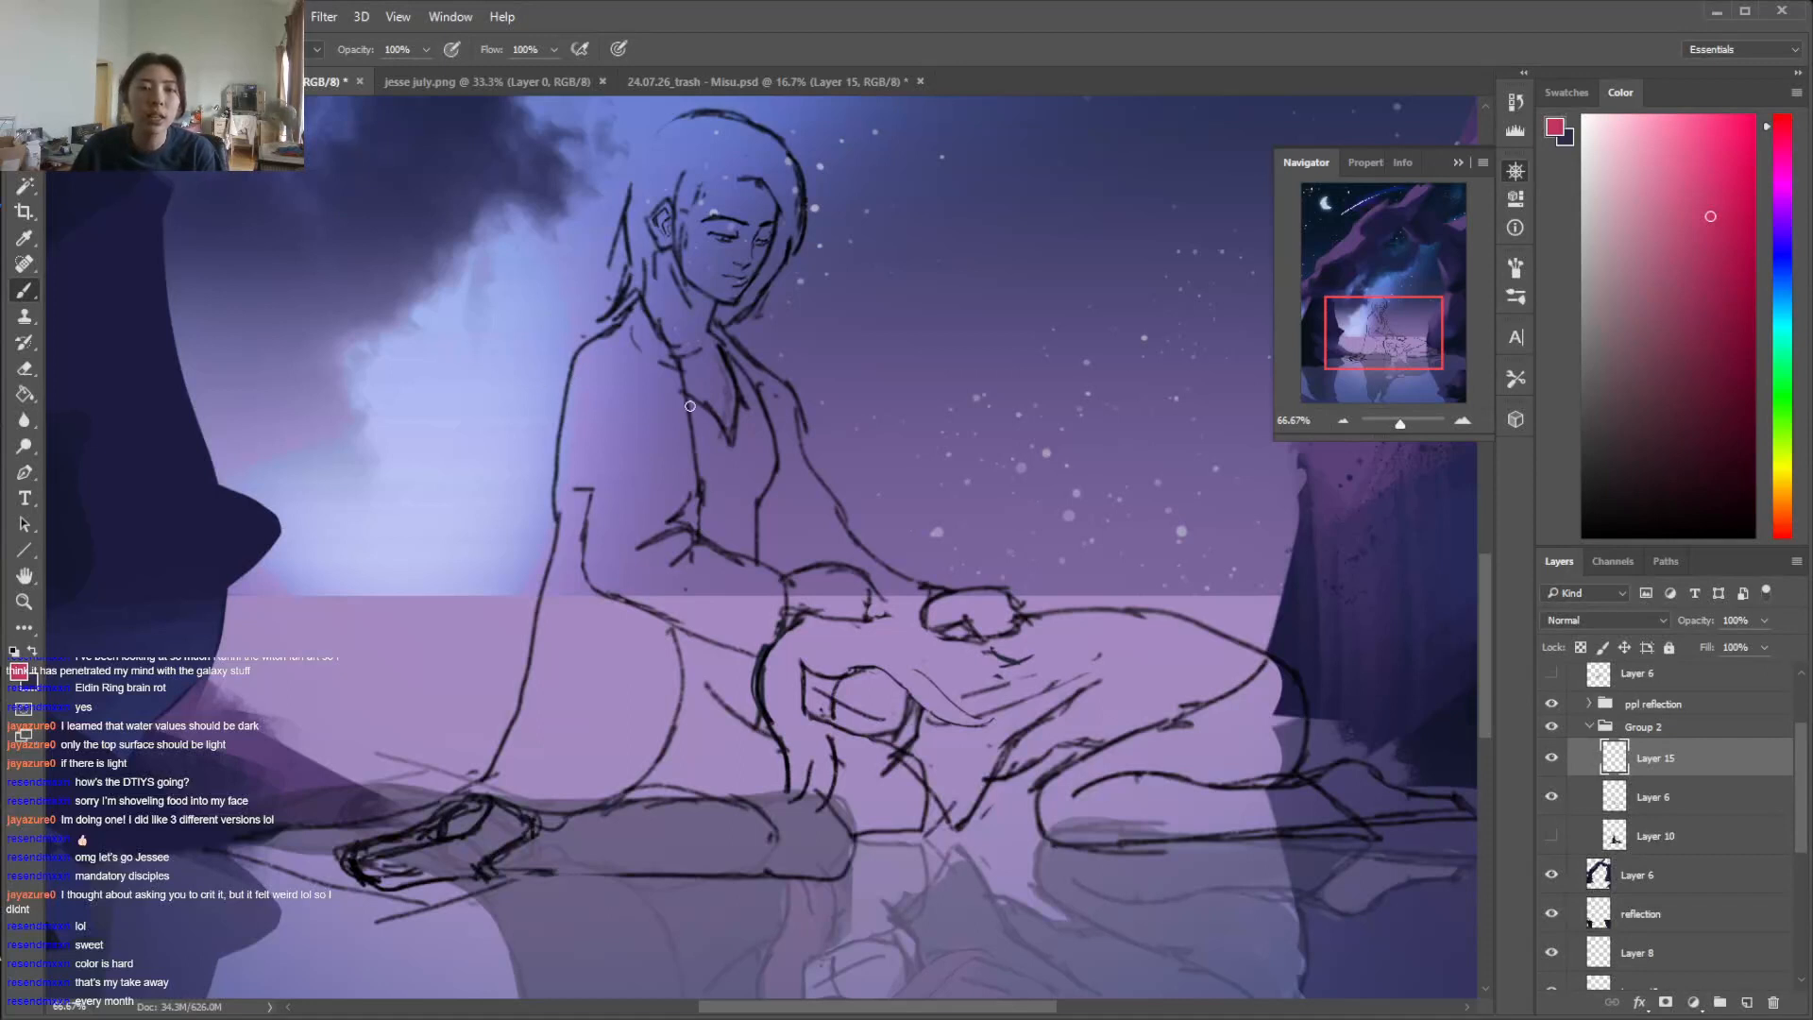
{"action": "mouse_move", "coordinate": [649, 314]}
{"action": "left_mouse_down"}
{"action": "mouse_move", "coordinate": [585, 406]}
{"action": "mouse_move", "coordinate": [635, 564]}
{"action": "left_mouse_up"}
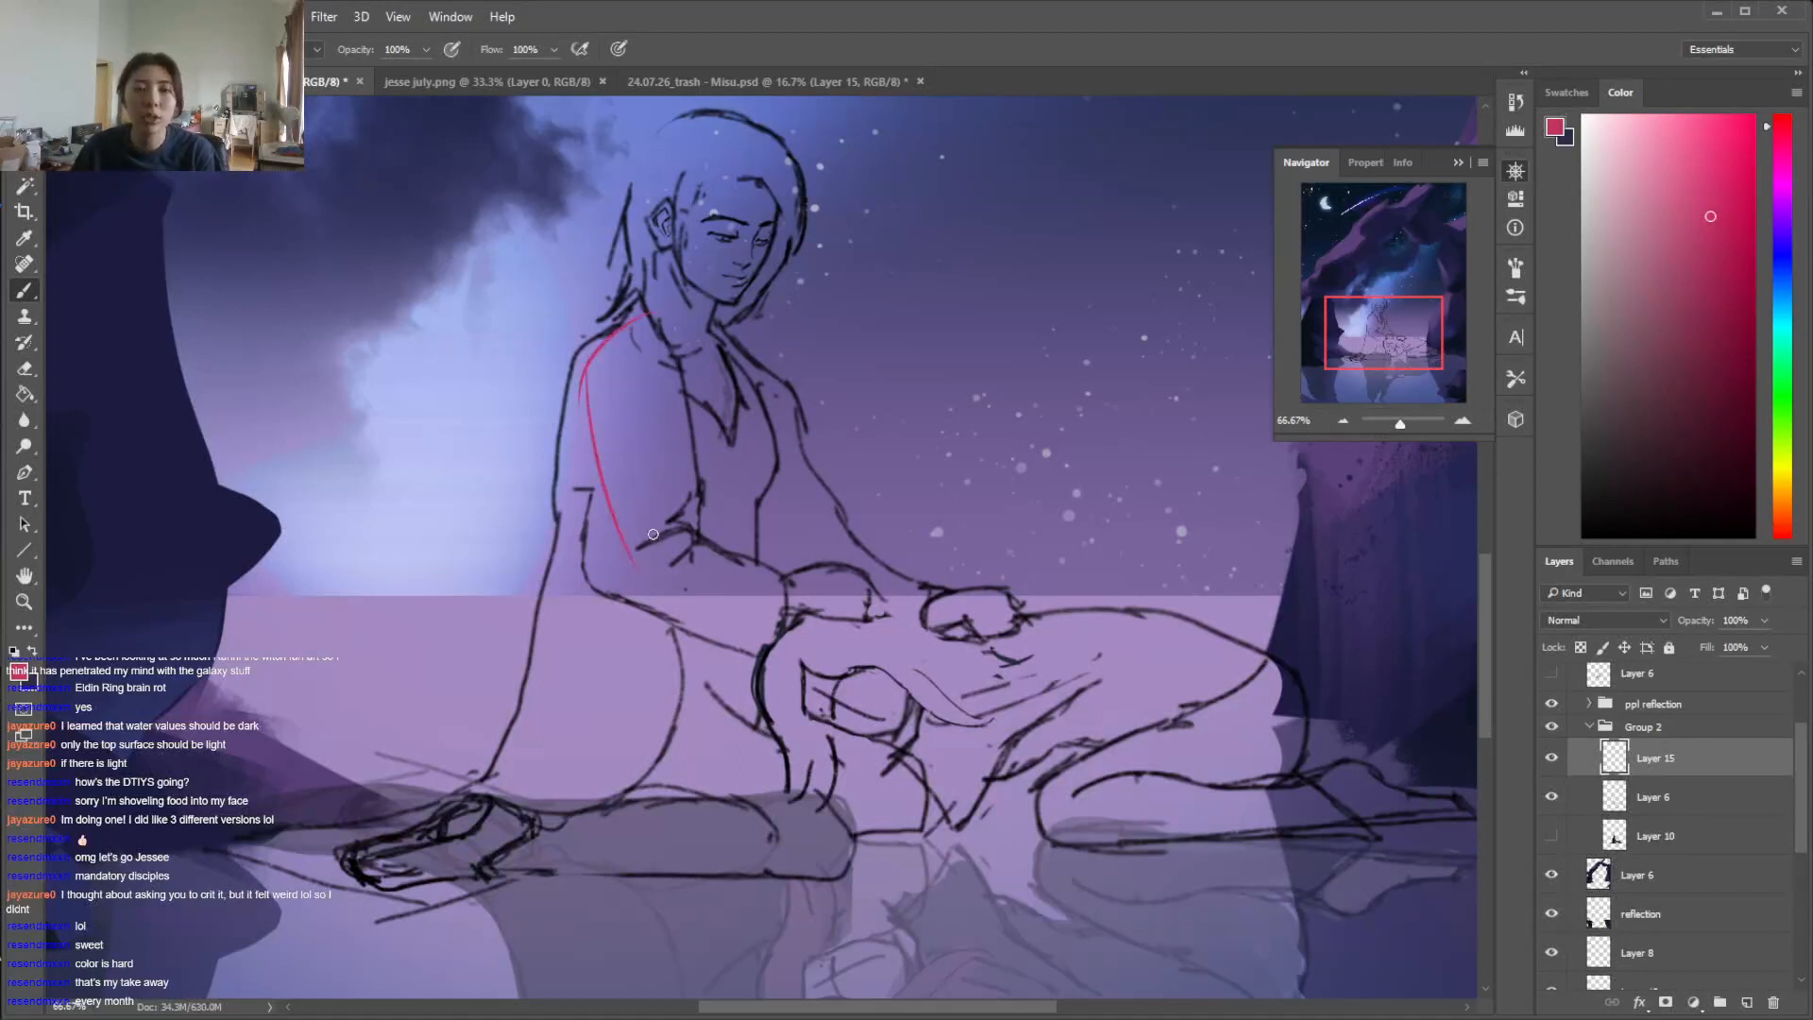
{"action": "key", "text": "ctrl+z"}
{"action": "left_click_drag", "start_coordinate": [641, 217], "coordinate": [718, 138]}
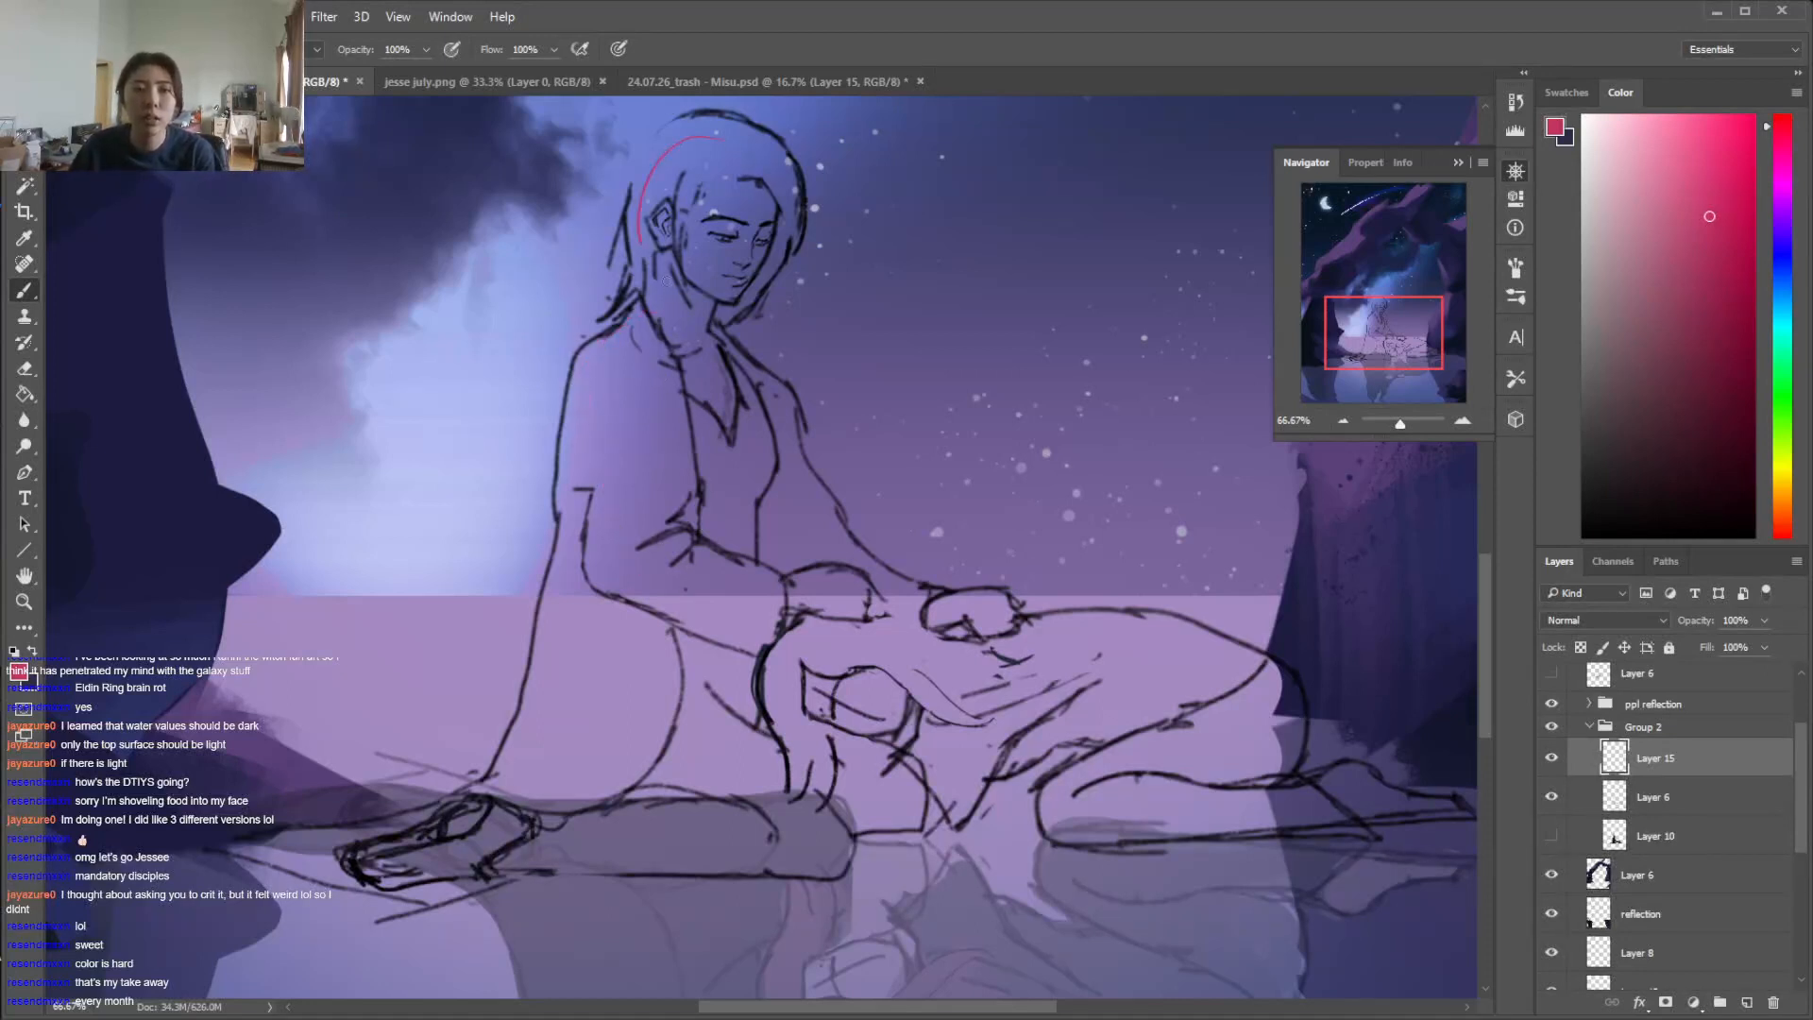
{"action": "key", "text": "ctrl+z"}
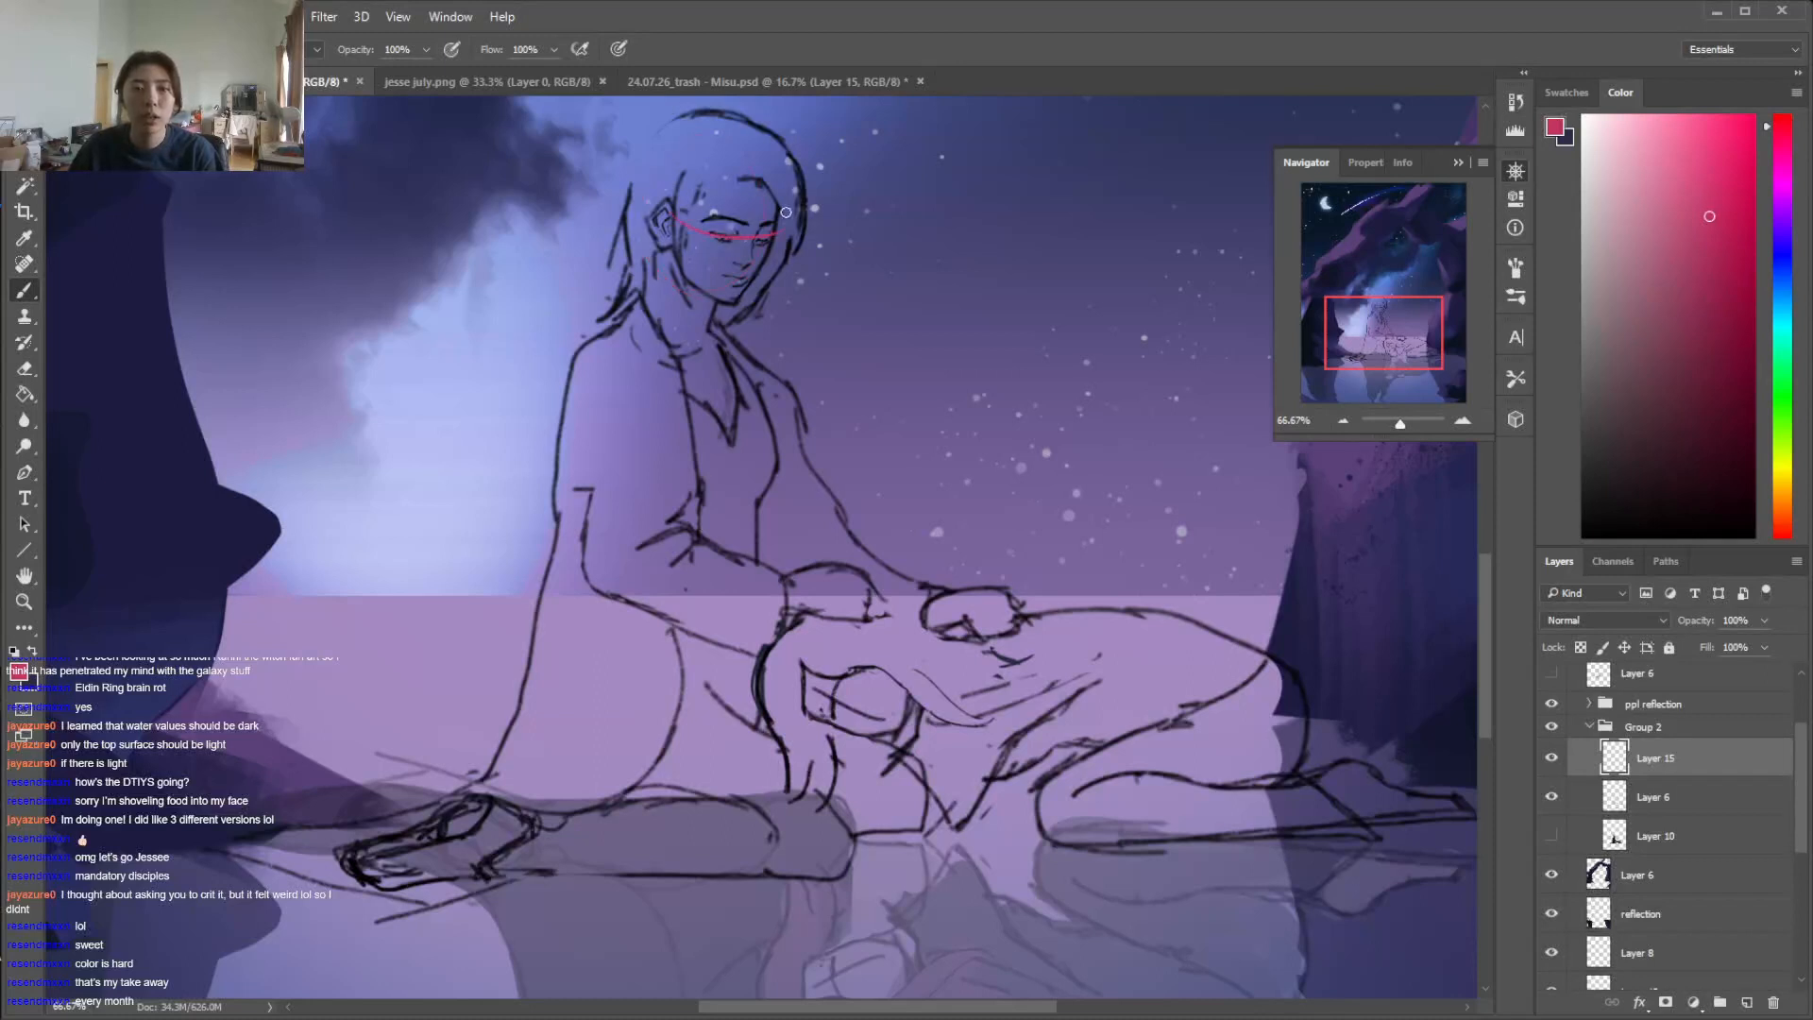
{"action": "left_click_drag", "start_coordinate": [655, 319], "coordinate": [588, 423]}
{"action": "key", "text": "ctrl+z"}
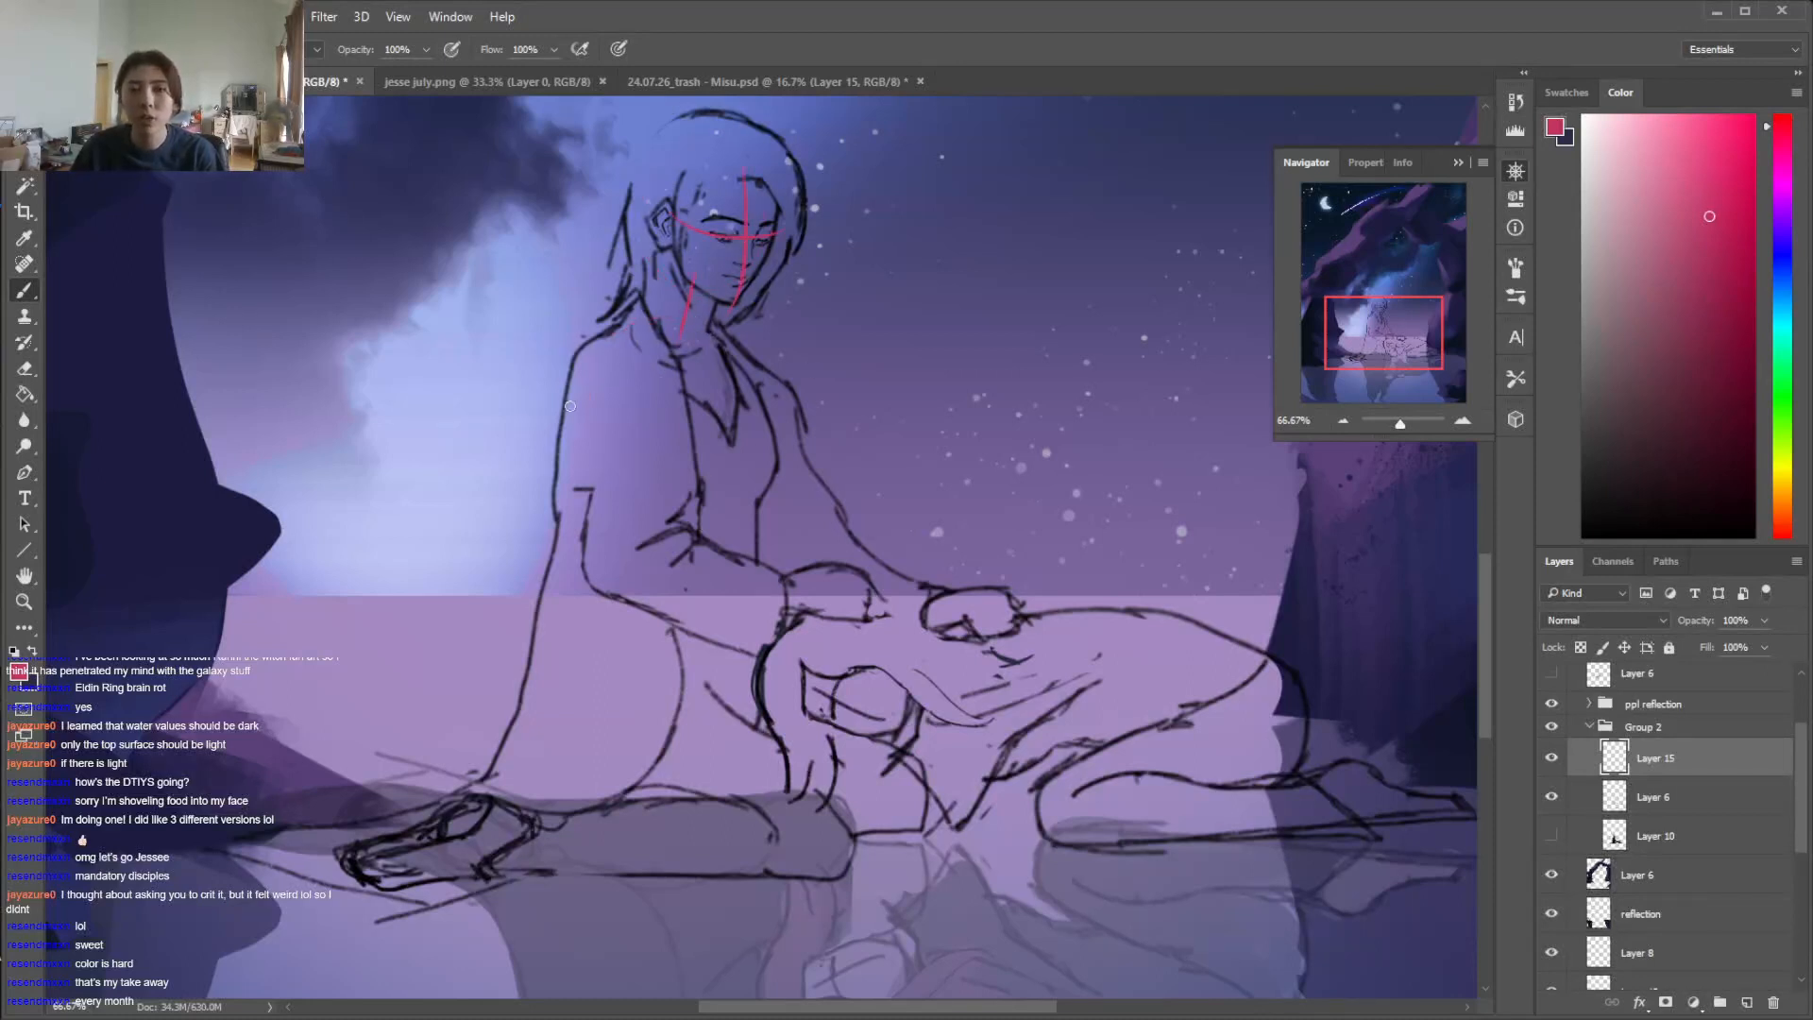
Sketch the seated figure's head outline in pink-red, erase the first face guidelines, and redraw the eye line and far side of the face
{"action": "left_click_drag", "start_coordinate": [720, 132], "coordinate": [659, 202]}
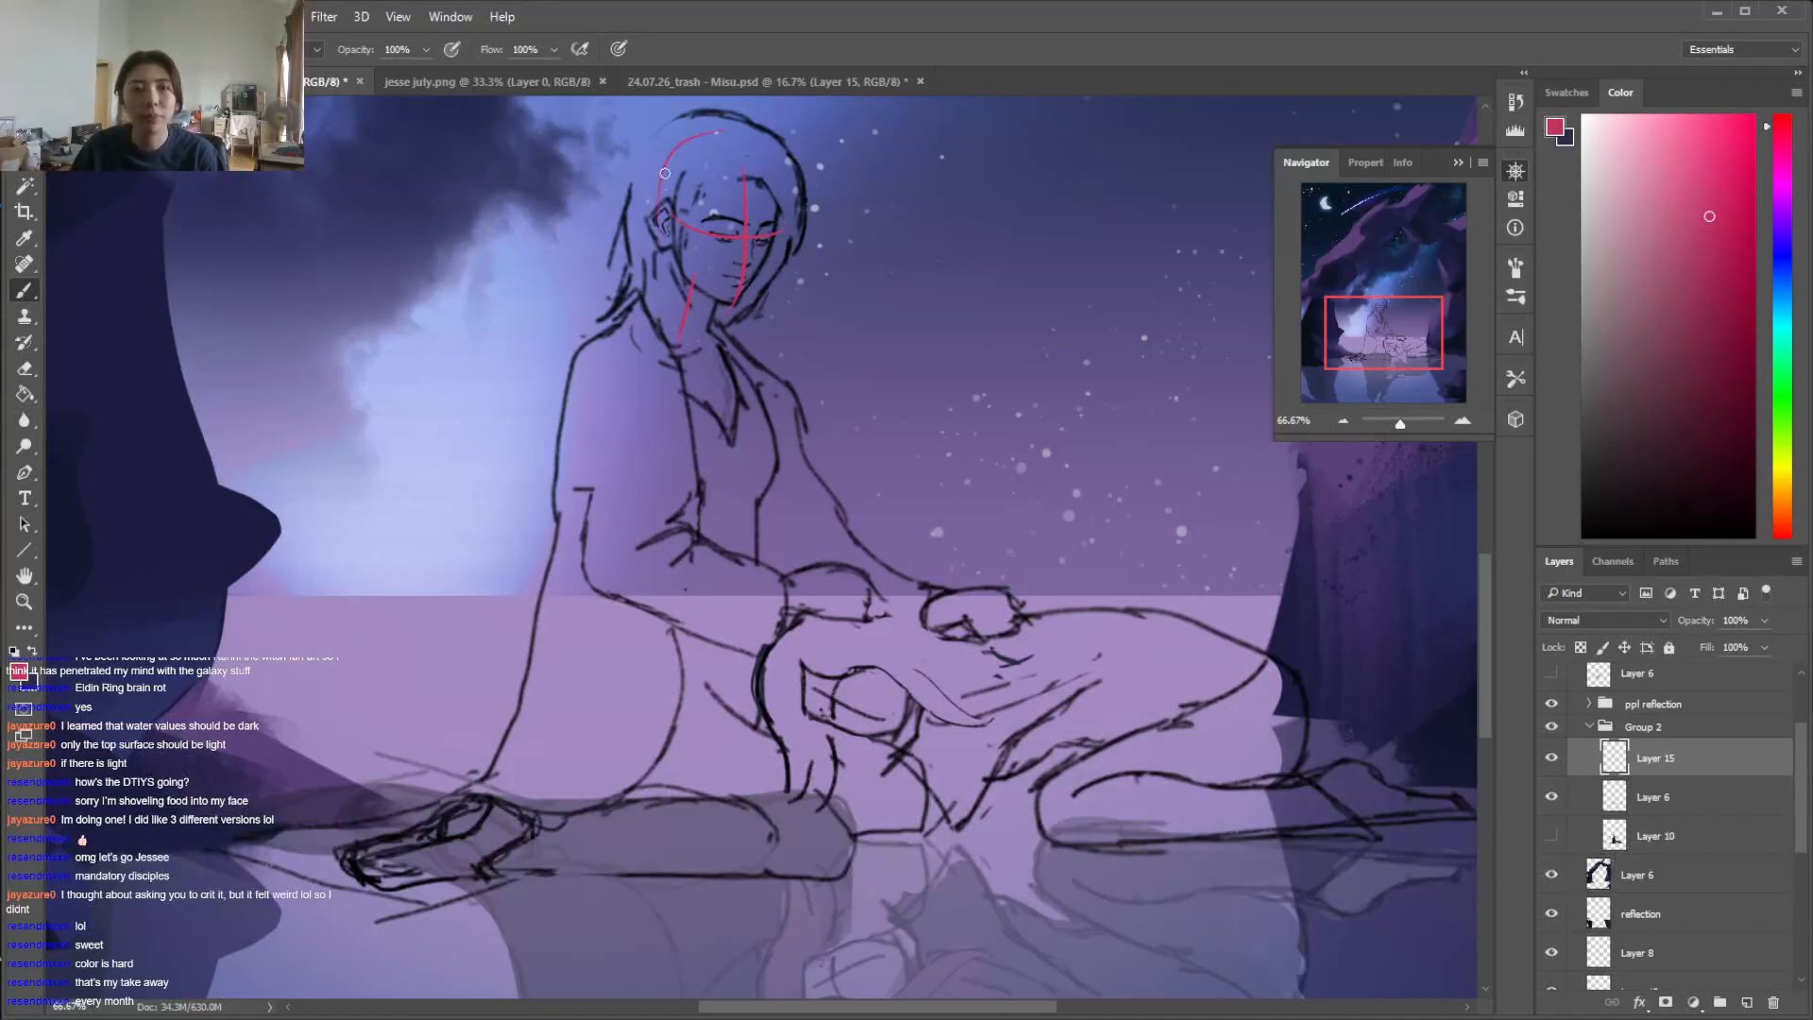
{"action": "key", "text": "e"}
{"action": "mouse_move", "coordinate": [751, 140]}
{"action": "left_mouse_down"}
{"action": "mouse_move", "coordinate": [785, 185]}
{"action": "mouse_move", "coordinate": [757, 191]}
{"action": "left_mouse_up"}
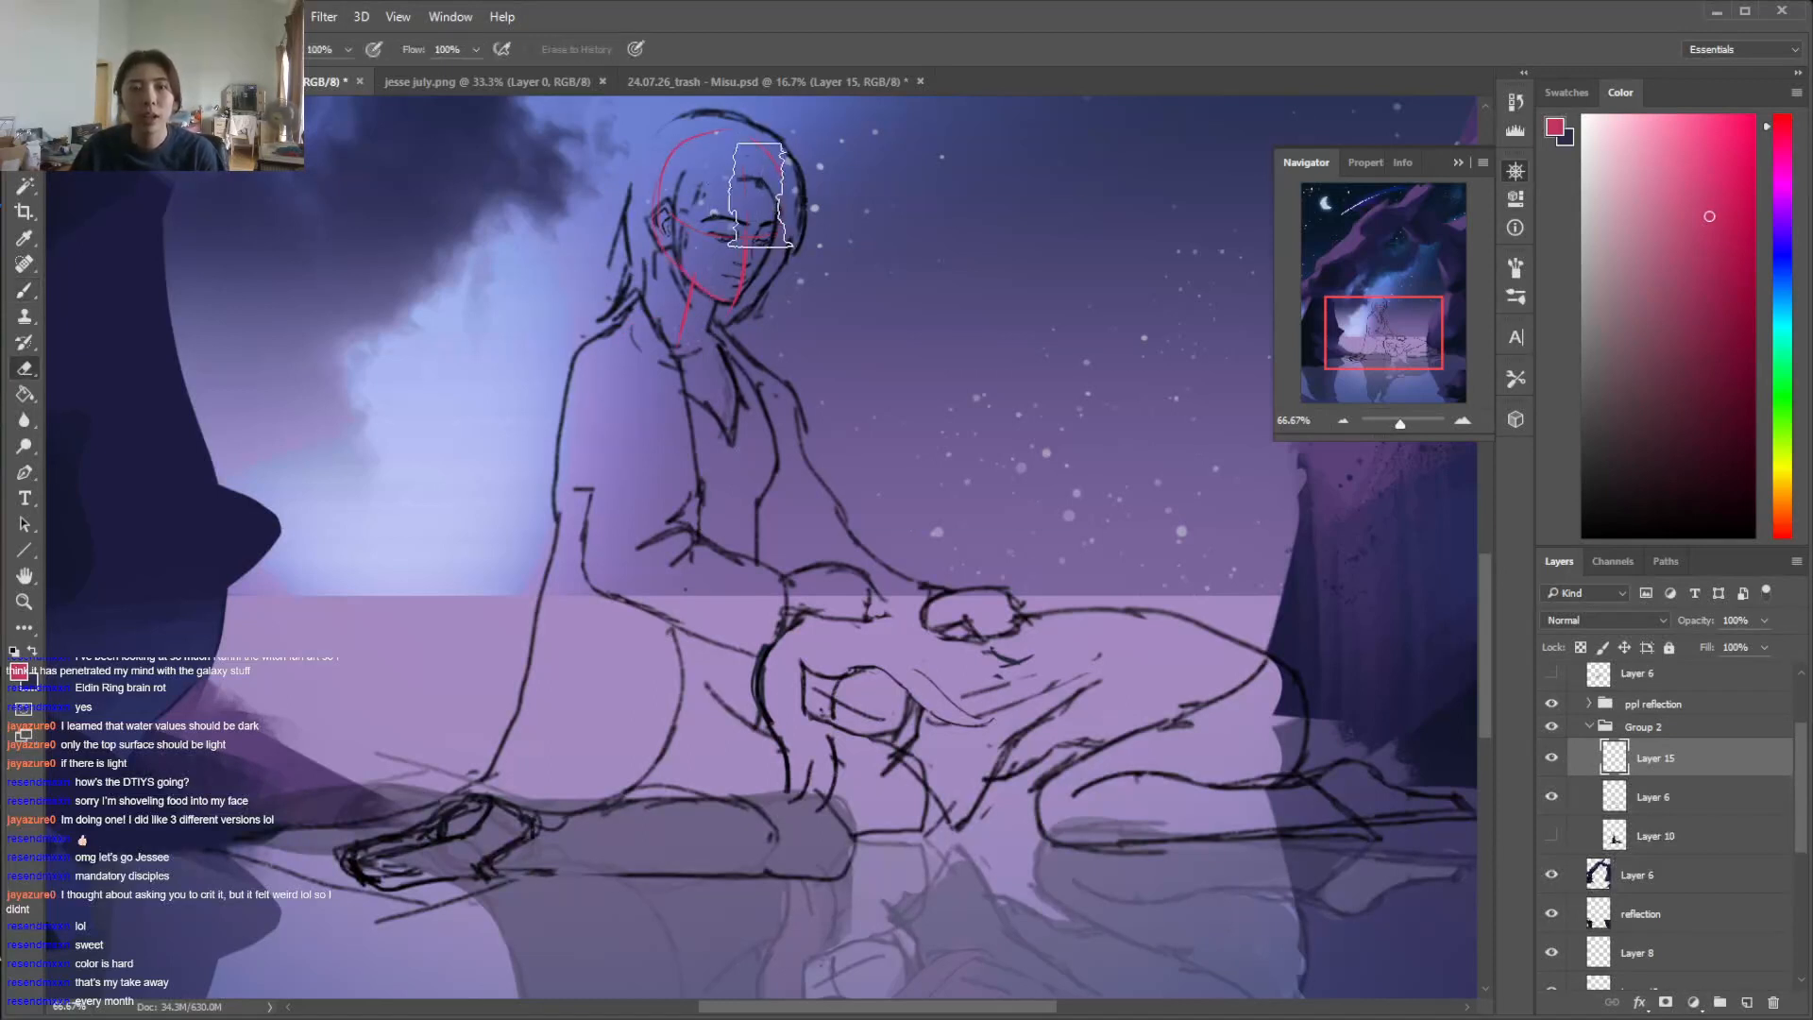
{"action": "right_click", "coordinate": [773, 196]}
{"action": "key", "text": "Escape"}
{"action": "key", "text": "b"}
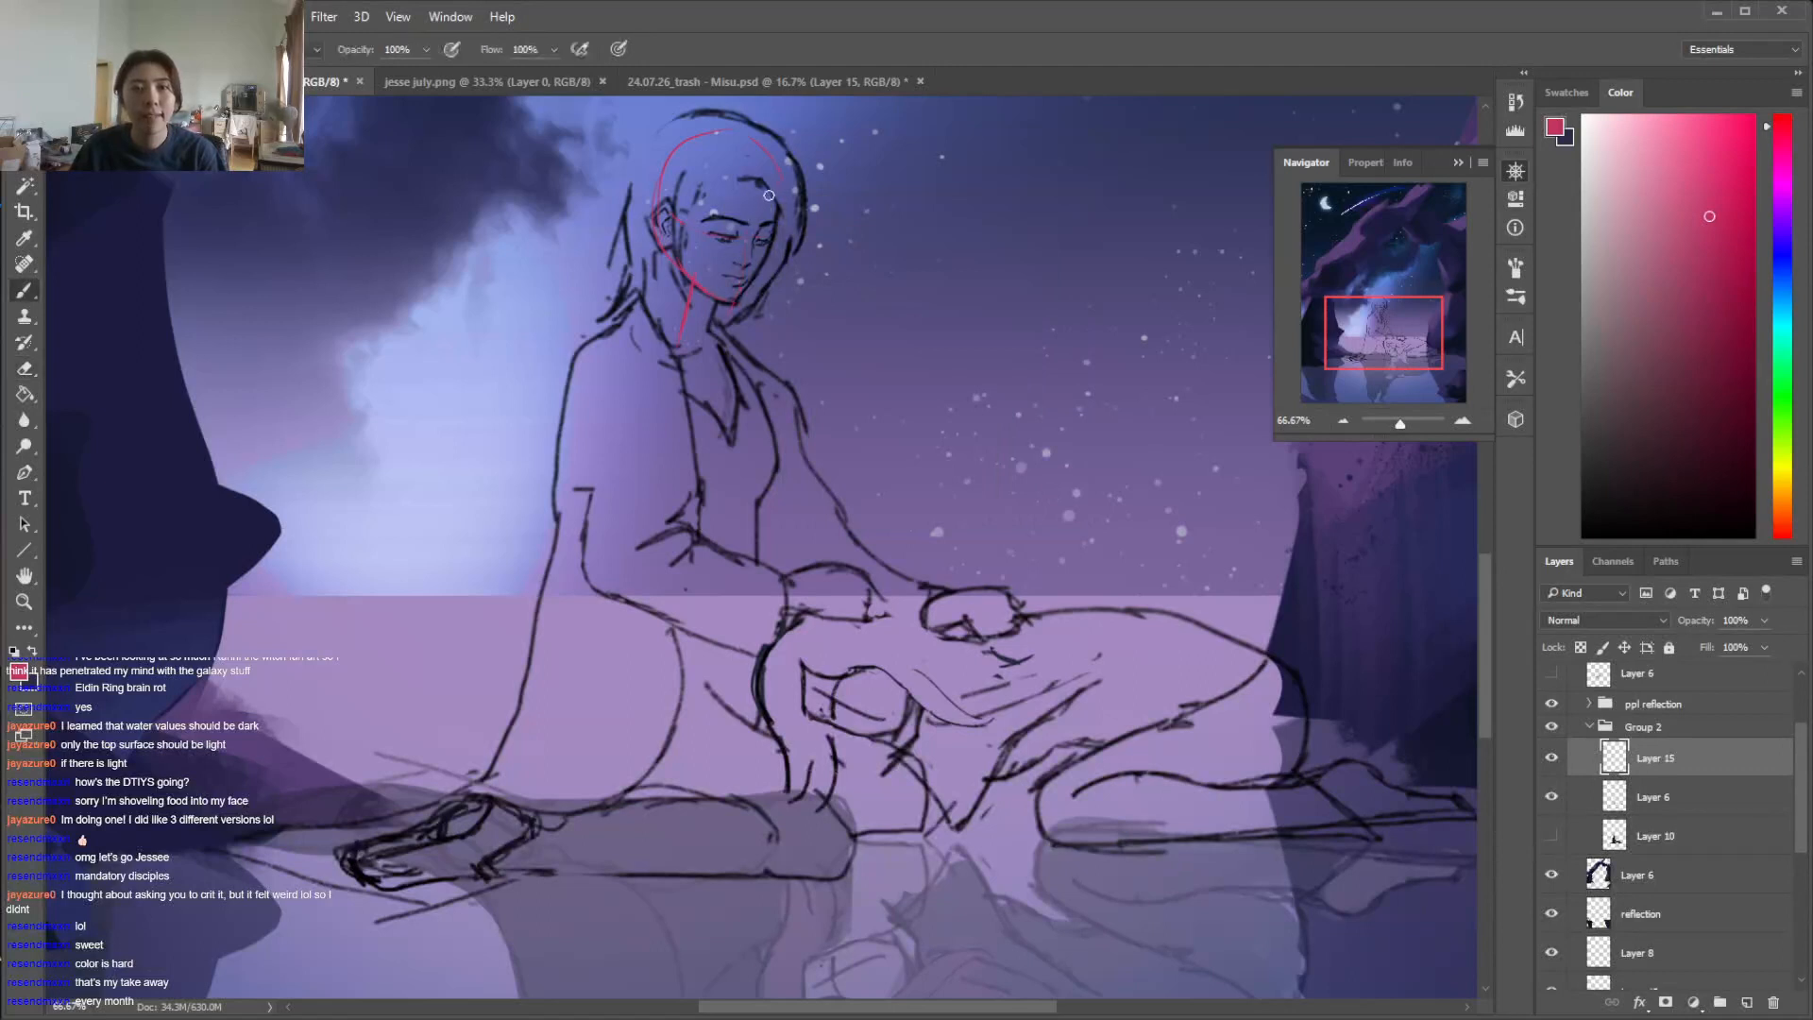
{"action": "mouse_move", "coordinate": [701, 228]}
{"action": "left_mouse_down"}
{"action": "mouse_move", "coordinate": [778, 237]}
{"action": "mouse_move", "coordinate": [733, 308]}
{"action": "left_mouse_up"}
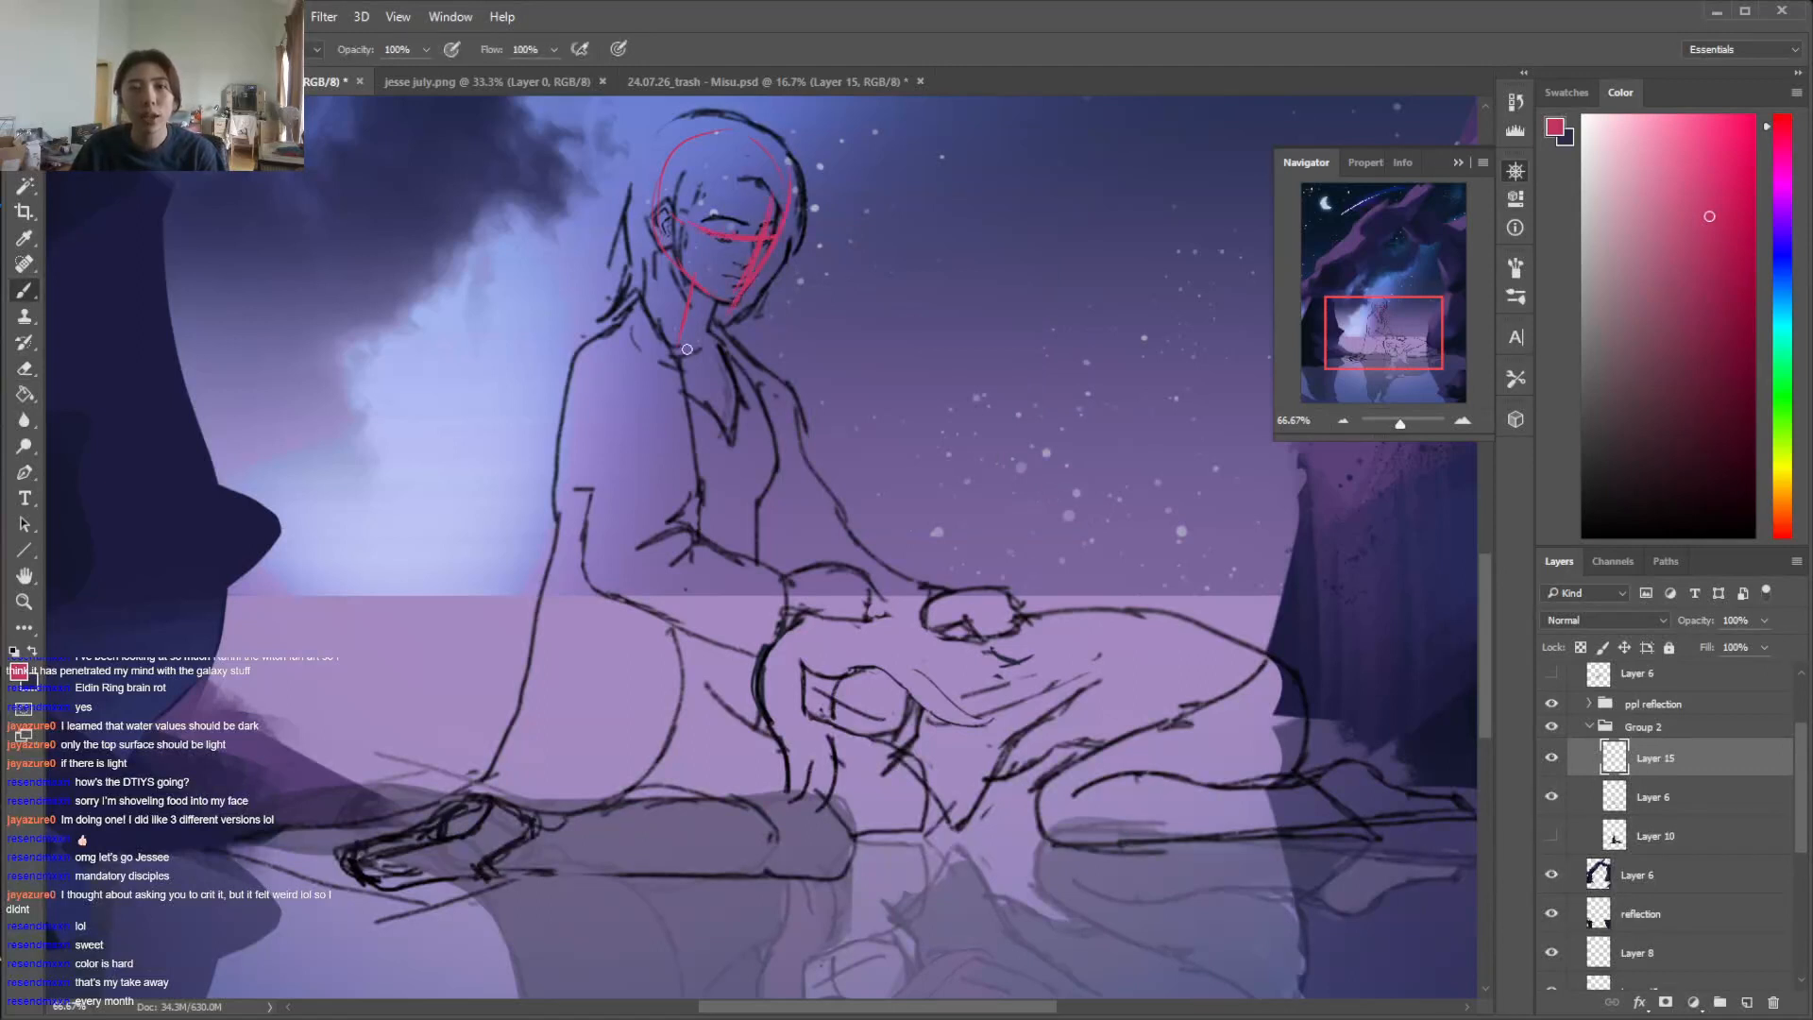
Sketch a tilted ellipse across the seated figure's shoulders and draw the two sides of the torso down from its ends
{"action": "mouse_move", "coordinate": [597, 362]}
{"action": "left_mouse_down"}
{"action": "mouse_move", "coordinate": [766, 348]}
{"action": "mouse_move", "coordinate": [642, 378]}
{"action": "mouse_move", "coordinate": [646, 348]}
{"action": "mouse_move", "coordinate": [753, 343]}
{"action": "left_mouse_up"}
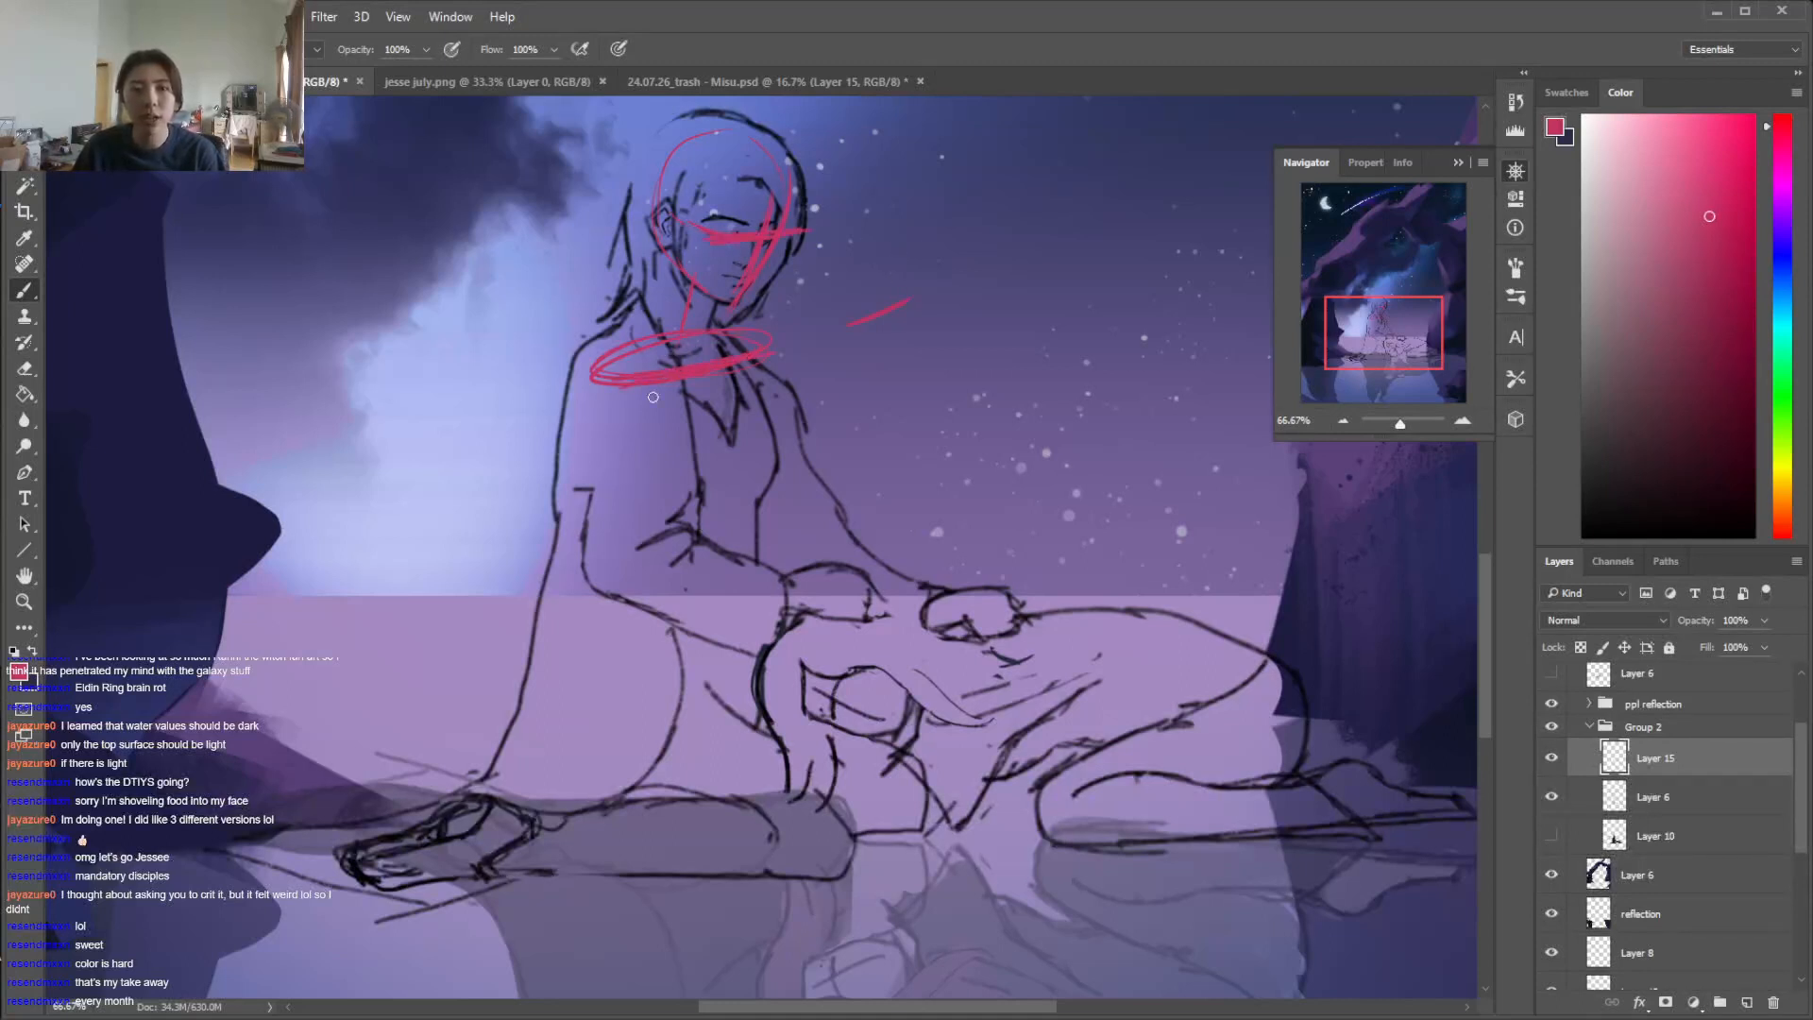
{"action": "left_click_drag", "start_coordinate": [602, 377], "coordinate": [578, 559]}
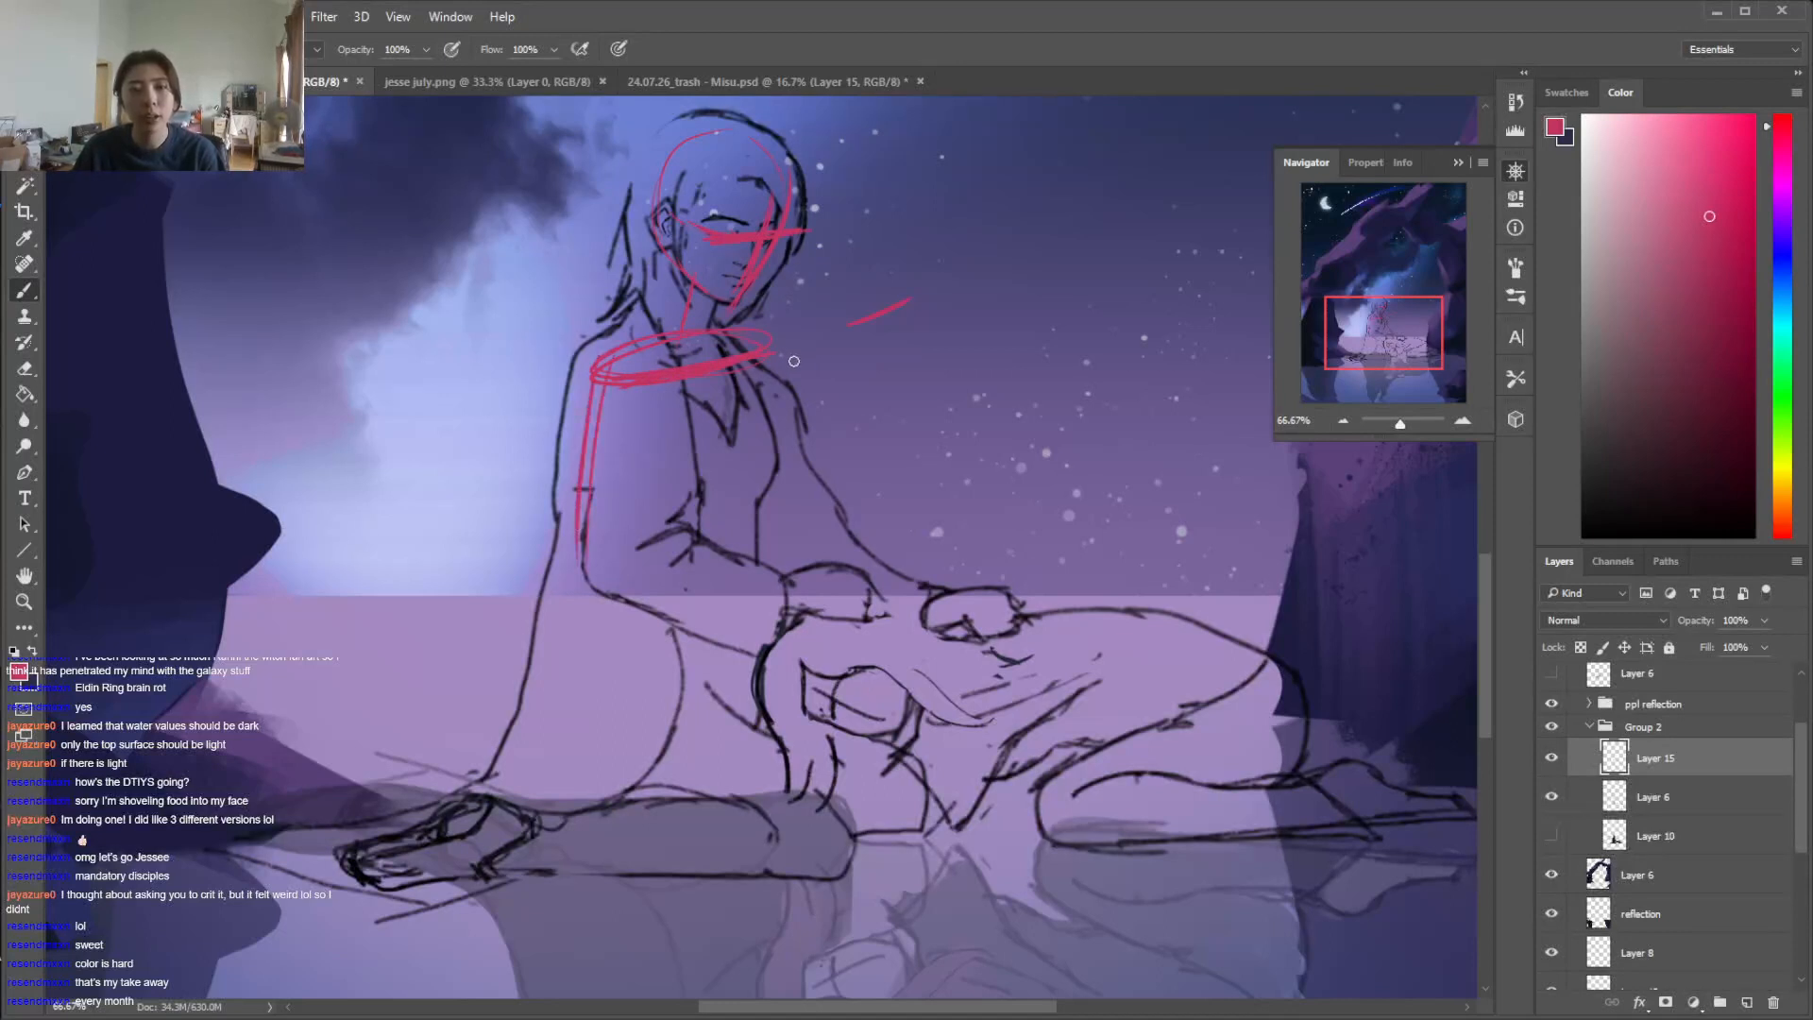
{"action": "left_click_drag", "start_coordinate": [770, 376], "coordinate": [763, 477]}
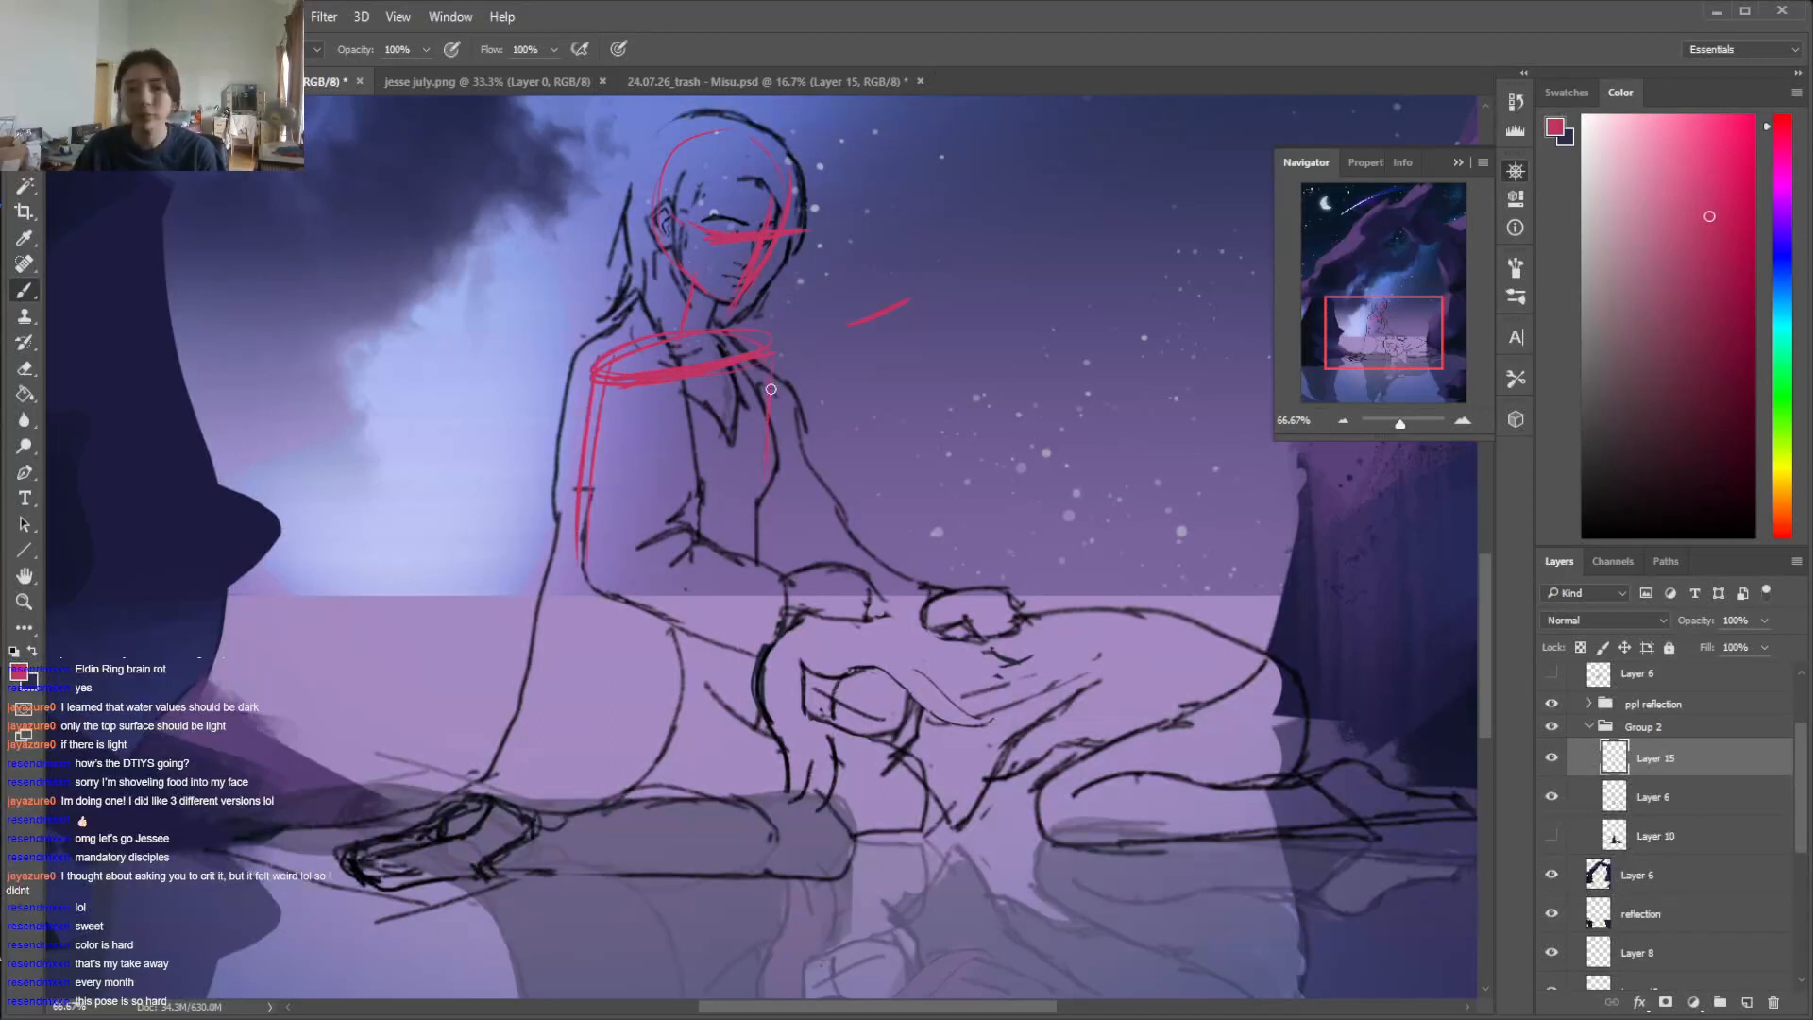
Erase the stray strokes at the far end of the shoulder ellipse with a smaller eraser and clean up its curve
{"action": "key", "text": "e"}
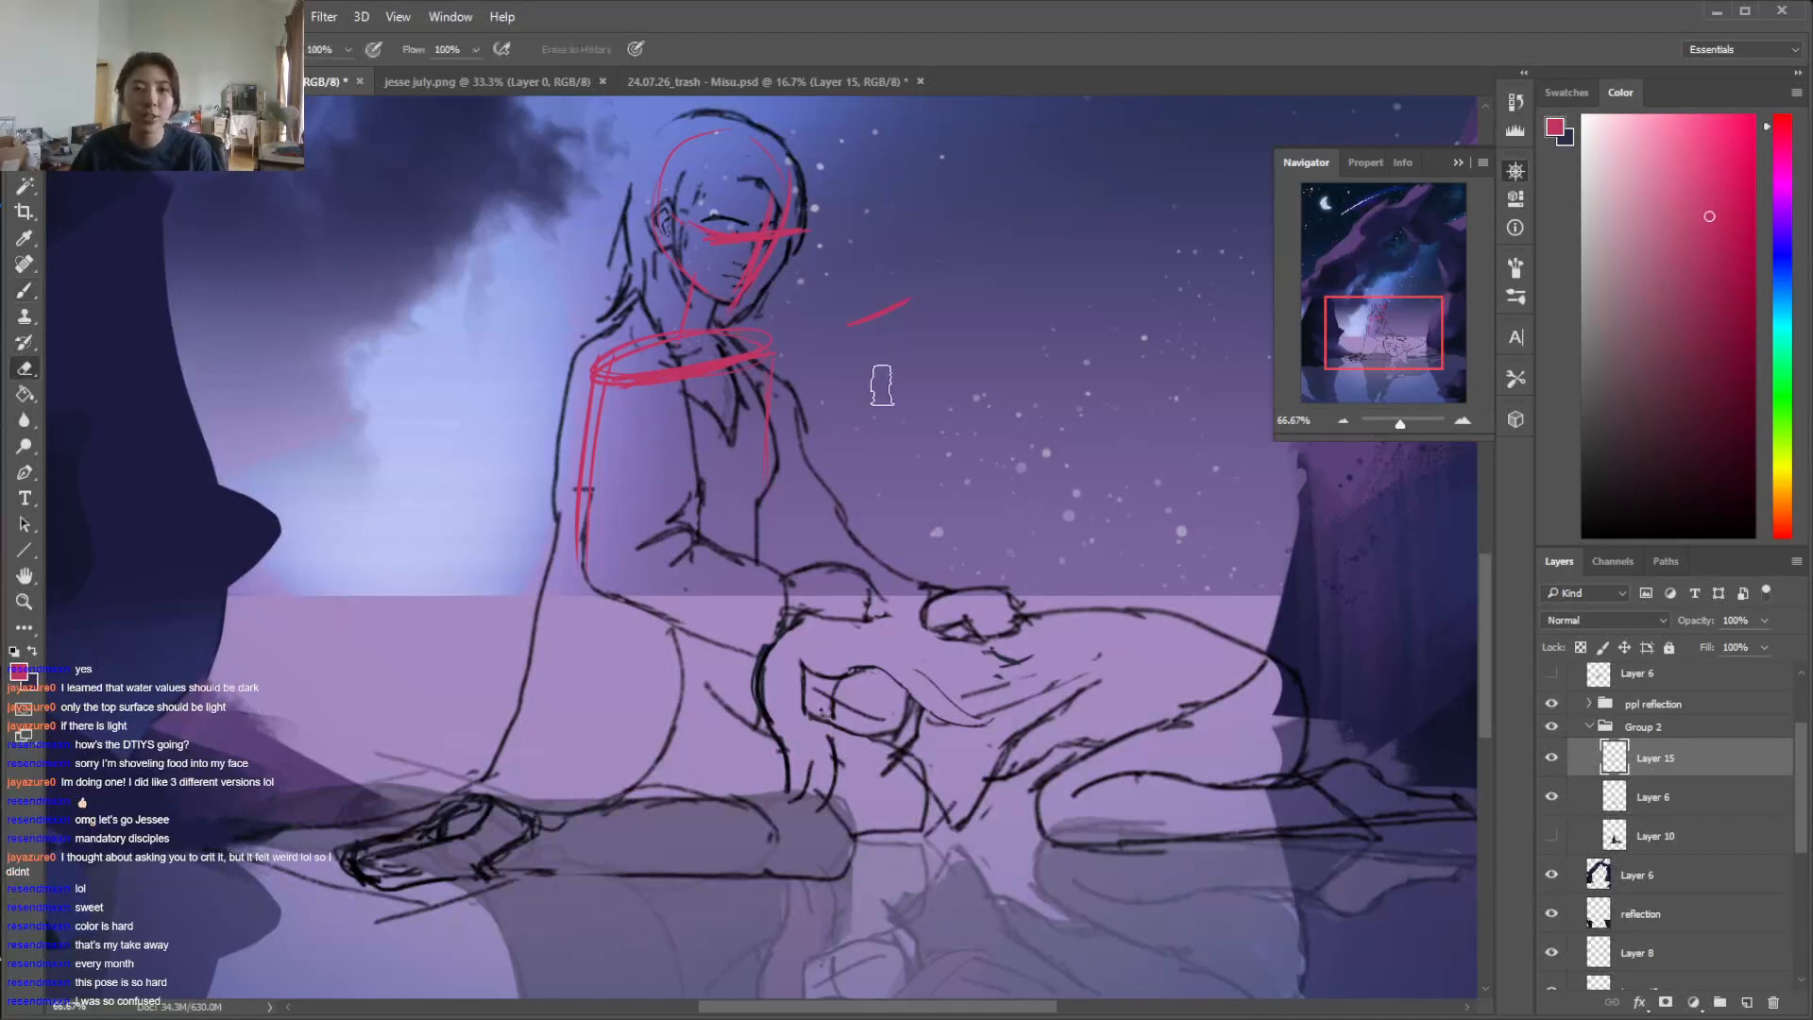
{"action": "right_click", "coordinate": [786, 347]}
{"action": "left_click", "coordinate": [916, 388]}
{"action": "left_click_drag", "start_coordinate": [752, 322], "coordinate": [750, 323]}
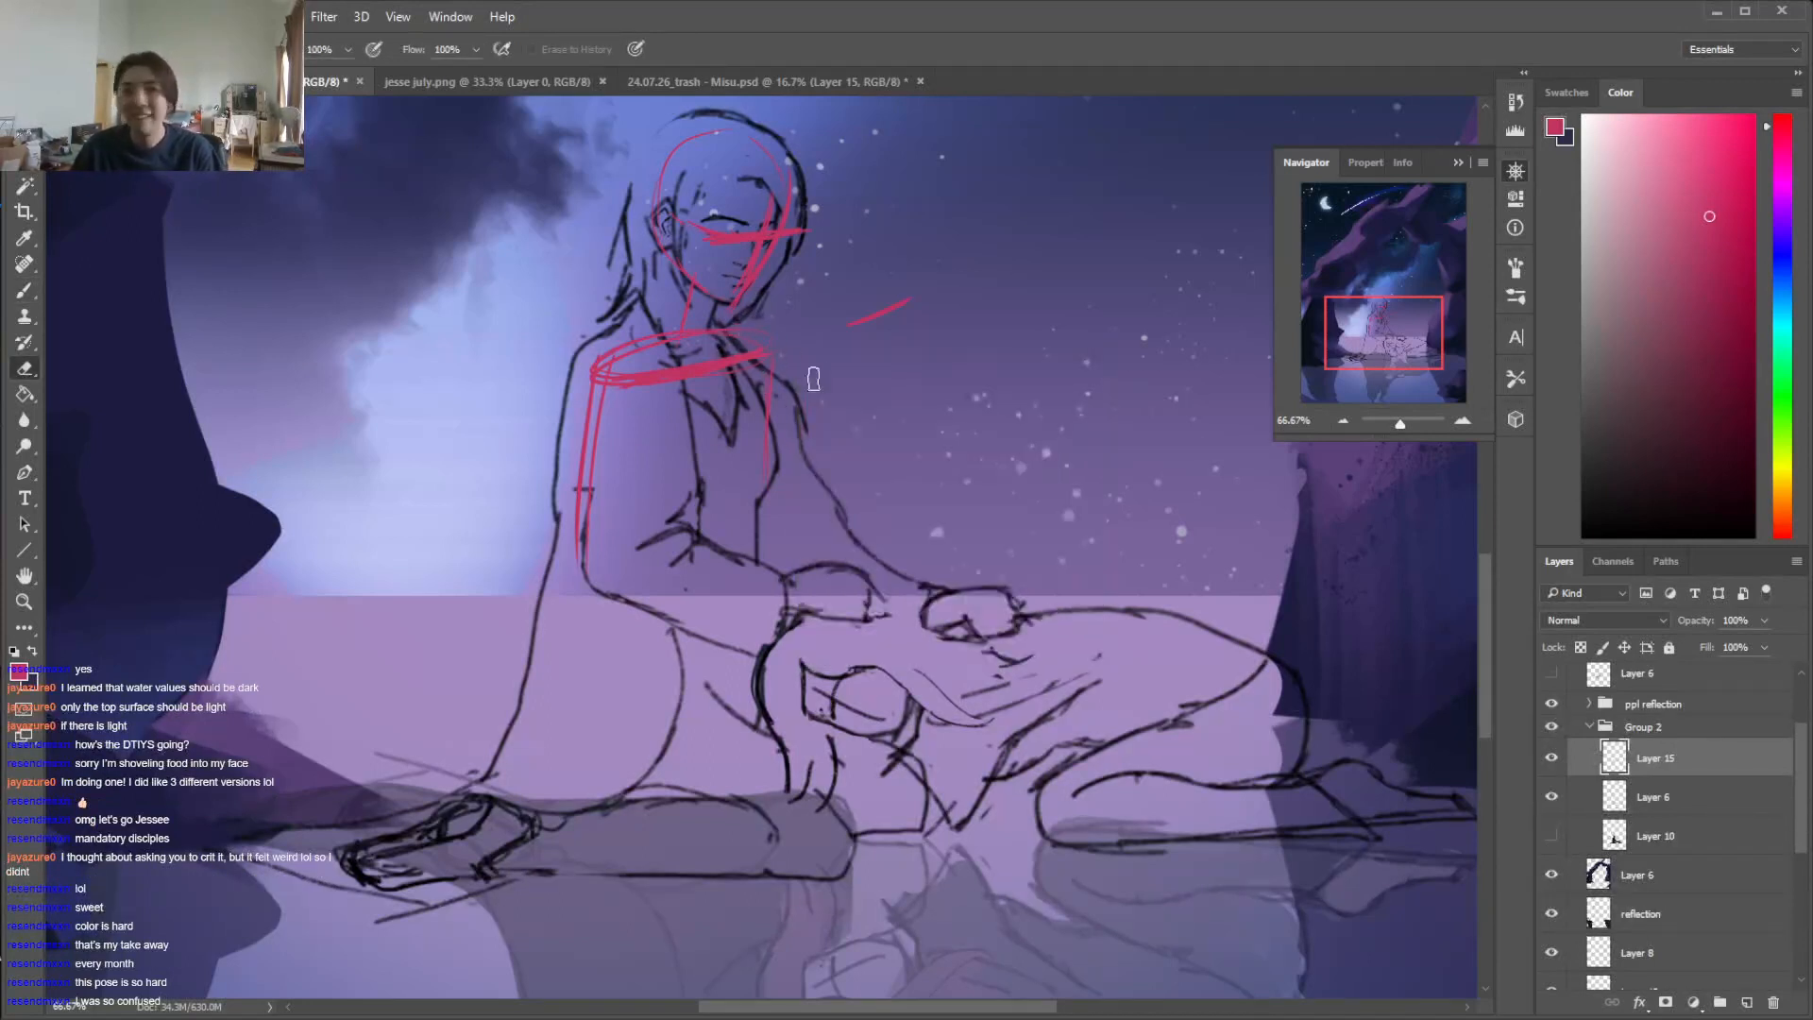
{"action": "key", "text": "b"}
{"action": "key", "text": "e"}
{"action": "left_click_drag", "start_coordinate": [735, 329], "coordinate": [766, 347]}
{"action": "key", "text": "b"}
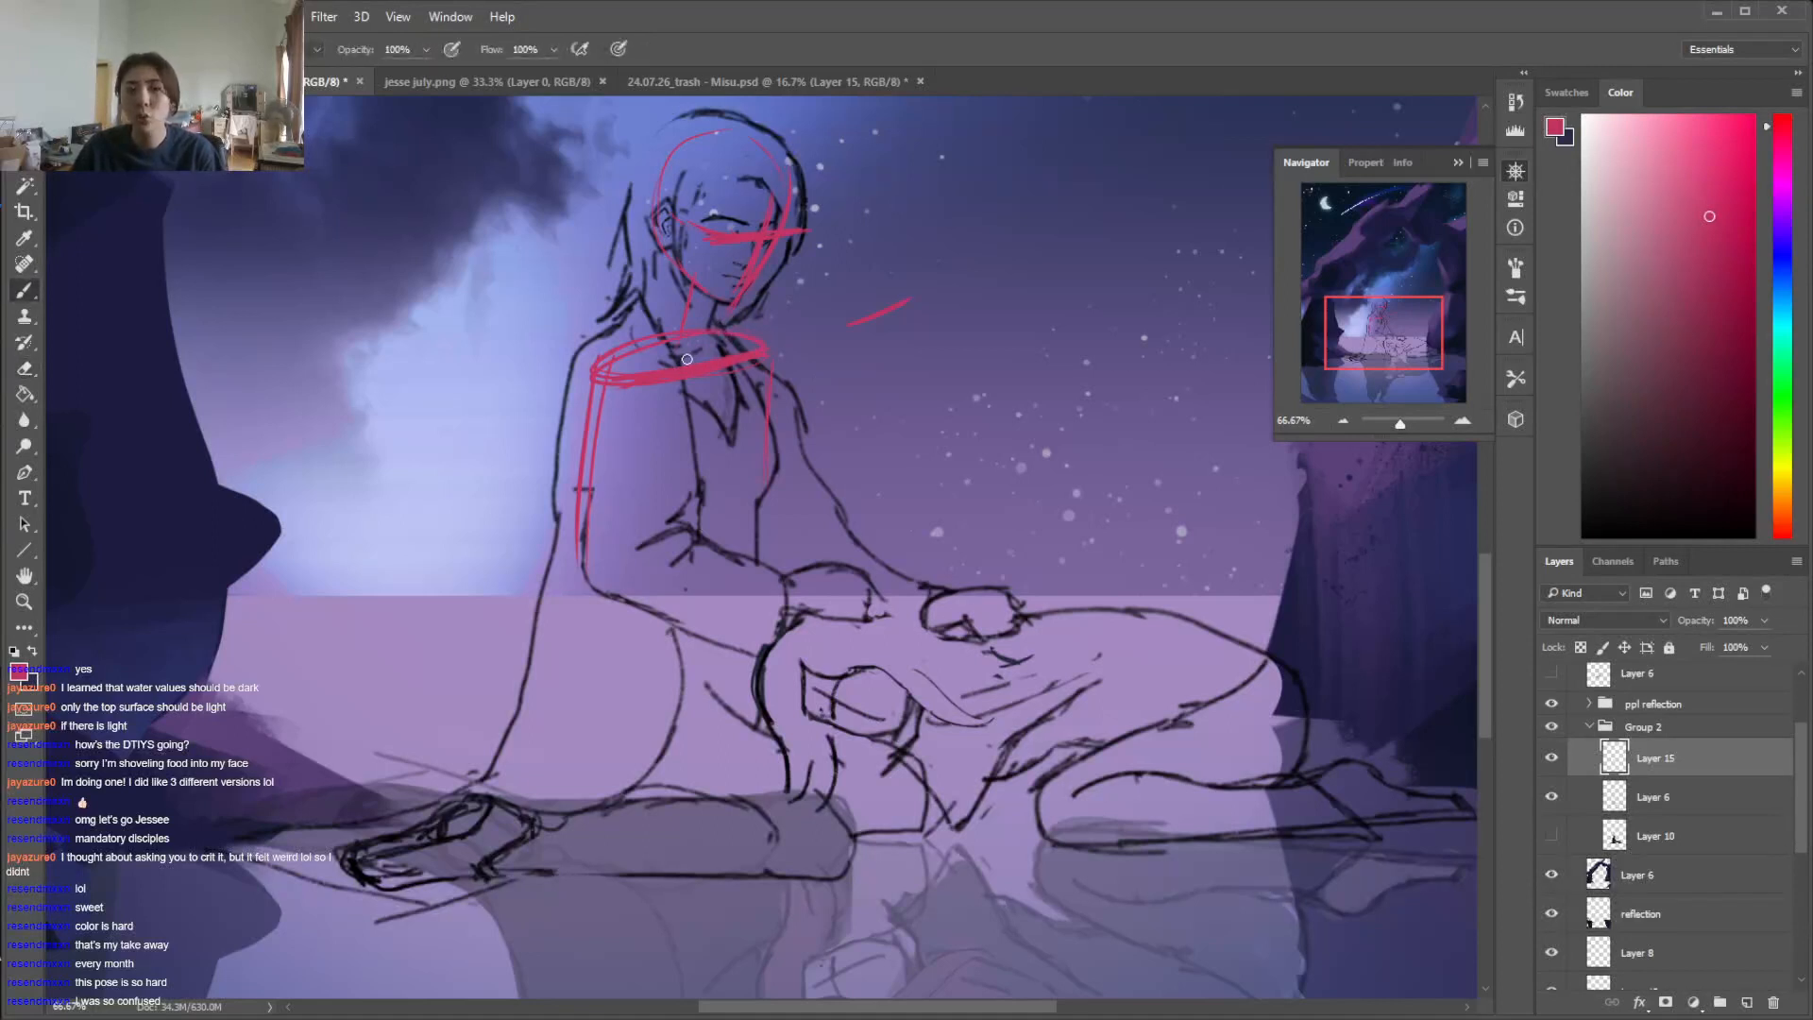
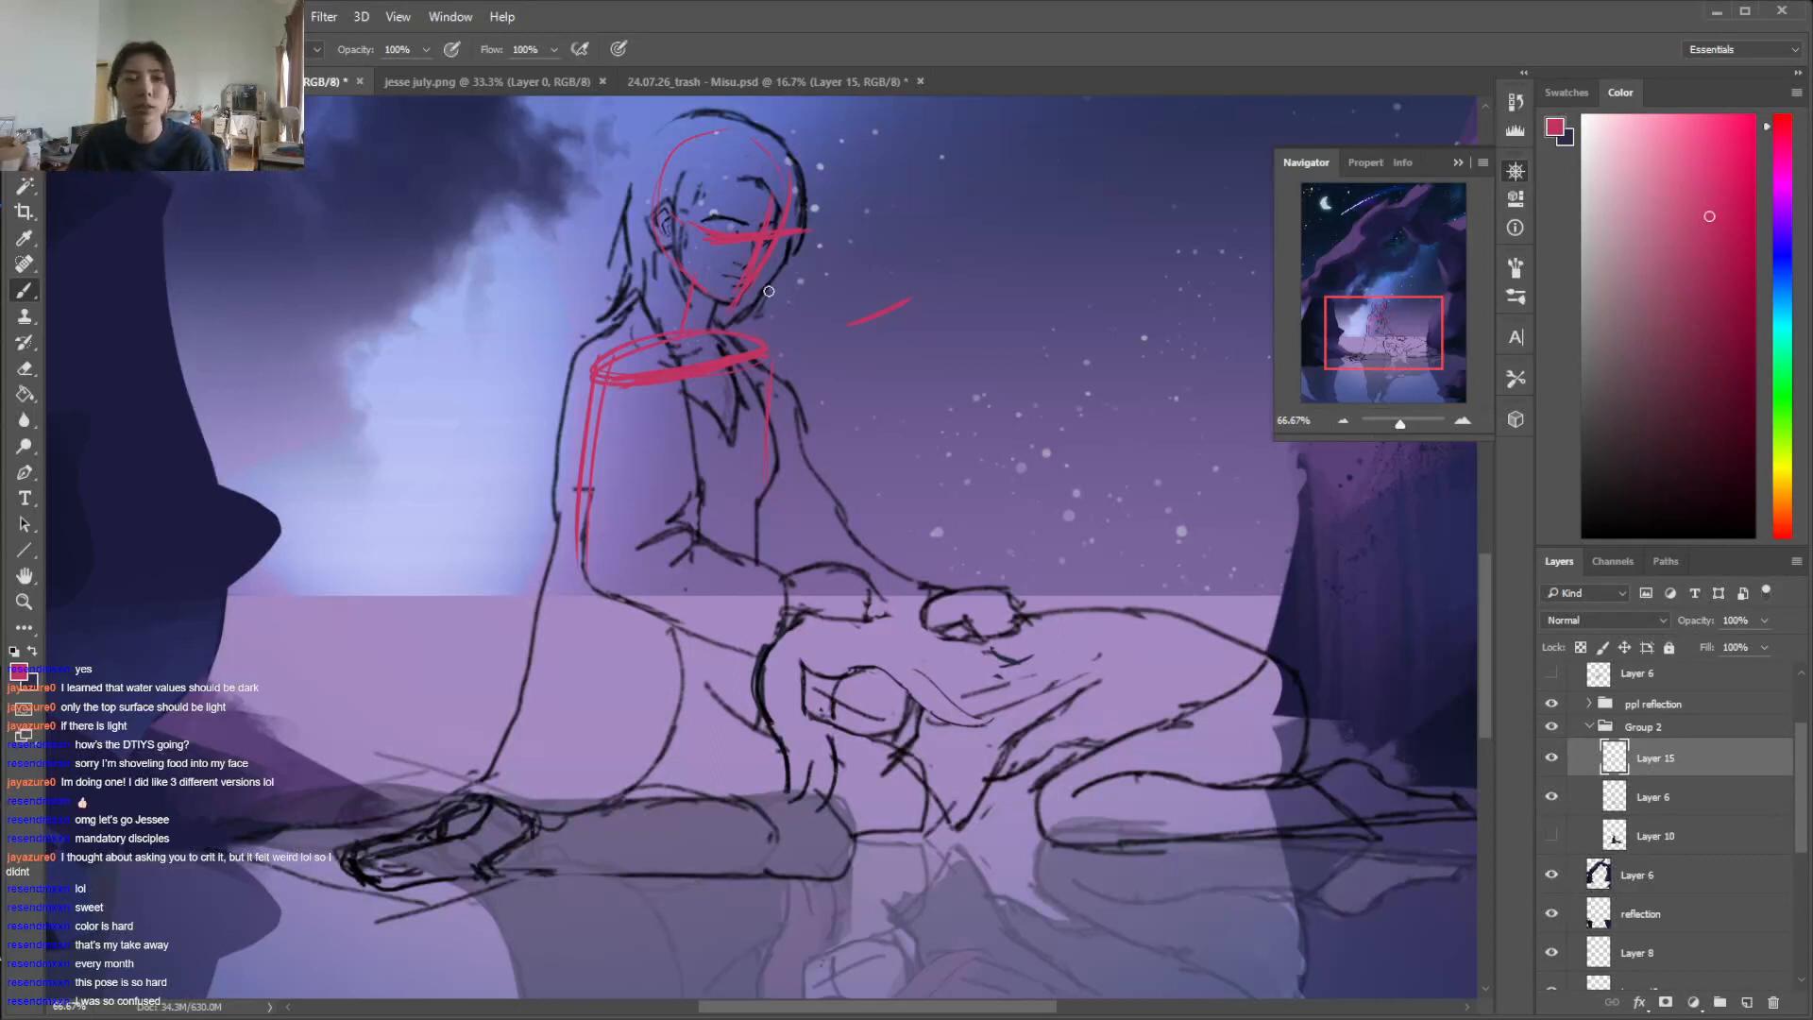
Redraw the far side of the seated figure's face and sketch a curved center line down the torso to the hips
{"action": "key", "text": "e"}
{"action": "key", "text": "b"}
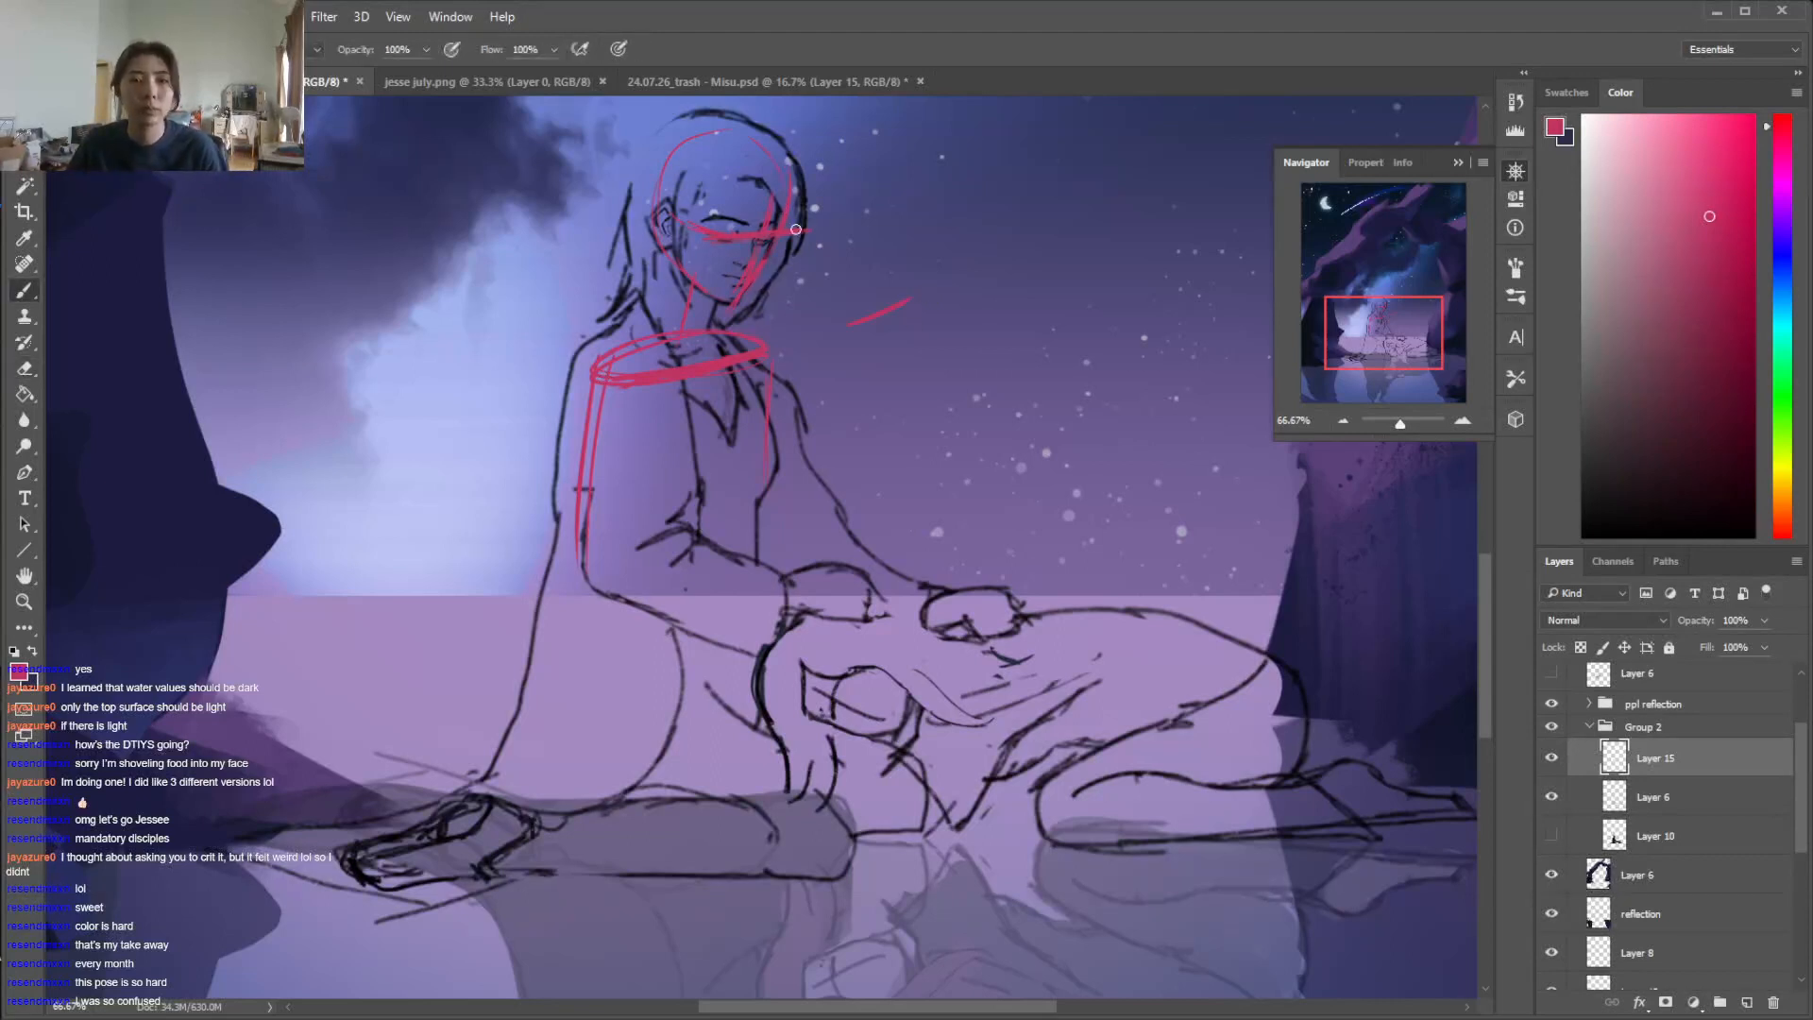
{"action": "mouse_move", "coordinate": [778, 167]}
{"action": "left_mouse_down"}
{"action": "mouse_move", "coordinate": [763, 268]}
{"action": "mouse_move", "coordinate": [775, 229]}
{"action": "mouse_move", "coordinate": [734, 312]}
{"action": "left_mouse_up"}
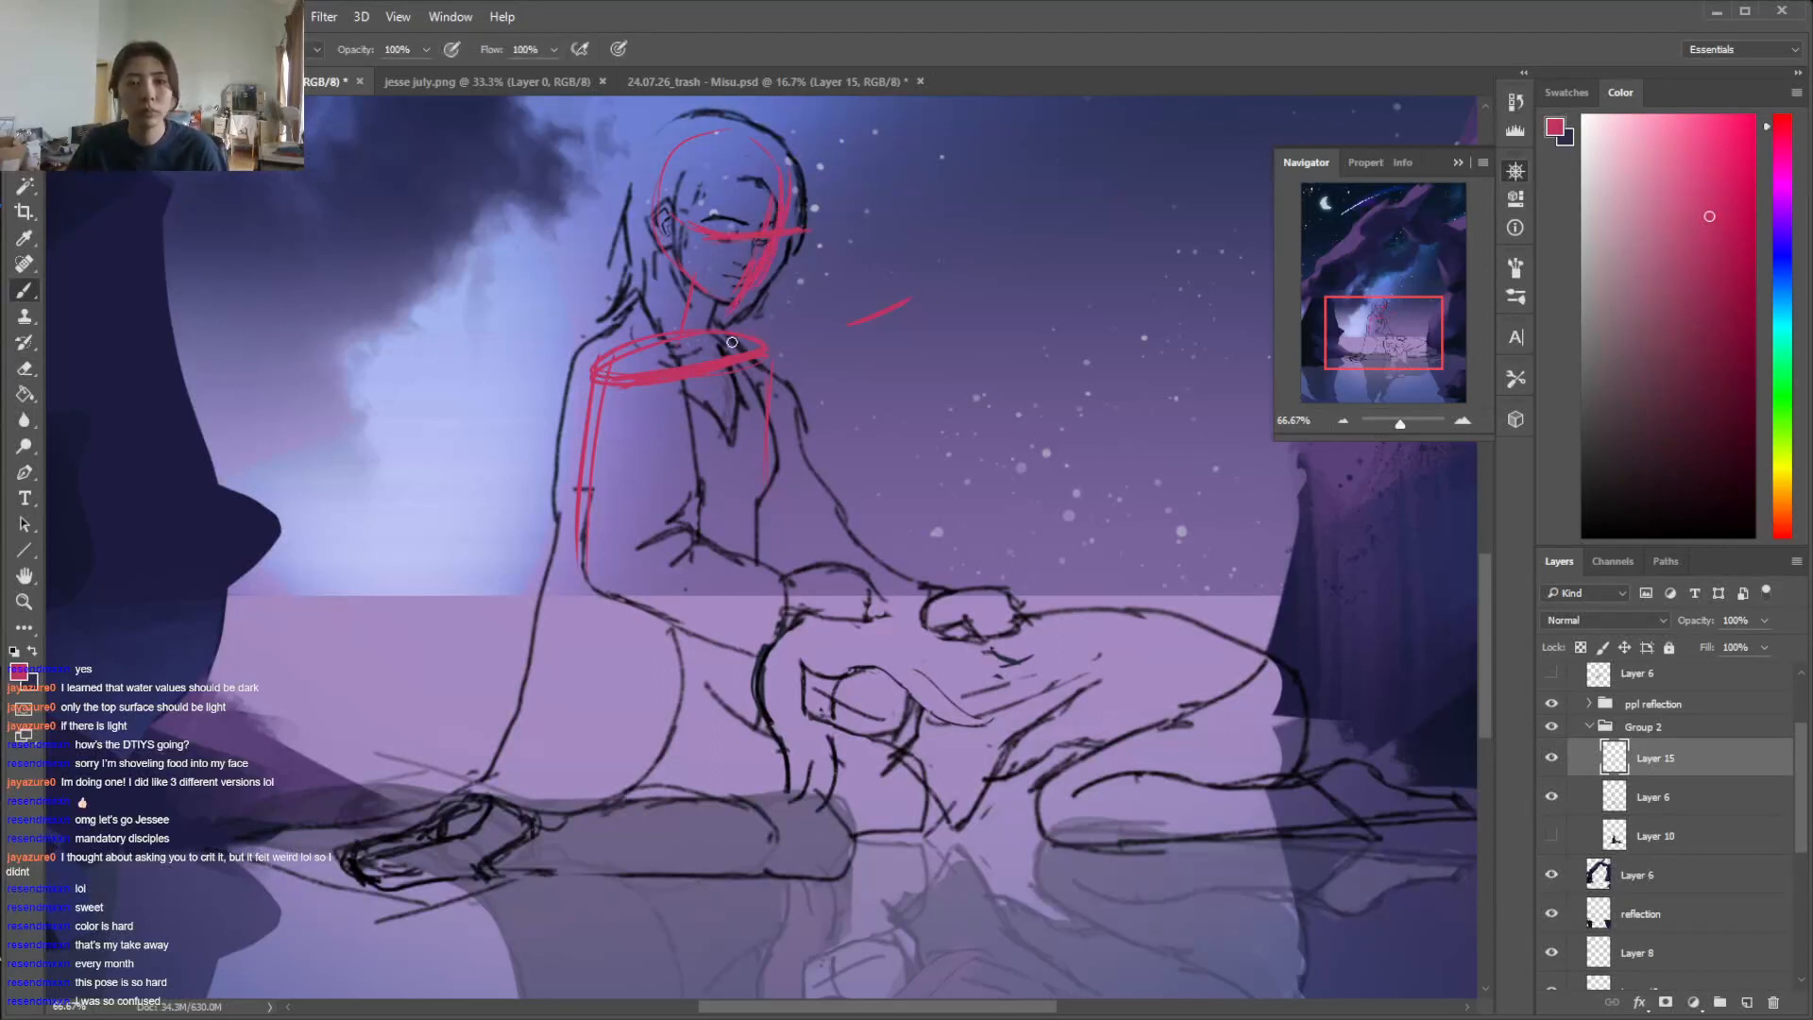
{"action": "left_click_drag", "start_coordinate": [690, 371], "coordinate": [706, 628]}
{"action": "left_click_drag", "start_coordinate": [706, 557], "coordinate": [722, 699]}
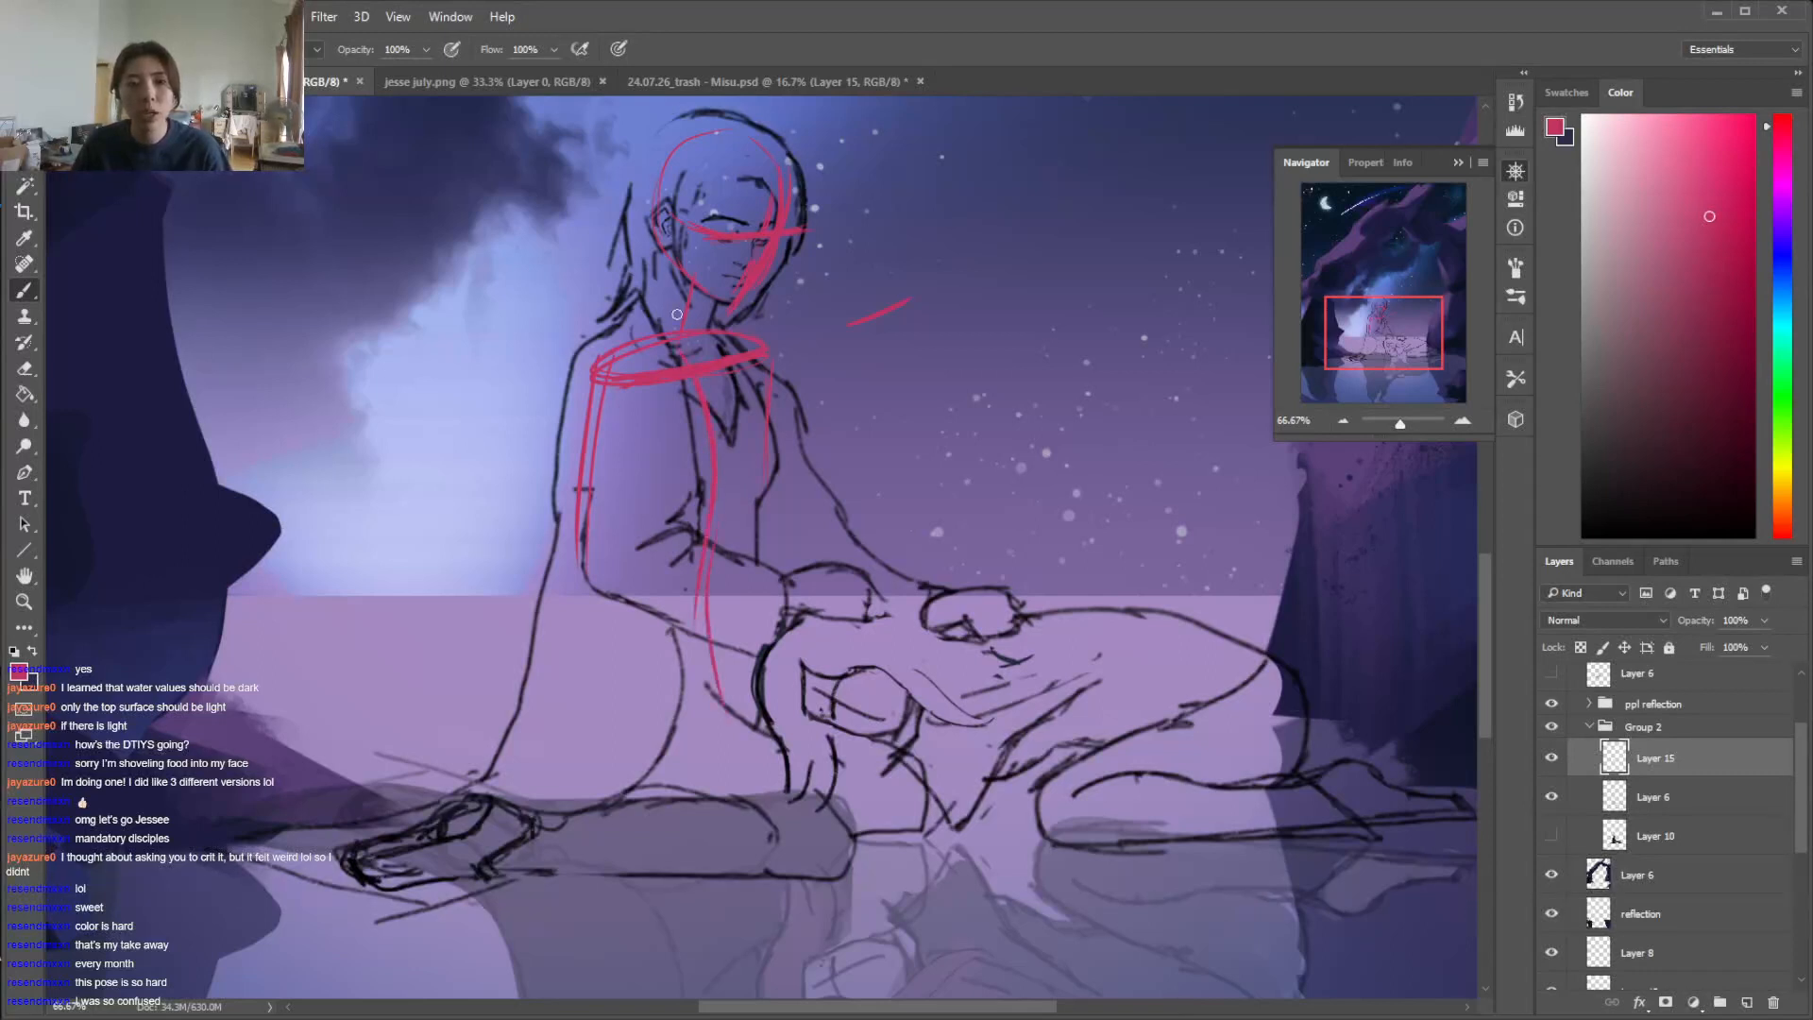
Sketch the seated figure's bent near arm from shoulder to forearm and outline a rounded ribcage inside the torso
{"action": "mouse_move", "coordinate": [612, 342]}
{"action": "left_mouse_down"}
{"action": "mouse_move", "coordinate": [572, 398]}
{"action": "mouse_move", "coordinate": [567, 534]}
{"action": "mouse_move", "coordinate": [695, 644]}
{"action": "left_mouse_up"}
{"action": "mouse_move", "coordinate": [640, 421]}
{"action": "left_mouse_down"}
{"action": "mouse_move", "coordinate": [627, 551]}
{"action": "mouse_move", "coordinate": [750, 602]}
{"action": "left_mouse_up"}
{"action": "left_click_drag", "start_coordinate": [643, 546], "coordinate": [755, 619]}
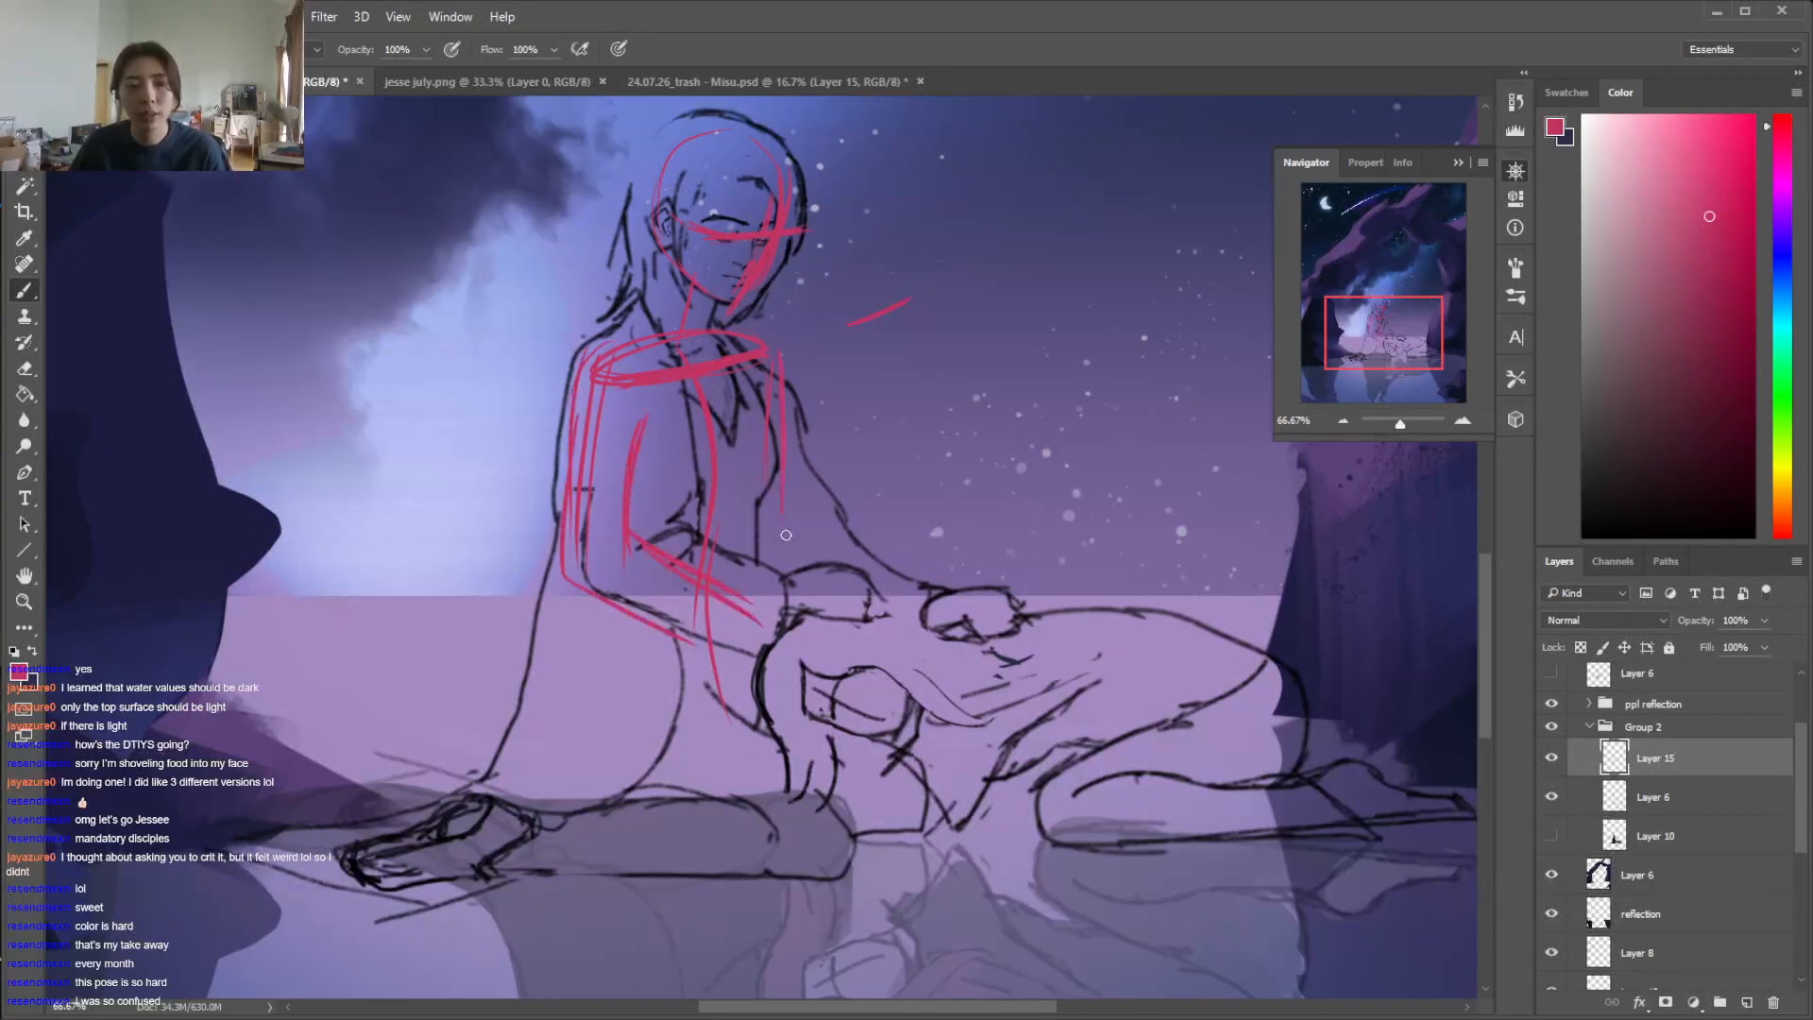
{"action": "mouse_move", "coordinate": [746, 387]}
{"action": "left_mouse_down"}
{"action": "mouse_move", "coordinate": [766, 487]}
{"action": "mouse_move", "coordinate": [753, 534]}
{"action": "left_mouse_up"}
{"action": "left_click_drag", "start_coordinate": [771, 434], "coordinate": [738, 557]}
{"action": "mouse_move", "coordinate": [594, 381]}
{"action": "left_mouse_down"}
{"action": "mouse_move", "coordinate": [609, 518]}
{"action": "mouse_move", "coordinate": [737, 555]}
{"action": "left_mouse_up"}
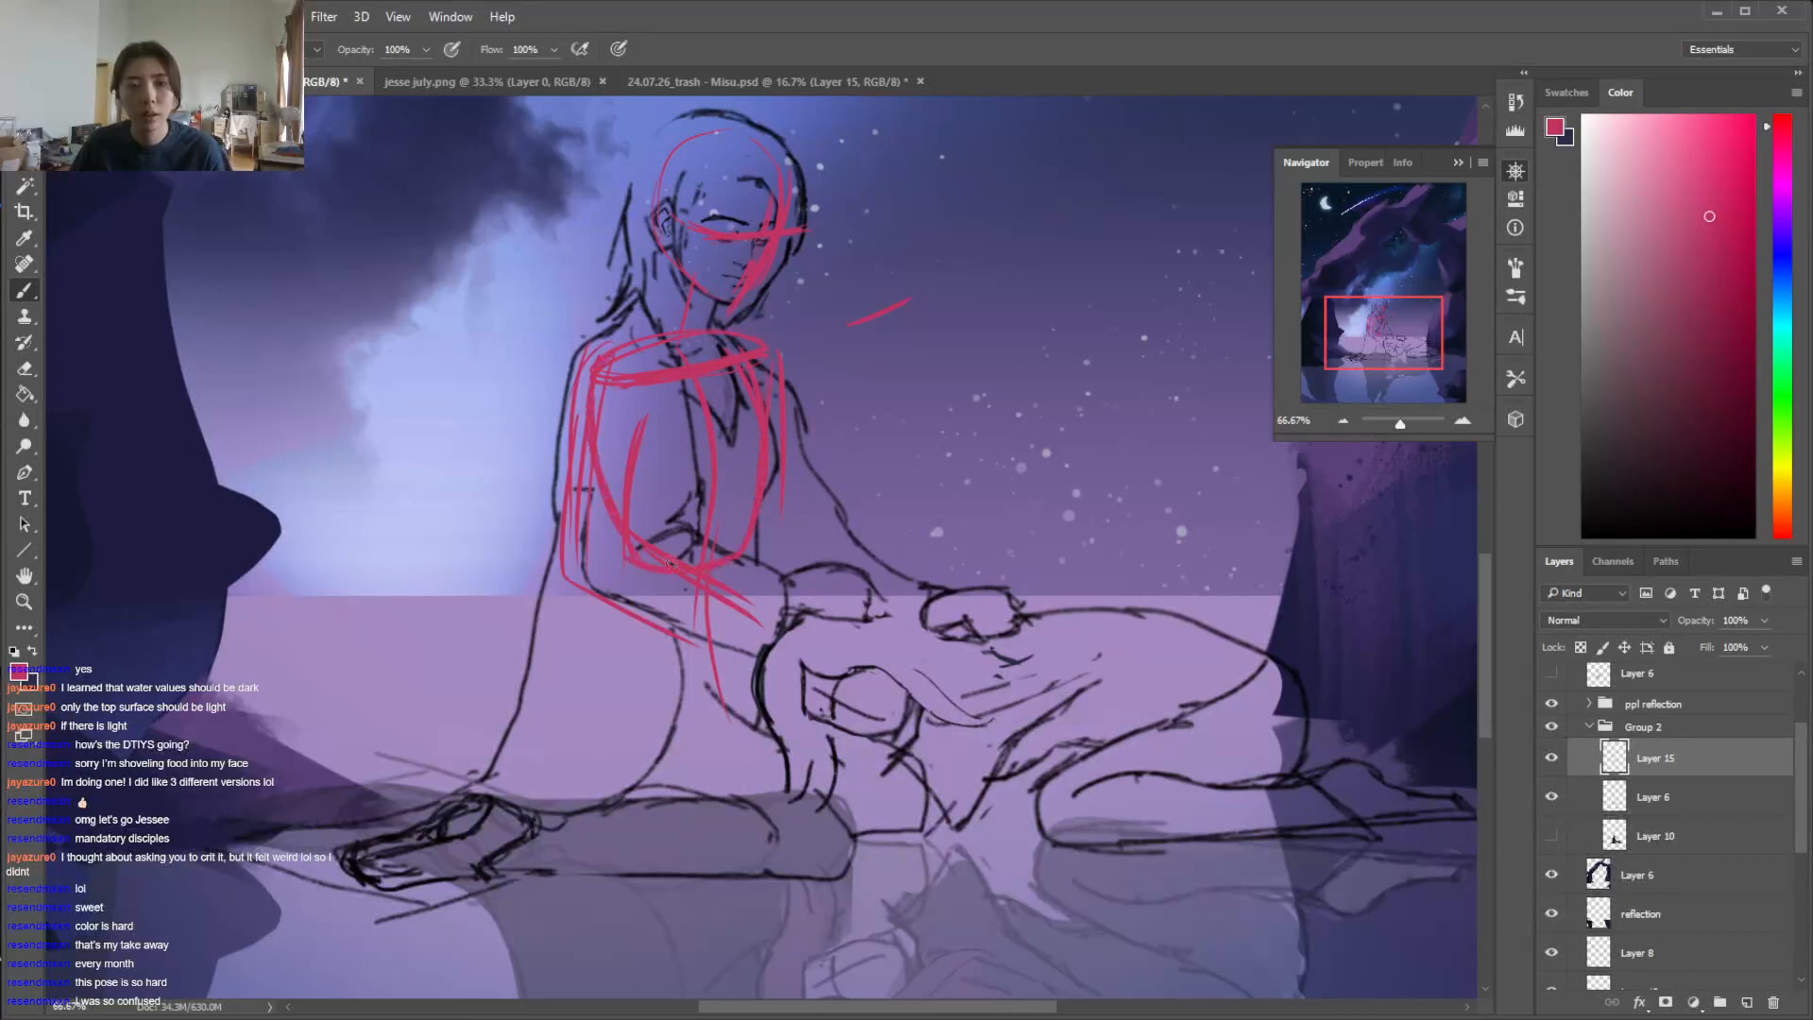
Clean up the near upper-arm lines, redraw both shoulder slopes, and add the far arm down to the forearm
{"action": "key", "text": "e"}
{"action": "mouse_move", "coordinate": [601, 397]}
{"action": "left_mouse_down"}
{"action": "mouse_move", "coordinate": [594, 557]}
{"action": "mouse_move", "coordinate": [580, 387]}
{"action": "left_mouse_up"}
{"action": "key", "text": "b"}
{"action": "left_click_drag", "start_coordinate": [631, 333], "coordinate": [586, 368]}
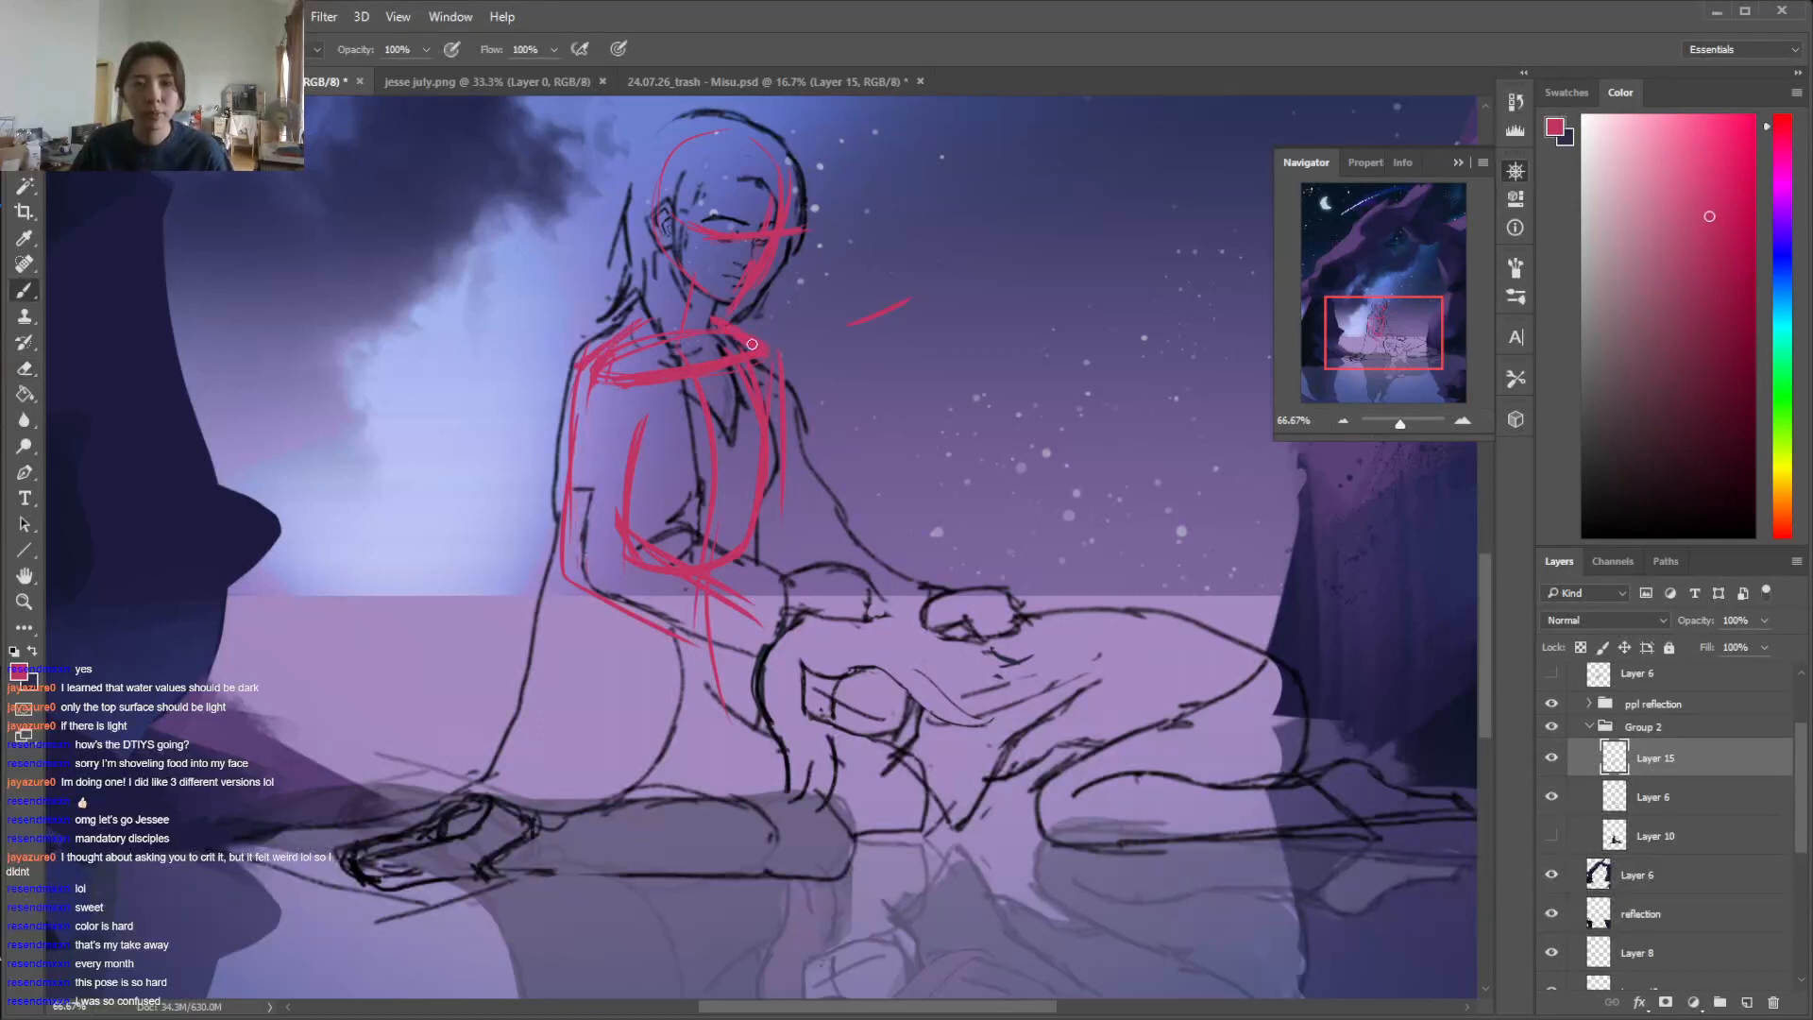
{"action": "mouse_move", "coordinate": [770, 495]}
{"action": "left_mouse_down"}
{"action": "mouse_move", "coordinate": [781, 454]}
{"action": "mouse_move", "coordinate": [787, 533]}
{"action": "mouse_move", "coordinate": [864, 587]}
{"action": "left_mouse_up"}
{"action": "key", "text": "e"}
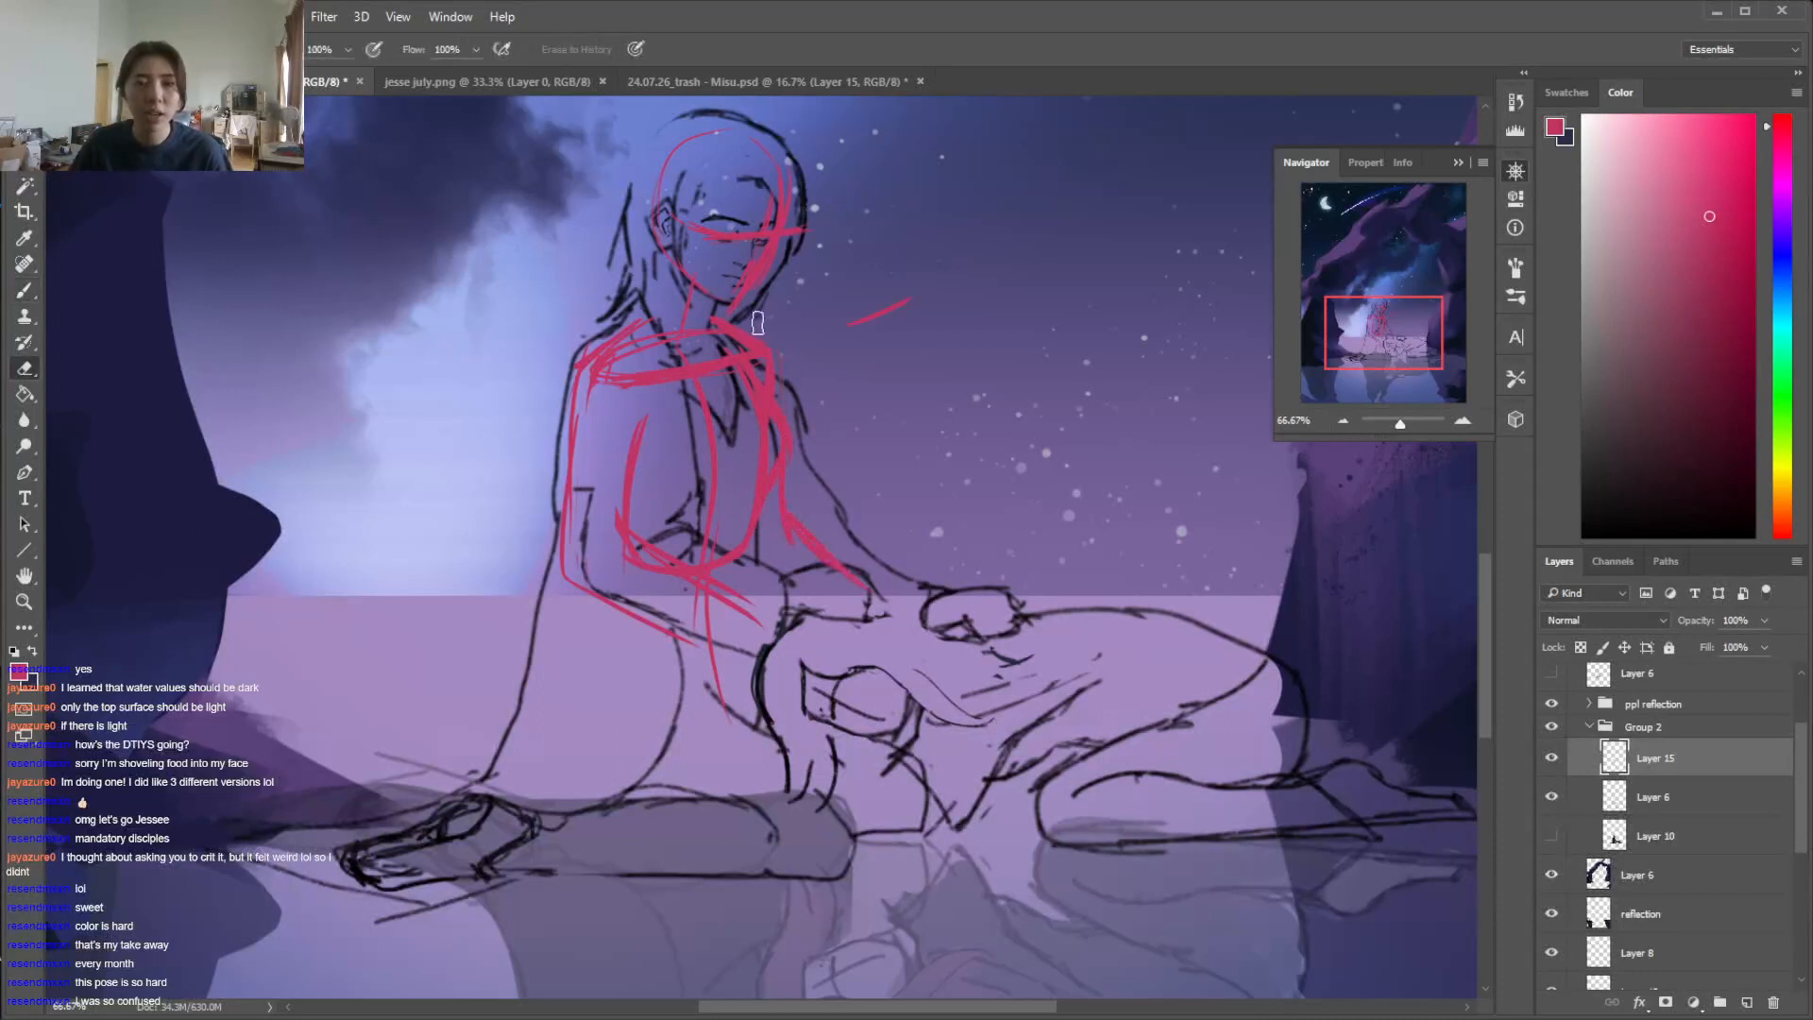
{"action": "key", "text": "b"}
{"action": "key", "text": "e"}
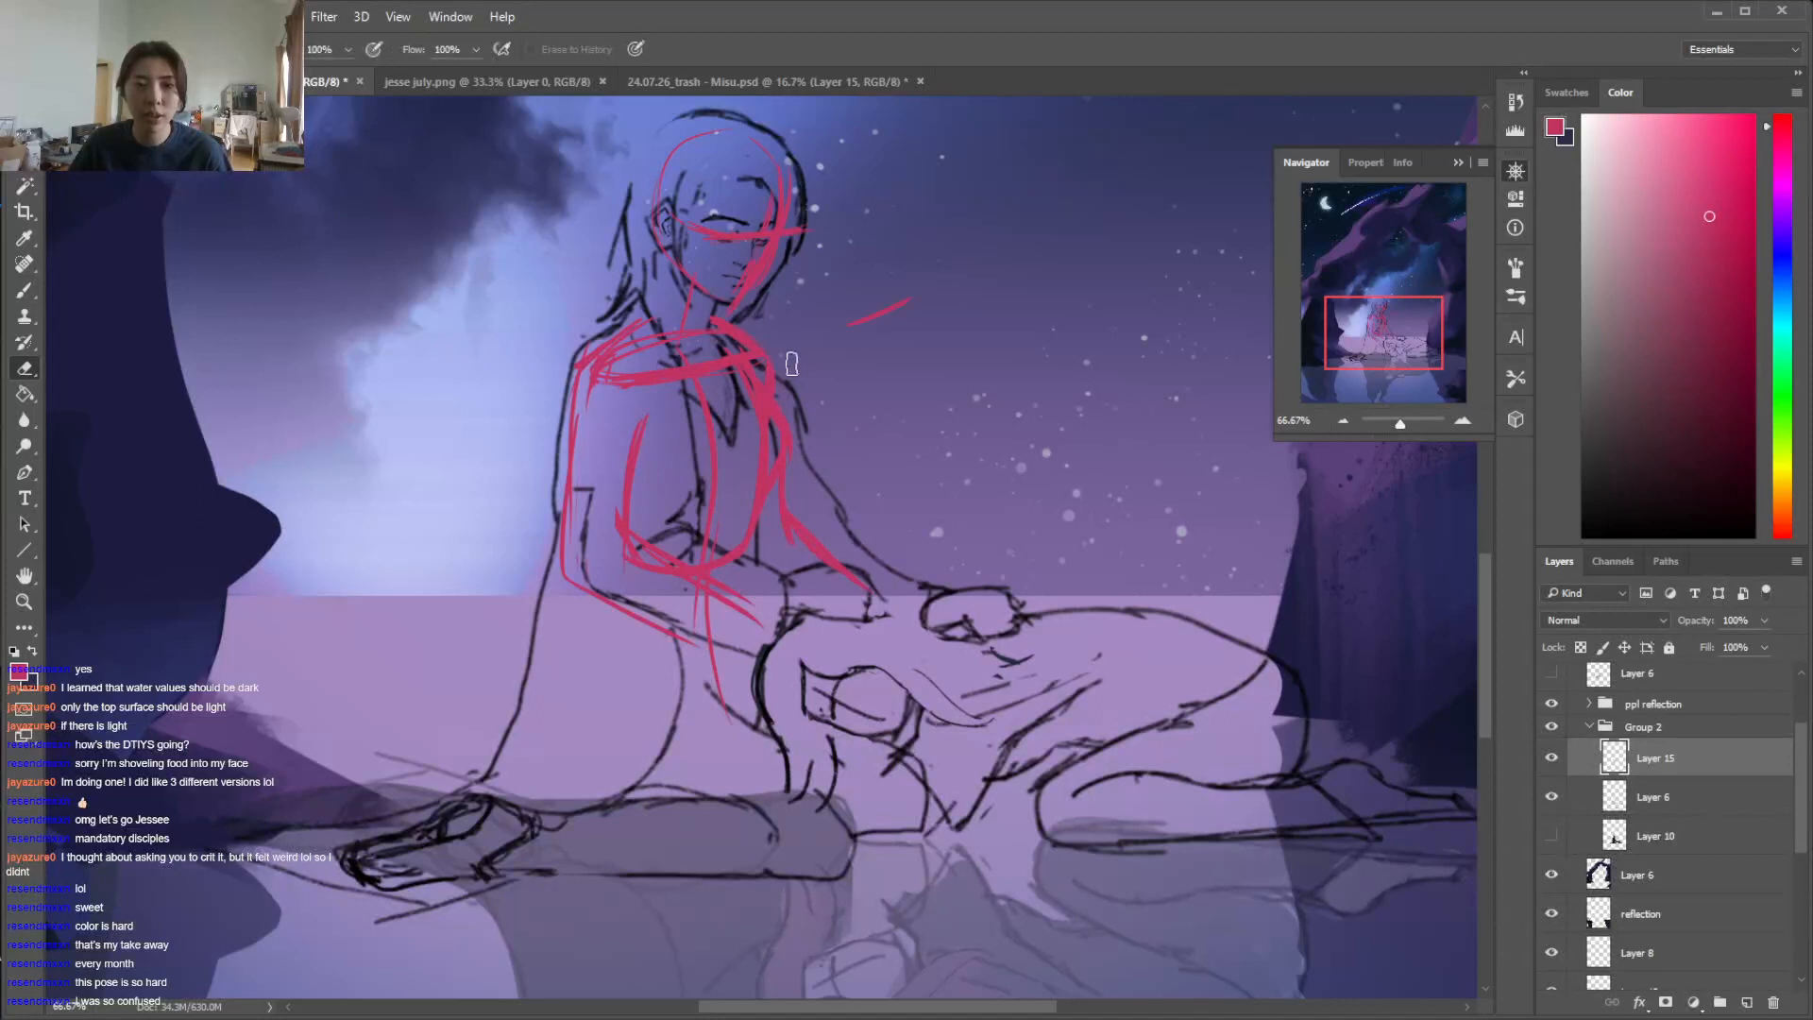
{"action": "key", "text": "b"}
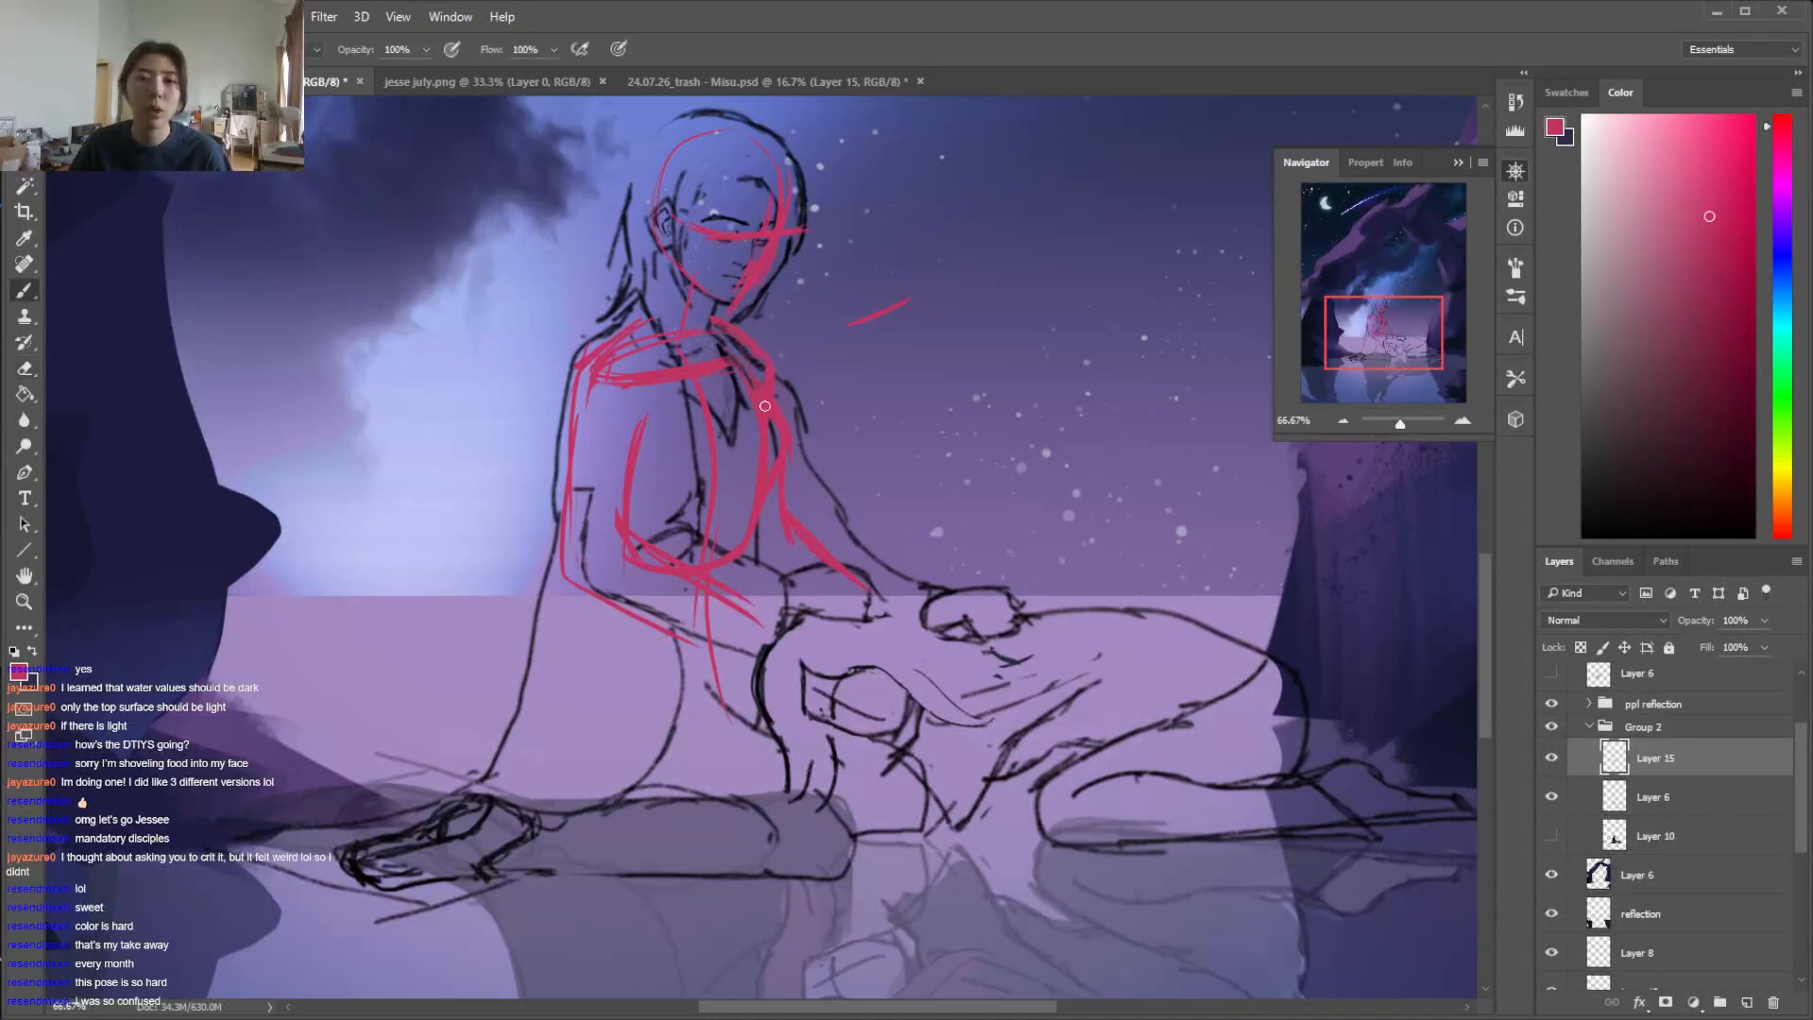
{"action": "key", "text": "e"}
{"action": "key", "text": "b"}
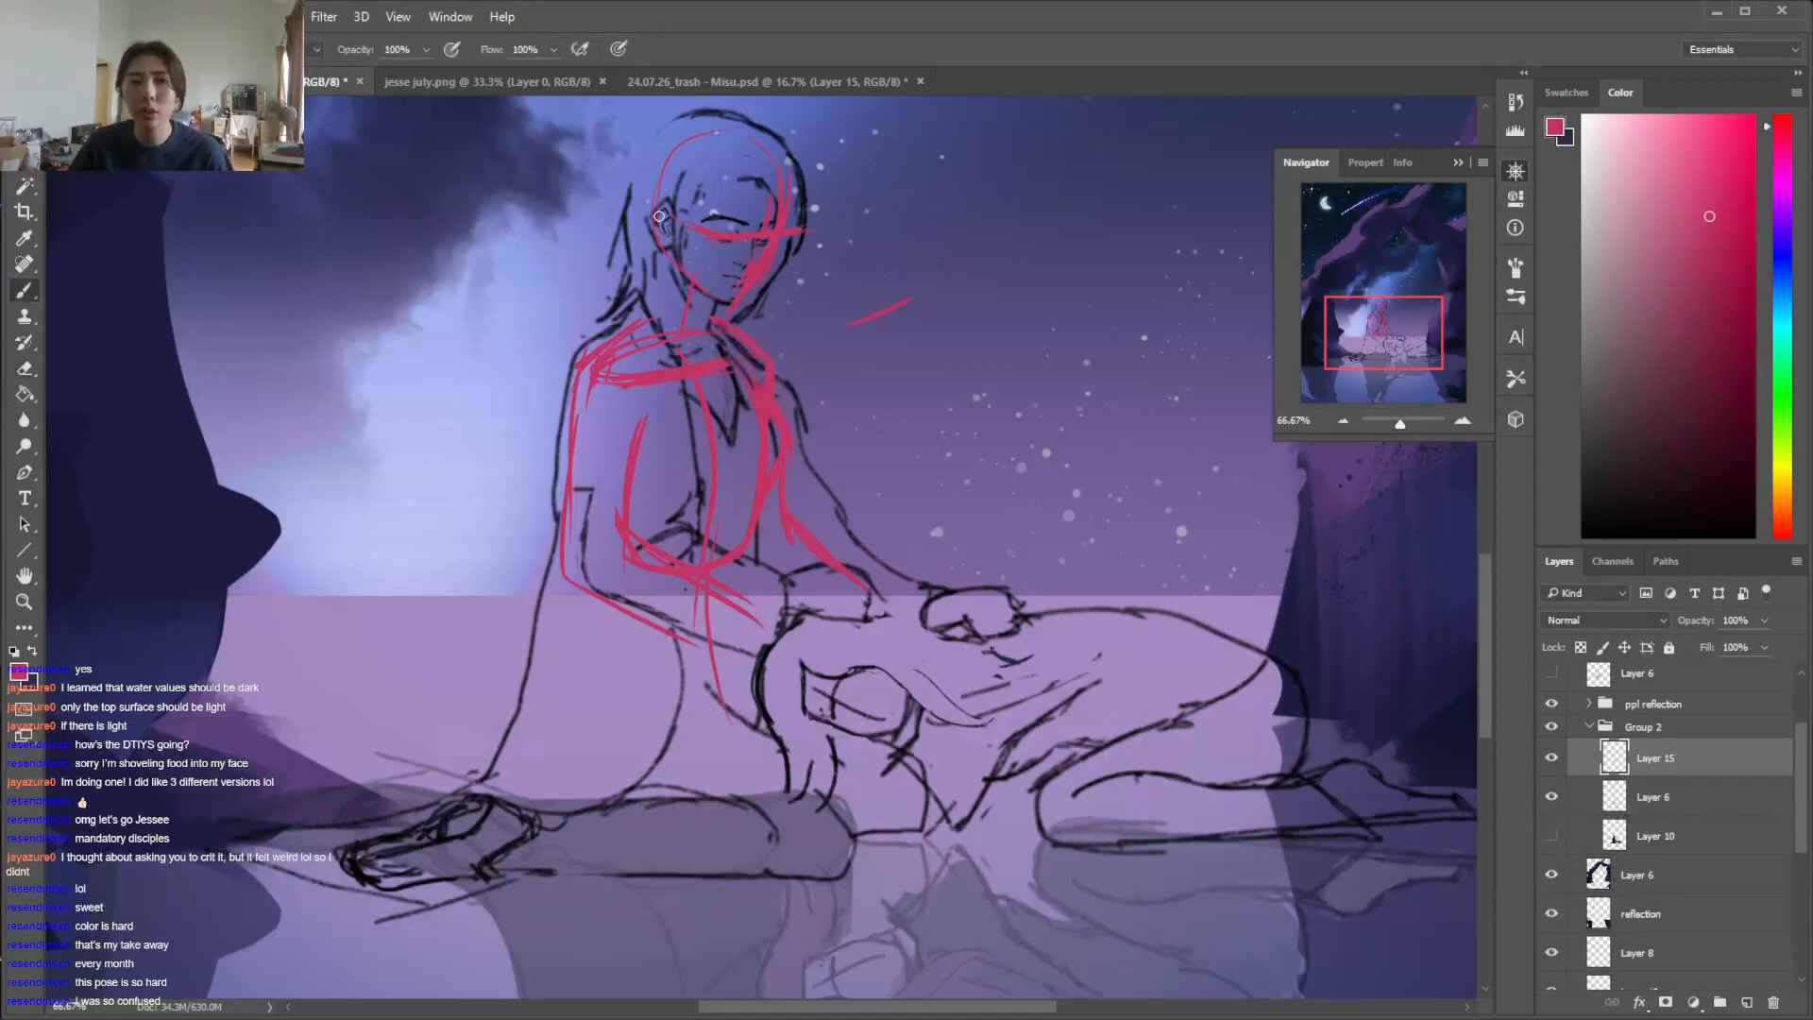
Sketch the seated figure's waist and hips below the ribcage, with a long diagonal thigh line and a curved pelvis opening
{"action": "left_click_drag", "start_coordinate": [600, 605], "coordinate": [570, 729]}
{"action": "left_click_drag", "start_coordinate": [587, 648], "coordinate": [592, 780]}
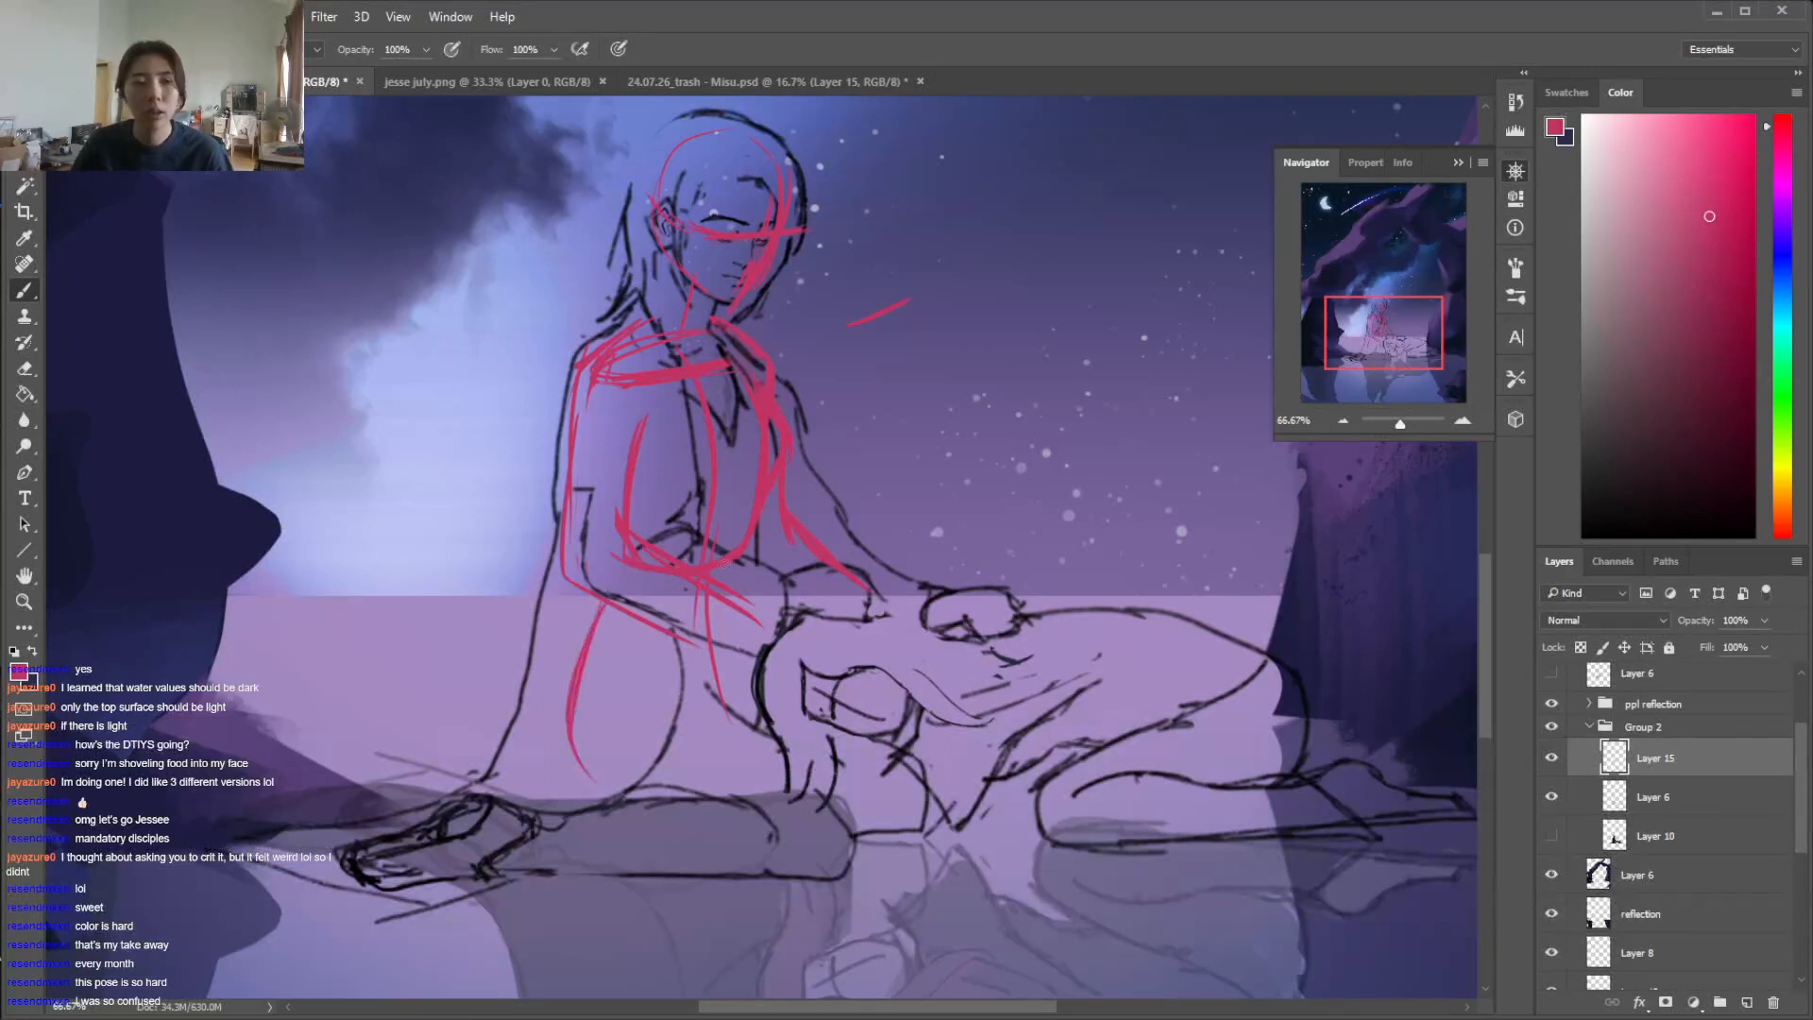
{"action": "mouse_move", "coordinate": [618, 563]}
{"action": "left_mouse_down"}
{"action": "mouse_move", "coordinate": [576, 664]}
{"action": "mouse_move", "coordinate": [867, 836]}
{"action": "left_mouse_up"}
{"action": "mouse_move", "coordinate": [755, 529]}
{"action": "left_mouse_down"}
{"action": "mouse_move", "coordinate": [801, 652]}
{"action": "mouse_move", "coordinate": [754, 738]}
{"action": "left_mouse_up"}
{"action": "left_click_drag", "start_coordinate": [776, 663], "coordinate": [742, 731]}
{"action": "left_click_drag", "start_coordinate": [610, 680], "coordinate": [758, 748]}
{"action": "left_click_drag", "start_coordinate": [679, 666], "coordinate": [575, 722]}
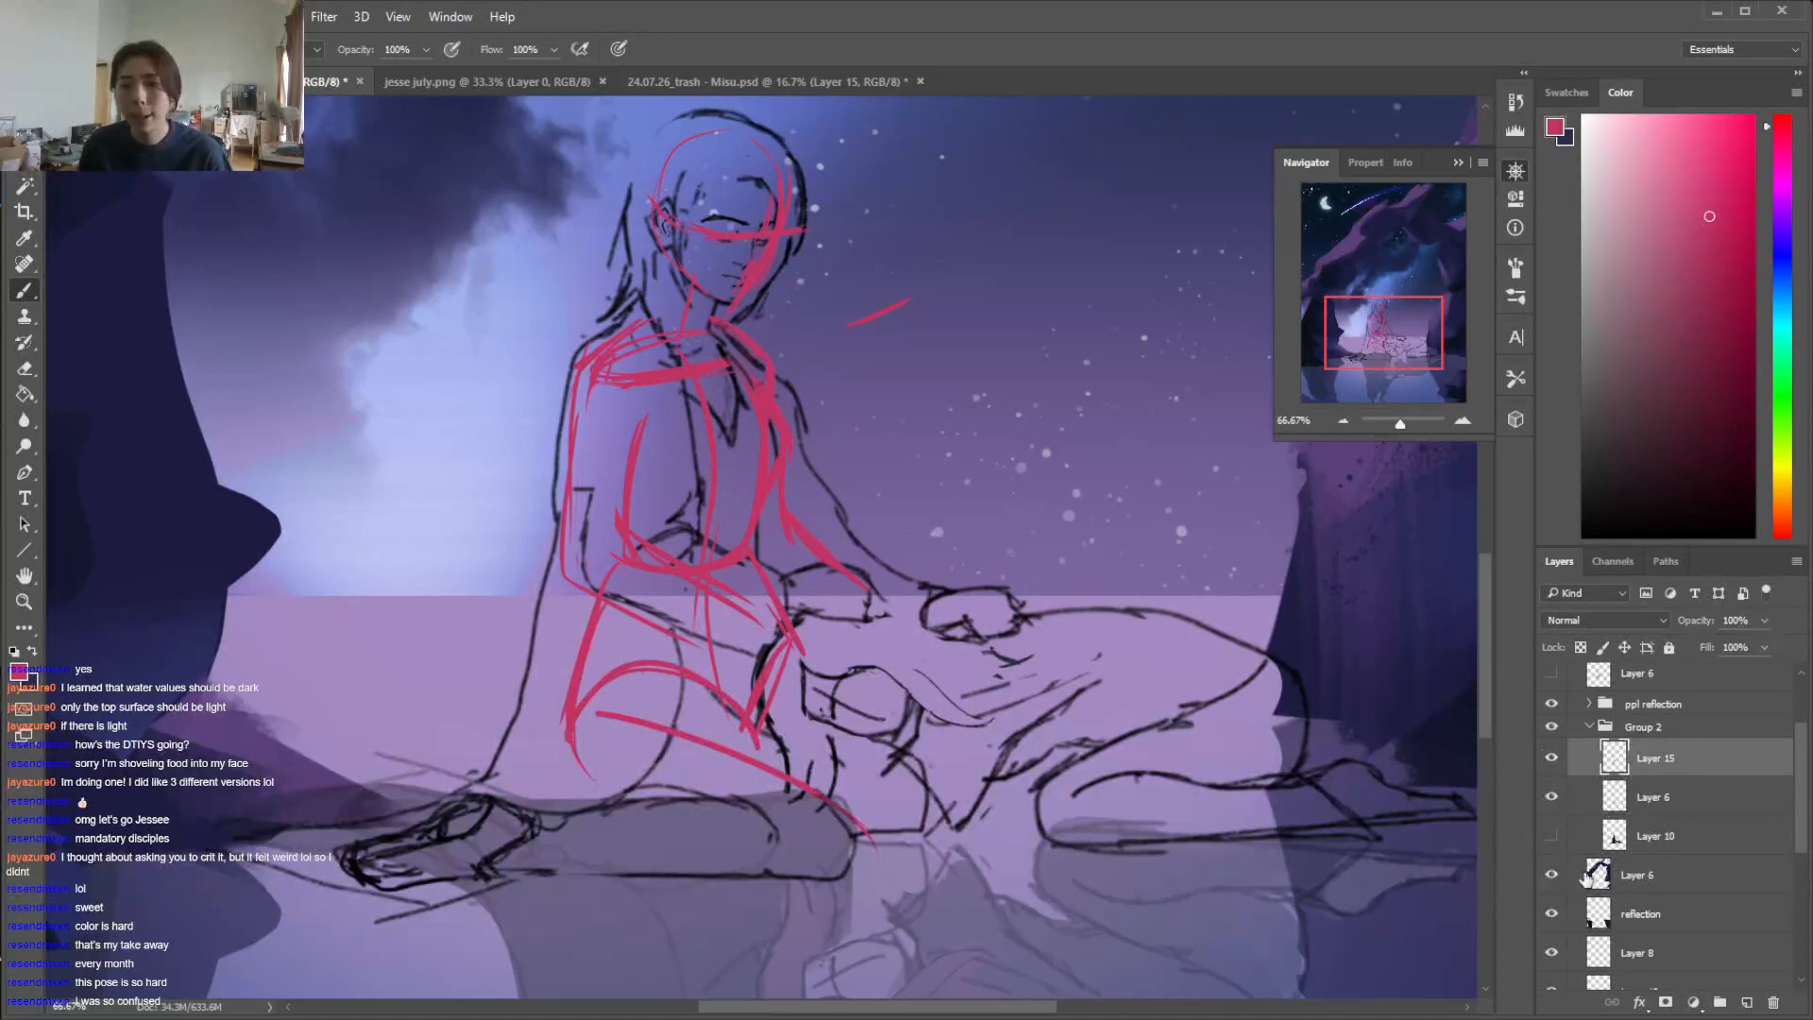
Lock Layer 15's transparent pixels and recolor its construction strokes black with a large 369 px brush
{"action": "left_click", "coordinate": [1580, 648]}
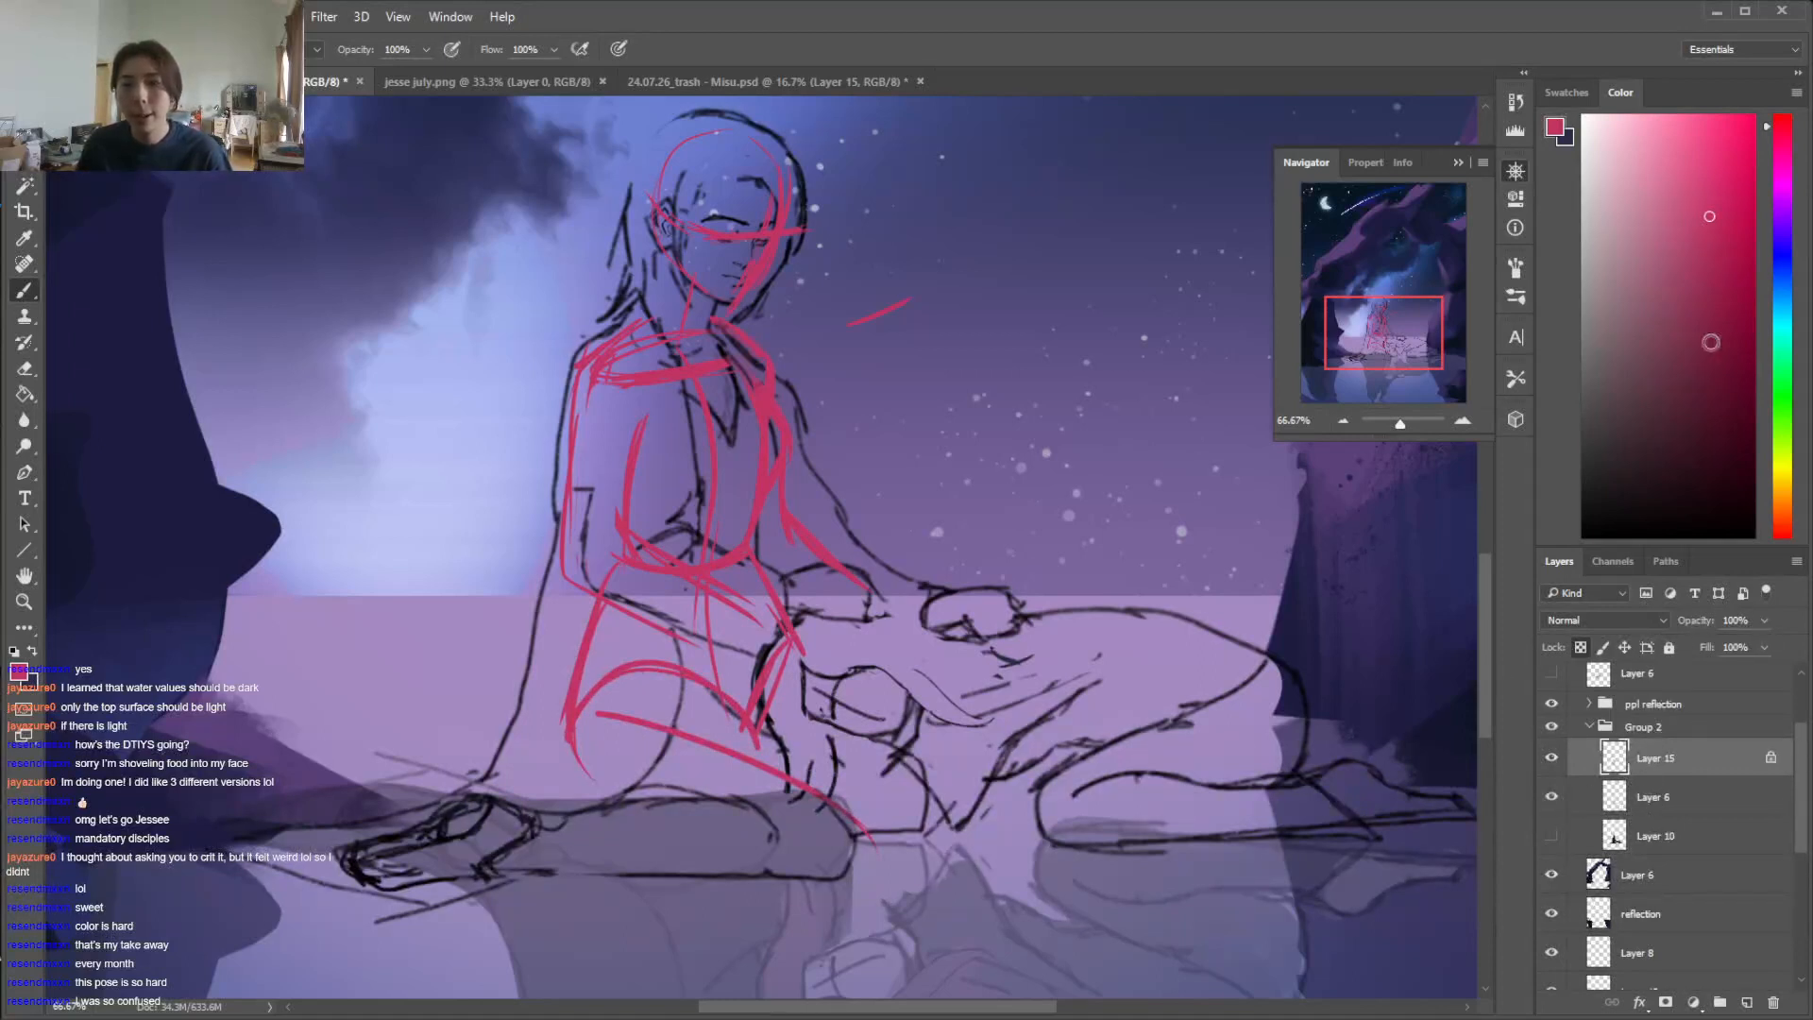
{"action": "right_click", "coordinate": [1051, 573]}
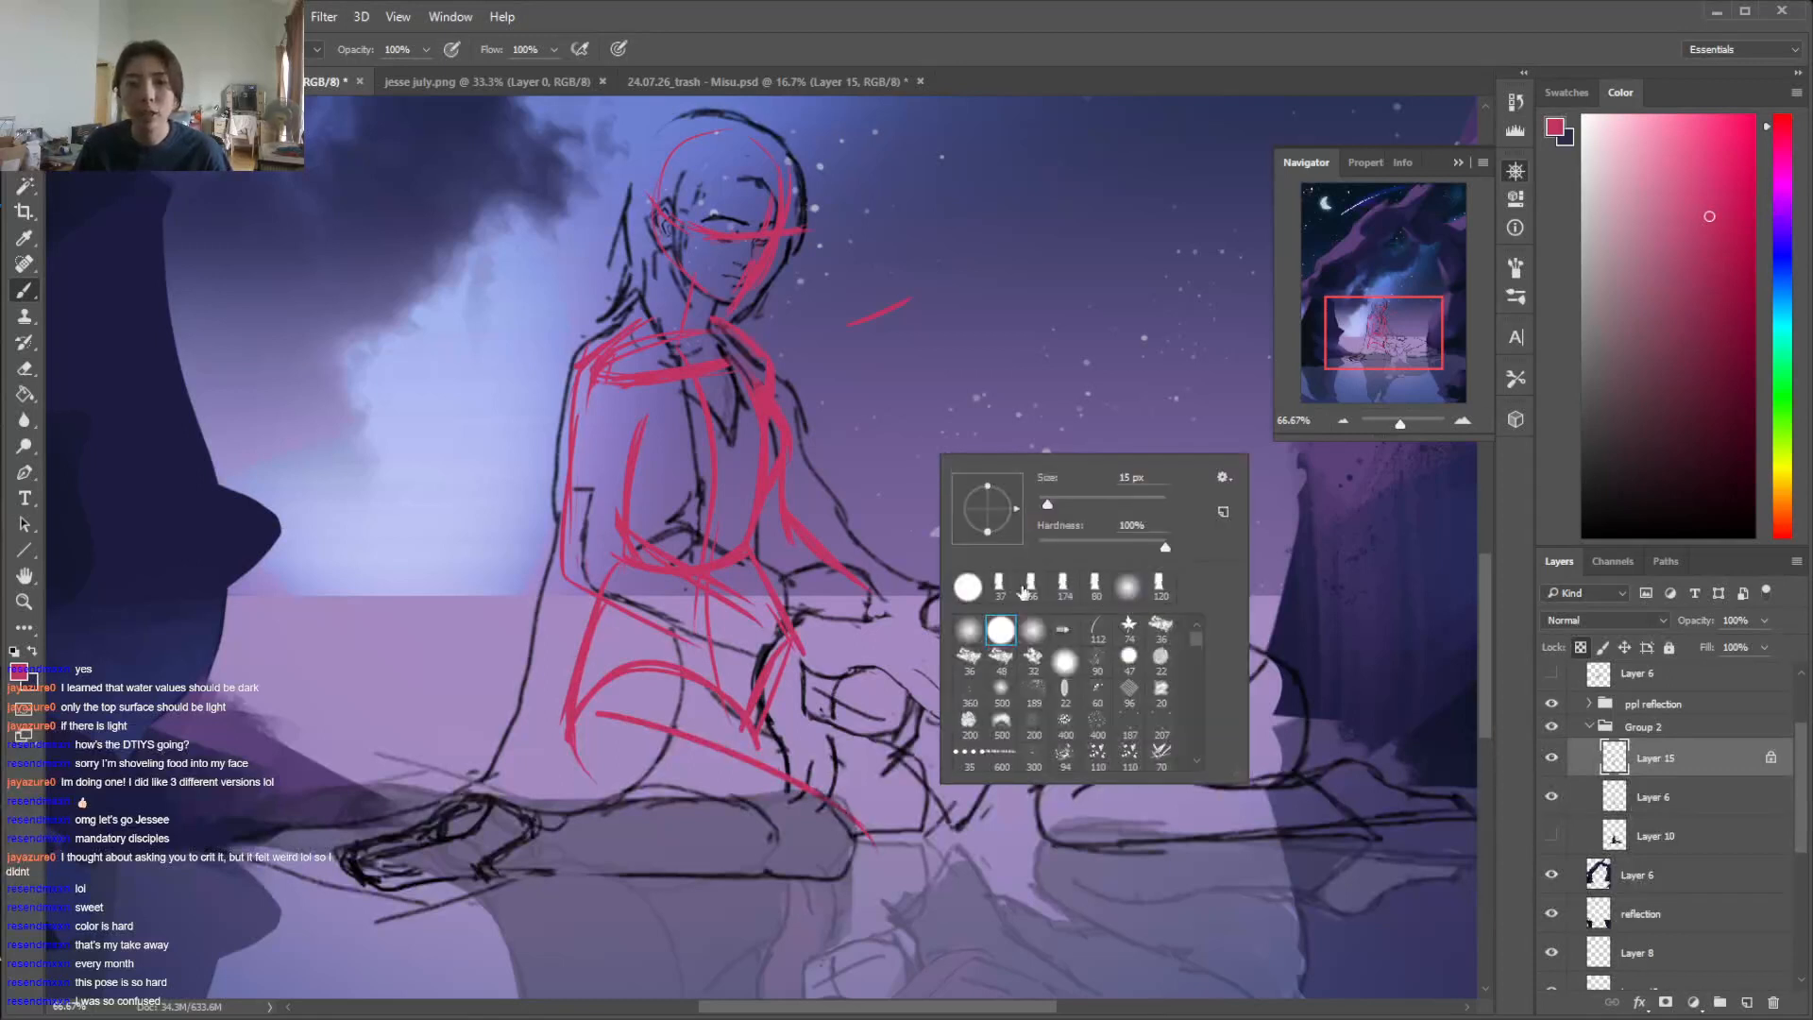
{"action": "left_click", "coordinate": [1031, 581]}
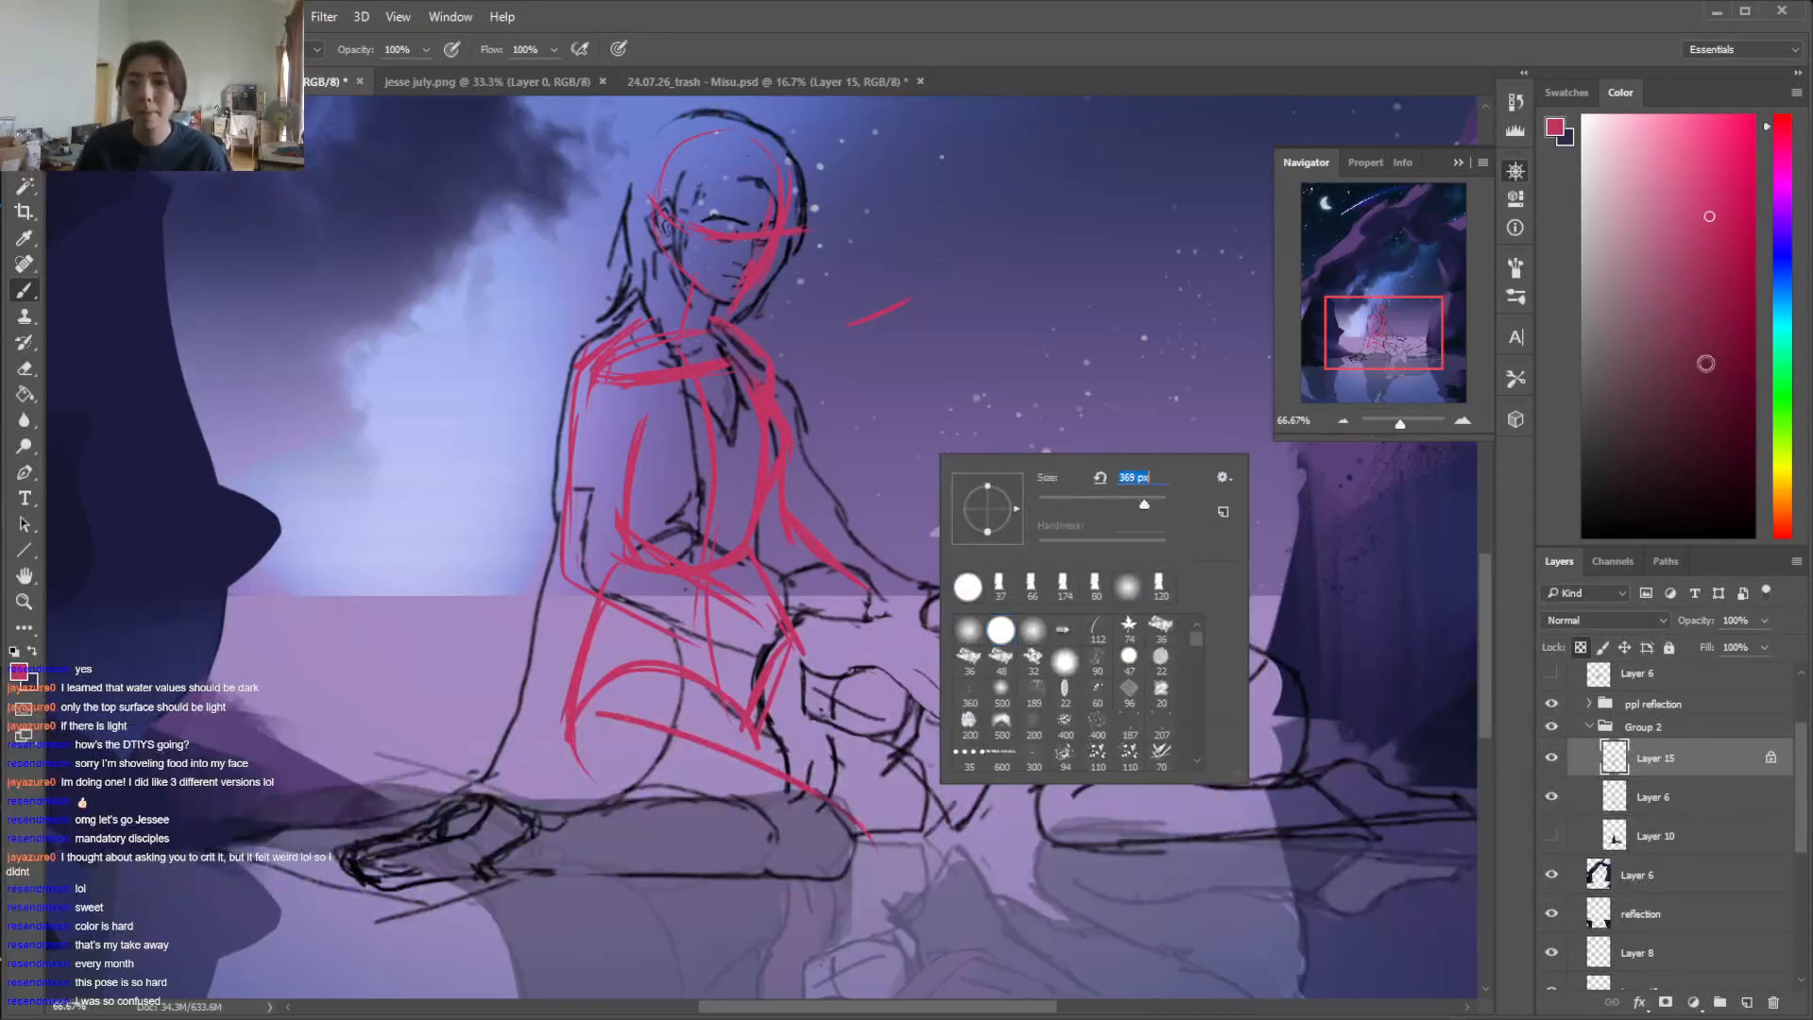
{"action": "left_click_drag", "start_coordinate": [1658, 443], "coordinate": [1582, 536]}
{"action": "mouse_move", "coordinate": [741, 278]}
{"action": "left_mouse_down"}
{"action": "mouse_move", "coordinate": [585, 758]}
{"action": "mouse_move", "coordinate": [885, 583]}
{"action": "mouse_move", "coordinate": [610, 626]}
{"action": "mouse_move", "coordinate": [844, 517]}
{"action": "mouse_move", "coordinate": [838, 753]}
{"action": "mouse_move", "coordinate": [840, 161]}
{"action": "mouse_move", "coordinate": [720, 153]}
{"action": "left_mouse_up"}
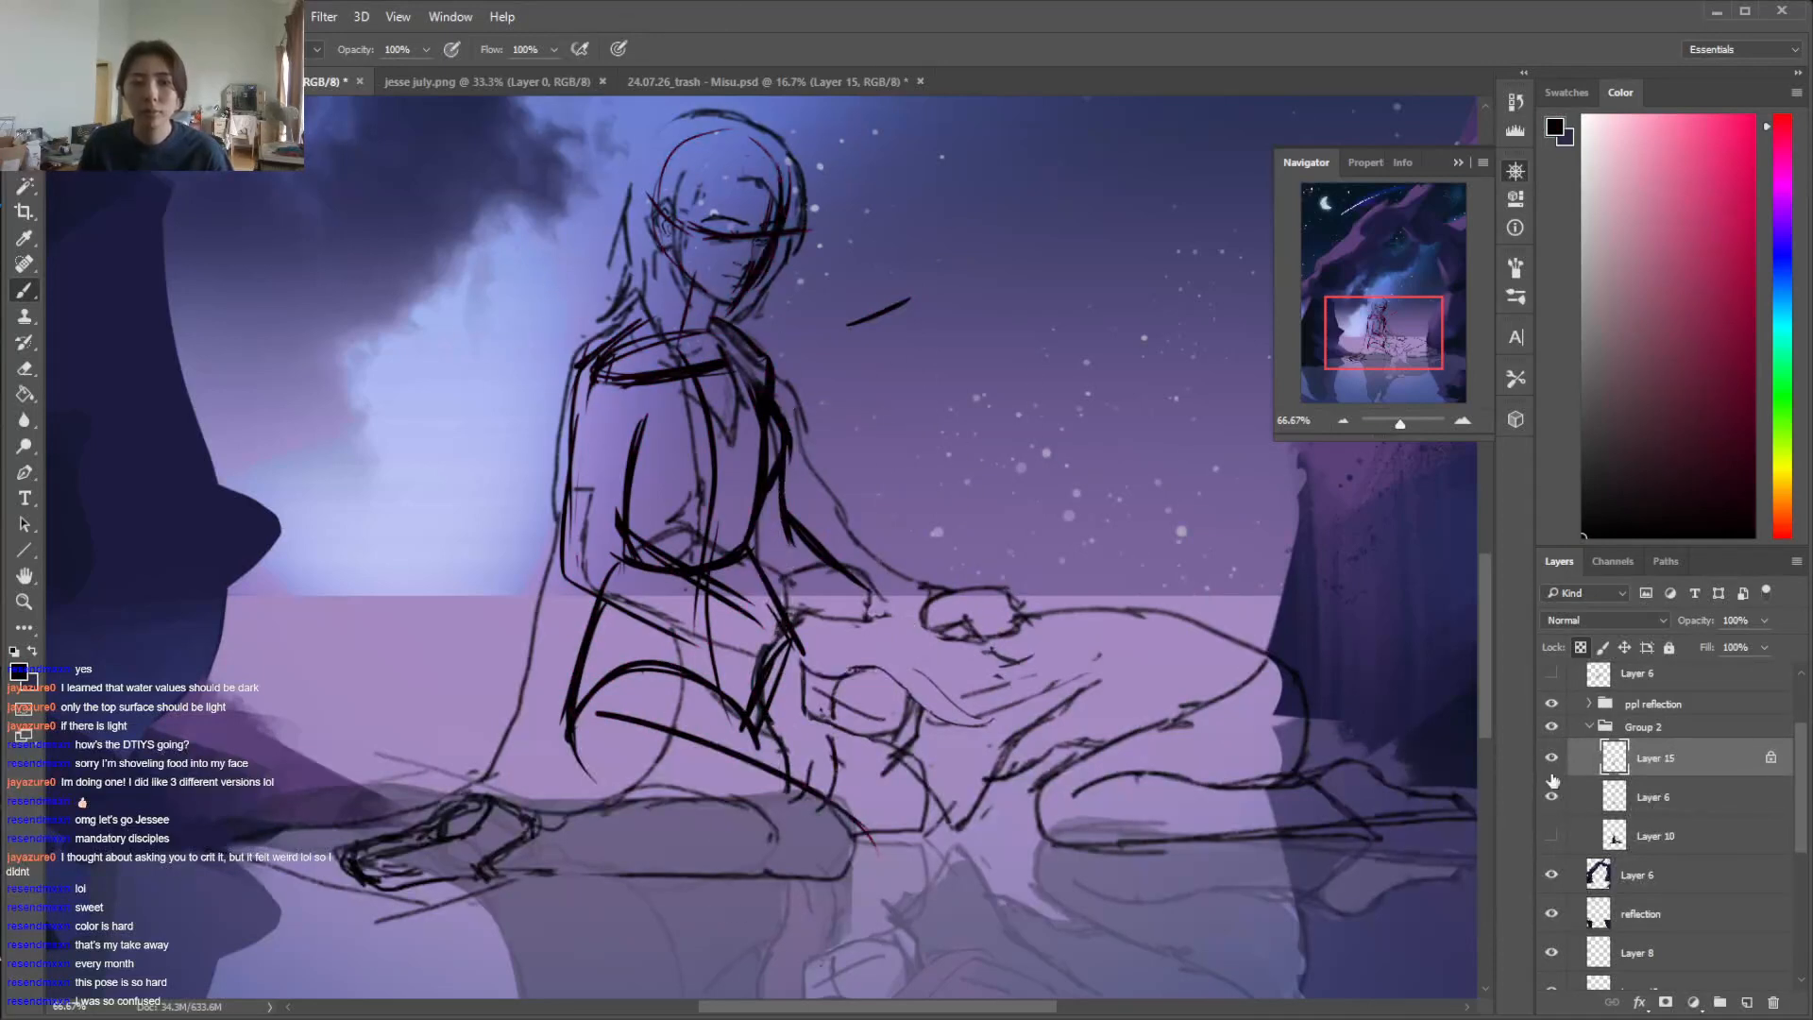
Lower the opacity of the Layer 6 line sketch to 39% and switch back to the hard round 15 px brush
{"action": "left_click", "coordinate": [1657, 797]}
{"action": "left_click_drag", "start_coordinate": [1764, 623], "coordinate": [1710, 648]}
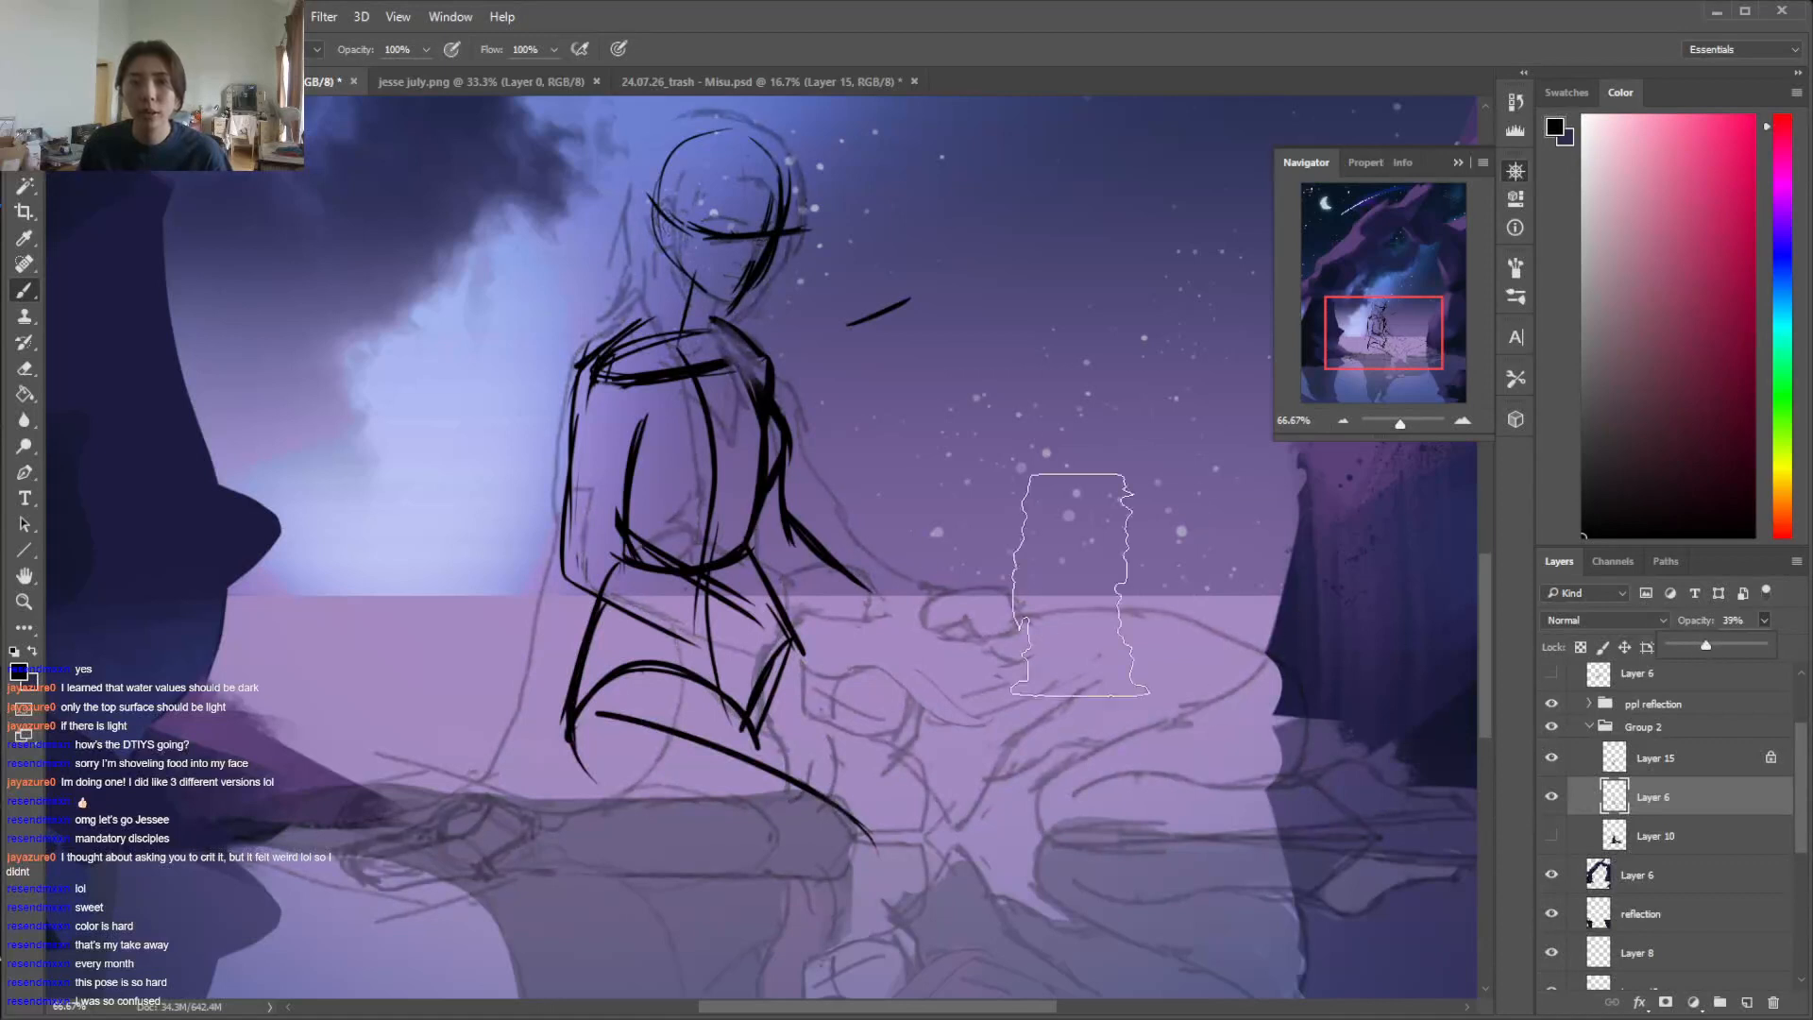
{"action": "right_click", "coordinate": [956, 480]}
{"action": "left_click", "coordinate": [1062, 524]}
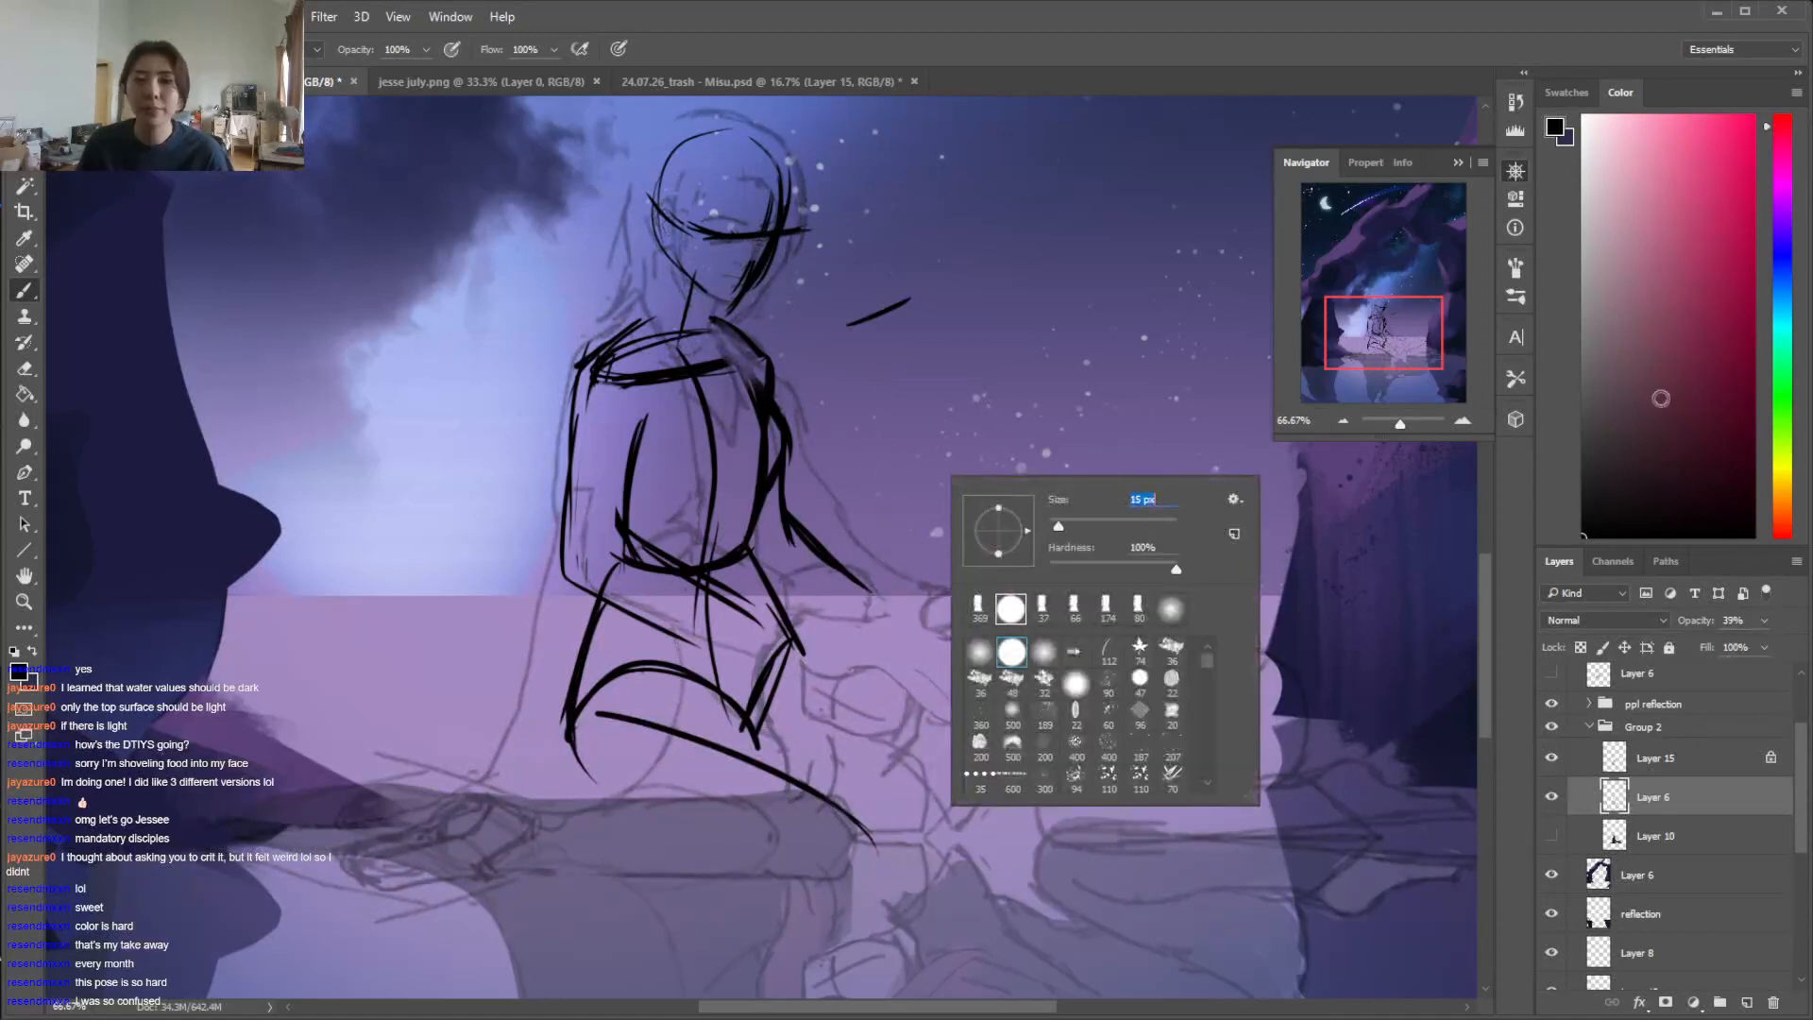
{"action": "left_click", "coordinate": [1536, 518]}
Unlock Layer 15's transparent pixels and erase the stray stroke beside the seated figure's head
{"action": "left_click", "coordinate": [1653, 758]}
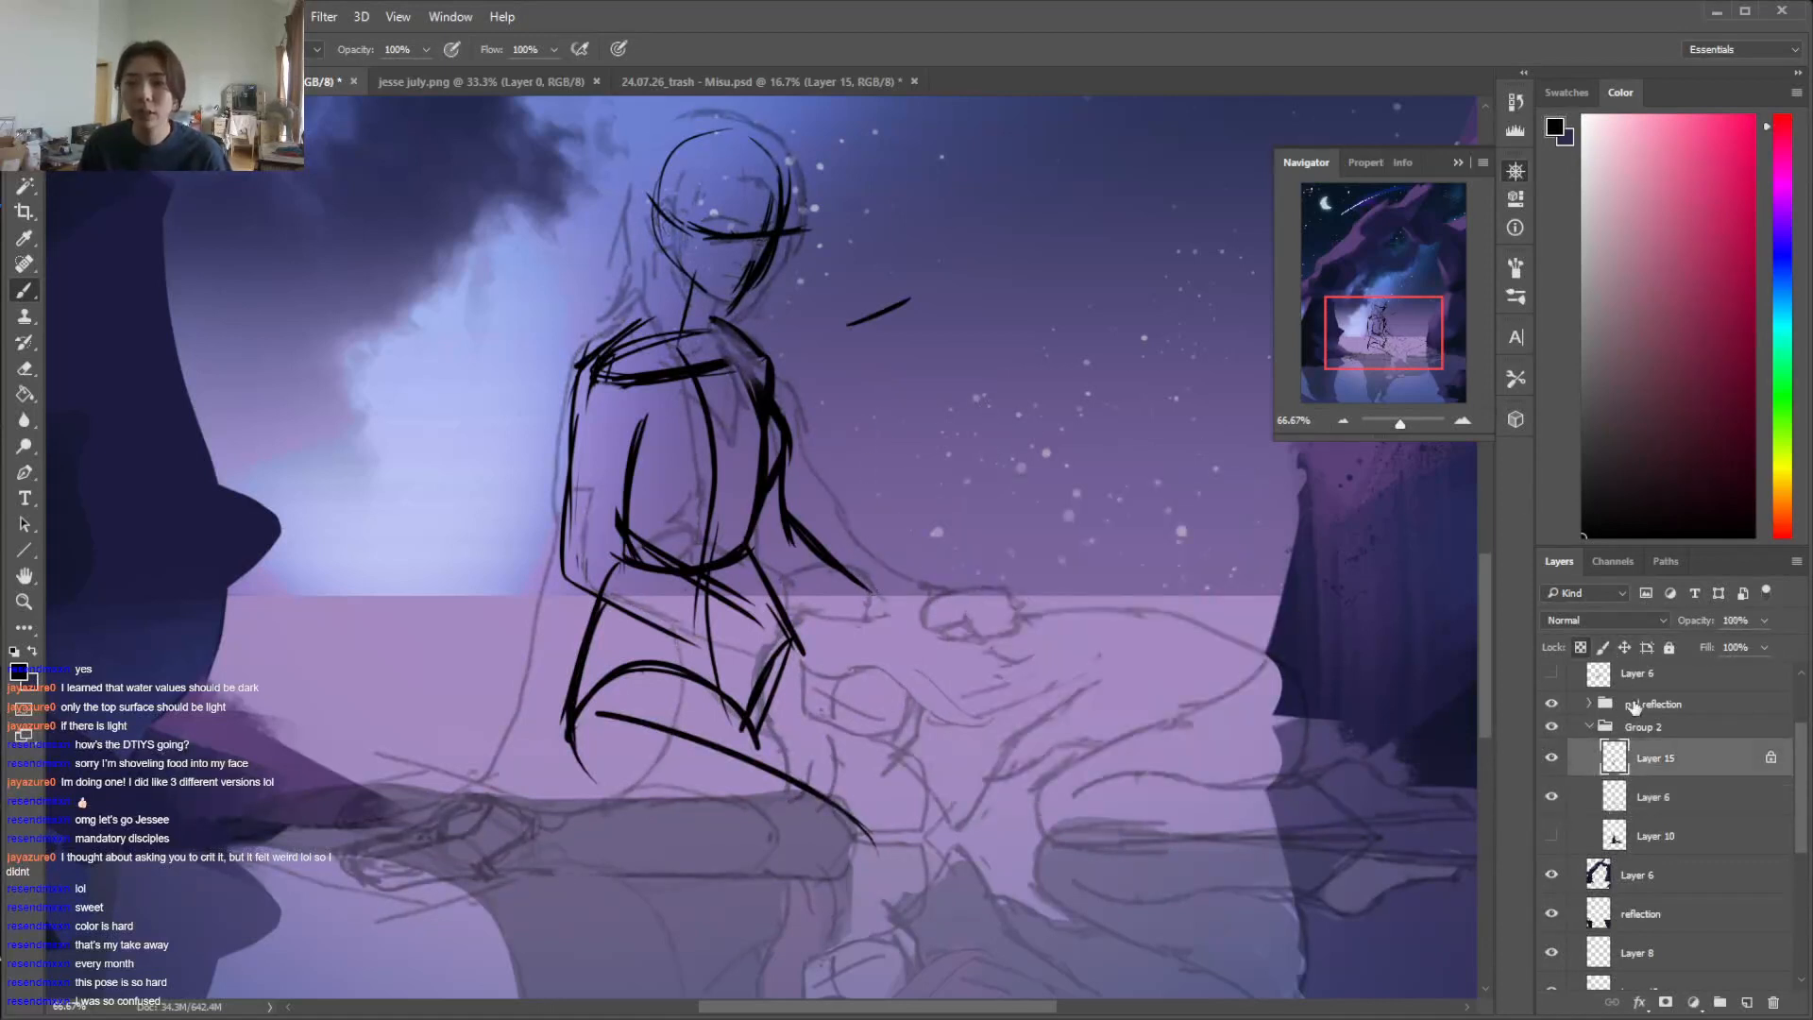
{"action": "left_click", "coordinate": [1580, 648]}
{"action": "key", "text": "e"}
{"action": "left_click_drag", "start_coordinate": [886, 298], "coordinate": [882, 304]}
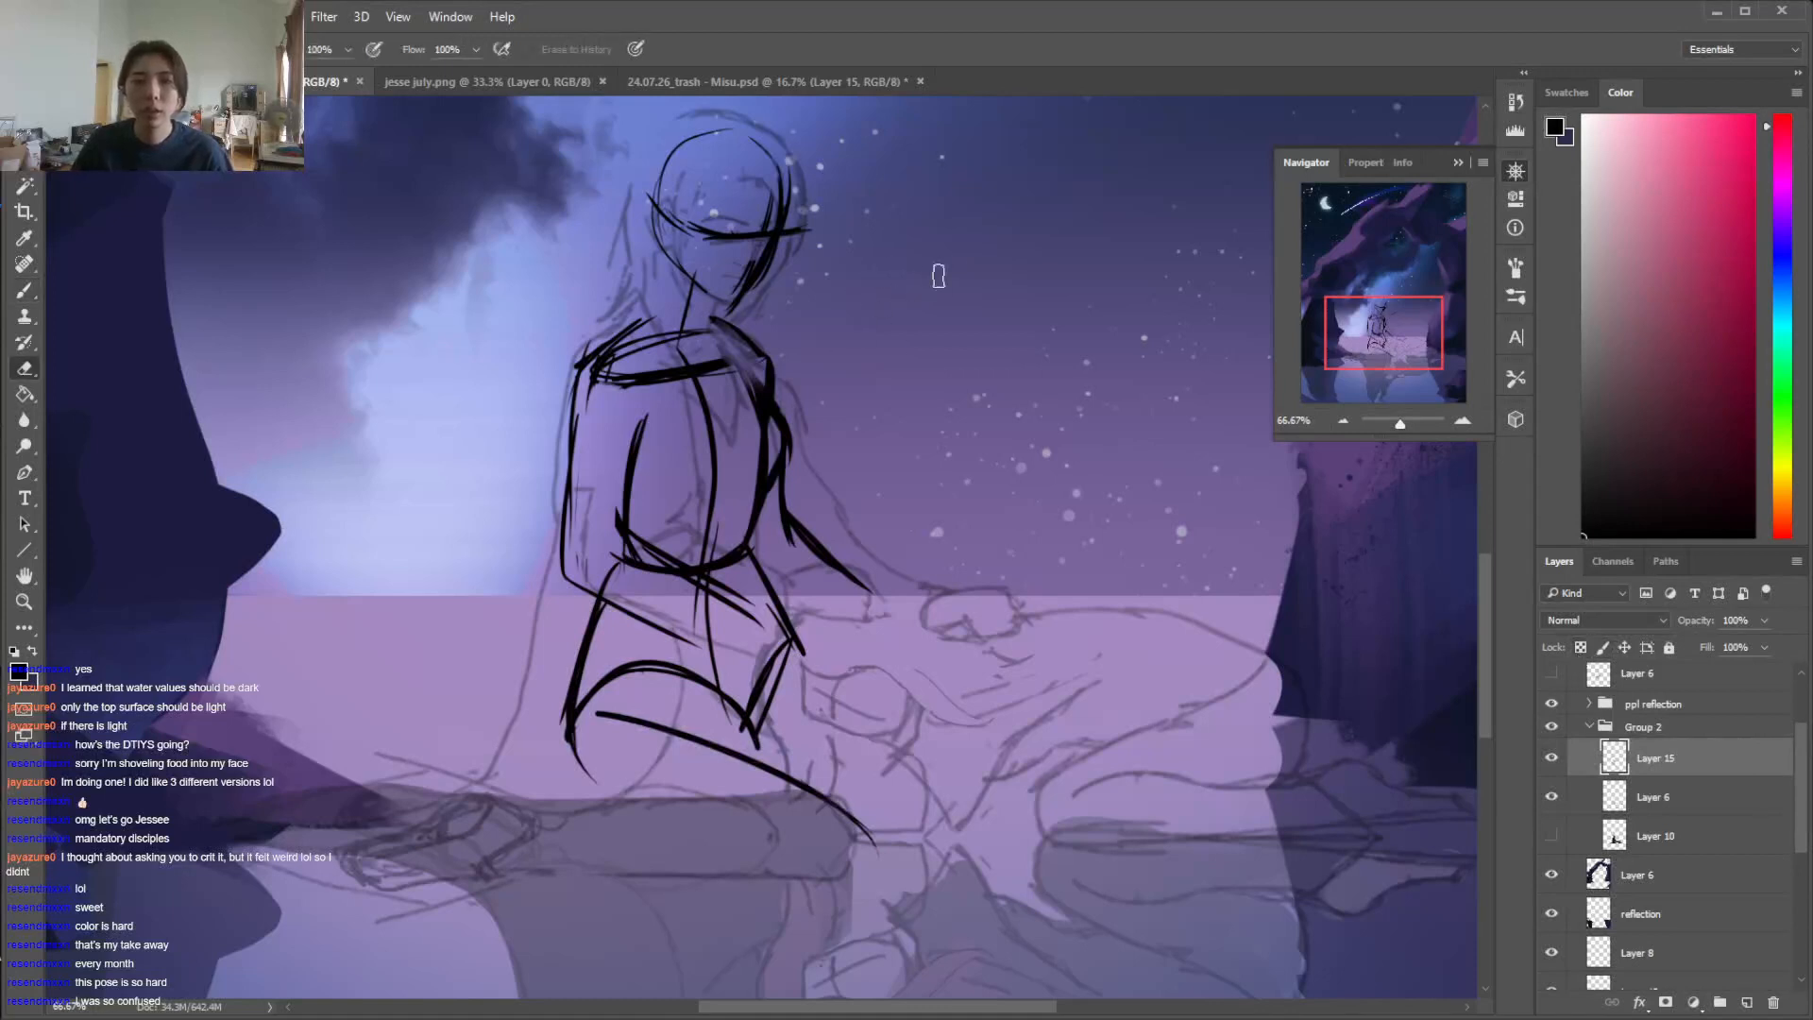
{"action": "key", "text": "b"}
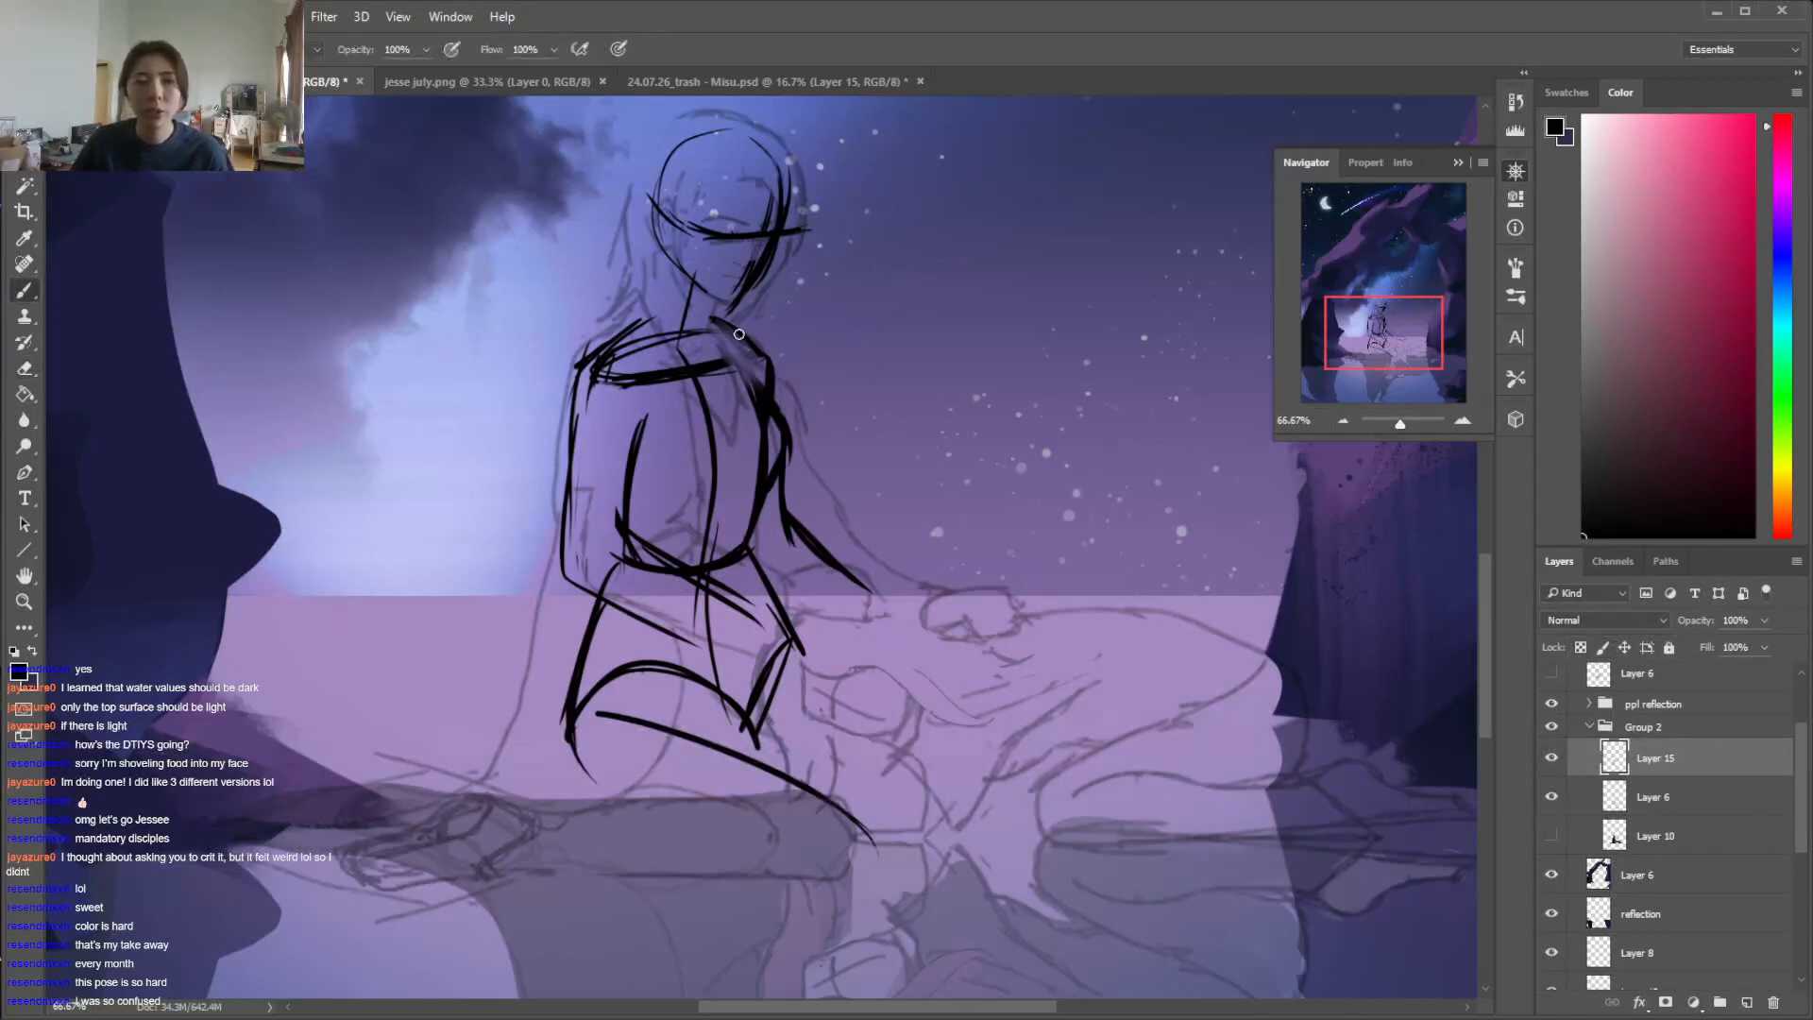
Extend the chest line and shoulder curve to the far shoulder, and erase the far upper-arm strokes beside the torso
{"action": "left_click_drag", "start_coordinate": [689, 365], "coordinate": [789, 348]}
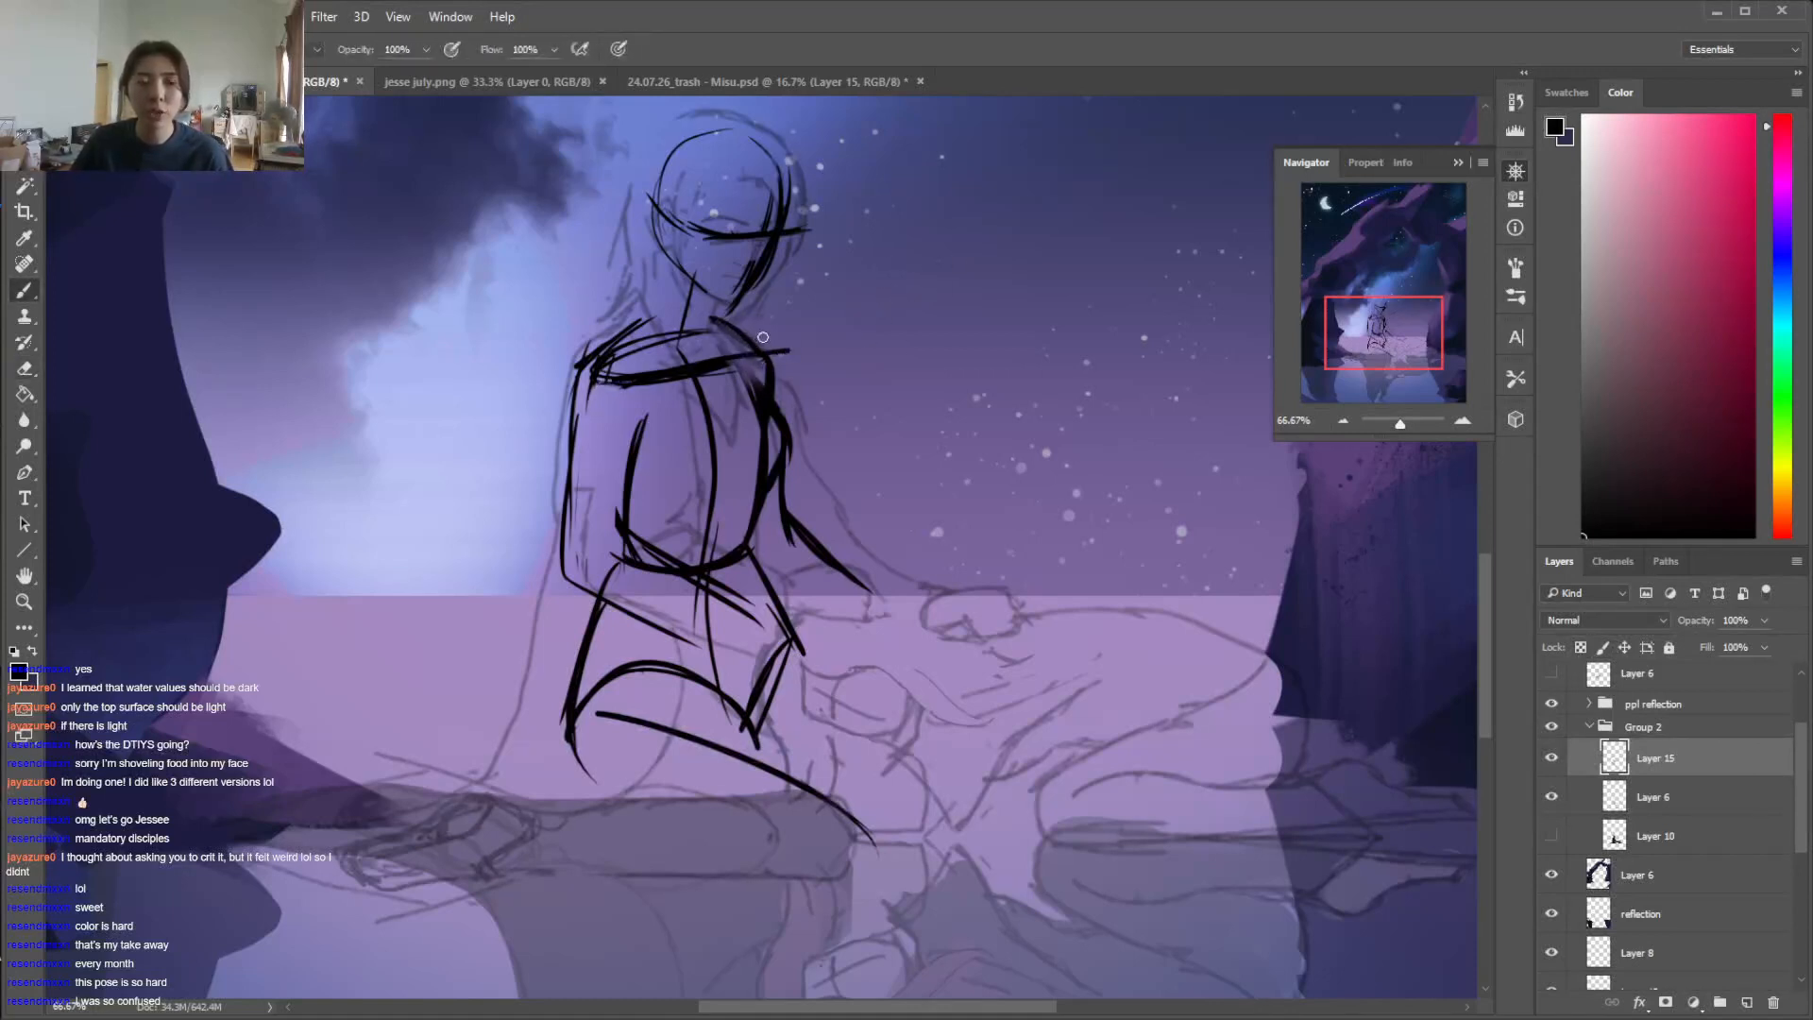
{"action": "mouse_move", "coordinate": [673, 334]}
{"action": "left_mouse_down"}
{"action": "mouse_move", "coordinate": [718, 429]}
{"action": "mouse_move", "coordinate": [716, 593]}
{"action": "mouse_move", "coordinate": [768, 415]}
{"action": "mouse_move", "coordinate": [771, 472]}
{"action": "left_mouse_up"}
{"action": "key", "text": "e"}
{"action": "mouse_move", "coordinate": [780, 401]}
{"action": "left_mouse_down"}
{"action": "mouse_move", "coordinate": [778, 501]}
{"action": "mouse_move", "coordinate": [790, 425]}
{"action": "left_mouse_up"}
{"action": "key", "text": "b"}
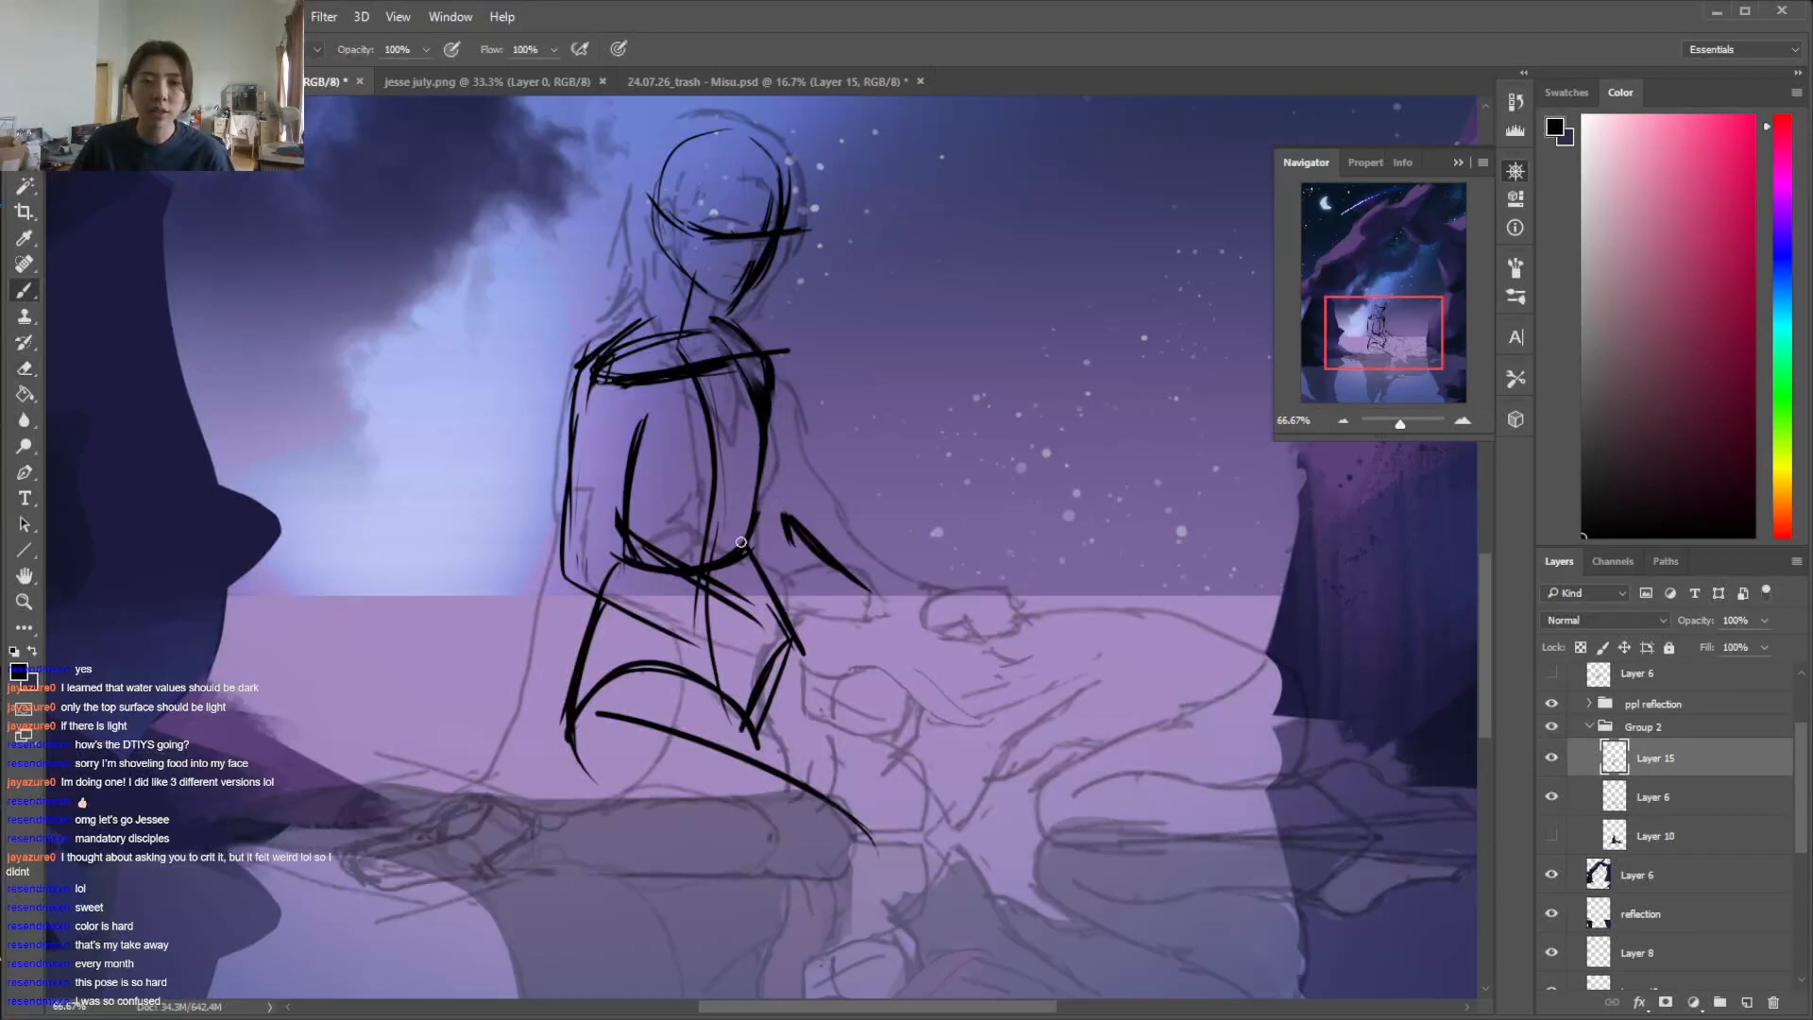
Draw the near side of the ribcage, round off the shoulder top, and redo the bulging far torso edge
{"action": "left_click_drag", "start_coordinate": [580, 380], "coordinate": [624, 557]}
{"action": "mouse_move", "coordinate": [602, 345]}
{"action": "left_mouse_down"}
{"action": "mouse_move", "coordinate": [711, 321]}
{"action": "mouse_move", "coordinate": [741, 351]}
{"action": "left_mouse_up"}
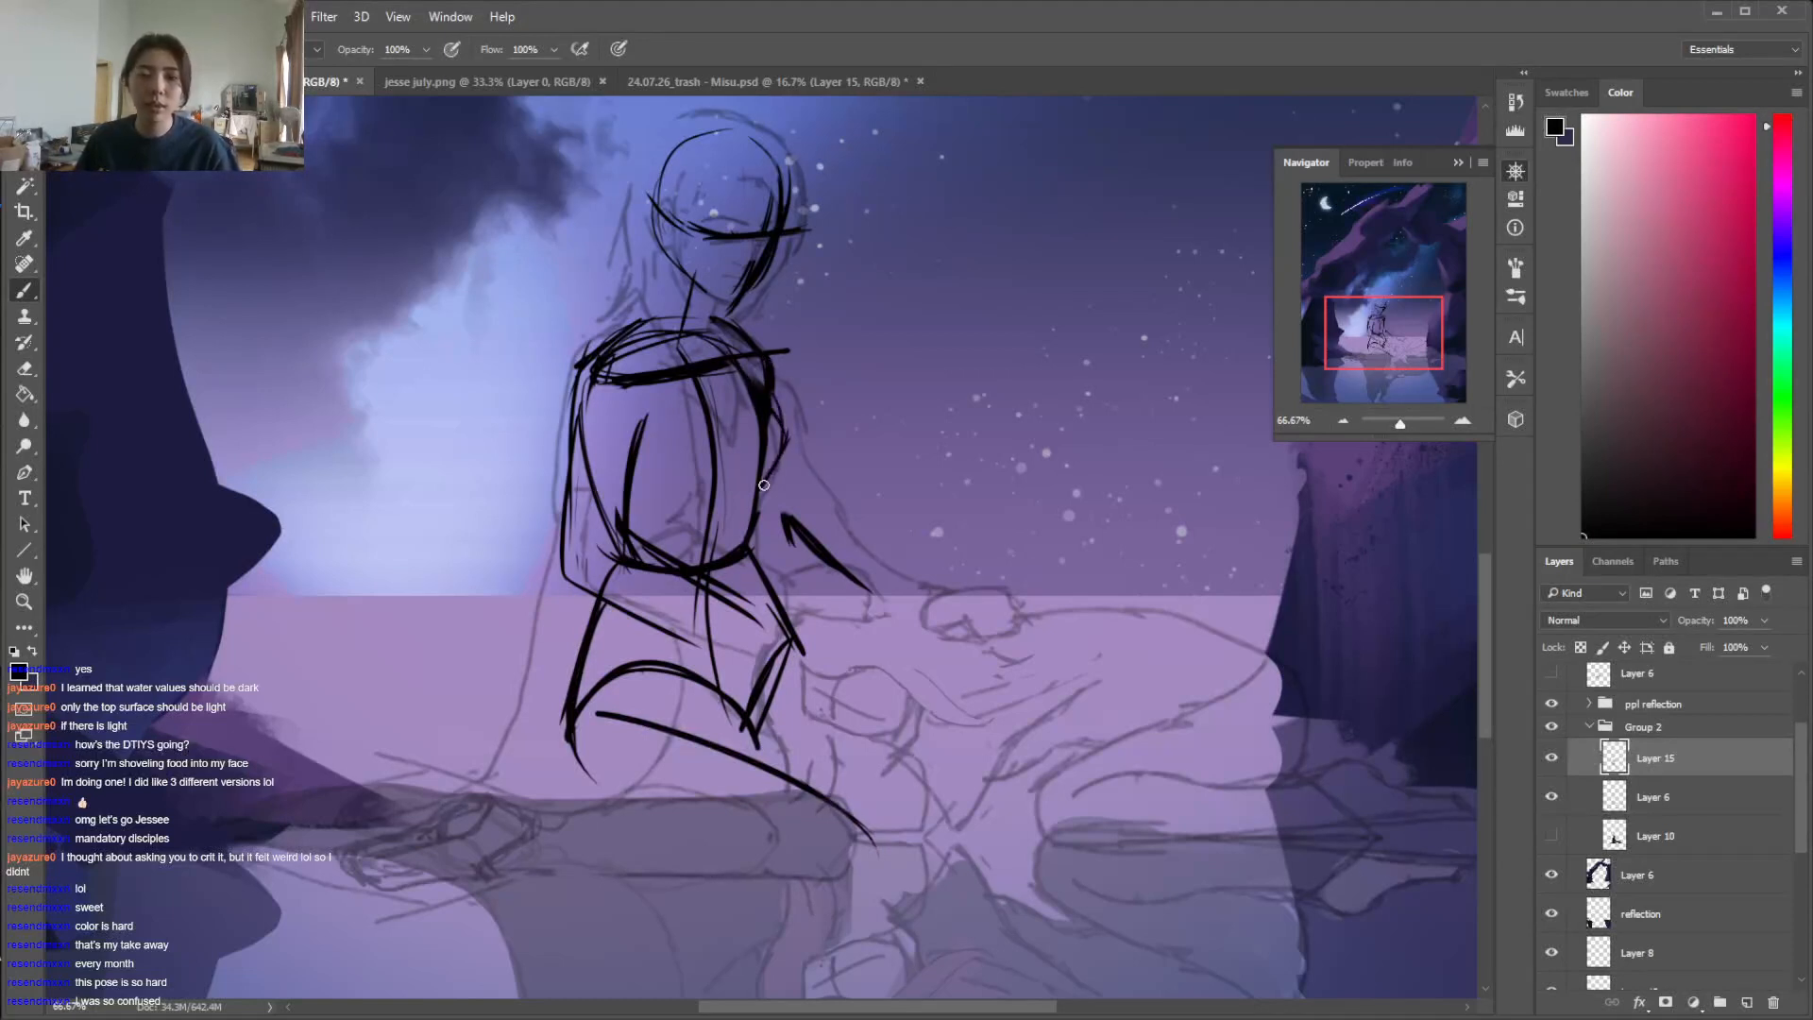
{"action": "key", "text": "ctrl+z"}
{"action": "left_click_drag", "start_coordinate": [775, 408], "coordinate": [758, 489]}
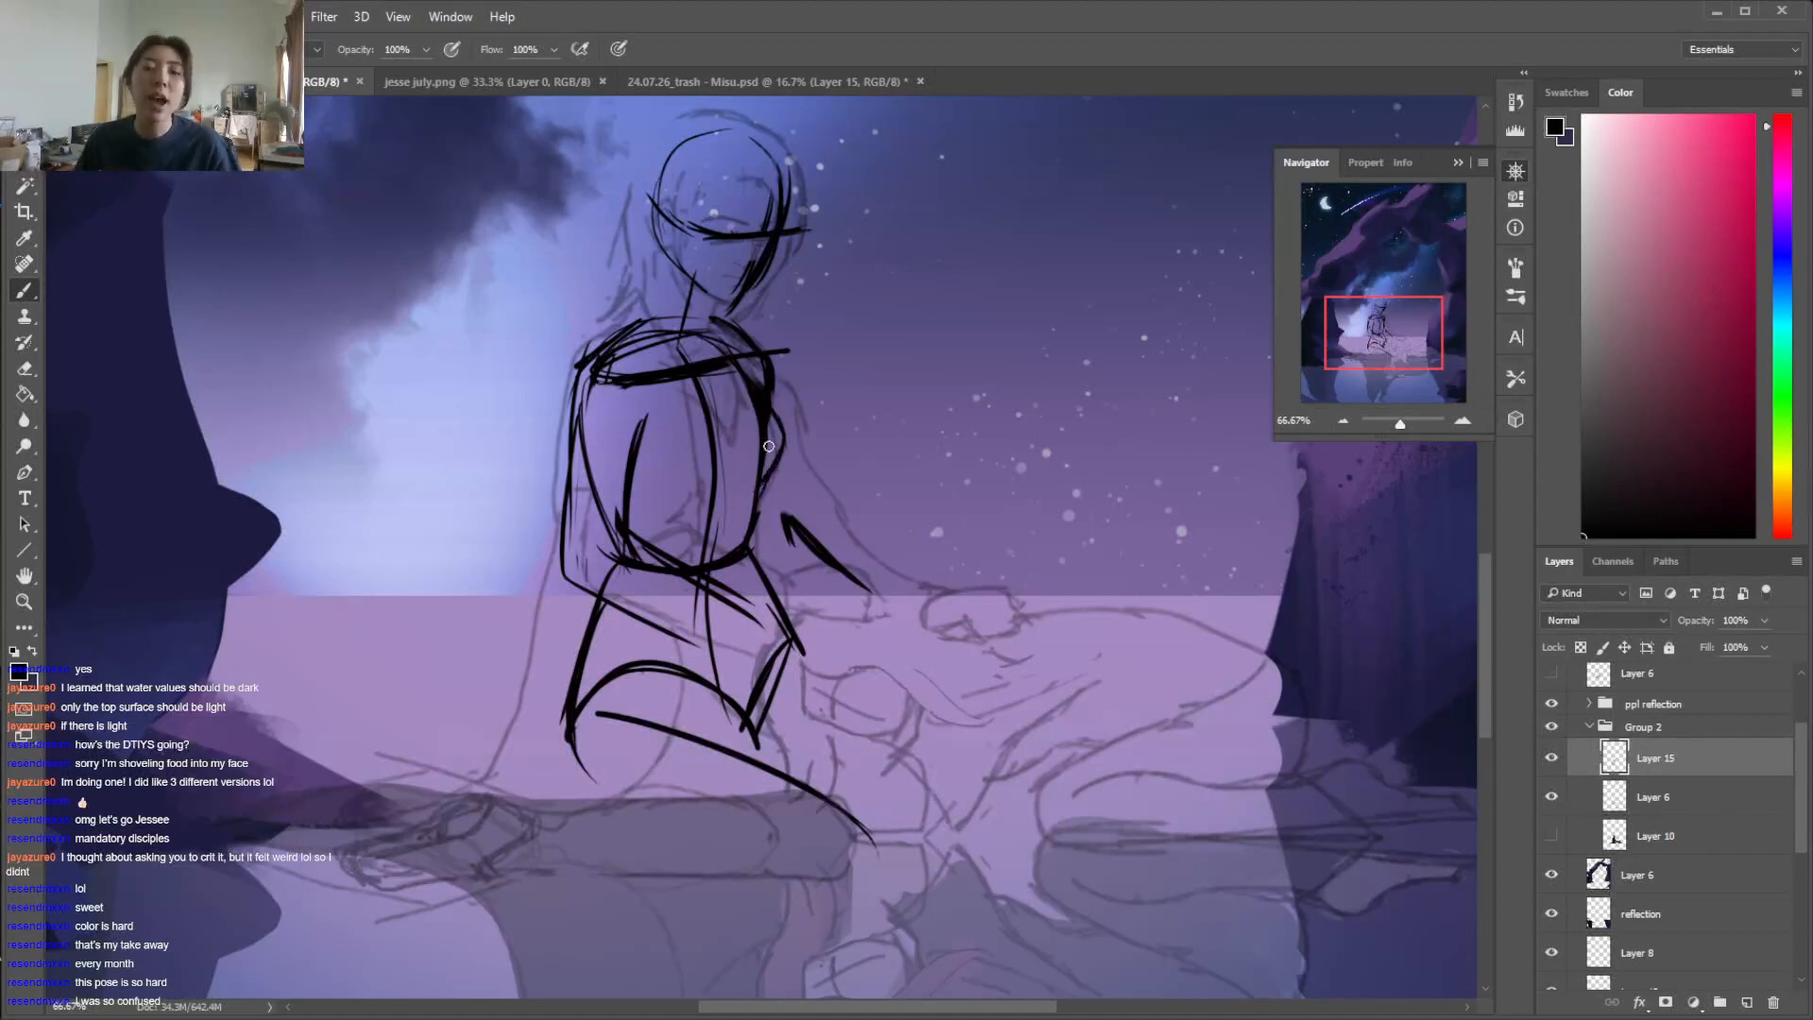
Trim the chest line's overshooting far end, refine the far shoulder slope, and erase the detached far forearm stroke
{"action": "key", "text": "e"}
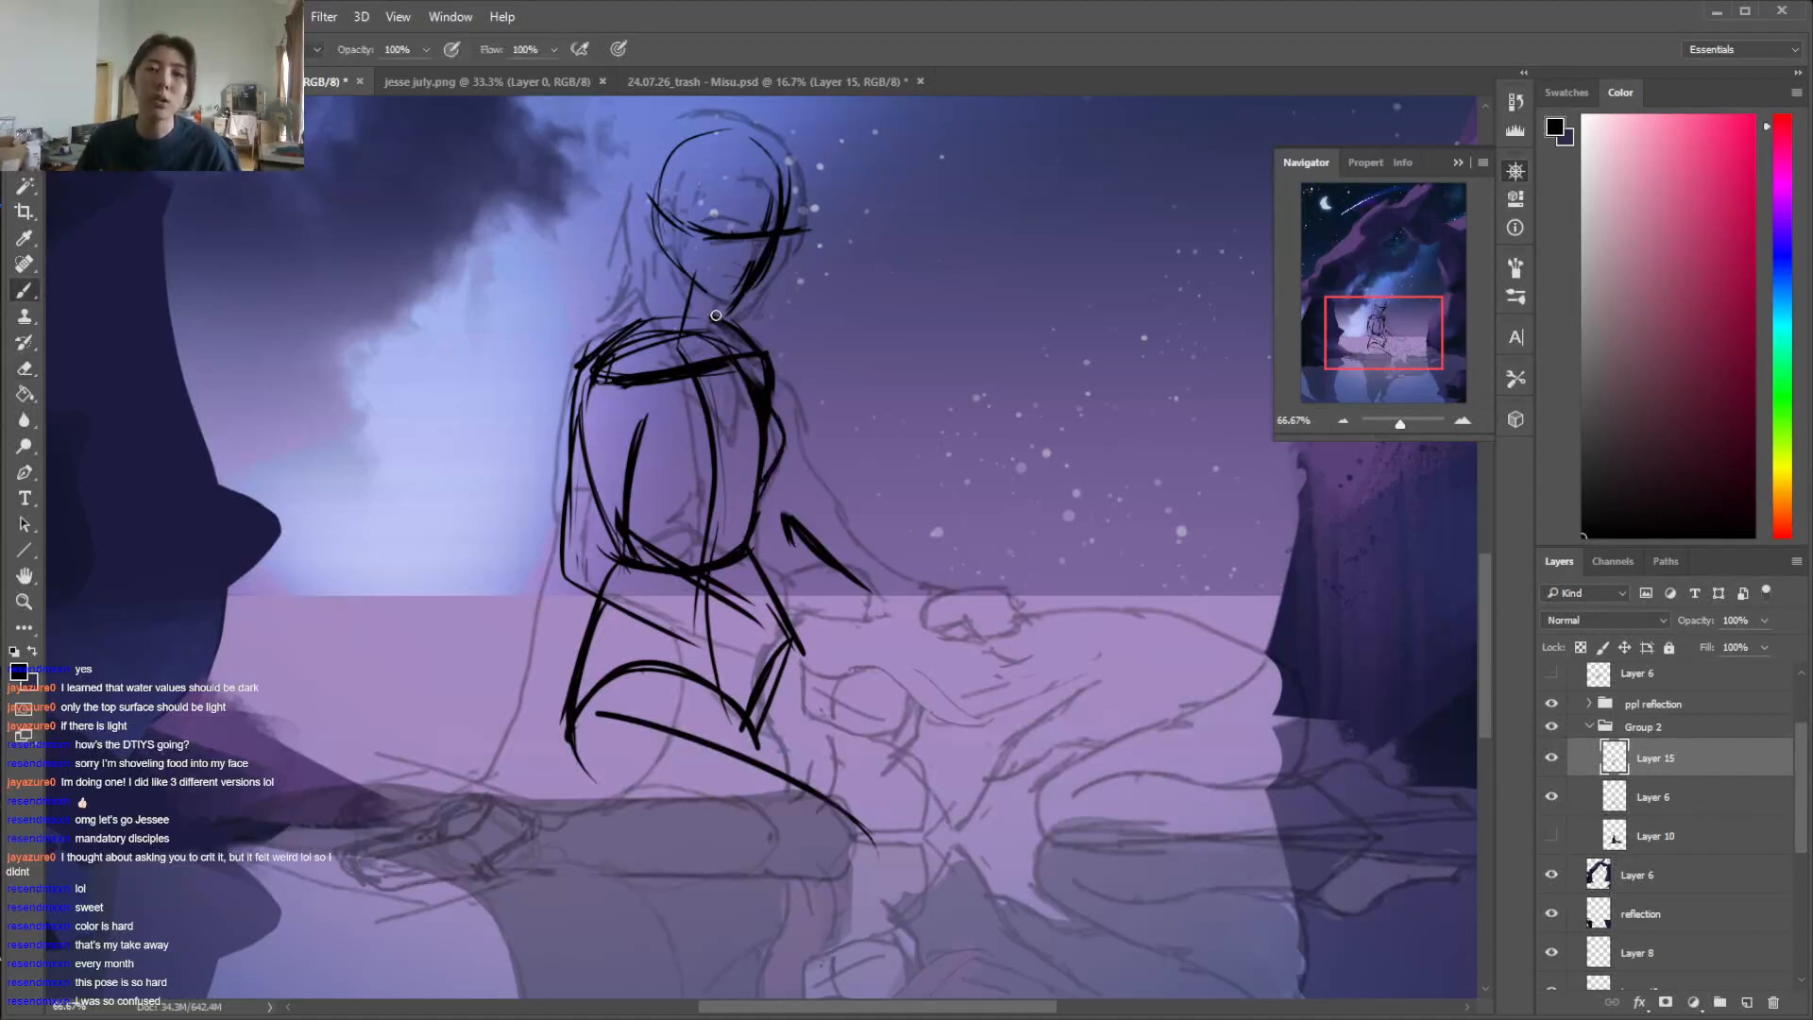
{"action": "mouse_move", "coordinate": [720, 330]}
{"action": "left_mouse_down"}
{"action": "mouse_move", "coordinate": [764, 397]}
{"action": "mouse_move", "coordinate": [735, 338]}
{"action": "mouse_move", "coordinate": [773, 380]}
{"action": "mouse_move", "coordinate": [722, 320]}
{"action": "mouse_move", "coordinate": [752, 345]}
{"action": "mouse_move", "coordinate": [711, 318]}
{"action": "mouse_move", "coordinate": [765, 362]}
{"action": "mouse_move", "coordinate": [768, 400]}
{"action": "left_mouse_up"}
{"action": "key", "text": "b"}
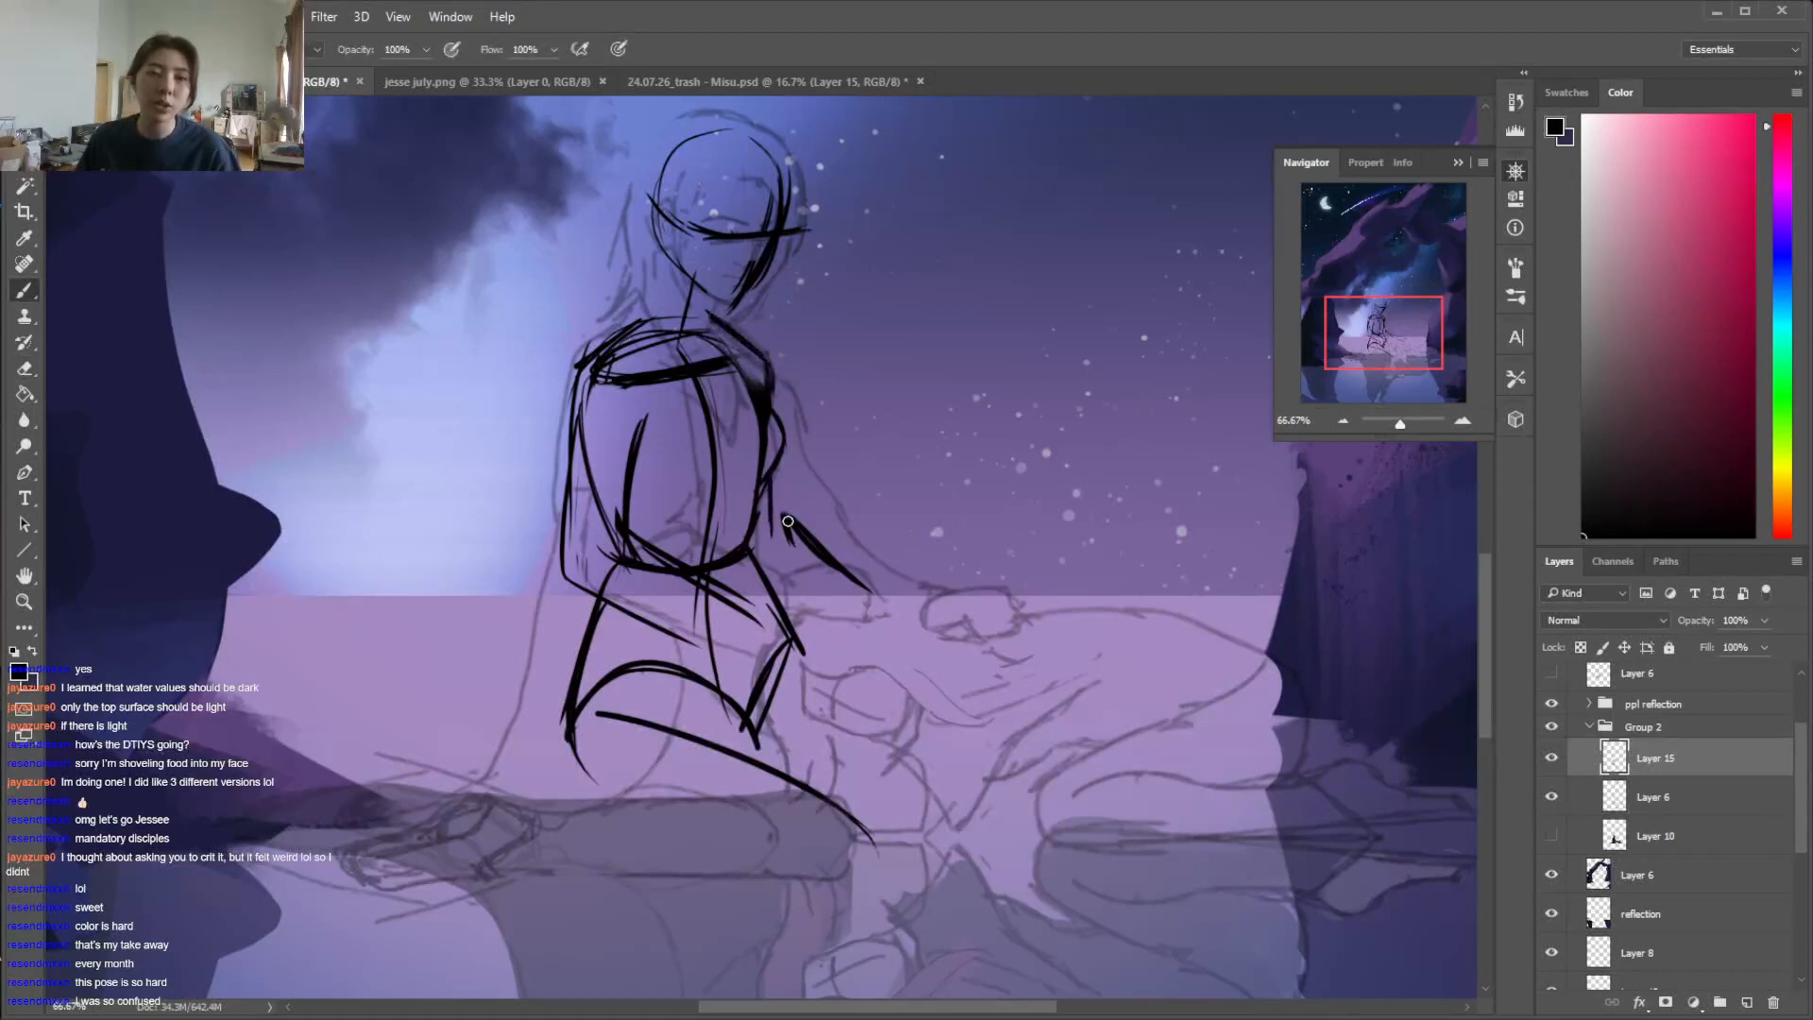
{"action": "key", "text": "e"}
{"action": "key", "text": "b"}
{"action": "left_click_drag", "start_coordinate": [788, 508], "coordinate": [875, 593]}
{"action": "key", "text": "e"}
{"action": "key", "text": "b"}
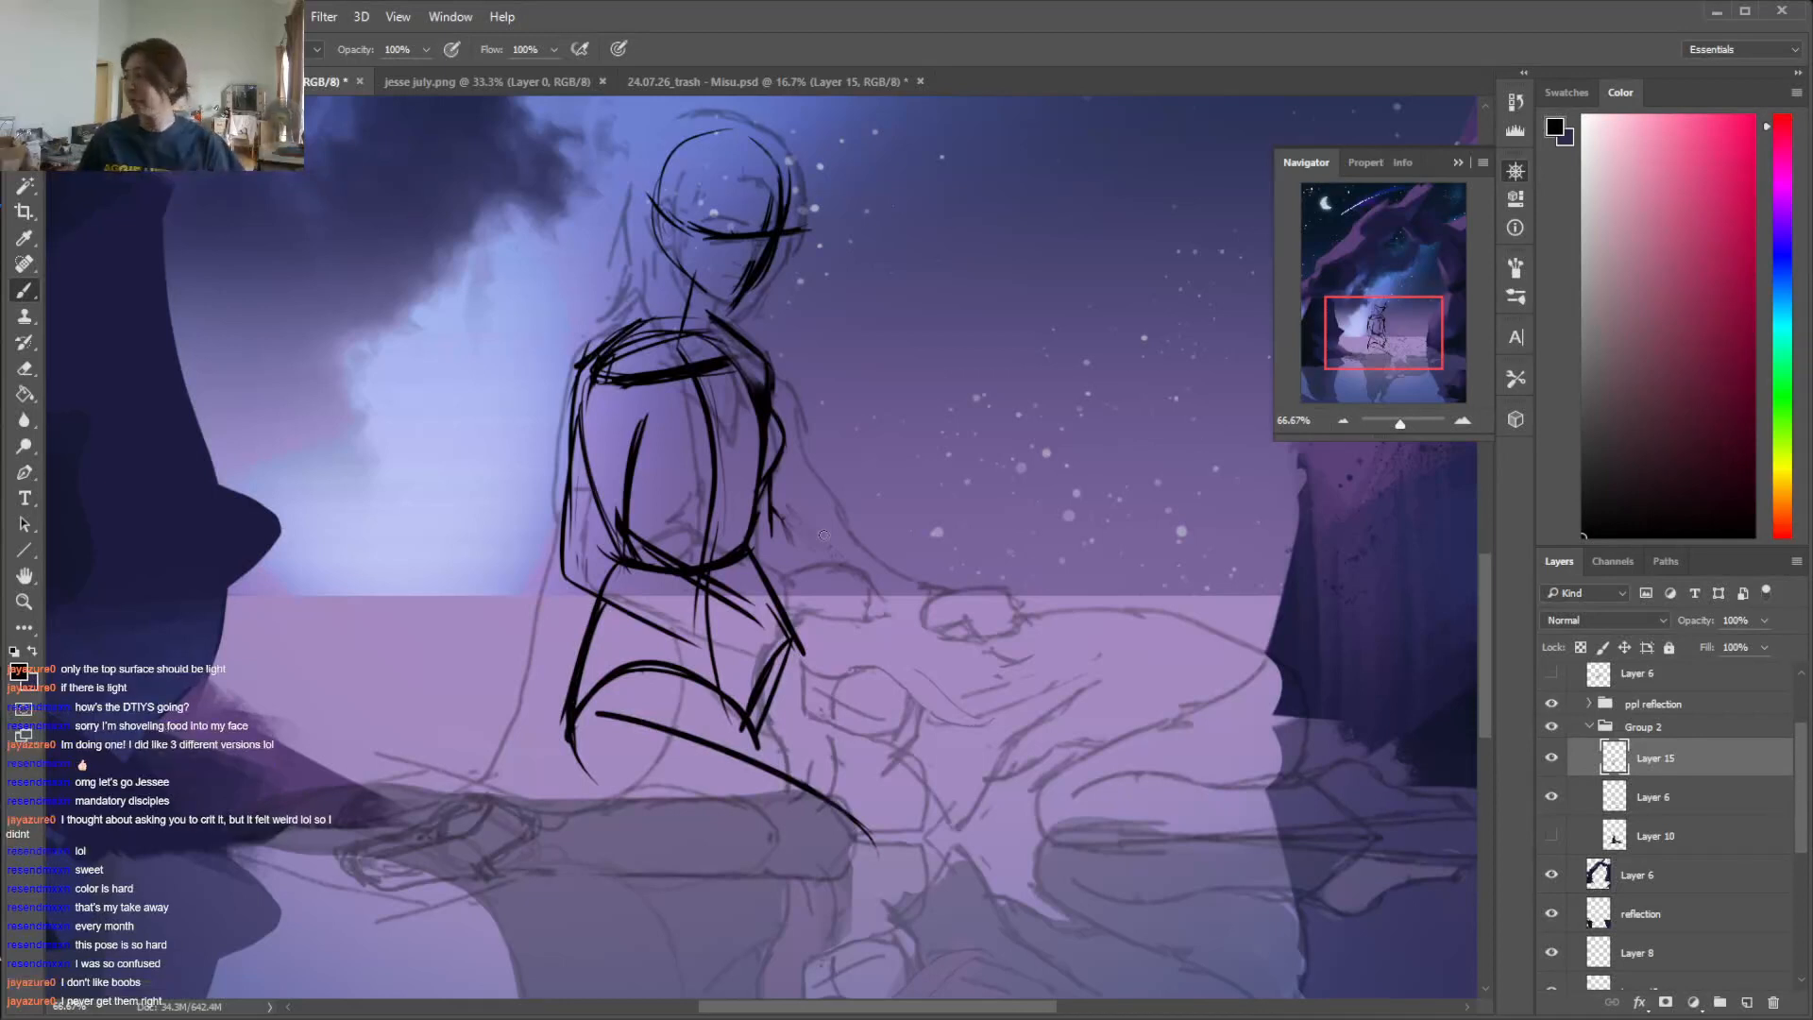
Erase the doubled lines along the far chest edge and the inner ribcage line beside the near upper arm
{"action": "key", "text": "e"}
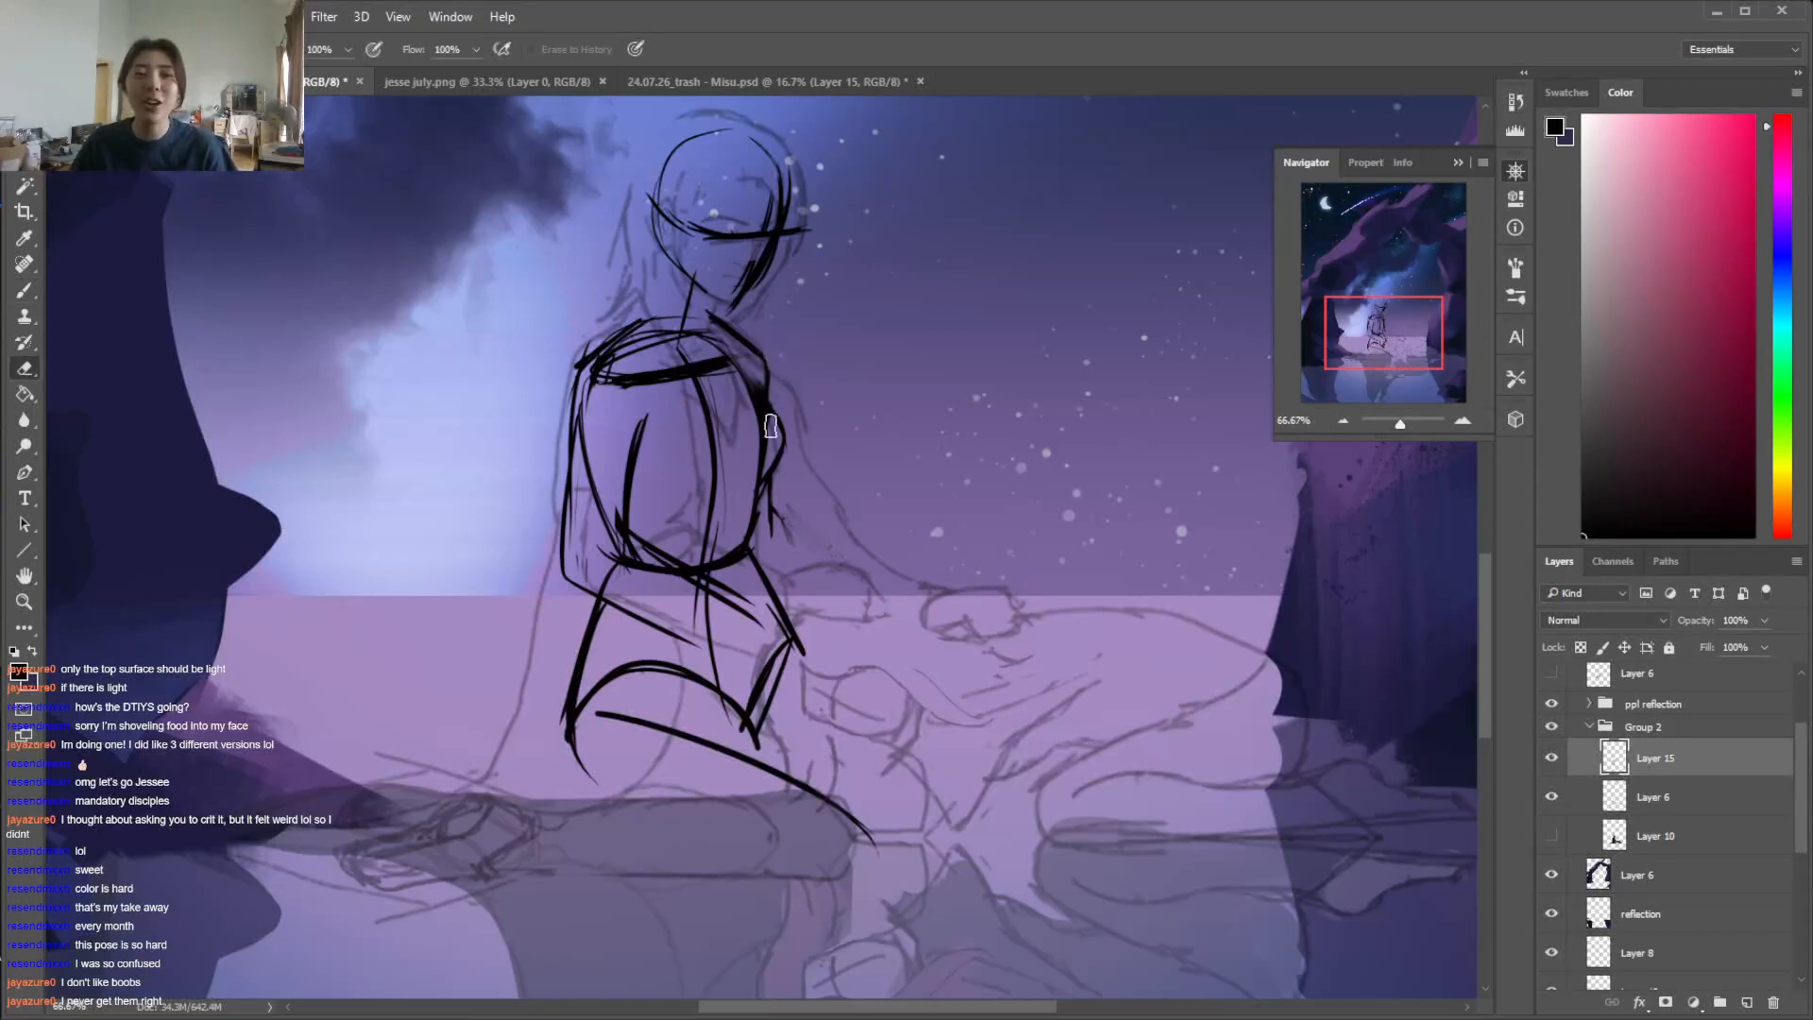
{"action": "left_click_drag", "start_coordinate": [774, 363], "coordinate": [781, 408]}
{"action": "key", "text": "b"}
{"action": "key", "text": "e"}
{"action": "mouse_move", "coordinate": [609, 360]}
{"action": "left_mouse_down"}
{"action": "mouse_move", "coordinate": [580, 485]}
{"action": "mouse_move", "coordinate": [594, 499]}
{"action": "left_mouse_up"}
{"action": "key", "text": "b"}
{"action": "key", "text": "e"}
{"action": "mouse_move", "coordinate": [758, 374]}
{"action": "left_mouse_down"}
{"action": "mouse_move", "coordinate": [769, 442]}
{"action": "mouse_move", "coordinate": [765, 412]}
{"action": "mouse_move", "coordinate": [783, 430]}
{"action": "left_mouse_up"}
{"action": "key", "text": "b"}
{"action": "key", "text": "e"}
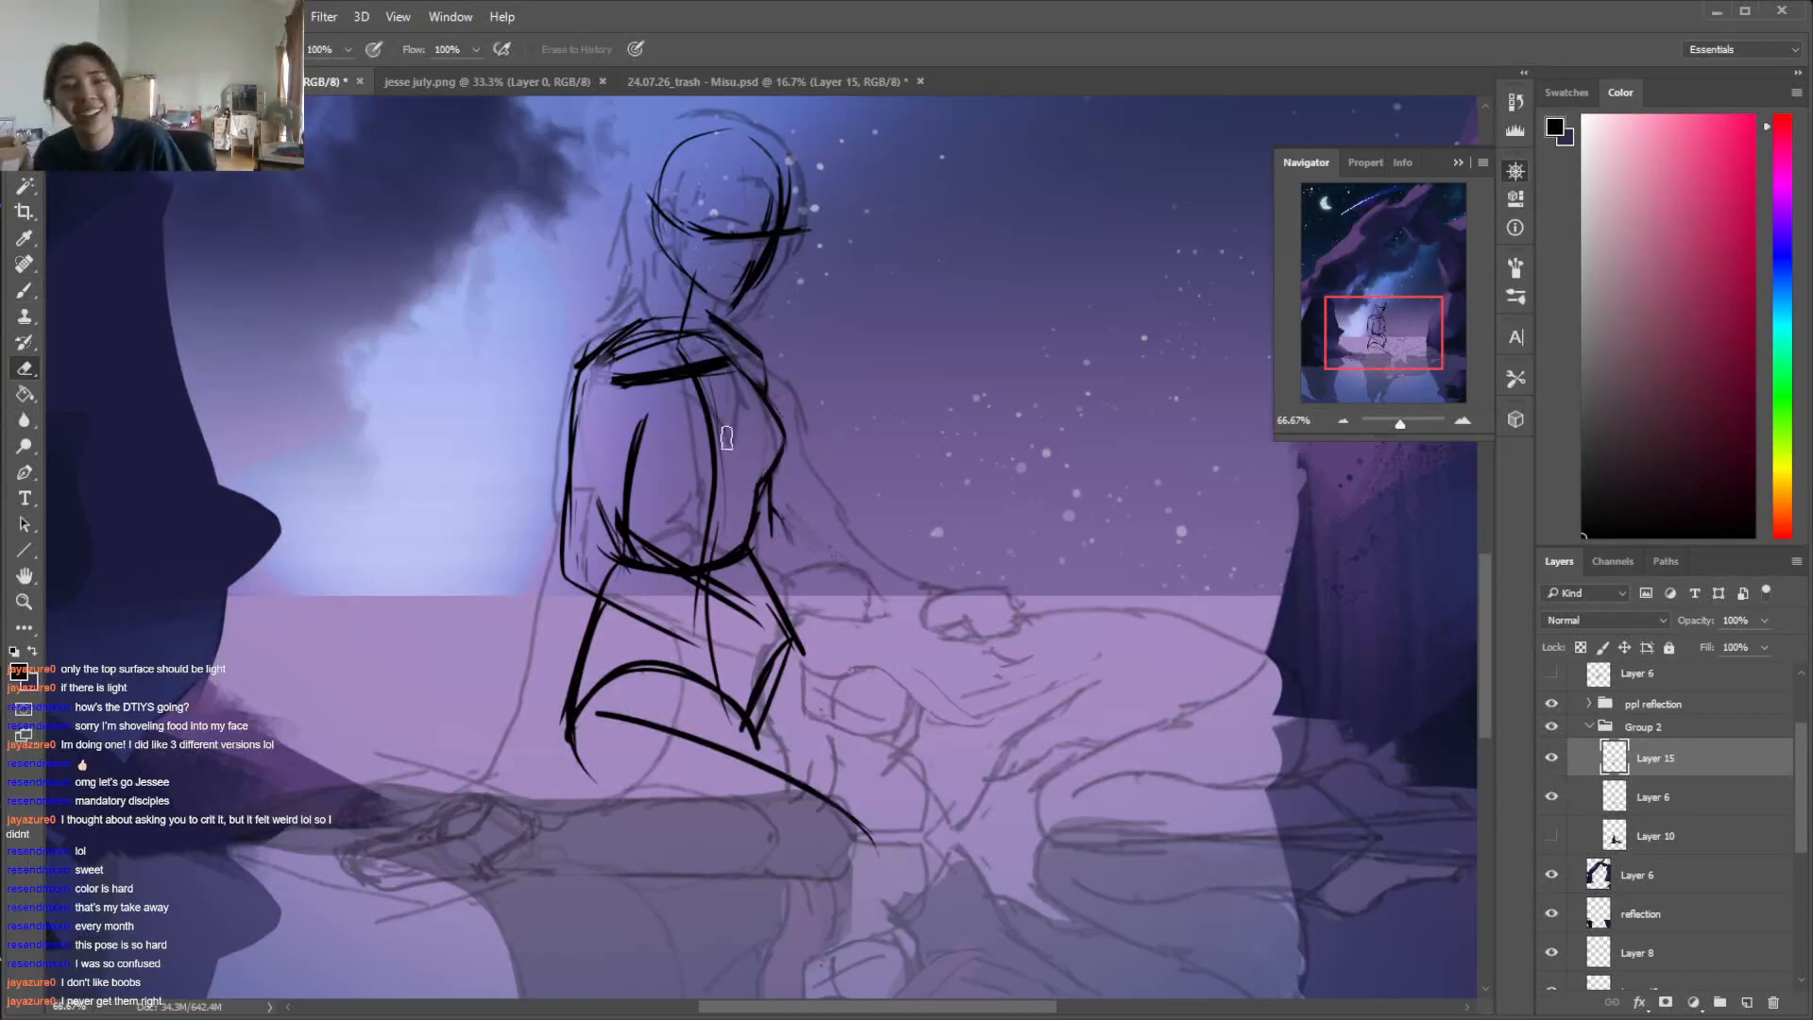
Thicken the upper part of the torso's center line, and undo the trial chest curves
{"action": "key", "text": "b"}
{"action": "mouse_move", "coordinate": [701, 396]}
{"action": "left_mouse_down"}
{"action": "mouse_move", "coordinate": [728, 453]}
{"action": "mouse_move", "coordinate": [682, 502]}
{"action": "mouse_move", "coordinate": [652, 481]}
{"action": "mouse_move", "coordinate": [703, 503]}
{"action": "left_mouse_up"}
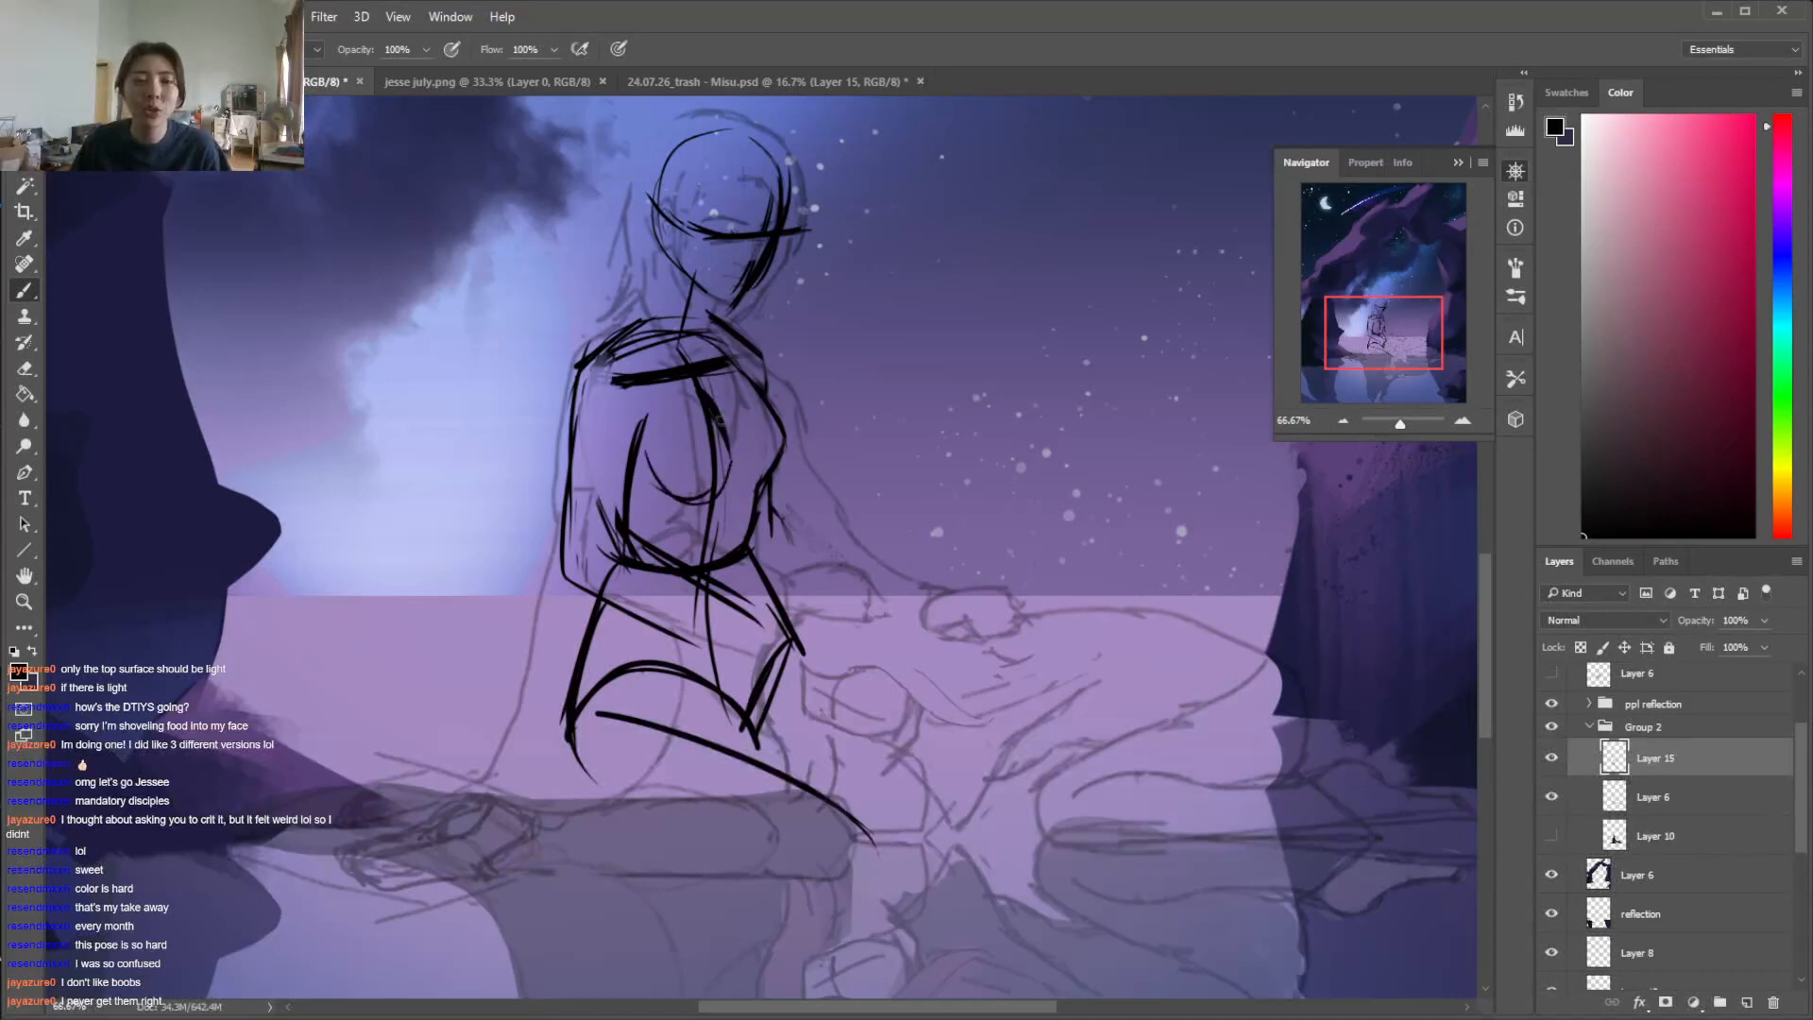
{"action": "left_click_drag", "start_coordinate": [668, 391], "coordinate": [727, 467]}
{"action": "left_click_drag", "start_coordinate": [672, 390], "coordinate": [647, 474]}
{"action": "key", "text": "ctrl+alt+z"}
{"action": "key", "text": "ctrl+alt+z"}
{"action": "key", "text": "ctrl+alt+z"}
{"action": "key", "text": "ctrl+alt+z"}
{"action": "key", "text": "ctrl+alt+z"}
{"action": "key", "text": "ctrl+alt+z"}
Clean up the lower far edge of the ribcage and erase the overlapping strokes around the near elbow and forearm
{"action": "key", "text": "e"}
{"action": "mouse_move", "coordinate": [779, 453]}
{"action": "left_mouse_down"}
{"action": "mouse_move", "coordinate": [759, 485]}
{"action": "mouse_move", "coordinate": [786, 431]}
{"action": "mouse_move", "coordinate": [751, 531]}
{"action": "left_mouse_up"}
{"action": "key", "text": "b"}
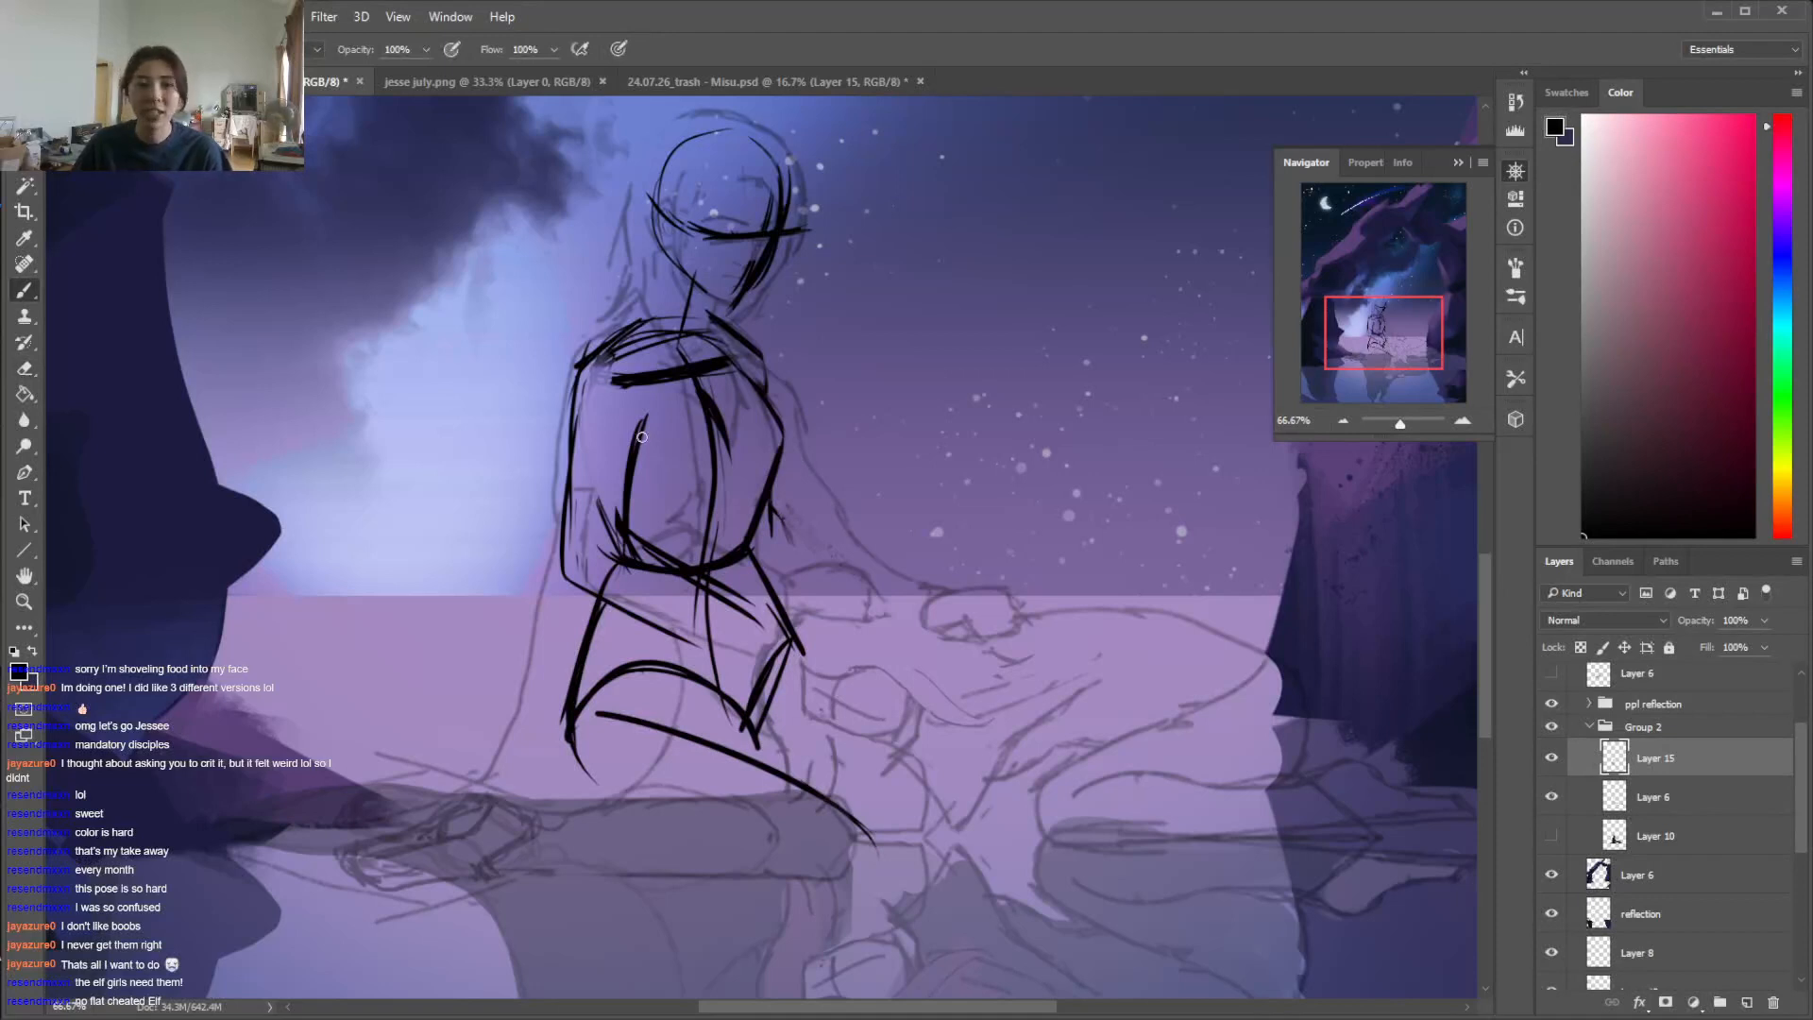
{"action": "key", "text": "e"}
{"action": "mouse_move", "coordinate": [605, 505]}
{"action": "left_mouse_down"}
{"action": "mouse_move", "coordinate": [610, 574]}
{"action": "mouse_move", "coordinate": [667, 565]}
{"action": "mouse_move", "coordinate": [750, 620]}
{"action": "left_mouse_up"}
{"action": "key", "text": "b"}
Complete the near forearm and block in the near hand across the hip
{"action": "left_click_drag", "start_coordinate": [637, 617], "coordinate": [732, 658]}
{"action": "mouse_move", "coordinate": [753, 619]}
{"action": "left_mouse_down"}
{"action": "mouse_move", "coordinate": [740, 659]}
{"action": "mouse_move", "coordinate": [833, 628]}
{"action": "left_mouse_up"}
{"action": "mouse_move", "coordinate": [833, 628]}
{"action": "left_mouse_down"}
{"action": "mouse_move", "coordinate": [828, 676]}
{"action": "mouse_move", "coordinate": [804, 690]}
{"action": "left_mouse_up"}
Sketch the far arm from the shoulder to the elbow and start its forearm reaching toward the lying figure
{"action": "left_click_drag", "start_coordinate": [751, 349], "coordinate": [822, 549]}
{"action": "left_click_drag", "start_coordinate": [787, 458], "coordinate": [861, 587]}
{"action": "left_click_drag", "start_coordinate": [761, 531], "coordinate": [812, 600]}
{"action": "left_click_drag", "start_coordinate": [762, 536], "coordinate": [855, 625]}
{"action": "left_click_drag", "start_coordinate": [761, 543], "coordinate": [819, 601]}
{"action": "mouse_move", "coordinate": [816, 525]}
{"action": "left_mouse_down"}
{"action": "mouse_move", "coordinate": [879, 603]}
{"action": "mouse_move", "coordinate": [792, 508]}
{"action": "mouse_move", "coordinate": [840, 542]}
{"action": "mouse_move", "coordinate": [767, 536]}
{"action": "left_mouse_up"}
Finish the far forearm's contours and draw an oval hand at its end
{"action": "key", "text": "e"}
{"action": "key", "text": "b"}
{"action": "left_click_drag", "start_coordinate": [776, 551], "coordinate": [872, 626]}
{"action": "mouse_move", "coordinate": [805, 519]}
{"action": "left_mouse_down"}
{"action": "mouse_move", "coordinate": [897, 607]}
{"action": "mouse_move", "coordinate": [935, 599]}
{"action": "mouse_move", "coordinate": [947, 615]}
{"action": "mouse_move", "coordinate": [867, 637]}
{"action": "mouse_move", "coordinate": [960, 625]}
{"action": "mouse_move", "coordinate": [935, 637]}
{"action": "left_mouse_up"}
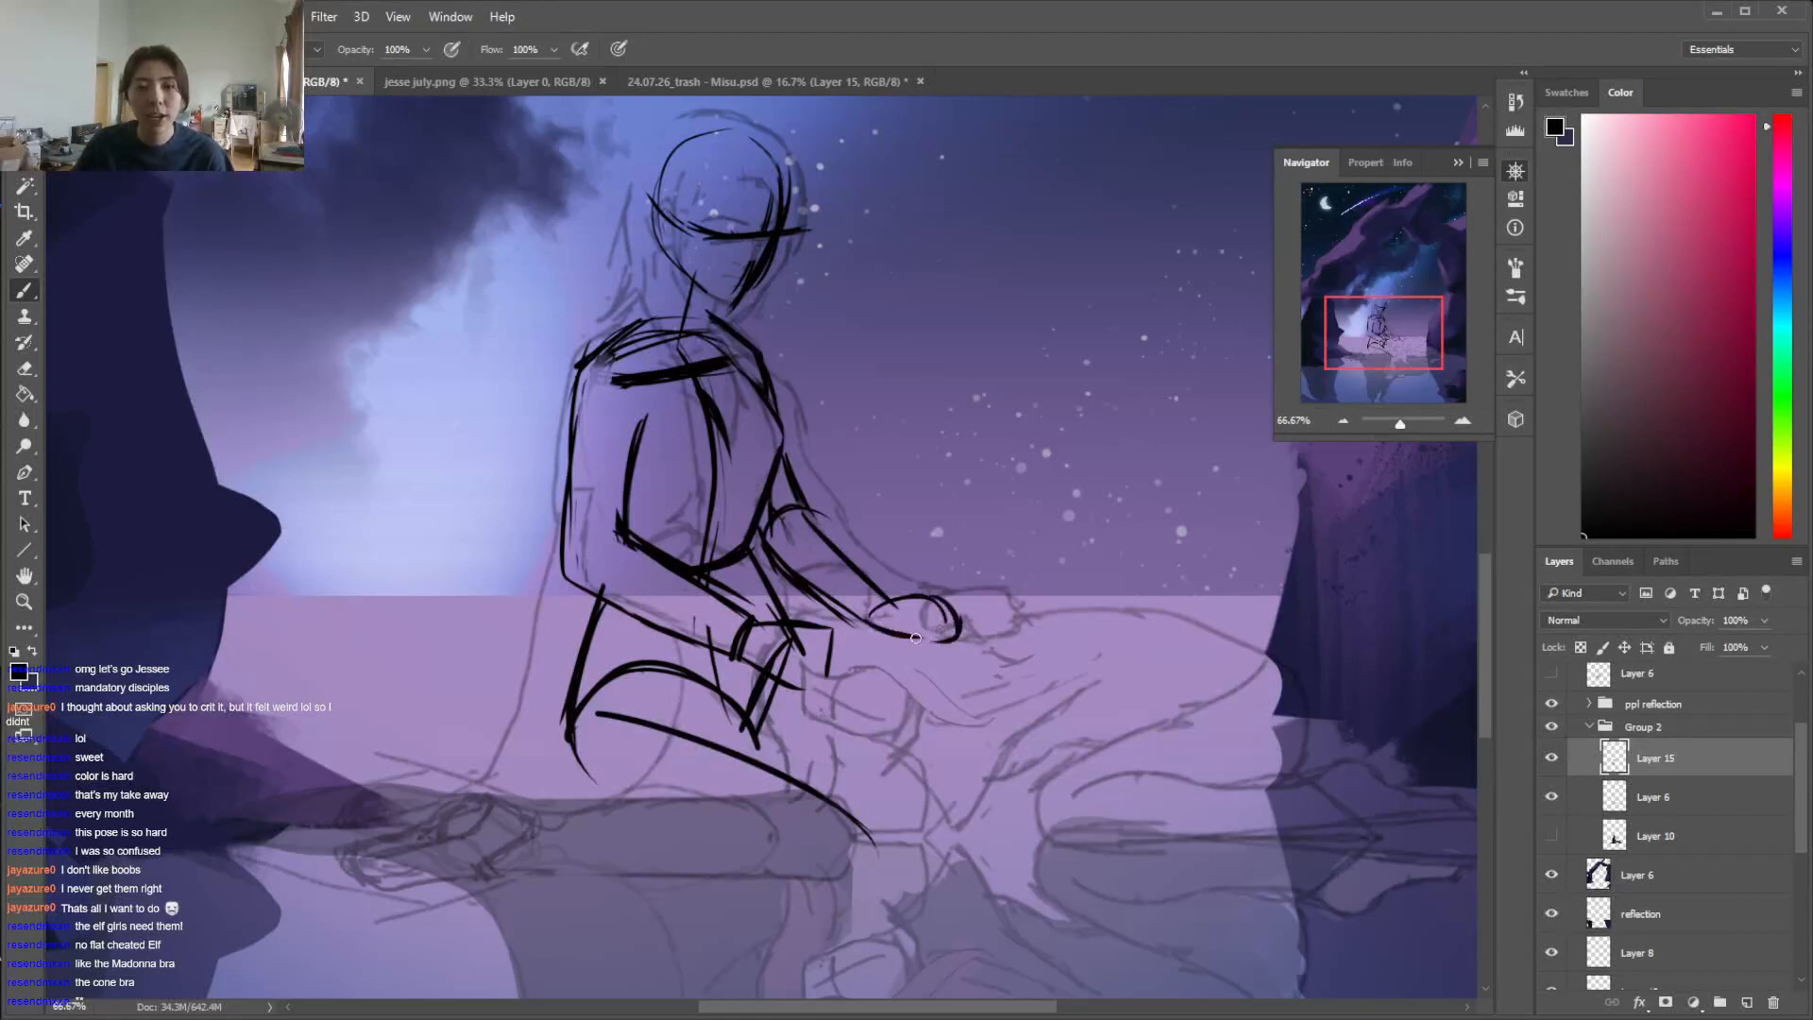
Erase the blocked-in near hand and redraw it lower, resting on the seated figure's thigh
{"action": "mouse_move", "coordinate": [824, 626]}
{"action": "left_mouse_down"}
{"action": "mouse_move", "coordinate": [852, 662]}
{"action": "mouse_move", "coordinate": [835, 678]}
{"action": "mouse_move", "coordinate": [793, 689]}
{"action": "left_mouse_up"}
{"action": "key", "text": "e"}
{"action": "left_click_drag", "start_coordinate": [746, 623], "coordinate": [793, 699]}
{"action": "mouse_move", "coordinate": [775, 628]}
{"action": "left_mouse_down"}
{"action": "mouse_move", "coordinate": [886, 654]}
{"action": "mouse_move", "coordinate": [760, 601]}
{"action": "mouse_move", "coordinate": [844, 666]}
{"action": "left_mouse_up"}
{"action": "mouse_move", "coordinate": [769, 589]}
{"action": "left_mouse_down"}
{"action": "mouse_move", "coordinate": [755, 610]}
{"action": "mouse_move", "coordinate": [874, 663]}
{"action": "left_mouse_up"}
{"action": "key", "text": "b"}
{"action": "left_click_drag", "start_coordinate": [870, 666], "coordinate": [760, 691]}
Erase the overlaps around the near forearm, and redraw the far waist line and the bottom curve of the ribcage
{"action": "key", "text": "e"}
{"action": "mouse_move", "coordinate": [751, 618]}
{"action": "left_mouse_down"}
{"action": "mouse_move", "coordinate": [788, 675]}
{"action": "mouse_move", "coordinate": [862, 661]}
{"action": "mouse_move", "coordinate": [752, 605]}
{"action": "left_mouse_up"}
{"action": "key", "text": "b"}
{"action": "key", "text": "e"}
{"action": "left_click_drag", "start_coordinate": [584, 587], "coordinate": [735, 659]}
{"action": "left_click_drag", "start_coordinate": [621, 530], "coordinate": [748, 614]}
{"action": "mouse_move", "coordinate": [748, 613]}
{"action": "left_mouse_down"}
{"action": "mouse_move", "coordinate": [637, 536]}
{"action": "mouse_move", "coordinate": [626, 559]}
{"action": "mouse_move", "coordinate": [729, 676]}
{"action": "mouse_move", "coordinate": [790, 682]}
{"action": "mouse_move", "coordinate": [793, 735]}
{"action": "mouse_move", "coordinate": [793, 682]}
{"action": "left_mouse_up"}
{"action": "key", "text": "b"}
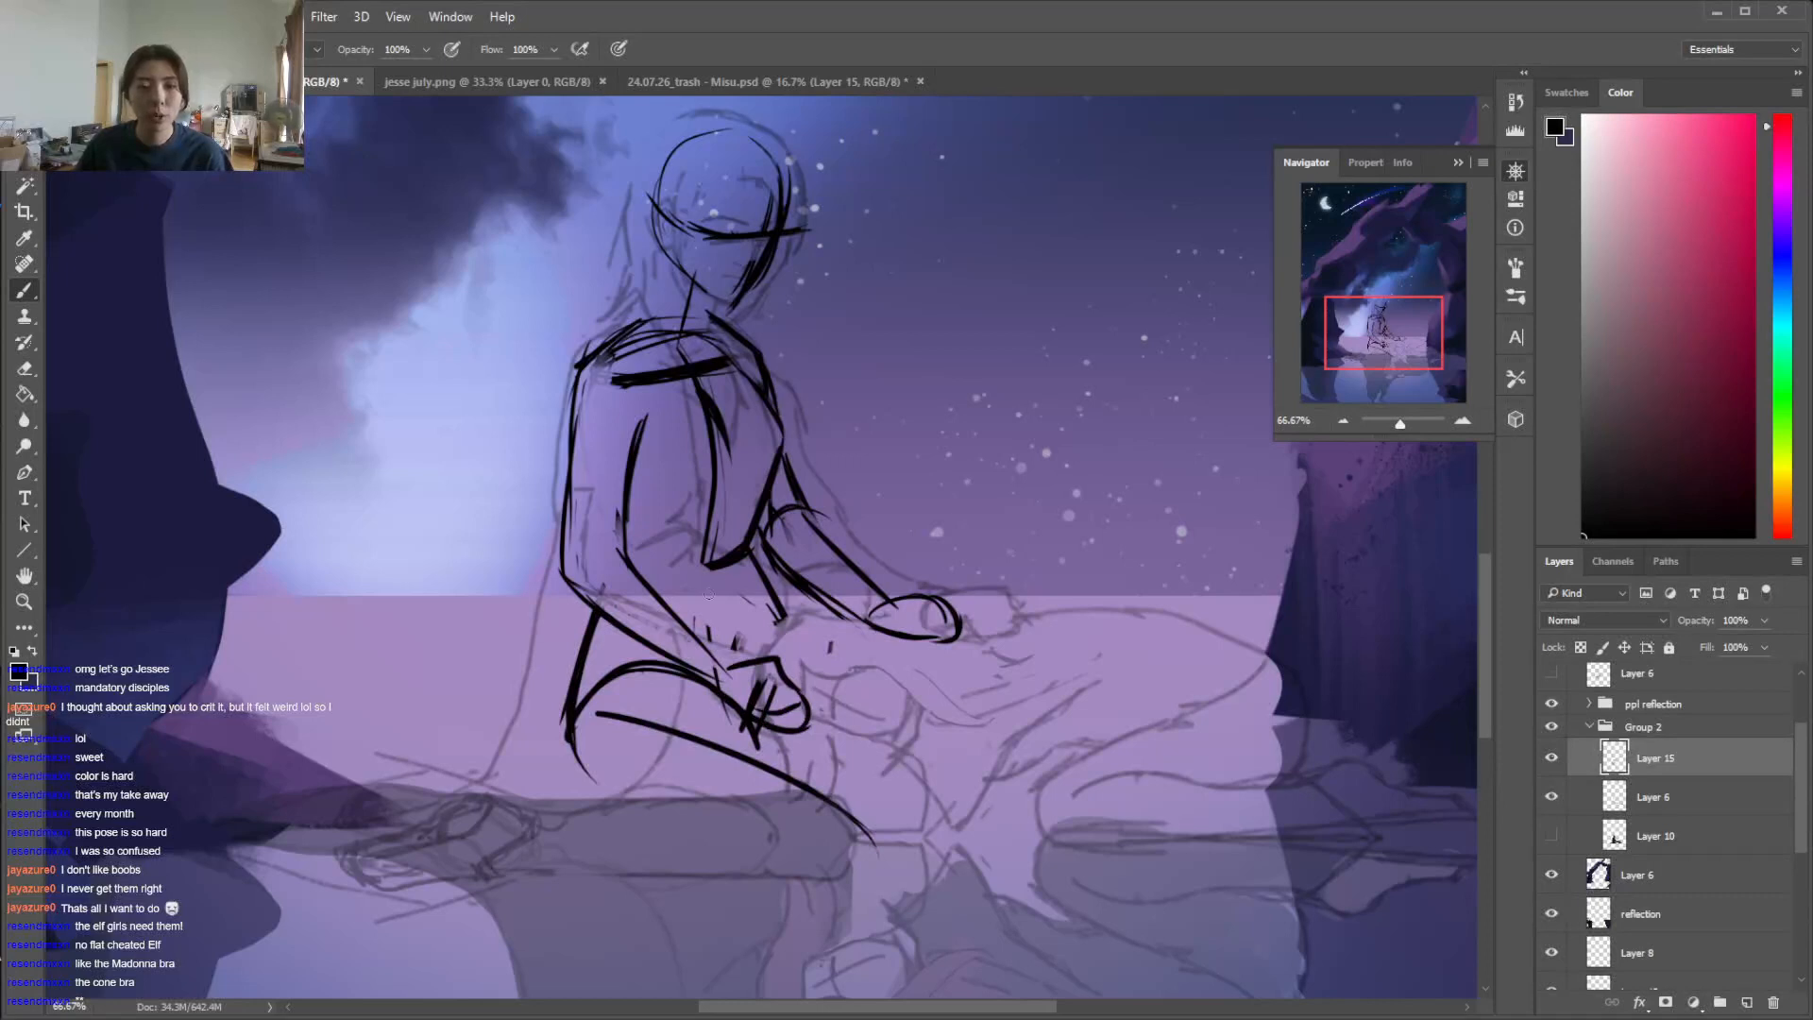
{"action": "left_click_drag", "start_coordinate": [751, 555], "coordinate": [784, 634]}
{"action": "left_click_drag", "start_coordinate": [621, 542], "coordinate": [719, 565]}
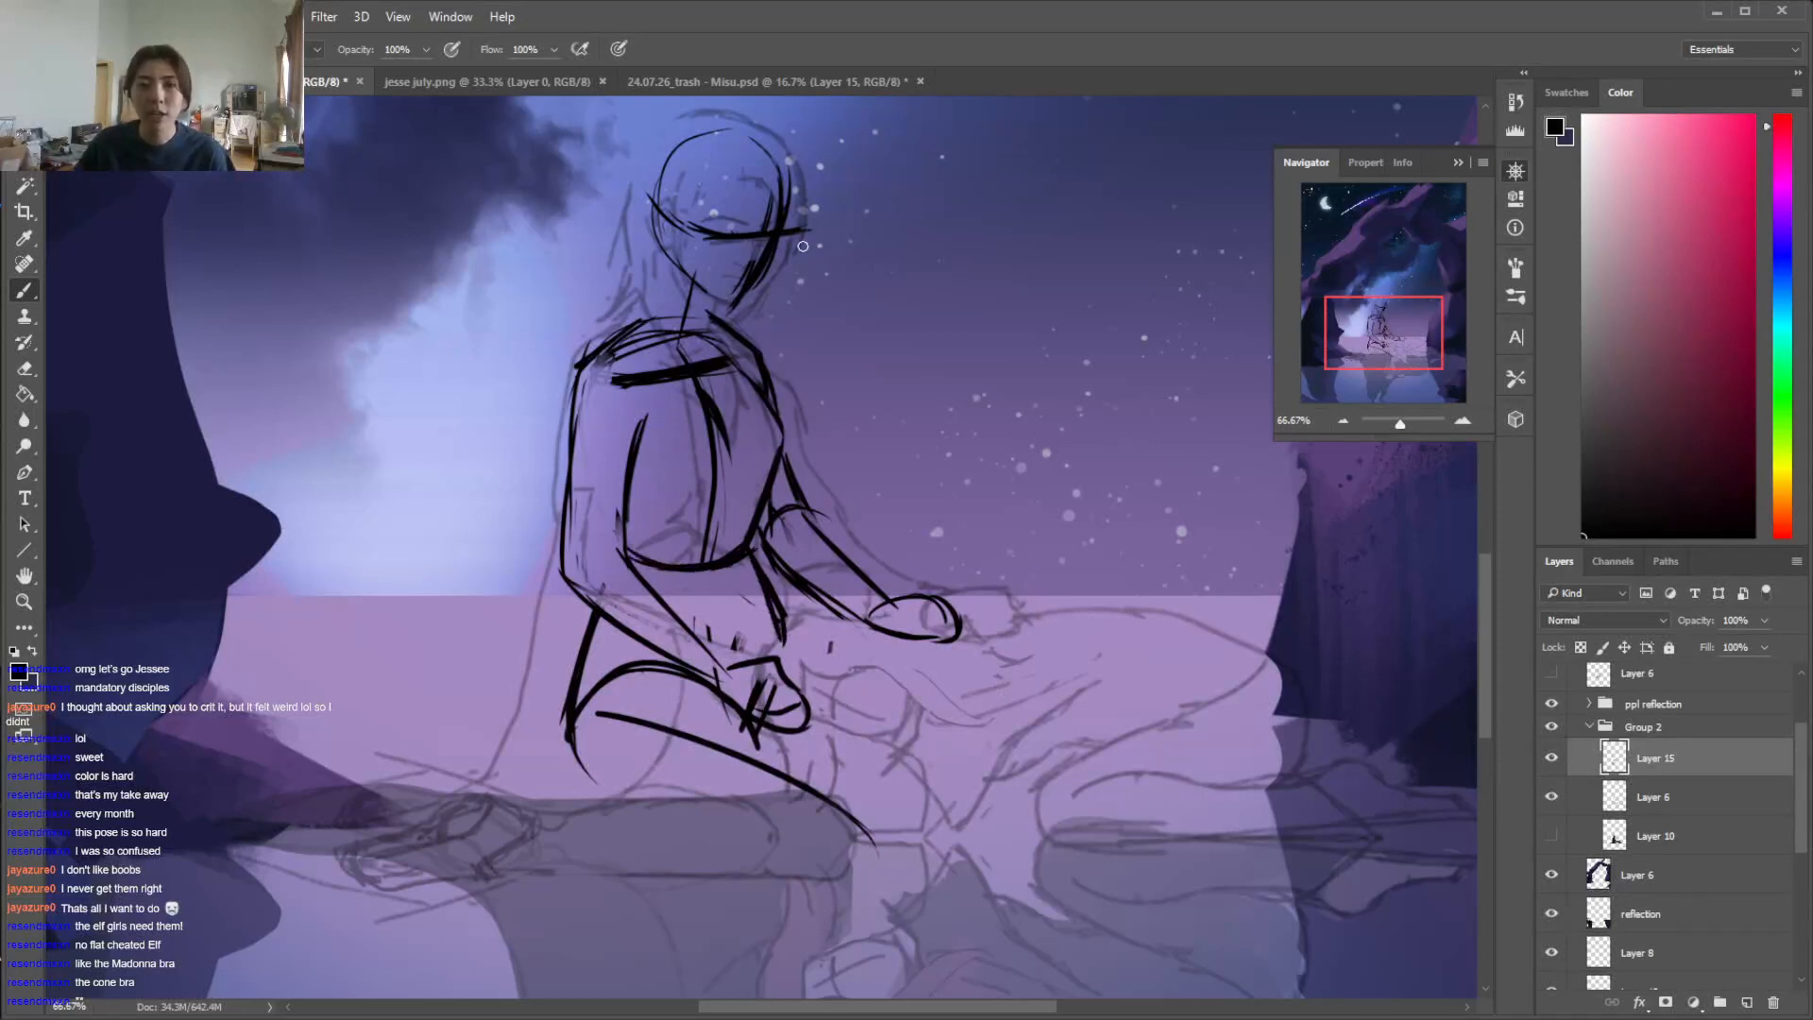
Sketch the seated figure's far thigh contour from the hip toward the far knee, trimming stray marks
{"action": "mouse_move", "coordinate": [600, 688]}
{"action": "left_mouse_down"}
{"action": "mouse_move", "coordinate": [804, 642]}
{"action": "mouse_move", "coordinate": [986, 765]}
{"action": "left_mouse_up"}
{"action": "key", "text": "e"}
{"action": "mouse_move", "coordinate": [831, 673]}
{"action": "left_mouse_down"}
{"action": "mouse_move", "coordinate": [986, 763]}
{"action": "mouse_move", "coordinate": [905, 702]}
{"action": "mouse_move", "coordinate": [977, 724]}
{"action": "mouse_move", "coordinate": [963, 715]}
{"action": "mouse_move", "coordinate": [844, 679]}
{"action": "left_mouse_up"}
{"action": "key", "text": "b"}
{"action": "key", "text": "e"}
{"action": "key", "text": "b"}
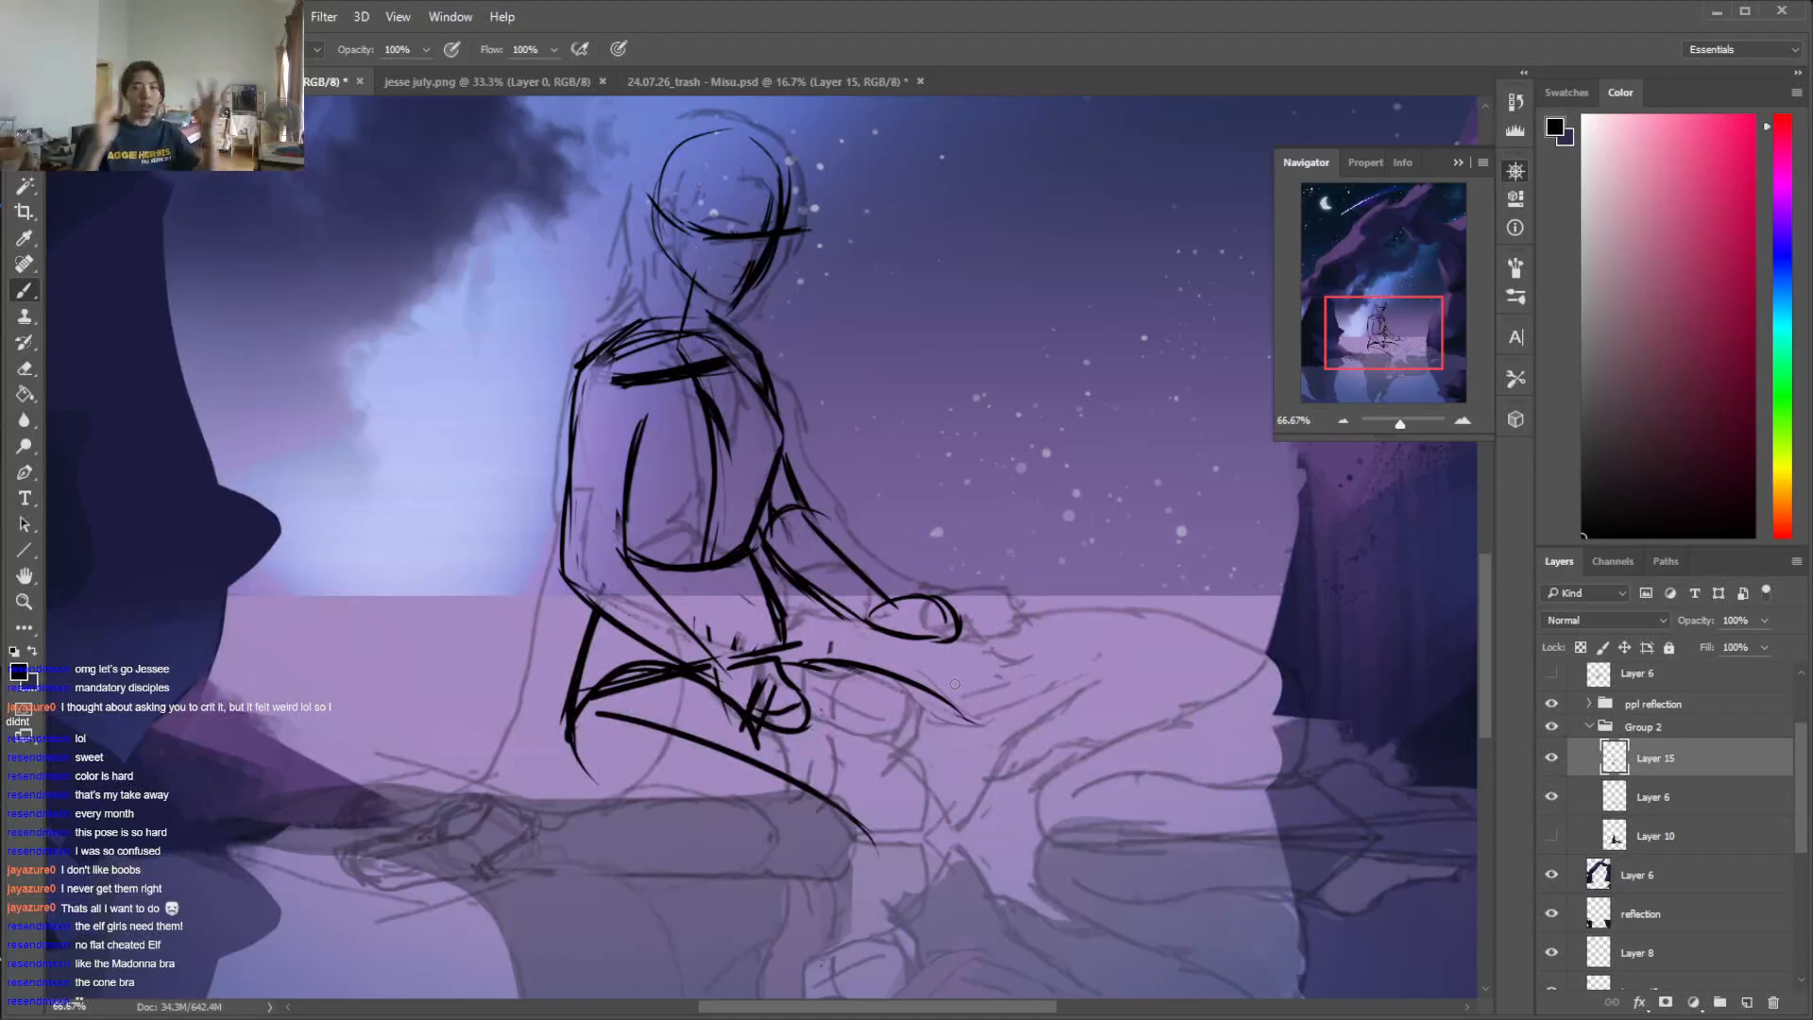
{"action": "mouse_move", "coordinate": [801, 661]}
{"action": "left_mouse_down"}
{"action": "mouse_move", "coordinate": [956, 697]}
{"action": "mouse_move", "coordinate": [812, 664]}
{"action": "mouse_move", "coordinate": [973, 712]}
{"action": "mouse_move", "coordinate": [914, 746]}
{"action": "left_mouse_up"}
Rough in the far shin angling inward from its knee and the near shin running back along the ground
{"action": "mouse_move", "coordinate": [1001, 704]}
{"action": "left_mouse_down"}
{"action": "mouse_move", "coordinate": [846, 820]}
{"action": "mouse_move", "coordinate": [605, 868]}
{"action": "left_mouse_up"}
{"action": "left_click_drag", "start_coordinate": [854, 824], "coordinate": [515, 870]}
{"action": "left_click_drag", "start_coordinate": [752, 826], "coordinate": [482, 880]}
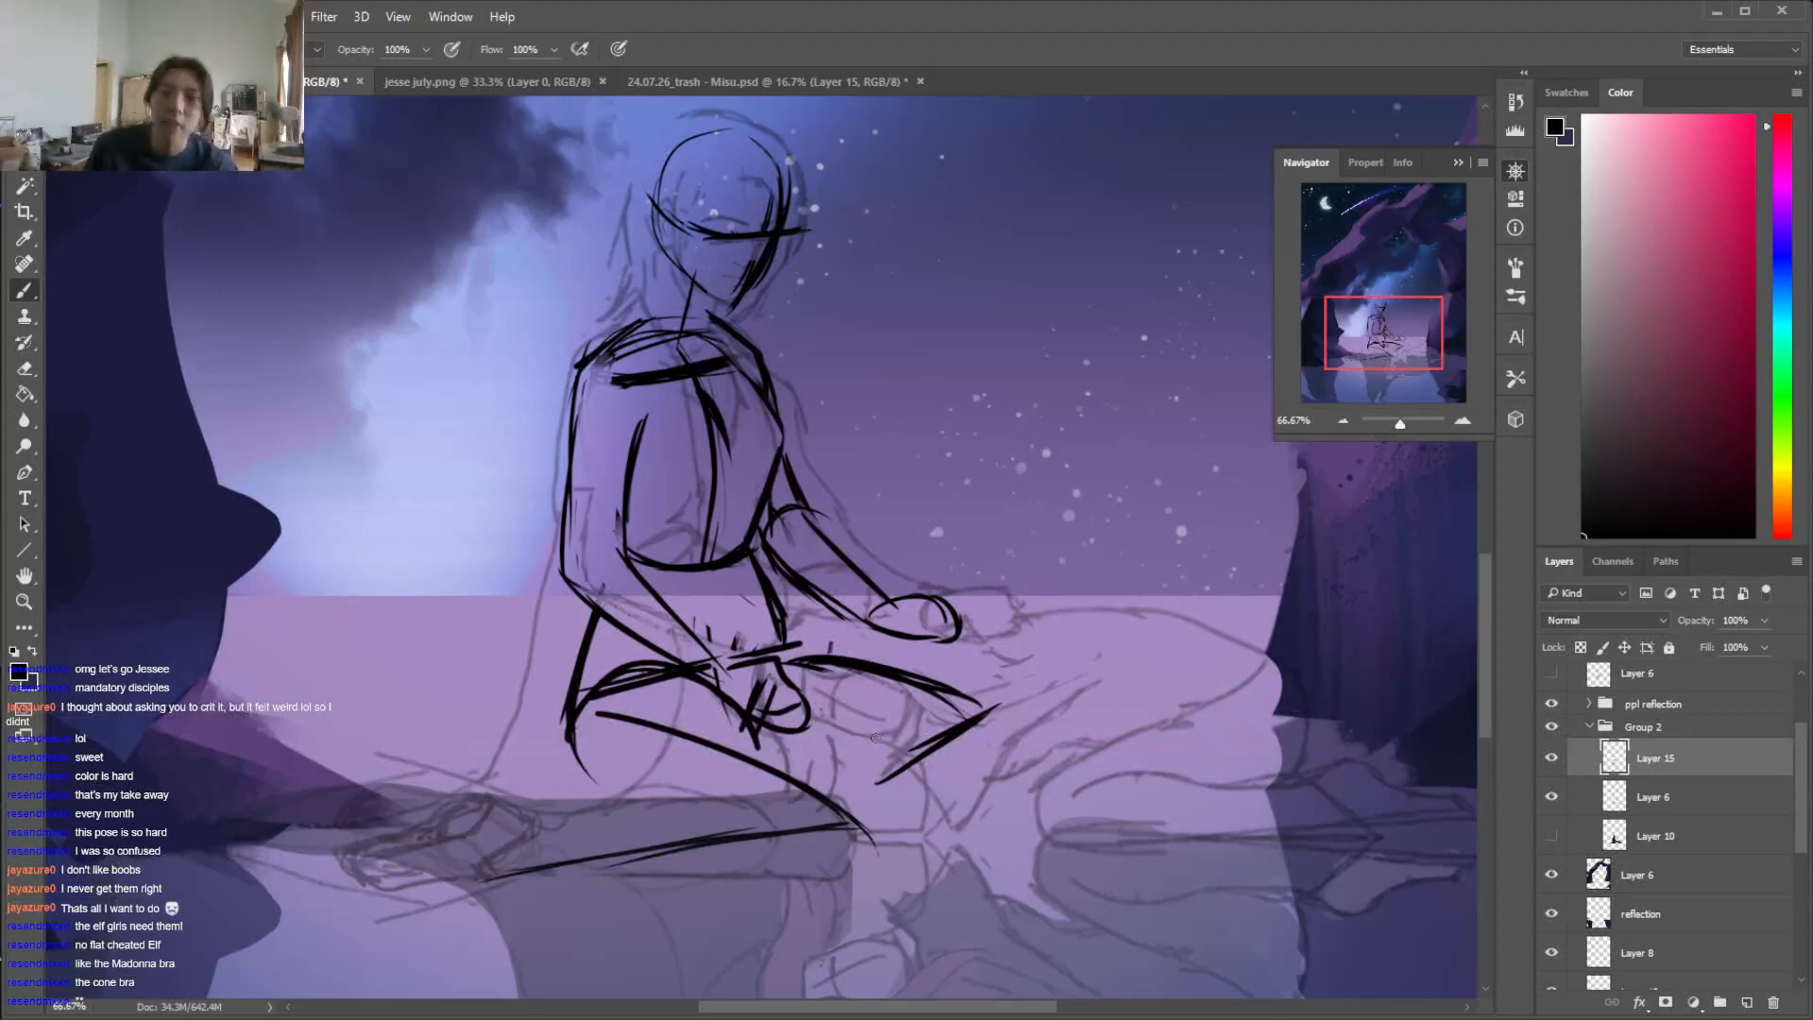
Erase the far shin line and redraw the far thigh's upper contour down to the knee
{"action": "key", "text": "e"}
{"action": "left_click_drag", "start_coordinate": [881, 789], "coordinate": [991, 710]}
{"action": "key", "text": "b"}
{"action": "left_click_drag", "start_coordinate": [828, 659], "coordinate": [1009, 730]}
{"action": "key", "text": "e"}
{"action": "left_click_drag", "start_coordinate": [924, 669], "coordinate": [1006, 729]}
{"action": "key", "text": "b"}
{"action": "mouse_move", "coordinate": [776, 646]}
{"action": "left_mouse_down"}
{"action": "mouse_move", "coordinate": [872, 670]}
{"action": "mouse_move", "coordinate": [958, 727]}
{"action": "left_mouse_up"}
Mark both knees with circles and sketch the buttock curve and the near thigh's contours
{"action": "mouse_move", "coordinate": [855, 793]}
{"action": "left_mouse_down"}
{"action": "mouse_move", "coordinate": [836, 821]}
{"action": "mouse_move", "coordinate": [876, 810]}
{"action": "left_mouse_up"}
{"action": "key", "text": "ctrl+z"}
{"action": "left_click_drag", "start_coordinate": [572, 741], "coordinate": [680, 814]}
{"action": "left_click_drag", "start_coordinate": [838, 792], "coordinate": [705, 799]}
{"action": "left_click_drag", "start_coordinate": [724, 793], "coordinate": [846, 793]}
{"action": "mouse_move", "coordinate": [578, 692]}
{"action": "left_mouse_down"}
{"action": "mouse_move", "coordinate": [693, 666]}
{"action": "mouse_move", "coordinate": [773, 687]}
{"action": "left_mouse_up"}
Sketch the abdomen line from the ribcage down to the pelvis and erase stray marks around the waist
{"action": "left_click_drag", "start_coordinate": [709, 568], "coordinate": [740, 654]}
{"action": "left_click_drag", "start_coordinate": [711, 571], "coordinate": [729, 669]}
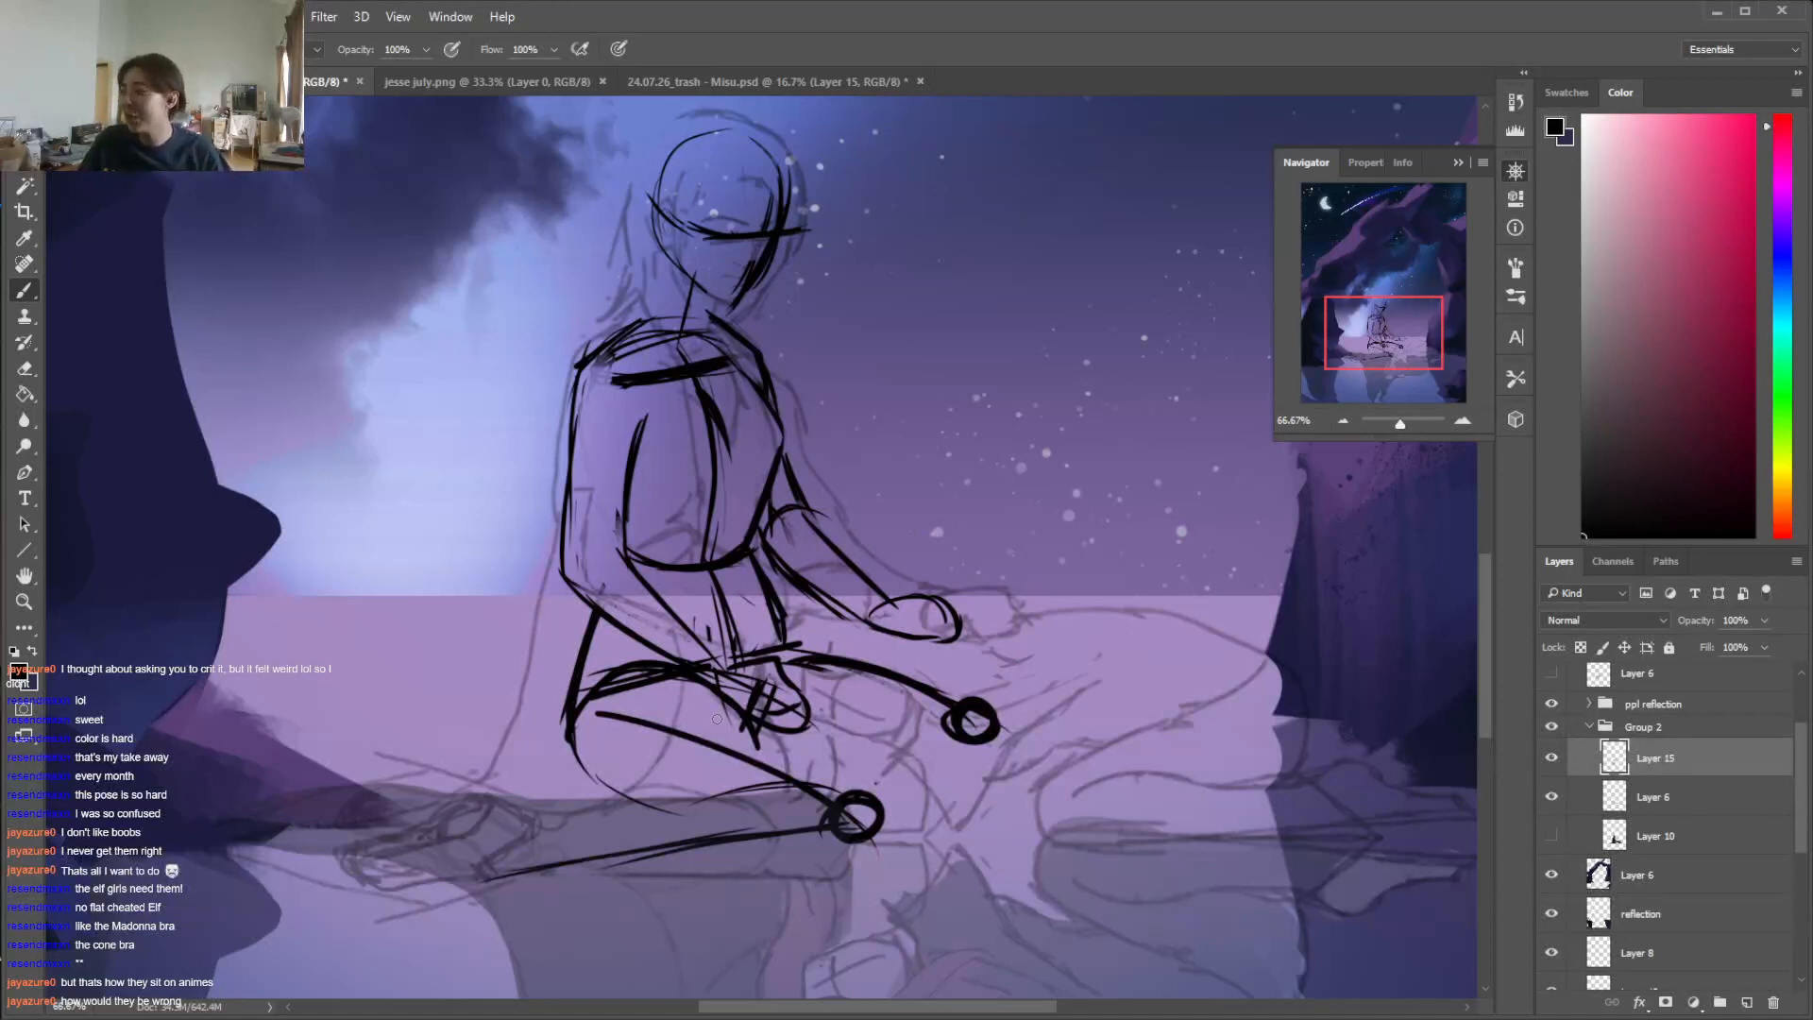
{"action": "key", "text": "e"}
{"action": "mouse_move", "coordinate": [709, 621]}
{"action": "left_mouse_down"}
{"action": "mouse_move", "coordinate": [694, 644]}
{"action": "mouse_move", "coordinate": [712, 652]}
{"action": "left_mouse_up"}
{"action": "mouse_move", "coordinate": [755, 574]}
{"action": "left_mouse_down"}
{"action": "mouse_move", "coordinate": [776, 632]}
{"action": "mouse_move", "coordinate": [925, 674]}
{"action": "left_mouse_up"}
Strengthen the far thigh's upper contour and draw the near thigh's upper contour curving around its knee
{"action": "key", "text": "b"}
{"action": "mouse_move", "coordinate": [784, 652]}
{"action": "left_mouse_down"}
{"action": "mouse_move", "coordinate": [976, 687]}
{"action": "mouse_move", "coordinate": [947, 710]}
{"action": "mouse_move", "coordinate": [793, 650]}
{"action": "mouse_move", "coordinate": [978, 699]}
{"action": "mouse_move", "coordinate": [1000, 723]}
{"action": "left_mouse_up"}
{"action": "key", "text": "e"}
{"action": "key", "text": "b"}
{"action": "left_click_drag", "start_coordinate": [754, 689], "coordinate": [884, 785]}
{"action": "left_click_drag", "start_coordinate": [810, 722], "coordinate": [891, 800]}
{"action": "mouse_move", "coordinate": [611, 676]}
{"action": "left_mouse_down"}
{"action": "mouse_move", "coordinate": [609, 795]}
{"action": "mouse_move", "coordinate": [852, 842]}
{"action": "left_mouse_up"}
{"action": "mouse_move", "coordinate": [854, 763]}
{"action": "left_mouse_down"}
{"action": "mouse_move", "coordinate": [884, 787]}
{"action": "mouse_move", "coordinate": [861, 841]}
{"action": "left_mouse_up"}
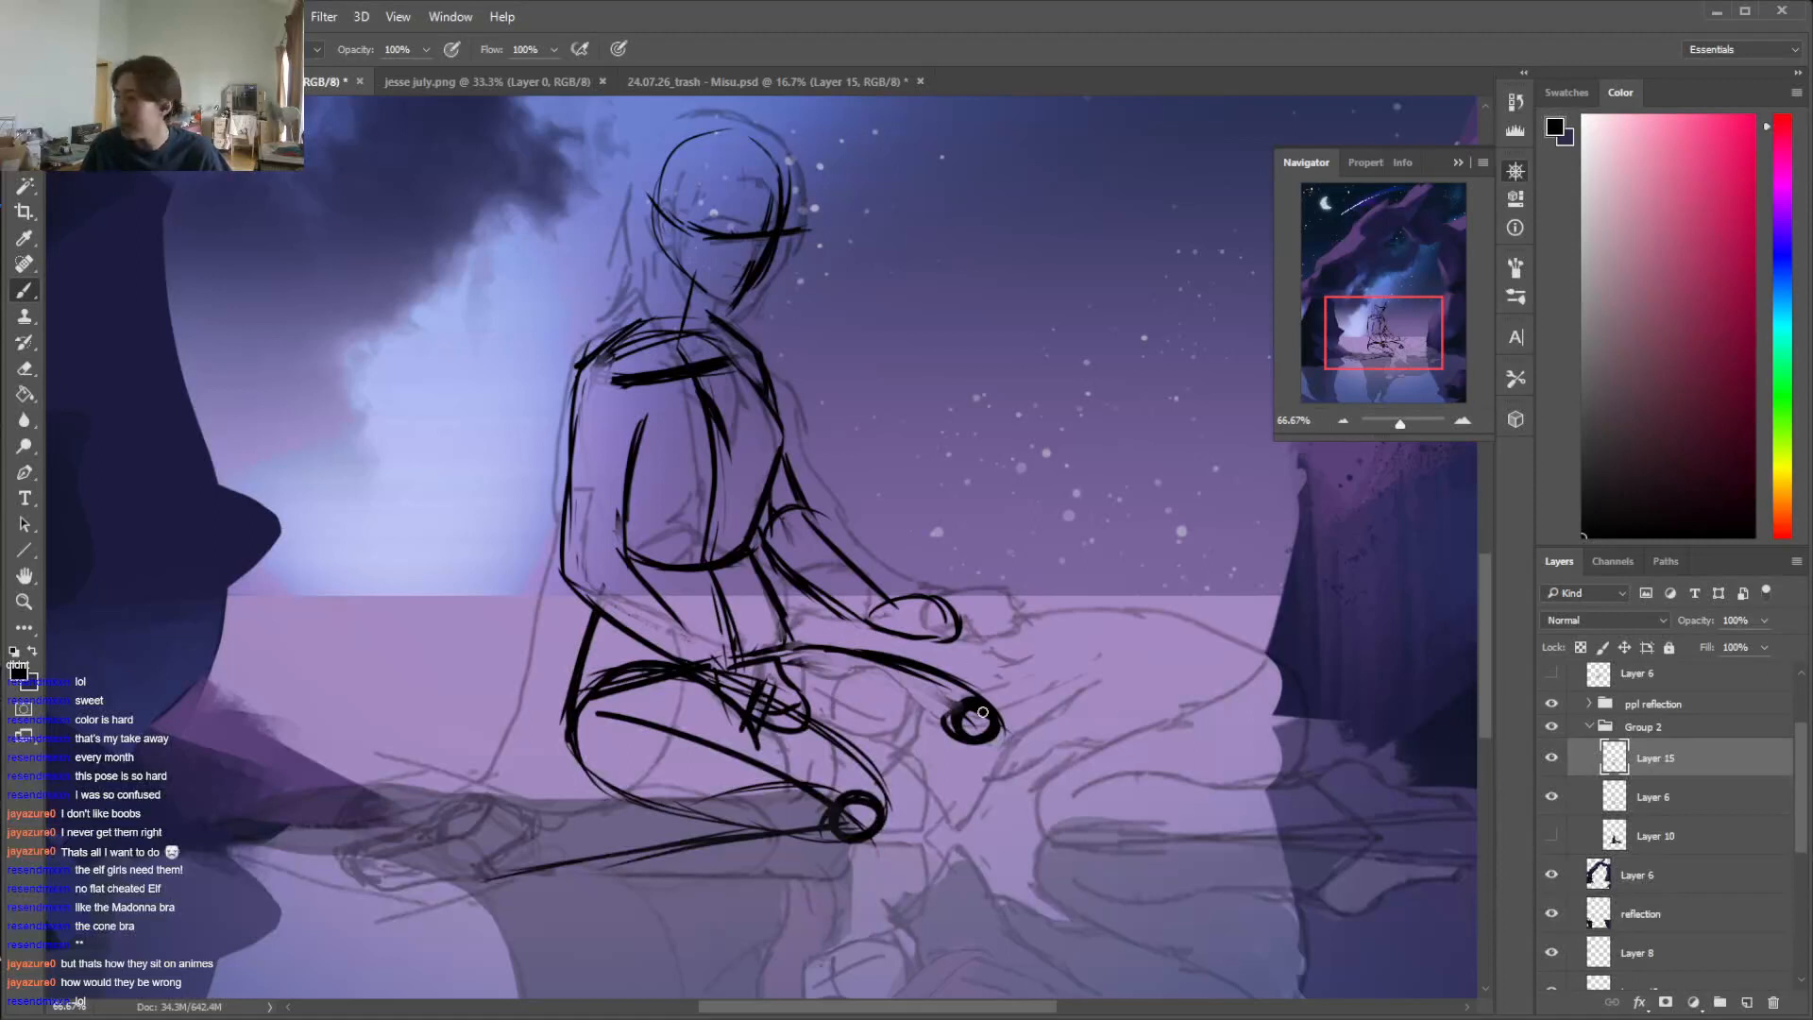
Close the far thigh's underside around its knee and erase the overlapping lines at the near hip
{"action": "mouse_move", "coordinate": [861, 780]}
{"action": "left_mouse_down"}
{"action": "mouse_move", "coordinate": [982, 778]}
{"action": "mouse_move", "coordinate": [1016, 756]}
{"action": "mouse_move", "coordinate": [1002, 707]}
{"action": "mouse_move", "coordinate": [908, 774]}
{"action": "mouse_move", "coordinate": [875, 768]}
{"action": "left_mouse_up"}
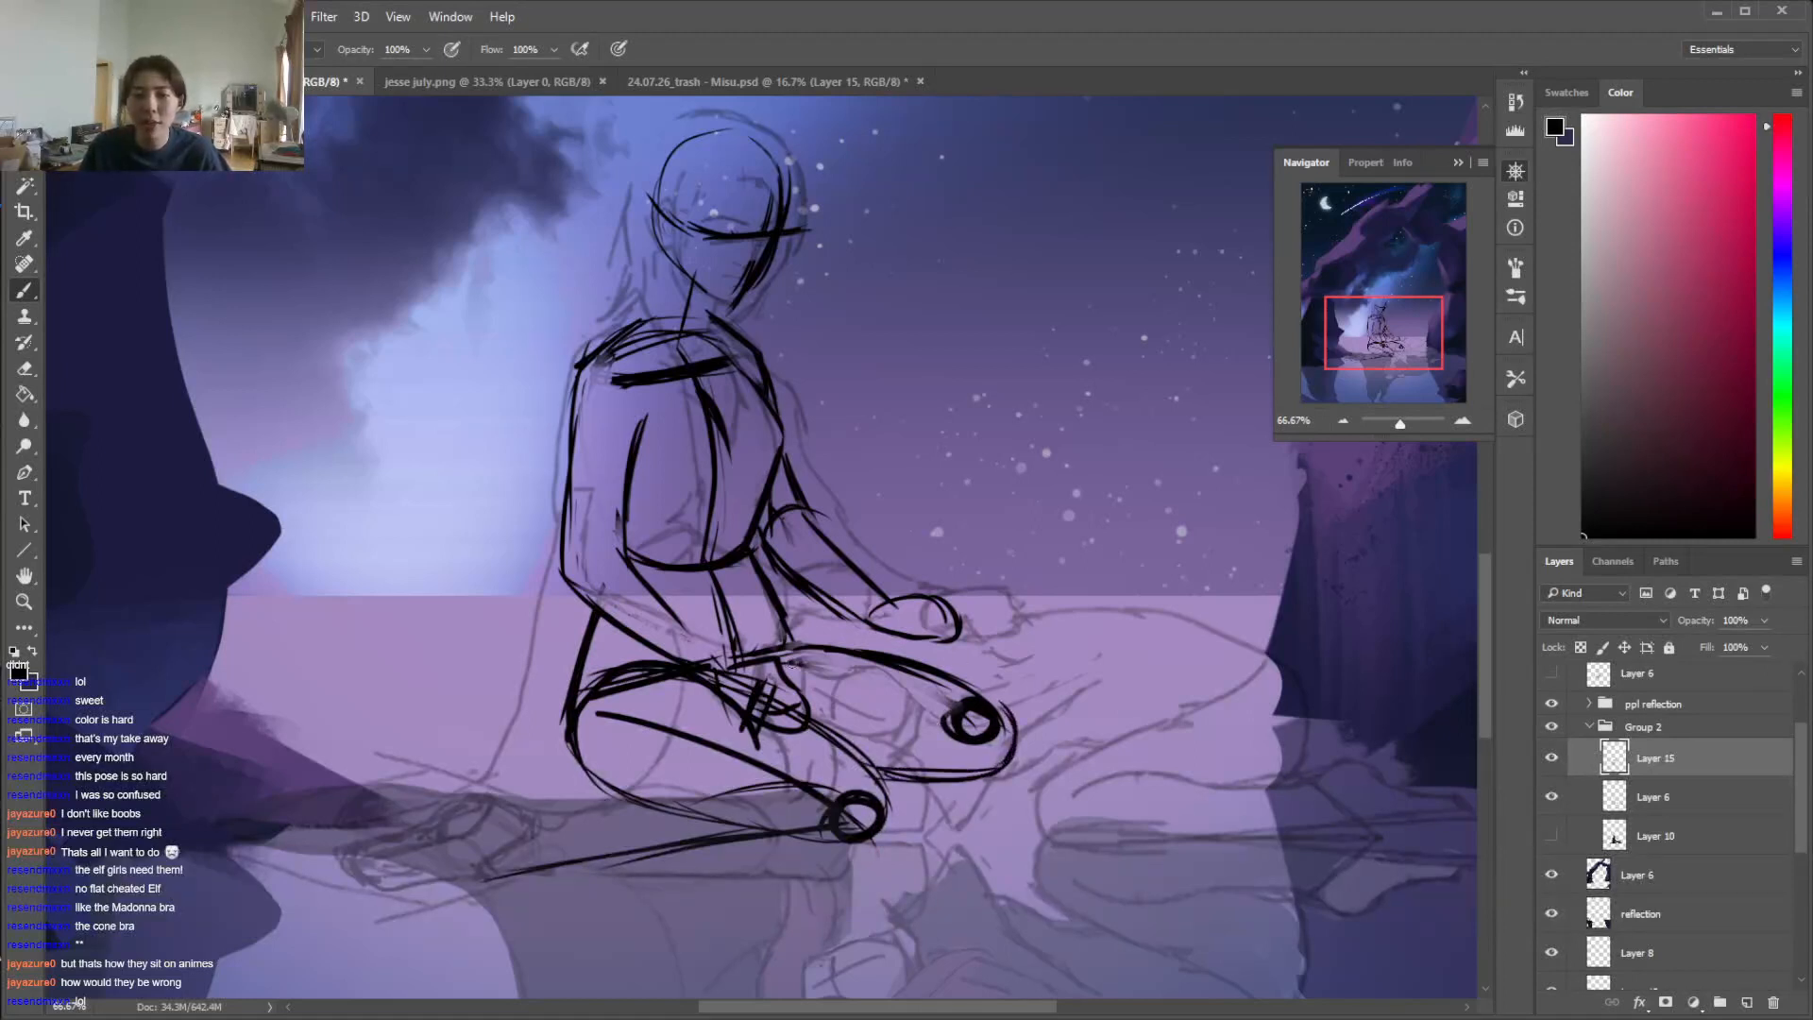
{"action": "left_click_drag", "start_coordinate": [758, 713], "coordinate": [783, 621]}
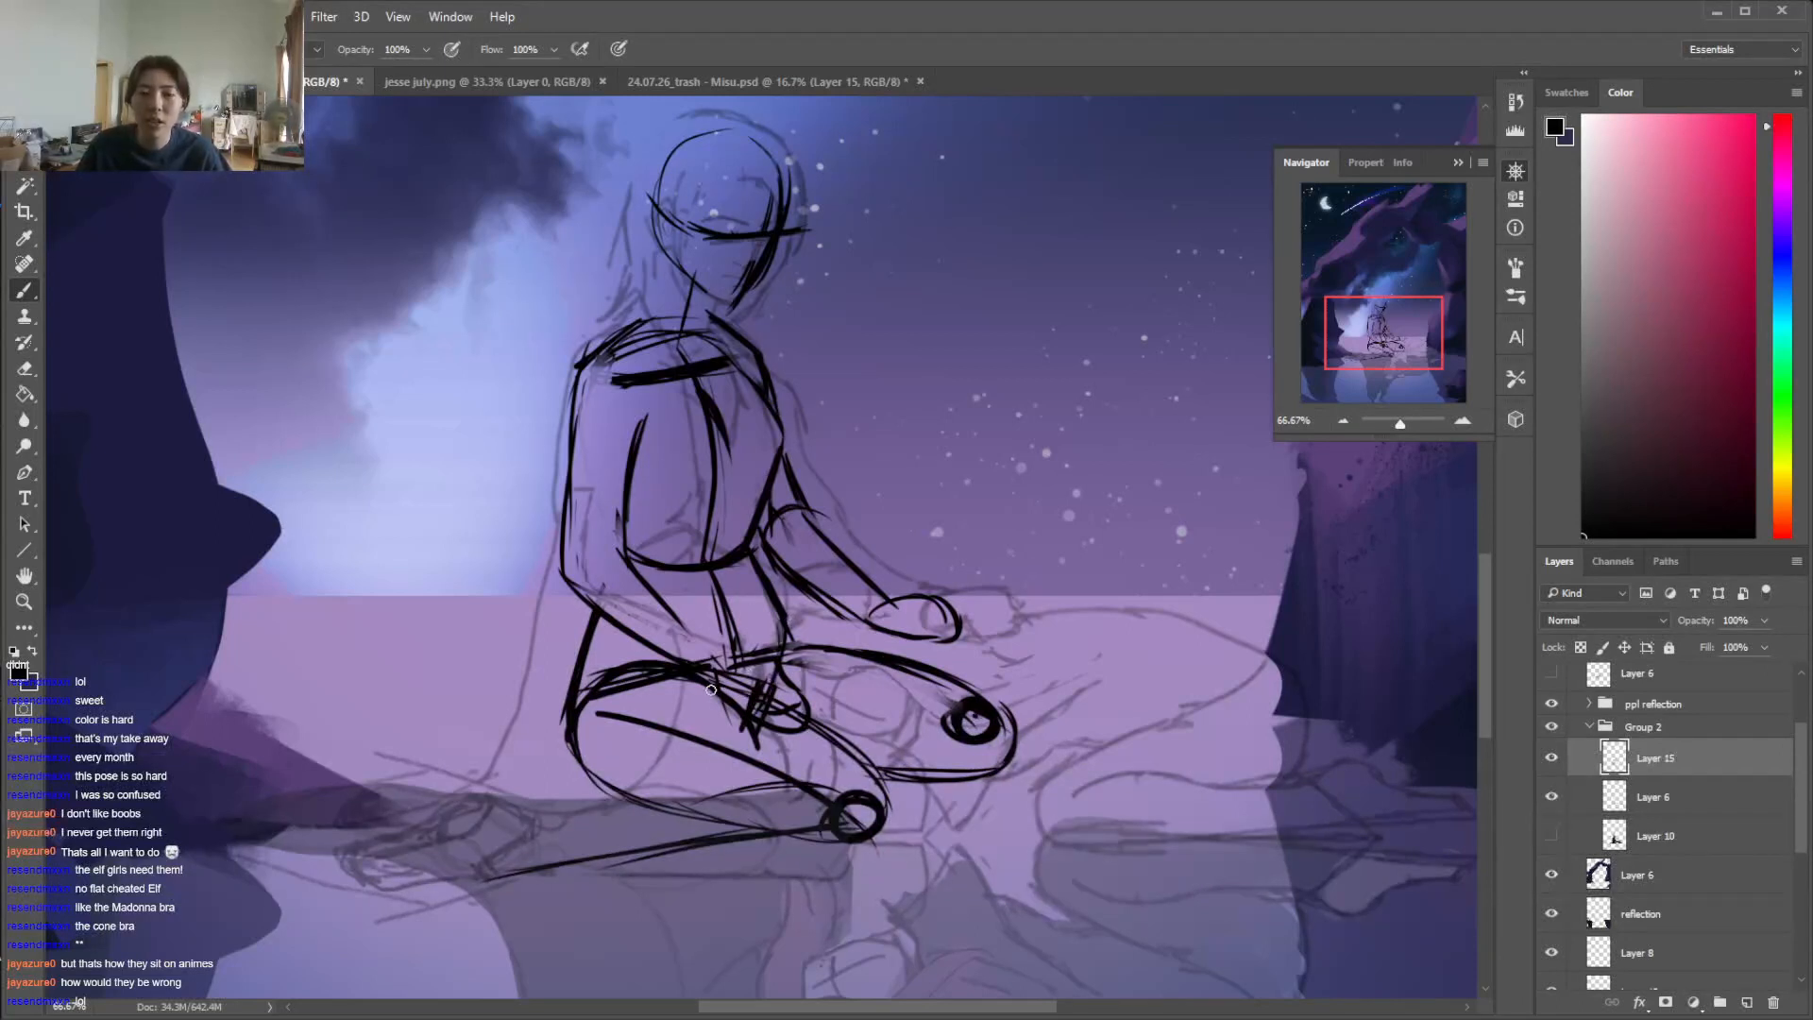
{"action": "key", "text": "e"}
{"action": "mouse_move", "coordinate": [623, 678]}
{"action": "left_mouse_down"}
{"action": "mouse_move", "coordinate": [698, 703]}
{"action": "mouse_move", "coordinate": [676, 691]}
{"action": "left_mouse_up"}
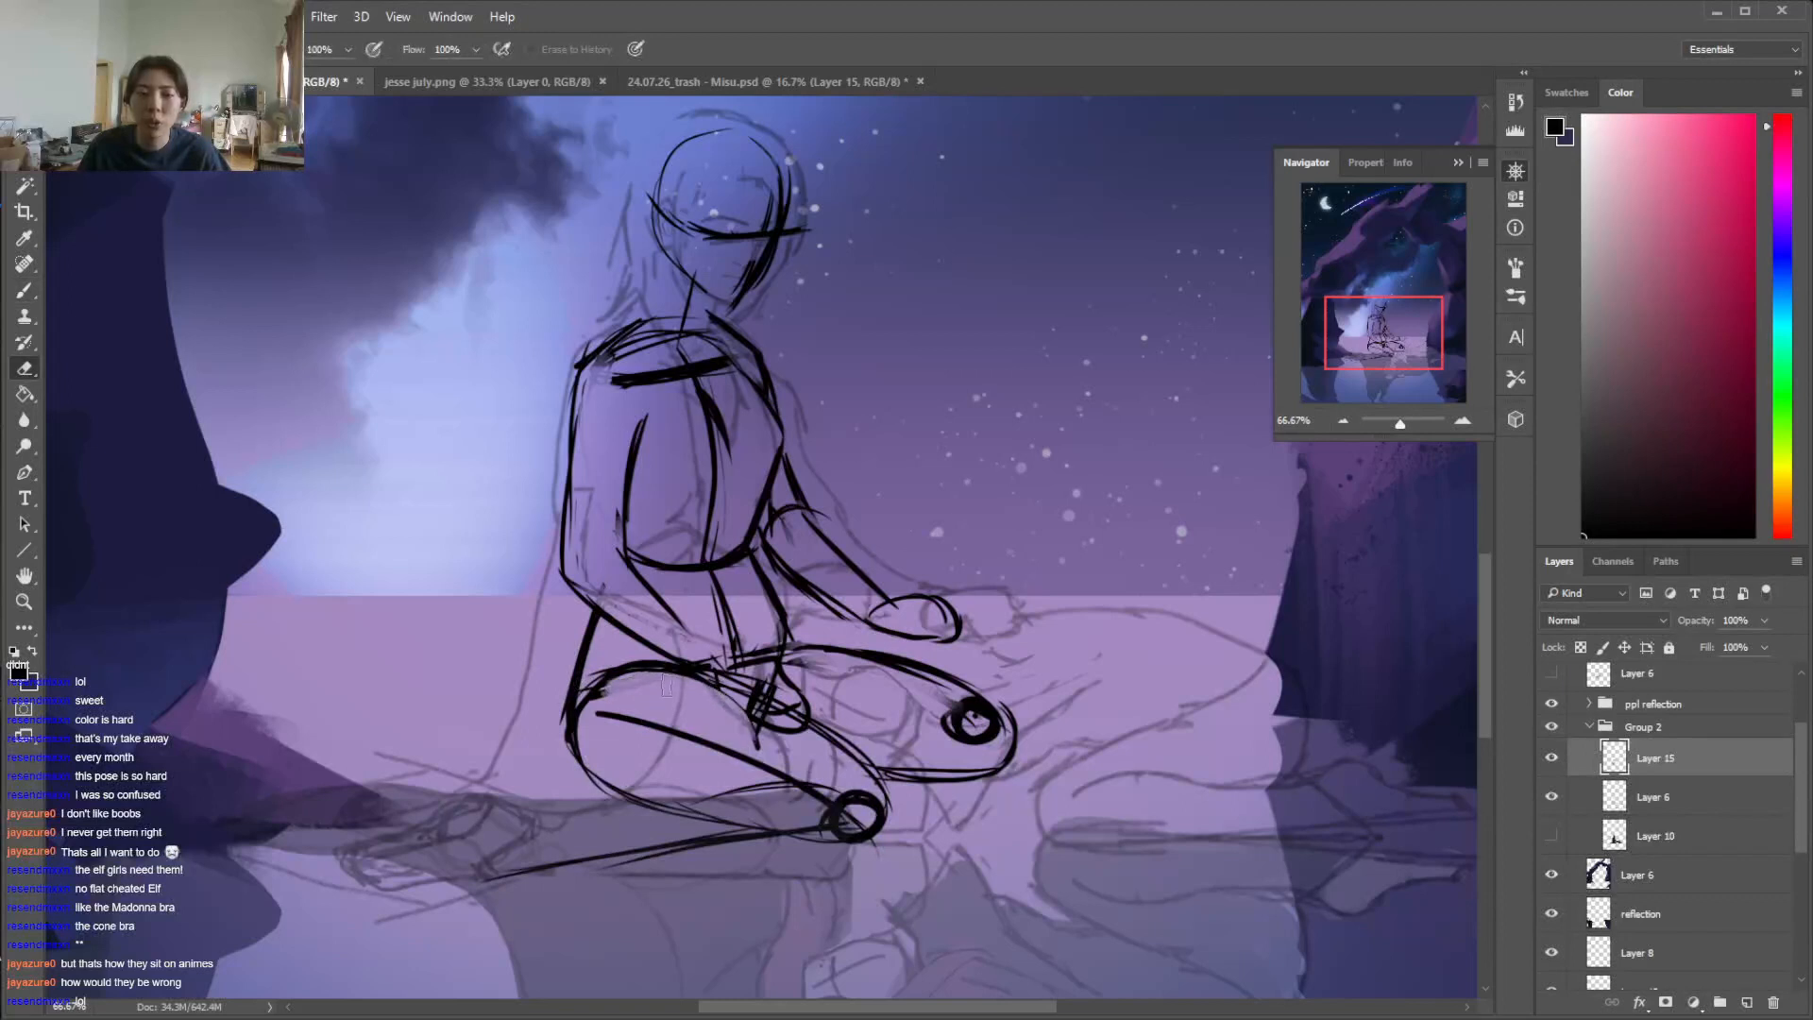
{"action": "key", "text": "b"}
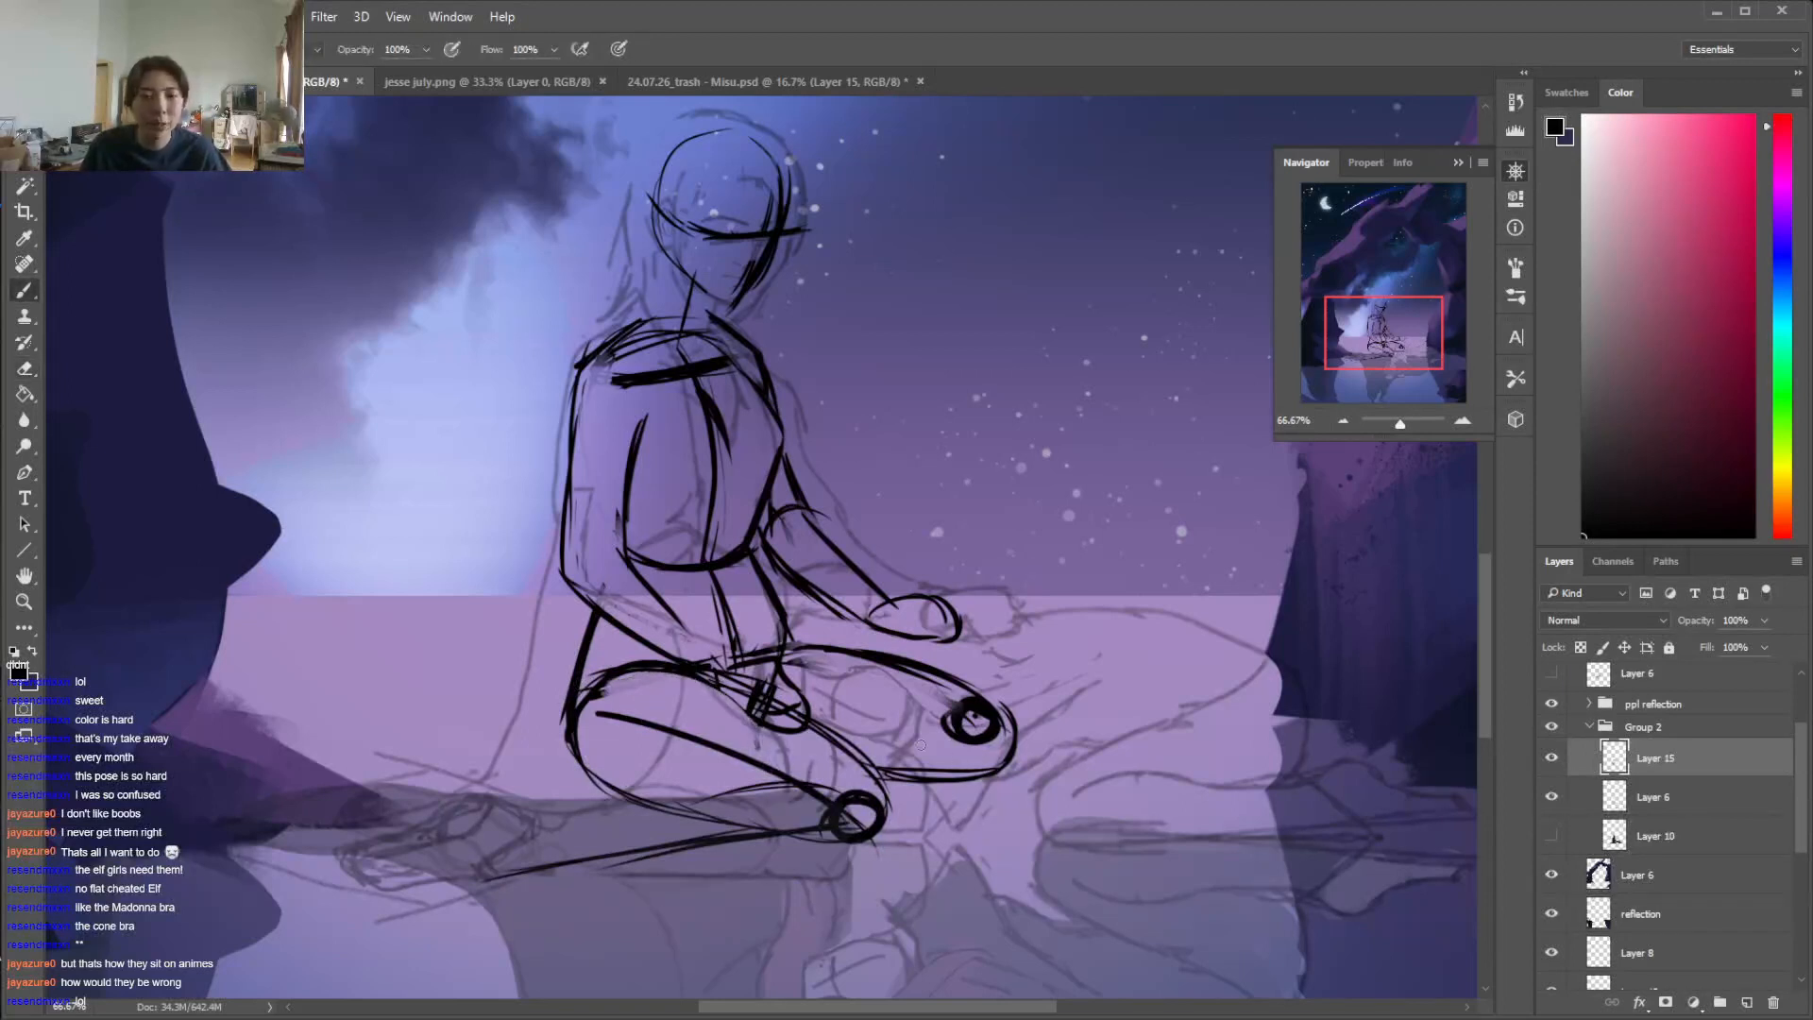
Reinforce both knee circles and sketch the far shin passing beneath the near knee
{"action": "mouse_move", "coordinate": [963, 725]}
{"action": "left_mouse_down"}
{"action": "mouse_move", "coordinate": [986, 764]}
{"action": "mouse_move", "coordinate": [973, 725]}
{"action": "left_mouse_up"}
{"action": "mouse_move", "coordinate": [864, 788]}
{"action": "left_mouse_down"}
{"action": "mouse_move", "coordinate": [836, 833]}
{"action": "mouse_move", "coordinate": [876, 835]}
{"action": "left_mouse_up"}
{"action": "mouse_move", "coordinate": [952, 730]}
{"action": "left_mouse_down"}
{"action": "mouse_move", "coordinate": [874, 738]}
{"action": "mouse_move", "coordinate": [850, 766]}
{"action": "left_mouse_up"}
{"action": "mouse_move", "coordinate": [990, 777]}
{"action": "left_mouse_down"}
{"action": "mouse_move", "coordinate": [1021, 756]}
{"action": "mouse_move", "coordinate": [941, 815]}
{"action": "mouse_move", "coordinate": [795, 862]}
{"action": "mouse_move", "coordinate": [733, 853]}
{"action": "left_mouse_up"}
Rough in the far foot below the near shin, erase the first attempt, and redraw it pointing down
{"action": "mouse_move", "coordinate": [893, 746]}
{"action": "left_mouse_down"}
{"action": "mouse_move", "coordinate": [765, 819]}
{"action": "mouse_move", "coordinate": [779, 864]}
{"action": "mouse_move", "coordinate": [719, 837]}
{"action": "mouse_move", "coordinate": [757, 828]}
{"action": "mouse_move", "coordinate": [693, 869]}
{"action": "mouse_move", "coordinate": [727, 874]}
{"action": "mouse_move", "coordinate": [716, 854]}
{"action": "mouse_move", "coordinate": [779, 940]}
{"action": "left_mouse_up"}
{"action": "left_click_drag", "start_coordinate": [774, 864], "coordinate": [774, 940]}
{"action": "mouse_move", "coordinate": [719, 878]}
{"action": "left_mouse_down"}
{"action": "mouse_move", "coordinate": [742, 939]}
{"action": "mouse_move", "coordinate": [724, 930]}
{"action": "left_mouse_up"}
{"action": "mouse_move", "coordinate": [697, 893]}
{"action": "left_mouse_down"}
{"action": "mouse_move", "coordinate": [759, 974]}
{"action": "mouse_move", "coordinate": [710, 859]}
{"action": "left_mouse_up"}
{"action": "key", "text": "e"}
{"action": "left_click_drag", "start_coordinate": [710, 859], "coordinate": [774, 935]}
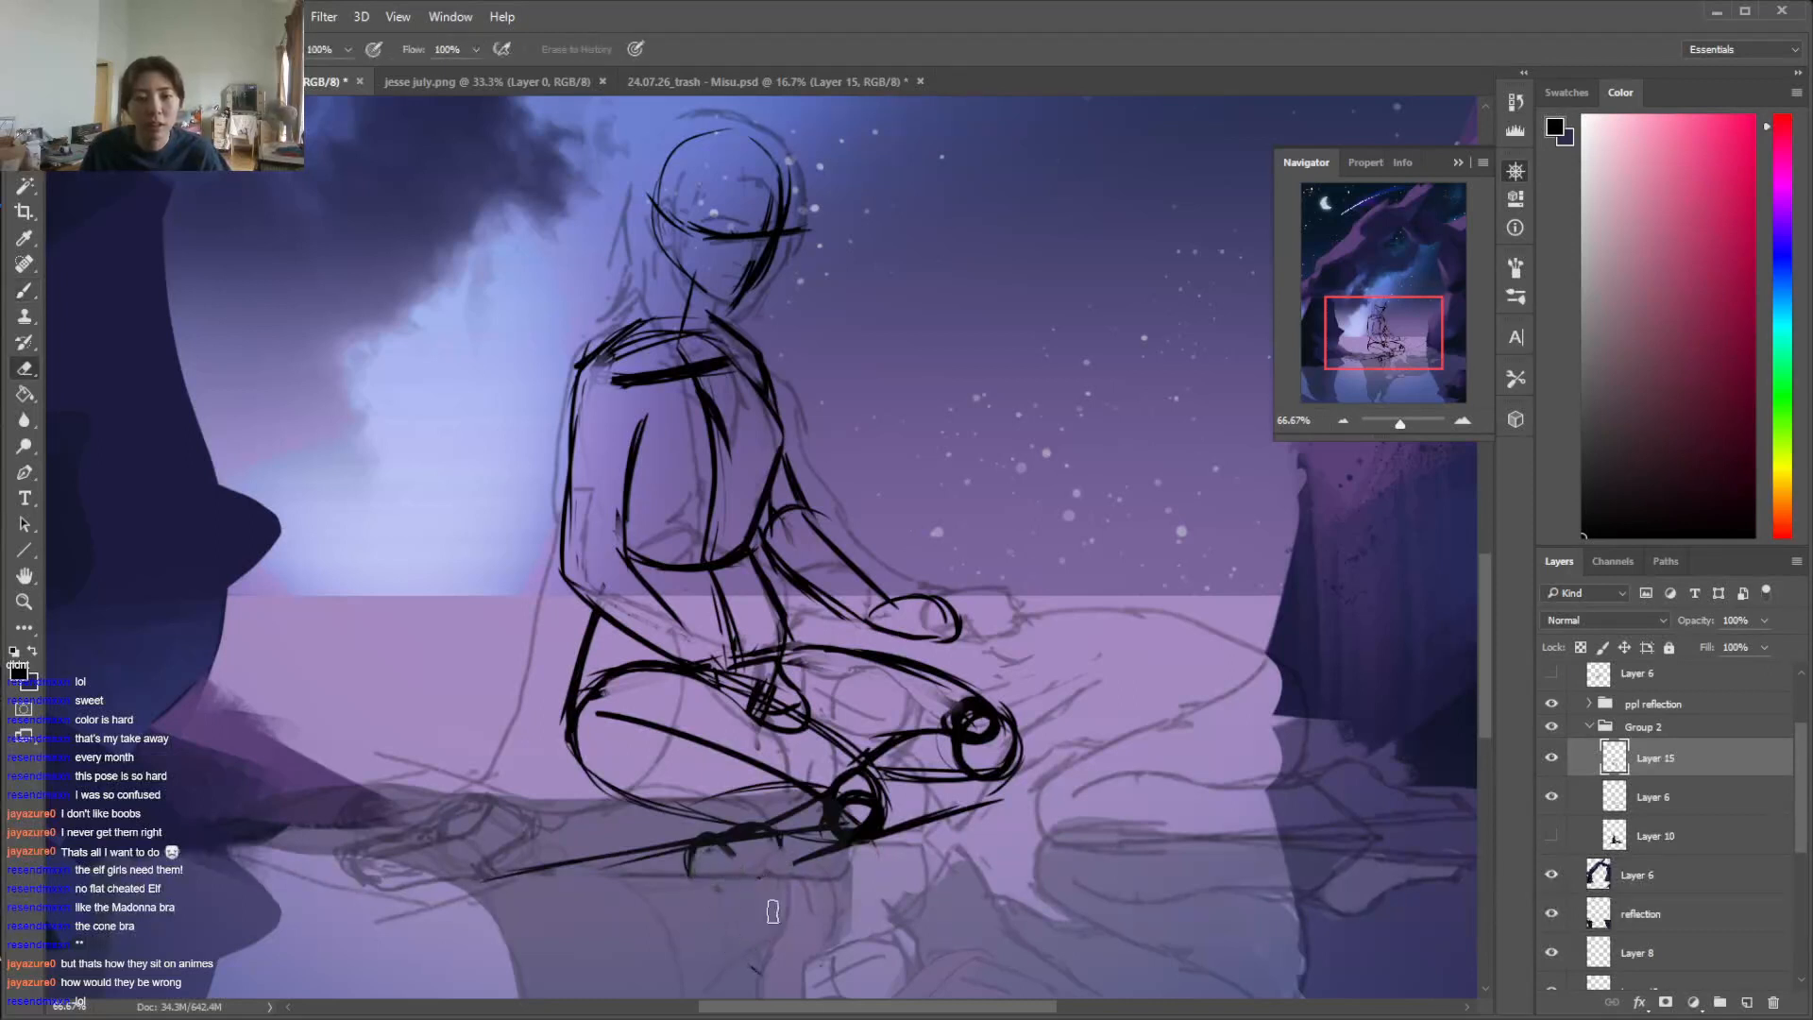
{"action": "key", "text": "b"}
{"action": "left_click_drag", "start_coordinate": [831, 848], "coordinate": [770, 925]}
{"action": "left_click_drag", "start_coordinate": [796, 860], "coordinate": [760, 921]}
{"action": "left_click_drag", "start_coordinate": [687, 862], "coordinate": [735, 966]}
{"action": "left_click_drag", "start_coordinate": [708, 906], "coordinate": [748, 992]}
{"action": "left_click_drag", "start_coordinate": [773, 924], "coordinate": [763, 999]}
Contour the near calf and shin and sketch the near foot stretched out behind the figure
{"action": "mouse_move", "coordinate": [782, 836]}
{"action": "left_mouse_down"}
{"action": "mouse_move", "coordinate": [856, 839]}
{"action": "mouse_move", "coordinate": [609, 839]}
{"action": "left_mouse_up"}
{"action": "mouse_move", "coordinate": [824, 767]}
{"action": "left_mouse_down"}
{"action": "mouse_move", "coordinate": [710, 776]}
{"action": "mouse_move", "coordinate": [528, 836]}
{"action": "mouse_move", "coordinate": [585, 864]}
{"action": "mouse_move", "coordinate": [746, 843]}
{"action": "left_mouse_up"}
{"action": "left_click_drag", "start_coordinate": [584, 825], "coordinate": [423, 875]}
{"action": "left_click_drag", "start_coordinate": [536, 881], "coordinate": [417, 888]}
{"action": "left_click_drag", "start_coordinate": [1486, 614], "coordinate": [1486, 614]}
{"action": "key", "text": "e"}
{"action": "mouse_move", "coordinate": [413, 861]}
{"action": "left_mouse_down"}
{"action": "mouse_move", "coordinate": [563, 839]}
{"action": "mouse_move", "coordinate": [399, 864]}
{"action": "mouse_move", "coordinate": [442, 821]}
{"action": "mouse_move", "coordinate": [411, 872]}
{"action": "left_mouse_up"}
{"action": "key", "text": "b"}
{"action": "mouse_move", "coordinate": [413, 871]}
{"action": "left_mouse_down"}
{"action": "mouse_move", "coordinate": [595, 847]}
{"action": "mouse_move", "coordinate": [460, 883]}
{"action": "left_mouse_up"}
{"action": "key", "text": "e"}
{"action": "key", "text": "b"}
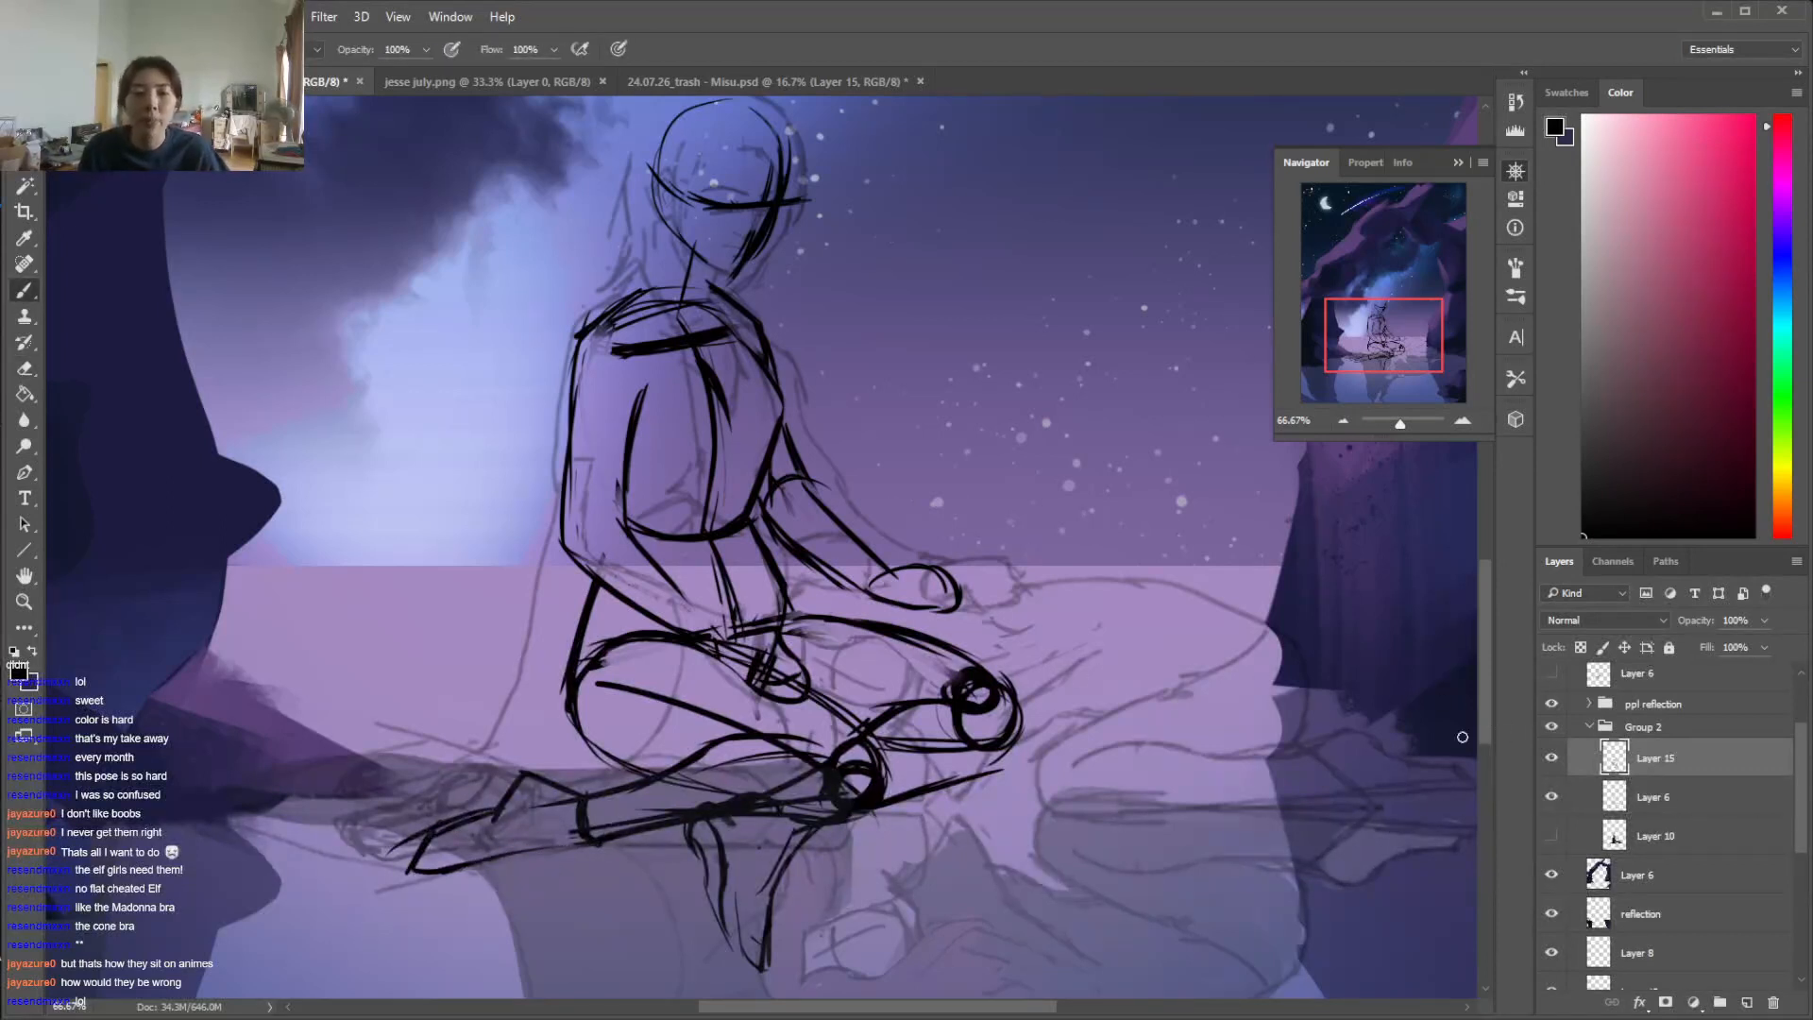
Erase the construction lines around the abdomen and near hand, and redraw the forearm running into the hand
{"action": "key", "text": "e"}
{"action": "mouse_move", "coordinate": [780, 563]}
{"action": "left_mouse_down"}
{"action": "mouse_move", "coordinate": [802, 611]}
{"action": "mouse_move", "coordinate": [699, 557]}
{"action": "mouse_move", "coordinate": [753, 645]}
{"action": "mouse_move", "coordinate": [721, 645]}
{"action": "mouse_move", "coordinate": [784, 676]}
{"action": "left_mouse_up"}
{"action": "key", "text": "b"}
{"action": "left_click_drag", "start_coordinate": [675, 576], "coordinate": [792, 649]}
Erase the construction lines inside the near thigh and the overlaps around the shin and far ankle
{"action": "key", "text": "e"}
{"action": "mouse_move", "coordinate": [623, 686]}
{"action": "left_mouse_down"}
{"action": "mouse_move", "coordinate": [647, 715]}
{"action": "mouse_move", "coordinate": [685, 701]}
{"action": "left_mouse_up"}
{"action": "key", "text": "ctrl+z"}
{"action": "mouse_move", "coordinate": [612, 644]}
{"action": "left_mouse_down"}
{"action": "mouse_move", "coordinate": [595, 699]}
{"action": "mouse_move", "coordinate": [601, 651]}
{"action": "mouse_move", "coordinate": [844, 789]}
{"action": "mouse_move", "coordinate": [791, 767]}
{"action": "mouse_move", "coordinate": [605, 814]}
{"action": "mouse_move", "coordinate": [567, 801]}
{"action": "left_mouse_up"}
{"action": "left_click_drag", "start_coordinate": [740, 833], "coordinate": [704, 816]}
{"action": "mouse_move", "coordinate": [723, 811]}
{"action": "left_mouse_down"}
{"action": "mouse_move", "coordinate": [707, 808]}
{"action": "mouse_move", "coordinate": [721, 801]}
{"action": "mouse_move", "coordinate": [712, 868]}
{"action": "mouse_move", "coordinate": [700, 842]}
{"action": "mouse_move", "coordinate": [737, 832]}
{"action": "mouse_move", "coordinate": [701, 917]}
{"action": "left_mouse_up"}
{"action": "key", "text": "b"}
{"action": "key", "text": "e"}
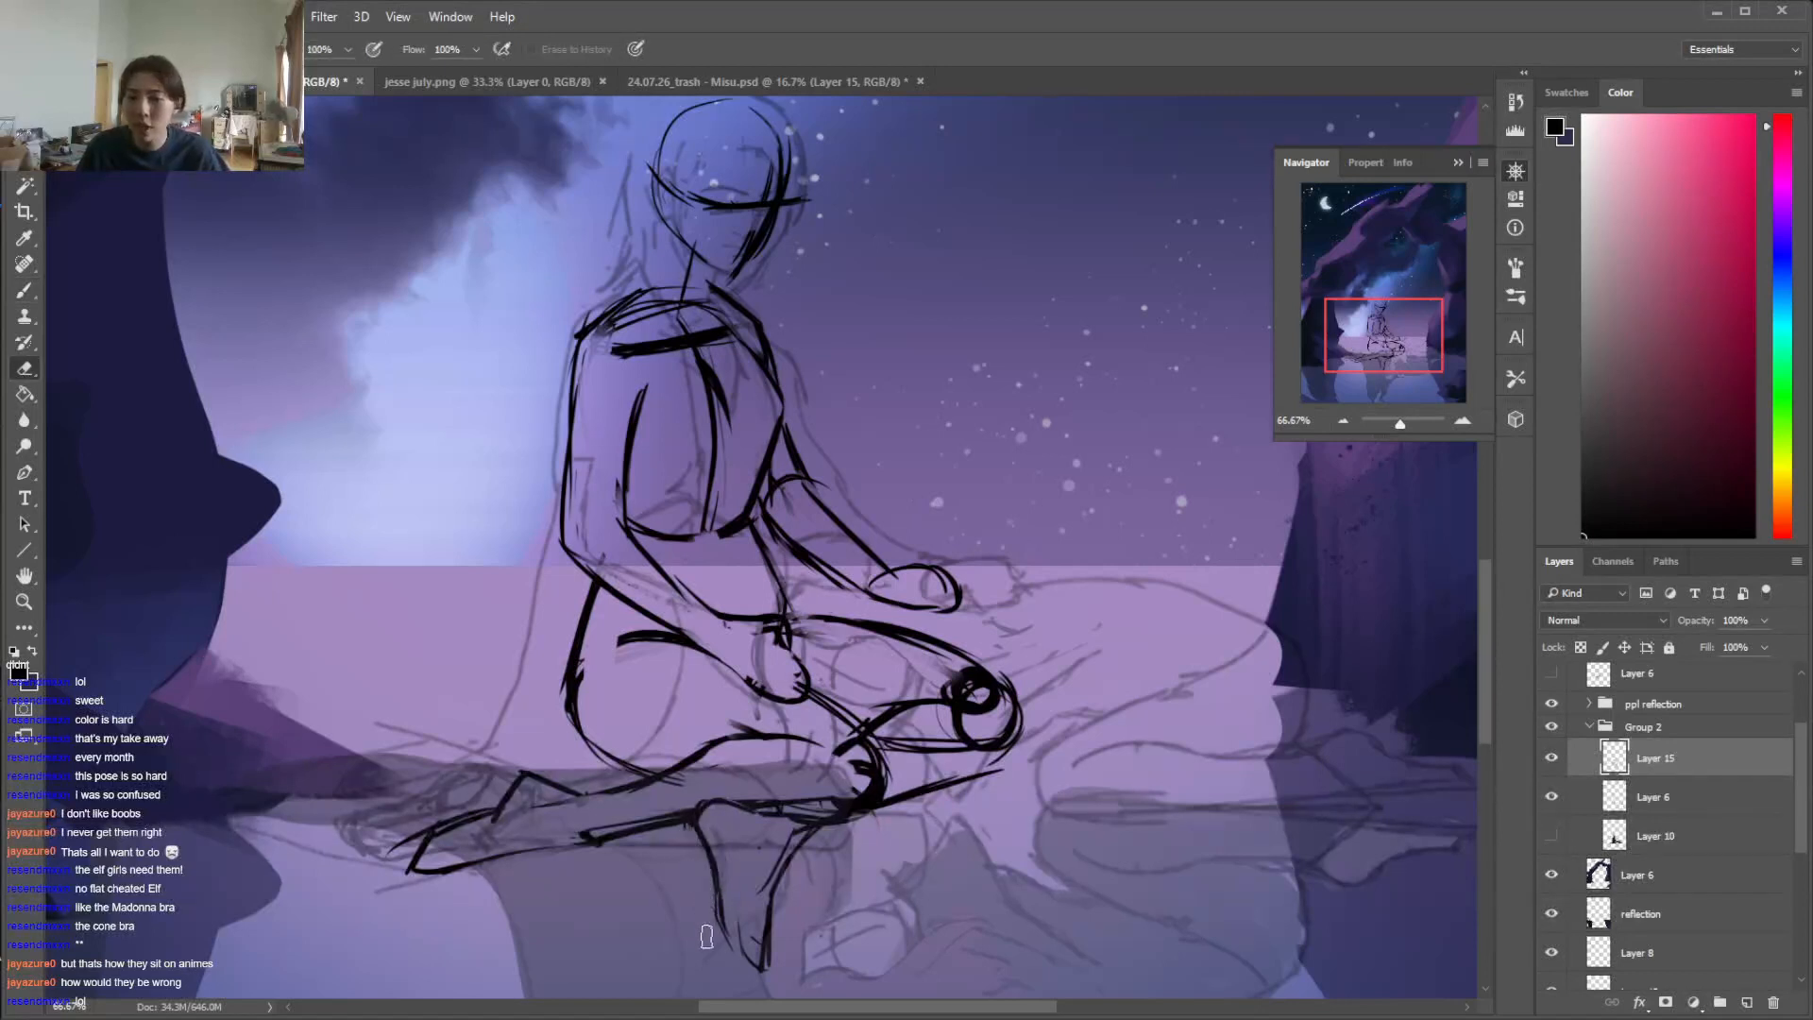
Erase the near knee's construction circle, leaving a clean knee contour
{"action": "key", "text": "b"}
{"action": "key", "text": "e"}
{"action": "left_click_drag", "start_coordinate": [754, 803], "coordinate": [843, 796]}
{"action": "mouse_move", "coordinate": [850, 799]}
{"action": "left_mouse_down"}
{"action": "mouse_move", "coordinate": [766, 800]}
{"action": "mouse_move", "coordinate": [831, 802]}
{"action": "mouse_move", "coordinate": [829, 716]}
{"action": "left_mouse_up"}
{"action": "key", "text": "b"}
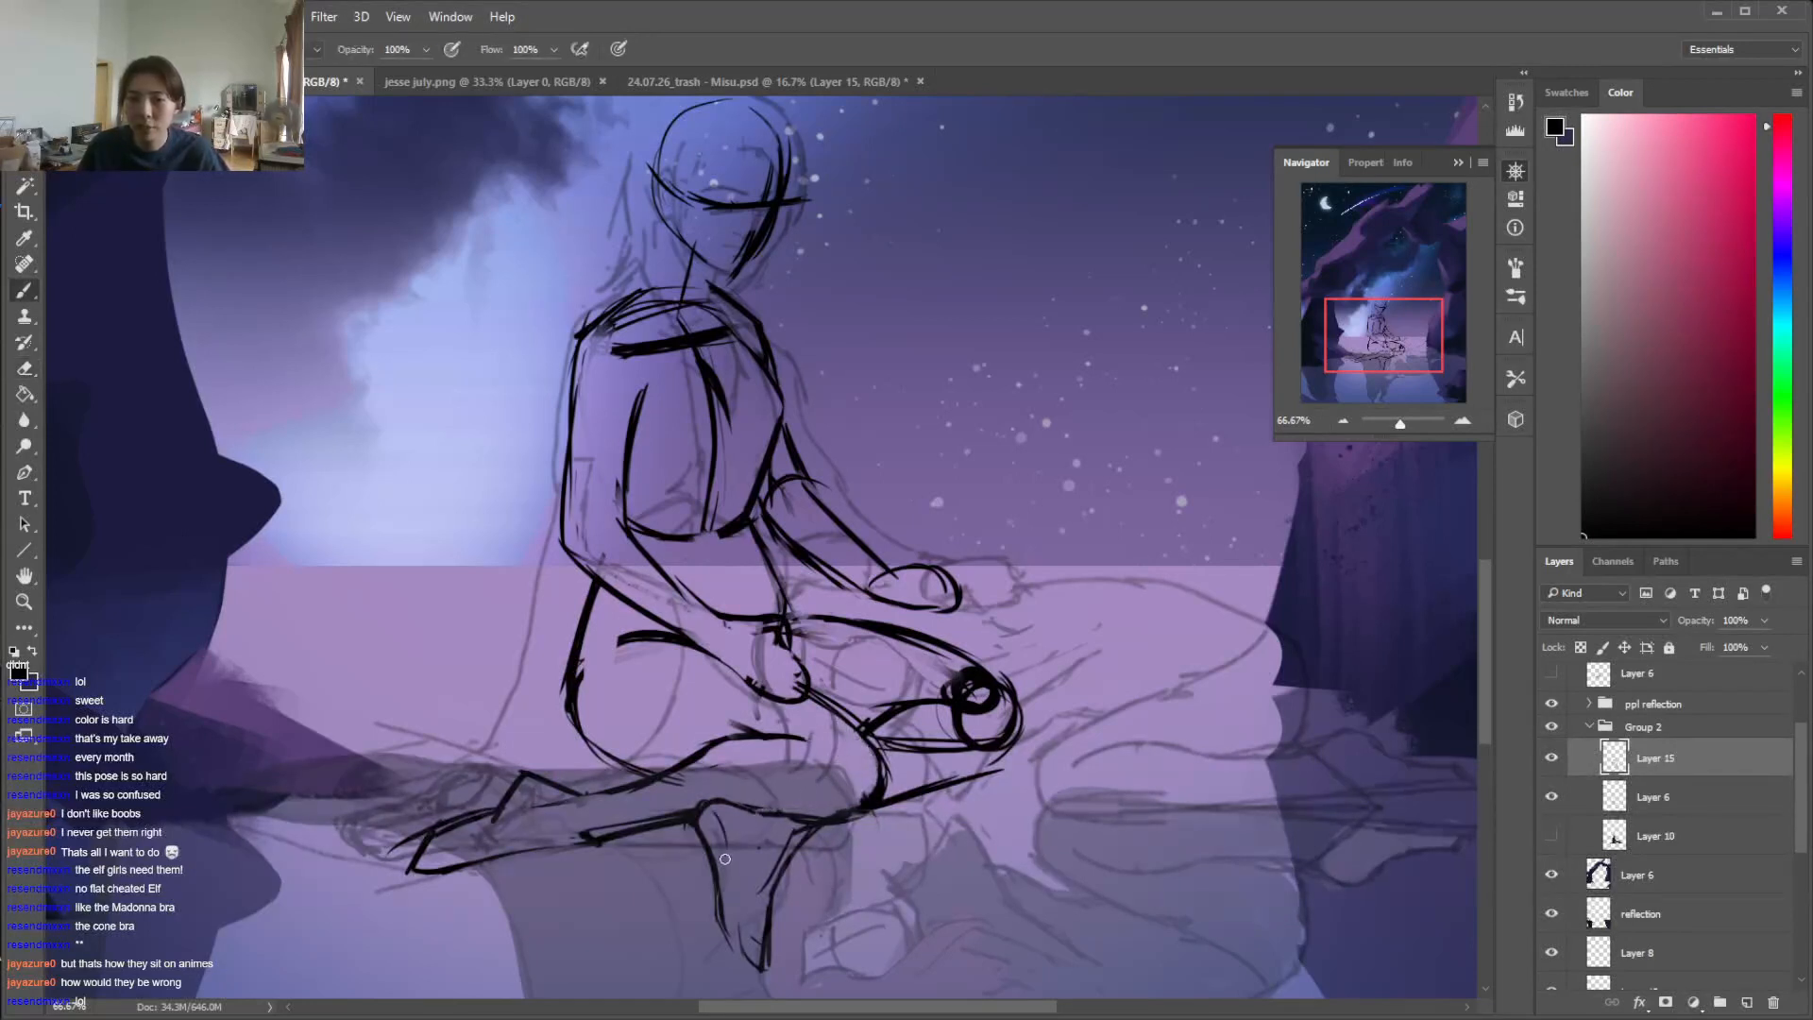
Draw the toes on the far foot and trim the foot's edge
{"action": "left_click_drag", "start_coordinate": [724, 907], "coordinate": [766, 969]}
{"action": "key", "text": "e"}
{"action": "mouse_move", "coordinate": [789, 889]}
{"action": "left_mouse_down"}
{"action": "mouse_move", "coordinate": [791, 854]}
{"action": "mouse_move", "coordinate": [769, 914]}
{"action": "left_mouse_up"}
{"action": "key", "text": "b"}
{"action": "key", "text": "e"}
Erase the far knee's construction circle and redraw the far shin's lower edge and its inner fold
{"action": "mouse_move", "coordinate": [874, 756]}
{"action": "left_mouse_down"}
{"action": "mouse_move", "coordinate": [987, 717]}
{"action": "mouse_move", "coordinate": [930, 673]}
{"action": "mouse_move", "coordinate": [997, 746]}
{"action": "mouse_move", "coordinate": [1001, 773]}
{"action": "mouse_move", "coordinate": [888, 799]}
{"action": "left_mouse_up"}
{"action": "key", "text": "b"}
{"action": "left_click_drag", "start_coordinate": [1017, 745], "coordinate": [885, 801]}
{"action": "key", "text": "e"}
{"action": "mouse_move", "coordinate": [889, 720]}
{"action": "left_mouse_down"}
{"action": "mouse_move", "coordinate": [869, 741]}
{"action": "mouse_move", "coordinate": [940, 687]}
{"action": "left_mouse_up"}
{"action": "key", "text": "b"}
{"action": "mouse_move", "coordinate": [895, 691]}
{"action": "left_mouse_down"}
{"action": "mouse_move", "coordinate": [862, 724]}
{"action": "mouse_move", "coordinate": [883, 793]}
{"action": "left_mouse_up"}
{"action": "key", "text": "e"}
{"action": "key", "text": "b"}
{"action": "key", "text": "b"}
{"action": "key", "text": "e"}
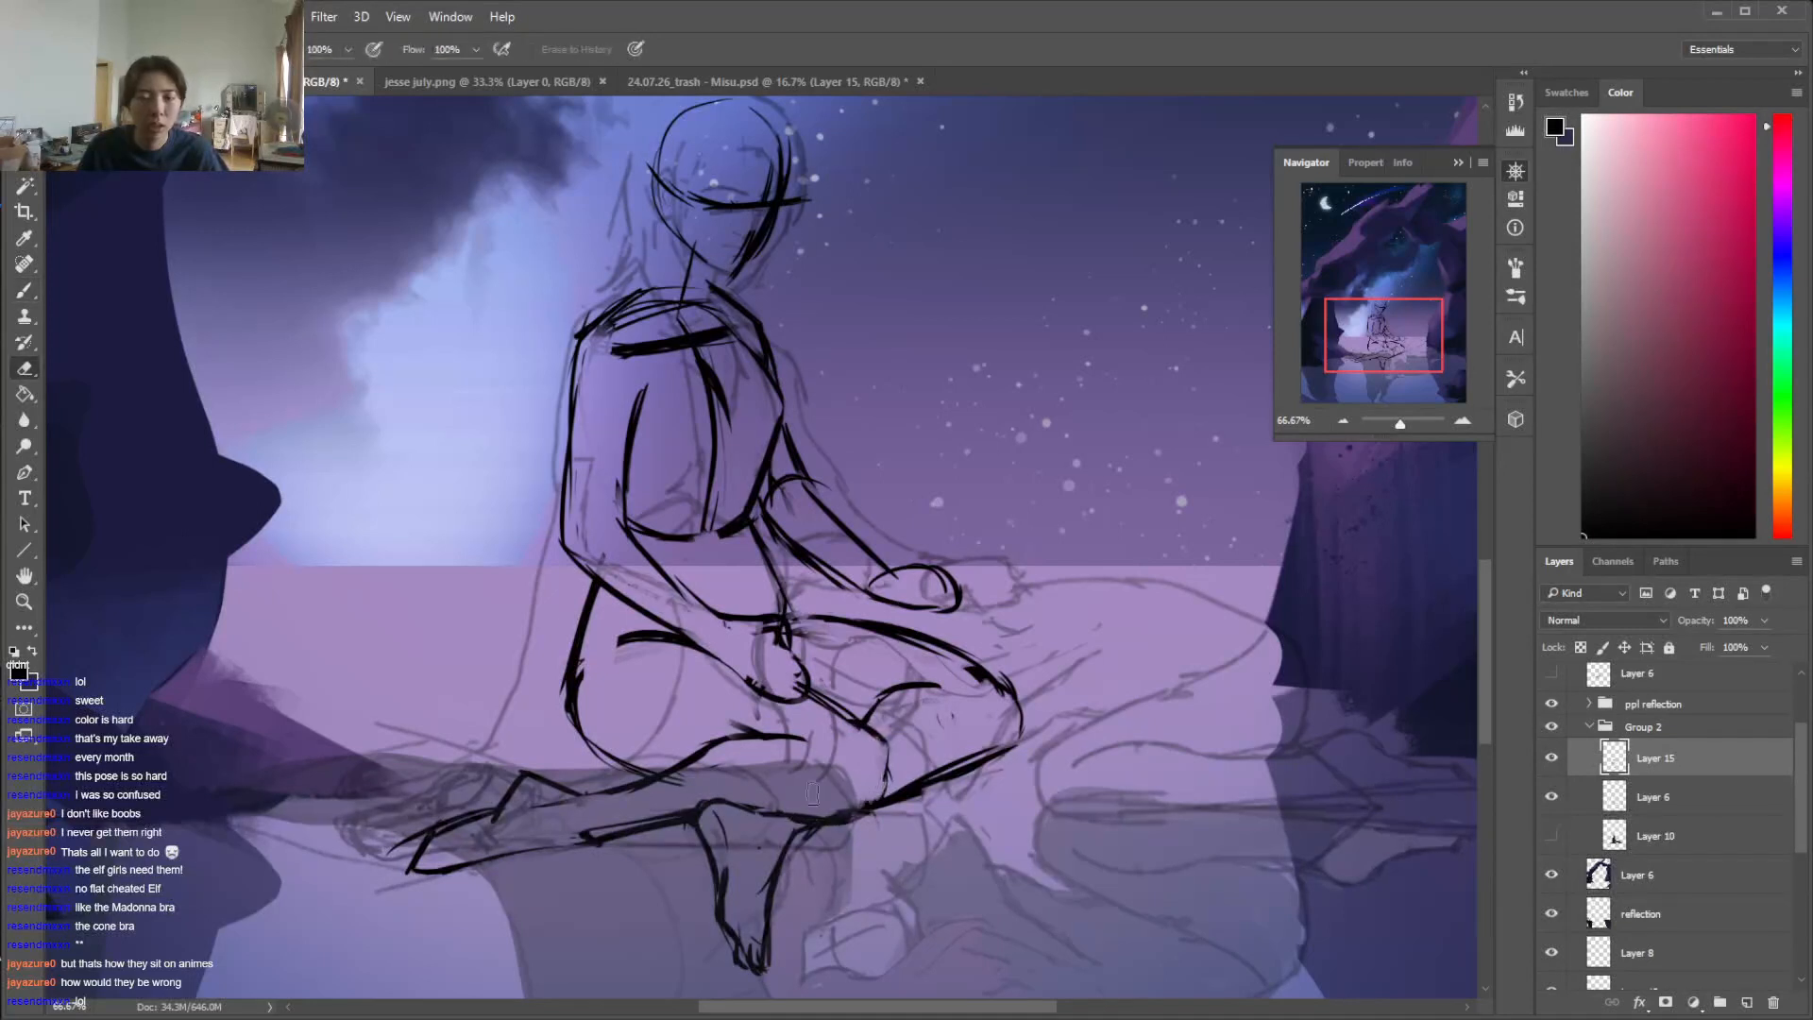
Clean up the near thigh's underside and redraw the near knee and the shin edge beneath it
{"action": "left_click_drag", "start_coordinate": [756, 708], "coordinate": [746, 732]}
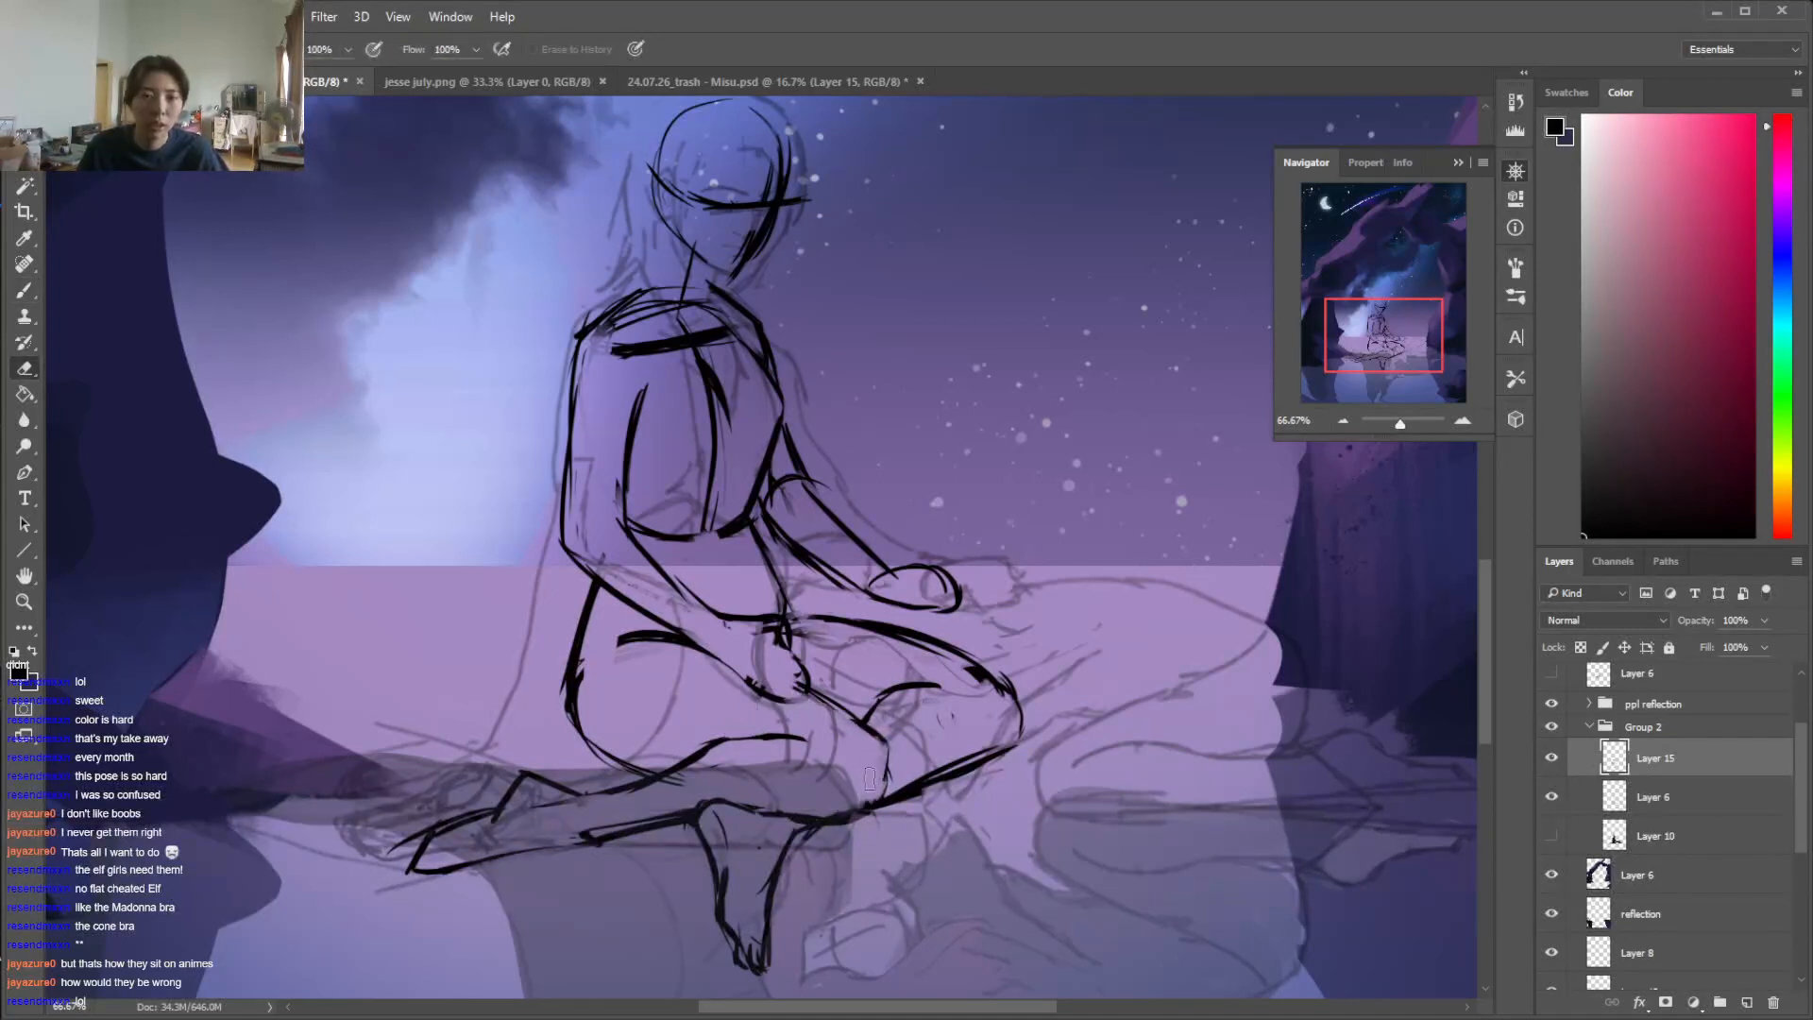
{"action": "key", "text": "b"}
{"action": "left_click_drag", "start_coordinate": [767, 812], "coordinate": [843, 819]}
{"action": "left_click_drag", "start_coordinate": [884, 742], "coordinate": [875, 807]}
{"action": "key", "text": "e"}
{"action": "key", "text": "b"}
Redraw the far thigh and knee with a shorter contour and erase the old outer edge
{"action": "mouse_move", "coordinate": [847, 621]}
{"action": "left_mouse_down"}
{"action": "mouse_move", "coordinate": [788, 601]}
{"action": "mouse_move", "coordinate": [946, 652]}
{"action": "mouse_move", "coordinate": [931, 652]}
{"action": "mouse_move", "coordinate": [953, 684]}
{"action": "mouse_move", "coordinate": [950, 637]}
{"action": "mouse_move", "coordinate": [1021, 710]}
{"action": "left_mouse_up"}
{"action": "key", "text": "e"}
{"action": "key", "text": "b"}
{"action": "key", "text": "e"}
{"action": "key", "text": "b"}
{"action": "mouse_move", "coordinate": [947, 644]}
{"action": "left_mouse_down"}
{"action": "mouse_move", "coordinate": [1003, 723]}
{"action": "mouse_move", "coordinate": [973, 763]}
{"action": "mouse_move", "coordinate": [997, 760]}
{"action": "mouse_move", "coordinate": [934, 792]}
{"action": "left_mouse_up"}
{"action": "key", "text": "e"}
{"action": "left_click_drag", "start_coordinate": [1000, 732], "coordinate": [935, 769]}
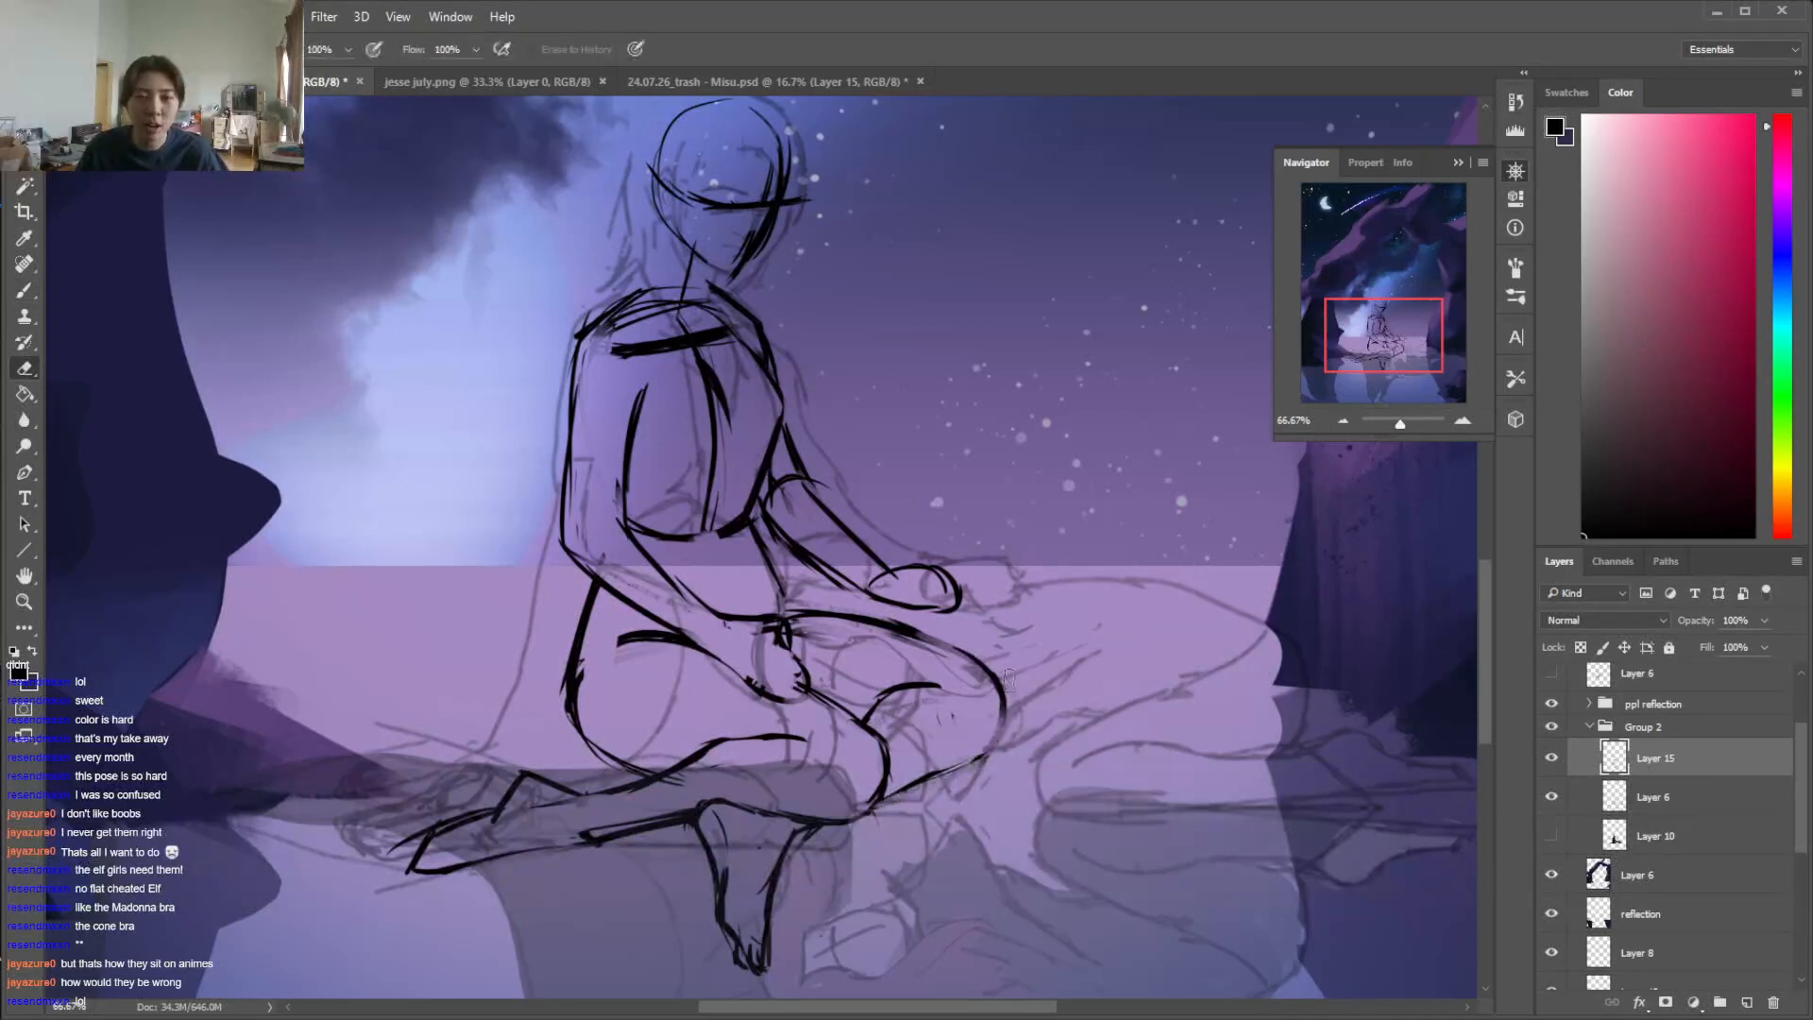
Redraw the far shin's lower edge from the shortened knee and tidy the fold behind the near knee
{"action": "key", "text": "b"}
{"action": "mouse_move", "coordinate": [1005, 694]}
{"action": "left_mouse_down"}
{"action": "mouse_move", "coordinate": [977, 761]}
{"action": "mouse_move", "coordinate": [883, 798]}
{"action": "left_mouse_up"}
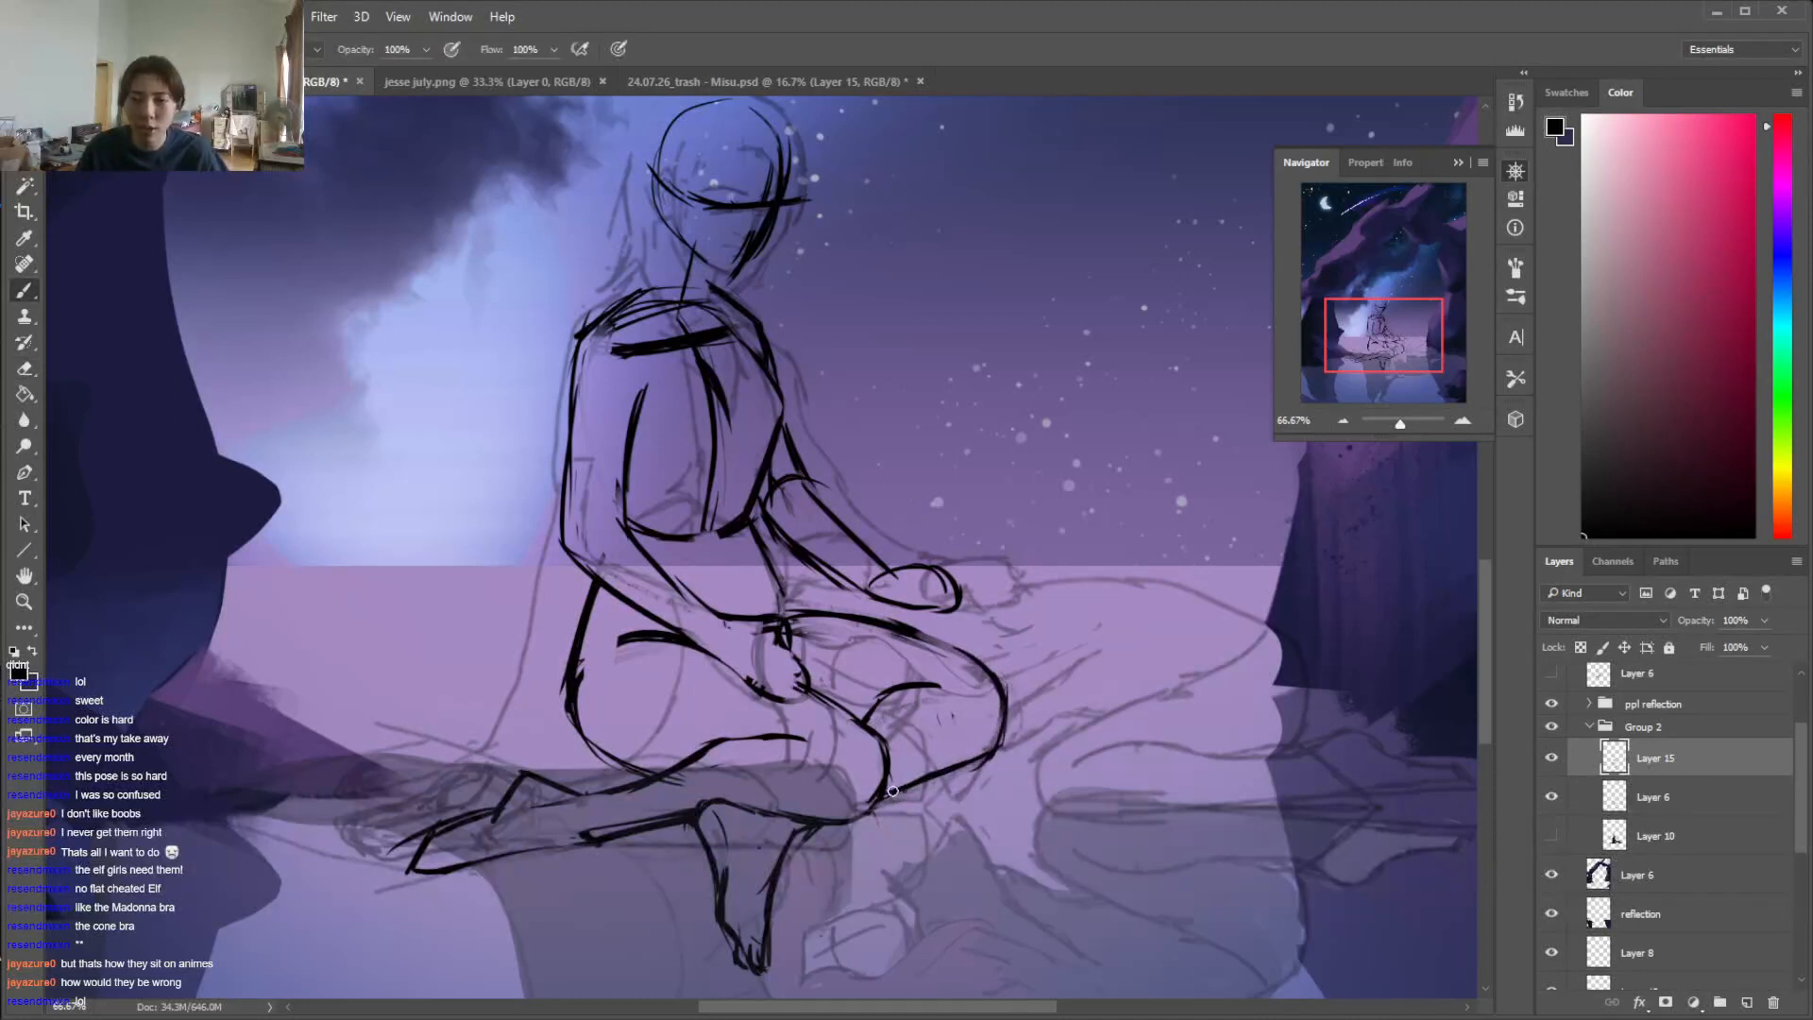
{"action": "key", "text": "e"}
{"action": "key", "text": "b"}
{"action": "key", "text": "e"}
{"action": "mouse_move", "coordinate": [892, 695]}
{"action": "left_mouse_down"}
{"action": "mouse_move", "coordinate": [867, 719]}
{"action": "mouse_move", "coordinate": [891, 692]}
{"action": "left_mouse_up"}
{"action": "key", "text": "b"}
{"action": "key", "text": "e"}
{"action": "key", "text": "b"}
Refine the near thigh's underside and the upper contour of the near calf toward the ankle
{"action": "mouse_move", "coordinate": [807, 740]}
{"action": "left_mouse_down"}
{"action": "mouse_move", "coordinate": [744, 754]}
{"action": "mouse_move", "coordinate": [802, 724]}
{"action": "left_mouse_up"}
{"action": "mouse_move", "coordinate": [691, 754]}
{"action": "left_mouse_down"}
{"action": "mouse_move", "coordinate": [781, 724]}
{"action": "mouse_move", "coordinate": [753, 730]}
{"action": "mouse_move", "coordinate": [805, 739]}
{"action": "mouse_move", "coordinate": [612, 792]}
{"action": "mouse_move", "coordinate": [574, 768]}
{"action": "mouse_move", "coordinate": [501, 823]}
{"action": "left_mouse_up"}
{"action": "key", "text": "e"}
{"action": "key", "text": "b"}
{"action": "key", "text": "e"}
{"action": "key", "text": "b"}
{"action": "key", "text": "e"}
Erase the near foot and redraw the ankle, heel and sole closer to the body
{"action": "left_click_drag", "start_coordinate": [555, 760], "coordinate": [421, 850]}
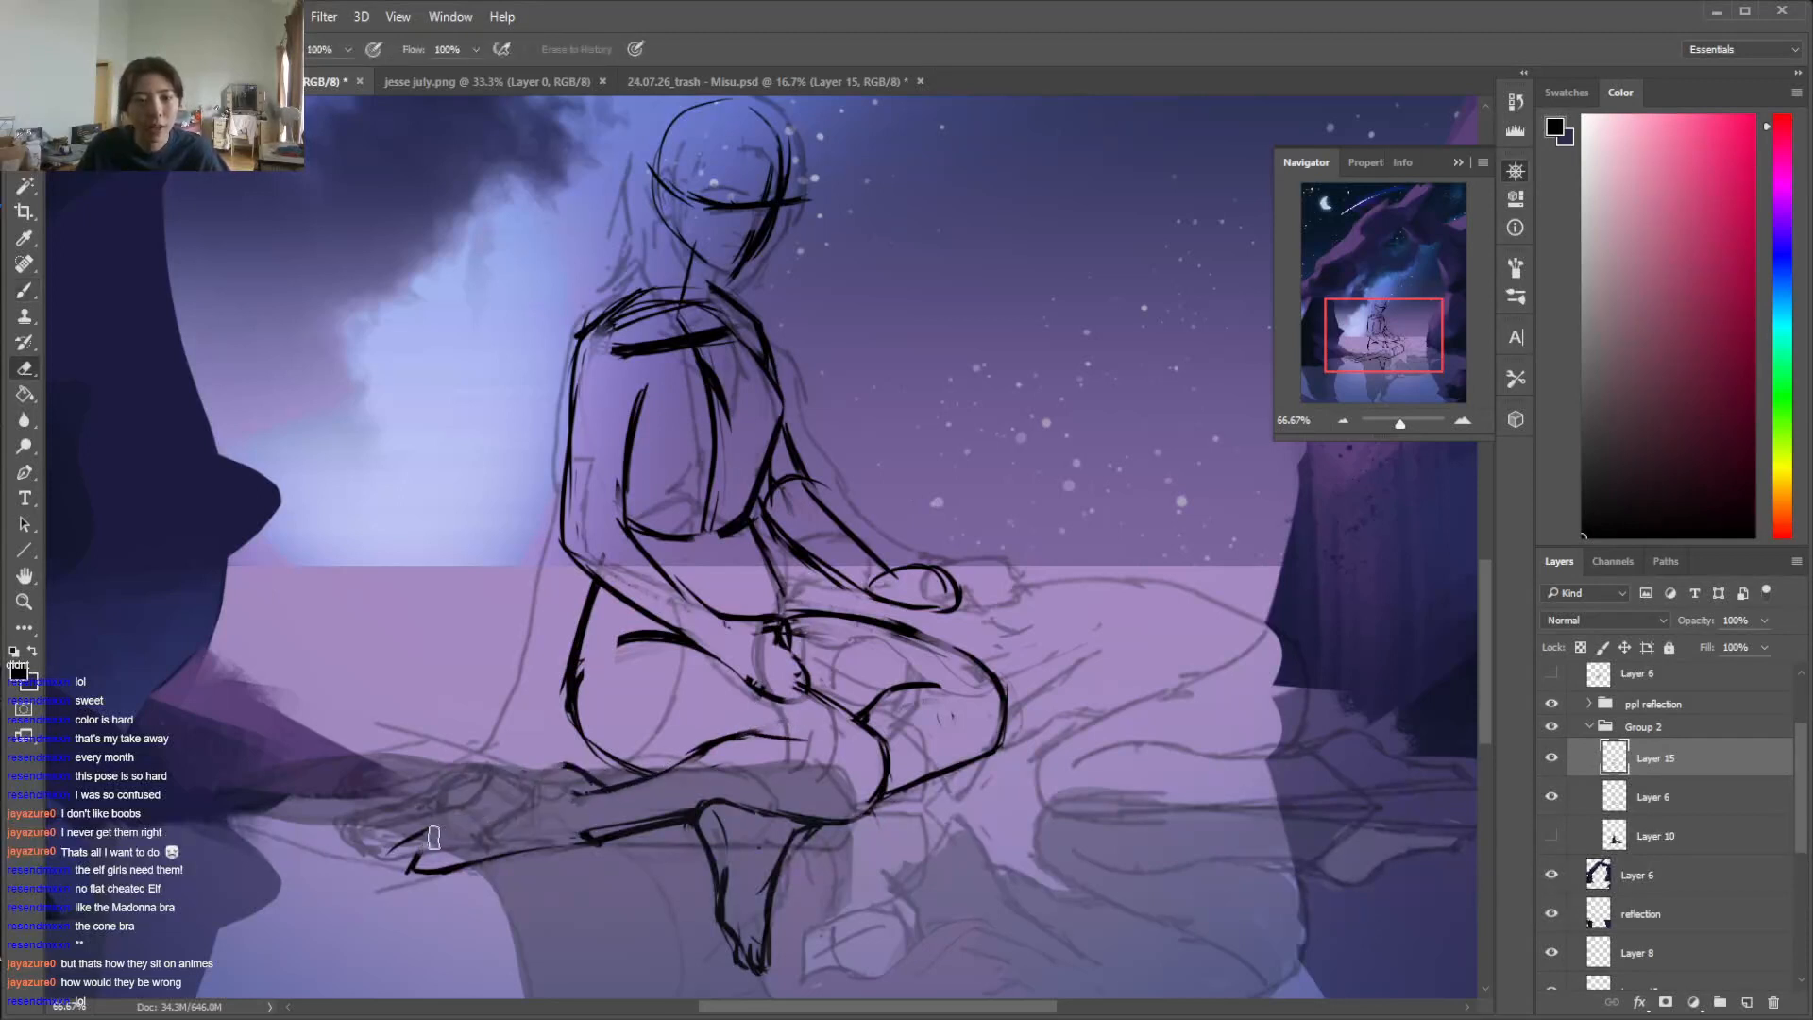
{"action": "key", "text": "b"}
{"action": "mouse_move", "coordinate": [545, 773]}
{"action": "left_mouse_down"}
{"action": "mouse_move", "coordinate": [518, 816]}
{"action": "mouse_move", "coordinate": [464, 838]}
{"action": "left_mouse_up"}
{"action": "mouse_move", "coordinate": [472, 833]}
{"action": "left_mouse_down"}
{"action": "mouse_move", "coordinate": [600, 838]}
{"action": "mouse_move", "coordinate": [687, 810]}
{"action": "left_mouse_up"}
{"action": "key", "text": "e"}
{"action": "key", "text": "b"}
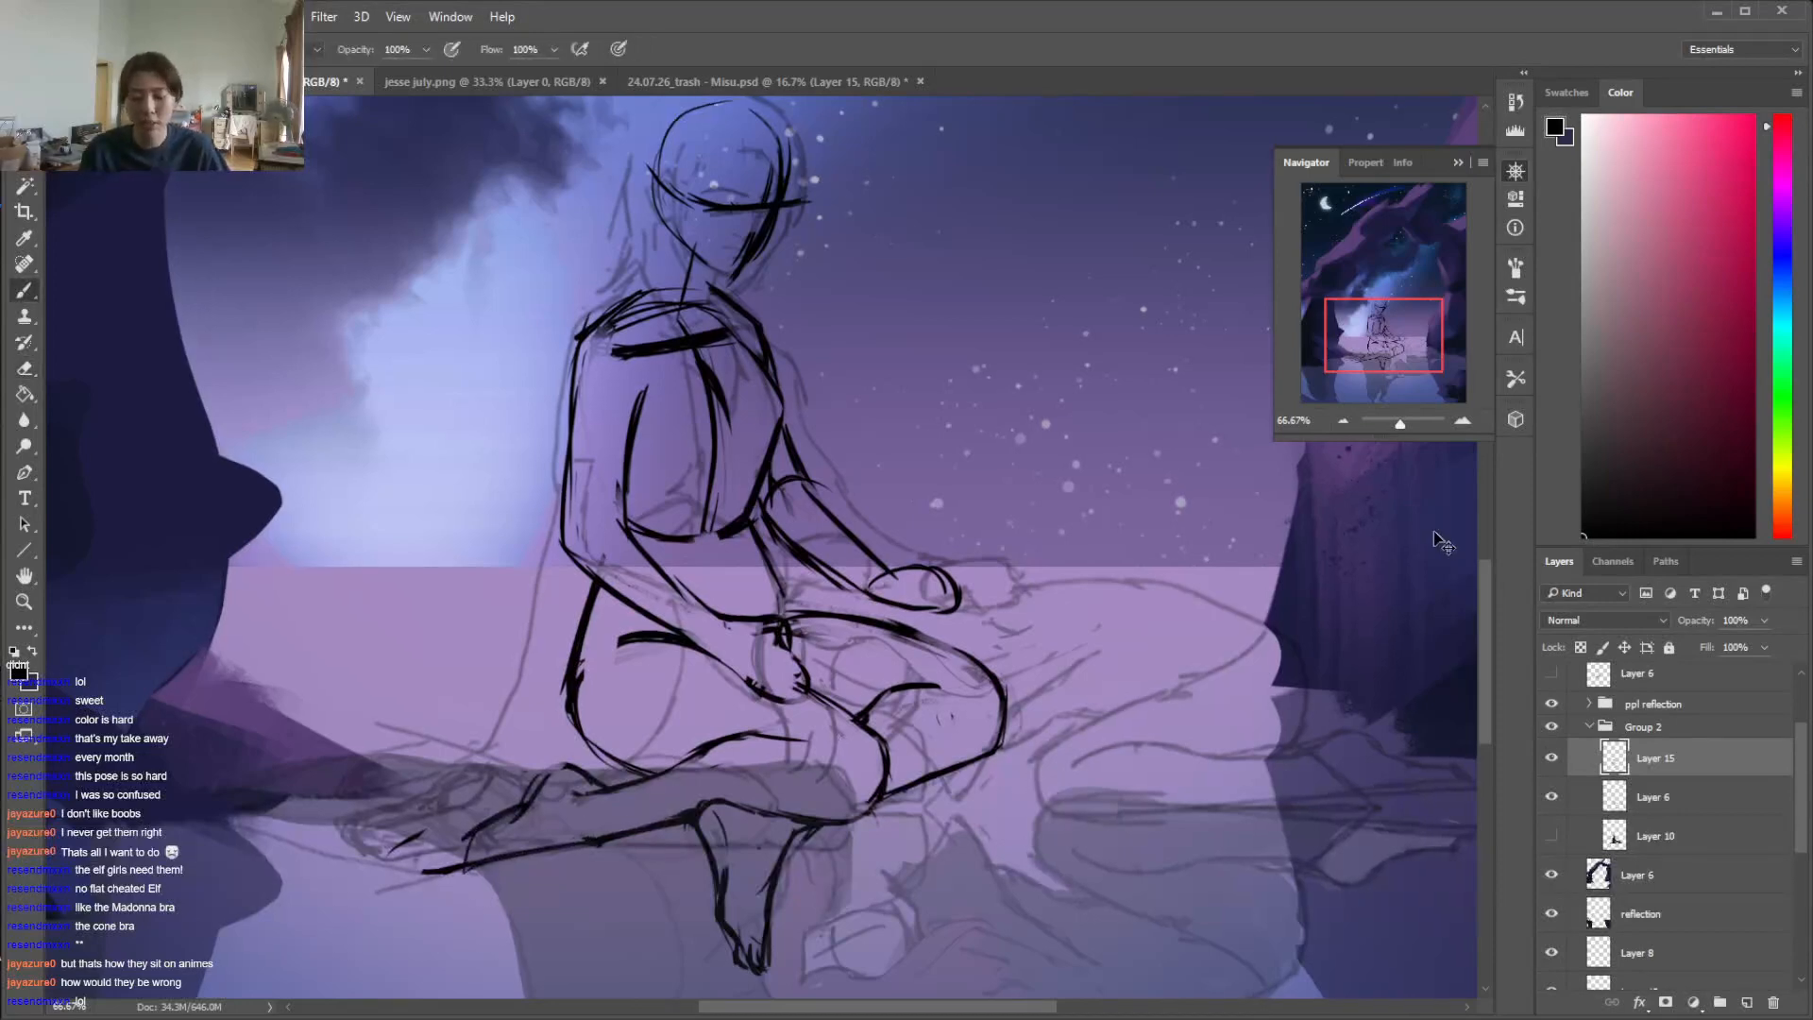
Erase the collar construction lines and draw both sides of the neck down to the shoulders
{"action": "key", "text": "ctrl+minus"}
{"action": "key", "text": "ctrl+minus"}
{"action": "key", "text": "ctrl+minus"}
{"action": "key", "text": "ctrl+plus"}
{"action": "key", "text": "ctrl+plus"}
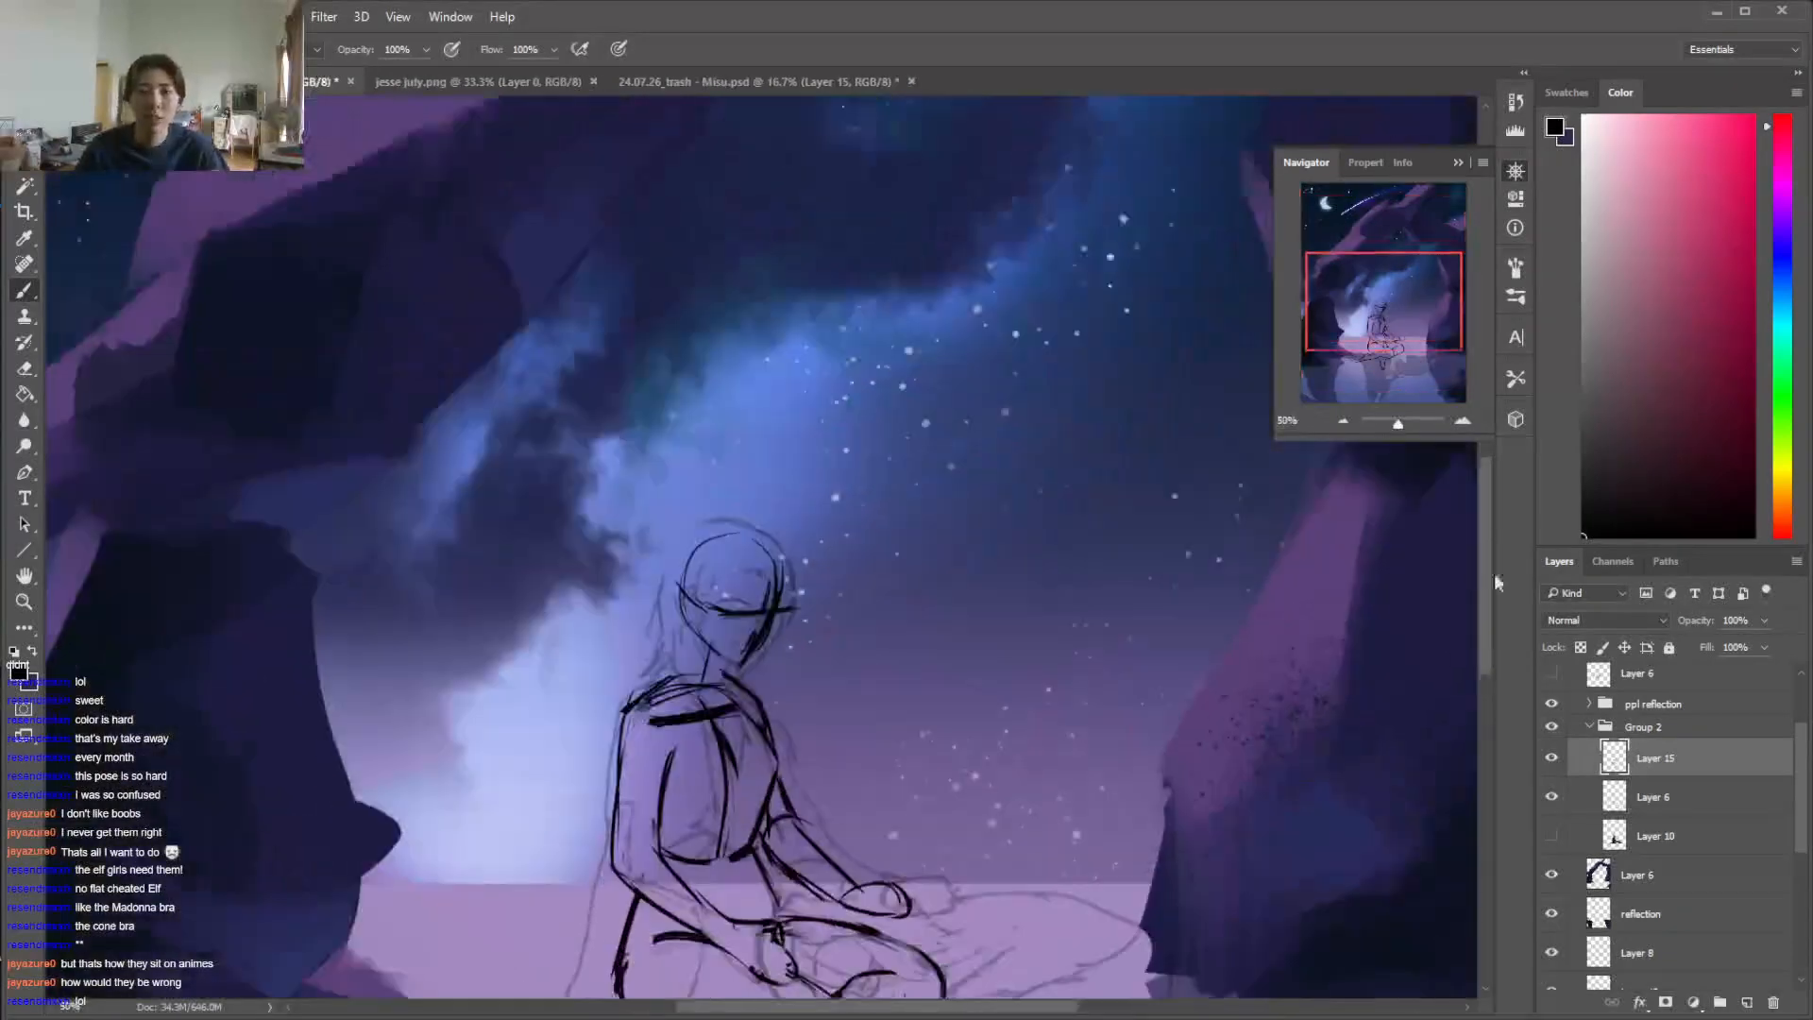
{"action": "left_click_drag", "start_coordinate": [1493, 572], "coordinate": [1492, 619]}
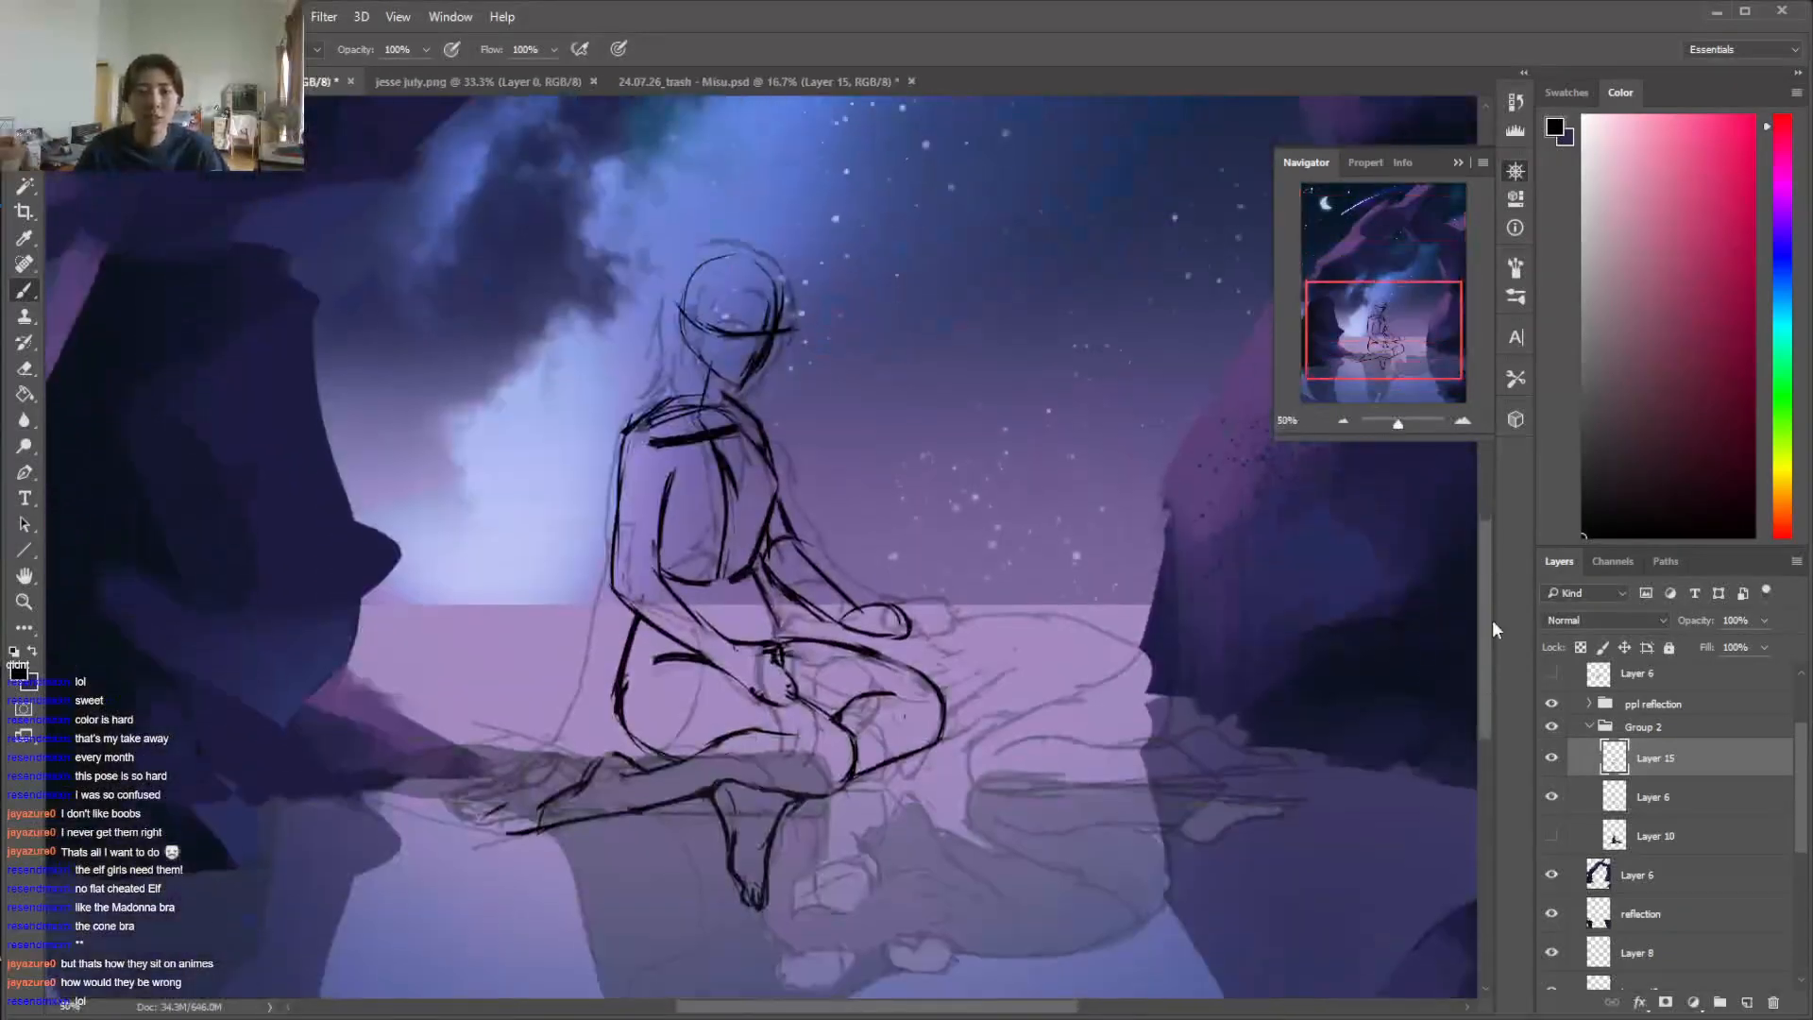
{"action": "key", "text": "e"}
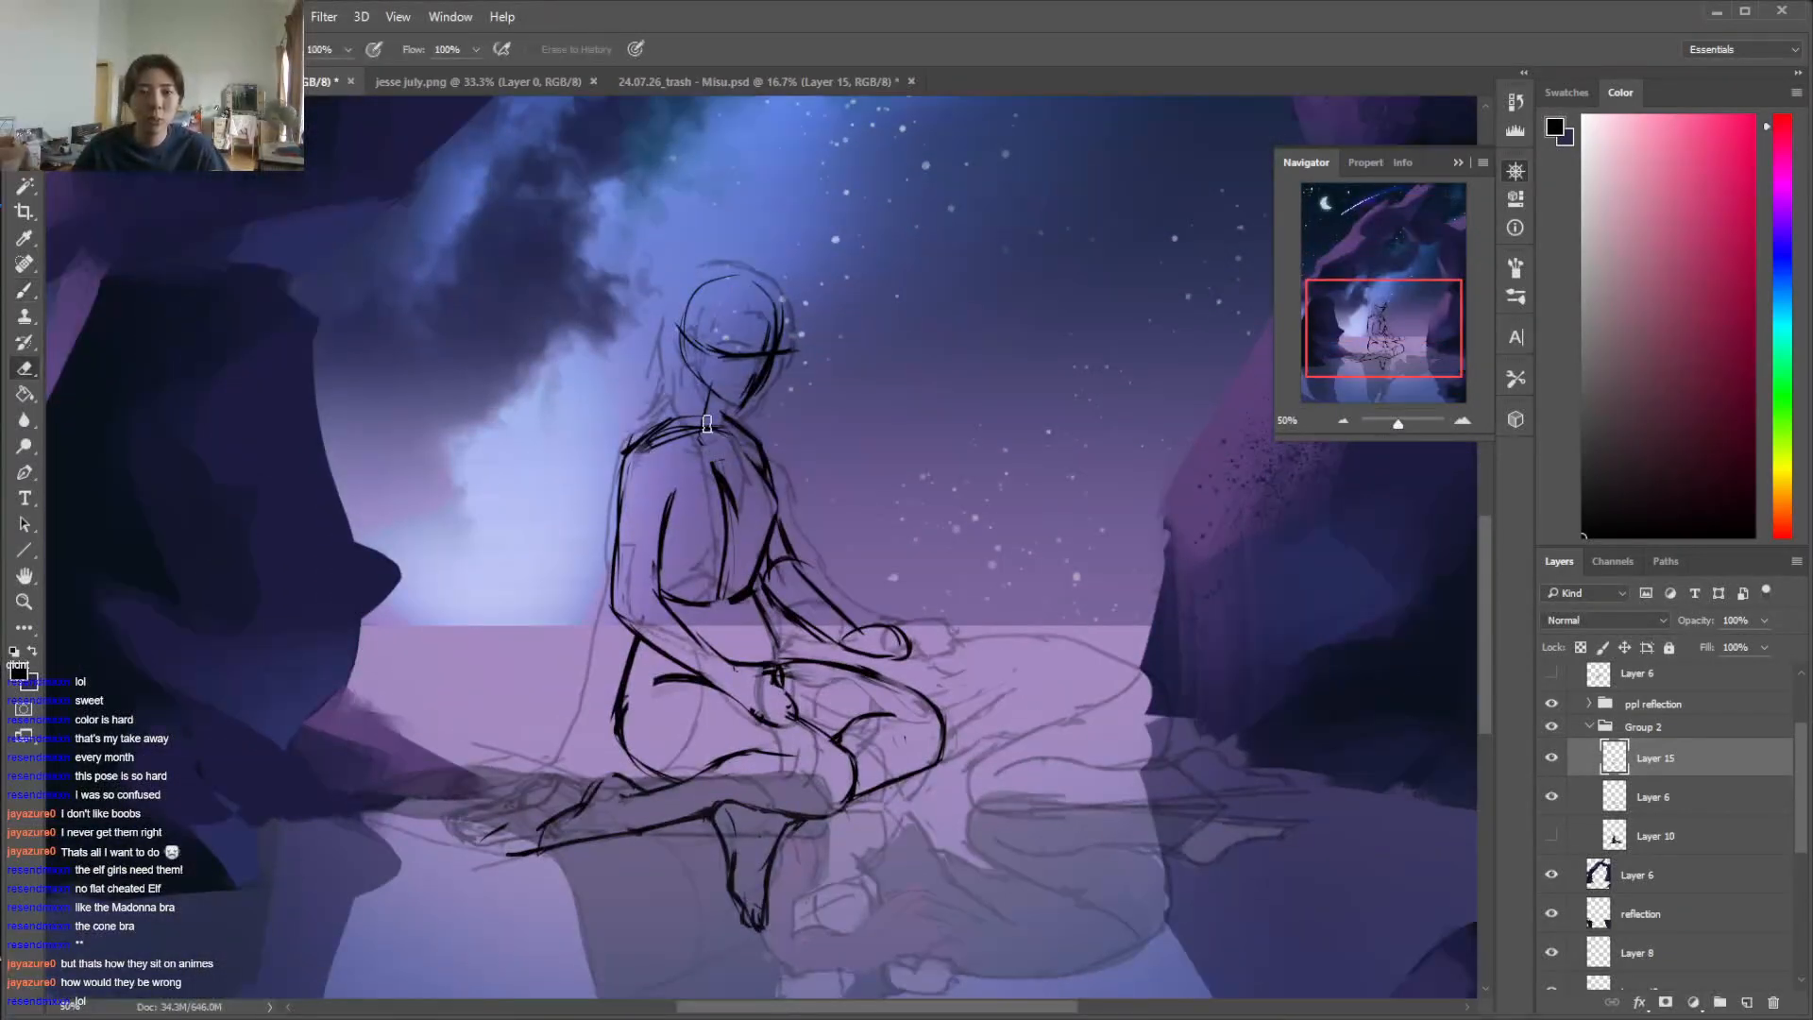
{"action": "key", "text": "b"}
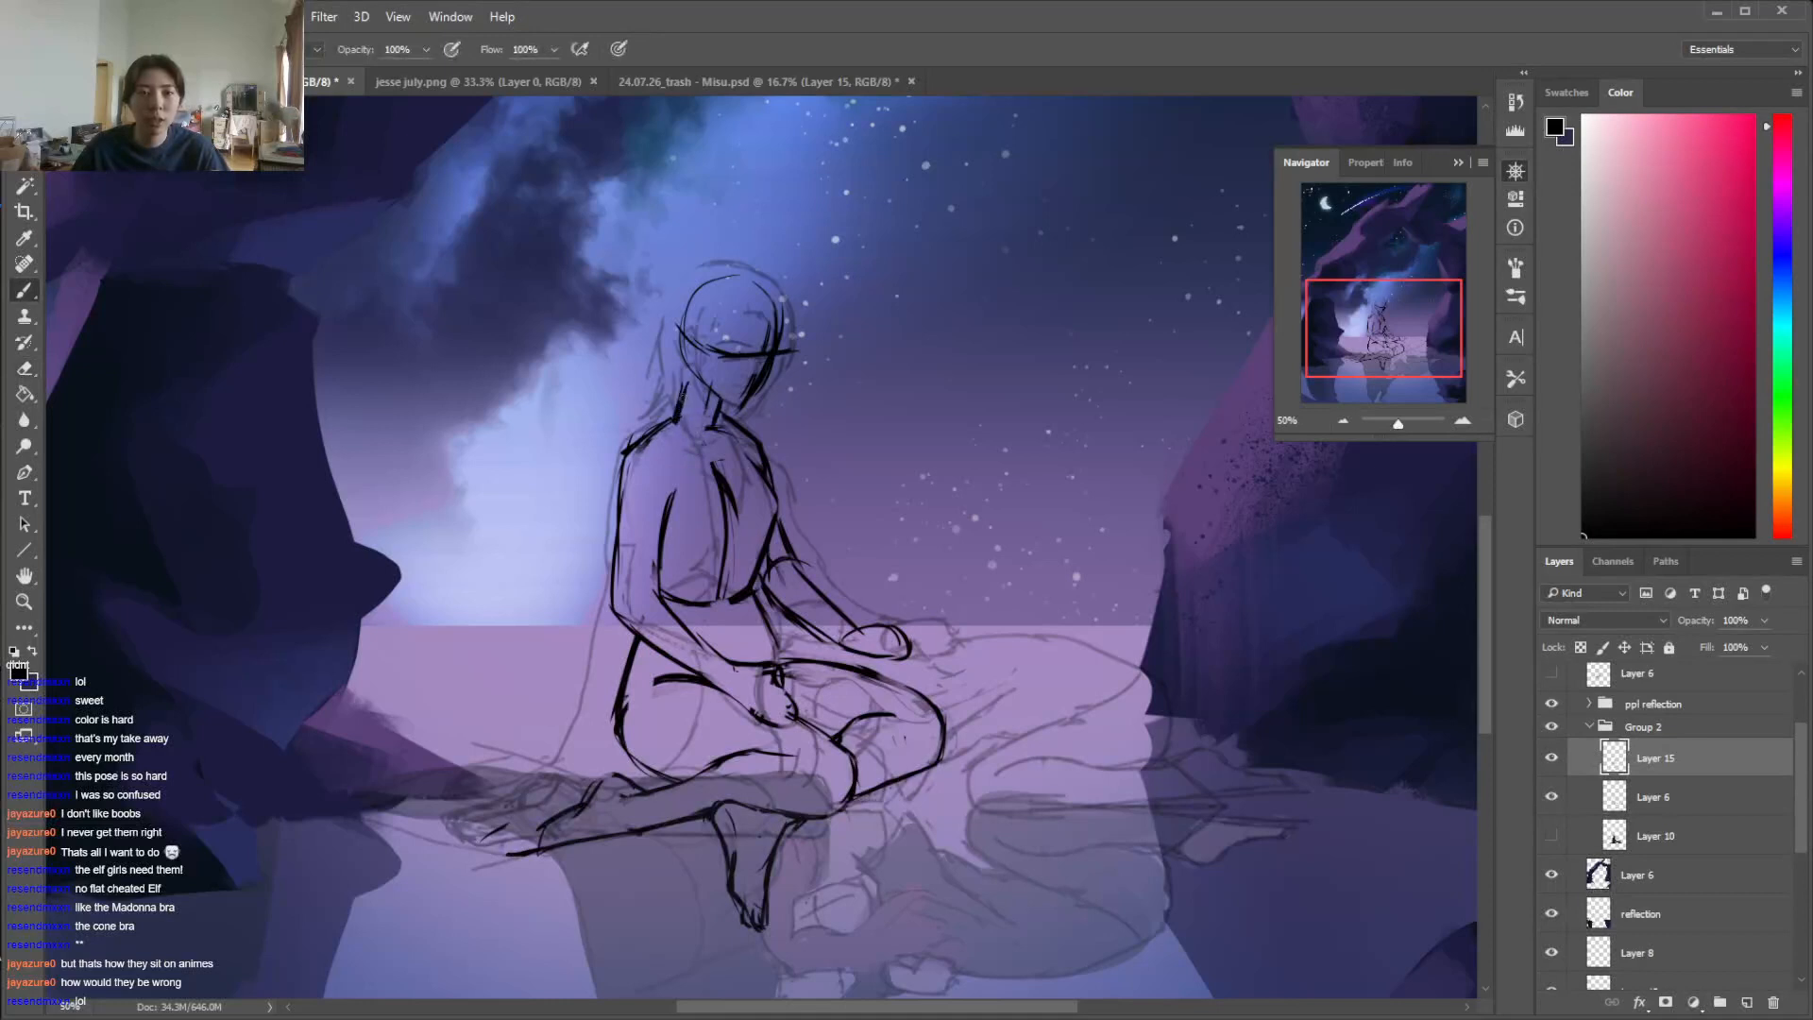
Draw an ear at the back of the head, undoing the first stroke
{"action": "left_click_drag", "start_coordinate": [683, 360], "coordinate": [671, 340]}
{"action": "key", "text": "ctrl+z"}
{"action": "key", "text": "e"}
{"action": "key", "text": "b"}
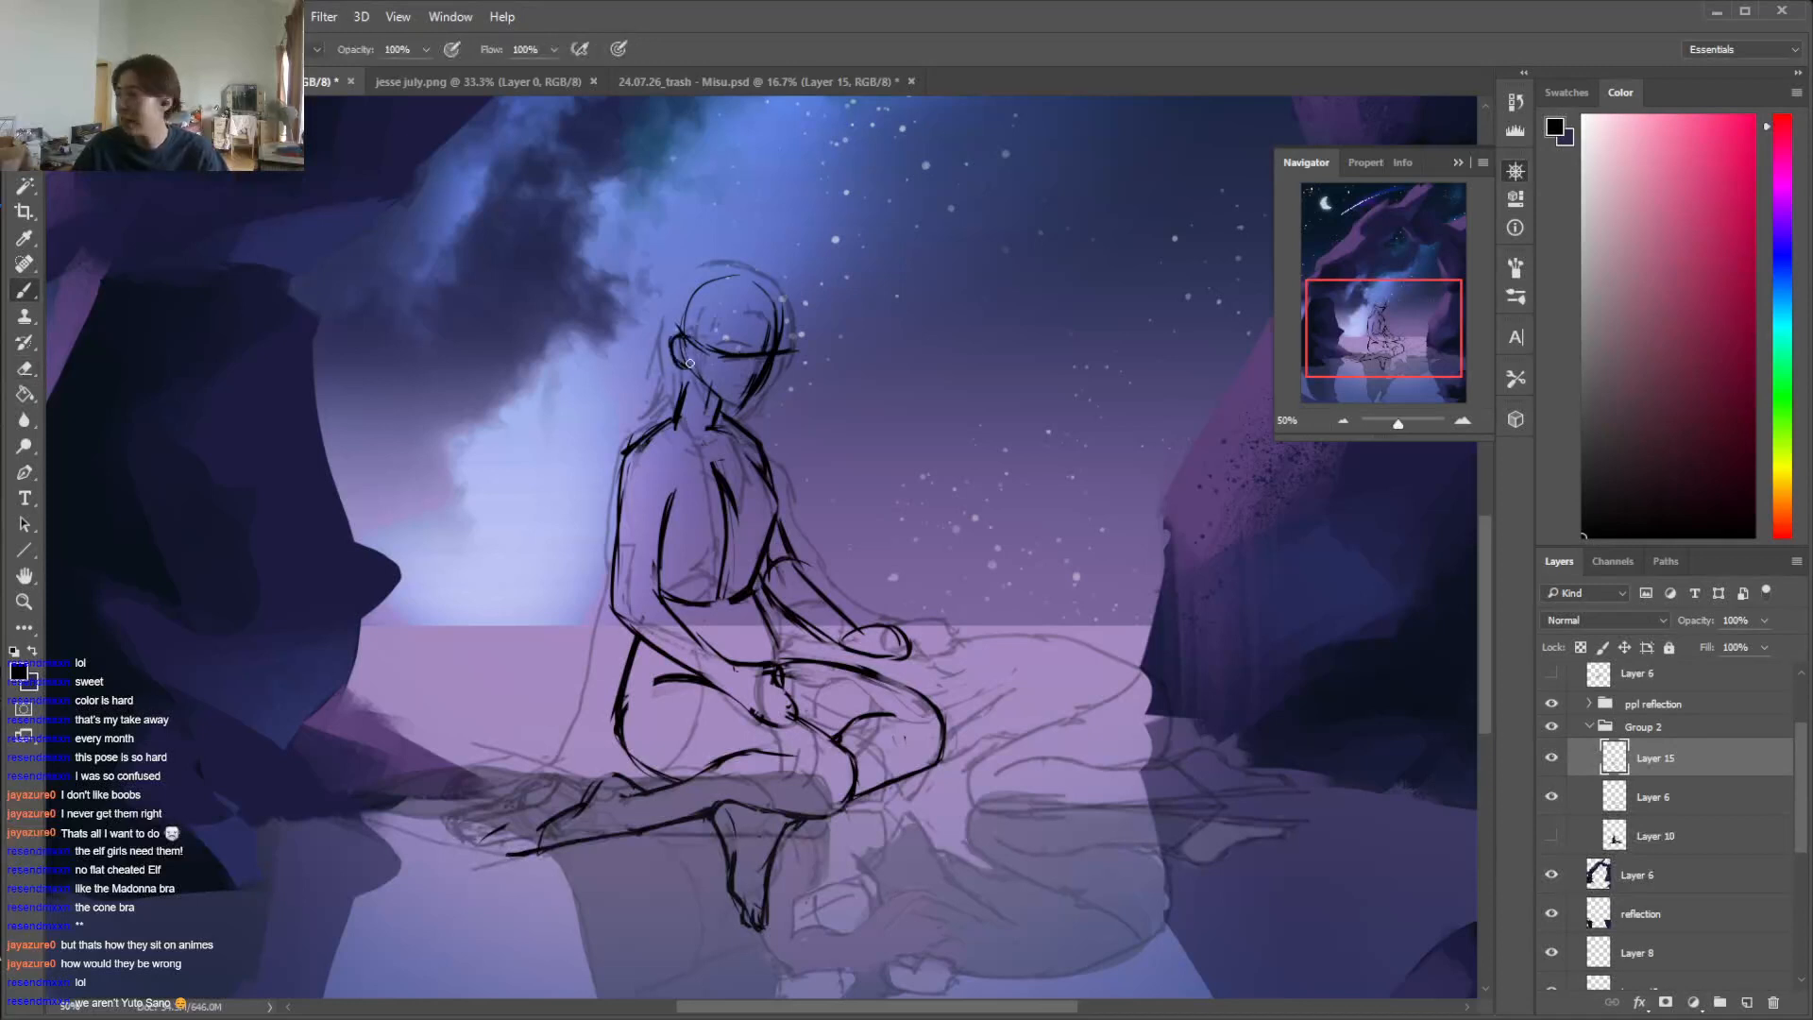
Clean up the ear, replace the straight eye guideline with a curved one across the face, and mark the eye and mouth
{"action": "key", "text": "e"}
{"action": "mouse_move", "coordinate": [673, 340]}
{"action": "left_mouse_down"}
{"action": "mouse_move", "coordinate": [697, 392]}
{"action": "mouse_move", "coordinate": [775, 354]}
{"action": "mouse_move", "coordinate": [772, 370]}
{"action": "left_mouse_up"}
{"action": "key", "text": "b"}
{"action": "key", "text": "e"}
{"action": "key", "text": "b"}
{"action": "key", "text": "e"}
{"action": "key", "text": "b"}
{"action": "key", "text": "e"}
{"action": "key", "text": "b"}
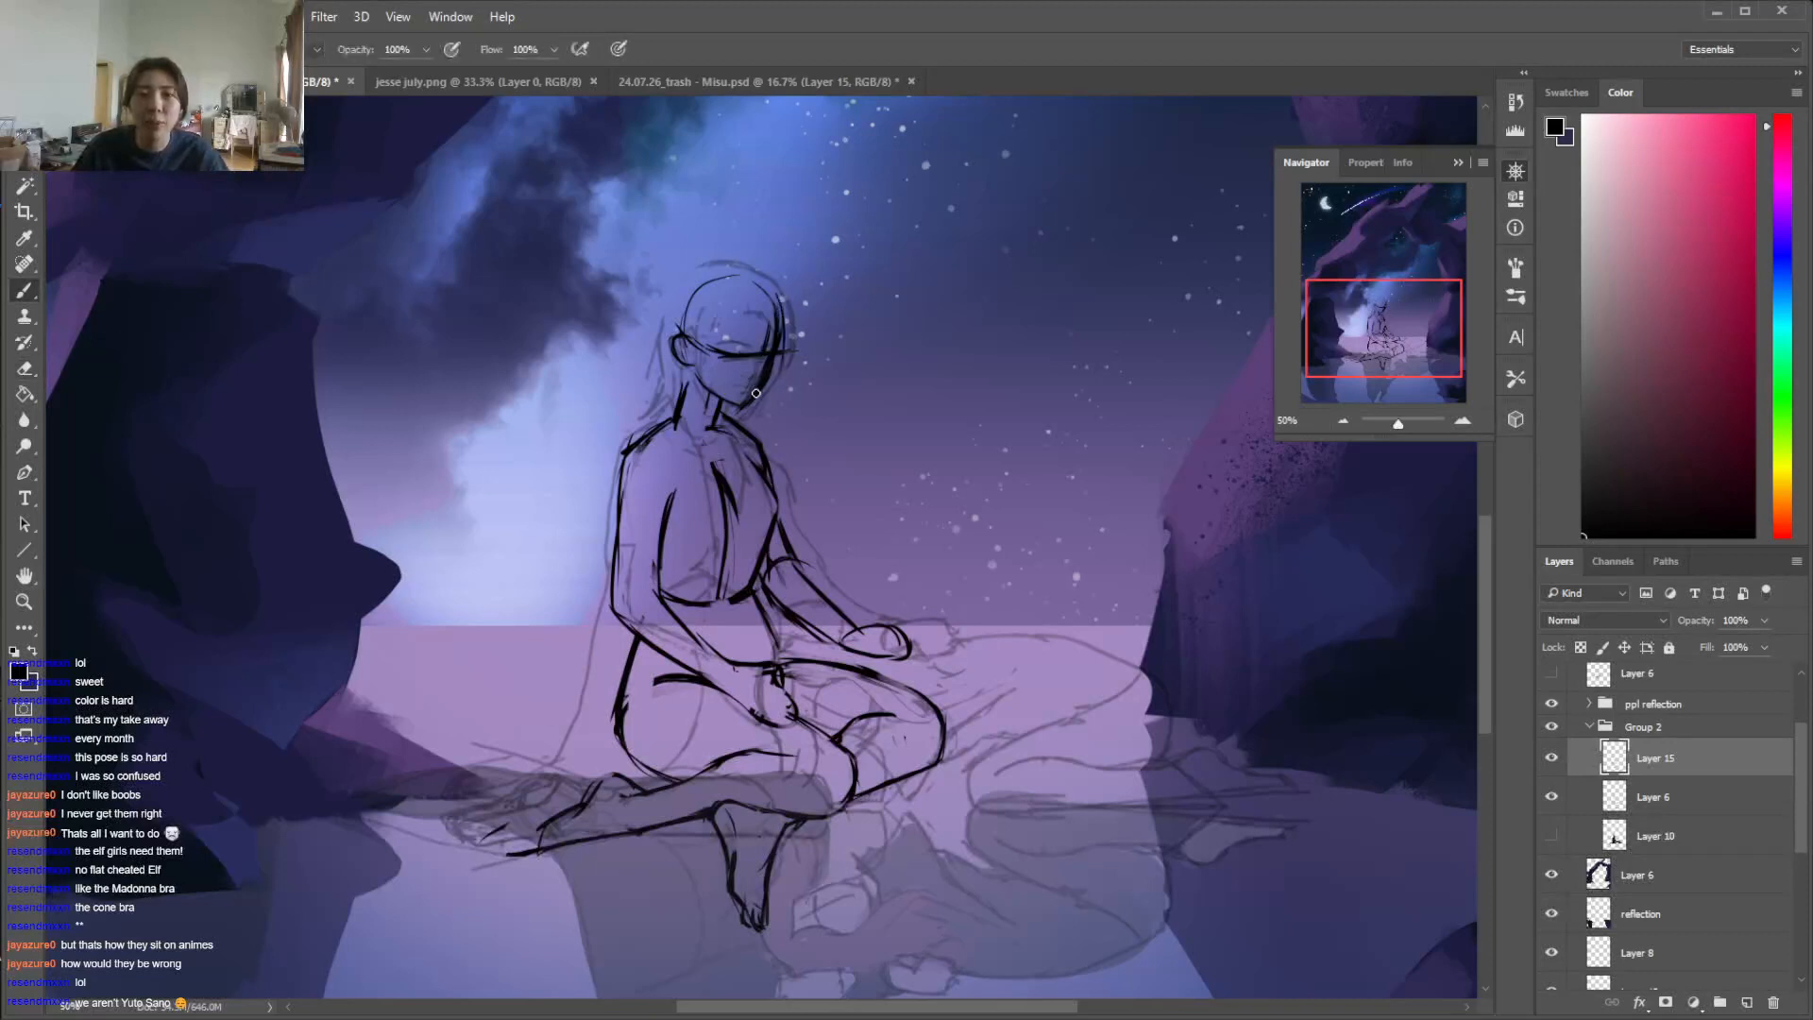
{"action": "key", "text": "e"}
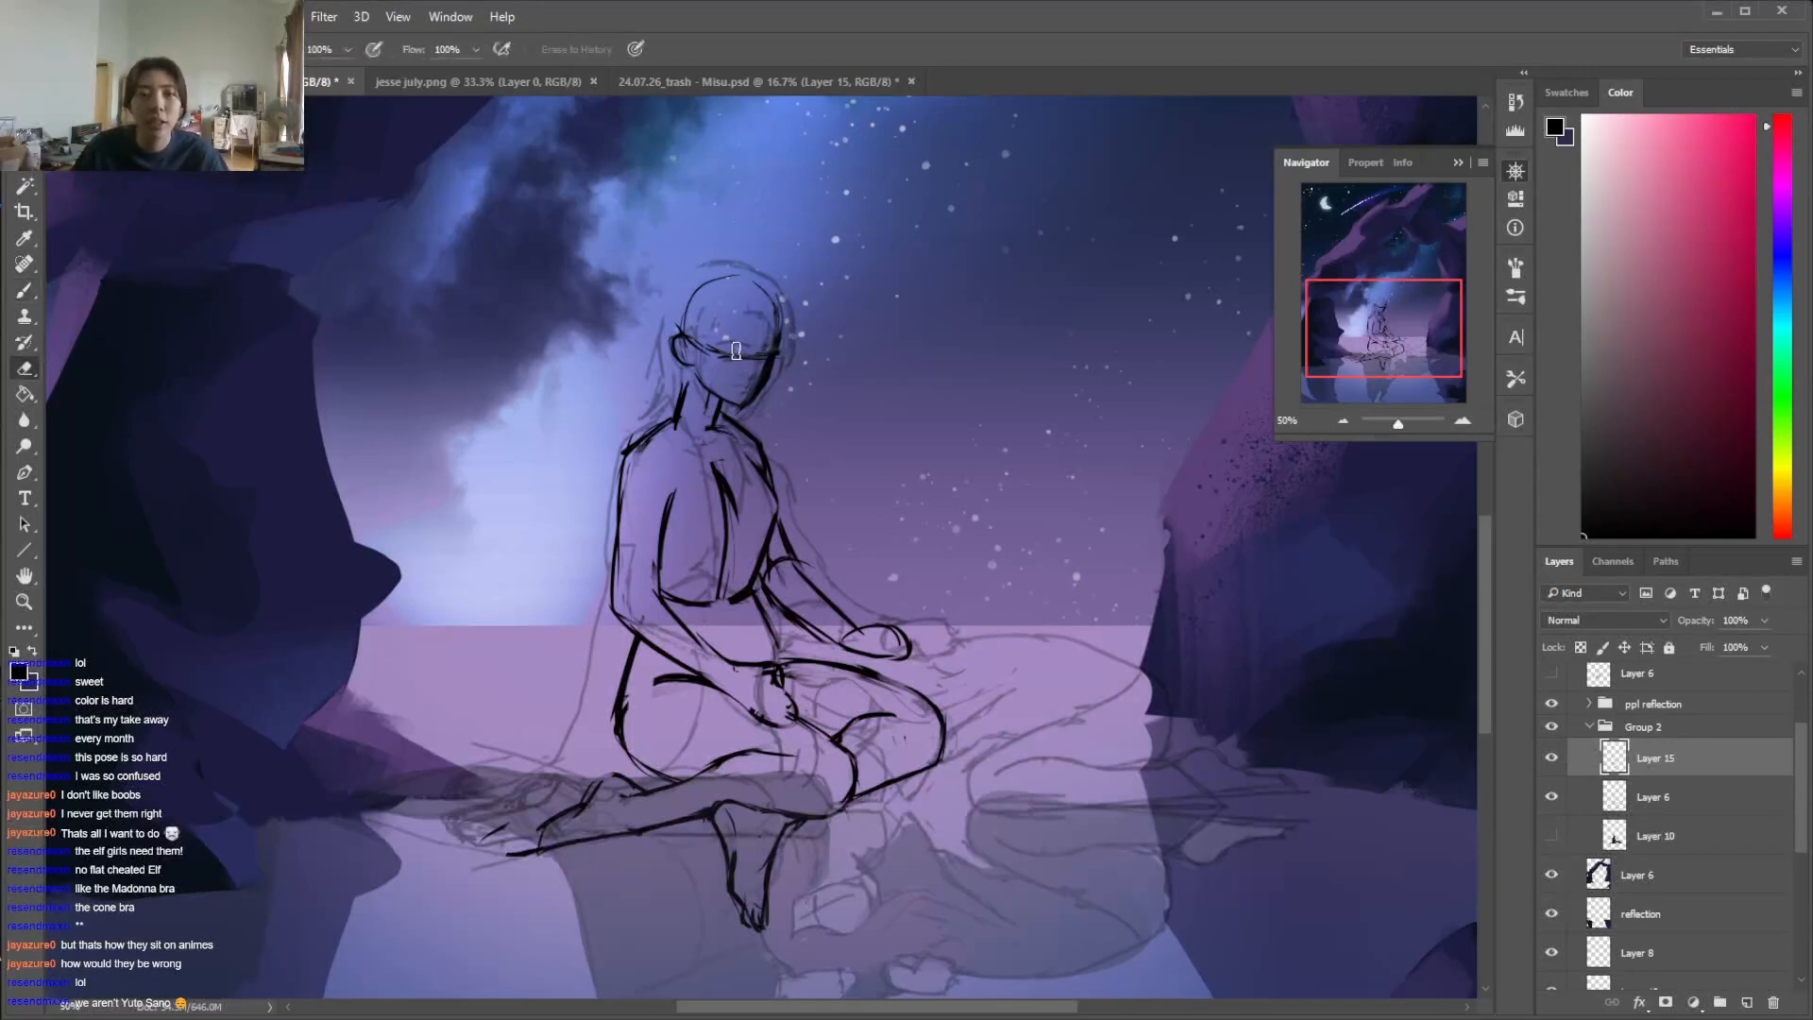
{"action": "key", "text": "b"}
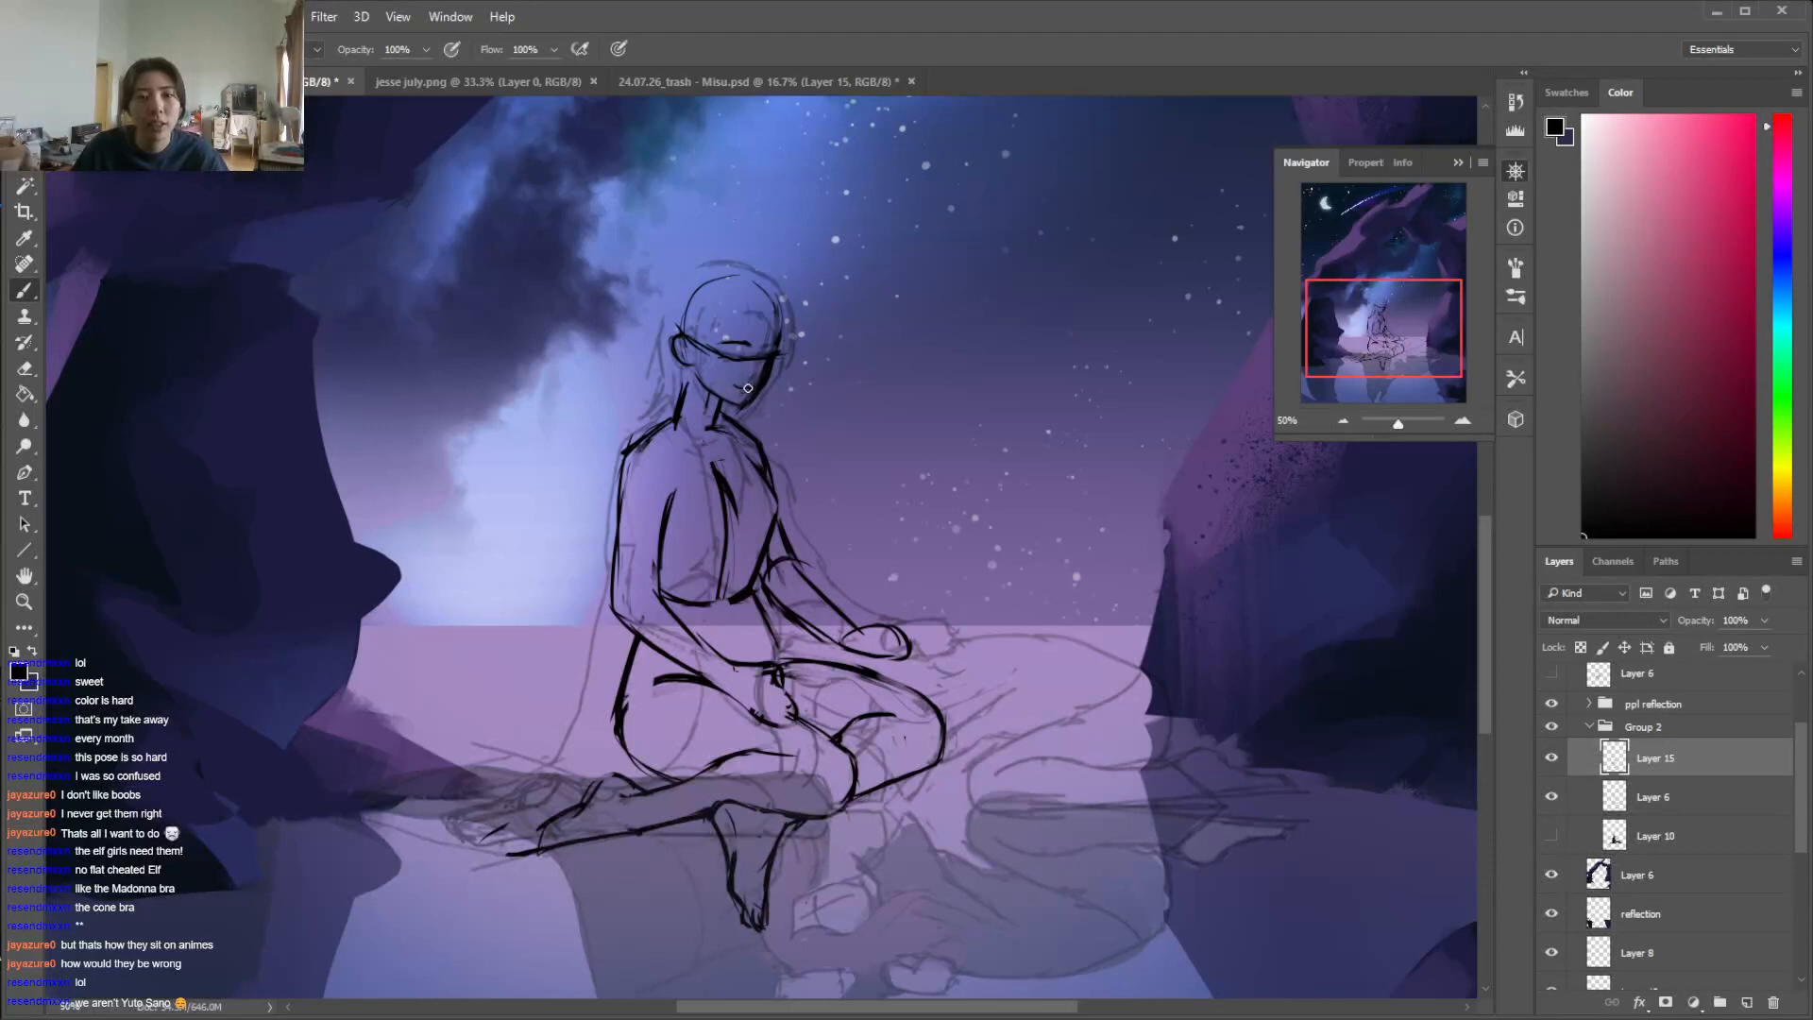
Erase the inner chest lines and redraw the front contour of the chest tapering into the waist
{"action": "key", "text": "e"}
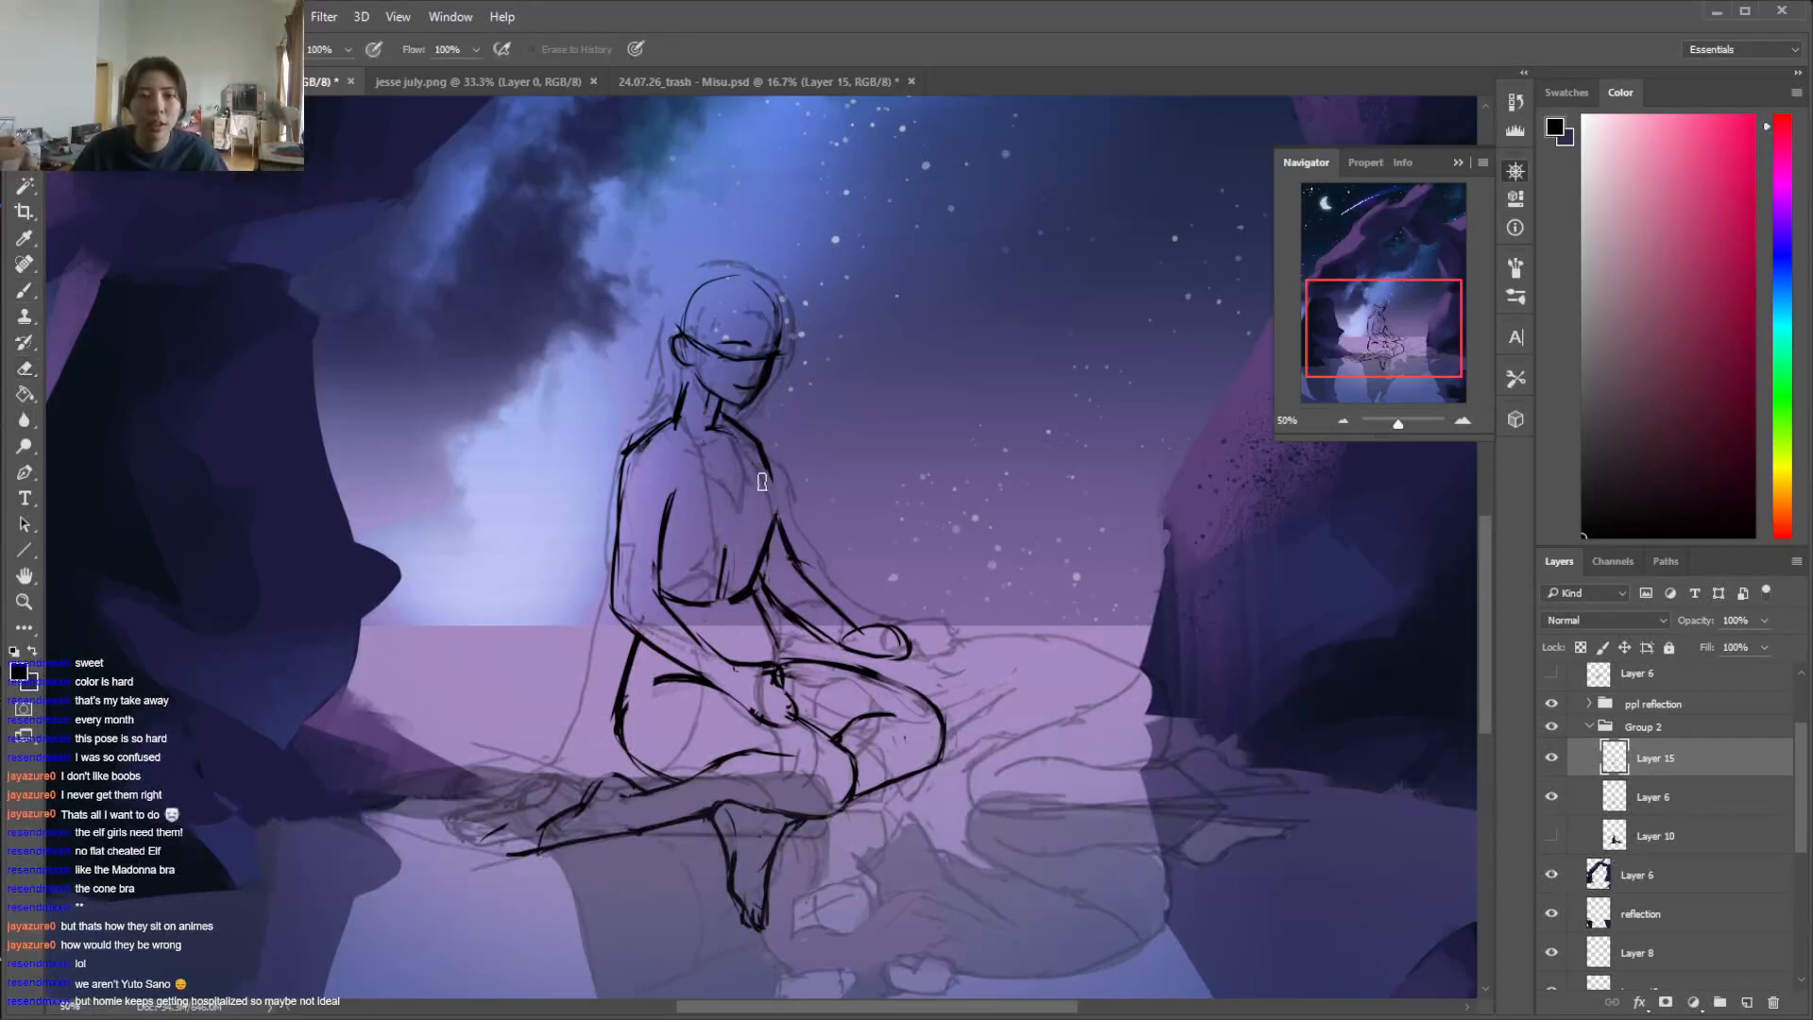
{"action": "key", "text": "b"}
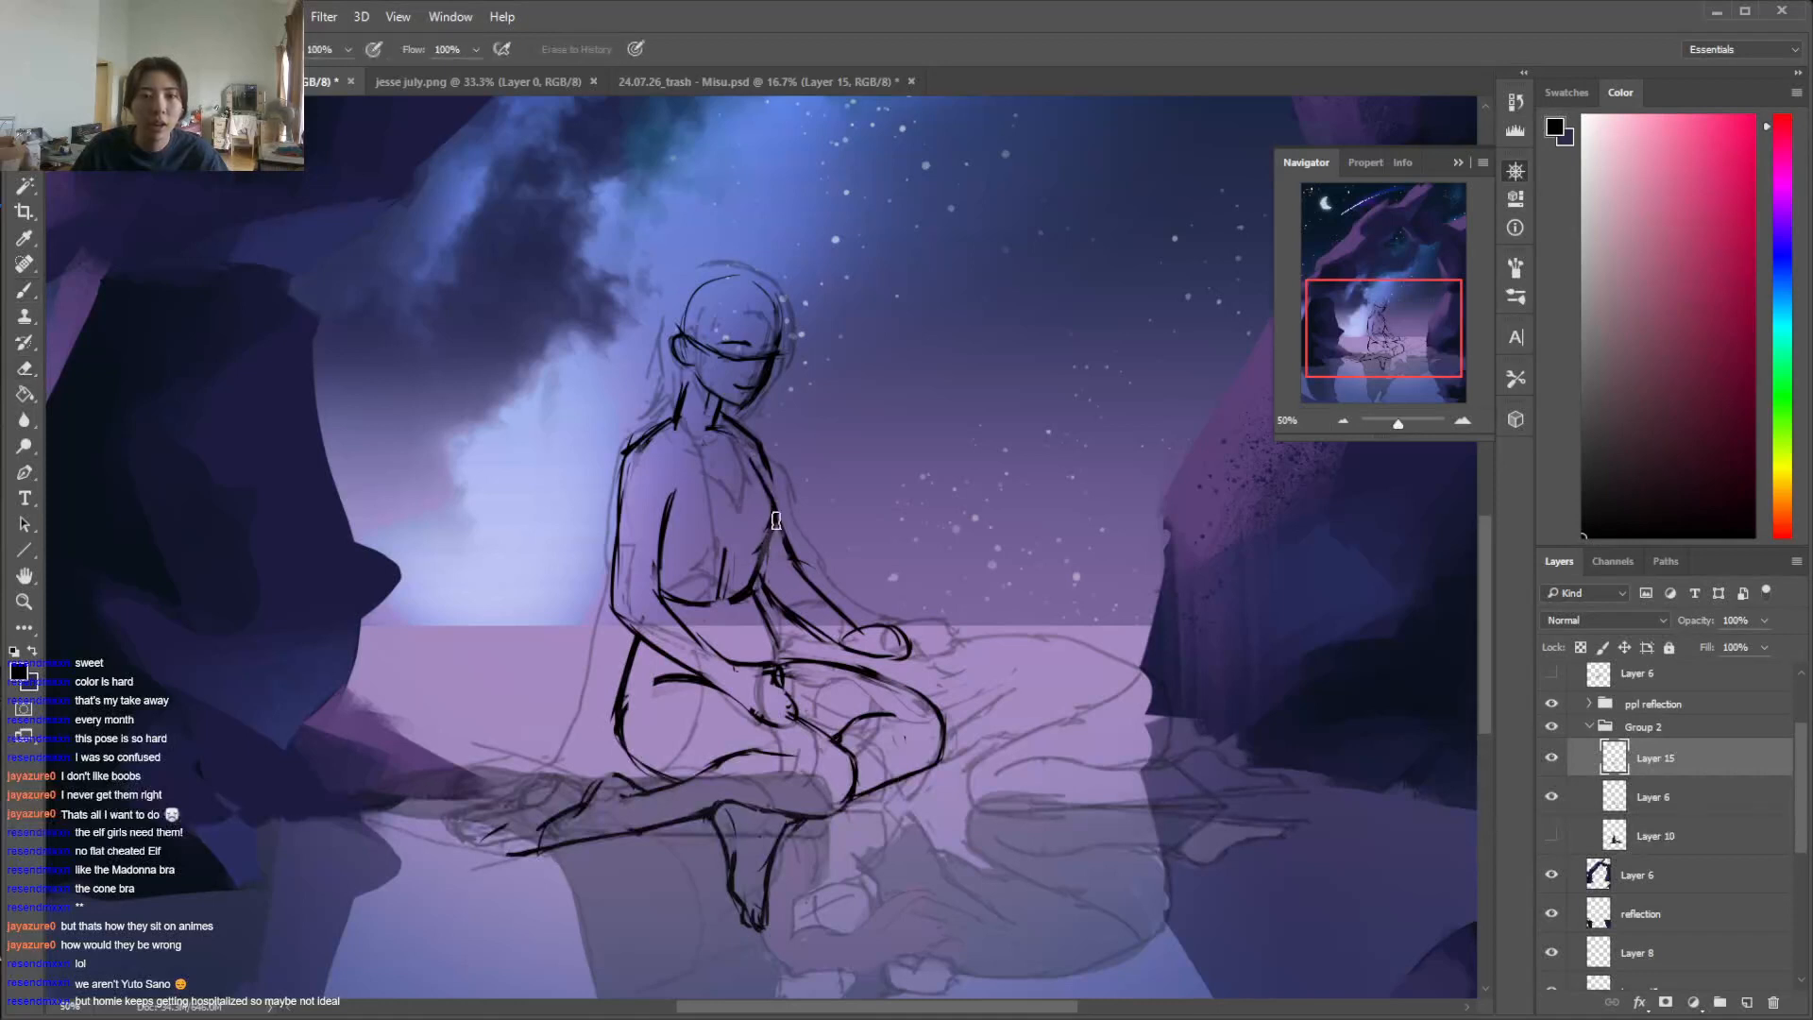
{"action": "key", "text": "e"}
{"action": "left_click_drag", "start_coordinate": [764, 543], "coordinate": [753, 597]}
{"action": "left_click_drag", "start_coordinate": [788, 491], "coordinate": [778, 546]}
{"action": "key", "text": "b"}
{"action": "mouse_move", "coordinate": [770, 461]}
{"action": "left_mouse_down"}
{"action": "mouse_move", "coordinate": [791, 545]}
{"action": "mouse_move", "coordinate": [755, 582]}
{"action": "left_mouse_up"}
{"action": "key", "text": "e"}
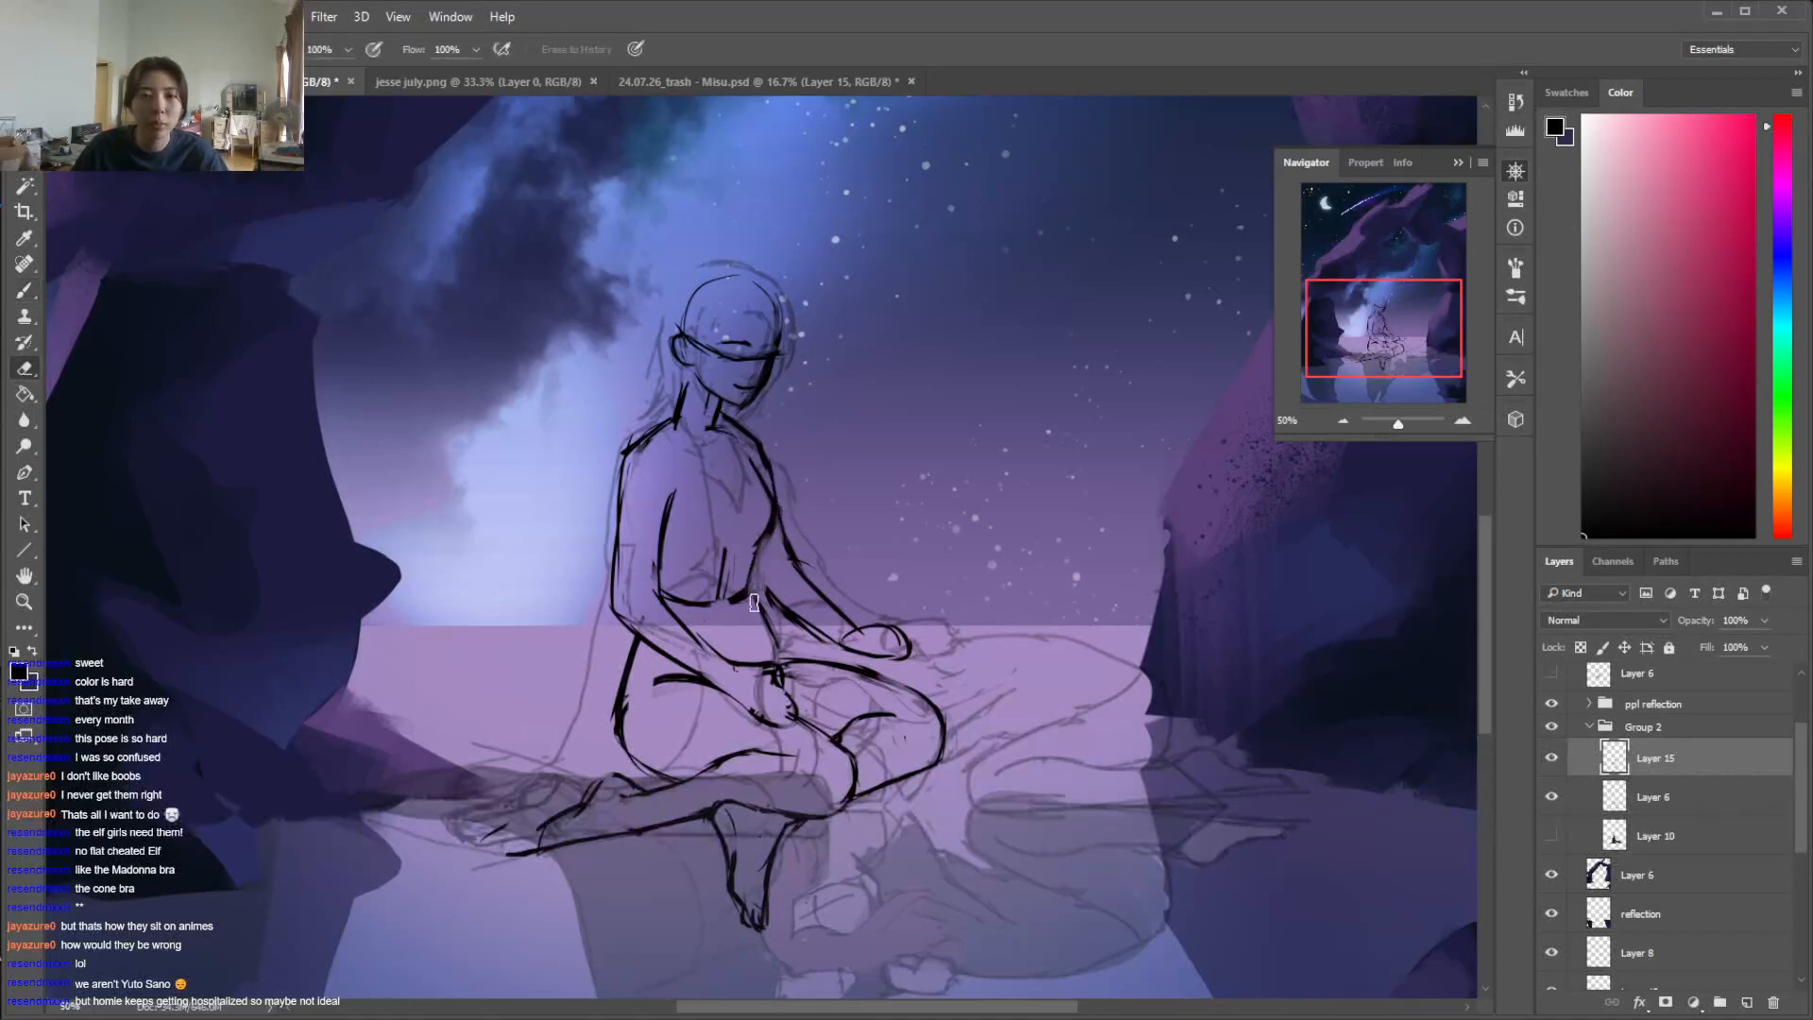
{"action": "key", "text": "b"}
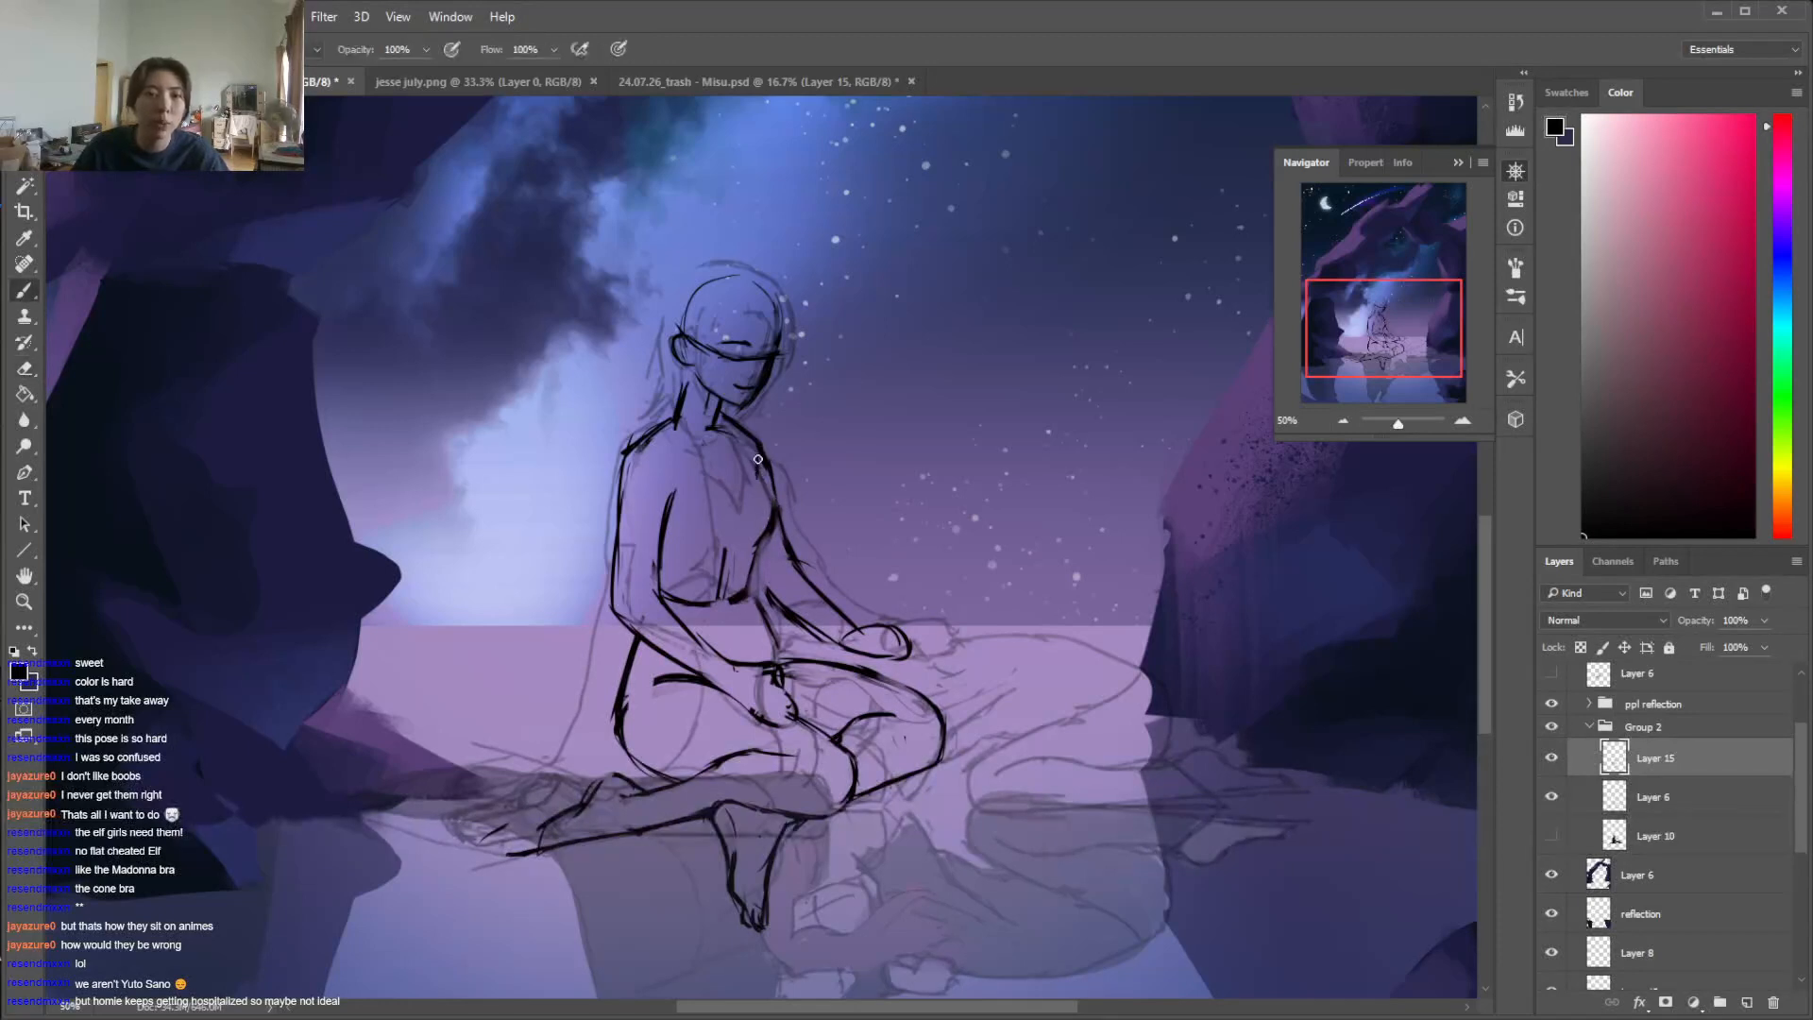
{"action": "key", "text": "e"}
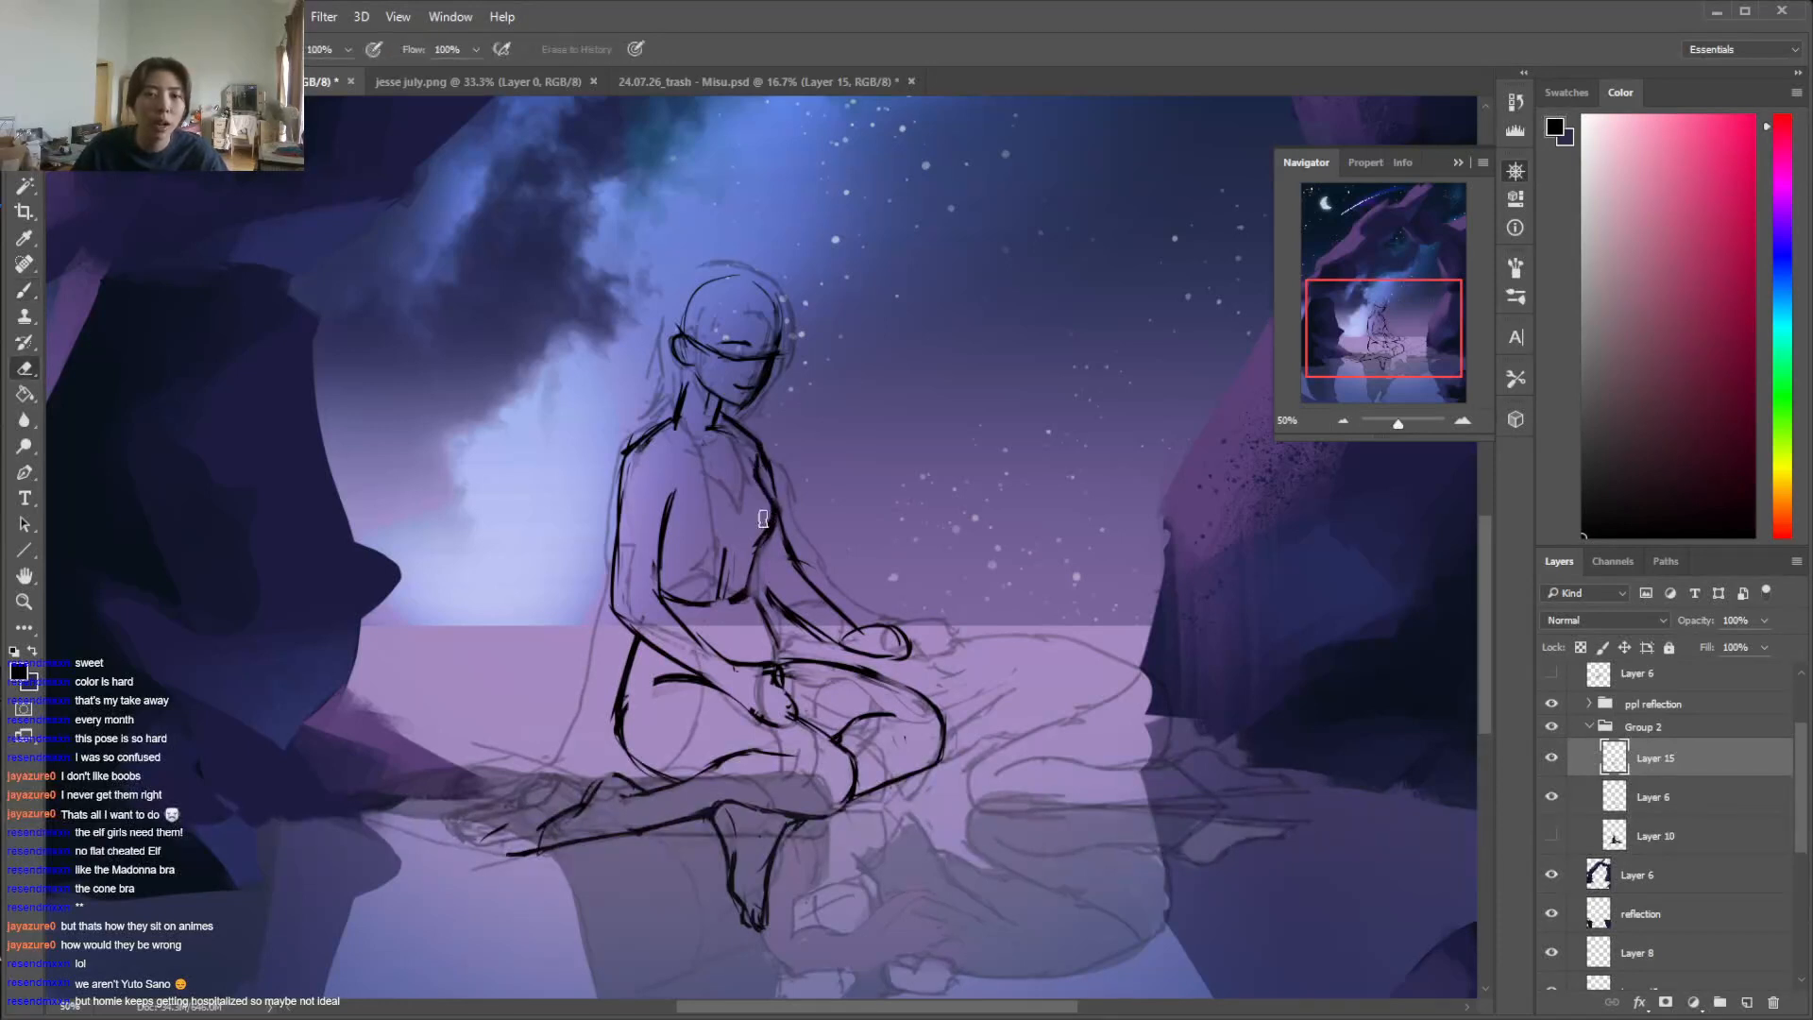
{"action": "key", "text": "b"}
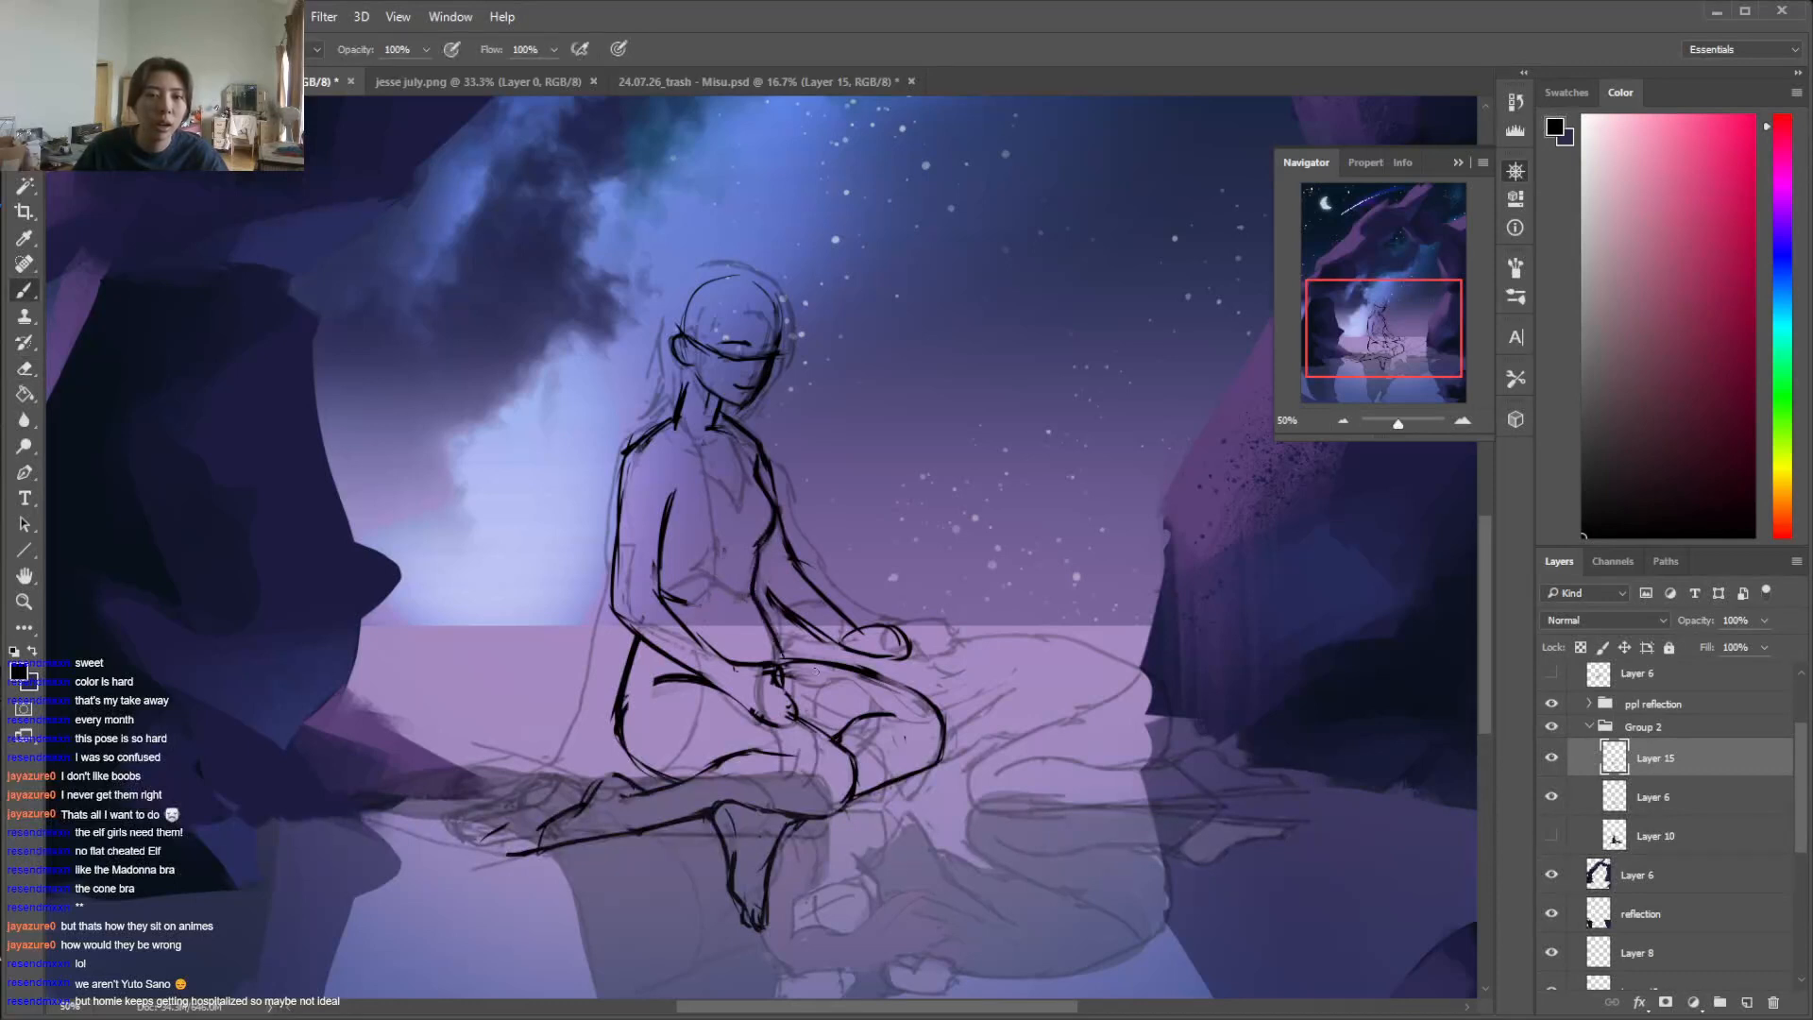
Refine the hip and near thigh contours by thinning the heavy black lines
{"action": "key", "text": "e"}
{"action": "key", "text": "b"}
{"action": "key", "text": "e"}
{"action": "mouse_move", "coordinate": [636, 663]}
{"action": "left_mouse_down"}
{"action": "mouse_move", "coordinate": [626, 707]}
{"action": "mouse_move", "coordinate": [631, 682]}
{"action": "mouse_move", "coordinate": [668, 779]}
{"action": "mouse_move", "coordinate": [689, 777]}
{"action": "mouse_move", "coordinate": [642, 773]}
{"action": "mouse_move", "coordinate": [600, 727]}
{"action": "mouse_move", "coordinate": [680, 784]}
{"action": "left_mouse_up"}
{"action": "key", "text": "b"}
{"action": "key", "text": "e"}
{"action": "mouse_move", "coordinate": [627, 708]}
{"action": "left_mouse_down"}
{"action": "mouse_move", "coordinate": [656, 772]}
{"action": "mouse_move", "coordinate": [698, 774]}
{"action": "left_mouse_up"}
{"action": "key", "text": "b"}
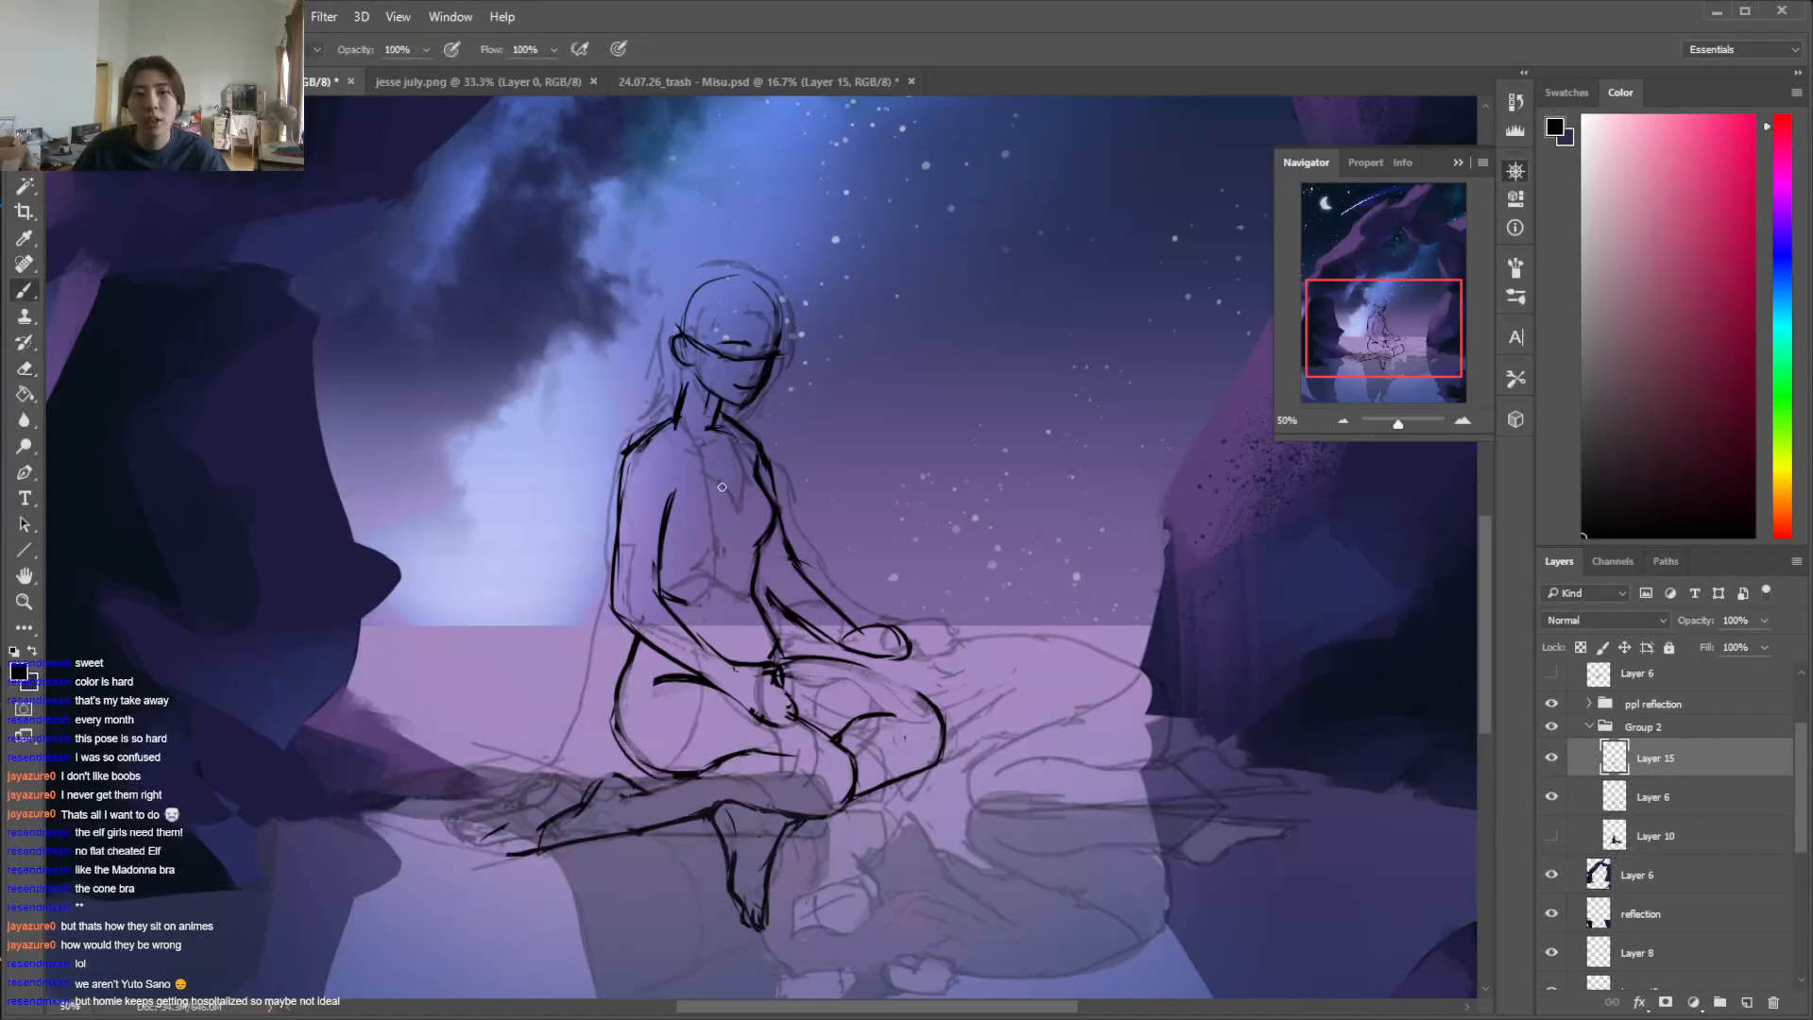
Draw a short diagonal line on the chest and a dark vertical stroke down the front side of the face
{"action": "key", "text": "e"}
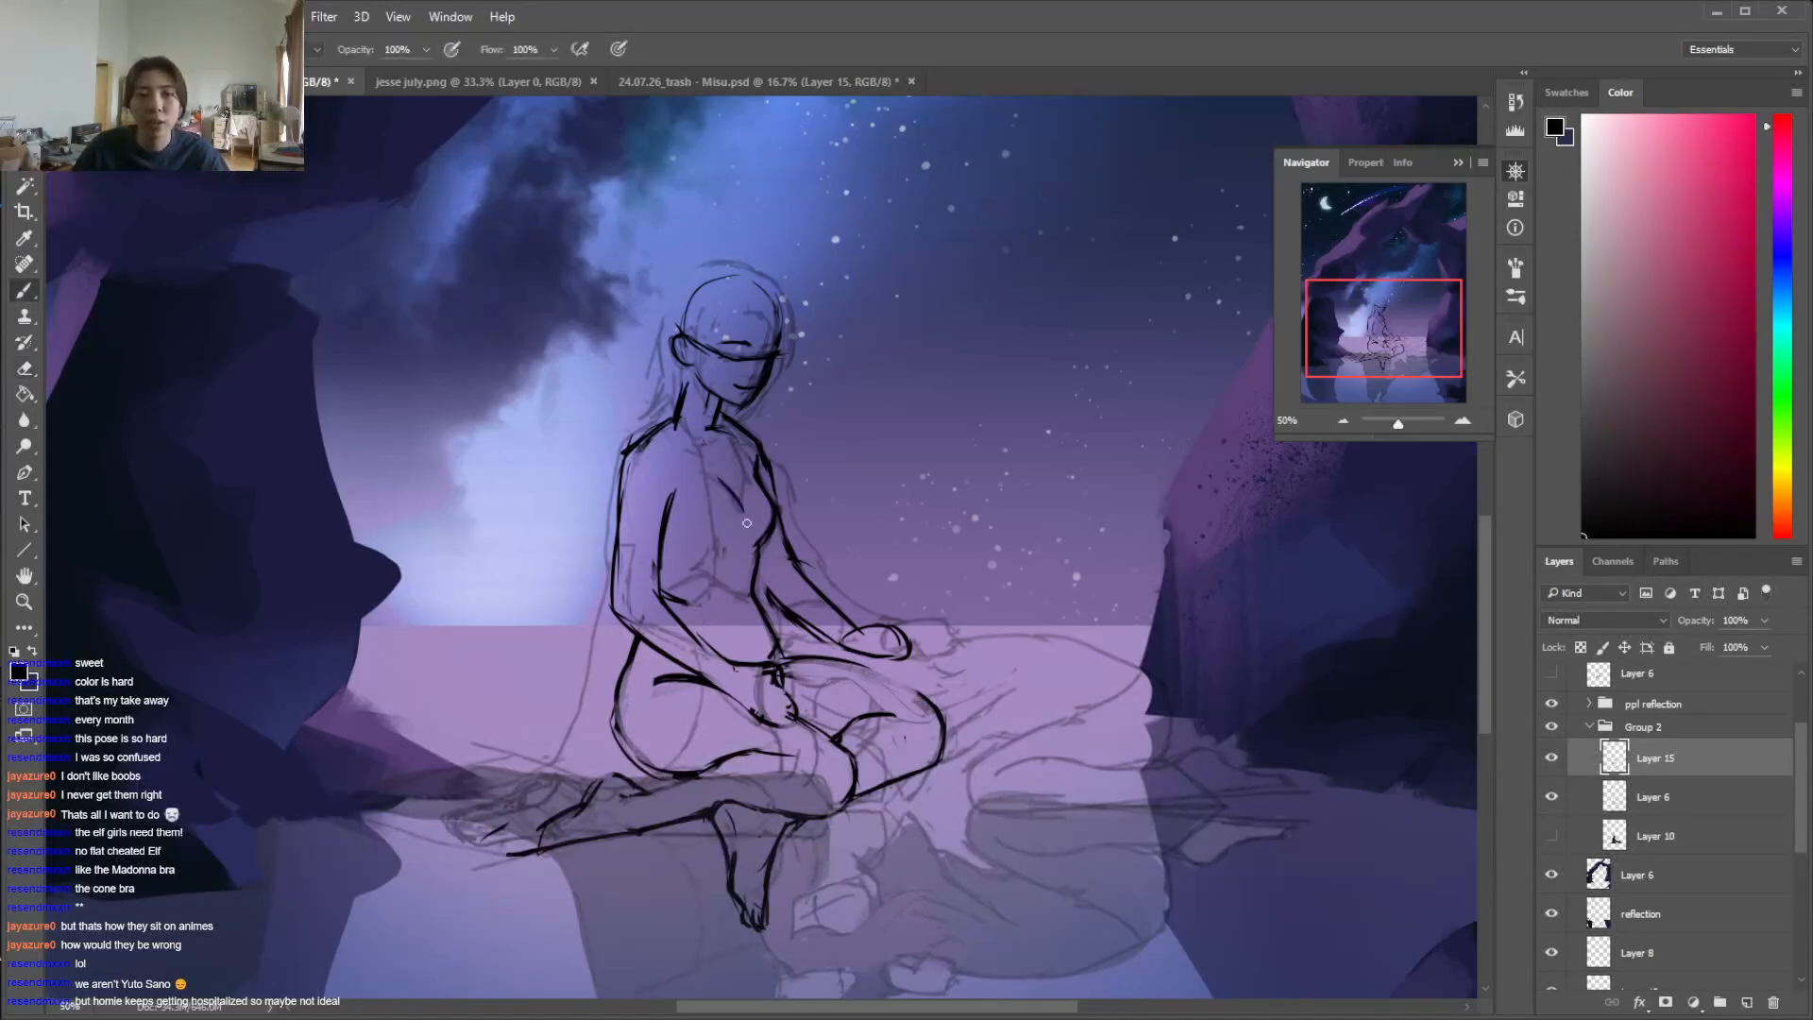
{"action": "key", "text": "b"}
{"action": "left_click_drag", "start_coordinate": [763, 319], "coordinate": [748, 395]}
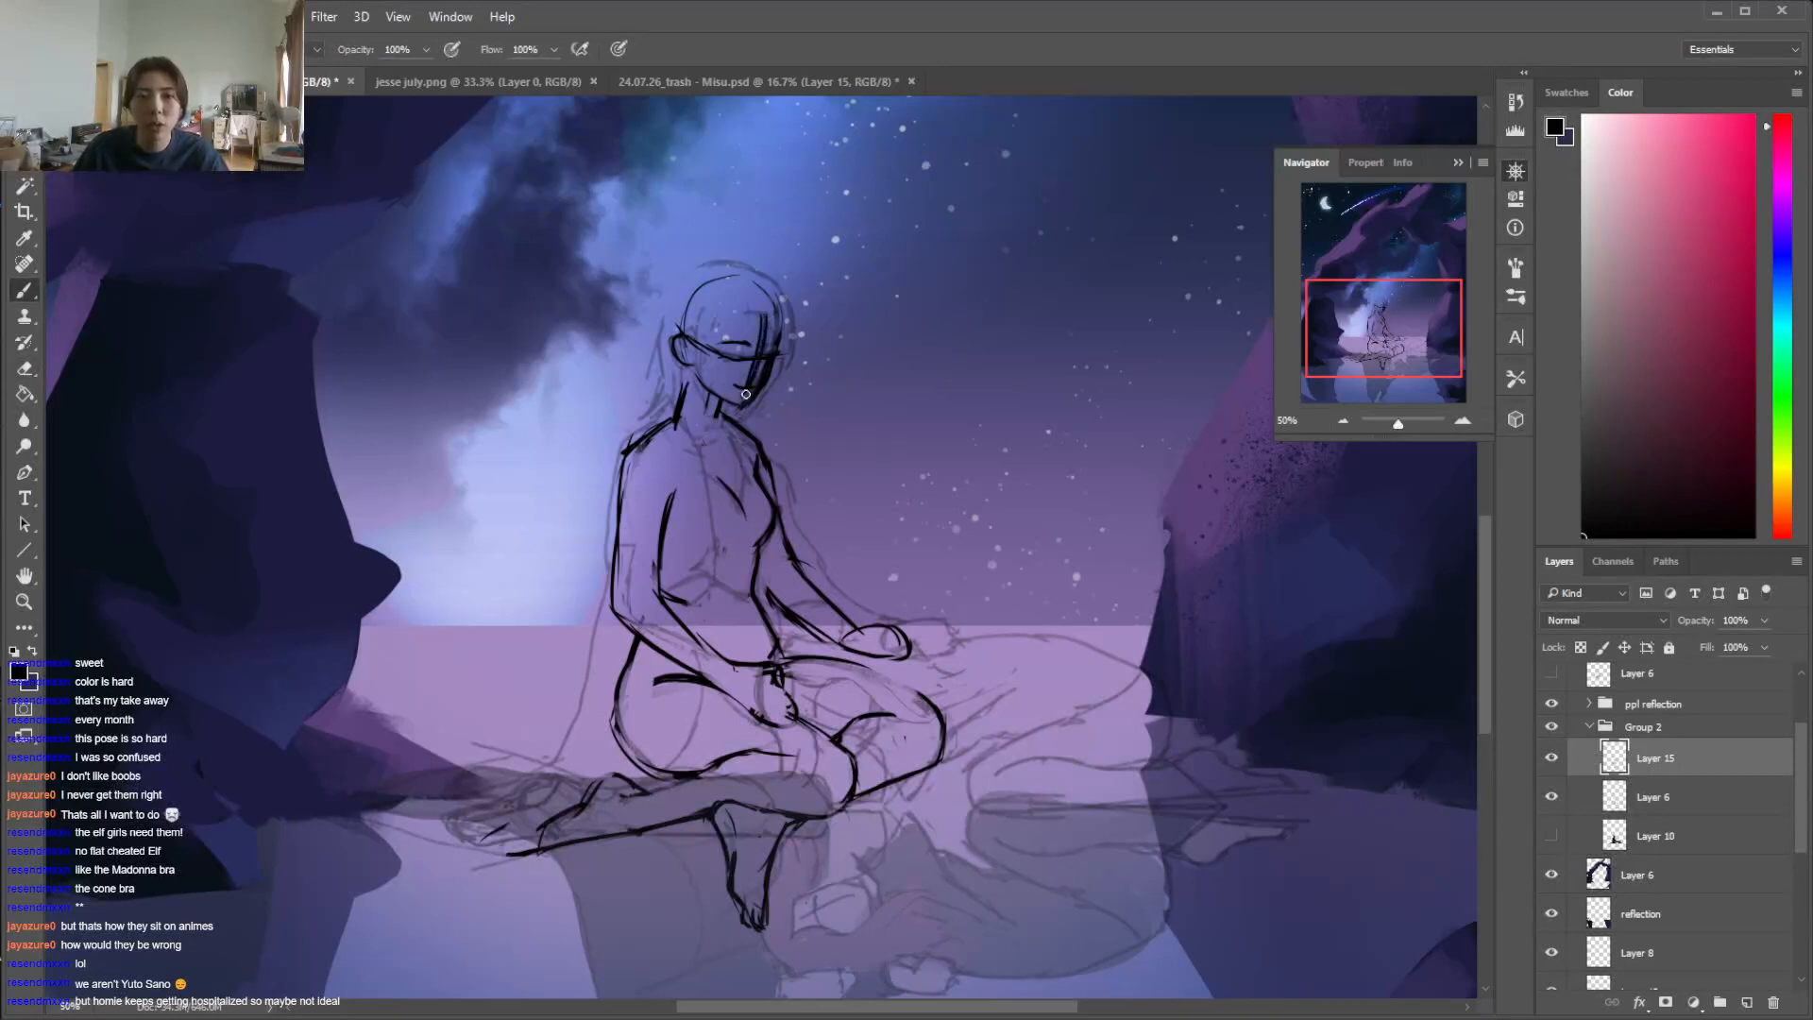
Check the figure with the black sketch hidden and shown again, and add a new layer above it
{"action": "left_click", "coordinate": [1551, 759]}
{"action": "left_click", "coordinate": [1551, 758]}
{"action": "key", "text": "ctrl+j"}
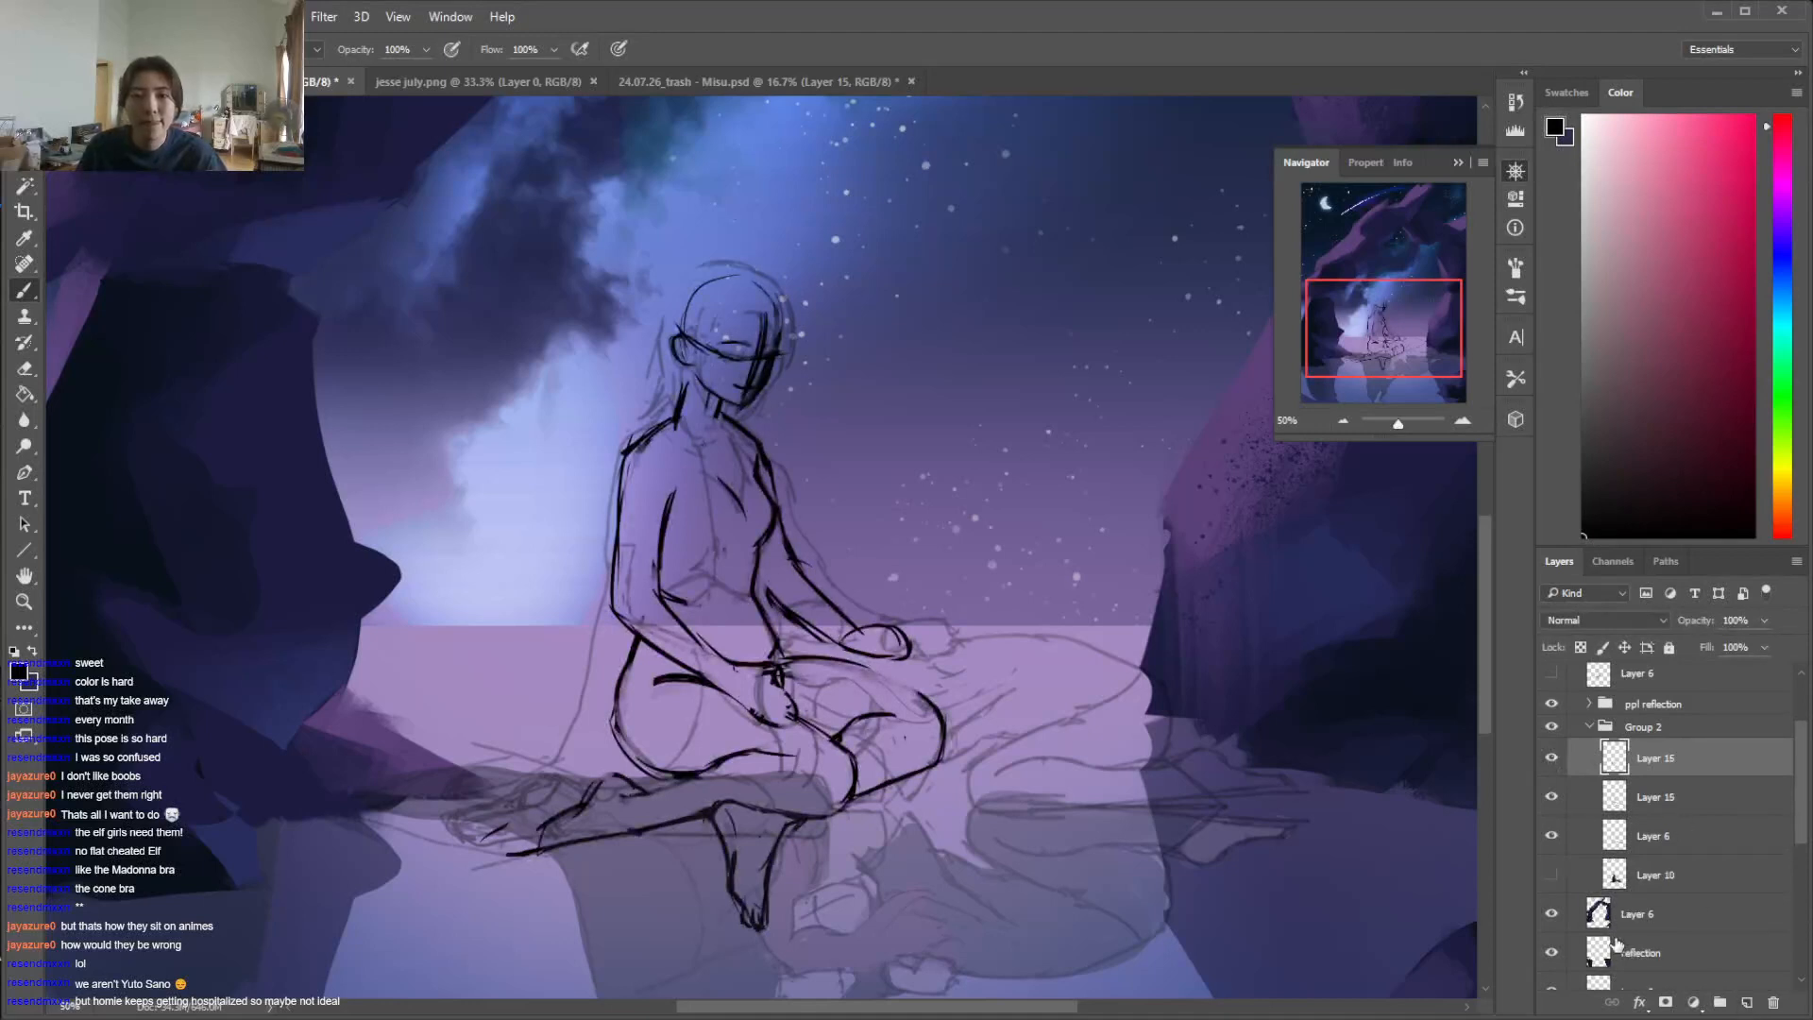
Change the brush colour from black to a deep pink for the clothing lines
{"action": "key", "text": "x"}
{"action": "left_click", "coordinate": [1679, 179]}
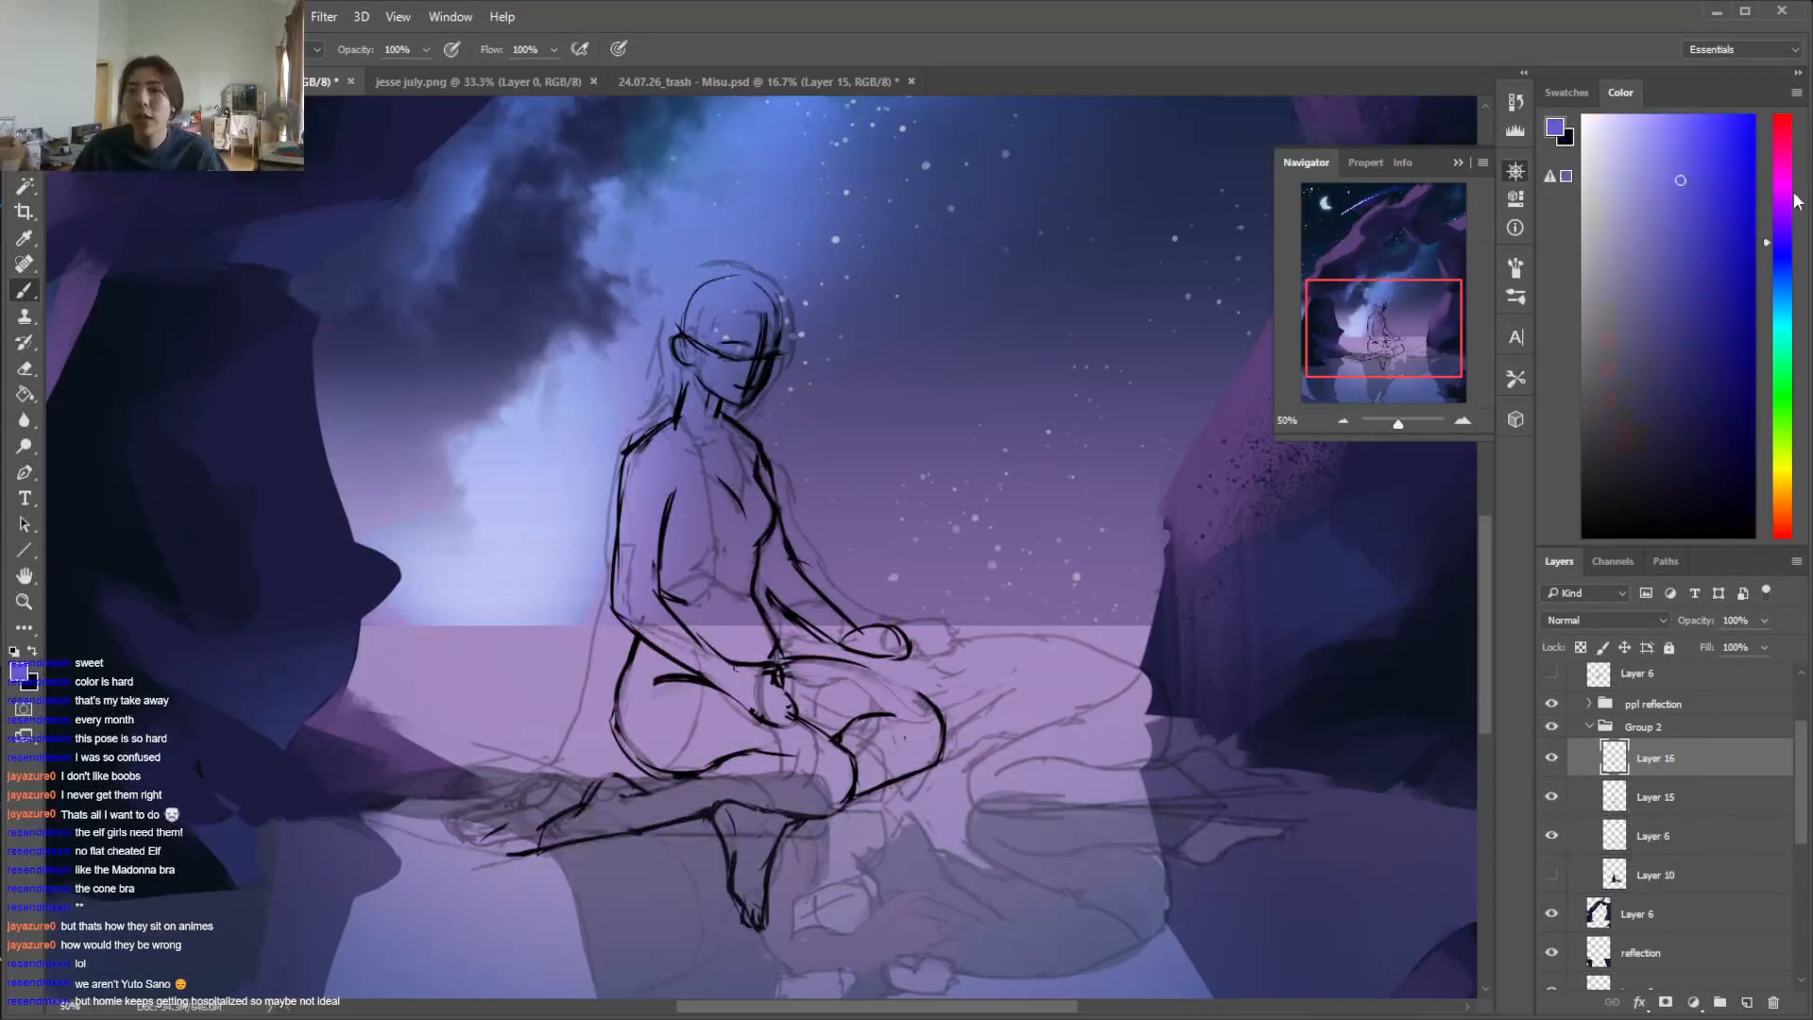
{"action": "left_click", "coordinate": [1784, 184]}
{"action": "left_click", "coordinate": [1784, 148]}
{"action": "left_click", "coordinate": [1680, 163]}
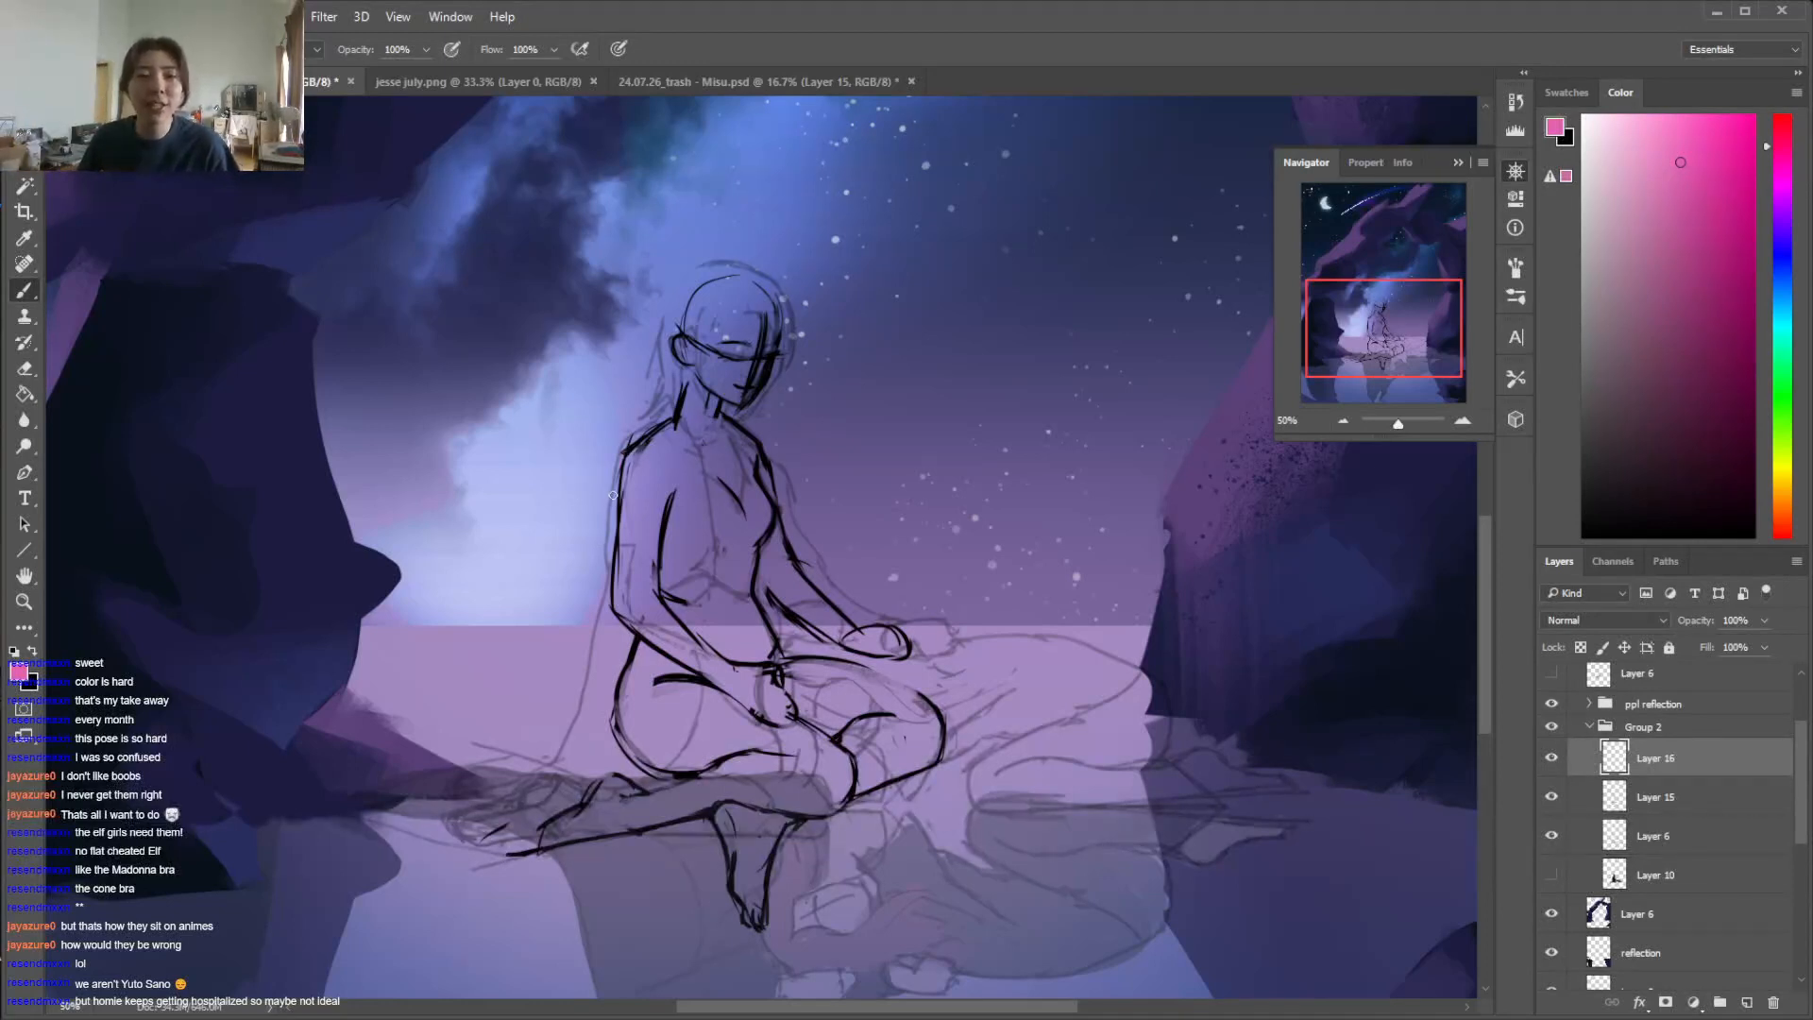
{"action": "key", "text": "e"}
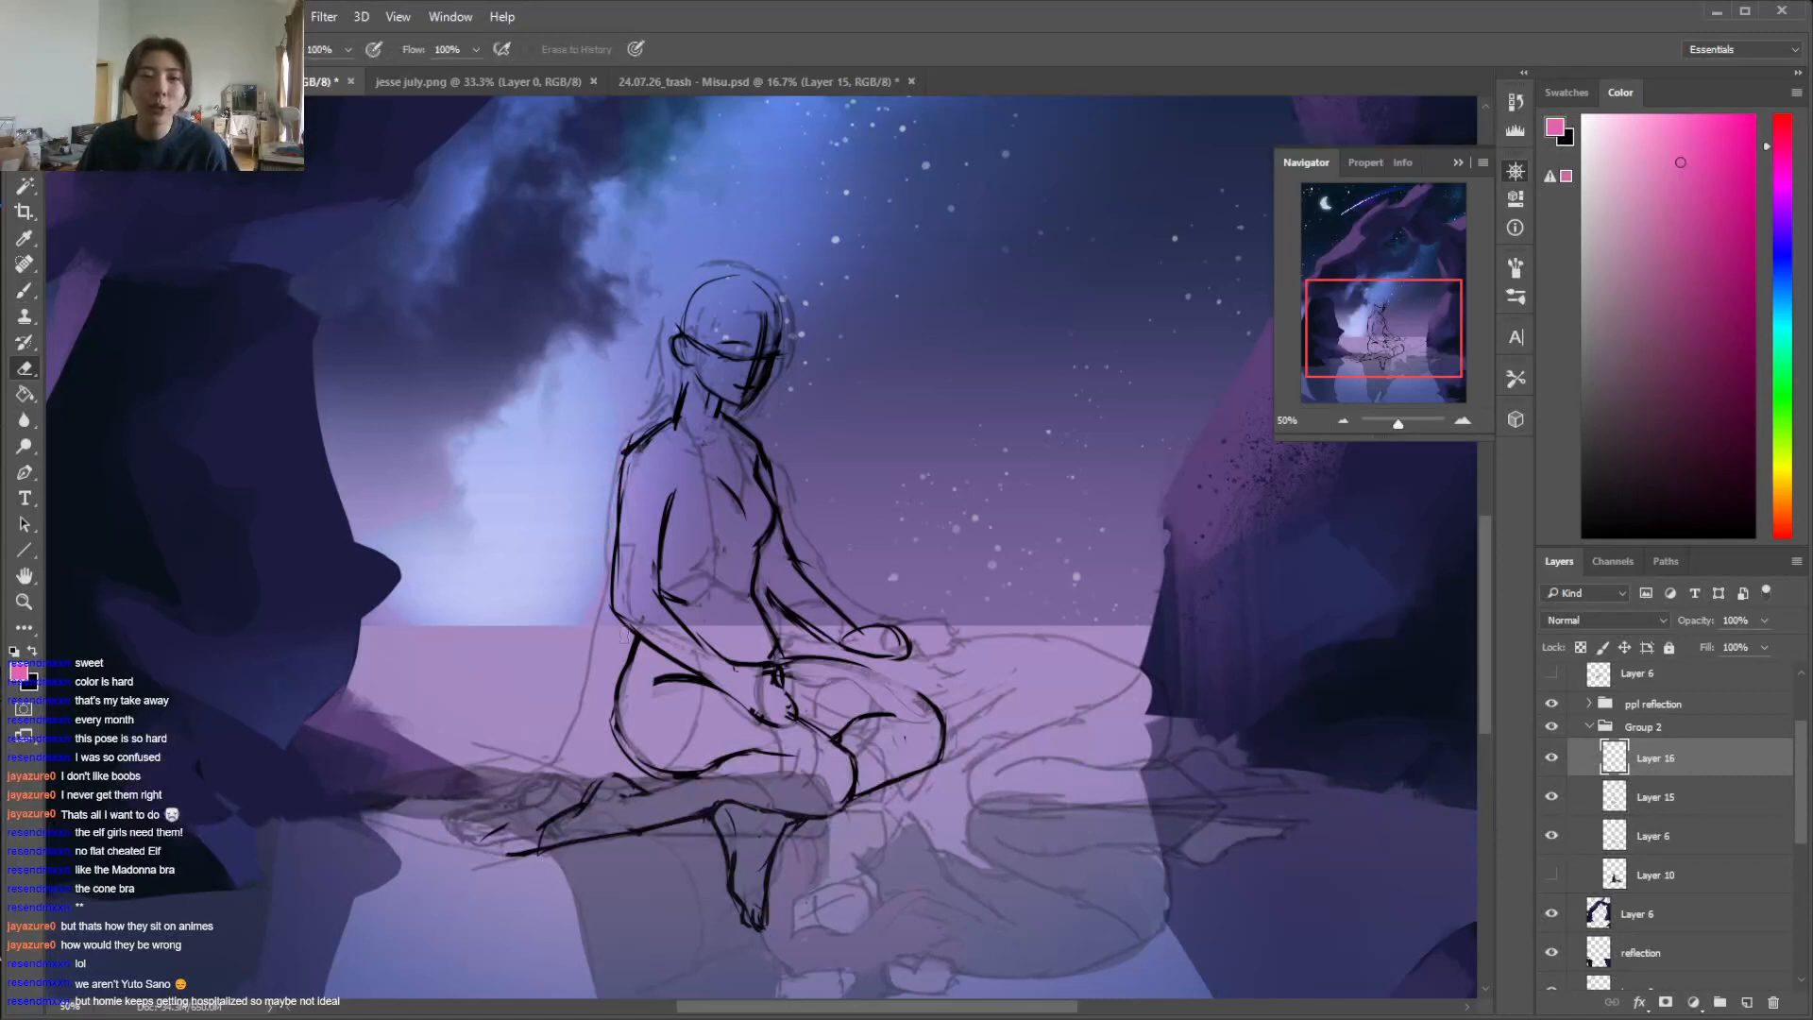
{"action": "key", "text": "b"}
{"action": "left_click", "coordinate": [1782, 130]}
{"action": "left_click", "coordinate": [1707, 197]}
{"action": "left_click", "coordinate": [1782, 139]}
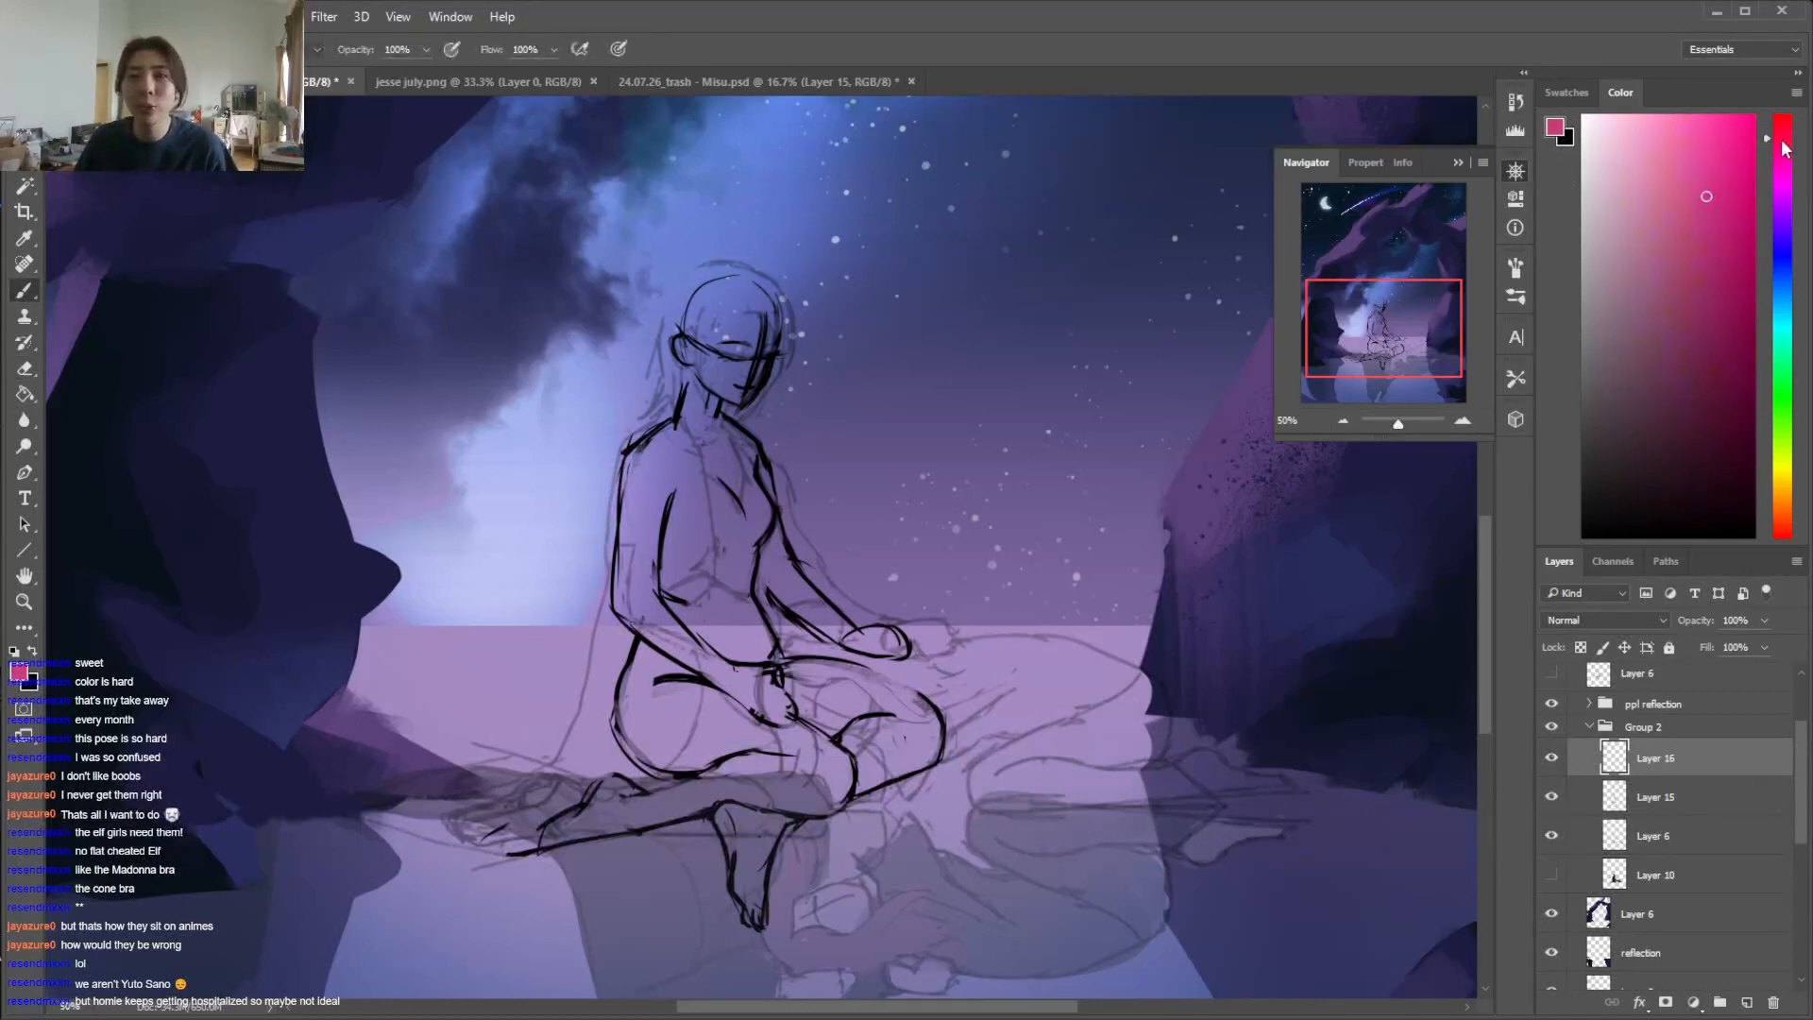
Draw the garment's outer edge in pink from the near shoulder past the elbow to the hip, undoing the first stroke
{"action": "left_click_drag", "start_coordinate": [597, 572], "coordinate": [593, 607]}
{"action": "key", "text": "ctrl+z"}
{"action": "left_click_drag", "start_coordinate": [617, 457], "coordinate": [604, 572]}
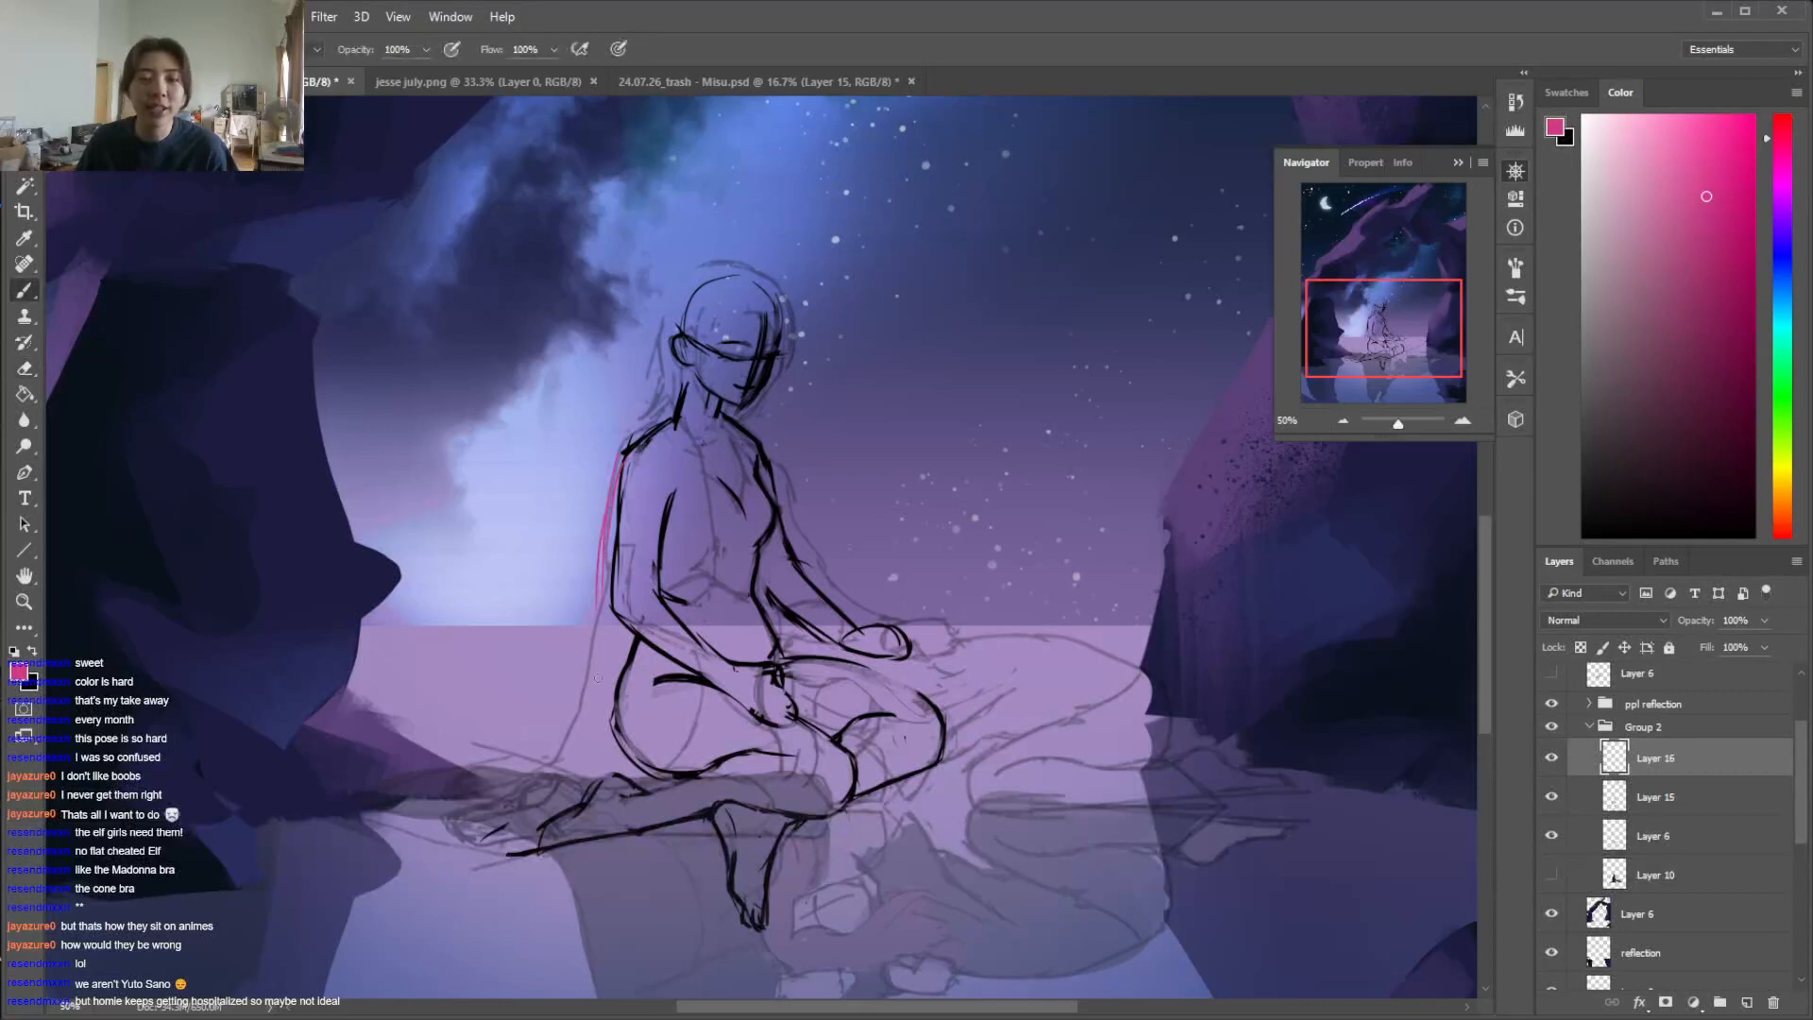
{"action": "left_click_drag", "start_coordinate": [614, 657], "coordinate": [645, 732]}
{"action": "key", "text": "e"}
{"action": "mouse_move", "coordinate": [597, 610]}
{"action": "left_mouse_down"}
{"action": "mouse_move", "coordinate": [611, 478]}
{"action": "mouse_move", "coordinate": [604, 634]}
{"action": "left_mouse_up"}
{"action": "key", "text": "b"}
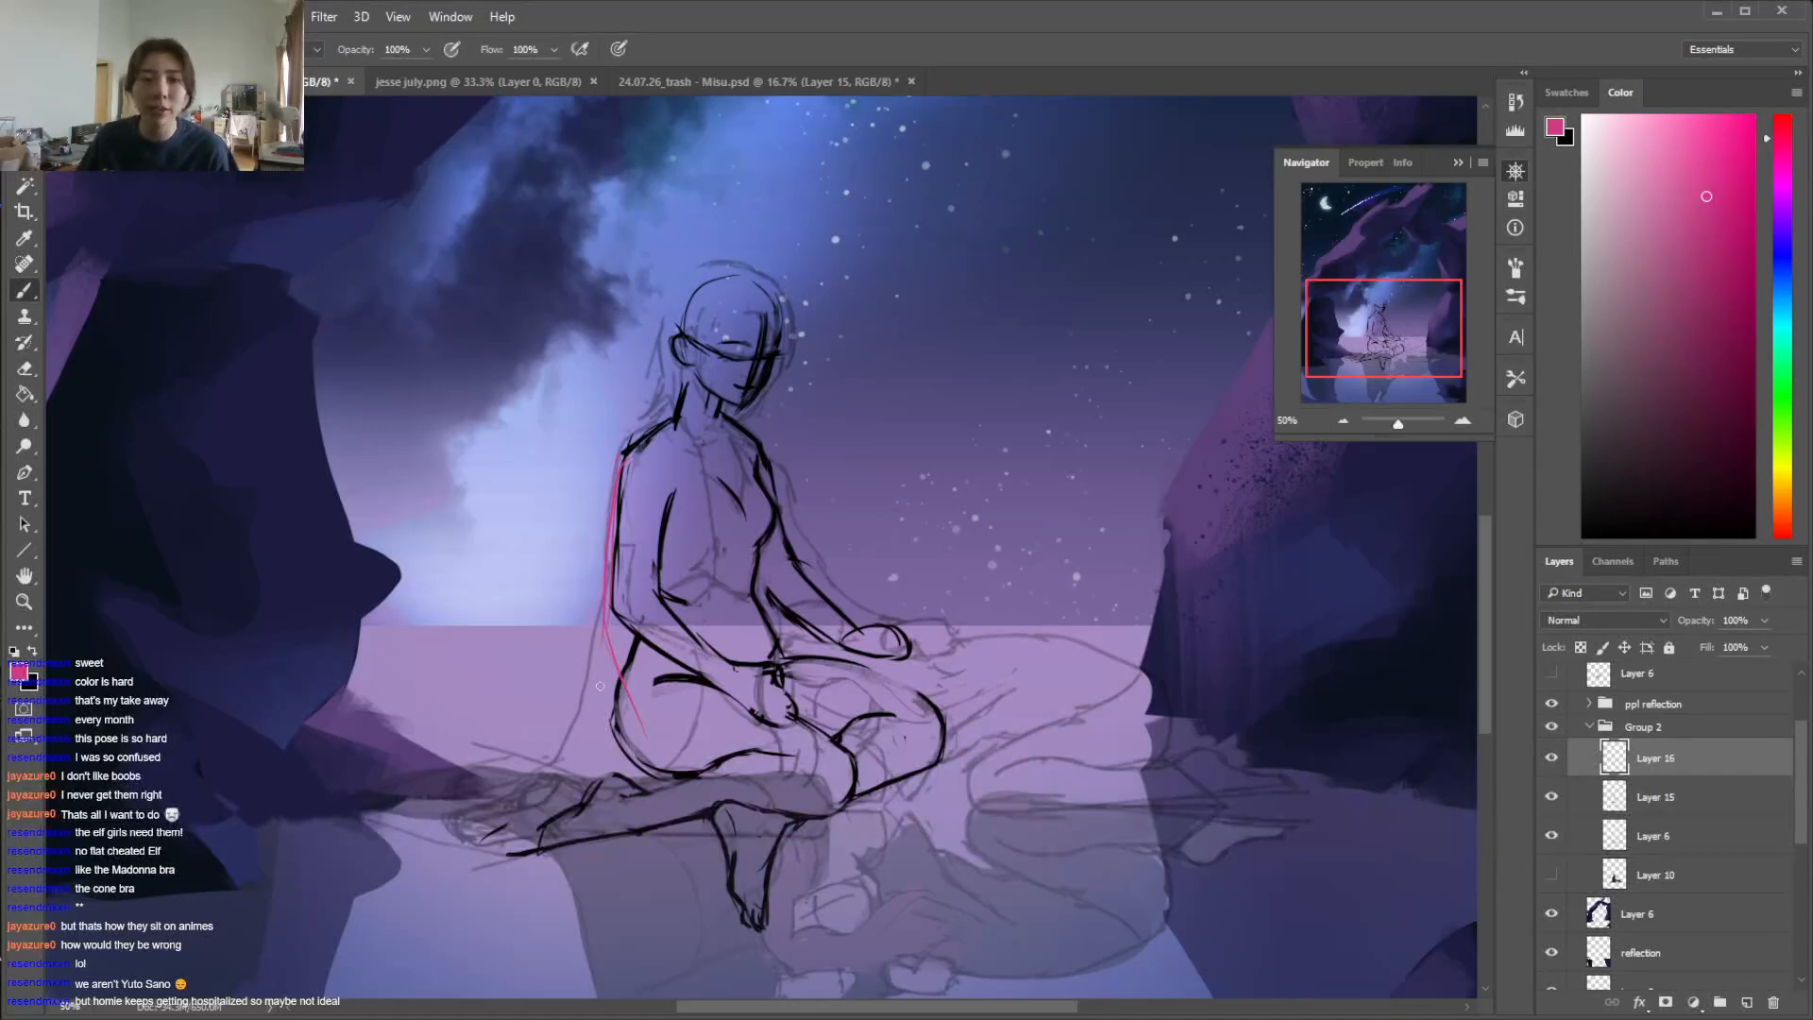
Draw the near sleeve's inner edge, the elbow folds and the upper forearm edge down to the cuff
{"action": "key", "text": "e"}
{"action": "left_click_drag", "start_coordinate": [680, 477], "coordinate": [682, 571]}
{"action": "key", "text": "b"}
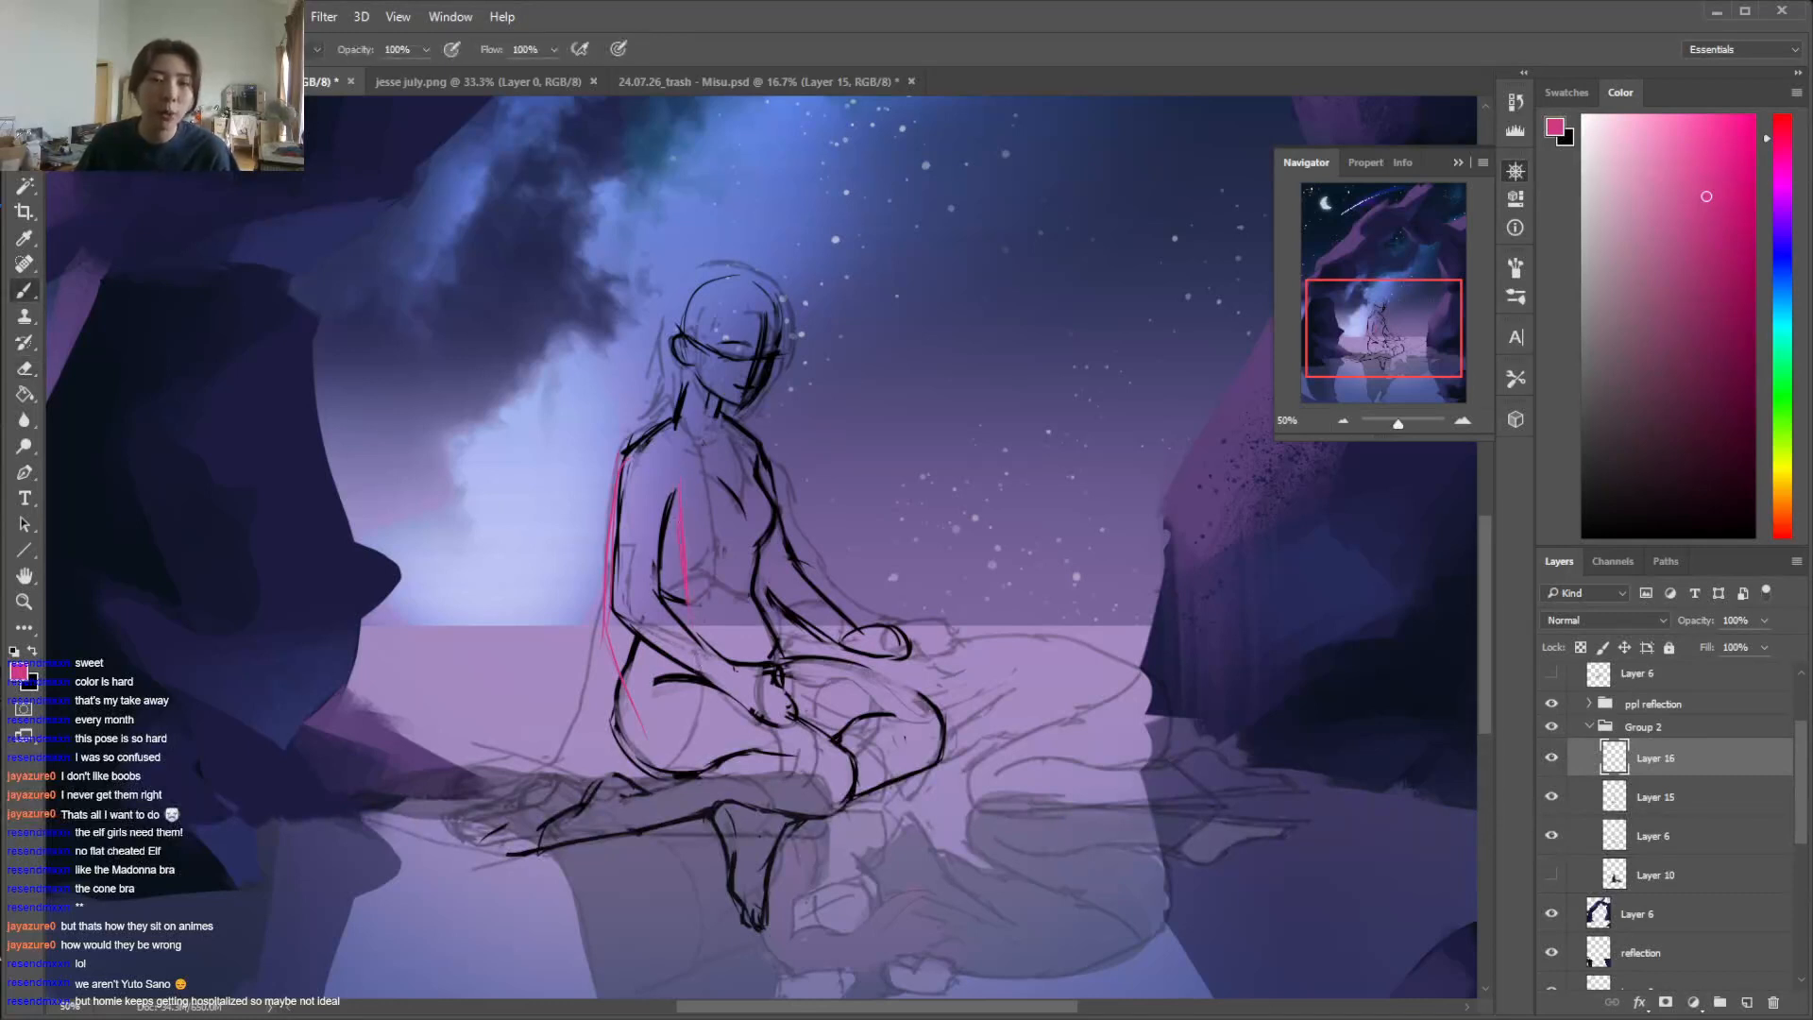
{"action": "key", "text": "e"}
{"action": "left_click_drag", "start_coordinate": [680, 516], "coordinate": [686, 575]}
{"action": "key", "text": "b"}
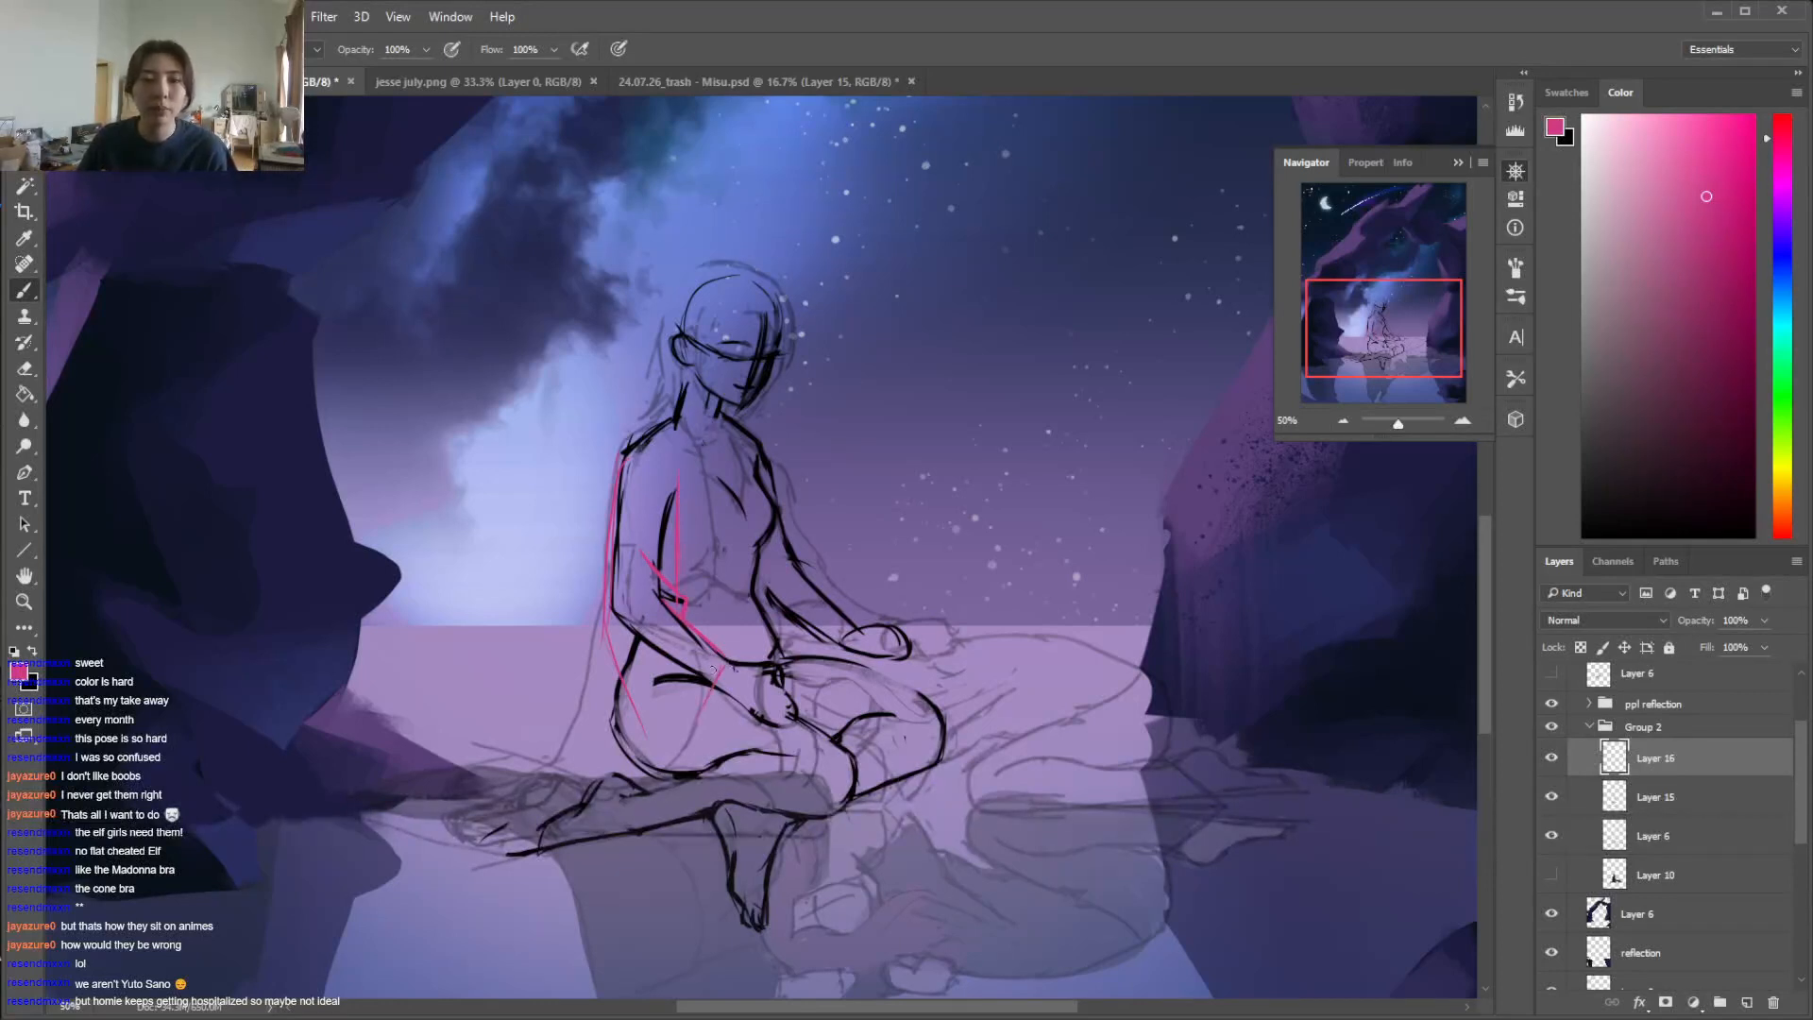
Erase the pink line over the hip, compare the sketch layers, and draw the sleeve's underside from the elbow to a wide cuff
{"action": "key", "text": "e"}
{"action": "left_click_drag", "start_coordinate": [606, 615], "coordinate": [644, 732]}
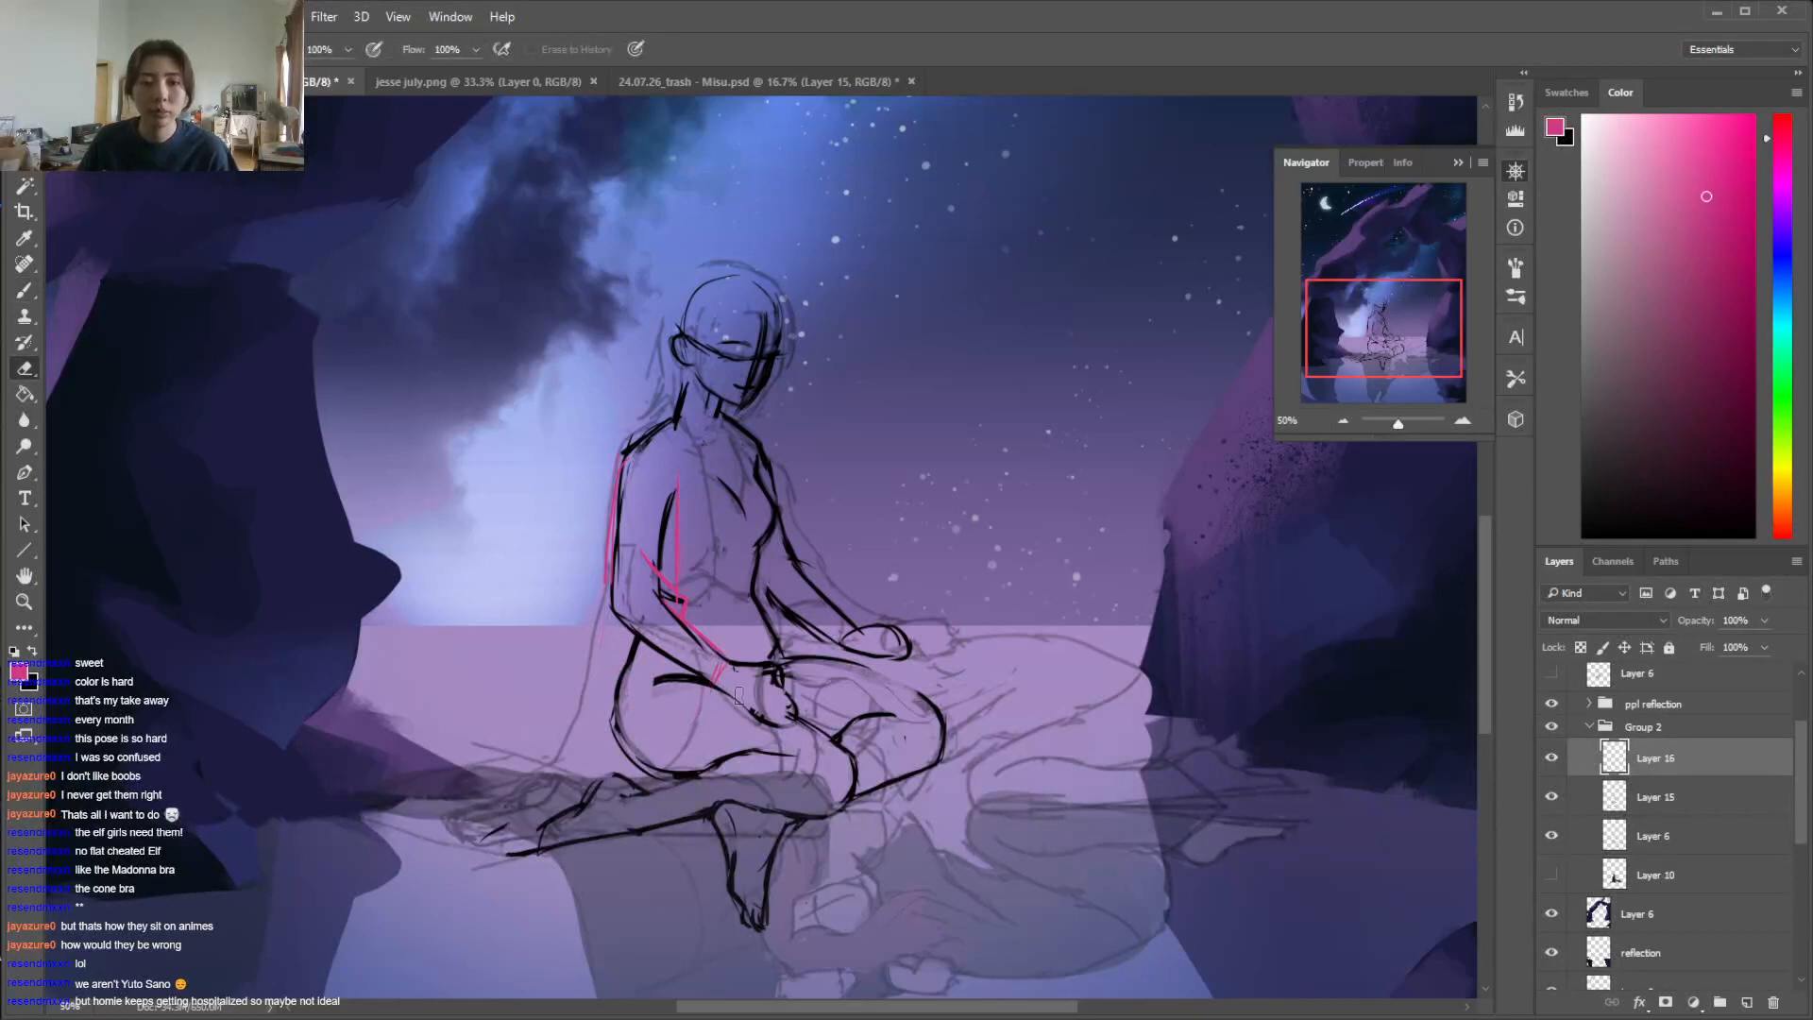
{"action": "left_click", "coordinate": [1551, 757]}
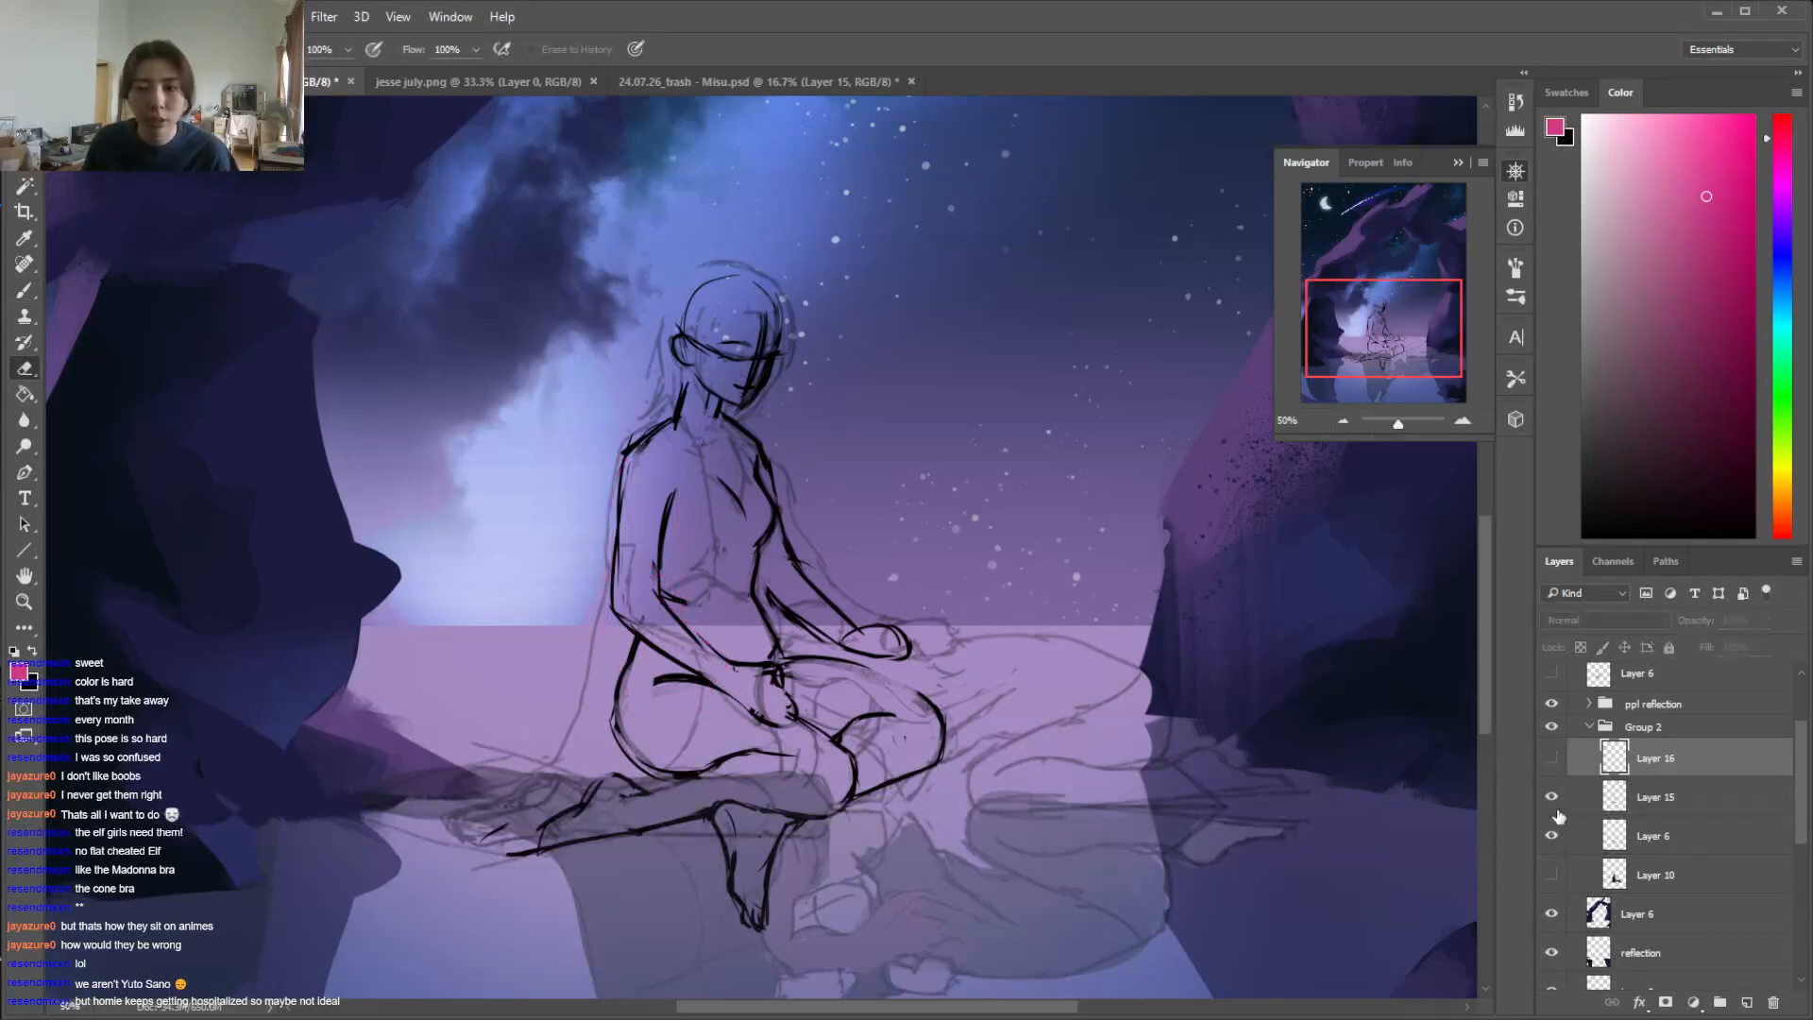
{"action": "left_click", "coordinate": [1551, 797]}
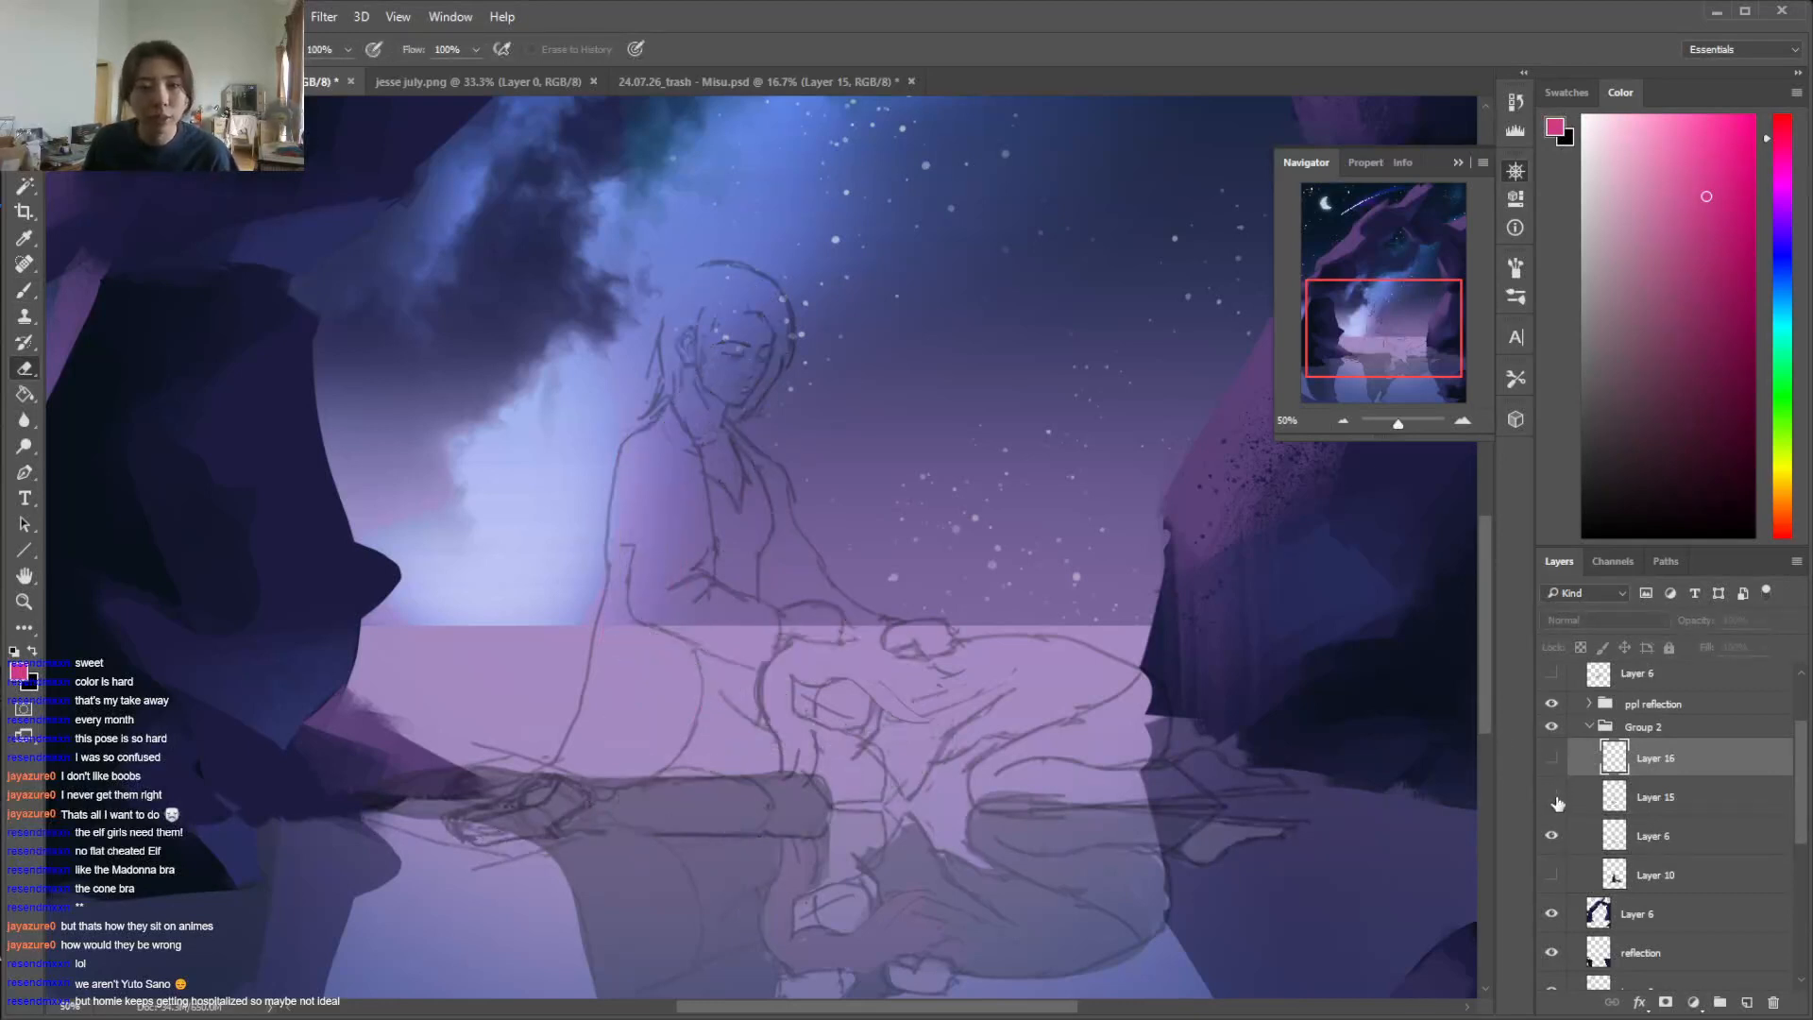
{"action": "left_click", "coordinate": [1551, 797]}
{"action": "left_click", "coordinate": [1552, 757]}
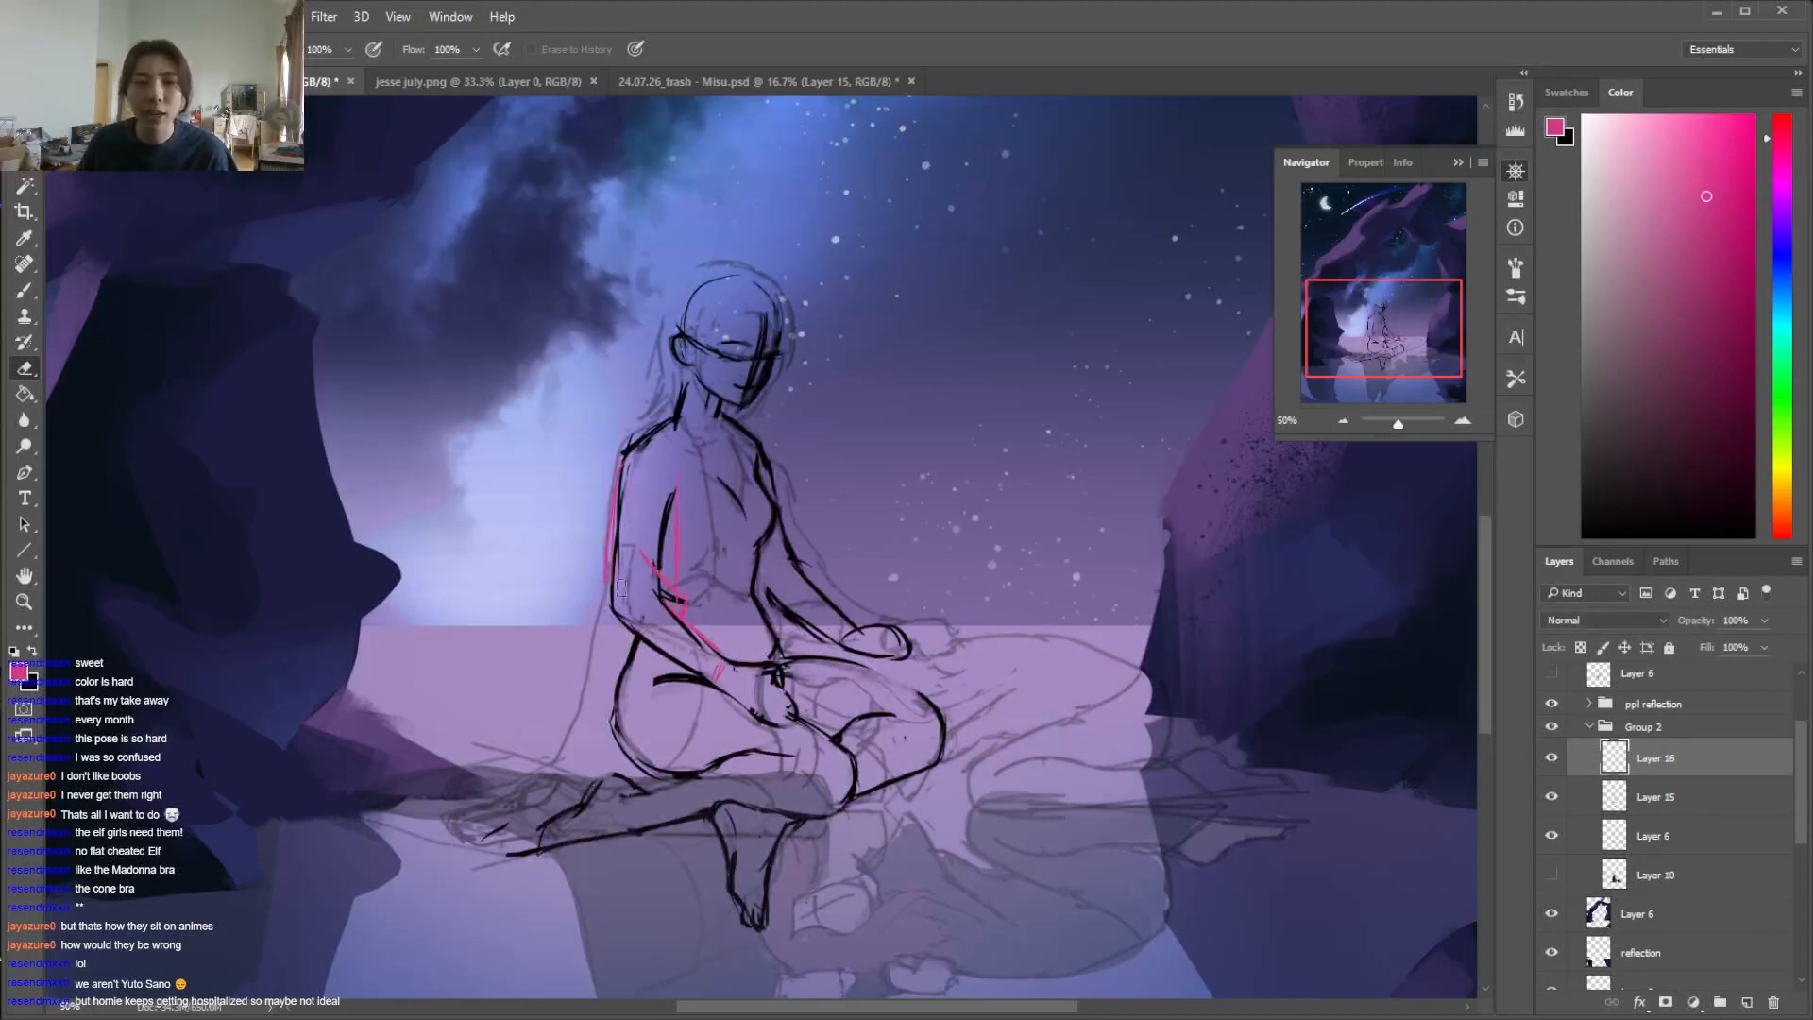
{"action": "key", "text": "b"}
{"action": "left_click_drag", "start_coordinate": [615, 623], "coordinate": [699, 708]}
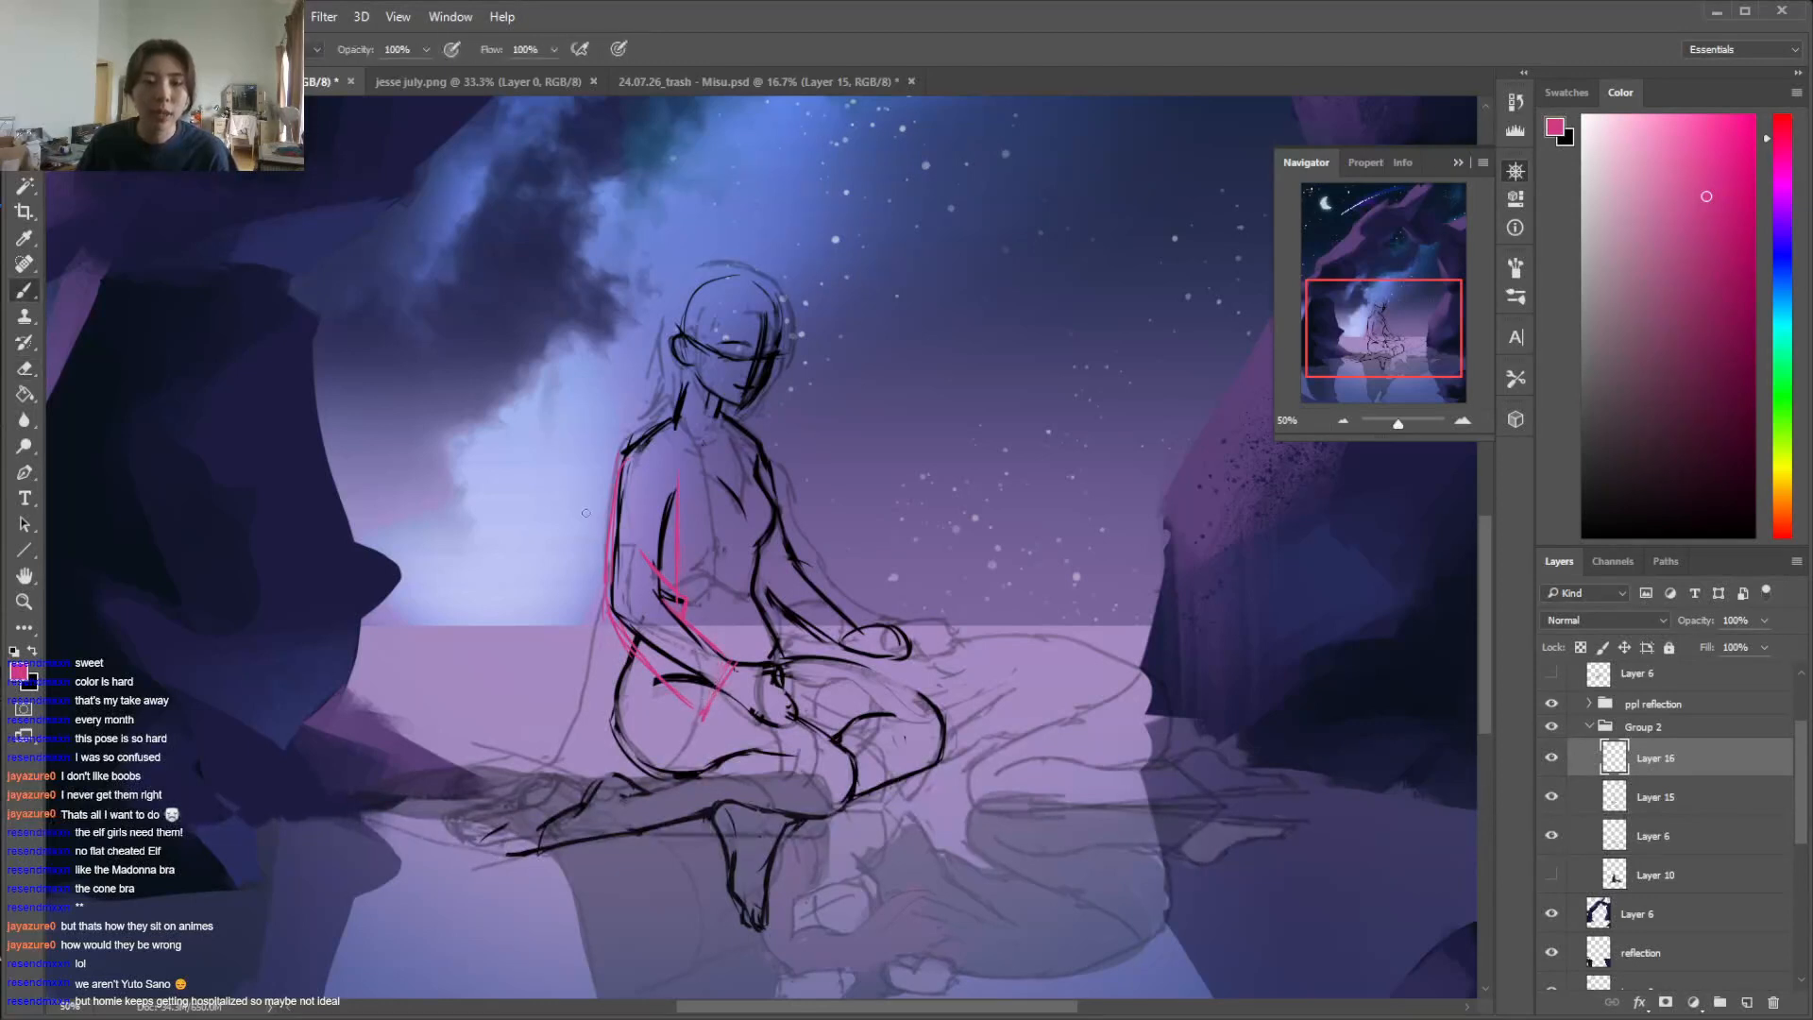
Draw the garment's tail sweeping from the elbow to the ground behind the figure, undoing the extra outward stroke
{"action": "left_click_drag", "start_coordinate": [605, 561], "coordinate": [594, 618]}
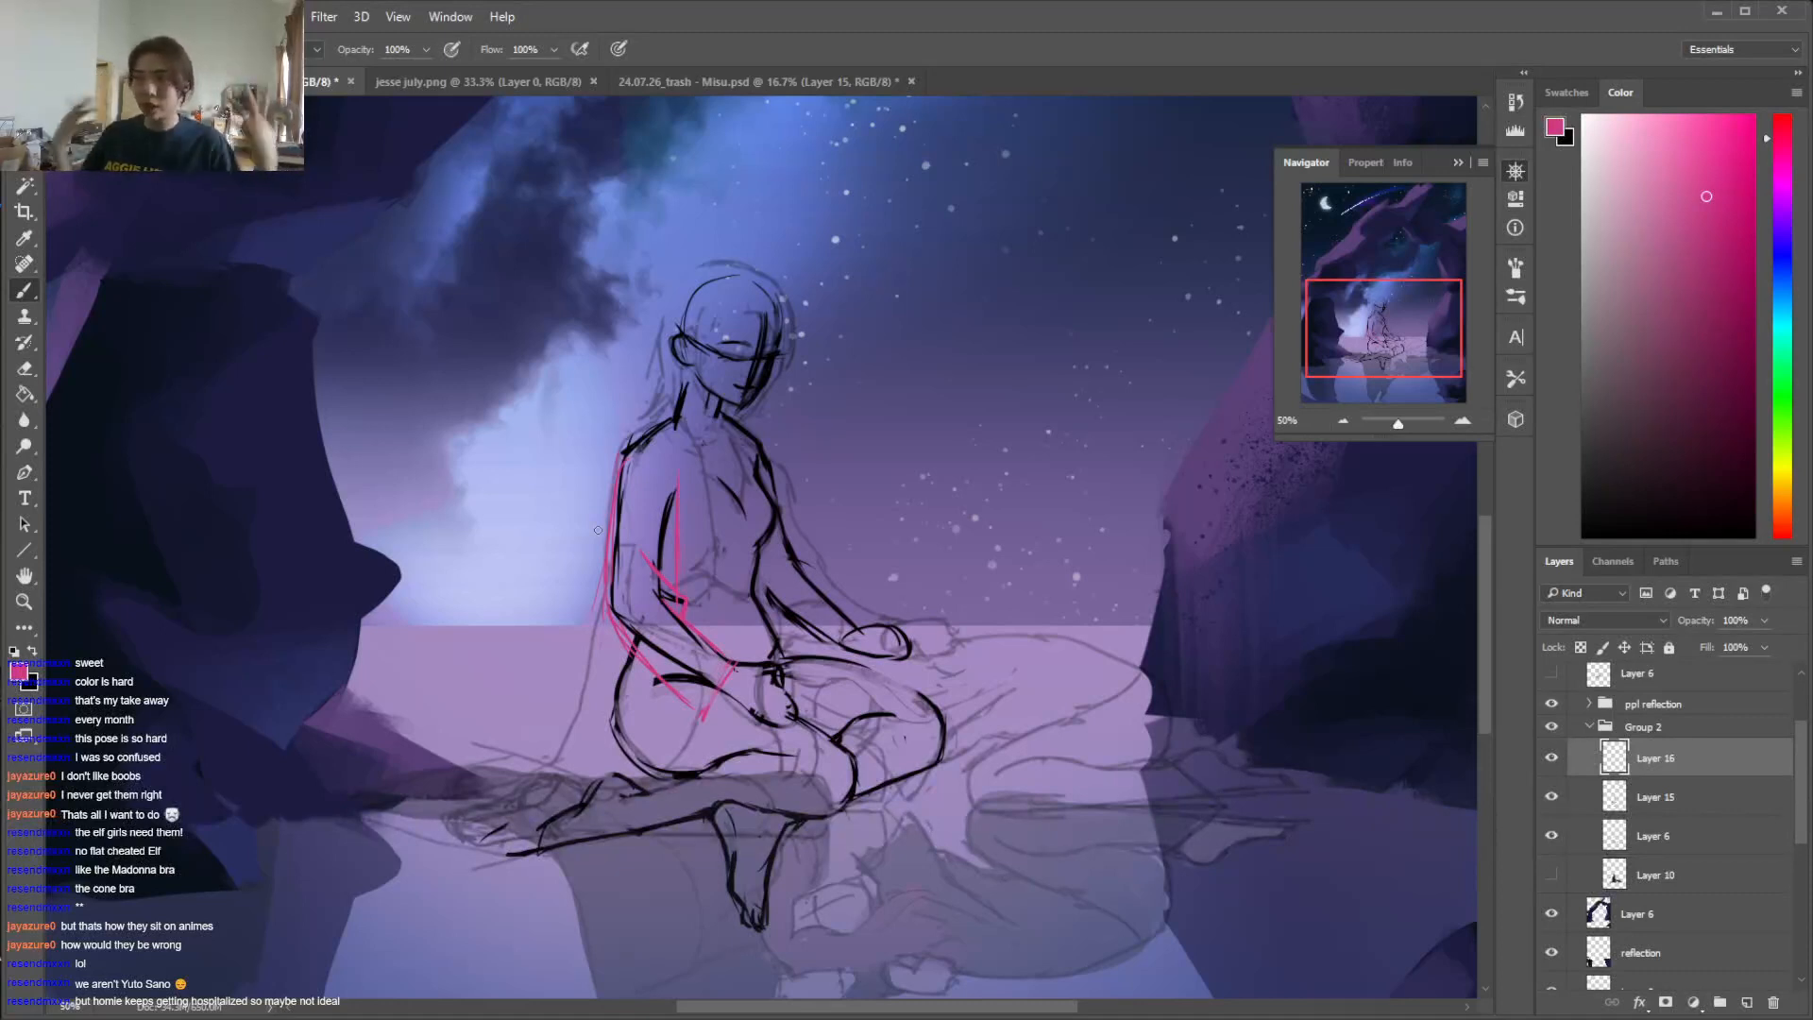
{"action": "left_click_drag", "start_coordinate": [601, 571], "coordinate": [543, 694]}
{"action": "mouse_move", "coordinate": [601, 587]}
{"action": "left_mouse_down"}
{"action": "mouse_move", "coordinate": [519, 734]}
{"action": "mouse_move", "coordinate": [484, 748]}
{"action": "left_mouse_up"}
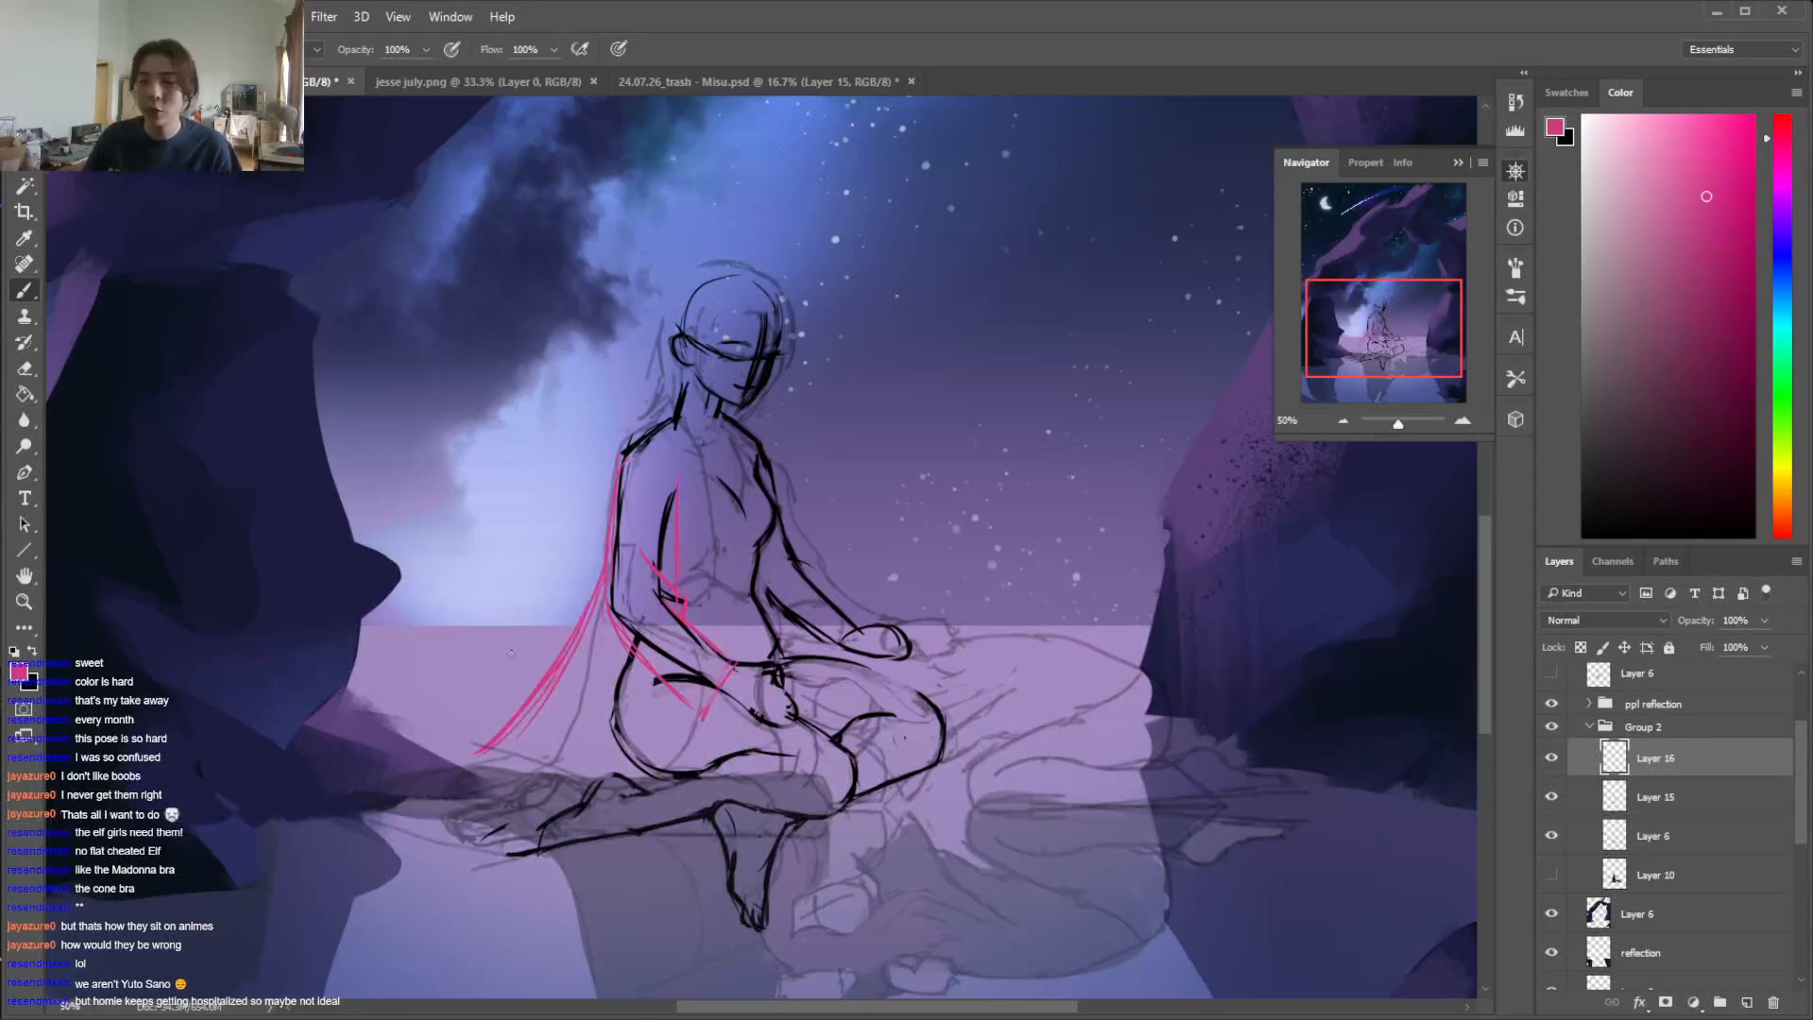
{"action": "key", "text": "e"}
{"action": "left_click_drag", "start_coordinate": [578, 631], "coordinate": [517, 725]}
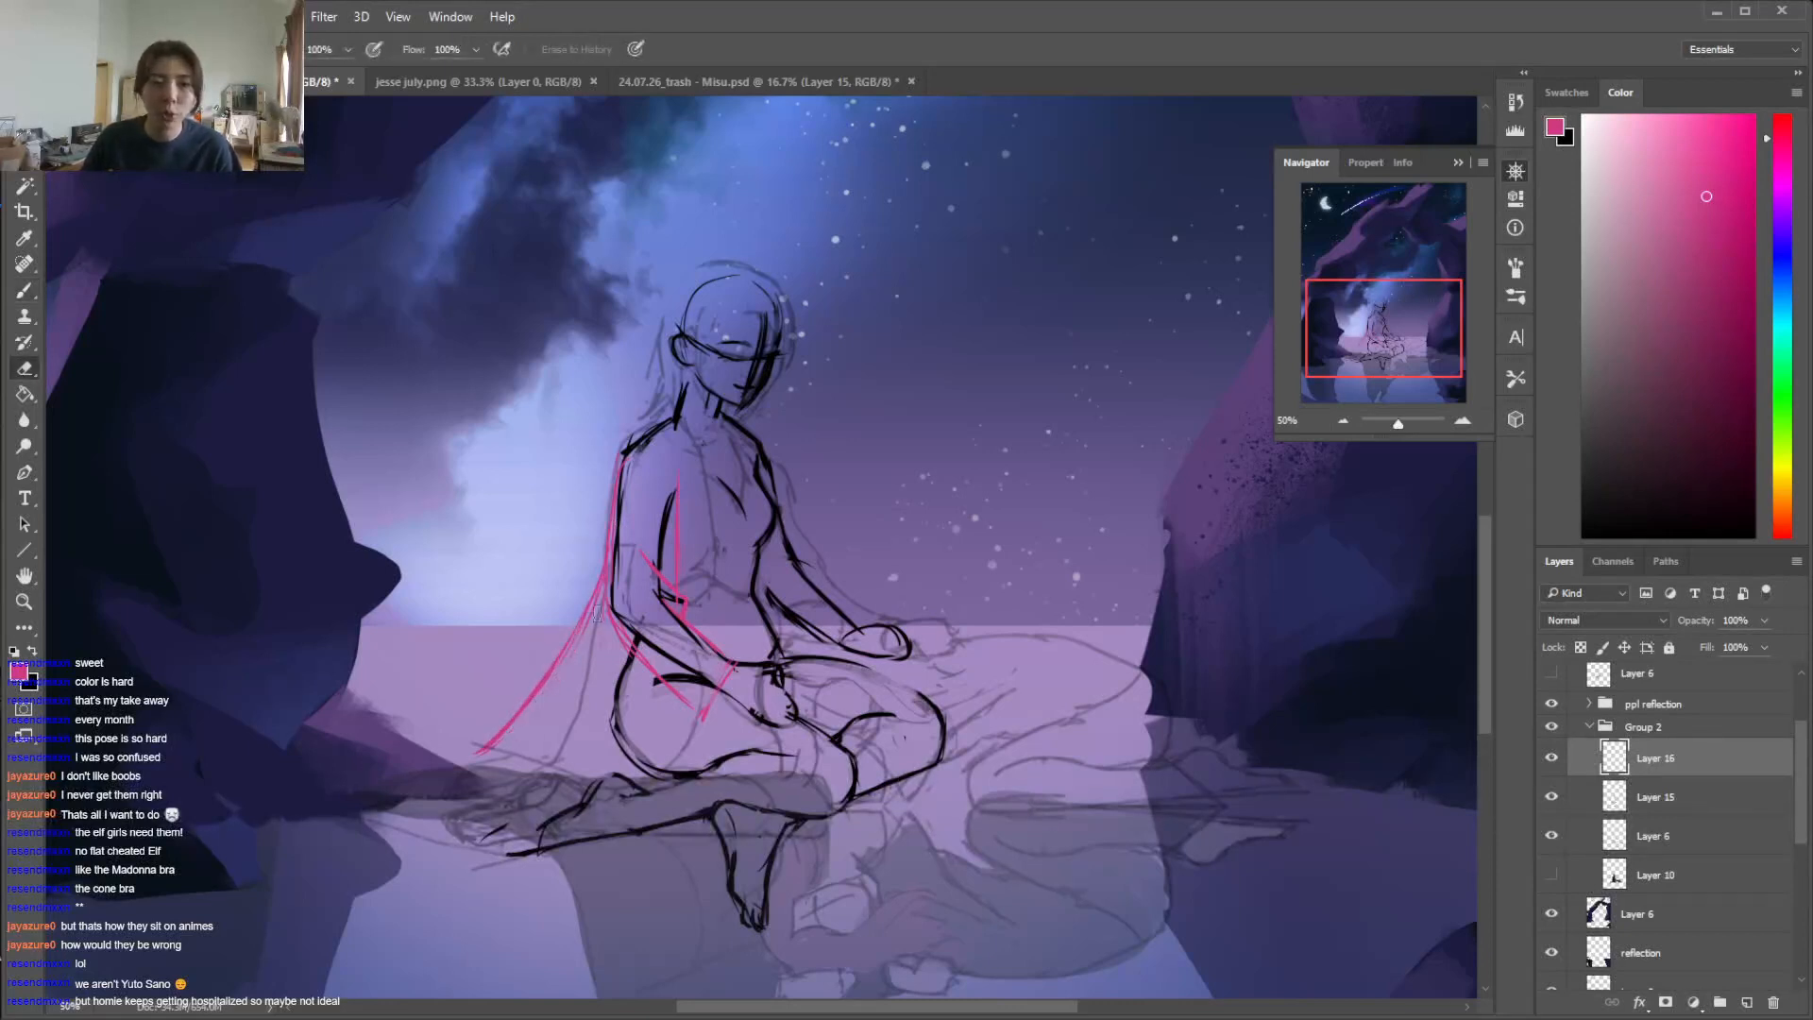
{"action": "key", "text": "b"}
{"action": "left_click_drag", "start_coordinate": [589, 624], "coordinate": [564, 676]}
{"action": "mouse_move", "coordinate": [577, 649]}
{"action": "left_mouse_down"}
{"action": "mouse_move", "coordinate": [548, 729]}
{"action": "mouse_move", "coordinate": [421, 742]}
{"action": "left_mouse_up"}
{"action": "key", "text": "ctrl+z"}
Draw the garment over the near shoulder and its front opening edge from the neck down to the waist
{"action": "mouse_move", "coordinate": [689, 432]}
{"action": "left_mouse_down"}
{"action": "mouse_move", "coordinate": [699, 472]}
{"action": "mouse_move", "coordinate": [666, 411]}
{"action": "mouse_move", "coordinate": [622, 455]}
{"action": "left_mouse_up"}
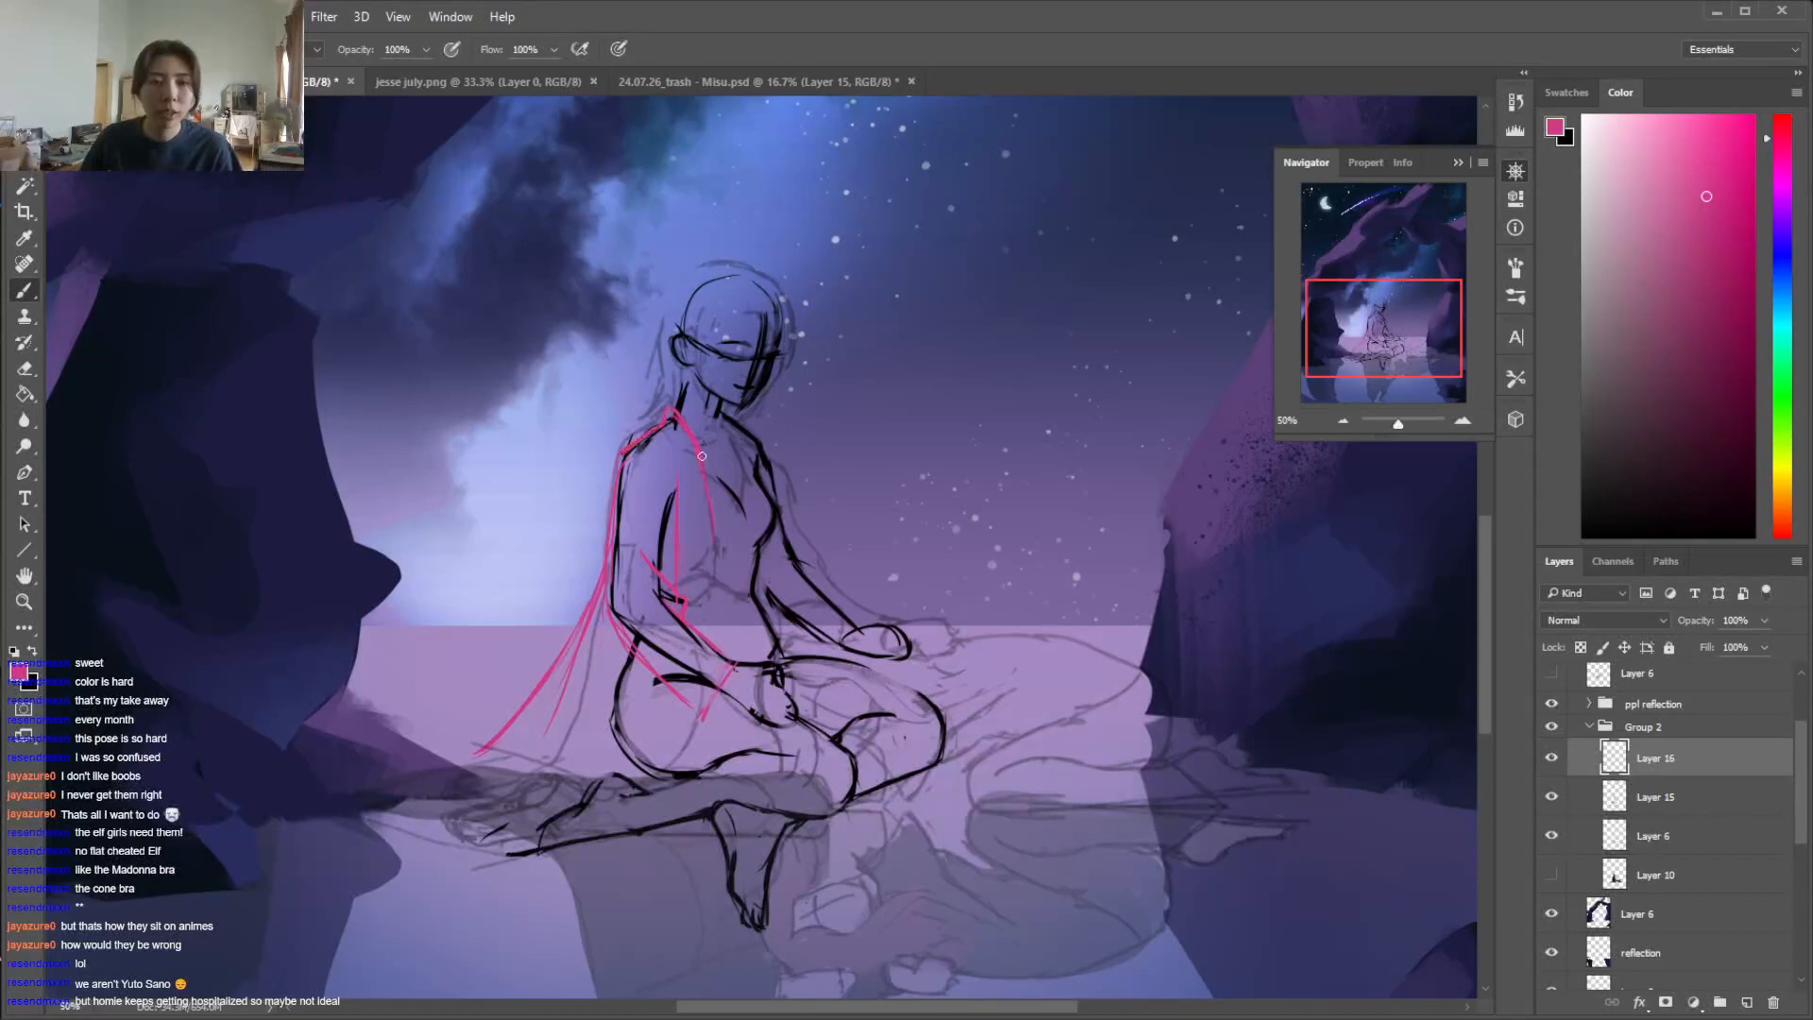
{"action": "key", "text": "e"}
{"action": "mouse_move", "coordinate": [709, 510]}
{"action": "left_mouse_down"}
{"action": "mouse_move", "coordinate": [672, 405]}
{"action": "mouse_move", "coordinate": [704, 474]}
{"action": "left_mouse_up"}
{"action": "key", "text": "b"}
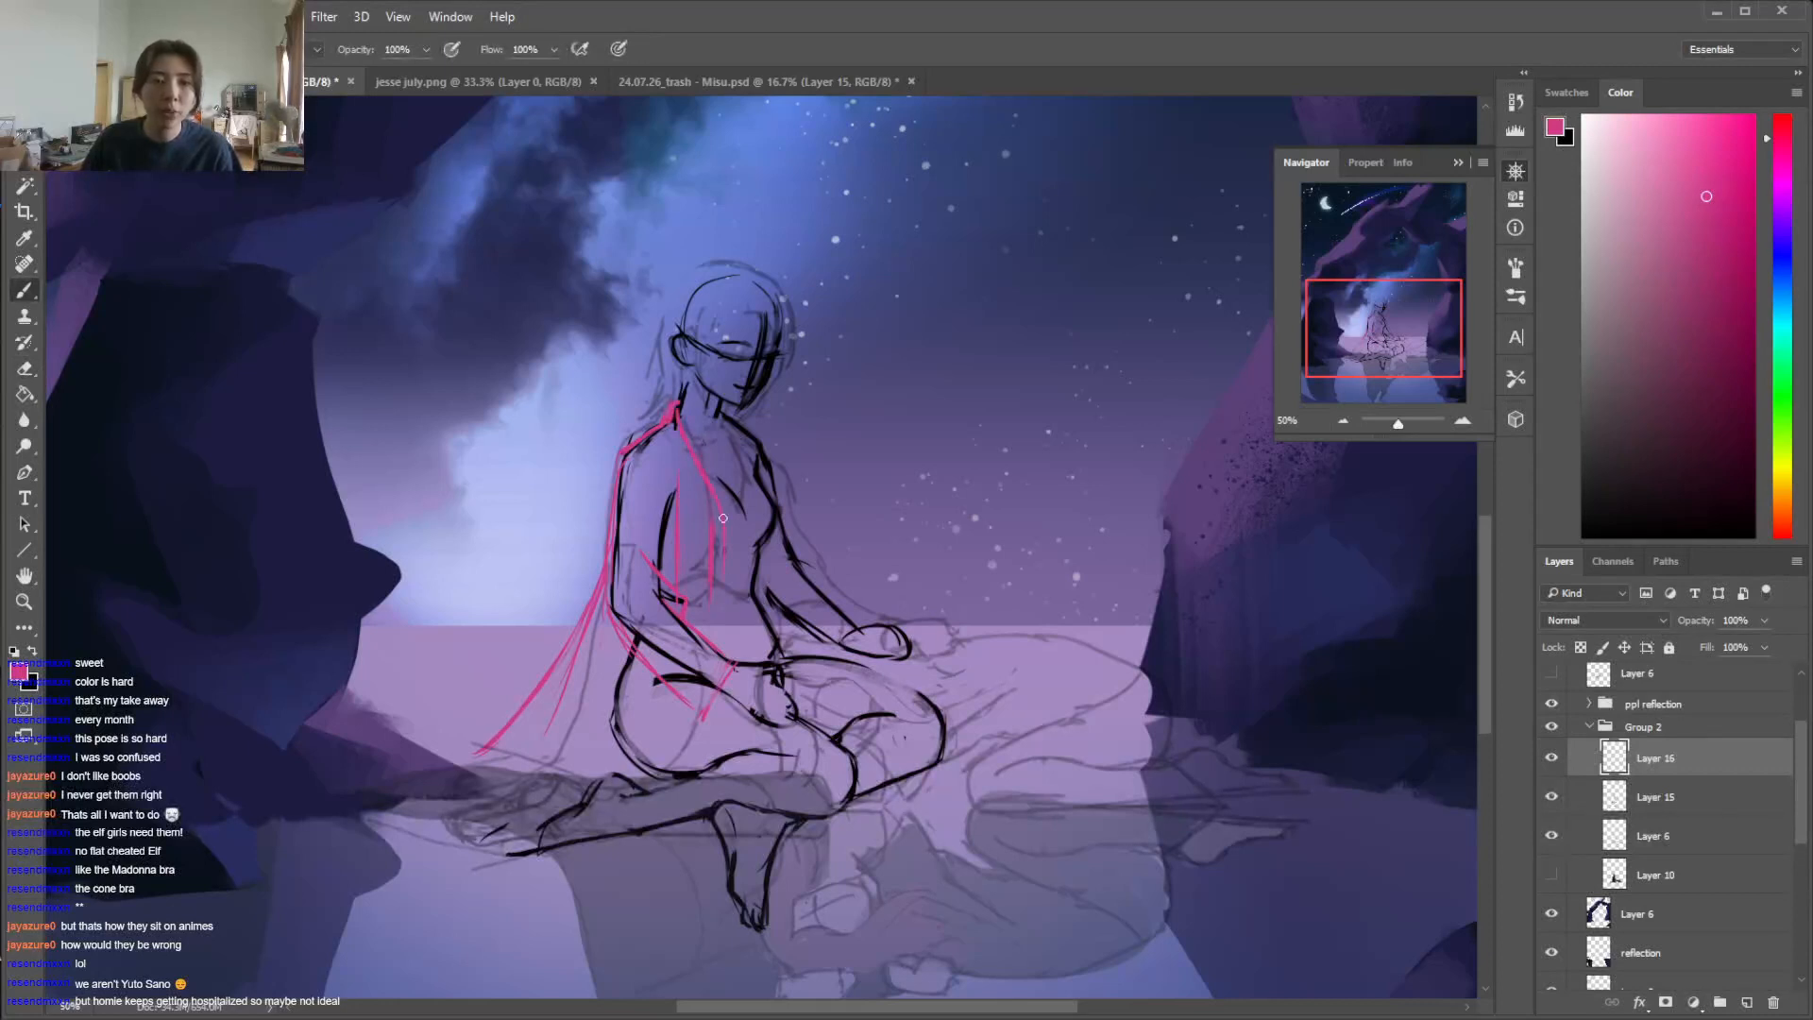
{"action": "key", "text": "e"}
{"action": "key", "text": "b"}
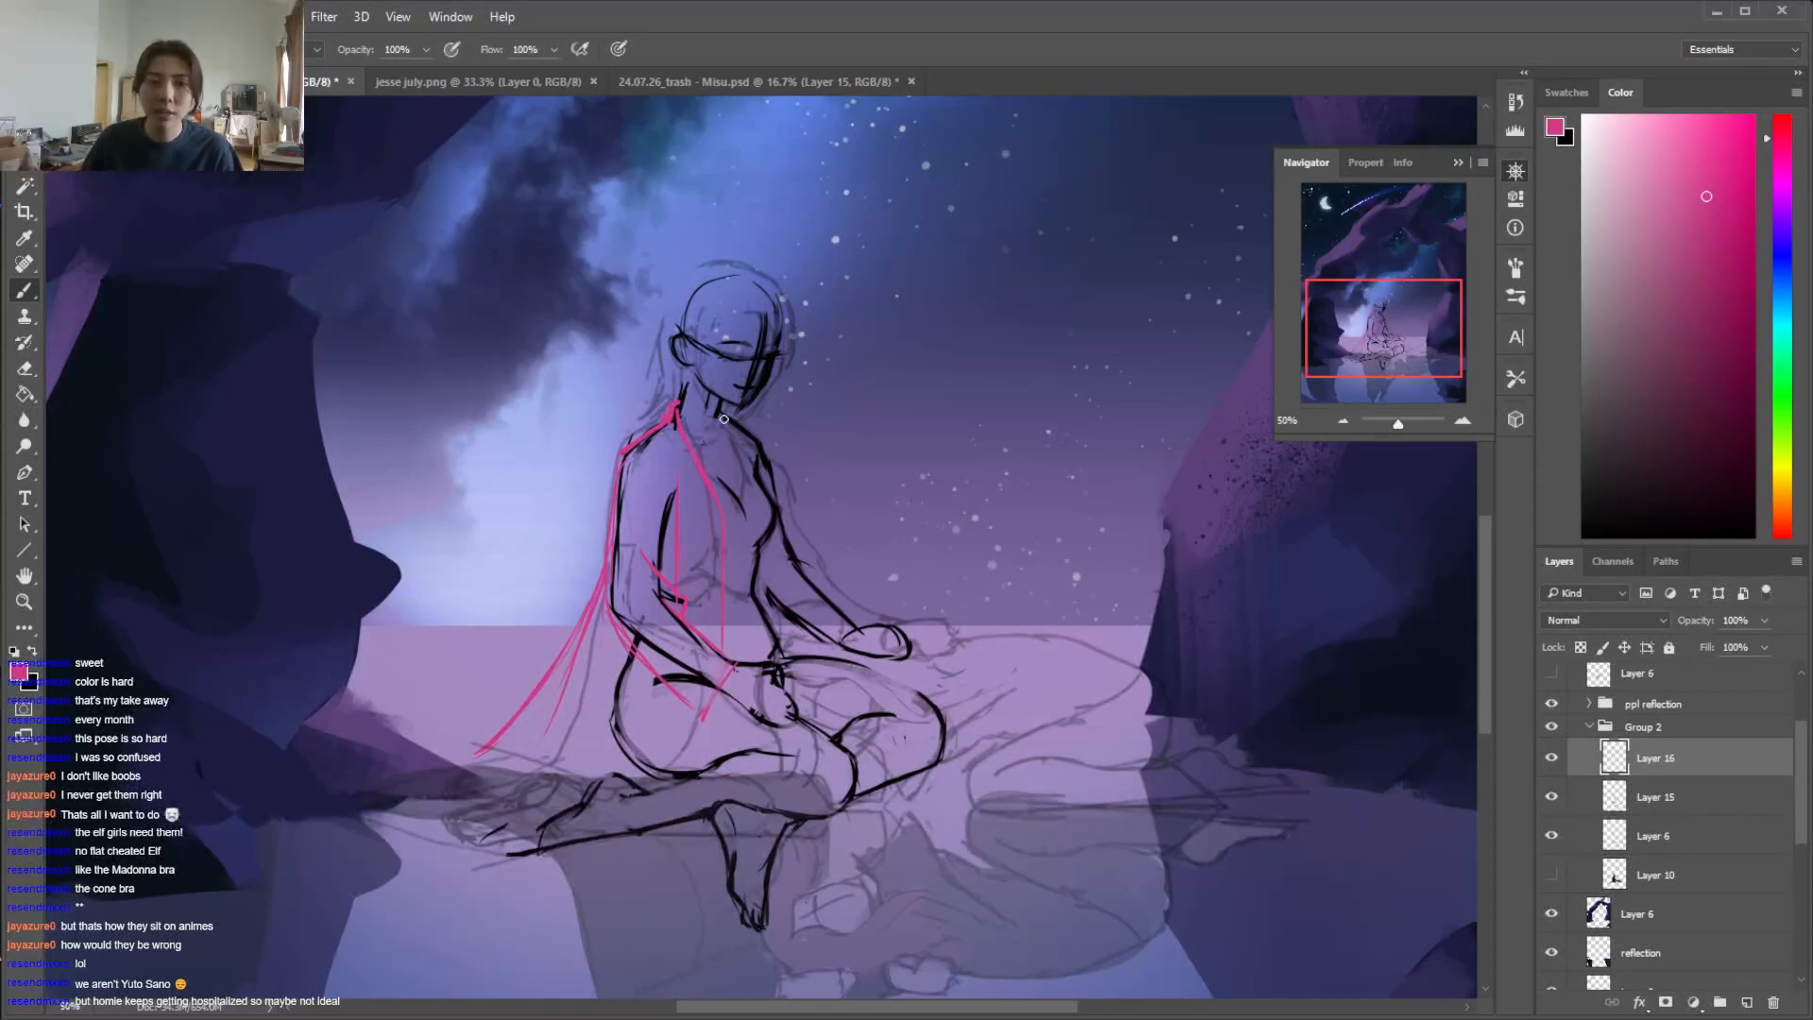
Draw the far front edge of the garment from the neck over the chest down to the lap
{"action": "left_click_drag", "start_coordinate": [761, 502], "coordinate": [771, 591]}
{"action": "key", "text": "e"}
{"action": "left_click_drag", "start_coordinate": [742, 476], "coordinate": [763, 527]}
{"action": "key", "text": "b"}
{"action": "mouse_move", "coordinate": [737, 455]}
{"action": "left_mouse_down"}
{"action": "mouse_move", "coordinate": [774, 509]}
{"action": "mouse_move", "coordinate": [771, 571]}
{"action": "left_mouse_up"}
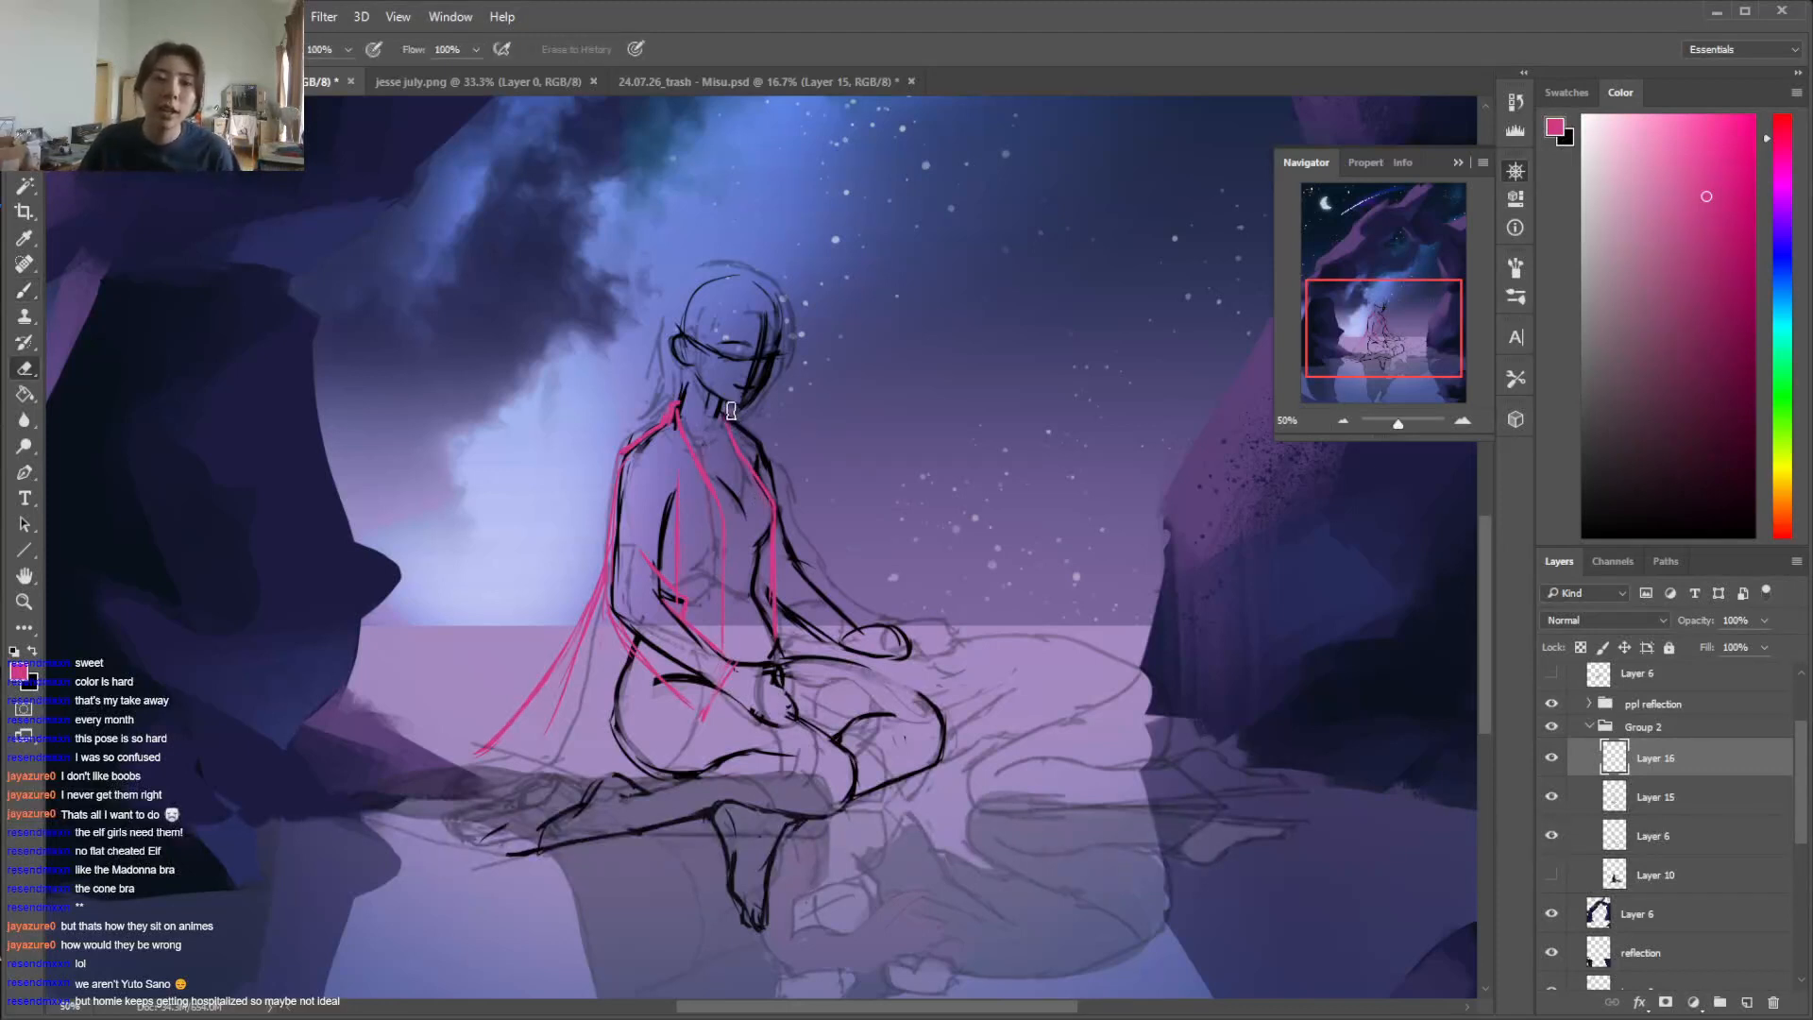
Draw the far collar, shoulder and sleeve down to the wrist, and hide the old grey sketch layer
{"action": "key", "text": "e"}
{"action": "key", "text": "b"}
{"action": "mouse_move", "coordinate": [725, 408]}
{"action": "left_mouse_down"}
{"action": "mouse_move", "coordinate": [783, 504]}
{"action": "mouse_move", "coordinate": [771, 459]}
{"action": "mouse_move", "coordinate": [811, 572]}
{"action": "left_mouse_up"}
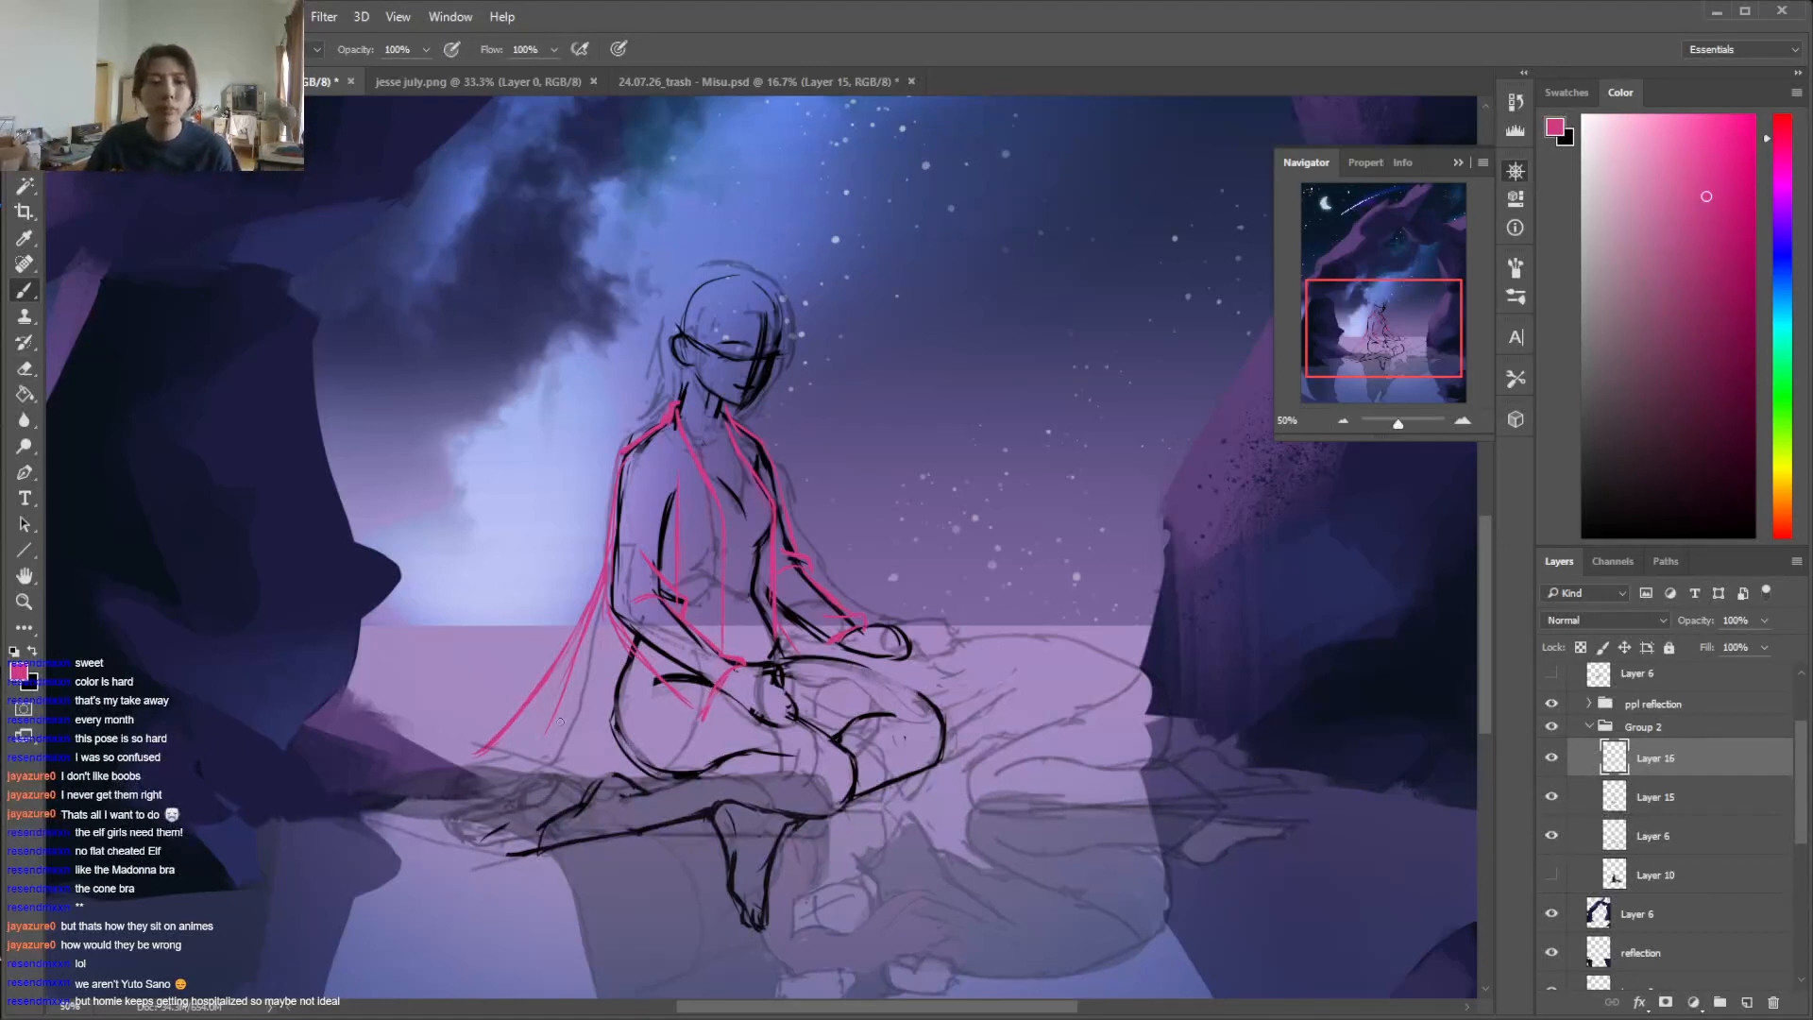
{"action": "left_click", "coordinate": [1551, 835]}
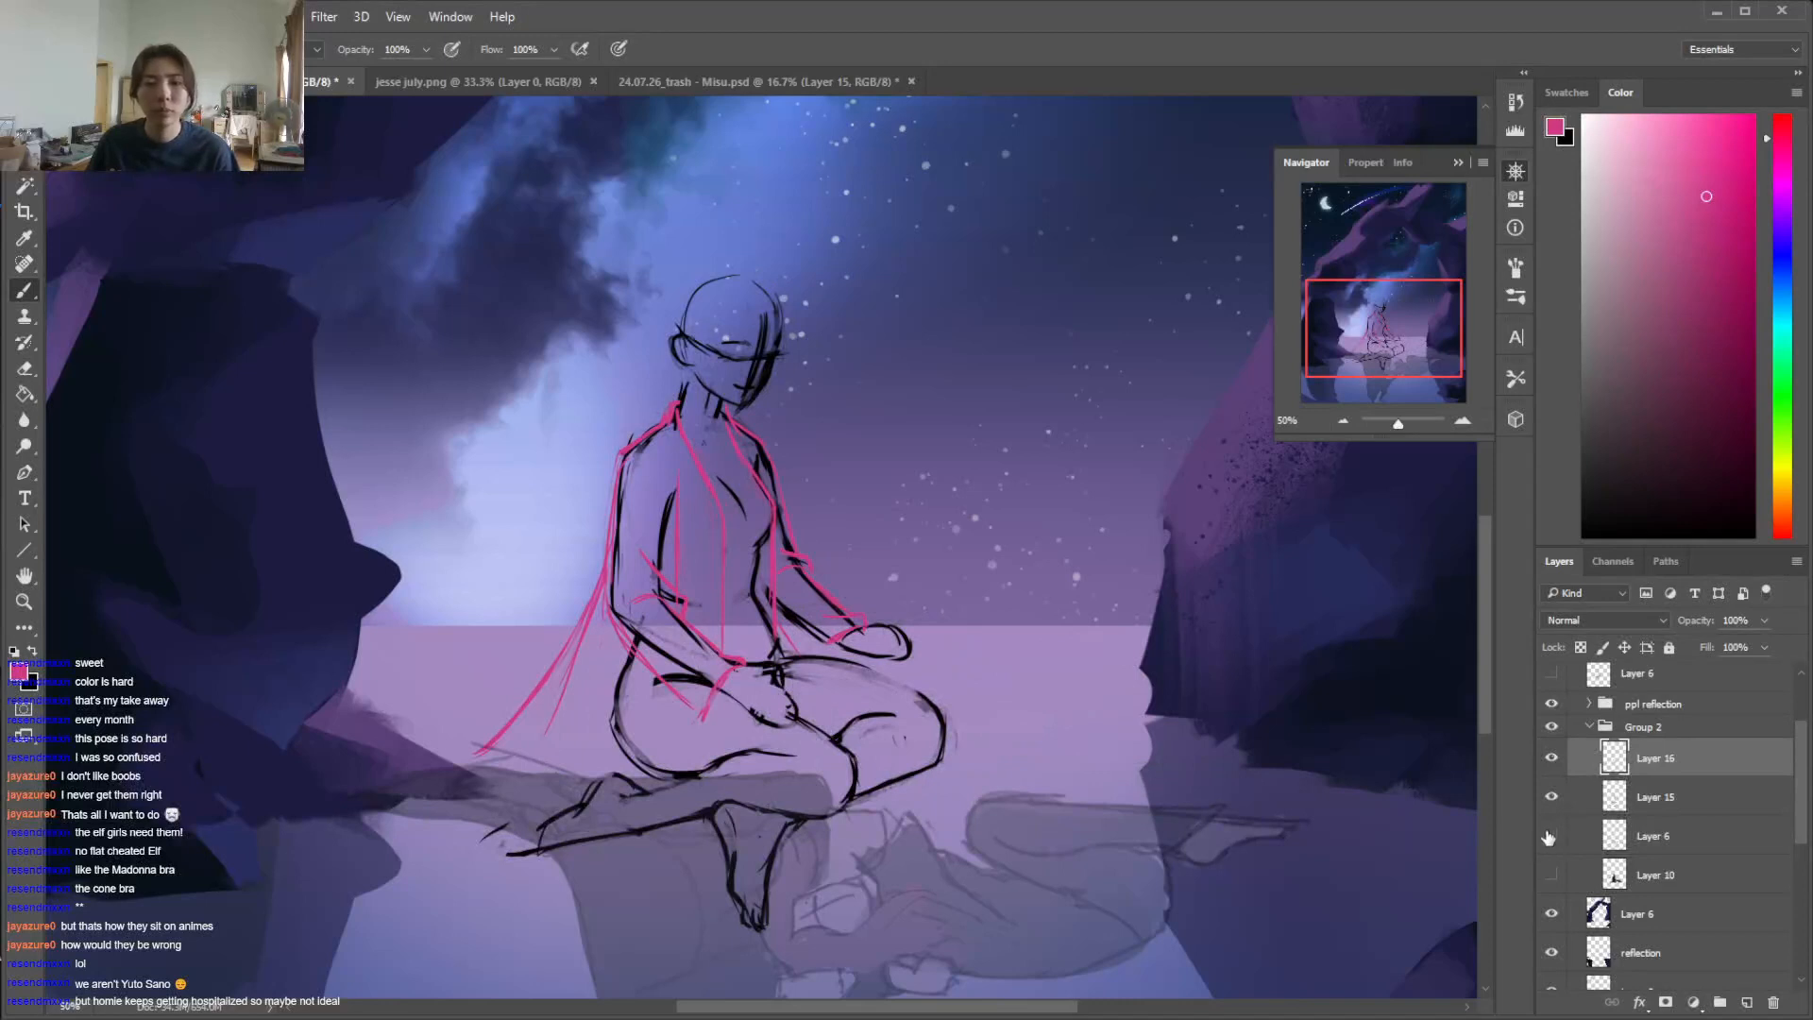
Show the grey sketch layer again and draw the garment tail's pooled hem on the ground behind the figure, erasing stray line ends
{"action": "left_click", "coordinate": [1550, 836]}
{"action": "left_click", "coordinate": [1550, 837]}
{"action": "left_click", "coordinate": [1550, 836]}
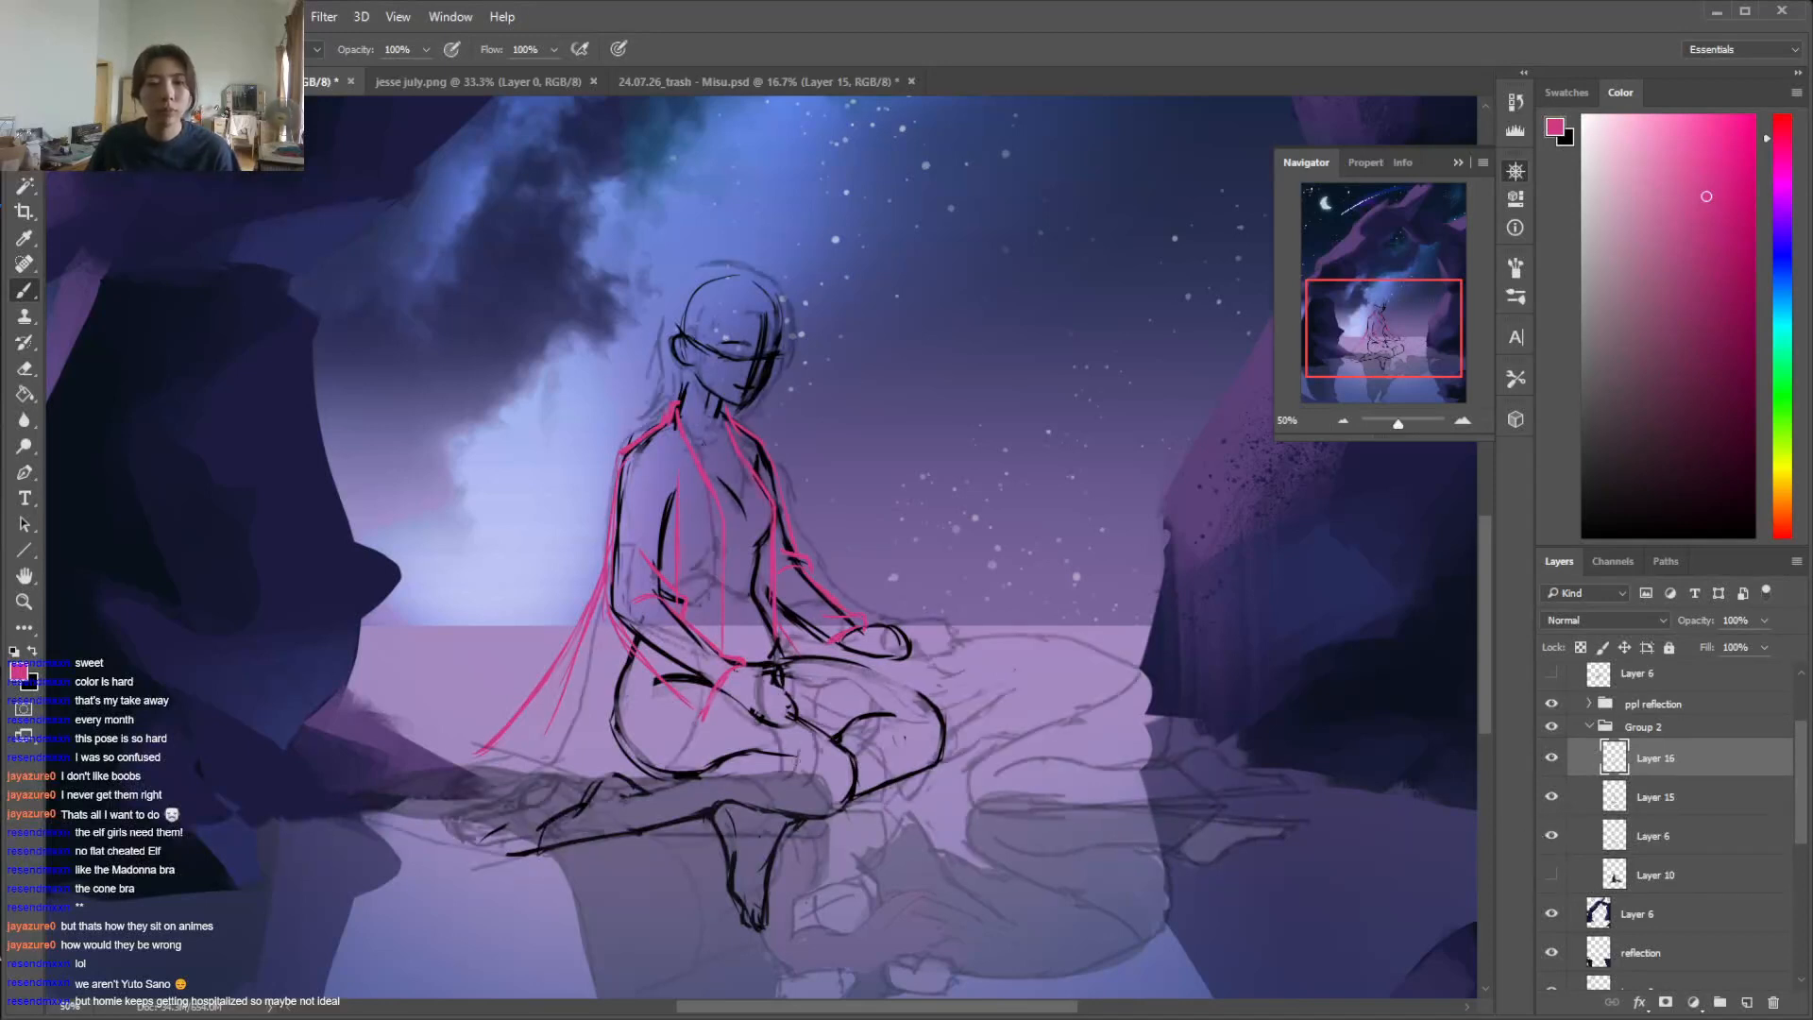
{"action": "mouse_move", "coordinate": [509, 719]}
{"action": "left_mouse_down"}
{"action": "mouse_move", "coordinate": [338, 767]}
{"action": "mouse_move", "coordinate": [378, 804]}
{"action": "mouse_move", "coordinate": [452, 823]}
{"action": "left_mouse_up"}
{"action": "key", "text": "e"}
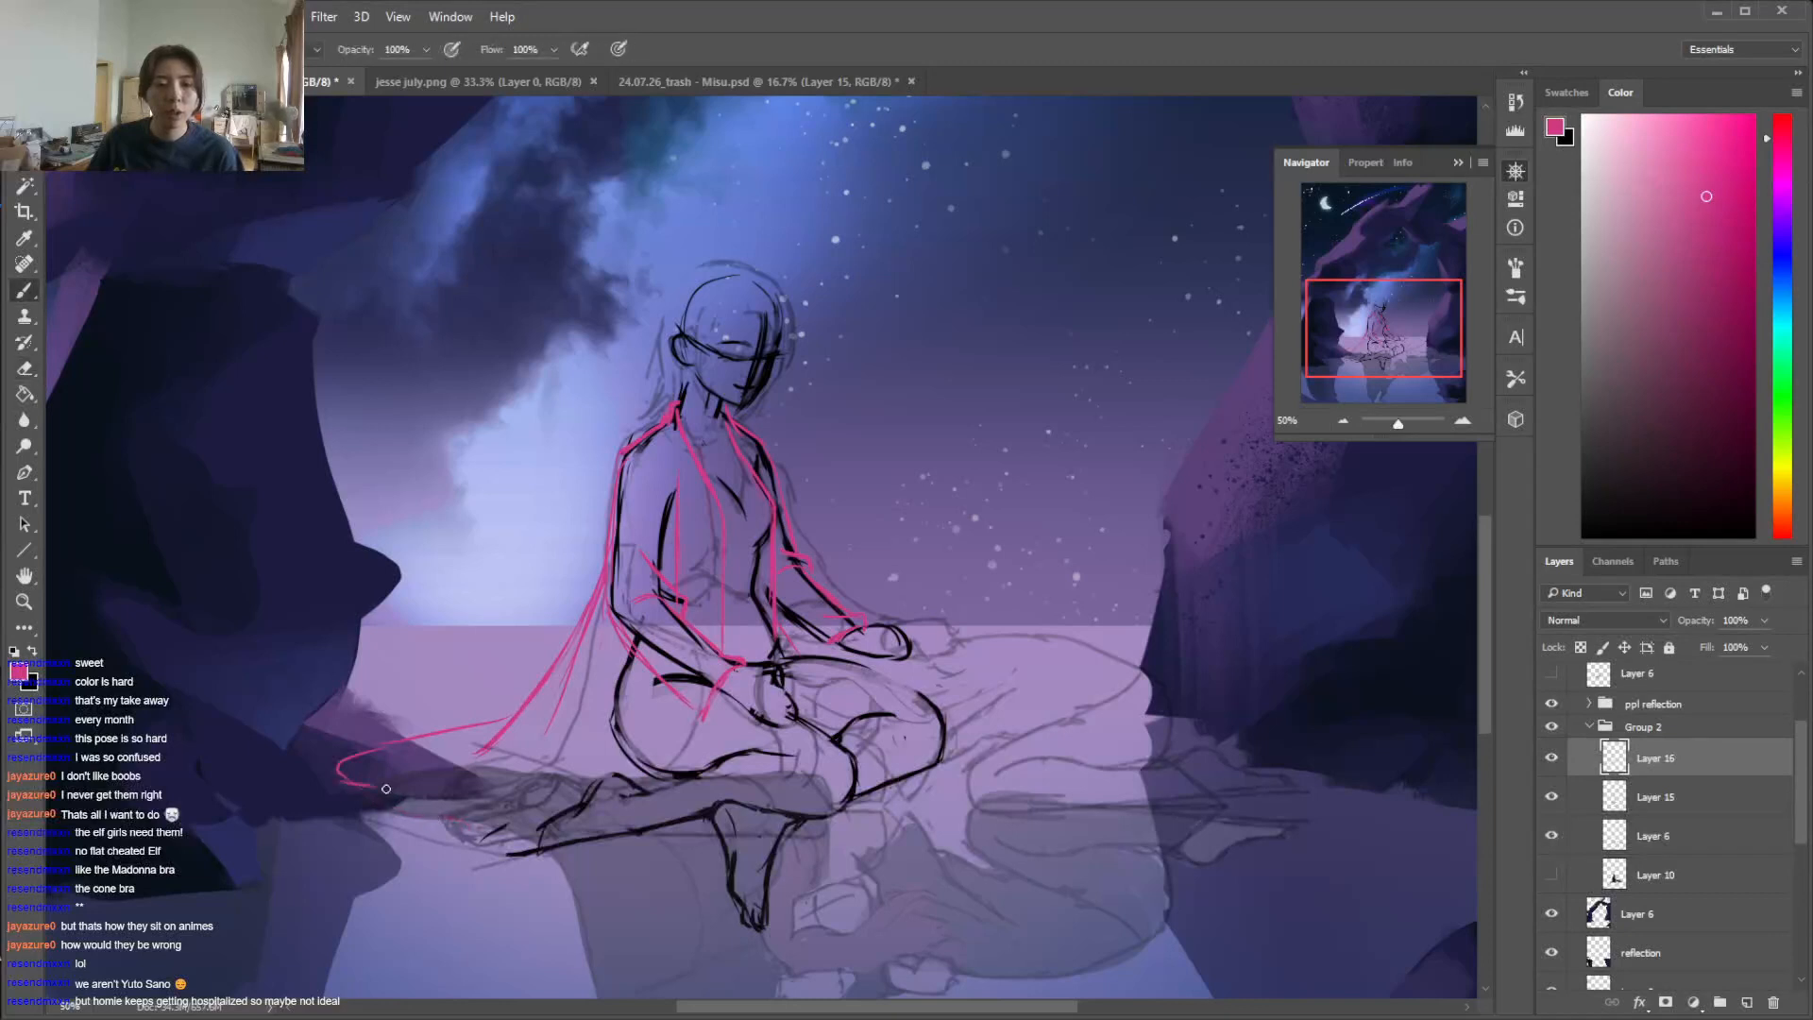
{"action": "key", "text": "b"}
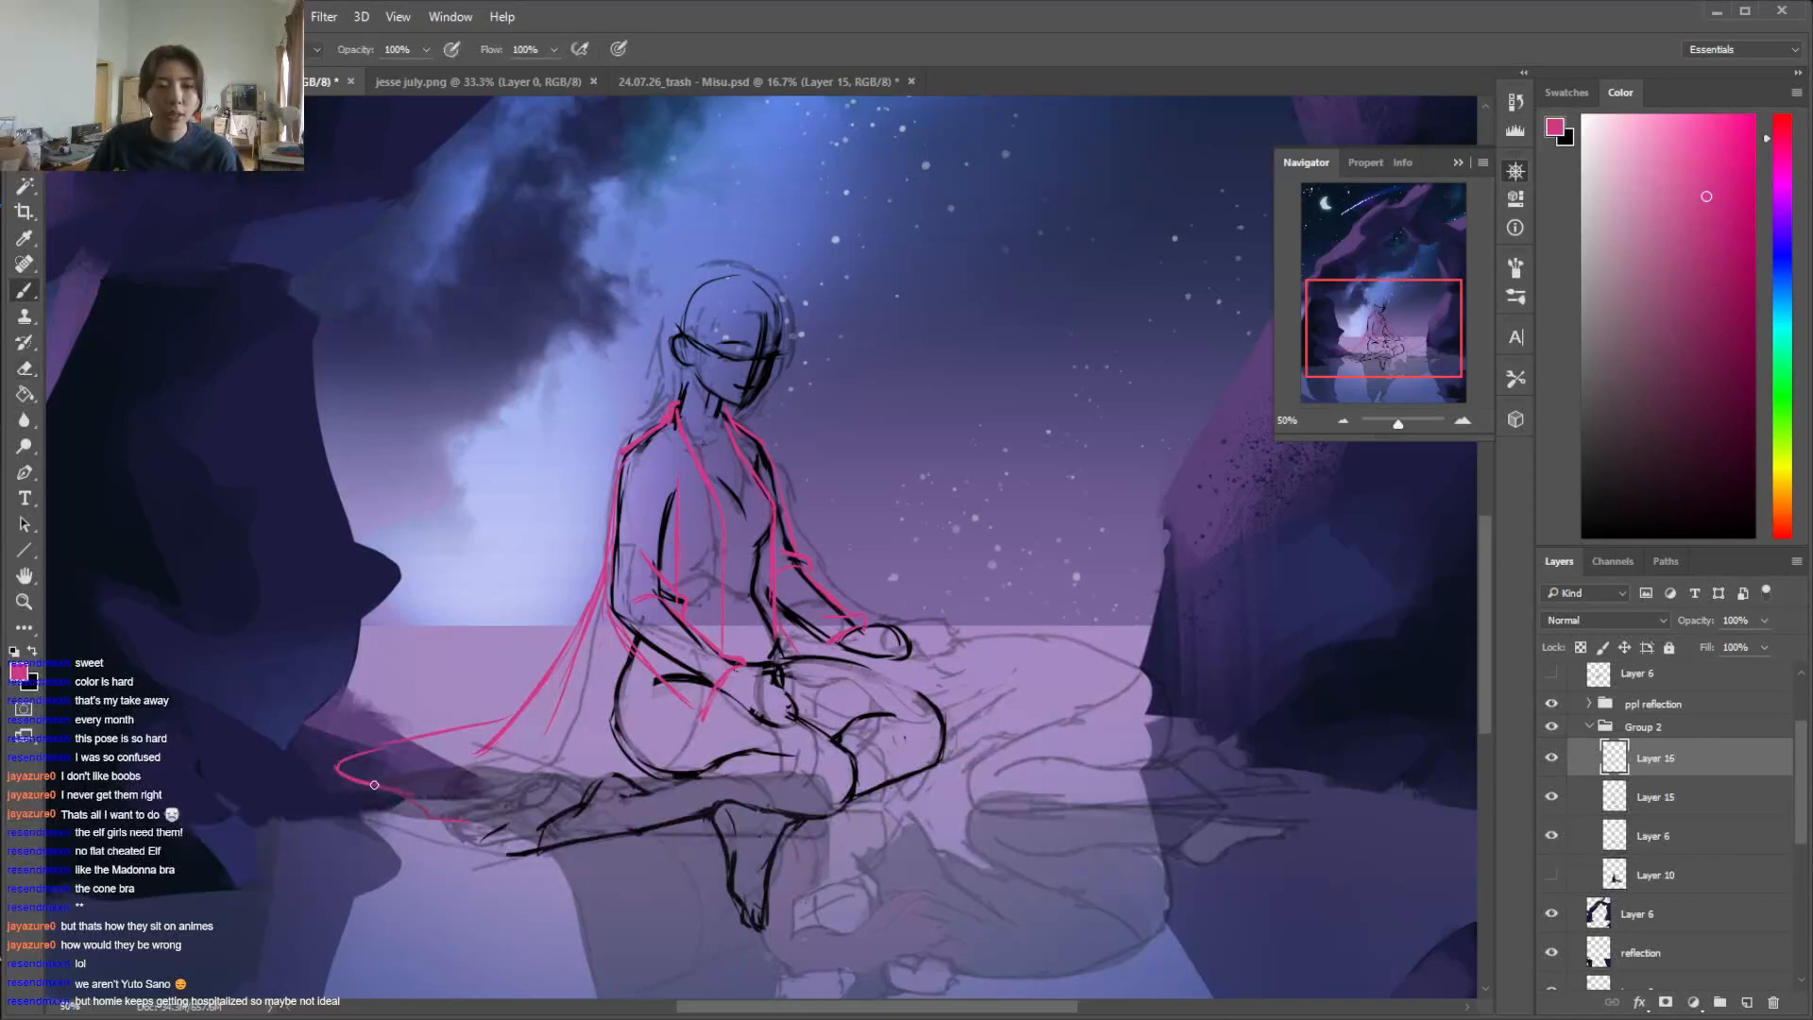
{"action": "key", "text": "e"}
{"action": "left_click_drag", "start_coordinate": [428, 790], "coordinate": [424, 808]}
{"action": "key", "text": "b"}
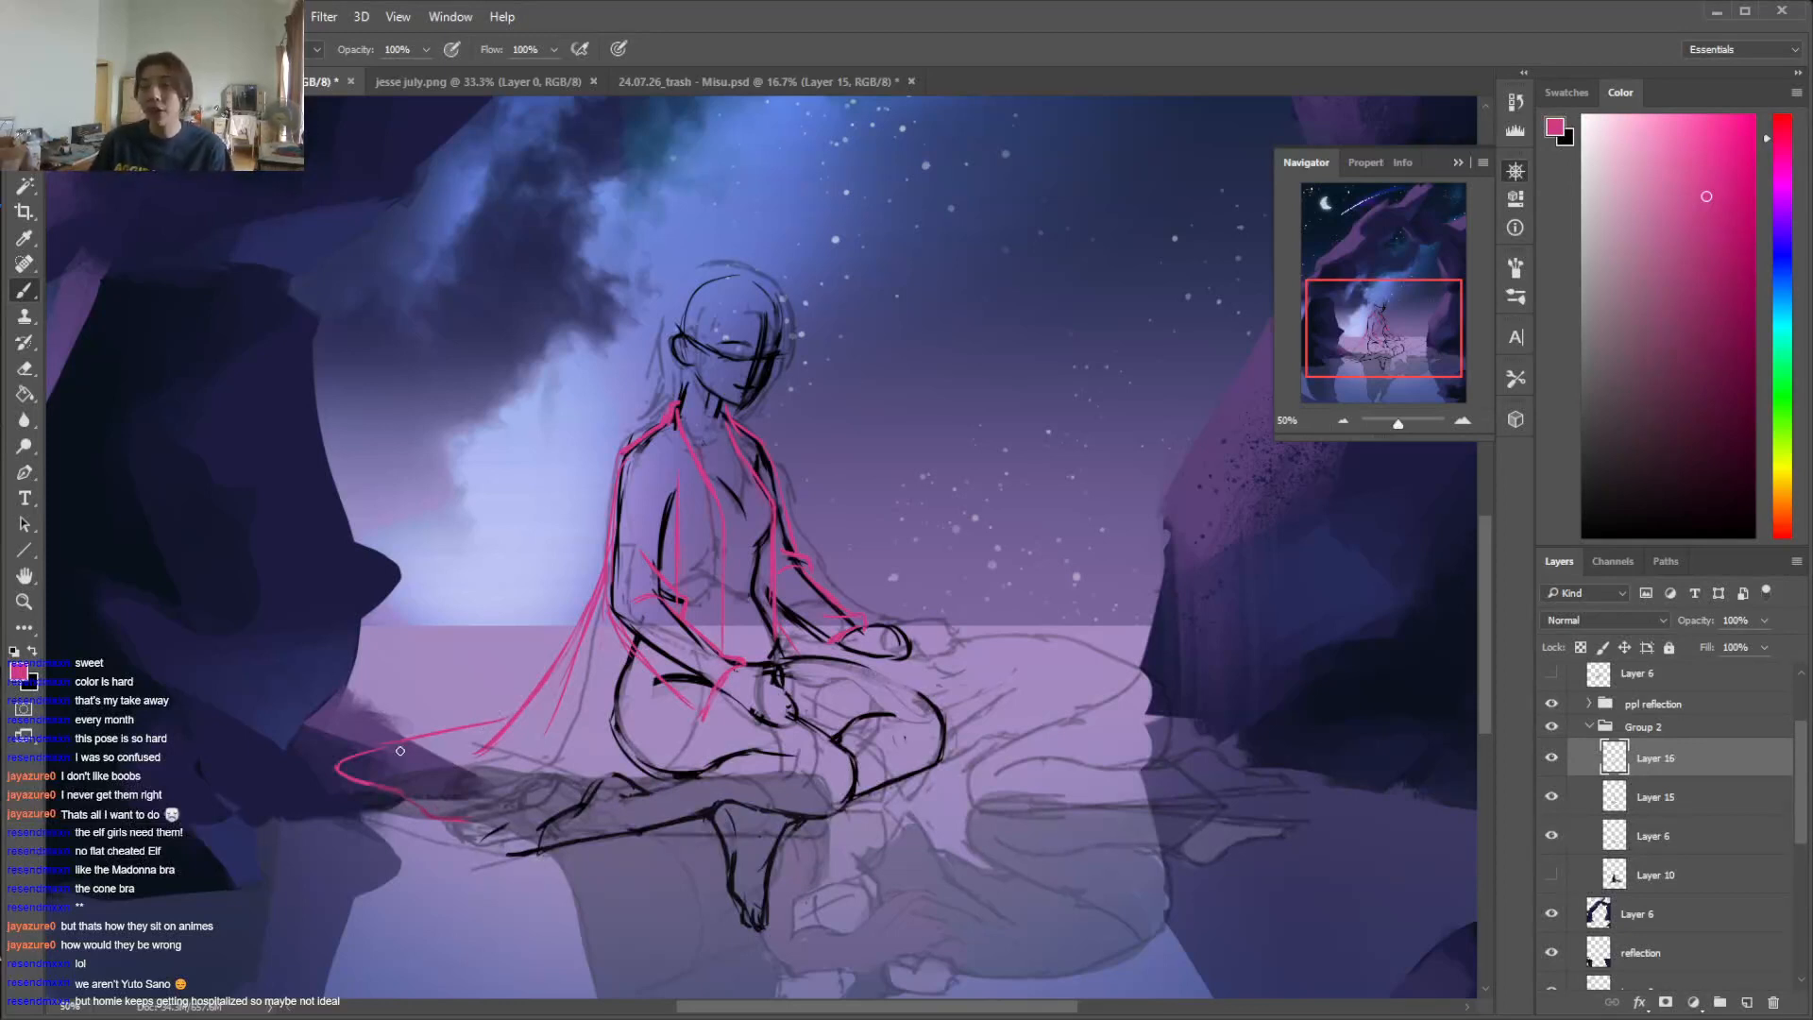
Add a small fold to the garment's tail on the ground, undoing the looped extension drawn past the hem
{"action": "mouse_move", "coordinate": [493, 739]}
{"action": "left_mouse_down"}
{"action": "mouse_move", "coordinate": [451, 761]}
{"action": "mouse_move", "coordinate": [428, 750]}
{"action": "mouse_move", "coordinate": [411, 800]}
{"action": "mouse_move", "coordinate": [380, 784]}
{"action": "mouse_move", "coordinate": [465, 826]}
{"action": "left_mouse_up"}
{"action": "key", "text": "e"}
{"action": "key", "text": "b"}
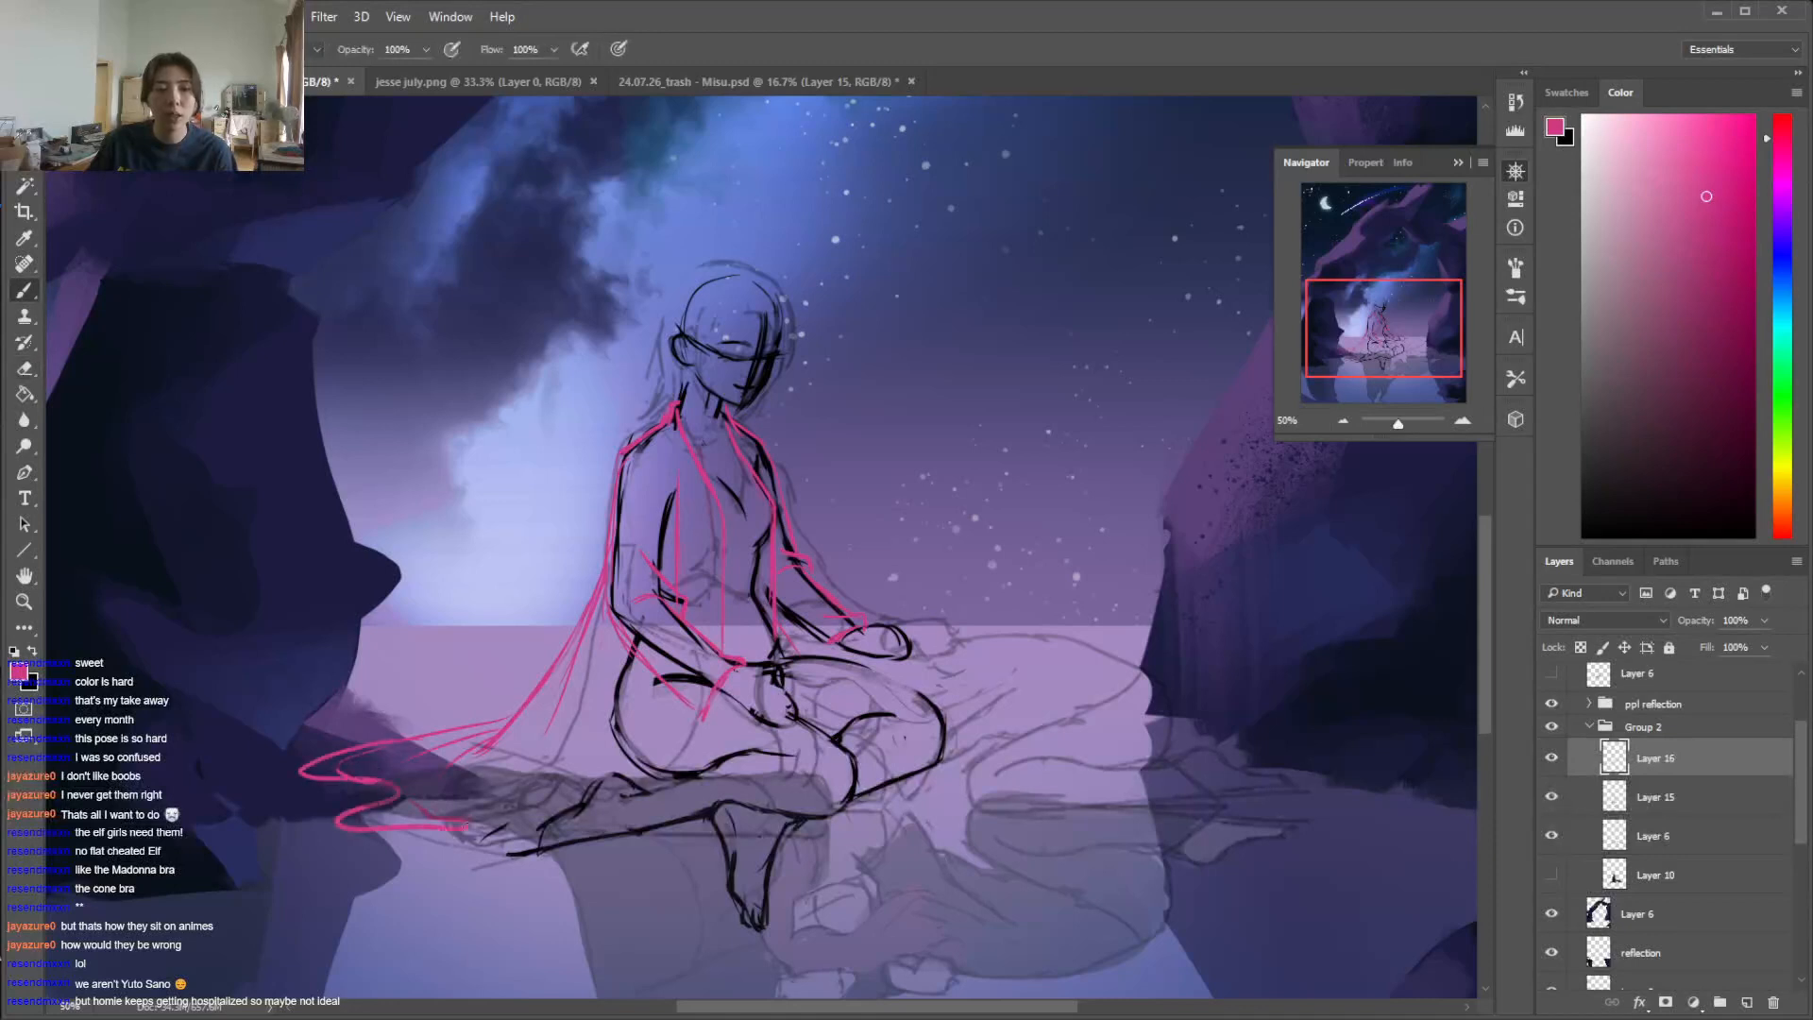
{"action": "key", "text": "ctrl+z"}
{"action": "key", "text": "e"}
{"action": "key", "text": "b"}
{"action": "key", "text": "e"}
{"action": "key", "text": "b"}
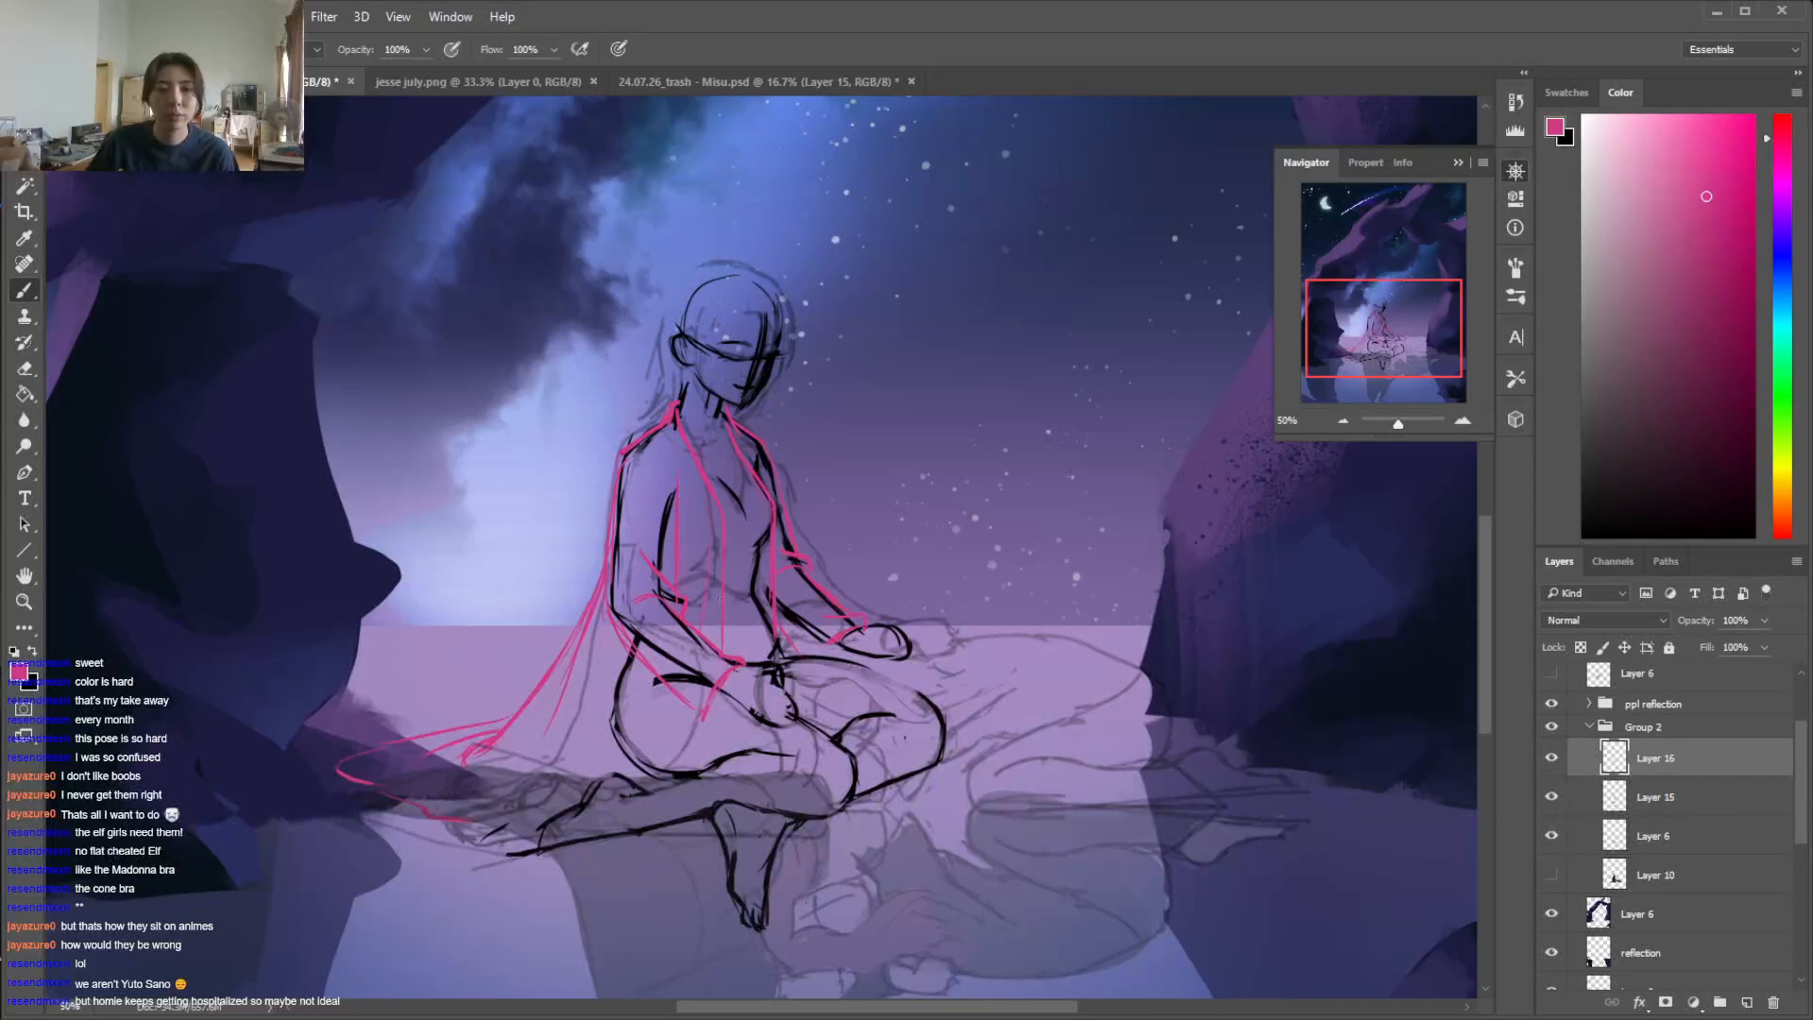
Clean up the garment's front opening edge and redraw the near sleeve's inner line from the armpit down to the elbow
{"action": "key", "text": "e"}
{"action": "key", "text": "b"}
{"action": "key", "text": "e"}
{"action": "key", "text": "b"}
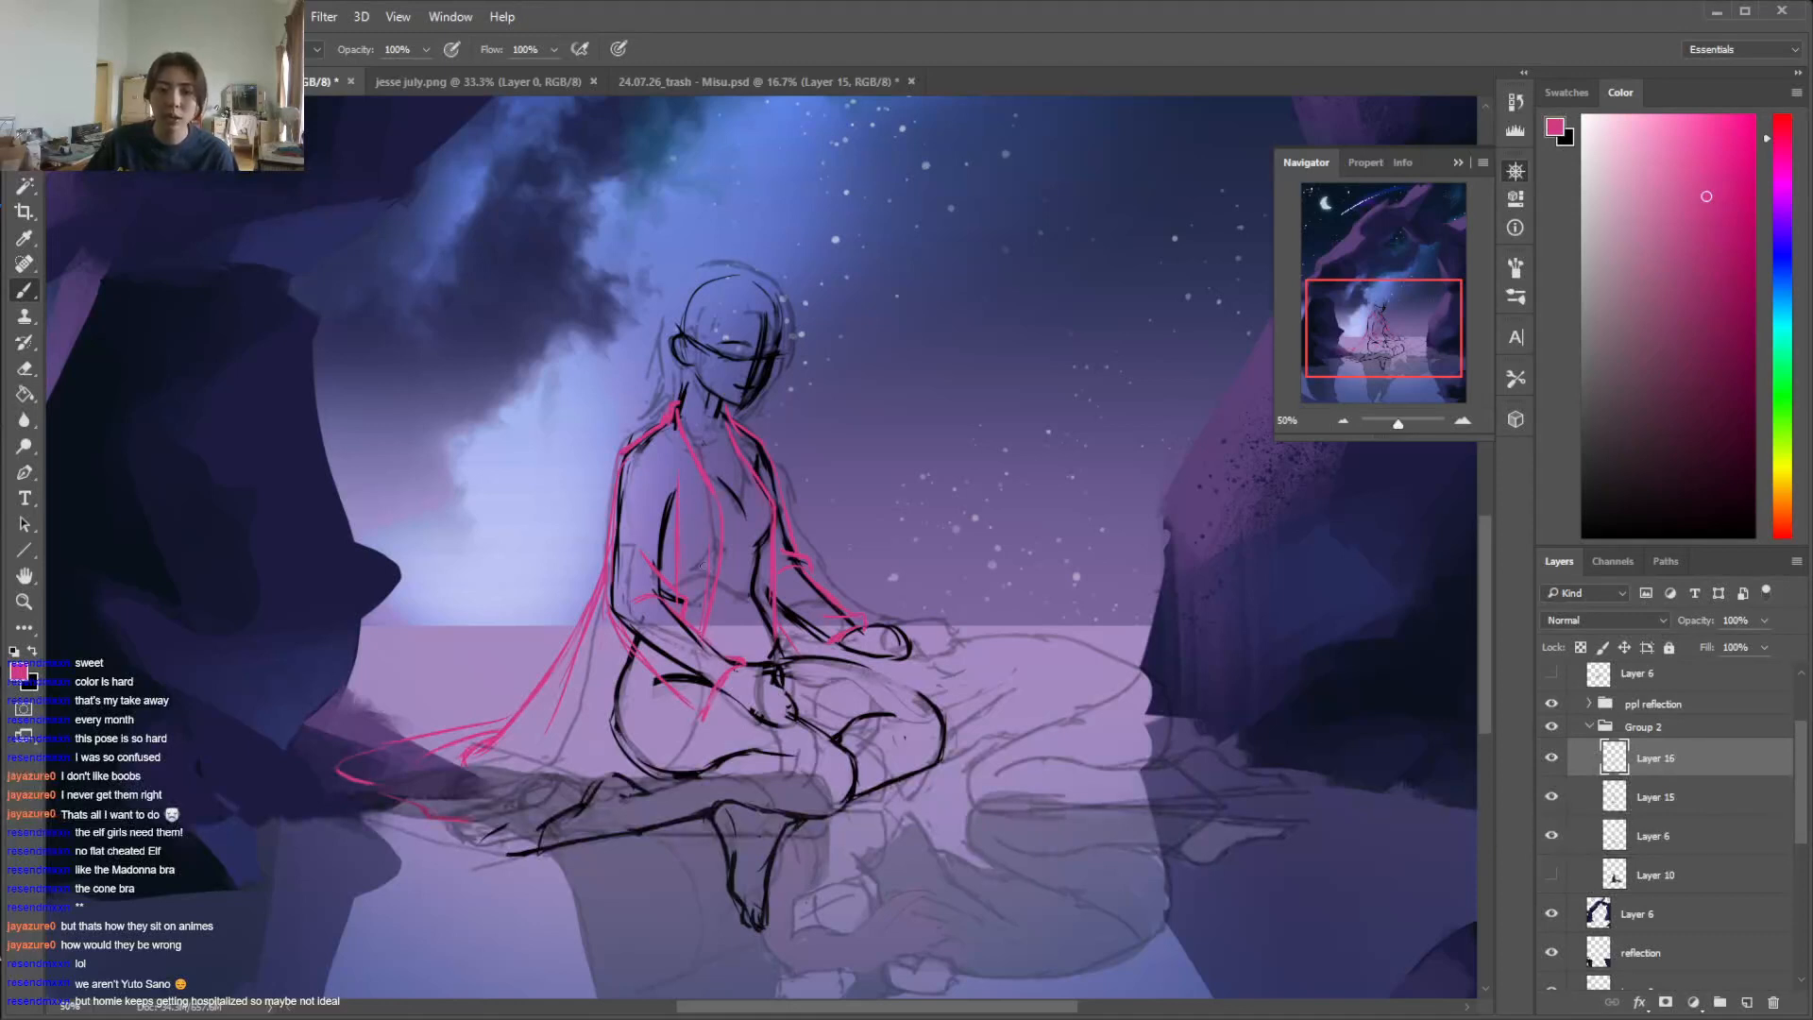
{"action": "key", "text": "e"}
{"action": "left_click_drag", "start_coordinate": [681, 475], "coordinate": [677, 580]}
{"action": "key", "text": "b"}
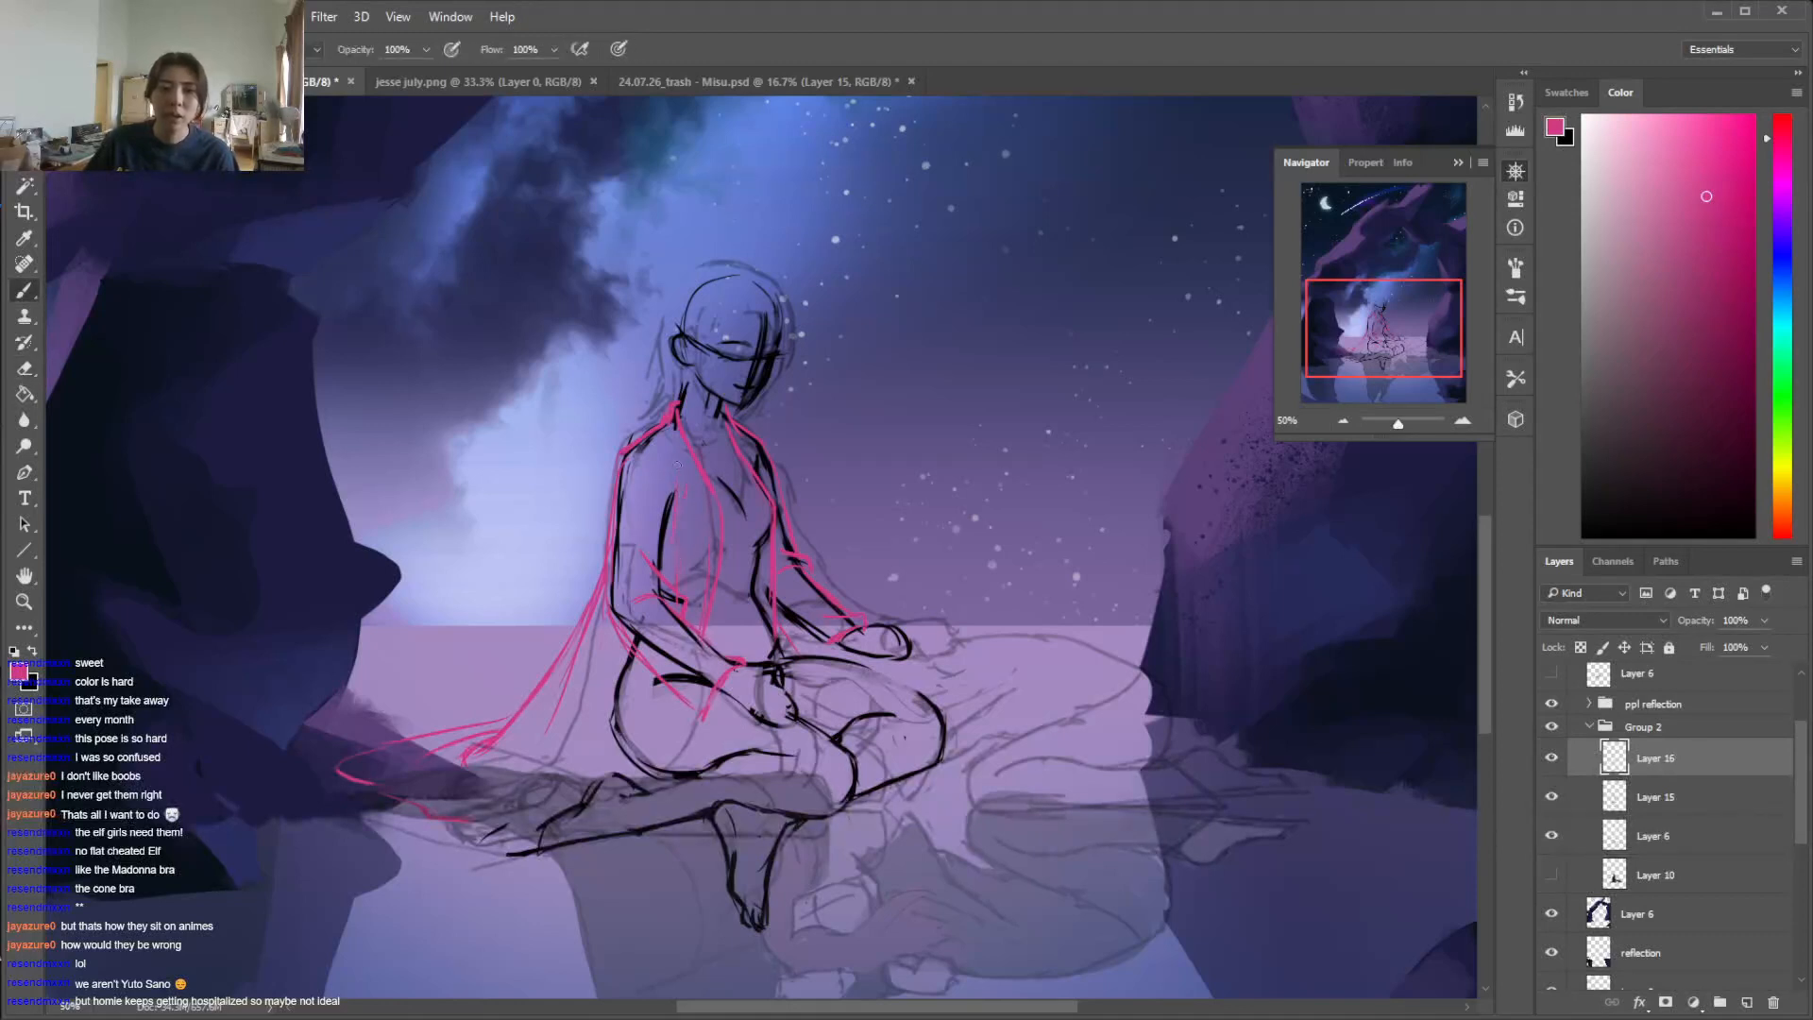
{"action": "key", "text": "e"}
{"action": "key", "text": "b"}
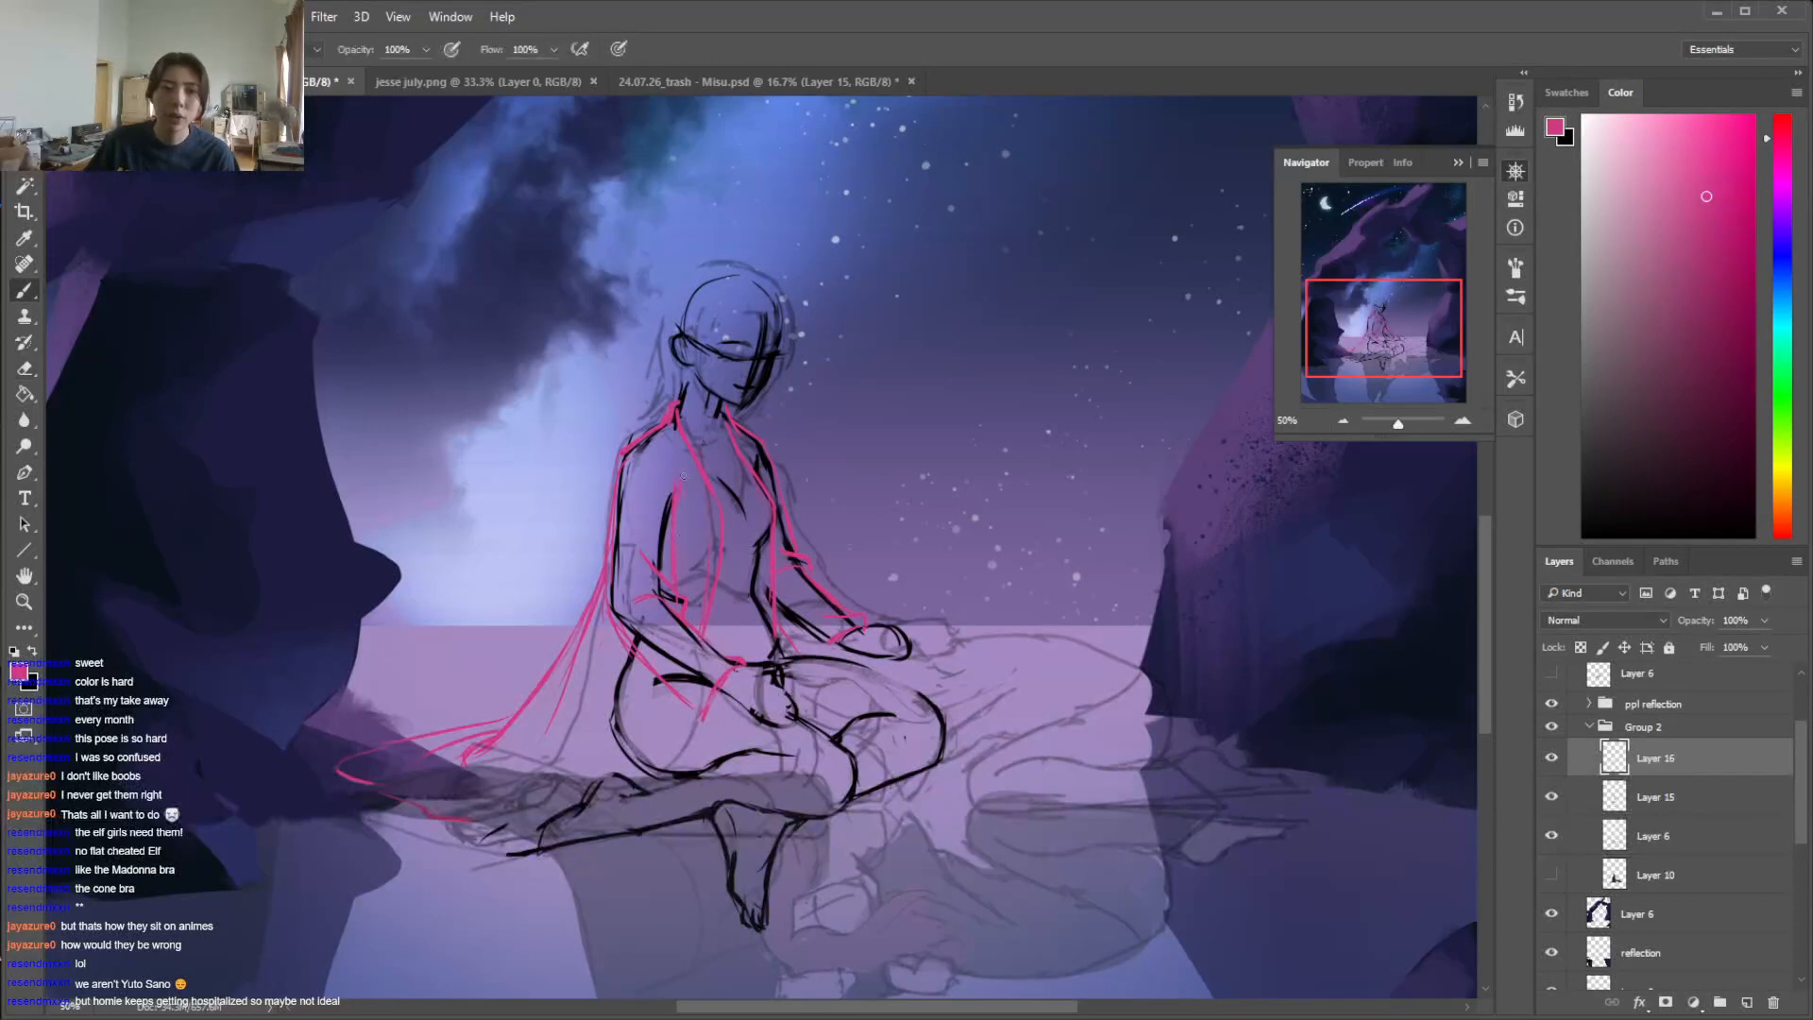
Draw the garment's lower edges from under the near forearm over the hip to the ground, and clean up the tail lines
{"action": "left_click_drag", "start_coordinate": [677, 695], "coordinate": [650, 759]}
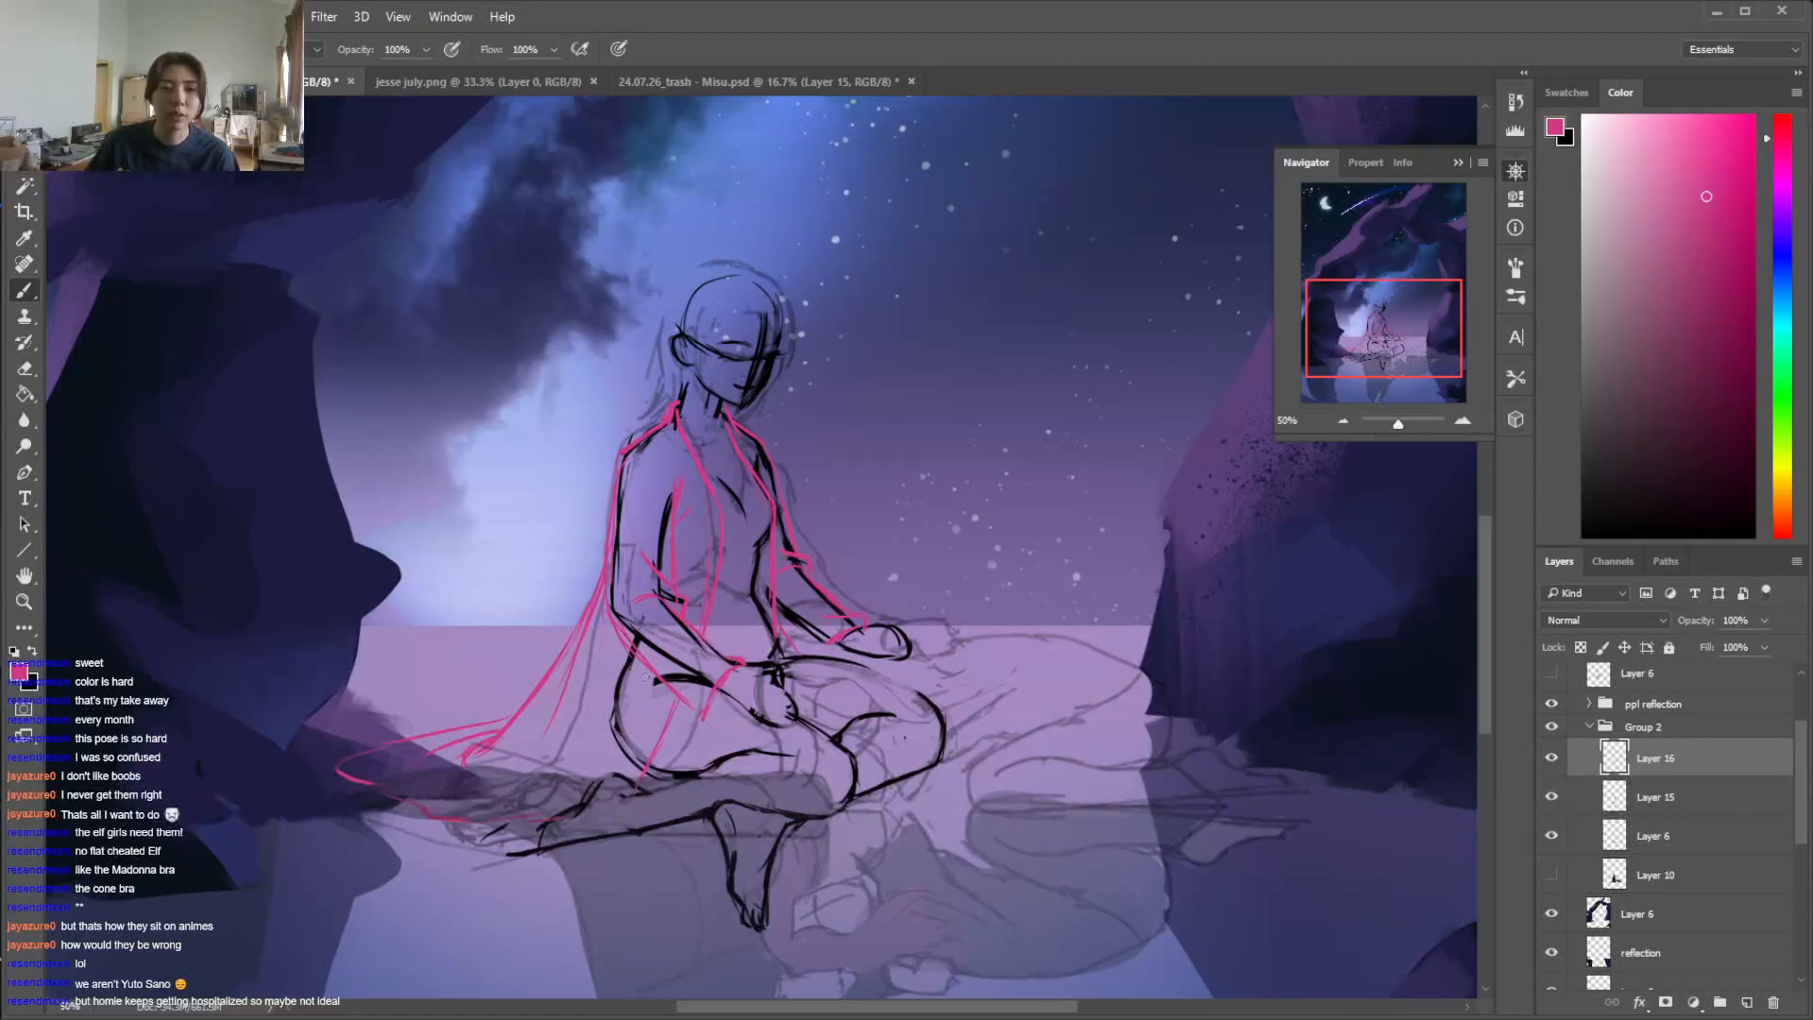
{"action": "left_click_drag", "start_coordinate": [661, 682], "coordinate": [571, 767]}
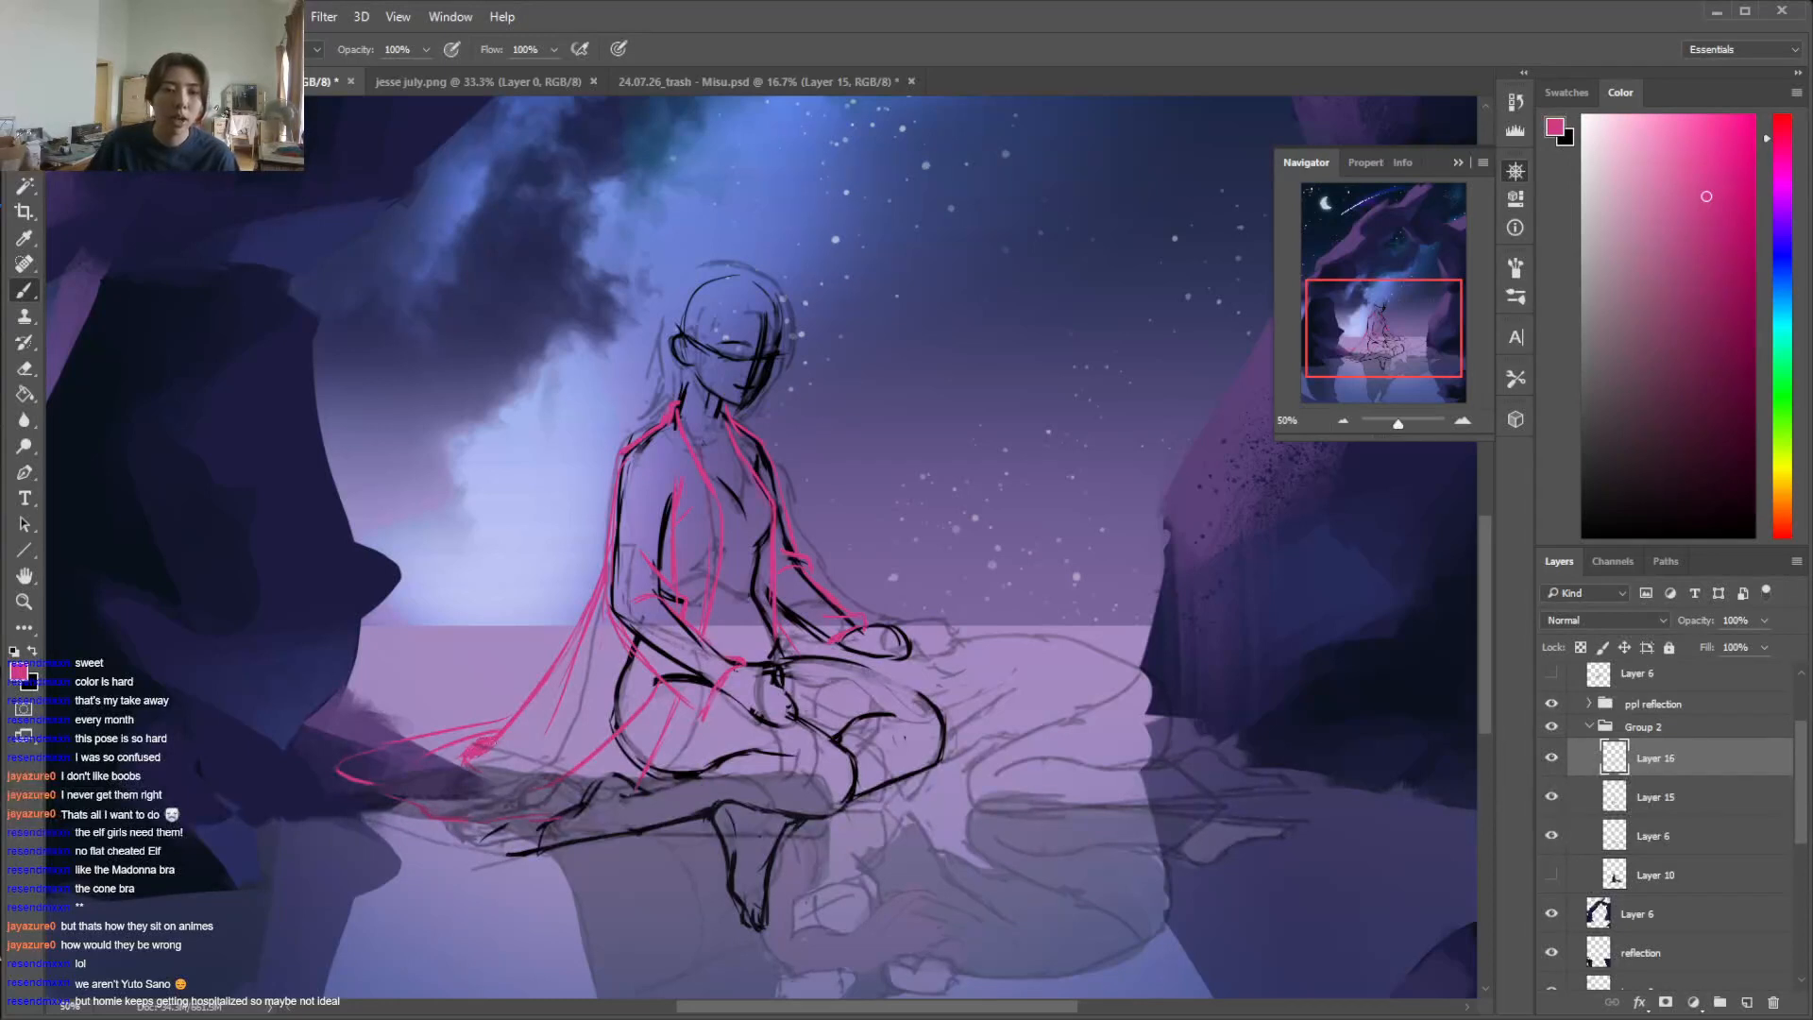
{"action": "key", "text": "e"}
{"action": "key", "text": "b"}
{"action": "key", "text": "e"}
{"action": "key", "text": "b"}
{"action": "key", "text": "e"}
{"action": "key", "text": "b"}
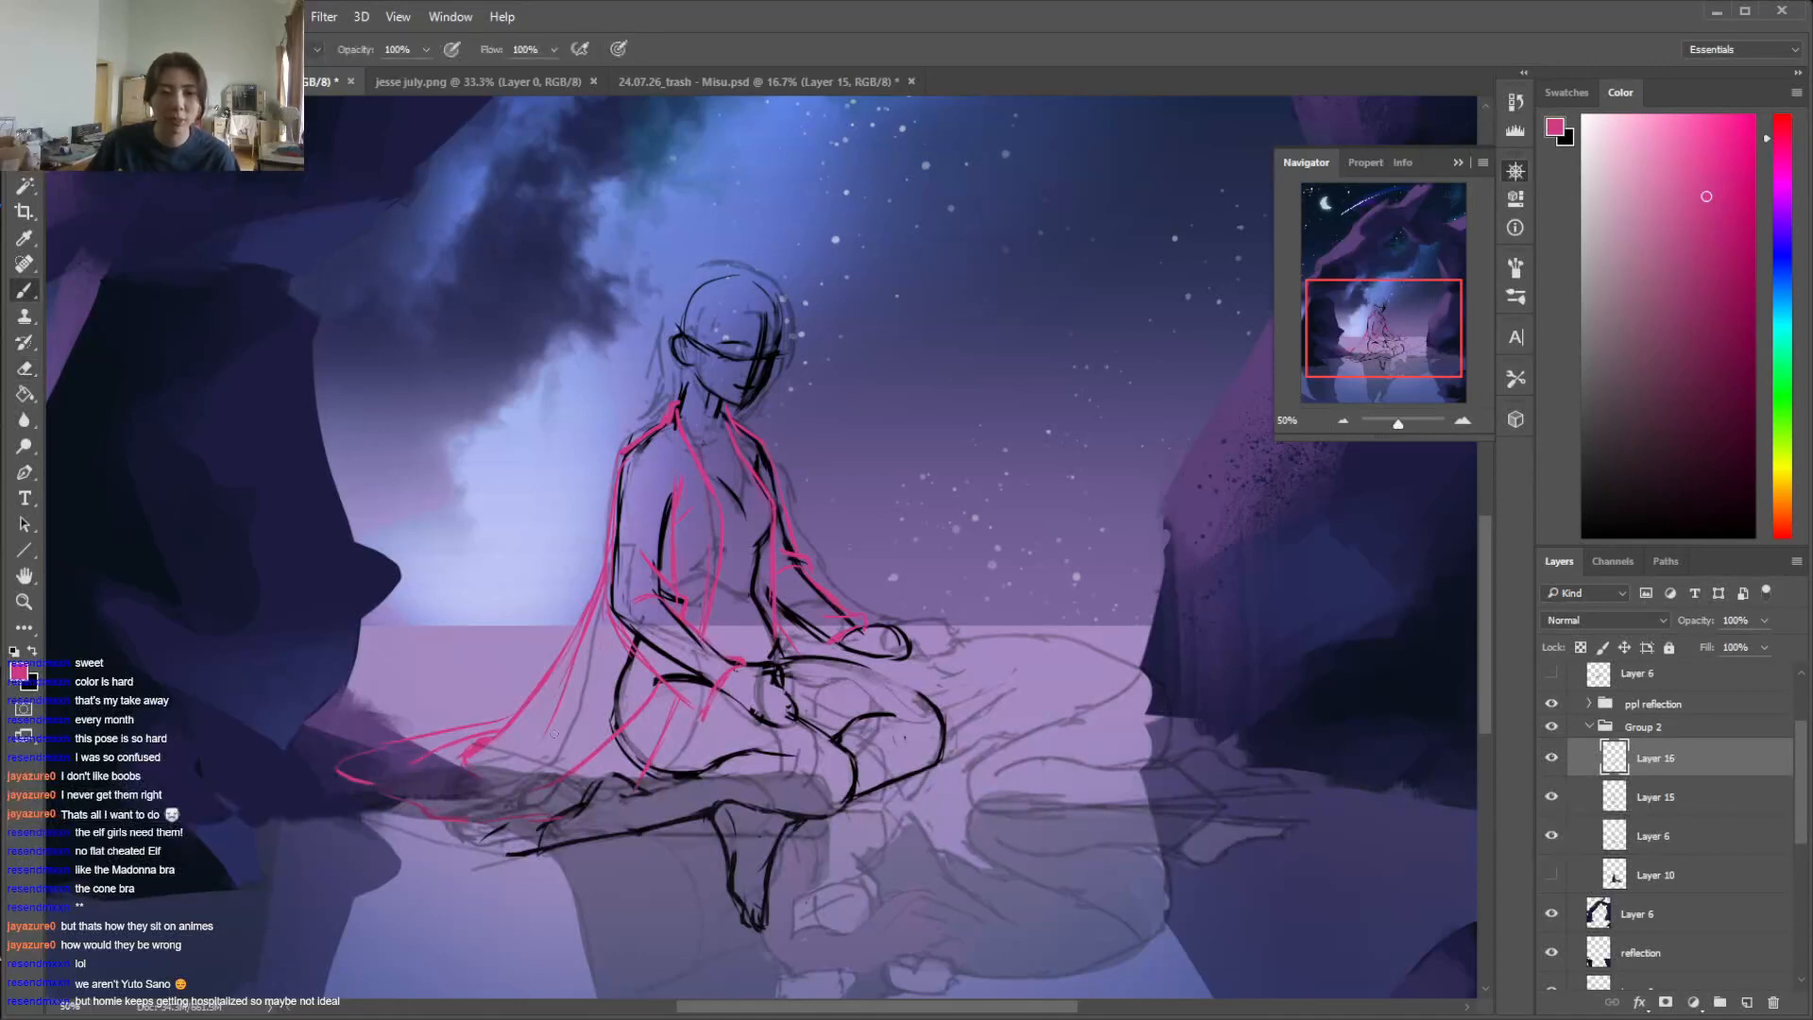
Hide the grey sketch layer, duplicate the body construction layer Layer 15, and hide the original
{"action": "left_click", "coordinate": [1551, 836]}
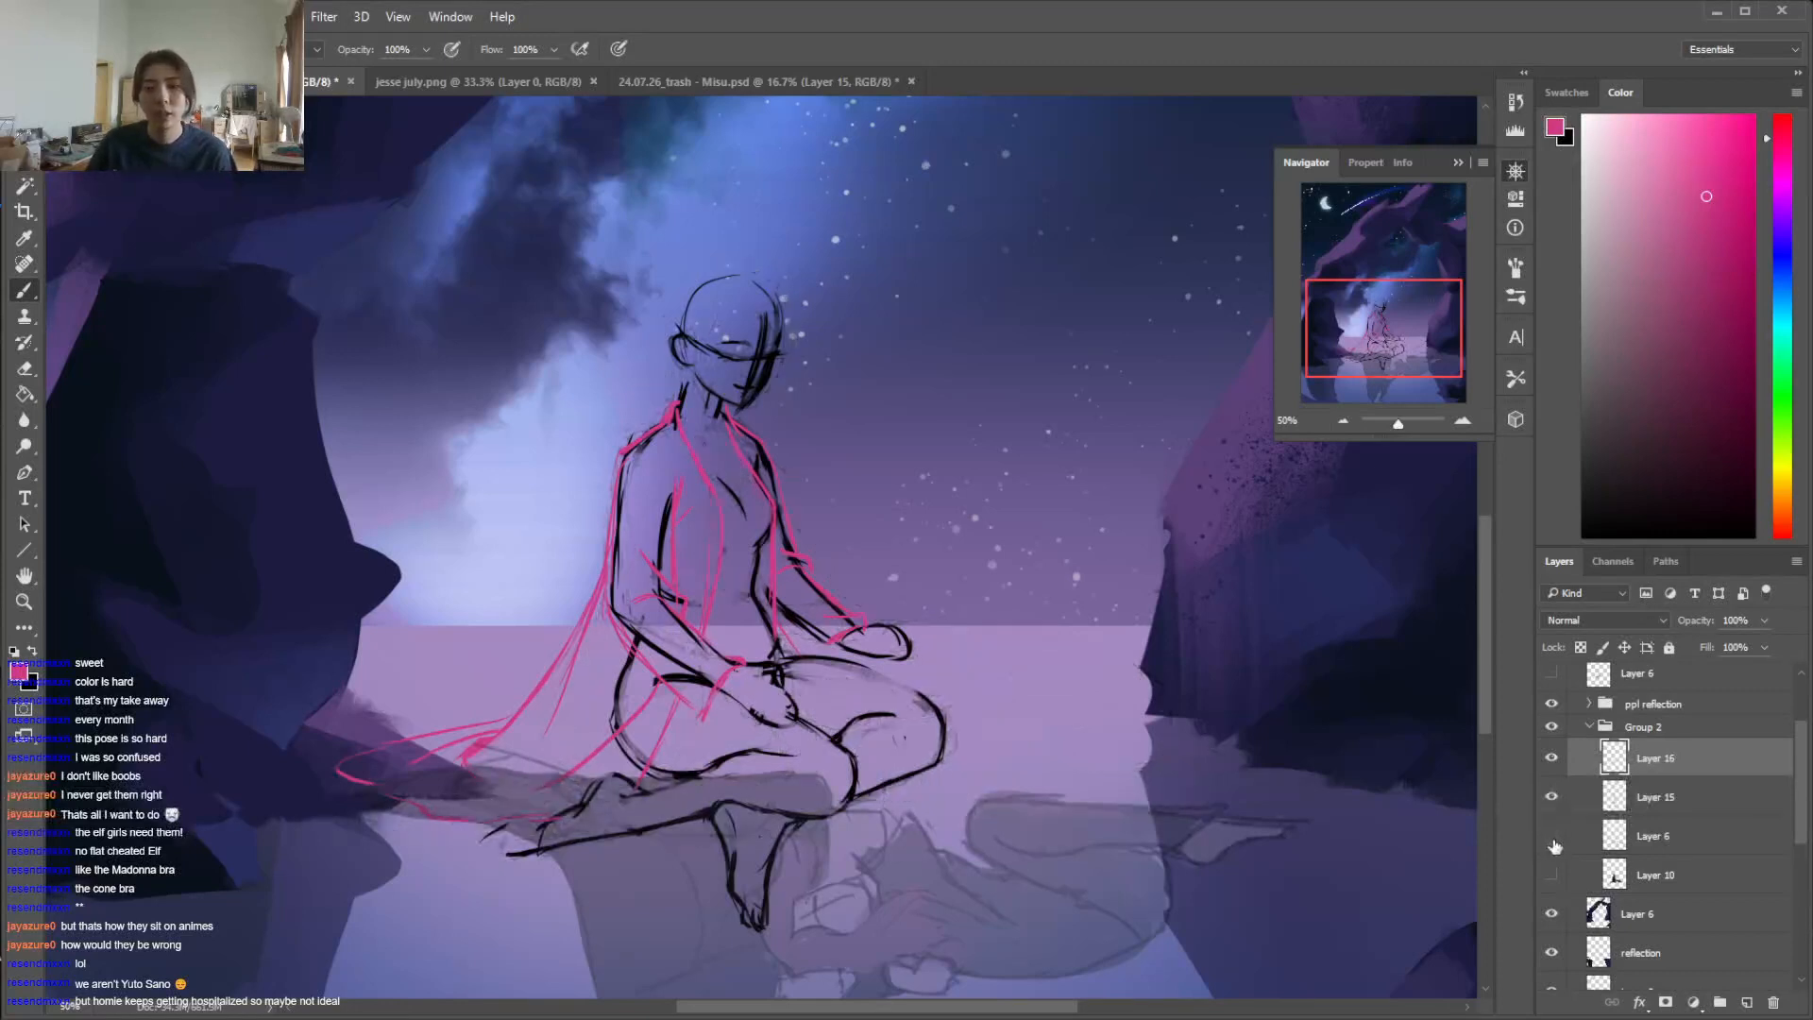
{"action": "left_click", "coordinate": [1677, 798]}
{"action": "right_click", "coordinate": [1677, 798]}
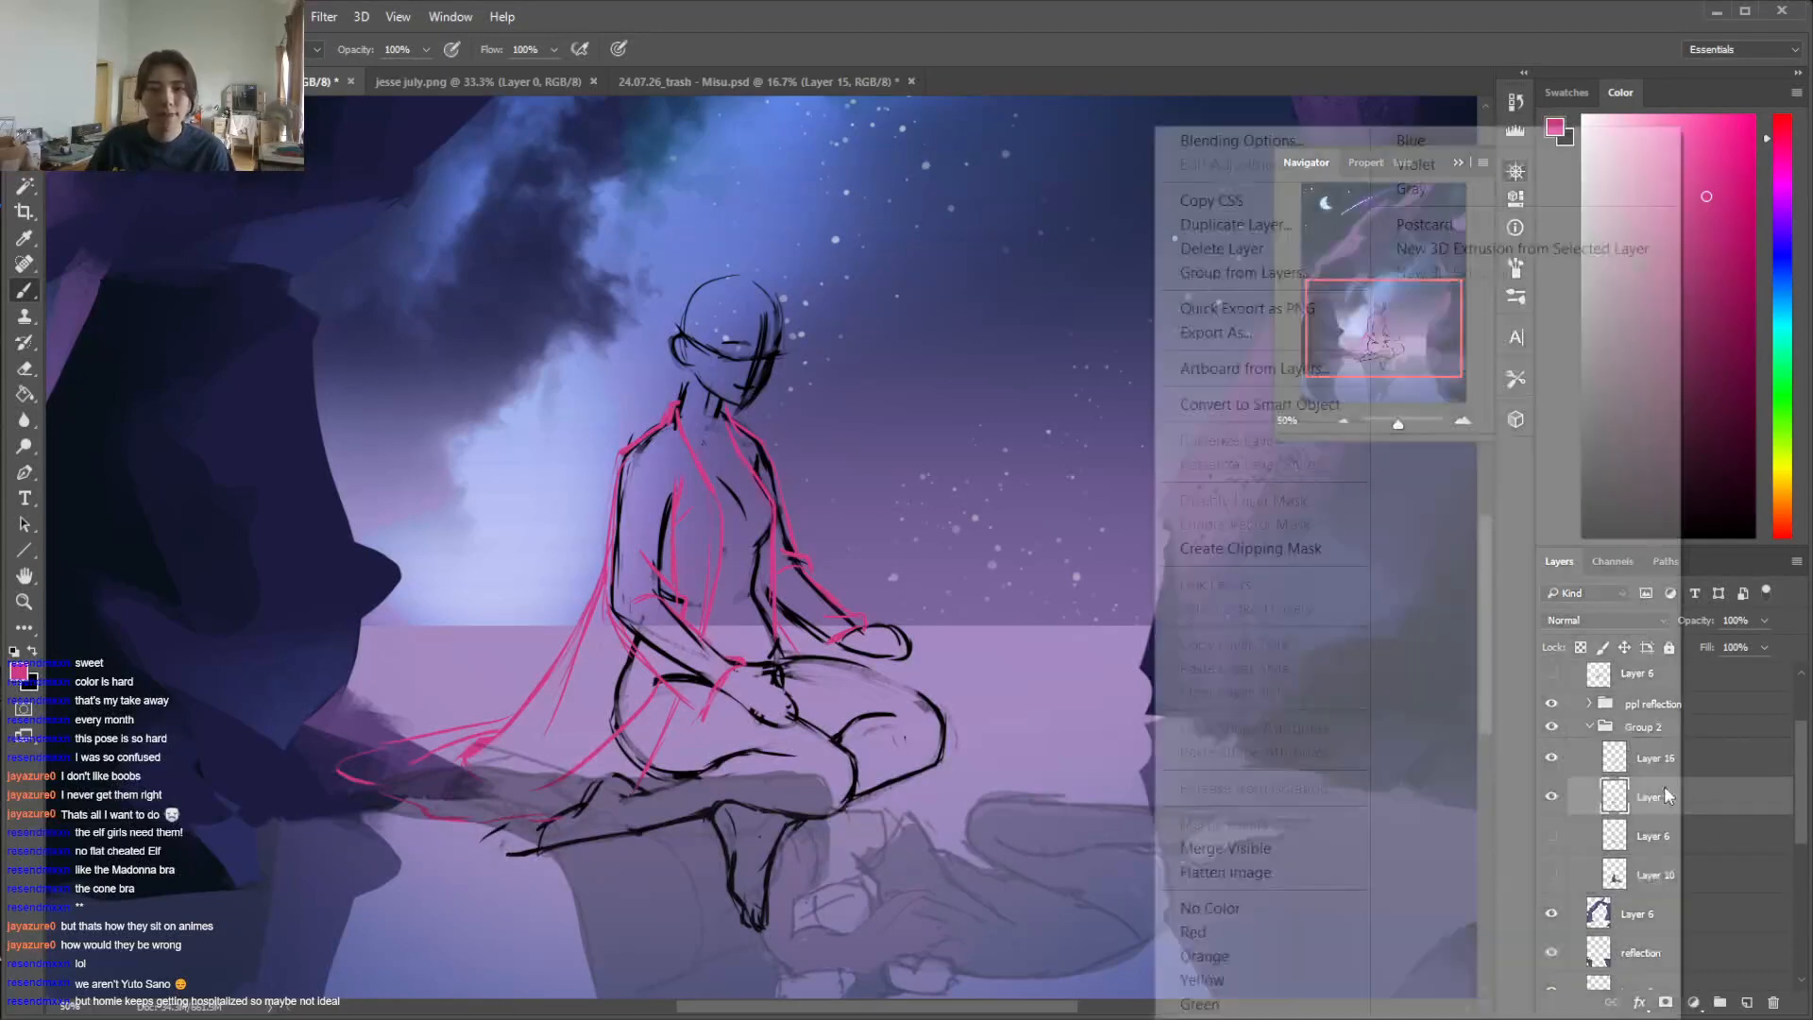
{"action": "left_click", "coordinate": [1270, 227]}
{"action": "left_click", "coordinate": [605, 345]}
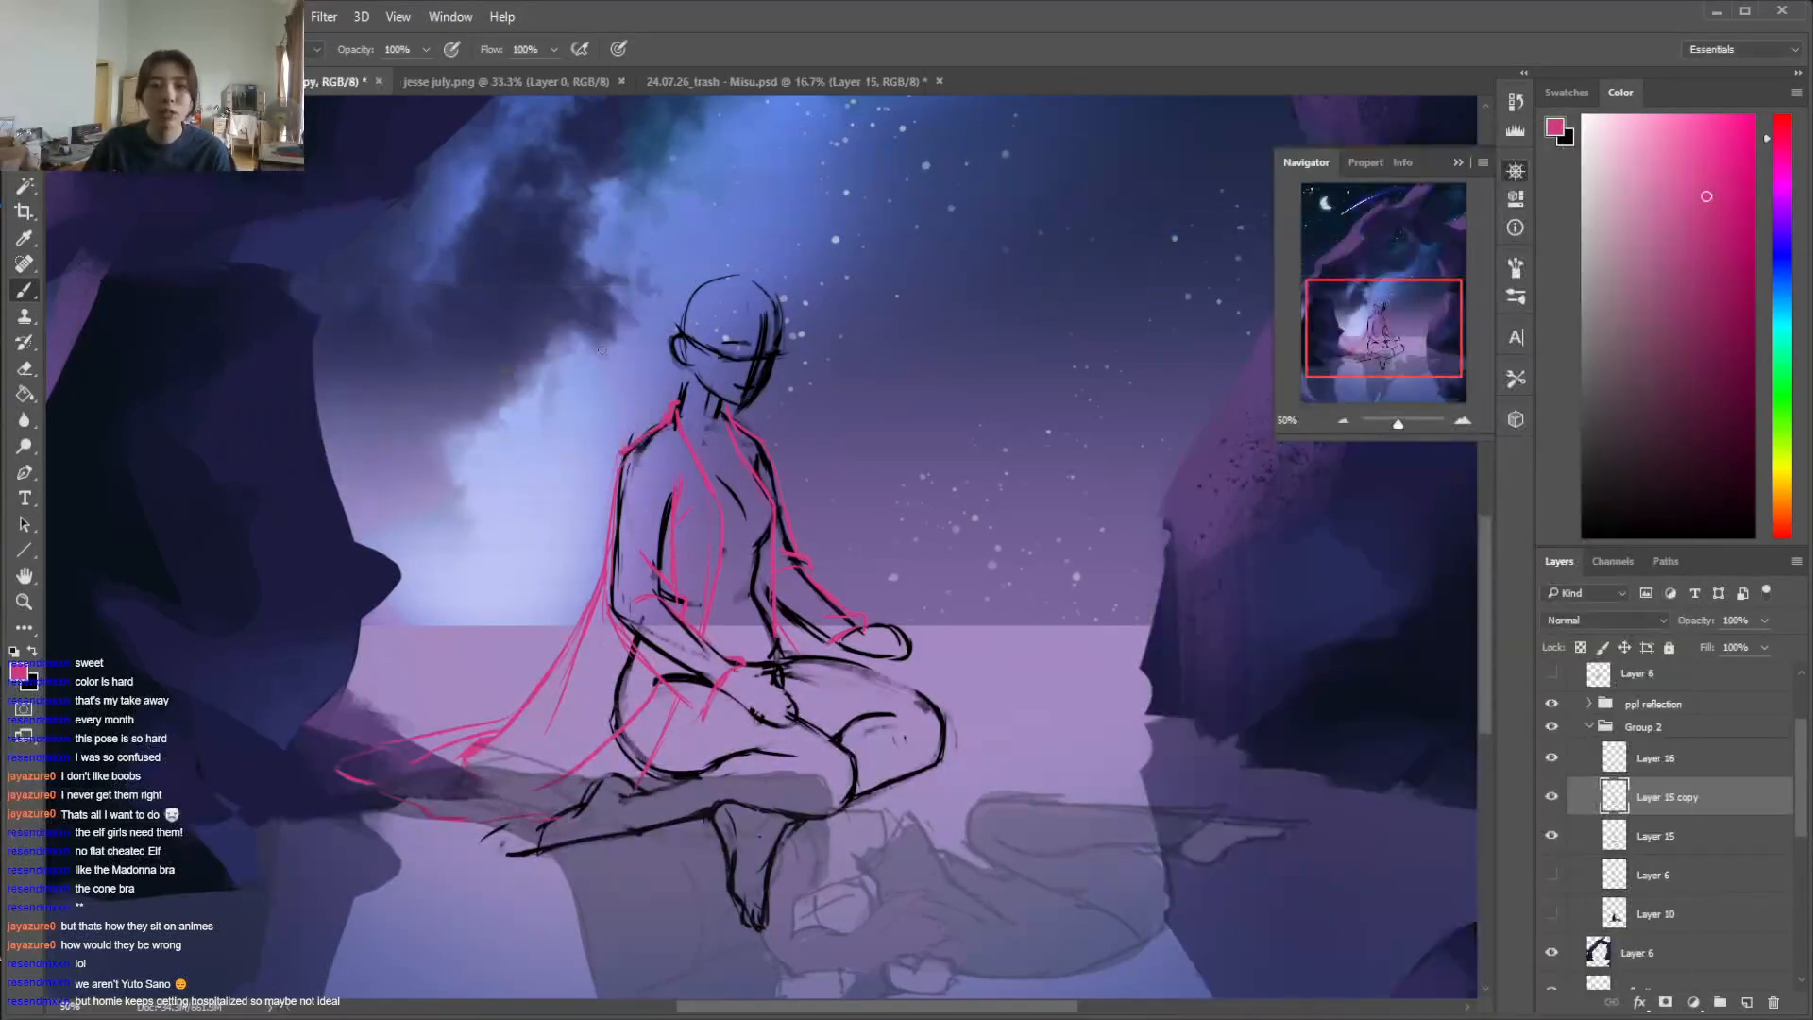
{"action": "left_click", "coordinate": [1551, 838]}
Erase the body lines covered by the garment along both arms, the shoulders and the hip on Layer 15 copy
{"action": "key", "text": "e"}
{"action": "right_click", "coordinate": [795, 568]}
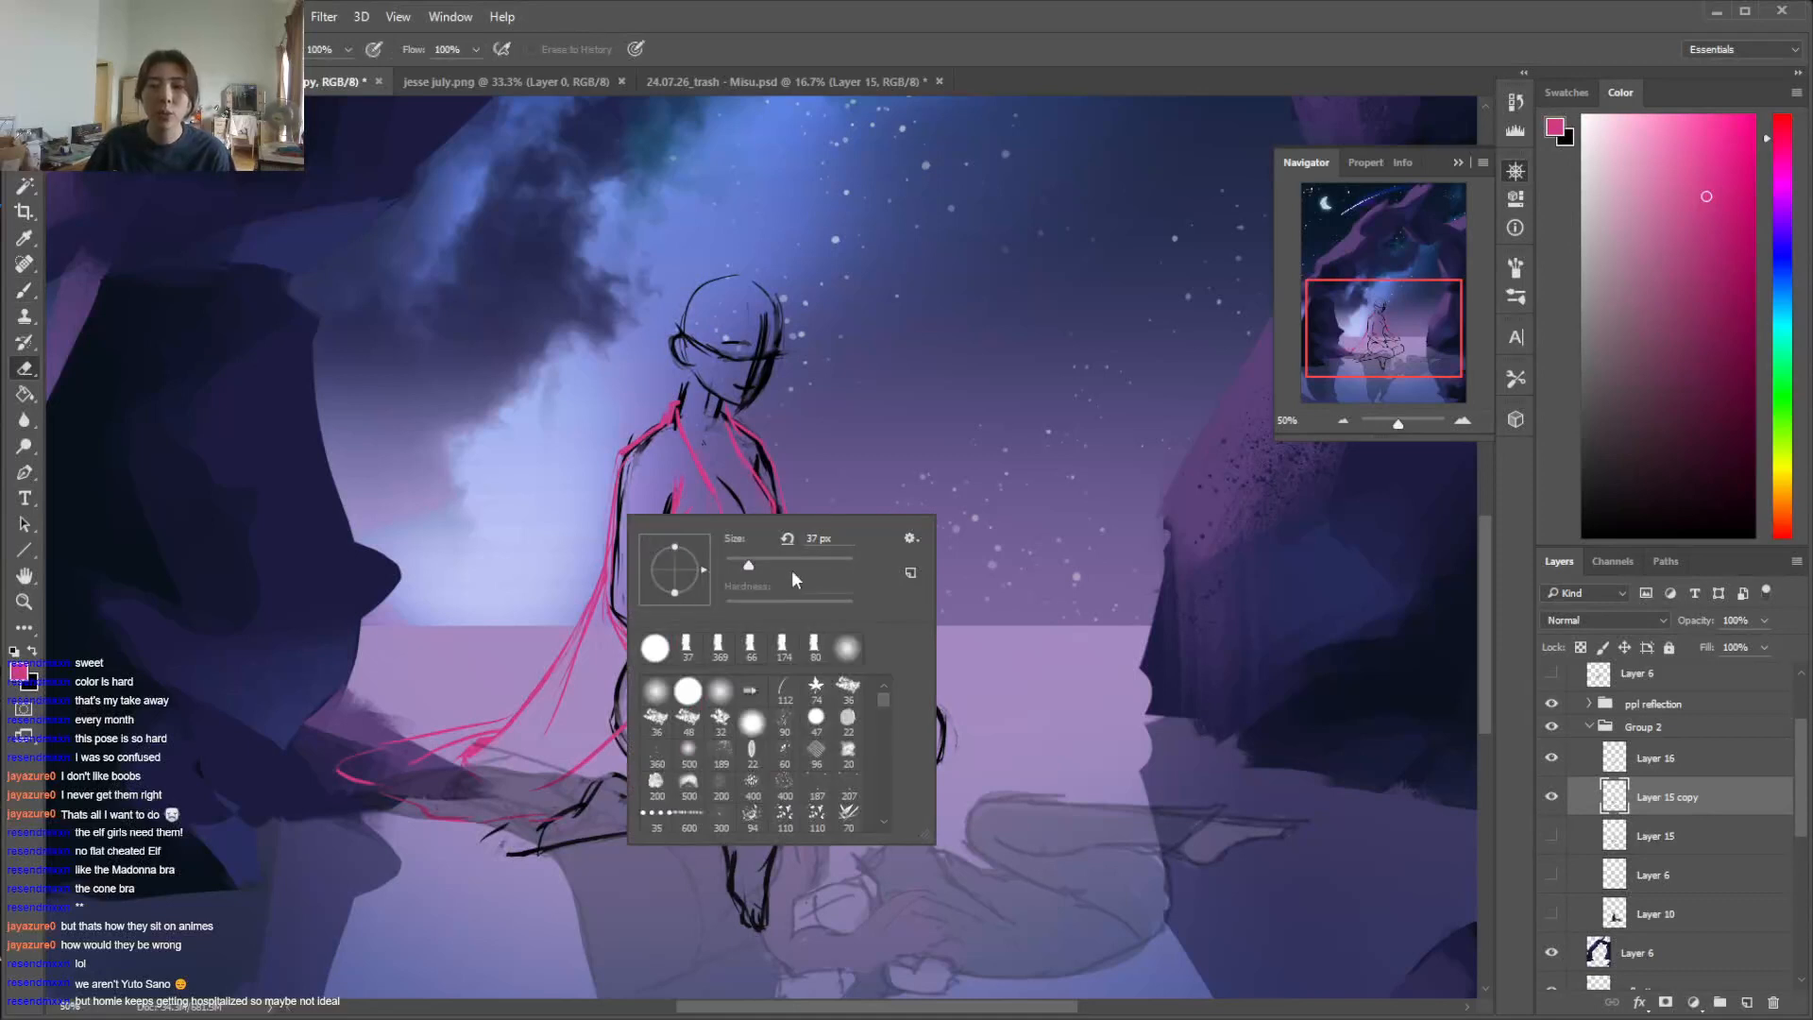
{"action": "mouse_move", "coordinate": [635, 457]}
{"action": "left_mouse_down"}
{"action": "mouse_move", "coordinate": [606, 622]}
{"action": "mouse_move", "coordinate": [689, 673]}
{"action": "mouse_move", "coordinate": [663, 678]}
{"action": "mouse_move", "coordinate": [710, 685]}
{"action": "left_mouse_up"}
{"action": "mouse_move", "coordinate": [660, 598]}
{"action": "left_mouse_down"}
{"action": "mouse_move", "coordinate": [683, 646]}
{"action": "mouse_move", "coordinate": [663, 515]}
{"action": "mouse_move", "coordinate": [668, 590]}
{"action": "mouse_move", "coordinate": [631, 761]}
{"action": "left_mouse_up"}
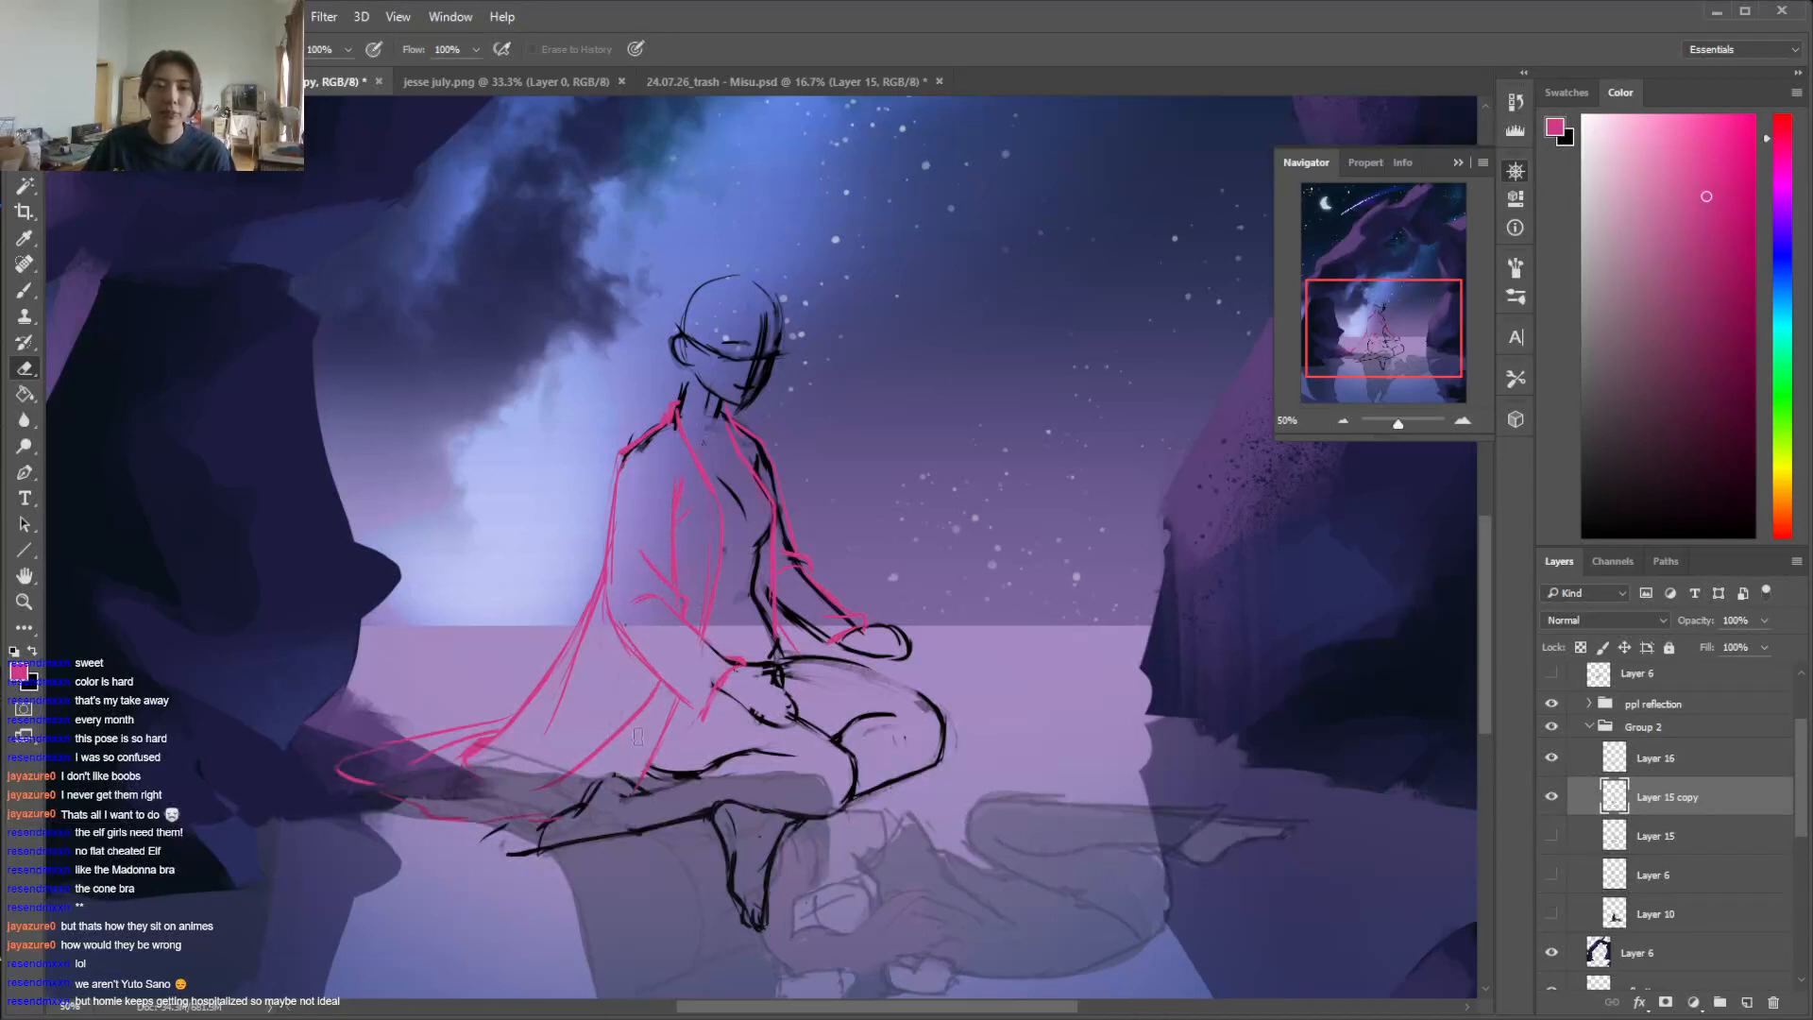
{"action": "mouse_move", "coordinate": [747, 436]}
{"action": "left_mouse_down"}
{"action": "mouse_move", "coordinate": [819, 593]}
{"action": "mouse_move", "coordinate": [776, 510]}
{"action": "mouse_move", "coordinate": [792, 623]}
{"action": "mouse_move", "coordinate": [805, 607]}
{"action": "mouse_move", "coordinate": [861, 646]}
{"action": "left_mouse_up"}
{"action": "left_click_drag", "start_coordinate": [657, 427], "coordinate": [629, 472]}
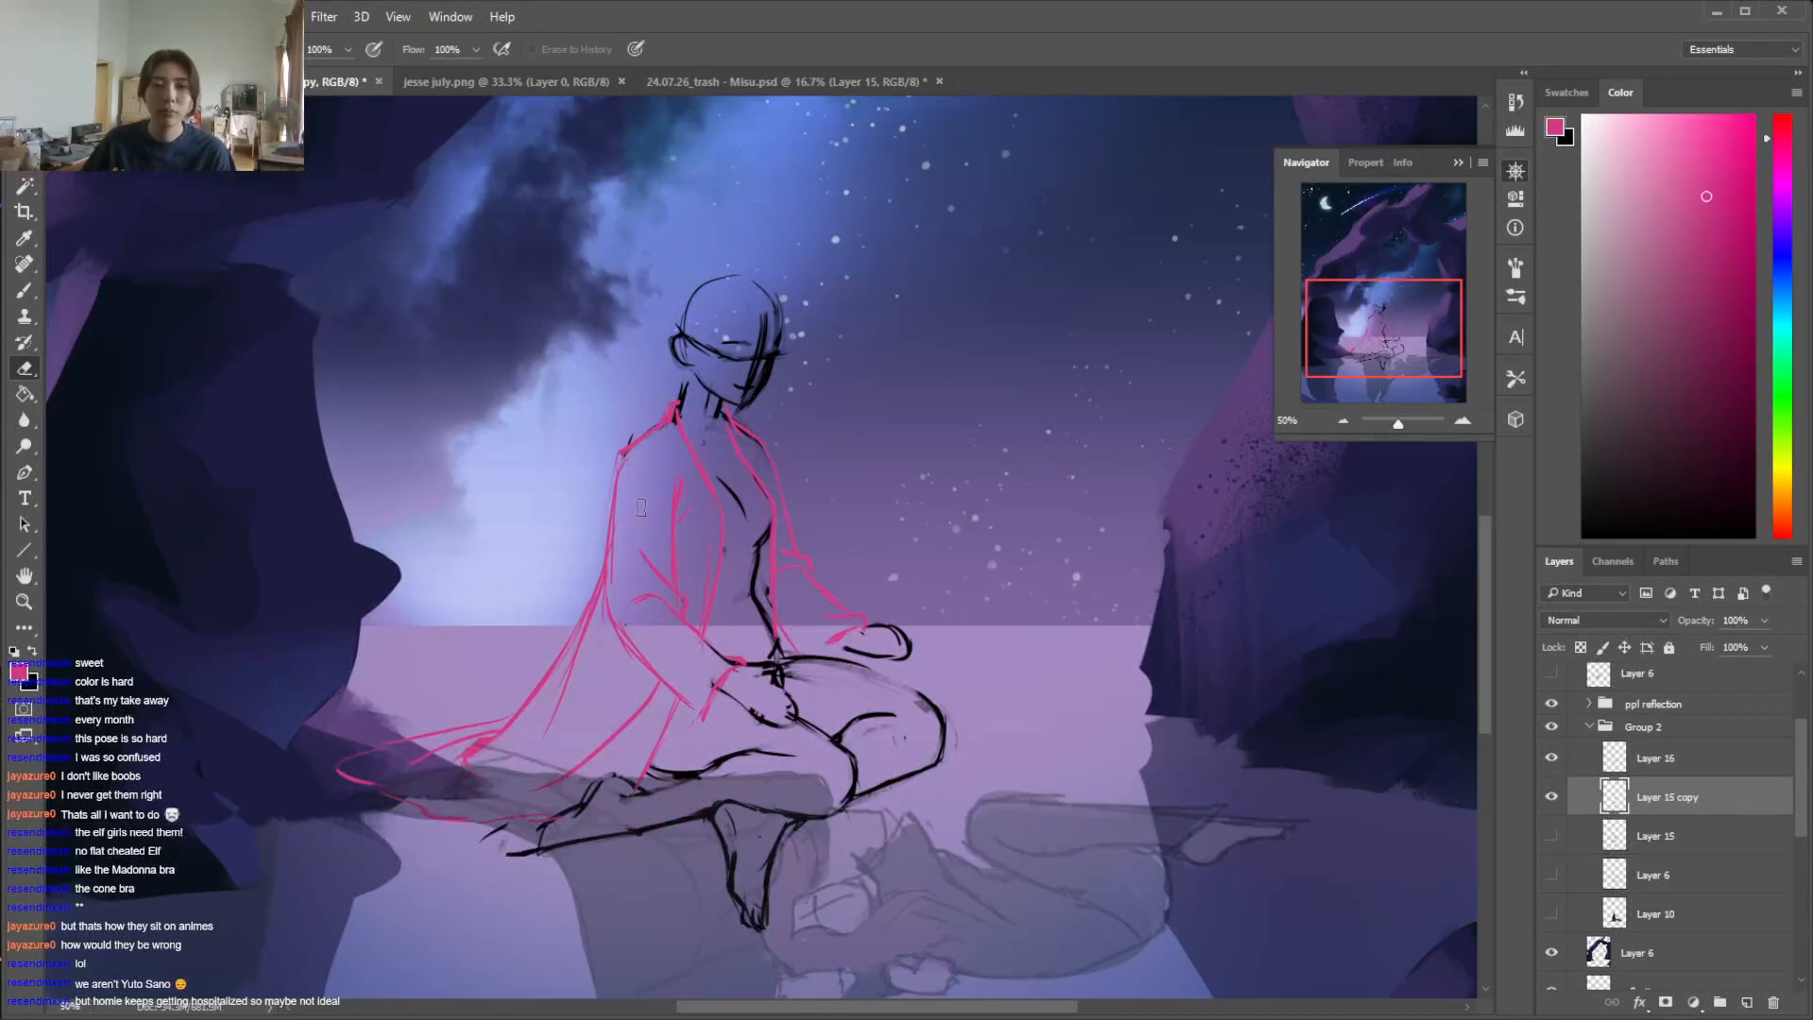
Lock the transparent pixels of the garment layer Layer 16 and recolour its pink lines black with an enlarged brush
{"action": "left_click", "coordinate": [1655, 757]}
{"action": "key", "text": "x"}
{"action": "key", "text": "b"}
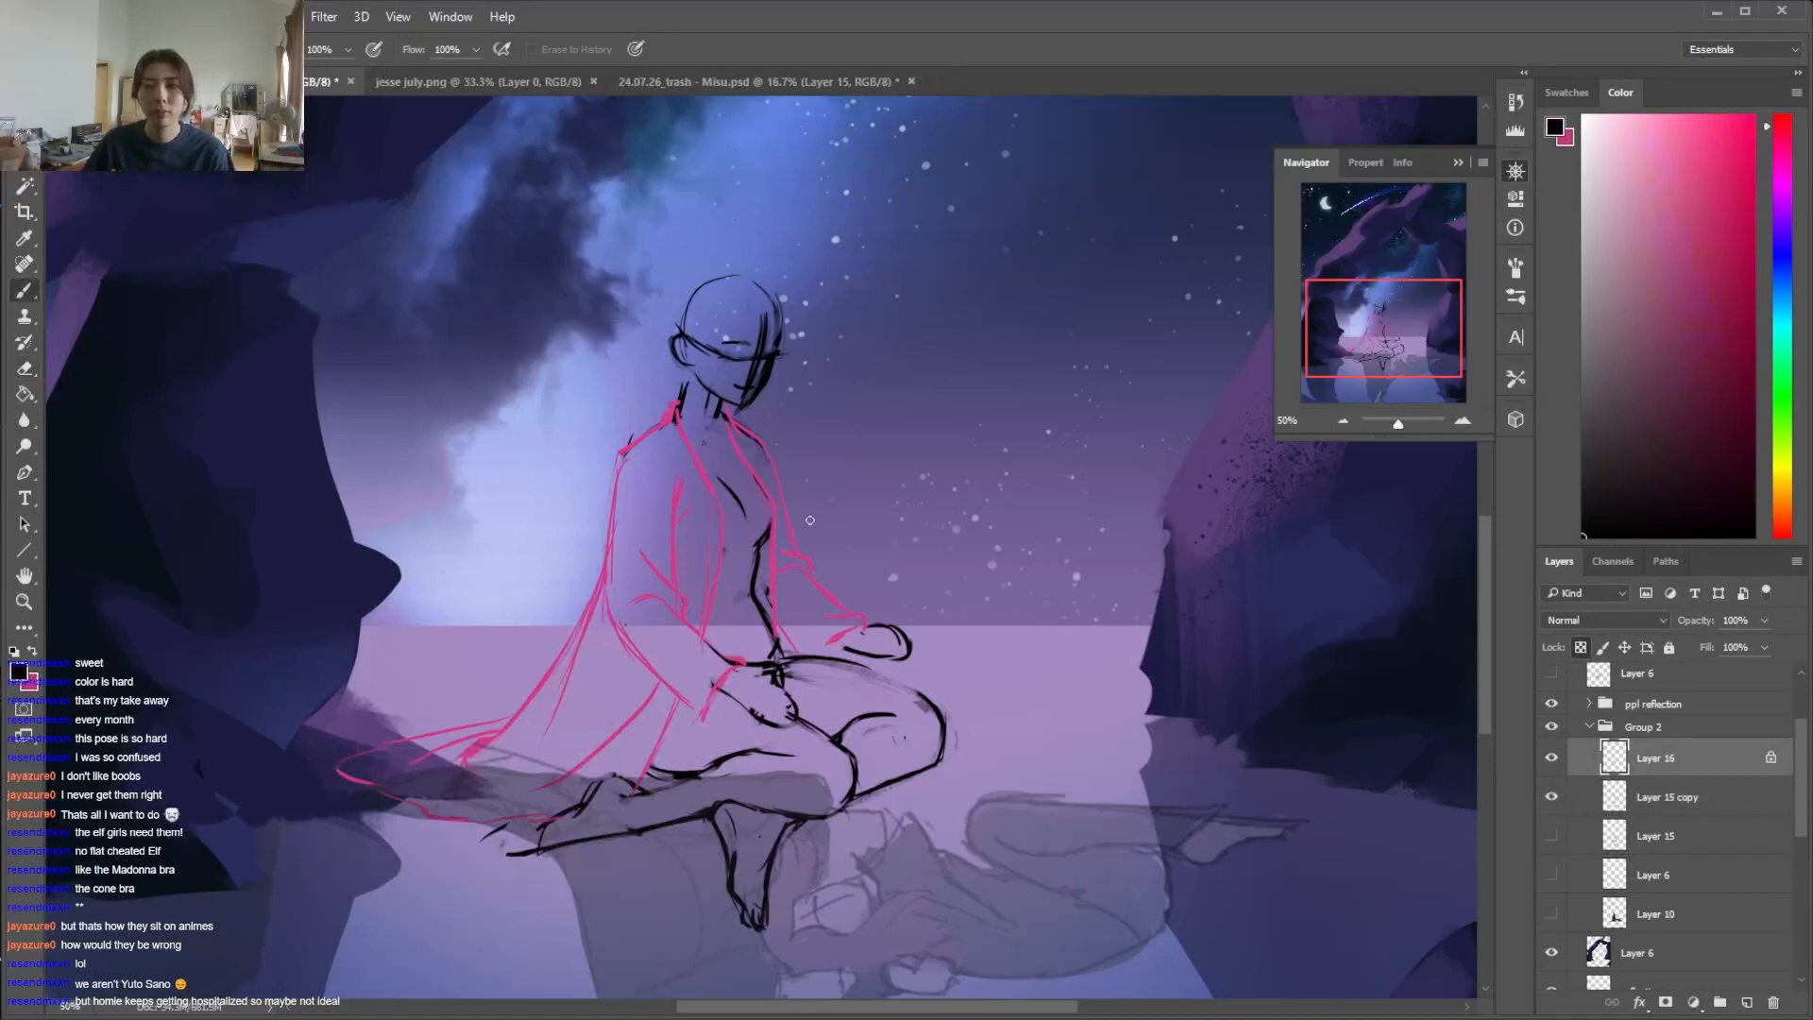
{"action": "right_click", "coordinate": [769, 508]}
{"action": "left_click", "coordinate": [966, 561]}
{"action": "mouse_move", "coordinate": [609, 514]}
{"action": "left_mouse_down"}
{"action": "mouse_move", "coordinate": [572, 642]}
{"action": "mouse_move", "coordinate": [663, 593]}
{"action": "mouse_move", "coordinate": [836, 604]}
{"action": "left_mouse_up"}
{"action": "left_click_drag", "start_coordinate": [703, 416], "coordinate": [672, 425]}
{"action": "left_click_drag", "start_coordinate": [458, 742], "coordinate": [368, 776]}
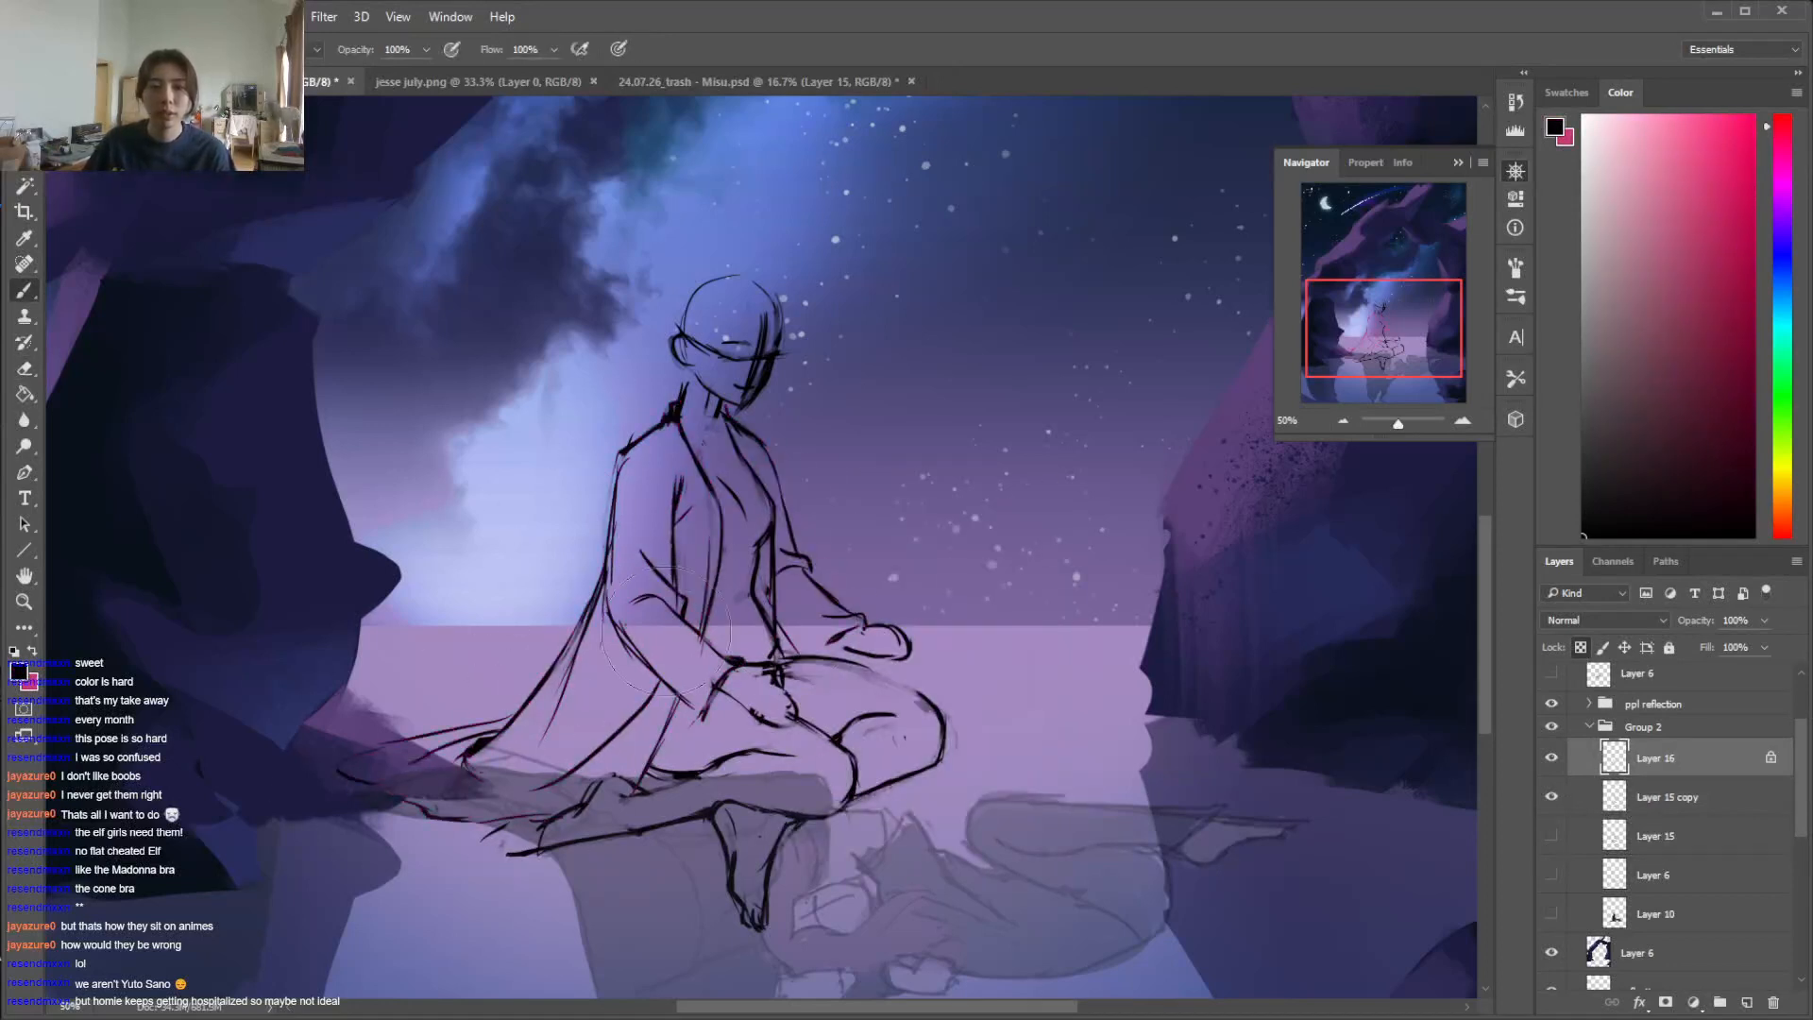
Reduce the brush size for line work and unlock the garment layer's transparent pixels
{"action": "right_click", "coordinate": [735, 563]}
{"action": "left_click_drag", "start_coordinate": [930, 612], "coordinate": [846, 614]}
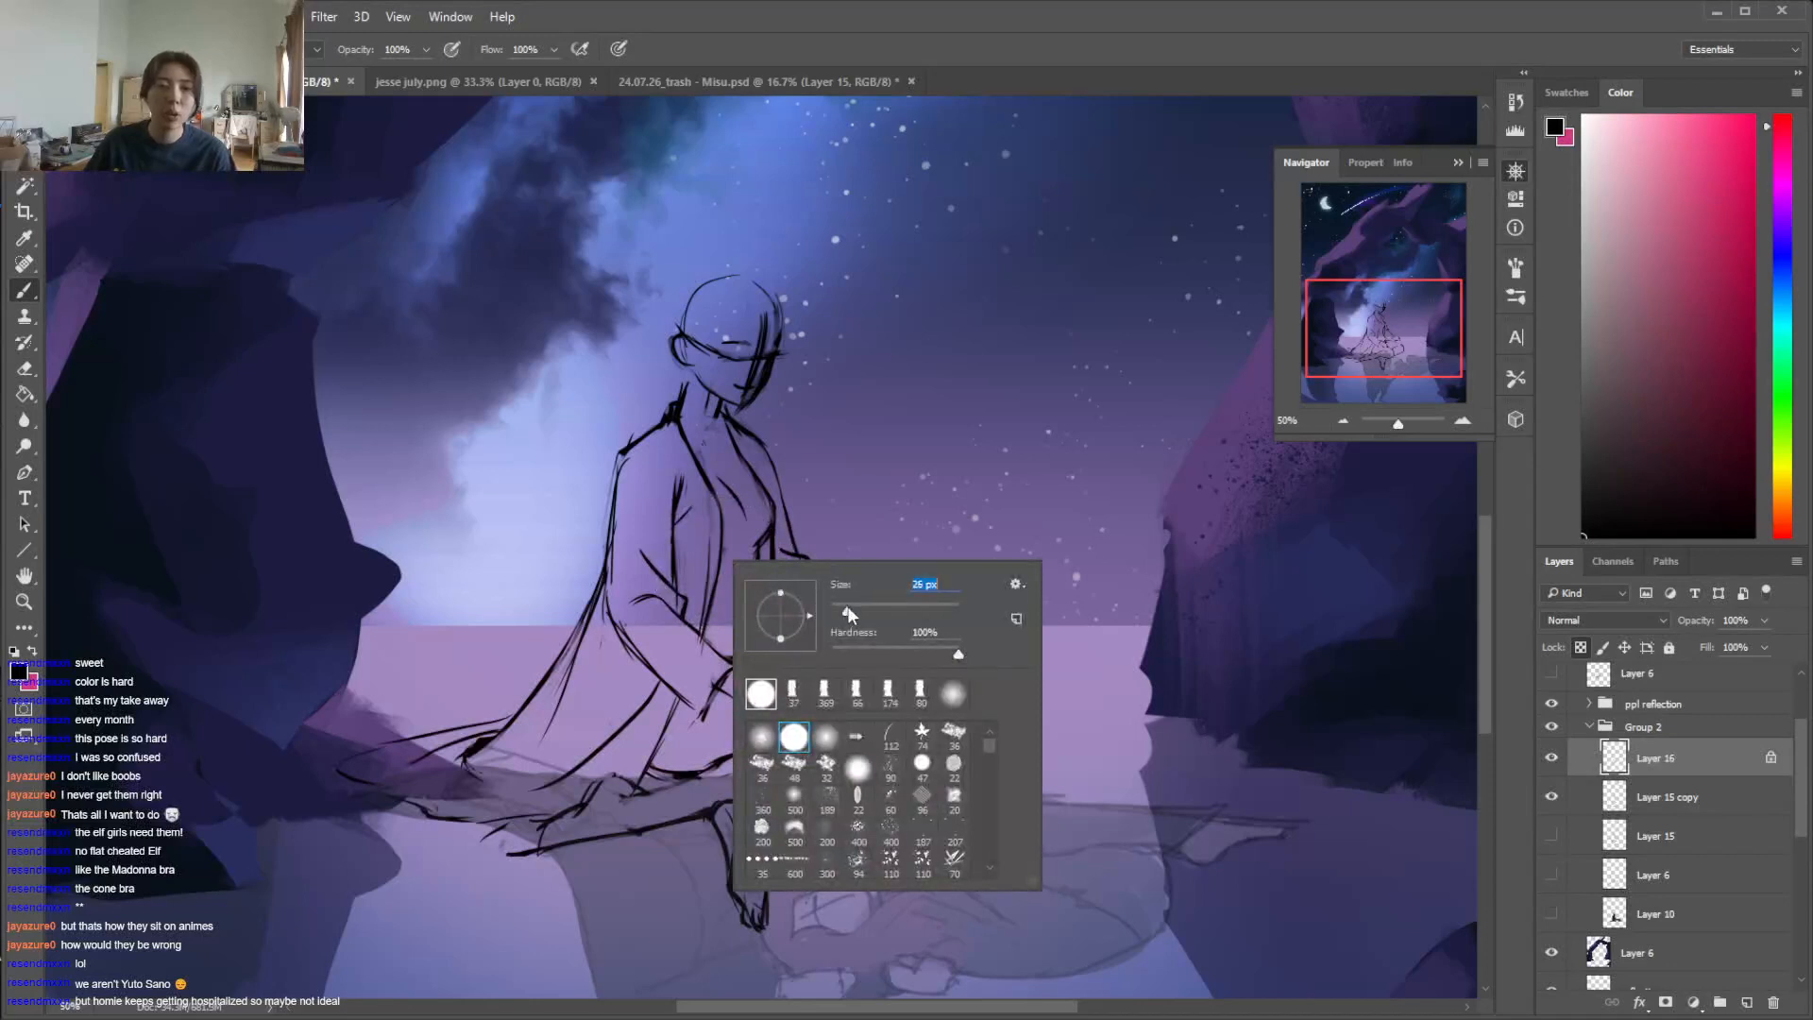
{"action": "left_click", "coordinate": [1582, 649]}
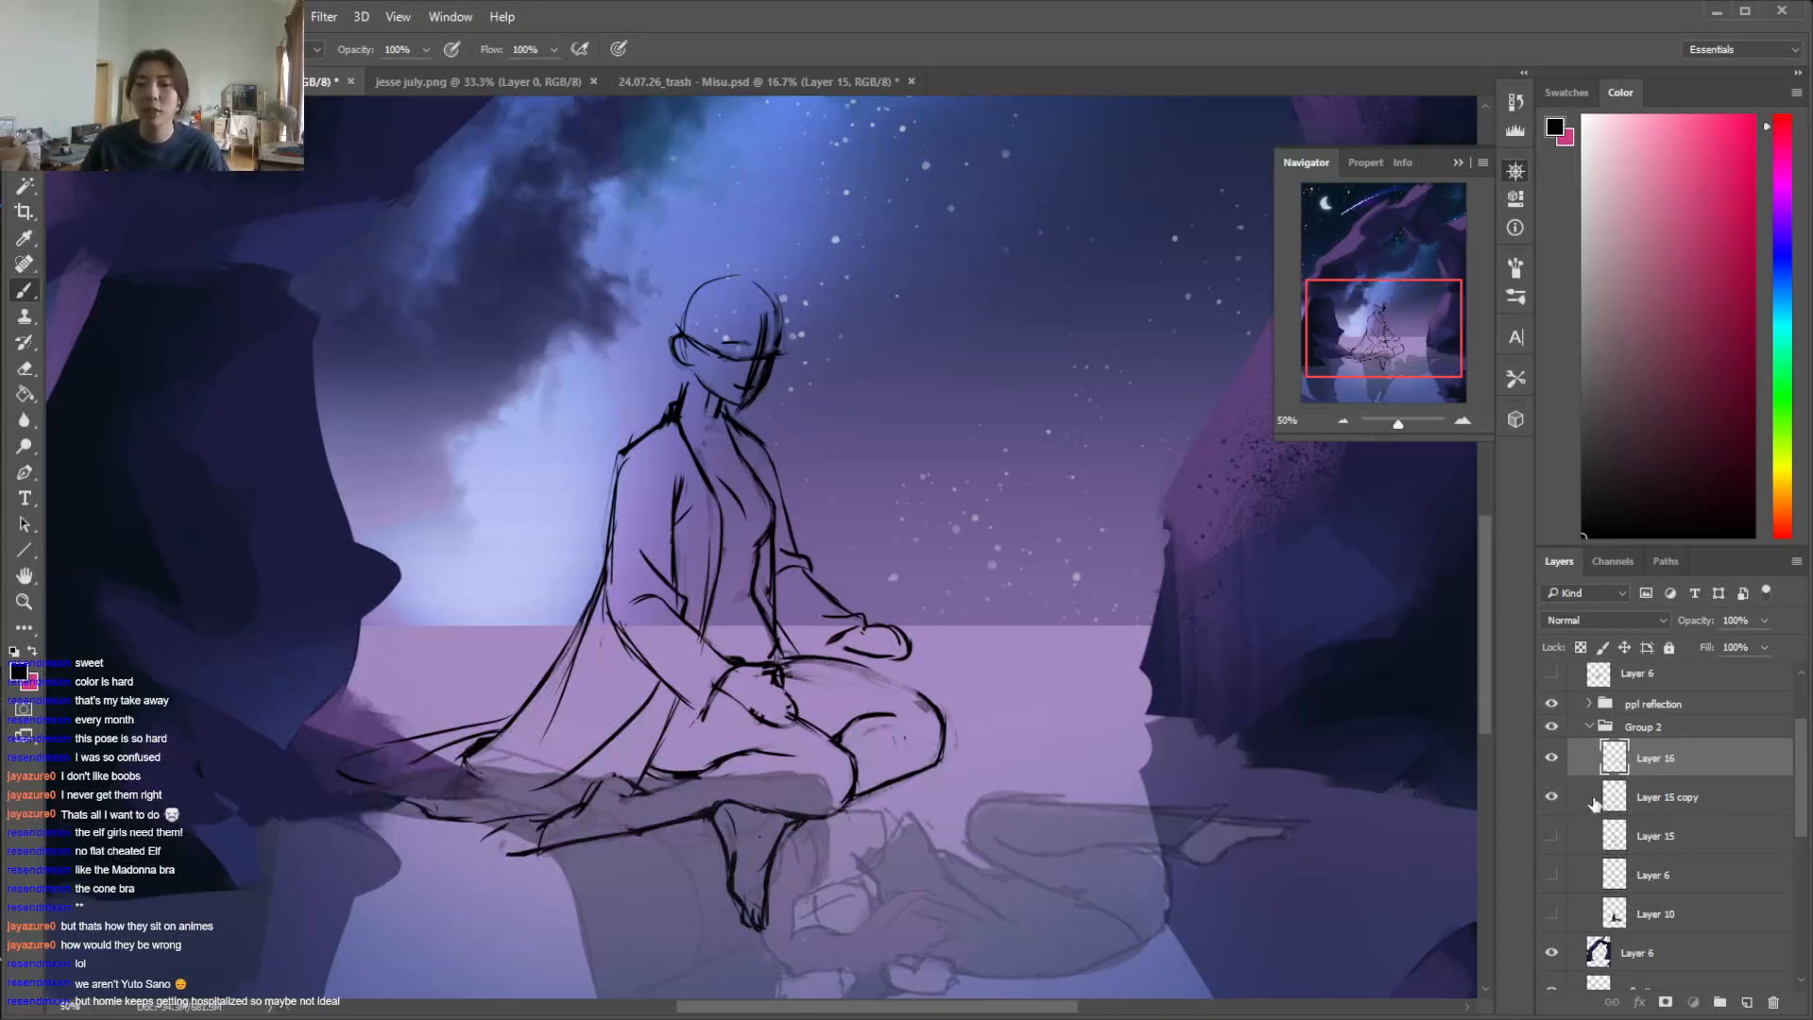
Check the hidden sketch layers against the line art, make Layer 15 copy active, and show the grey sketch layer as a guide
{"action": "left_click", "coordinate": [1552, 836]}
{"action": "left_click", "coordinate": [1551, 836]}
{"action": "left_click", "coordinate": [1554, 877]}
{"action": "left_click", "coordinate": [1555, 878]}
{"action": "left_click", "coordinate": [1555, 877]}
{"action": "left_click", "coordinate": [1554, 877]}
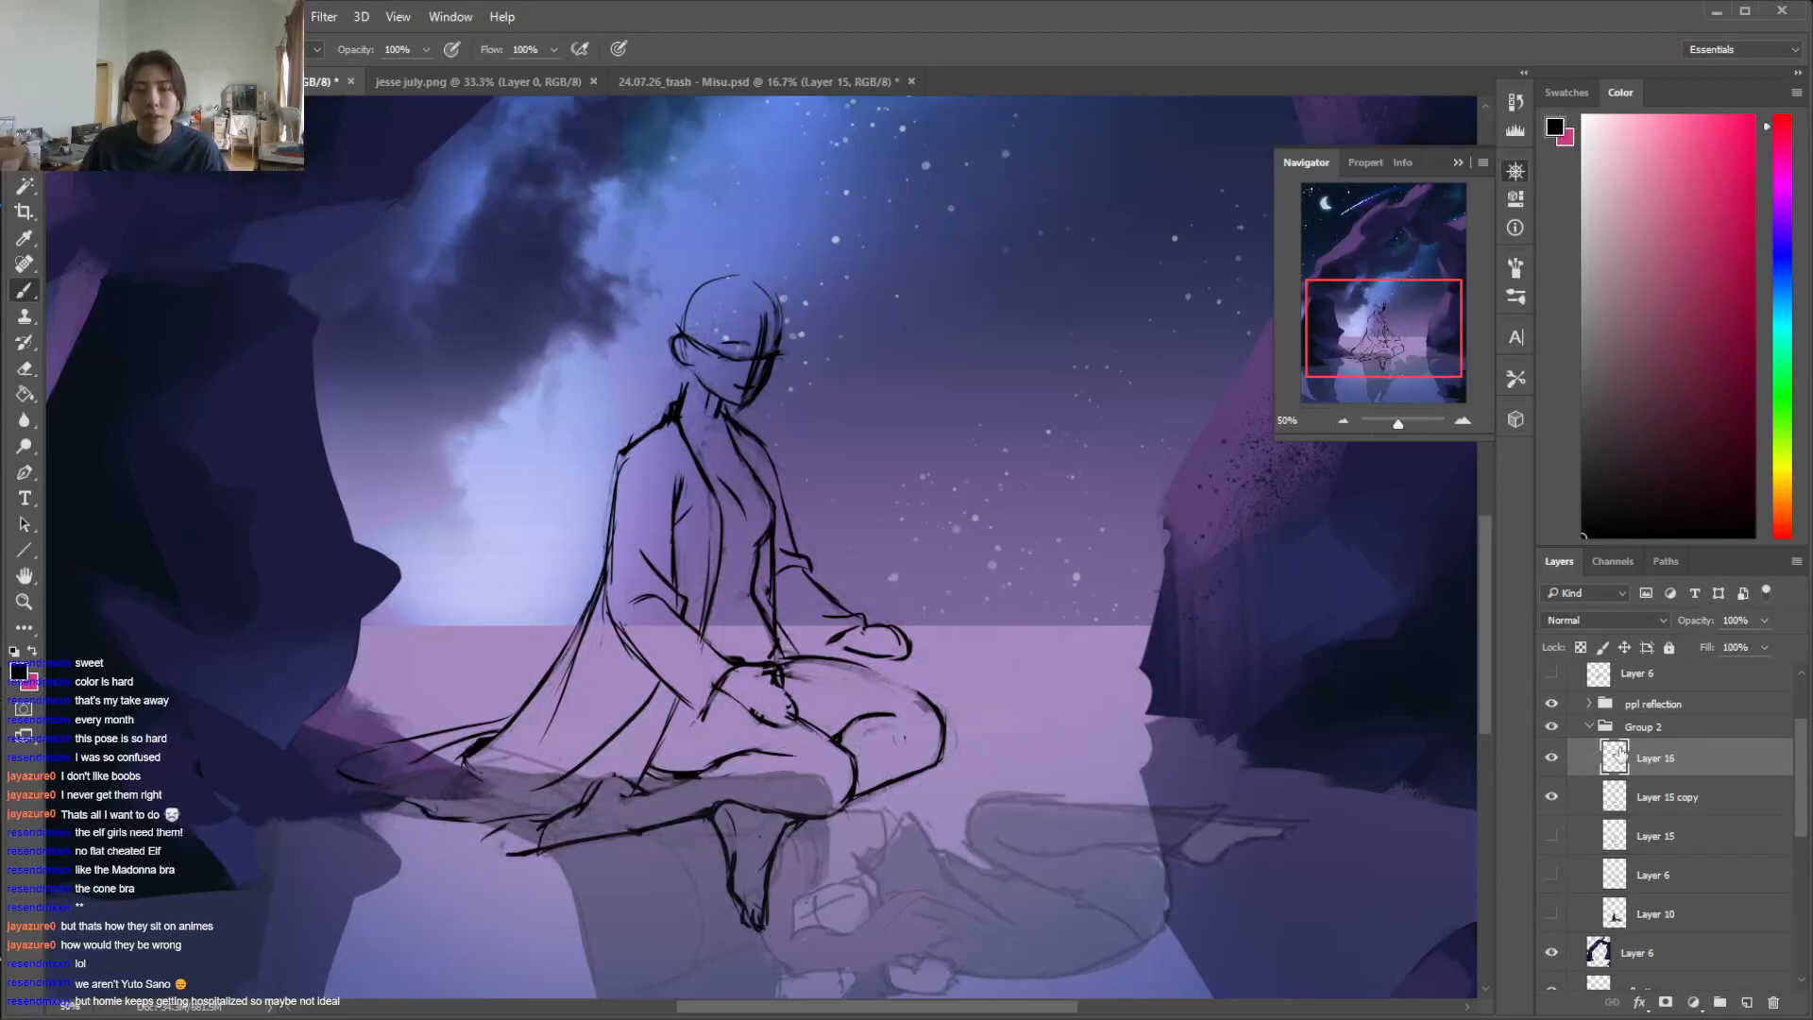
{"action": "key", "text": "alt+bracketleft"}
{"action": "left_click", "coordinate": [1551, 875]}
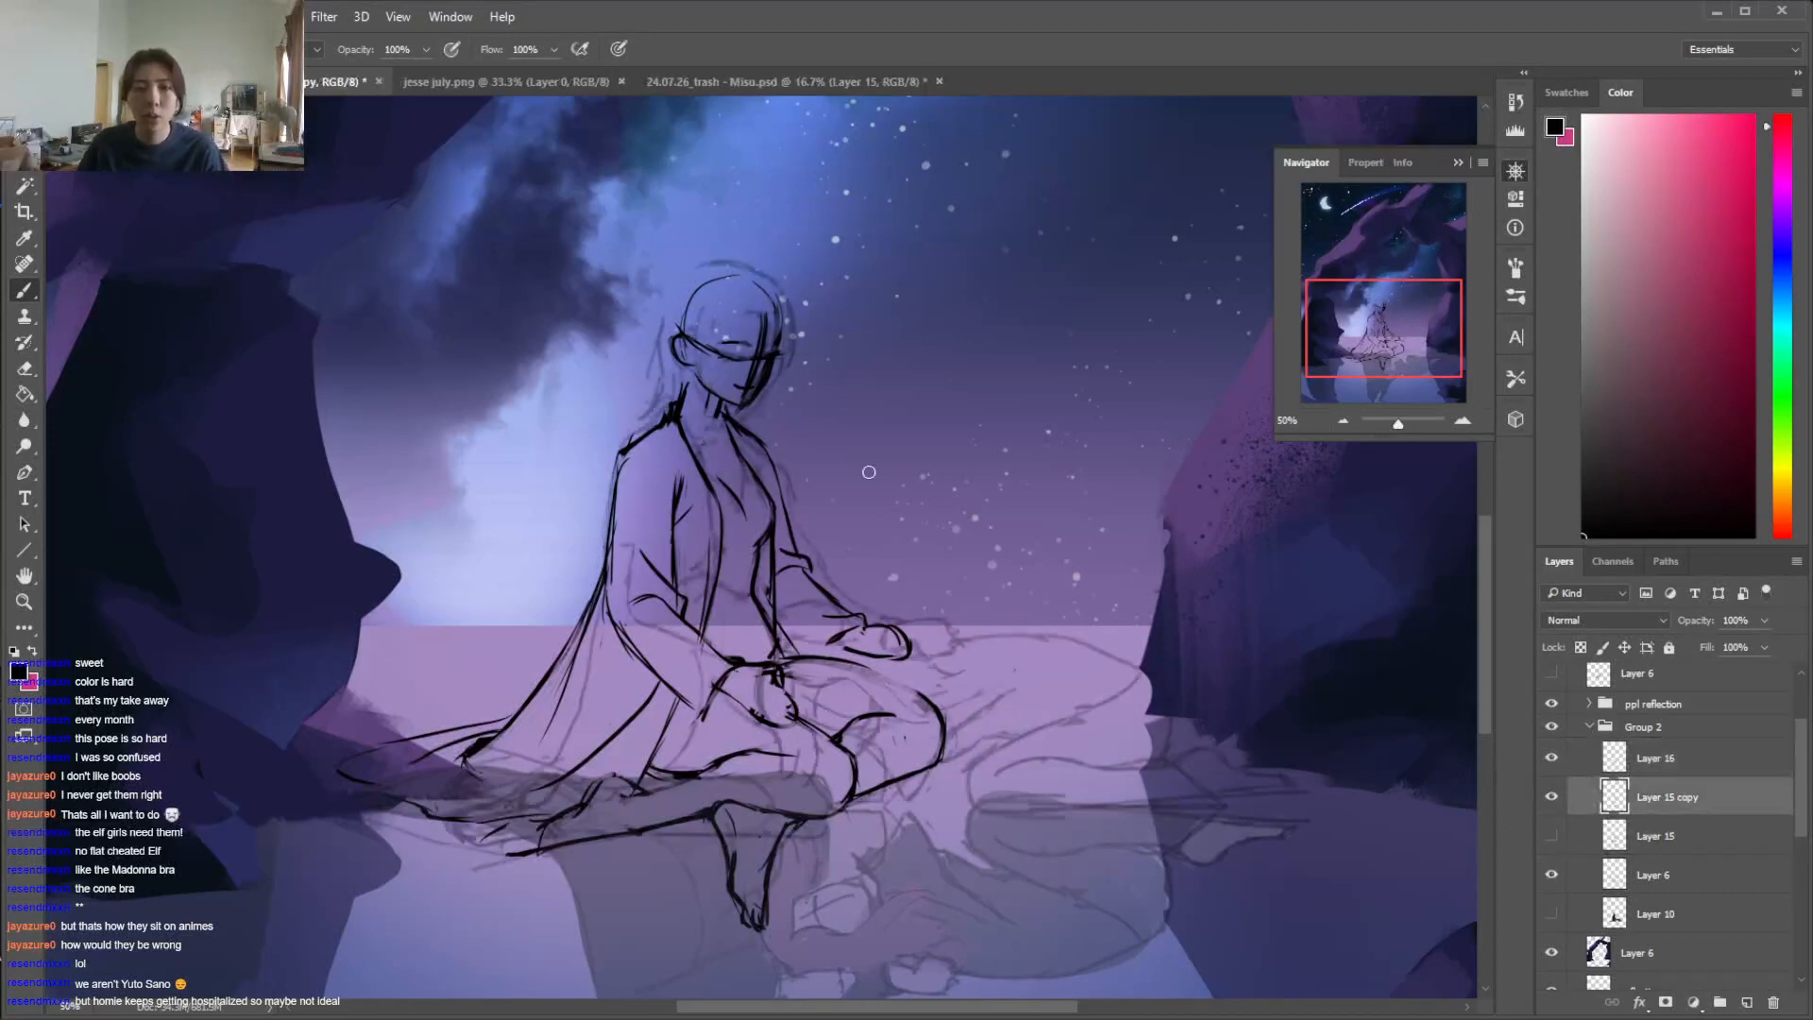
Draw the chin-length hair around the figure's head in black over the guide, and hide the grey sketch layer
{"action": "right_click", "coordinate": [840, 385]}
{"action": "left_click_drag", "start_coordinate": [1488, 638], "coordinate": [1488, 601]}
{"action": "left_click_drag", "start_coordinate": [722, 478], "coordinate": [707, 564]}
{"action": "key", "text": "ctrl+z"}
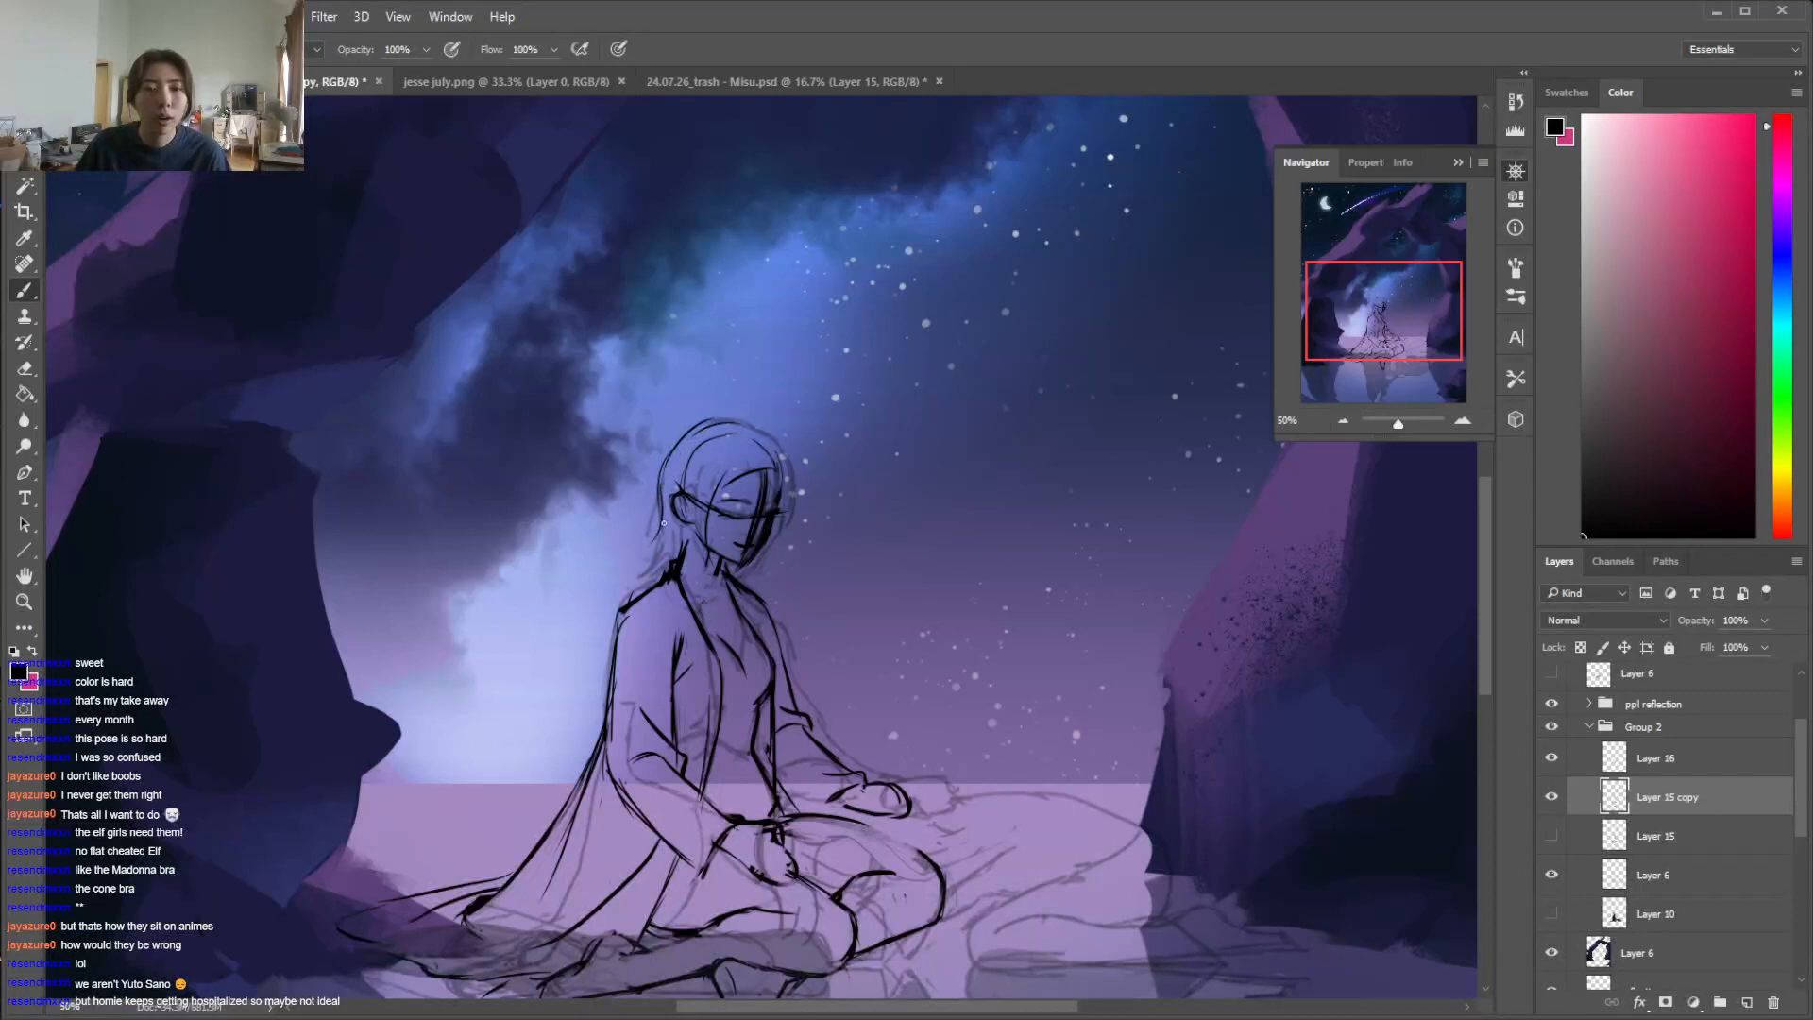
{"action": "left_click_drag", "start_coordinate": [700, 542], "coordinate": [675, 569]}
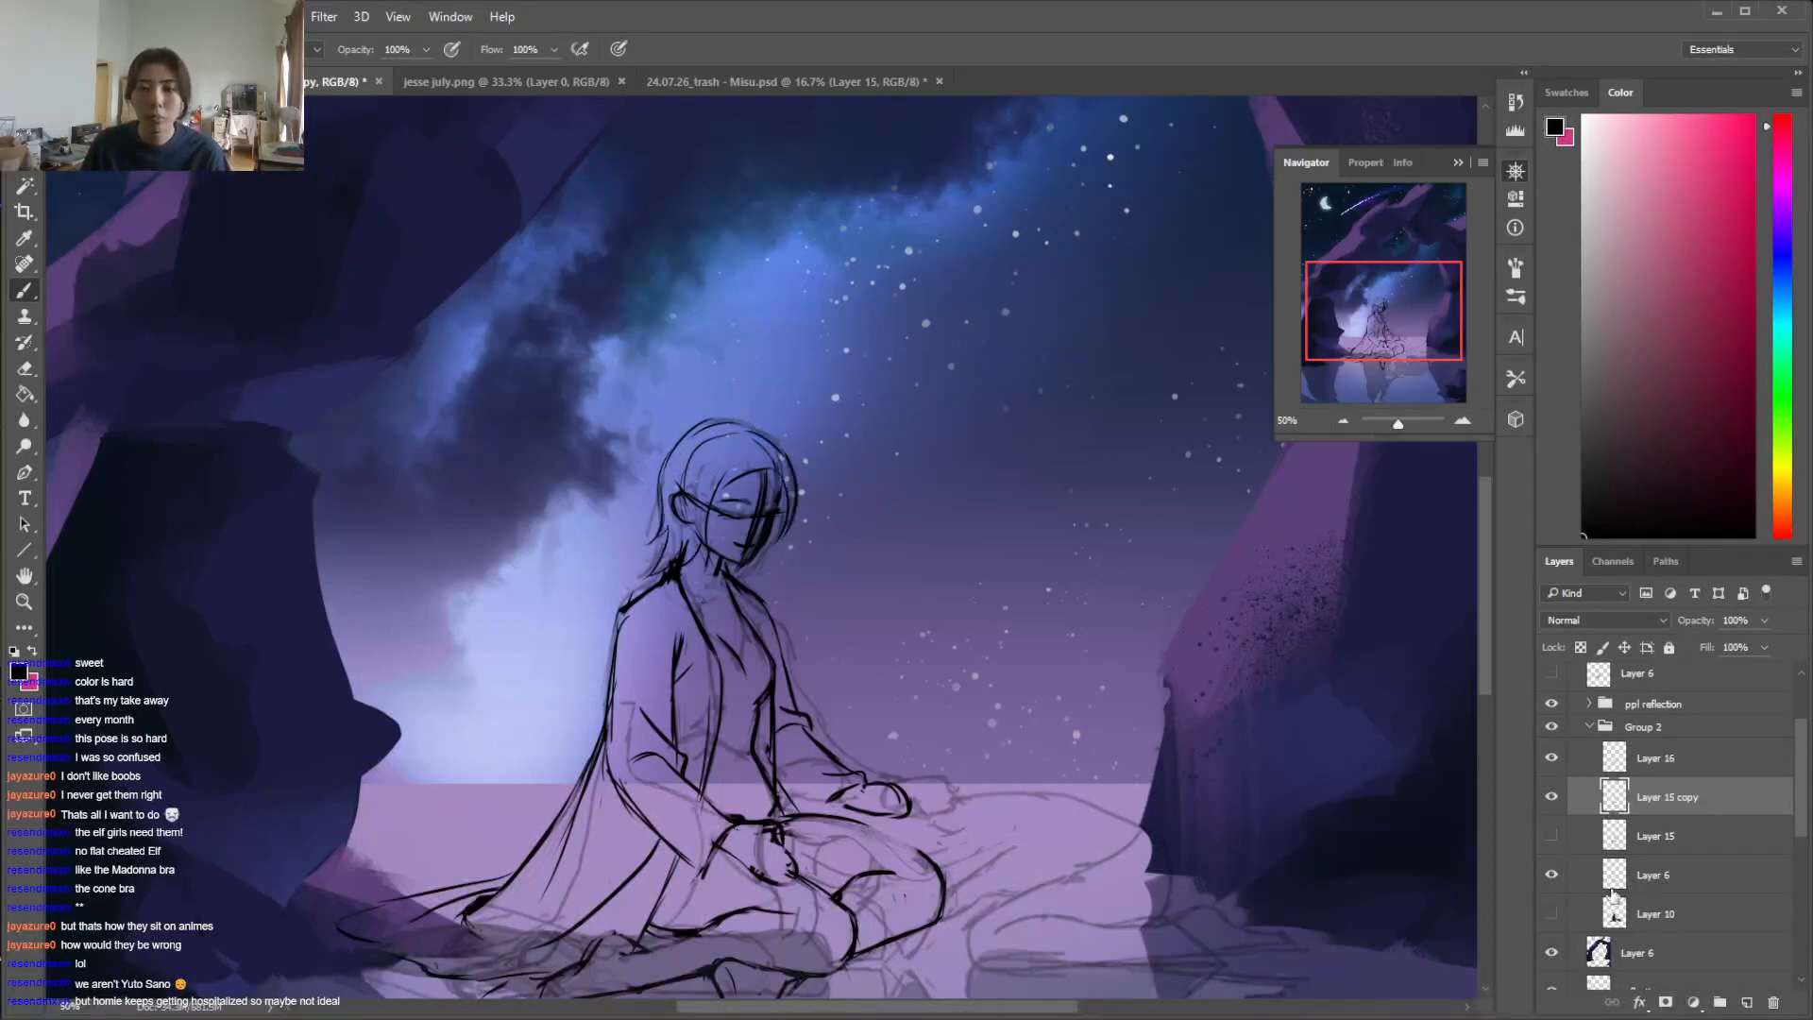
{"action": "left_click", "coordinate": [1551, 875]}
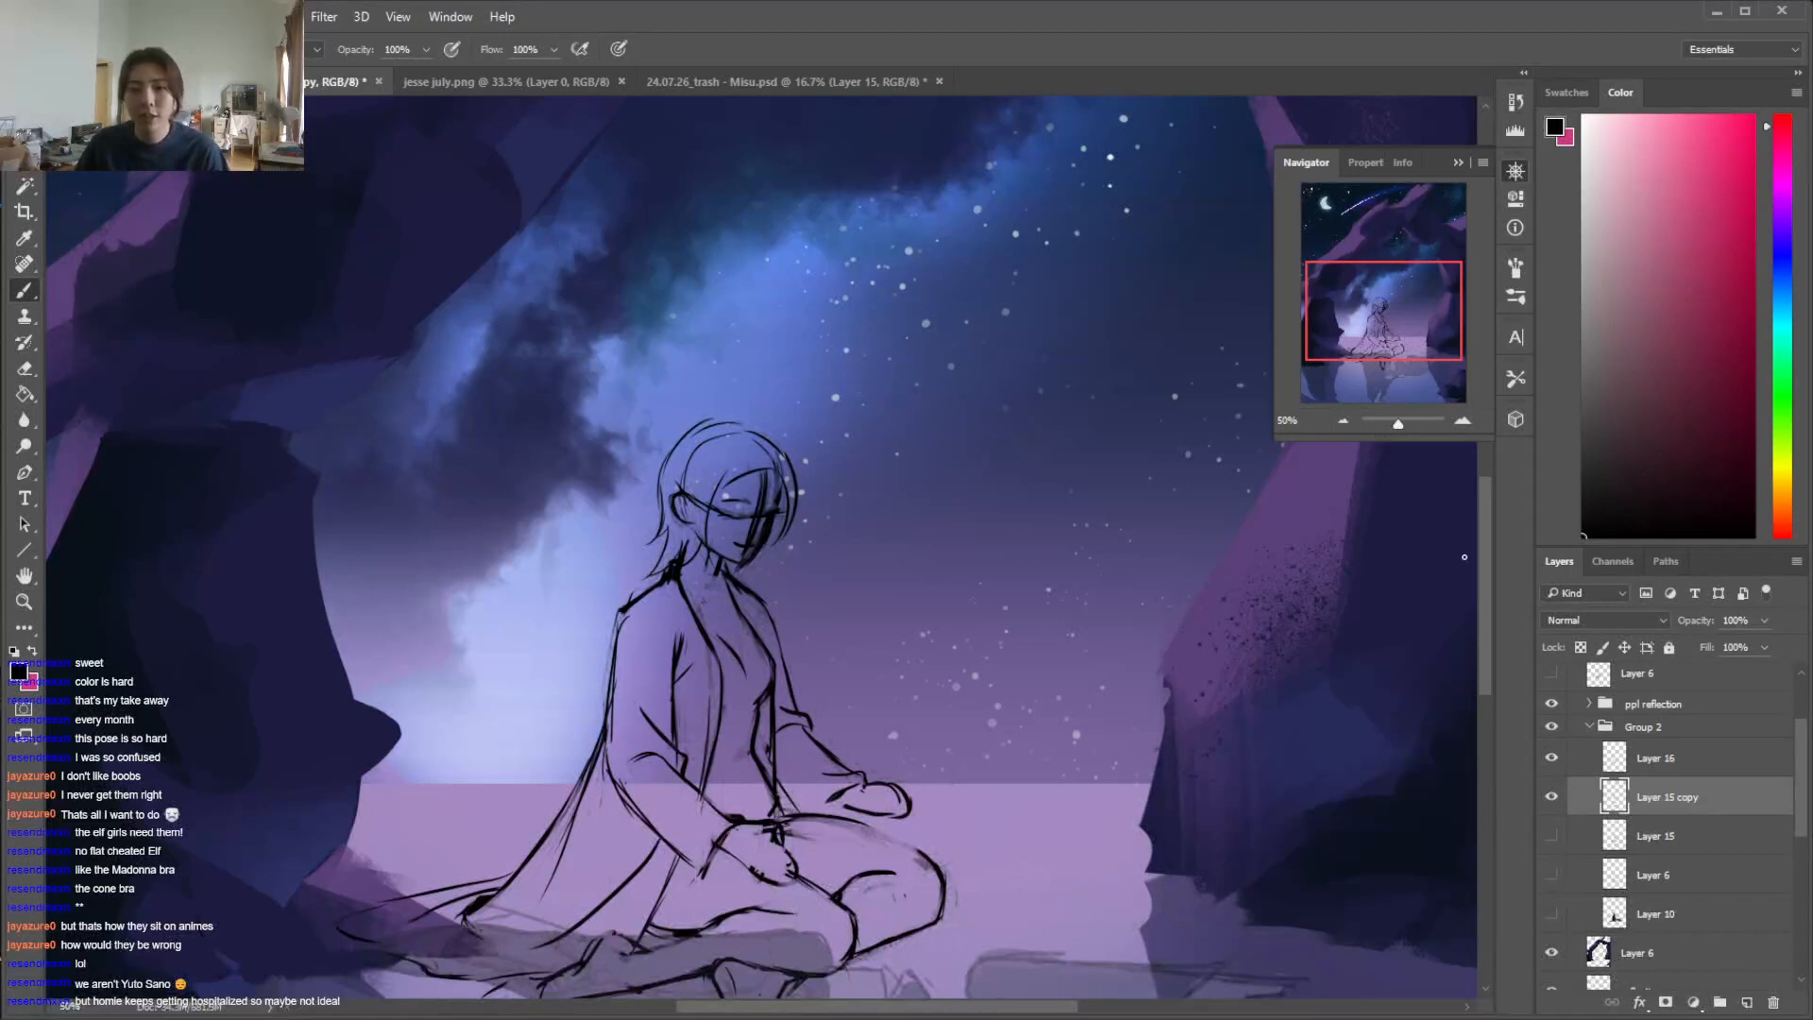
Show the painted colour layer Layer 10 and delete its old cloth area below the new garment hem behind the figure
{"action": "scroll", "coordinate": [1465, 558], "scroll_direction": "down", "scroll_amount": 4}
{"action": "left_click", "coordinate": [1552, 914]}
{"action": "left_click", "coordinate": [1552, 914]}
{"action": "left_click", "coordinate": [1554, 916]}
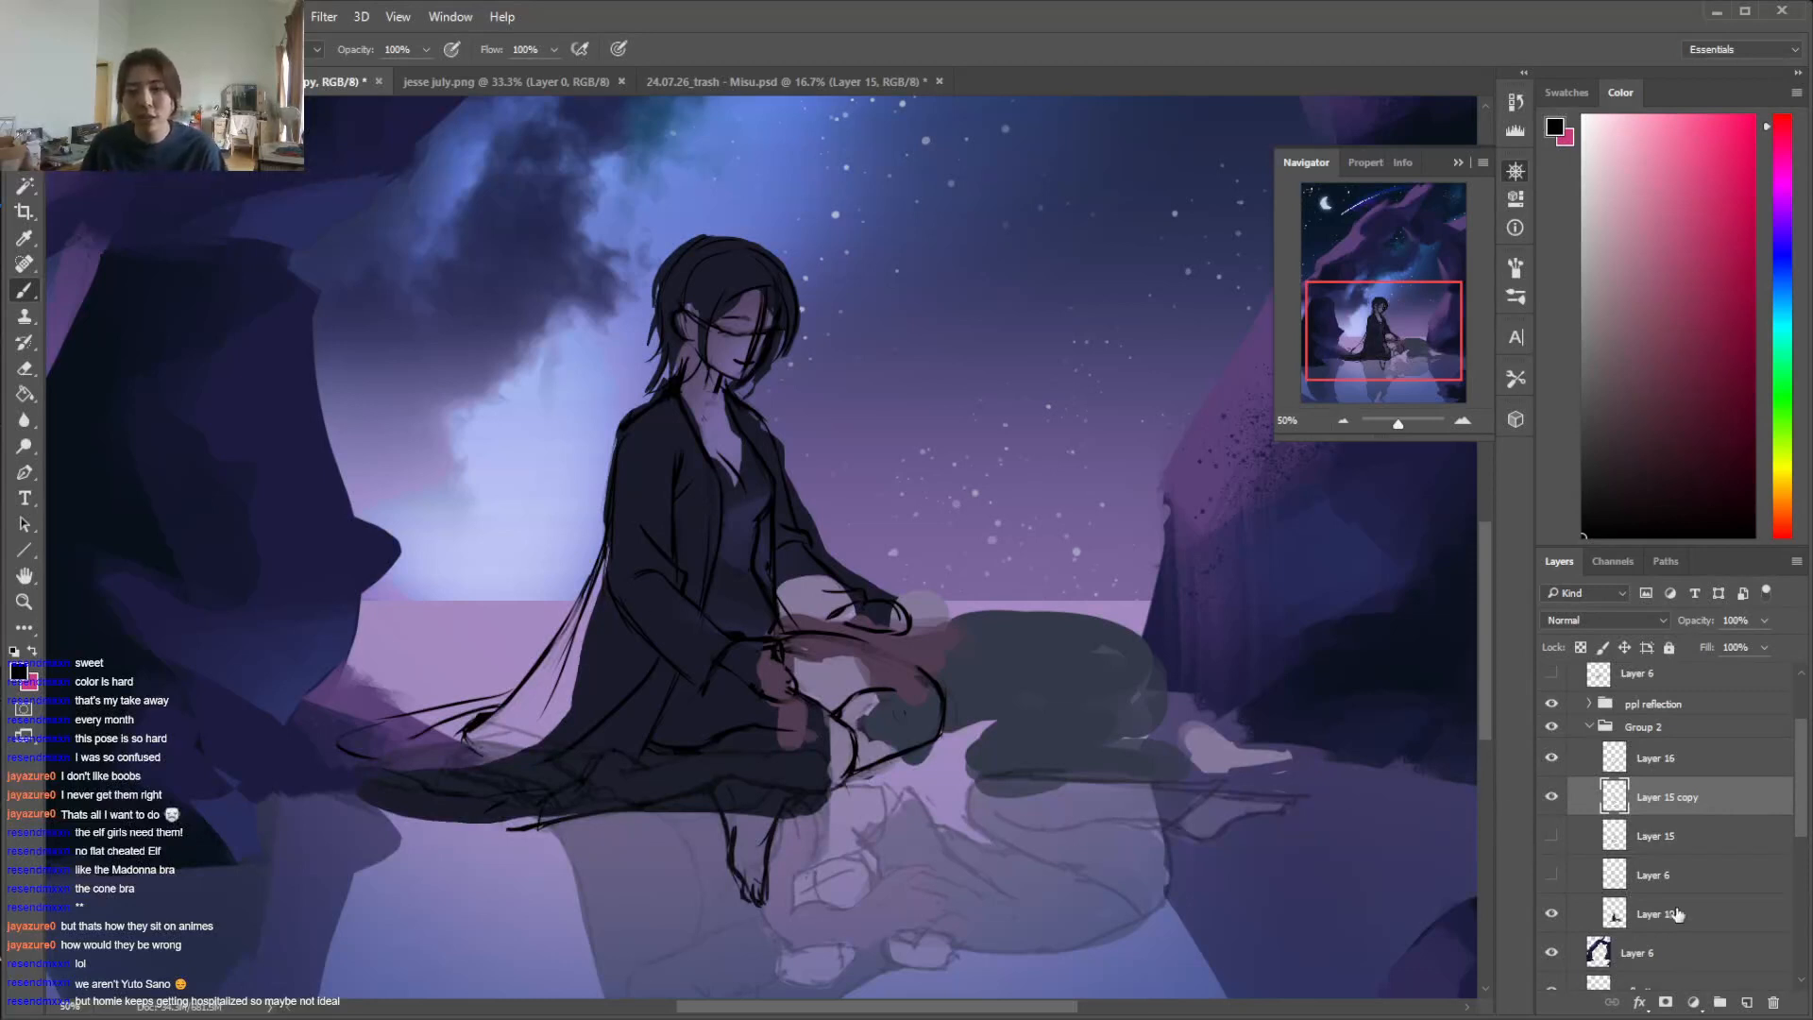
{"action": "left_click", "coordinate": [1672, 922]}
{"action": "key", "text": "l"}
{"action": "mouse_move", "coordinate": [372, 765]}
{"action": "left_mouse_down"}
{"action": "mouse_move", "coordinate": [497, 796]}
{"action": "mouse_move", "coordinate": [561, 789]}
{"action": "mouse_move", "coordinate": [671, 834]}
{"action": "mouse_move", "coordinate": [407, 872]}
{"action": "mouse_move", "coordinate": [319, 774]}
{"action": "mouse_move", "coordinate": [357, 773]}
{"action": "left_mouse_up"}
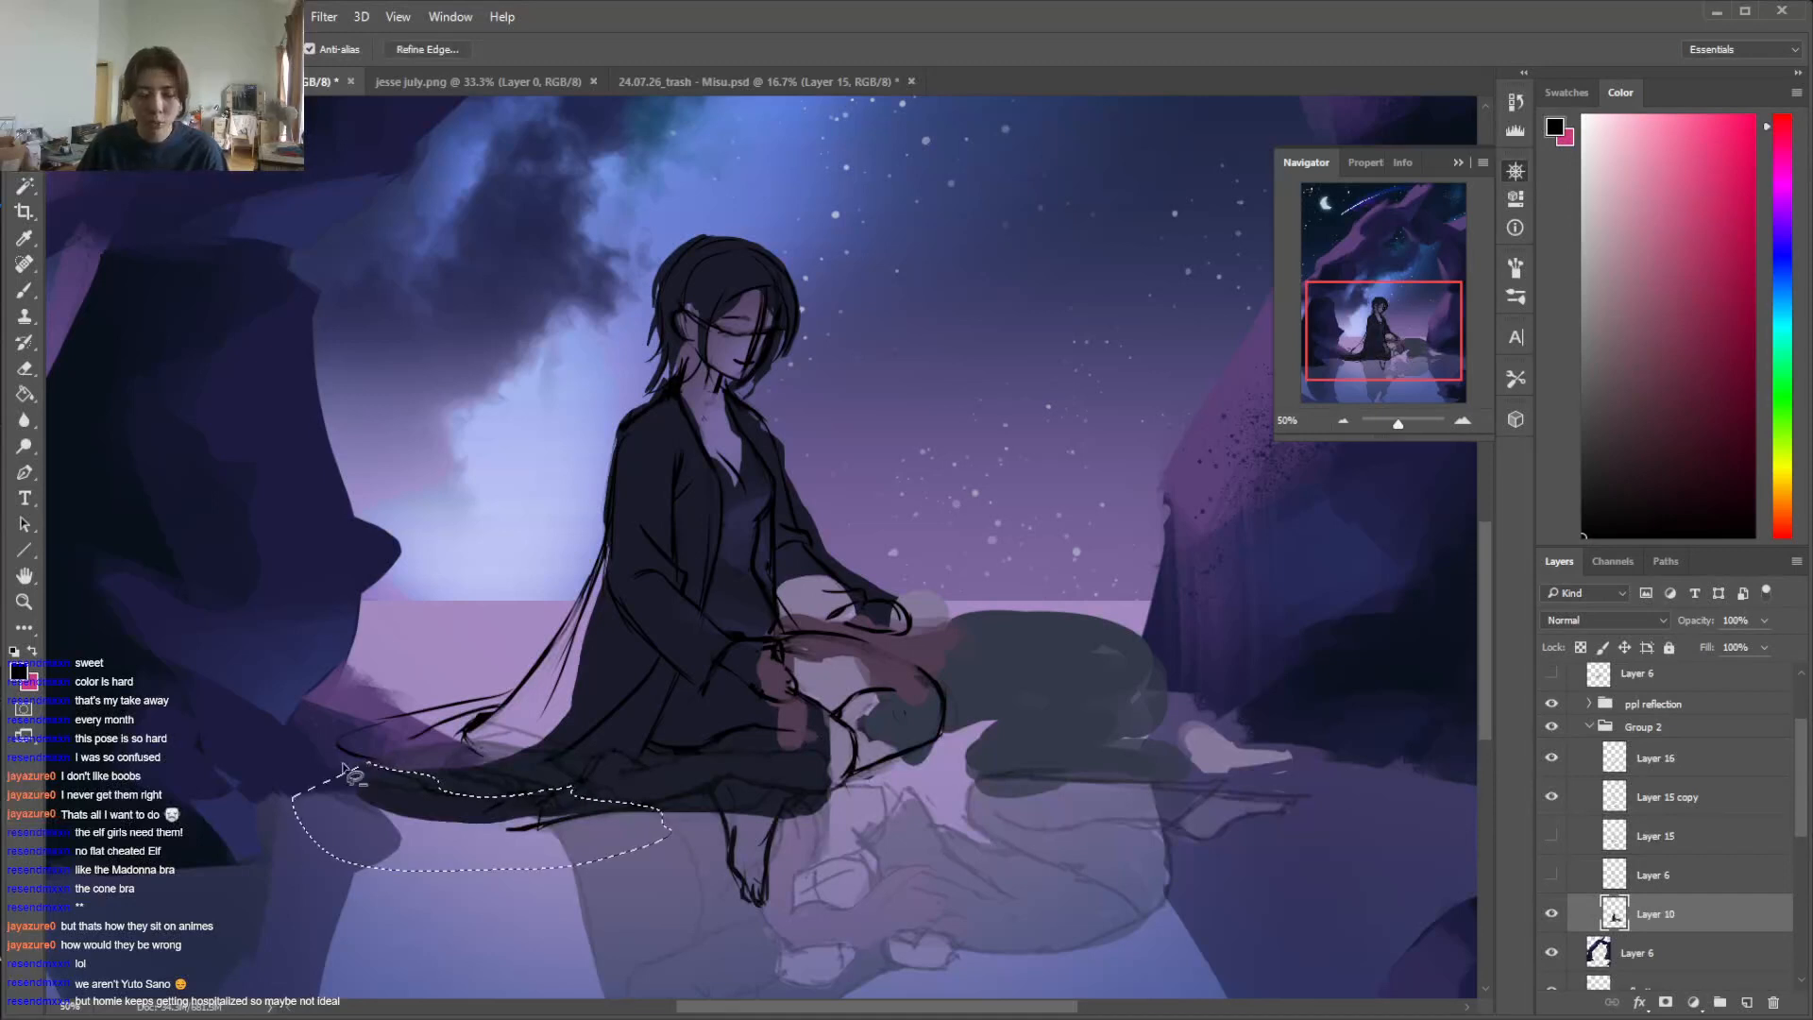
{"action": "key", "text": "Delete"}
{"action": "key", "text": "ctrl+d"}
Select the garment's tail area behind the figure and fill it with the dark colour sampled from the clothing
{"action": "mouse_move", "coordinate": [546, 656]}
{"action": "left_mouse_down"}
{"action": "mouse_move", "coordinate": [481, 710]}
{"action": "mouse_move", "coordinate": [351, 746]}
{"action": "mouse_move", "coordinate": [425, 794]}
{"action": "mouse_move", "coordinate": [647, 666]}
{"action": "left_mouse_up"}
{"action": "key", "text": "g"}
{"action": "left_click", "coordinate": [640, 666], "text": "alt"}
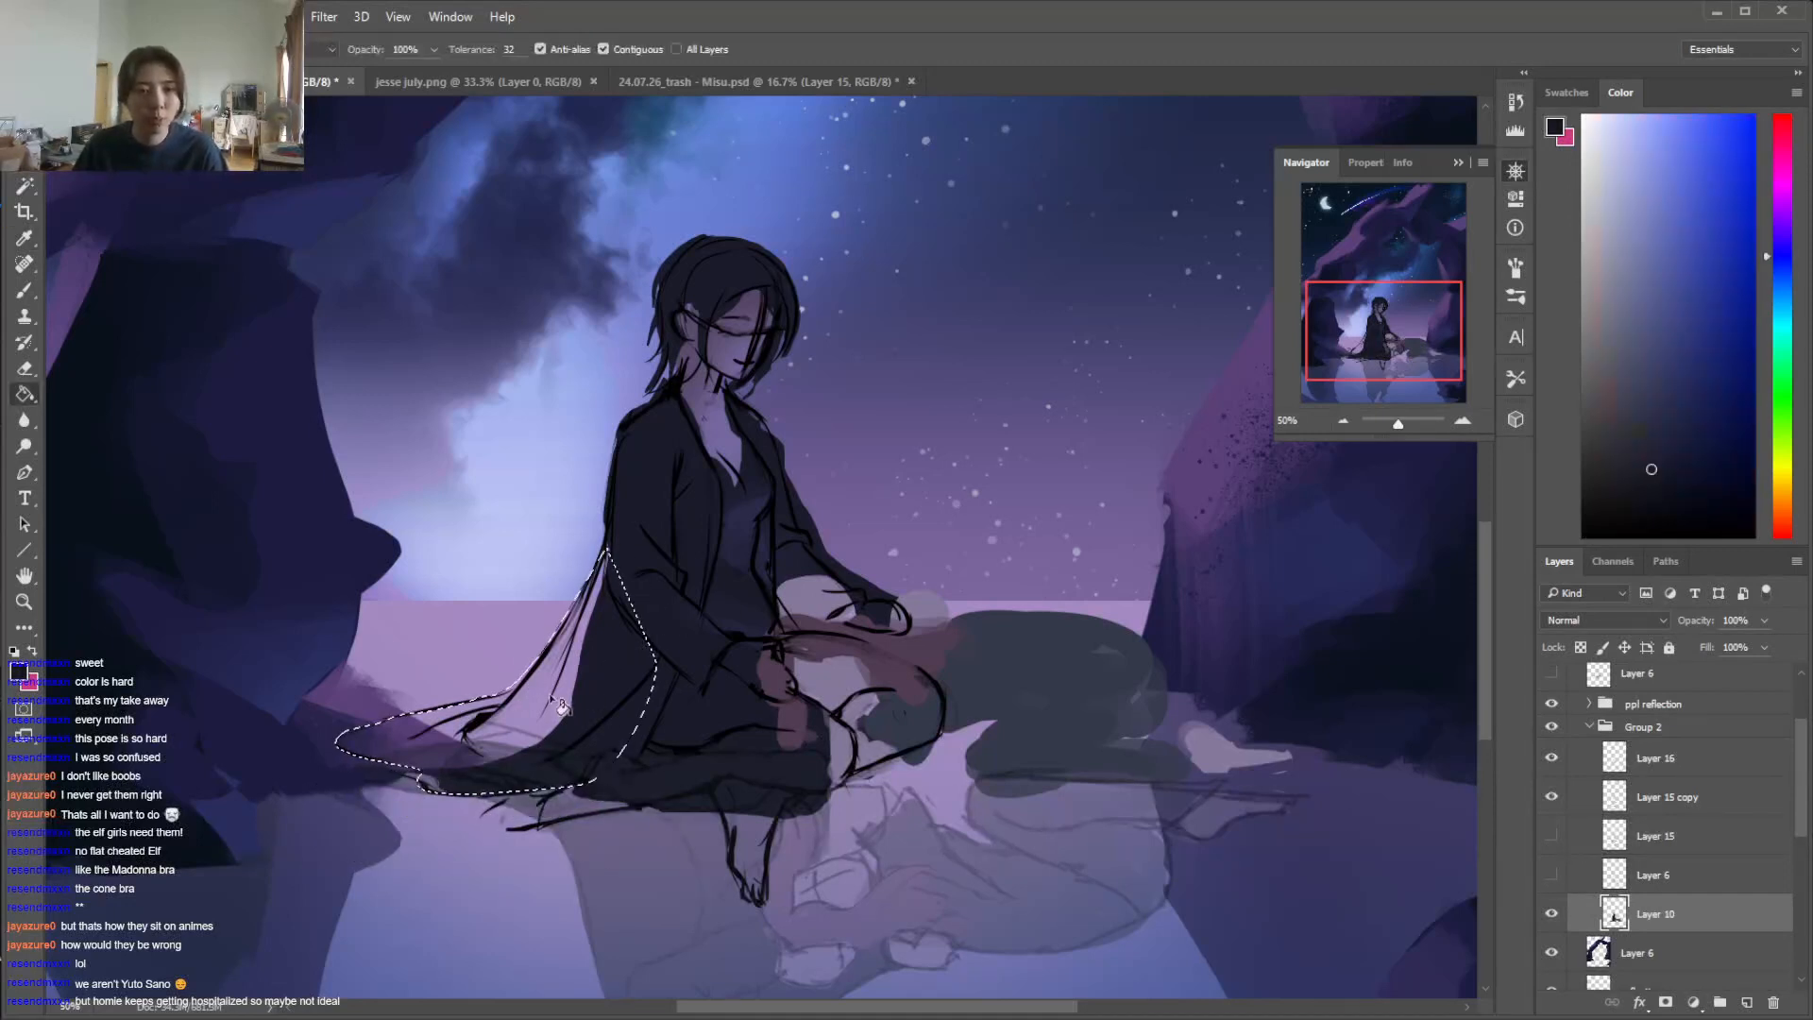
{"action": "left_click", "coordinate": [564, 694]}
{"action": "key", "text": "ctrl+d"}
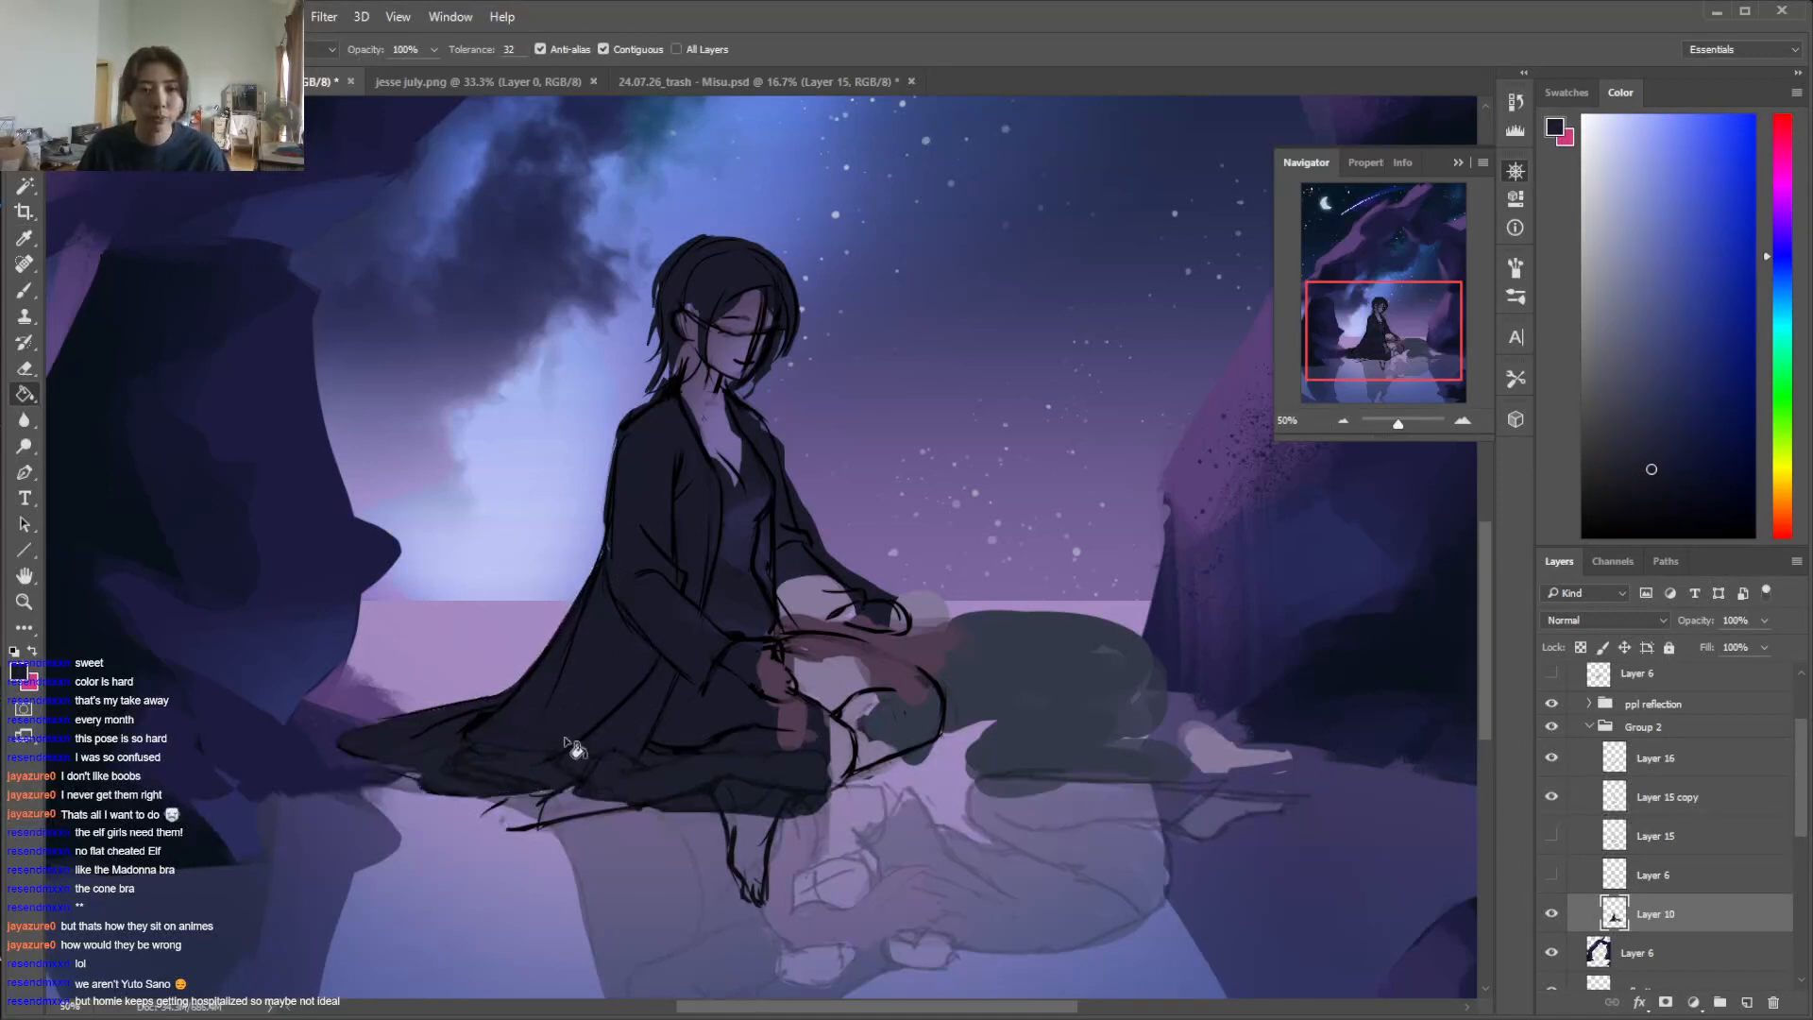
Paint over the remaining uneven patches along the garment's lower tail with a small dark brush
{"action": "key", "text": "b"}
{"action": "right_click", "coordinate": [657, 776]}
{"action": "left_click", "coordinate": [587, 832]}
{"action": "left_click", "coordinate": [644, 740]}
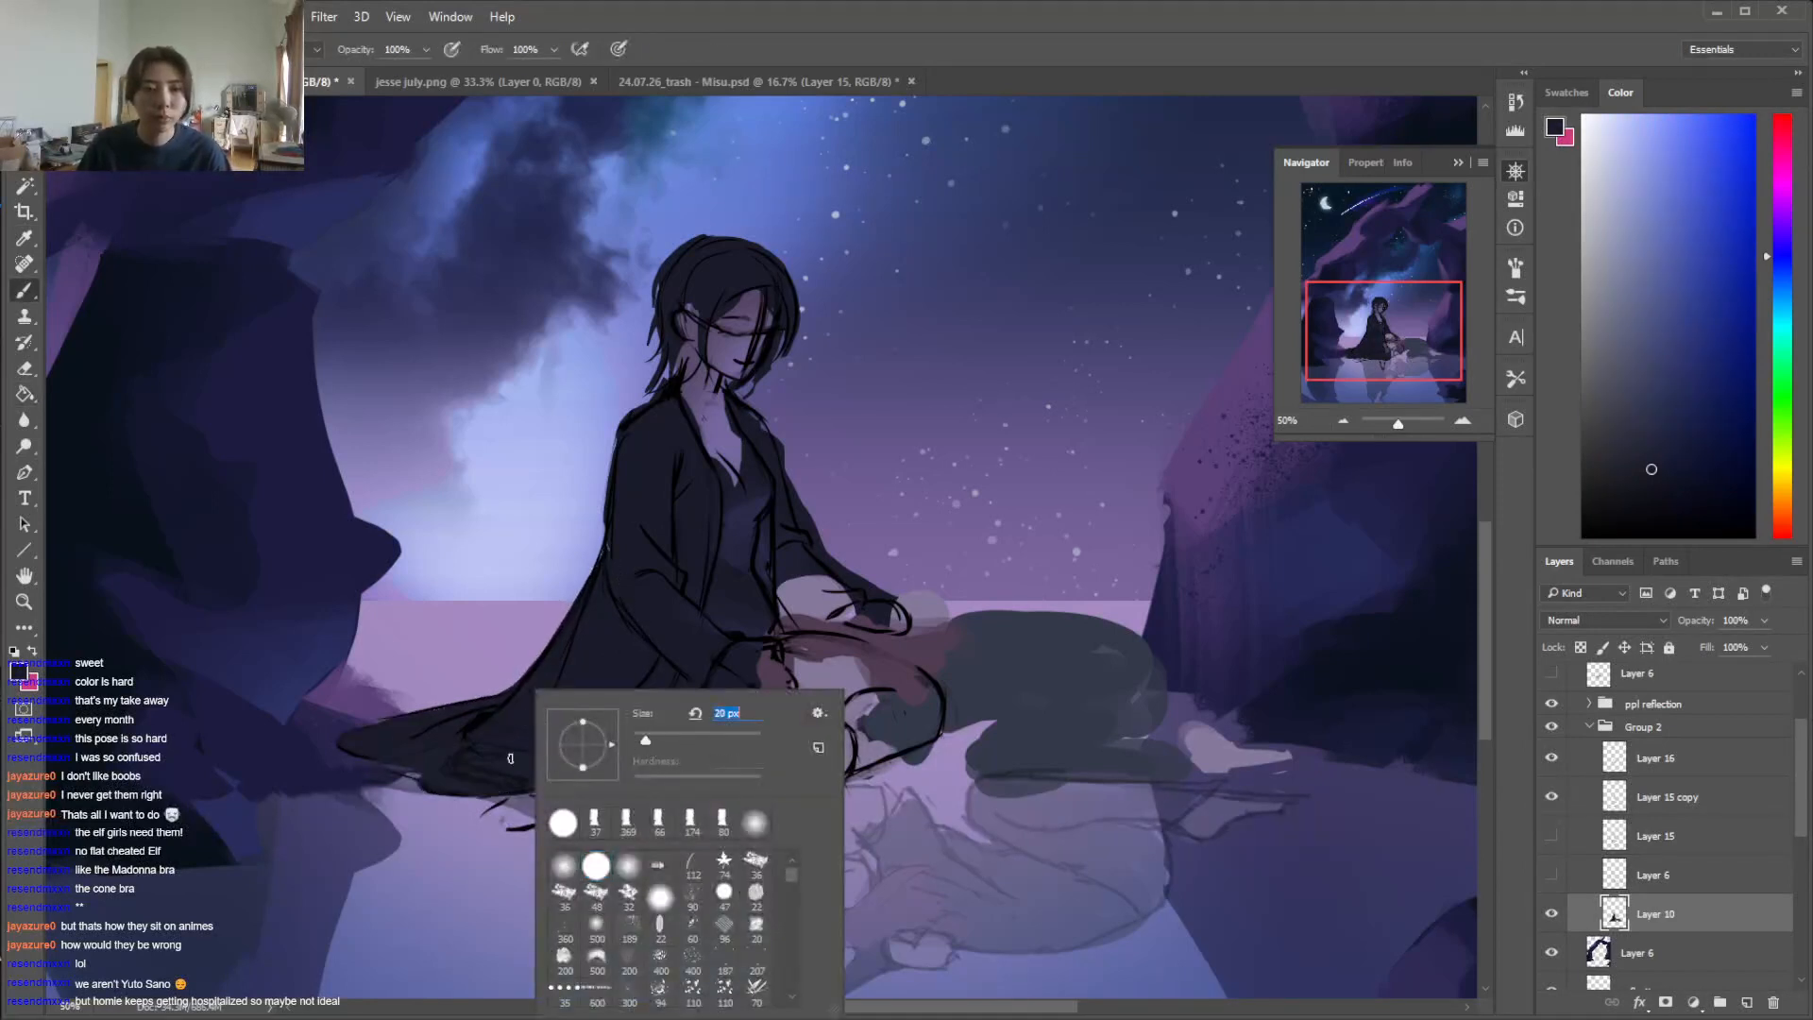
{"action": "left_click", "coordinate": [483, 758]}
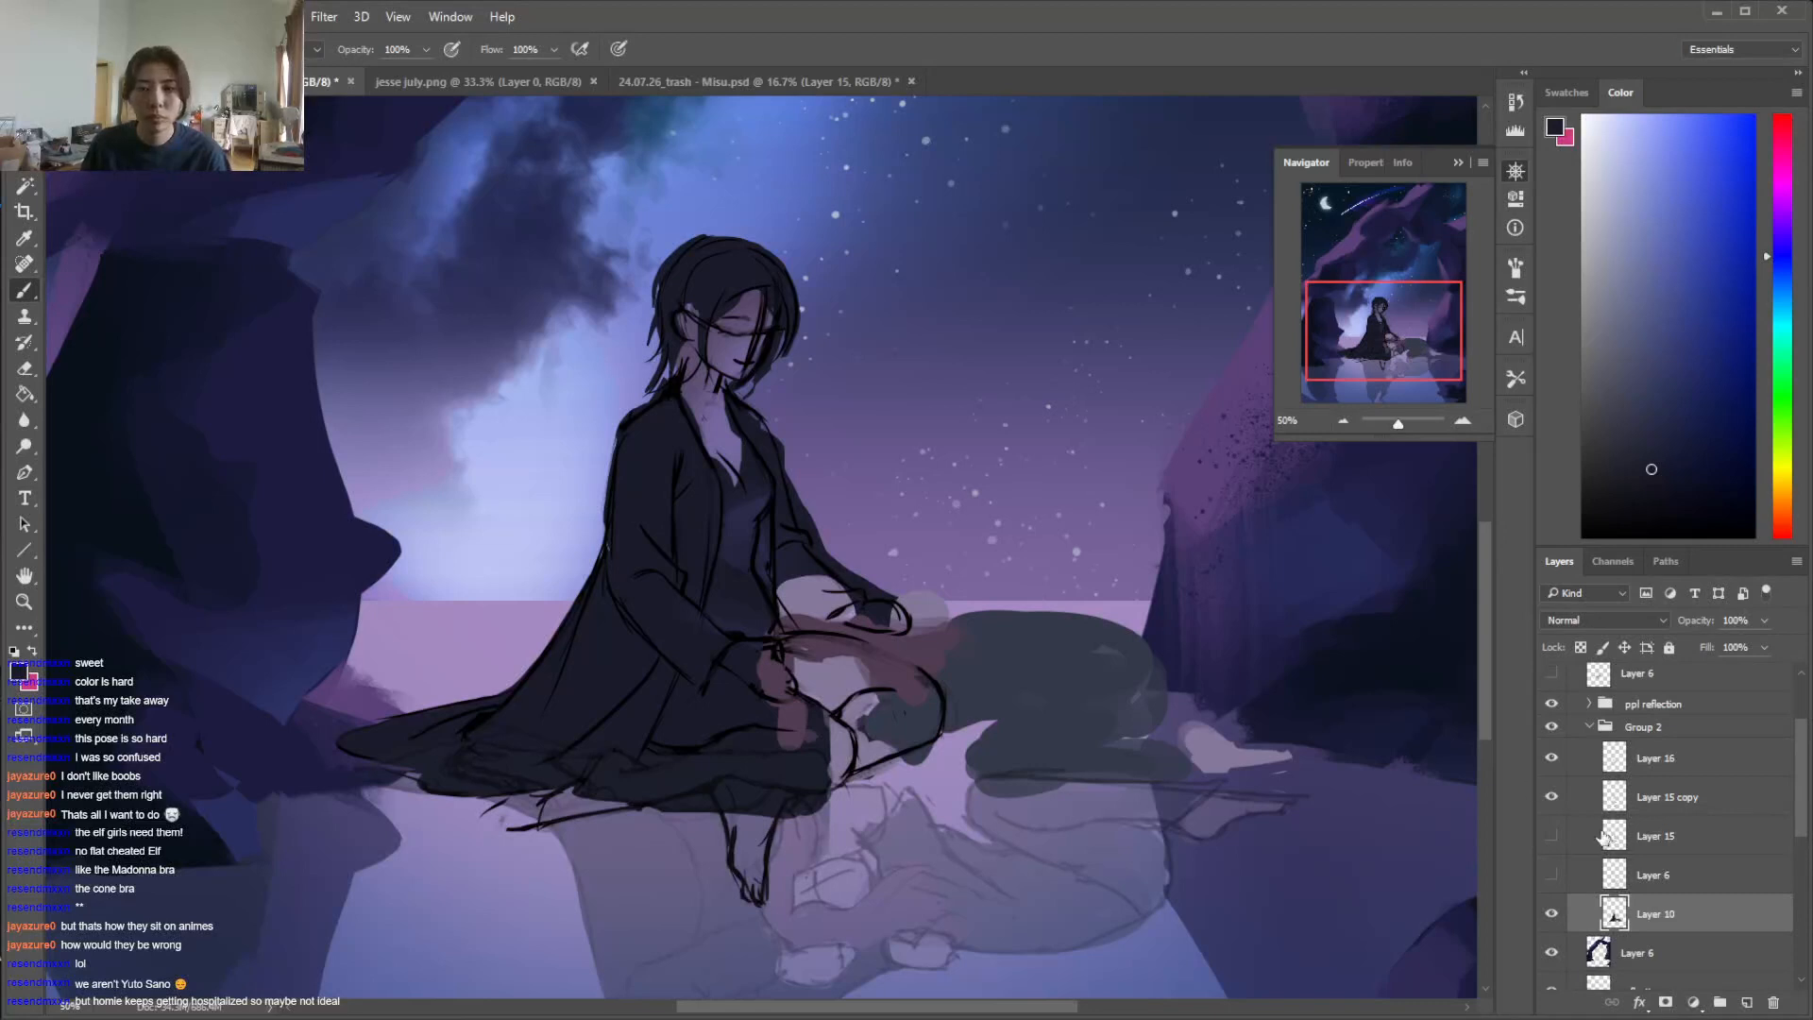
Toggle the body line art and the painted colour layer to check each against the garment lines
{"action": "left_click", "coordinate": [1551, 796]}
{"action": "left_click", "coordinate": [1551, 796]}
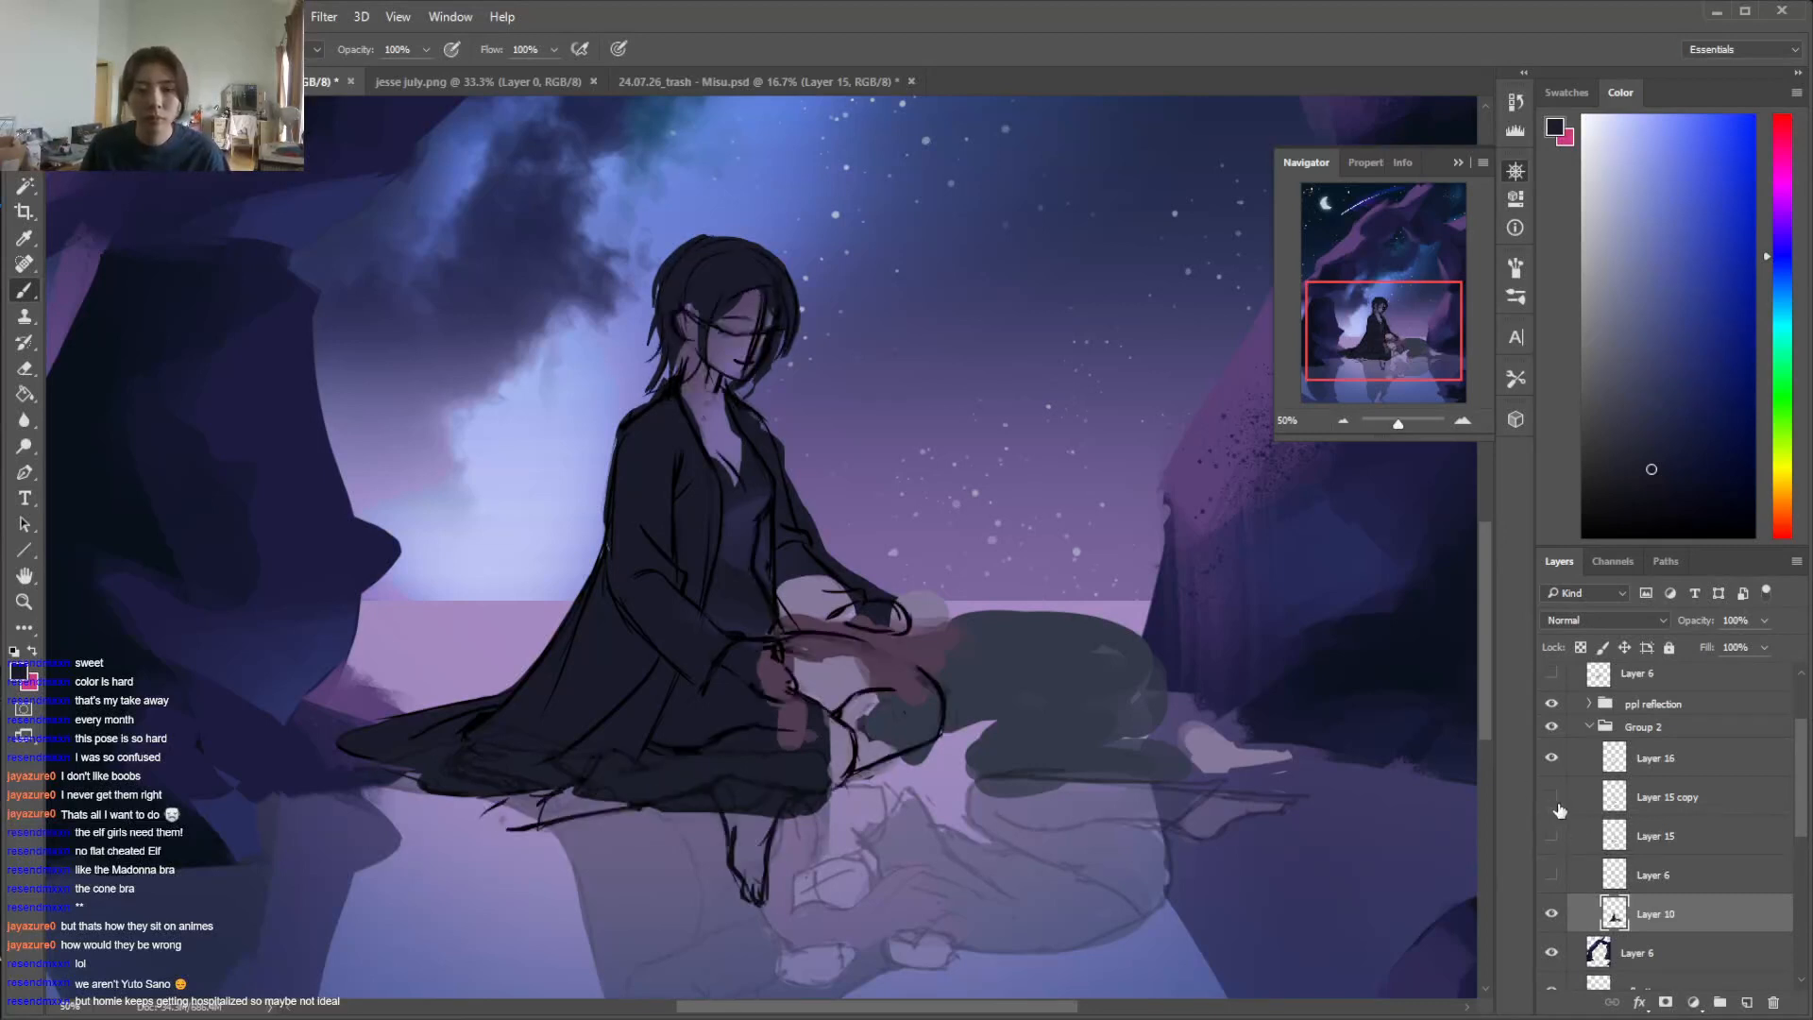
{"action": "left_click", "coordinate": [1553, 799]}
{"action": "left_click", "coordinate": [1553, 914]}
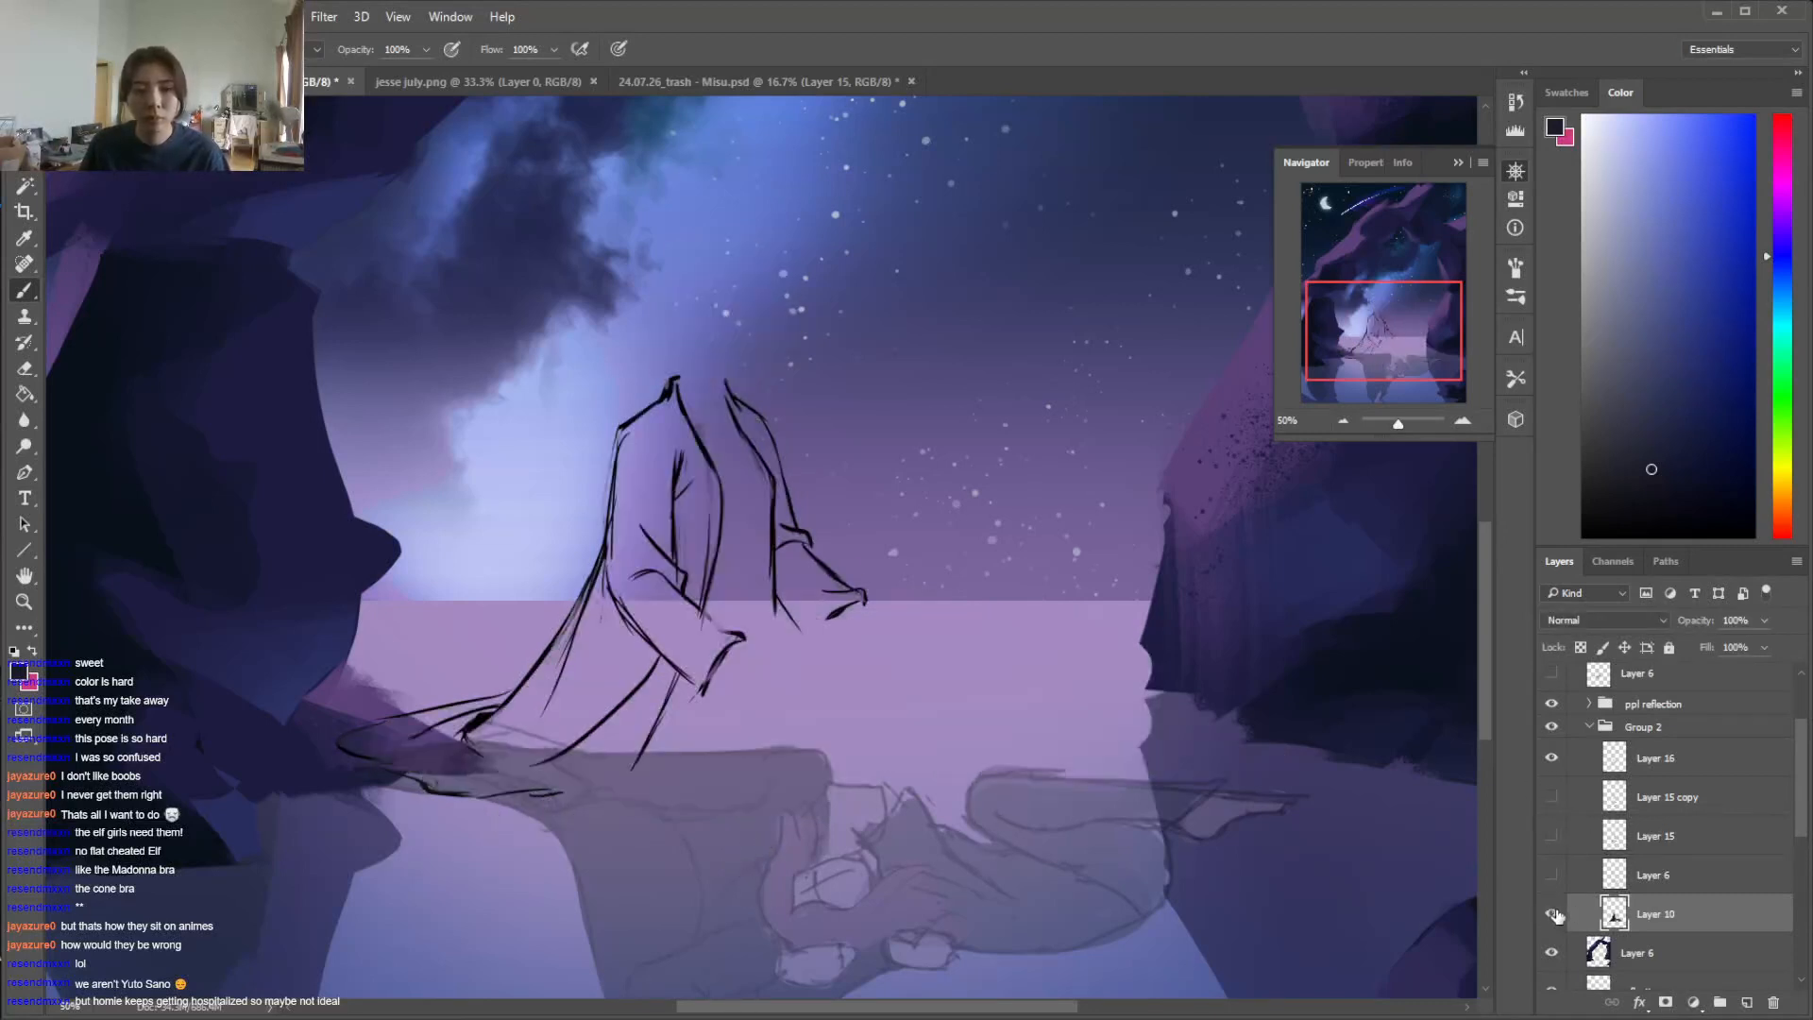
Show the painted colour layer Layer 10 and move the ppl reflection group directly beneath Group 2
{"action": "left_click", "coordinate": [1553, 914]}
{"action": "left_click_drag", "start_coordinate": [1663, 798], "coordinate": [1630, 942]}
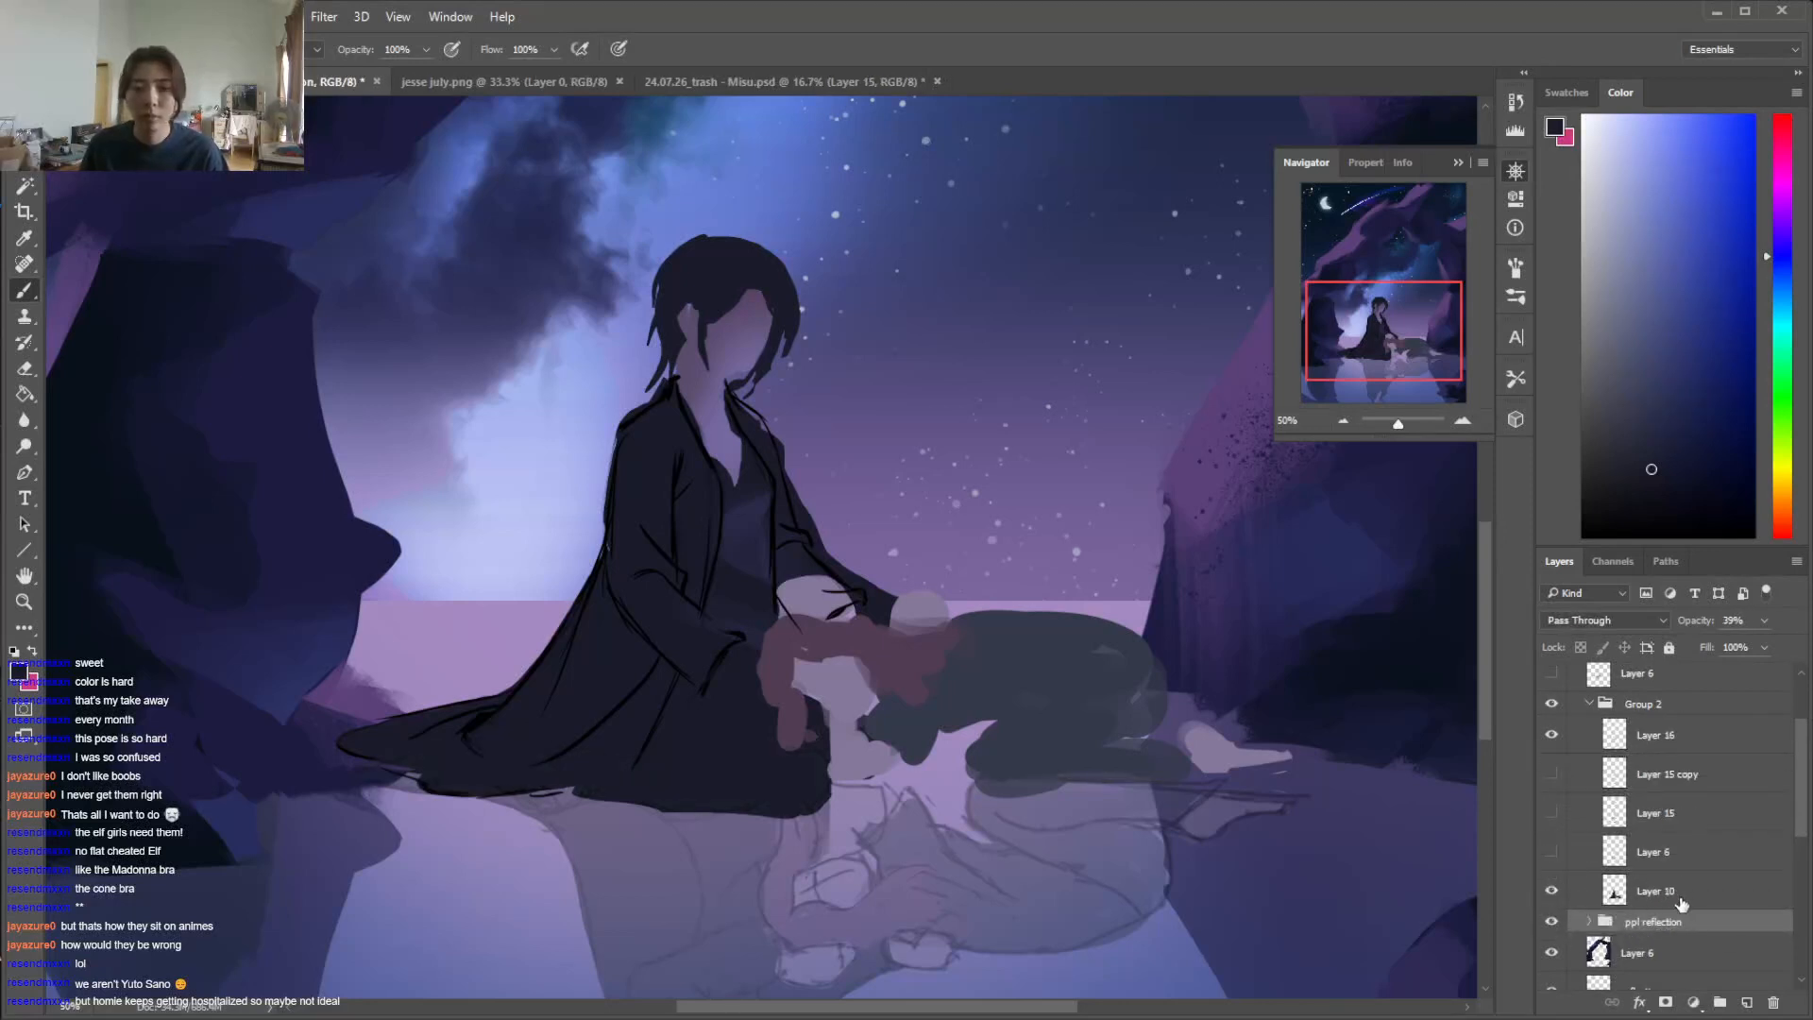
{"action": "left_click", "coordinate": [1669, 892]}
Repaint the area at the seated figure's far sleeve cuff and hand on Layer 10 with the sampled pale skin colour
{"action": "mouse_move", "coordinate": [783, 578]}
{"action": "left_mouse_down"}
{"action": "mouse_move", "coordinate": [792, 601]}
{"action": "mouse_move", "coordinate": [852, 604]}
{"action": "left_mouse_up"}
{"action": "key", "text": "e"}
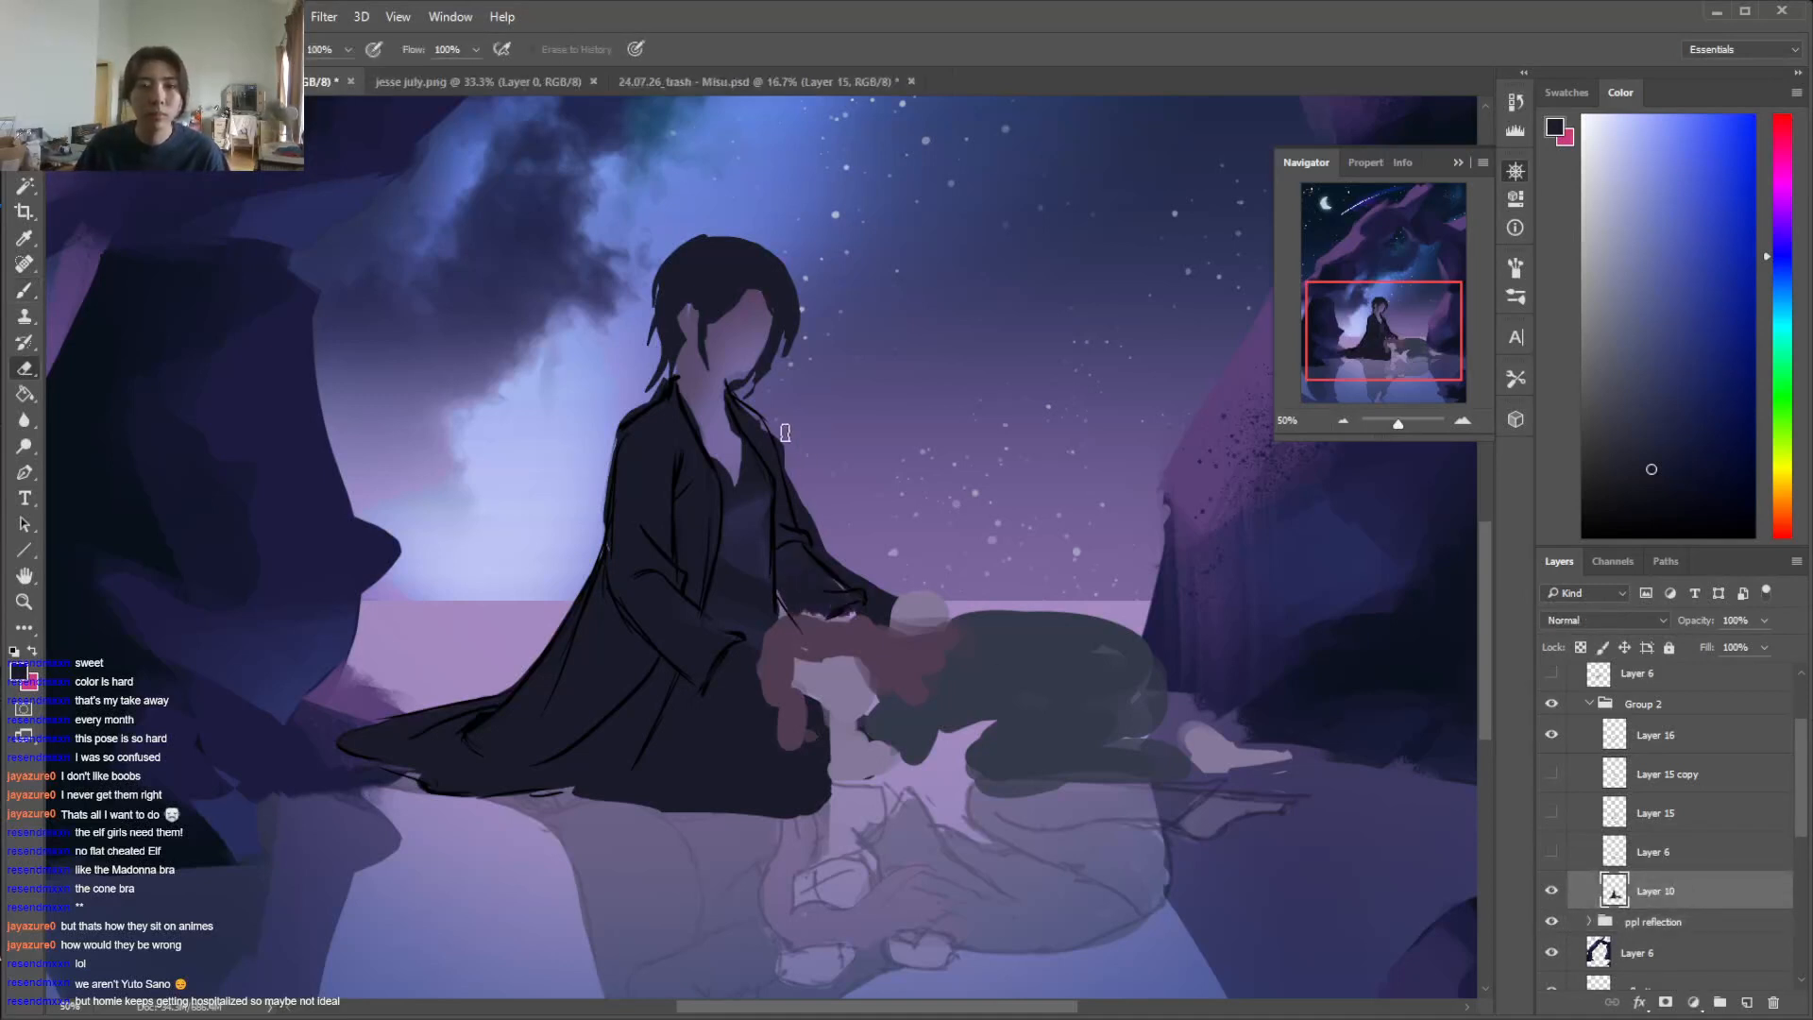
{"action": "key", "text": "b"}
{"action": "left_click", "coordinate": [884, 601], "text": "alt"}
{"action": "mouse_move", "coordinate": [862, 612]}
{"action": "left_mouse_down"}
{"action": "mouse_move", "coordinate": [943, 610]}
{"action": "mouse_move", "coordinate": [915, 595]}
{"action": "left_mouse_up"}
{"action": "key", "text": "e"}
{"action": "key", "text": "b"}
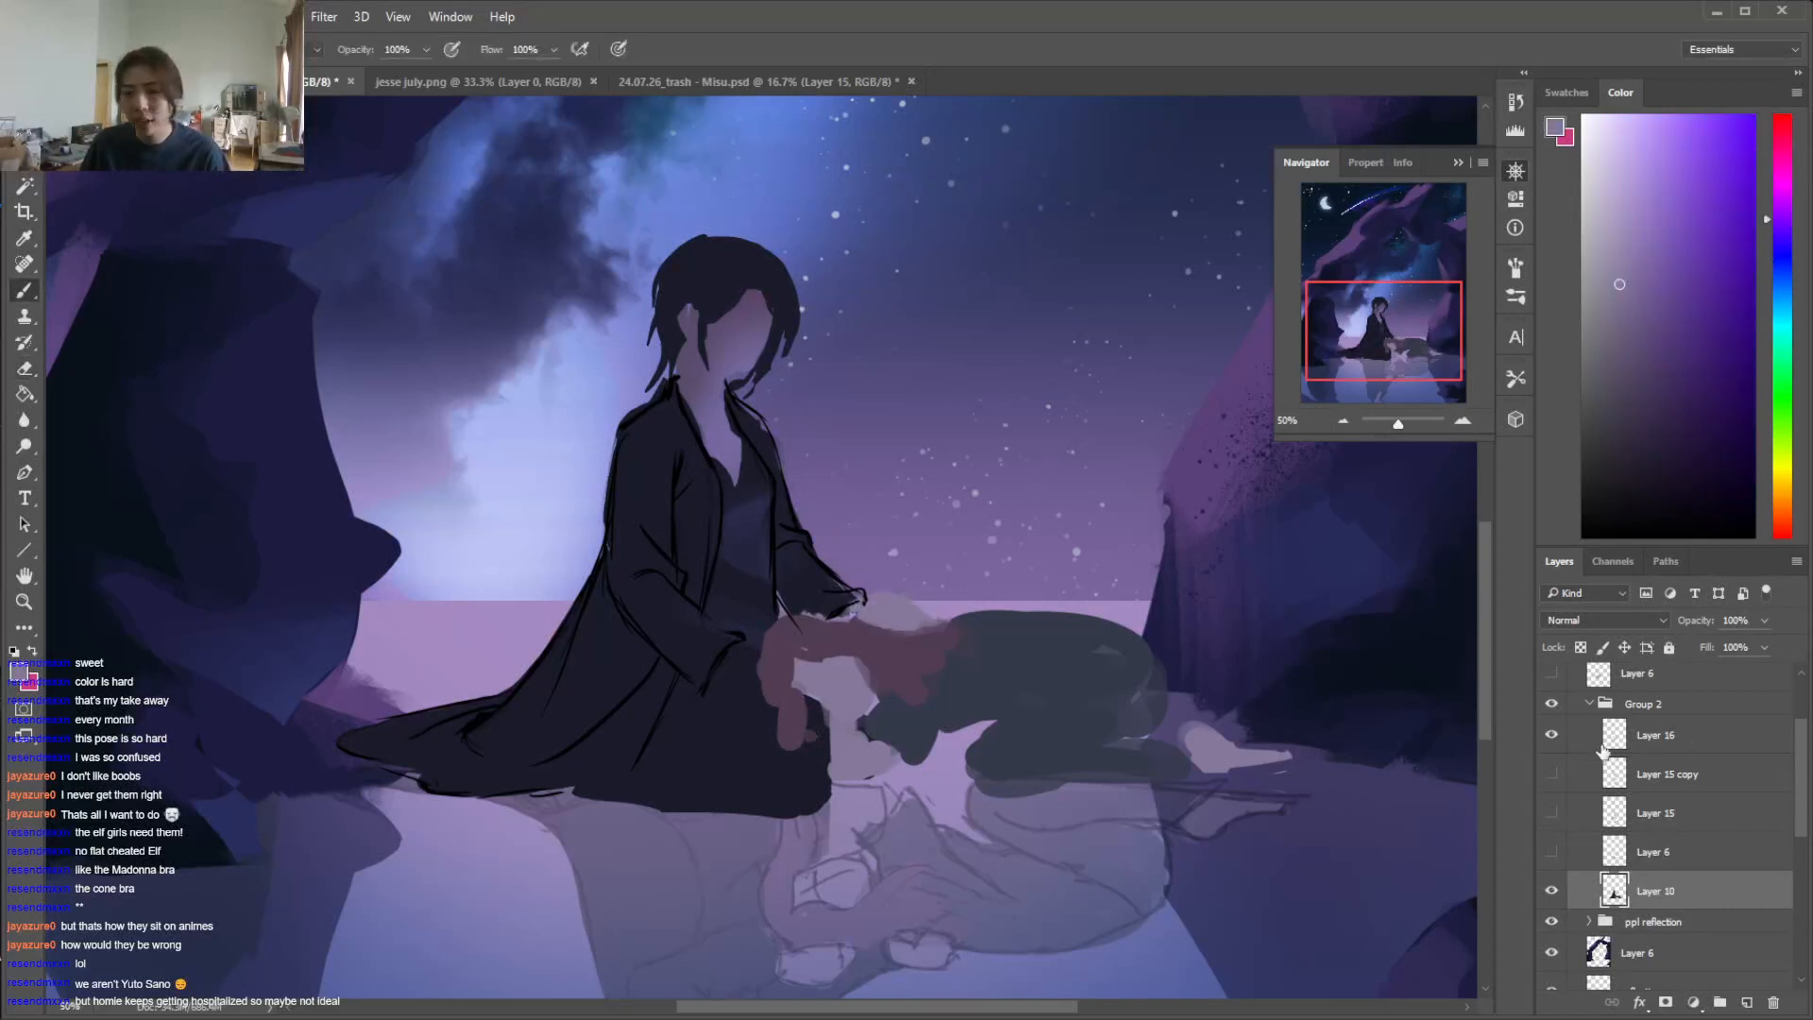
Show the body line art on Layer 15 copy and start redrawing the far hand's back in black with a 20 px brush
{"action": "left_click", "coordinate": [1599, 735]}
{"action": "left_click", "coordinate": [1551, 735]}
{"action": "left_click", "coordinate": [1551, 735]}
{"action": "left_click", "coordinate": [1551, 774]}
{"action": "left_click", "coordinate": [1572, 775]}
{"action": "key", "text": "e"}
{"action": "key", "text": "b"}
{"action": "left_click", "coordinate": [918, 607], "text": "alt"}
{"action": "right_click", "coordinate": [916, 605]}
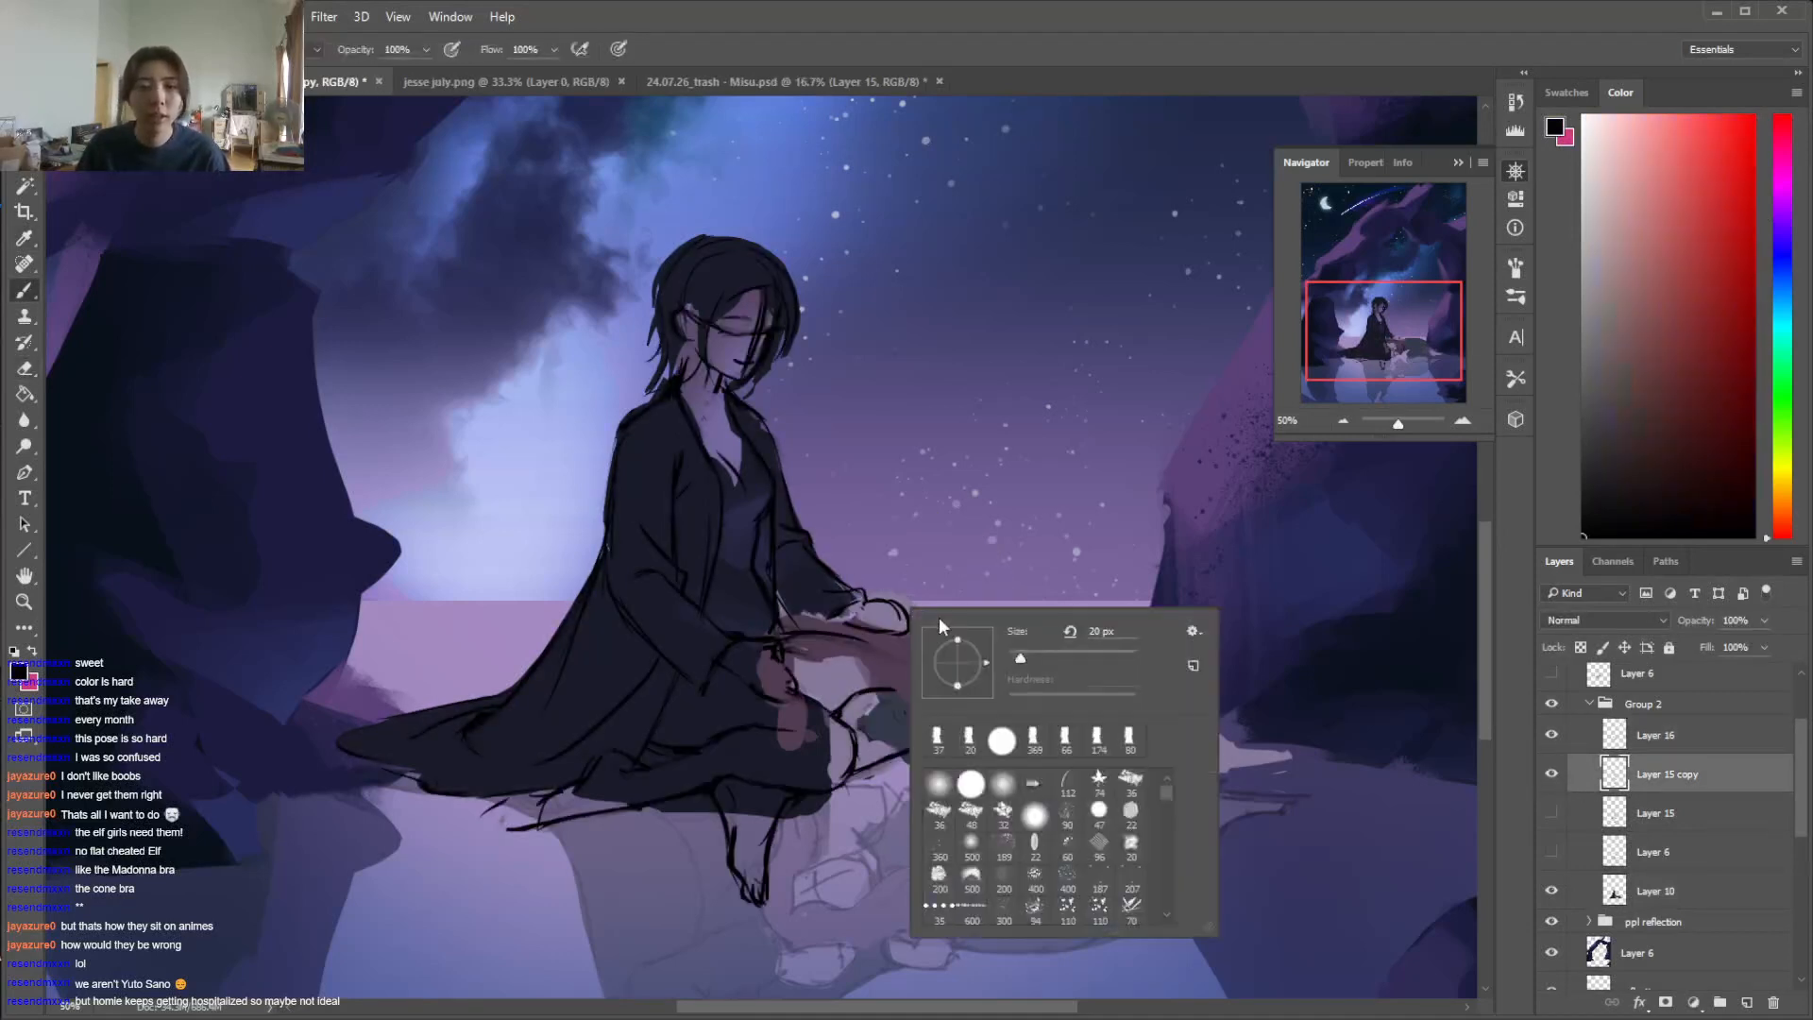
{"action": "key", "text": "Return"}
{"action": "key", "text": "ctrl+plus"}
{"action": "left_click_drag", "start_coordinate": [903, 698], "coordinate": [952, 697]}
{"action": "mouse_move", "coordinate": [930, 690]}
{"action": "left_mouse_down"}
{"action": "mouse_move", "coordinate": [950, 701]}
{"action": "mouse_move", "coordinate": [929, 713]}
{"action": "mouse_move", "coordinate": [961, 706]}
{"action": "left_mouse_up"}
{"action": "key", "text": "e"}
{"action": "key", "text": "b"}
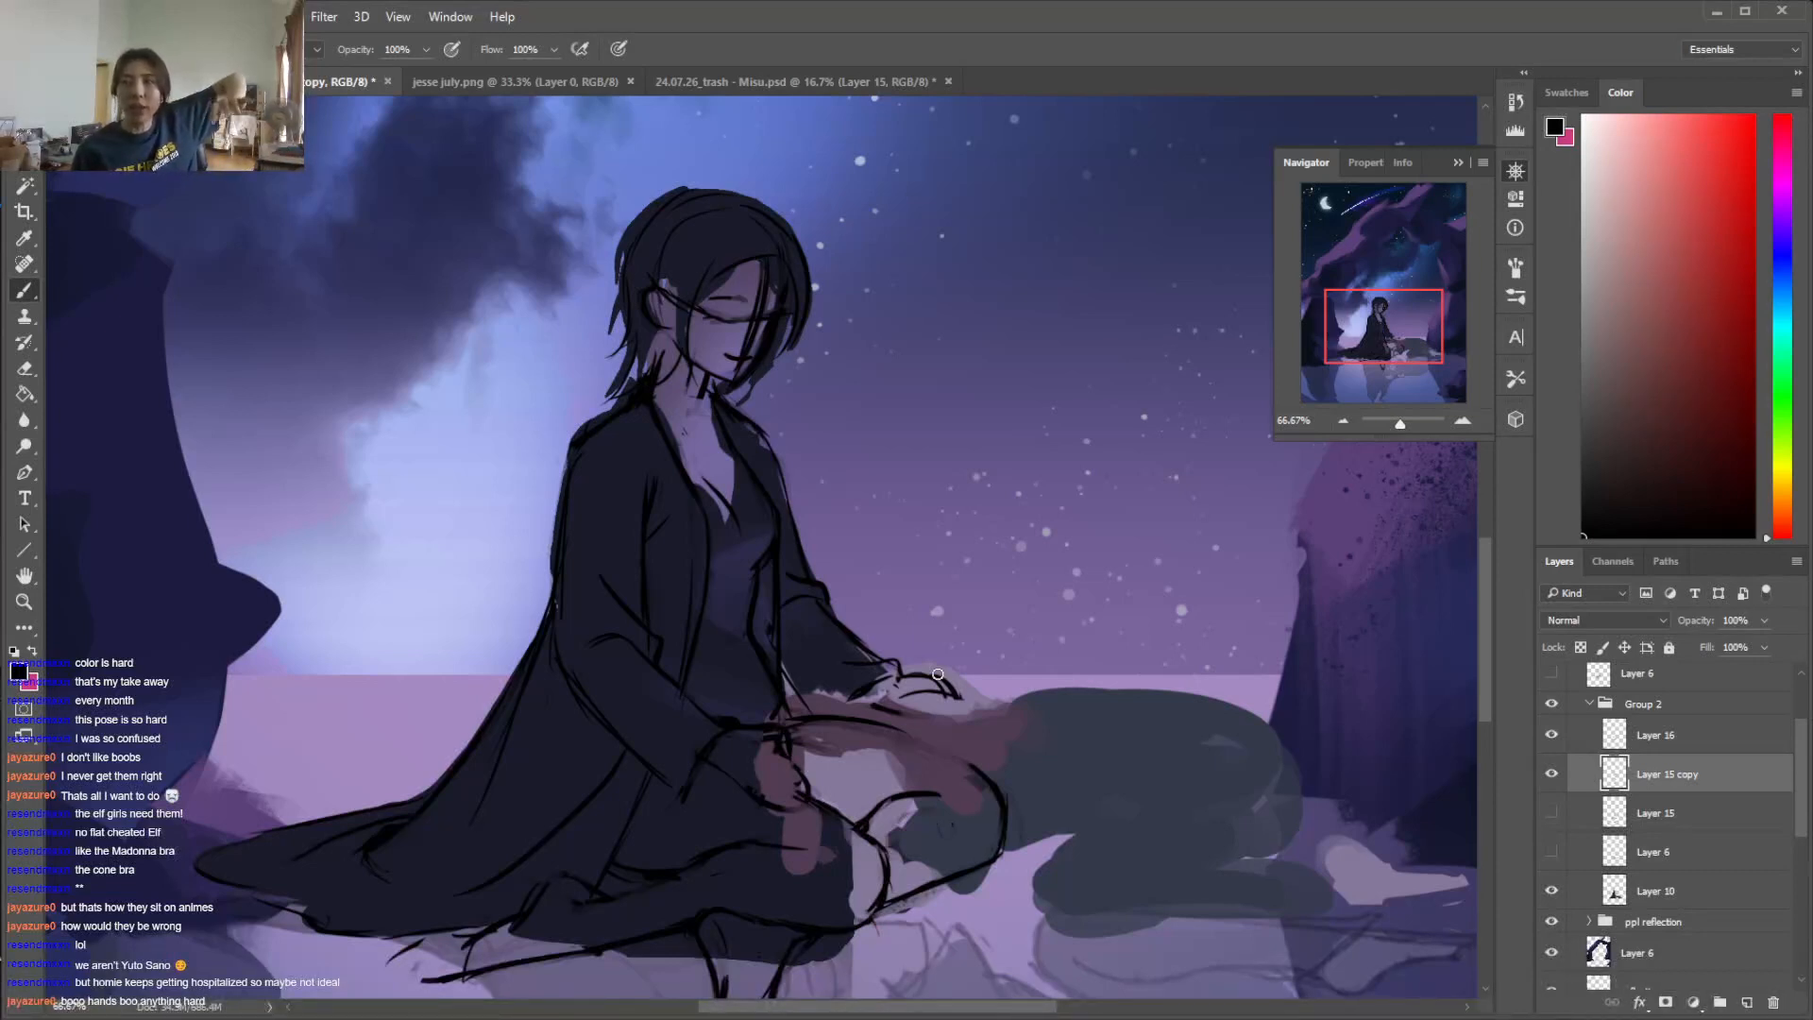
Rework the far hand's fingers resting over the lap, erasing stray lines and redrawing each finger in black
{"action": "key", "text": "e"}
{"action": "left_click_drag", "start_coordinate": [936, 695], "coordinate": [955, 693]}
{"action": "key", "text": "b"}
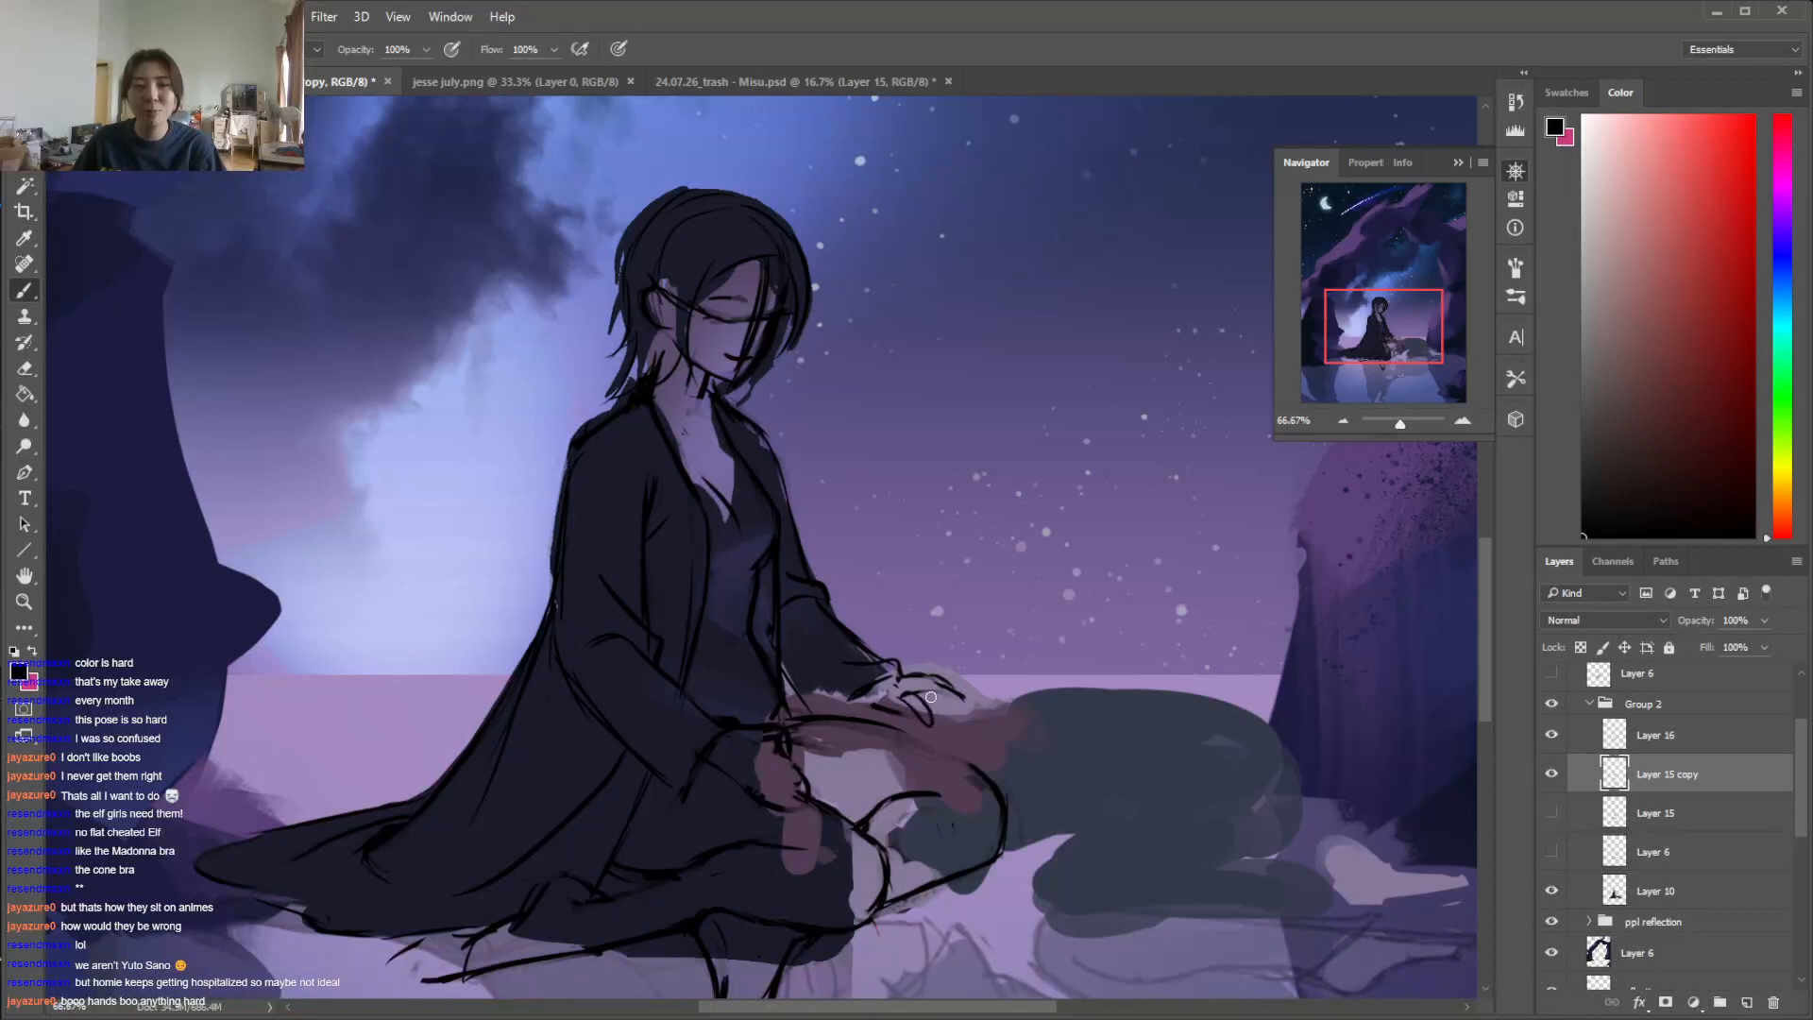
{"action": "mouse_move", "coordinate": [928, 705]}
{"action": "left_mouse_down"}
{"action": "mouse_move", "coordinate": [940, 723]}
{"action": "mouse_move", "coordinate": [945, 694]}
{"action": "mouse_move", "coordinate": [918, 673]}
{"action": "mouse_move", "coordinate": [949, 682]}
{"action": "left_mouse_up"}
{"action": "key", "text": "e"}
{"action": "key", "text": "b"}
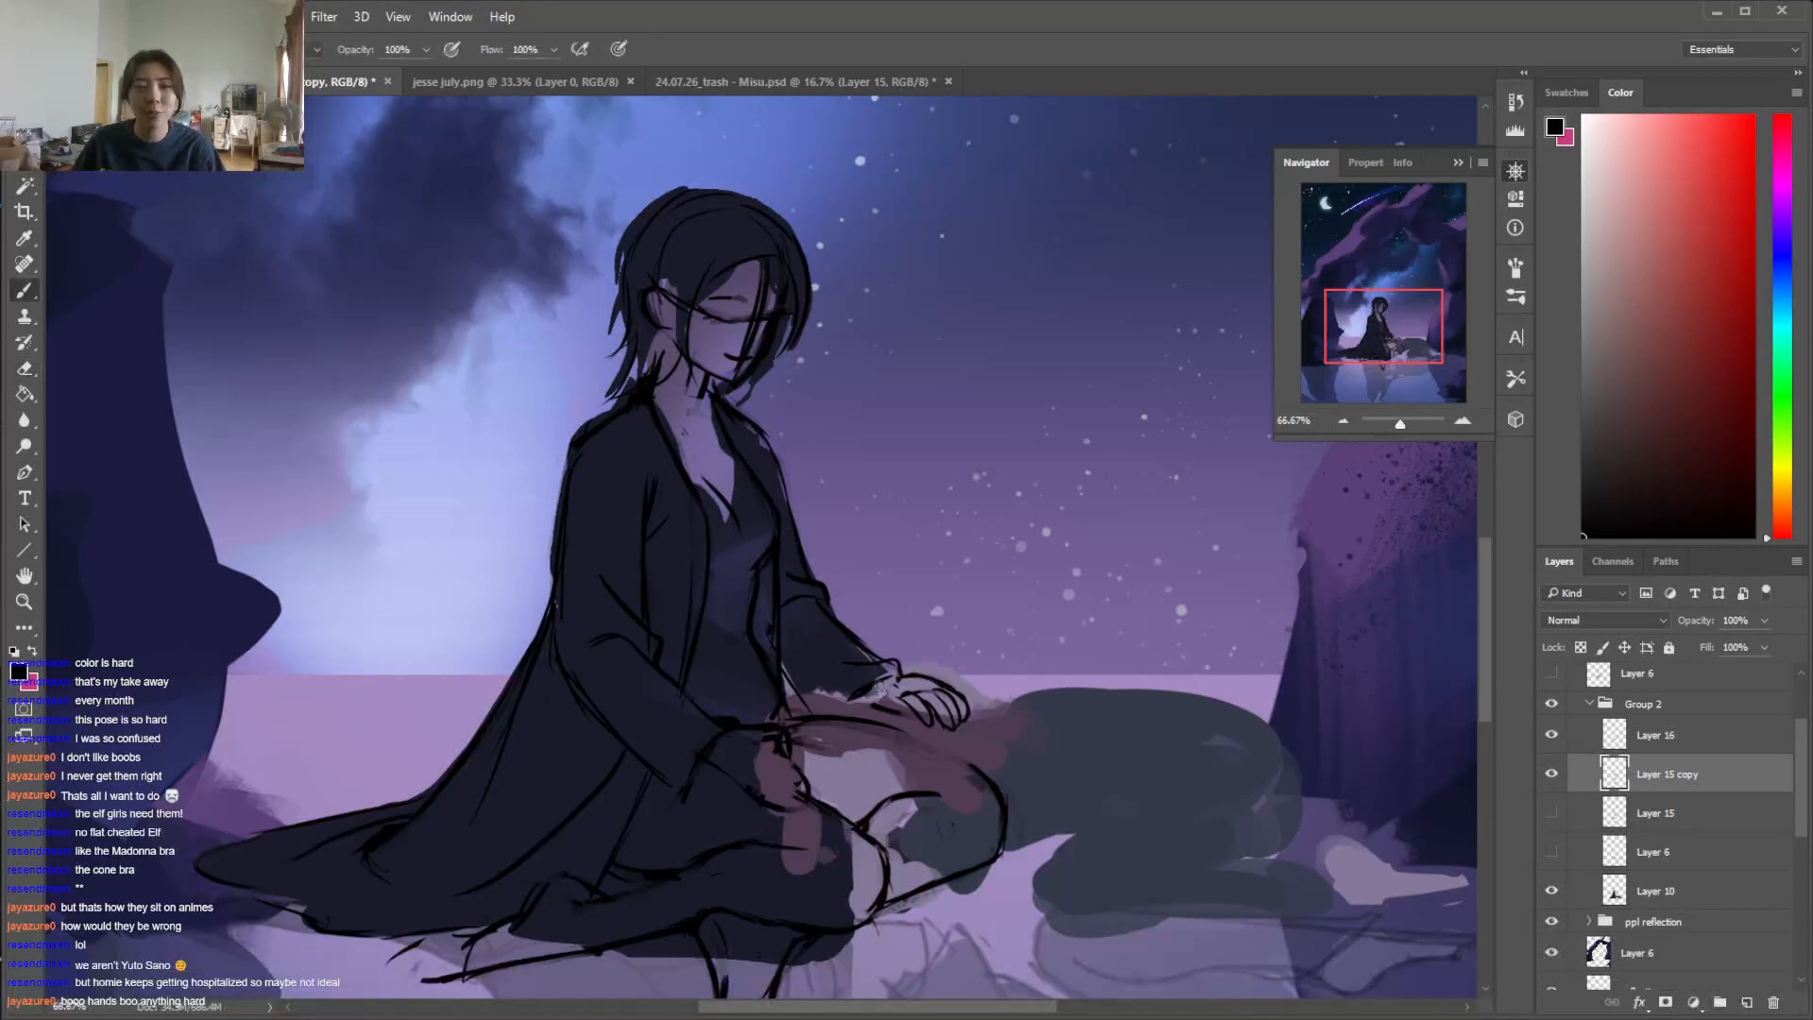
Resize the eraser and refine the far hand's fingertips, extending the outer finger slightly outward
{"action": "key", "text": "e"}
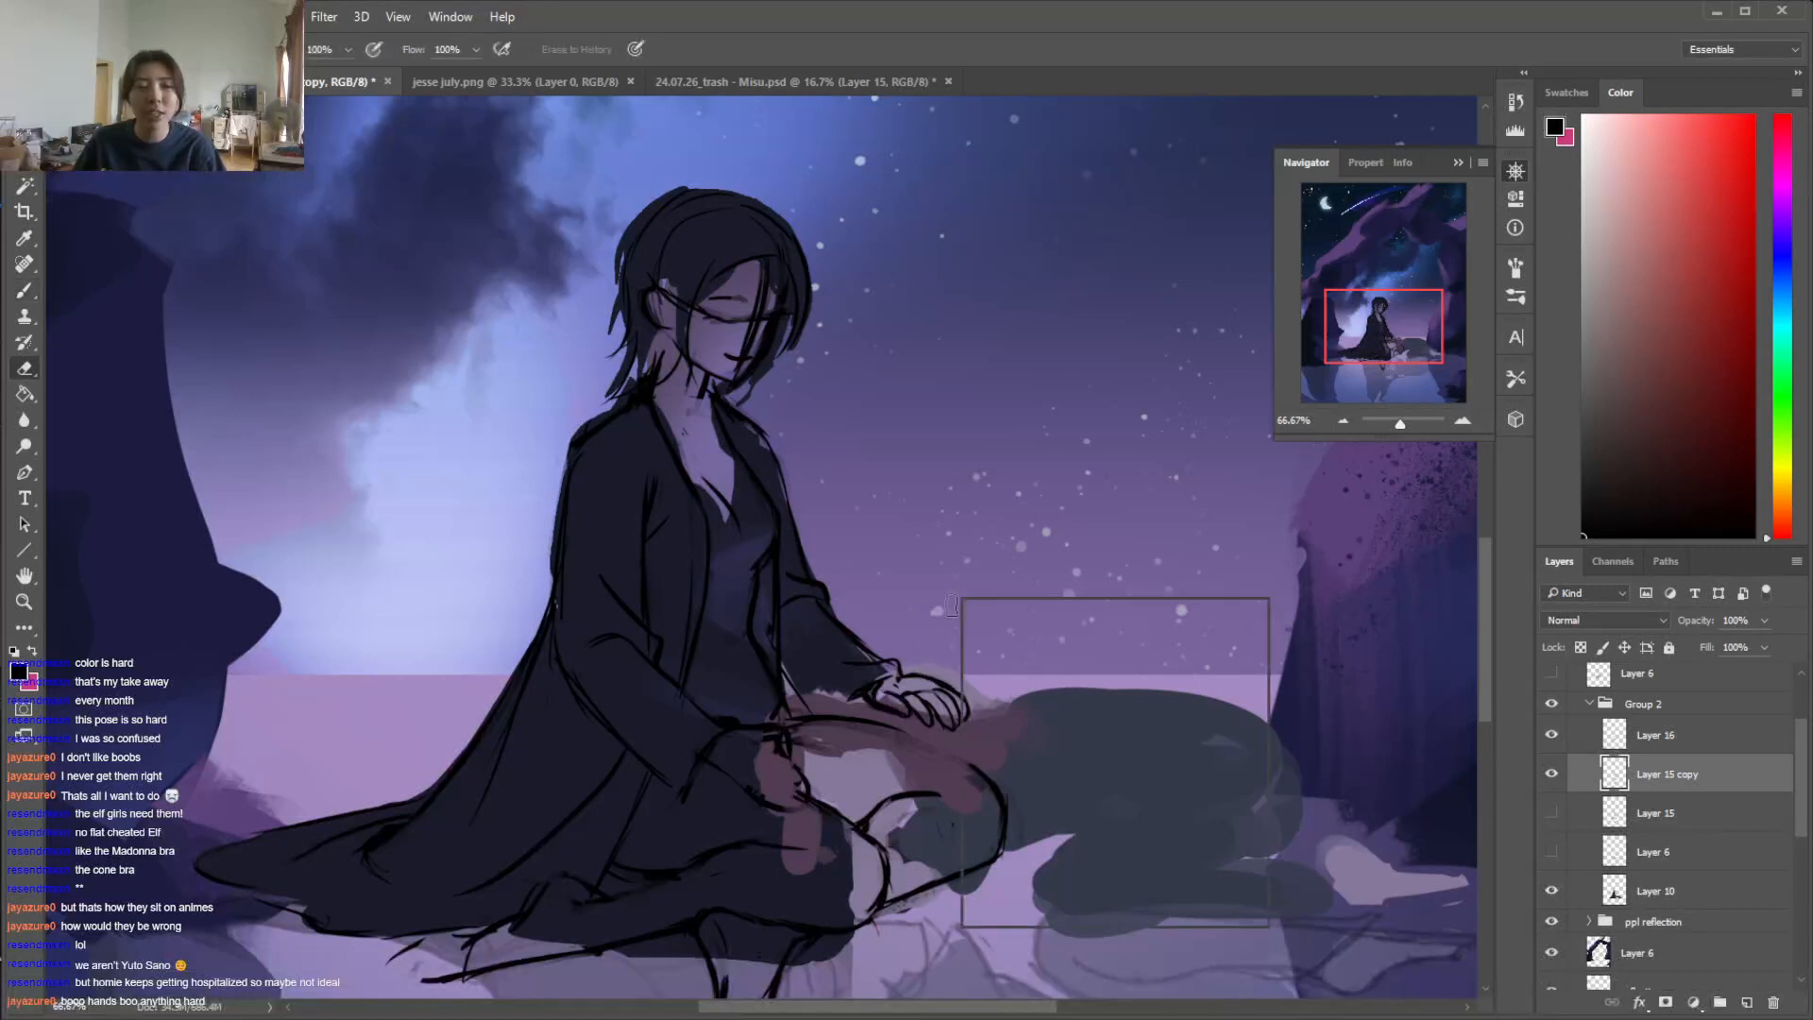
{"action": "right_click", "coordinate": [963, 599]}
{"action": "left_click_drag", "start_coordinate": [1094, 656], "coordinate": [1086, 655]}
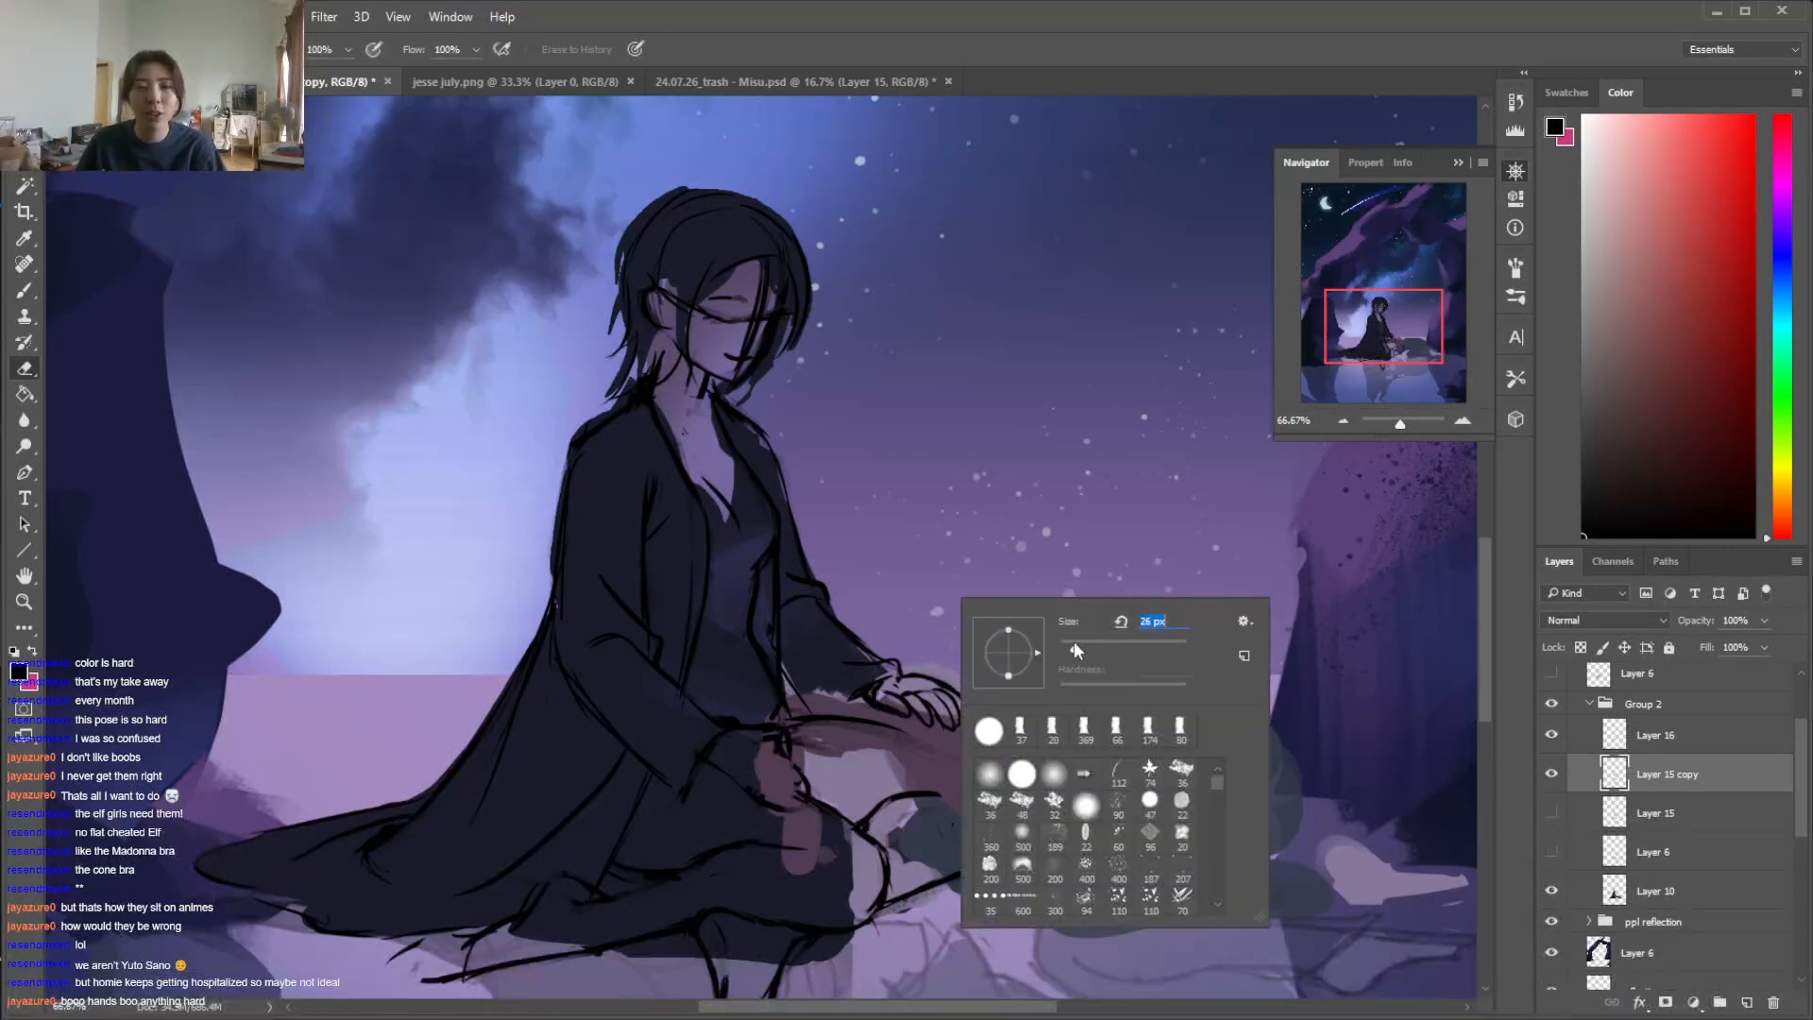
{"action": "key", "text": "Return"}
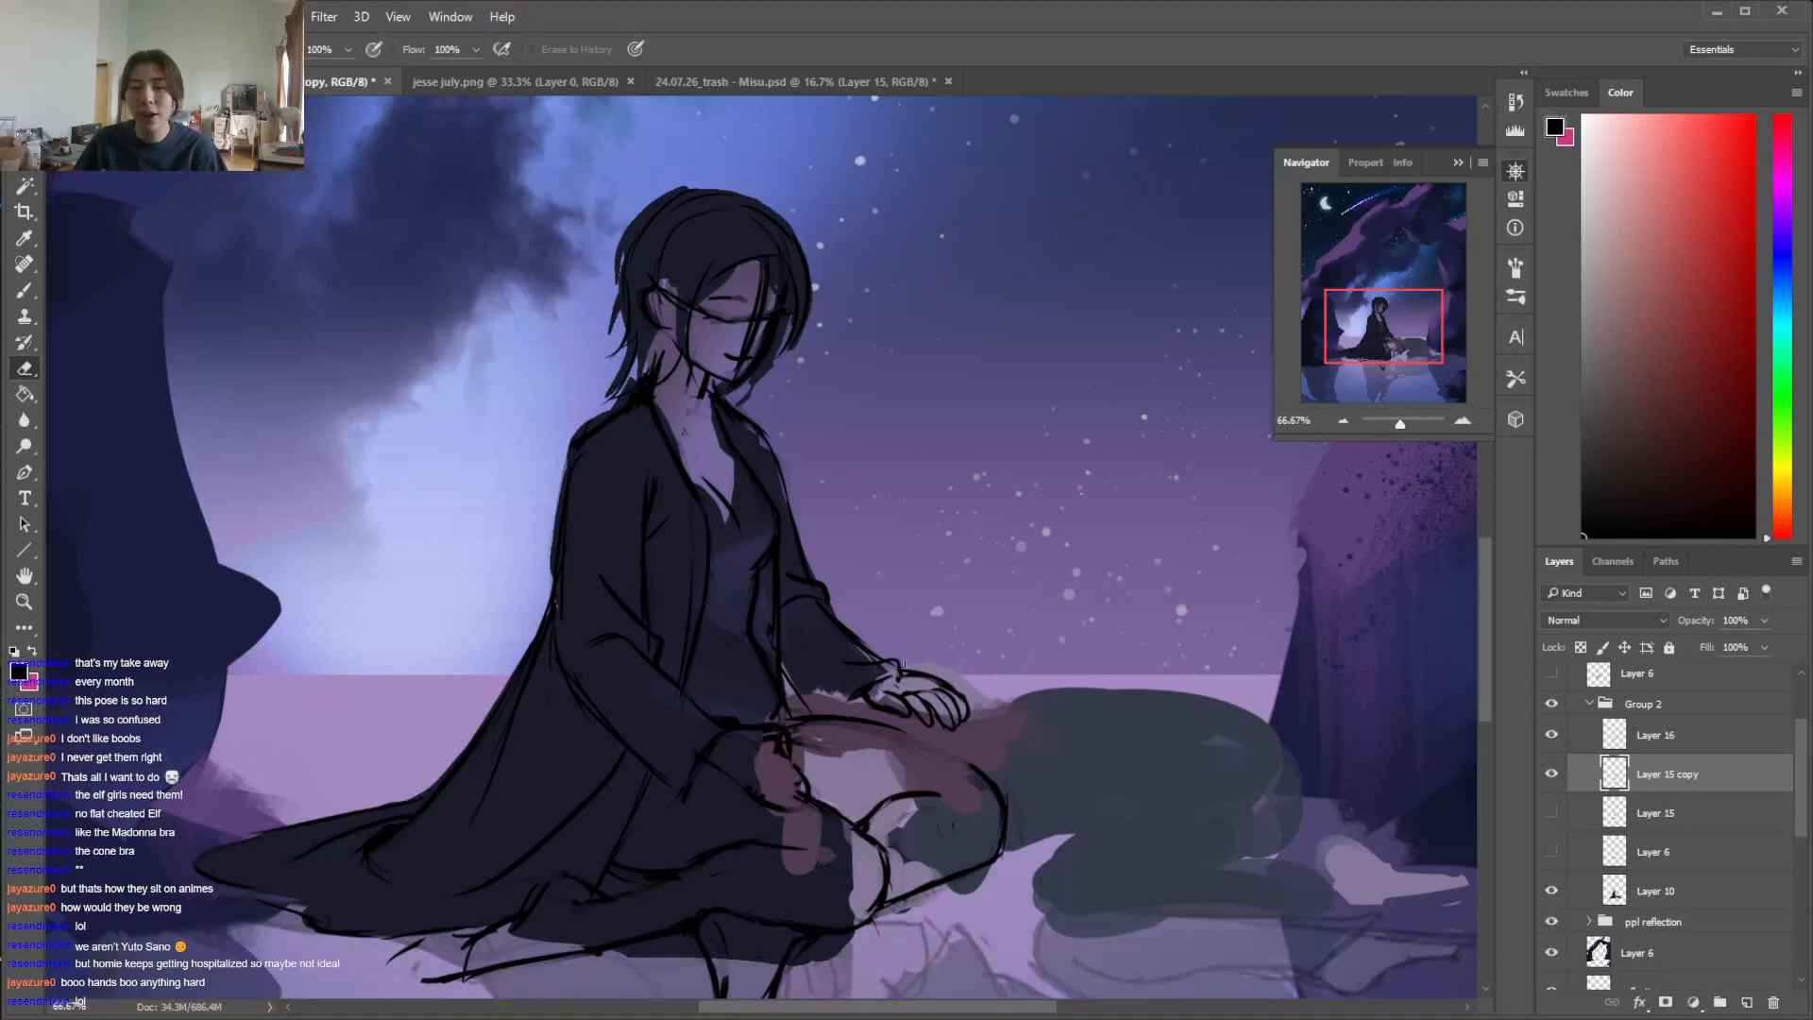
{"action": "key", "text": "b"}
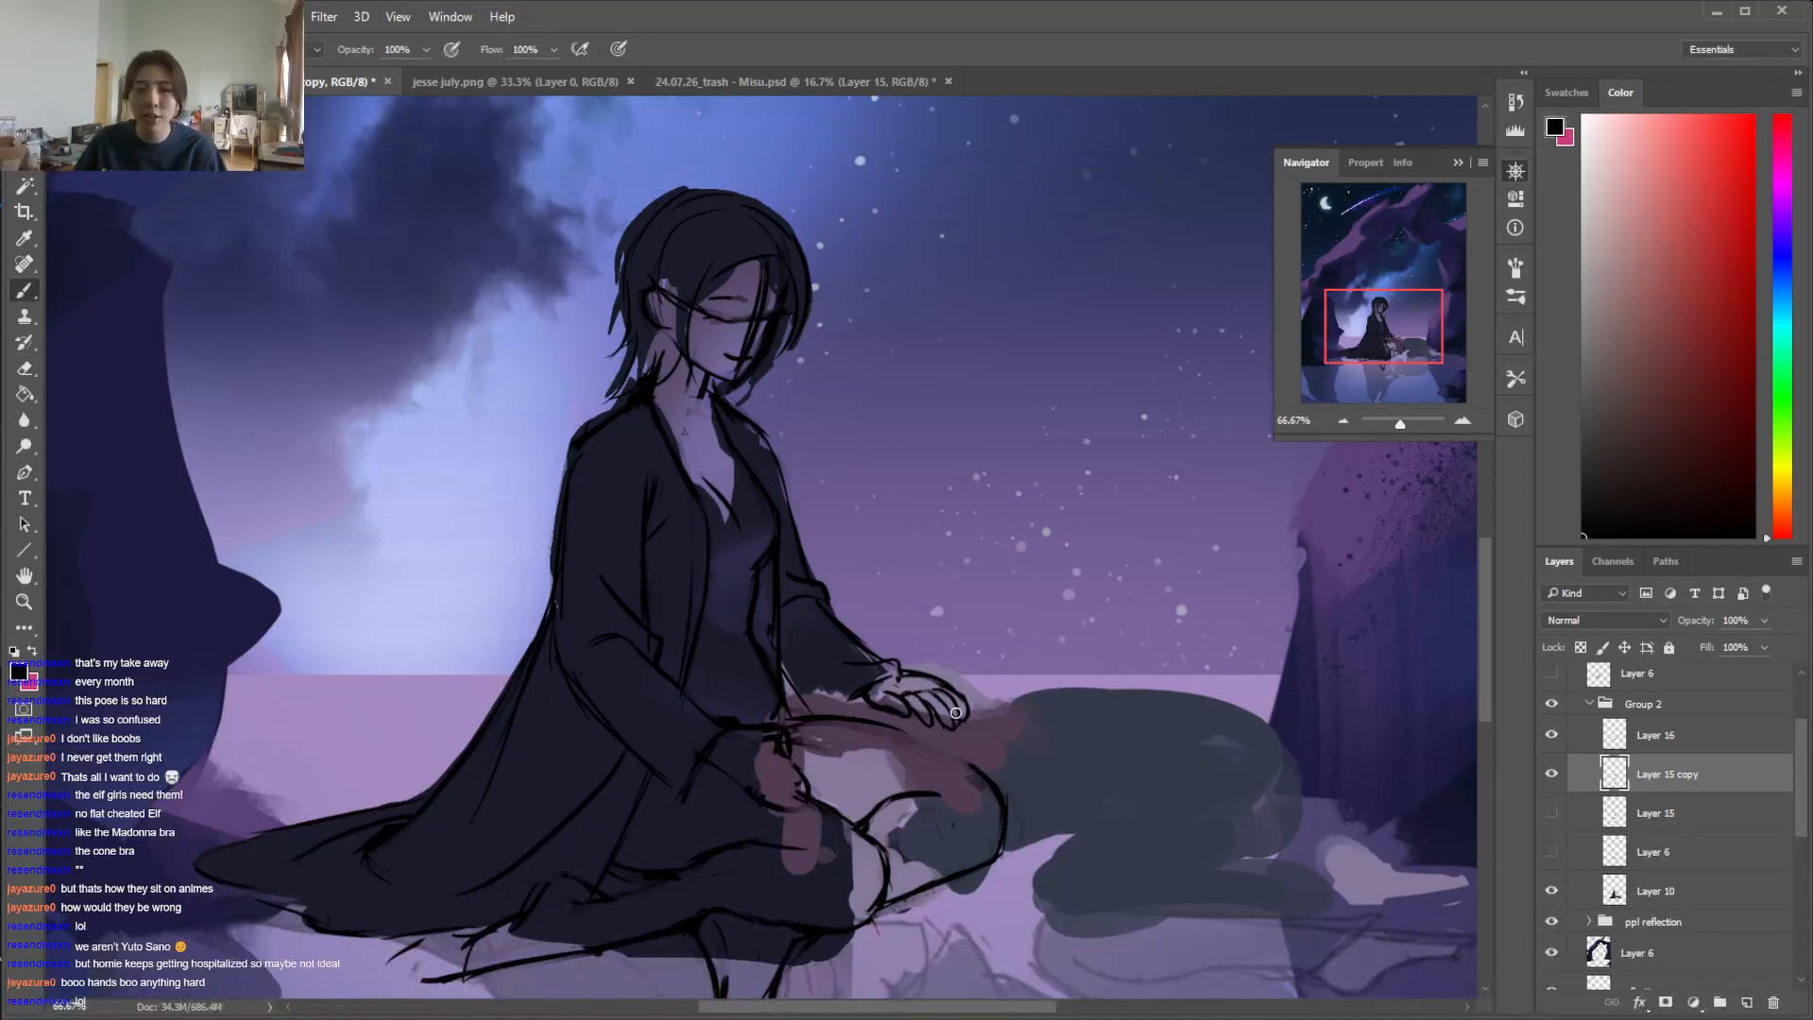
{"action": "key", "text": "e"}
{"action": "key", "text": "b"}
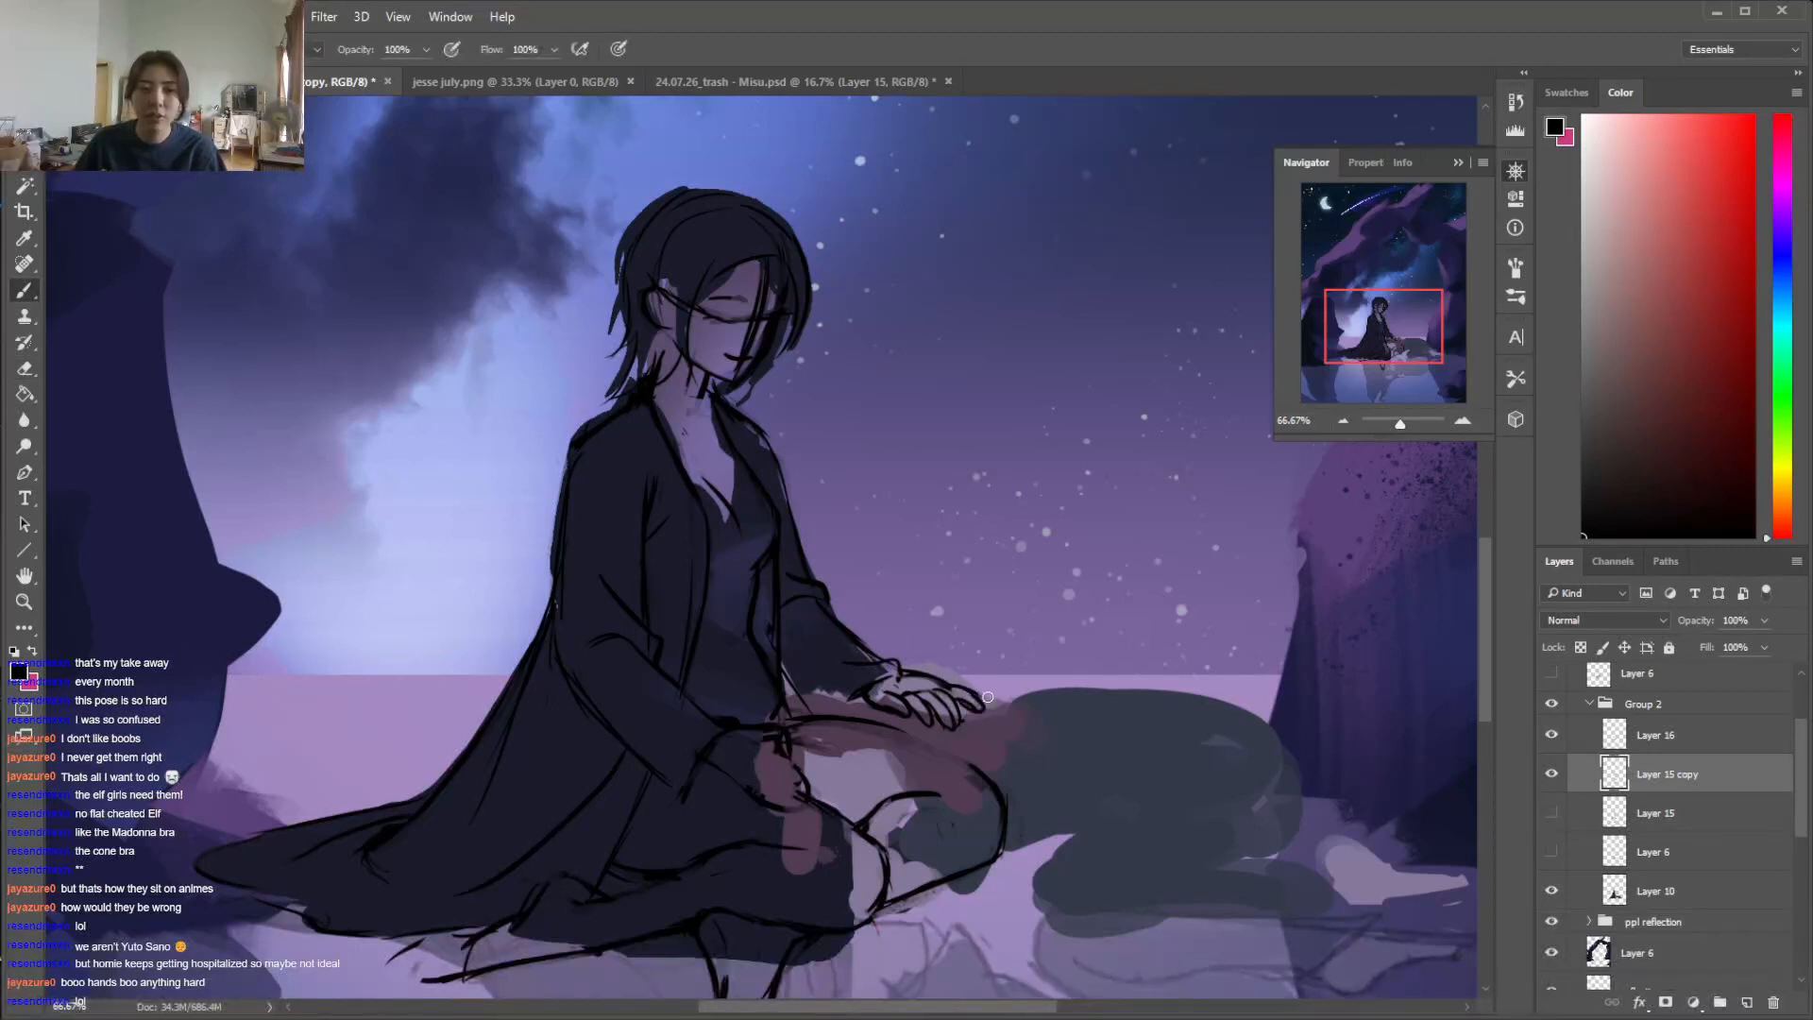
{"action": "key", "text": "e"}
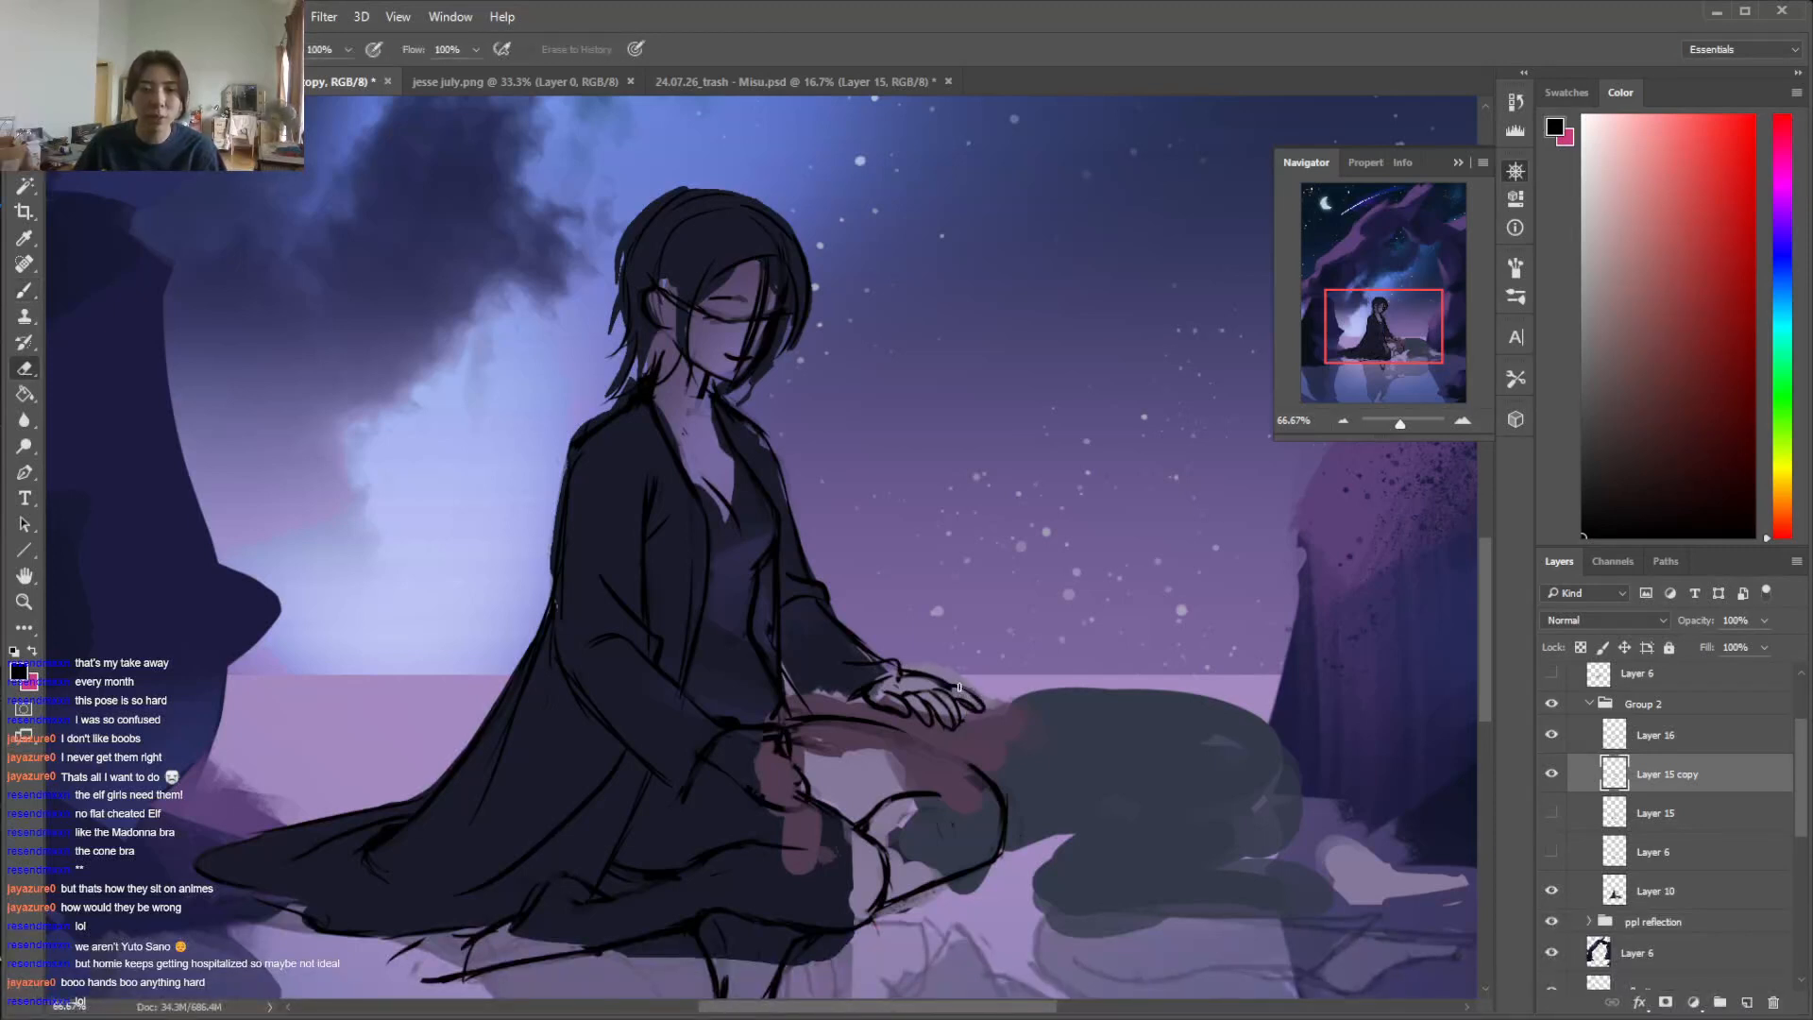
{"action": "key", "text": "b"}
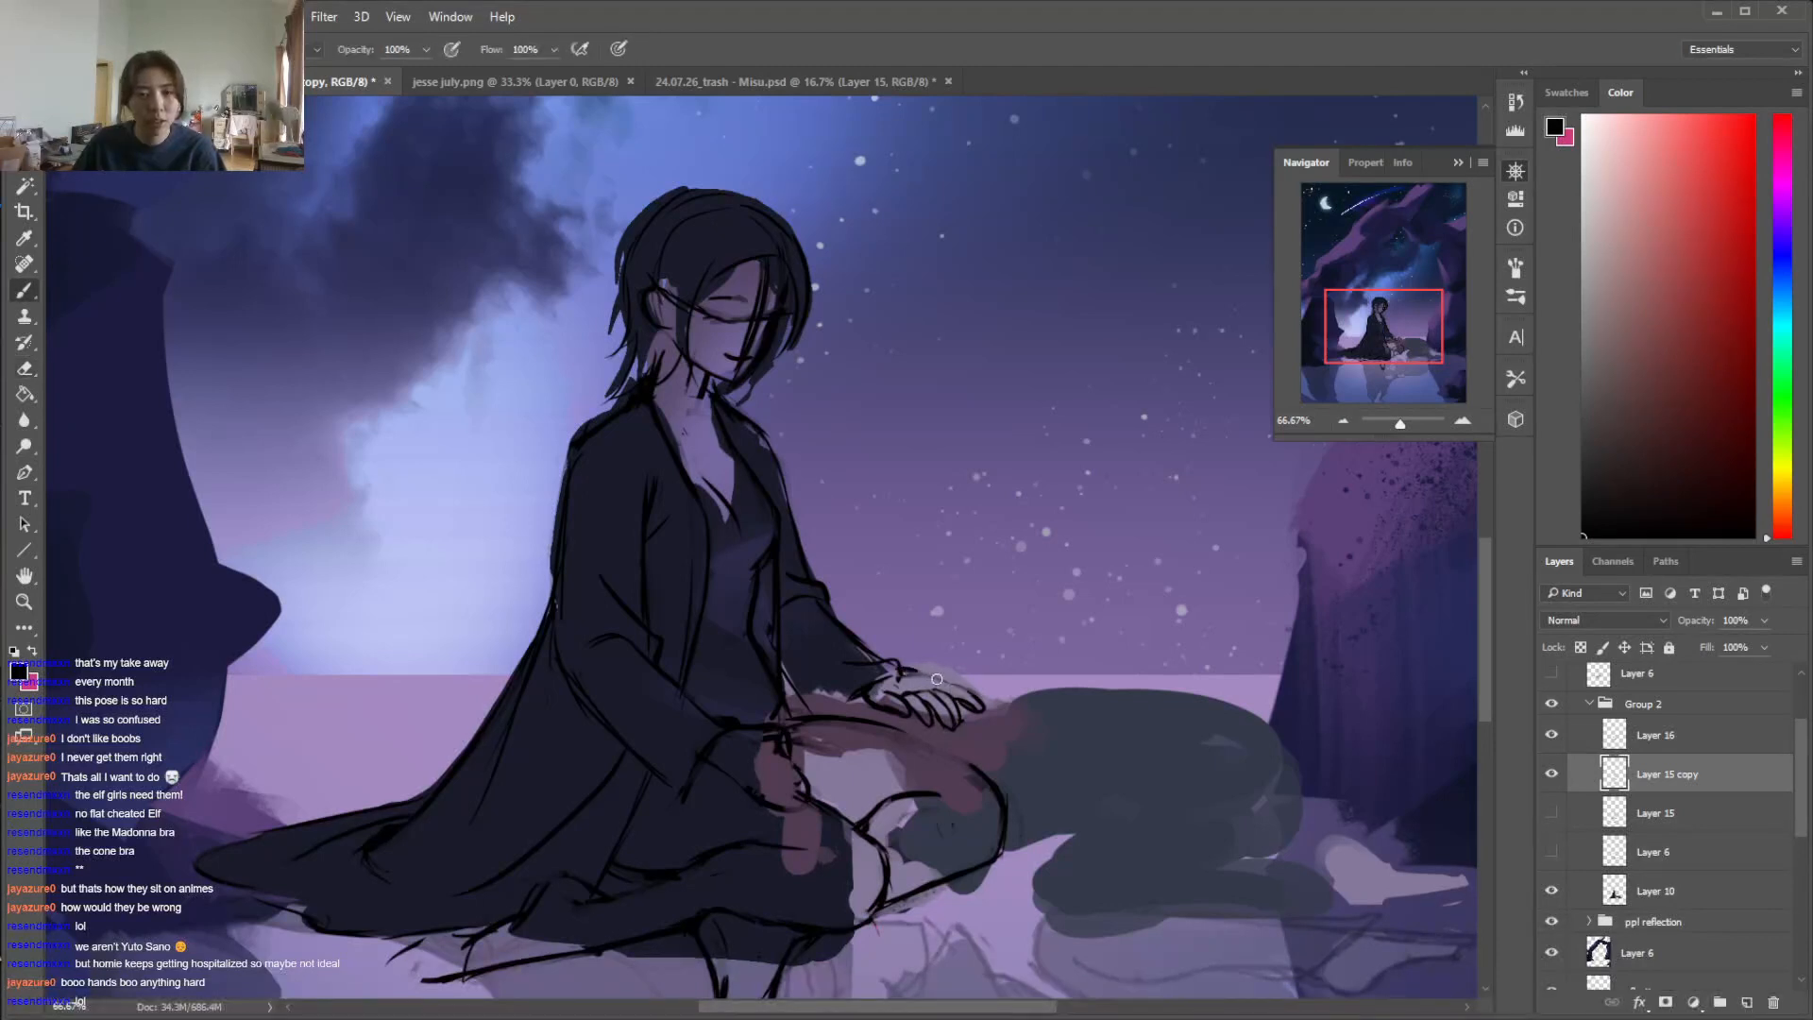
Clean up the lines along the back of the far hand and its thumb side near the wrist
{"action": "key", "text": "e"}
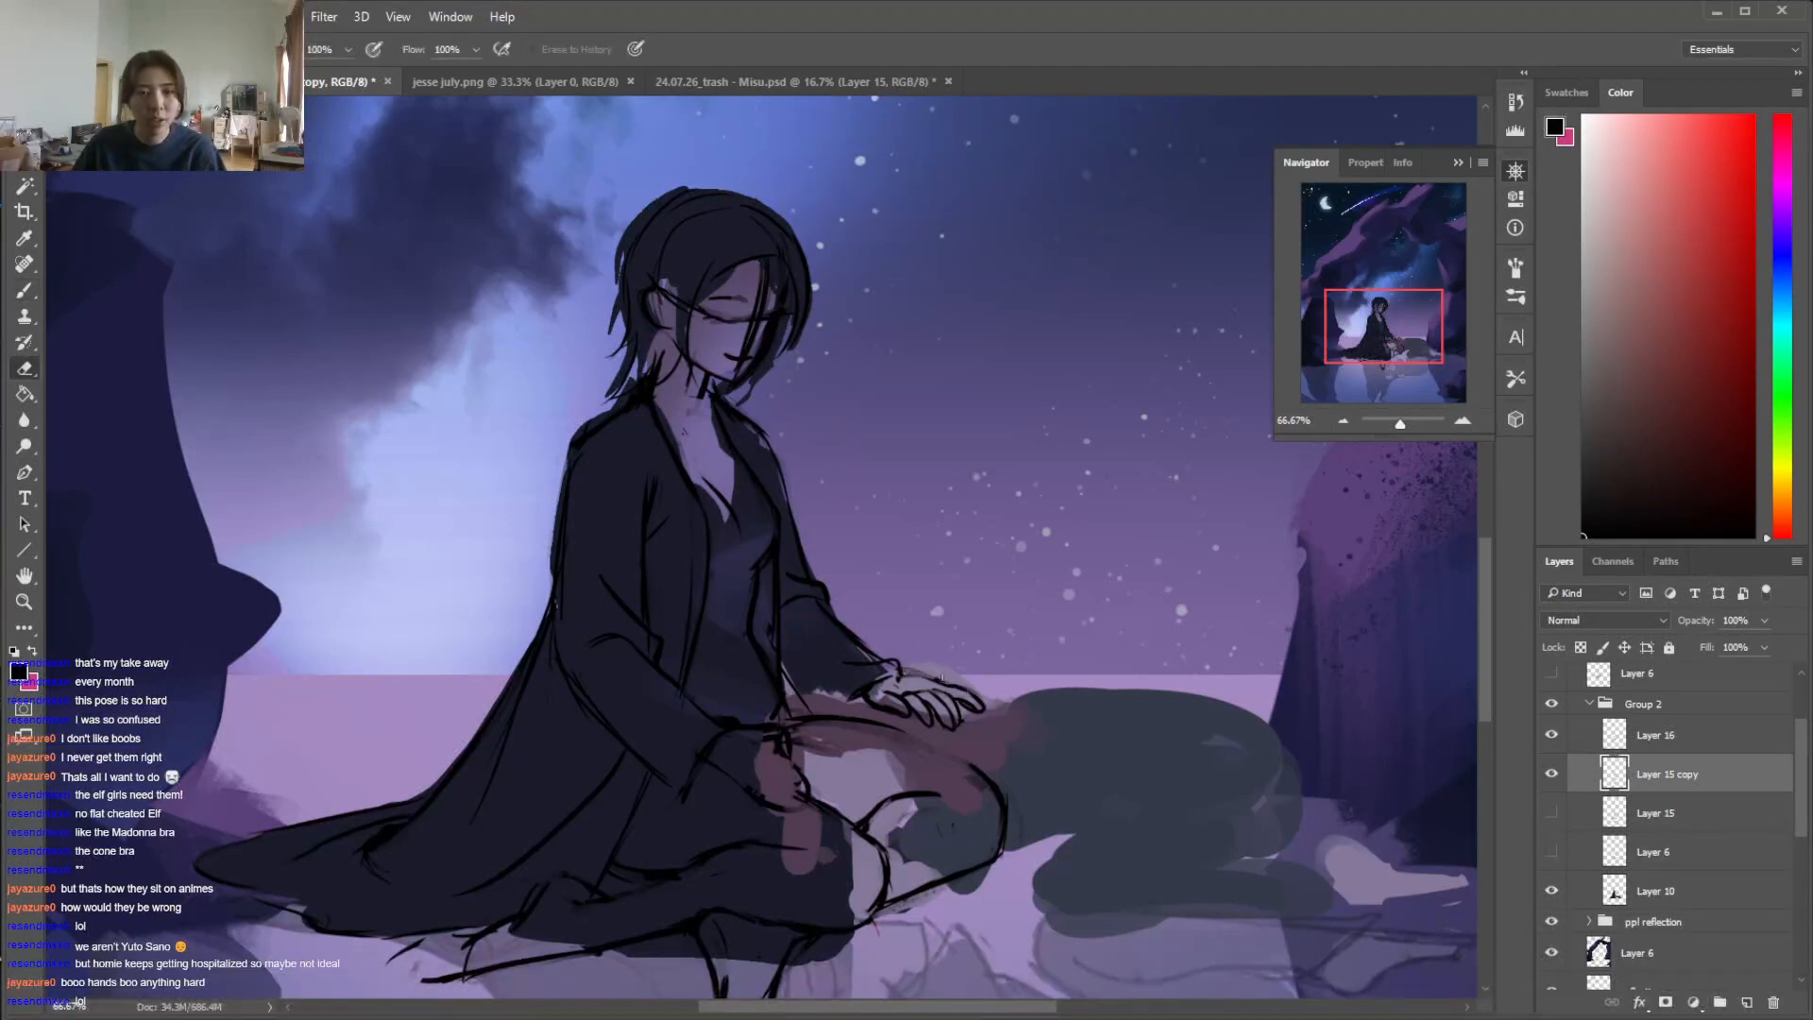
{"action": "key", "text": "b"}
{"action": "left_click_drag", "start_coordinate": [904, 673], "coordinate": [945, 685]}
{"action": "key", "text": "e"}
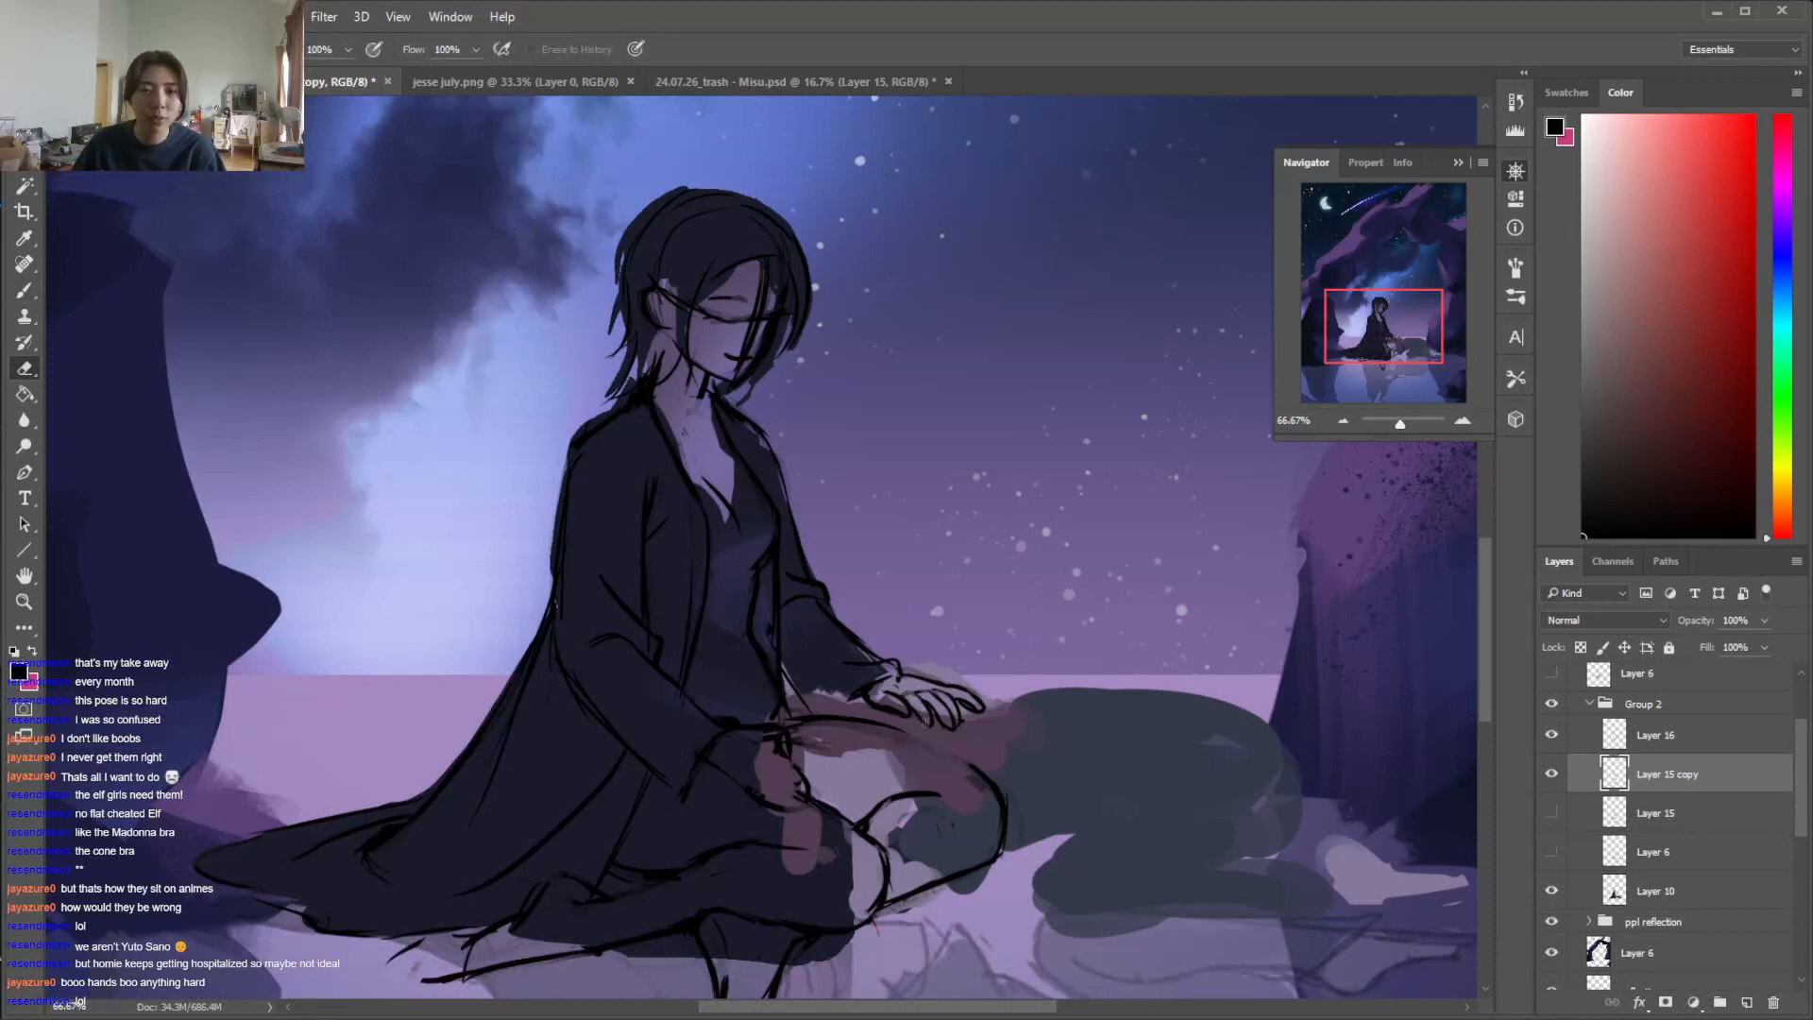
{"action": "key", "text": "b"}
{"action": "key", "text": "e"}
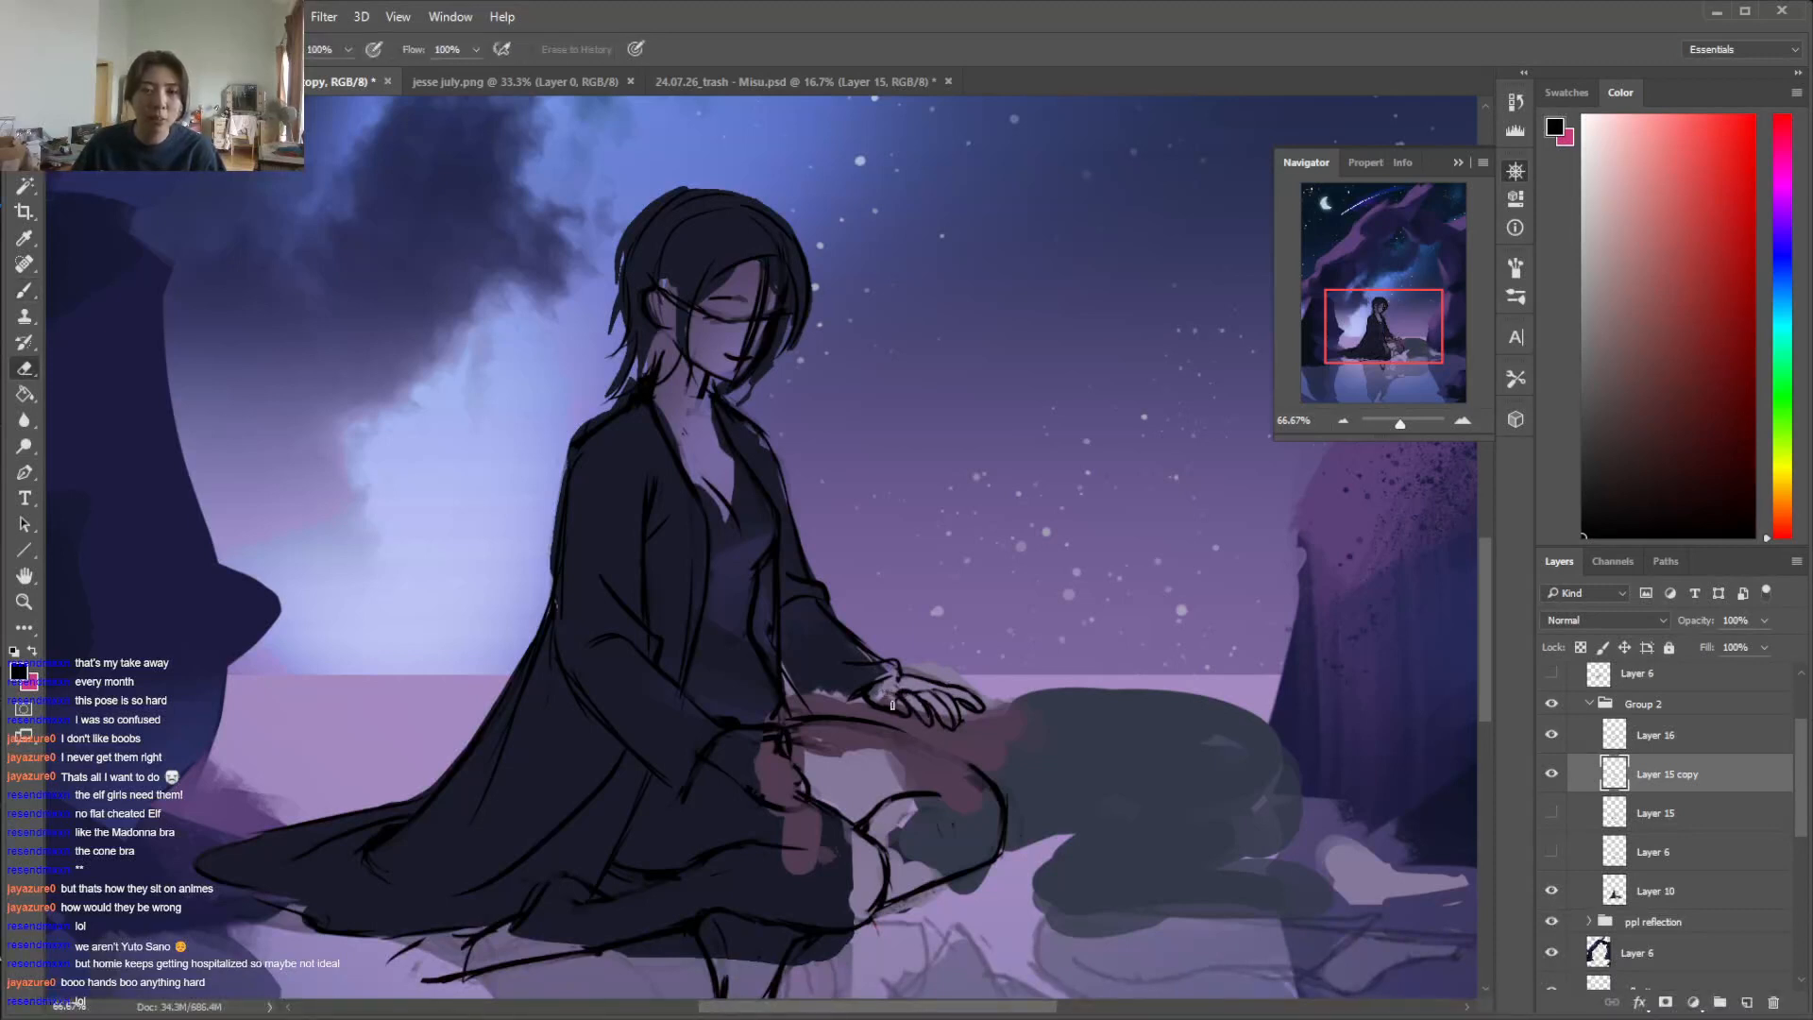
{"action": "key", "text": "b"}
{"action": "left_click_drag", "start_coordinate": [890, 696], "coordinate": [910, 707]}
{"action": "key", "text": "e"}
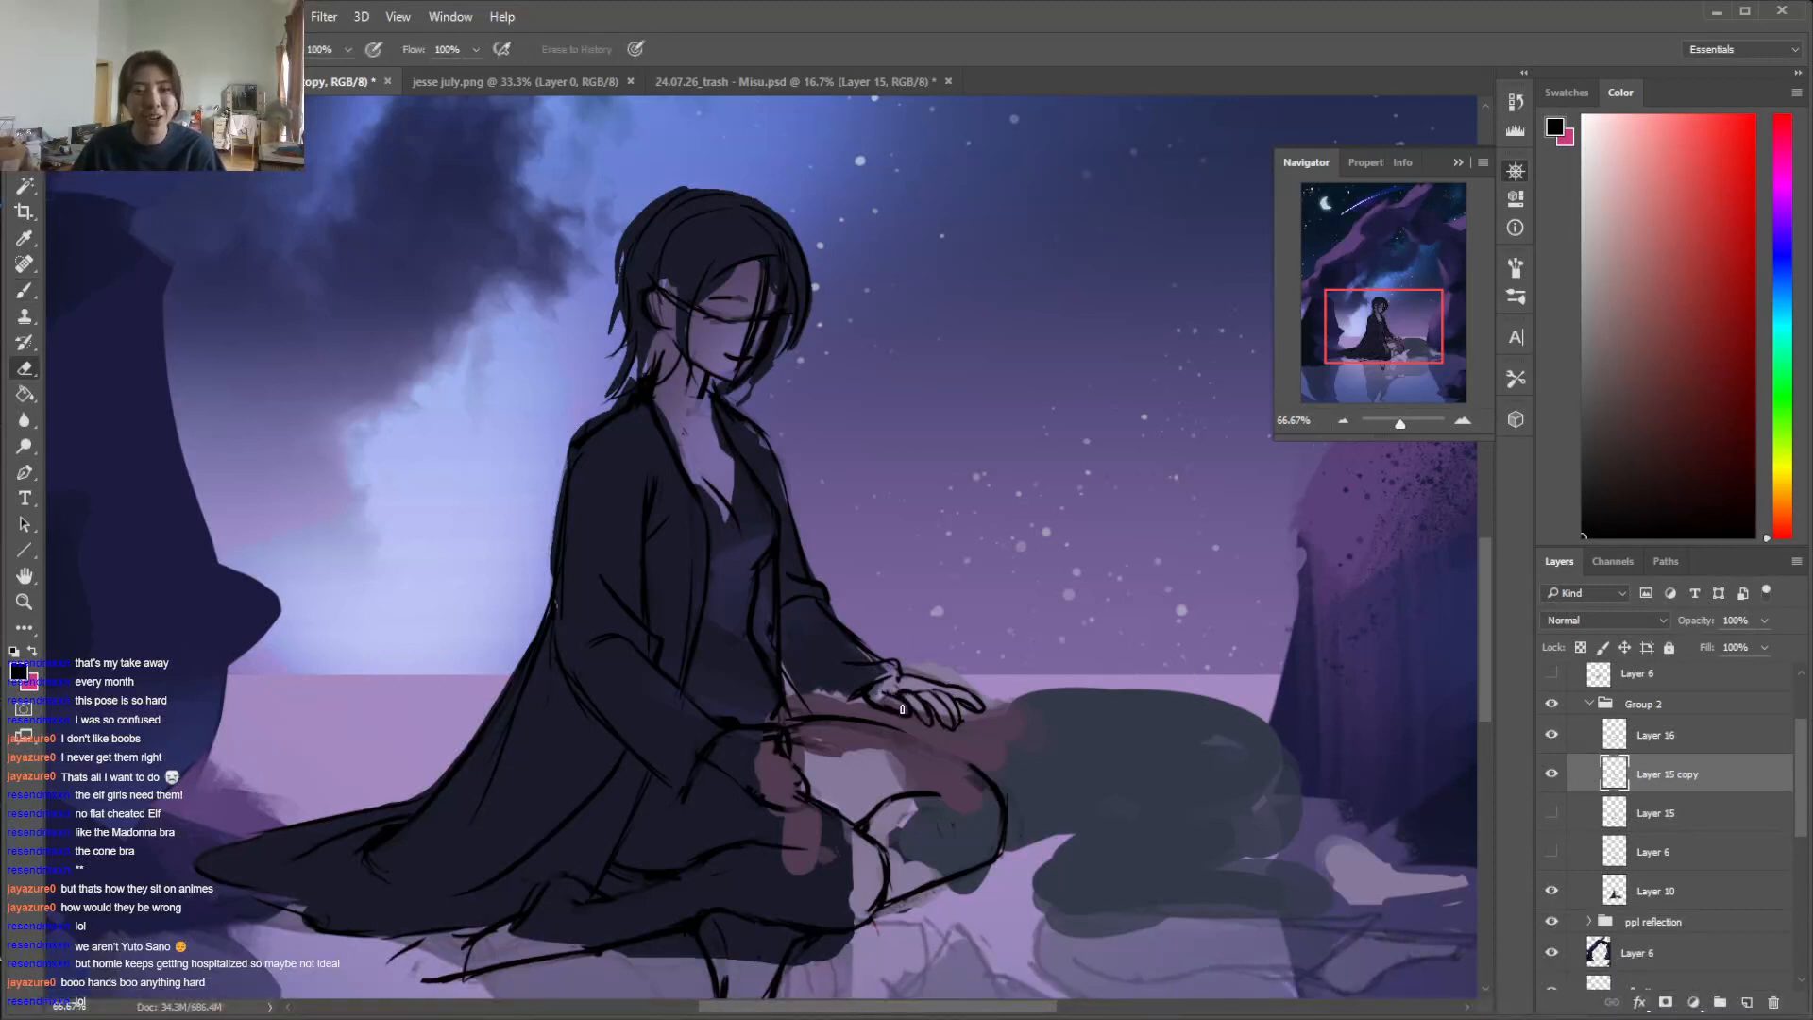
{"action": "key", "text": "b"}
Sketch a larger practice hand with knuckles and separate fingers in the sky beside the seated figure
{"action": "mouse_move", "coordinate": [1044, 392]}
{"action": "left_mouse_down"}
{"action": "mouse_move", "coordinate": [1007, 427]}
{"action": "mouse_move", "coordinate": [1096, 401]}
{"action": "mouse_move", "coordinate": [986, 366]}
{"action": "mouse_move", "coordinate": [997, 390]}
{"action": "mouse_move", "coordinate": [1043, 371]}
{"action": "mouse_move", "coordinate": [1006, 427]}
{"action": "mouse_move", "coordinate": [1018, 409]}
{"action": "mouse_move", "coordinate": [1029, 424]}
{"action": "mouse_move", "coordinate": [1103, 404]}
{"action": "mouse_move", "coordinate": [1032, 454]}
{"action": "mouse_move", "coordinate": [1115, 453]}
{"action": "left_mouse_up"}
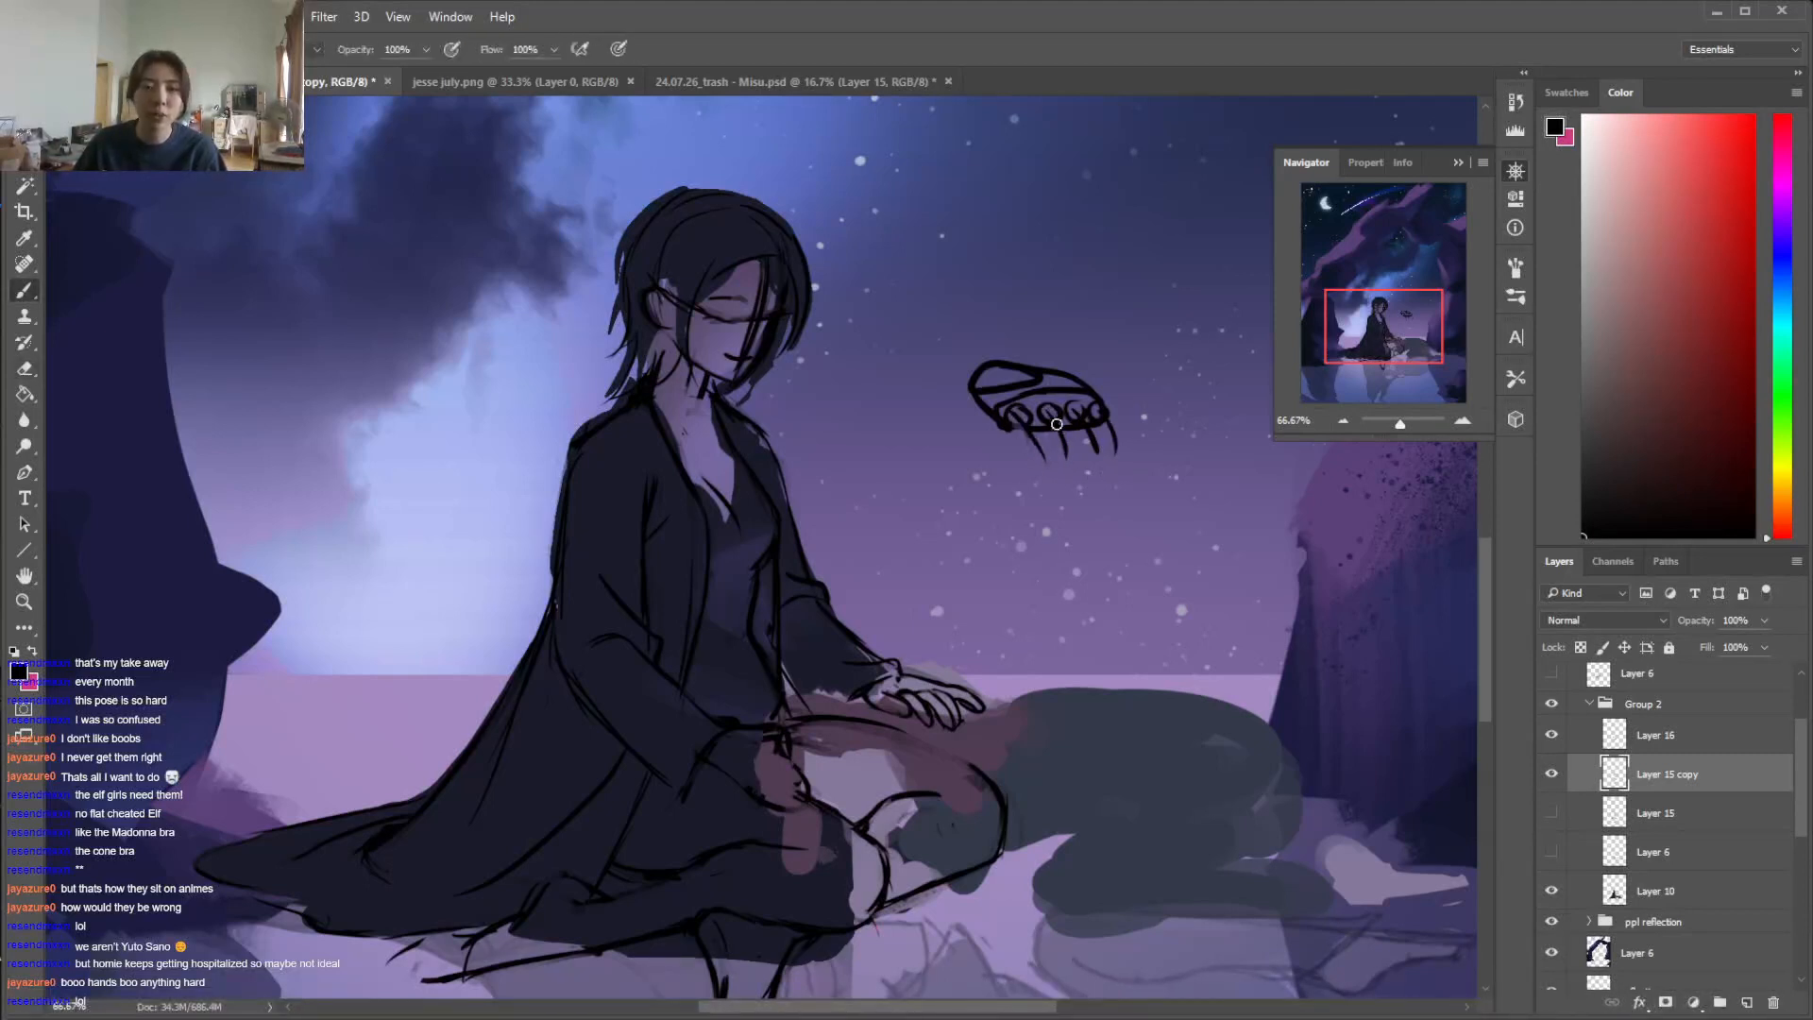
{"action": "key", "text": "e"}
{"action": "key", "text": "b"}
{"action": "mouse_move", "coordinate": [1064, 455]}
{"action": "left_mouse_down"}
{"action": "mouse_move", "coordinate": [1032, 416]}
{"action": "mouse_move", "coordinate": [1092, 475]}
{"action": "mouse_move", "coordinate": [1080, 407]}
{"action": "mouse_move", "coordinate": [1063, 413]}
{"action": "mouse_move", "coordinate": [1124, 462]}
{"action": "left_mouse_up"}
{"action": "key", "text": "e"}
{"action": "key", "text": "b"}
{"action": "mouse_move", "coordinate": [1005, 421]}
{"action": "left_mouse_down"}
{"action": "mouse_move", "coordinate": [1046, 483]}
{"action": "mouse_move", "coordinate": [1054, 456]}
{"action": "mouse_move", "coordinate": [977, 421]}
{"action": "mouse_move", "coordinate": [1004, 440]}
{"action": "left_mouse_up"}
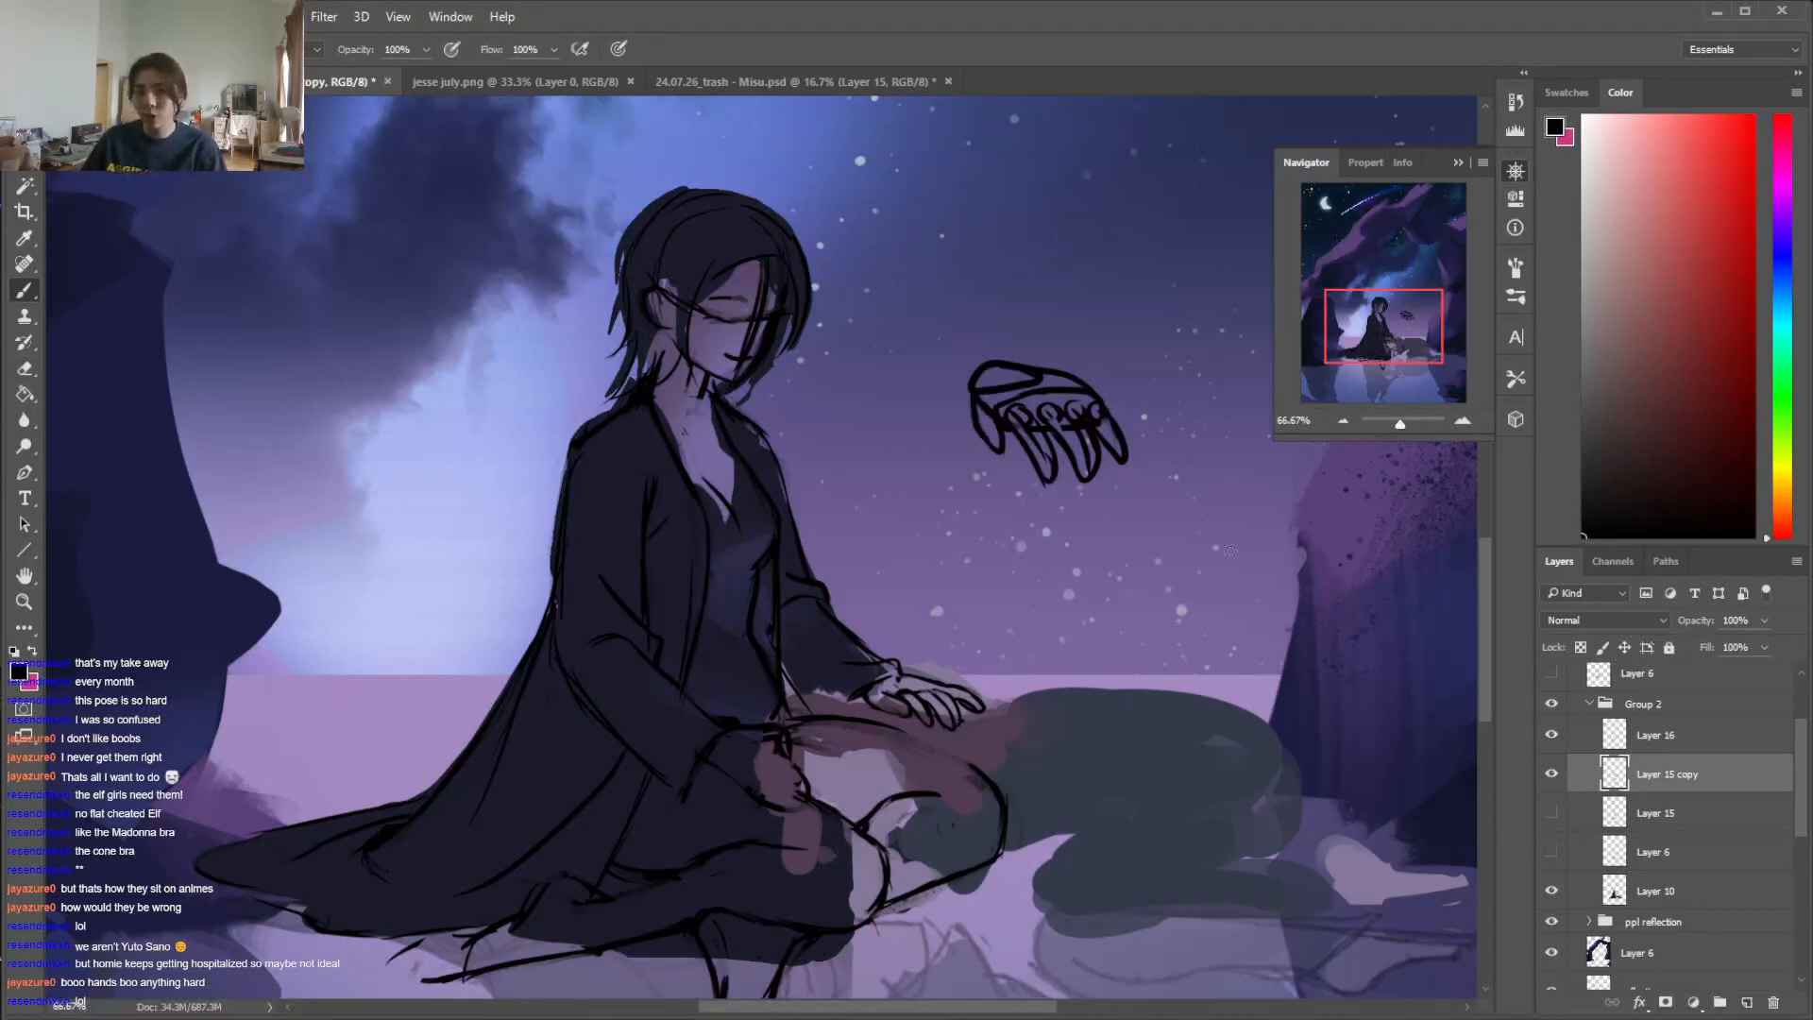
Select the practice hand sketched in the sky, delete it and deselect
{"action": "key", "text": "l"}
{"action": "mouse_move", "coordinate": [1024, 304]}
{"action": "left_mouse_down"}
{"action": "mouse_move", "coordinate": [902, 444]}
{"action": "mouse_move", "coordinate": [1025, 300]}
{"action": "left_mouse_up"}
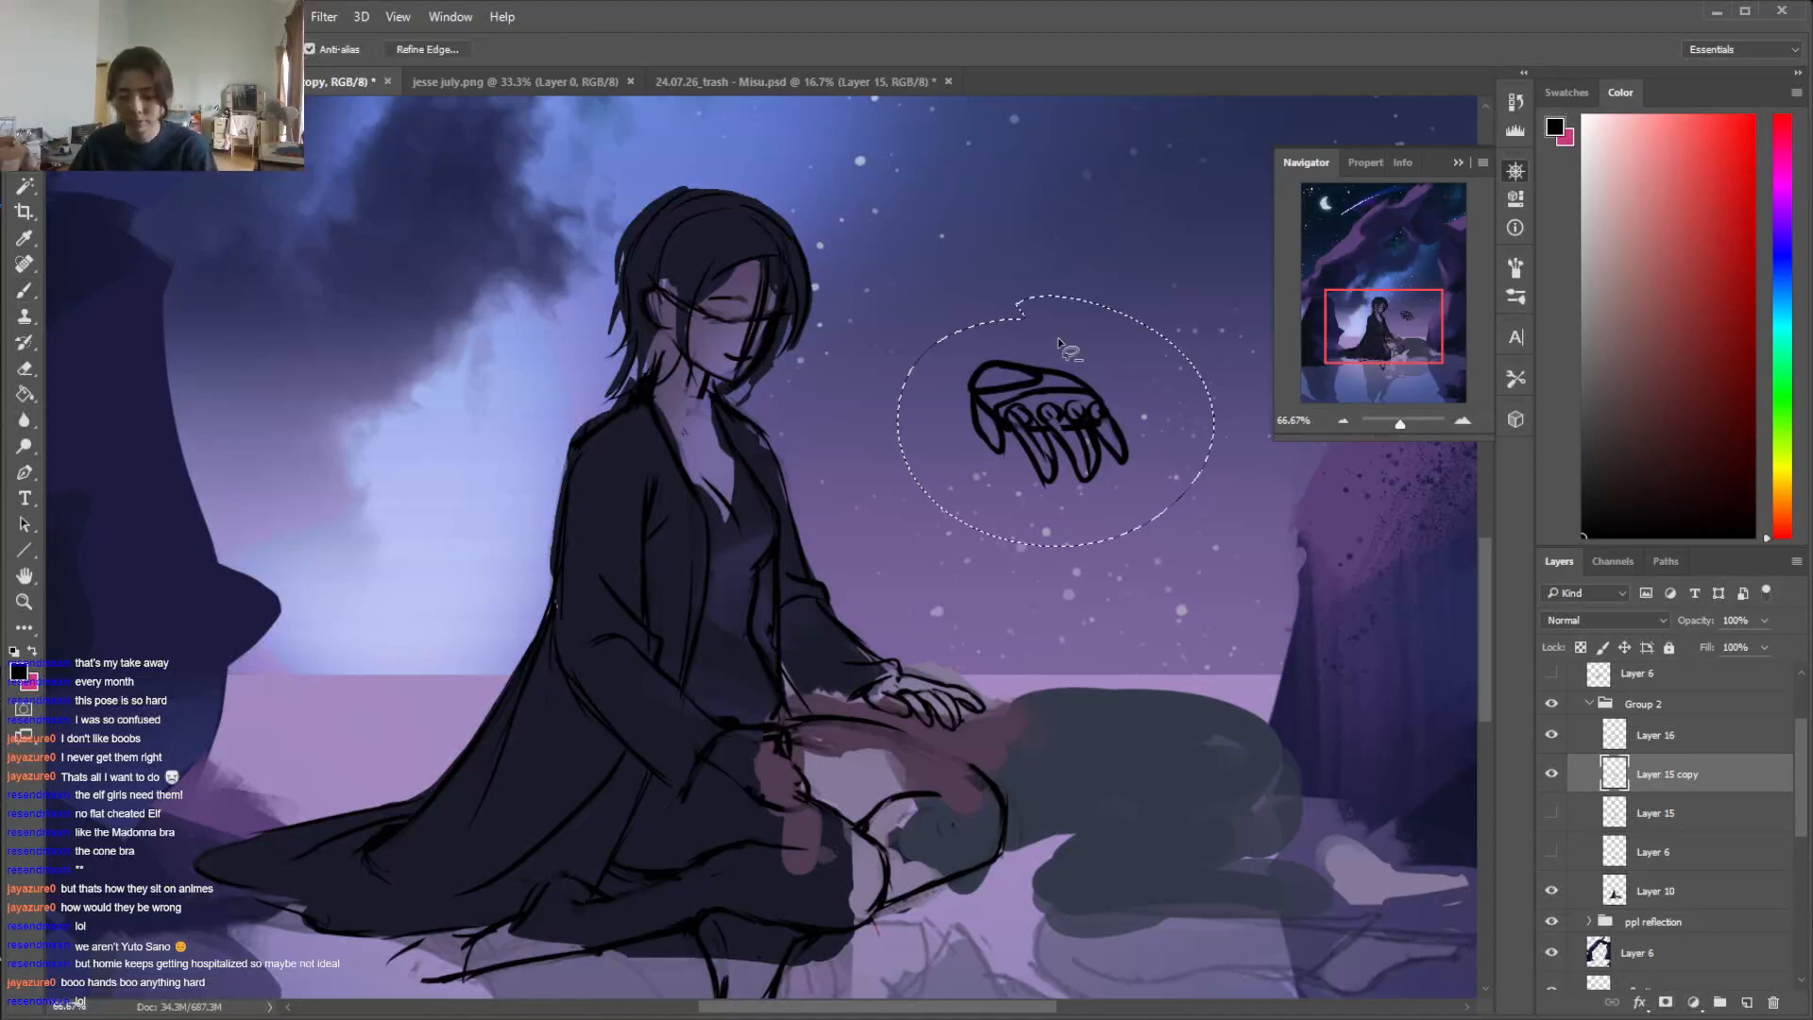
{"action": "key", "text": "Delete"}
{"action": "key", "text": "ctrl+d"}
Select the far hand's lines on Layer 15 copy and nudge them against the sleeve cuff
{"action": "key", "text": "e"}
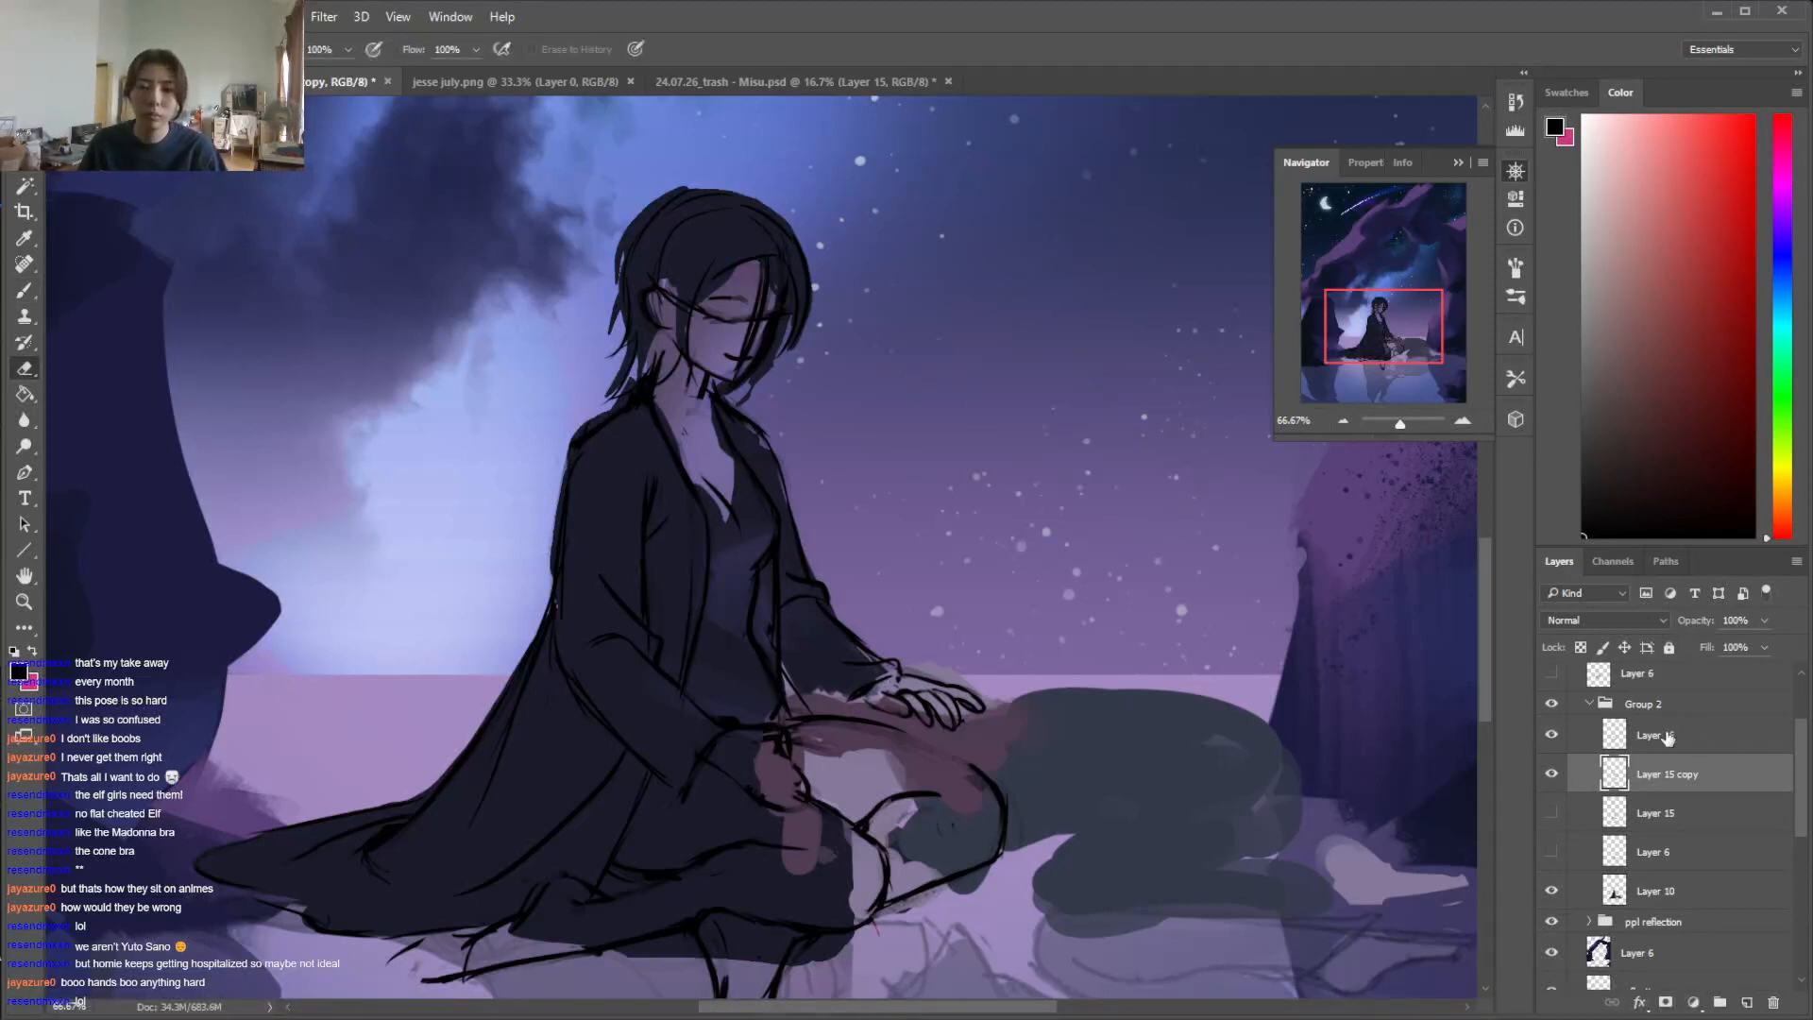
{"action": "key", "text": "alt+bracketright"}
{"action": "key", "text": "b"}
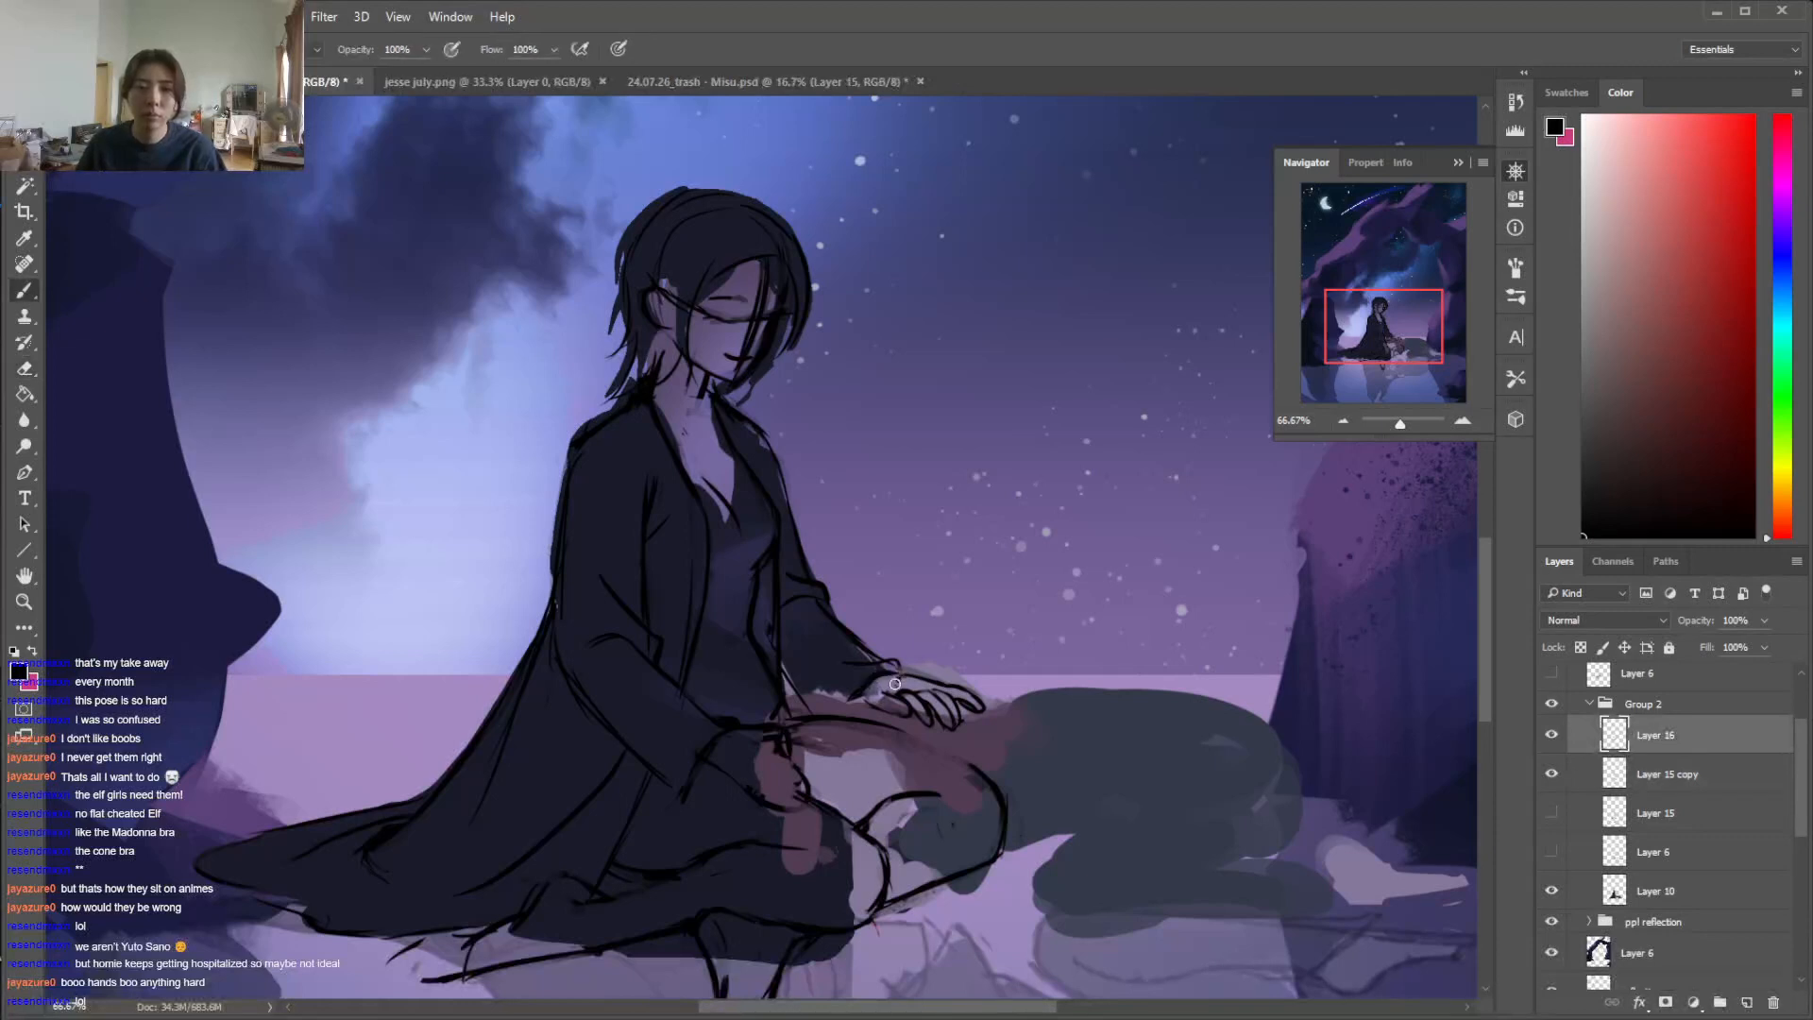
{"action": "key", "text": "alt+bracketleft"}
{"action": "key", "text": "l"}
{"action": "mouse_move", "coordinate": [934, 661]}
{"action": "left_mouse_down"}
{"action": "mouse_move", "coordinate": [859, 694]}
{"action": "mouse_move", "coordinate": [963, 759]}
{"action": "mouse_move", "coordinate": [949, 656]}
{"action": "left_mouse_up"}
{"action": "key", "text": "v"}
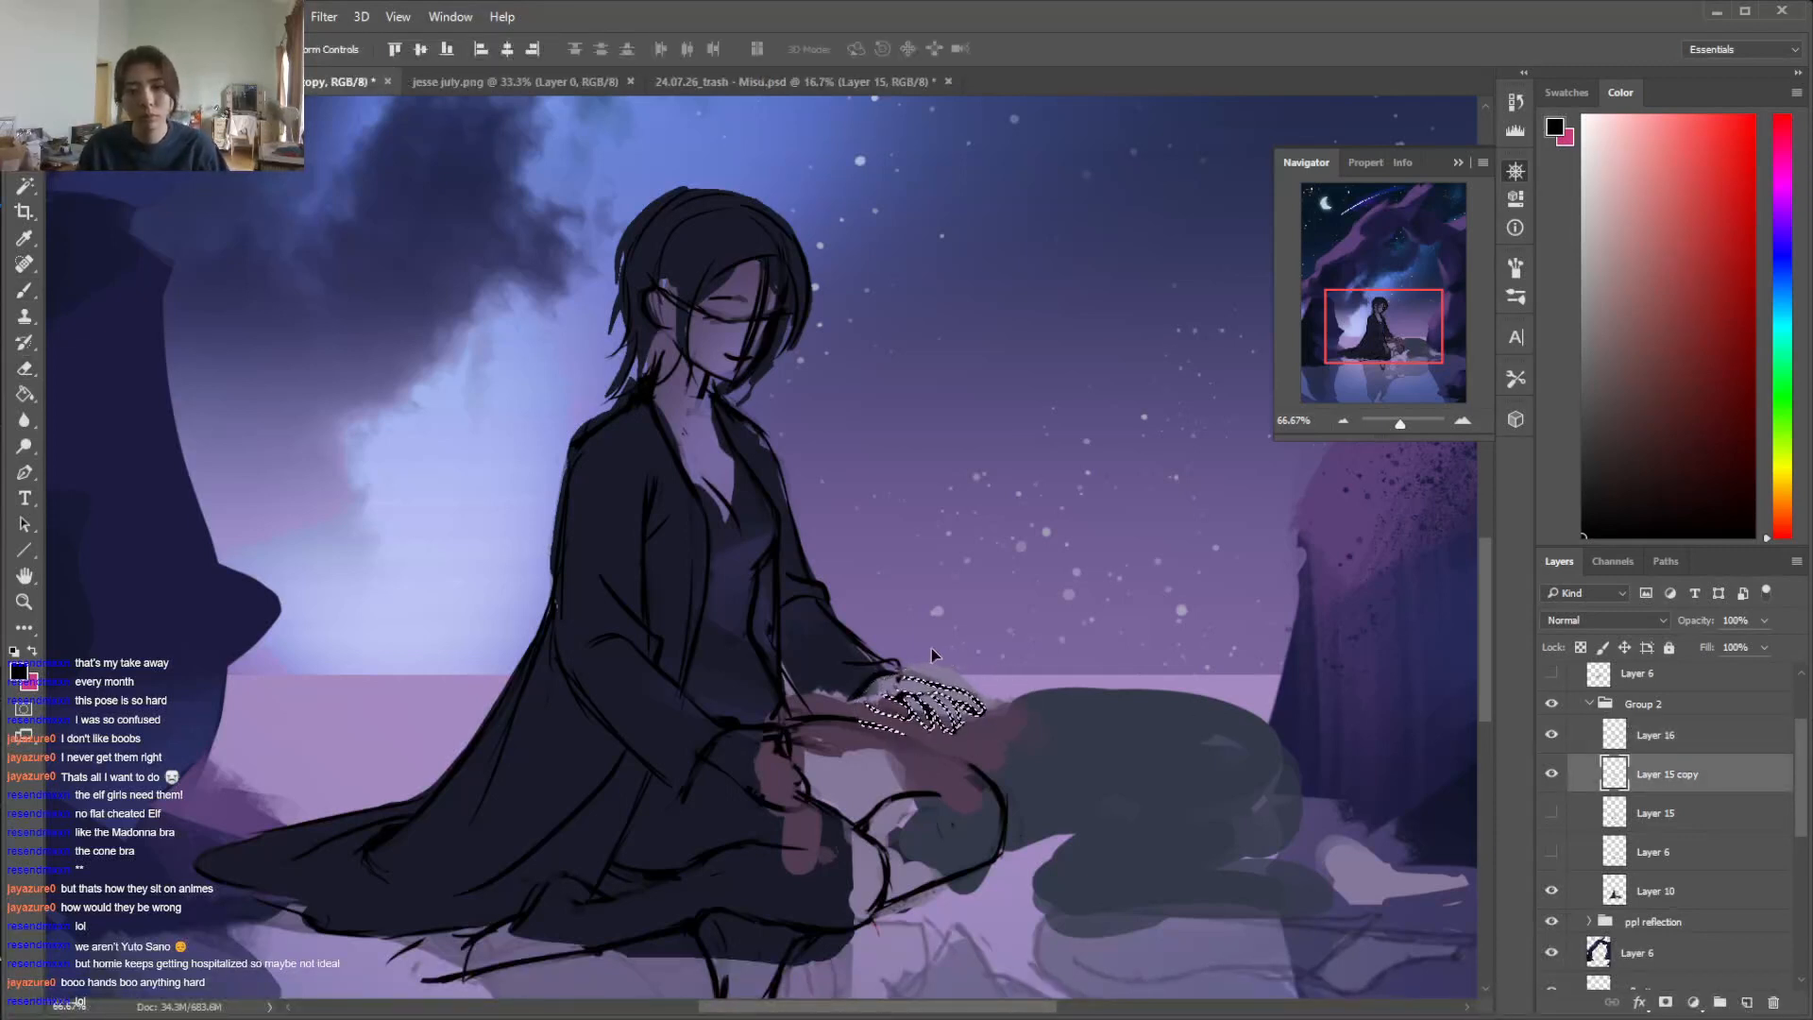
{"action": "key", "text": "ctrl+d"}
Erase the thigh line running under the far hand and tidy the near hand's lines at its sleeve cuff
{"action": "key", "text": "e"}
{"action": "left_click_drag", "start_coordinate": [854, 721], "coordinate": [911, 739]}
{"action": "key", "text": "b"}
{"action": "left_click_drag", "start_coordinate": [1475, 617], "coordinate": [1475, 645]}
{"action": "key", "text": "e"}
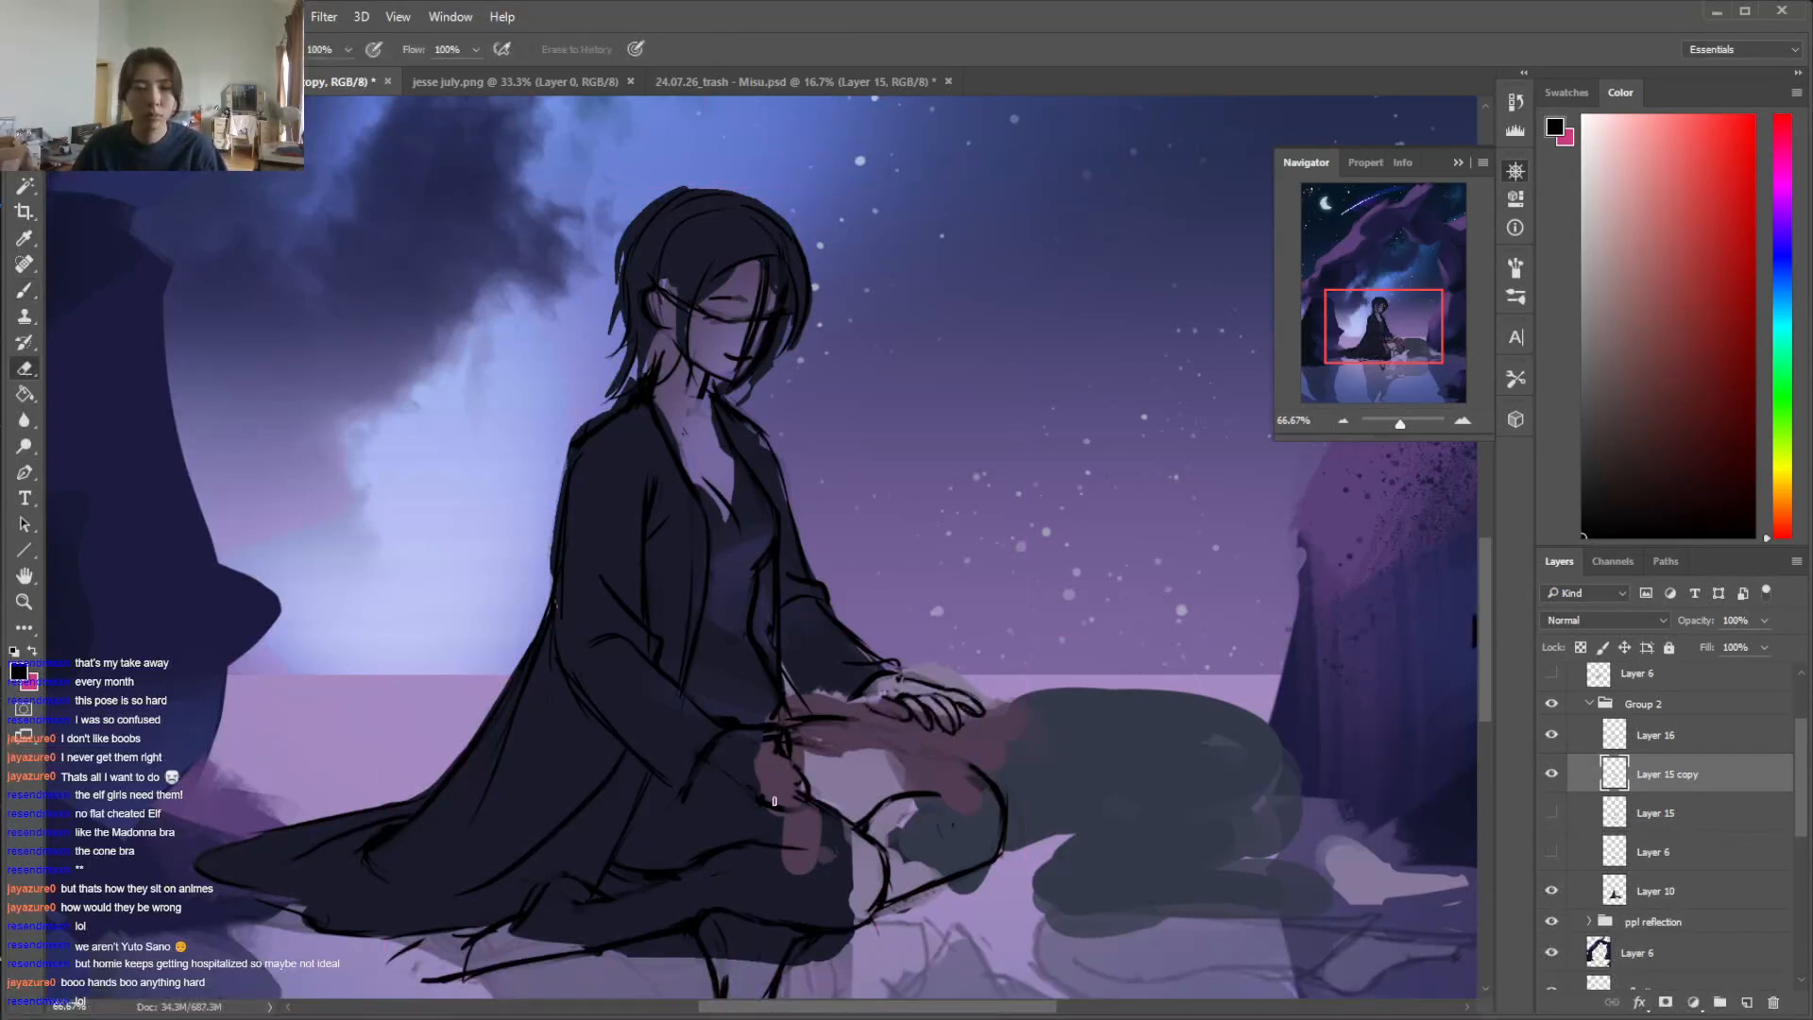
{"action": "key", "text": "b"}
{"action": "key", "text": "e"}
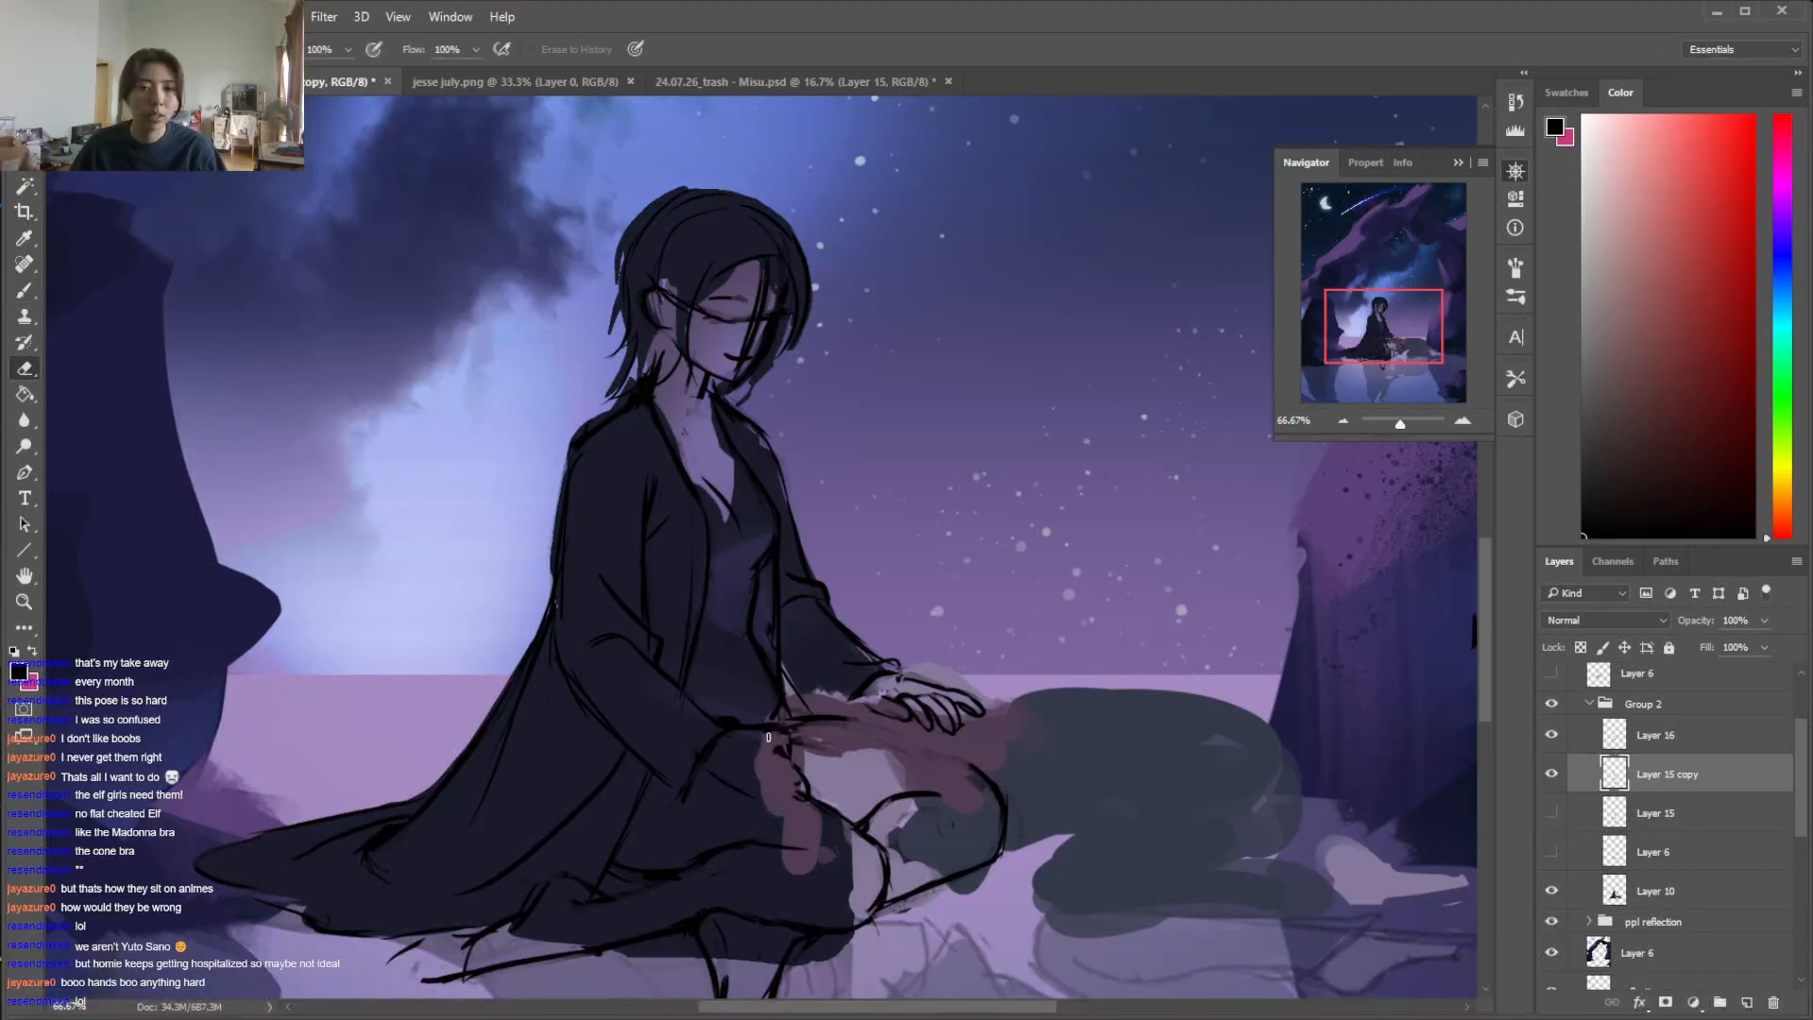
{"action": "key", "text": "b"}
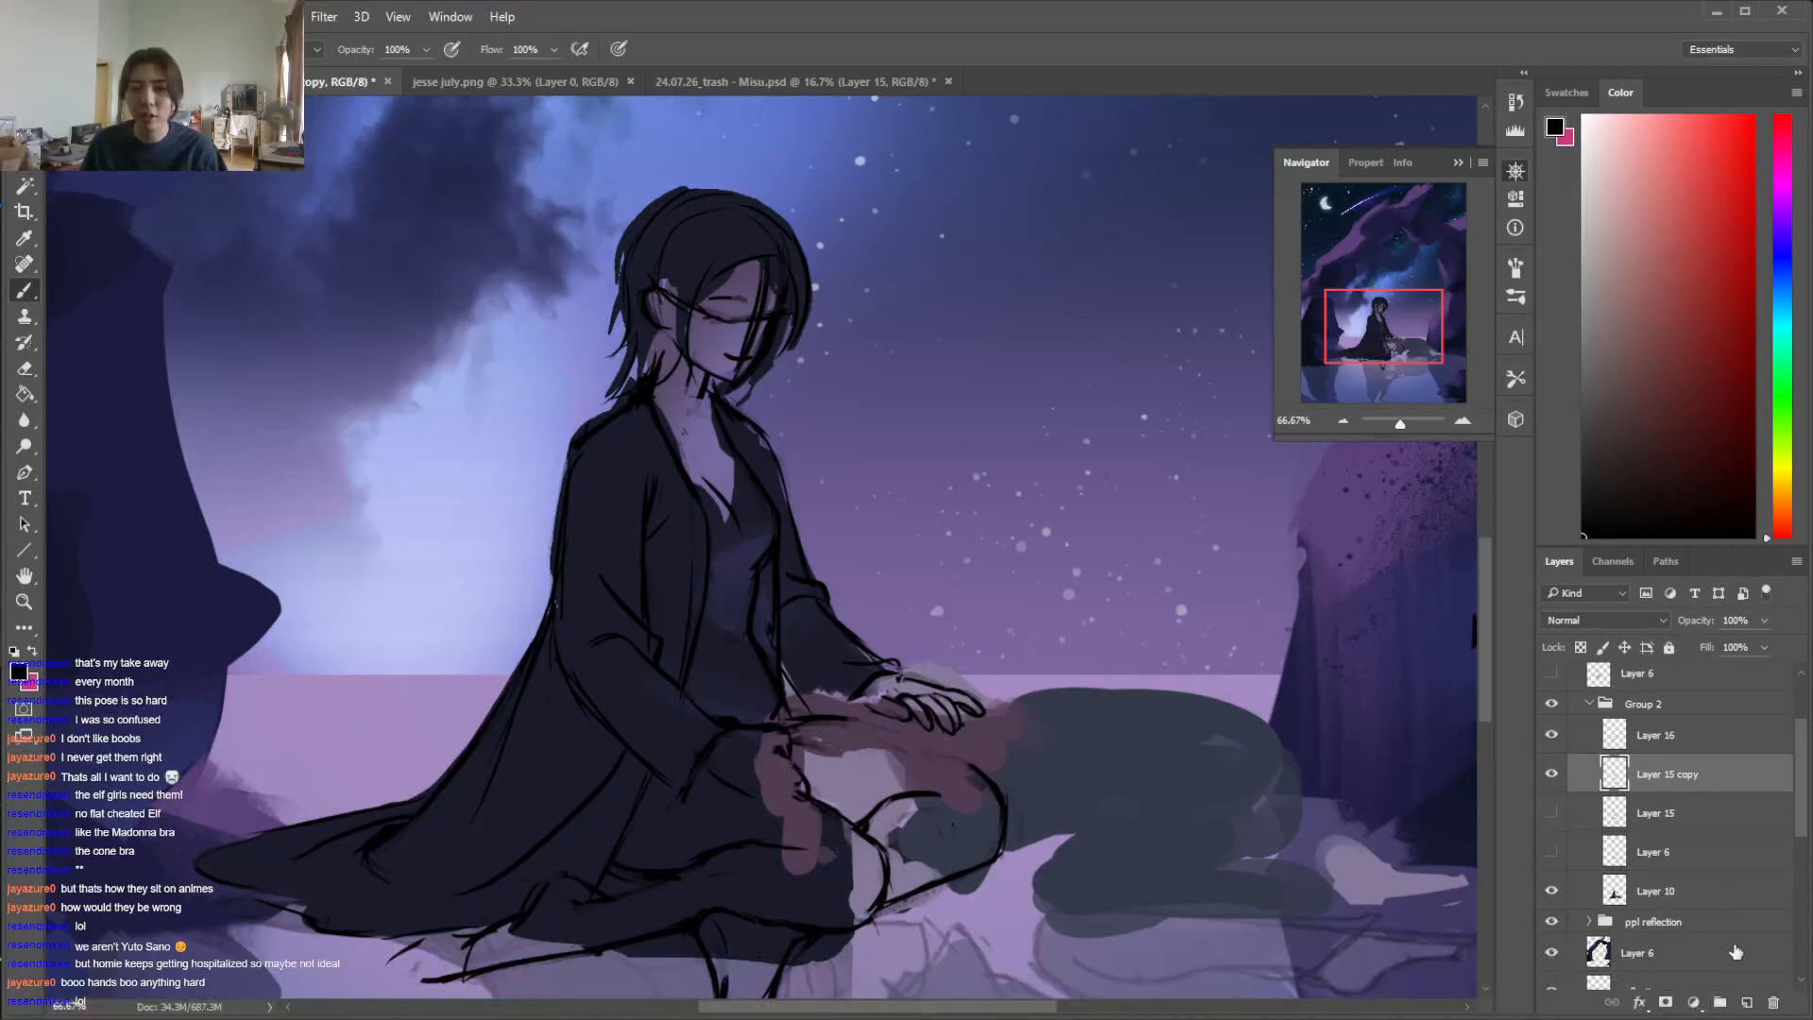
Add a new layer above Layer 15 copy and block in the lying figure's shoulder, torso and hips in black
{"action": "left_click", "coordinate": [1747, 1003]}
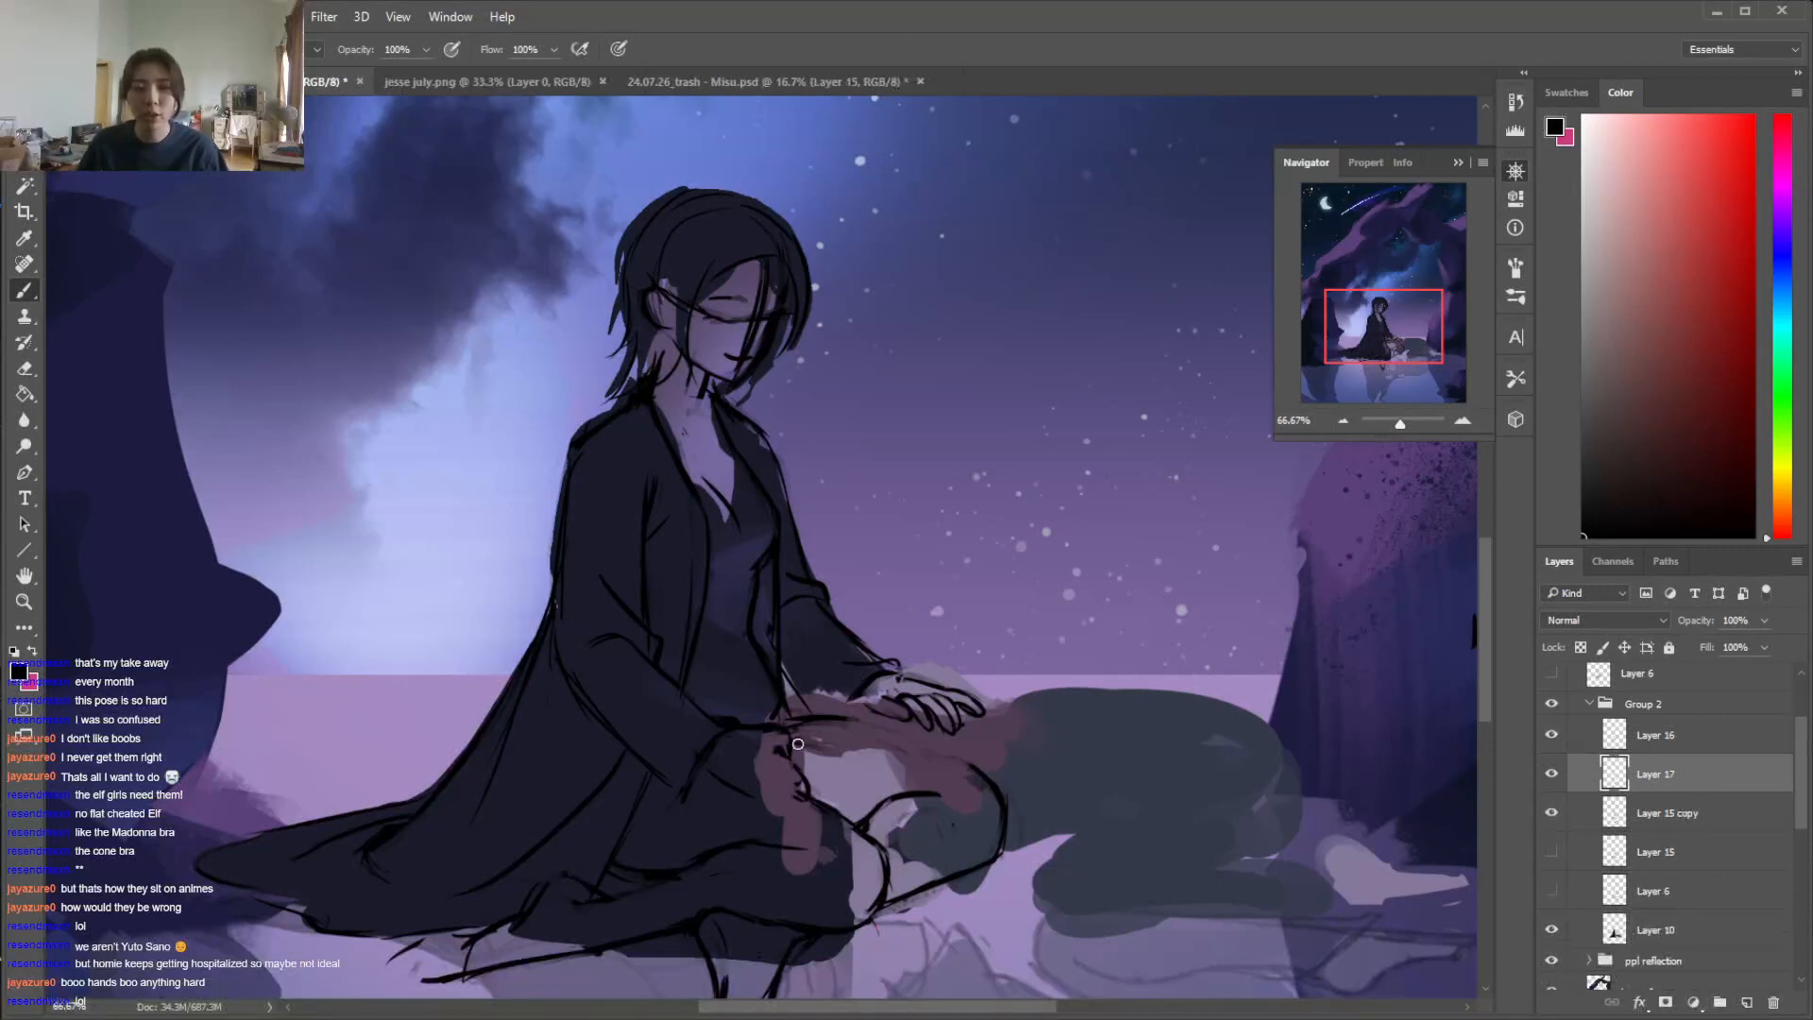
{"action": "mouse_move", "coordinate": [1487, 647]}
{"action": "left_mouse_down"}
{"action": "mouse_move", "coordinate": [1490, 683]}
{"action": "mouse_move", "coordinate": [1487, 667]}
{"action": "left_mouse_up"}
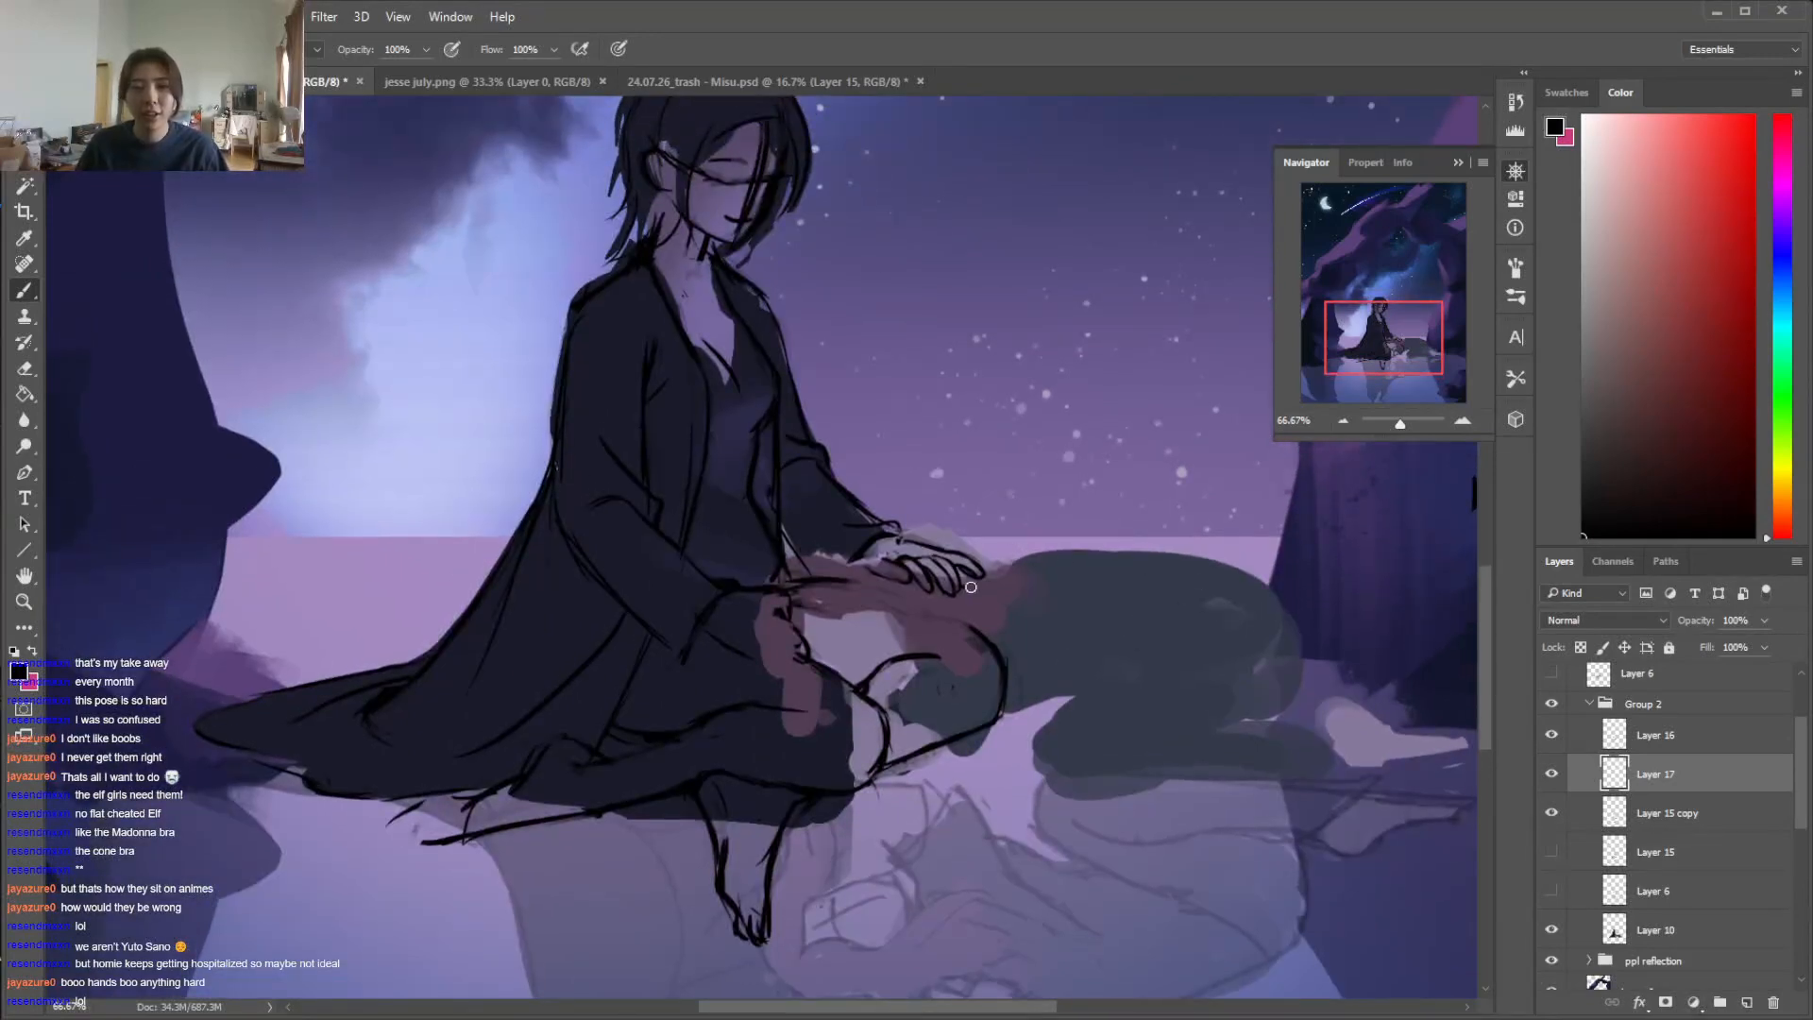
{"action": "mouse_move", "coordinate": [961, 584]}
{"action": "left_mouse_down"}
{"action": "mouse_move", "coordinate": [986, 567]}
{"action": "mouse_move", "coordinate": [997, 586]}
{"action": "mouse_move", "coordinate": [952, 697]}
{"action": "mouse_move", "coordinate": [997, 709]}
{"action": "mouse_move", "coordinate": [1114, 678]}
{"action": "left_mouse_up"}
{"action": "left_click_drag", "start_coordinate": [1098, 571], "coordinate": [1107, 692]}
{"action": "mouse_move", "coordinate": [1001, 562]}
{"action": "left_mouse_down"}
{"action": "mouse_move", "coordinate": [1138, 559]}
{"action": "mouse_move", "coordinate": [1238, 701]}
{"action": "left_mouse_up"}
{"action": "mouse_move", "coordinate": [1286, 628]}
{"action": "left_mouse_down"}
{"action": "mouse_move", "coordinate": [1171, 642]}
{"action": "mouse_move", "coordinate": [1237, 723]}
{"action": "left_mouse_up"}
Sketch the lying figure's round head on the seated figure's lap with crossing face guidelines, undoing unsatisfactory strokes
{"action": "mouse_move", "coordinate": [878, 600]}
{"action": "left_mouse_down"}
{"action": "mouse_move", "coordinate": [921, 643]}
{"action": "mouse_move", "coordinate": [873, 681]}
{"action": "left_mouse_up"}
{"action": "key", "text": "ctrl+z"}
{"action": "mouse_move", "coordinate": [873, 577]}
{"action": "left_mouse_down"}
{"action": "mouse_move", "coordinate": [805, 639]}
{"action": "mouse_move", "coordinate": [908, 676]}
{"action": "mouse_move", "coordinate": [873, 582]}
{"action": "mouse_move", "coordinate": [802, 636]}
{"action": "mouse_move", "coordinate": [909, 678]}
{"action": "mouse_move", "coordinate": [931, 632]}
{"action": "mouse_move", "coordinate": [863, 679]}
{"action": "left_mouse_up"}
{"action": "key", "text": "ctrl+z"}
{"action": "key", "text": "ctrl+z"}
{"action": "left_click_drag", "start_coordinate": [858, 608], "coordinate": [865, 680]}
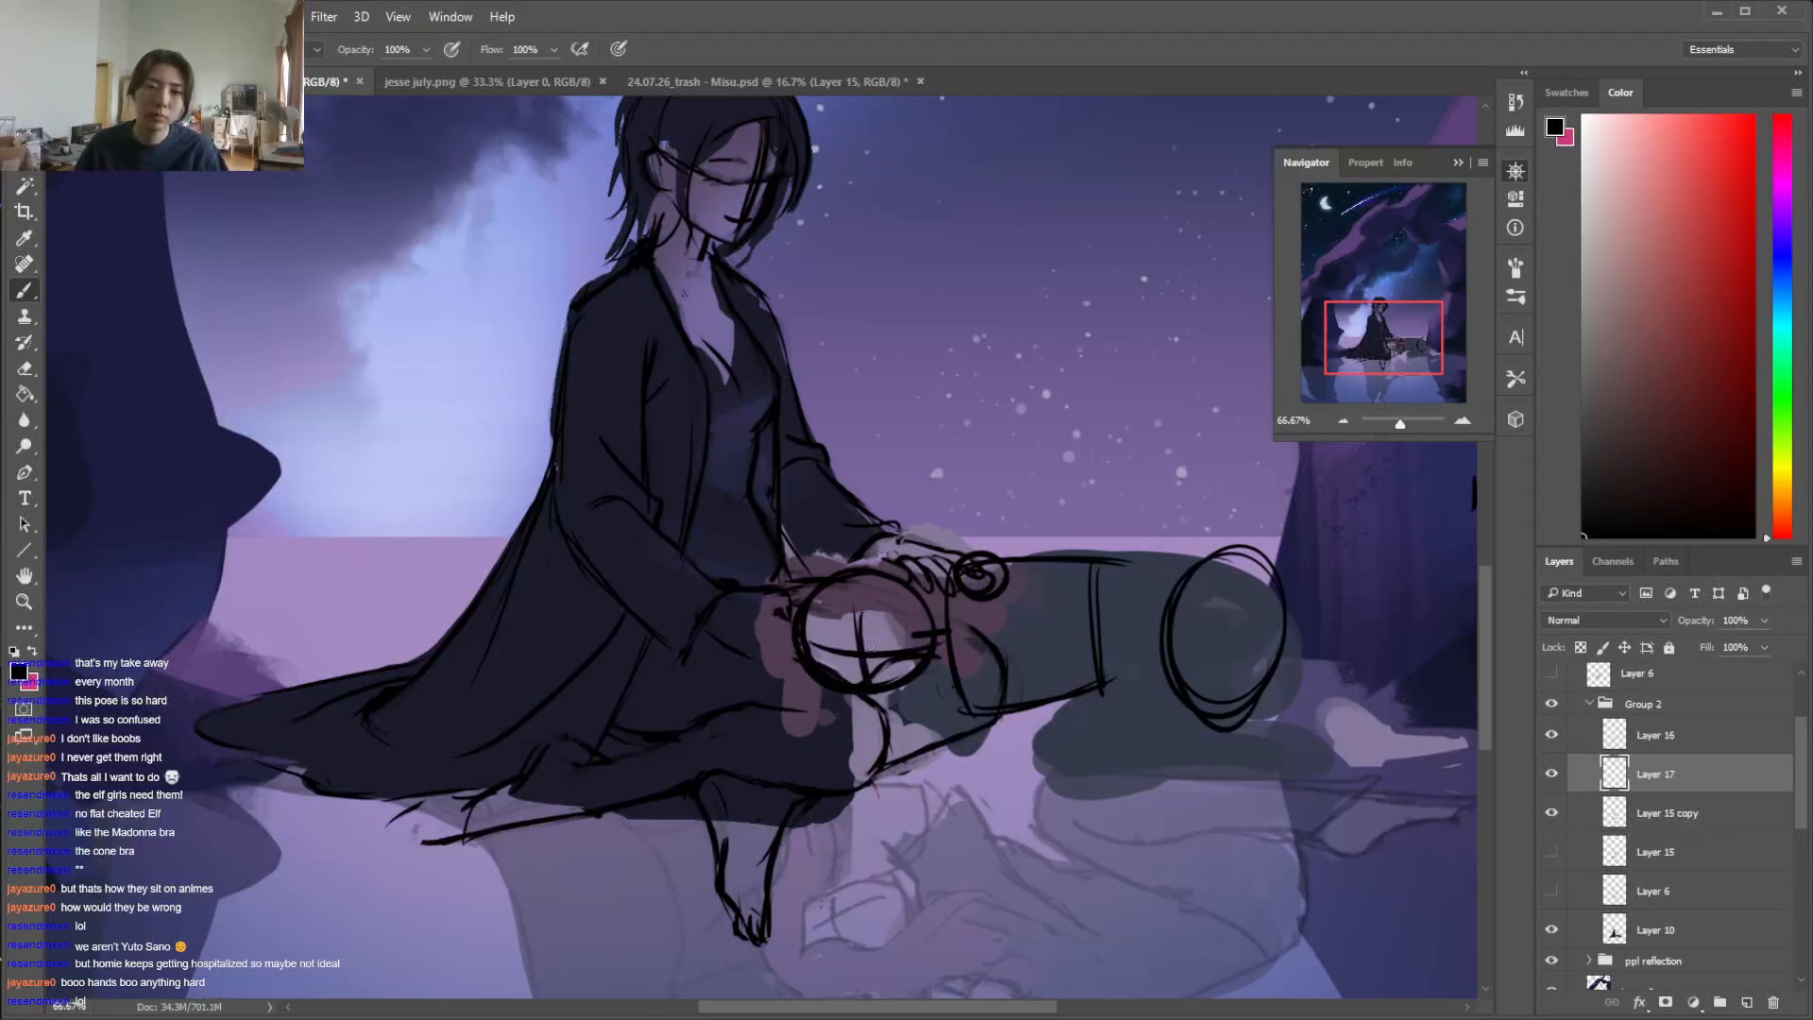
Sketch the lying figure's bent arm below the chest and rough in the thigh from the hips to the knee
{"action": "key", "text": "e"}
{"action": "key", "text": "b"}
{"action": "mouse_move", "coordinate": [988, 578]}
{"action": "left_mouse_down"}
{"action": "mouse_move", "coordinate": [1028, 729]}
{"action": "mouse_move", "coordinate": [934, 717]}
{"action": "mouse_move", "coordinate": [1033, 706]}
{"action": "mouse_move", "coordinate": [1105, 744]}
{"action": "mouse_move", "coordinate": [912, 737]}
{"action": "left_mouse_up"}
{"action": "mouse_move", "coordinate": [1227, 609]}
{"action": "left_mouse_down"}
{"action": "mouse_move", "coordinate": [1087, 681]}
{"action": "mouse_move", "coordinate": [1234, 608]}
{"action": "mouse_move", "coordinate": [1060, 739]}
{"action": "left_mouse_up"}
{"action": "left_click_drag", "start_coordinate": [1252, 689], "coordinate": [1085, 772]}
Clear the rough thigh lines inside the hips with a larger eraser and redraw the thigh from a marked hip joint
{"action": "key", "text": "e"}
{"action": "left_click_drag", "start_coordinate": [1247, 605], "coordinate": [1118, 680]}
{"action": "right_click", "coordinate": [1243, 591]}
{"action": "left_click_drag", "start_coordinate": [1367, 630], "coordinate": [1410, 631]}
{"action": "left_click_drag", "start_coordinate": [1239, 612], "coordinate": [1124, 678]}
{"action": "key", "text": "b"}
{"action": "mouse_move", "coordinate": [1180, 578]}
{"action": "left_mouse_down"}
{"action": "mouse_move", "coordinate": [1135, 619]}
{"action": "mouse_move", "coordinate": [1185, 583]}
{"action": "mouse_move", "coordinate": [1095, 664]}
{"action": "left_mouse_up"}
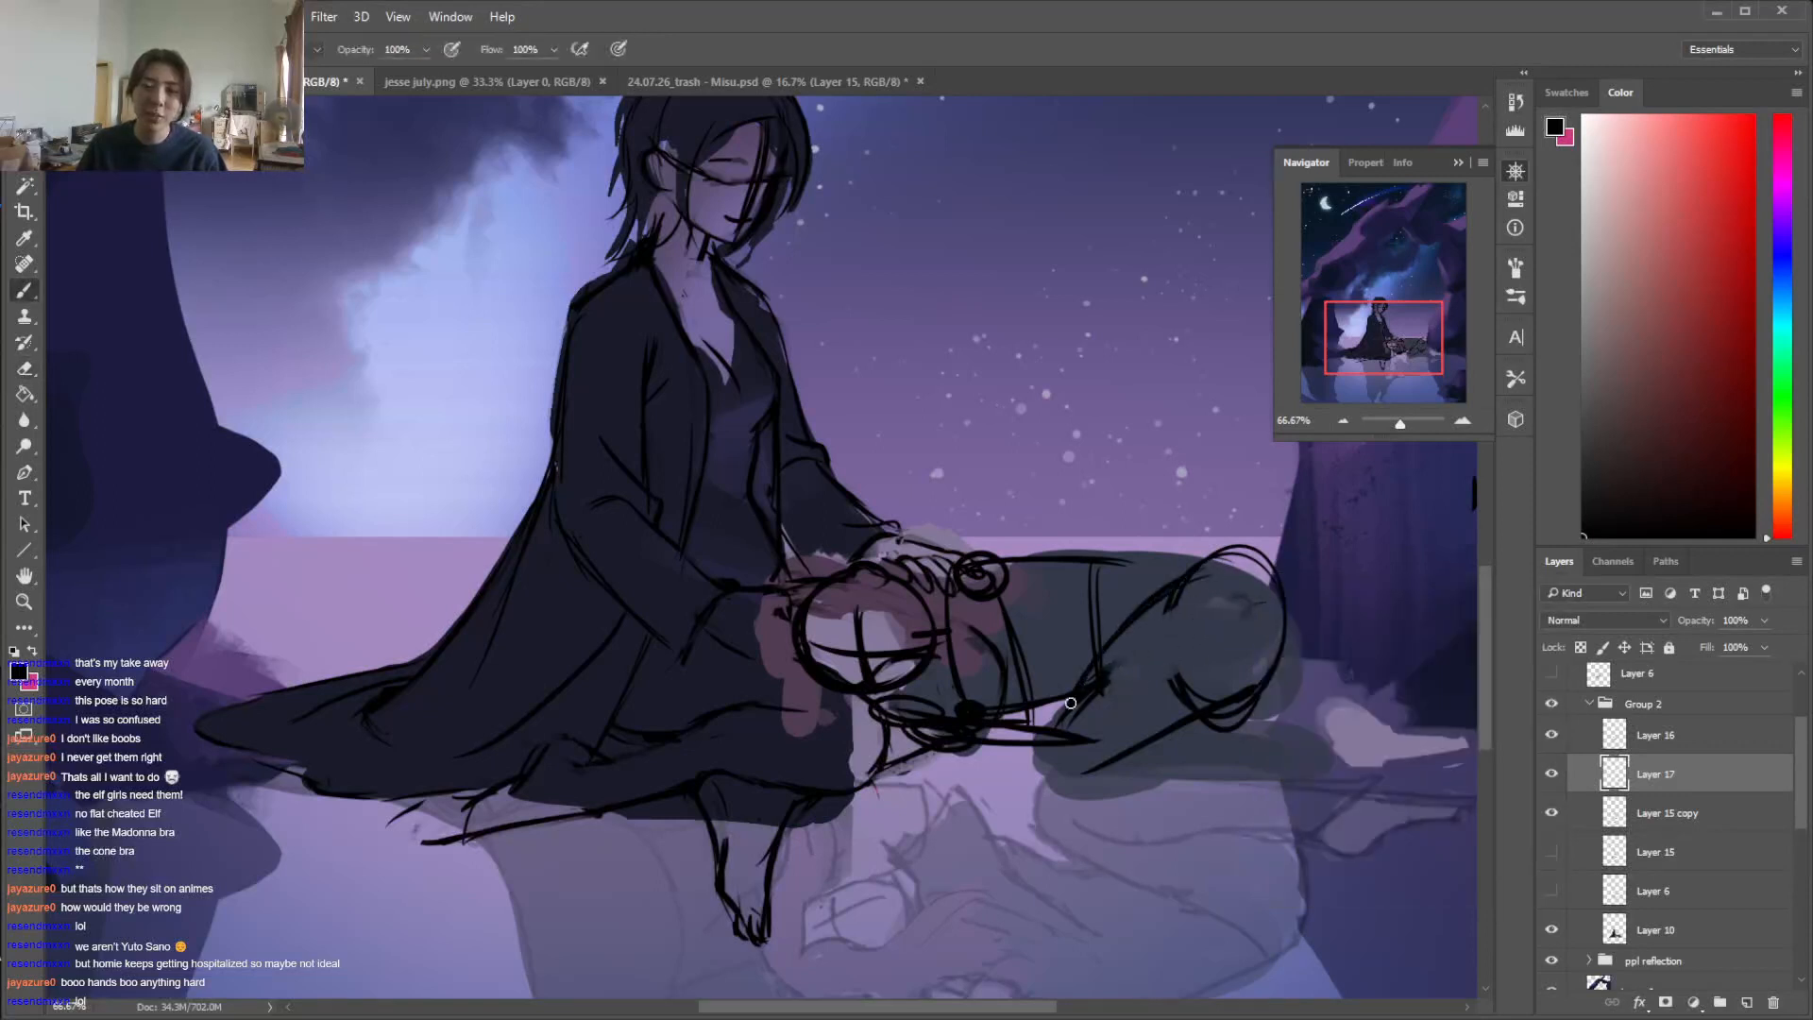
{"action": "left_click_drag", "start_coordinate": [1222, 588], "coordinate": [1088, 680]}
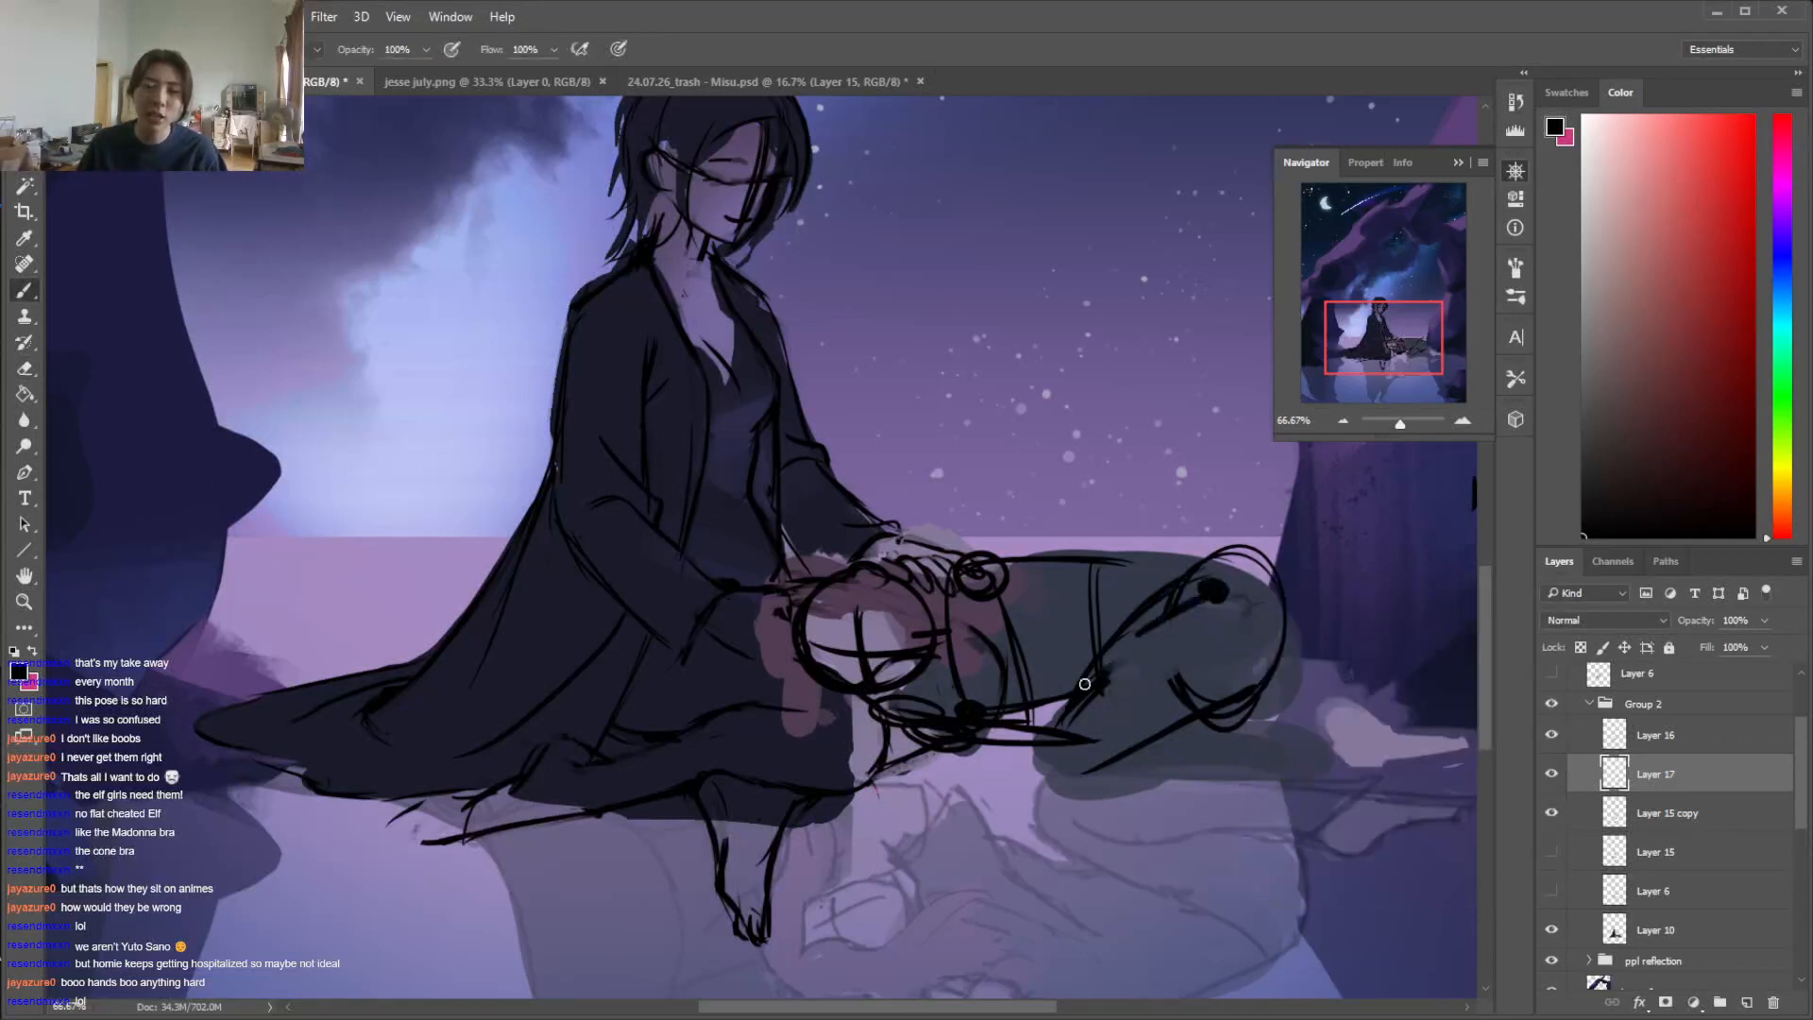
{"action": "key", "text": "e"}
{"action": "mouse_move", "coordinate": [1192, 574]}
{"action": "left_mouse_down"}
{"action": "mouse_move", "coordinate": [1177, 617]}
{"action": "mouse_move", "coordinate": [1230, 590]}
{"action": "mouse_move", "coordinate": [1100, 676]}
{"action": "left_mouse_up"}
Sketch the lying figure's lower leg extending back from the knee and finish it with a simple foot shape
{"action": "key", "text": "b"}
{"action": "mouse_move", "coordinate": [1239, 701]}
{"action": "left_mouse_down"}
{"action": "mouse_move", "coordinate": [1088, 776]}
{"action": "mouse_move", "coordinate": [1266, 779]}
{"action": "left_mouse_up"}
{"action": "left_click_drag", "start_coordinate": [1133, 775], "coordinate": [1305, 782]}
{"action": "mouse_move", "coordinate": [1077, 740]}
{"action": "left_mouse_down"}
{"action": "mouse_move", "coordinate": [1308, 750]}
{"action": "mouse_move", "coordinate": [1287, 751]}
{"action": "mouse_move", "coordinate": [1360, 814]}
{"action": "left_mouse_up"}
{"action": "mouse_move", "coordinate": [1289, 746]}
{"action": "left_mouse_down"}
{"action": "mouse_move", "coordinate": [1339, 734]}
{"action": "mouse_move", "coordinate": [1367, 828]}
{"action": "left_mouse_up"}
{"action": "key", "text": "e"}
{"action": "left_click_drag", "start_coordinate": [1185, 788], "coordinate": [1274, 756]}
{"action": "key", "text": "b"}
{"action": "left_click_drag", "start_coordinate": [1119, 782], "coordinate": [1265, 748]}
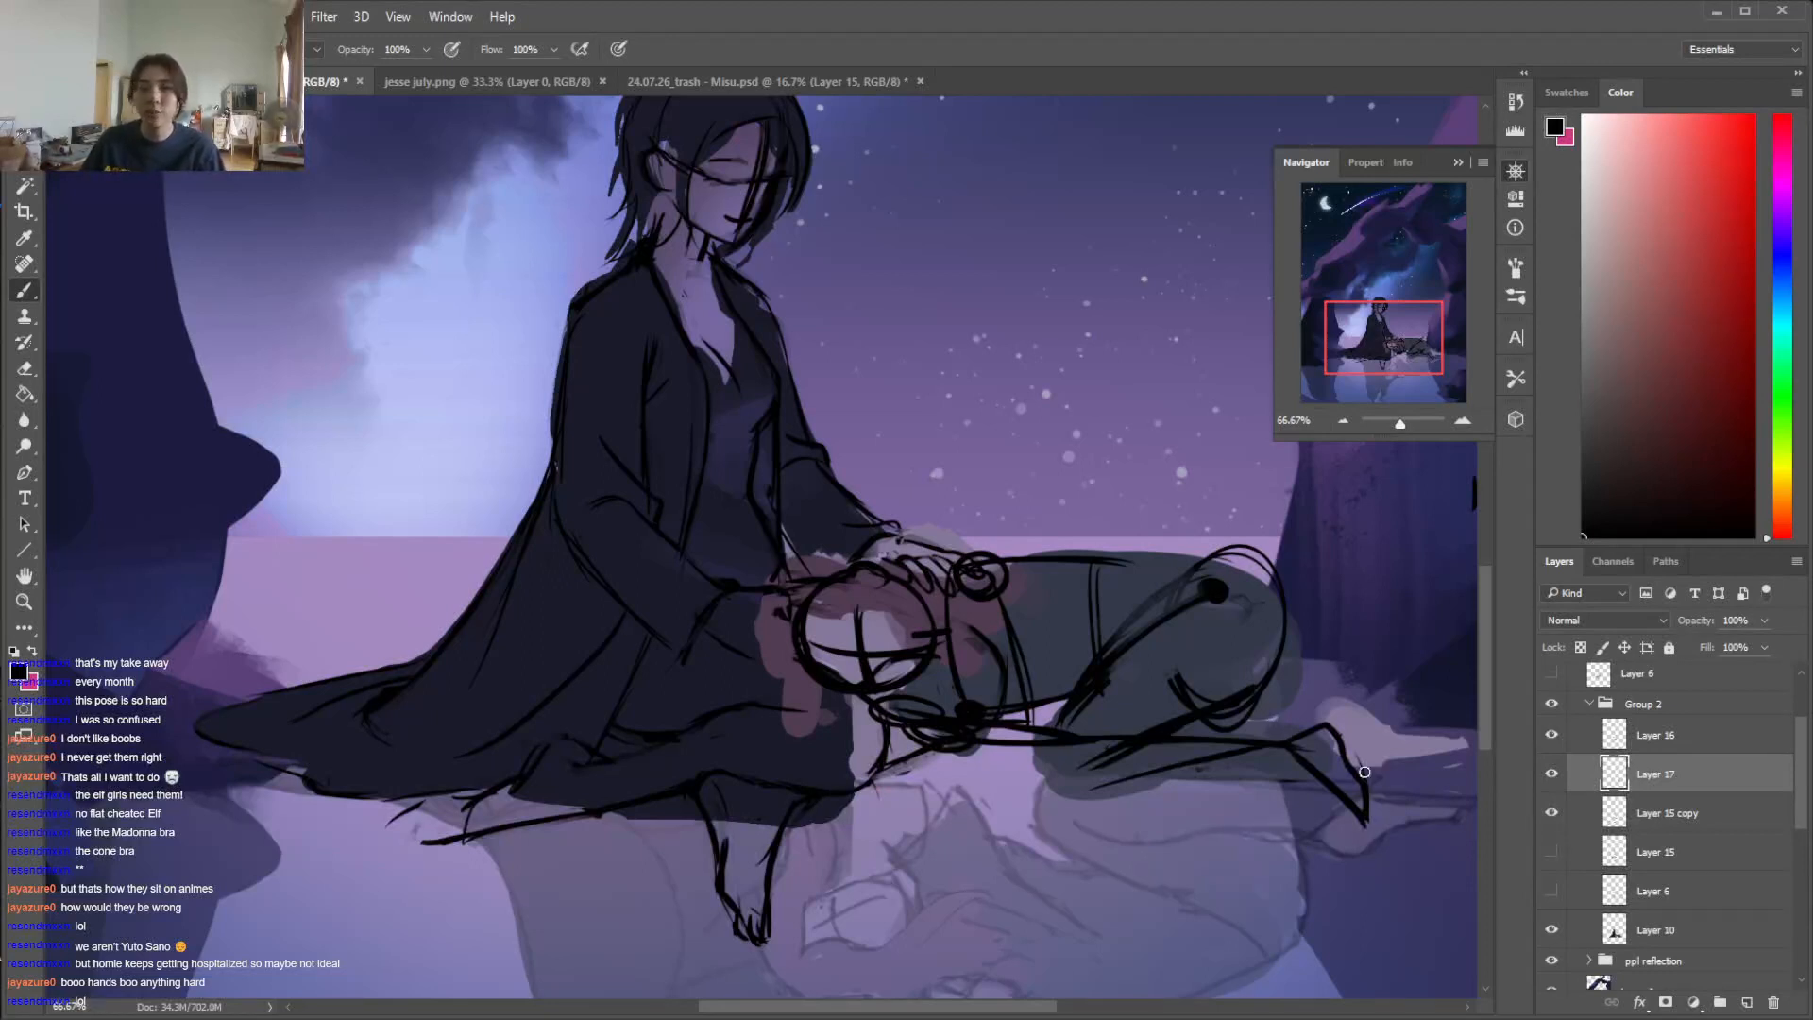
Outline the lying figure's thigh and rounded knee, and erase the construction lines inside them
{"action": "key", "text": "e"}
{"action": "key", "text": "b"}
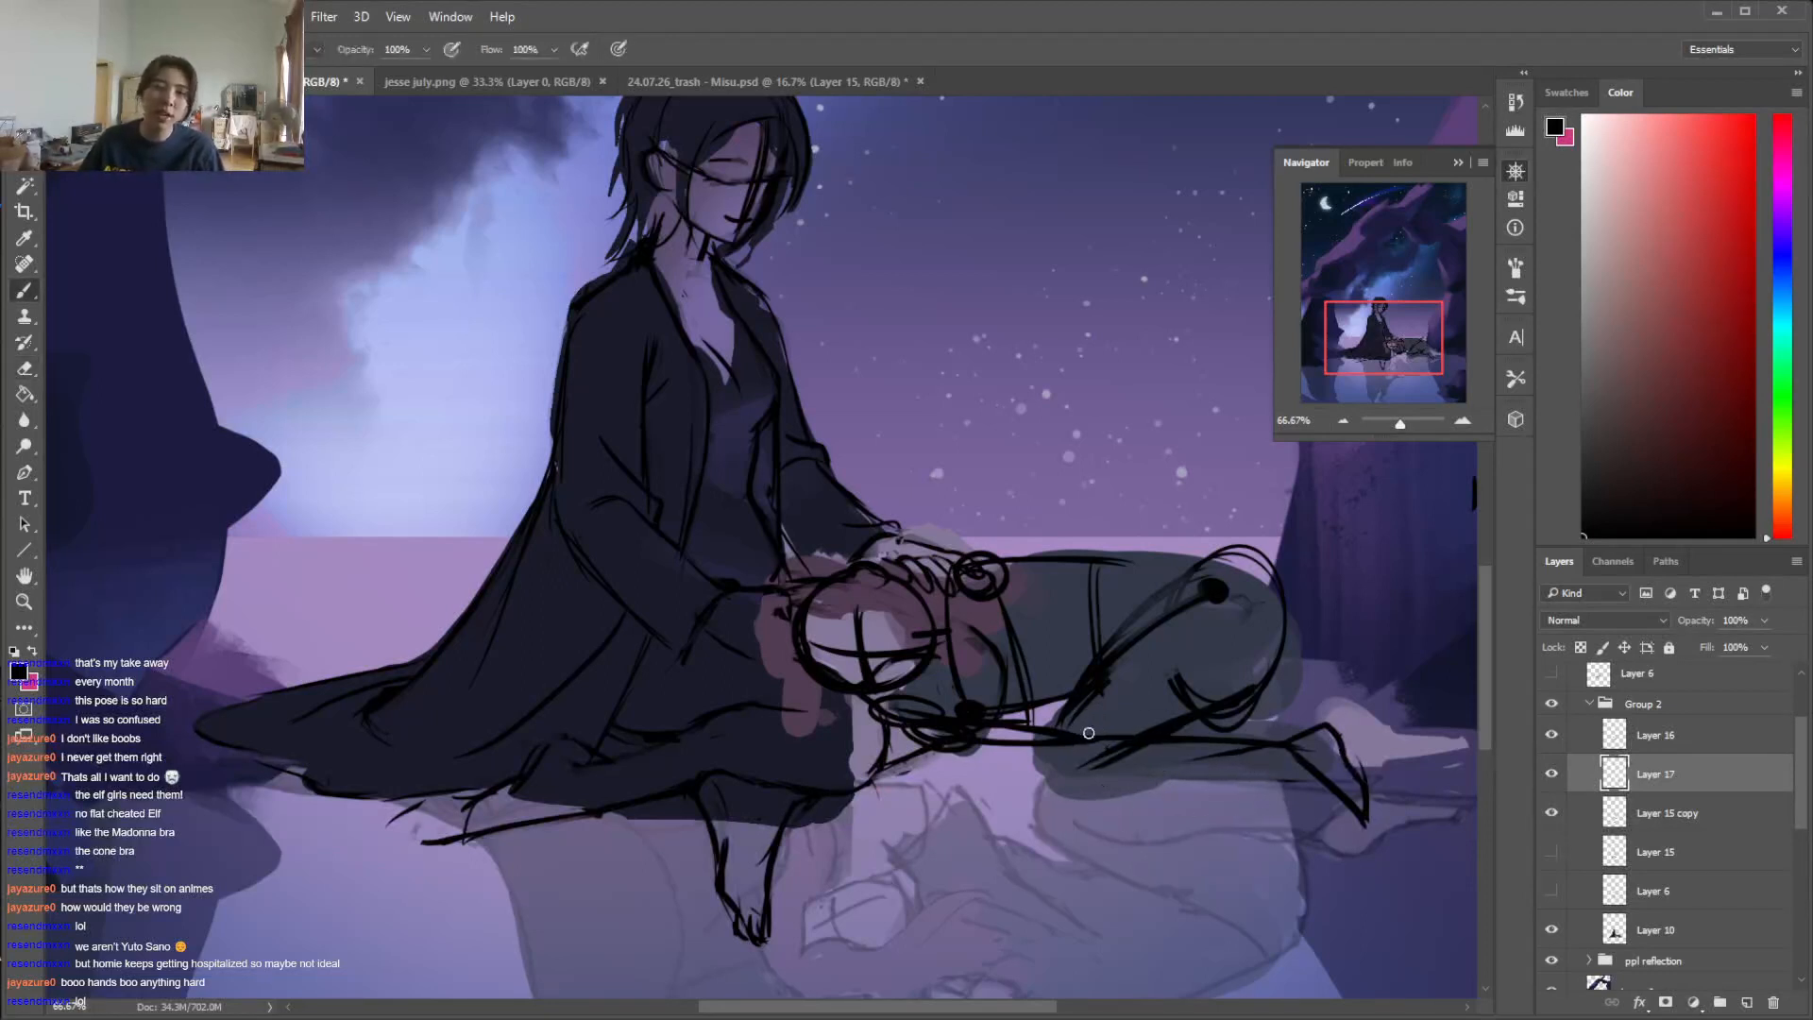
{"action": "mouse_move", "coordinate": [1147, 602]}
{"action": "left_mouse_down"}
{"action": "mouse_move", "coordinate": [1039, 726]}
{"action": "mouse_move", "coordinate": [1084, 773]}
{"action": "mouse_move", "coordinate": [1150, 747]}
{"action": "left_mouse_up"}
{"action": "key", "text": "e"}
{"action": "mouse_move", "coordinate": [1196, 593]}
{"action": "left_mouse_down"}
{"action": "mouse_move", "coordinate": [1075, 754]}
{"action": "mouse_move", "coordinate": [1181, 596]}
{"action": "mouse_move", "coordinate": [1030, 759]}
{"action": "mouse_move", "coordinate": [1048, 721]}
{"action": "mouse_move", "coordinate": [1091, 779]}
{"action": "left_mouse_up"}
{"action": "key", "text": "b"}
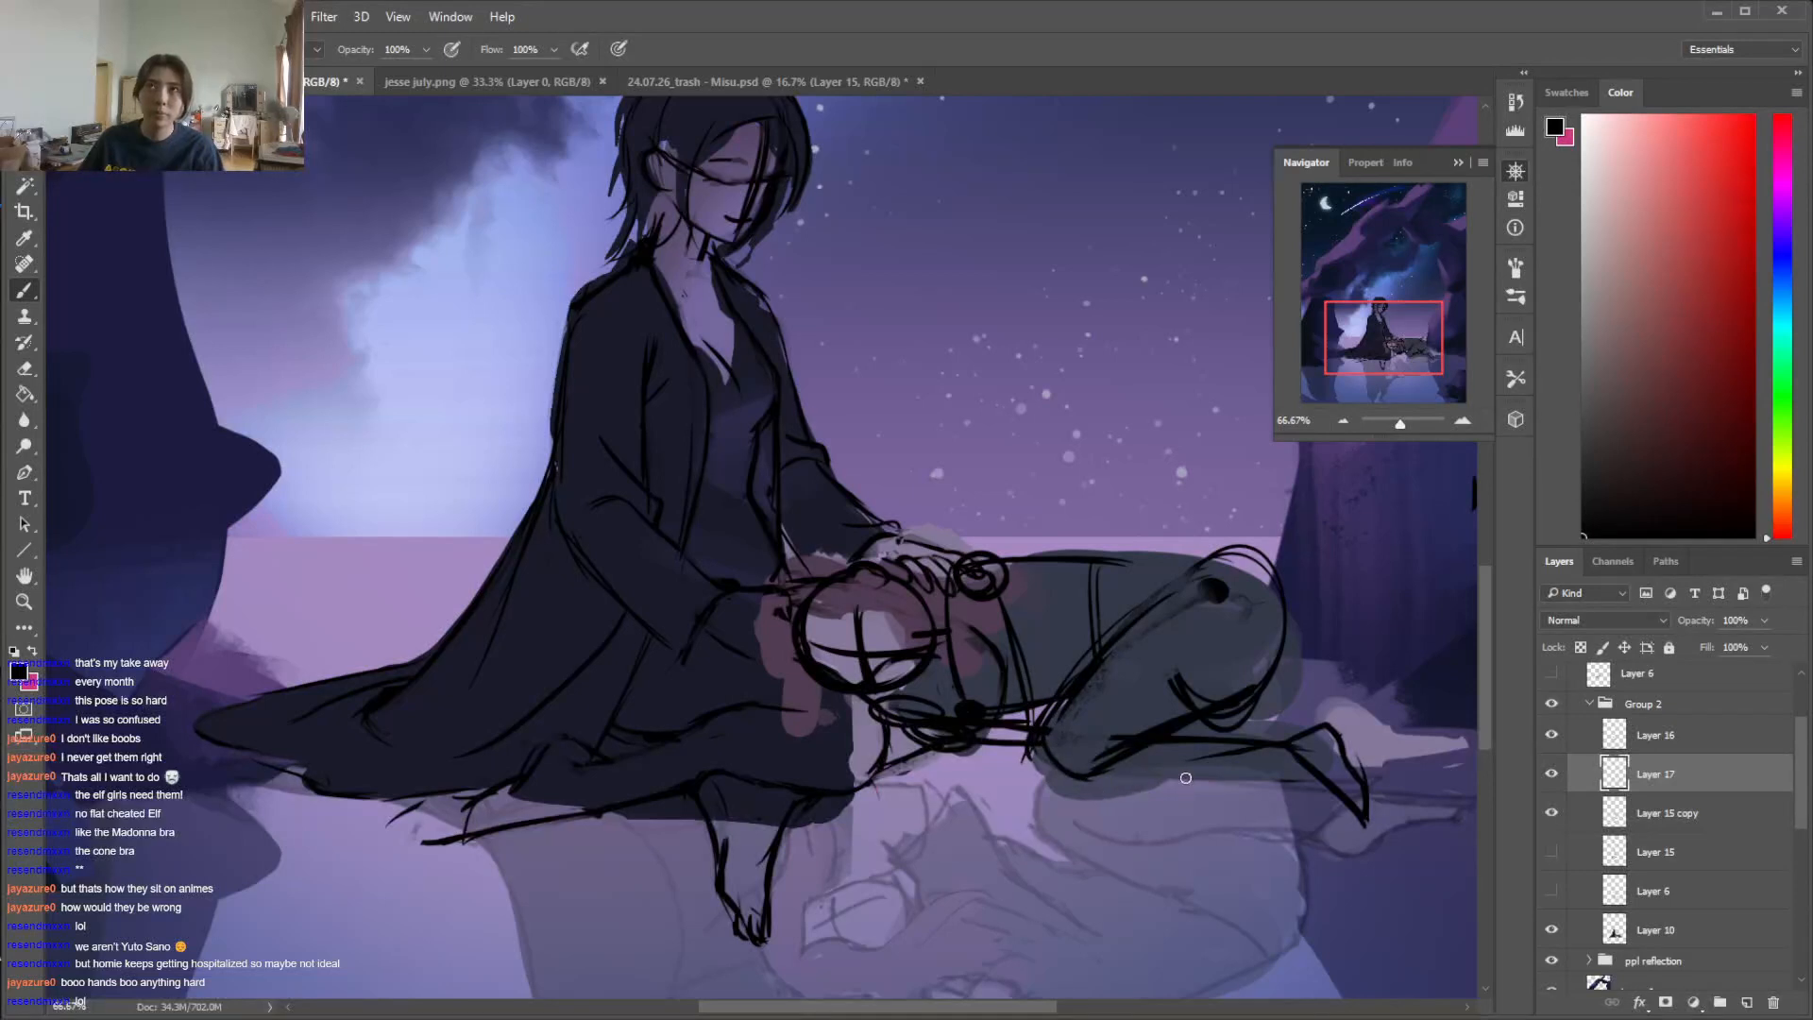
Sketch the lying figure's second lower leg and foot beside the first one, erasing stray lines between strokes
{"action": "left_click_drag", "start_coordinate": [1081, 786], "coordinate": [1285, 763]}
{"action": "mouse_move", "coordinate": [1085, 725]}
{"action": "left_mouse_down"}
{"action": "mouse_move", "coordinate": [1142, 708]}
{"action": "mouse_move", "coordinate": [1268, 748]}
{"action": "mouse_move", "coordinate": [1313, 741]}
{"action": "mouse_move", "coordinate": [1330, 775]}
{"action": "mouse_move", "coordinate": [1305, 748]}
{"action": "mouse_move", "coordinate": [1234, 774]}
{"action": "mouse_move", "coordinate": [1329, 783]}
{"action": "left_mouse_up"}
{"action": "key", "text": "e"}
{"action": "key", "text": "b"}
{"action": "mouse_move", "coordinate": [1071, 786]}
{"action": "left_mouse_down"}
{"action": "mouse_move", "coordinate": [1125, 801]}
{"action": "mouse_move", "coordinate": [1098, 812]}
{"action": "mouse_move", "coordinate": [1211, 789]}
{"action": "mouse_move", "coordinate": [1243, 776]}
{"action": "mouse_move", "coordinate": [1293, 691]}
{"action": "mouse_move", "coordinate": [1326, 719]}
{"action": "left_mouse_up"}
{"action": "key", "text": "e"}
{"action": "key", "text": "b"}
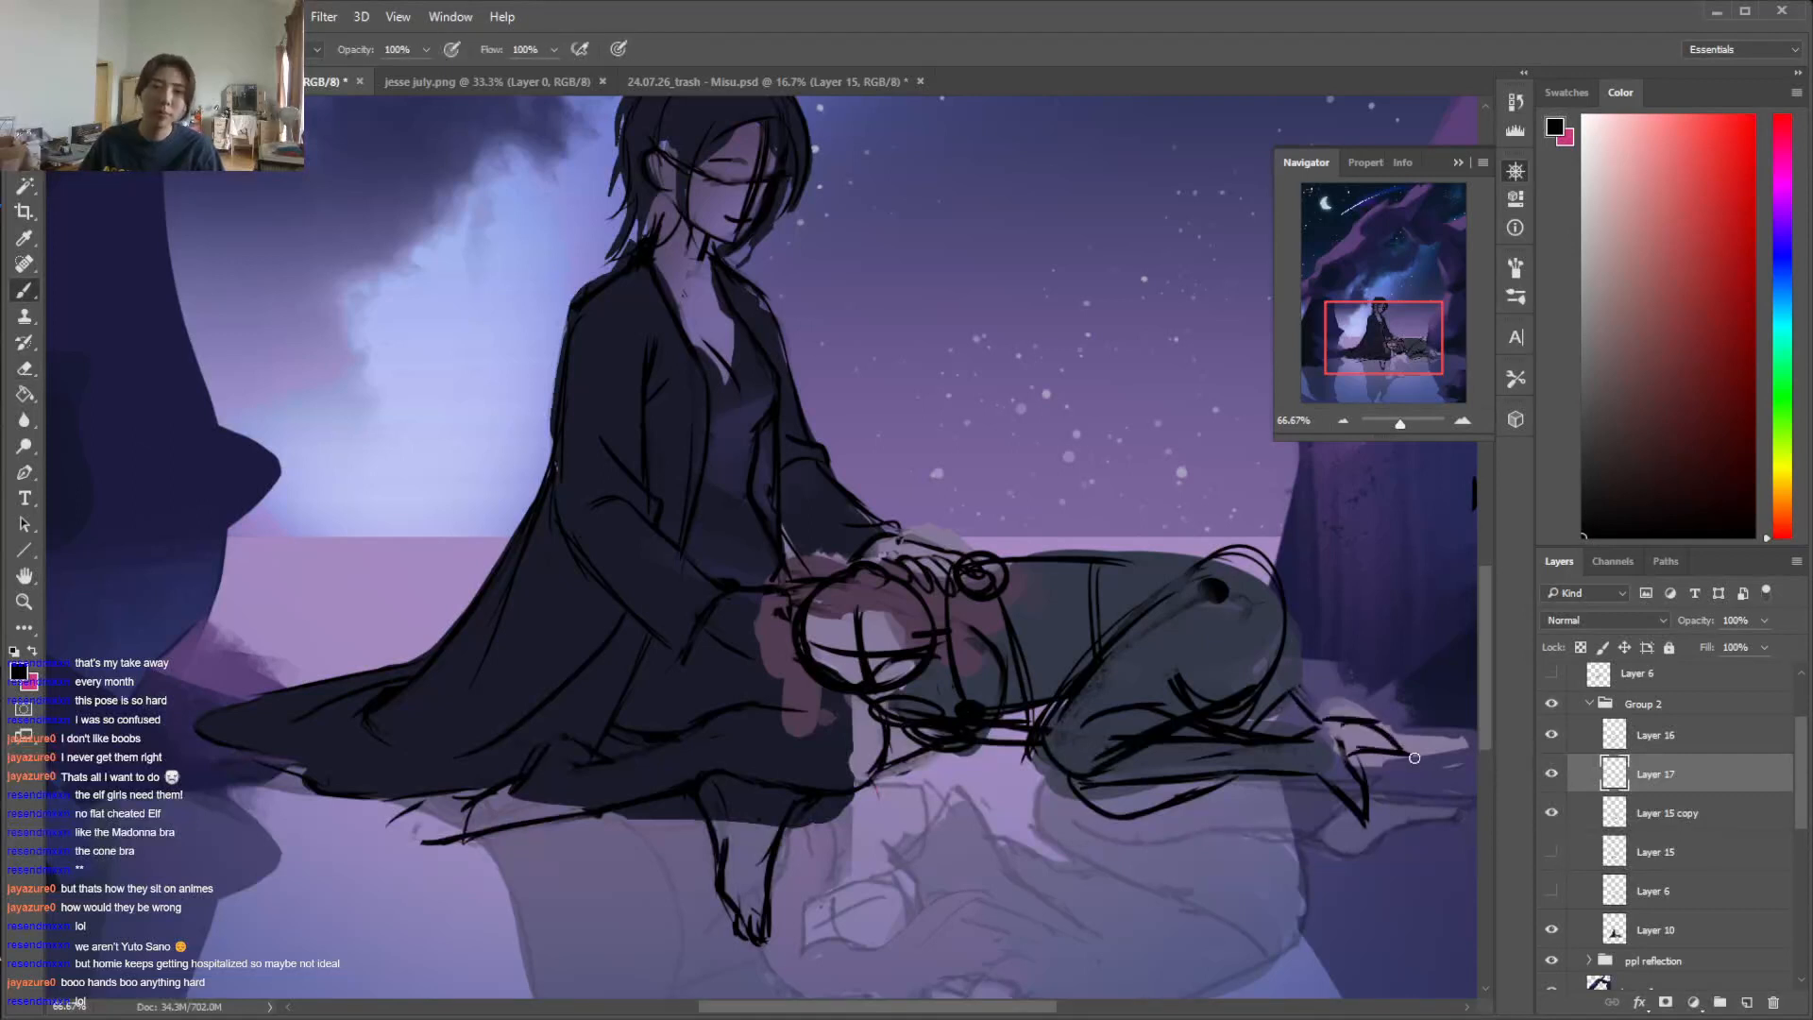
Hide Layer 10's flat colours and erase the rough construction lines inside the lying figure's hips and thigh on Layer 17
{"action": "left_click", "coordinate": [1551, 930]}
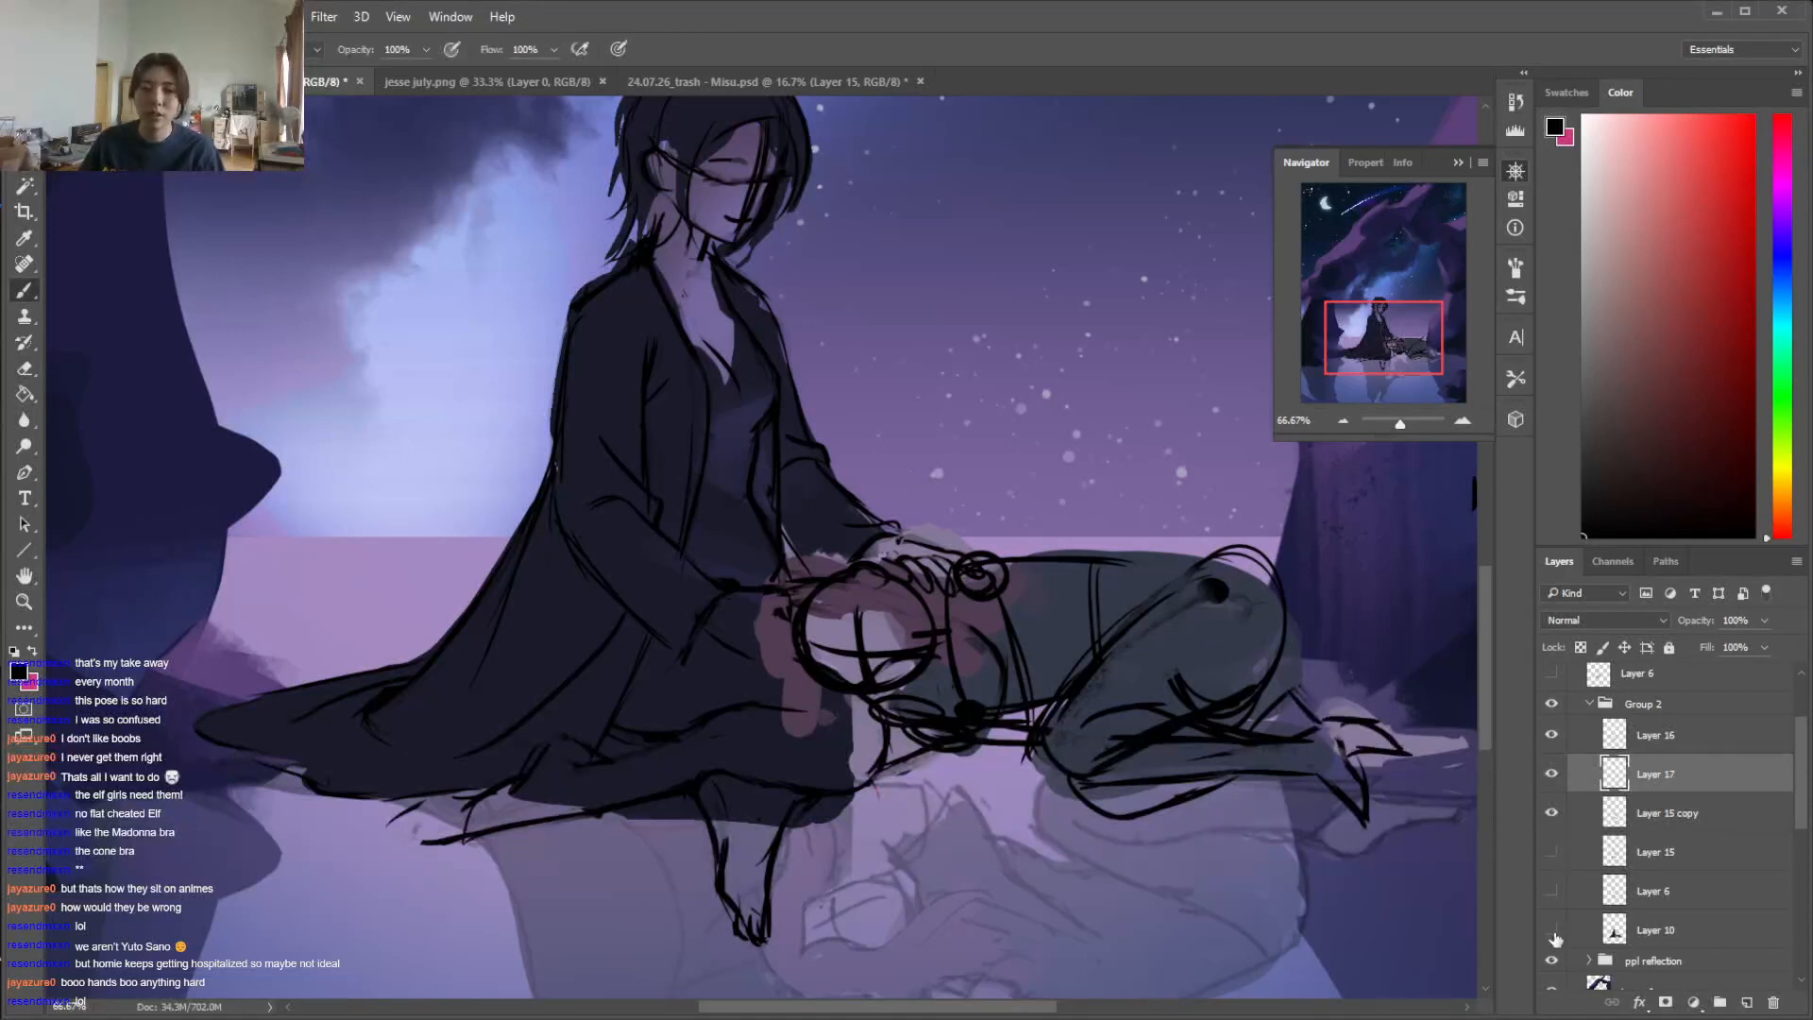
{"action": "key", "text": "e"}
{"action": "right_click", "coordinate": [1118, 670]}
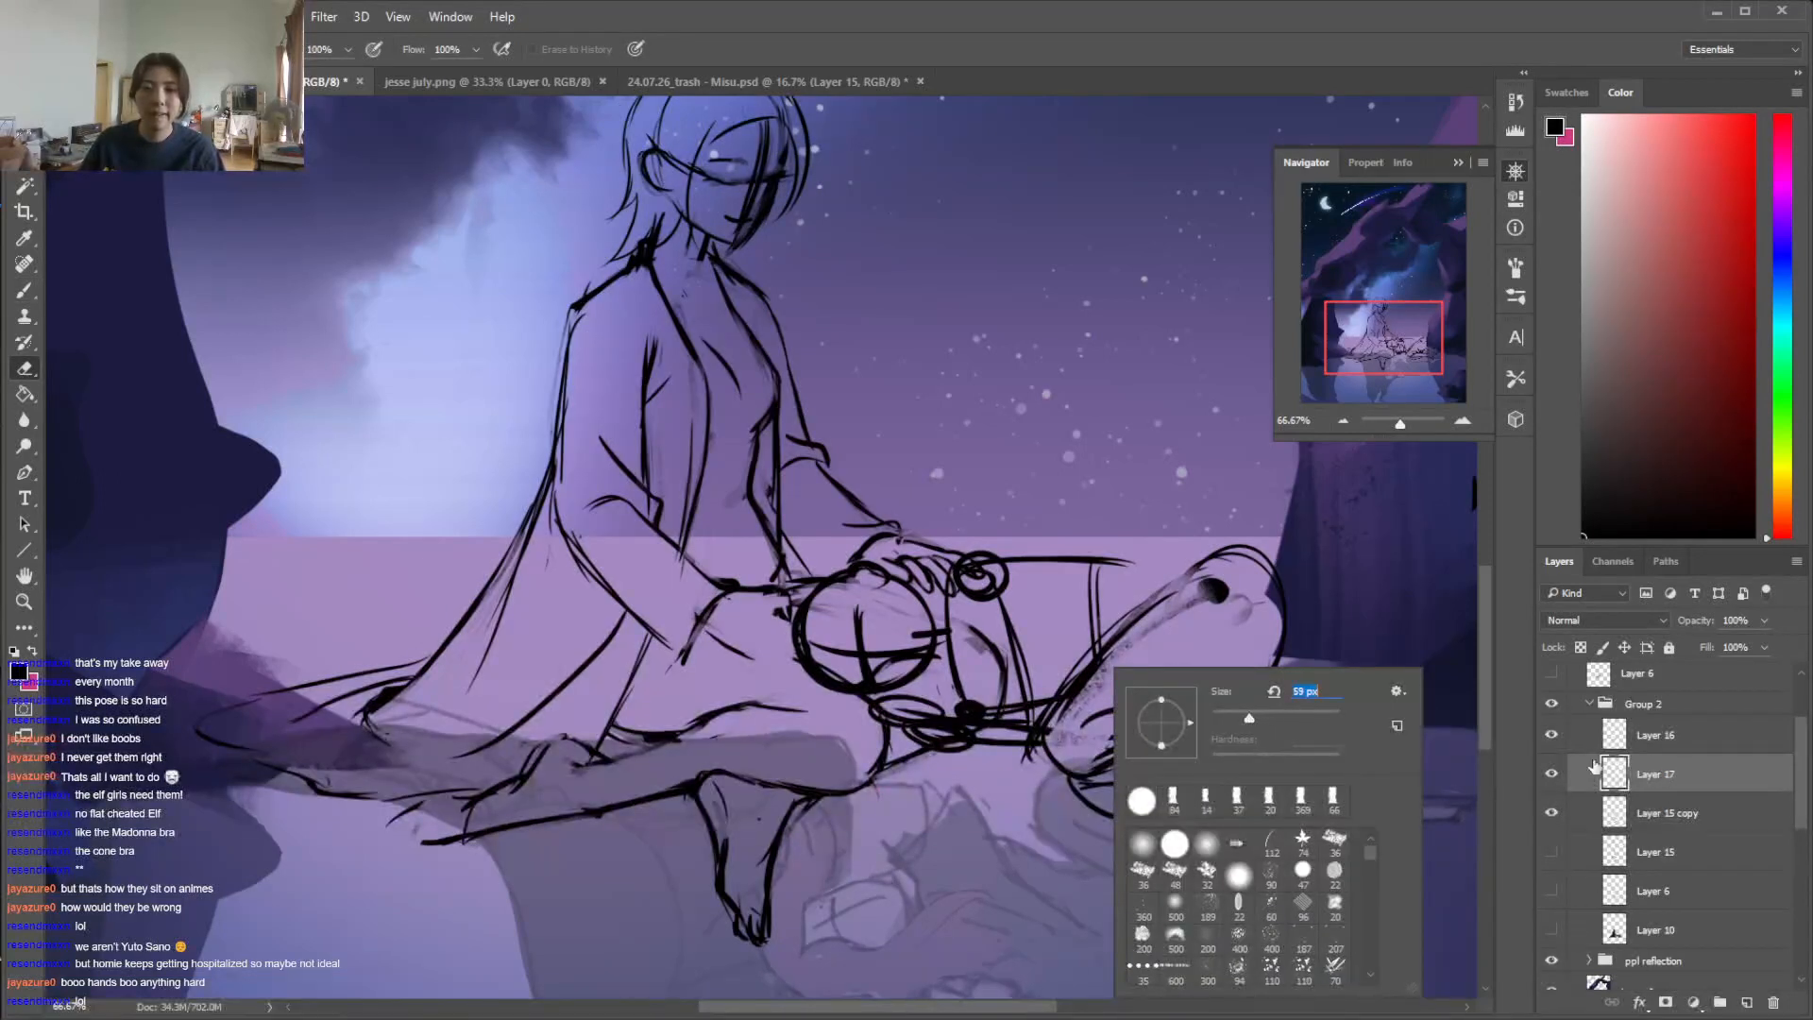
{"action": "left_click", "coordinate": [1551, 774]}
{"action": "left_click", "coordinate": [1551, 774]}
{"action": "left_click", "coordinate": [1550, 774]}
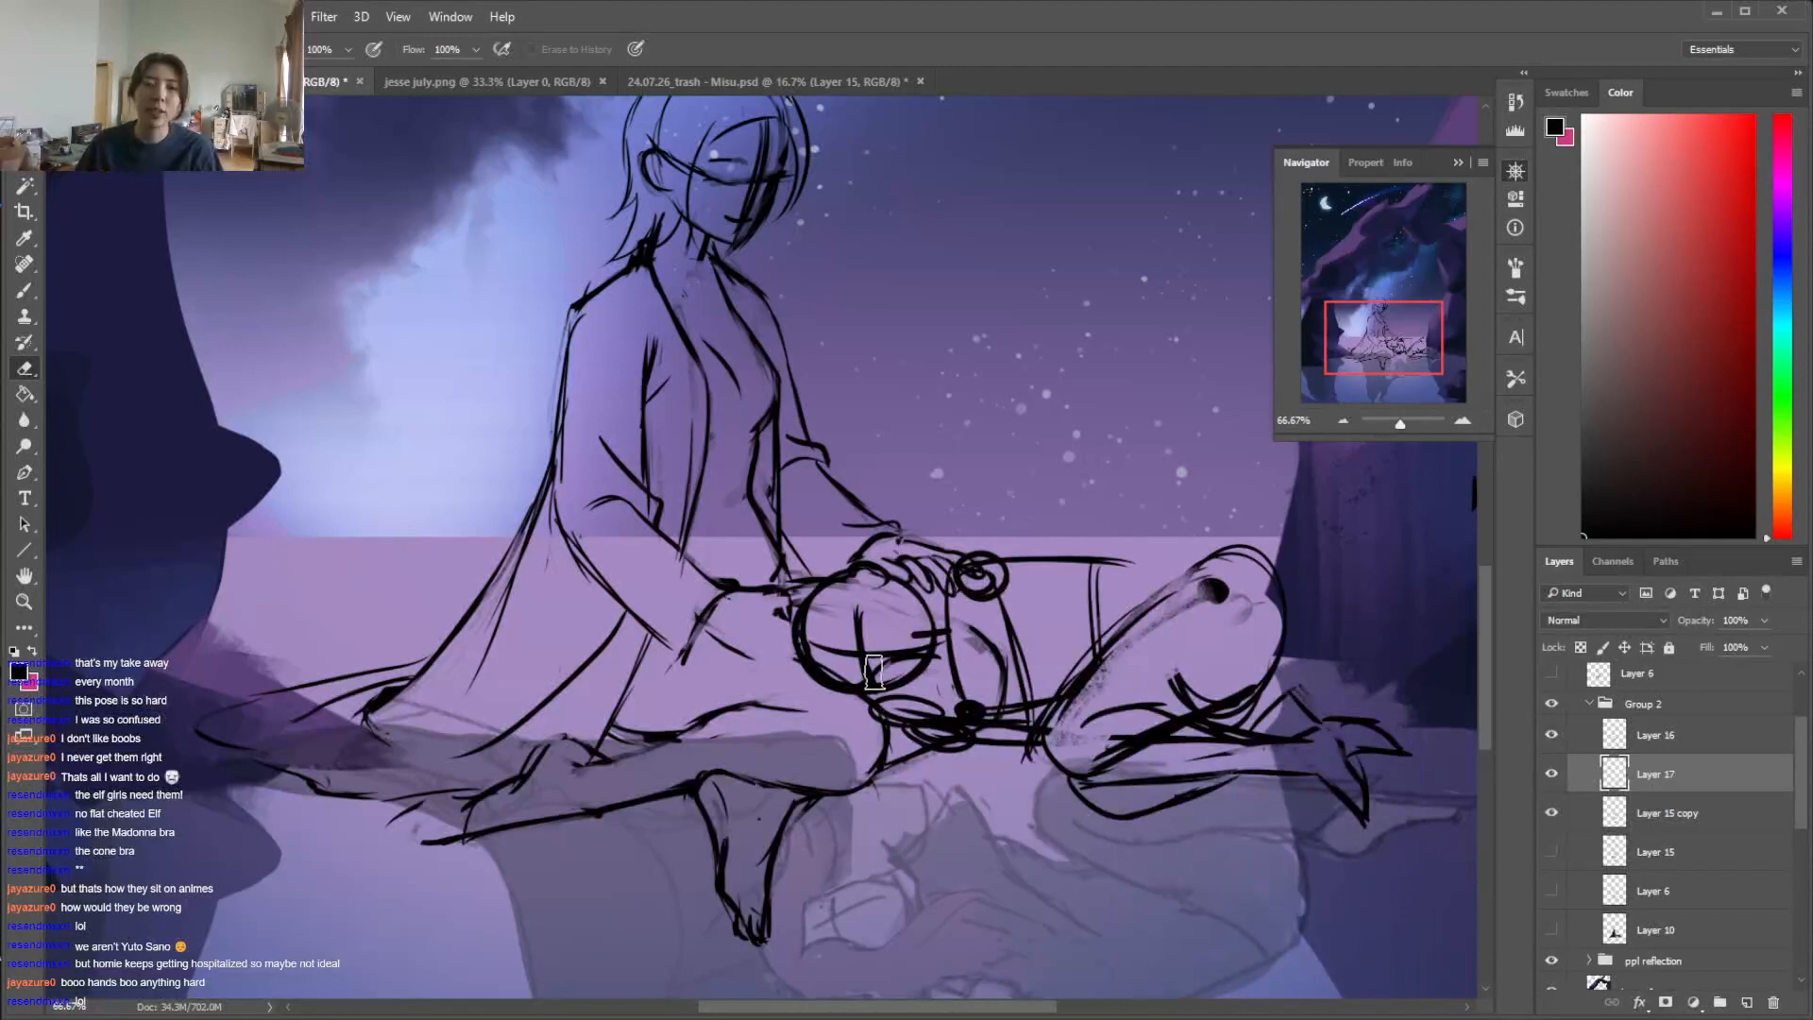
{"action": "mouse_move", "coordinate": [1169, 601]}
{"action": "left_mouse_down"}
{"action": "mouse_move", "coordinate": [1080, 691]}
{"action": "mouse_move", "coordinate": [1219, 601]}
{"action": "mouse_move", "coordinate": [1092, 712]}
{"action": "mouse_move", "coordinate": [1131, 702]}
{"action": "mouse_move", "coordinate": [1154, 762]}
{"action": "mouse_move", "coordinate": [1103, 749]}
{"action": "mouse_move", "coordinate": [1183, 745]}
{"action": "mouse_move", "coordinate": [1091, 745]}
{"action": "mouse_move", "coordinate": [1209, 740]}
{"action": "left_mouse_up"}
{"action": "key", "text": "b"}
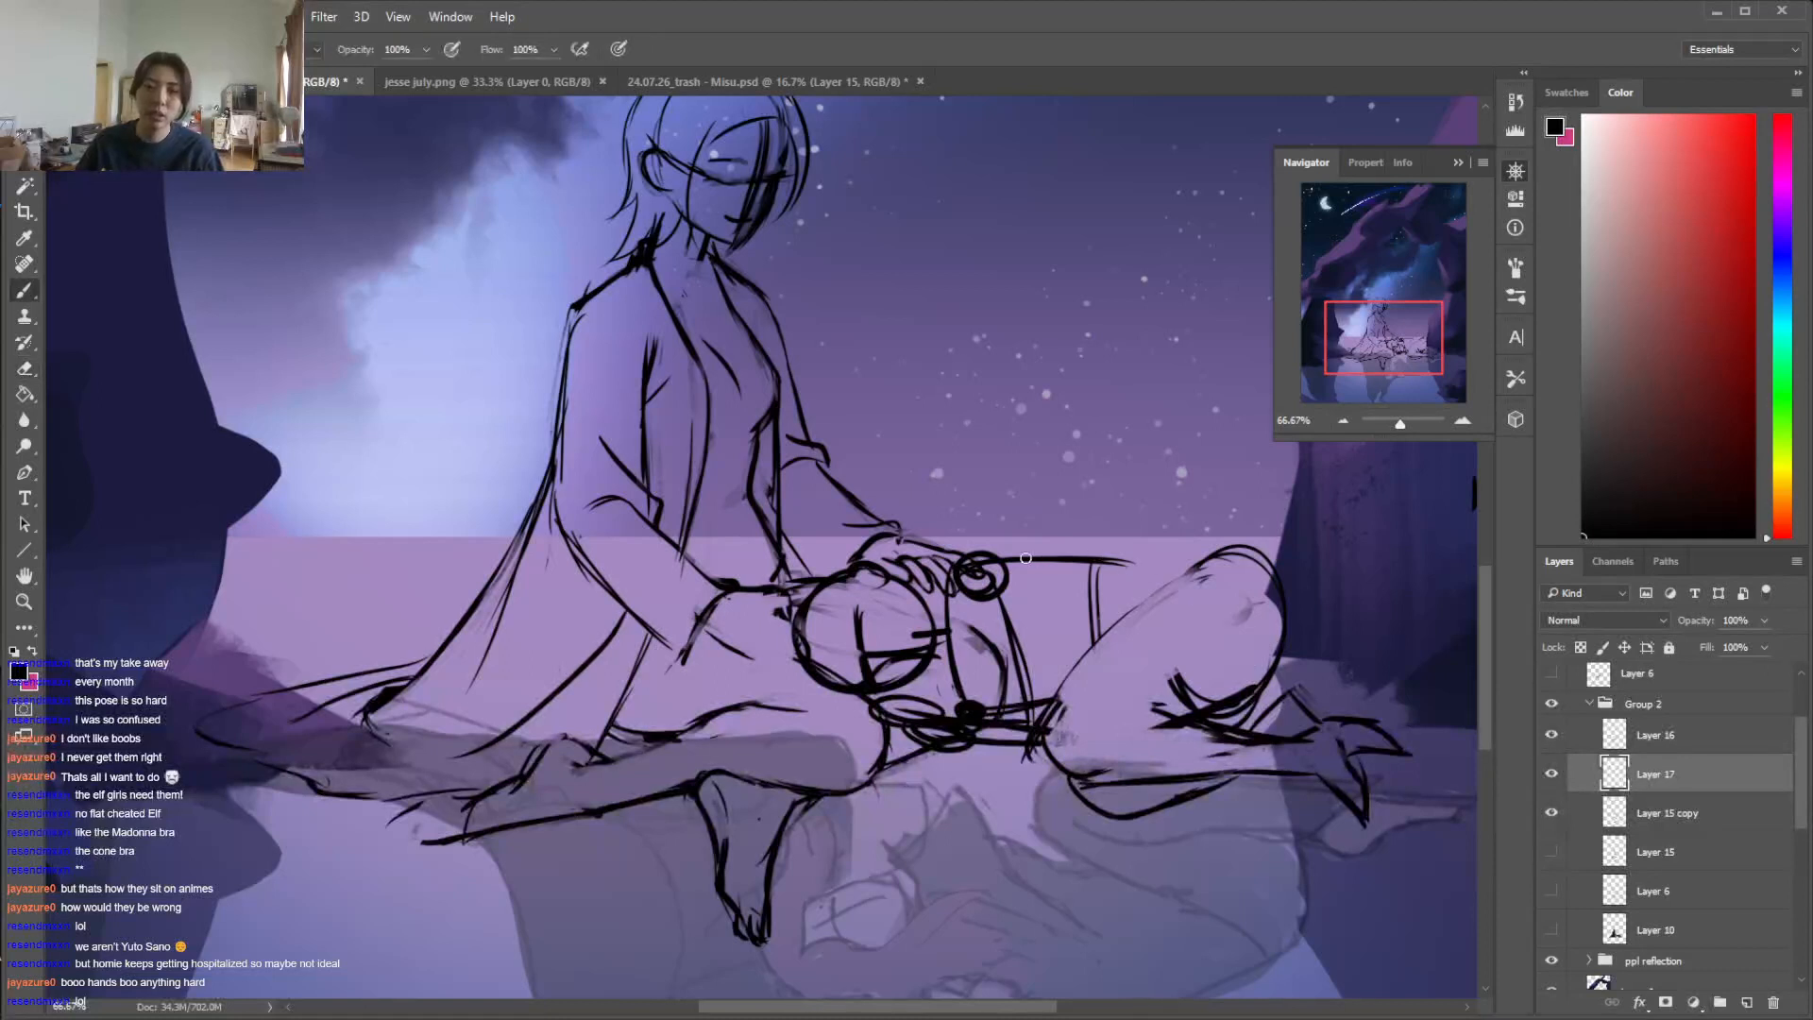
Choose another eraser brush, erase the shoulder circle and redraw the lying figure's side contour from the shoulder to the hip
{"action": "mouse_move", "coordinate": [1084, 560]}
{"action": "left_mouse_down"}
{"action": "mouse_move", "coordinate": [1185, 540]}
{"action": "mouse_move", "coordinate": [1159, 551]}
{"action": "mouse_move", "coordinate": [1266, 580]}
{"action": "mouse_move", "coordinate": [1196, 550]}
{"action": "mouse_move", "coordinate": [1043, 566]}
{"action": "left_mouse_up"}
{"action": "key", "text": "e"}
{"action": "right_click", "coordinate": [1059, 529]}
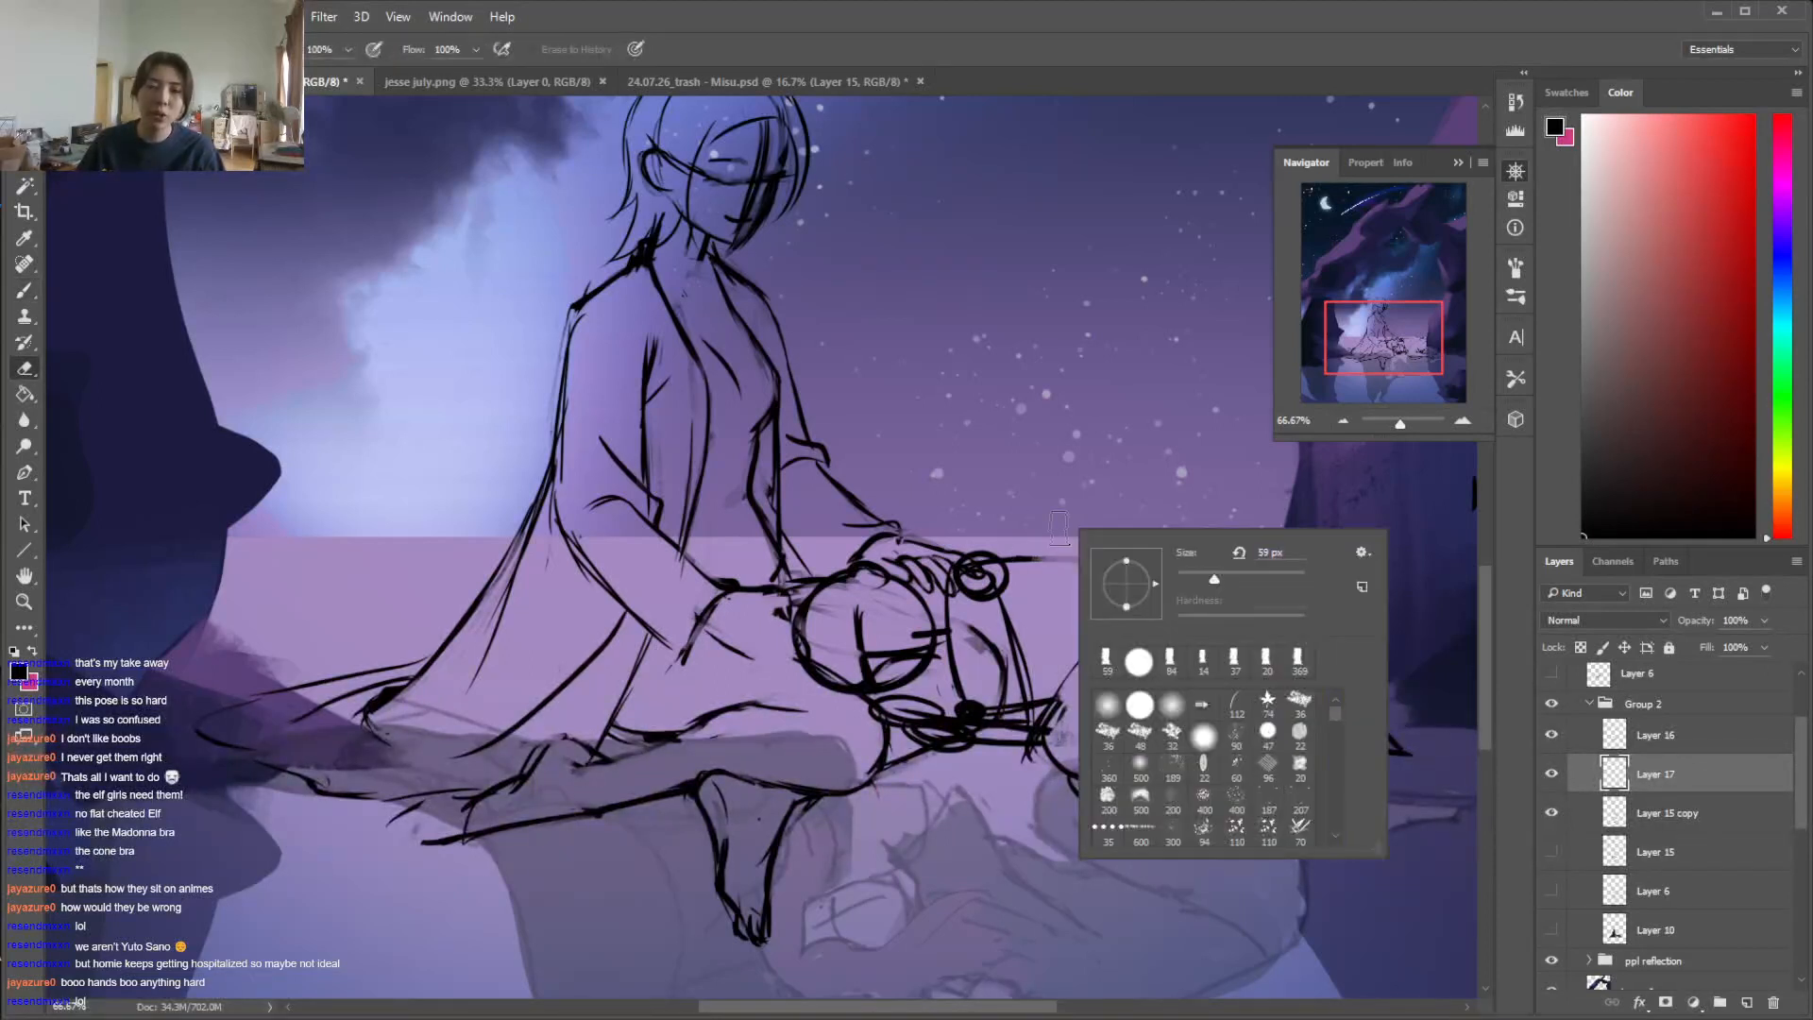
{"action": "left_click_drag", "start_coordinate": [1337, 714], "coordinate": [1335, 731]}
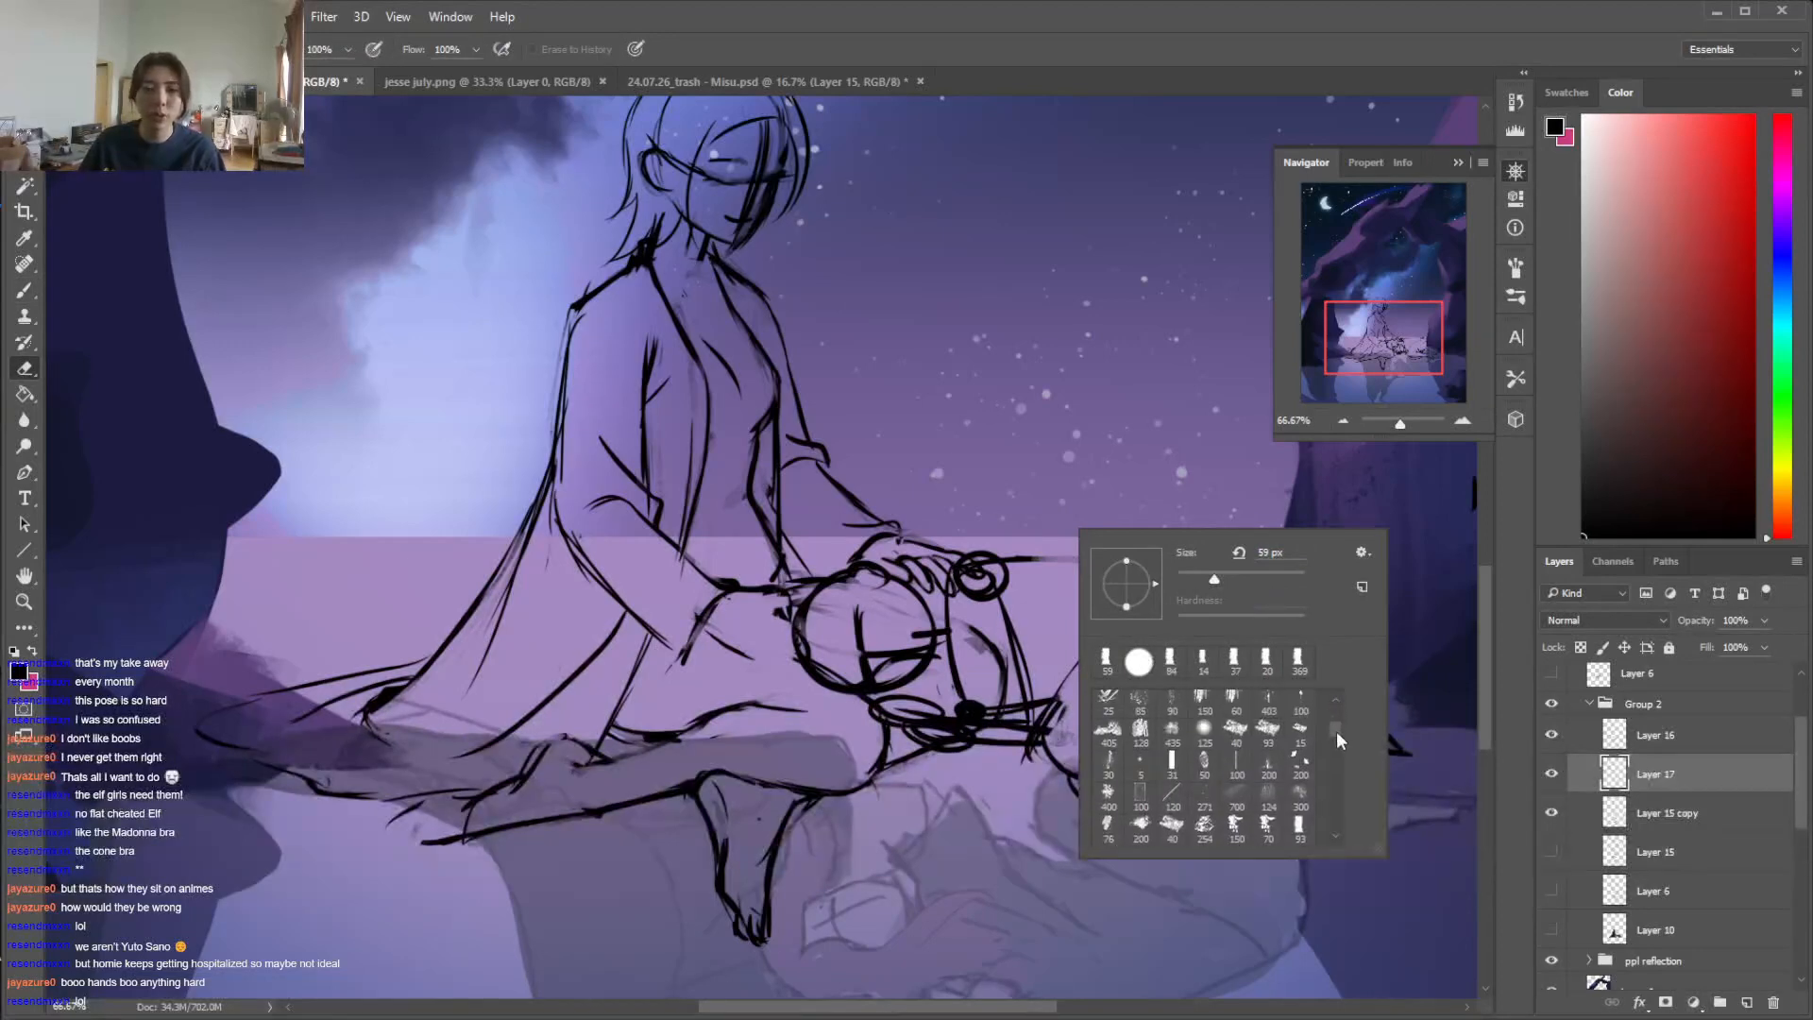
{"action": "left_click", "coordinate": [1237, 732]}
{"action": "left_click_drag", "start_coordinate": [1203, 581], "coordinate": [1207, 582]}
{"action": "left_click", "coordinate": [954, 578]}
{"action": "left_click_drag", "start_coordinate": [976, 567], "coordinate": [1058, 560]}
{"action": "mouse_move", "coordinate": [982, 555]}
{"action": "left_mouse_down"}
{"action": "mouse_move", "coordinate": [1164, 546]}
{"action": "mouse_move", "coordinate": [1102, 566]}
{"action": "mouse_move", "coordinate": [1198, 539]}
{"action": "mouse_move", "coordinate": [1278, 590]}
{"action": "mouse_move", "coordinate": [1185, 537]}
{"action": "mouse_move", "coordinate": [1284, 595]}
{"action": "mouse_move", "coordinate": [1257, 555]}
{"action": "mouse_move", "coordinate": [1141, 536]}
{"action": "mouse_move", "coordinate": [1214, 534]}
{"action": "left_mouse_up"}
{"action": "key", "text": "b"}
{"action": "key", "text": "e"}
{"action": "key", "text": "b"}
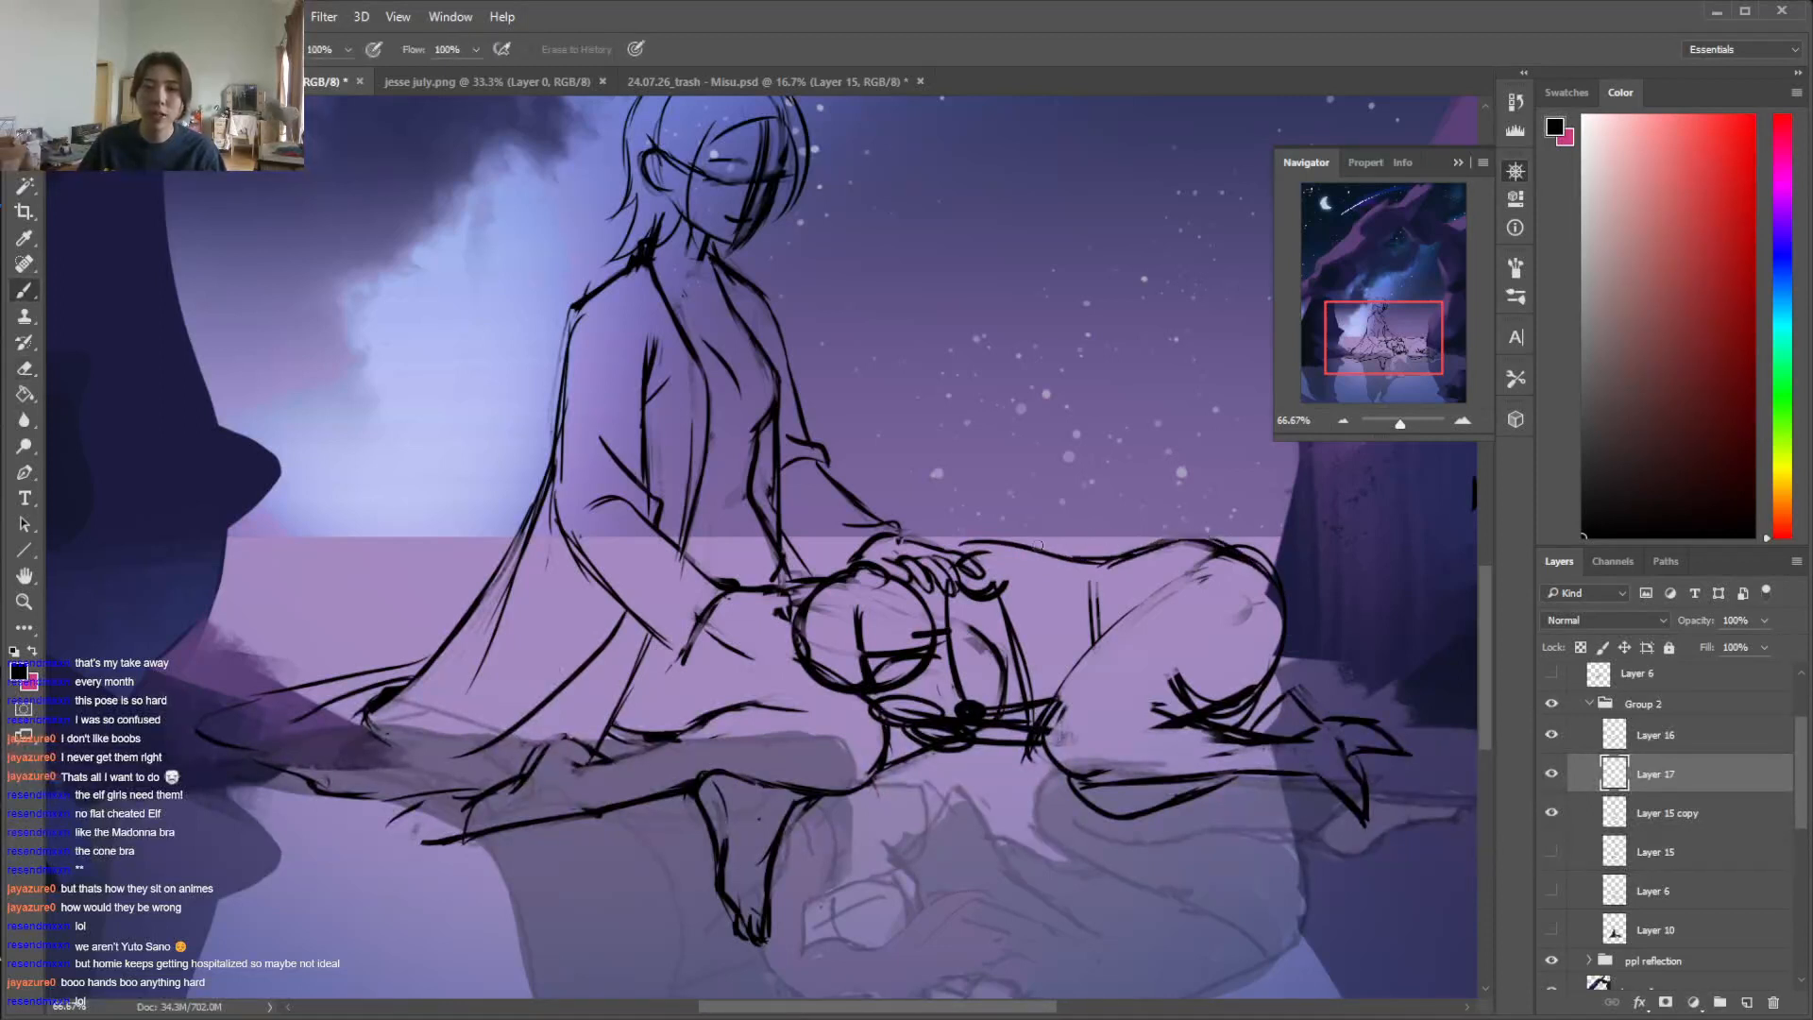
Clean up the hip's outer curve and the line along the top of the lying figure's thigh
{"action": "key", "text": "e"}
{"action": "mouse_move", "coordinate": [1076, 525]}
{"action": "left_mouse_down"}
{"action": "mouse_move", "coordinate": [1103, 523]}
{"action": "mouse_move", "coordinate": [1101, 498]}
{"action": "left_mouse_up"}
{"action": "key", "text": "b"}
{"action": "key", "text": "e"}
{"action": "mouse_move", "coordinate": [1228, 564]}
{"action": "left_mouse_down"}
{"action": "mouse_move", "coordinate": [1271, 622]}
{"action": "mouse_move", "coordinate": [1195, 551]}
{"action": "mouse_move", "coordinate": [1233, 565]}
{"action": "left_mouse_up"}
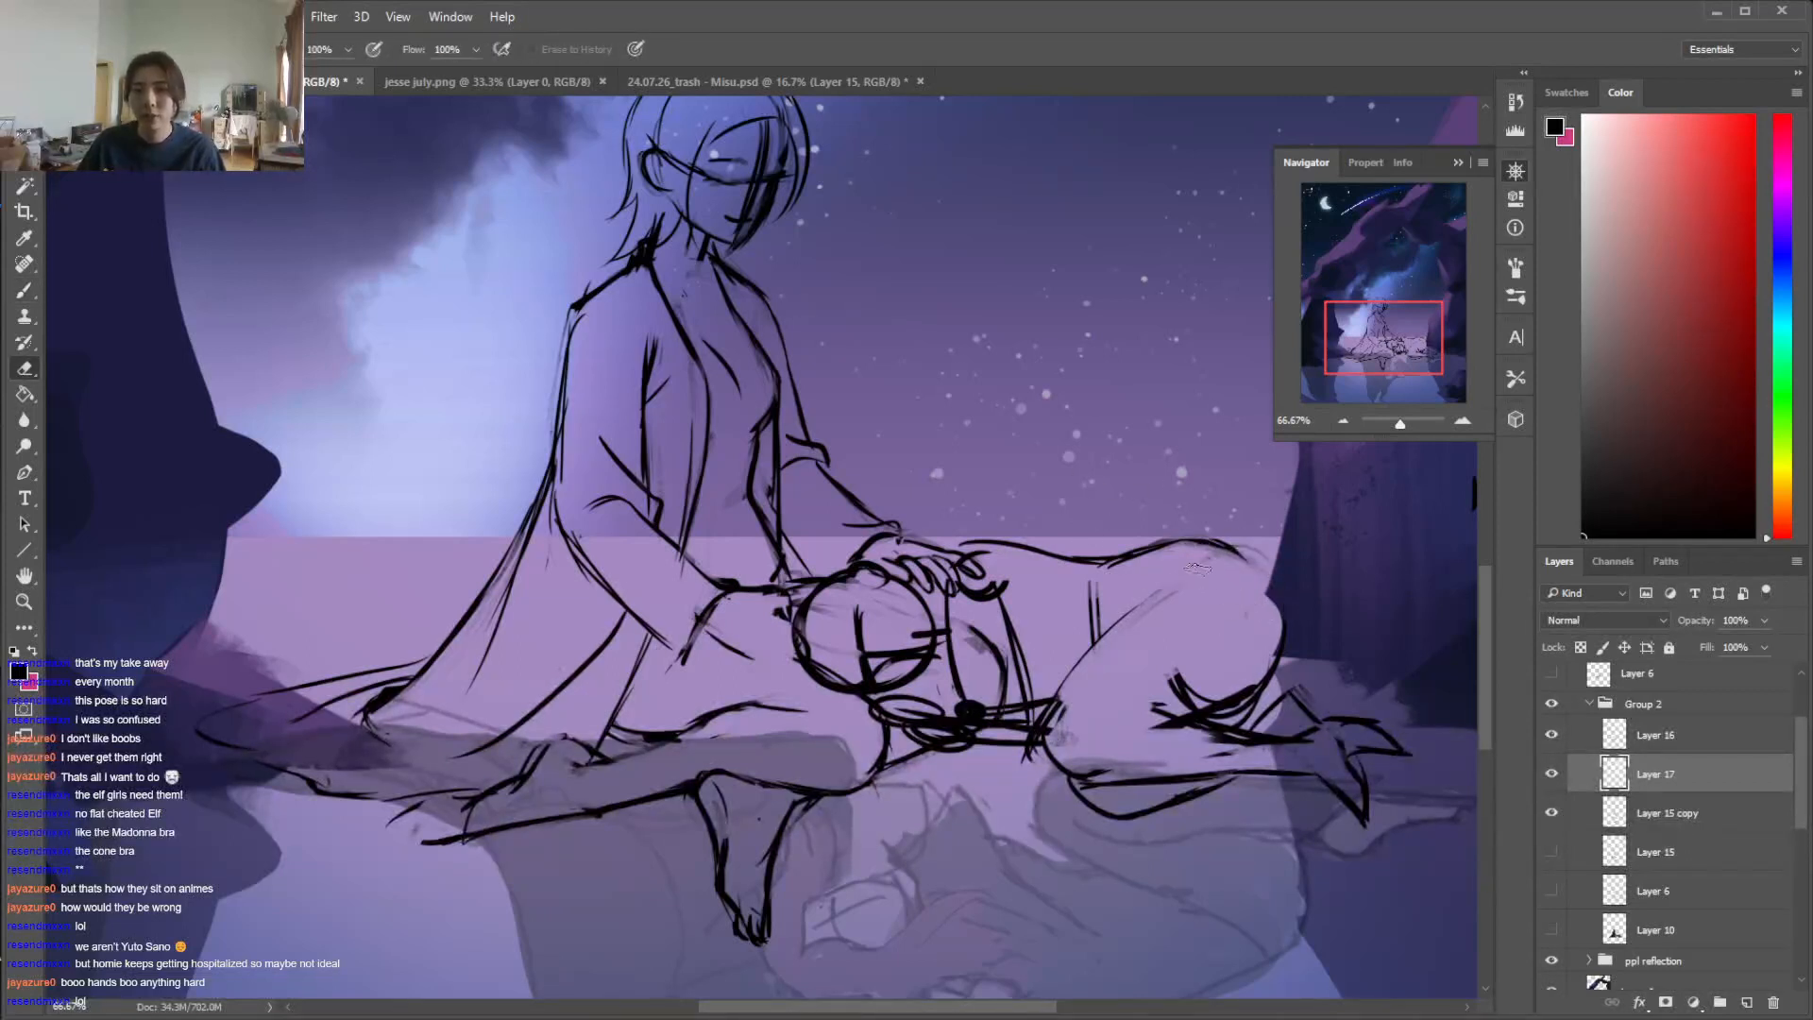
{"action": "key", "text": "b"}
{"action": "key", "text": "e"}
{"action": "left_click_drag", "start_coordinate": [1142, 597], "coordinate": [1183, 632]}
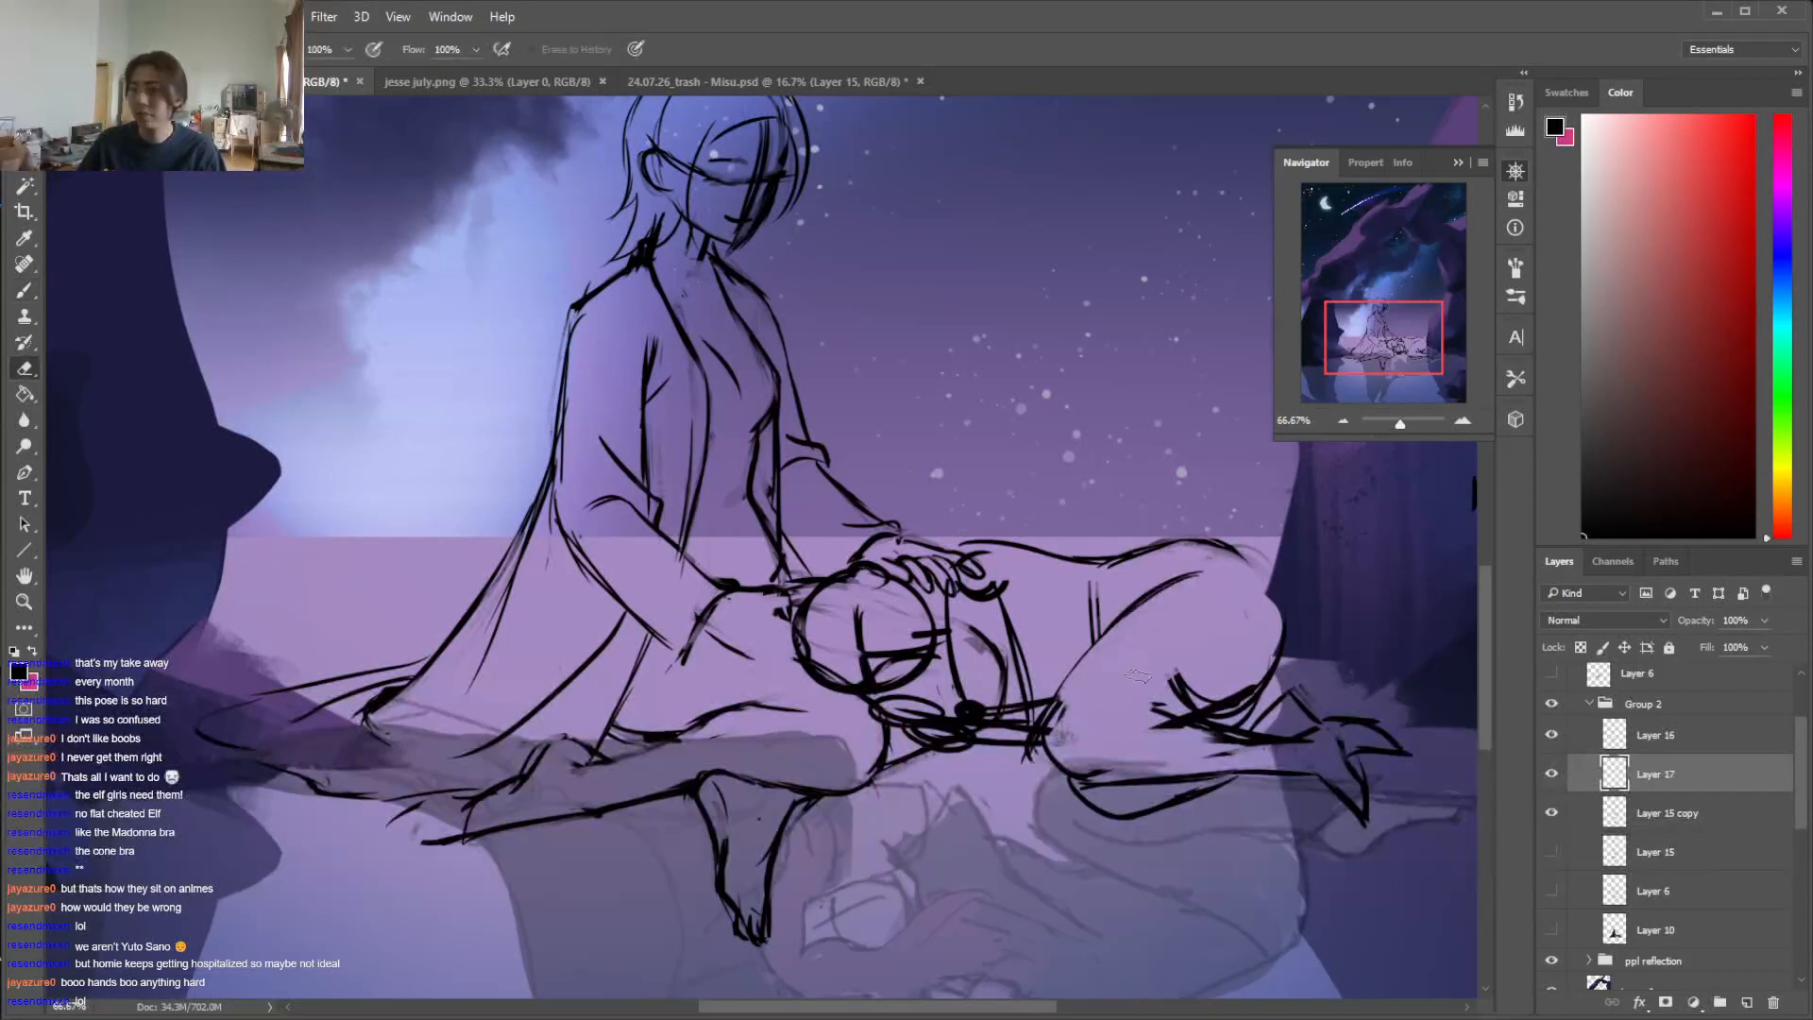
{"action": "key", "text": "b"}
Redraw the lying figure's buttock and the underside of the thigh as one curve, trimming the excess strokes
{"action": "mouse_move", "coordinate": [1235, 553]}
{"action": "left_mouse_down"}
{"action": "mouse_move", "coordinate": [1270, 651]}
{"action": "mouse_move", "coordinate": [1159, 724]}
{"action": "left_mouse_up"}
{"action": "key", "text": "e"}
{"action": "mouse_move", "coordinate": [1280, 676]}
{"action": "left_mouse_down"}
{"action": "mouse_move", "coordinate": [1249, 695]}
{"action": "mouse_move", "coordinate": [1279, 643]}
{"action": "mouse_move", "coordinate": [1251, 694]}
{"action": "mouse_move", "coordinate": [1186, 729]}
{"action": "left_mouse_up"}
{"action": "key", "text": "b"}
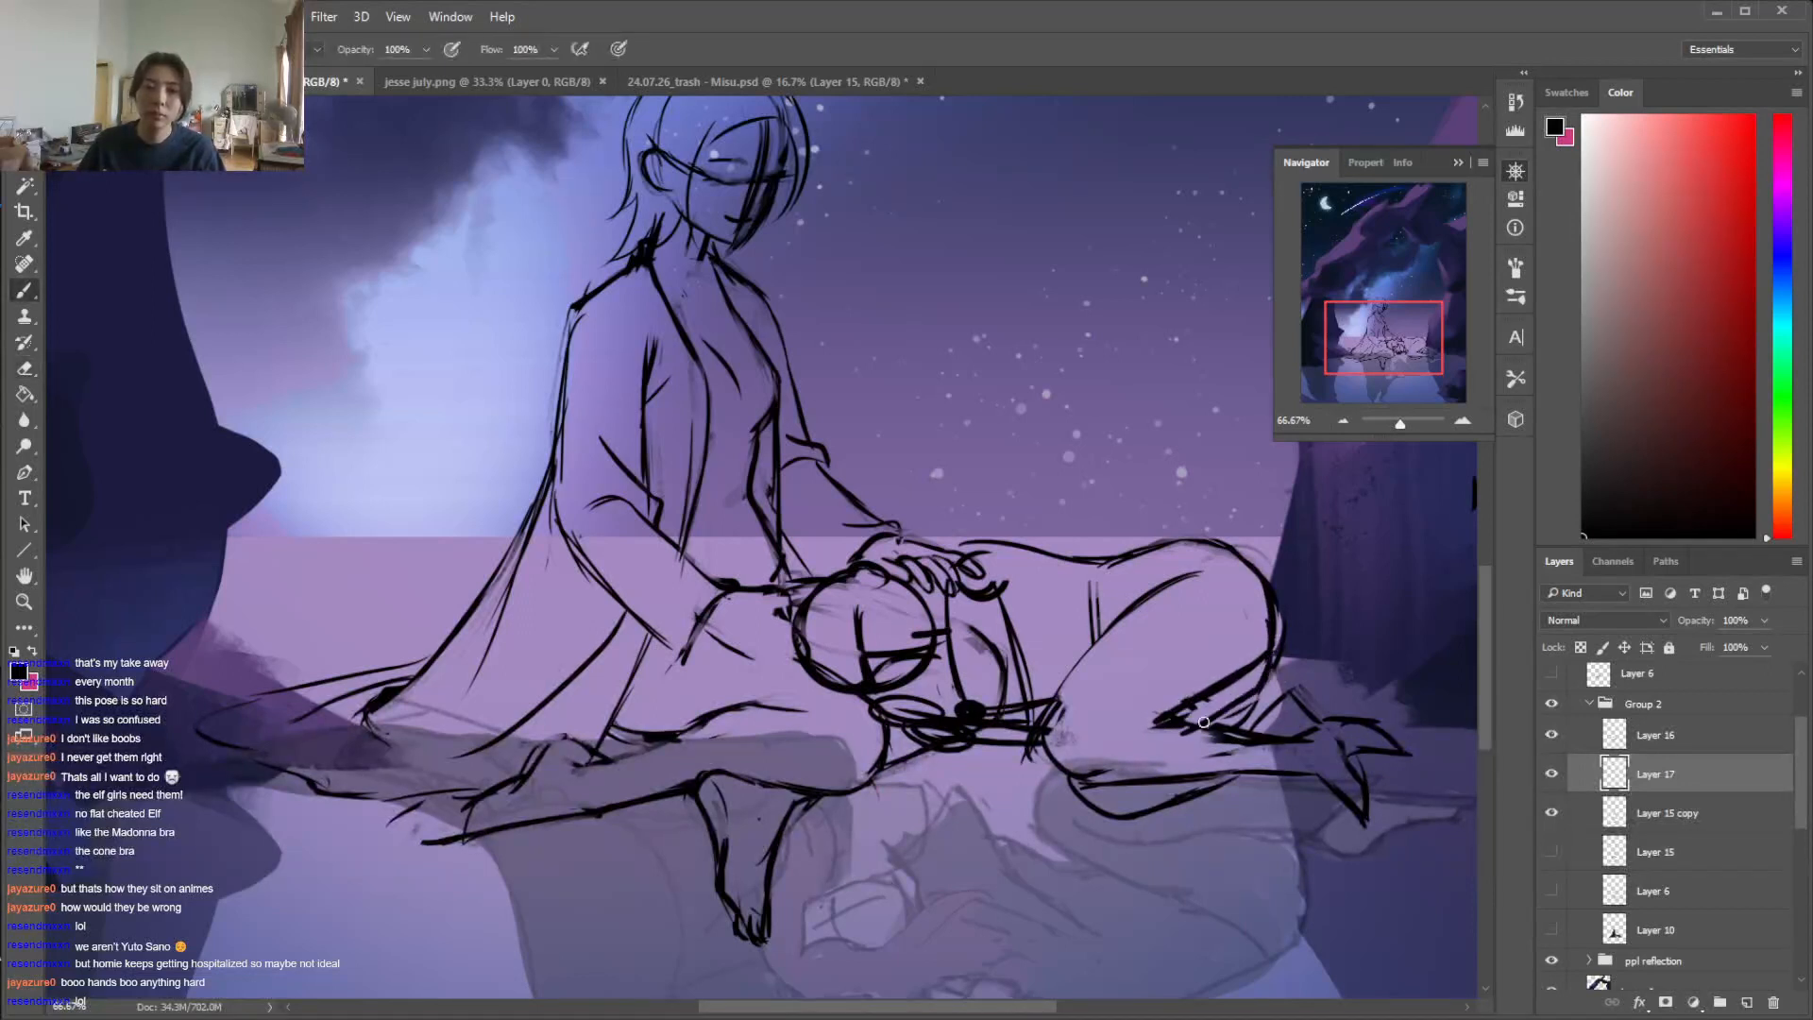
{"action": "key", "text": "e"}
{"action": "mouse_move", "coordinate": [1285, 618]}
{"action": "left_mouse_down"}
{"action": "mouse_move", "coordinate": [1269, 668]}
{"action": "mouse_move", "coordinate": [1223, 724]}
{"action": "left_mouse_up"}
{"action": "key", "text": "b"}
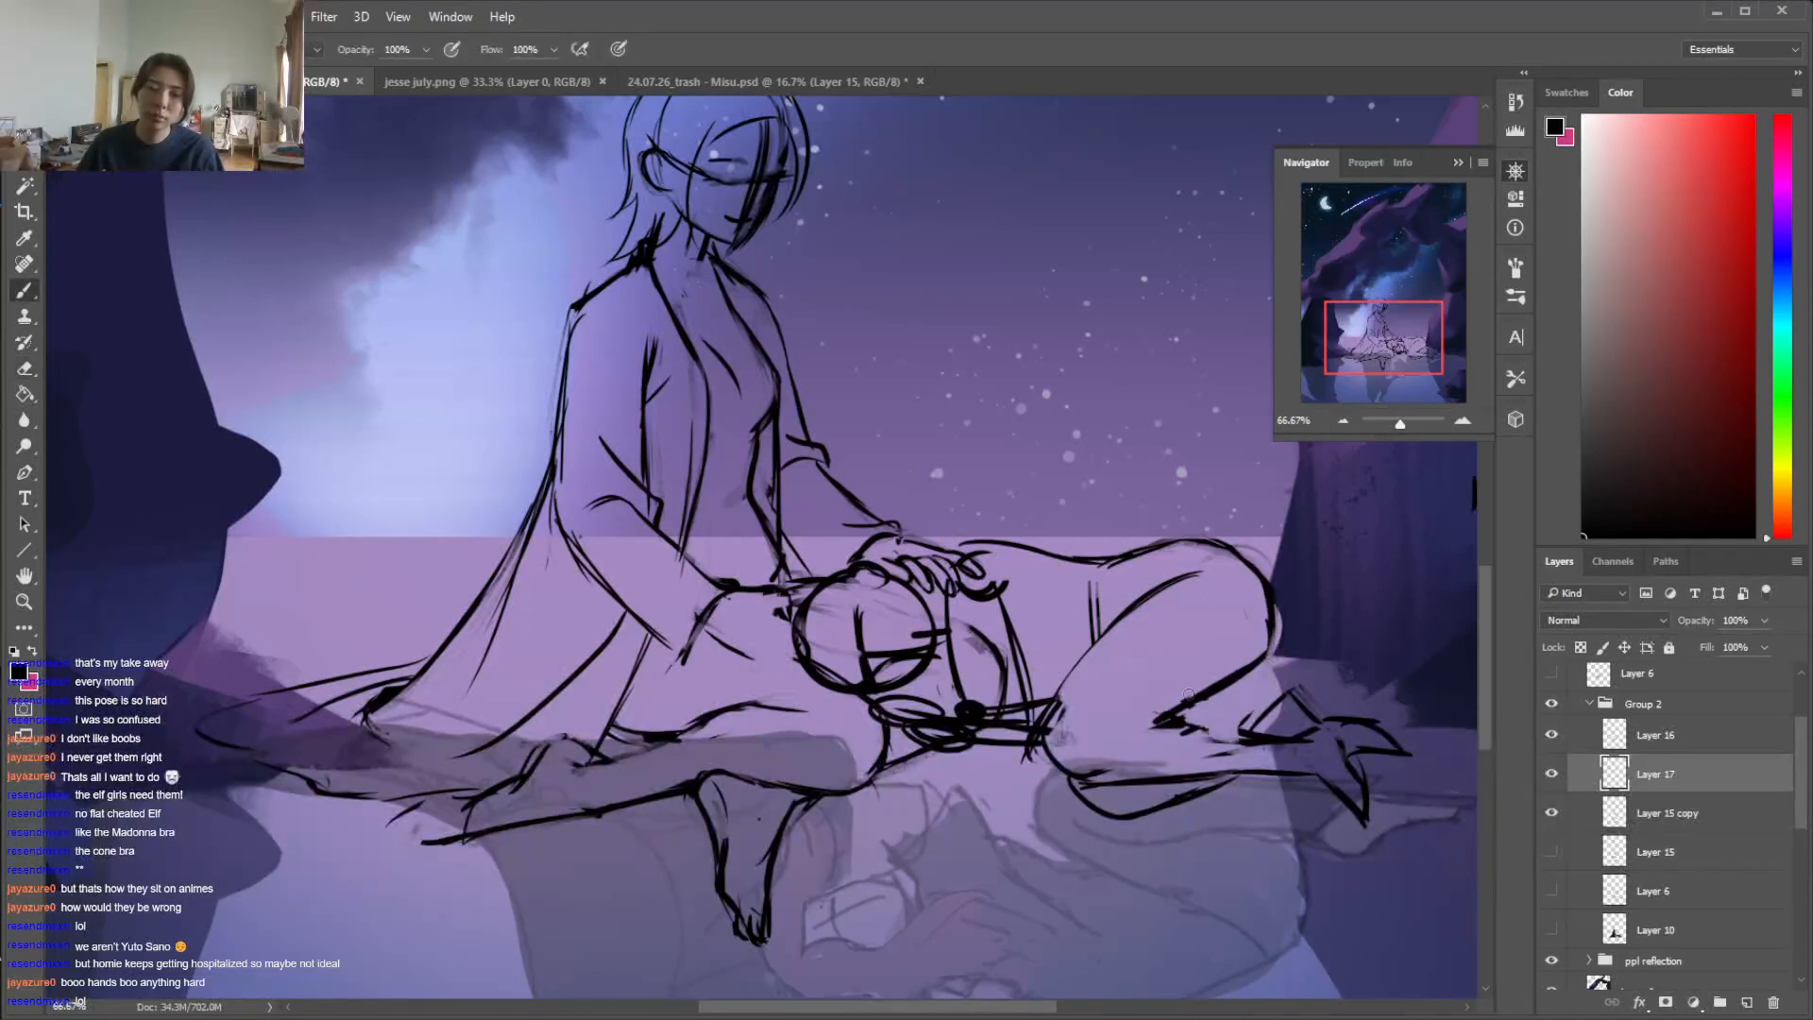
Redraw the upper edge of the lying figure's calf and tidy the crease where it meets the thigh
{"action": "mouse_move", "coordinate": [1088, 722]}
{"action": "left_mouse_down"}
{"action": "mouse_move", "coordinate": [1137, 707]}
{"action": "mouse_move", "coordinate": [1229, 733]}
{"action": "mouse_move", "coordinate": [1174, 707]}
{"action": "mouse_move", "coordinate": [1233, 729]}
{"action": "mouse_move", "coordinate": [1157, 746]}
{"action": "left_mouse_up"}
{"action": "key", "text": "e"}
{"action": "left_click_drag", "start_coordinate": [1284, 732], "coordinate": [1152, 725]}
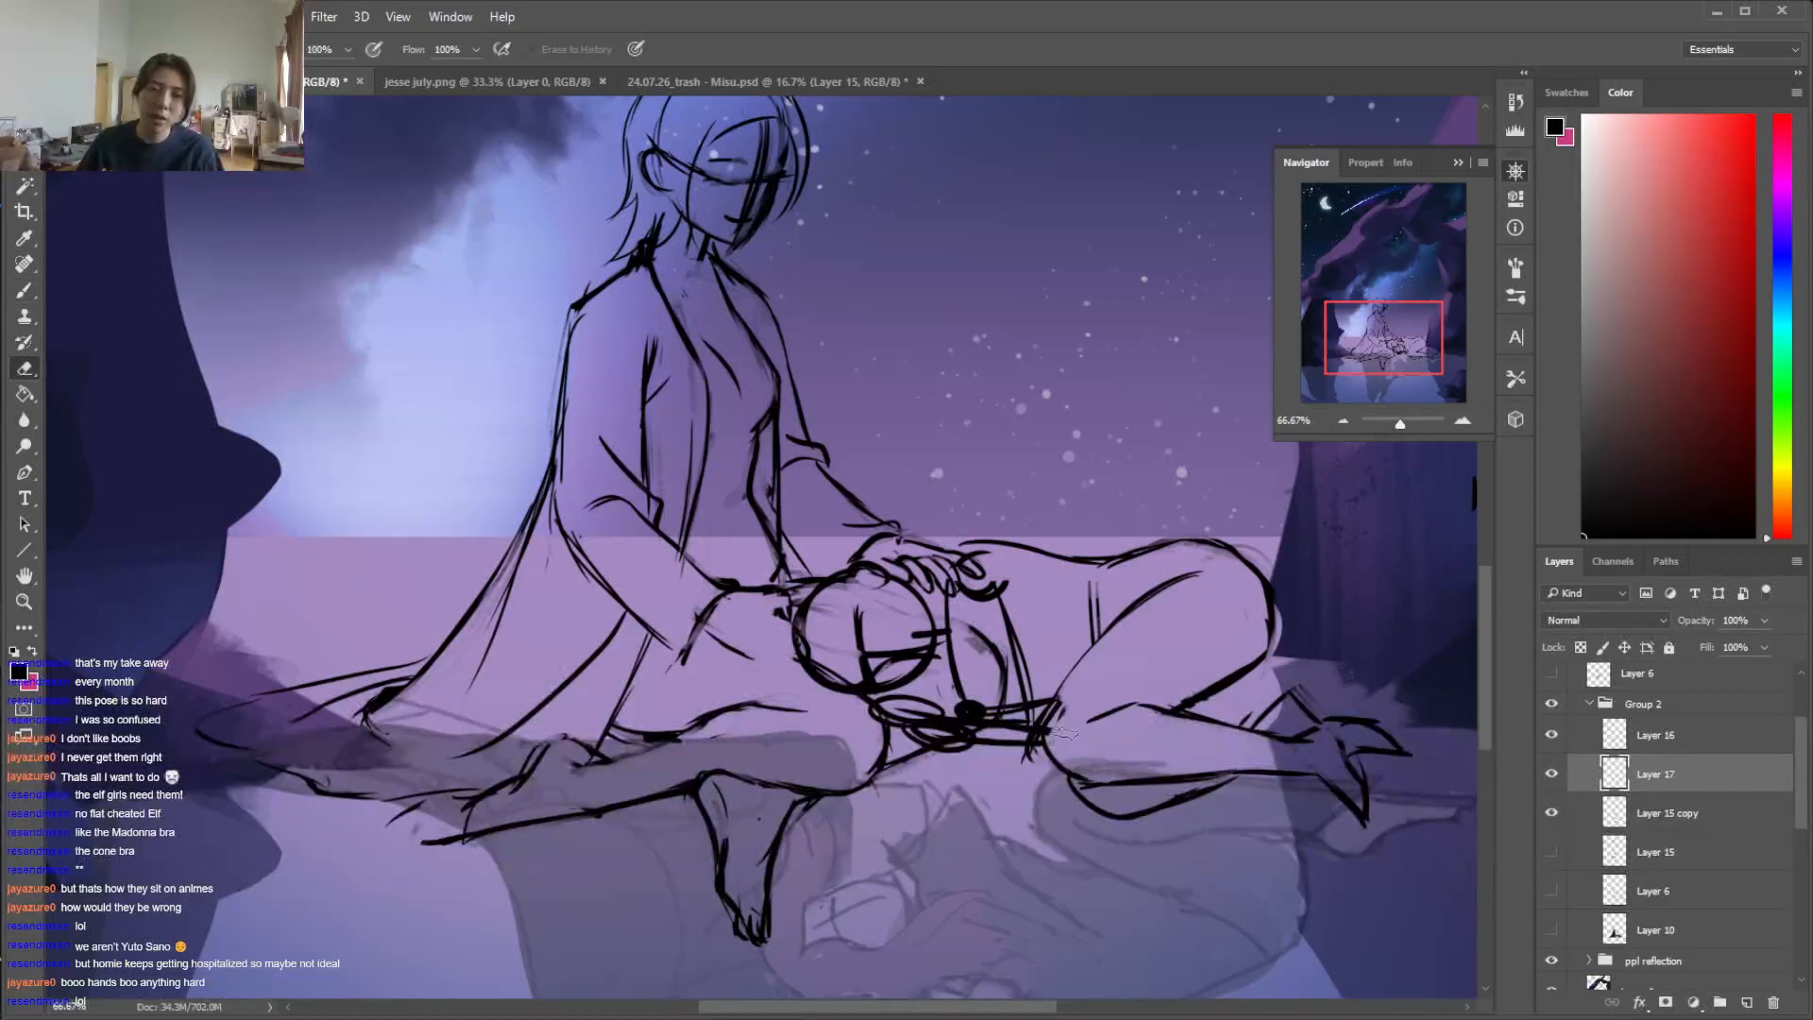
{"action": "key", "text": "b"}
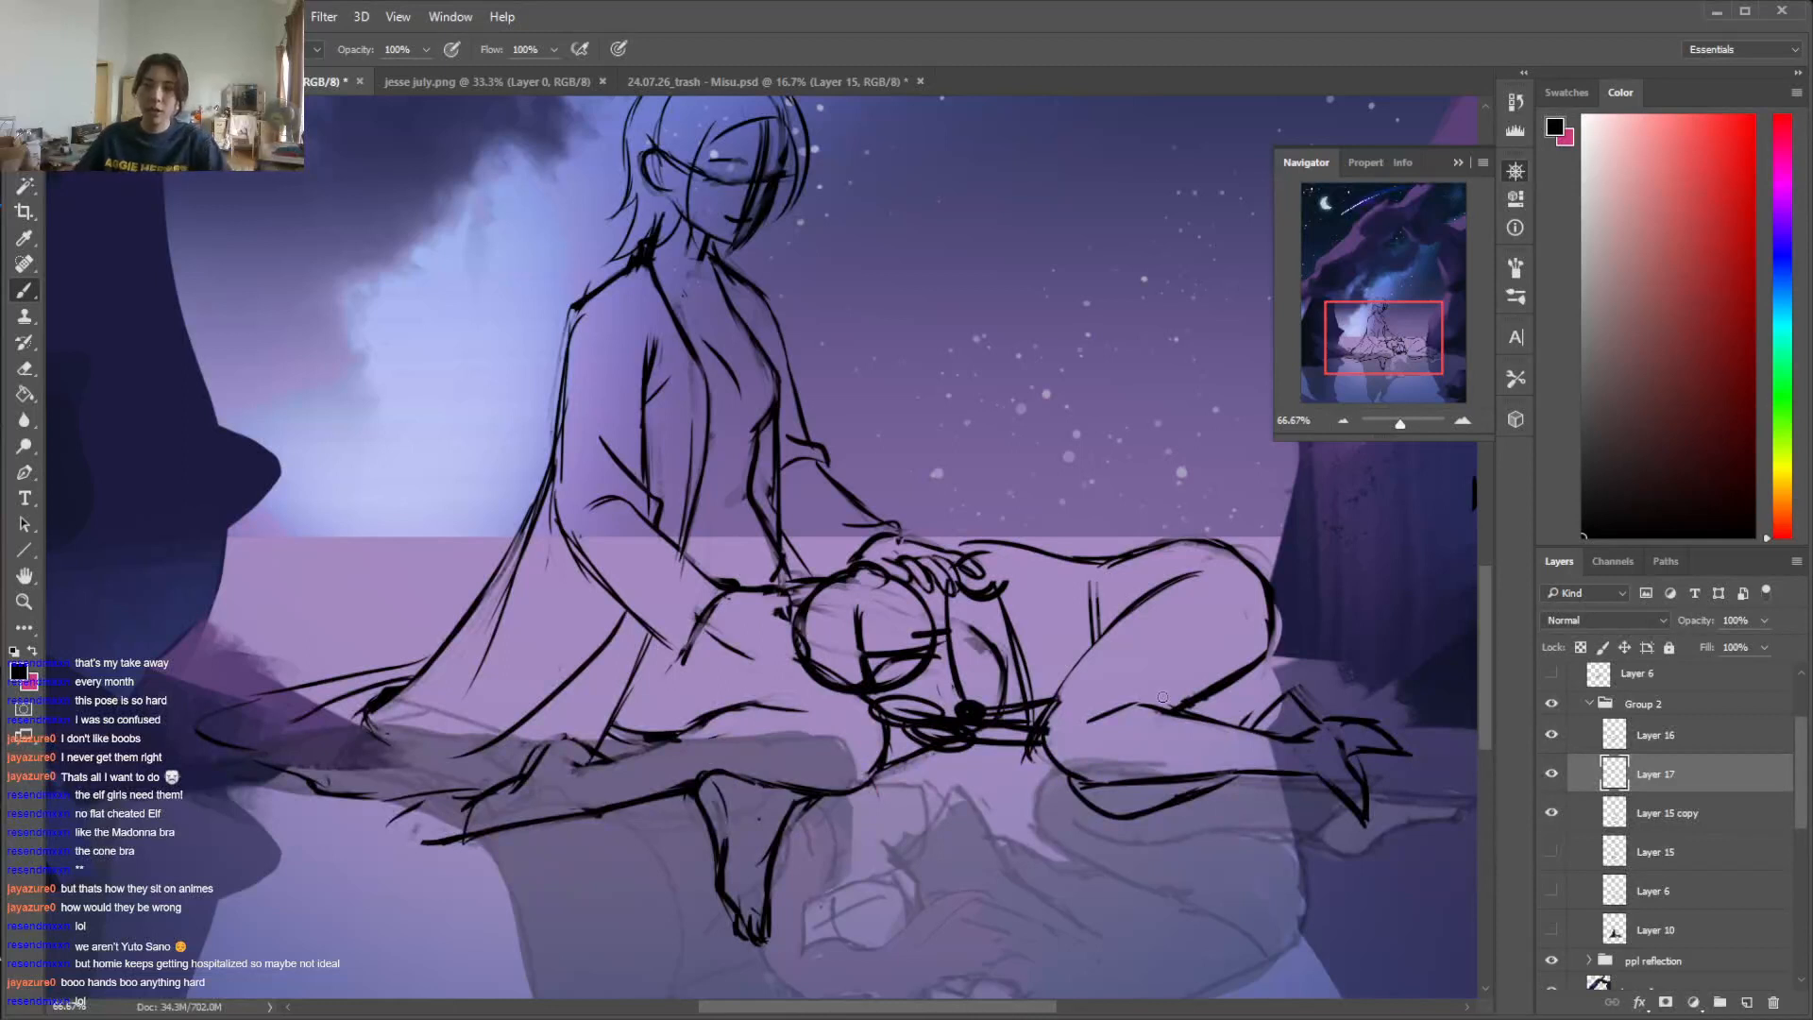
{"action": "left_click_drag", "start_coordinate": [1073, 783], "coordinate": [1116, 817]}
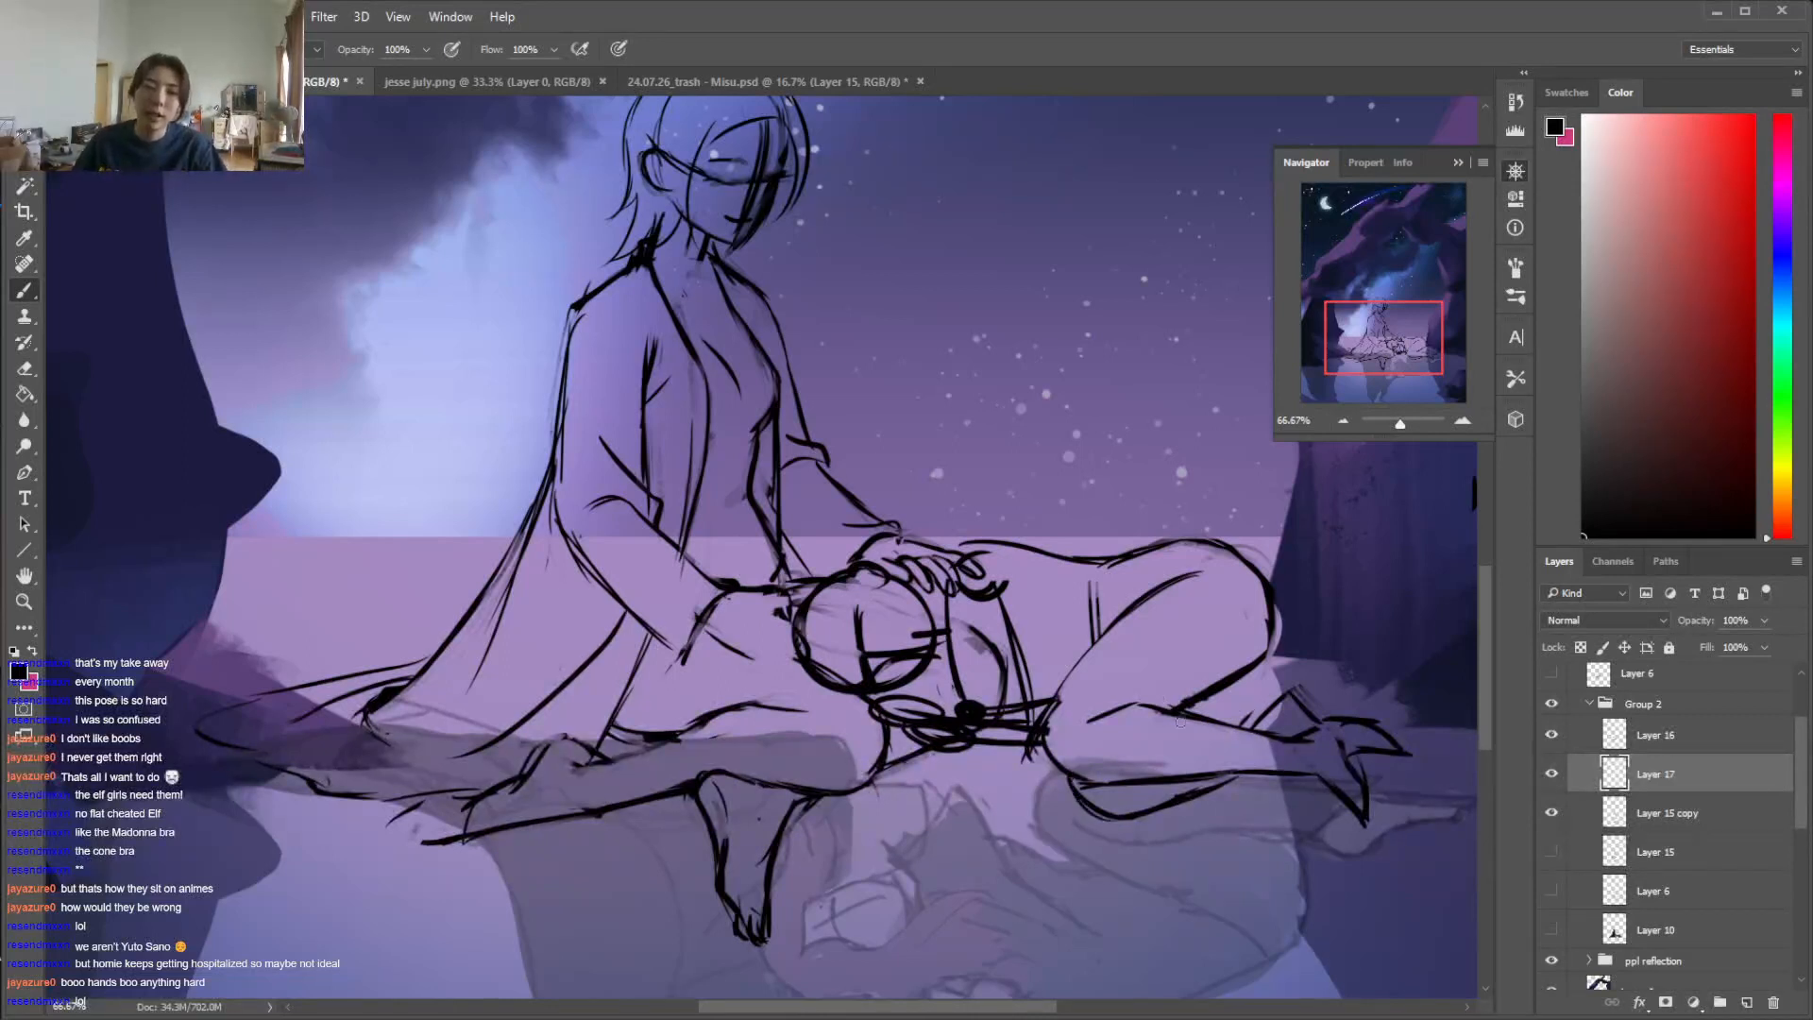
{"action": "left_click_drag", "start_coordinate": [1100, 756], "coordinate": [1180, 709]}
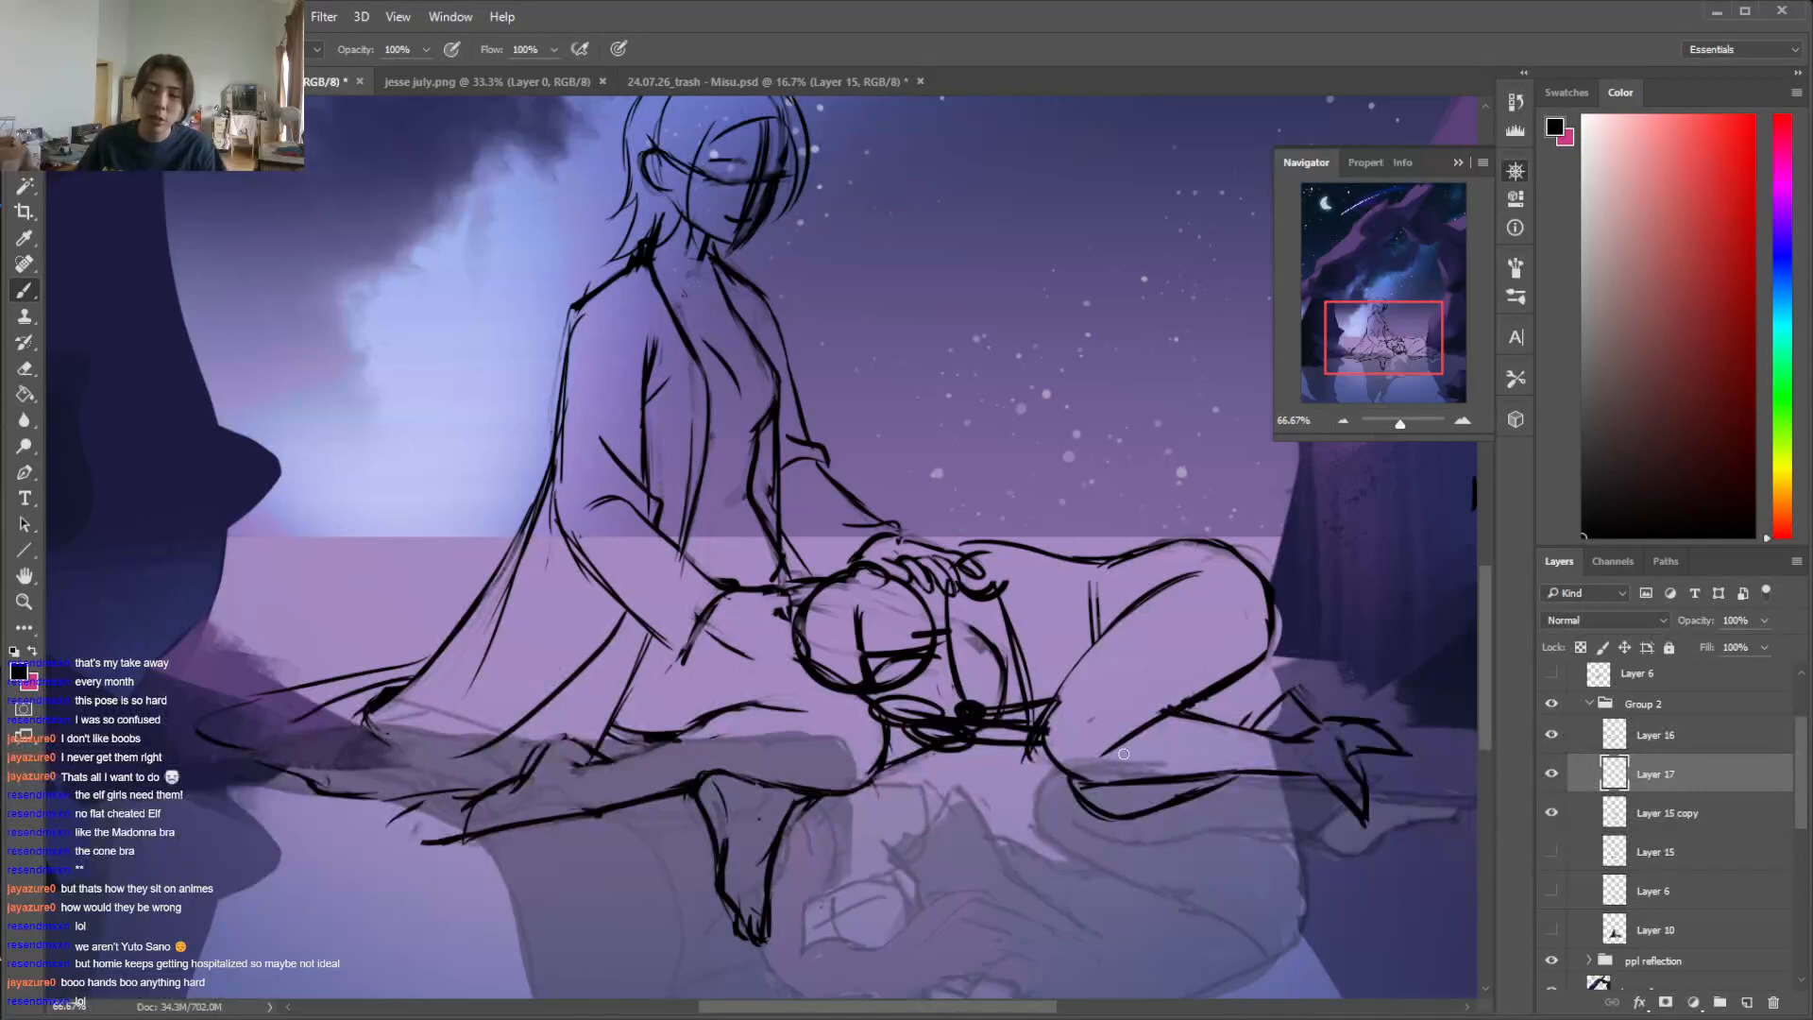
{"action": "key", "text": "e"}
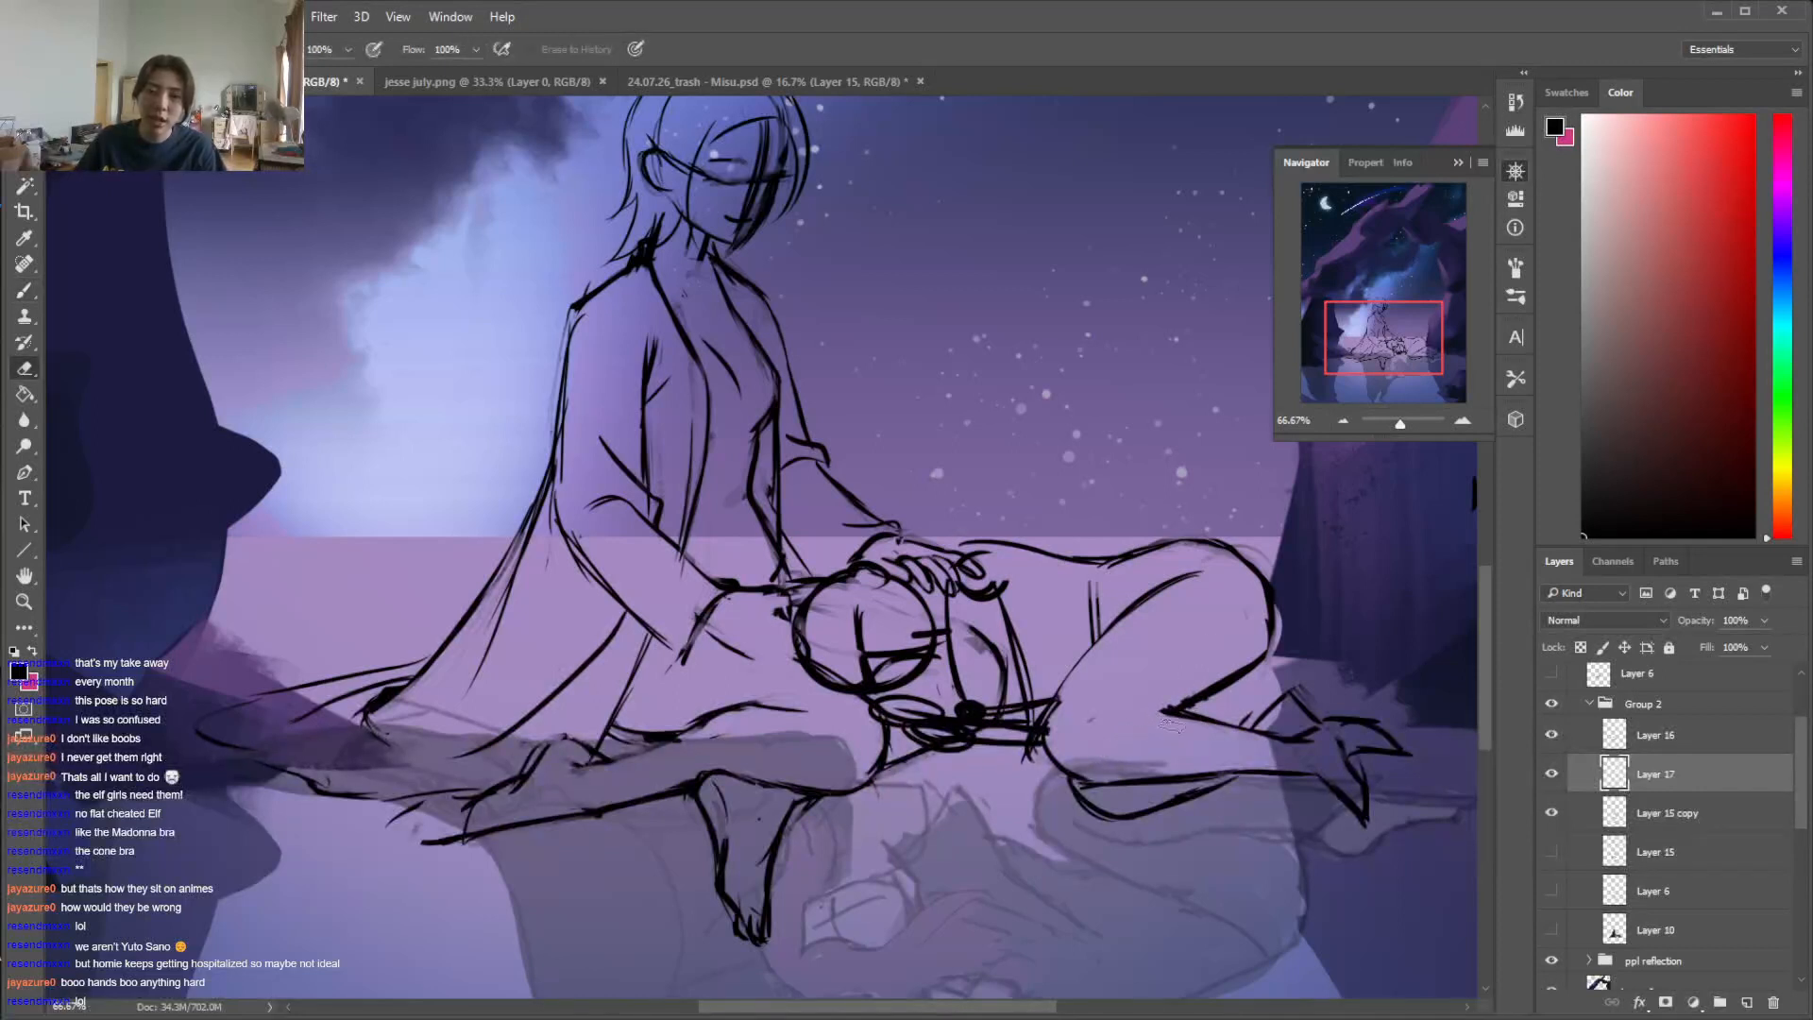
{"action": "key", "text": "b"}
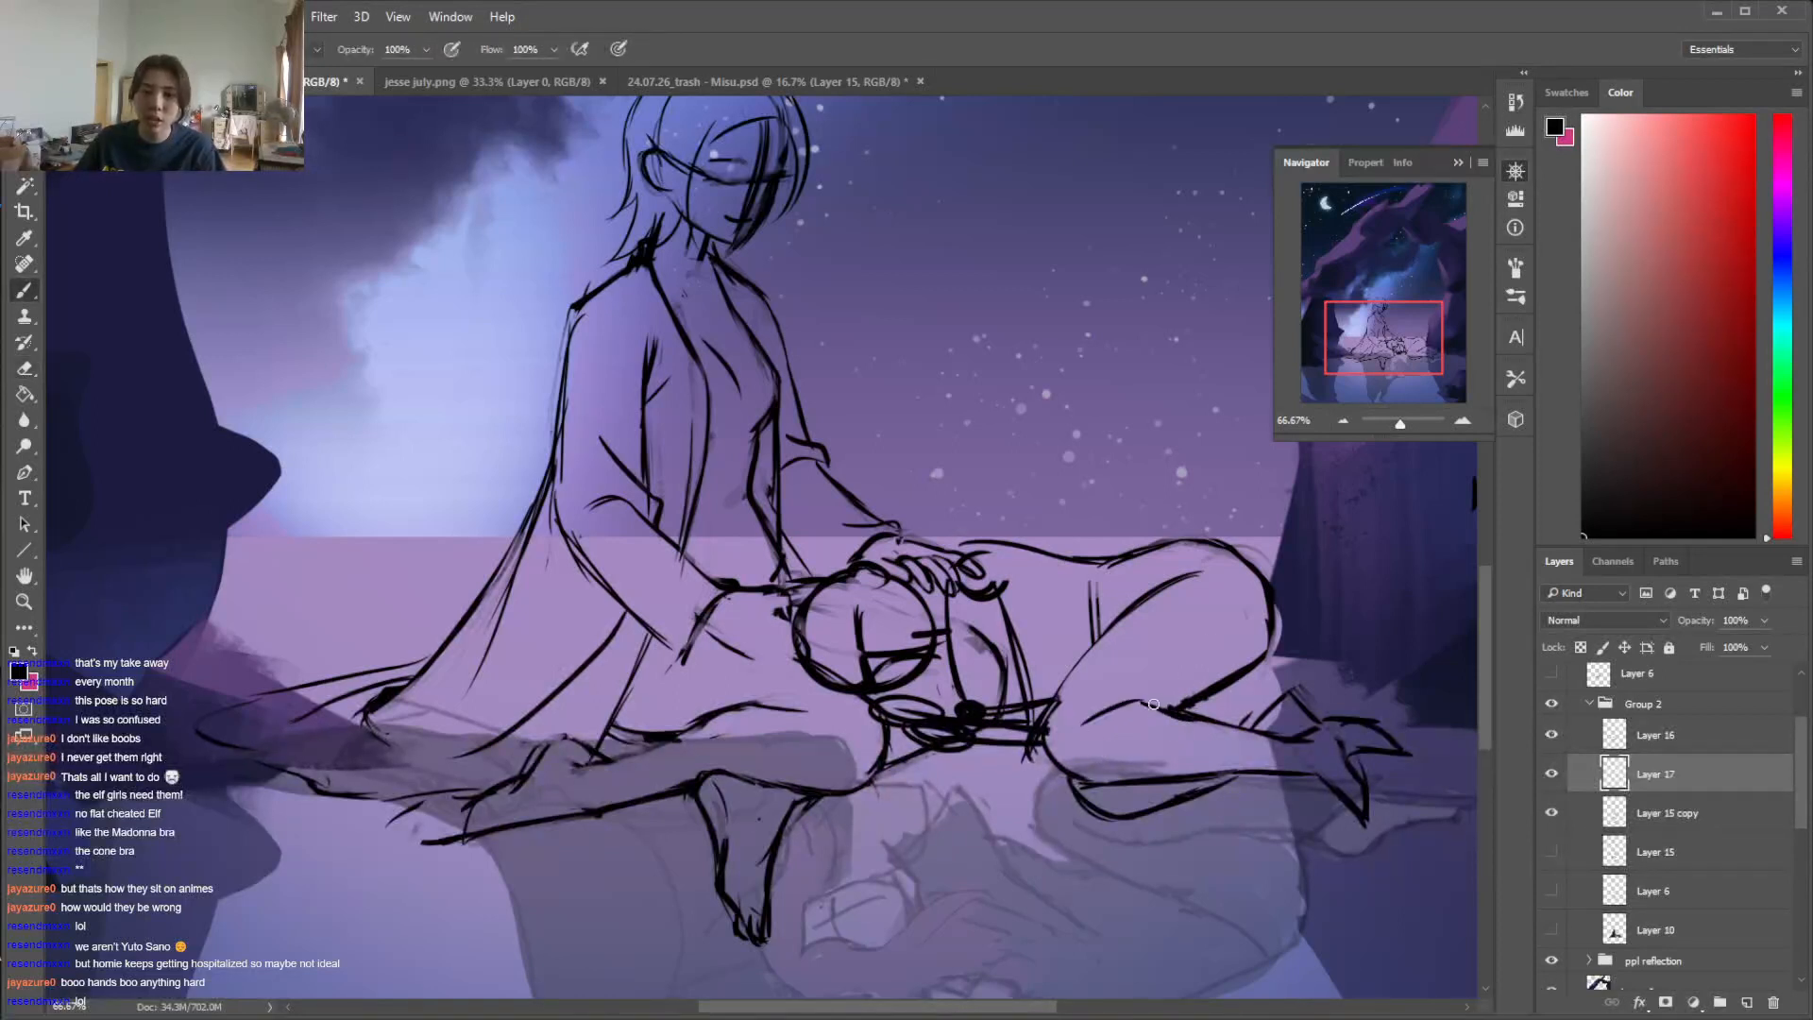
{"action": "key", "text": "e"}
{"action": "key", "text": "b"}
{"action": "key", "text": "e"}
{"action": "key", "text": "b"}
Rotate the canvas so the lying figure appears upright and outline its second knee and shin below the front leg
{"action": "key", "text": "r"}
{"action": "left_click_drag", "start_coordinate": [1158, 612], "coordinate": [1199, 368]}
{"action": "left_click_drag", "start_coordinate": [1487, 672], "coordinate": [1488, 734]}
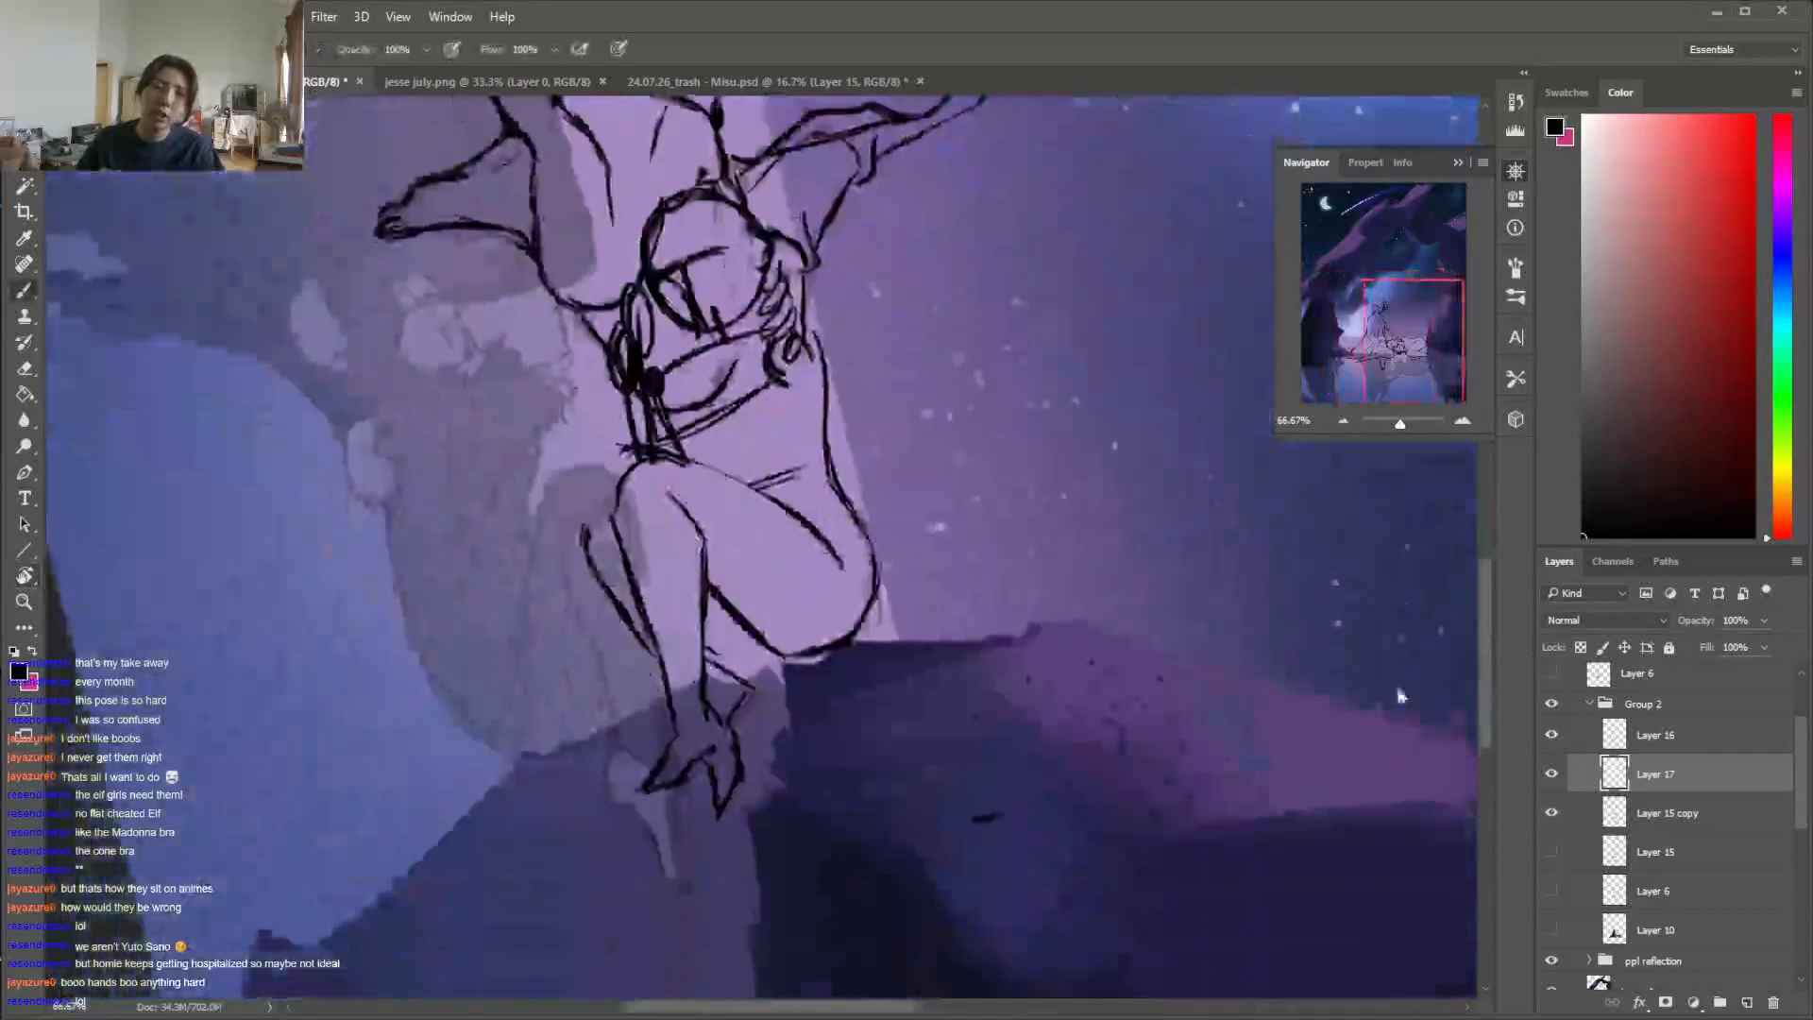
{"action": "mouse_move", "coordinate": [610, 515]}
{"action": "left_mouse_down"}
{"action": "mouse_move", "coordinate": [584, 573]}
{"action": "mouse_move", "coordinate": [661, 700]}
{"action": "left_mouse_up"}
{"action": "key", "text": "e"}
{"action": "key", "text": "b"}
Refine the underside of the lying figure's thigh and redraw the ankles and both feet with cleaner lines
{"action": "left_click_drag", "start_coordinate": [705, 618], "coordinate": [763, 715]}
{"action": "mouse_move", "coordinate": [732, 669]}
{"action": "left_mouse_down"}
{"action": "mouse_move", "coordinate": [773, 687]}
{"action": "mouse_move", "coordinate": [725, 620]}
{"action": "mouse_move", "coordinate": [831, 669]}
{"action": "left_mouse_up"}
{"action": "key", "text": "e"}
{"action": "key", "text": "b"}
{"action": "key", "text": "e"}
{"action": "mouse_move", "coordinate": [732, 605]}
{"action": "left_mouse_down"}
{"action": "mouse_move", "coordinate": [814, 682]}
{"action": "mouse_move", "coordinate": [746, 727]}
{"action": "mouse_move", "coordinate": [761, 766]}
{"action": "left_mouse_up"}
{"action": "key", "text": "b"}
{"action": "key", "text": "e"}
{"action": "key", "text": "b"}
{"action": "mouse_move", "coordinate": [701, 682]}
{"action": "left_mouse_down"}
{"action": "mouse_move", "coordinate": [724, 829]}
{"action": "mouse_move", "coordinate": [738, 763]}
{"action": "mouse_move", "coordinate": [754, 780]}
{"action": "mouse_move", "coordinate": [720, 807]}
{"action": "left_mouse_up"}
{"action": "key", "text": "e"}
{"action": "key", "text": "b"}
{"action": "key", "text": "e"}
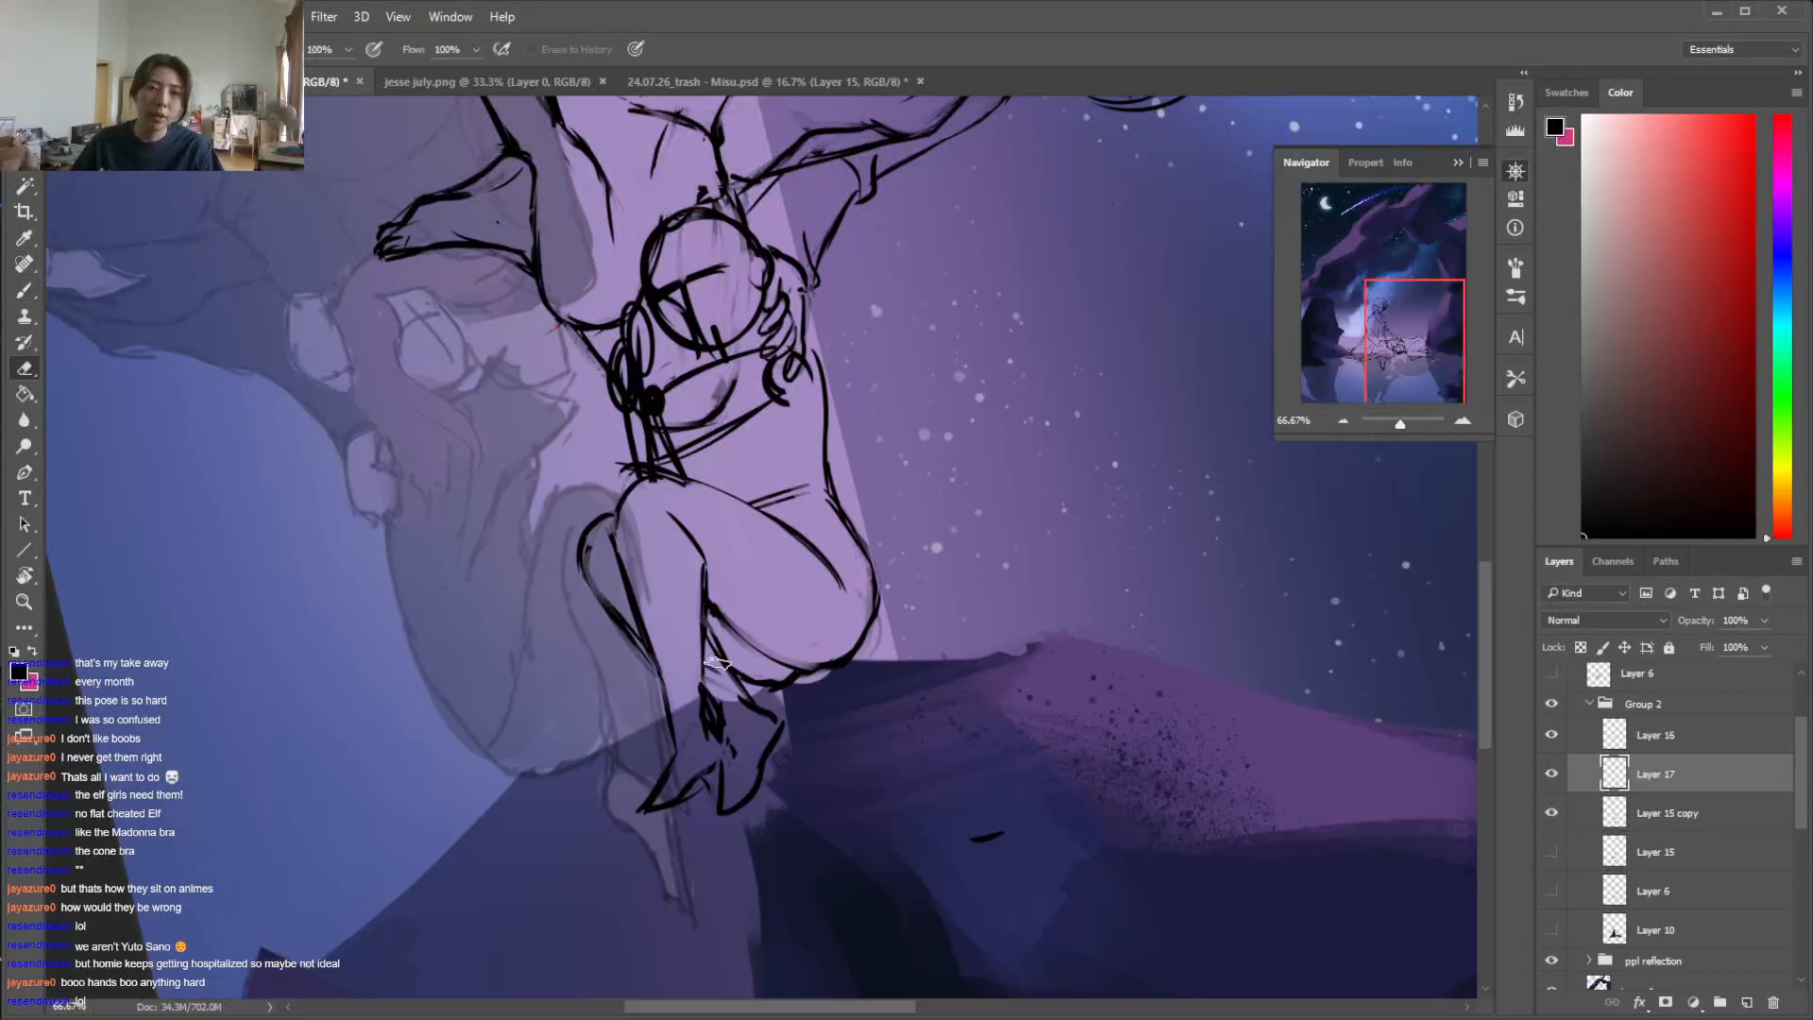
Redraw the crease between the lying figure's hip and thigh and clean up the contour below the shoulder
{"action": "mouse_move", "coordinate": [844, 589]}
{"action": "left_mouse_down"}
{"action": "mouse_move", "coordinate": [789, 534]}
{"action": "mouse_move", "coordinate": [837, 555]}
{"action": "left_mouse_up"}
{"action": "key", "text": "b"}
{"action": "left_click_drag", "start_coordinate": [772, 521], "coordinate": [828, 552]}
{"action": "mouse_move", "coordinate": [801, 349]}
{"action": "left_mouse_down"}
{"action": "mouse_move", "coordinate": [744, 365]}
{"action": "mouse_move", "coordinate": [701, 421]}
{"action": "mouse_move", "coordinate": [827, 413]}
{"action": "left_mouse_up"}
{"action": "key", "text": "e"}
{"action": "key", "text": "b"}
{"action": "key", "text": "e"}
{"action": "left_click_drag", "start_coordinate": [806, 350], "coordinate": [835, 404]}
{"action": "key", "text": "b"}
Lasso the lying figure's head sketch and move it slightly away from the seated figure's hand
{"action": "key", "text": "l"}
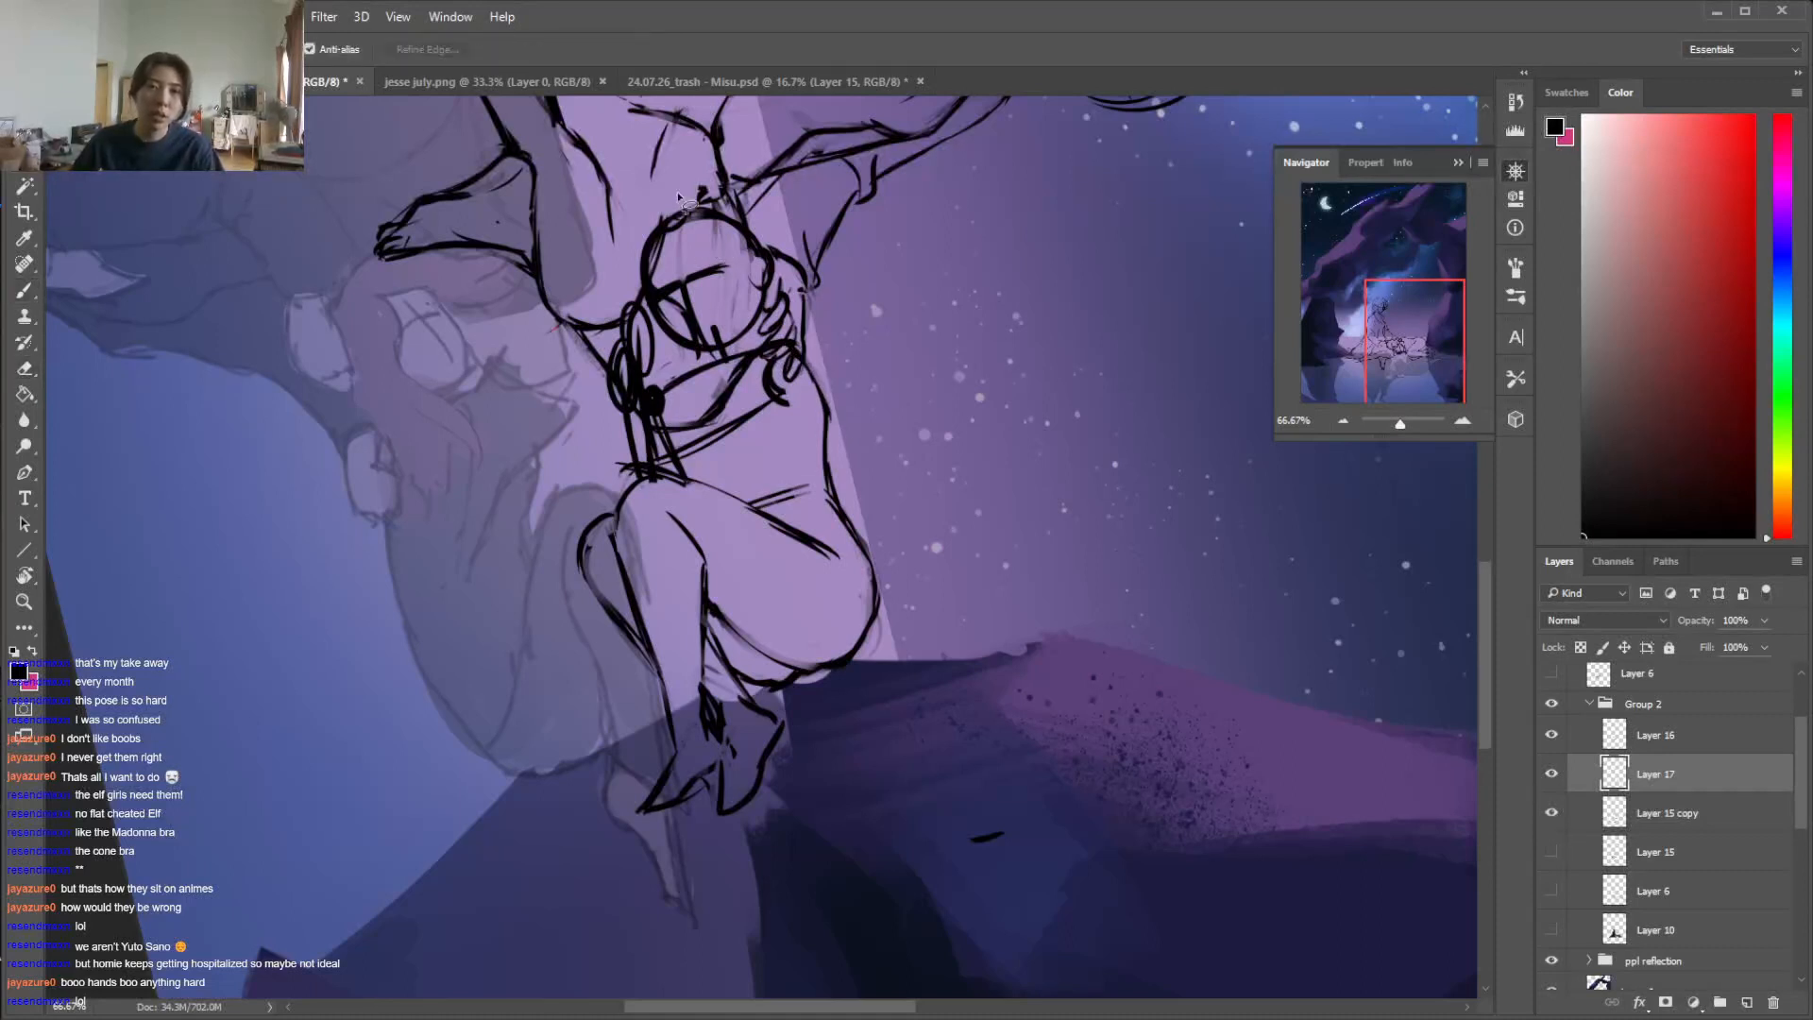
{"action": "key", "text": "v"}
{"action": "mouse_move", "coordinate": [692, 193]}
{"action": "left_mouse_down"}
{"action": "mouse_move", "coordinate": [722, 196]}
{"action": "mouse_move", "coordinate": [749, 261]}
{"action": "left_mouse_up"}
{"action": "key", "text": "ctrl+d"}
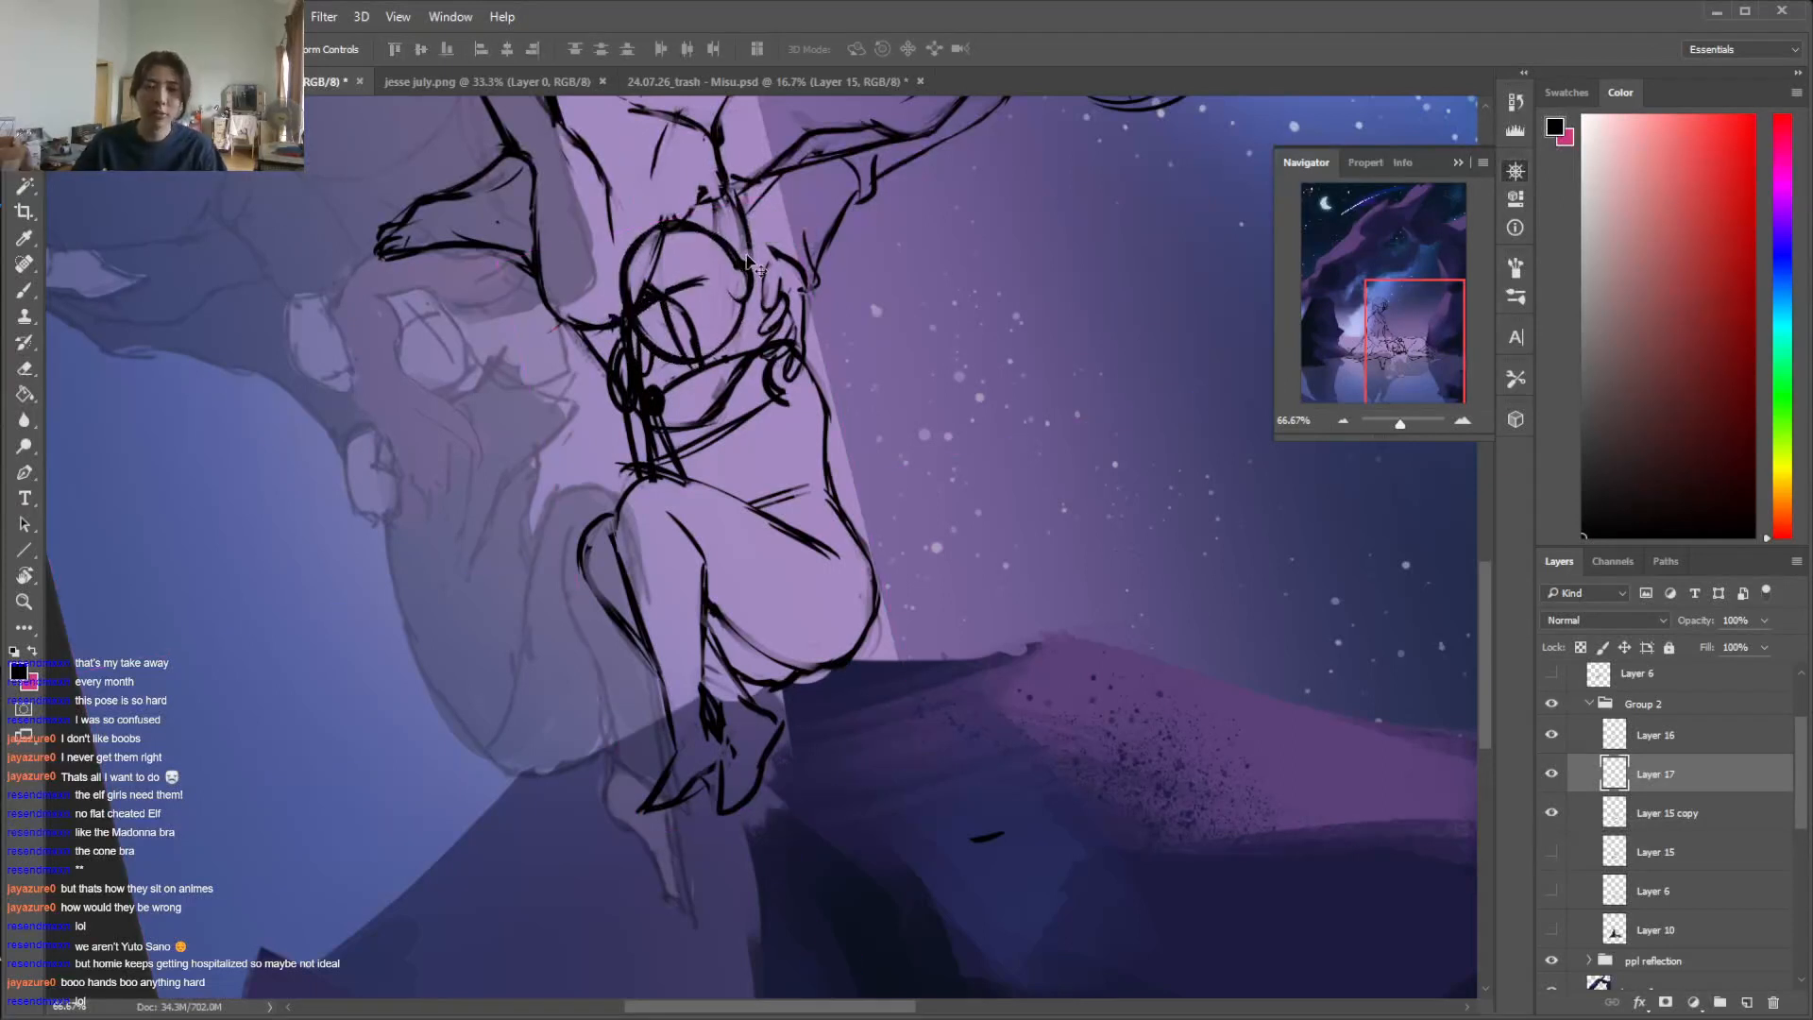
Sketch the lying figure's upper arm across the chest and erase the torso construction lines around it
{"action": "key", "text": "b"}
{"action": "left_click_drag", "start_coordinate": [692, 366], "coordinate": [733, 500]}
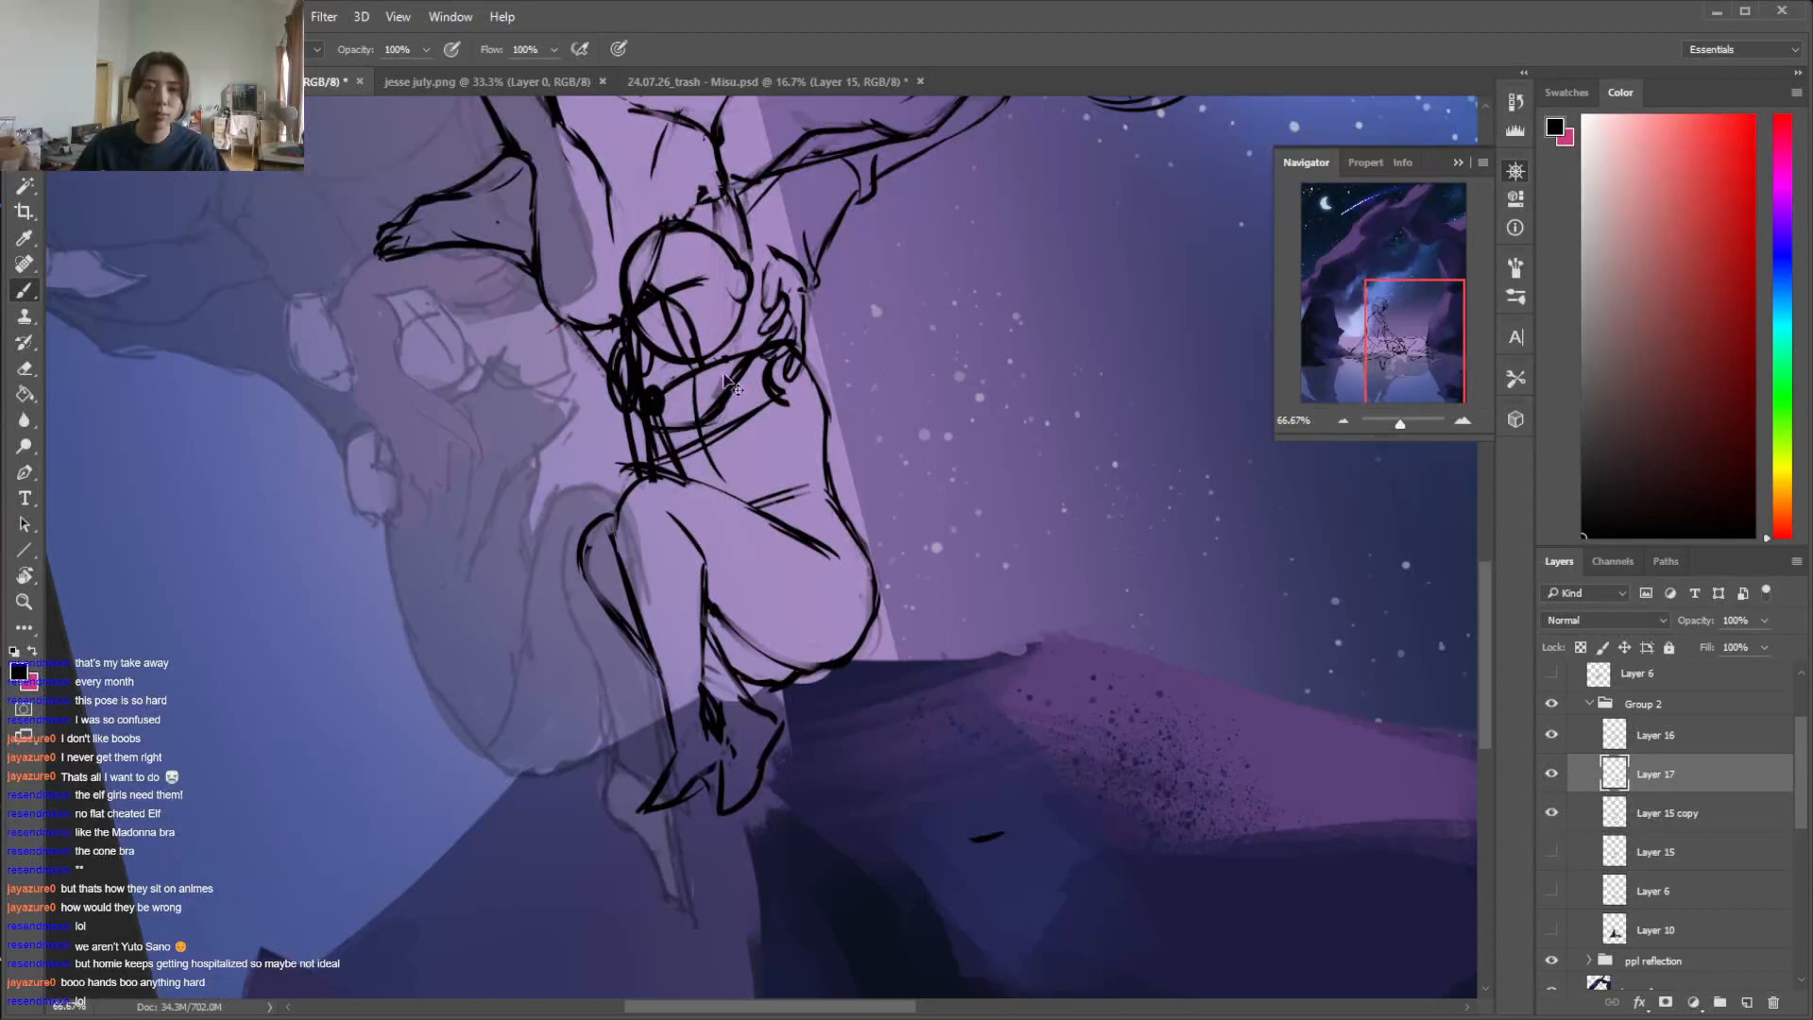
{"action": "mouse_move", "coordinate": [778, 351]}
{"action": "left_mouse_down"}
{"action": "mouse_move", "coordinate": [789, 380]}
{"action": "mouse_move", "coordinate": [745, 419]}
{"action": "mouse_move", "coordinate": [672, 437]}
{"action": "mouse_move", "coordinate": [767, 370]}
{"action": "mouse_move", "coordinate": [665, 437]}
{"action": "left_mouse_up"}
{"action": "key", "text": "e"}
{"action": "key", "text": "b"}
{"action": "key", "text": "e"}
{"action": "key", "text": "b"}
Refine the lying figure's bent forearm, elbow and shoulder outline, clearing the leftover rough lines
{"action": "mouse_move", "coordinate": [633, 333]}
{"action": "left_mouse_down"}
{"action": "mouse_move", "coordinate": [627, 299]}
{"action": "mouse_move", "coordinate": [606, 364]}
{"action": "mouse_move", "coordinate": [650, 395]}
{"action": "left_mouse_up"}
{"action": "key", "text": "e"}
{"action": "key", "text": "b"}
{"action": "mouse_move", "coordinate": [666, 460]}
{"action": "left_mouse_down"}
{"action": "mouse_move", "coordinate": [630, 401]}
{"action": "mouse_move", "coordinate": [684, 455]}
{"action": "left_mouse_up"}
{"action": "mouse_move", "coordinate": [784, 395]}
{"action": "left_mouse_down"}
{"action": "mouse_move", "coordinate": [691, 476]}
{"action": "mouse_move", "coordinate": [775, 398]}
{"action": "mouse_move", "coordinate": [829, 417]}
{"action": "left_mouse_up"}
{"action": "key", "text": "e"}
{"action": "key", "text": "b"}
{"action": "key", "text": "e"}
{"action": "key", "text": "b"}
Erase the old facial guideline on the lying figure's head and redraw it as a curve down the face
{"action": "key", "text": "e"}
{"action": "left_click_drag", "start_coordinate": [660, 300], "coordinate": [687, 353]}
{"action": "key", "text": "b"}
{"action": "left_click_drag", "start_coordinate": [645, 260], "coordinate": [680, 360]}
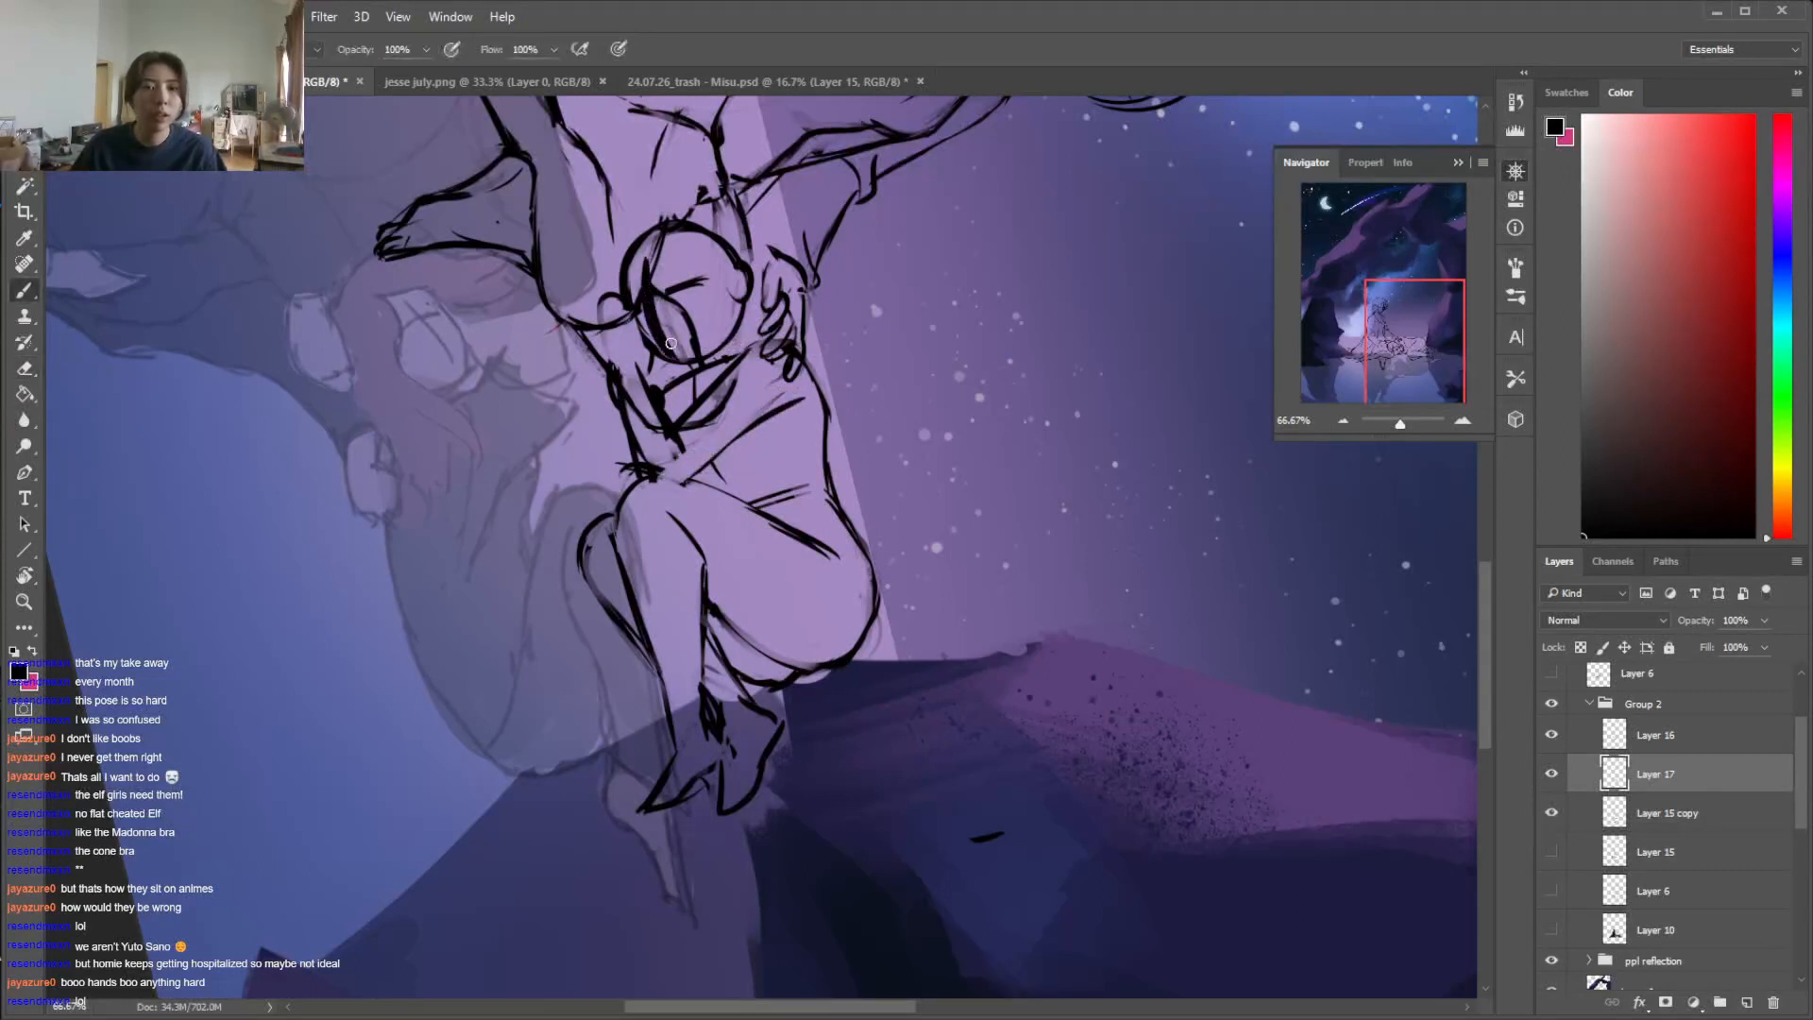
{"action": "key", "text": "ctrl+z"}
{"action": "key", "text": "ctrl+z"}
{"action": "left_click_drag", "start_coordinate": [648, 259], "coordinate": [672, 360]}
{"action": "left_click_drag", "start_coordinate": [648, 268], "coordinate": [660, 333]}
{"action": "key", "text": "e"}
{"action": "key", "text": "b"}
Redraw the lying figure's forehead contour and clean up the lines around the ear and jaw
{"action": "left_click_drag", "start_coordinate": [638, 240], "coordinate": [622, 297]}
{"action": "key", "text": "e"}
{"action": "mouse_move", "coordinate": [738, 268]}
{"action": "left_mouse_down"}
{"action": "mouse_move", "coordinate": [745, 306]}
{"action": "mouse_move", "coordinate": [676, 370]}
{"action": "left_mouse_up"}
{"action": "key", "text": "b"}
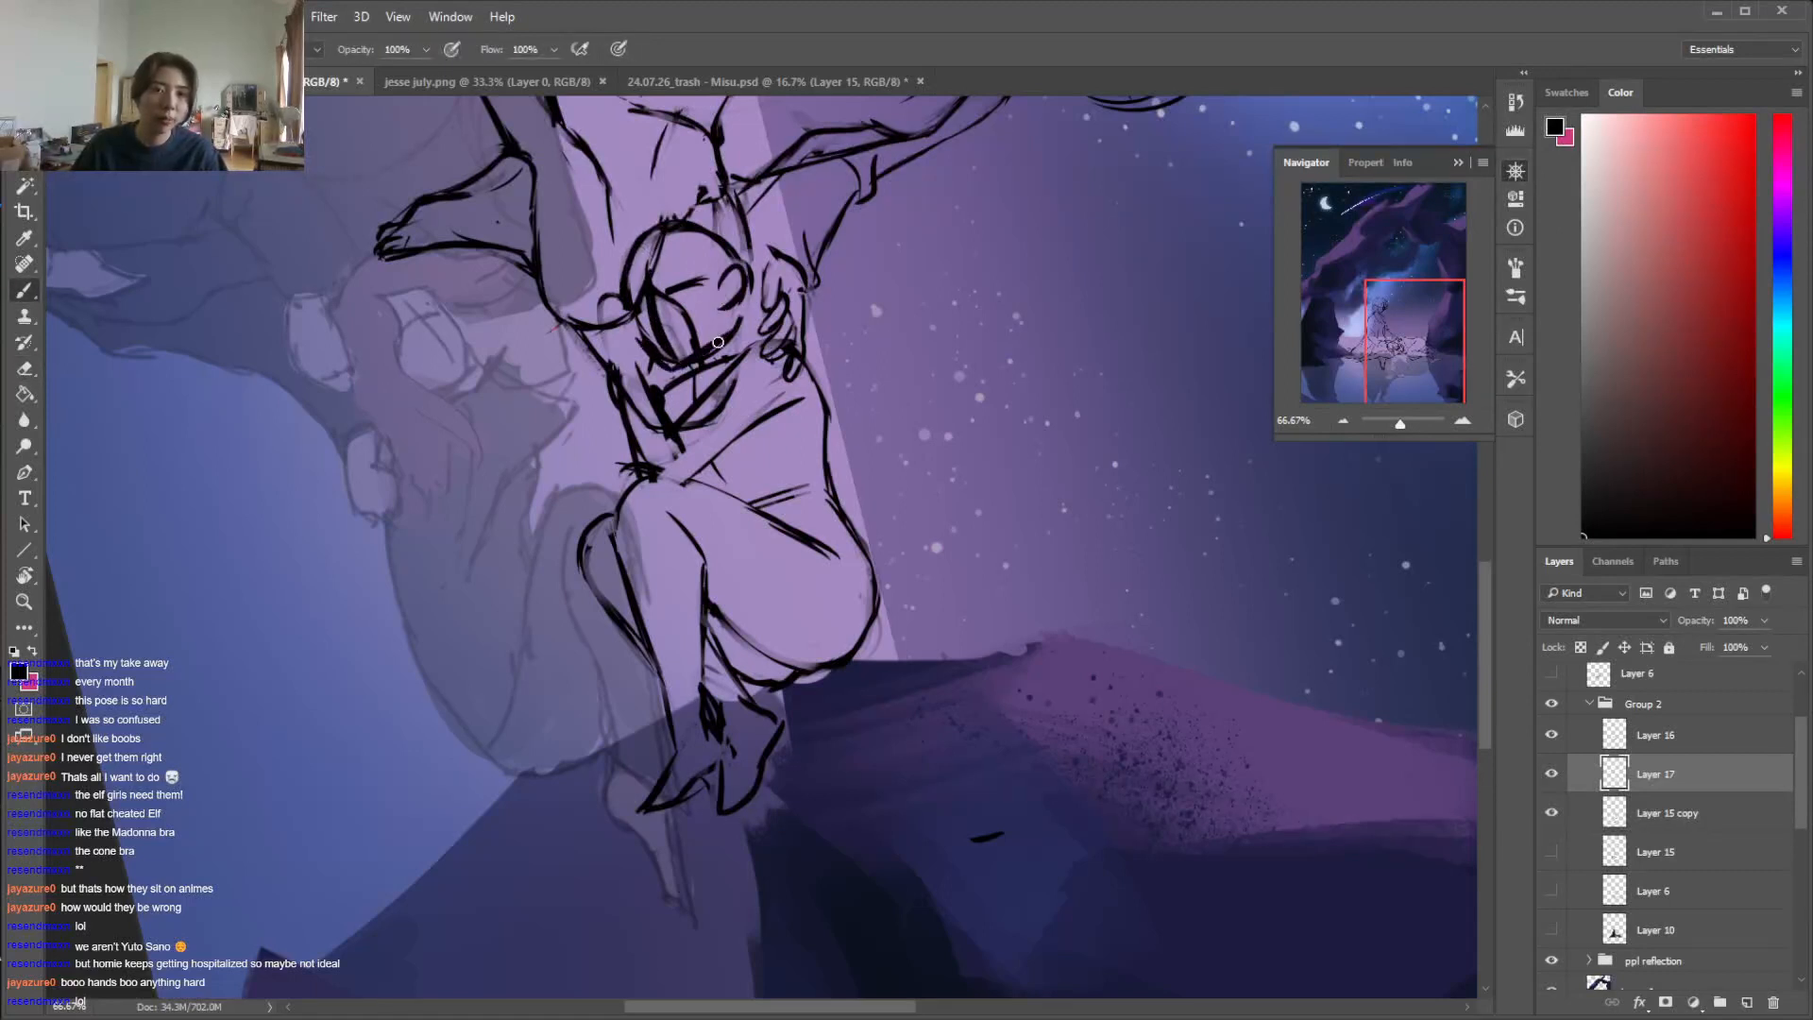
{"action": "key", "text": "e"}
{"action": "left_click_drag", "start_coordinate": [750, 322], "coordinate": [697, 354]}
{"action": "key", "text": "b"}
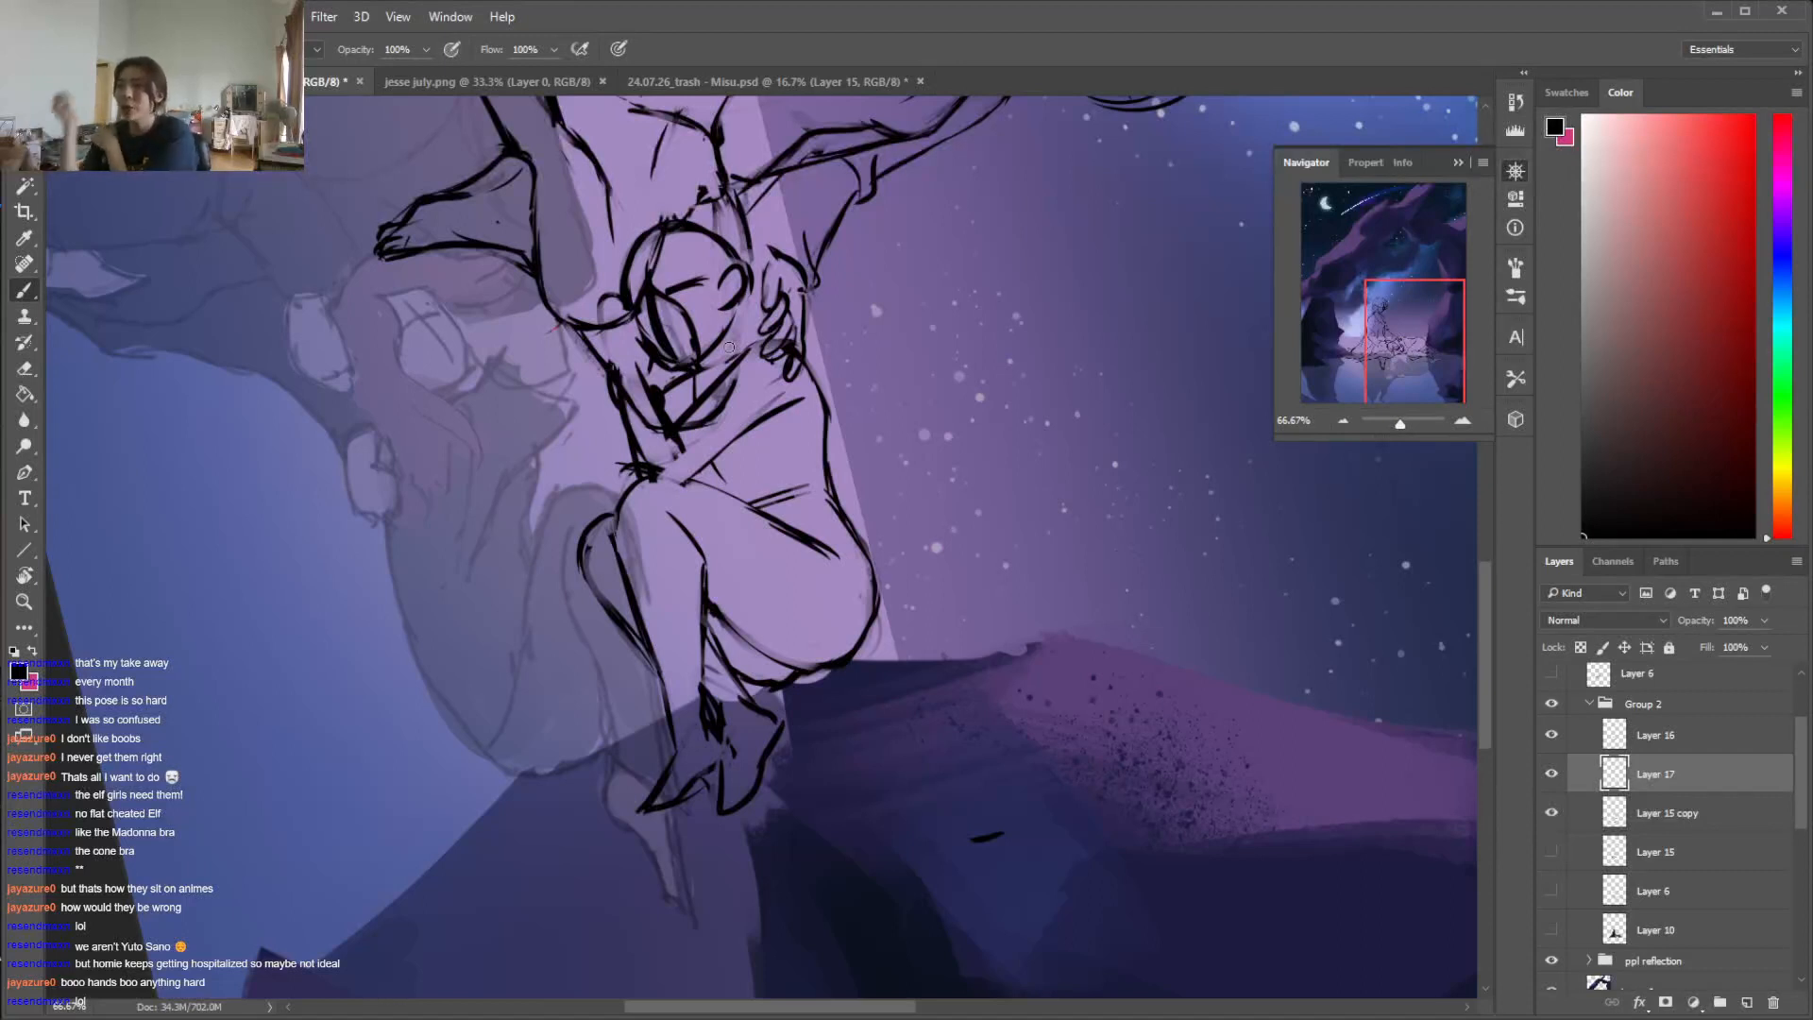
Tidy the chin and neck area of the lying figure and add a short neck line below the ear
{"action": "key", "text": "e"}
{"action": "mouse_move", "coordinate": [693, 381]}
{"action": "left_mouse_down"}
{"action": "mouse_move", "coordinate": [651, 380]}
{"action": "mouse_move", "coordinate": [687, 391]}
{"action": "left_mouse_up"}
{"action": "key", "text": "b"}
{"action": "key", "text": "e"}
{"action": "key", "text": "b"}
{"action": "key", "text": "e"}
{"action": "key", "text": "b"}
{"action": "left_click_drag", "start_coordinate": [733, 325], "coordinate": [740, 345]}
Erase the old arm lines in front of the lying figure's face and draw a forearm and hand tucked under the head
{"action": "key", "text": "e"}
{"action": "mouse_move", "coordinate": [655, 300]}
{"action": "left_mouse_down"}
{"action": "mouse_move", "coordinate": [672, 357]}
{"action": "mouse_move", "coordinate": [622, 299]}
{"action": "mouse_move", "coordinate": [624, 332]}
{"action": "mouse_move", "coordinate": [597, 304]}
{"action": "mouse_move", "coordinate": [659, 414]}
{"action": "left_mouse_up"}
{"action": "key", "text": "b"}
{"action": "key", "text": "e"}
{"action": "left_click_drag", "start_coordinate": [663, 413], "coordinate": [667, 469]}
{"action": "left_click_drag", "start_coordinate": [612, 366], "coordinate": [621, 414]}
{"action": "mouse_move", "coordinate": [635, 469]}
{"action": "left_mouse_down"}
{"action": "mouse_move", "coordinate": [617, 397]}
{"action": "mouse_move", "coordinate": [642, 472]}
{"action": "left_mouse_up"}
{"action": "key", "text": "b"}
{"action": "left_click_drag", "start_coordinate": [624, 396], "coordinate": [633, 442]}
{"action": "left_click_drag", "start_coordinate": [597, 325], "coordinate": [624, 376]}
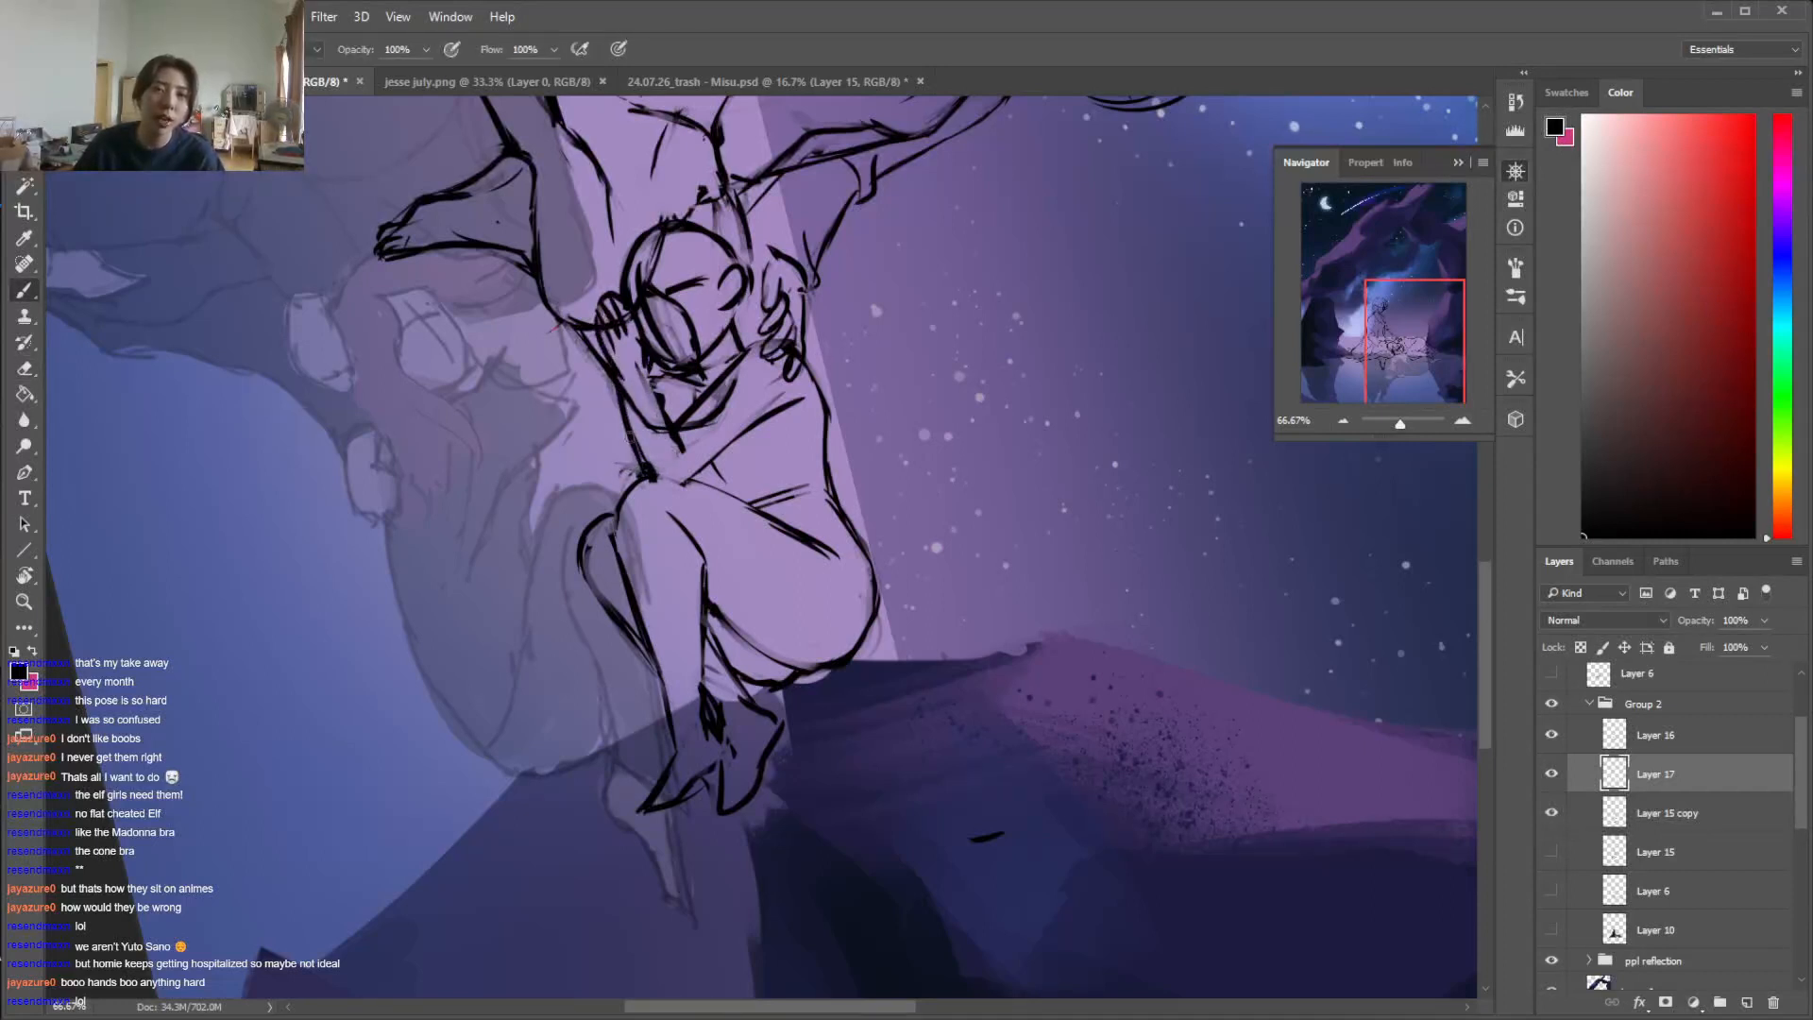
Sketch the lying figure's second forearm and hand beside the first, and erase stray lines near the neck
{"action": "mouse_move", "coordinate": [593, 344]}
{"action": "left_mouse_down"}
{"action": "mouse_move", "coordinate": [570, 383]}
{"action": "mouse_move", "coordinate": [623, 408]}
{"action": "mouse_move", "coordinate": [634, 487]}
{"action": "left_mouse_up"}
{"action": "left_click_drag", "start_coordinate": [597, 401], "coordinate": [628, 484]}
{"action": "key", "text": "e"}
{"action": "mouse_move", "coordinate": [694, 380]}
{"action": "left_mouse_down"}
{"action": "mouse_move", "coordinate": [646, 370]}
{"action": "mouse_move", "coordinate": [711, 409]}
{"action": "left_mouse_up"}
{"action": "key", "text": "b"}
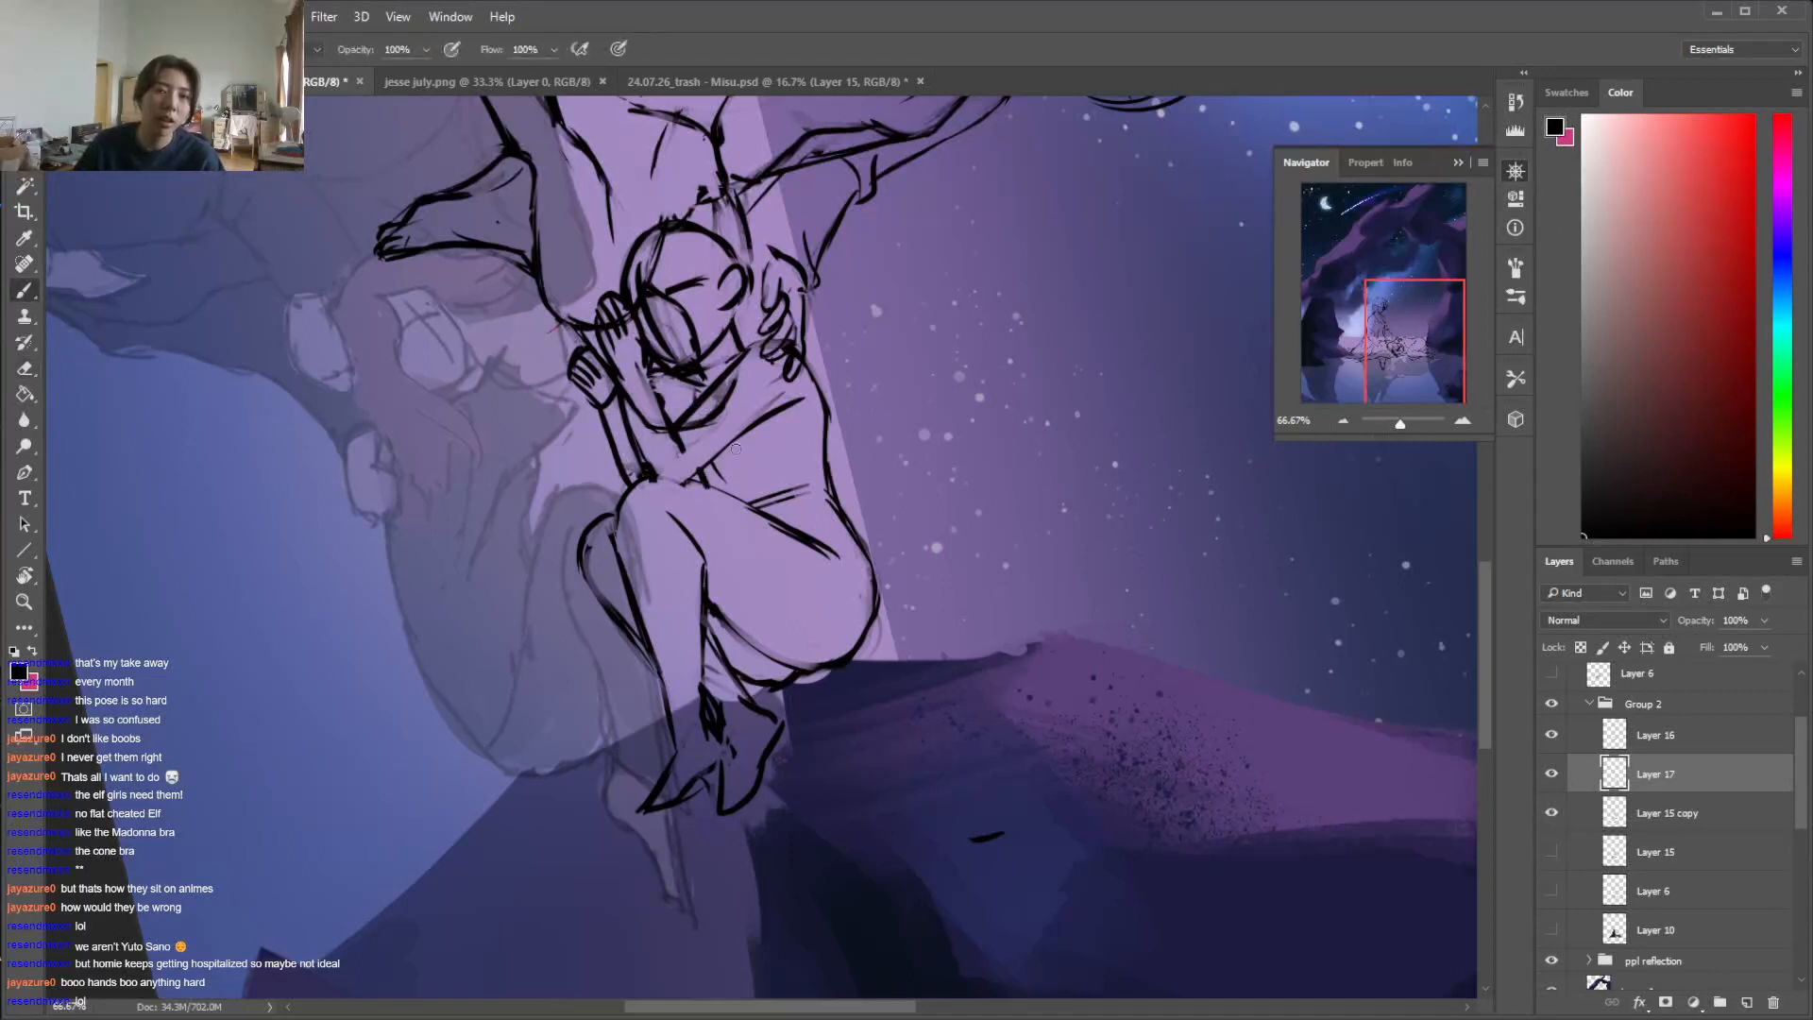
Turn the canvas back upright, lasso the lying figure's head, arms and chest, and rotate and reposition them with Free Transform
{"action": "key", "text": "e"}
{"action": "key", "text": "r"}
{"action": "mouse_move", "coordinate": [1197, 576]}
{"action": "left_mouse_down"}
{"action": "mouse_move", "coordinate": [999, 271]}
{"action": "mouse_move", "coordinate": [837, 216]}
{"action": "mouse_move", "coordinate": [856, 213]}
{"action": "left_mouse_up"}
{"action": "key", "text": "ctrl+minus"}
{"action": "key", "text": "ctrl+minus"}
{"action": "key", "text": "l"}
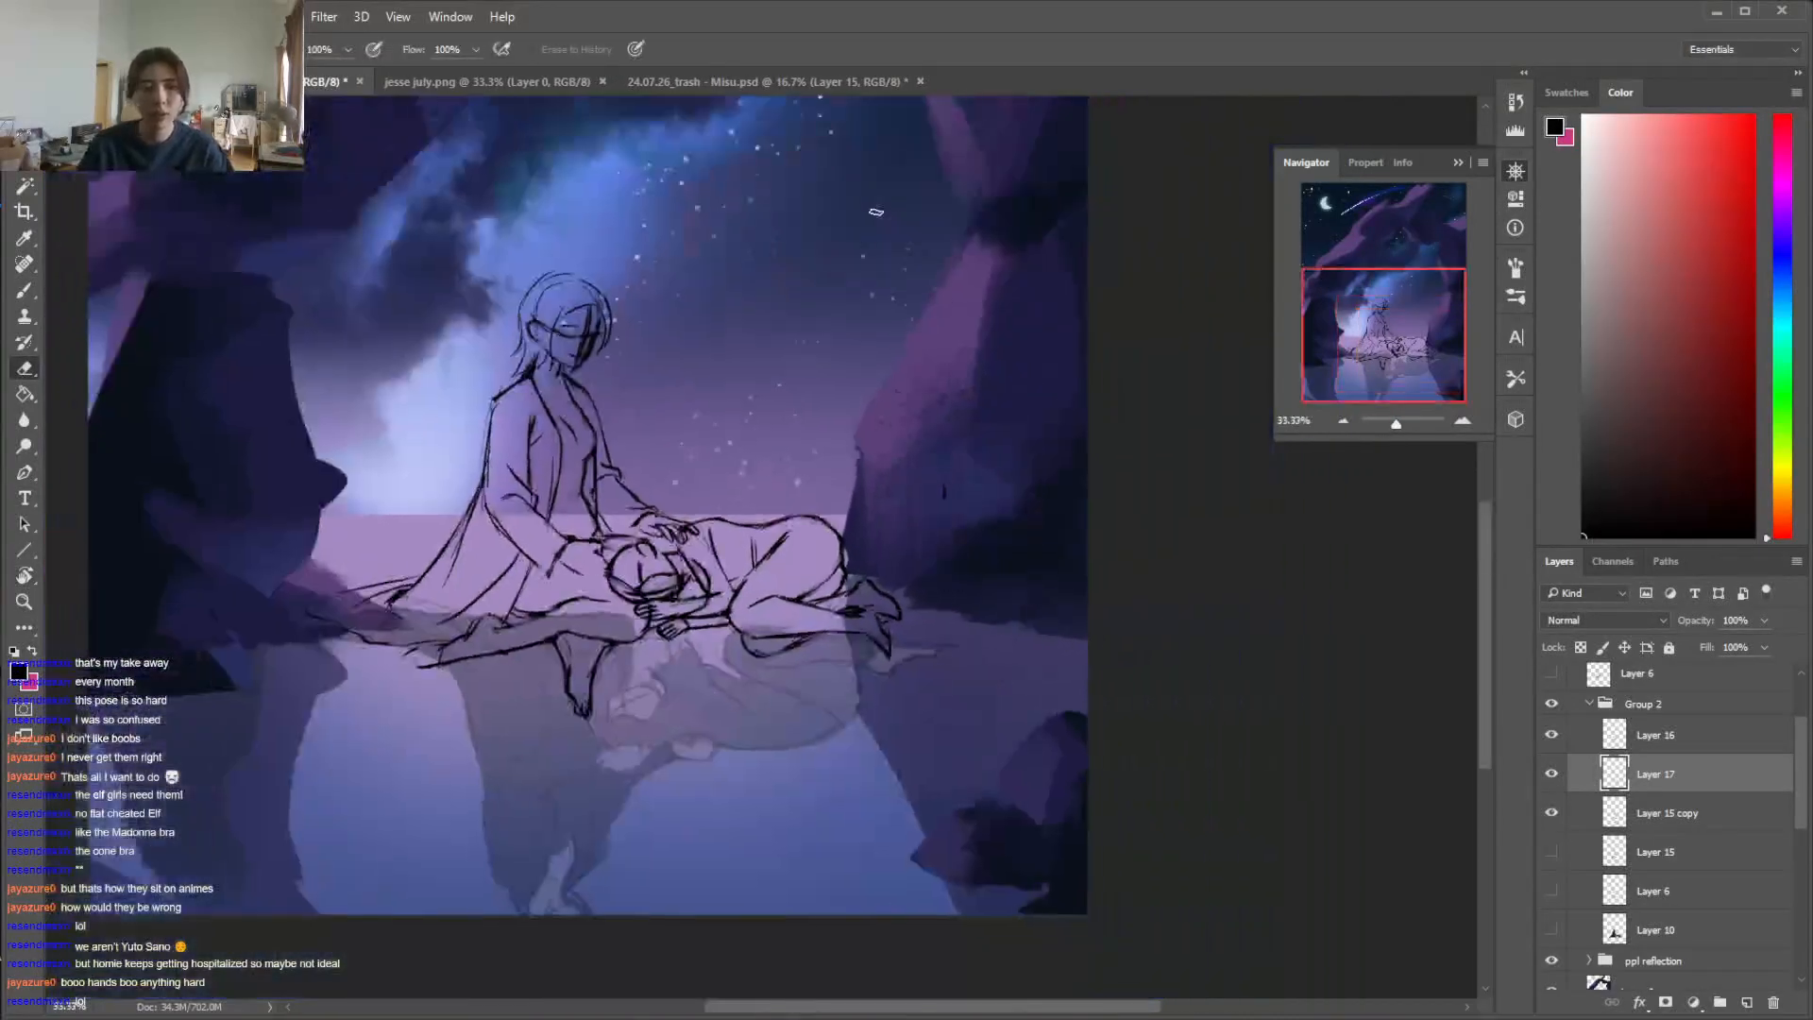
{"action": "mouse_move", "coordinate": [697, 544]}
{"action": "left_mouse_down"}
{"action": "mouse_move", "coordinate": [711, 502]}
{"action": "mouse_move", "coordinate": [593, 609]}
{"action": "left_mouse_up"}
{"action": "left_click_drag", "start_coordinate": [730, 615], "coordinate": [747, 582]}
{"action": "left_click_drag", "start_coordinate": [754, 517], "coordinate": [700, 472]}
{"action": "key", "text": "ctrl+t"}
{"action": "left_click_drag", "start_coordinate": [861, 451], "coordinate": [896, 477]}
{"action": "mouse_move", "coordinate": [732, 488]}
{"action": "left_mouse_down"}
{"action": "mouse_move", "coordinate": [720, 474]}
{"action": "mouse_move", "coordinate": [780, 452]}
{"action": "mouse_move", "coordinate": [739, 487]}
{"action": "left_mouse_up"}
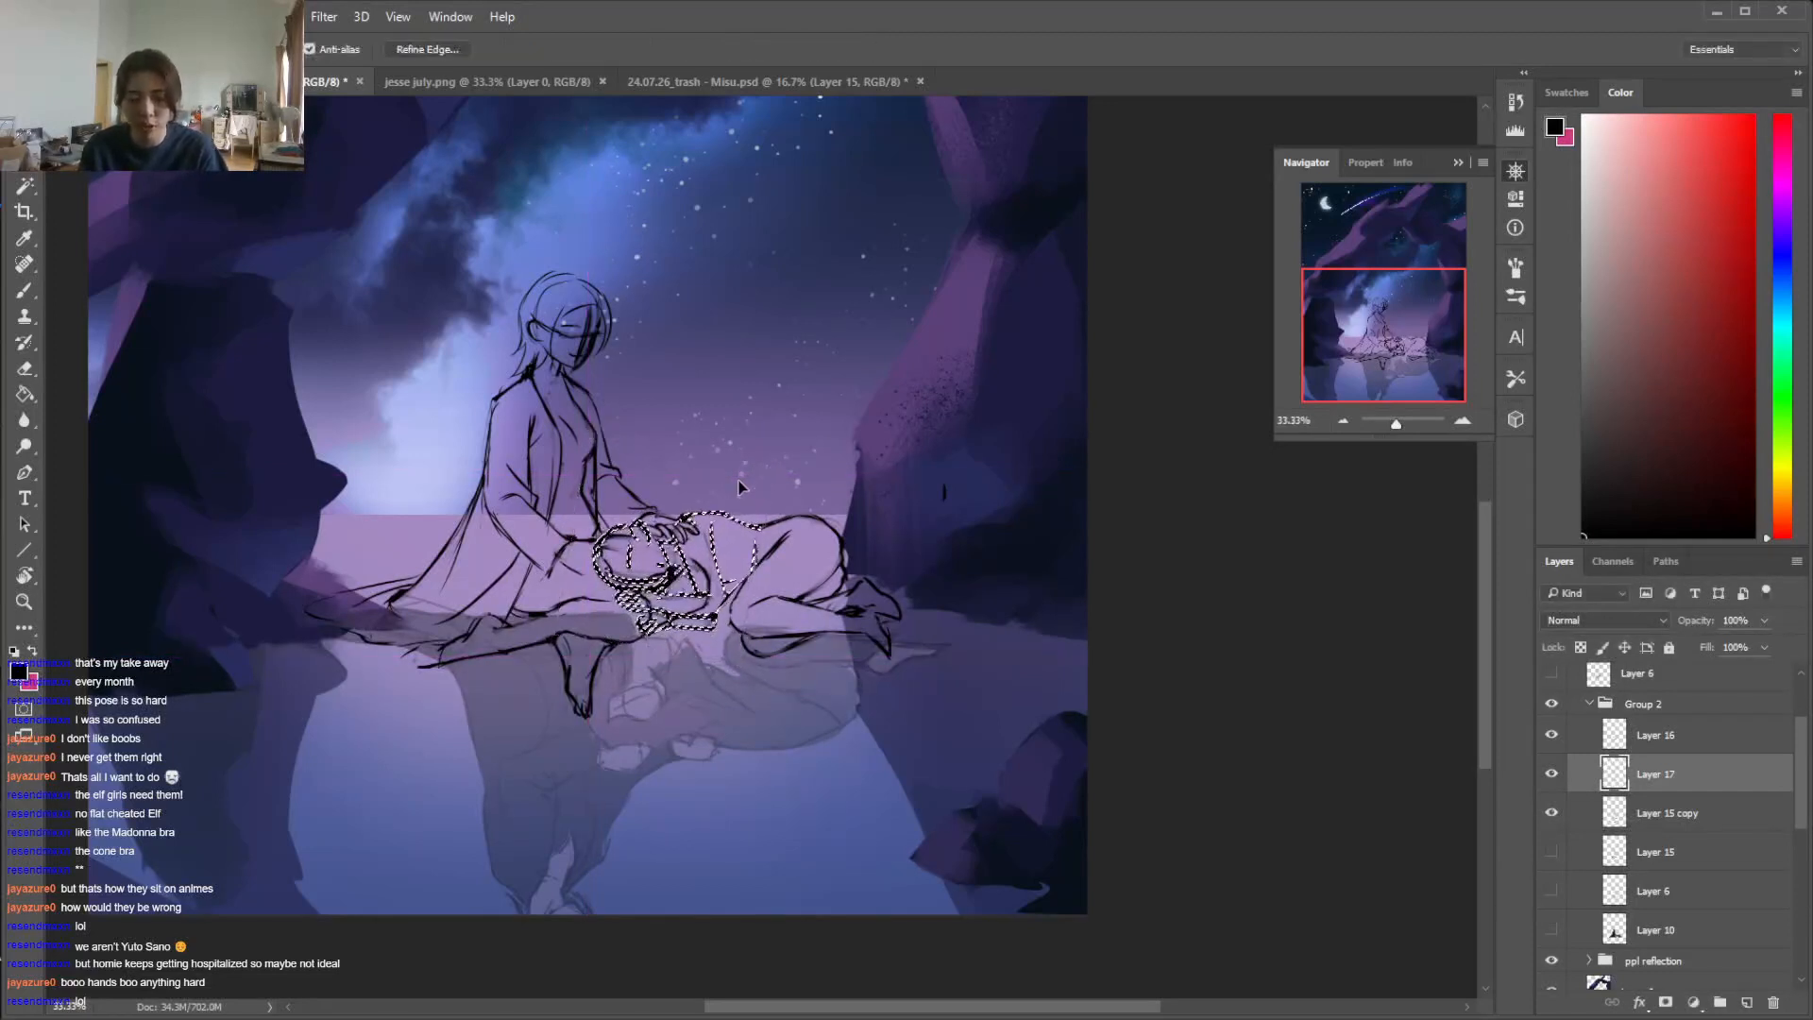
{"action": "key", "text": "Return"}
{"action": "key", "text": "ctrl+d"}
{"action": "key", "text": "ctrl+plus"}
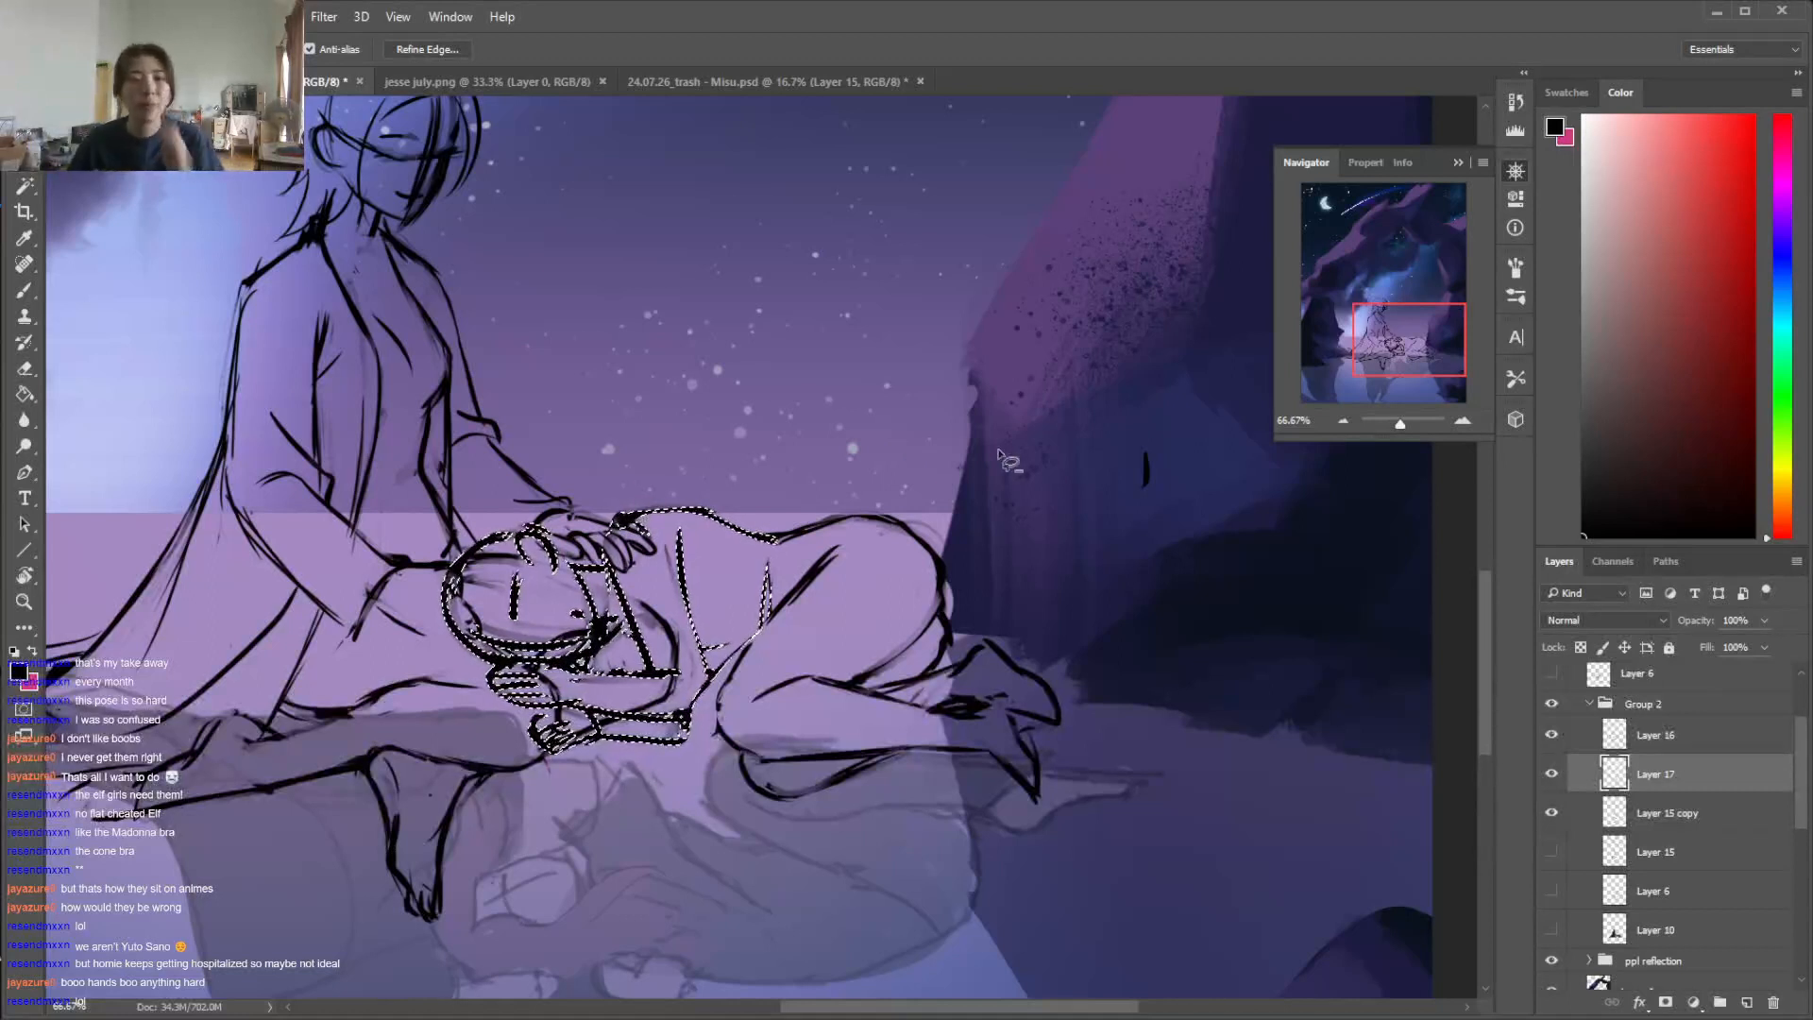
{"action": "key", "text": "ctrl+d"}
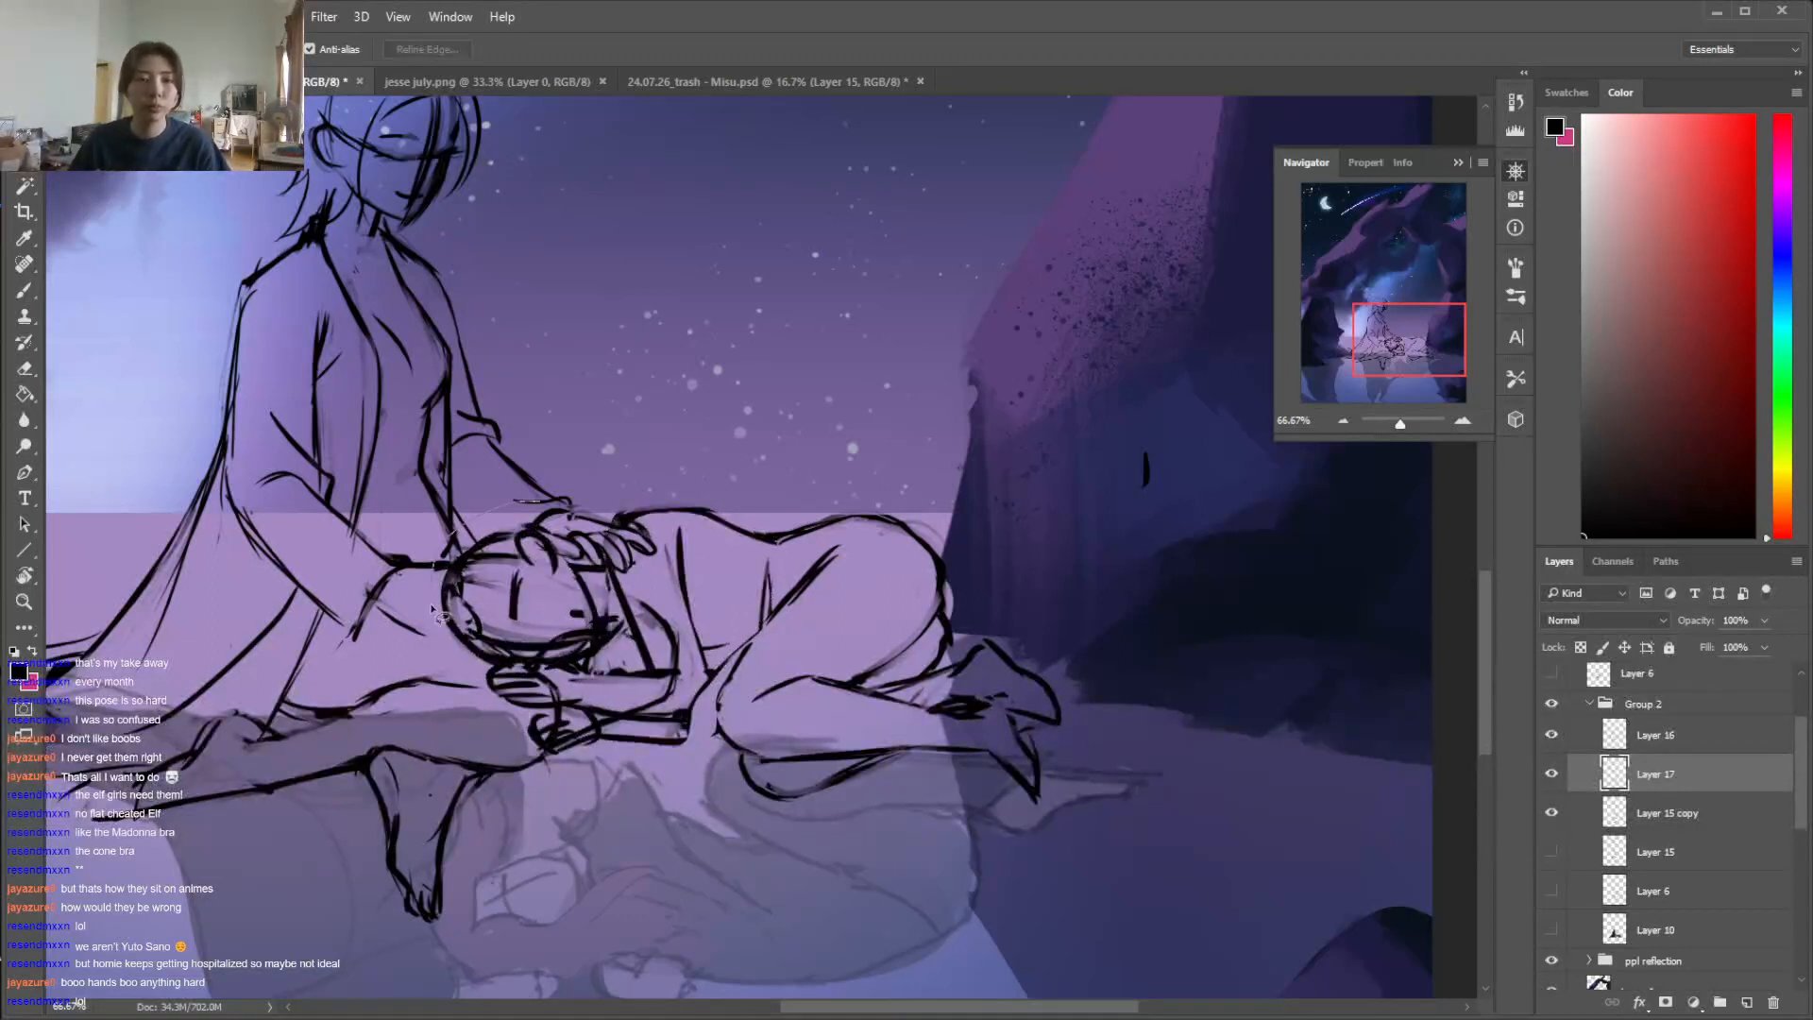
Lasso the lying figure's head, rotate it about 13.5°, enlarge it to about 107% and nudge it upward, then deselect
{"action": "left_click_drag", "start_coordinate": [573, 542], "coordinate": [570, 514]}
{"action": "key", "text": "ctrl+t"}
{"action": "left_click_drag", "start_coordinate": [647, 447], "coordinate": [680, 477]}
{"action": "left_click_drag", "start_coordinate": [454, 483], "coordinate": [444, 469]}
{"action": "key", "text": "Up"}
{"action": "key", "text": "Up"}
{"action": "key", "text": "Up"}
{"action": "key", "text": "Up"}
{"action": "key", "text": "Up"}
{"action": "key", "text": "Up"}
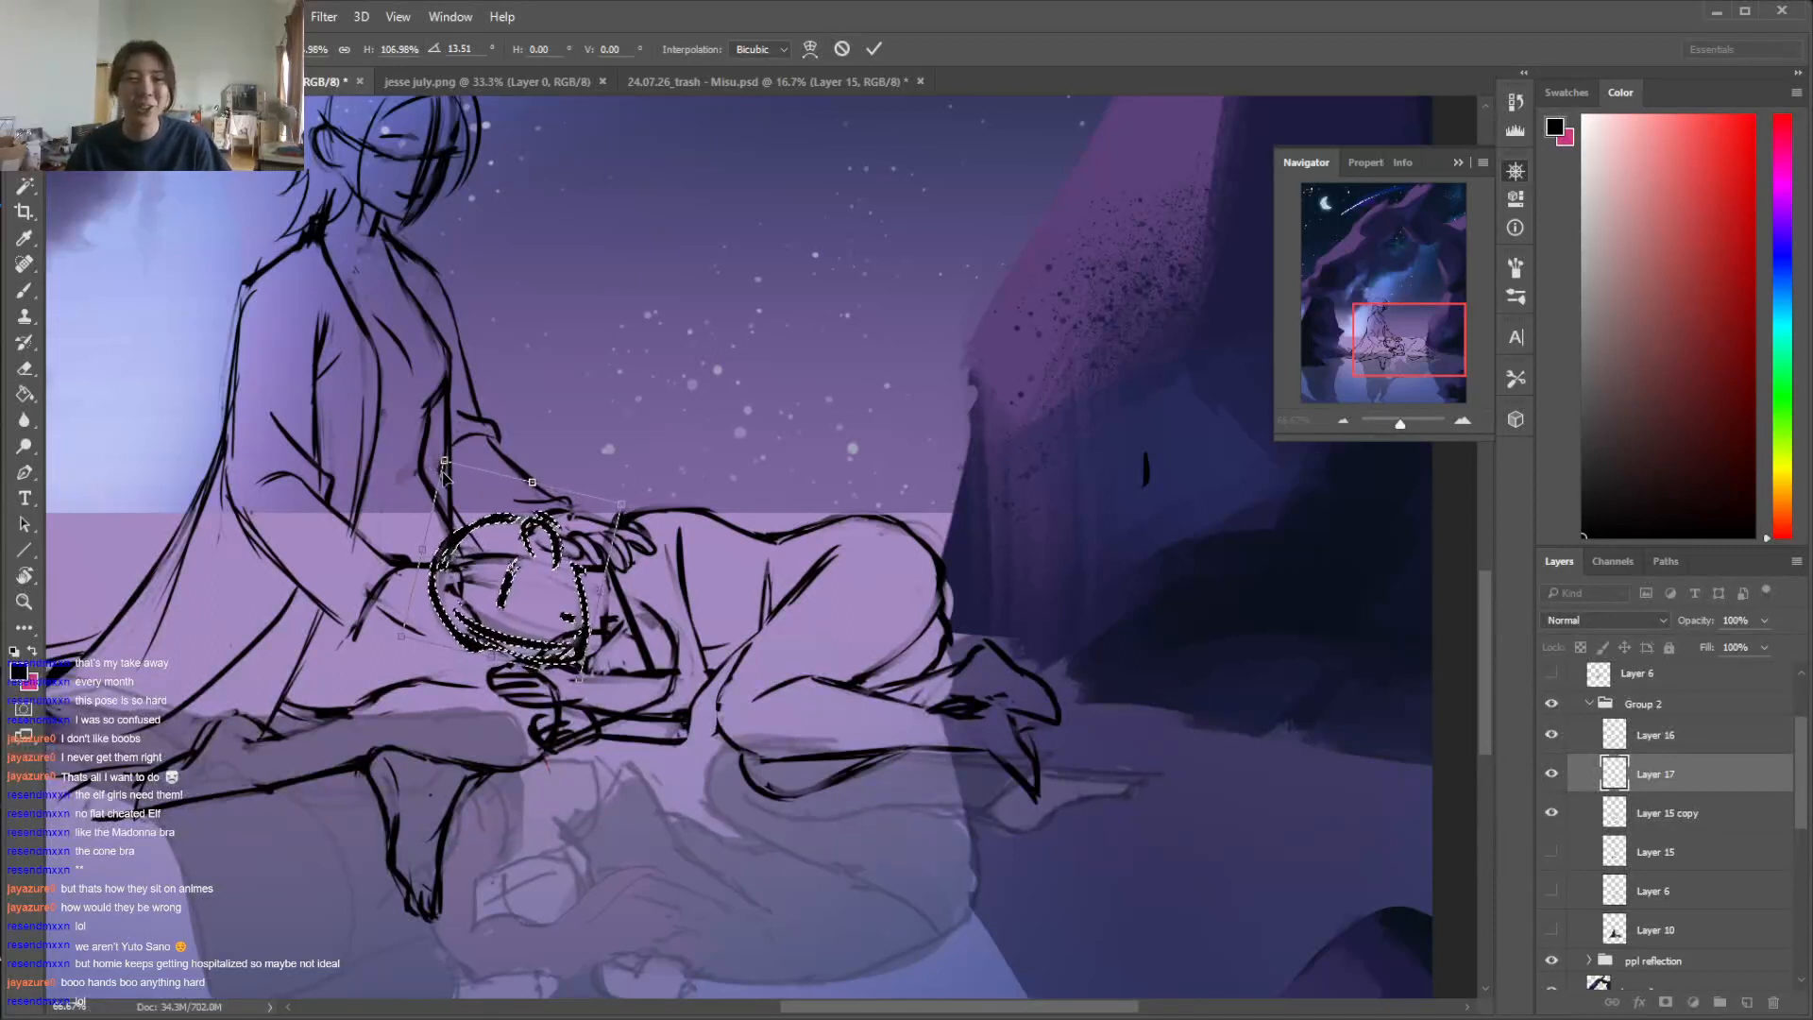
{"action": "key", "text": "Return"}
{"action": "key", "text": "ctrl+d"}
Free Transform the whole lying figure: scale it down to about 92%, rotate it slightly and move it back against the lap
{"action": "key", "text": "ctrl+t"}
{"action": "left_click_drag", "start_coordinate": [427, 493], "coordinate": [477, 519]}
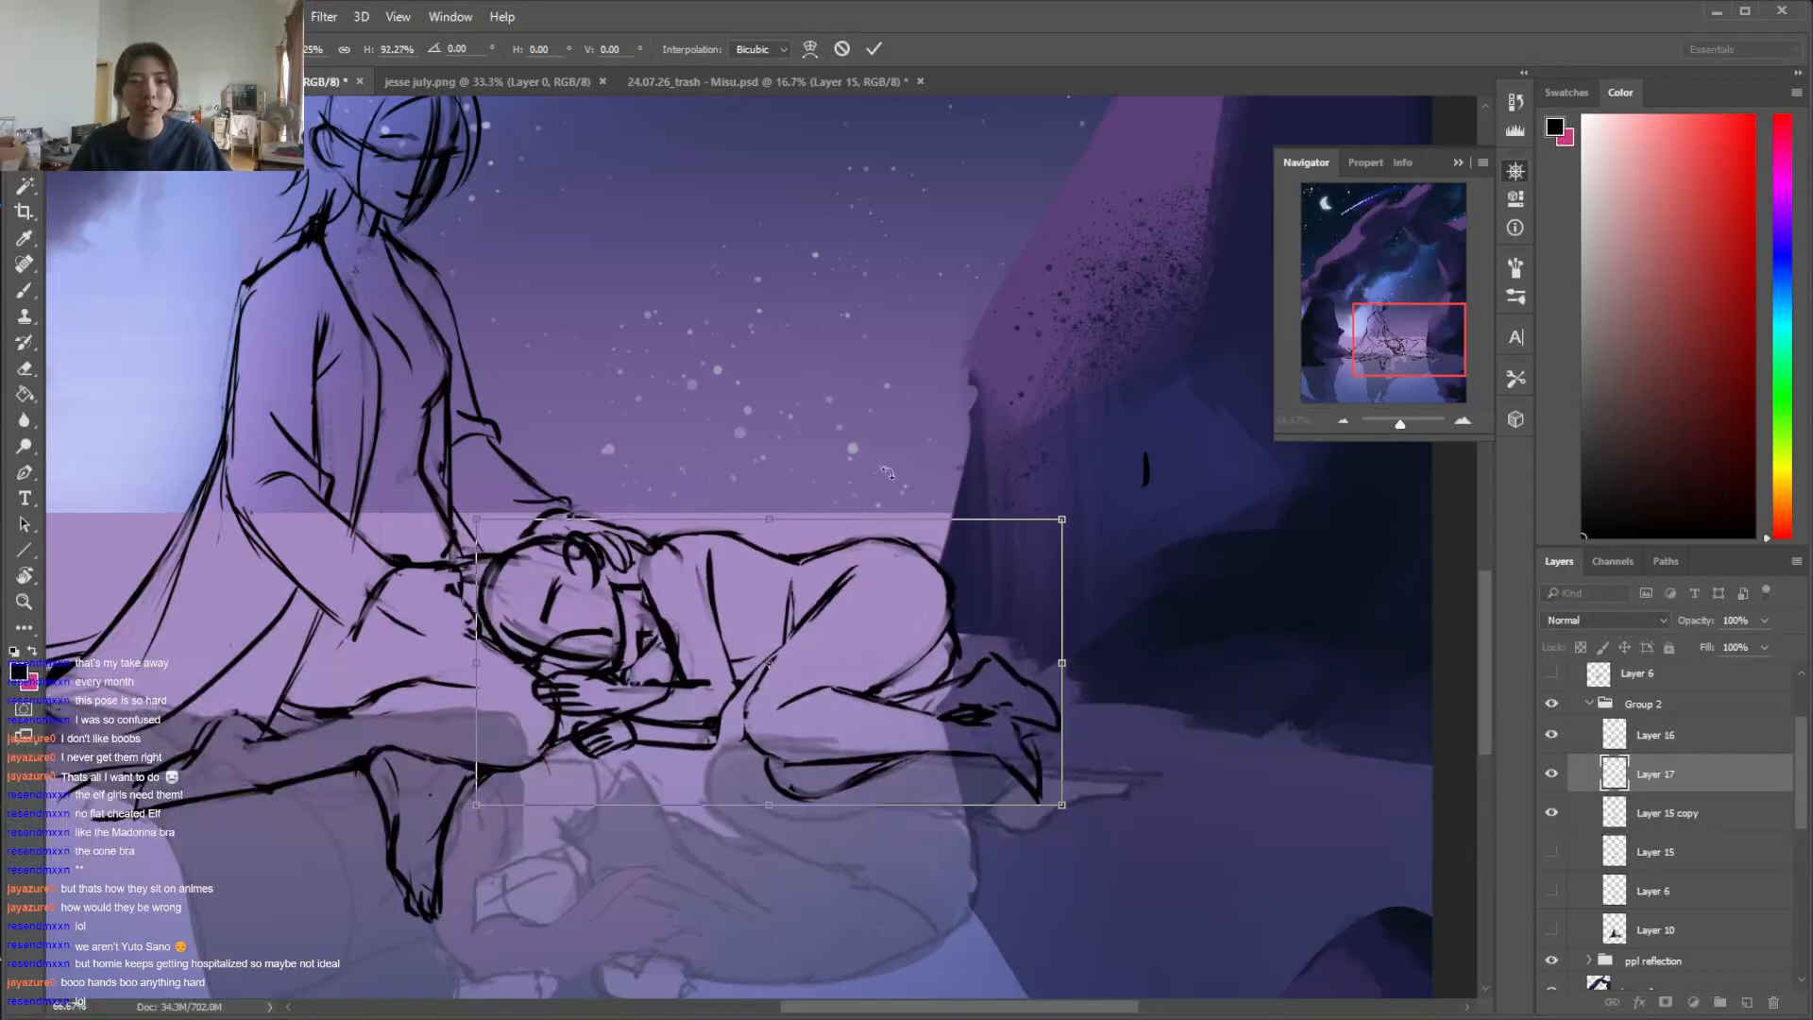
{"action": "left_click_drag", "start_coordinate": [1131, 484], "coordinate": [1116, 488]}
{"action": "left_click_drag", "start_coordinate": [850, 572], "coordinate": [827, 574]}
{"action": "key", "text": "Return"}
Add the outer line of the lying figure's bent arm and elbow in front of the chest
{"action": "key", "text": "e"}
{"action": "key", "text": "b"}
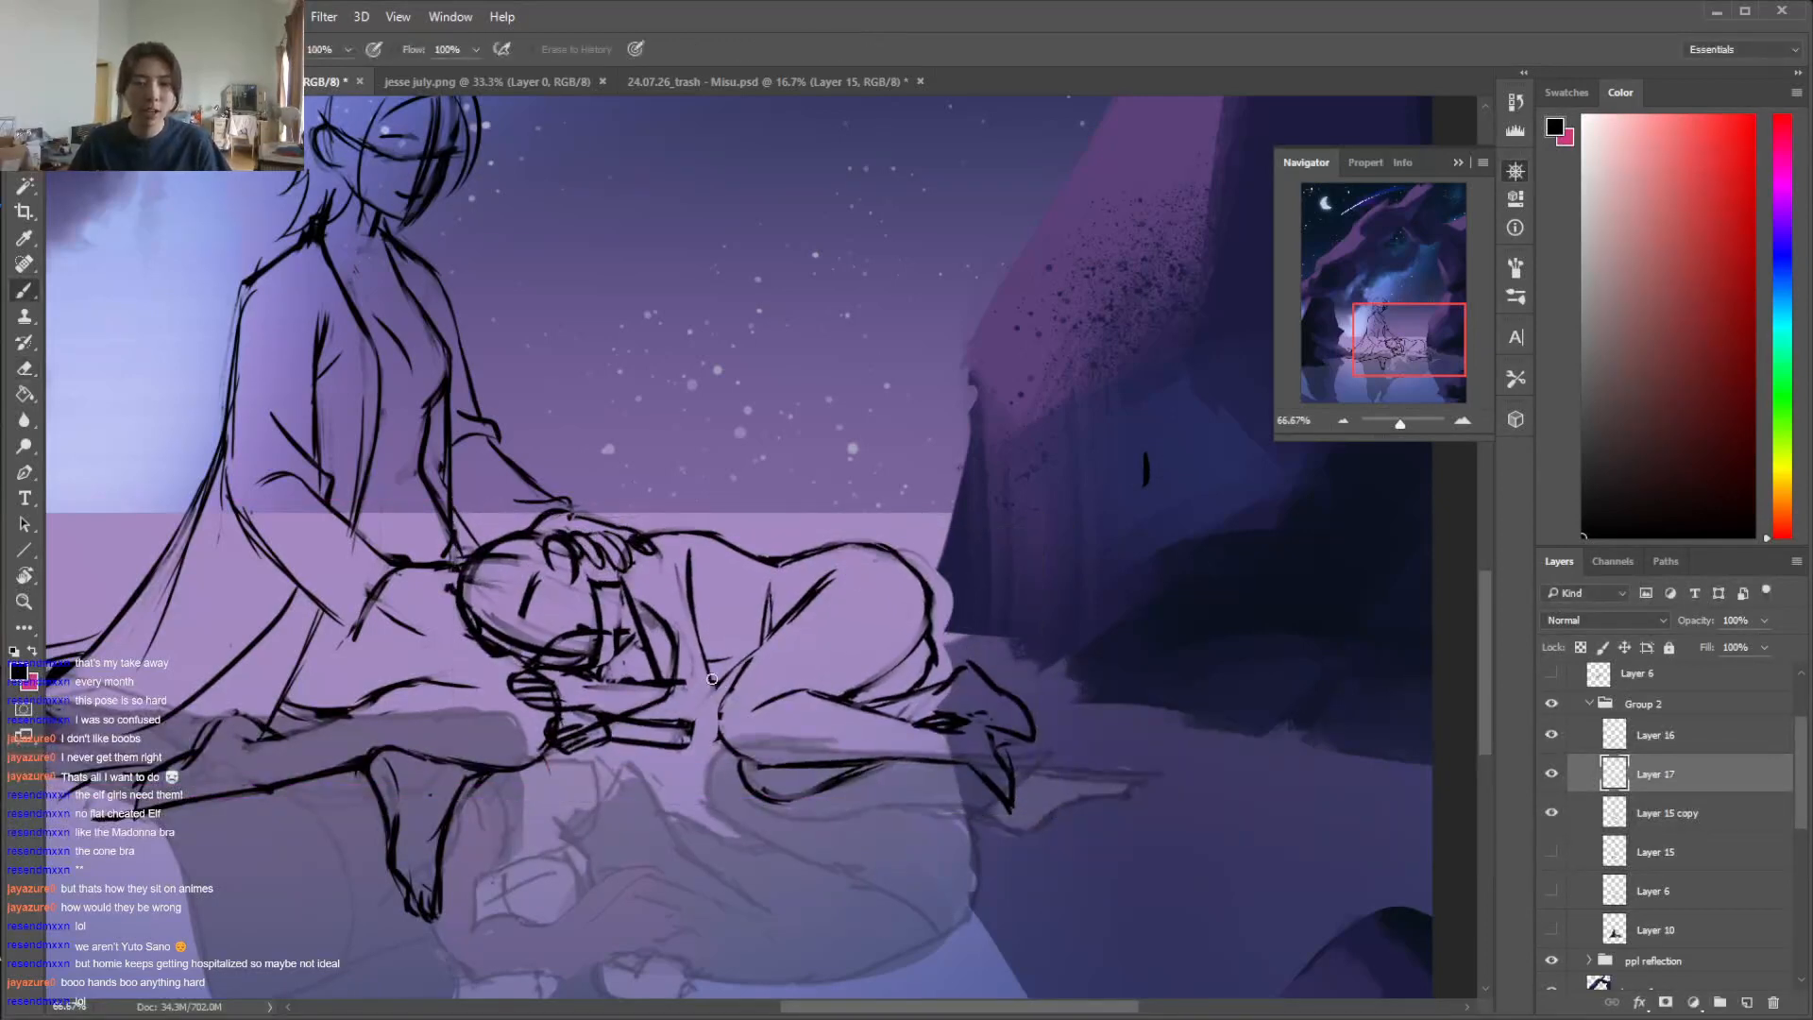
{"action": "key", "text": "e"}
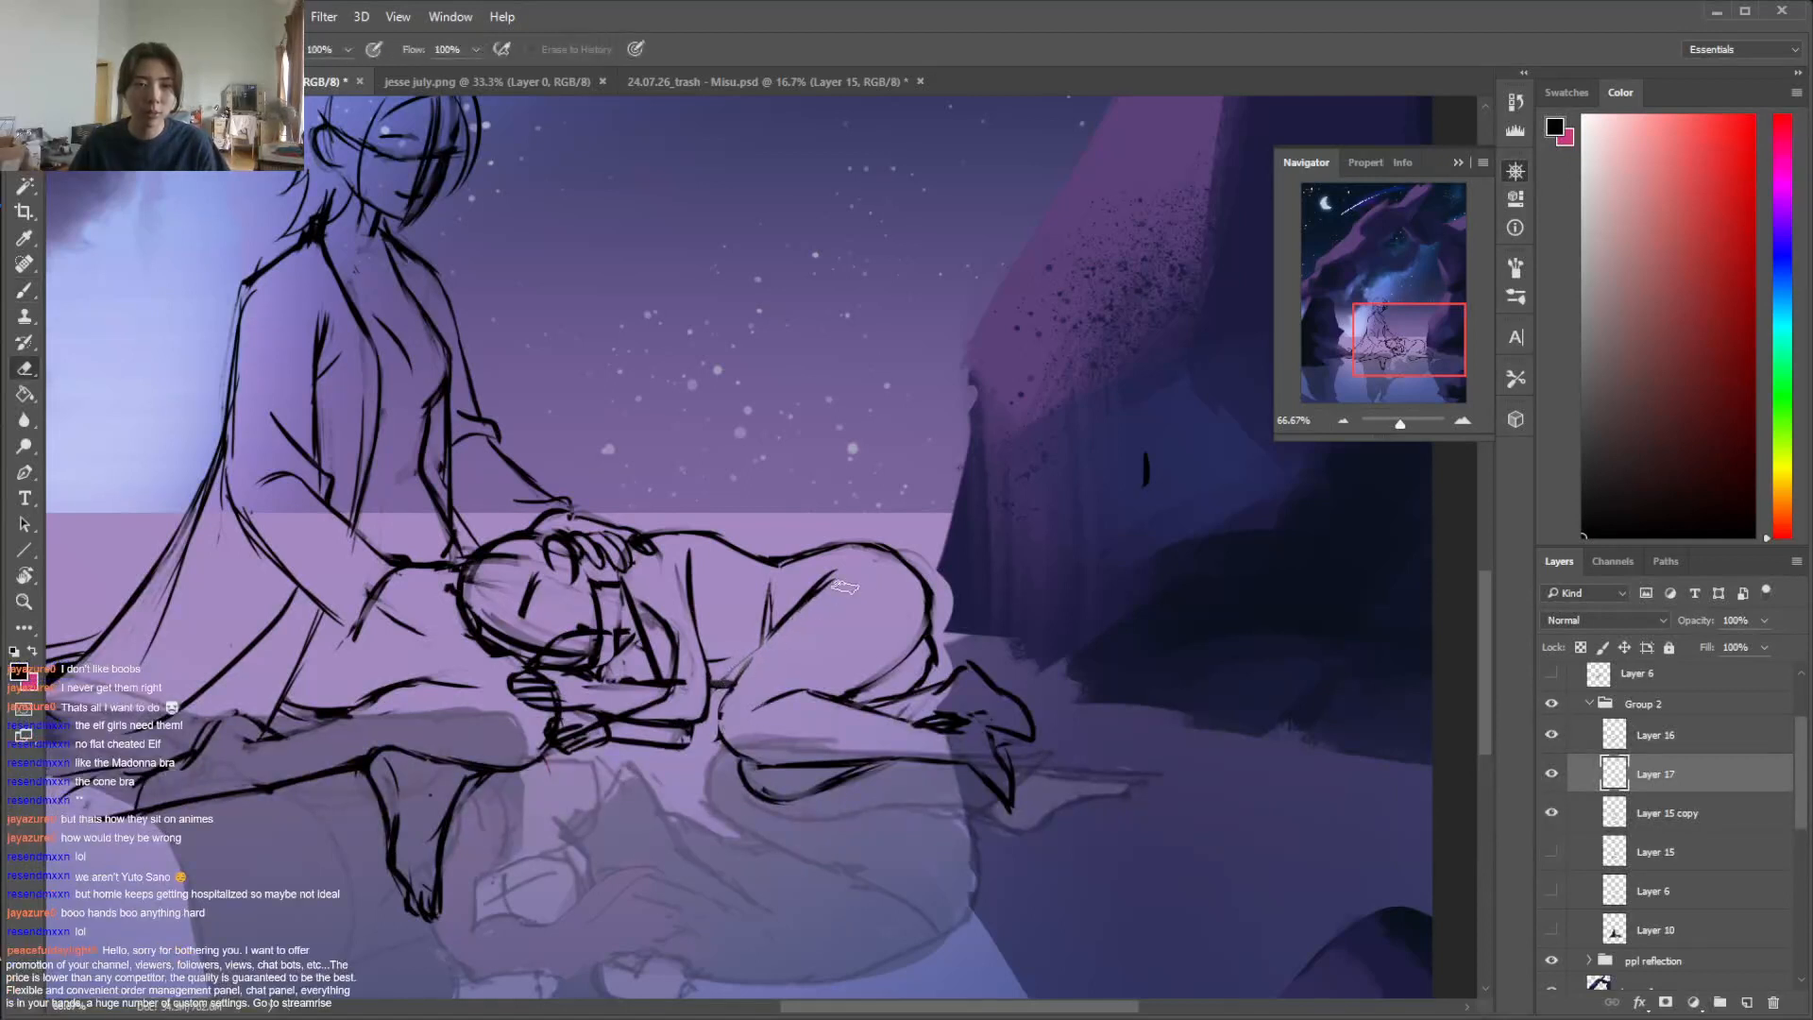
{"action": "key", "text": "b"}
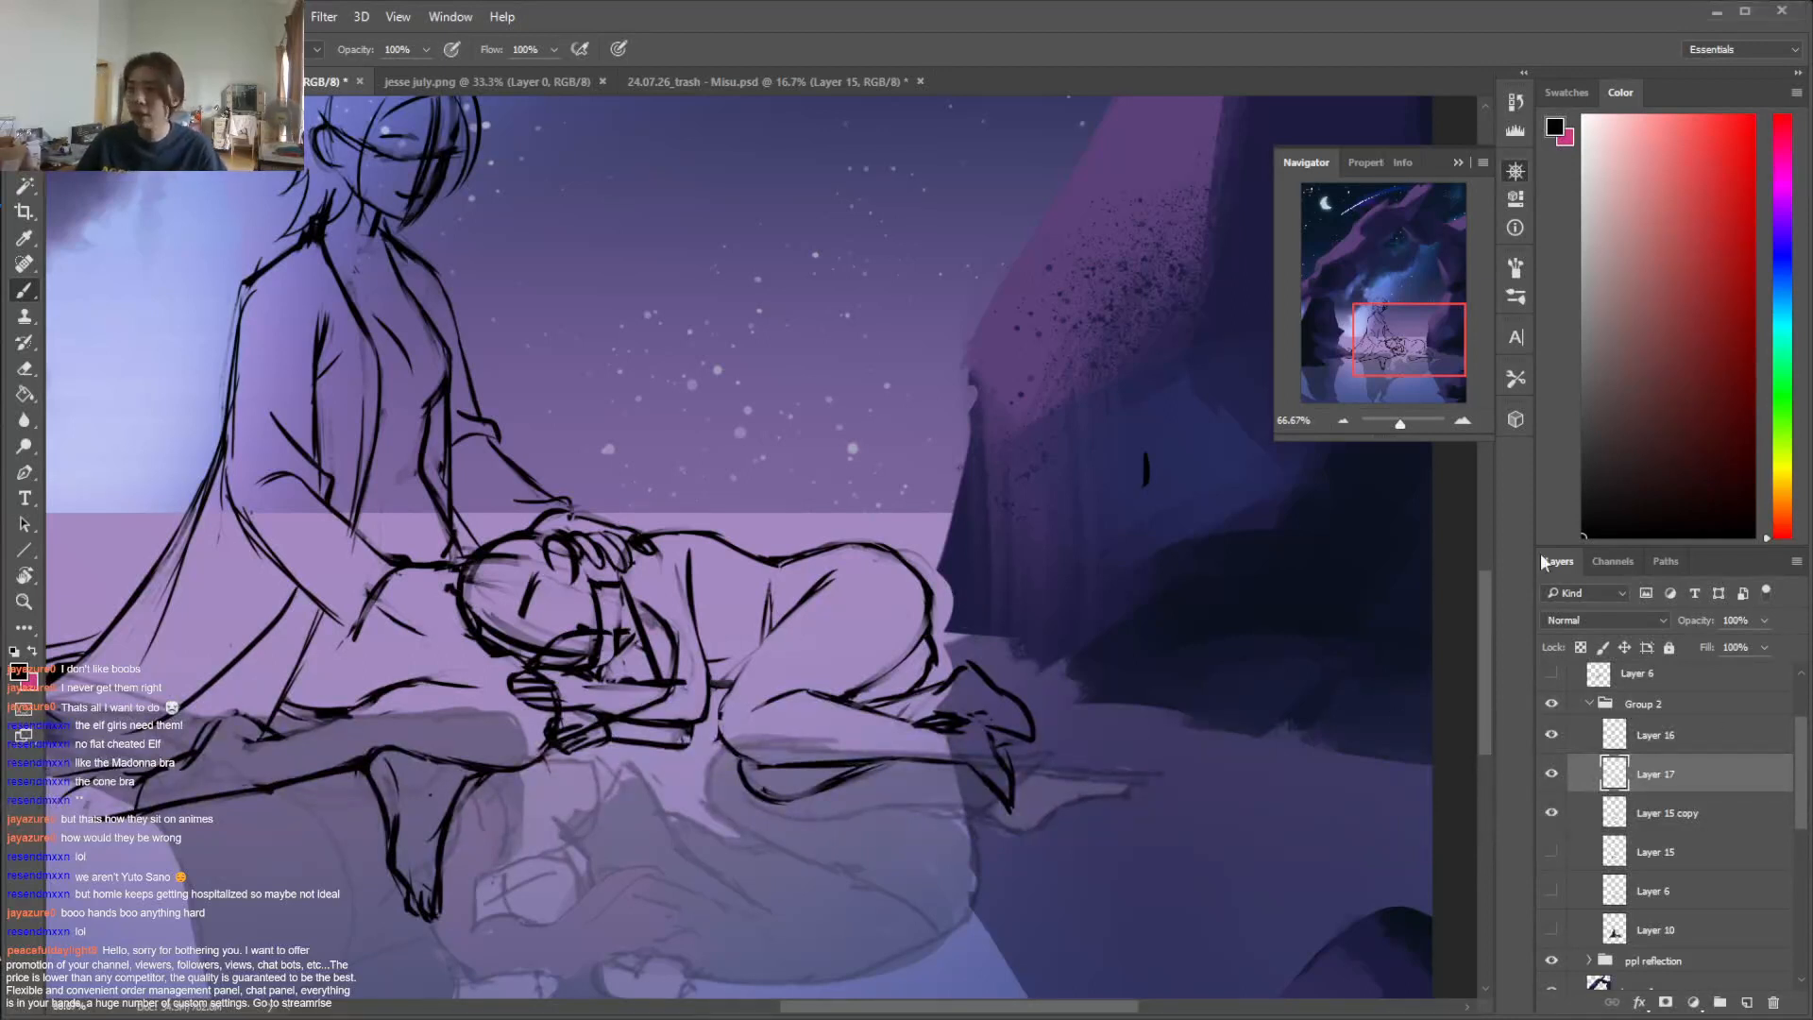
{"action": "left_click_drag", "start_coordinate": [1483, 621], "coordinate": [1481, 629]}
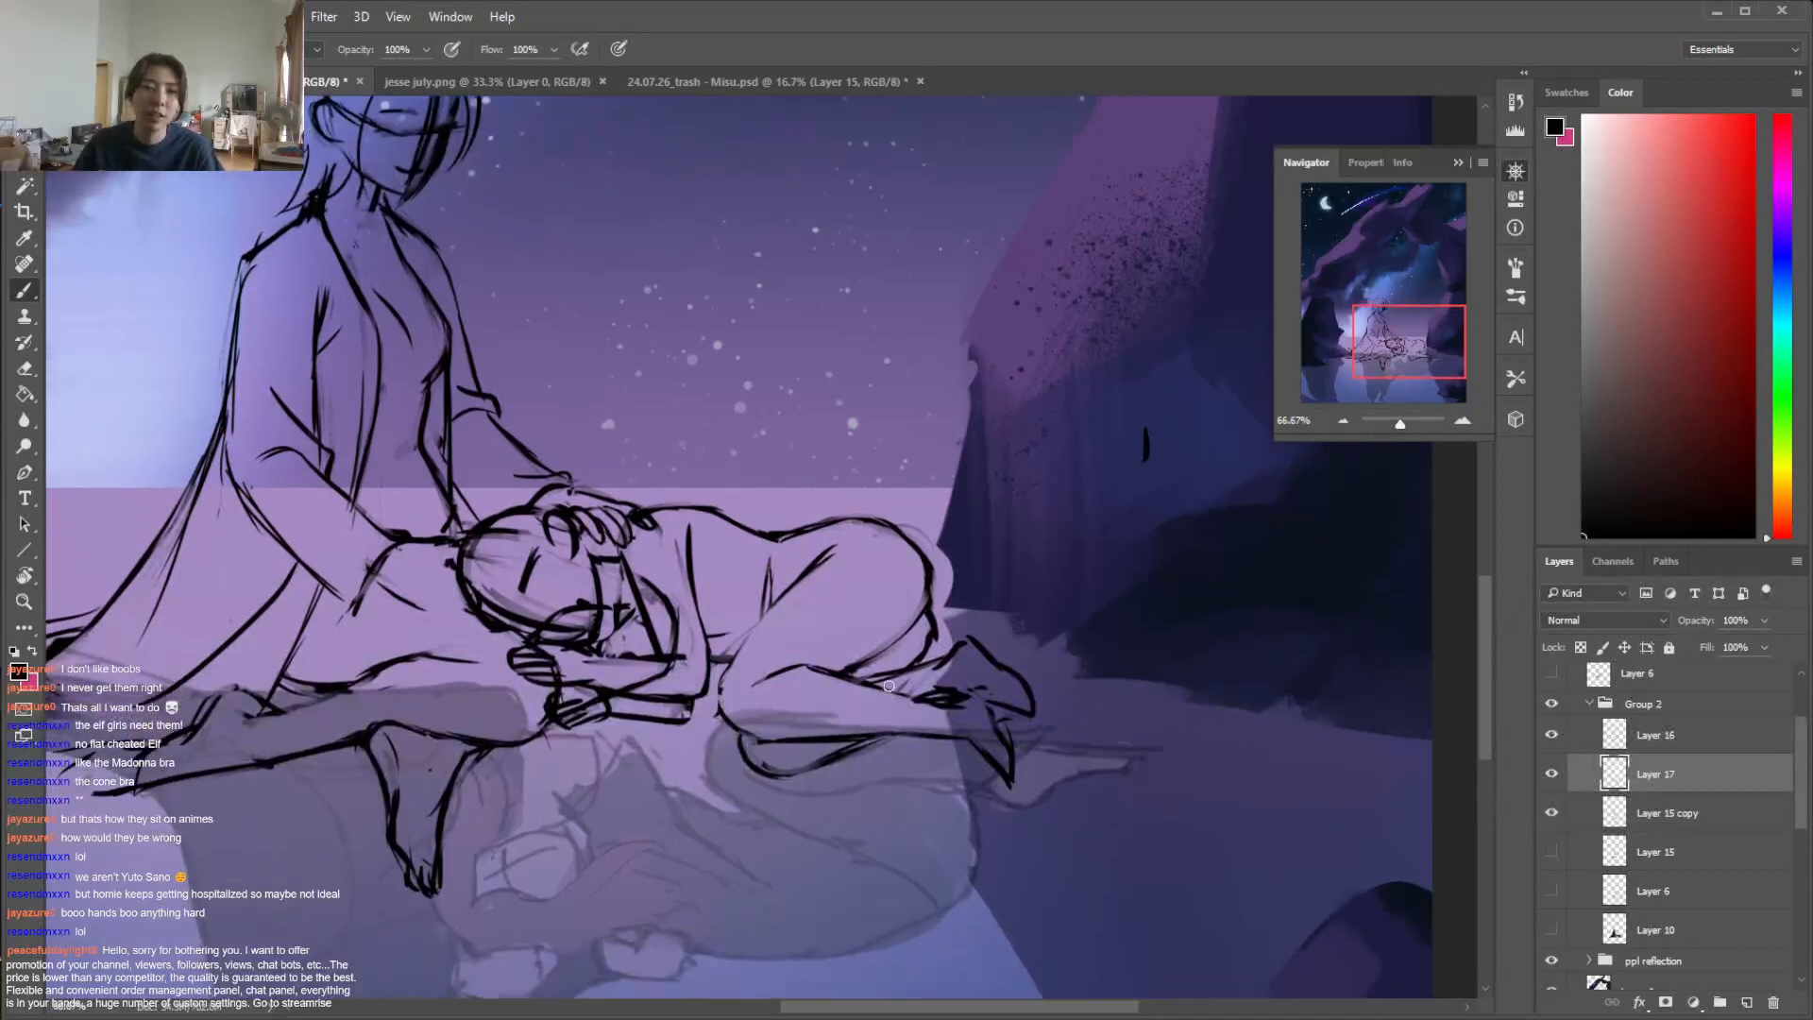
Erase the lying figure's face guide lines and rework the lines of its lower foot
{"action": "key", "text": "e"}
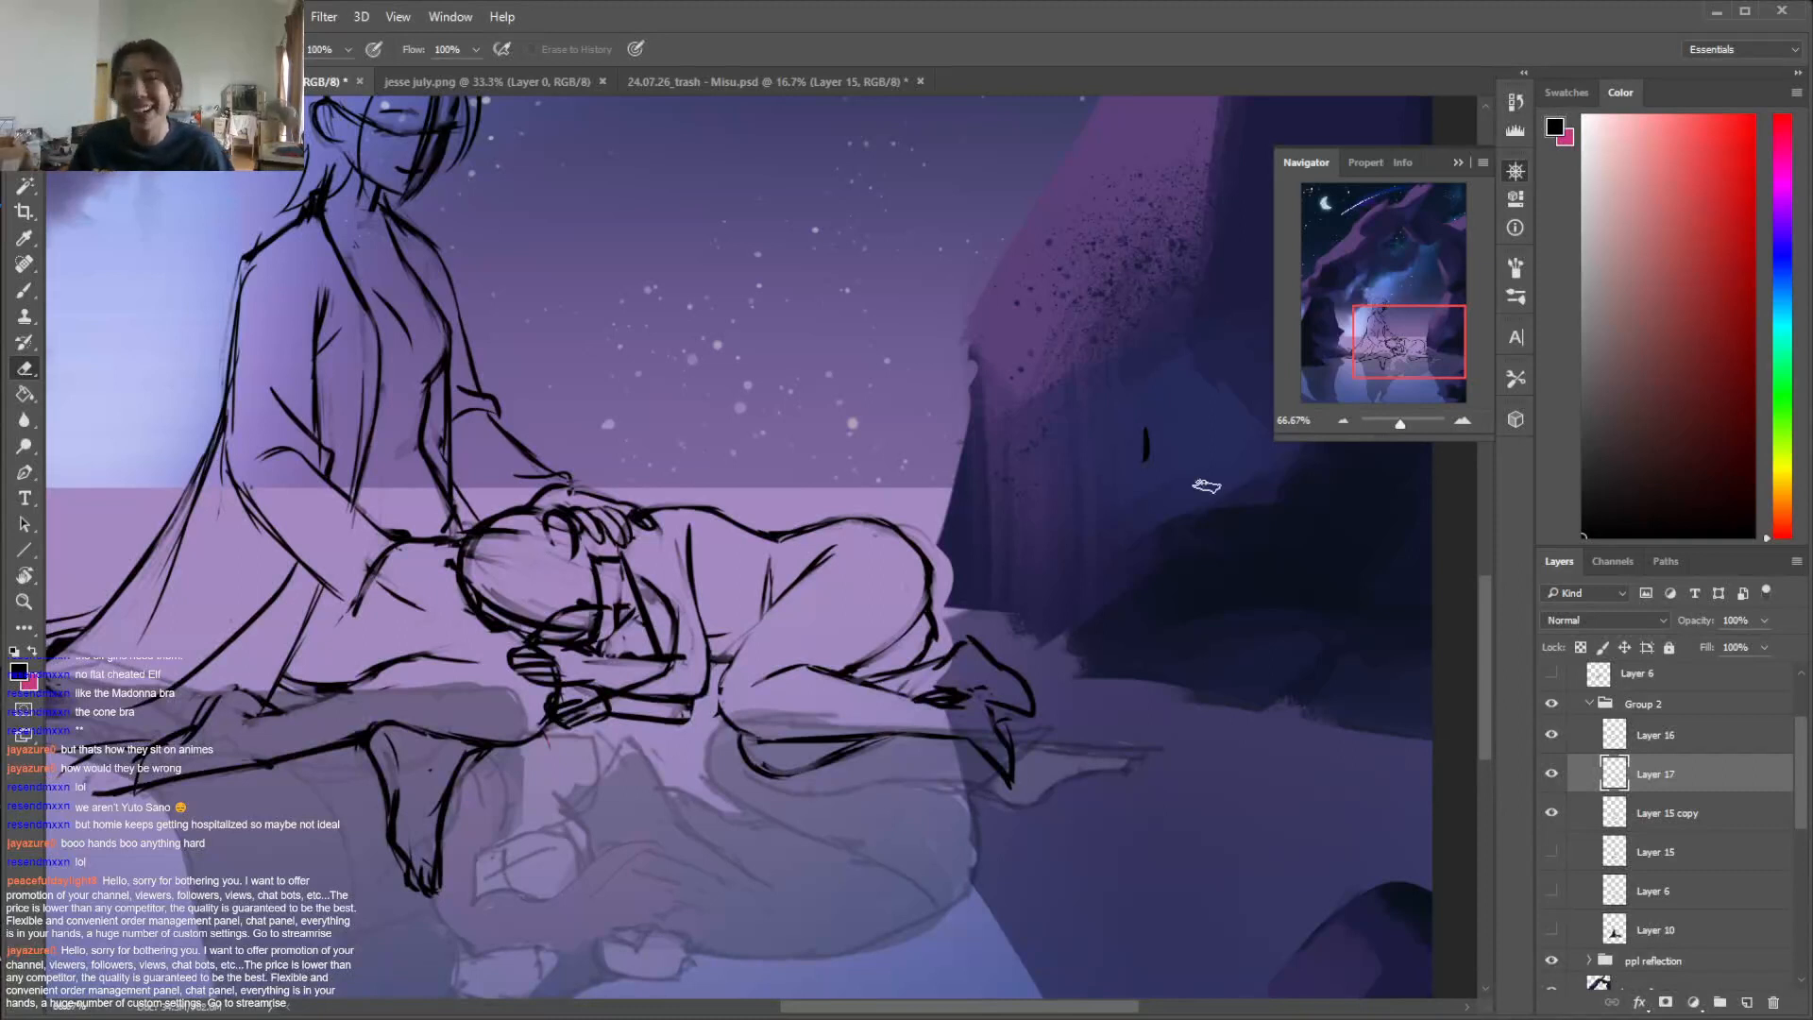
{"action": "key", "text": "b"}
{"action": "key", "text": "e"}
{"action": "mouse_move", "coordinate": [955, 690]}
{"action": "left_mouse_down"}
{"action": "mouse_move", "coordinate": [1011, 773]}
{"action": "mouse_move", "coordinate": [1000, 739]}
{"action": "mouse_move", "coordinate": [988, 762]}
{"action": "mouse_move", "coordinate": [972, 748]}
{"action": "mouse_move", "coordinate": [1002, 780]}
{"action": "mouse_move", "coordinate": [1013, 740]}
{"action": "mouse_move", "coordinate": [1011, 779]}
{"action": "left_mouse_up"}
{"action": "key", "text": "b"}
{"action": "key", "text": "e"}
{"action": "key", "text": "b"}
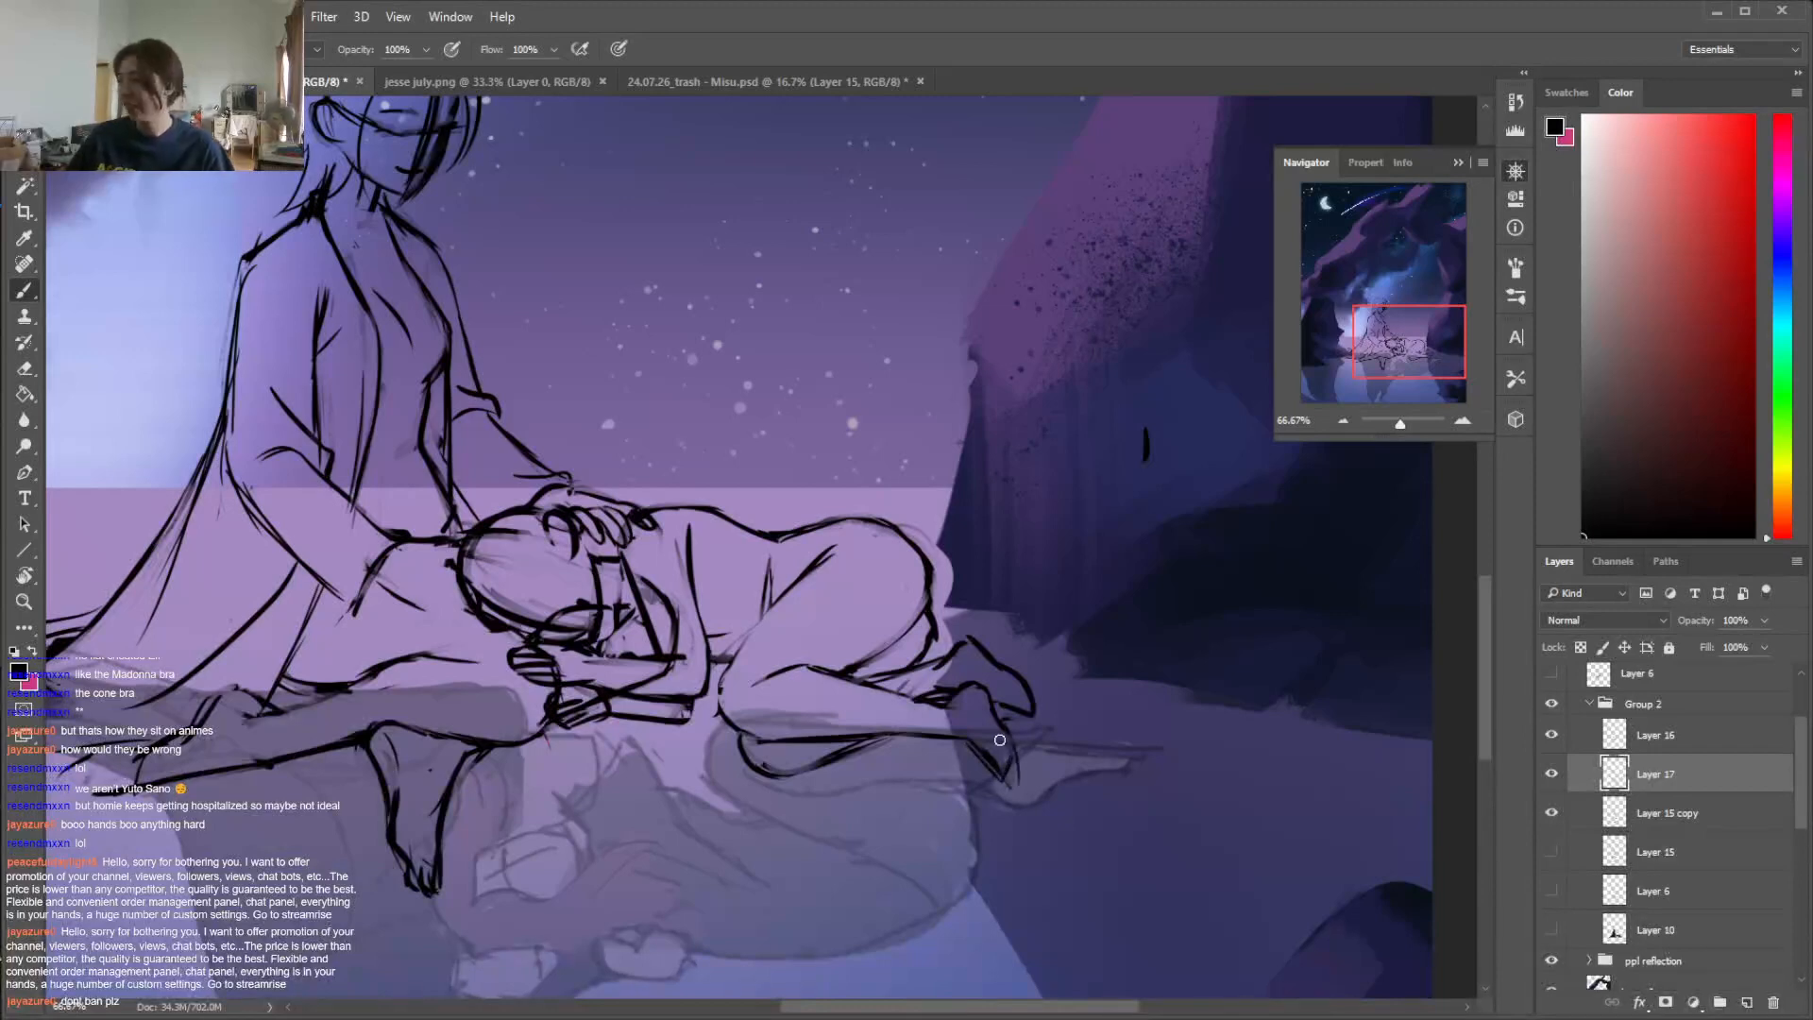
Show Layer 10 with the figures' colour blocking beneath the line art and view the whole composition
{"action": "key", "text": "ctrl+minus"}
{"action": "key", "text": "ctrl+minus"}
{"action": "key", "text": "ctrl+minus"}
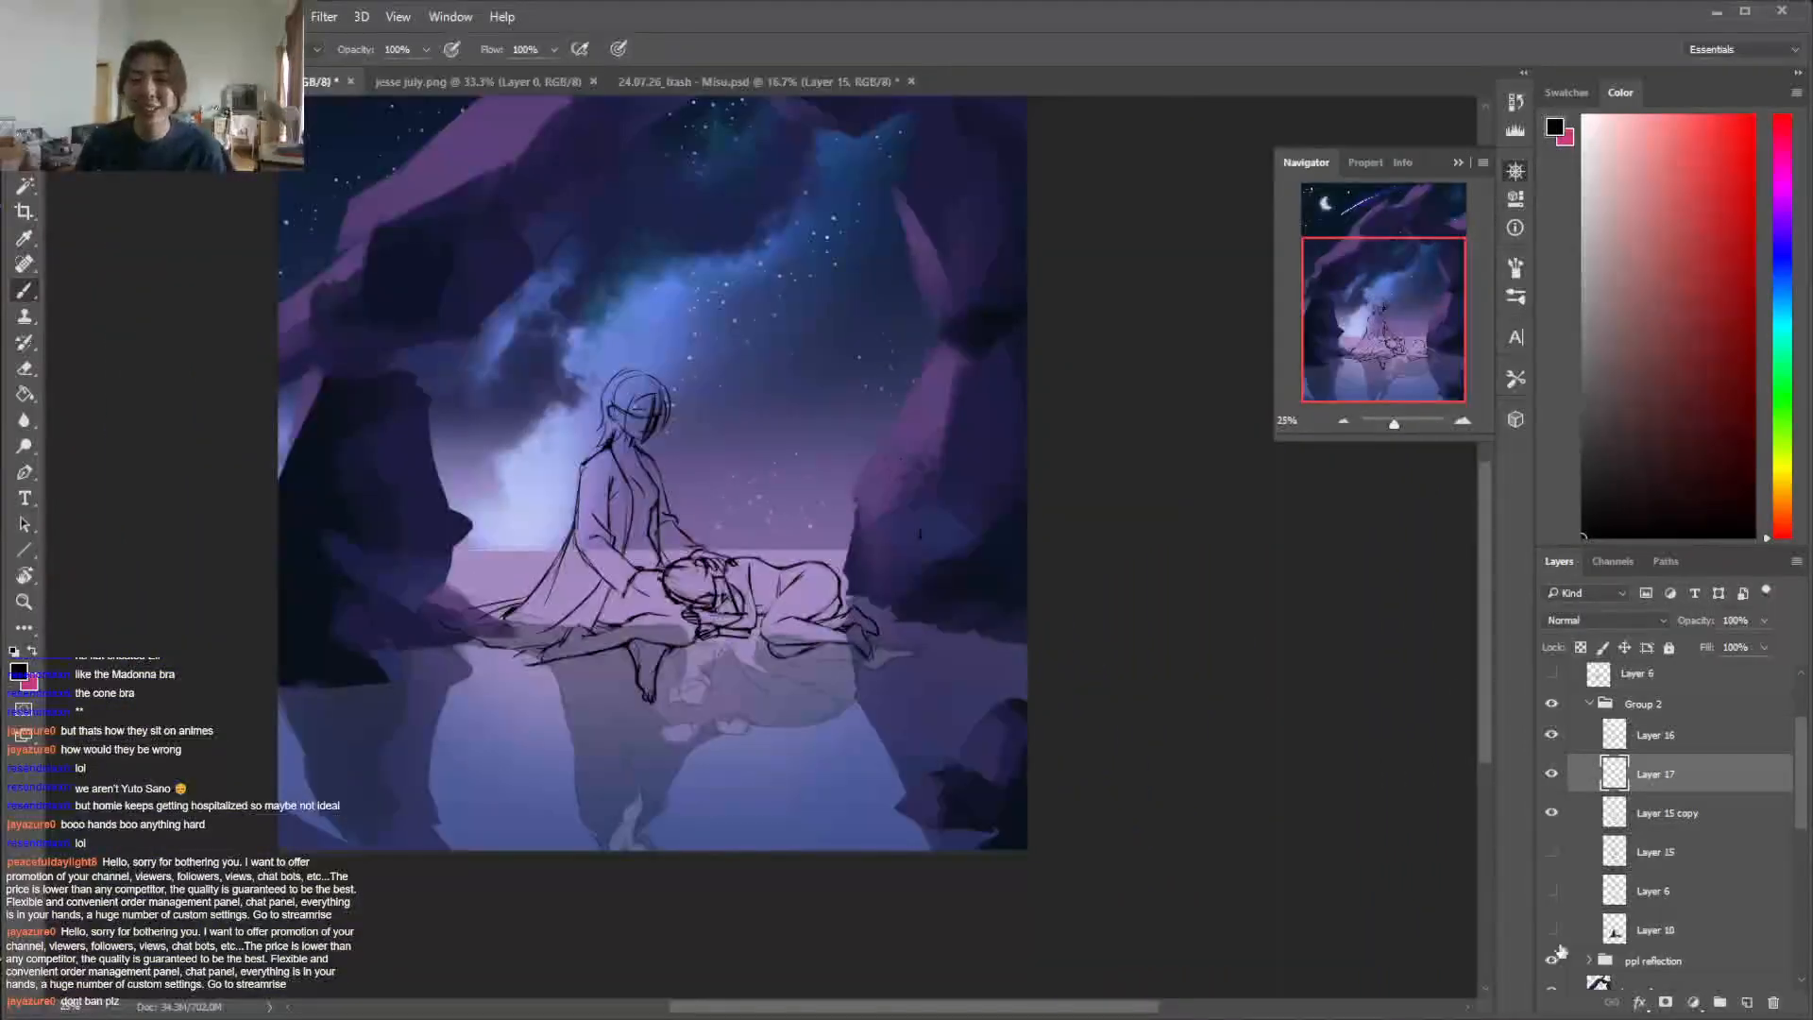
{"action": "left_click", "coordinate": [1551, 930]}
{"action": "left_click", "coordinate": [1657, 930]}
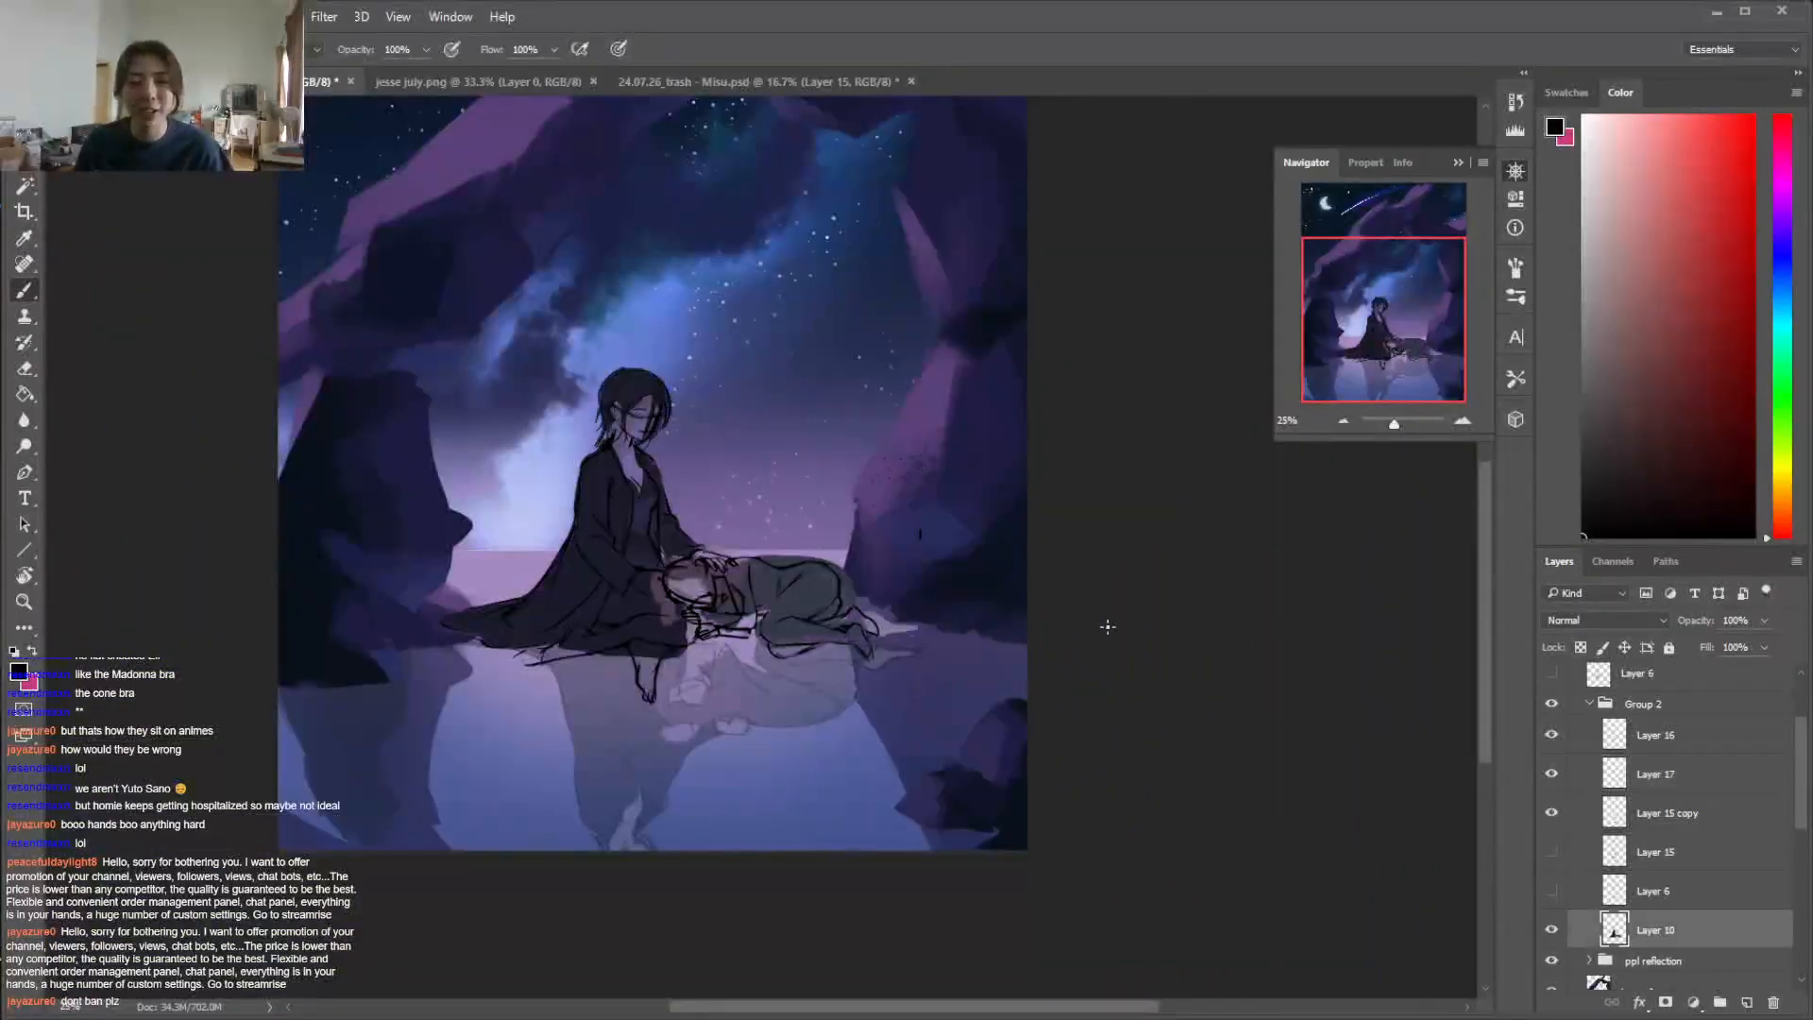
{"action": "key", "text": "e"}
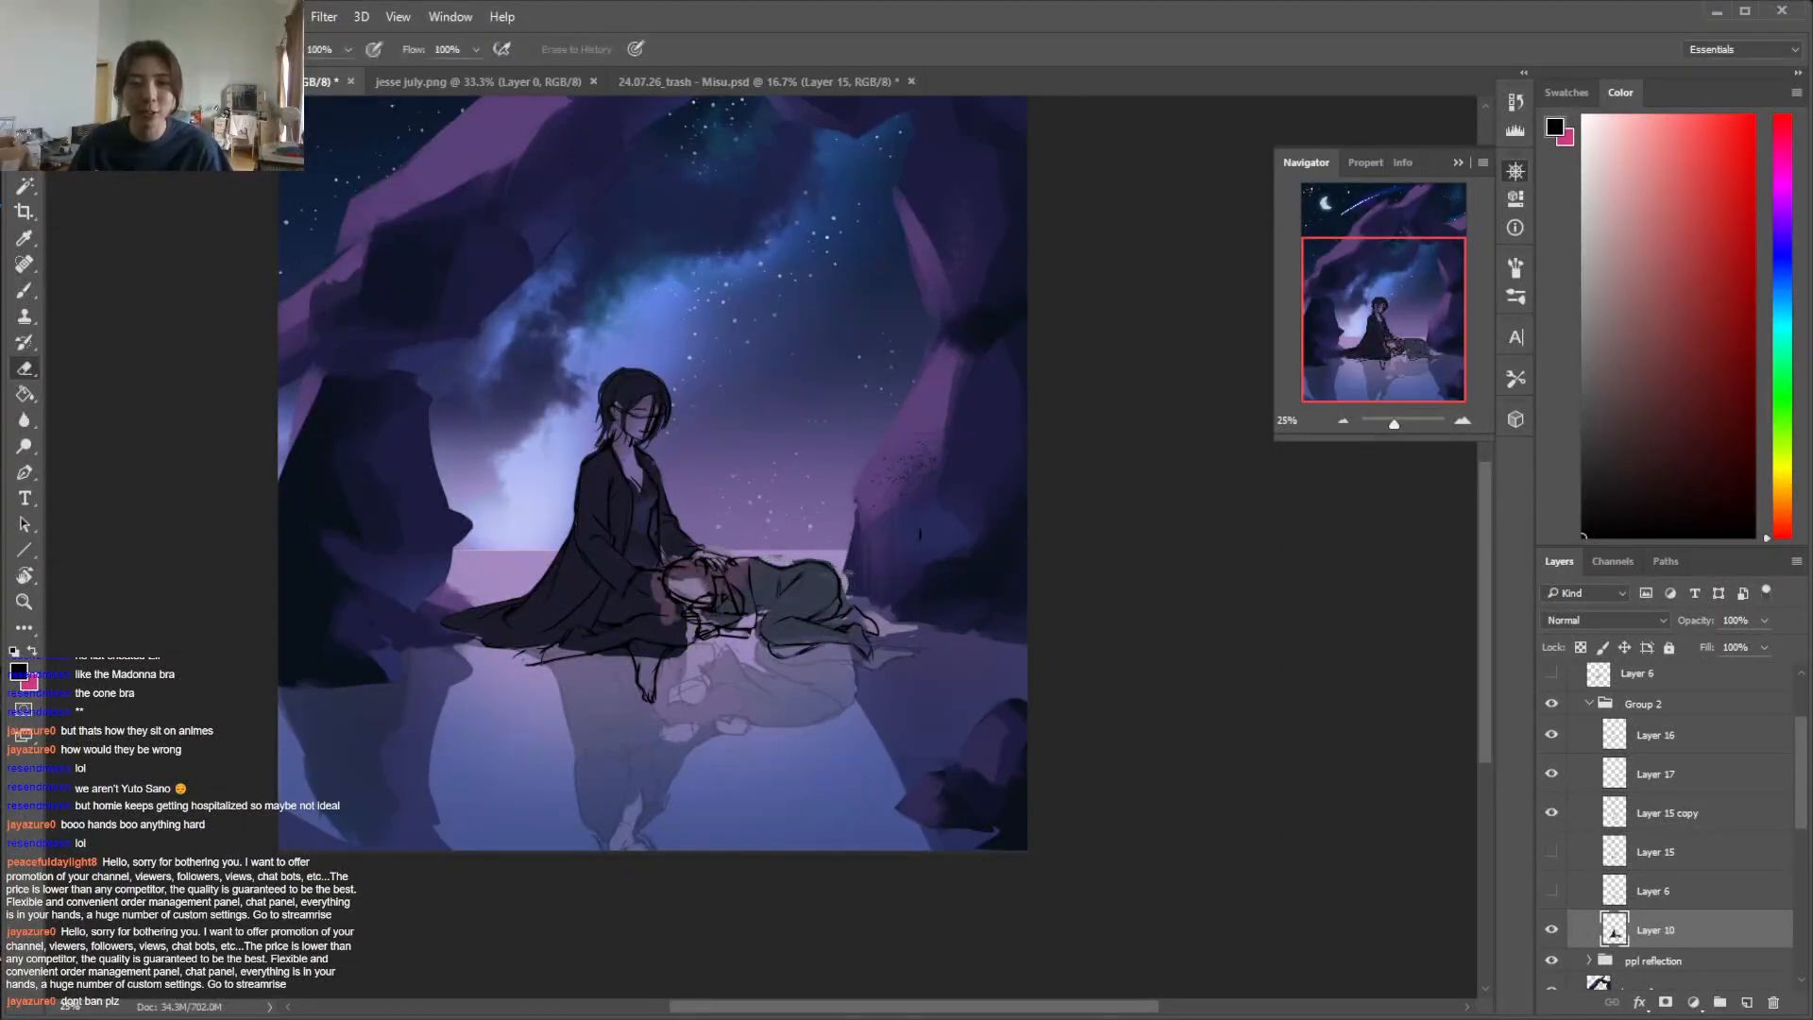
{"action": "key", "text": "ctrl+plus"}
{"action": "key", "text": "ctrl+plus"}
{"action": "key", "text": "ctrl+plus"}
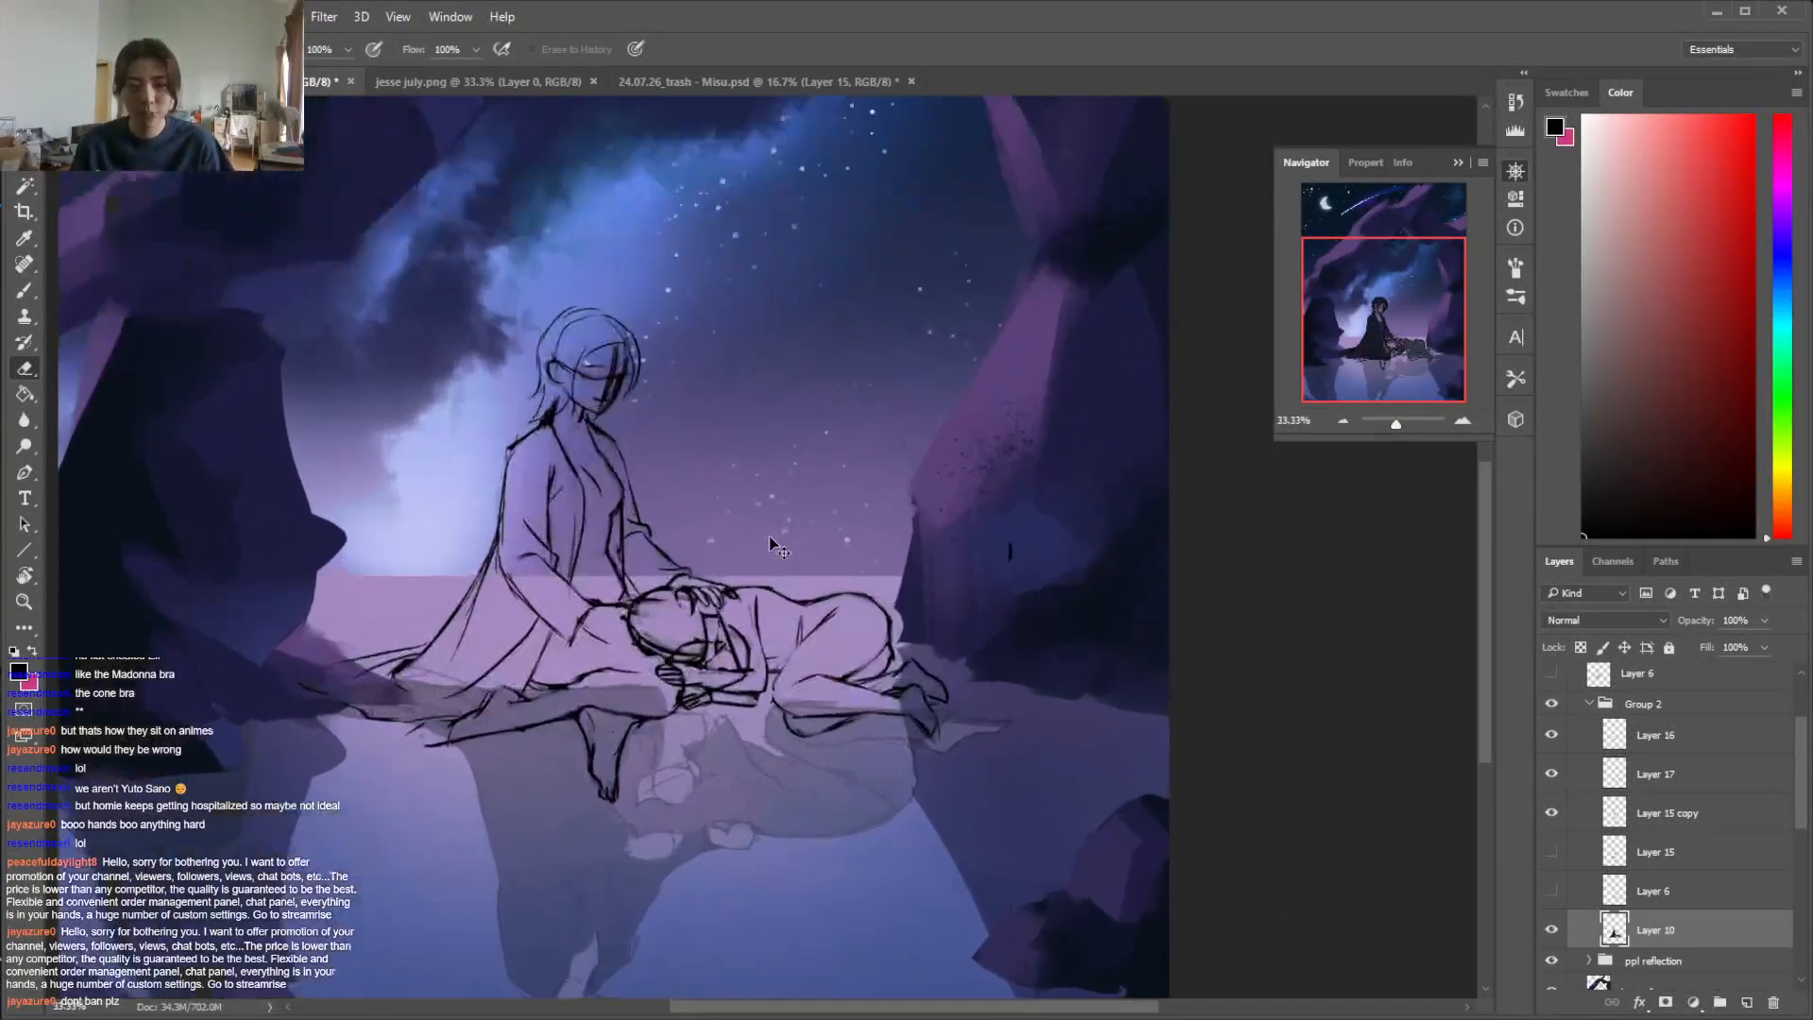
Check what Layer 15 copy and Layer 17 contain, and create a new layer directly above Layer 17 for the clothing lines
{"action": "left_click", "coordinate": [1652, 824]}
{"action": "left_click", "coordinate": [1551, 820]}
{"action": "left_click", "coordinate": [1552, 819]}
{"action": "left_click", "coordinate": [1551, 774]}
{"action": "left_click", "coordinate": [1551, 774]}
{"action": "left_click", "coordinate": [1662, 774]}
{"action": "left_click", "coordinate": [1746, 1003]}
{"action": "key", "text": "b"}
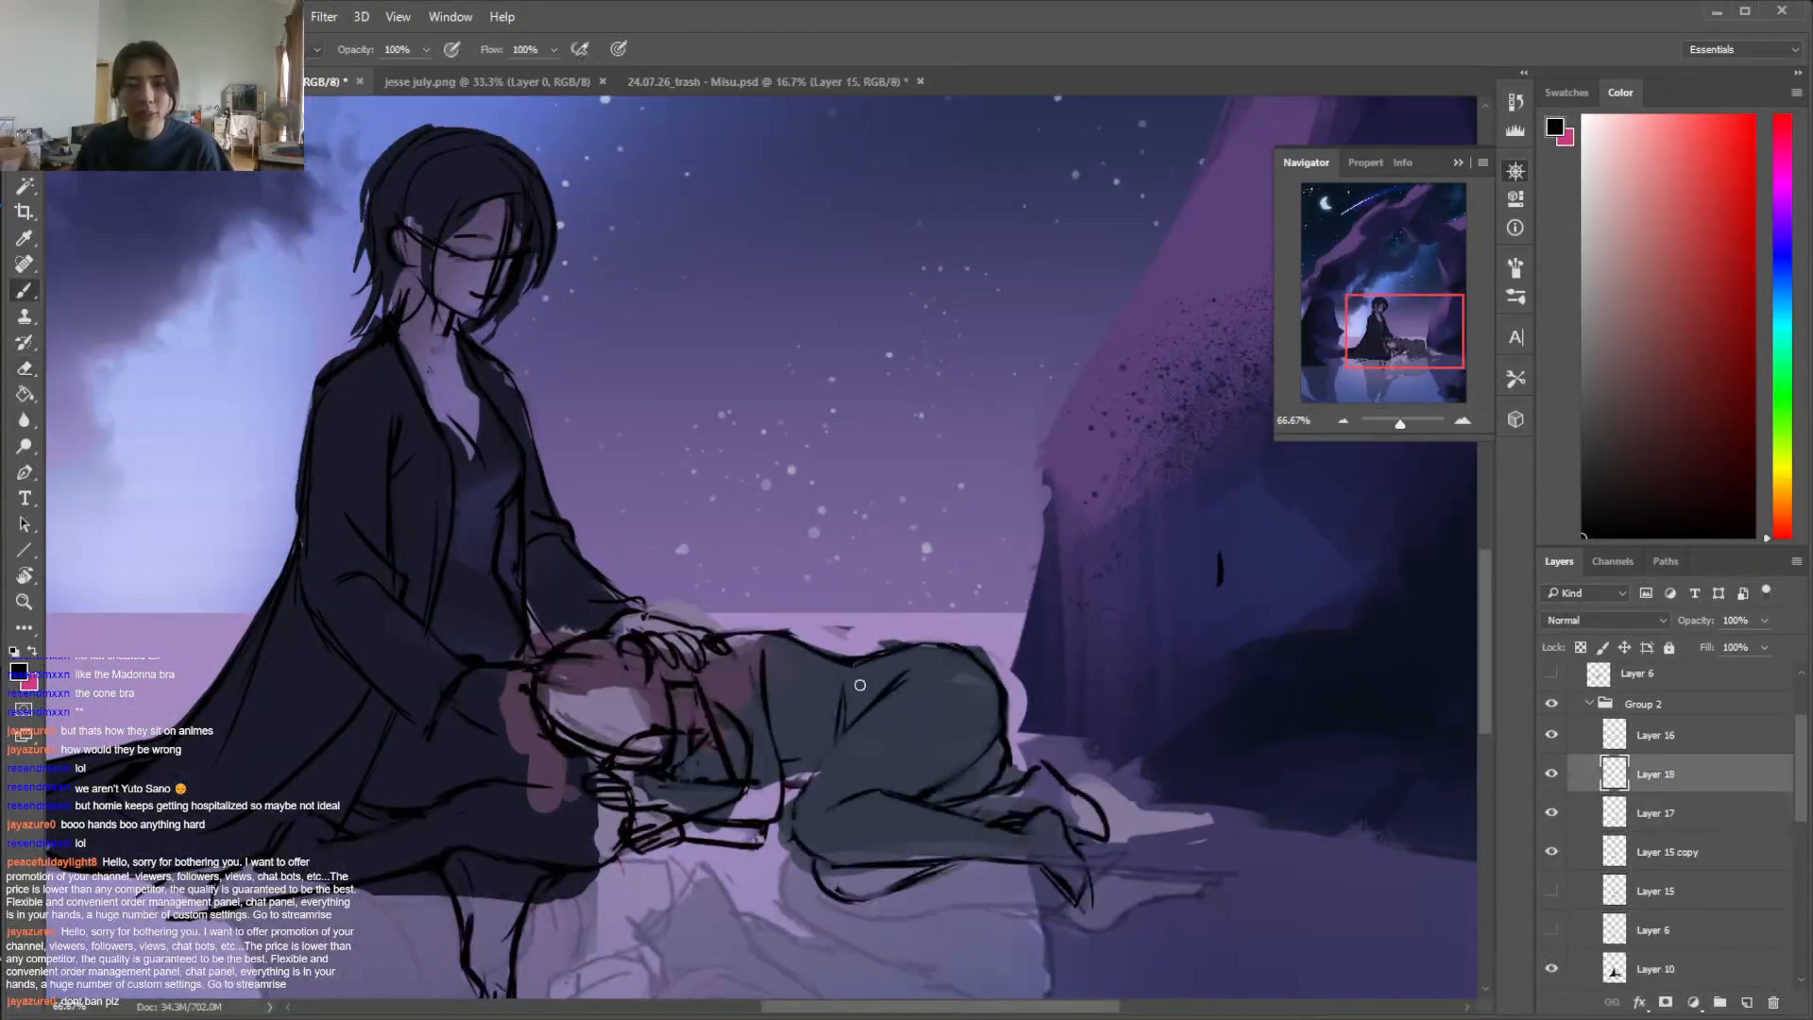
Compare the pose with Layer 17 hidden and shown, and sketch the trouser cuff around the lying figure's ankle on the new layer
{"action": "mouse_move", "coordinate": [1483, 619]}
{"action": "left_mouse_down"}
{"action": "mouse_move", "coordinate": [1490, 678]}
{"action": "mouse_move", "coordinate": [1490, 652]}
{"action": "left_mouse_up"}
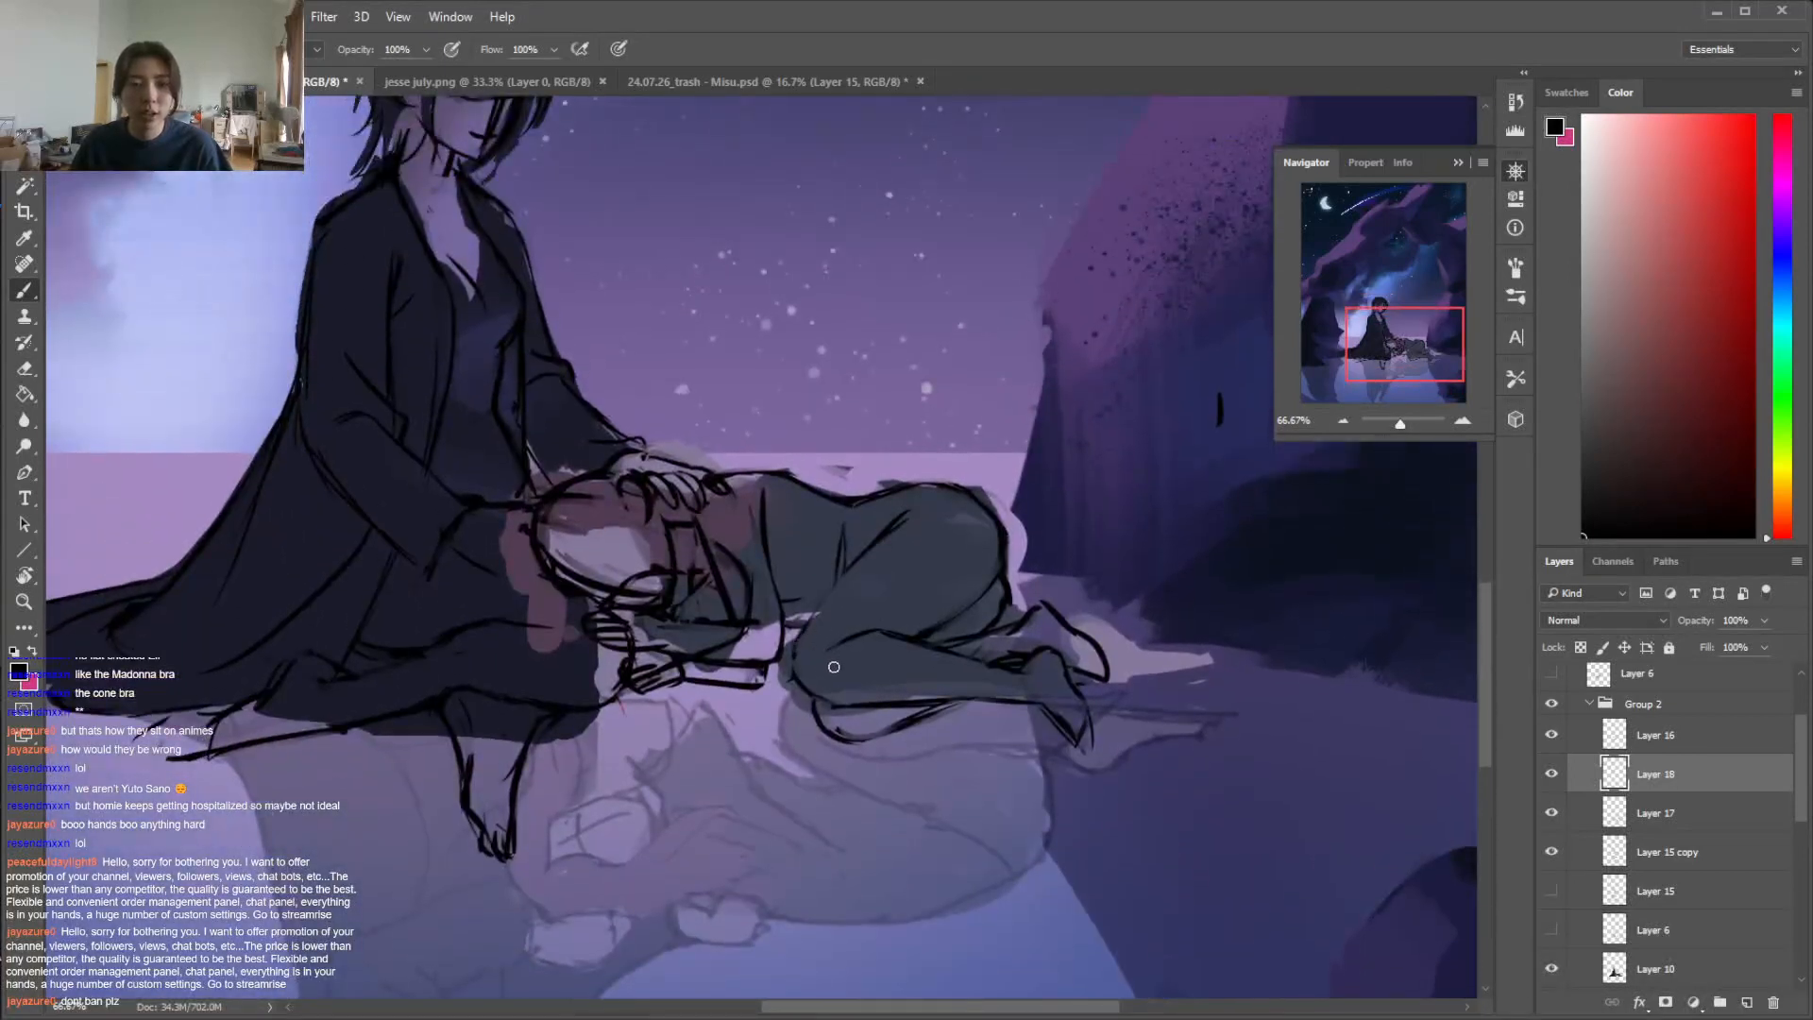
{"action": "left_click", "coordinate": [1551, 814]}
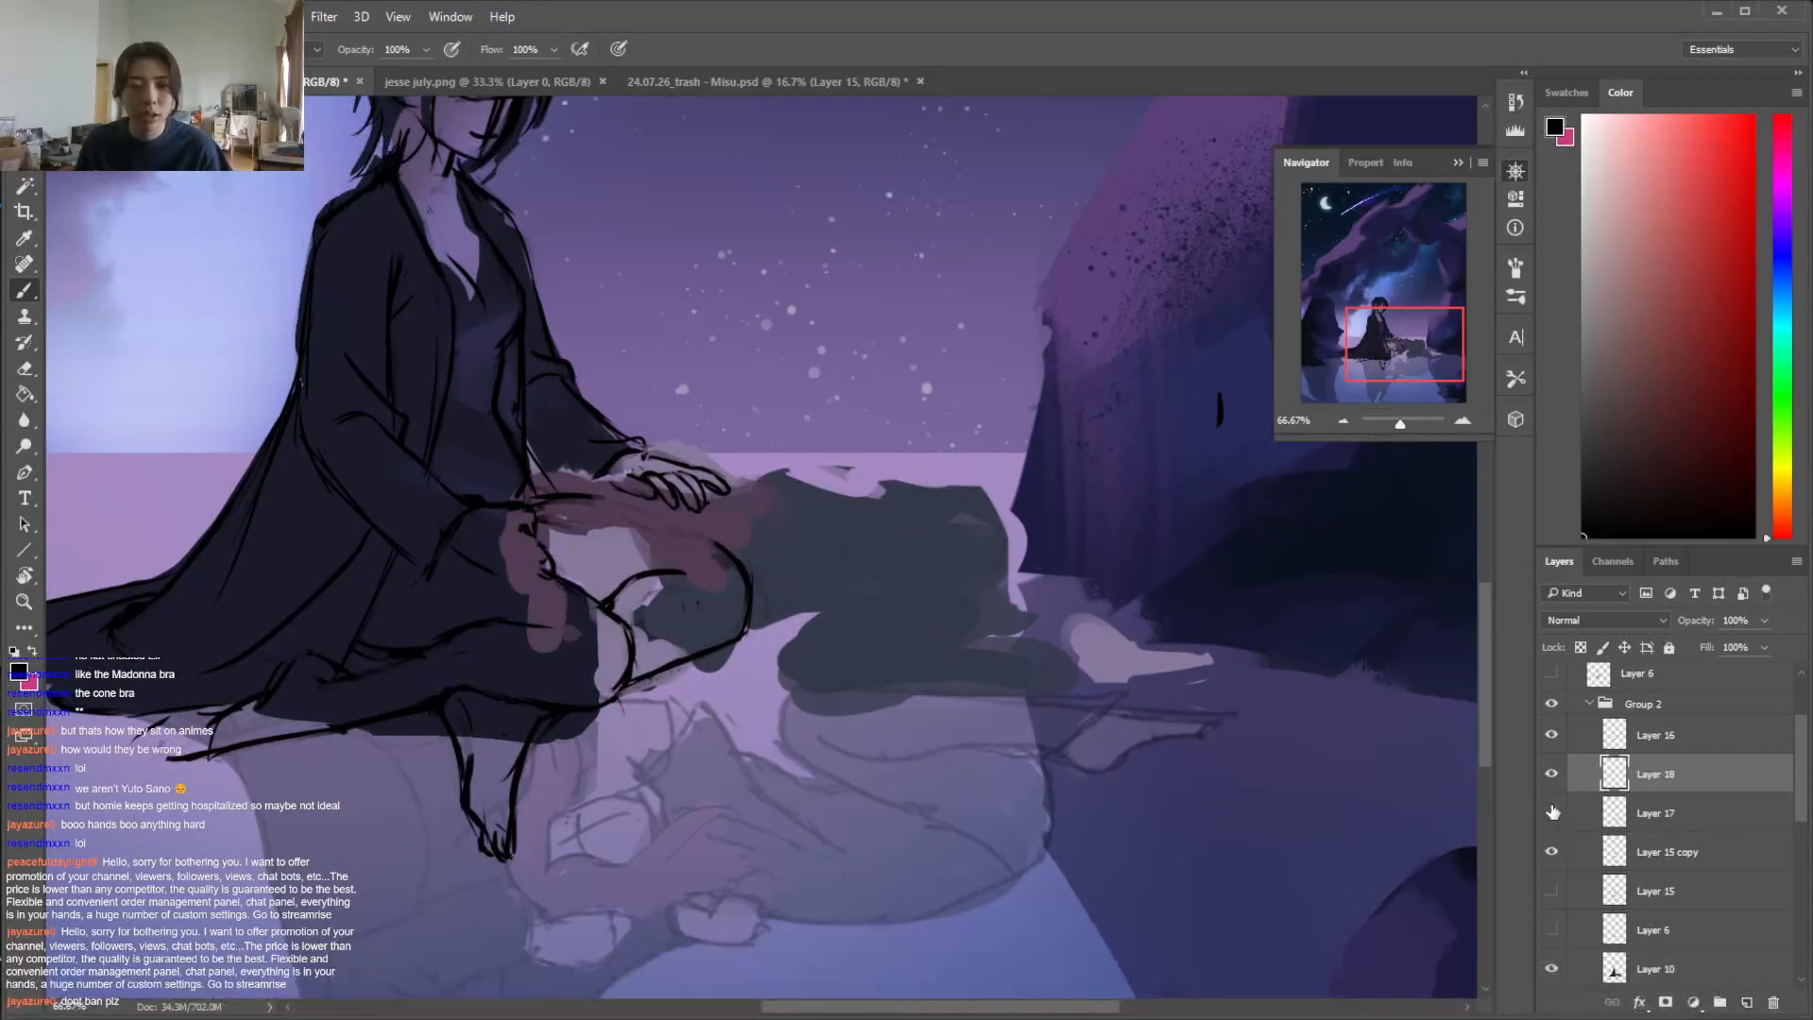
{"action": "left_click", "coordinate": [1552, 812]}
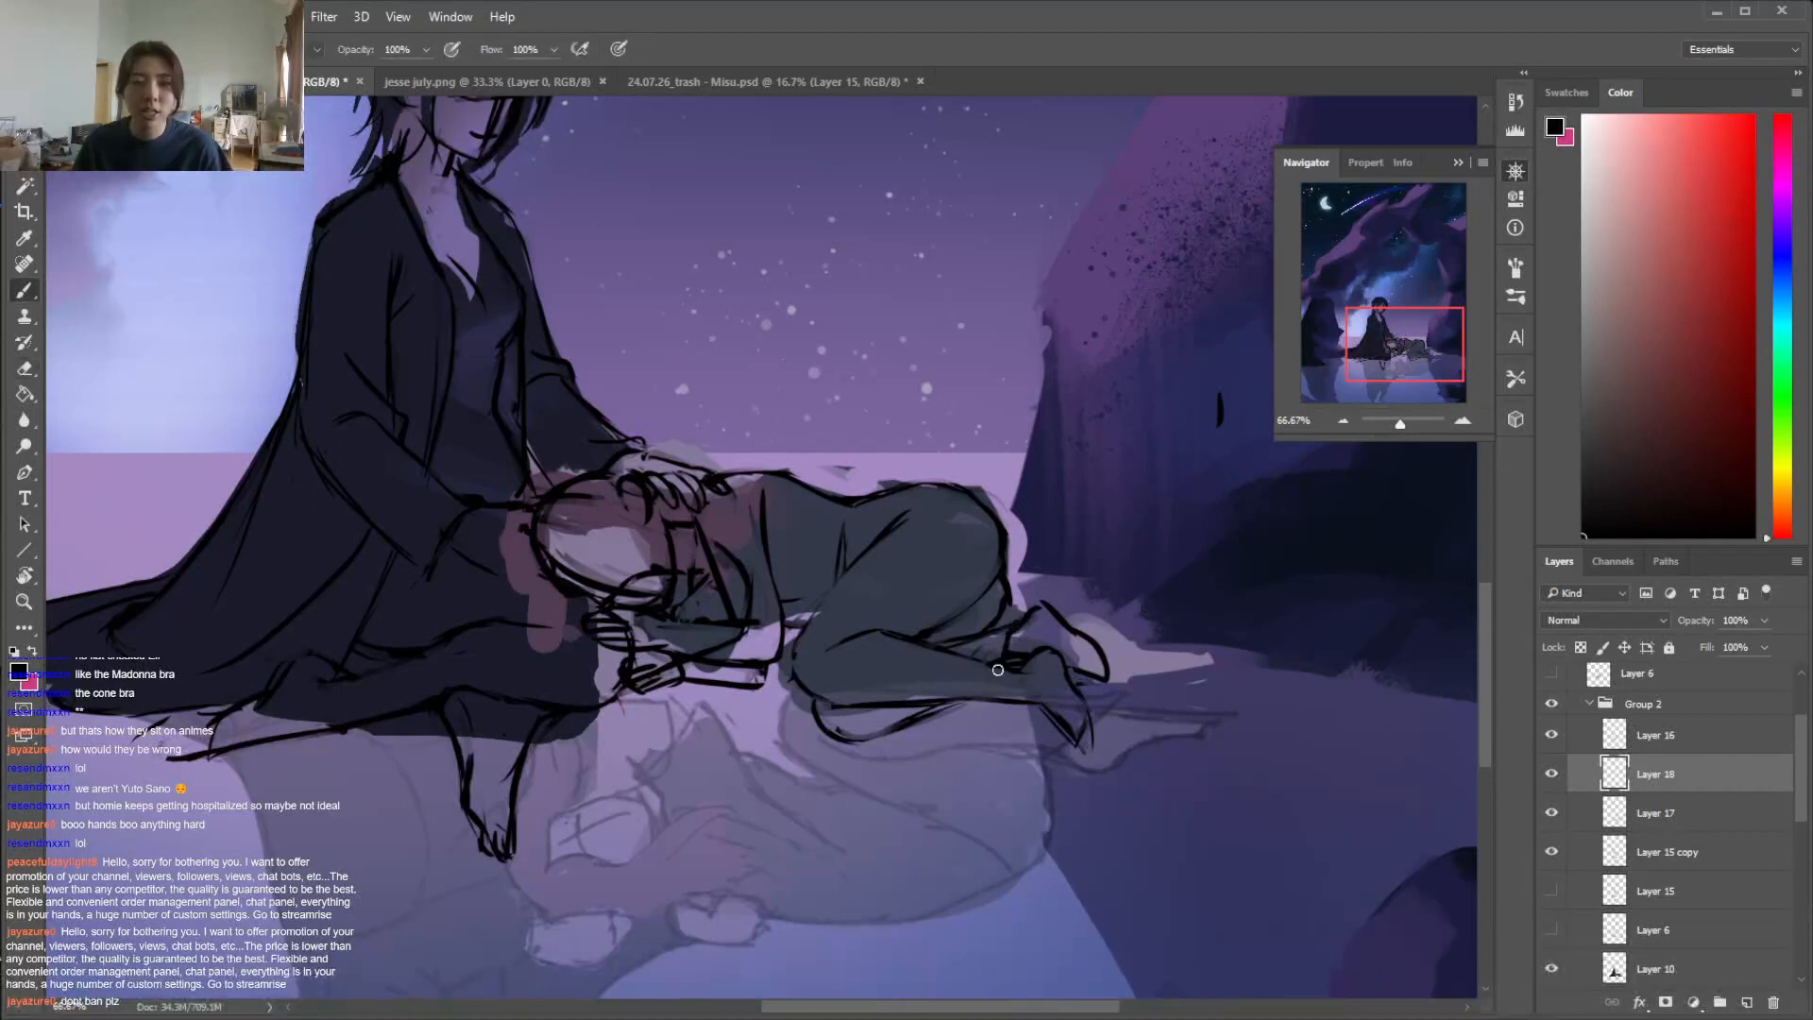
{"action": "left_click_drag", "start_coordinate": [1003, 664], "coordinate": [979, 729]}
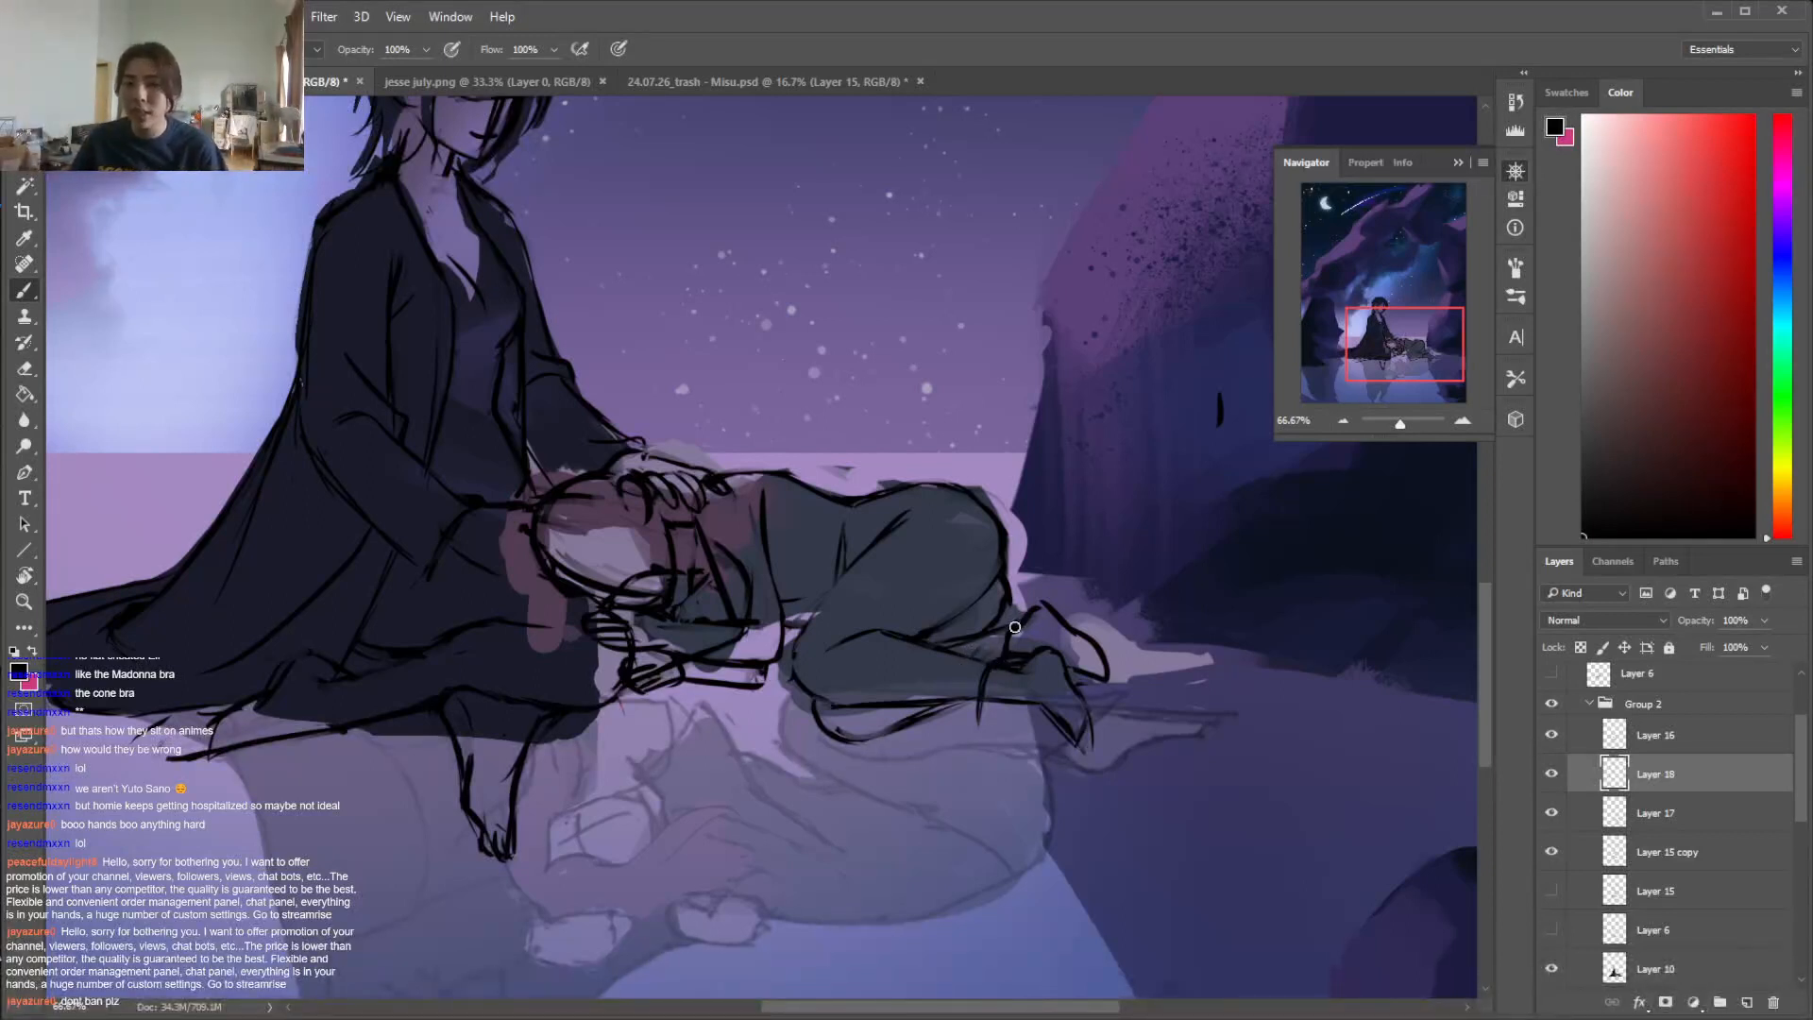
{"action": "mouse_move", "coordinate": [984, 697]}
{"action": "left_mouse_down"}
{"action": "mouse_move", "coordinate": [961, 746]}
{"action": "mouse_move", "coordinate": [935, 753]}
{"action": "mouse_move", "coordinate": [961, 757]}
{"action": "mouse_move", "coordinate": [944, 753]}
{"action": "left_mouse_up"}
{"action": "key", "text": "e"}
{"action": "key", "text": "b"}
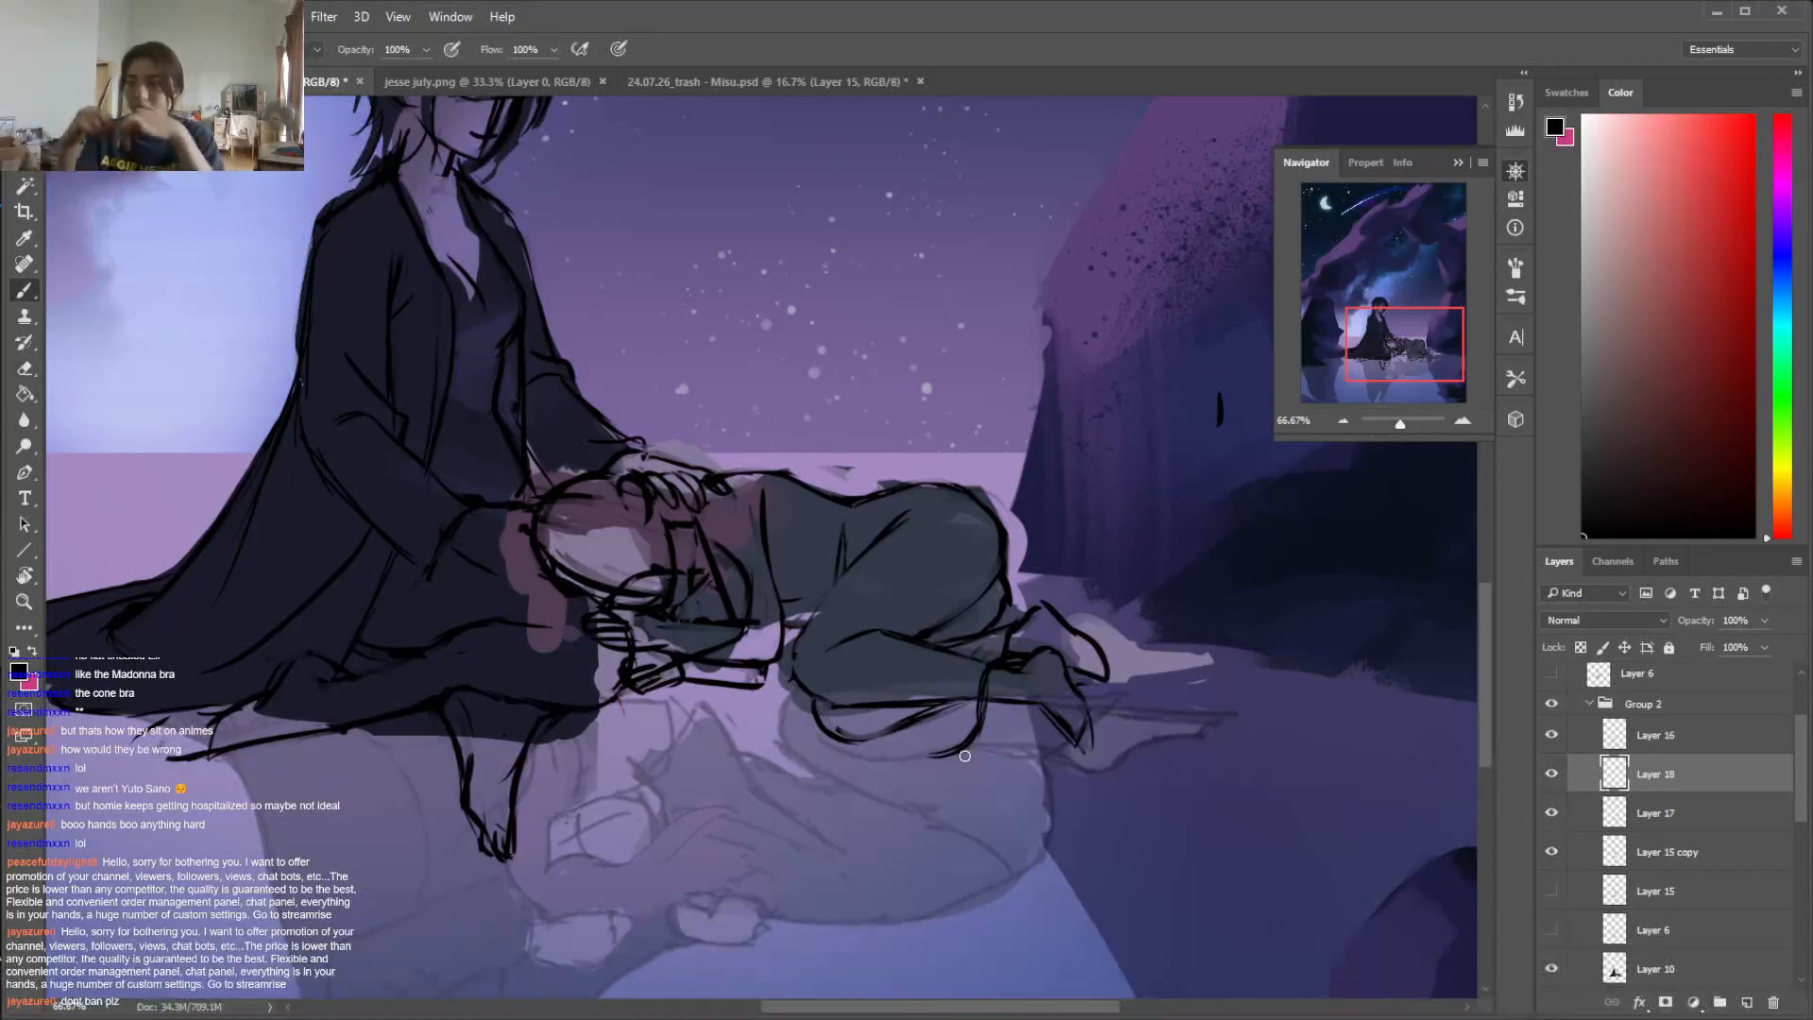
Outline the loose trouser leg around the lying figure's knee and along the underside of the shin, erasing rough parts
{"action": "left_click_drag", "start_coordinate": [795, 664], "coordinate": [786, 738]}
{"action": "key", "text": "b"}
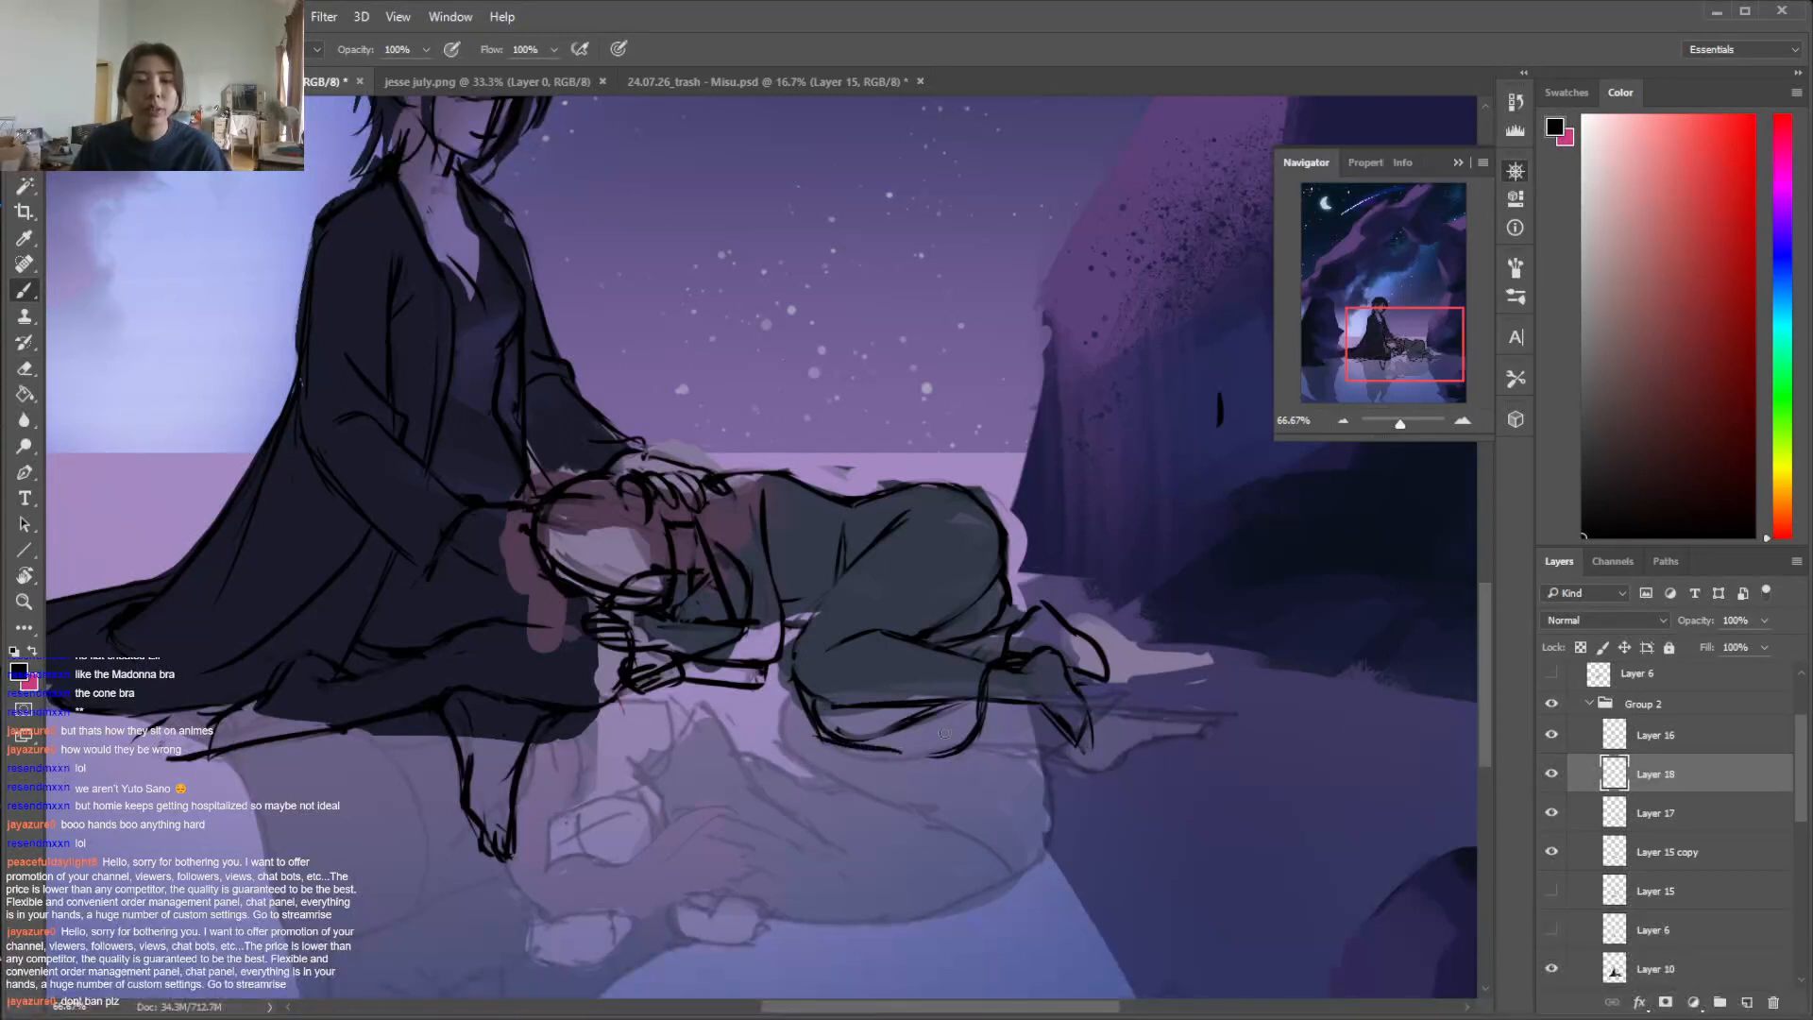
{"action": "key", "text": "e"}
{"action": "left_click_drag", "start_coordinate": [900, 755], "coordinate": [823, 744]}
{"action": "key", "text": "b"}
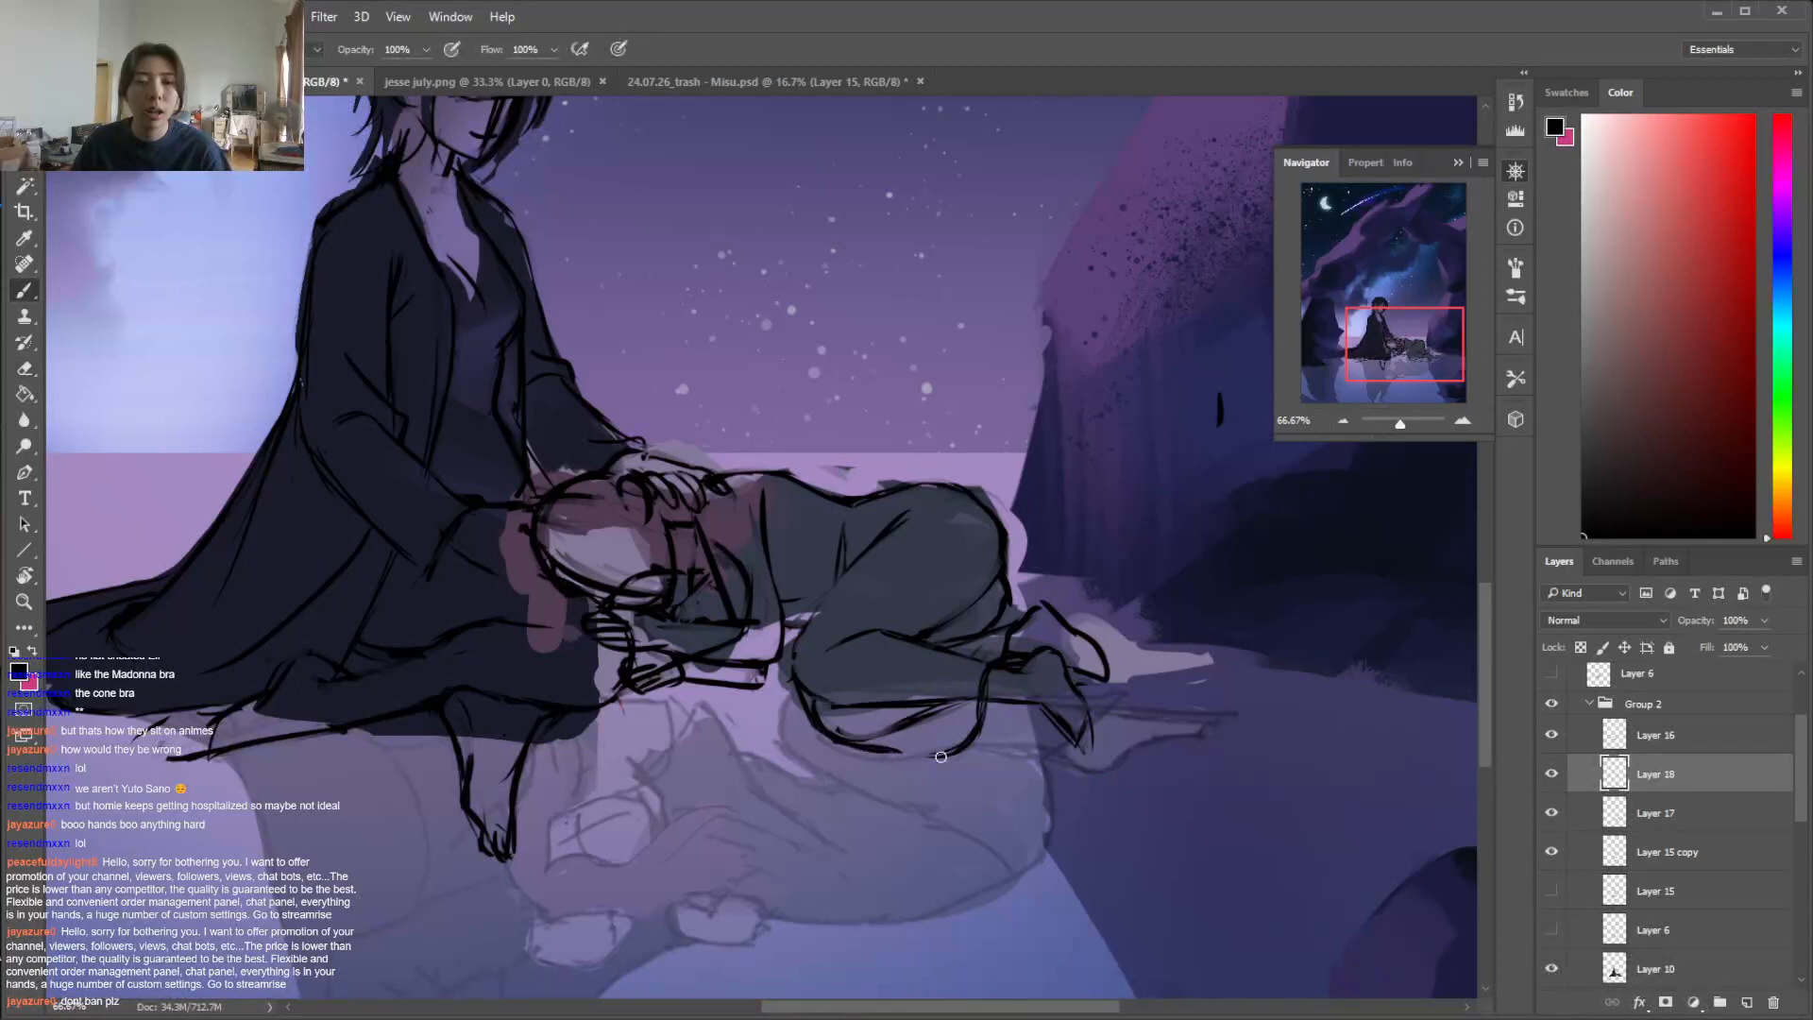
{"action": "key", "text": "e"}
{"action": "key", "text": "b"}
Redraw the trouser hem as a flared, pointed cuff hanging below the lying figure's ankle
{"action": "mouse_move", "coordinate": [990, 738]}
{"action": "left_mouse_down"}
{"action": "mouse_move", "coordinate": [924, 756]}
{"action": "mouse_move", "coordinate": [985, 671]}
{"action": "left_mouse_up"}
{"action": "key", "text": "e"}
{"action": "key", "text": "b"}
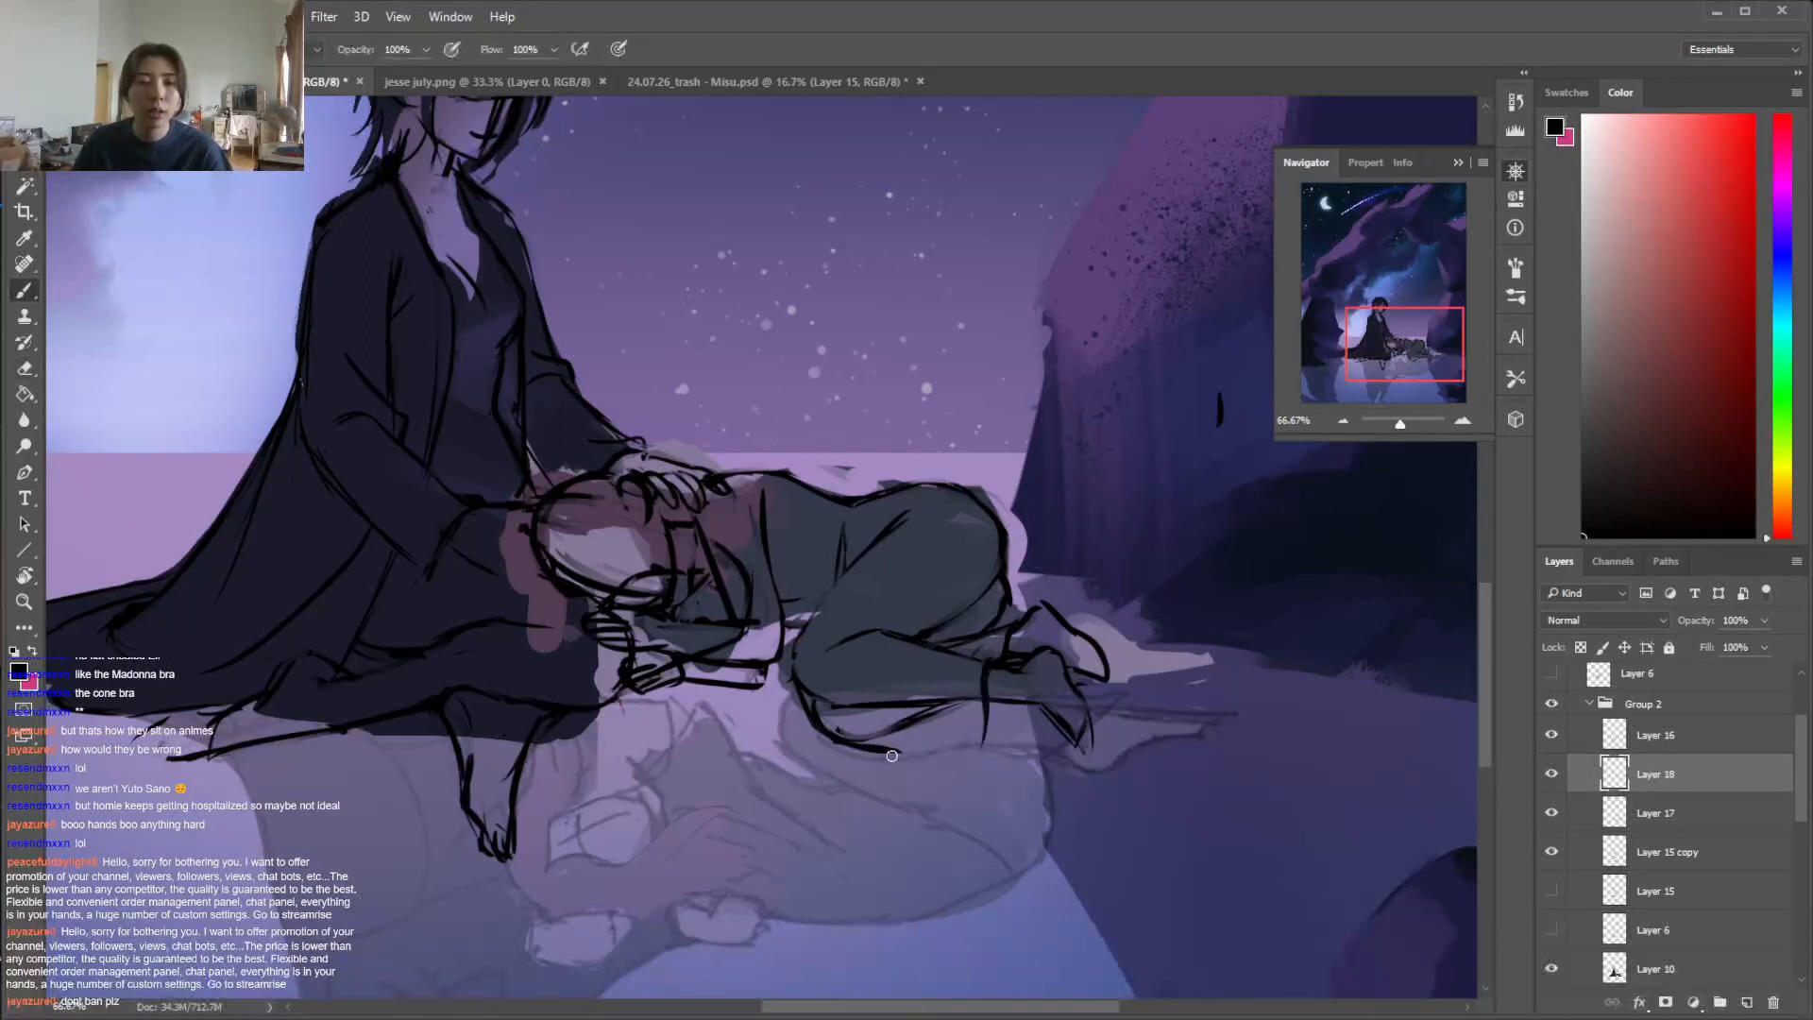
{"action": "mouse_move", "coordinate": [937, 756]}
{"action": "left_mouse_down"}
{"action": "mouse_move", "coordinate": [1018, 754]}
{"action": "mouse_move", "coordinate": [1000, 758]}
{"action": "mouse_move", "coordinate": [1012, 736]}
{"action": "mouse_move", "coordinate": [984, 713]}
{"action": "mouse_move", "coordinate": [976, 753]}
{"action": "mouse_move", "coordinate": [985, 704]}
{"action": "mouse_move", "coordinate": [958, 770]}
{"action": "mouse_move", "coordinate": [1018, 745]}
{"action": "mouse_move", "coordinate": [1004, 695]}
{"action": "left_mouse_up"}
{"action": "key", "text": "e"}
{"action": "key", "text": "b"}
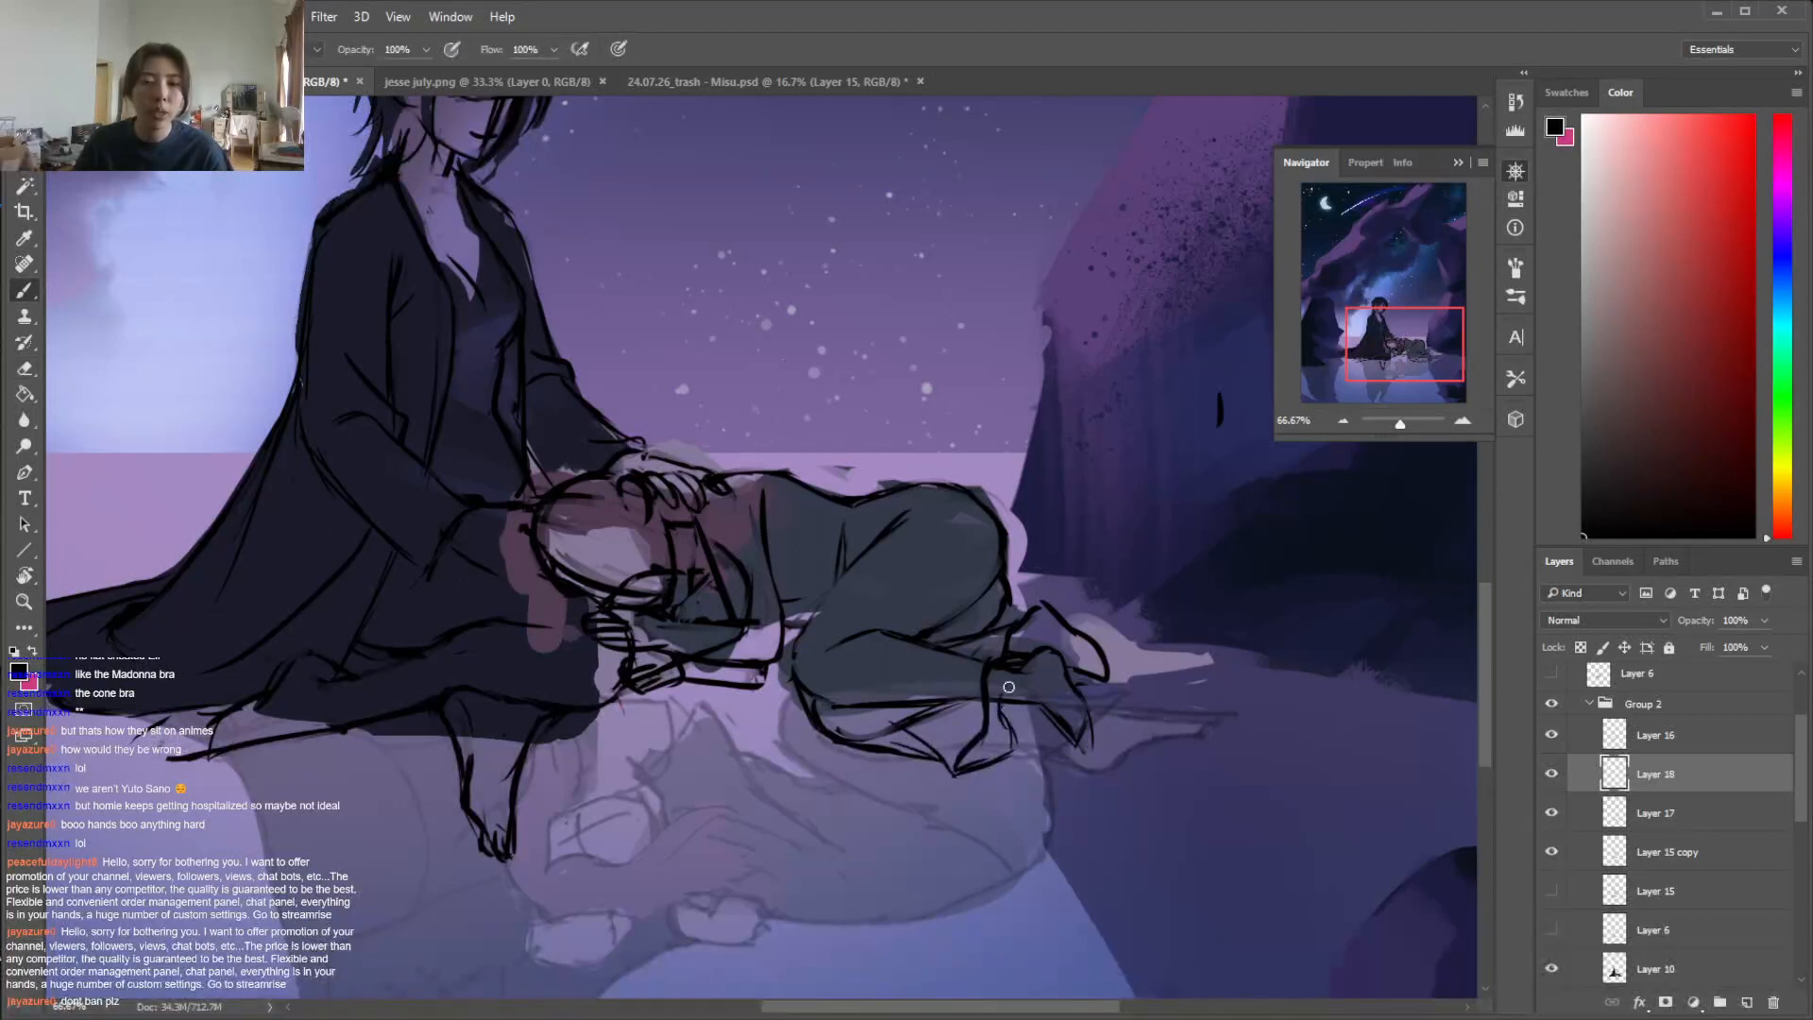
Draw the clothing outline over the lying figure's hip and add fabric folds at the waist and torso
{"action": "left_click_drag", "start_coordinate": [999, 515], "coordinate": [1017, 607]}
{"action": "key", "text": "e"}
{"action": "left_click_drag", "start_coordinate": [1002, 546], "coordinate": [1012, 608]}
{"action": "key", "text": "b"}
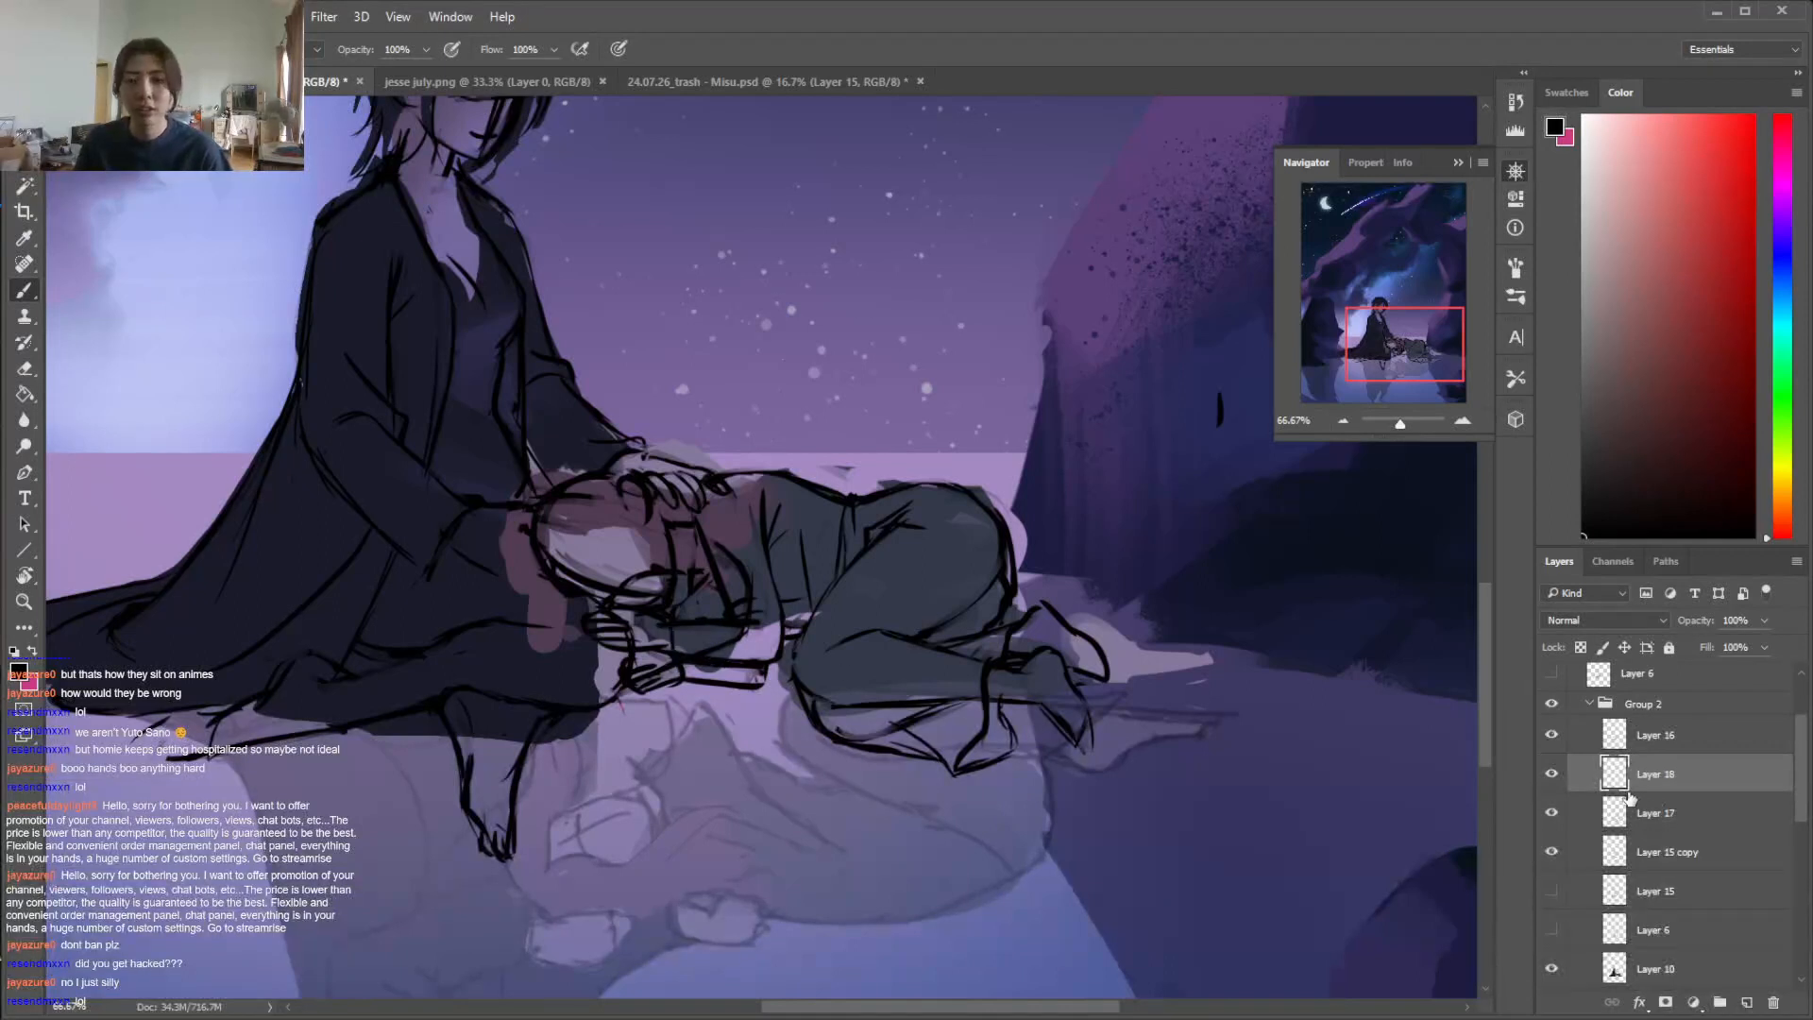
Duplicate Layer 17 as a backup and hide the original layer
{"action": "left_click", "coordinate": [1654, 814]}
{"action": "key", "text": "e"}
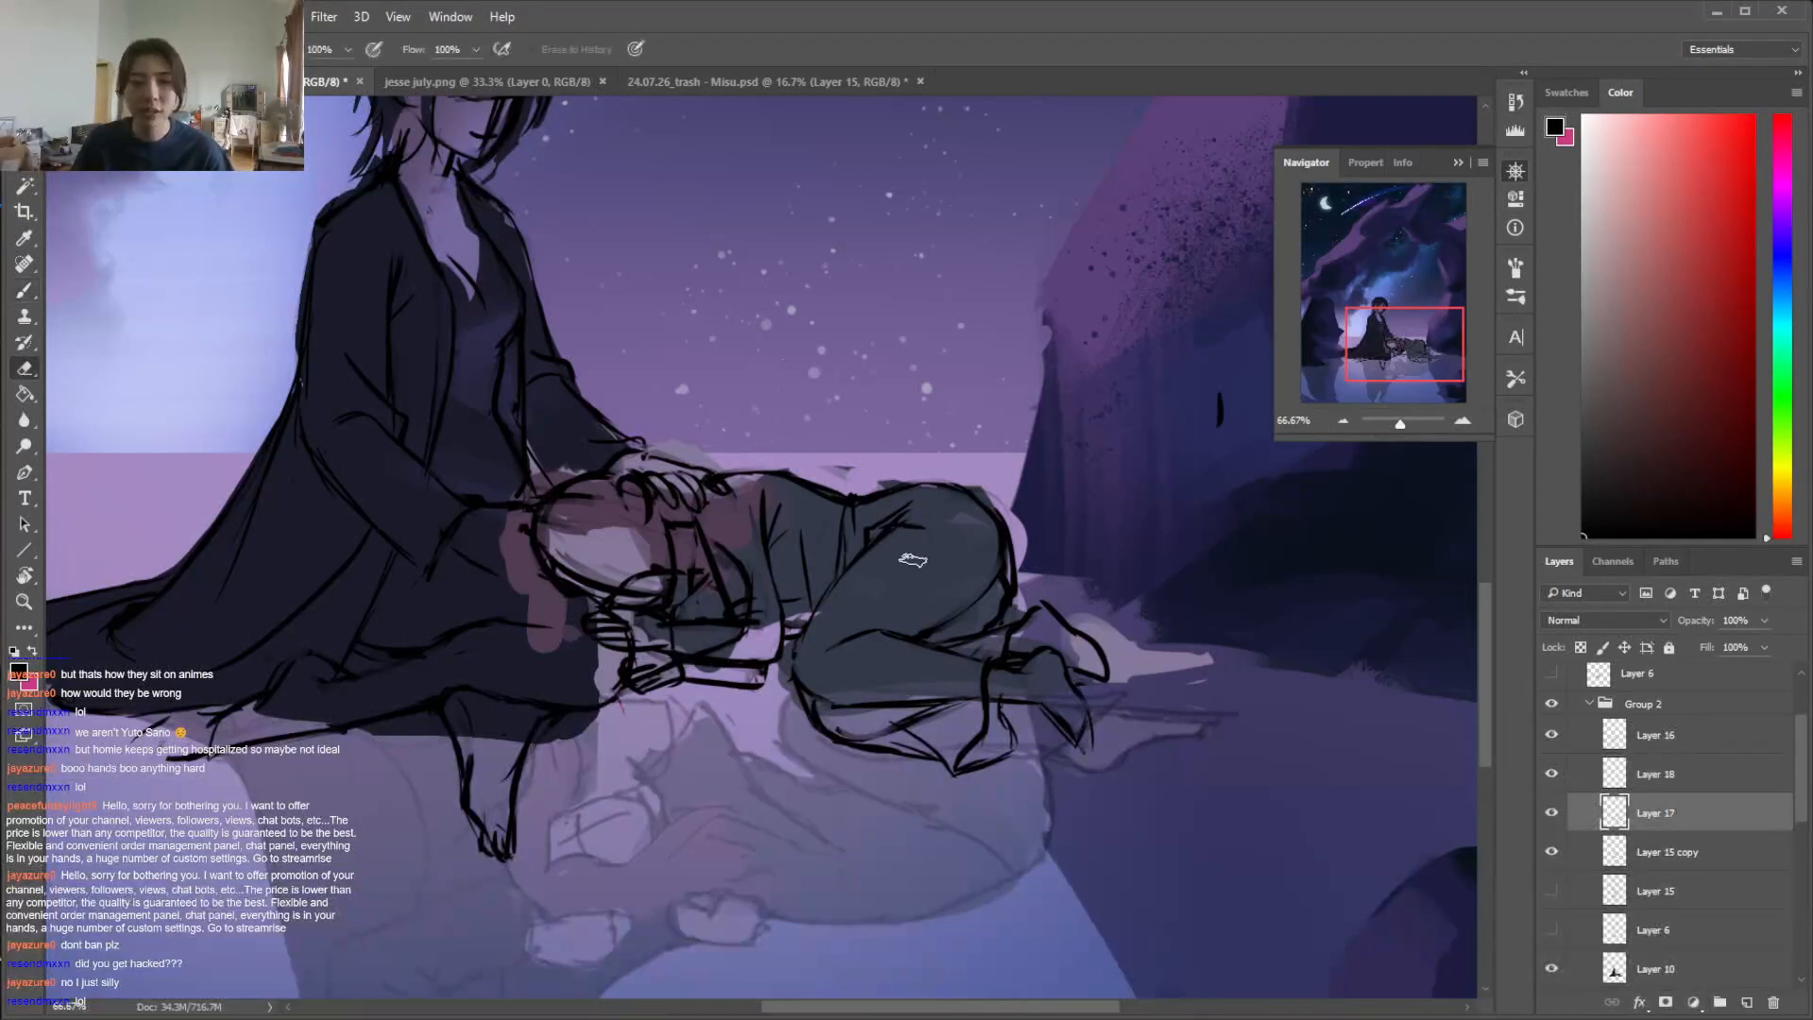
{"action": "right_click", "coordinate": [1643, 814]}
{"action": "left_click", "coordinate": [1249, 226]}
{"action": "left_click", "coordinate": [615, 347]}
{"action": "left_click", "coordinate": [1552, 852]}
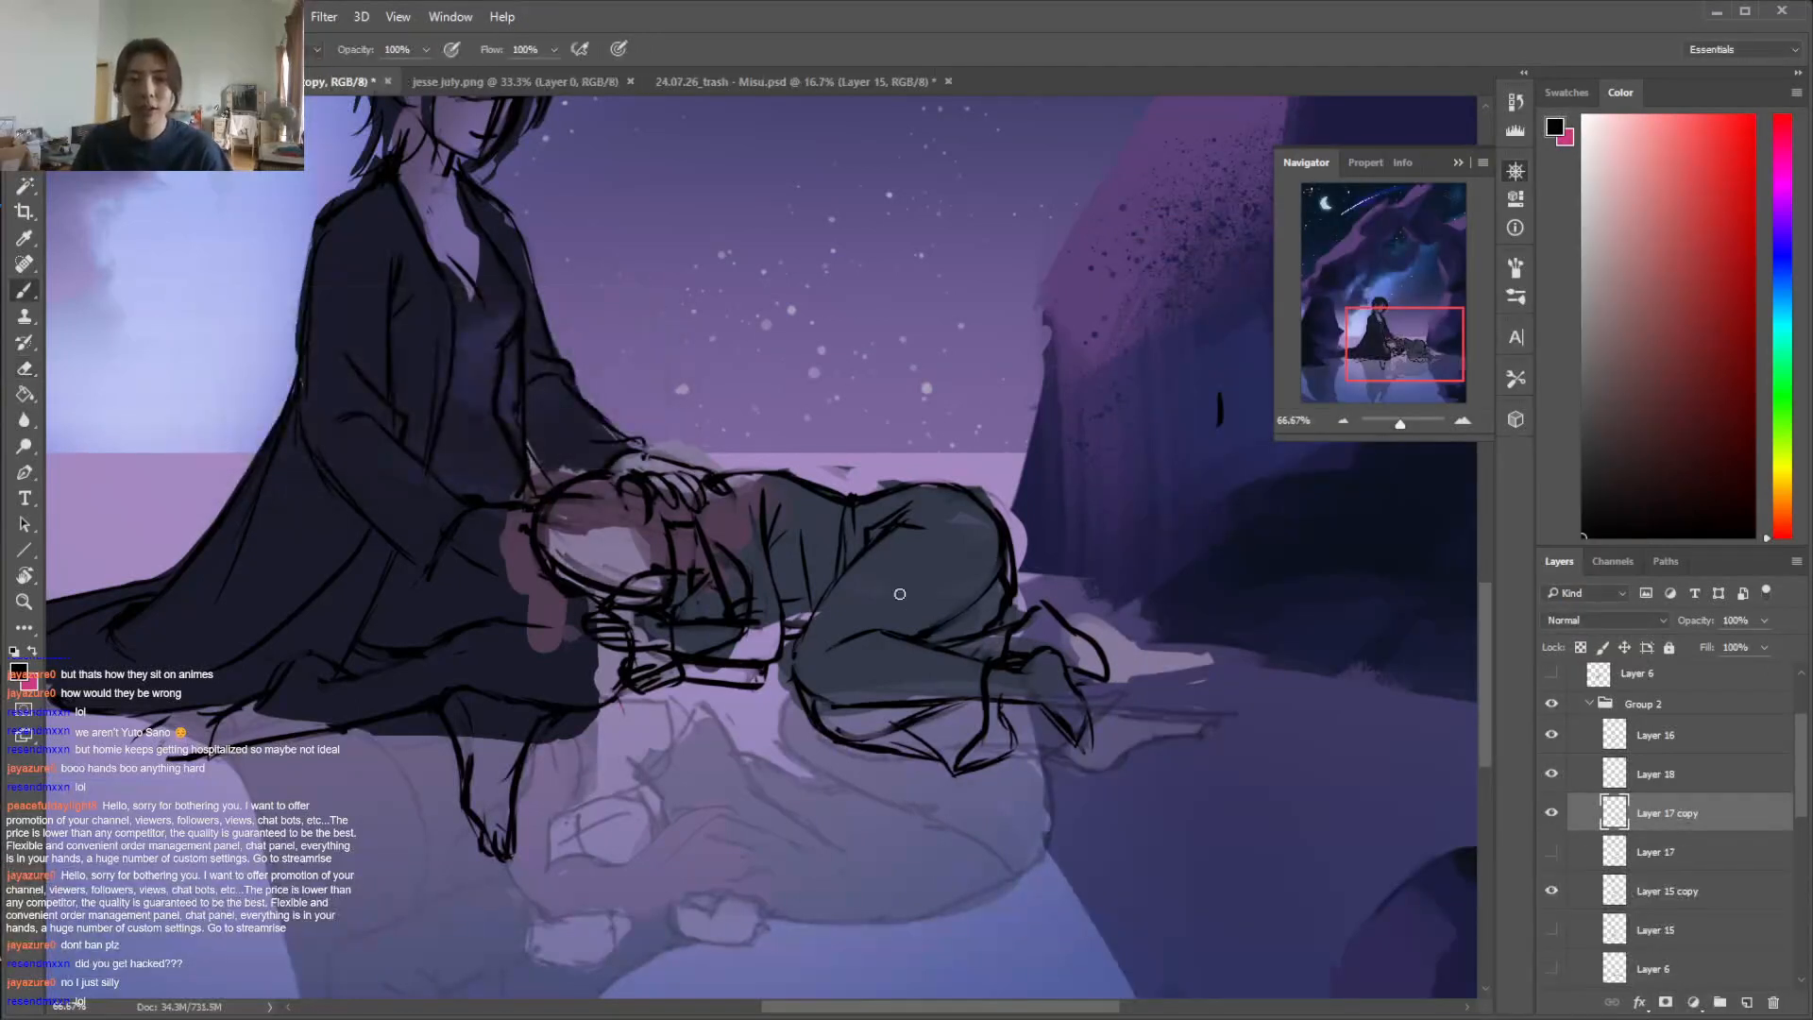
Erase the leg anatomy lines covered by the trousers on Layer 17 copy, and merge the clothing layer down into it
{"action": "mouse_move", "coordinate": [858, 732]}
{"action": "left_mouse_down"}
{"action": "mouse_move", "coordinate": [940, 700]}
{"action": "mouse_move", "coordinate": [944, 623]}
{"action": "mouse_move", "coordinate": [978, 605]}
{"action": "mouse_move", "coordinate": [988, 543]}
{"action": "left_mouse_up"}
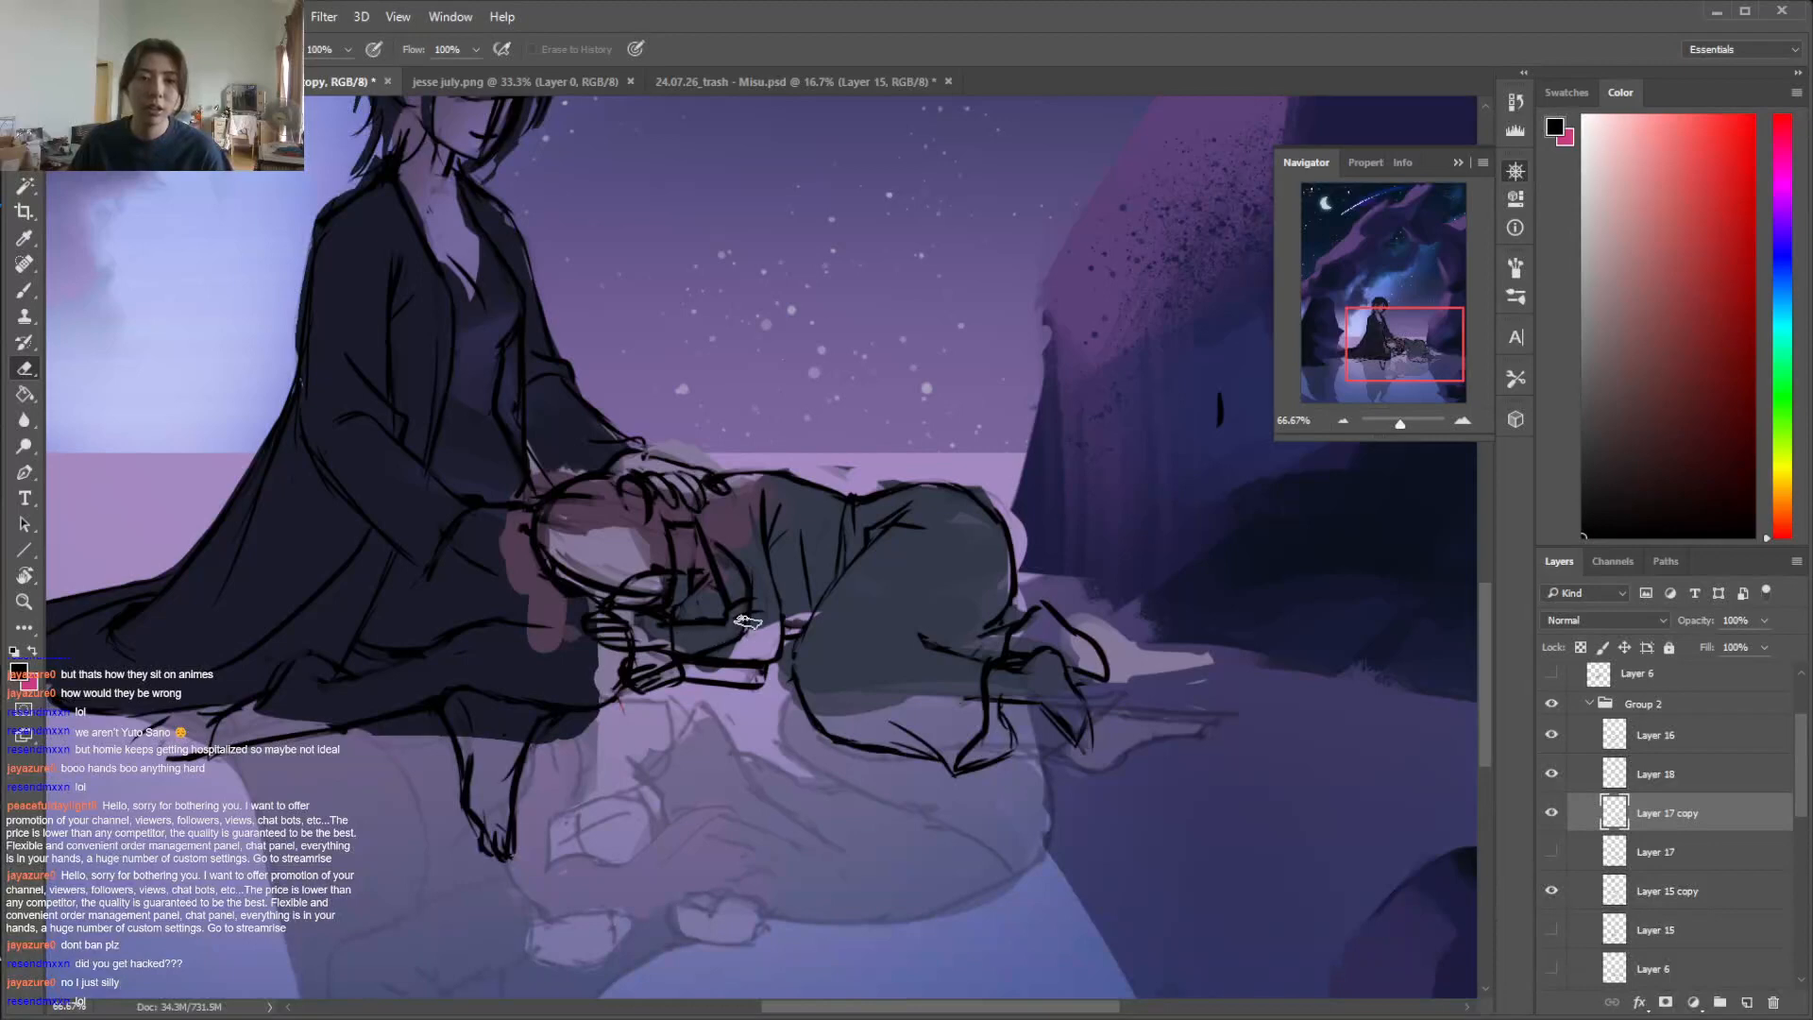
{"action": "right_click", "coordinate": [1664, 776]}
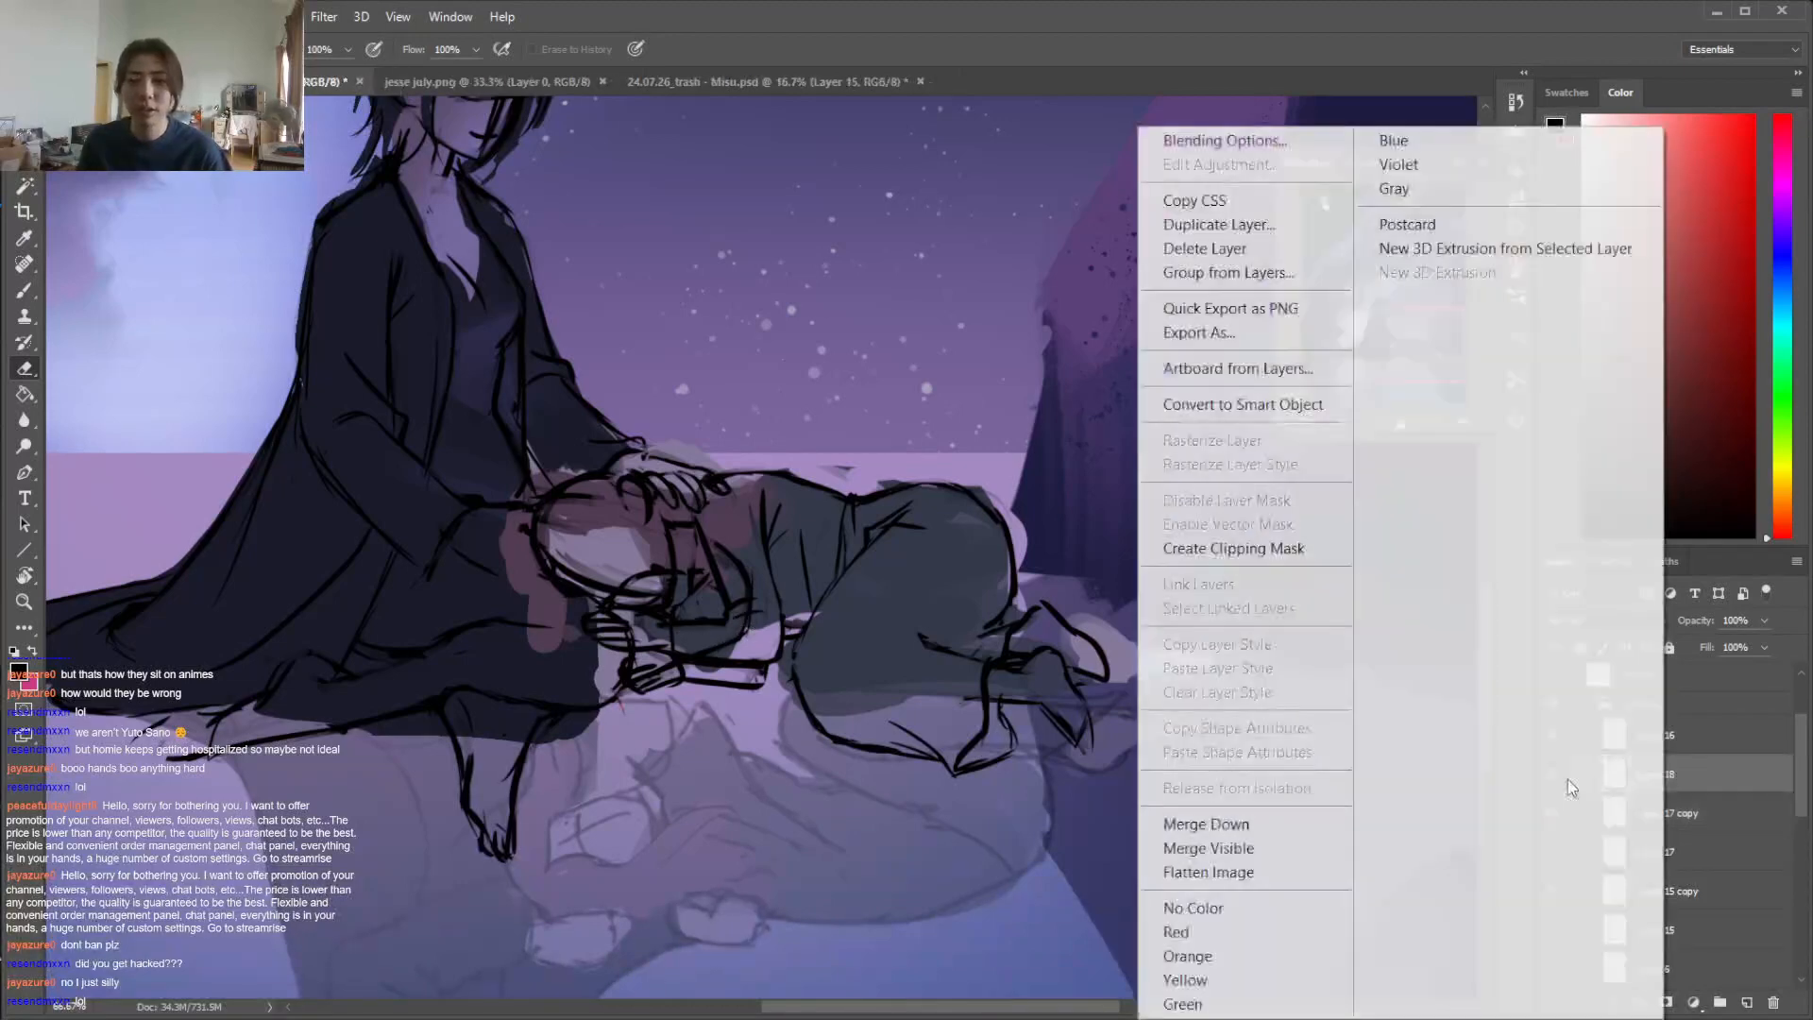
{"action": "left_click", "coordinate": [1224, 821]}
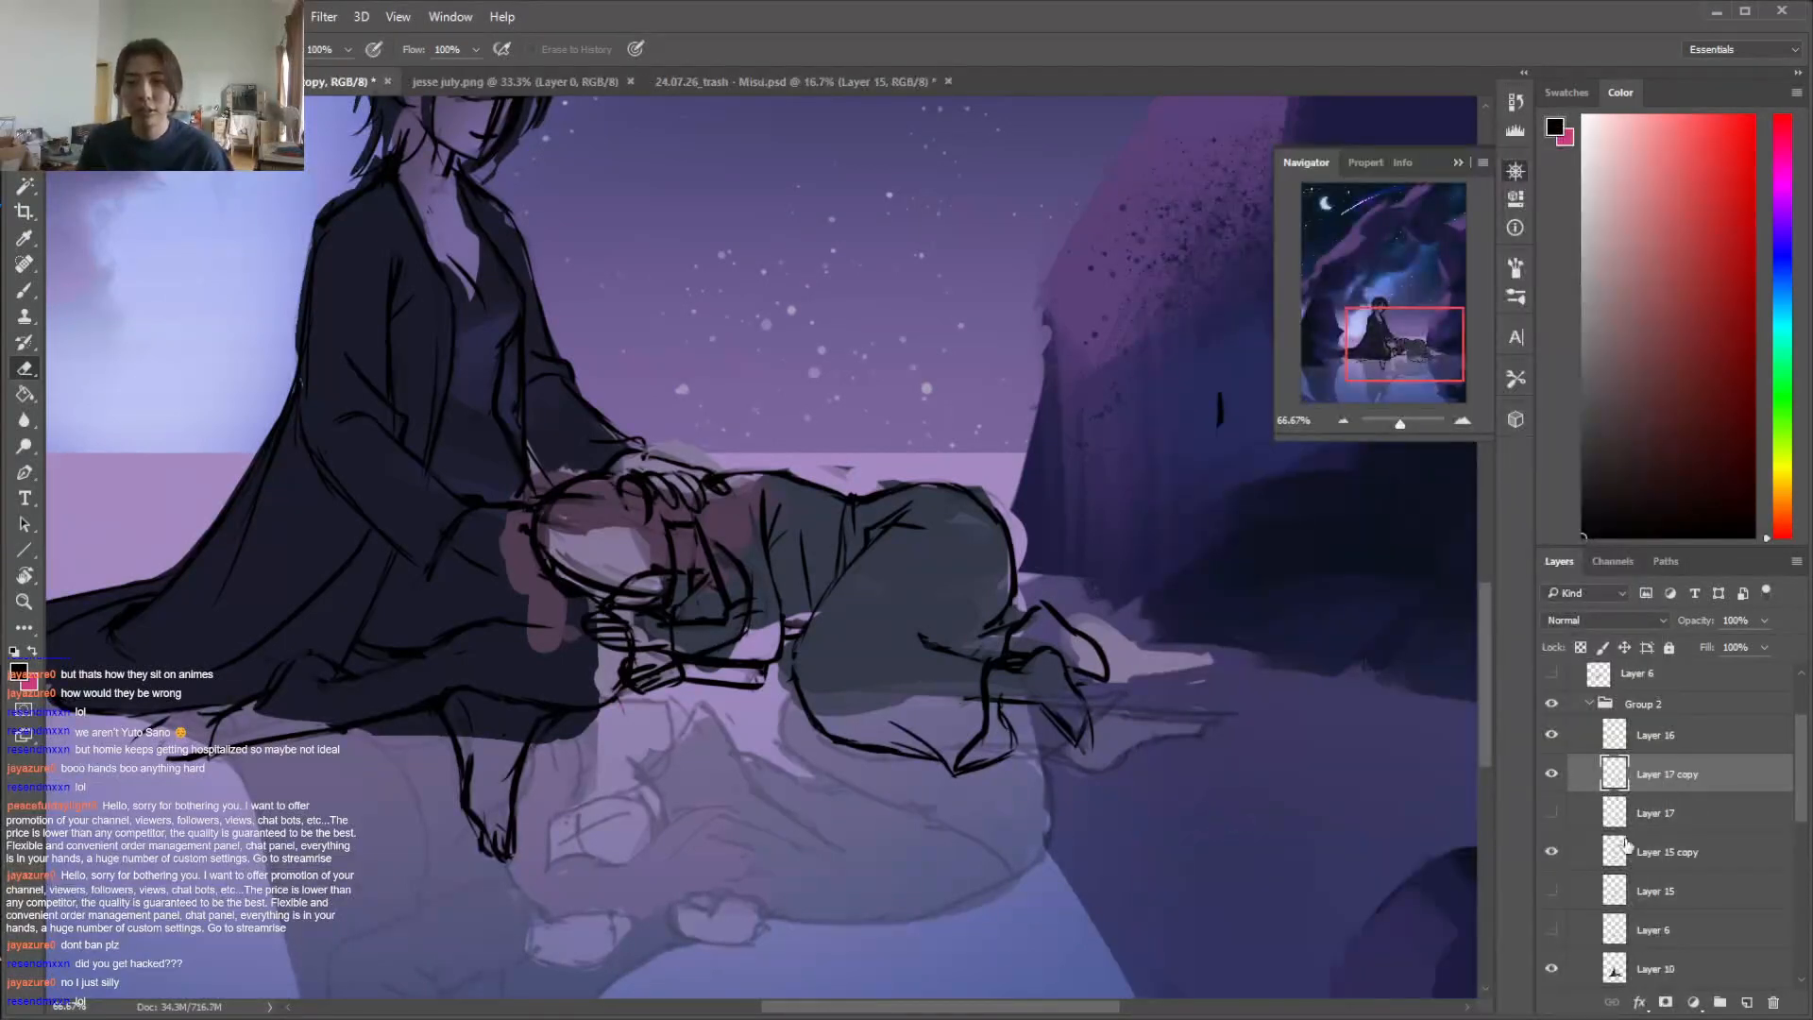
Check Layer 16's content by toggling its visibility, and move it below Layer 17, just above Layer 15 copy
{"action": "scroll", "coordinate": [1785, 802], "scroll_direction": "up", "scroll_amount": 1}
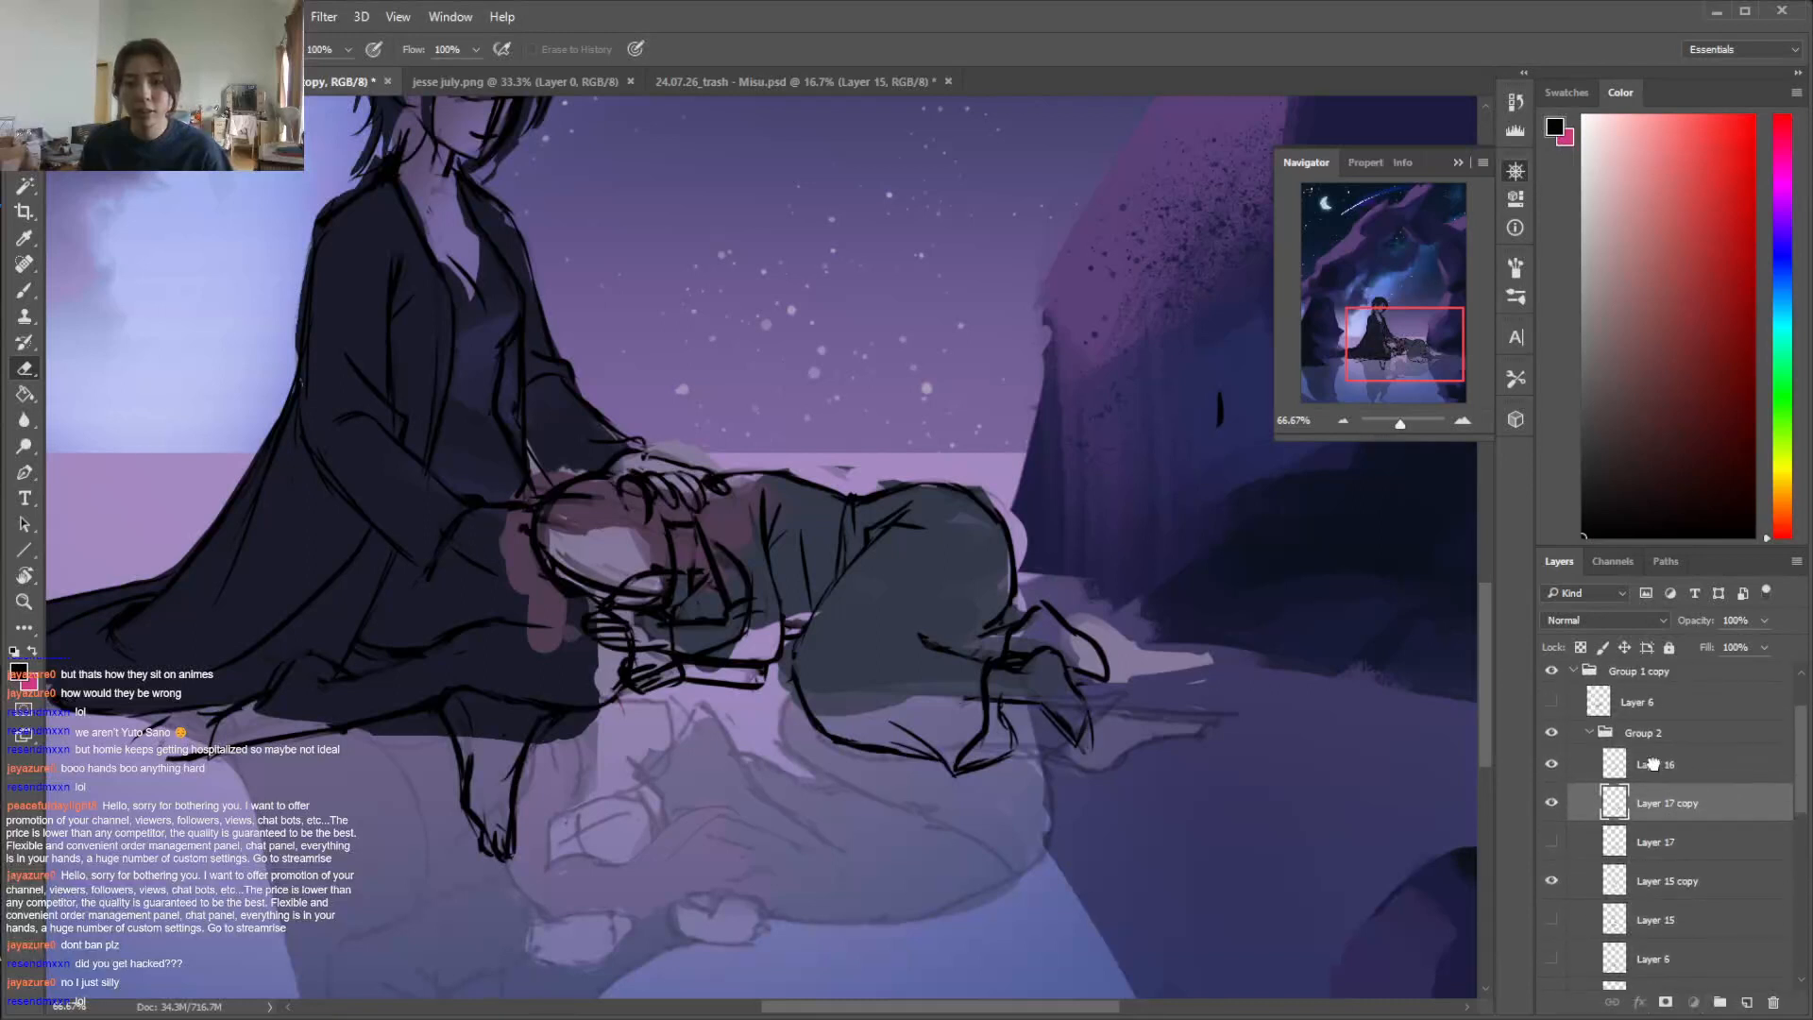
{"action": "left_click", "coordinate": [1662, 767]}
{"action": "left_click", "coordinate": [1551, 764]}
{"action": "left_click", "coordinate": [1551, 763]}
{"action": "left_click", "coordinate": [1551, 764]}
{"action": "left_click", "coordinate": [1551, 764]}
{"action": "left_click", "coordinate": [1552, 764]}
{"action": "left_click_drag", "start_coordinate": [1643, 770], "coordinate": [1642, 876]}
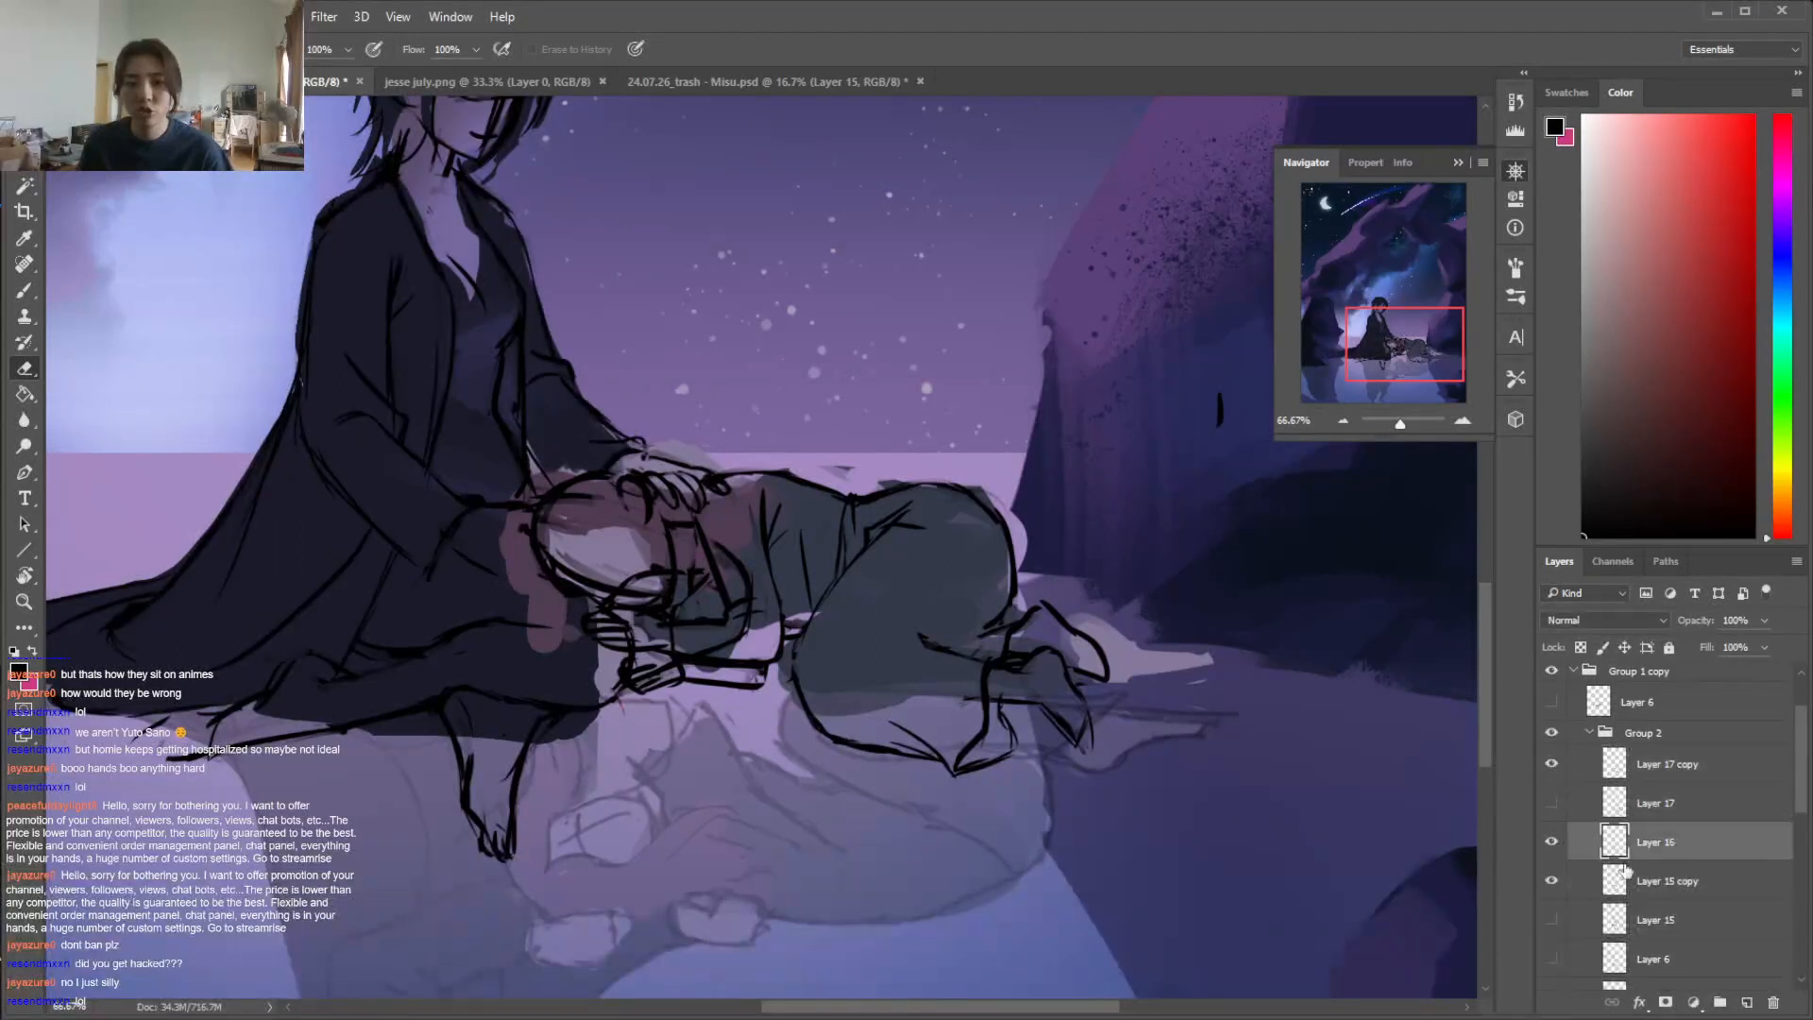
On Layer 15 copy, erase the seated figure's knee lines that run through the lying figure's head and arms
{"action": "left_click", "coordinate": [1551, 881]}
{"action": "left_click", "coordinate": [1551, 880]}
{"action": "left_click", "coordinate": [1673, 883]}
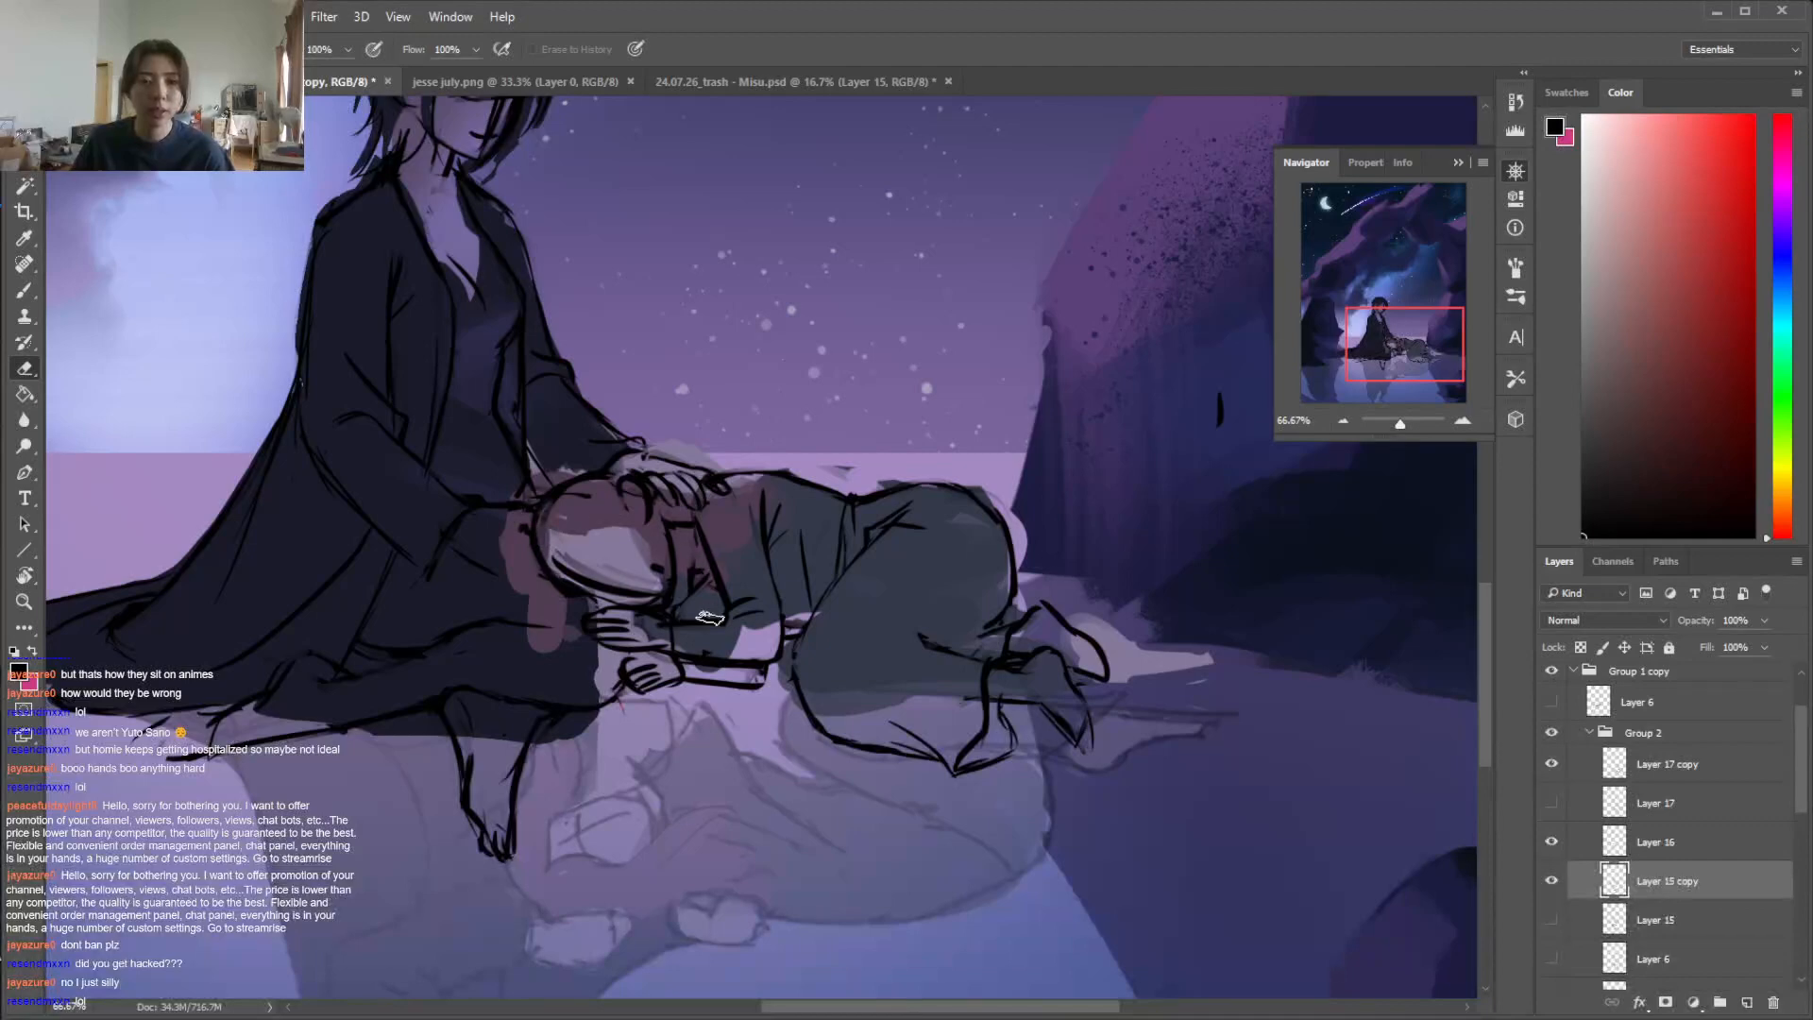
On Layer 17 copy, sketch curved face guidelines and the outer hair contour on the lying figure's head
{"action": "left_click", "coordinate": [1674, 772]}
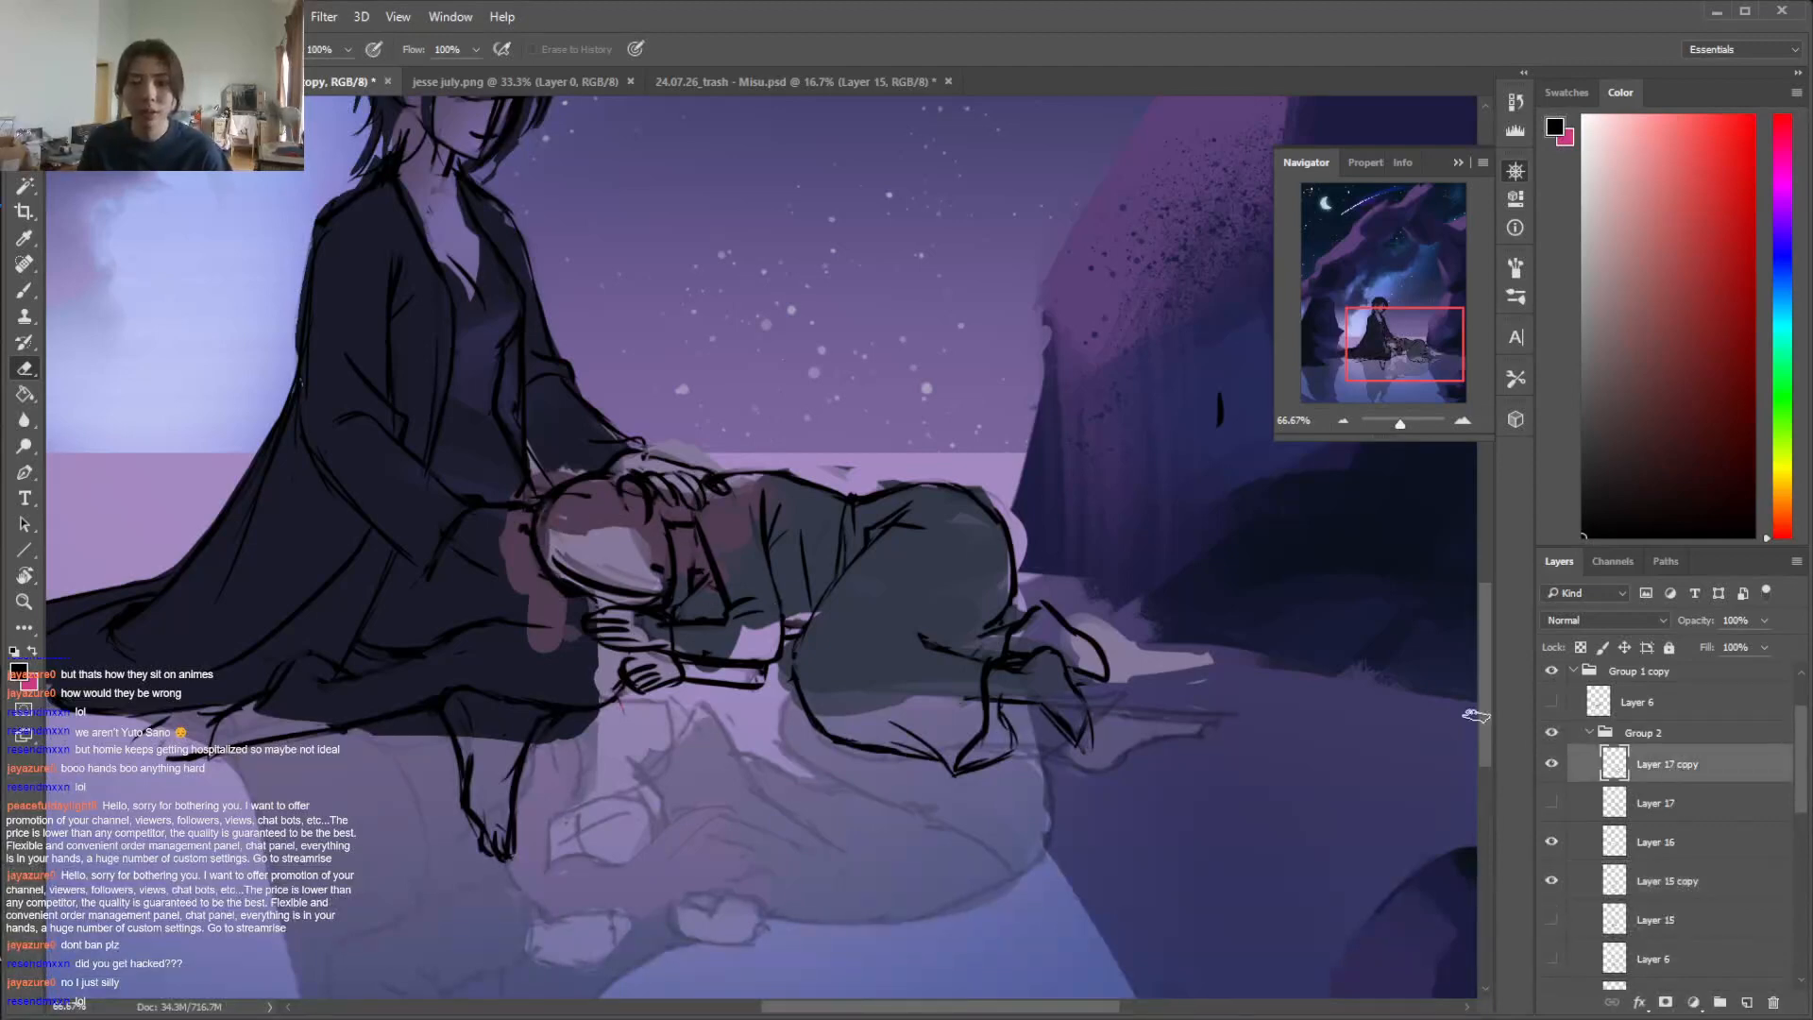
{"action": "key", "text": "r"}
{"action": "left_click_drag", "start_coordinate": [906, 434], "coordinate": [1008, 609]}
{"action": "key", "text": "b"}
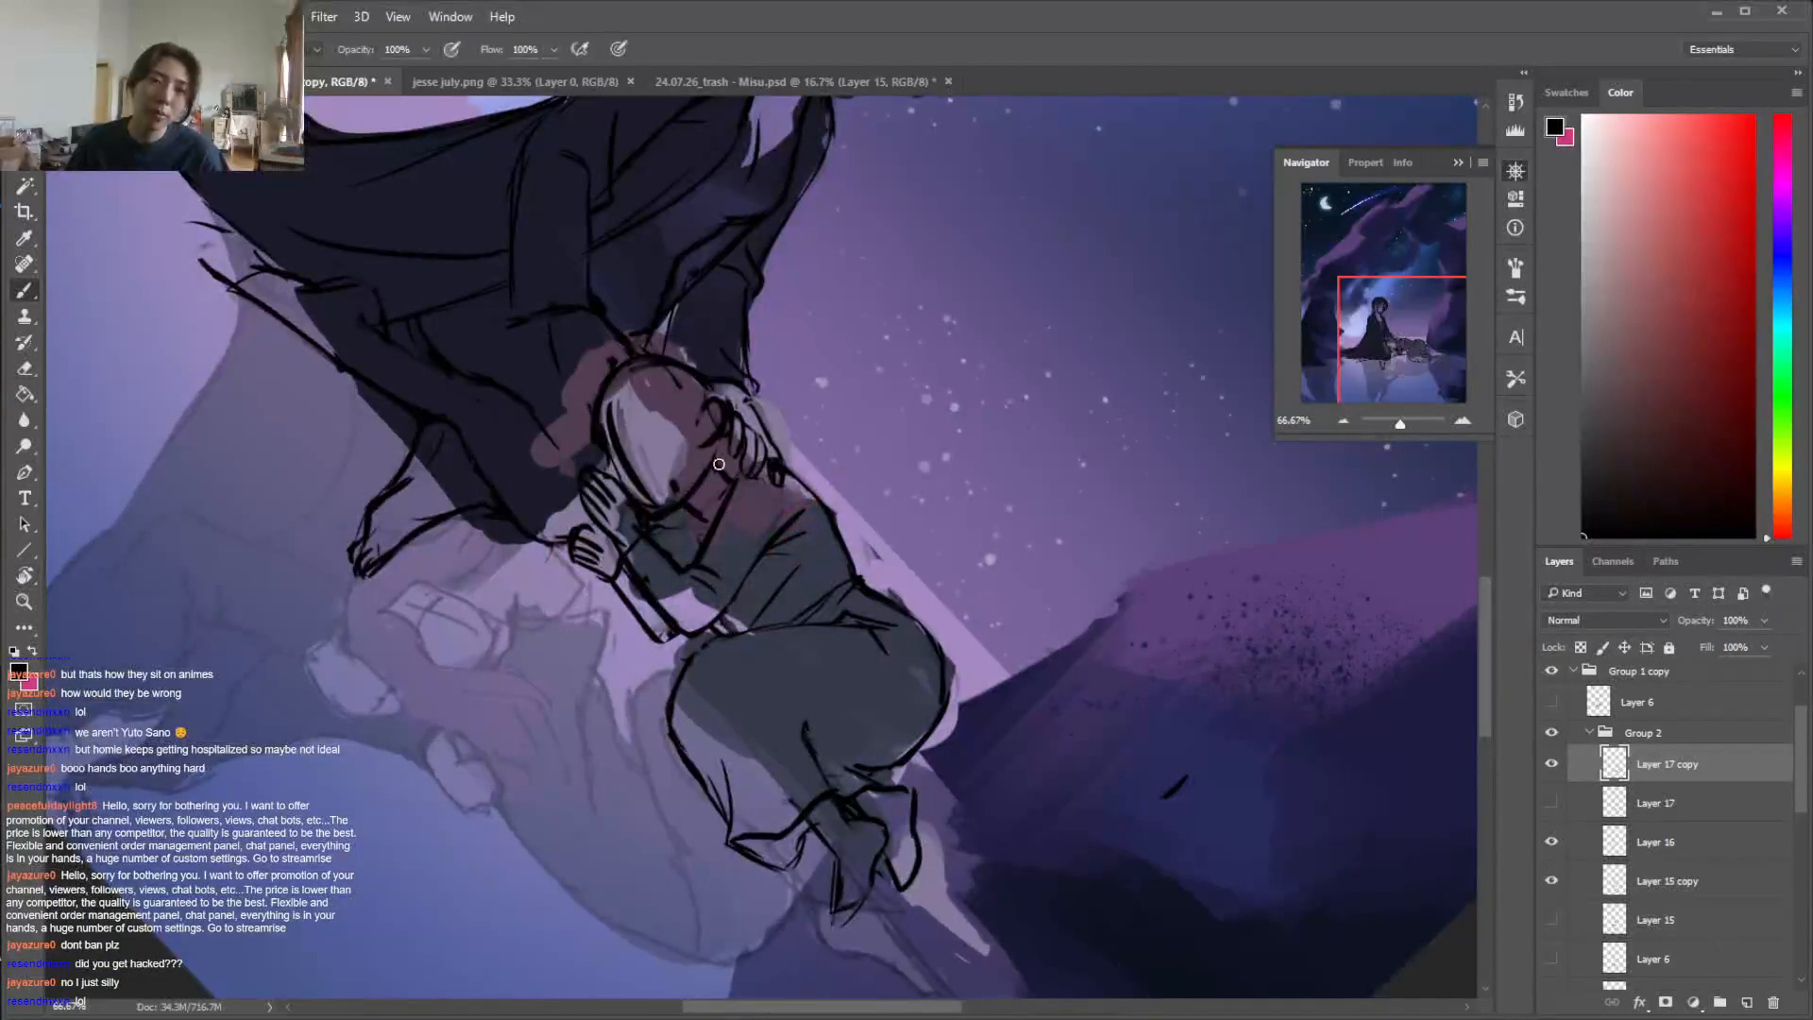
{"action": "mouse_move", "coordinate": [612, 447]}
{"action": "left_mouse_down"}
{"action": "mouse_move", "coordinate": [701, 415]}
{"action": "mouse_move", "coordinate": [632, 387]}
{"action": "mouse_move", "coordinate": [691, 442]}
{"action": "left_mouse_up"}
{"action": "left_click_drag", "start_coordinate": [623, 383], "coordinate": [599, 463]}
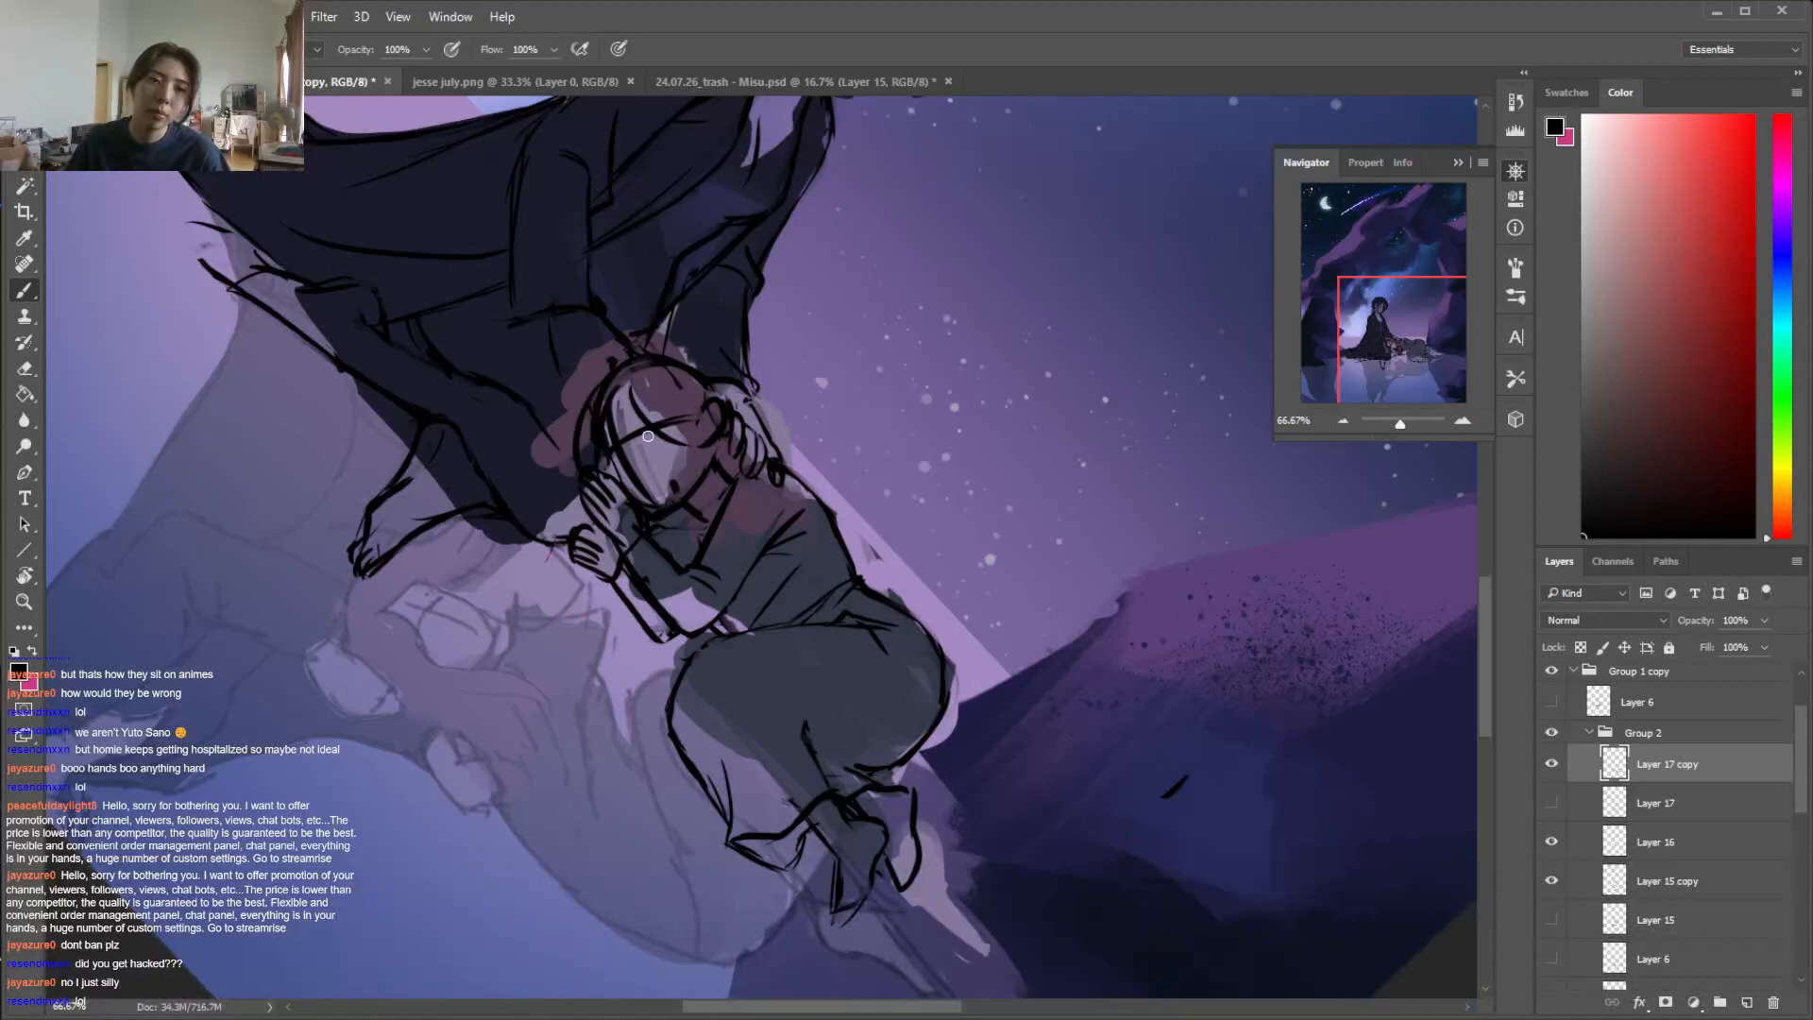
{"action": "key", "text": "e"}
{"action": "key", "text": "b"}
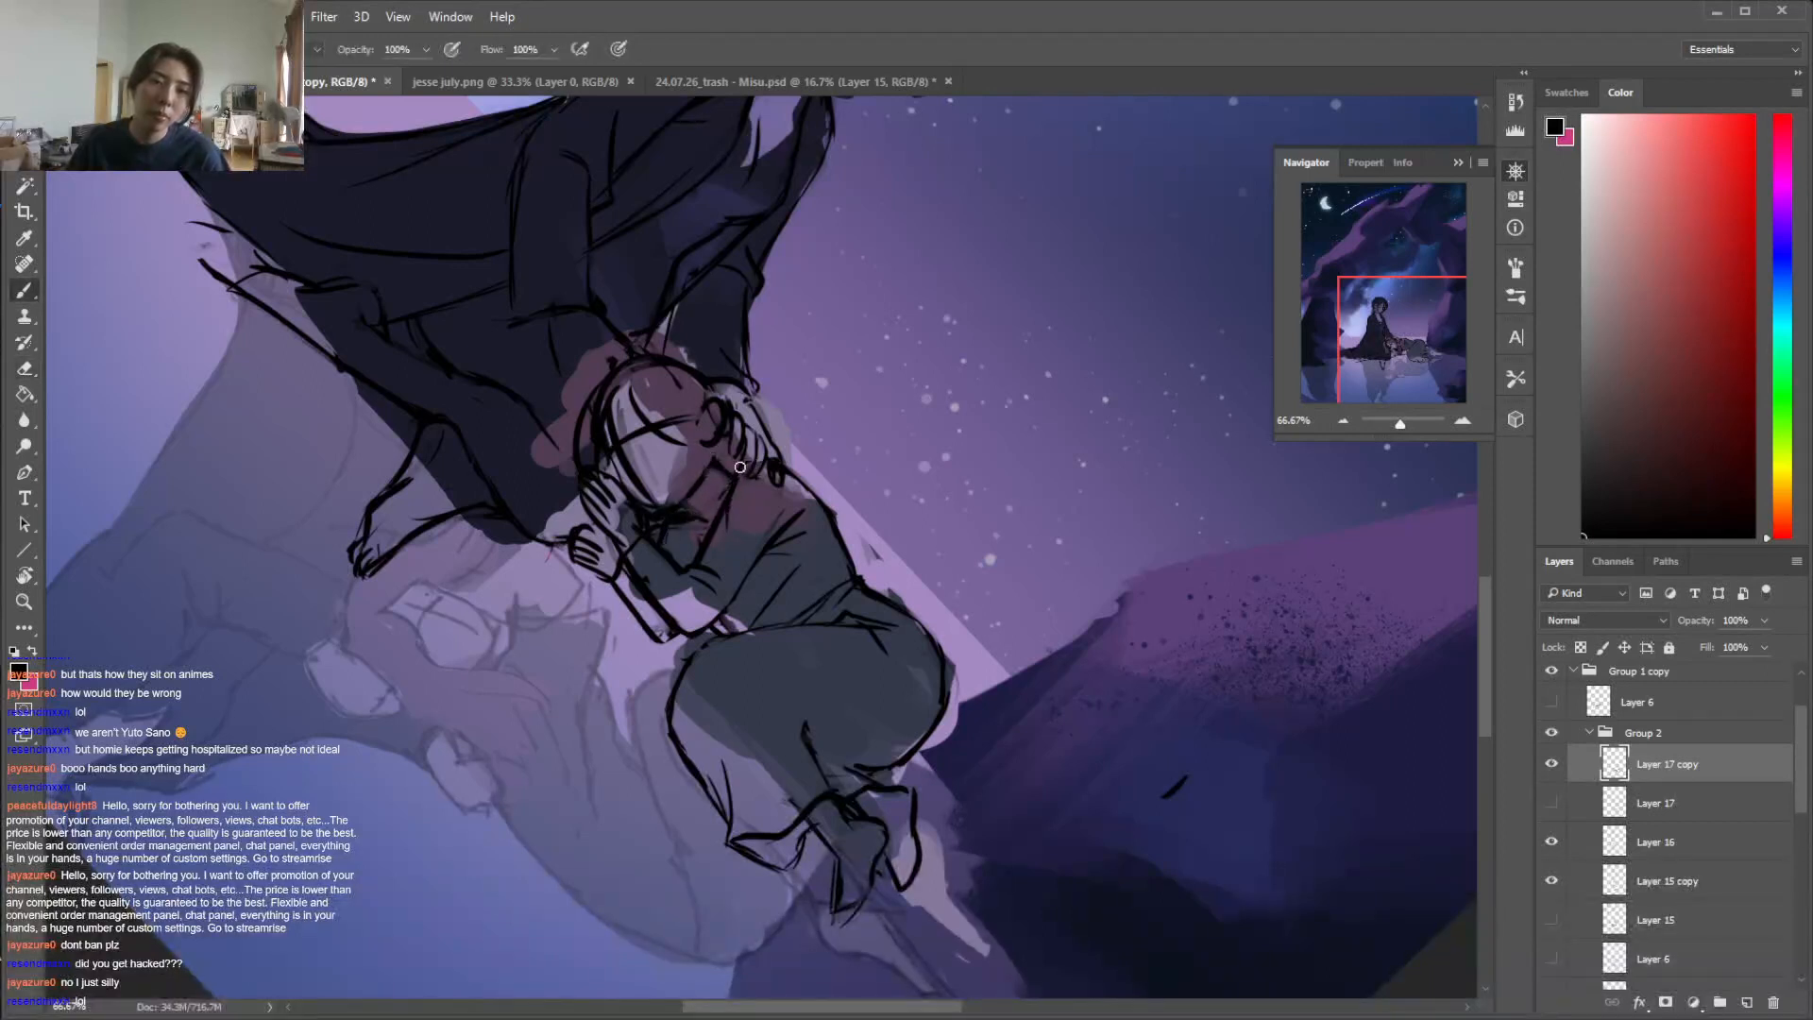
Clean up and redraw the lines around the lying figure's neck, collar and shoulder beside the seated figure's fingers
{"action": "key", "text": "e"}
{"action": "left_click_drag", "start_coordinate": [734, 480], "coordinate": [708, 539]}
{"action": "key", "text": "b"}
{"action": "left_click_drag", "start_coordinate": [737, 463], "coordinate": [763, 461]}
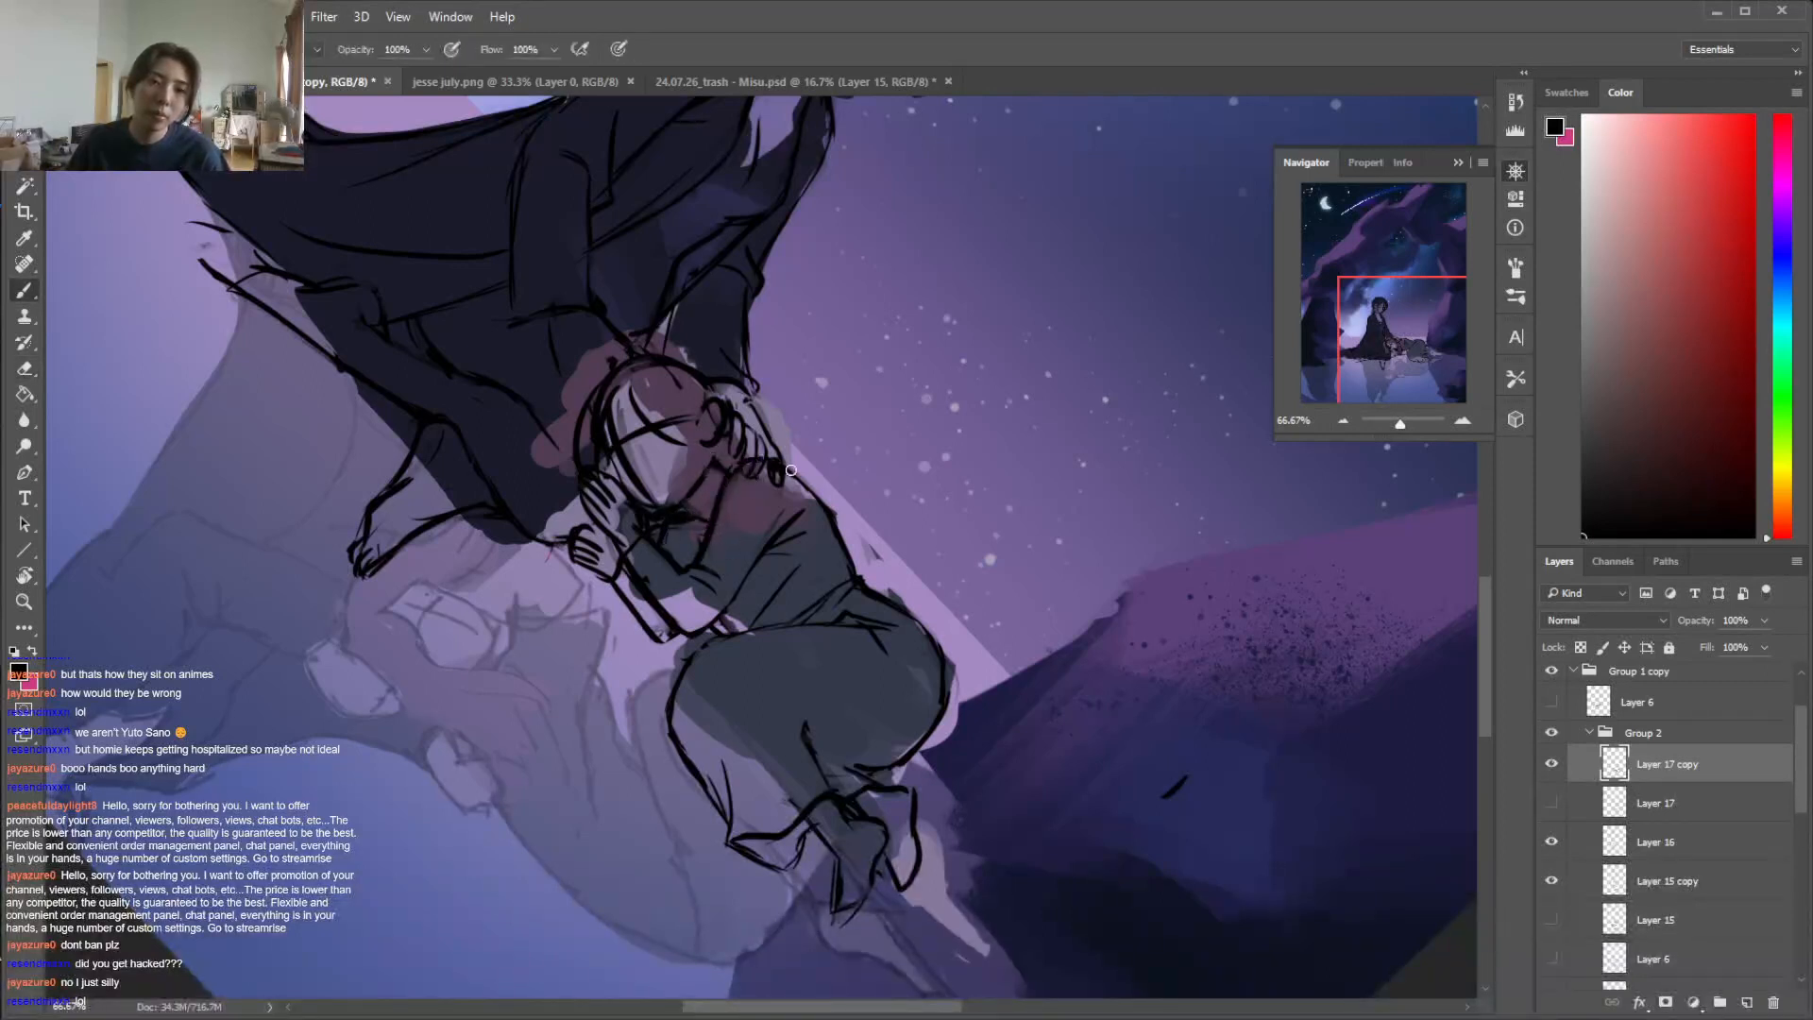
{"action": "key", "text": "e"}
{"action": "key", "text": "b"}
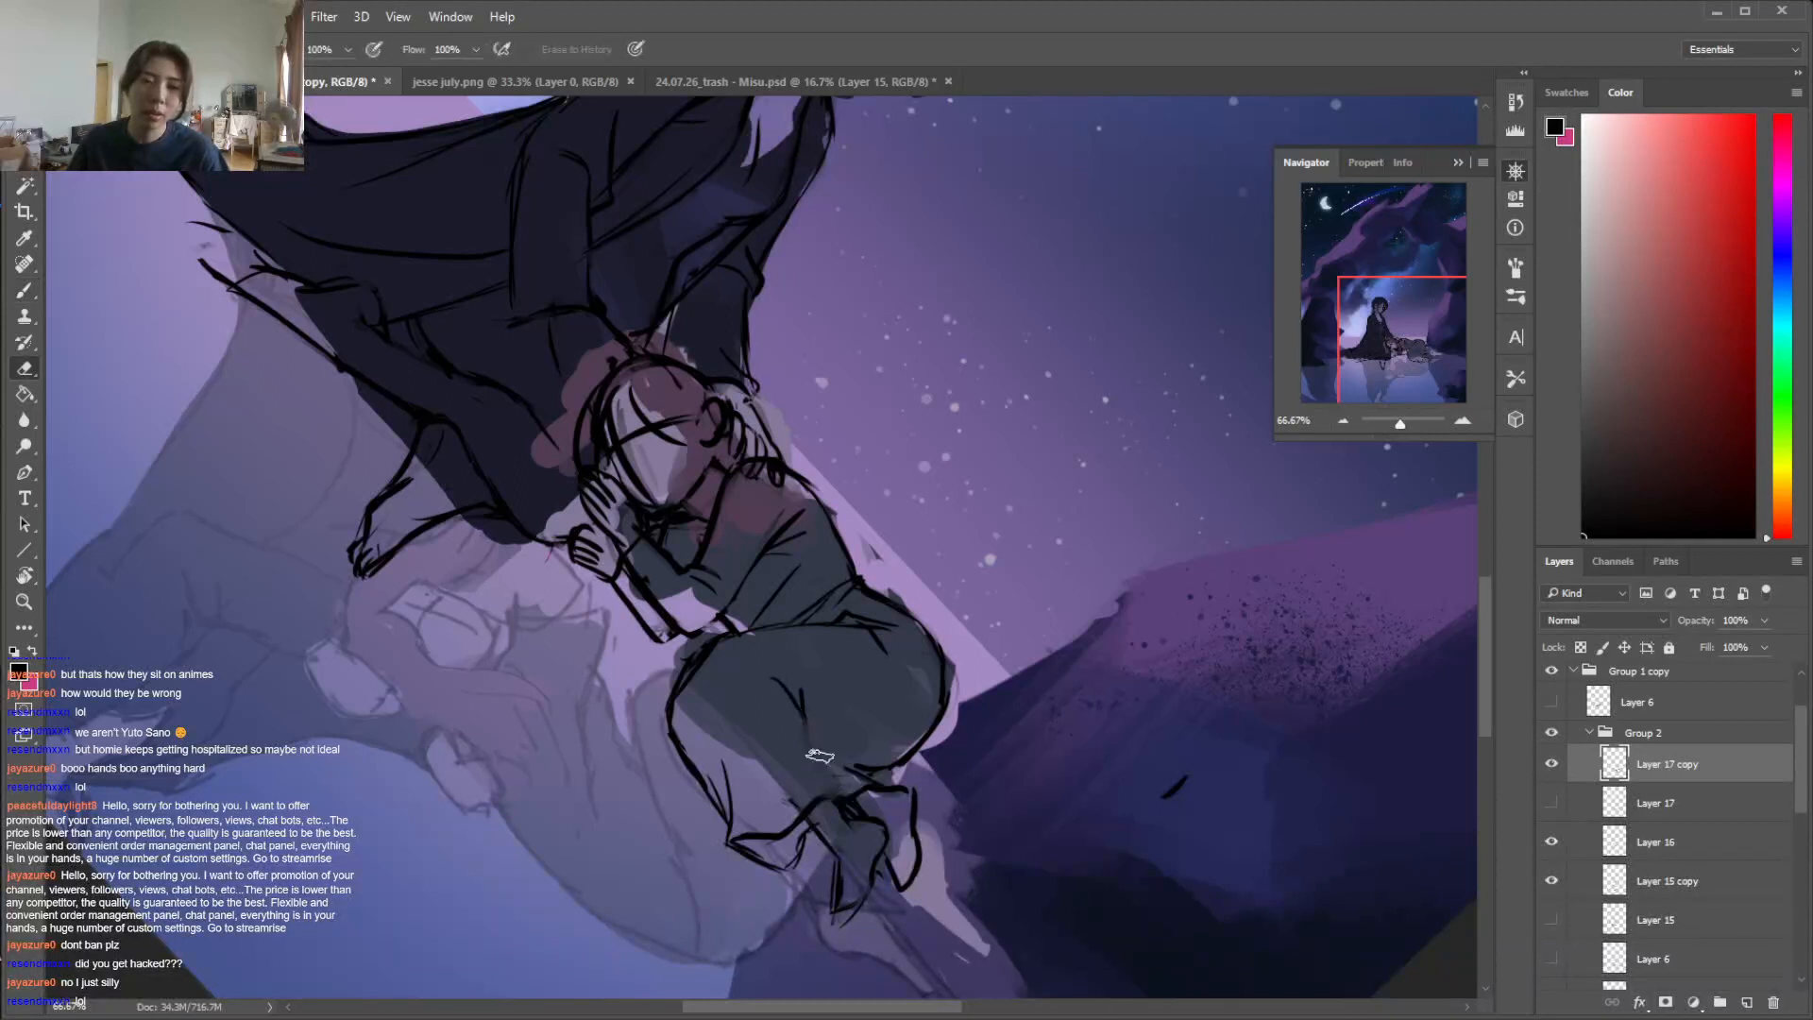
Redraw the upper leg's fold line on the lying figure's trousers as one curve running towards the ankle
{"action": "key", "text": "e"}
{"action": "key", "text": "b"}
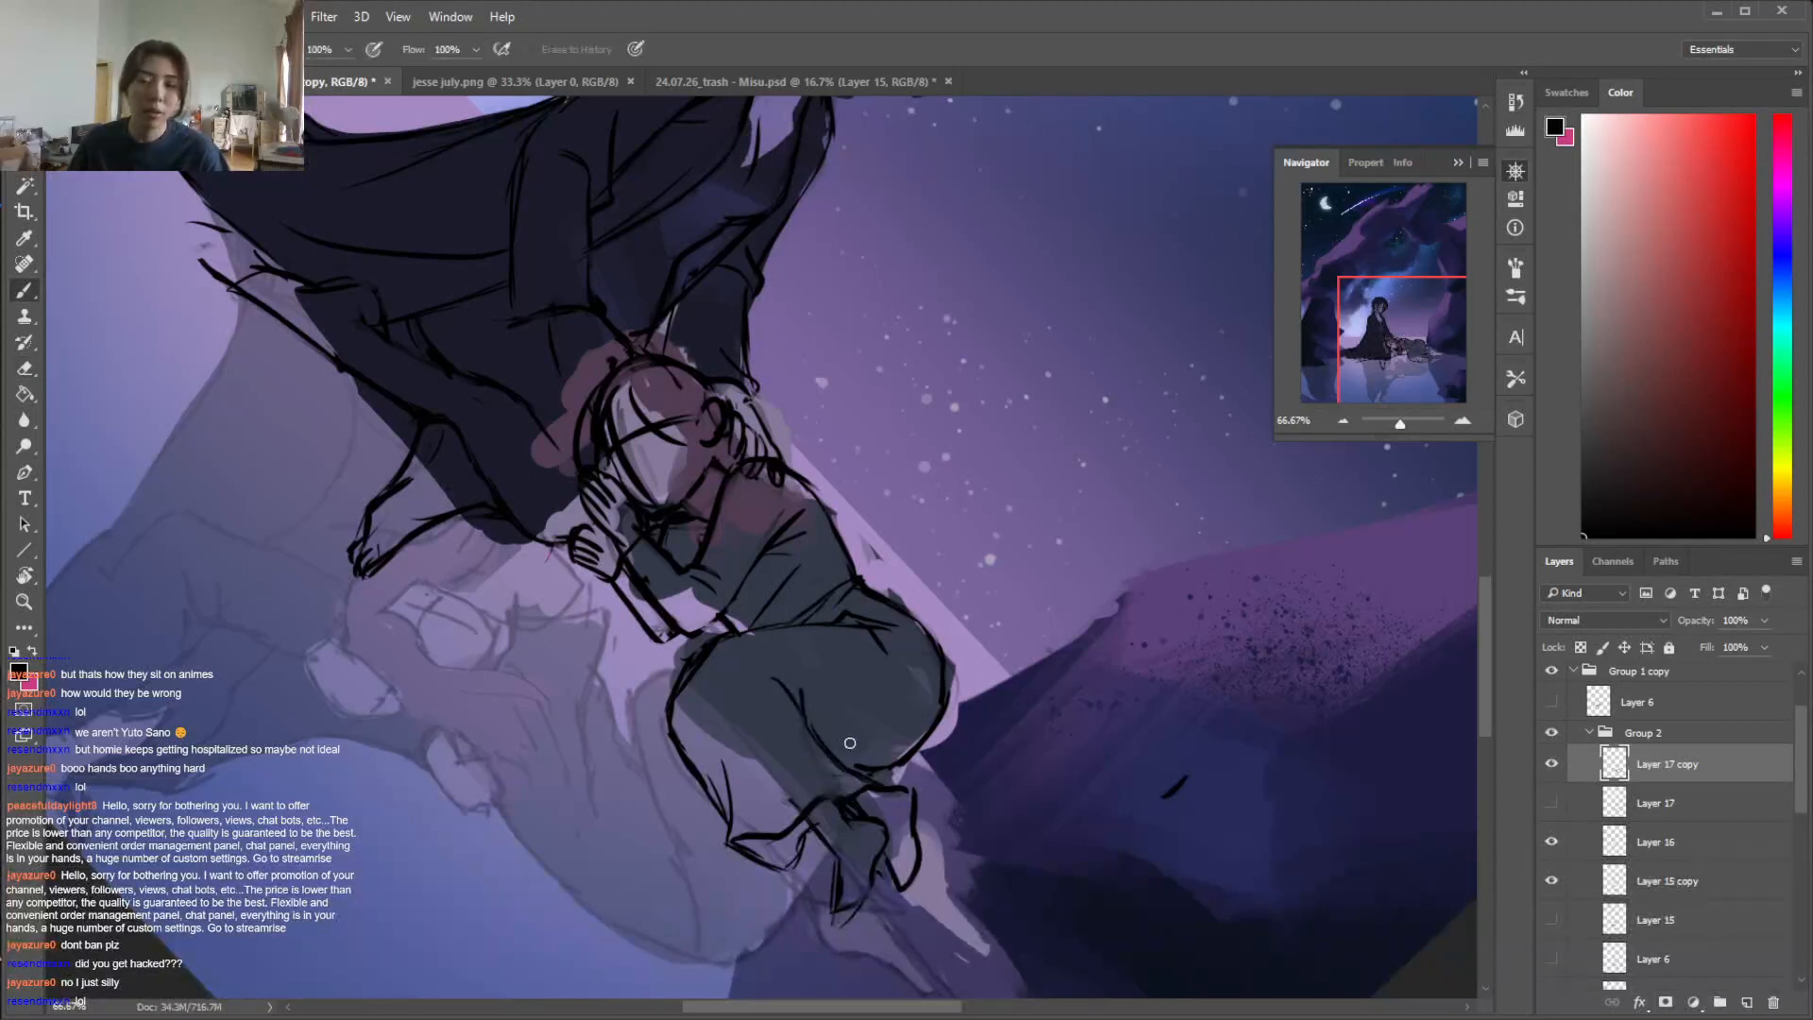
{"action": "key", "text": "e"}
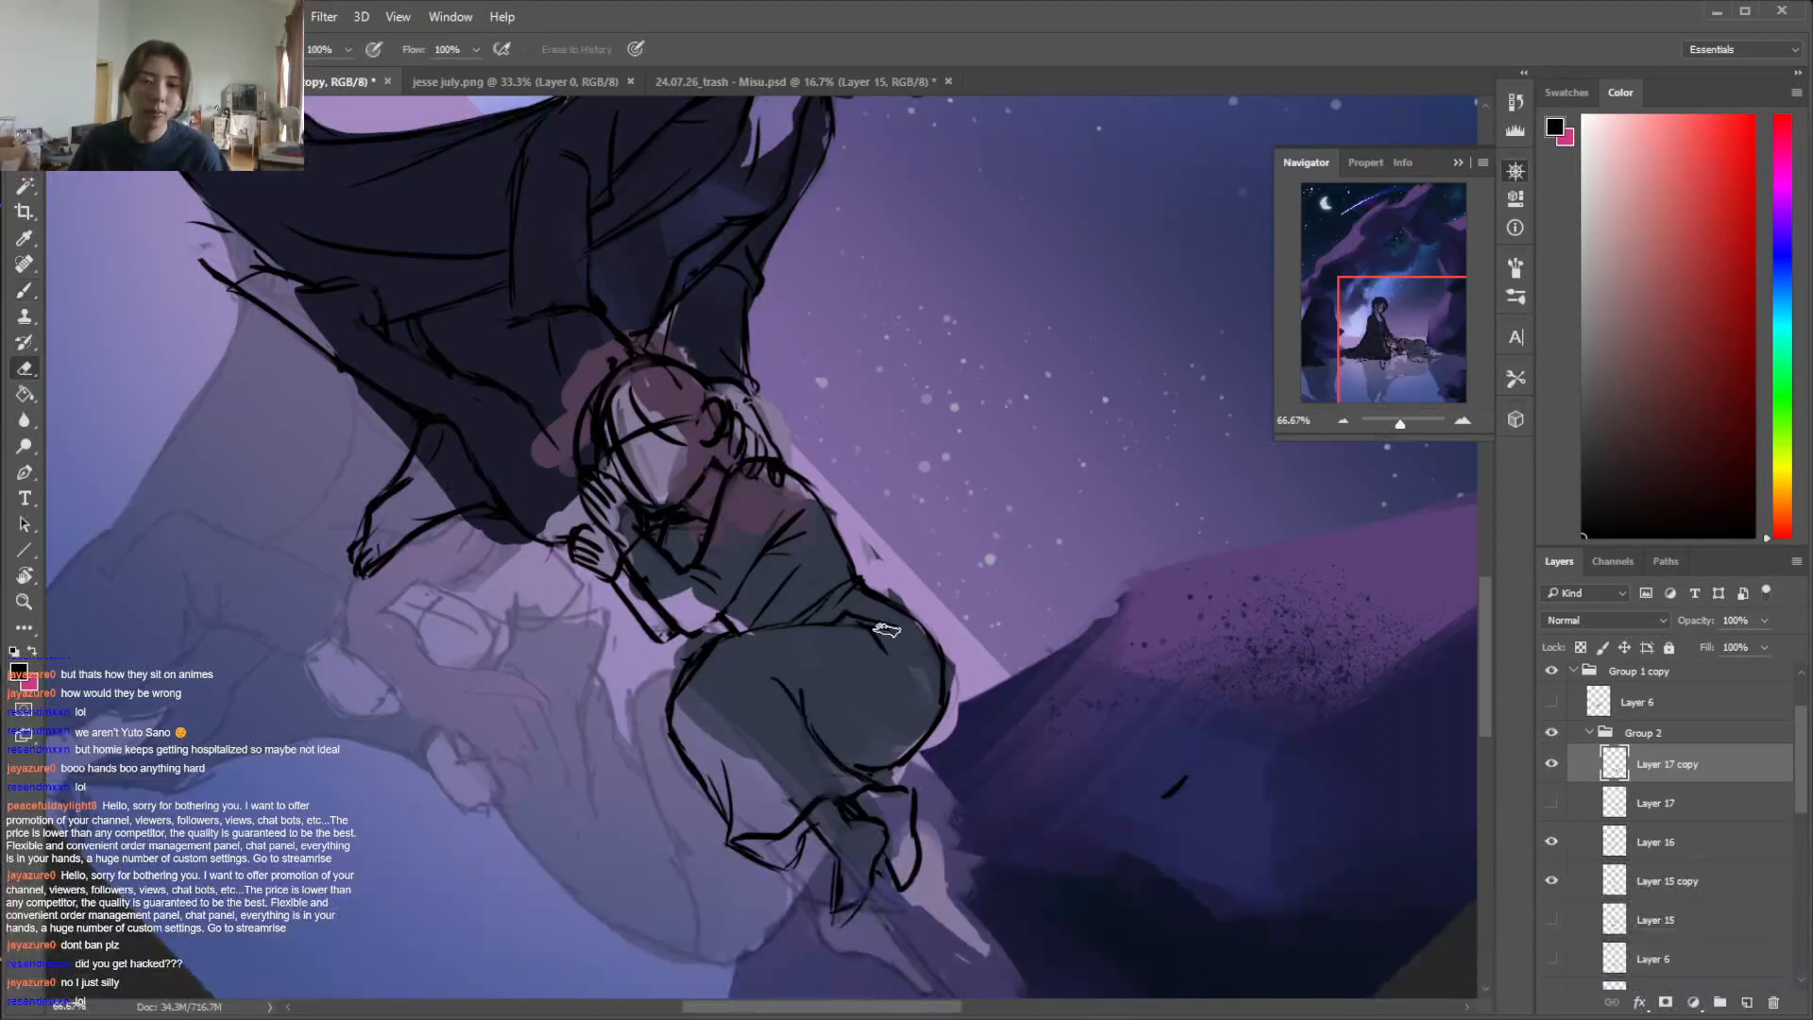
{"action": "key", "text": "r"}
{"action": "mouse_move", "coordinate": [1190, 457]}
{"action": "left_mouse_down"}
{"action": "mouse_move", "coordinate": [909, 246]}
{"action": "mouse_move", "coordinate": [933, 247]}
{"action": "left_mouse_up"}
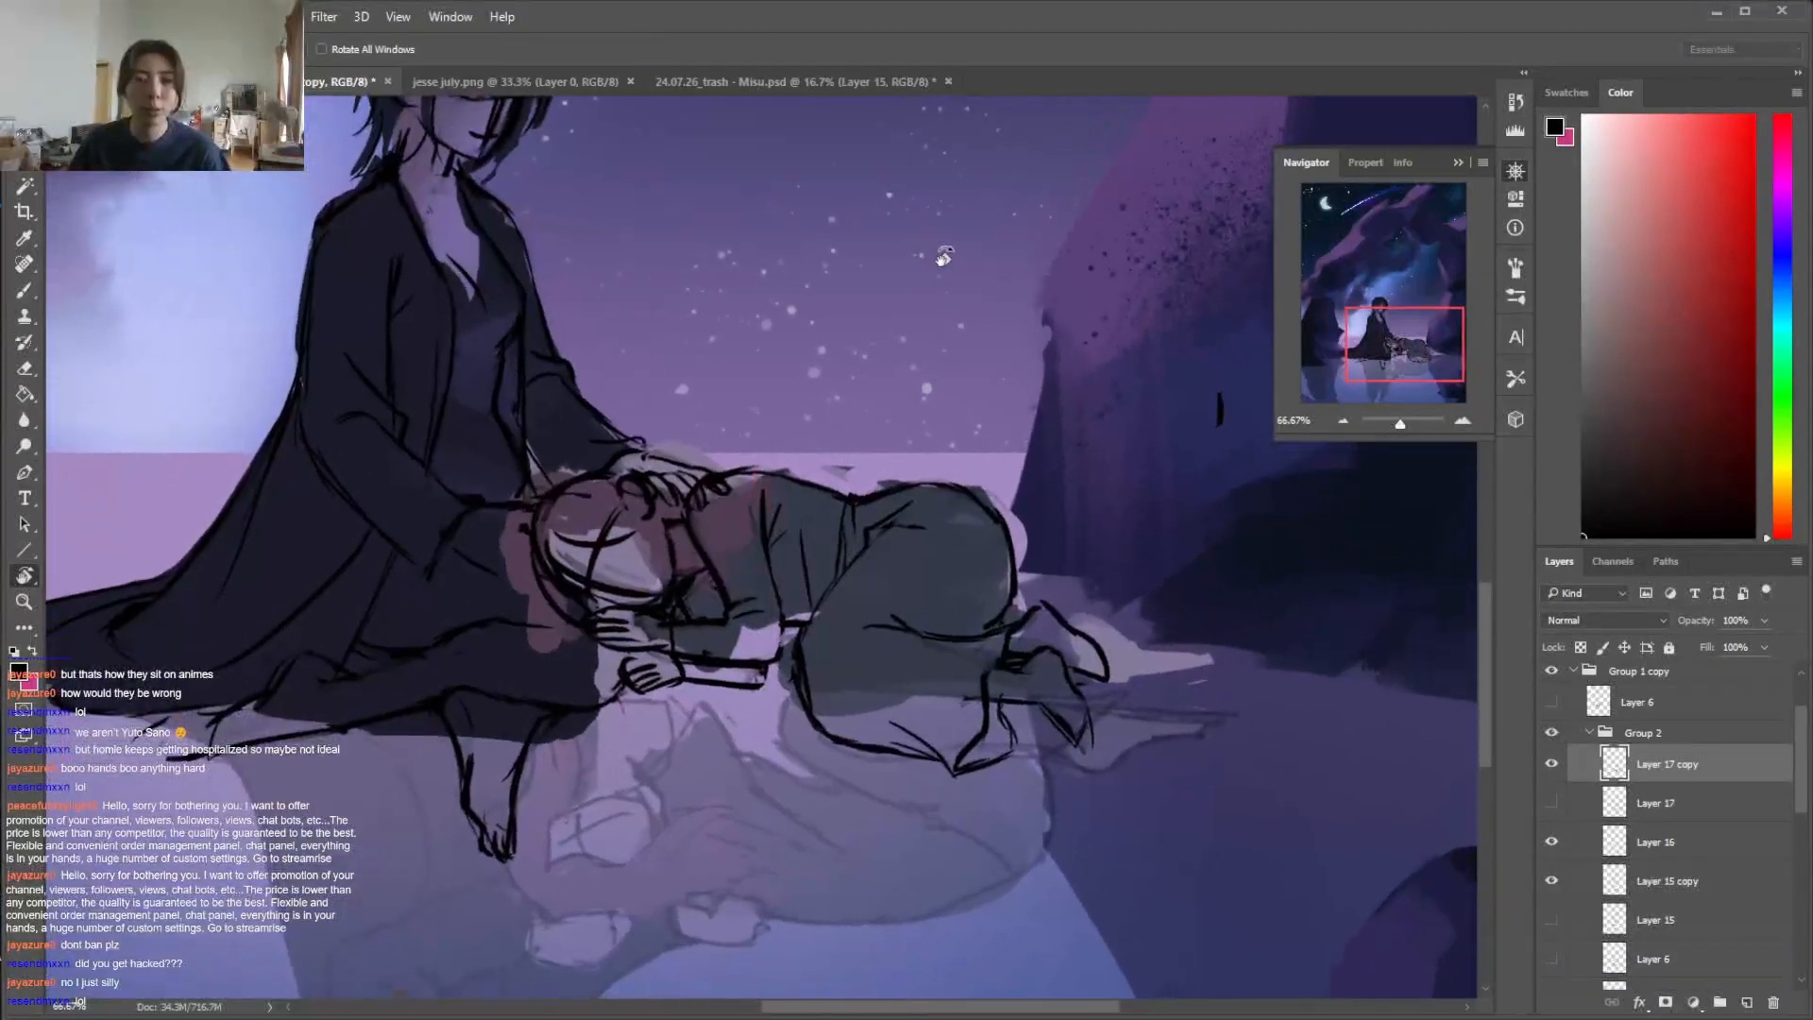
On Layer 10, paint the robe's dark colour over the old pinkish patch beside the lying figure's head
{"action": "key", "text": "e"}
{"action": "scroll", "coordinate": [1794, 878], "scroll_direction": "down", "scroll_amount": 5}
{"action": "scroll", "coordinate": [1794, 878], "scroll_direction": "up", "scroll_amount": 1}
{"action": "left_click", "coordinate": [1662, 809]}
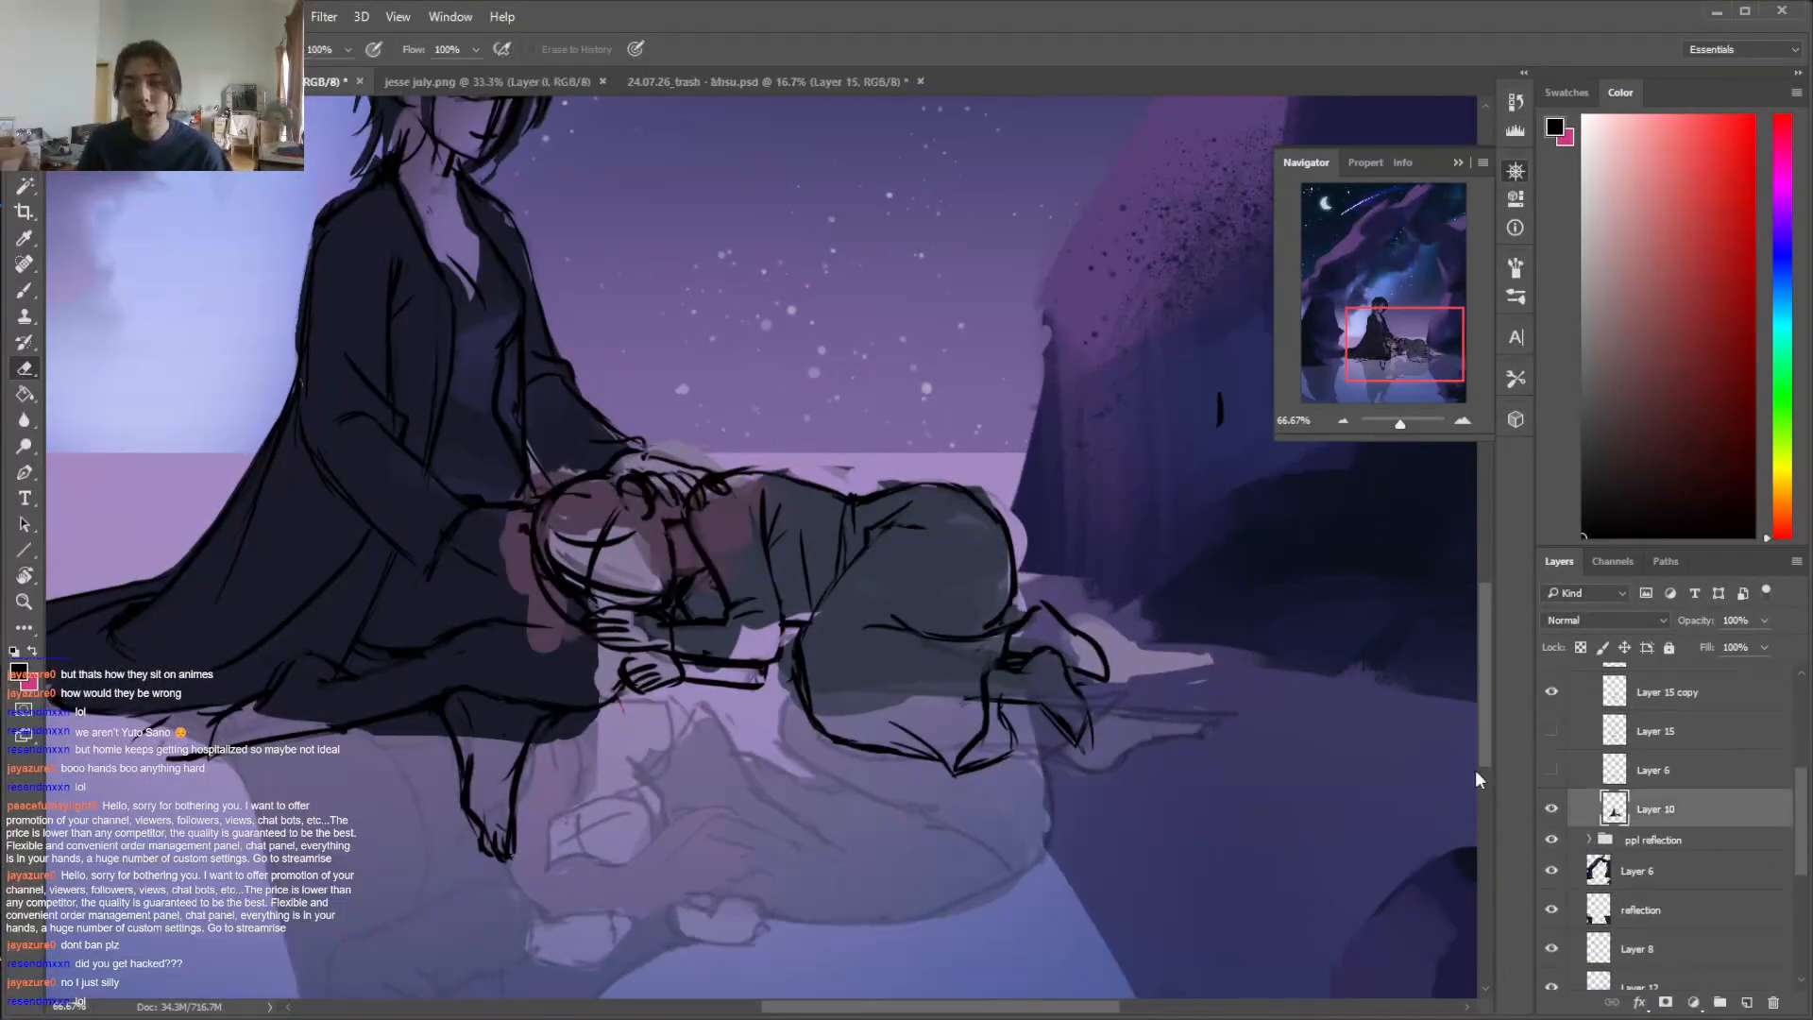
{"action": "key", "text": "b"}
{"action": "left_click", "coordinate": [515, 593], "text": "alt"}
{"action": "mouse_move", "coordinate": [520, 597]}
{"action": "left_mouse_down"}
{"action": "mouse_move", "coordinate": [574, 642]}
{"action": "mouse_move", "coordinate": [524, 622]}
{"action": "left_mouse_up"}
{"action": "left_click", "coordinate": [571, 617], "text": "alt"}
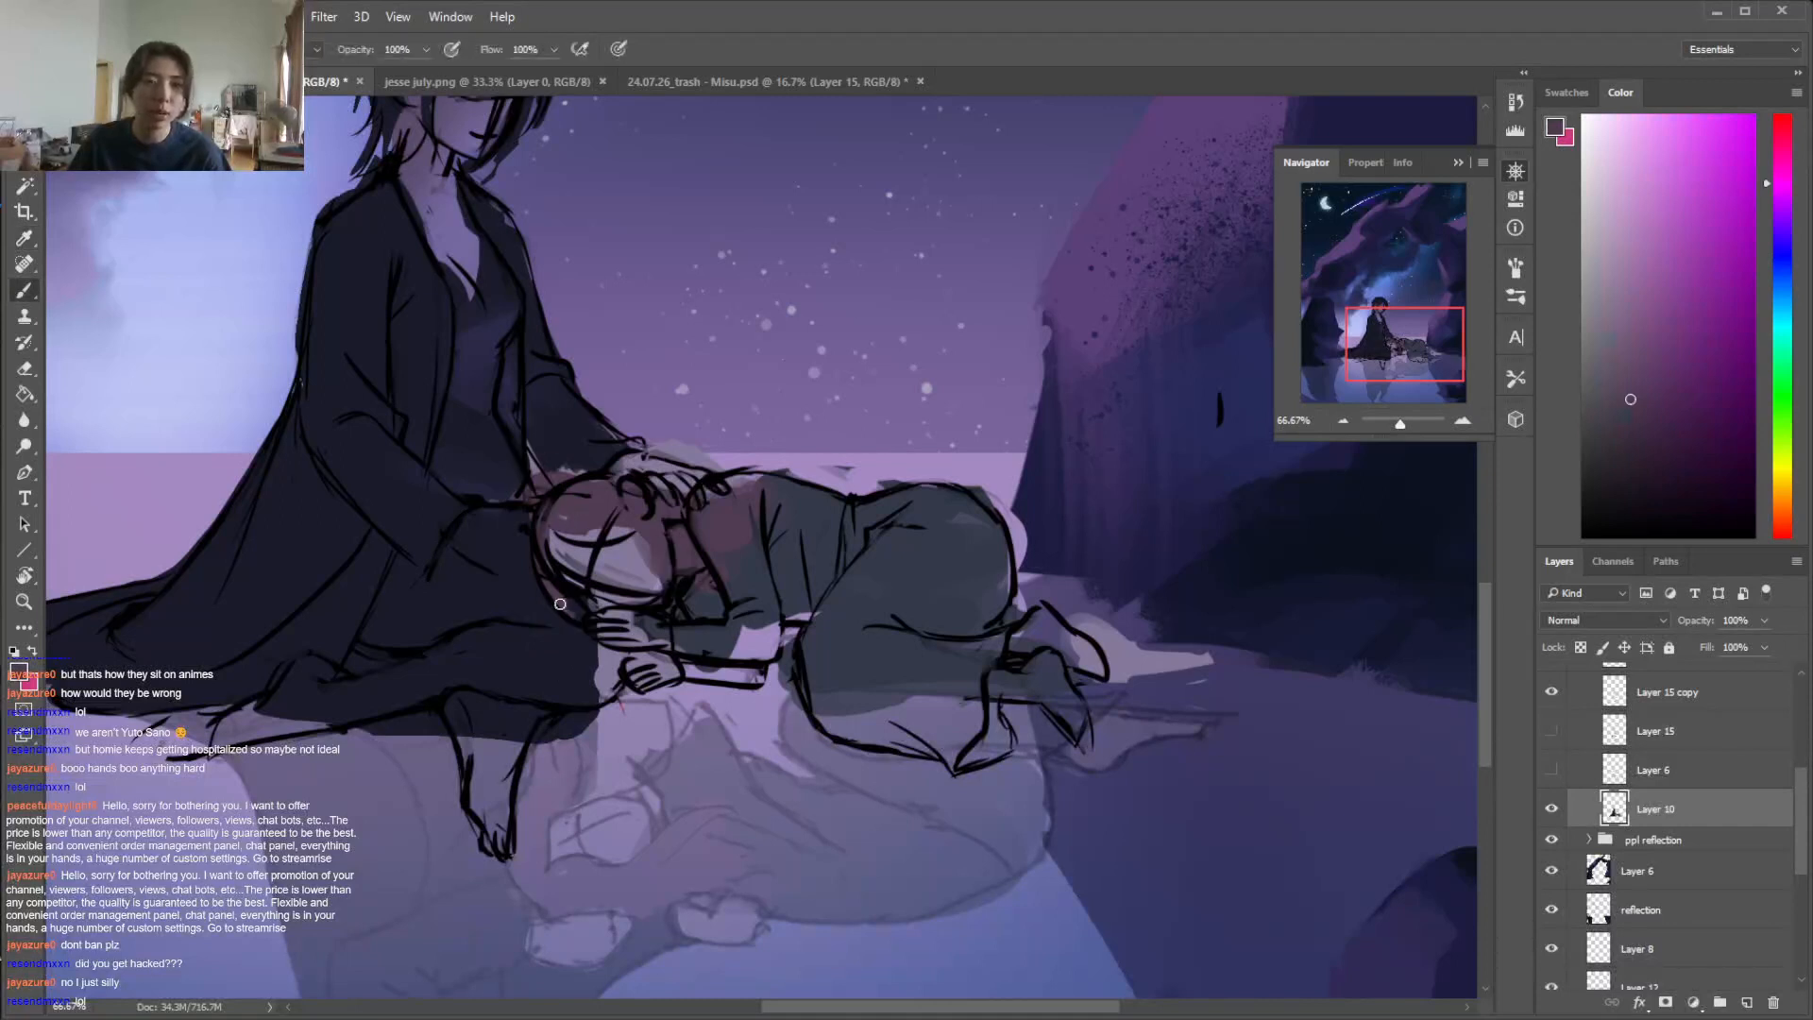
Fill the gap between the seated figure's robe and the lying figure's head with the sampled dark robe colour
{"action": "left_click", "coordinate": [506, 473], "text": "alt"}
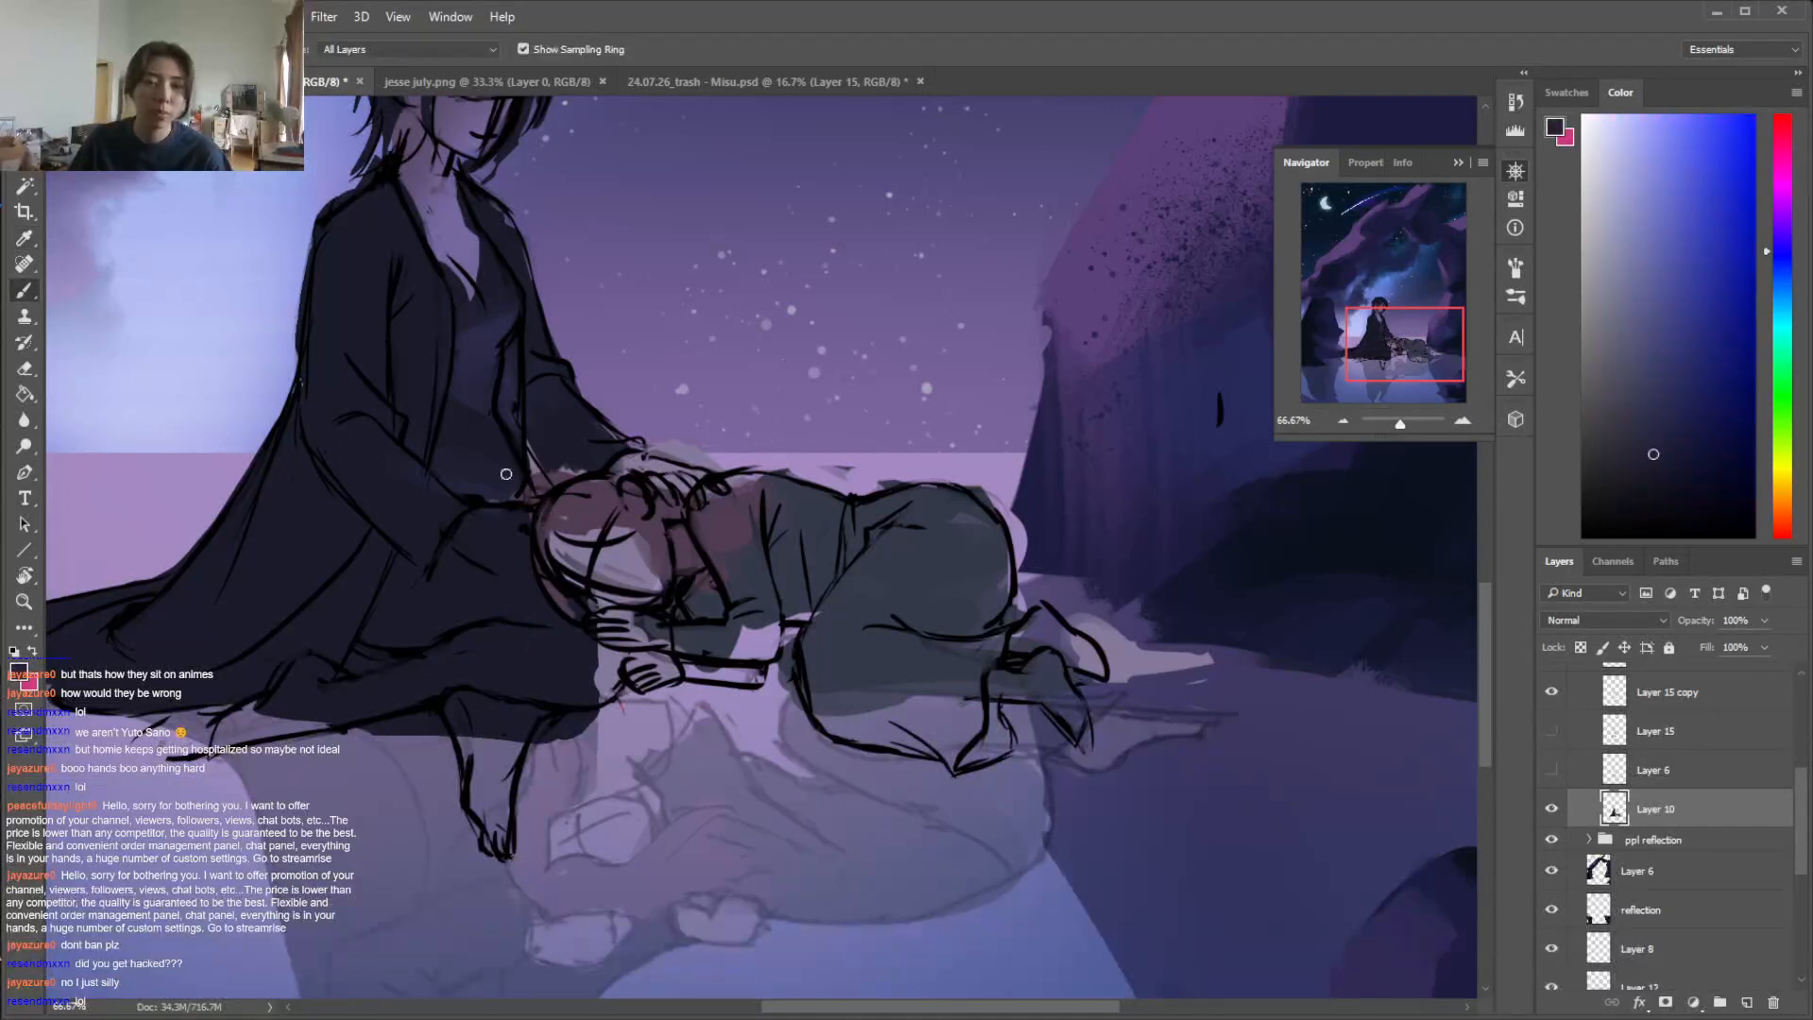
{"action": "left_click", "coordinate": [547, 451], "text": "alt"}
{"action": "key", "text": "l"}
{"action": "mouse_move", "coordinate": [548, 483]}
{"action": "left_mouse_down"}
{"action": "mouse_move", "coordinate": [526, 445]}
{"action": "mouse_move", "coordinate": [550, 481]}
{"action": "left_mouse_up"}
{"action": "key", "text": "alt+BackSpace"}
{"action": "key", "text": "ctrl+d"}
{"action": "key", "text": "b"}
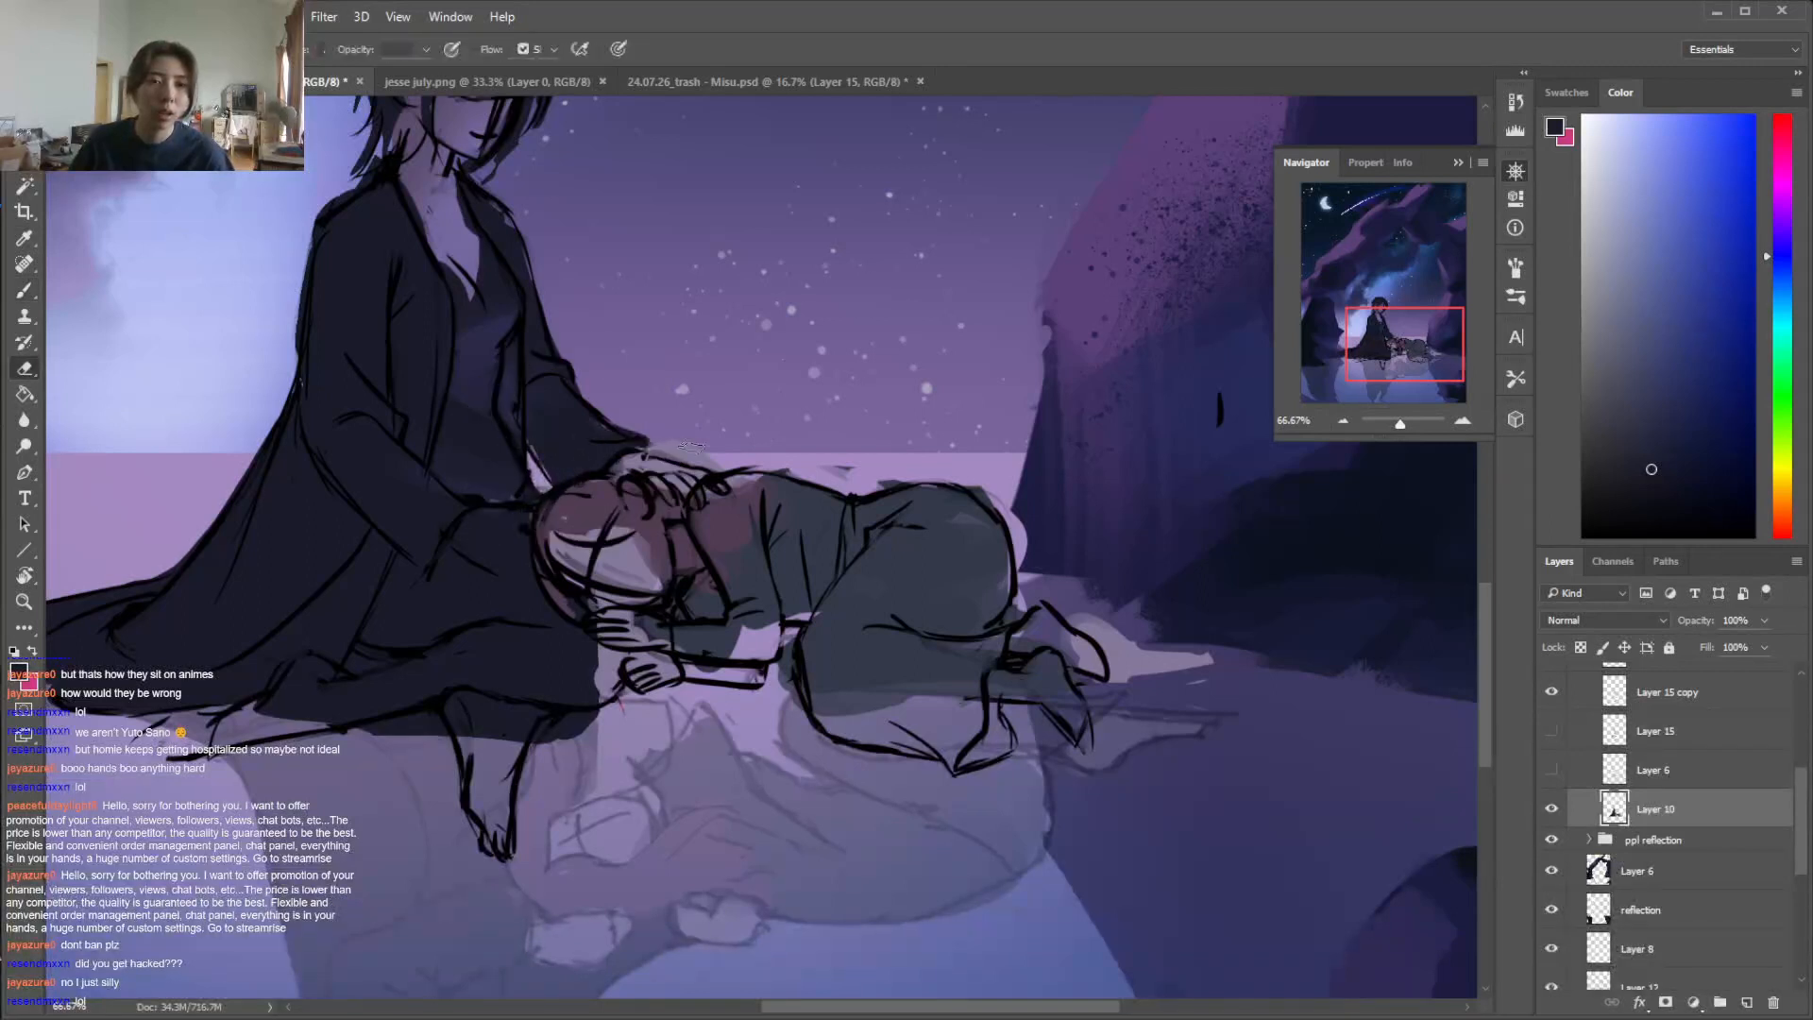
Paint the lying figure's shoulder, sleeve and lower trousers in the sampled dark grey-blue clothing colour
{"action": "left_click", "coordinate": [737, 487], "text": "alt"}
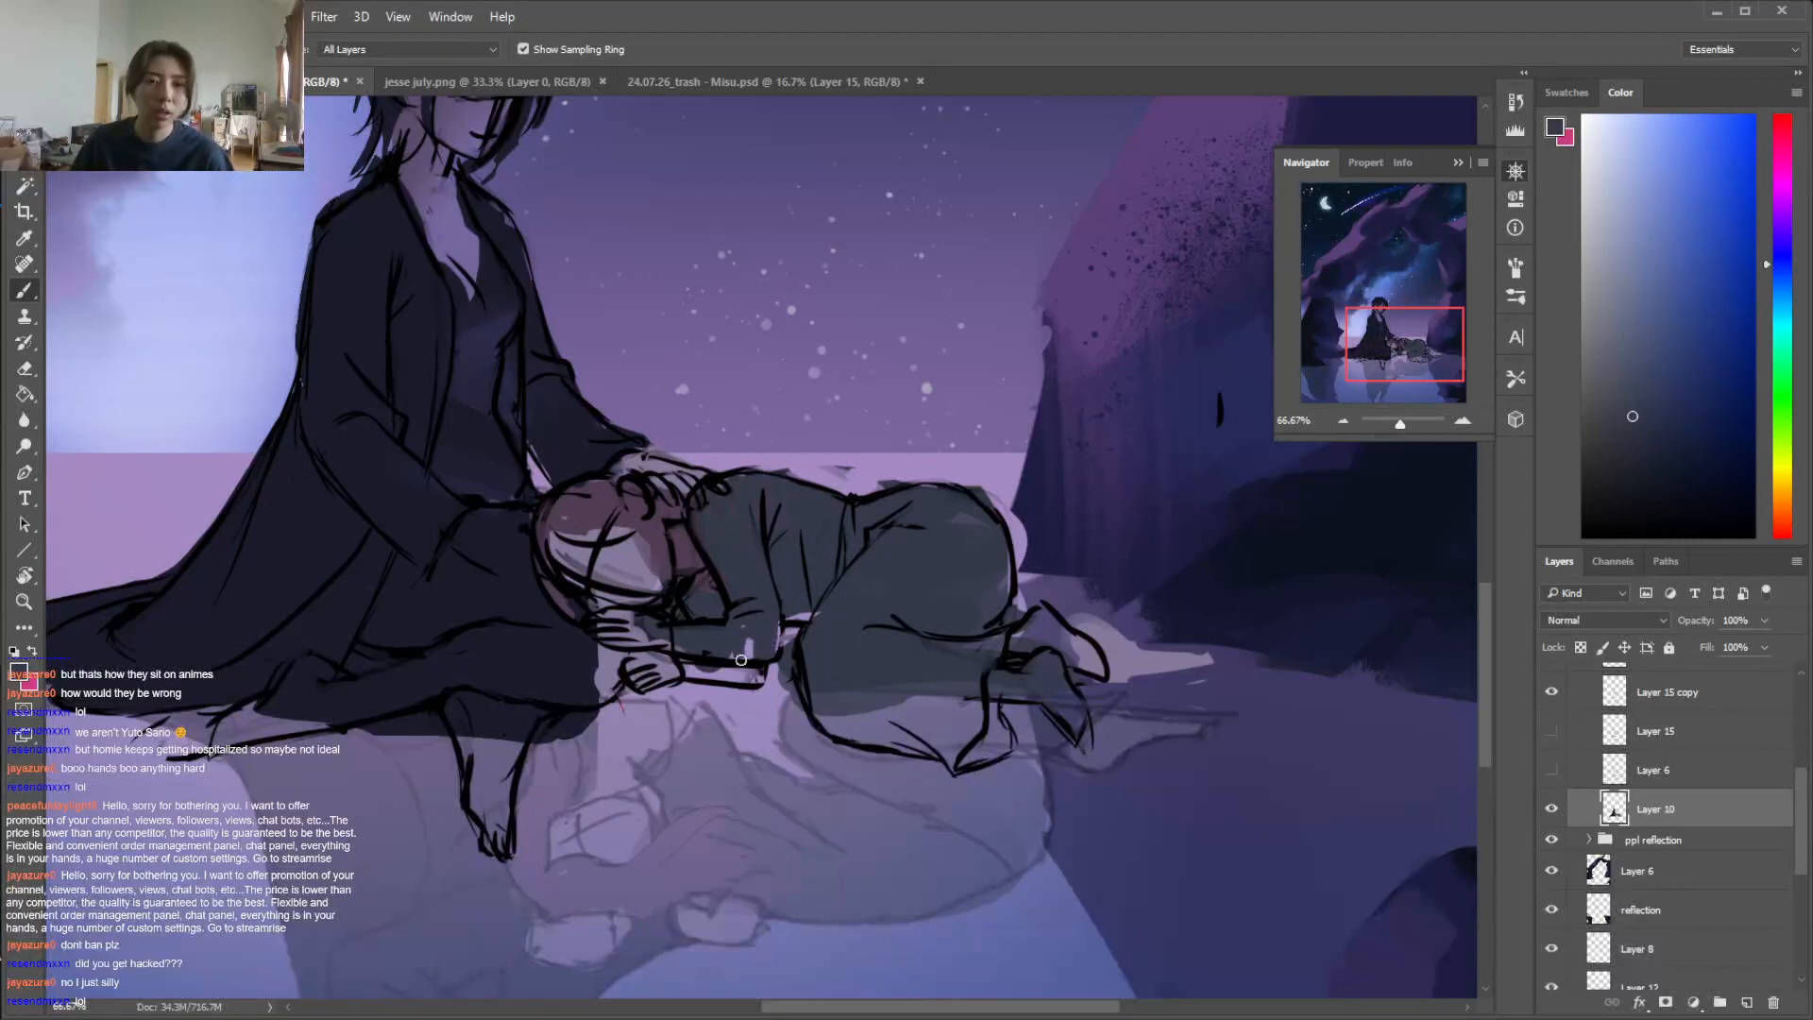
{"action": "left_click_drag", "start_coordinate": [682, 665], "coordinate": [739, 676]}
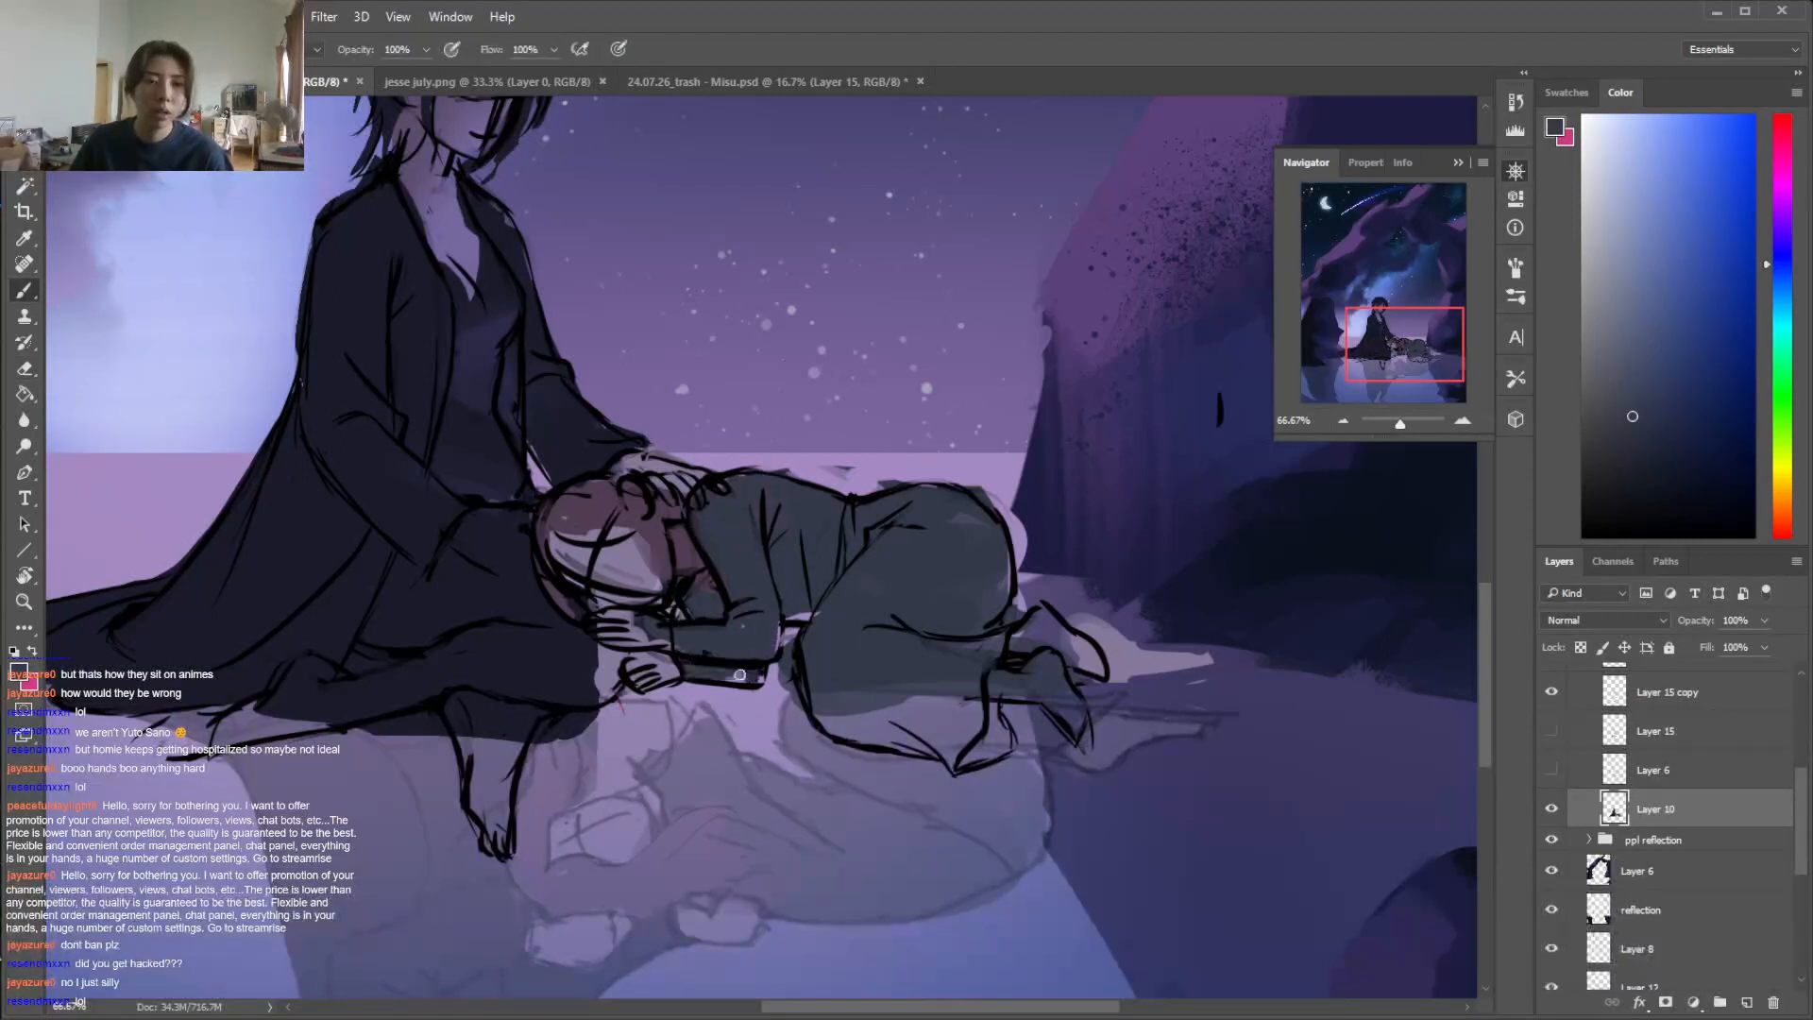
{"action": "right_click", "coordinate": [913, 611]}
{"action": "left_click", "coordinate": [977, 750]}
{"action": "mouse_move", "coordinate": [893, 701]}
{"action": "left_mouse_down"}
{"action": "mouse_move", "coordinate": [832, 722]}
{"action": "mouse_move", "coordinate": [951, 755]}
{"action": "mouse_move", "coordinate": [989, 712]}
{"action": "mouse_move", "coordinate": [989, 731]}
{"action": "mouse_move", "coordinate": [956, 751]}
{"action": "mouse_move", "coordinate": [883, 676]}
{"action": "mouse_move", "coordinate": [858, 702]}
{"action": "mouse_move", "coordinate": [913, 682]}
{"action": "left_mouse_up"}
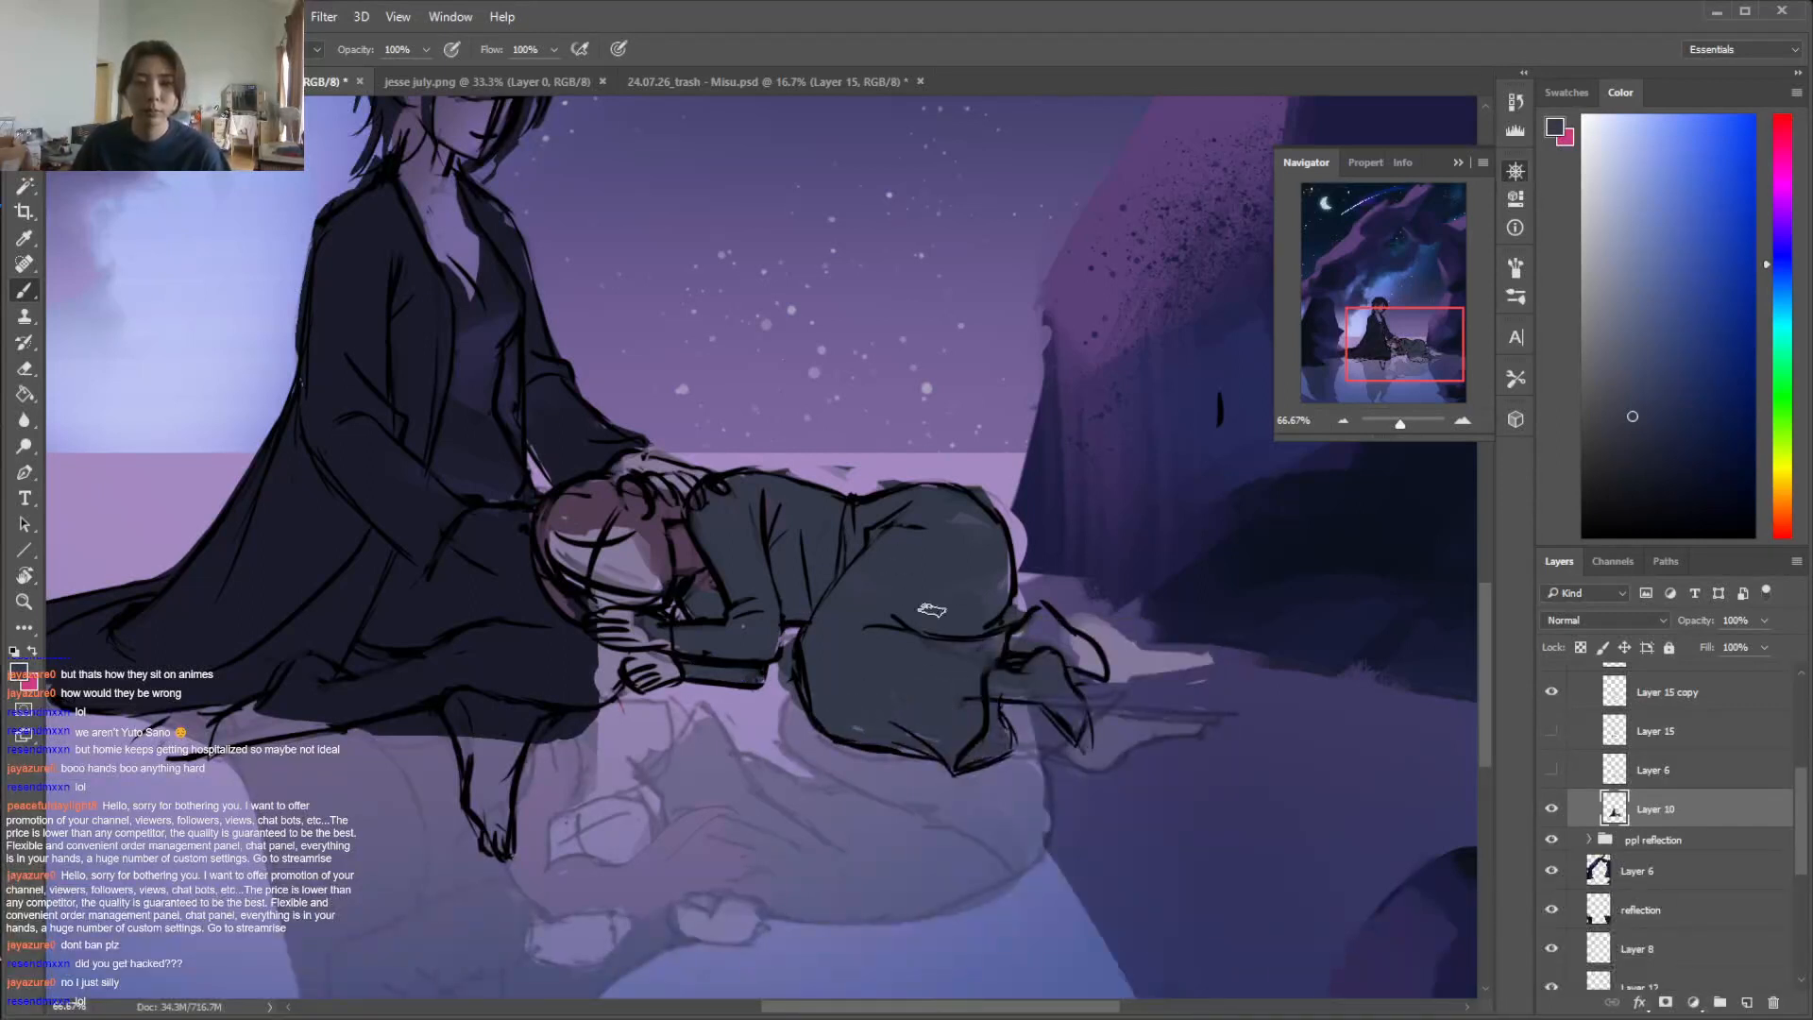
Paint the lying figure's bare feet within their outlines using a sampled pale skin colour
{"action": "left_click", "coordinate": [1128, 658], "text": "alt"}
{"action": "mouse_move", "coordinate": [1039, 652]}
{"action": "left_mouse_down"}
{"action": "mouse_move", "coordinate": [1097, 653]}
{"action": "mouse_move", "coordinate": [1110, 619]}
{"action": "mouse_move", "coordinate": [1161, 672]}
{"action": "mouse_move", "coordinate": [1201, 661]}
{"action": "left_mouse_up"}
{"action": "key", "text": "e"}
{"action": "key", "text": "b"}
{"action": "left_click_drag", "start_coordinate": [1047, 687], "coordinate": [991, 707]}
{"action": "key", "text": "ctrl+minus"}
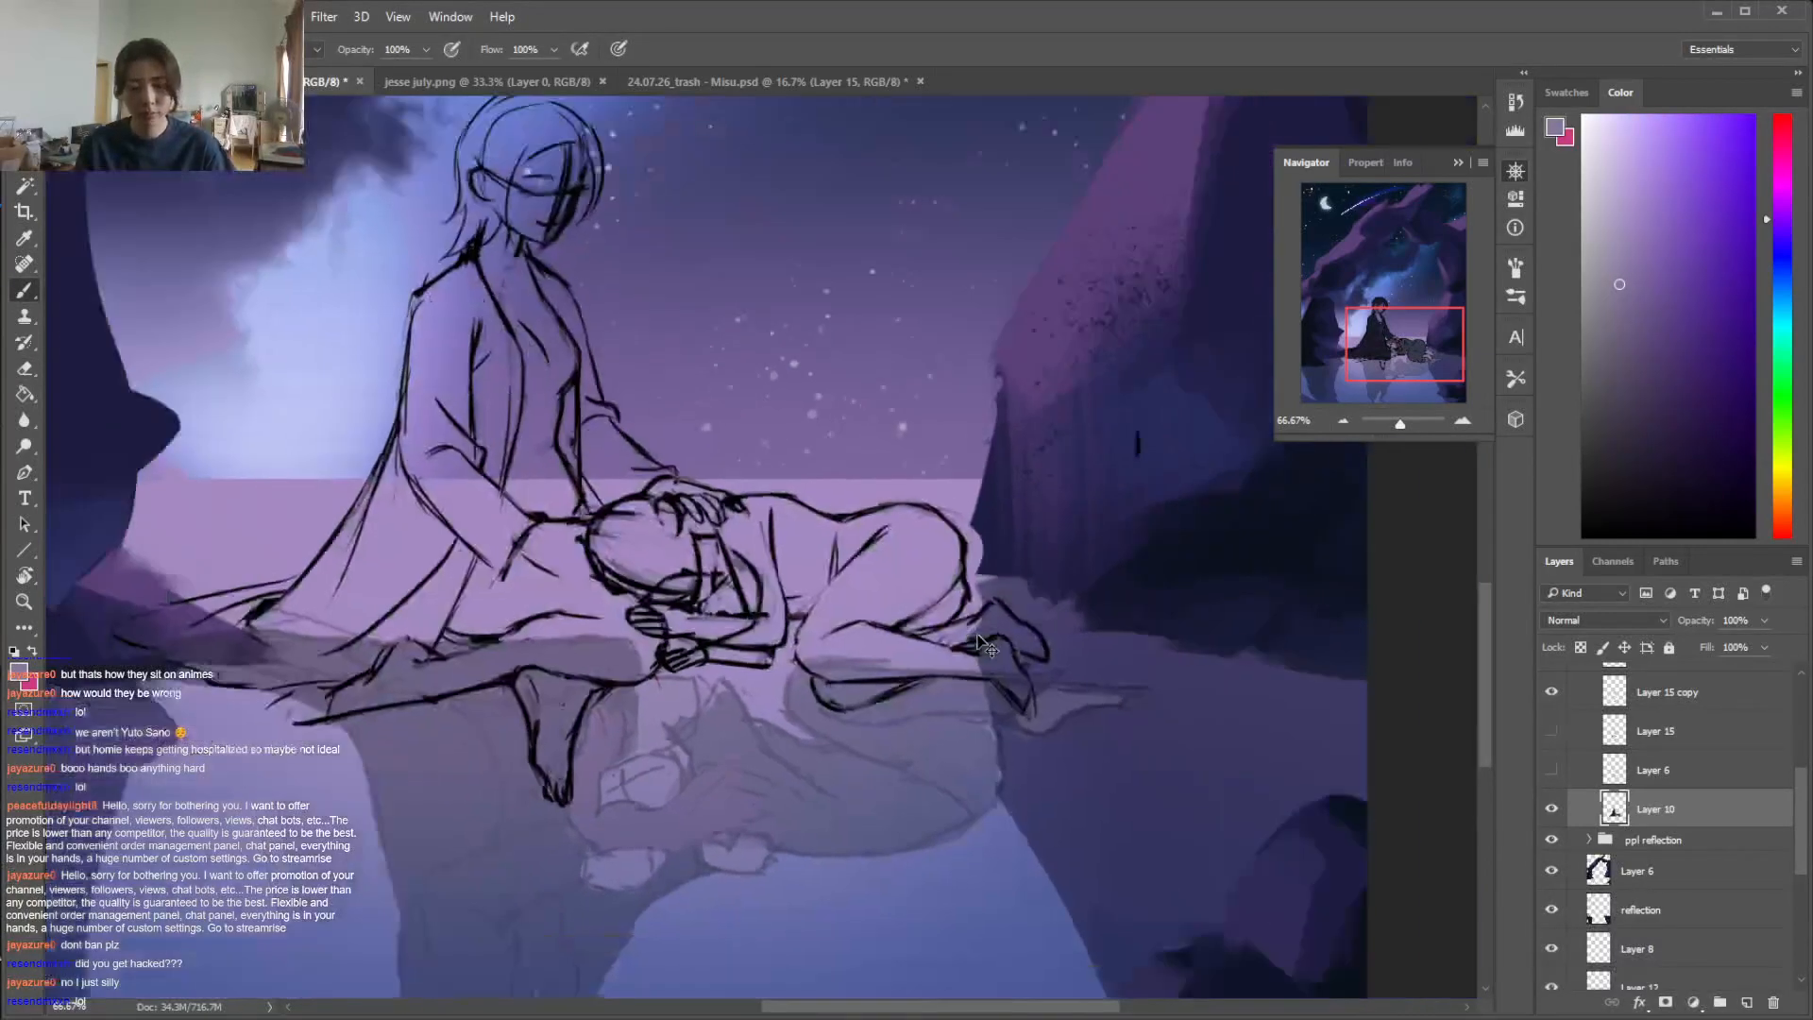
Shade the lying figure's face with a darker skin tone sampled from the seated figure's face and neck
{"action": "left_click", "coordinate": [517, 253], "text": "alt"}
{"action": "left_click", "coordinate": [512, 269], "text": "alt"}
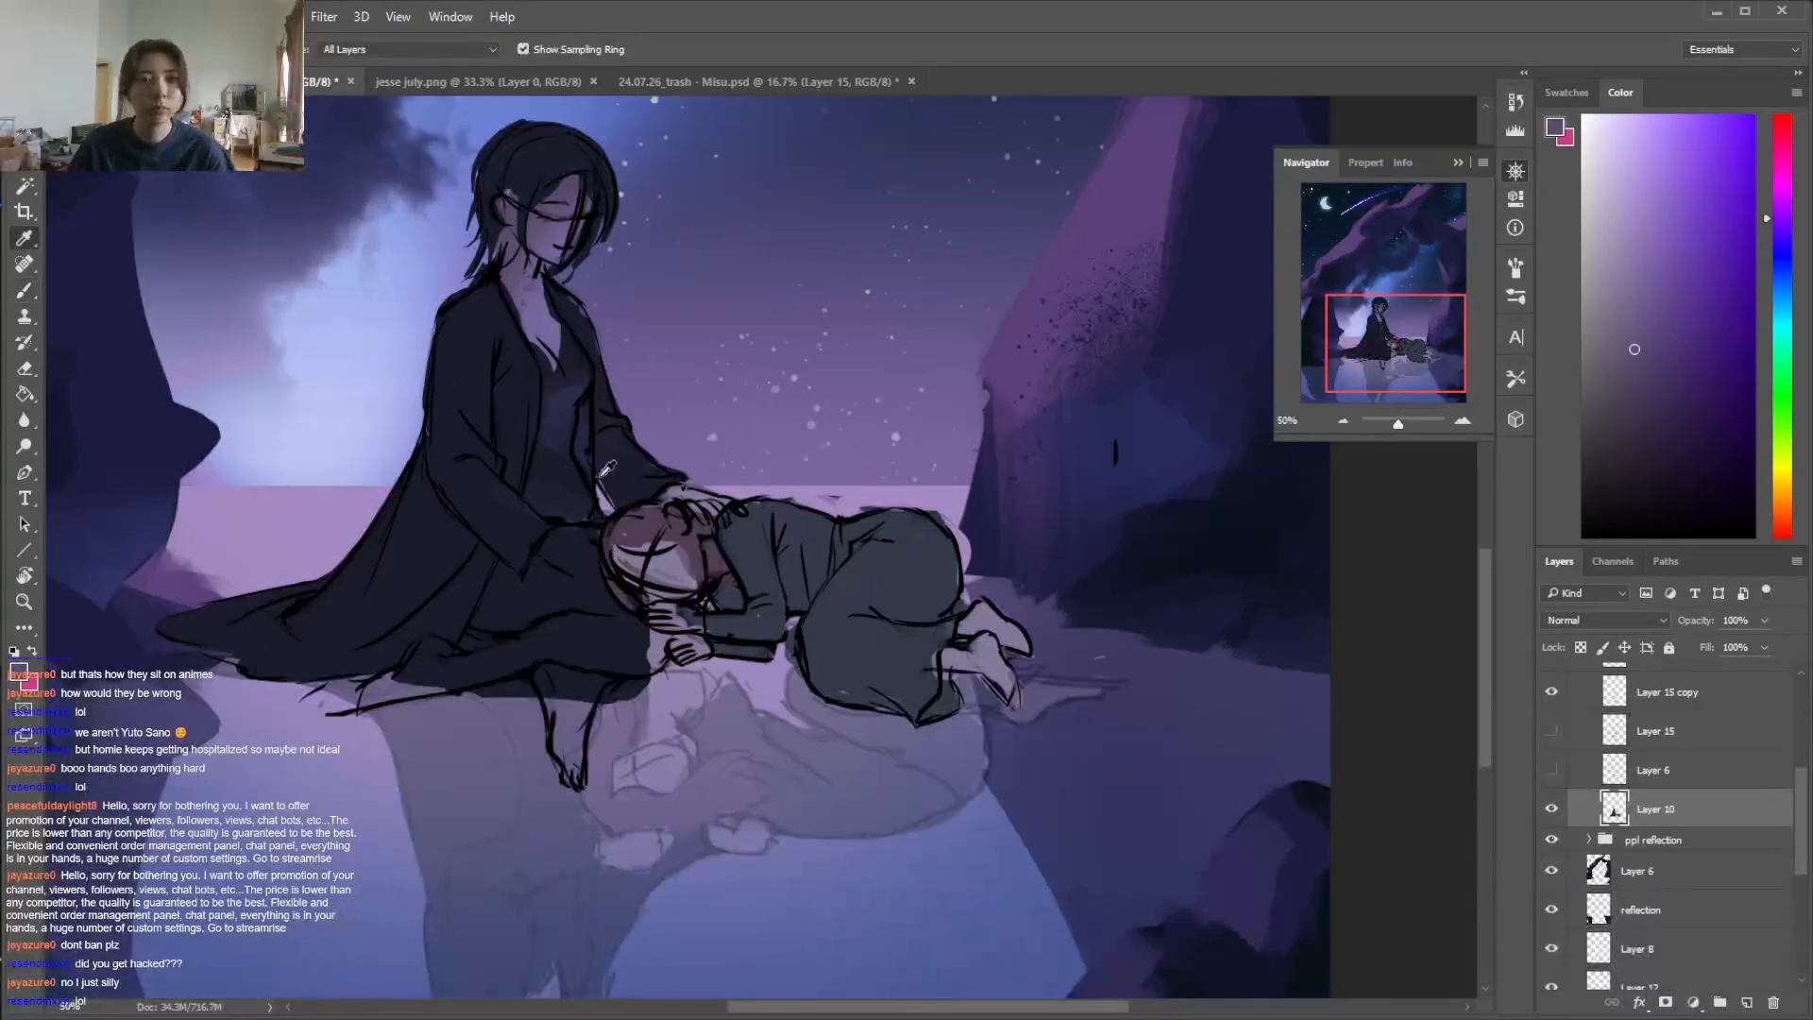
{"action": "left_click", "coordinate": [567, 197], "text": "alt"}
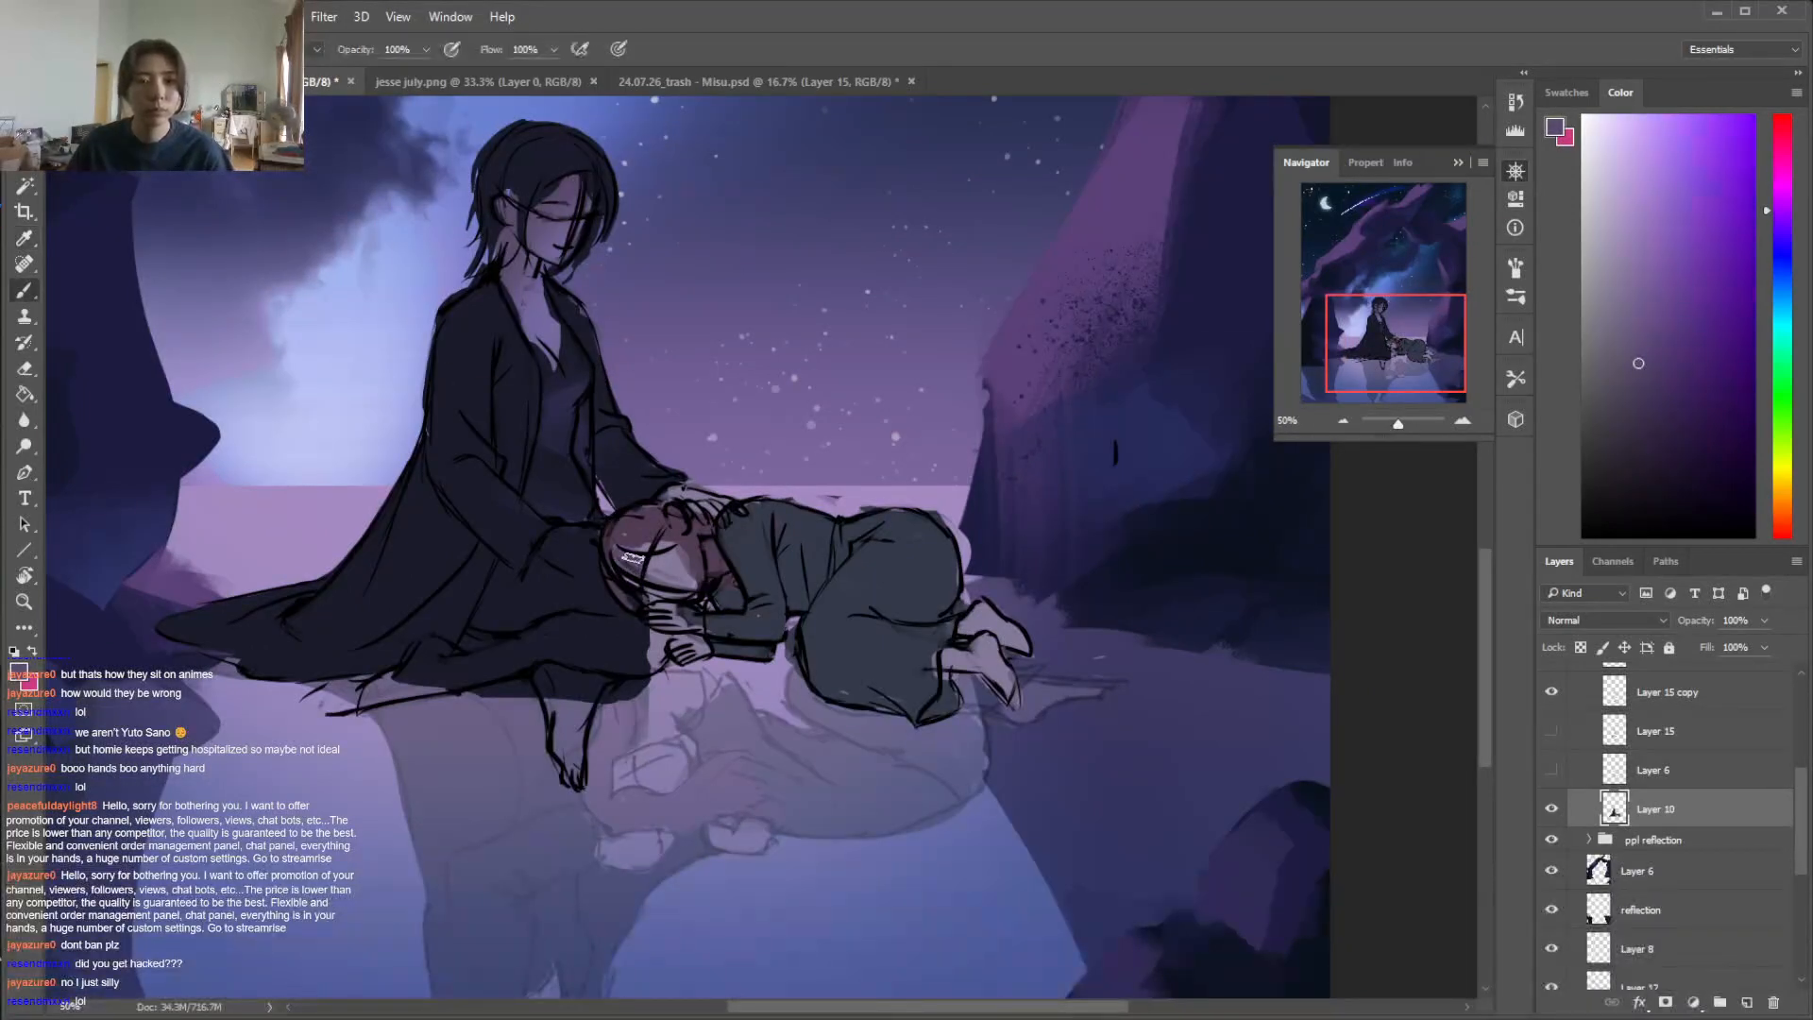
{"action": "key", "text": "ctrl+z"}
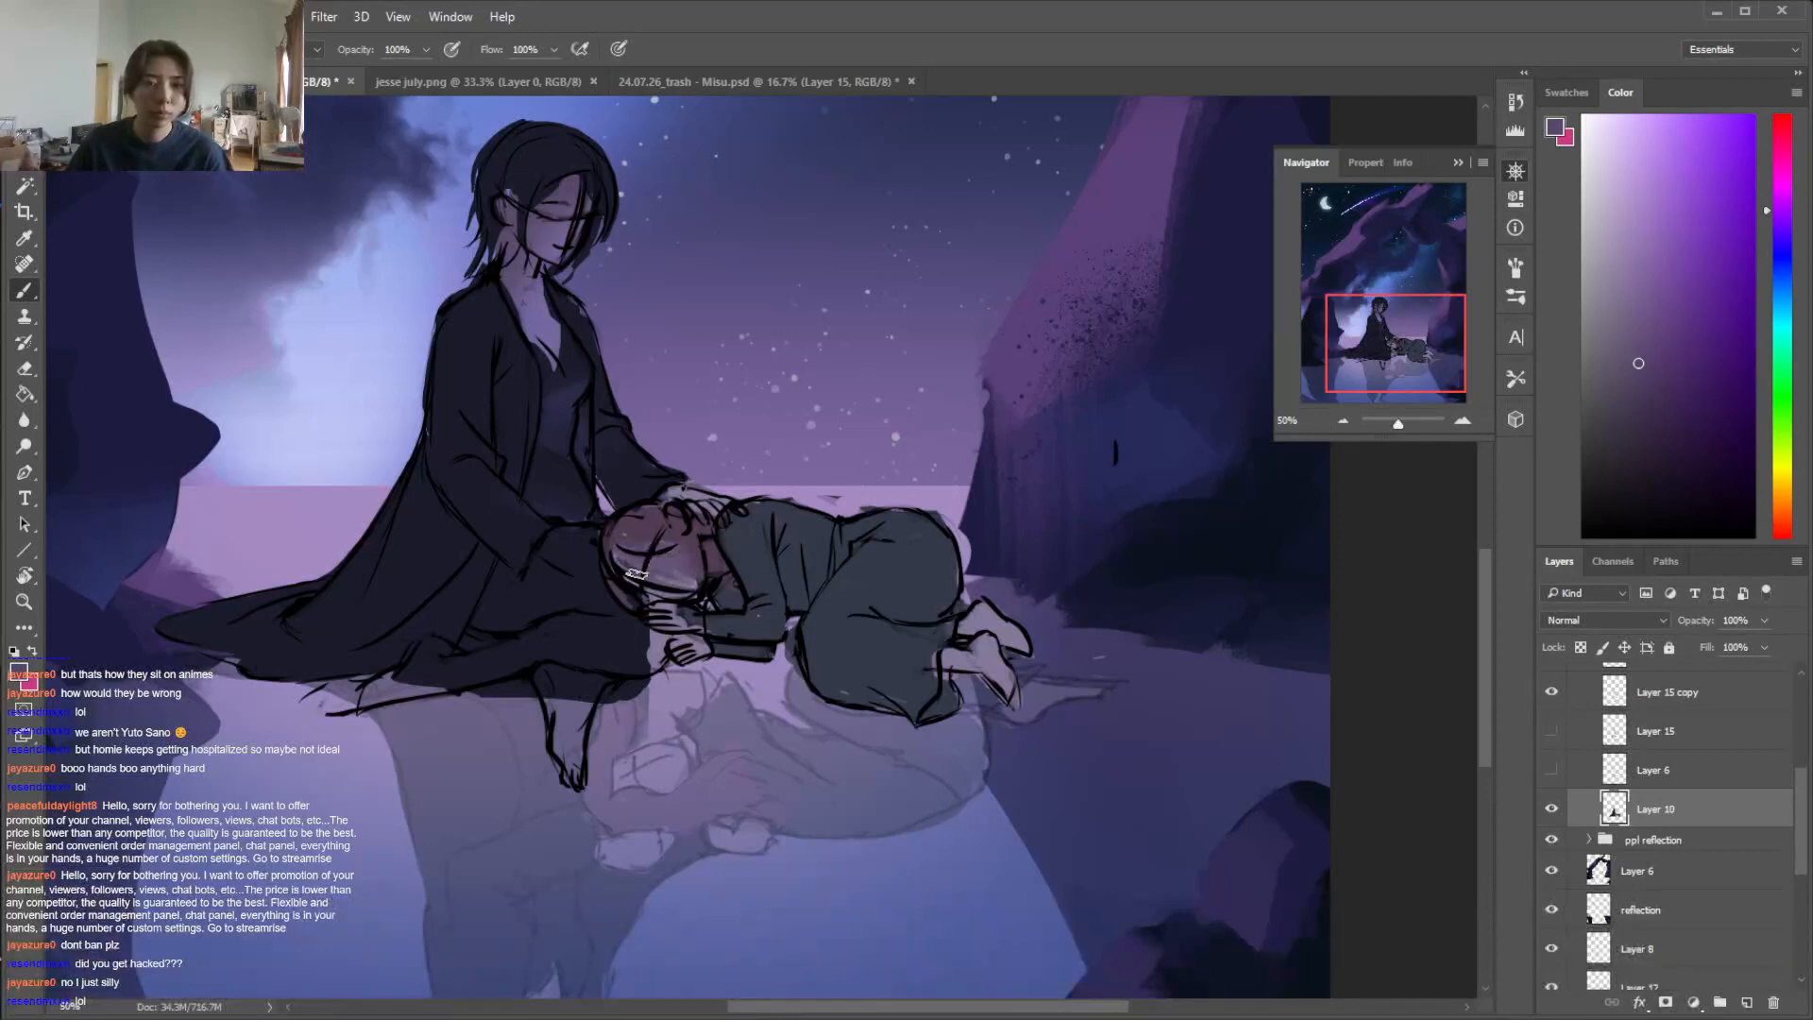
{"action": "left_click", "coordinate": [1635, 304]}
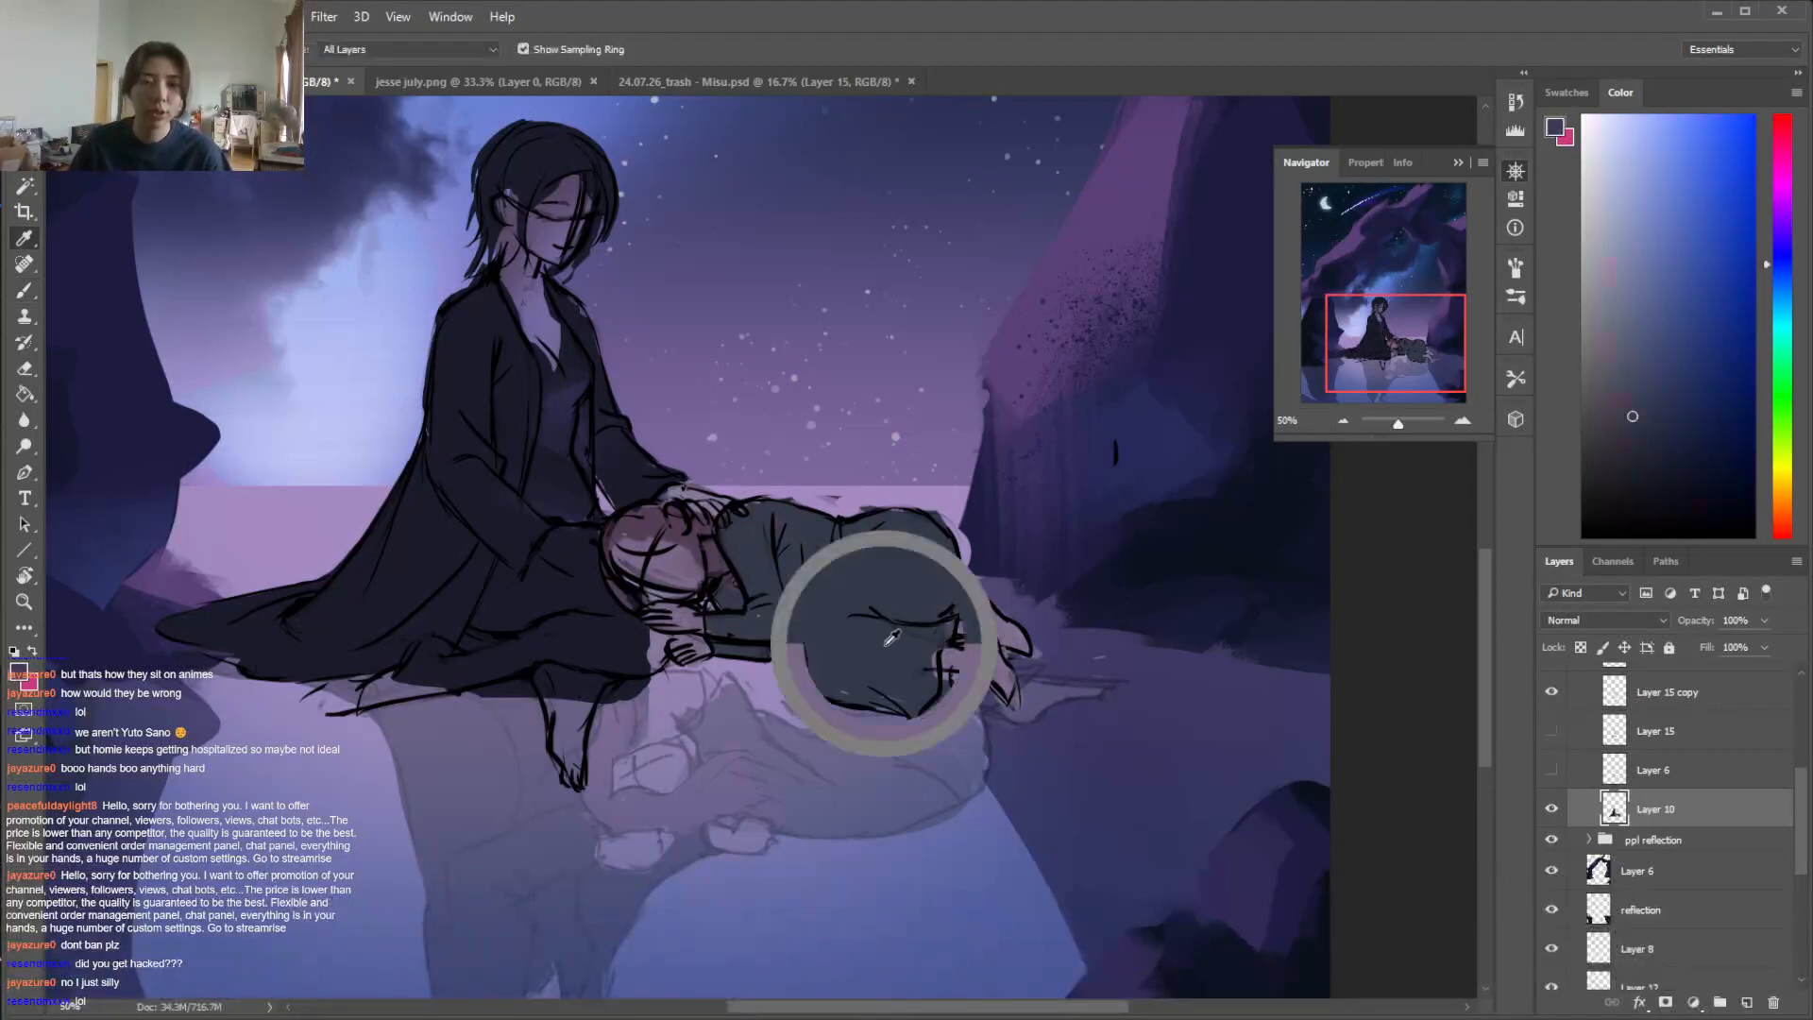
Paint the seated figure's hand beside the lying head and the bare feet in a skin tone sampled from the neck
{"action": "left_click", "coordinate": [924, 666], "text": "alt"}
{"action": "left_click", "coordinate": [683, 496], "text": "alt"}
{"action": "left_click_drag", "start_coordinate": [557, 540], "coordinate": [595, 568]}
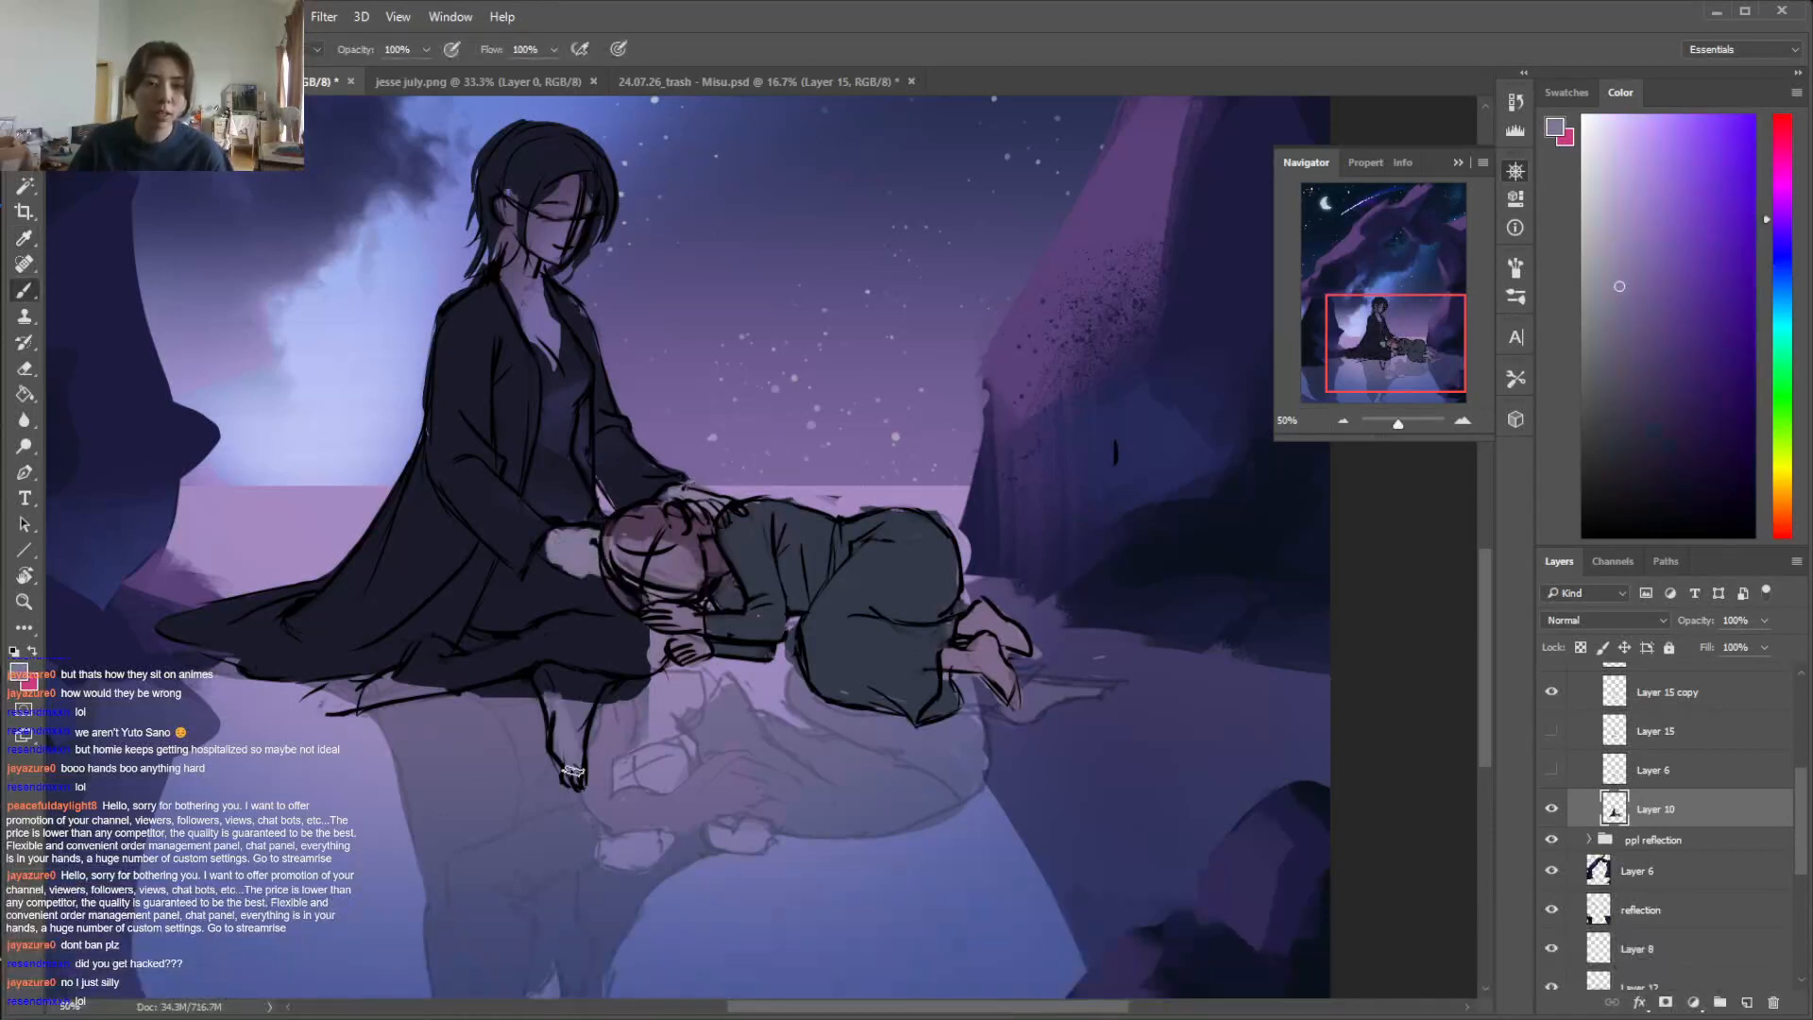
{"action": "key", "text": "alt"}
{"action": "left_click", "coordinate": [527, 274], "text": "alt"}
{"action": "left_click_drag", "start_coordinate": [550, 534], "coordinate": [604, 571]}
{"action": "mouse_move", "coordinate": [570, 706]}
{"action": "left_mouse_down"}
{"action": "mouse_move", "coordinate": [569, 763]}
{"action": "mouse_move", "coordinate": [591, 681]}
{"action": "left_mouse_up"}
{"action": "mouse_move", "coordinate": [410, 674]}
{"action": "left_mouse_down"}
{"action": "mouse_move", "coordinate": [377, 689]}
{"action": "mouse_move", "coordinate": [439, 687]}
{"action": "mouse_move", "coordinate": [471, 656]}
{"action": "mouse_move", "coordinate": [481, 676]}
{"action": "mouse_move", "coordinate": [475, 657]}
{"action": "mouse_move", "coordinate": [553, 625]}
{"action": "mouse_move", "coordinate": [403, 684]}
{"action": "mouse_move", "coordinate": [437, 646]}
{"action": "mouse_move", "coordinate": [477, 671]}
{"action": "left_mouse_up"}
{"action": "left_click", "coordinate": [411, 681], "text": "alt"}
Add a new layer above Layer 10 for lighting, choose a light purple, and set its blend mode to Soft Light
{"action": "key", "text": "ctrl+minus"}
{"action": "key", "text": "ctrl+minus"}
{"action": "key", "text": "ctrl+minus"}
{"action": "key", "text": "ctrl+minus"}
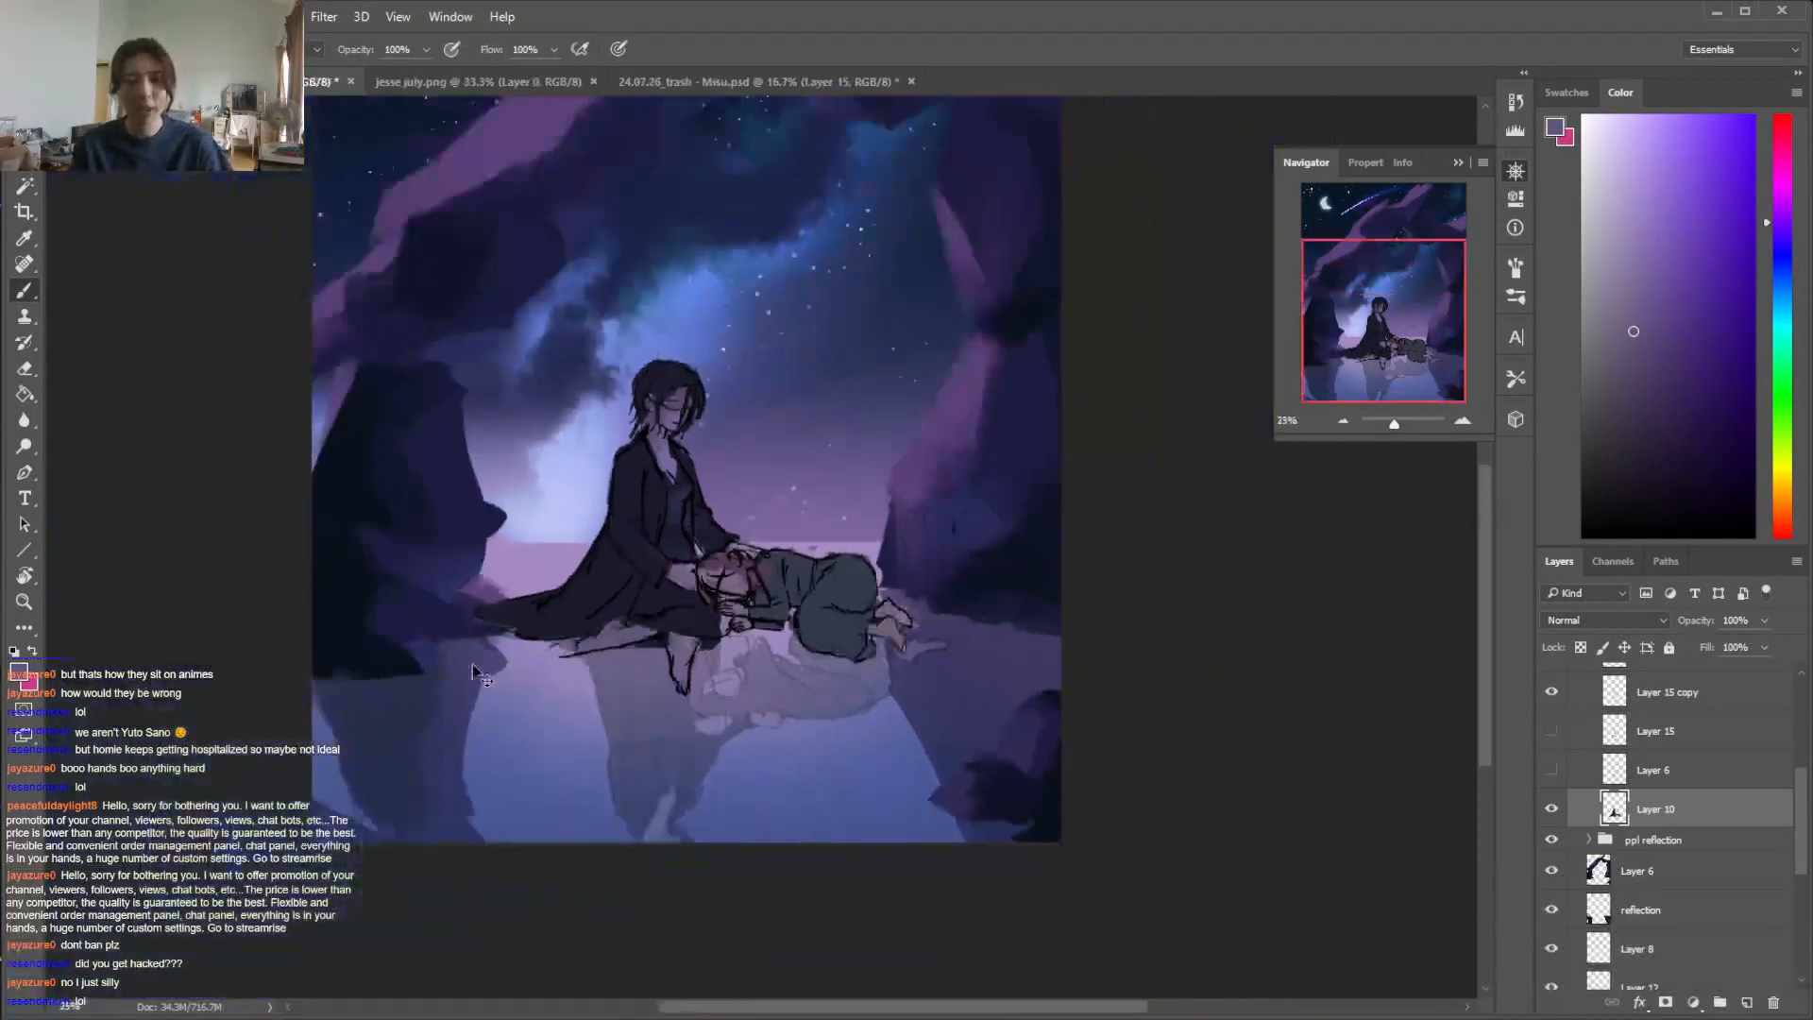
{"action": "key", "text": "ctrl+plus"}
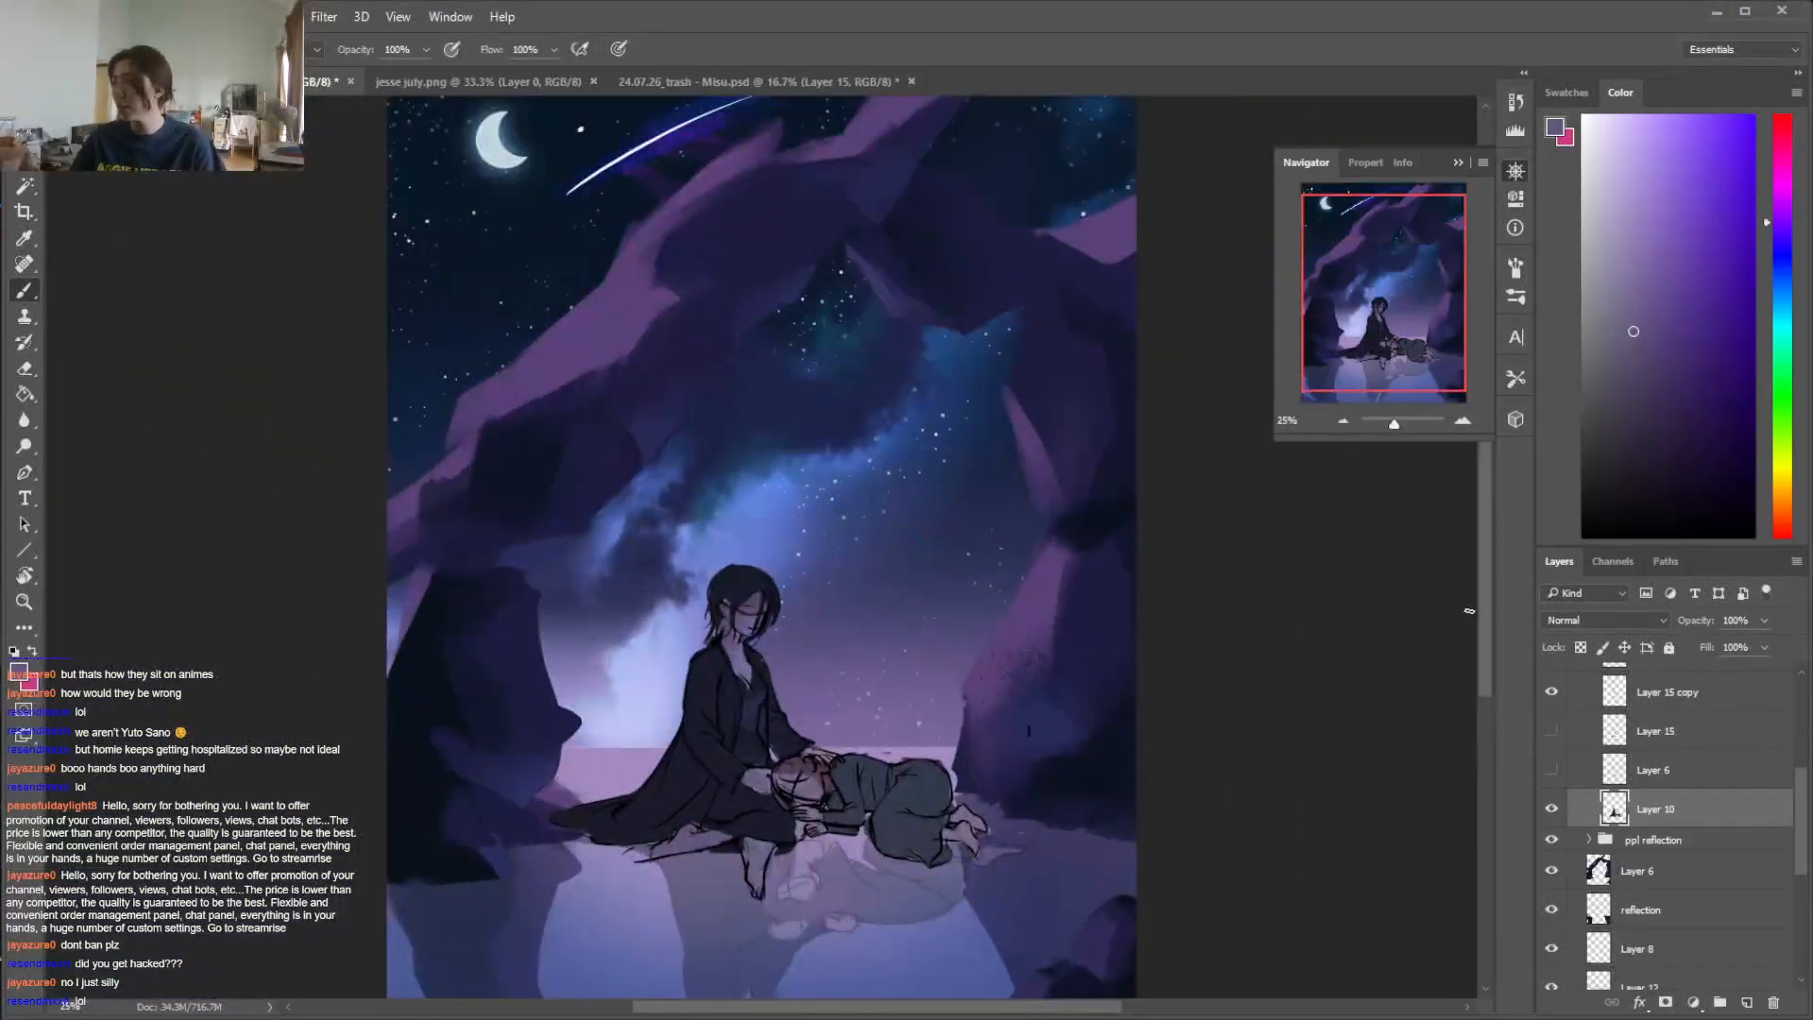
{"action": "scroll", "coordinate": [1479, 657], "scroll_direction": "down", "scroll_amount": 2}
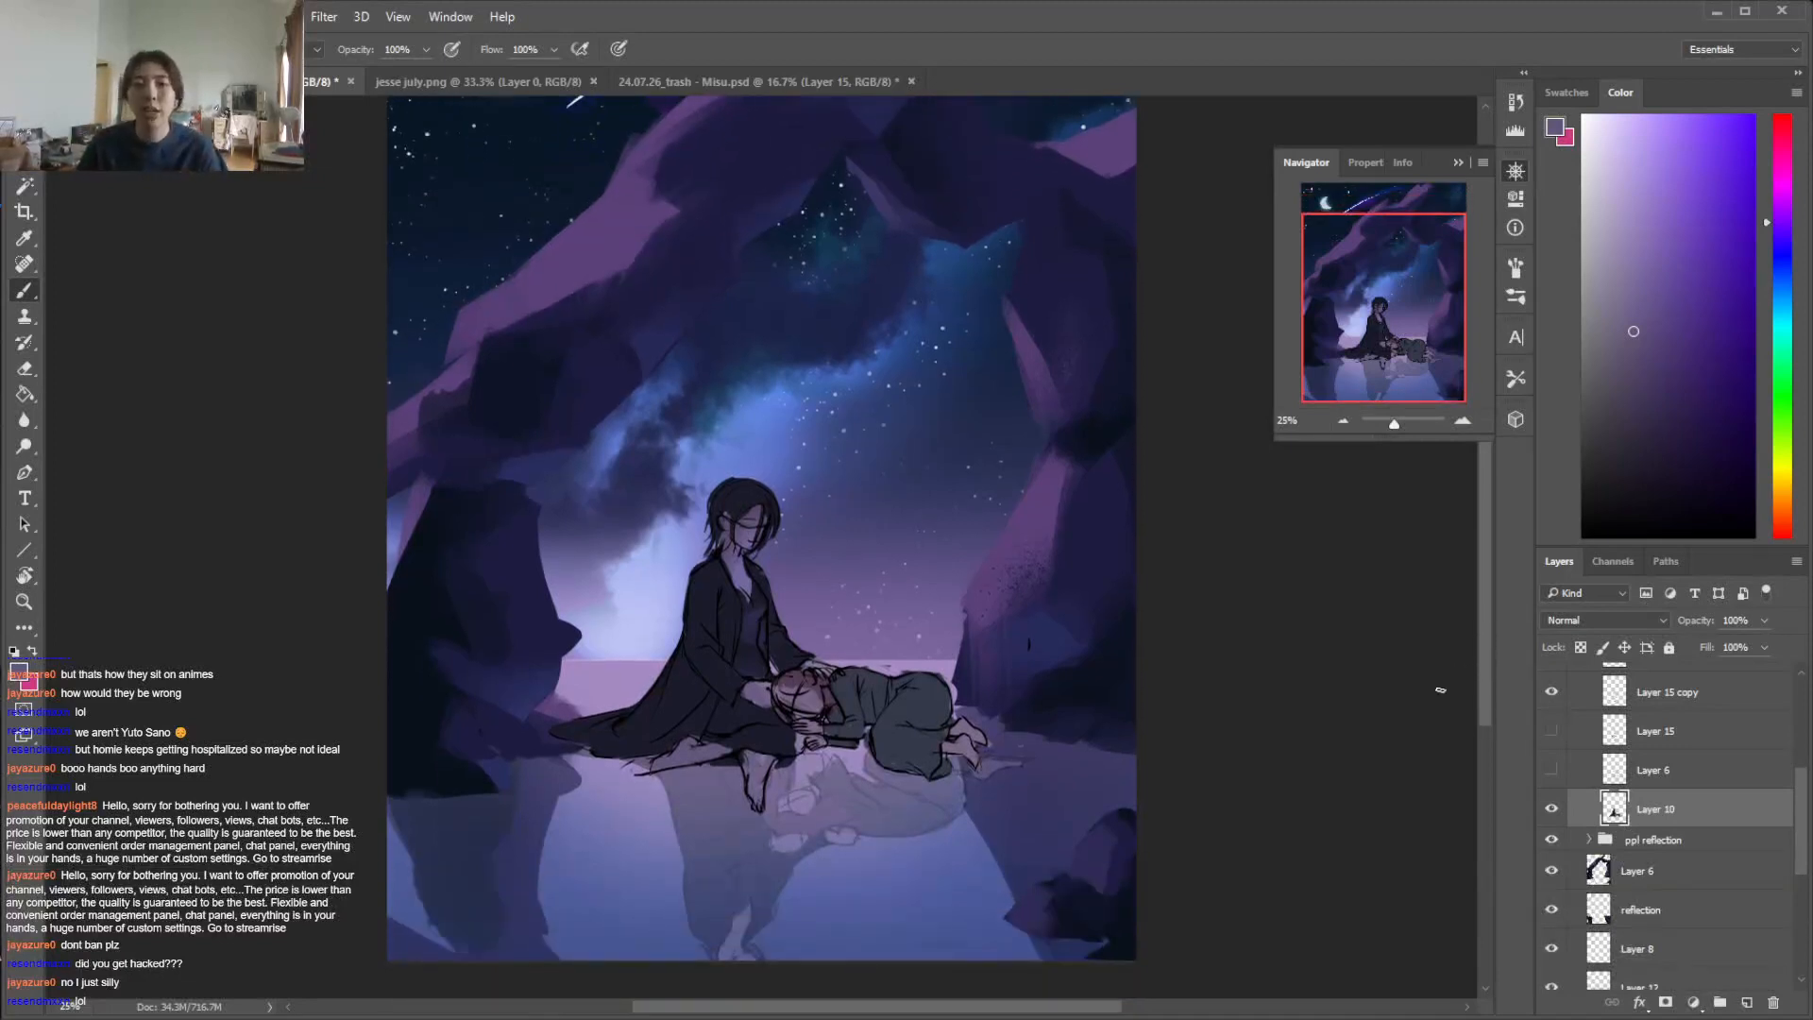
{"action": "mouse_move", "coordinate": [1490, 664]}
{"action": "left_mouse_down"}
{"action": "mouse_move", "coordinate": [1487, 640]}
{"action": "mouse_move", "coordinate": [1496, 687]}
{"action": "left_mouse_up"}
{"action": "key", "text": "i"}
{"action": "left_click", "coordinate": [729, 647]}
{"action": "left_click", "coordinate": [1651, 389]}
{"action": "left_click", "coordinate": [1746, 1002]}
{"action": "left_click_drag", "start_coordinate": [1785, 231], "coordinate": [1784, 223]}
{"action": "left_click", "coordinate": [1640, 221]}
{"action": "left_click", "coordinate": [1605, 621]}
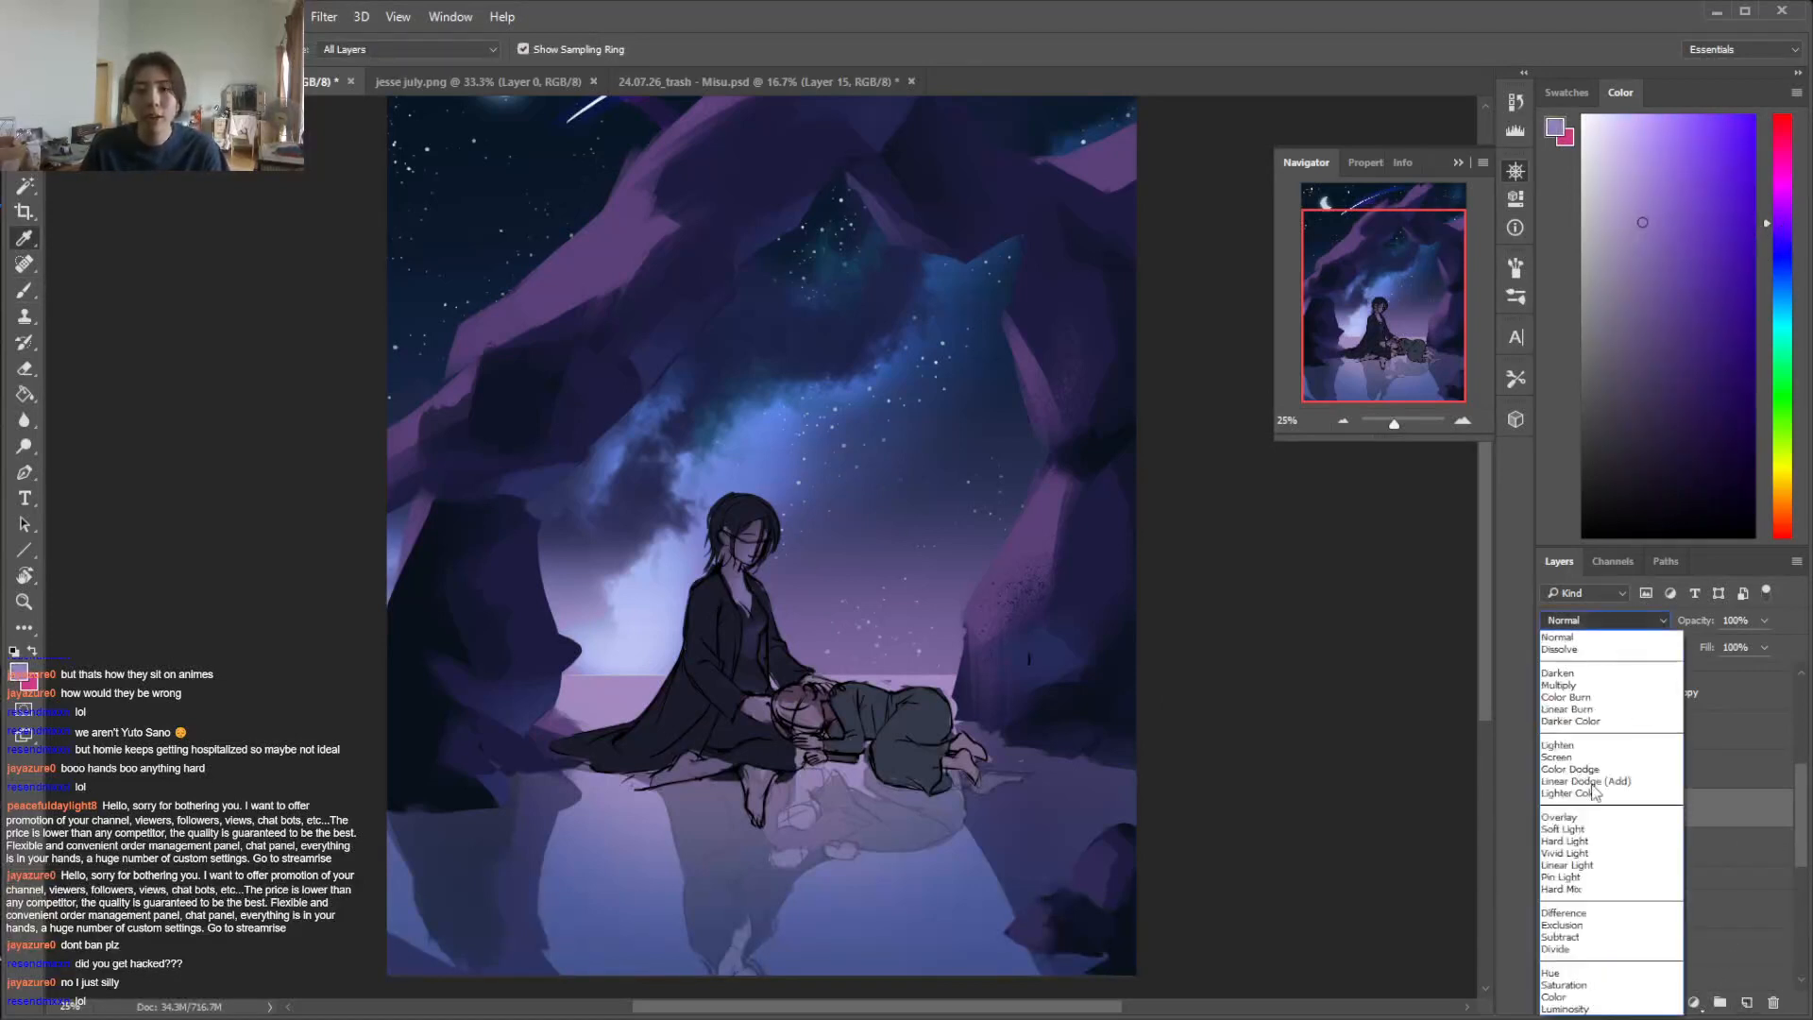
{"action": "left_click", "coordinate": [1605, 831]}
Test a purple light stroke along the seated figure's back and change Layer 18's blend mode to Hard Light
{"action": "left_click", "coordinate": [691, 623]}
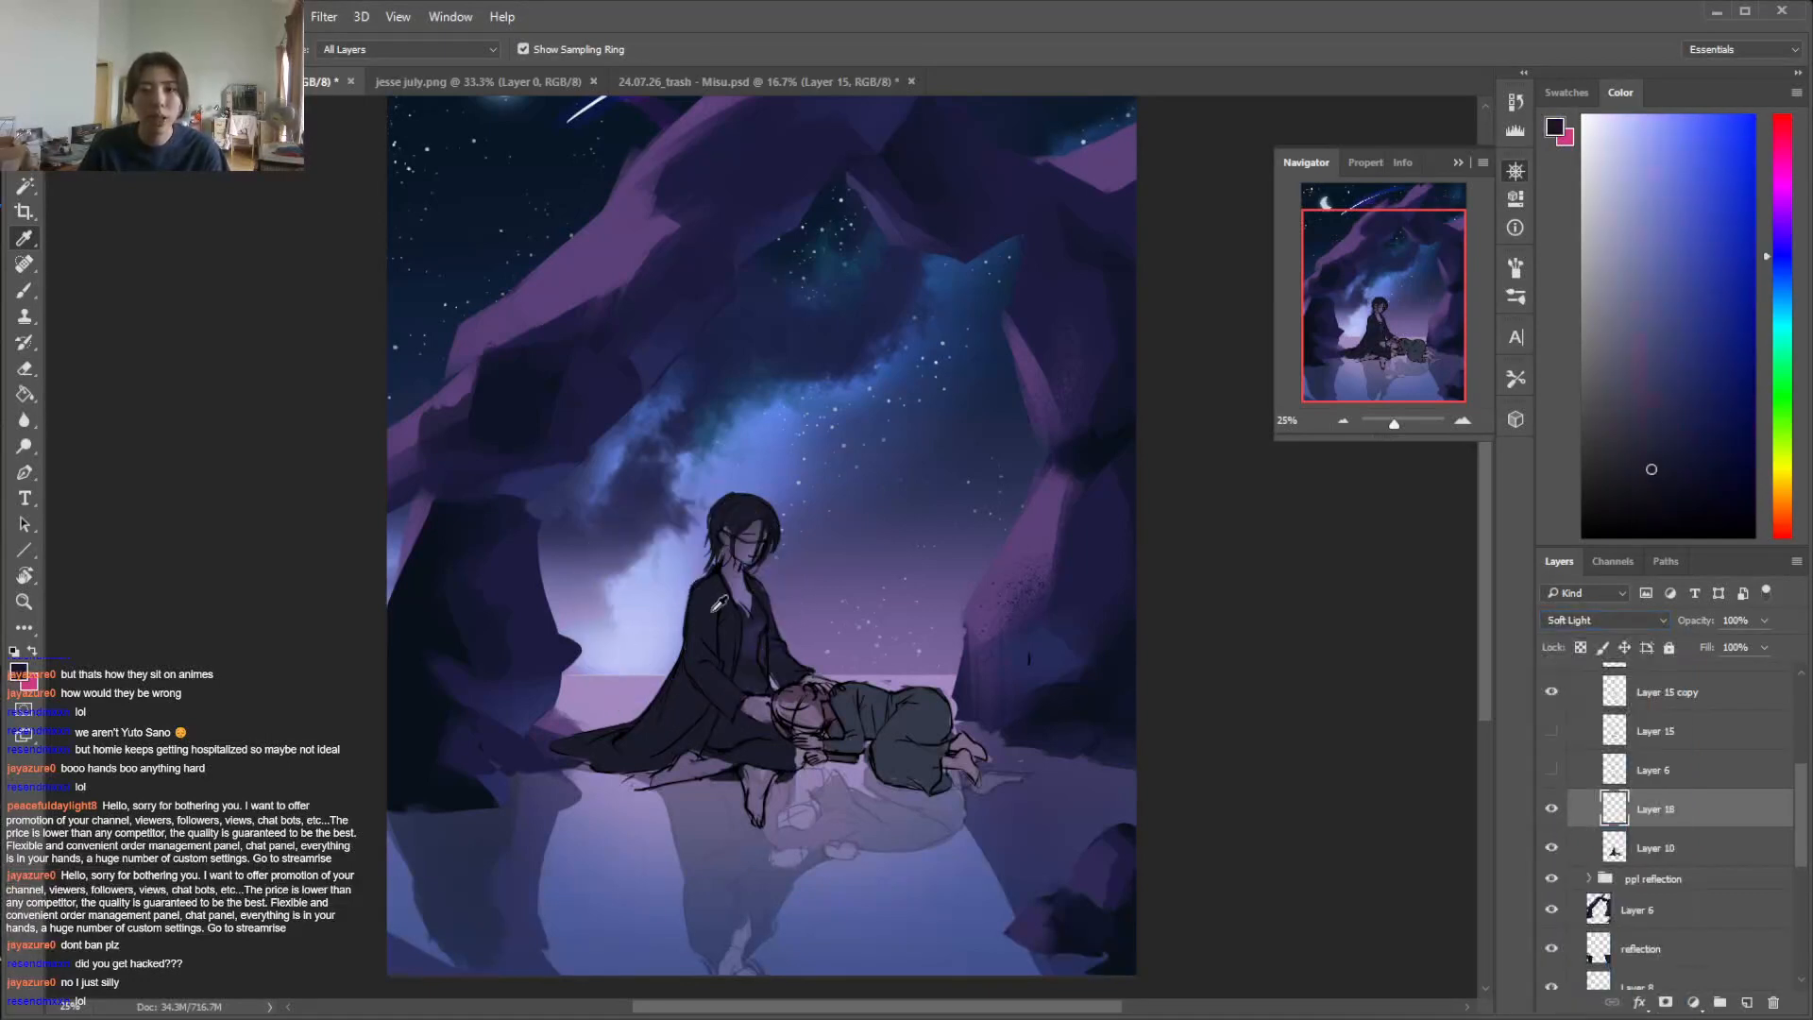
{"action": "key", "text": "b"}
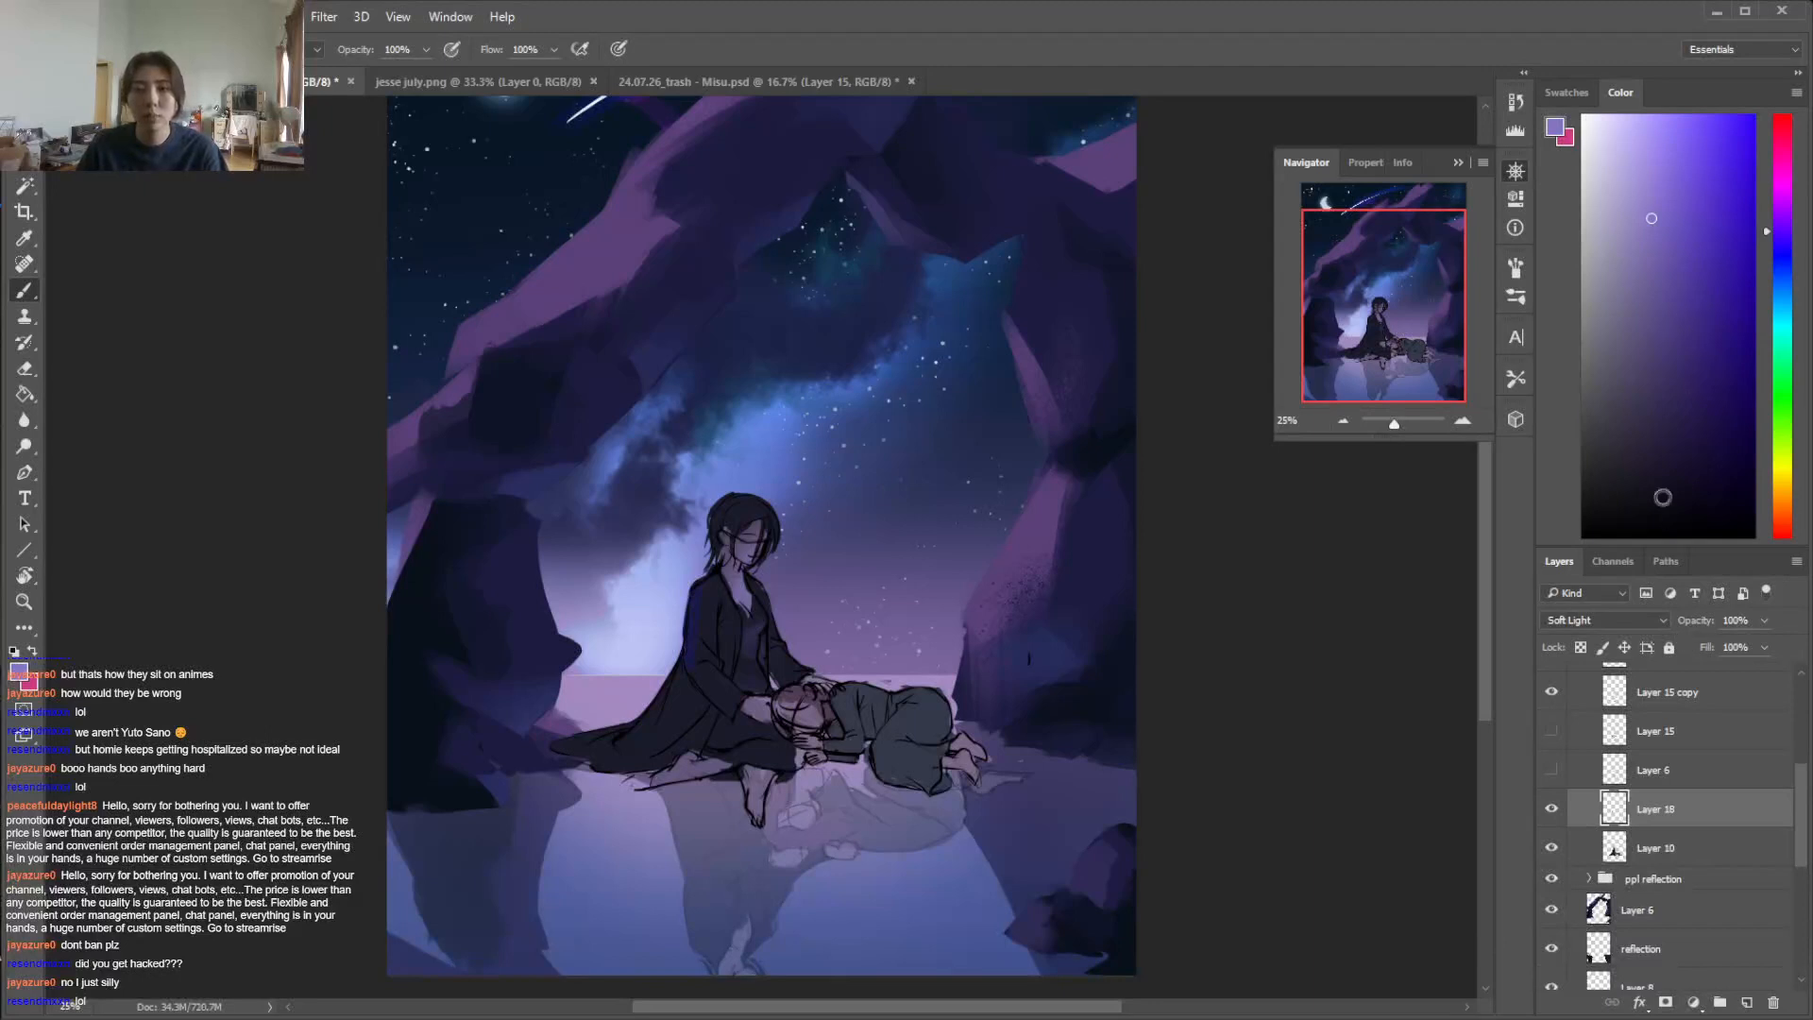
{"action": "left_click", "coordinate": [1655, 624]}
{"action": "left_click", "coordinate": [1550, 824]}
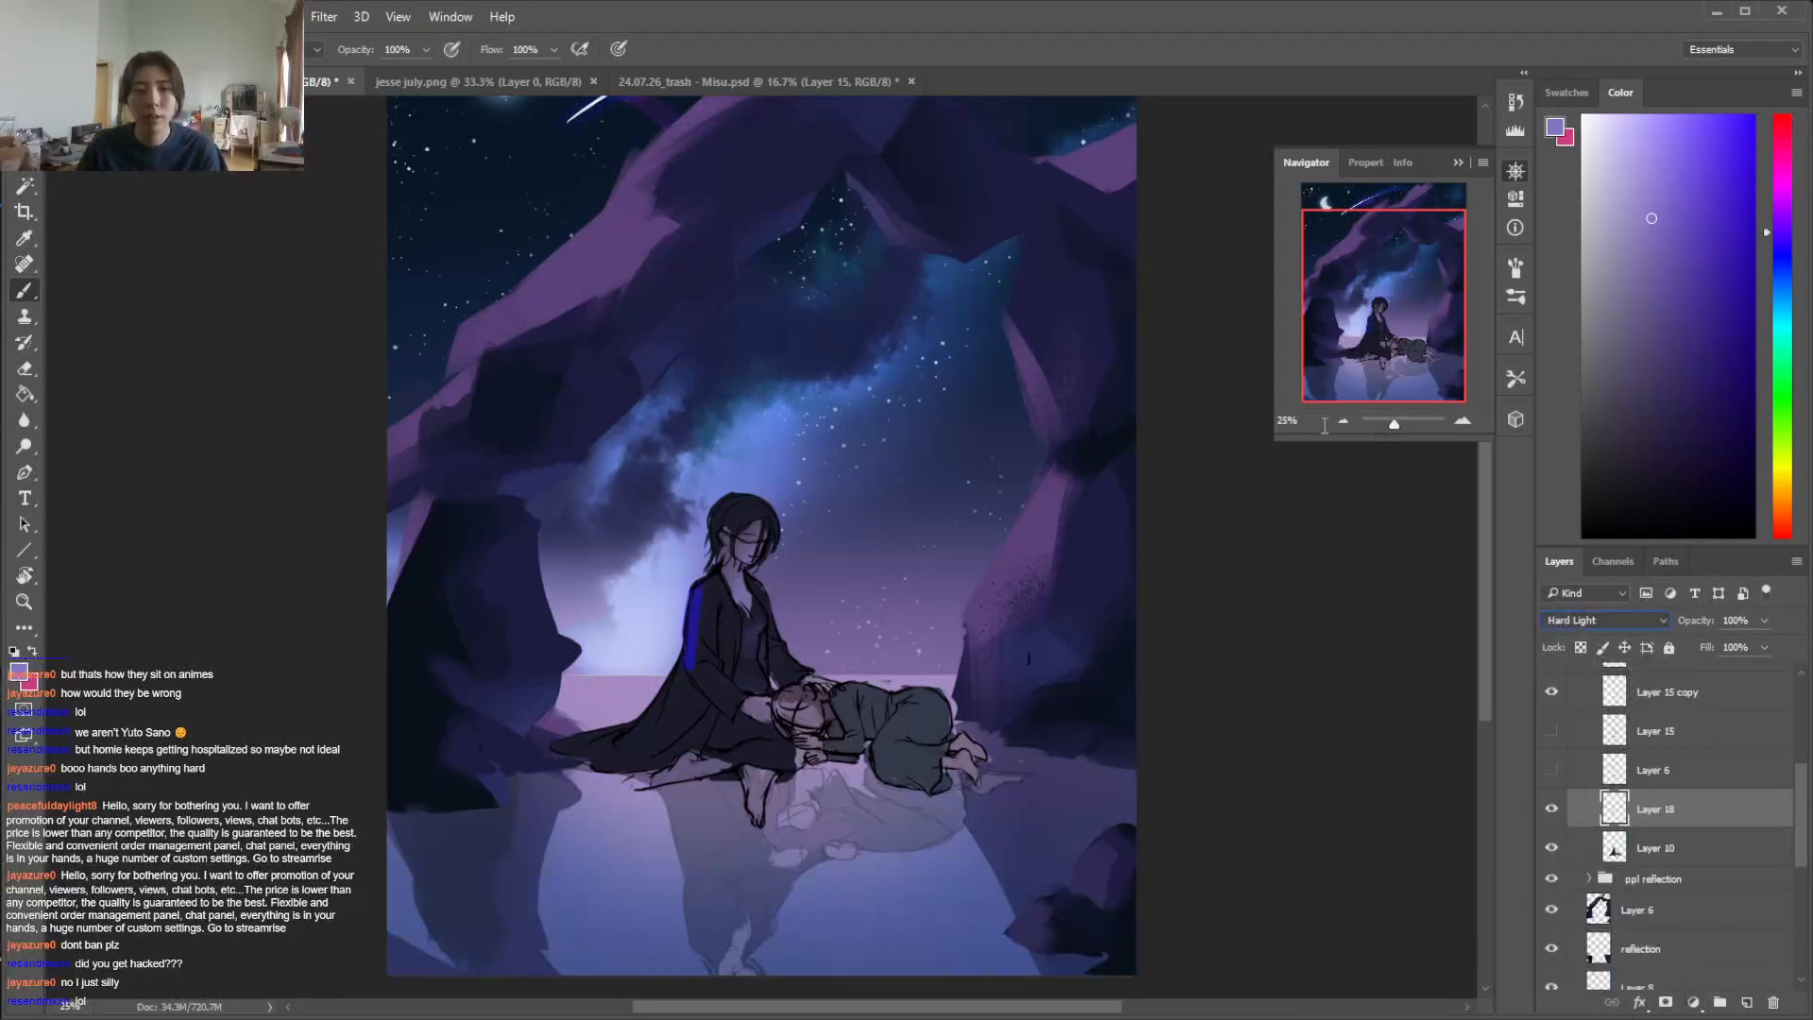
Paint a paler purple rim light along the seated figure's shoulder, back and trailing coat edge, trimming excess with the eraser
{"action": "left_click", "coordinate": [1631, 201]}
{"action": "mouse_move", "coordinate": [694, 598]}
{"action": "left_mouse_down"}
{"action": "mouse_move", "coordinate": [687, 640]}
{"action": "mouse_move", "coordinate": [708, 577]}
{"action": "mouse_move", "coordinate": [668, 682]}
{"action": "left_mouse_up"}
{"action": "key", "text": "e"}
{"action": "key", "text": "b"}
{"action": "left_click_drag", "start_coordinate": [623, 740], "coordinate": [621, 736]}
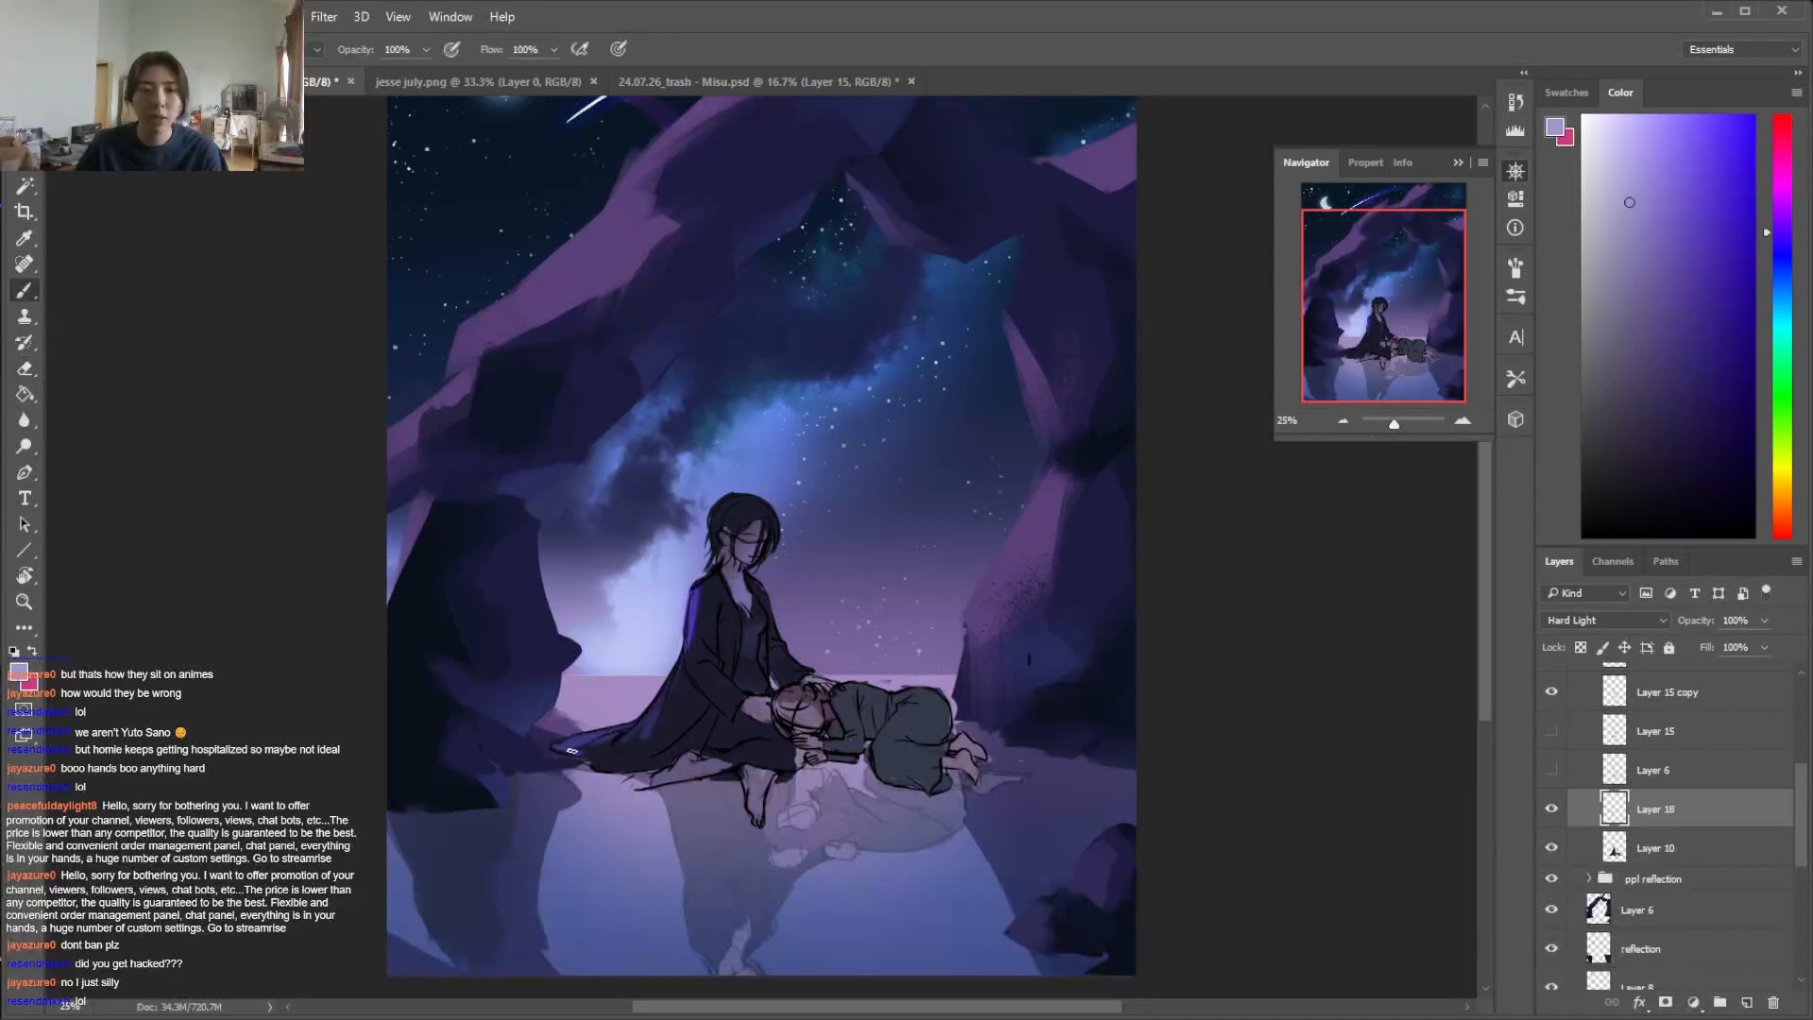
{"action": "key", "text": "e"}
{"action": "key", "text": "b"}
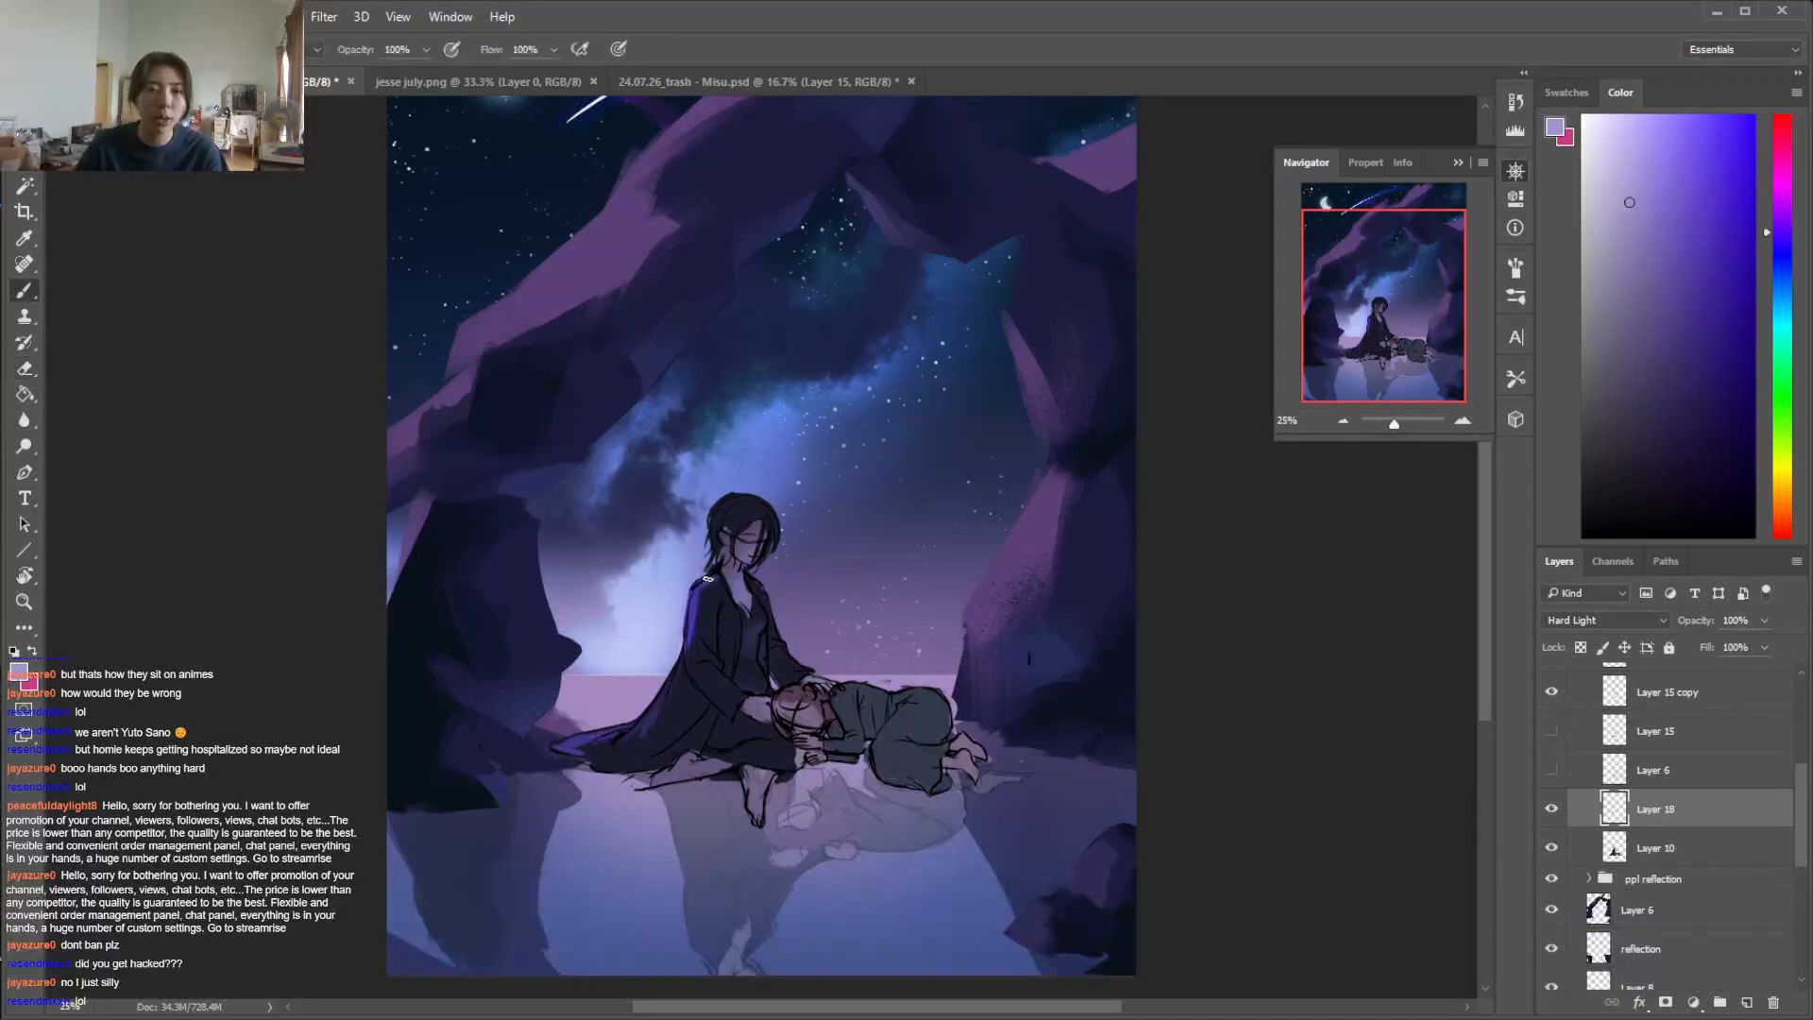
{"action": "key", "text": "e"}
{"action": "key", "text": "b"}
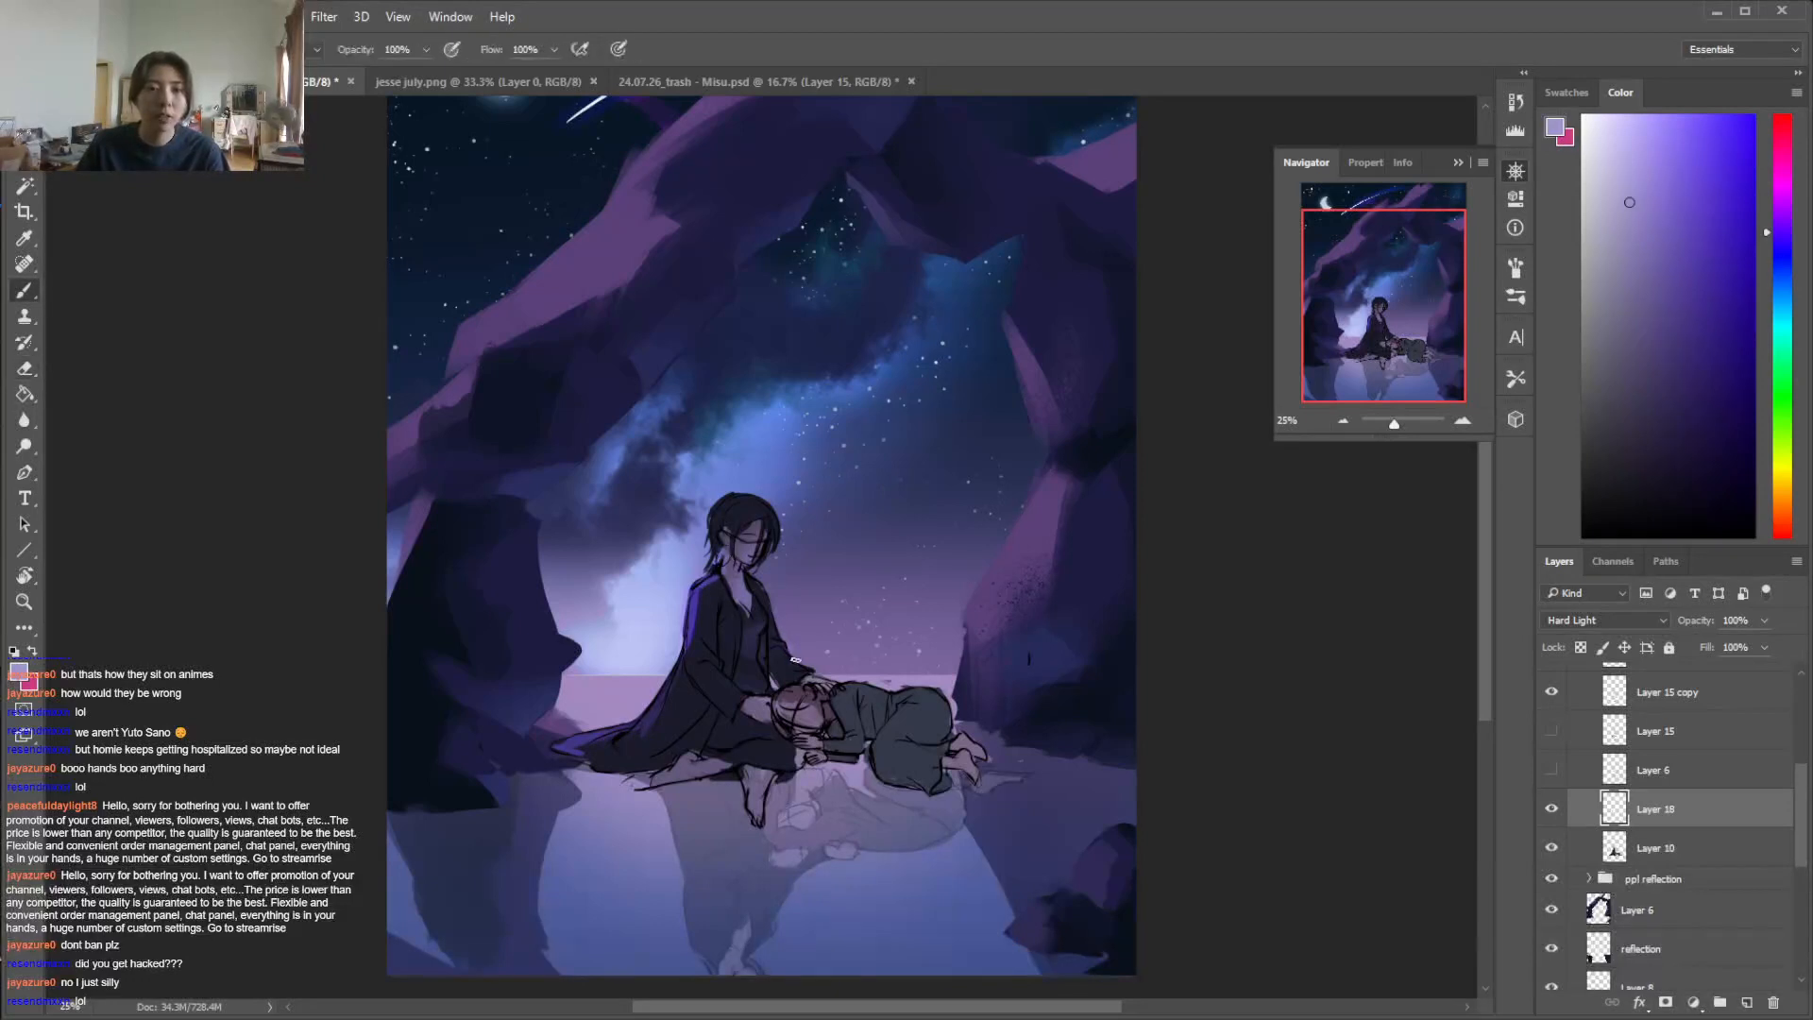
Switch to the soft round brush at 102 px and 0% hardness for the seated figure's lighting
{"action": "right_click", "coordinate": [812, 684]}
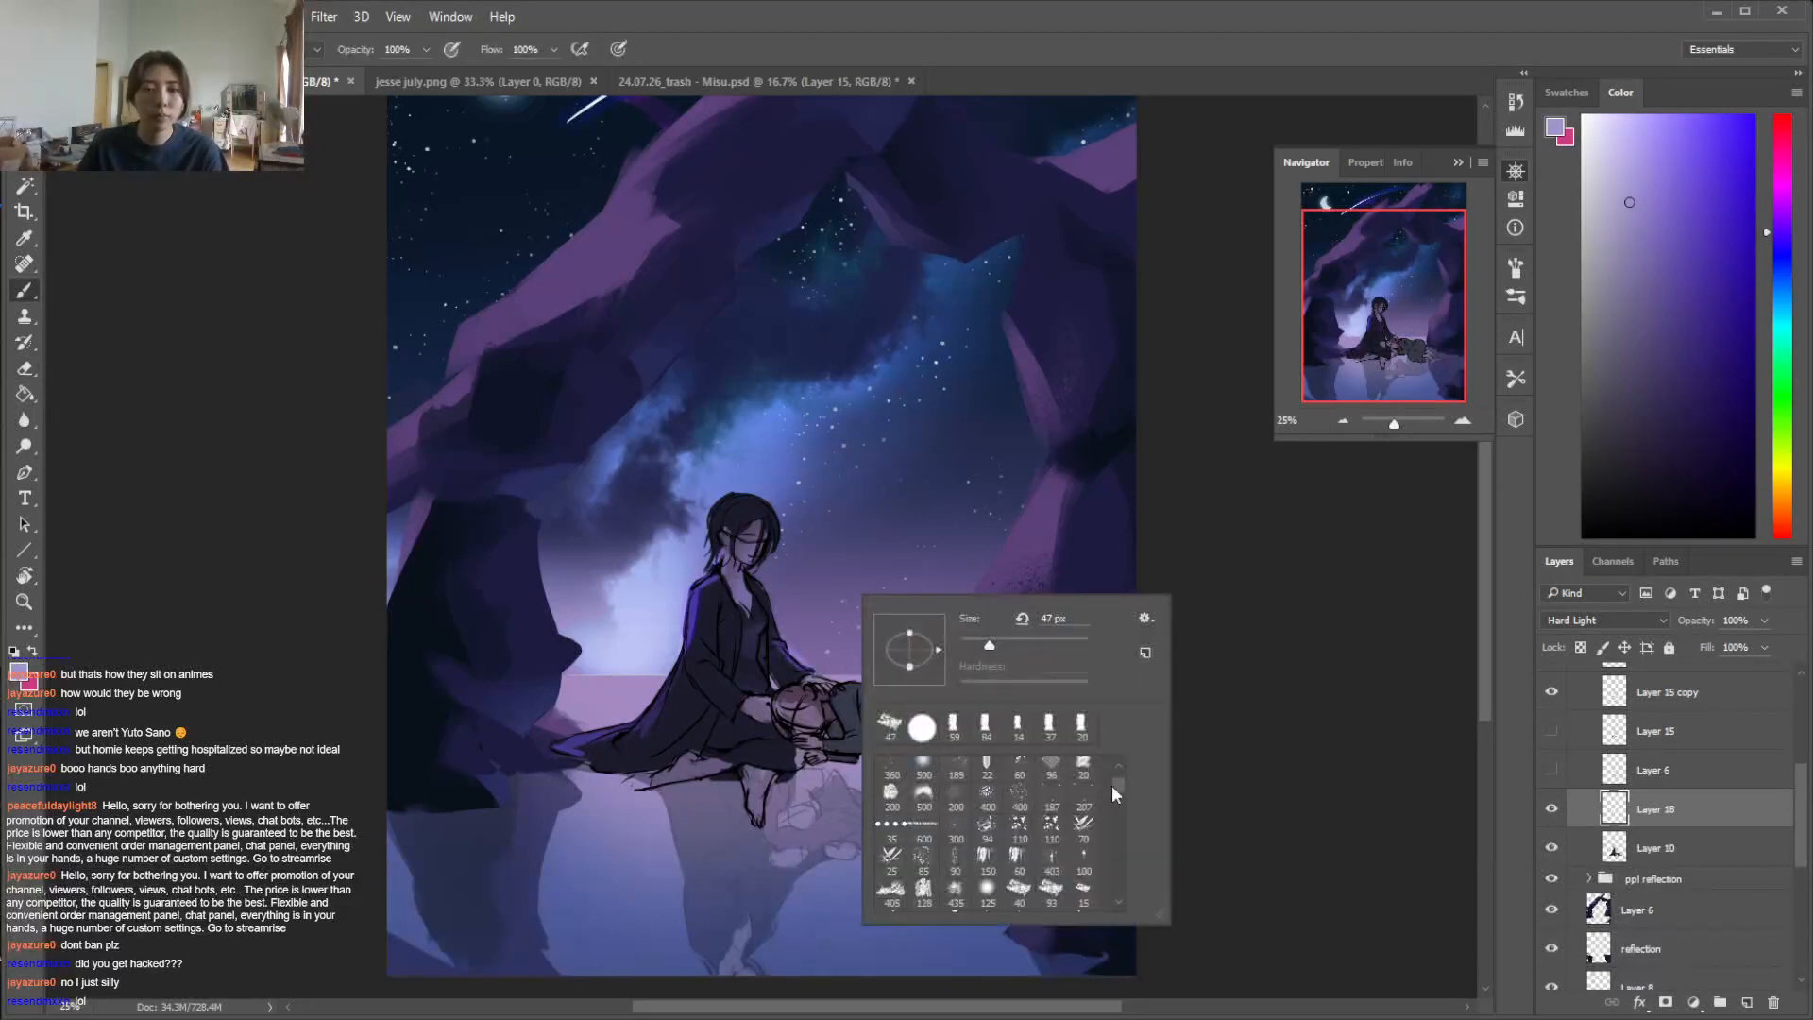
{"action": "scroll", "coordinate": [1109, 785], "scroll_direction": "up", "scroll_amount": 2}
{"action": "left_click", "coordinate": [953, 770]}
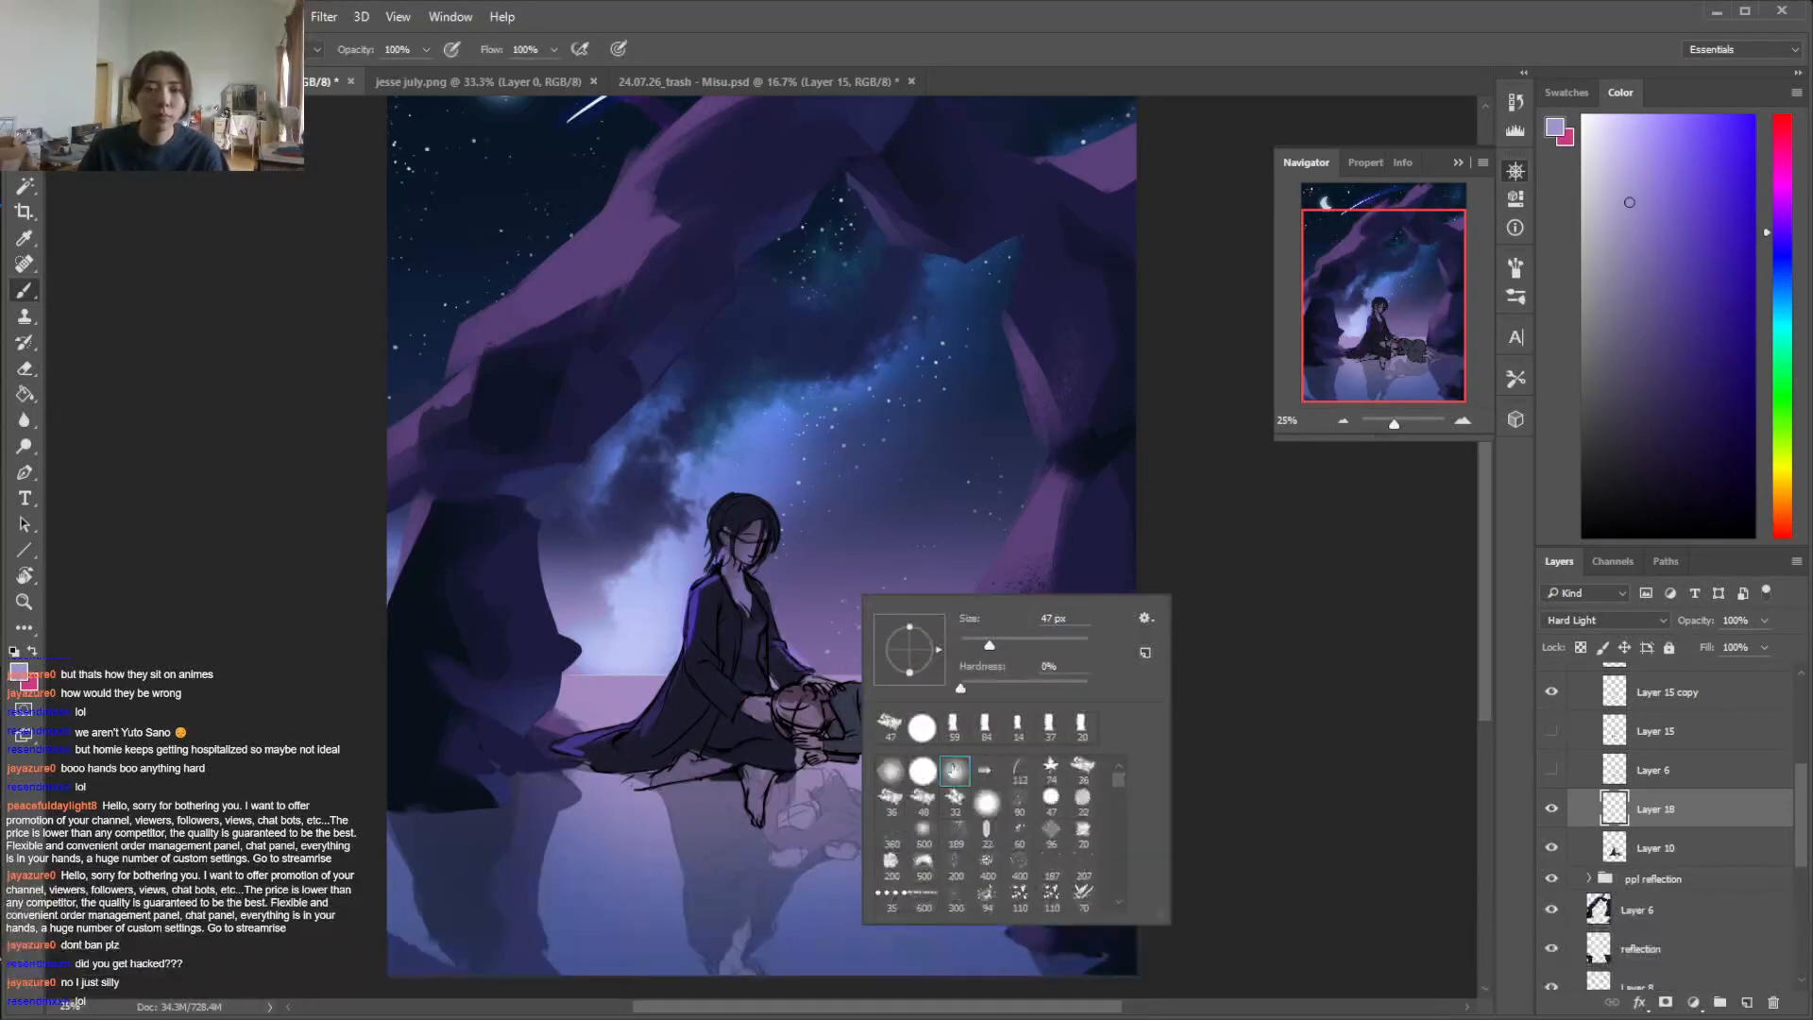
{"action": "left_click", "coordinate": [717, 557]}
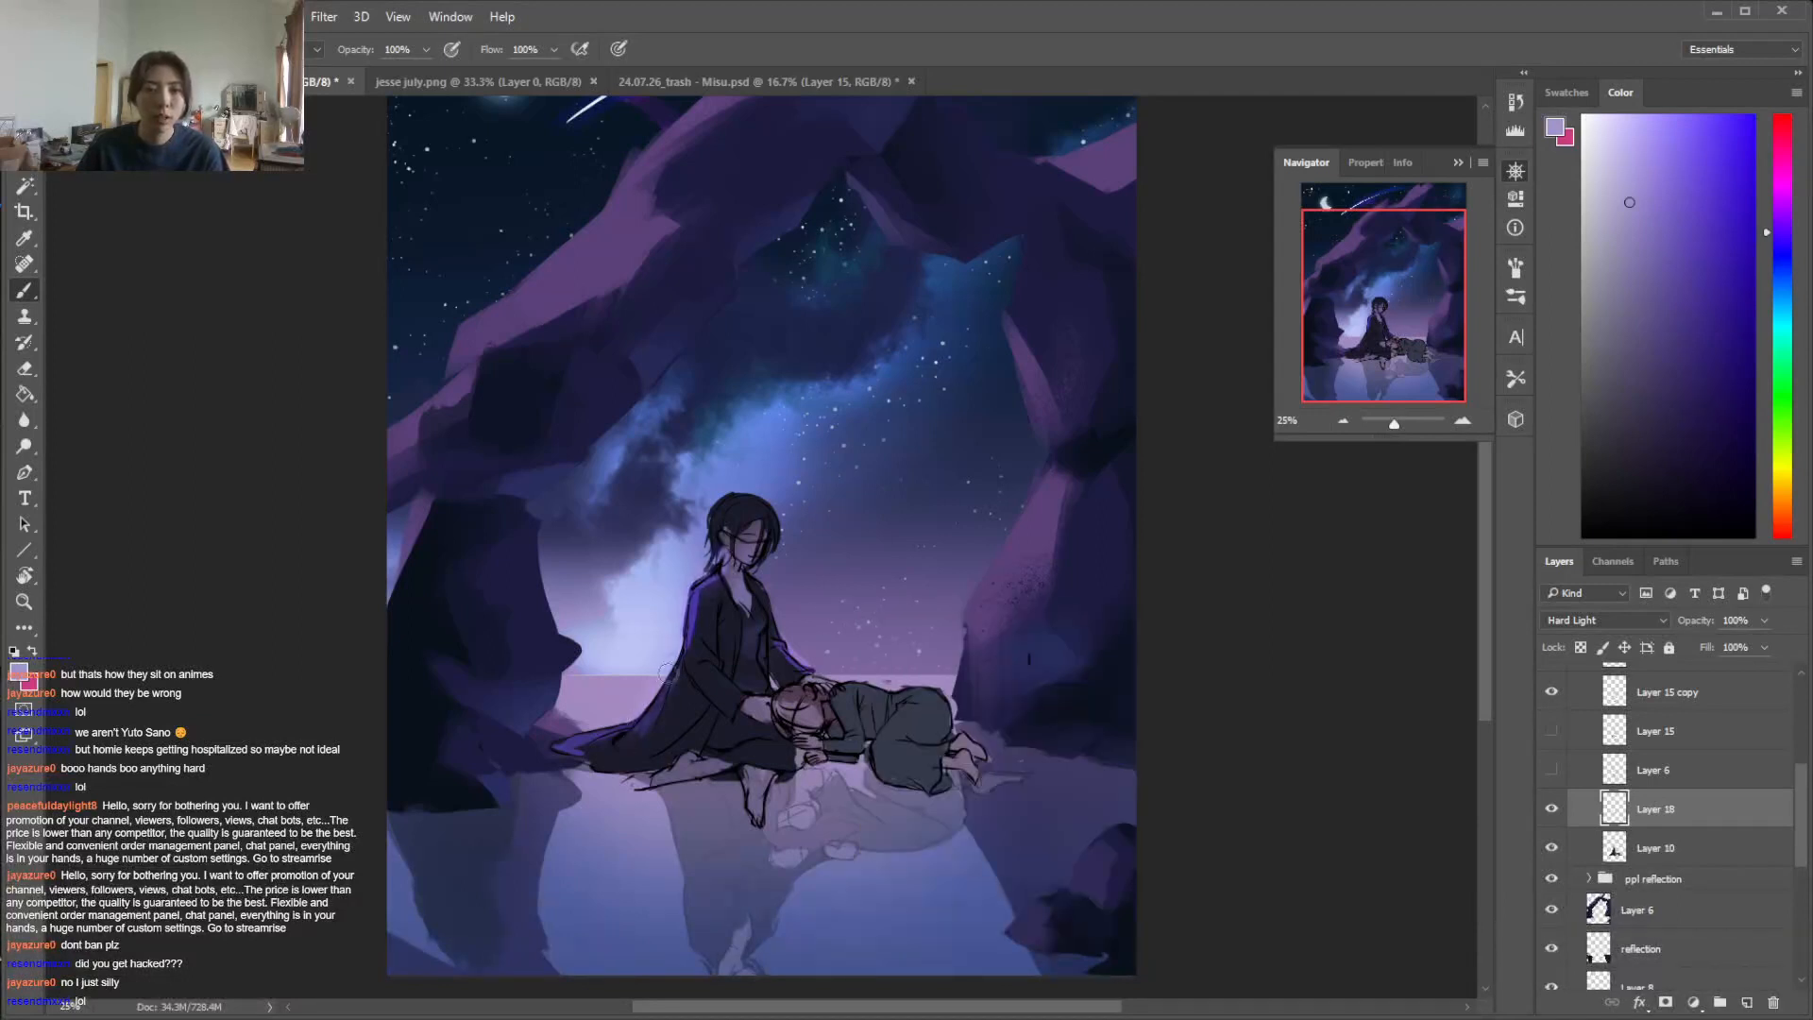
Brush soft purple light onto the seated figure's arm and the back of the hair, undoing the stray shoulder stroke
{"action": "left_click_drag", "start_coordinate": [814, 674], "coordinate": [884, 683]}
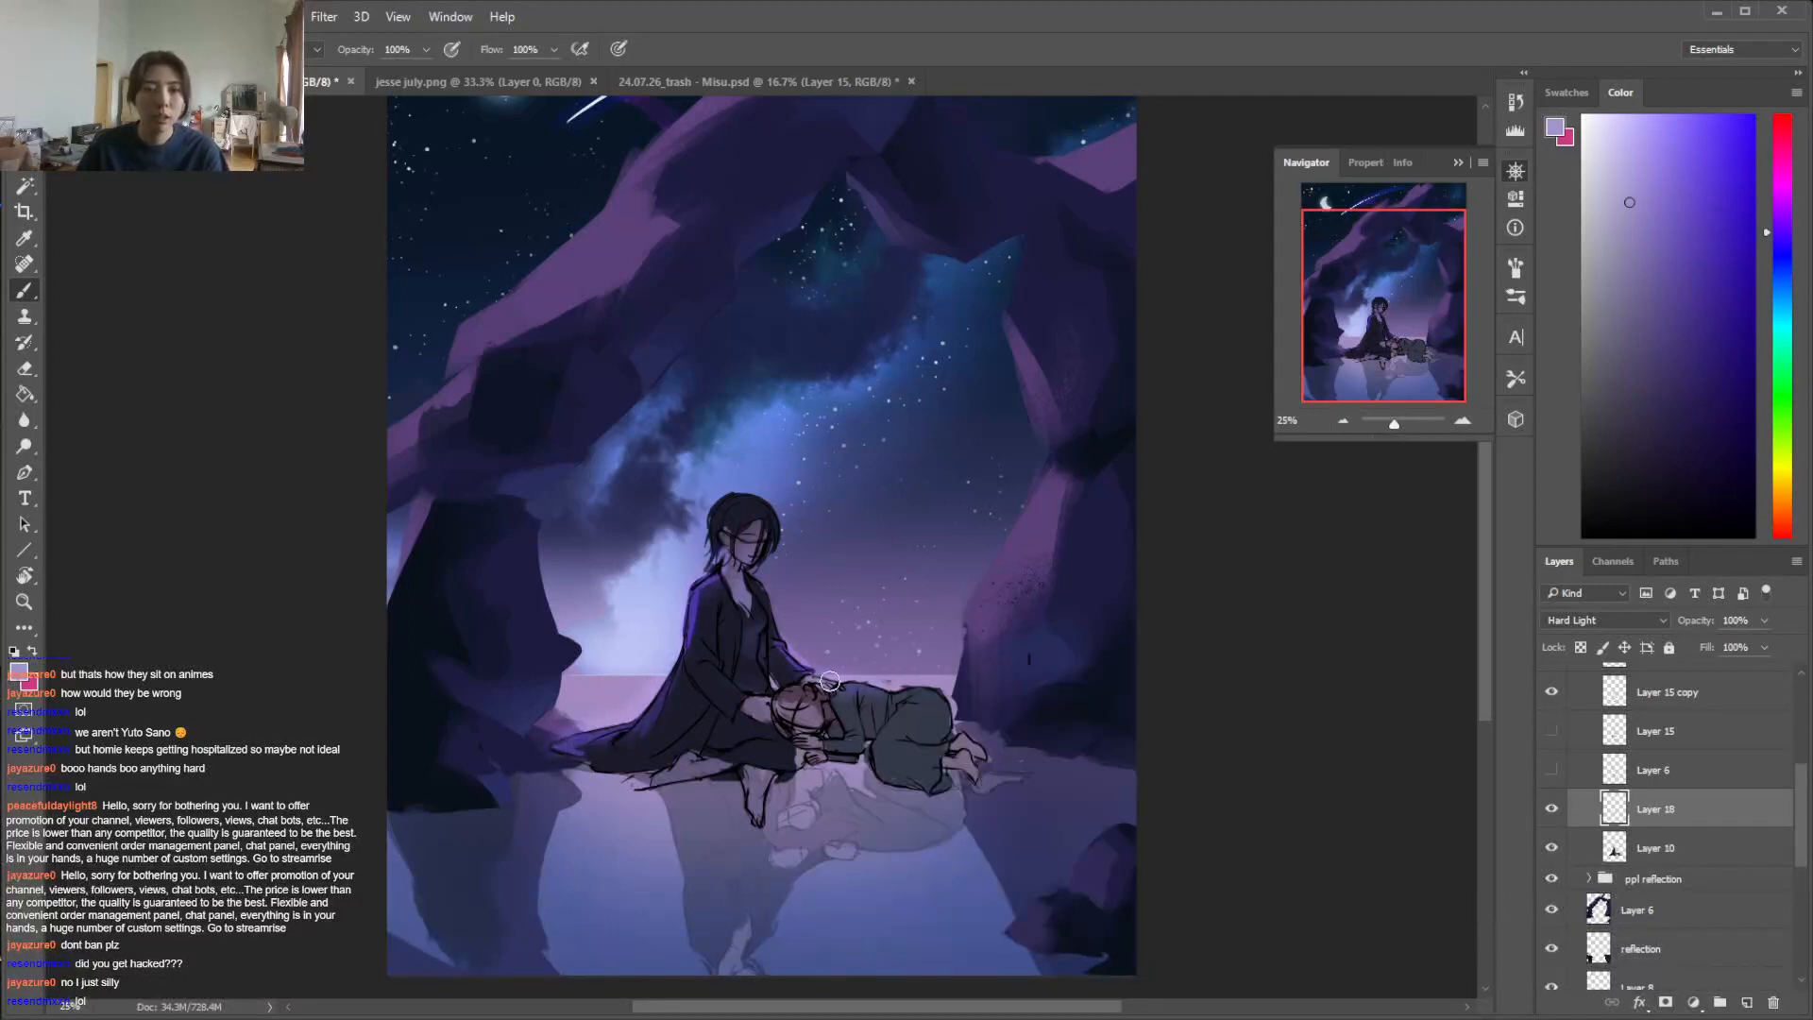
{"action": "left_click_drag", "start_coordinate": [773, 562], "coordinate": [761, 575]}
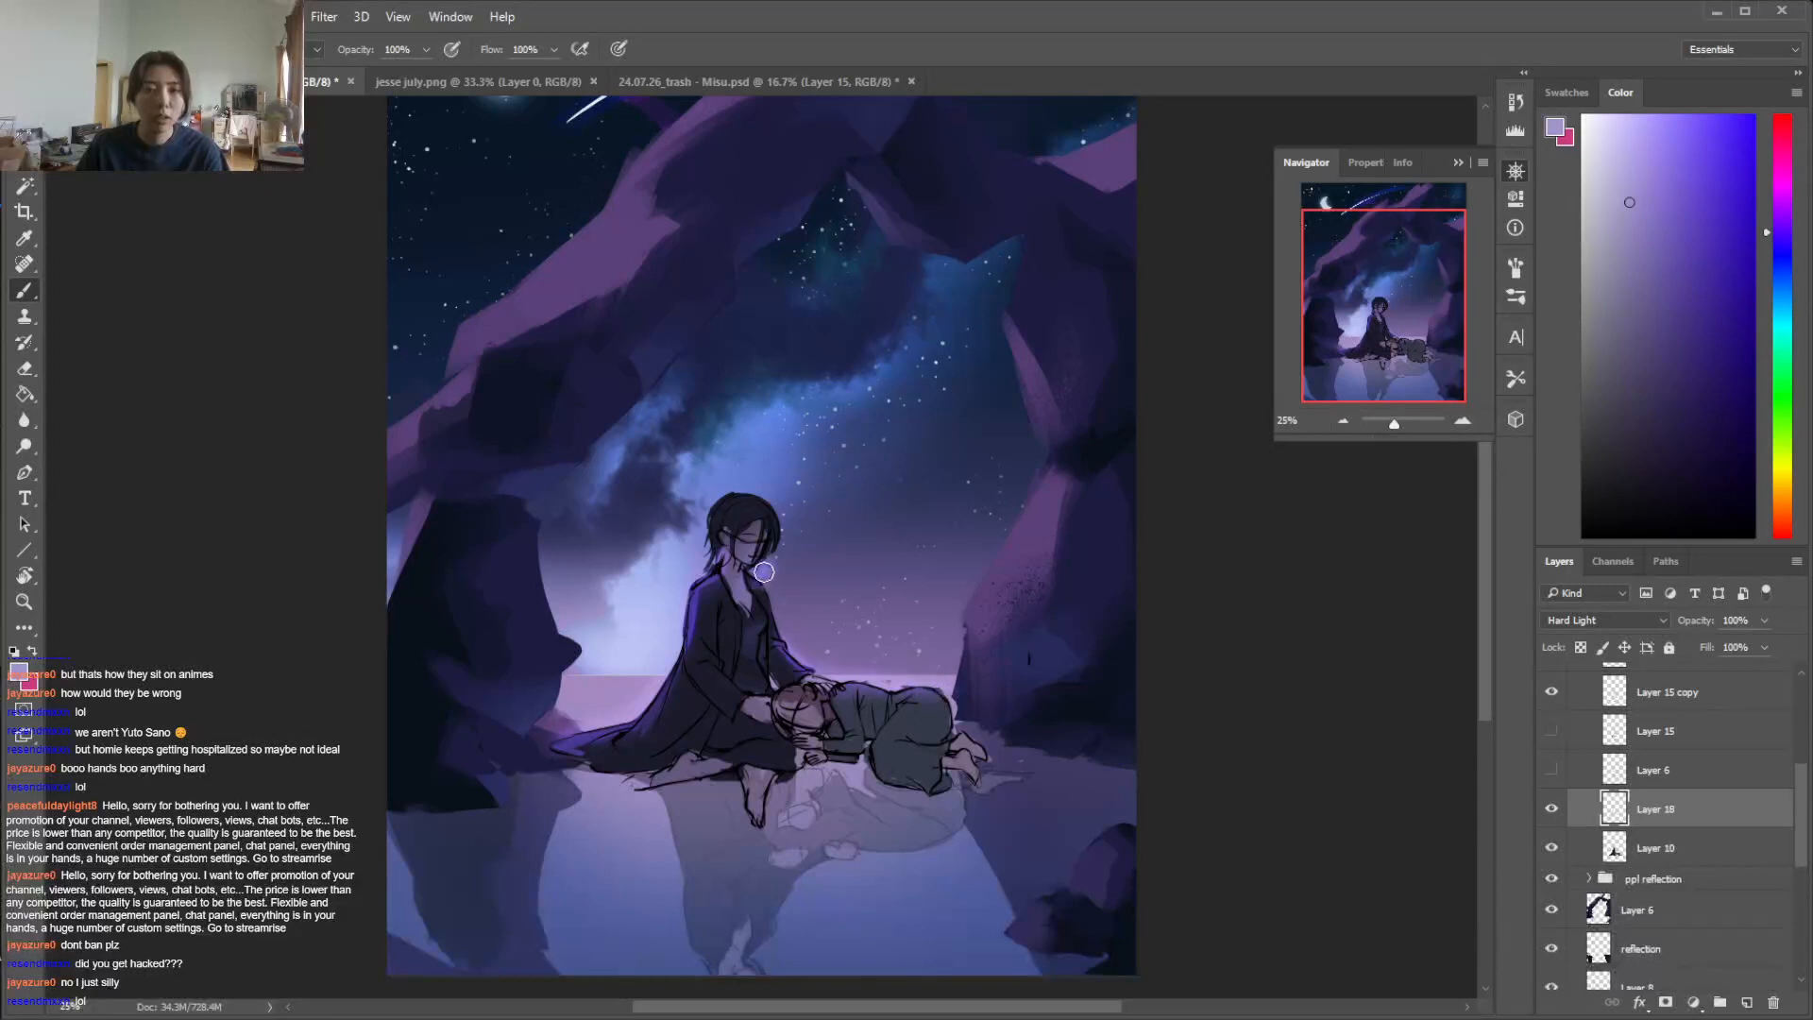
{"action": "key", "text": "ctrl+z"}
{"action": "left_click_drag", "start_coordinate": [724, 499], "coordinate": [708, 551]}
{"action": "key", "text": "e"}
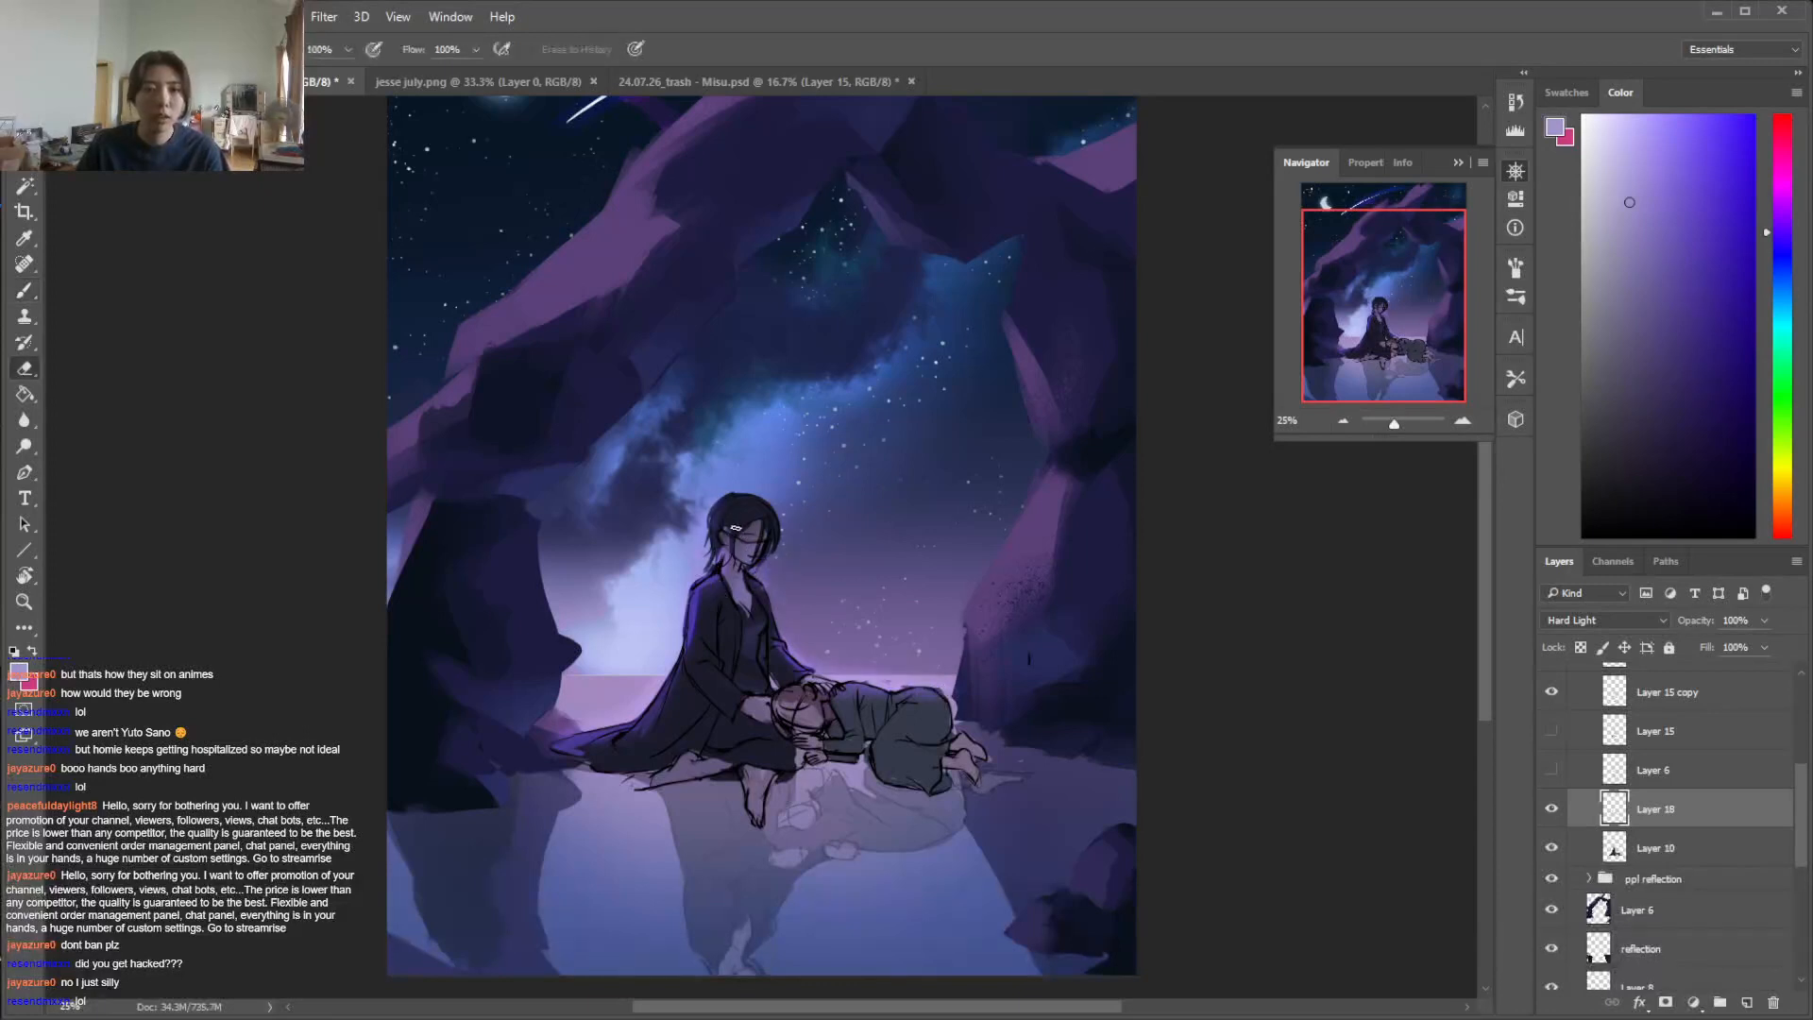
{"action": "key", "text": "b"}
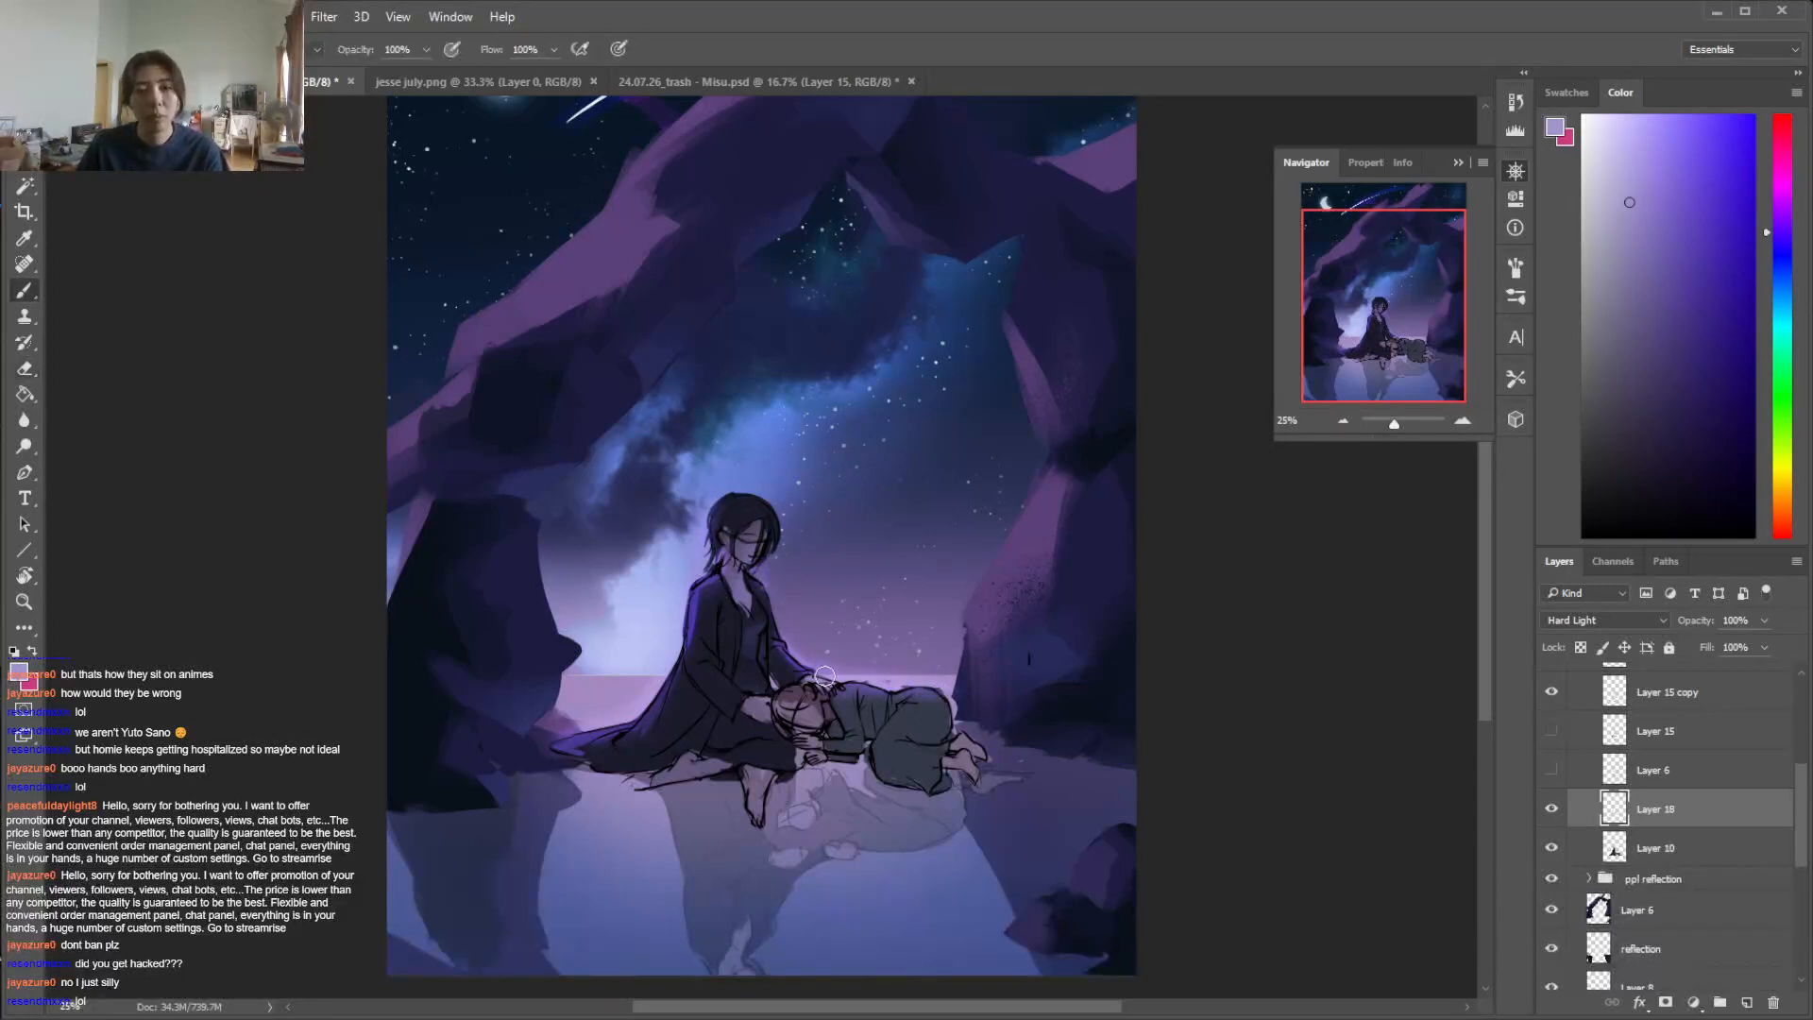
Shift the hue of the rim-light layer, Layer 18, to -27 with Hue/Saturation
{"action": "left_click", "coordinate": [141, 16]}
{"action": "mouse_move", "coordinate": [350, 74]}
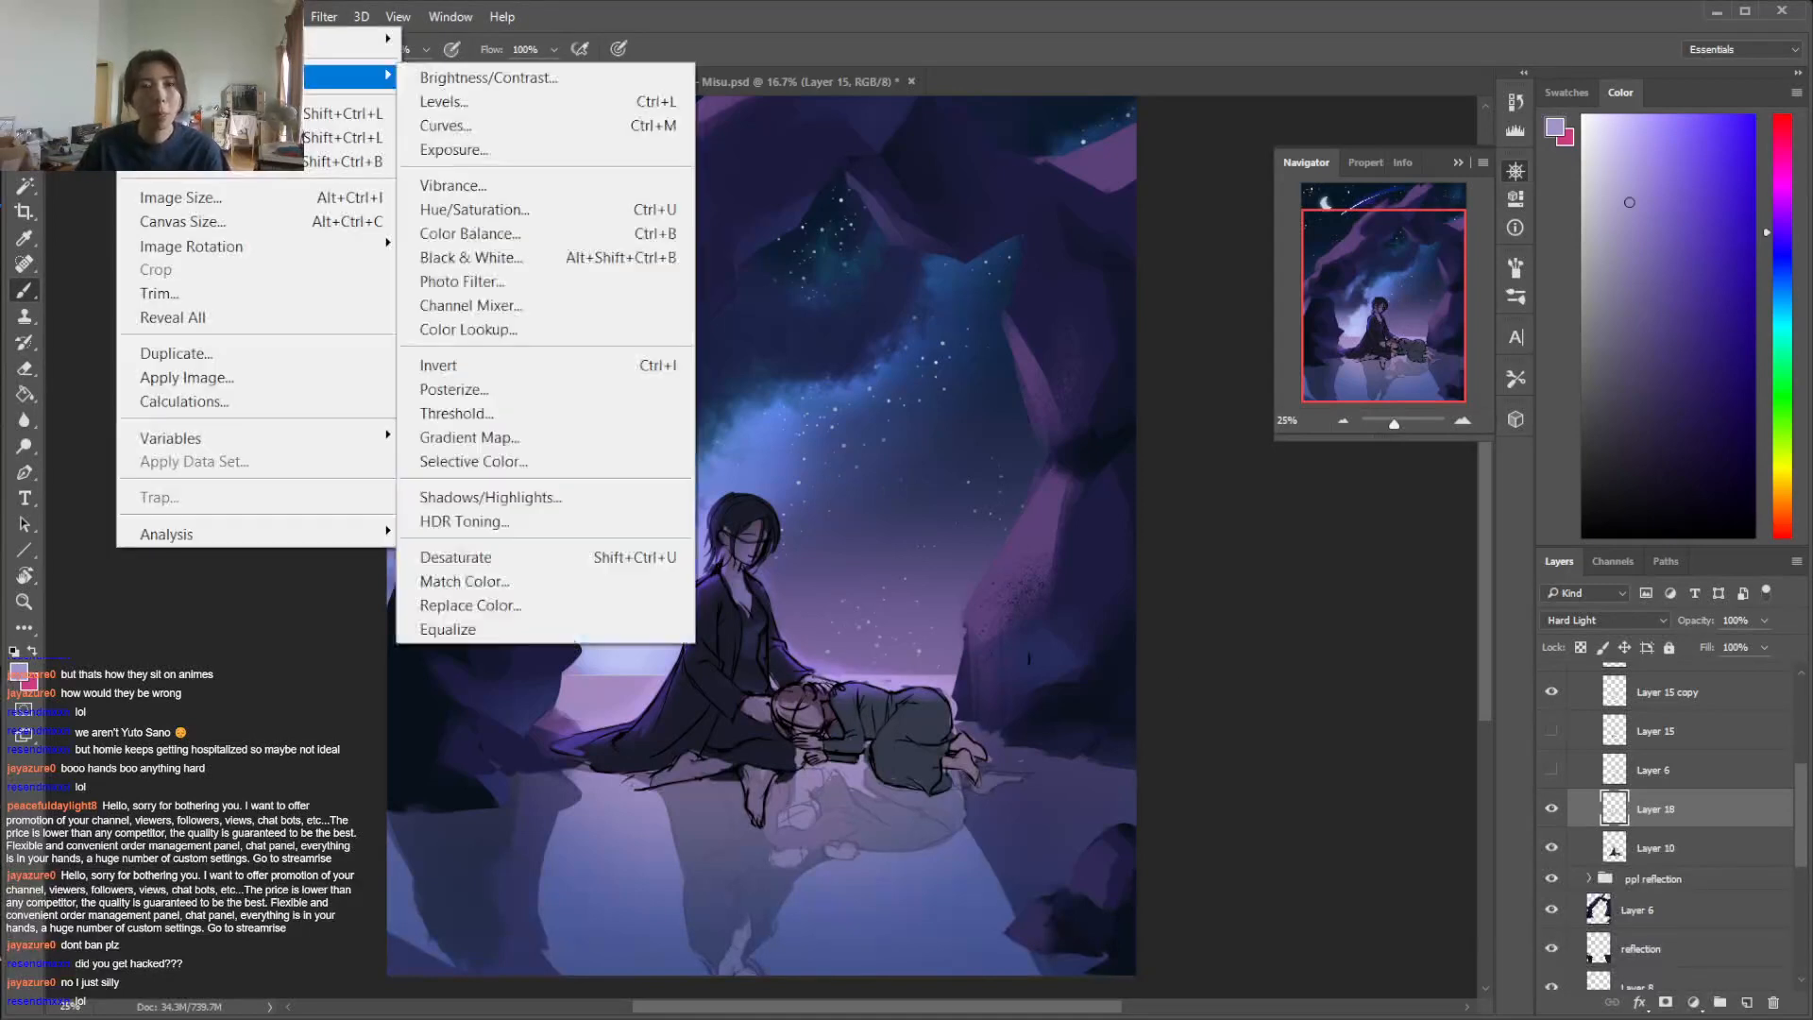
{"action": "left_click", "coordinate": [555, 218]}
{"action": "left_click", "coordinate": [1457, 571]}
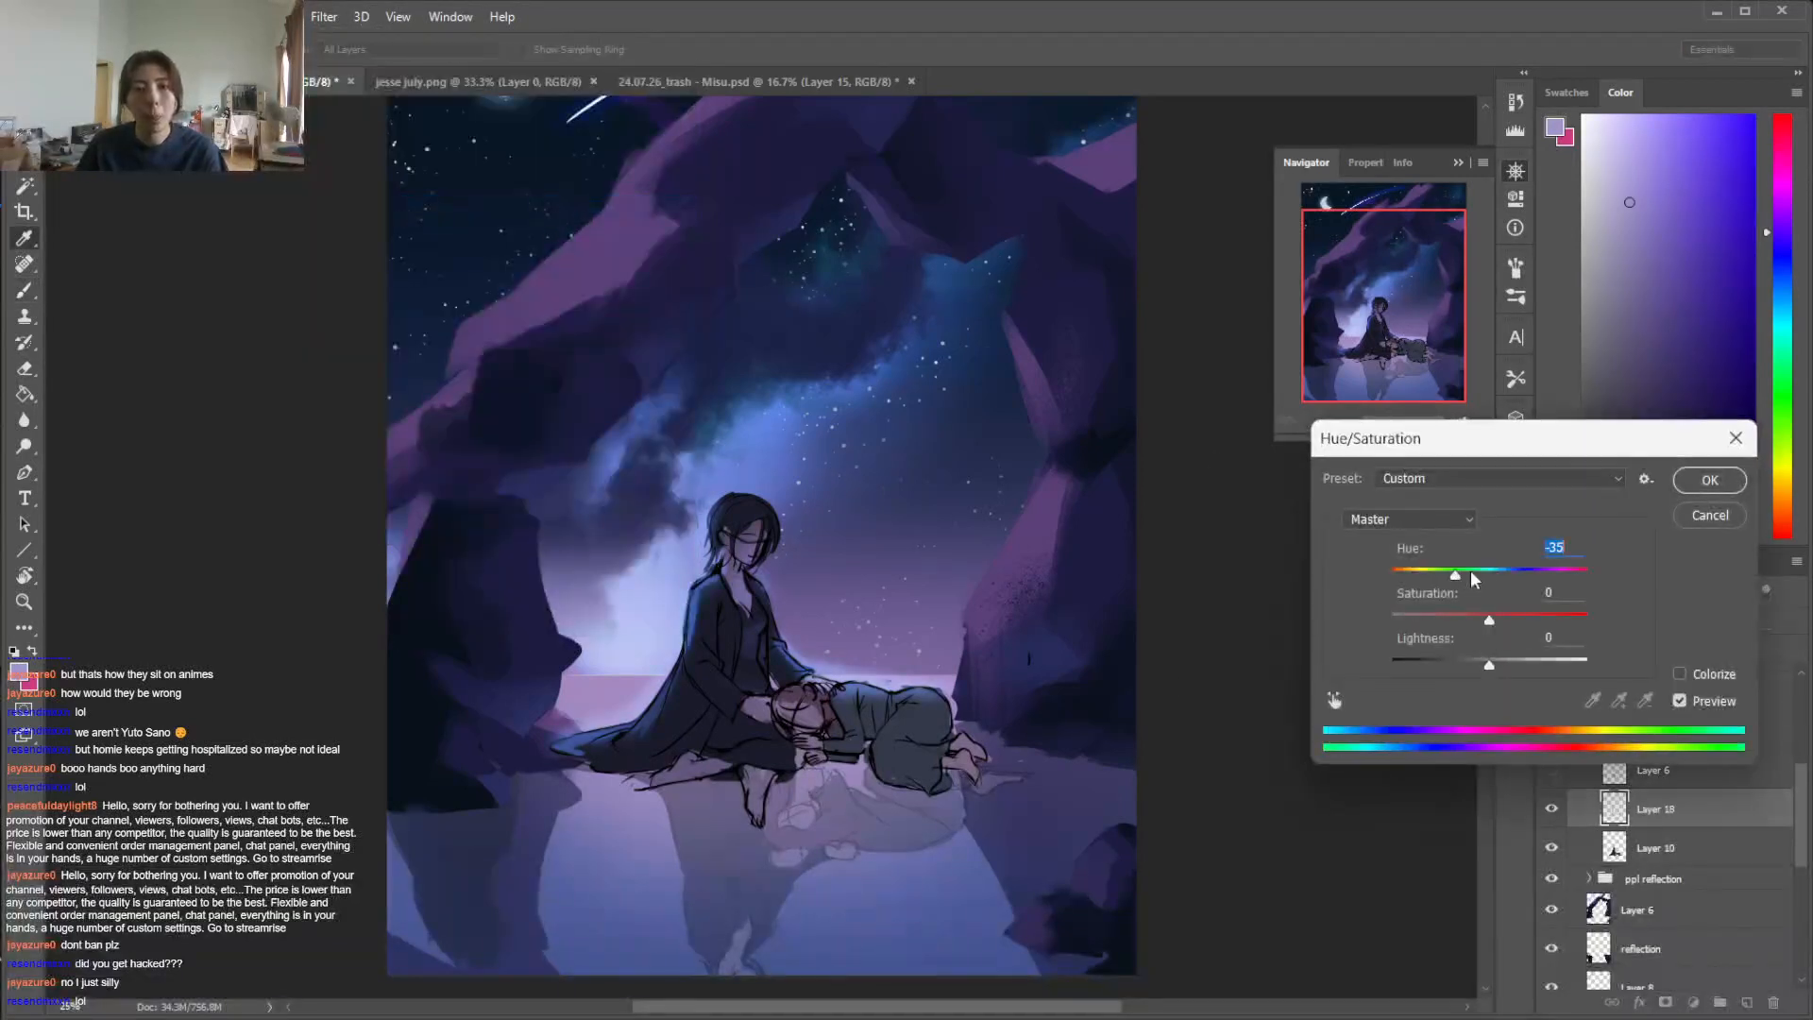
{"action": "left_click", "coordinate": [1466, 575]}
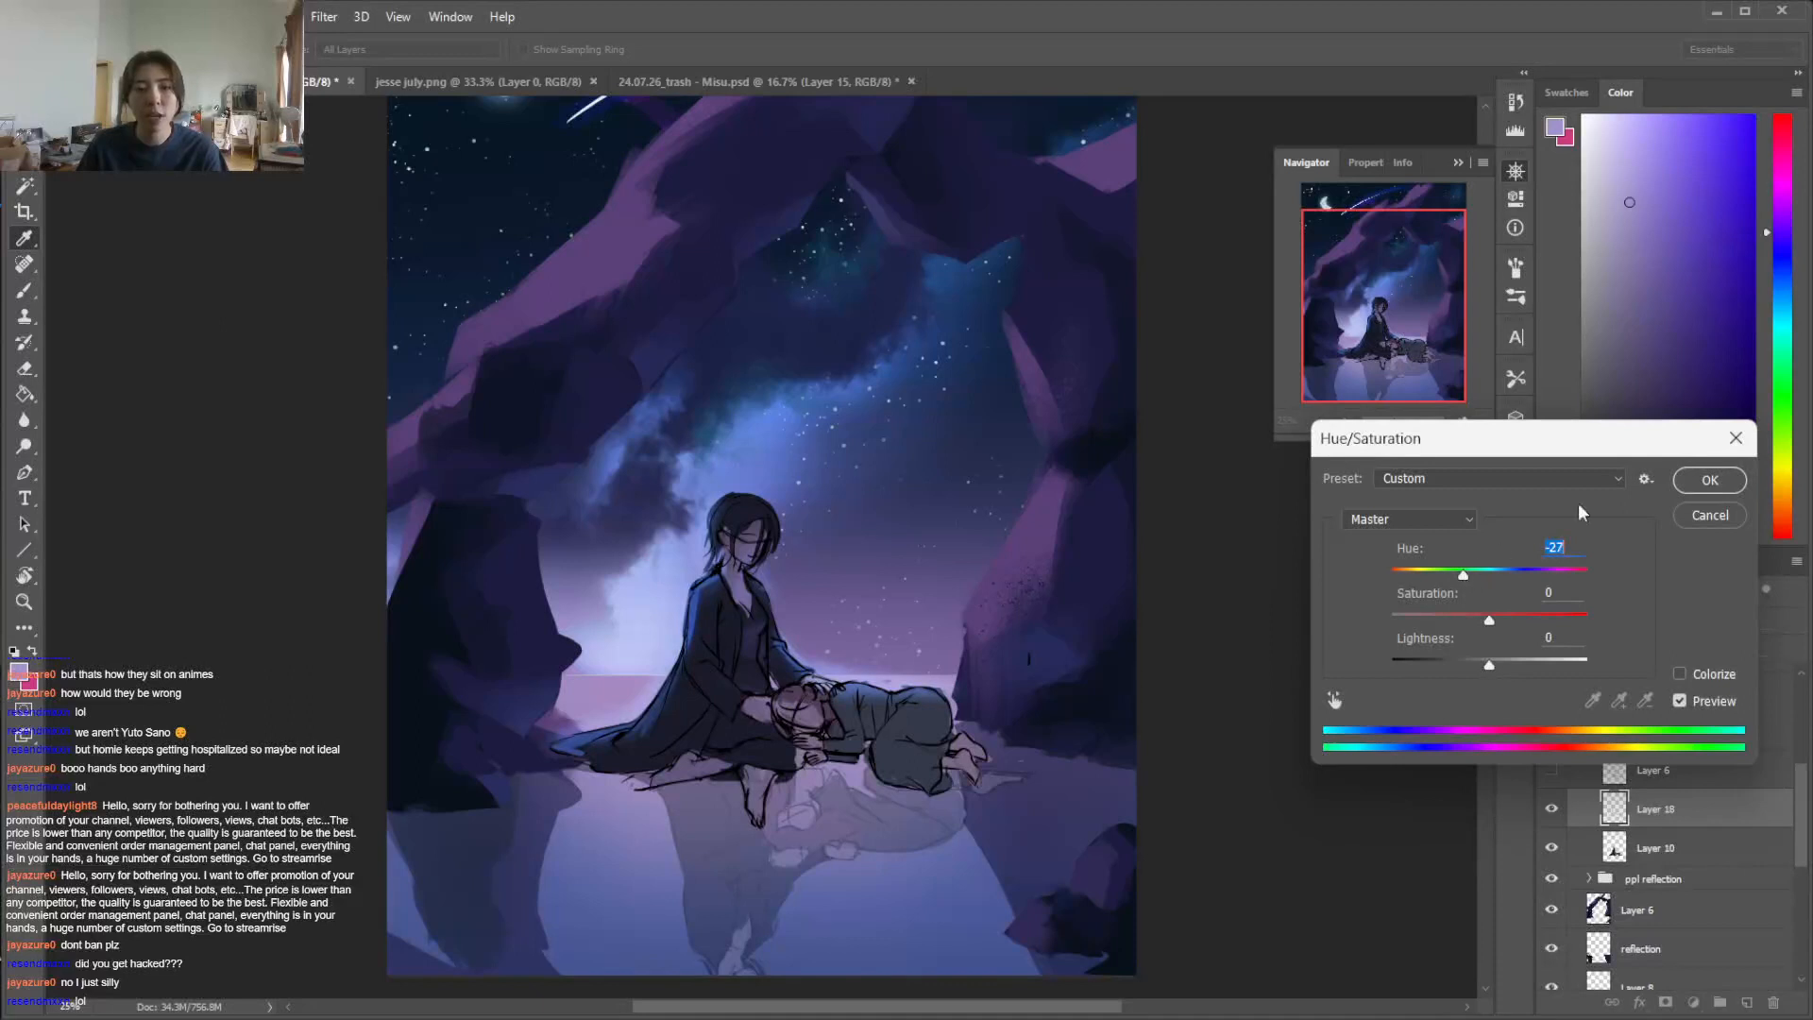
{"action": "left_click", "coordinate": [1709, 481]}
{"action": "key", "text": "b"}
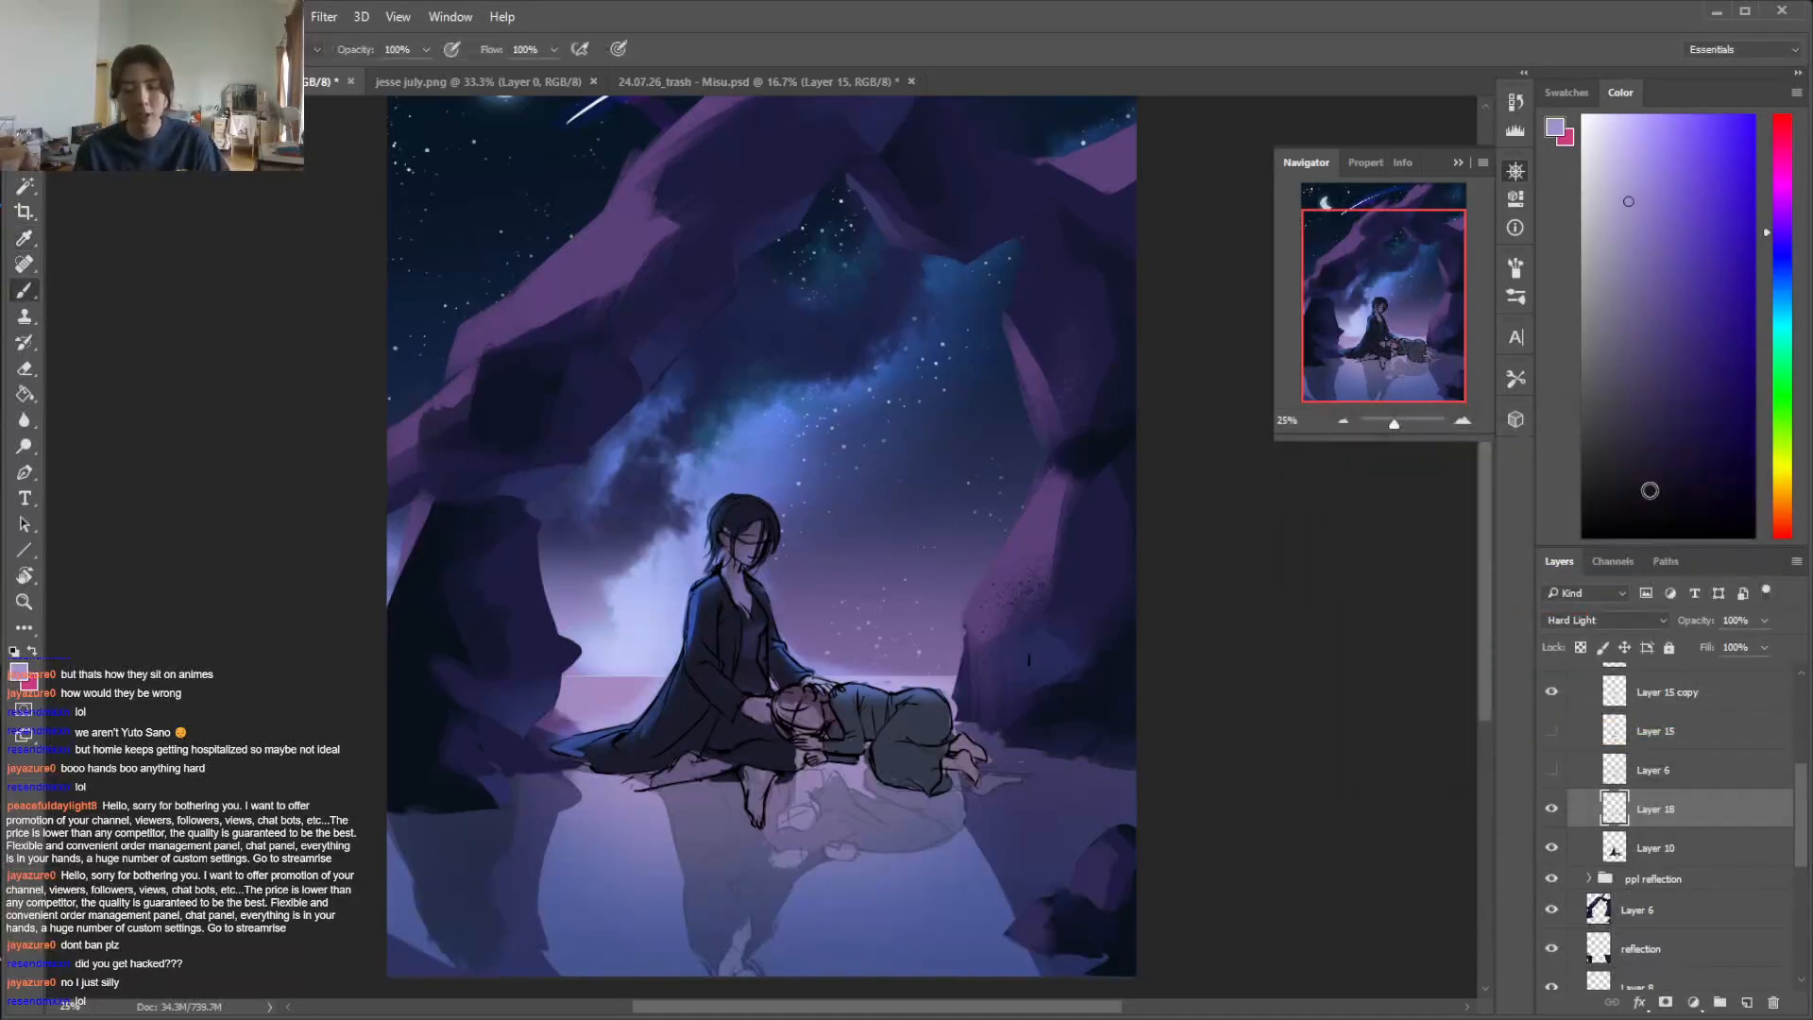
Check the whole night scene against its recent edit history and save the document
{"action": "key", "text": "ctrl+minus"}
{"action": "left_click", "coordinate": [1515, 101]}
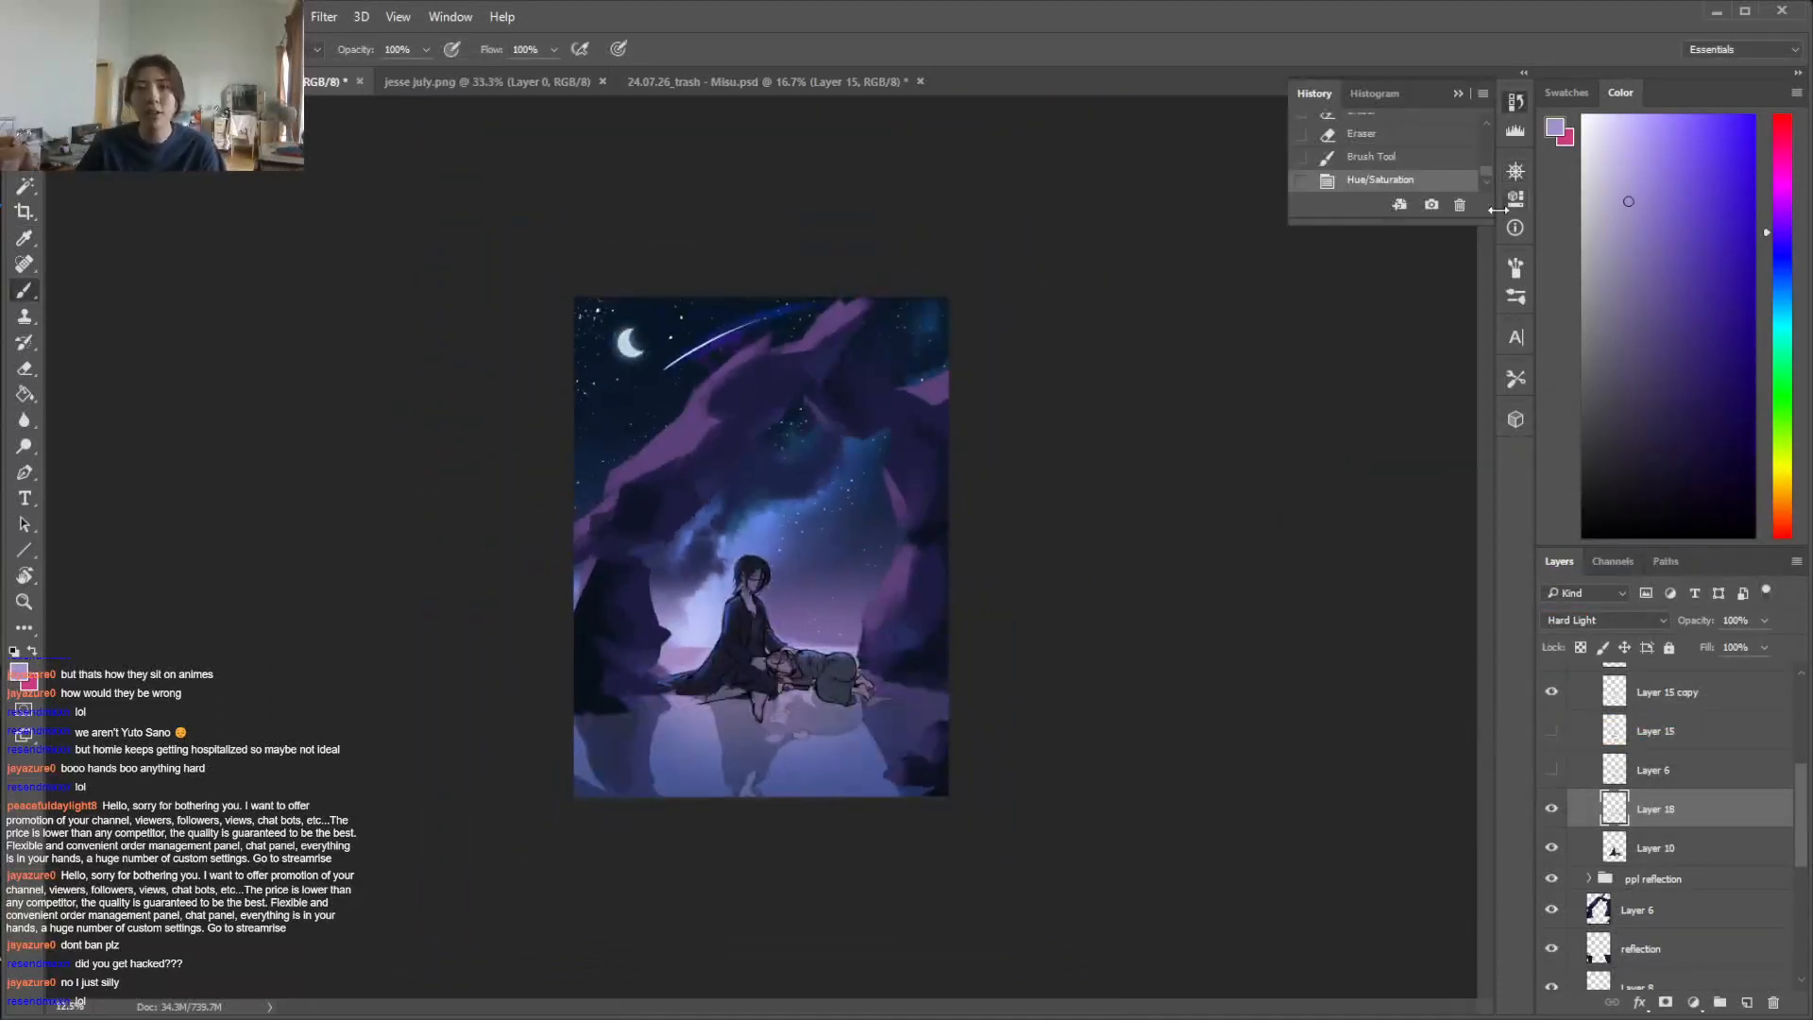
{"action": "scroll", "coordinate": [1488, 174], "scroll_direction": "up", "scroll_amount": 3}
{"action": "left_click", "coordinate": [1451, 142]}
{"action": "key", "text": "ctrl+z"}
{"action": "key", "text": "ctrl+z"}
{"action": "key", "text": "ctrl+z"}
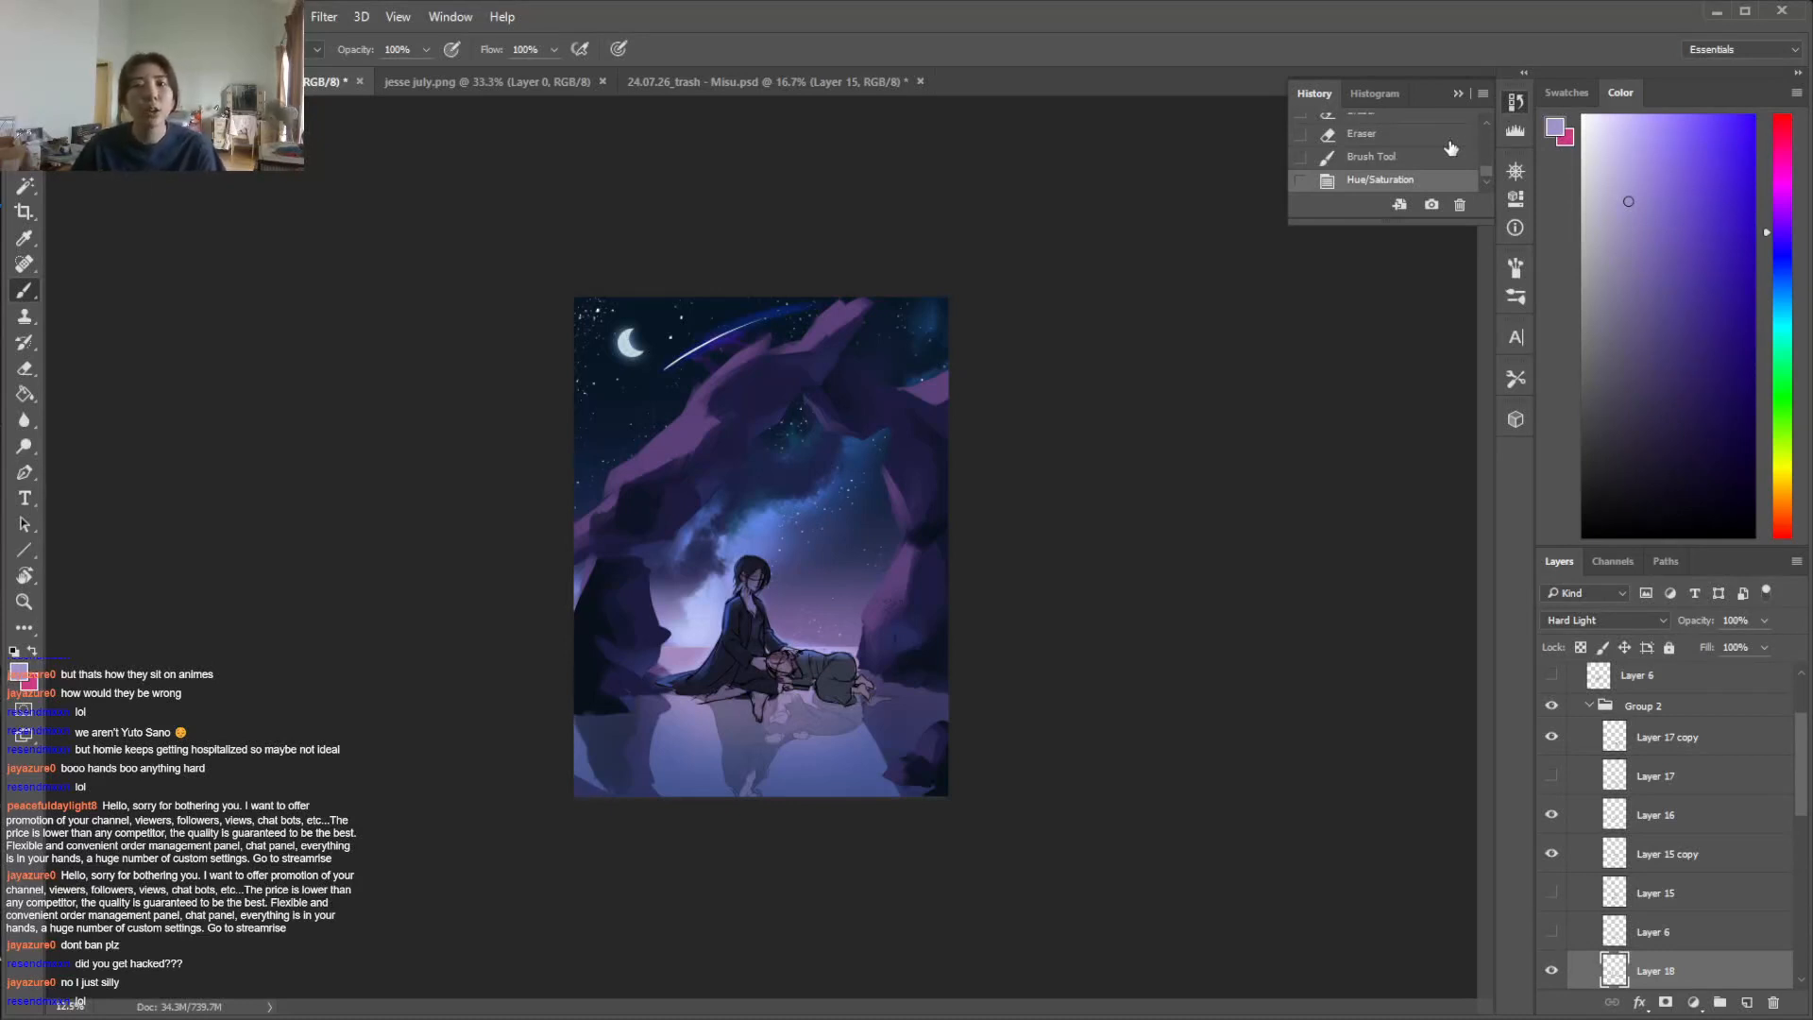
{"action": "key", "text": "ctrl+z"}
{"action": "key", "text": "ctrl+z"}
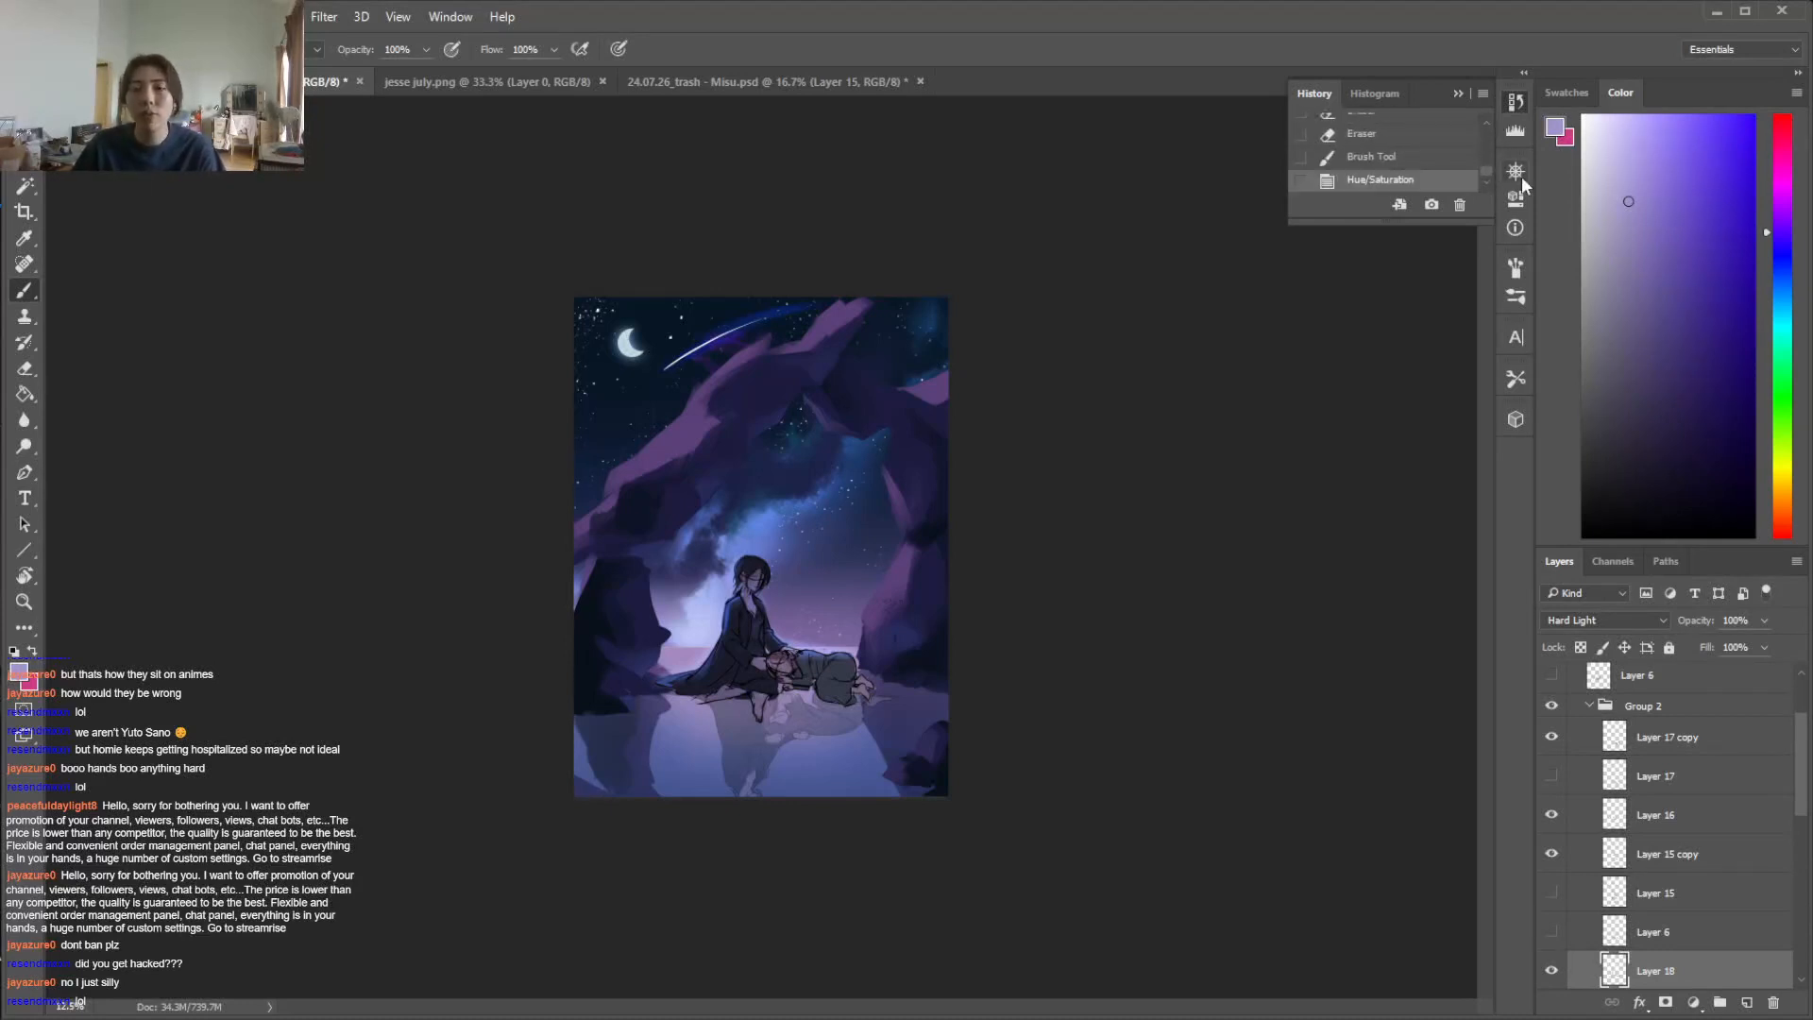
{"action": "key", "text": "ctrl+s"}
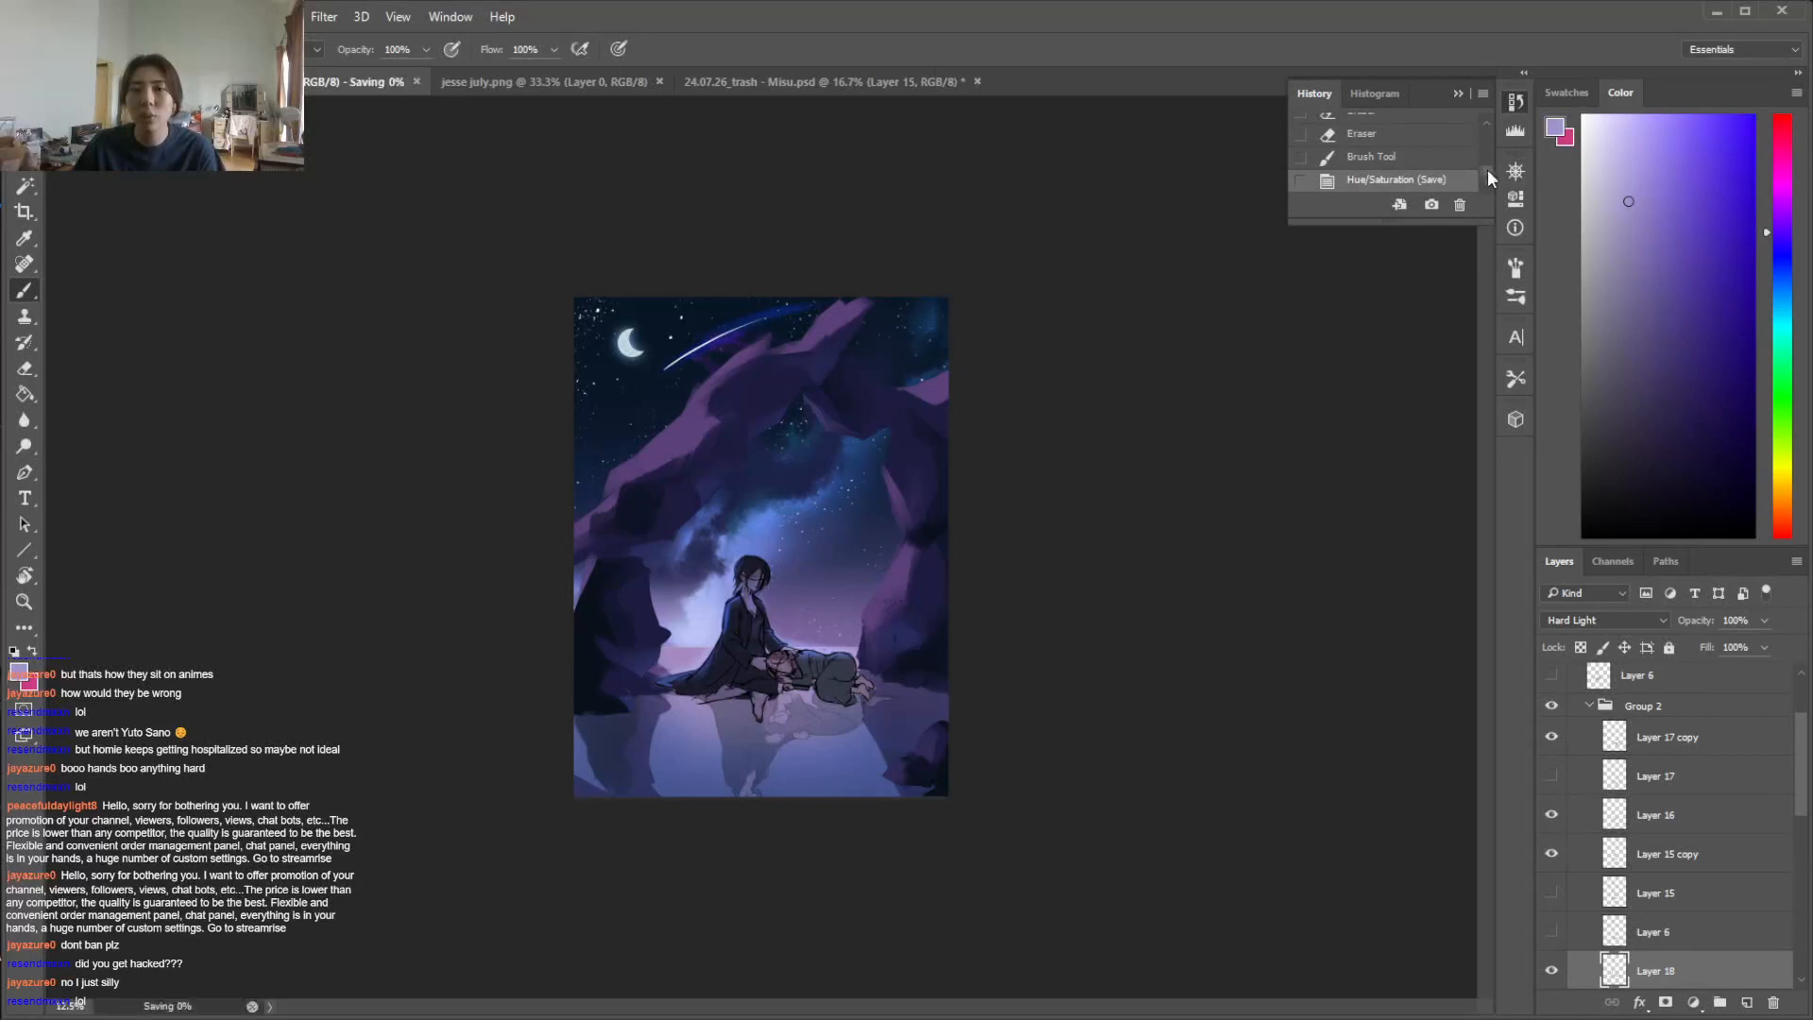
Switch to jesse july.png and trace a Magnetic Lasso selection around both figures on the sofa
{"action": "left_click", "coordinate": [529, 83]}
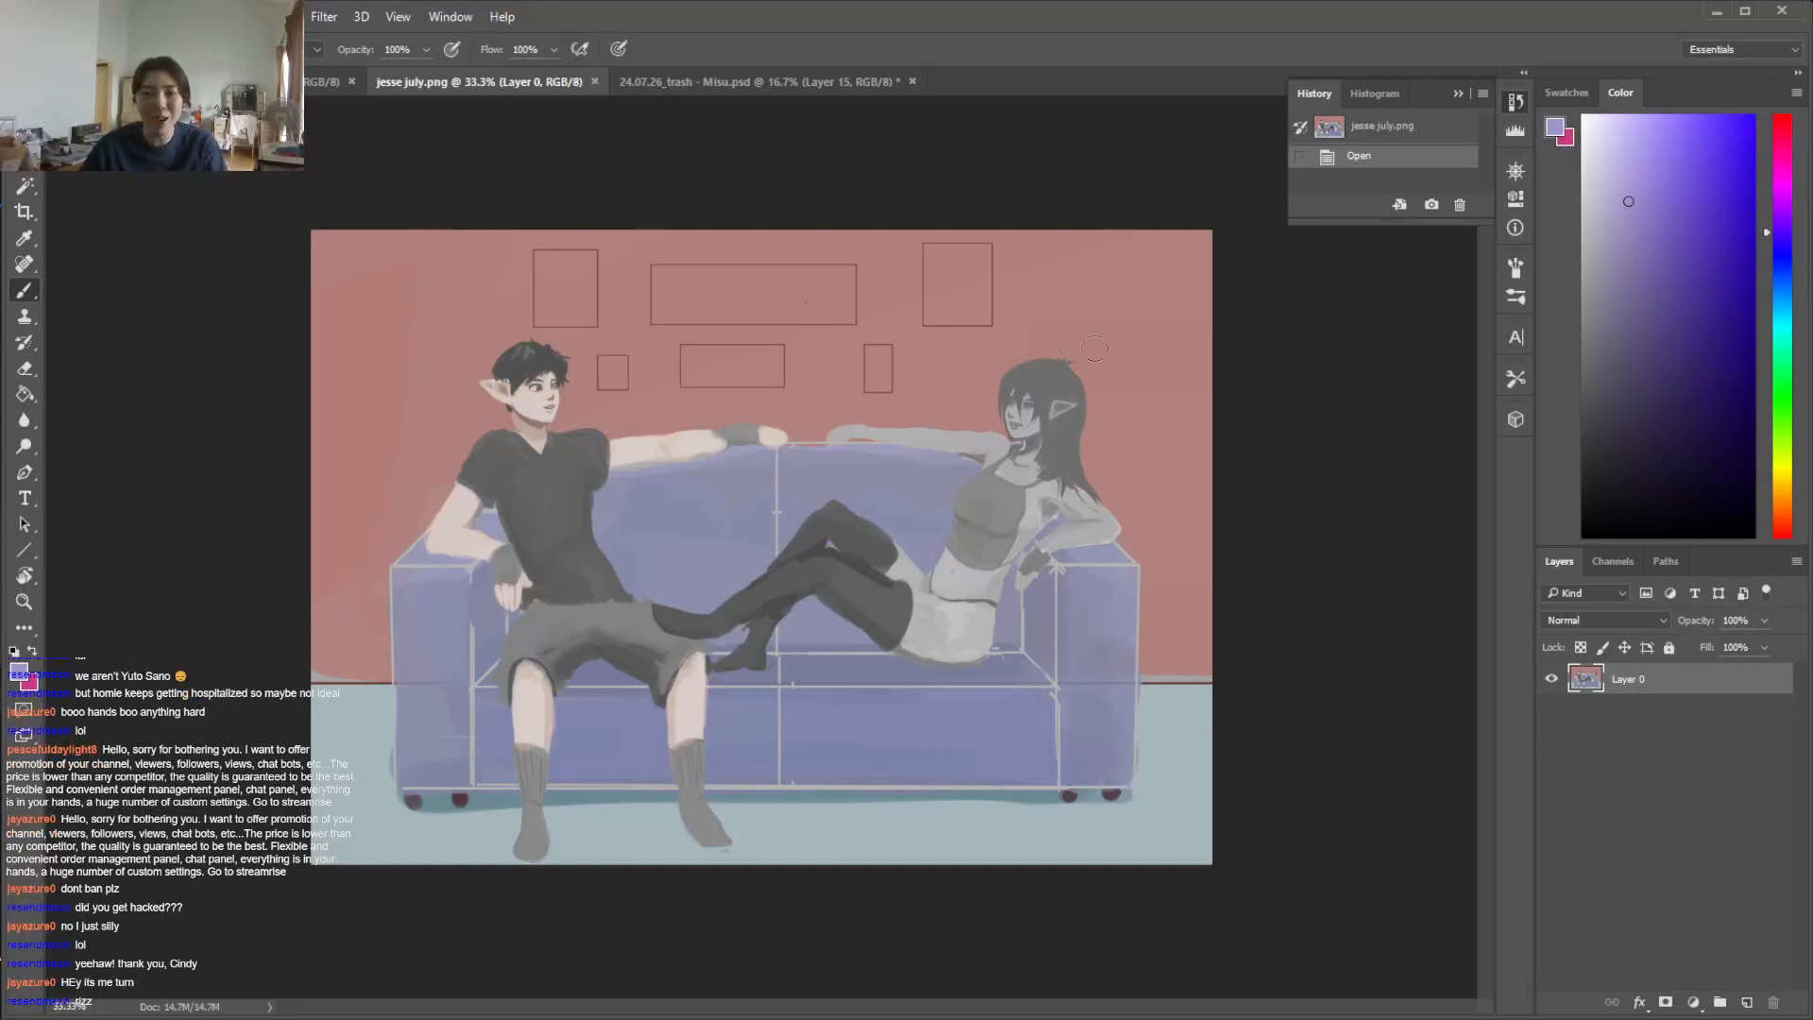
{"action": "left_click", "coordinate": [24, 159]}
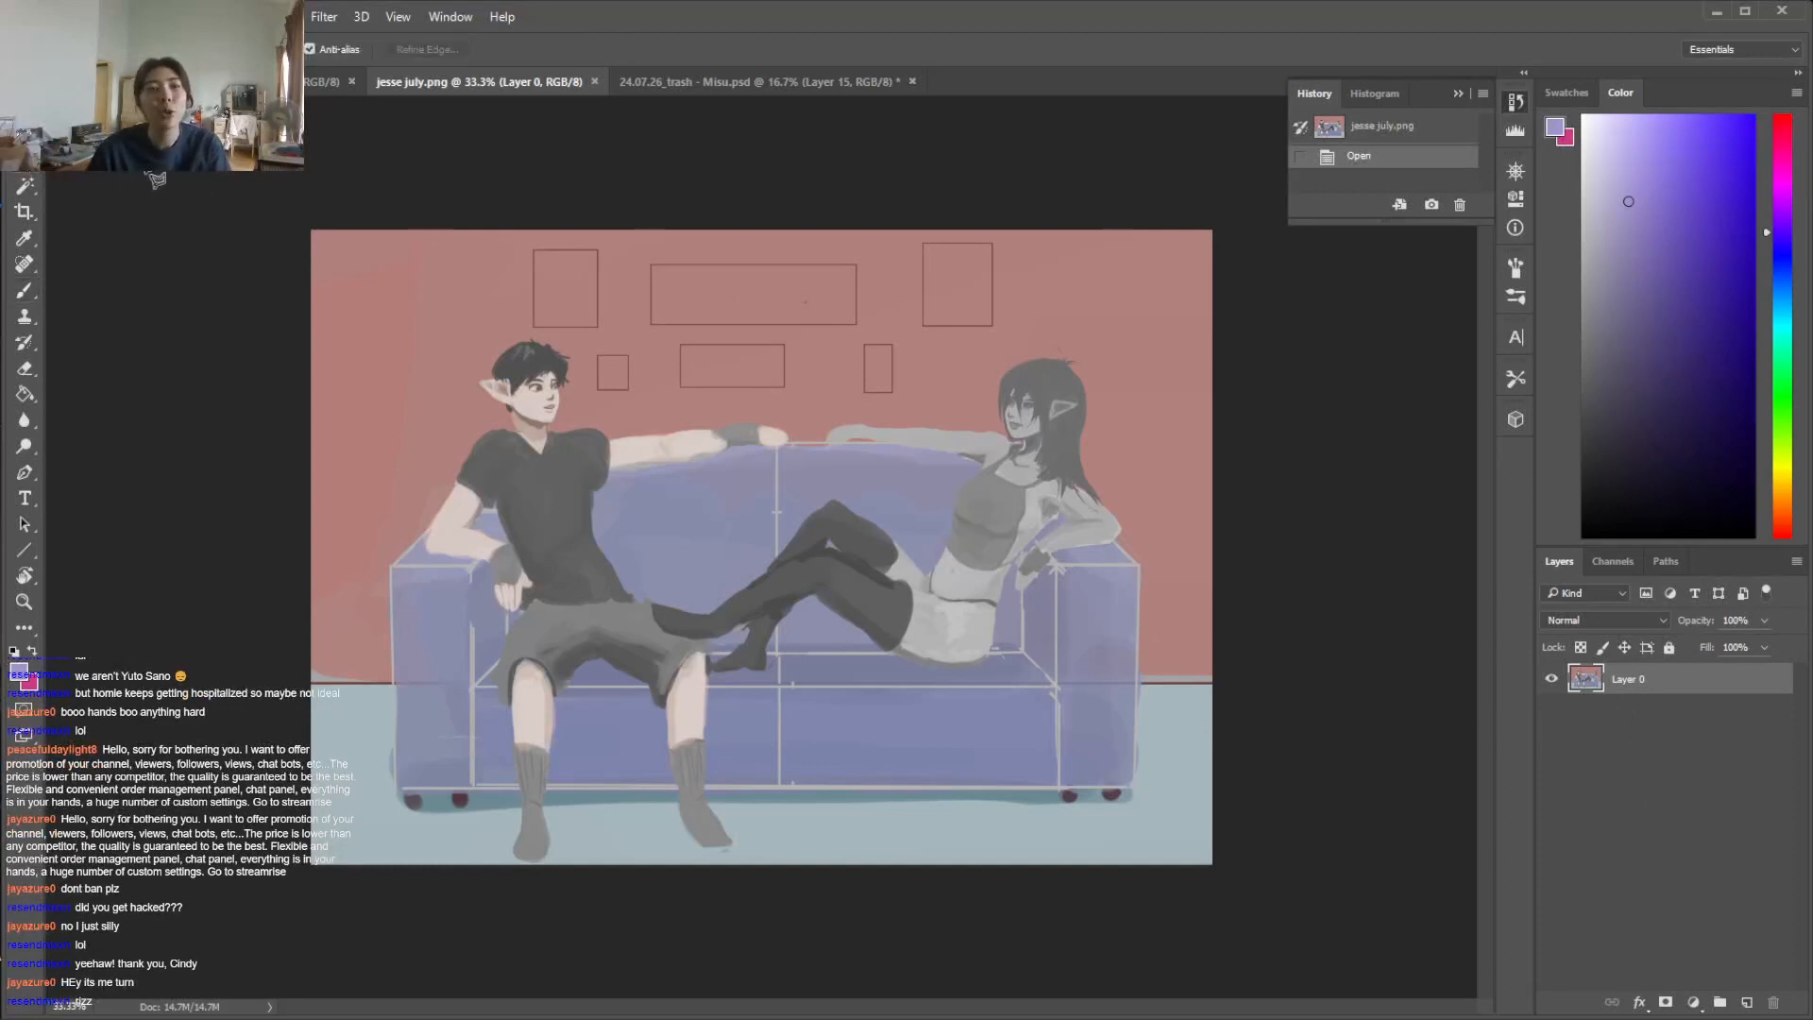
{"action": "left_click", "coordinate": [88, 199]}
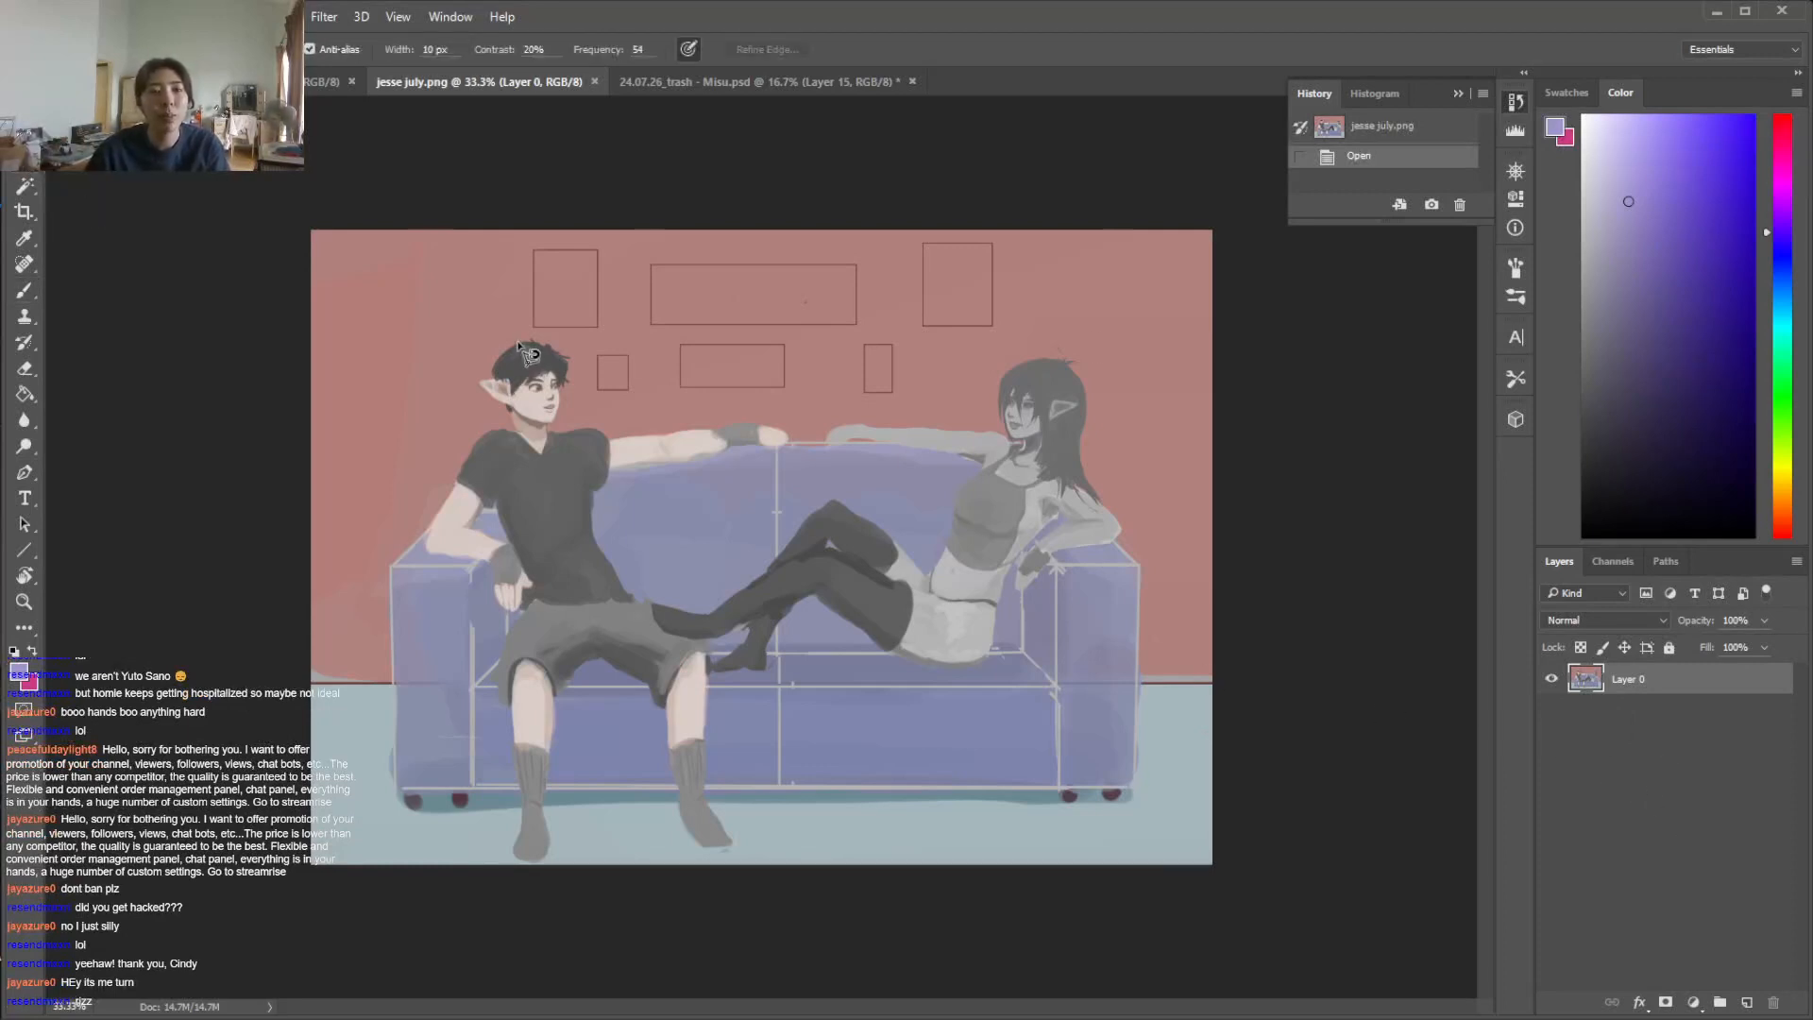
{"action": "left_click", "coordinate": [481, 386]}
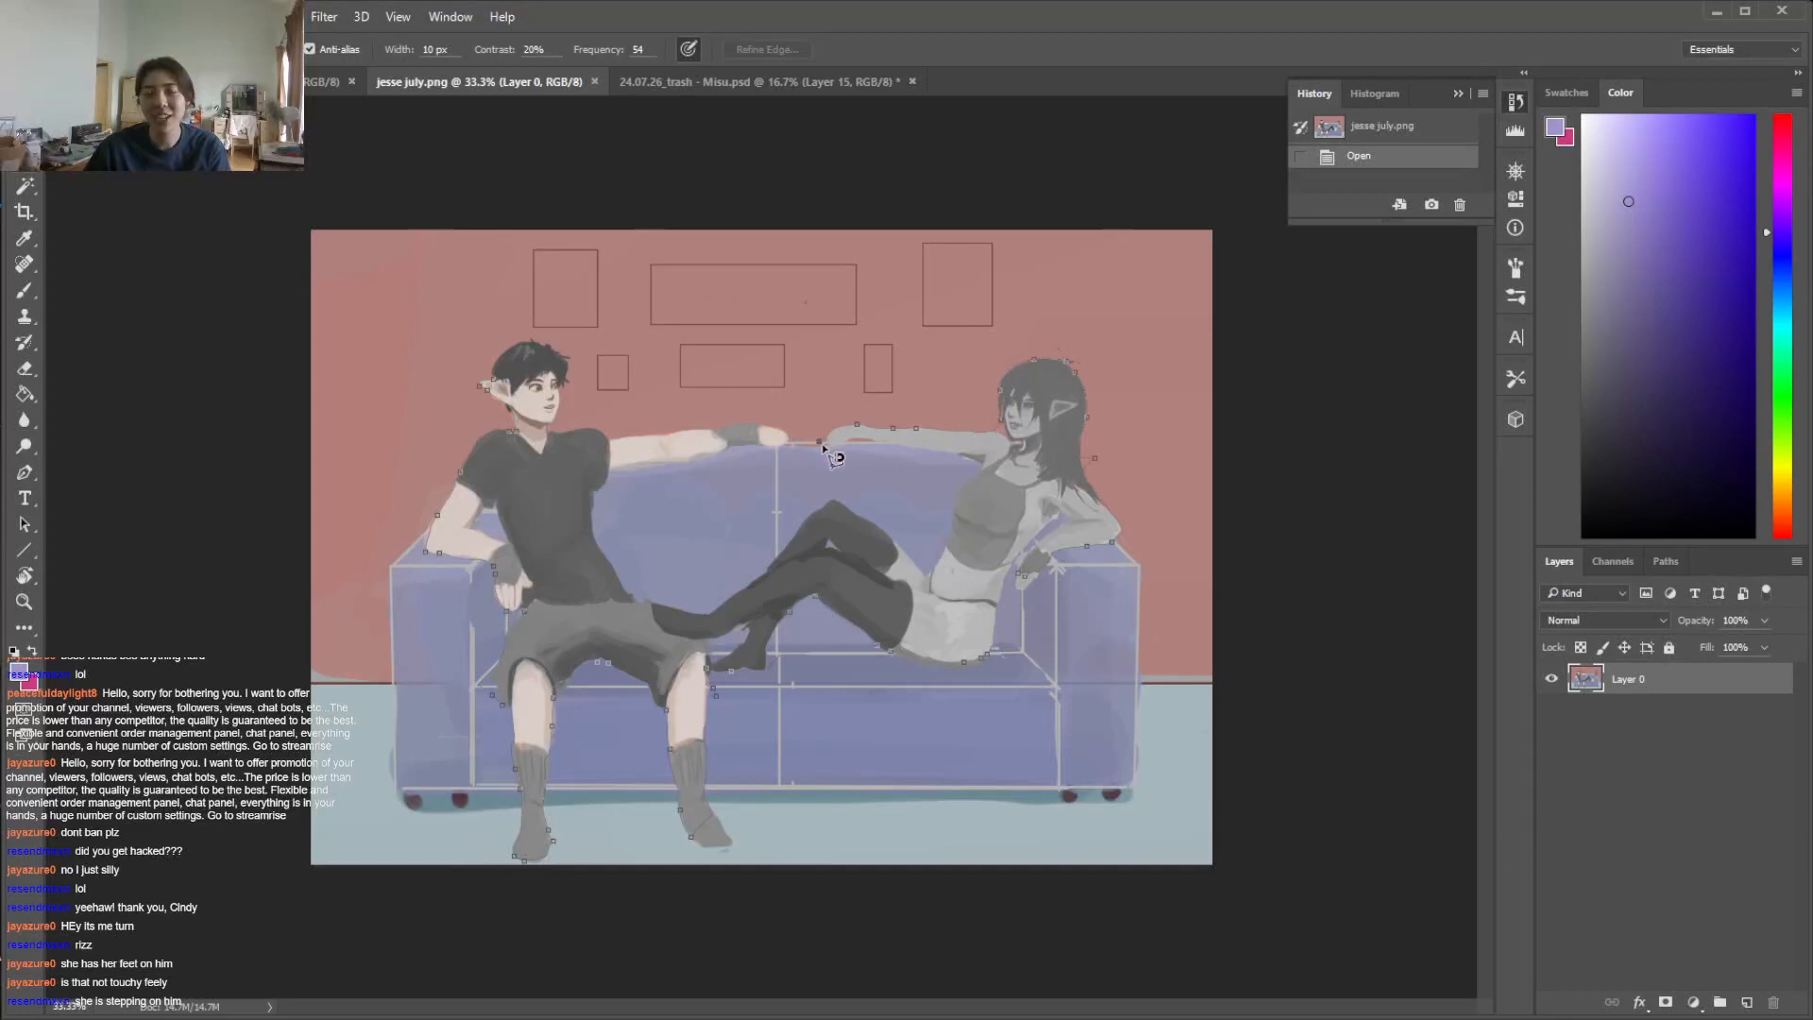
{"action": "double_click", "coordinate": [926, 438]}
Refine the selection with the freehand Lasso around the black-haired man's head and along his outstretched arm
{"action": "right_click", "coordinate": [25, 161]}
{"action": "left_click", "coordinate": [105, 178]}
{"action": "mouse_move", "coordinate": [521, 362]}
{"action": "left_mouse_down"}
{"action": "mouse_move", "coordinate": [507, 358]}
{"action": "mouse_move", "coordinate": [539, 415]}
{"action": "mouse_move", "coordinate": [562, 351]}
{"action": "mouse_move", "coordinate": [536, 340]}
{"action": "mouse_move", "coordinate": [521, 365]}
{"action": "left_mouse_up"}
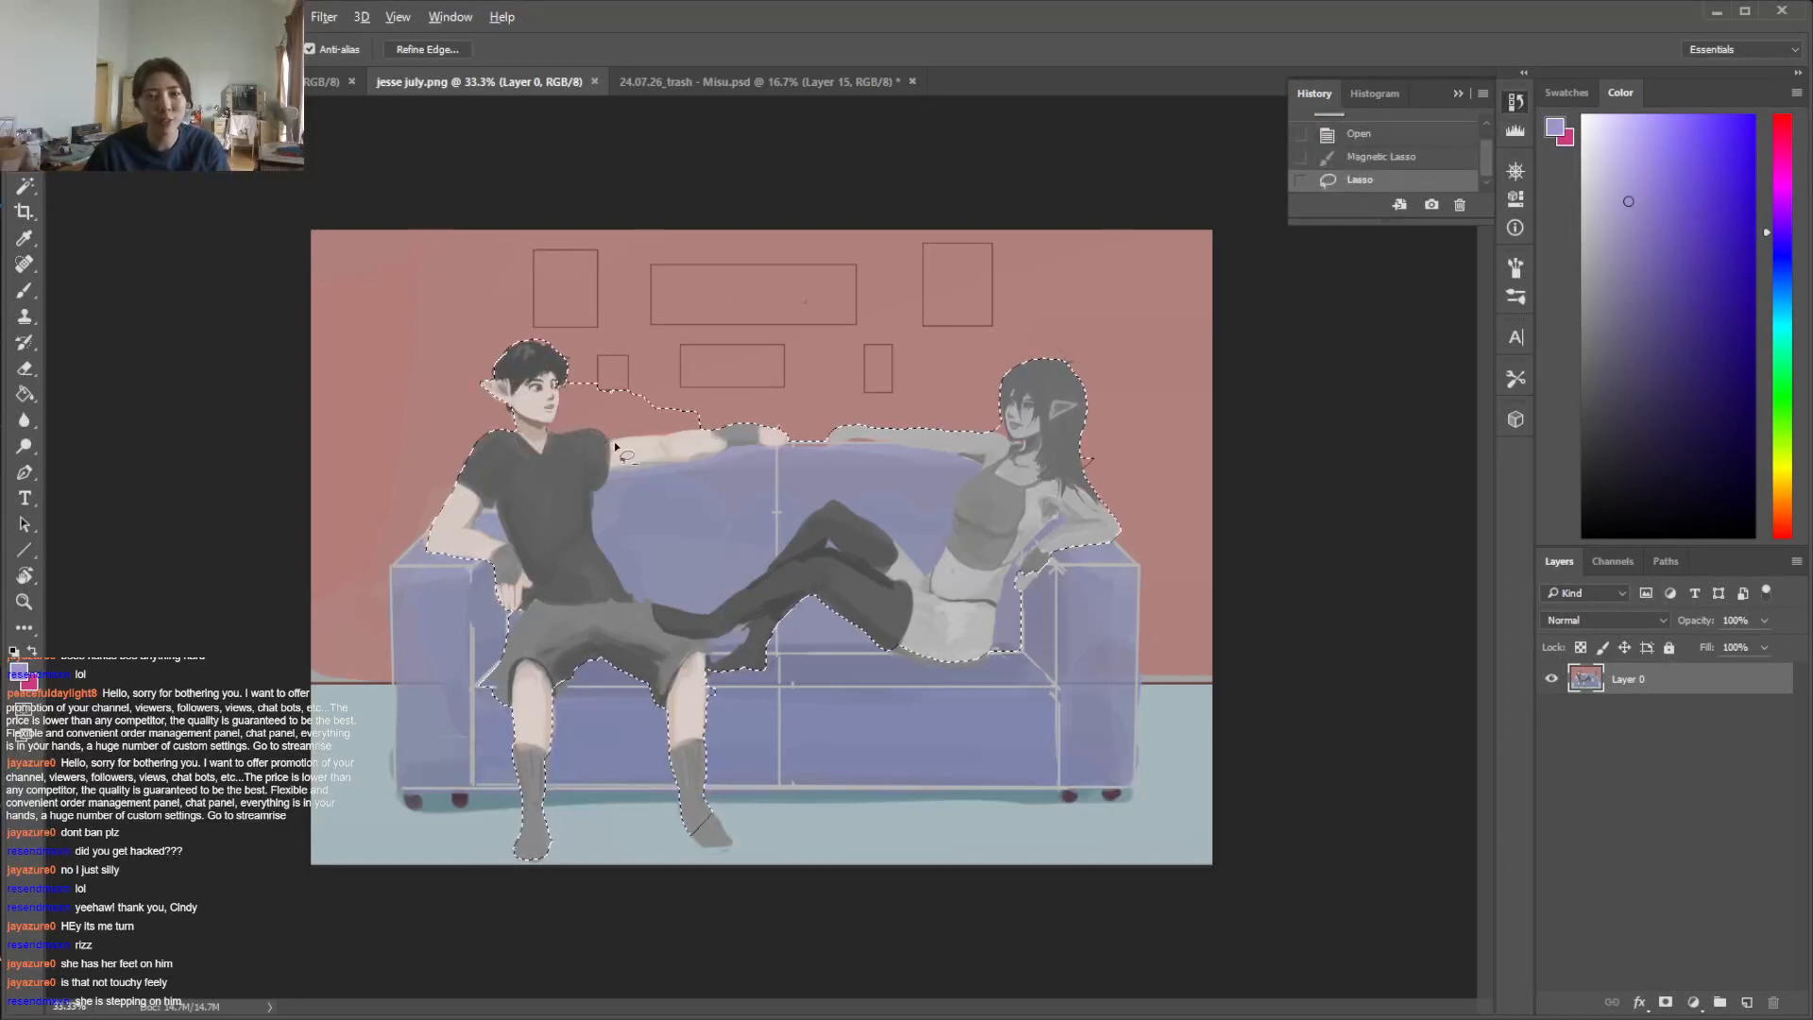
{"action": "mouse_move", "coordinate": [708, 432]}
{"action": "left_mouse_down"}
{"action": "mouse_move", "coordinate": [624, 396]}
{"action": "mouse_move", "coordinate": [607, 442]}
{"action": "mouse_move", "coordinate": [662, 440]}
{"action": "mouse_move", "coordinate": [565, 460]}
{"action": "mouse_move", "coordinate": [584, 429]}
{"action": "mouse_move", "coordinate": [619, 449]}
{"action": "mouse_move", "coordinate": [559, 437]}
{"action": "left_mouse_up"}
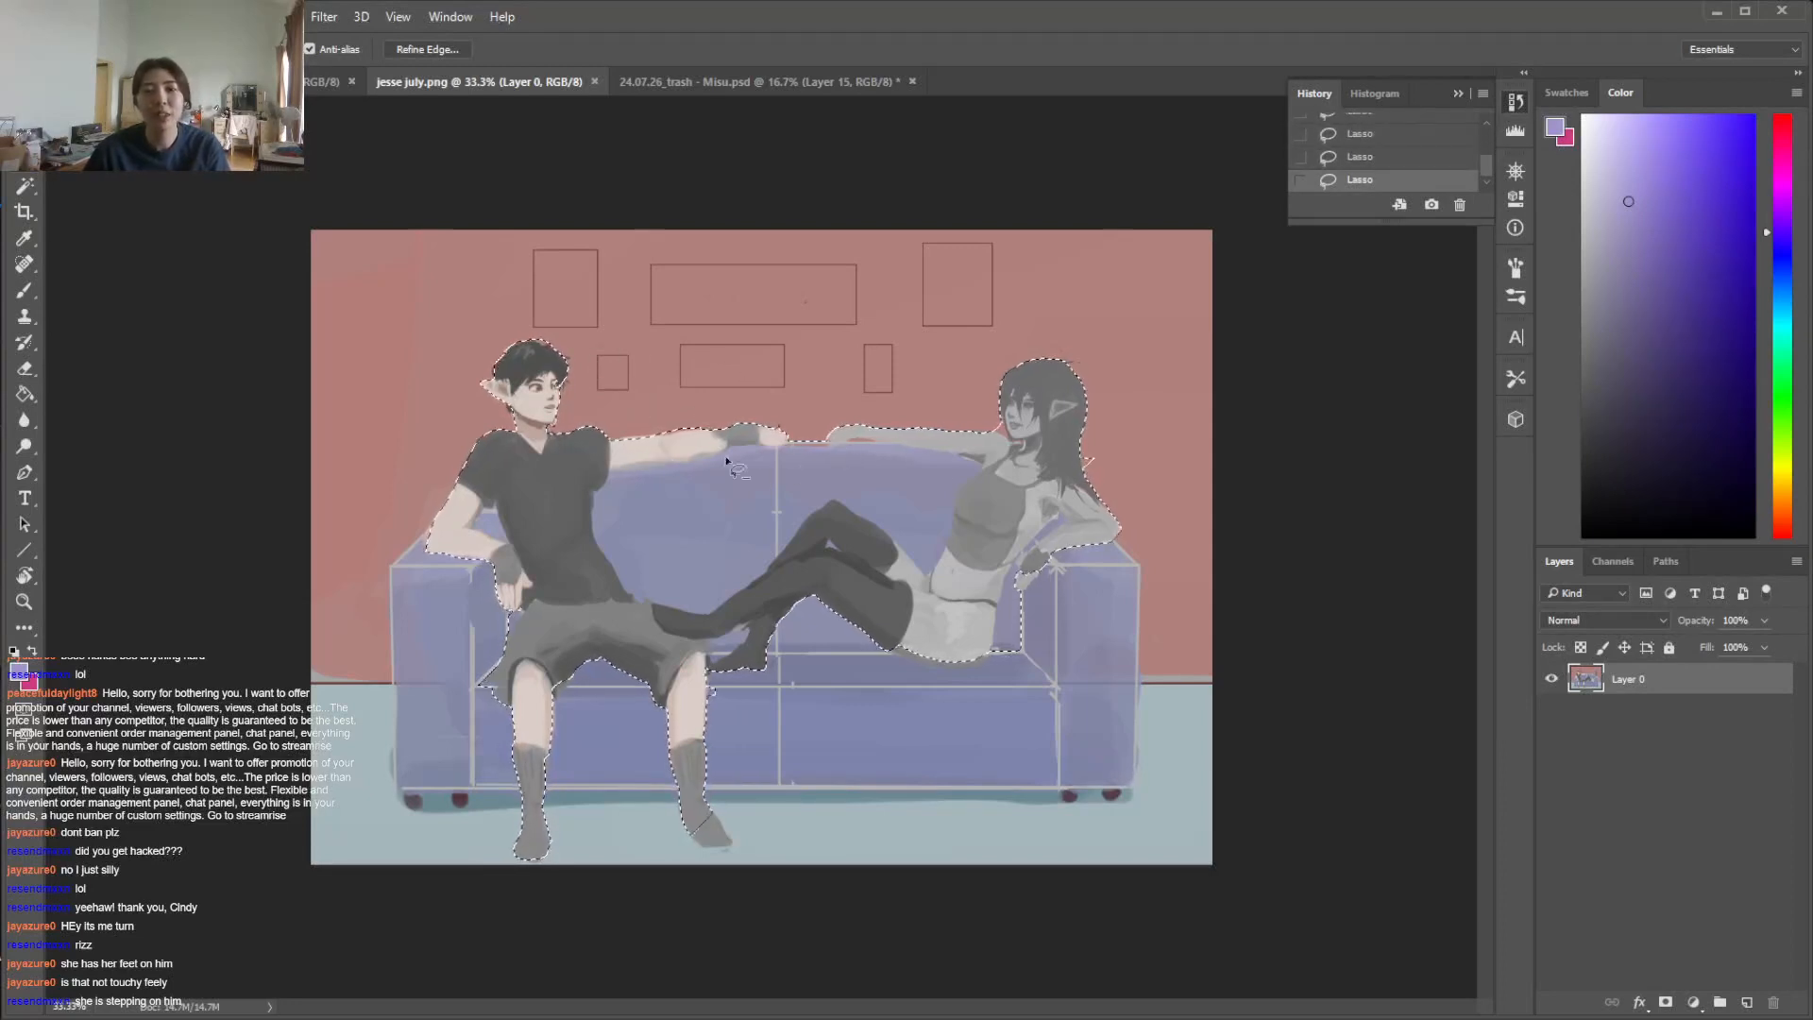
Subtract the blue sofa back areas between the two figures from the selection with the Magic Wand
{"action": "key", "text": "alt+e"}
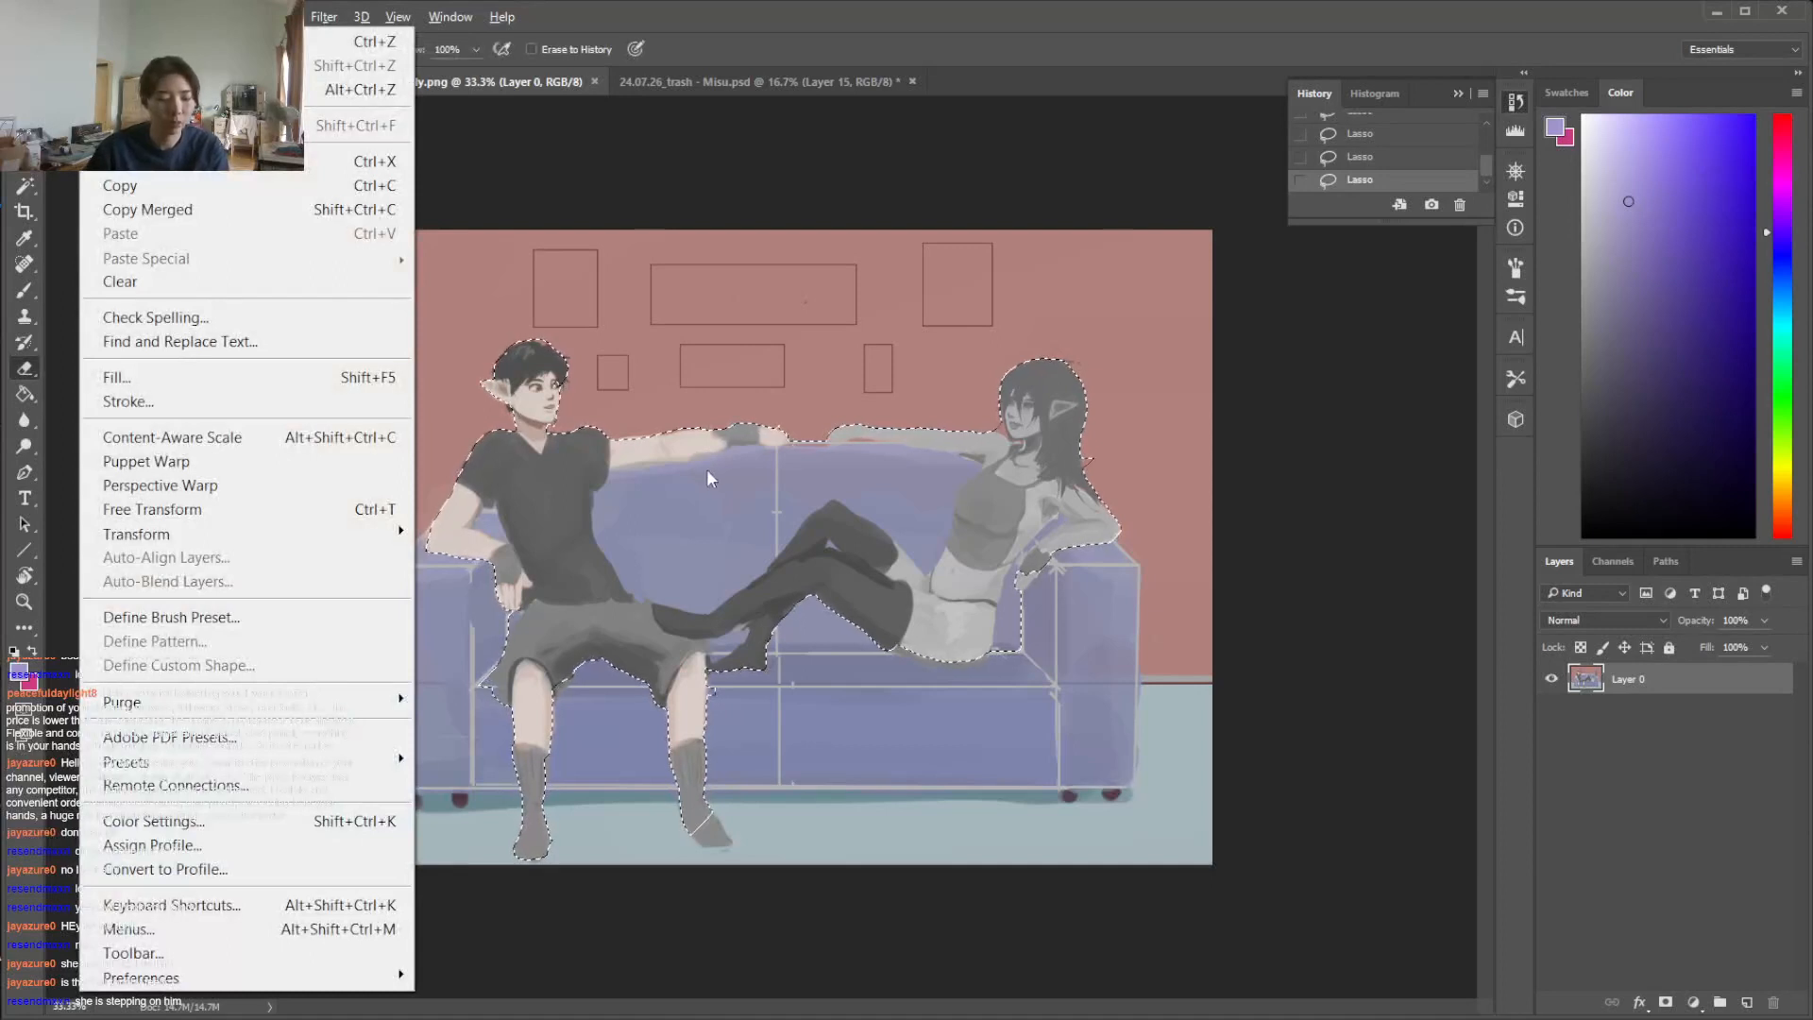
{"action": "left_click", "coordinate": [708, 466]}
{"action": "key", "text": "w"}
{"action": "left_click", "coordinate": [721, 496], "text": "alt"}
{"action": "left_click", "coordinate": [819, 493], "text": "alt"}
Clean up the selection with the Lasso, restoring the woman's torso and arms and trimming around her bent elbow and feet
{"action": "key", "text": "l"}
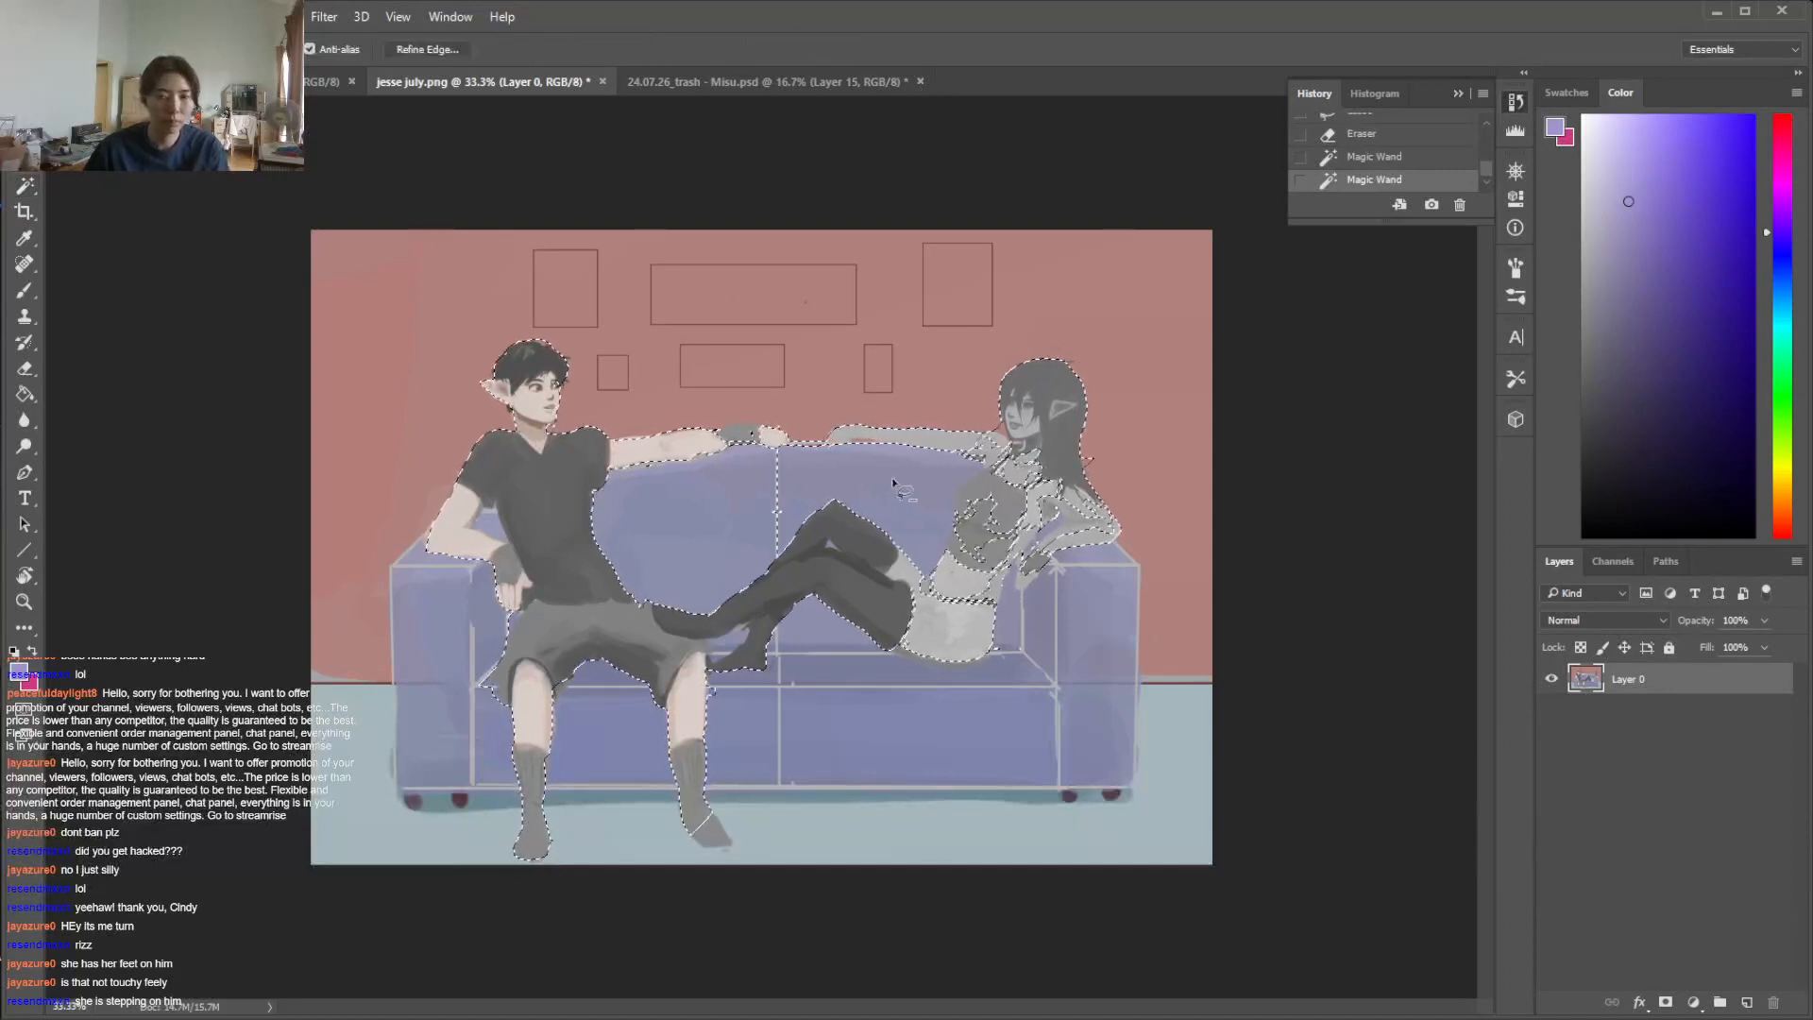
{"action": "mouse_move", "coordinate": [1001, 471]}
{"action": "left_mouse_down"}
{"action": "mouse_move", "coordinate": [951, 536]}
{"action": "mouse_move", "coordinate": [940, 599]}
{"action": "mouse_move", "coordinate": [982, 621]}
{"action": "left_mouse_up"}
{"action": "mouse_move", "coordinate": [1039, 564]}
{"action": "left_mouse_down"}
{"action": "mouse_move", "coordinate": [968, 459]}
{"action": "mouse_move", "coordinate": [1007, 436]}
{"action": "left_mouse_up"}
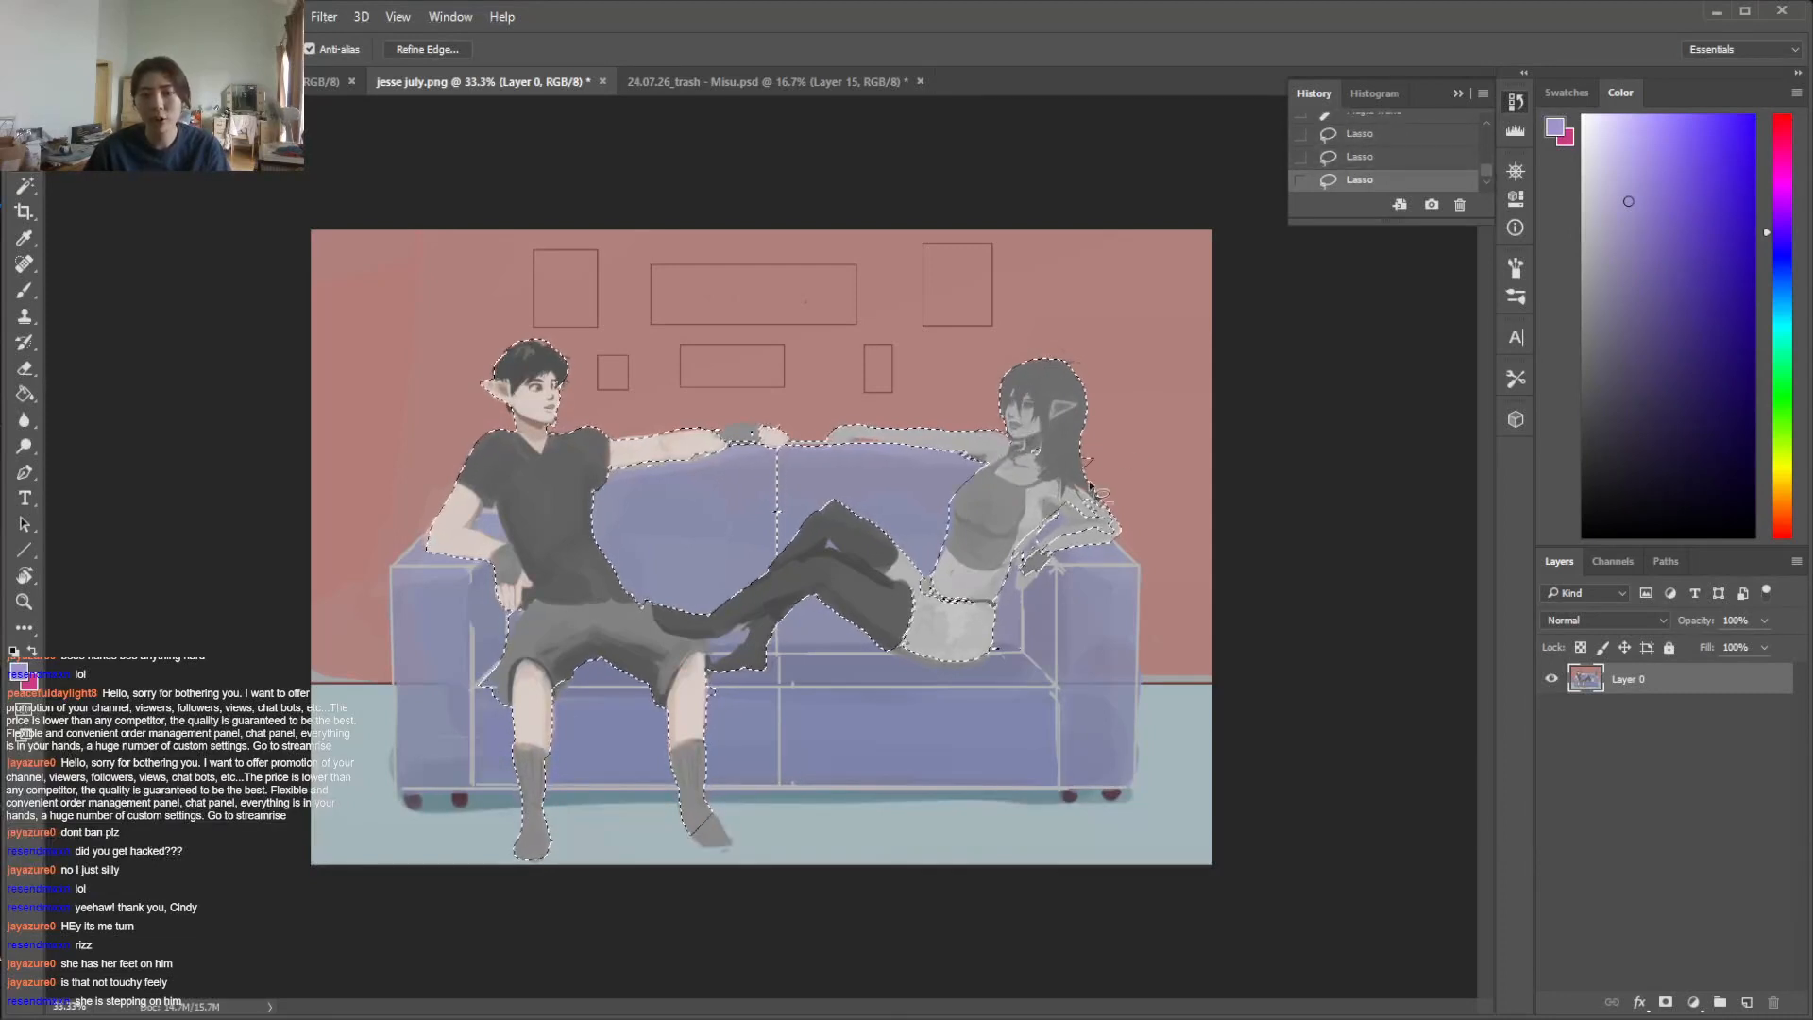
{"action": "mouse_move", "coordinate": [954, 593]}
{"action": "left_mouse_down"}
{"action": "mouse_move", "coordinate": [912, 582]}
{"action": "mouse_move", "coordinate": [939, 621]}
{"action": "mouse_move", "coordinate": [990, 600]}
{"action": "mouse_move", "coordinate": [960, 582]}
{"action": "mouse_move", "coordinate": [980, 632]}
{"action": "mouse_move", "coordinate": [999, 569]}
{"action": "mouse_move", "coordinate": [1048, 539]}
{"action": "mouse_move", "coordinate": [1059, 500]}
{"action": "mouse_move", "coordinate": [994, 568]}
{"action": "mouse_move", "coordinate": [1056, 498]}
{"action": "mouse_move", "coordinate": [1032, 541]}
{"action": "mouse_move", "coordinate": [1008, 578]}
{"action": "left_mouse_up"}
{"action": "mouse_move", "coordinate": [1079, 499]}
{"action": "left_mouse_down"}
{"action": "mouse_move", "coordinate": [1062, 511]}
{"action": "mouse_move", "coordinate": [1107, 525]}
{"action": "left_mouse_up"}
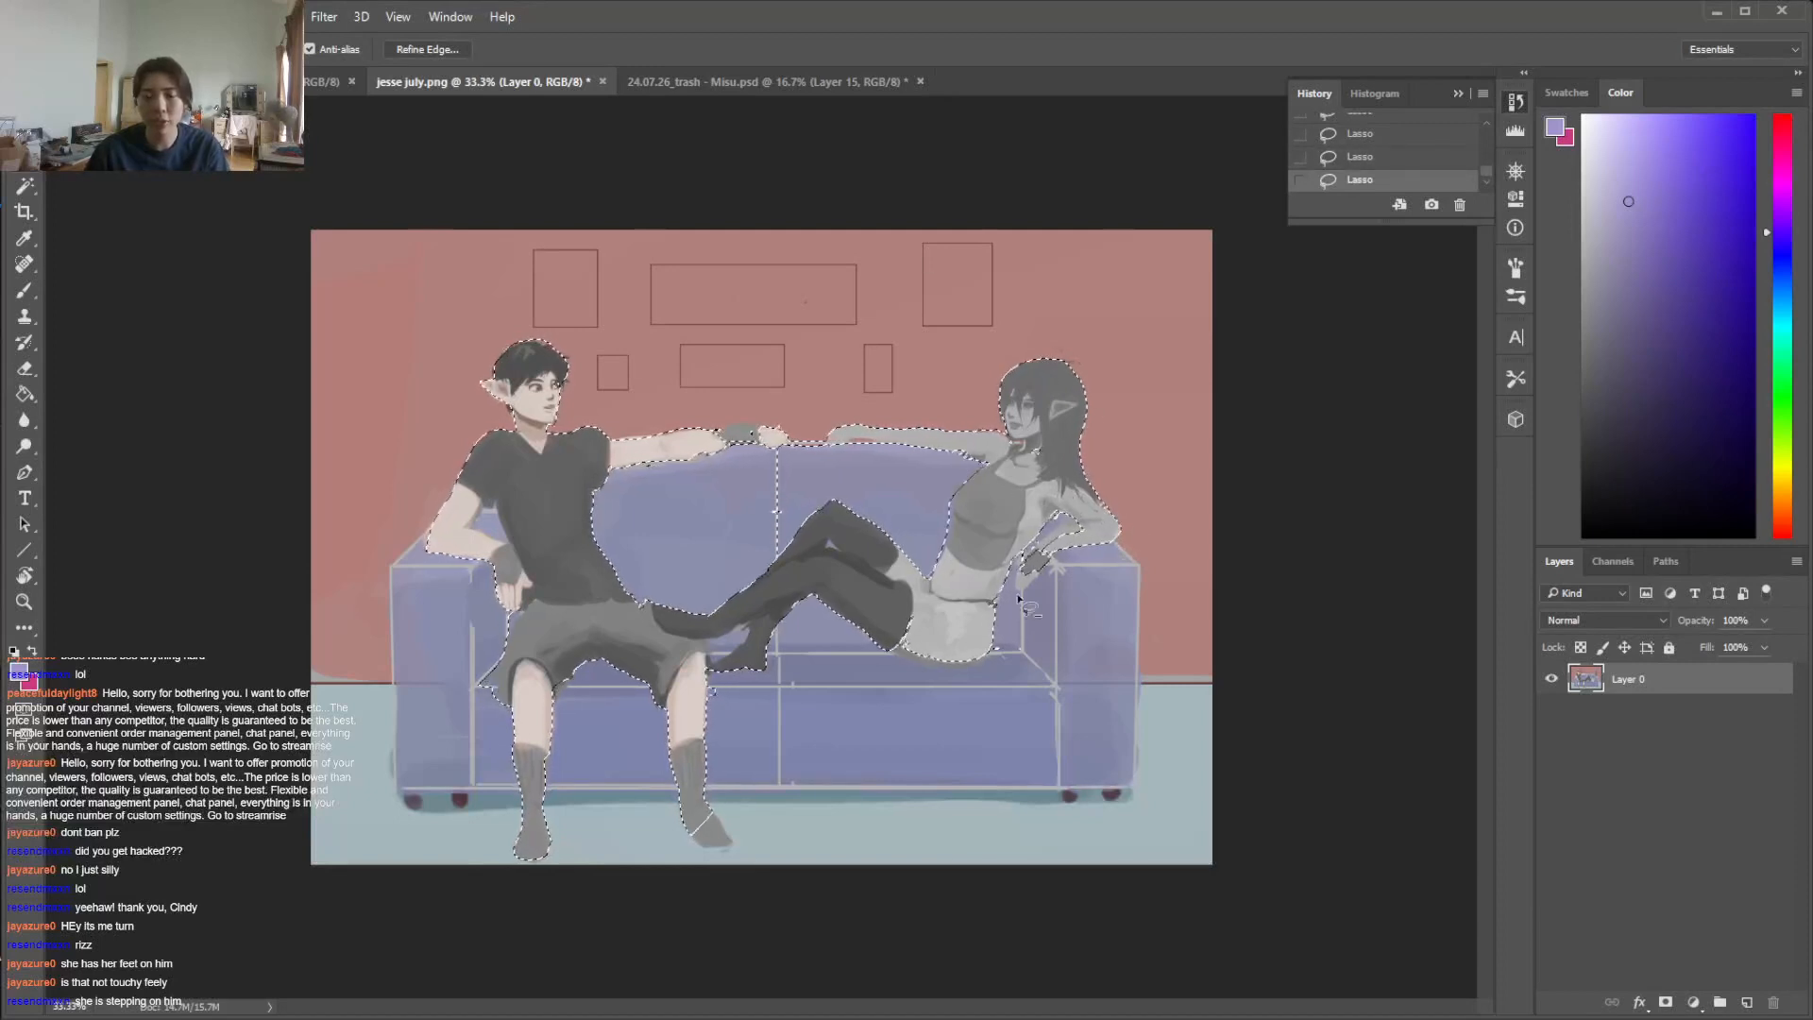
{"action": "mouse_move", "coordinate": [749, 644]}
{"action": "left_mouse_down"}
{"action": "mouse_move", "coordinate": [717, 671]}
{"action": "mouse_move", "coordinate": [707, 636]}
{"action": "mouse_move", "coordinate": [748, 625]}
{"action": "left_mouse_up"}
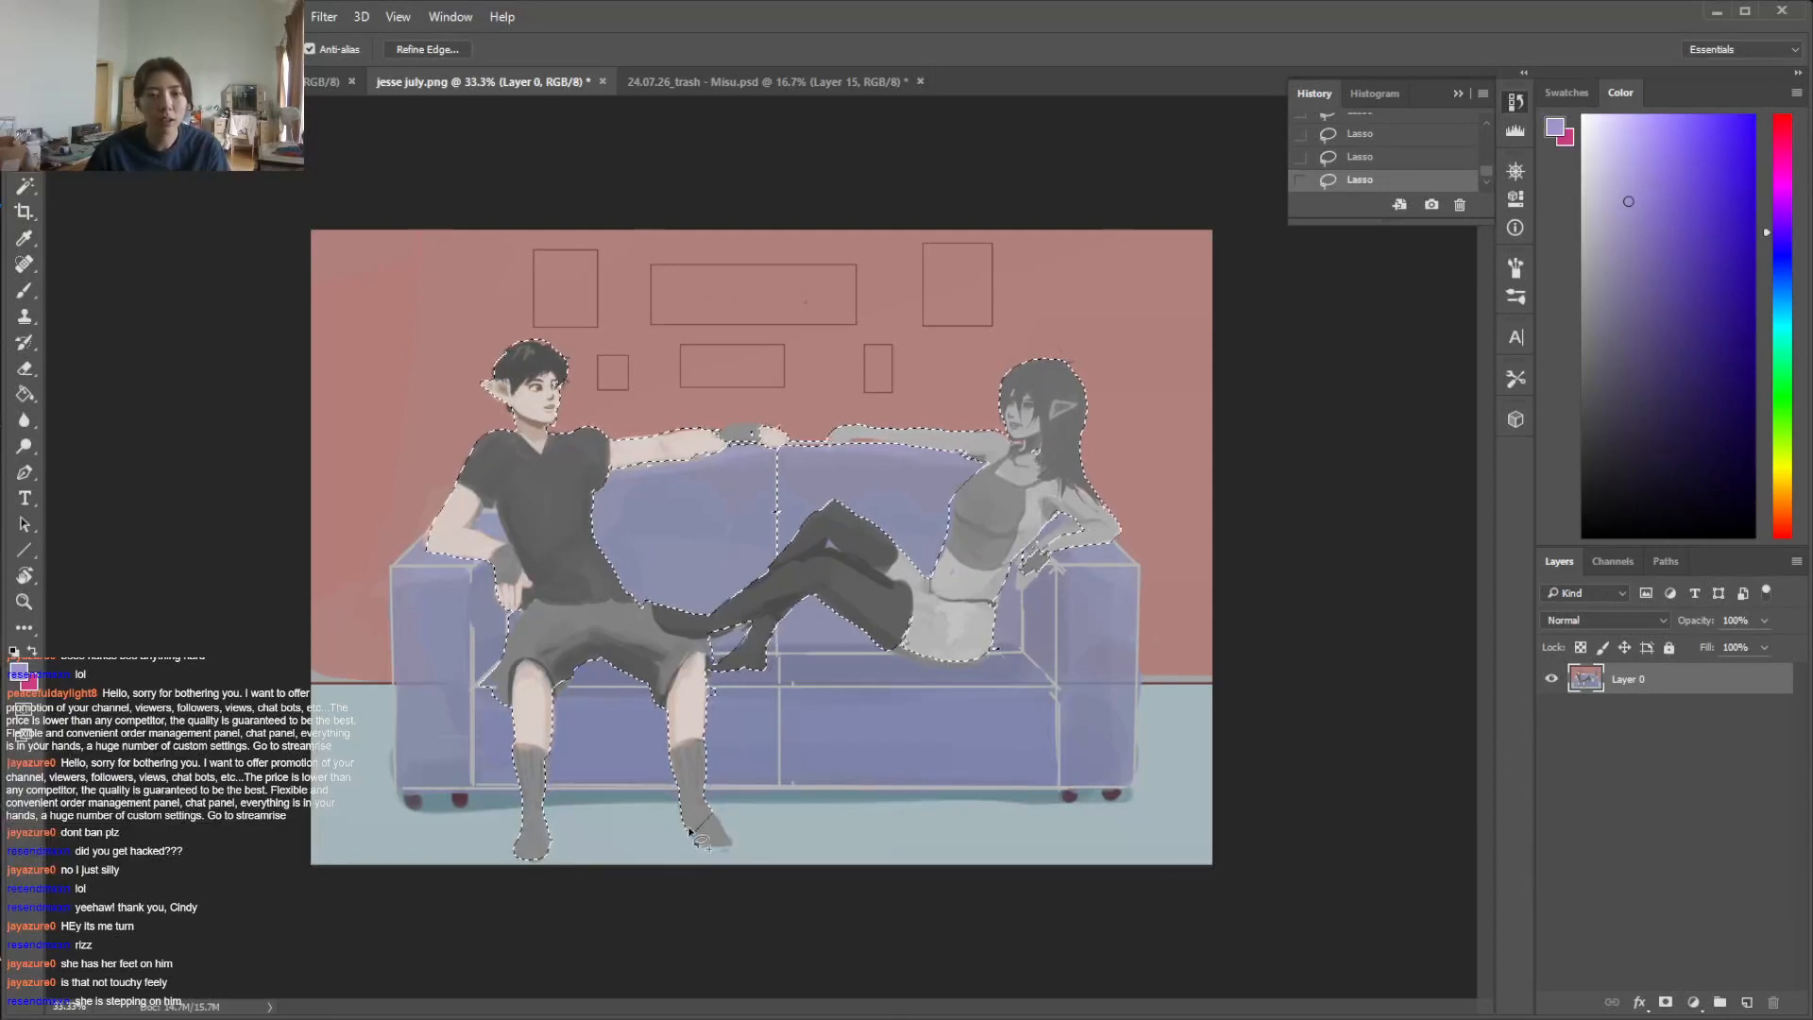
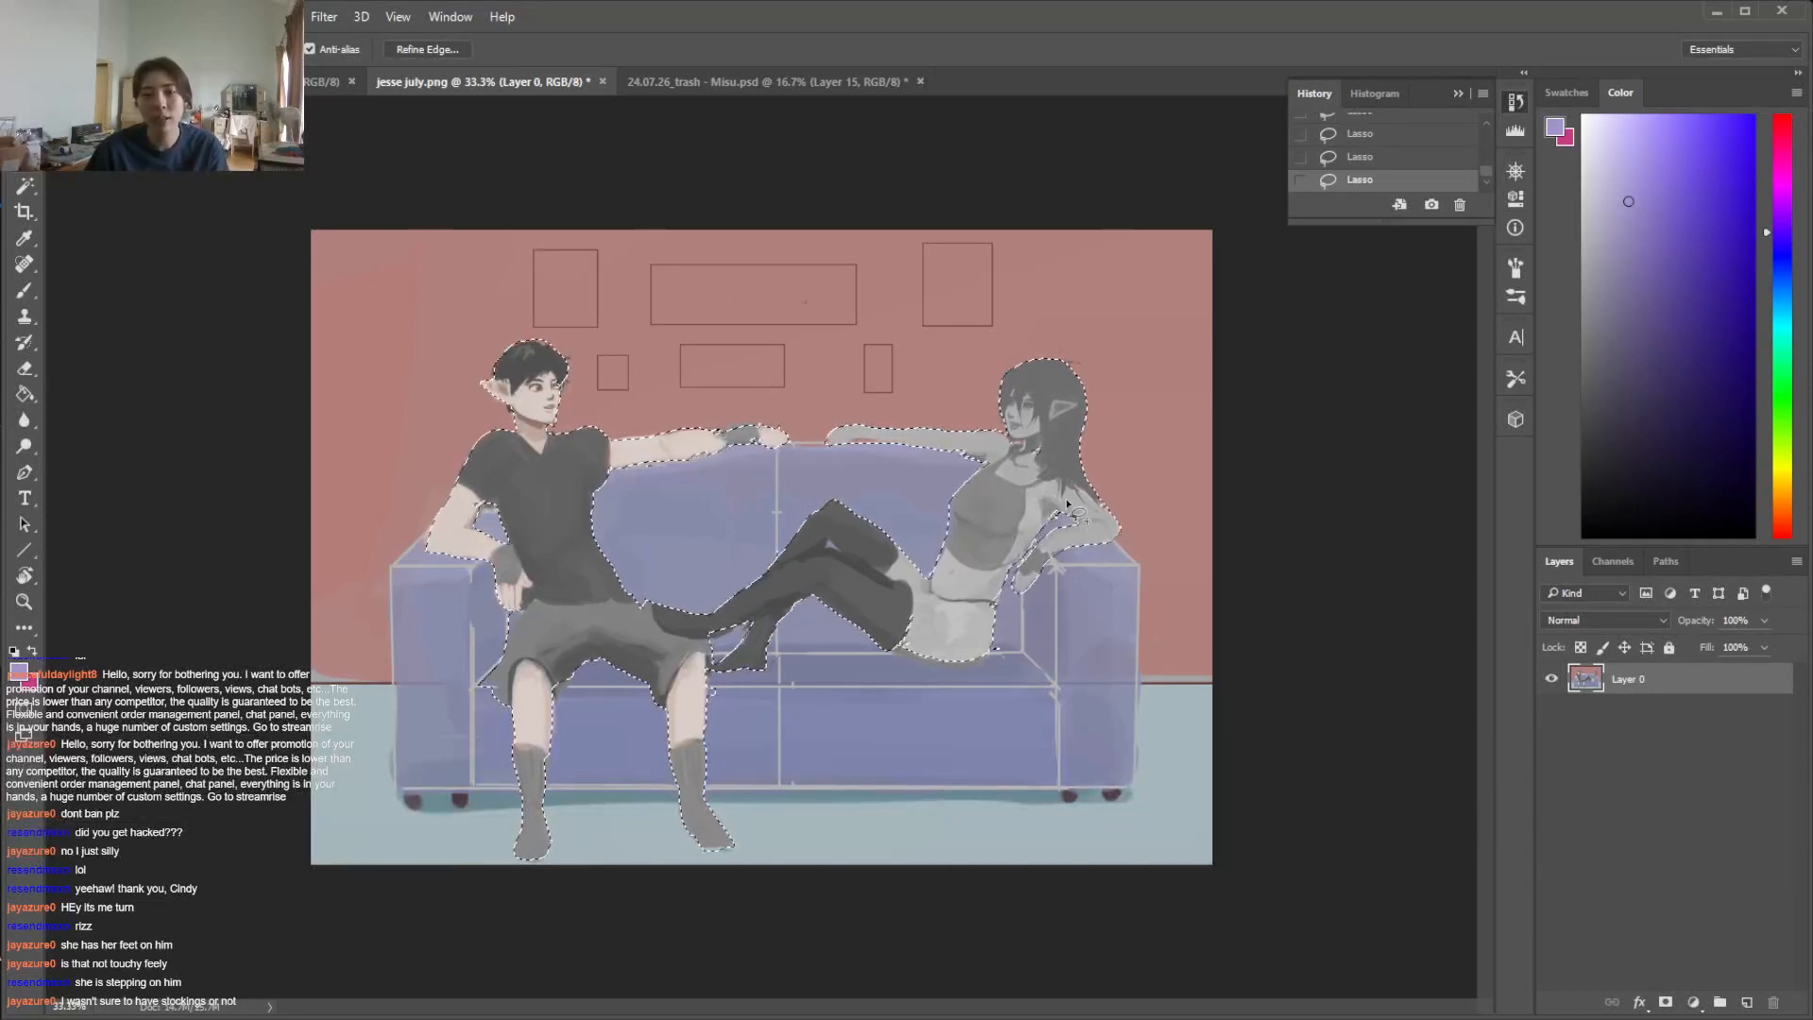
Cut the selected figures onto their own layer, hide that layer, and make the background Layer 0 active
{"action": "right_click", "coordinate": [999, 443]}
{"action": "left_click", "coordinate": [1180, 659]}
{"action": "left_click", "coordinate": [1551, 679]}
{"action": "left_click", "coordinate": [1643, 713]}
Sample the sofa's blue and brush it over the transparent gap at the woman's thighs and torso
{"action": "key", "text": "i"}
{"action": "left_click", "coordinate": [1086, 609]}
{"action": "key", "text": "b"}
{"action": "left_click_drag", "start_coordinate": [874, 614], "coordinate": [928, 549]}
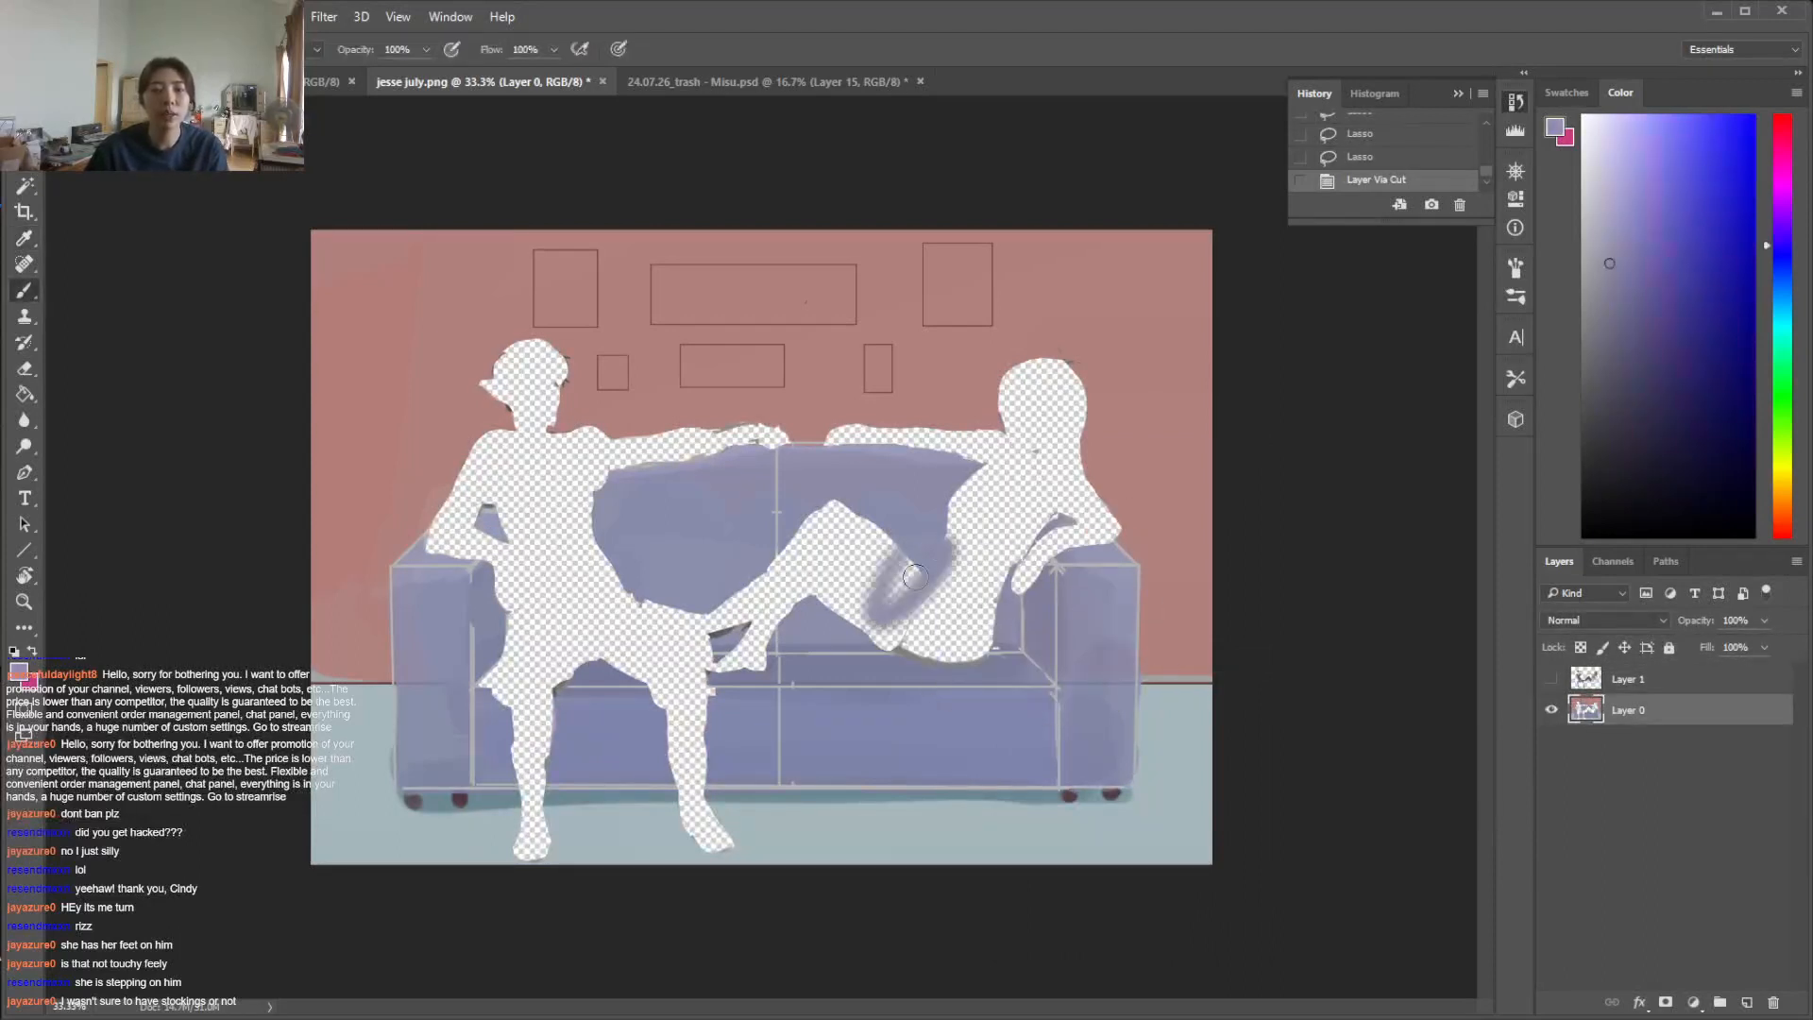
Lasso the right back cushion, fill its figure cutouts with sofa blue using the Paint Bucket and Brush, and deselect
{"action": "key", "text": "l"}
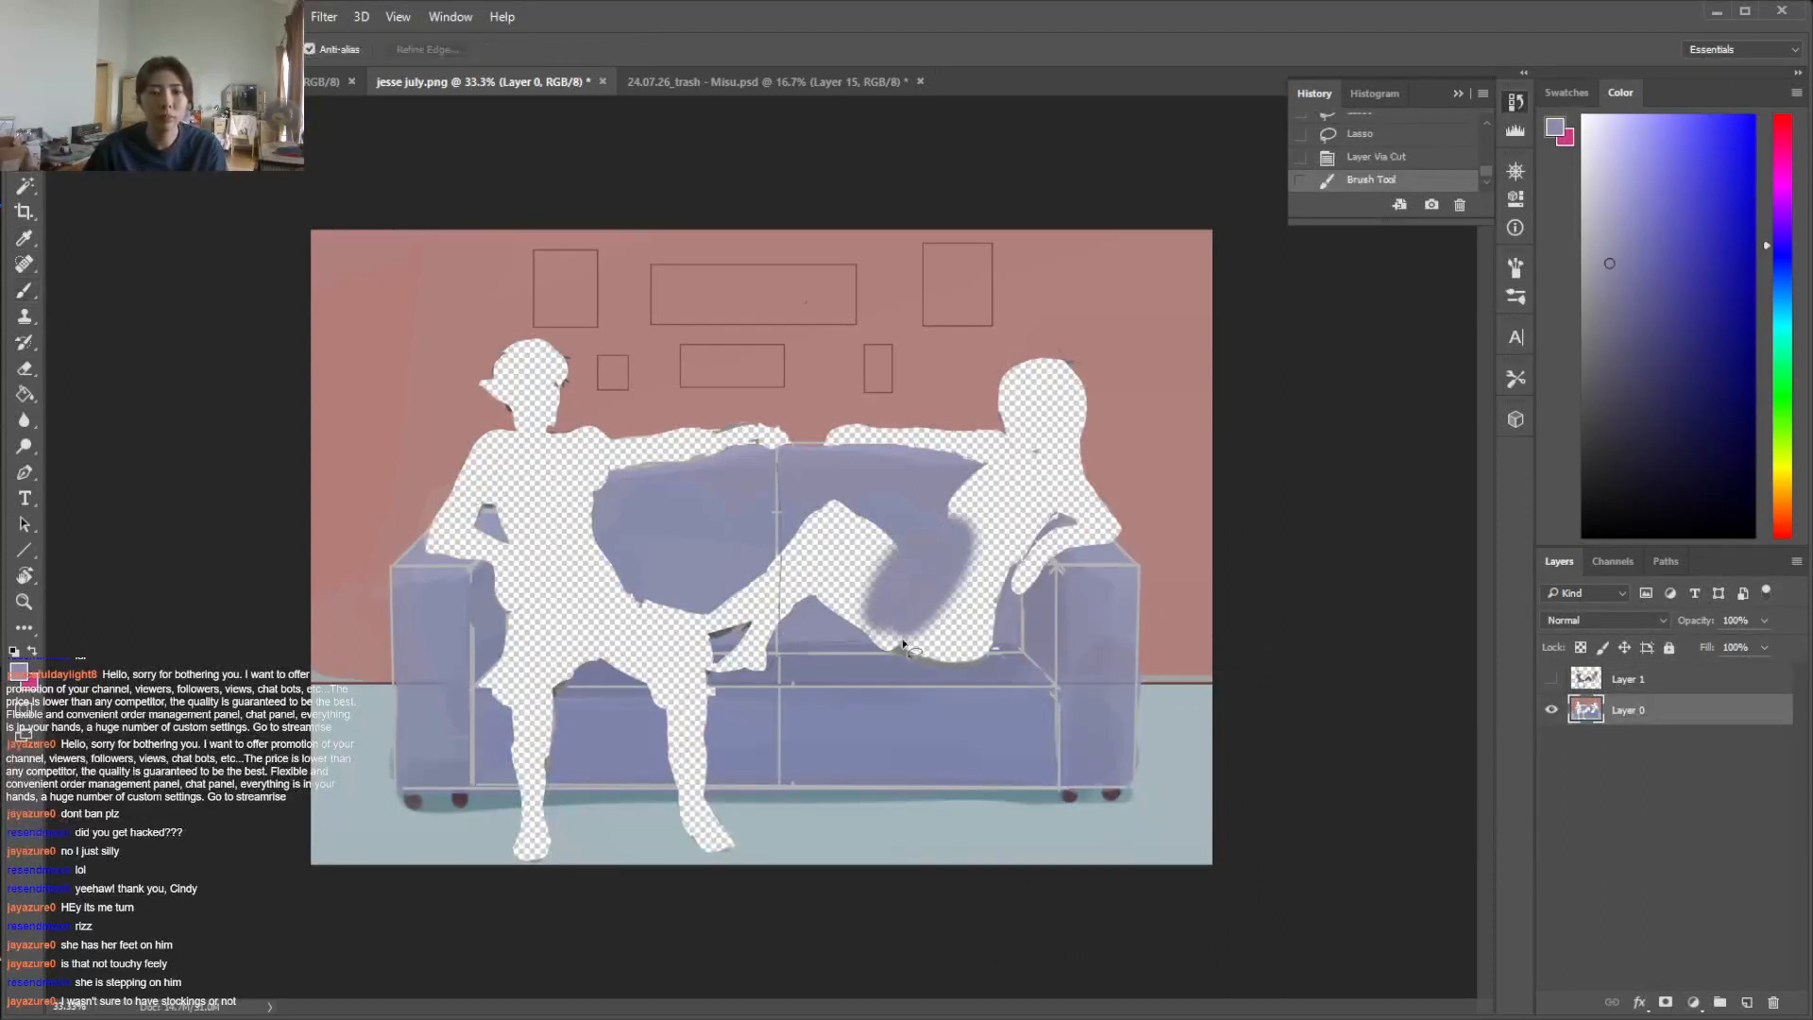
{"action": "left_click_drag", "start_coordinate": [1023, 650], "coordinate": [781, 463]}
{"action": "key", "text": "g"}
{"action": "left_click", "coordinate": [988, 566]}
{"action": "left_click", "coordinate": [970, 580]}
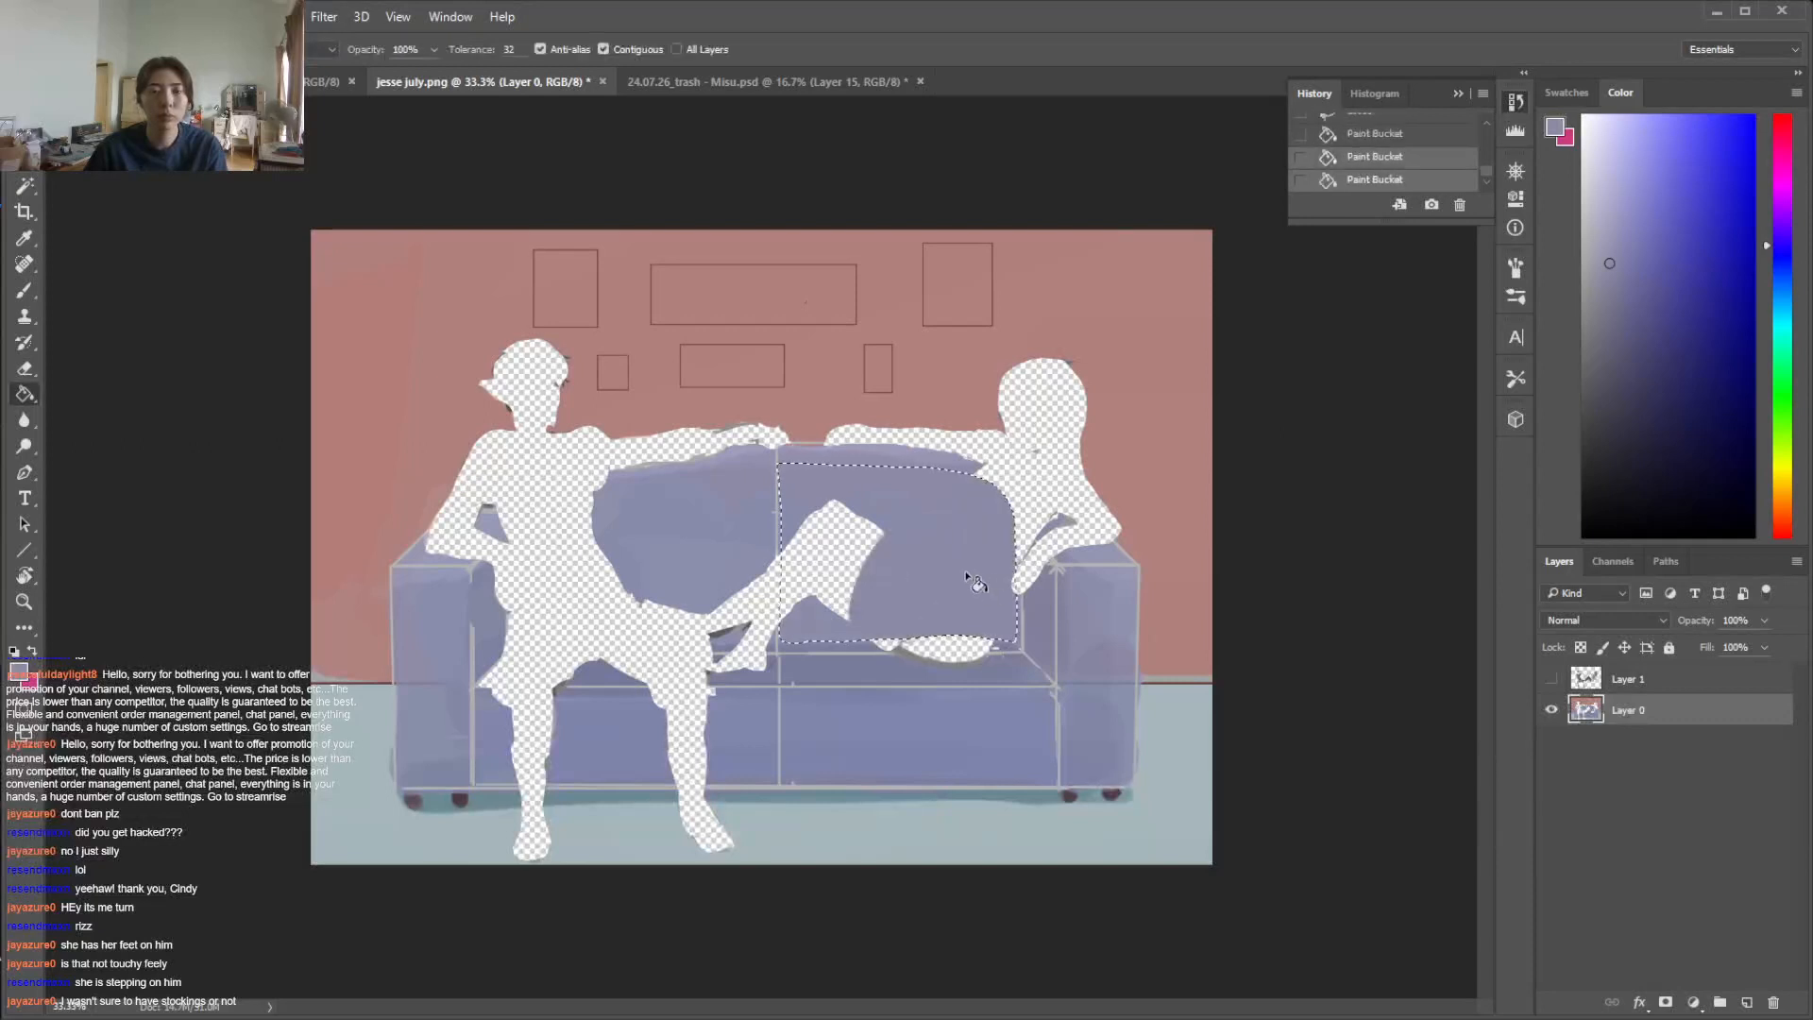
{"action": "left_click", "coordinate": [907, 578]}
{"action": "left_click", "coordinate": [863, 567]}
{"action": "key", "text": "b"}
{"action": "left_click_drag", "start_coordinate": [885, 535], "coordinate": [850, 622]}
{"action": "key", "text": "ctrl+d"}
Lasso the hip cutout below the right back cushion, paint it with sampled sofa blue, and clear the selection
{"action": "key", "text": "l"}
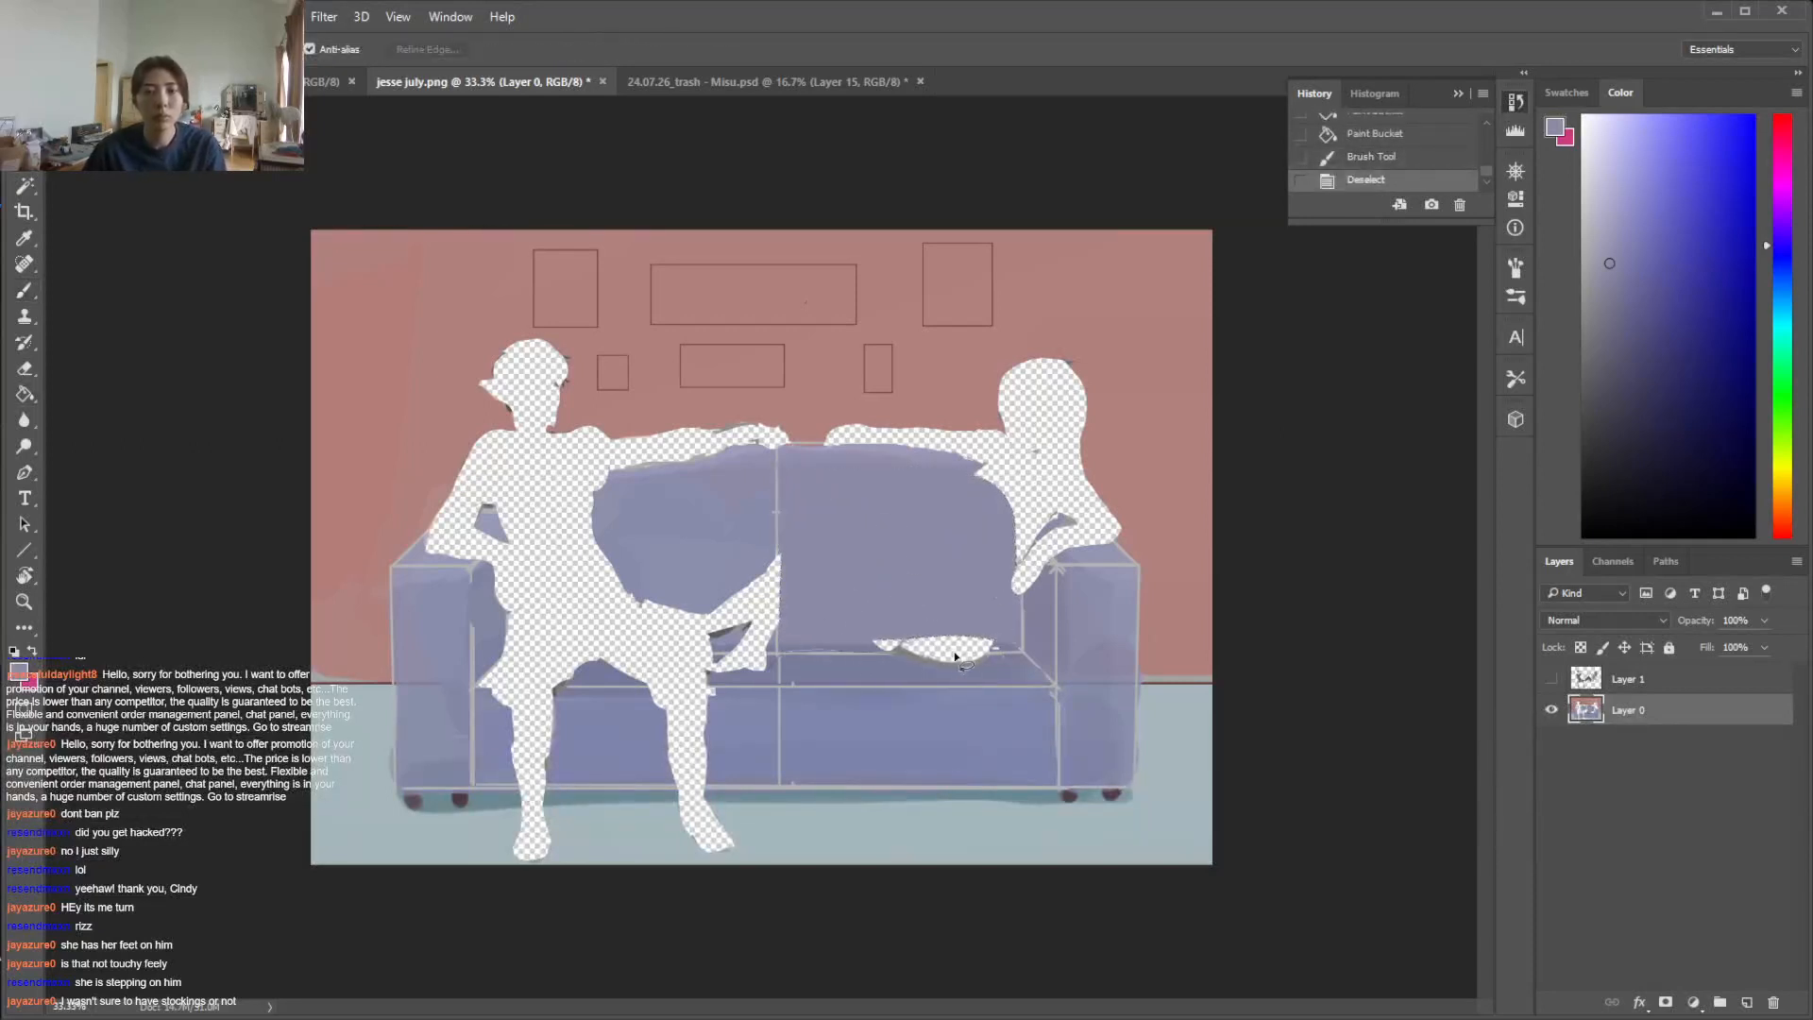
{"action": "left_click_drag", "start_coordinate": [1008, 597], "coordinate": [855, 666]}
{"action": "key", "text": "b"}
{"action": "right_click", "coordinate": [963, 659]}
{"action": "key", "text": "ctrl+z"}
{"action": "key", "text": "i"}
{"action": "left_click", "coordinate": [830, 647]}
{"action": "key", "text": "b"}
{"action": "mouse_move", "coordinate": [1006, 642]}
{"action": "left_mouse_down"}
{"action": "mouse_move", "coordinate": [878, 649]}
{"action": "mouse_move", "coordinate": [939, 656]}
{"action": "left_mouse_up"}
{"action": "key", "text": "ctrl+d"}
Fill the remaining sliver under the right back cushion and touch up the area with a different brush
{"action": "key", "text": "w"}
{"action": "left_click", "coordinate": [952, 659]}
{"action": "key", "text": "g"}
{"action": "left_click", "coordinate": [965, 659]}
{"action": "key", "text": "b"}
{"action": "key", "text": "ctrl+d"}
{"action": "right_click", "coordinate": [947, 595]}
{"action": "left_click", "coordinate": [1006, 724]}
{"action": "left_click", "coordinate": [1099, 643]}
{"action": "left_click", "coordinate": [912, 604]}
Lasso the inner side of the right armrest, brush sampled sofa blue inside it, and deselect
{"action": "key", "text": "i"}
{"action": "left_click", "coordinate": [857, 565]}
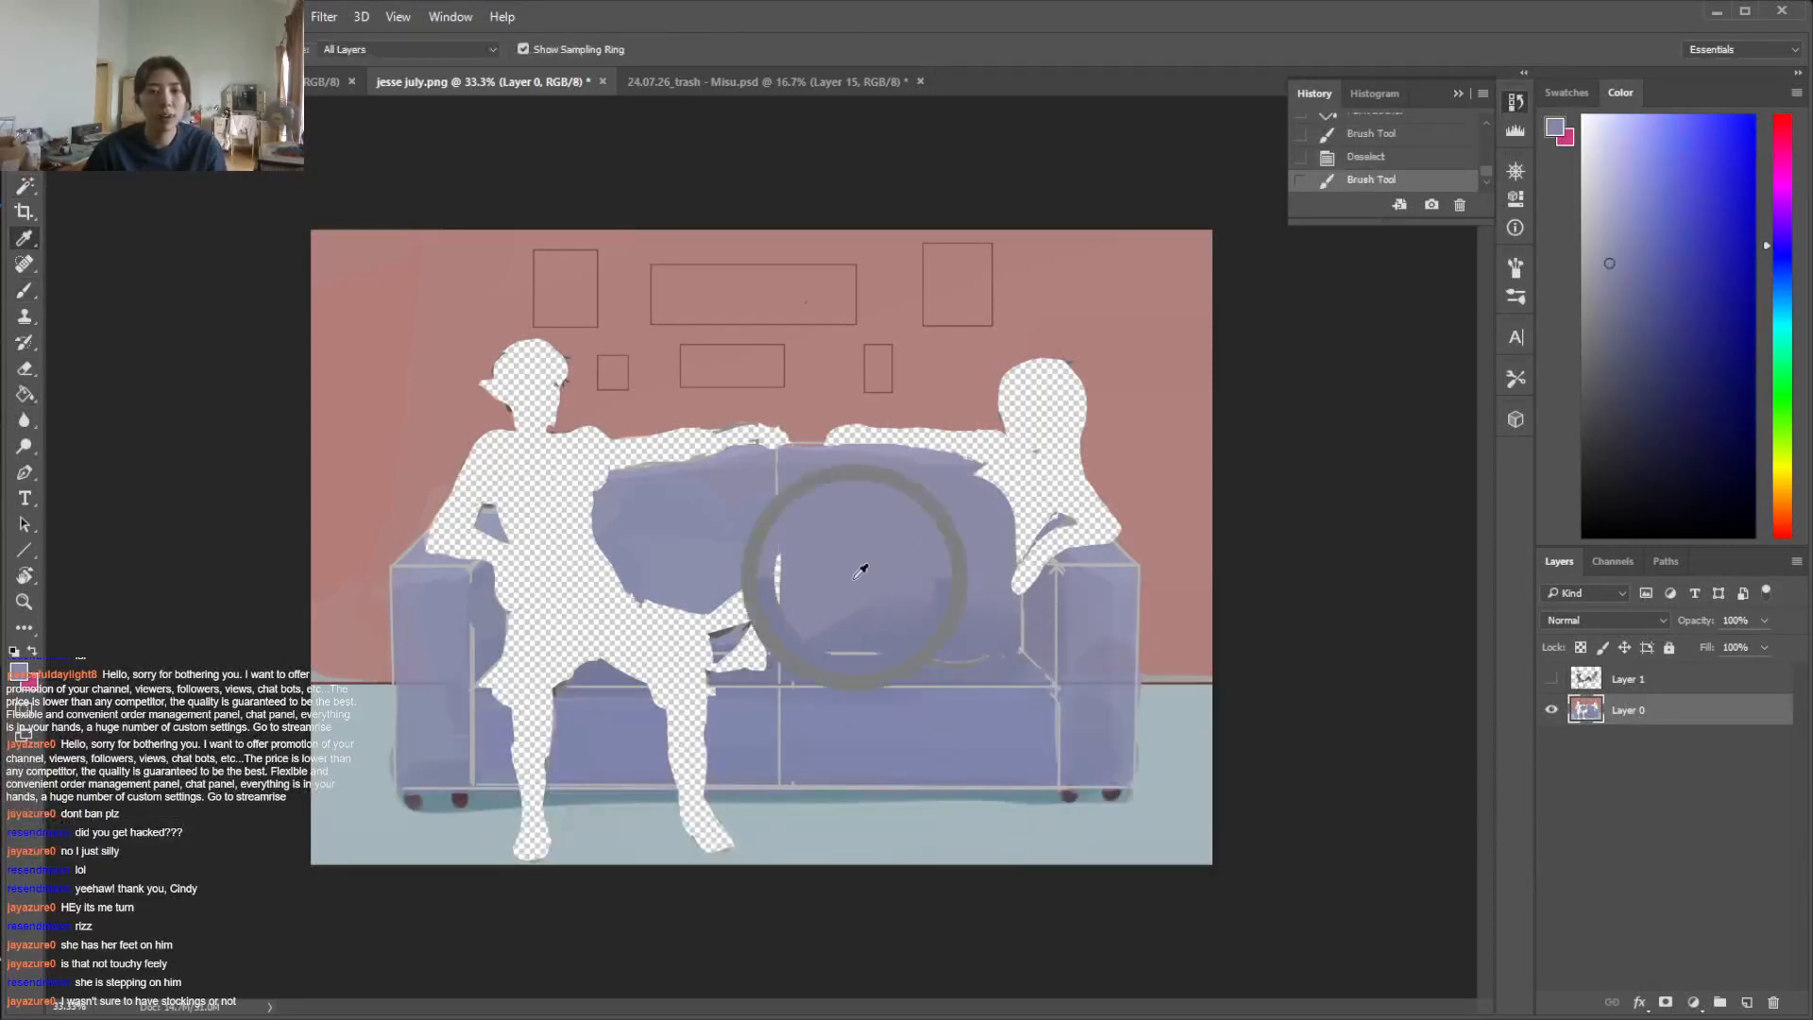
{"action": "key", "text": "l"}
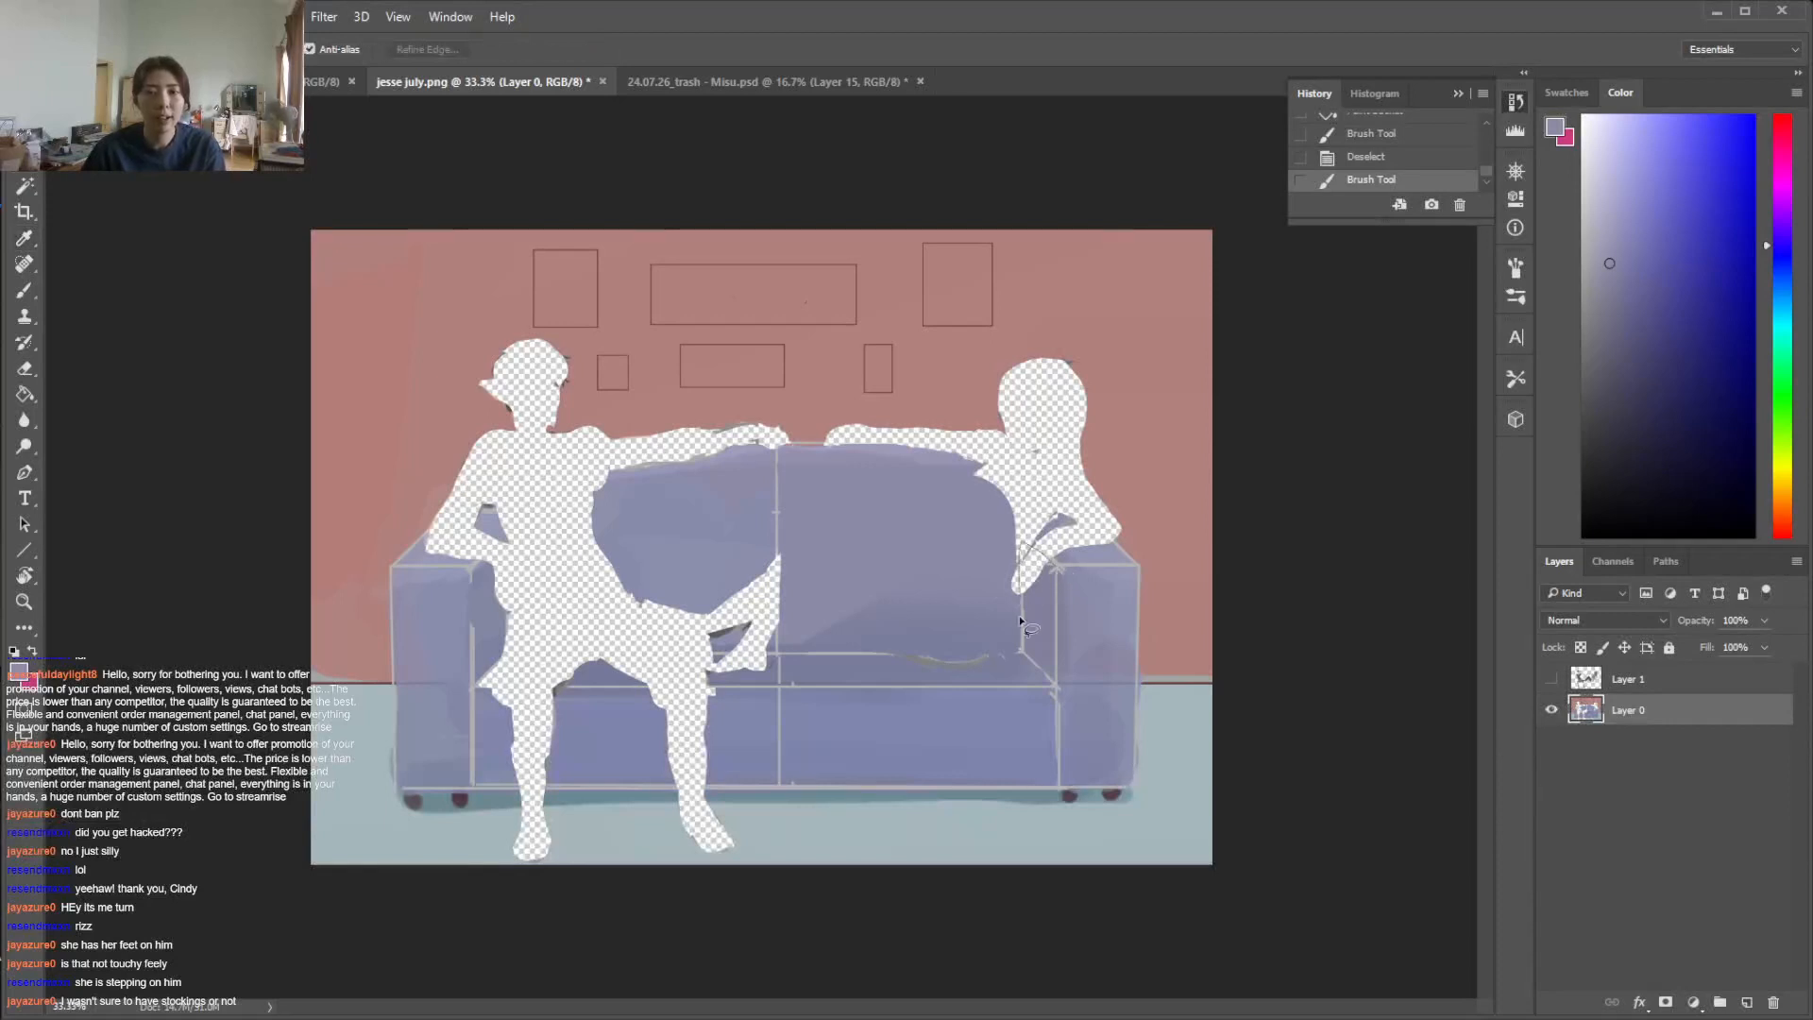
{"action": "left_click_drag", "start_coordinate": [1055, 681], "coordinate": [1057, 674]}
{"action": "key", "text": "b"}
{"action": "left_click_drag", "start_coordinate": [1031, 615], "coordinate": [1038, 619]}
{"action": "key", "text": "ctrl+d"}
Sample the right armrest's blue, lasso the forearm cutout on top of it, fill it, and deselect
{"action": "left_click", "coordinate": [1096, 551], "text": "alt"}
{"action": "key", "text": "l"}
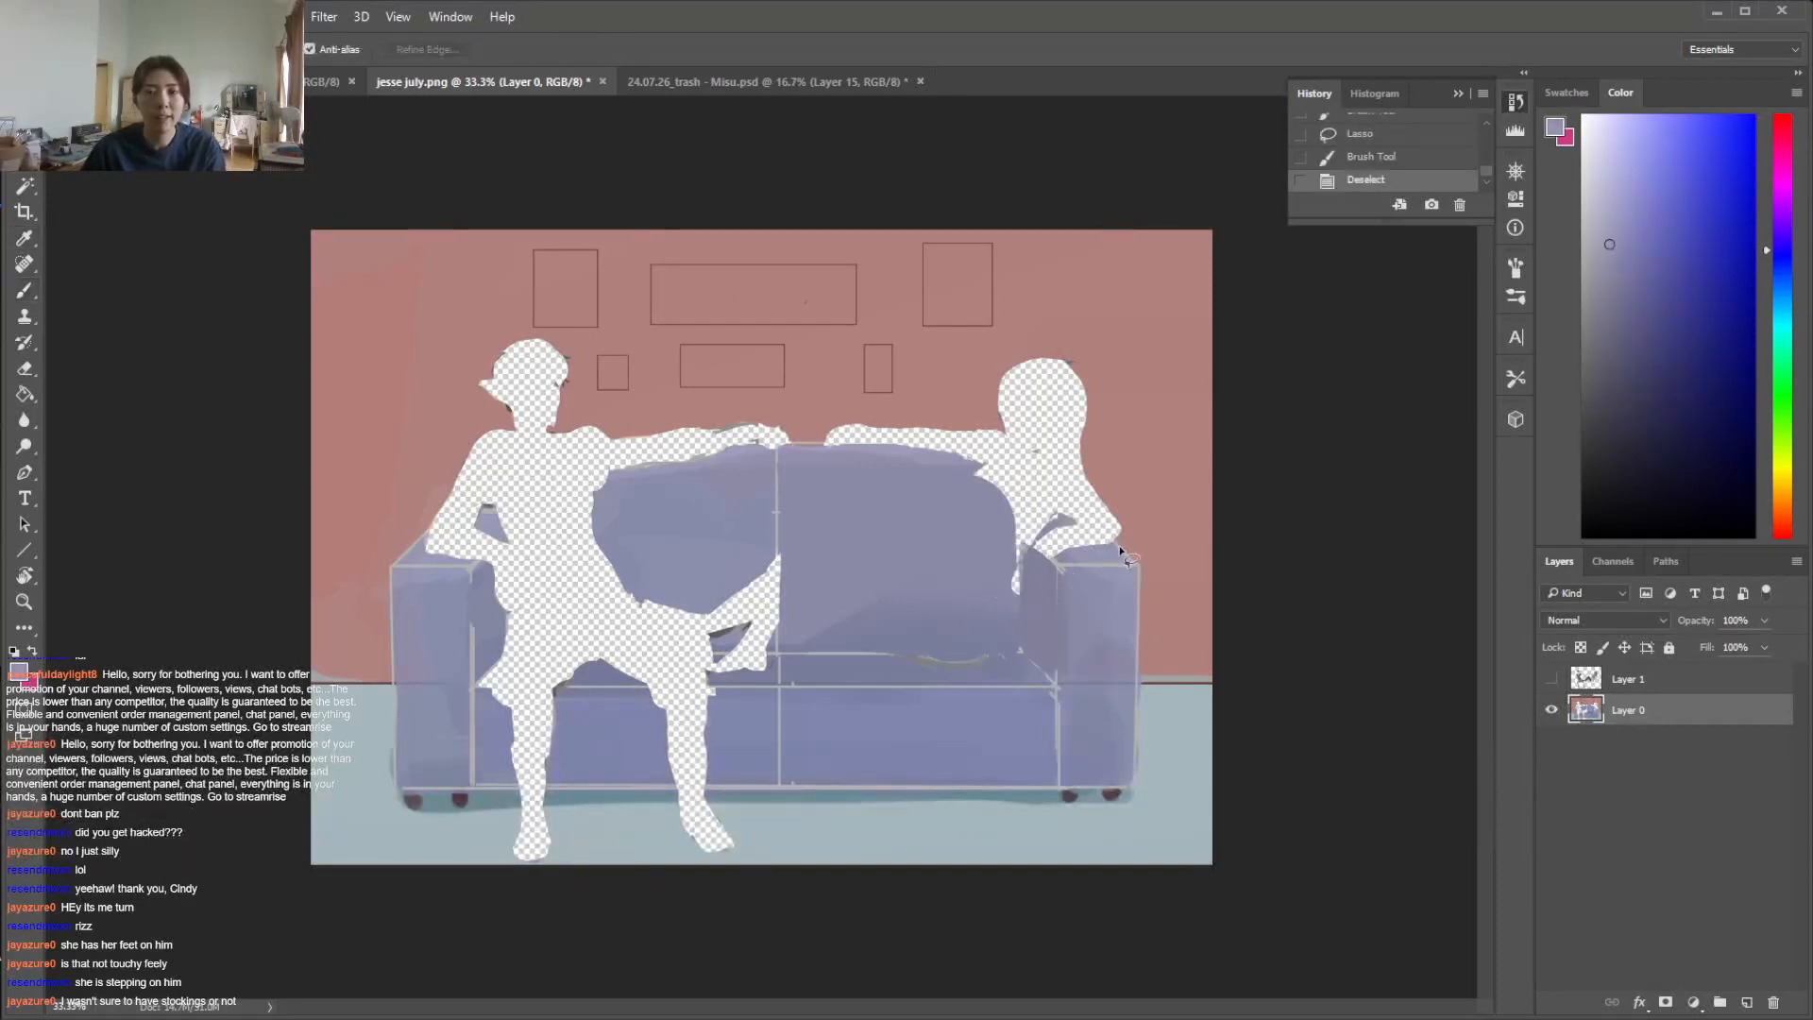
{"action": "mouse_move", "coordinate": [1073, 582]}
{"action": "left_mouse_down"}
{"action": "mouse_move", "coordinate": [1108, 542]}
{"action": "mouse_move", "coordinate": [1035, 535]}
{"action": "left_mouse_up"}
{"action": "key", "text": "g"}
{"action": "left_click", "coordinate": [1068, 540]}
{"action": "key", "text": "b"}
{"action": "key", "text": "ctrl+d"}
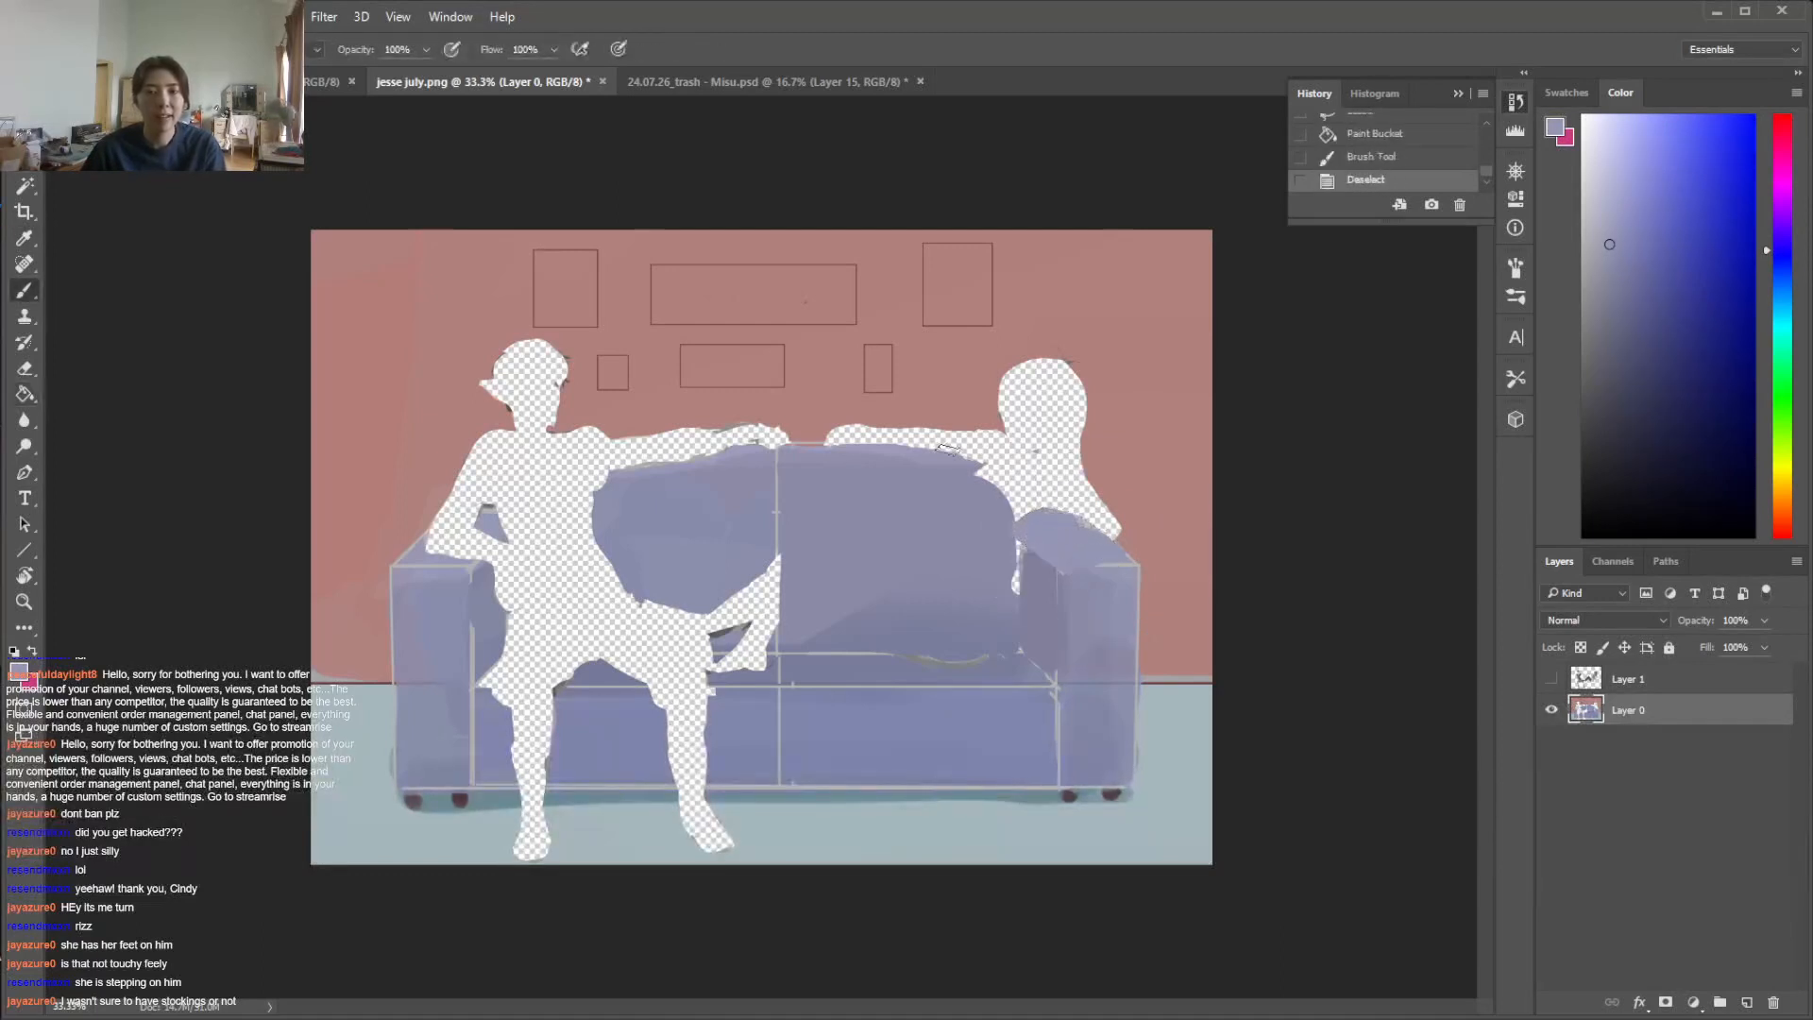
Brush sofa blue along the right back cushion's rounded outer edge to cover the torso gap beside the armrest
{"action": "mouse_move", "coordinate": [985, 472]}
{"action": "left_mouse_down"}
{"action": "mouse_move", "coordinate": [1011, 619]}
{"action": "mouse_move", "coordinate": [966, 495]}
{"action": "mouse_move", "coordinate": [1013, 544]}
{"action": "mouse_move", "coordinate": [977, 482]}
{"action": "mouse_move", "coordinate": [1018, 603]}
{"action": "left_mouse_up"}
{"action": "left_click", "coordinate": [984, 557], "text": "alt"}
{"action": "left_click", "coordinate": [1015, 615], "text": "alt"}
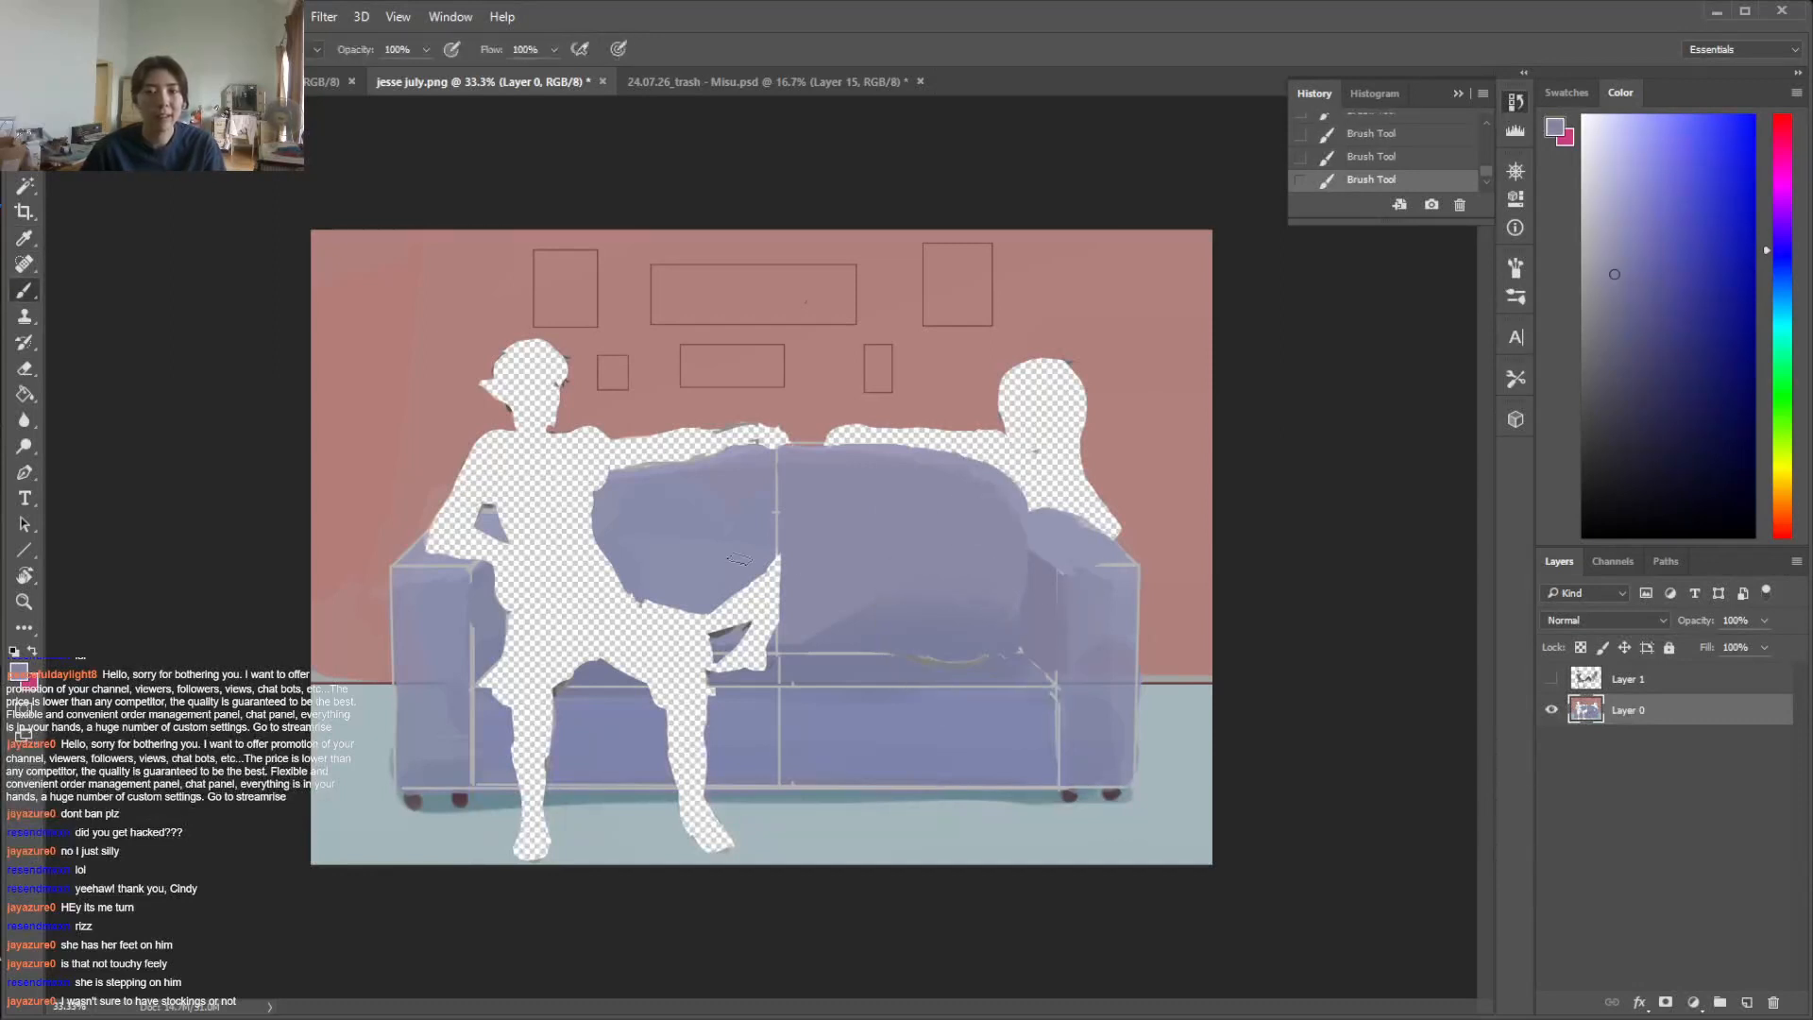
Fill the man's transparent cutout with sofa blue using the Paint Bucket
{"action": "key", "text": "g"}
{"action": "left_click", "coordinate": [576, 572]}
{"action": "key", "text": "ctrl+z"}
{"action": "key", "text": "ctrl+z"}
Paint out the man's head with the wall's pink and repaint the left back cushion's rounded top in blue
{"action": "left_click", "coordinate": [440, 388], "text": "alt"}
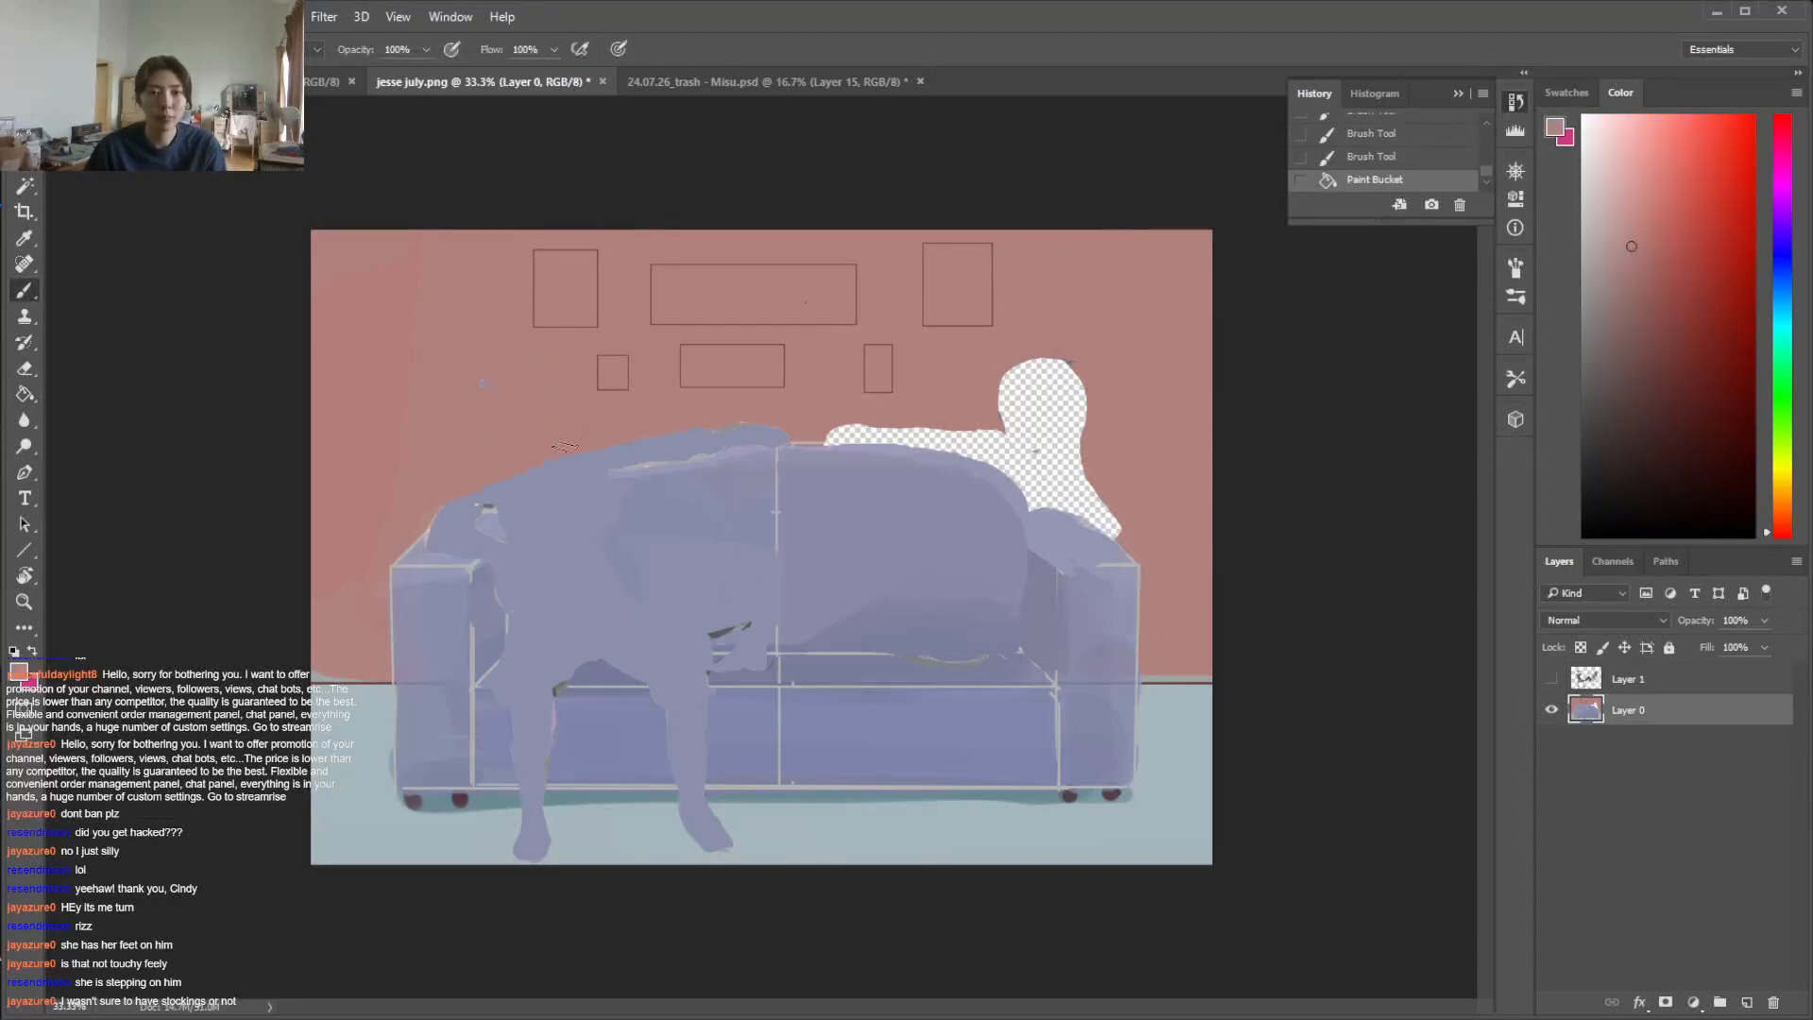
{"action": "left_click", "coordinate": [635, 436]}
{"action": "left_click", "coordinate": [688, 466], "text": "alt"}
{"action": "left_click_drag", "start_coordinate": [689, 466], "coordinate": [521, 496]}
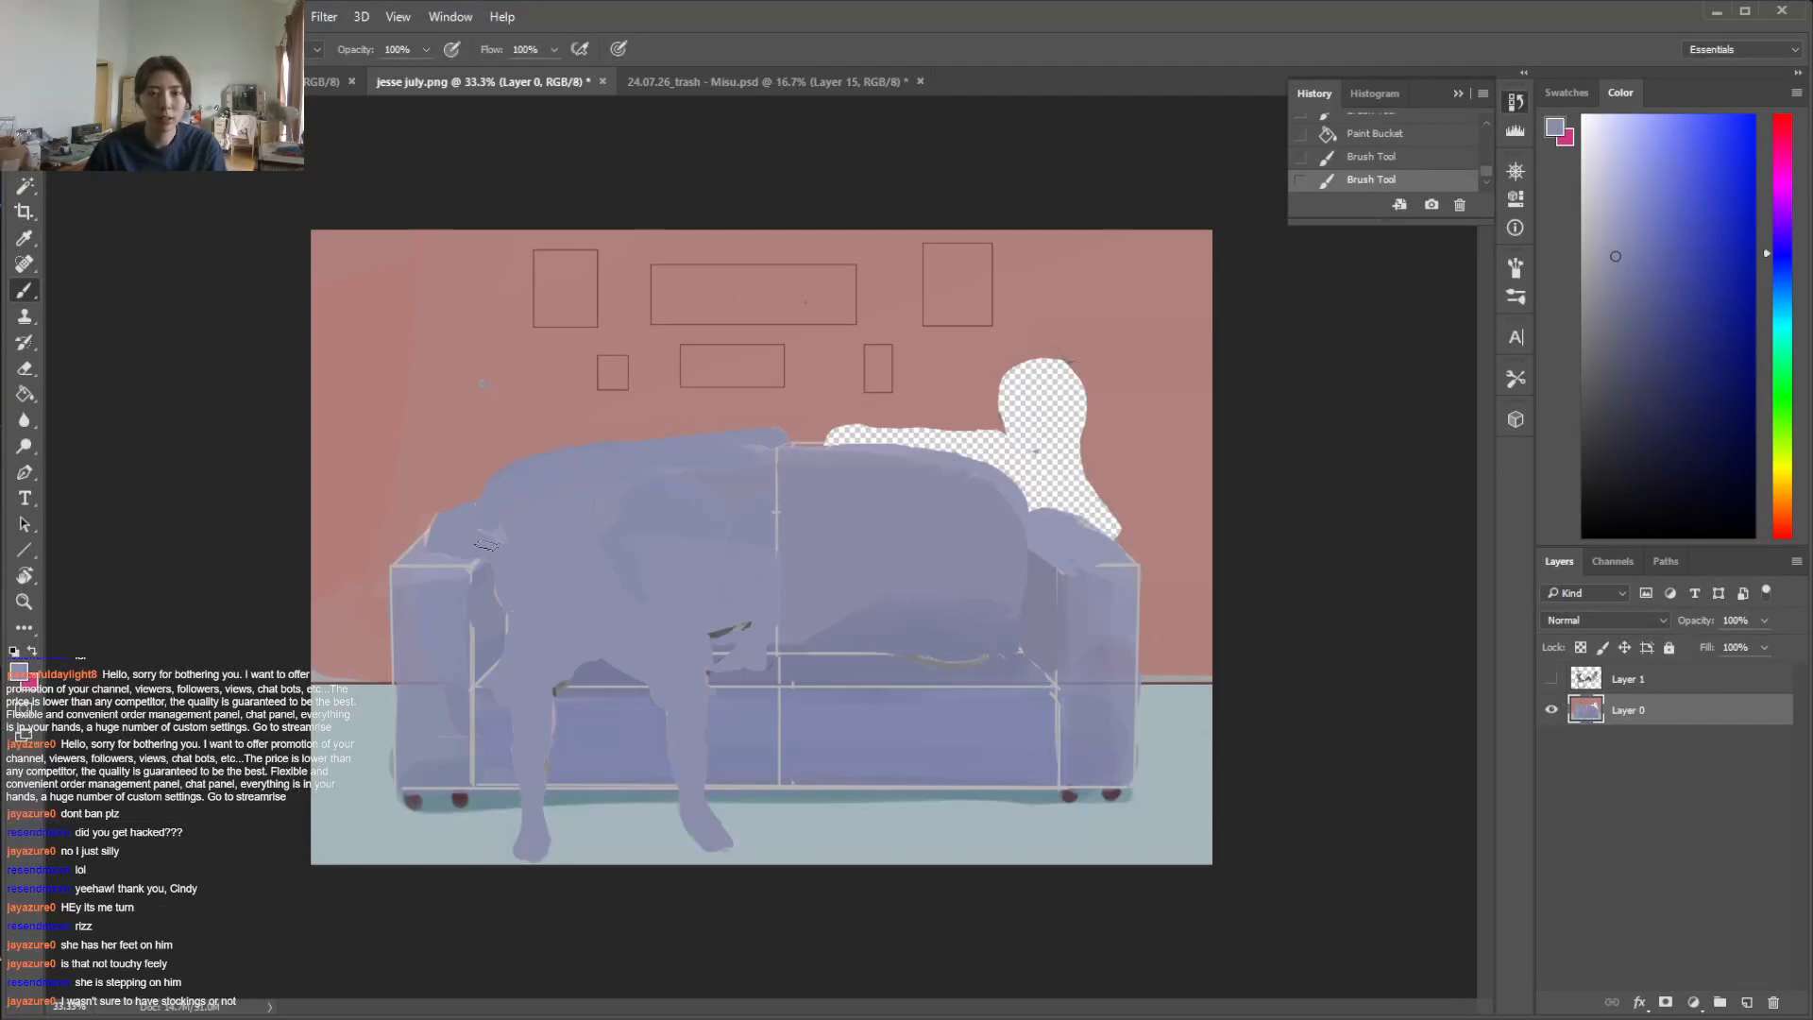
Sample the wall's pink and fill the transparent cutout of the woman's head, arm and shoulders with it
{"action": "left_click", "coordinate": [775, 427], "text": "alt"}
{"action": "key", "text": "g"}
{"action": "left_click", "coordinate": [1032, 442]}
{"action": "key", "text": "b"}
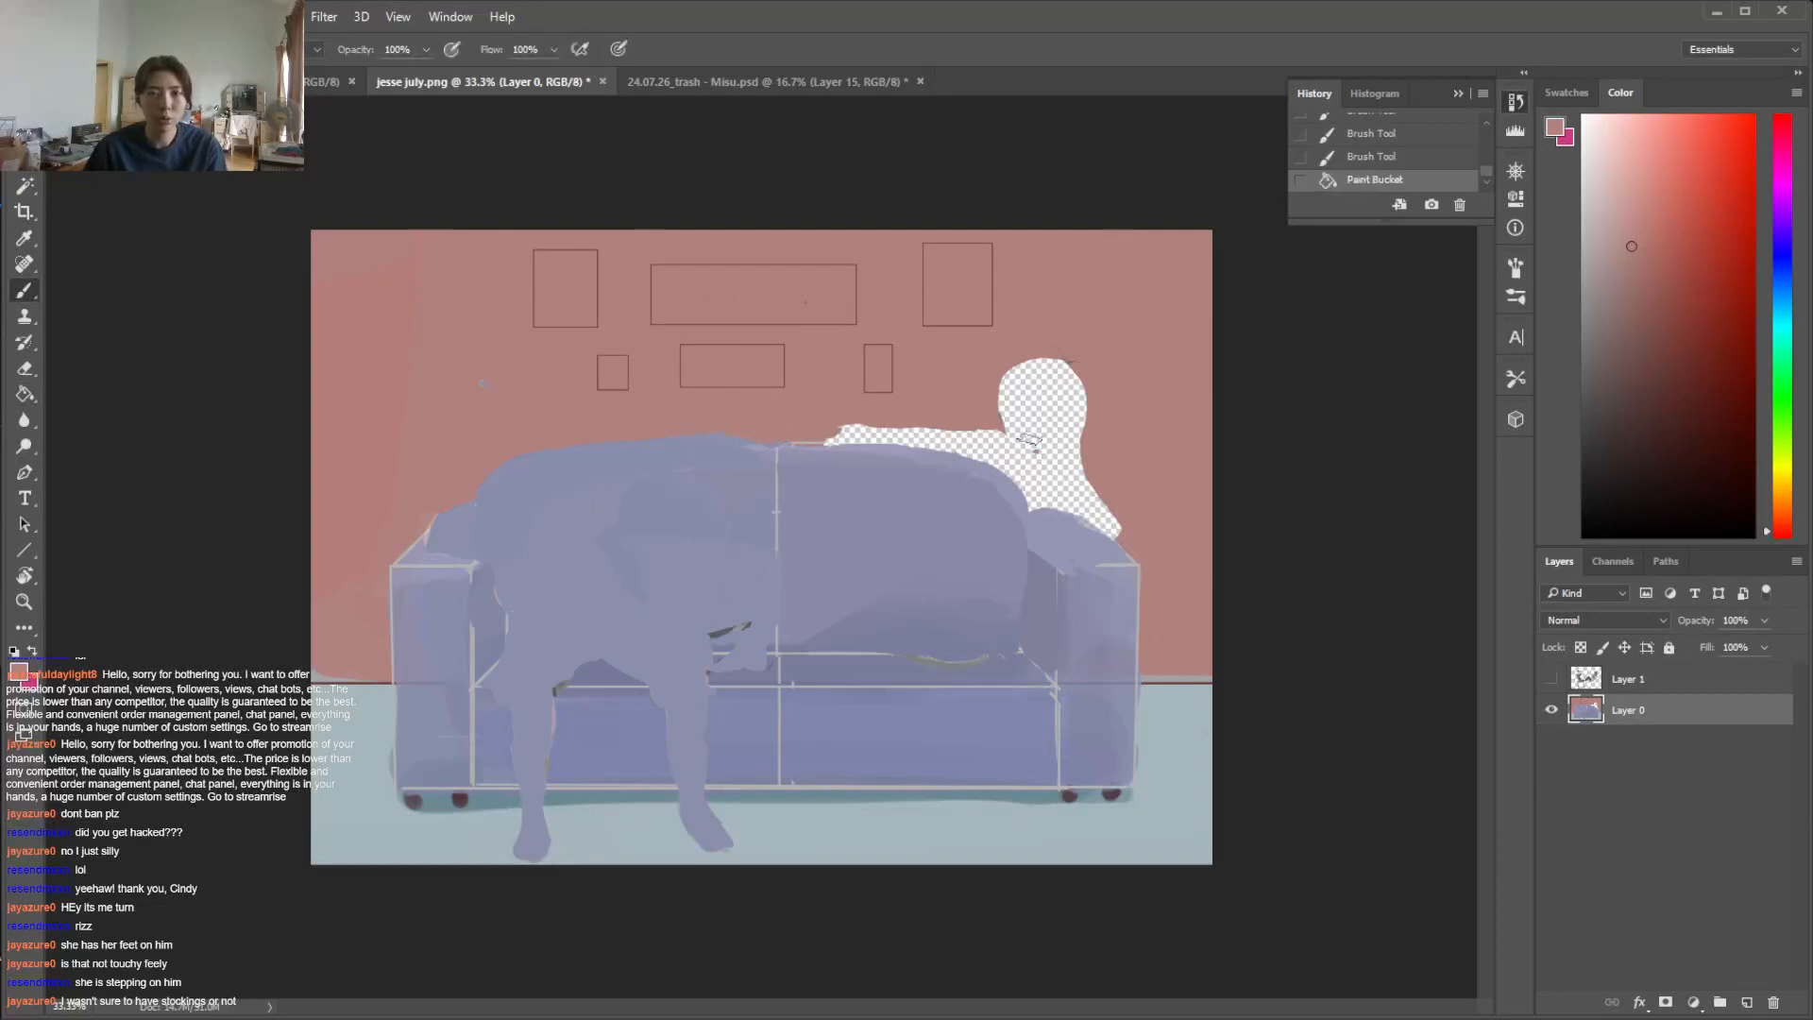
{"action": "key", "text": "g"}
{"action": "left_click", "coordinate": [1047, 415]}
{"action": "key", "text": "b"}
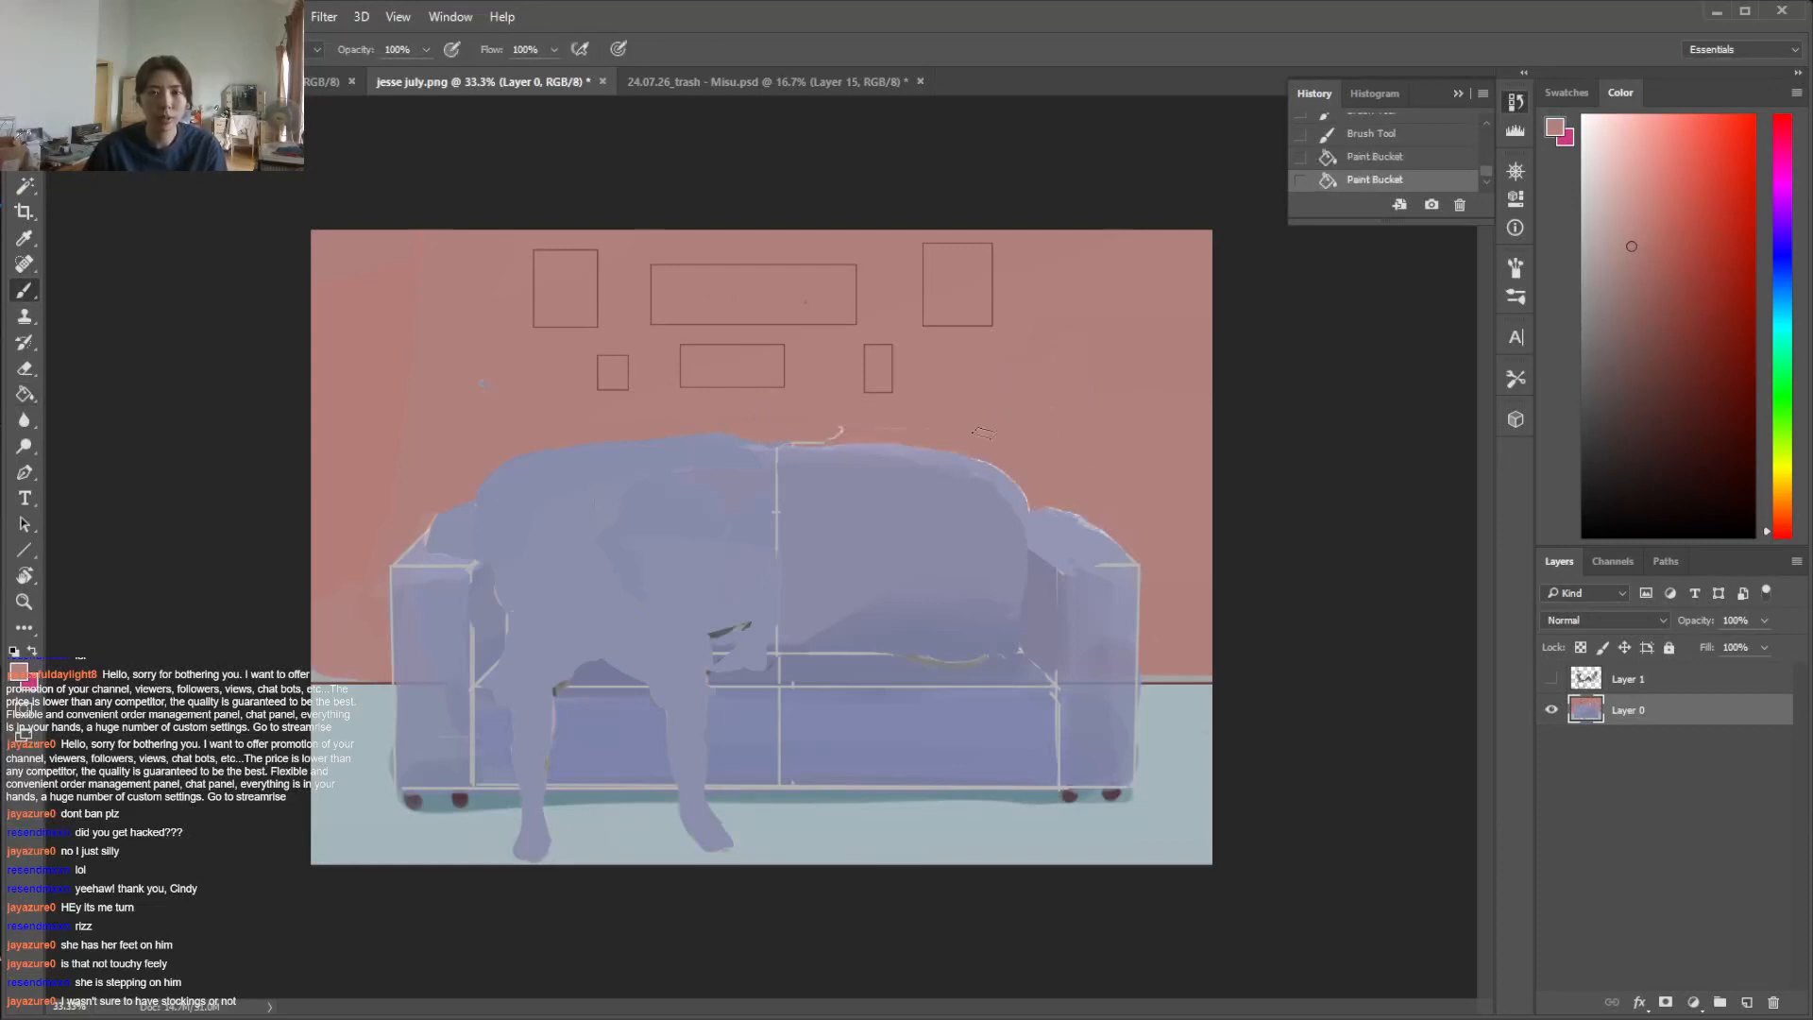
Clean up the sofa's top outline and left armrest edge with sampled wall pink and sofa blue strokes
{"action": "left_click_drag", "start_coordinate": [820, 431], "coordinate": [920, 430]}
{"action": "left_click", "coordinate": [913, 445], "text": "alt"}
{"action": "mouse_move", "coordinate": [710, 443]}
{"action": "left_mouse_down"}
{"action": "mouse_move", "coordinate": [514, 469]}
{"action": "mouse_move", "coordinate": [601, 445]}
{"action": "mouse_move", "coordinate": [482, 514]}
{"action": "mouse_move", "coordinate": [487, 483]}
{"action": "mouse_move", "coordinate": [448, 521]}
{"action": "left_mouse_up"}
{"action": "left_click", "coordinate": [439, 550], "text": "alt"}
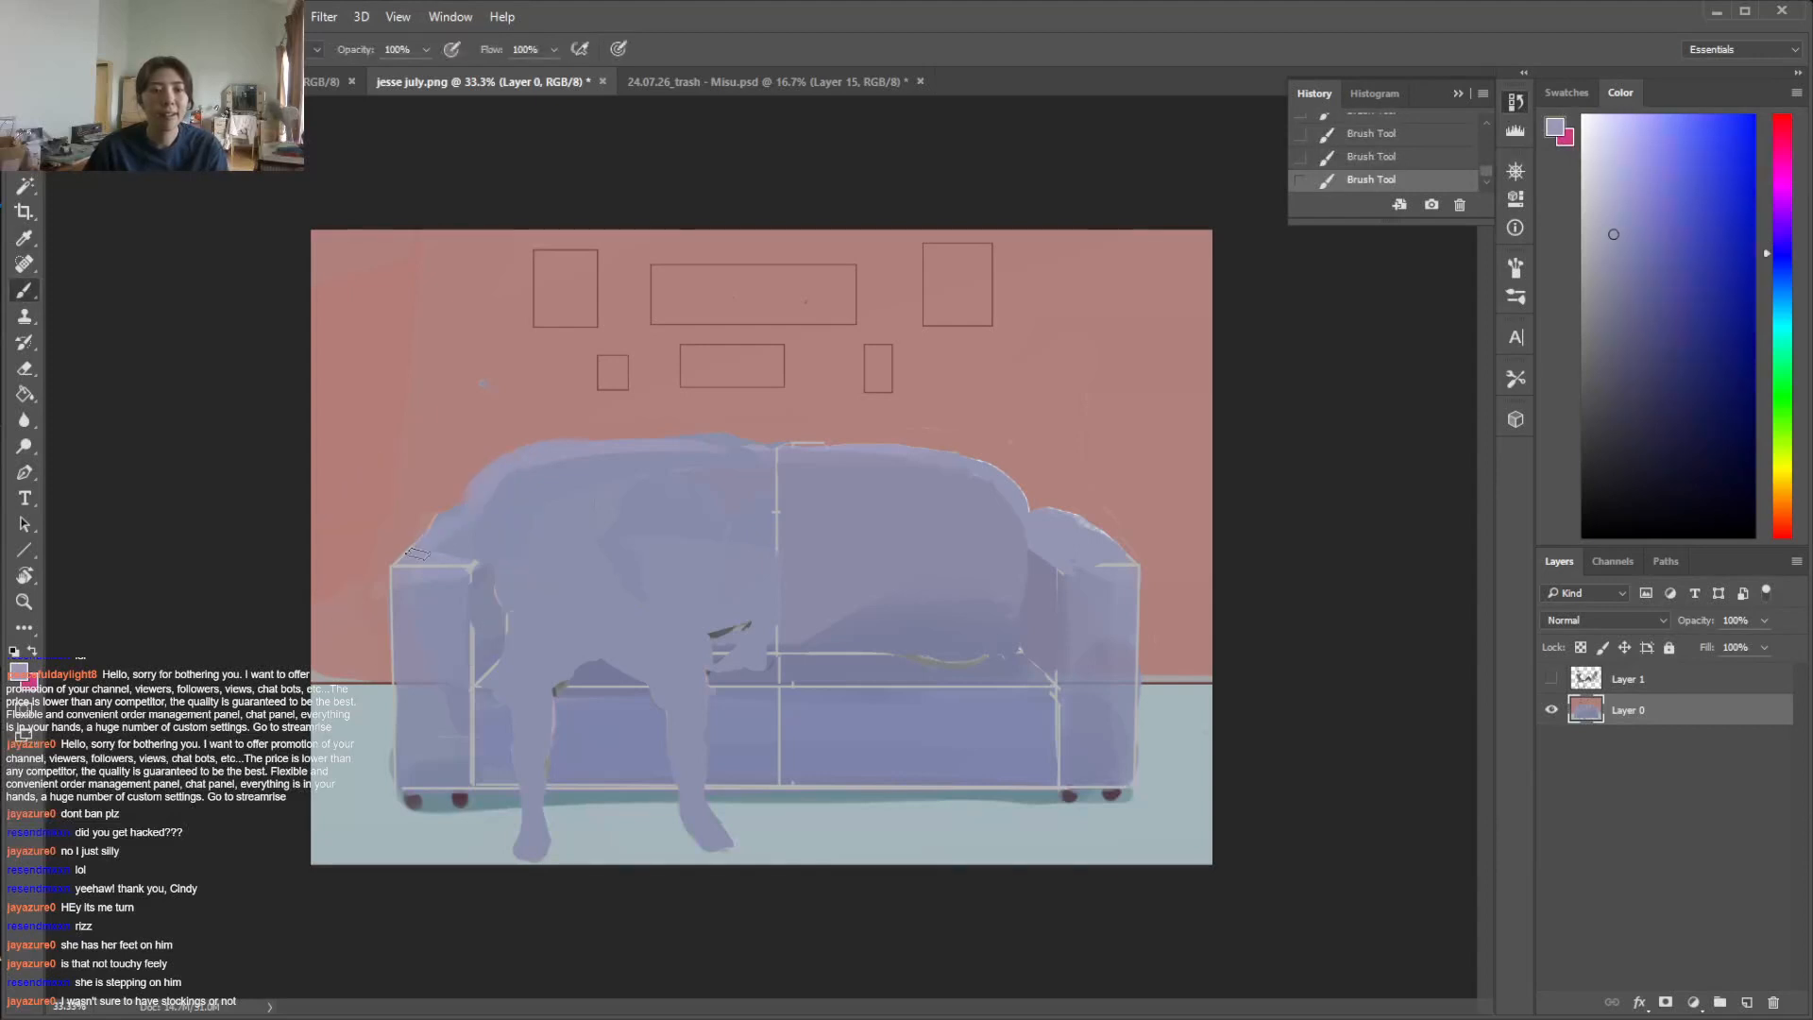
{"action": "left_click", "coordinate": [459, 477], "text": "alt"}
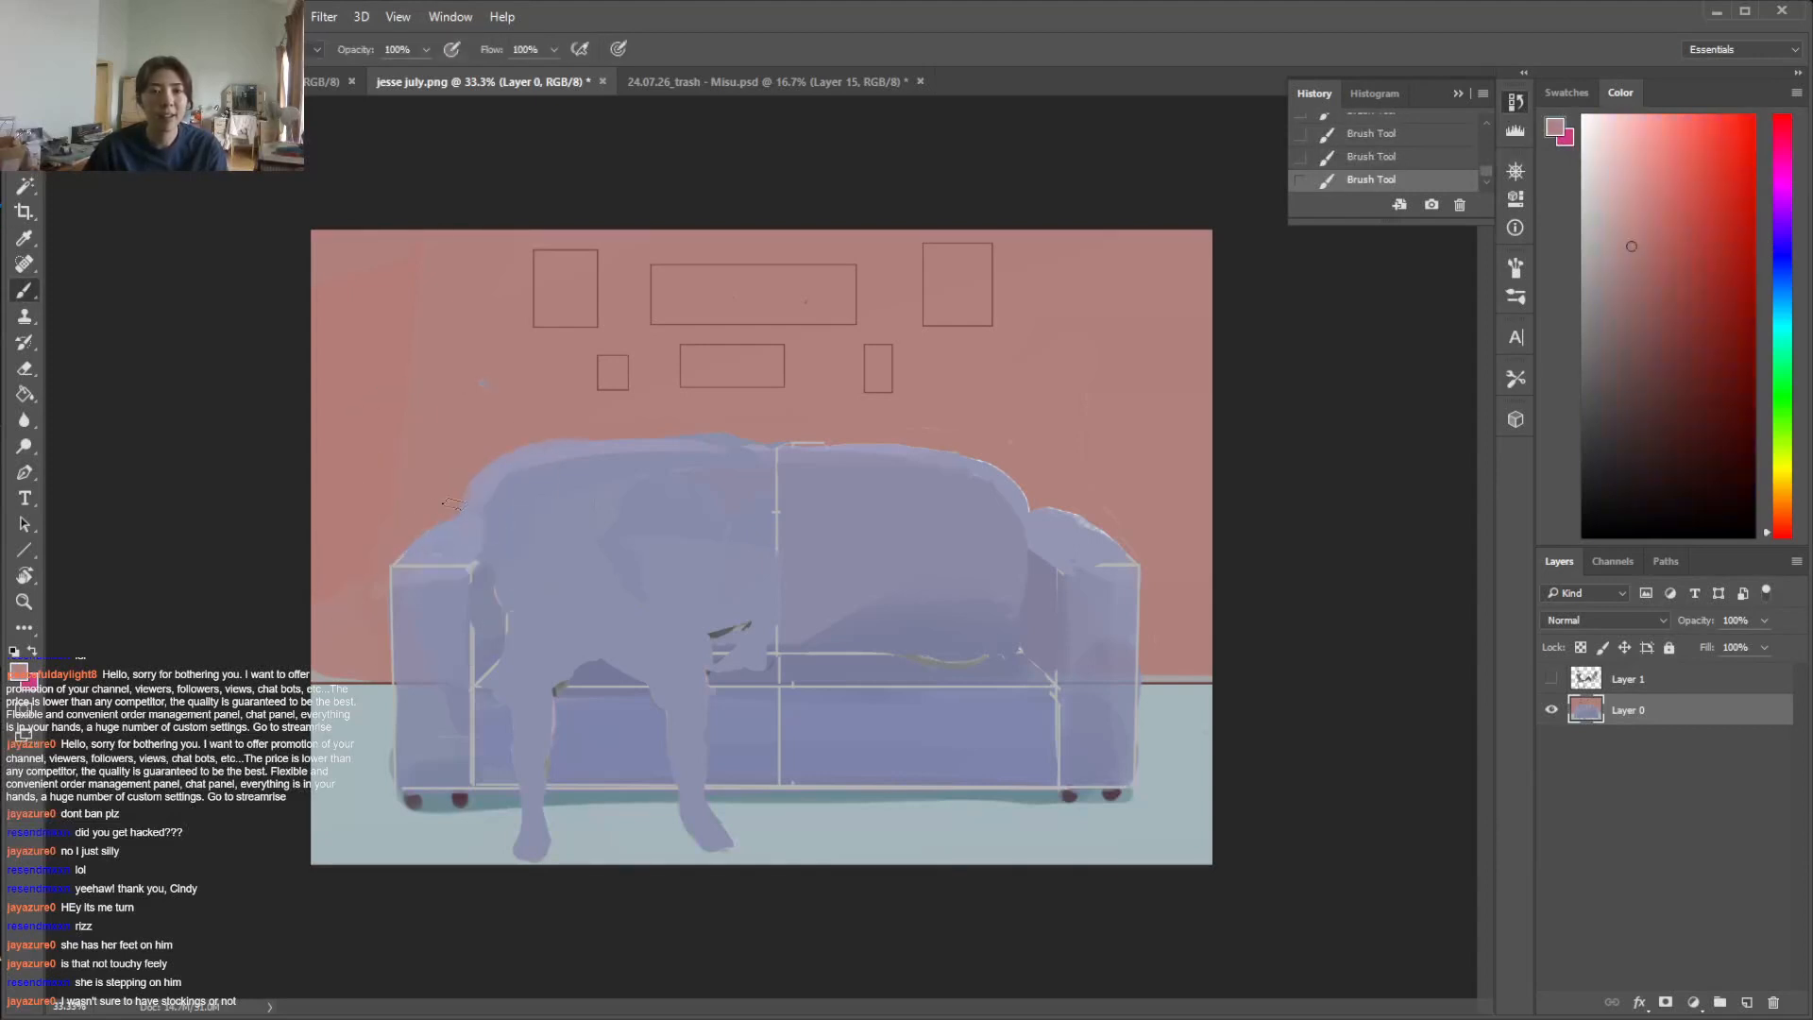
Paint out the man's leg nearest the left armrest with sofa blue and both his feet with the floor colour
{"action": "left_click", "coordinate": [427, 755], "text": "alt"}
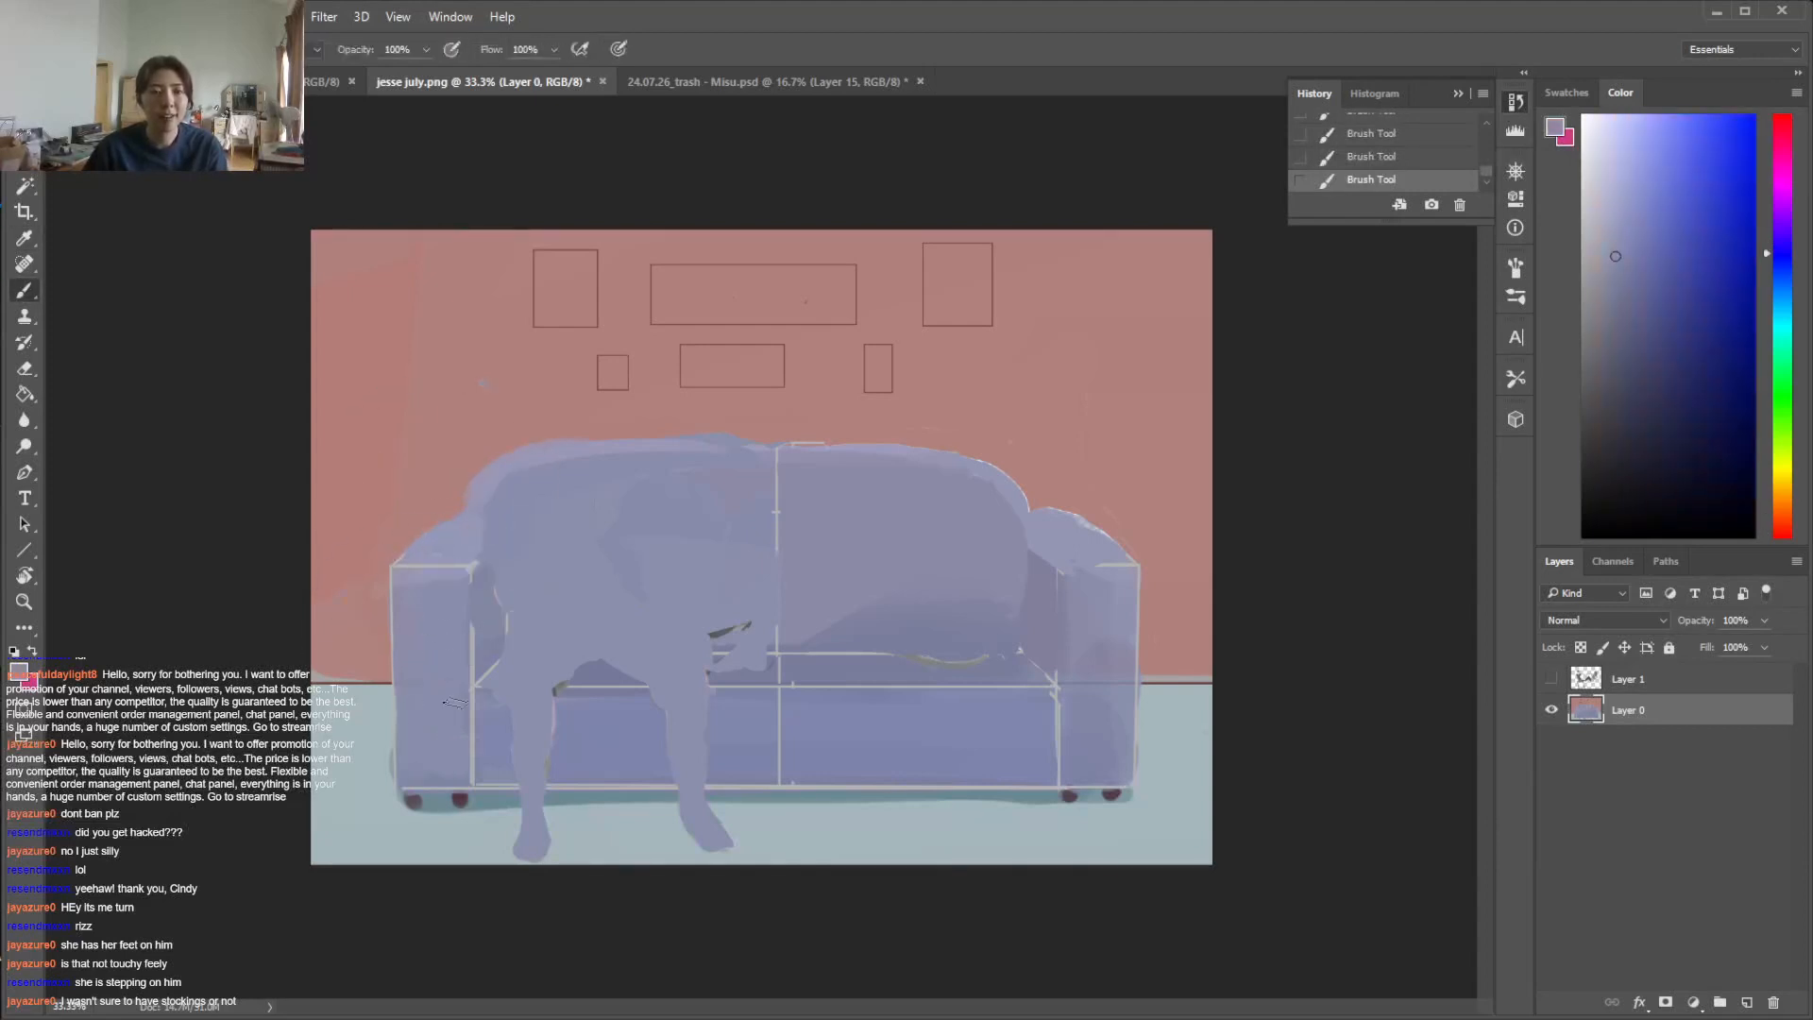
{"action": "left_click", "coordinate": [587, 738], "text": "alt"}
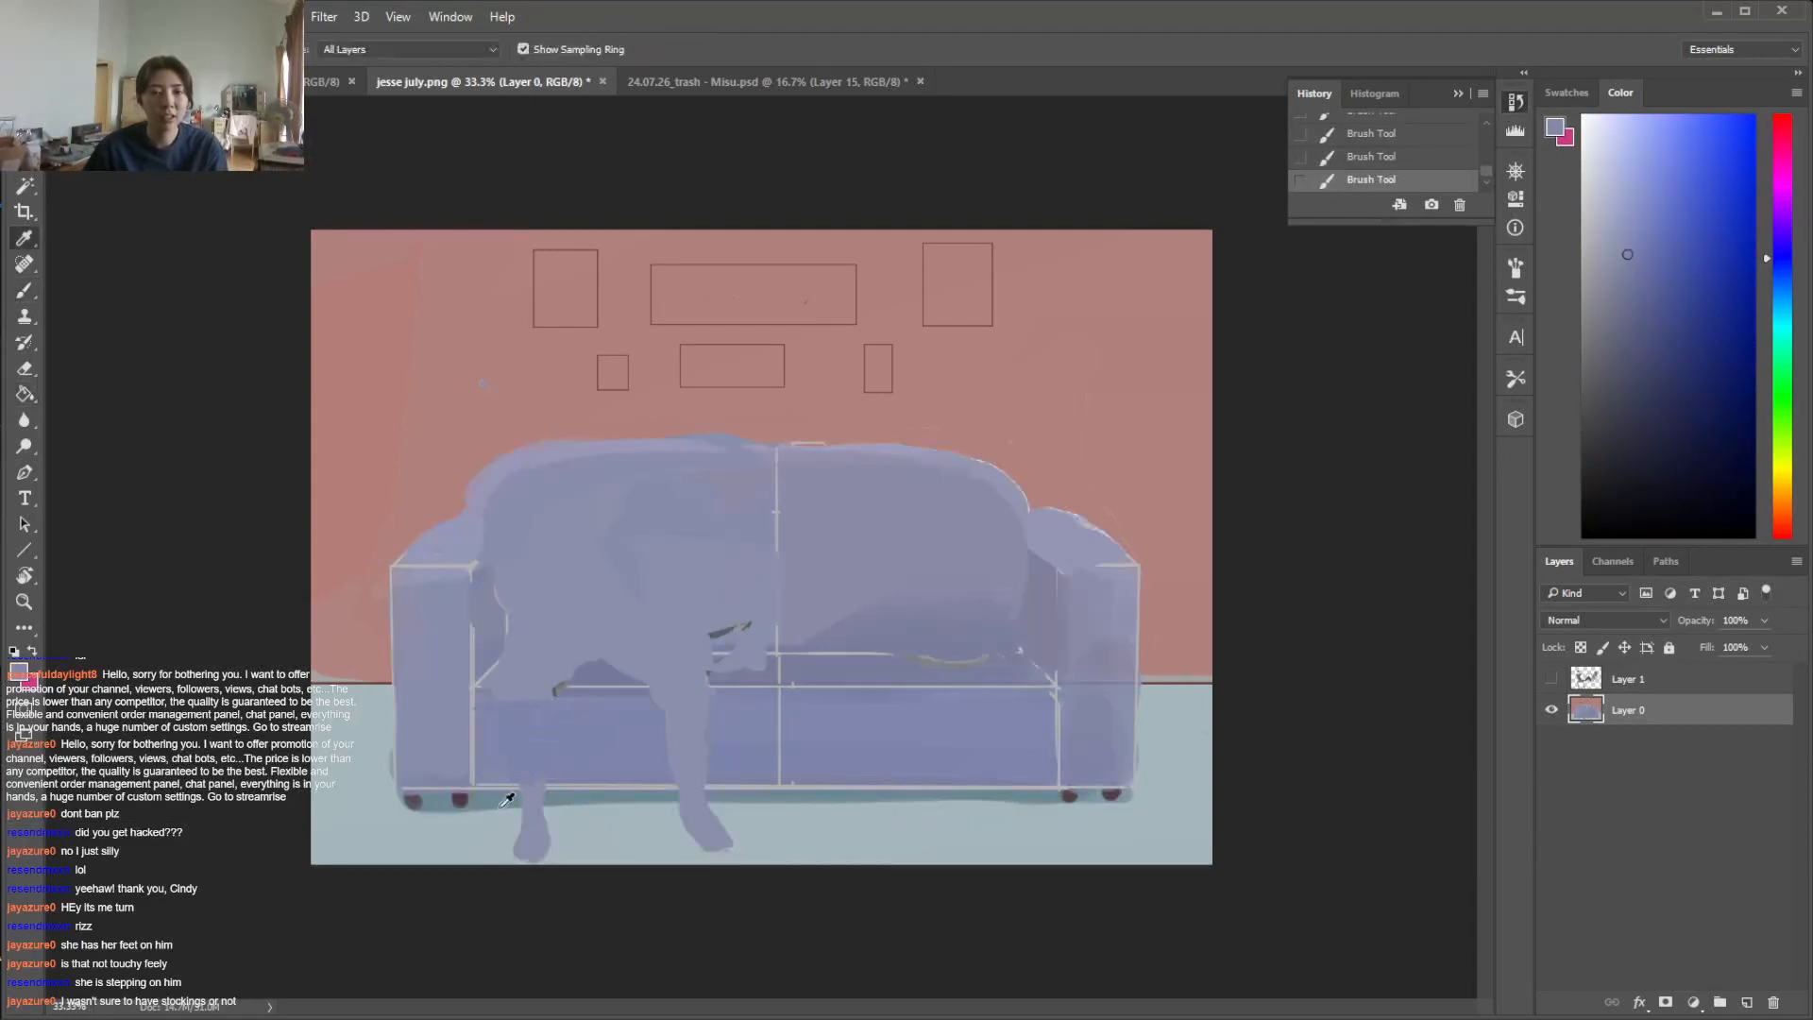
{"action": "left_click", "coordinate": [583, 824], "text": "alt"}
{"action": "left_click", "coordinate": [580, 831], "text": "alt"}
{"action": "mouse_move", "coordinate": [531, 812]}
{"action": "left_mouse_down"}
{"action": "mouse_move", "coordinate": [521, 869]}
{"action": "mouse_move", "coordinate": [545, 841]}
{"action": "left_mouse_up"}
{"action": "left_click_drag", "start_coordinate": [688, 824], "coordinate": [701, 831]}
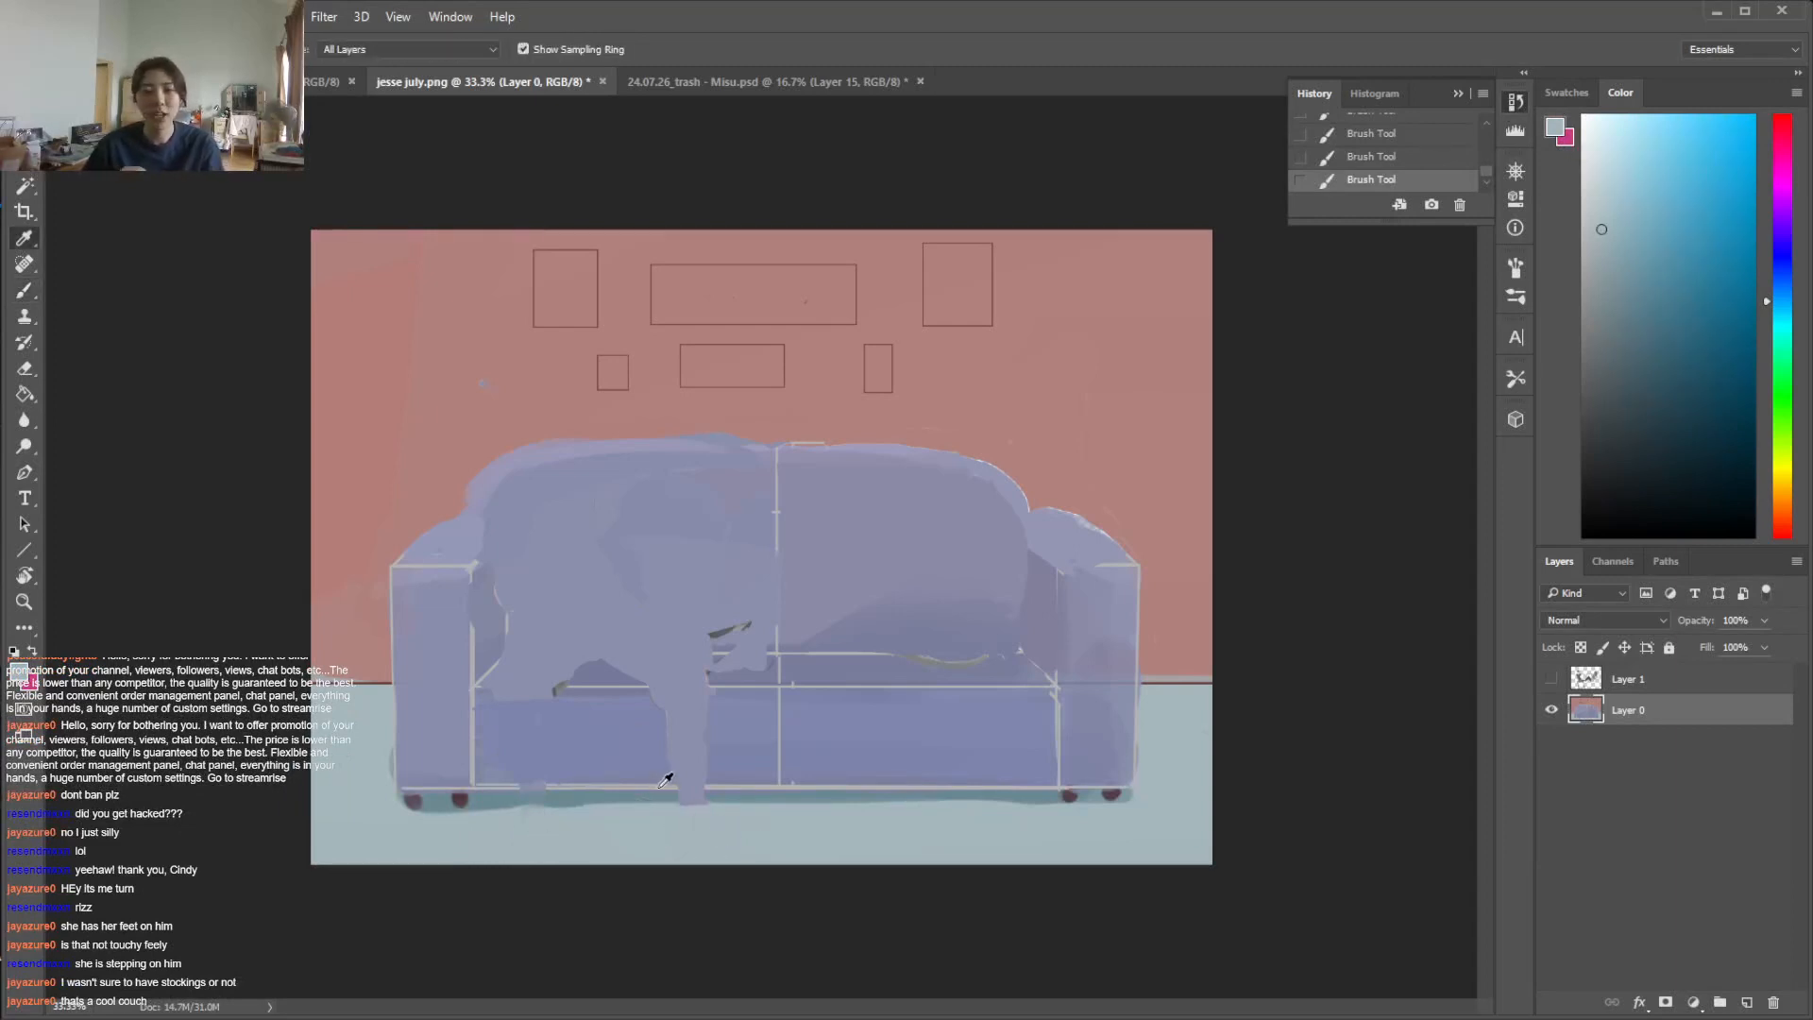
Cover the man's other leg on the sofa front with sampled blue and the remnant beneath it with floor shadow colour
{"action": "left_click", "coordinate": [667, 769], "text": "alt"}
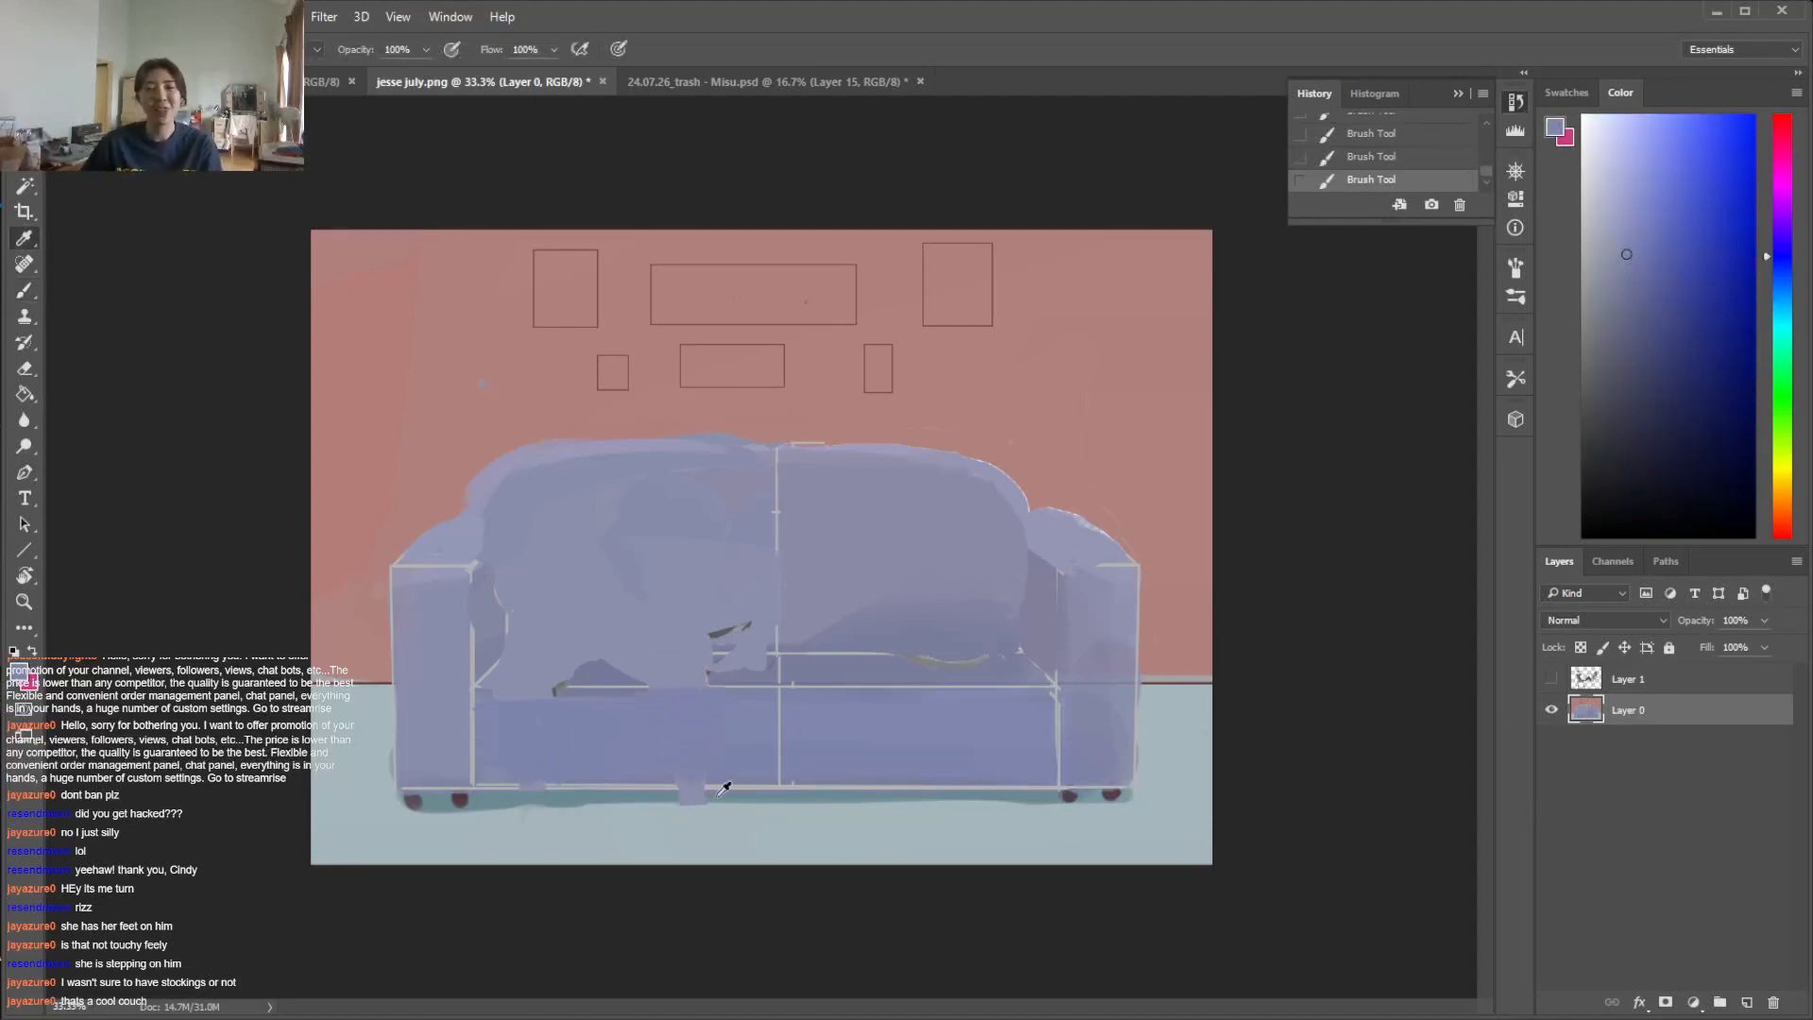
{"action": "left_click", "coordinate": [734, 791], "text": "alt"}
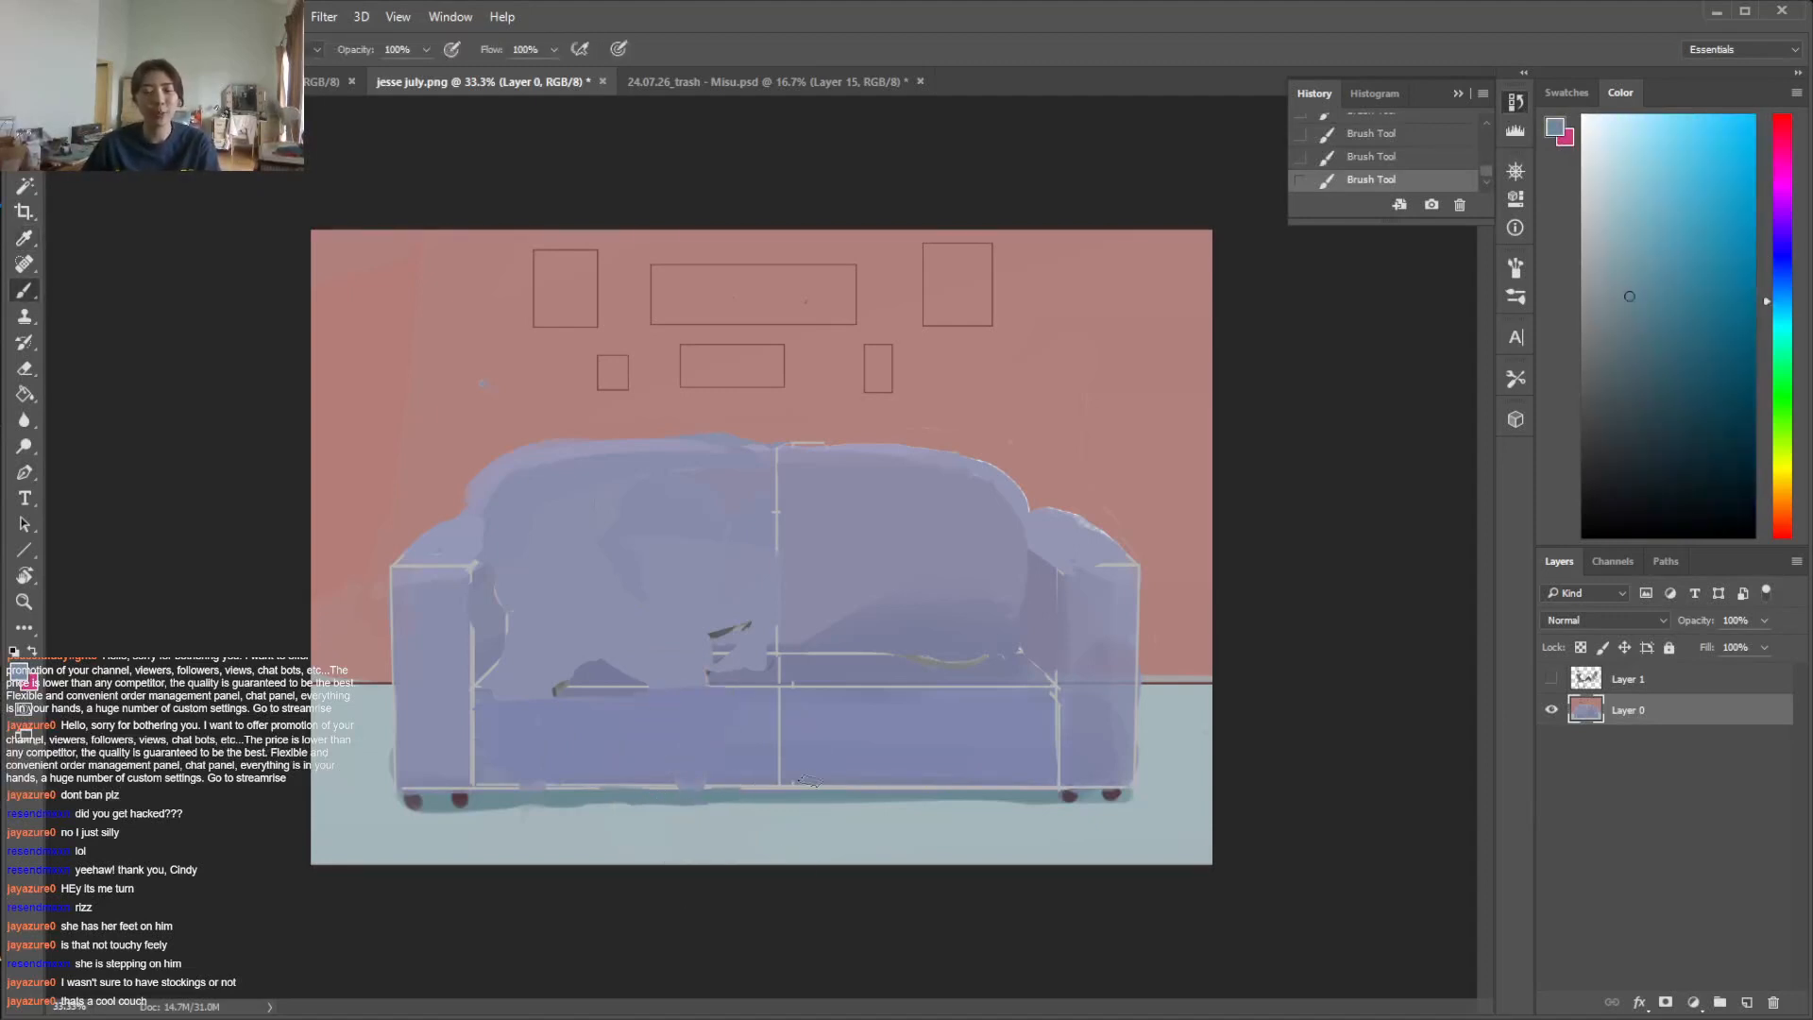
{"action": "left_click", "coordinate": [735, 752], "text": "alt"}
Paint the seat with darker and lighter sofa blues, covering the leftover leg and foot marks on both seat cushions
{"action": "left_click", "coordinate": [586, 656], "text": "alt"}
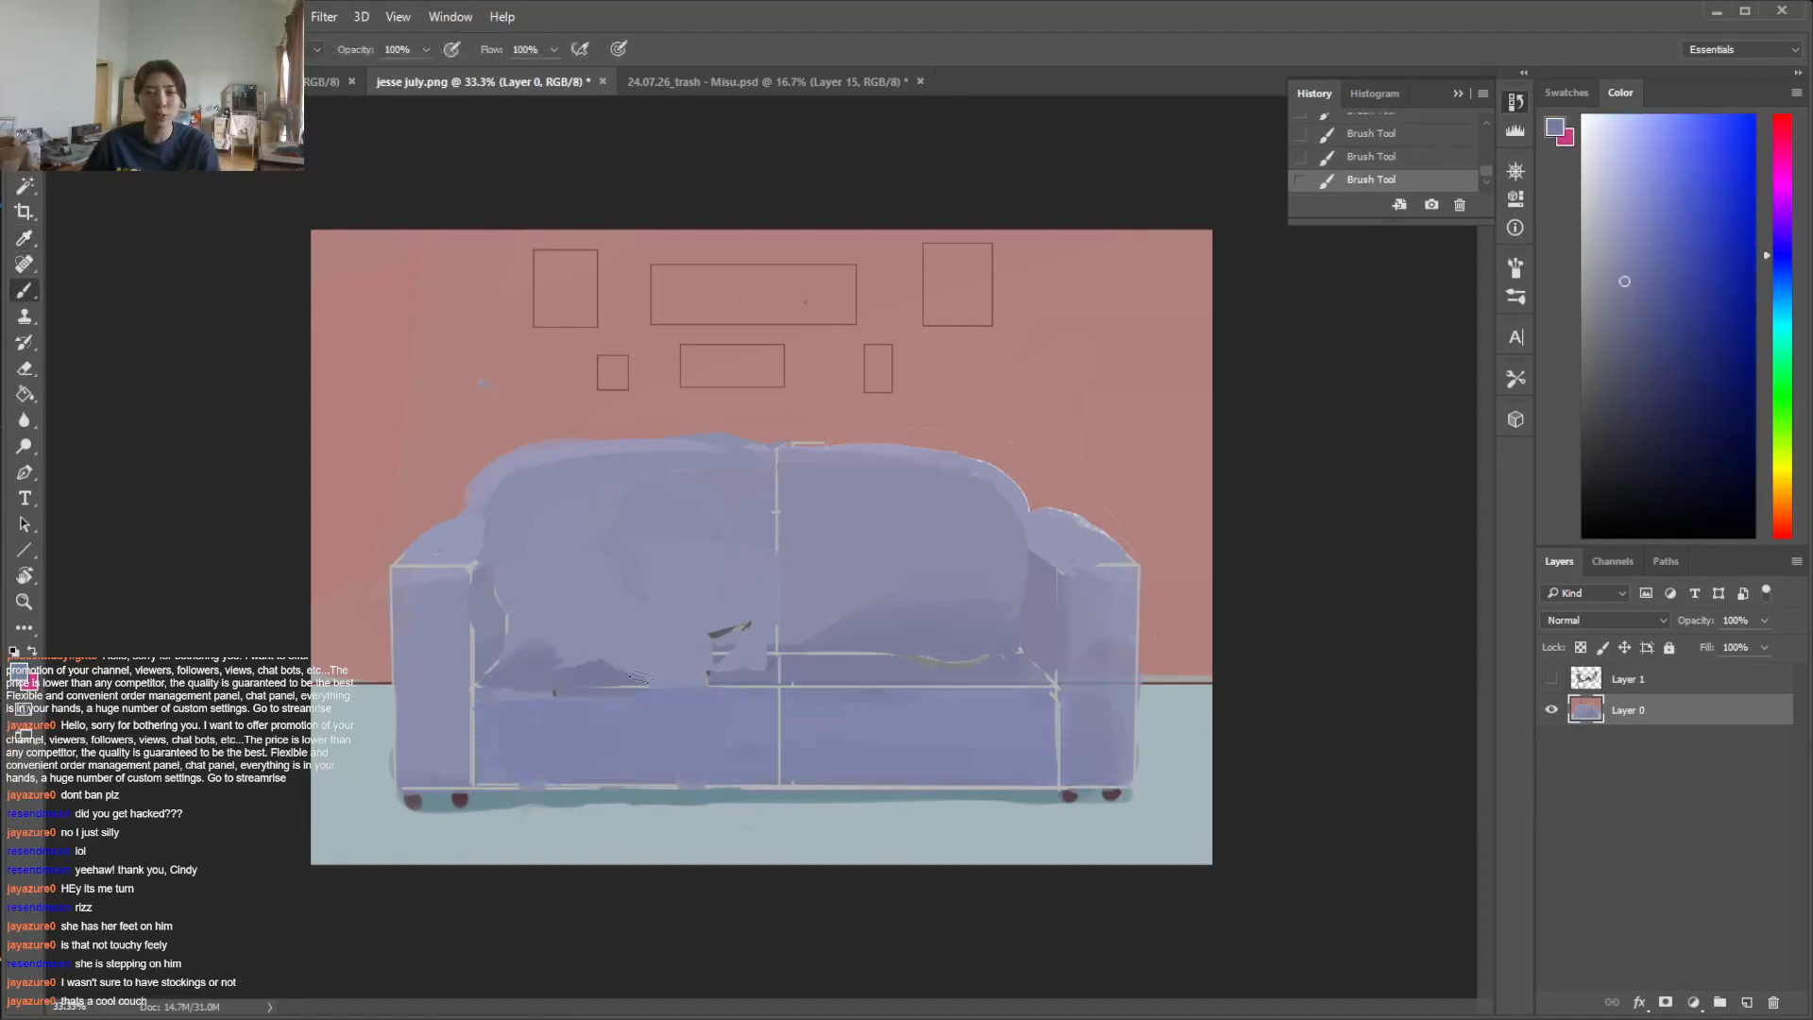
{"action": "mouse_move", "coordinate": [615, 650]}
{"action": "left_mouse_down"}
{"action": "mouse_move", "coordinate": [572, 644]}
{"action": "mouse_move", "coordinate": [724, 653]}
{"action": "mouse_move", "coordinate": [598, 681]}
{"action": "mouse_move", "coordinate": [658, 666]}
{"action": "left_mouse_up"}
{"action": "left_click", "coordinate": [768, 672], "text": "alt"}
{"action": "left_click", "coordinate": [727, 629], "text": "alt"}
{"action": "left_click", "coordinate": [566, 693], "text": "alt"}
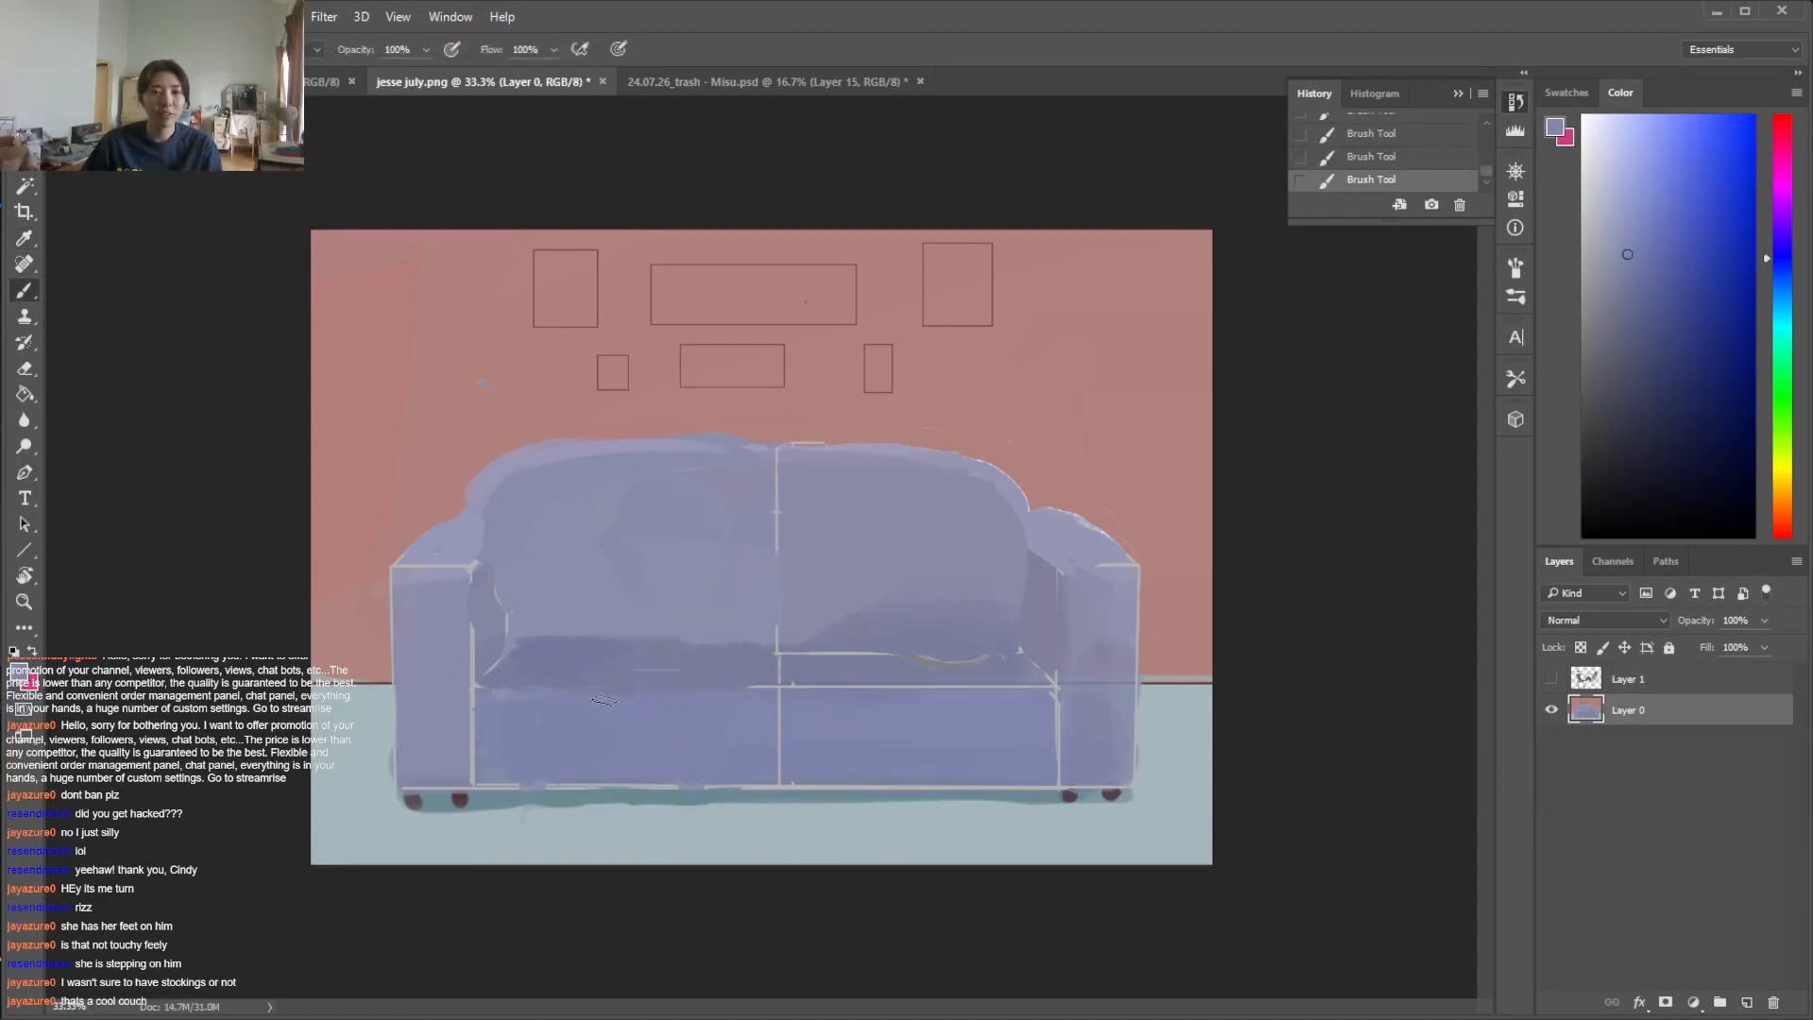
{"action": "left_click", "coordinate": [959, 656], "text": "alt"}
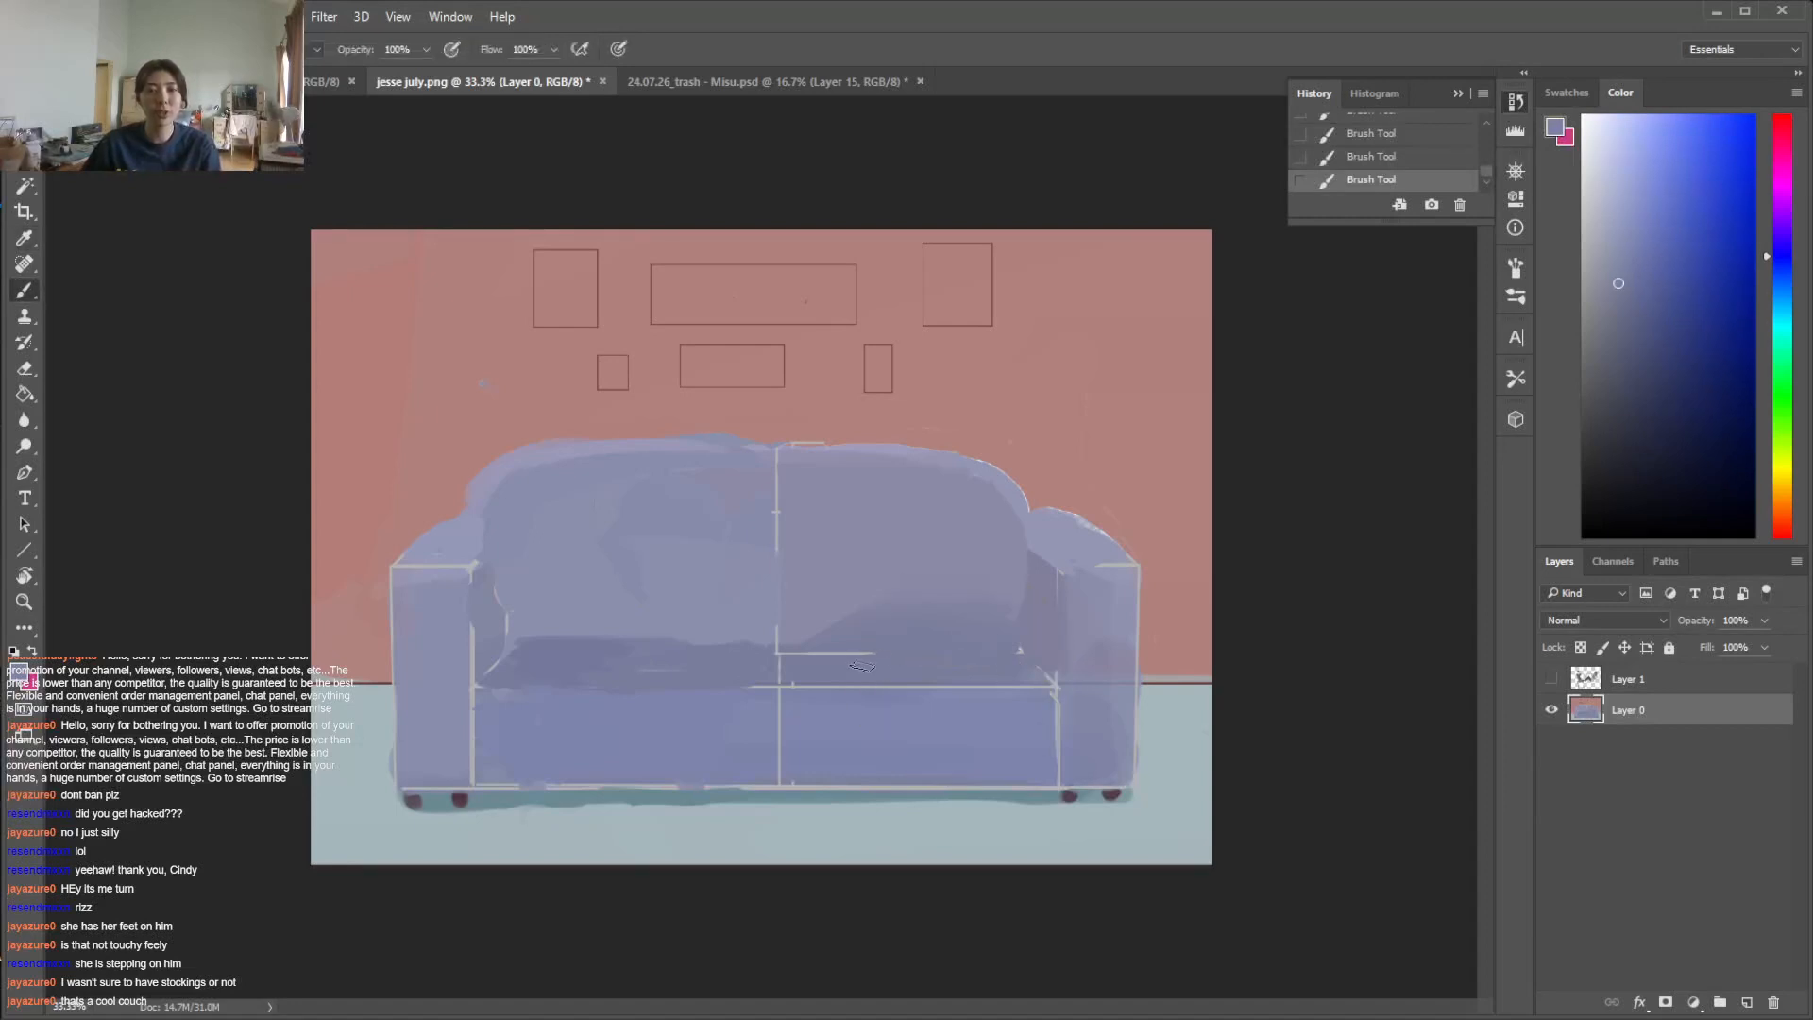
Show the figures' layer again over the repainted sofa and wall
{"action": "key", "text": "v"}
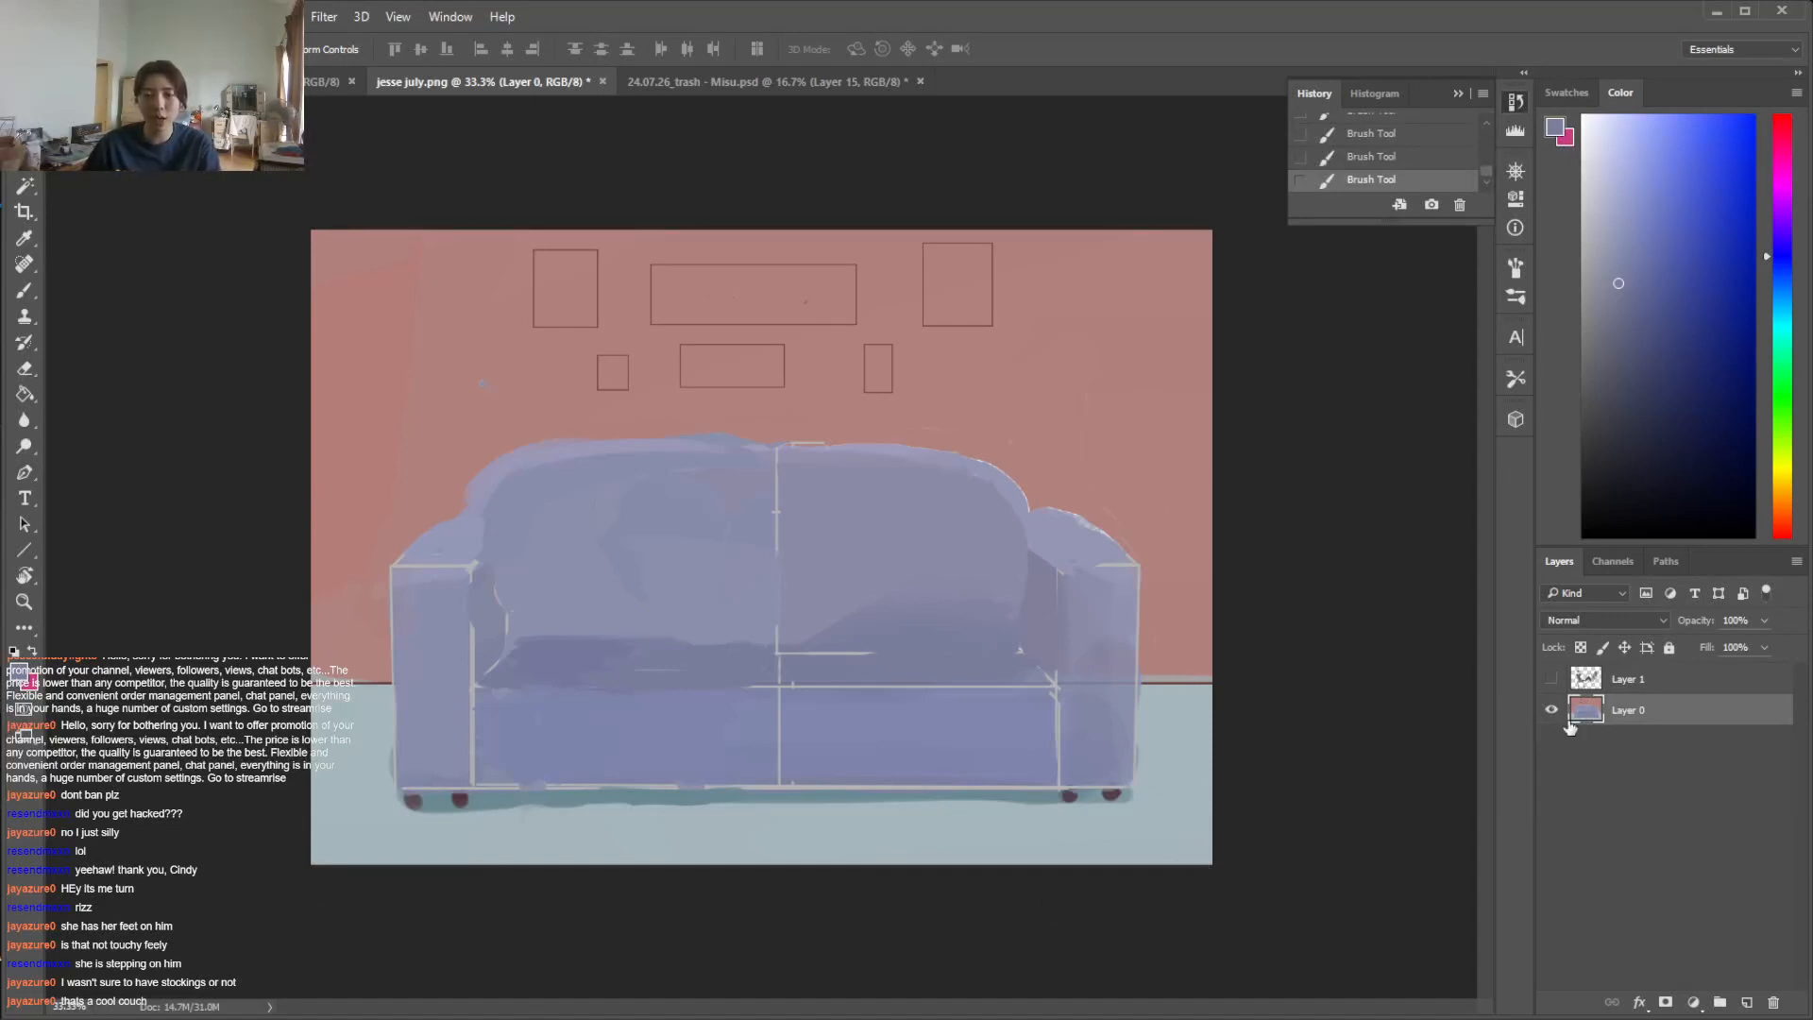
{"action": "left_click", "coordinate": [1553, 679]}
{"action": "left_click", "coordinate": [1554, 678]}
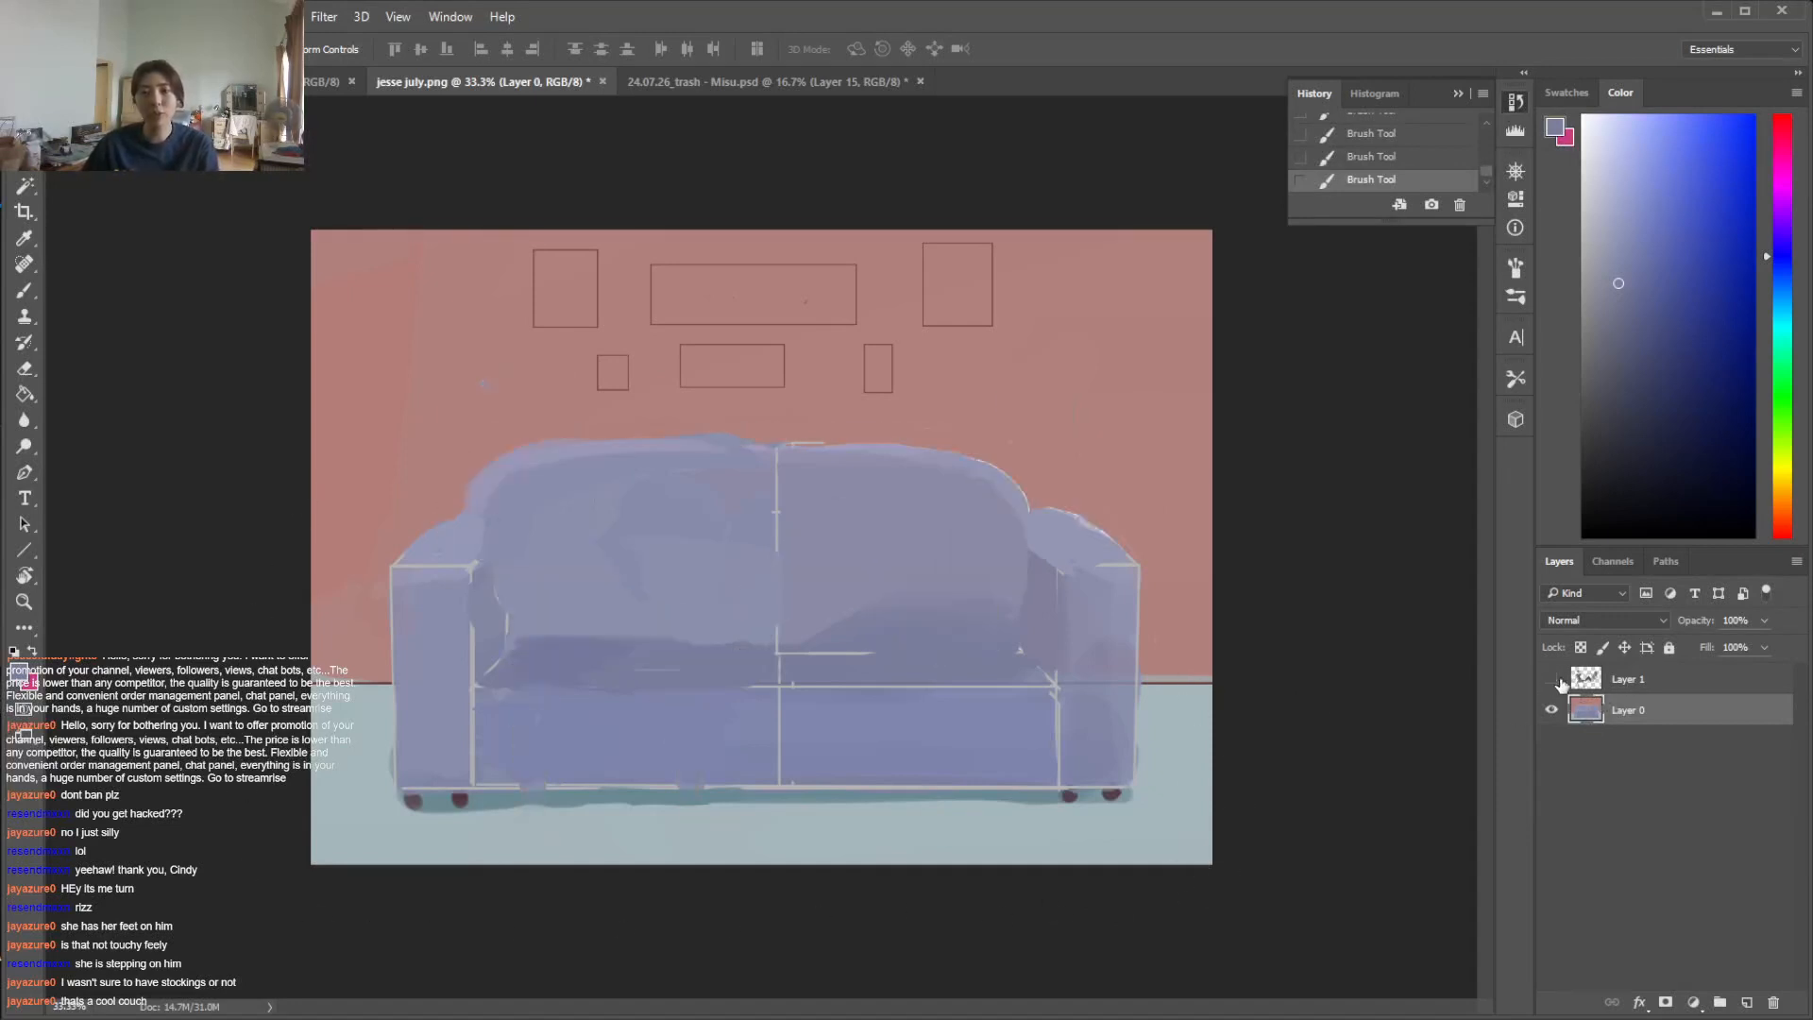
{"action": "left_click", "coordinate": [1554, 679]}
Select the figures' layer and Layer 0 together and move the whole scene lower on the canvas
{"action": "left_click", "coordinate": [1641, 692]}
{"action": "left_click_drag", "start_coordinate": [1092, 636], "coordinate": [1098, 651]}
{"action": "key", "text": "ctrl+z"}
{"action": "left_click", "coordinate": [1653, 716], "text": "ctrl"}
{"action": "left_click_drag", "start_coordinate": [953, 638], "coordinate": [954, 591]}
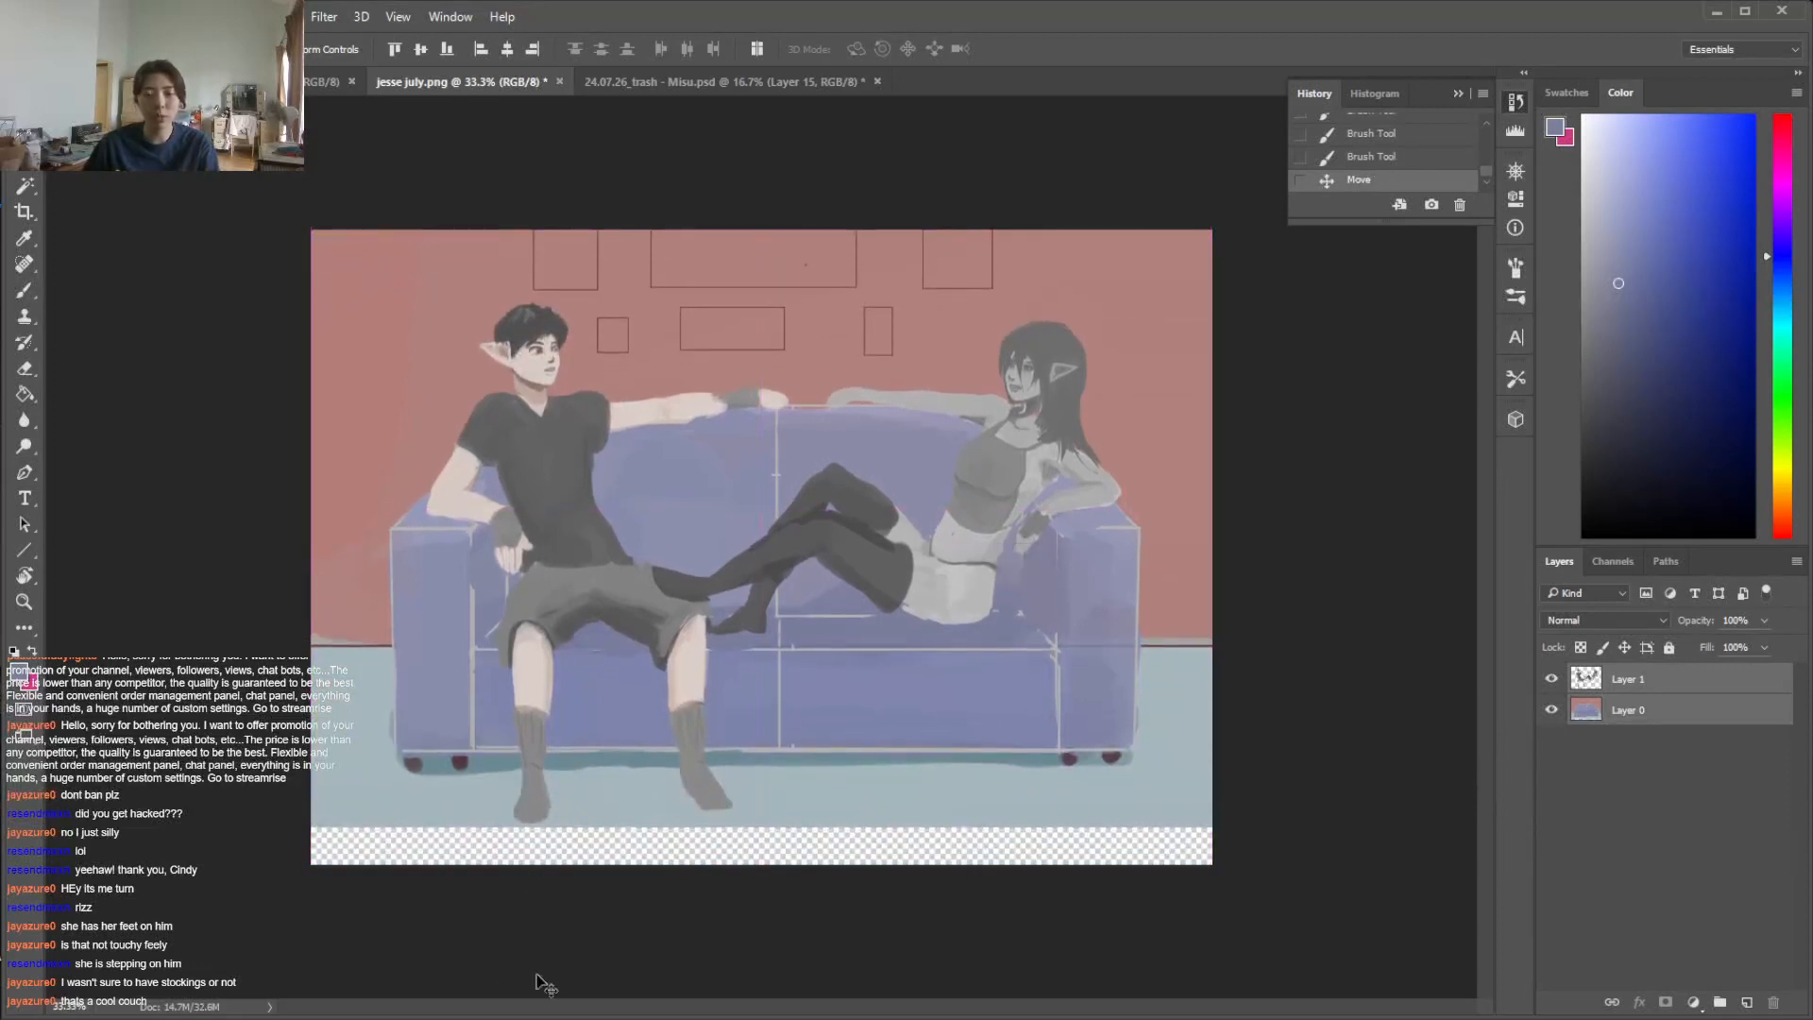
{"action": "left_click_drag", "start_coordinate": [1068, 557], "coordinate": [1074, 630]}
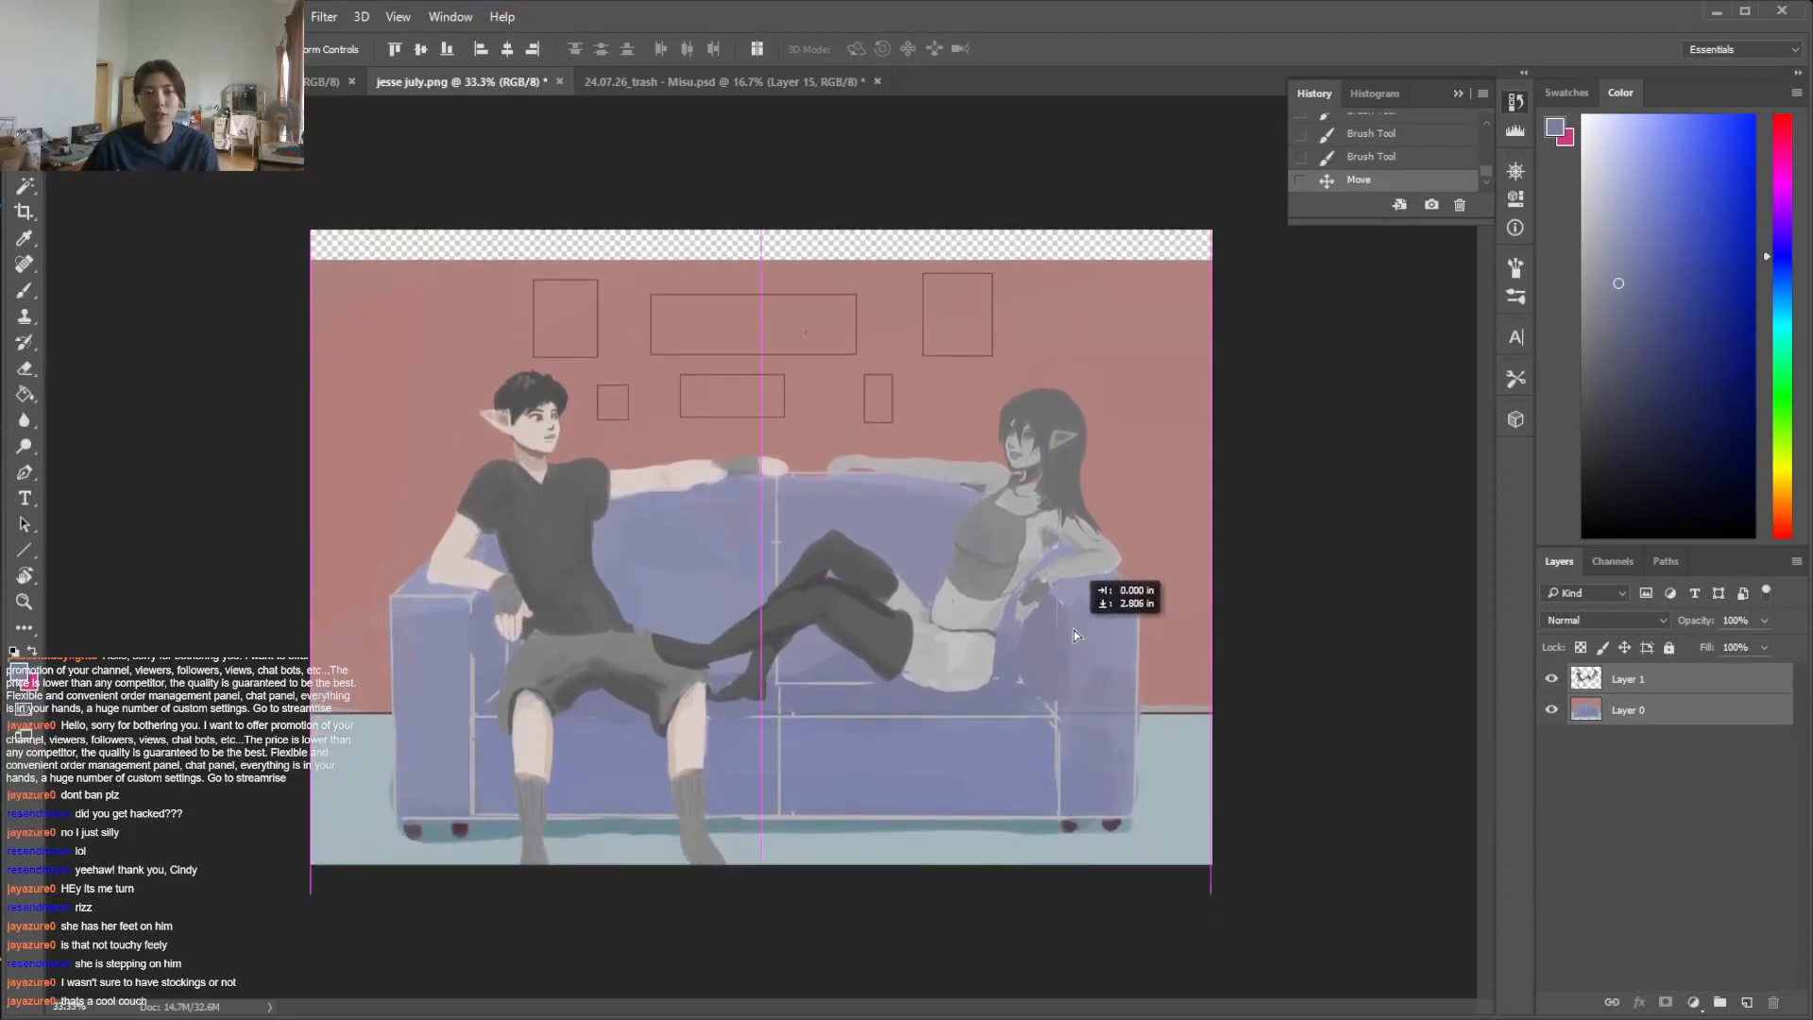
{"action": "key", "text": "ctrl+t"}
{"action": "left_click_drag", "start_coordinate": [1227, 883], "coordinate": [1374, 980]}
{"action": "left_click_drag", "start_coordinate": [1028, 720], "coordinate": [968, 654]}
{"action": "left_click", "coordinate": [135, 16]}
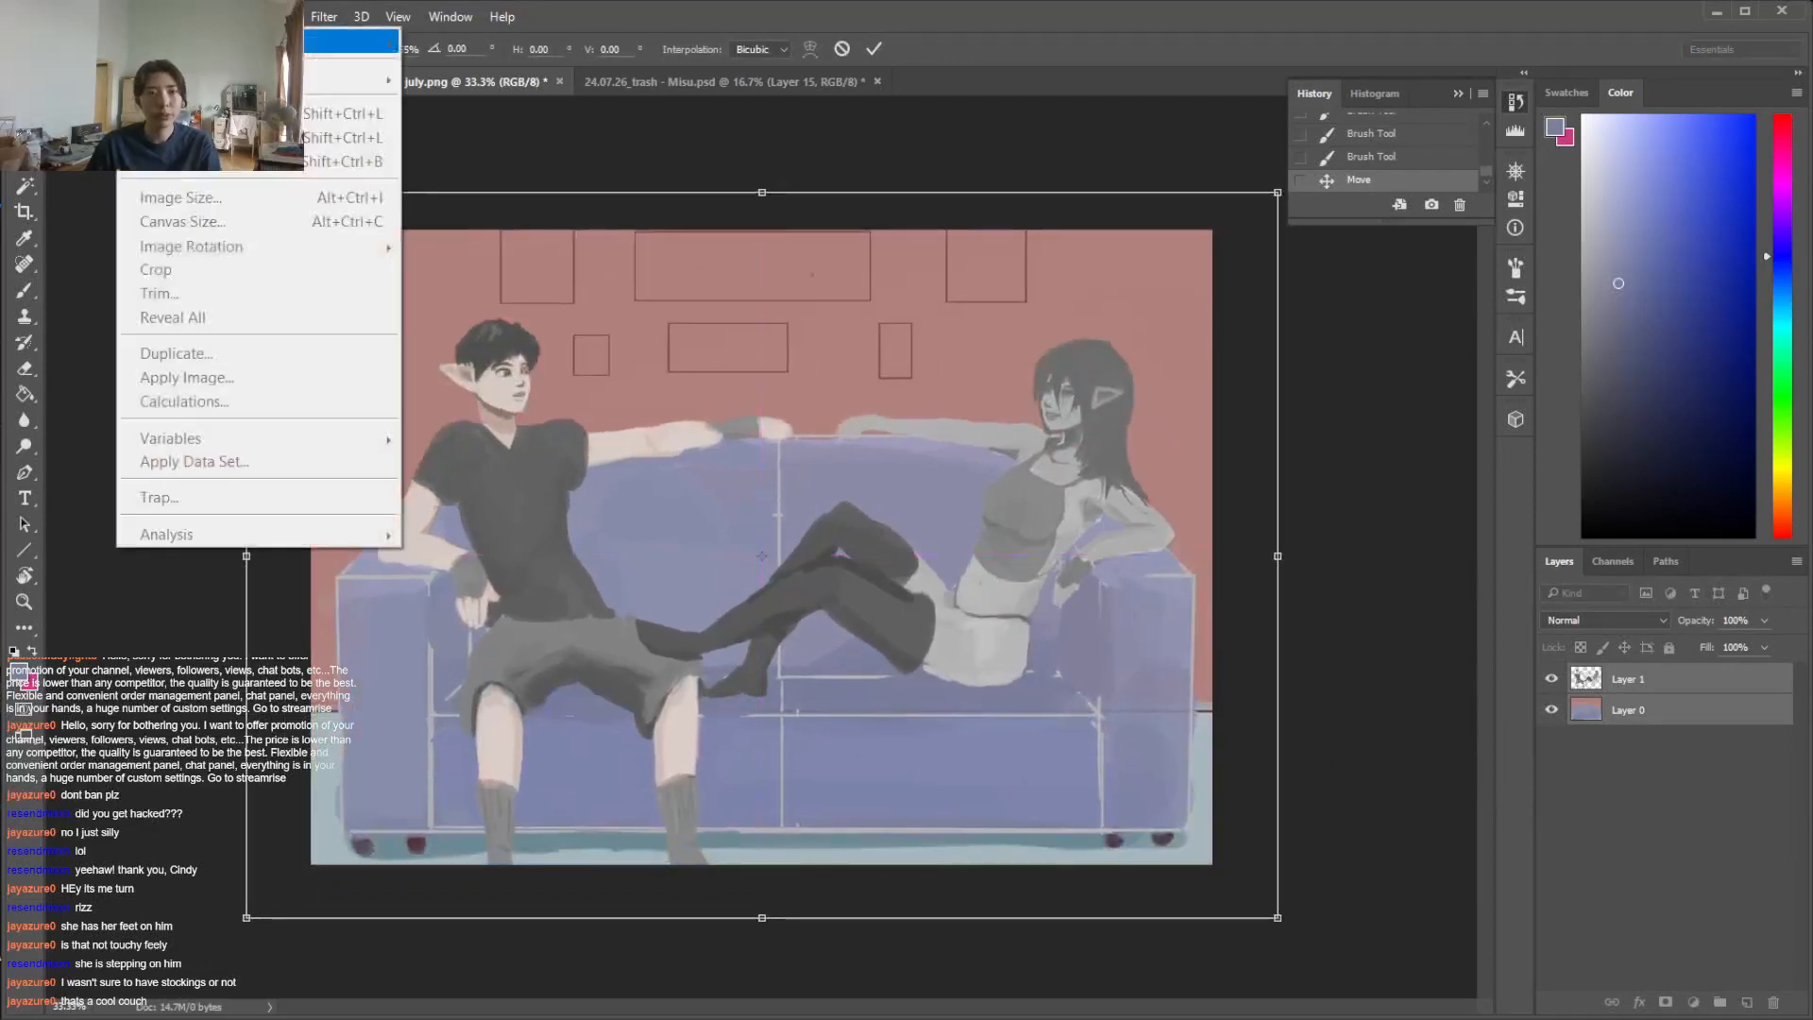
{"action": "mouse_move", "coordinate": [95, 16]}
{"action": "mouse_move", "coordinate": [189, 534]}
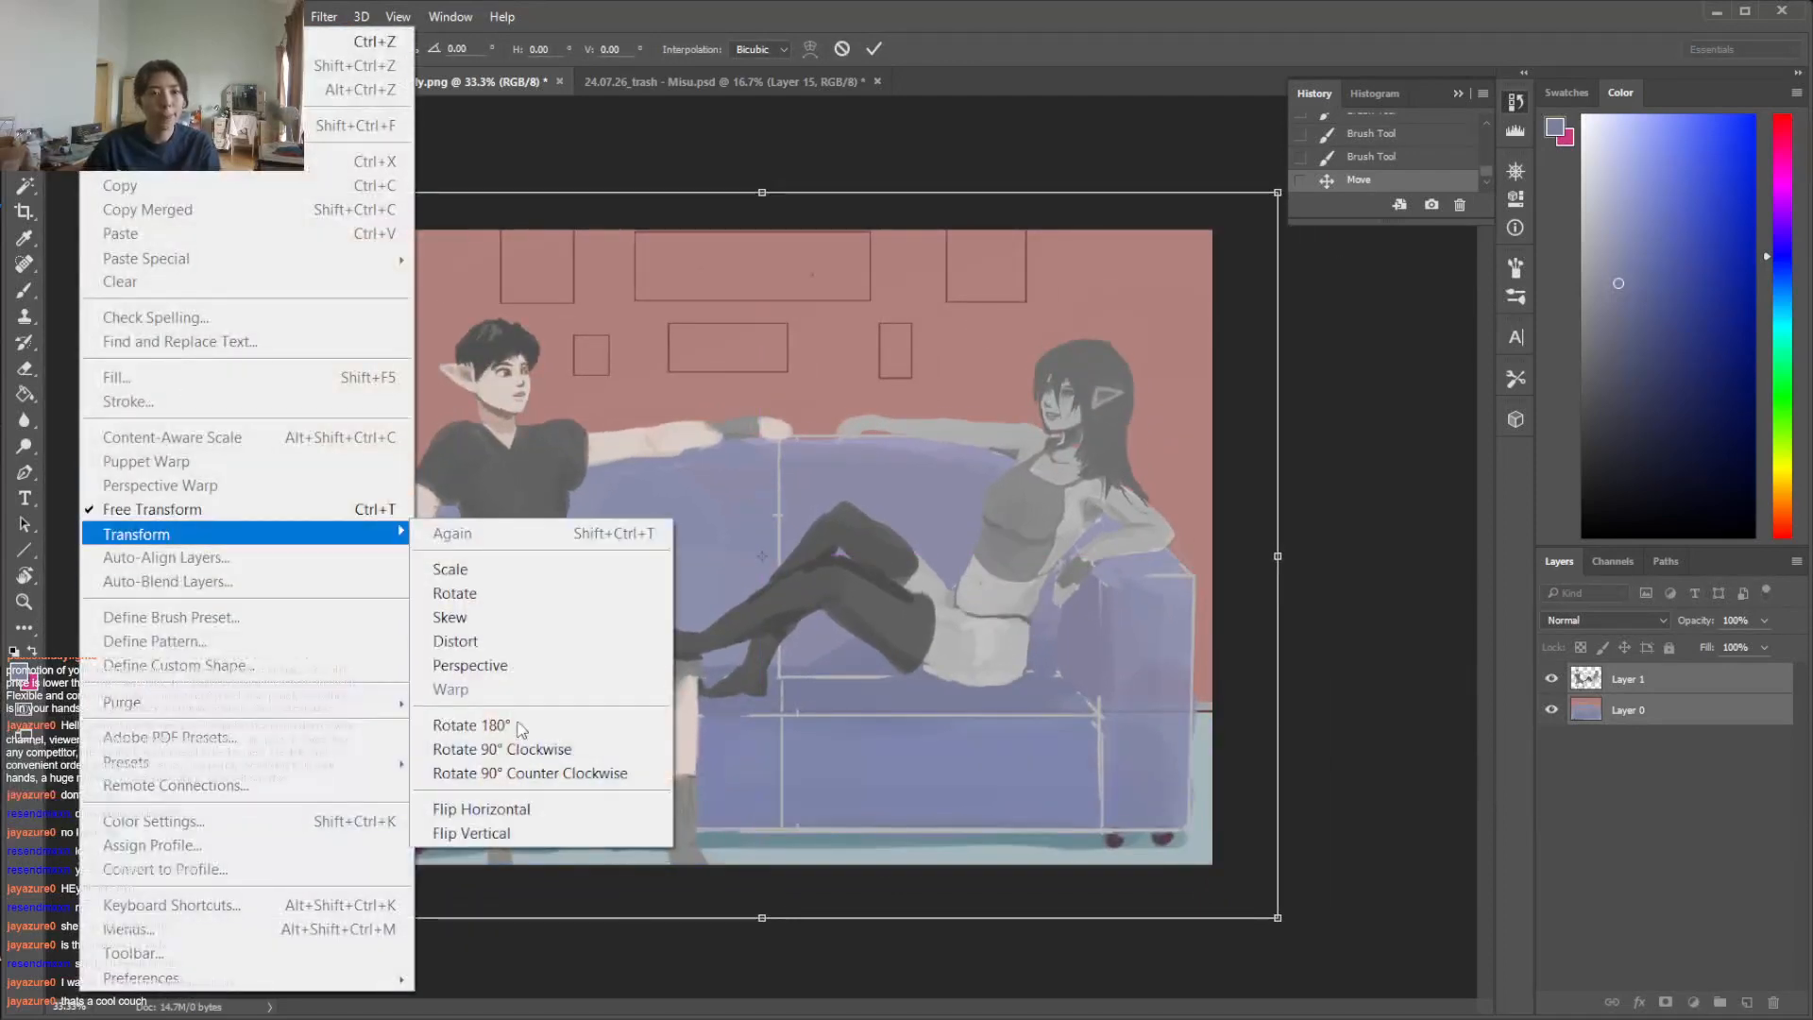
{"action": "left_click", "coordinate": [555, 616]}
{"action": "left_click_drag", "start_coordinate": [1280, 917], "coordinate": [1258, 1006]}
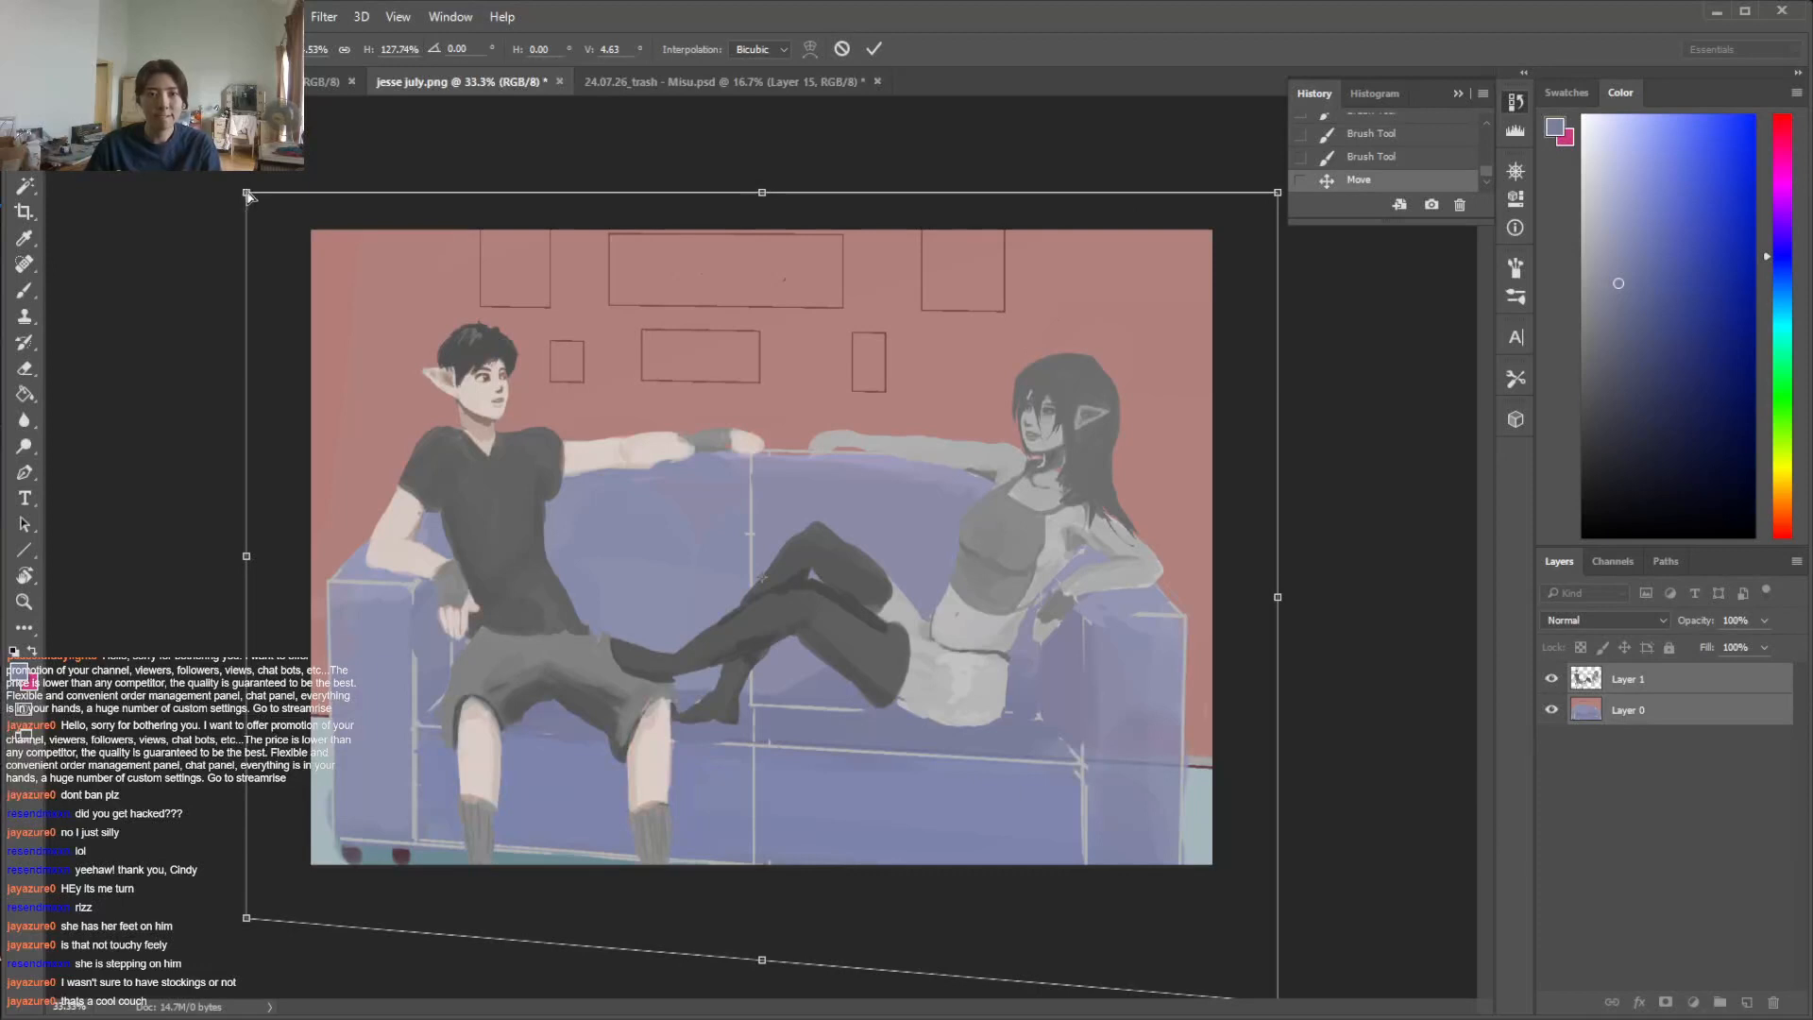
{"action": "mouse_move", "coordinate": [255, 214]}
{"action": "left_mouse_down"}
{"action": "mouse_move", "coordinate": [267, 233]}
{"action": "mouse_move", "coordinate": [278, 210]}
{"action": "left_mouse_up"}
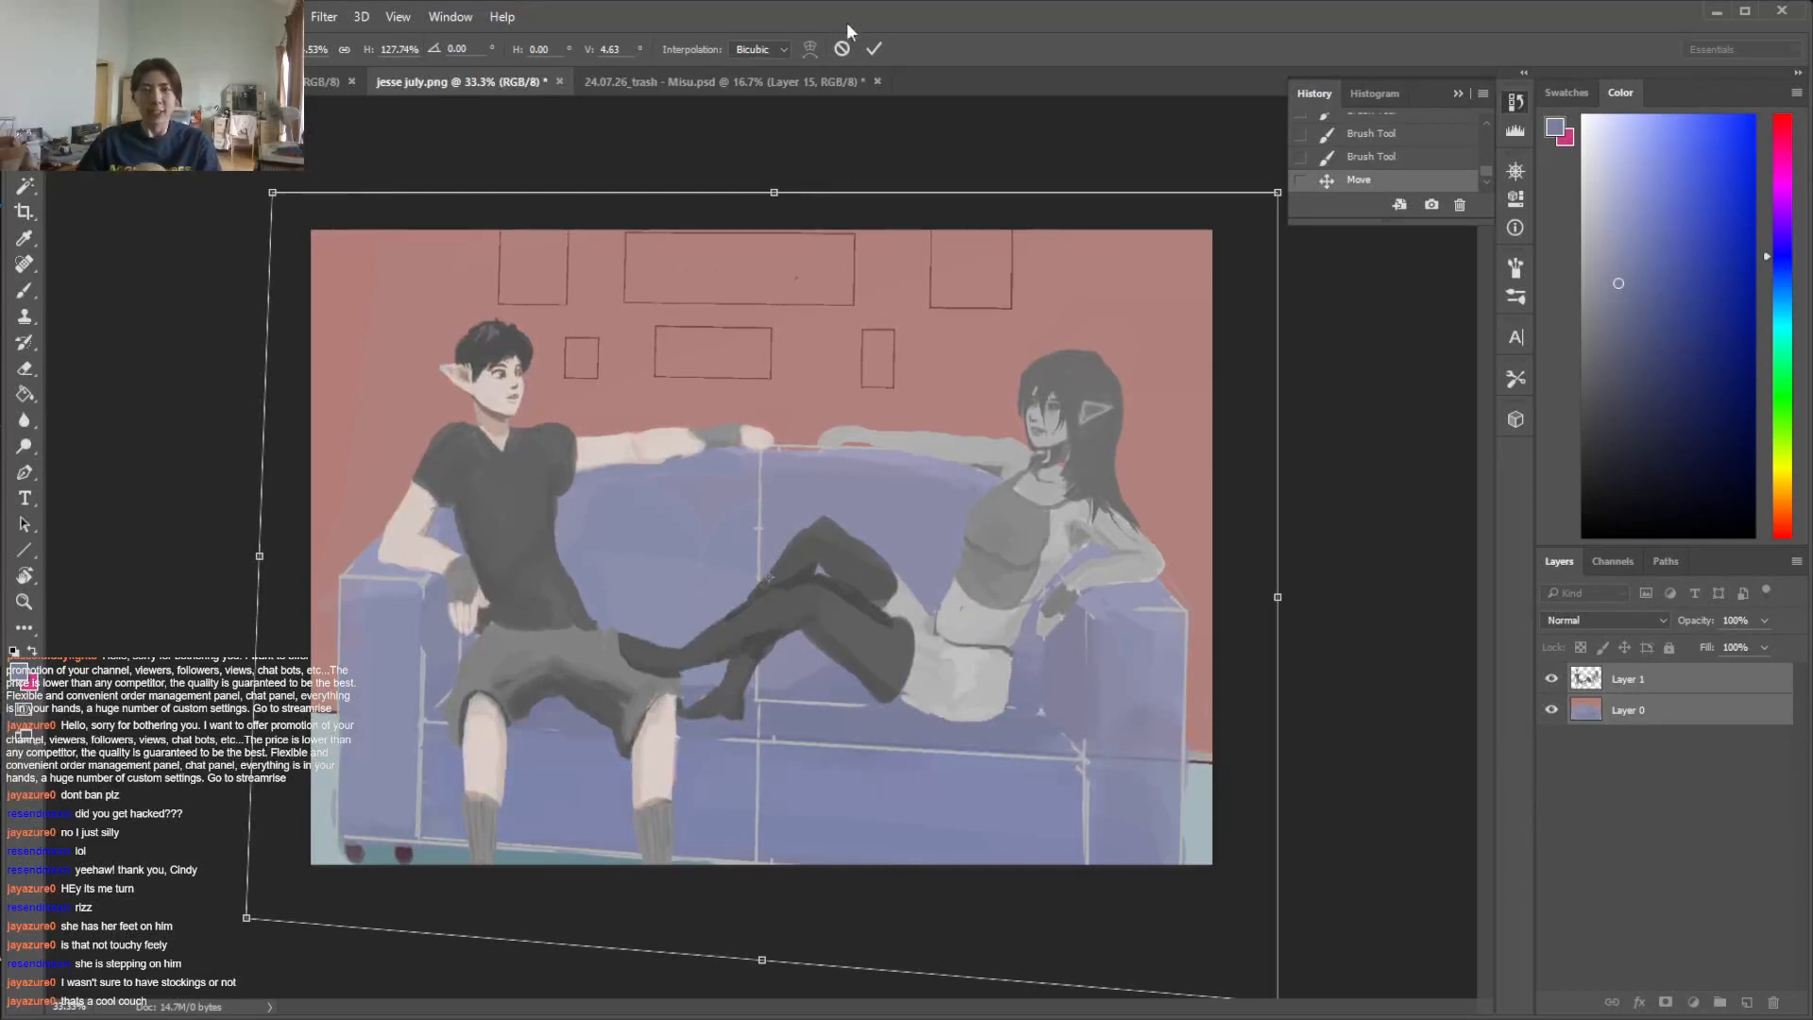
{"action": "left_click", "coordinate": [872, 48]}
{"action": "key", "text": "ctrl+t"}
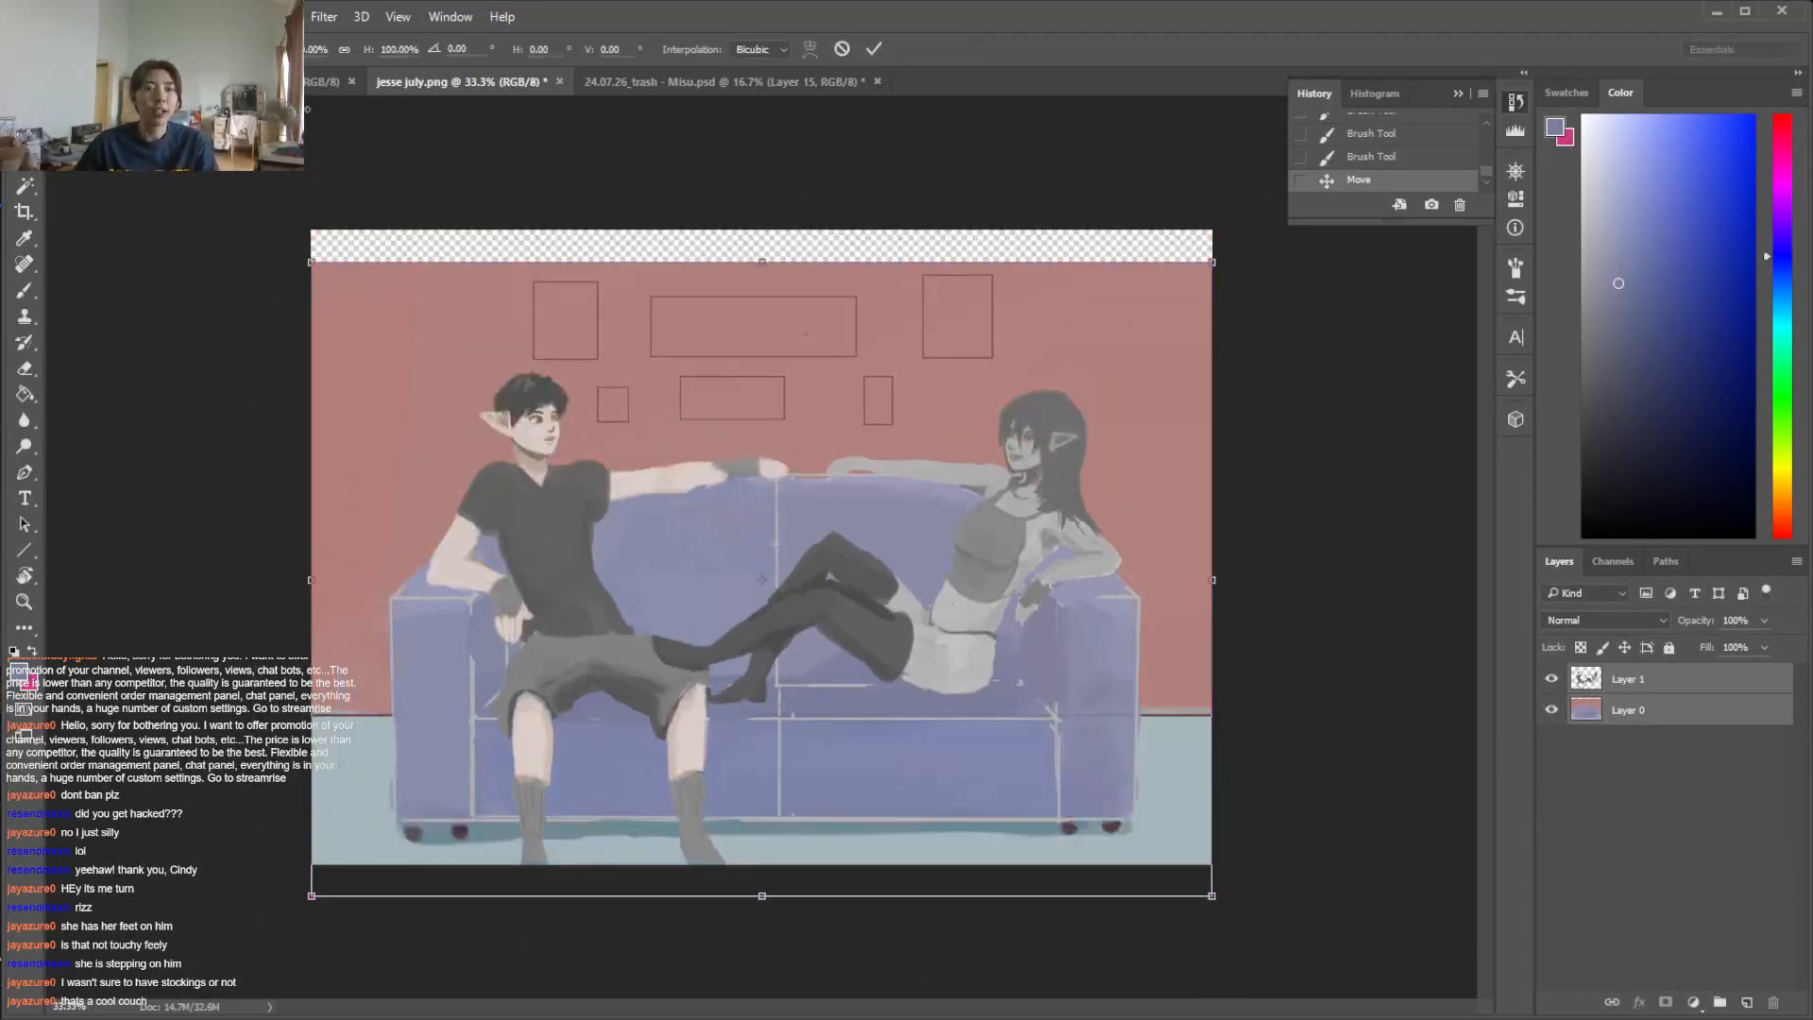
{"action": "left_click", "coordinate": [96, 17]}
{"action": "mouse_move", "coordinate": [190, 537]}
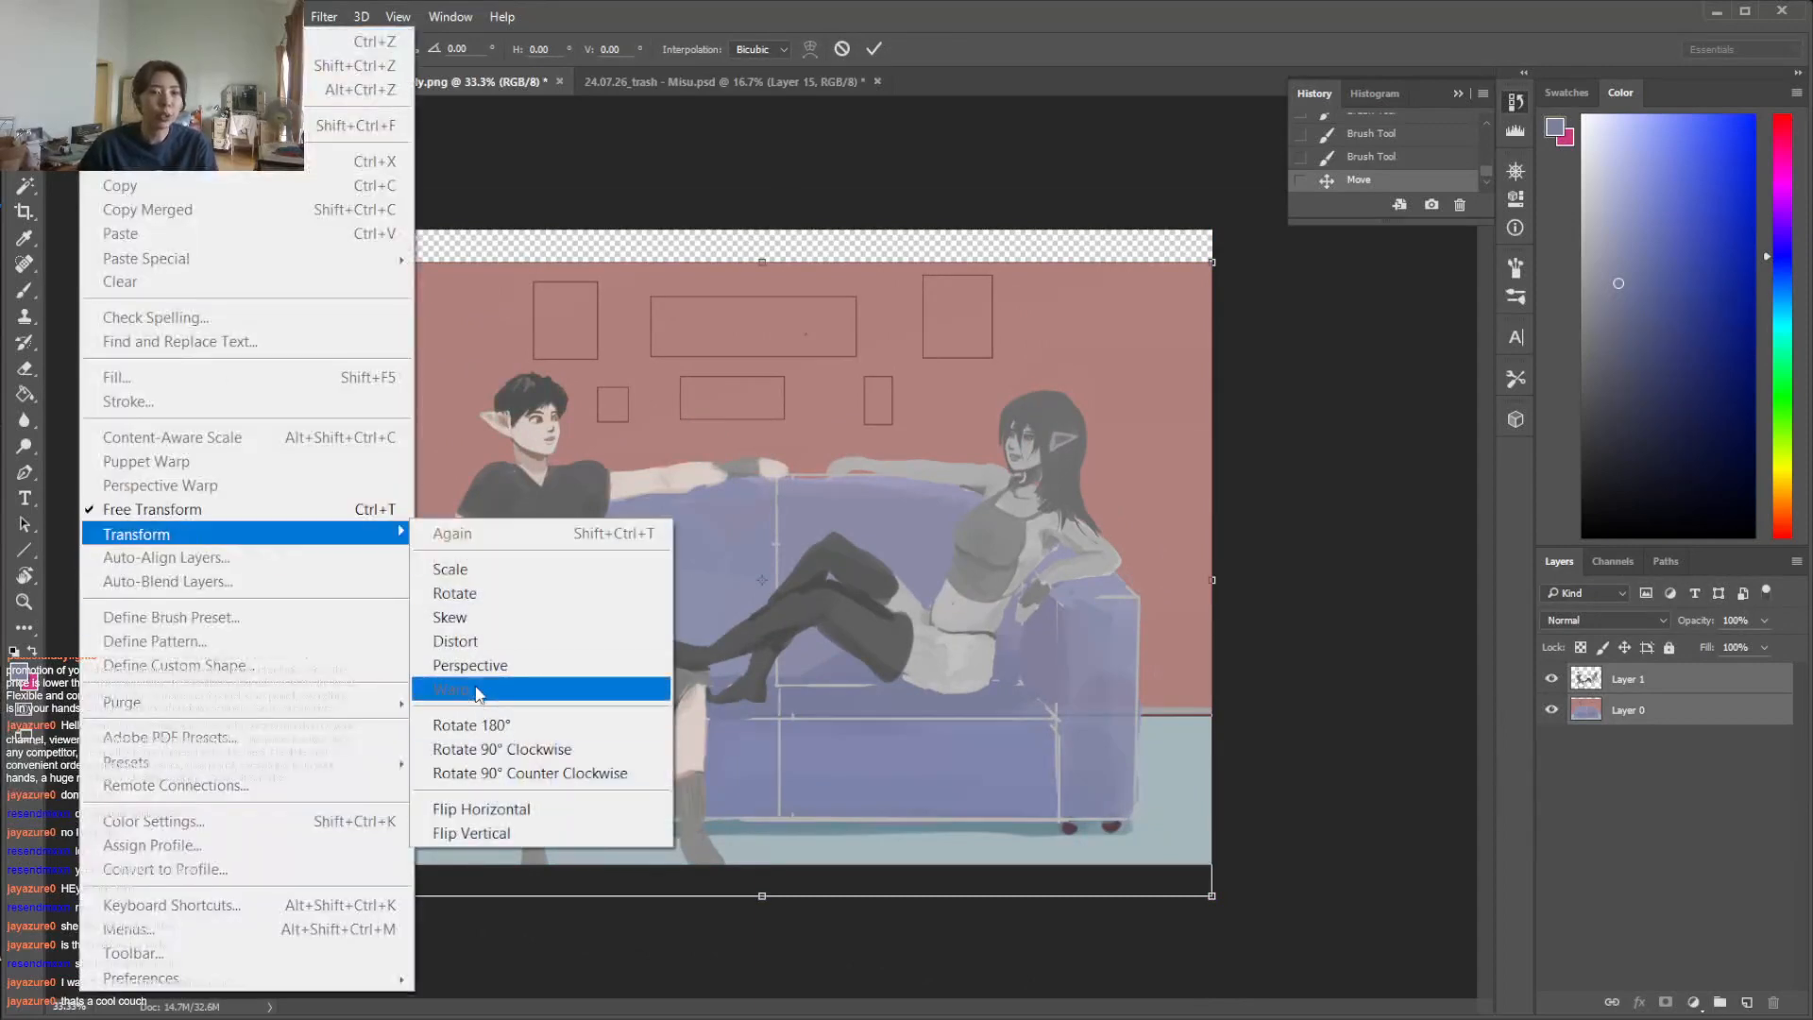
{"action": "left_click", "coordinate": [476, 618]}
{"action": "left_click_drag", "start_coordinate": [1219, 910], "coordinate": [1218, 946]}
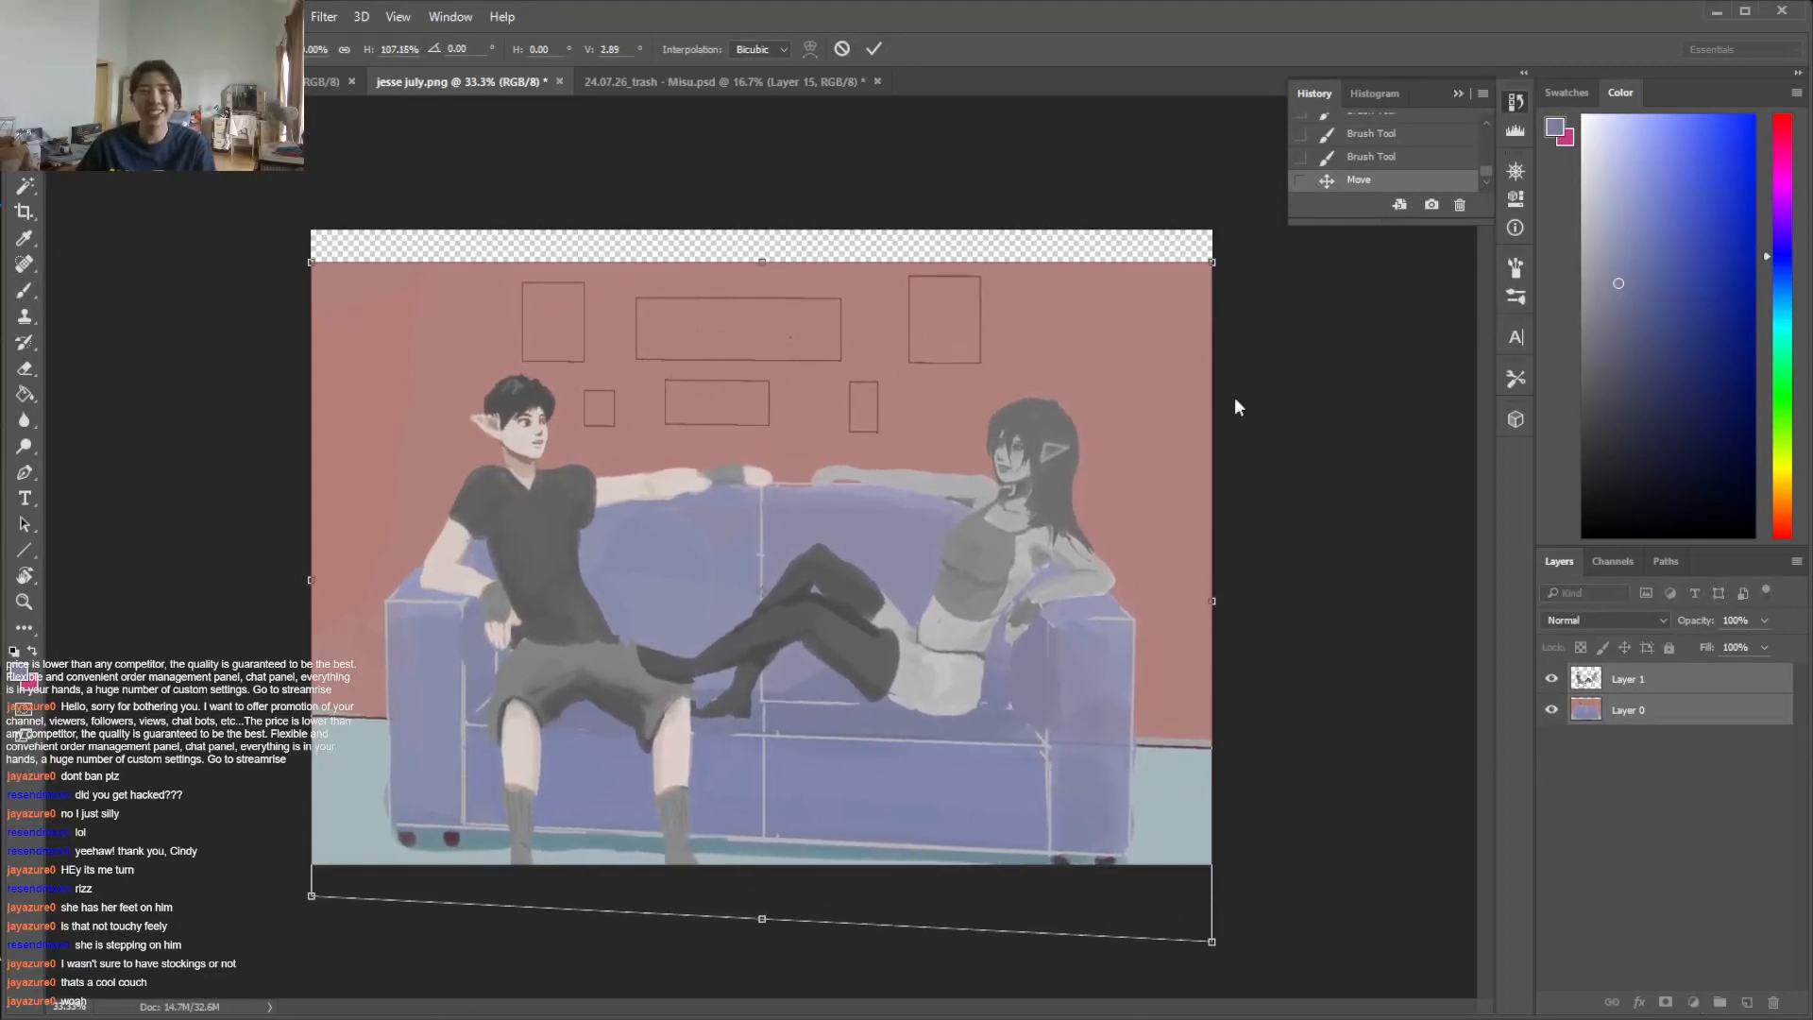
{"action": "left_click_drag", "start_coordinate": [1215, 268], "coordinate": [1214, 246]}
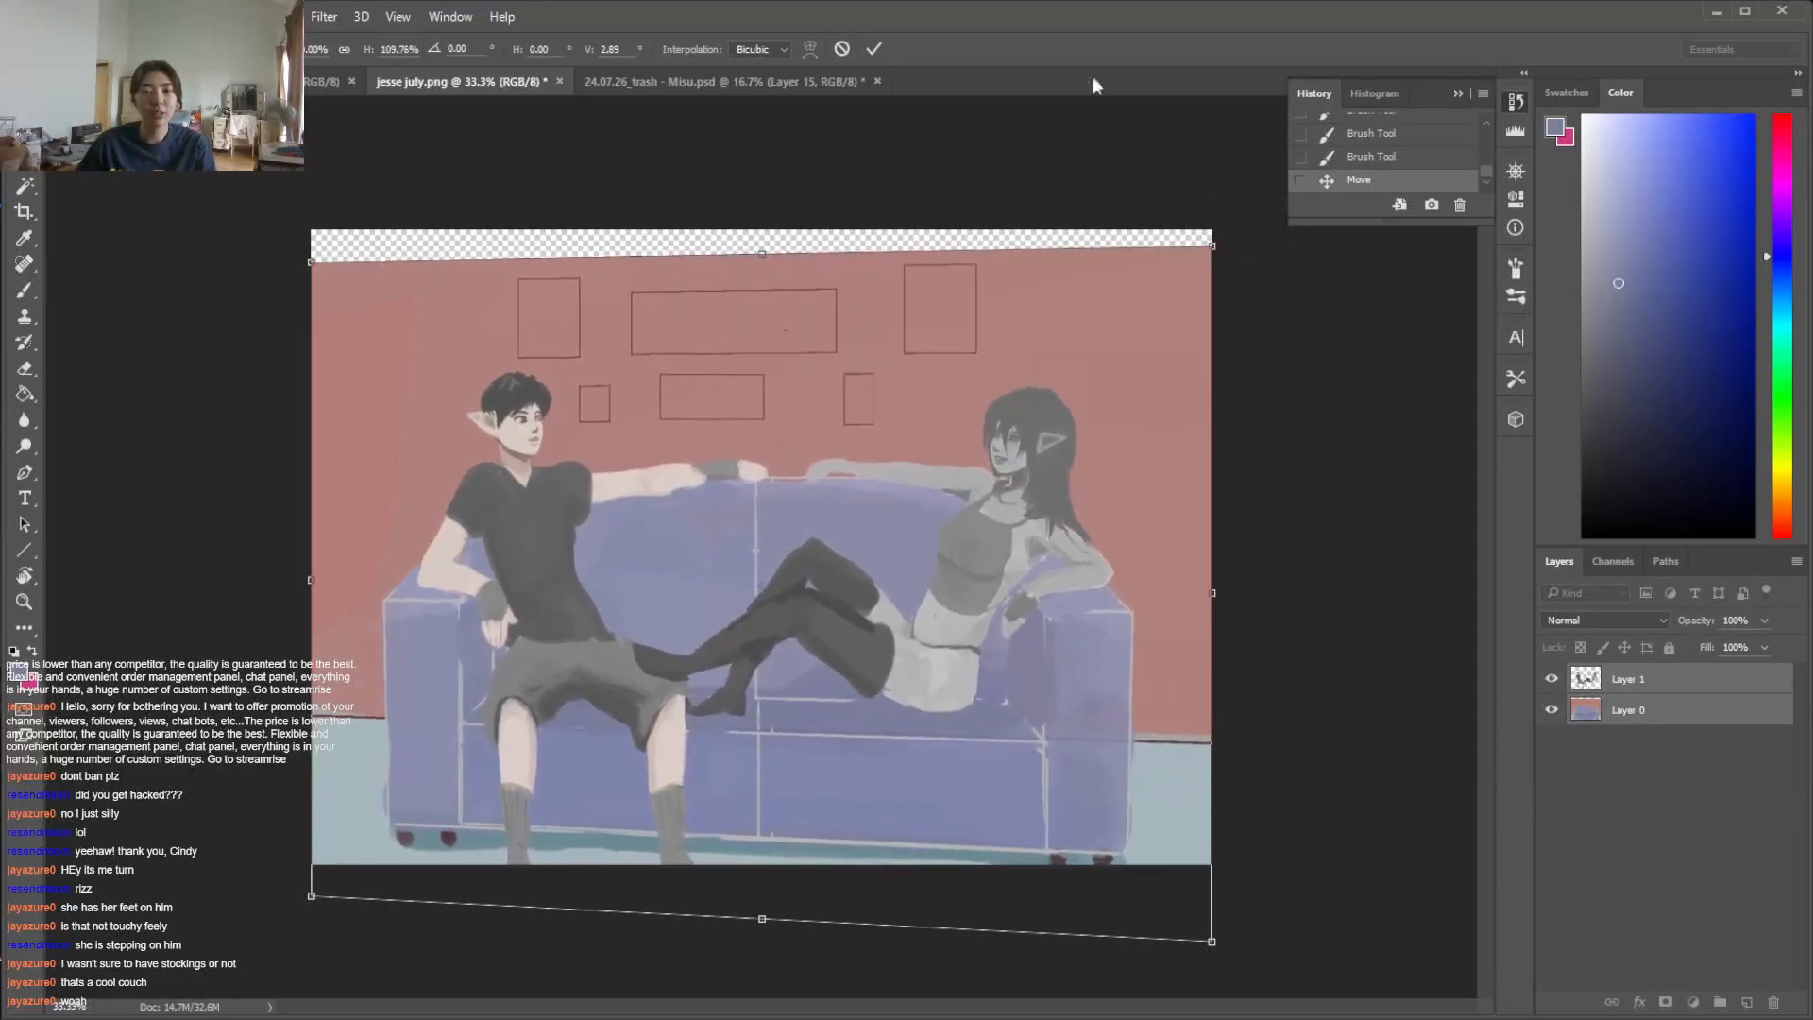
{"action": "left_click", "coordinate": [841, 50]}
{"action": "key", "text": "ctrl+t"}
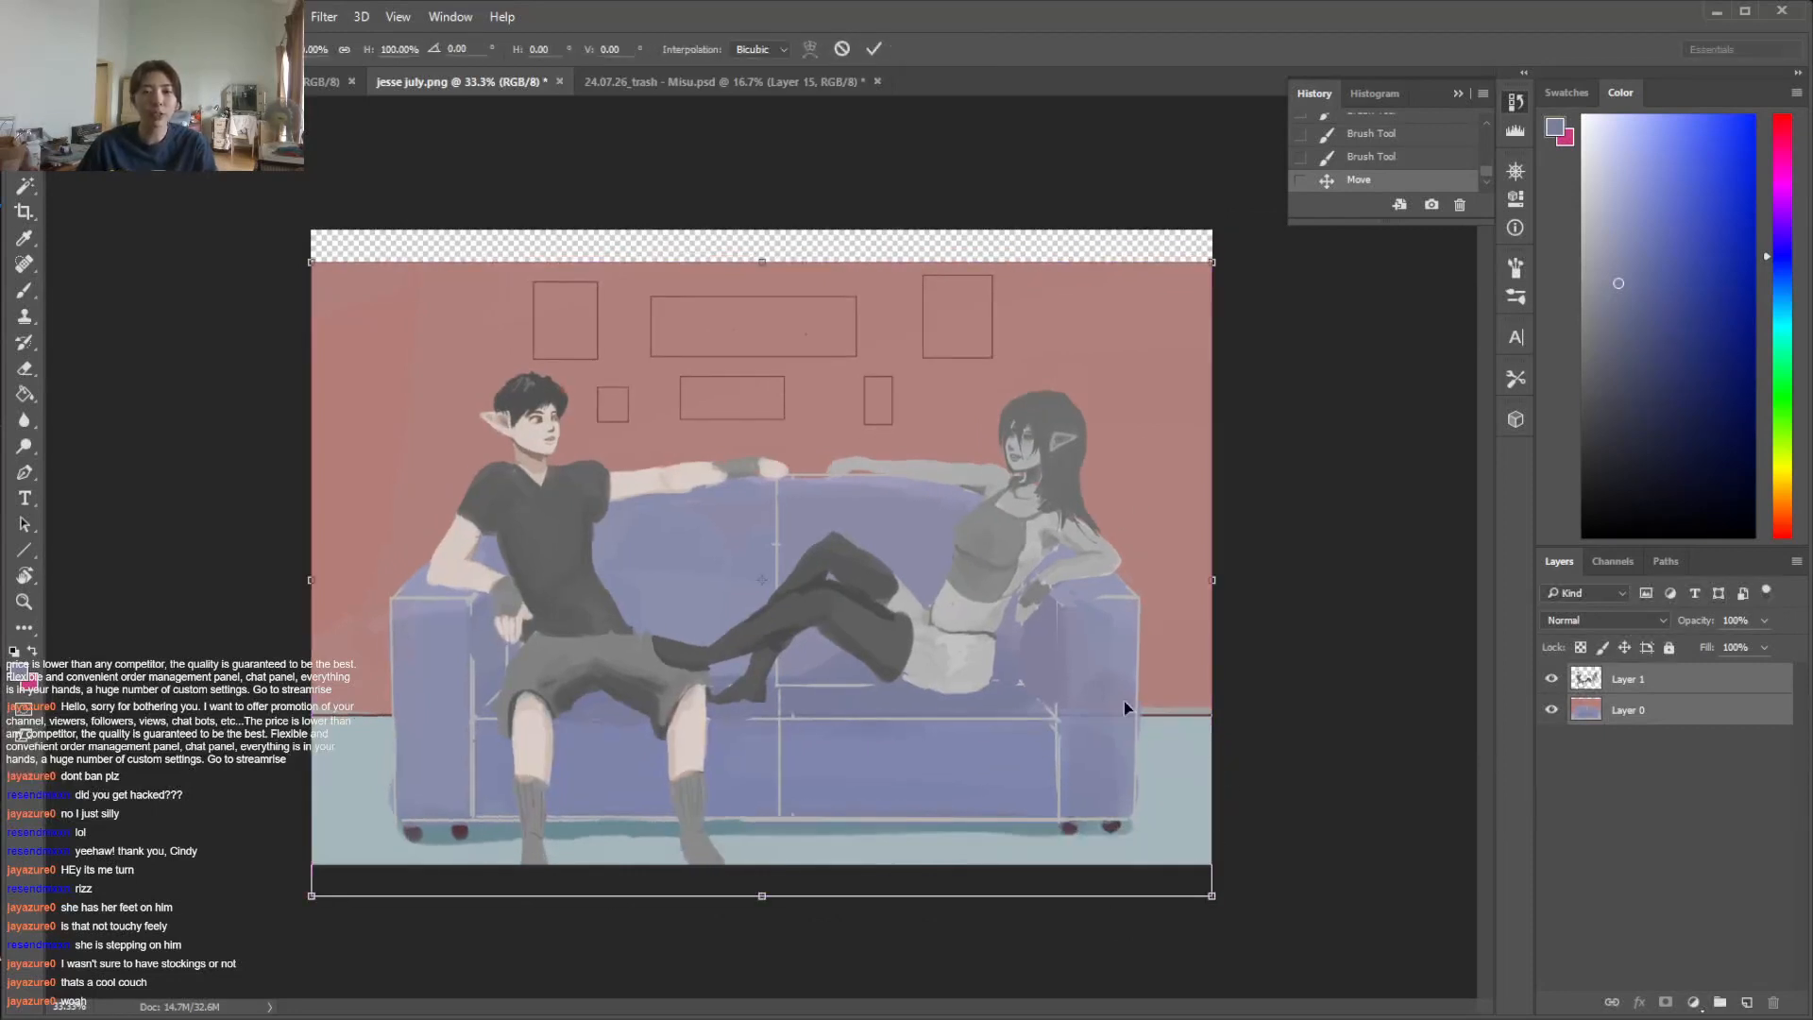
{"action": "mouse_move", "coordinate": [1104, 744]}
{"action": "left_mouse_down"}
{"action": "mouse_move", "coordinate": [1123, 694]}
{"action": "mouse_move", "coordinate": [1130, 738]}
{"action": "mouse_move", "coordinate": [1175, 721]}
{"action": "mouse_move", "coordinate": [1105, 737]}
{"action": "mouse_move", "coordinate": [1111, 751]}
{"action": "left_mouse_up"}
{"action": "left_click_drag", "start_coordinate": [1209, 908], "coordinate": [1232, 920]}
{"action": "mouse_move", "coordinate": [1130, 803]}
{"action": "left_mouse_down"}
{"action": "mouse_move", "coordinate": [1133, 763]}
{"action": "mouse_move", "coordinate": [1136, 784]}
{"action": "left_mouse_up"}
{"action": "left_click", "coordinate": [1517, 173]}
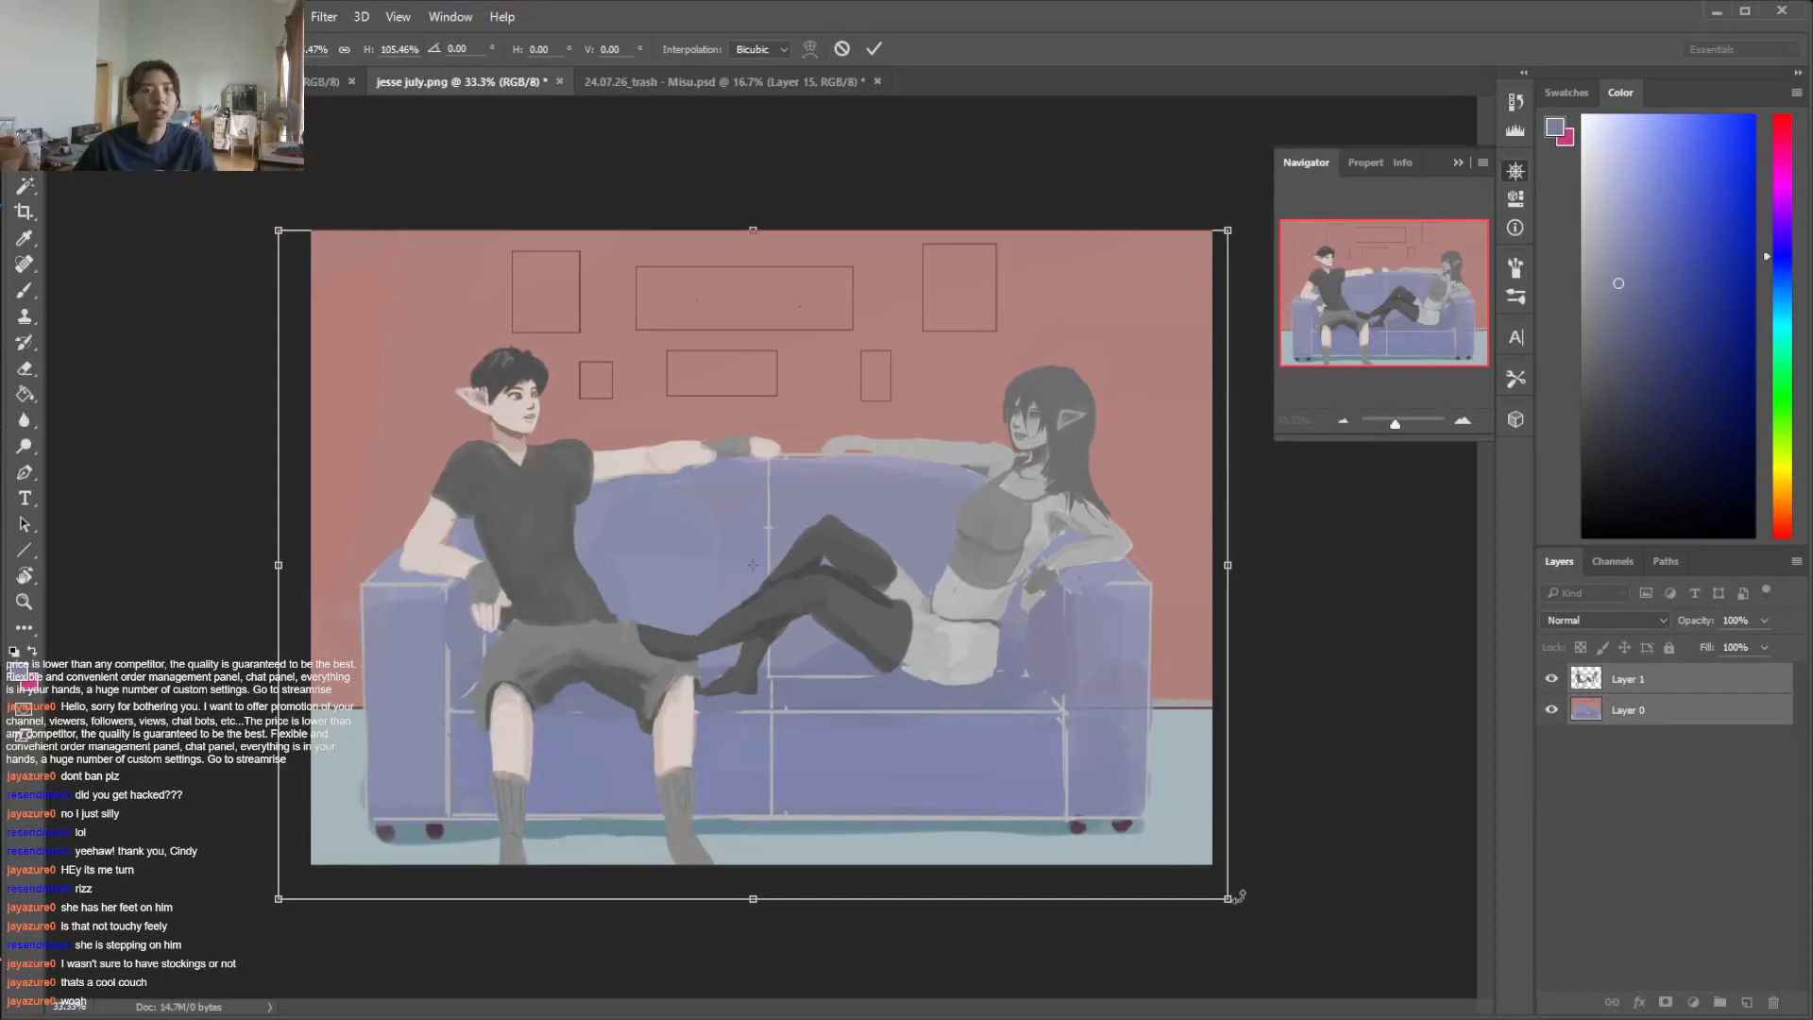
{"action": "left_click_drag", "start_coordinate": [1228, 899], "coordinate": [1219, 892]}
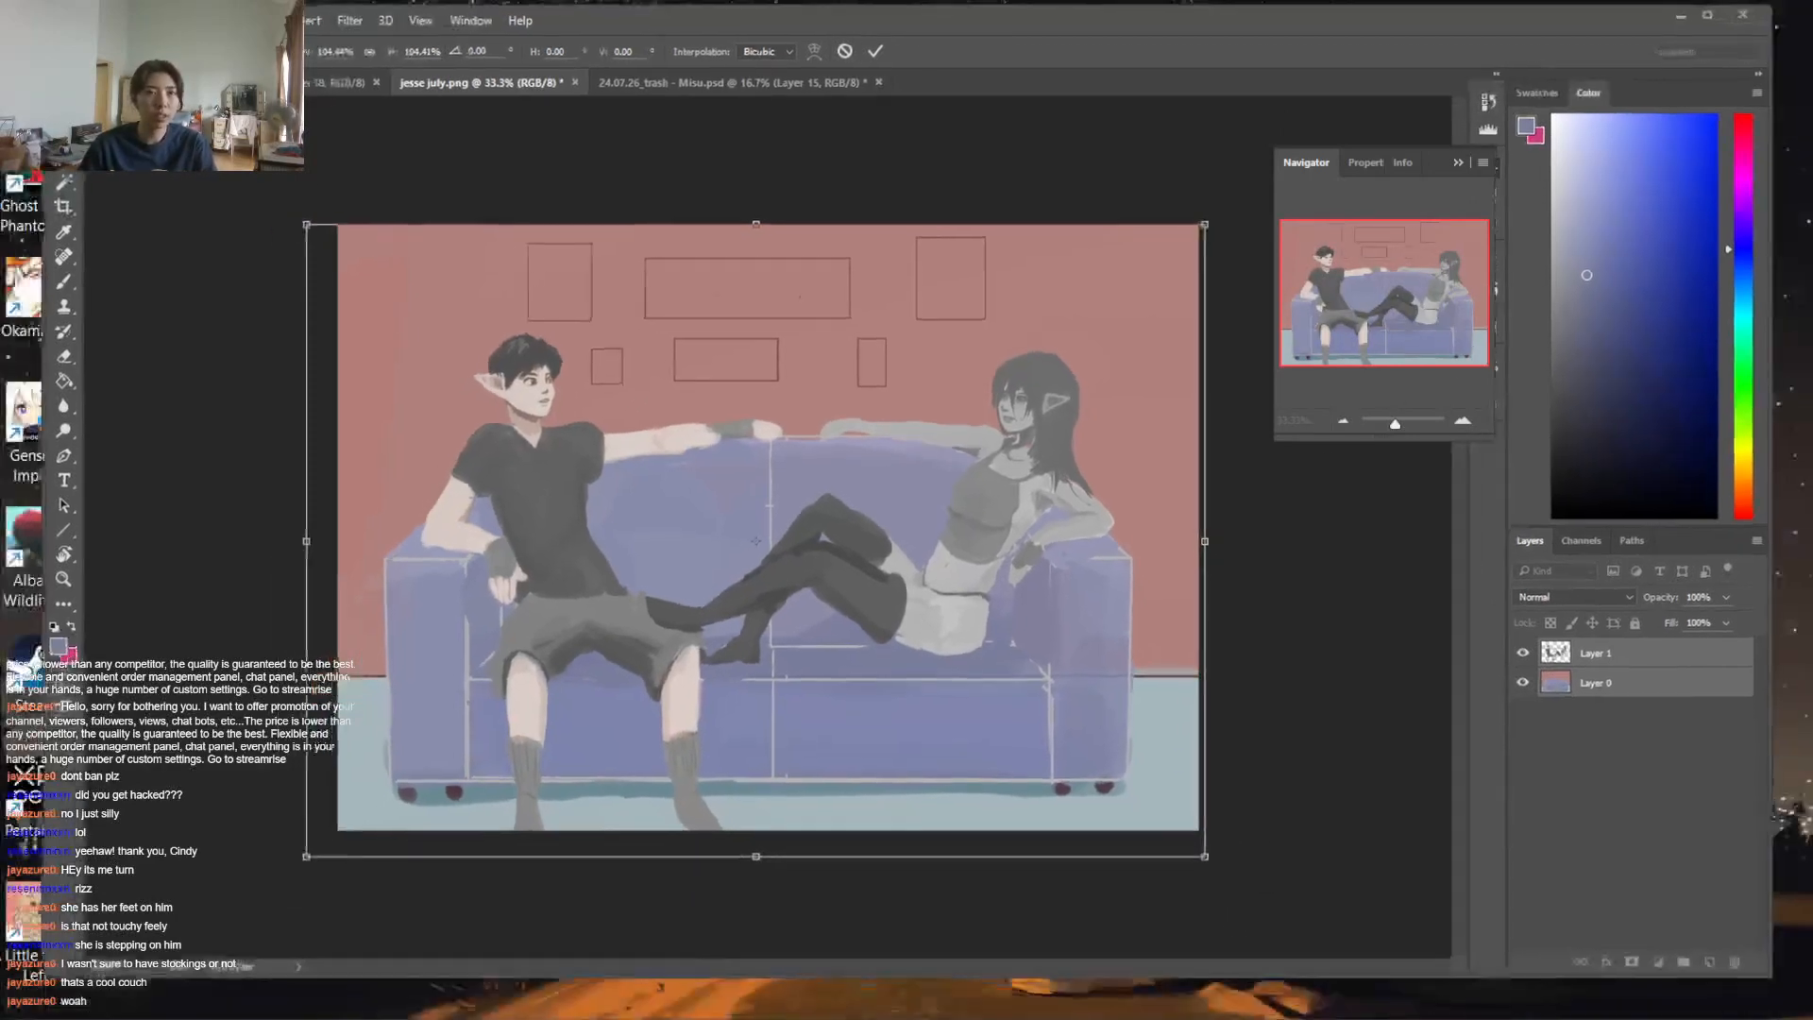
{"action": "left_click", "coordinate": [97, 16]}
{"action": "mouse_move", "coordinate": [236, 534]}
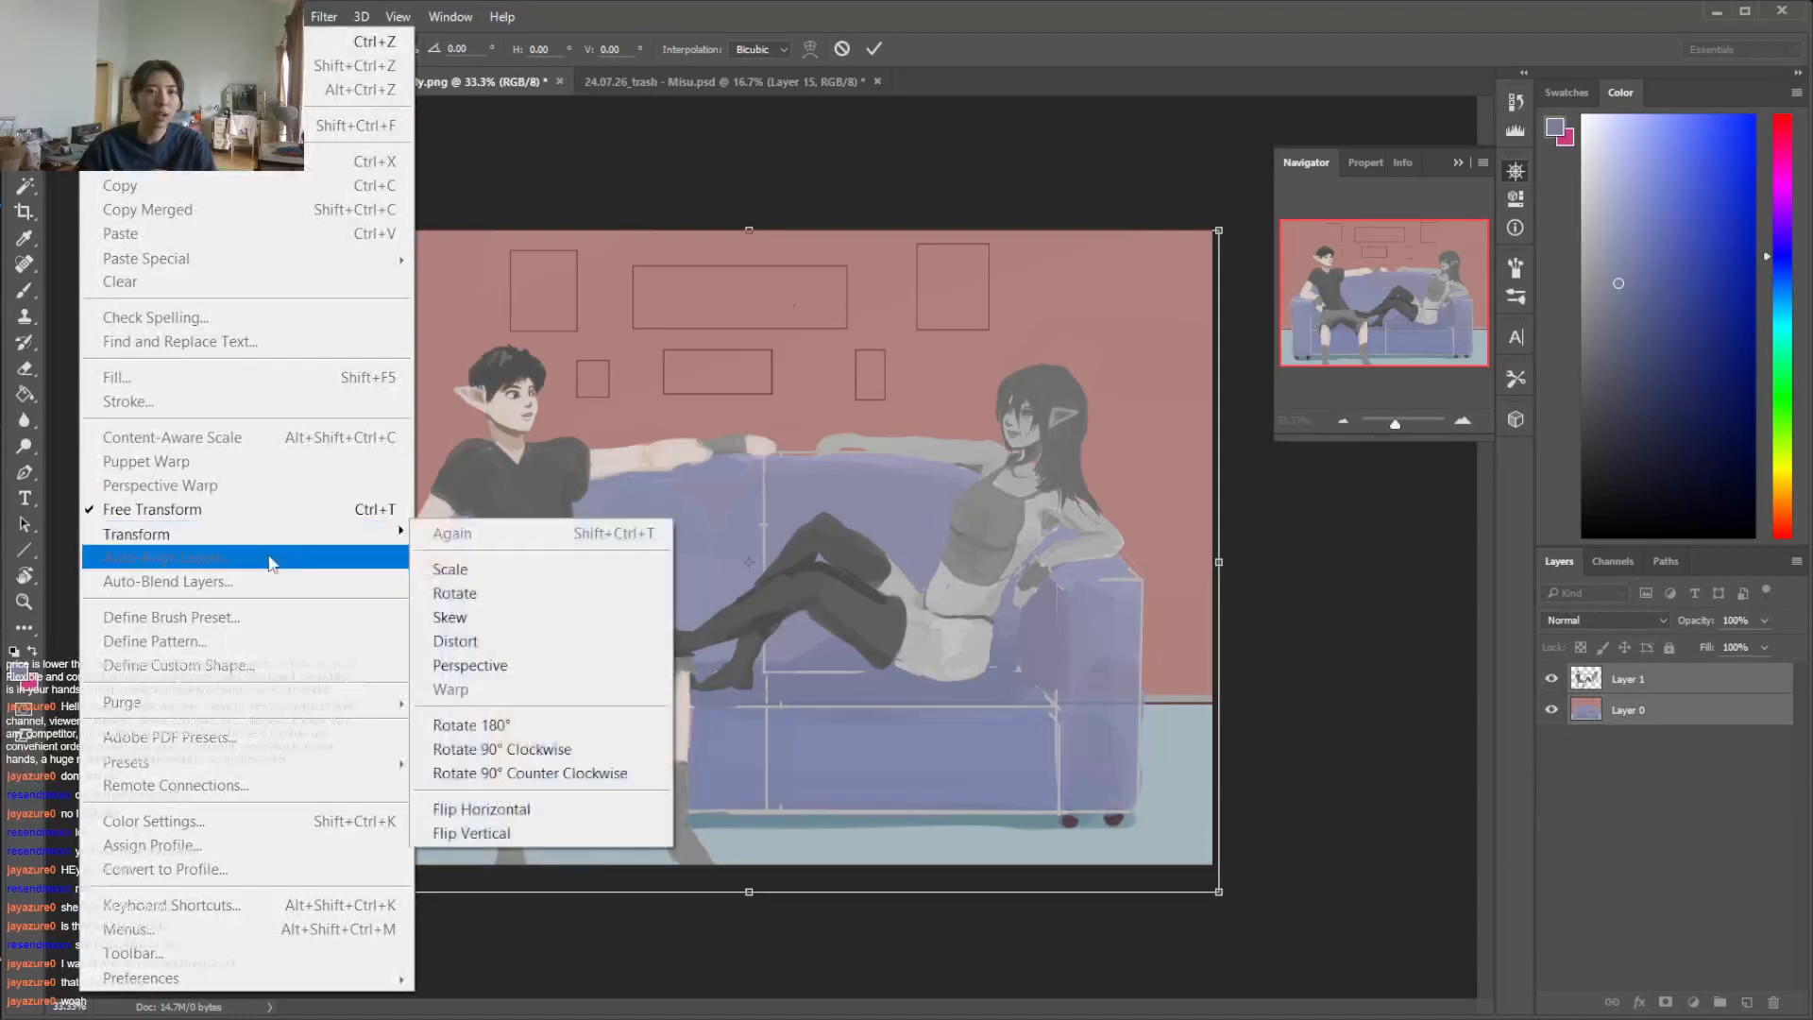
{"action": "left_click", "coordinate": [453, 617]}
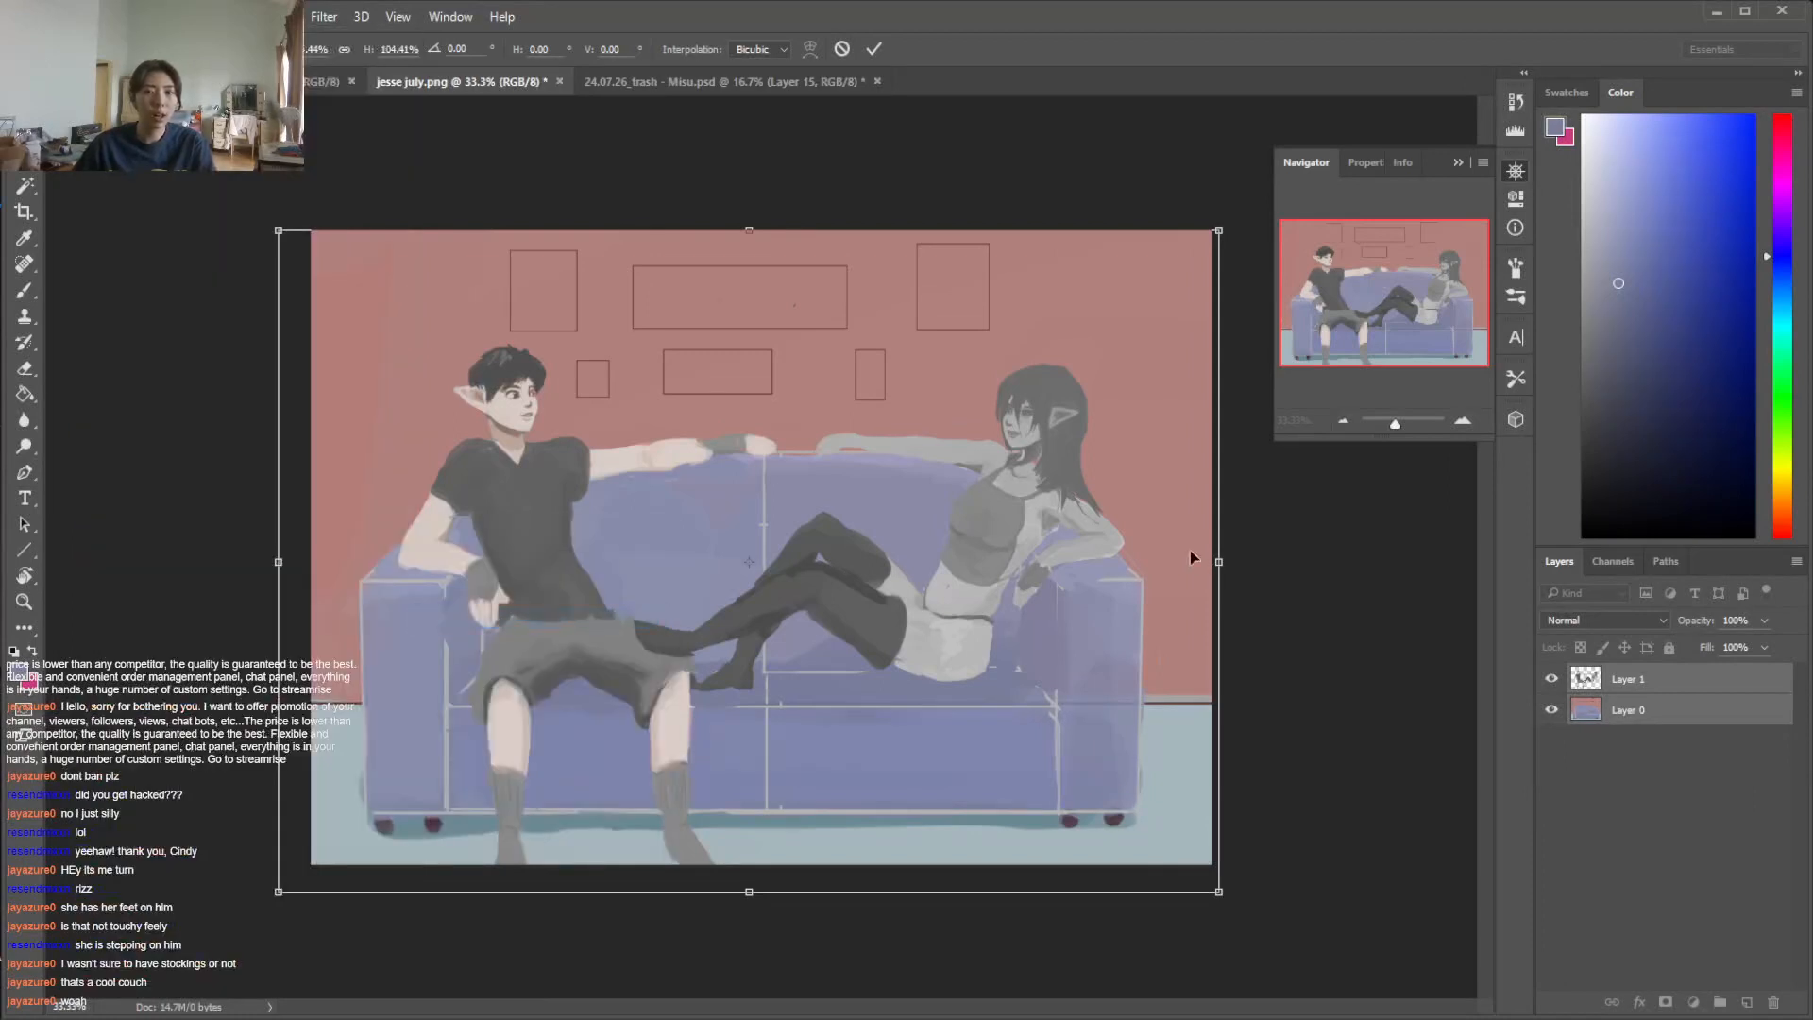
{"action": "left_click_drag", "start_coordinate": [1220, 564], "coordinate": [1228, 612]}
{"action": "left_click_drag", "start_coordinate": [1221, 277], "coordinate": [1219, 111]}
{"action": "left_click_drag", "start_coordinate": [1106, 387], "coordinate": [1143, 402]}
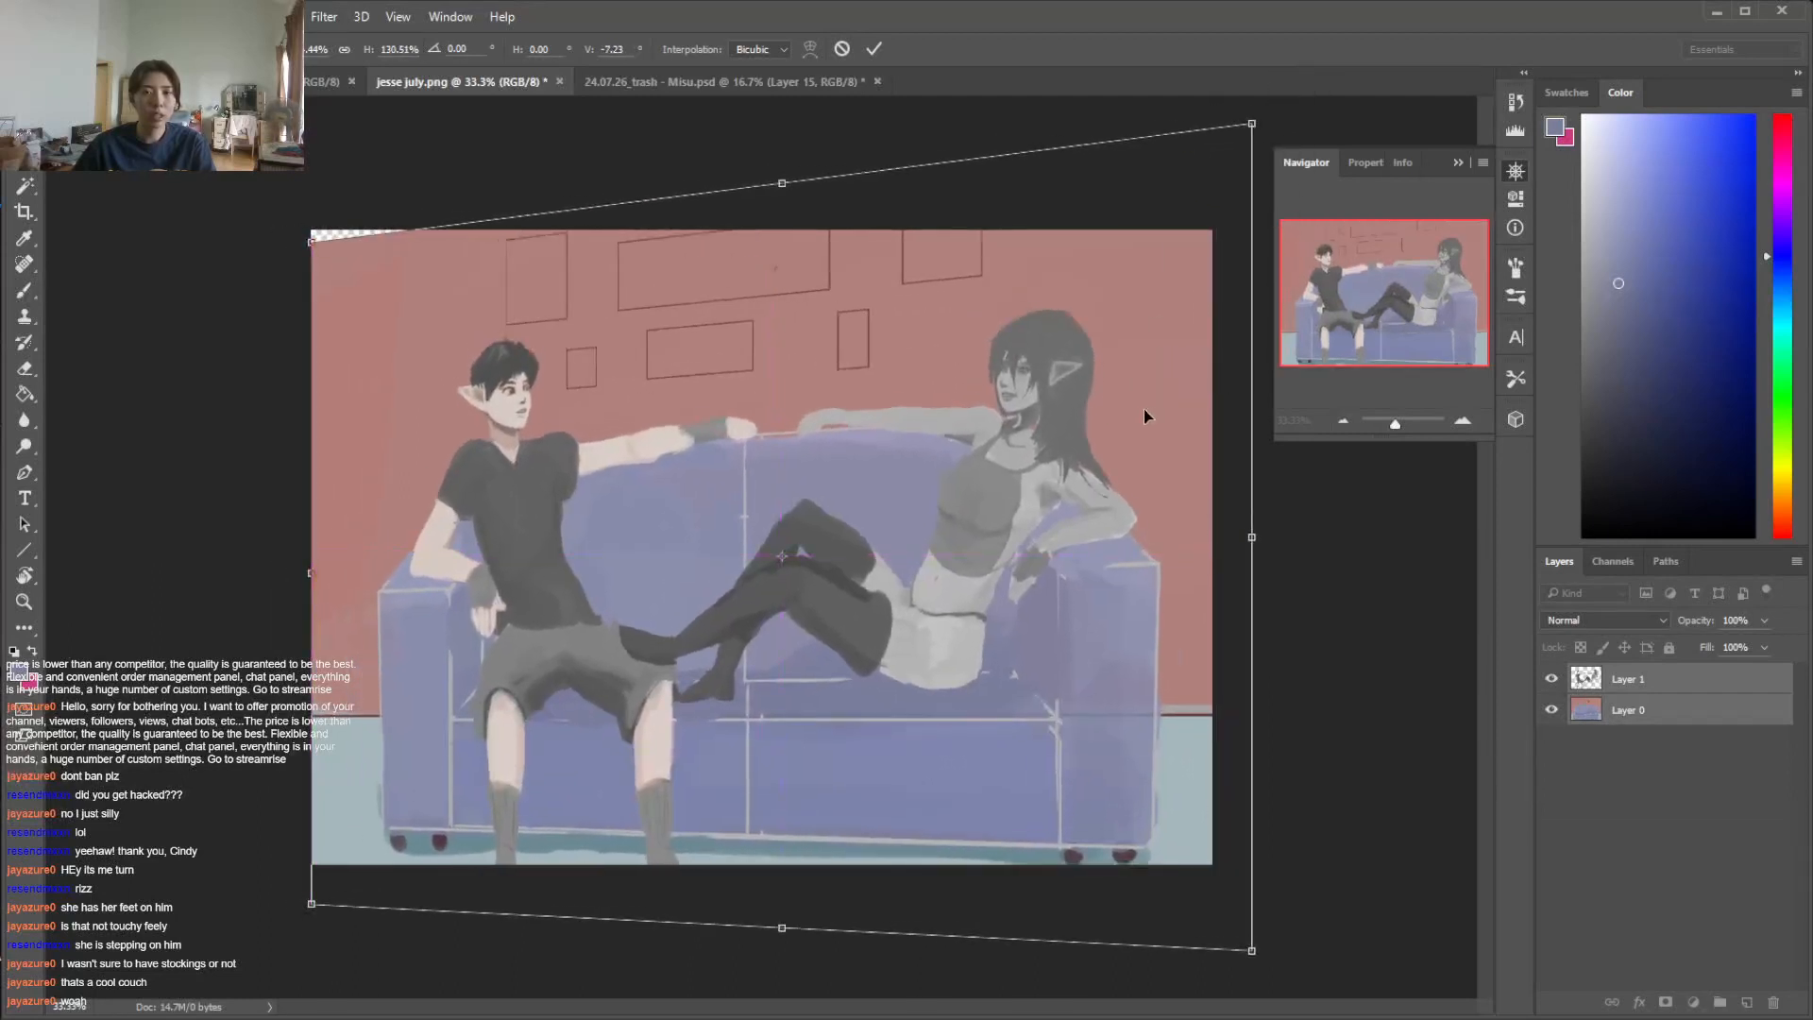
{"action": "left_click", "coordinate": [841, 49]}
Move the scene slightly up and fill the empty strip above the wall on Layer 0 with sampled wall colour
{"action": "mouse_move", "coordinate": [1089, 456]}
{"action": "left_mouse_down"}
{"action": "mouse_move", "coordinate": [1069, 433]}
{"action": "mouse_move", "coordinate": [1090, 440]}
{"action": "left_mouse_up"}
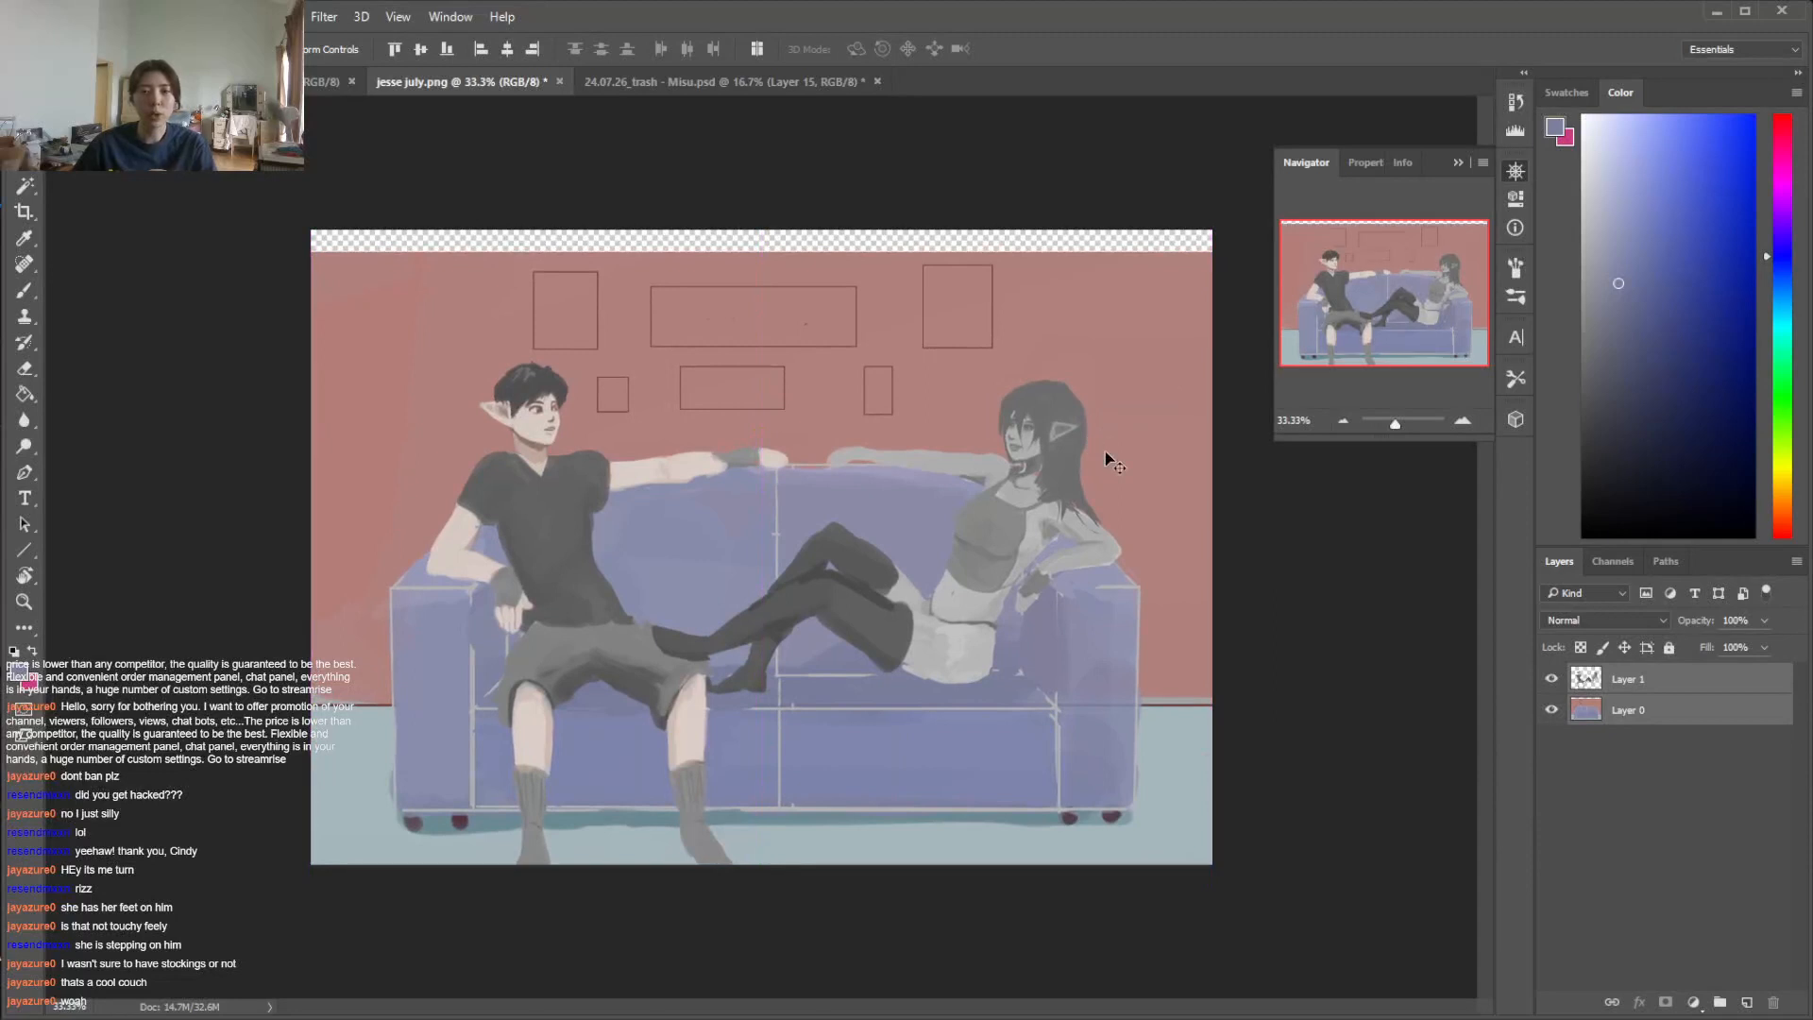
{"action": "left_click", "coordinate": [1680, 716]}
{"action": "key", "text": "i"}
{"action": "left_click", "coordinate": [1130, 317]}
{"action": "key", "text": "g"}
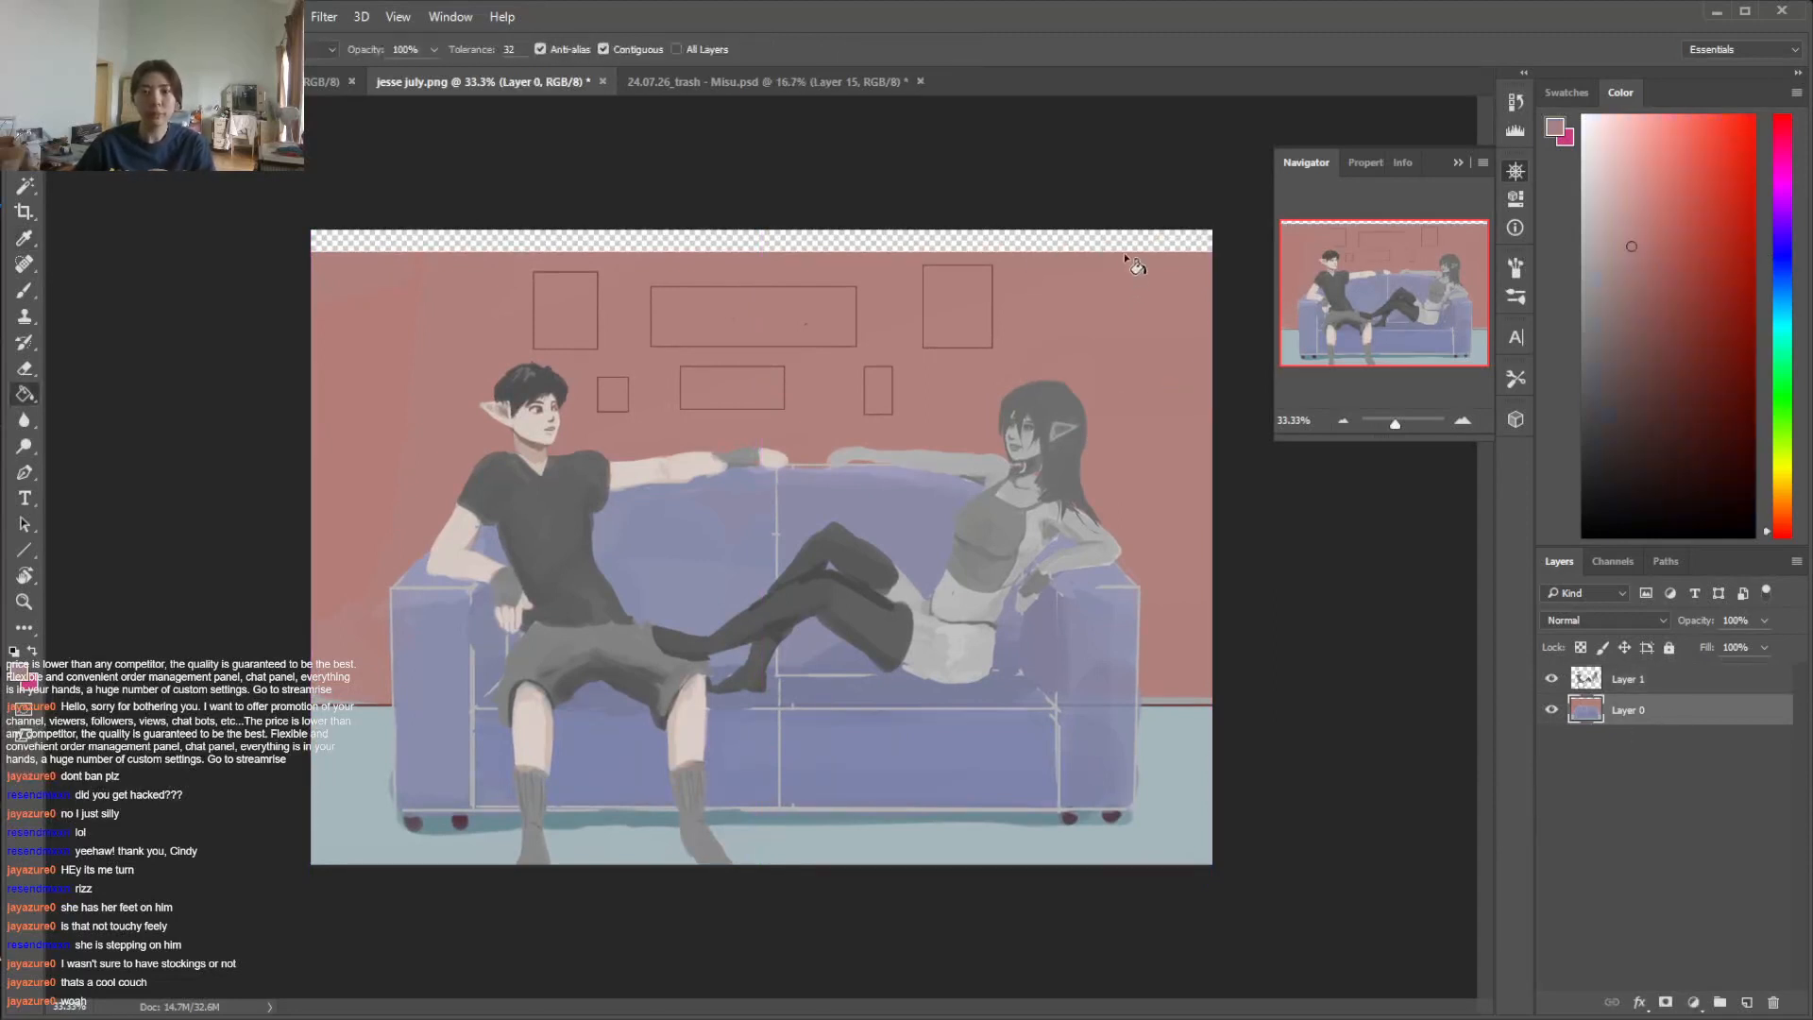
{"action": "left_click", "coordinate": [1127, 244]}
Select the figures' layer and Layer 0 together and move the whole scene higher so the feet show fully
{"action": "left_click", "coordinate": [1664, 678]}
{"action": "key", "text": "v"}
{"action": "left_click", "coordinate": [1649, 710], "text": "shift"}
{"action": "left_click_drag", "start_coordinate": [1006, 652], "coordinate": [1029, 604]}
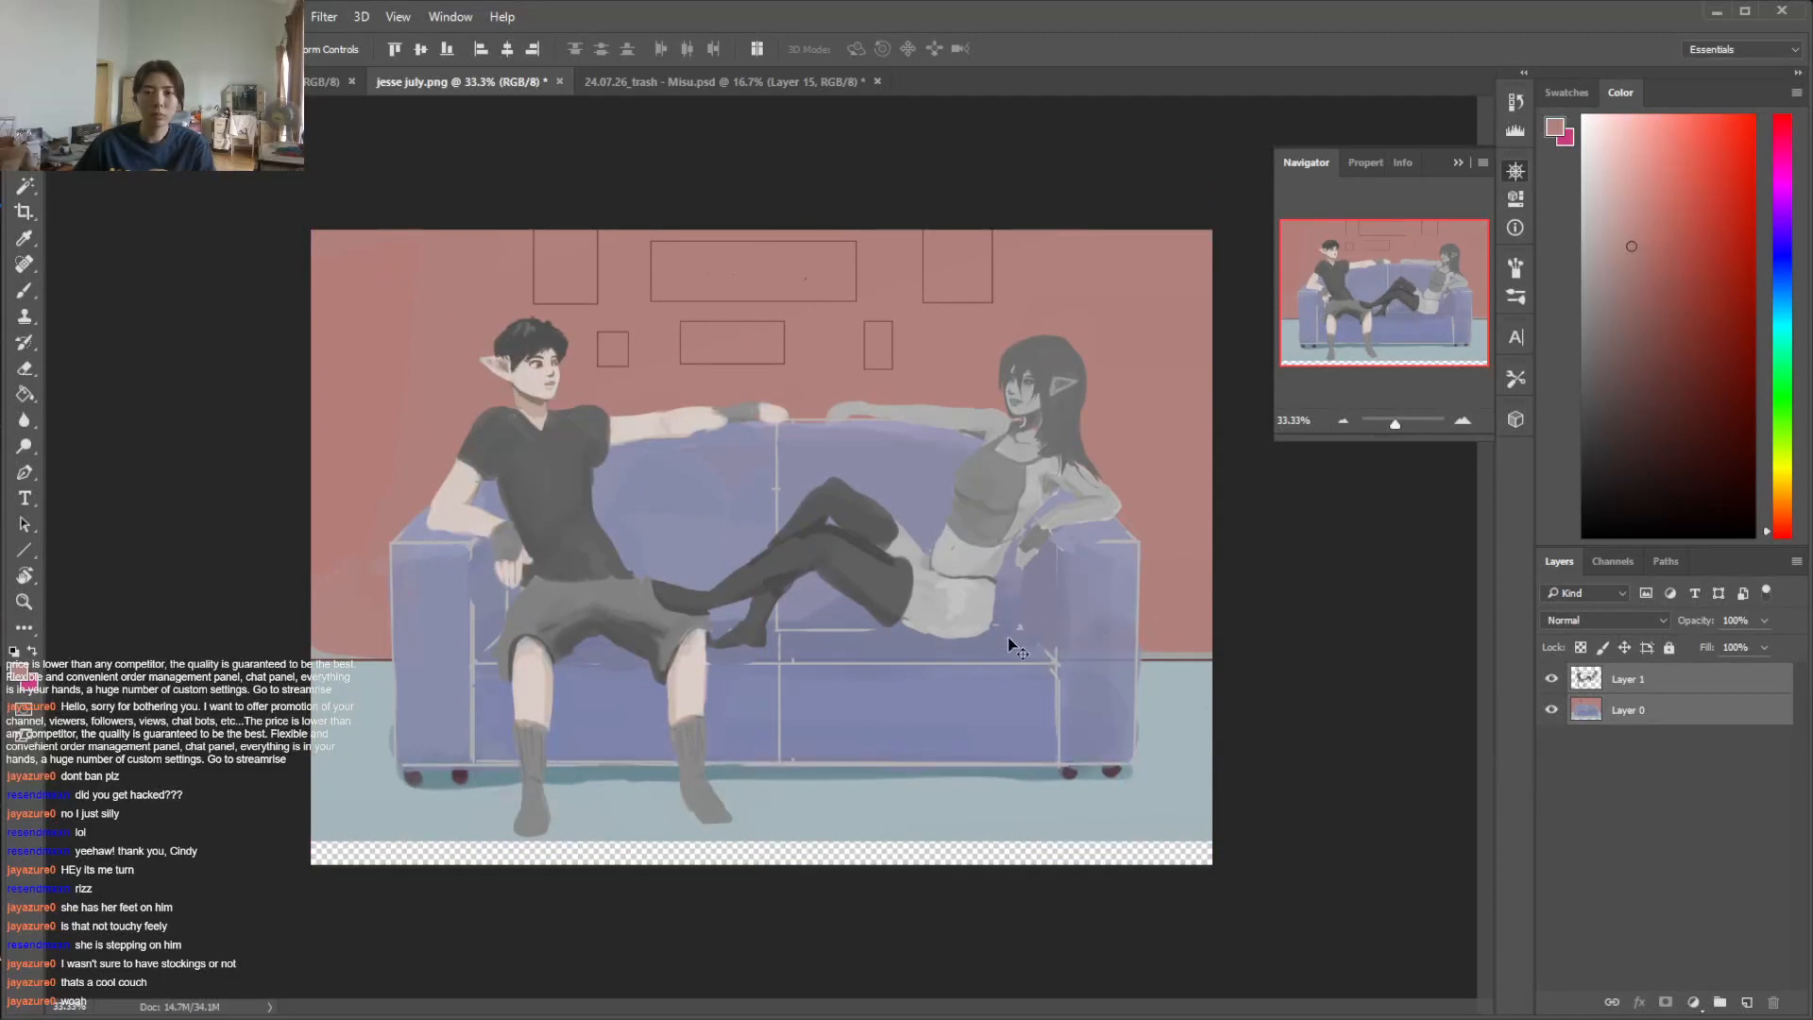
Fill the empty strip below the floor on Layer 0 with the sampled floor colour
{"action": "key", "text": "i"}
{"action": "left_click", "coordinate": [1110, 831]}
{"action": "key", "text": "g"}
{"action": "left_click", "coordinate": [1145, 857]}
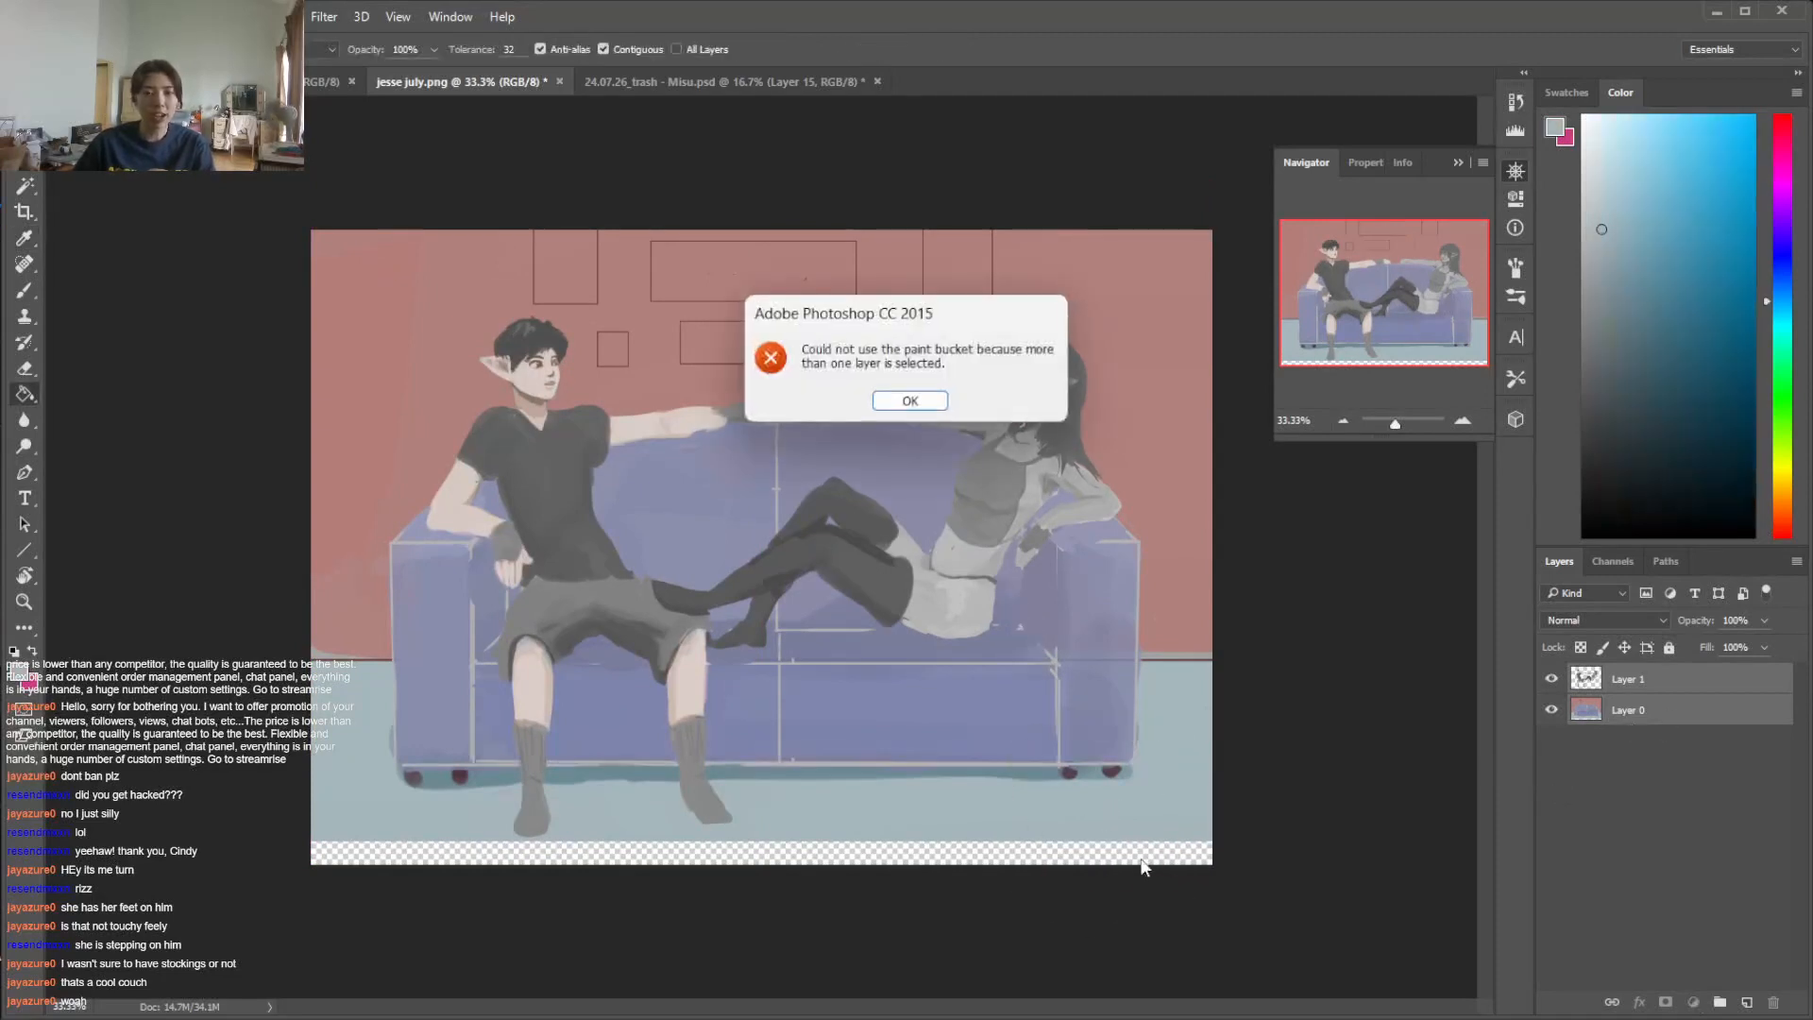
{"action": "left_click", "coordinate": [907, 405]}
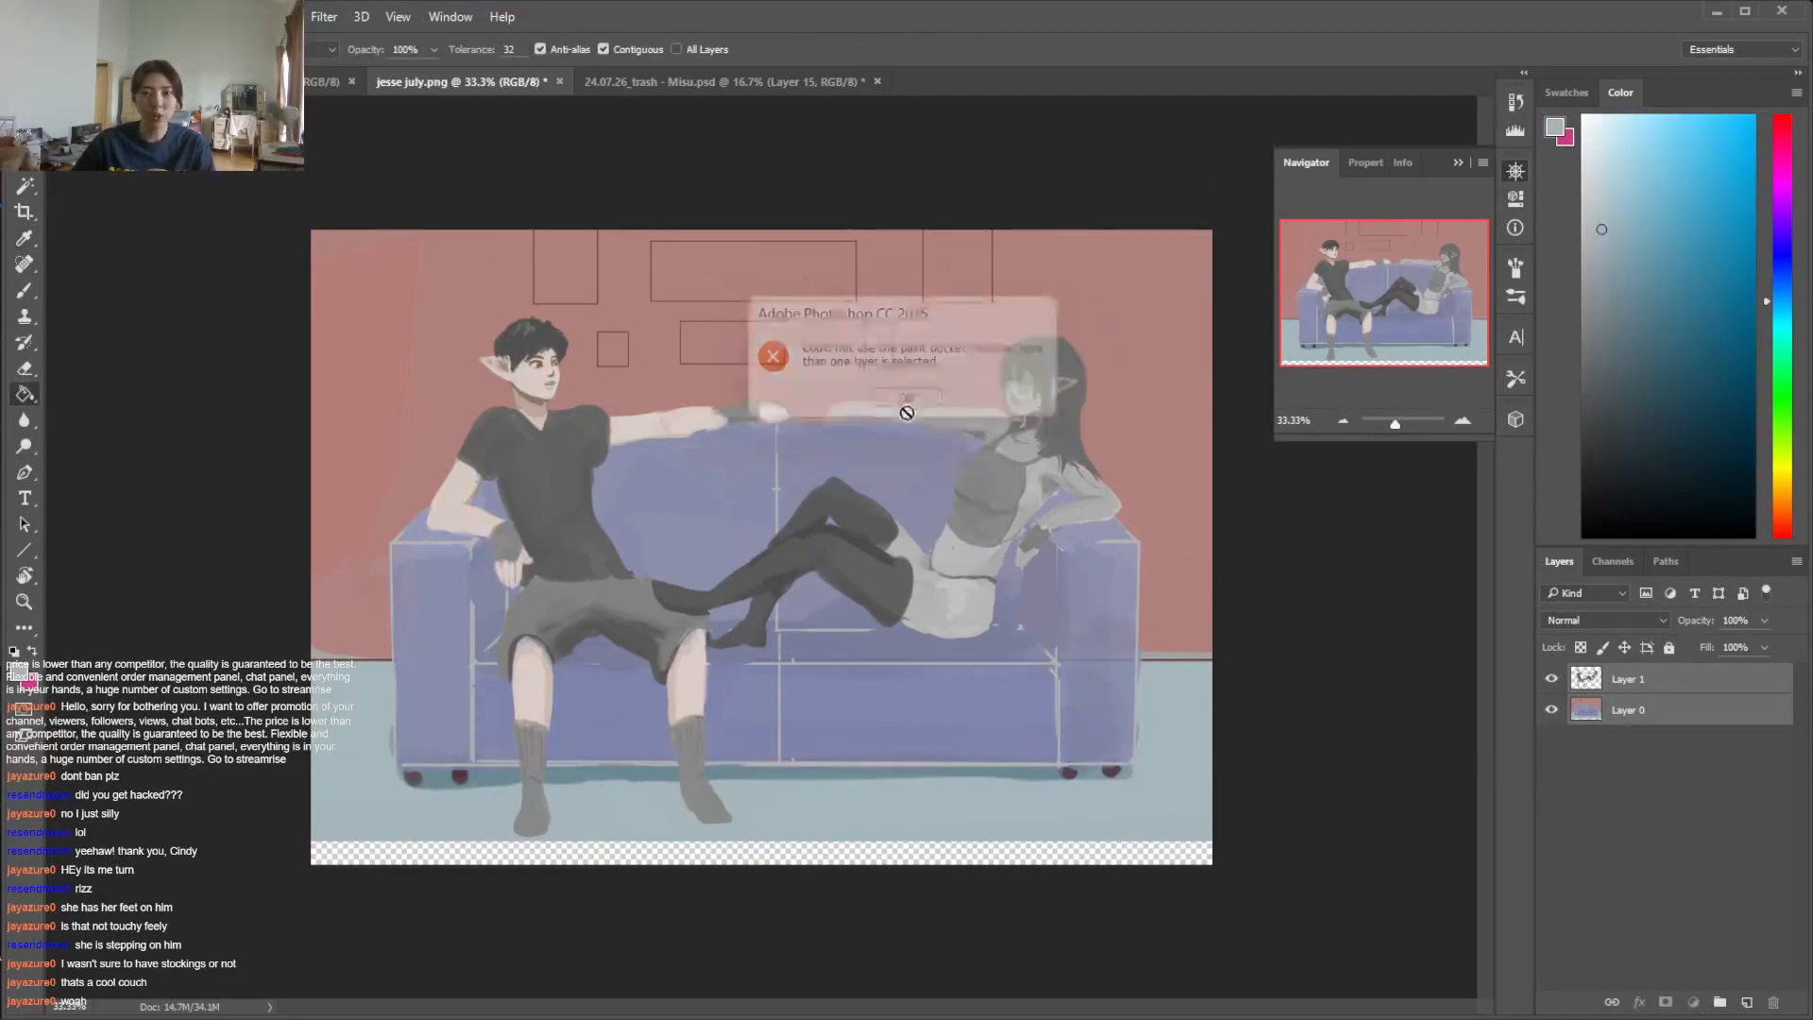
{"action": "left_click", "coordinate": [1668, 681]}
{"action": "left_click", "coordinate": [1679, 713]}
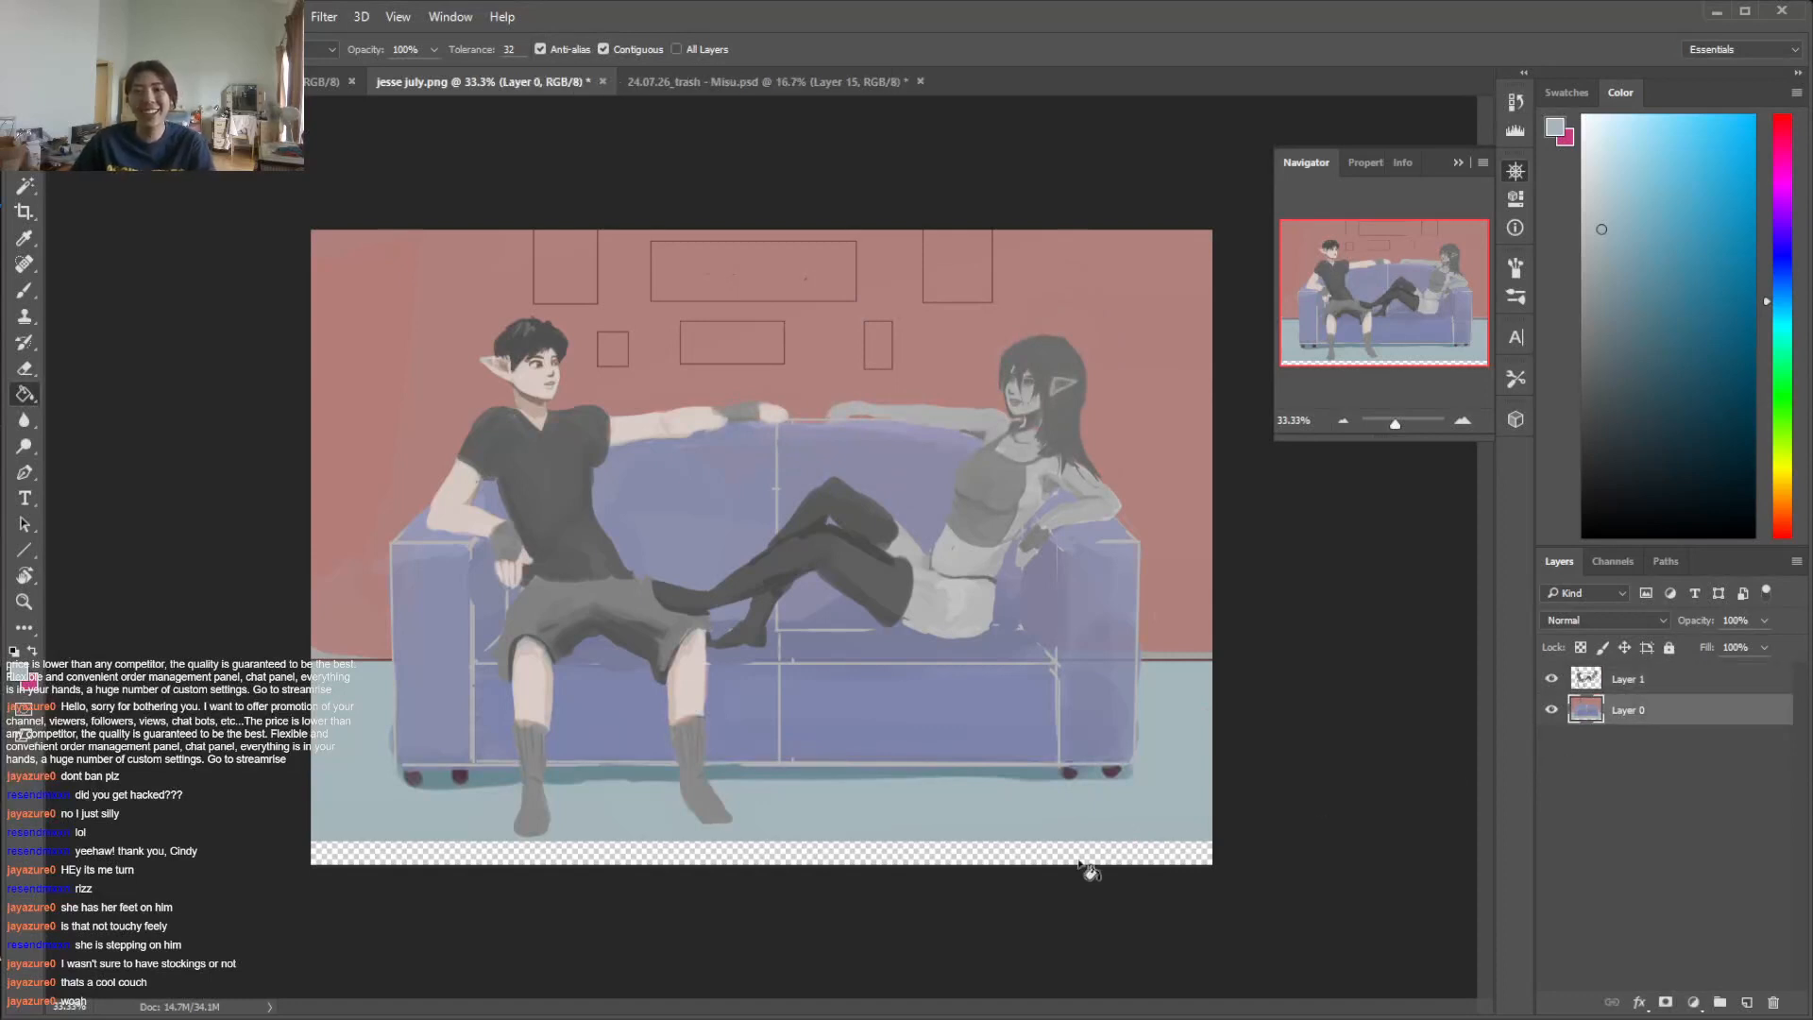
{"action": "left_click", "coordinate": [1096, 854]}
Add a new layer directly above Layer 0 and switch to the Polygonal Lasso tool
{"action": "key", "text": "b"}
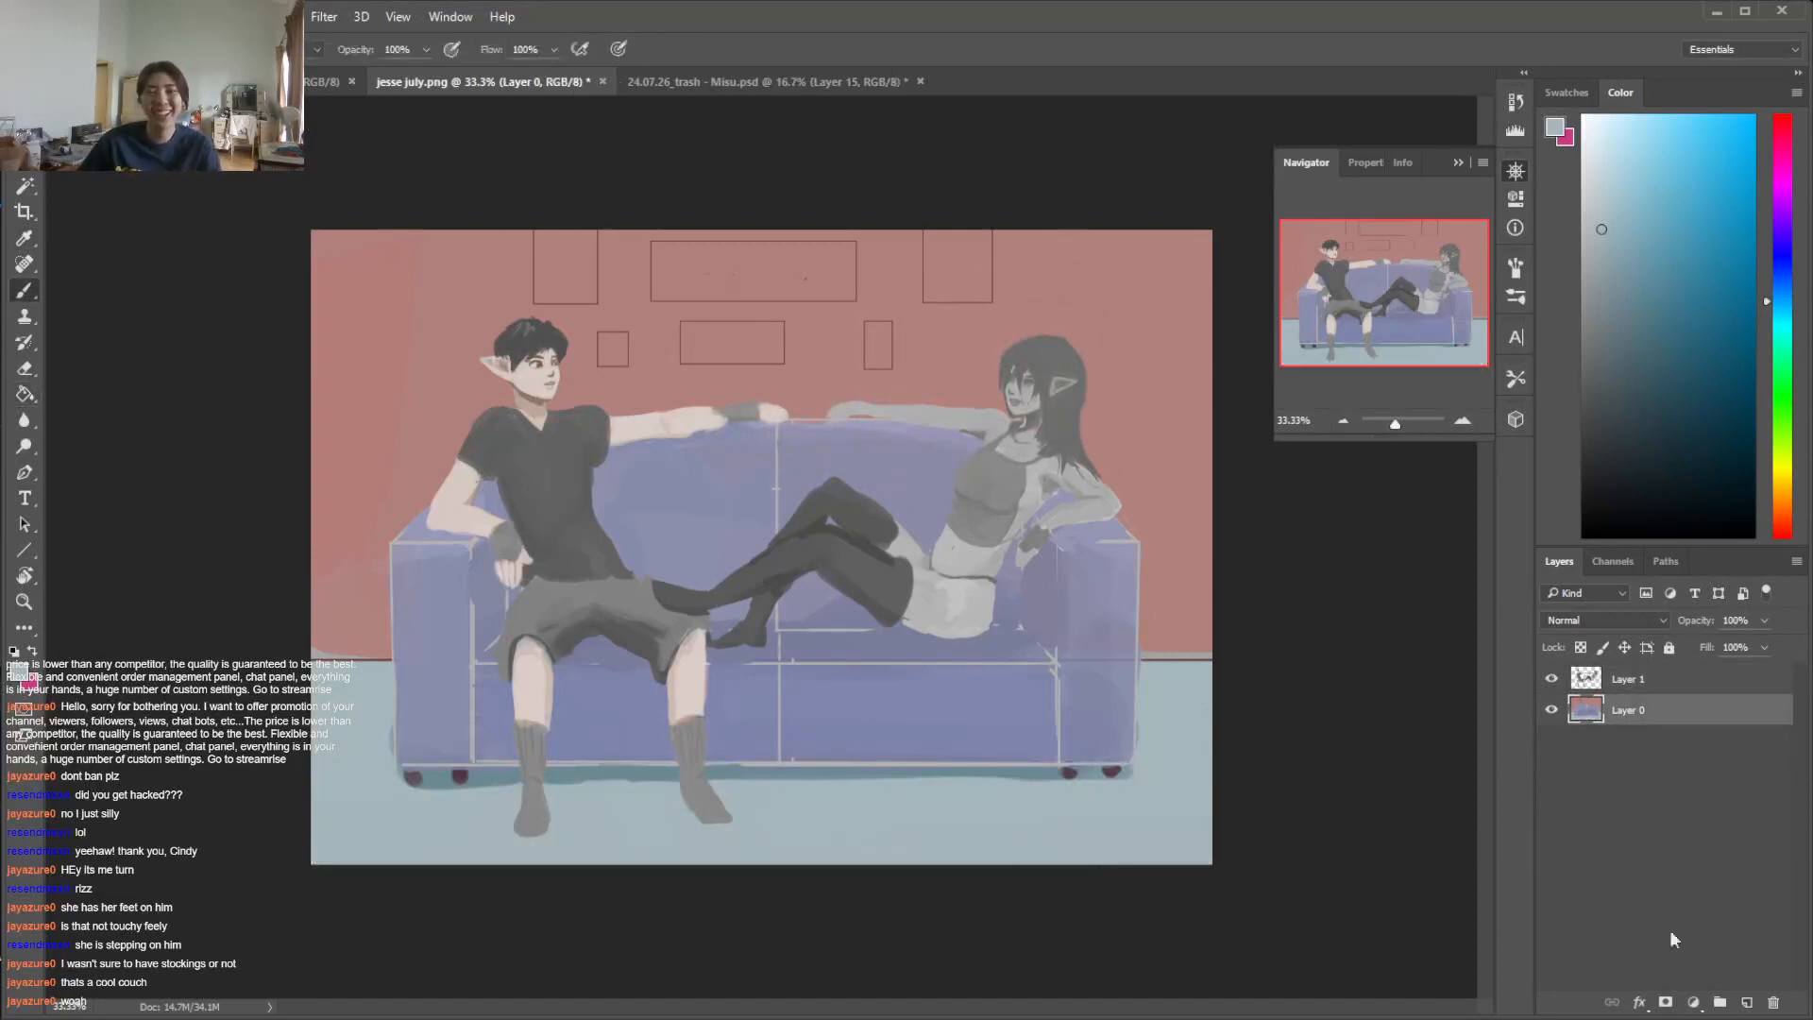
{"action": "left_click", "coordinate": [1748, 1002]}
{"action": "right_click", "coordinate": [857, 664]}
{"action": "left_click", "coordinate": [949, 798]}
{"action": "left_click", "coordinate": [1074, 701]}
{"action": "left_click", "coordinate": [1312, 609]}
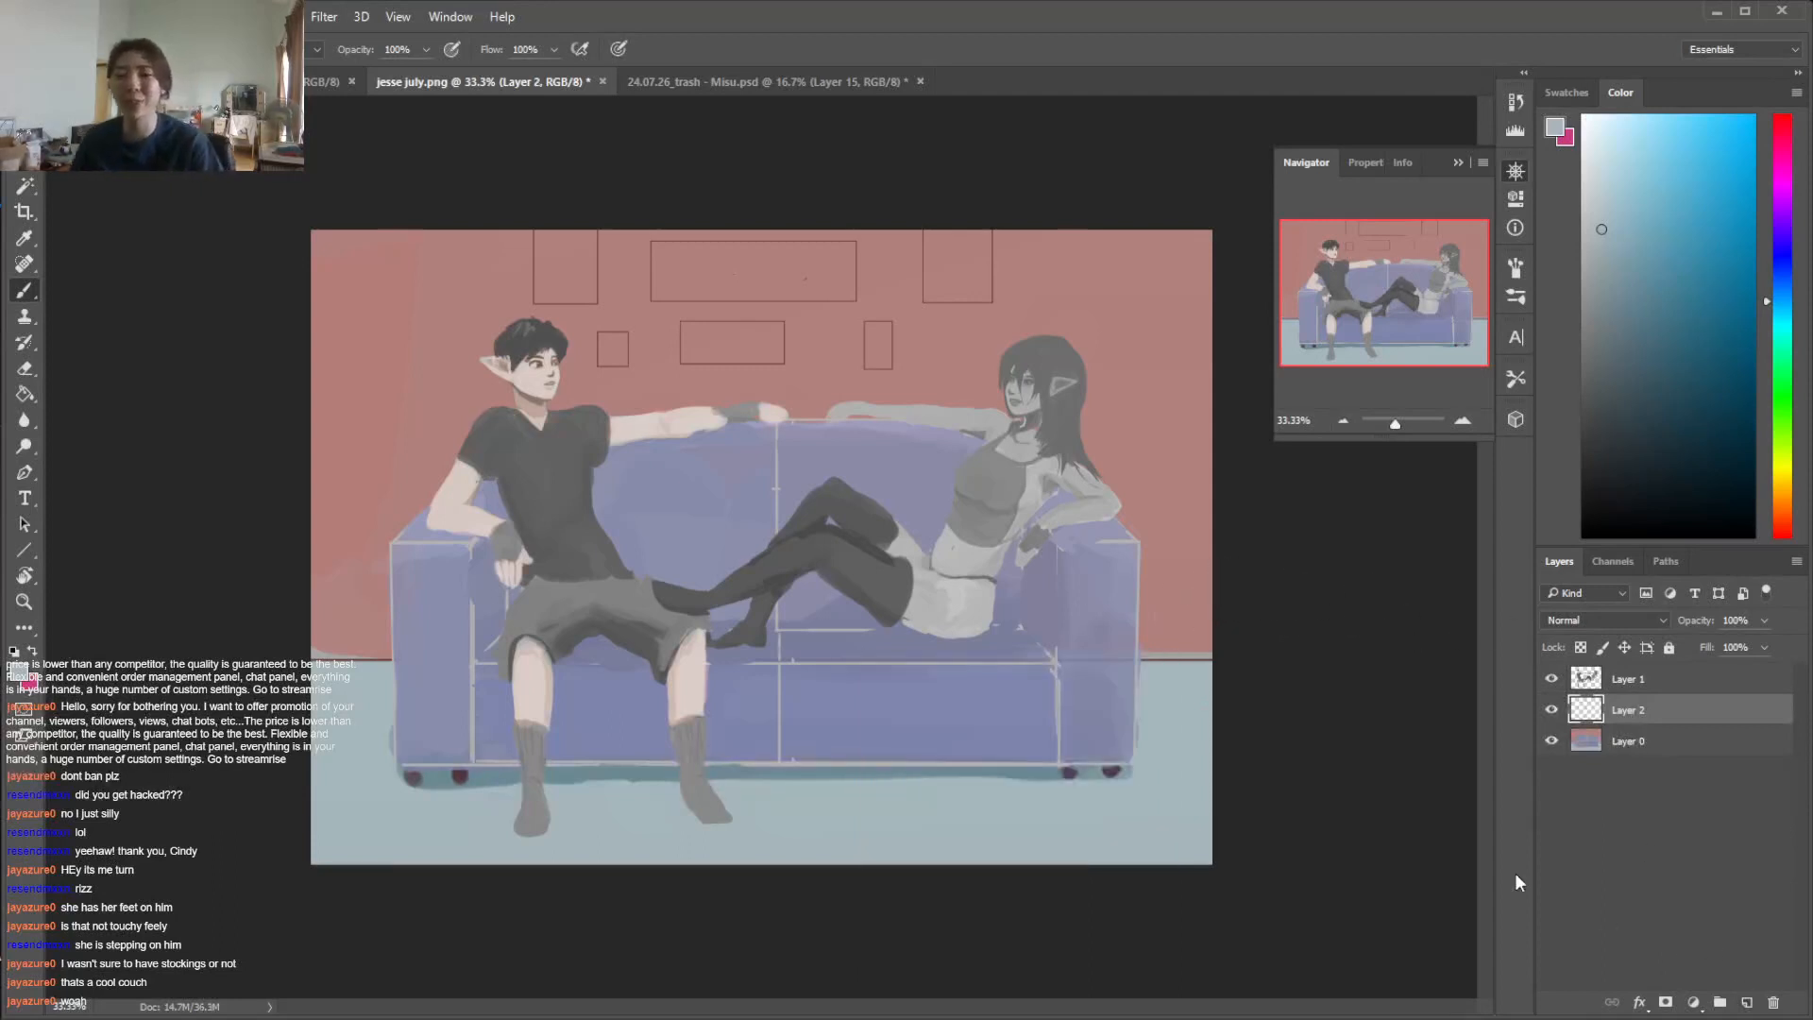
{"action": "key", "text": "l"}
{"action": "right_click", "coordinate": [25, 160]}
{"action": "left_click", "coordinate": [109, 181]}
{"action": "right_click", "coordinate": [107, 178]}
{"action": "left_click", "coordinate": [702, 769]}
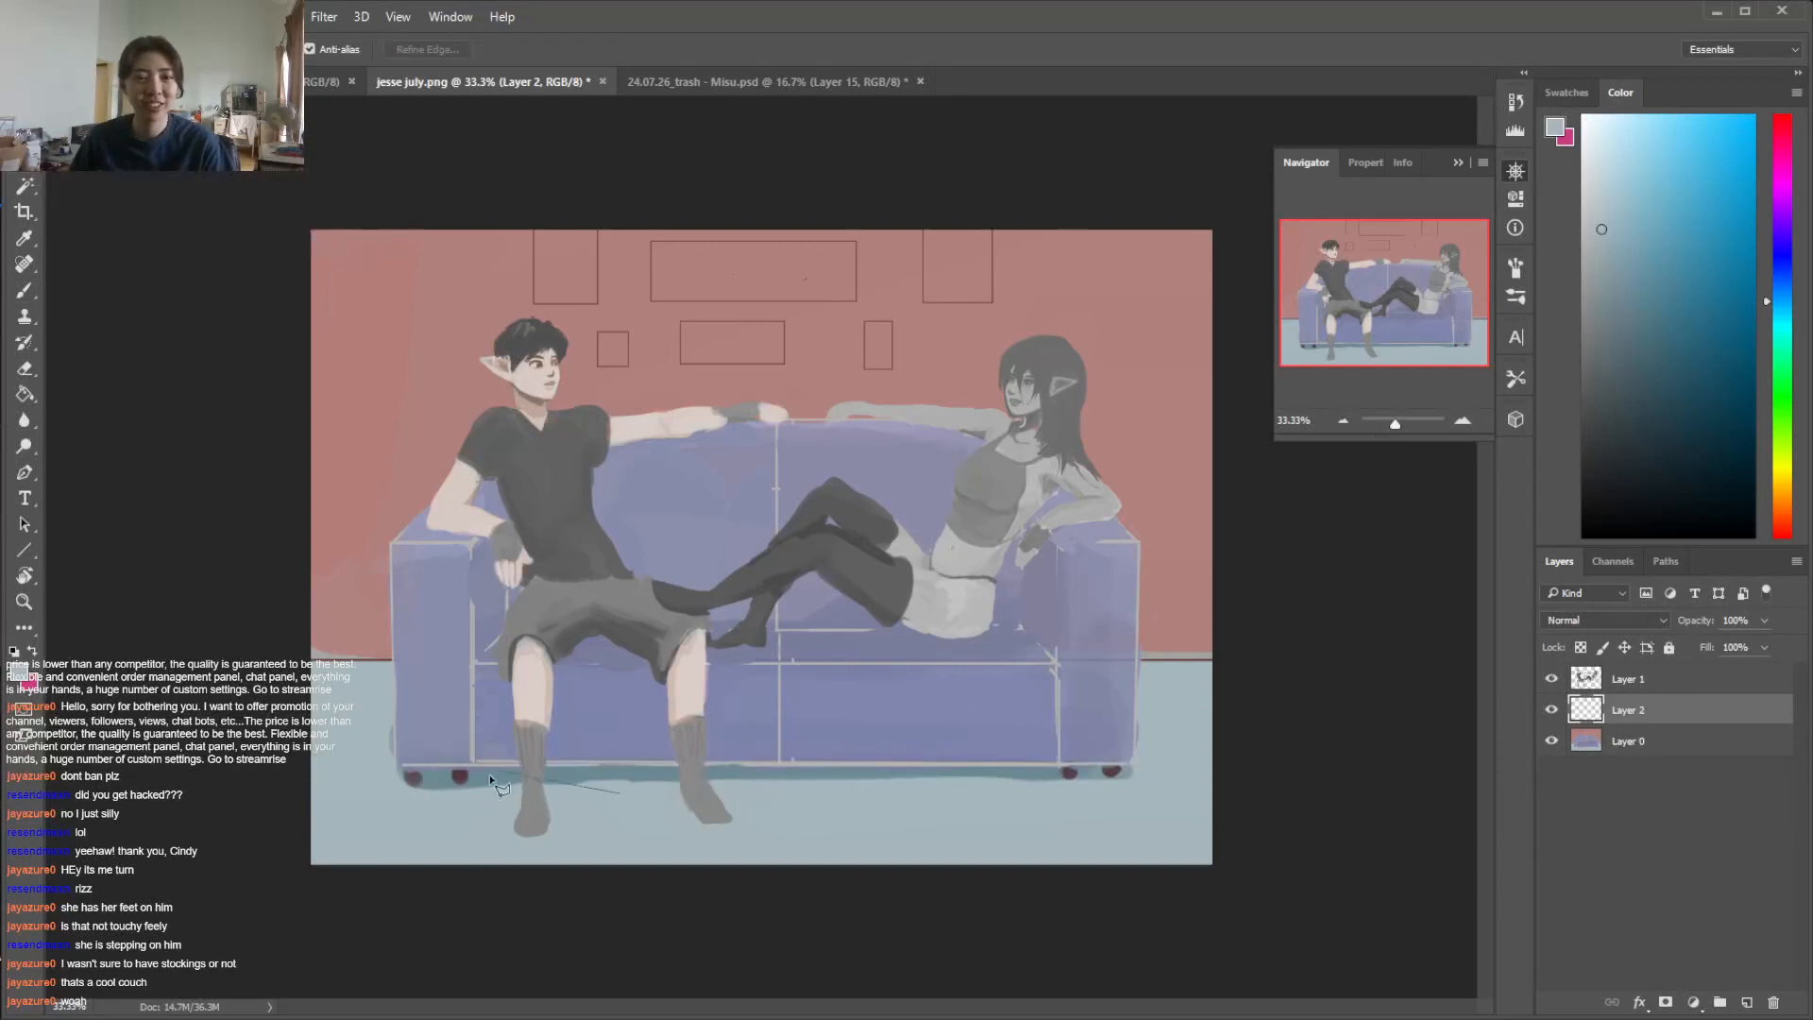
{"action": "left_click", "coordinate": [477, 791]}
{"action": "left_click", "coordinate": [396, 888]}
{"action": "double_click", "coordinate": [1095, 896]}
Outline a trapezoidal rug on the floor in front of the sofa, widening past the canvas edge, and fill it with stronger blue
{"action": "left_click", "coordinate": [476, 799]}
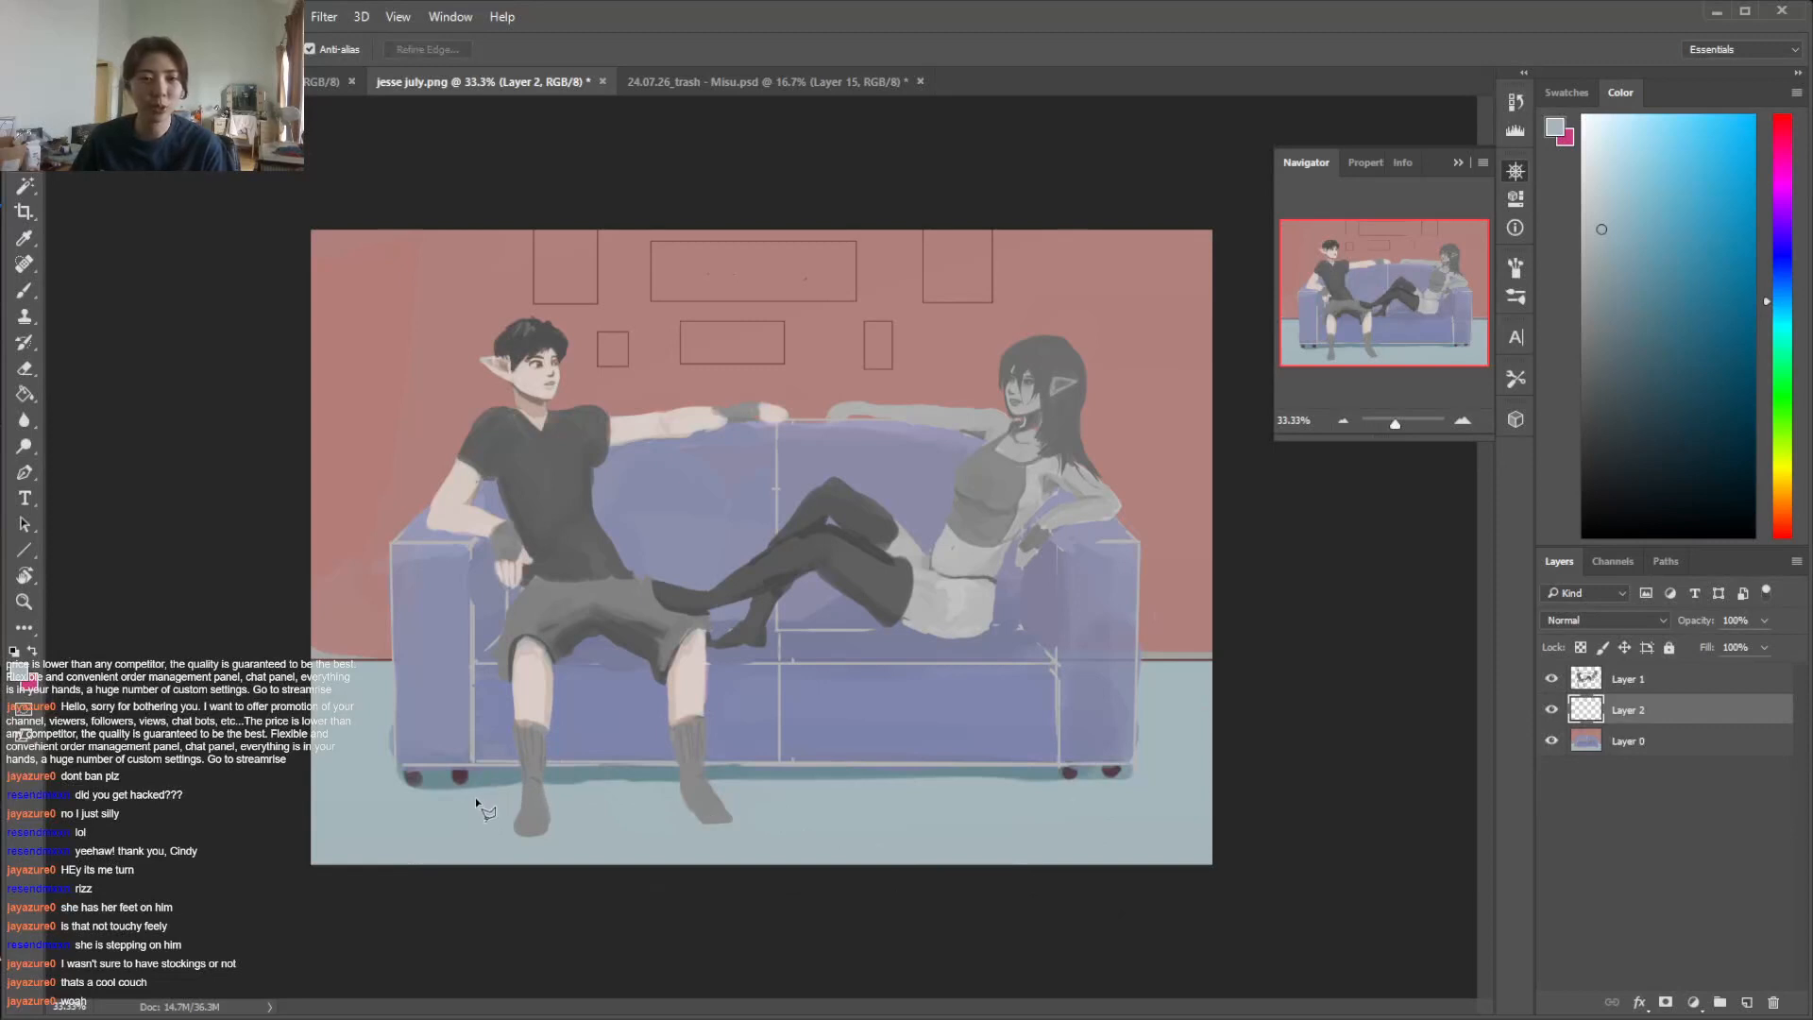
{"action": "left_click", "coordinate": [1171, 912]}
{"action": "left_click", "coordinate": [373, 909]}
{"action": "left_click", "coordinate": [475, 798]}
{"action": "key", "text": "g"}
{"action": "left_click", "coordinate": [1645, 224]}
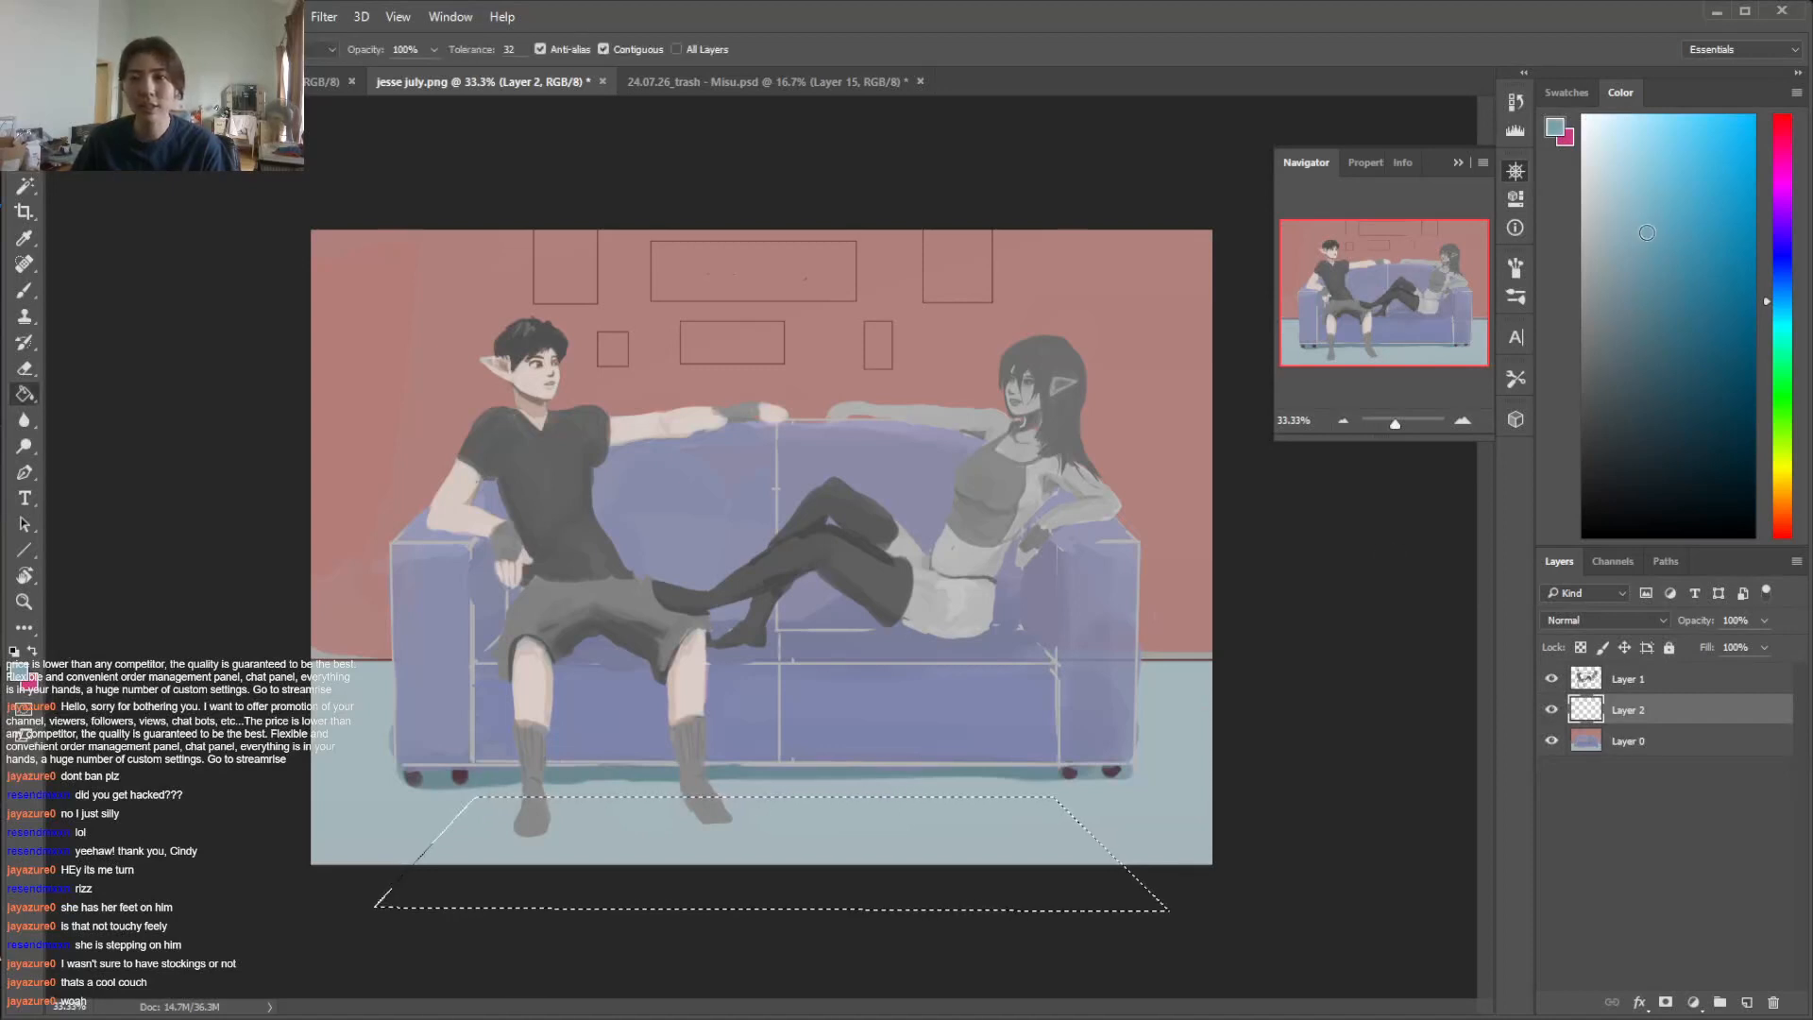
{"action": "left_click", "coordinate": [939, 801]}
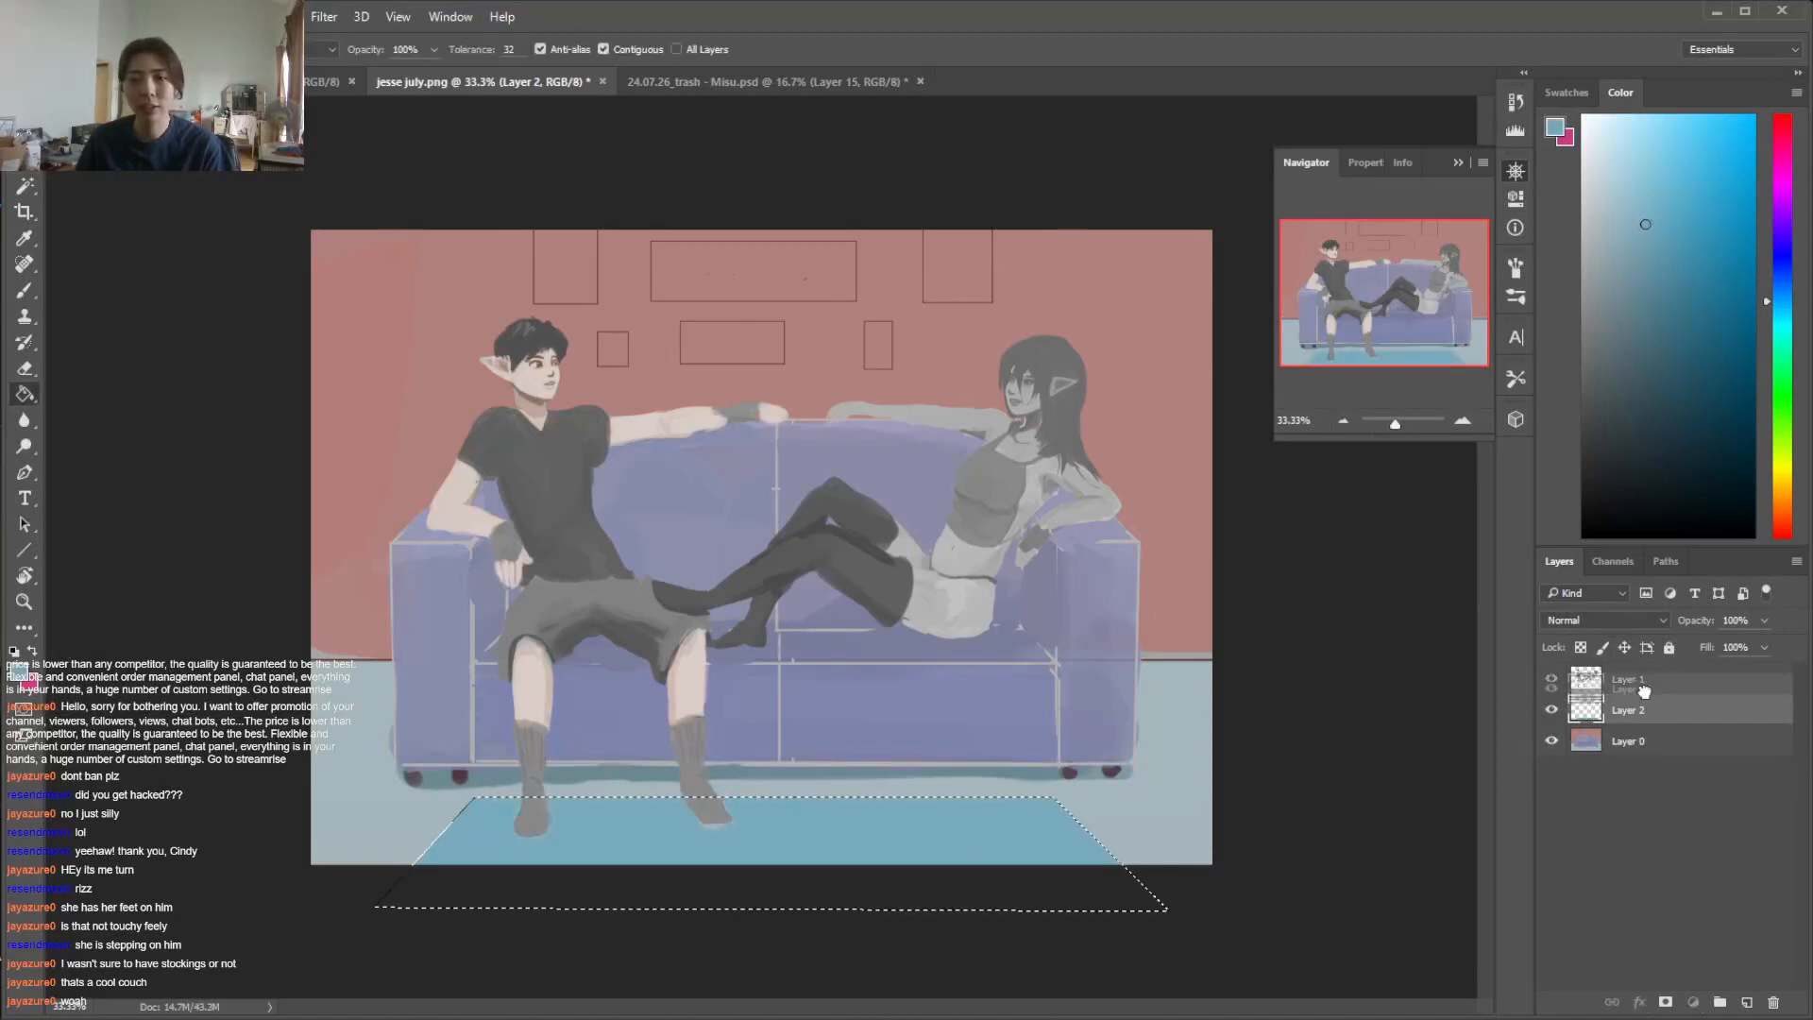
Place the rug's layer above the figures' layer, set its blending mode to Hard Light and clear the selection
{"action": "left_click", "coordinate": [1645, 619]}
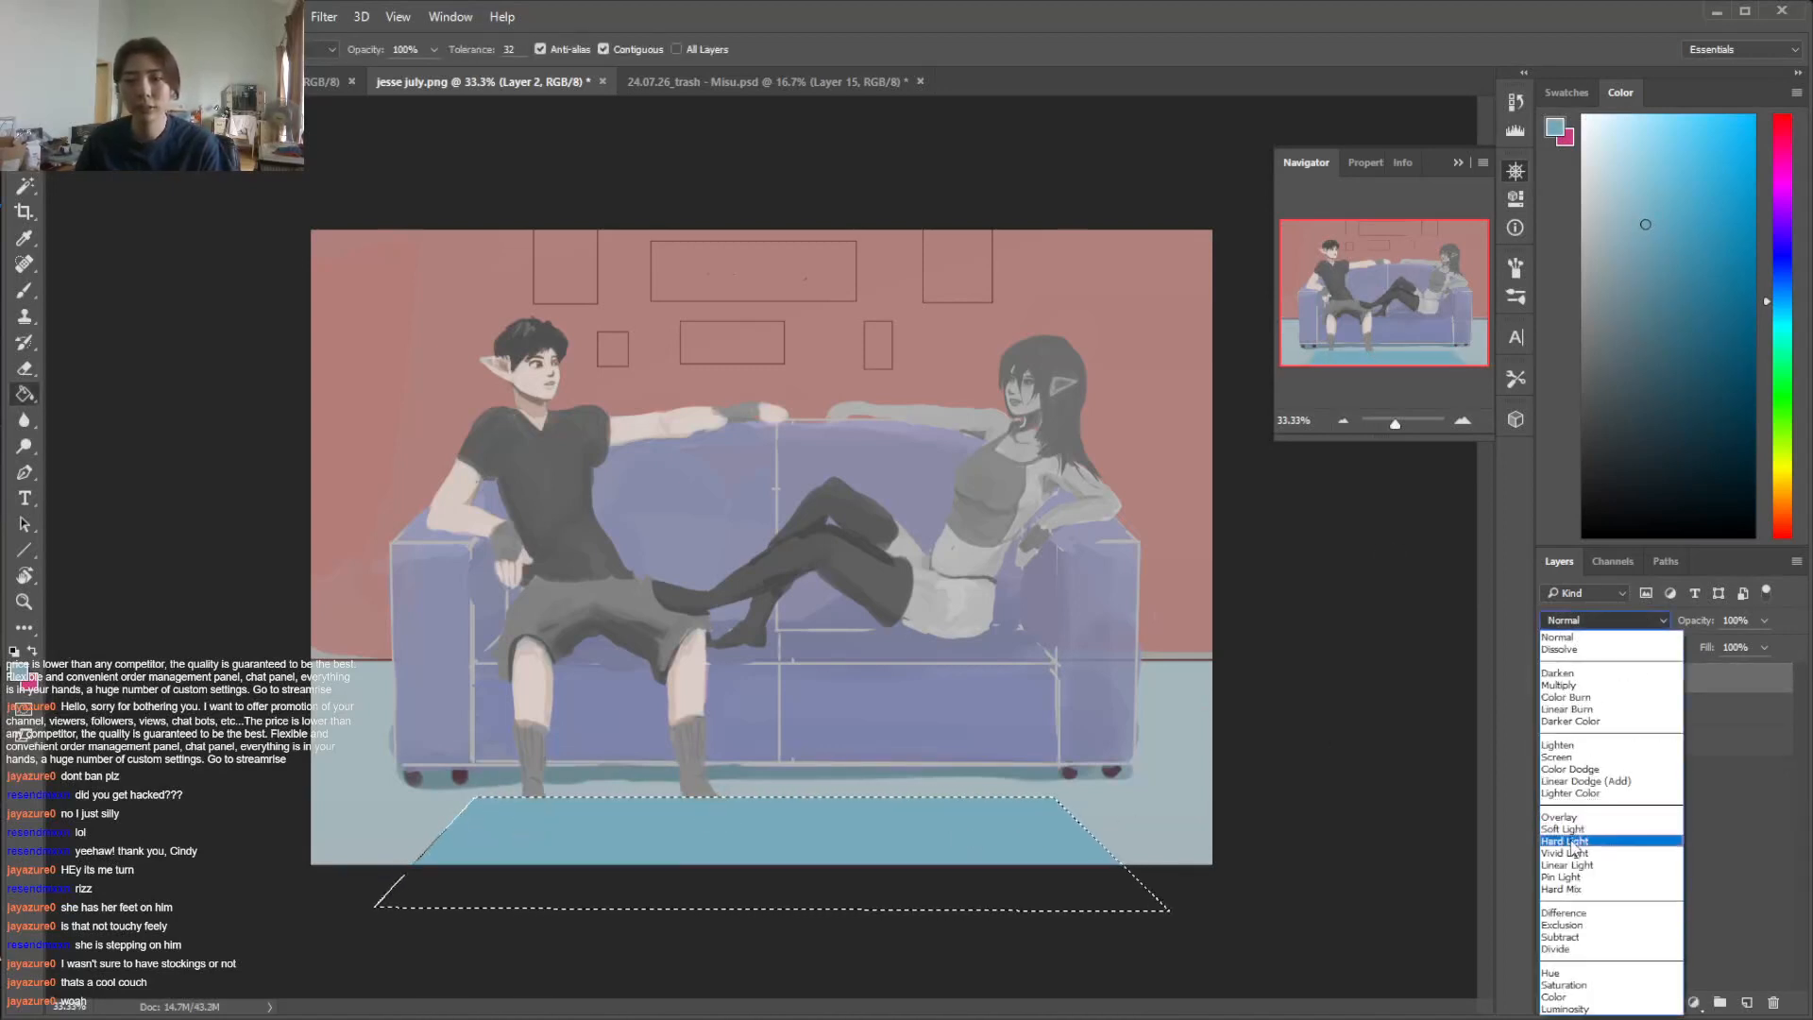
{"action": "left_click", "coordinate": [1564, 841]}
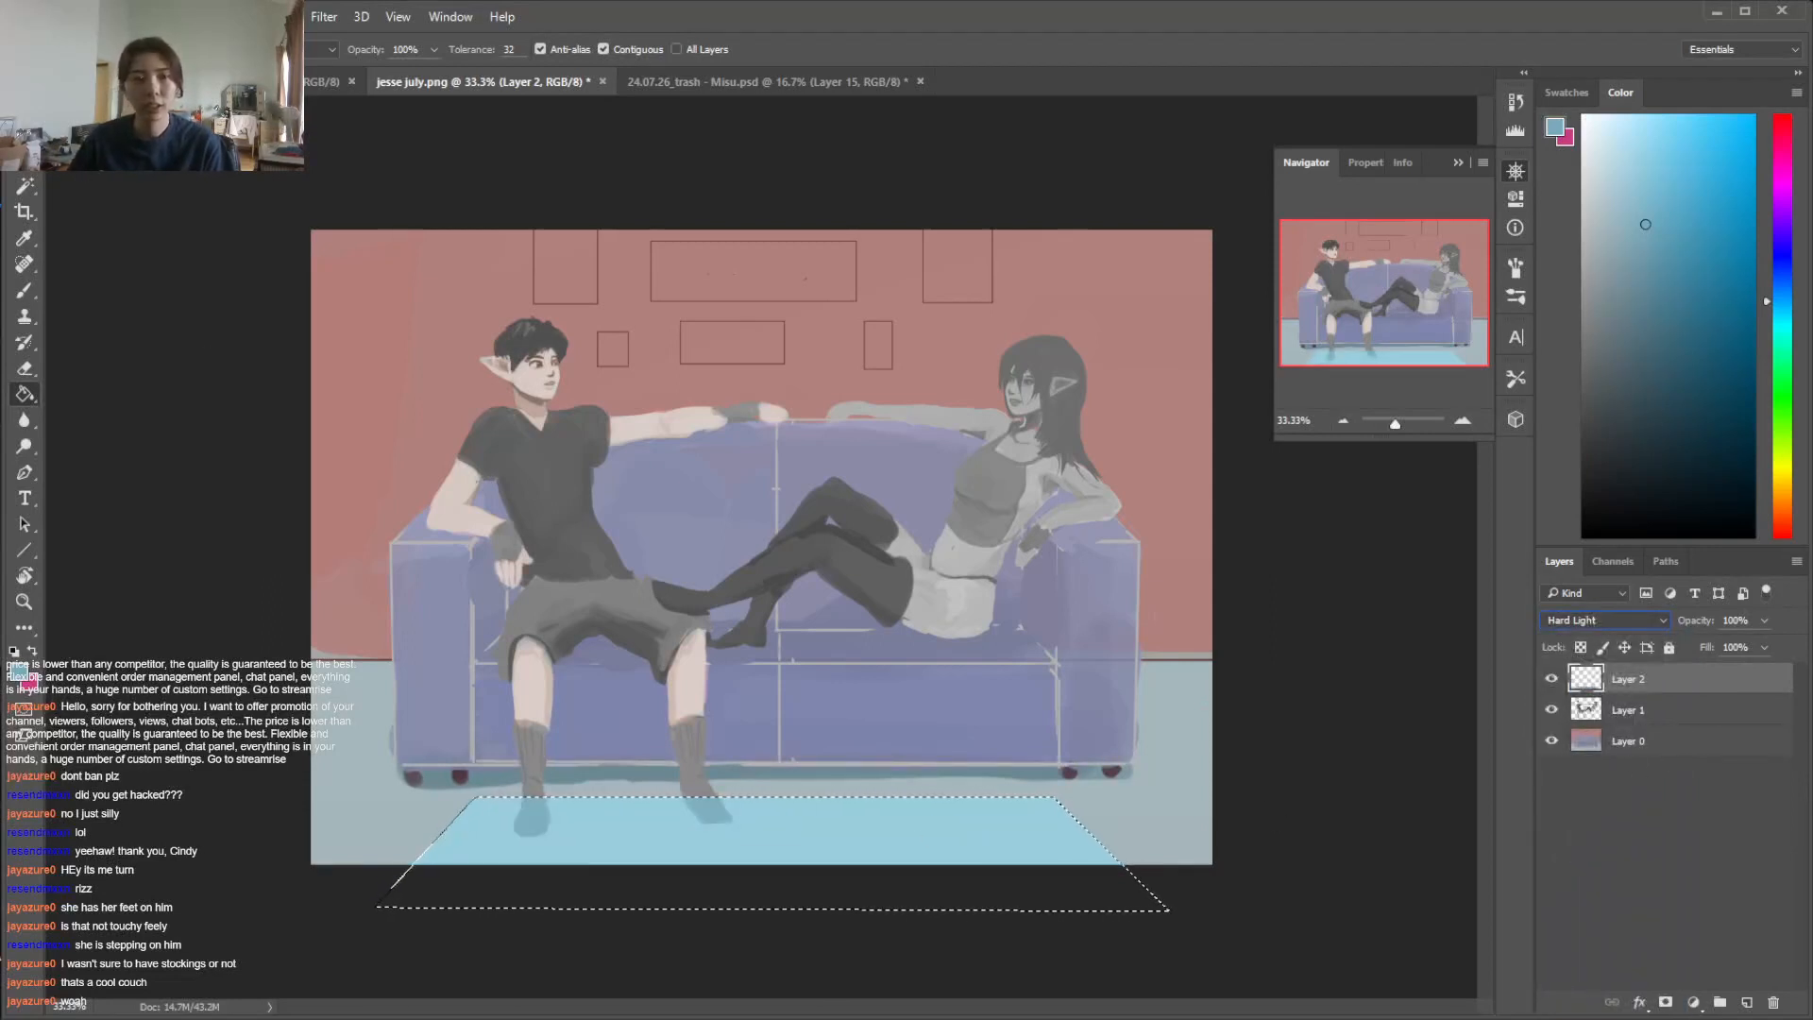
{"action": "key", "text": "v"}
{"action": "key", "text": "ctrl+d"}
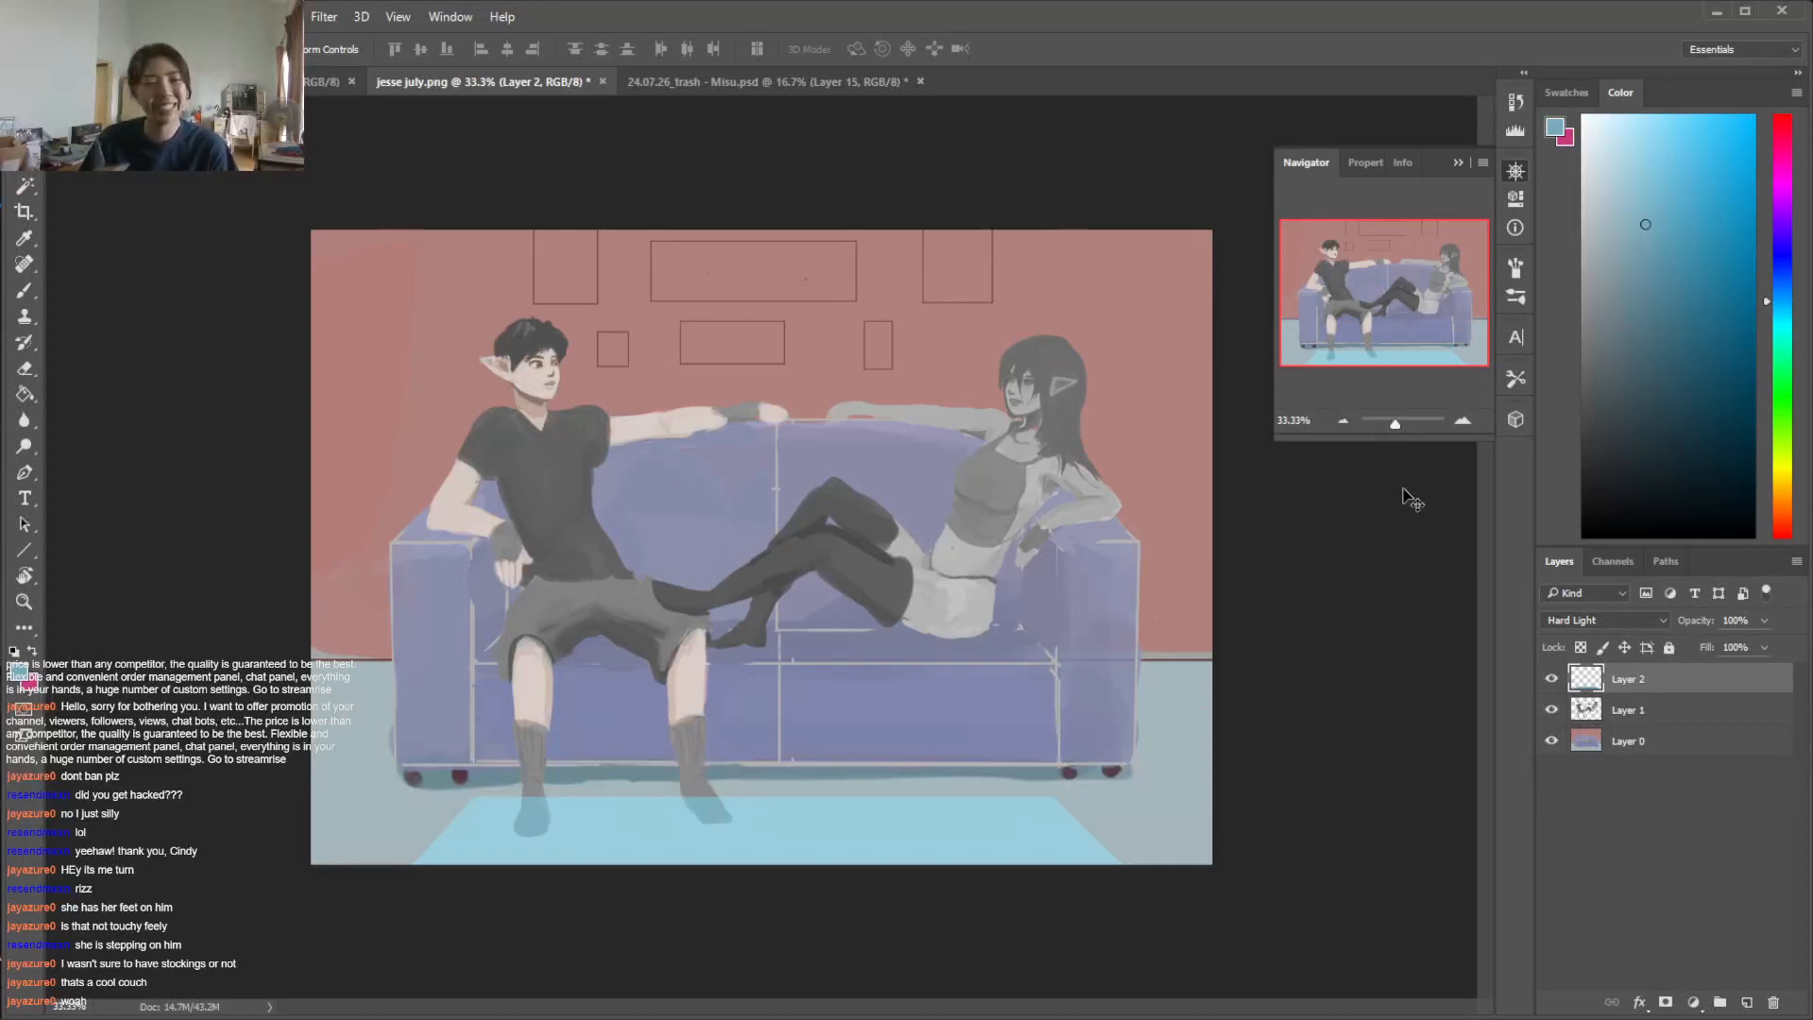
Add an empty layer between Layer 0 and the figures' layer
{"action": "left_click", "coordinate": [1676, 710]}
{"action": "left_click", "coordinate": [1652, 744]}
{"action": "key", "text": "i"}
{"action": "key", "text": "l"}
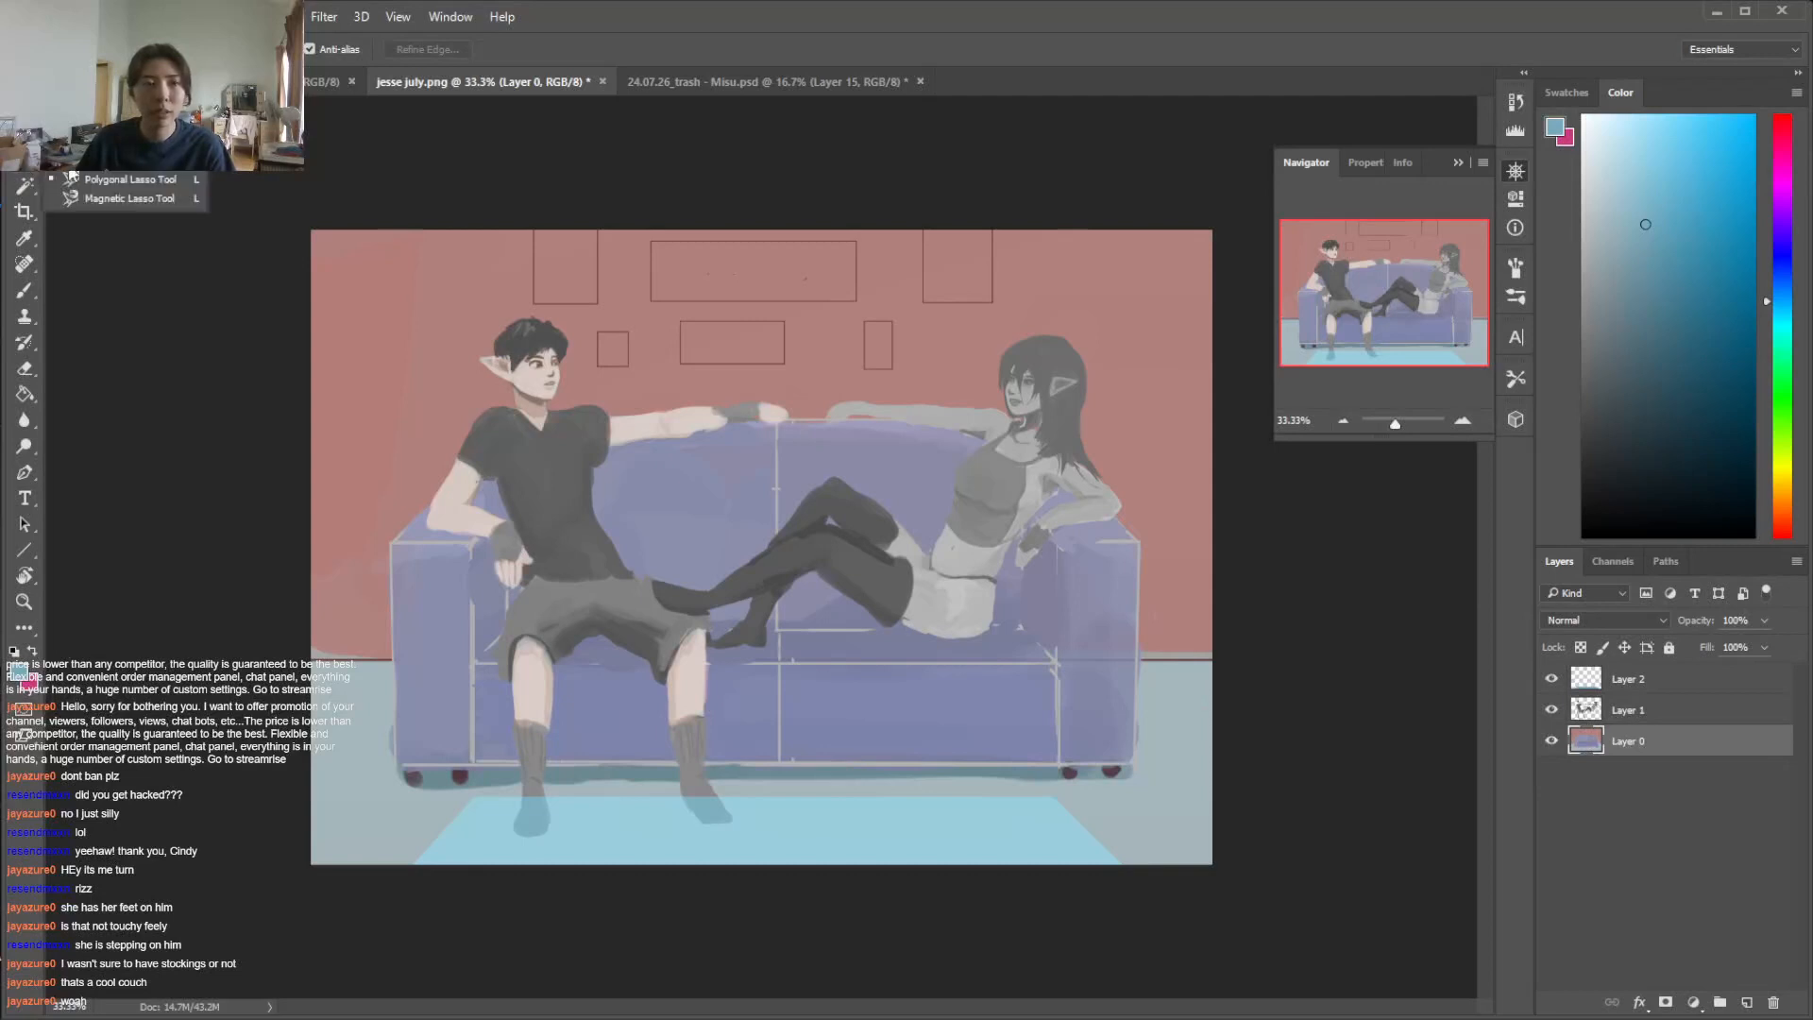
{"action": "left_click", "coordinate": [1747, 1001]}
Paint a dark side table beside the man's end of the sofa, using colour sampled from the sofa's foot
{"action": "key", "text": "b"}
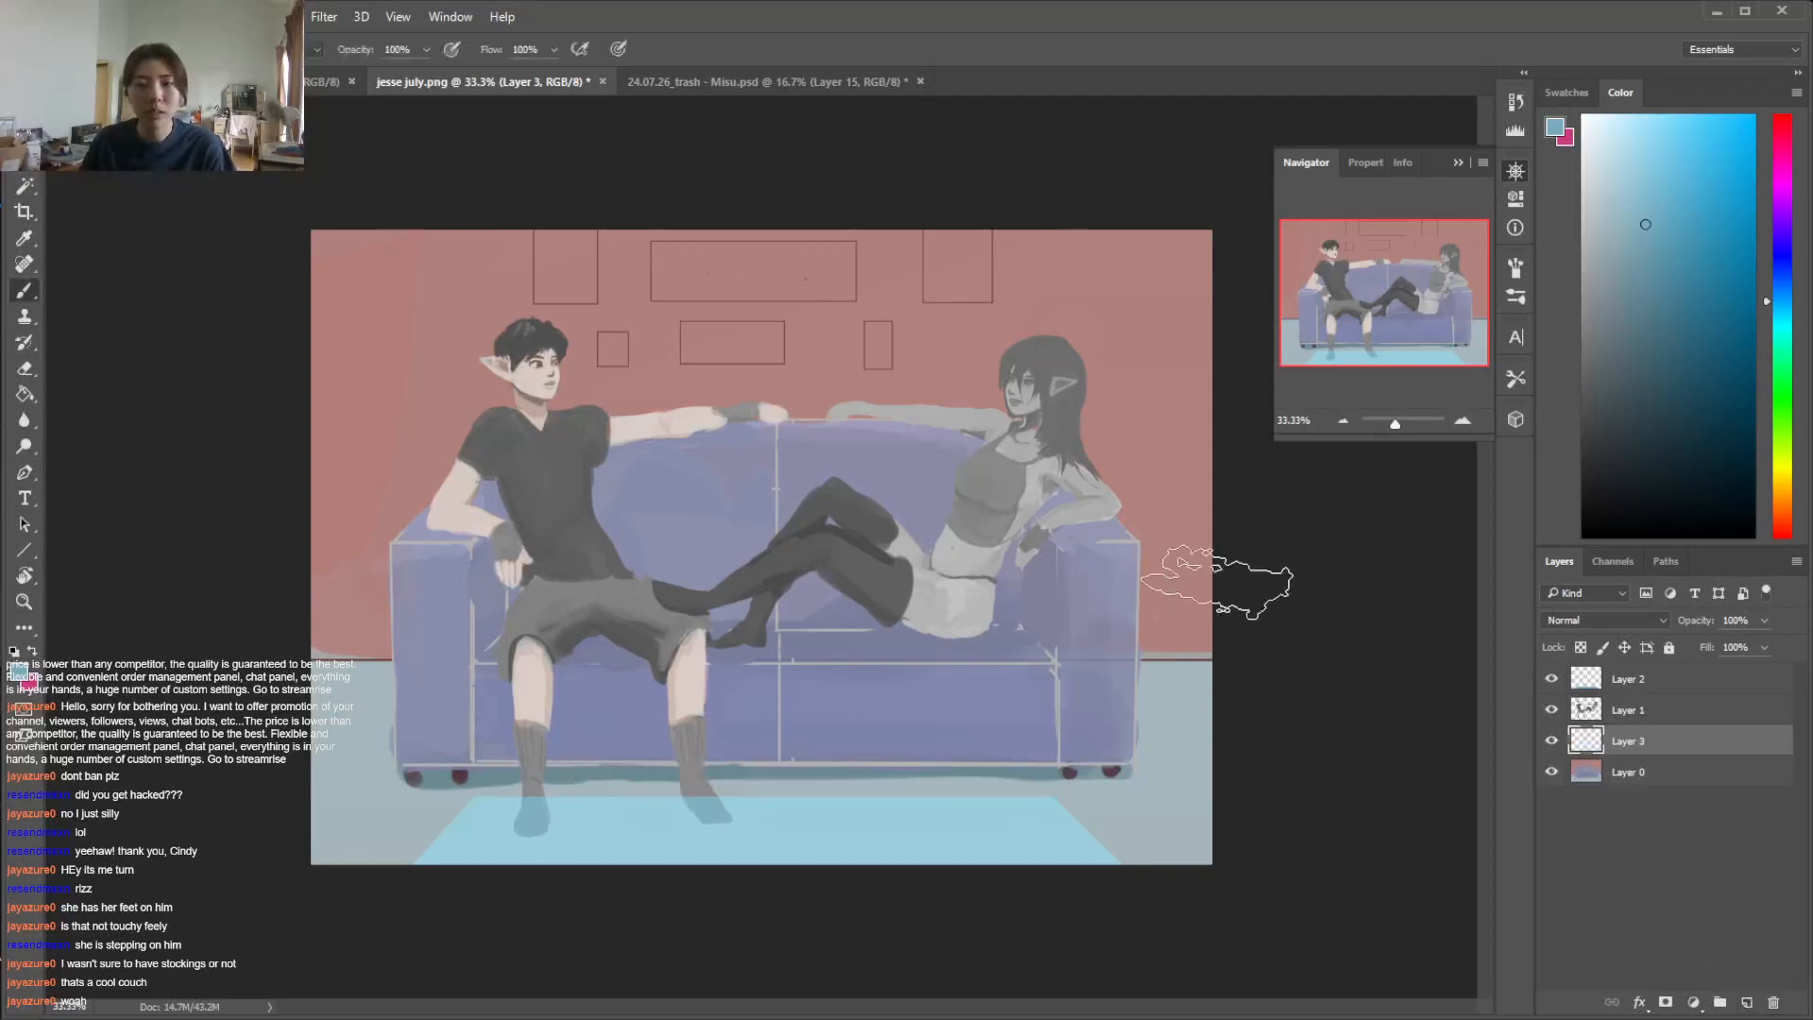
{"action": "right_click", "coordinate": [1223, 533]}
{"action": "key", "text": "Escape"}
{"action": "key", "text": "i"}
{"action": "left_click", "coordinate": [414, 779]}
{"action": "key", "text": "b"}
{"action": "mouse_move", "coordinate": [367, 603]}
{"action": "left_mouse_down"}
{"action": "mouse_move", "coordinate": [375, 731]}
{"action": "mouse_move", "coordinate": [387, 659]}
{"action": "mouse_move", "coordinate": [362, 738]}
{"action": "mouse_move", "coordinate": [329, 605]}
{"action": "mouse_move", "coordinate": [364, 594]}
{"action": "mouse_move", "coordinate": [317, 586]}
{"action": "mouse_move", "coordinate": [302, 561]}
{"action": "mouse_move", "coordinate": [351, 550]}
{"action": "left_mouse_up"}
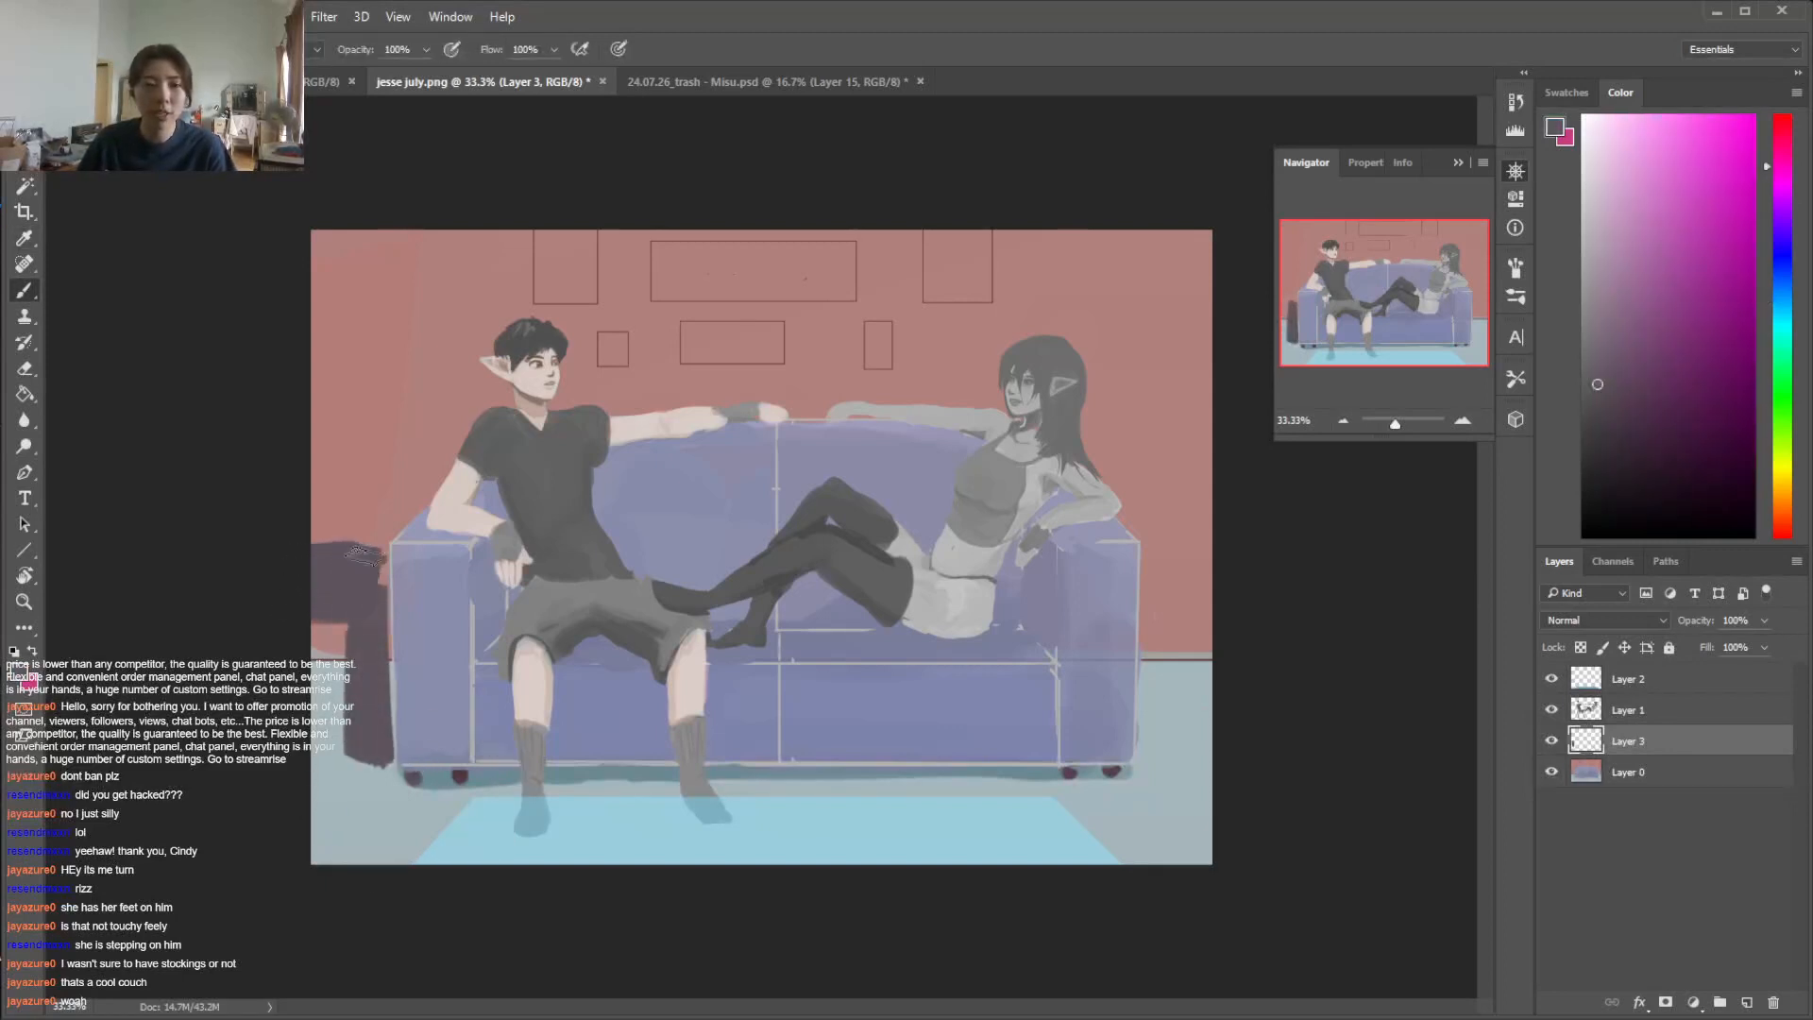
{"action": "key", "text": "e"}
{"action": "key", "text": "b"}
{"action": "left_click_drag", "start_coordinate": [316, 549], "coordinate": [389, 538]}
Clean up the side table's edges and leg with the eraser, and shape the leg's foot on the floor
{"action": "key", "text": "e"}
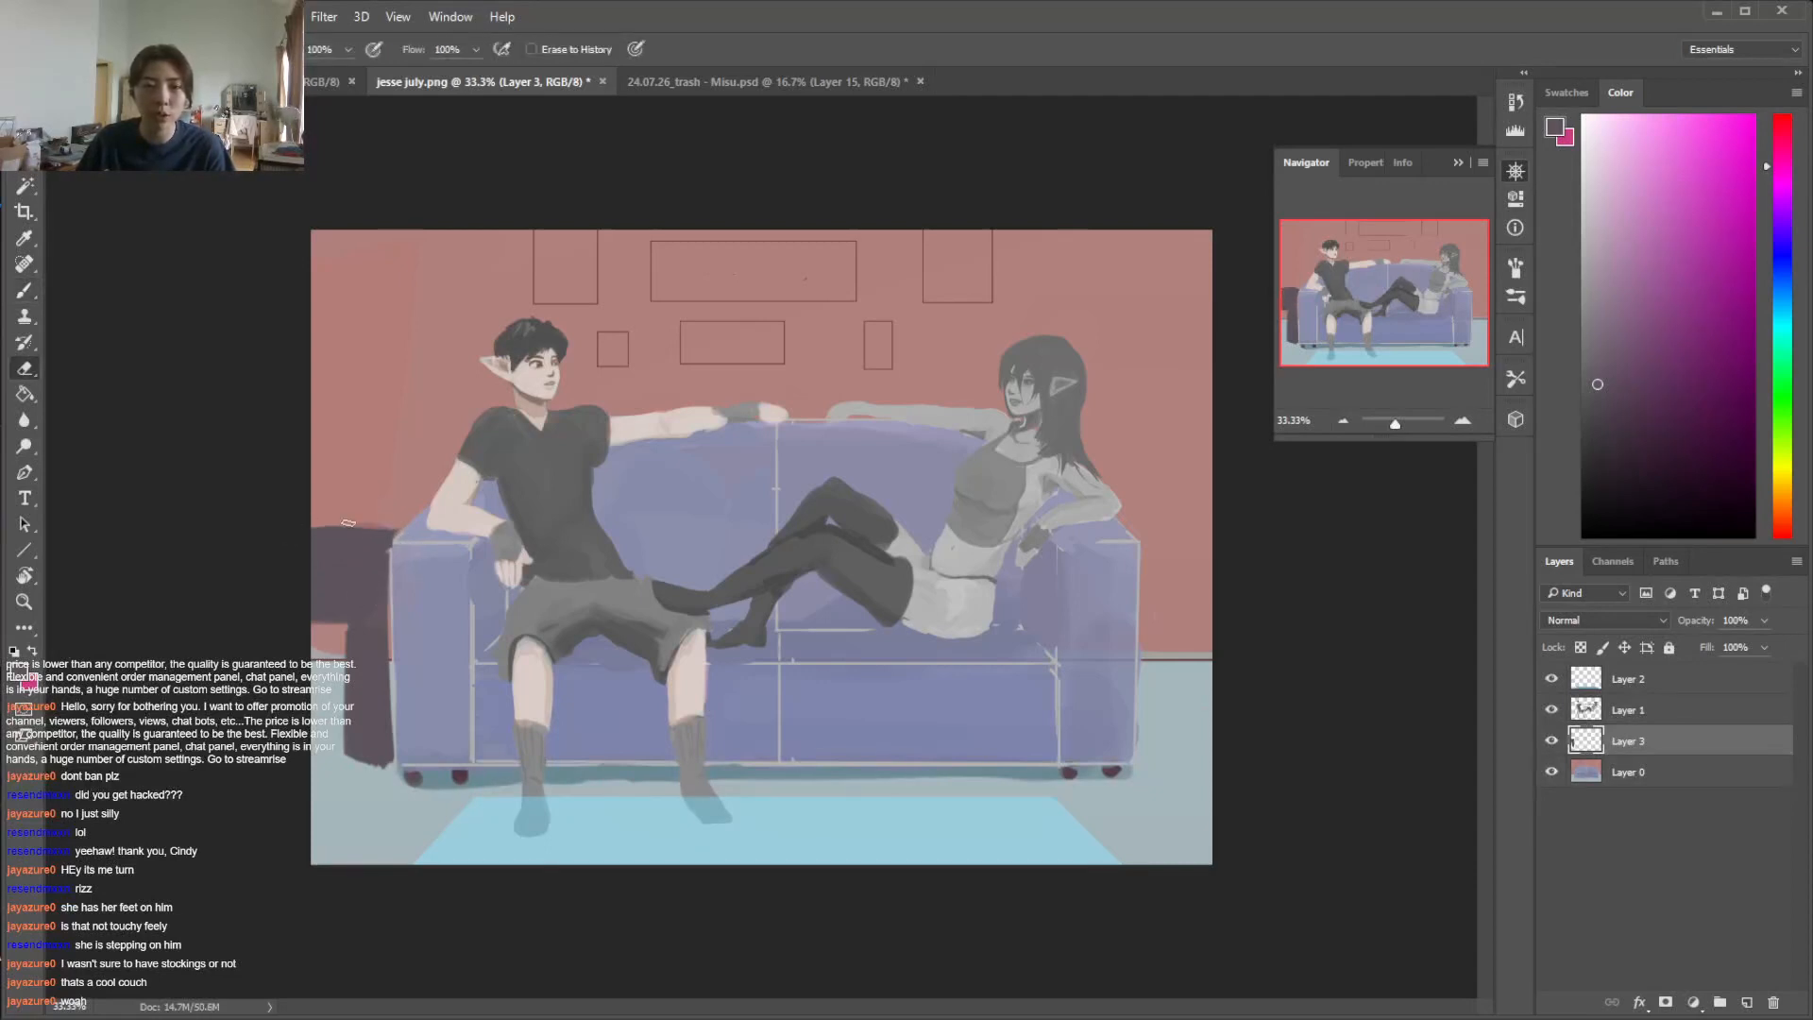
{"action": "mouse_move", "coordinate": [350, 656]}
{"action": "left_mouse_down"}
{"action": "mouse_move", "coordinate": [346, 641]}
{"action": "mouse_move", "coordinate": [392, 767]}
{"action": "left_mouse_up"}
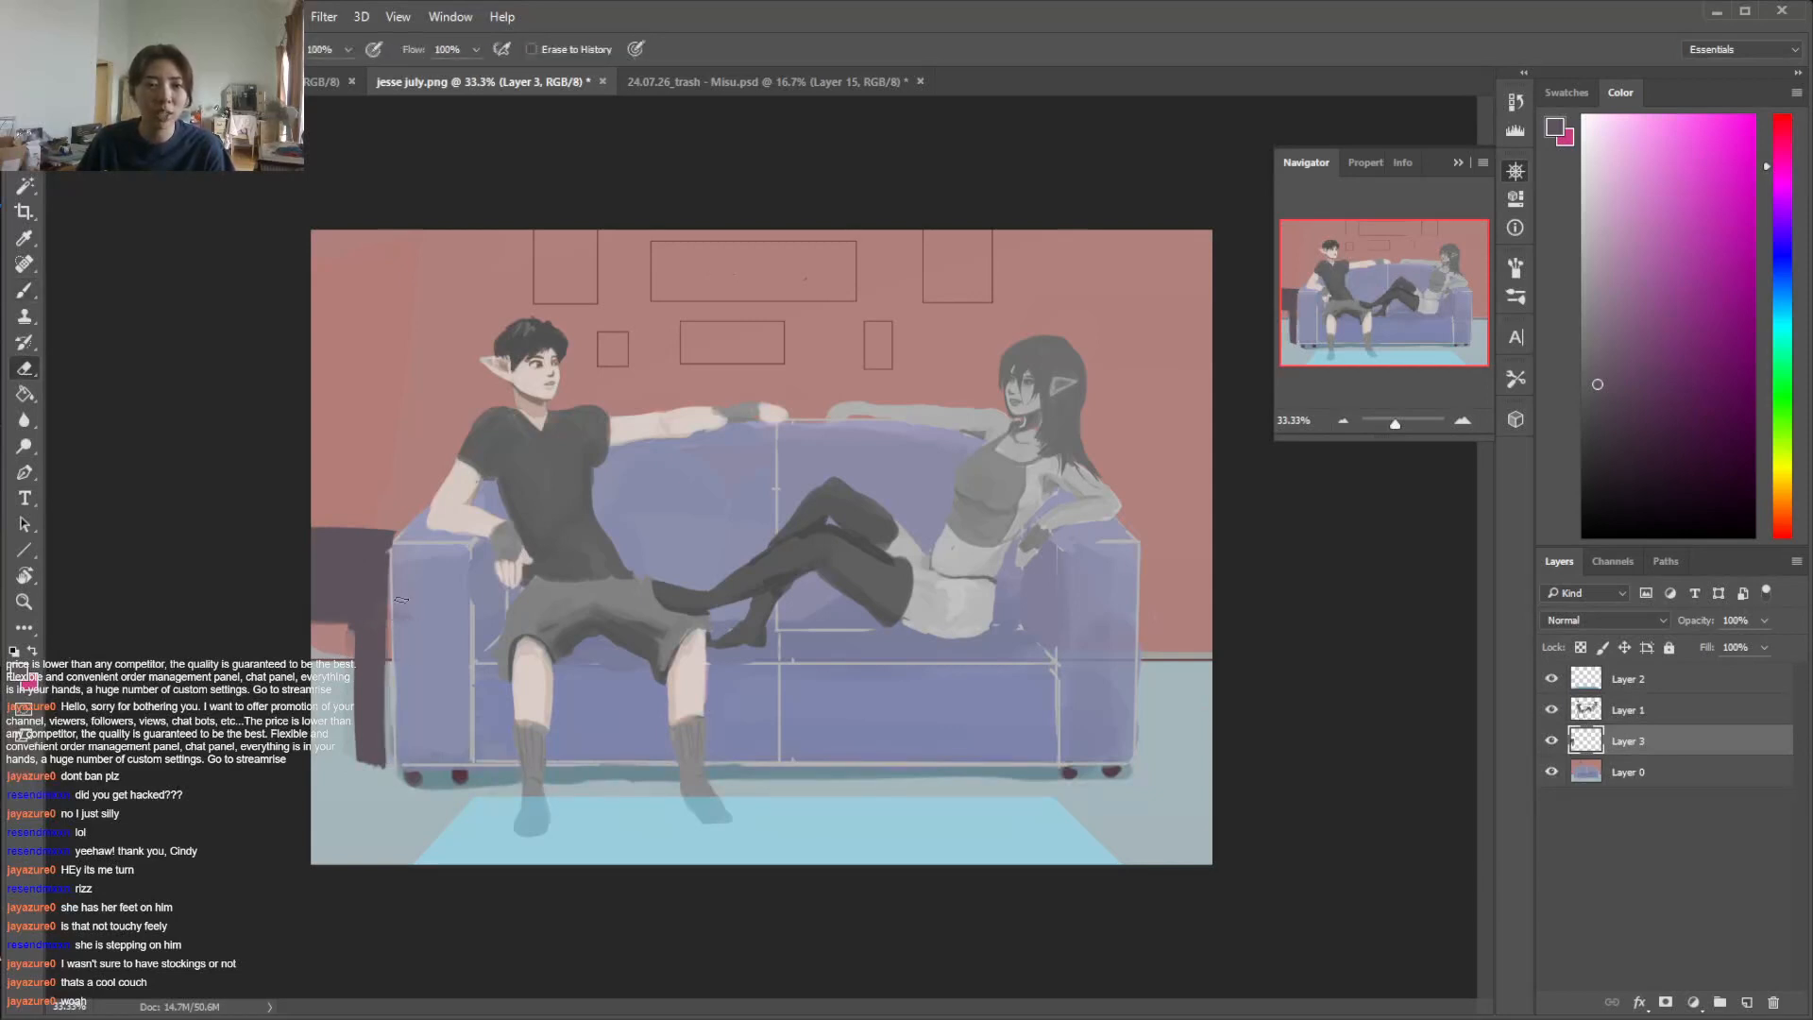
{"action": "mouse_move", "coordinate": [390, 769]}
{"action": "left_mouse_down"}
{"action": "mouse_move", "coordinate": [391, 619]}
{"action": "mouse_move", "coordinate": [390, 710]}
{"action": "left_mouse_up"}
{"action": "key", "text": "ctrl+z"}
{"action": "left_click_drag", "start_coordinate": [392, 621], "coordinate": [390, 771]}
{"action": "key", "text": "b"}
{"action": "key", "text": "e"}
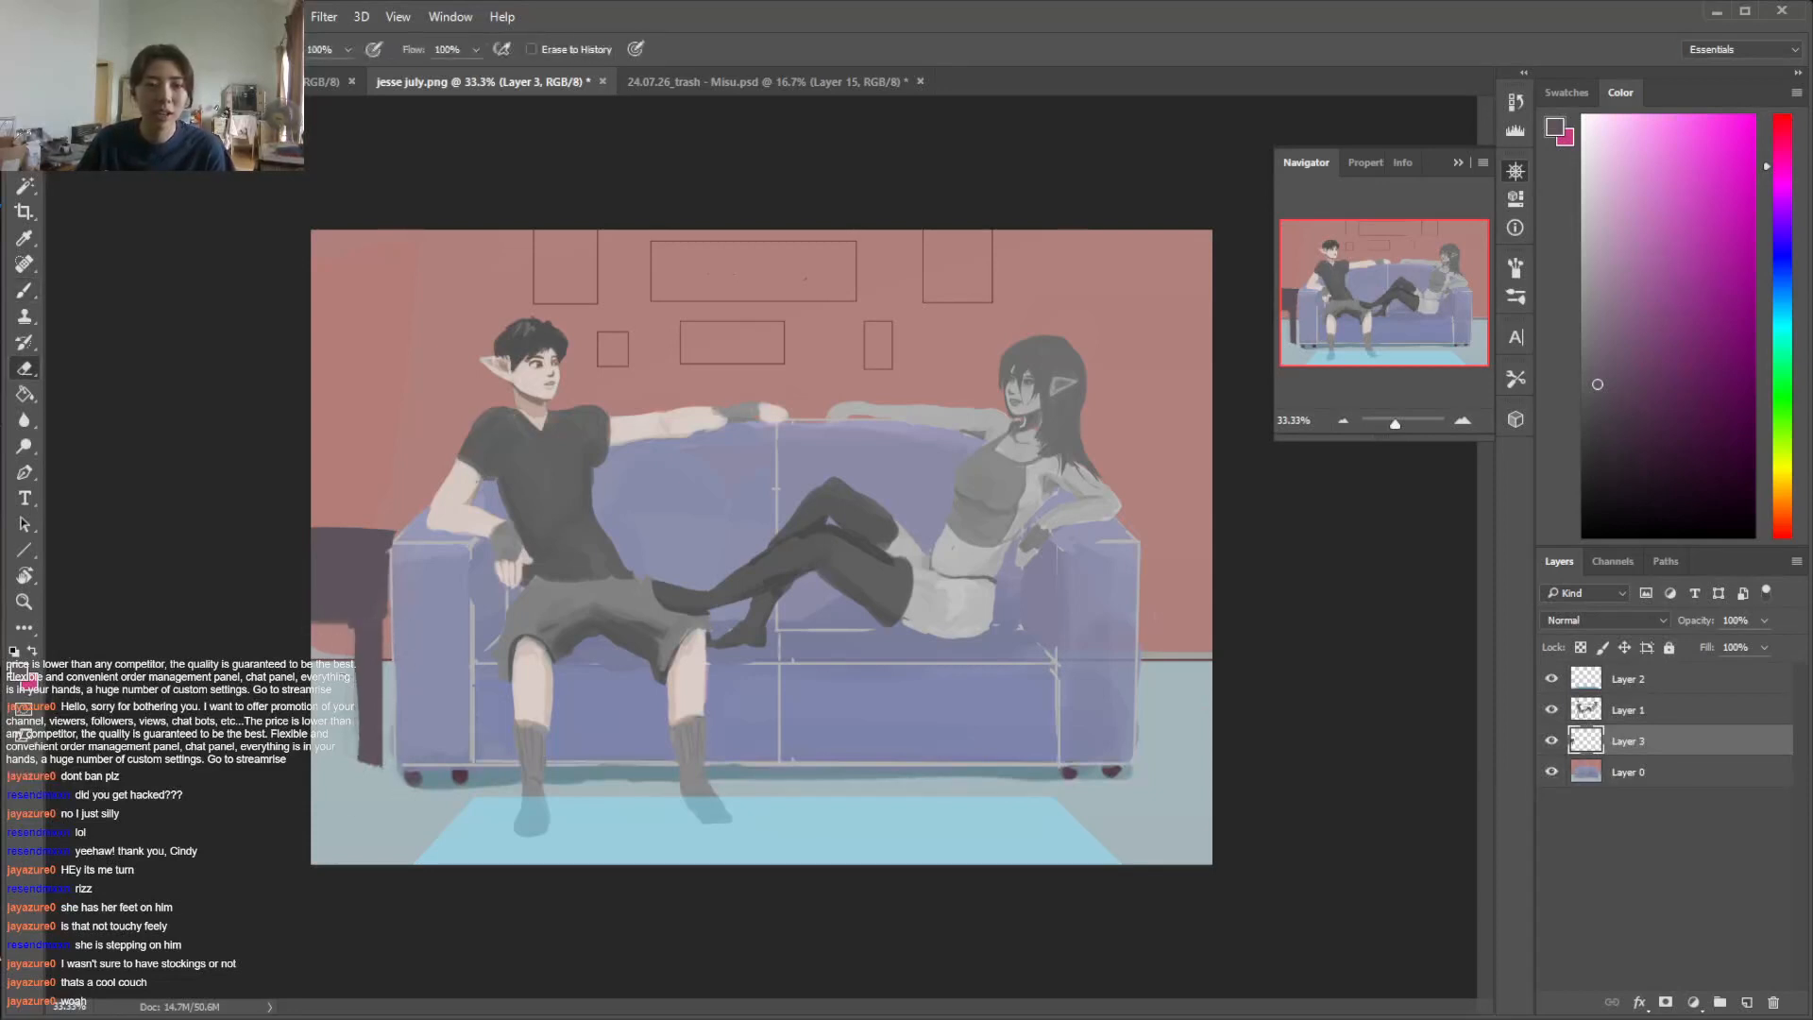
{"action": "key", "text": "b"}
{"action": "key", "text": "e"}
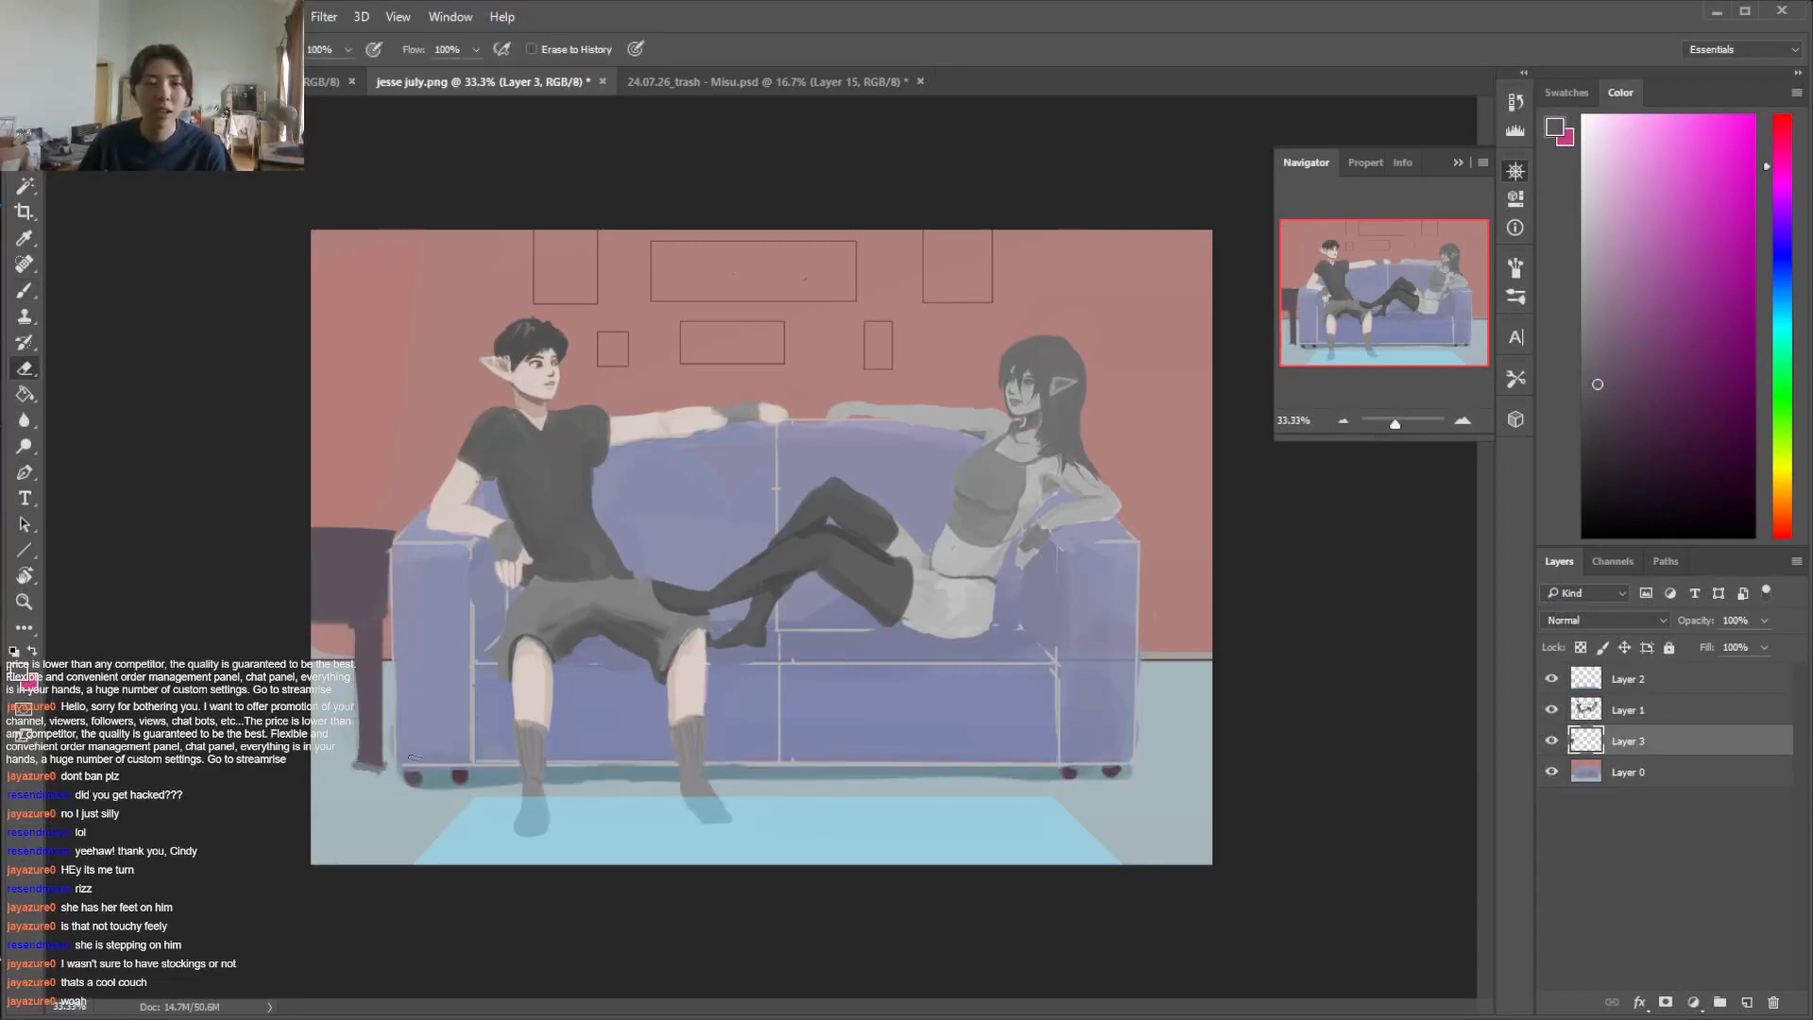
Block in a tall dark cabinet against the wall behind the woman's end of the sofa
{"action": "key", "text": "b"}
{"action": "mouse_move", "coordinate": [1143, 249]}
{"action": "left_mouse_down"}
{"action": "mouse_move", "coordinate": [1142, 412]}
{"action": "mouse_move", "coordinate": [1139, 219]}
{"action": "mouse_move", "coordinate": [1152, 427]}
{"action": "mouse_move", "coordinate": [1149, 385]}
{"action": "mouse_move", "coordinate": [1228, 244]}
{"action": "left_mouse_up"}
{"action": "key", "text": "ctrl+z"}
{"action": "key", "text": "e"}
{"action": "key", "text": "b"}
{"action": "left_click_drag", "start_coordinate": [1152, 292], "coordinate": [1167, 576]}
{"action": "left_click_drag", "start_coordinate": [1156, 338], "coordinate": [1163, 606]}
{"action": "left_click_drag", "start_coordinate": [1136, 253], "coordinate": [1134, 515]}
{"action": "left_click_drag", "start_coordinate": [1116, 269], "coordinate": [1121, 491]}
Trim the tall cabinet's side and top edges with the eraser and fill its body out to the canvas edge
{"action": "key", "text": "e"}
{"action": "mouse_move", "coordinate": [1096, 329]}
{"action": "left_mouse_down"}
{"action": "mouse_move", "coordinate": [1101, 477]}
{"action": "mouse_move", "coordinate": [1105, 274]}
{"action": "left_mouse_up"}
{"action": "key", "text": "b"}
{"action": "mouse_move", "coordinate": [1161, 571]}
{"action": "left_mouse_down"}
{"action": "mouse_move", "coordinate": [1169, 695]}
{"action": "mouse_move", "coordinate": [1192, 618]}
{"action": "left_mouse_up"}
{"action": "mouse_move", "coordinate": [1187, 281]}
{"action": "left_mouse_down"}
{"action": "mouse_move", "coordinate": [1197, 627]}
{"action": "mouse_move", "coordinate": [1191, 285]}
{"action": "mouse_move", "coordinate": [1165, 632]}
{"action": "mouse_move", "coordinate": [1157, 523]}
{"action": "mouse_move", "coordinate": [1164, 630]}
{"action": "mouse_move", "coordinate": [1204, 697]}
{"action": "left_mouse_up"}
{"action": "key", "text": "e"}
{"action": "left_click_drag", "start_coordinate": [1101, 289], "coordinate": [1110, 482]}
{"action": "key", "text": "b"}
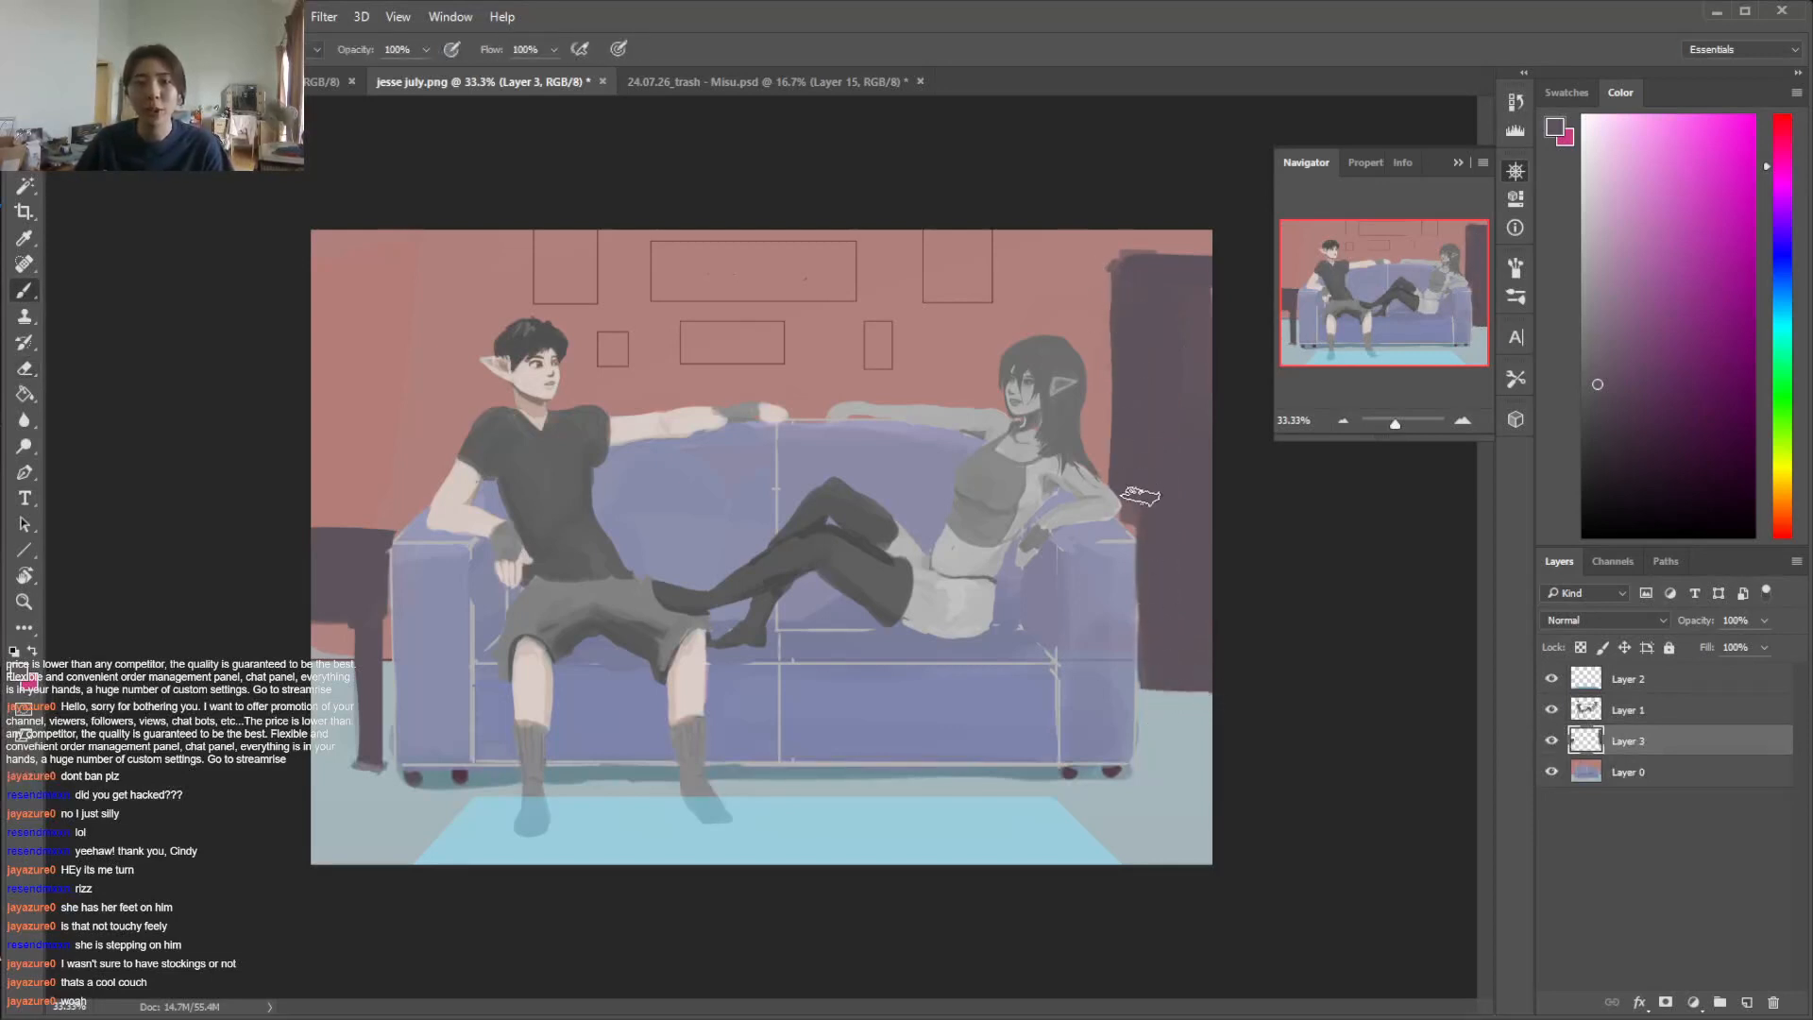
{"action": "right_click", "coordinate": [392, 597]}
{"action": "key", "text": "Escape"}
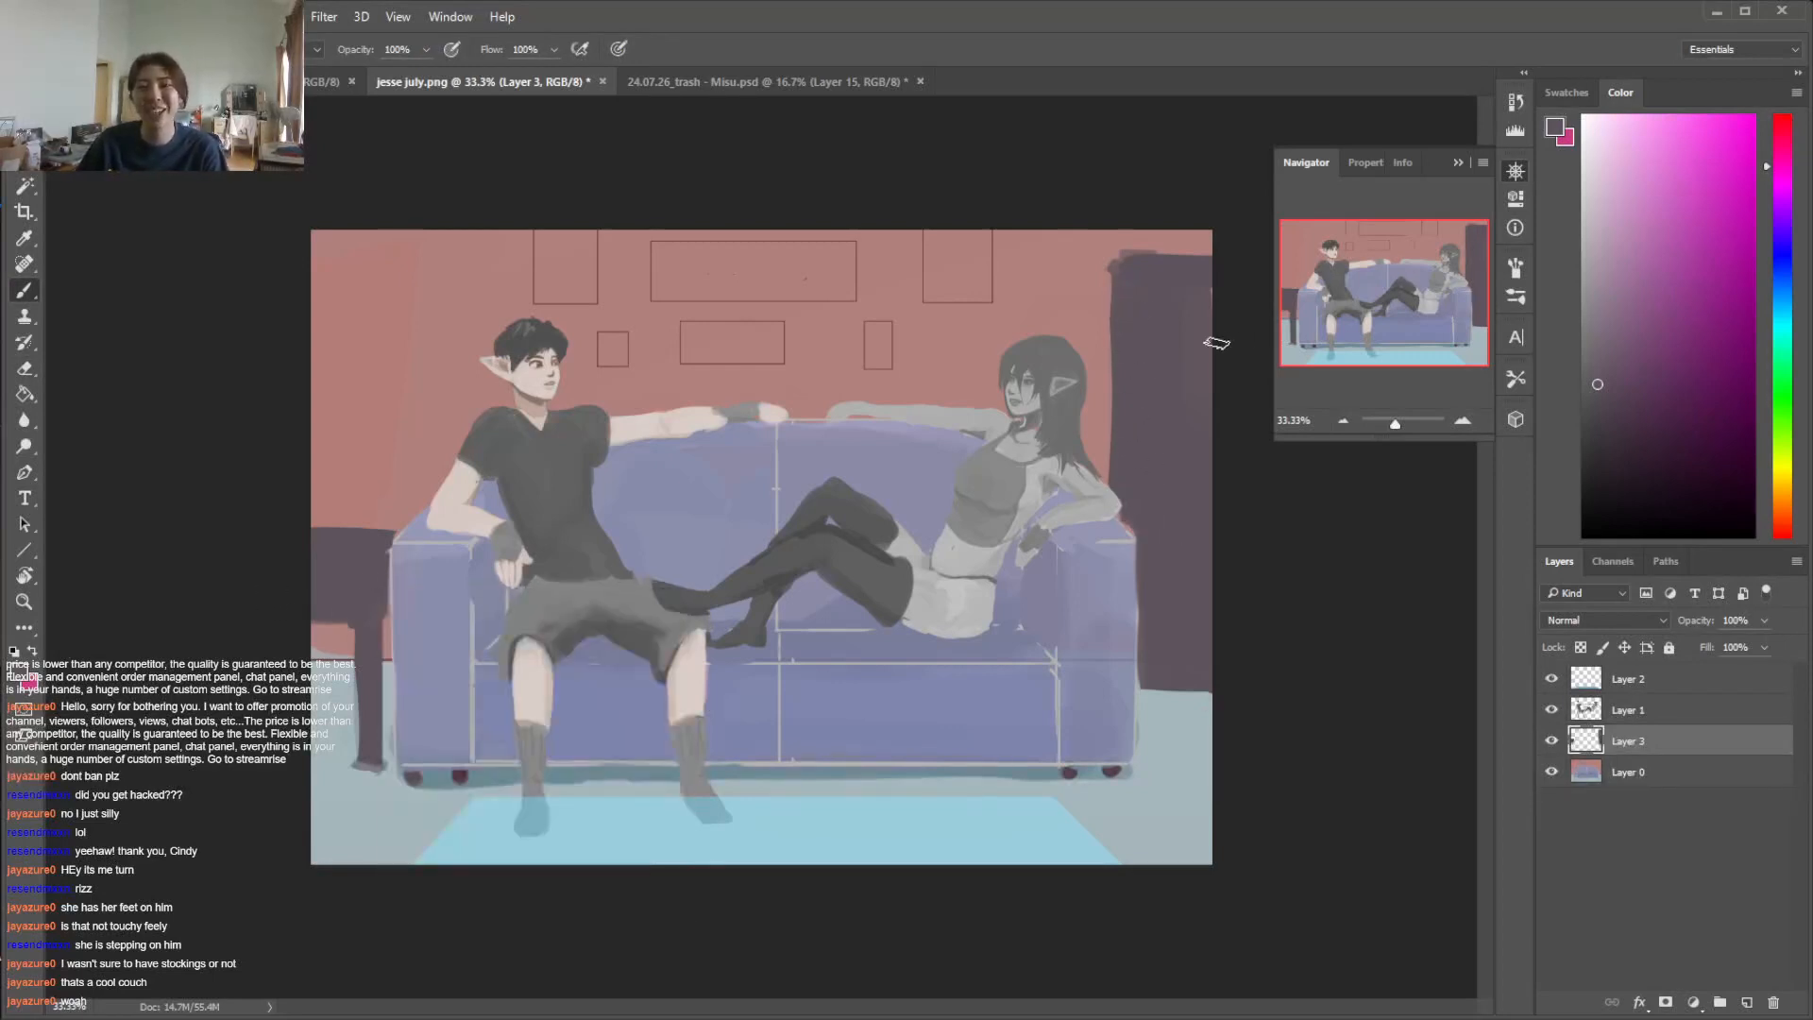
{"action": "key", "text": "e"}
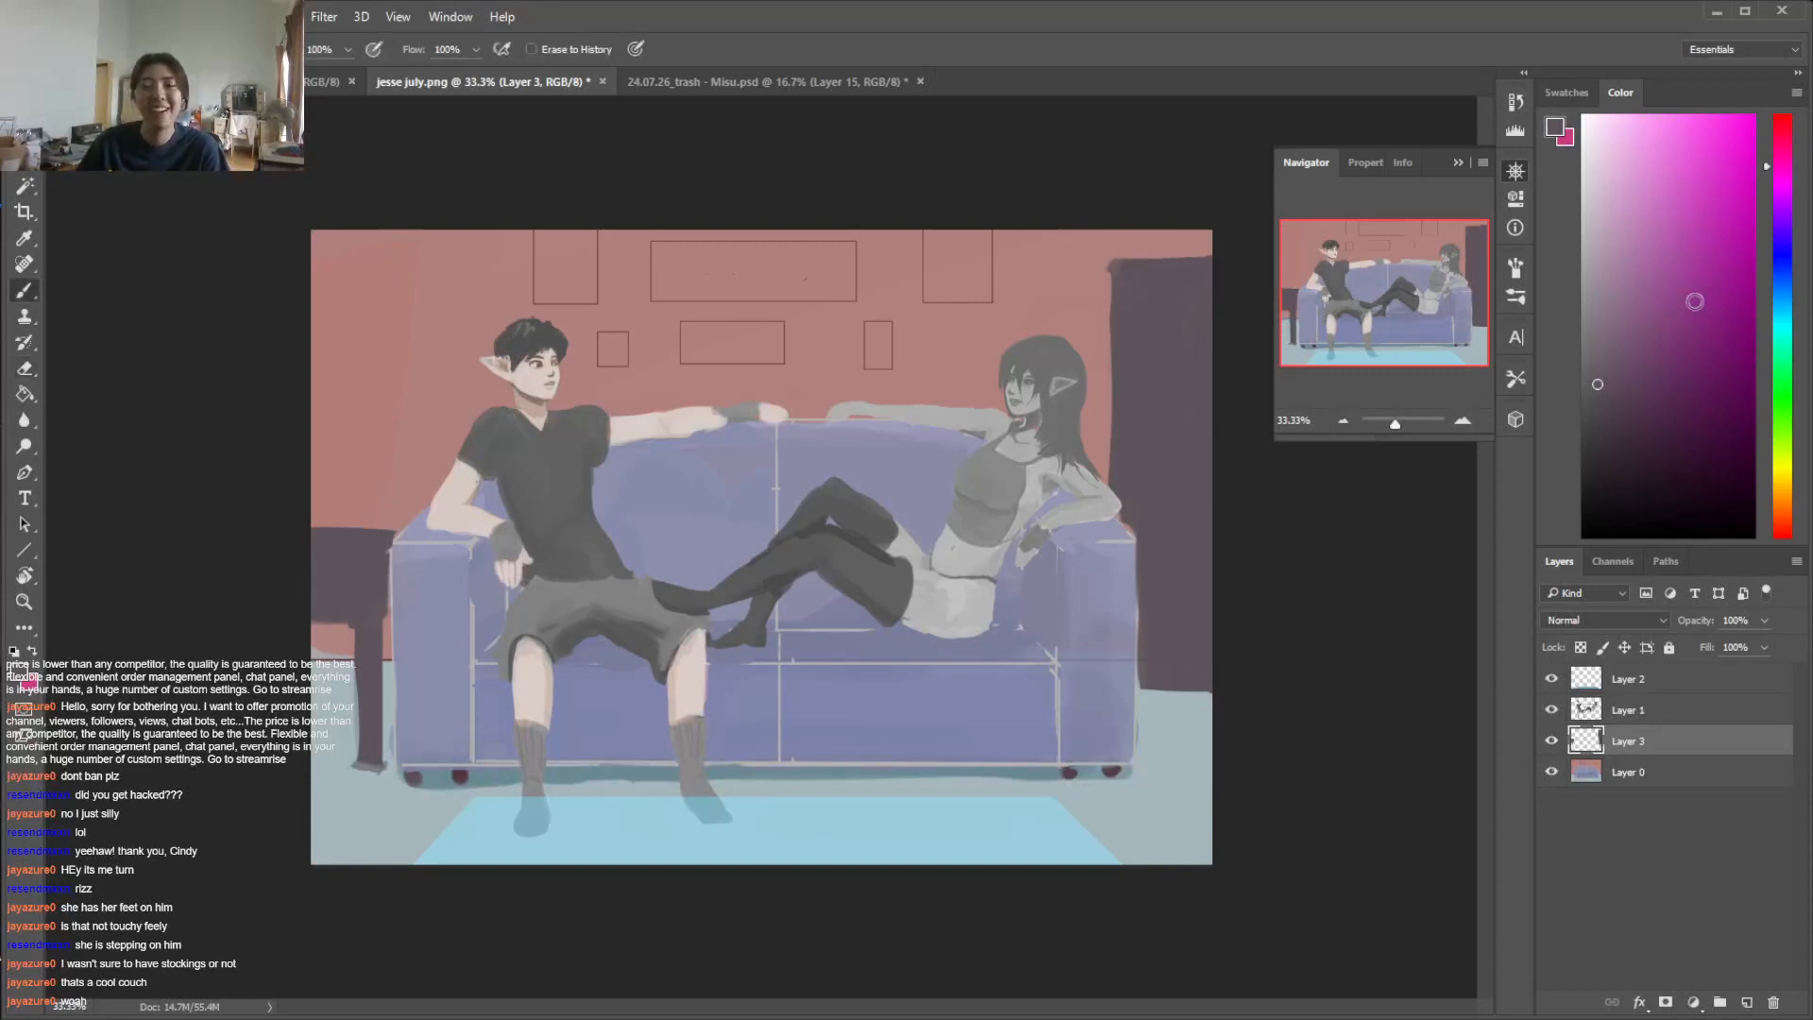
{"action": "key", "text": "b"}
{"action": "left_click_drag", "start_coordinate": [1790, 271], "coordinate": [1779, 330]}
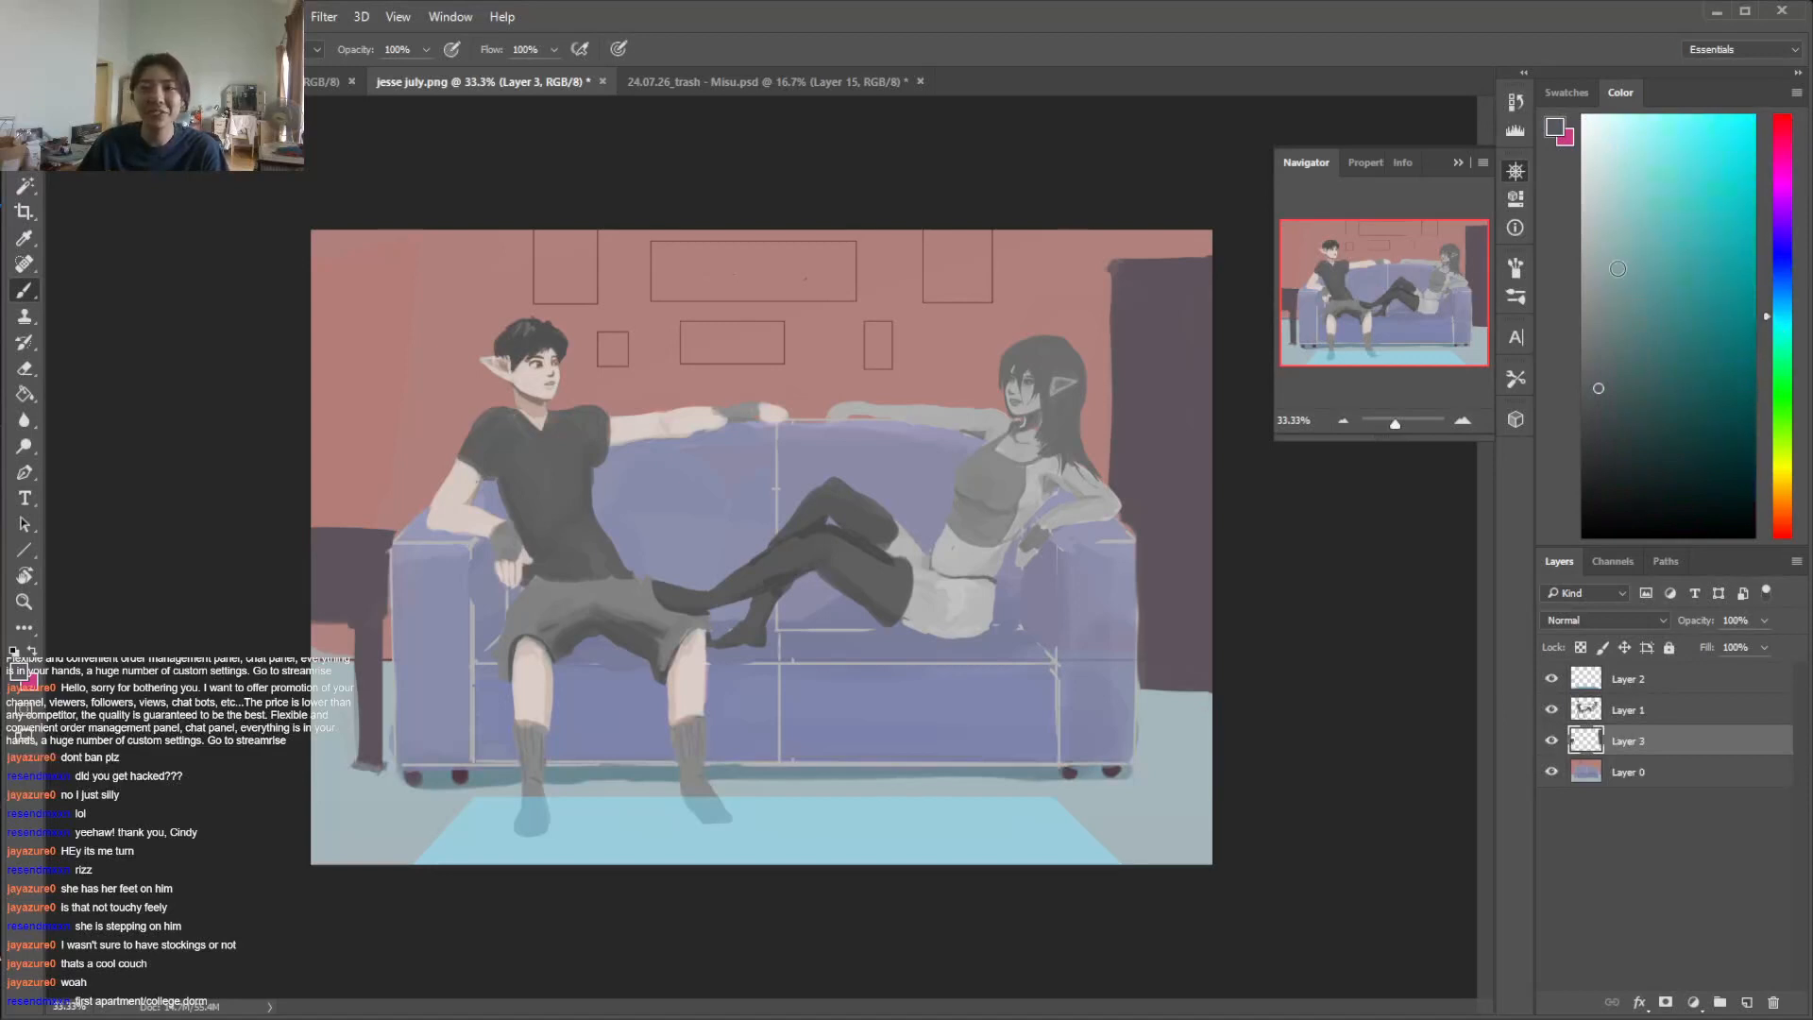
{"action": "key", "text": "i"}
{"action": "left_click", "coordinate": [1169, 728]}
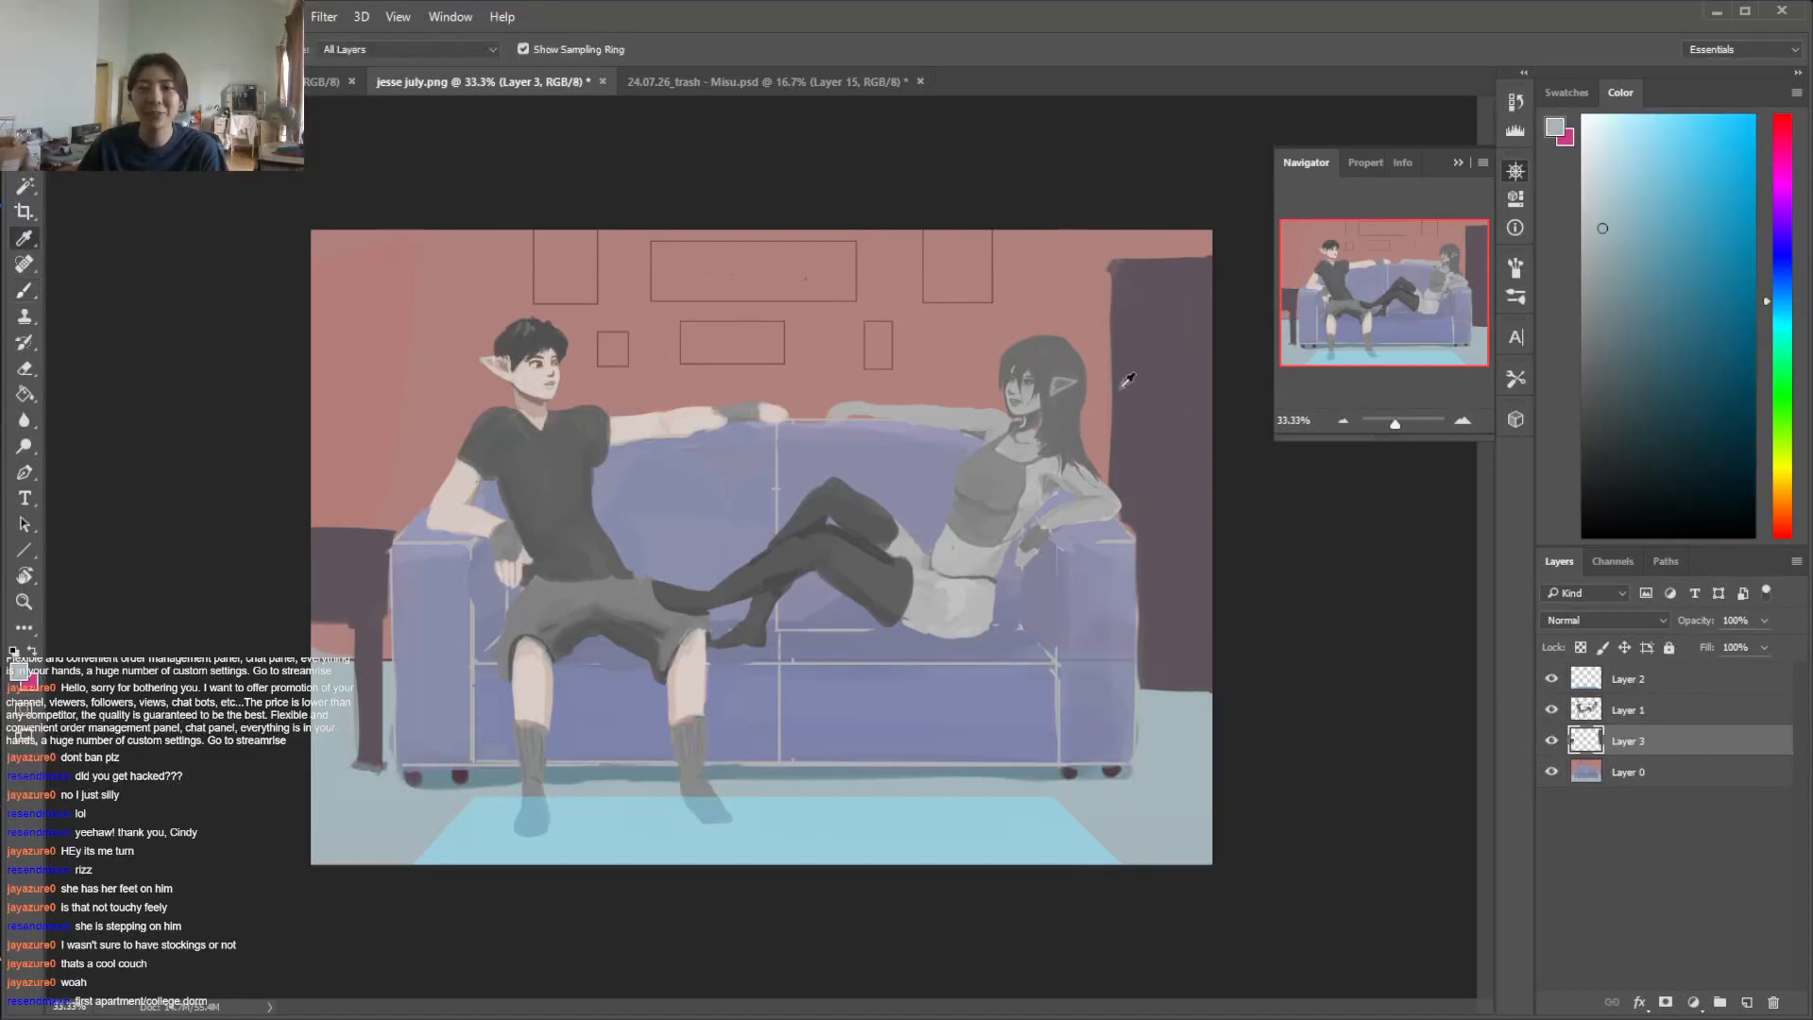
{"action": "left_click", "coordinate": [1793, 247]}
{"action": "mouse_move", "coordinate": [1622, 283]}
{"action": "left_mouse_down"}
{"action": "mouse_move", "coordinate": [1624, 352]}
{"action": "mouse_move", "coordinate": [1604, 245]}
{"action": "left_mouse_up"}
{"action": "key", "text": "b"}
{"action": "mouse_move", "coordinate": [1187, 303]}
{"action": "left_mouse_down"}
{"action": "mouse_move", "coordinate": [1176, 321]}
{"action": "mouse_move", "coordinate": [1177, 300]}
{"action": "left_mouse_up"}
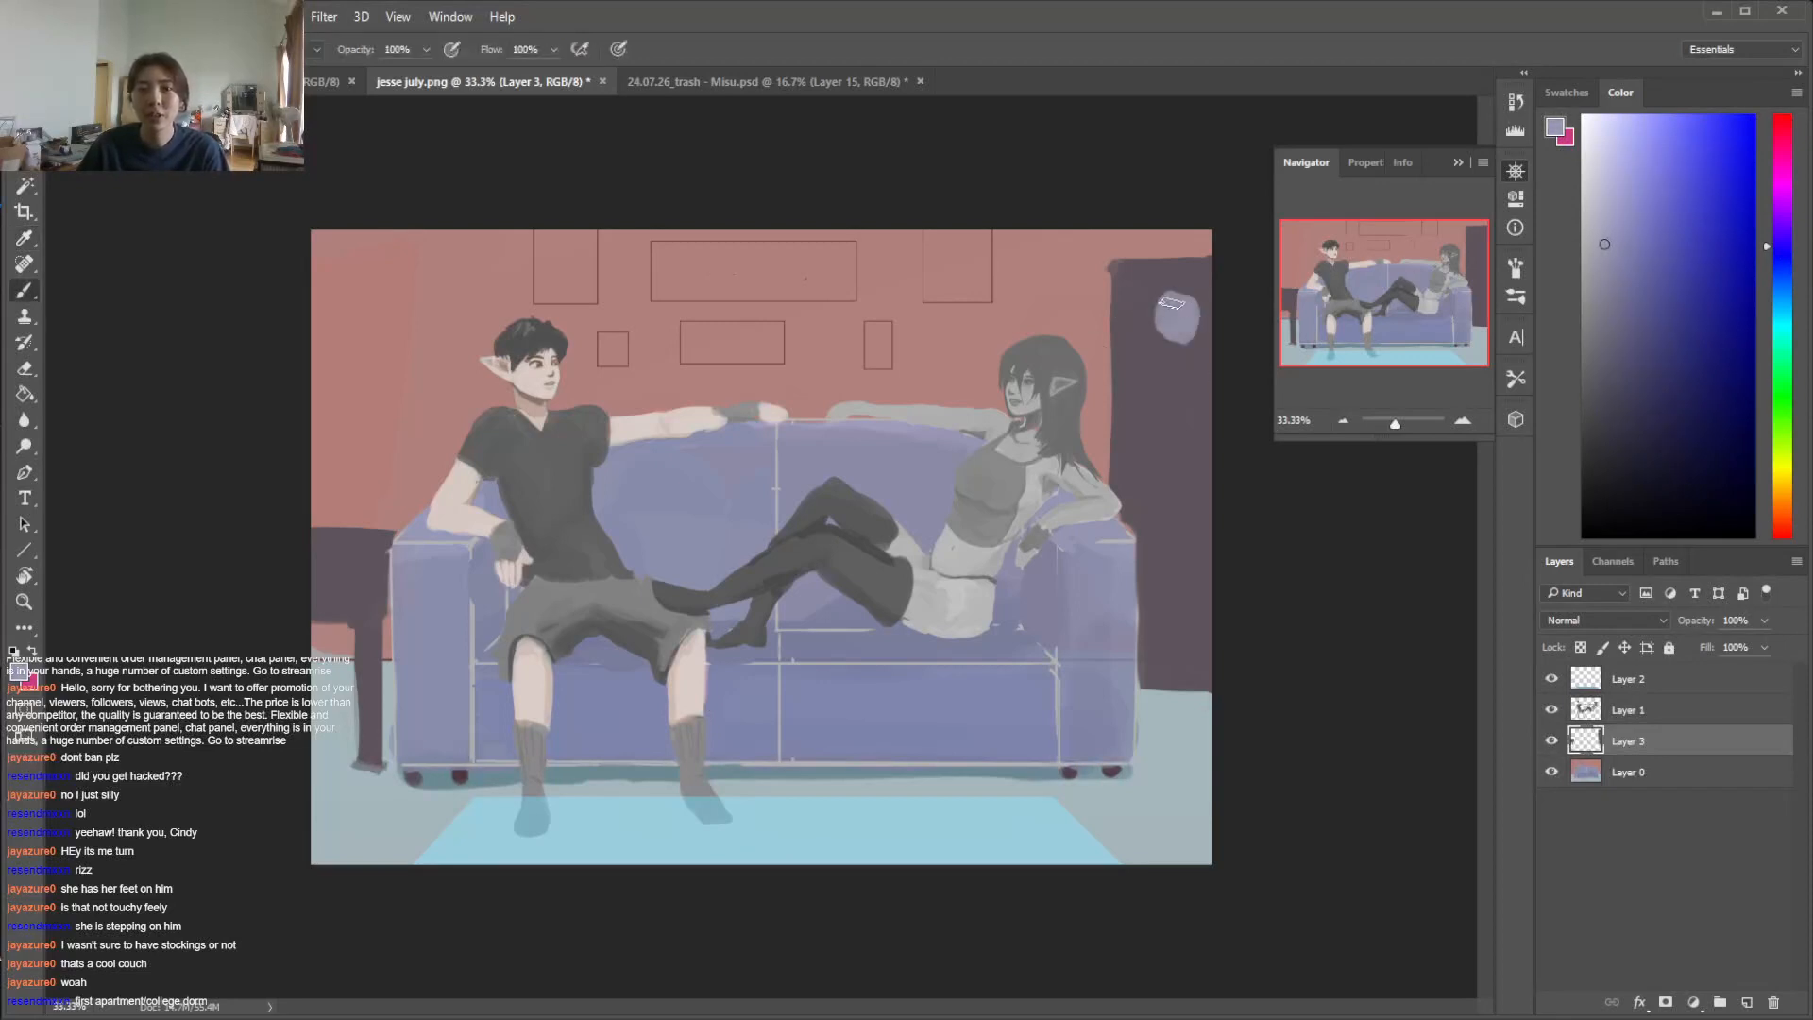
{"action": "key", "text": "ctrl+z"}
Sample the tall cabinet's colour, darken it, and fill a rectangular compartment with it in the cabinet's upper part
{"action": "left_click", "coordinate": [1188, 331], "text": "alt"}
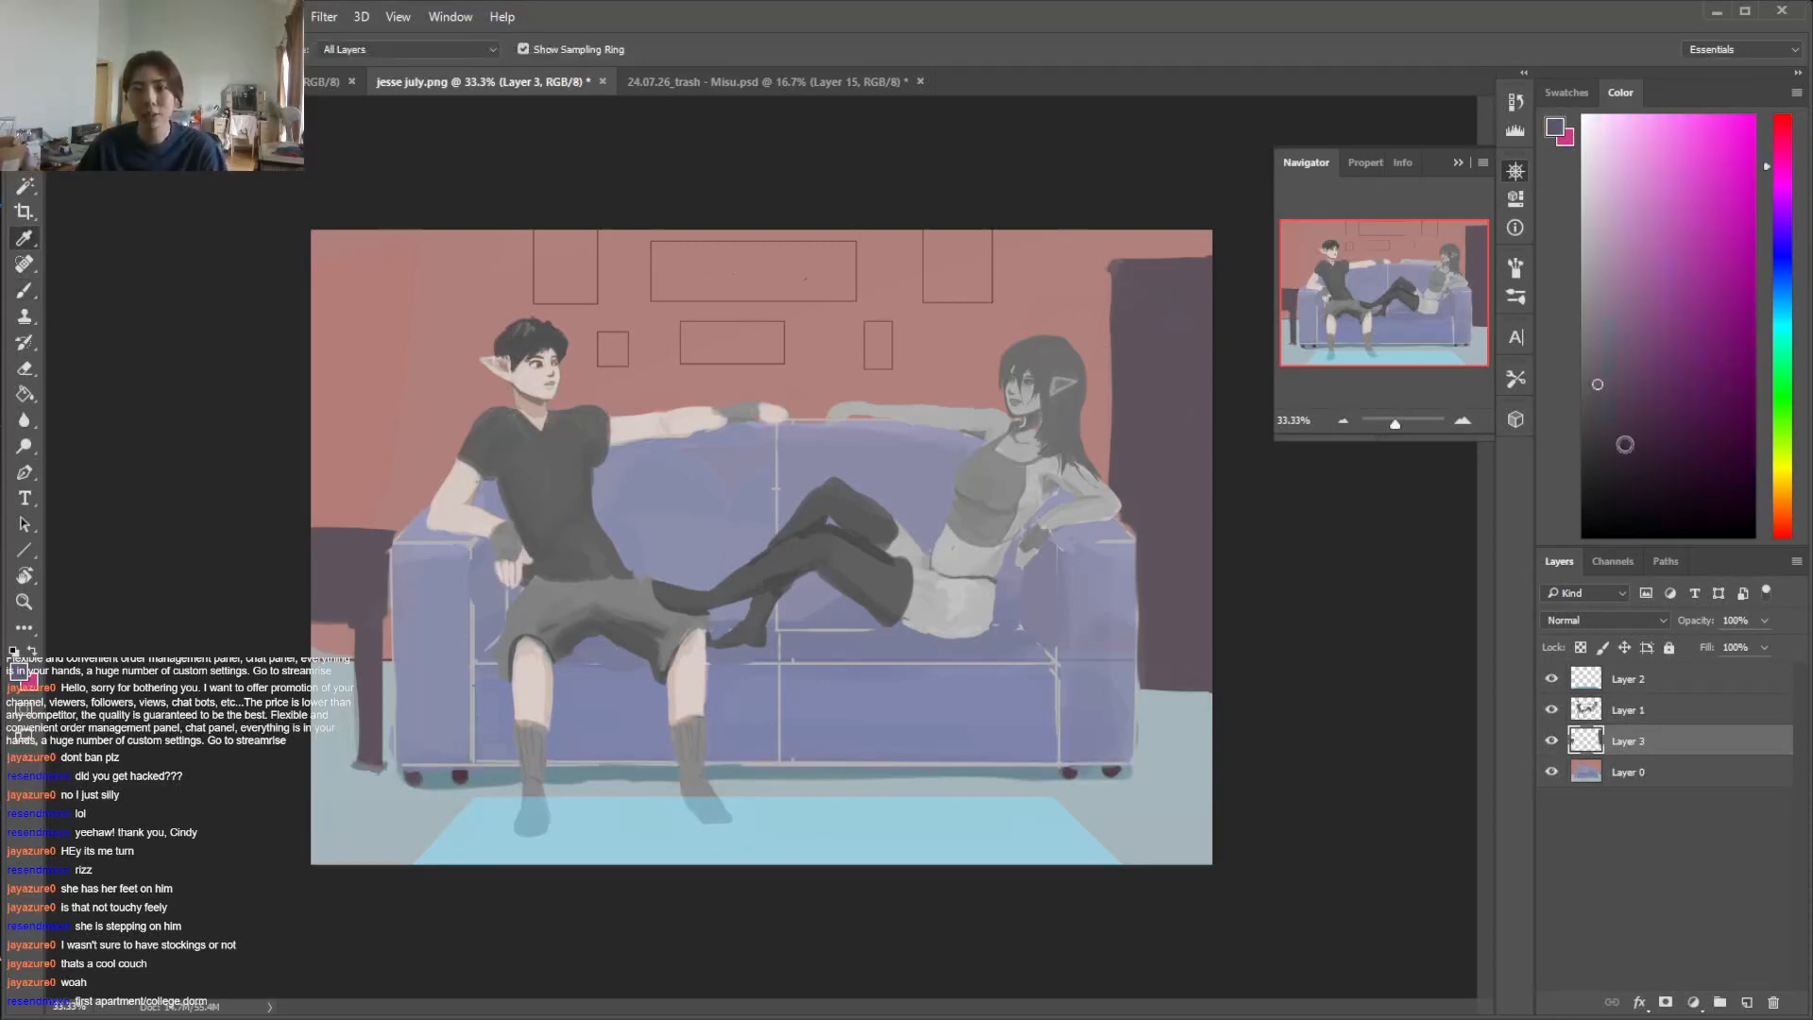
{"action": "mouse_move", "coordinate": [1152, 286]}
{"action": "left_mouse_down"}
{"action": "mouse_move", "coordinate": [1150, 377]}
{"action": "mouse_move", "coordinate": [1145, 302]}
{"action": "mouse_move", "coordinate": [1199, 378]}
{"action": "mouse_move", "coordinate": [1142, 291]}
{"action": "mouse_move", "coordinate": [1223, 288]}
{"action": "mouse_move", "coordinate": [1244, 400]}
{"action": "left_mouse_up"}
{"action": "key", "text": "ctrl+z"}
{"action": "left_click", "coordinate": [1597, 445]}
{"action": "key", "text": "m"}
{"action": "key", "text": "alt+BackSpace"}
{"action": "key", "text": "ctrl+d"}
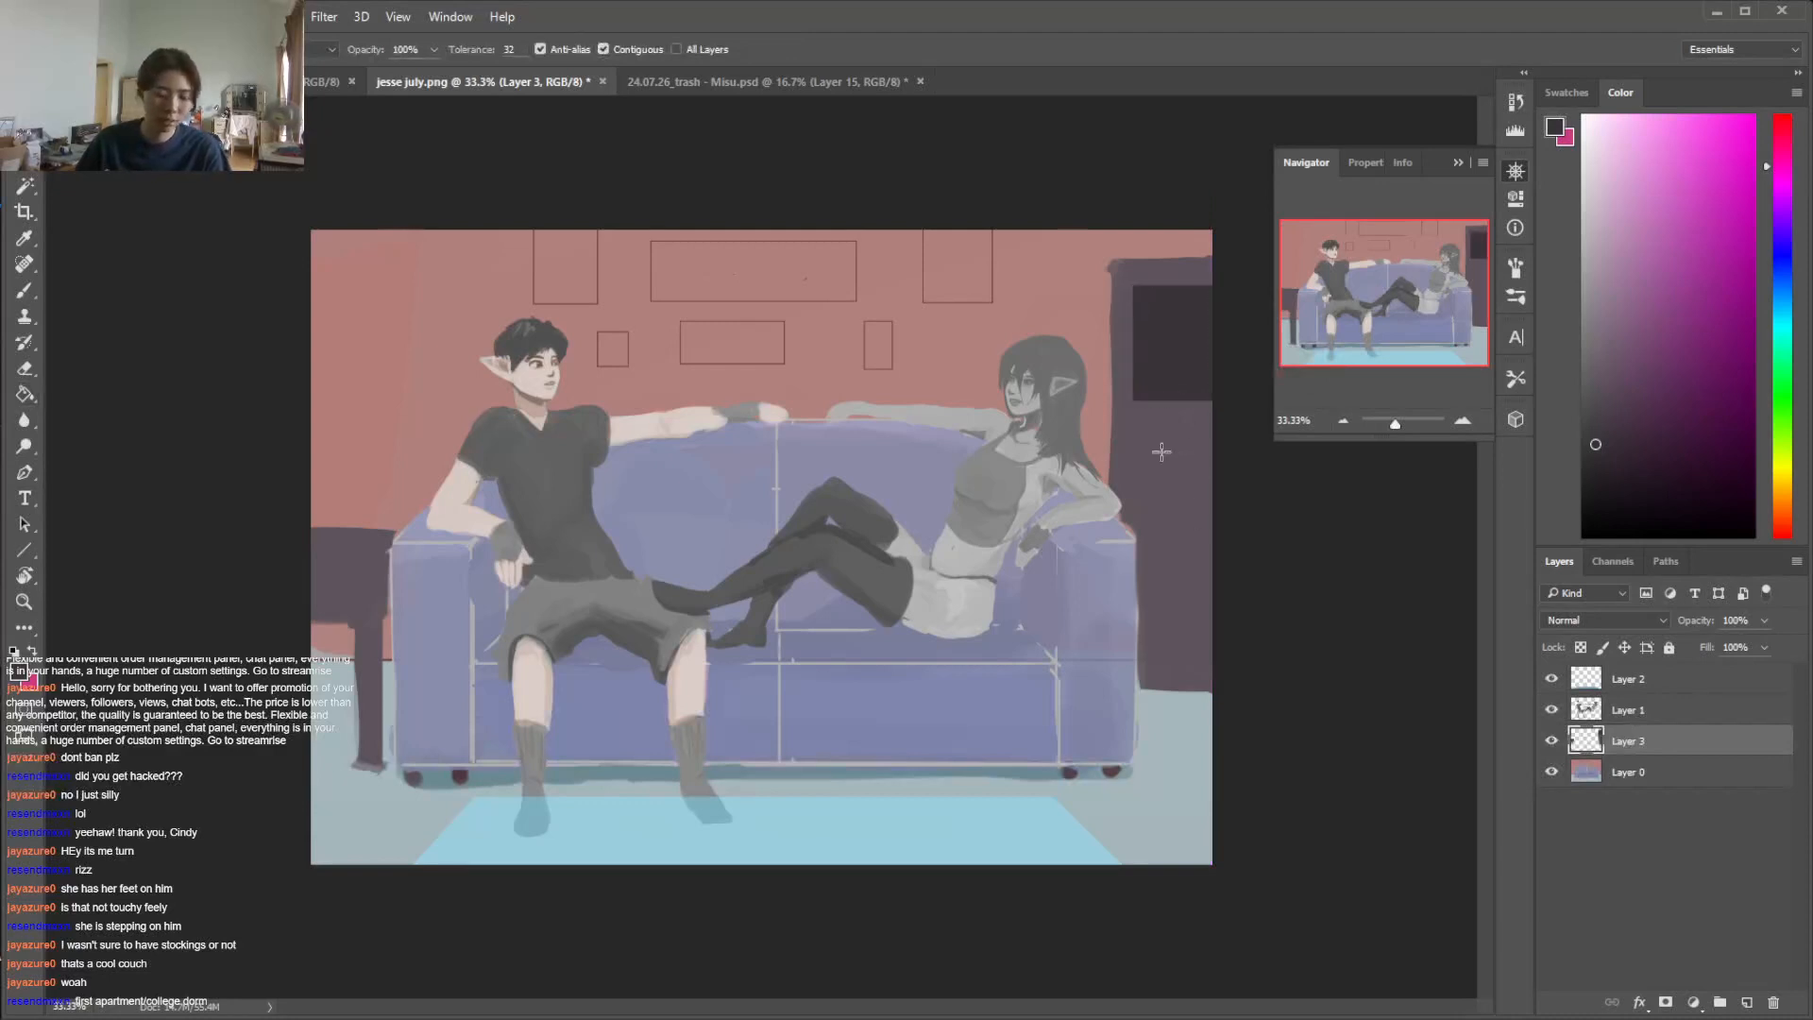
Fill a second dark rectangular compartment in the cabinet's middle section, below the first one
{"action": "left_click_drag", "start_coordinate": [1140, 421], "coordinate": [1238, 528]}
{"action": "left_click_drag", "start_coordinate": [1214, 419], "coordinate": [1131, 523]}
{"action": "key", "text": "g"}
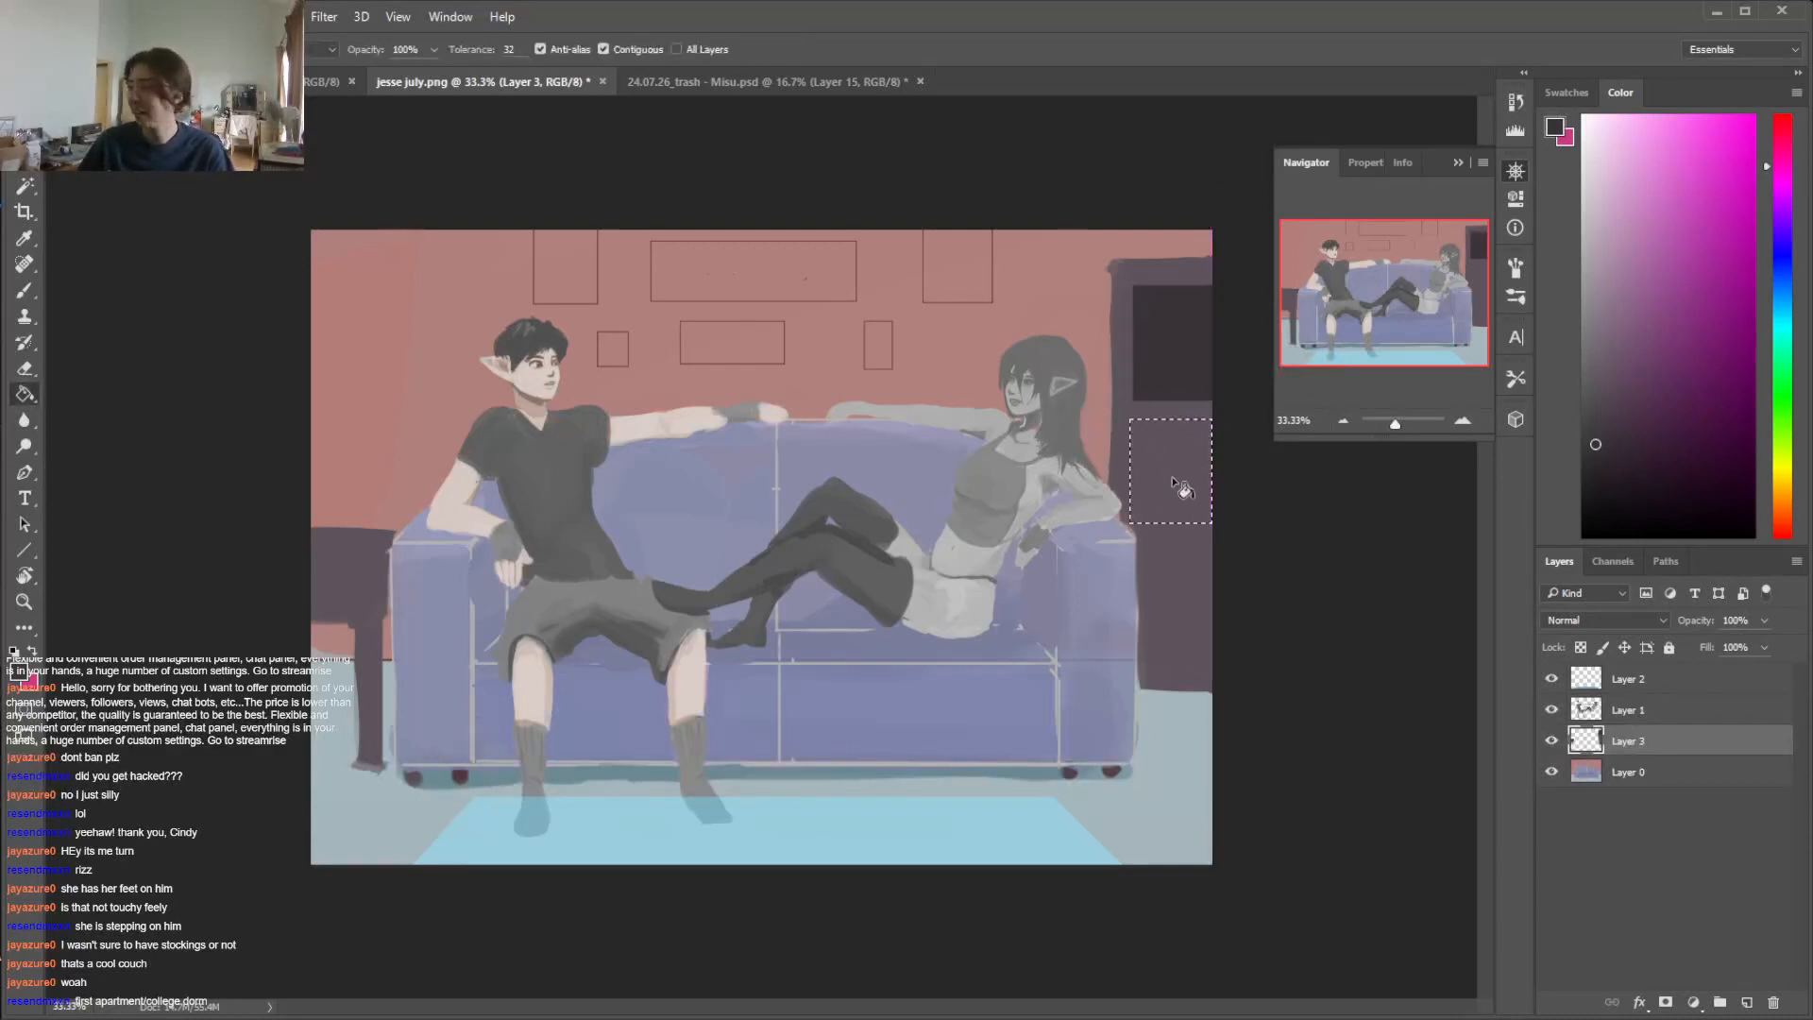
{"action": "left_click", "coordinate": [1204, 486]}
{"action": "key", "text": "ctrl+d"}
Fill a third dark rectangular compartment in the cabinet's lower section, beside the sofa arm
{"action": "key", "text": "m"}
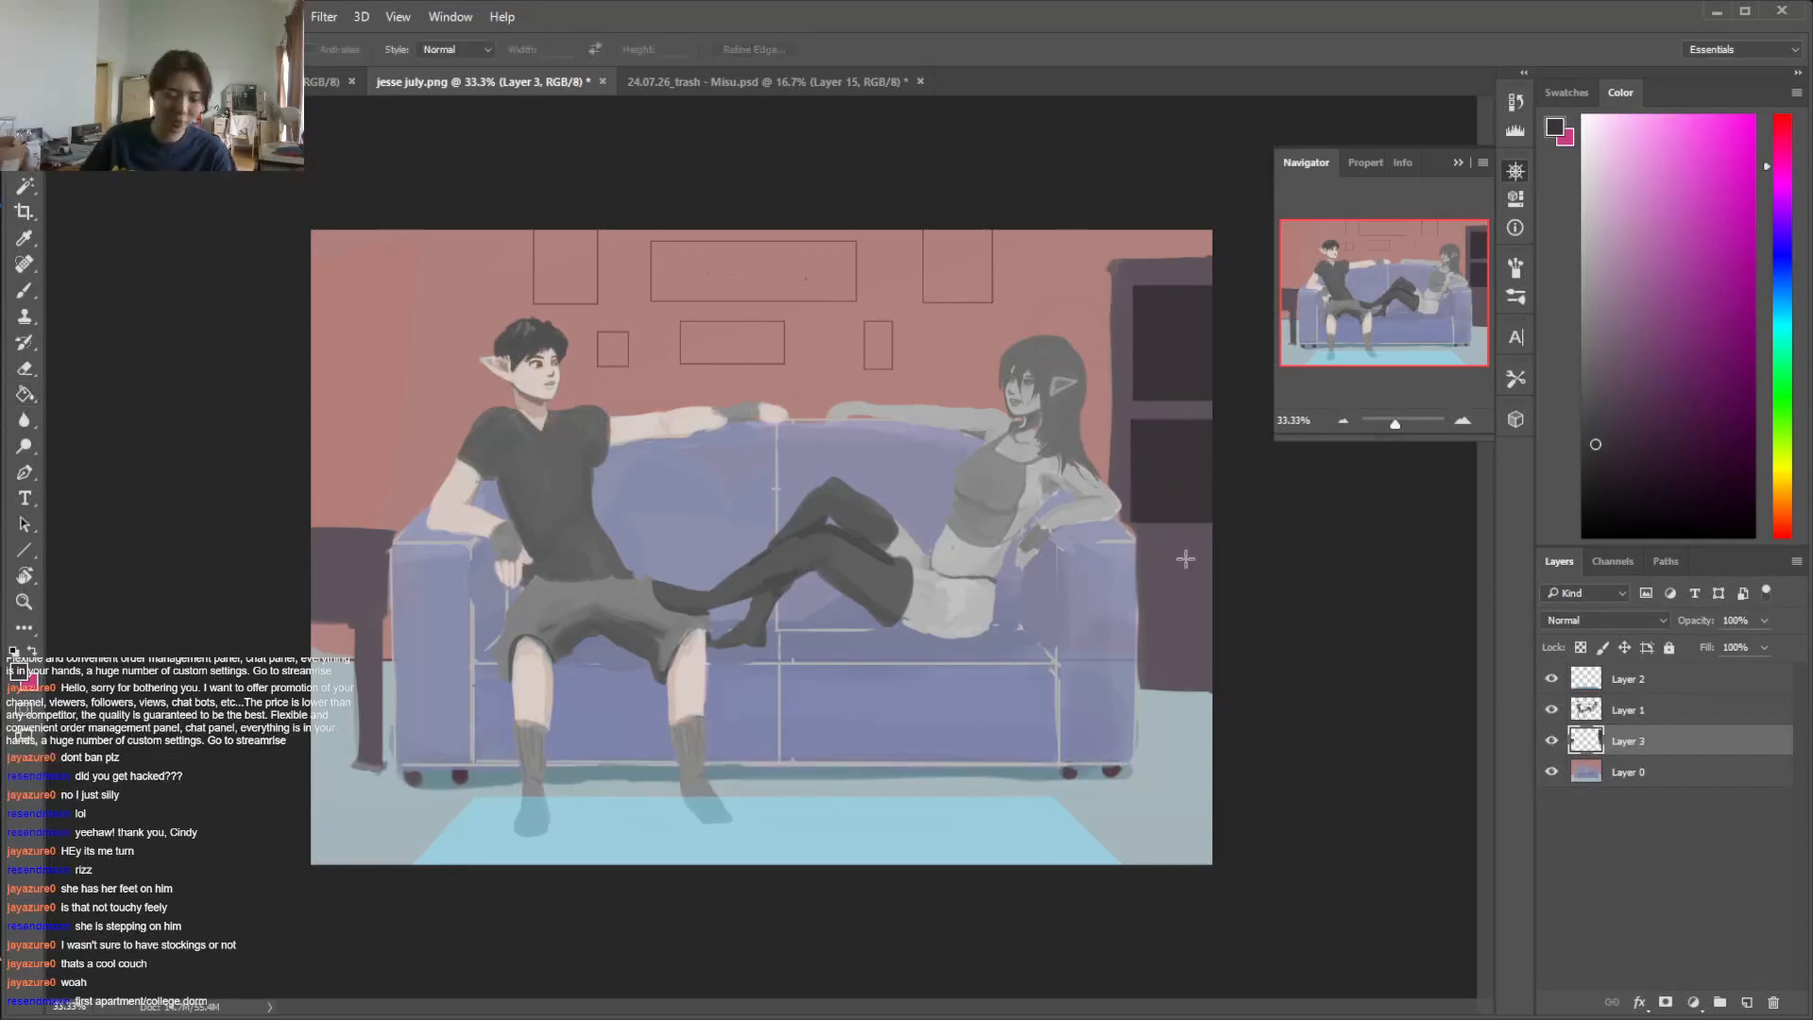
{"action": "mouse_move", "coordinate": [1215, 542]}
{"action": "left_mouse_down"}
{"action": "mouse_move", "coordinate": [1138, 604]}
{"action": "mouse_move", "coordinate": [1138, 663]}
{"action": "left_mouse_up"}
{"action": "key", "text": "g"}
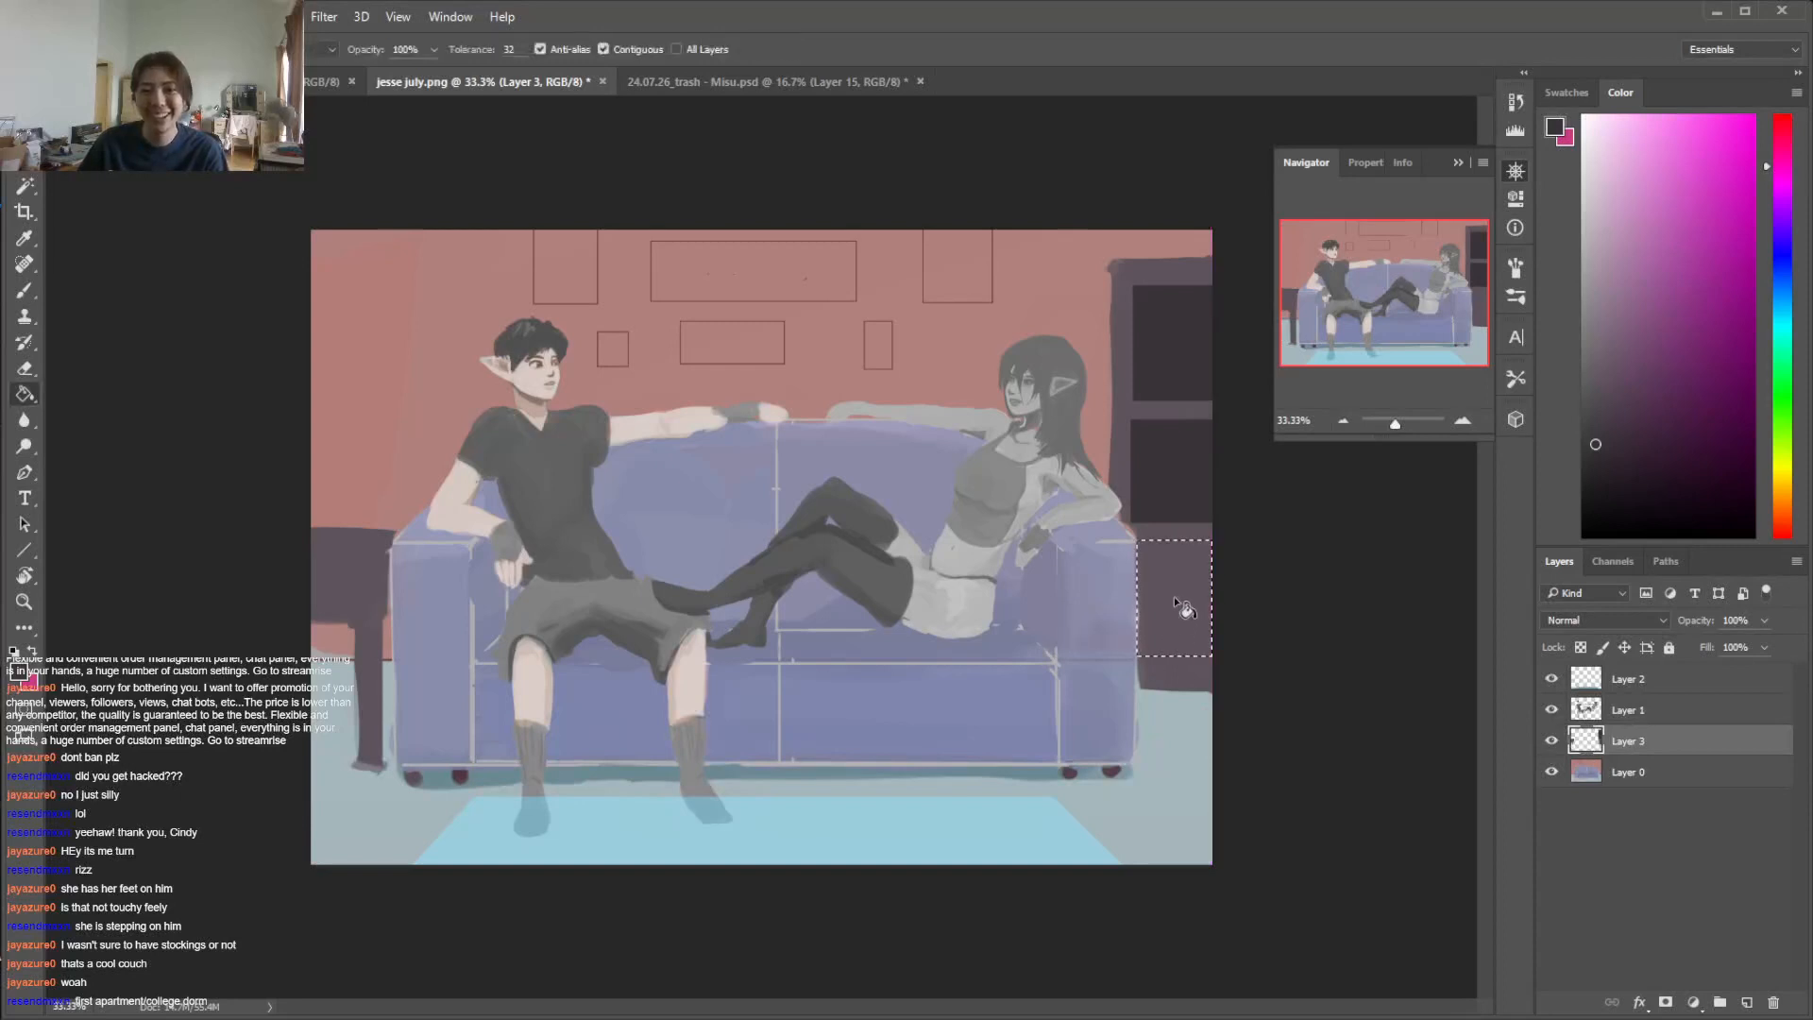
{"action": "left_click", "coordinate": [1175, 595]}
{"action": "key", "text": "ctrl+d"}
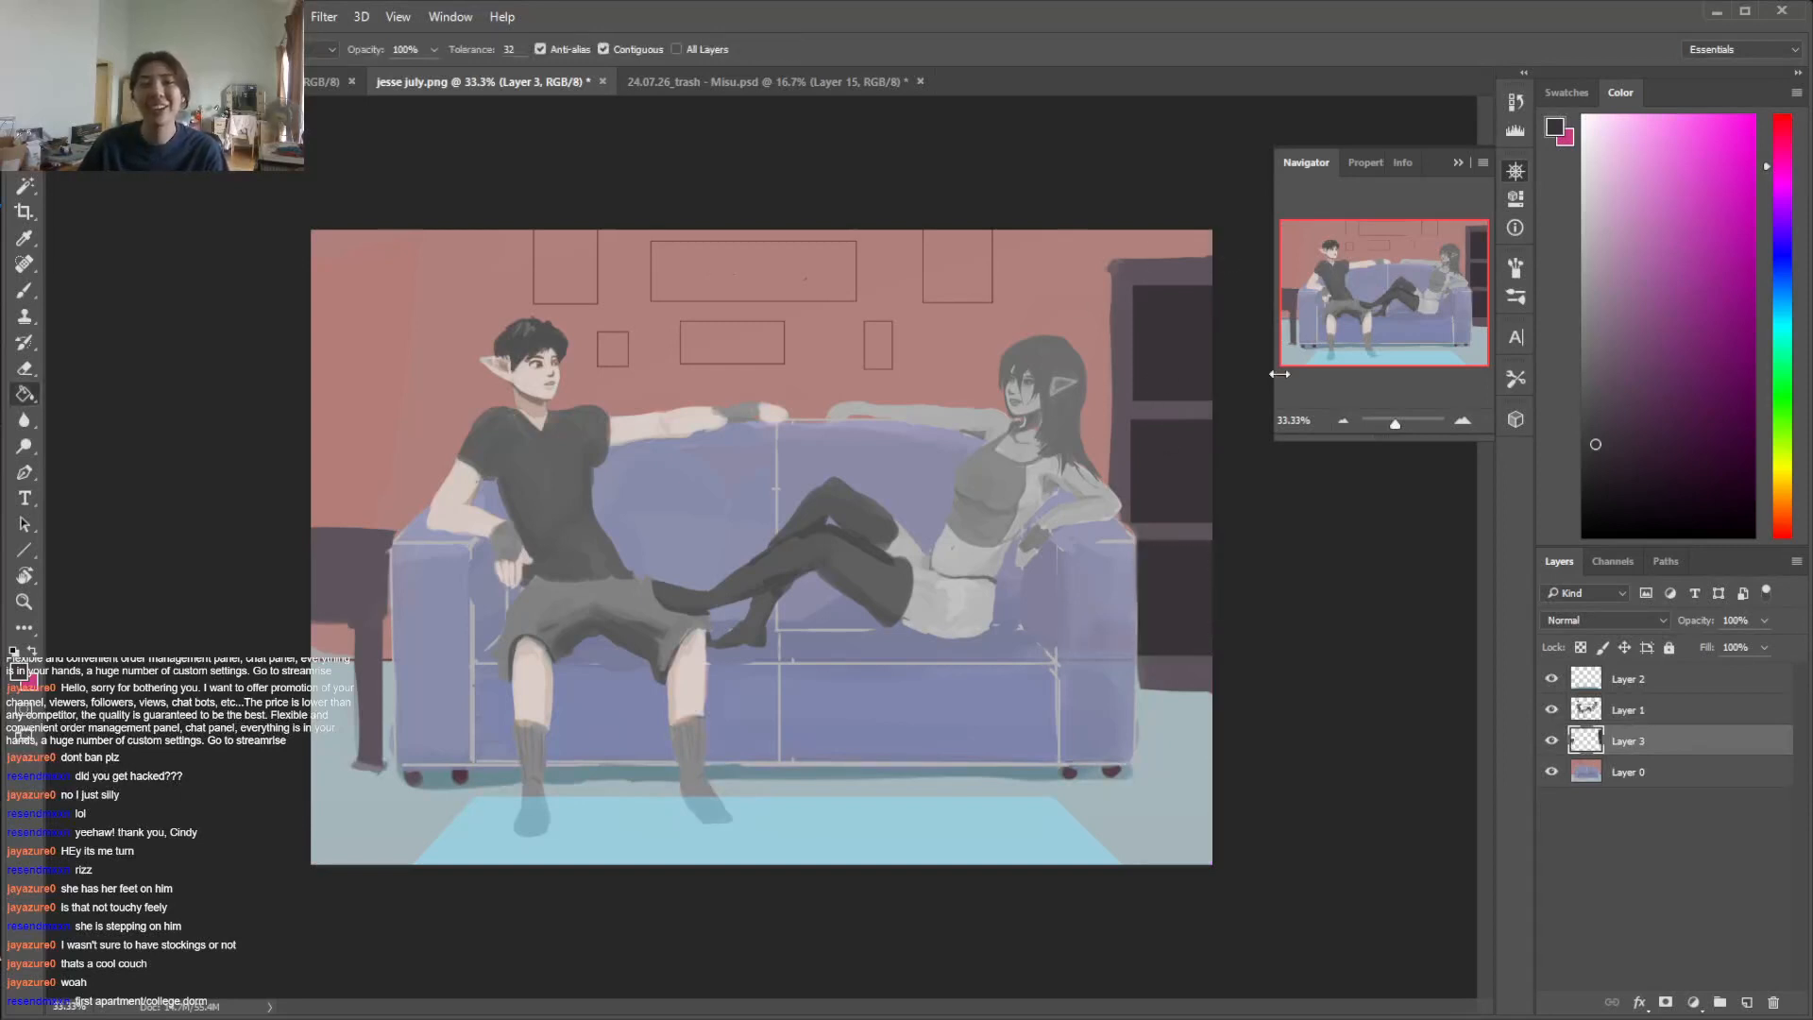
Select the whole cabinet on Layer 3 and shift it slightly down so more wall shows above it
{"action": "key", "text": "v"}
{"action": "key", "text": "m"}
{"action": "left_click_drag", "start_coordinate": [1122, 264], "coordinate": [1280, 831]}
{"action": "key", "text": "ctrl+d"}
{"action": "key", "text": "v"}
{"action": "left_click_drag", "start_coordinate": [1180, 480], "coordinate": [1180, 512]}
{"action": "key", "text": "ctrl+t"}
{"action": "key", "text": "Return"}
{"action": "key", "text": "ctrl+d"}
Darken the colour to near-black and block in a rough shape above the cabinet's outer corner for a cat
{"action": "key", "text": "e"}
{"action": "key", "text": "b"}
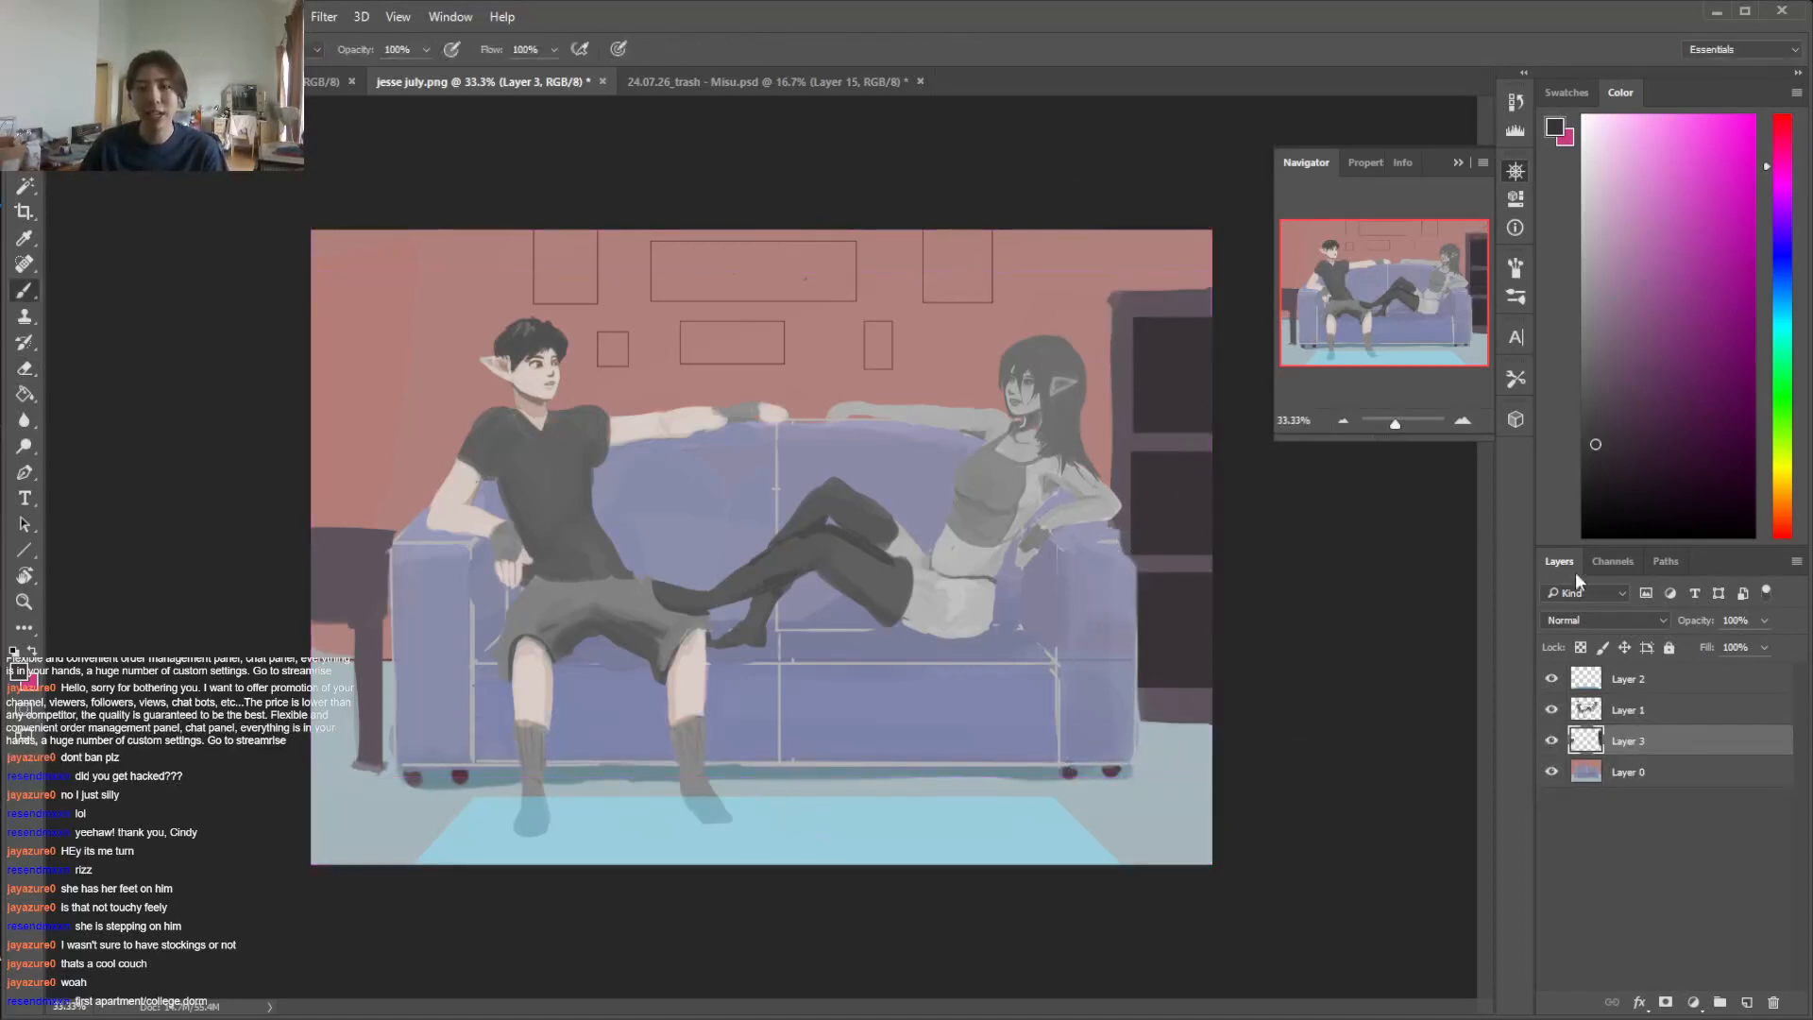
{"action": "mouse_move", "coordinate": [1596, 464]}
{"action": "left_mouse_down"}
{"action": "mouse_move", "coordinate": [1579, 505]}
{"action": "mouse_move", "coordinate": [1582, 485]}
{"action": "left_mouse_up"}
{"action": "right_click", "coordinate": [1107, 270]}
{"action": "left_click", "coordinate": [1173, 413]}
{"action": "left_click_drag", "start_coordinate": [1118, 244], "coordinate": [1136, 285]}
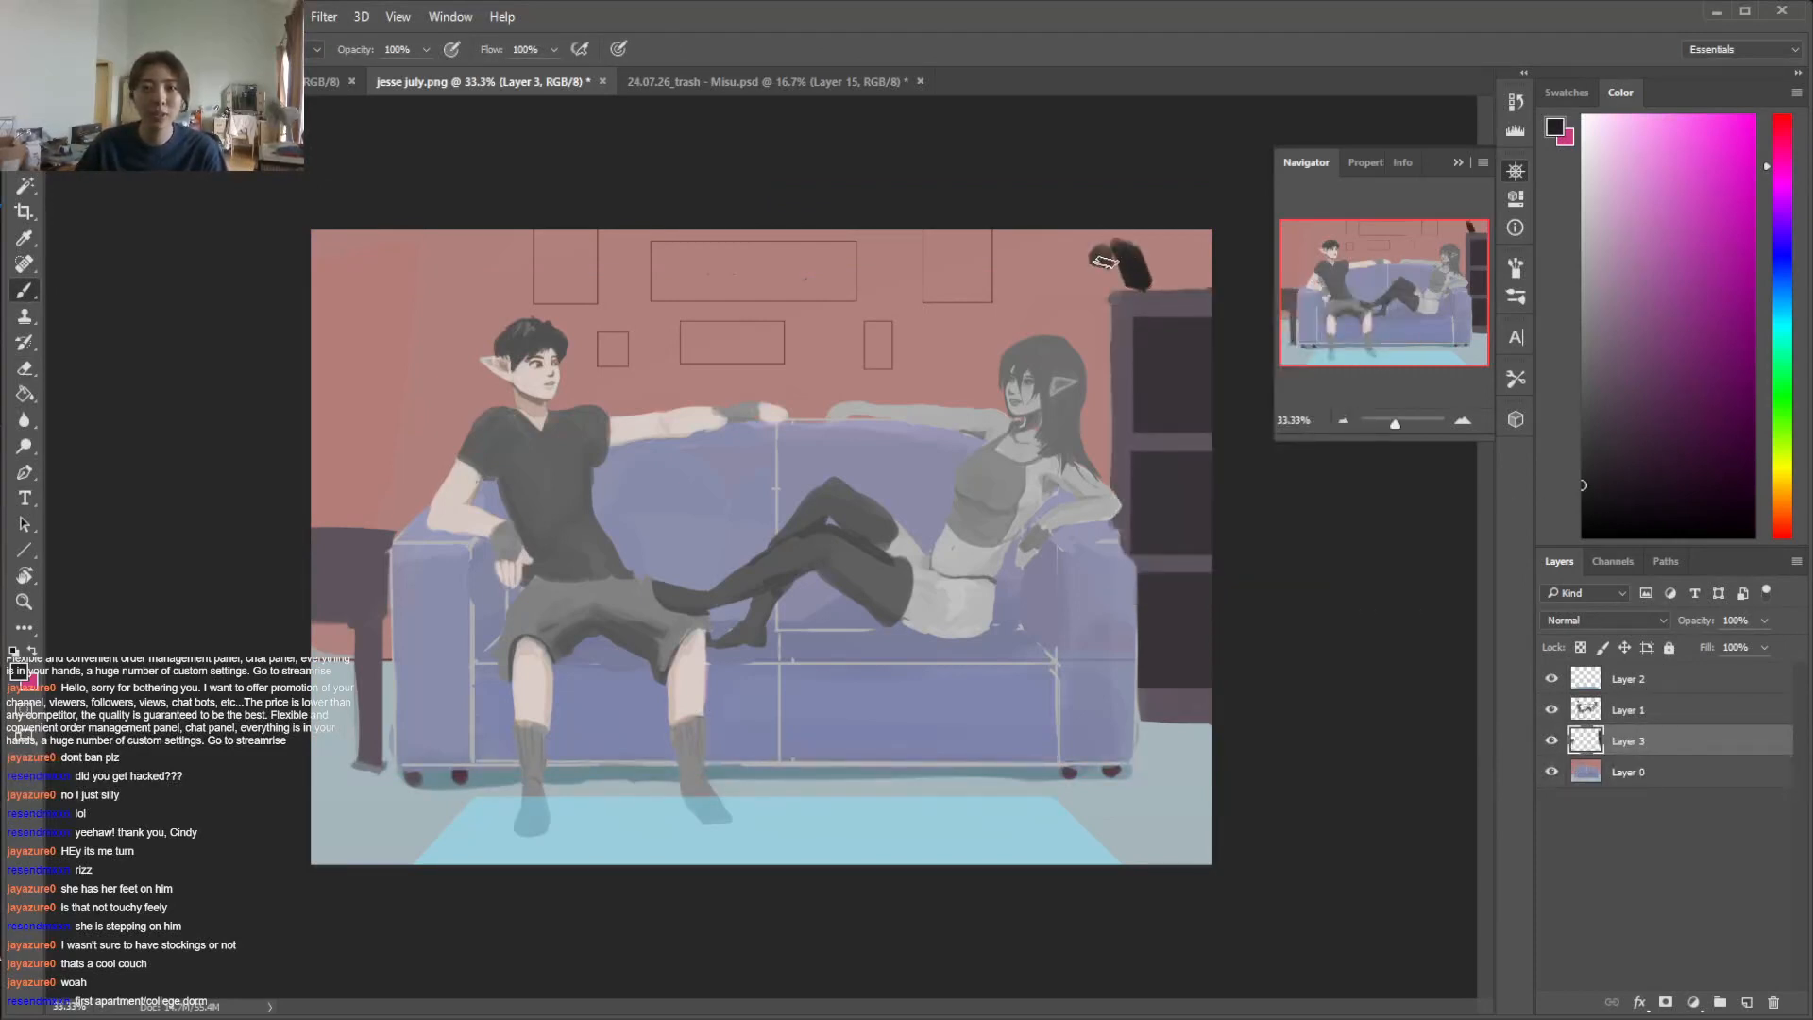
{"action": "right_click", "coordinate": [1131, 269]}
{"action": "left_click", "coordinate": [1261, 315]}
{"action": "left_click", "coordinate": [1118, 225]}
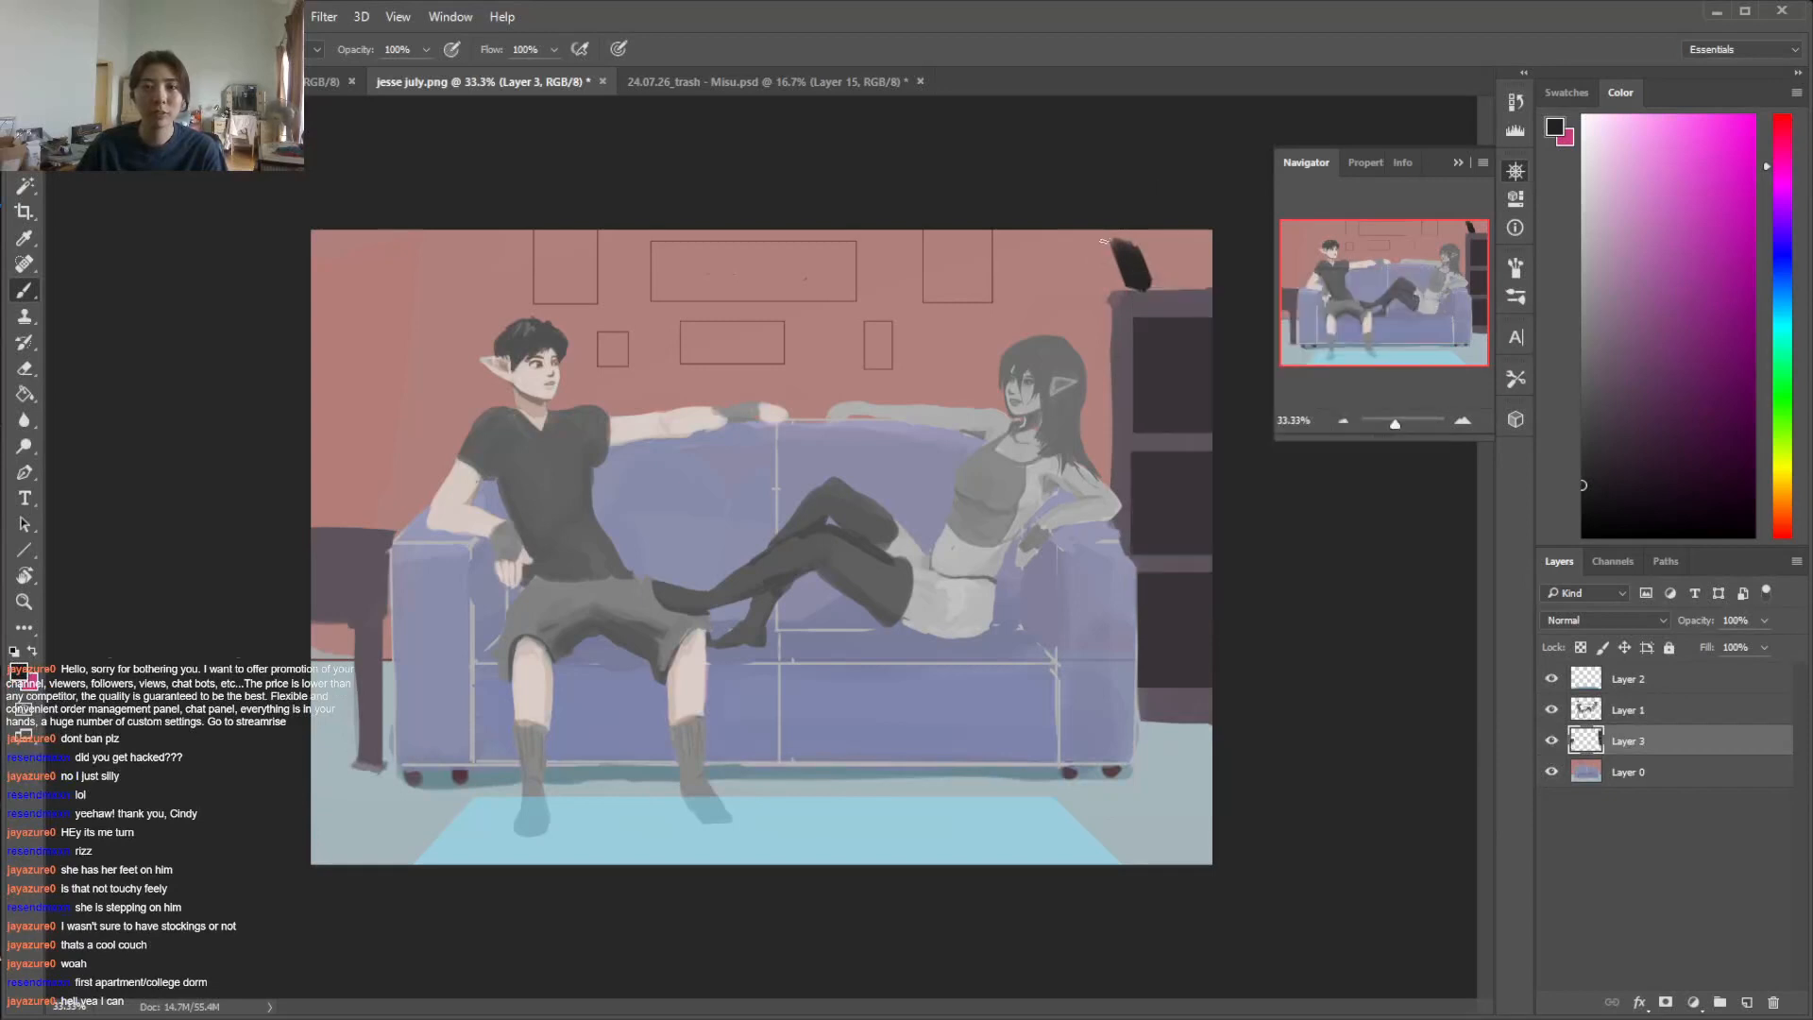
Carve the near-black shape into a cat's head with pointed ears by alternating eraser and brush
{"action": "key", "text": "e"}
{"action": "left_click_drag", "start_coordinate": [1120, 244], "coordinate": [1140, 259]}
{"action": "key", "text": "b"}
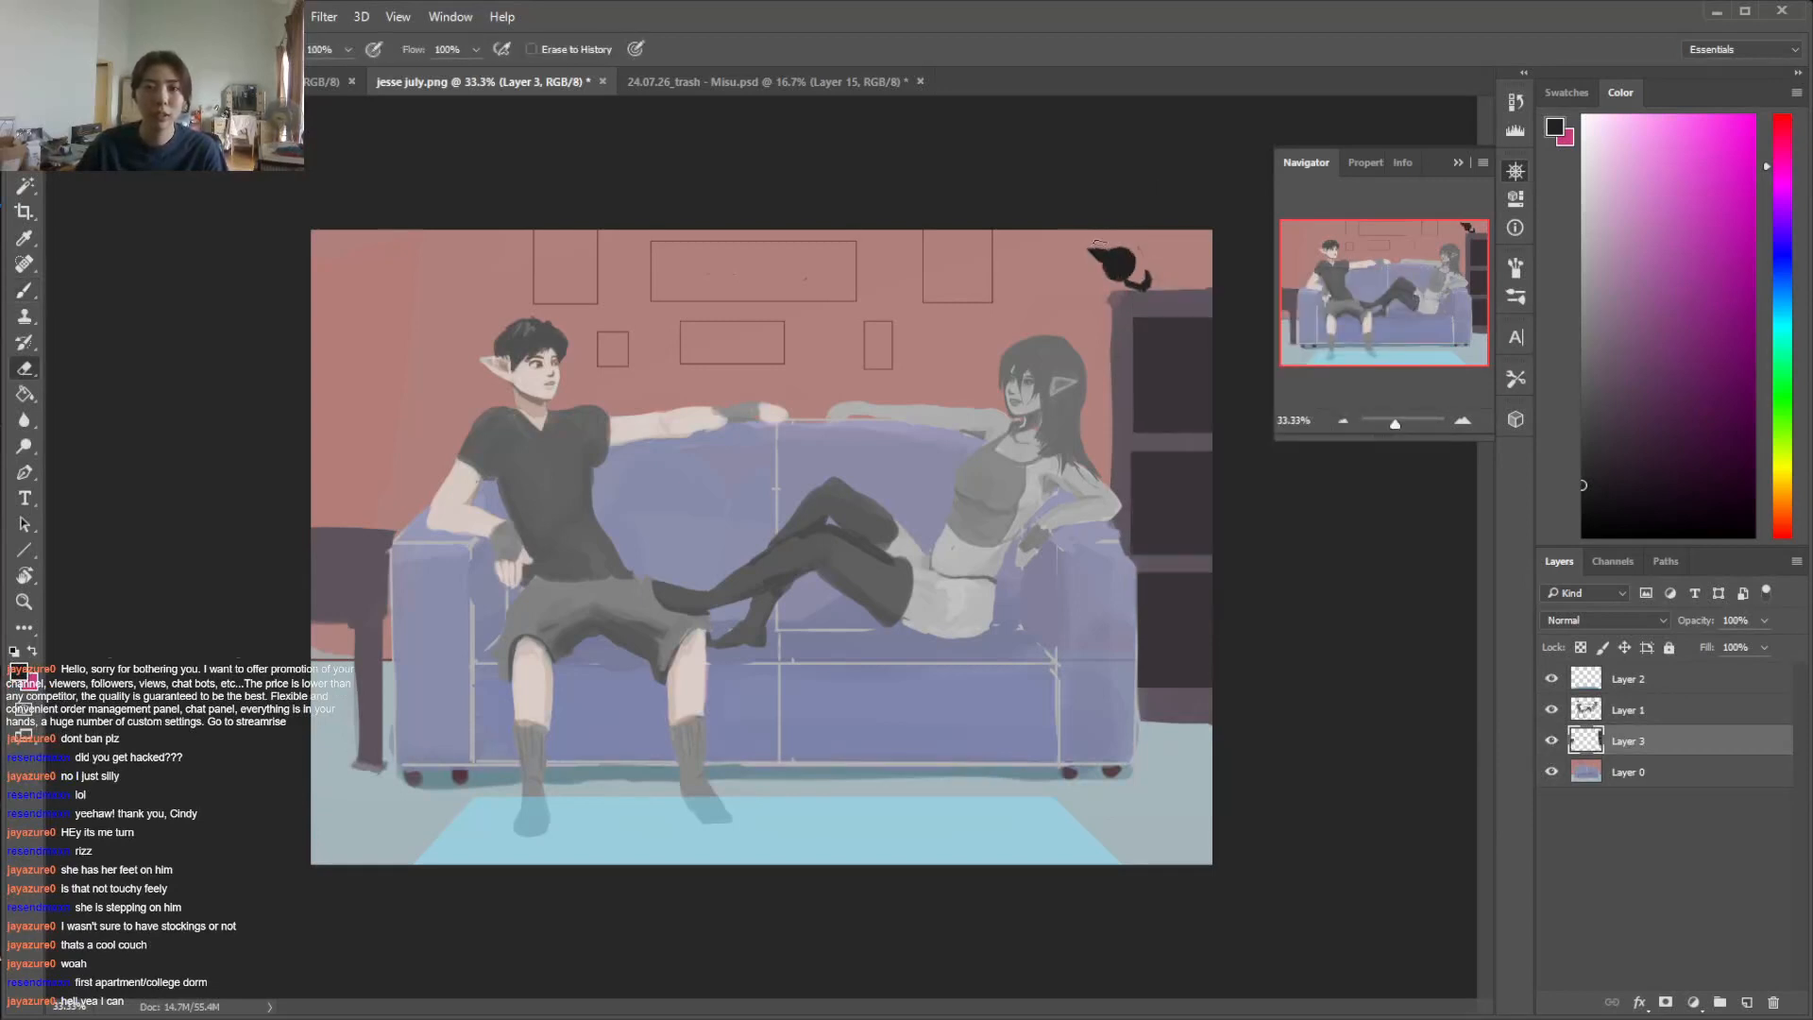
{"action": "key", "text": "e"}
{"action": "key", "text": "b"}
{"action": "key", "text": "e"}
{"action": "key", "text": "b"}
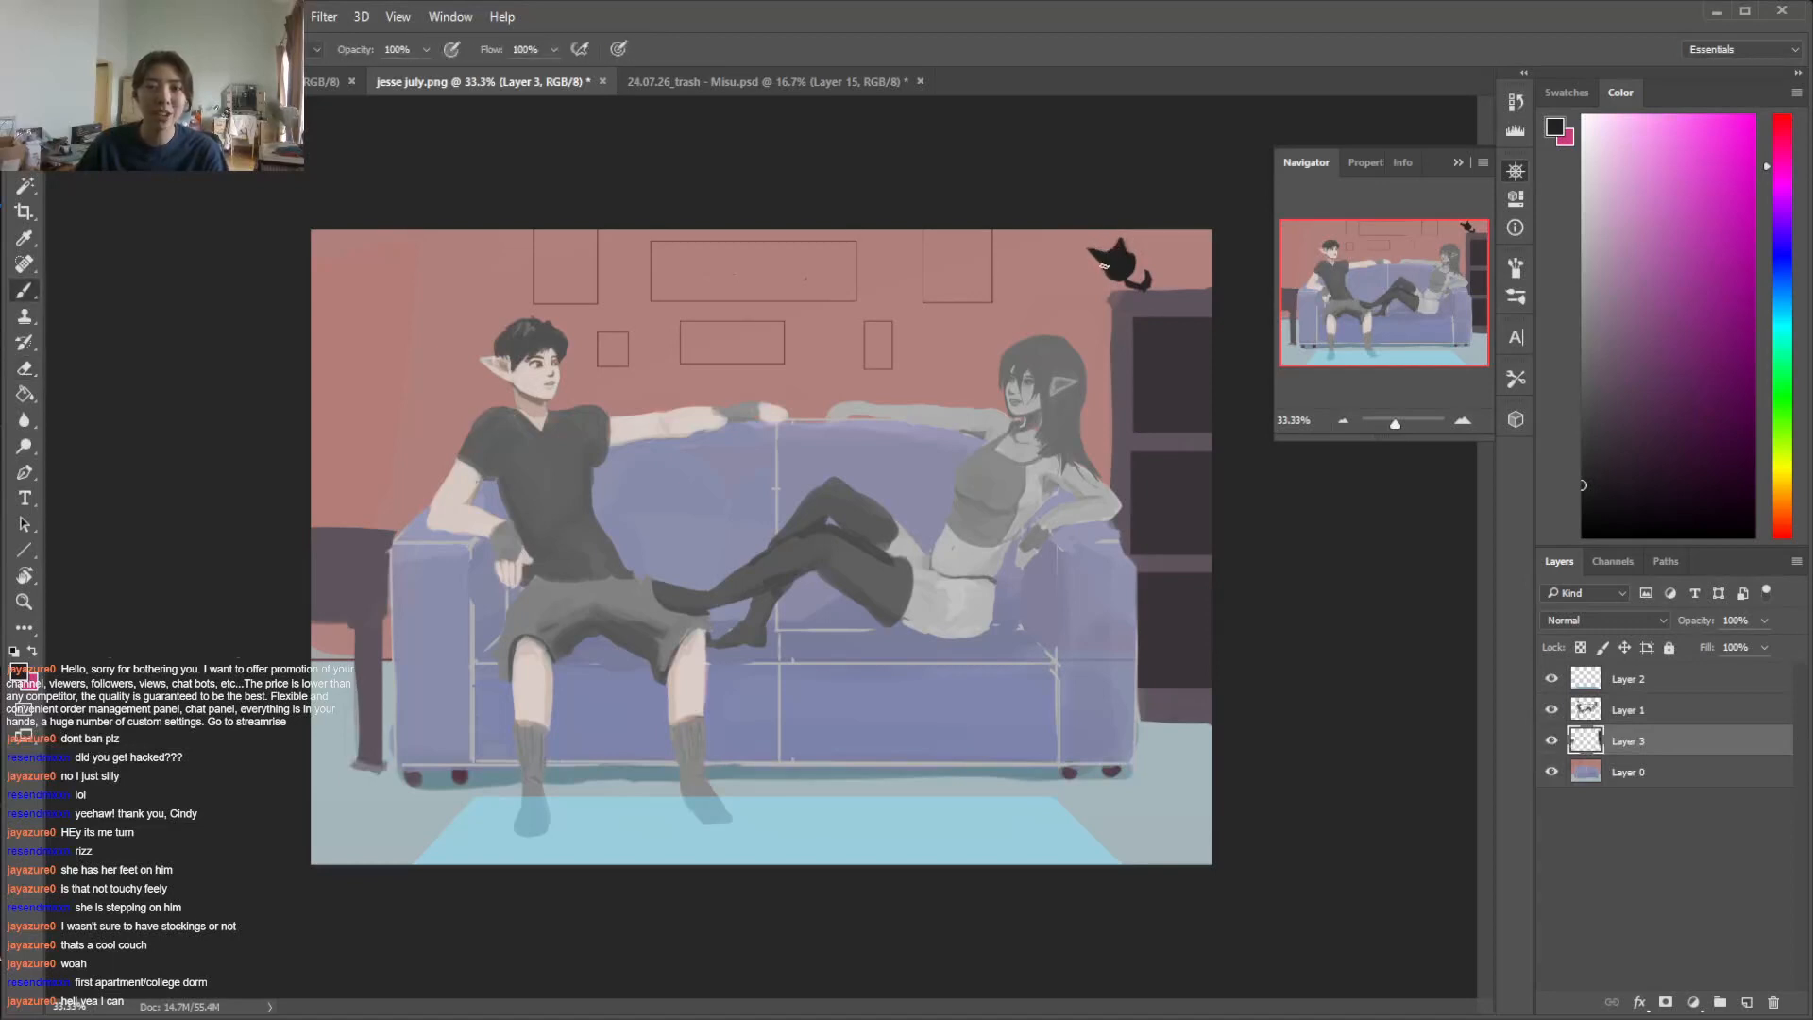
Paint the cat's crouching body and hanging curled tail on the cabinet, and its eyes in the rug's light blue
{"action": "mouse_move", "coordinate": [1142, 253]}
{"action": "left_mouse_down"}
{"action": "mouse_move", "coordinate": [1205, 268]}
{"action": "mouse_move", "coordinate": [1201, 287]}
{"action": "left_mouse_up"}
{"action": "mouse_move", "coordinate": [1201, 287]}
{"action": "left_mouse_down"}
{"action": "mouse_move", "coordinate": [1118, 288]}
{"action": "mouse_move", "coordinate": [1191, 286]}
{"action": "left_mouse_up"}
{"action": "mouse_move", "coordinate": [1166, 245]}
{"action": "left_mouse_down"}
{"action": "mouse_move", "coordinate": [1133, 282]}
{"action": "mouse_move", "coordinate": [1187, 272]}
{"action": "left_mouse_up"}
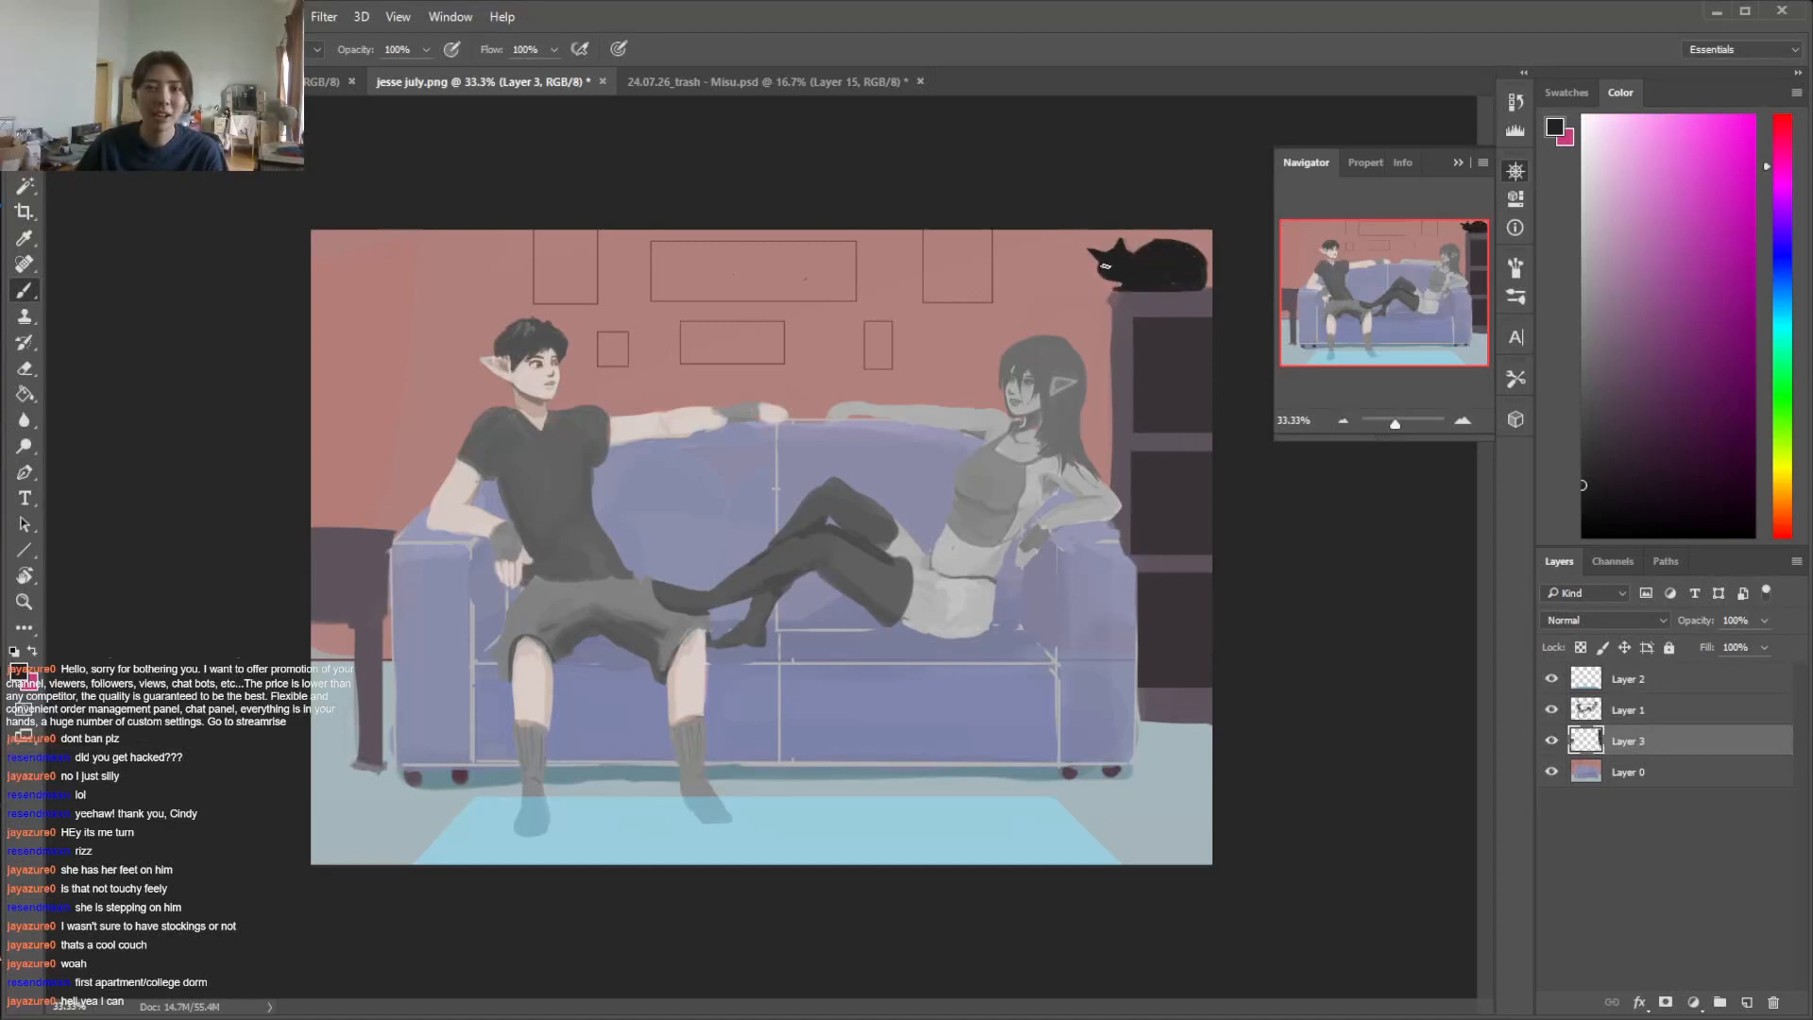
{"action": "key", "text": "e"}
{"action": "key", "text": "b"}
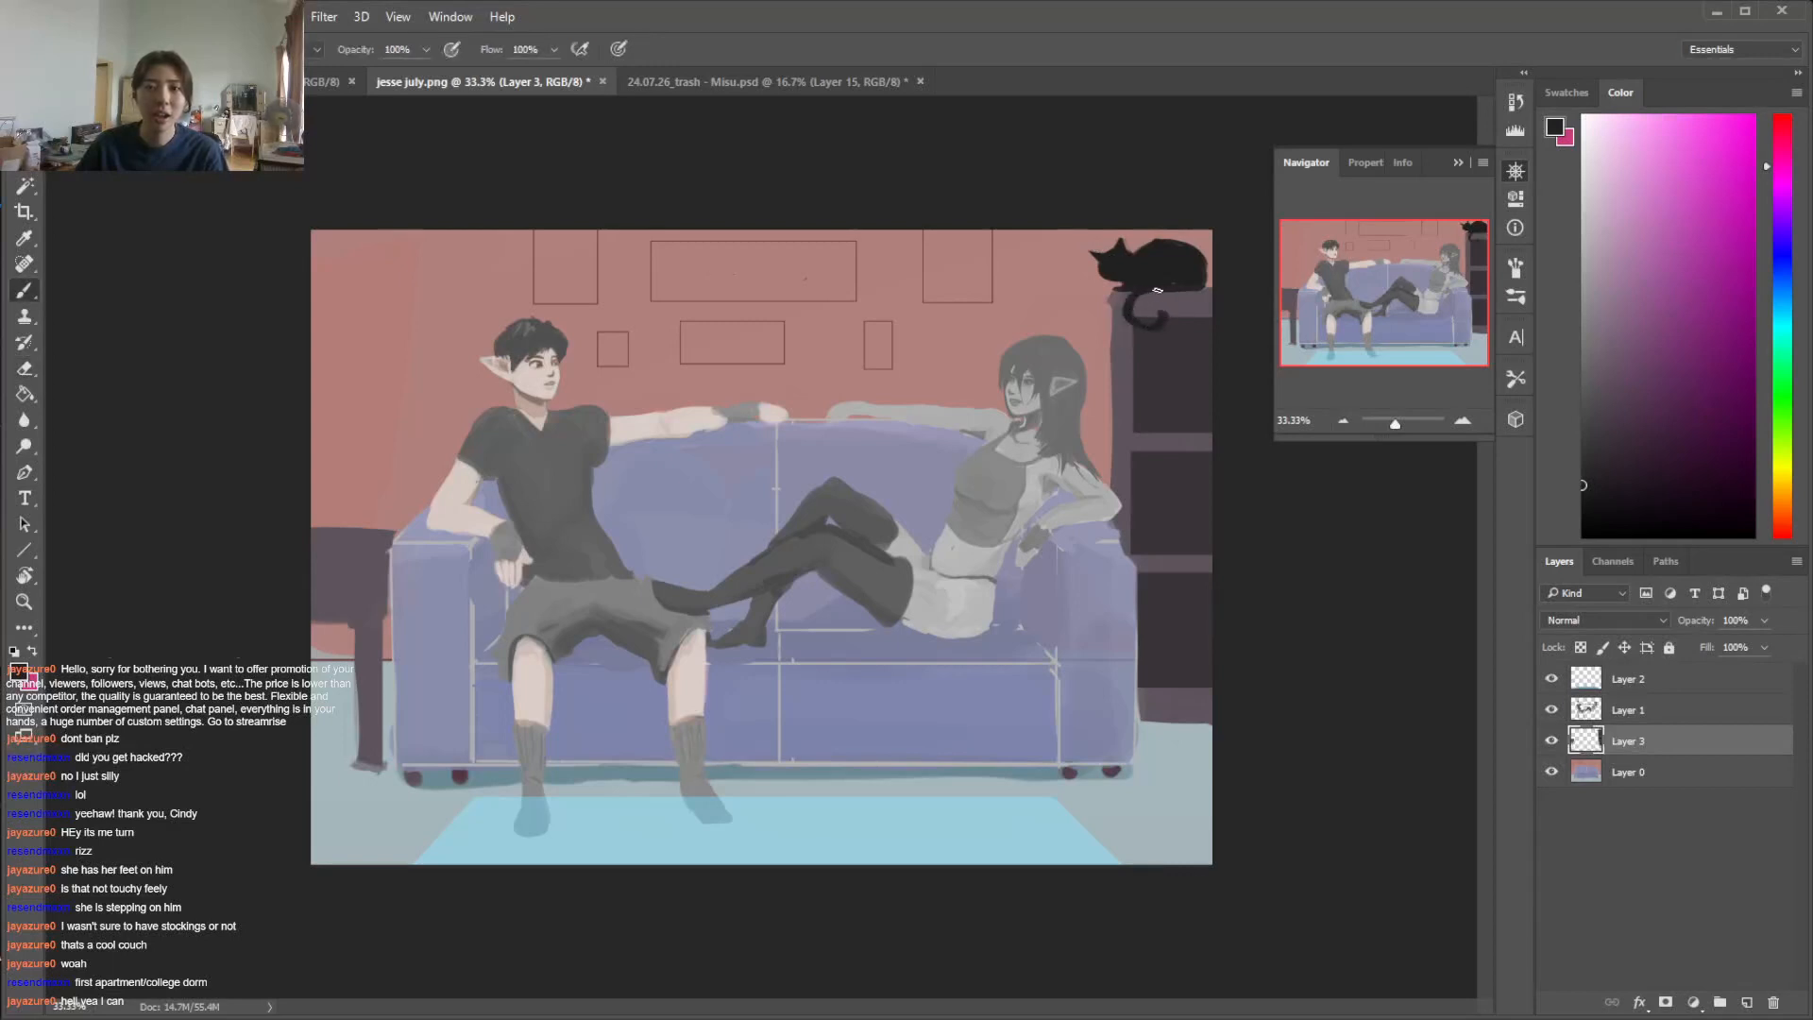
{"action": "left_click", "coordinate": [1052, 813], "text": "alt"}
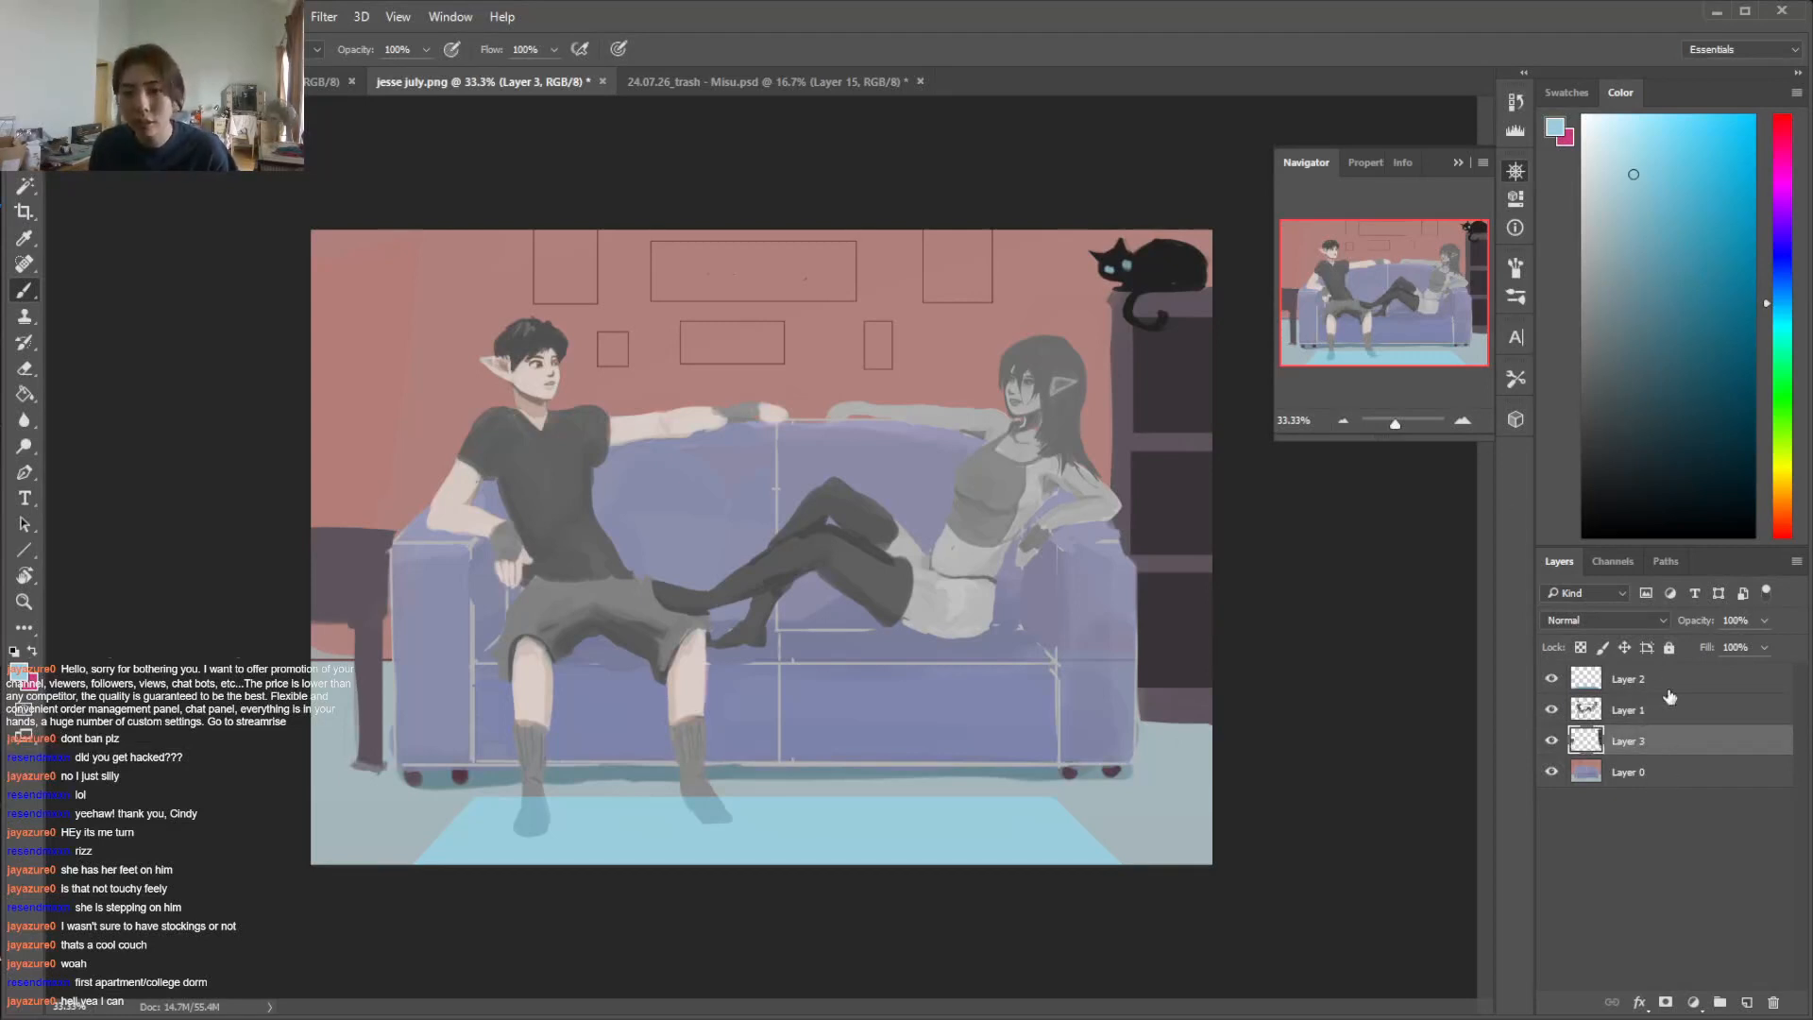
Lasso the woman's lower foot on Layer 1 and rotate and shift it toward the man's knee
{"action": "left_click", "coordinate": [1648, 717]}
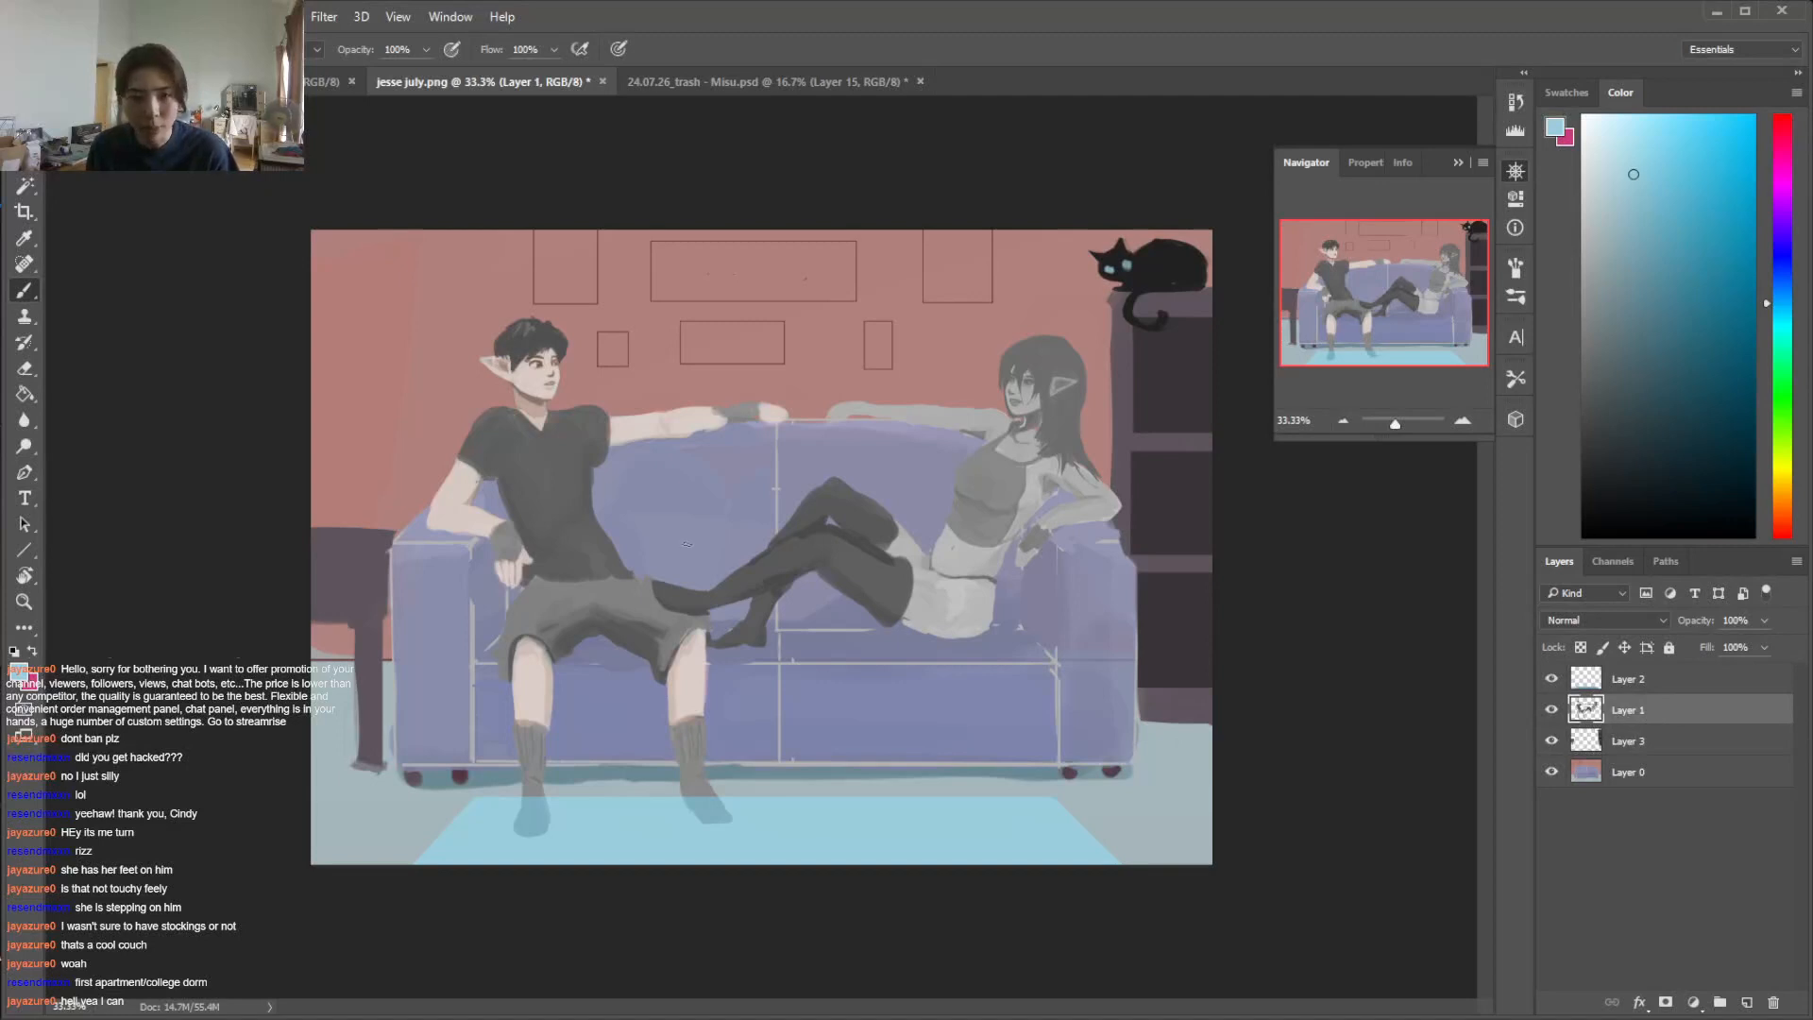
{"action": "key", "text": "l"}
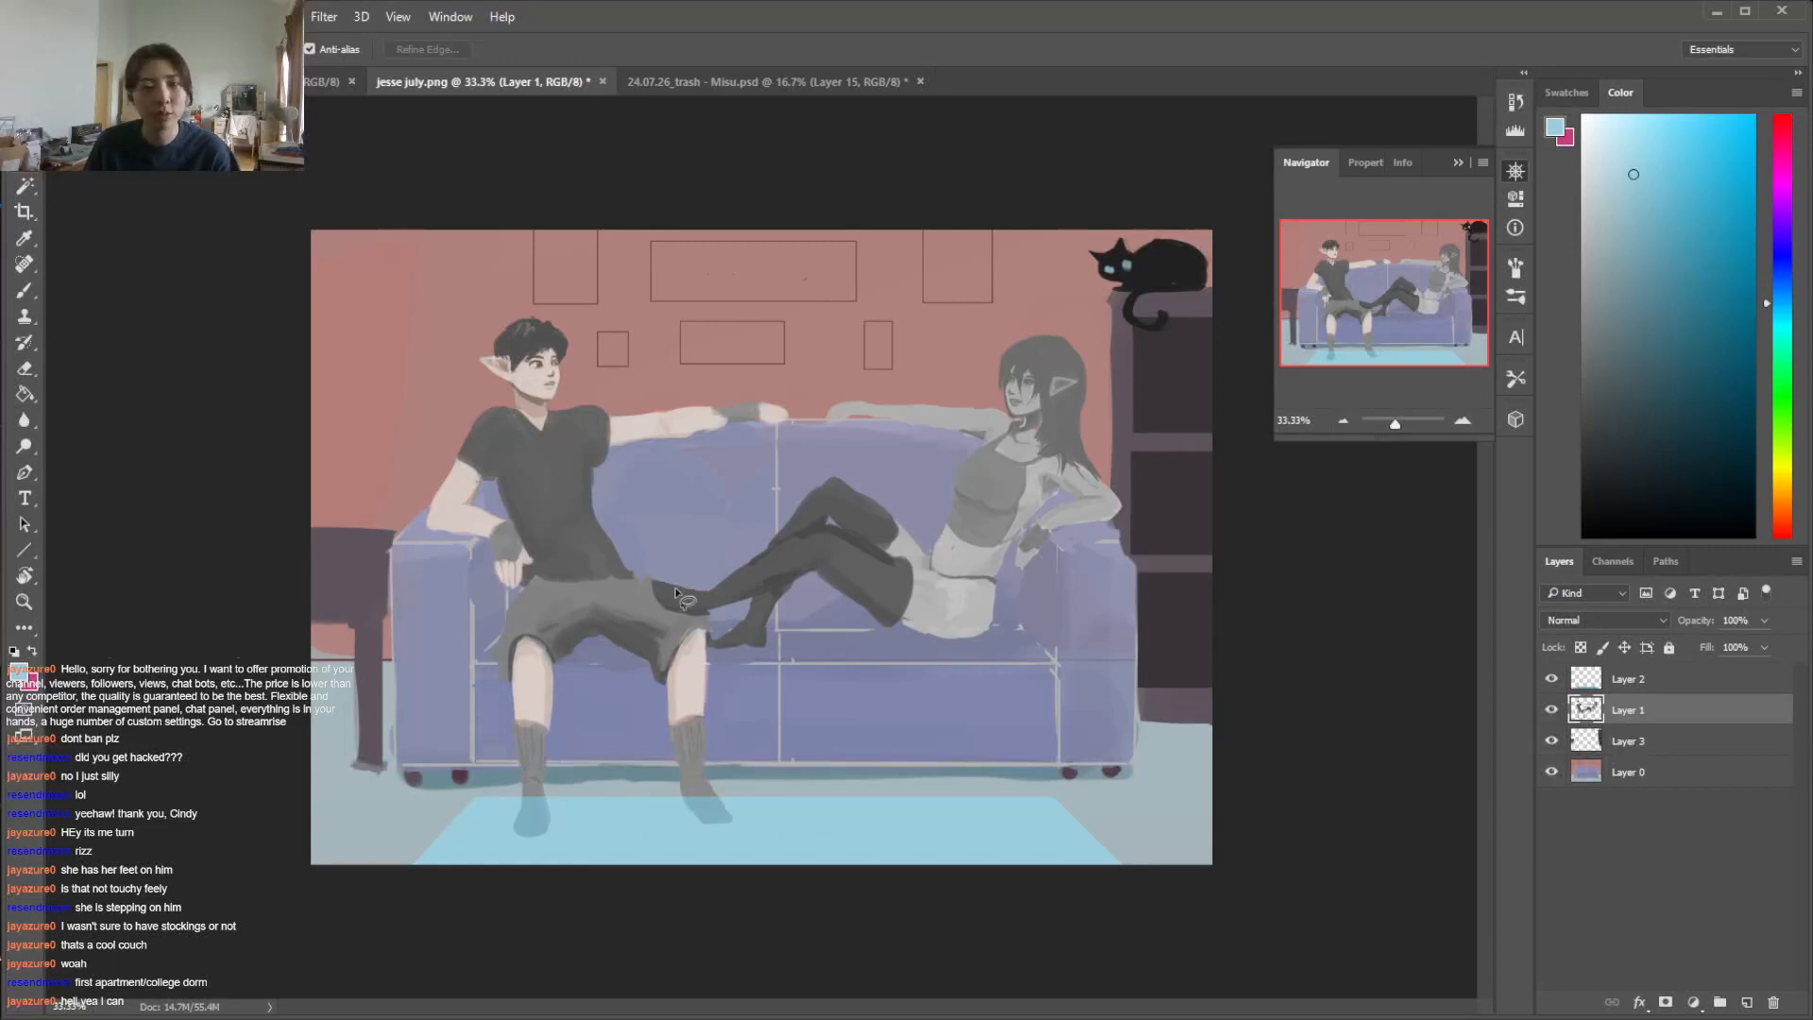
{"action": "mouse_move", "coordinate": [770, 647]}
{"action": "left_mouse_down"}
{"action": "mouse_move", "coordinate": [767, 593]}
{"action": "mouse_move", "coordinate": [859, 596]}
{"action": "mouse_move", "coordinate": [755, 602]}
{"action": "left_mouse_up"}
{"action": "key", "text": "i"}
{"action": "left_click", "coordinate": [761, 619]}
{"action": "key", "text": "ctrl+t"}
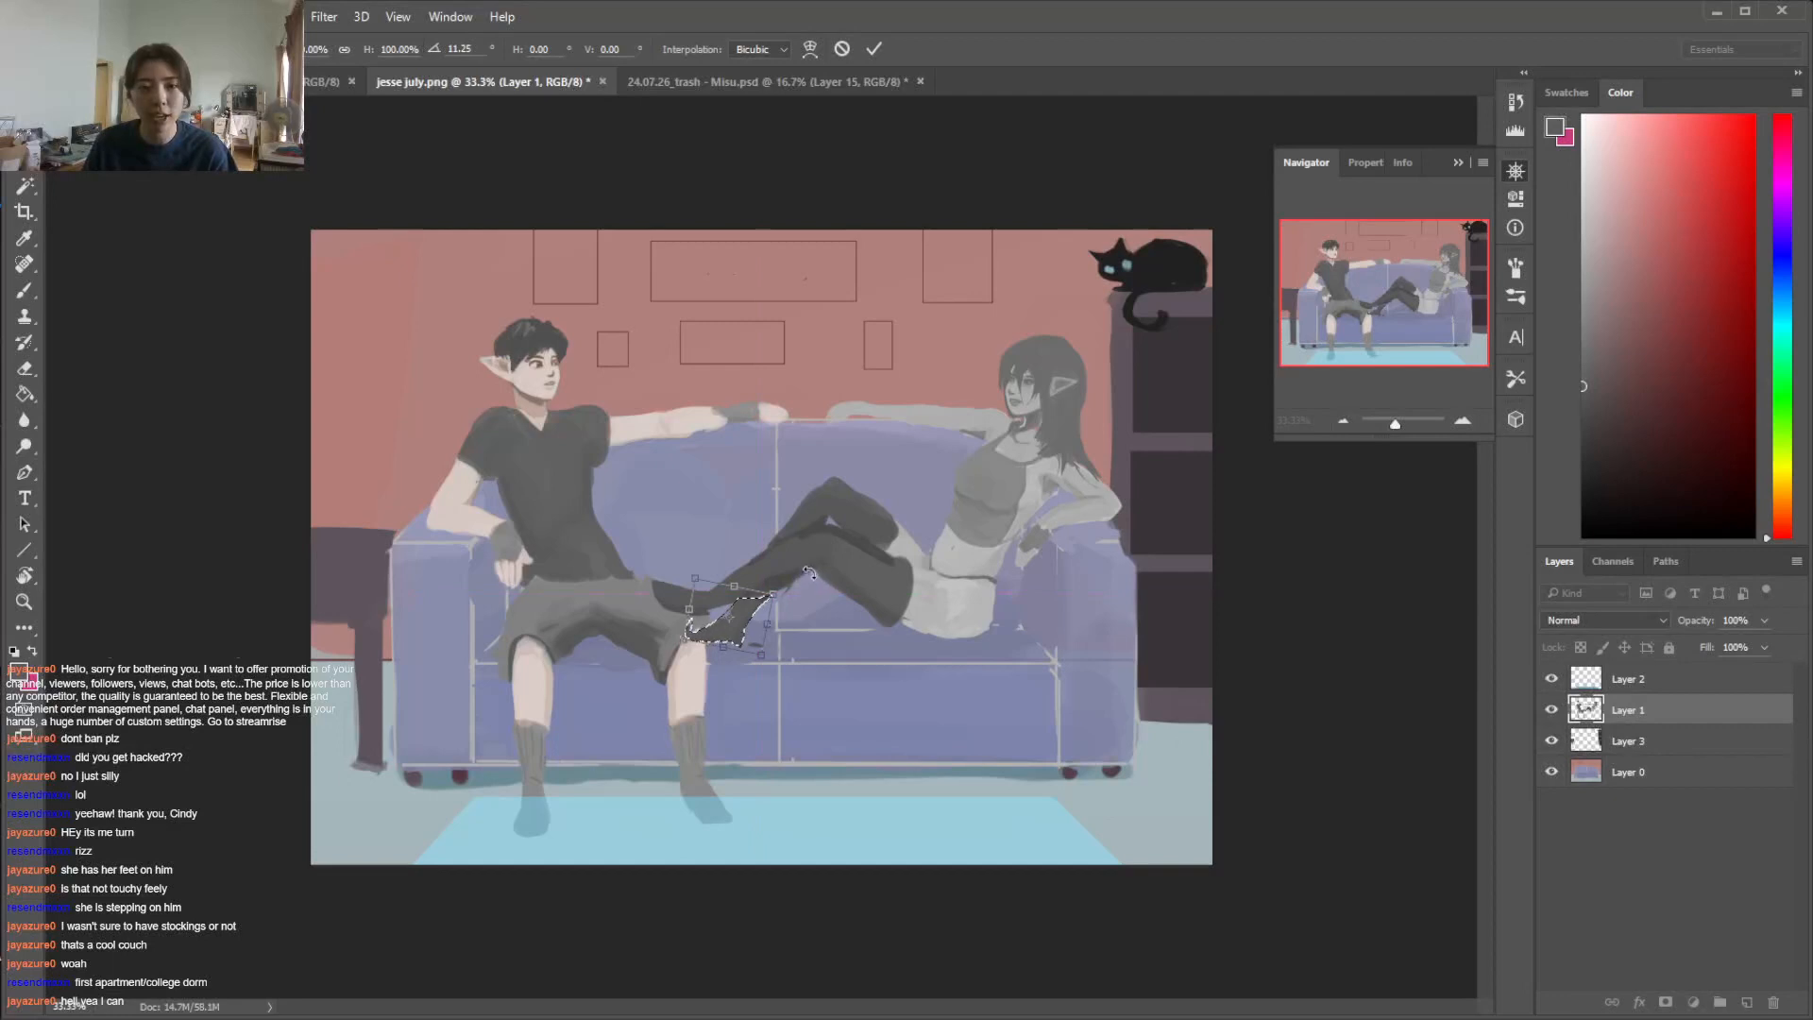
{"action": "left_click_drag", "start_coordinate": [761, 604], "coordinate": [751, 598]}
{"action": "left_click_drag", "start_coordinate": [675, 646], "coordinate": [670, 650]}
{"action": "key", "text": "Return"}
{"action": "key", "text": "i"}
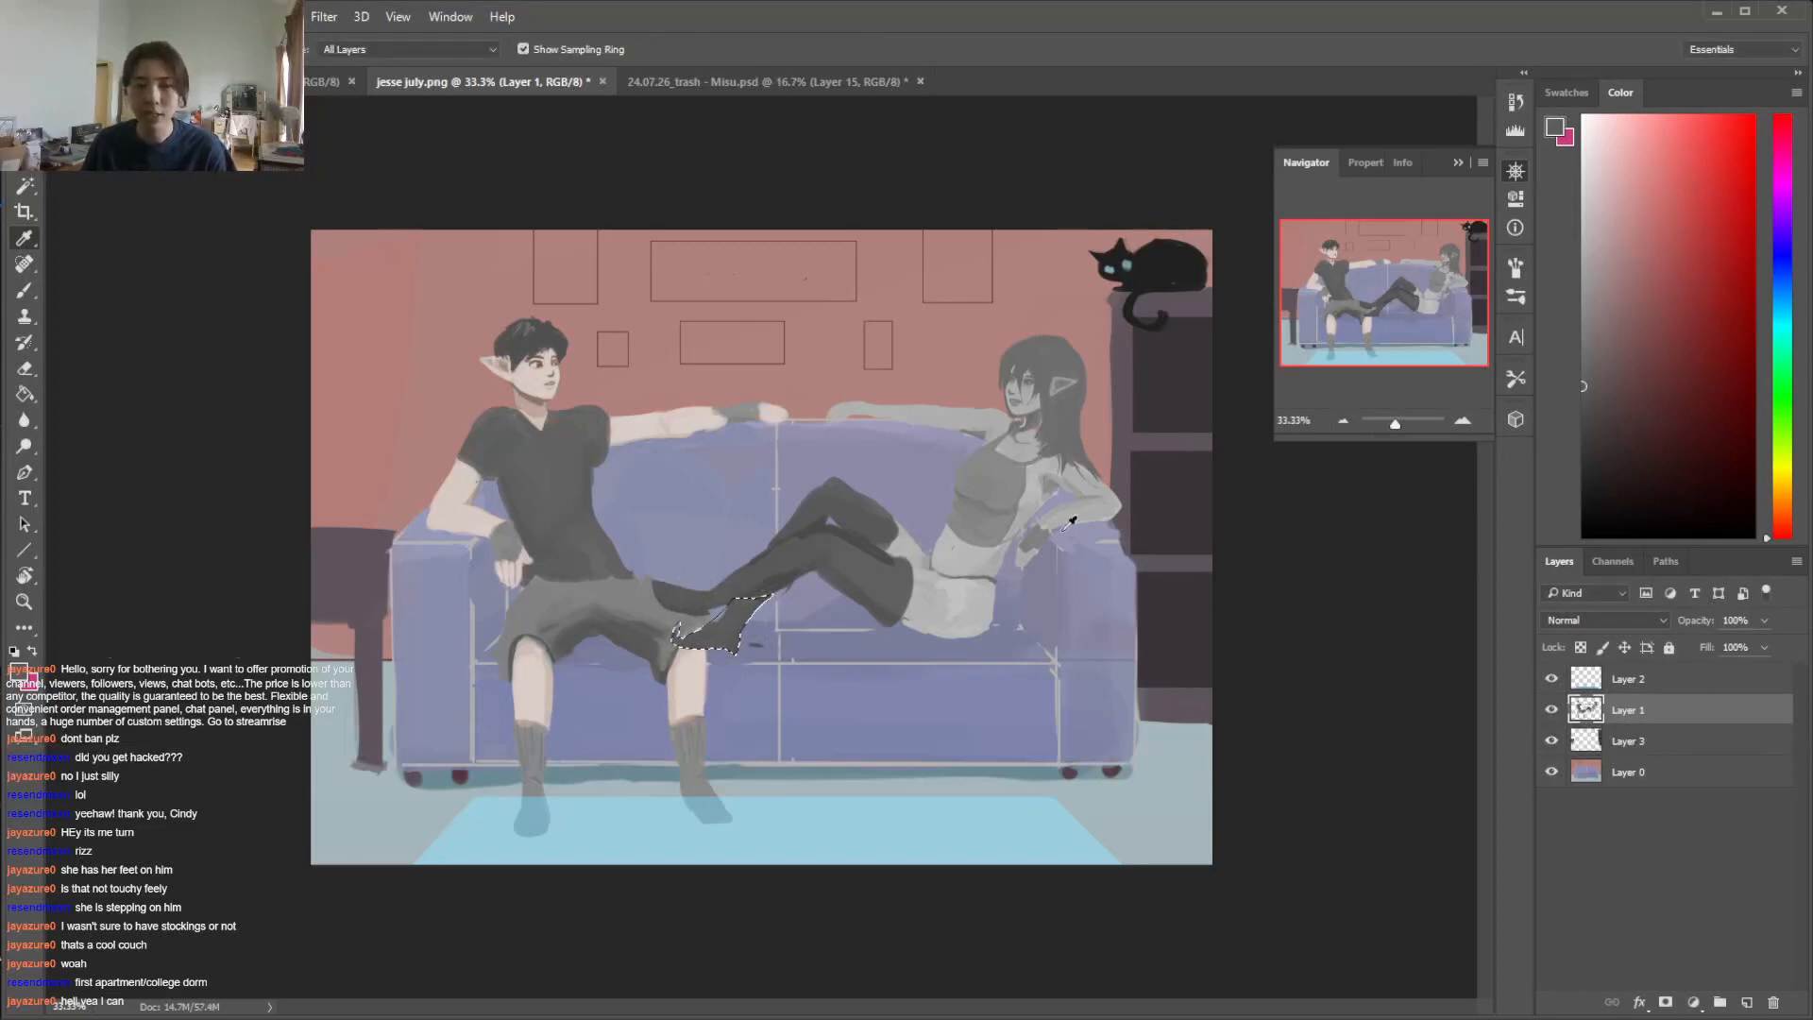
Lasso the entire woman including both feet, cut her to a separate layer, and hide that layer
{"action": "key", "text": "l"}
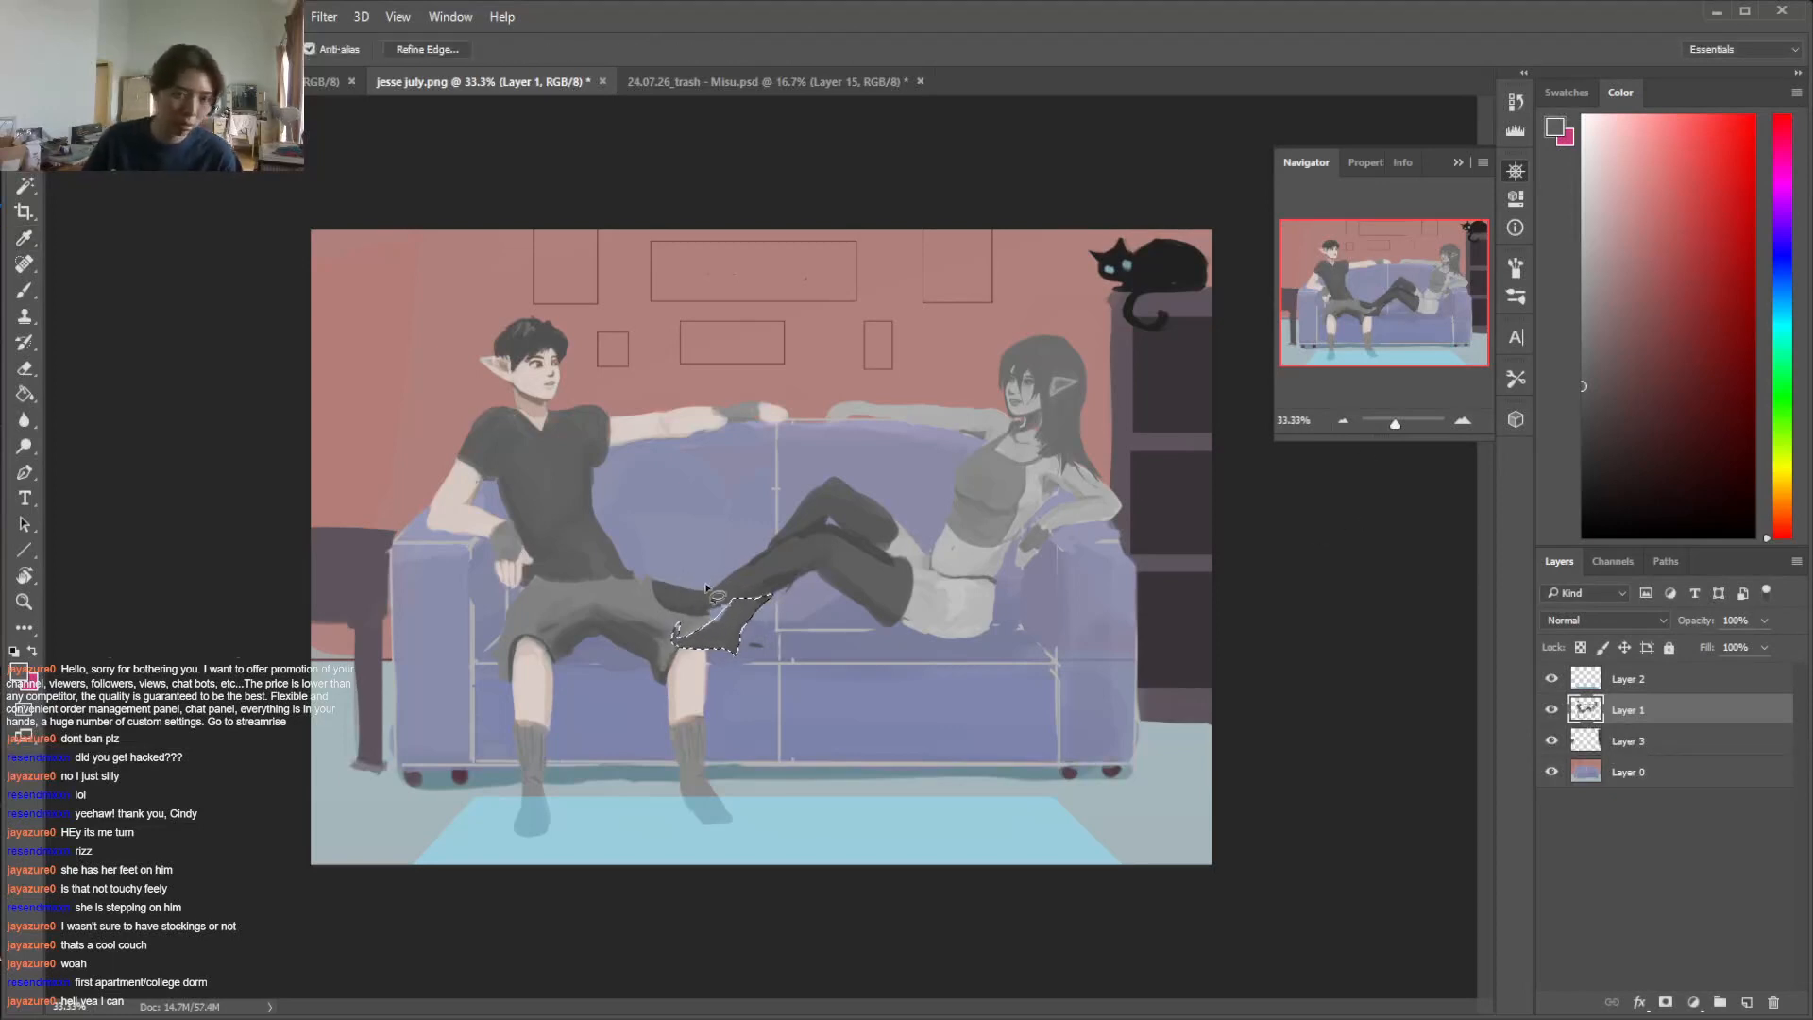
{"action": "mouse_move", "coordinate": [690, 622]}
{"action": "left_mouse_down"}
{"action": "mouse_move", "coordinate": [909, 663]}
{"action": "mouse_move", "coordinate": [1104, 608]}
{"action": "mouse_move", "coordinate": [1130, 361]}
{"action": "mouse_move", "coordinate": [803, 378]}
{"action": "left_mouse_up"}
{"action": "left_click_drag", "start_coordinate": [727, 529], "coordinate": [675, 578]}
{"action": "right_click", "coordinate": [799, 500]}
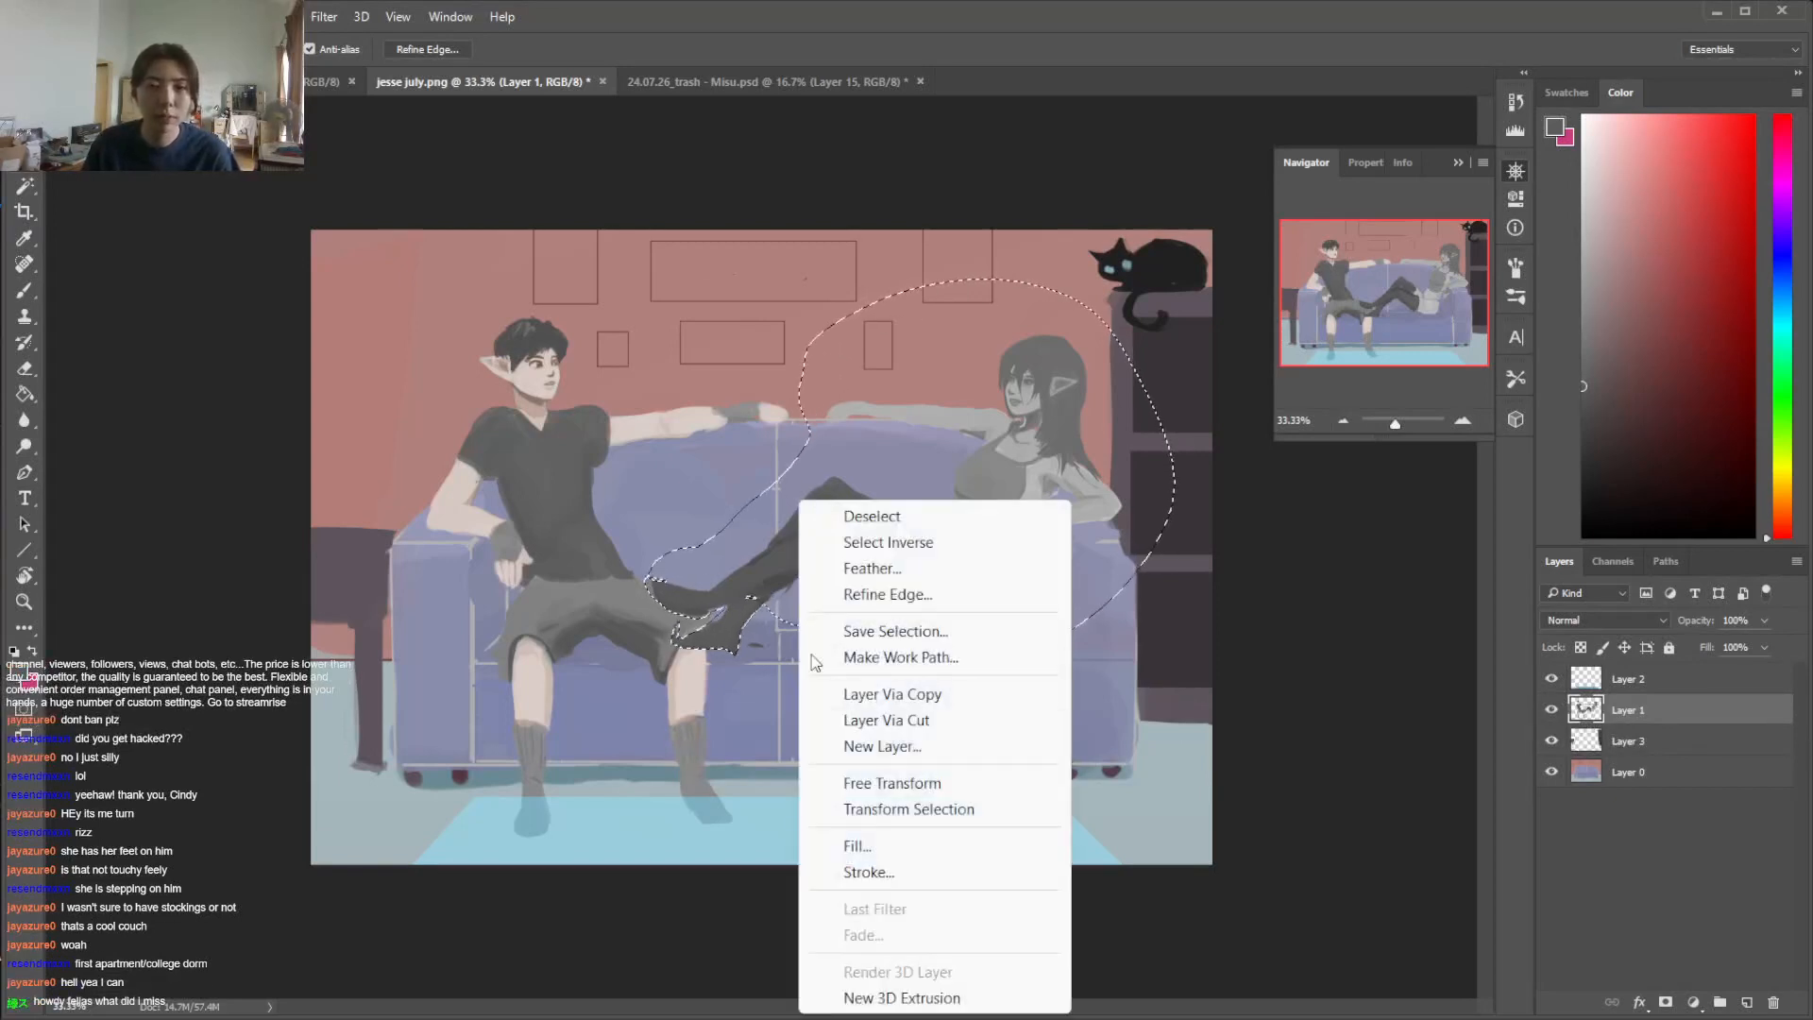
{"action": "left_click", "coordinate": [763, 559]}
{"action": "right_click", "coordinate": [799, 539]}
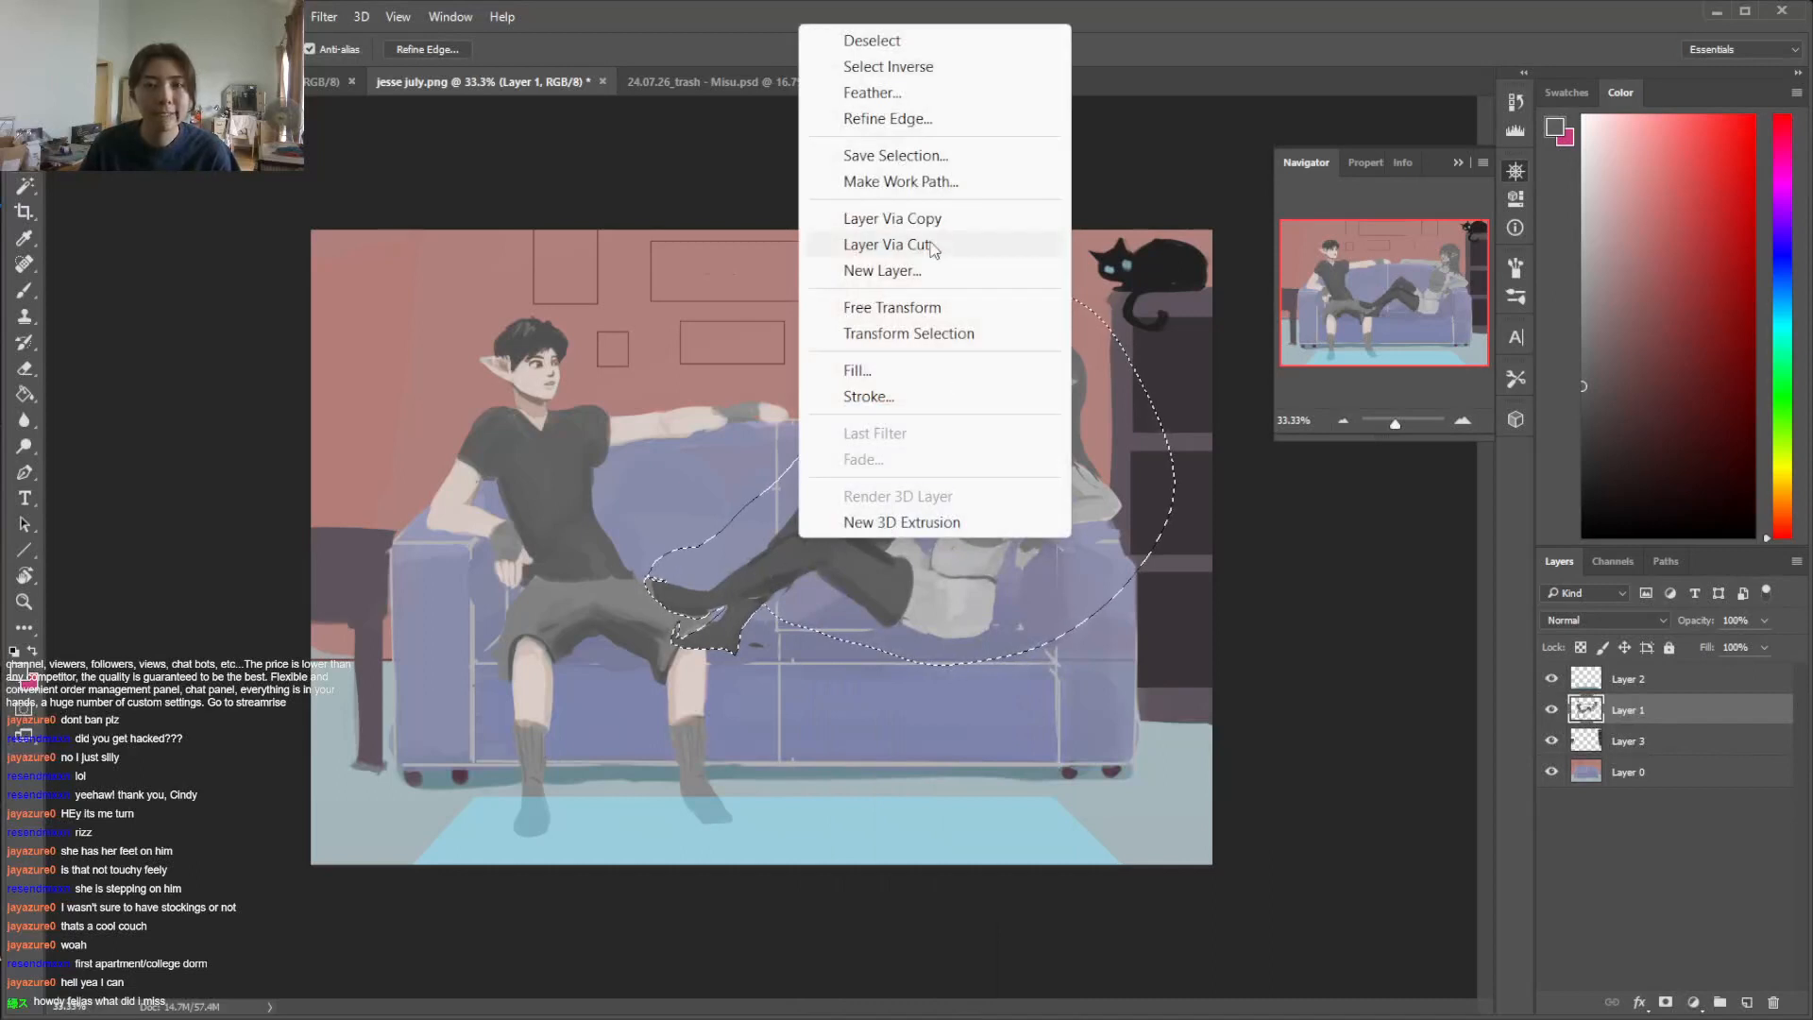
{"action": "left_click", "coordinate": [933, 246]}
{"action": "left_click", "coordinate": [1551, 710]}
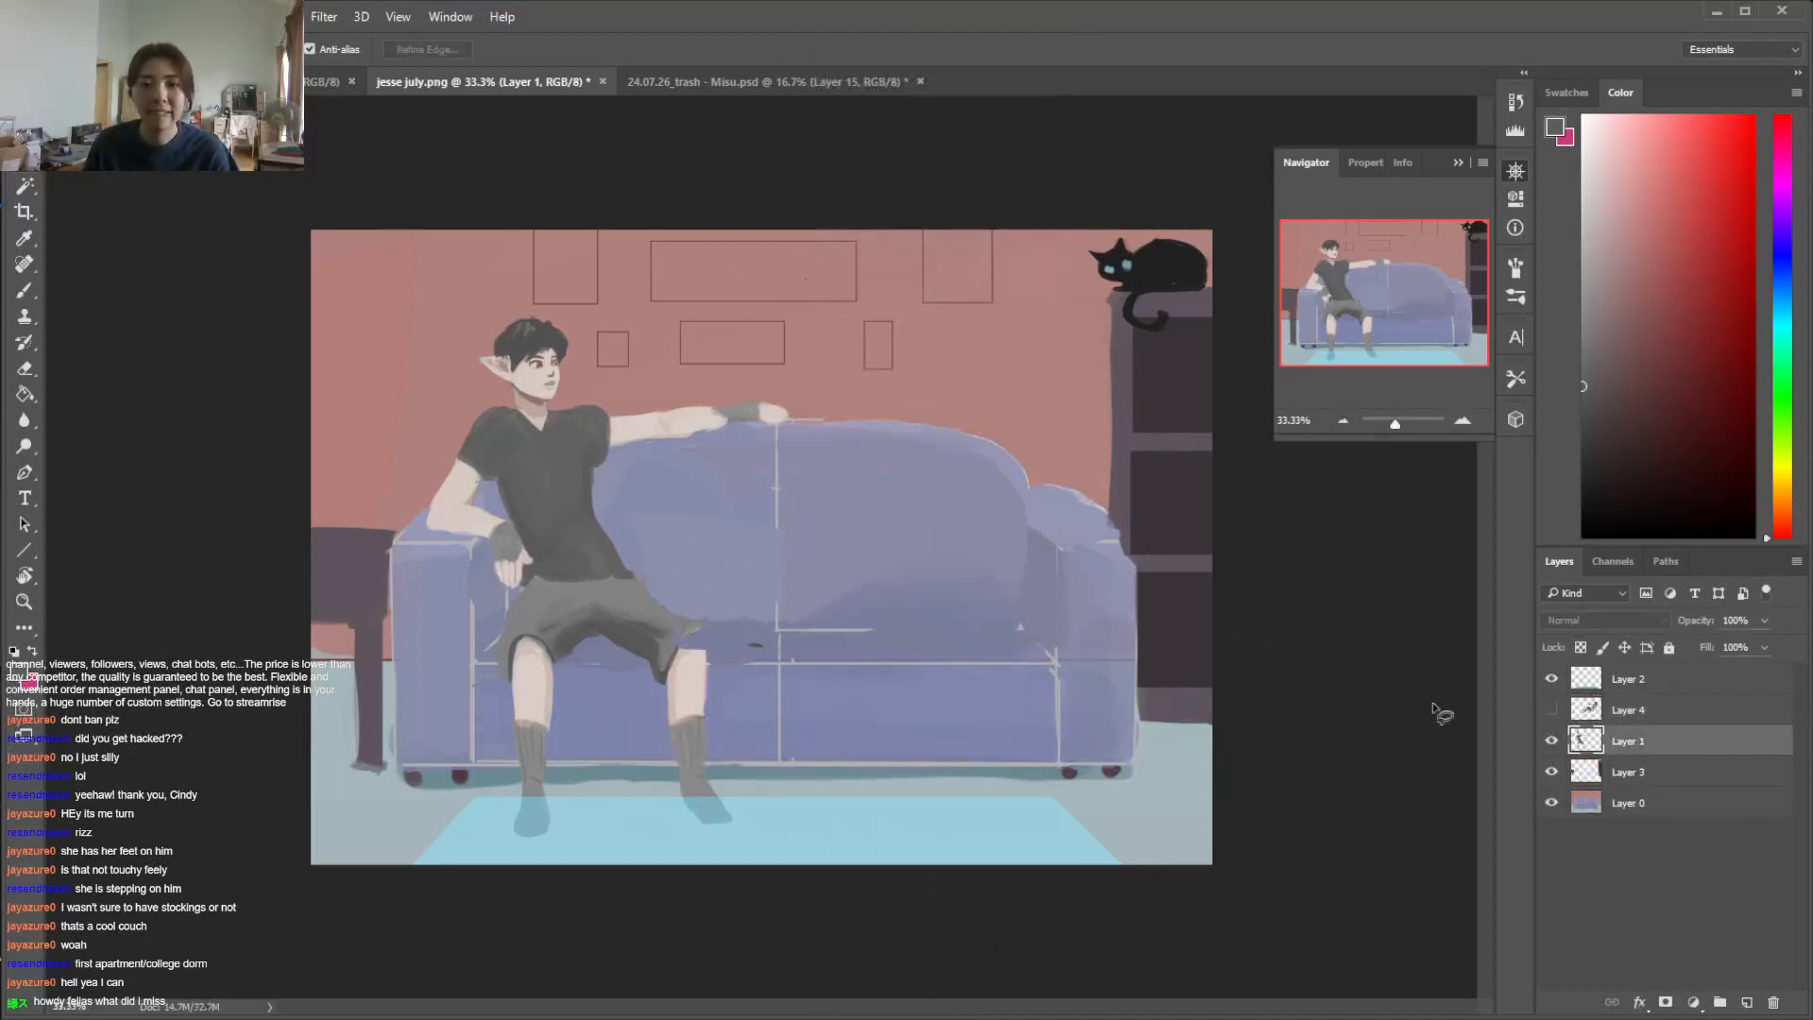
Lasso the man's leg nearest the sofa arm on Layer 1 and put it into free transform
{"action": "key", "text": "b"}
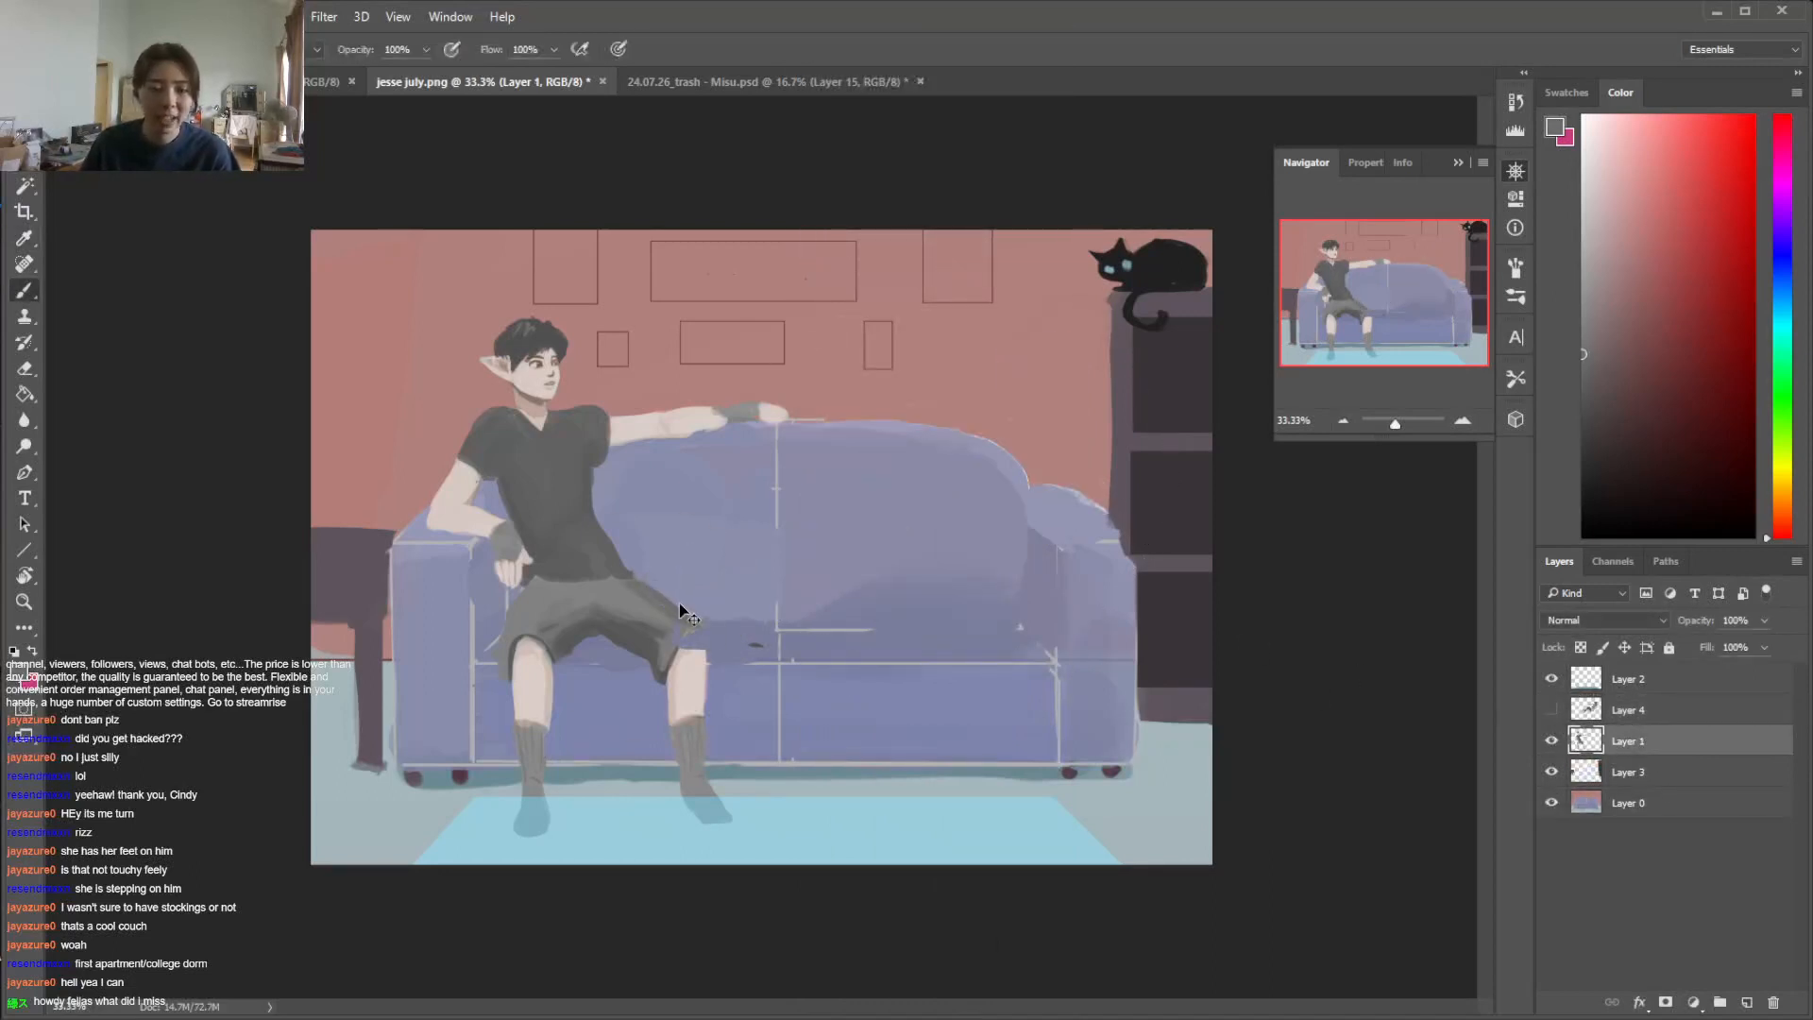
{"action": "key", "text": "l"}
{"action": "mouse_move", "coordinate": [503, 623]}
{"action": "left_mouse_down"}
{"action": "mouse_move", "coordinate": [534, 903]}
{"action": "mouse_move", "coordinate": [589, 785]}
{"action": "mouse_move", "coordinate": [567, 580]}
{"action": "left_mouse_up"}
{"action": "key", "text": "ctrl+t"}
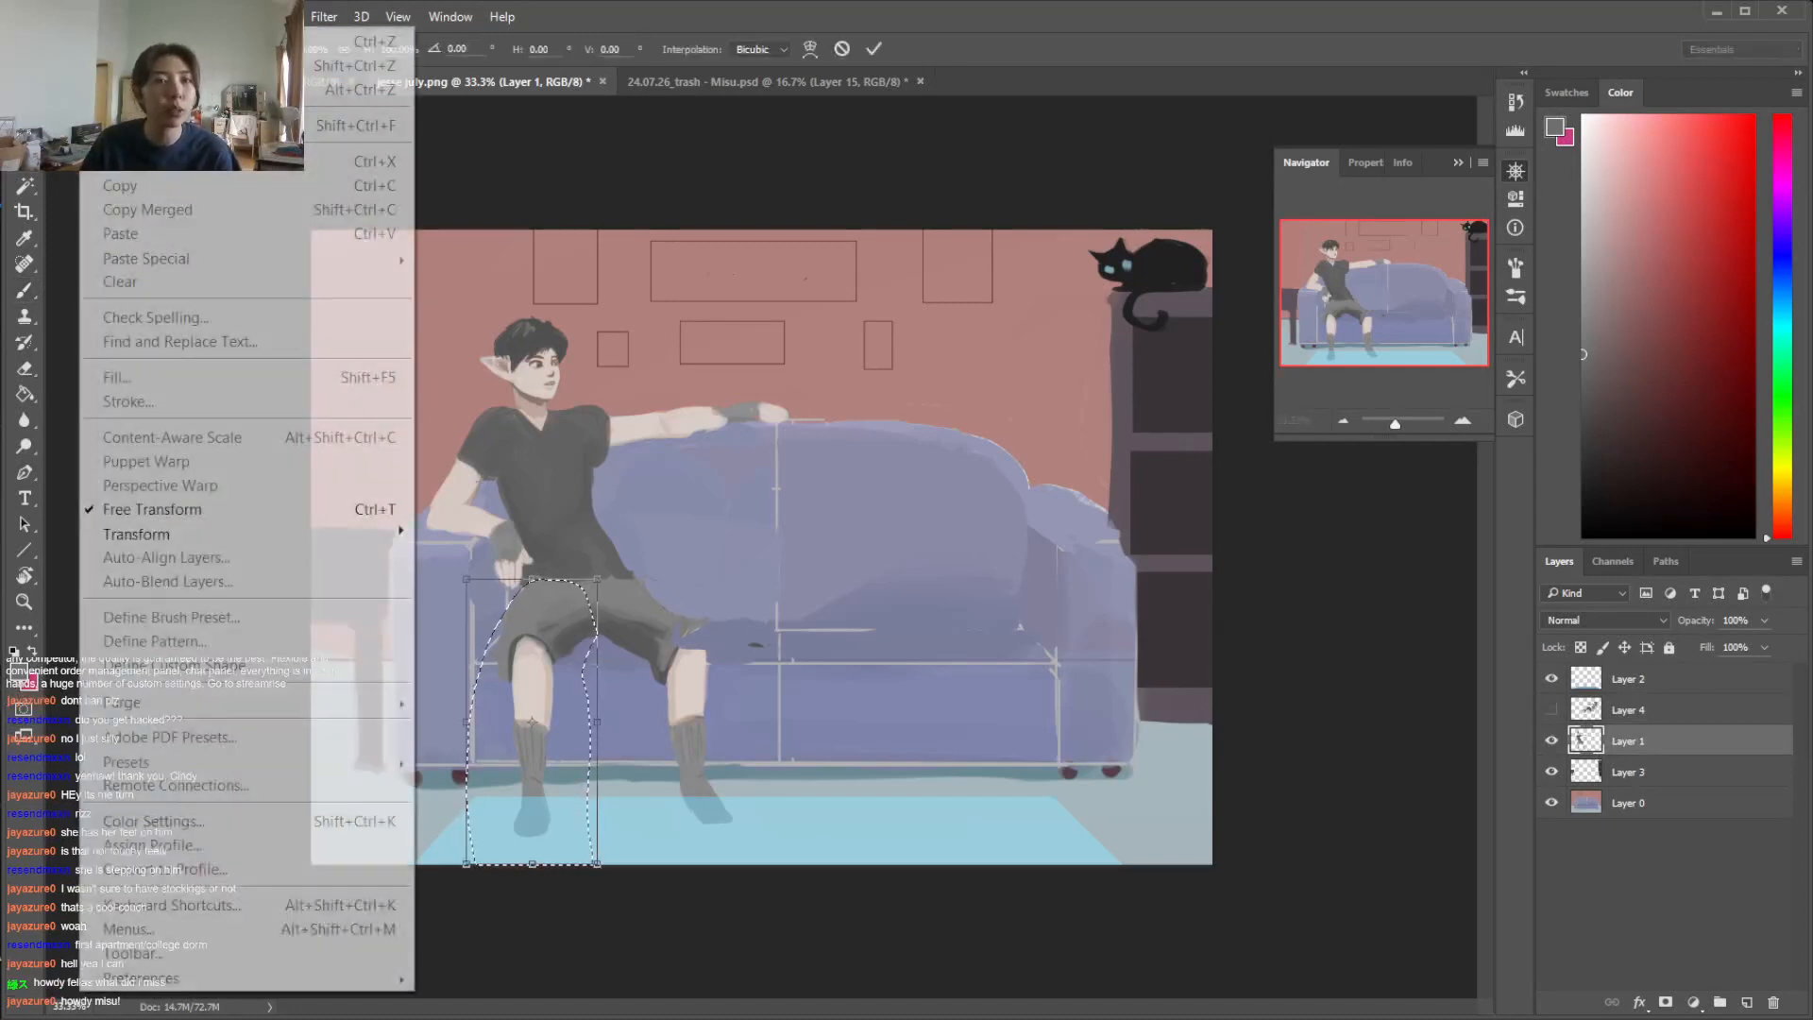
Try to skew the man's selected leg so that its foot swings inward toward the other leg
{"action": "mouse_move", "coordinate": [226, 538]}
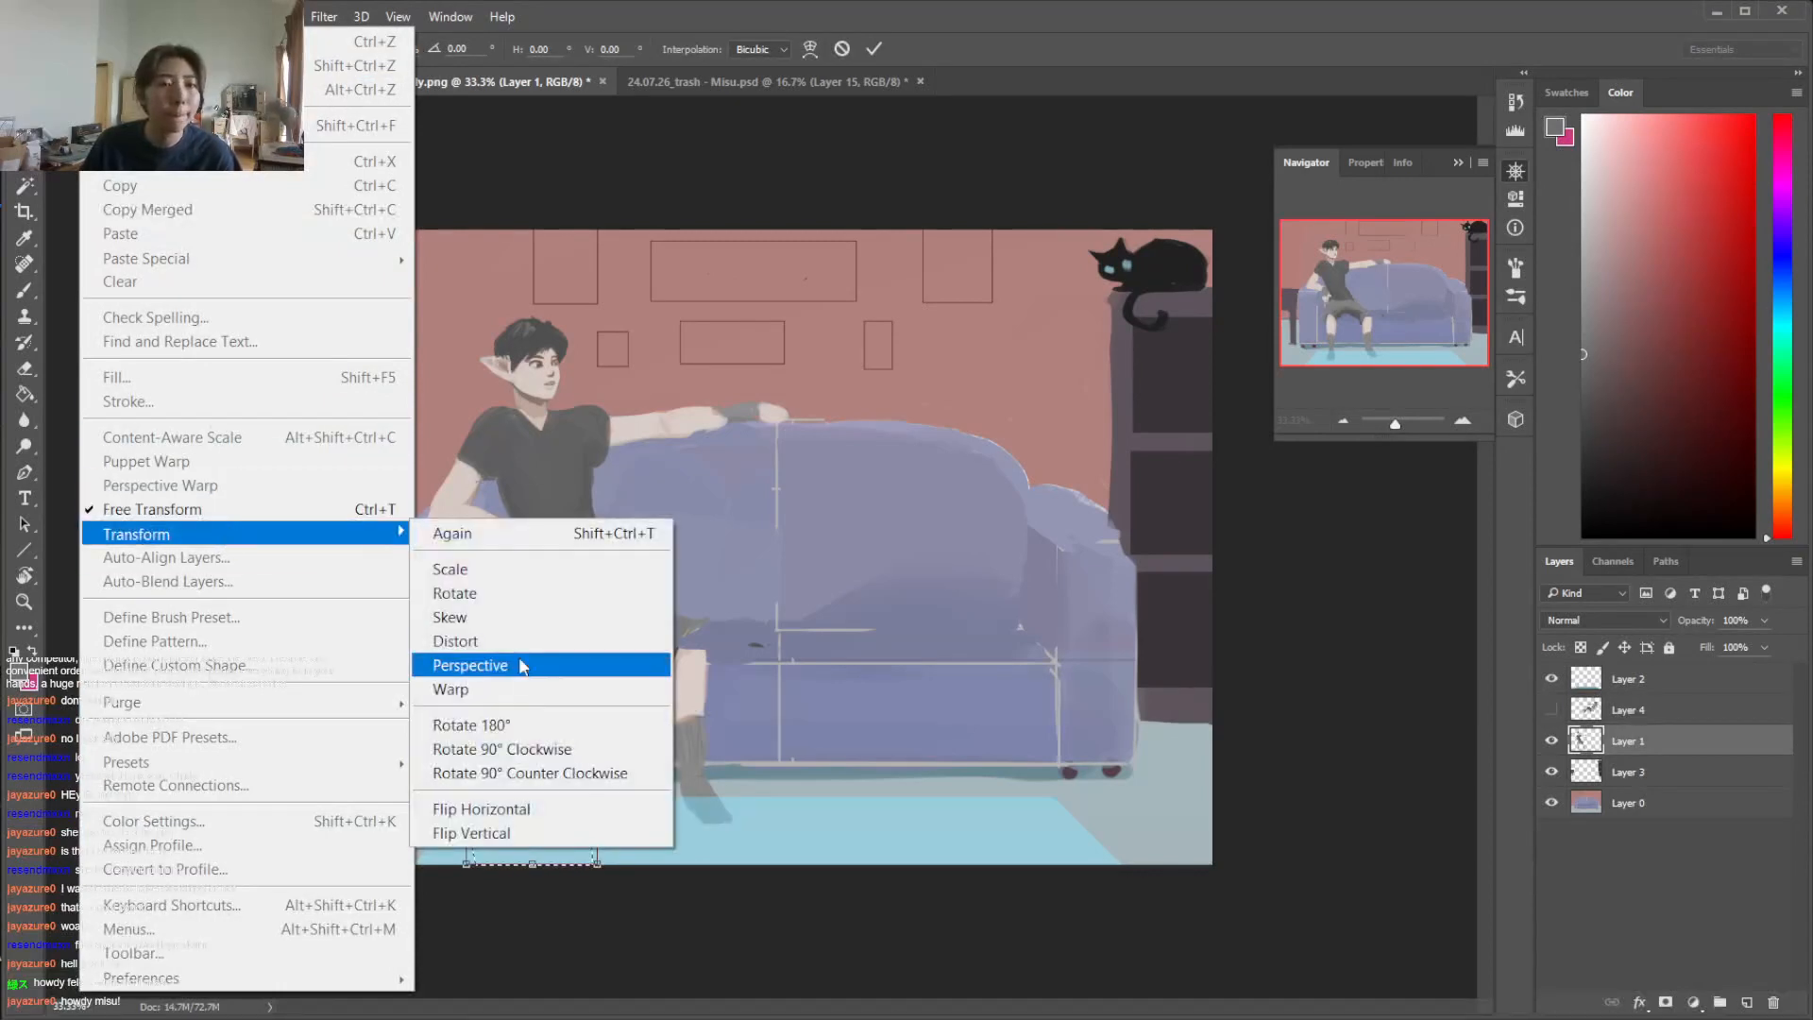
{"action": "left_click", "coordinate": [472, 617]}
{"action": "left_click_drag", "start_coordinate": [534, 863], "coordinate": [577, 865]}
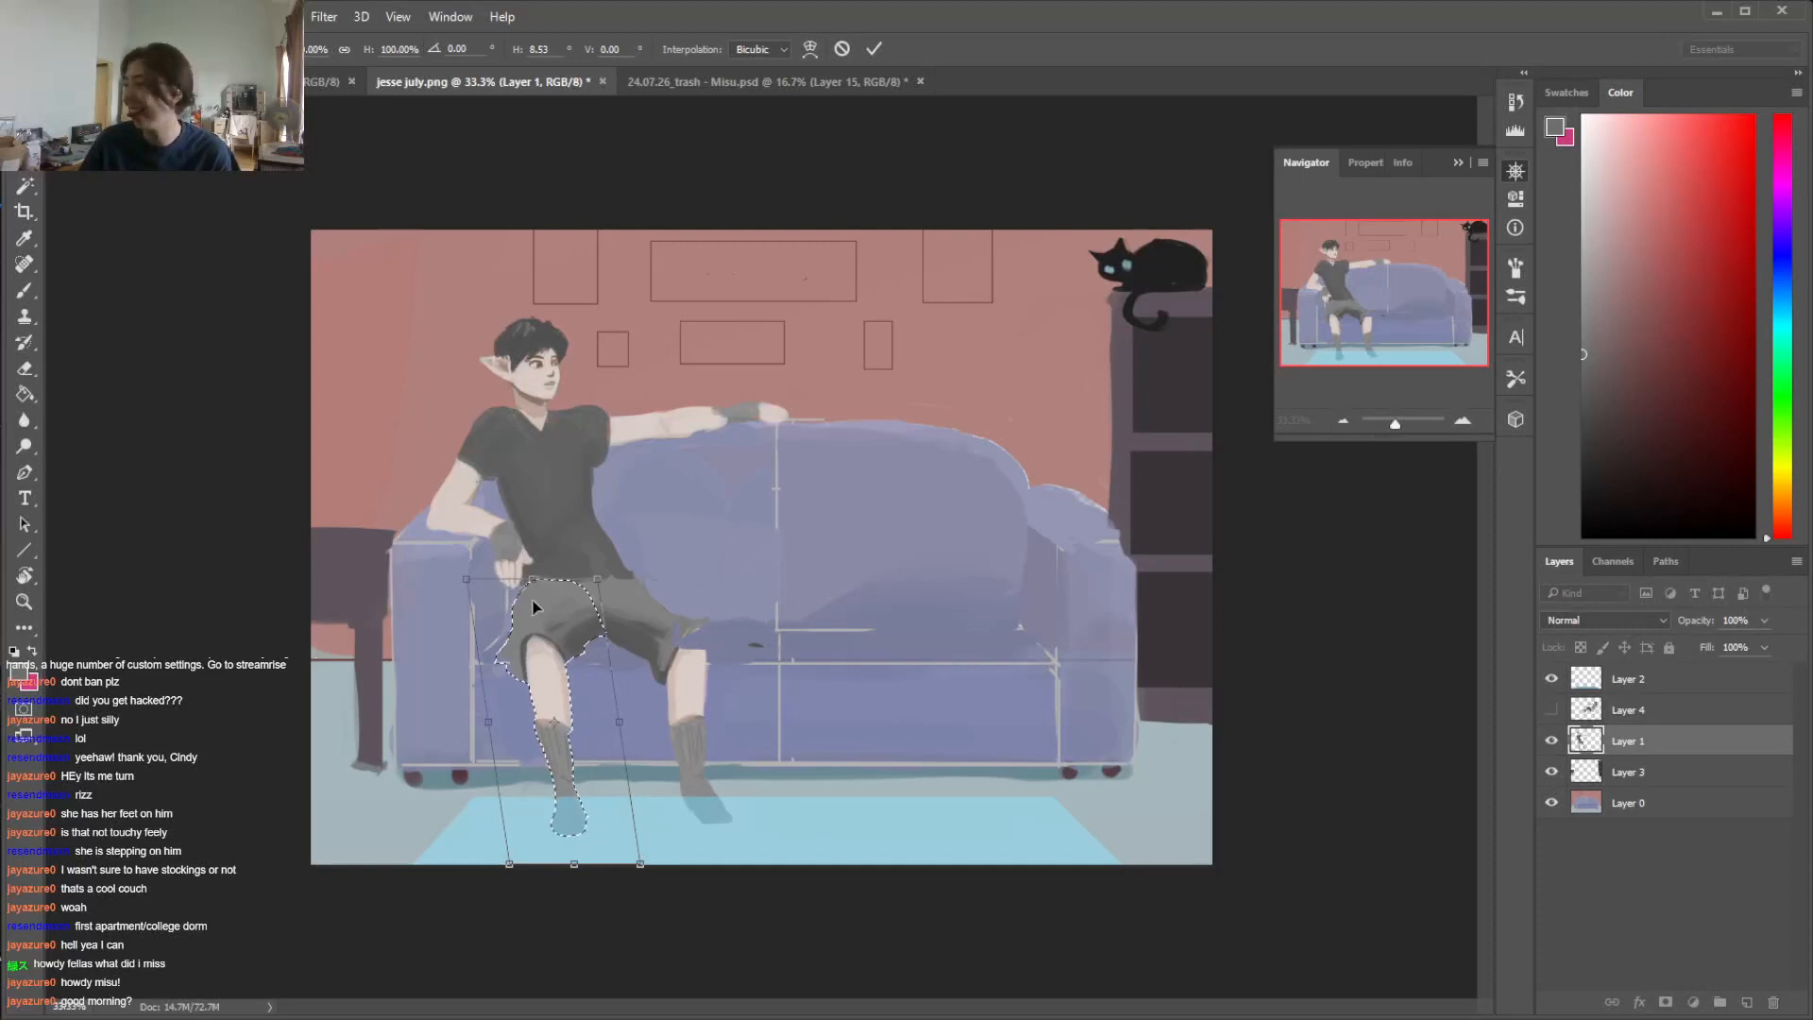
{"action": "key", "text": "ctrl+z"}
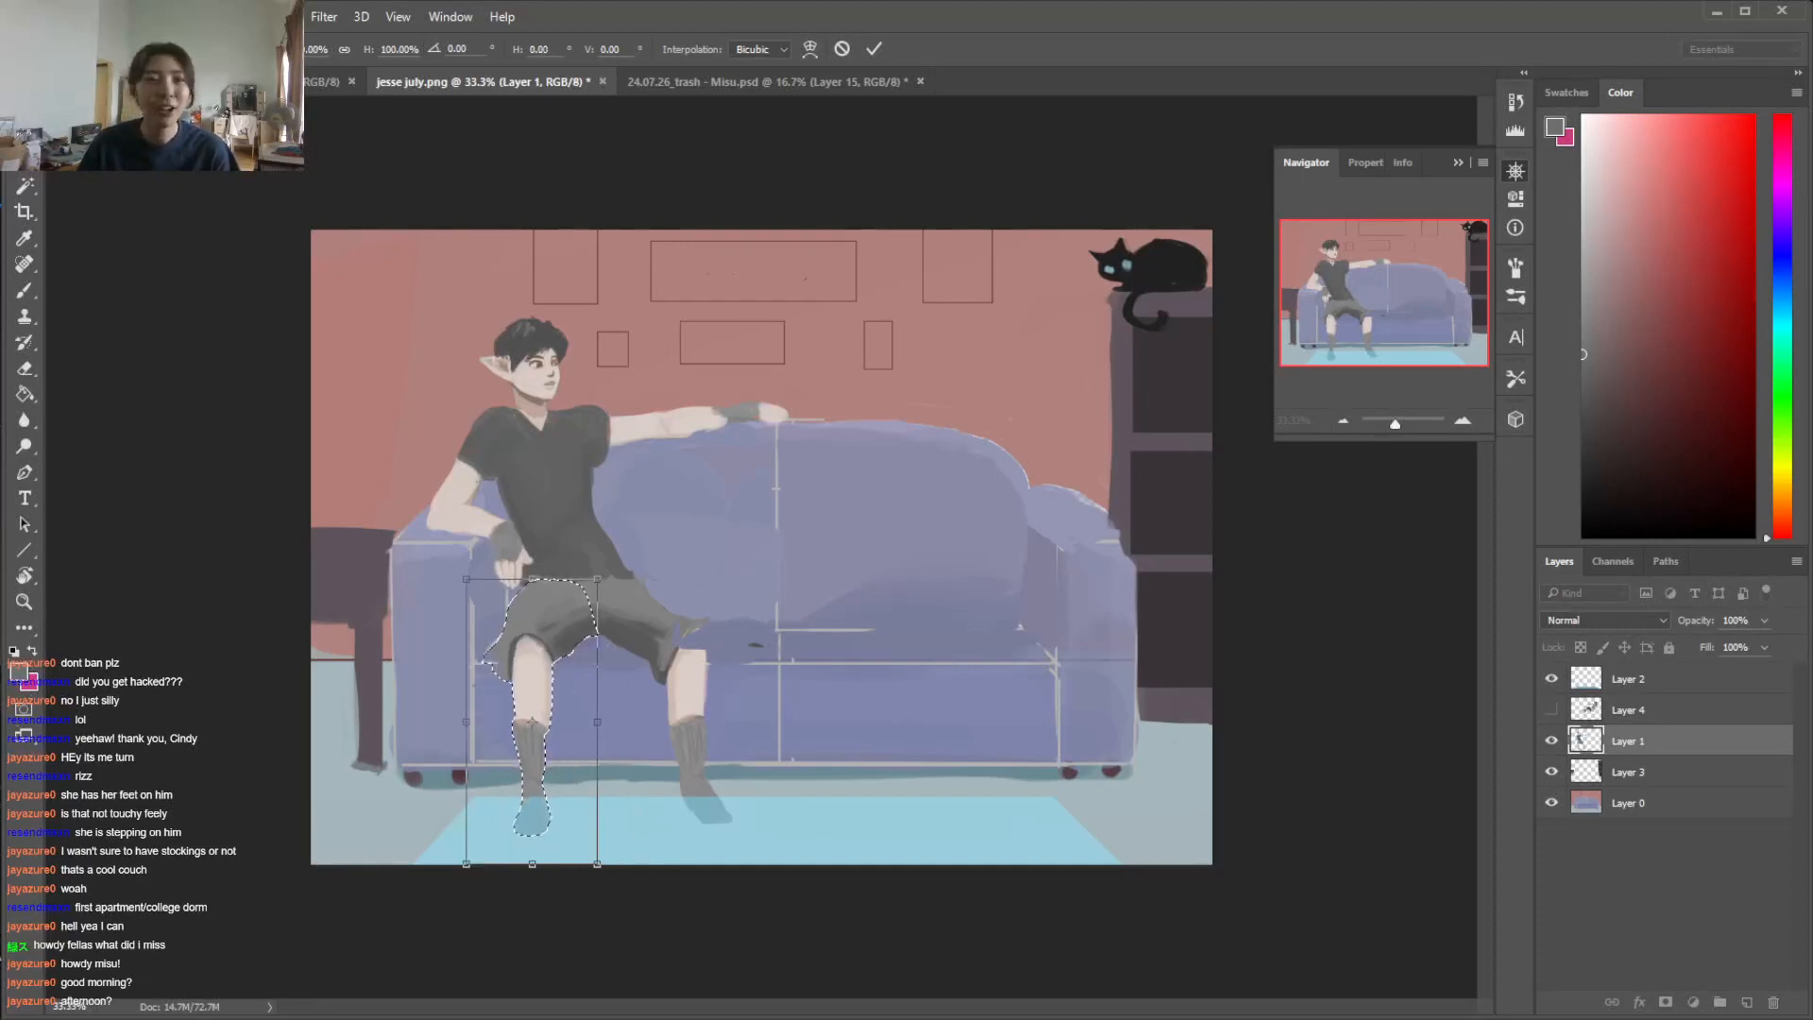
Warp the man's selected leg so the knee and foot shift inward toward the other leg, apply the transform and deselect
{"action": "left_click", "coordinate": [58, 16]}
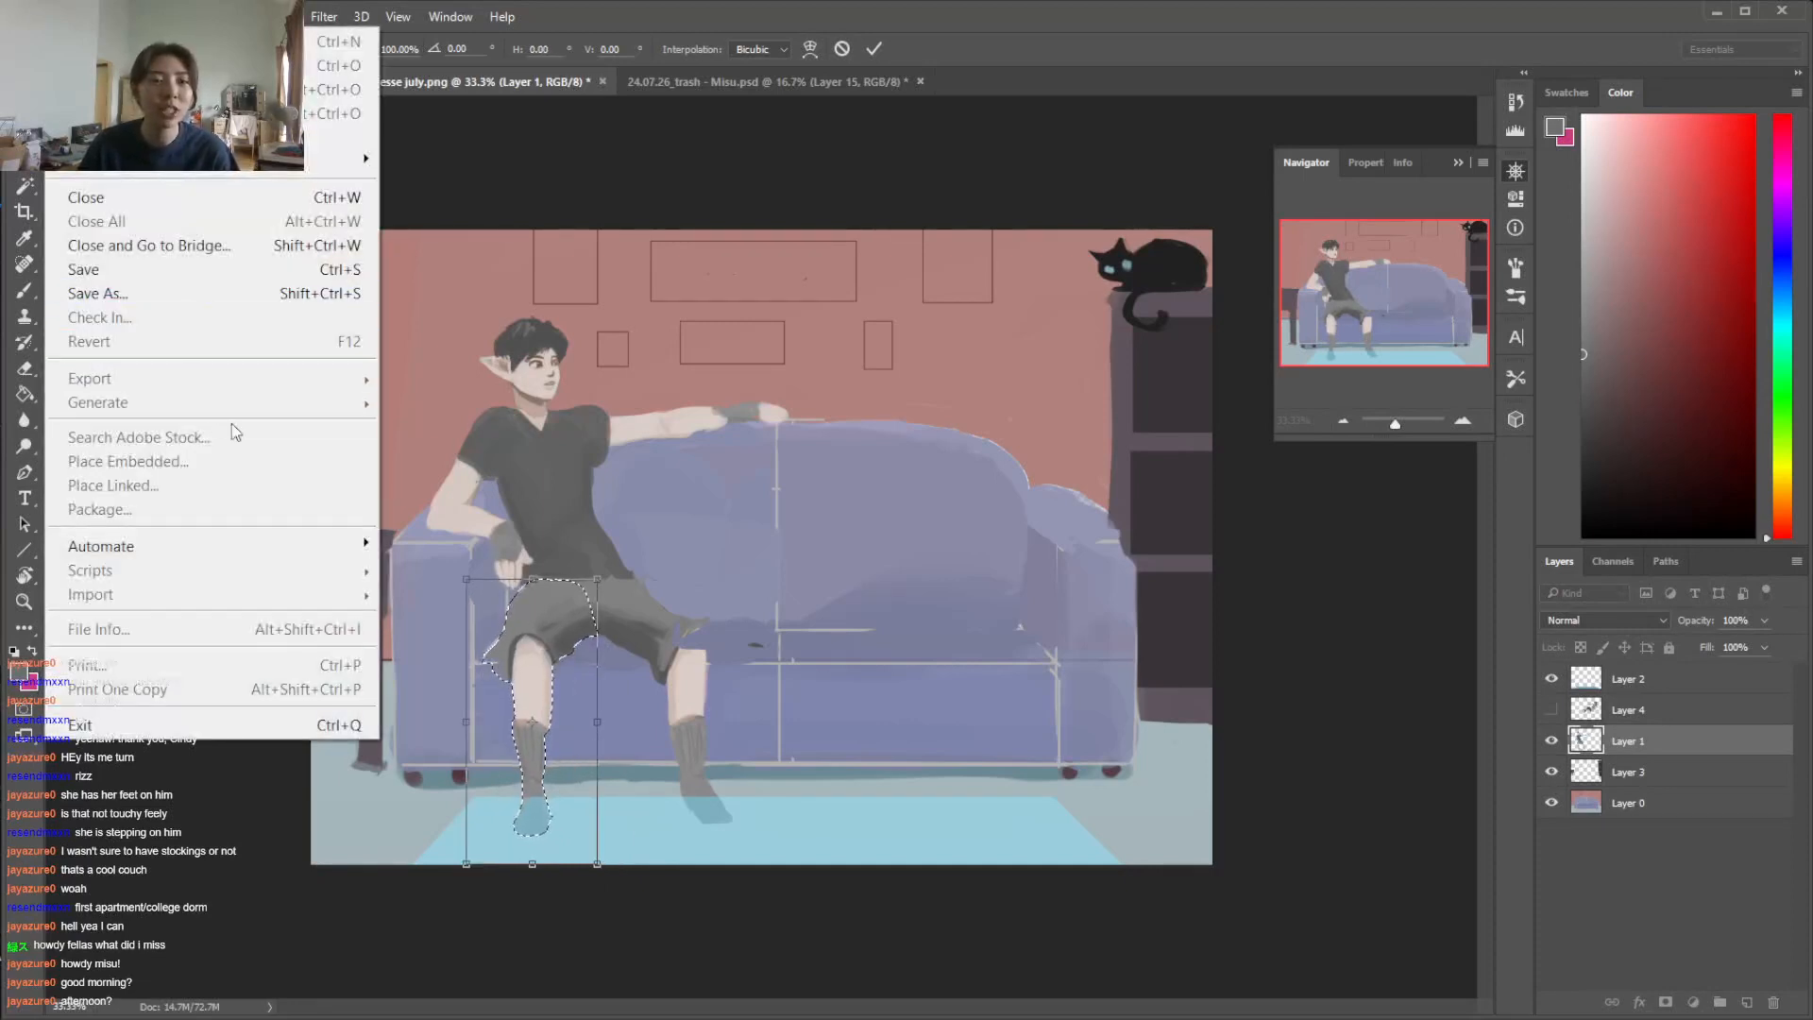
{"action": "mouse_move", "coordinate": [95, 16]}
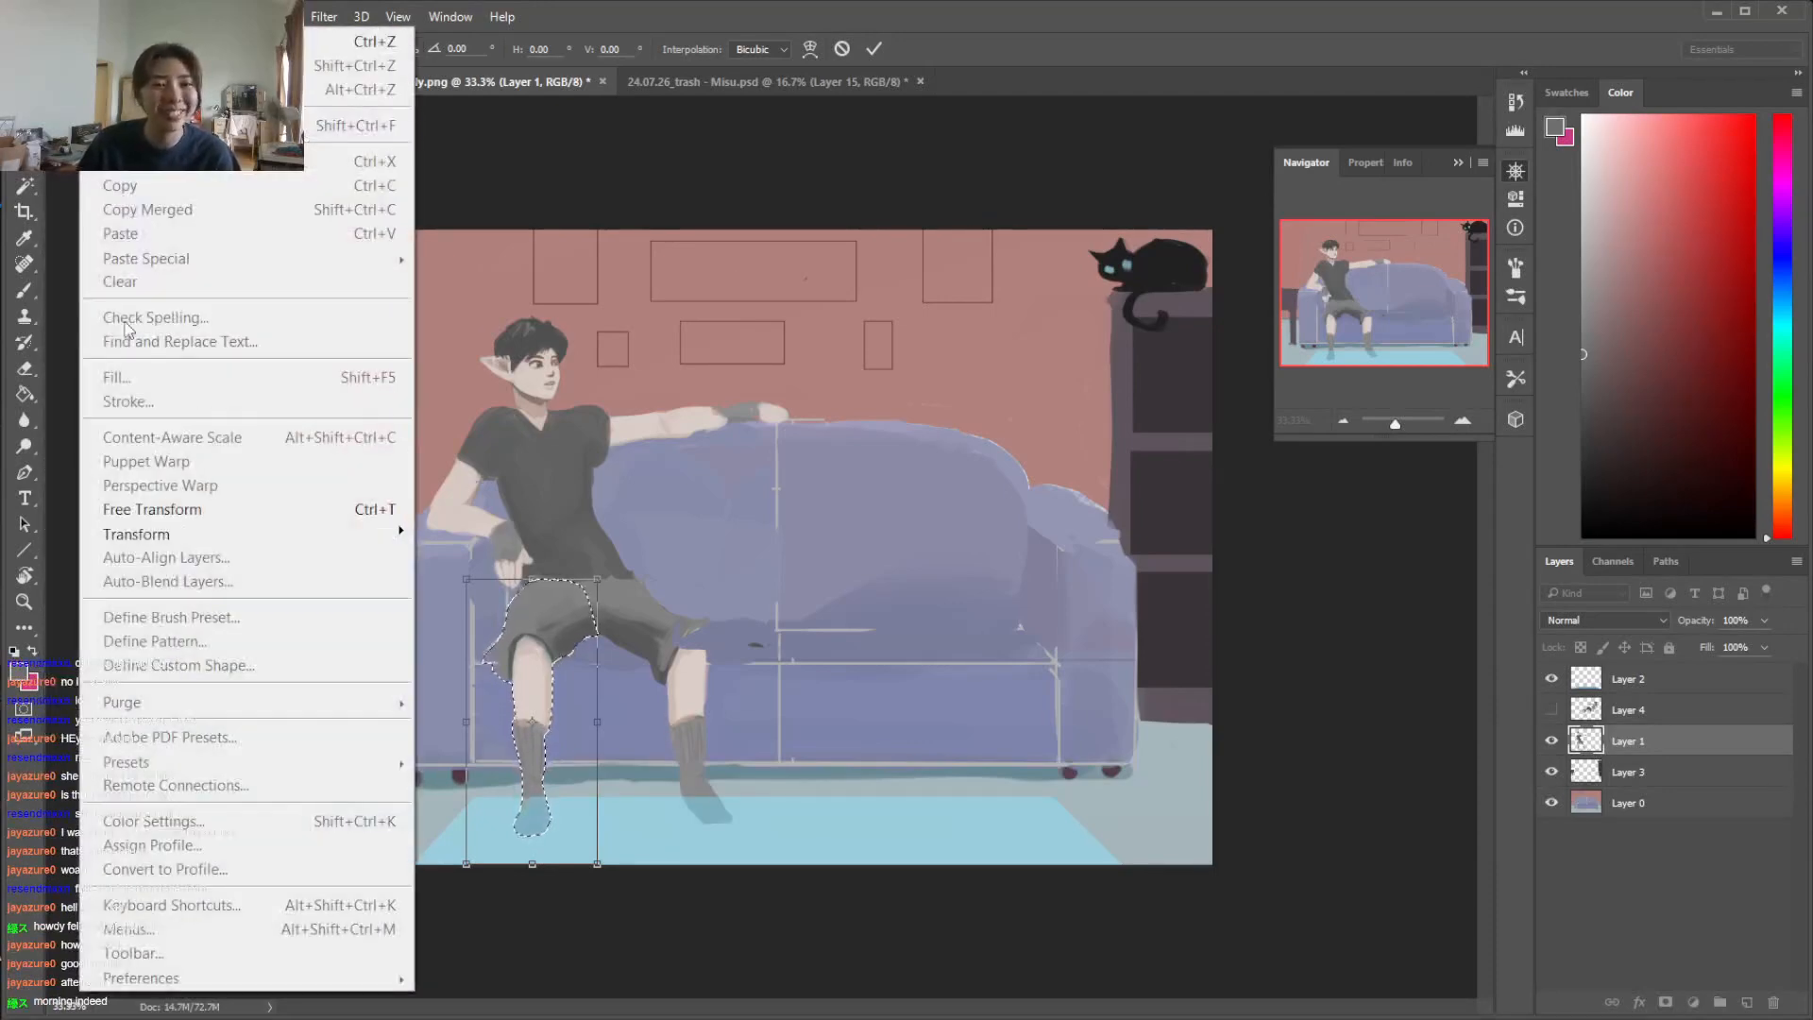
{"action": "mouse_move", "coordinate": [200, 536]}
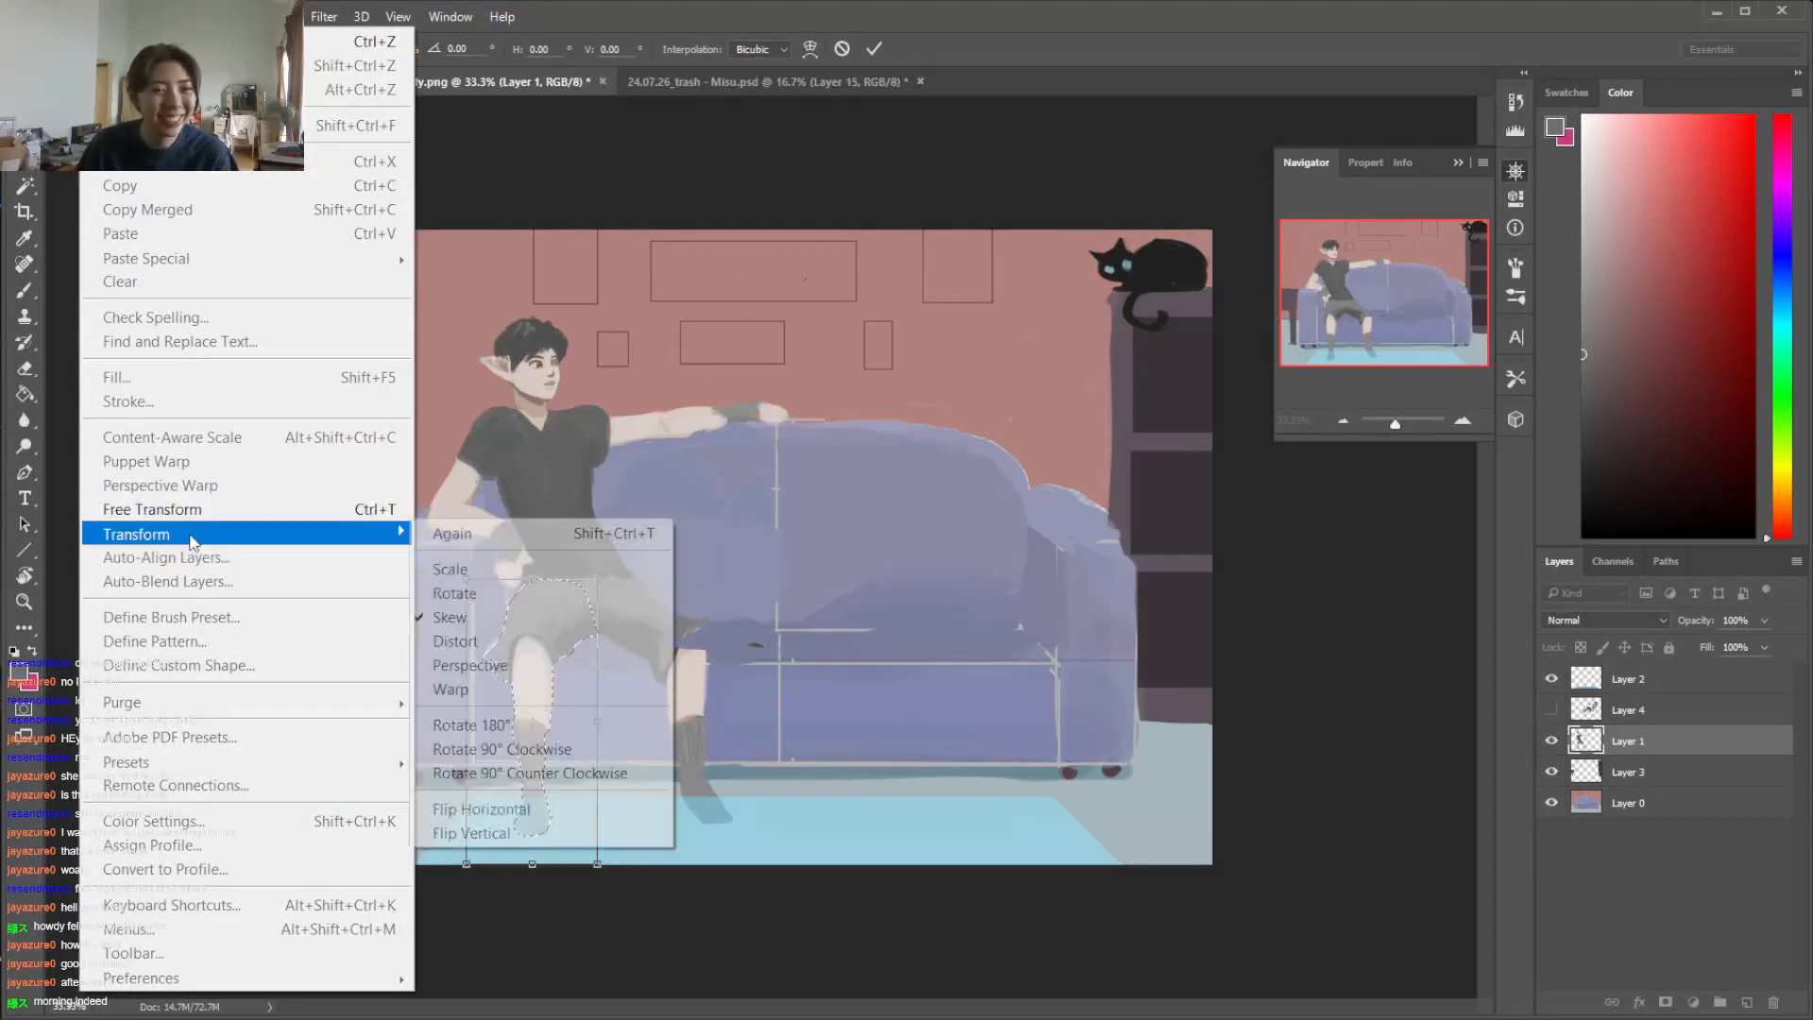
{"action": "left_click", "coordinate": [518, 689]}
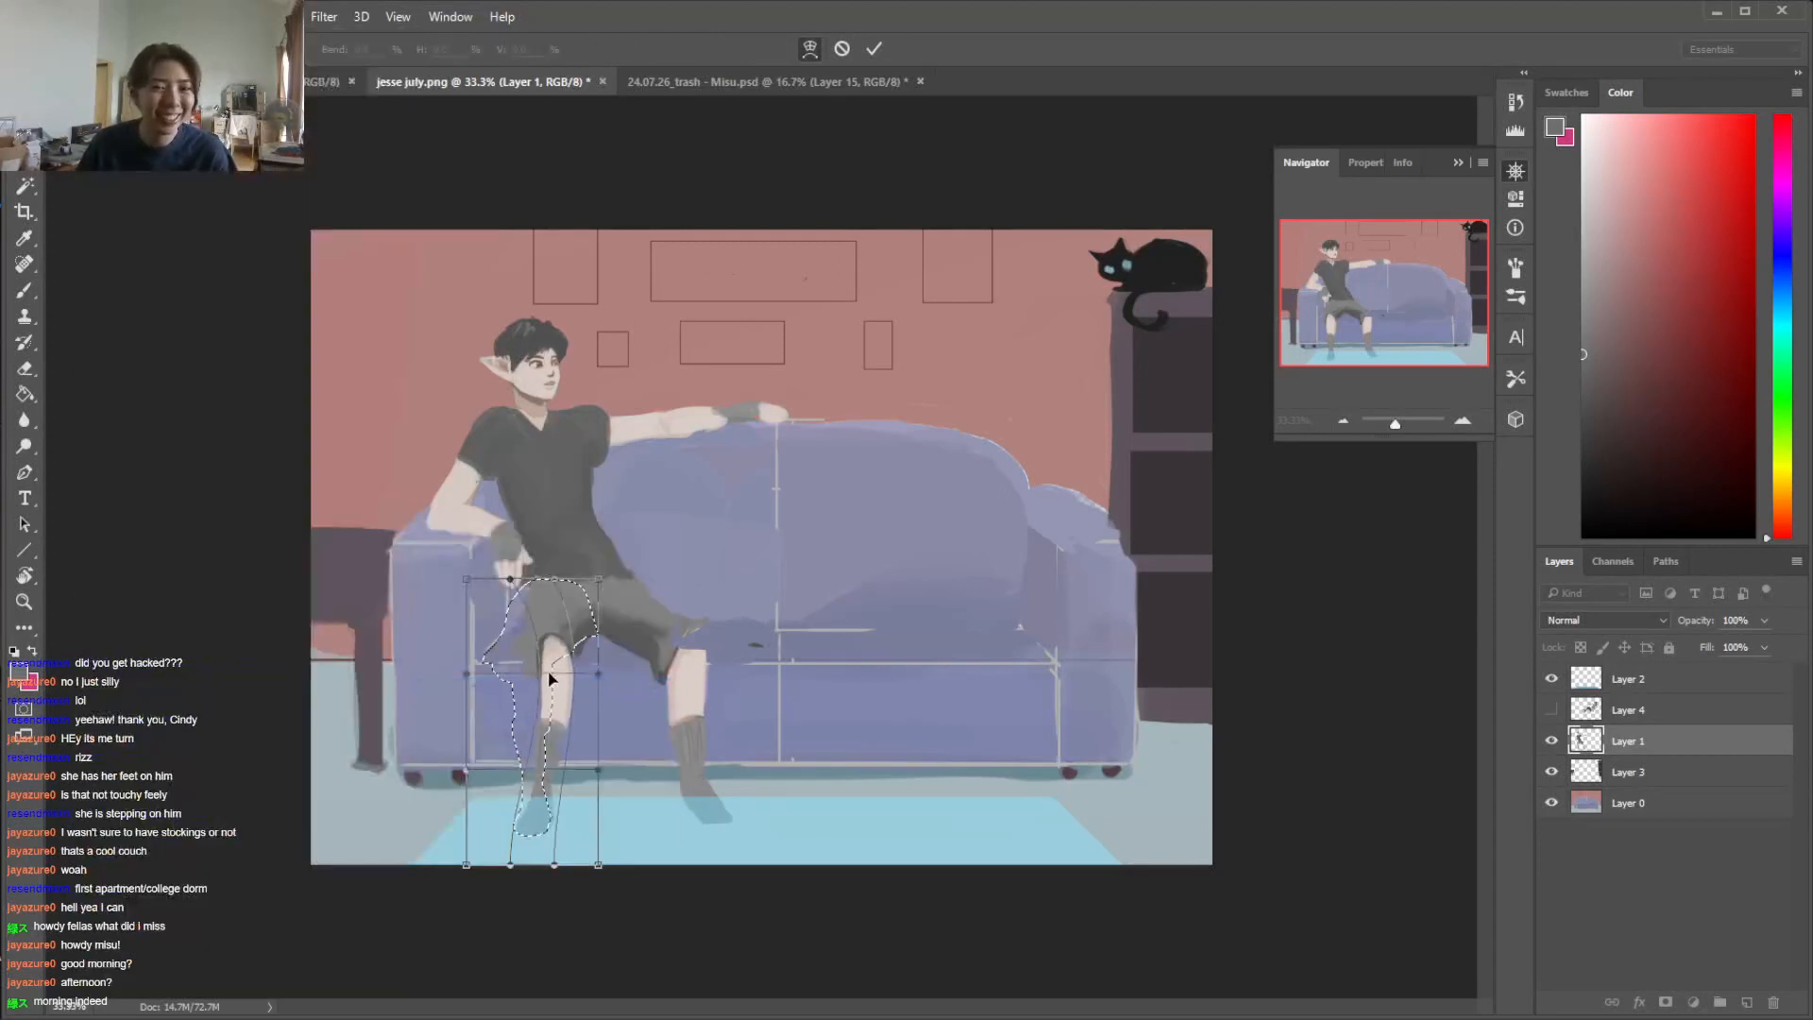
{"action": "left_click_drag", "start_coordinate": [569, 695], "coordinate": [598, 691]}
{"action": "left_click_drag", "start_coordinate": [545, 830], "coordinate": [558, 834]}
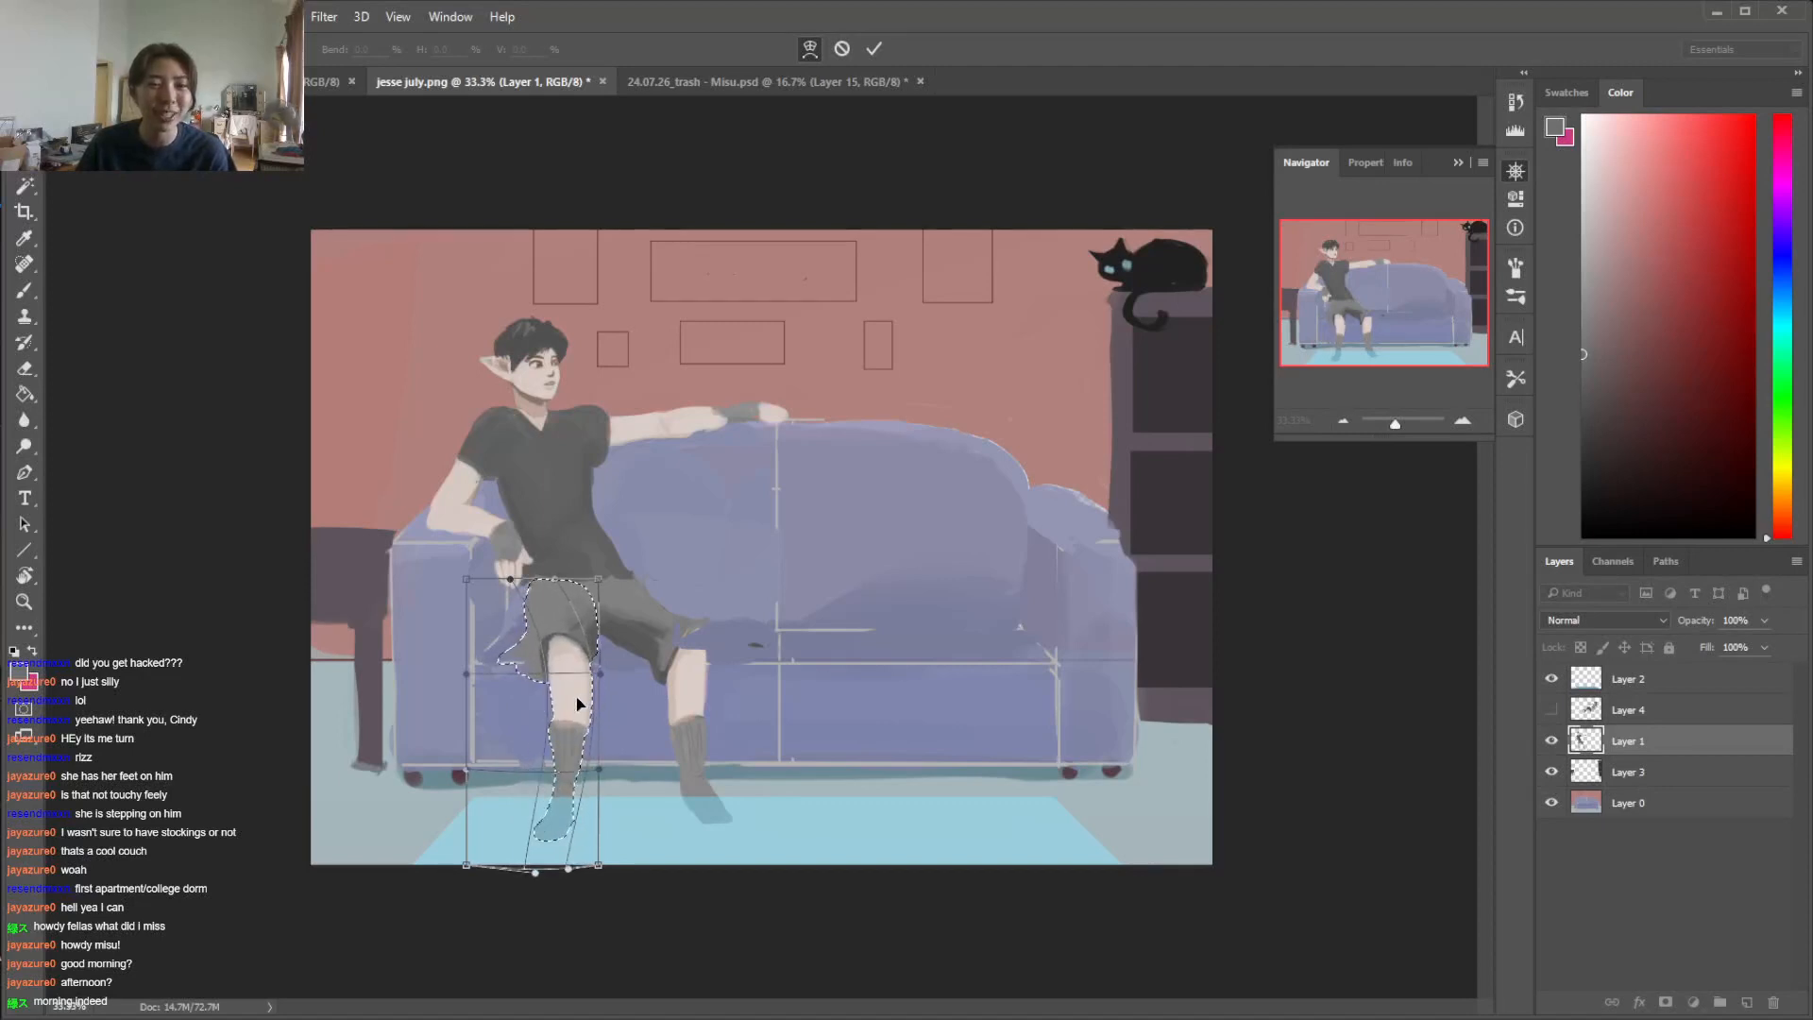
{"action": "mouse_move", "coordinate": [574, 699]}
{"action": "left_mouse_down"}
{"action": "mouse_move", "coordinate": [507, 688]}
{"action": "mouse_move", "coordinate": [583, 726]}
{"action": "left_mouse_up"}
{"action": "left_click_drag", "start_coordinate": [539, 857], "coordinate": [568, 829]}
{"action": "key", "text": "Return"}
{"action": "key", "text": "ctrl+d"}
Clean up the warped leg's knee and shorts hem by painting with sampled skin and grey tones and erasing stray edges
{"action": "key", "text": "e"}
{"action": "key", "text": "b"}
{"action": "left_click", "coordinate": [564, 677], "text": "alt"}
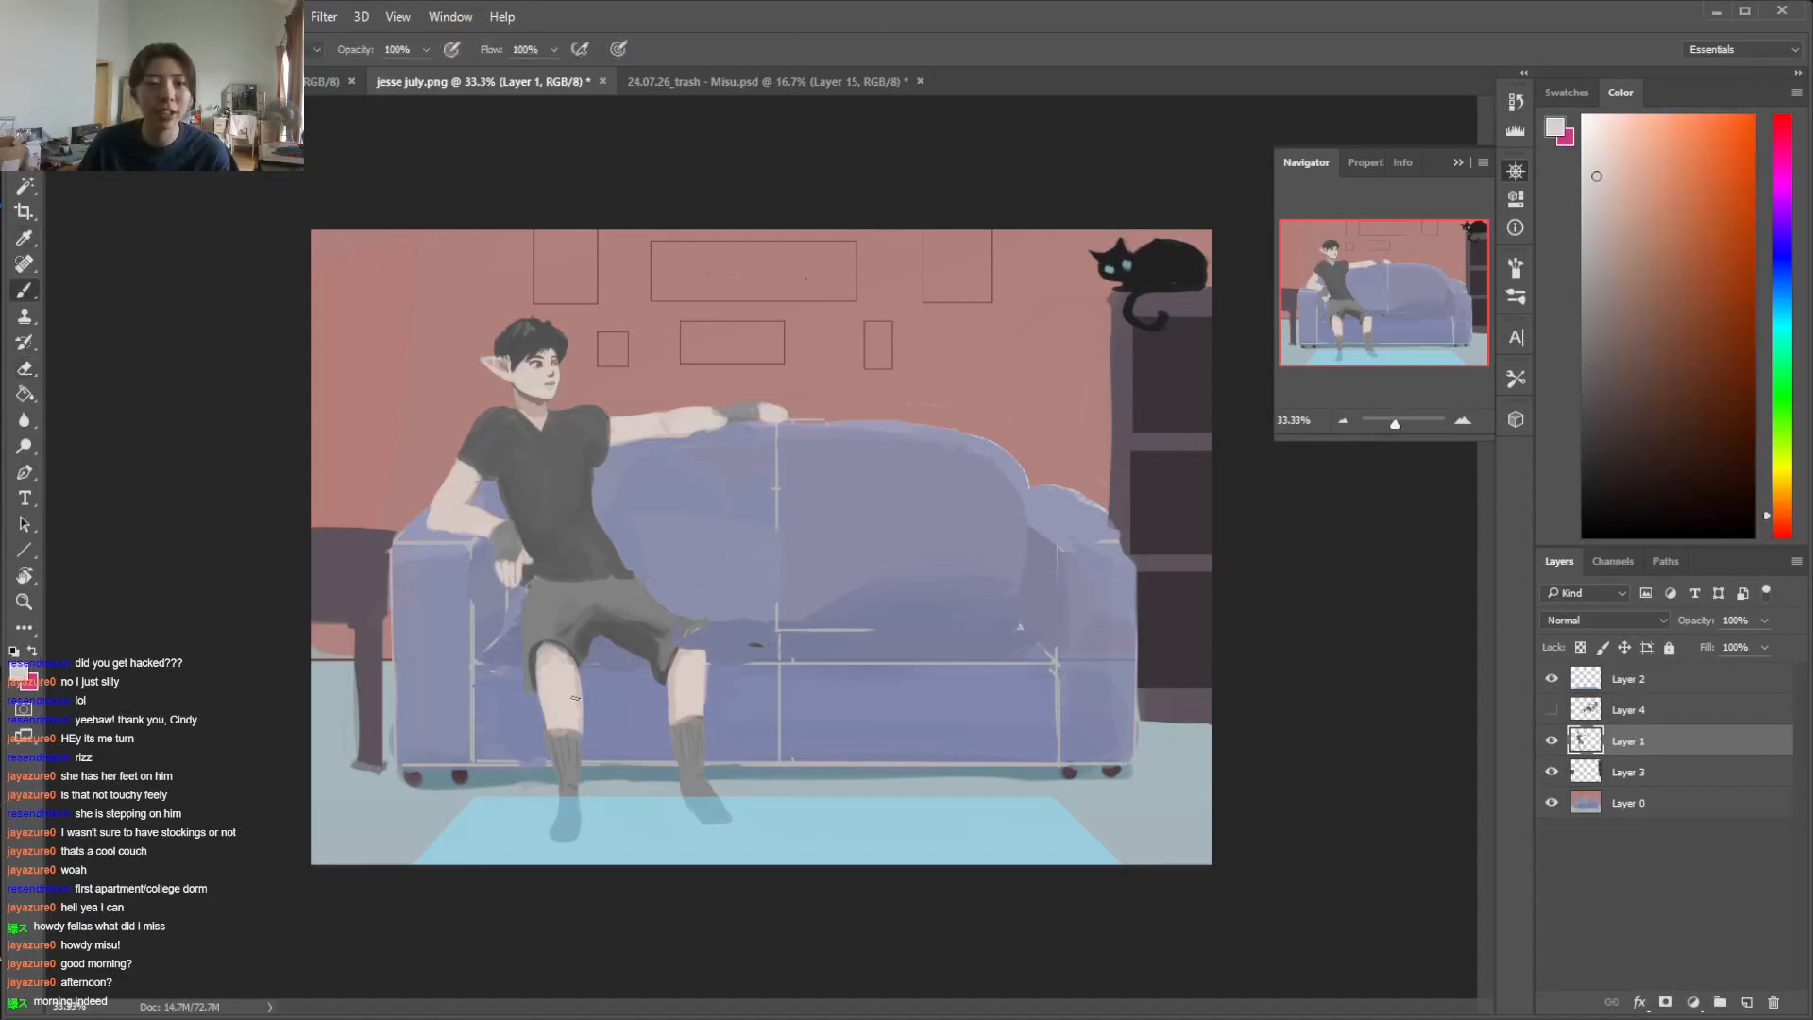
{"action": "left_click", "coordinate": [534, 657], "text": "alt"}
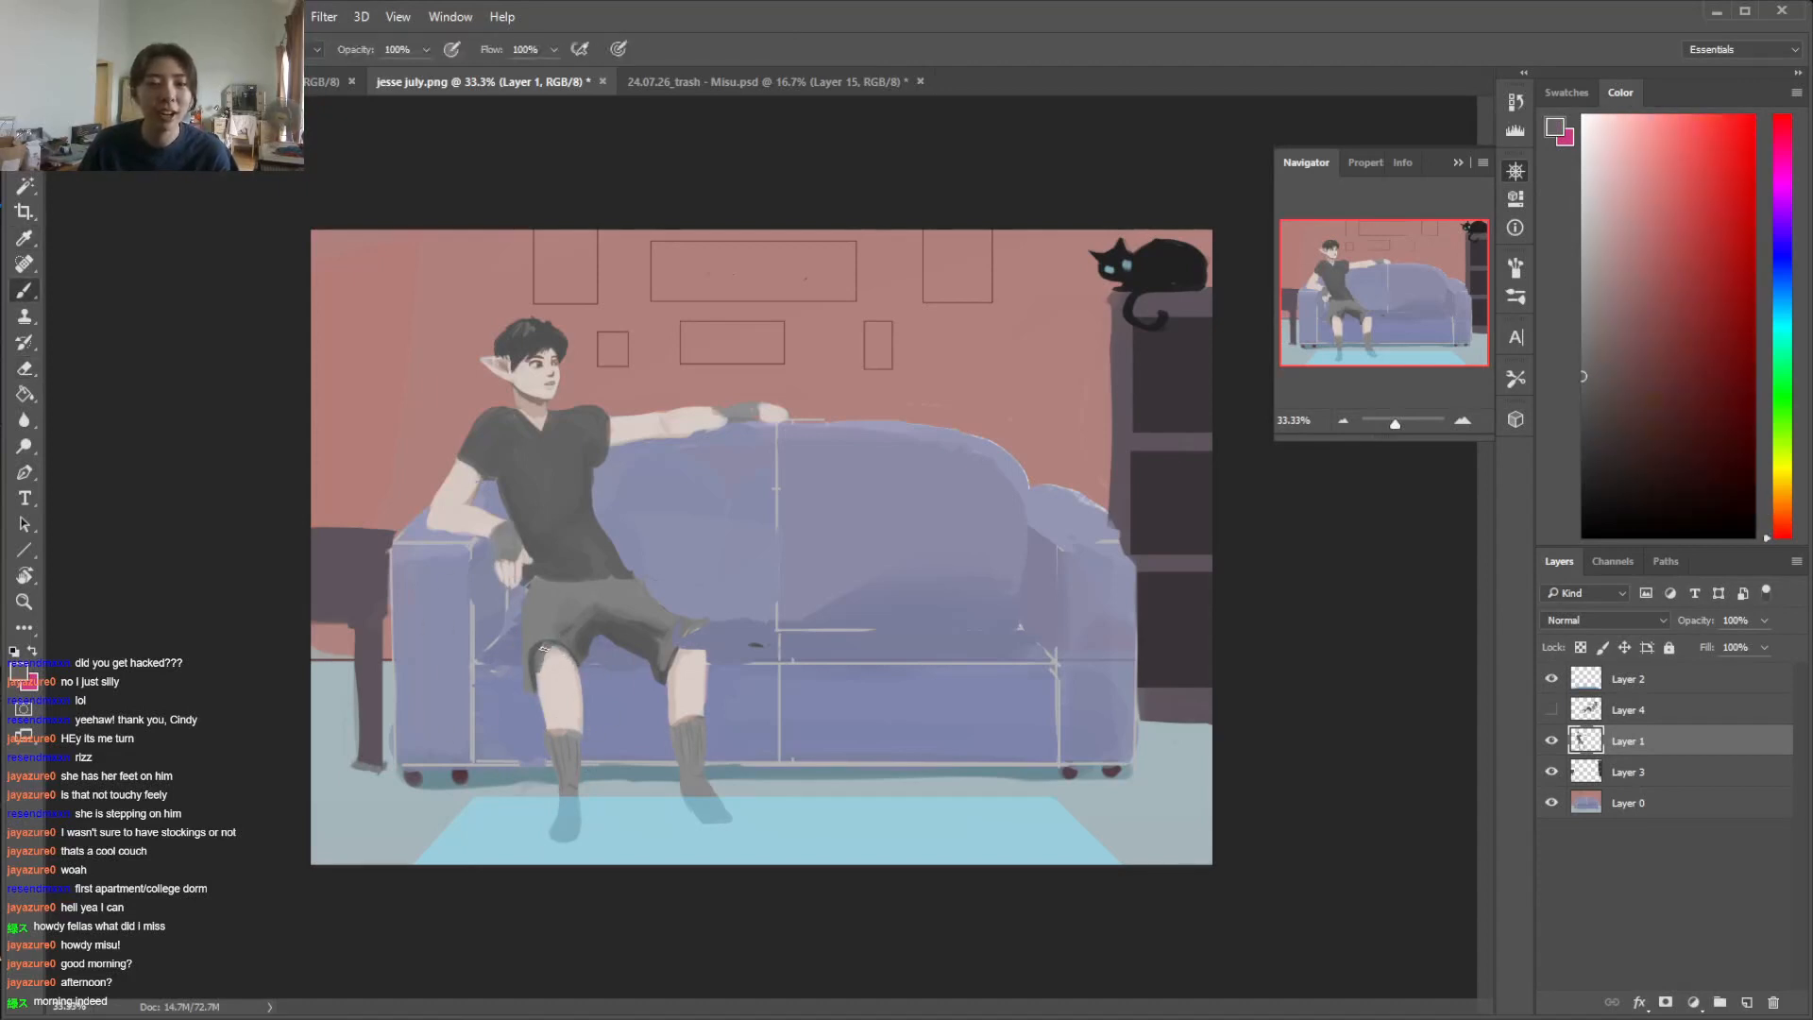
{"action": "key", "text": "e"}
{"action": "key", "text": "b"}
{"action": "key", "text": "e"}
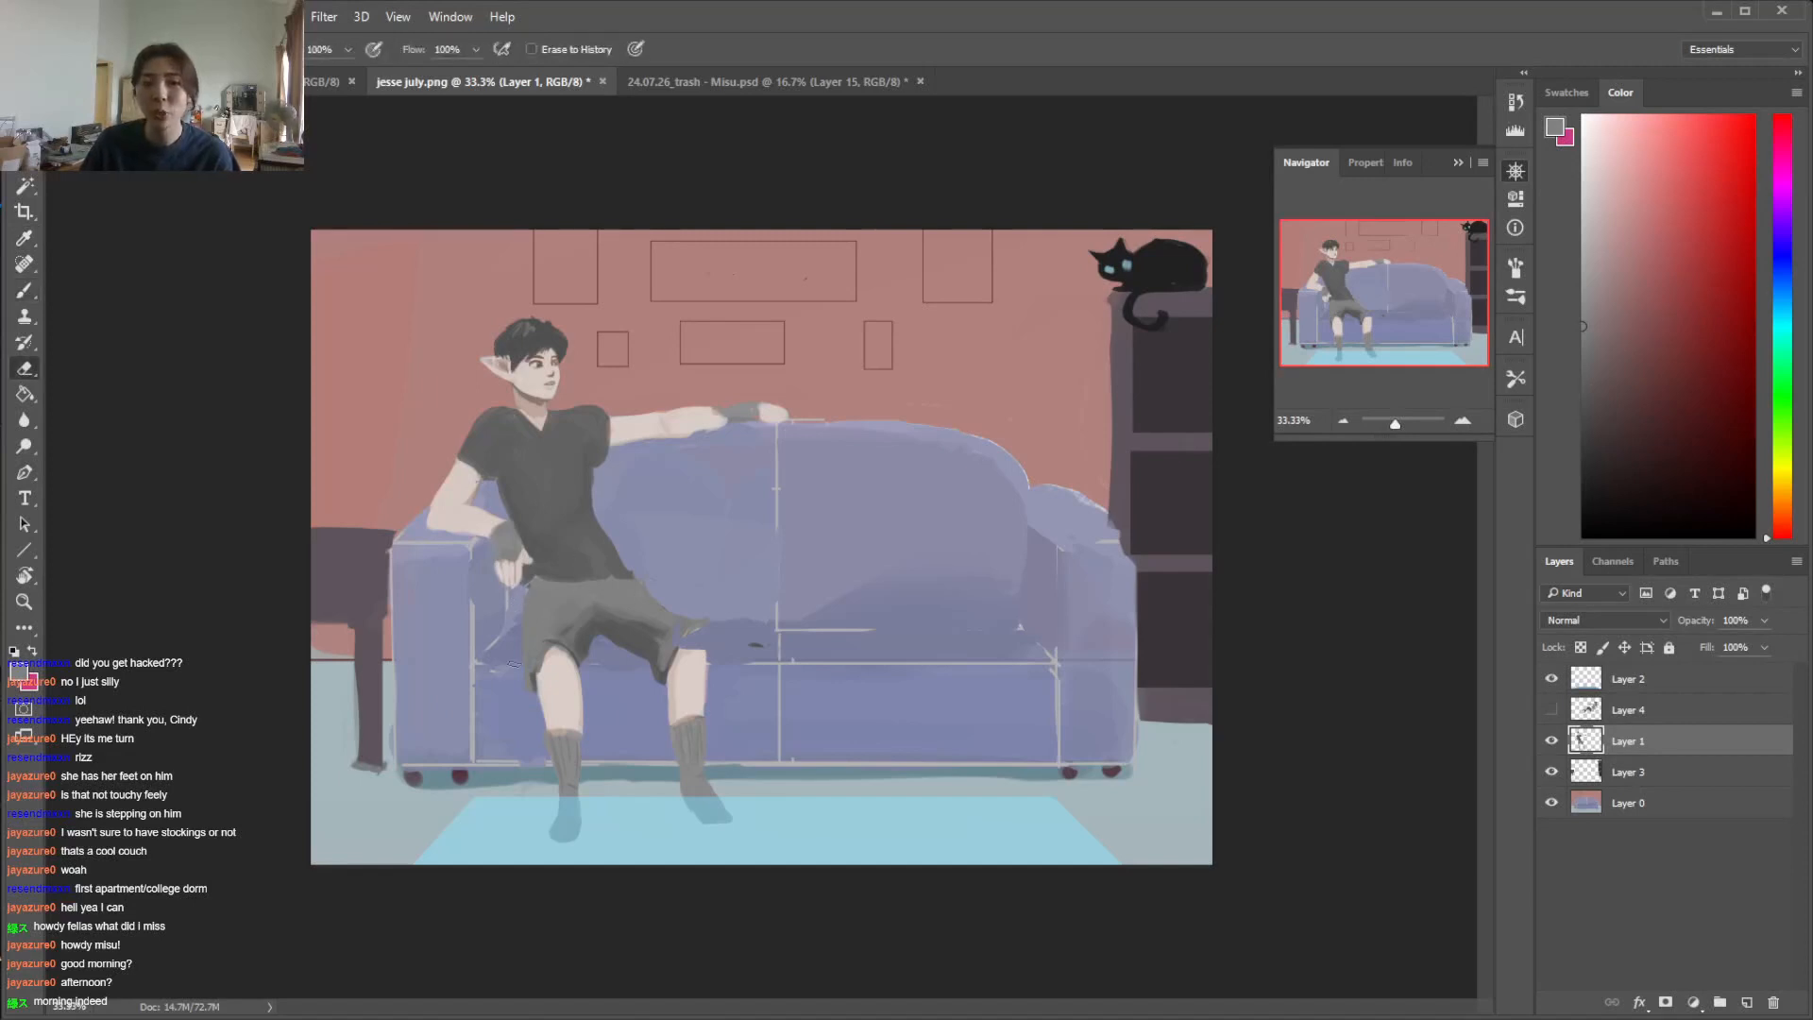
{"action": "key", "text": "b"}
{"action": "left_click", "coordinate": [566, 683], "text": "alt"}
{"action": "mouse_move", "coordinate": [550, 652]}
{"action": "left_mouse_down"}
{"action": "mouse_move", "coordinate": [538, 696]}
{"action": "mouse_move", "coordinate": [539, 673]}
{"action": "left_mouse_up"}
Reshape the warped leg's ankle and foot on the rug, alternating sampled sock grey with the eraser
{"action": "key", "text": "e"}
{"action": "key", "text": "b"}
{"action": "left_click", "coordinate": [579, 784], "text": "alt"}
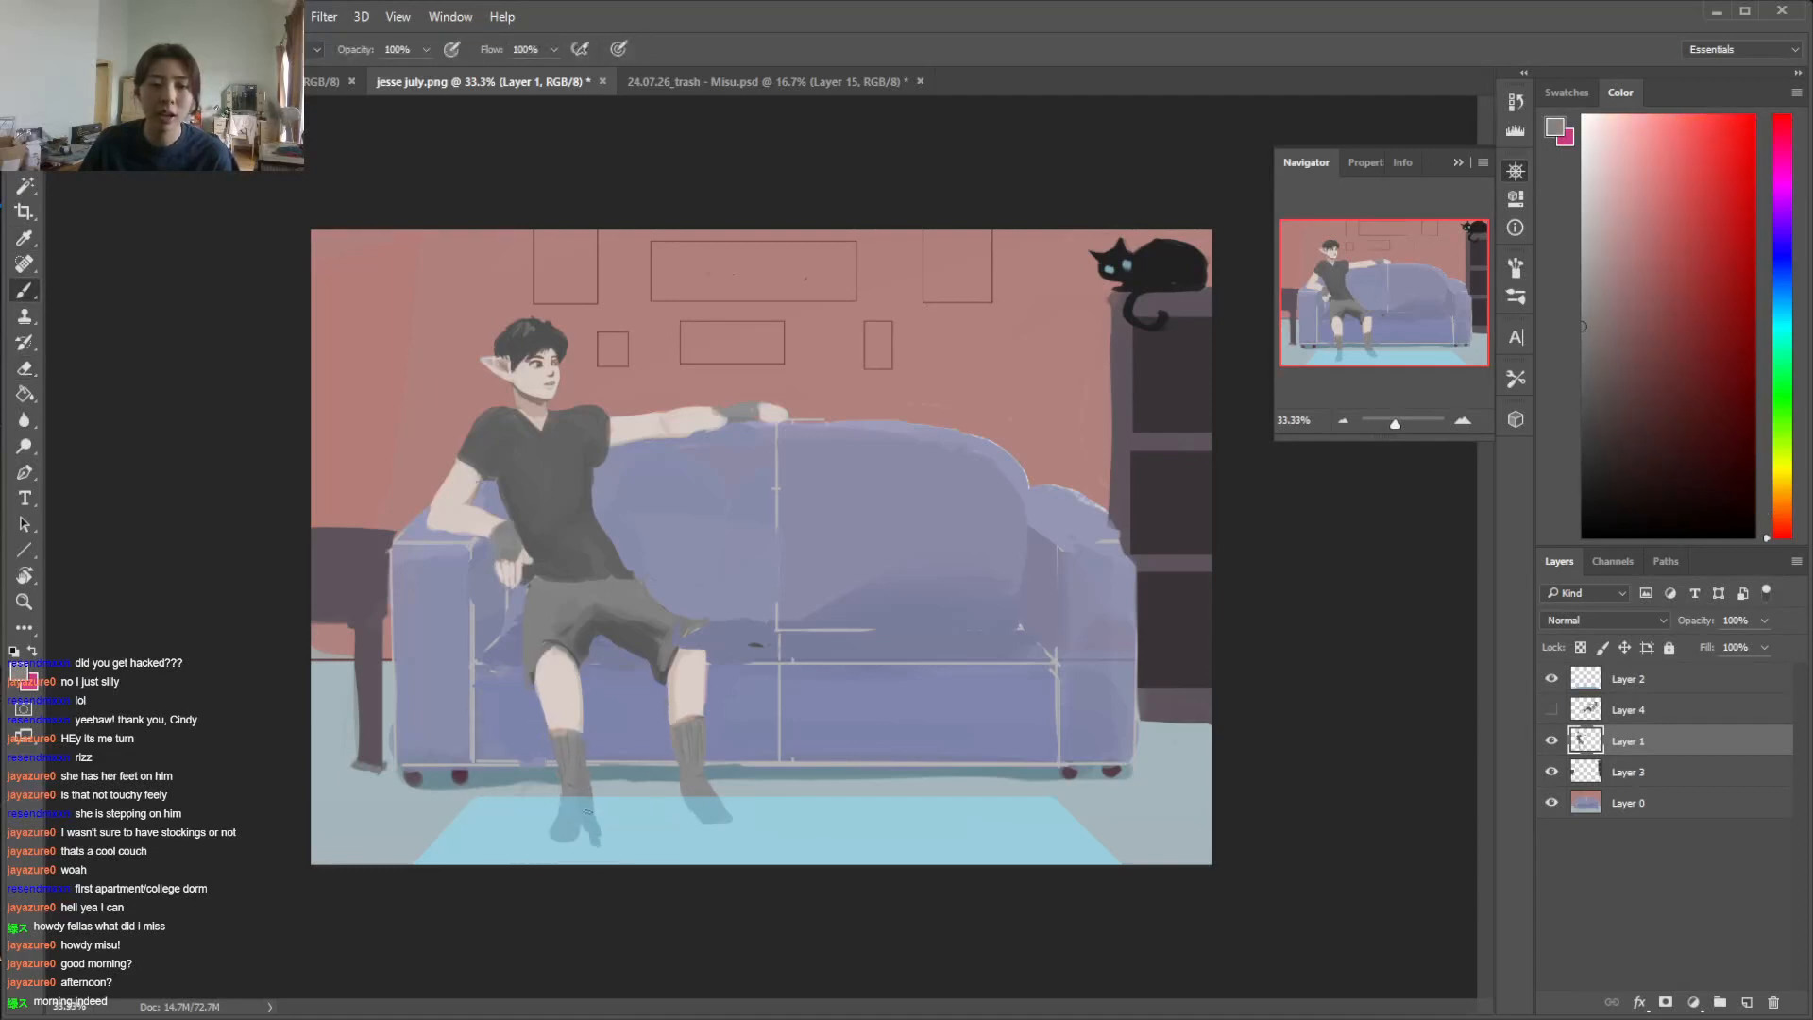
{"action": "key", "text": "e"}
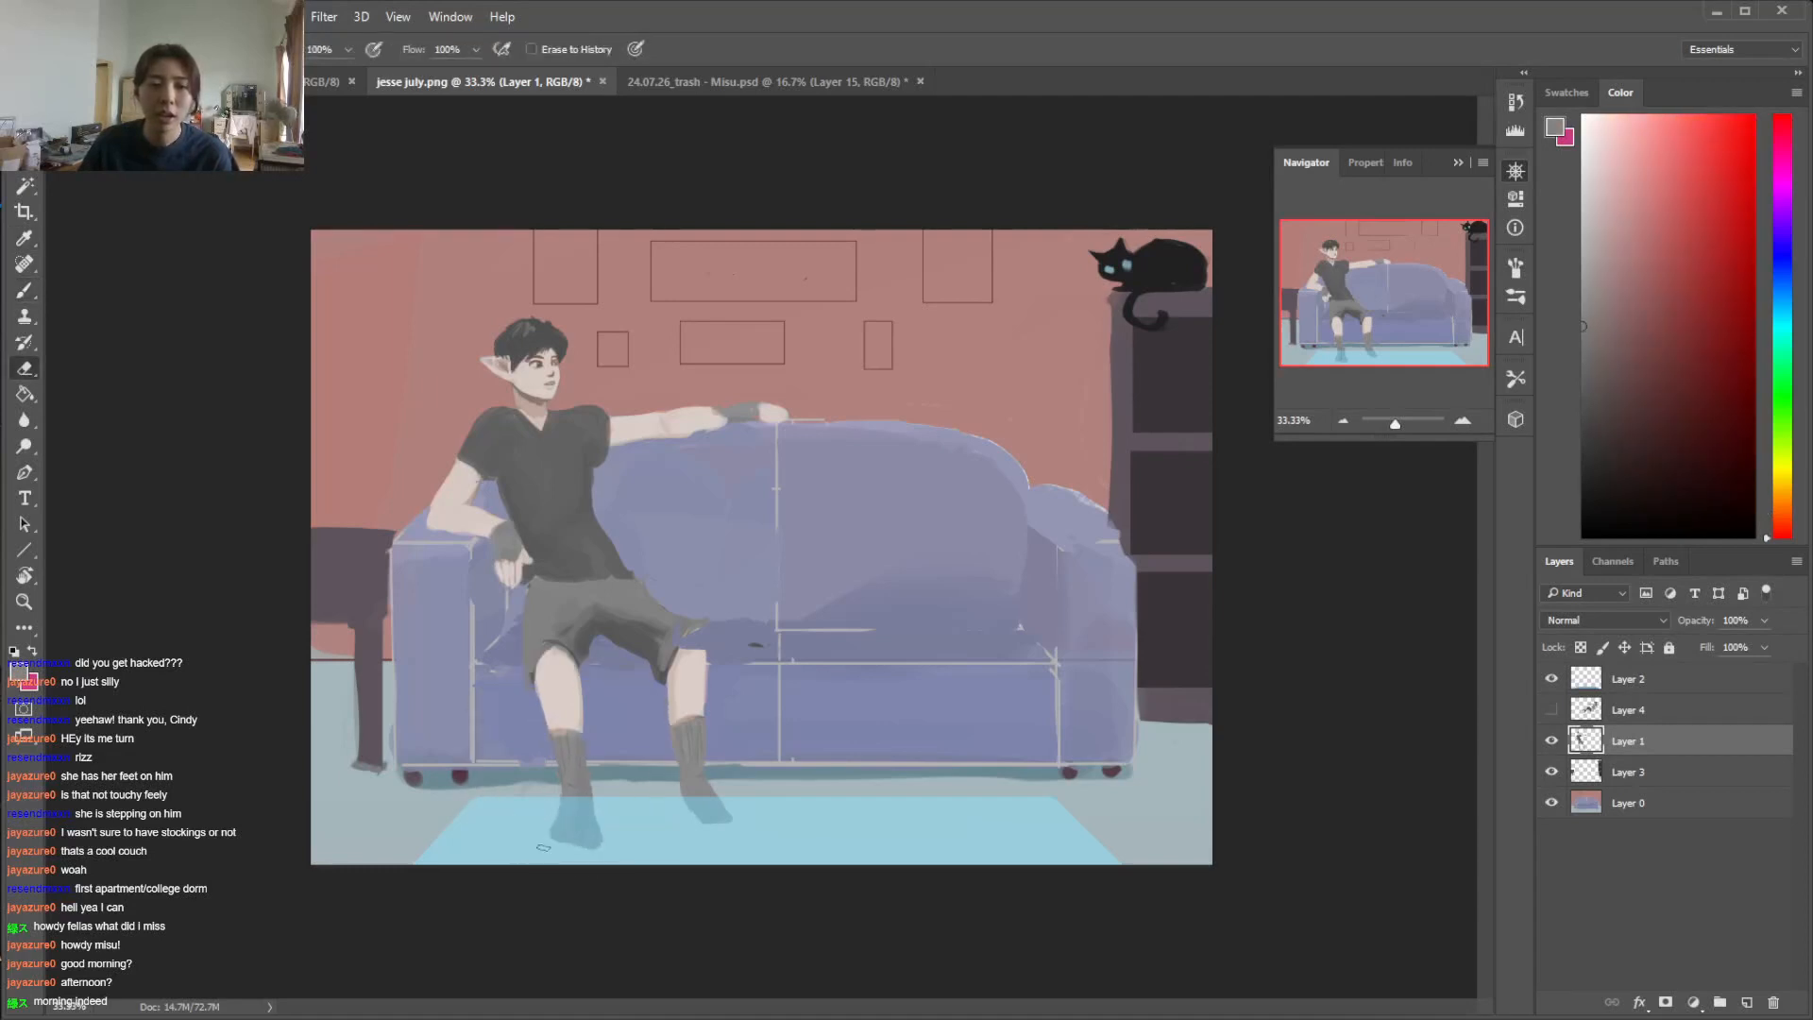
{"action": "key", "text": "b"}
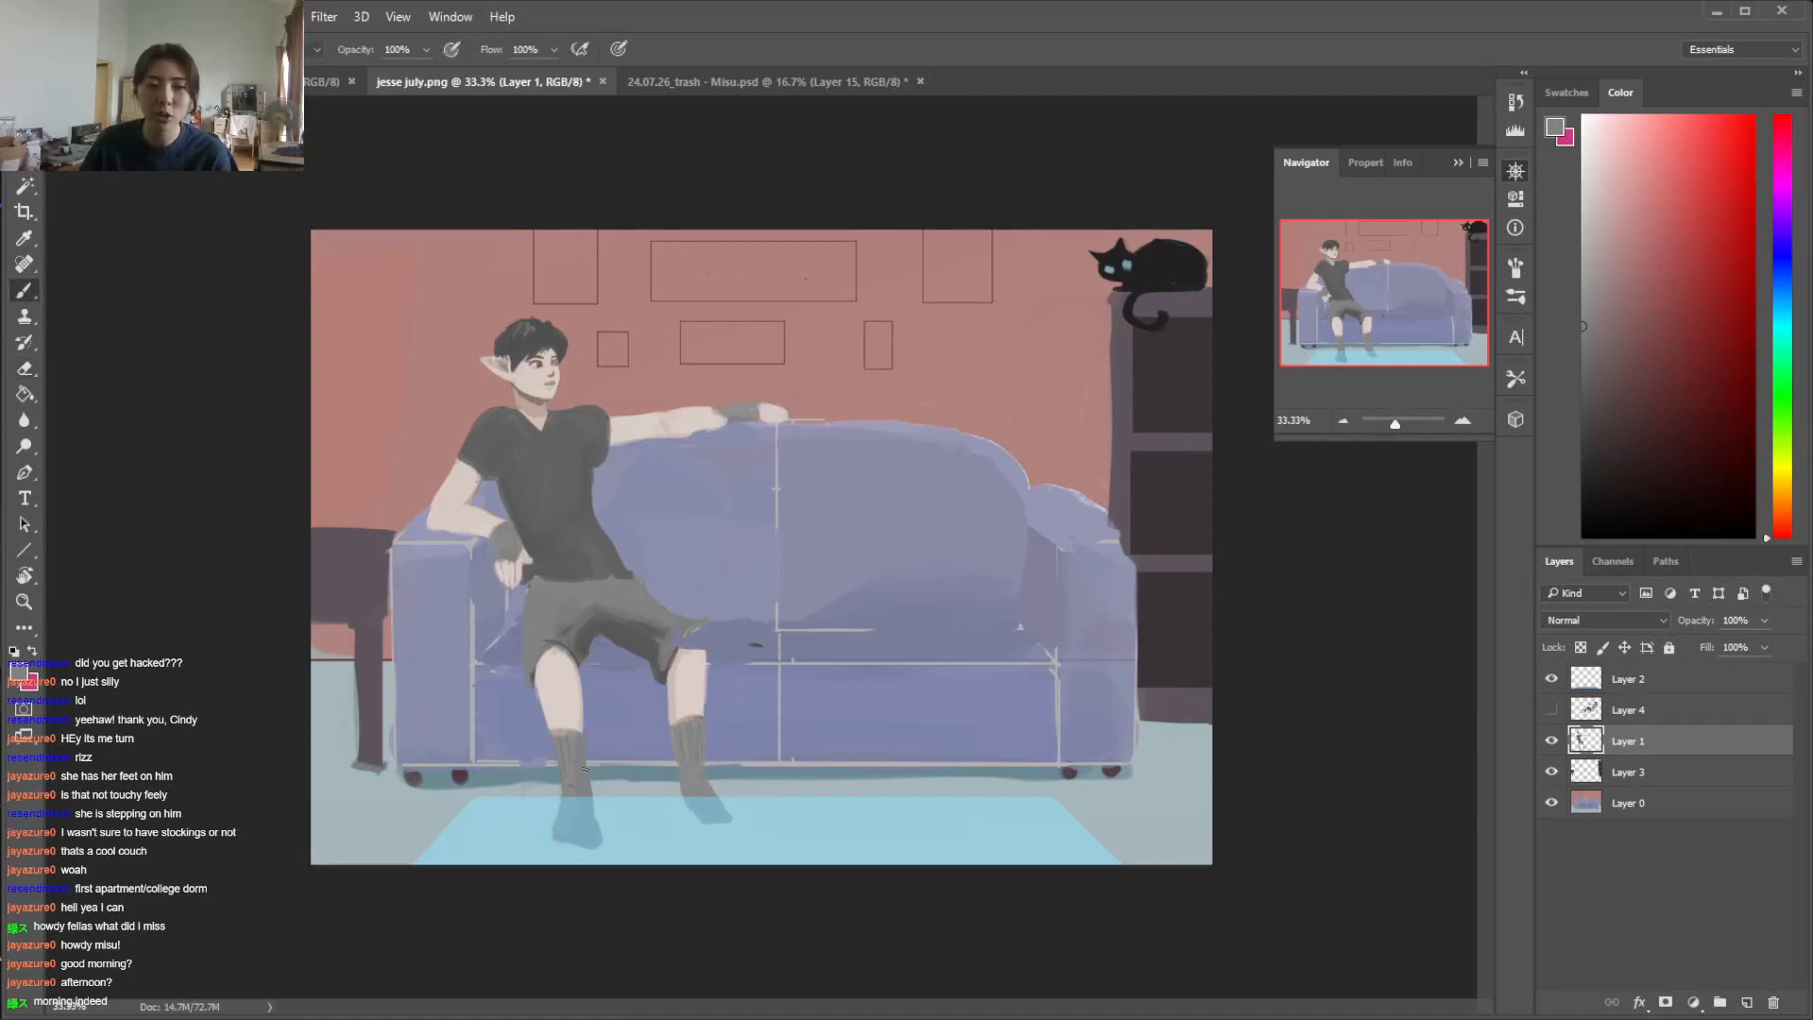
{"action": "key", "text": "e"}
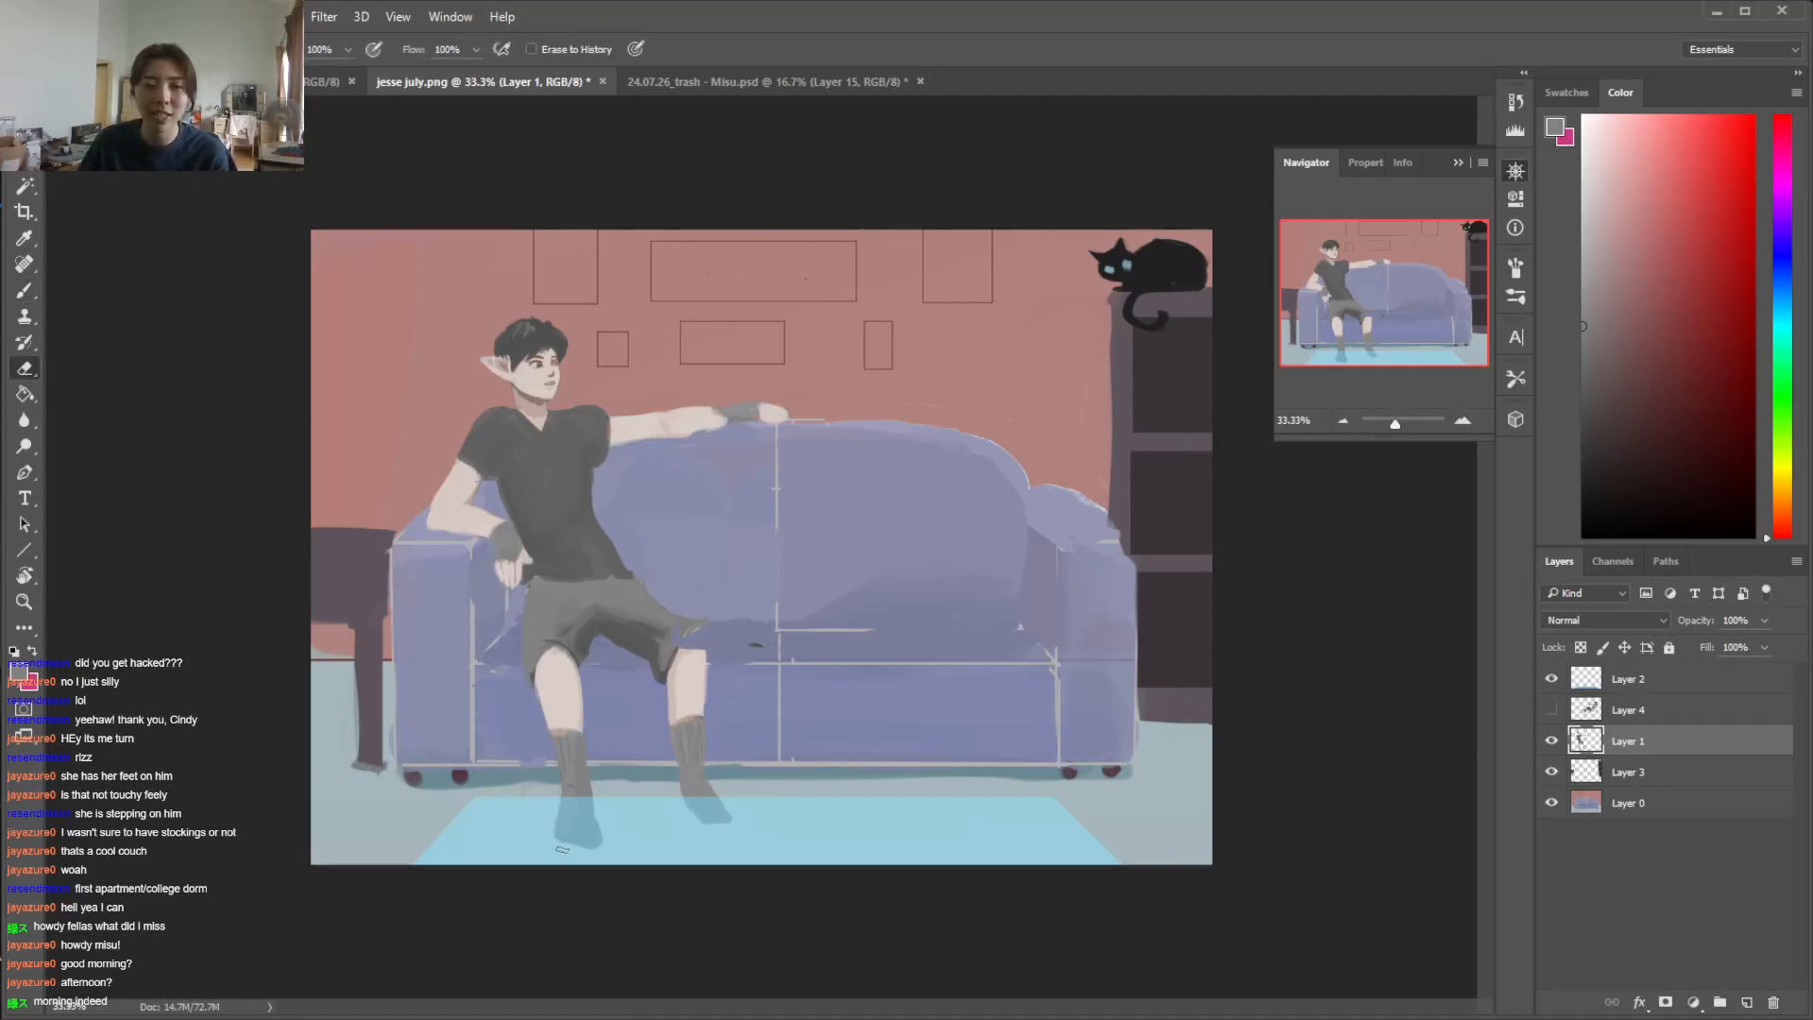
{"action": "key", "text": "b"}
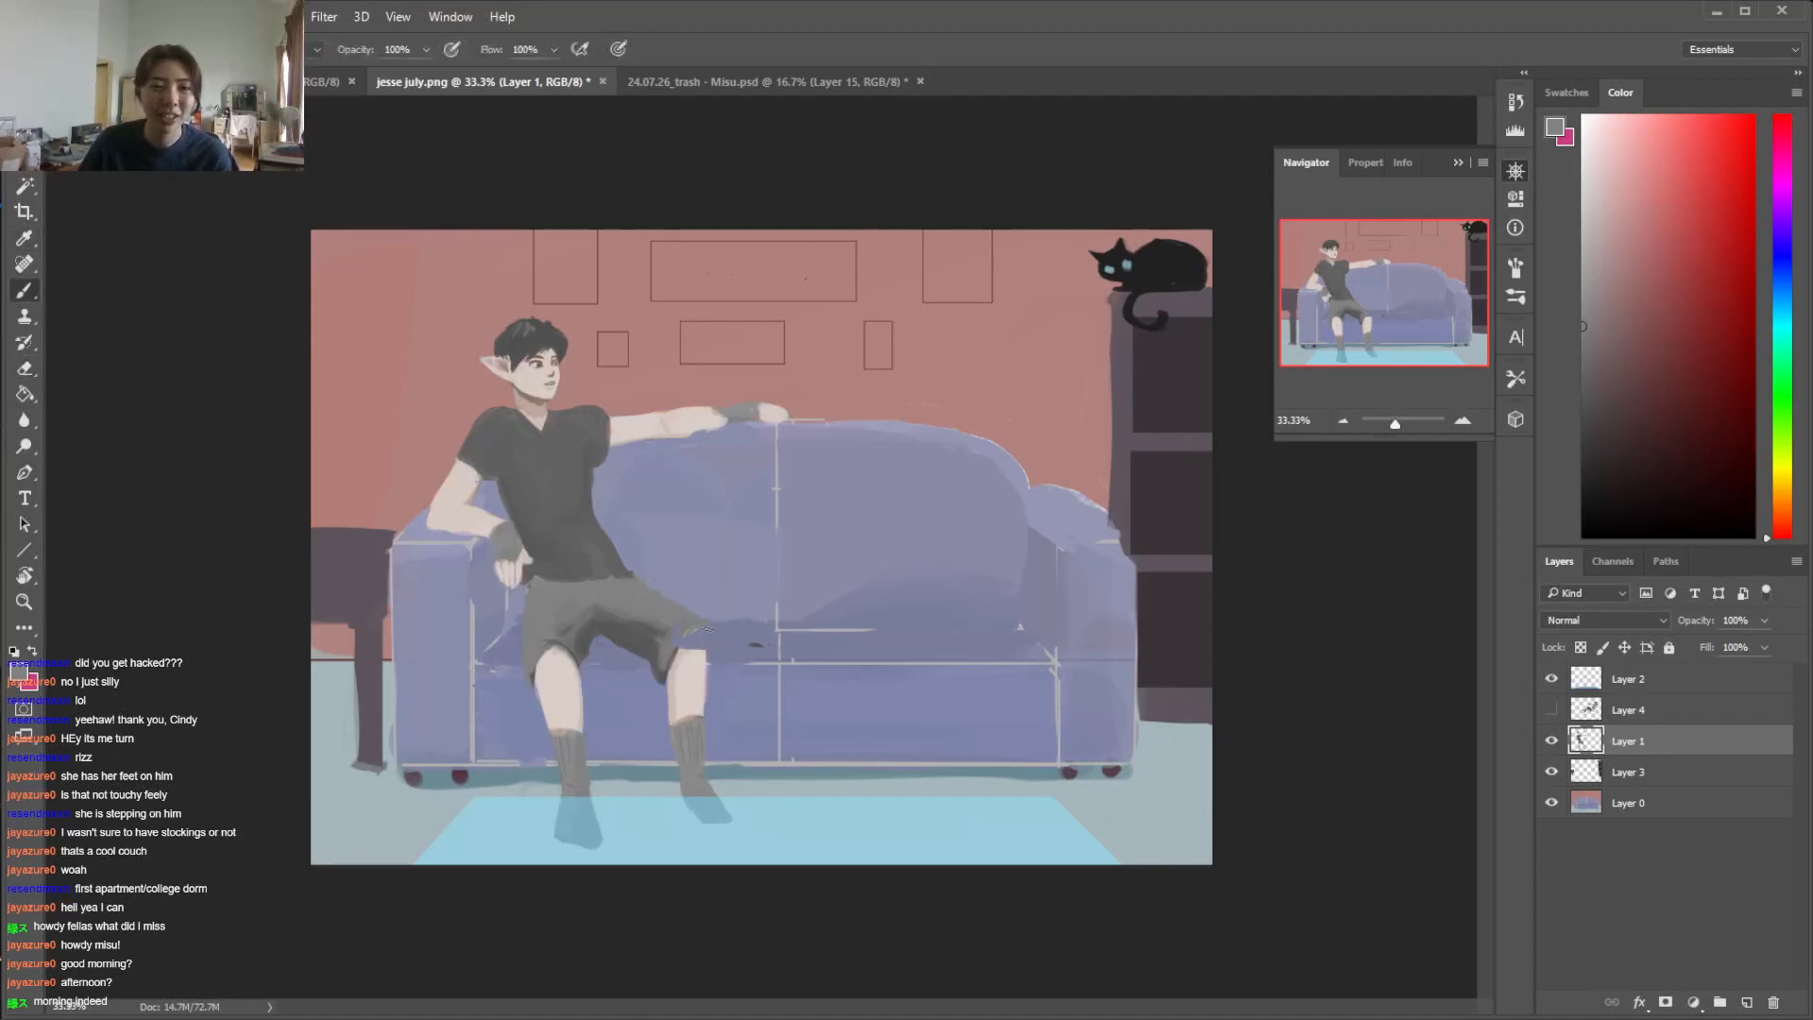
Trim the shorts hem on the man's other leg and repaint the knee with skin tone and the hem with grey
{"action": "key", "text": "e"}
{"action": "key", "text": "b"}
{"action": "left_click", "coordinate": [659, 674], "text": "alt"}
{"action": "key", "text": "e"}
{"action": "mouse_move", "coordinate": [661, 640]}
{"action": "left_mouse_down"}
{"action": "mouse_move", "coordinate": [704, 710]}
{"action": "mouse_move", "coordinate": [707, 640]}
{"action": "mouse_move", "coordinate": [689, 635]}
{"action": "left_mouse_up"}
{"action": "key", "text": "b"}
{"action": "left_click", "coordinate": [695, 681], "text": "alt"}
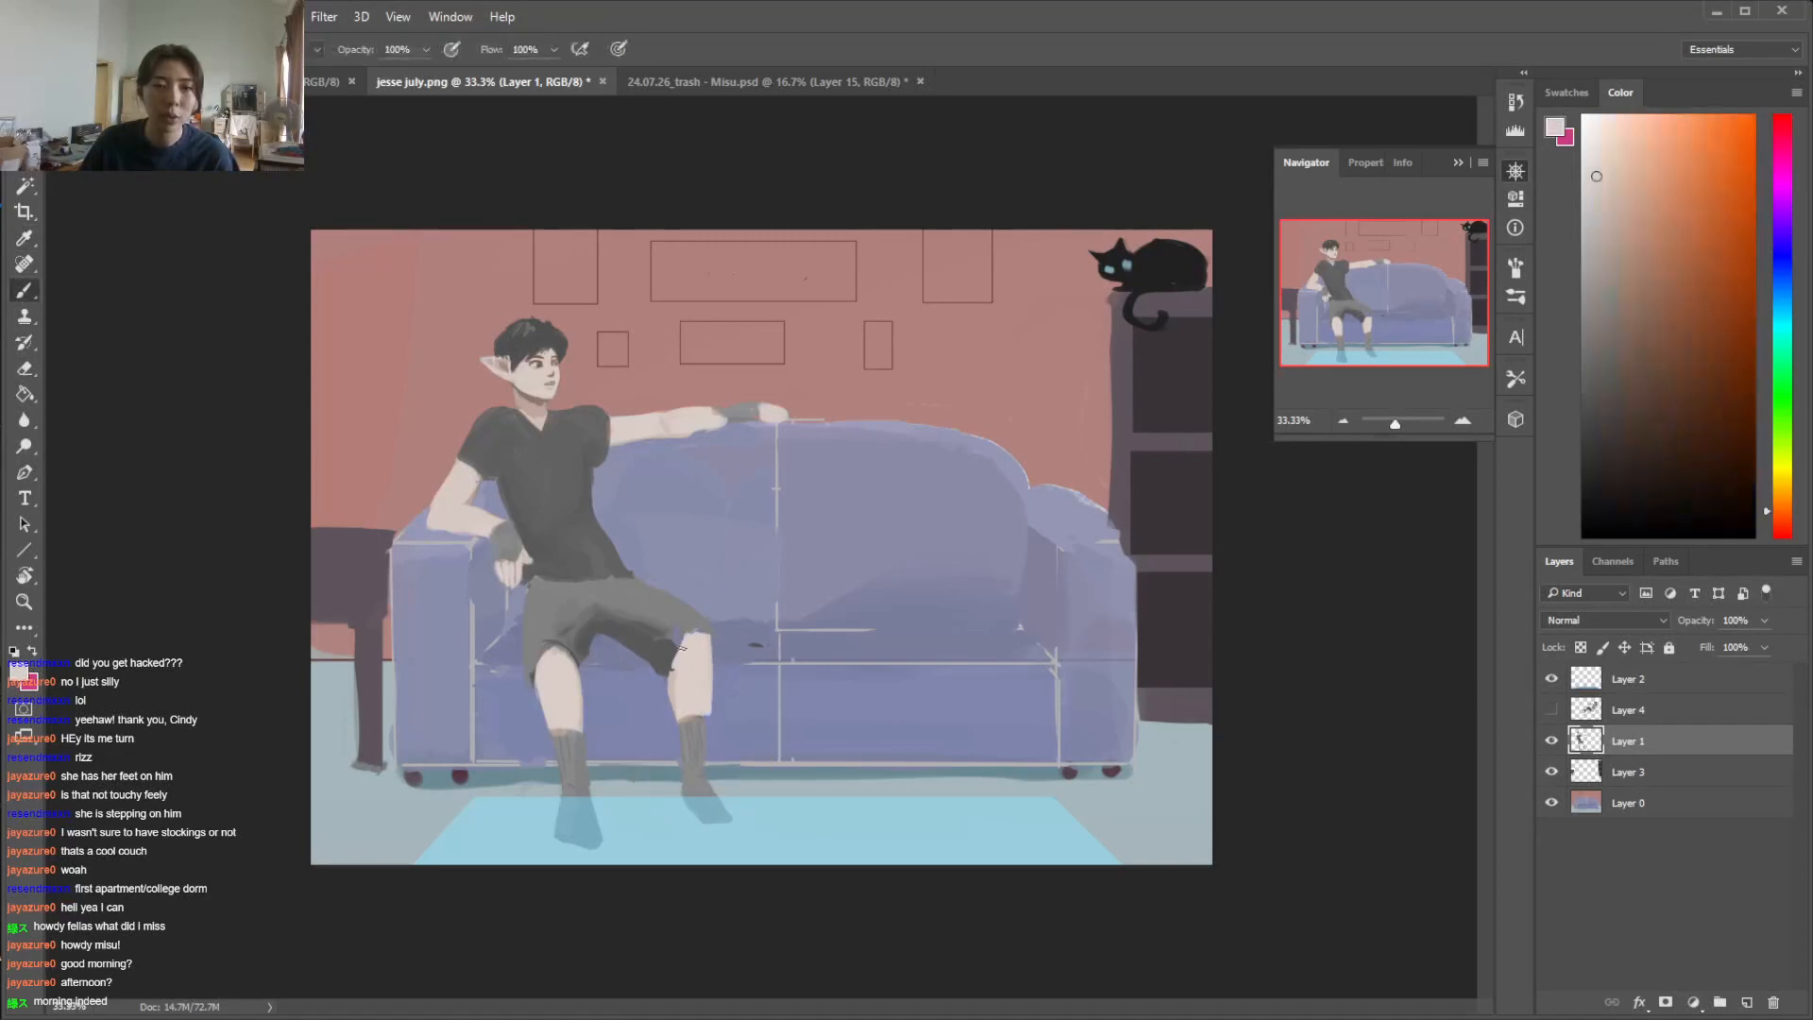
{"action": "left_click", "coordinate": [661, 607], "text": "alt"}
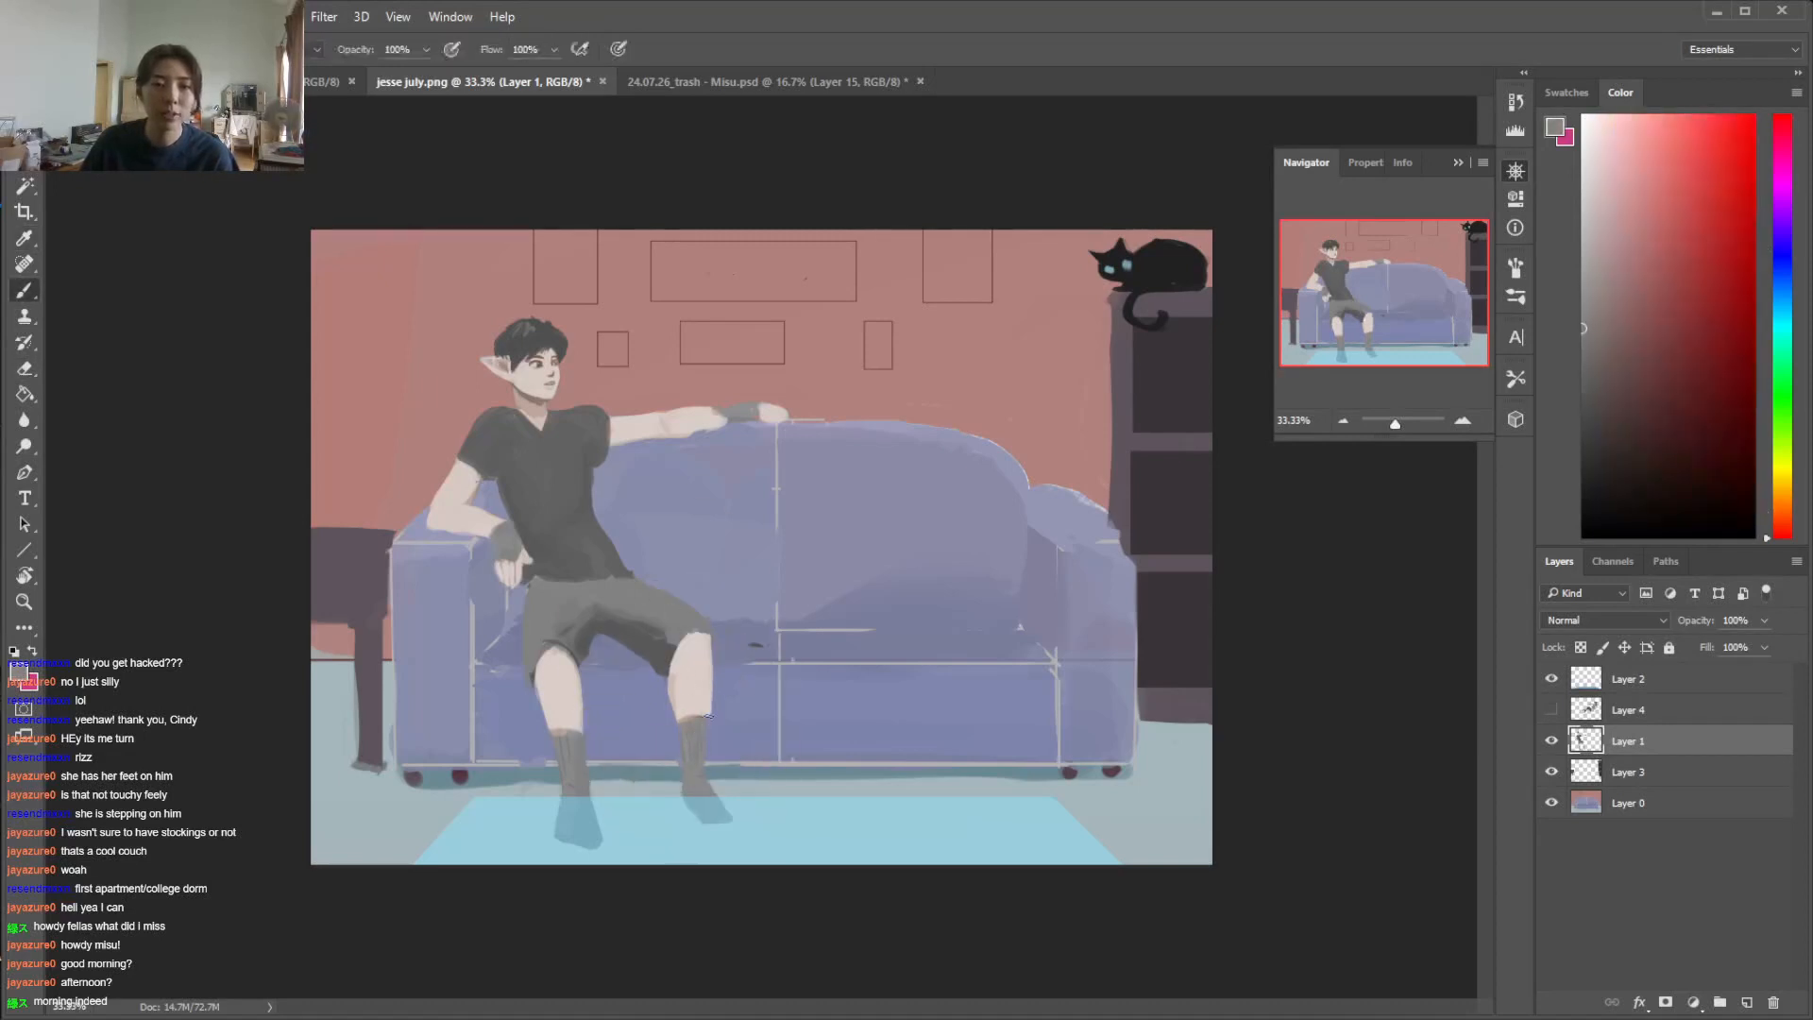
Reshape the other leg's ankle and foot with the eraser and sock grey so the toes point toward the sofa's middle
{"action": "key", "text": "e"}
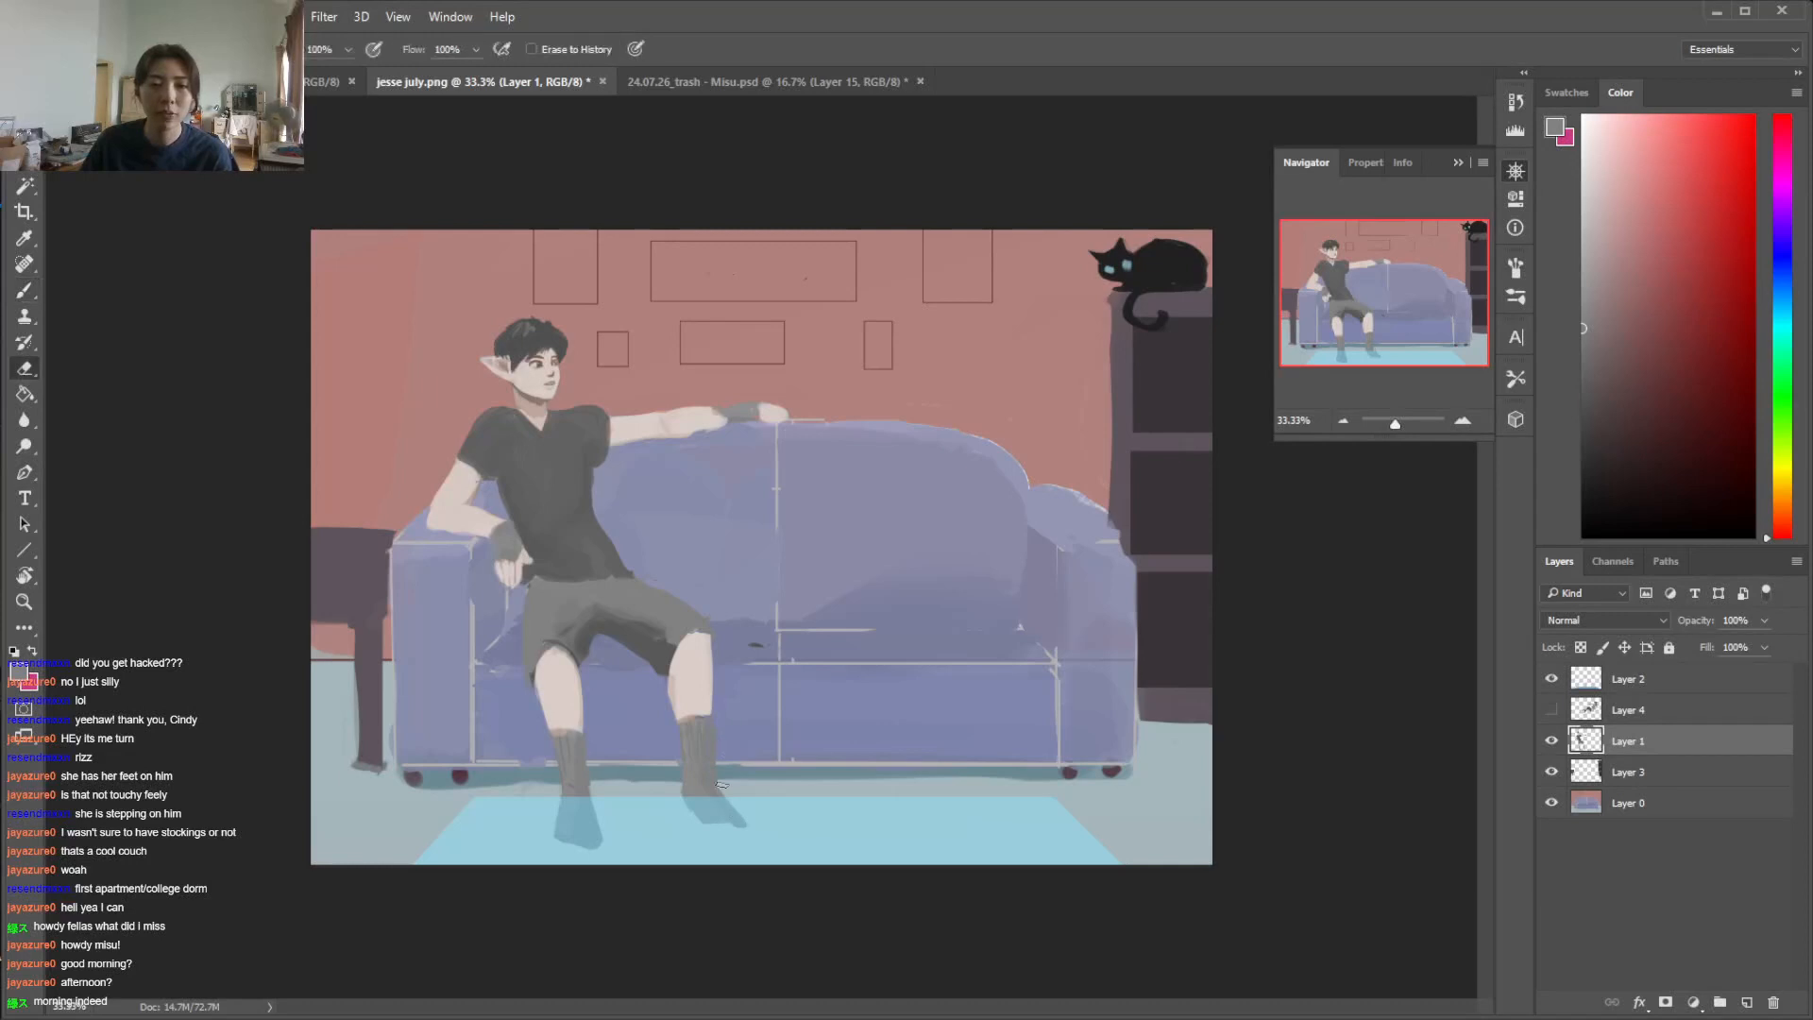
{"action": "key", "text": "b"}
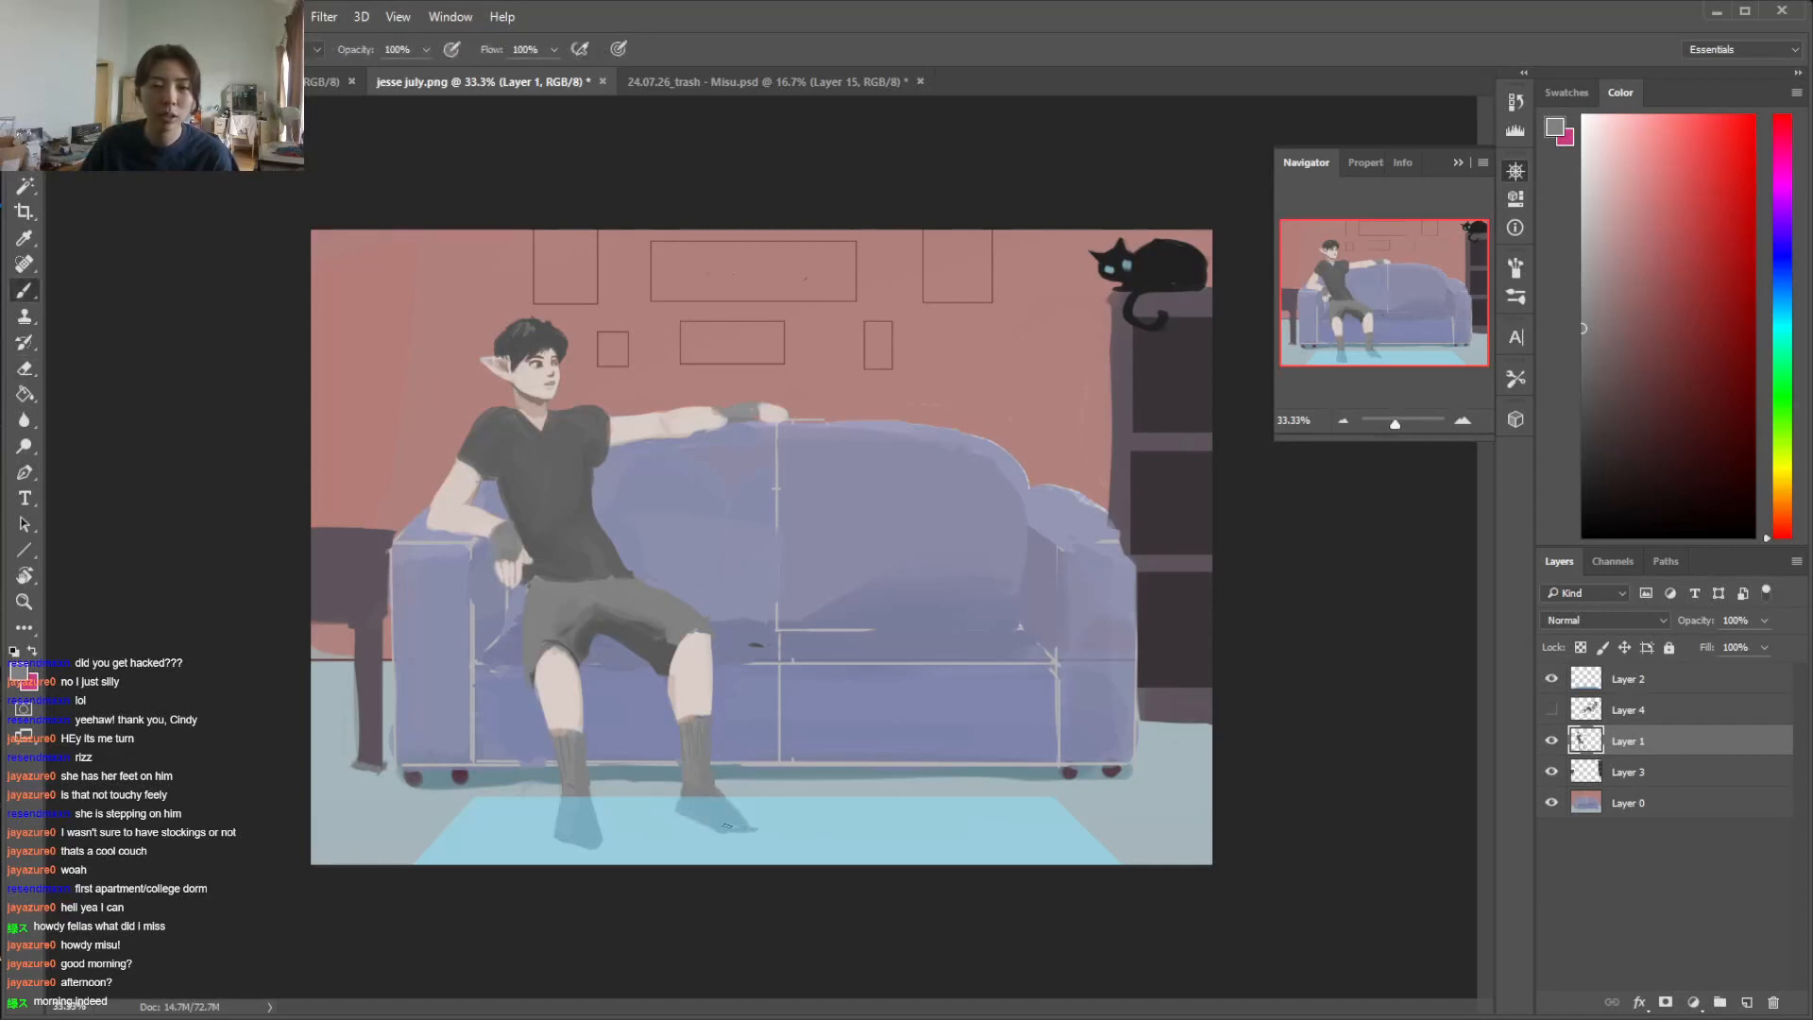
{"action": "left_click", "coordinate": [694, 805], "text": "alt"}
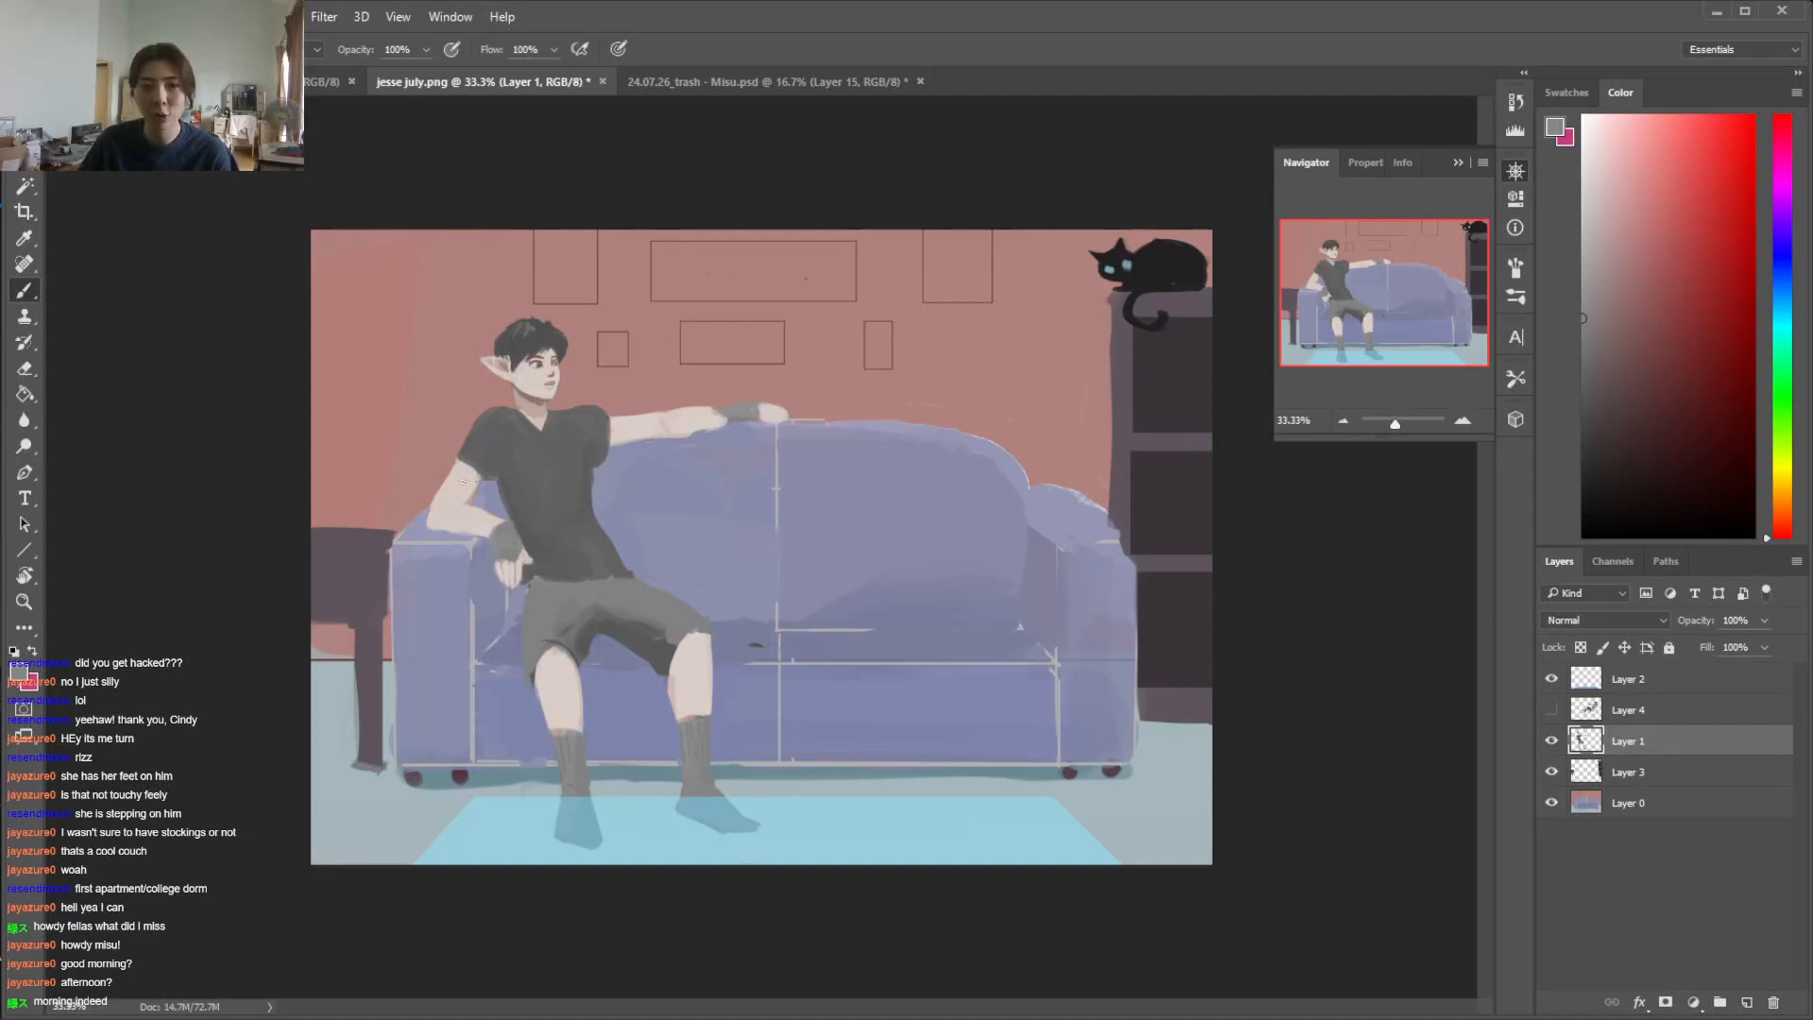
{"action": "left_click", "coordinate": [502, 496], "text": "alt"}
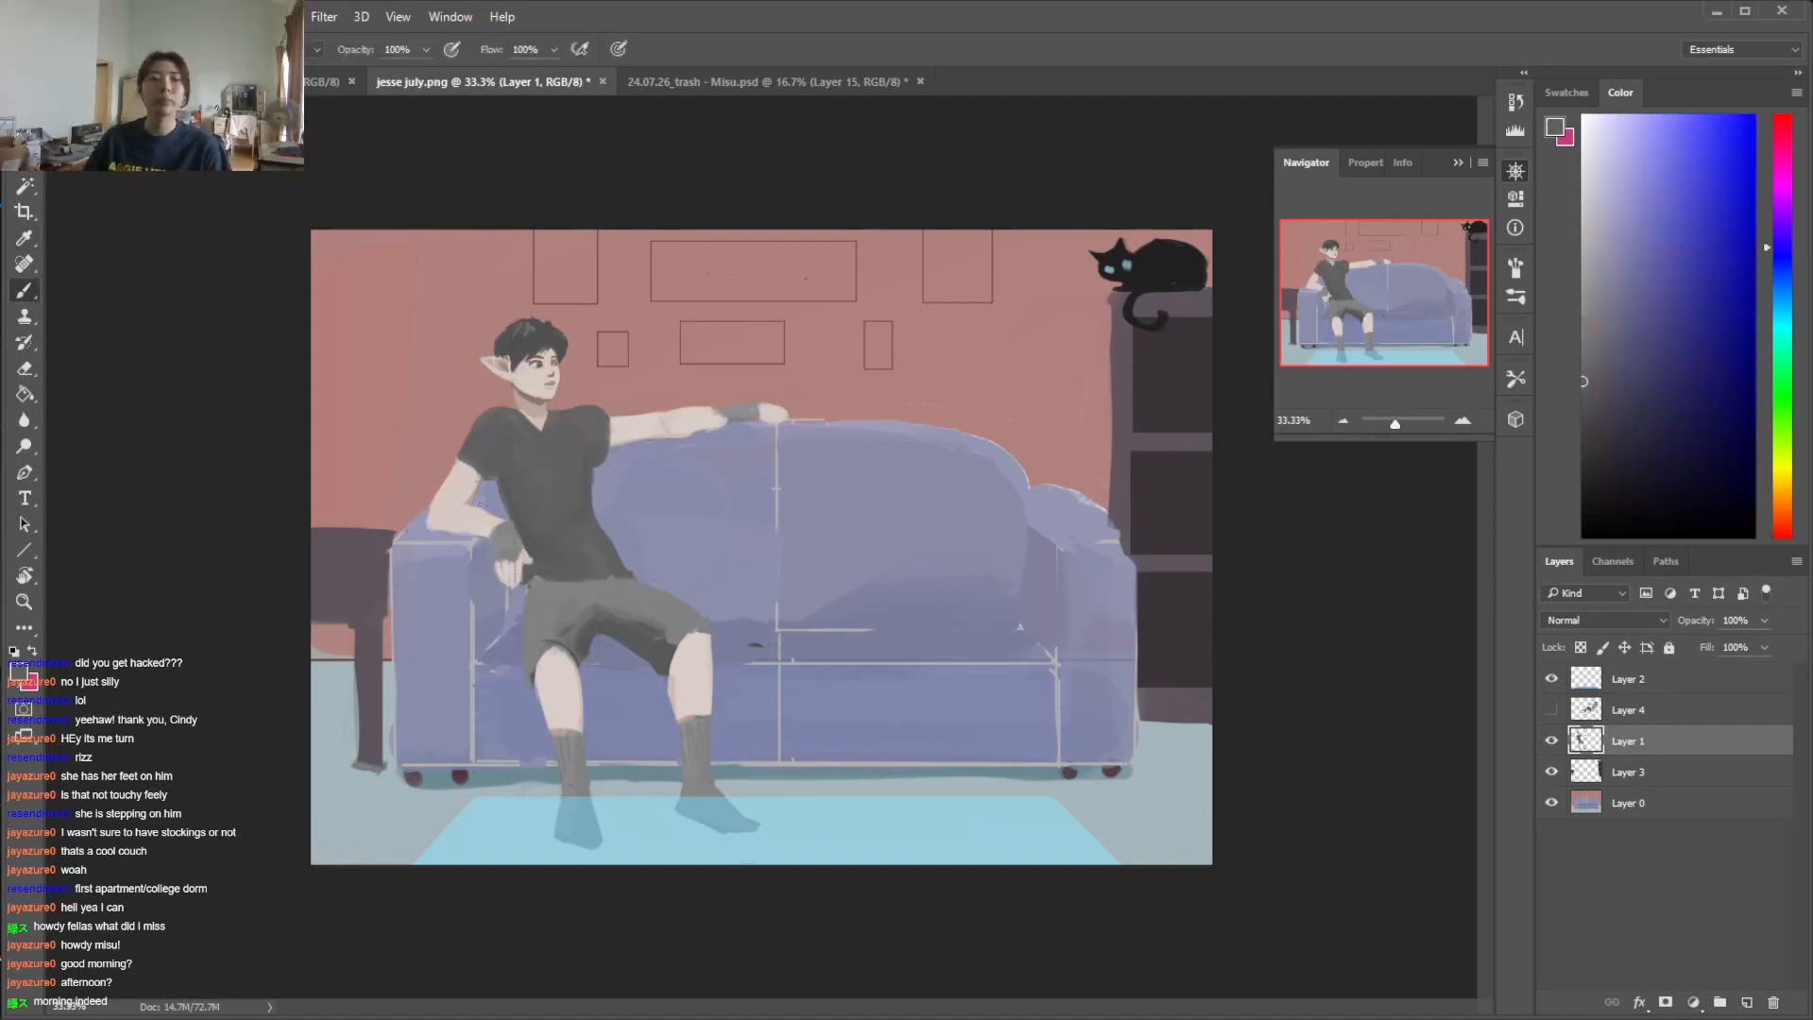
Lasso the man without his bent arm, rotate the selection about -2.2 degrees, shift it away from the sofa arm, and deselect
{"action": "key", "text": "l"}
{"action": "left_click_drag", "start_coordinate": [525, 284], "coordinate": [405, 444]}
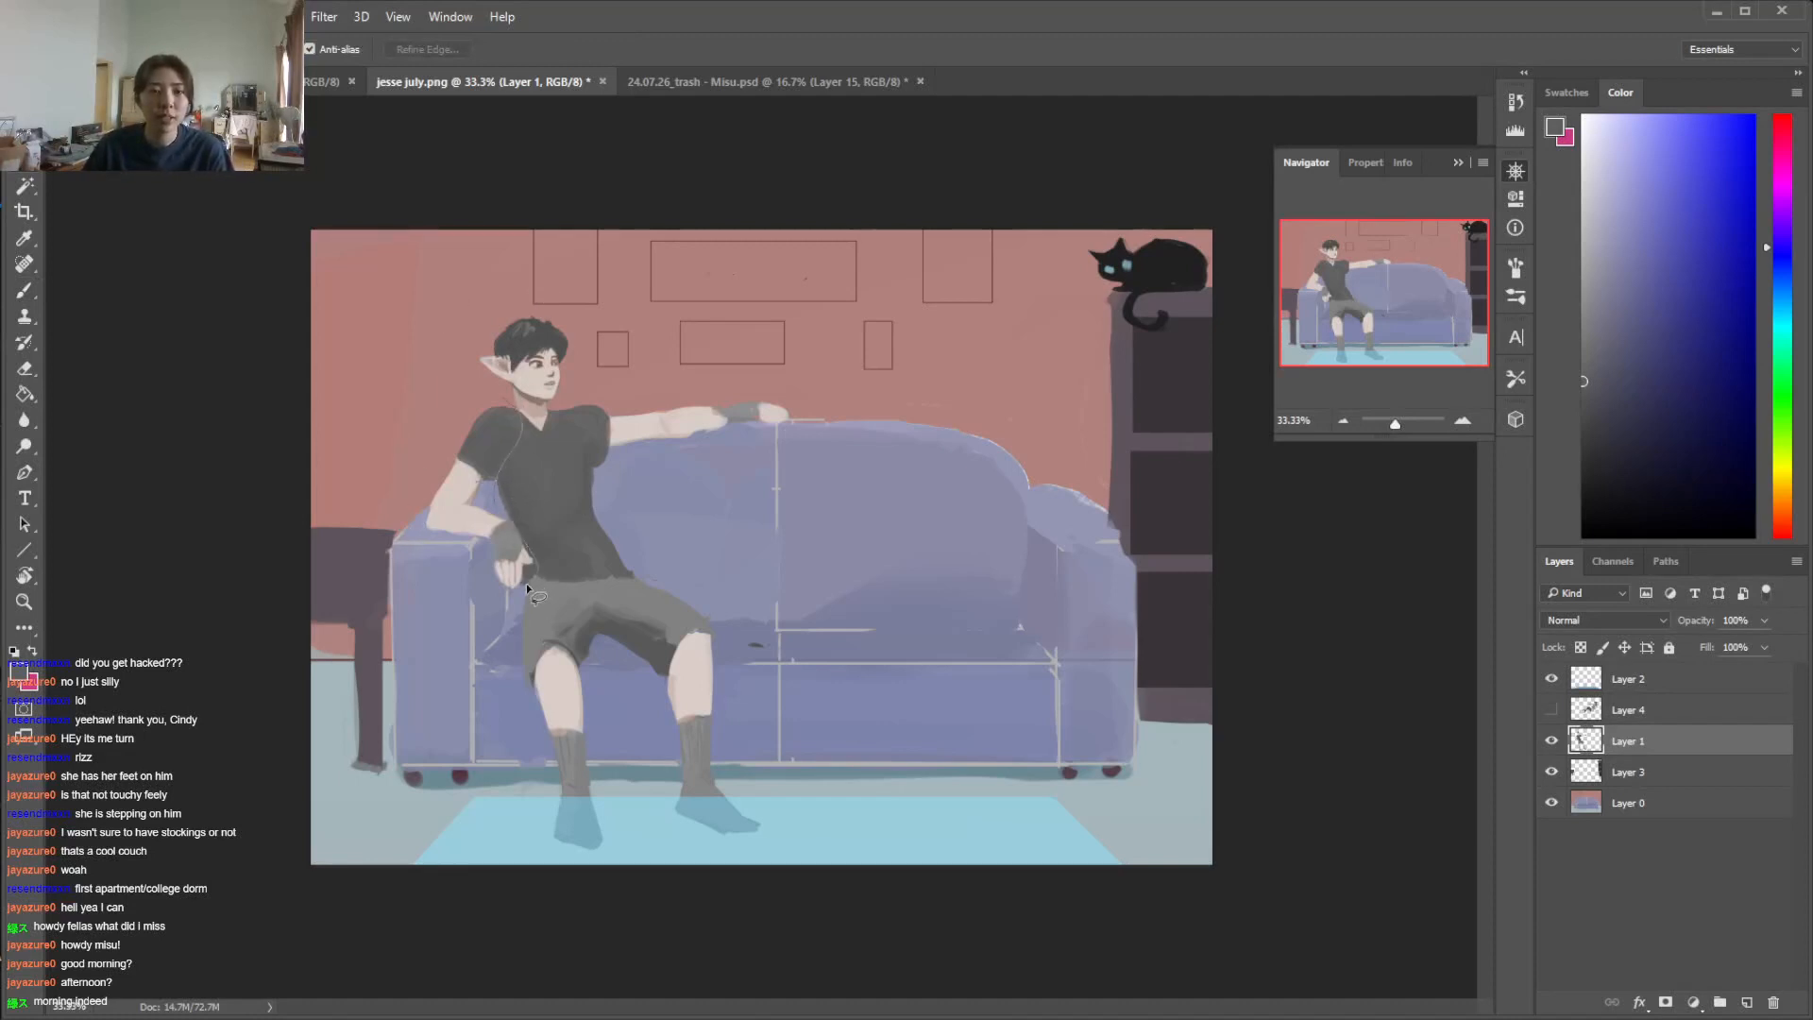
{"action": "mouse_move", "coordinate": [486, 860]}
{"action": "left_mouse_down"}
{"action": "mouse_move", "coordinate": [942, 656]}
{"action": "mouse_move", "coordinate": [894, 335]}
{"action": "mouse_move", "coordinate": [588, 235]}
{"action": "mouse_move", "coordinate": [495, 257]}
{"action": "mouse_move", "coordinate": [434, 347]}
{"action": "mouse_move", "coordinate": [463, 384]}
{"action": "left_mouse_up"}
{"action": "key", "text": "ctrl+t"}
{"action": "left_click_drag", "start_coordinate": [1062, 770], "coordinate": [1069, 754]}
{"action": "mouse_move", "coordinate": [823, 725]}
{"action": "left_mouse_down"}
{"action": "mouse_move", "coordinate": [850, 712]}
{"action": "mouse_move", "coordinate": [837, 720]}
{"action": "left_mouse_up"}
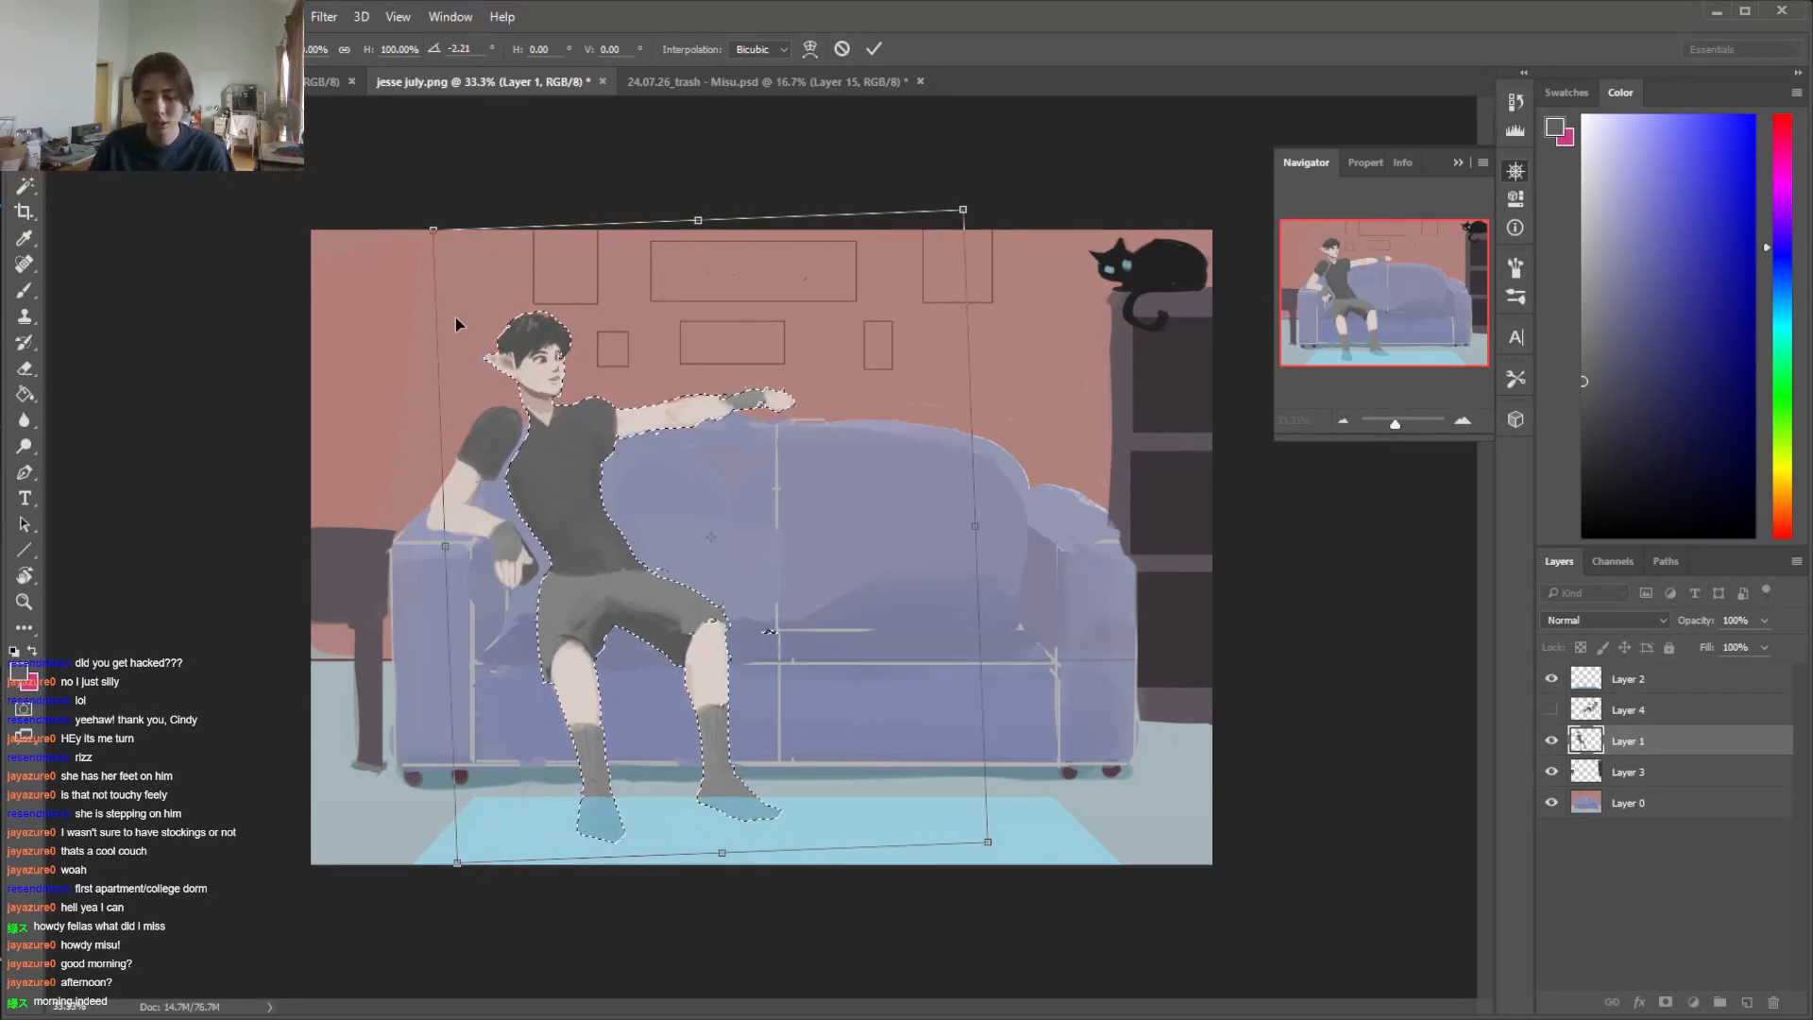
{"action": "key", "text": "Return"}
{"action": "key", "text": "ctrl+d"}
Fill the gap between the man's bent arm and torso with shirt grey, and repaint the waist of his shorts in lighter grey
{"action": "key", "text": "e"}
{"action": "key", "text": "b"}
{"action": "left_click", "coordinate": [522, 458], "text": "alt"}
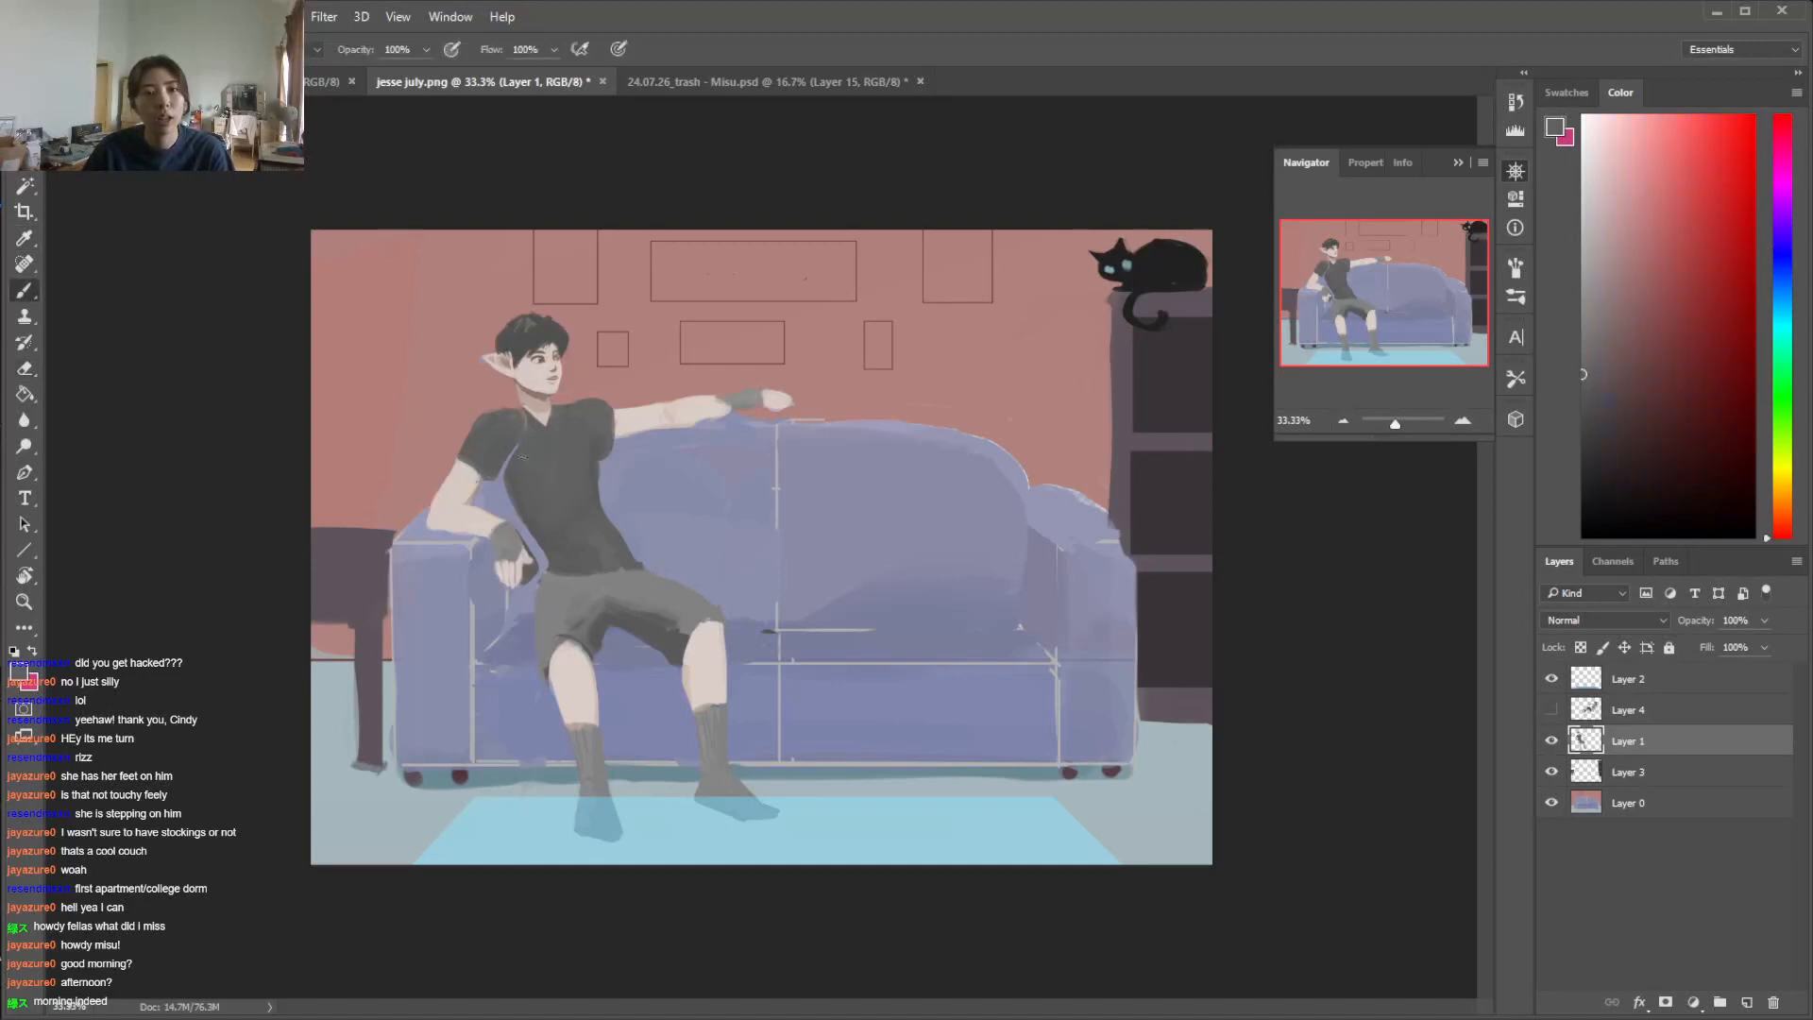
{"action": "left_click_drag", "start_coordinate": [503, 477], "coordinate": [536, 530]}
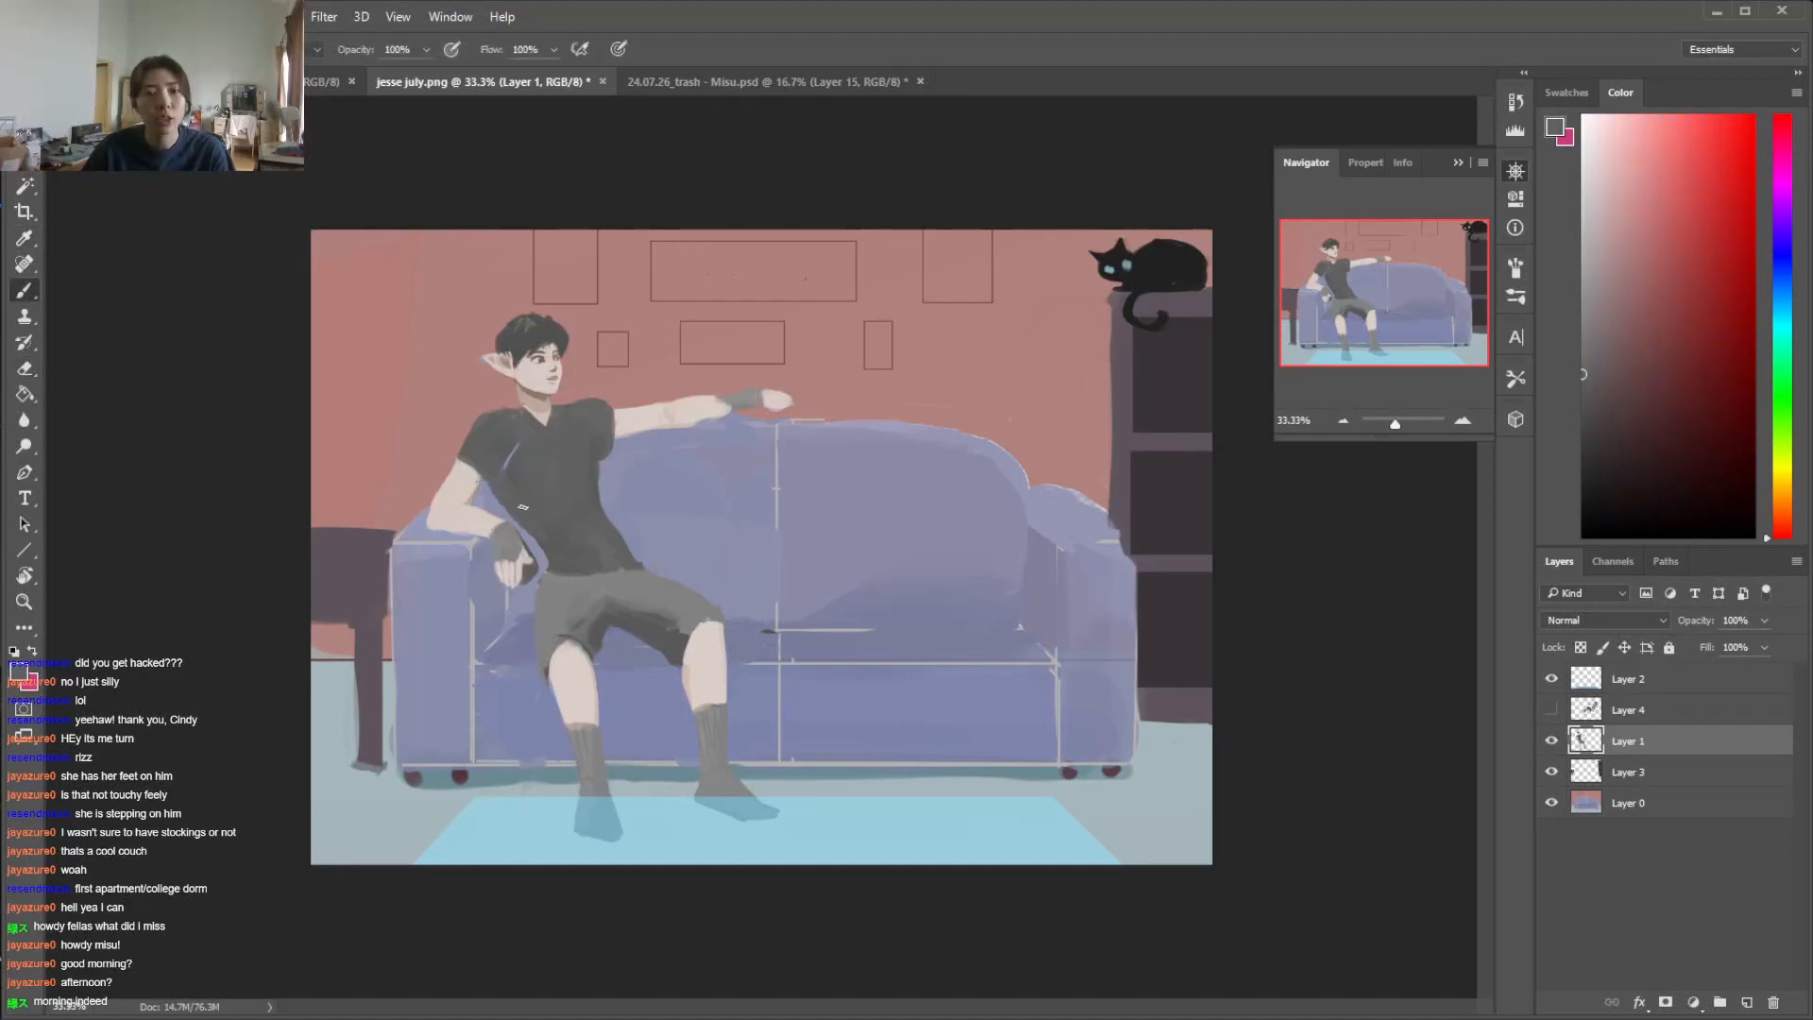
{"action": "left_click_drag", "start_coordinate": [503, 467], "coordinate": [507, 494]}
{"action": "left_click", "coordinate": [498, 458], "text": "alt"}
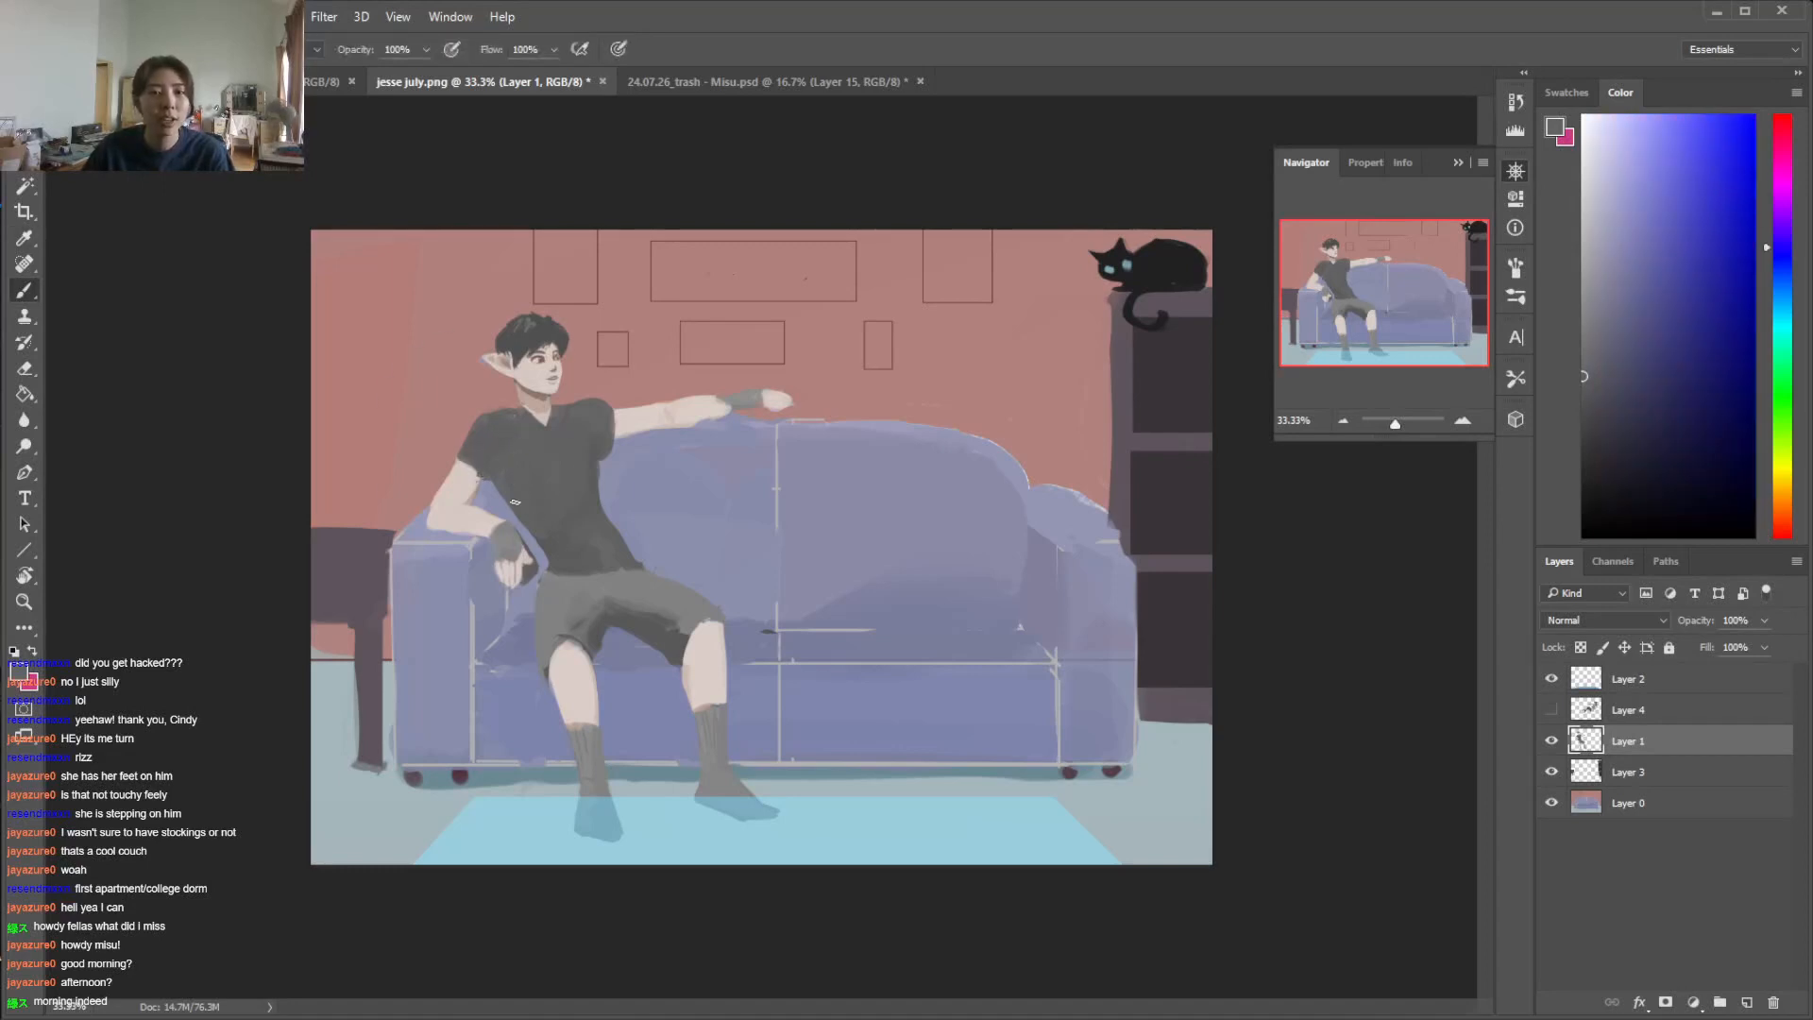
{"action": "left_click_drag", "start_coordinate": [524, 529], "coordinate": [546, 565]}
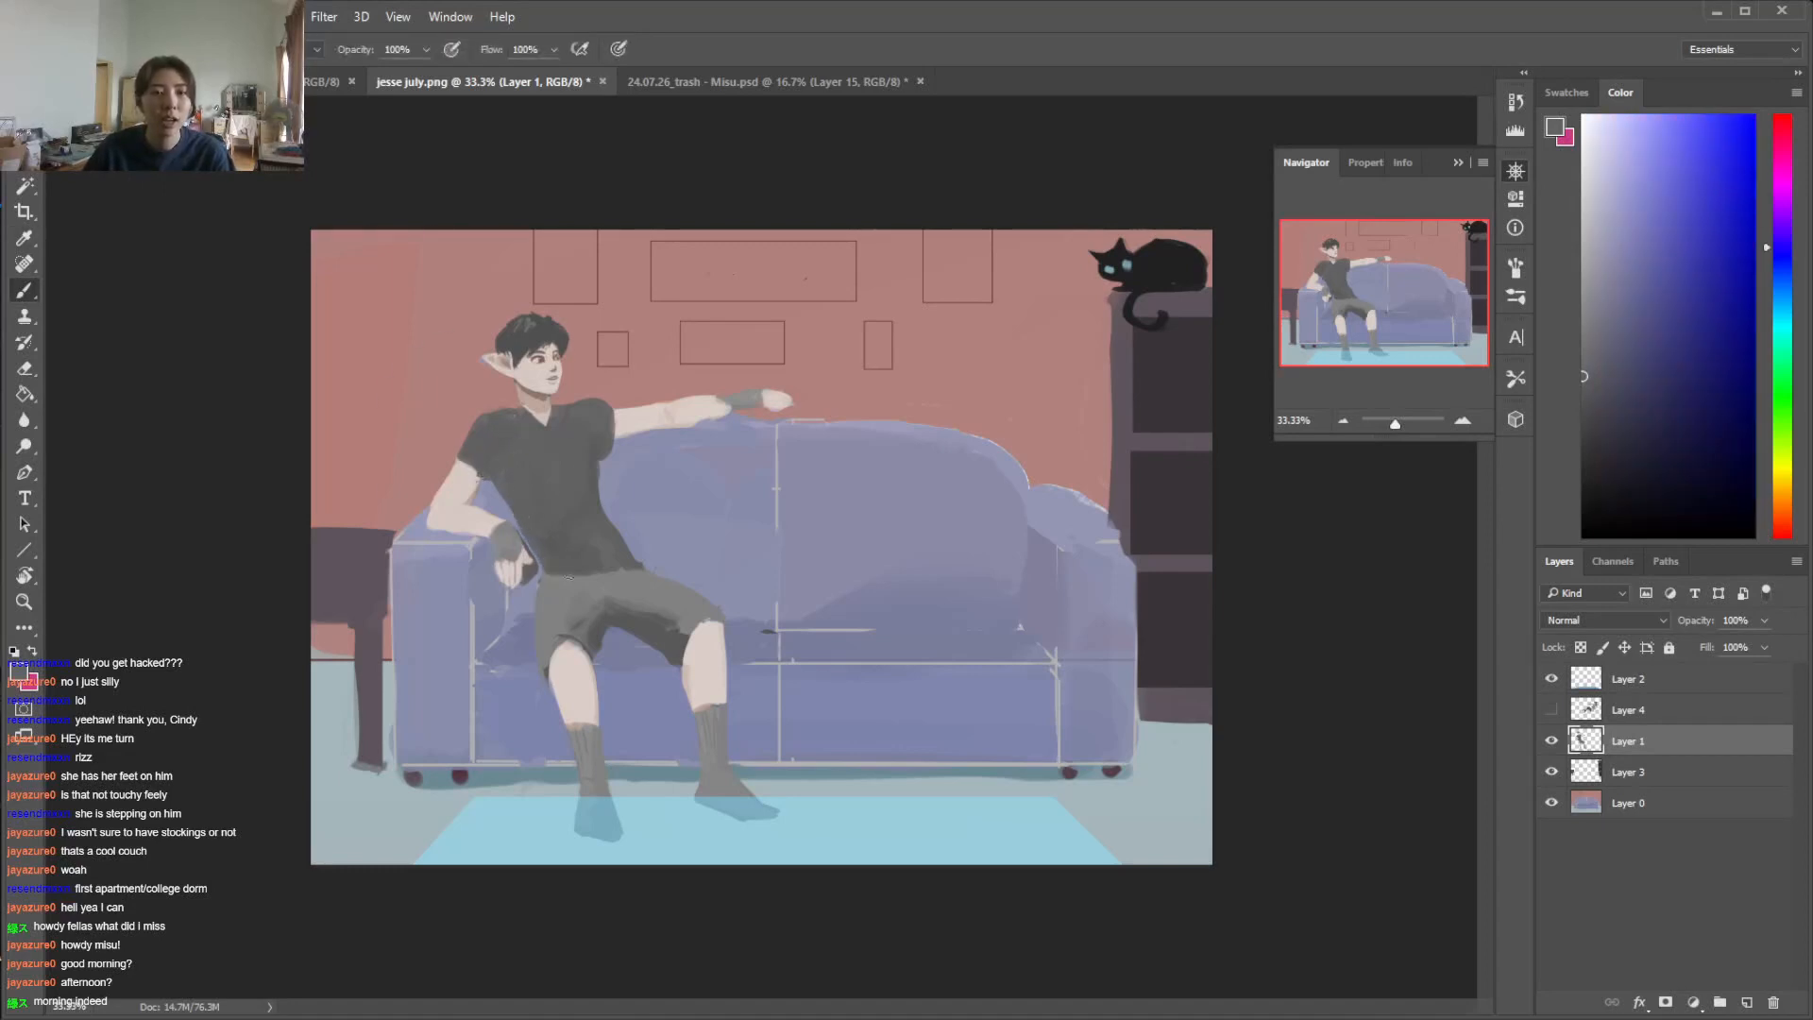
{"action": "left_click", "coordinate": [580, 572], "text": "alt"}
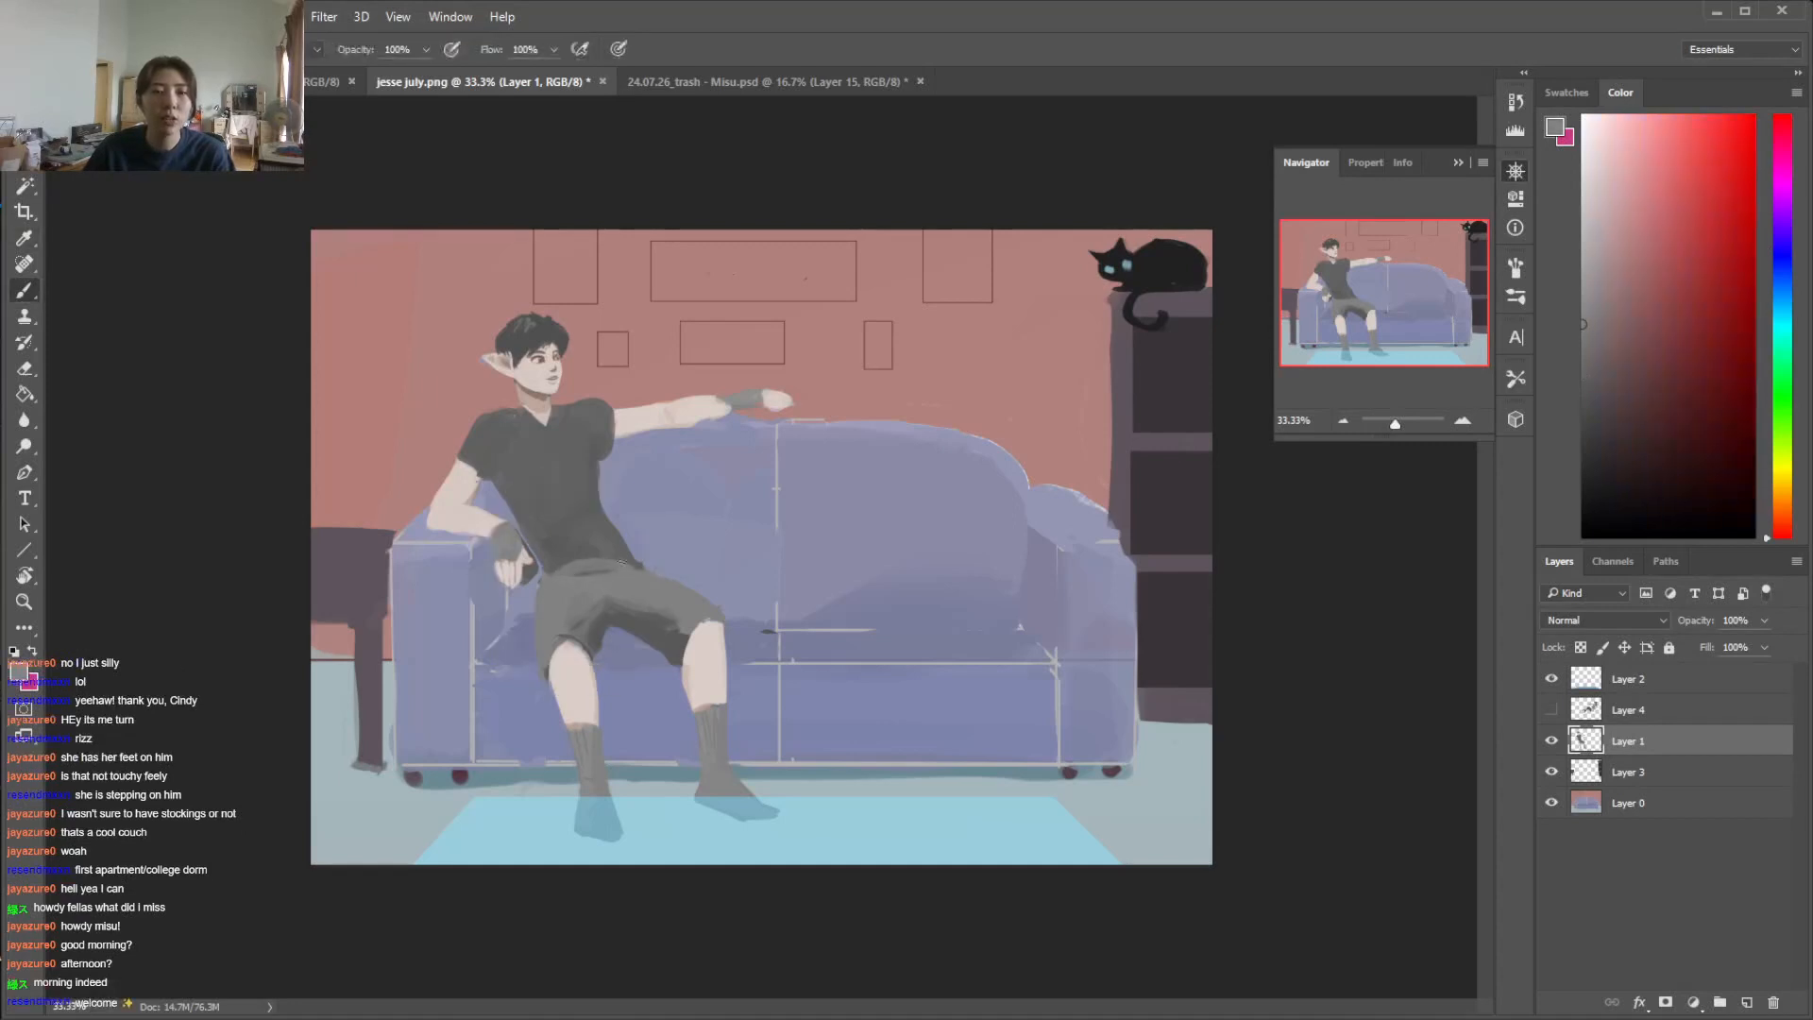
{"action": "left_click_drag", "start_coordinate": [626, 580], "coordinate": [558, 567]}
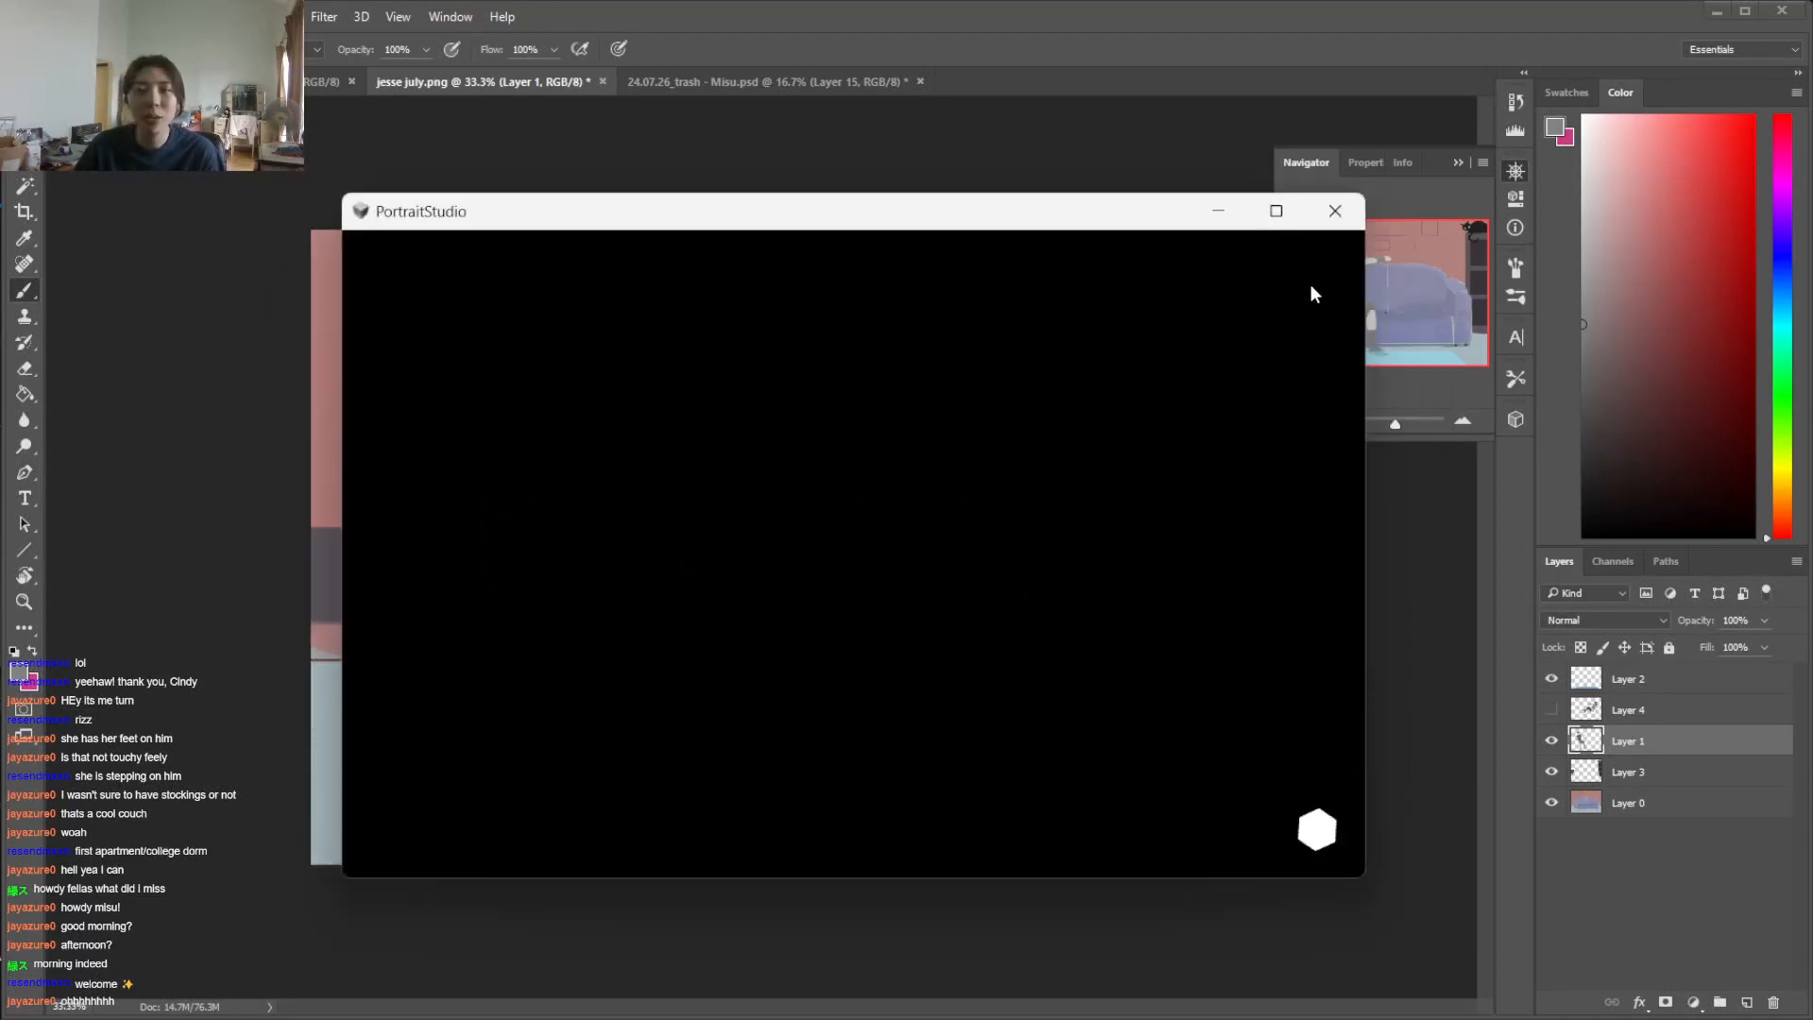
Switch to PortraitStudio, maximize its window, and delete the default Woman bust from the scene
{"action": "mouse_move", "coordinate": [1275, 210]}
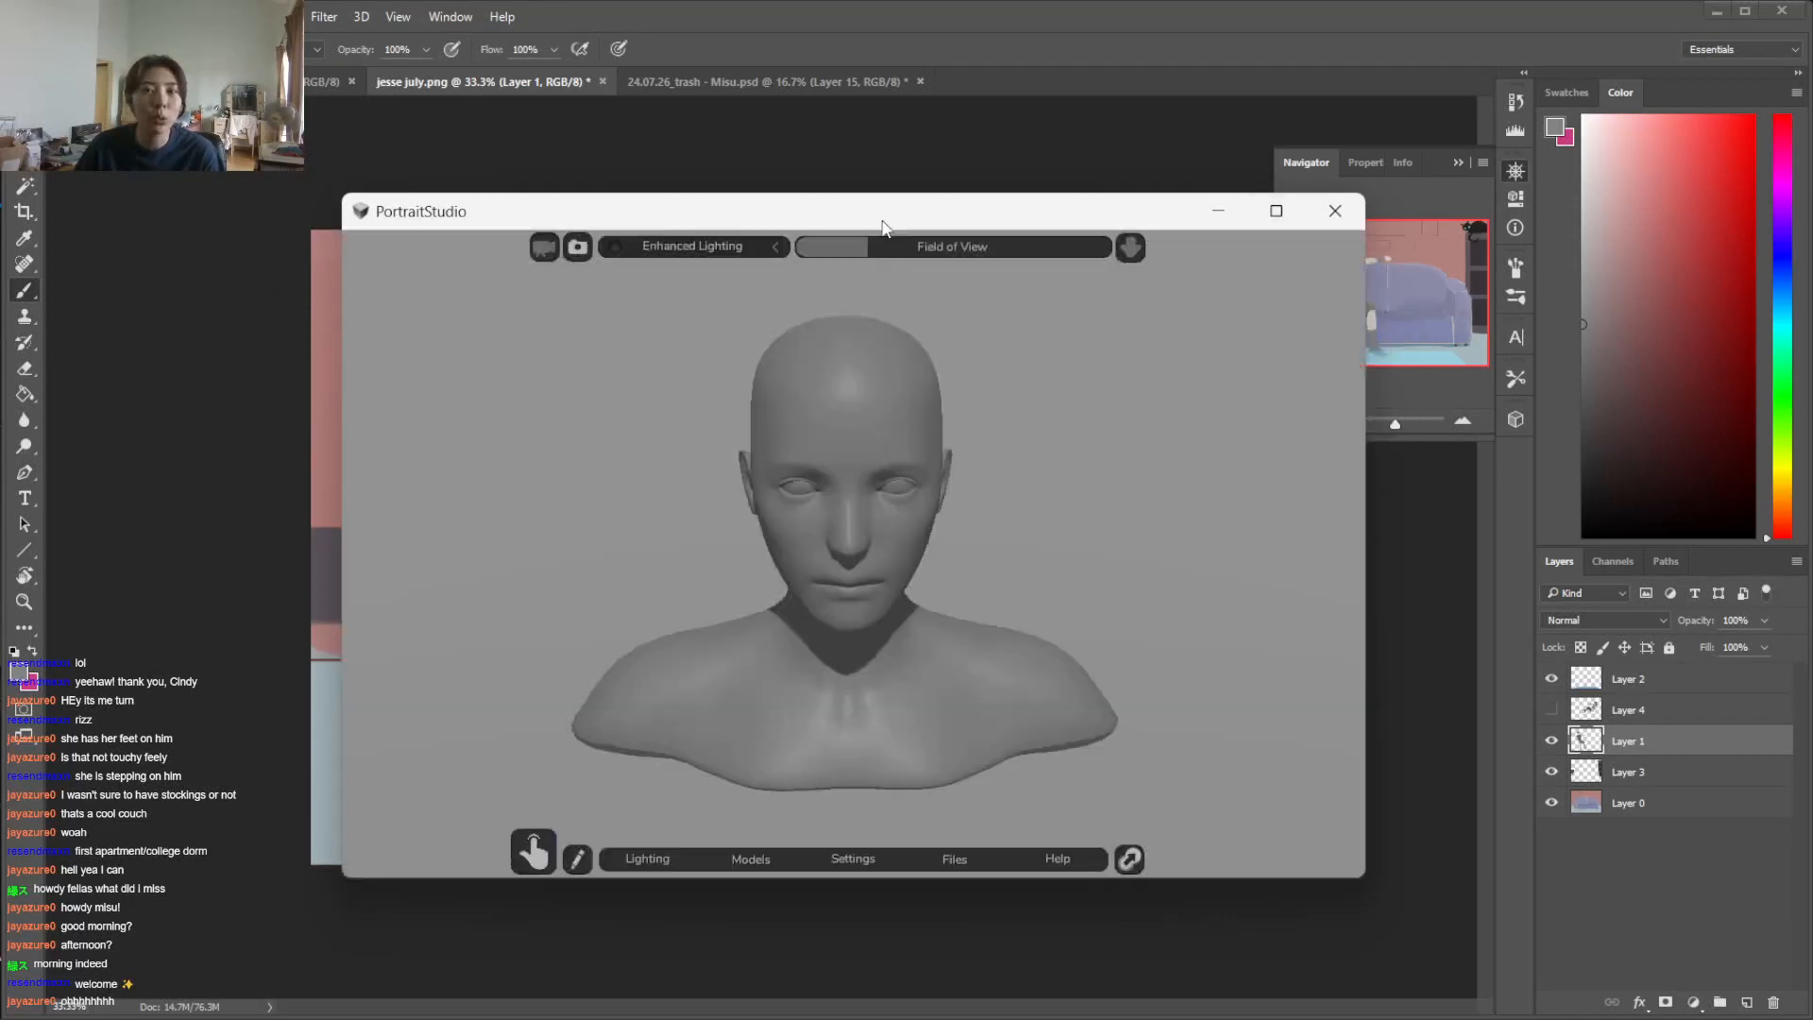
{"action": "left_click_drag", "start_coordinate": [900, 220], "coordinate": [789, 212]}
{"action": "left_click", "coordinate": [1164, 203]}
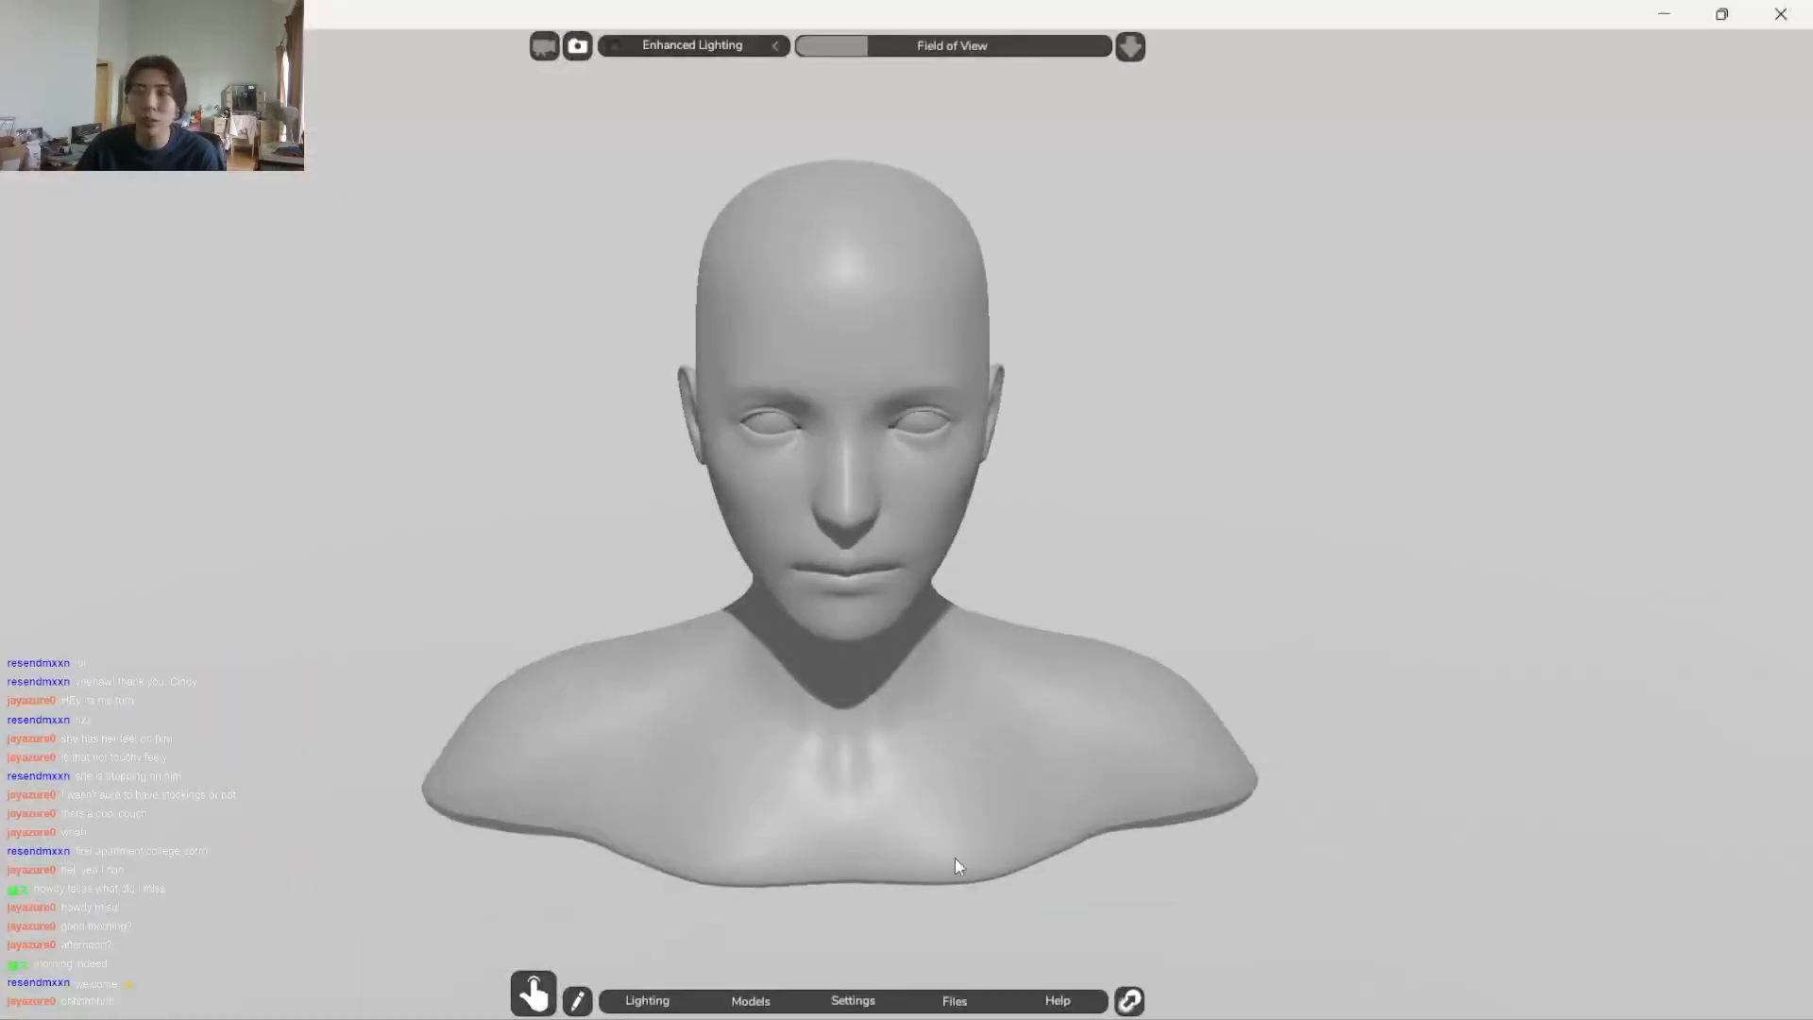
{"action": "left_click", "coordinate": [748, 1008]}
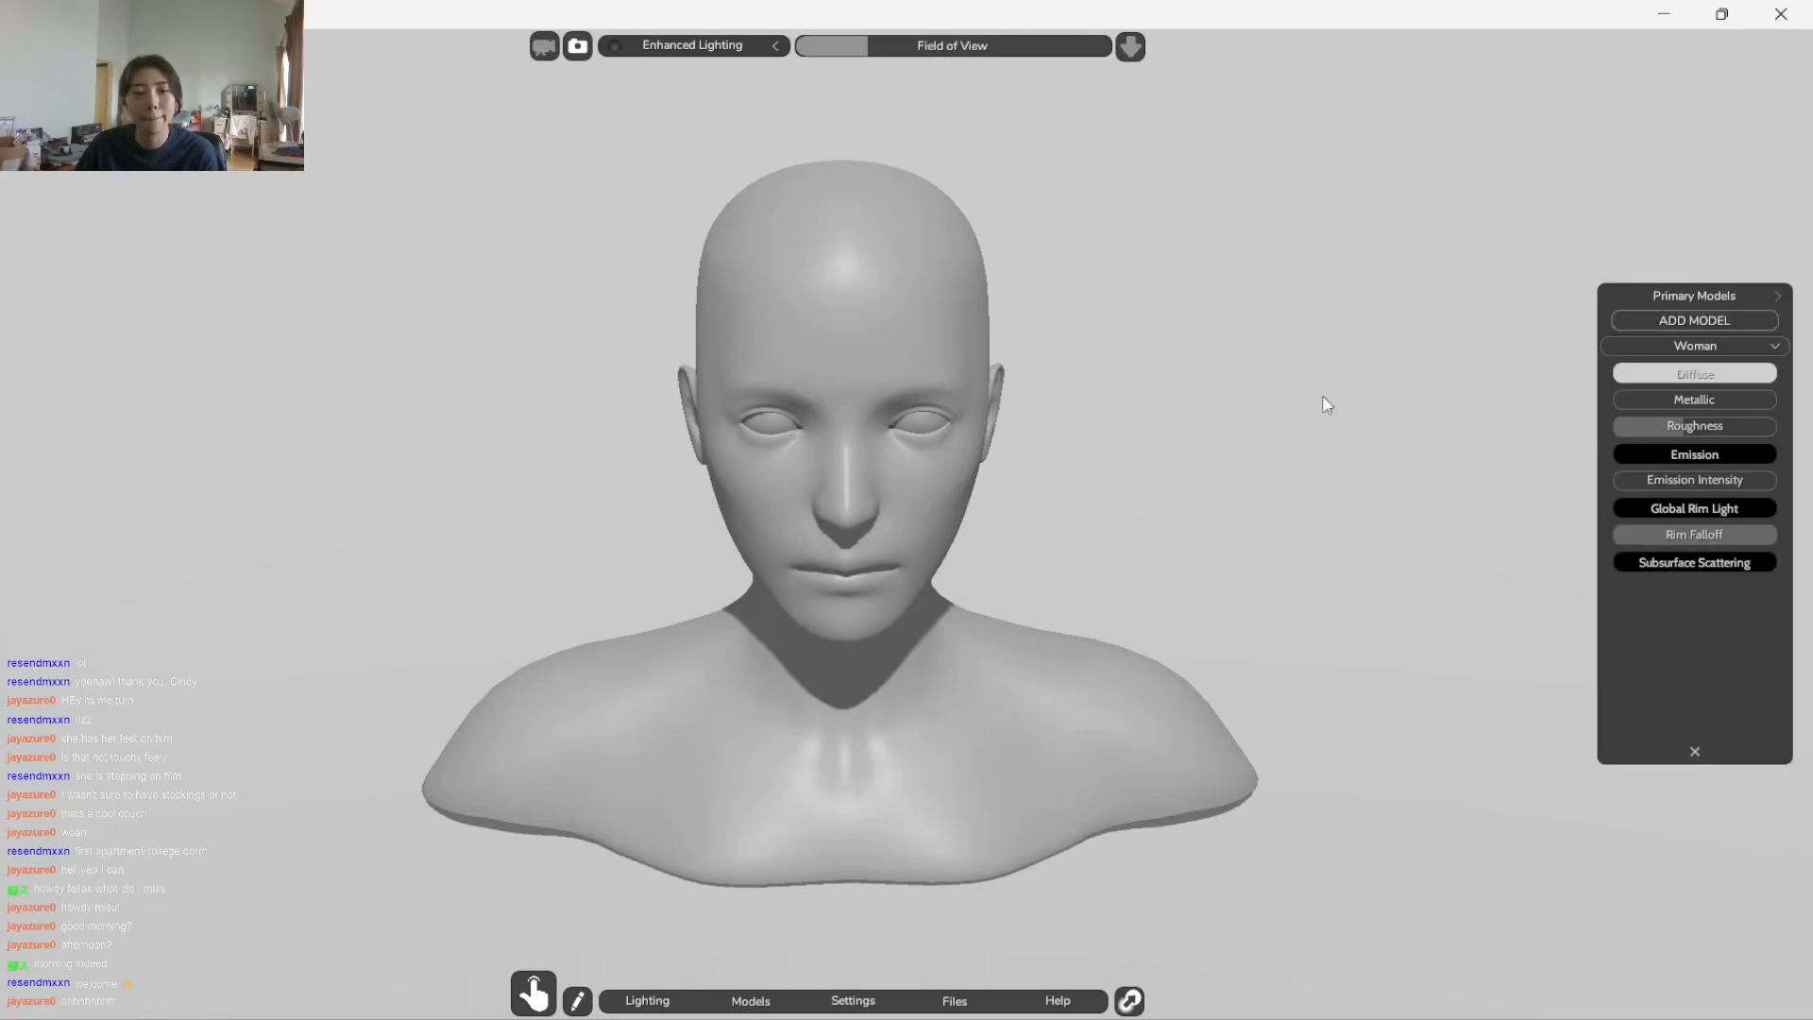
{"action": "right_click", "coordinate": [1624, 345]}
{"action": "left_click", "coordinate": [1561, 567]}
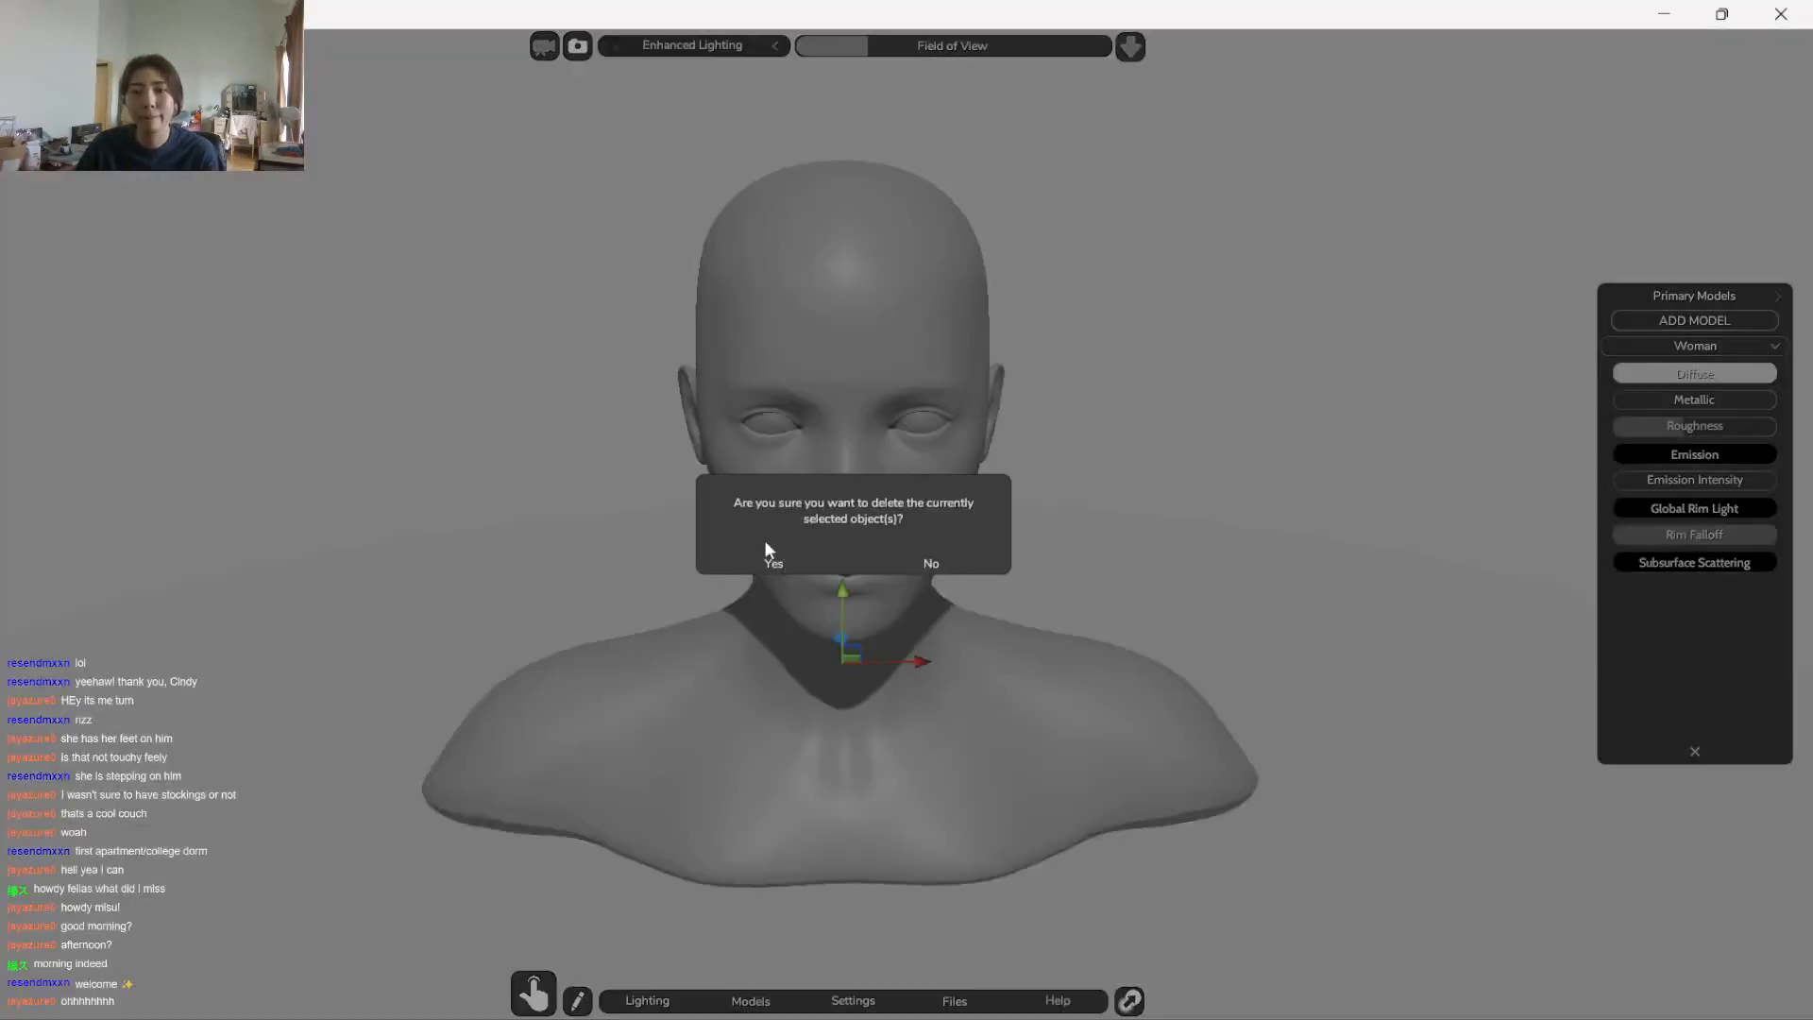
{"action": "left_click", "coordinate": [770, 565]}
Add the posable male model from the Figures category and rotate it at the pelvis to face the camera
{"action": "left_click", "coordinate": [1682, 326]}
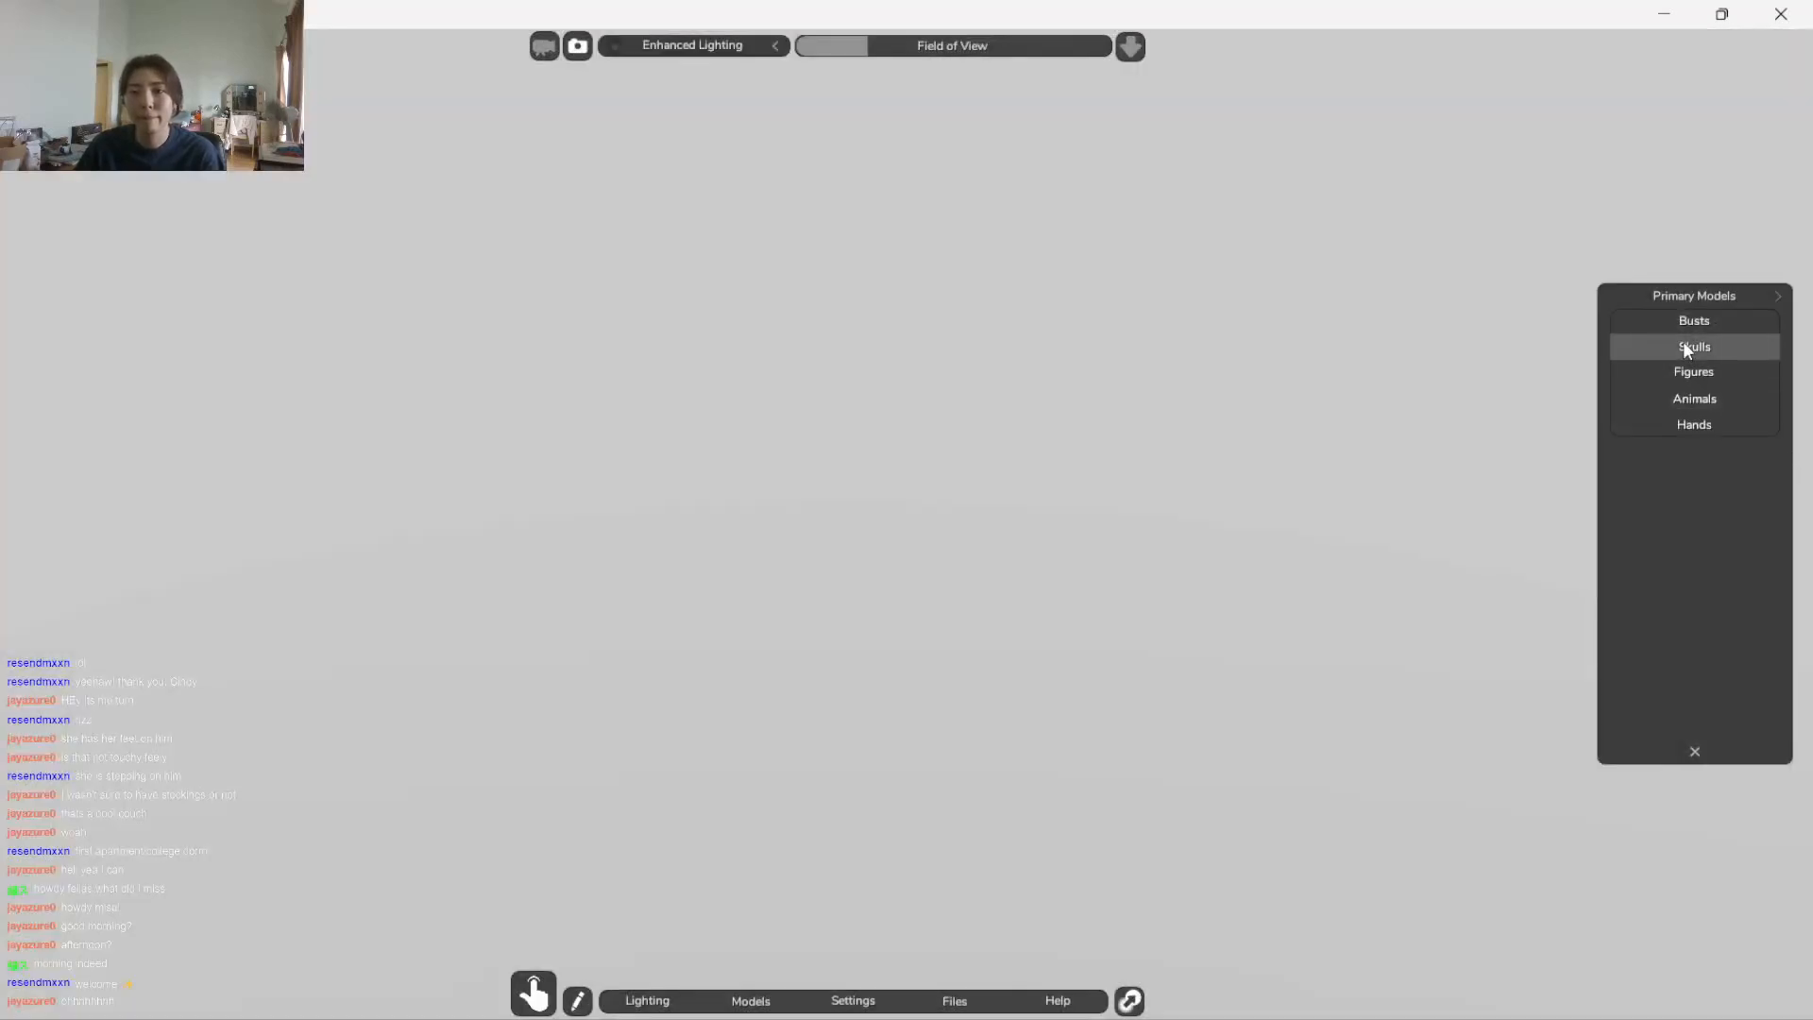
{"action": "left_click", "coordinate": [1677, 372]}
{"action": "left_click", "coordinate": [1713, 444]}
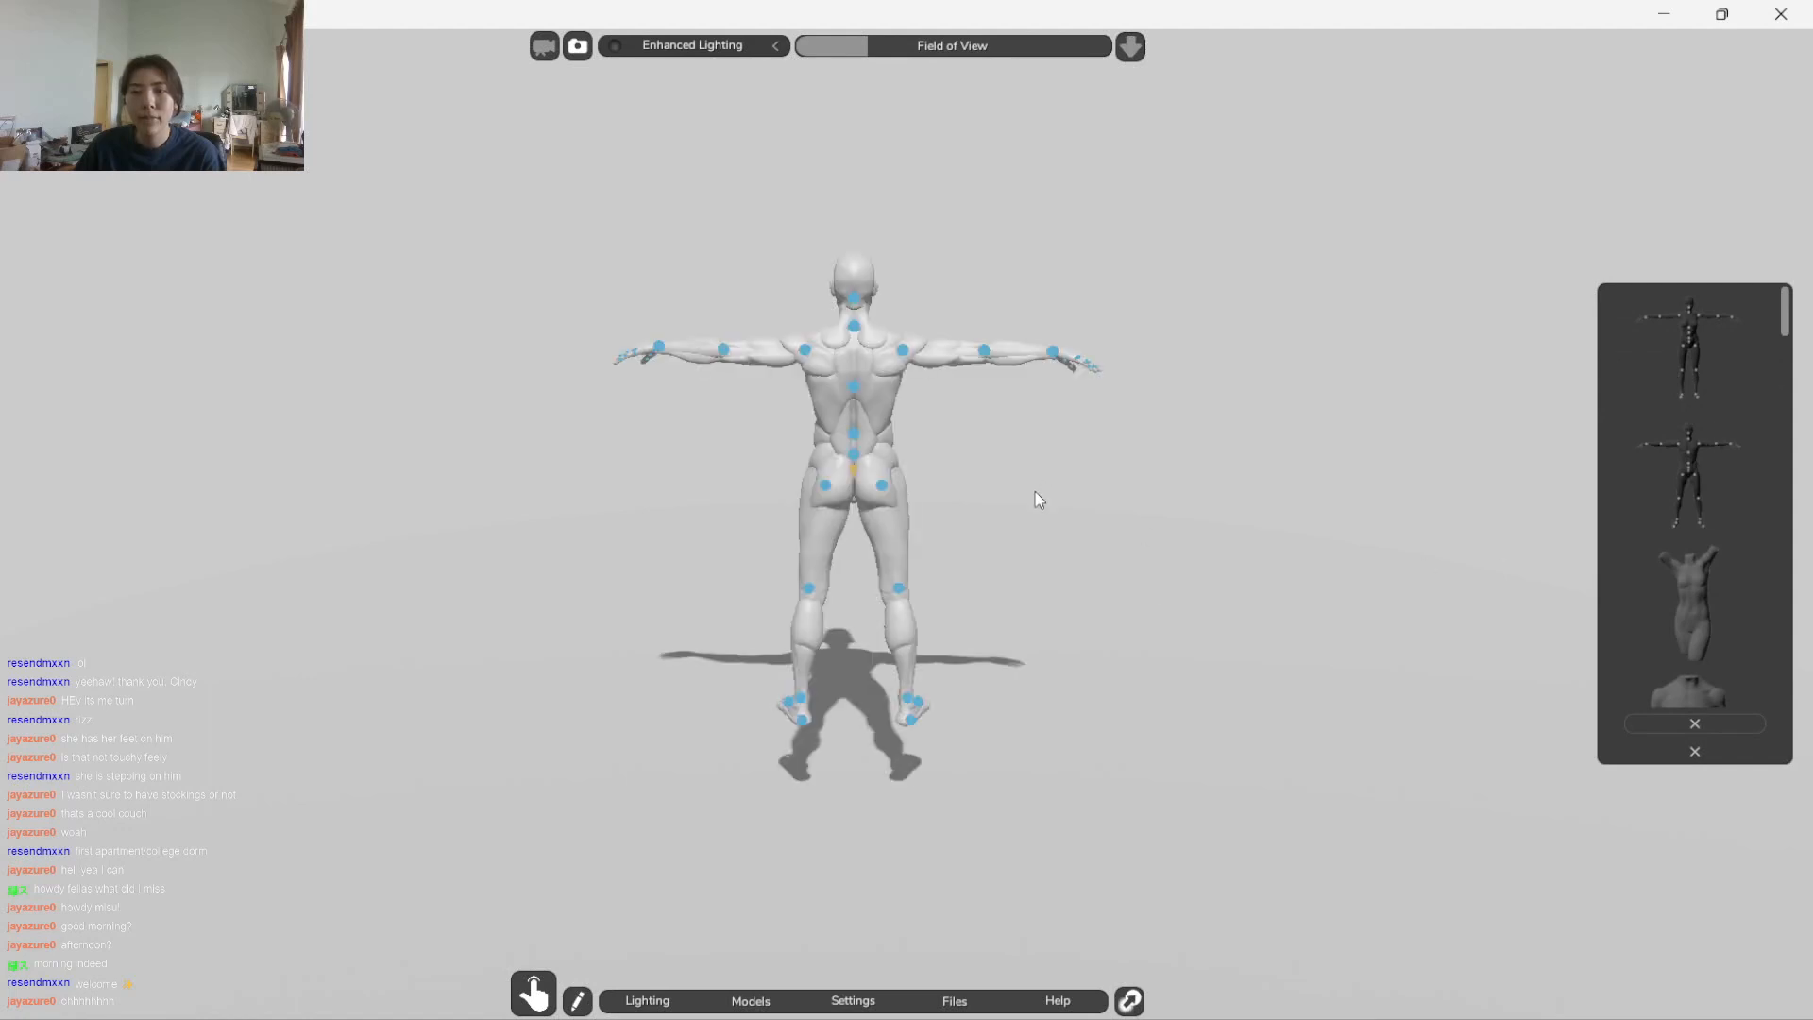
{"action": "mouse_move", "coordinate": [1014, 485]}
{"action": "left_mouse_down"}
{"action": "mouse_move", "coordinate": [379, 497]}
{"action": "mouse_move", "coordinate": [1022, 490]}
{"action": "left_mouse_up"}
{"action": "left_click", "coordinate": [854, 469]}
{"action": "left_click", "coordinate": [835, 495]}
{"action": "left_click_drag", "start_coordinate": [877, 506], "coordinate": [427, 506]}
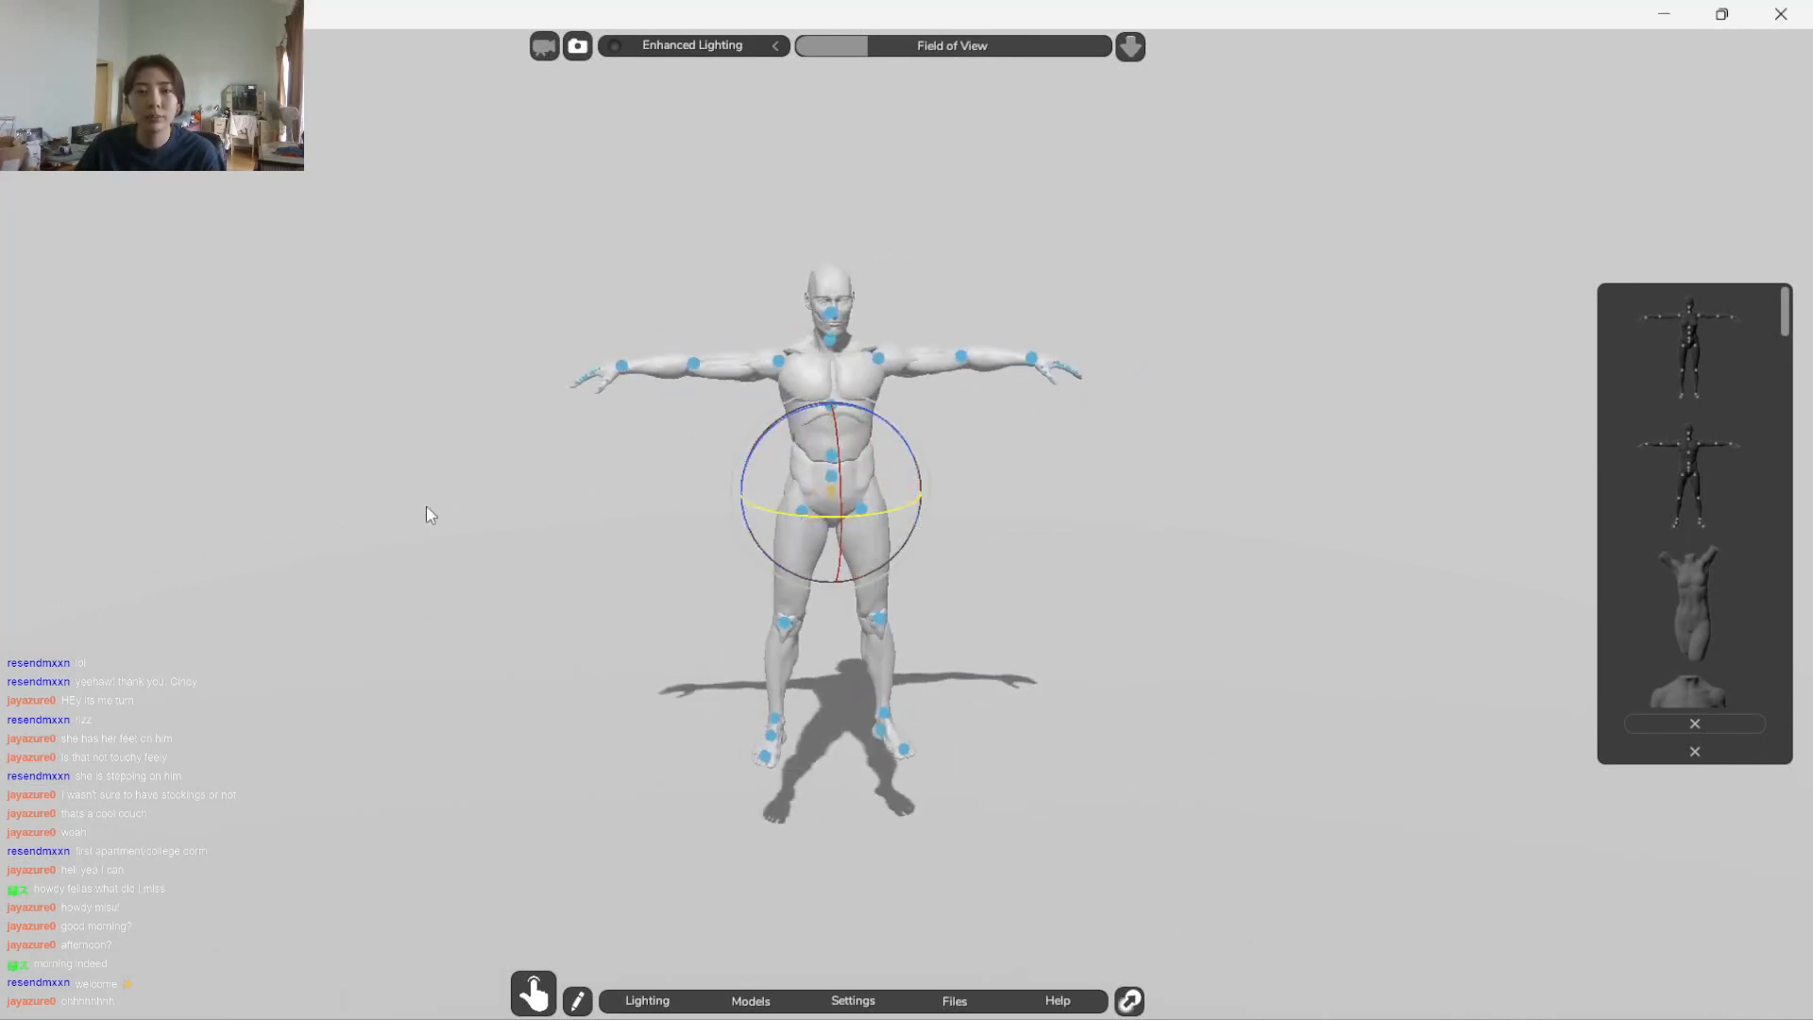
Rotate the male figure's right hip joint to raise that thigh forward
{"action": "left_click_drag", "start_coordinate": [835, 441], "coordinate": [835, 412]}
{"action": "left_click_drag", "start_coordinate": [687, 616], "coordinate": [1235, 487]}
{"action": "left_click", "coordinate": [829, 503]}
{"action": "left_click_drag", "start_coordinate": [854, 491], "coordinate": [865, 367]}
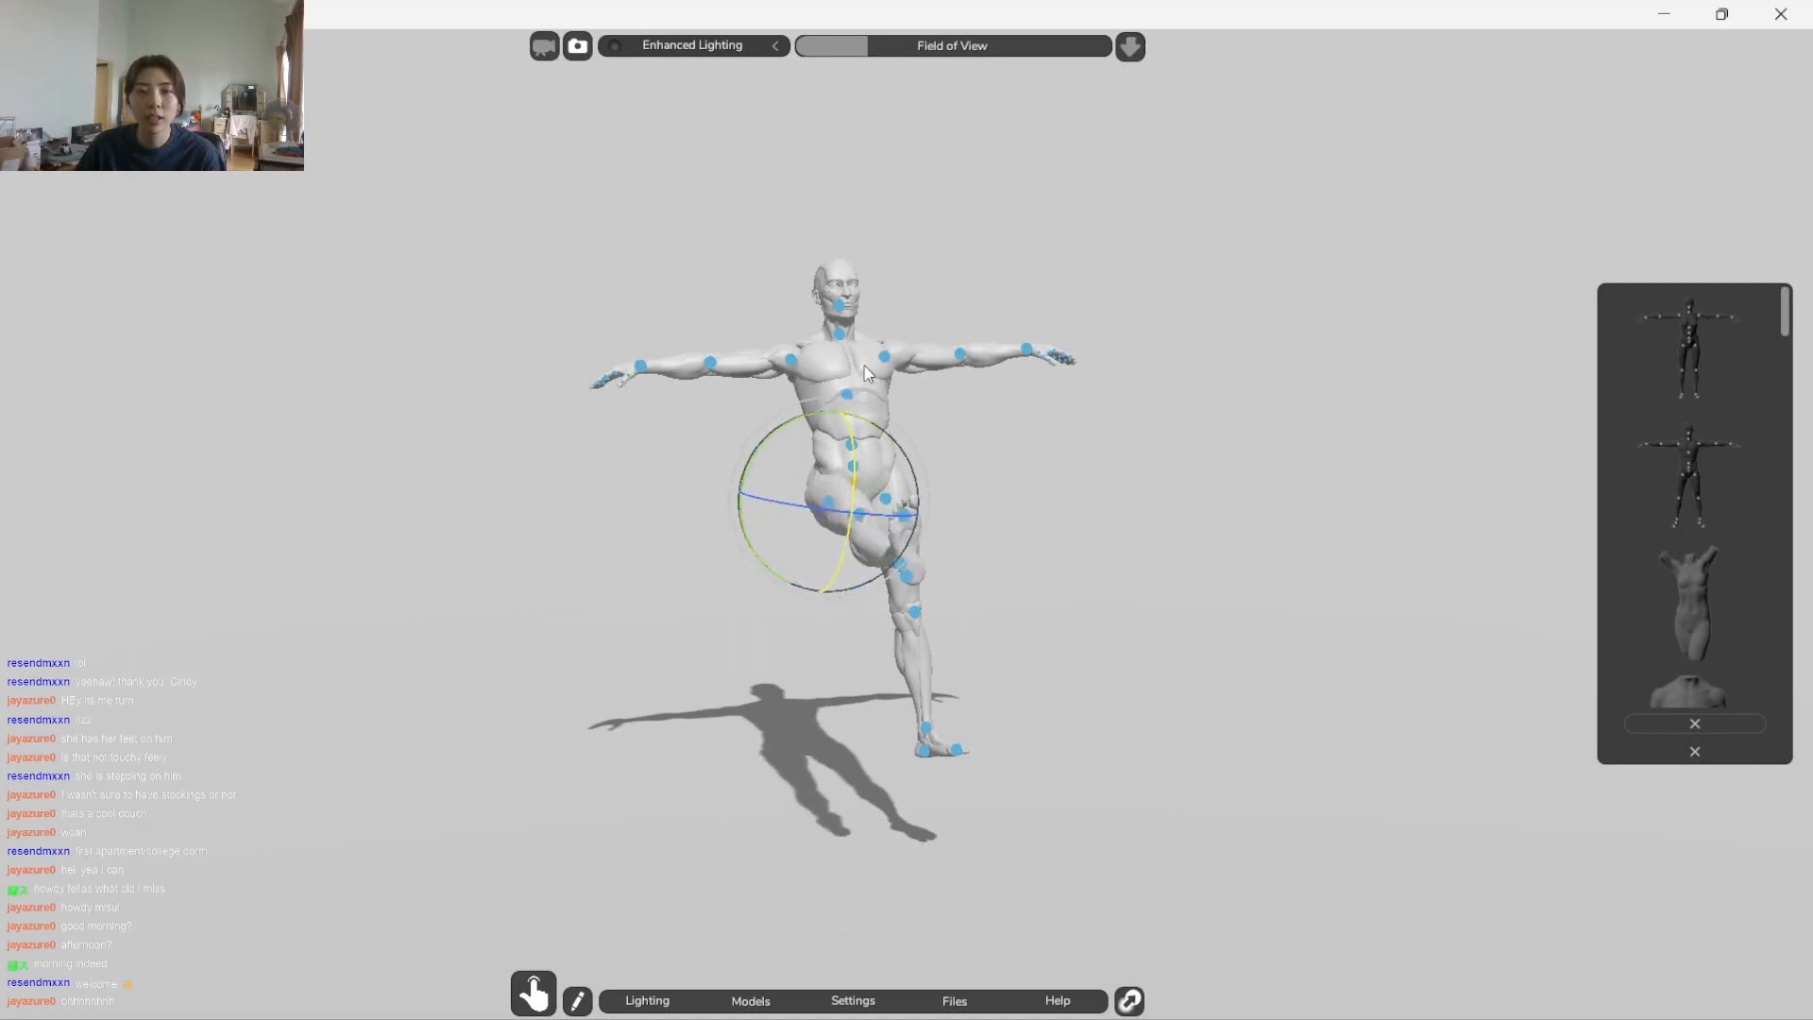
Rotate the male figure's left hip joint to raise that thigh forward beside the other one
{"action": "left_click", "coordinate": [1039, 540]}
{"action": "left_click_drag", "start_coordinate": [1039, 540], "coordinate": [847, 381]}
{"action": "left_click", "coordinate": [850, 501]}
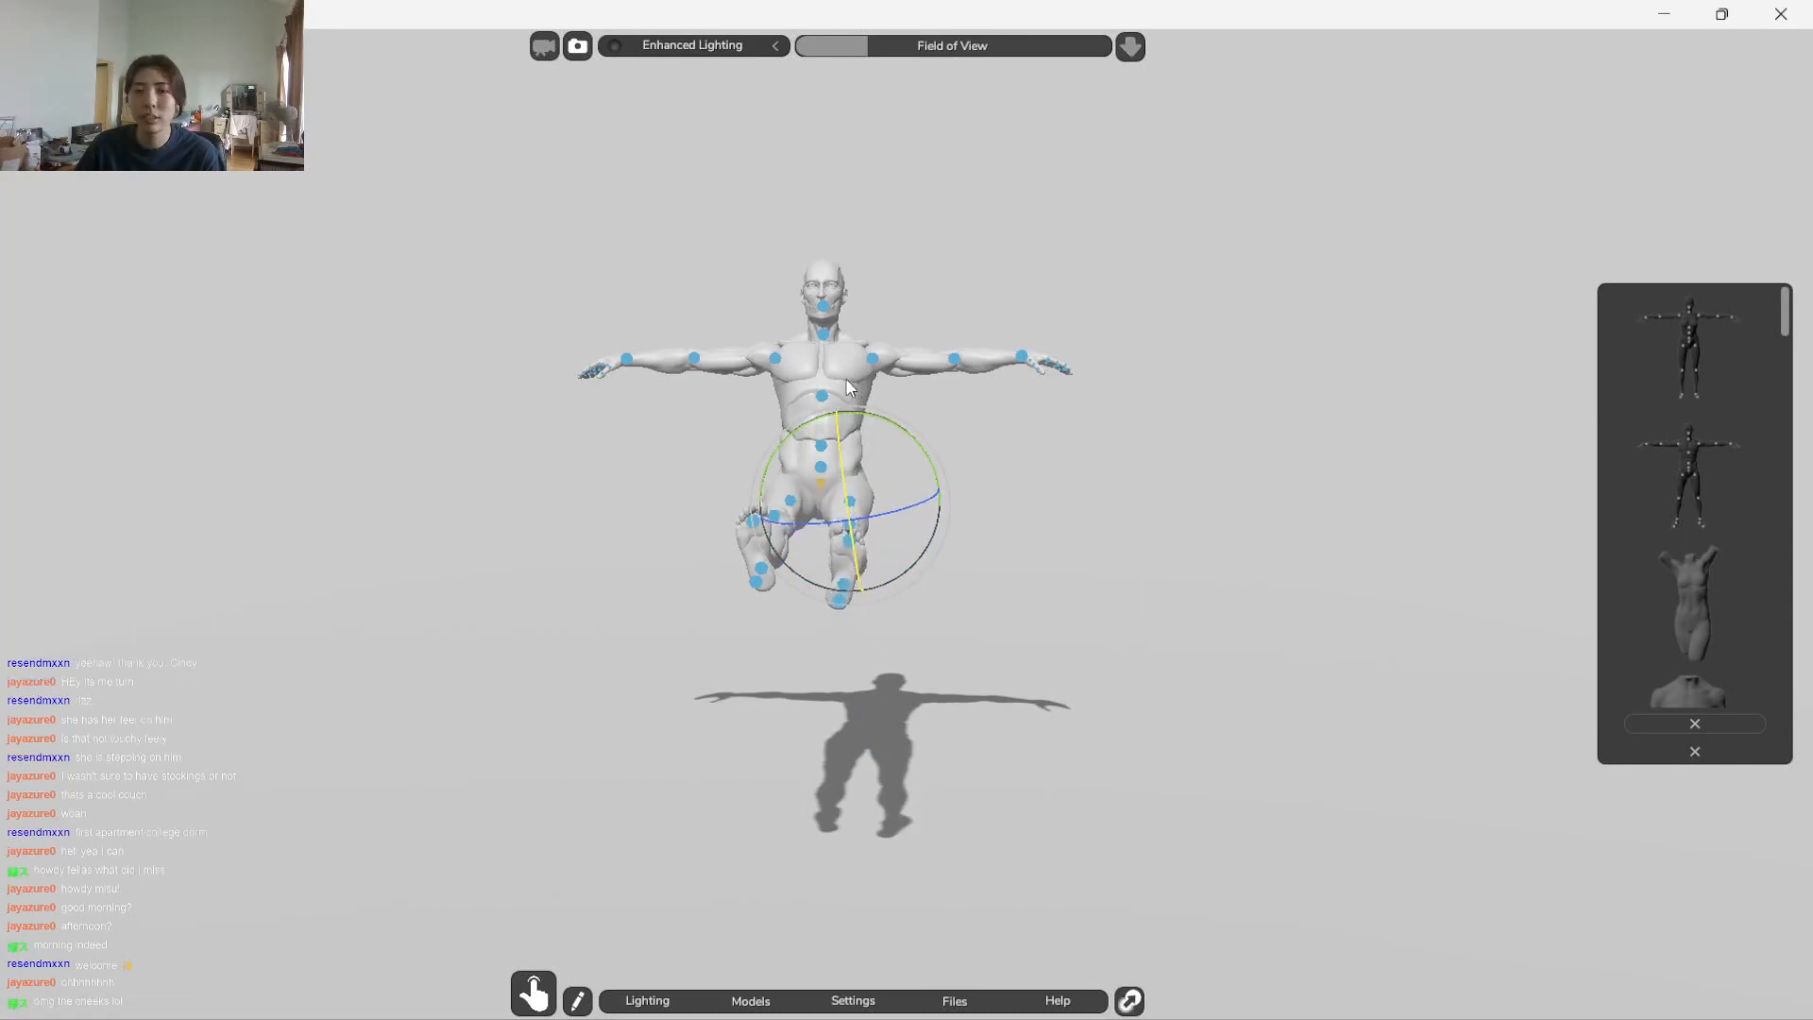
{"action": "left_click_drag", "start_coordinate": [882, 514], "coordinate": [808, 620]}
{"action": "left_click", "coordinate": [1045, 451]}
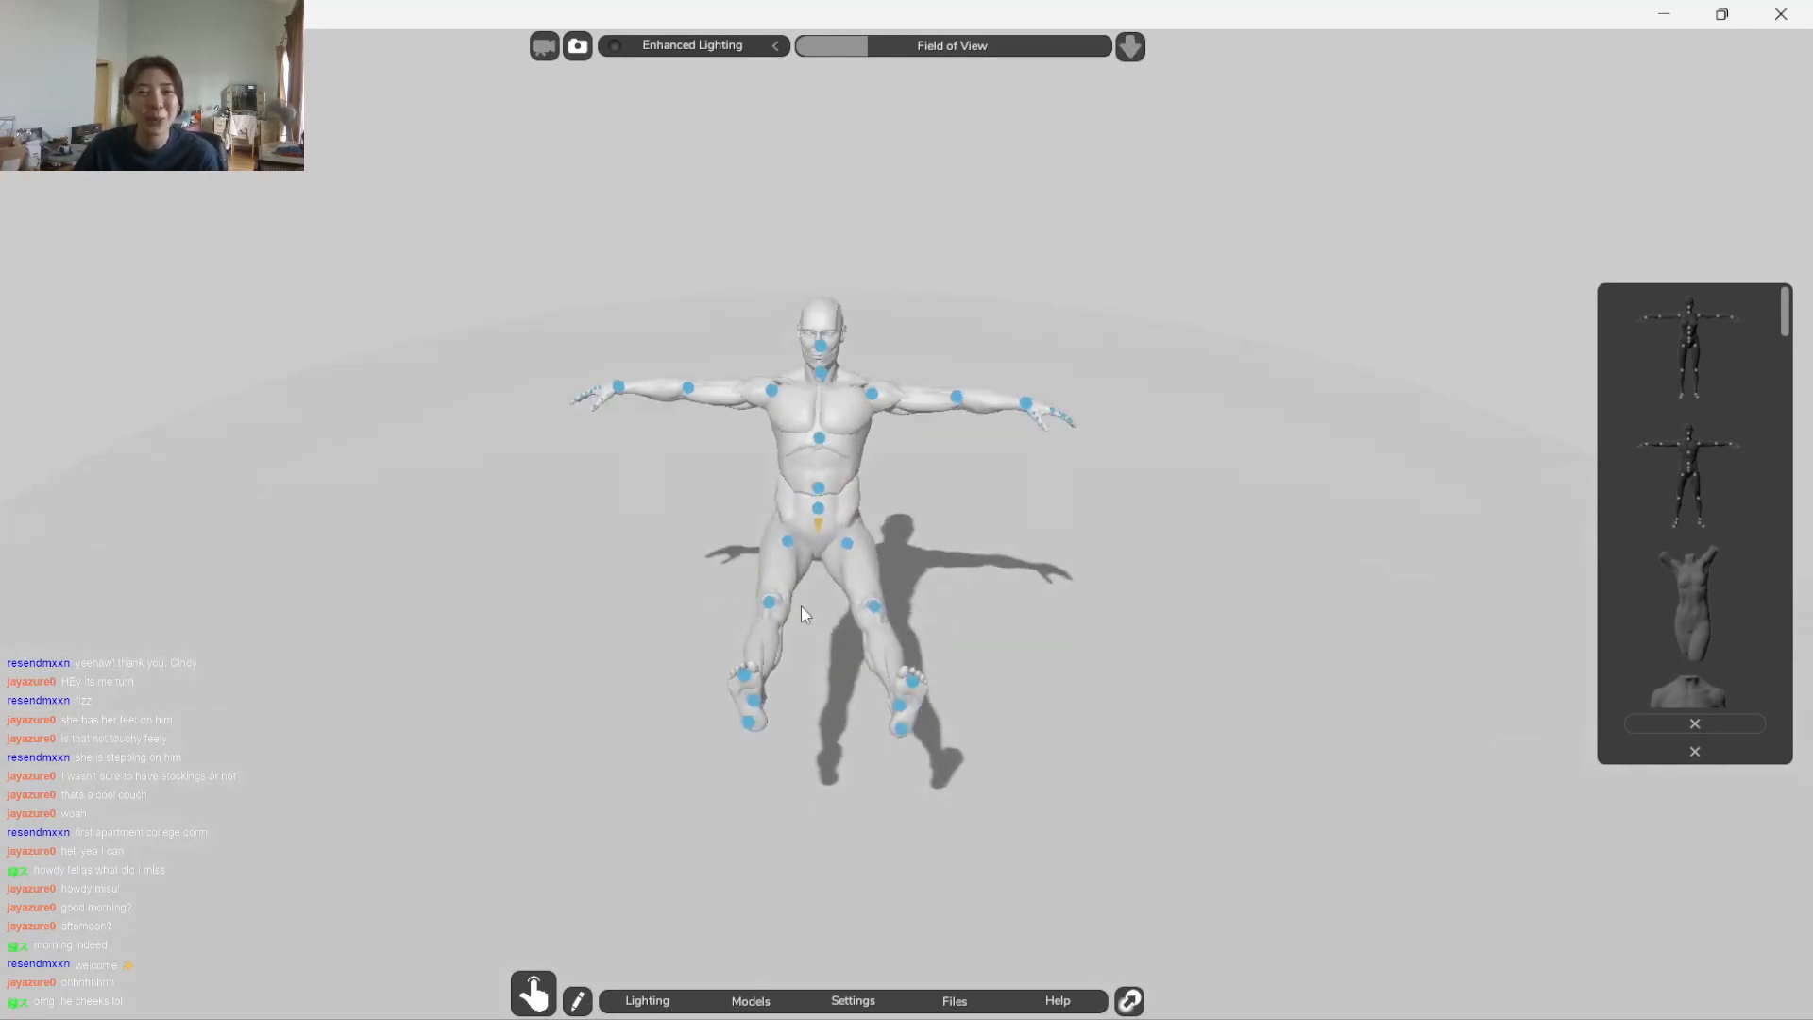
Bend the figure's right and left knees so both lower legs hang down in a seated pose
{"action": "left_click", "coordinate": [768, 609]}
{"action": "left_click_drag", "start_coordinate": [784, 552], "coordinate": [694, 787]}
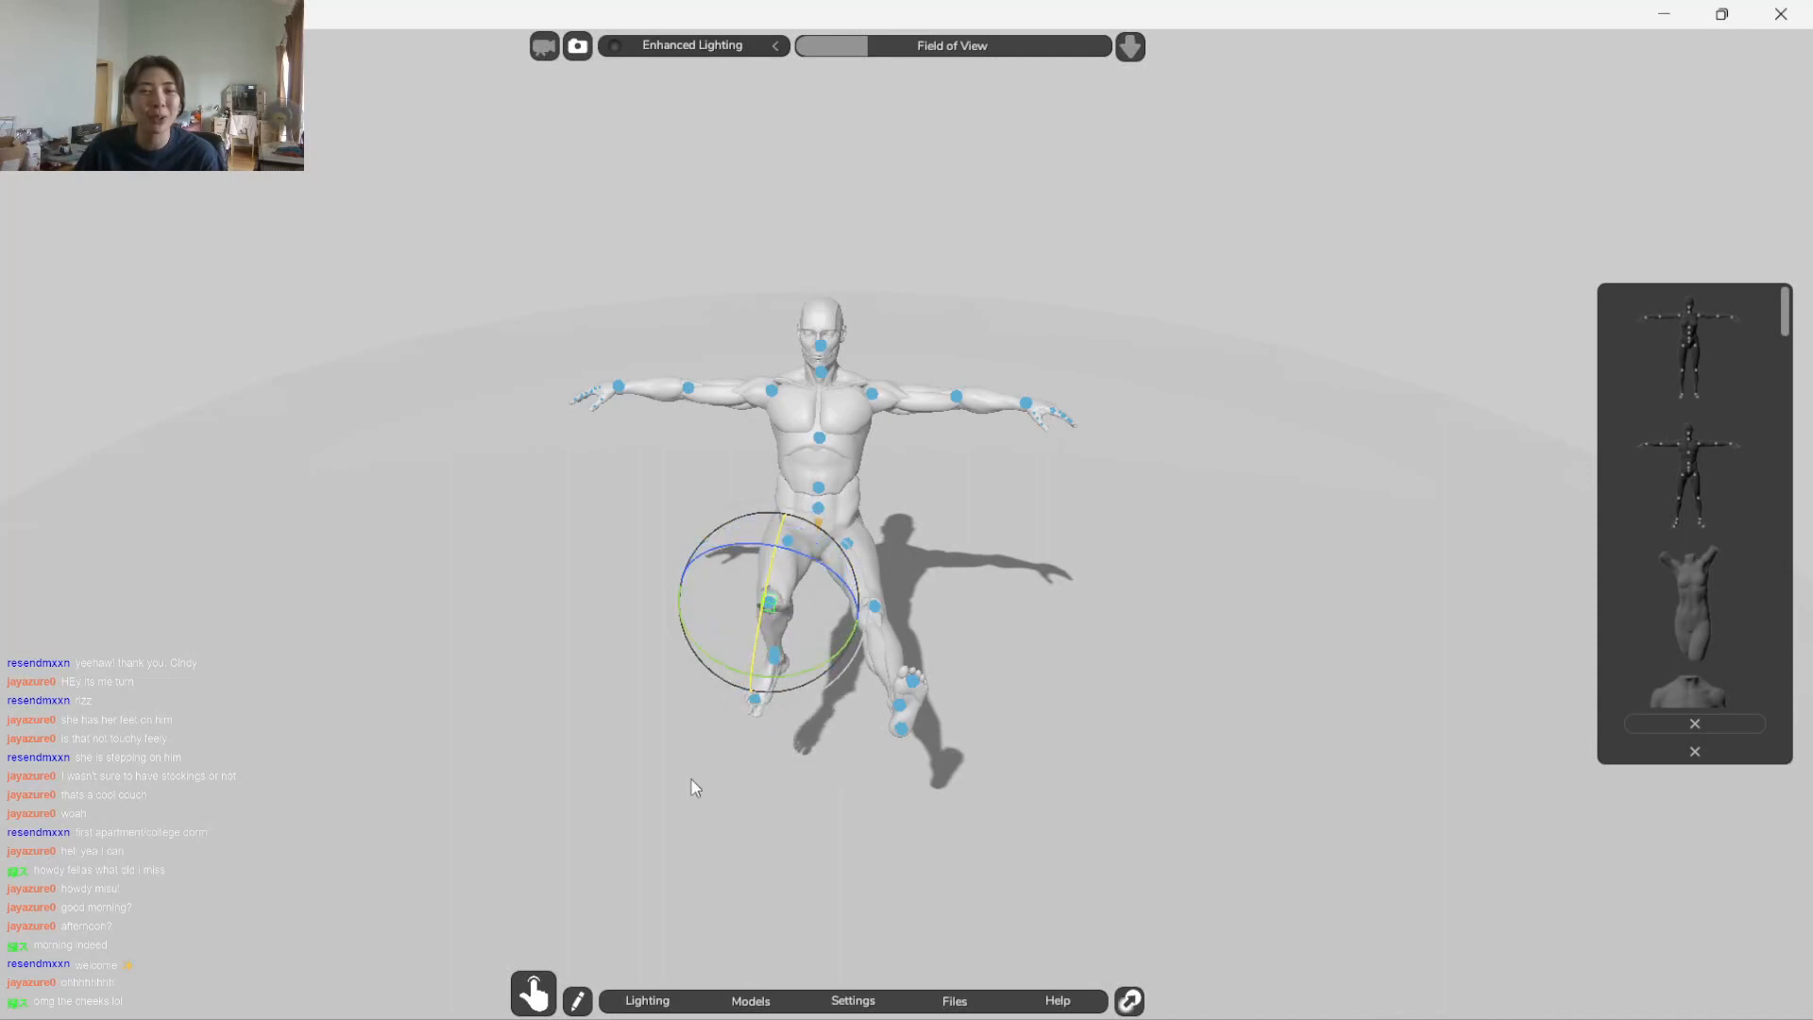
{"action": "left_click", "coordinate": [899, 611]}
{"action": "left_click", "coordinate": [873, 612]}
{"action": "left_click_drag", "start_coordinate": [897, 587], "coordinate": [895, 825]}
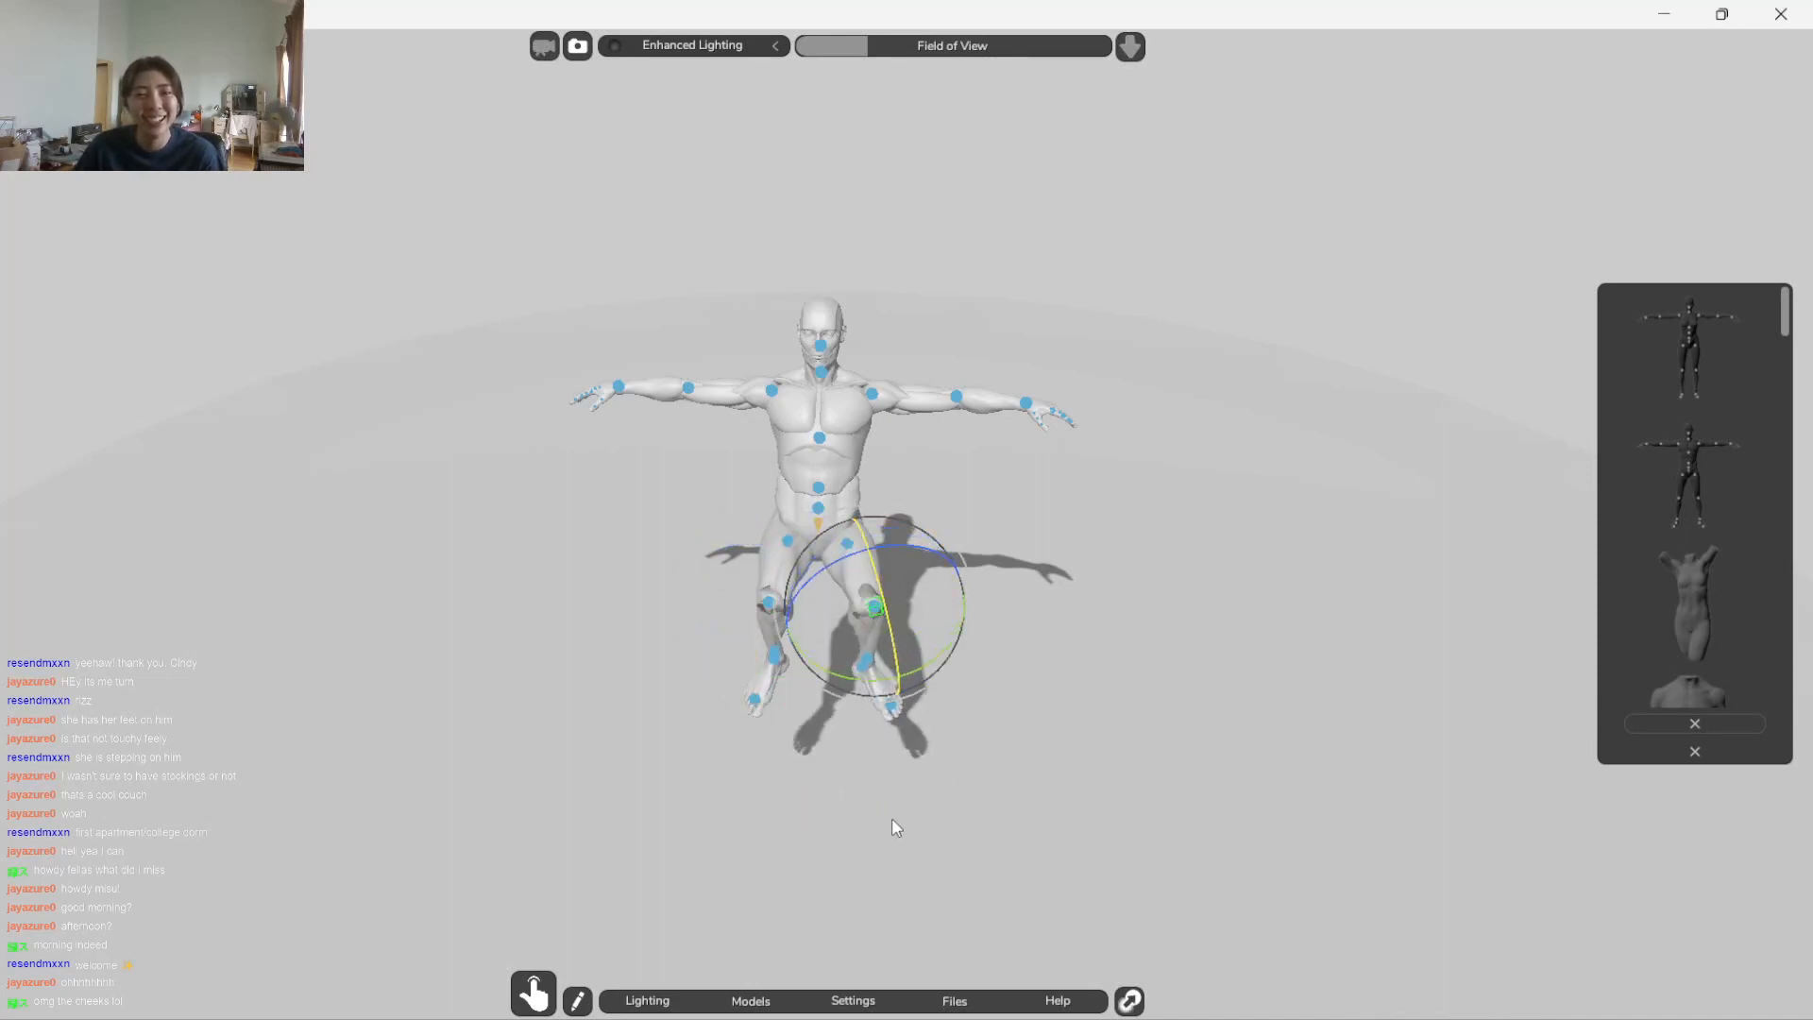
{"action": "left_click_drag", "start_coordinate": [1149, 699], "coordinate": [1218, 420]}
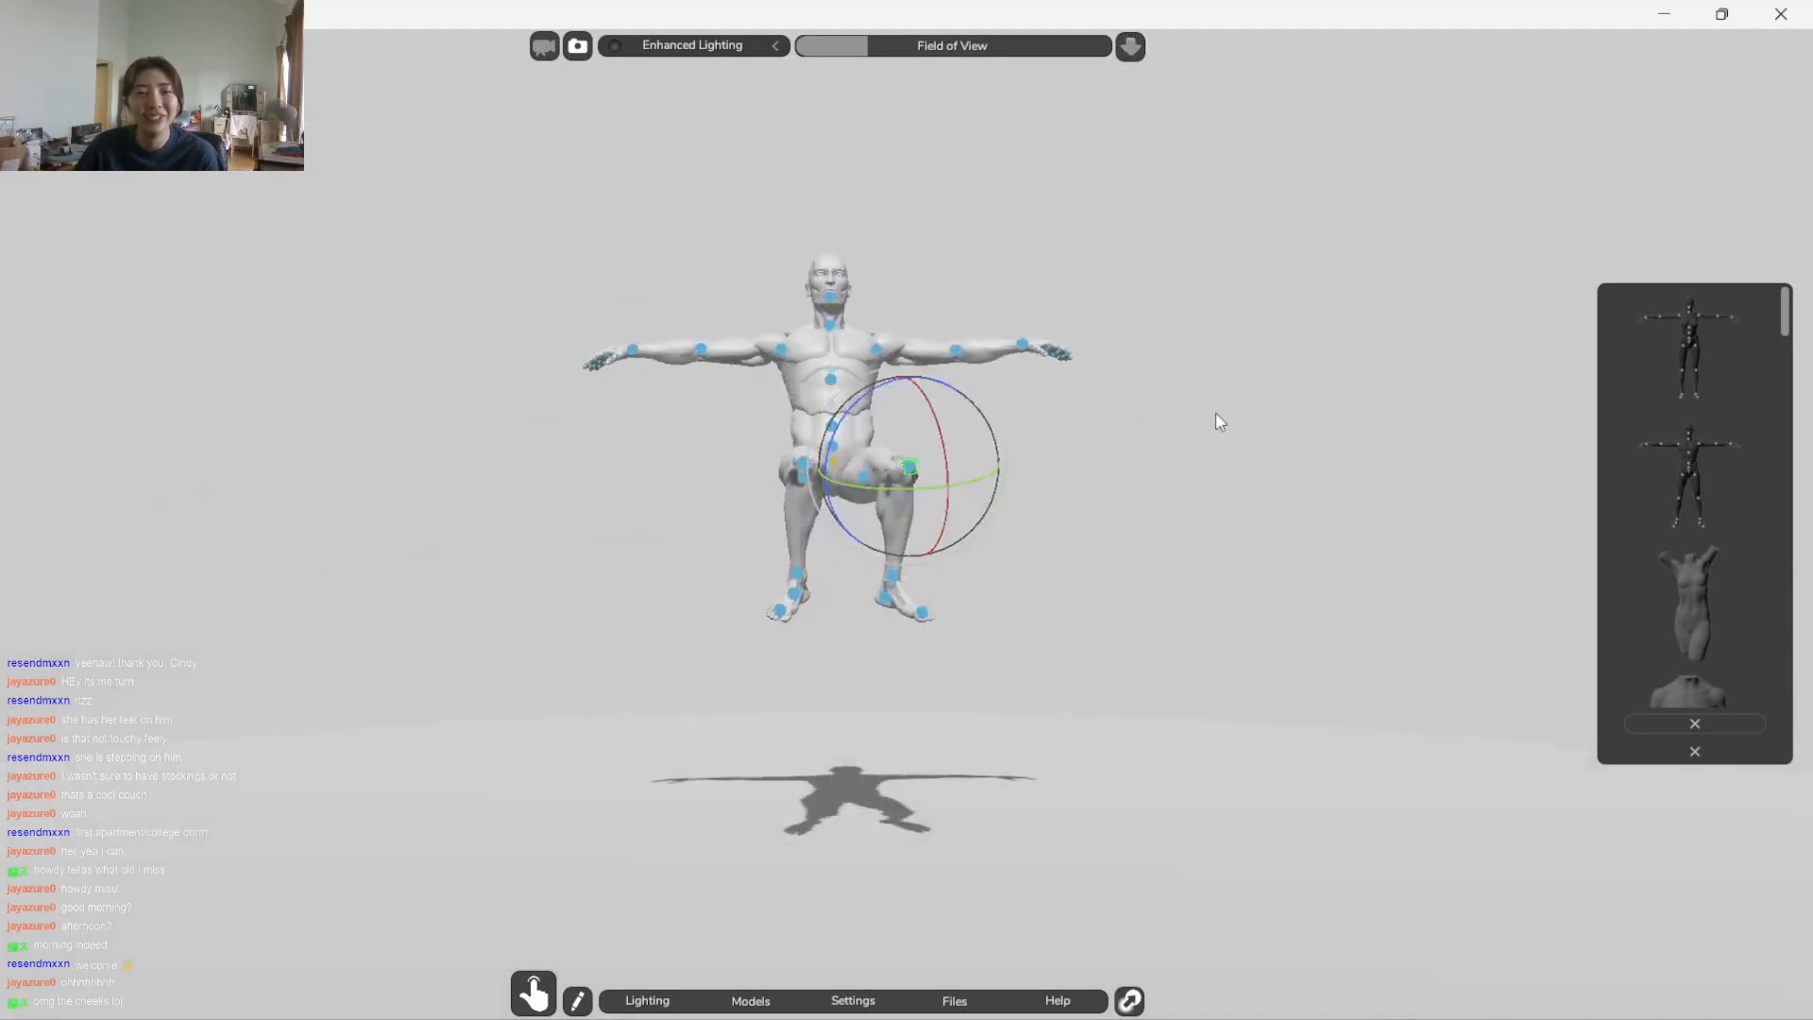
Lower the figure's right arm at the shoulder and bend its elbow to bring the forearm forward
{"action": "left_click", "coordinate": [778, 352]}
{"action": "left_click", "coordinate": [723, 256]}
{"action": "left_click_drag", "start_coordinate": [830, 371], "coordinate": [951, 526]}
{"action": "left_click", "coordinate": [807, 442]}
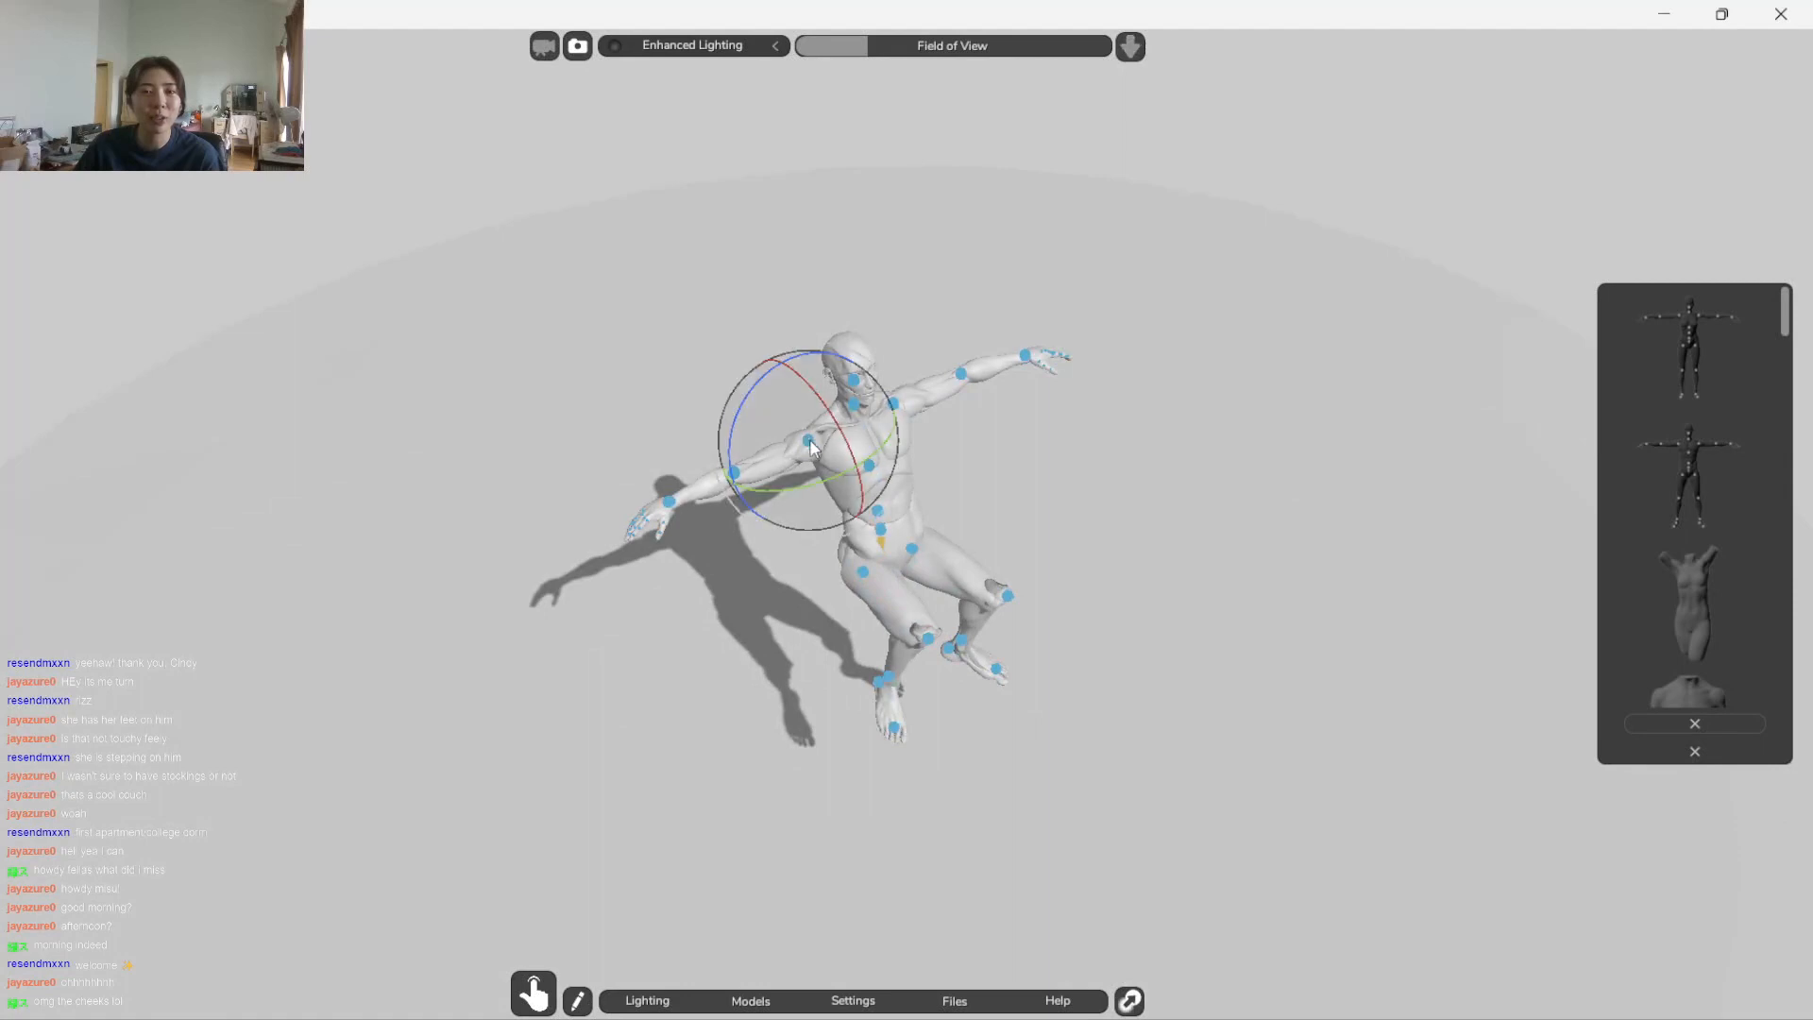
{"action": "left_click_drag", "start_coordinate": [814, 396], "coordinate": [807, 583]}
{"action": "left_click", "coordinate": [985, 486]}
{"action": "left_click", "coordinate": [769, 517]}
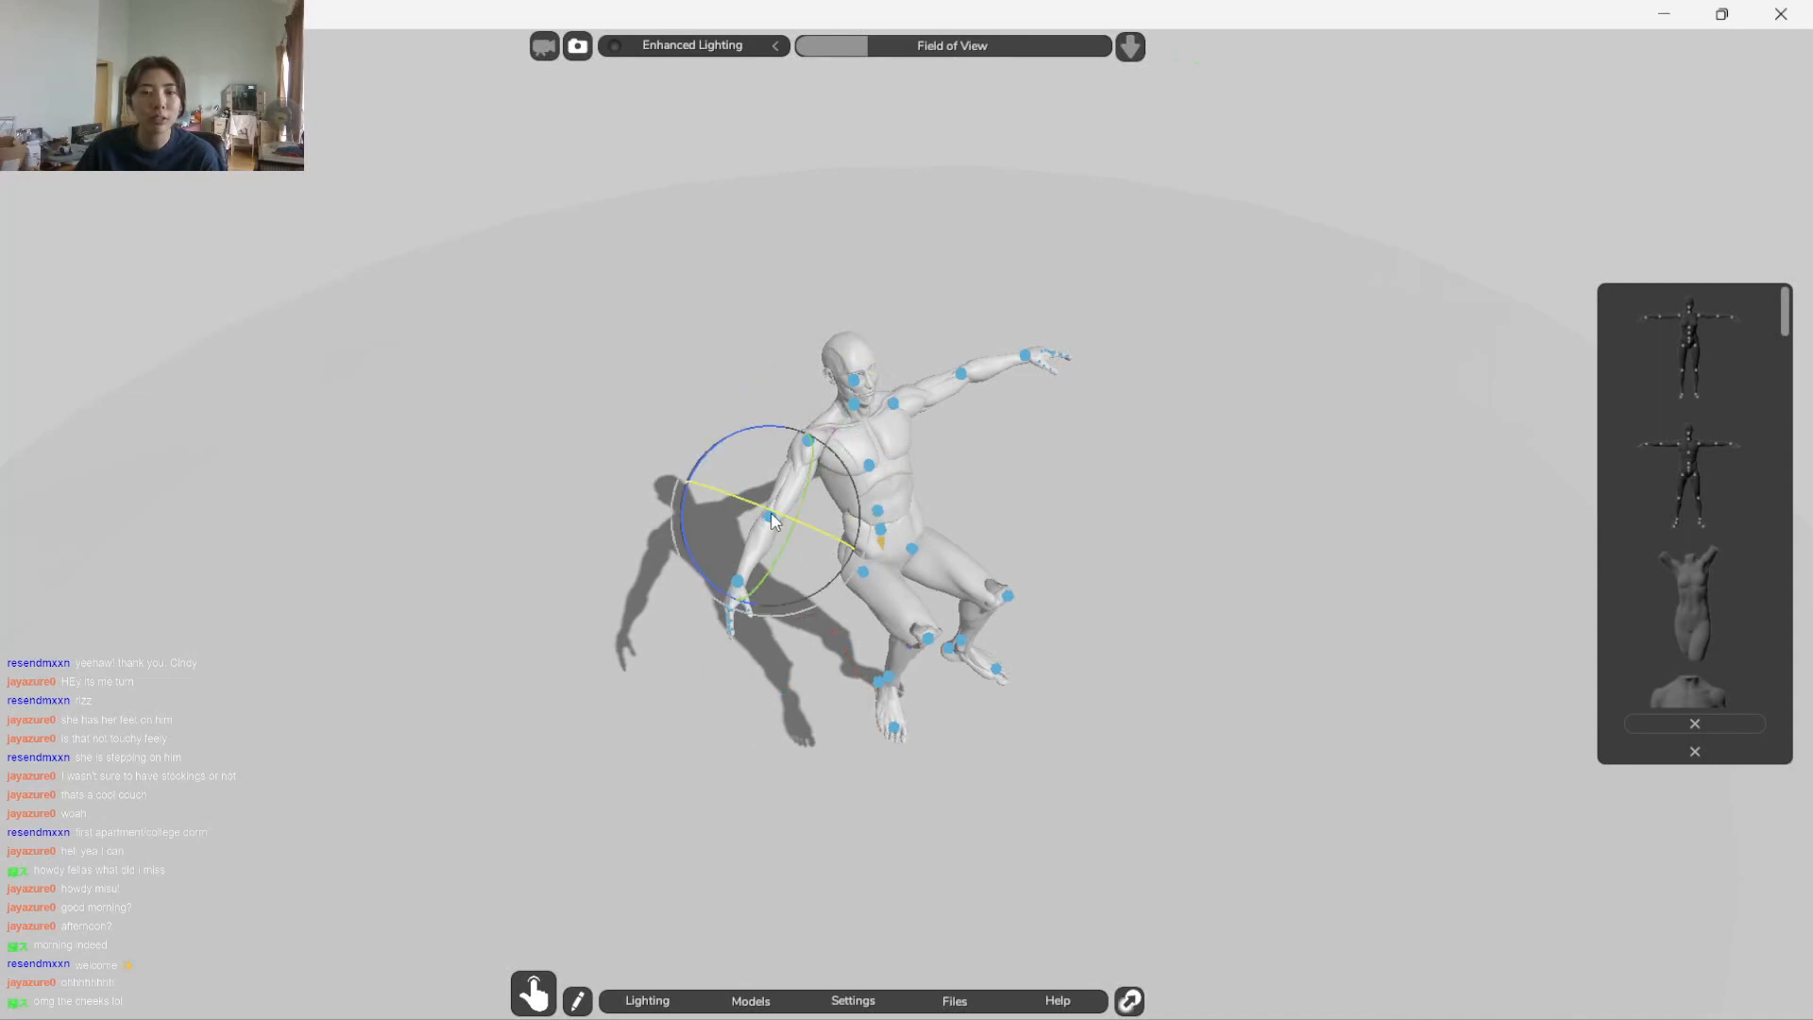
{"action": "left_click_drag", "start_coordinate": [690, 584], "coordinate": [849, 585]}
{"action": "left_click_drag", "start_coordinate": [749, 508], "coordinate": [1055, 446]}
Rotate the figure's left shoulder joint so that the arm extends out sideways at shoulder height
{"action": "left_click", "coordinate": [1055, 446]}
{"action": "left_click", "coordinate": [895, 404]}
{"action": "left_click_drag", "start_coordinate": [834, 388], "coordinate": [1023, 243]}
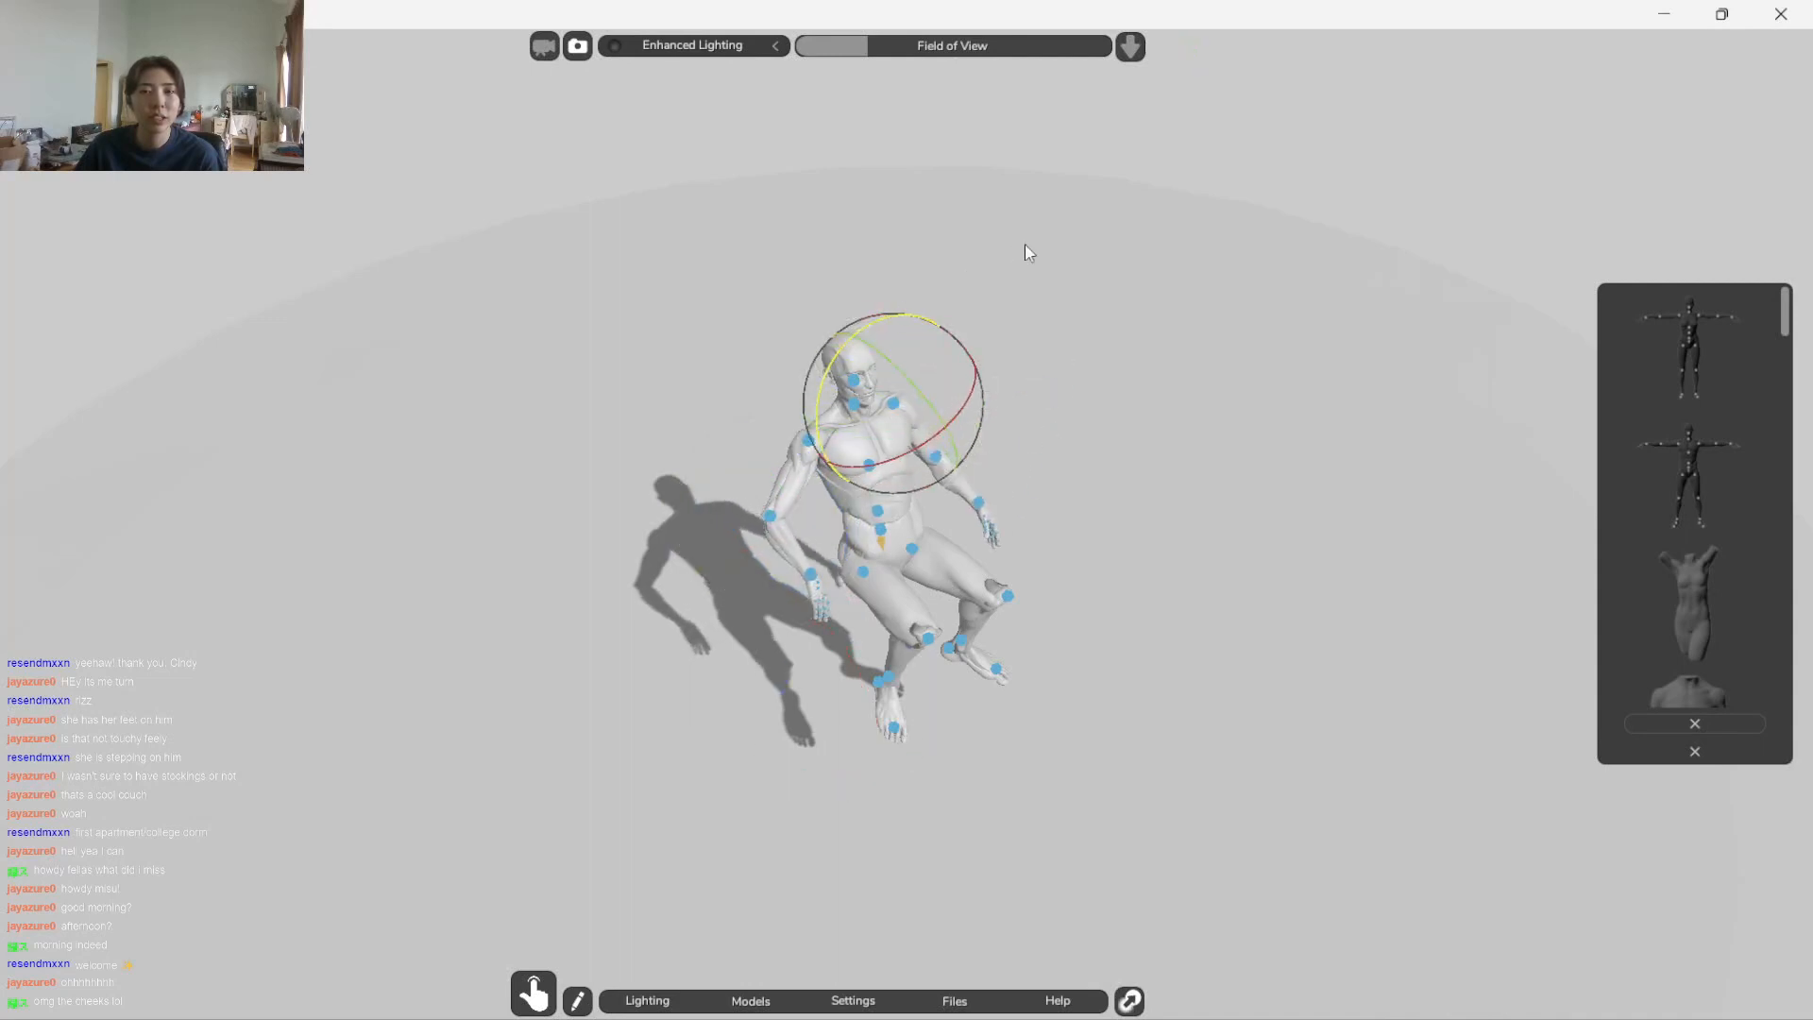
{"action": "left_click_drag", "start_coordinate": [1097, 474], "coordinate": [680, 437]}
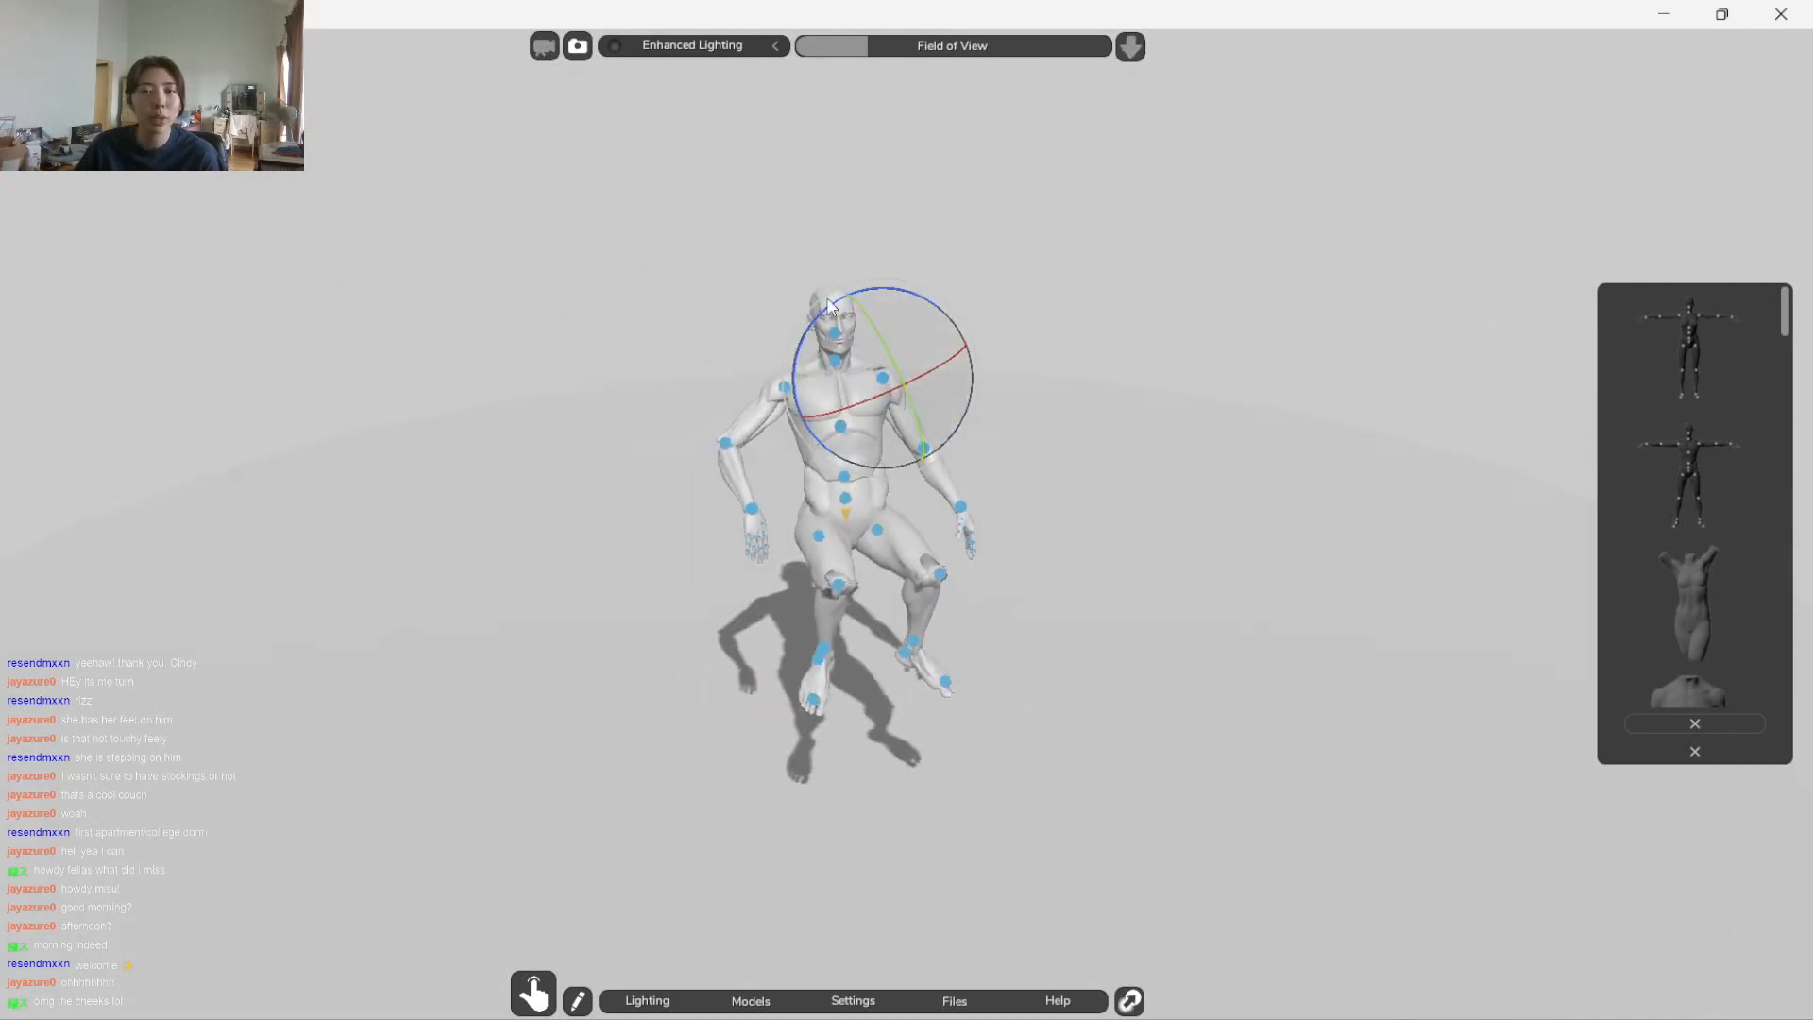
{"action": "left_click_drag", "start_coordinate": [803, 349], "coordinate": [652, 801]}
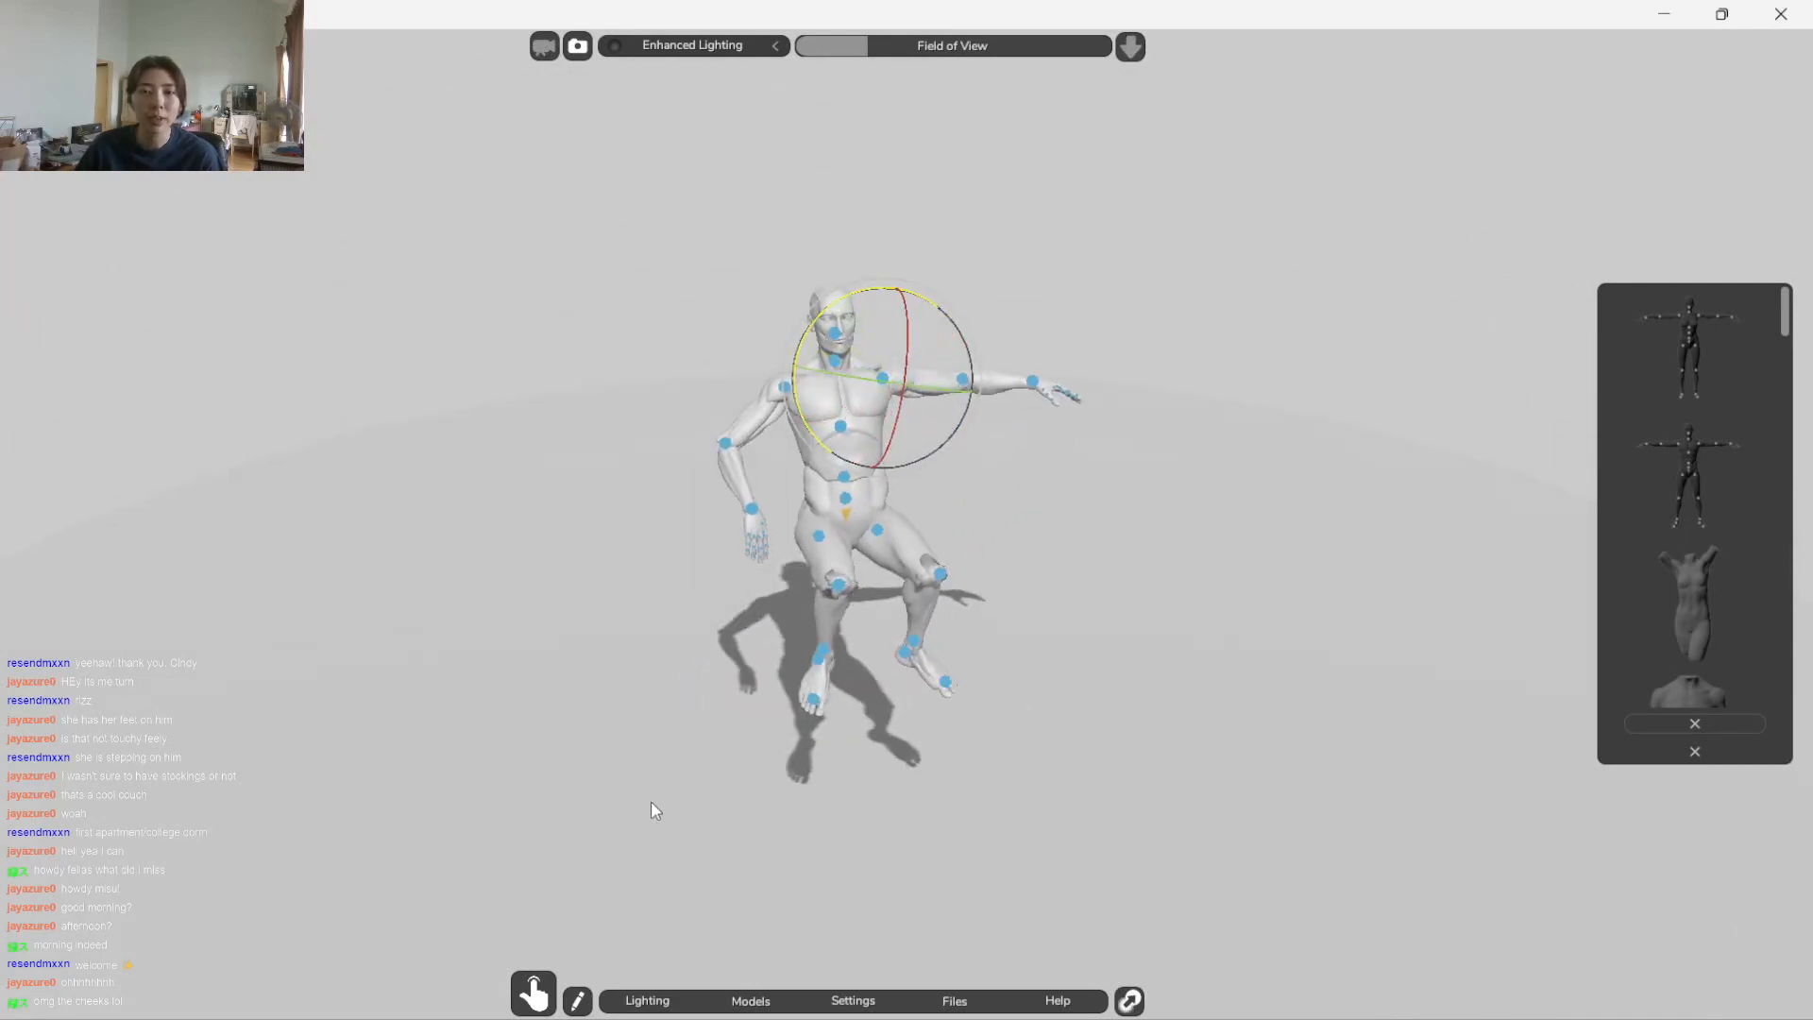
{"action": "left_click_drag", "start_coordinate": [892, 413], "coordinate": [814, 463]}
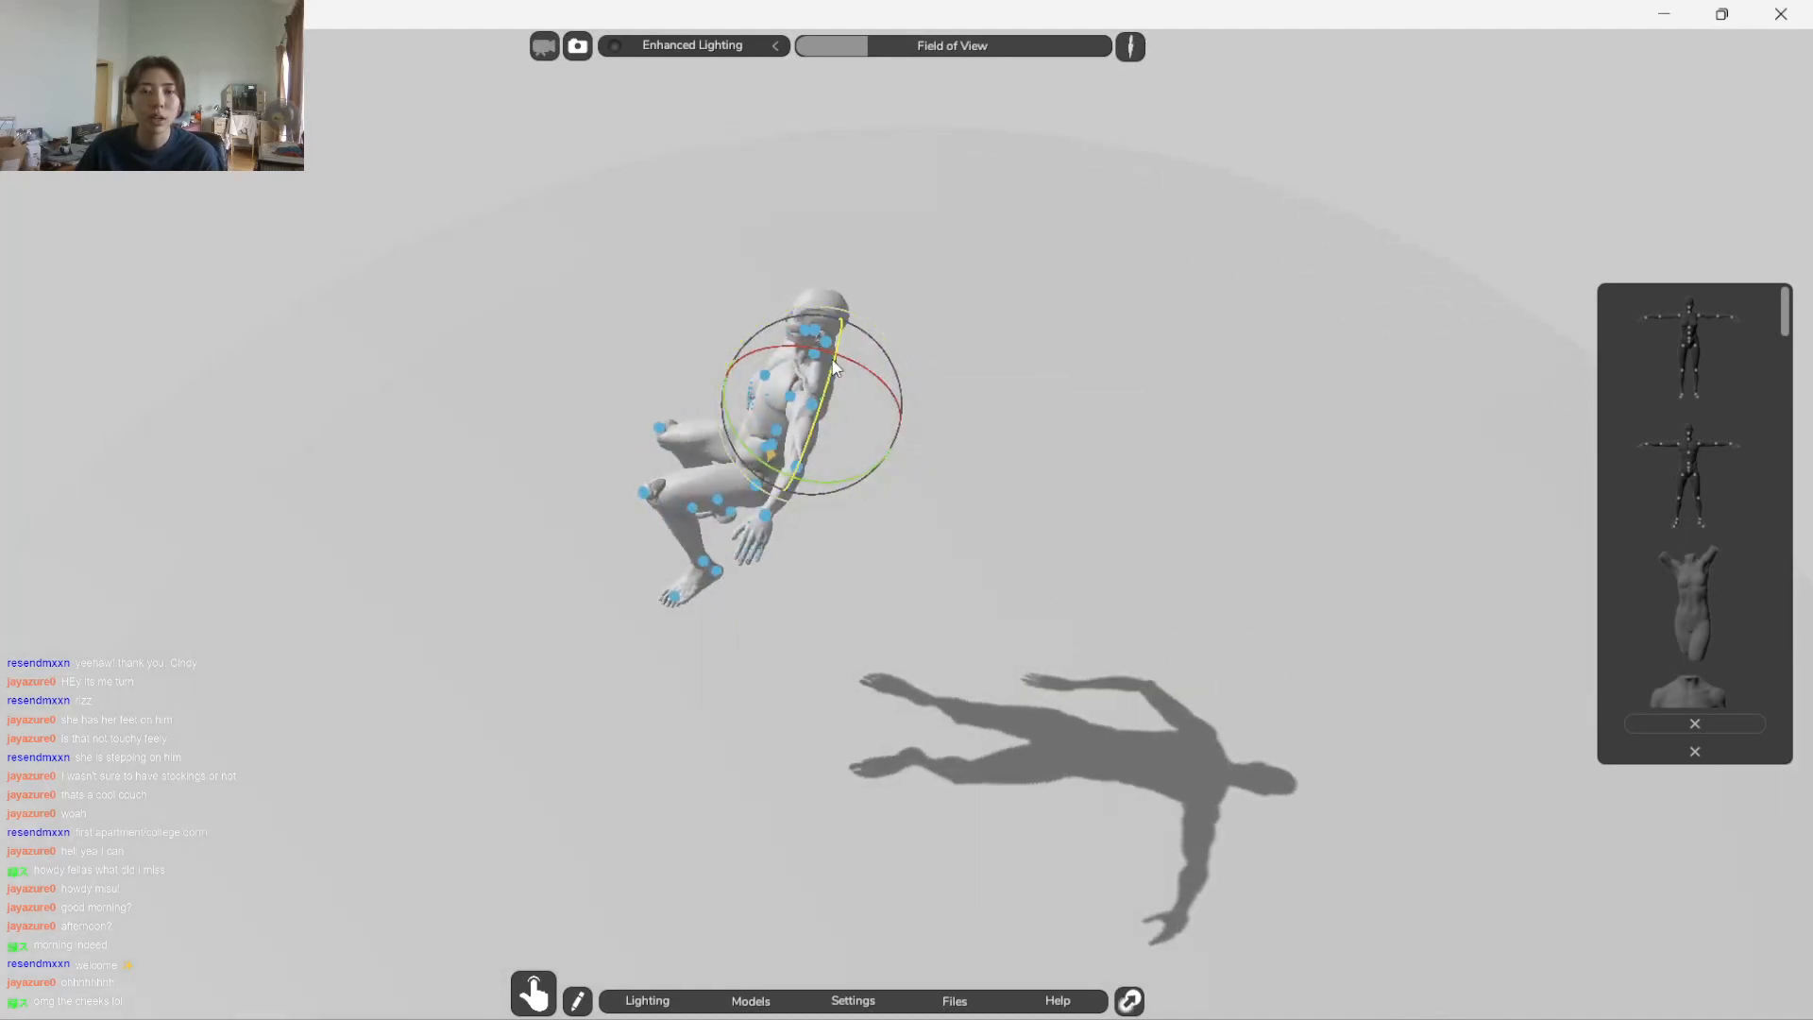
{"action": "left_click_drag", "start_coordinate": [810, 346], "coordinate": [850, 344]}
{"action": "left_click_drag", "start_coordinate": [779, 506], "coordinate": [1308, 530]}
{"action": "left_click", "coordinate": [1101, 530]}
Rotate the figure's two lower spine joints to twist and straighten the torso above the hips
{"action": "left_click", "coordinate": [909, 446]}
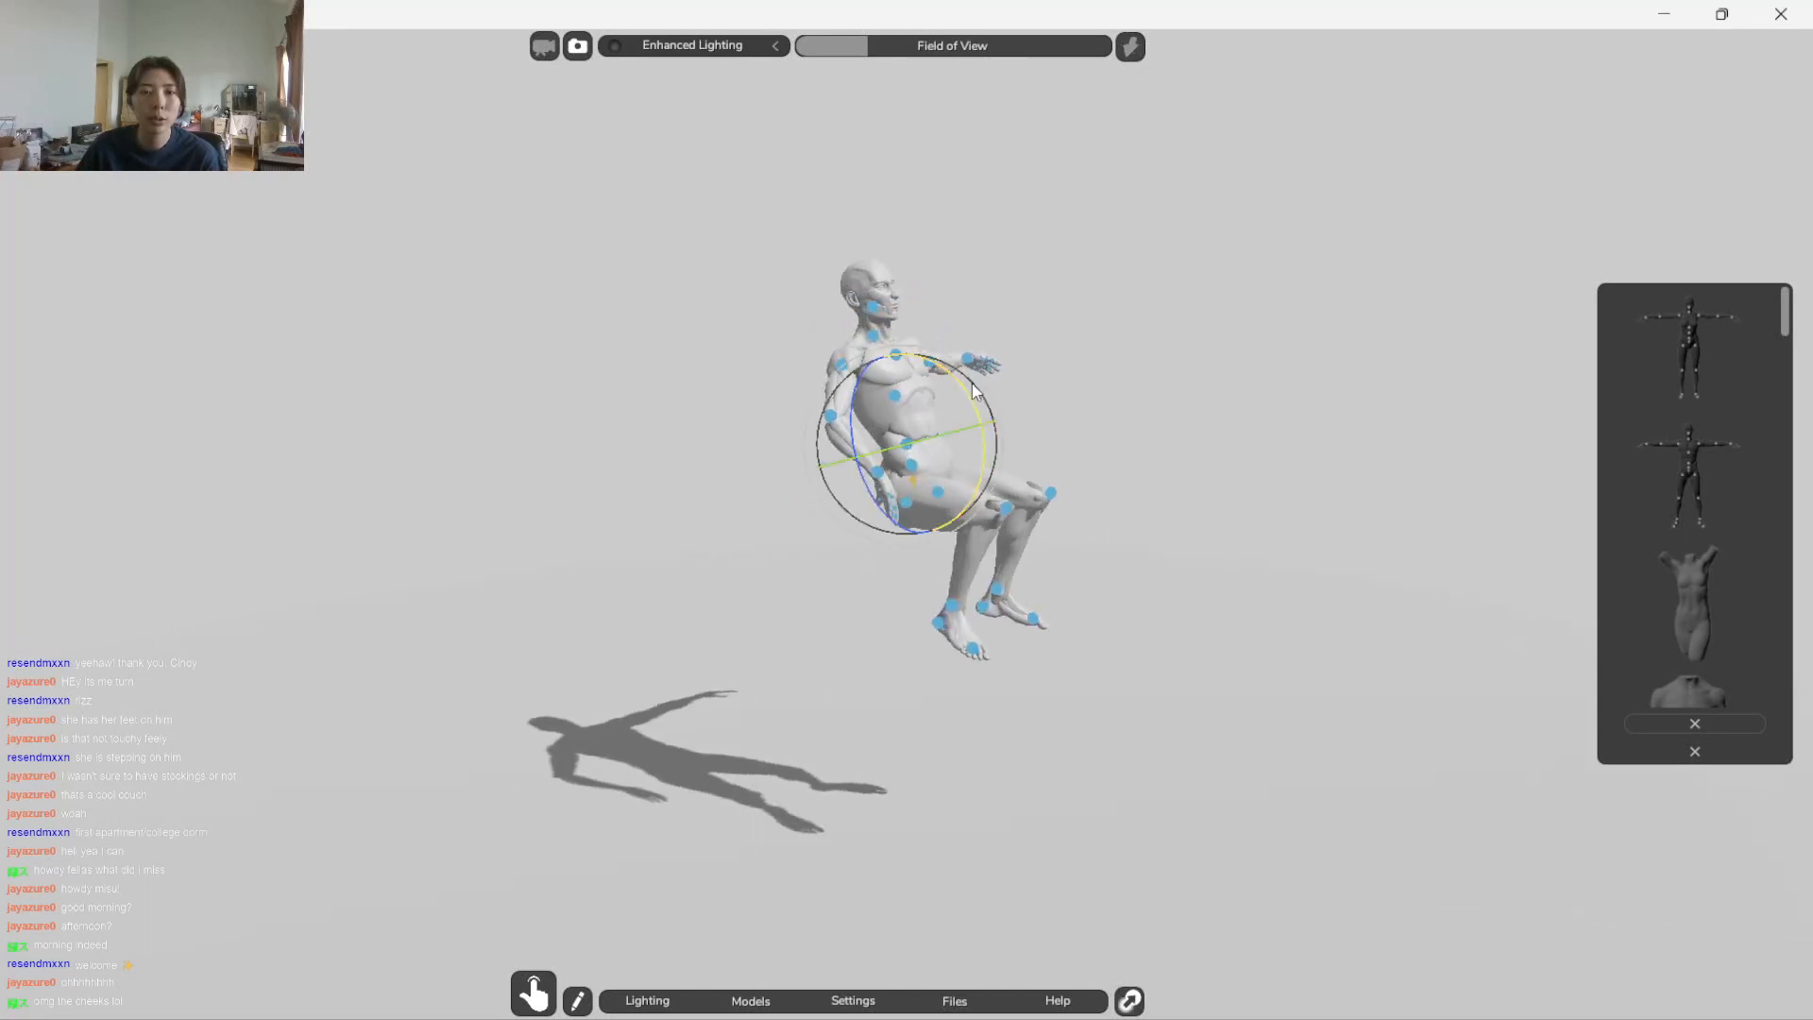
{"action": "left_click_drag", "start_coordinate": [979, 410], "coordinate": [986, 433]}
{"action": "left_click", "coordinate": [977, 568]}
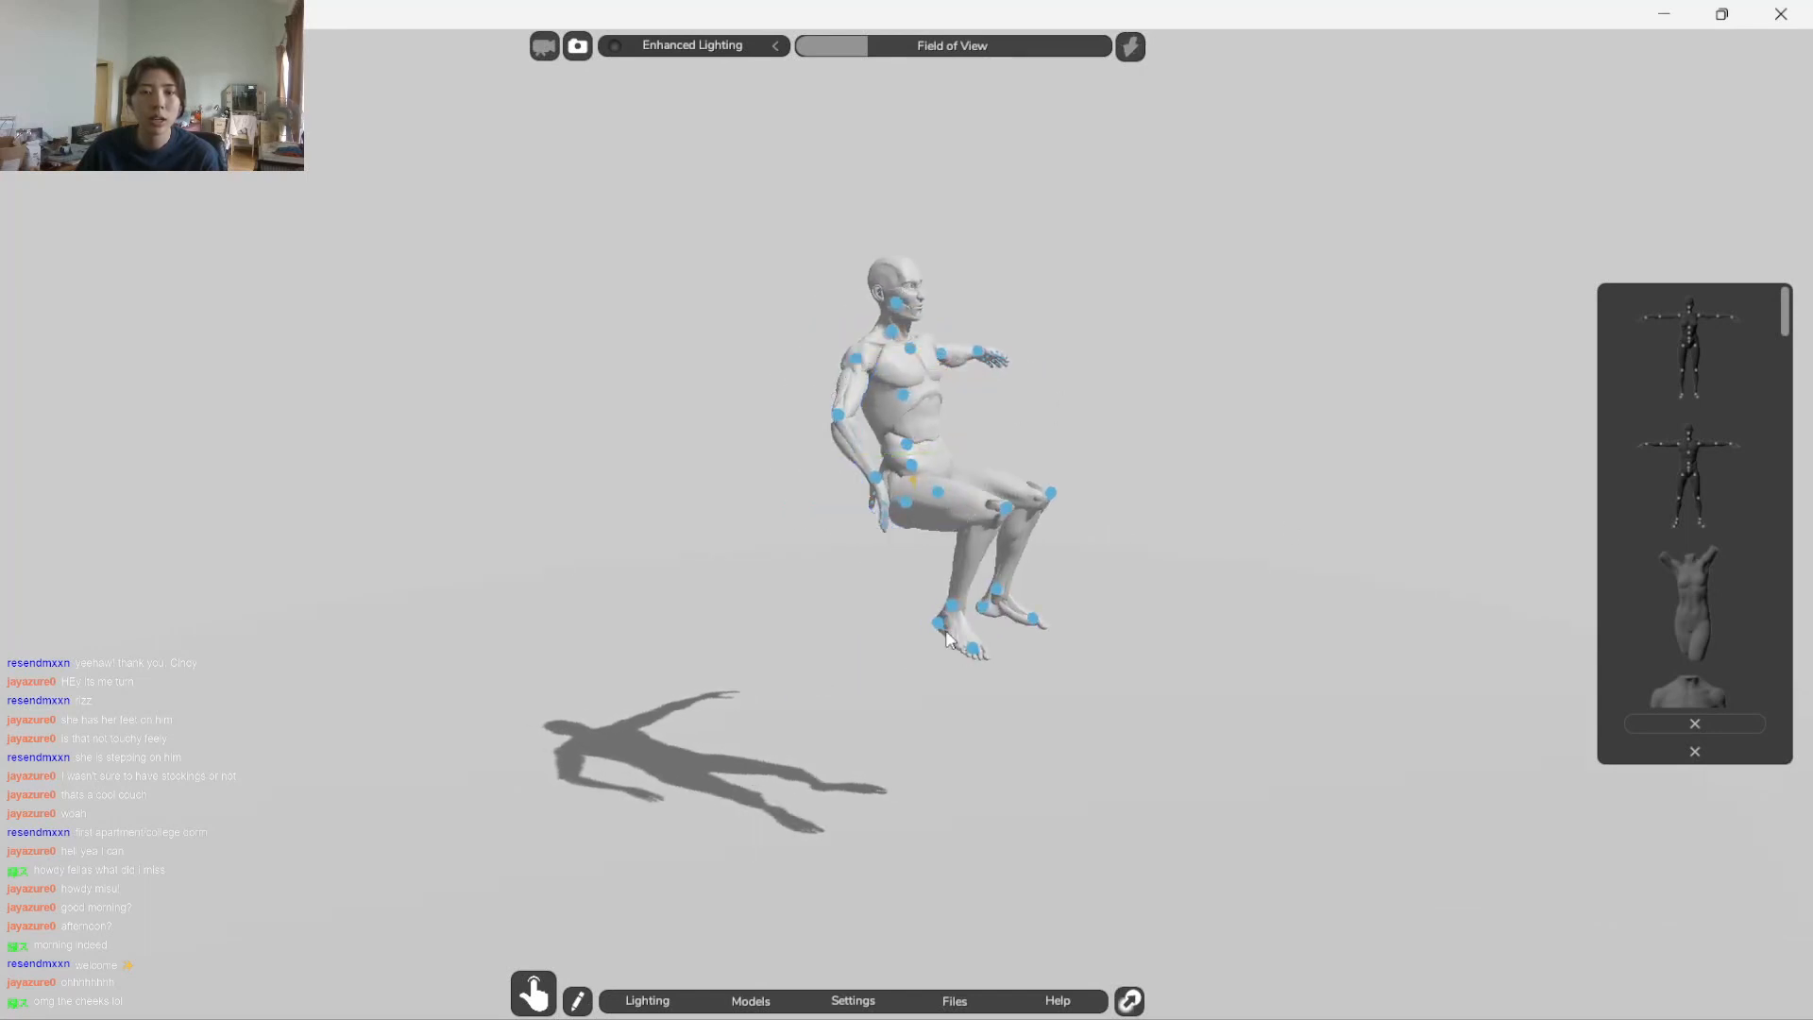
{"action": "left_click_drag", "start_coordinate": [976, 569], "coordinate": [1164, 615]}
{"action": "left_click_drag", "start_coordinate": [1158, 404], "coordinate": [861, 517]}
{"action": "left_click", "coordinate": [904, 479]}
{"action": "left_click_drag", "start_coordinate": [933, 406], "coordinate": [946, 421]}
{"action": "left_click", "coordinate": [923, 519]}
Adjust the figure's right hip joint and rotate the pelvis so the body leans back in a reclined seat
{"action": "left_click", "coordinate": [899, 517]}
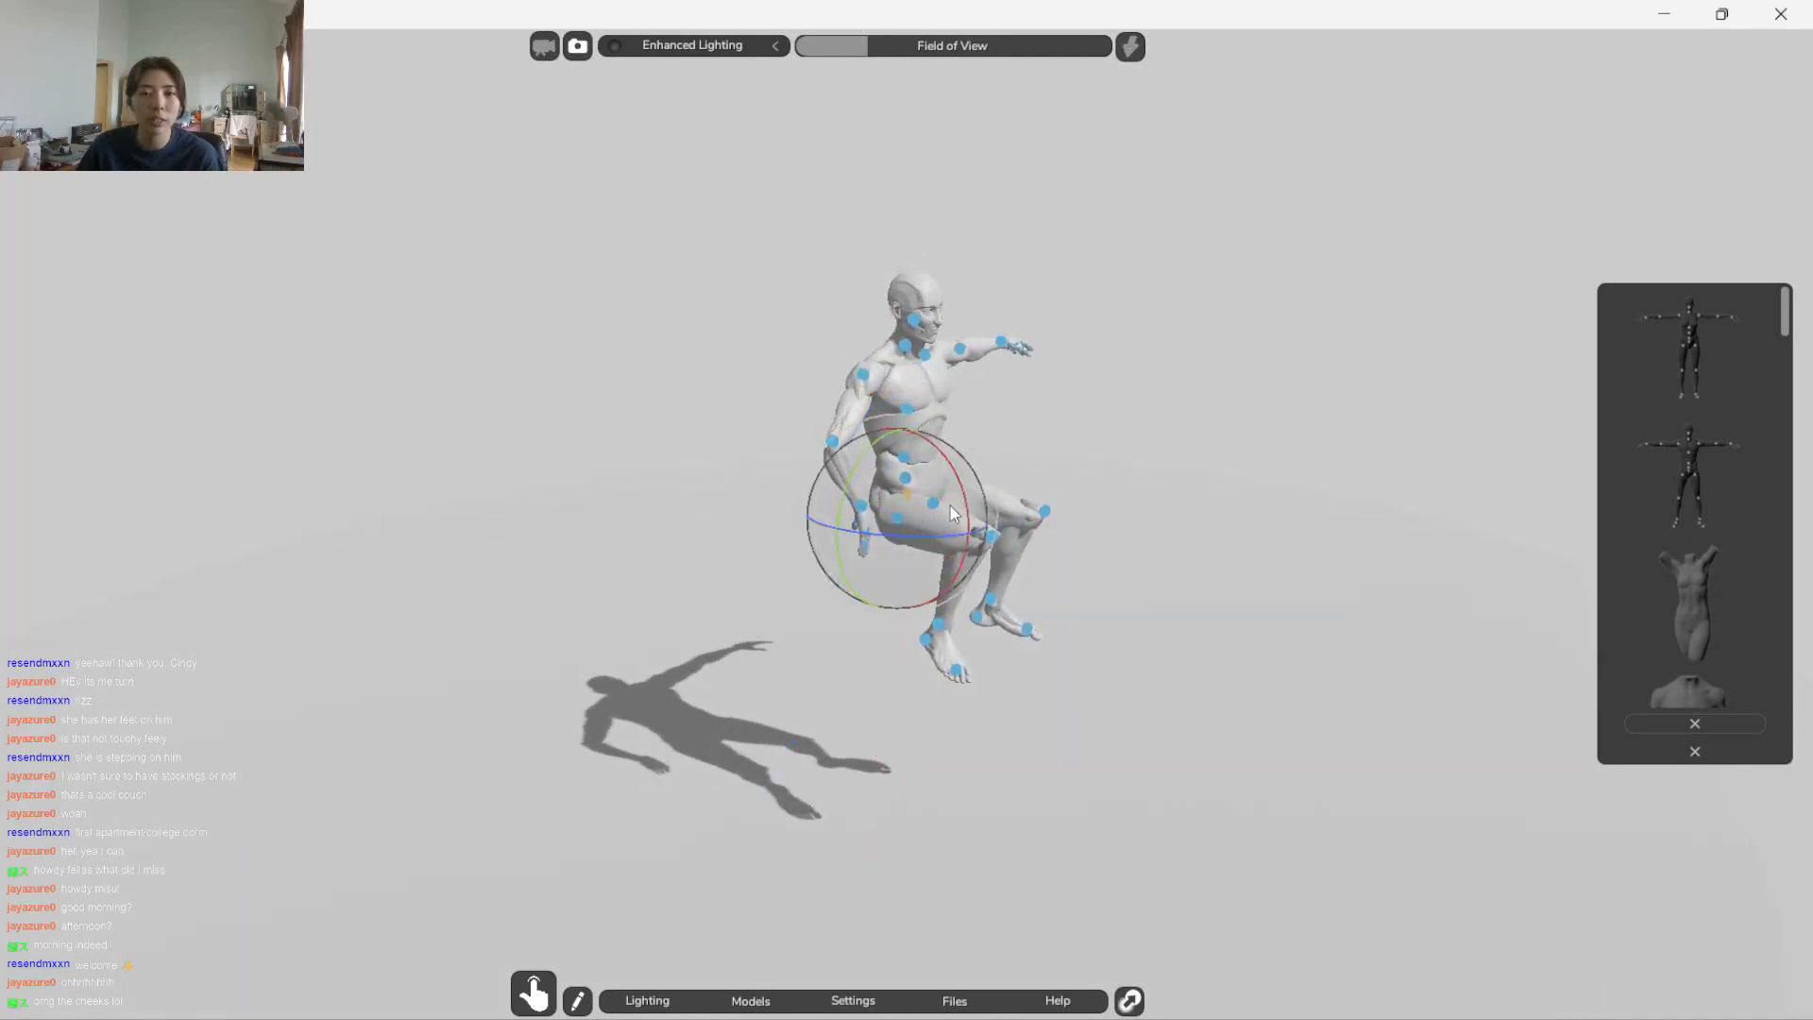
{"action": "left_click_drag", "start_coordinate": [964, 490], "coordinate": [1006, 485]}
{"action": "left_click", "coordinate": [982, 490]}
{"action": "left_click", "coordinate": [933, 502]}
{"action": "left_click", "coordinate": [1059, 417]}
{"action": "left_click", "coordinate": [905, 494]}
{"action": "left_click_drag", "start_coordinate": [945, 451], "coordinate": [1307, 384]}
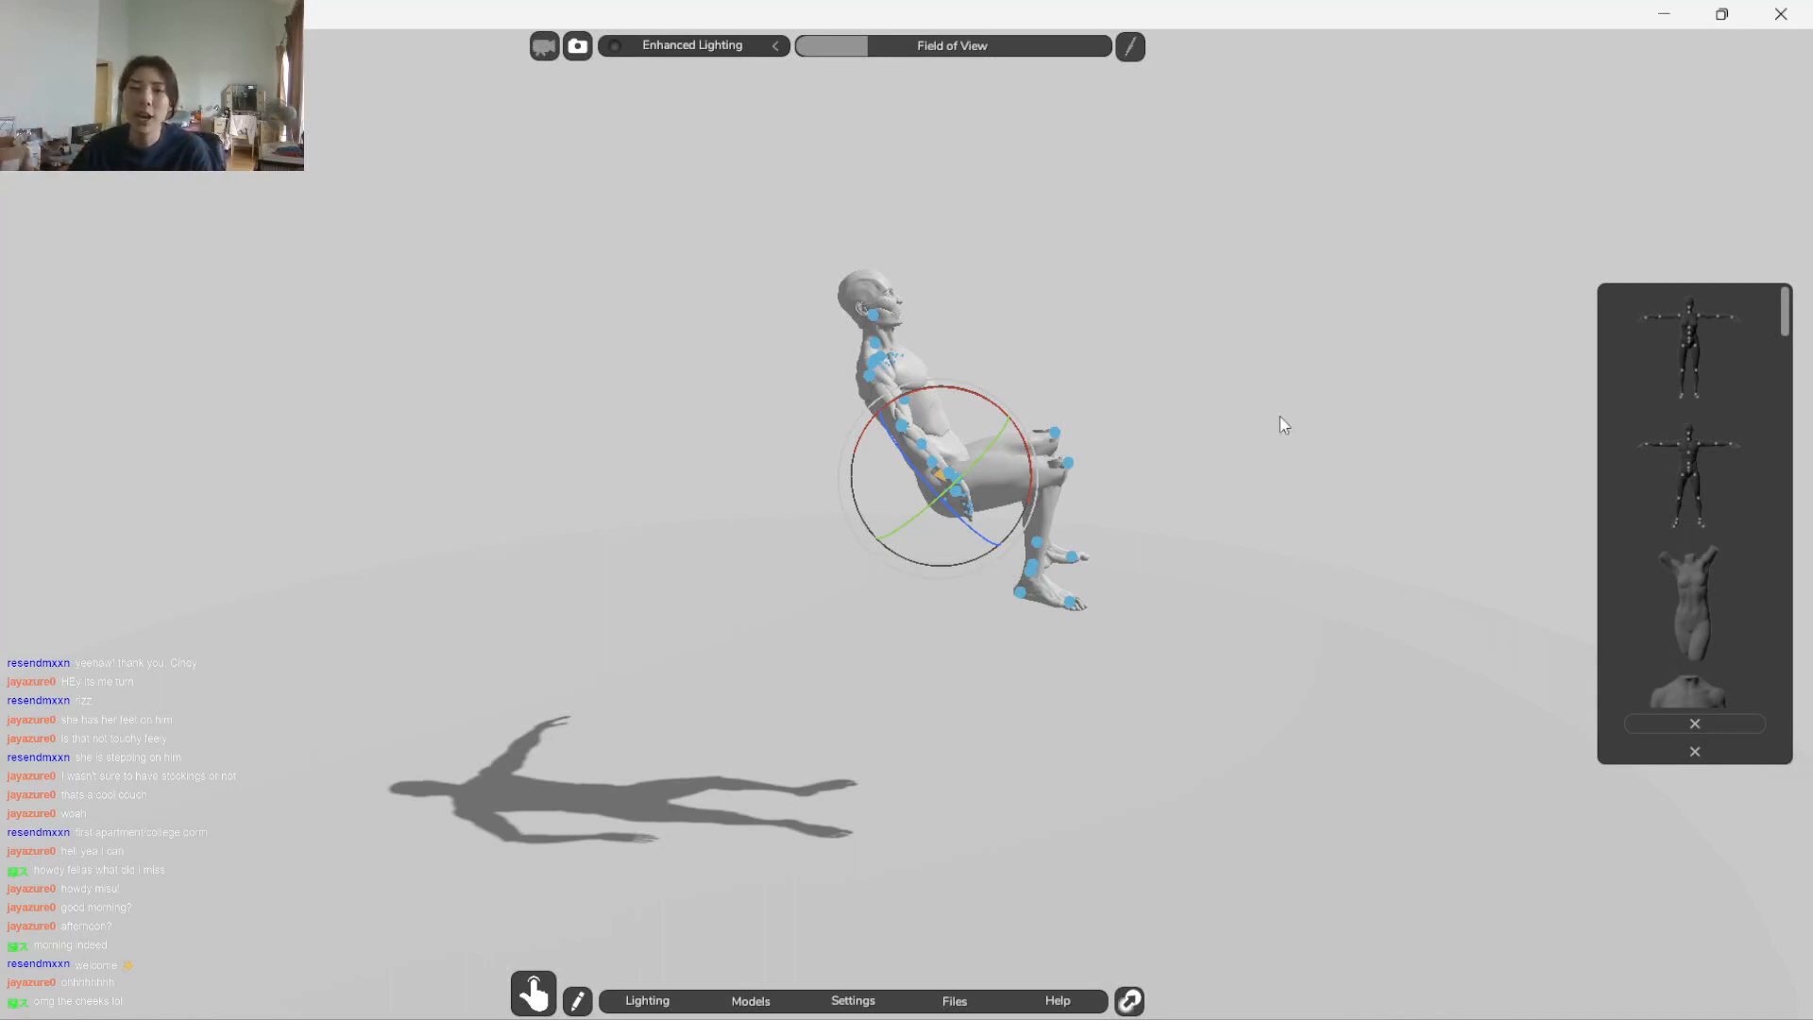
Close the model gallery and delete the Stage floor from the scene
{"action": "scroll", "coordinate": [1108, 569], "scroll_direction": "up", "scroll_amount": 3}
{"action": "left_click_drag", "start_coordinate": [743, 614], "coordinate": [953, 527]}
{"action": "left_click", "coordinate": [1040, 762]}
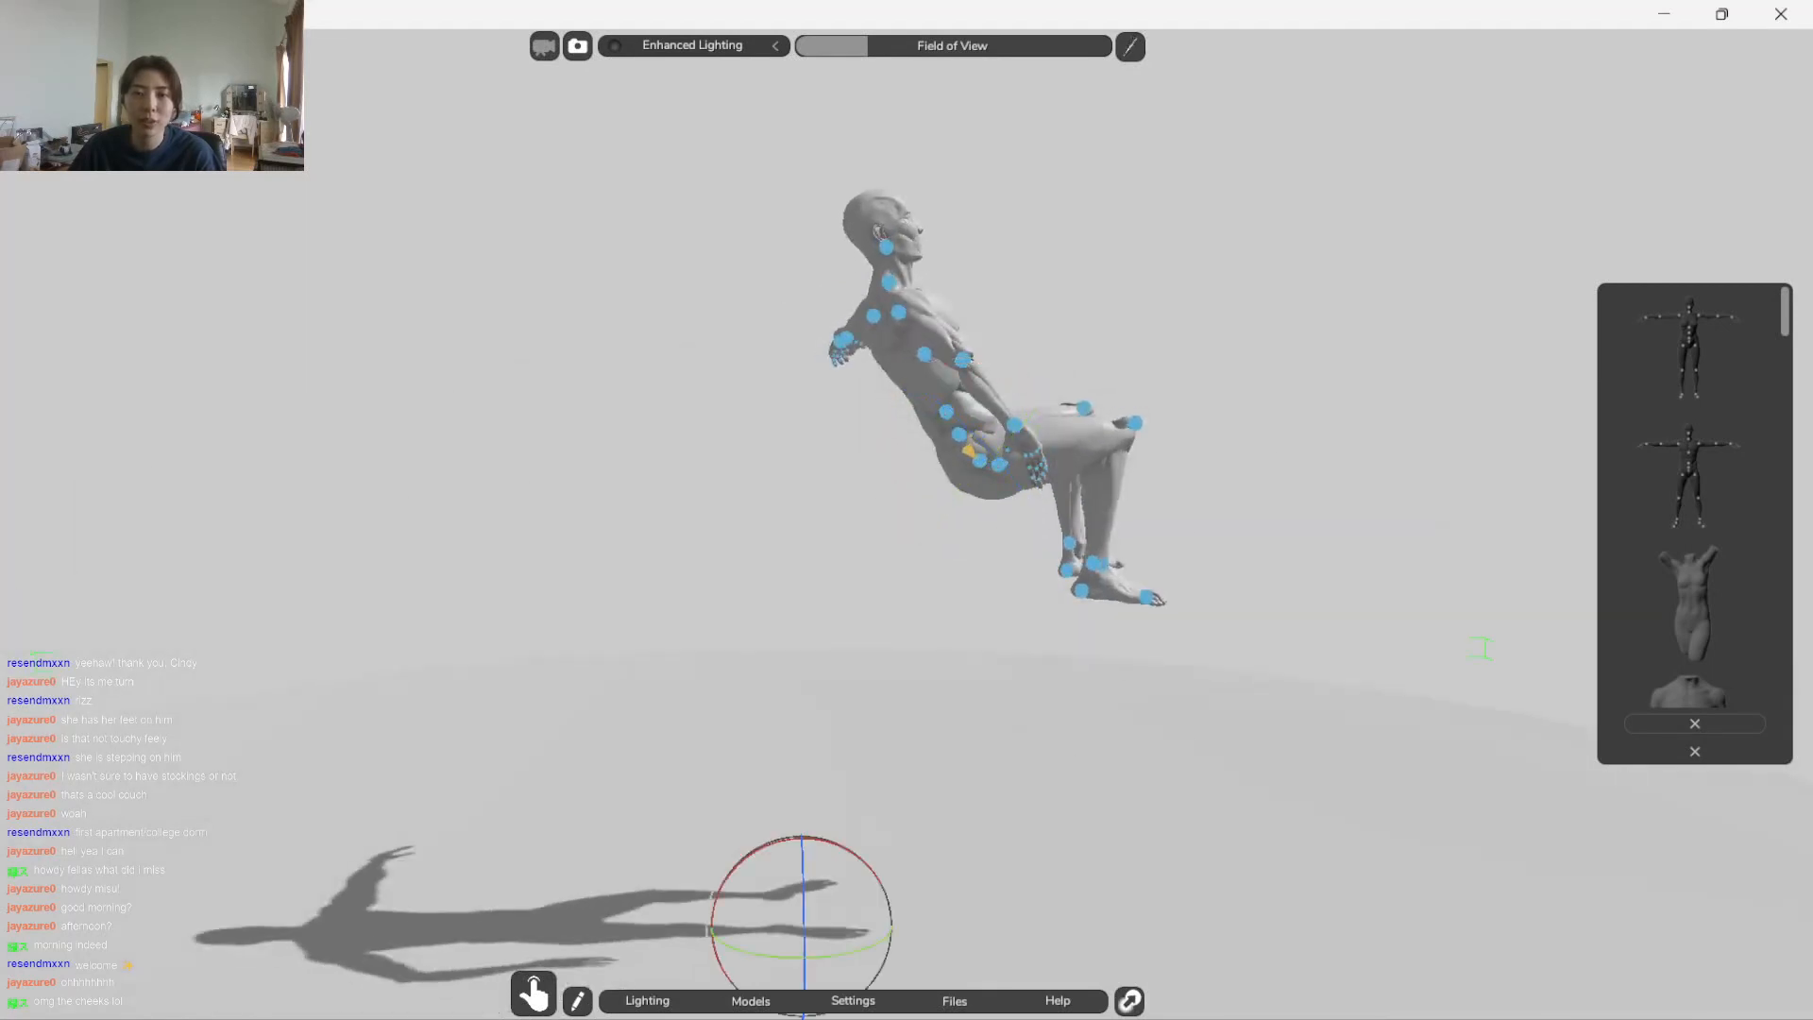
{"action": "left_click", "coordinate": [1738, 722]}
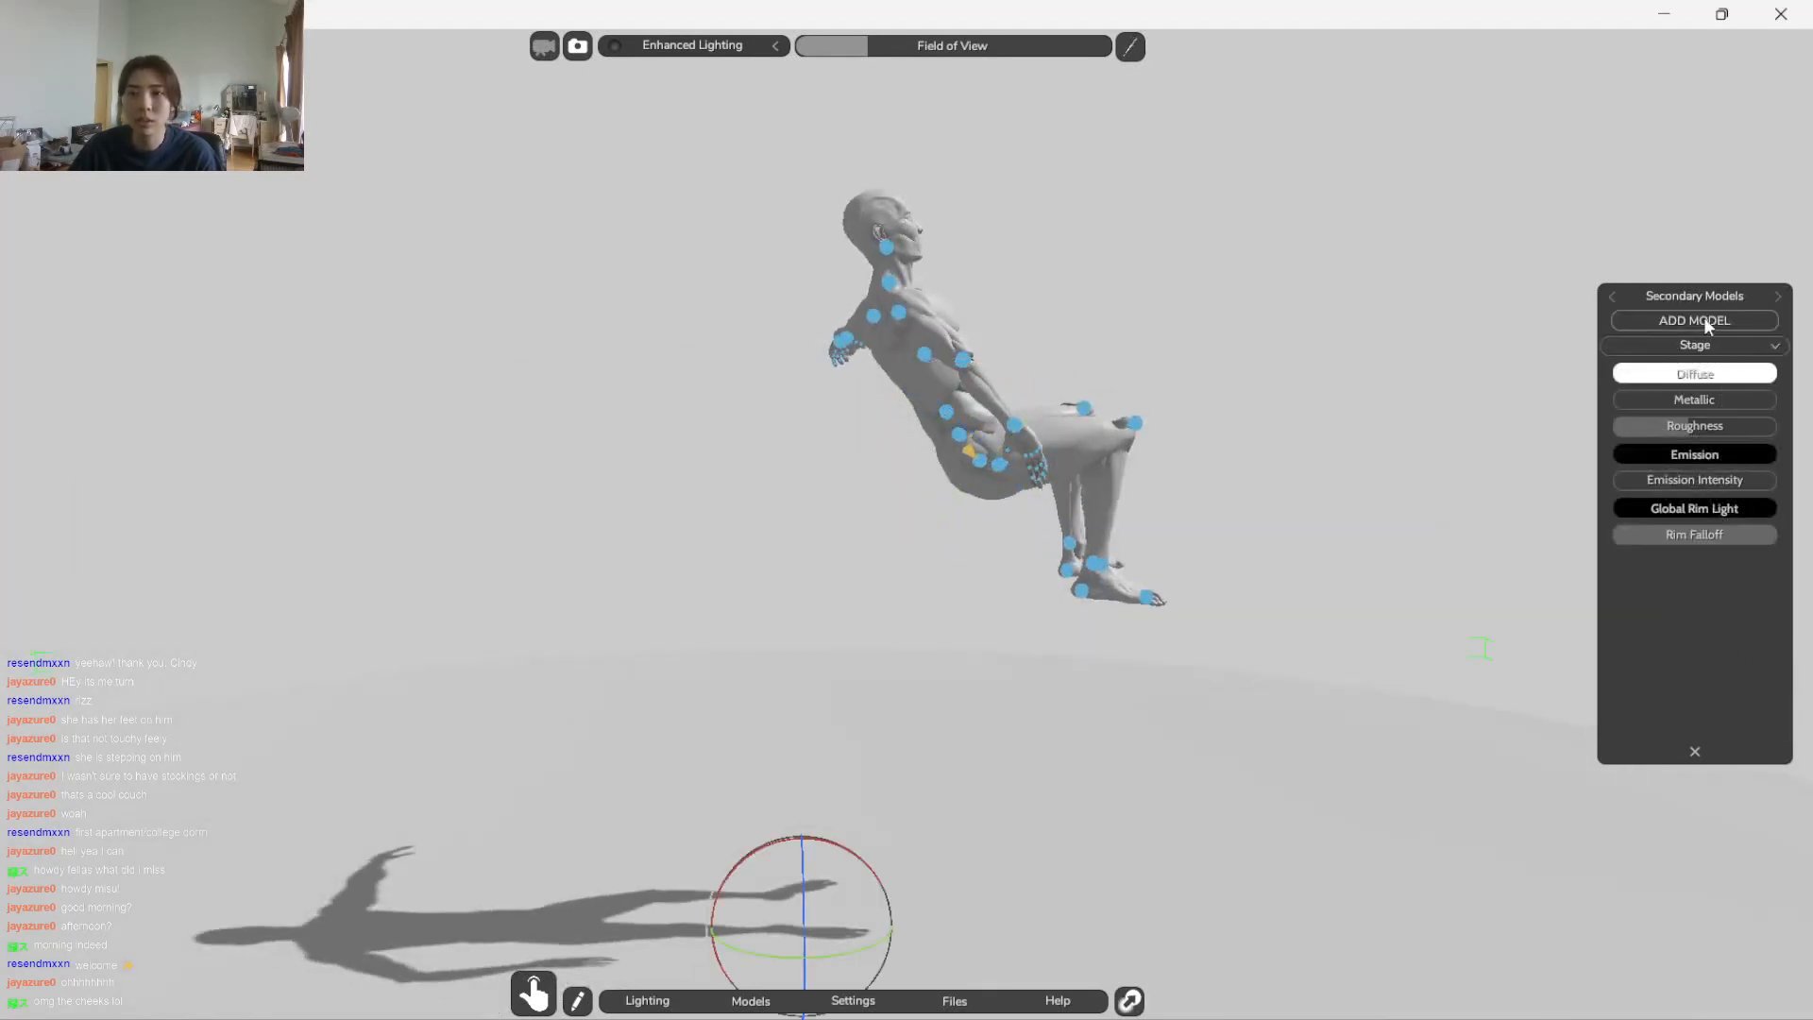
{"action": "left_click", "coordinate": [1708, 340]}
{"action": "key", "text": "Delete"}
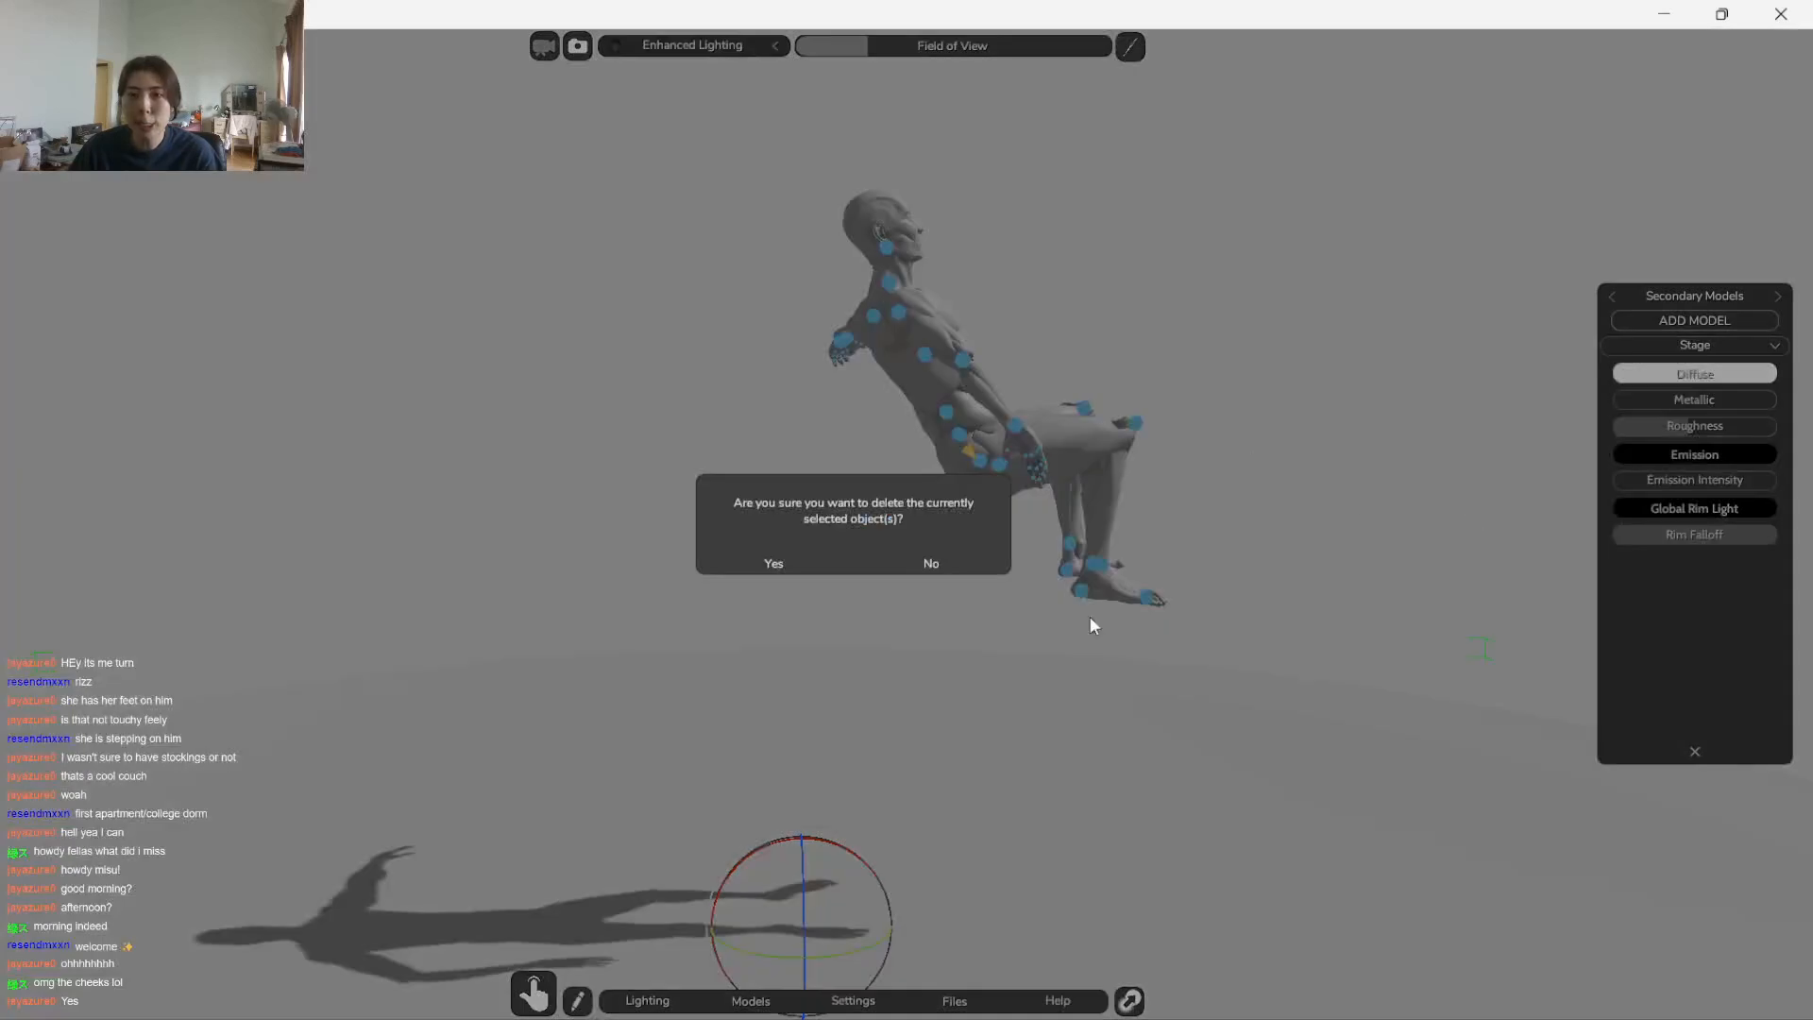
{"action": "left_click", "coordinate": [774, 563]}
{"action": "left_click_drag", "start_coordinate": [1266, 478], "coordinate": [530, 733]}
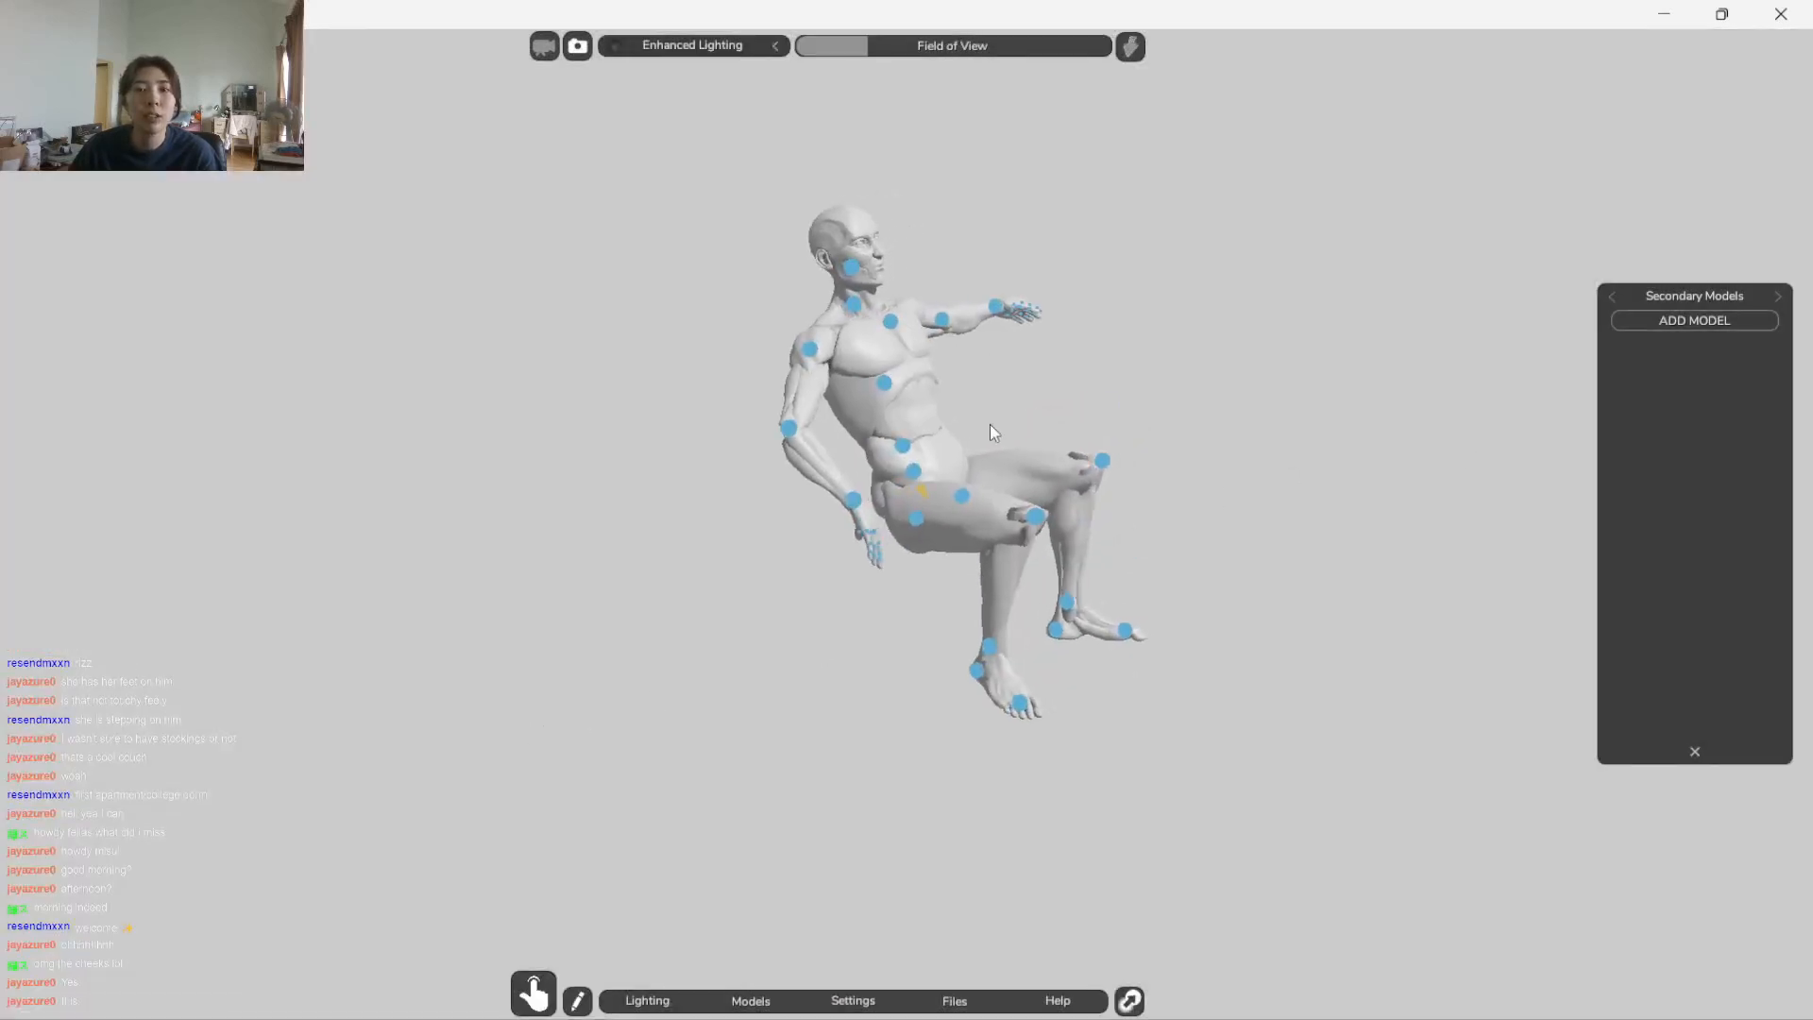
Rotate the figure's chest joint to bring the upper torso forward from the reclined lower back
{"action": "left_click", "coordinate": [884, 384]}
{"action": "left_click_drag", "start_coordinate": [937, 332], "coordinate": [1086, 378]}
{"action": "left_click_drag", "start_coordinate": [1171, 490], "coordinate": [993, 629]}
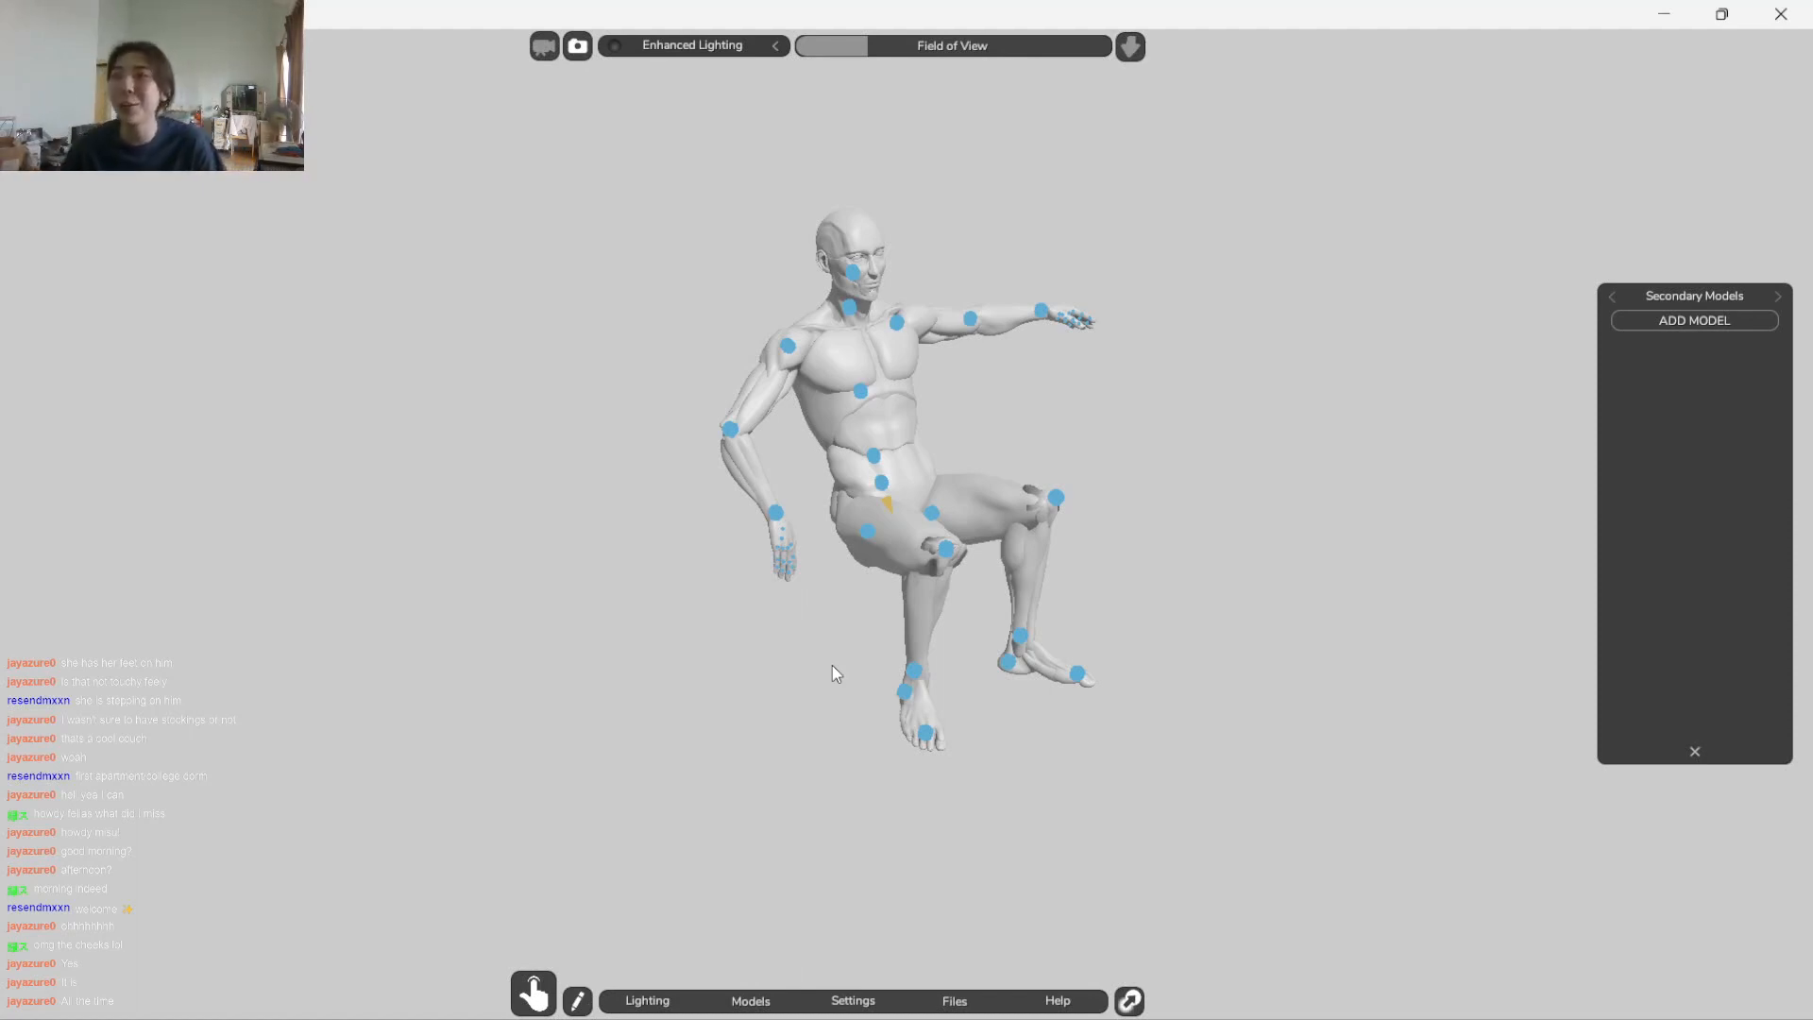
Rotate the figure's knee joints to stretch both lower legs out forward
{"action": "left_click_drag", "start_coordinate": [1164, 551], "coordinate": [1091, 455]}
{"action": "left_click", "coordinate": [1110, 454]}
{"action": "left_click_drag", "start_coordinate": [1142, 362], "coordinate": [1062, 355]}
{"action": "left_click", "coordinate": [1061, 355]}
{"action": "left_click_drag", "start_coordinate": [1364, 449], "coordinate": [785, 638]}
{"action": "left_click", "coordinate": [1021, 524]}
{"action": "left_click_drag", "start_coordinate": [1013, 441], "coordinate": [1000, 399]}
{"action": "left_click_drag", "start_coordinate": [1176, 479], "coordinate": [1577, 354]}
{"action": "left_click_drag", "start_coordinate": [907, 672], "coordinate": [1187, 636]}
{"action": "left_click", "coordinate": [1094, 602]}
{"action": "left_click_drag", "start_coordinate": [1094, 602], "coordinate": [950, 630]}
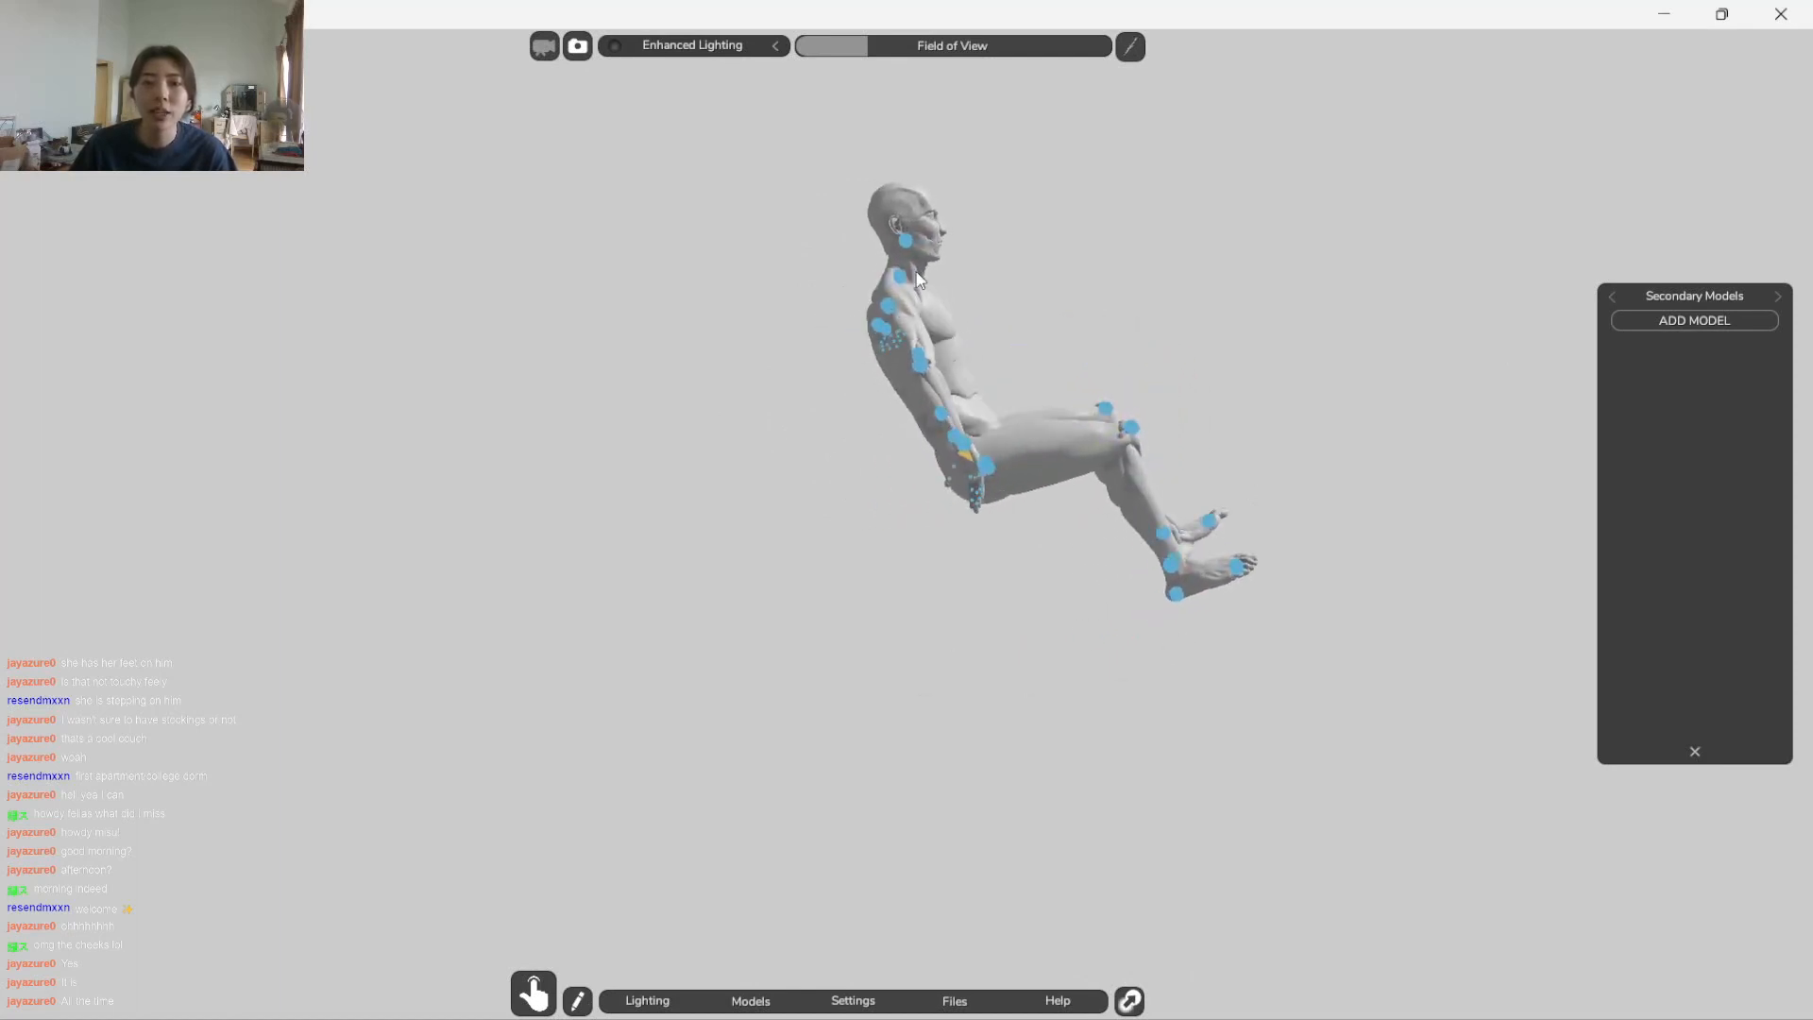
Adjust the figure's right elbow and shoulder so the elbow sticks outward and the forearm hangs in front
{"action": "left_click_drag", "start_coordinate": [939, 594], "coordinate": [748, 212]}
{"action": "left_click", "coordinate": [729, 416]}
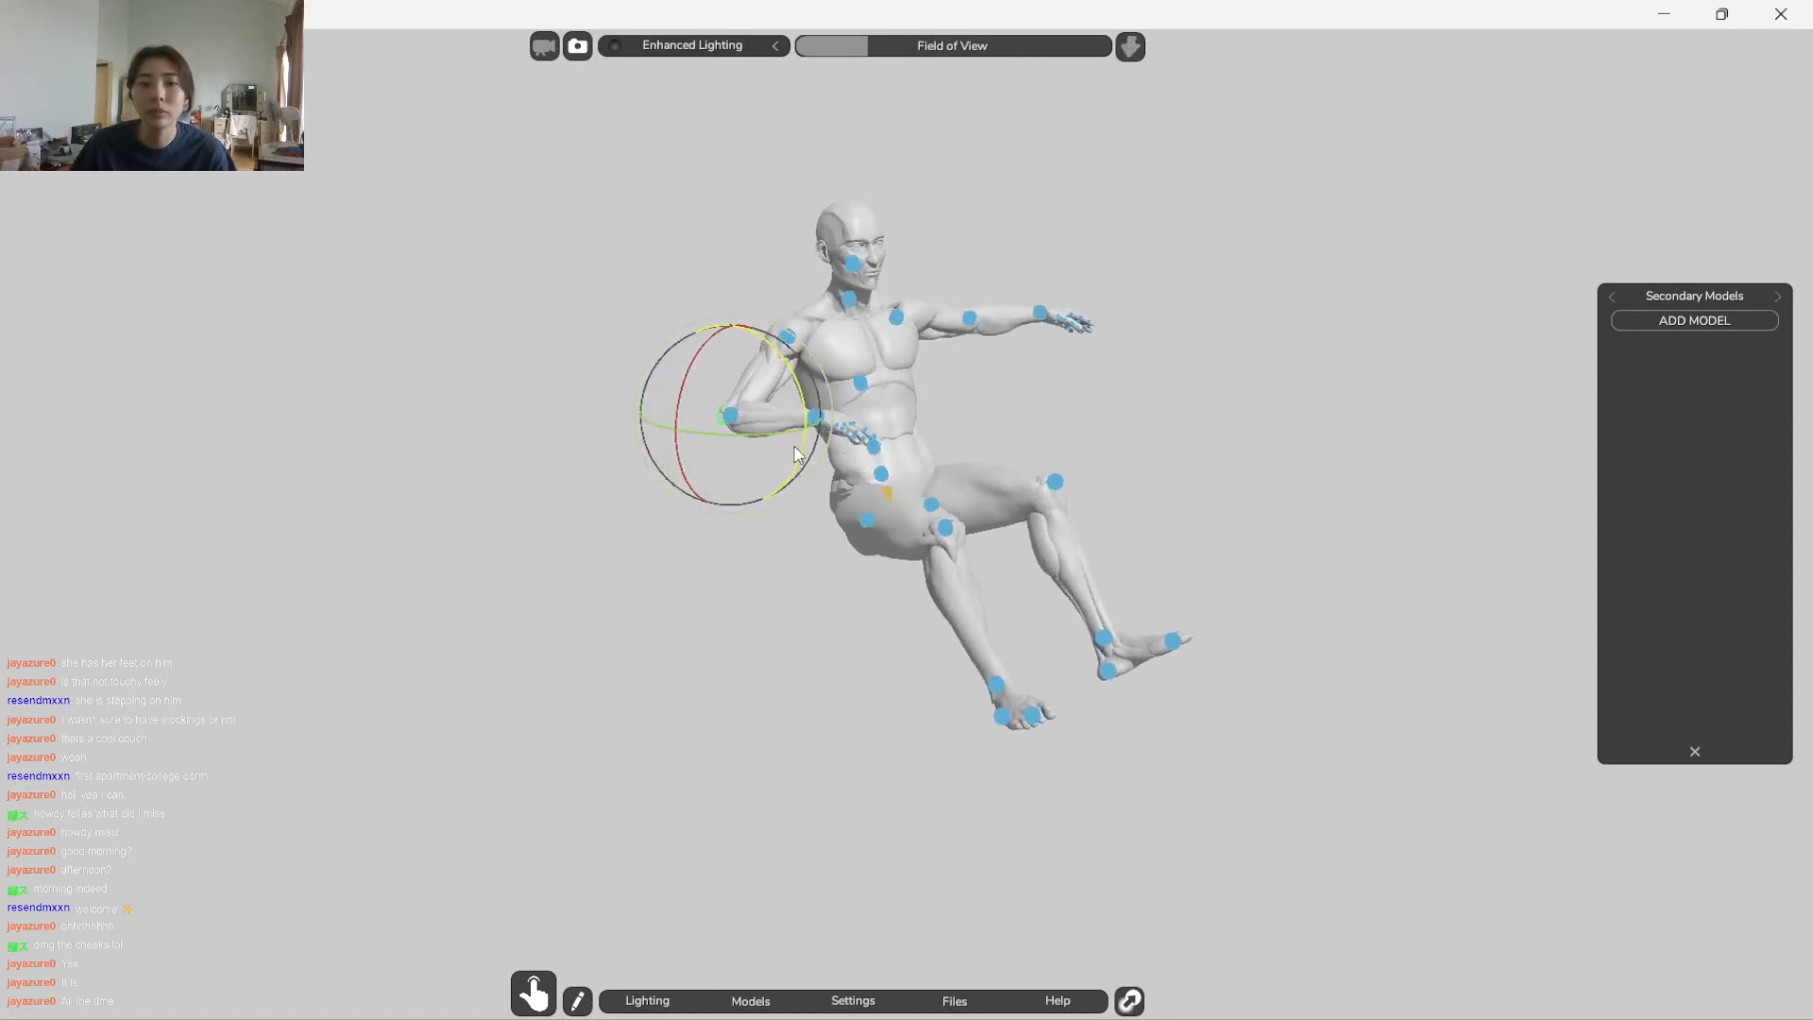
{"action": "left_click_drag", "start_coordinate": [1107, 454], "coordinate": [973, 472]}
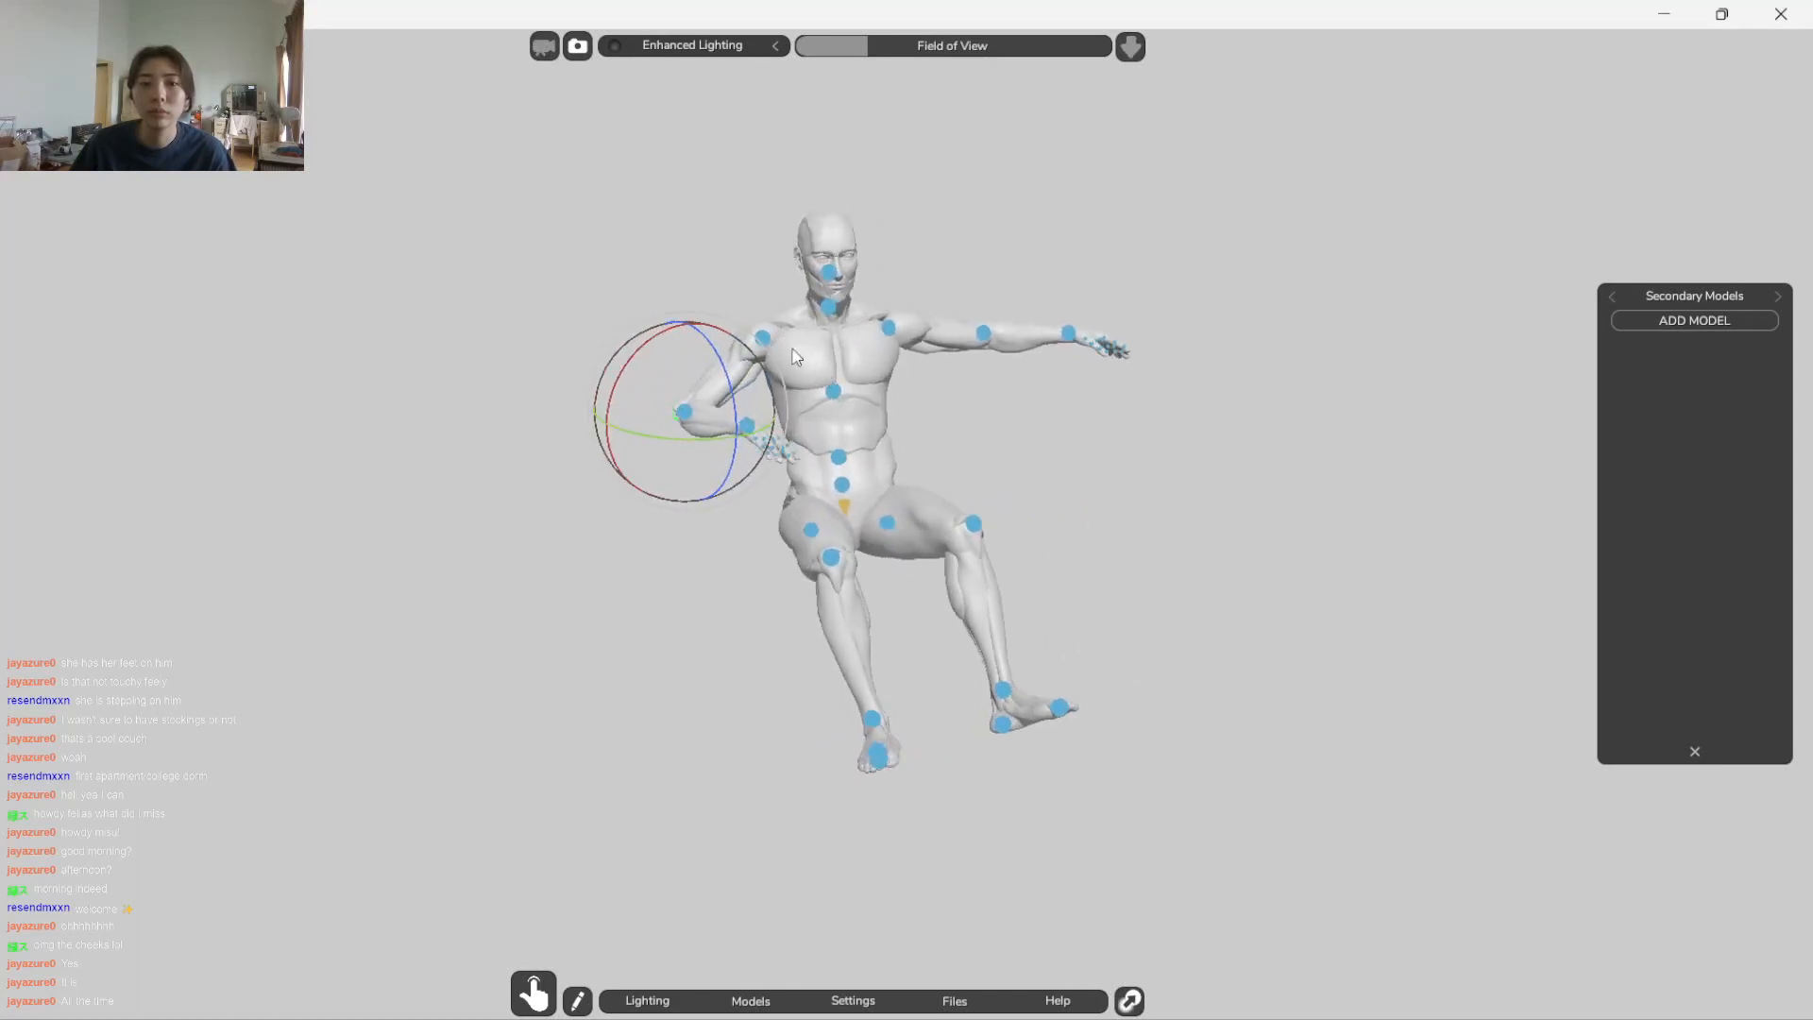
{"action": "left_click", "coordinate": [762, 338]}
{"action": "mouse_move", "coordinate": [735, 357]}
{"action": "left_mouse_down"}
{"action": "mouse_move", "coordinate": [714, 370]}
{"action": "mouse_move", "coordinate": [744, 333]}
{"action": "left_mouse_up"}
{"action": "mouse_move", "coordinate": [814, 427]}
{"action": "left_mouse_down"}
{"action": "mouse_move", "coordinate": [804, 441]}
{"action": "mouse_move", "coordinate": [838, 459]}
{"action": "mouse_move", "coordinate": [897, 456]}
{"action": "mouse_move", "coordinate": [823, 480]}
{"action": "mouse_move", "coordinate": [814, 396]}
{"action": "left_mouse_up"}
Rotate the figure's neck joint to turn the head toward the outstretched left arm
{"action": "left_click", "coordinate": [844, 485]}
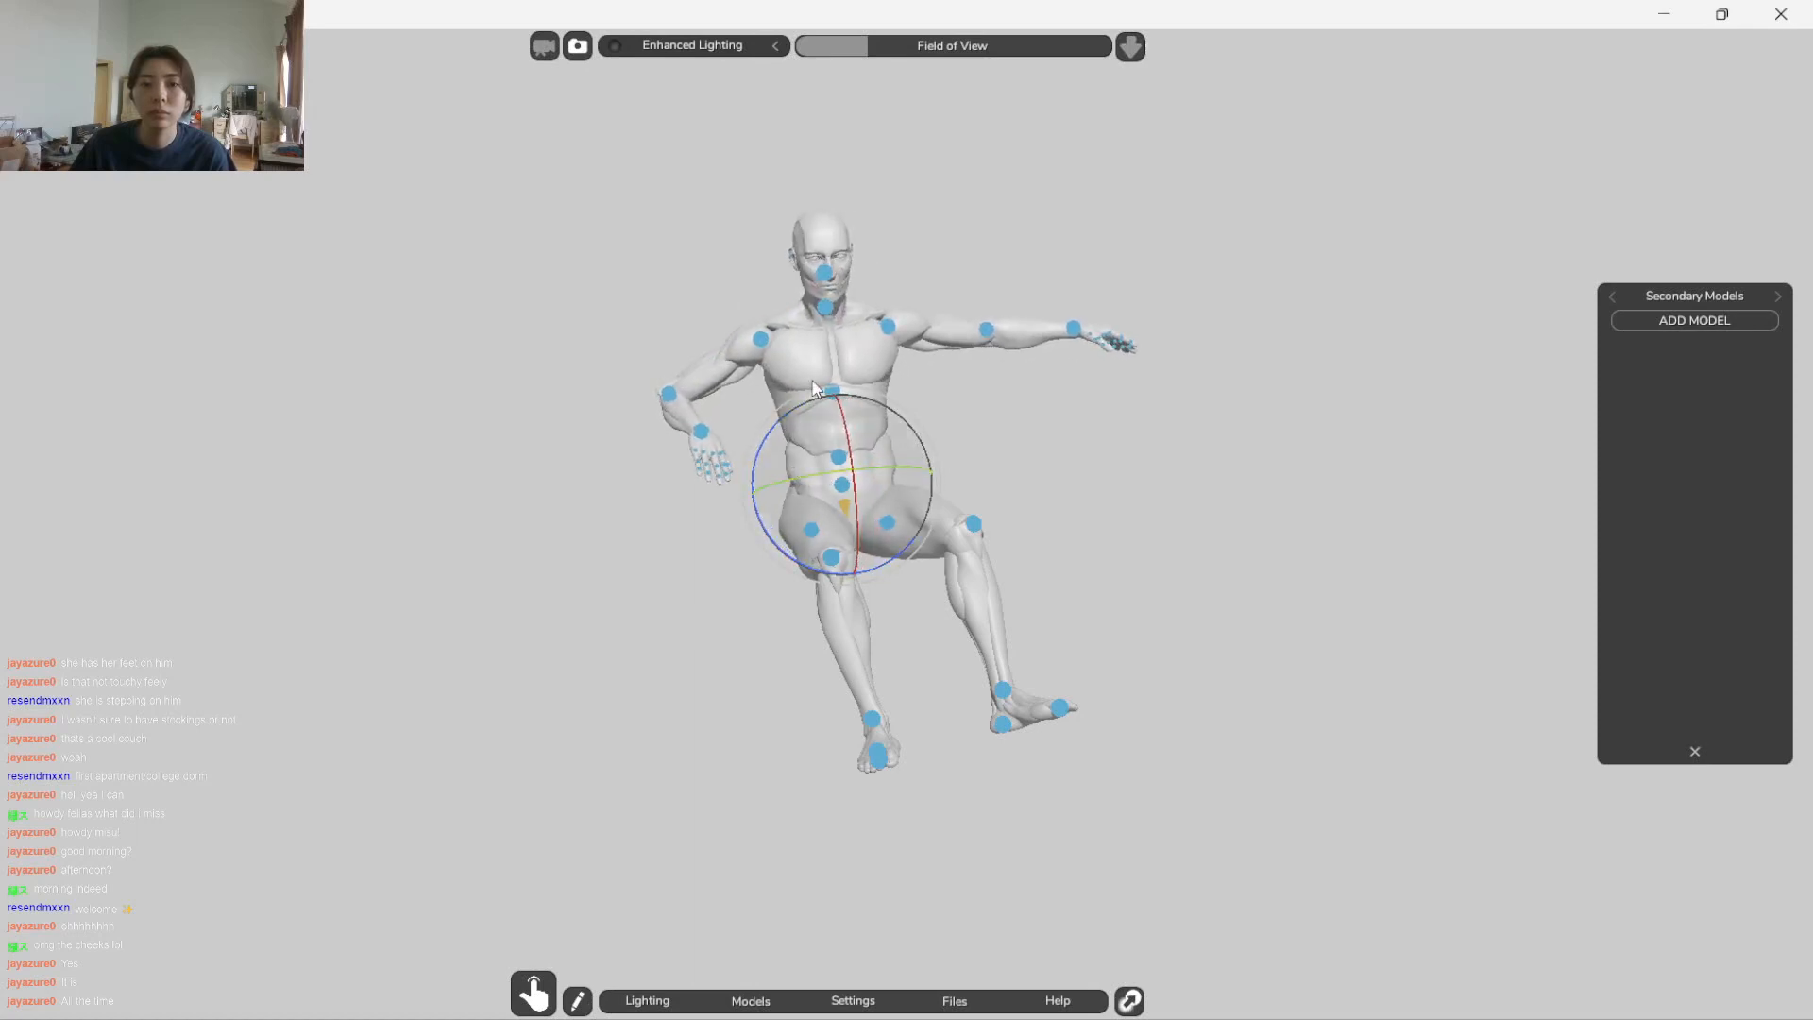
{"action": "left_click", "coordinate": [829, 310]}
{"action": "left_click_drag", "start_coordinate": [825, 312], "coordinate": [852, 320]}
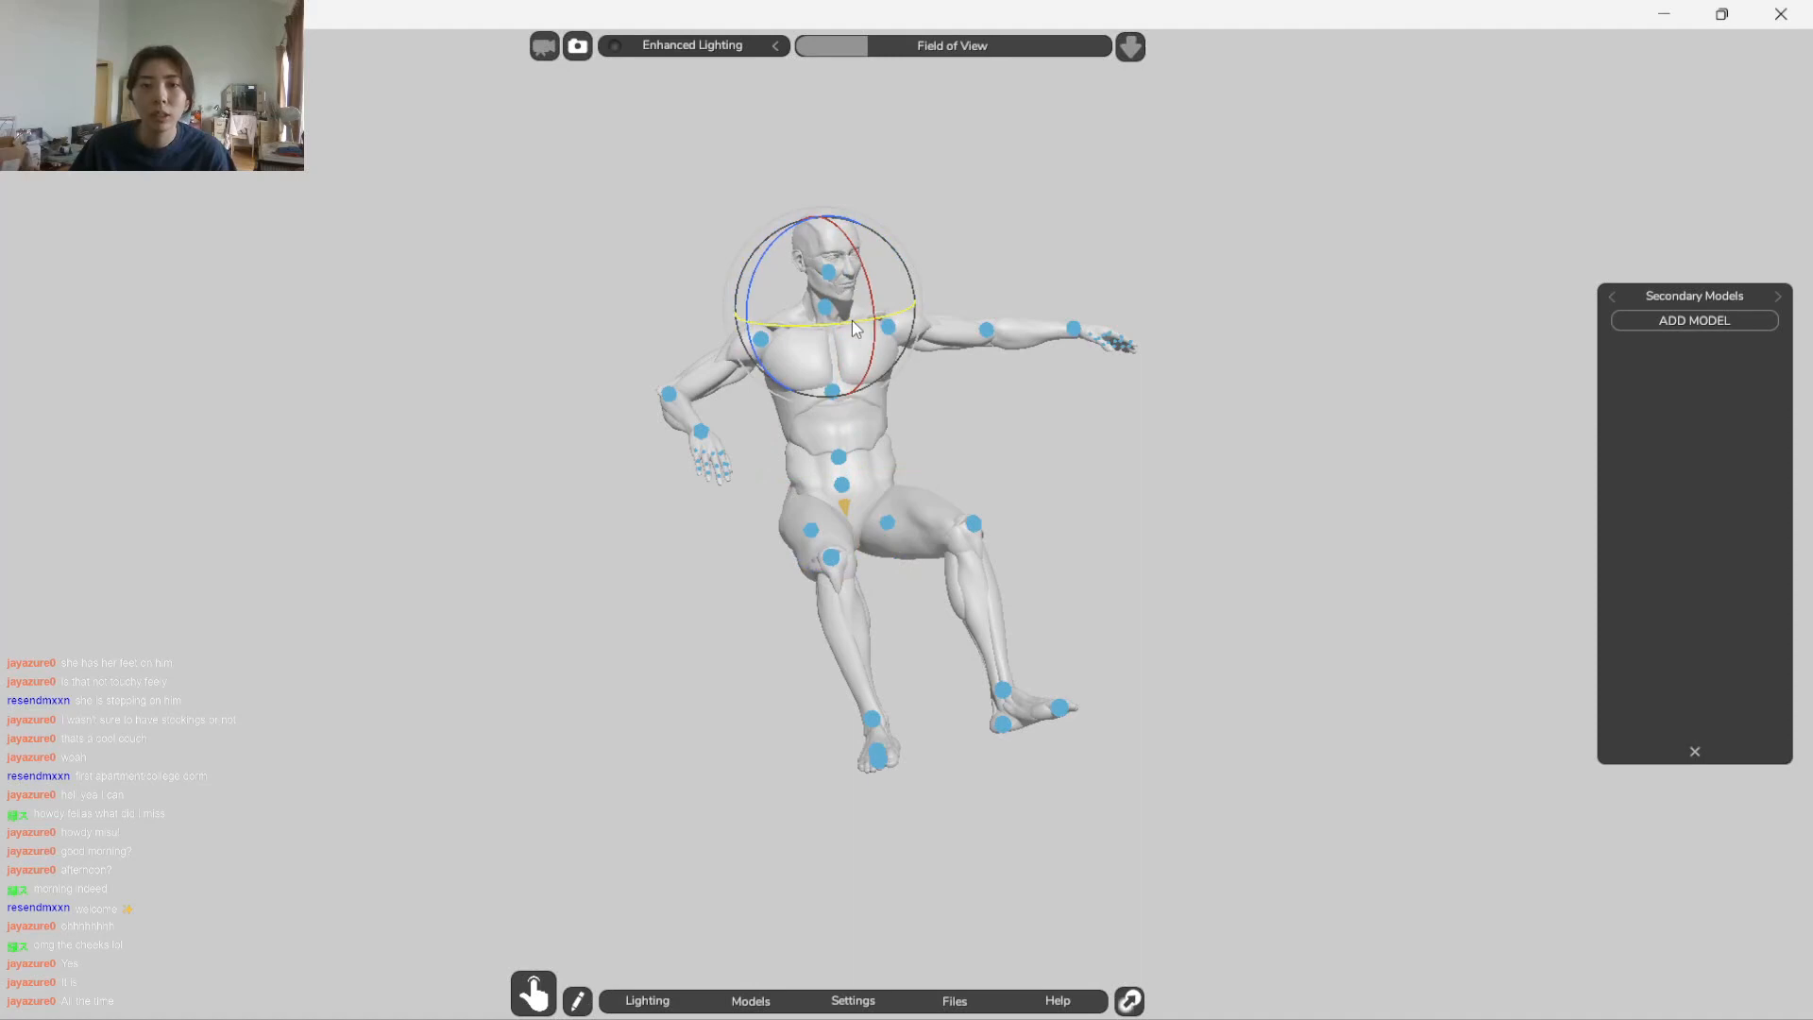
Restore the PortraitStudio window to a smaller size and place it beside the seated man in jesse july.png
{"action": "left_click", "coordinate": [1728, 14]}
{"action": "left_click_drag", "start_coordinate": [1023, 204], "coordinate": [1527, 177]}
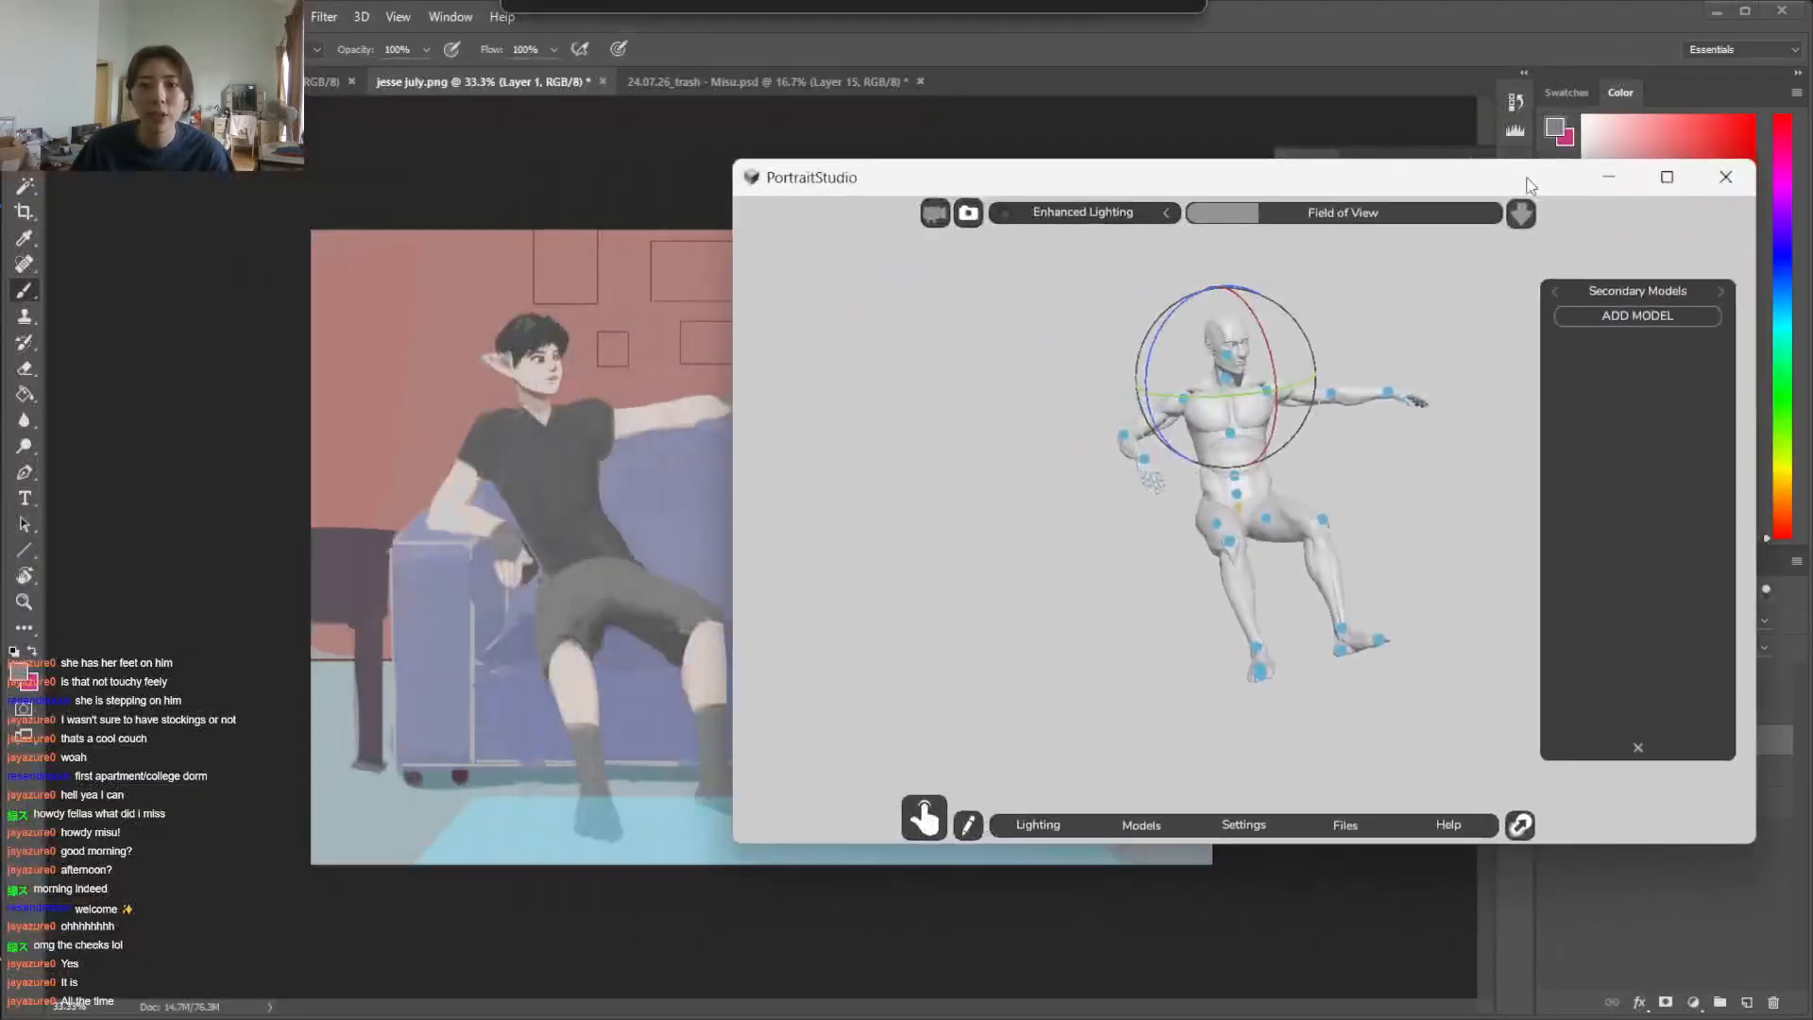
Fine-tune the rotation of the whole figure at the pelvis joint to match the painted man's seated angle
{"action": "left_click", "coordinate": [1258, 491]}
{"action": "left_click", "coordinate": [1240, 509]}
{"action": "left_click_drag", "start_coordinate": [1221, 480], "coordinate": [1234, 483]}
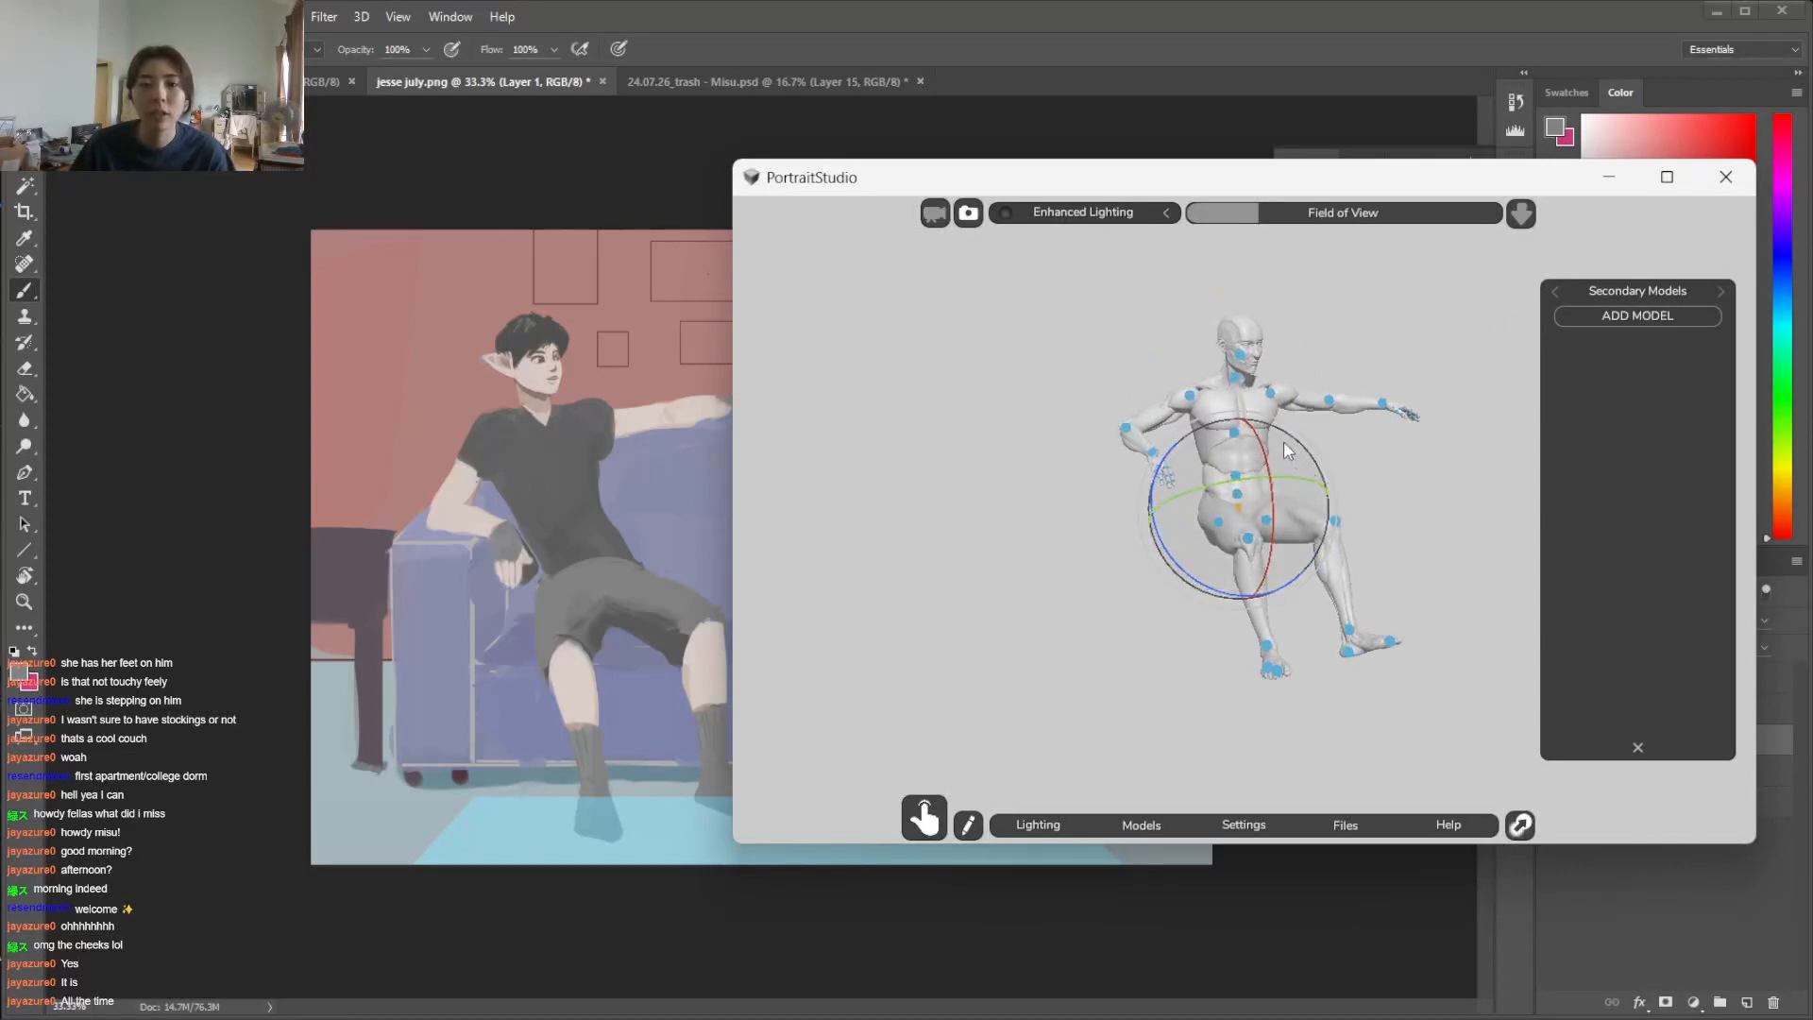
{"action": "left_click_drag", "start_coordinate": [1278, 415], "coordinate": [1270, 412]}
{"action": "left_click", "coordinate": [1332, 419]}
Rotate the figure's right hip outward and swing the lower leg back inward at the knee
{"action": "left_click", "coordinate": [1218, 525]}
{"action": "left_click_drag", "start_coordinate": [1218, 545], "coordinate": [1217, 476]}
{"action": "left_click", "coordinate": [1288, 561]}
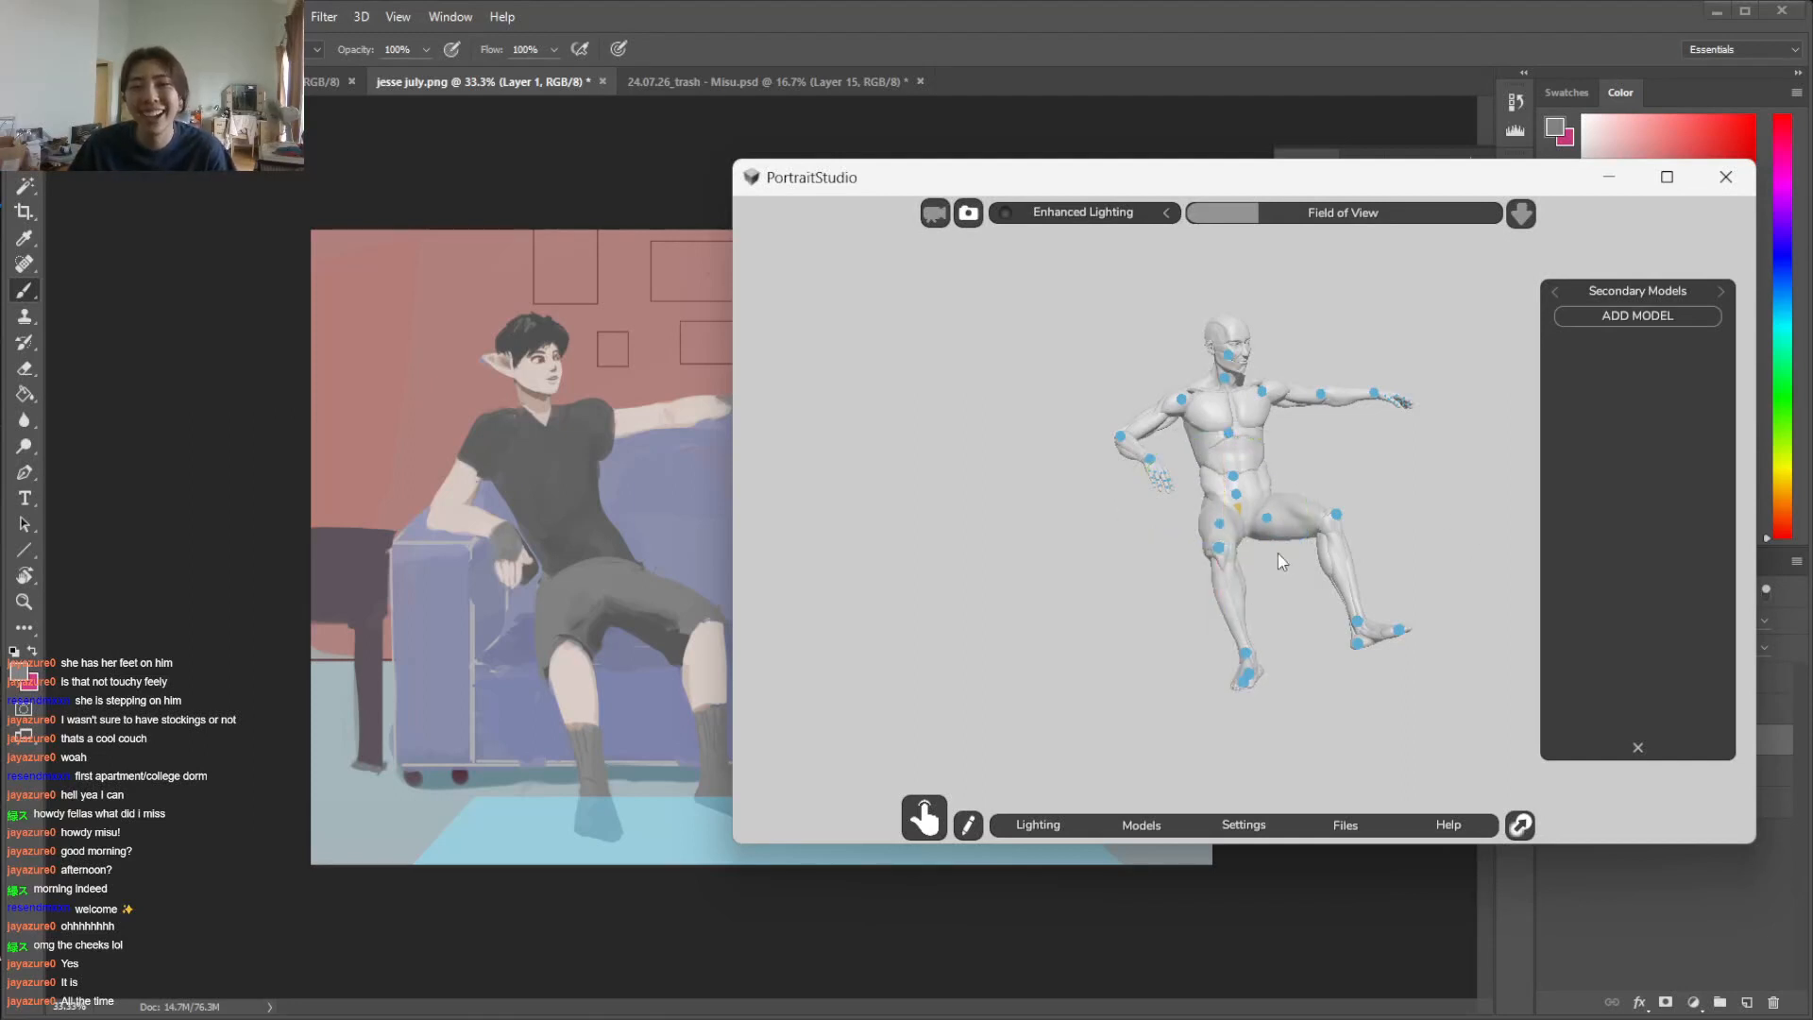
{"action": "left_click", "coordinate": [1218, 551]}
{"action": "left_click_drag", "start_coordinate": [1227, 648], "coordinate": [1237, 652]}
Rotate the right ankle to turn that foot outward, and the left ankle to lower the toes
{"action": "left_click", "coordinate": [1267, 648]}
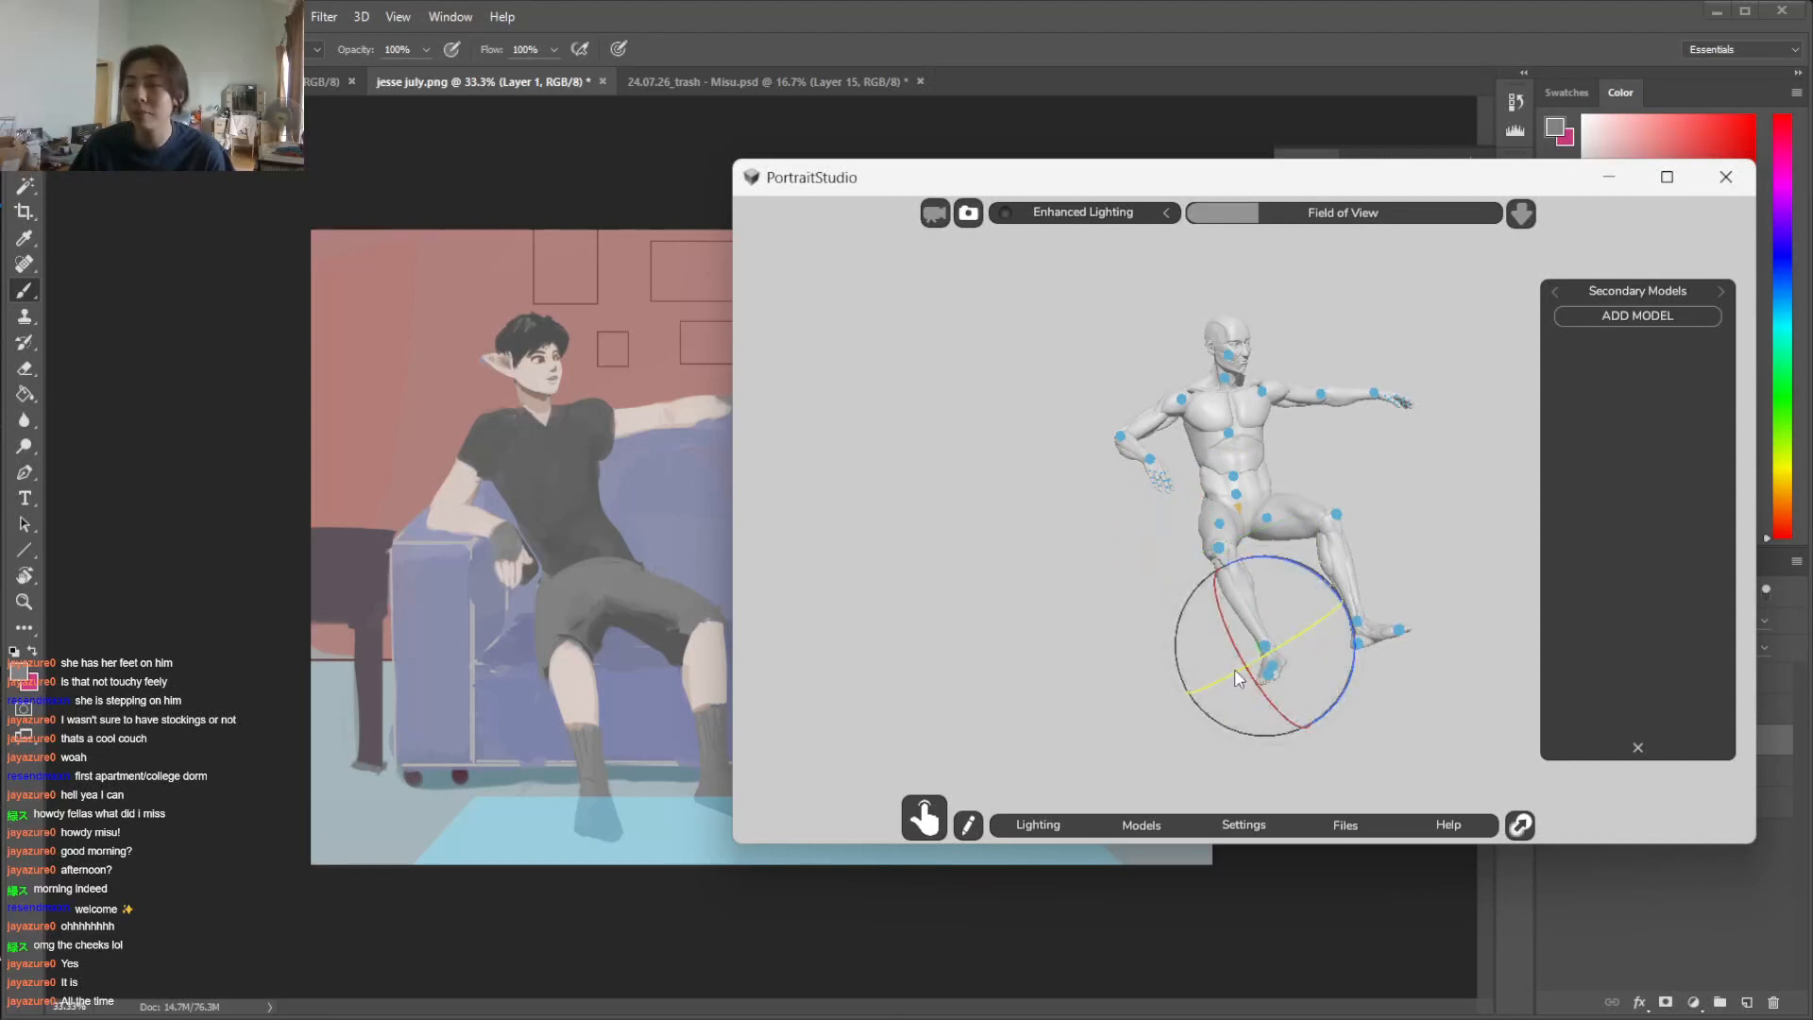
{"action": "left_click_drag", "start_coordinate": [1243, 670], "coordinate": [1243, 630]}
{"action": "left_click", "coordinate": [1378, 607]}
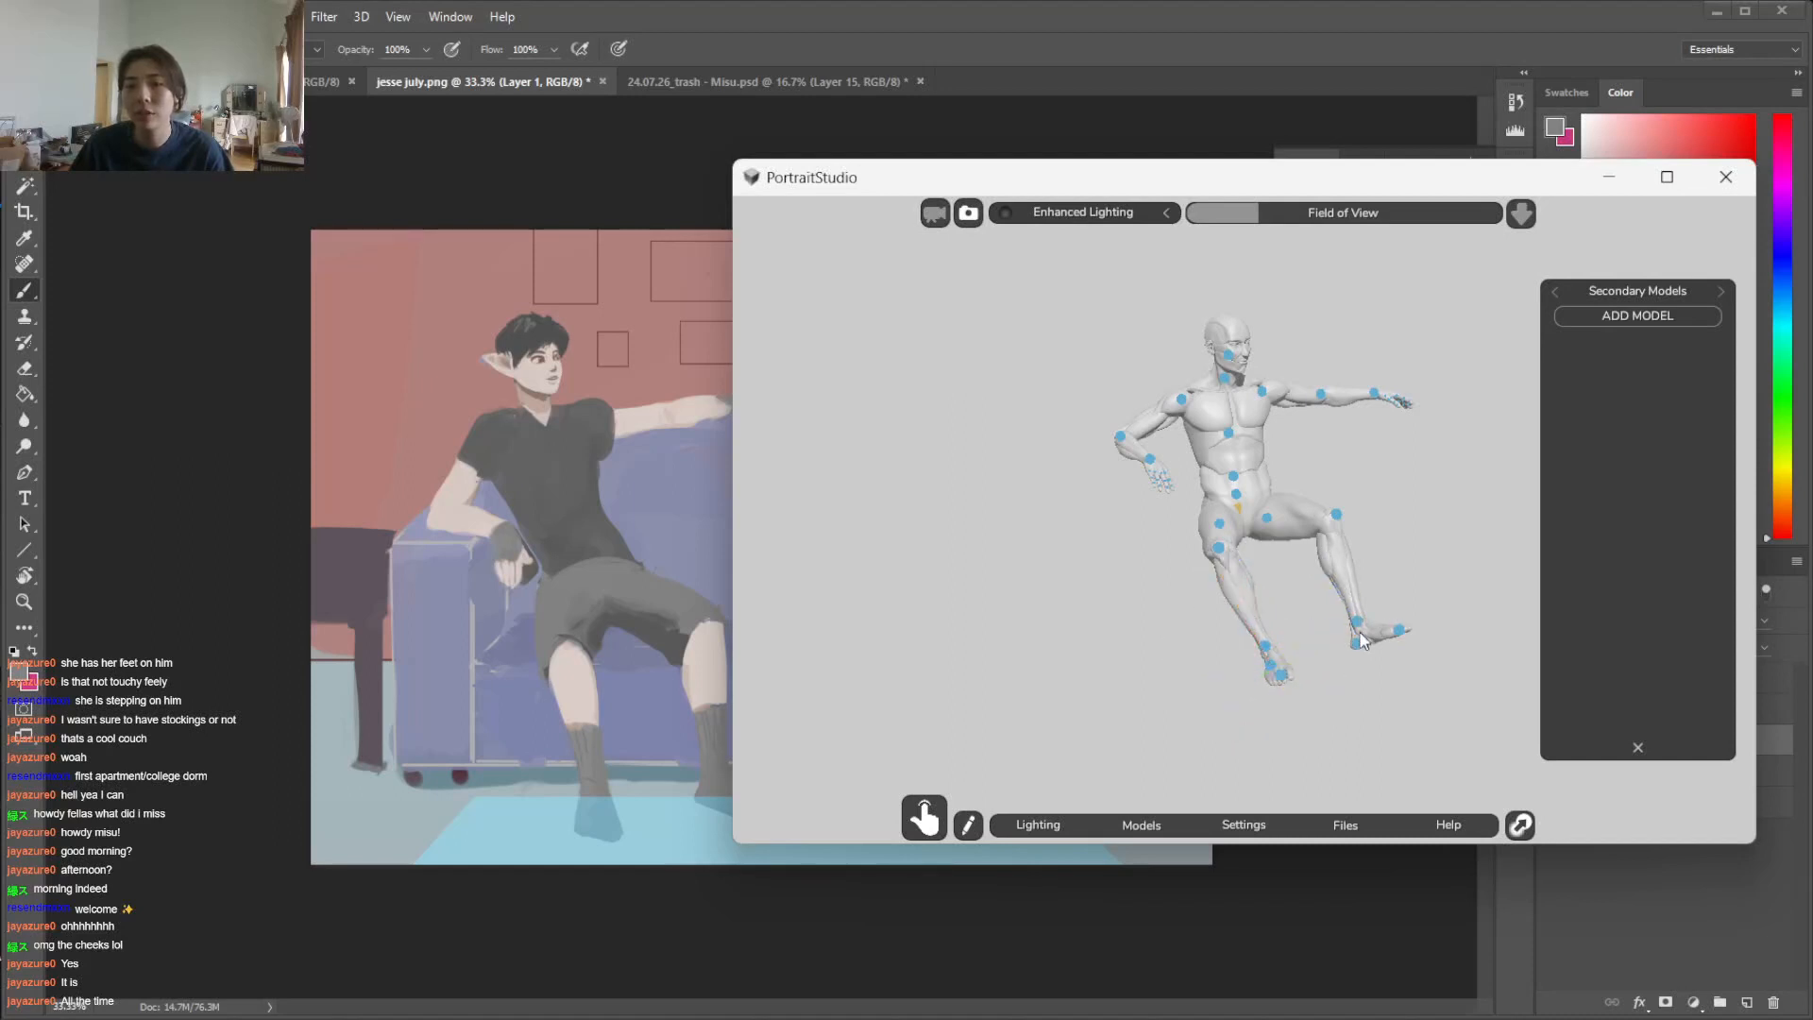
{"action": "left_click", "coordinate": [1358, 623]}
{"action": "left_click_drag", "start_coordinate": [1440, 628], "coordinate": [1433, 661]}
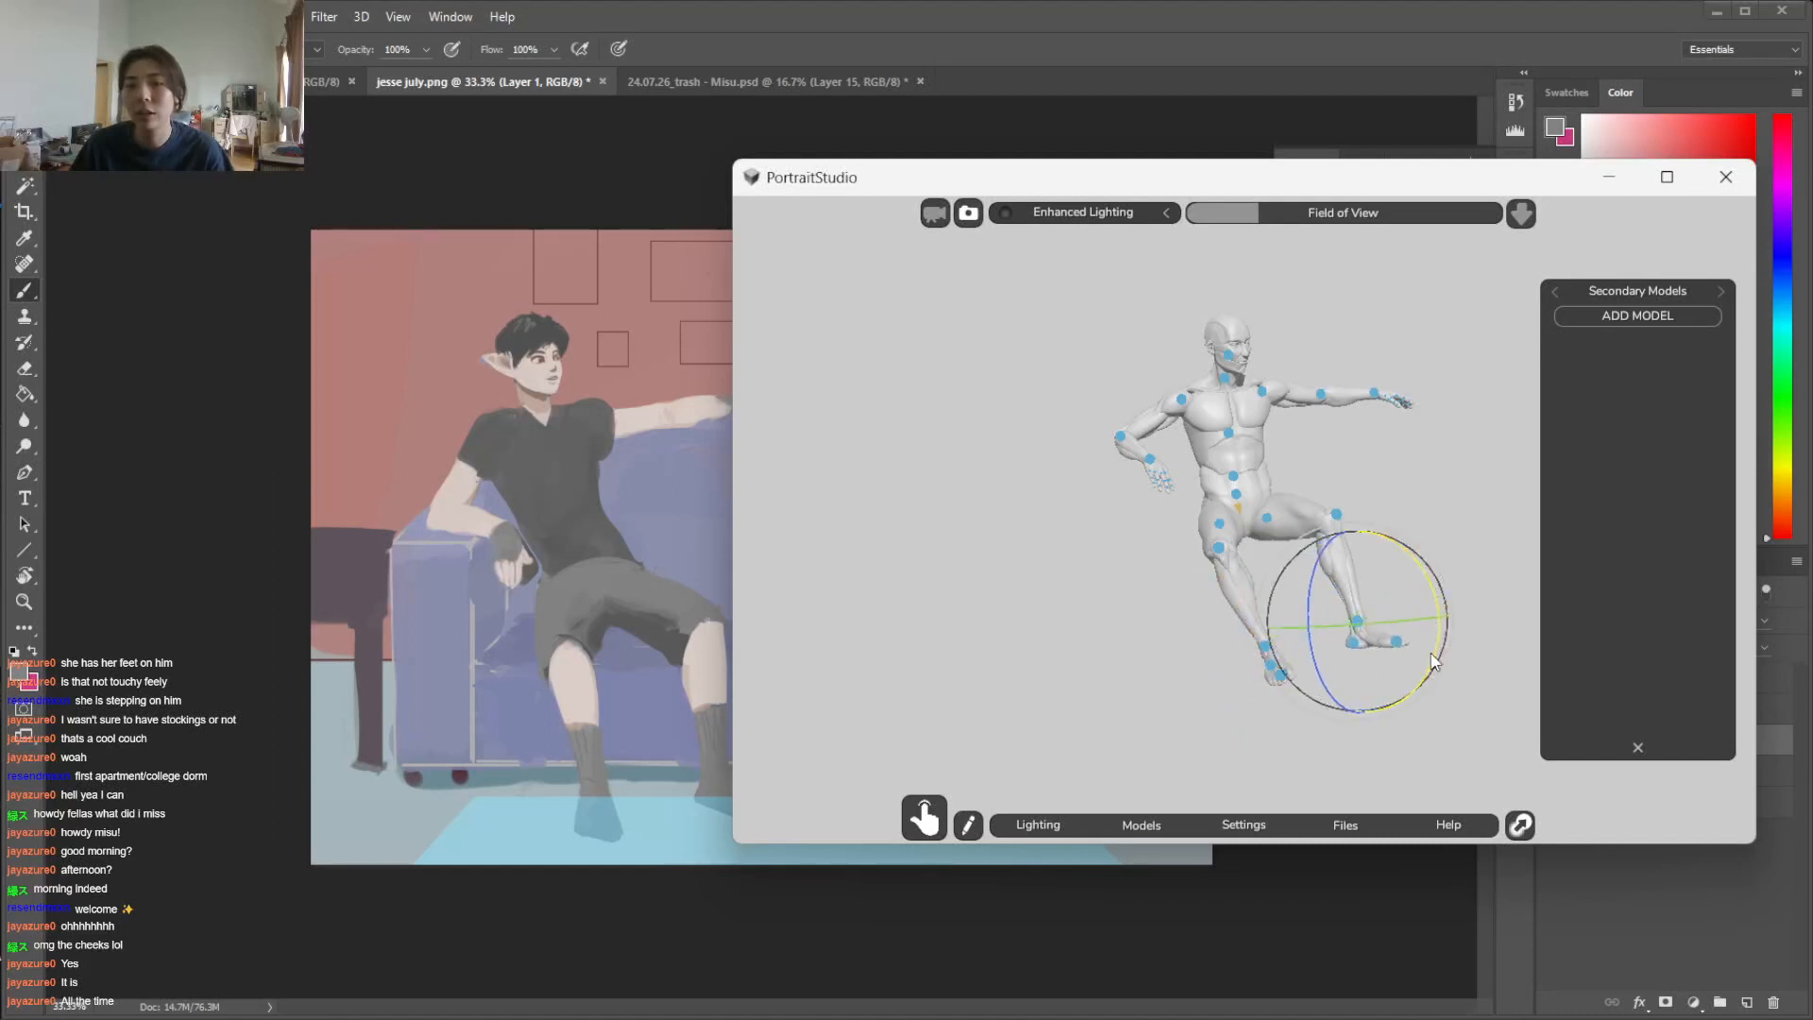
{"action": "left_click", "coordinate": [1433, 479]}
Swing the figure's left lower leg inward at the knee and lower the left thigh slightly at the hip
{"action": "left_click", "coordinate": [1337, 515]}
{"action": "left_click_drag", "start_coordinate": [1305, 584], "coordinate": [1286, 576]}
{"action": "left_click", "coordinate": [1444, 439]}
{"action": "left_click", "coordinate": [1267, 519]}
{"action": "left_click_drag", "start_coordinate": [1332, 479], "coordinate": [1339, 483]}
{"action": "left_click", "coordinate": [1384, 473]}
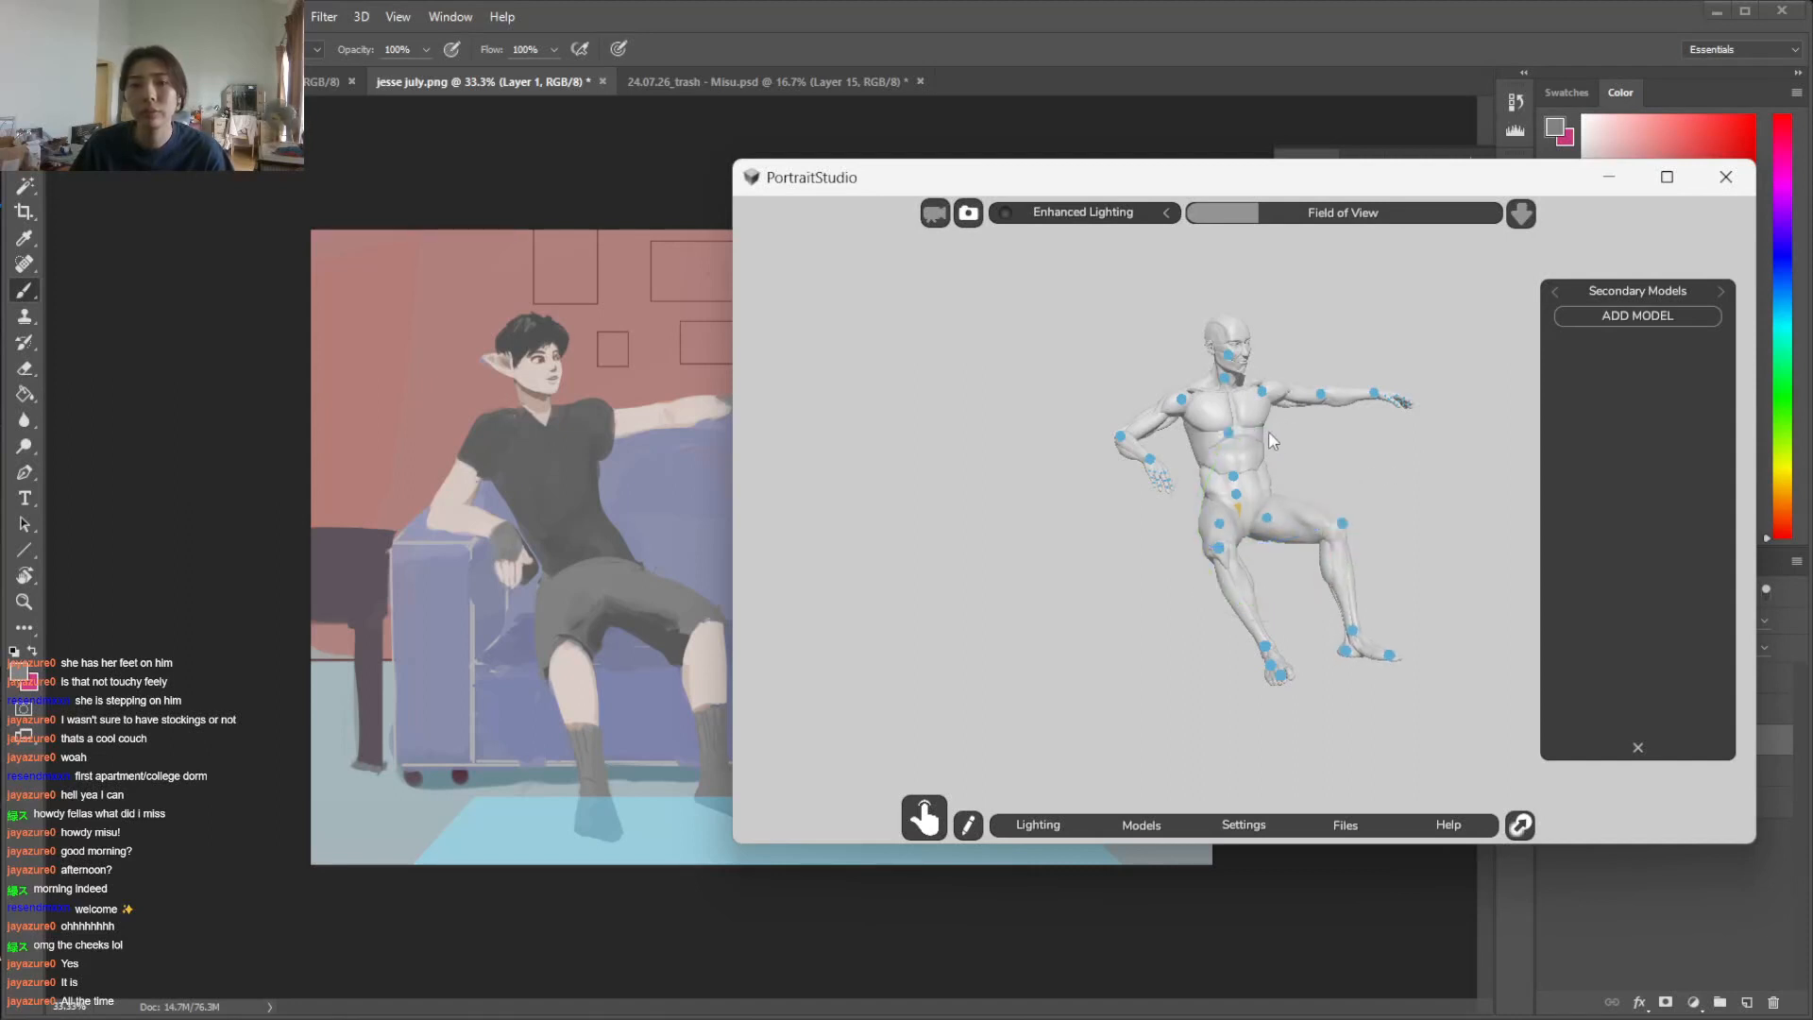
Rotate the figure's lower spine joint to twist the torso toward the outstretched left arm
{"action": "left_click", "coordinate": [1237, 495]}
{"action": "mouse_move", "coordinate": [1245, 497]}
{"action": "left_mouse_down"}
{"action": "mouse_move", "coordinate": [1258, 485]}
{"action": "mouse_move", "coordinate": [1223, 483]}
{"action": "left_mouse_up"}
{"action": "left_click_drag", "start_coordinate": [1232, 480], "coordinate": [1248, 477]}
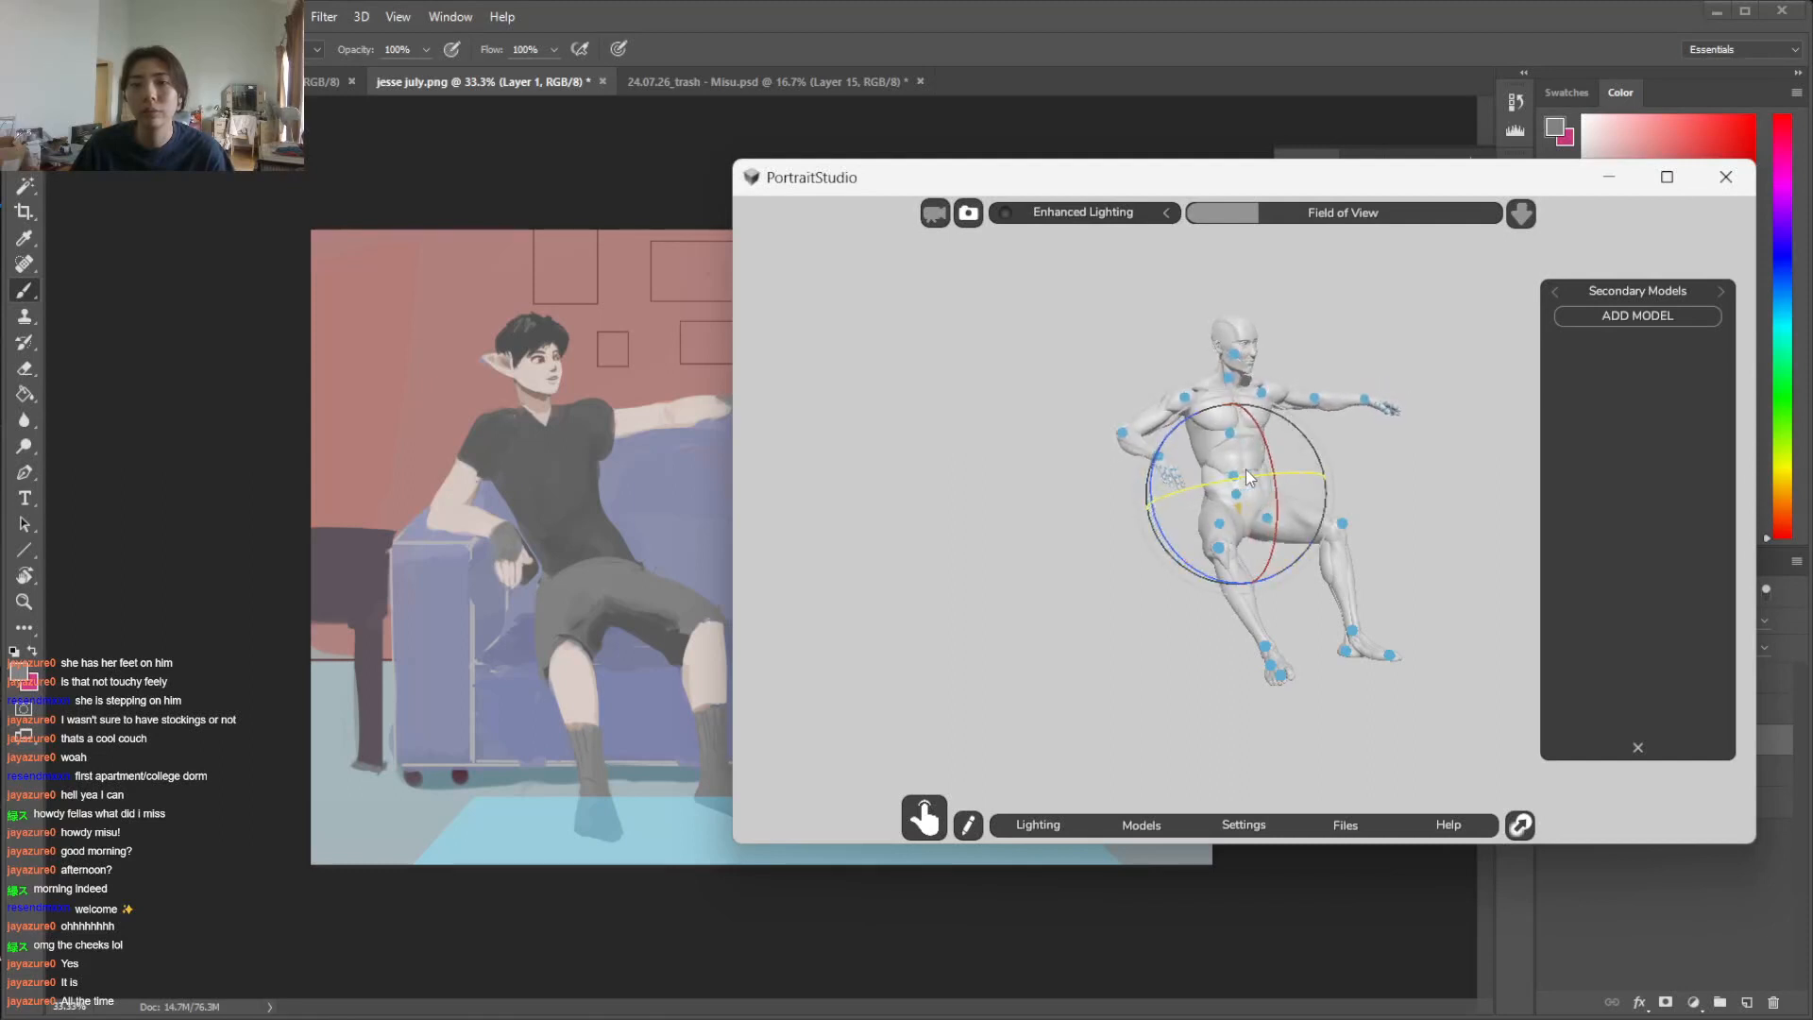
Rotate the figure's neck joint to tilt the head and turn the face slightly back toward the viewer
{"action": "left_click", "coordinate": [1233, 386]}
{"action": "left_click_drag", "start_coordinate": [1283, 326], "coordinate": [1277, 322]}
{"action": "left_click_drag", "start_coordinate": [1246, 388], "coordinate": [1228, 386]}
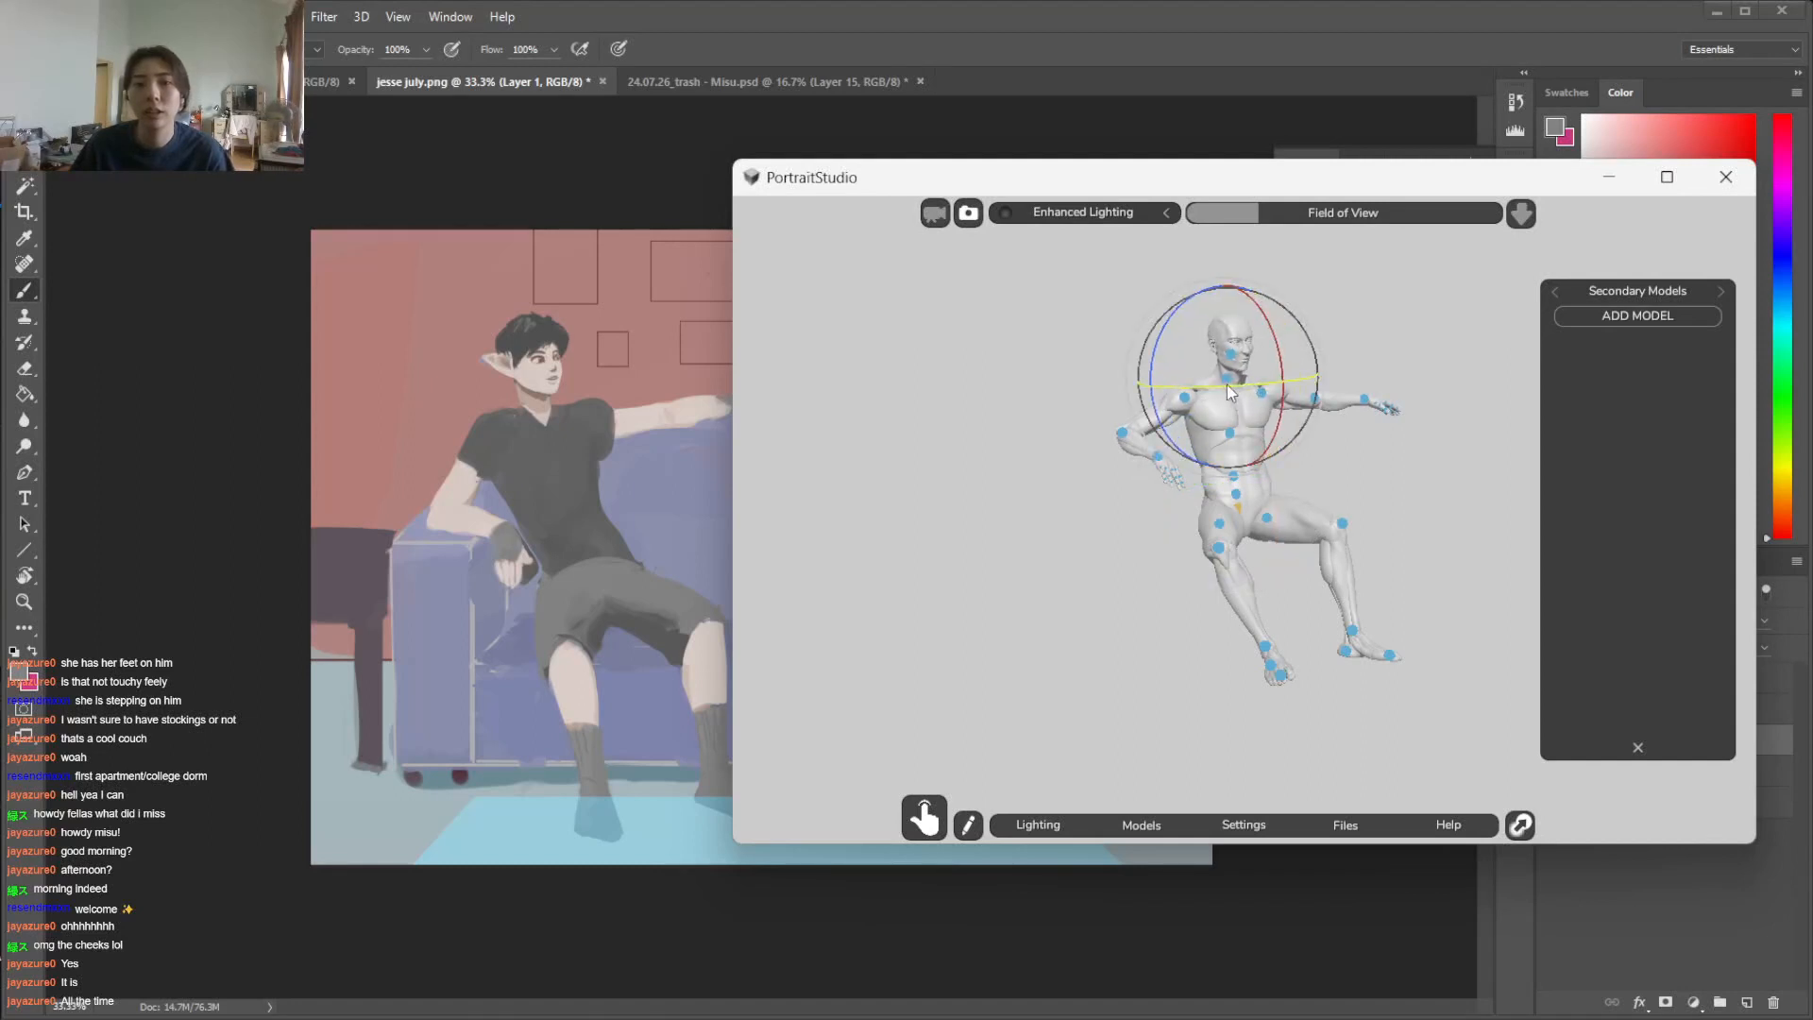
{"action": "left_click", "coordinate": [1383, 323]}
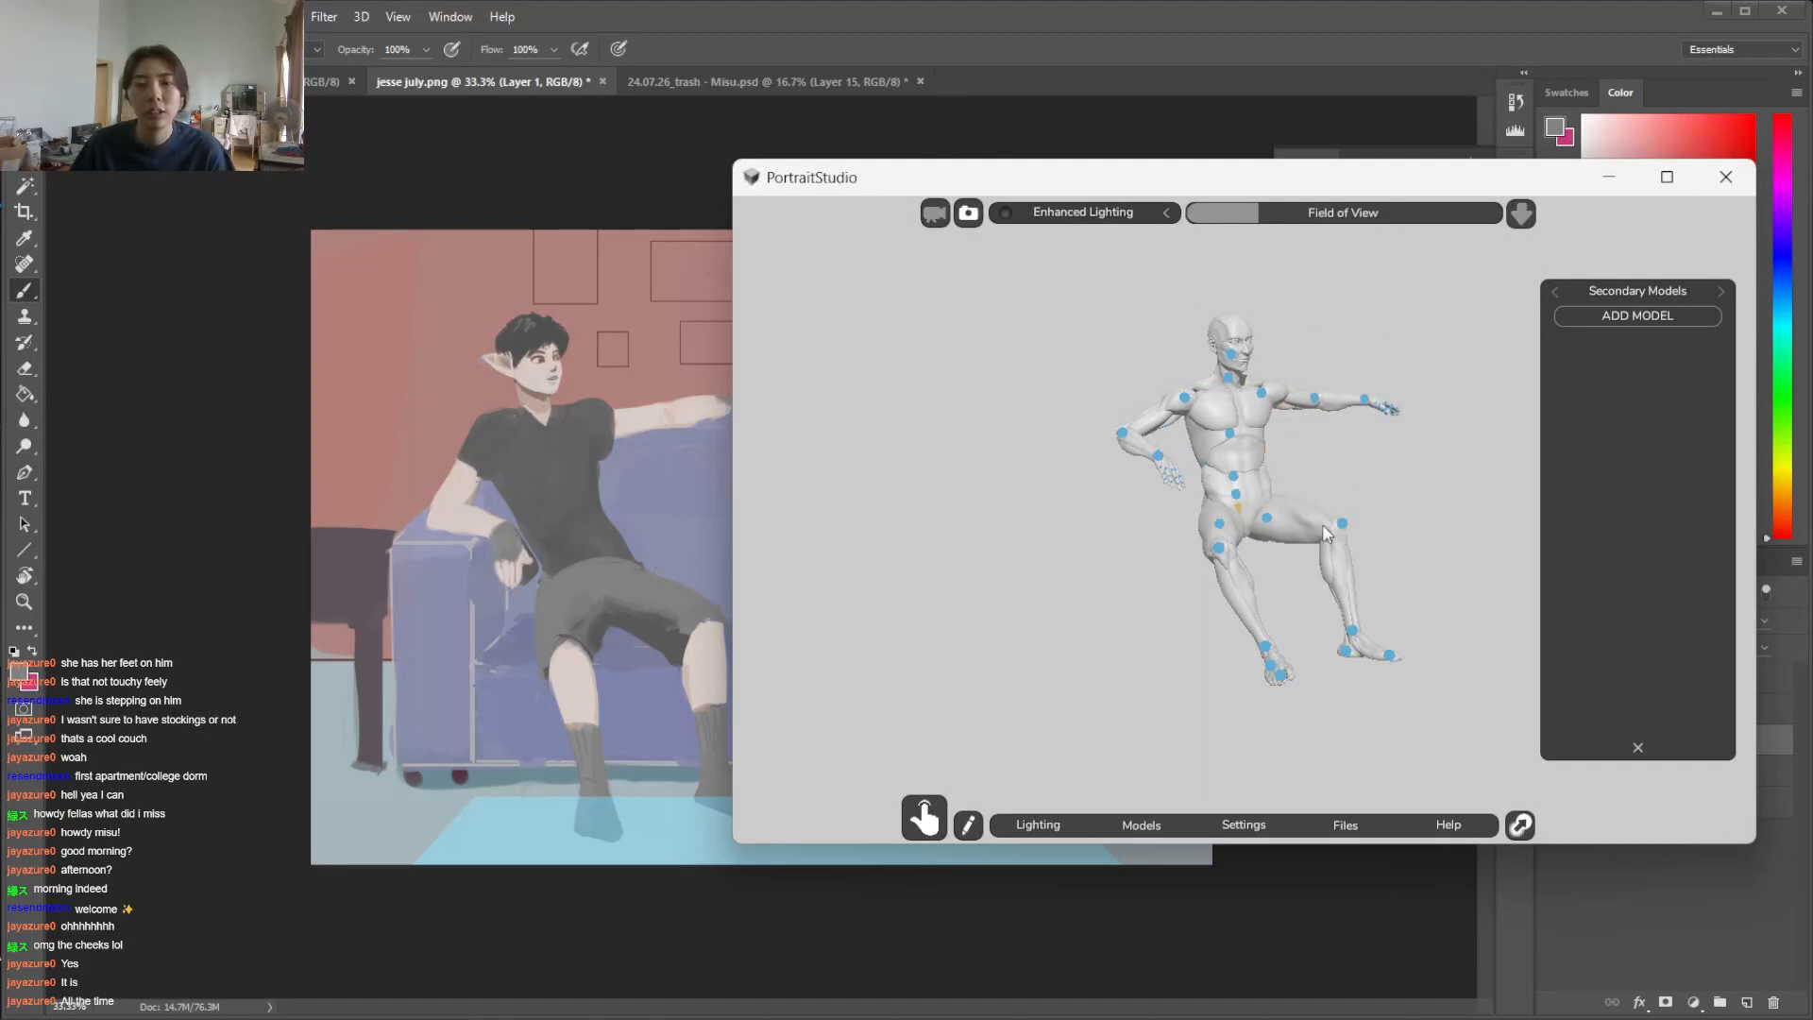
Hide the joint markers of Male_Mannequin and turn the view to show the whole seated figure at the painting's angle
{"action": "left_click_drag", "start_coordinate": [1245, 517], "coordinate": [1305, 470]}
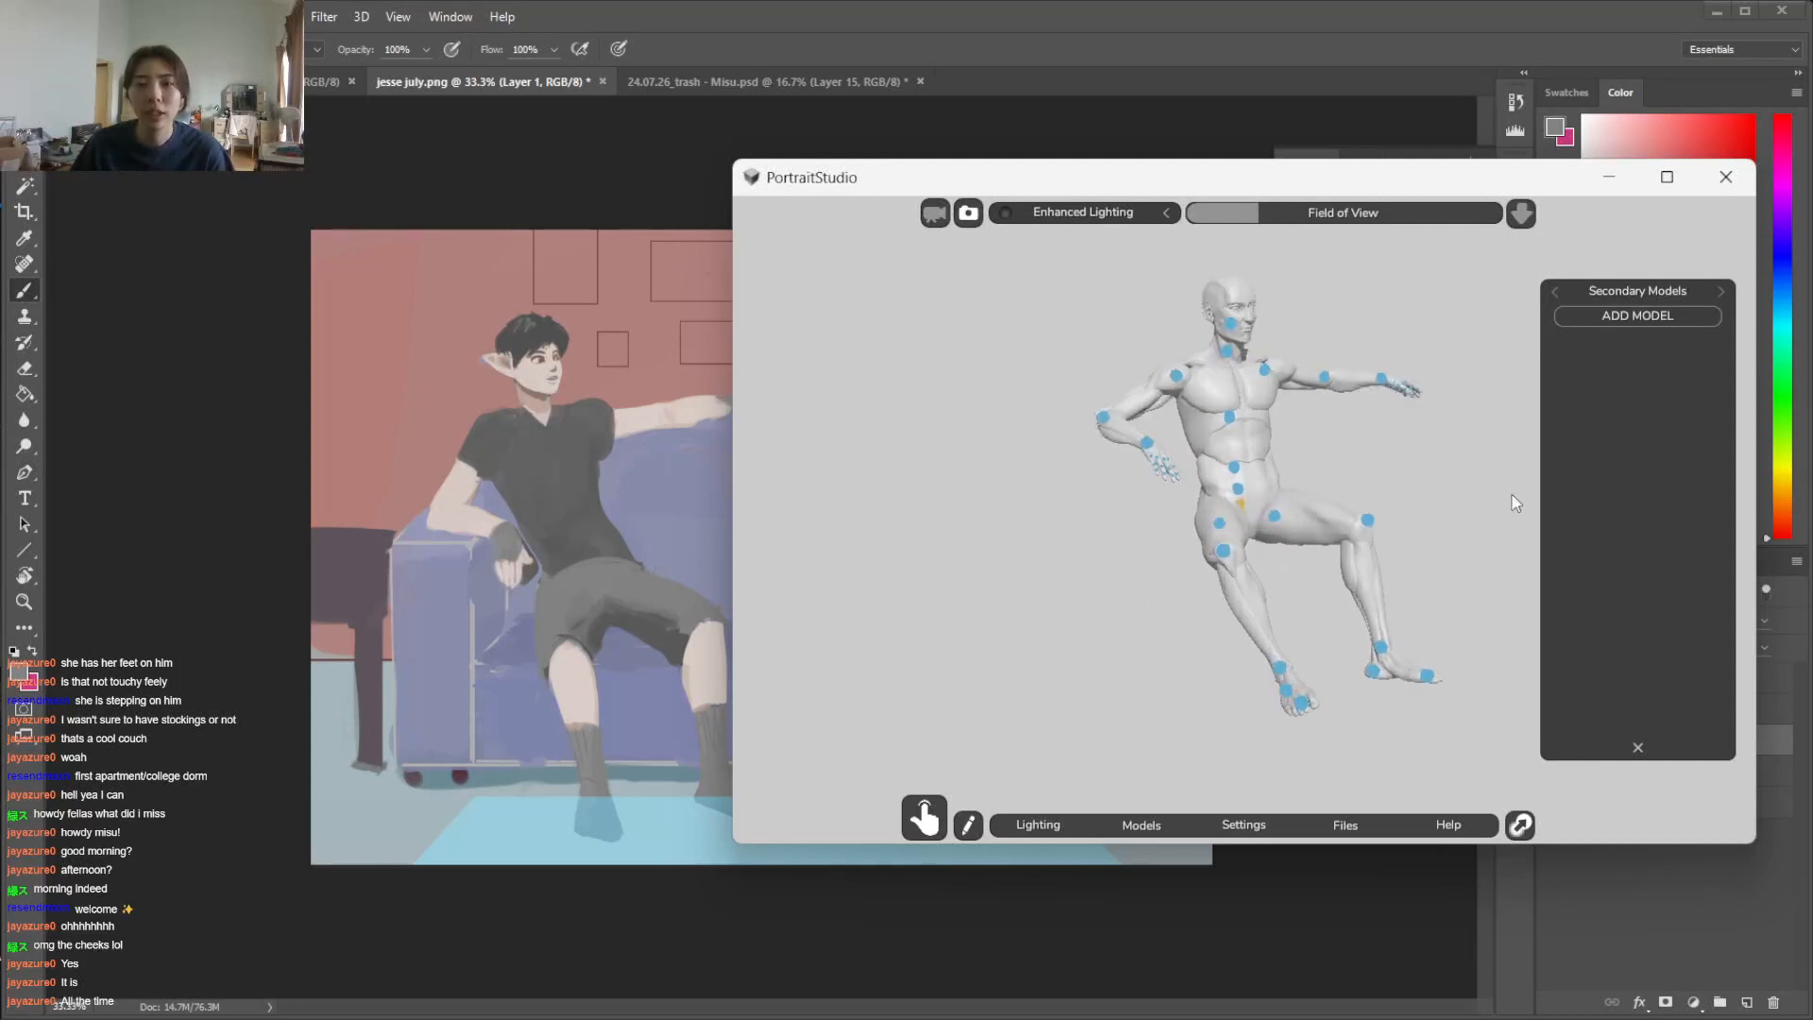
{"action": "left_click", "coordinate": [1555, 291]}
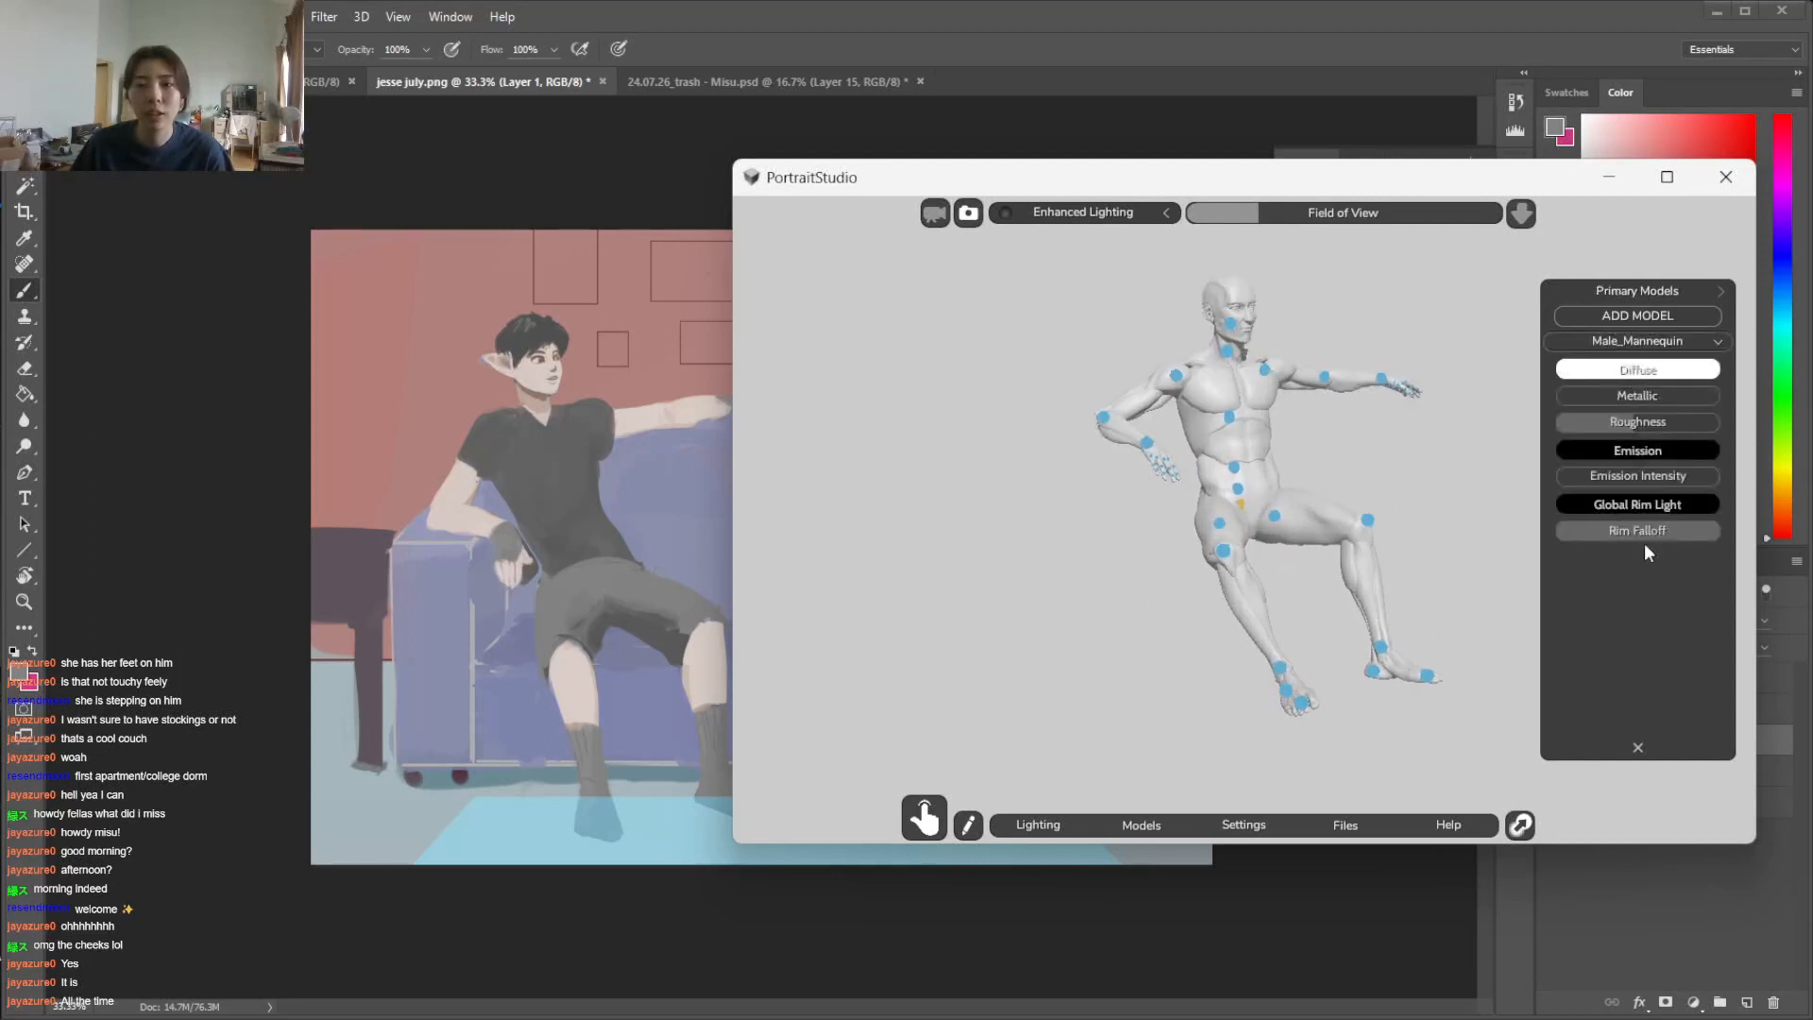
{"action": "right_click", "coordinate": [1644, 349]}
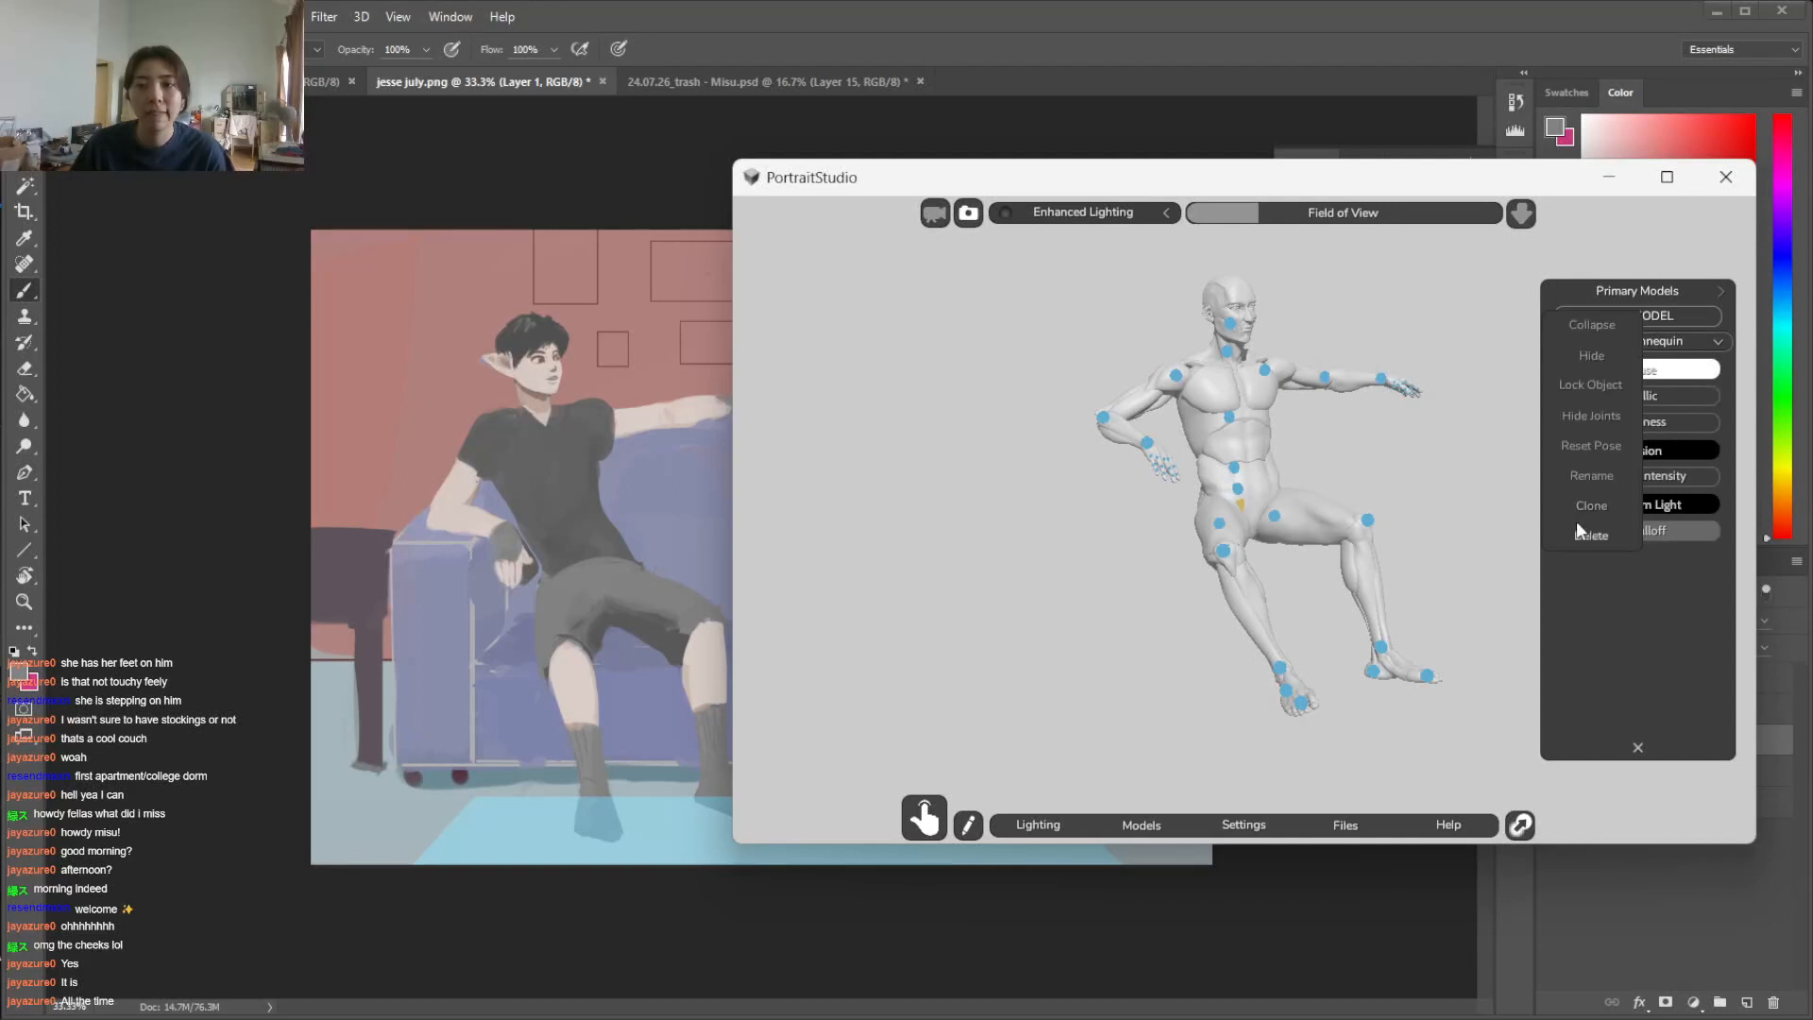
{"action": "left_click", "coordinate": [1593, 415]}
{"action": "left_click_drag", "start_coordinate": [1348, 355], "coordinate": [1261, 411]}
{"action": "left_click_drag", "start_coordinate": [1377, 472], "coordinate": [1408, 477]}
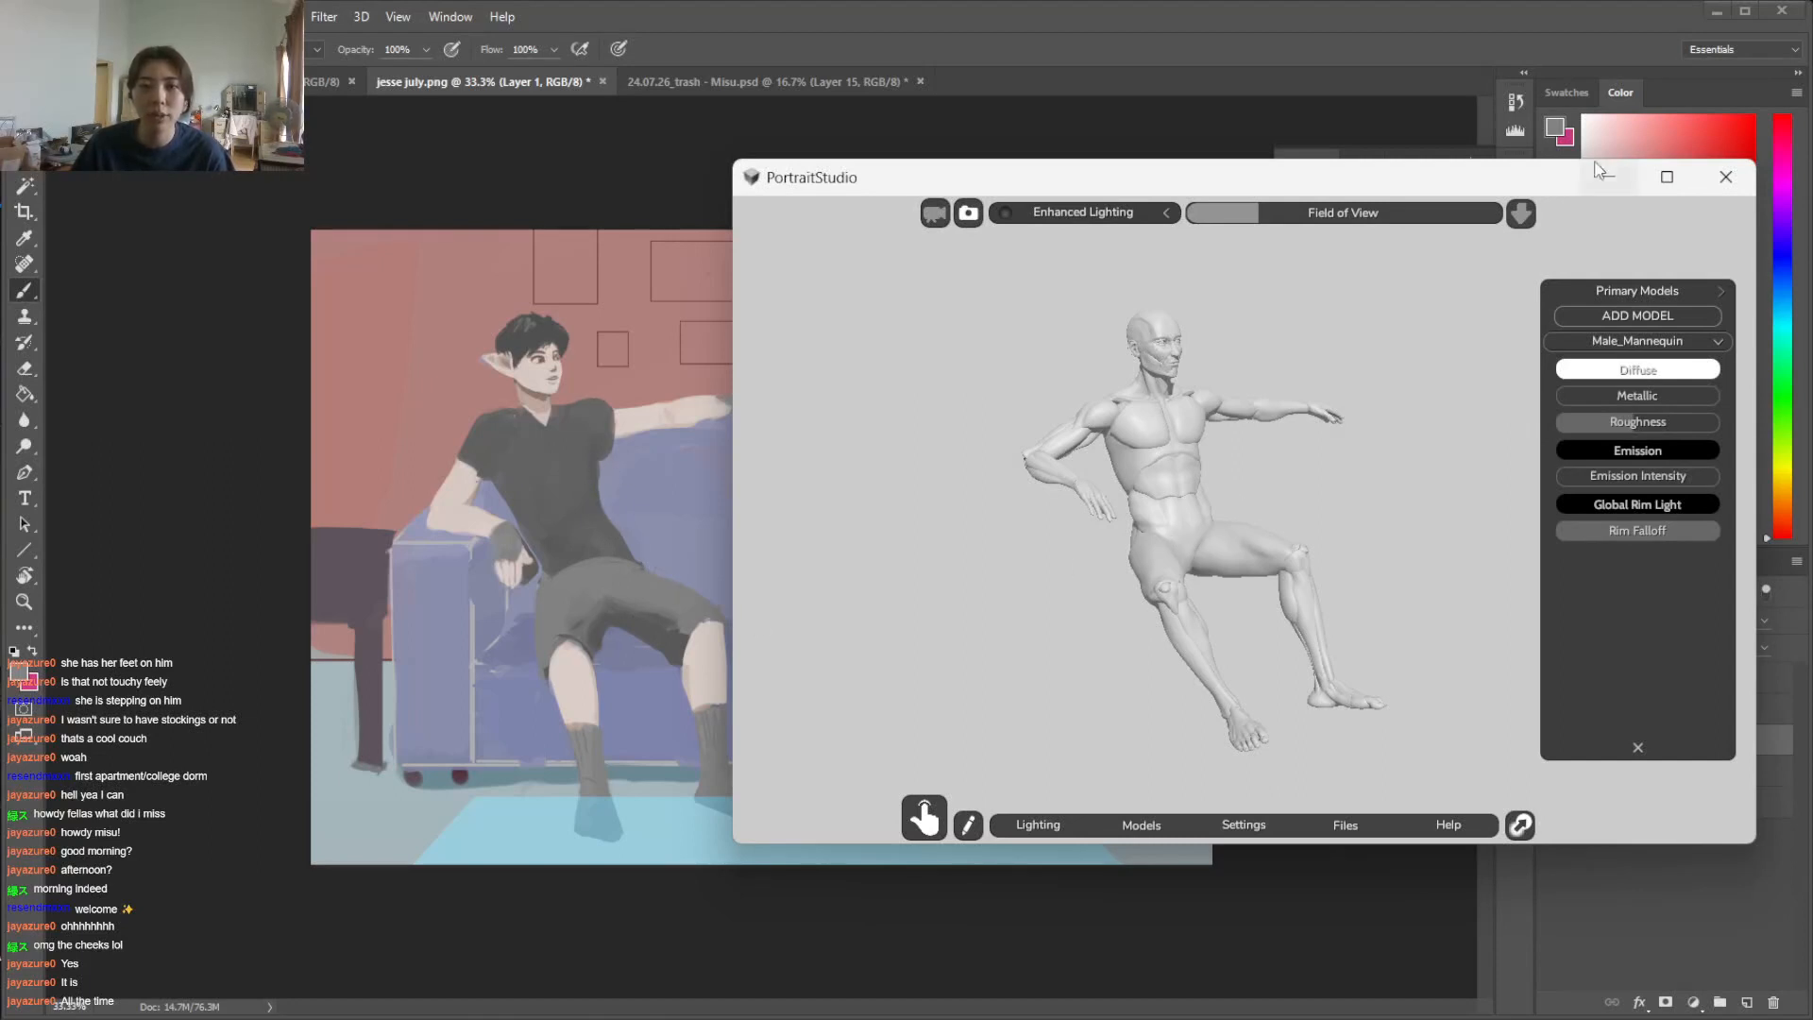
Save the posed figure as a new project named "jesse's couch" and close the project list
{"action": "left_click", "coordinate": [1335, 828]}
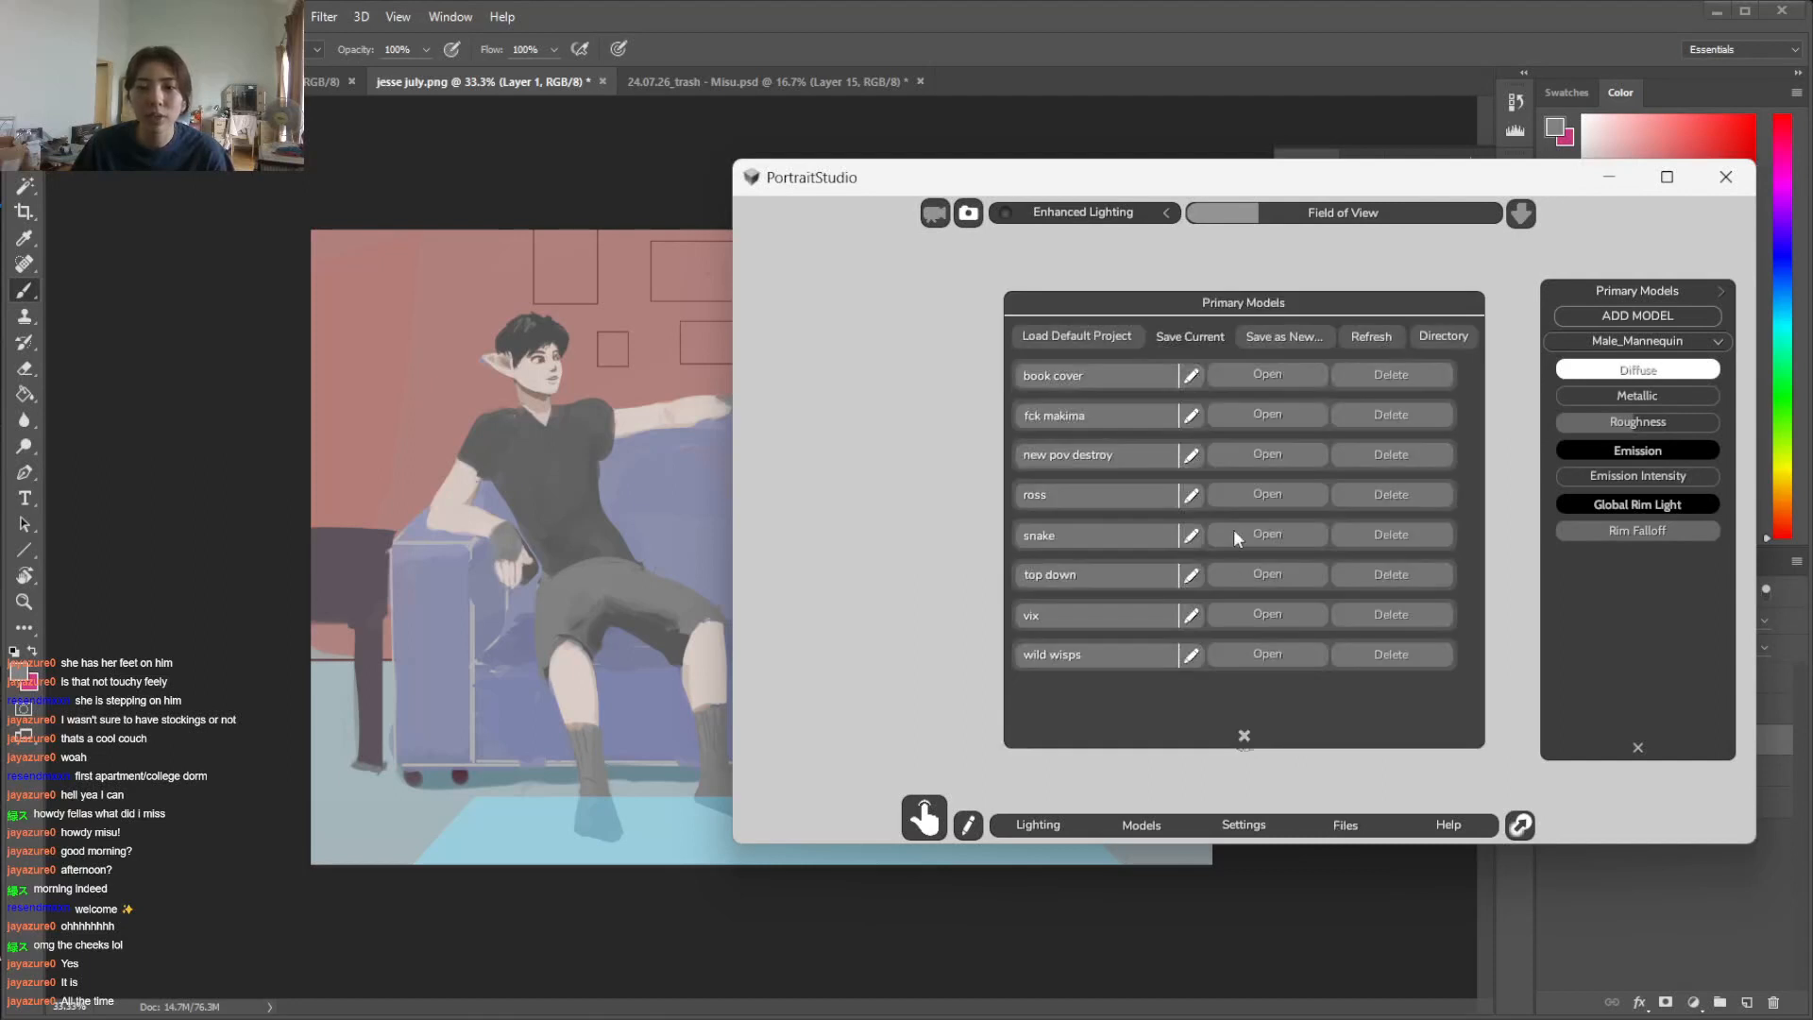
{"action": "left_click", "coordinate": [1296, 337]}
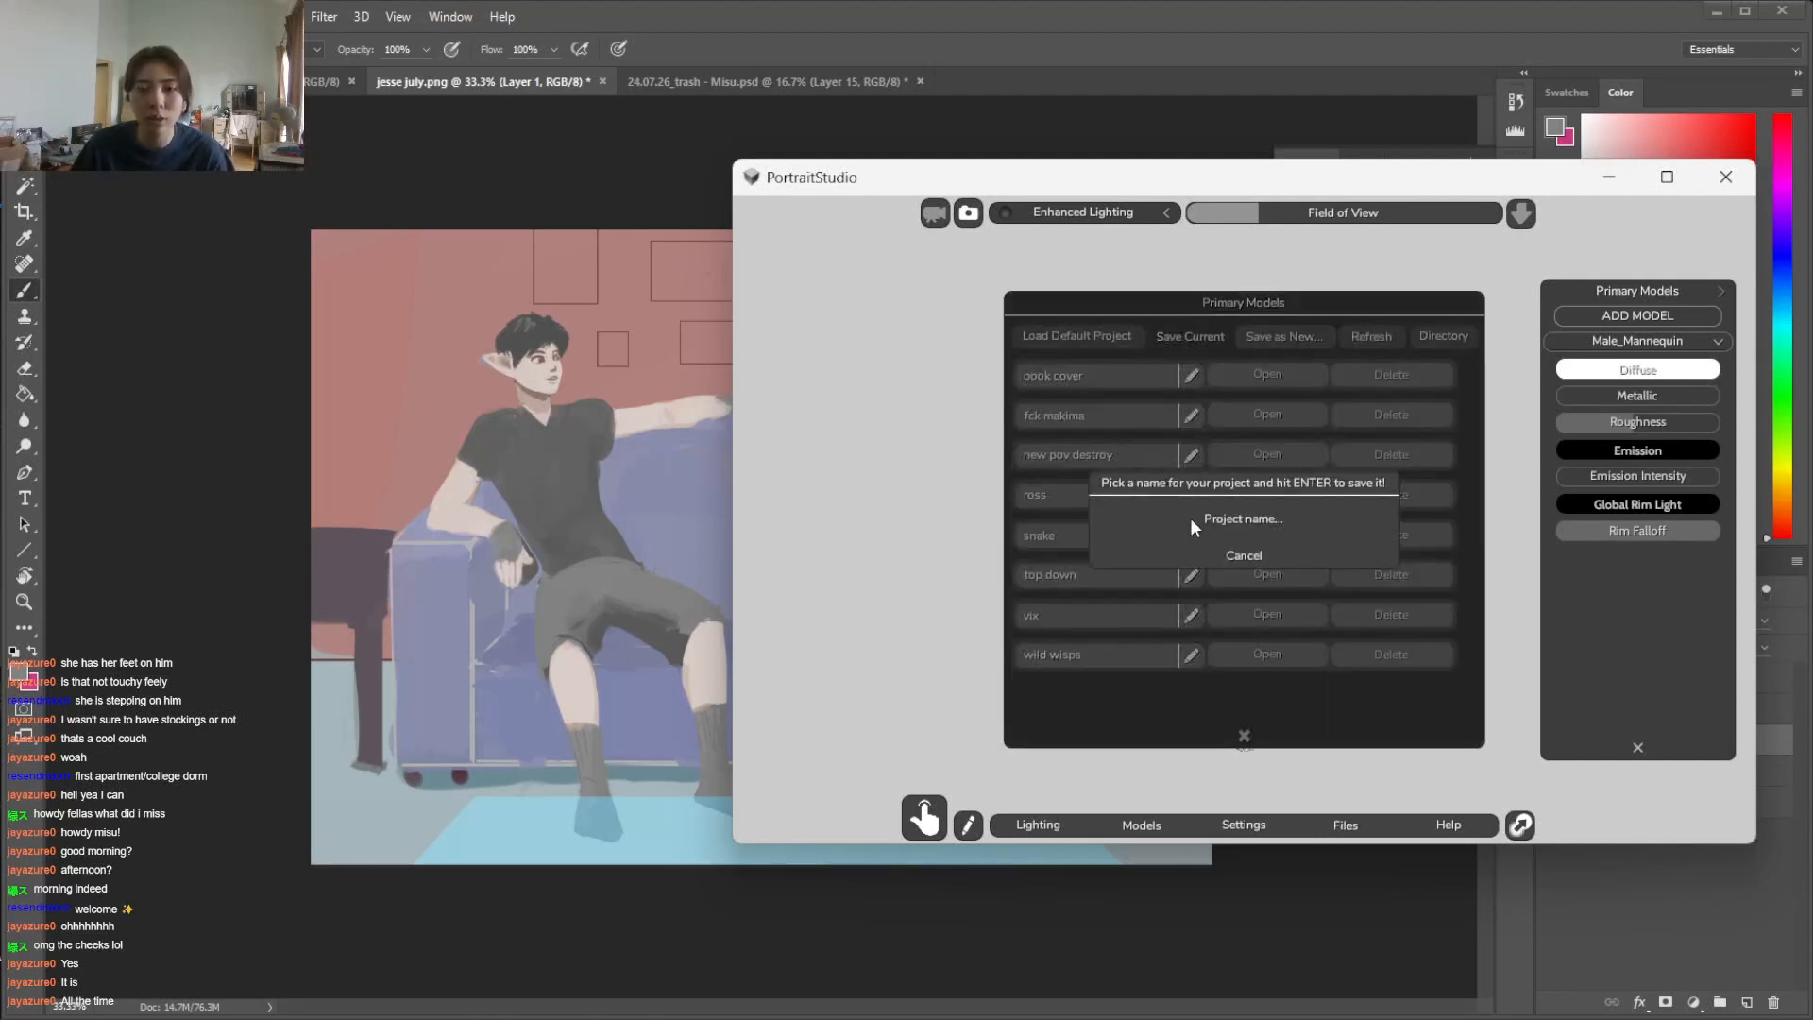
{"action": "type", "text": "jesse's couch"}
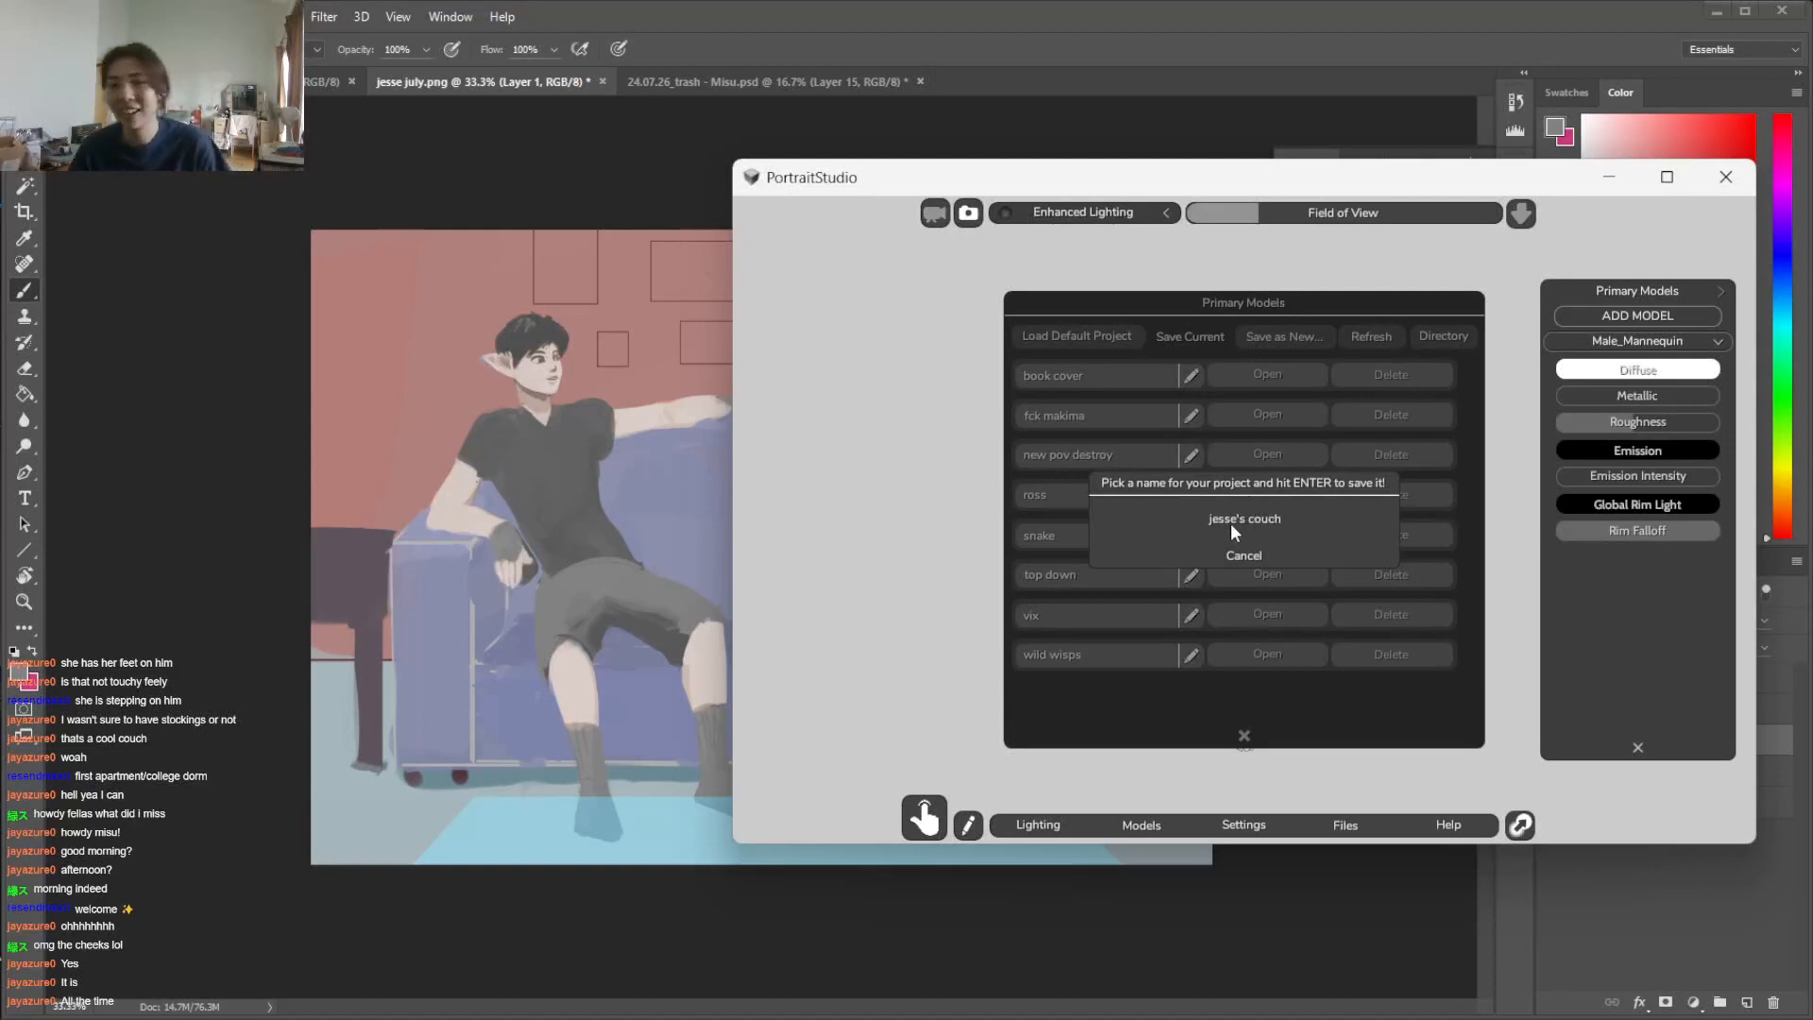
{"action": "key", "text": "Return"}
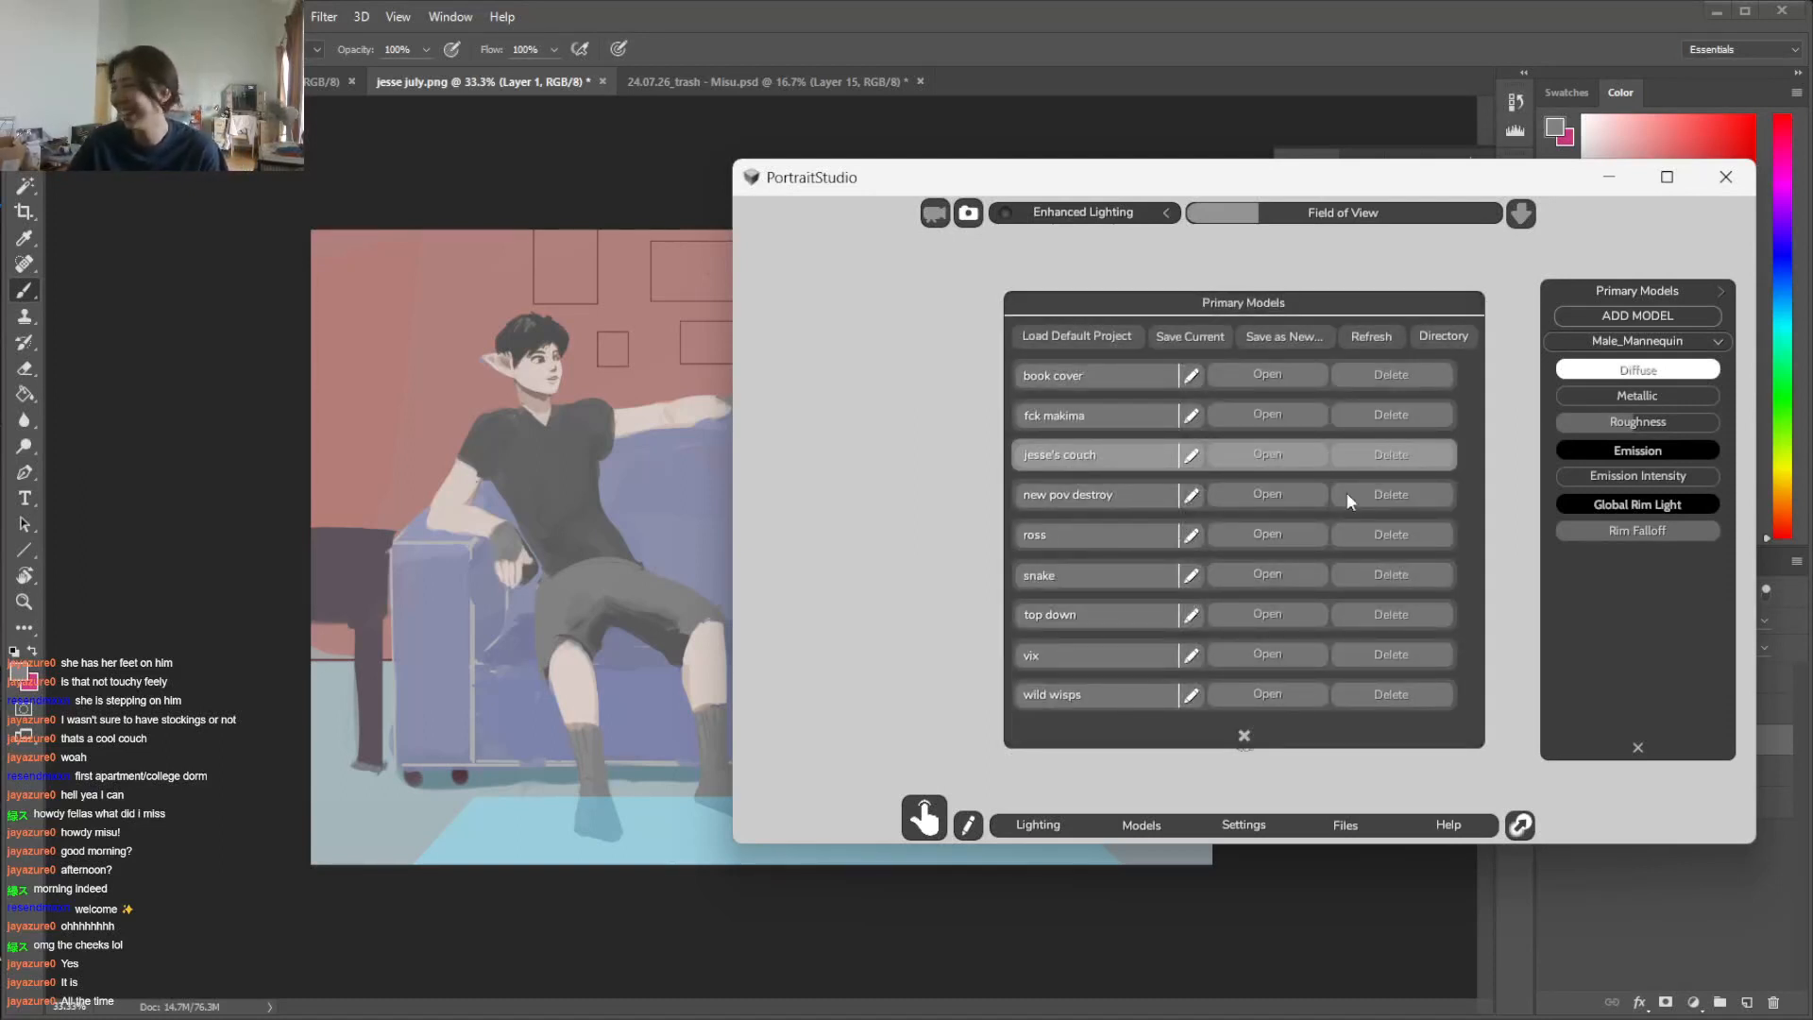
{"action": "left_click", "coordinate": [1247, 737]}
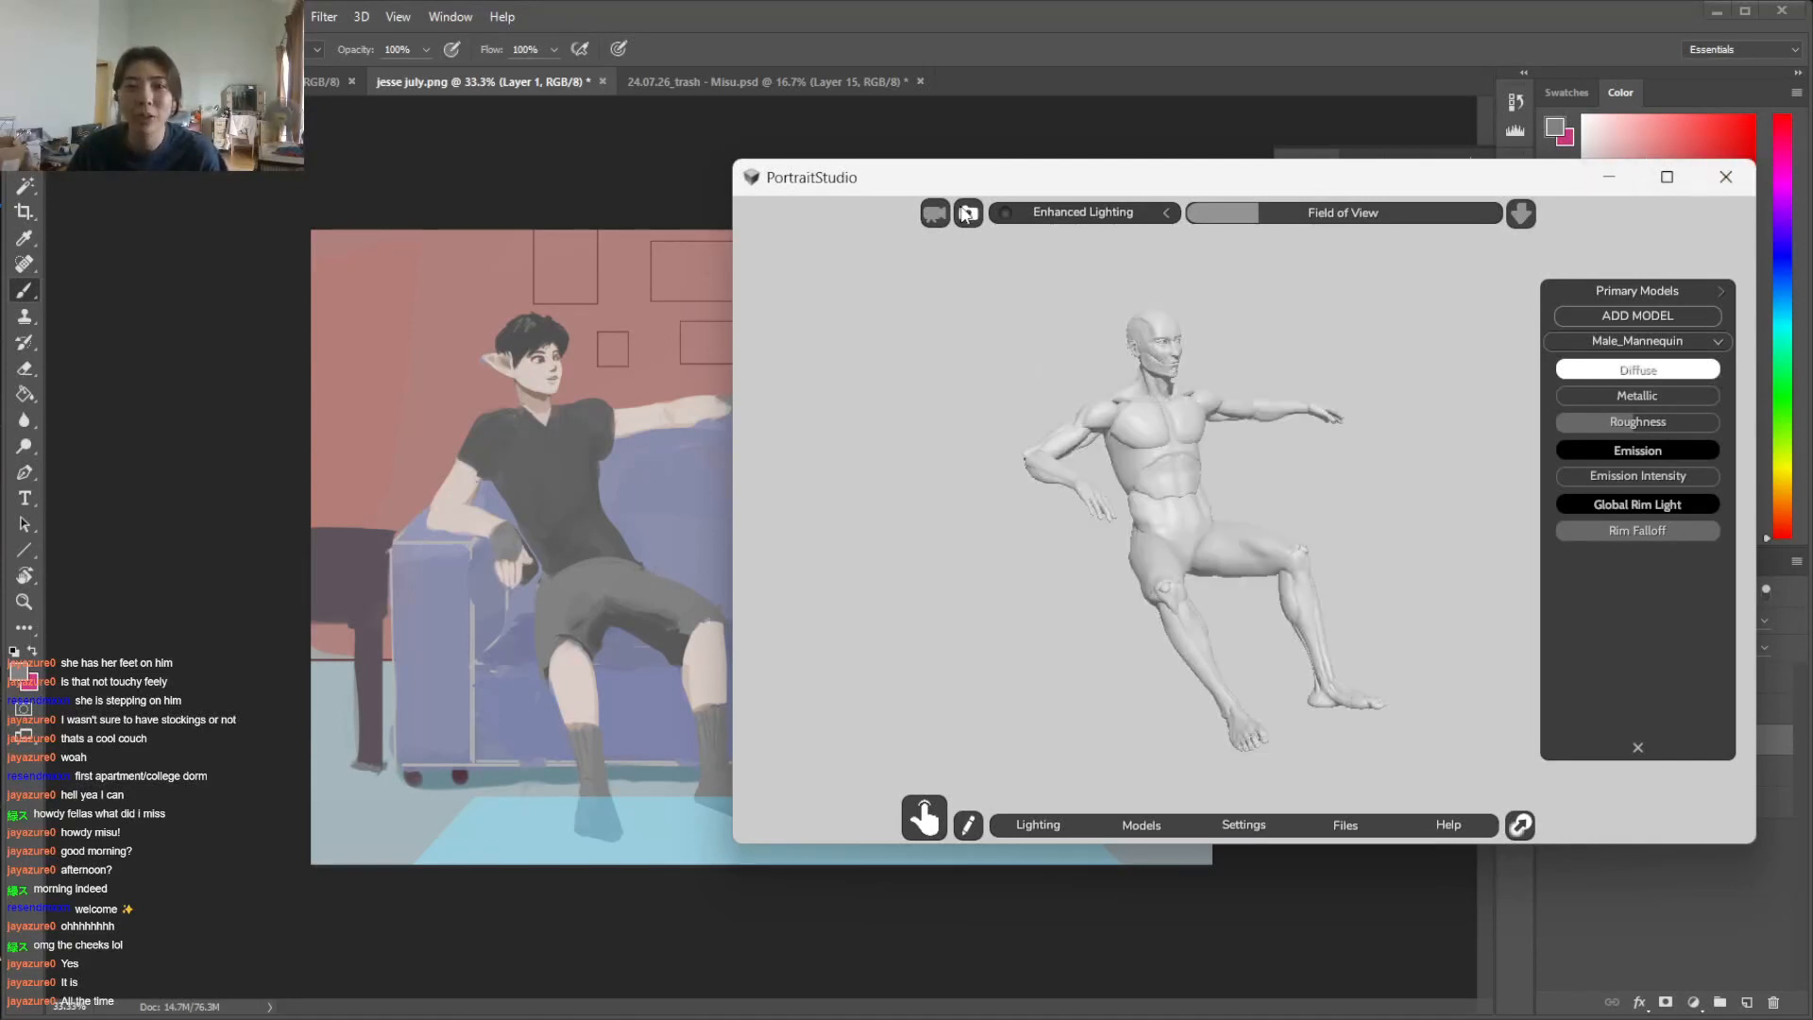
Open the screenshot57 image from the desktop and enlarge the seated figure in it
{"action": "left_click", "coordinate": [1609, 177]}
{"action": "left_click", "coordinate": [1717, 10]}
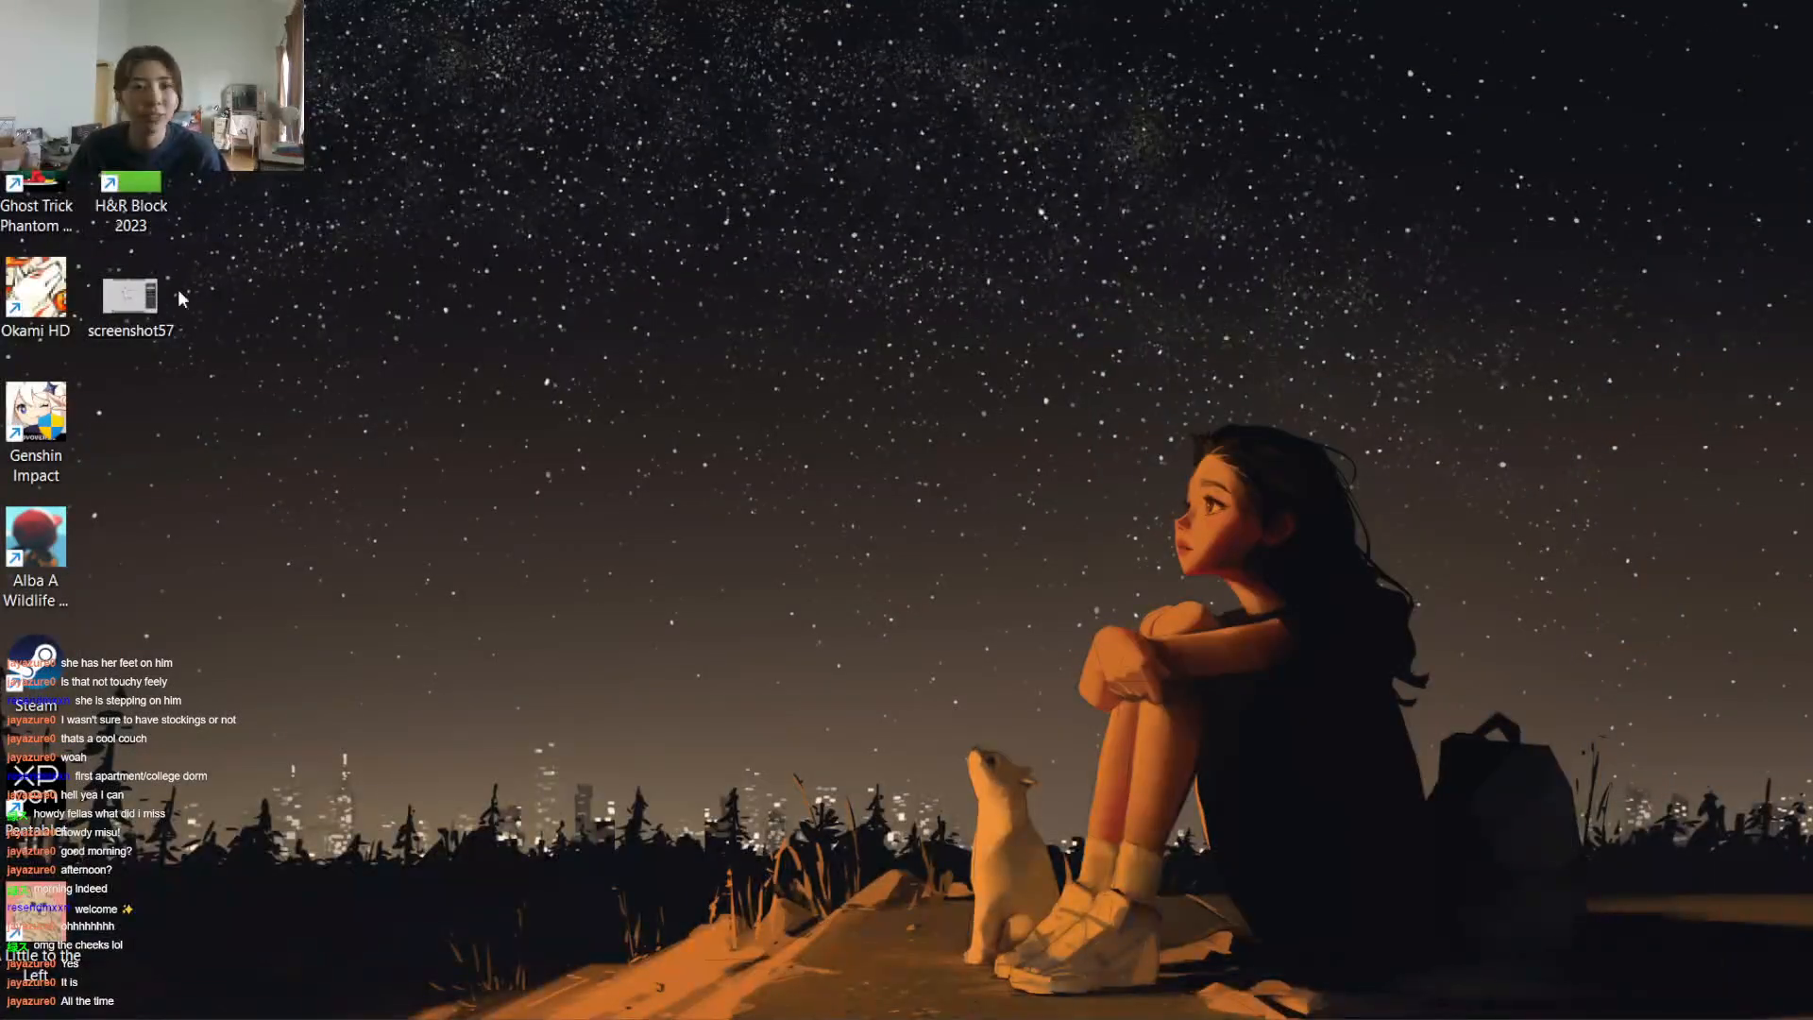
{"action": "left_click", "coordinate": [146, 300]}
{"action": "double_click", "coordinate": [146, 300]}
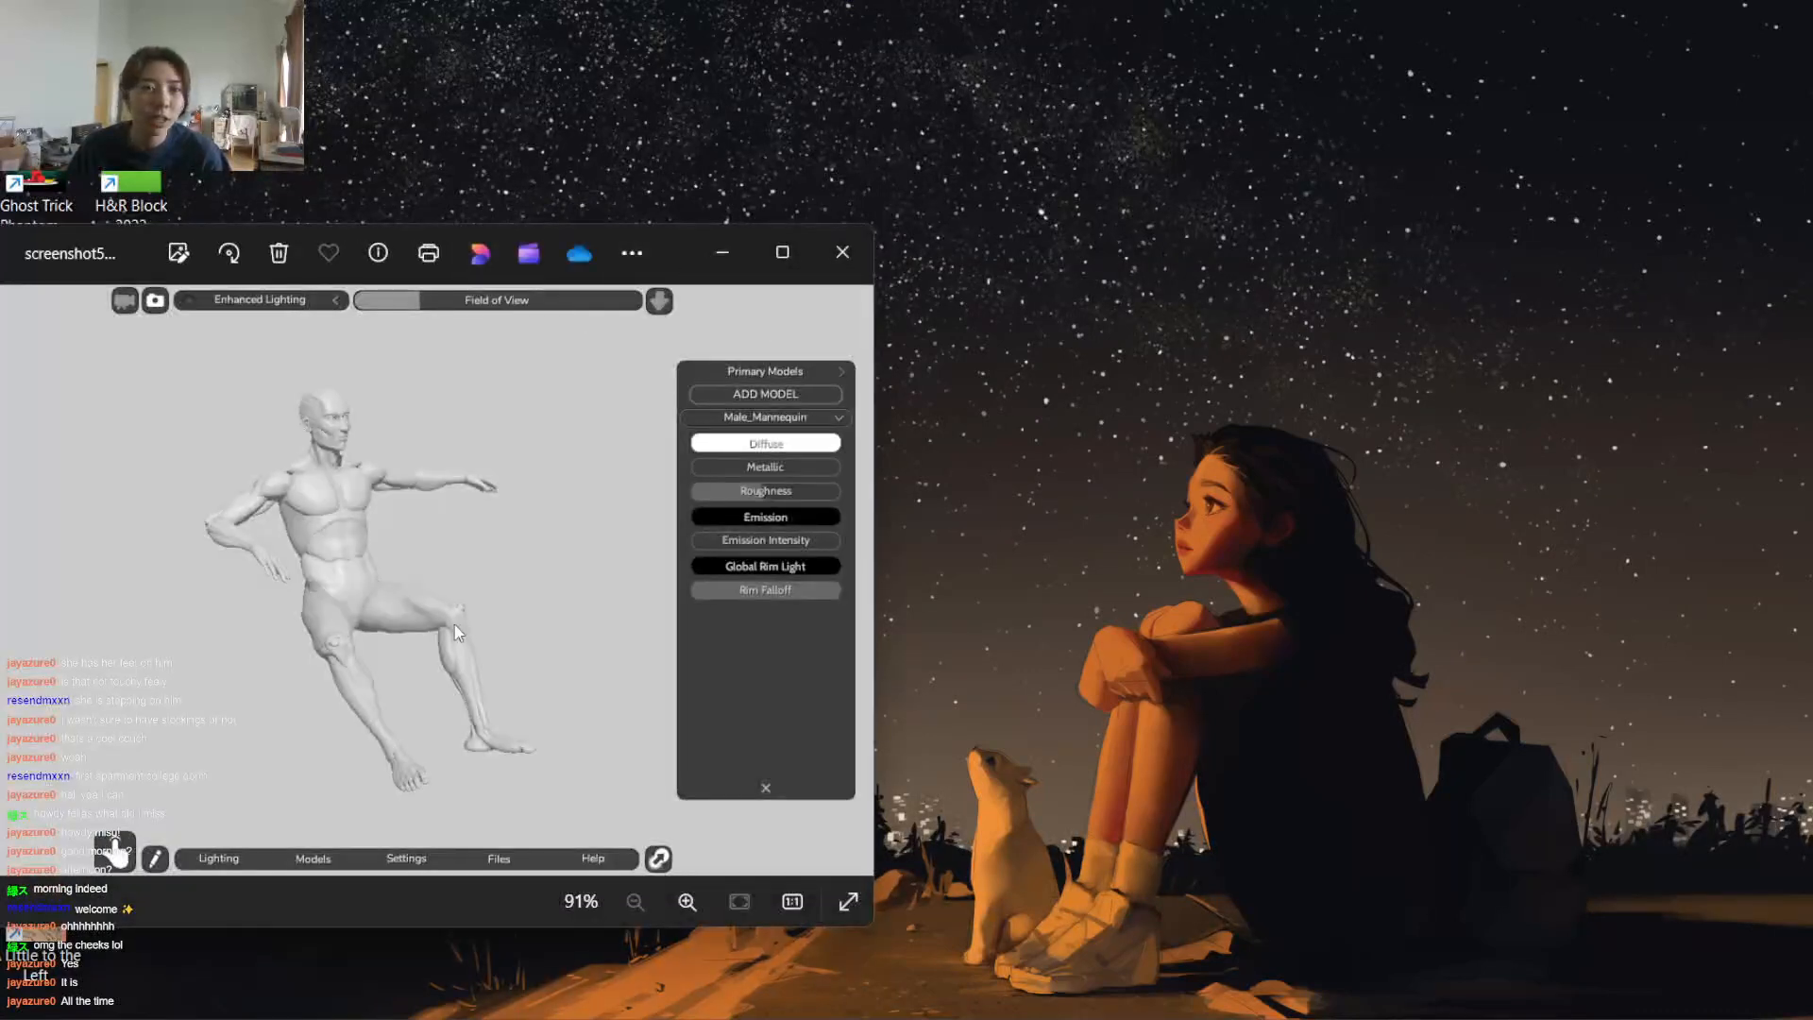
{"action": "scroll", "coordinate": [463, 625], "scroll_direction": "up", "scroll_amount": 2}
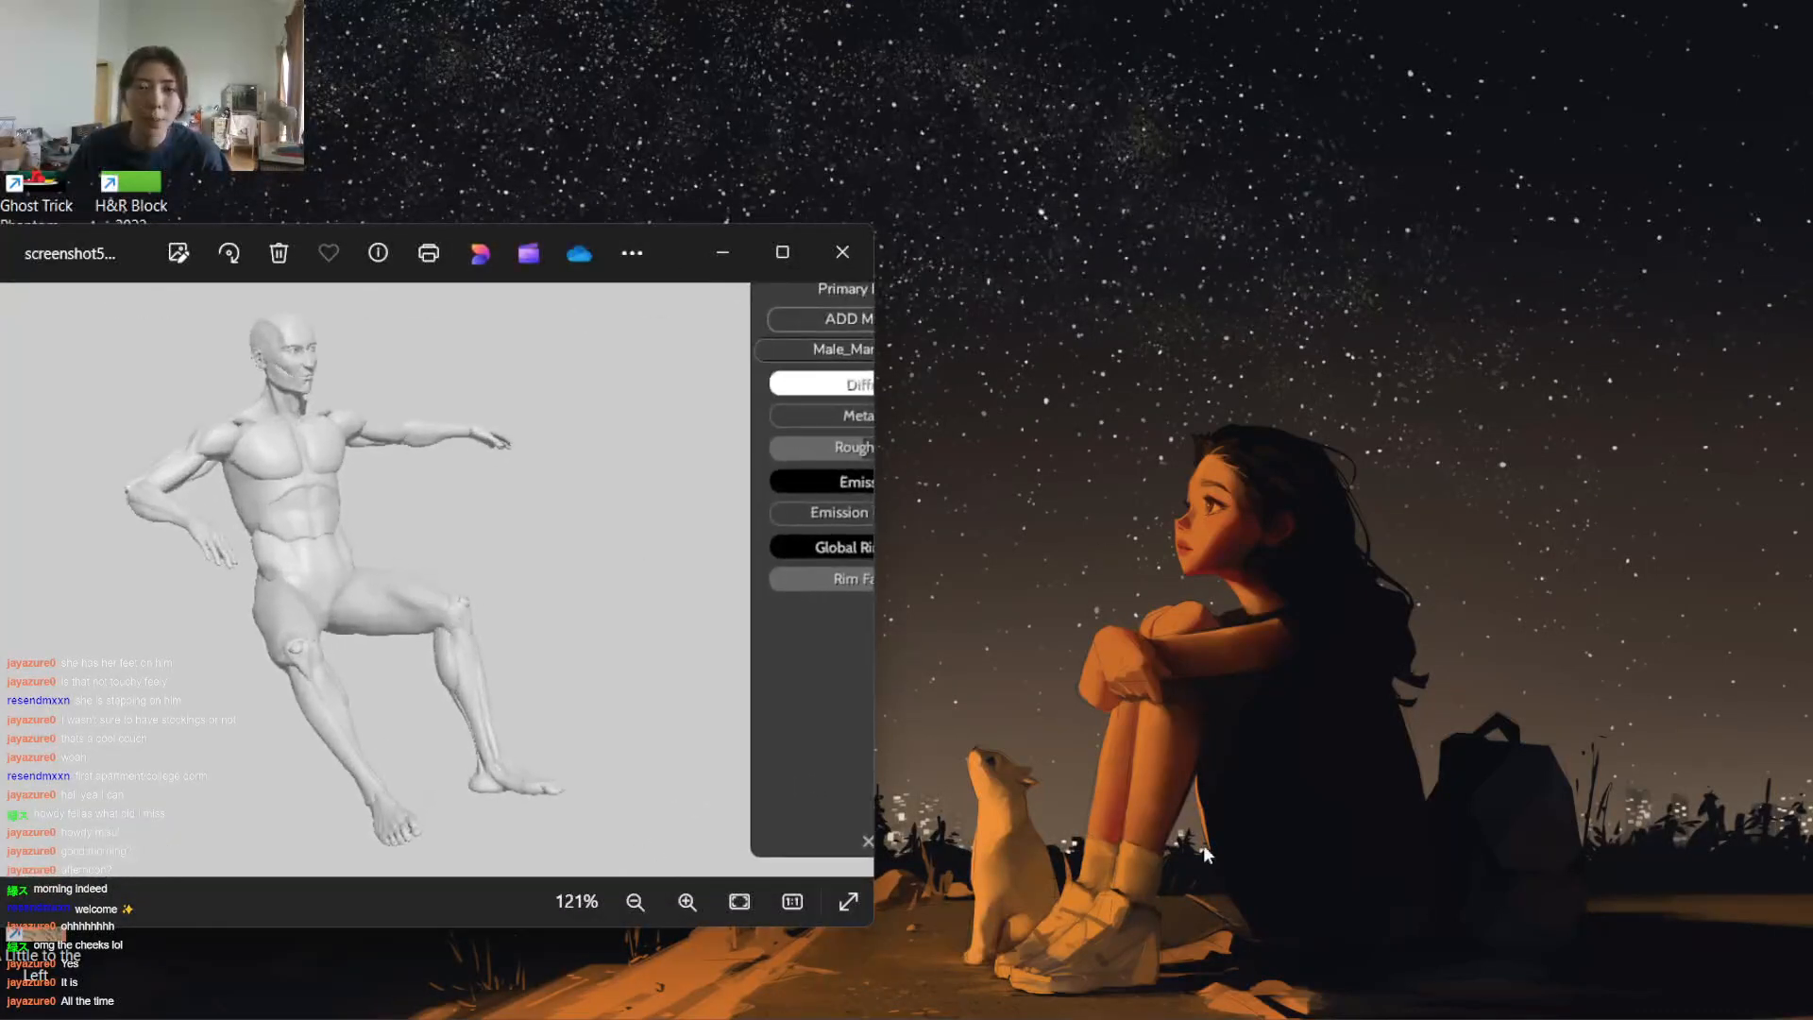
Bring PortraitStudio back from the taskbar and close it
{"action": "mouse_move", "coordinate": [762, 1018]}
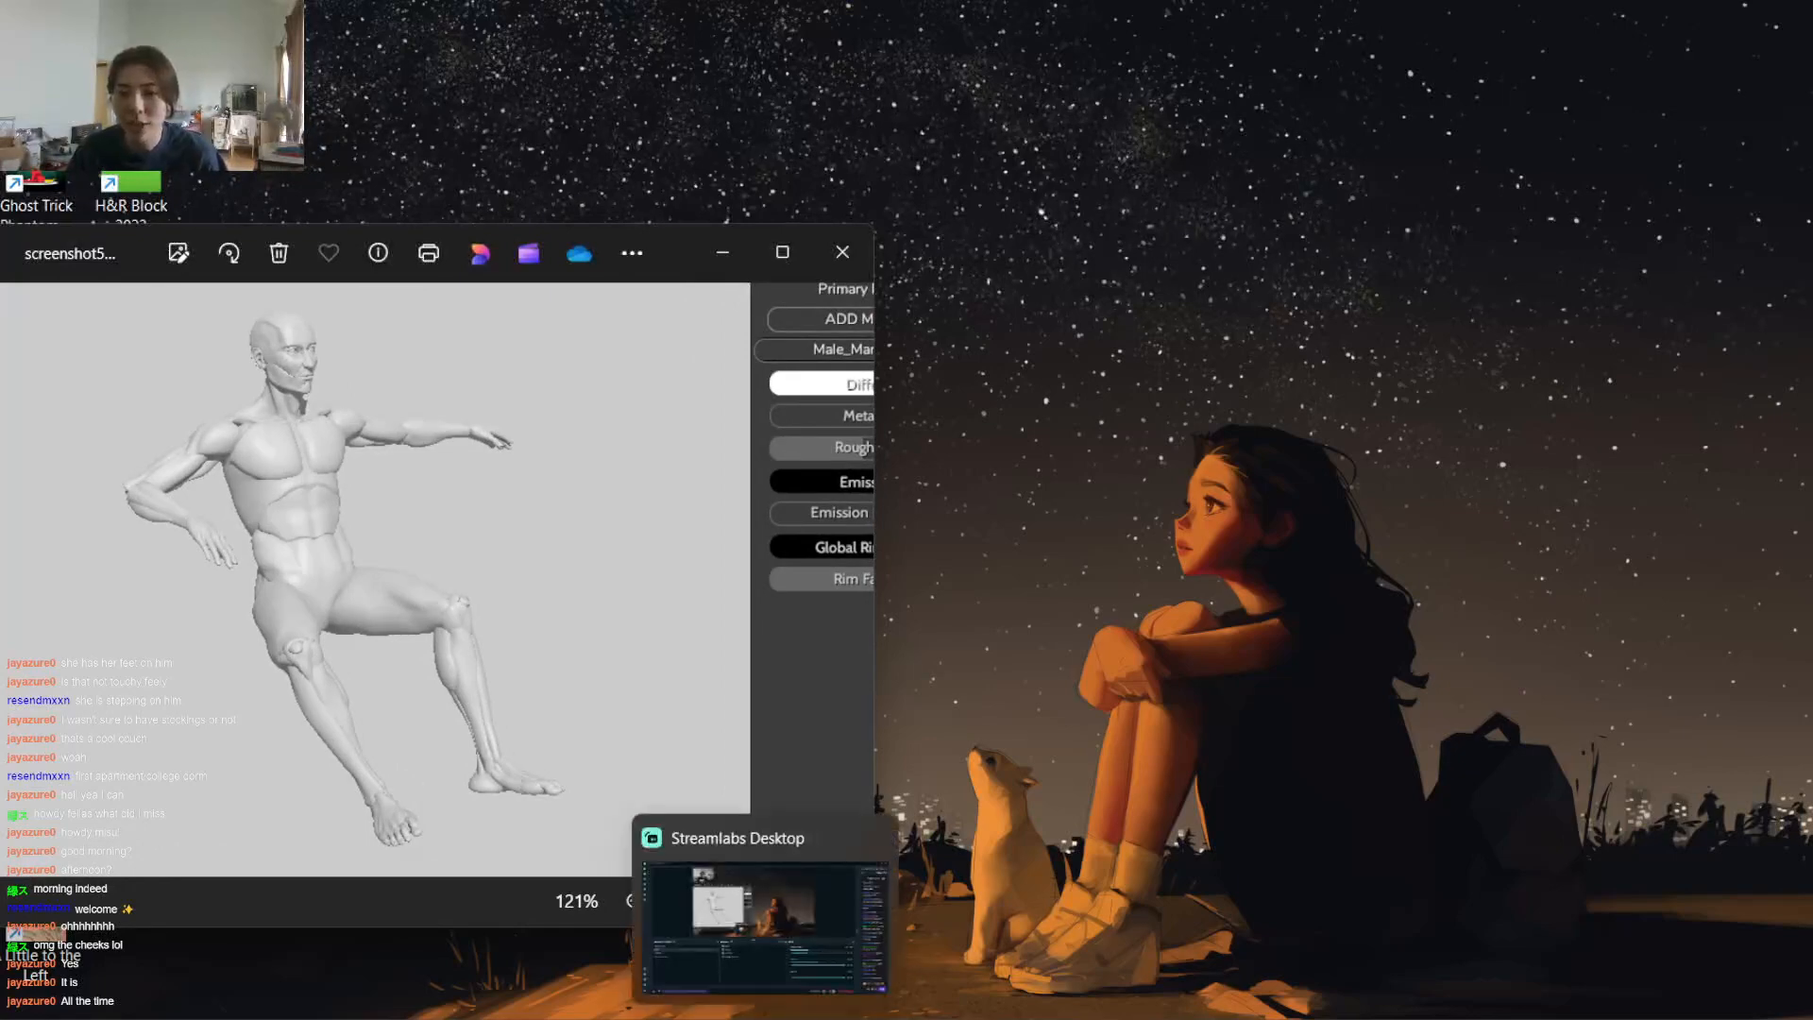
{"action": "left_click", "coordinate": [819, 1018]}
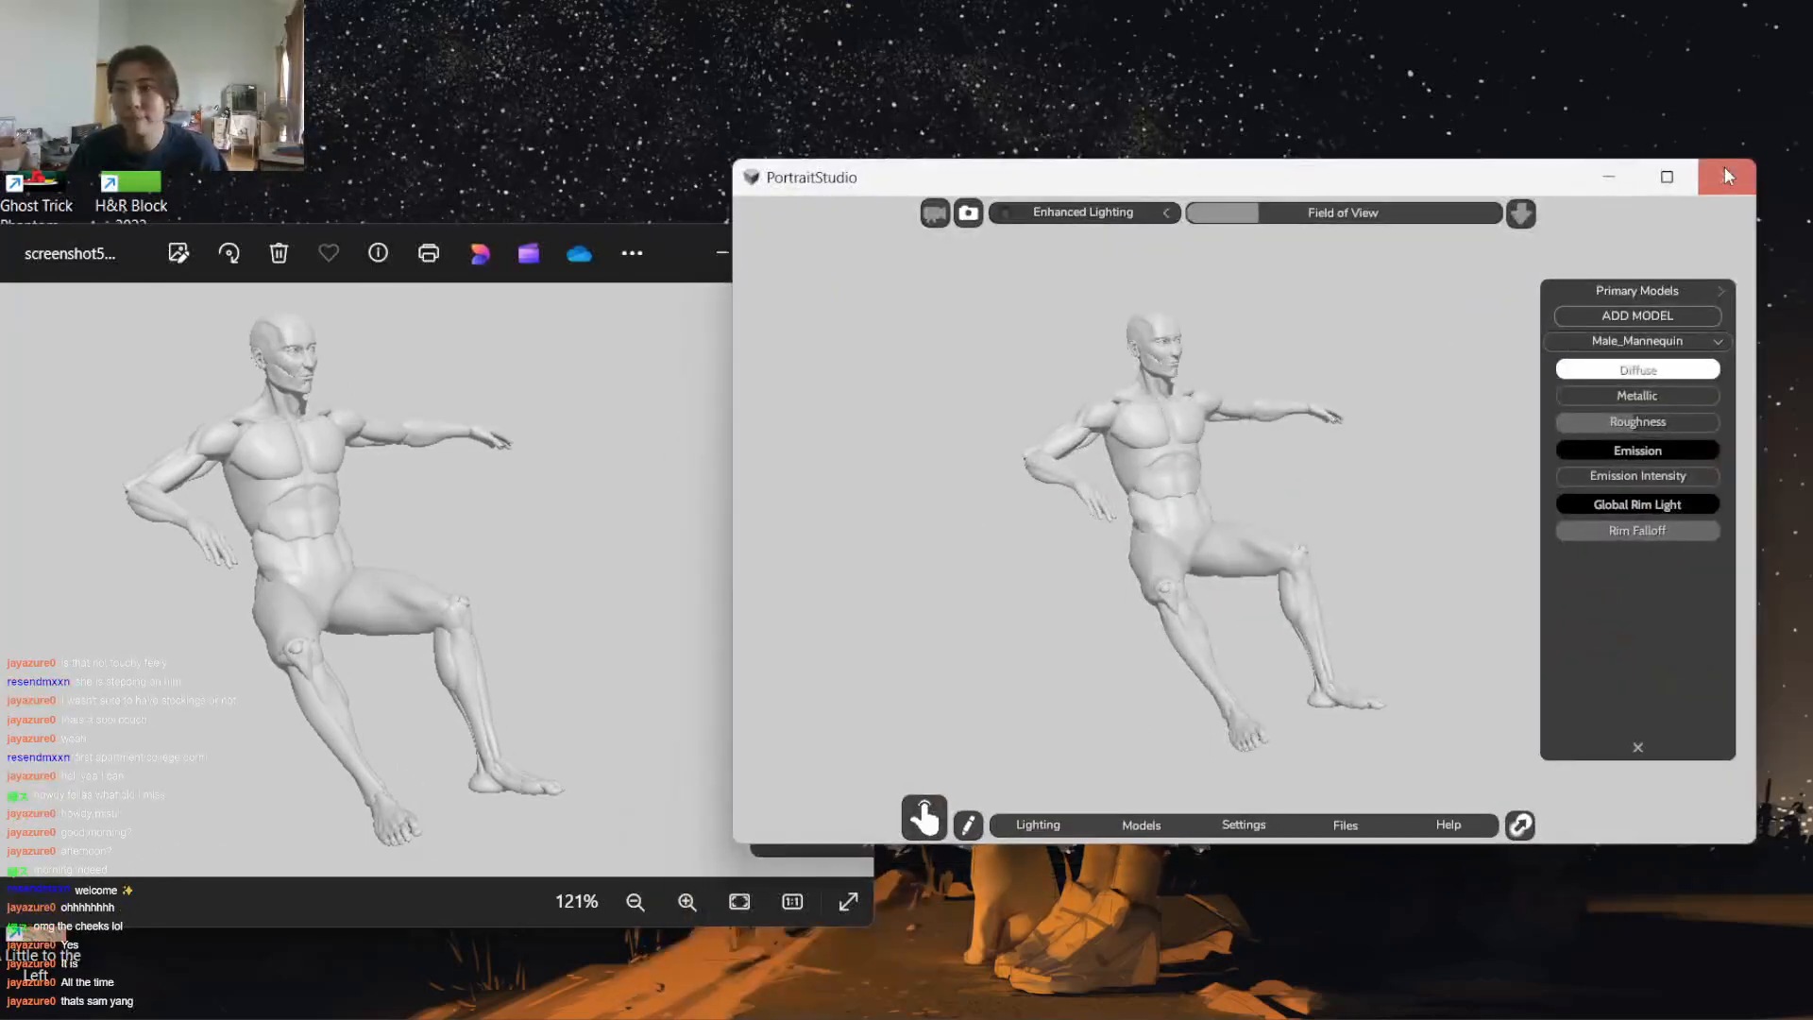
{"action": "left_click", "coordinate": [1728, 176]}
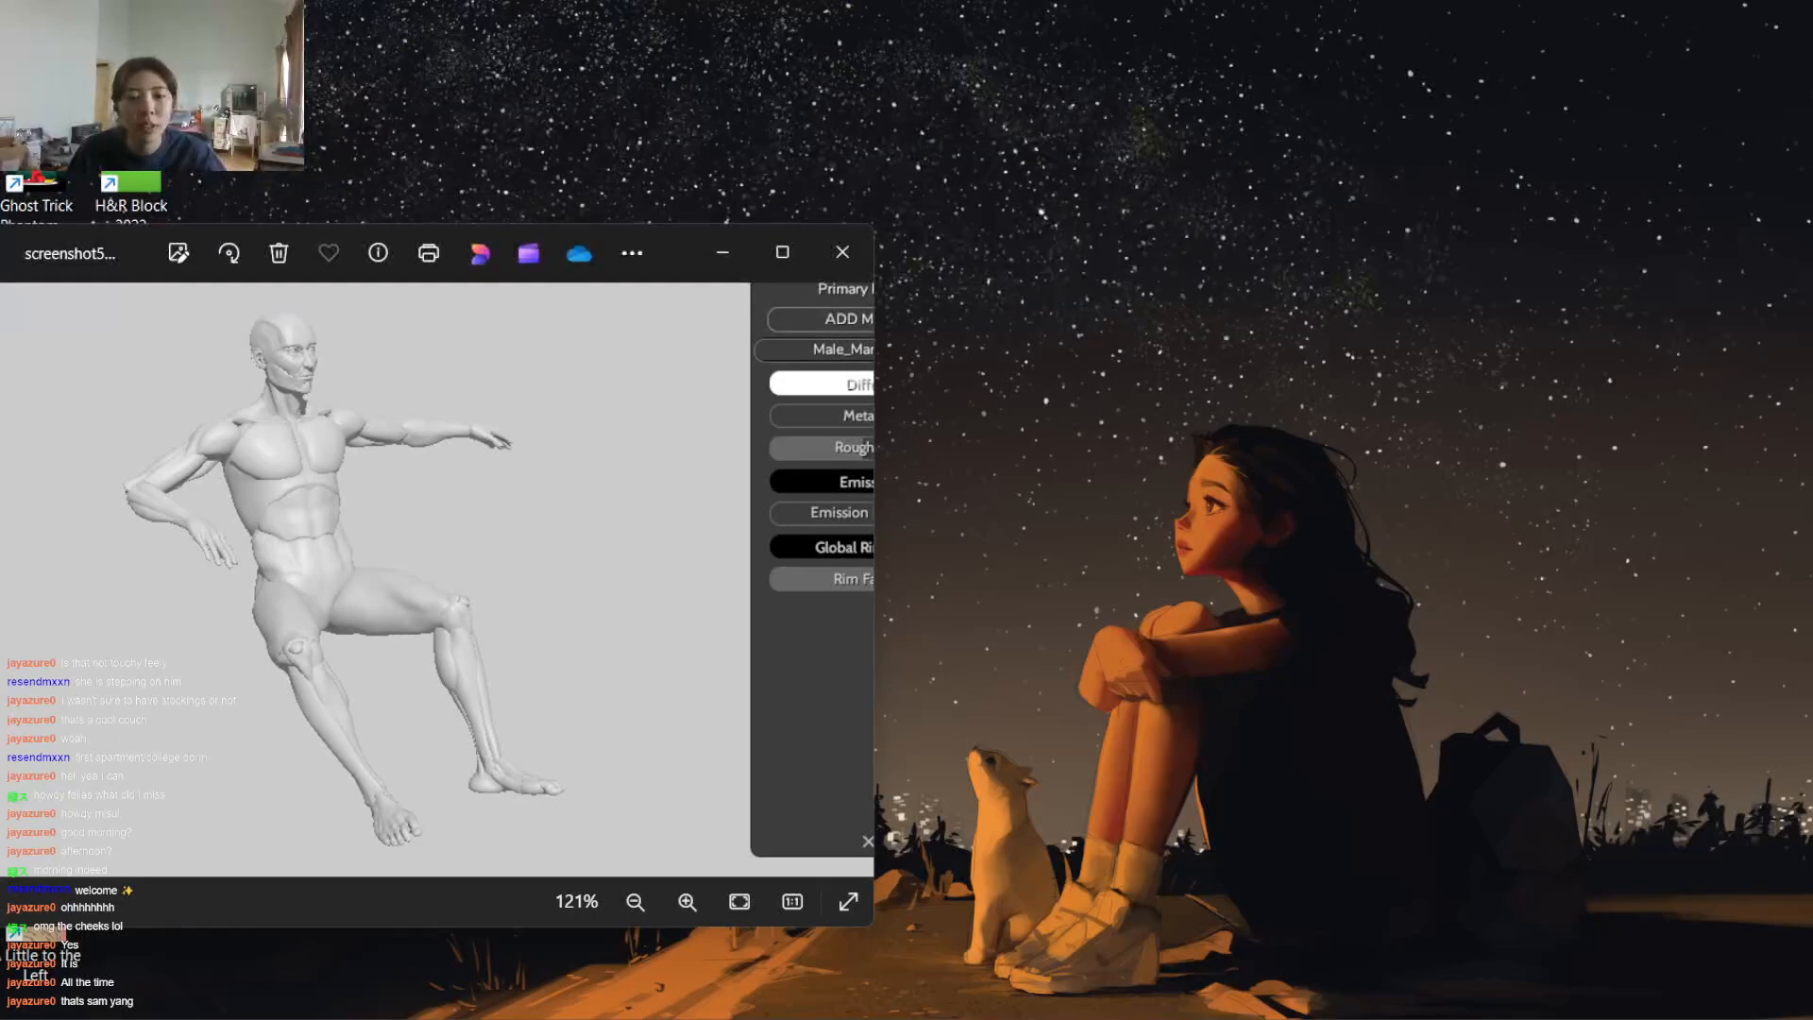
Switch to Photoshop, narrow its window, and place the screenshot57 image beside the painting as a pose reference
{"action": "key", "text": "alt+Tab"}
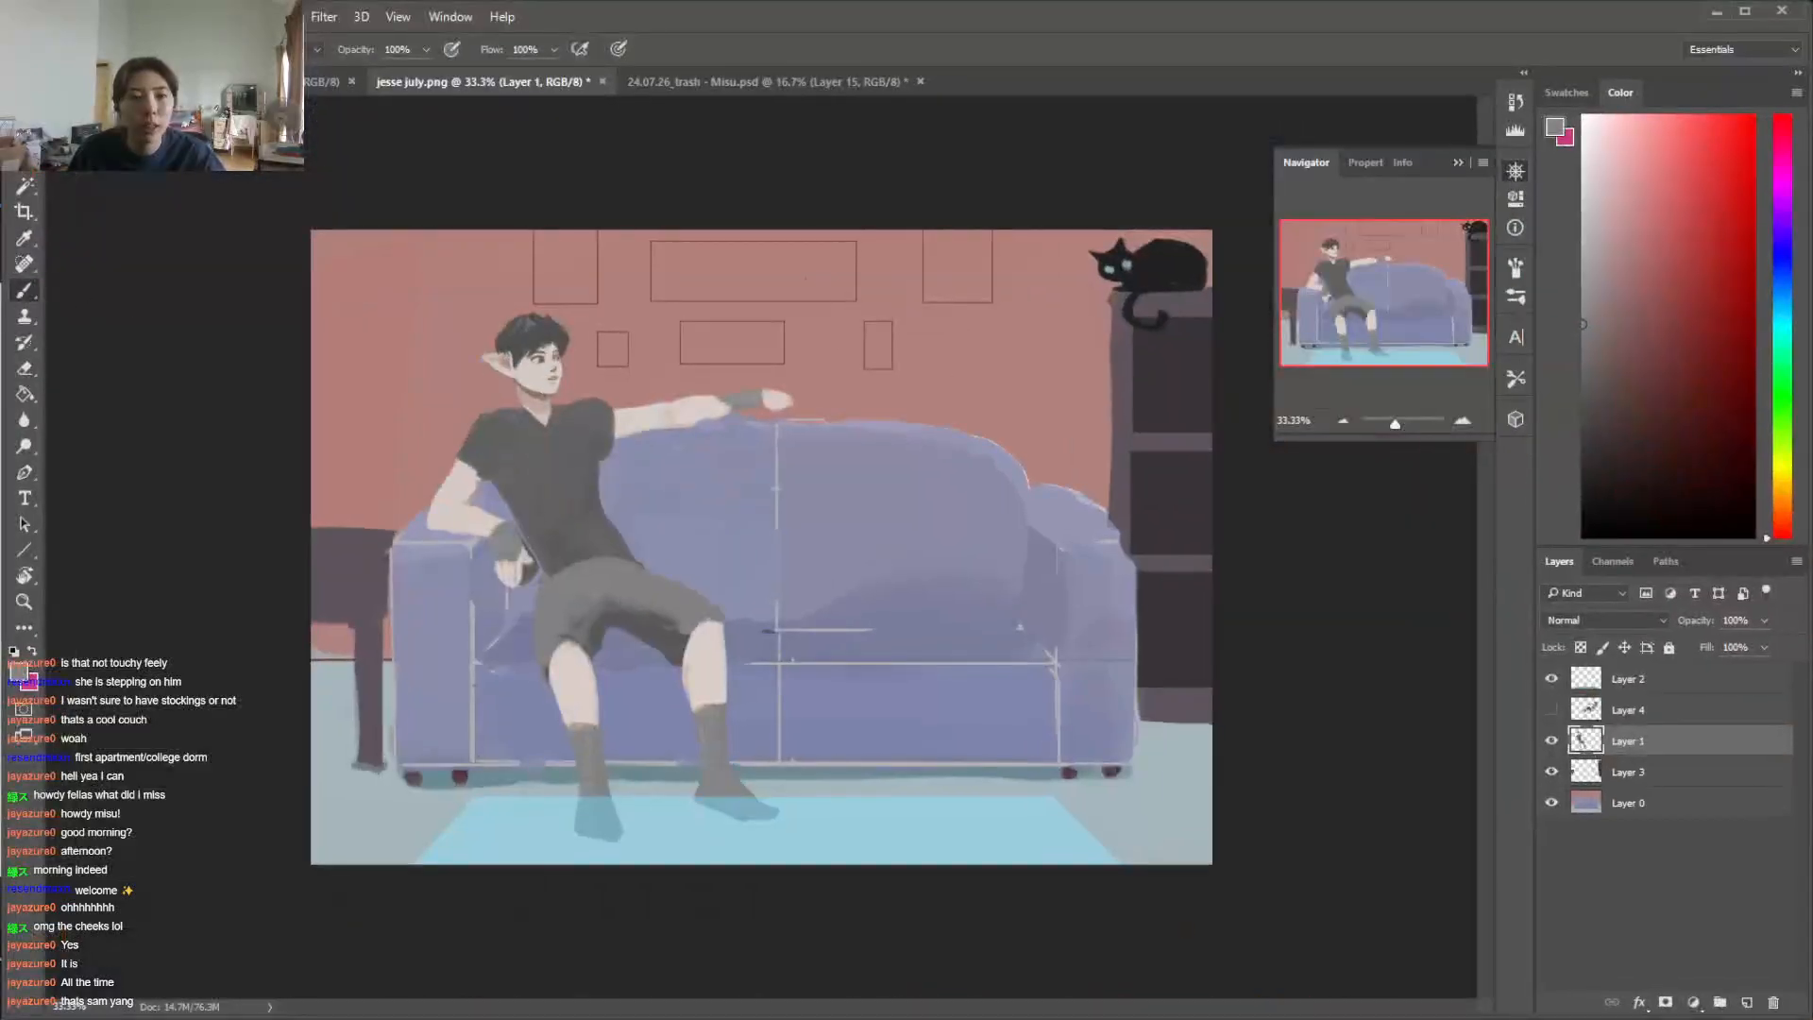
{"action": "key", "text": "alt+Tab"}
{"action": "mouse_move", "coordinate": [677, 246]}
{"action": "left_mouse_down"}
{"action": "mouse_move", "coordinate": [1633, 189]}
{"action": "mouse_move", "coordinate": [1548, 193]}
{"action": "left_mouse_up"}
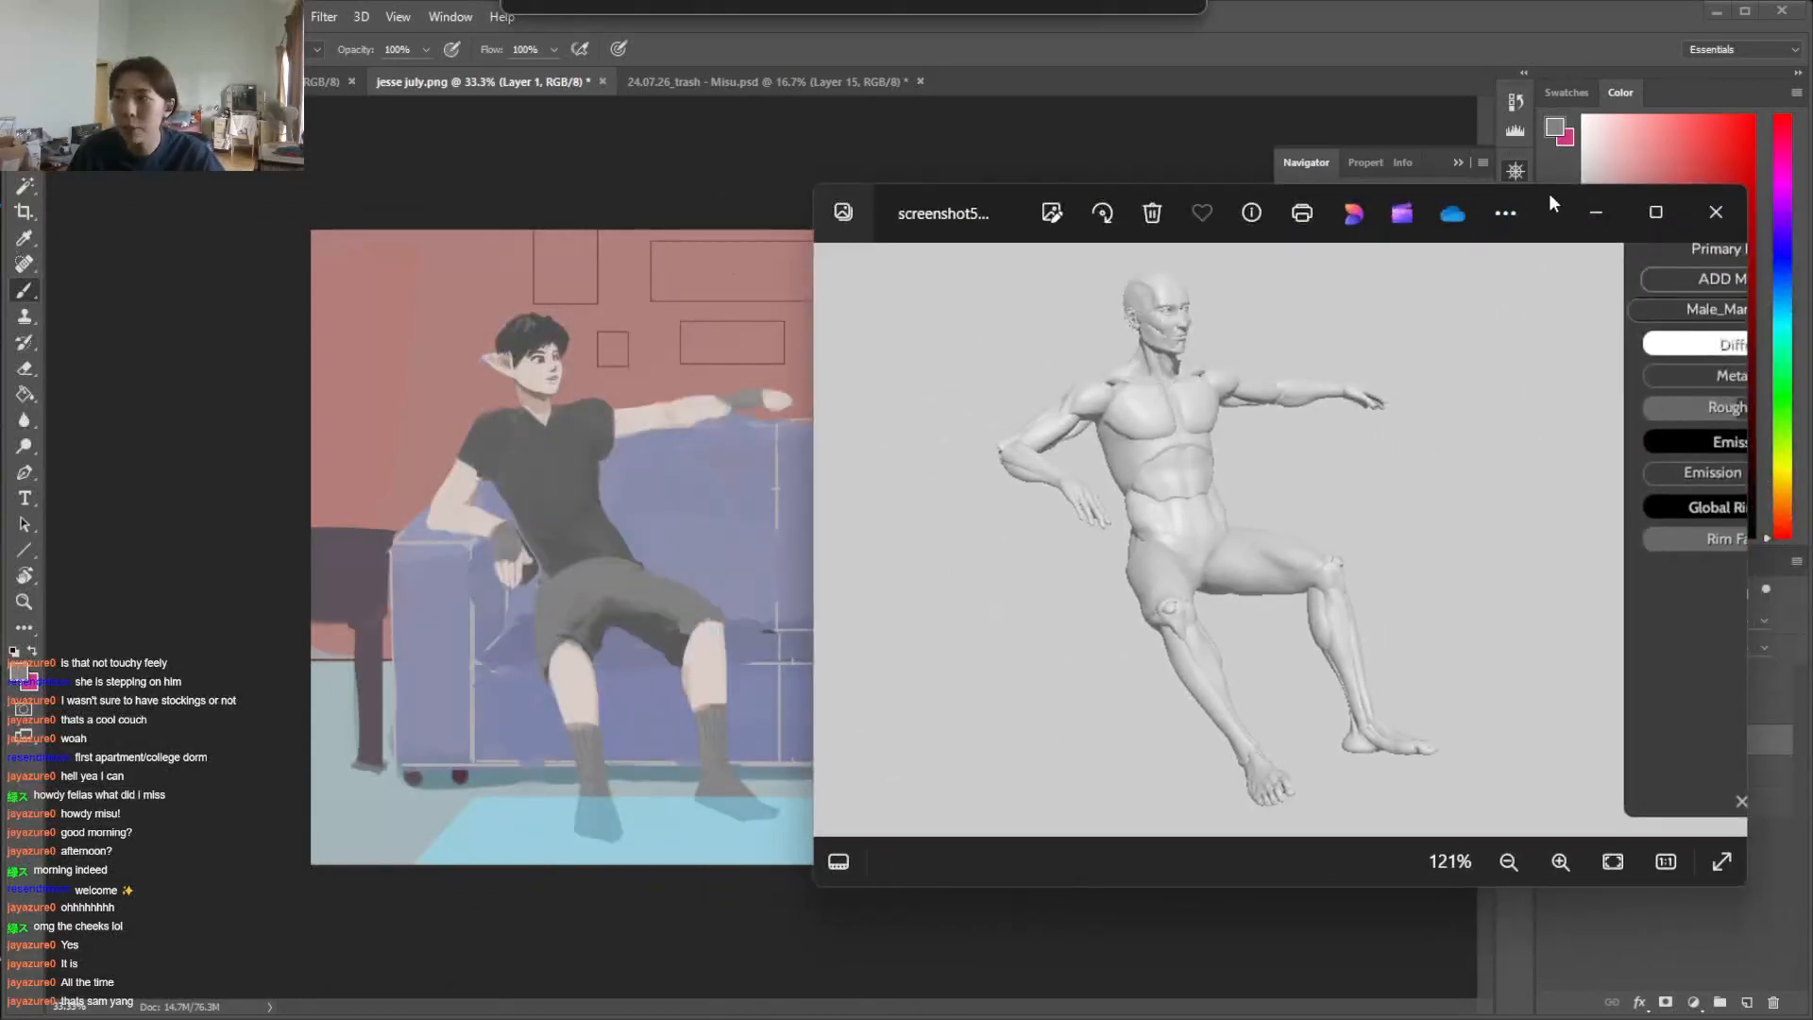
{"action": "left_click_drag", "start_coordinate": [1549, 193], "coordinate": [1504, 207]}
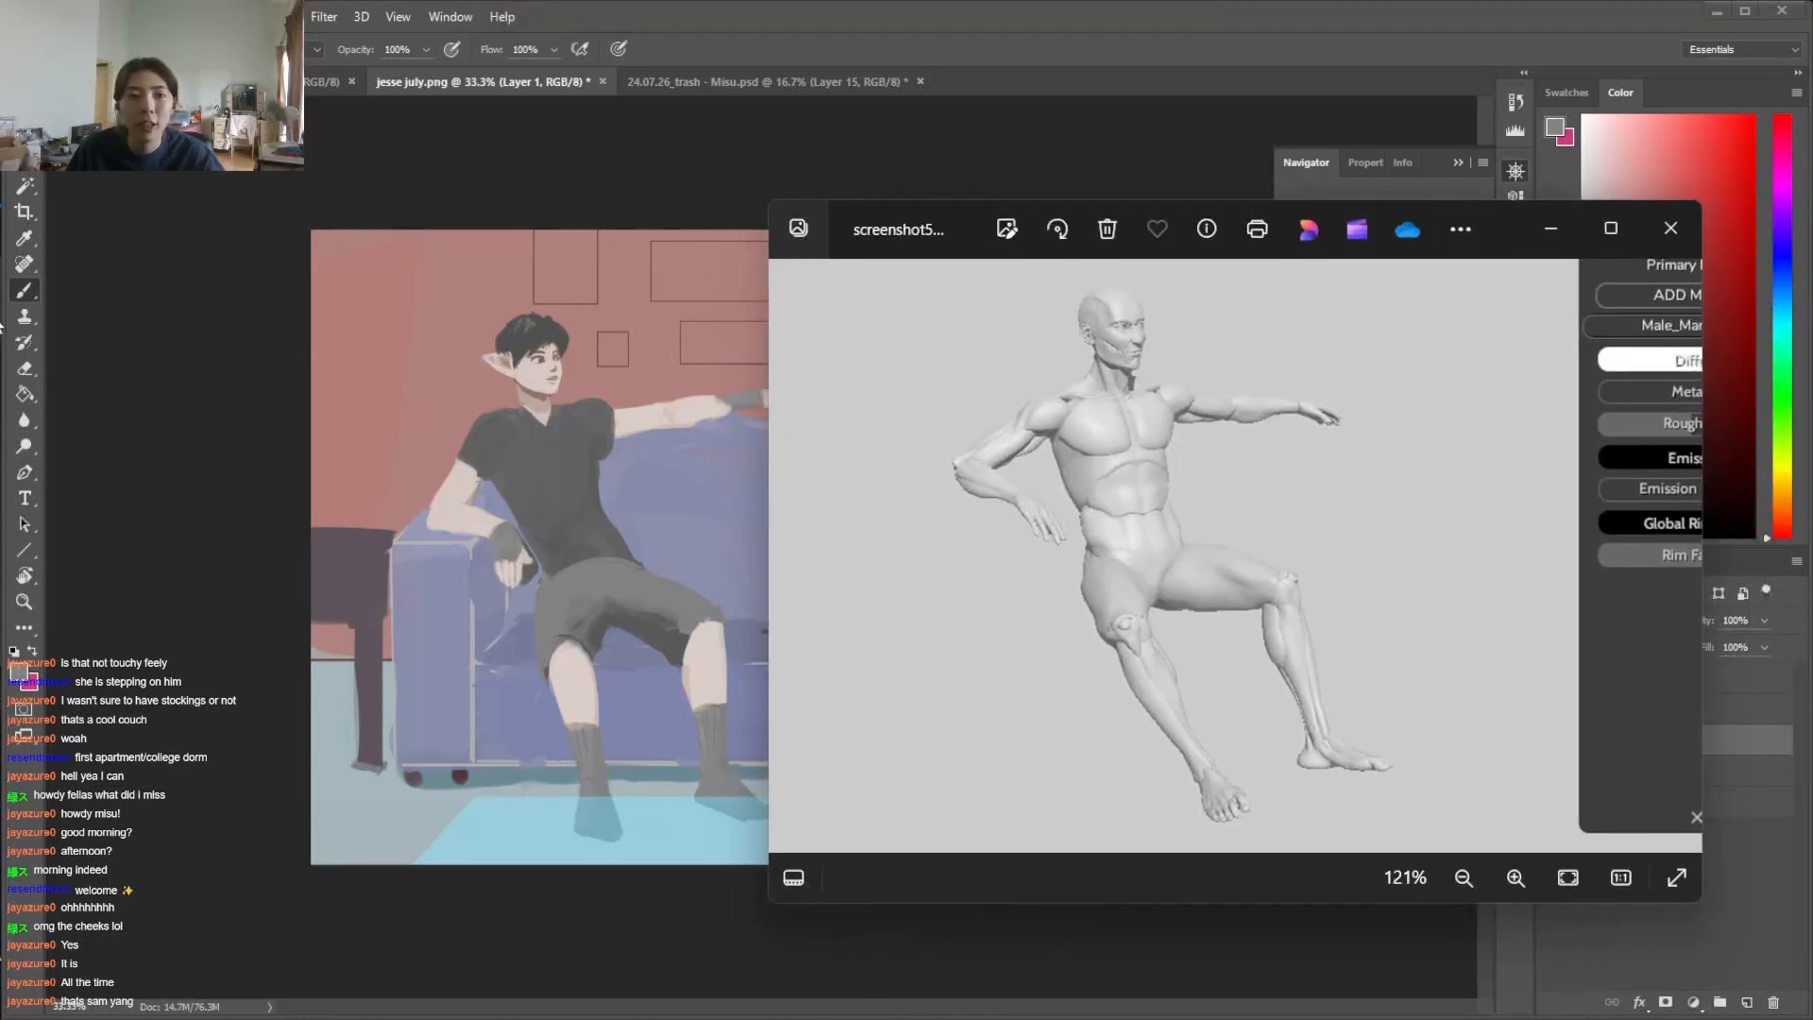
{"action": "key", "text": "alt+Tab"}
{"action": "left_click_drag", "start_coordinate": [11, 363], "coordinate": [528, 362]}
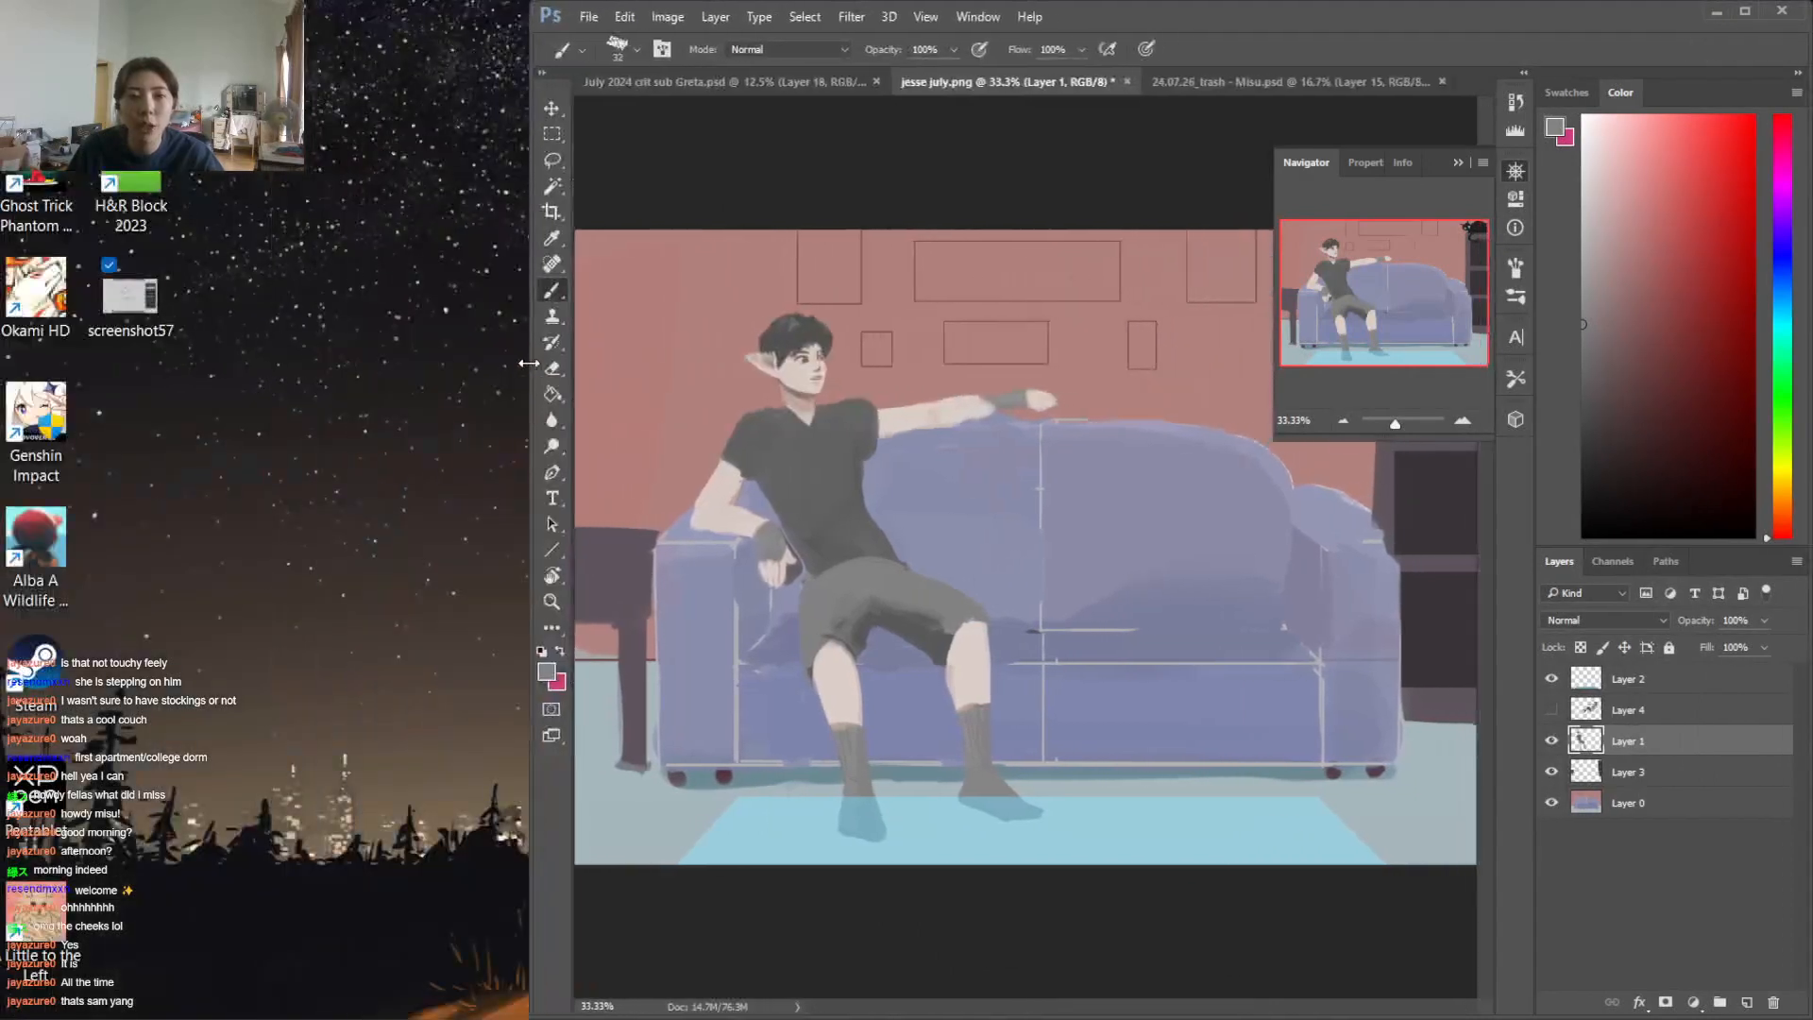
{"action": "key", "text": "alt+Tab"}
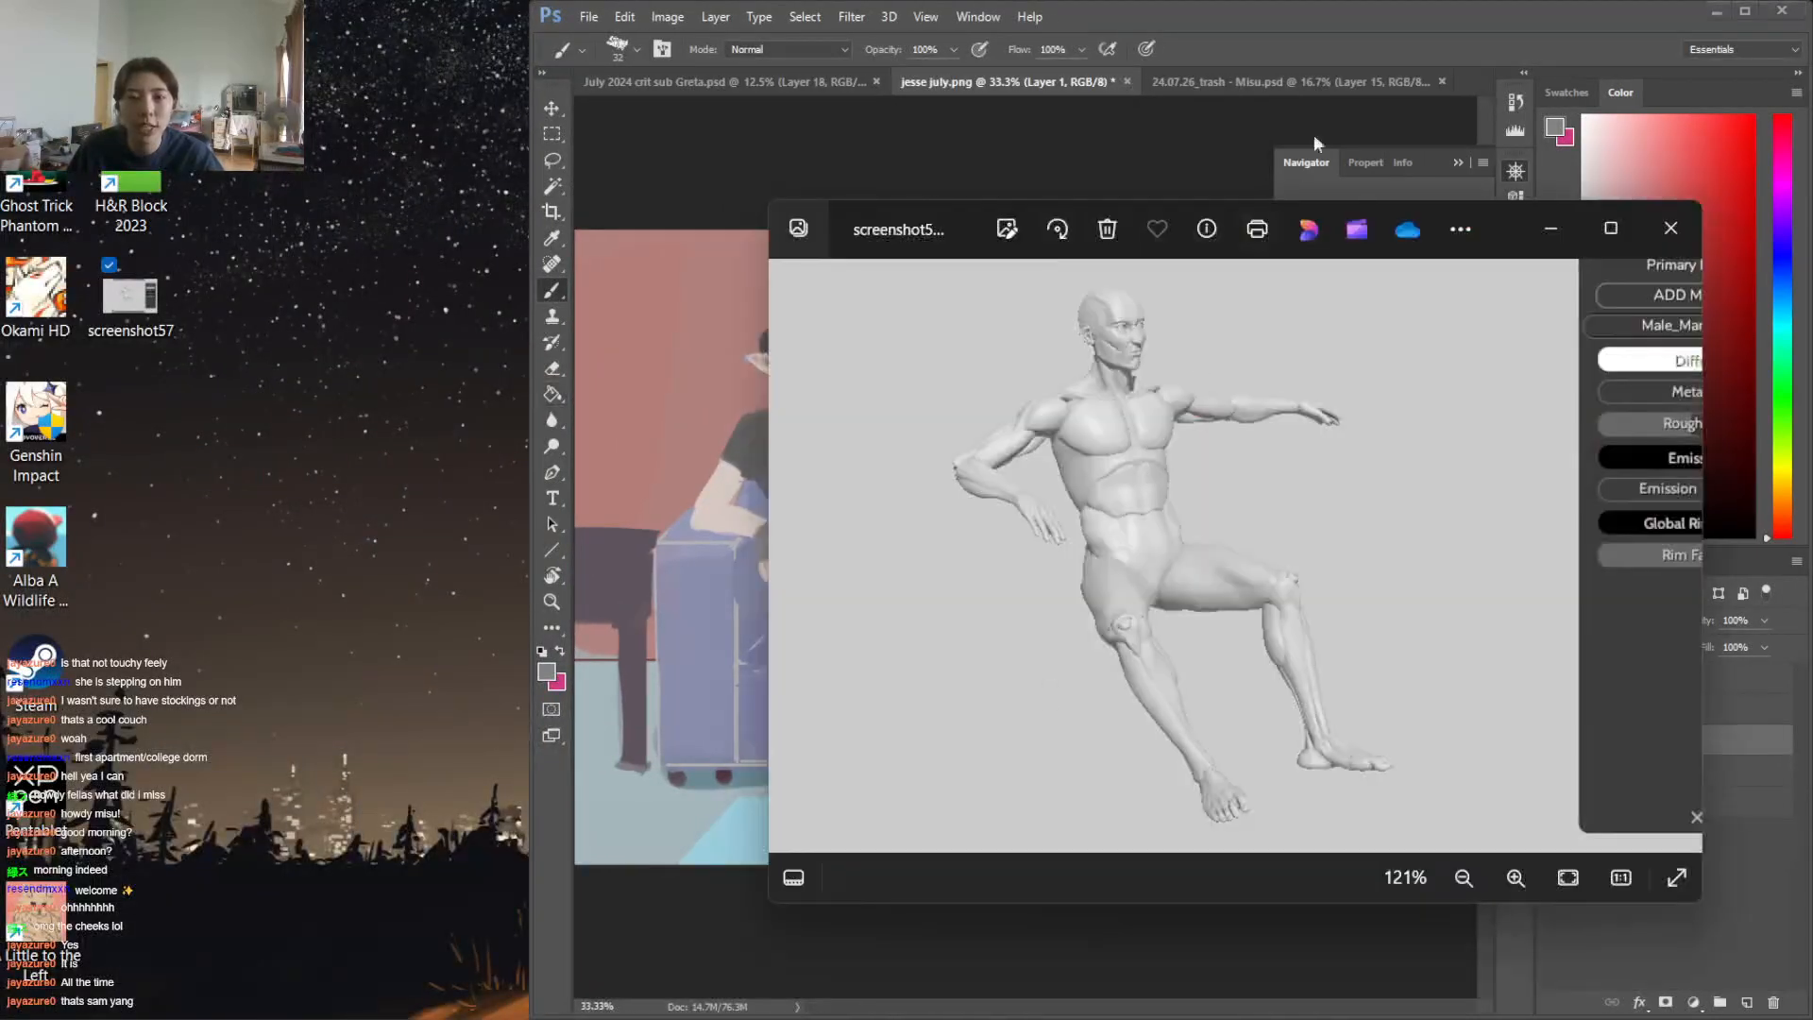
{"action": "left_click", "coordinate": [1462, 227]}
{"action": "left_click_drag", "start_coordinate": [1515, 213], "coordinate": [622, 226]}
{"action": "left_click", "coordinate": [1050, 976]}
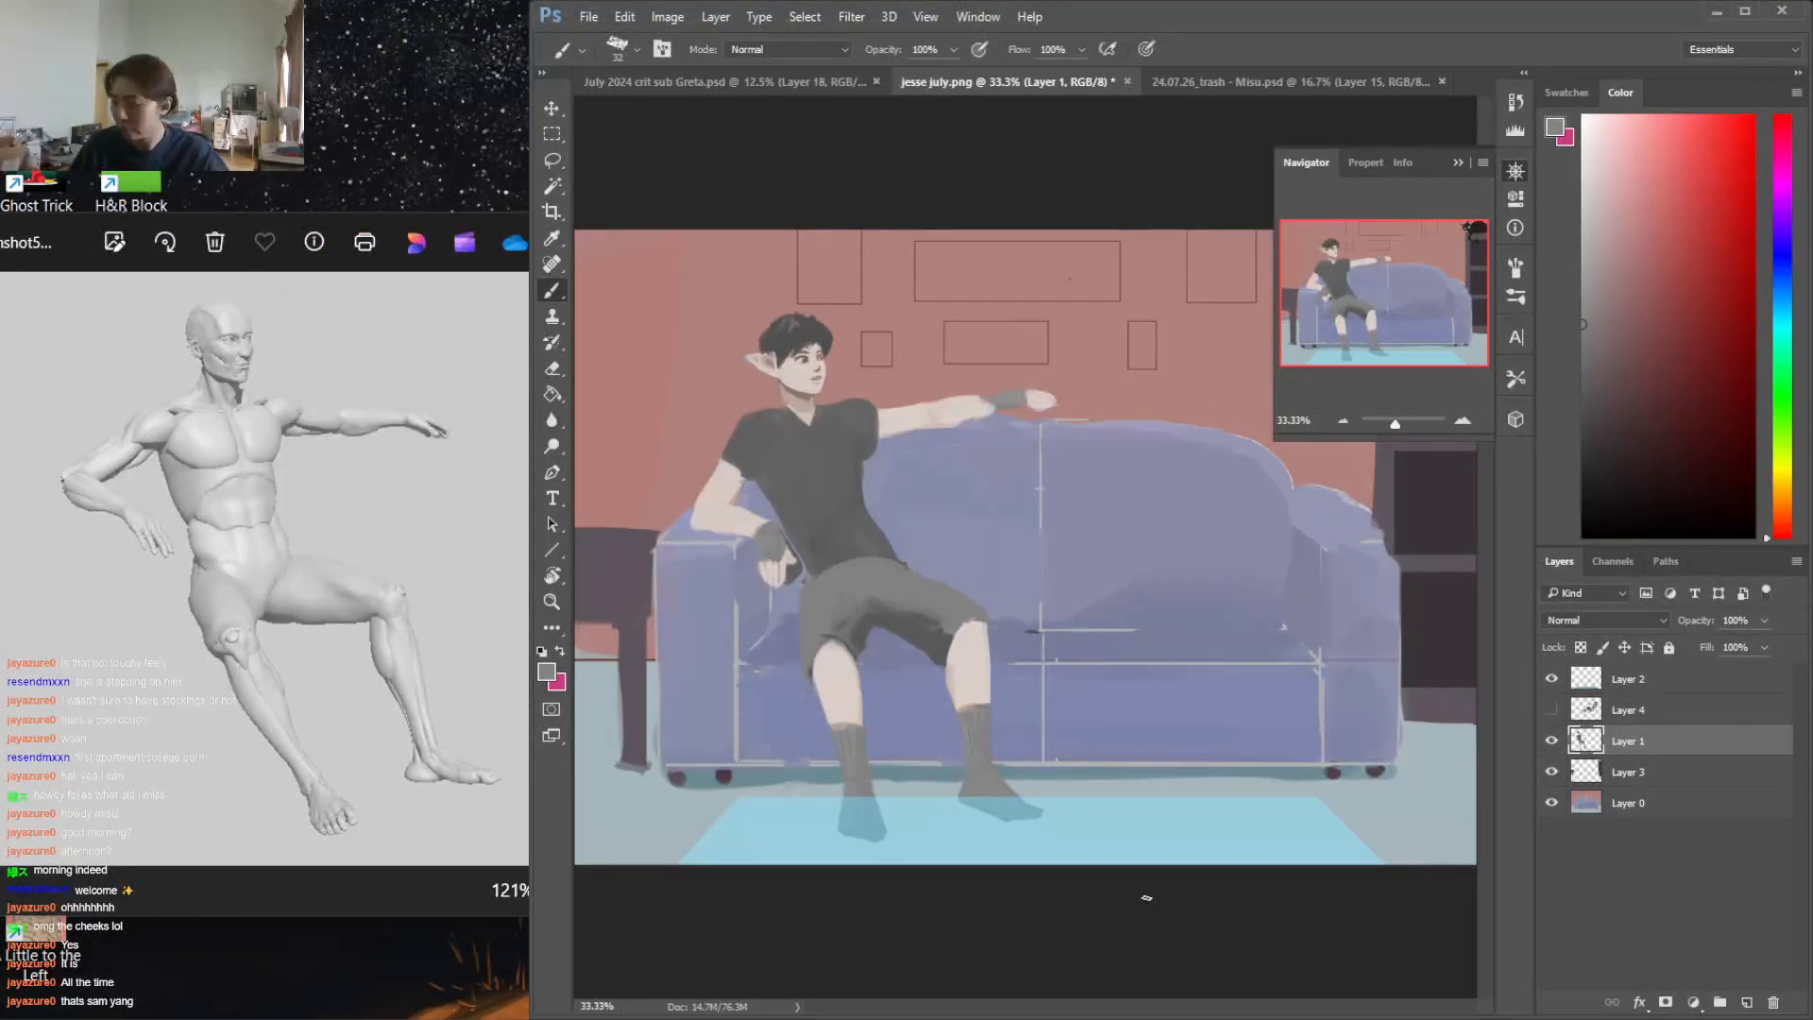
Touch up the hand hanging over the armrest and the nearby arm and shirt edge with skin, grey and dark tones sampled from the painting
{"action": "key", "text": "e"}
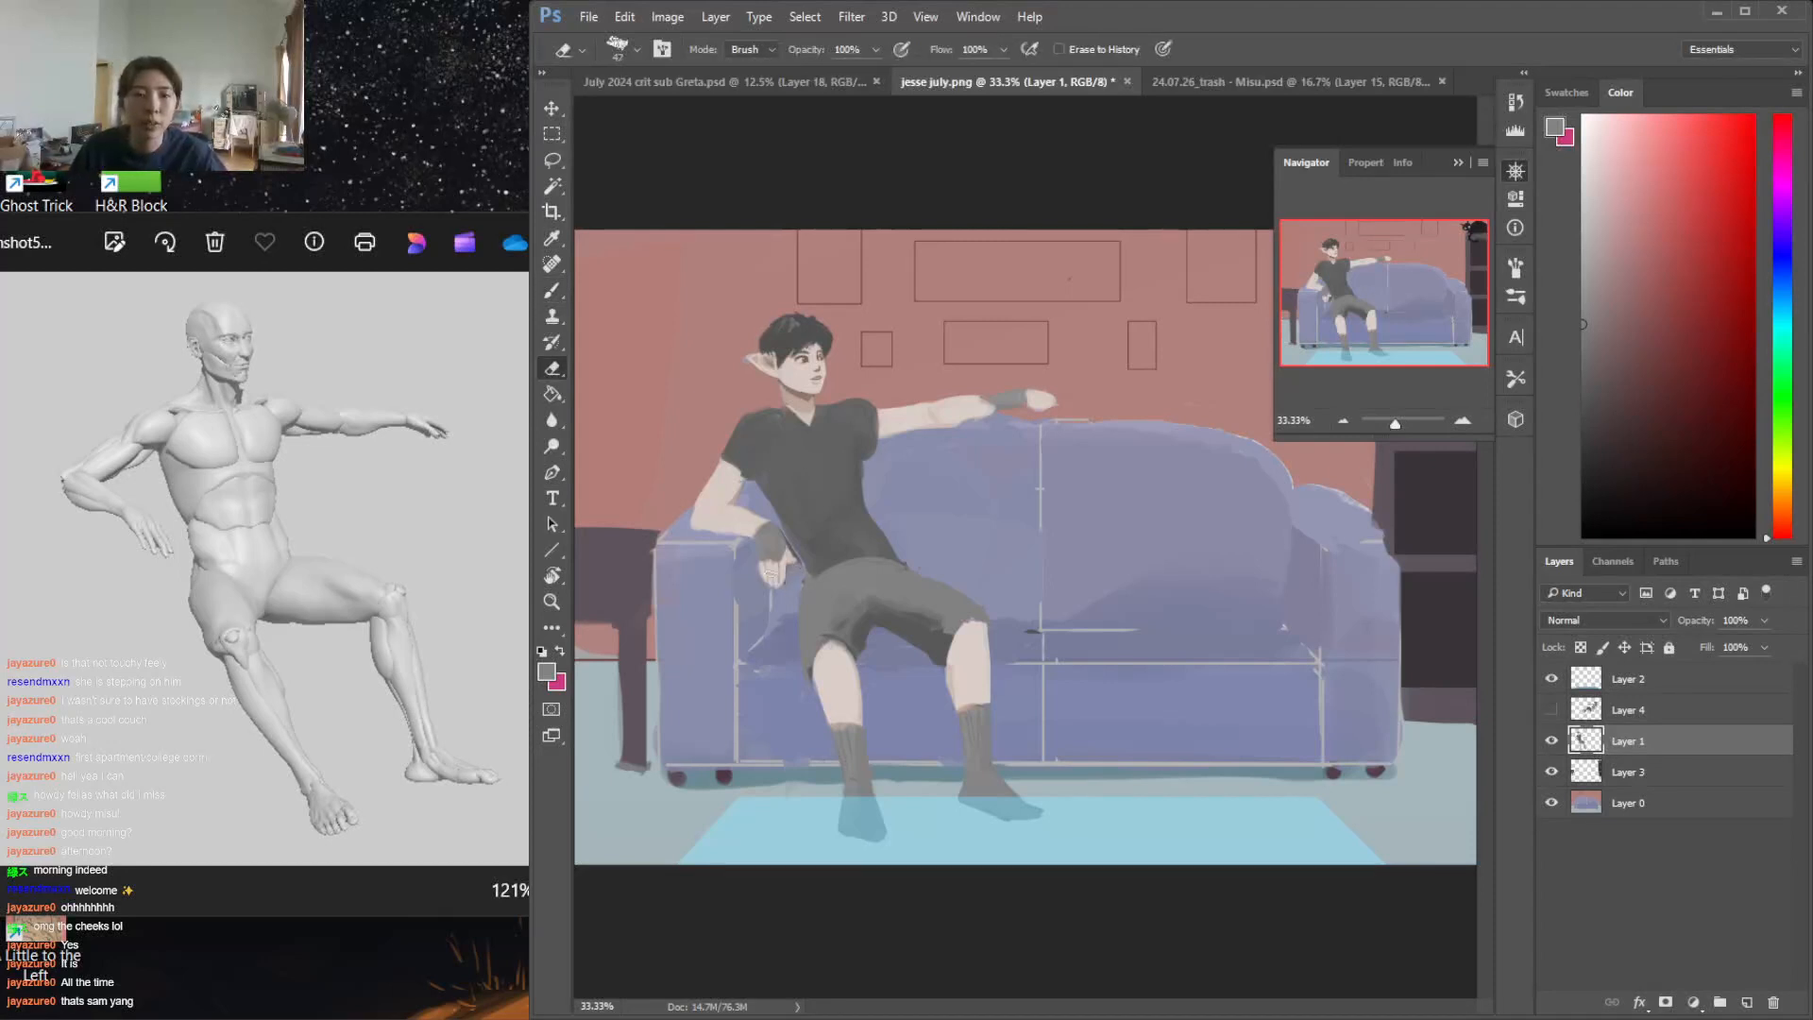
{"action": "key", "text": "b"}
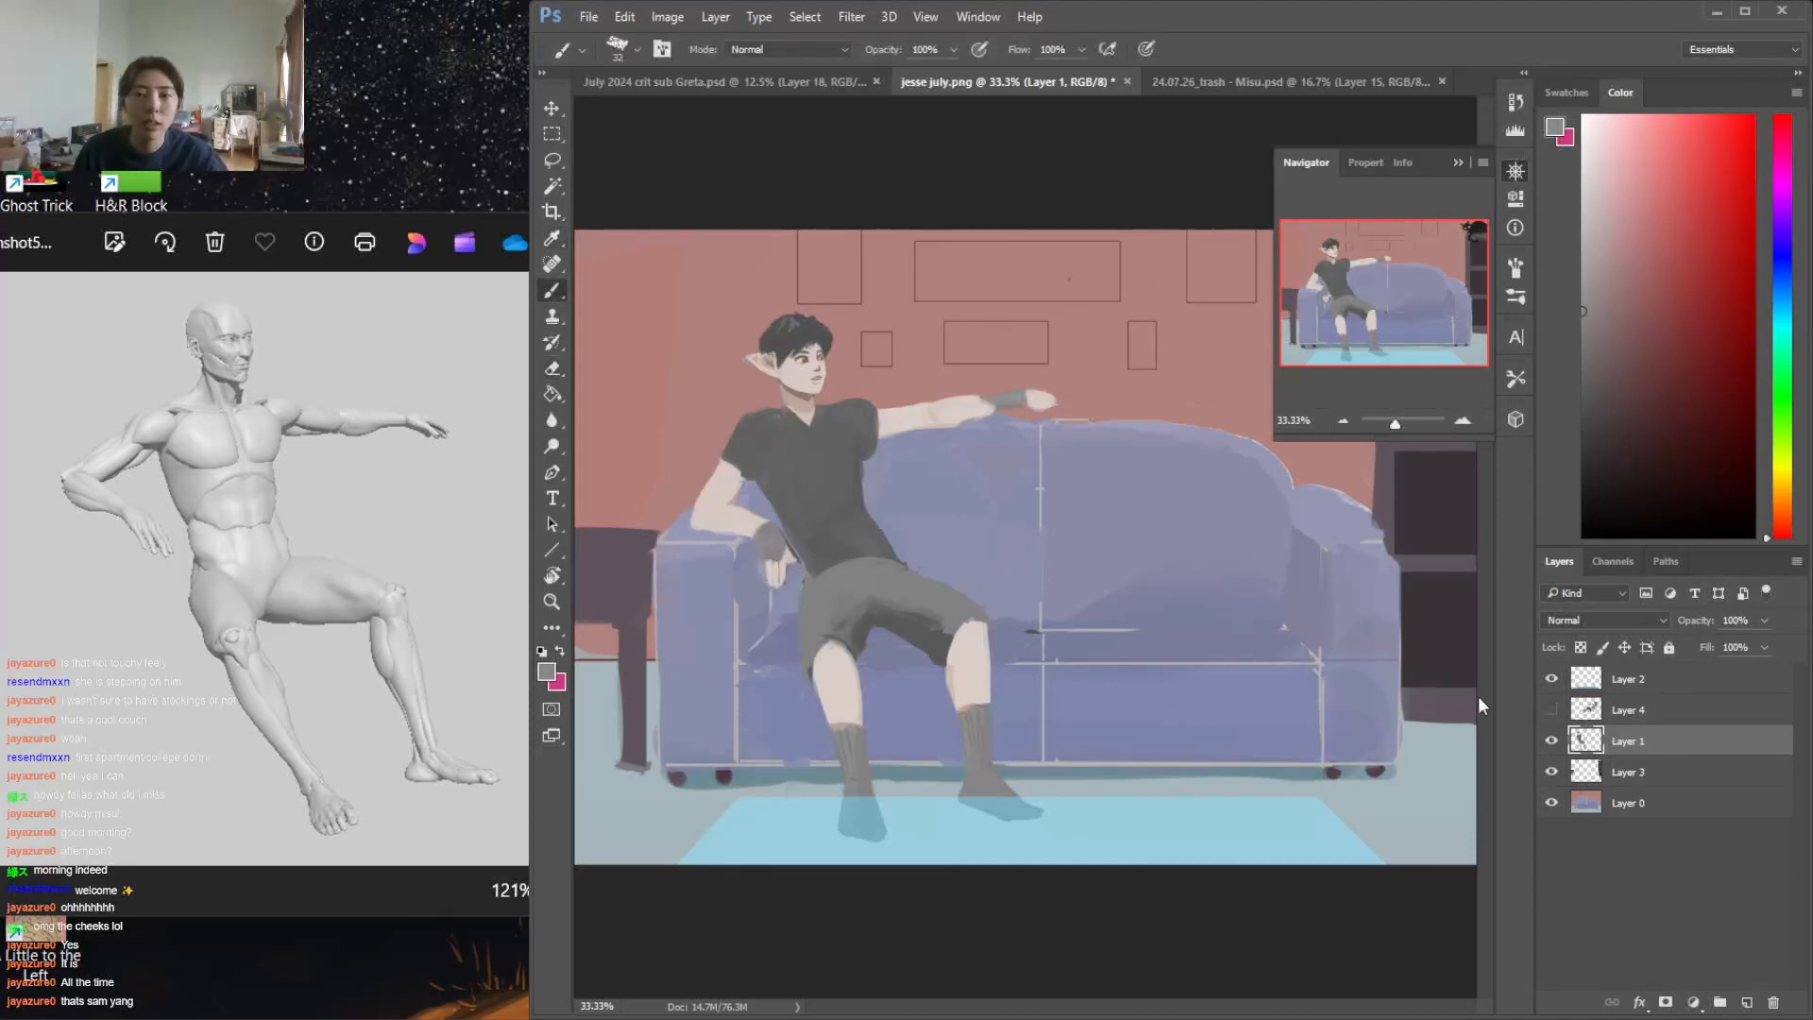
{"action": "left_click", "coordinate": [779, 572], "text": "alt"}
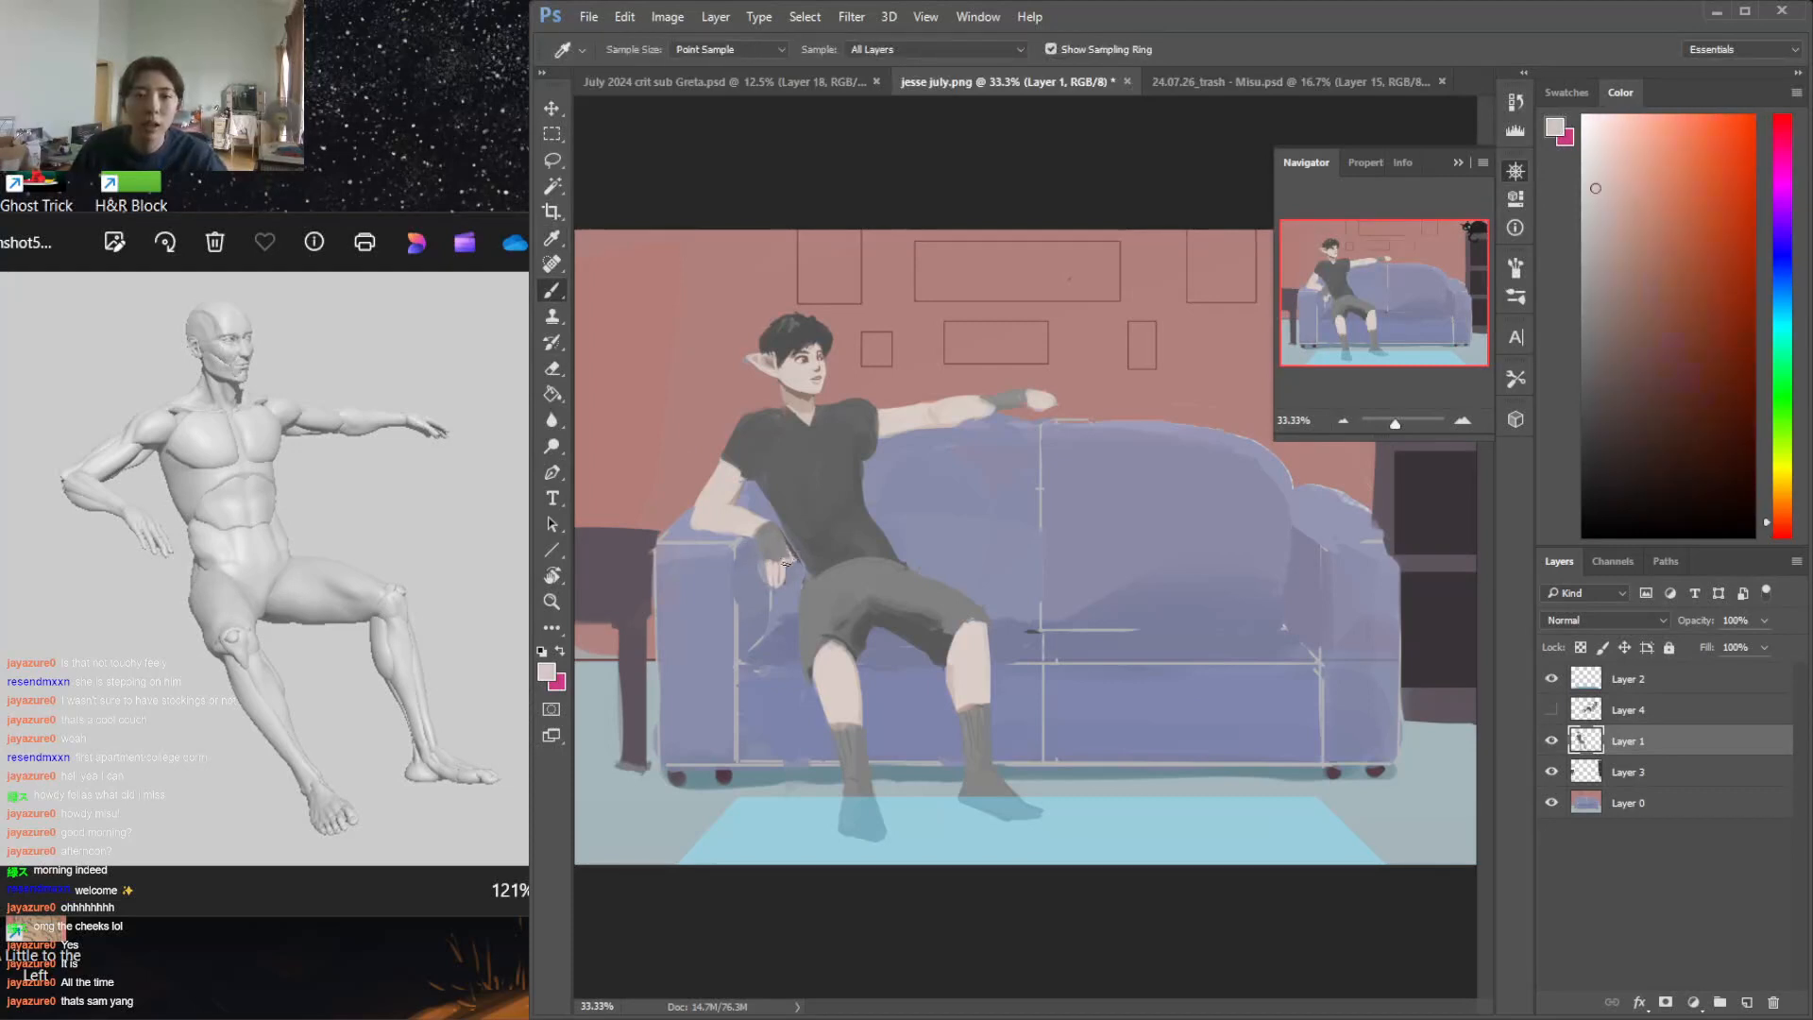
{"action": "left_click", "coordinate": [775, 579], "text": "alt"}
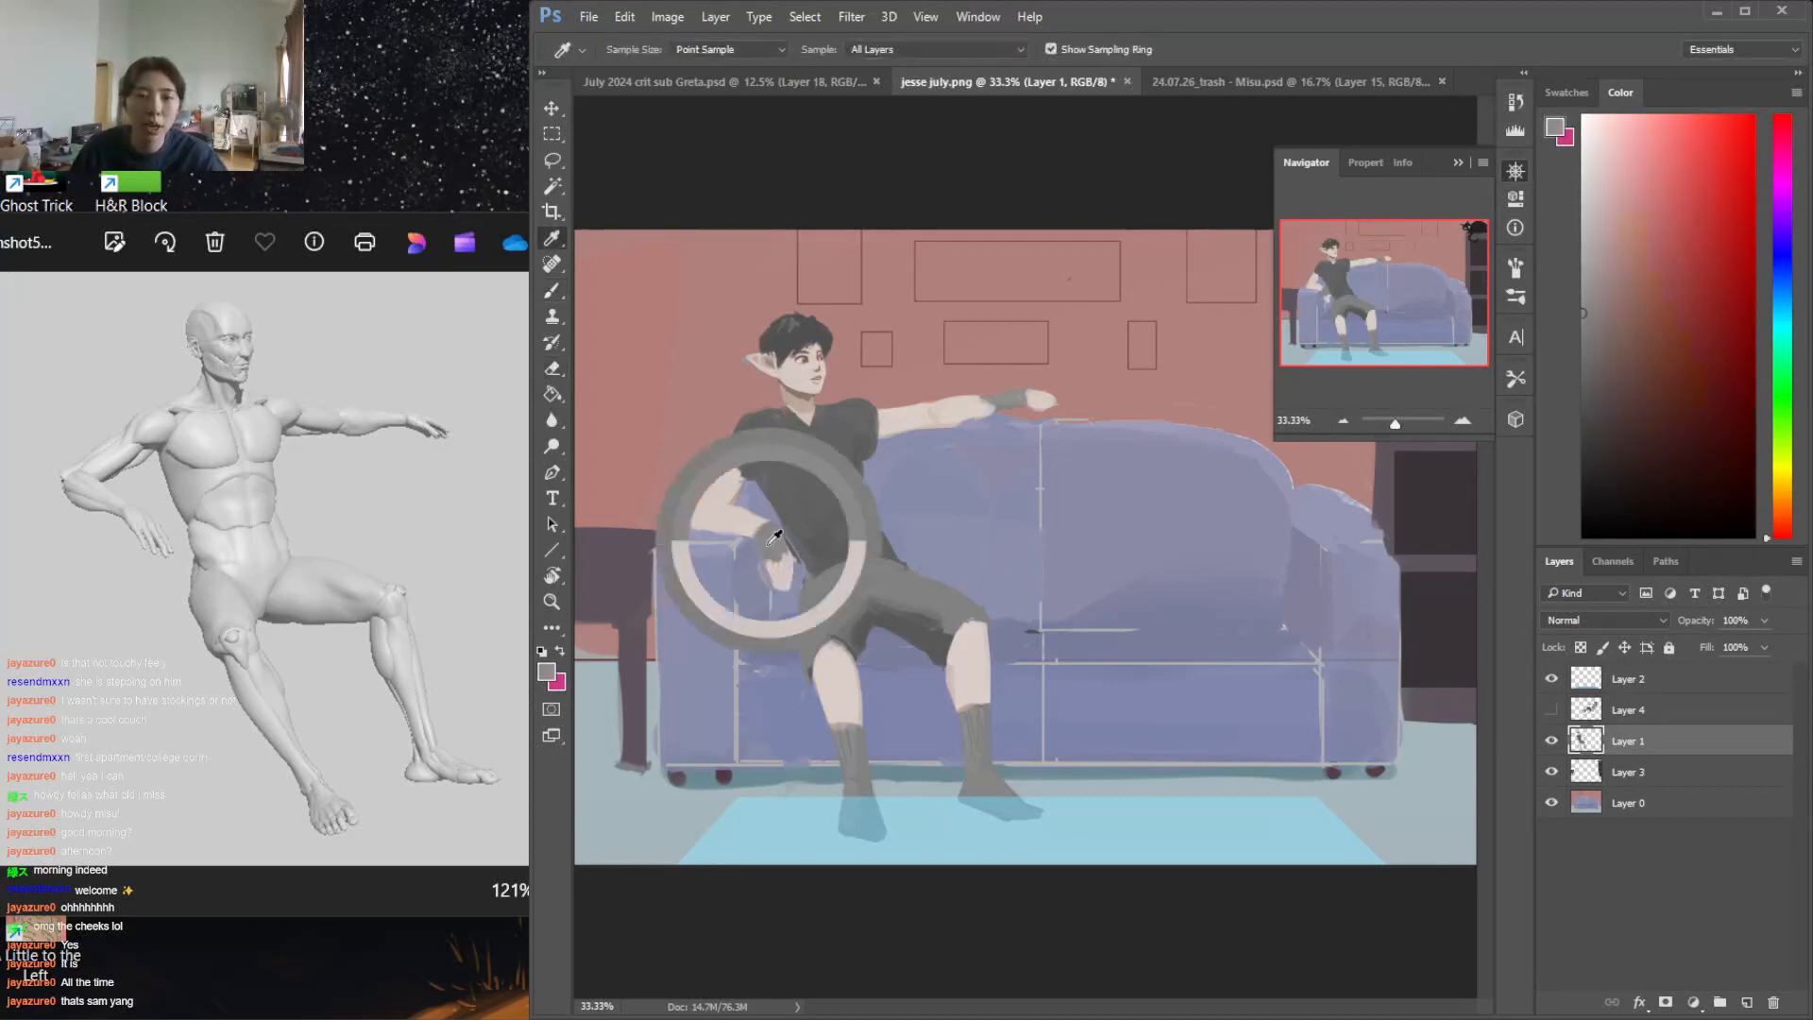
{"action": "left_click", "coordinate": [733, 478], "text": "alt"}
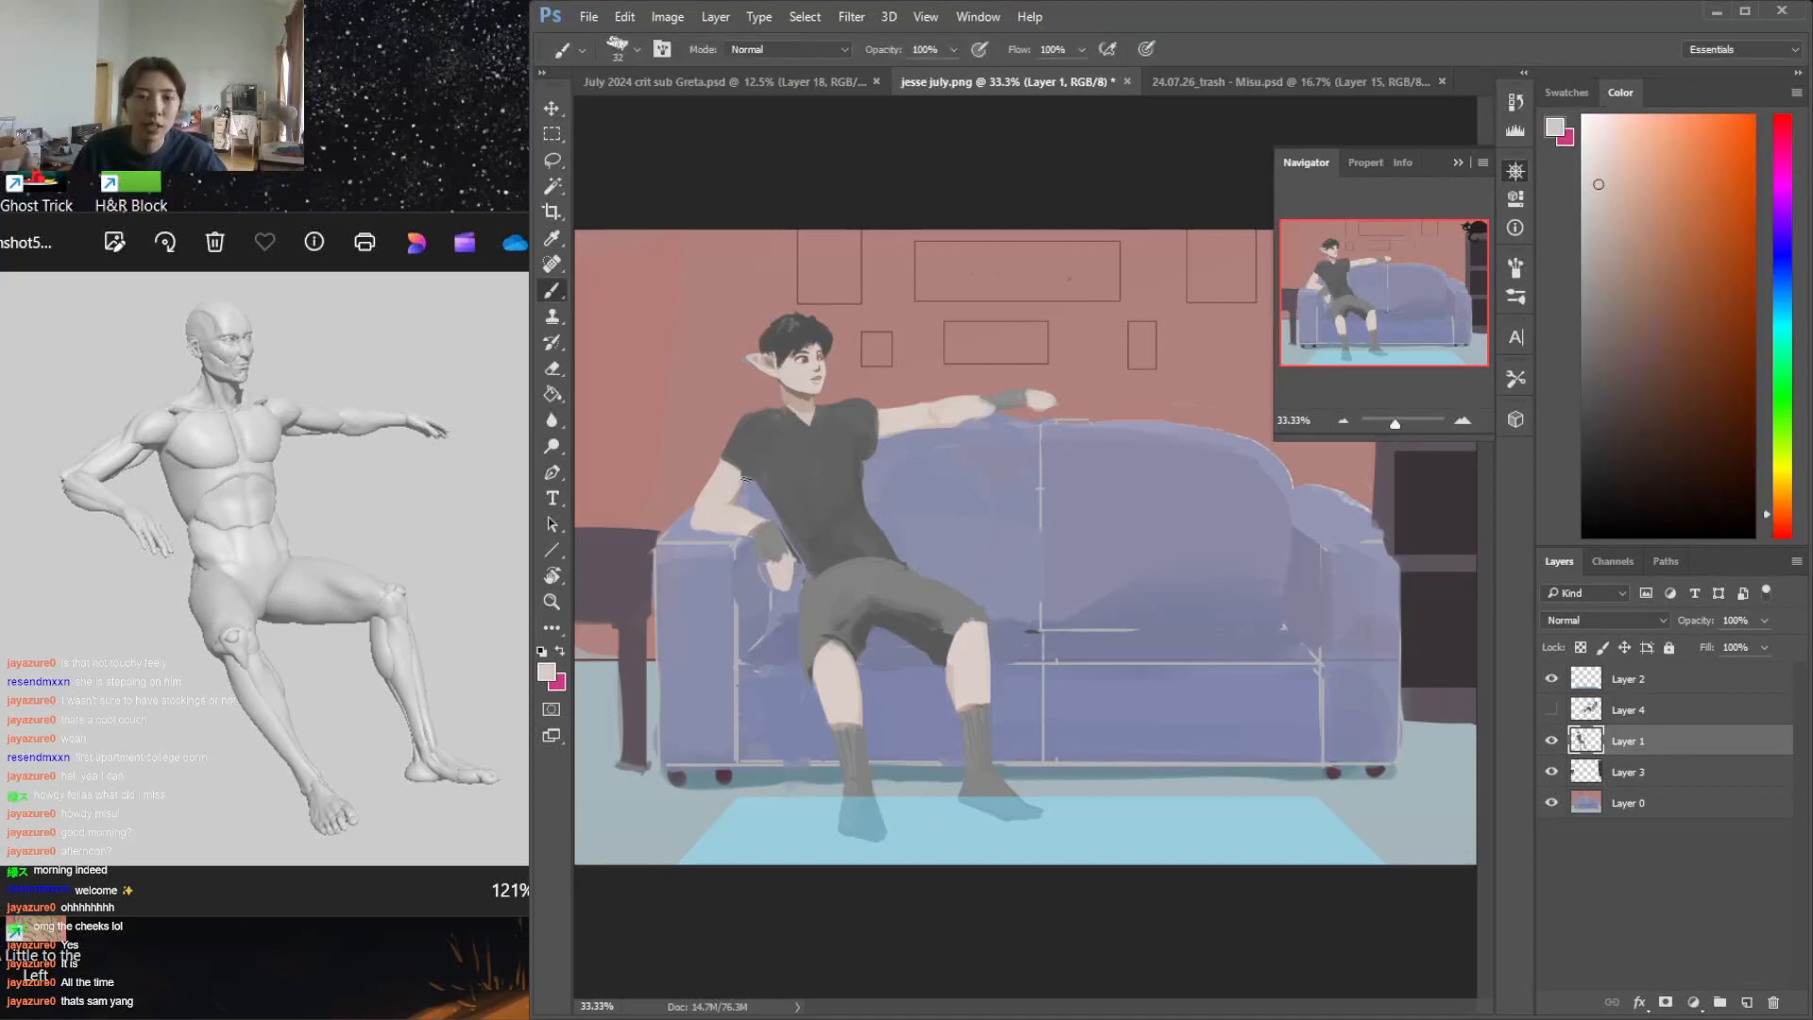
{"action": "left_click", "coordinate": [768, 486], "text": "alt"}
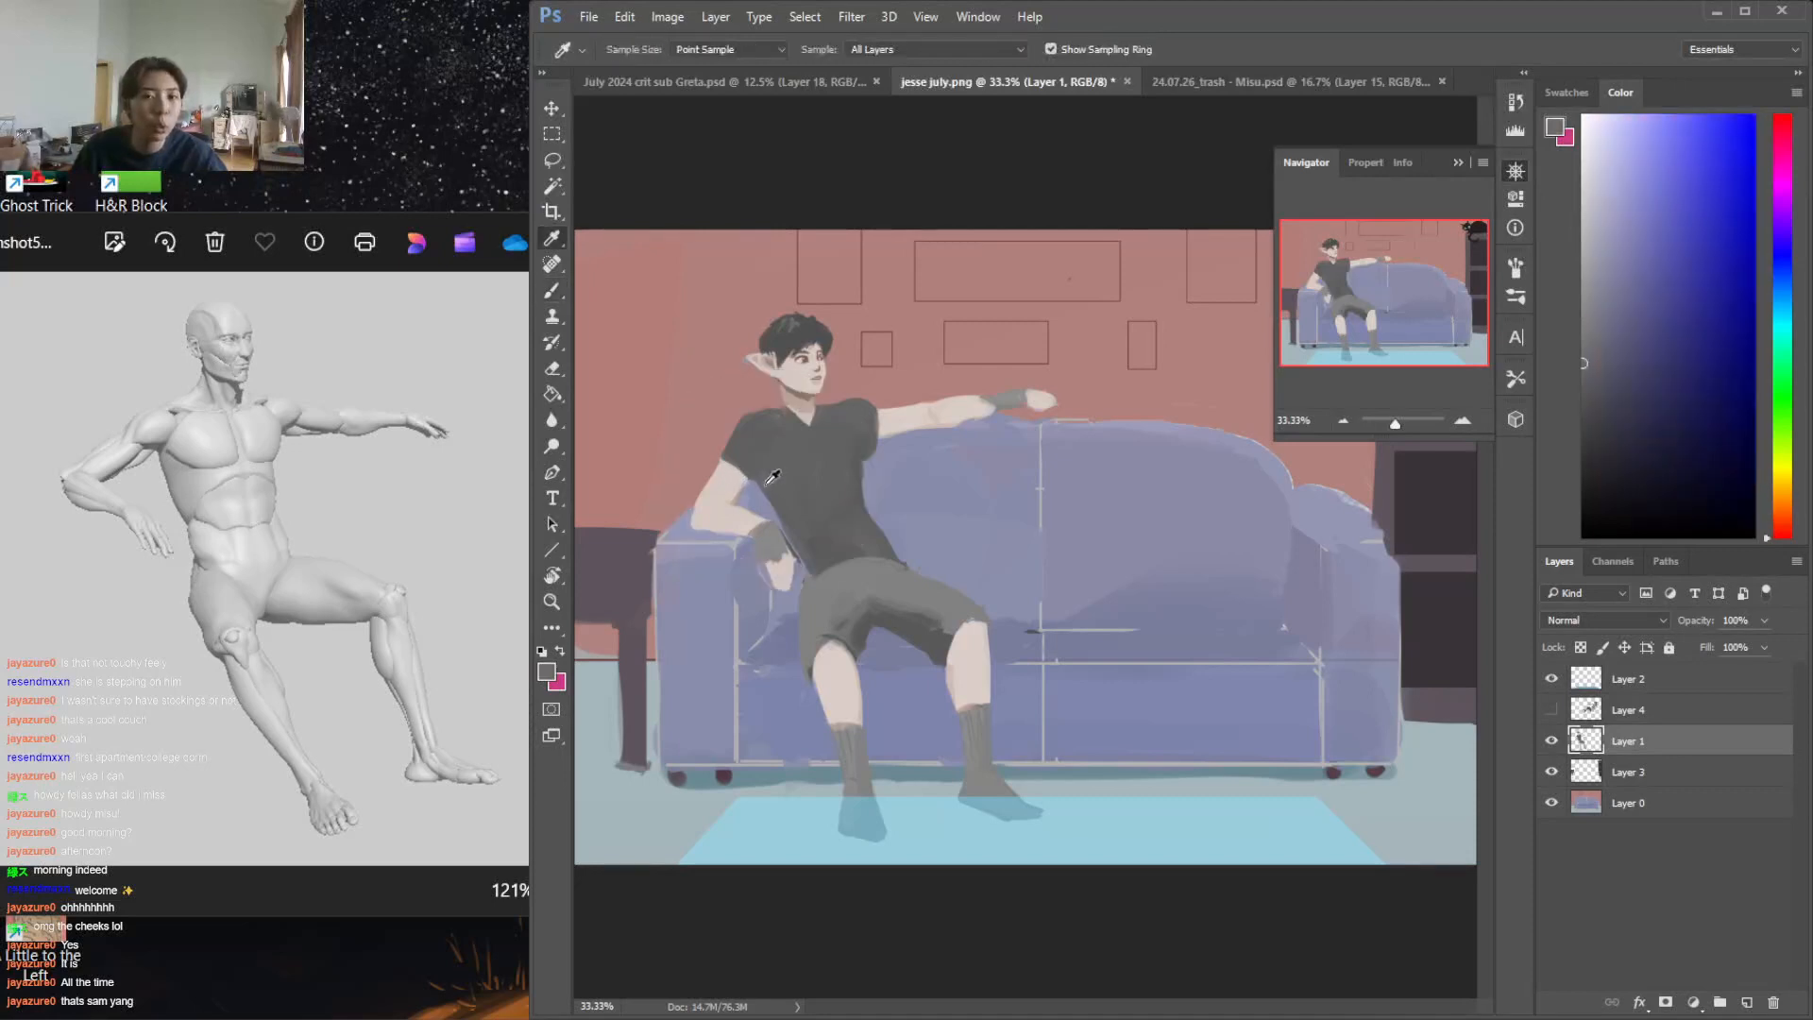
{"action": "key", "text": "ctrl+z"}
{"action": "left_click_drag", "start_coordinate": [762, 489], "coordinate": [783, 528]}
{"action": "key", "text": "ctrl+z"}
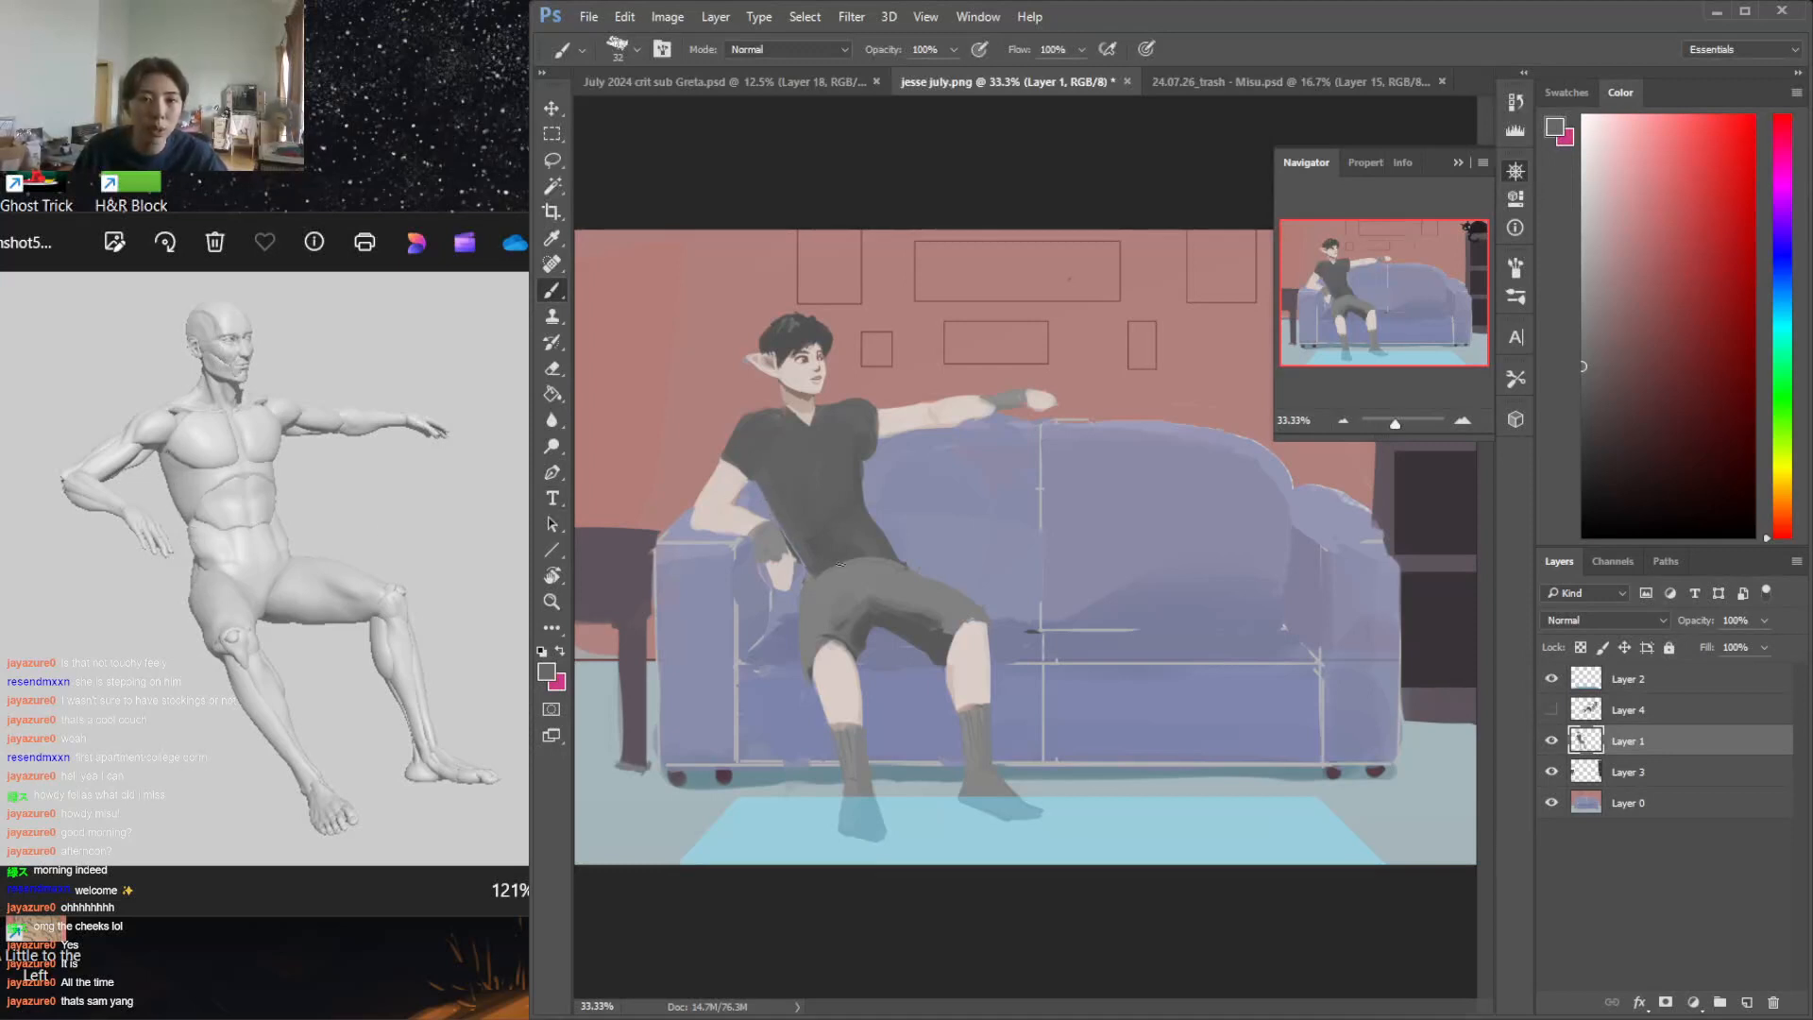
Lasso the man's lower leg nearer the armrest on Layer 1 and transform it so the foot swings toward the other foot
{"action": "key", "text": "e"}
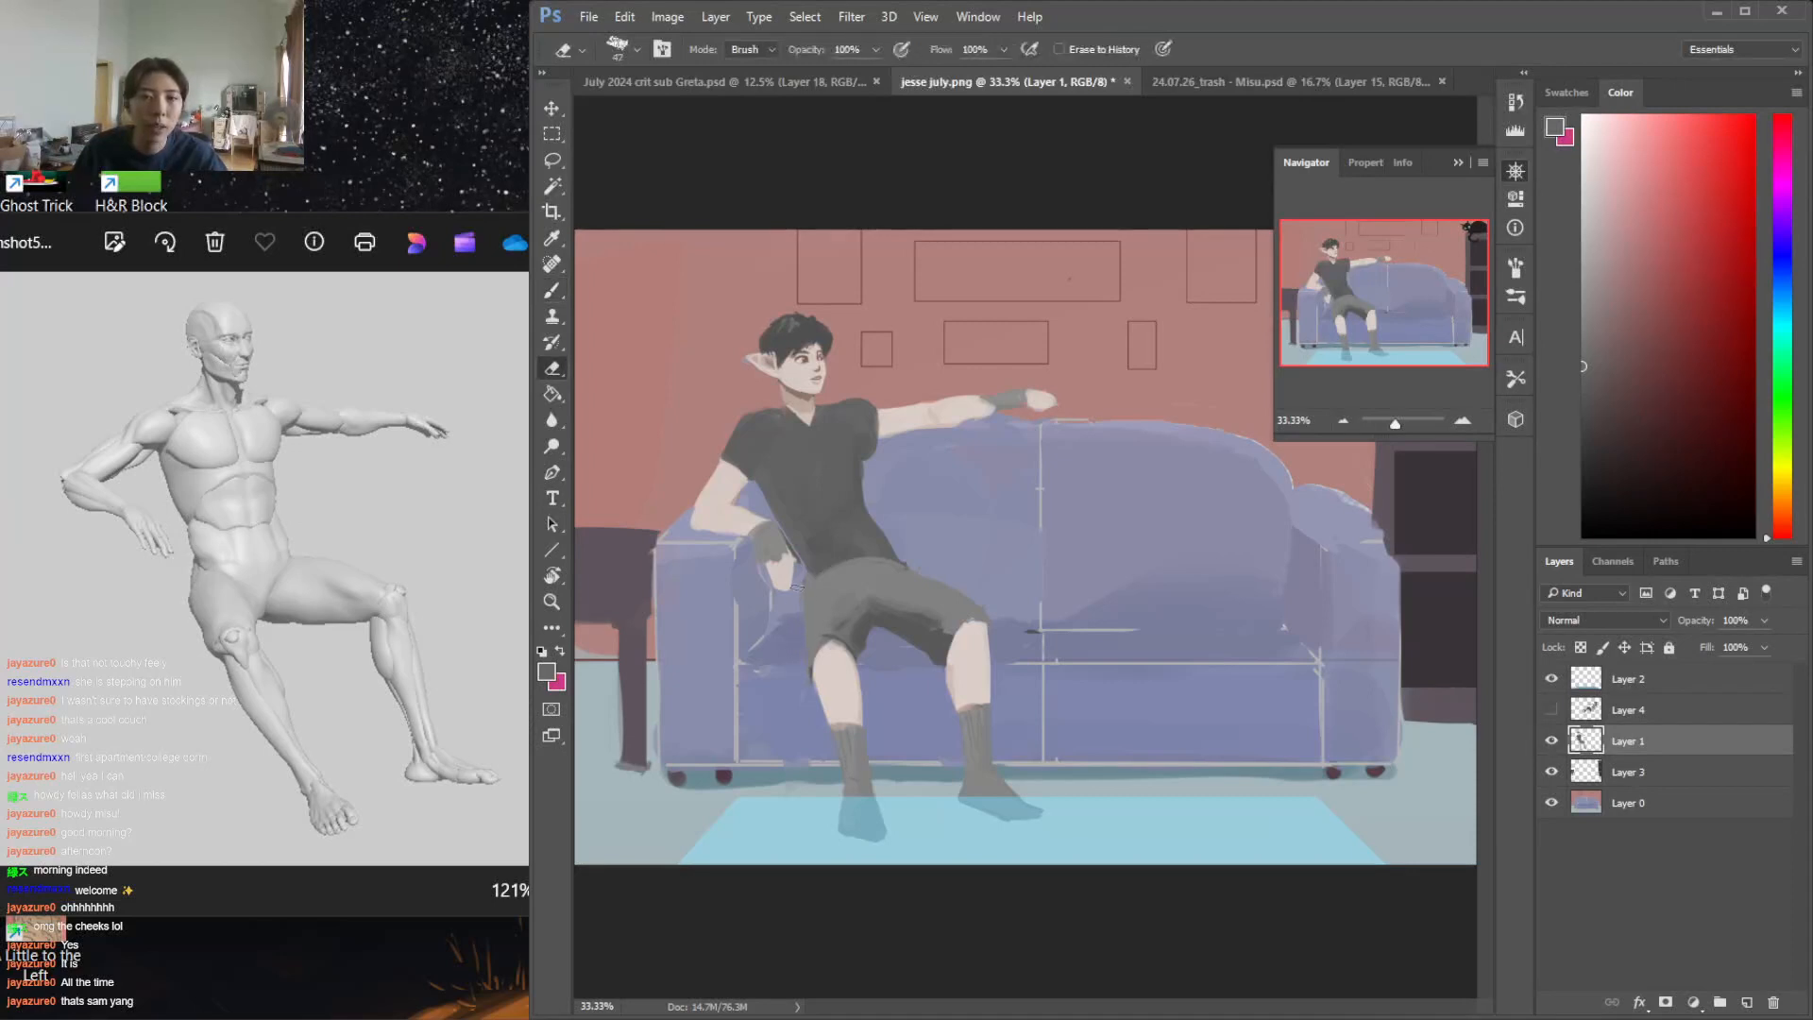
{"action": "key", "text": "b"}
{"action": "left_click", "coordinate": [837, 656], "text": "alt"}
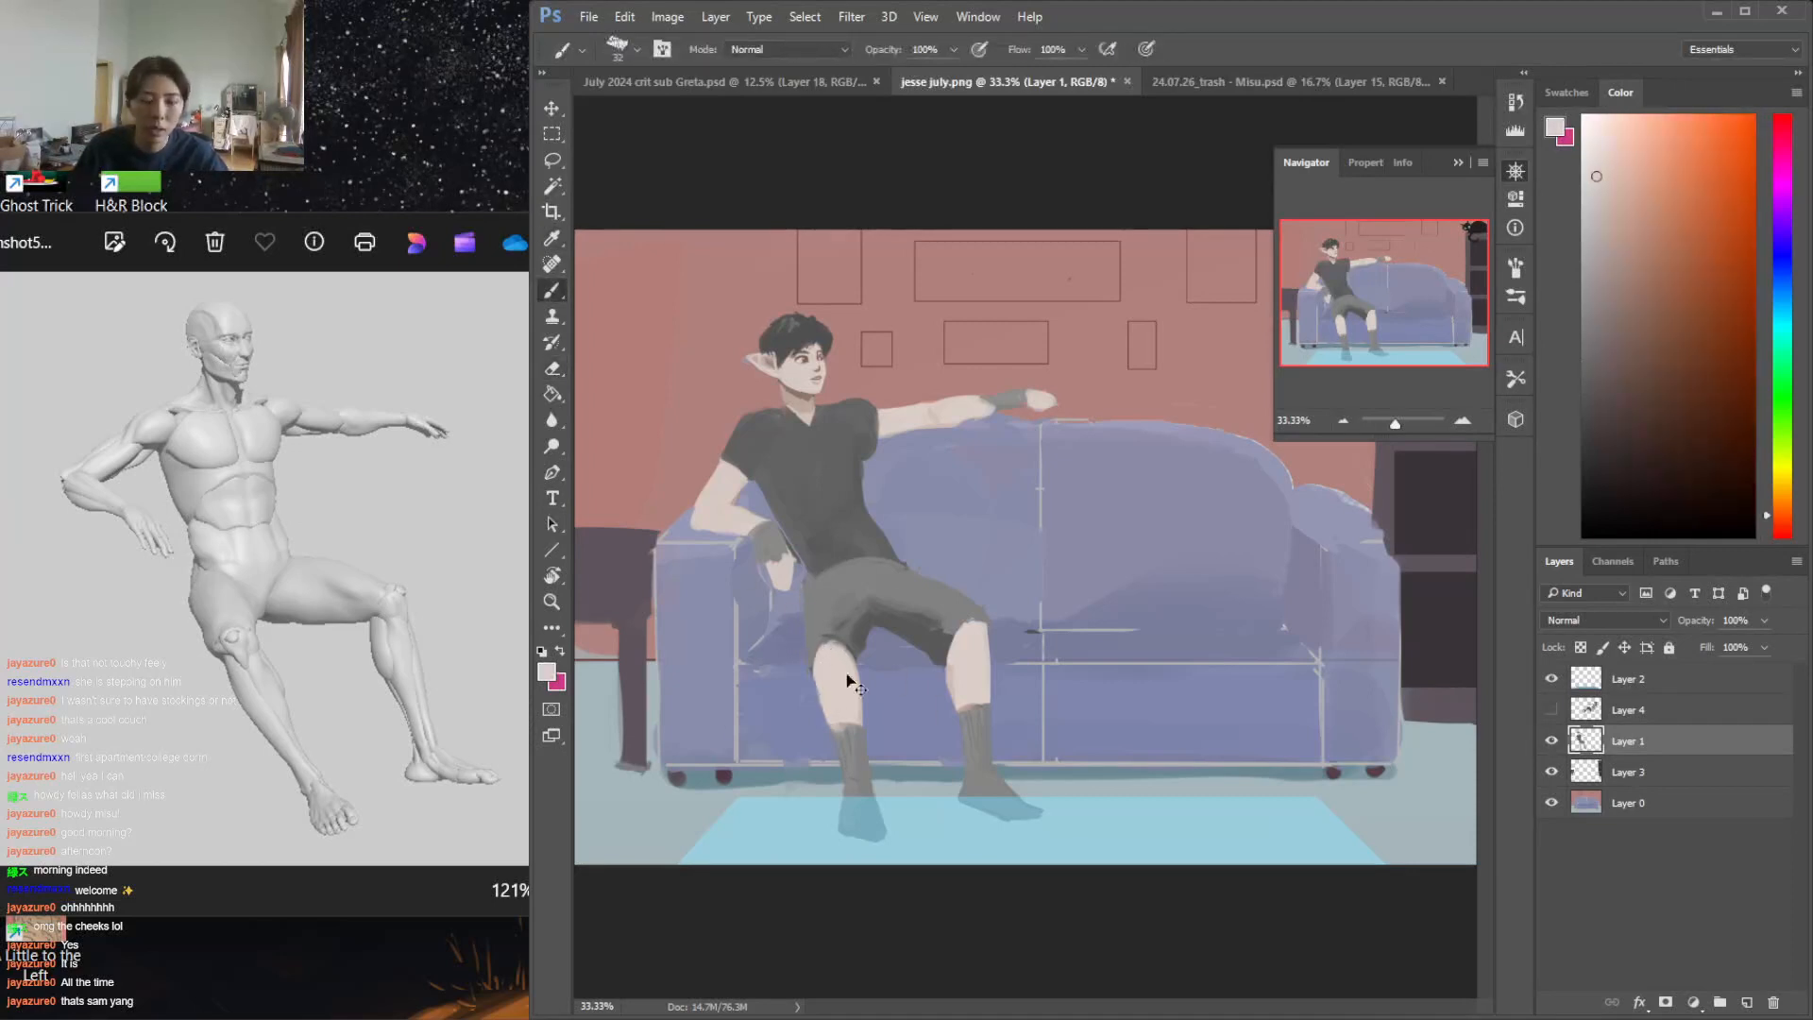
{"action": "key", "text": "l"}
{"action": "mouse_move", "coordinate": [841, 656]}
{"action": "left_mouse_down"}
{"action": "mouse_move", "coordinate": [850, 889]}
{"action": "mouse_move", "coordinate": [899, 705]}
{"action": "mouse_move", "coordinate": [956, 616]}
{"action": "left_mouse_up"}
{"action": "key", "text": "ctrl+t"}
{"action": "left_click_drag", "start_coordinate": [859, 694], "coordinate": [869, 682]}
{"action": "key", "text": "Return"}
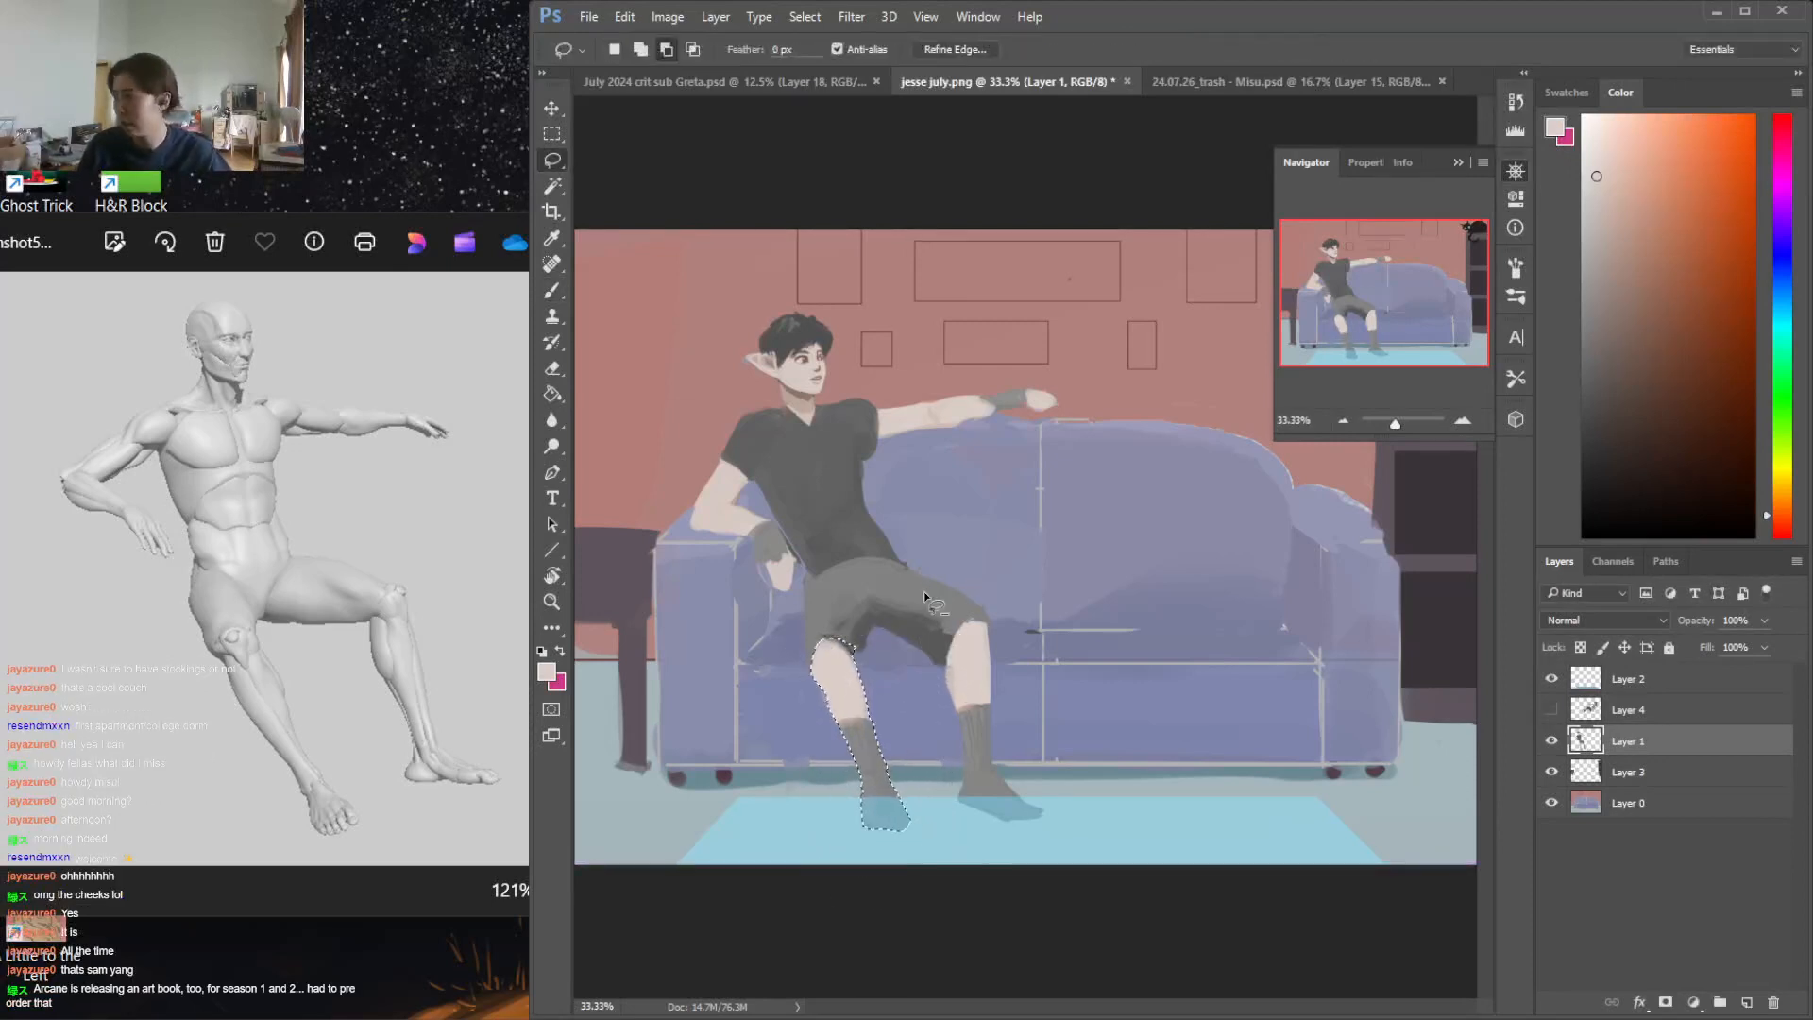
{"action": "key", "text": "ctrl+d"}
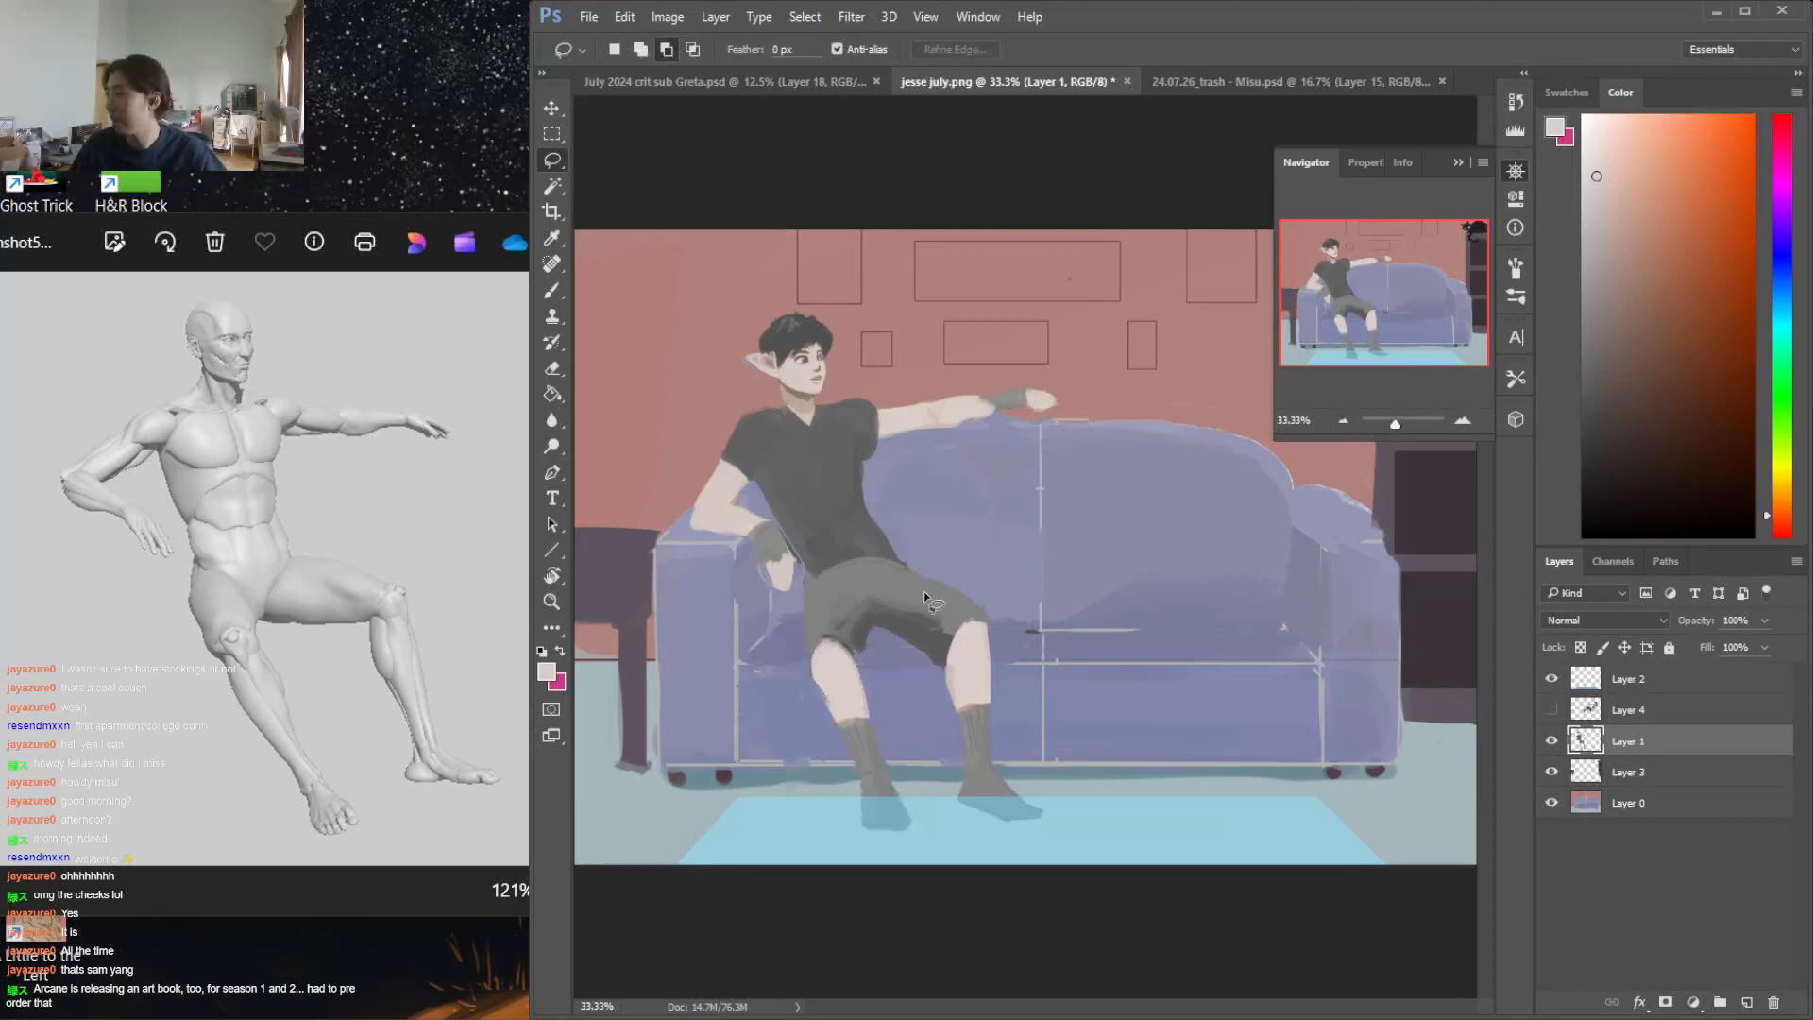
Select the same lower leg again from below the shorts and angle it slightly further toward the other foot
{"action": "mouse_move", "coordinate": [866, 626]}
{"action": "left_mouse_down"}
{"action": "mouse_move", "coordinate": [814, 712]}
{"action": "mouse_move", "coordinate": [855, 641]}
{"action": "left_mouse_up"}
{"action": "key", "text": "ctrl+t"}
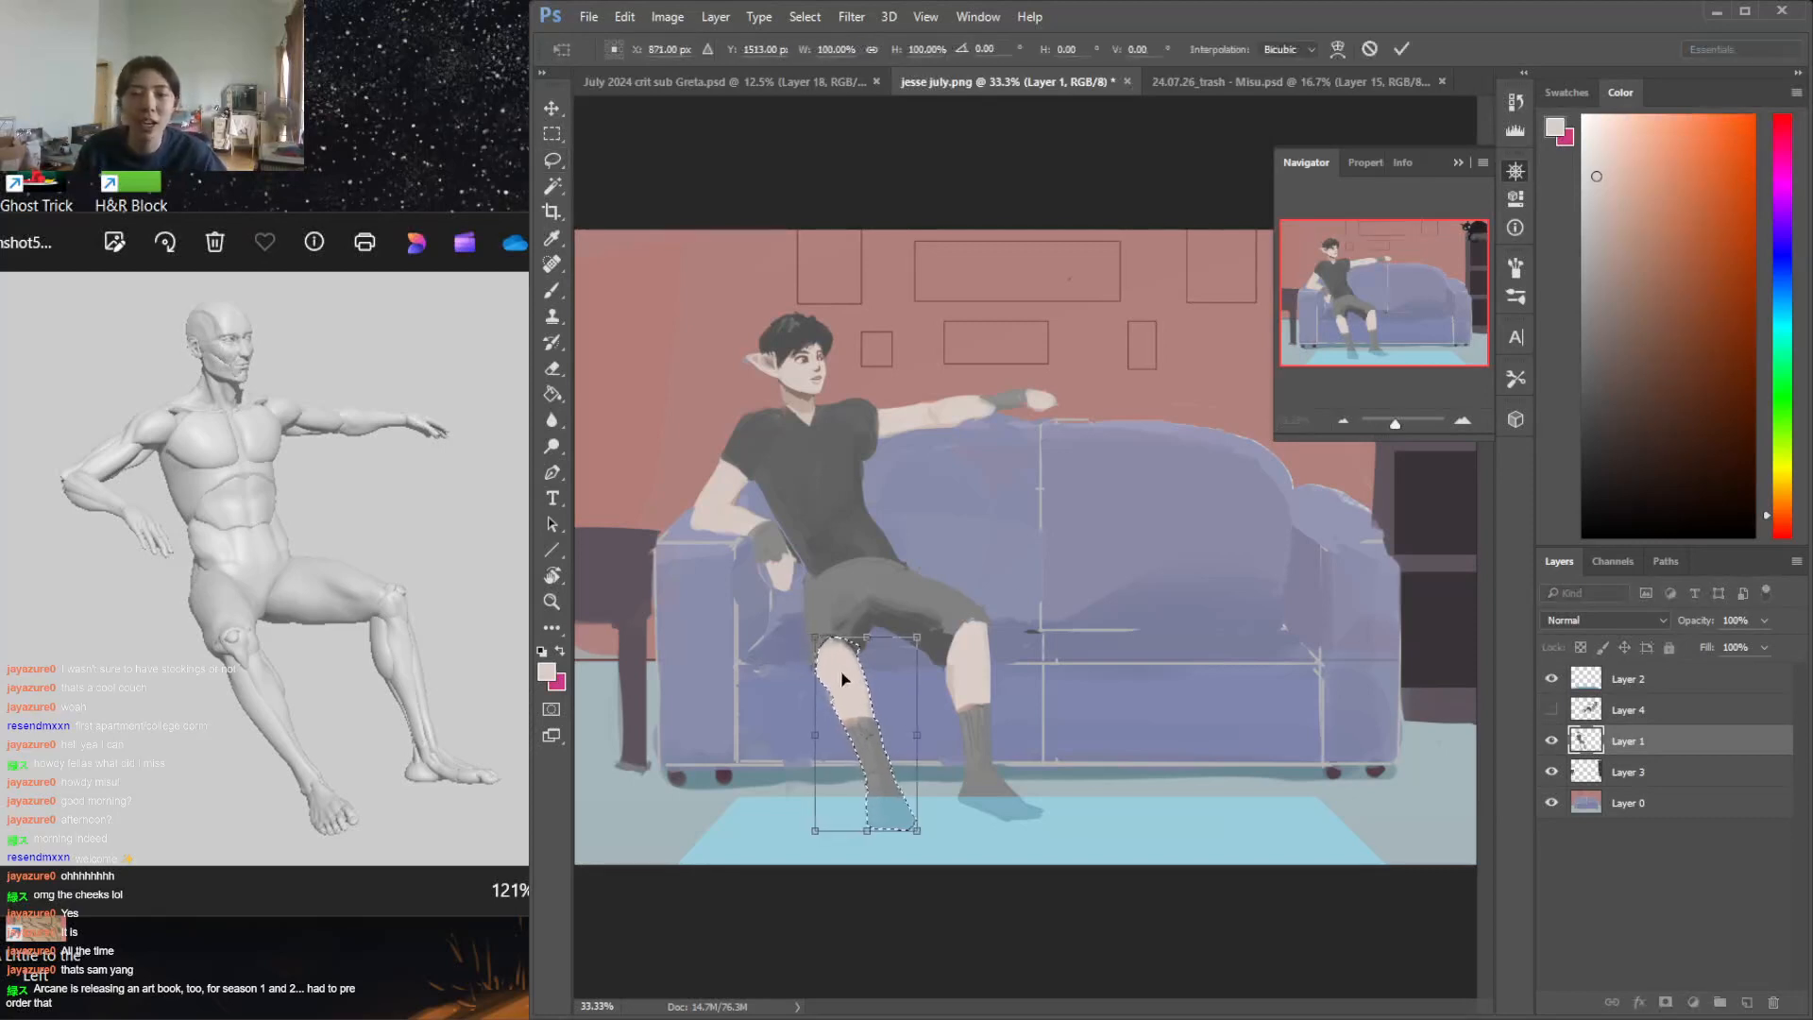
{"action": "key", "text": "Return"}
{"action": "key", "text": "ctrl+d"}
Erase along the outer edge of the repositioned leg below the knee to clean up its contour
{"action": "key", "text": "b"}
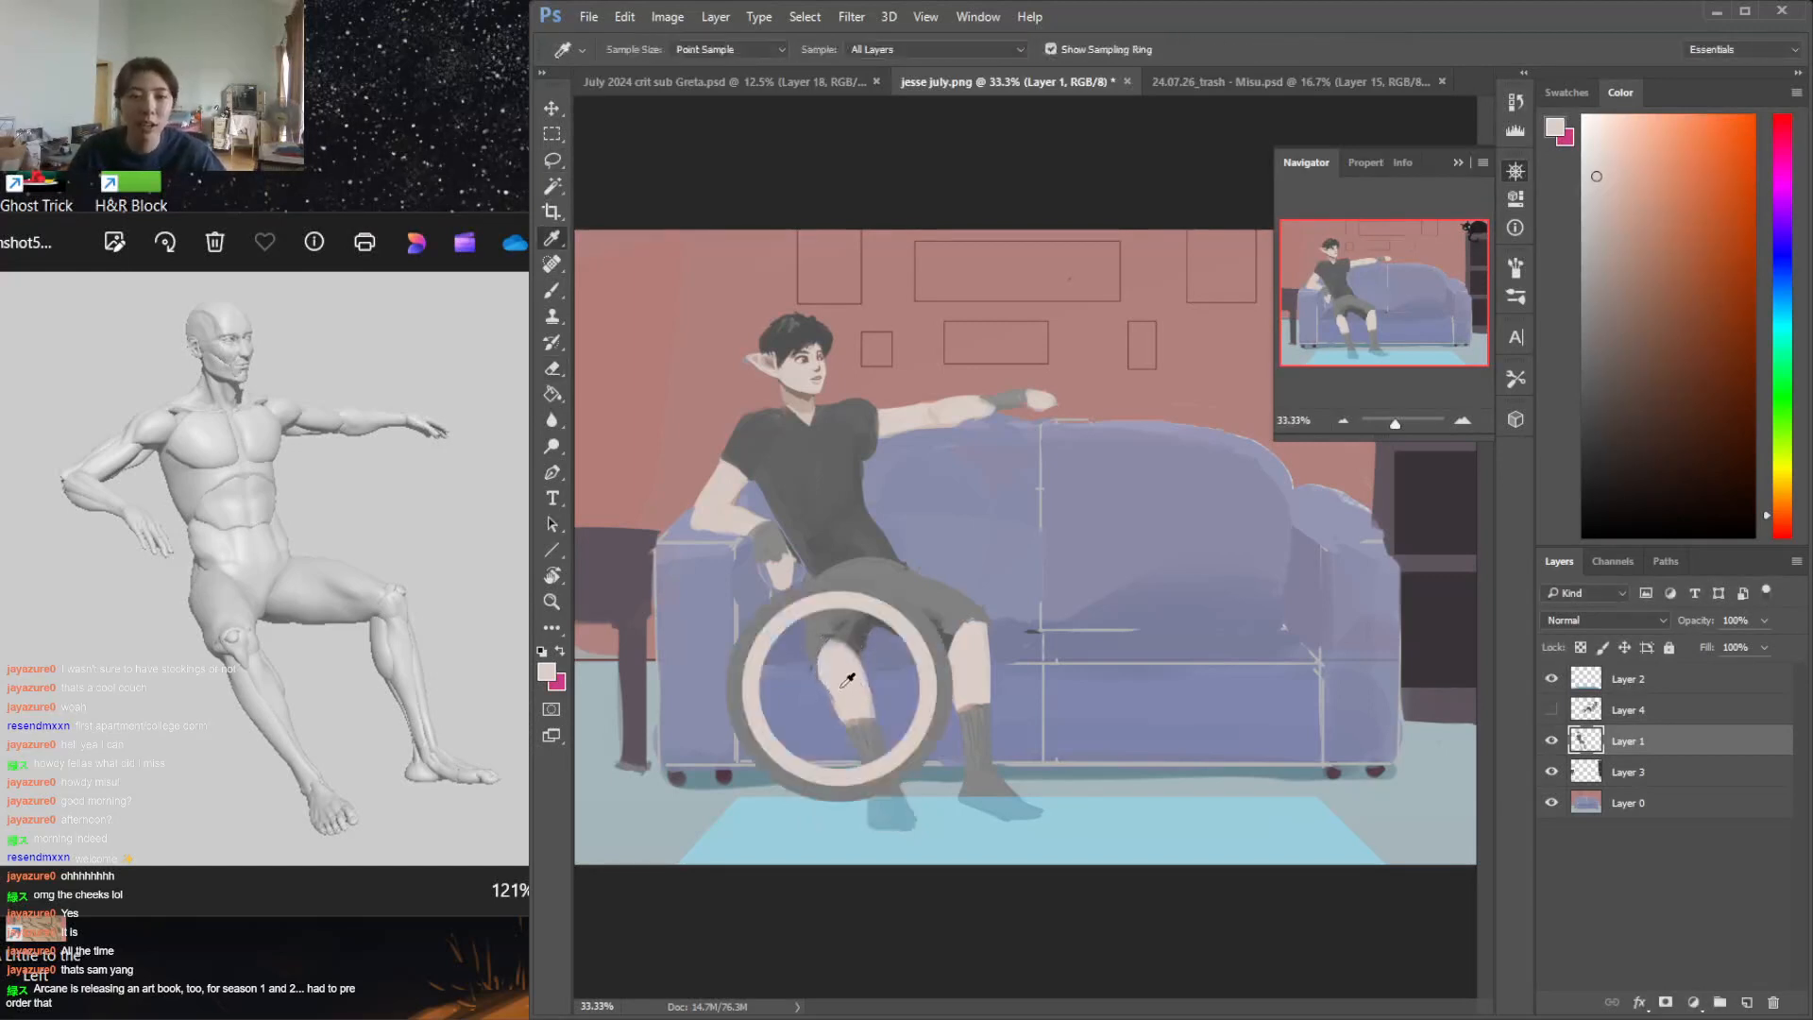
{"action": "key", "text": "e"}
{"action": "left_click_drag", "start_coordinate": [811, 665], "coordinate": [827, 707]}
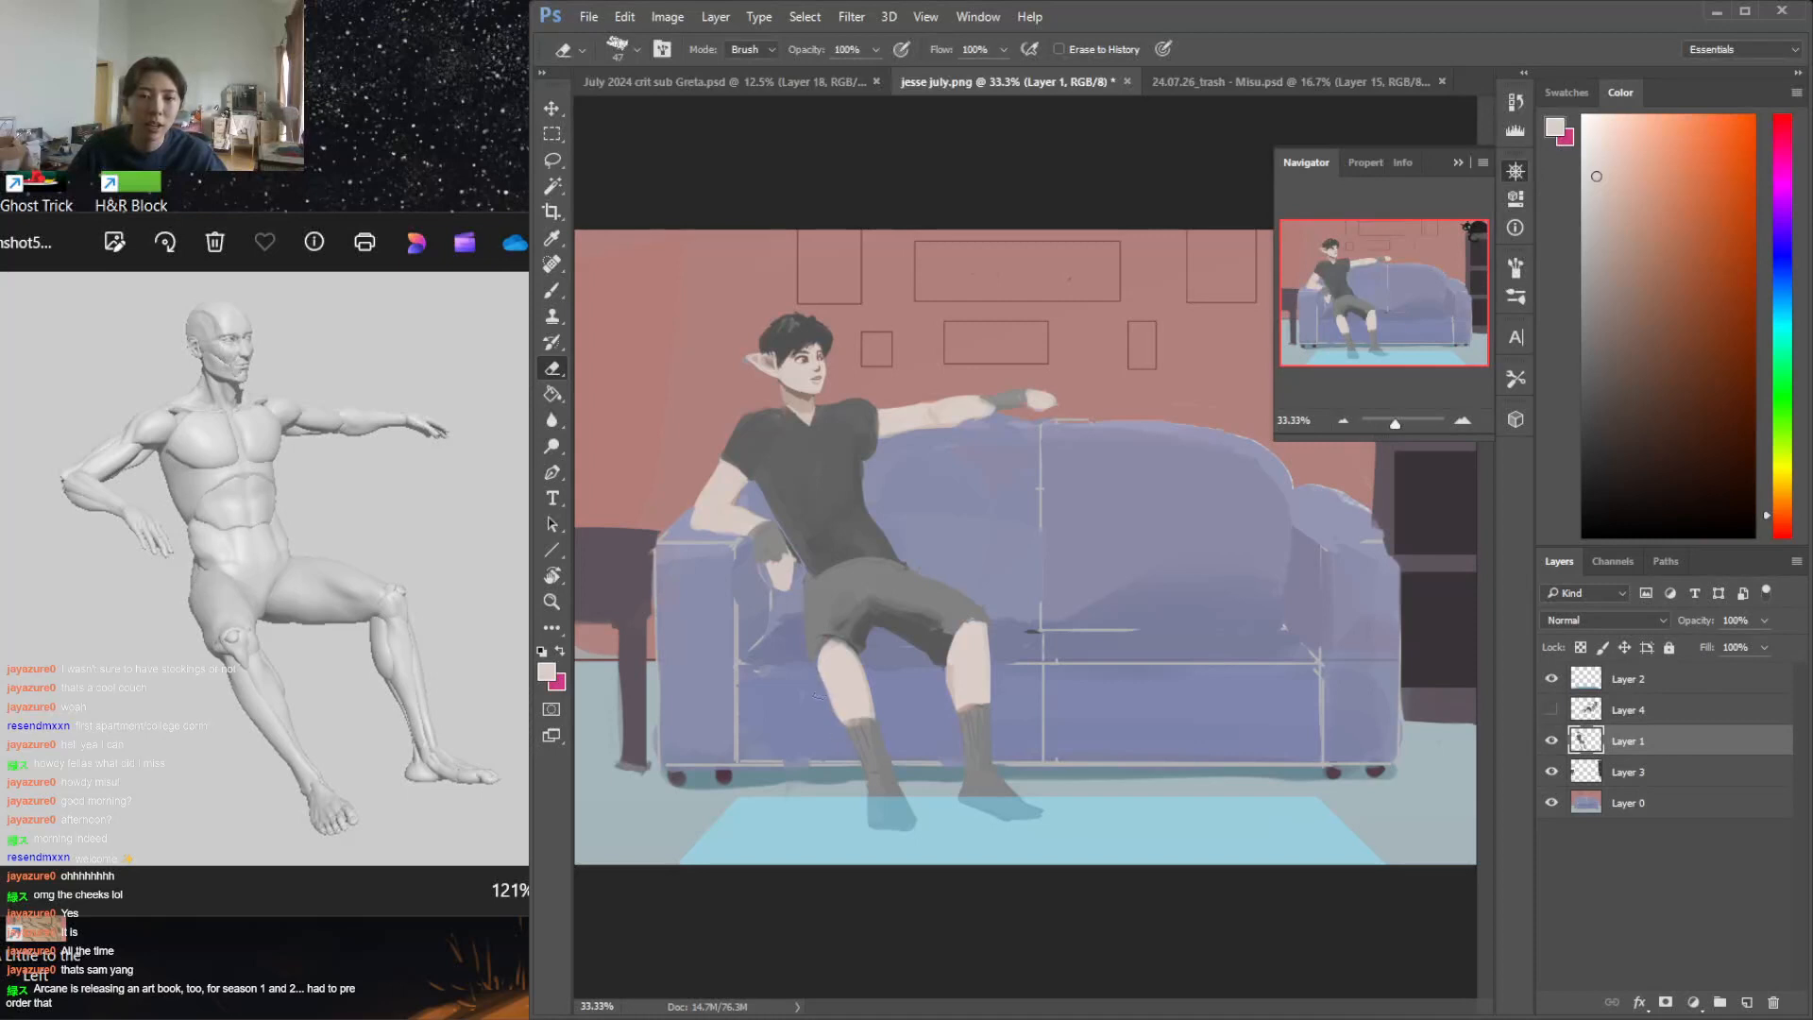
Refine the lower leg nearer the armrest on Layer 1, from shorts hem to sock, using sampled skin and grey tones and the Eraser
{"action": "key", "text": "b"}
{"action": "left_click", "coordinate": [855, 723], "text": "alt"}
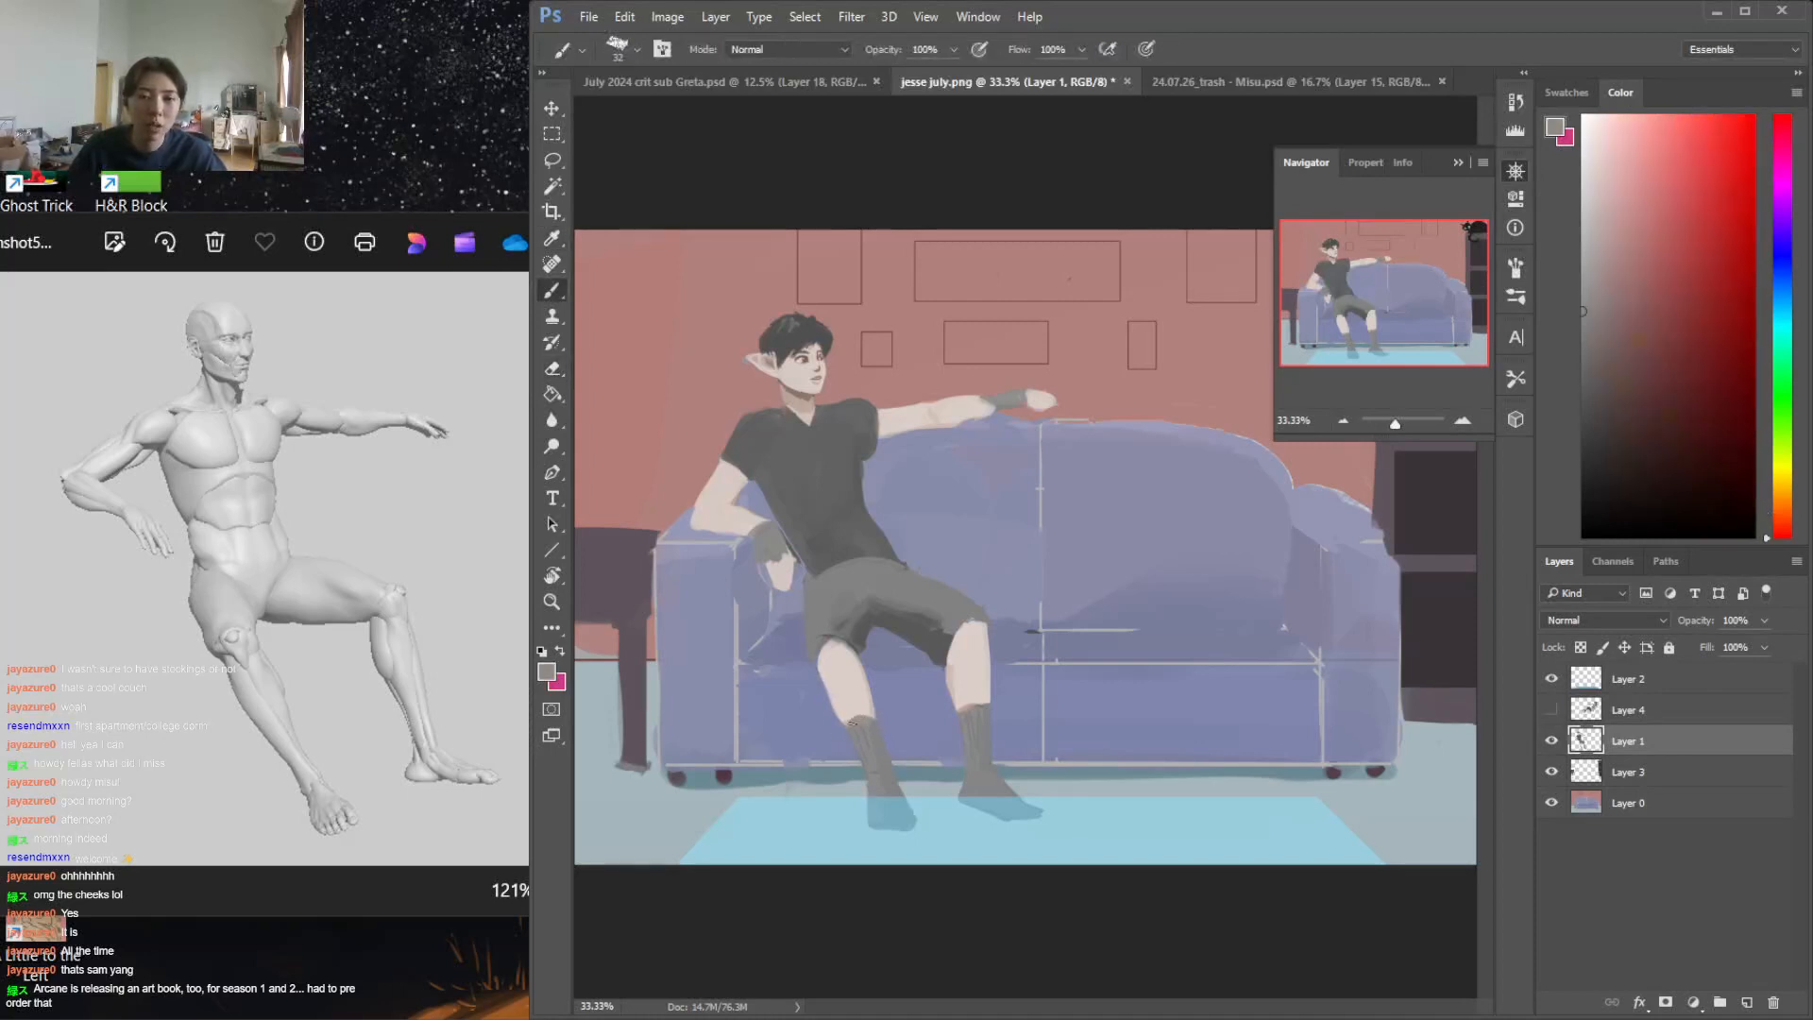
{"action": "key", "text": "e"}
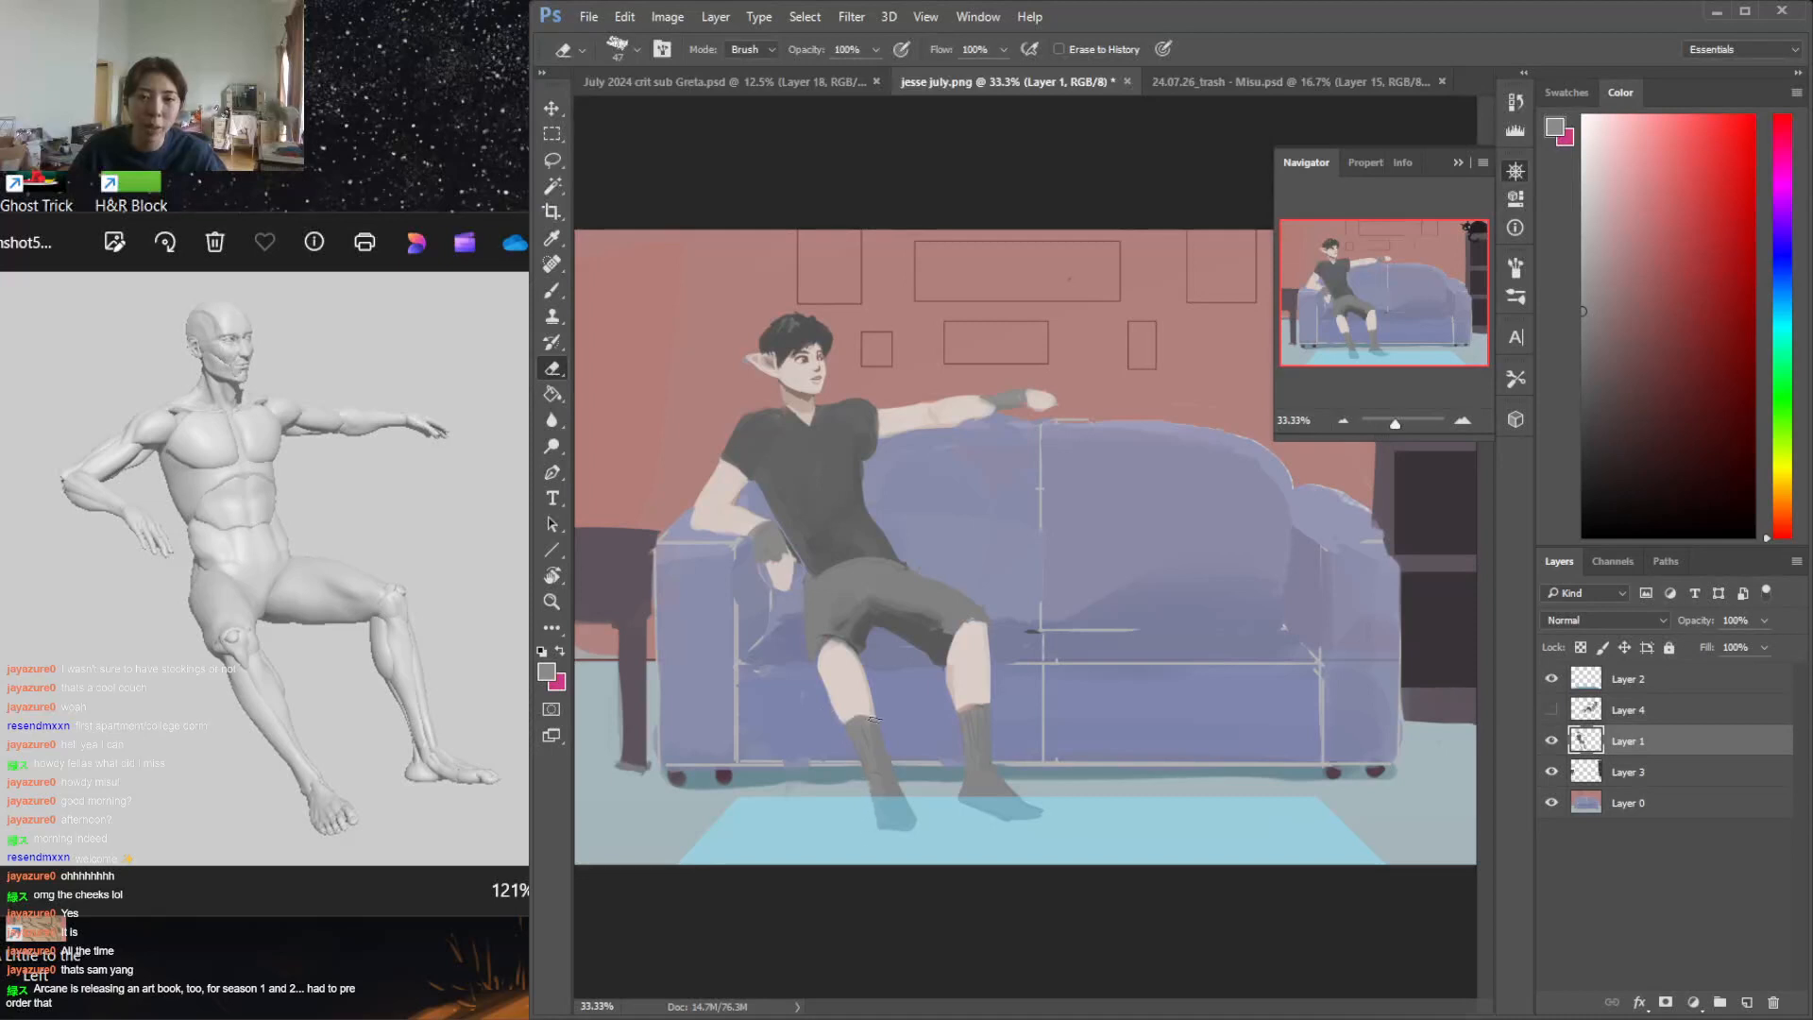
{"action": "key", "text": "b"}
{"action": "left_click", "coordinate": [858, 651], "text": "alt"}
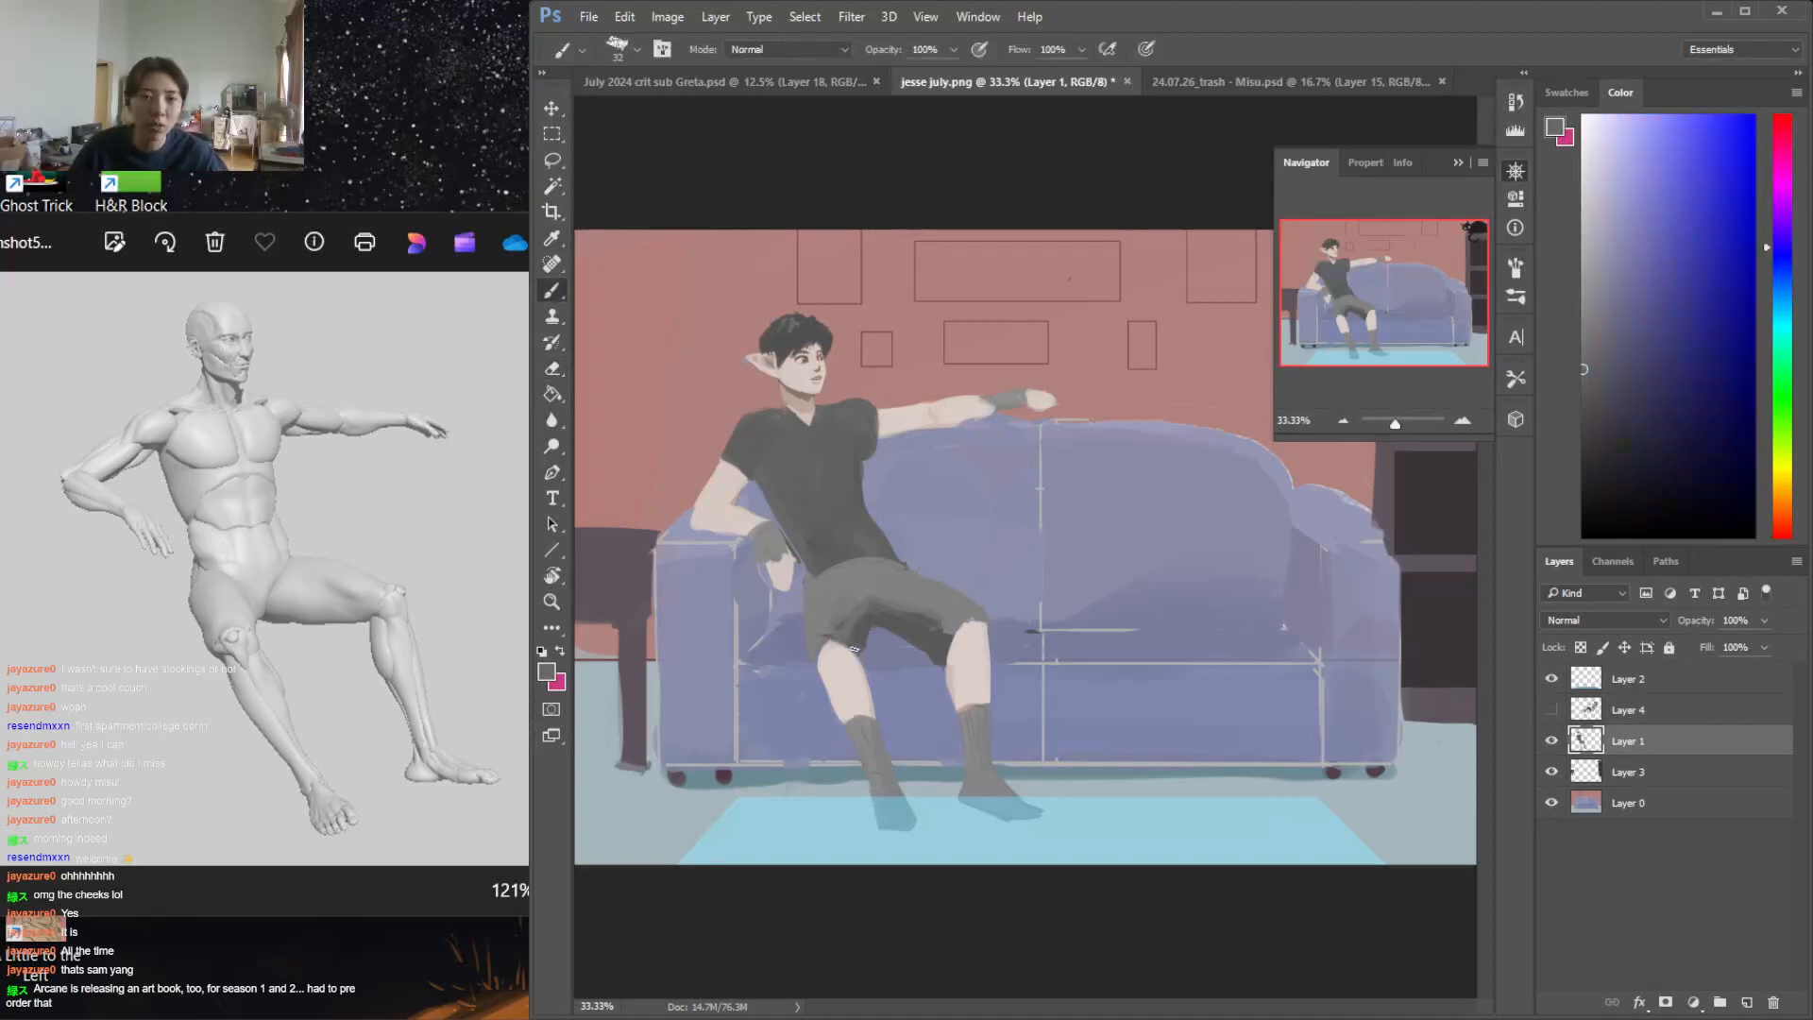
{"action": "left_click", "coordinate": [830, 665], "text": "alt"}
{"action": "key", "text": "e"}
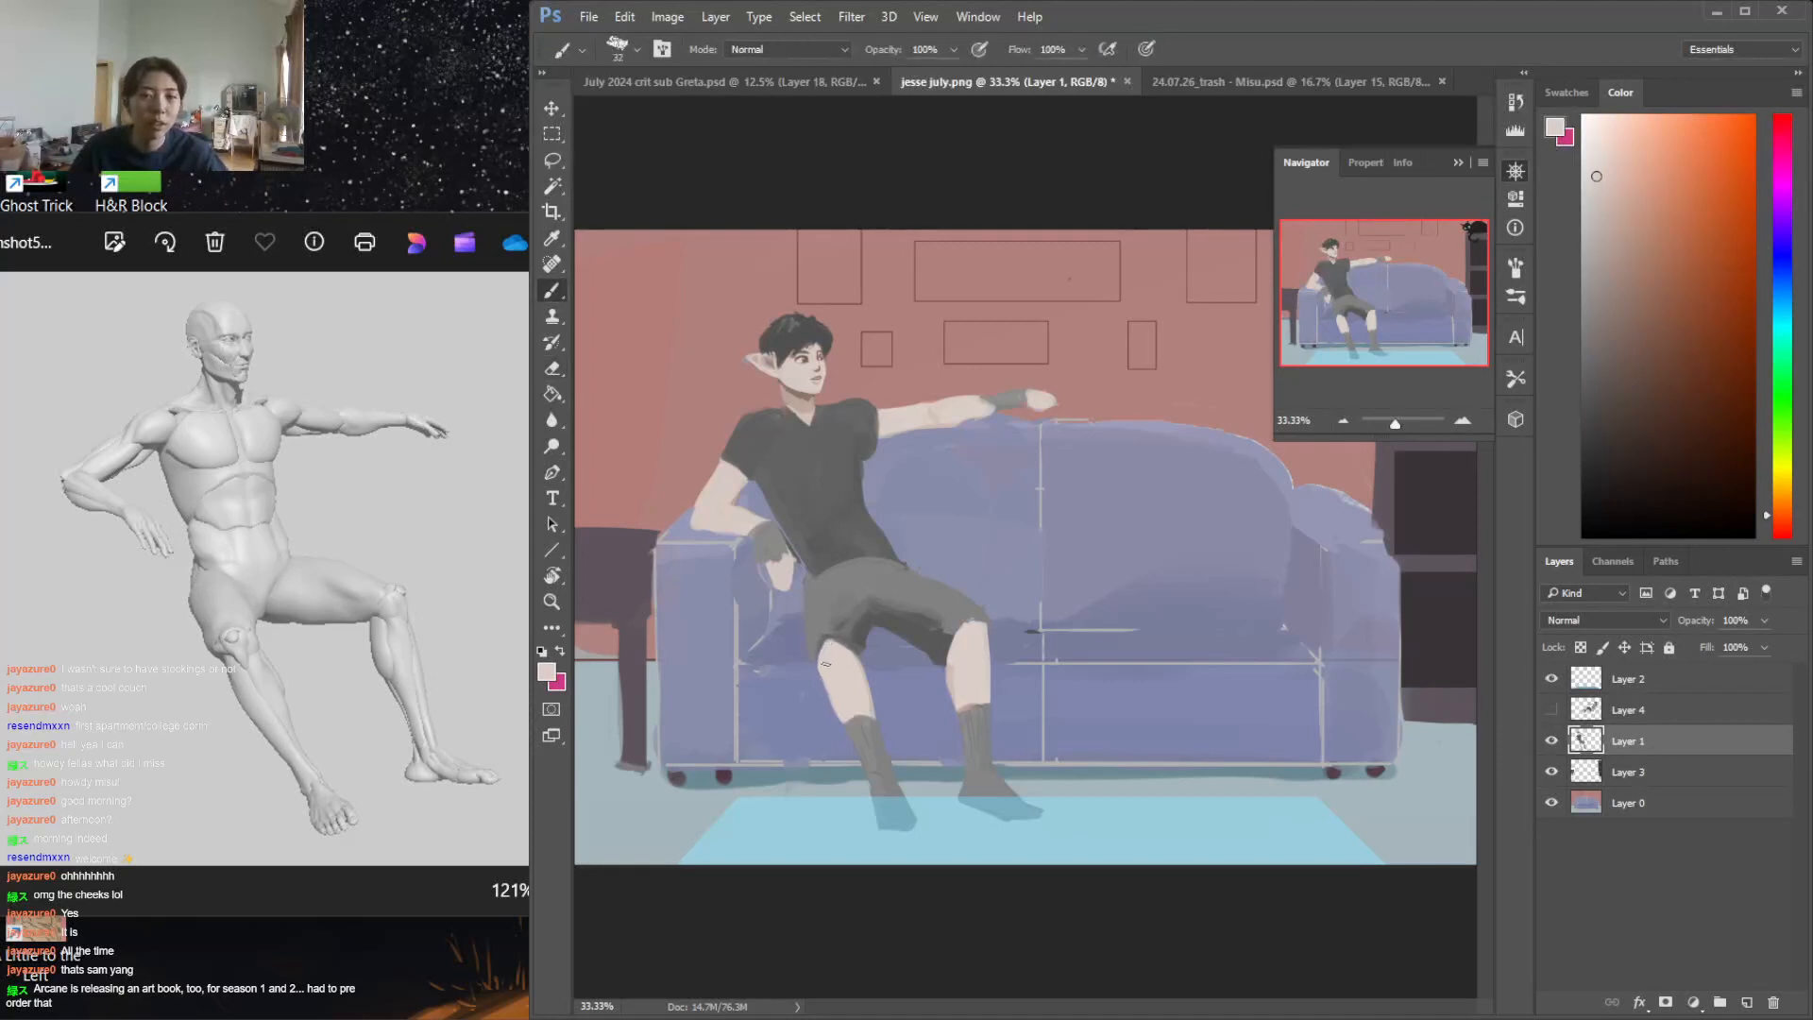
{"action": "key", "text": "b"}
{"action": "left_click_drag", "start_coordinate": [819, 659], "coordinate": [831, 706]}
{"action": "key", "text": "e"}
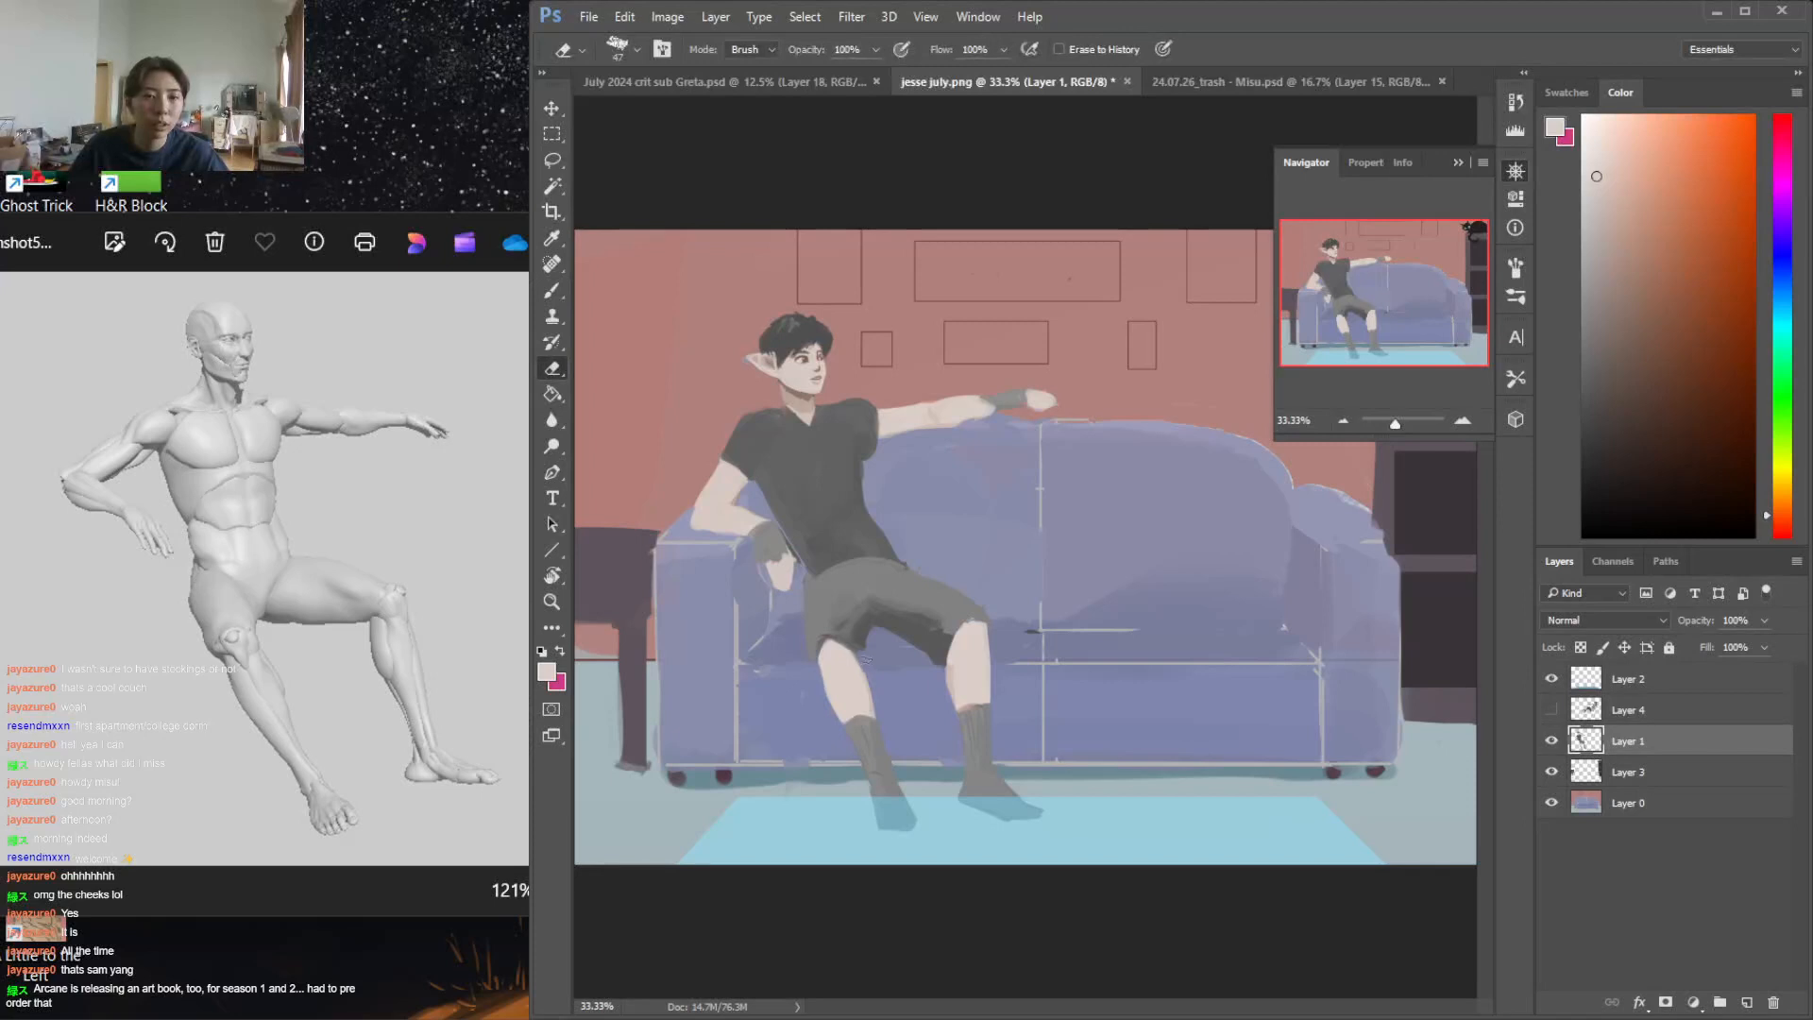
Touch up the inner edge of the same shin with skin tone and its sock with sampled dark grey
{"action": "key", "text": "b"}
{"action": "left_click_drag", "start_coordinate": [853, 650], "coordinate": [874, 704]}
{"action": "key", "text": "e"}
{"action": "key", "text": "b"}
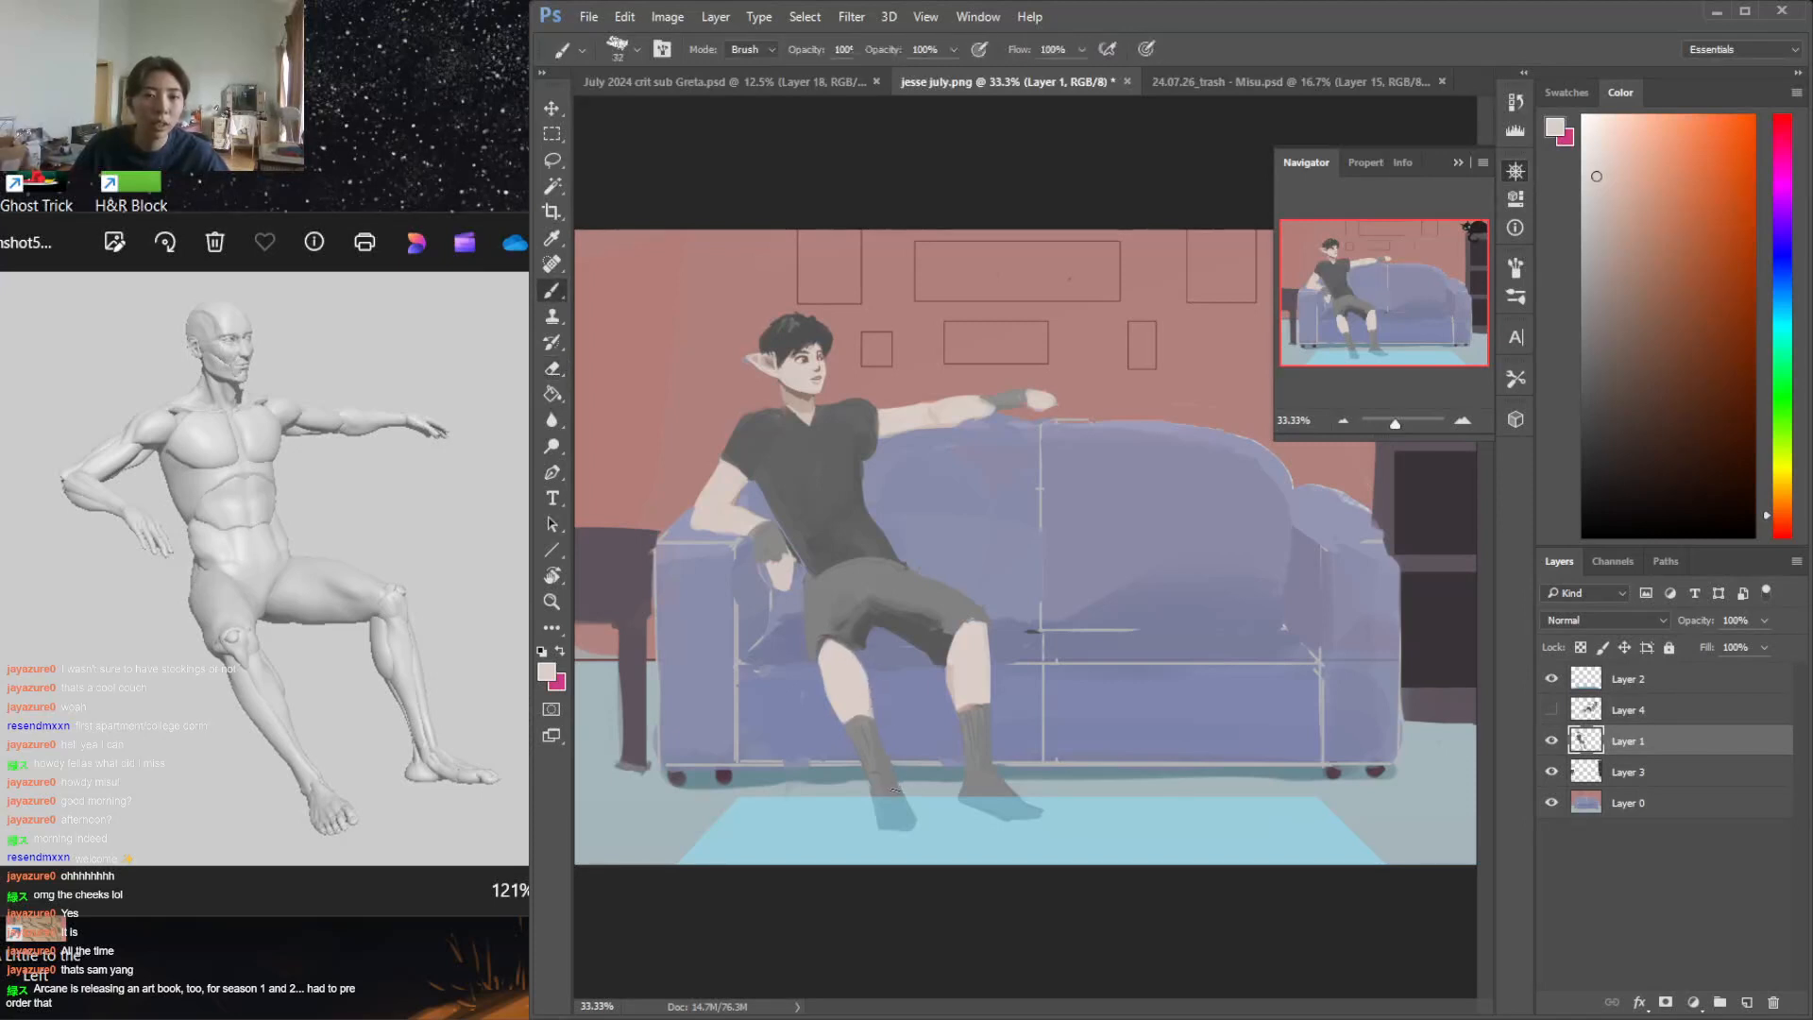
{"action": "left_click", "coordinate": [892, 810], "text": "alt"}
{"action": "left_click", "coordinate": [865, 756], "text": "alt"}
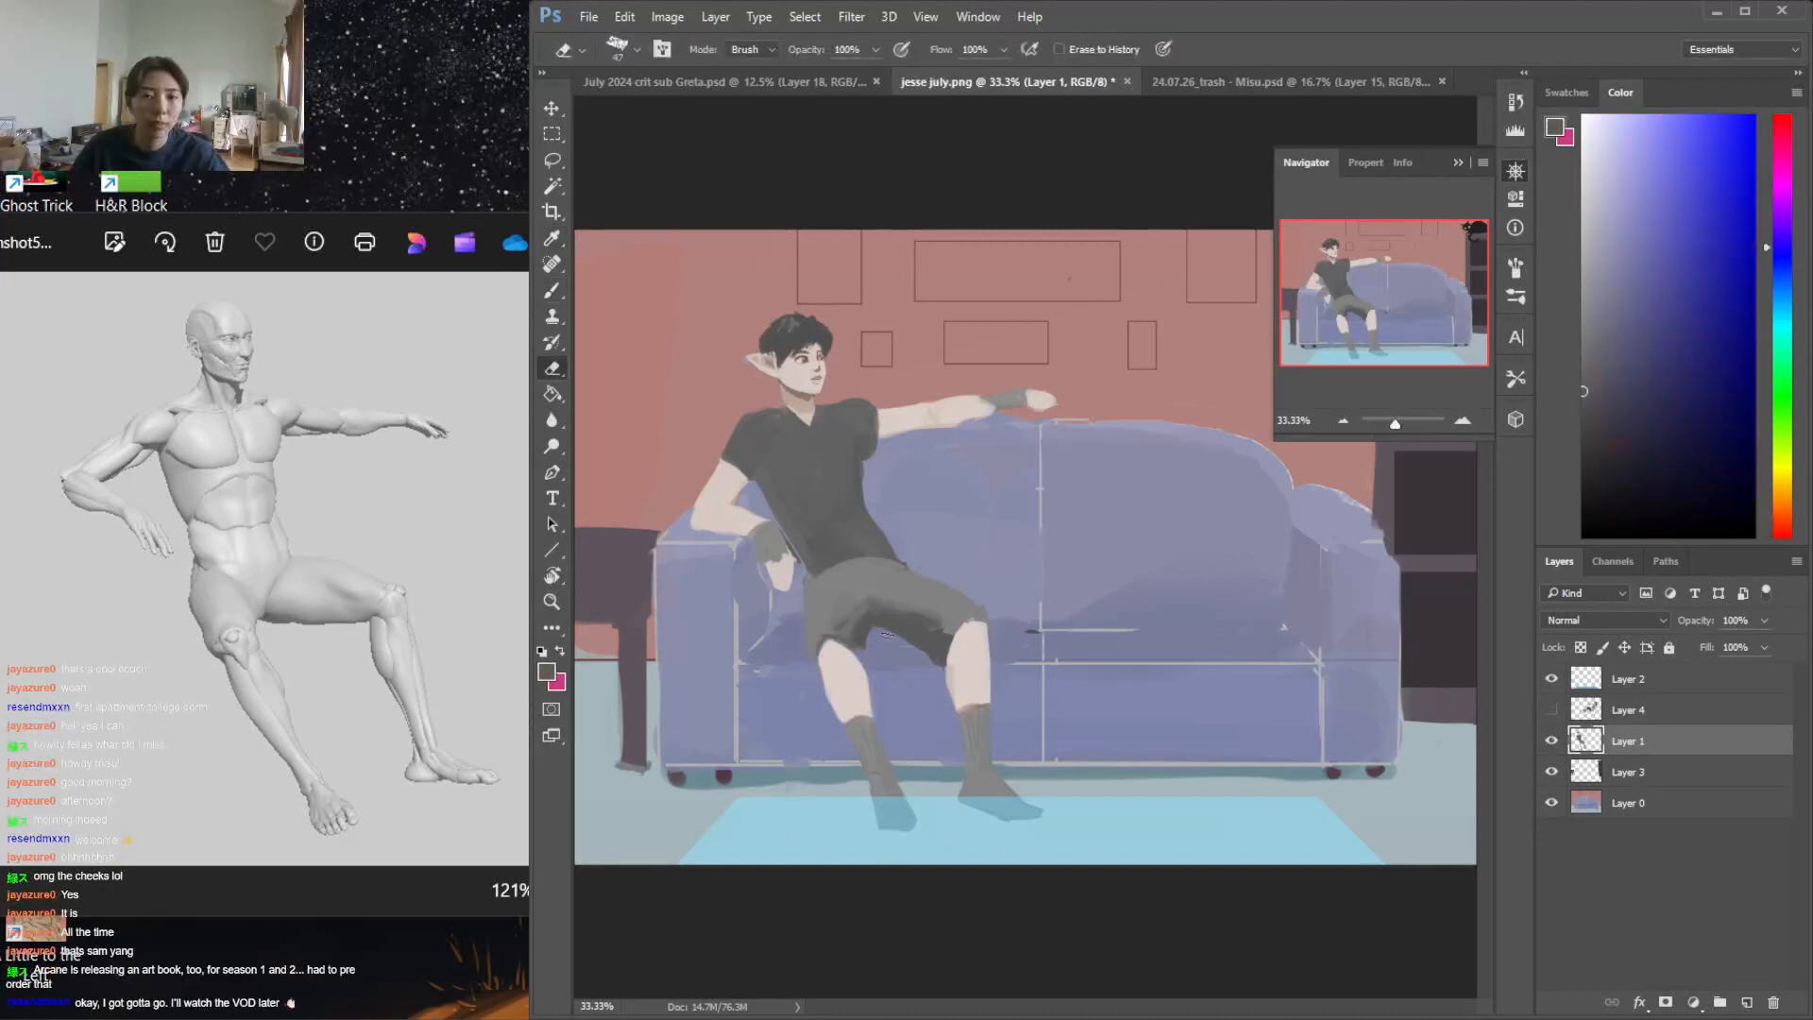
Clean up the shorts' hem between the legs in dark grey and round off the knee farther from the armrest in skin tone
{"action": "left_click", "coordinate": [899, 614], "text": "alt"}
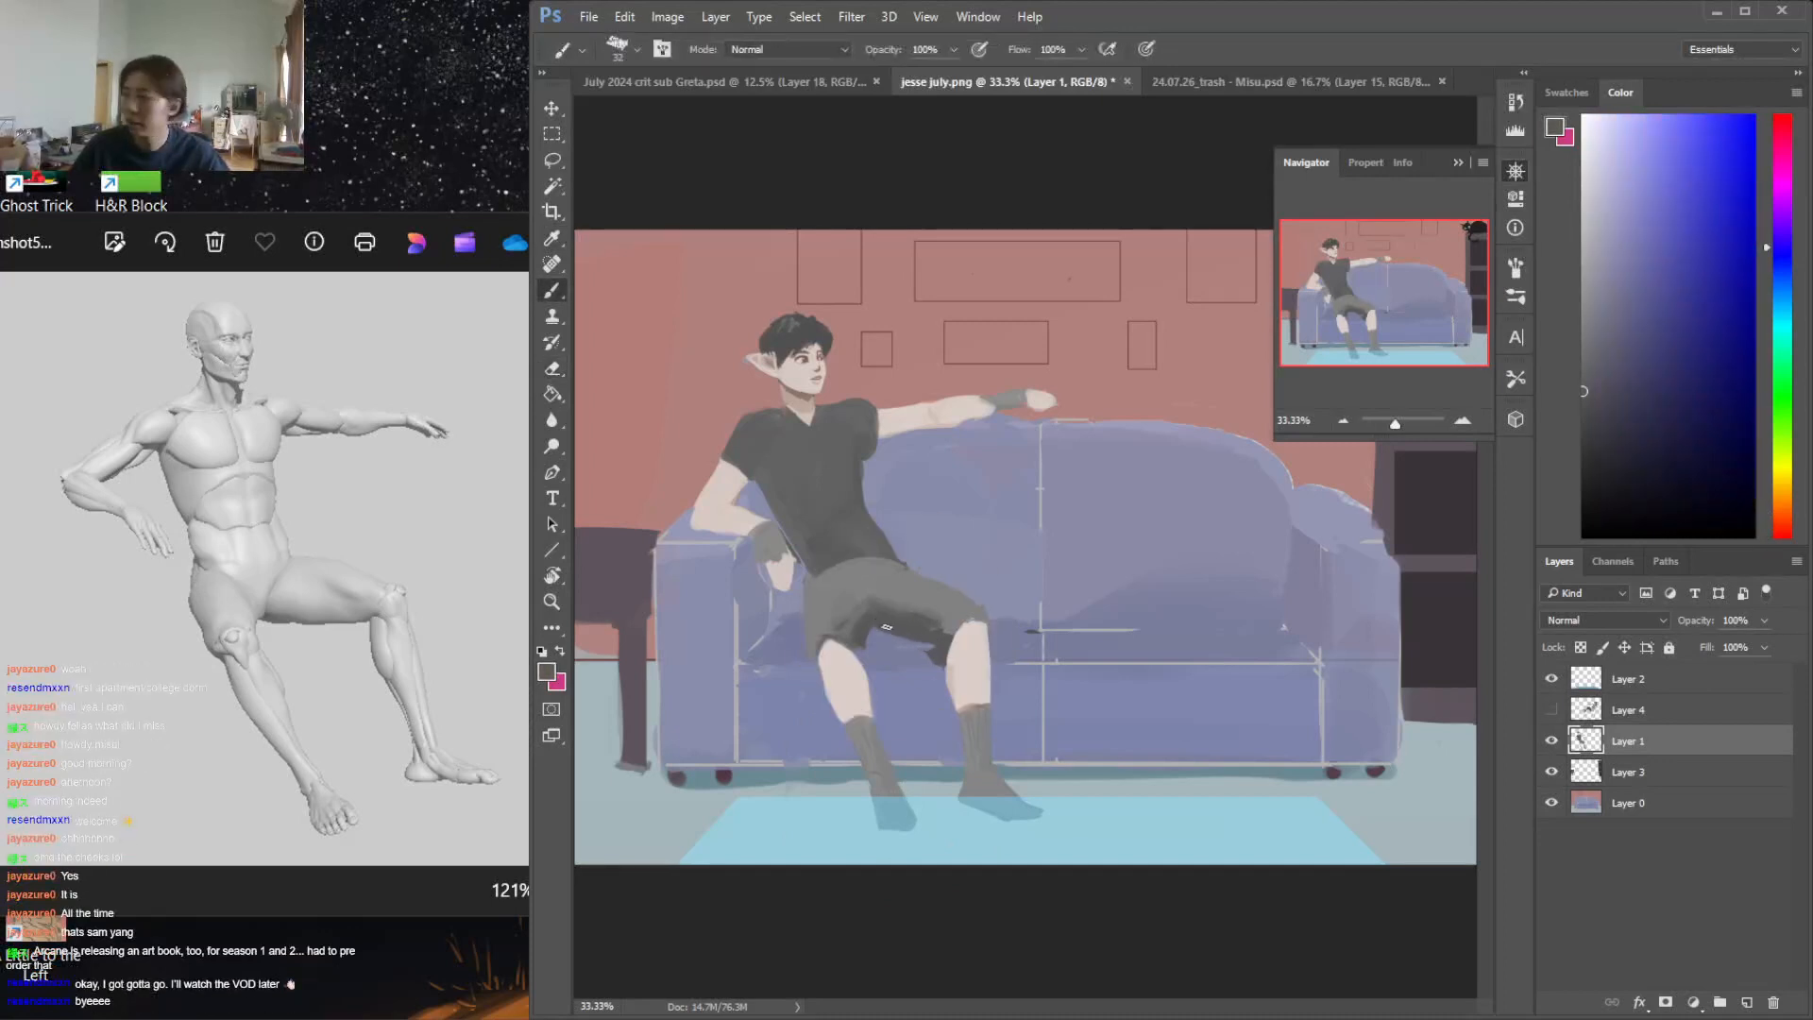
{"action": "key", "text": "e"}
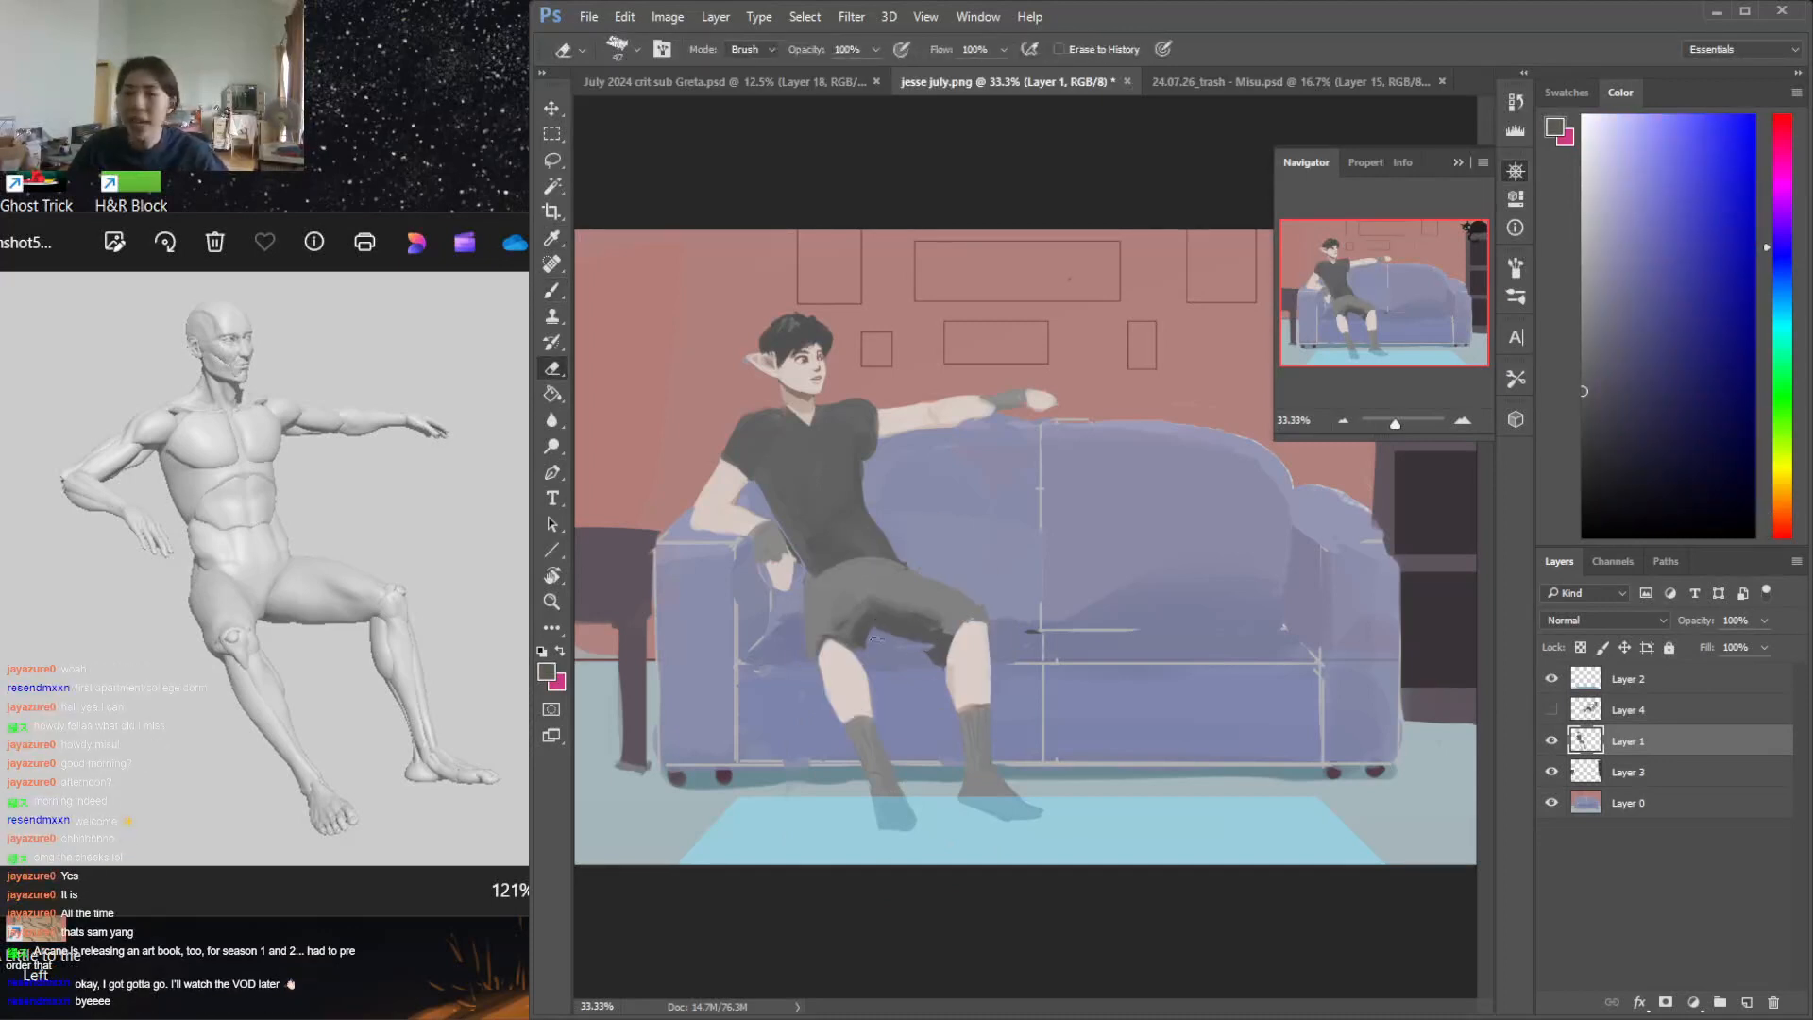
{"action": "key", "text": "b"}
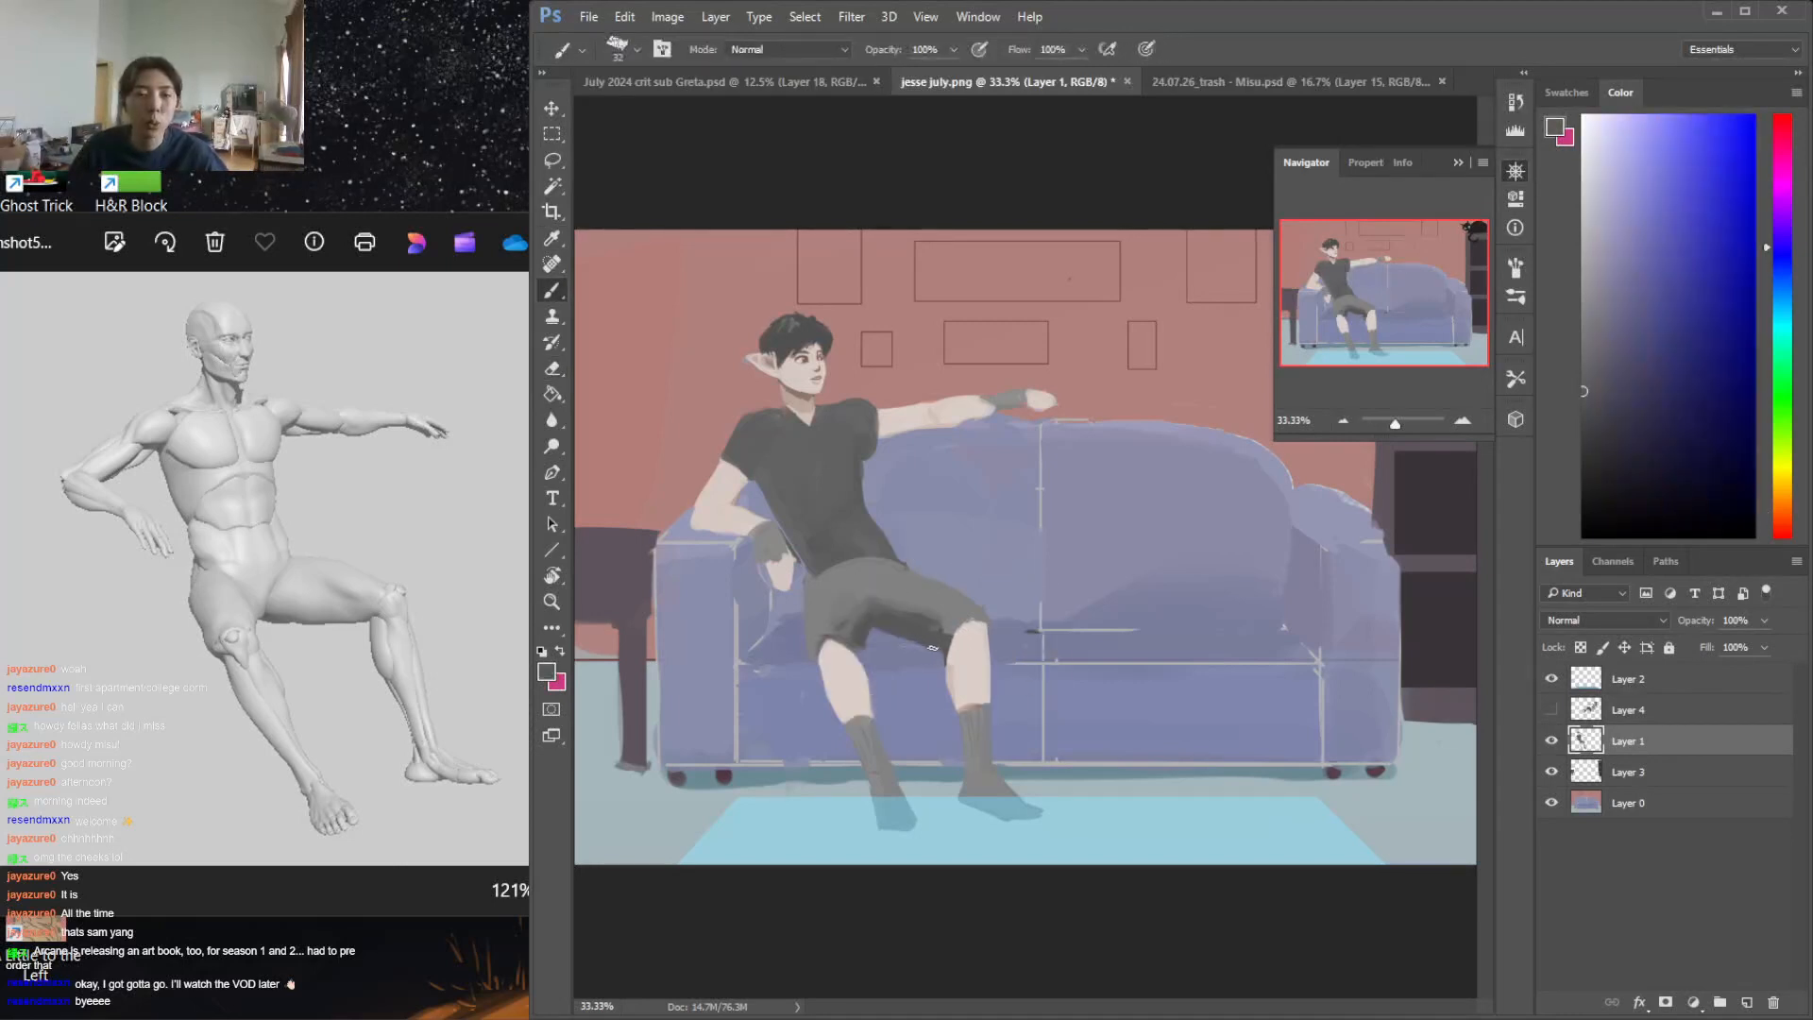
{"action": "key", "text": "e"}
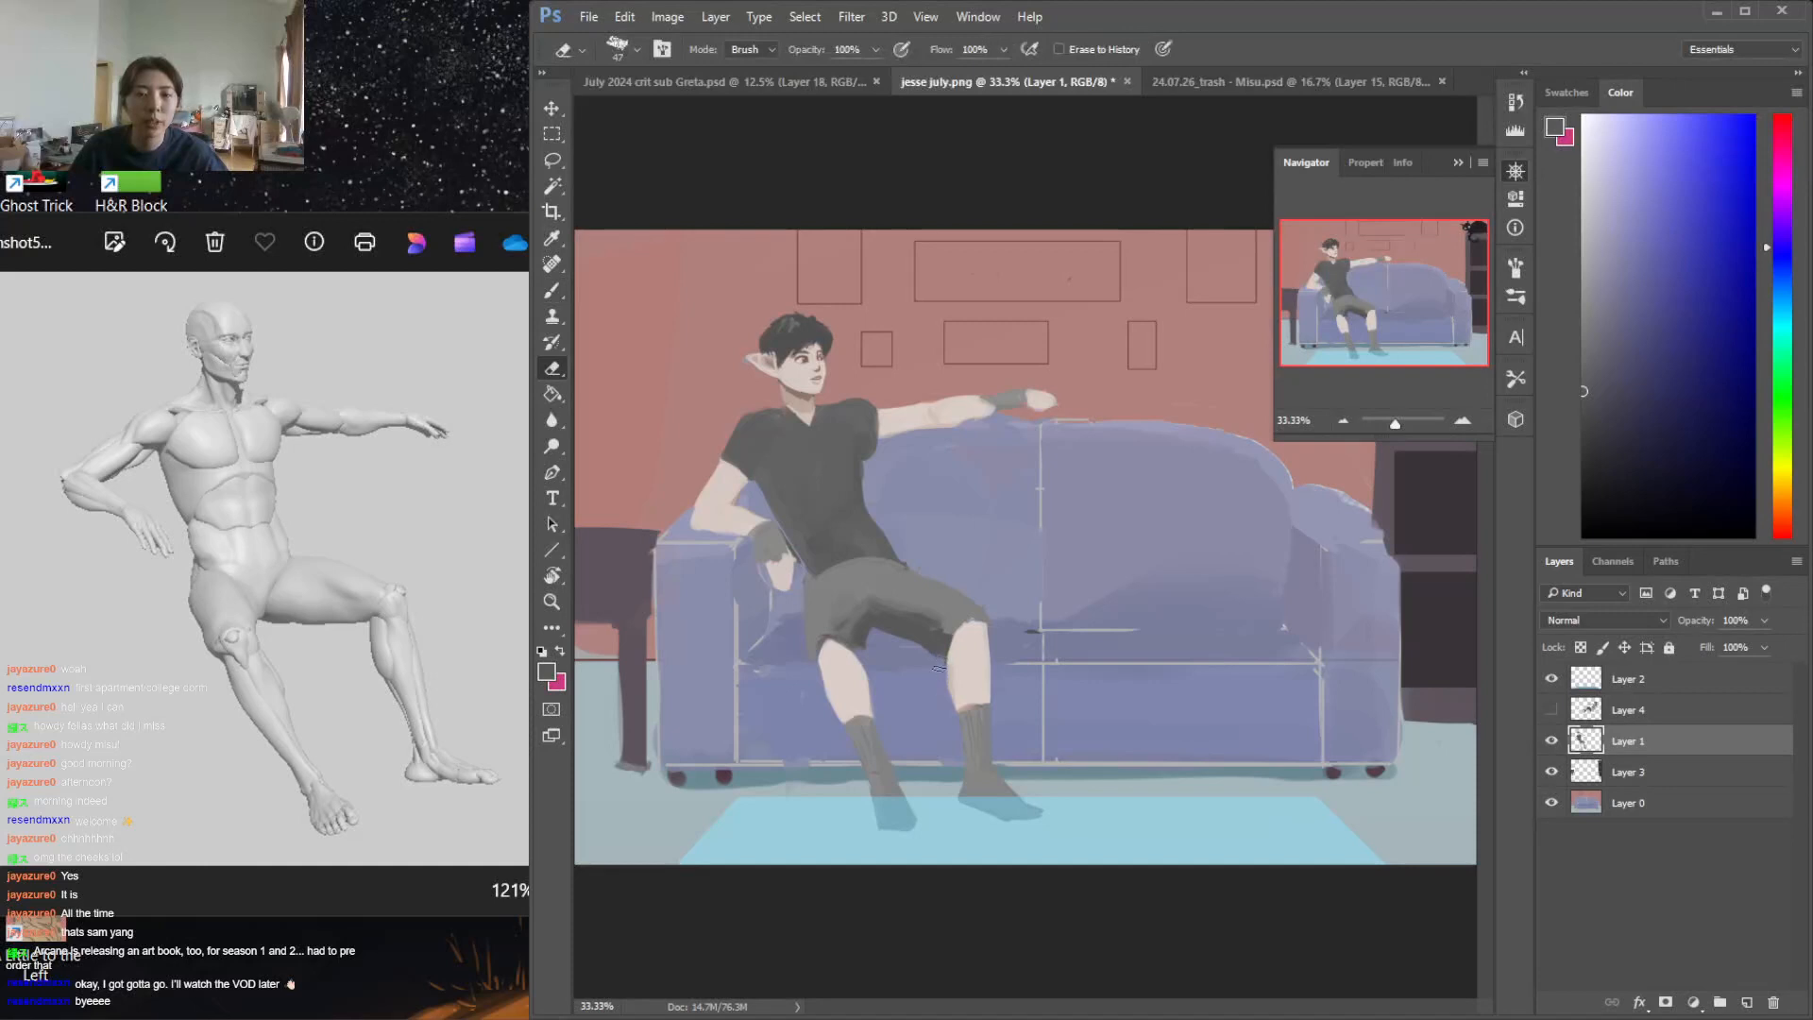
{"action": "key", "text": "b"}
{"action": "left_click", "coordinate": [958, 650], "text": "alt"}
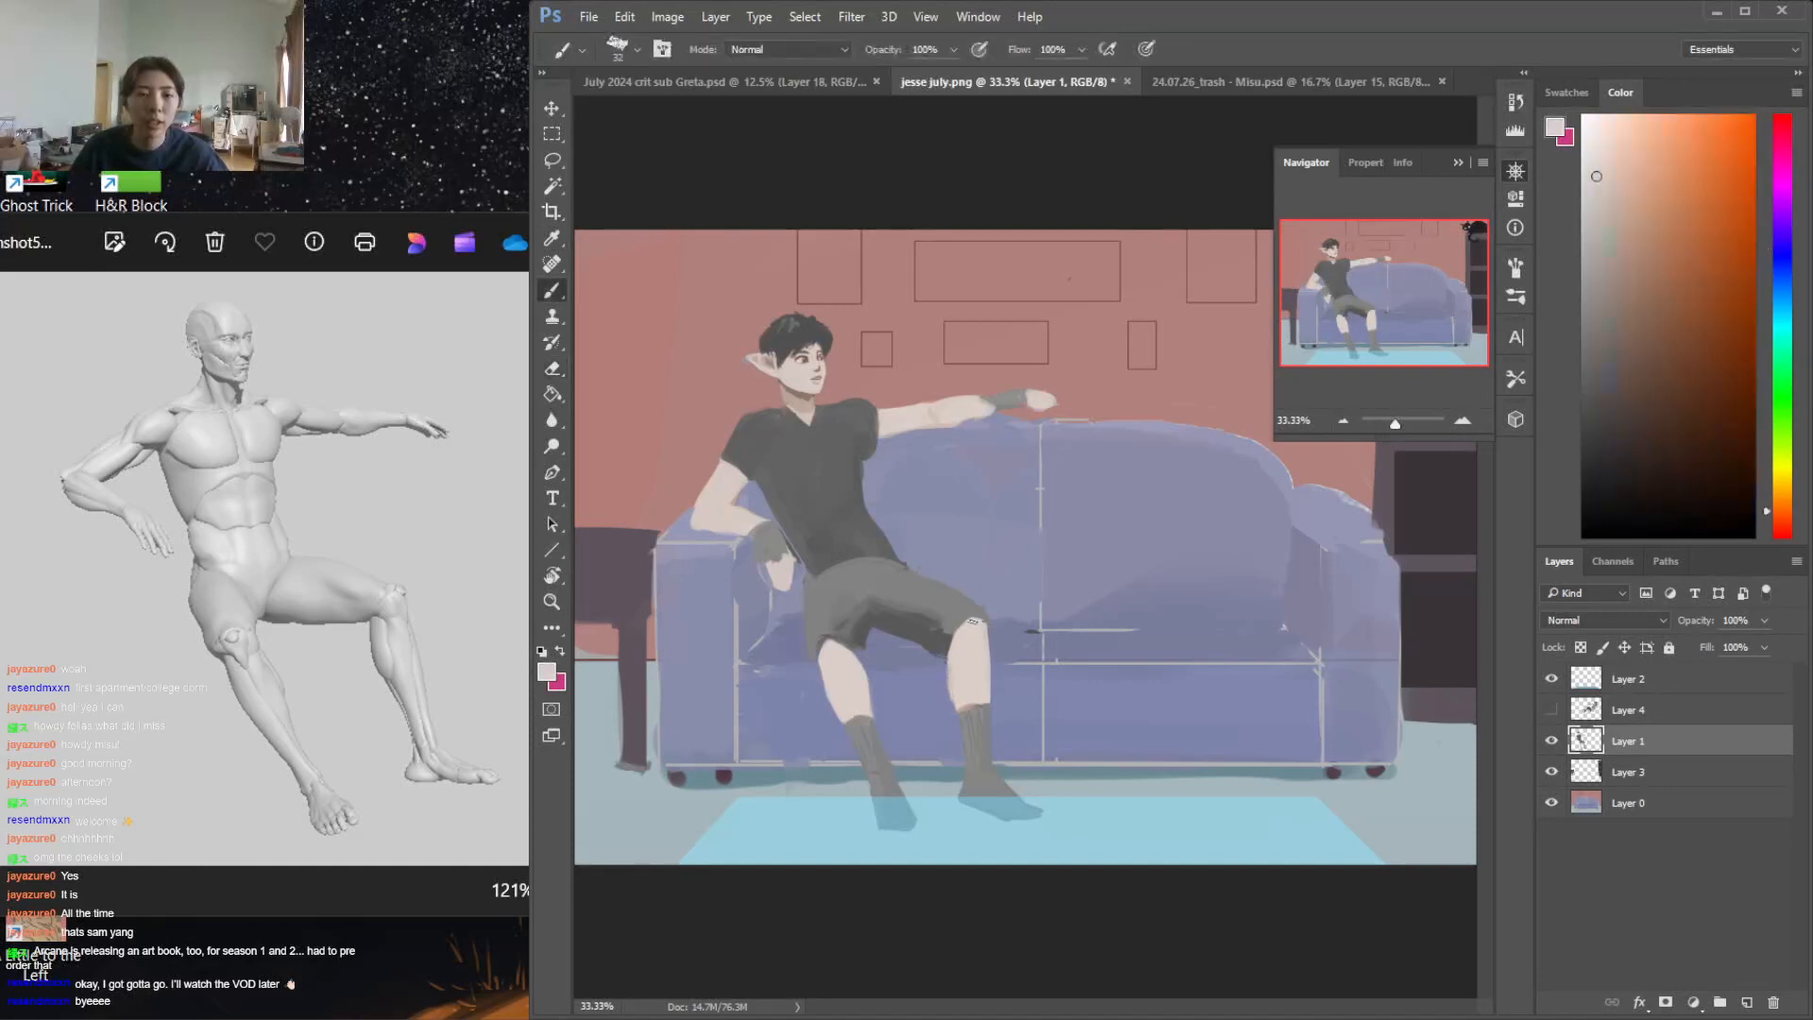
{"action": "key", "text": "e"}
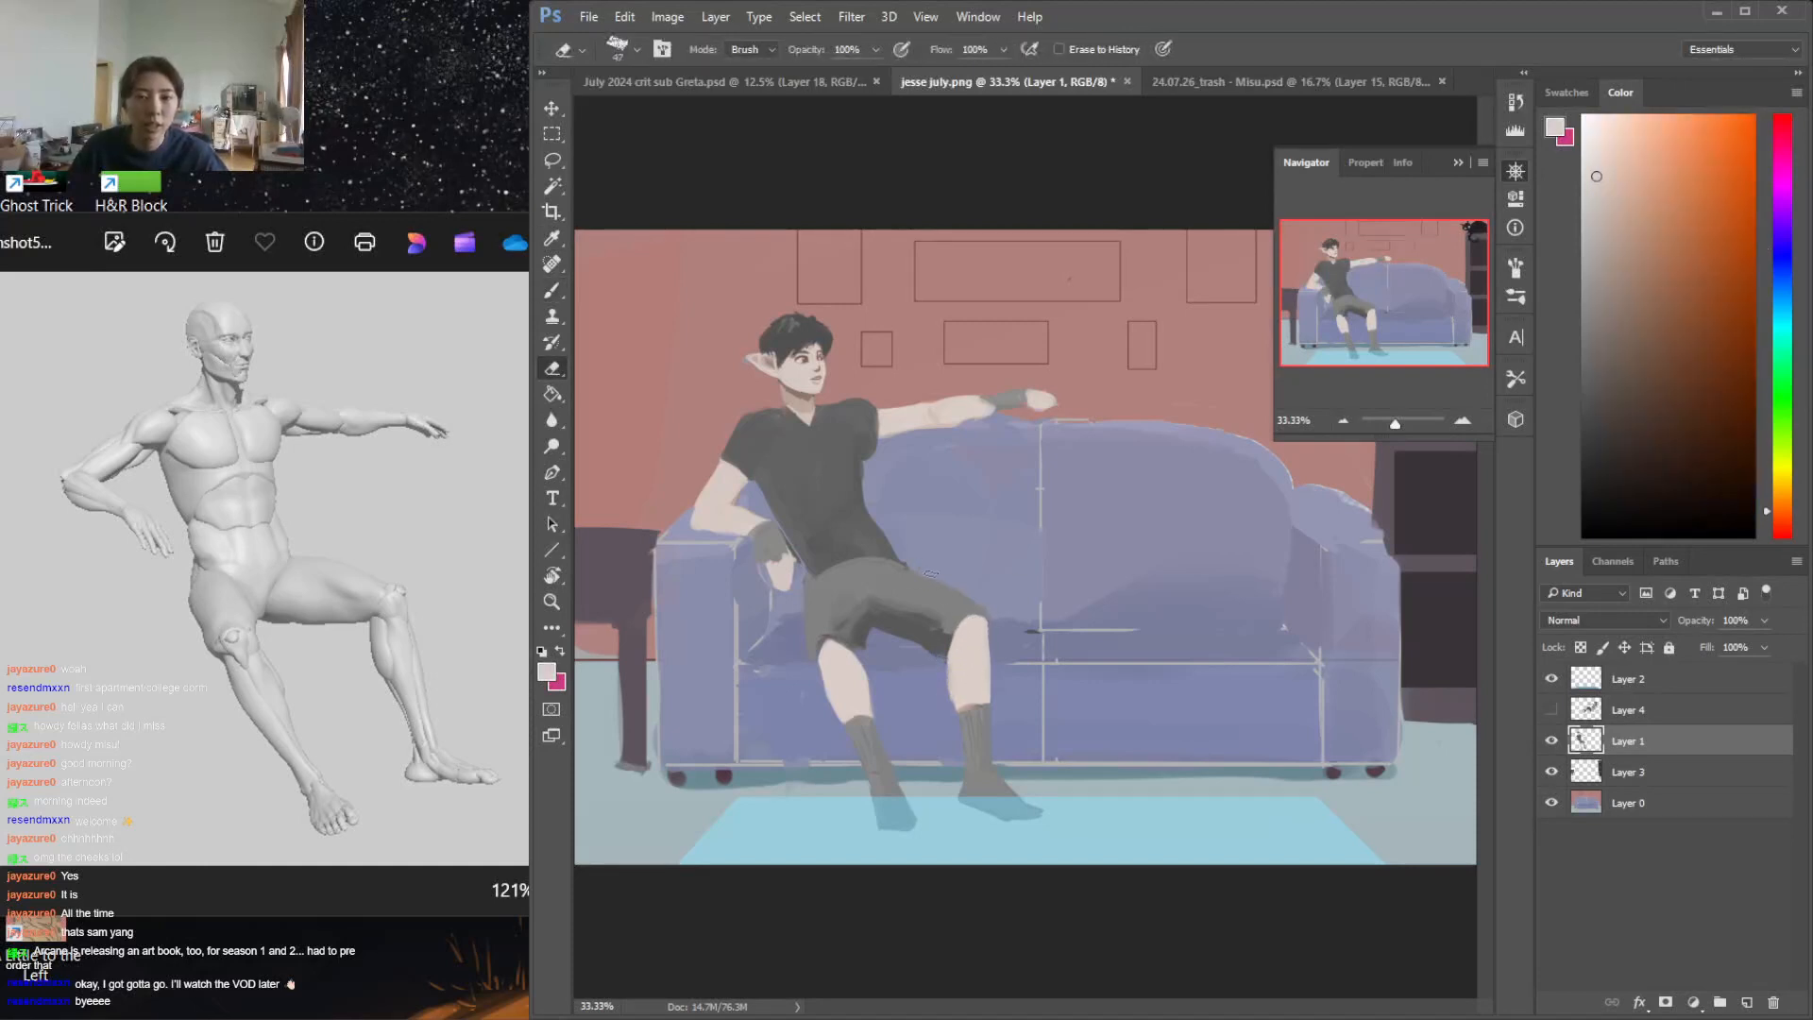
Tidy the top of the shorts and the shirt's lower side edge with sampled greys and the Eraser
{"action": "key", "text": "b"}
{"action": "left_click", "coordinate": [947, 612], "text": "alt"}
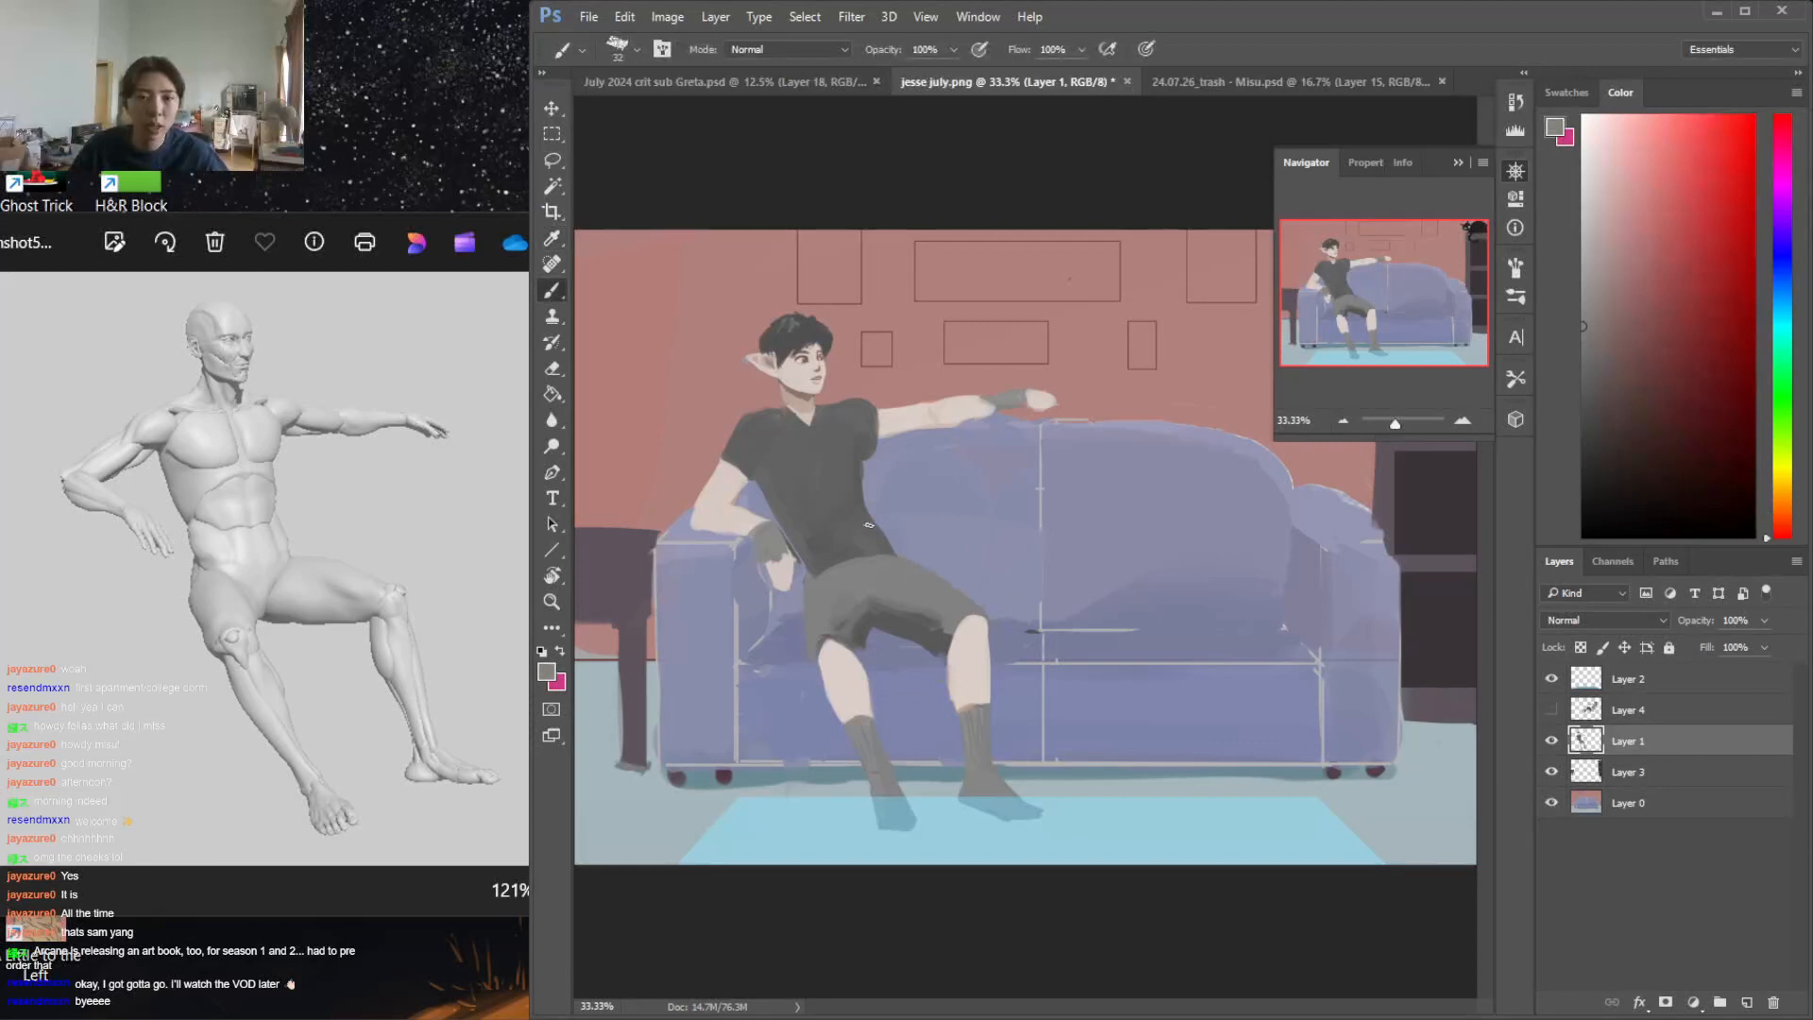
{"action": "left_click", "coordinate": [859, 463], "text": "alt"}
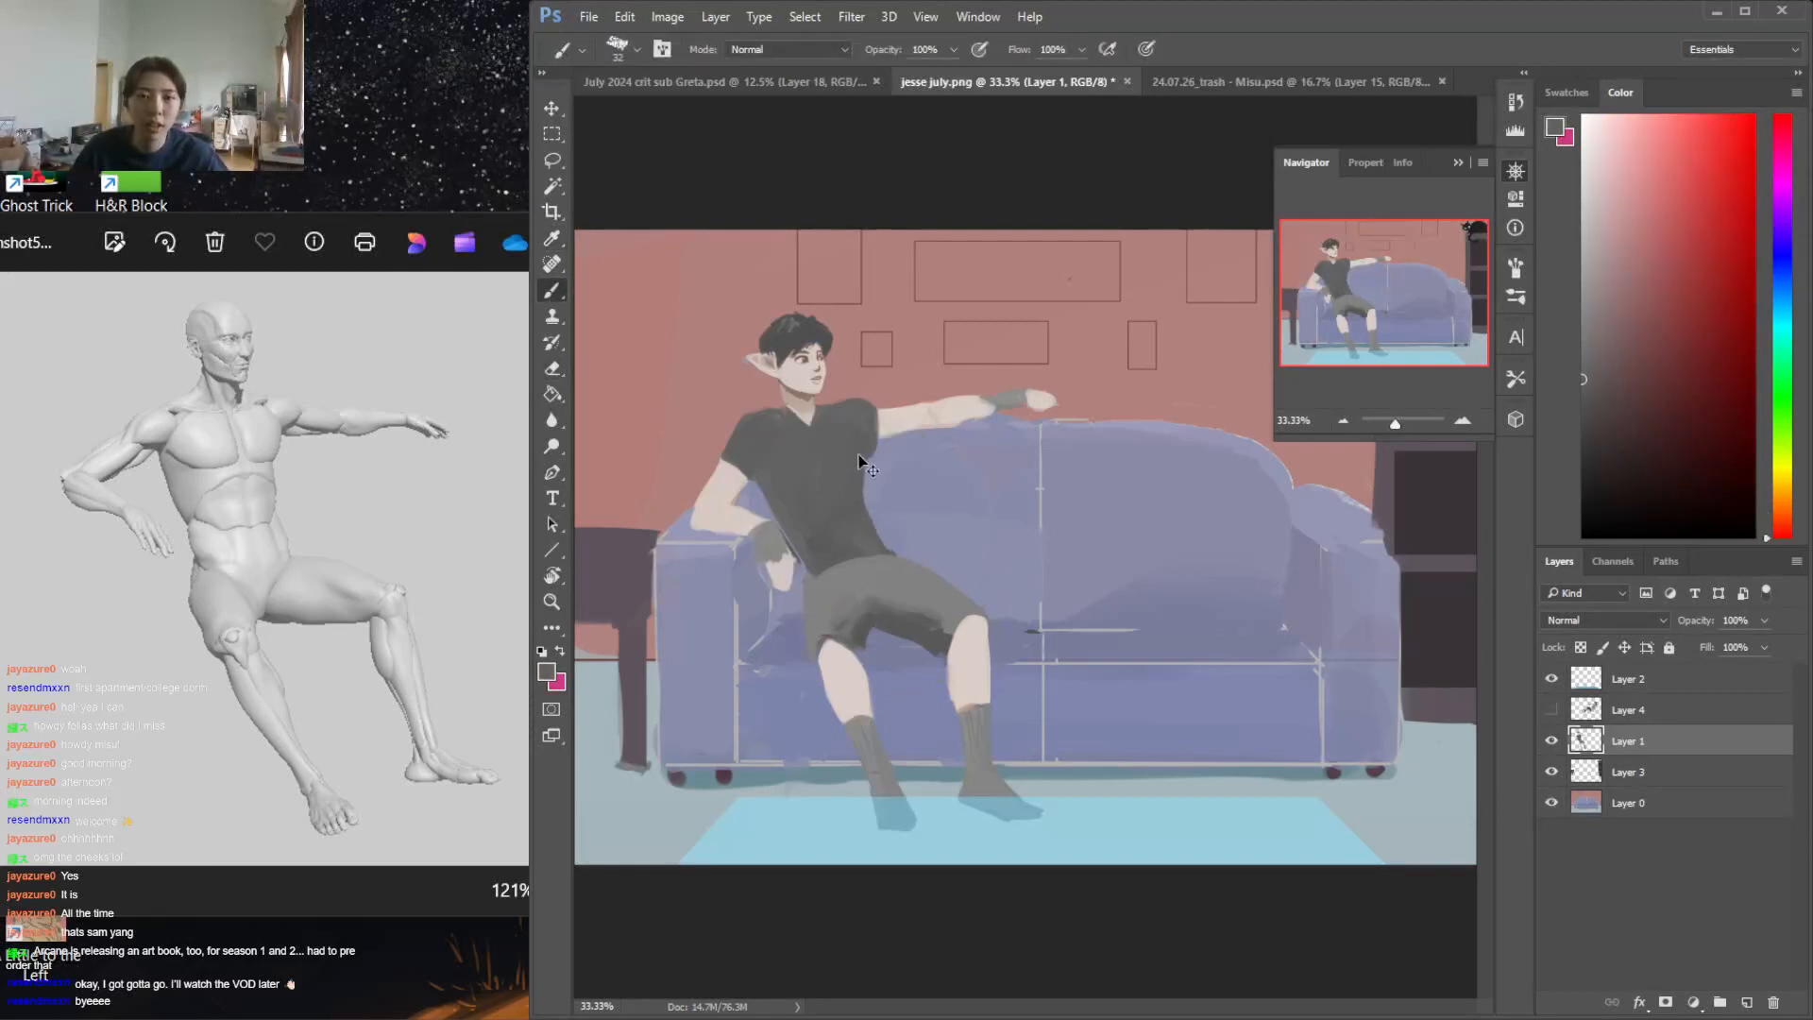
{"action": "key", "text": "e"}
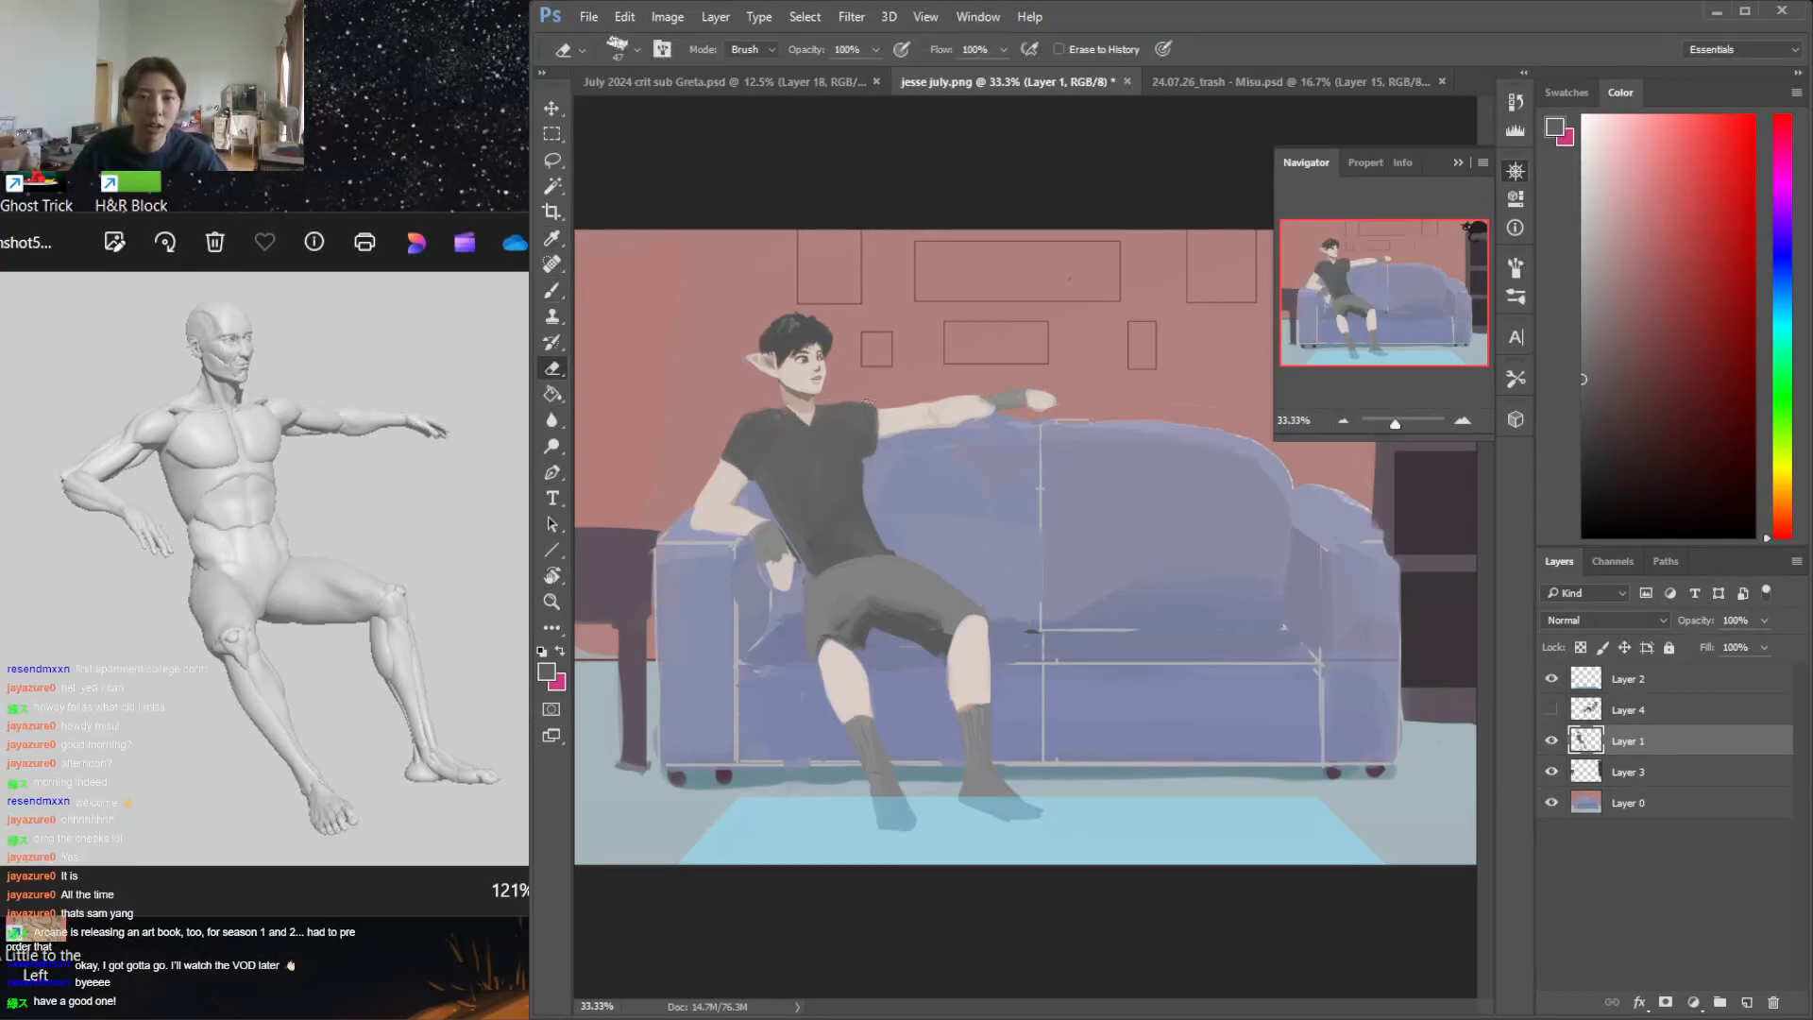
{"action": "key", "text": "b"}
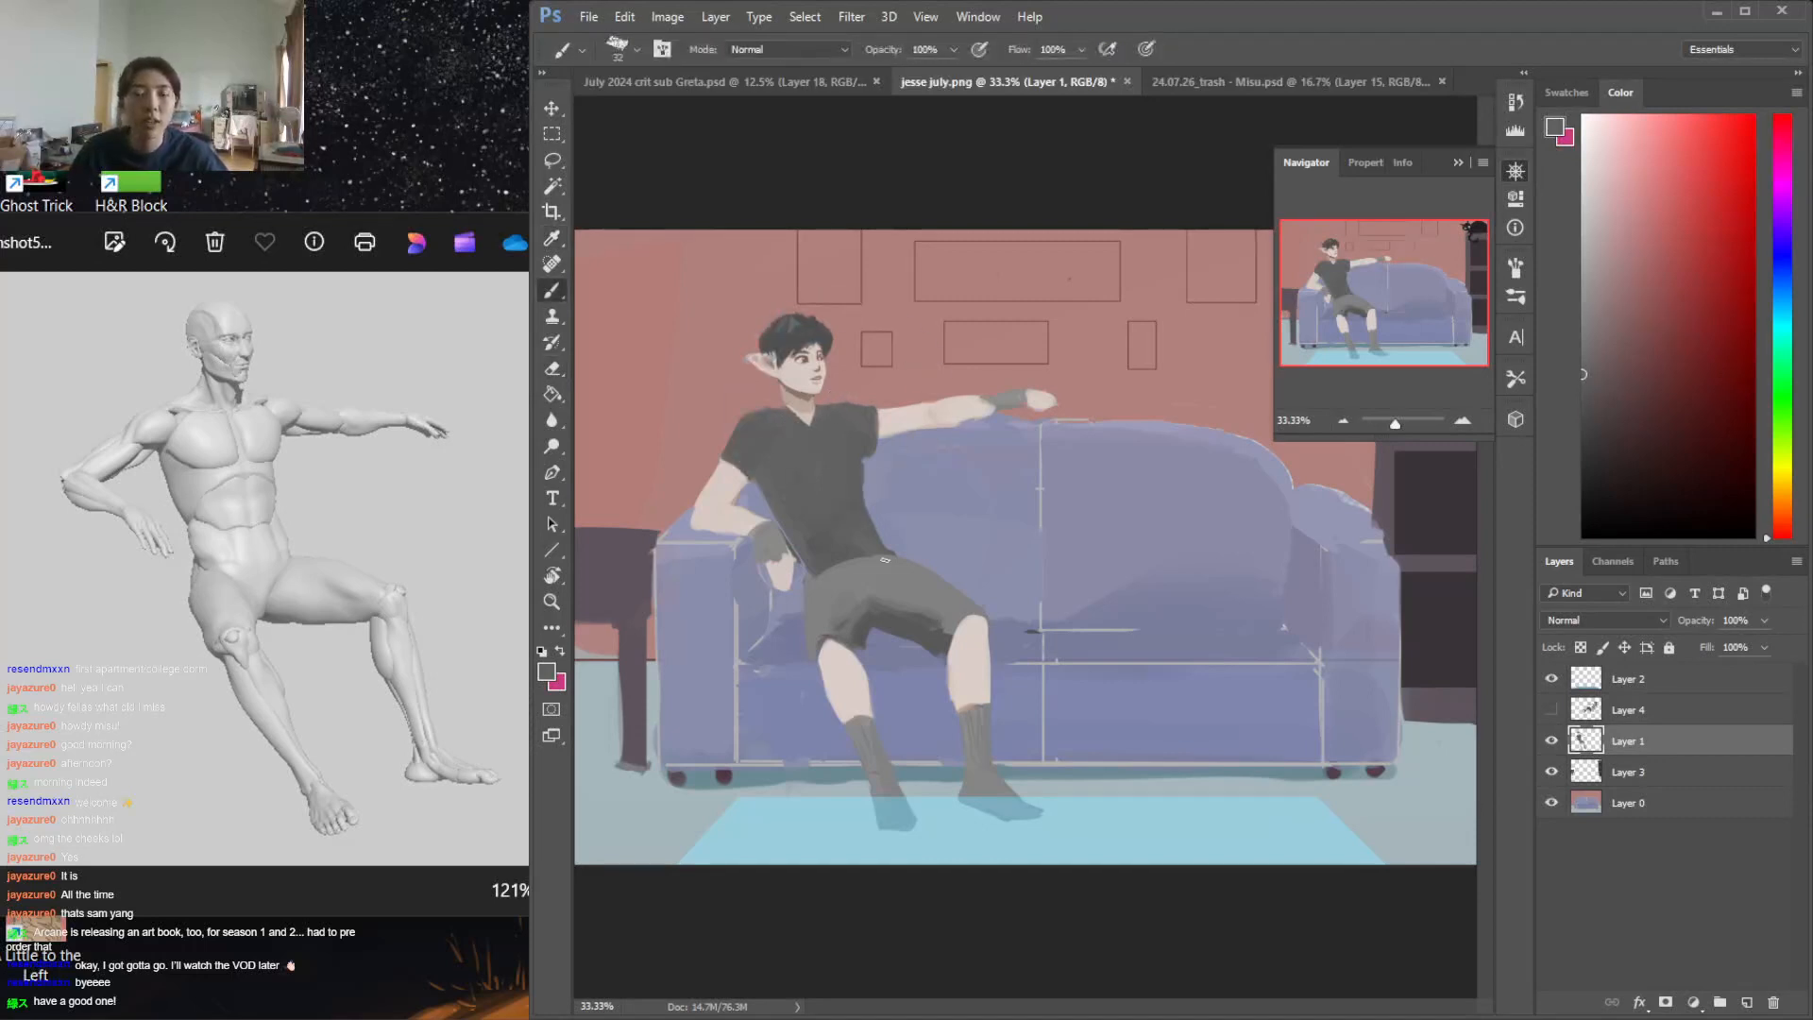
{"action": "left_click", "coordinate": [844, 571], "text": "alt"}
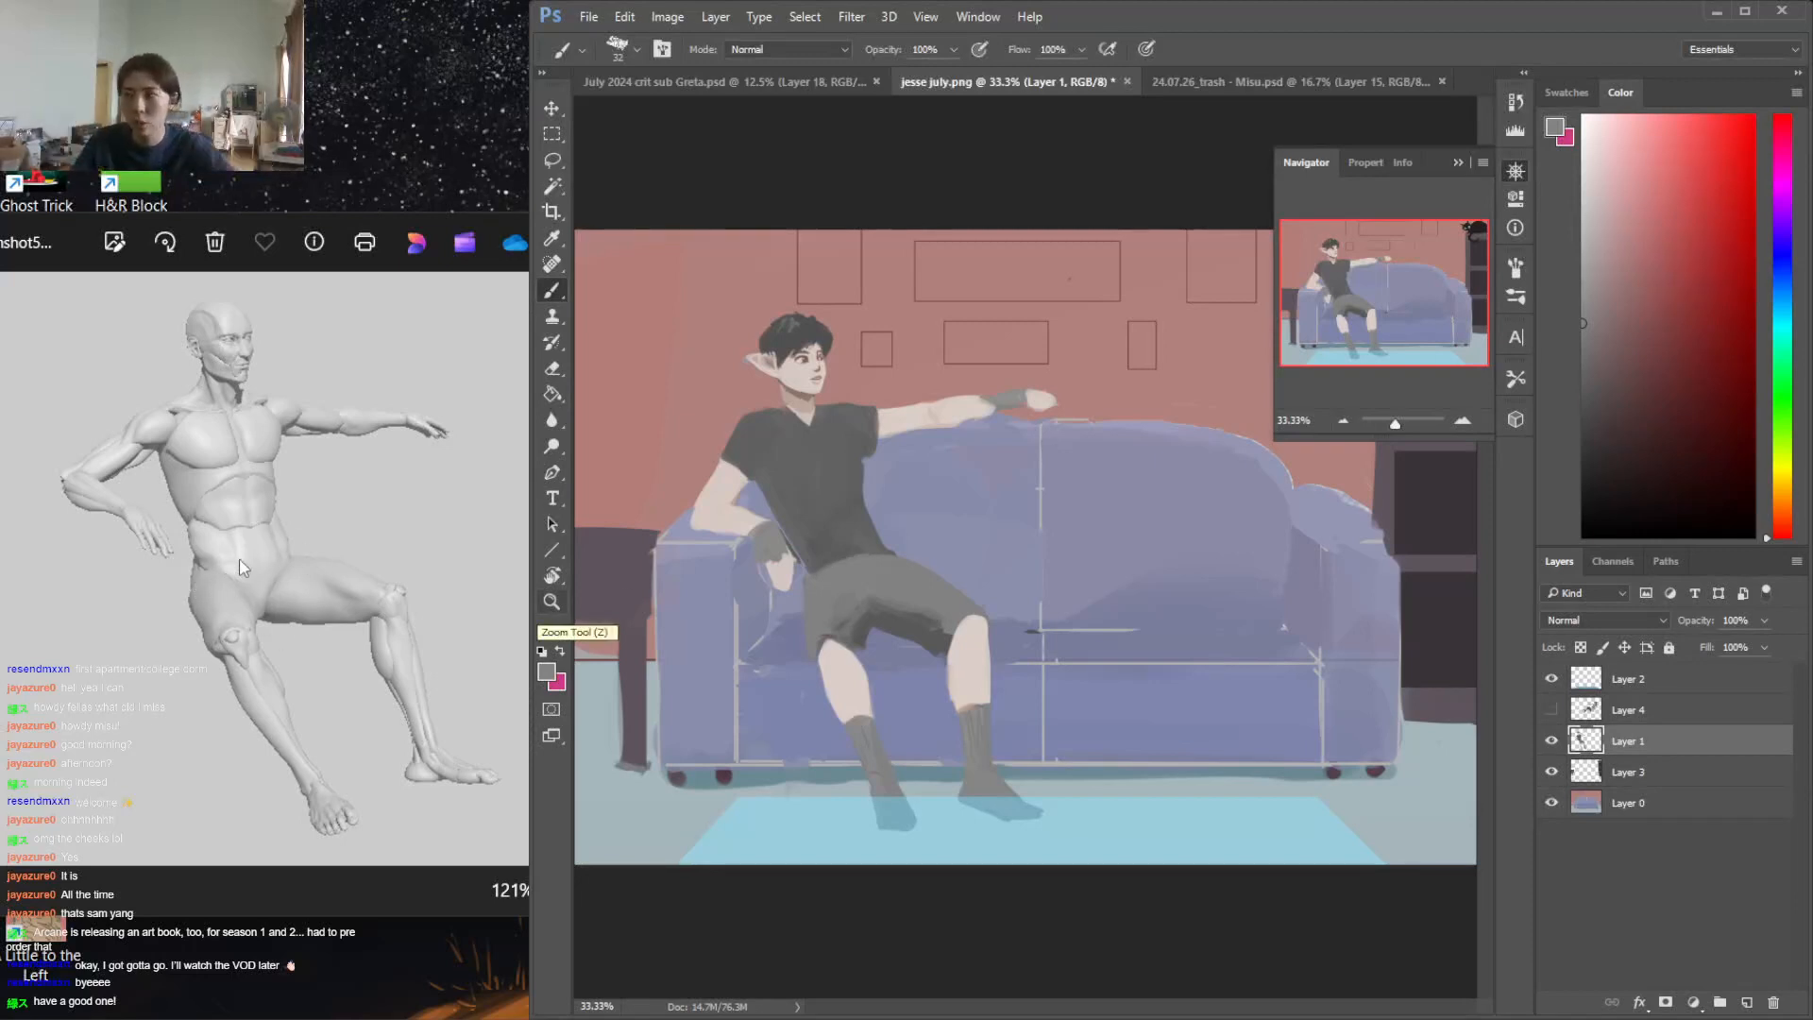
Sketch a dark red circle and two sets of simplified torso and pelvis forms over the empty part of the sofa
{"action": "left_click_drag", "start_coordinate": [1640, 375], "coordinate": [1666, 371]}
{"action": "left_click_drag", "start_coordinate": [1133, 406], "coordinate": [1129, 408]}
{"action": "mouse_move", "coordinate": [1096, 487]}
{"action": "left_mouse_down"}
{"action": "mouse_move", "coordinate": [1180, 500]}
{"action": "mouse_move", "coordinate": [1179, 552]}
{"action": "left_mouse_up"}
{"action": "mouse_move", "coordinate": [1095, 482]}
{"action": "left_mouse_down"}
{"action": "mouse_move", "coordinate": [1124, 534]}
{"action": "mouse_move", "coordinate": [1177, 540]}
{"action": "mouse_move", "coordinate": [1133, 552]}
{"action": "mouse_move", "coordinate": [1134, 602]}
{"action": "mouse_move", "coordinate": [1213, 579]}
{"action": "left_mouse_up"}
{"action": "left_click_drag", "start_coordinate": [1273, 470], "coordinate": [1321, 530]}
{"action": "left_click_drag", "start_coordinate": [1339, 465], "coordinate": [1318, 531]}
{"action": "left_click_drag", "start_coordinate": [1275, 463], "coordinate": [1335, 465]}
{"action": "left_click_drag", "start_coordinate": [1322, 546], "coordinate": [1280, 552]}
{"action": "mouse_move", "coordinate": [1279, 558]}
{"action": "left_mouse_down"}
{"action": "mouse_move", "coordinate": [1285, 580]}
{"action": "mouse_move", "coordinate": [1333, 576]}
{"action": "left_mouse_up"}
{"action": "left_click_drag", "start_coordinate": [1278, 578], "coordinate": [1333, 576]}
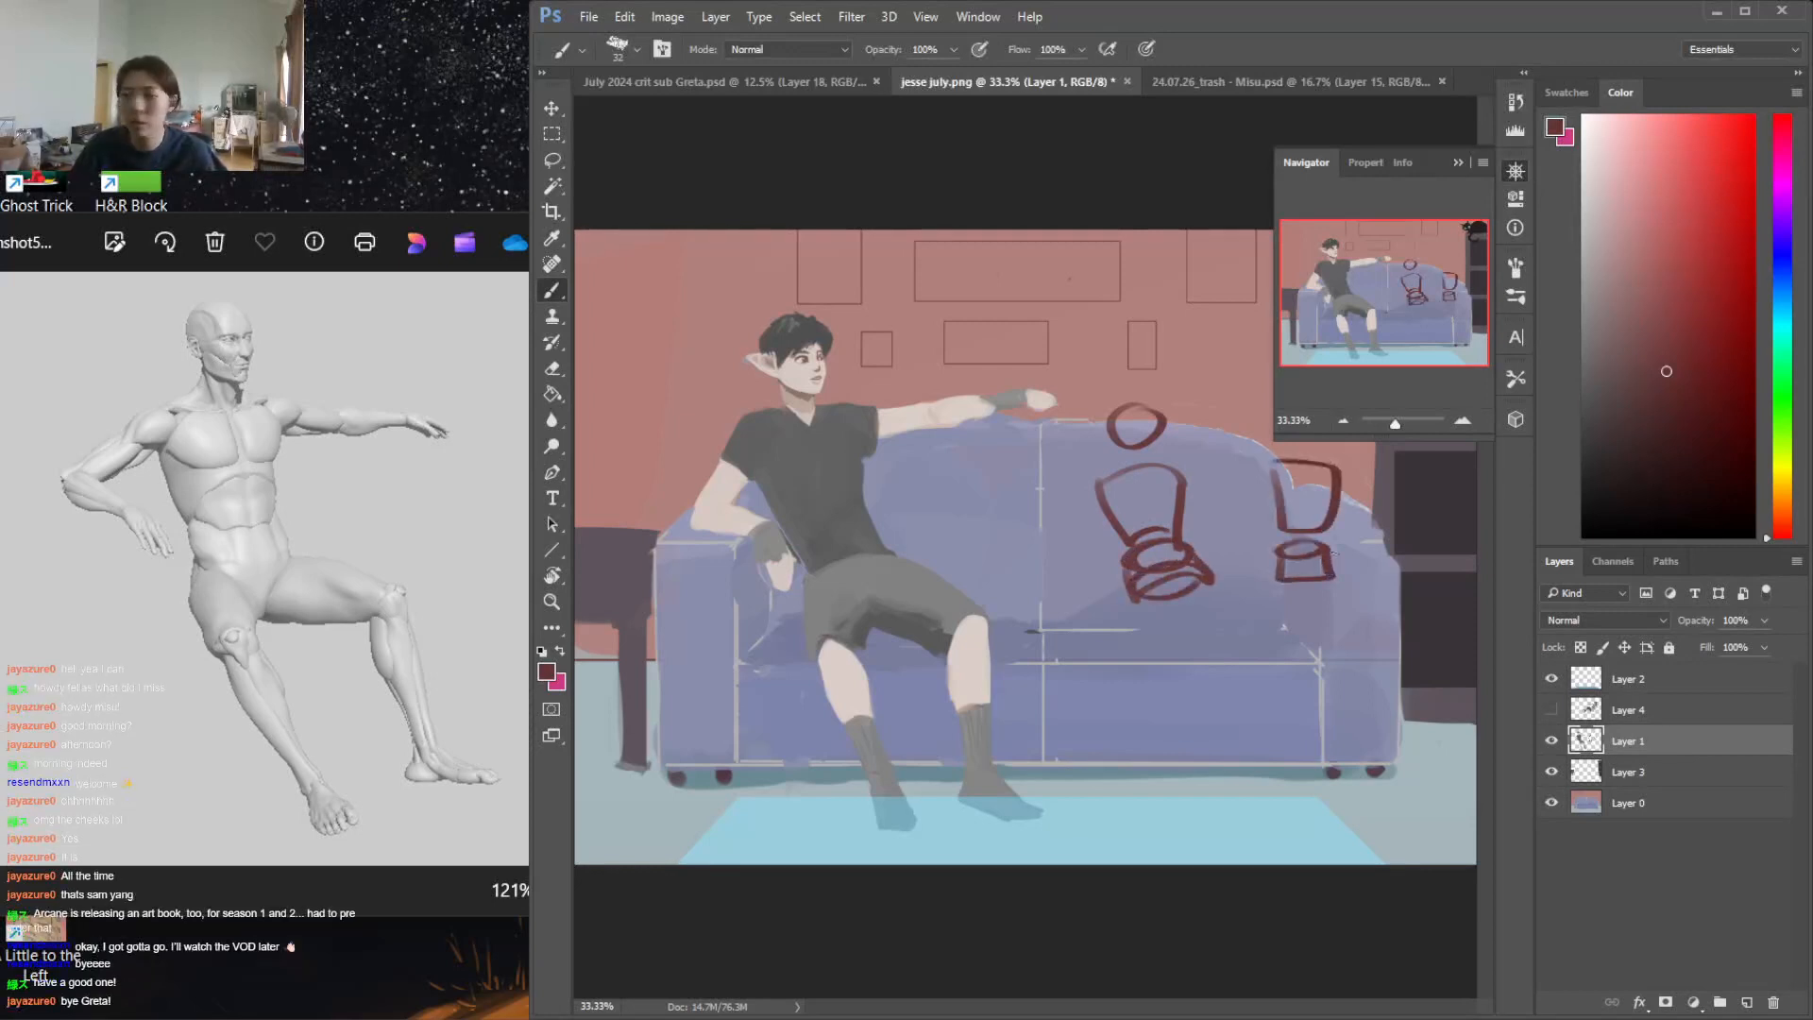
Lasso the dark red explanatory sketches, delete them and deselect
{"action": "key", "text": "l"}
{"action": "mouse_move", "coordinate": [1128, 332]}
{"action": "left_mouse_down"}
{"action": "mouse_move", "coordinate": [1082, 406]}
{"action": "mouse_move", "coordinate": [1430, 474]}
{"action": "mouse_move", "coordinate": [1164, 289]}
{"action": "left_mouse_up"}
{"action": "key", "text": "Delete"}
{"action": "key", "text": "ctrl+d"}
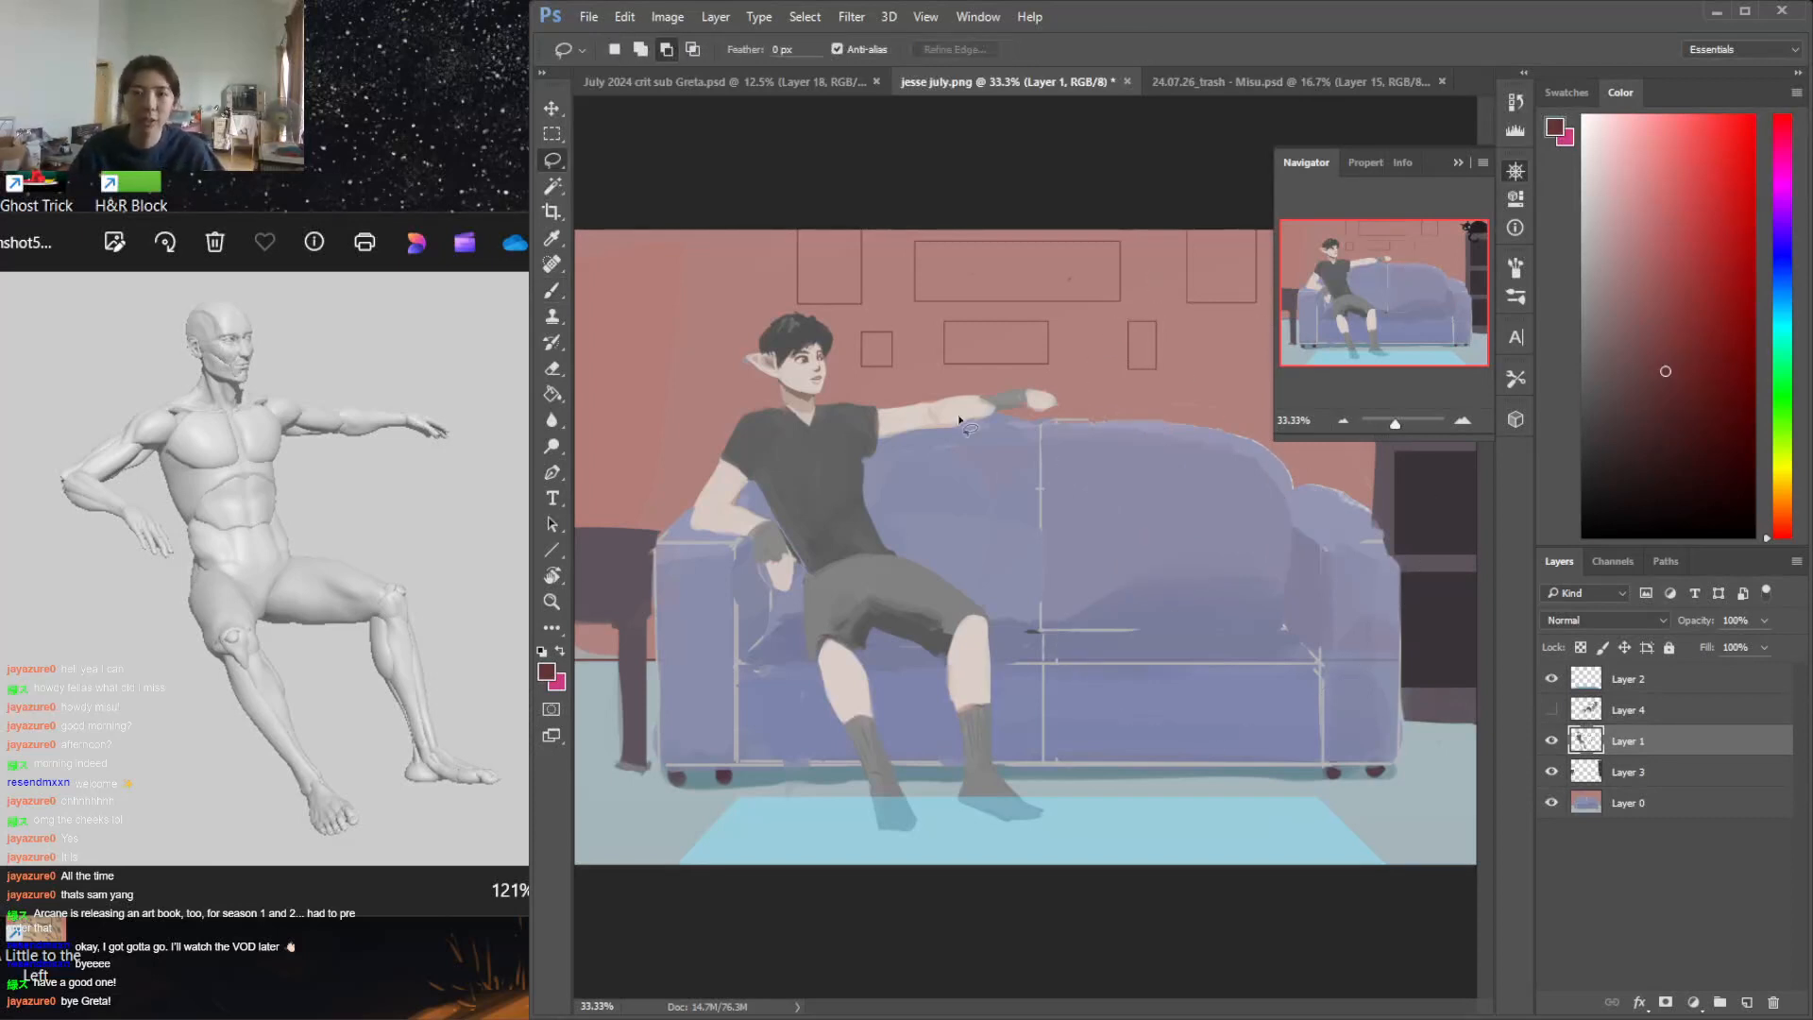
Erase the gloved hand and lower the outline of the man's outstretched arm along the sofa back, repainting it in skin tone
{"action": "key", "text": "e"}
{"action": "mouse_move", "coordinate": [903, 397]}
{"action": "left_mouse_down"}
{"action": "mouse_move", "coordinate": [1081, 391]}
{"action": "mouse_move", "coordinate": [915, 408]}
{"action": "mouse_move", "coordinate": [1002, 414]}
{"action": "mouse_move", "coordinate": [900, 436]}
{"action": "mouse_move", "coordinate": [930, 427]}
{"action": "mouse_move", "coordinate": [905, 406]}
{"action": "mouse_move", "coordinate": [942, 408]}
{"action": "mouse_move", "coordinate": [889, 432]}
{"action": "mouse_move", "coordinate": [997, 413]}
{"action": "left_mouse_up"}
{"action": "key", "text": "b"}
{"action": "left_click", "coordinate": [912, 415], "text": "alt"}
{"action": "key", "text": "e"}
{"action": "key", "text": "b"}
{"action": "key", "text": "e"}
{"action": "mouse_move", "coordinate": [882, 433]}
{"action": "left_mouse_down"}
{"action": "mouse_move", "coordinate": [949, 431]}
{"action": "mouse_move", "coordinate": [850, 426]}
{"action": "mouse_move", "coordinate": [864, 467]}
{"action": "left_mouse_up"}
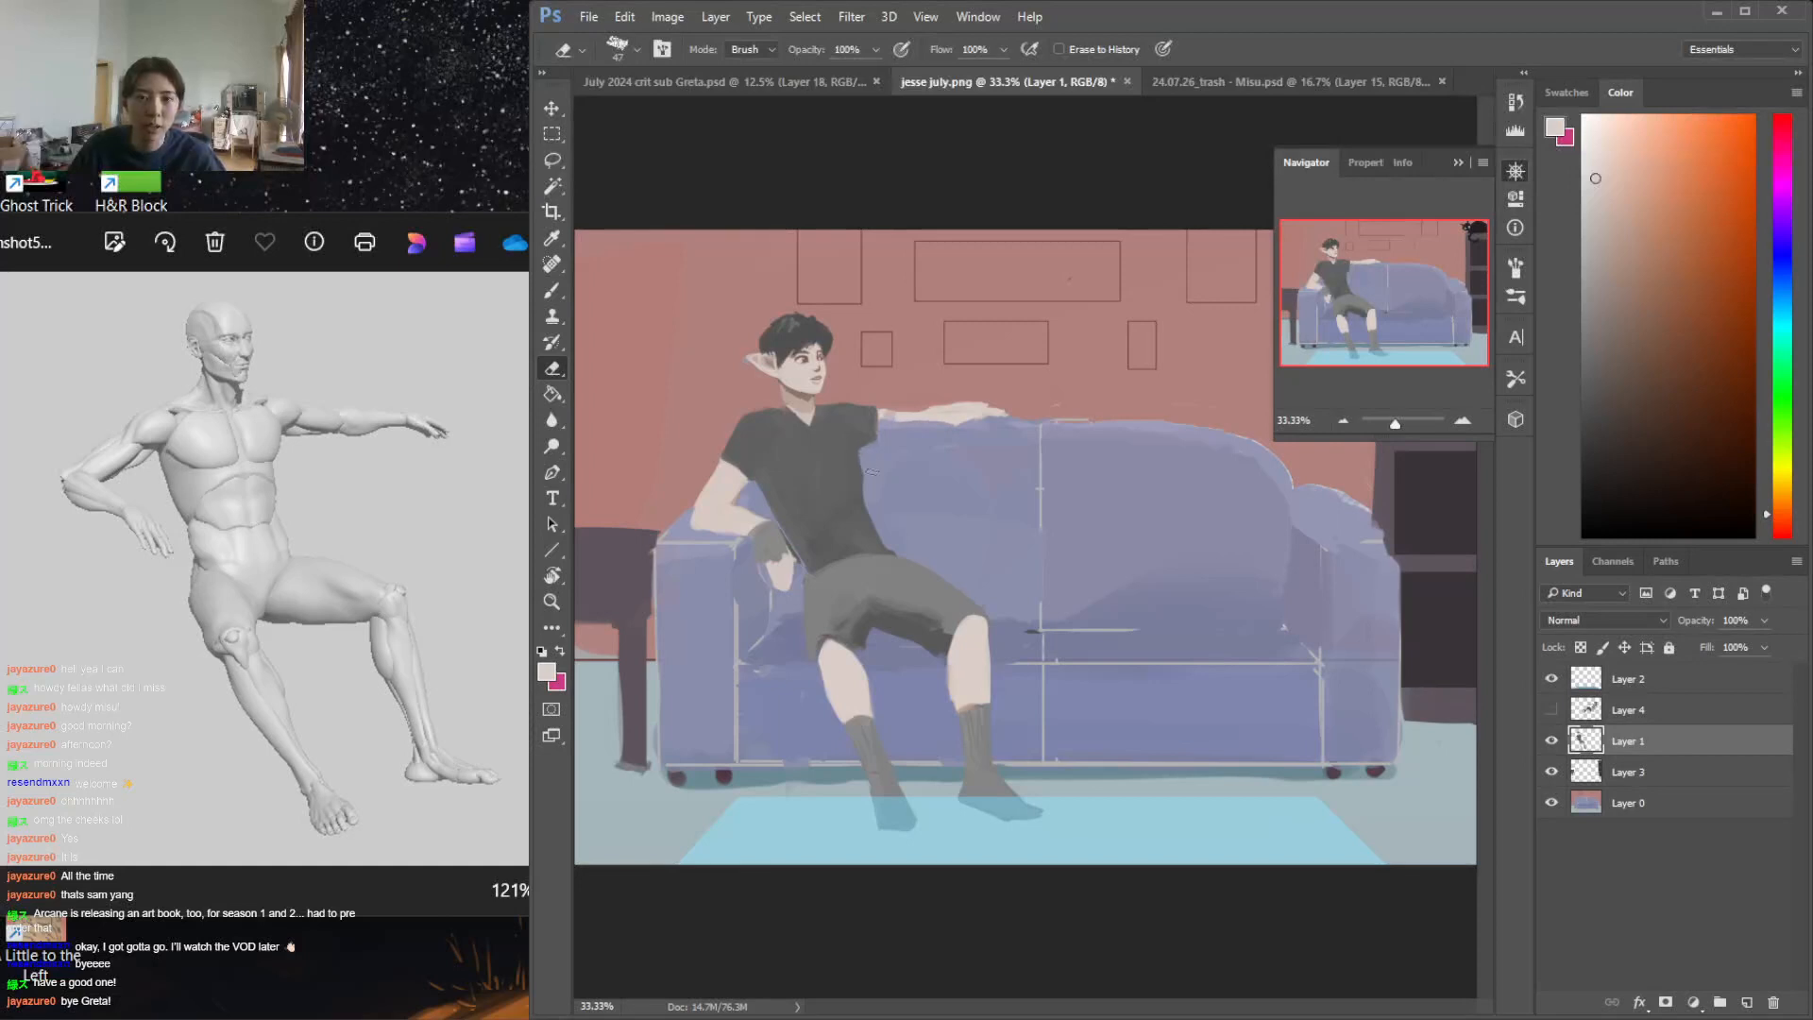
Extend the shirt sleeve over the outstretched shoulder in dark grey and remove the hand so the arm ends behind the sofa back
{"action": "key", "text": "x"}
{"action": "key", "text": "b"}
{"action": "left_click", "coordinate": [843, 436], "text": "alt"}
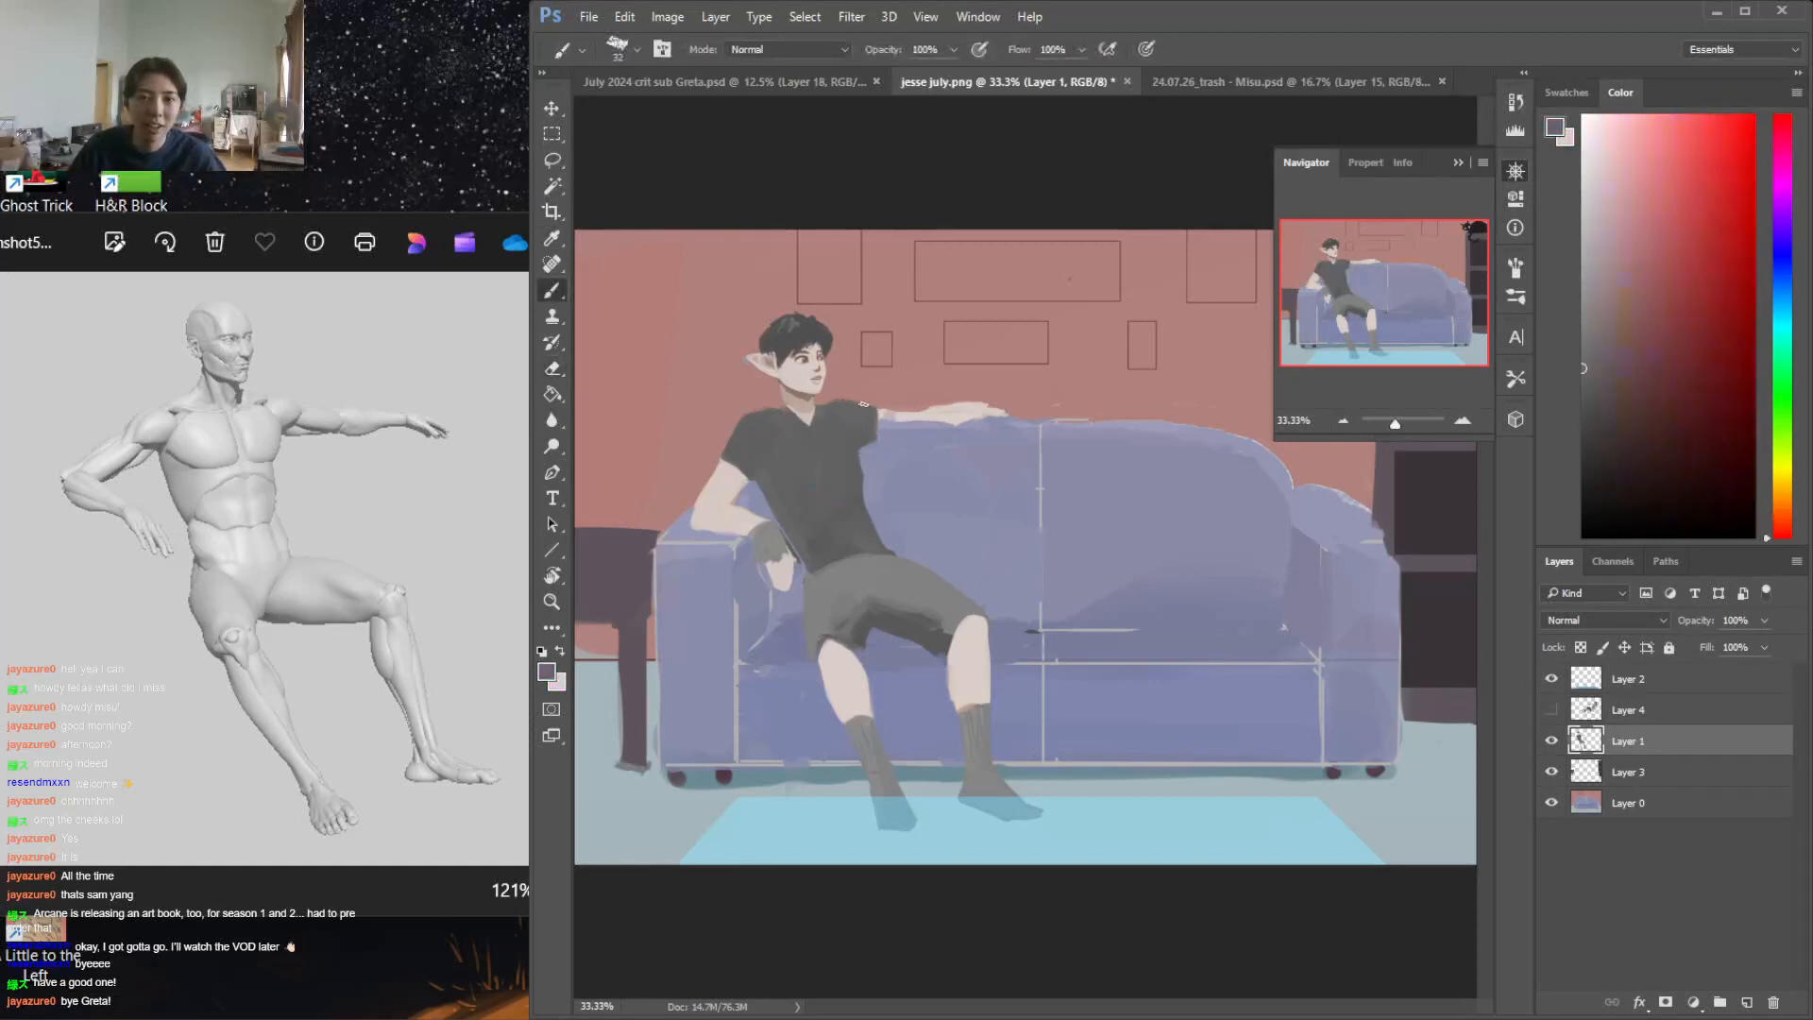
{"action": "mouse_move", "coordinate": [876, 421]}
{"action": "left_mouse_down"}
{"action": "mouse_move", "coordinate": [958, 413]}
{"action": "mouse_move", "coordinate": [921, 417]}
{"action": "mouse_move", "coordinate": [973, 421]}
{"action": "left_mouse_up"}
{"action": "key", "text": "x"}
{"action": "key", "text": "e"}
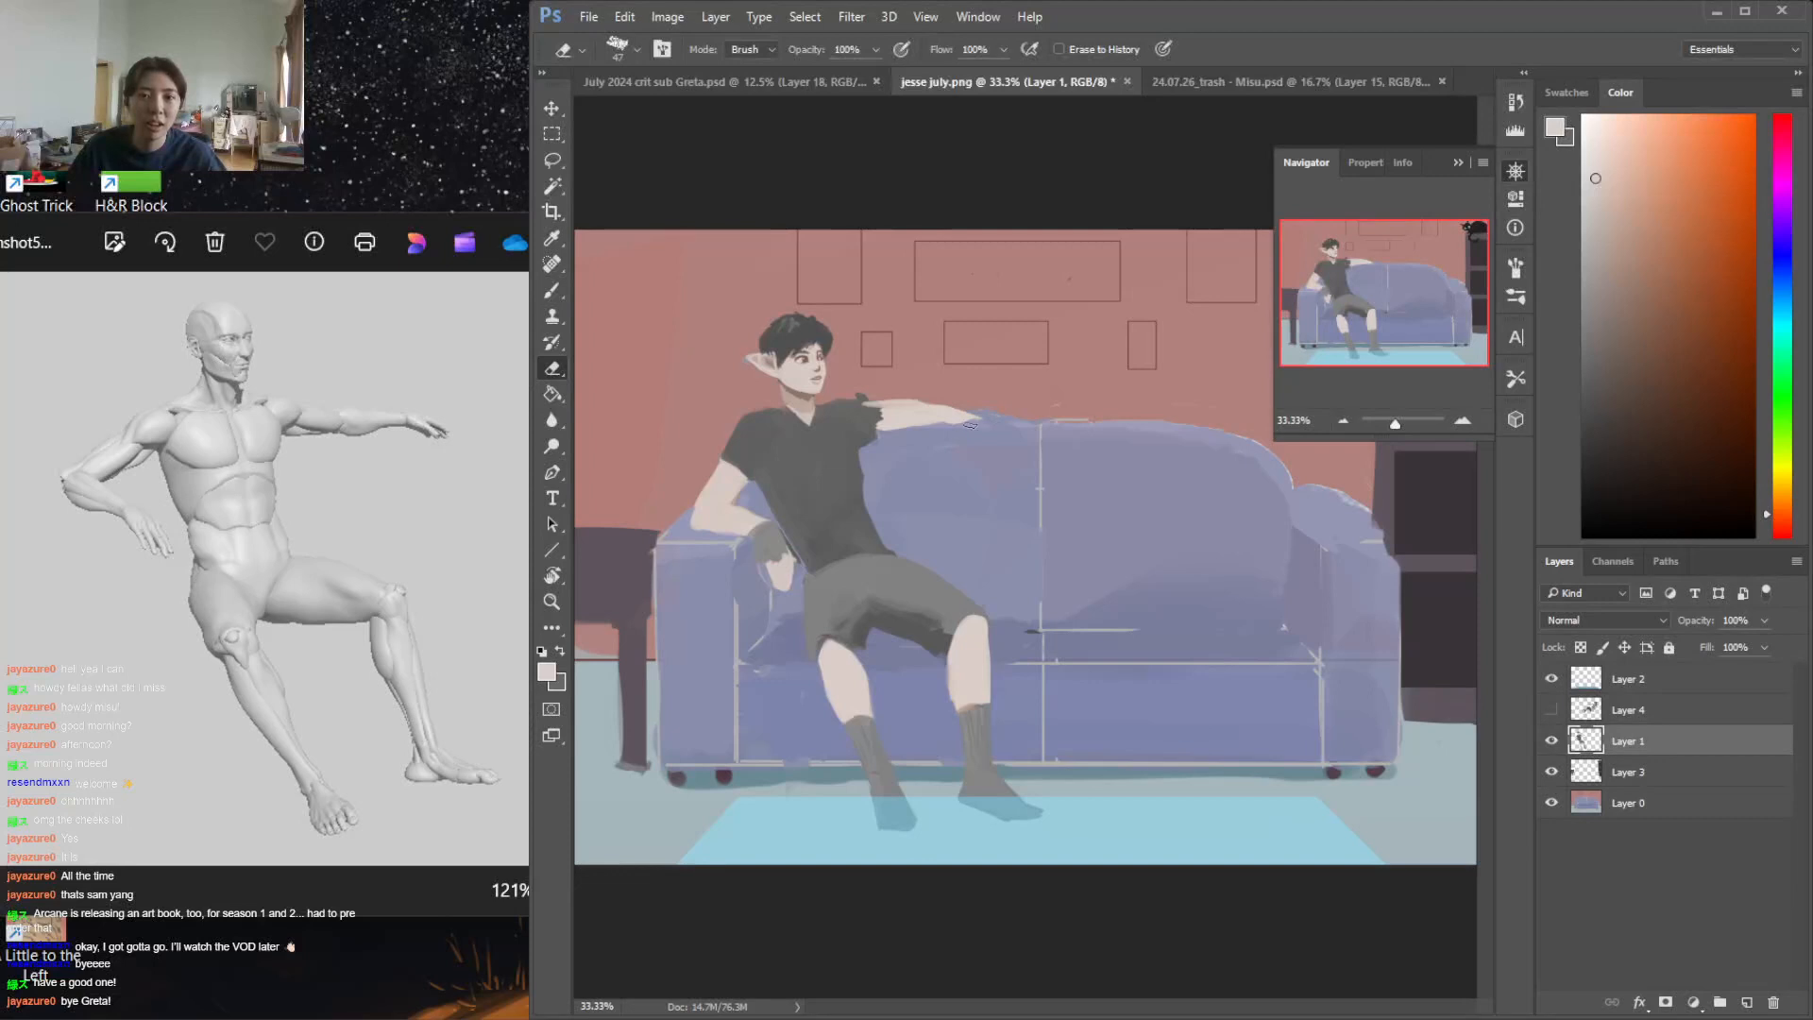
Smooth the sleeve's shoulder line and cuff on the outstretched arm by alternating dark grey paint and erasing
{"action": "key", "text": "b"}
{"action": "key", "text": "x"}
{"action": "key", "text": "e"}
{"action": "left_click_drag", "start_coordinate": [855, 393], "coordinate": [867, 396]}
{"action": "key", "text": "b"}
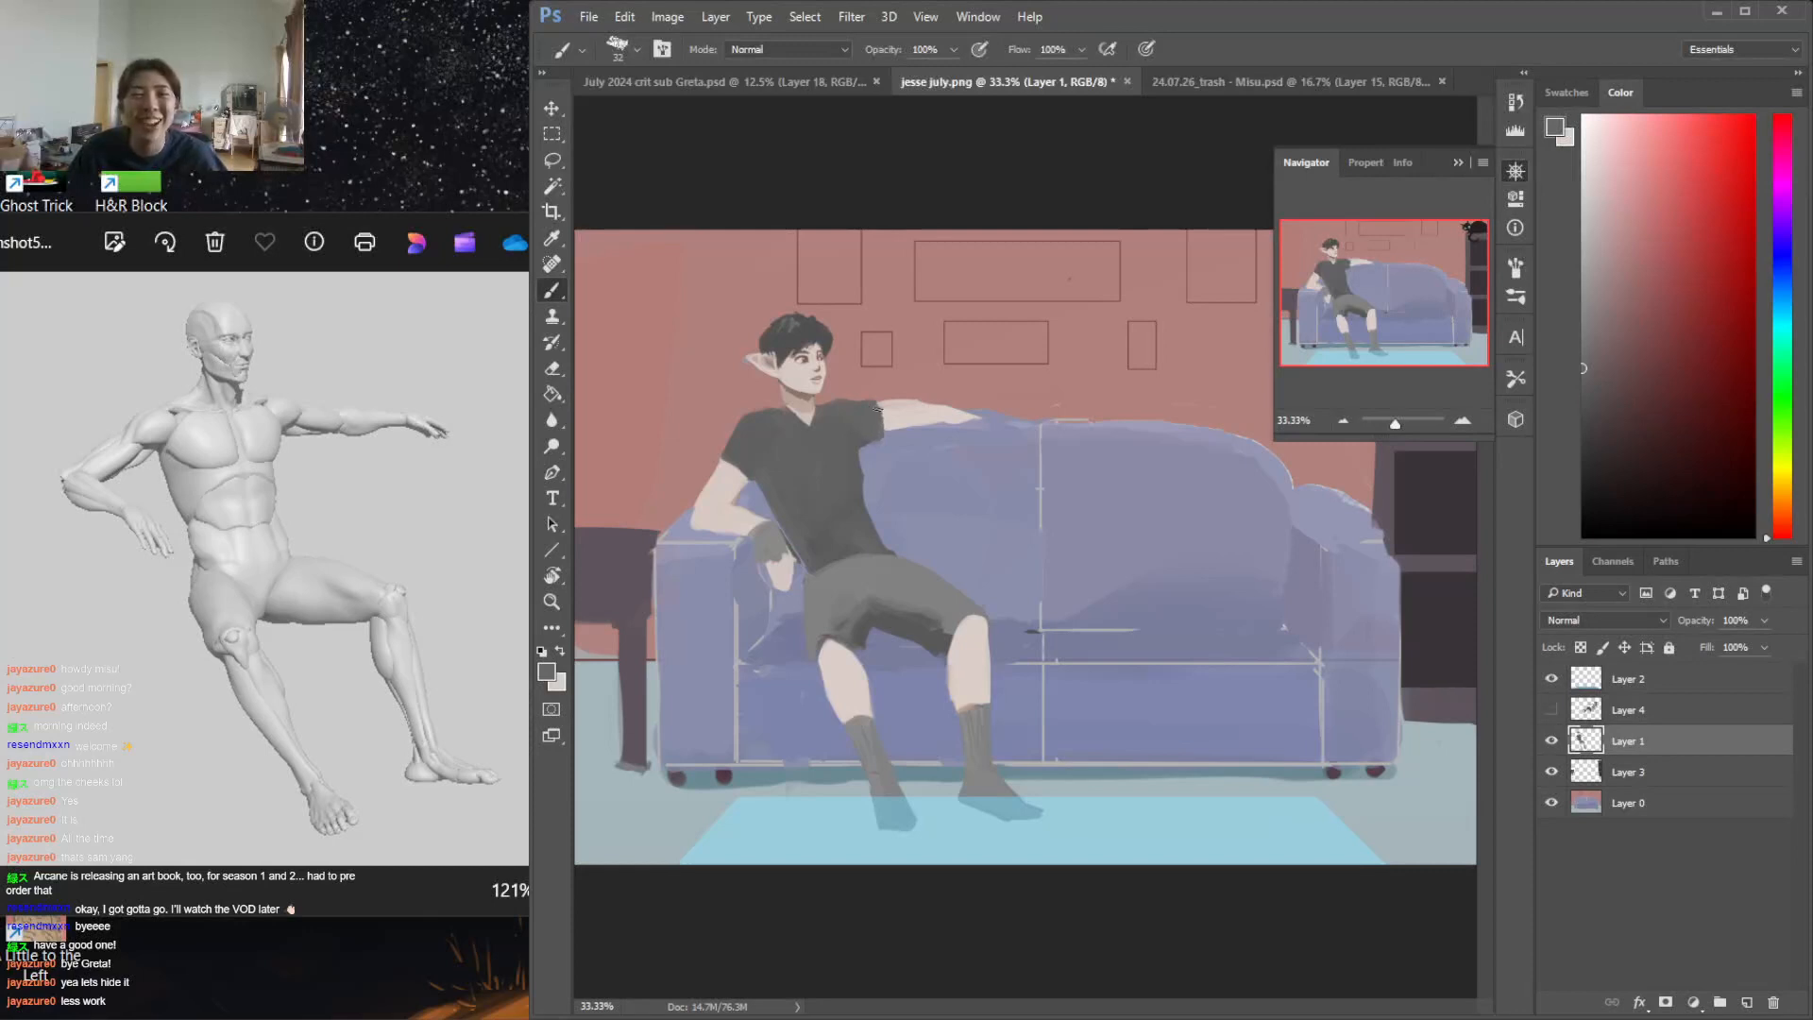
{"action": "key", "text": "e"}
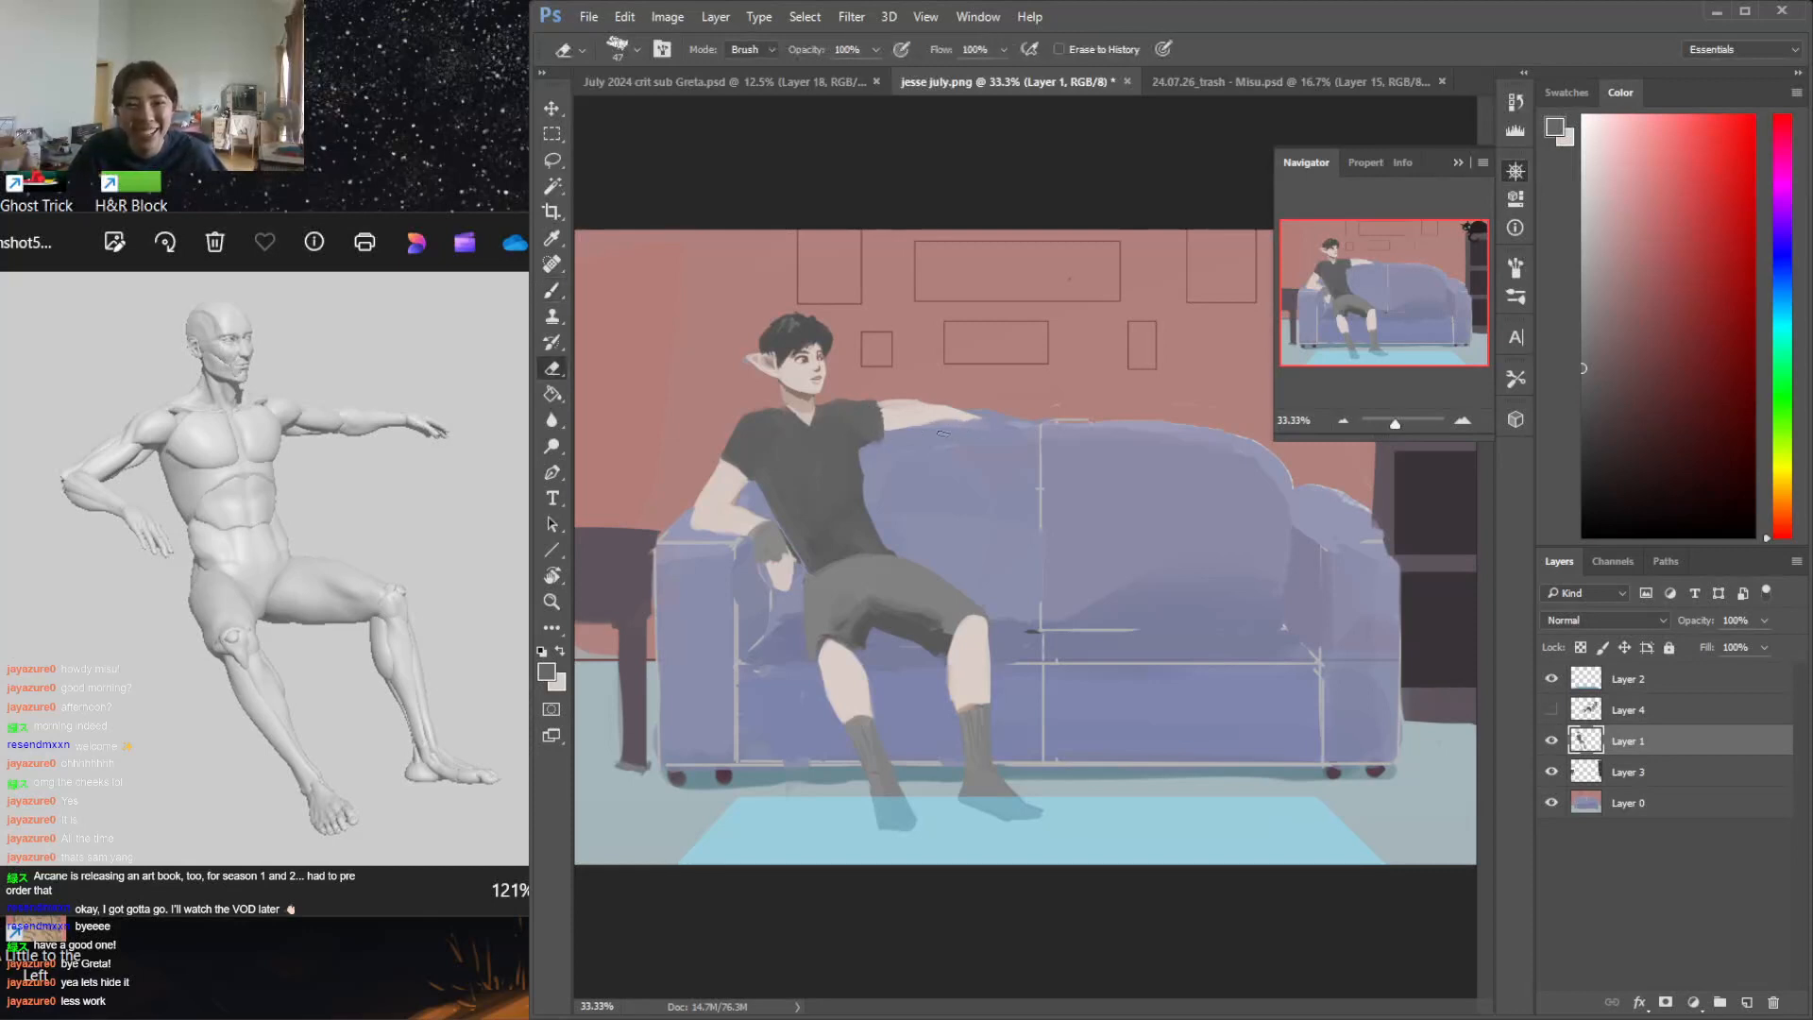
Refine the visible forearm along the sofa's top edge with sampled skin tones and the Eraser
{"action": "key", "text": "b"}
{"action": "left_click", "coordinate": [916, 418], "text": "alt"}
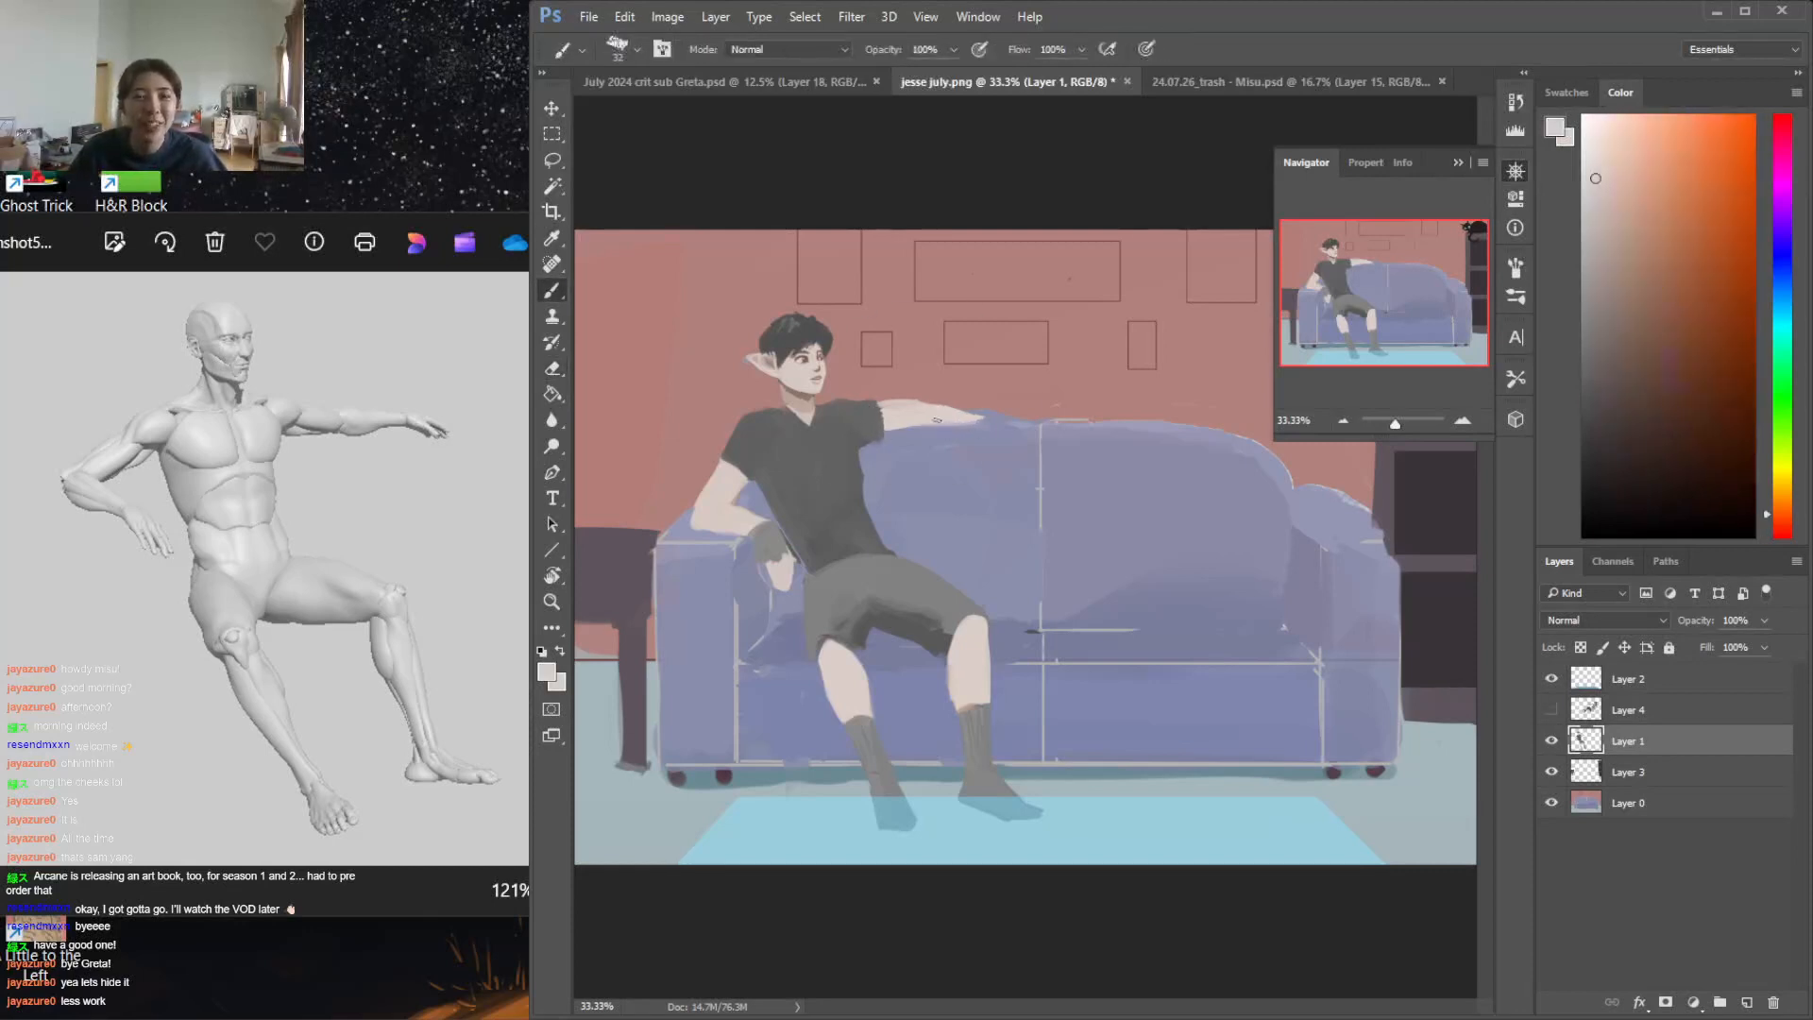
{"action": "key", "text": "e"}
{"action": "key", "text": "b"}
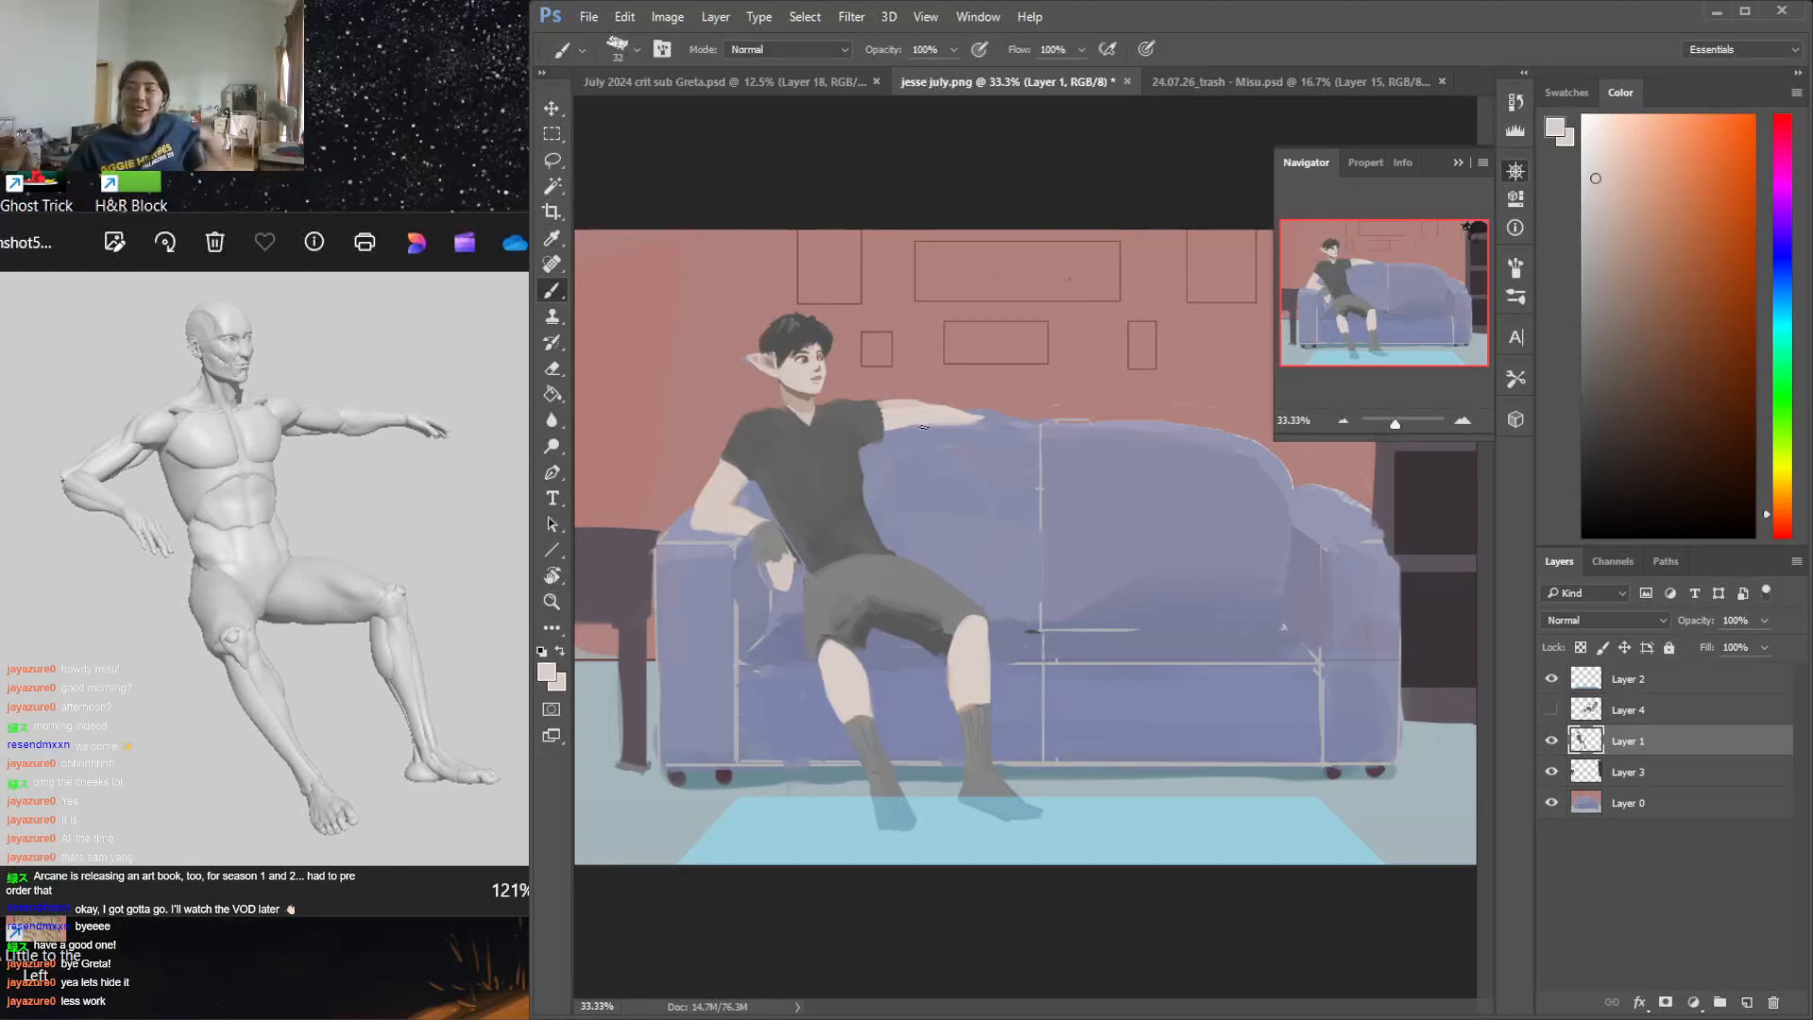
{"action": "key", "text": "e"}
{"action": "key", "text": "b"}
{"action": "left_click", "coordinate": [929, 406], "text": "alt"}
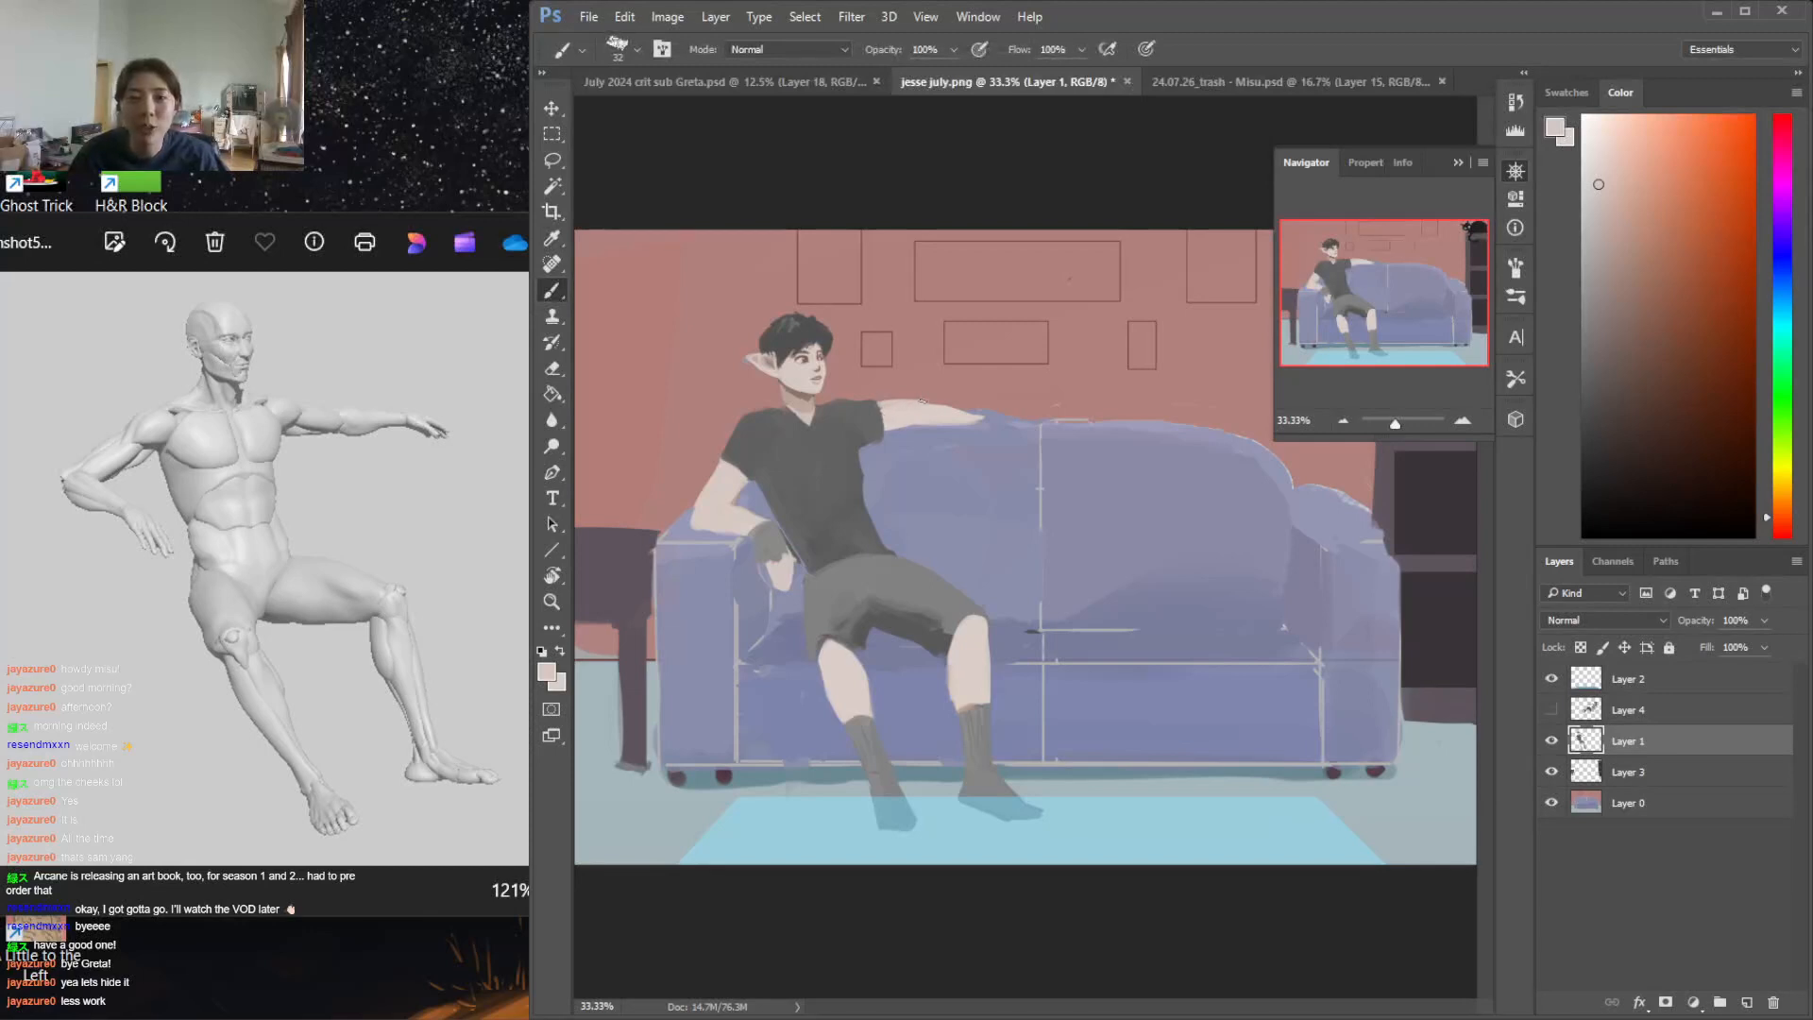
{"action": "key", "text": "e"}
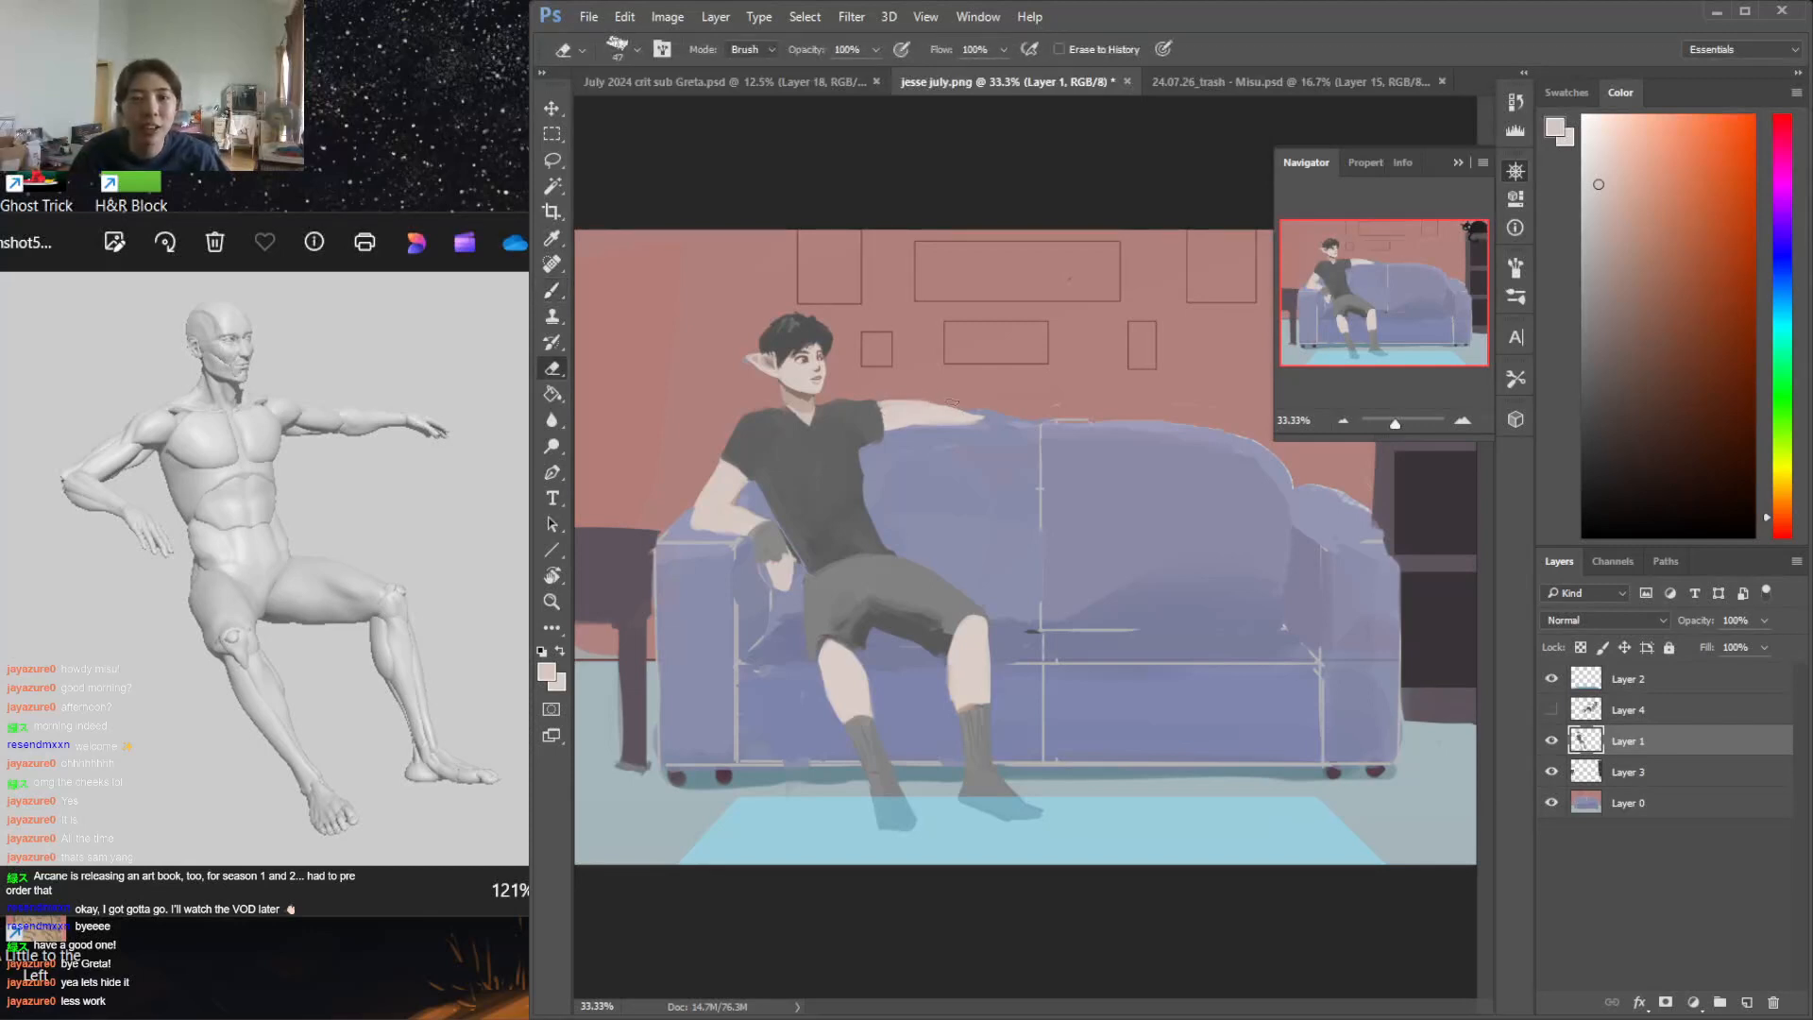
Clean up the sofa's top edge beyond the arm on Layer 0 using the sampled wall colour
{"action": "left_click", "coordinate": [1656, 804]}
{"action": "key", "text": "b"}
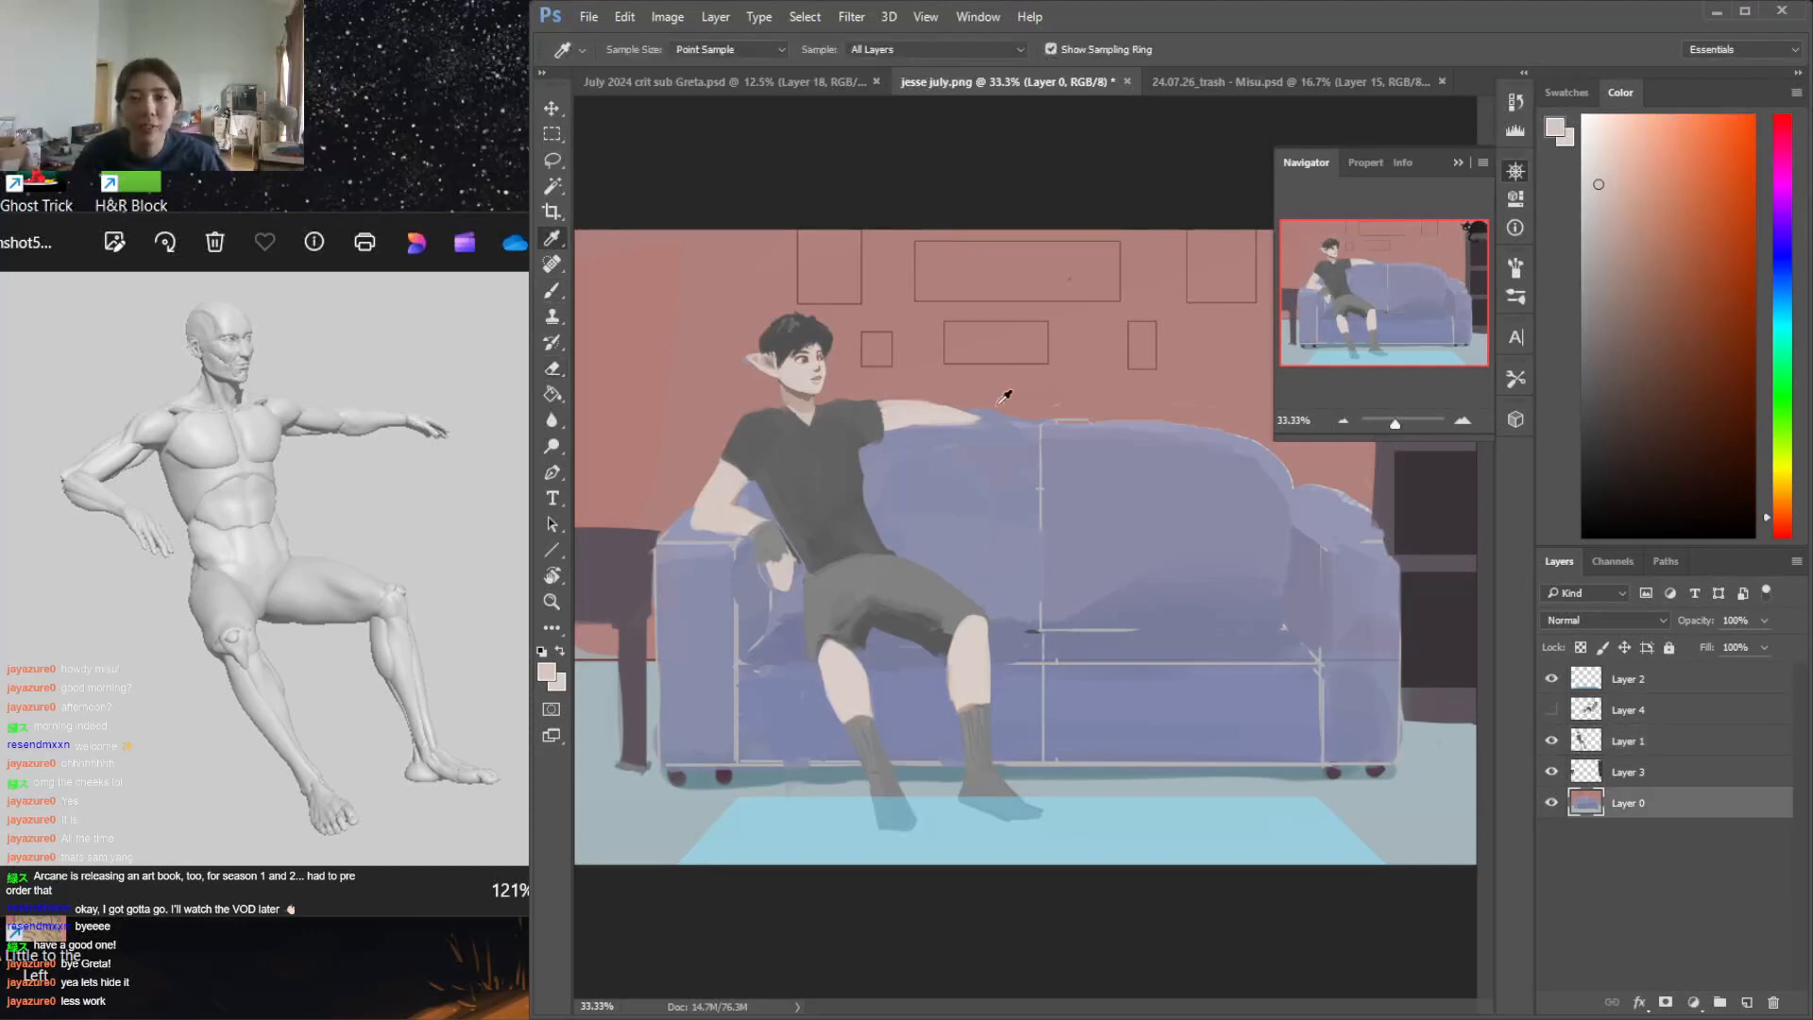
{"action": "left_click", "coordinate": [1004, 397], "text": "alt"}
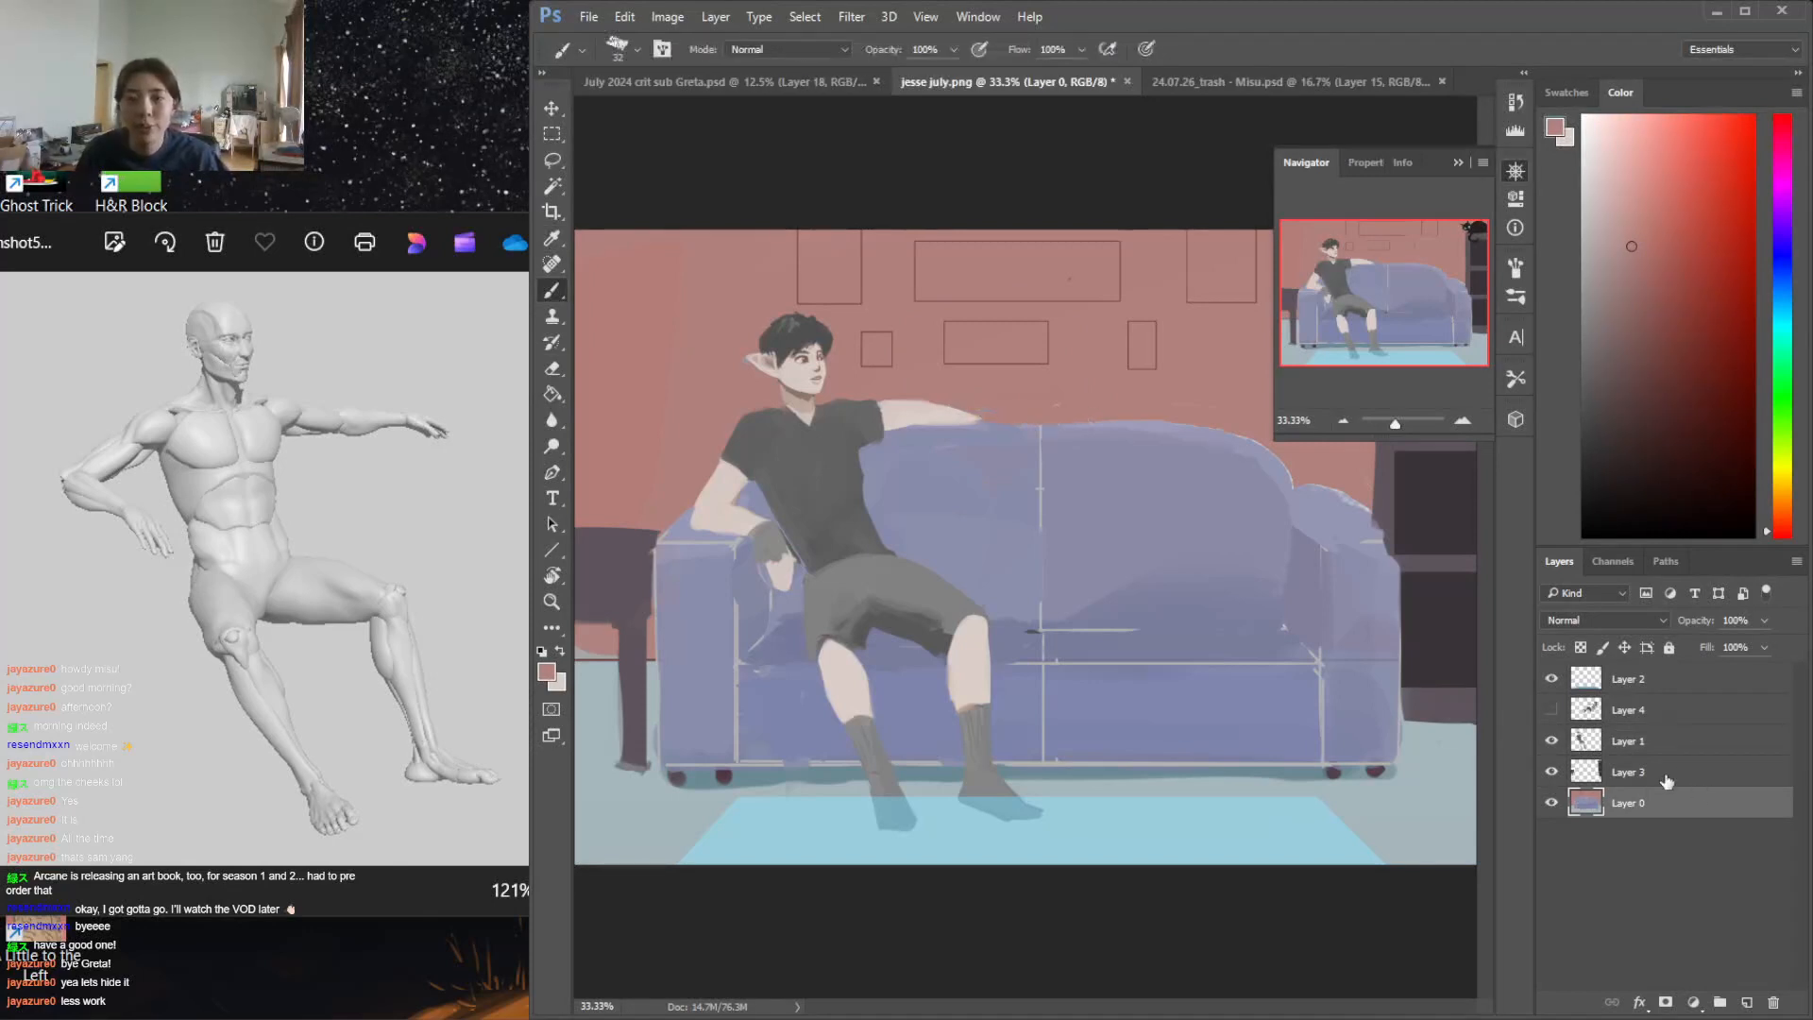
Show Layer 4 and reposition the reclining woman closer to the man so her feet rest across his lap
{"action": "left_click", "coordinate": [1551, 709]}
{"action": "left_click", "coordinate": [1644, 720]}
{"action": "key", "text": "ctrl+t"}
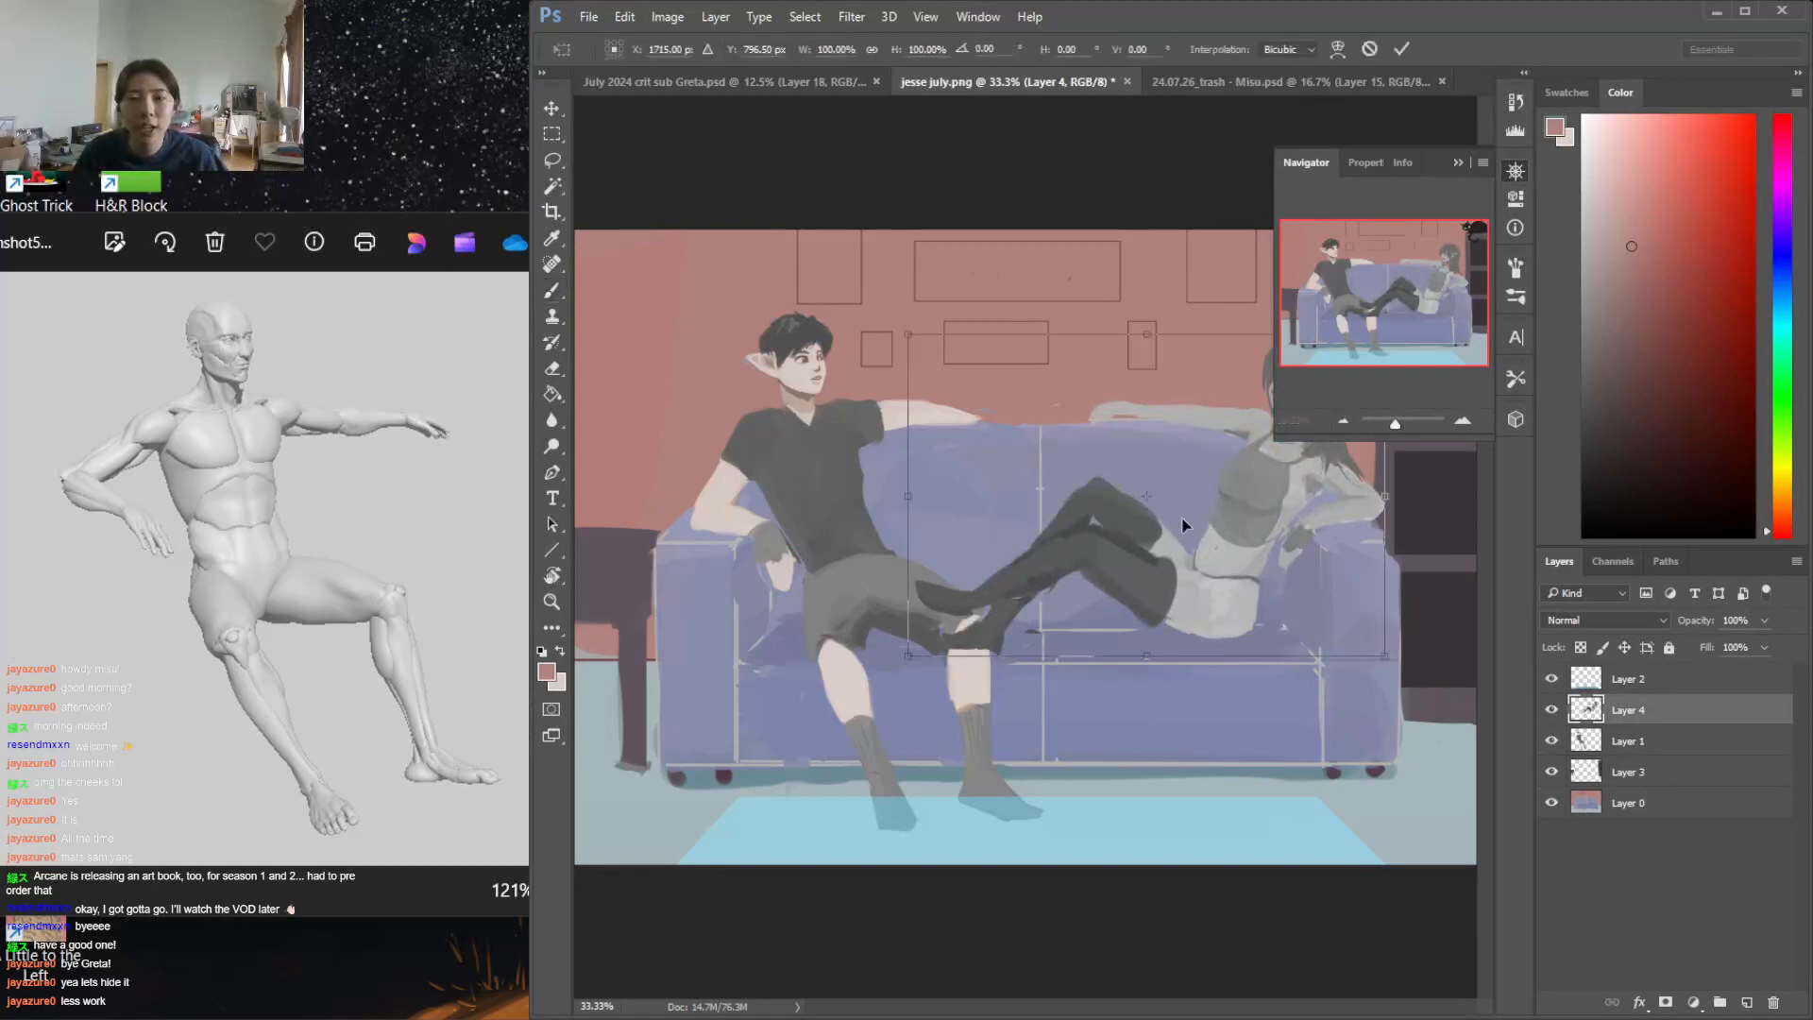
{"action": "left_click_drag", "start_coordinate": [1218, 534], "coordinate": [1167, 535]}
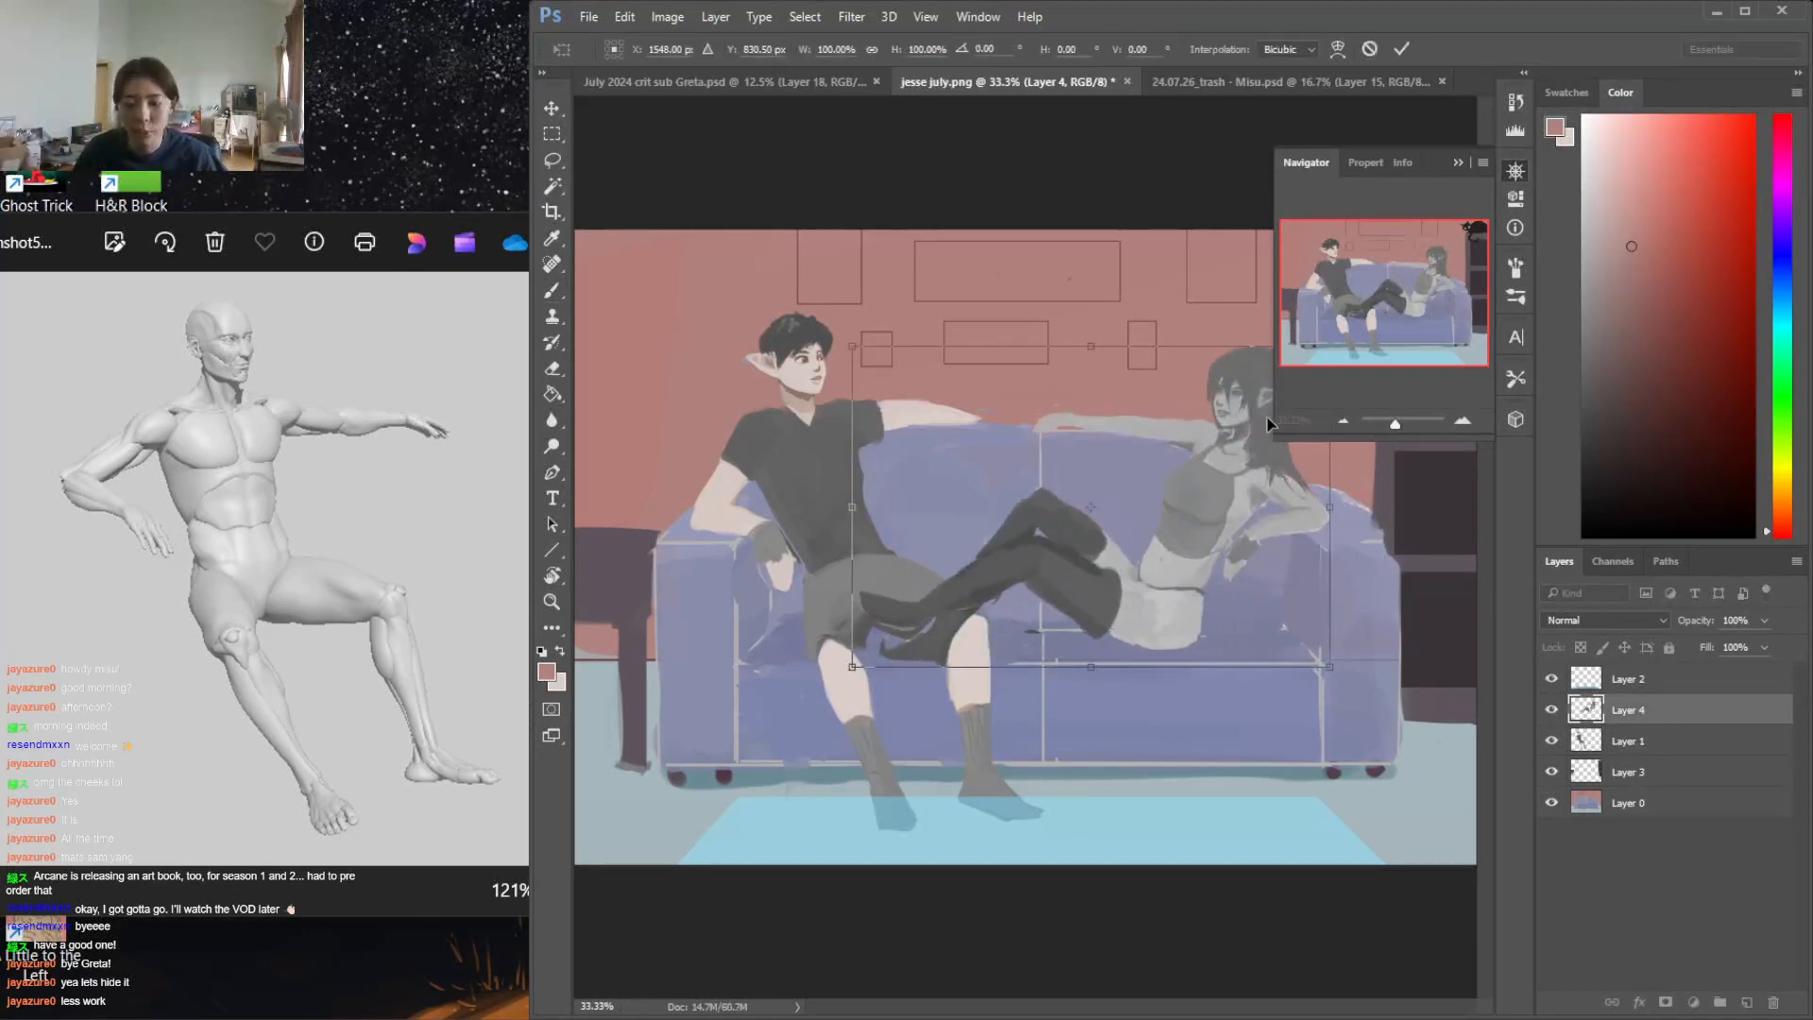
{"action": "key", "text": "Return"}
{"action": "key", "text": "v"}
{"action": "left_click_drag", "start_coordinate": [1192, 538], "coordinate": [1215, 536]}
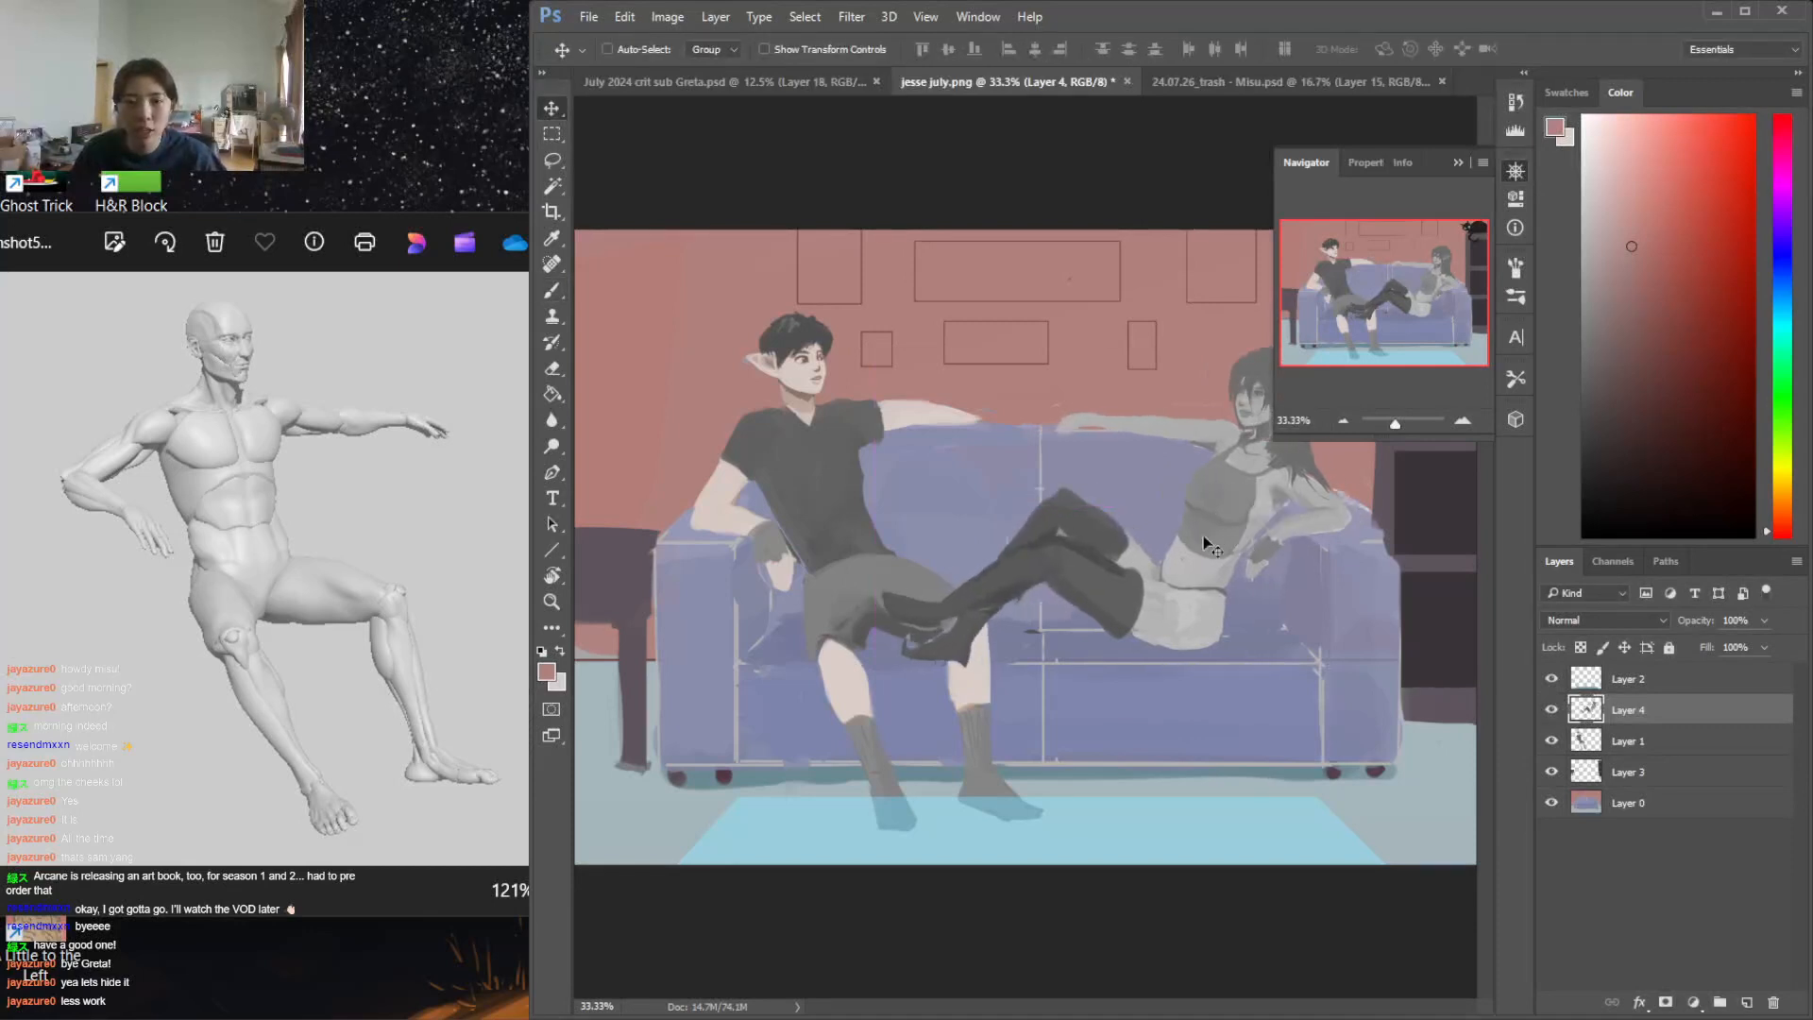
{"action": "key", "text": "l"}
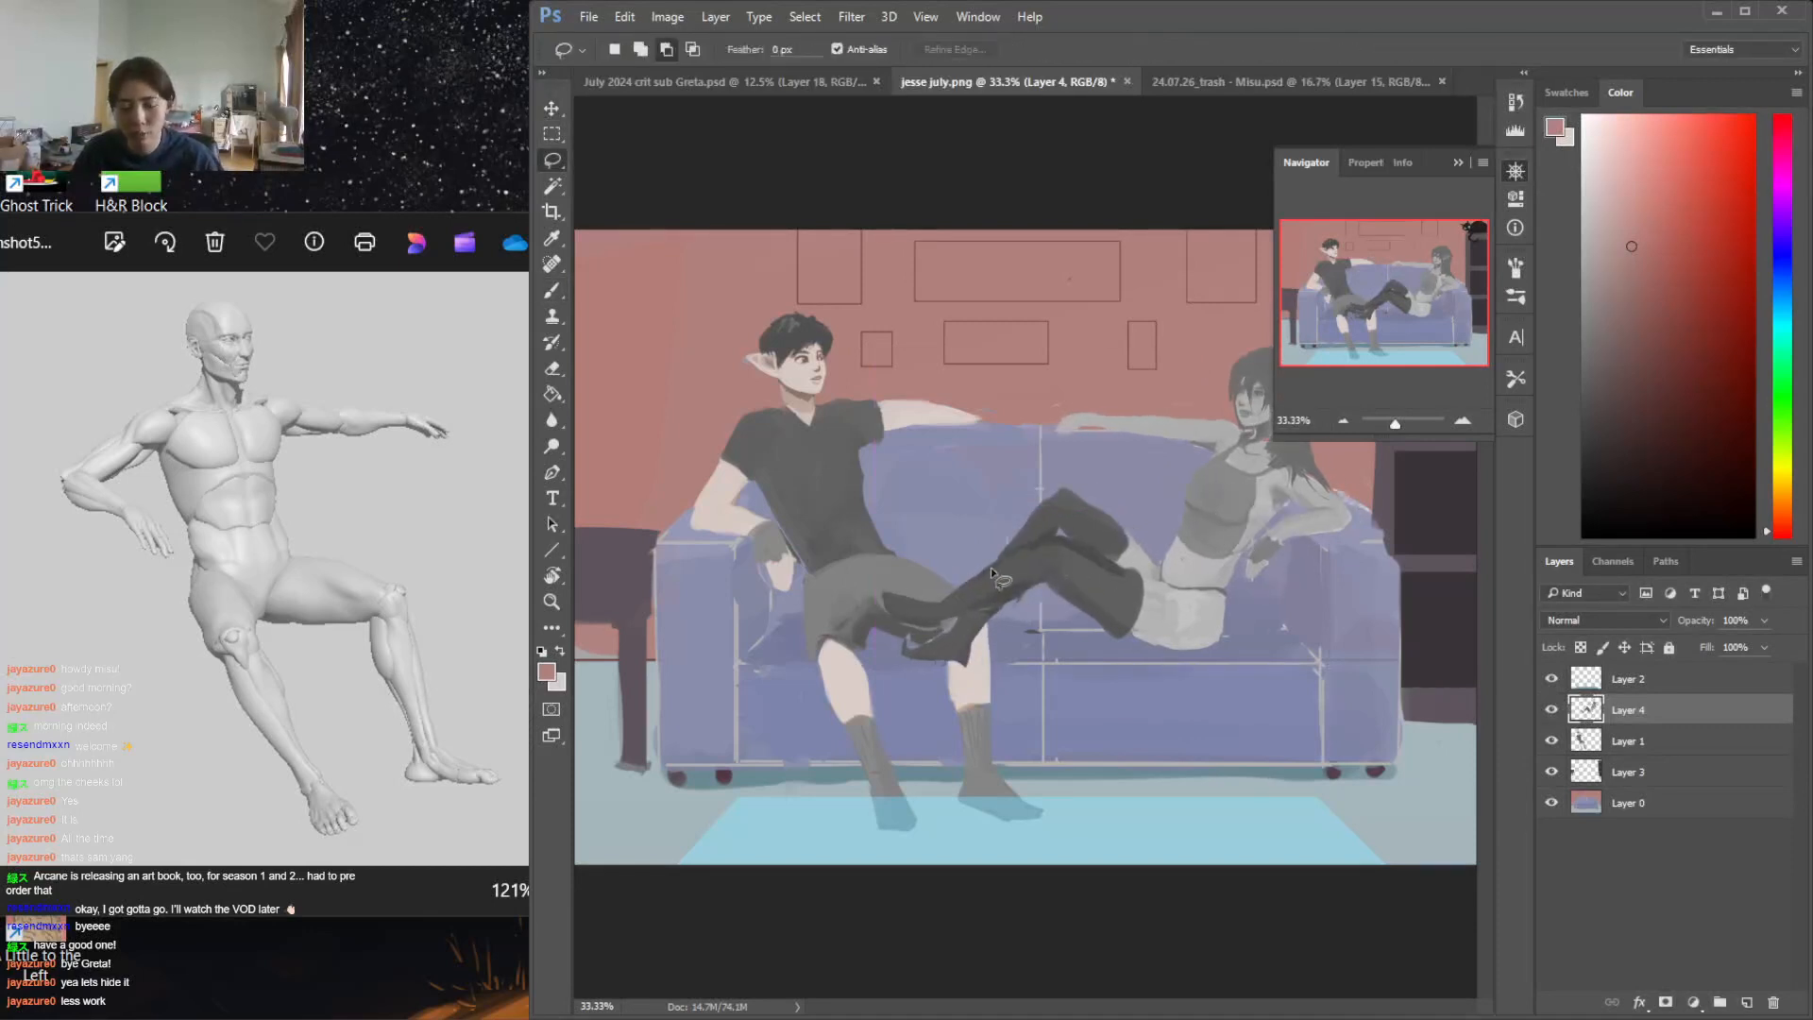
Try shifting the reclining woman away from the man and free-transforming parts of her figure
{"action": "mouse_move", "coordinate": [1065, 538]}
{"action": "left_mouse_down"}
{"action": "mouse_move", "coordinate": [881, 586]}
{"action": "mouse_move", "coordinate": [889, 615]}
{"action": "mouse_move", "coordinate": [930, 633]}
{"action": "mouse_move", "coordinate": [1005, 608]}
{"action": "mouse_move", "coordinate": [1047, 585]}
{"action": "mouse_move", "coordinate": [1046, 538]}
{"action": "mouse_move", "coordinate": [1140, 541]}
{"action": "left_mouse_up"}
{"action": "key", "text": "ctrl+t"}
{"action": "left_click_drag", "start_coordinate": [985, 582], "coordinate": [989, 567]}
{"action": "left_click_drag", "start_coordinate": [1139, 496], "coordinate": [1138, 502]}
{"action": "left_click_drag", "start_coordinate": [982, 578], "coordinate": [987, 562]}
{"action": "left_click", "coordinate": [1368, 53]}
{"action": "key", "text": "ctrl+t"}
{"action": "mouse_move", "coordinate": [1208, 531]}
{"action": "left_mouse_down"}
{"action": "mouse_move", "coordinate": [1303, 537]}
{"action": "mouse_move", "coordinate": [1223, 536]}
{"action": "left_mouse_up"}
{"action": "left_click", "coordinate": [1371, 50]}
{"action": "key", "text": "ctrl+d"}
Move the woman on Layer 4 back toward the man until her feet rest across his lap, touching up her foot with sampled dark grey
{"action": "key", "text": "v"}
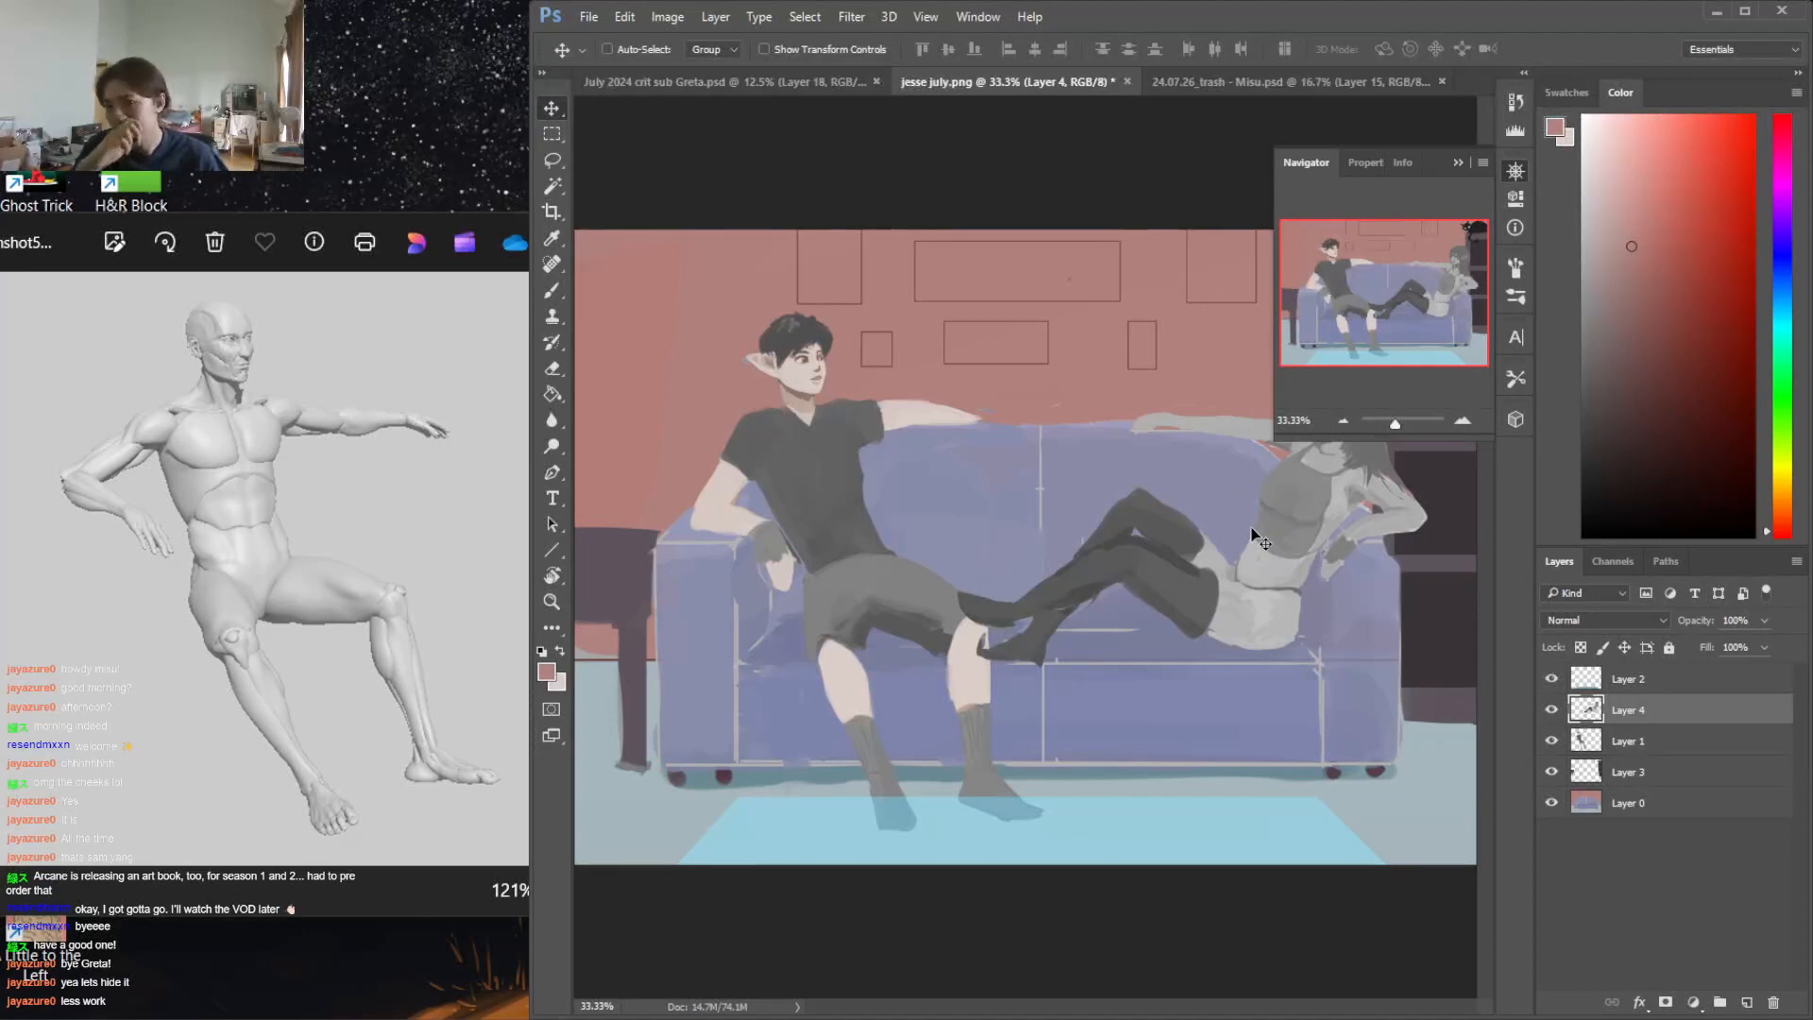
{"action": "left_click_drag", "start_coordinate": [1259, 537], "coordinate": [1137, 576]}
{"action": "key", "text": "e"}
{"action": "key", "text": "b"}
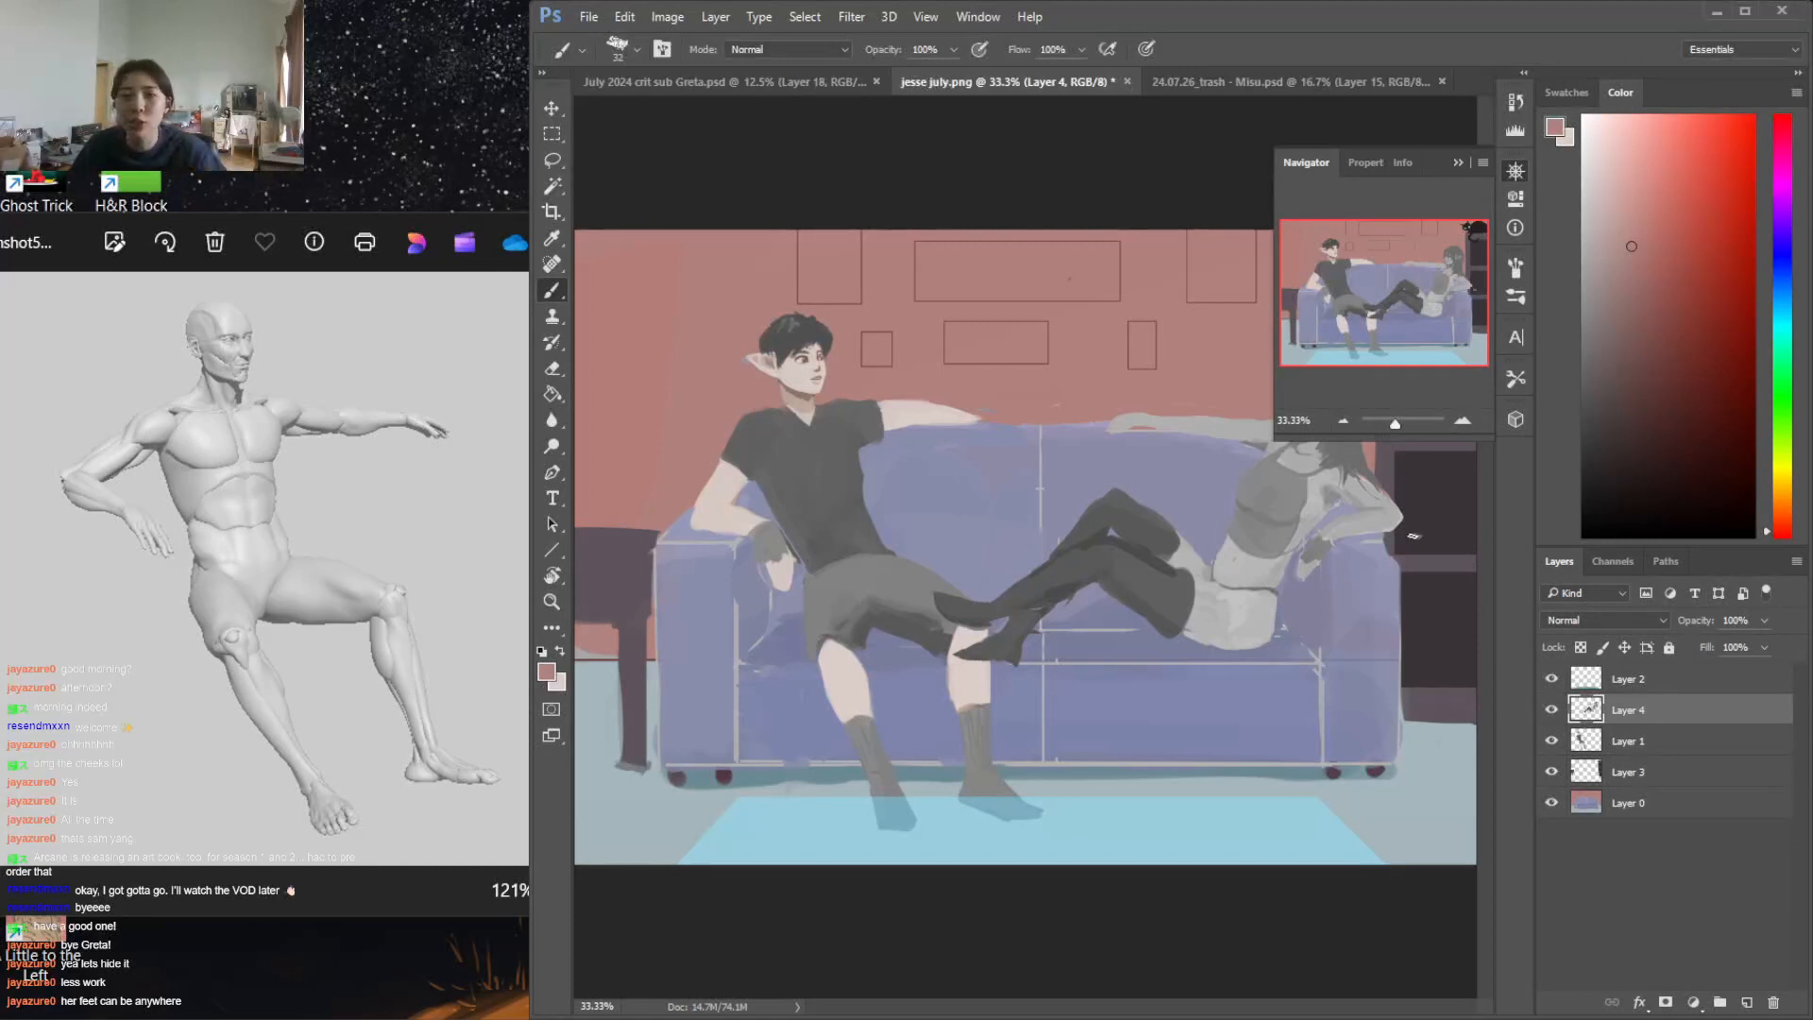
{"action": "left_click", "coordinate": [999, 585], "text": "alt"}
{"action": "key", "text": "e"}
{"action": "key", "text": "b"}
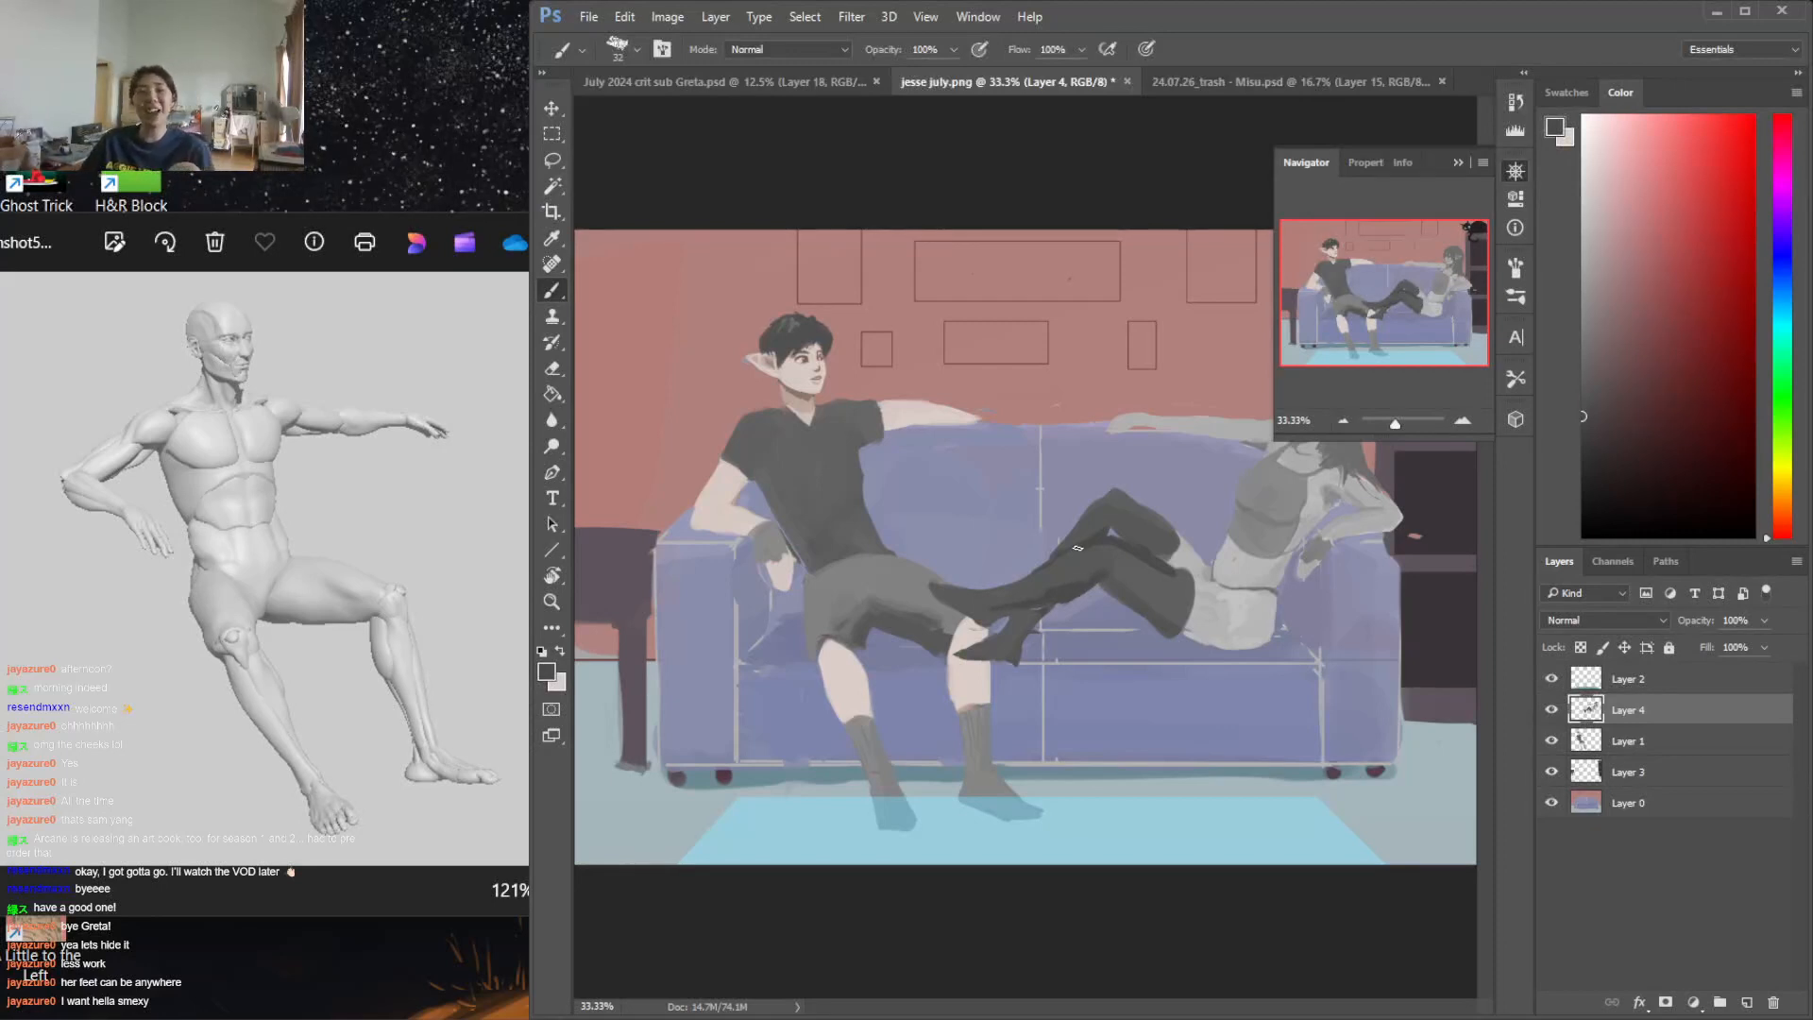
{"action": "key", "text": "v"}
{"action": "left_click_drag", "start_coordinate": [1065, 588], "coordinate": [1033, 593]}
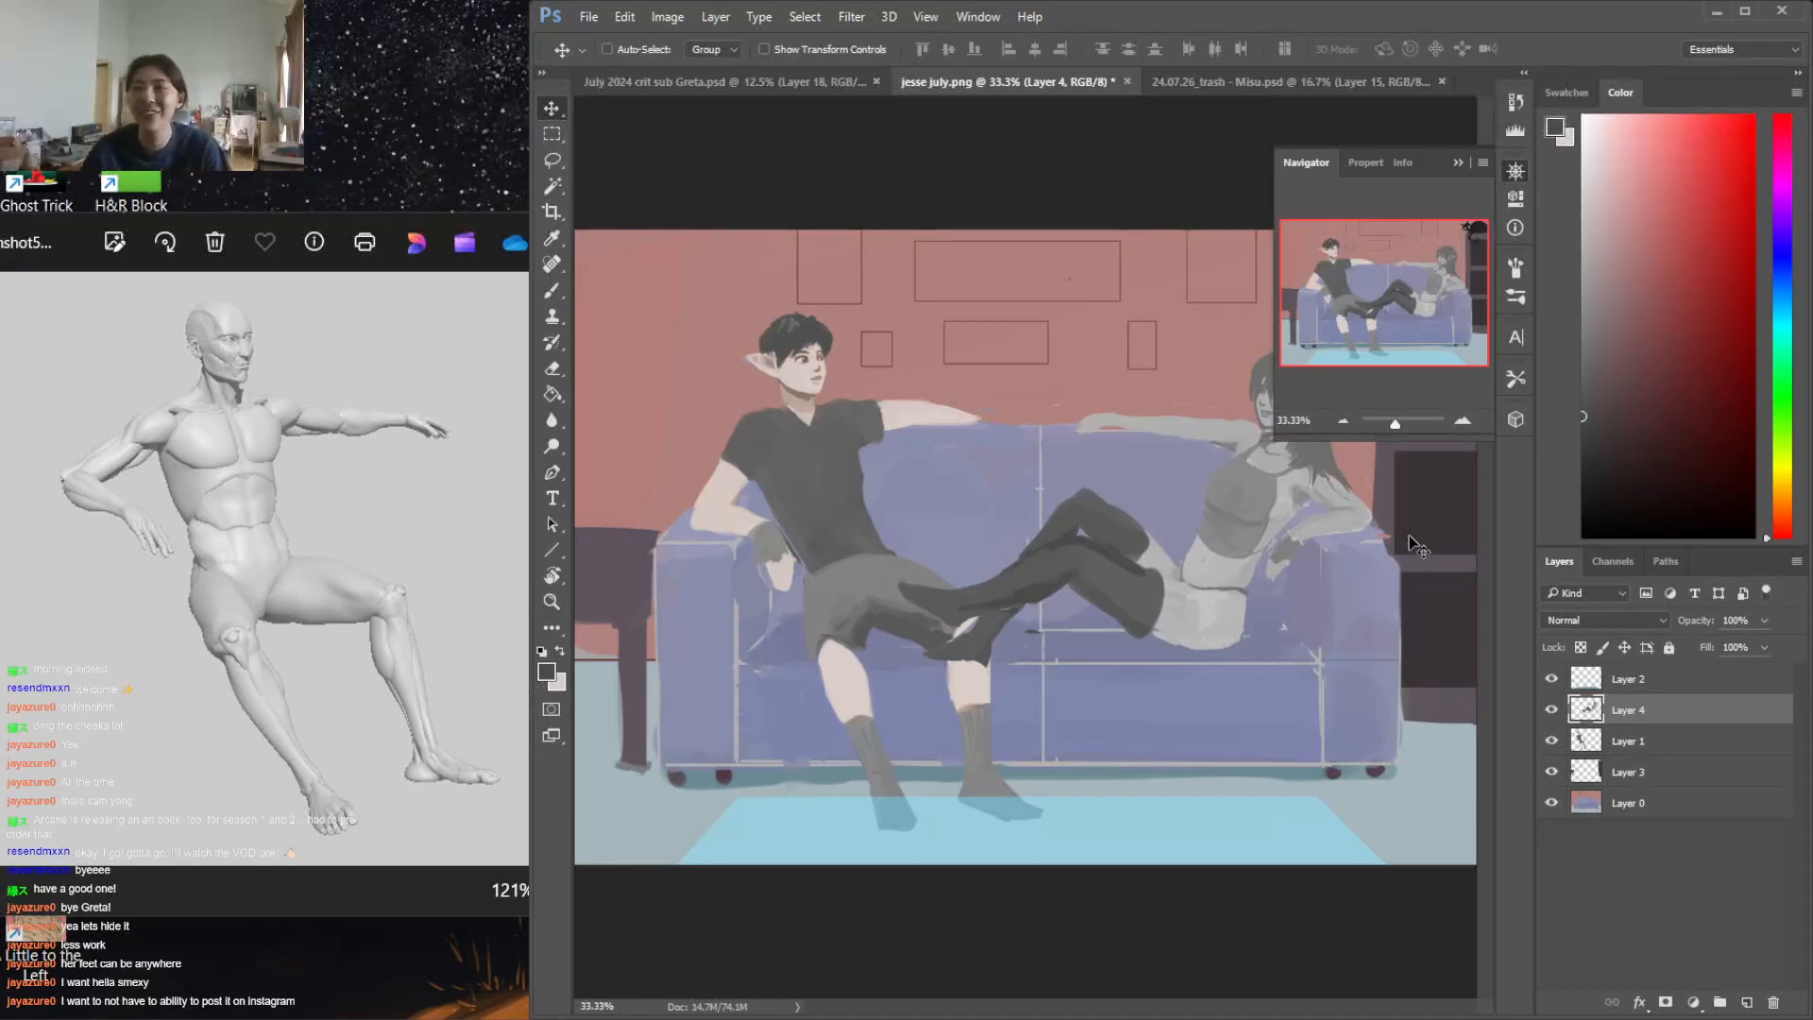
Erase the woman's near foot where it covers the man's knee and refine her dark trouser legs with sampled grey
{"action": "key", "text": "i"}
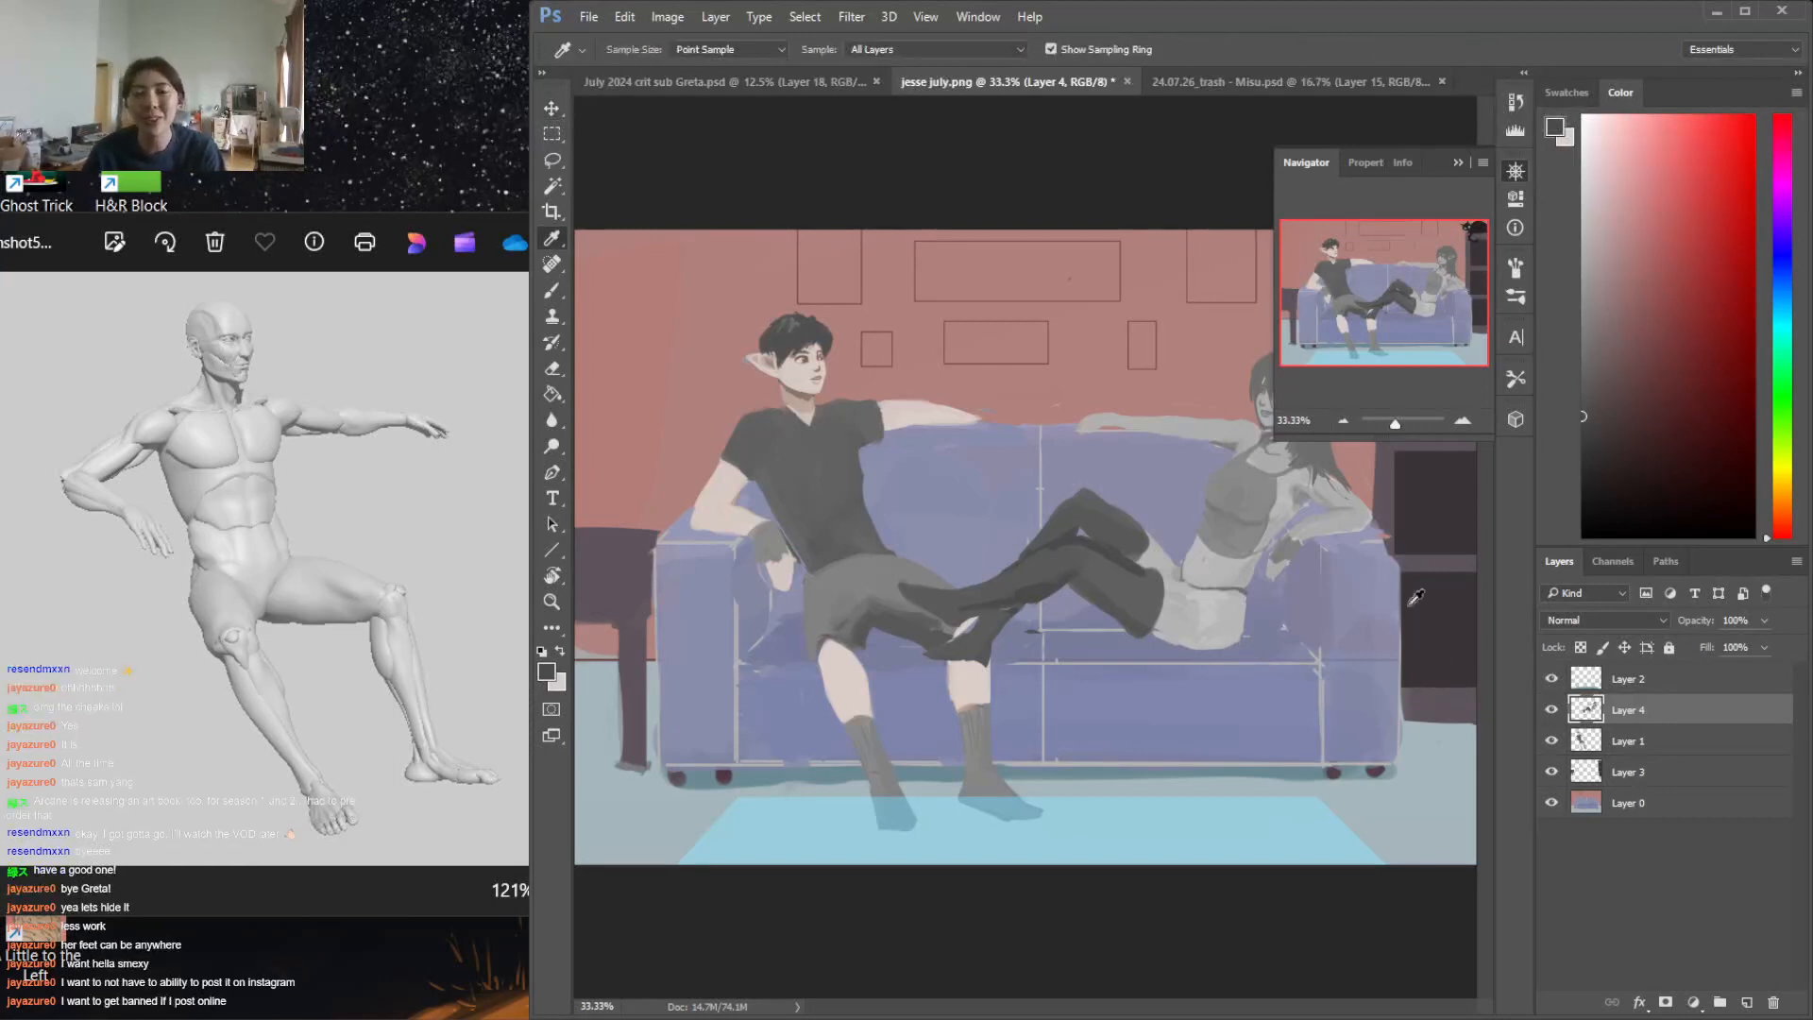
{"action": "key", "text": "e"}
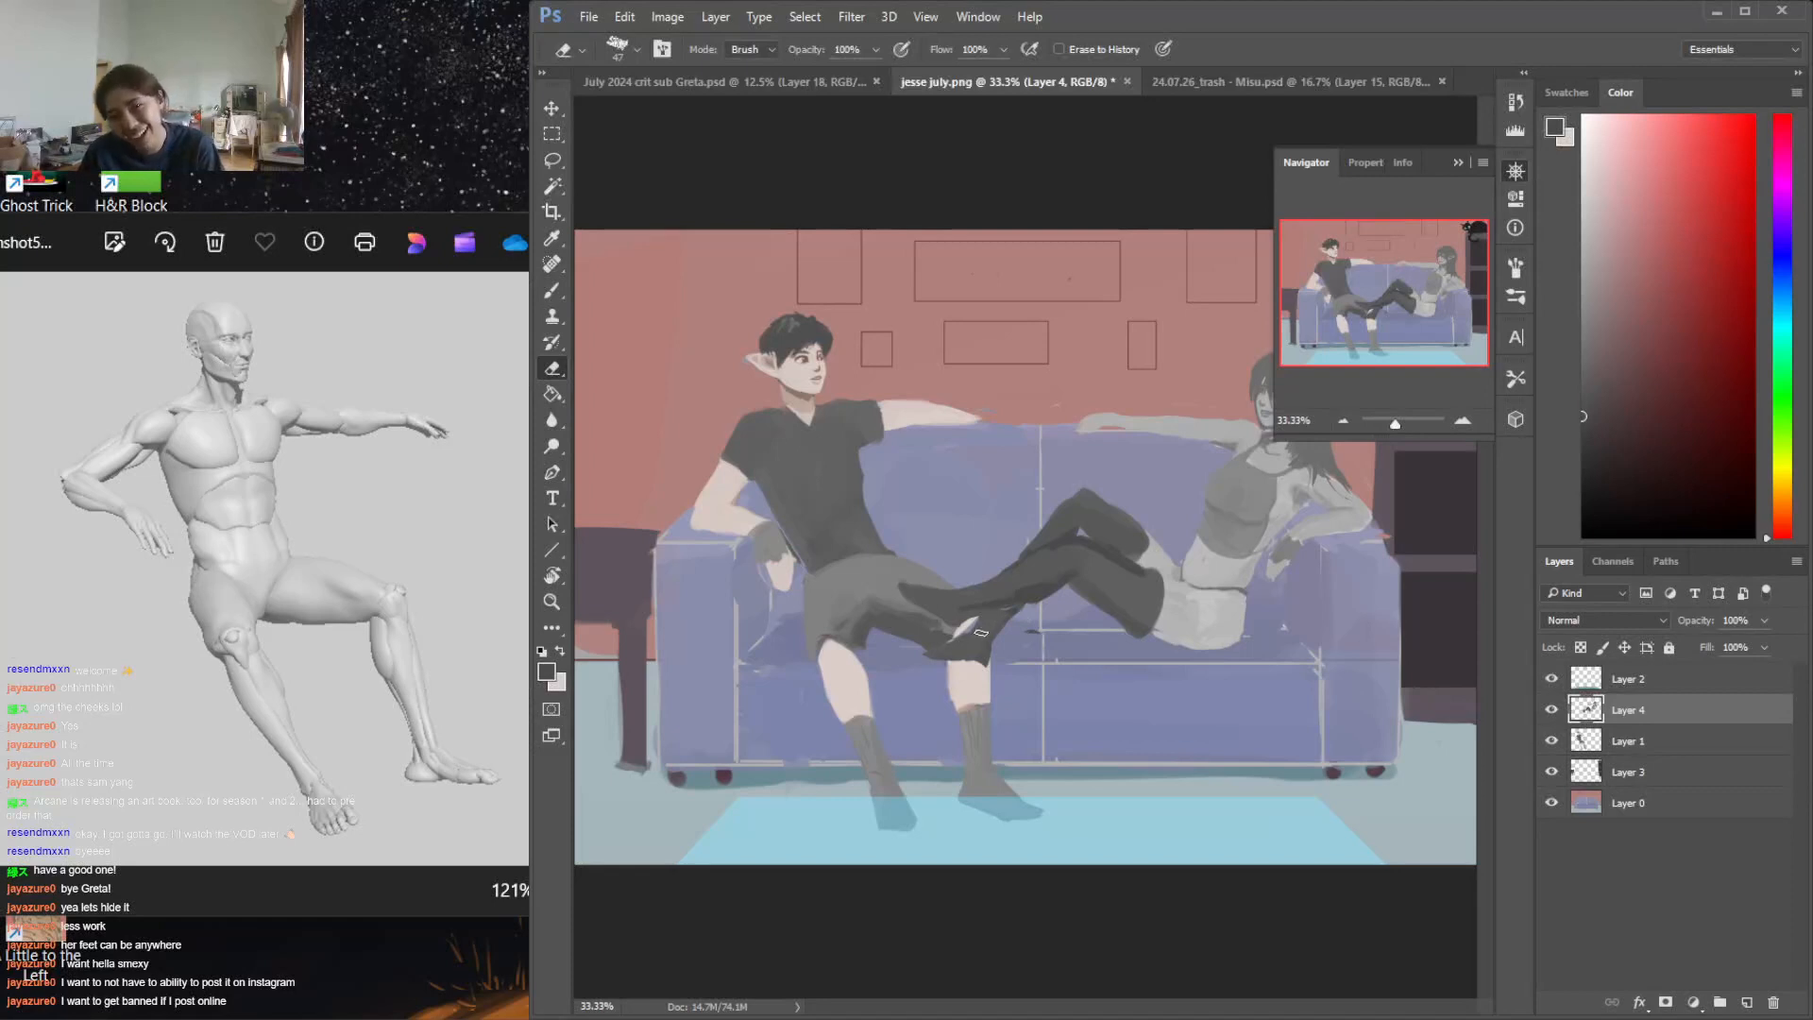
{"action": "mouse_move", "coordinate": [987, 646]}
{"action": "left_mouse_down"}
{"action": "mouse_move", "coordinate": [908, 661]}
{"action": "mouse_move", "coordinate": [977, 656]}
{"action": "left_mouse_up"}
{"action": "key", "text": "b"}
{"action": "left_click", "coordinate": [1080, 522], "text": "alt"}
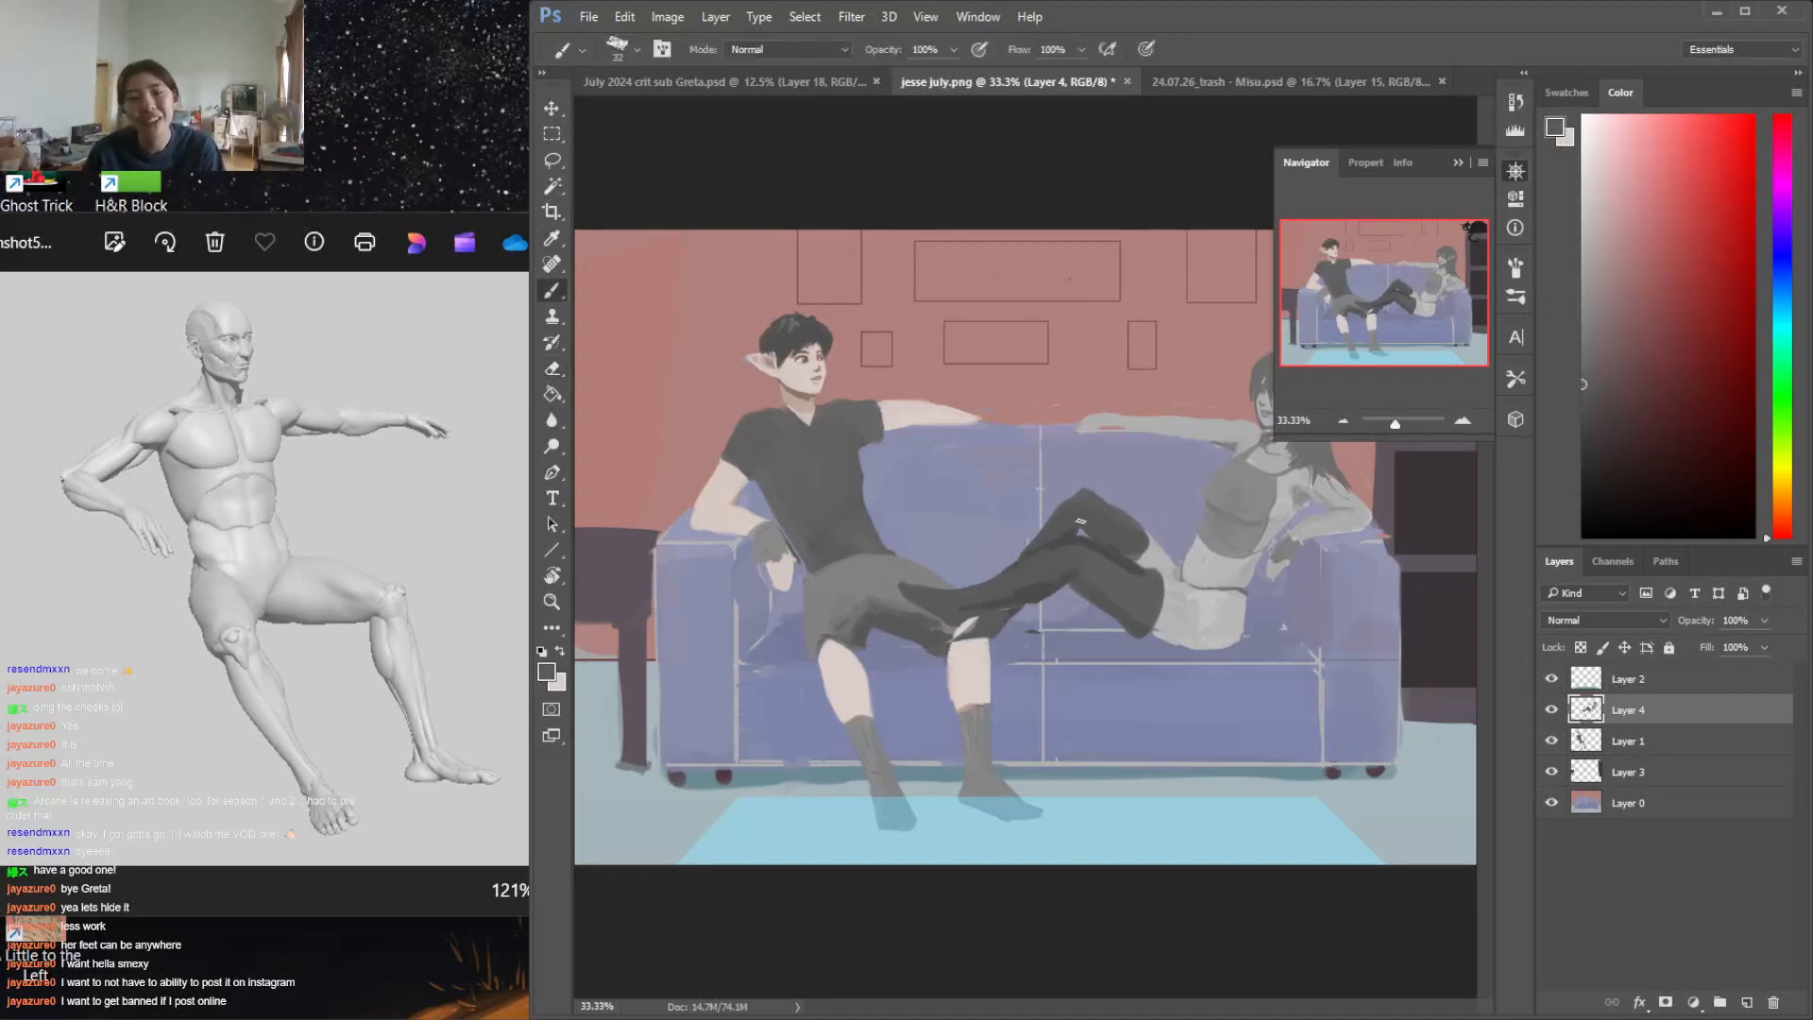
{"action": "mouse_move", "coordinate": [1081, 493]}
{"action": "left_mouse_down"}
{"action": "mouse_move", "coordinate": [1039, 543]}
{"action": "mouse_move", "coordinate": [1075, 496]}
{"action": "mouse_move", "coordinate": [1041, 489]}
{"action": "mouse_move", "coordinate": [1007, 554]}
{"action": "mouse_move", "coordinate": [1011, 634]}
{"action": "mouse_move", "coordinate": [993, 637]}
{"action": "mouse_move", "coordinate": [1011, 617]}
{"action": "mouse_move", "coordinate": [943, 638]}
{"action": "mouse_move", "coordinate": [972, 623]}
{"action": "mouse_move", "coordinate": [934, 650]}
{"action": "mouse_move", "coordinate": [979, 637]}
{"action": "left_mouse_up"}
{"action": "key", "text": "e"}
{"action": "key", "text": "b"}
{"action": "key", "text": "e"}
{"action": "key", "text": "b"}
{"action": "key", "text": "e"}
{"action": "key", "text": "bracketright"}
{"action": "key", "text": "b"}
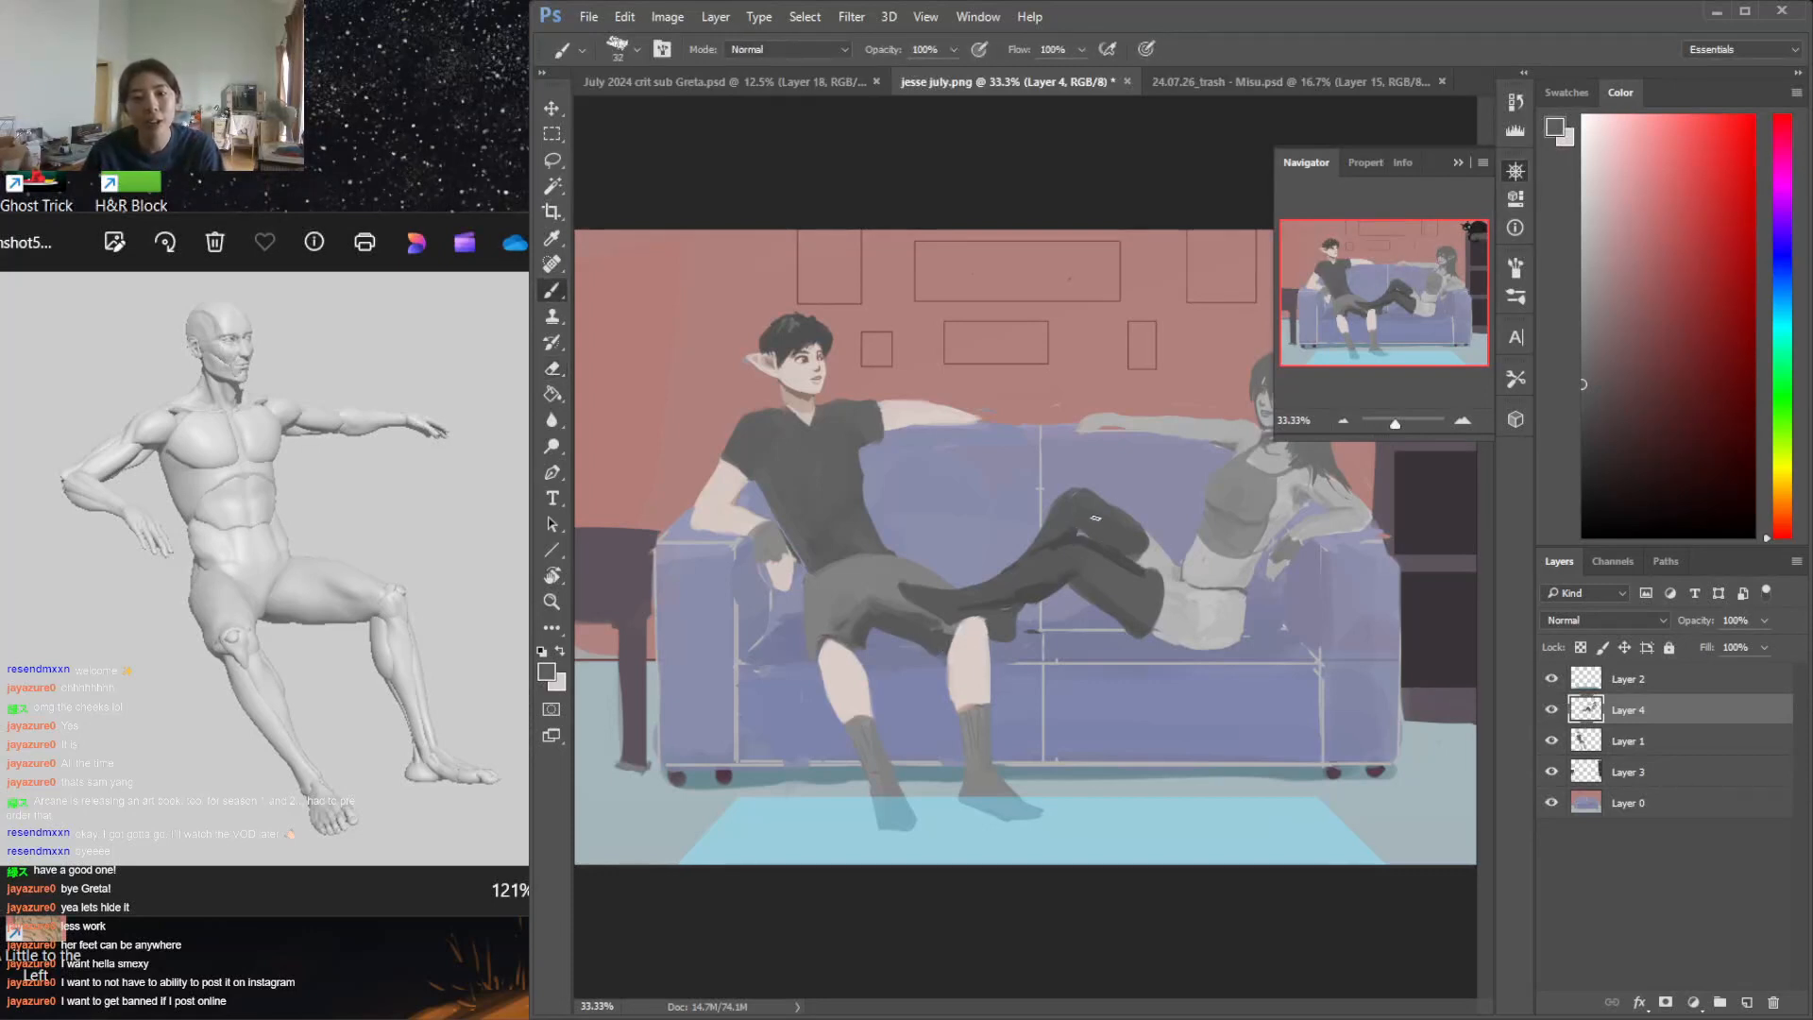
{"action": "key", "text": "e"}
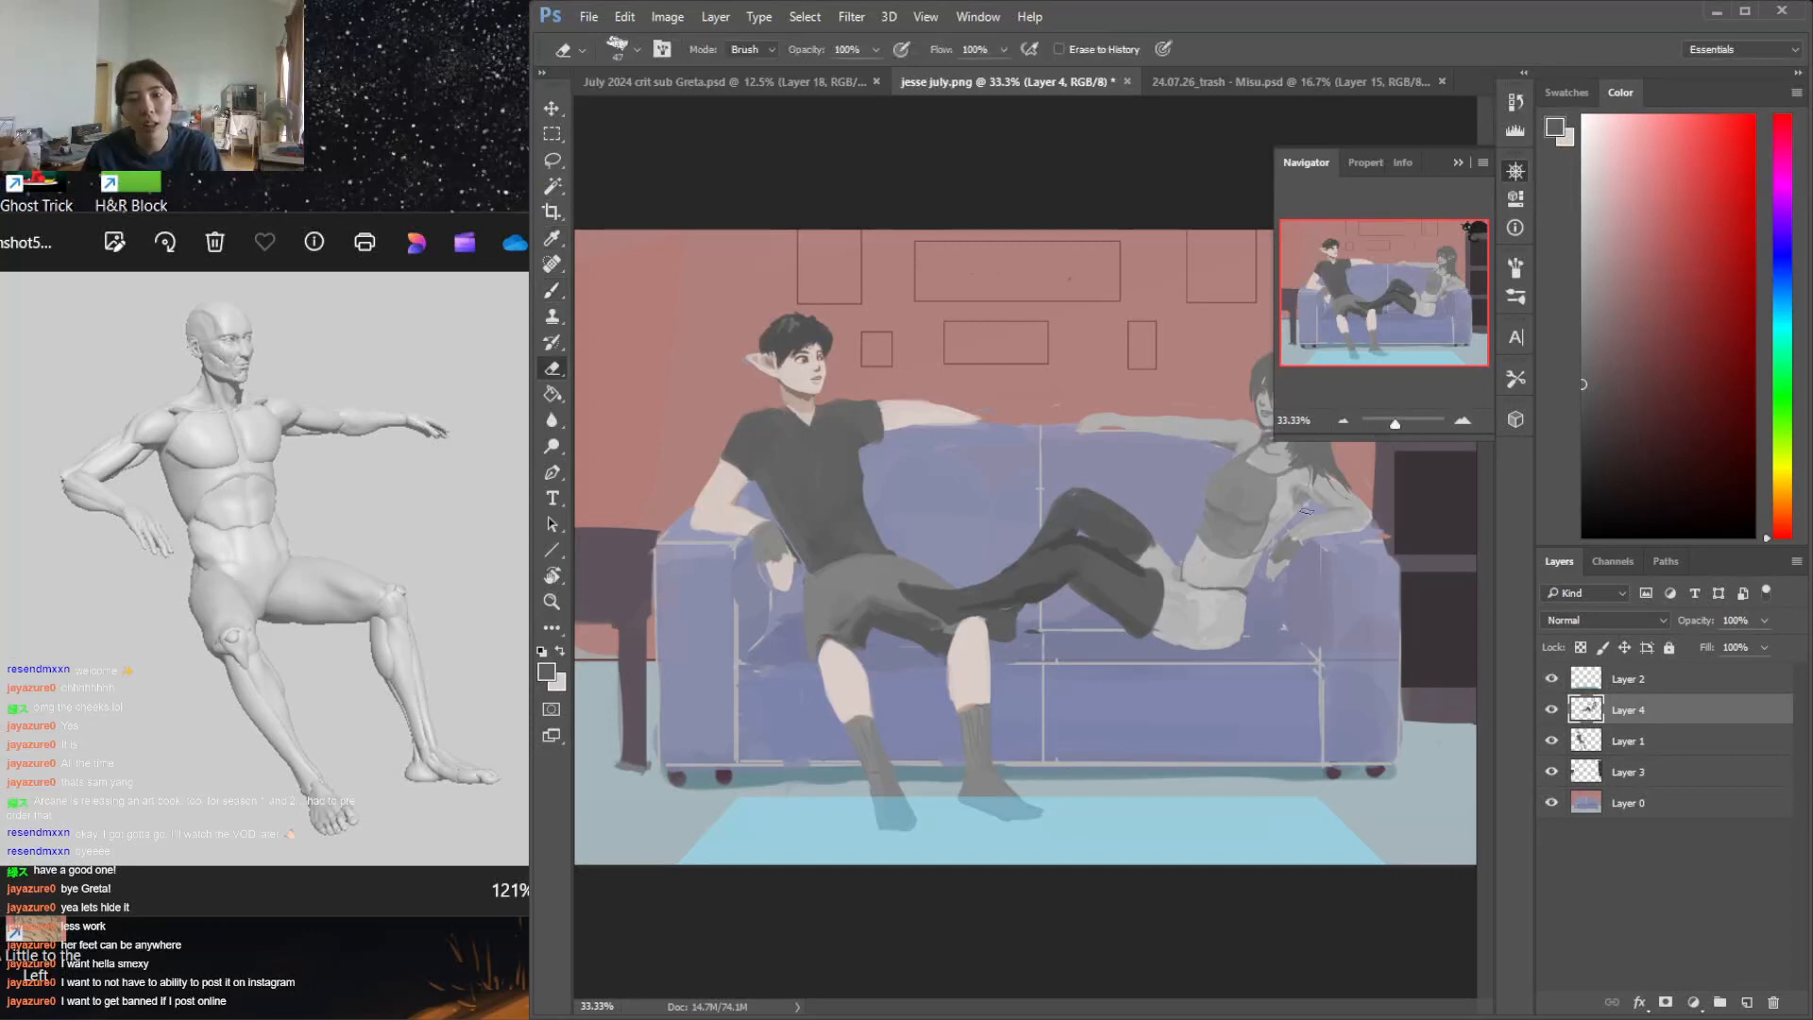
Collapse the Navigator, then select the woman's upper body and rotate it about 3.9° clockwise, shifting it slightly down
{"action": "left_click", "coordinate": [1458, 164]}
{"action": "key", "text": "l"}
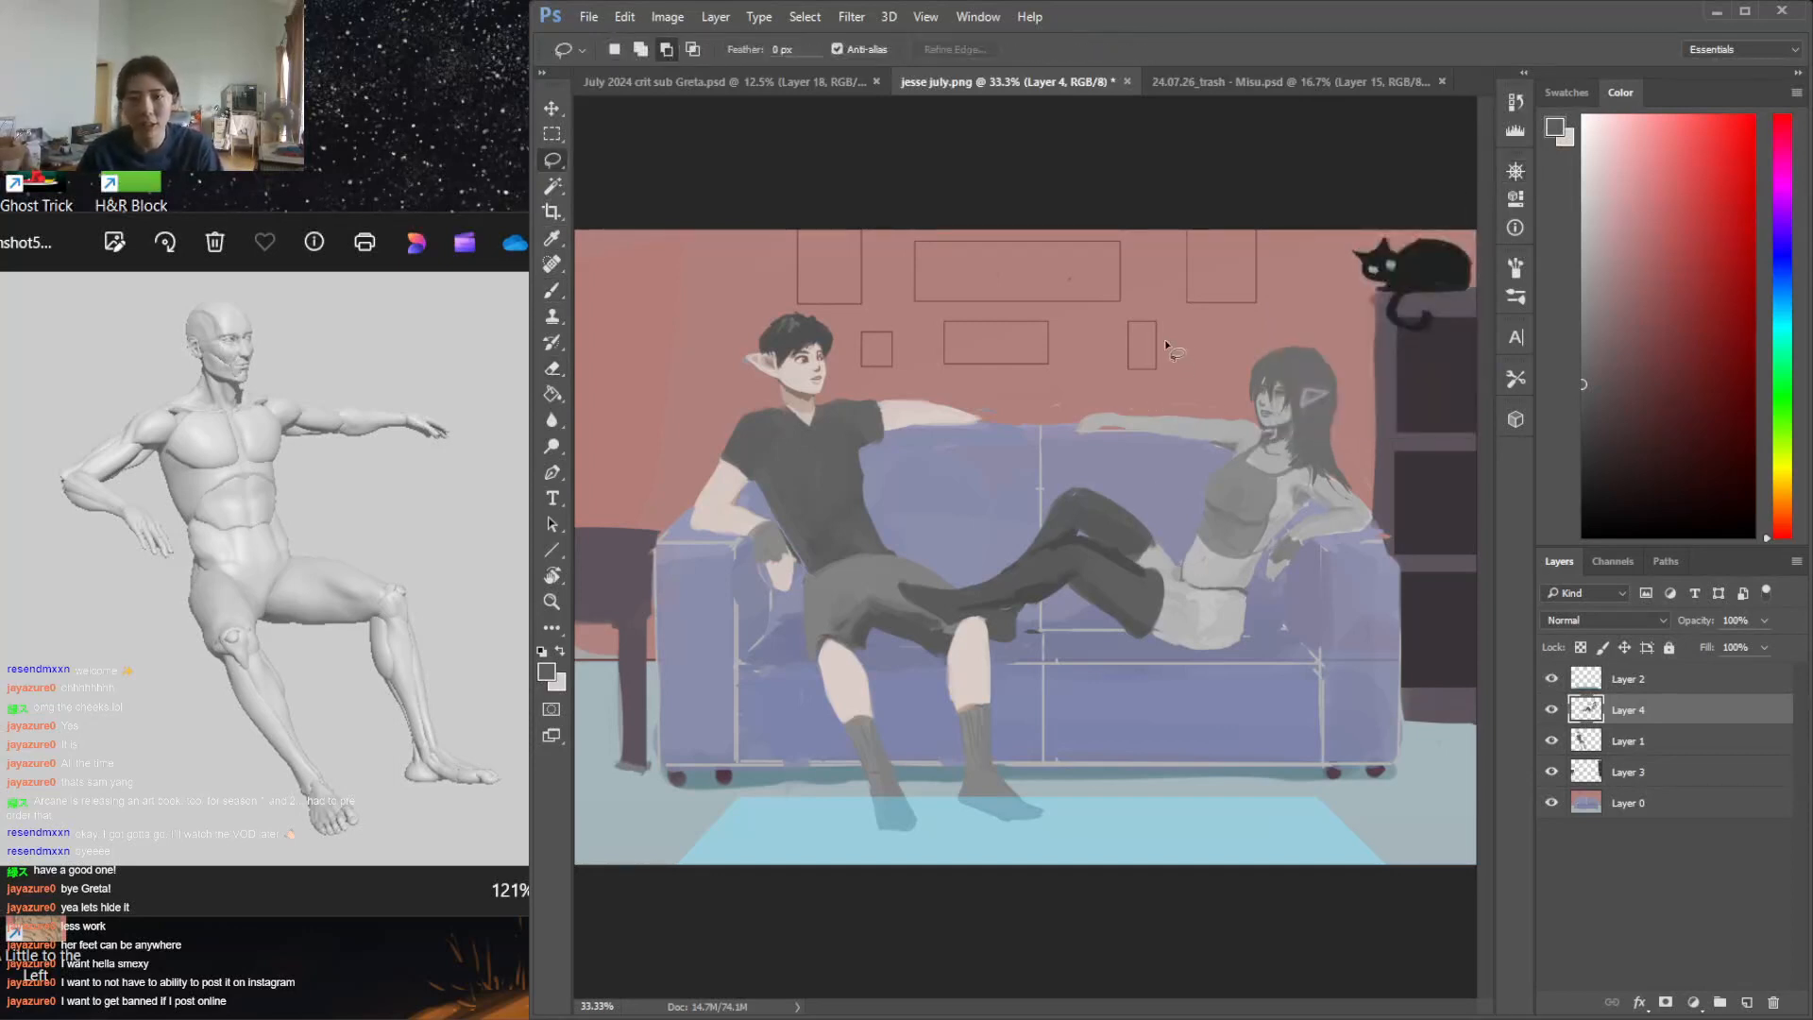
{"action": "mouse_move", "coordinate": [1176, 328]}
{"action": "left_mouse_down"}
{"action": "mouse_move", "coordinate": [1053, 434]}
{"action": "mouse_move", "coordinate": [1172, 545]}
{"action": "mouse_move", "coordinate": [1360, 595]}
{"action": "mouse_move", "coordinate": [1407, 369]}
{"action": "mouse_move", "coordinate": [1209, 307]}
{"action": "left_mouse_up"}
{"action": "key", "text": "ctrl+t"}
{"action": "left_click_drag", "start_coordinate": [1439, 247], "coordinate": [1448, 262]}
{"action": "left_click_drag", "start_coordinate": [1355, 344], "coordinate": [1365, 355]}
{"action": "left_click_drag", "start_coordinate": [1455, 273], "coordinate": [1455, 271]}
{"action": "mouse_move", "coordinate": [1328, 378]}
{"action": "left_mouse_down"}
{"action": "mouse_move", "coordinate": [1342, 357]}
{"action": "mouse_move", "coordinate": [1324, 384]}
{"action": "left_mouse_up"}
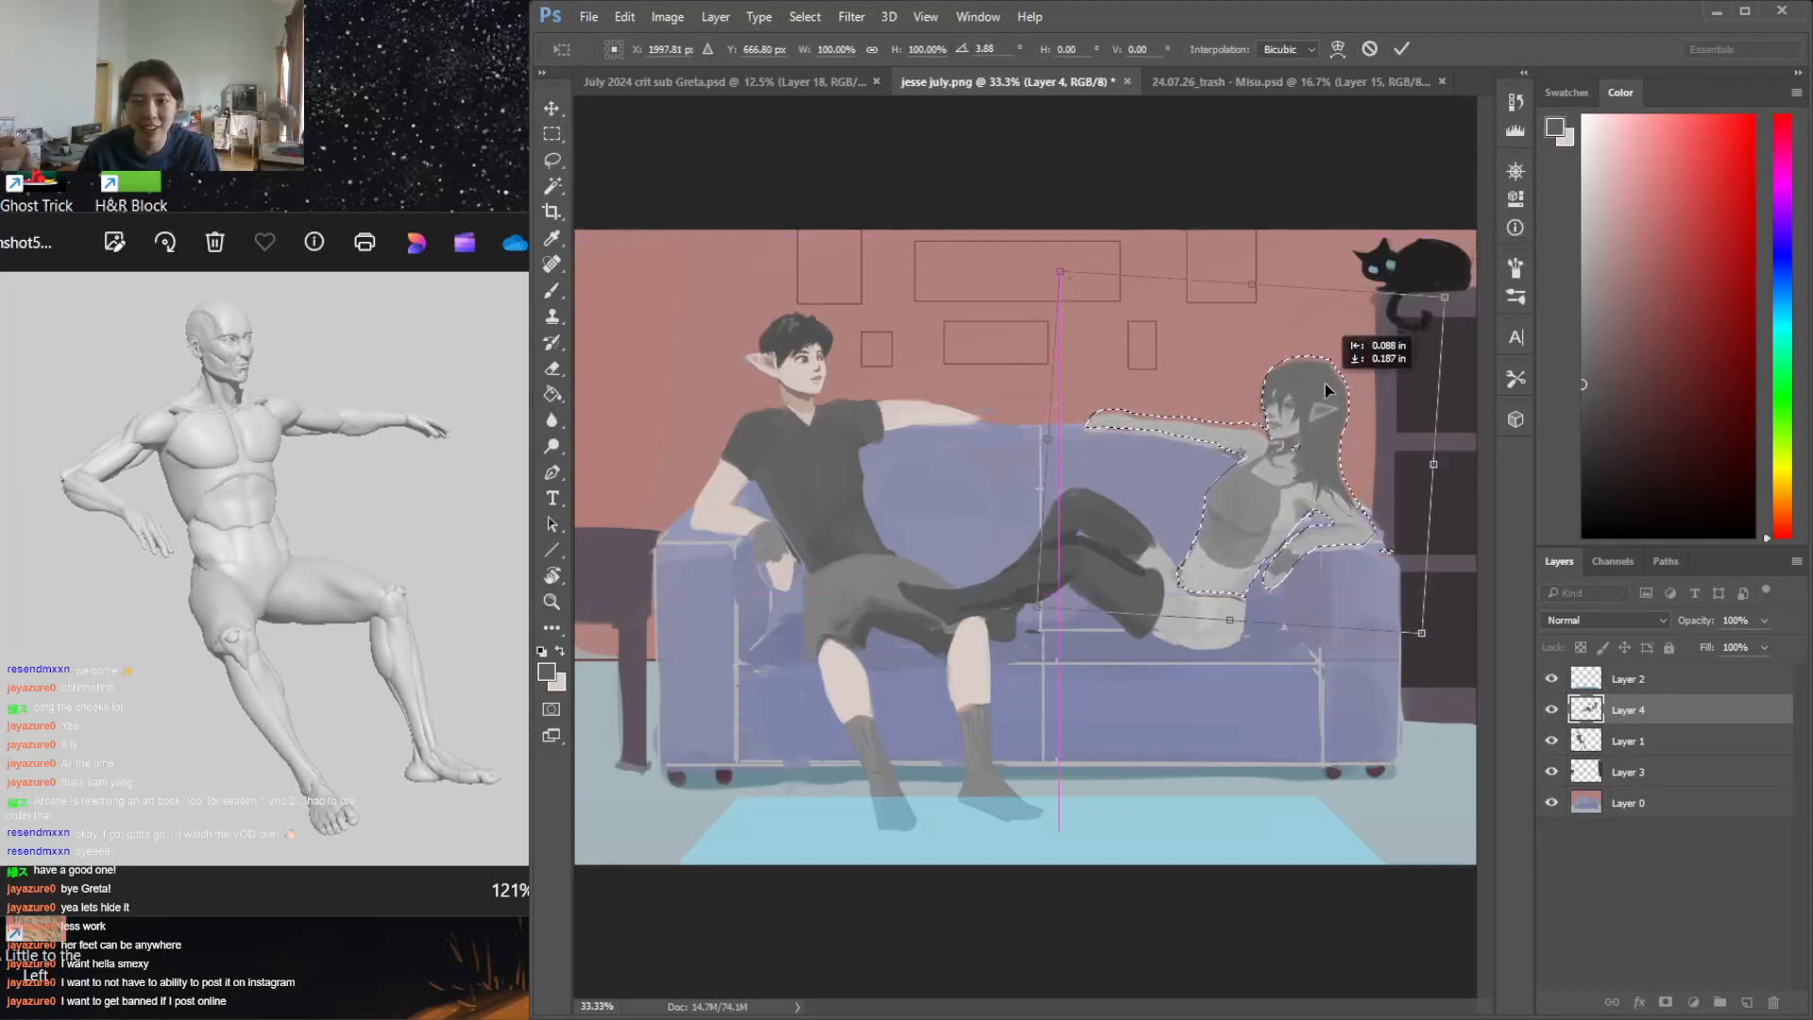
{"action": "key", "text": "Return"}
{"action": "key", "text": "e"}
{"action": "key", "text": "ctrl+d"}
Erase the woman's outstretched forearm along the sofa back and sample greys from her upper arm and shoulder
{"action": "left_click_drag", "start_coordinate": [1124, 417], "coordinate": [1172, 439]}
{"action": "key", "text": "b"}
{"action": "left_click", "coordinate": [1216, 449], "text": "alt"}
{"action": "key", "text": "e"}
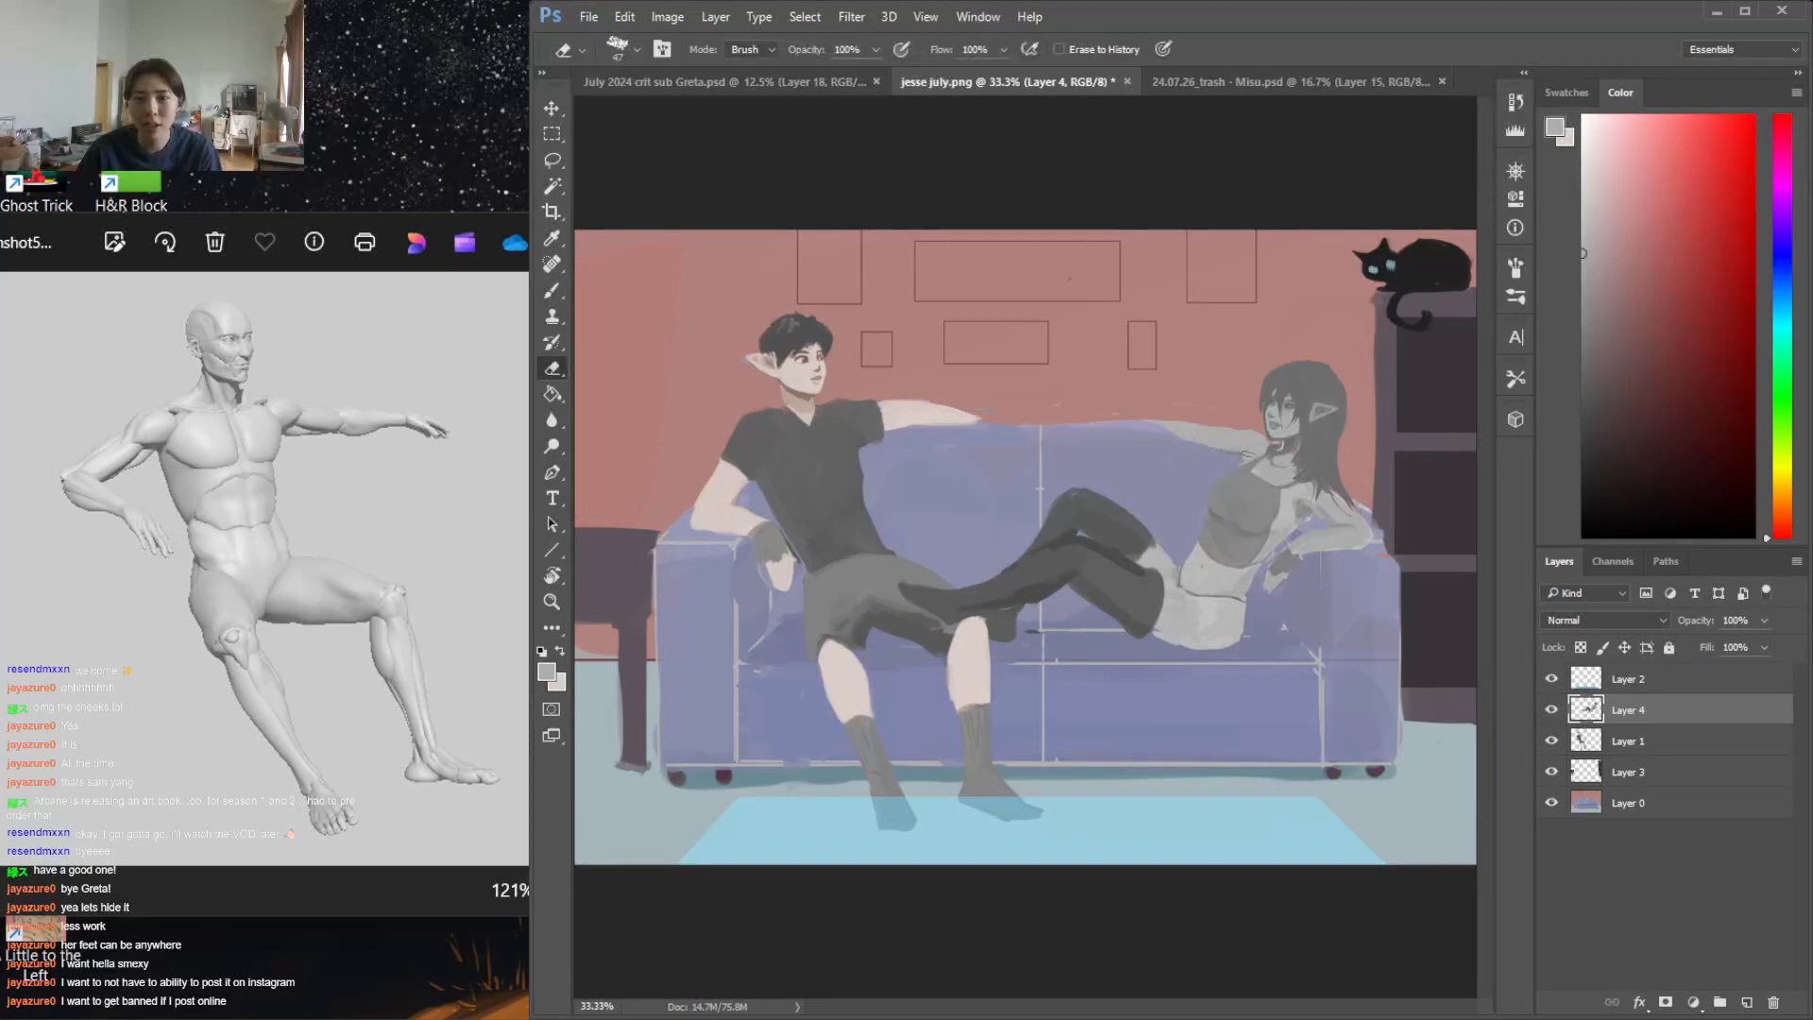
{"action": "key", "text": "b"}
{"action": "left_click", "coordinate": [1237, 461], "text": "alt"}
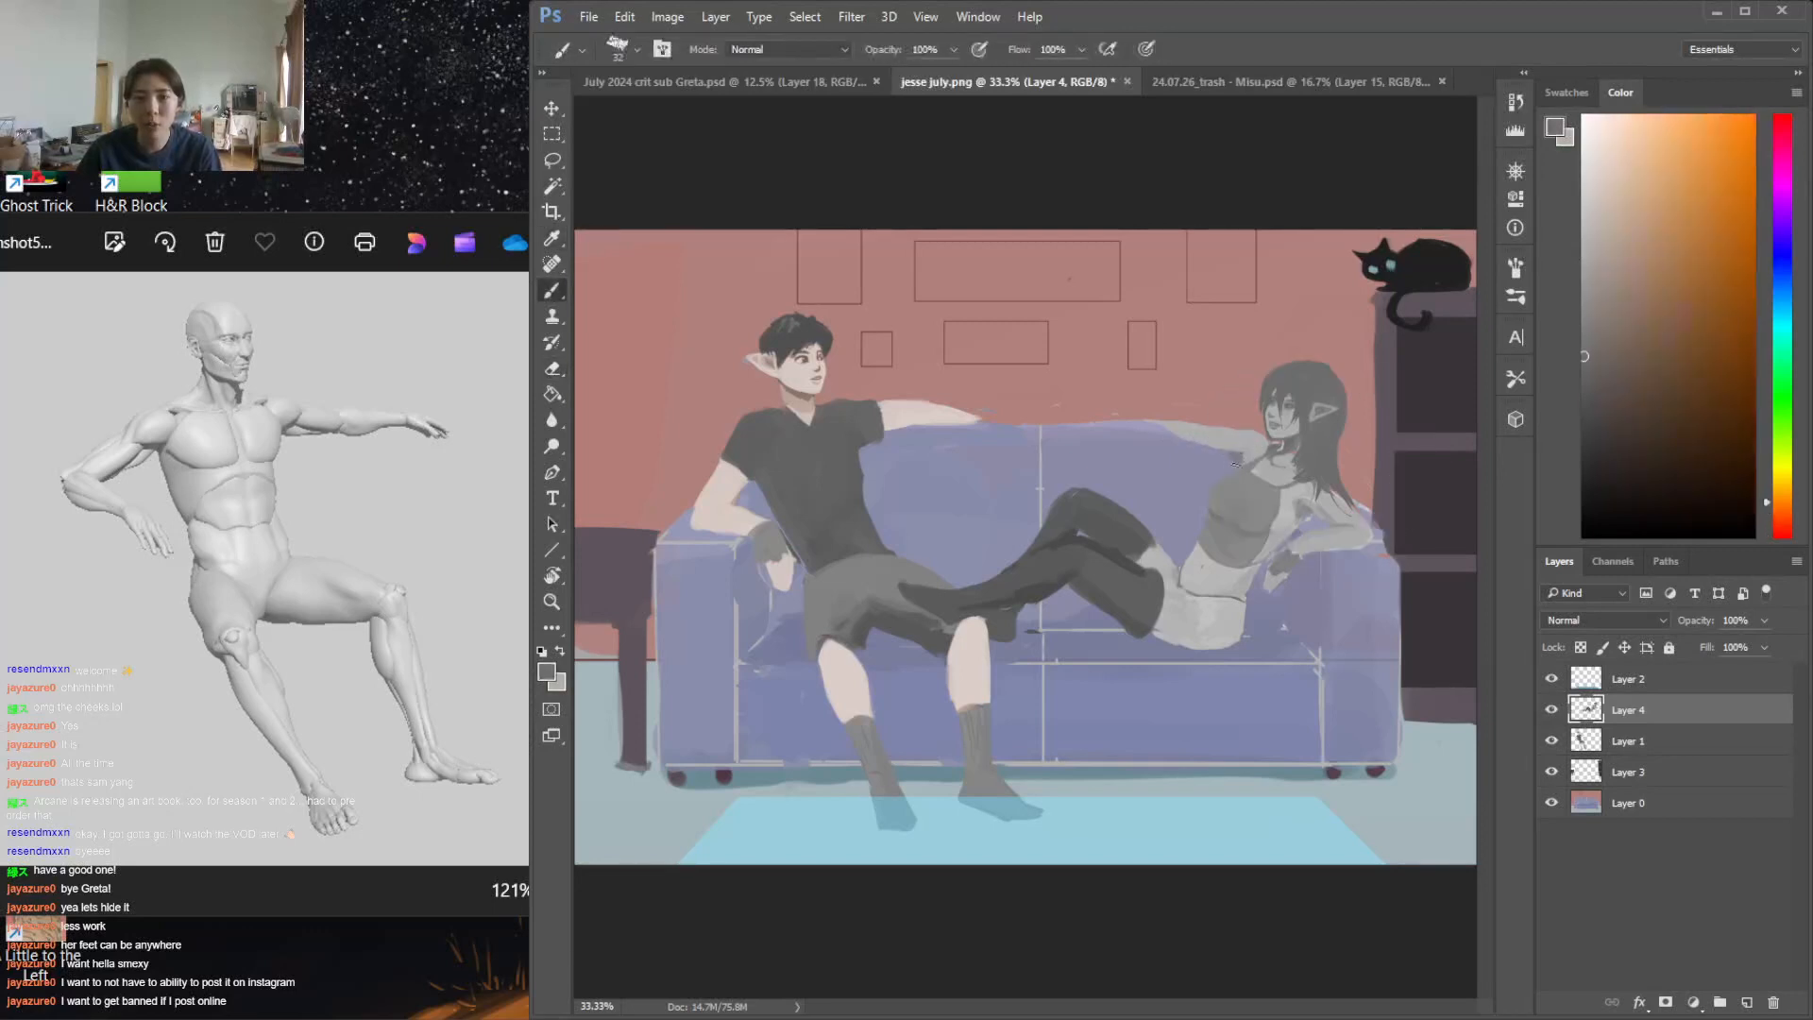
Paint a new raised, bent forearm in light grey with the hand draping onto the sofa's top edge
{"action": "key", "text": "x"}
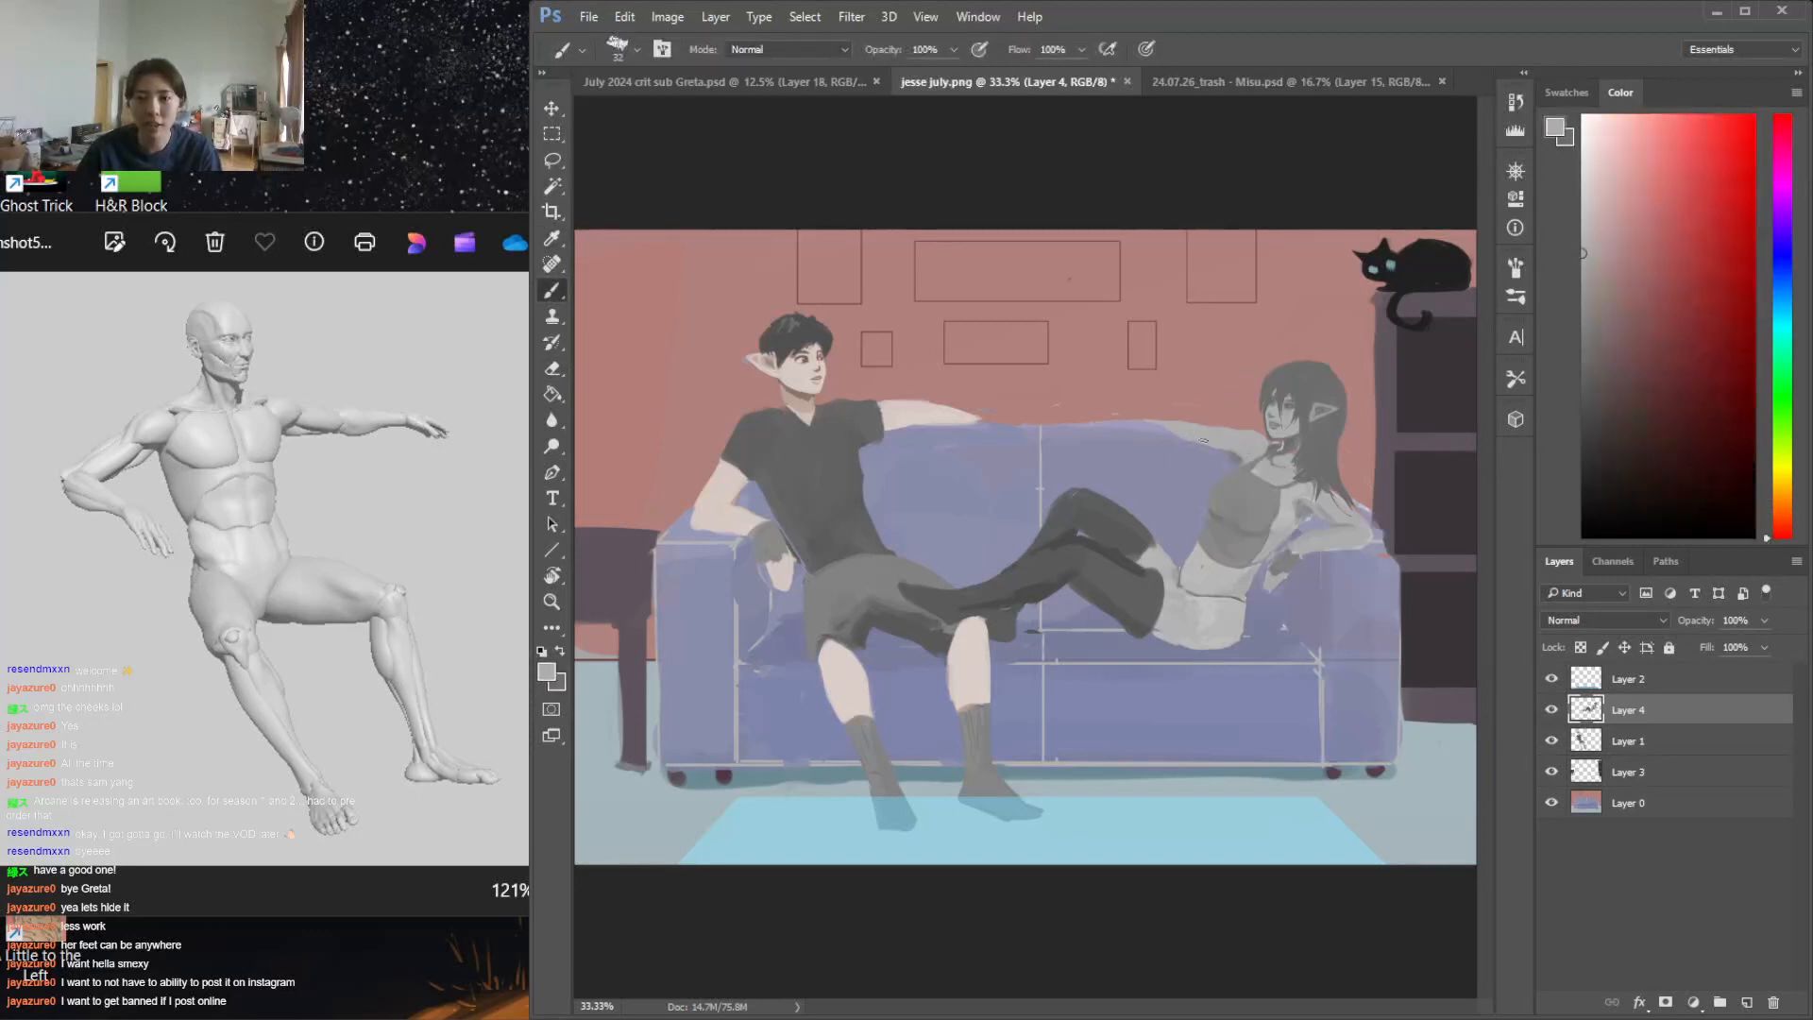
{"action": "mouse_move", "coordinate": [1213, 407]}
{"action": "left_mouse_down"}
{"action": "mouse_move", "coordinate": [1170, 424]}
{"action": "mouse_move", "coordinate": [1238, 412]}
{"action": "mouse_move", "coordinate": [1177, 410]}
{"action": "mouse_move", "coordinate": [1193, 429]}
{"action": "mouse_move", "coordinate": [1164, 413]}
{"action": "mouse_move", "coordinate": [1186, 436]}
{"action": "mouse_move", "coordinate": [1127, 400]}
{"action": "mouse_move", "coordinate": [1088, 407]}
{"action": "left_mouse_up"}
{"action": "key", "text": "ctrl+z"}
{"action": "key", "text": "ctrl+z"}
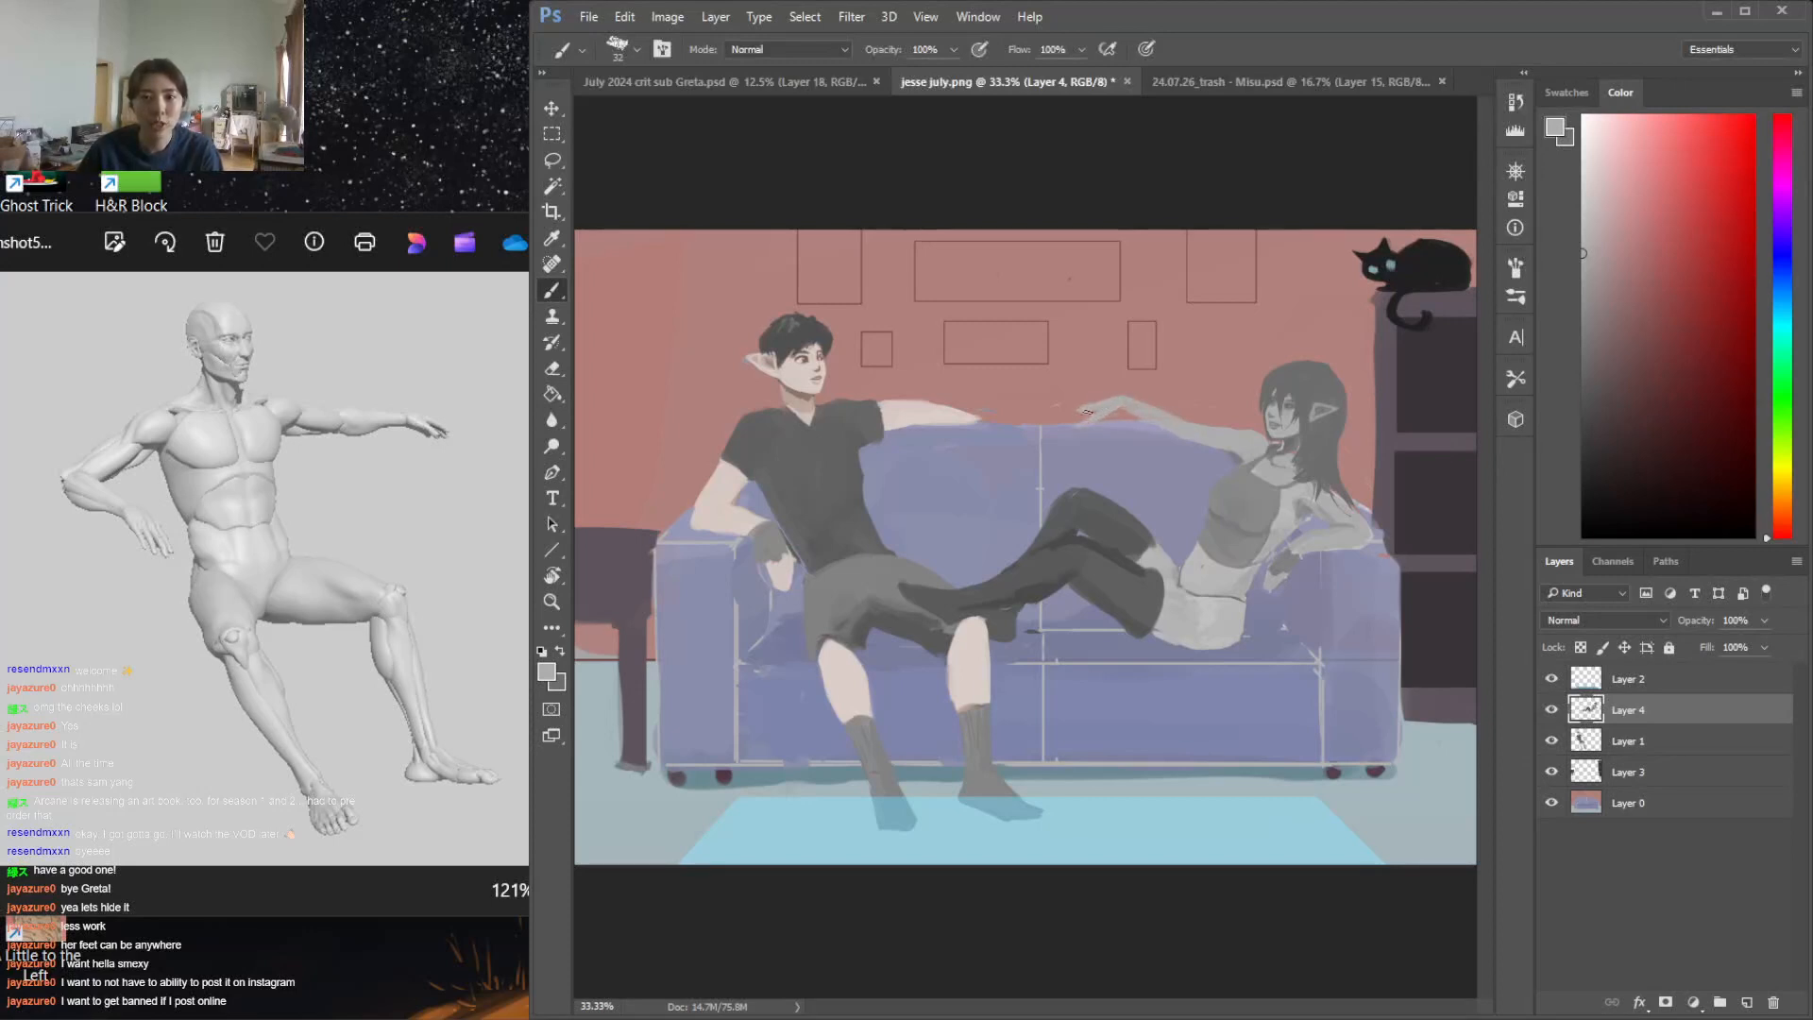
{"action": "left_click_drag", "start_coordinate": [1090, 406], "coordinate": [1075, 407]}
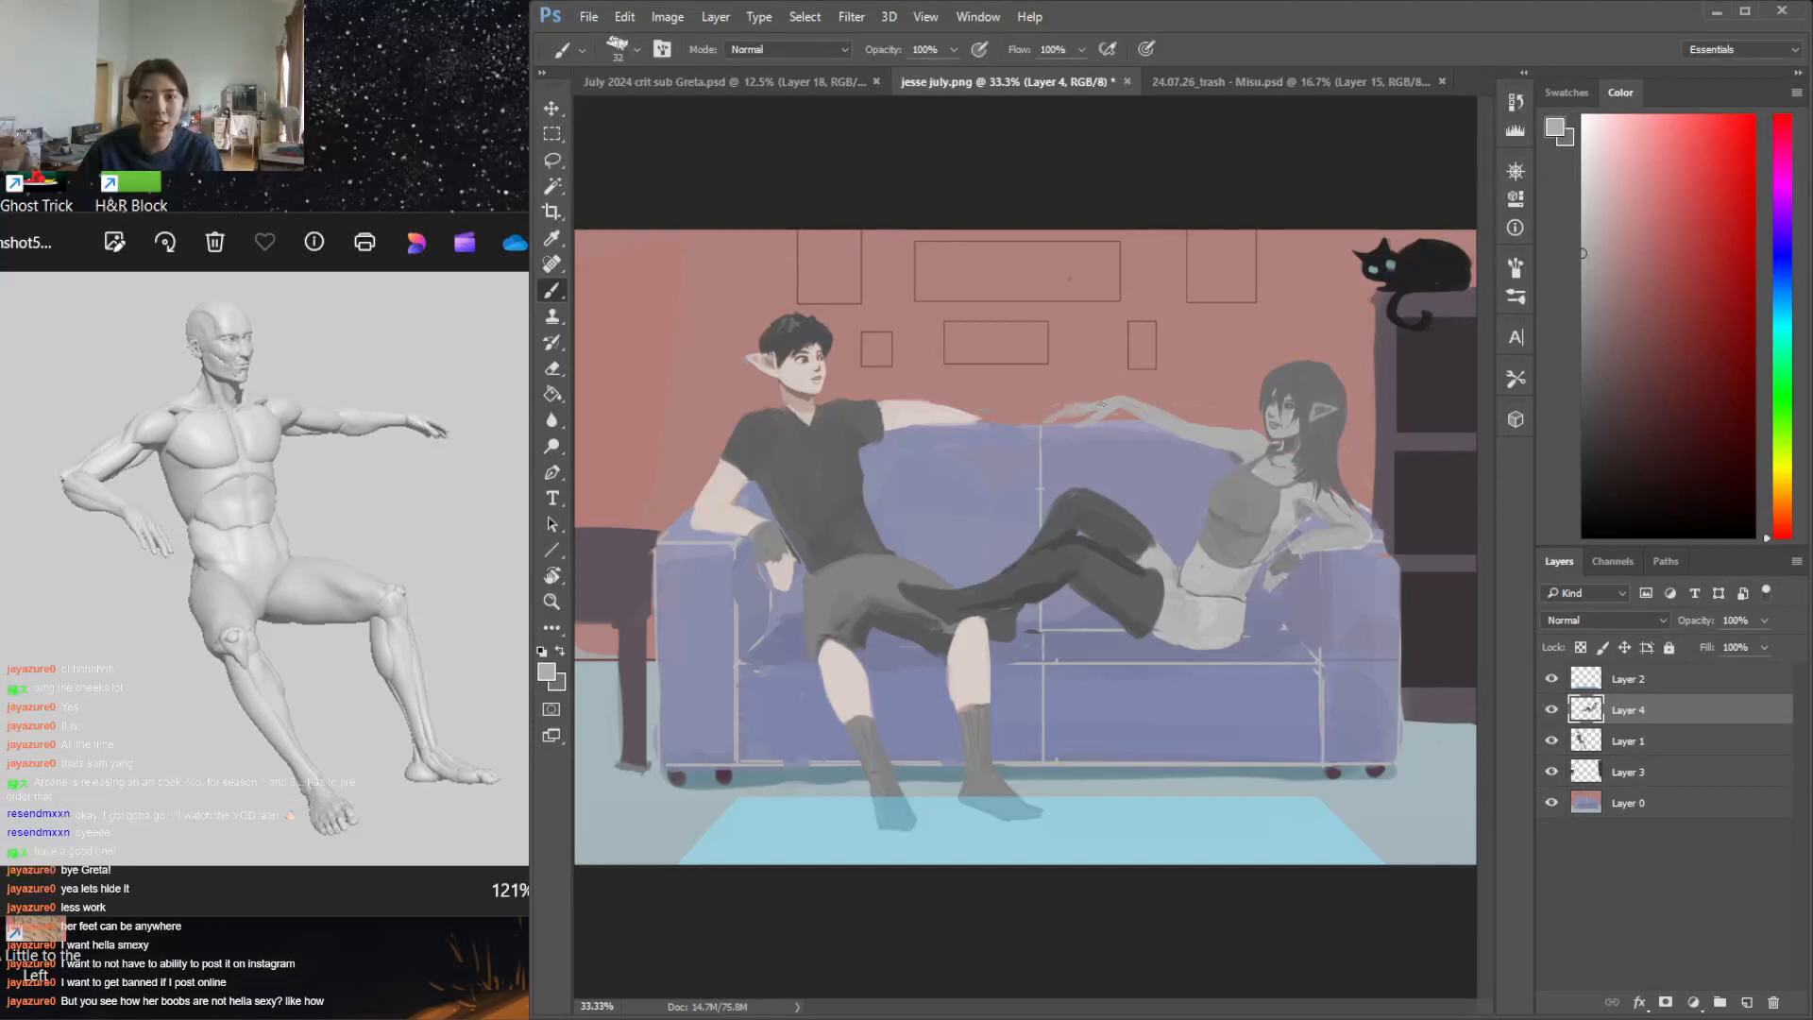
Refine the woman's wrist and fingers above the sofa back by alternating erasing and light grey paint
{"action": "key", "text": "e"}
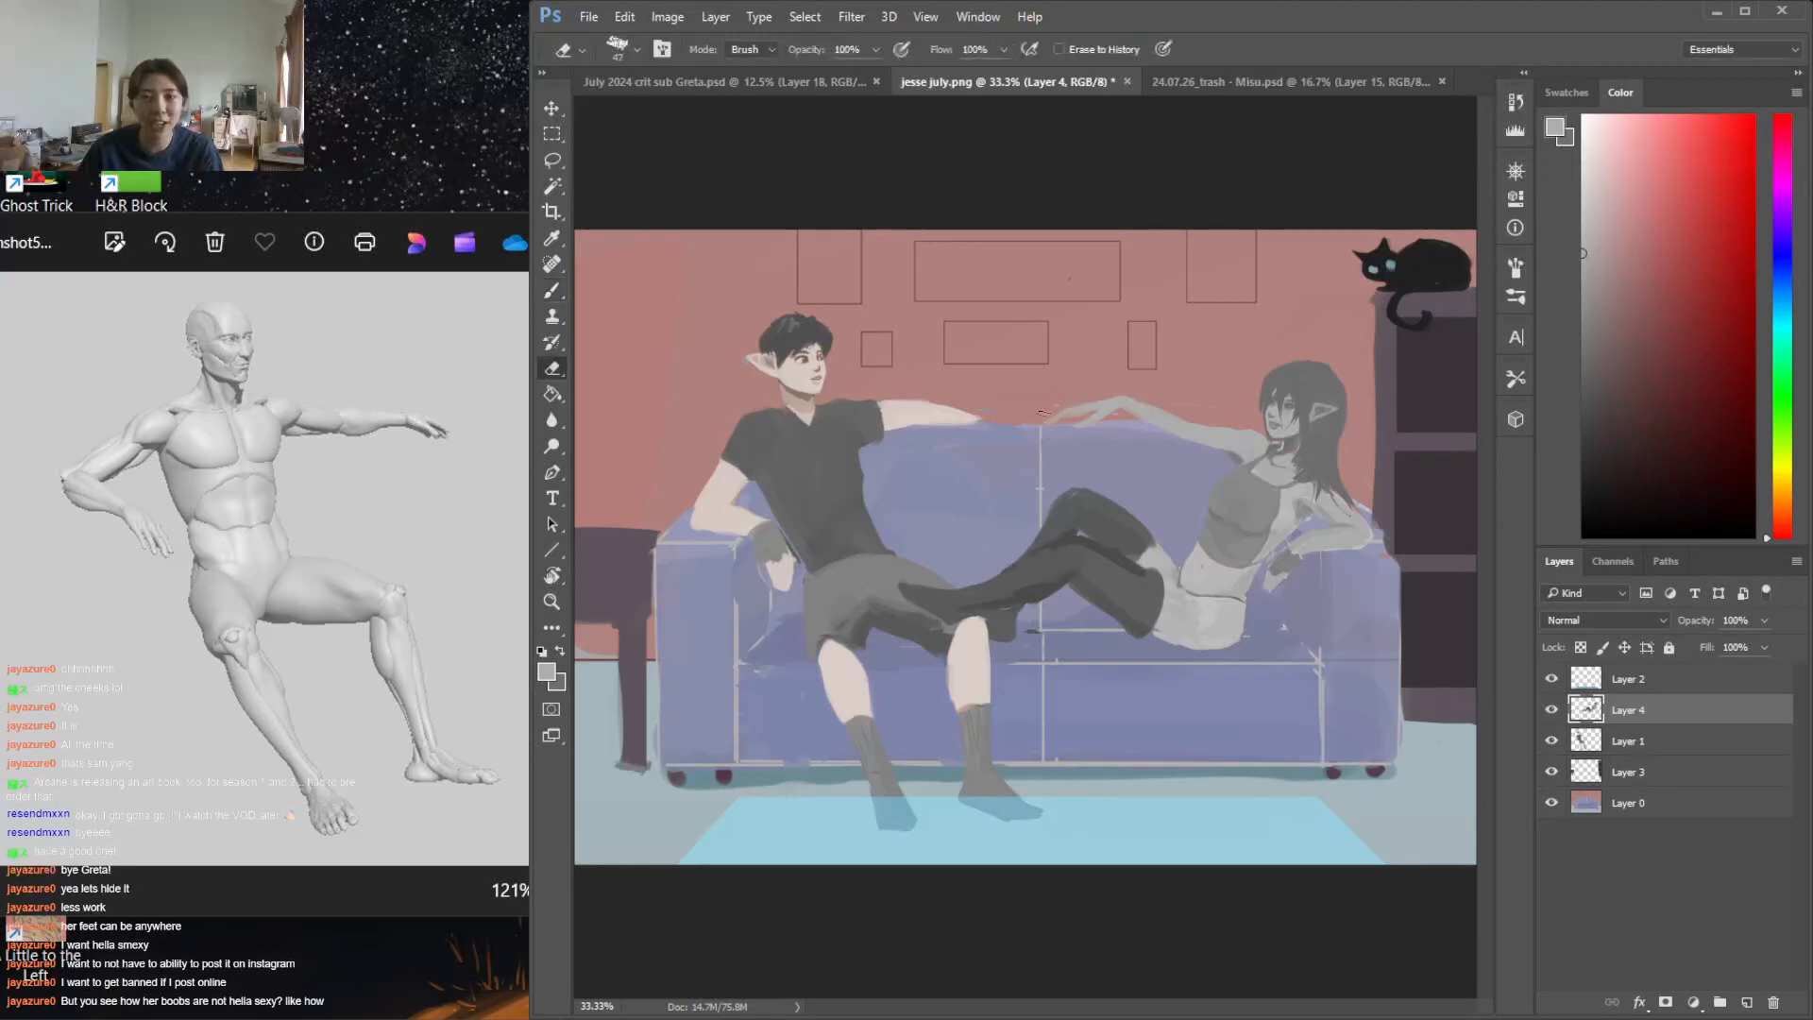
{"action": "key", "text": "b"}
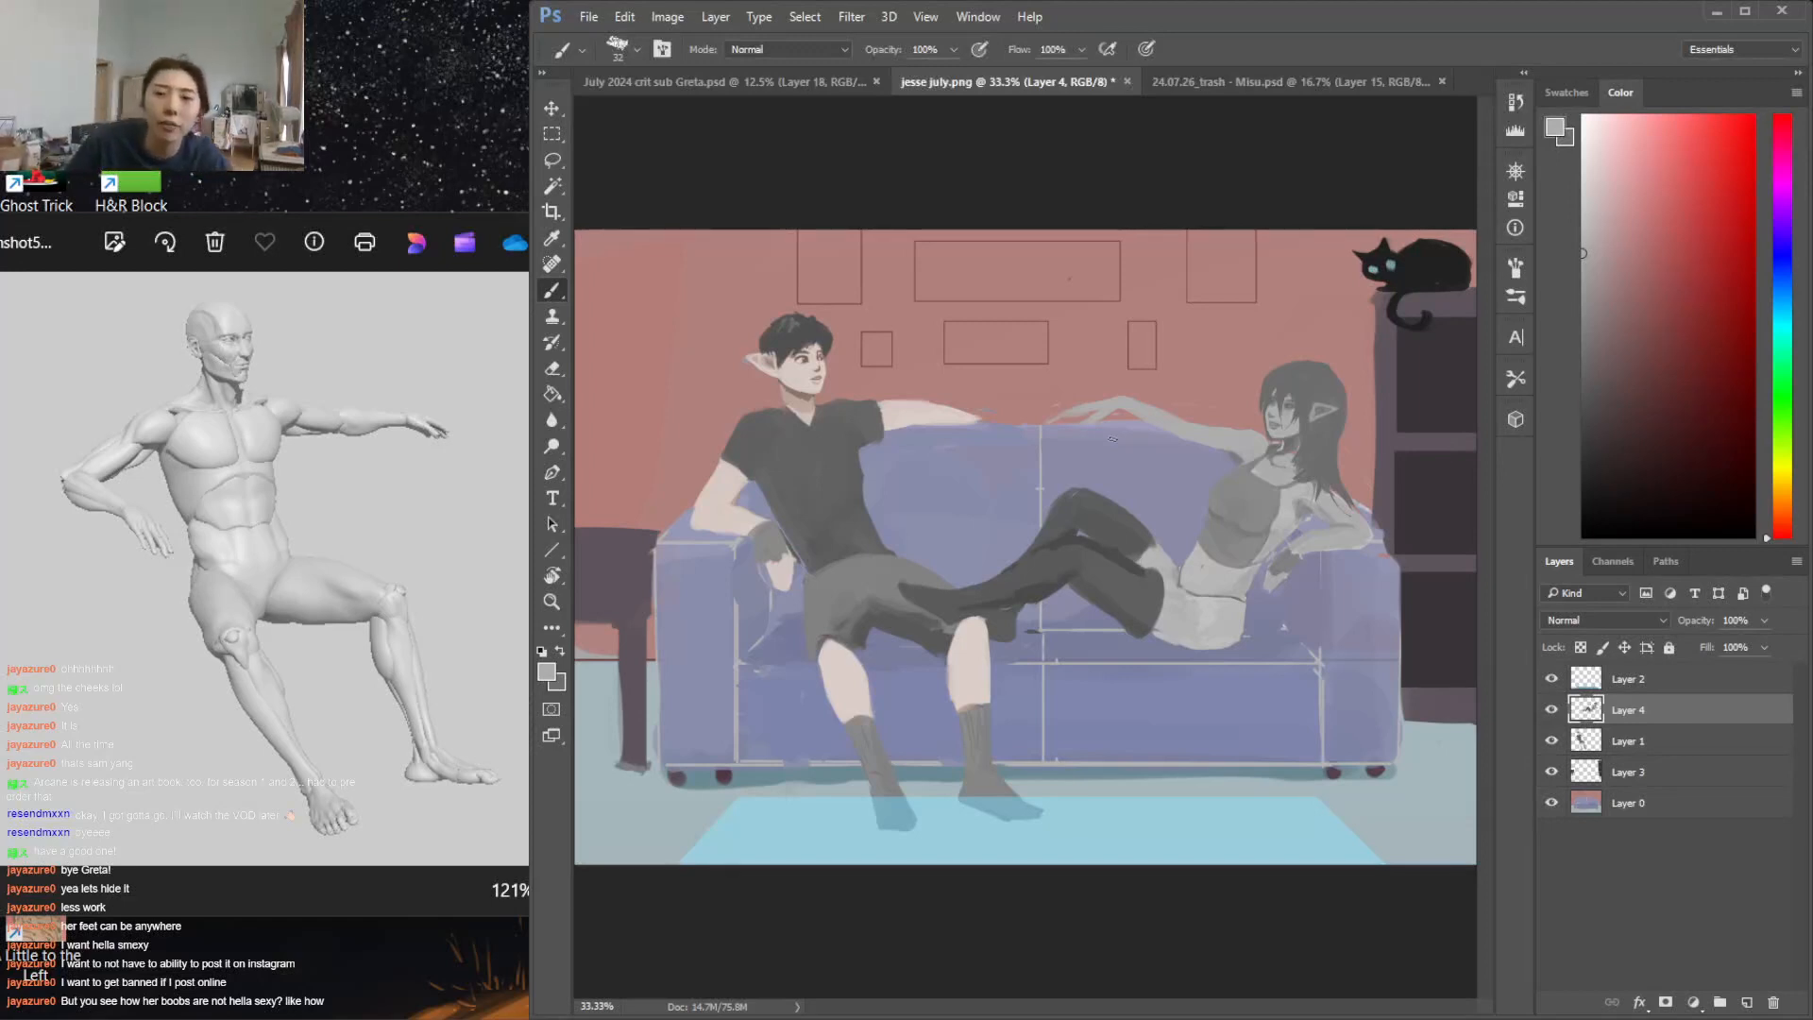
{"action": "key", "text": "e"}
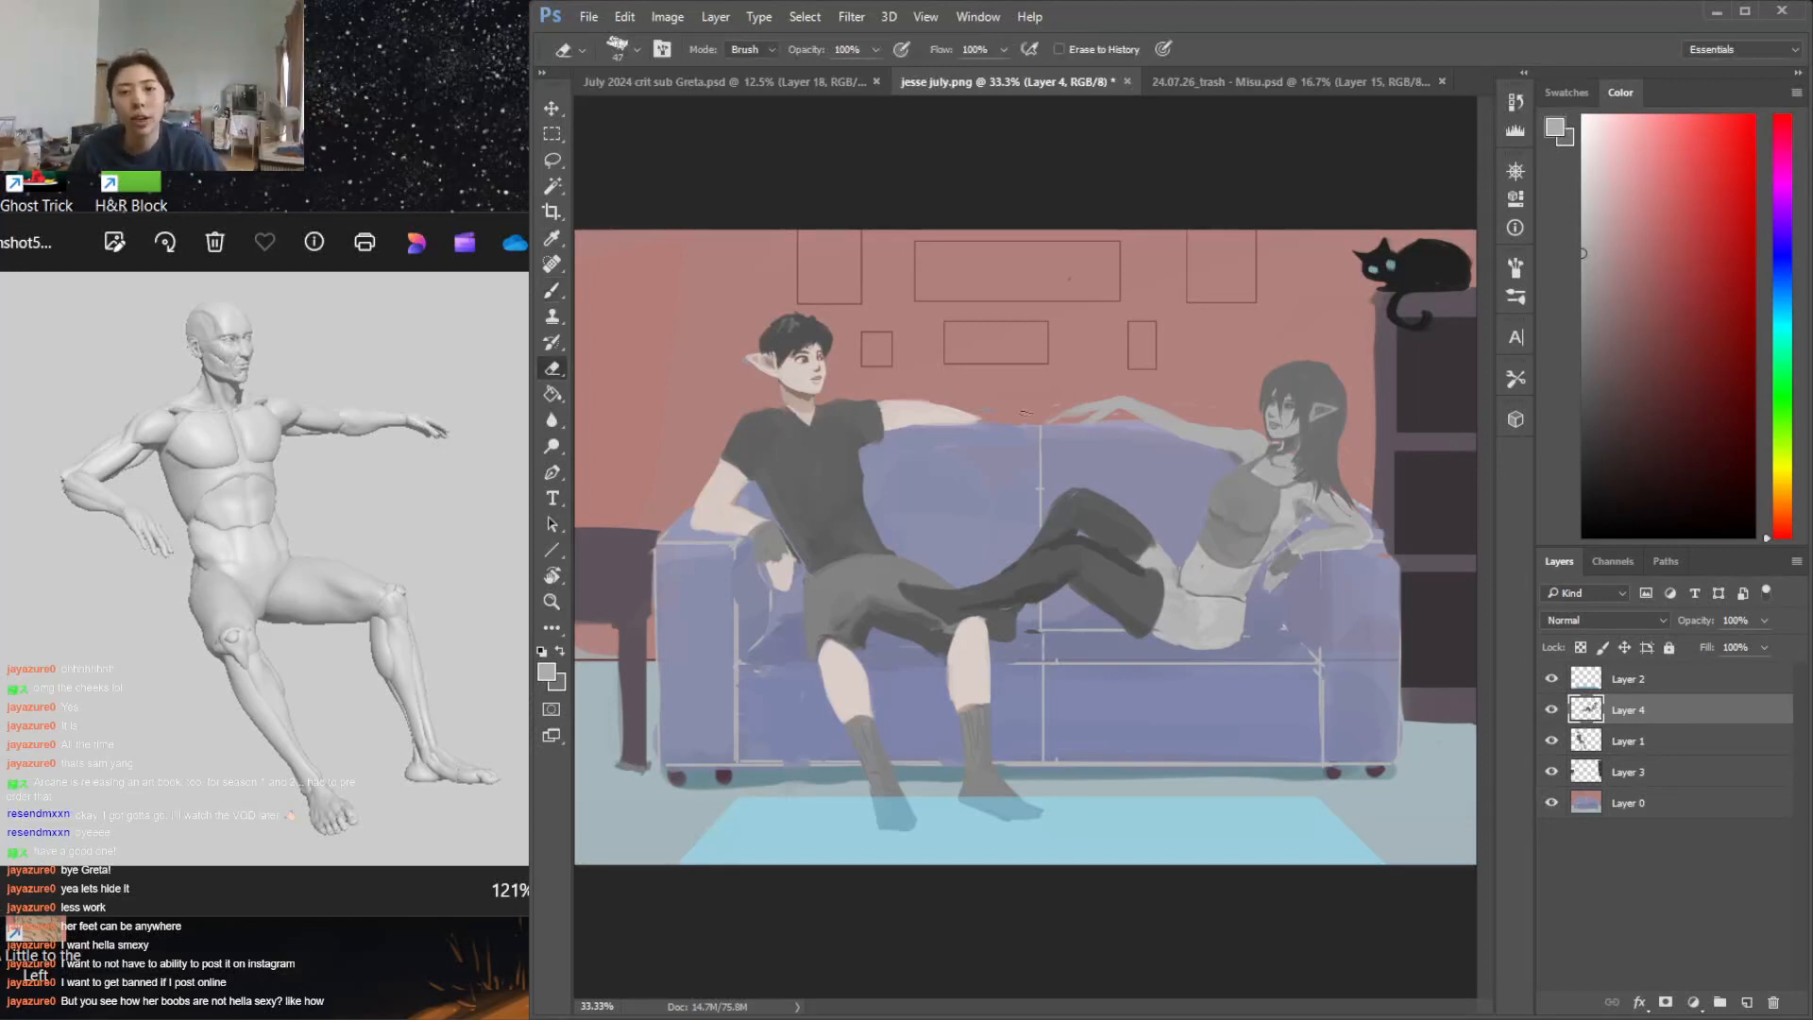
{"action": "key", "text": "b"}
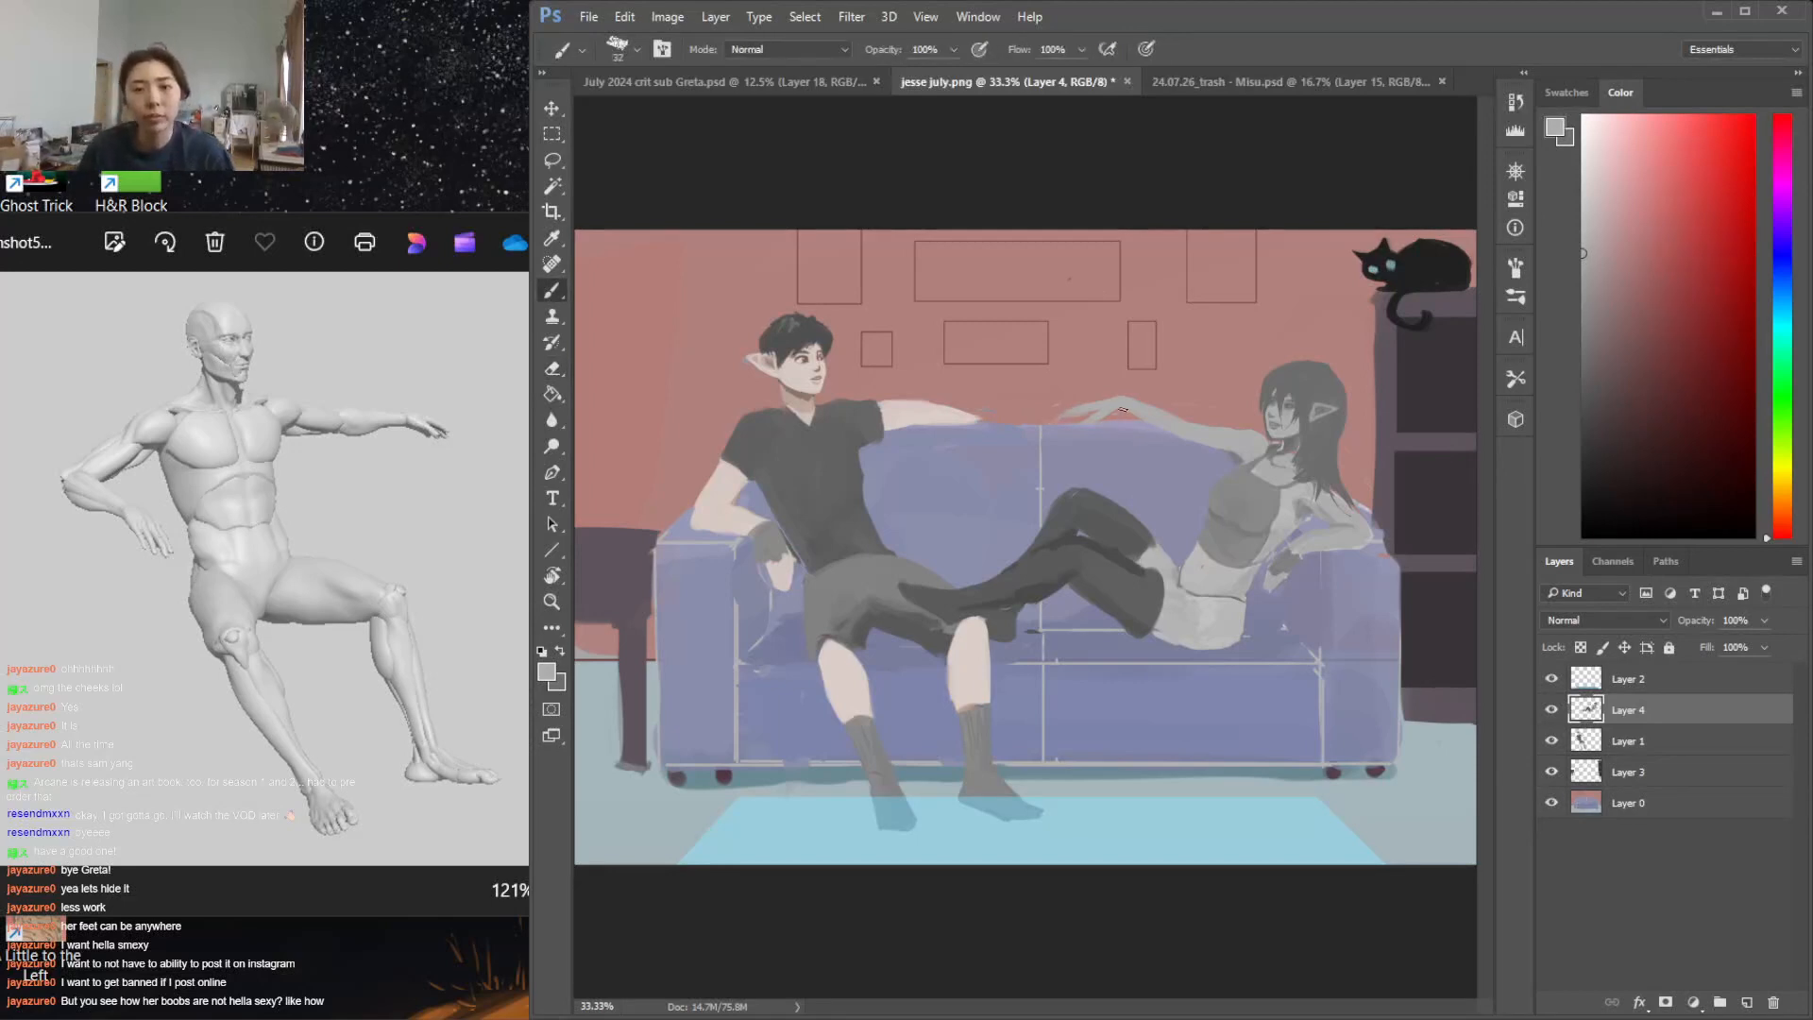
{"action": "key", "text": "e"}
{"action": "key", "text": "b"}
{"action": "key", "text": "e"}
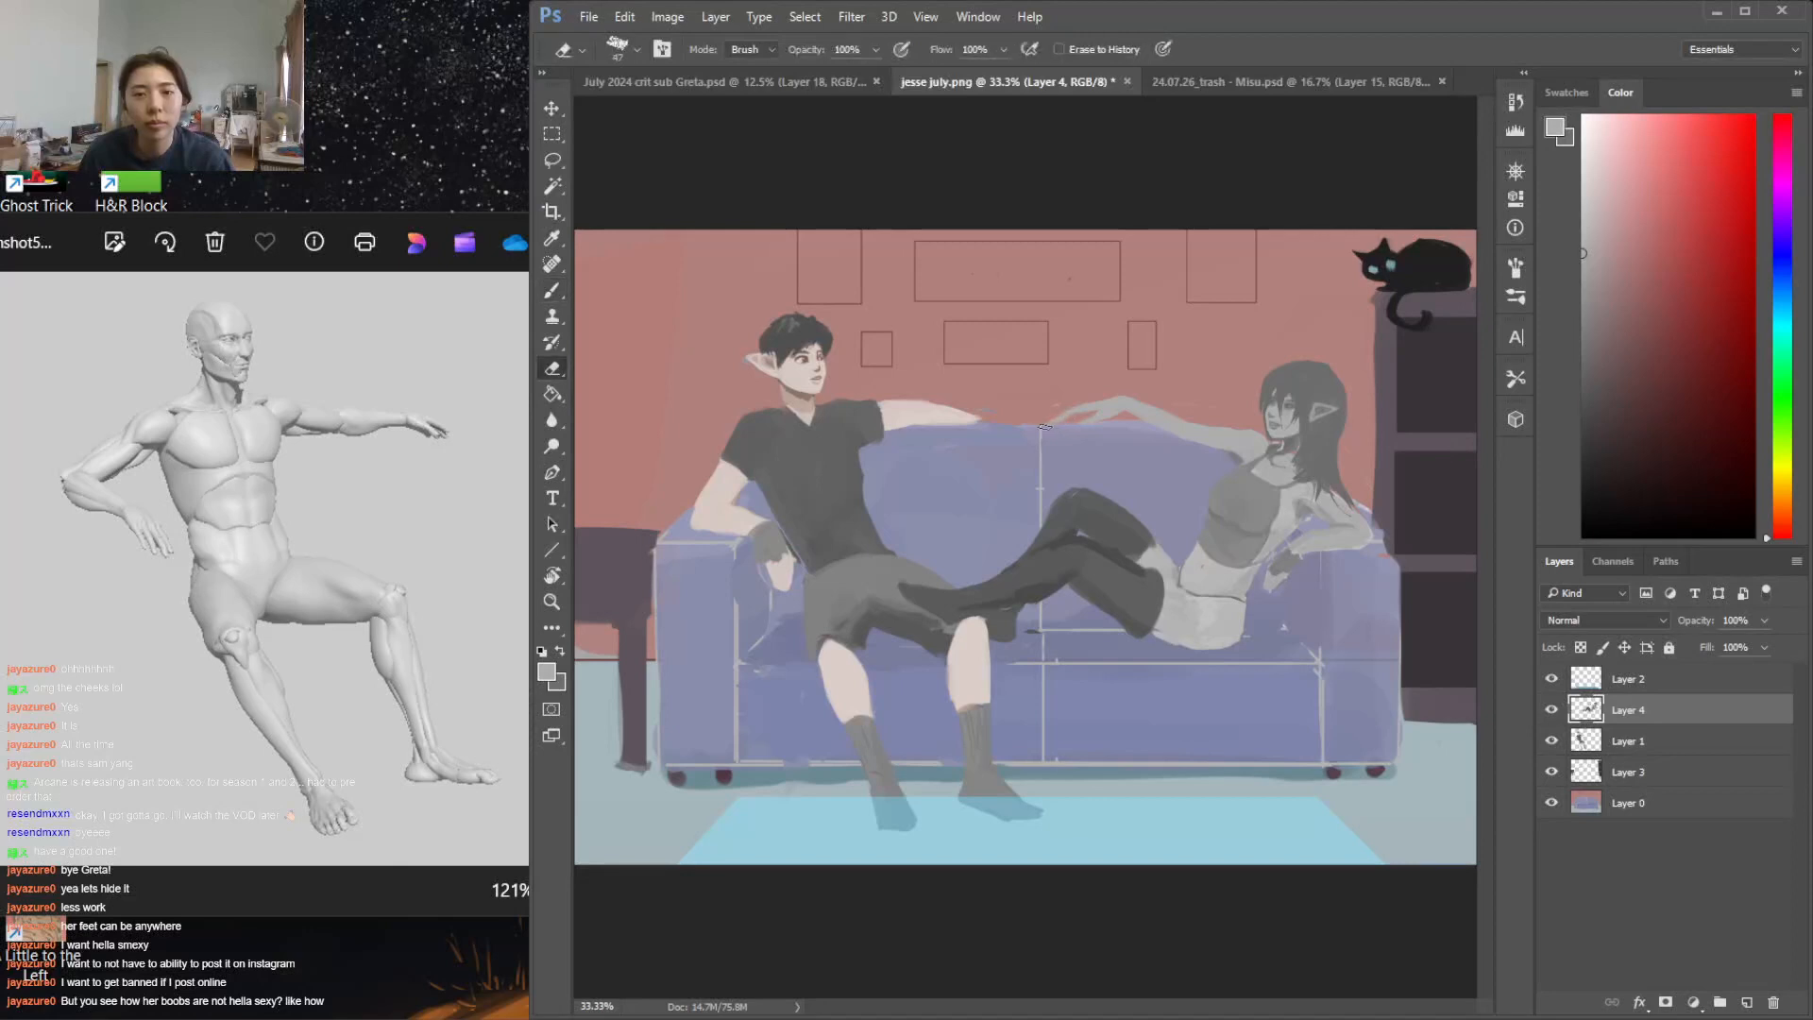
{"action": "key", "text": "b"}
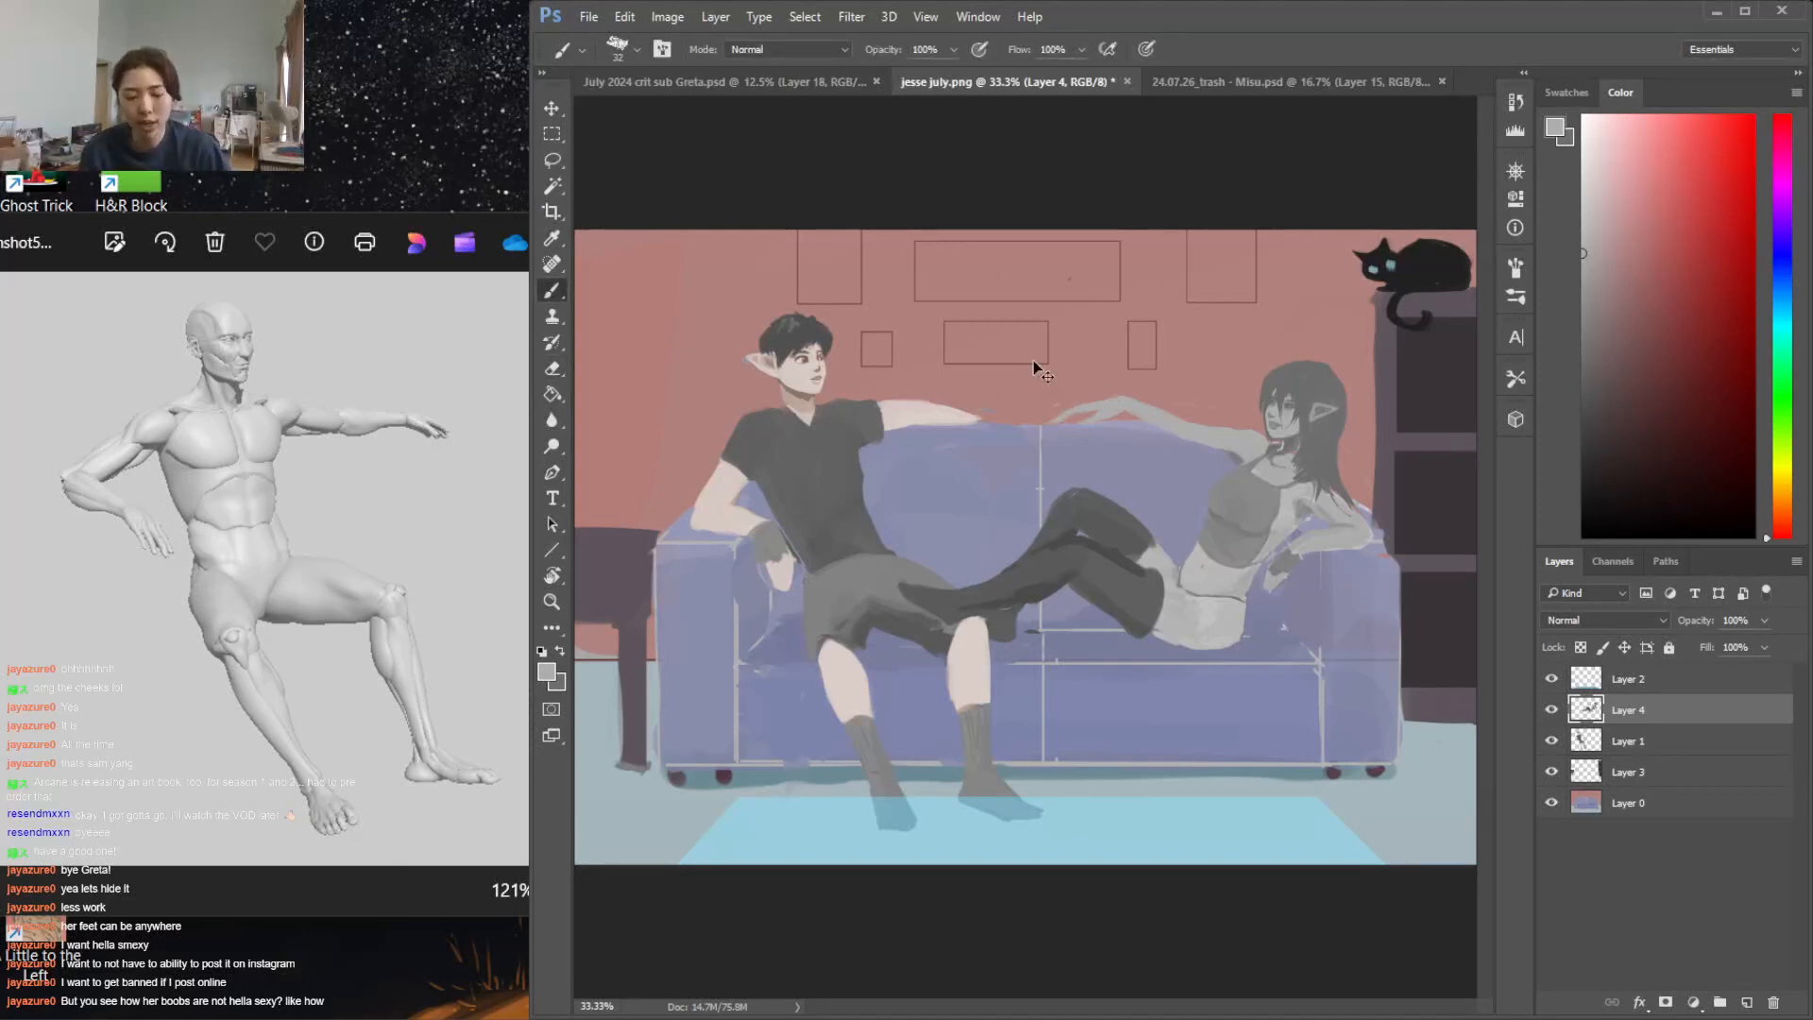
Set the brush size to 23 px and clean up the contour of the woman's raised forearm
{"action": "key", "text": "ctrl+plus"}
{"action": "right_click", "coordinate": [1105, 356]}
{"action": "left_click_drag", "start_coordinate": [1222, 405], "coordinate": [1216, 405]}
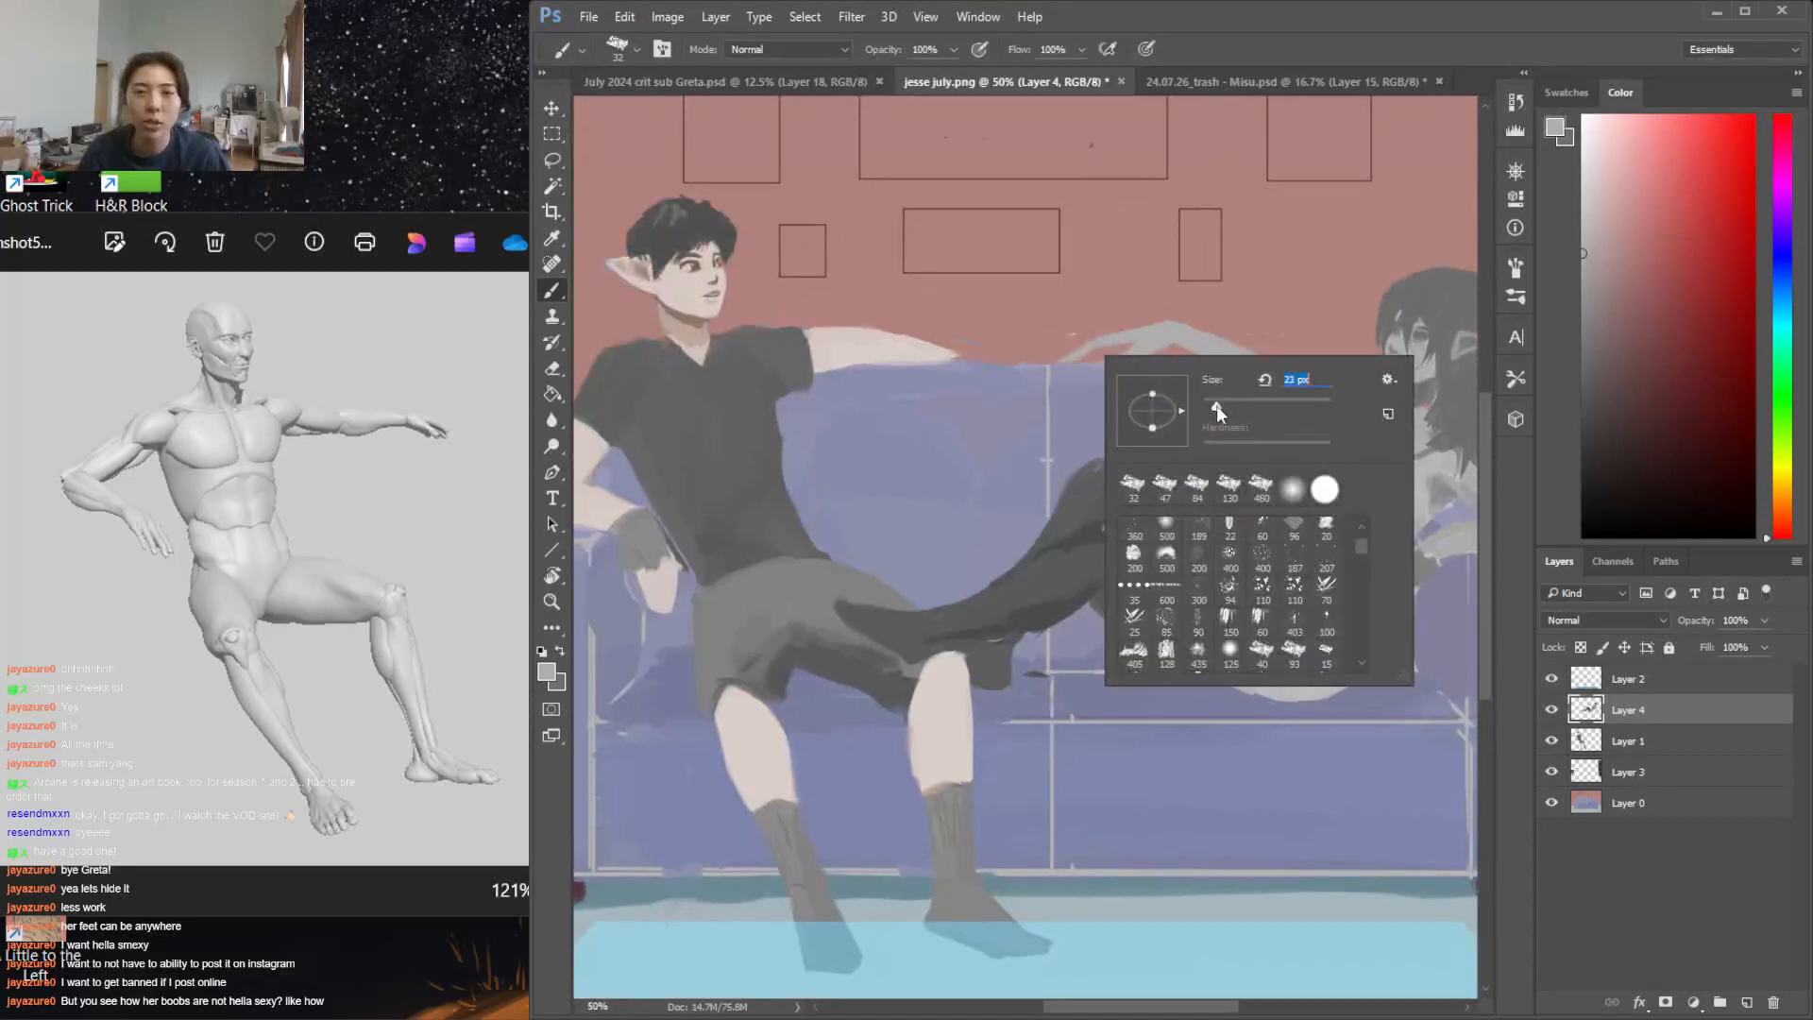
{"action": "left_click", "coordinate": [1088, 357]}
{"action": "key", "text": "e"}
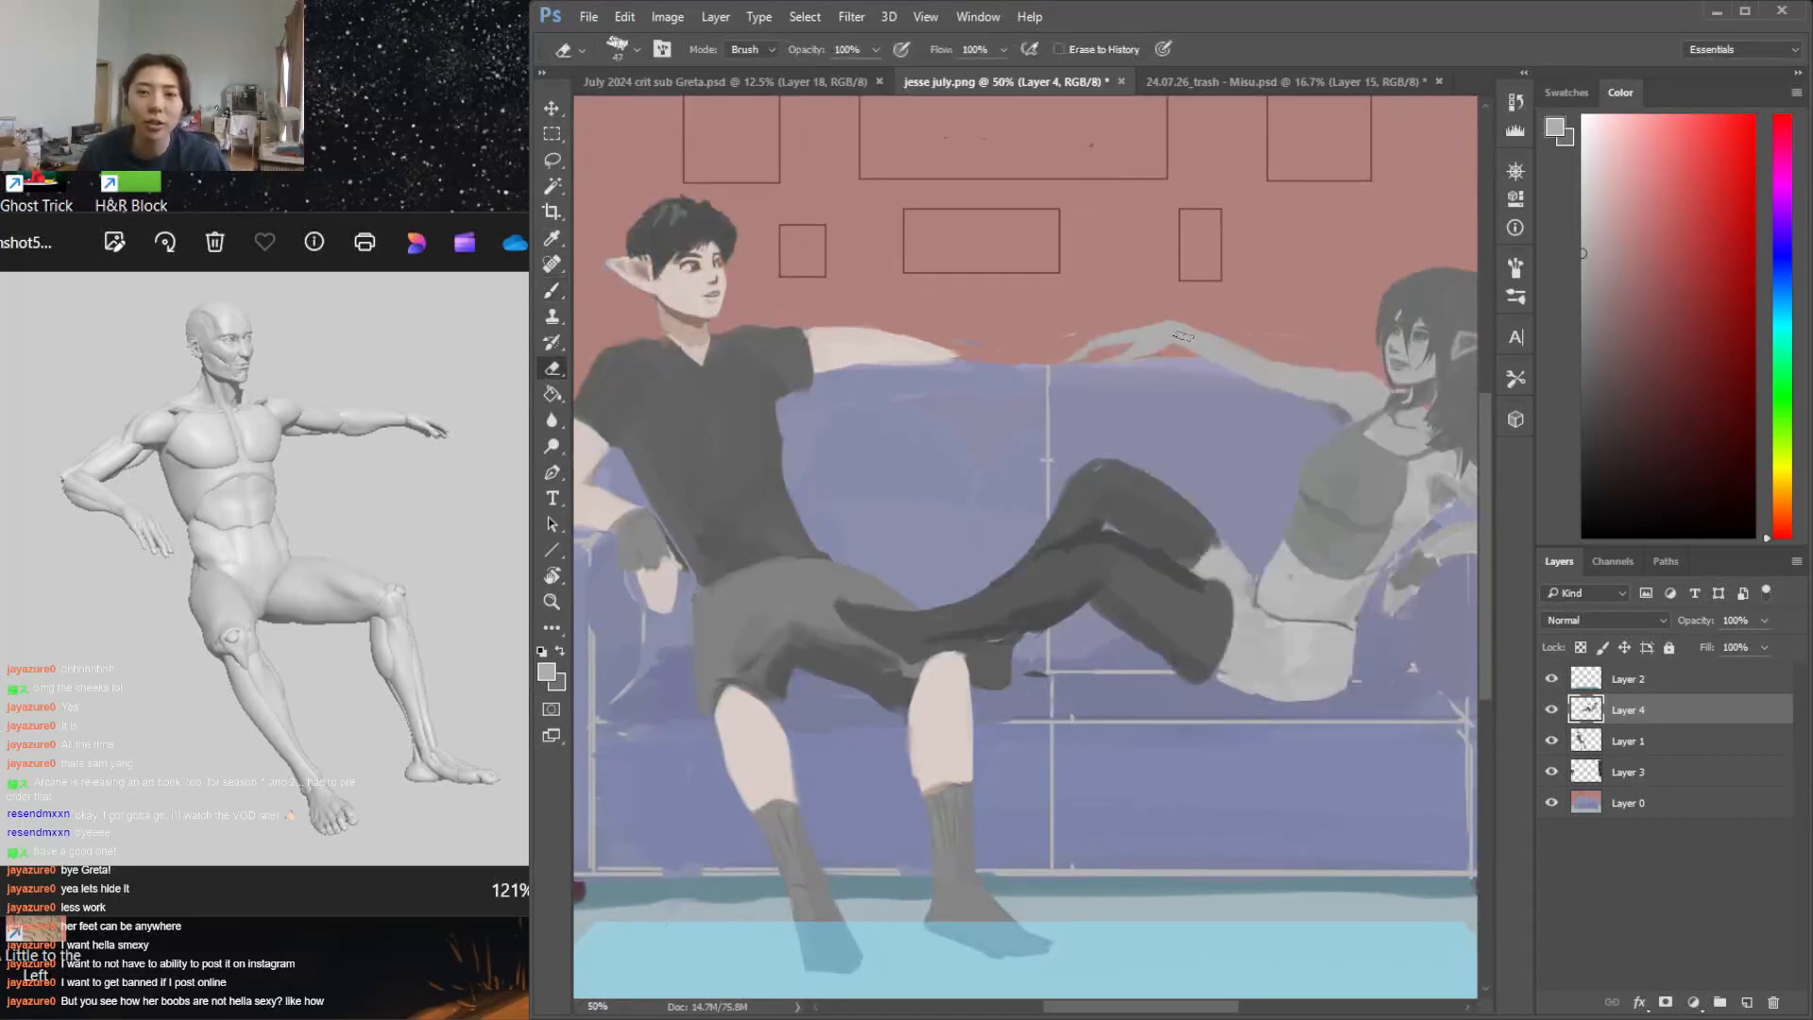
{"action": "key", "text": "b"}
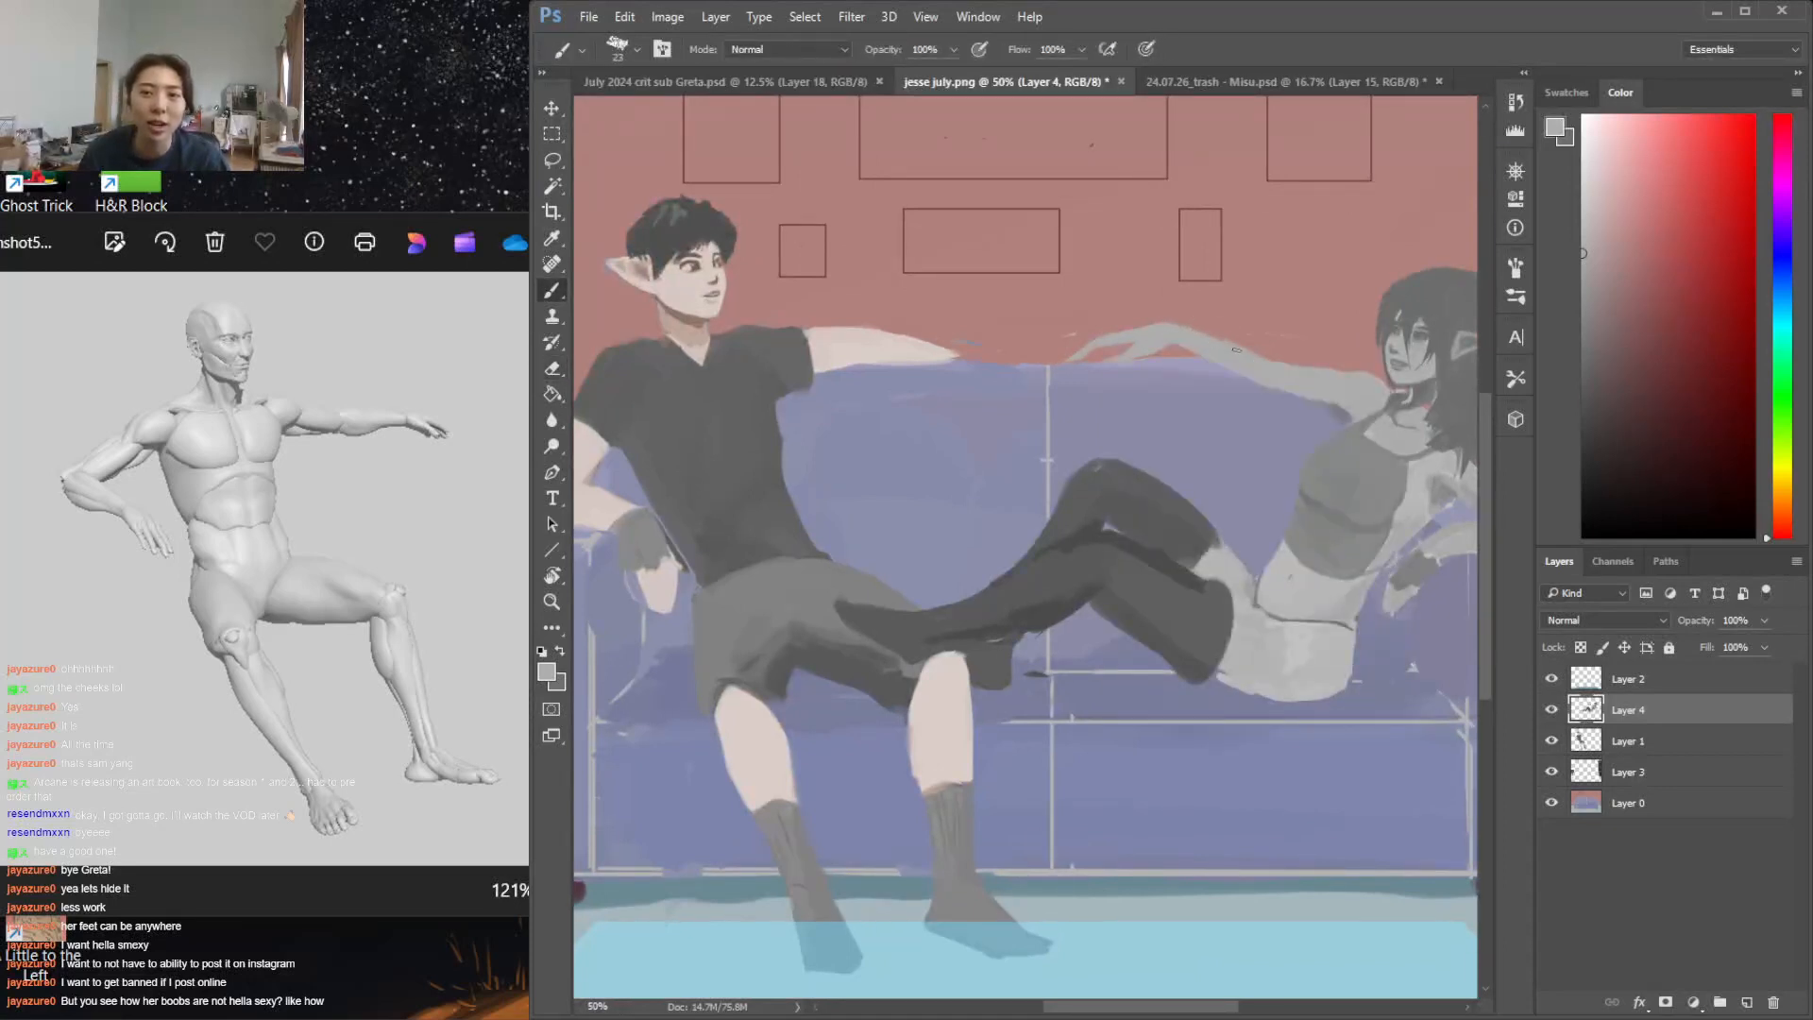
Shade the underside of the woman's hand and fingers with darker grey, then restore the light grey on top
{"action": "key", "text": "l"}
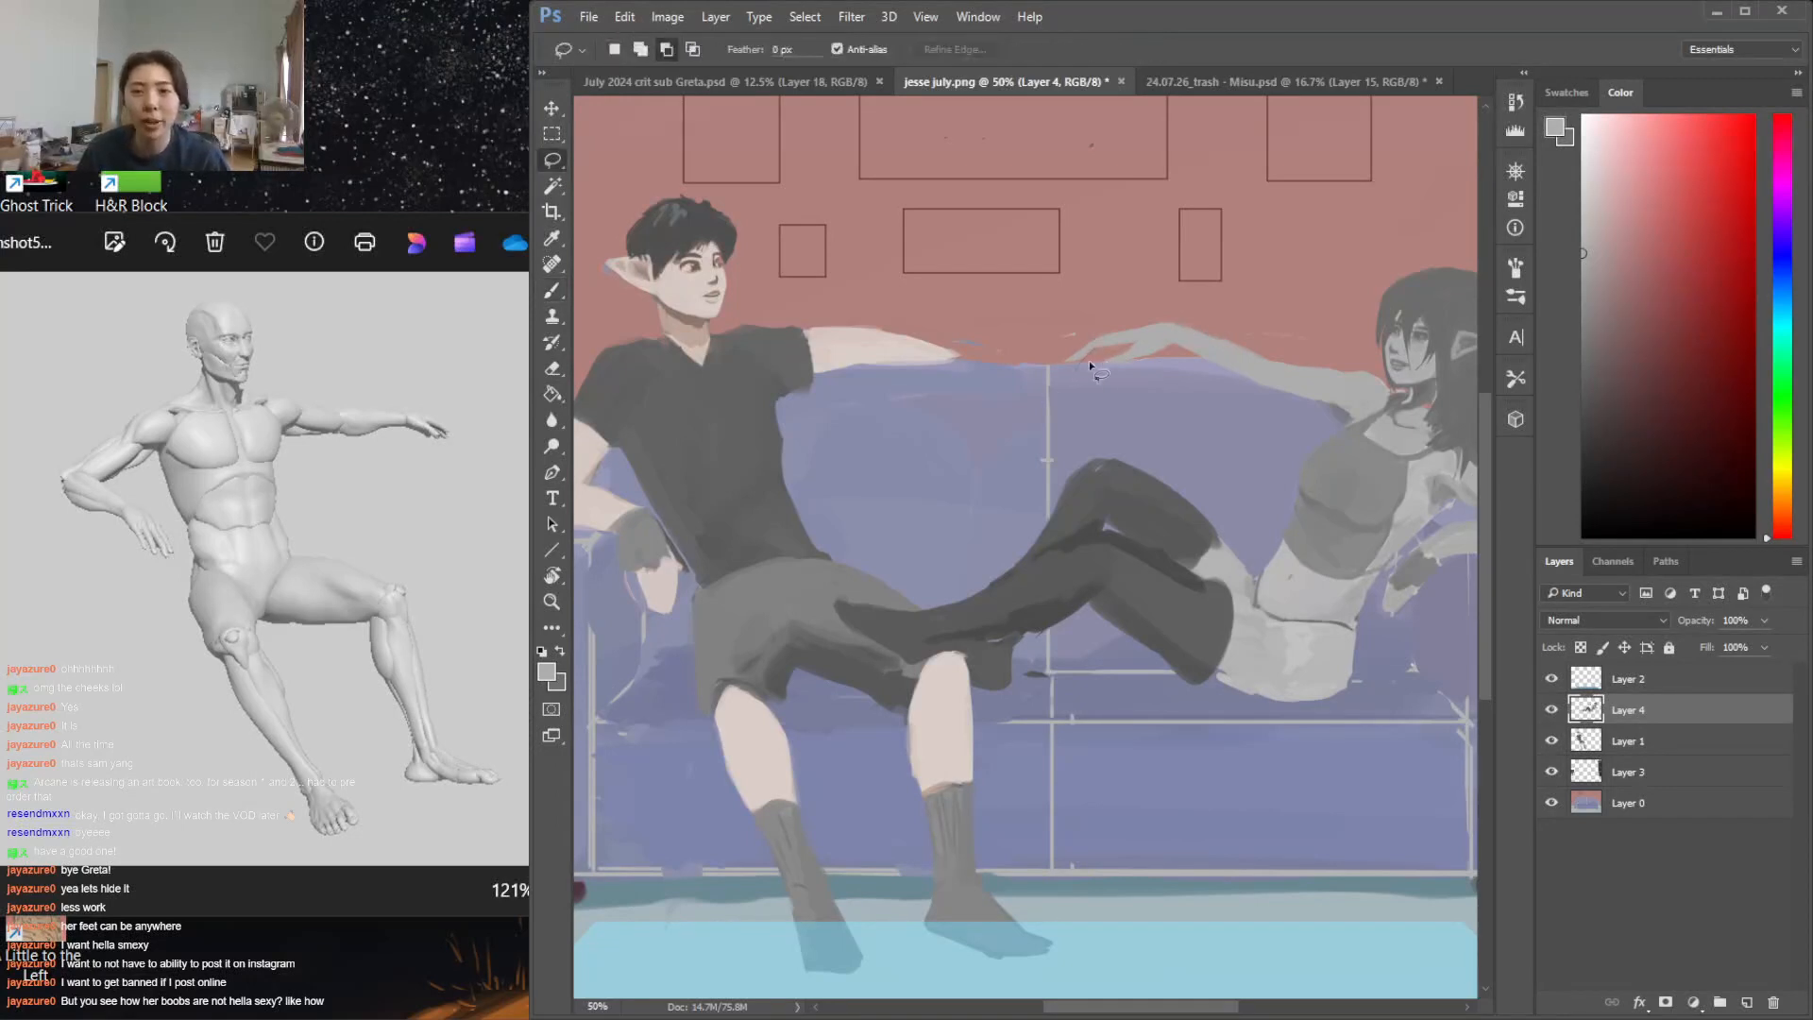
{"action": "mouse_move", "coordinate": [1093, 371]}
{"action": "left_mouse_down"}
{"action": "mouse_move", "coordinate": [1128, 349]}
{"action": "mouse_move", "coordinate": [1079, 369]}
{"action": "left_mouse_up"}
{"action": "key", "text": "b"}
{"action": "key", "text": "g"}
{"action": "key", "text": "b"}
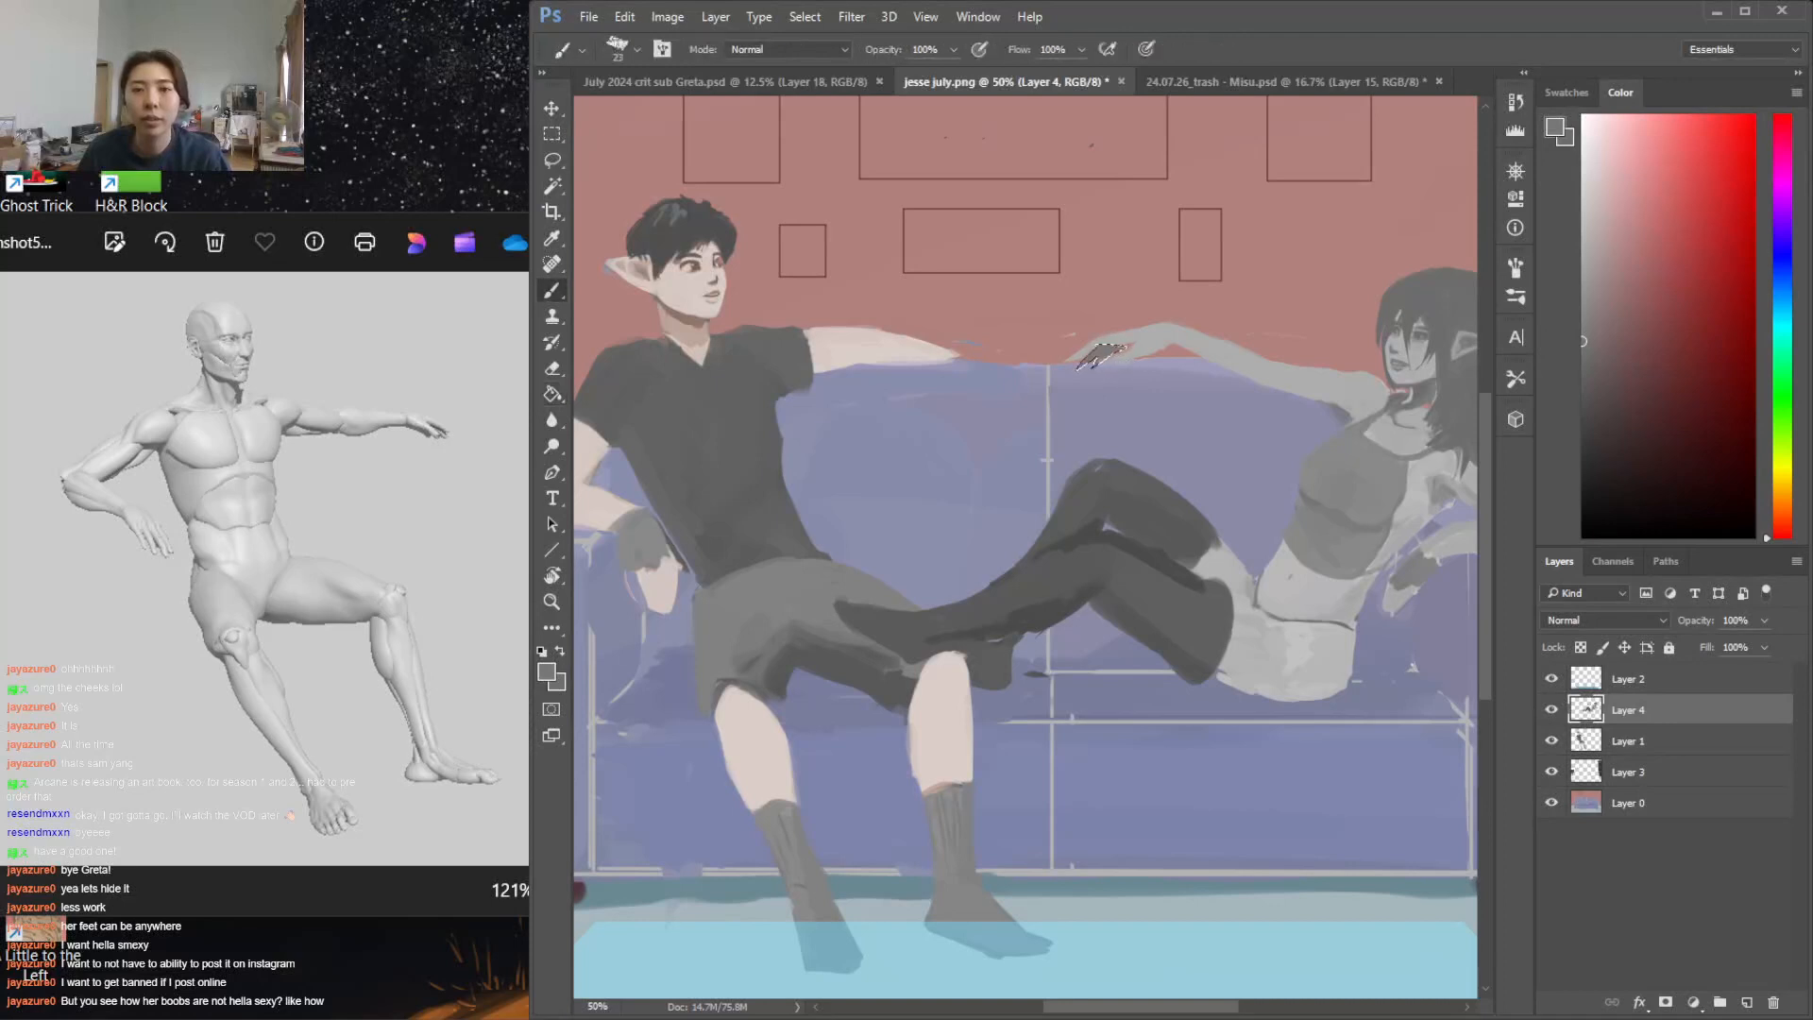
{"action": "left_click", "coordinate": [1099, 342], "text": "alt"}
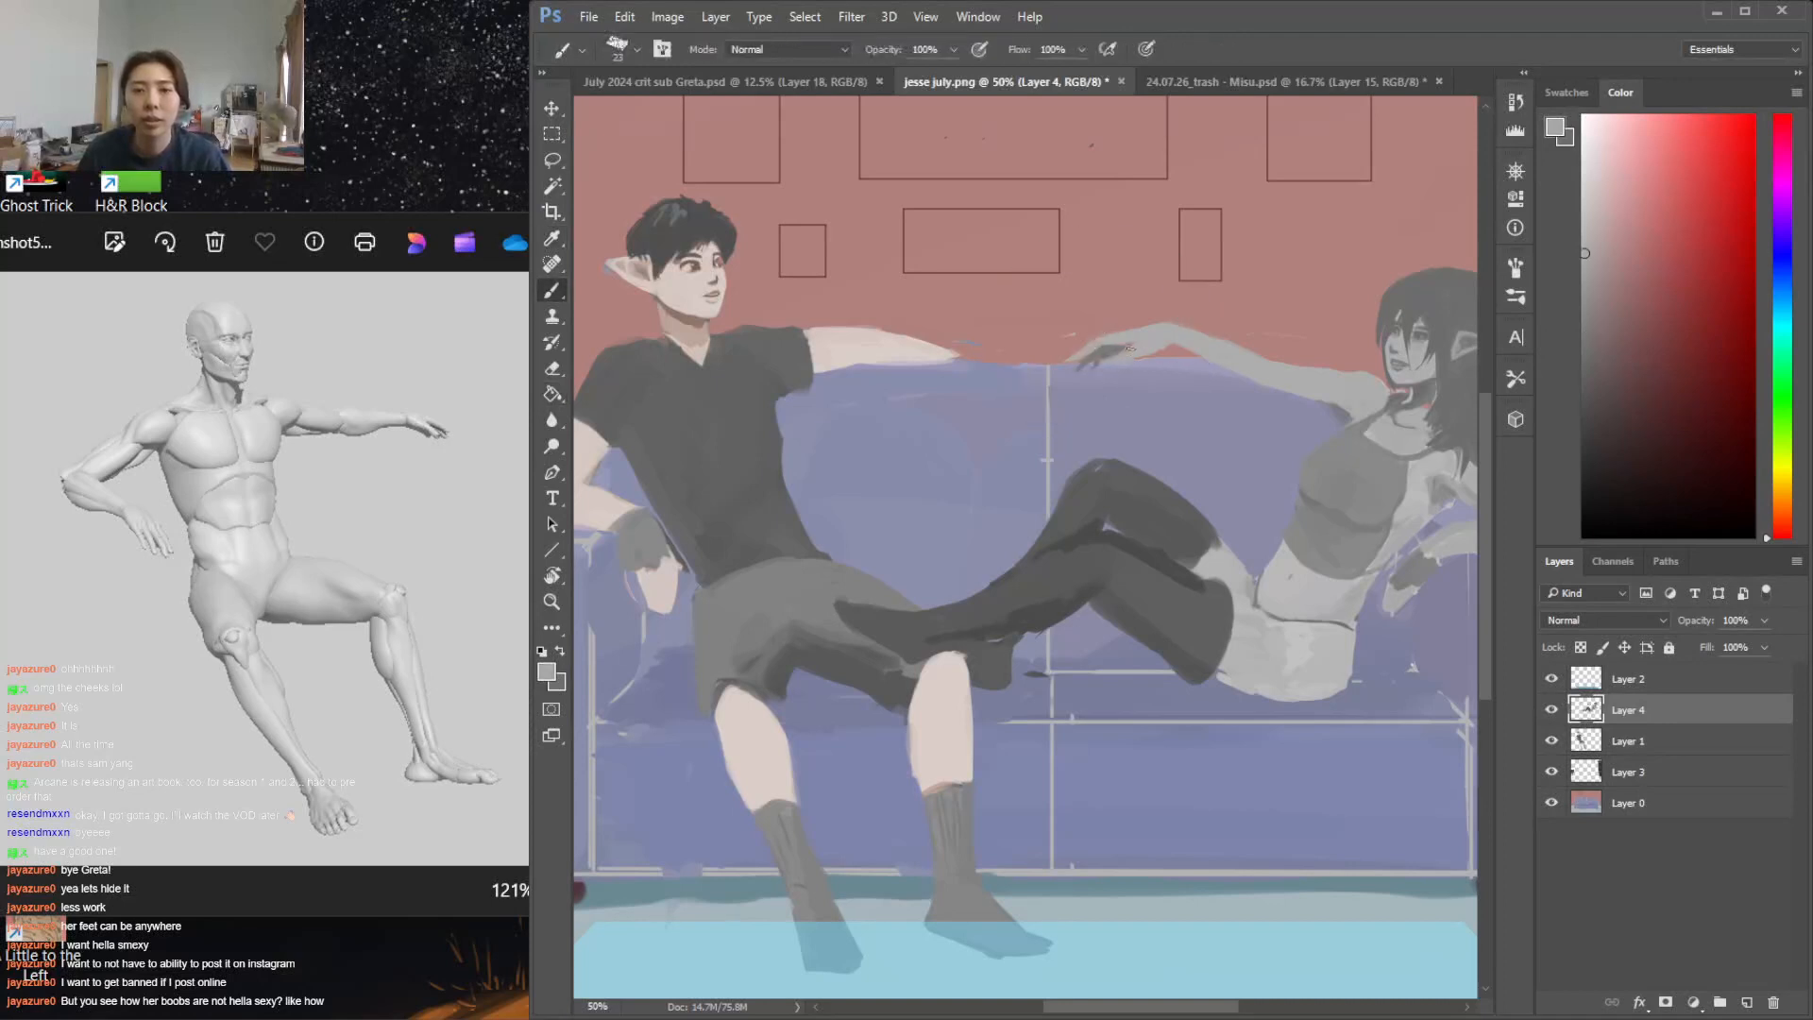
{"action": "key", "text": "e"}
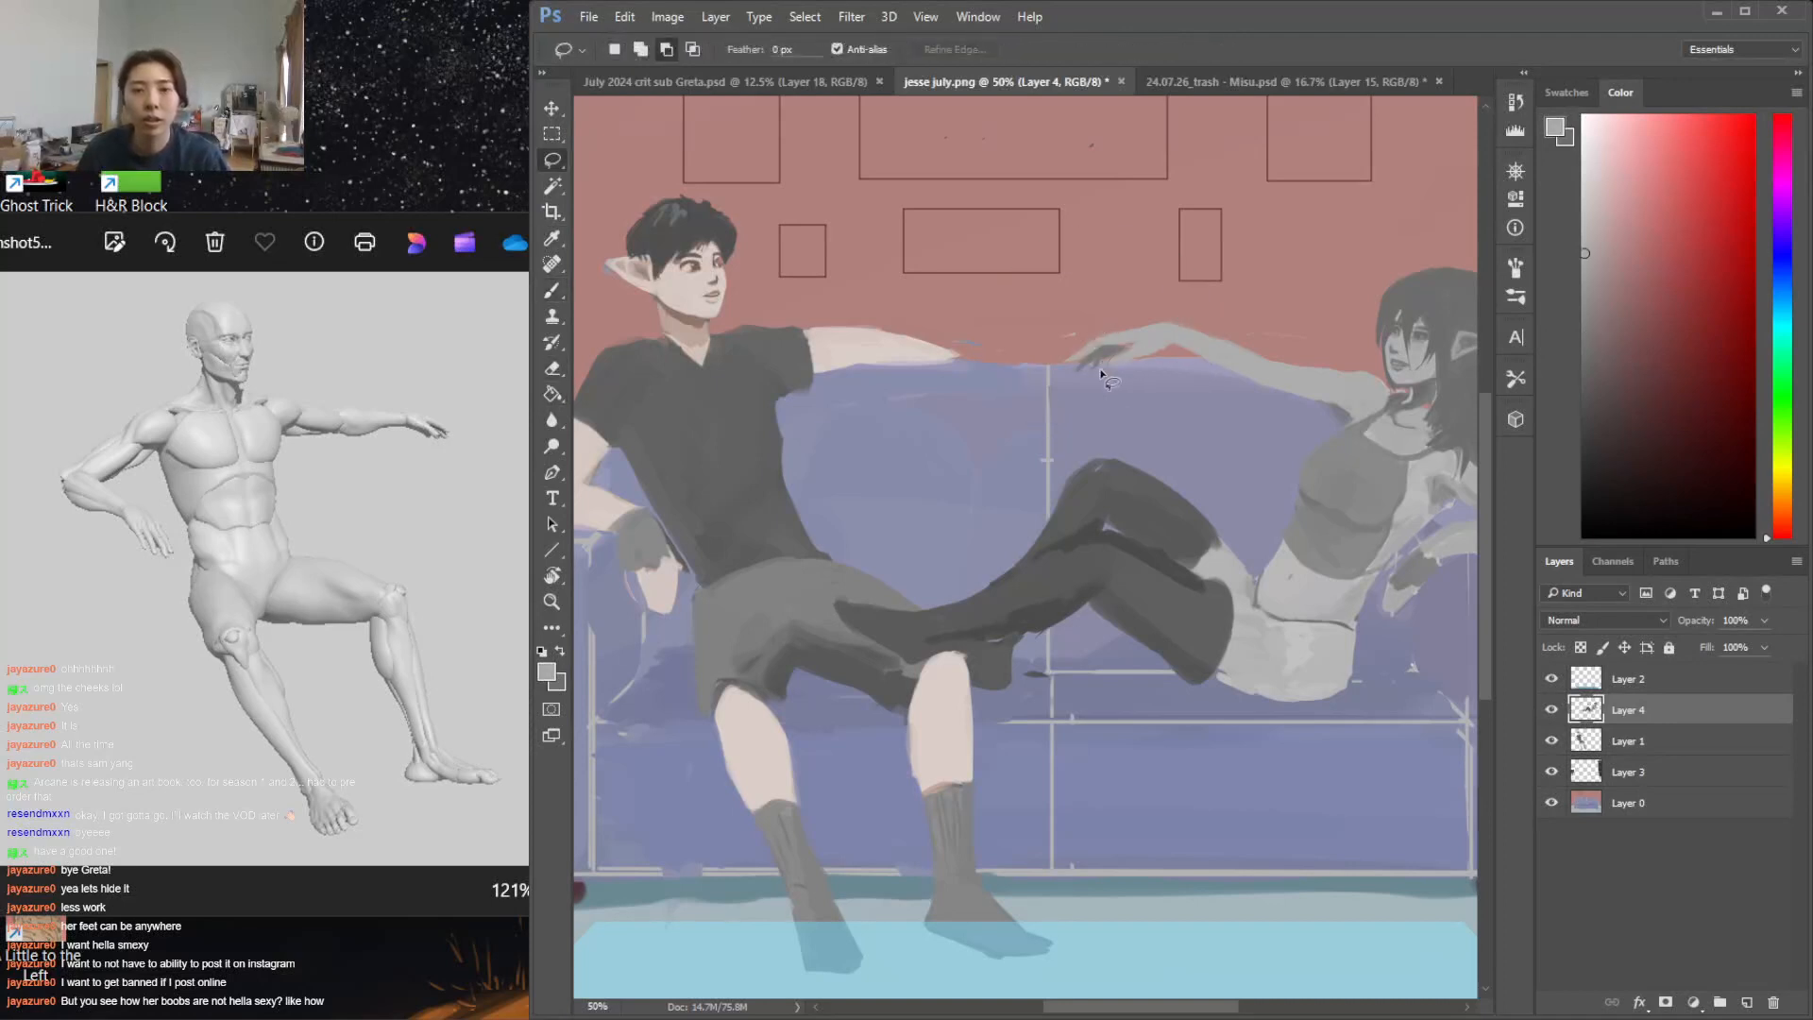
{"action": "key", "text": "b"}
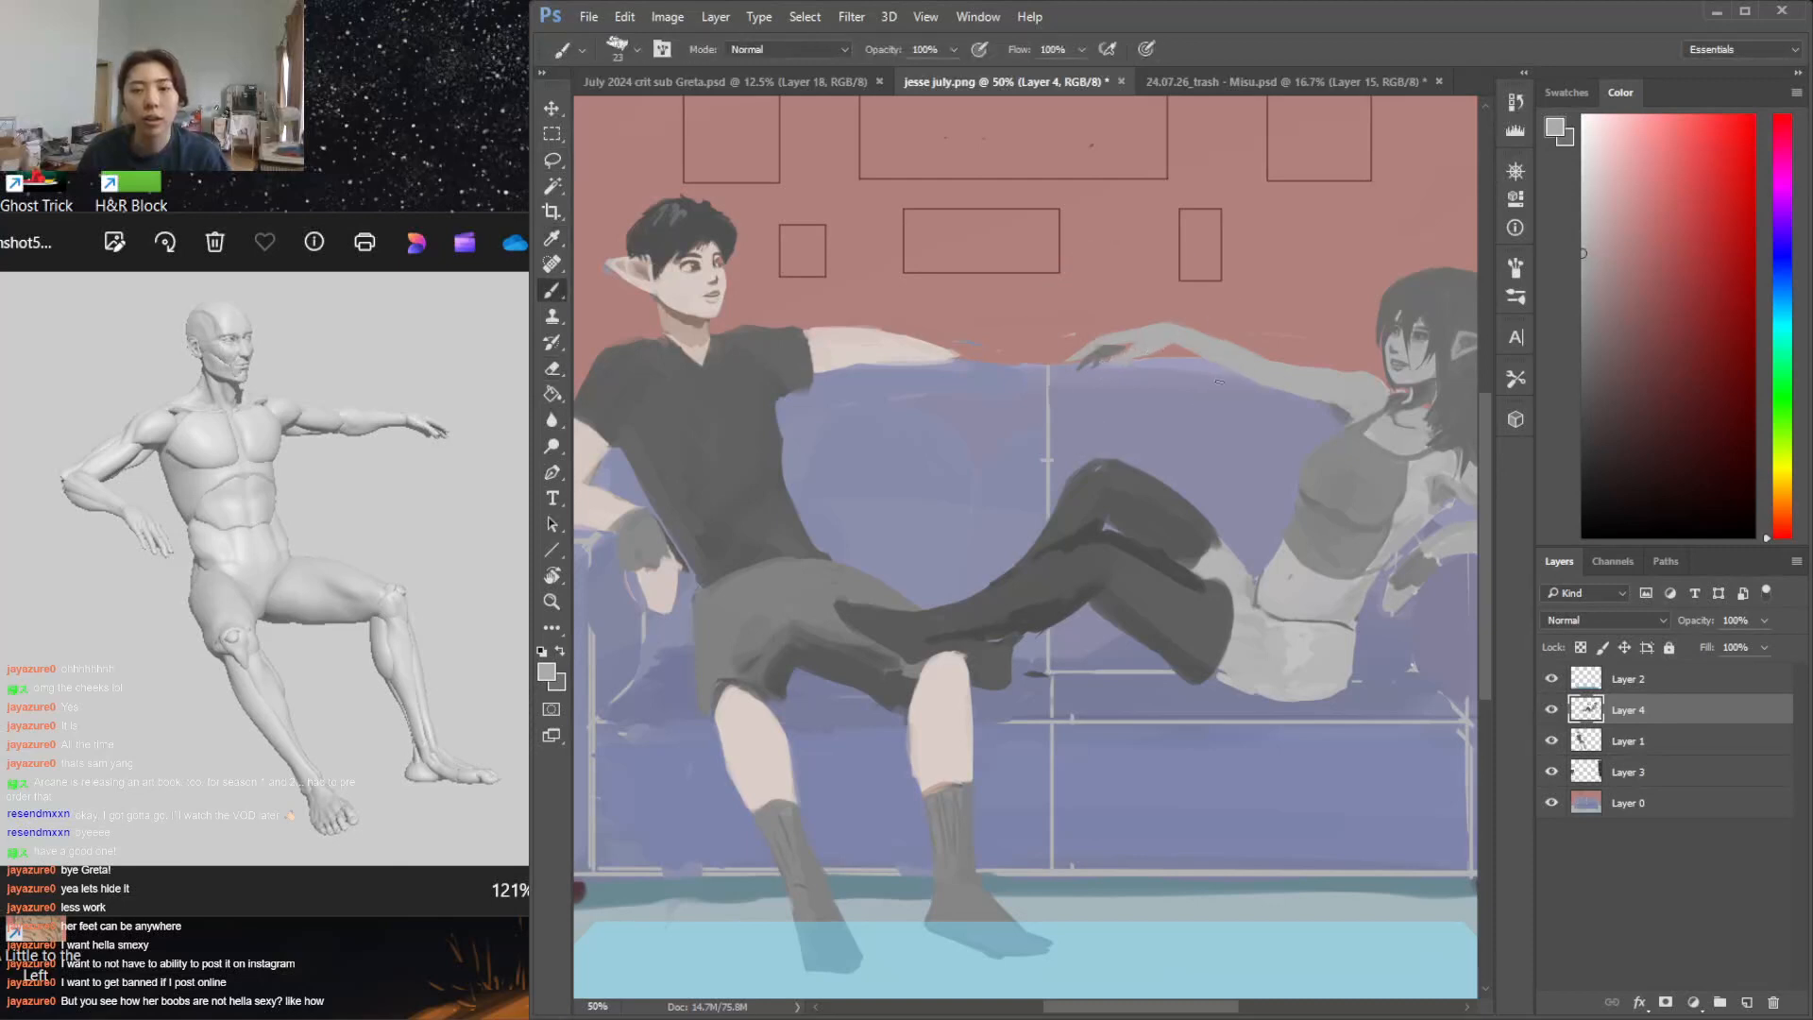
Reshape the woman's hip, lower back and waist with light greys sampled from her figure
{"action": "left_click", "coordinate": [1421, 511], "text": "alt"}
{"action": "left_click_drag", "start_coordinate": [1110, 1010], "coordinate": [1143, 1008]}
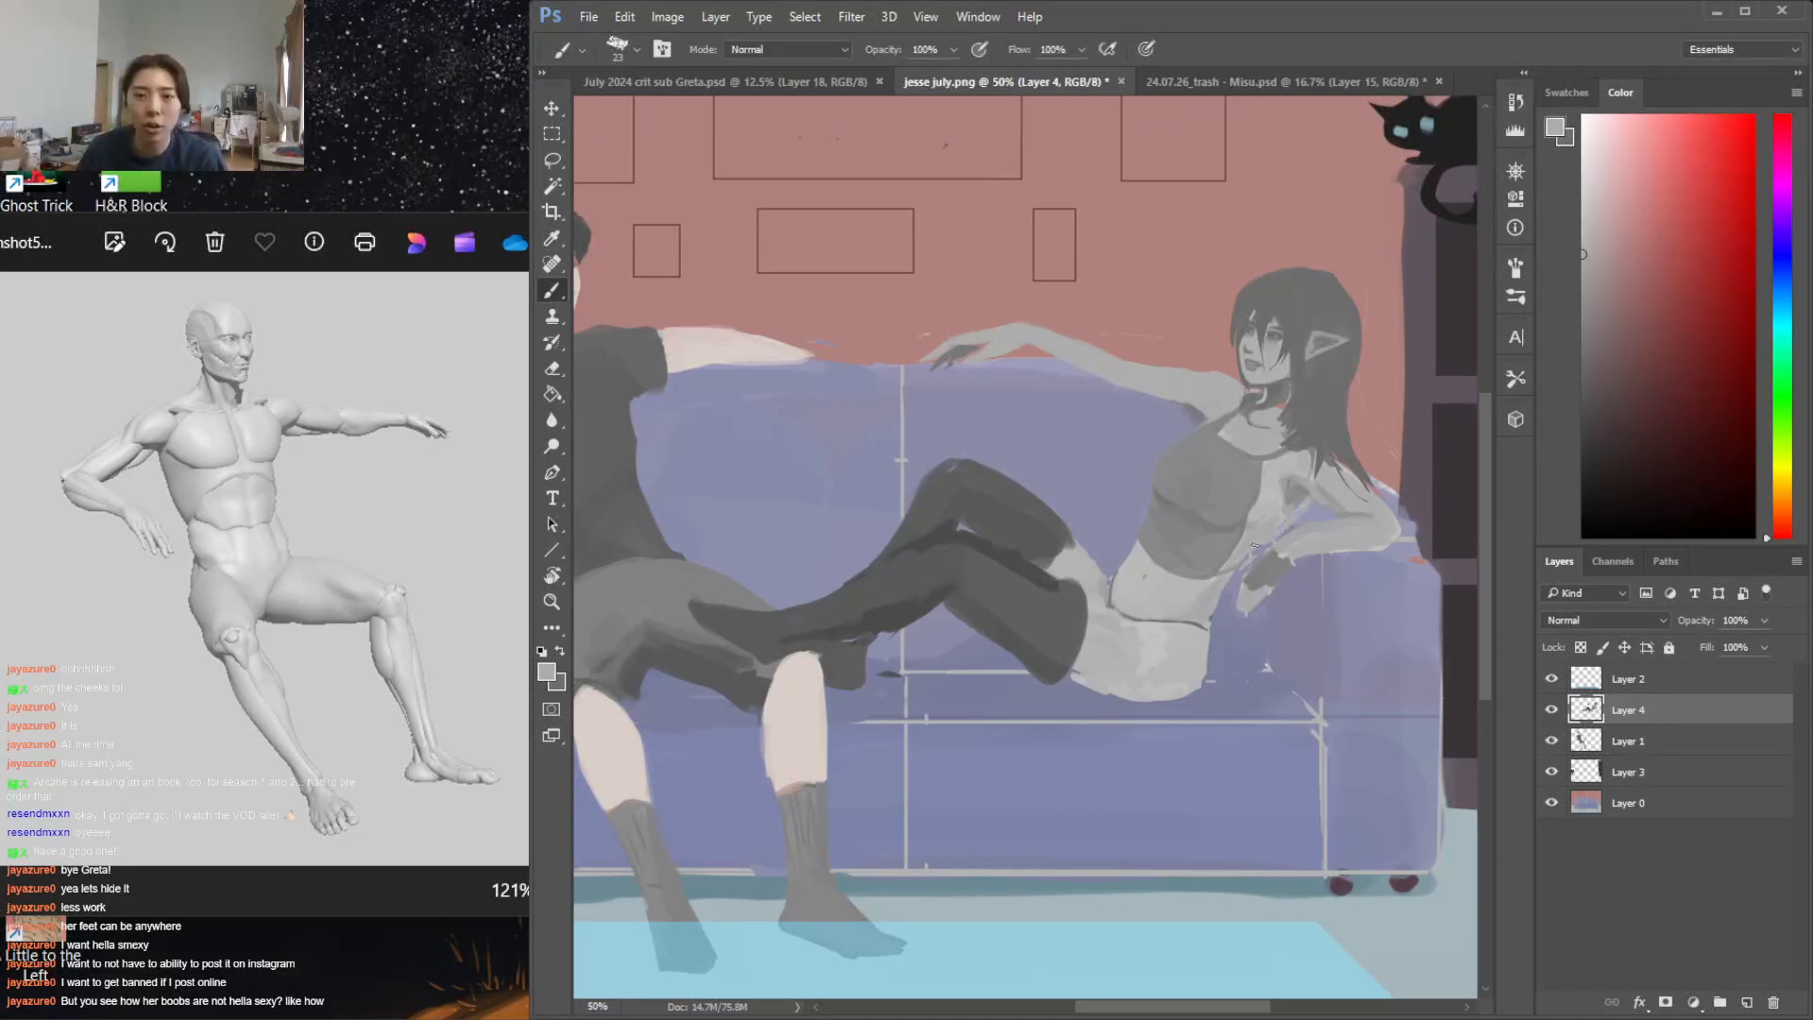
{"action": "left_click_drag", "start_coordinate": [1230, 579], "coordinate": [1189, 696]}
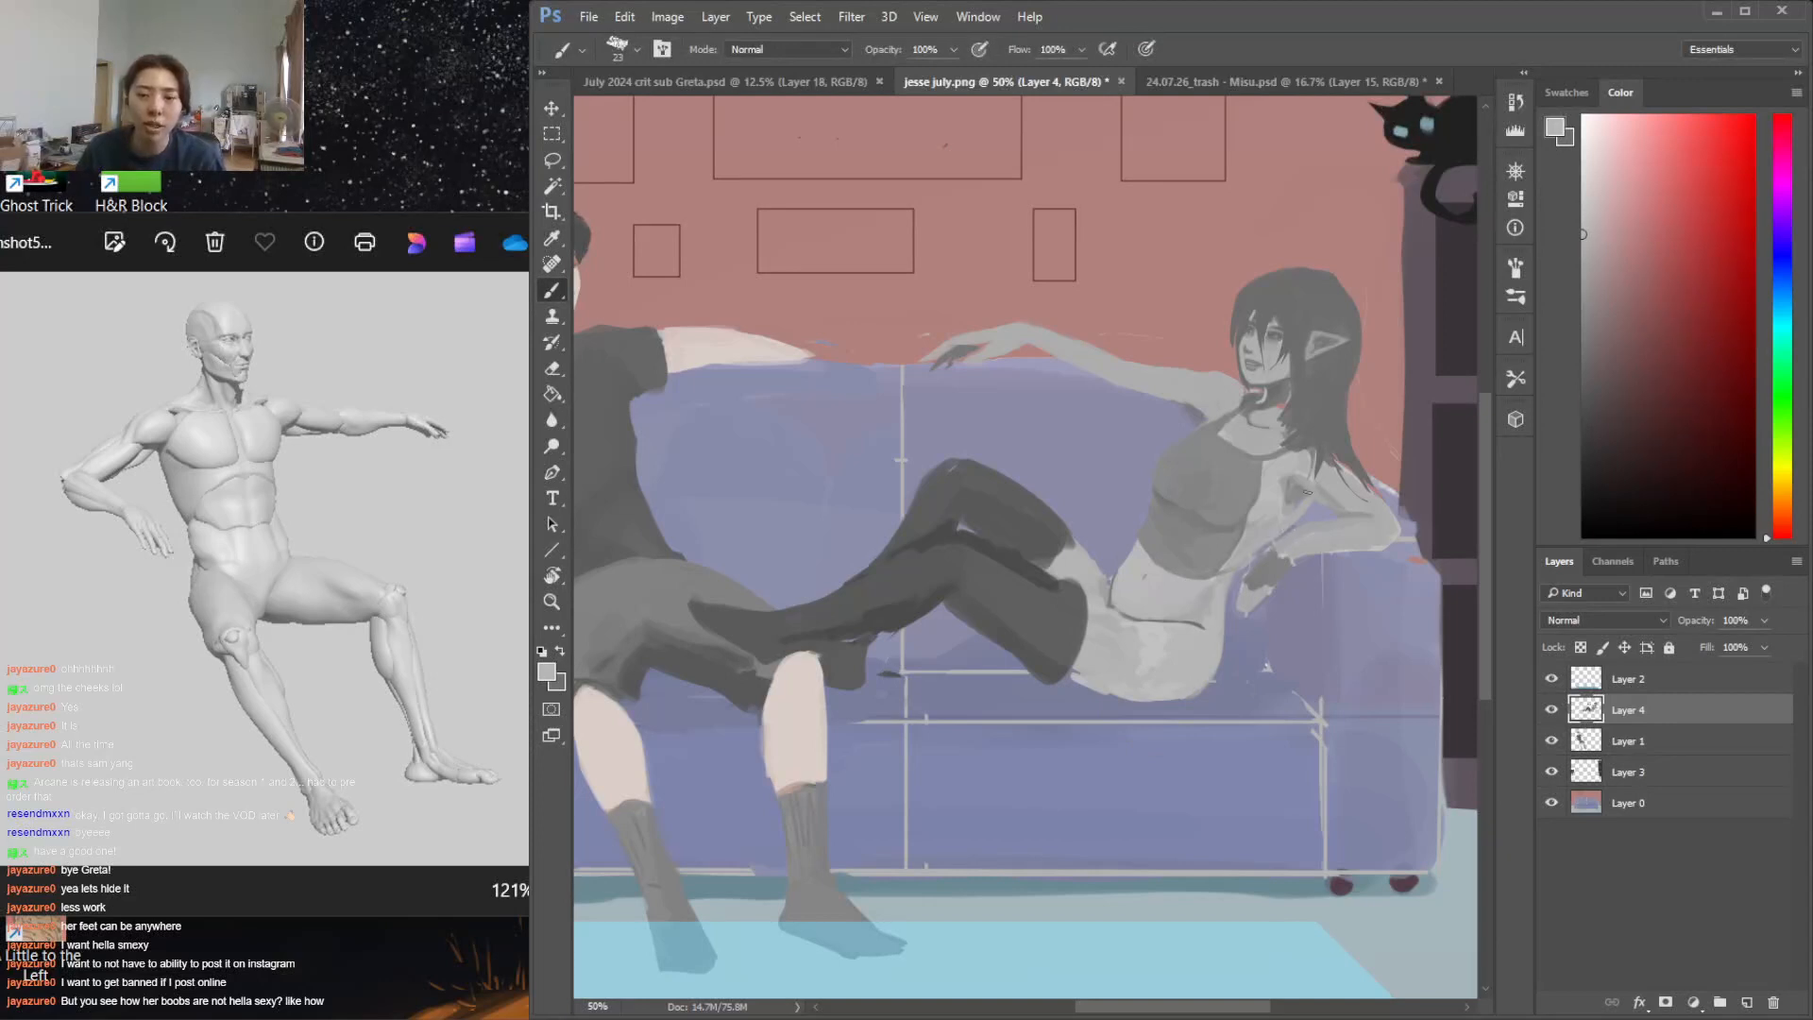
{"action": "left_click", "coordinate": [1205, 608], "text": "alt"}
{"action": "left_click", "coordinate": [1127, 565], "text": "alt"}
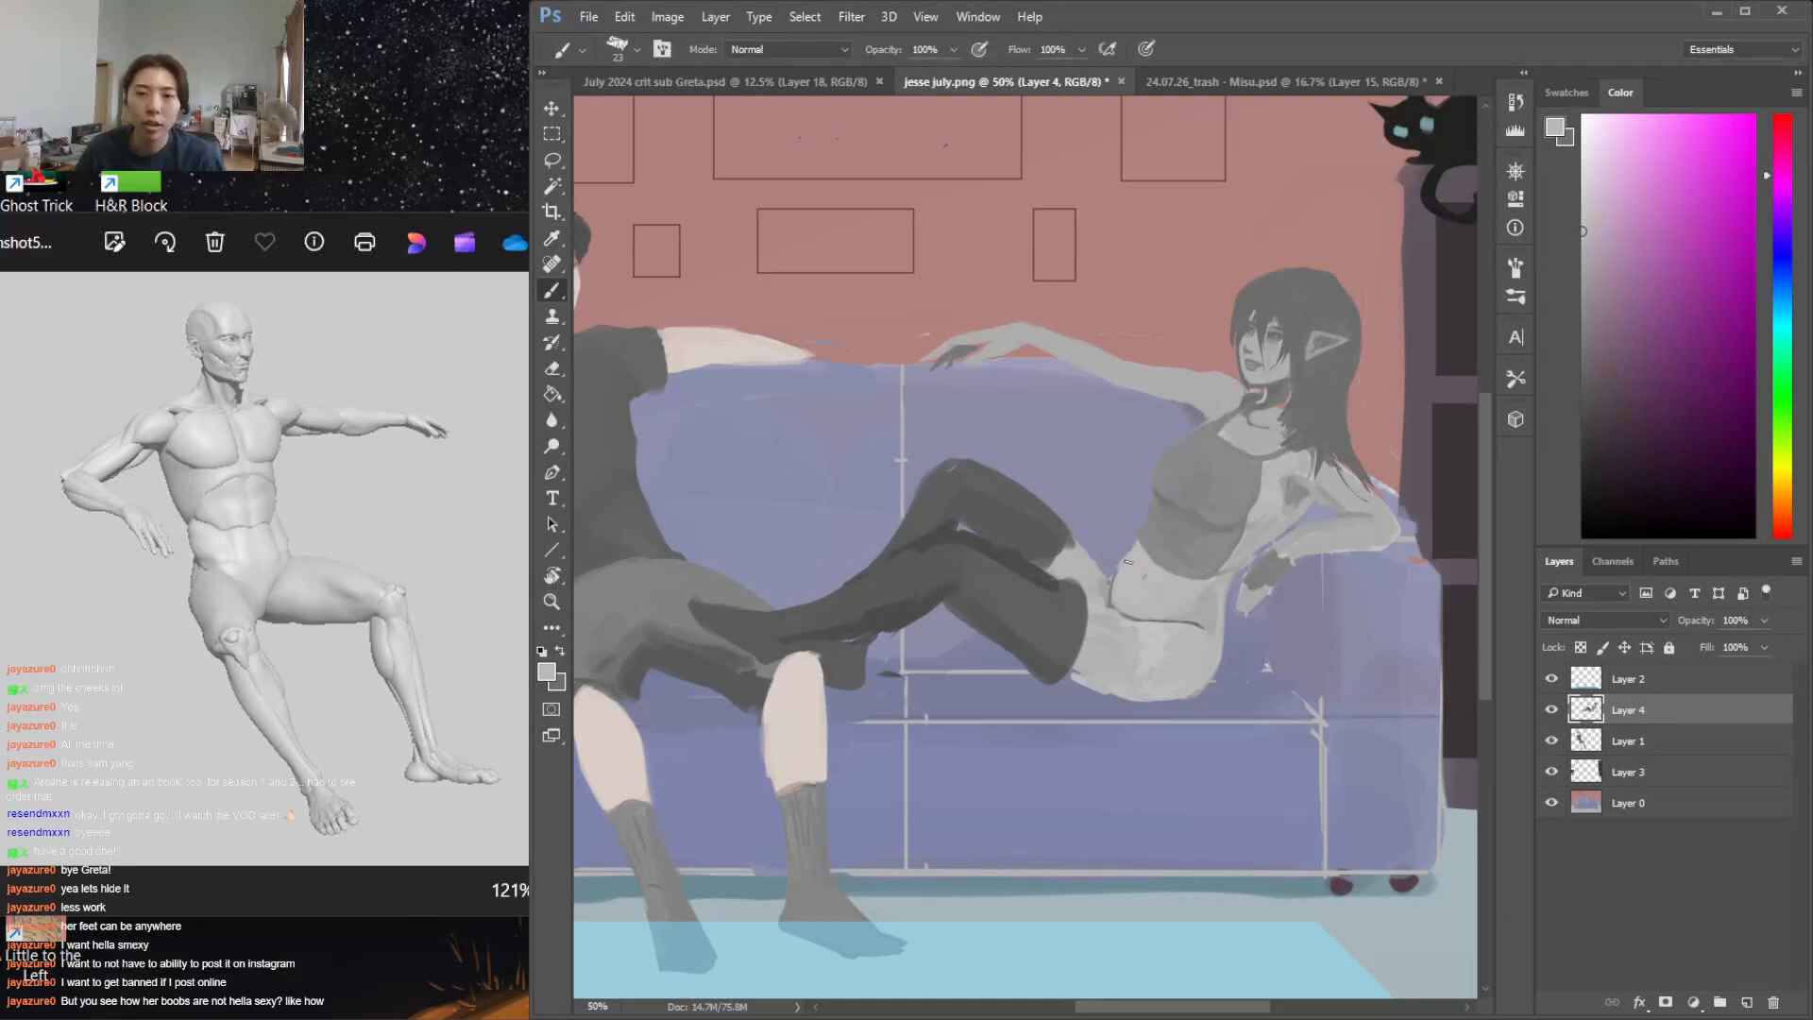
{"action": "key", "text": "ctrl+z"}
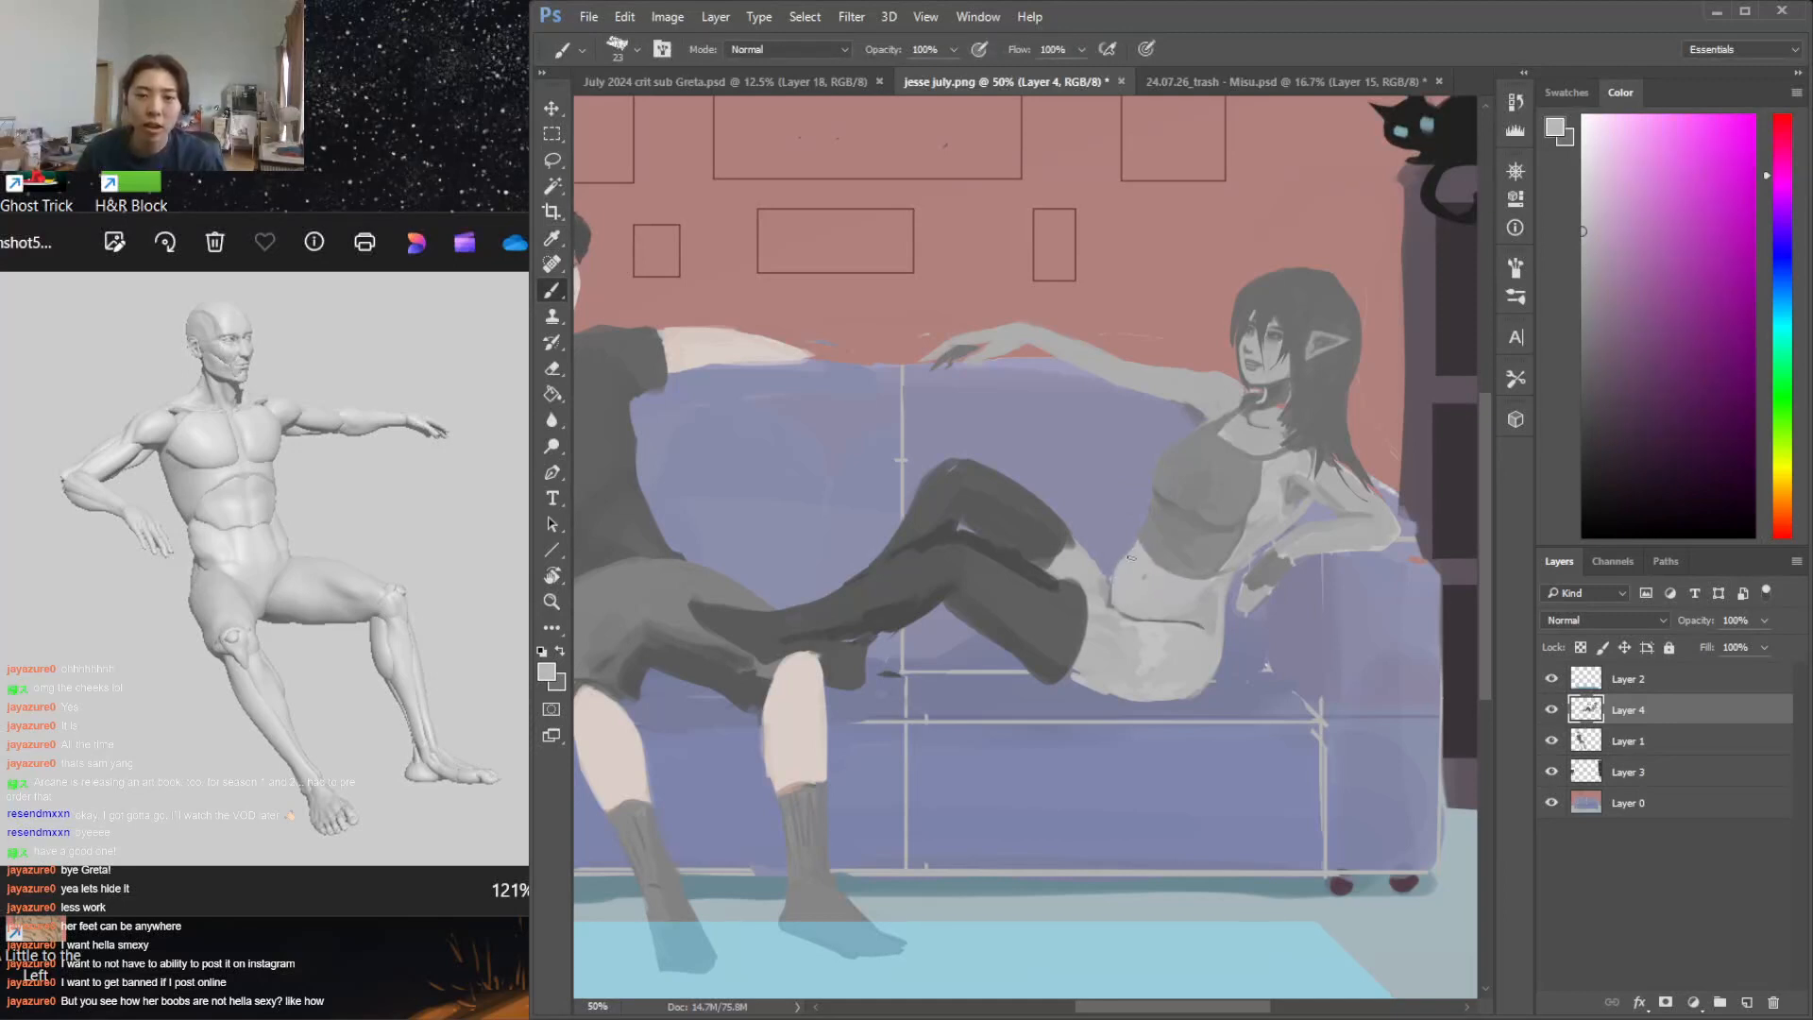
{"action": "left_click", "coordinate": [1084, 569], "text": "alt"}
{"action": "left_click", "coordinate": [1115, 629], "text": "alt"}
{"action": "key", "text": "l"}
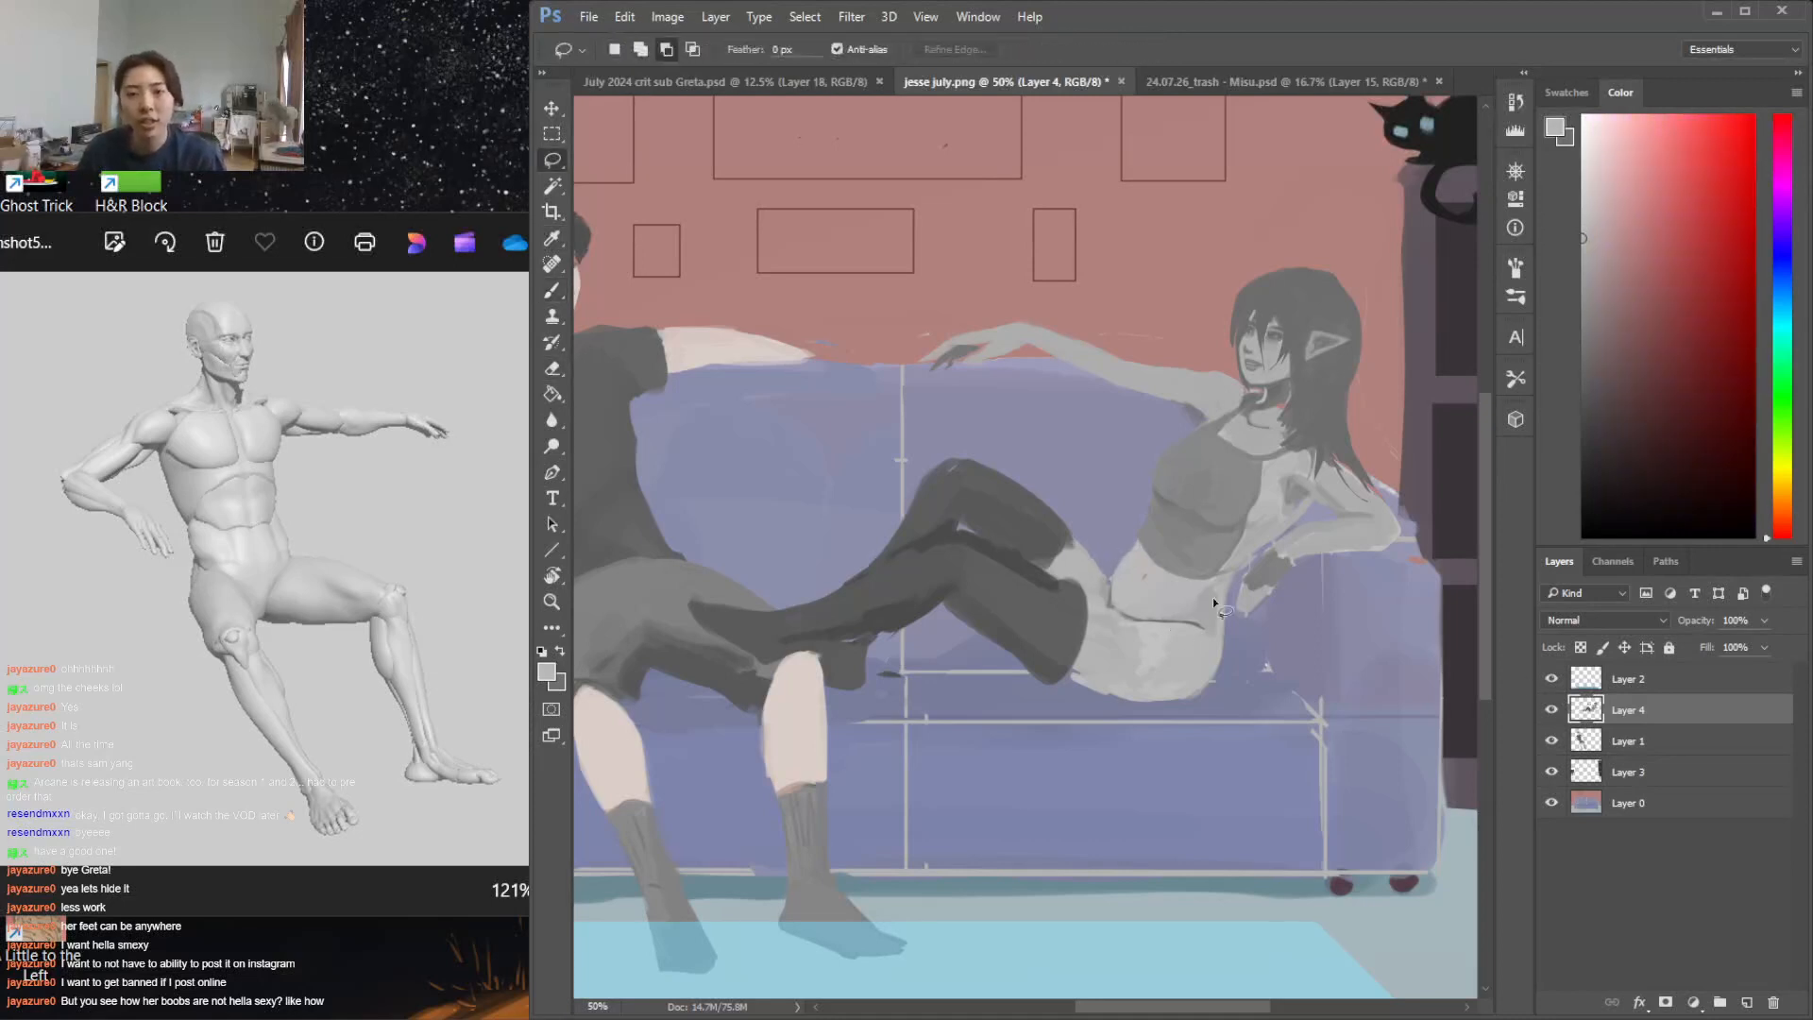
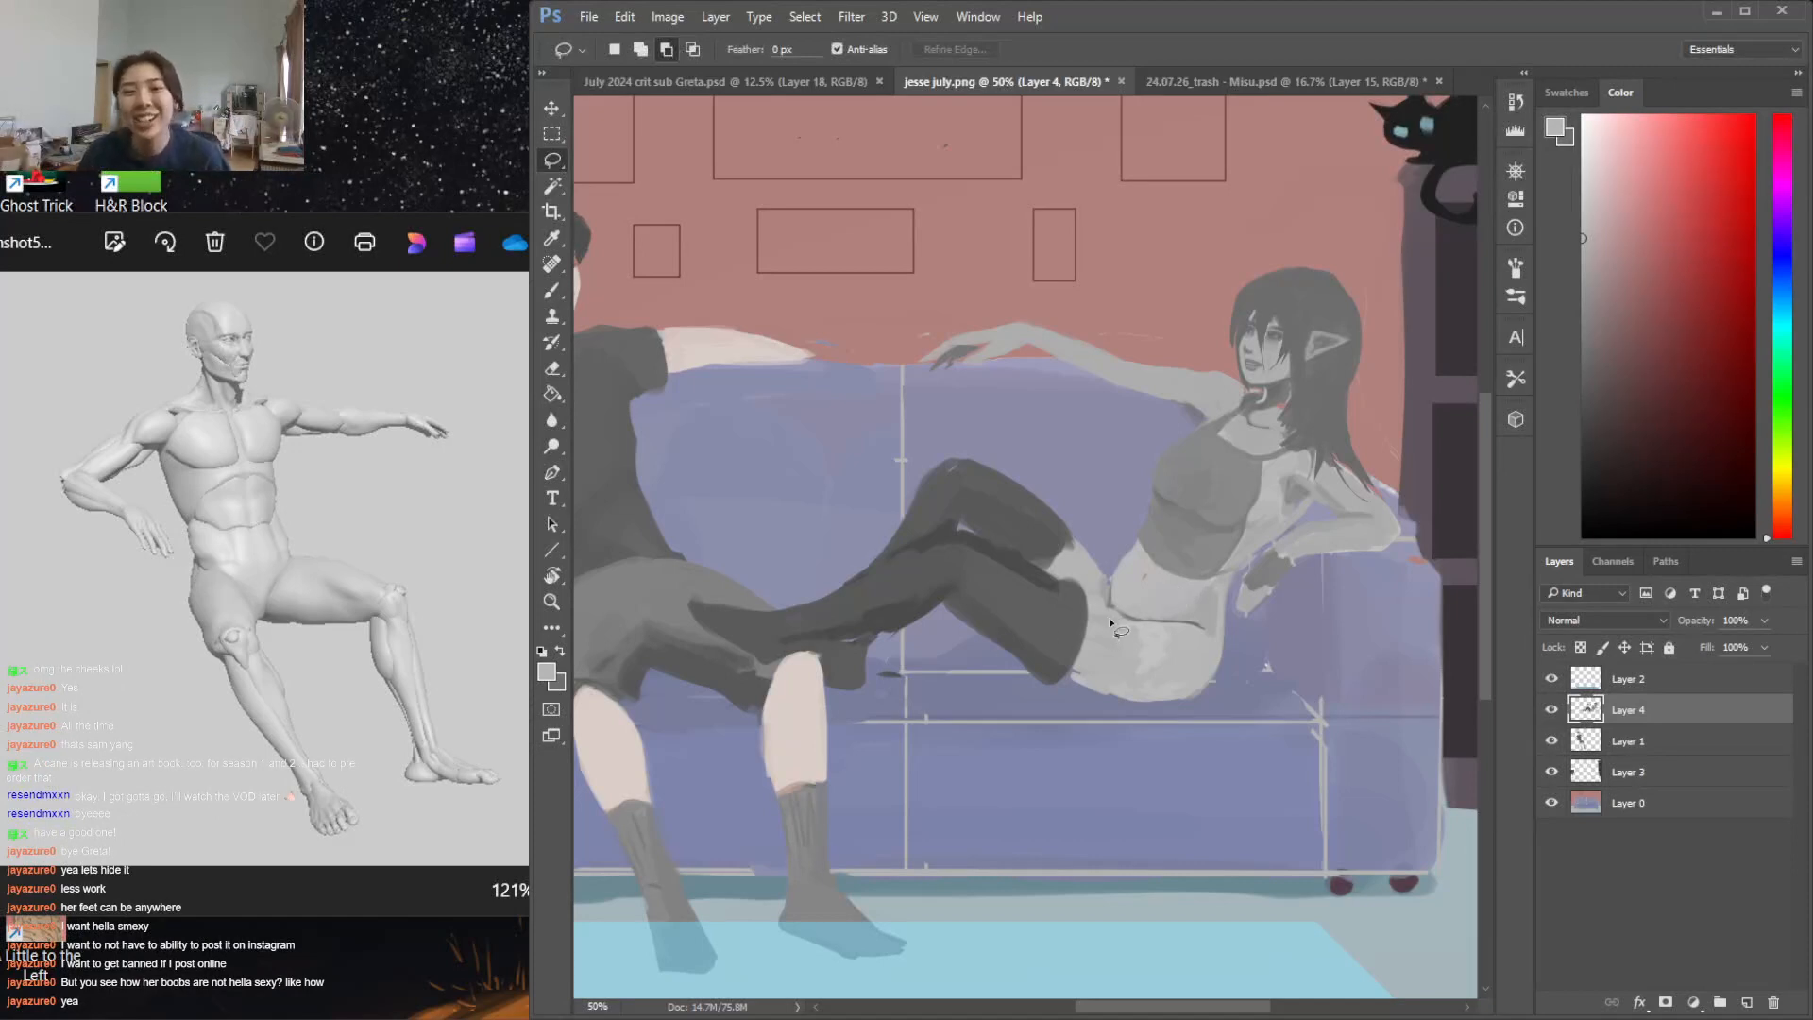
{"action": "left_click_drag", "start_coordinate": [1162, 667], "coordinate": [1170, 695]}
{"action": "key", "text": "ctrl+d"}
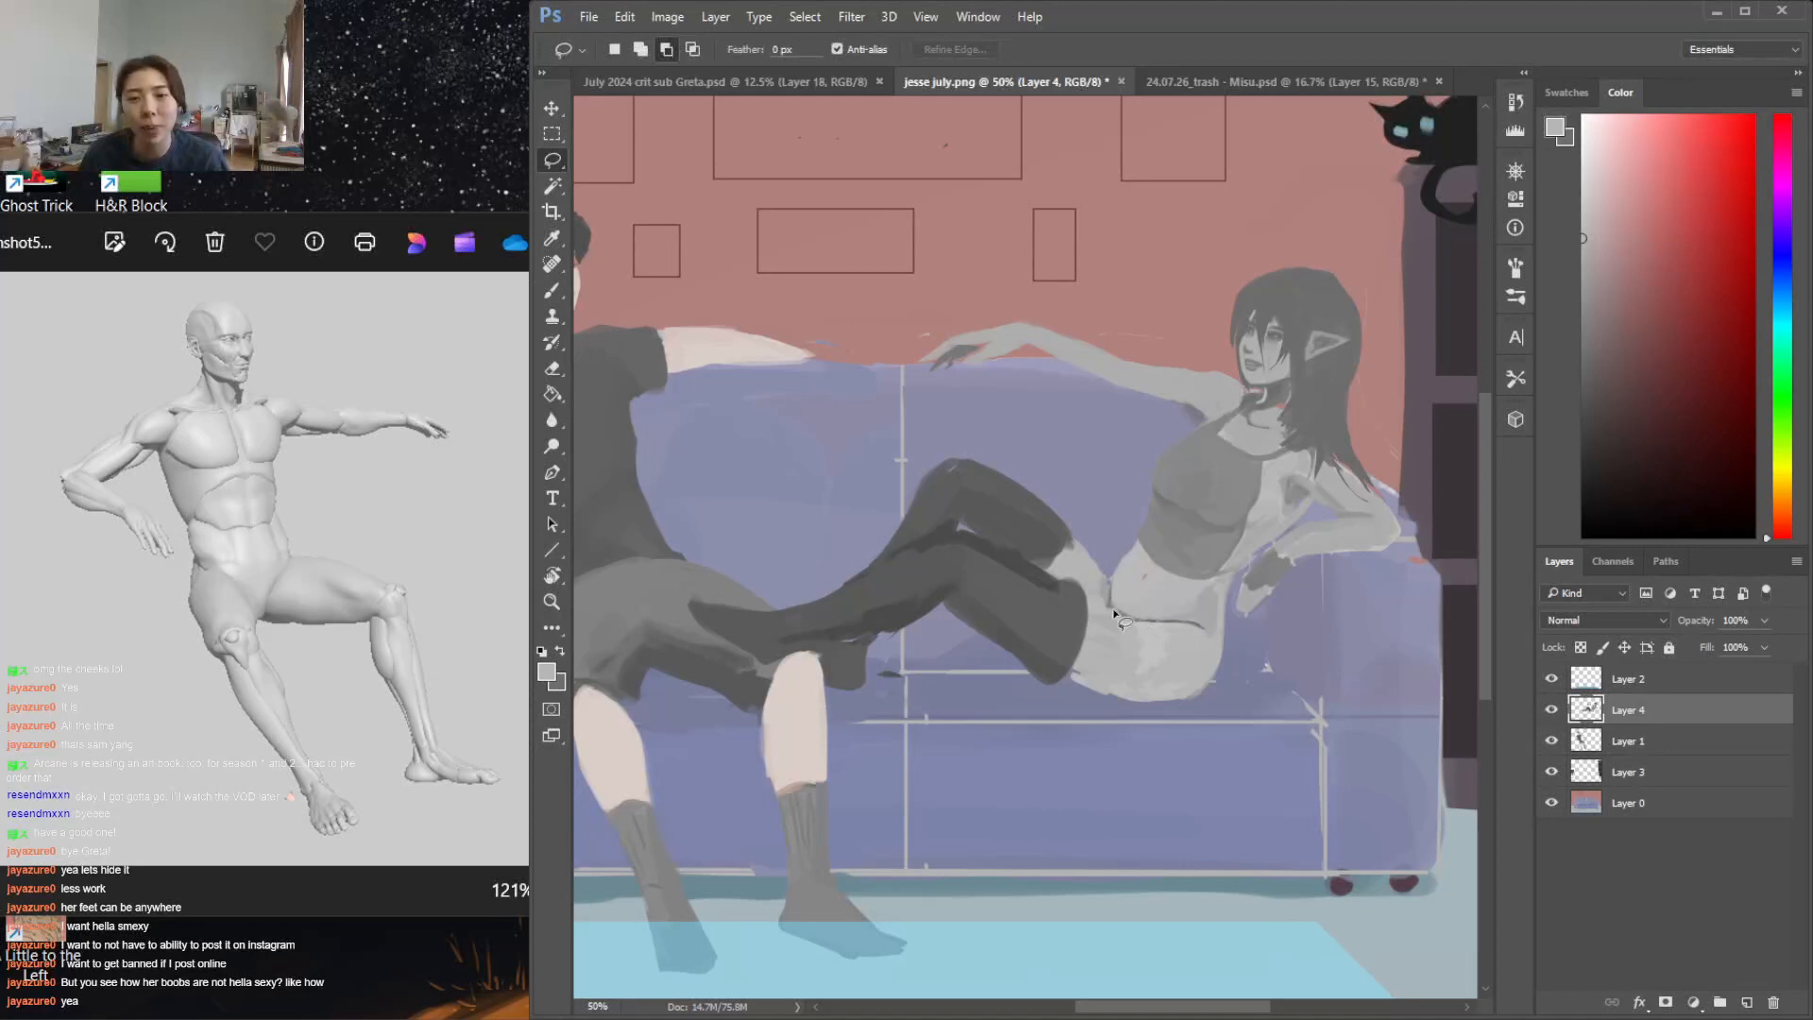
{"action": "left_click", "coordinate": [1112, 609]}
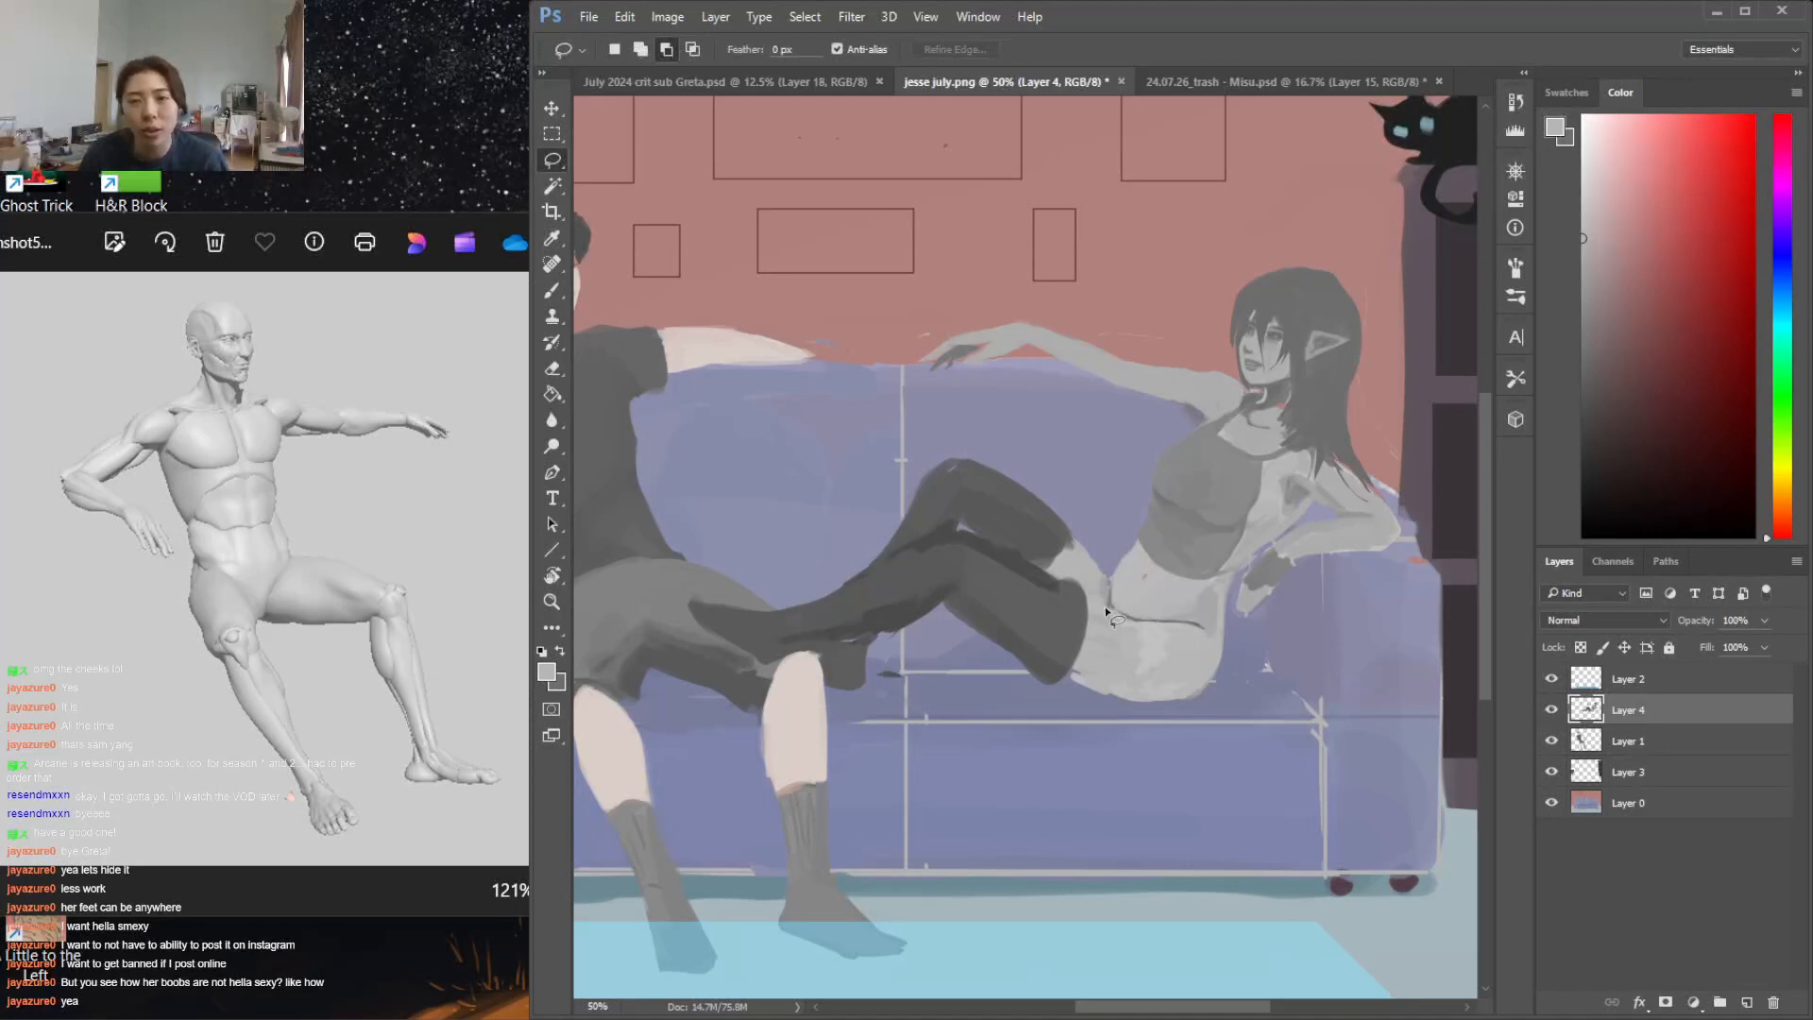
{"action": "mouse_move", "coordinate": [1098, 609]}
{"action": "left_mouse_down"}
{"action": "mouse_move", "coordinate": [1119, 531]}
{"action": "mouse_move", "coordinate": [1105, 613]}
{"action": "mouse_move", "coordinate": [1204, 624]}
{"action": "mouse_move", "coordinate": [1211, 654]}
{"action": "mouse_move", "coordinate": [1169, 619]}
{"action": "left_mouse_up"}
{"action": "left_click", "coordinate": [1169, 619]}
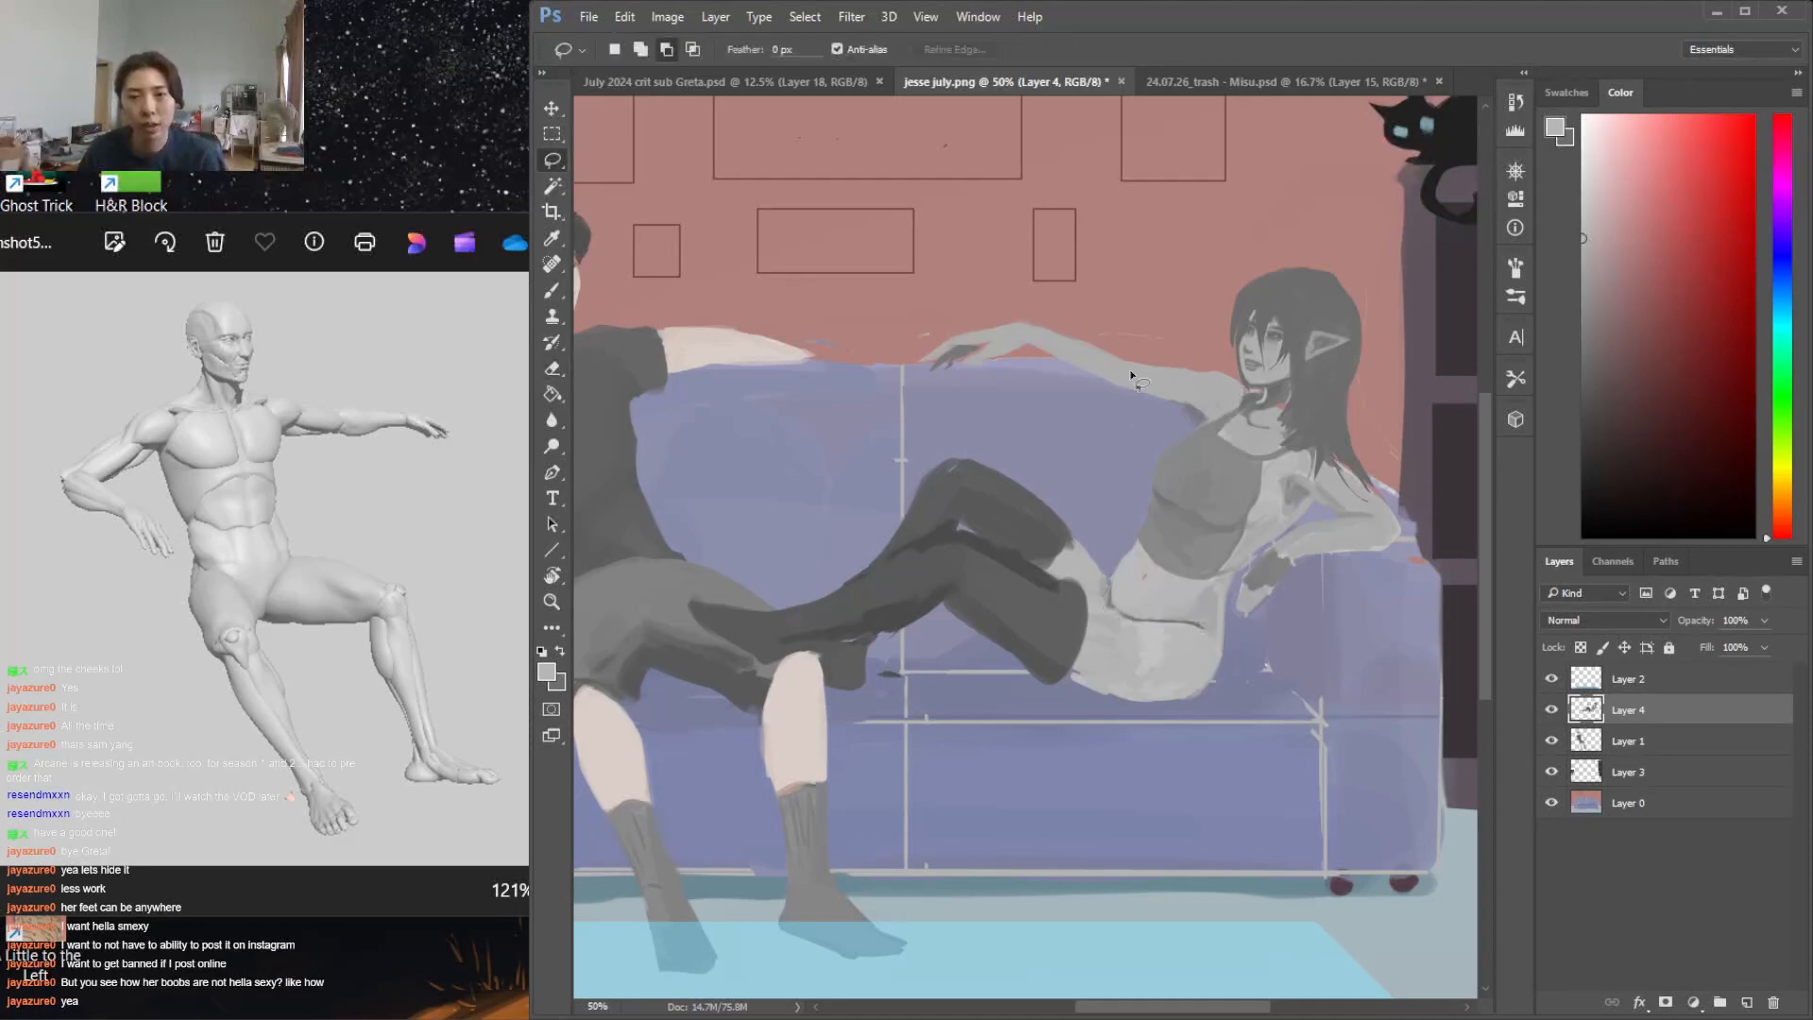
Select the elf woman's upper body including the hips, rotate it about 11° clockwise, reposition it and deselect
{"action": "mouse_move", "coordinate": [880, 360]}
{"action": "left_mouse_down"}
{"action": "mouse_move", "coordinate": [1087, 534]}
{"action": "mouse_move", "coordinate": [1107, 587]}
{"action": "mouse_move", "coordinate": [1096, 640]}
{"action": "mouse_move", "coordinate": [1482, 545]}
{"action": "mouse_move", "coordinate": [1146, 210]}
{"action": "mouse_move", "coordinate": [1028, 251]}
{"action": "left_mouse_up"}
{"action": "key", "text": "ctrl+t"}
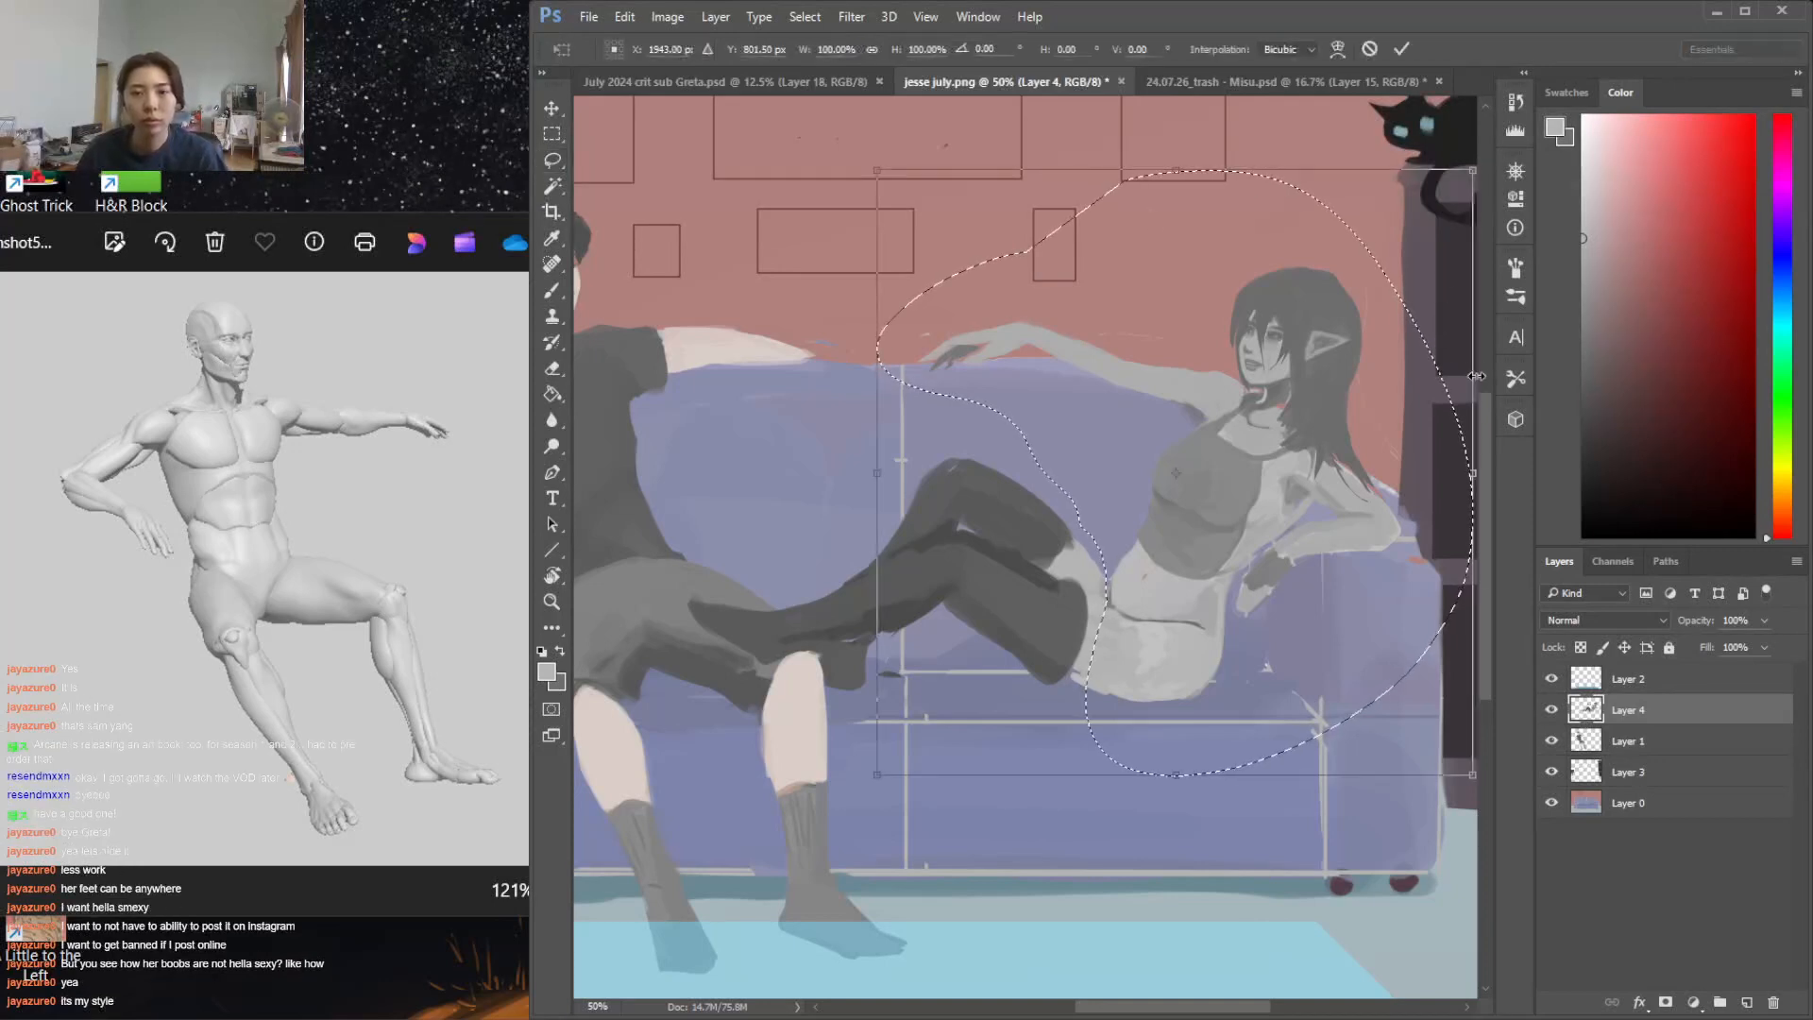
{"action": "left_click_drag", "start_coordinate": [1425, 138], "coordinate": [1484, 194]}
{"action": "mouse_move", "coordinate": [1348, 314]}
{"action": "left_mouse_down"}
{"action": "mouse_move", "coordinate": [1376, 350]}
{"action": "mouse_move", "coordinate": [1379, 325]}
{"action": "left_mouse_up"}
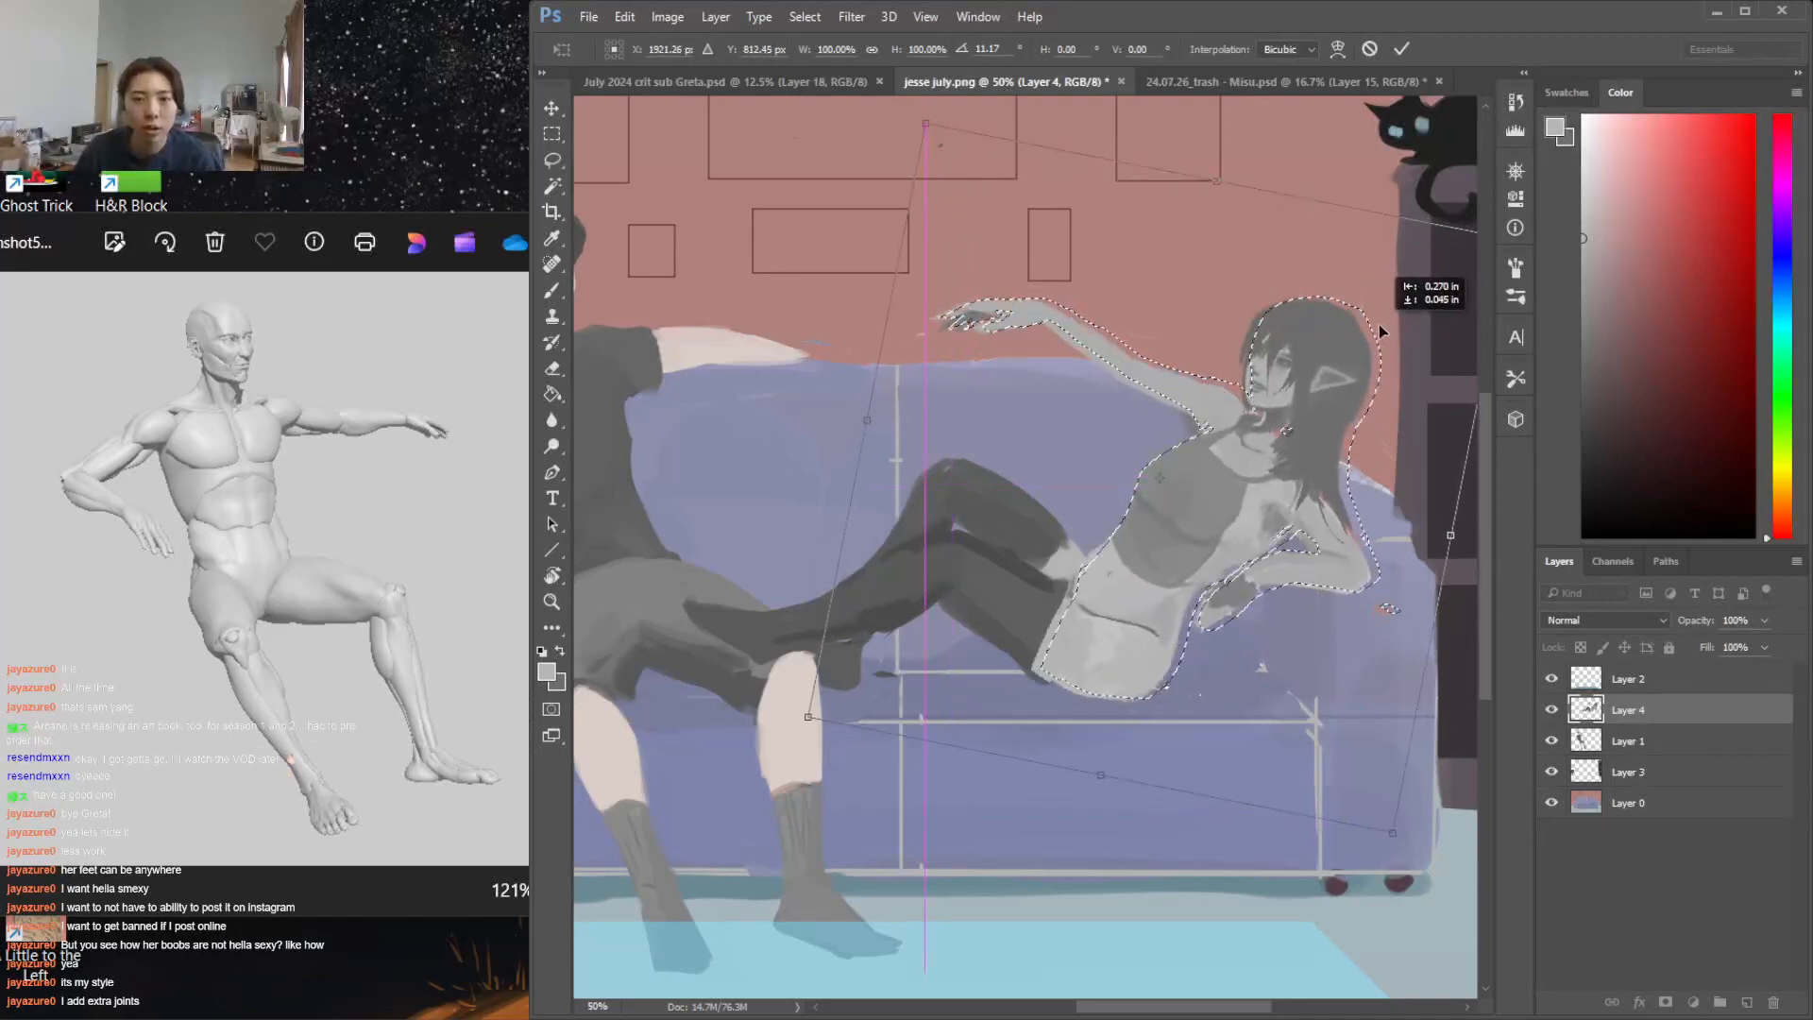
{"action": "key", "text": "Return"}
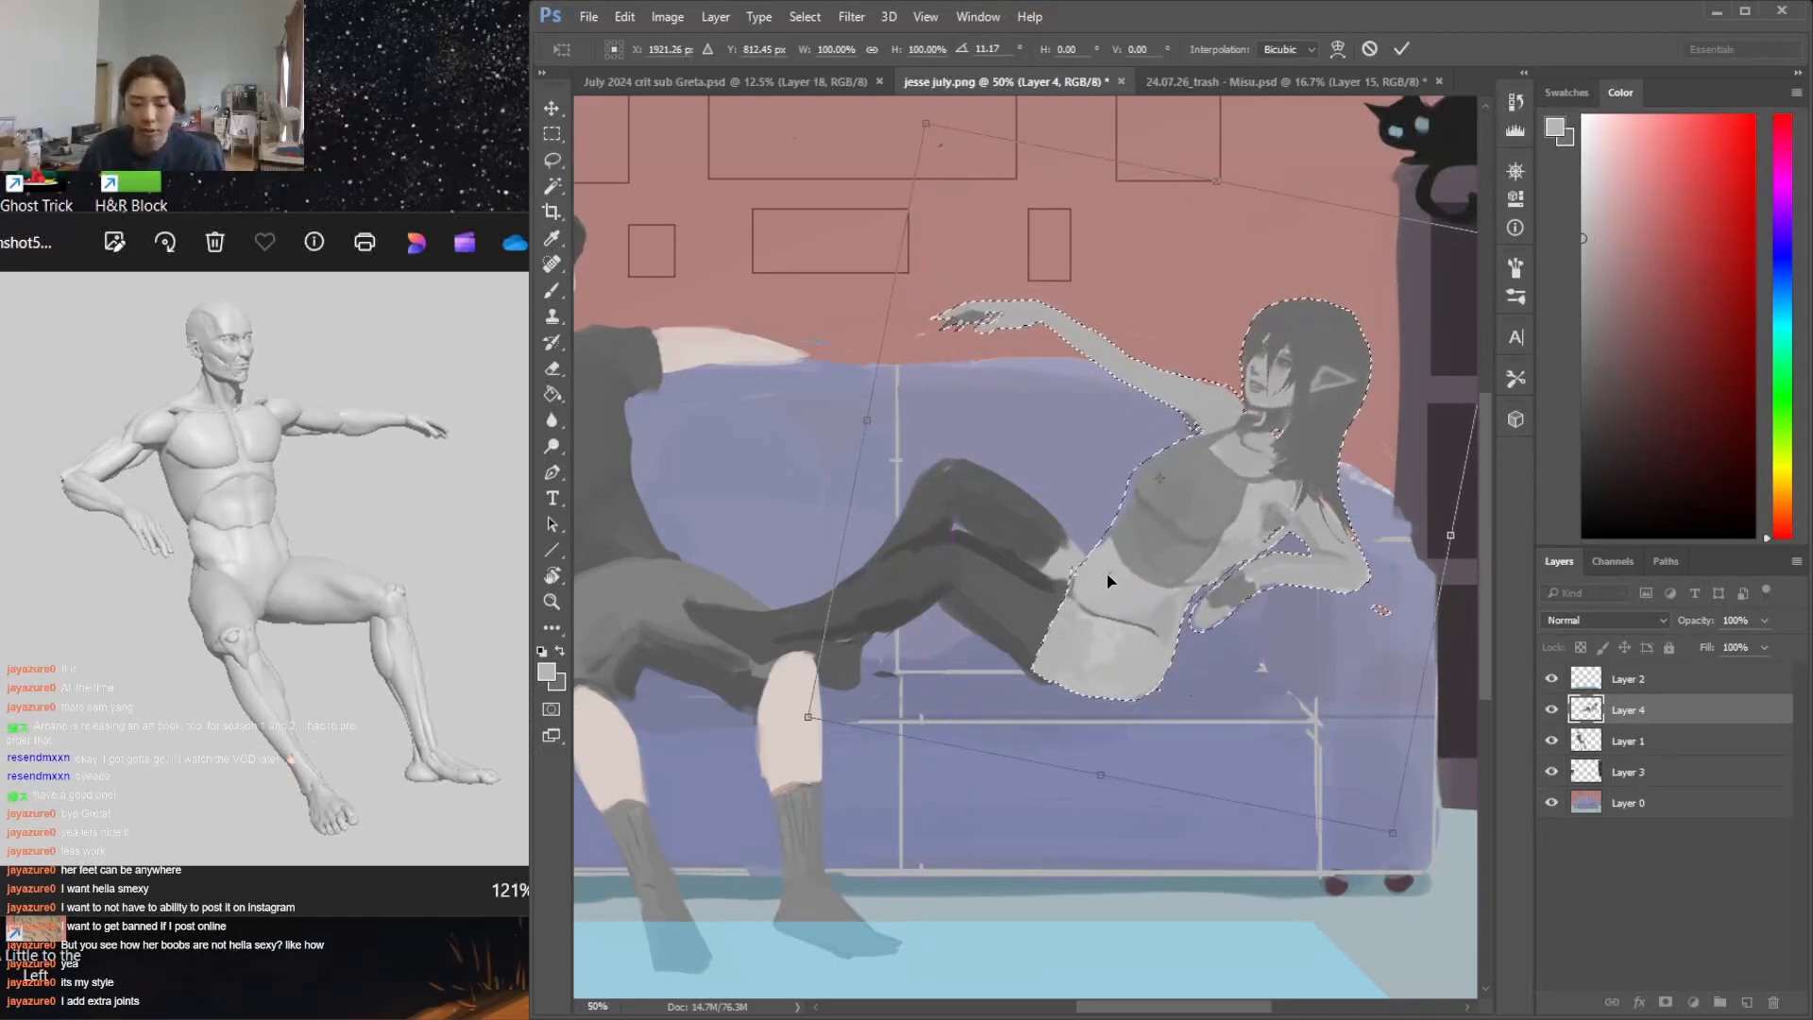
{"action": "key", "text": "ctrl+d"}
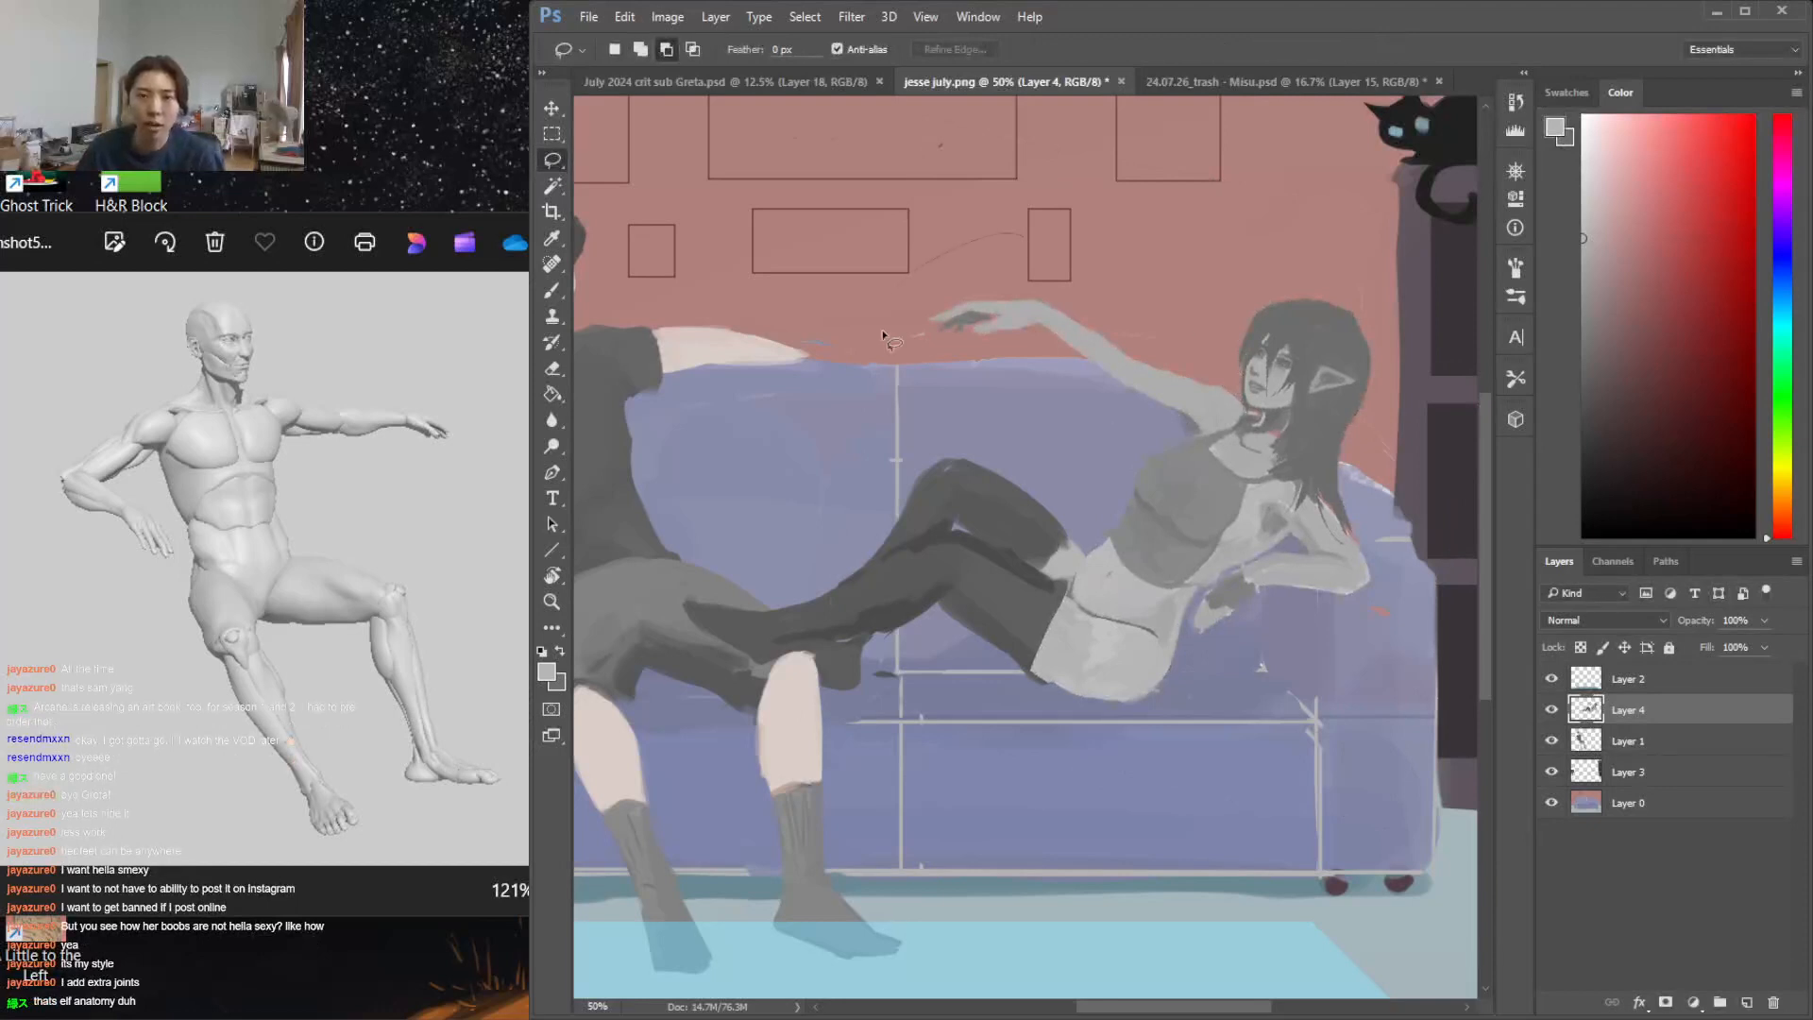
Select her upper body above the waist, rotate it about 10.8° counterclockwise and shift it toward the knees
{"action": "mouse_move", "coordinate": [1079, 561]}
{"action": "left_mouse_down"}
{"action": "mouse_move", "coordinate": [1119, 635]}
{"action": "mouse_move", "coordinate": [1249, 691]}
{"action": "mouse_move", "coordinate": [1423, 430]}
{"action": "mouse_move", "coordinate": [1029, 232]}
{"action": "left_mouse_up"}
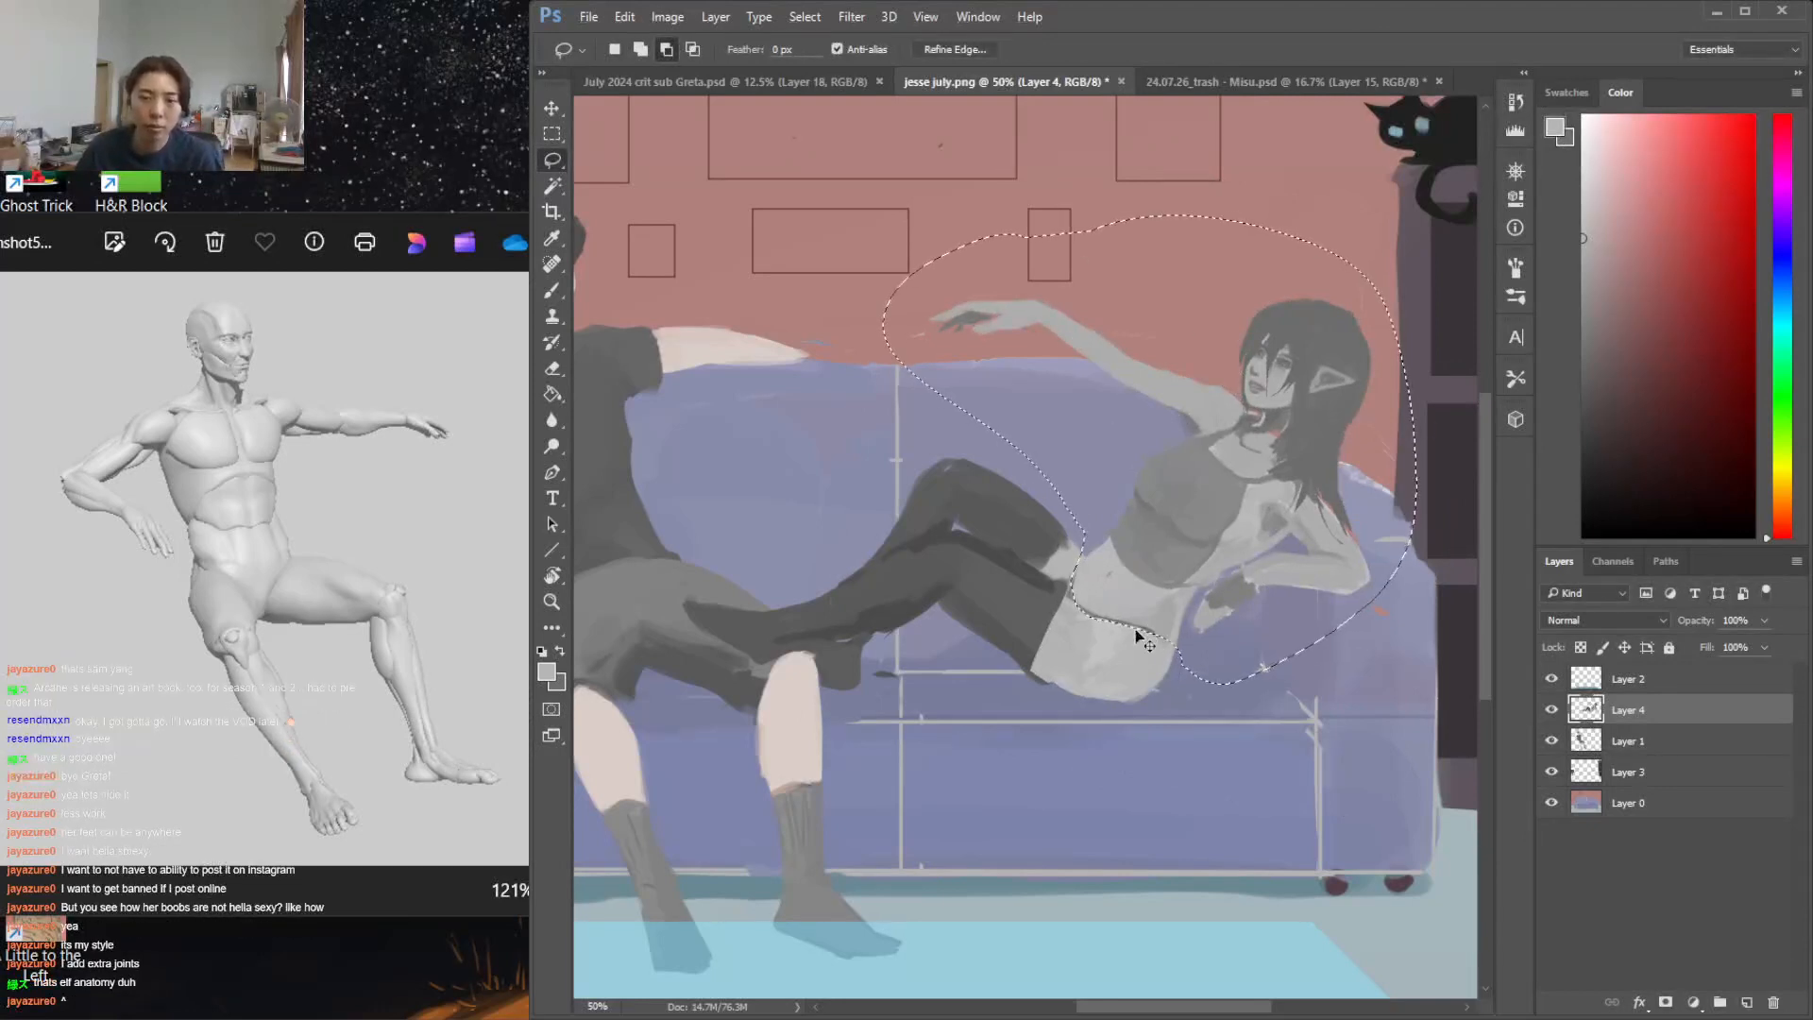
{"action": "key", "text": "ctrl+t"}
{"action": "left_click_drag", "start_coordinate": [1279, 162], "coordinate": [1227, 145]}
{"action": "left_click_drag", "start_coordinate": [1239, 281], "coordinate": [1202, 283]}
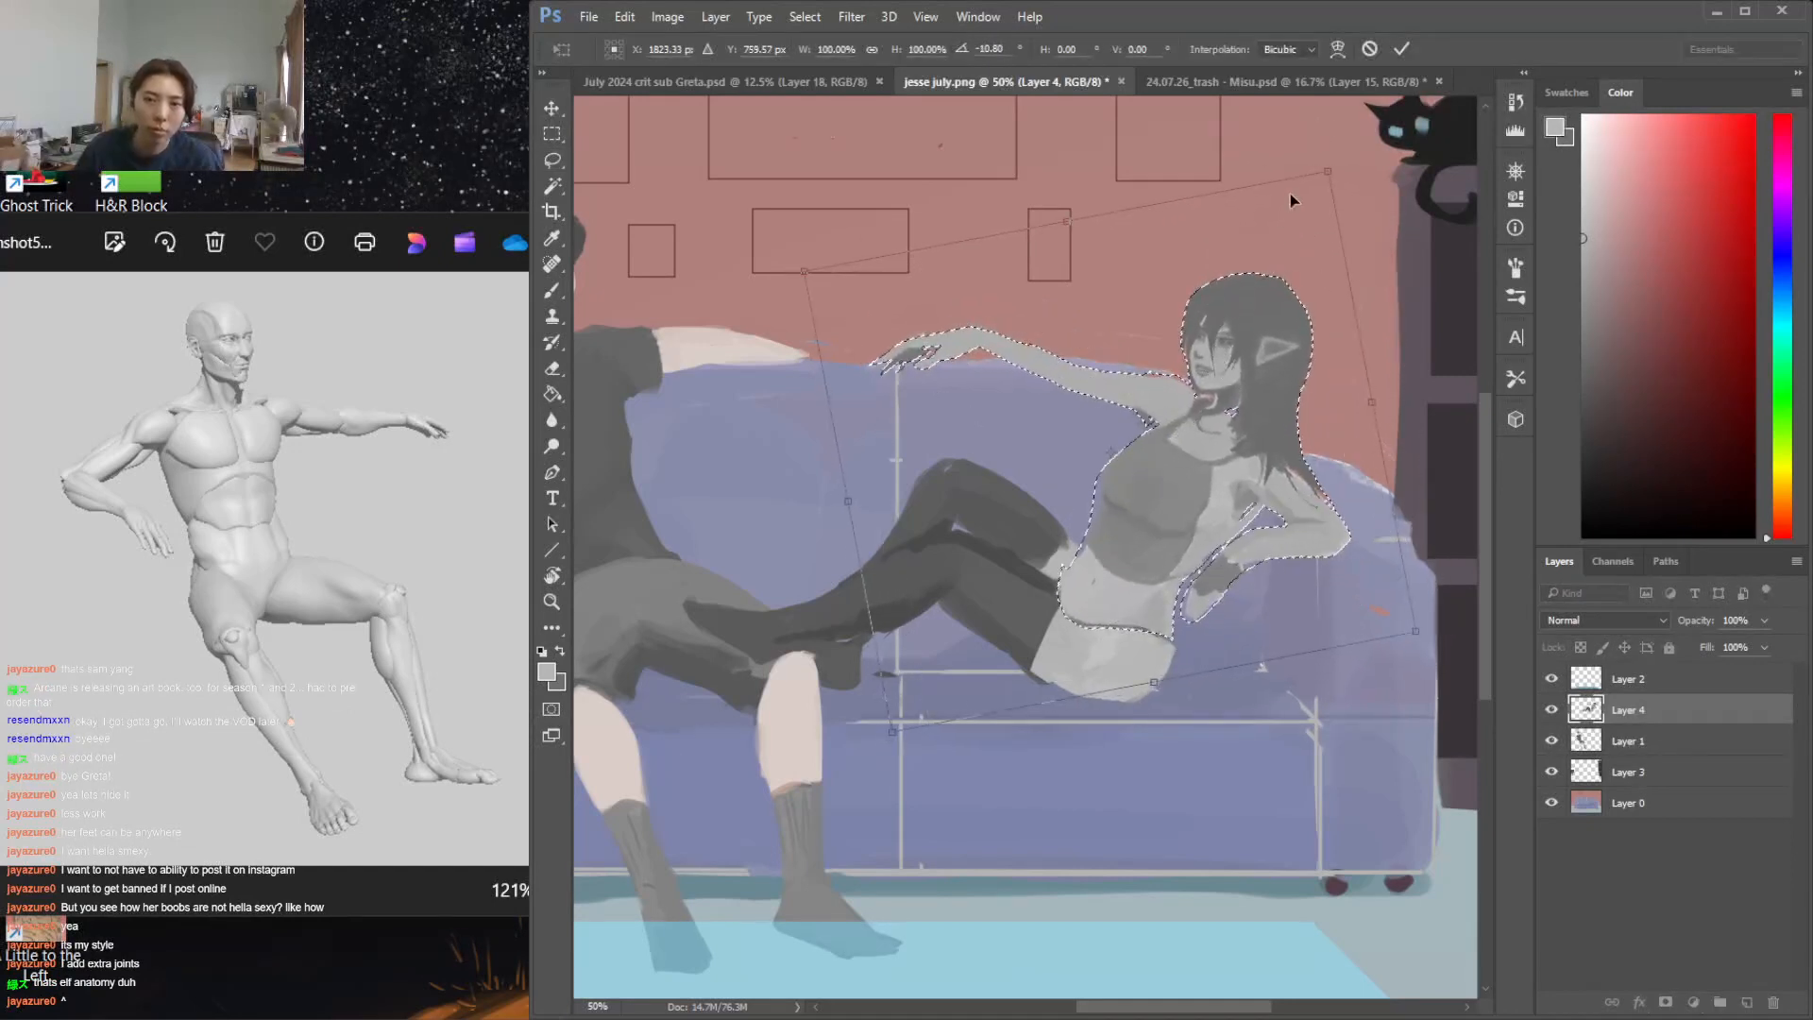
Warp the selected torso so the belly contour is pushed inward at the waist, apply the transform and deselect
{"action": "left_click", "coordinate": [625, 17]}
{"action": "mouse_move", "coordinate": [680, 526]}
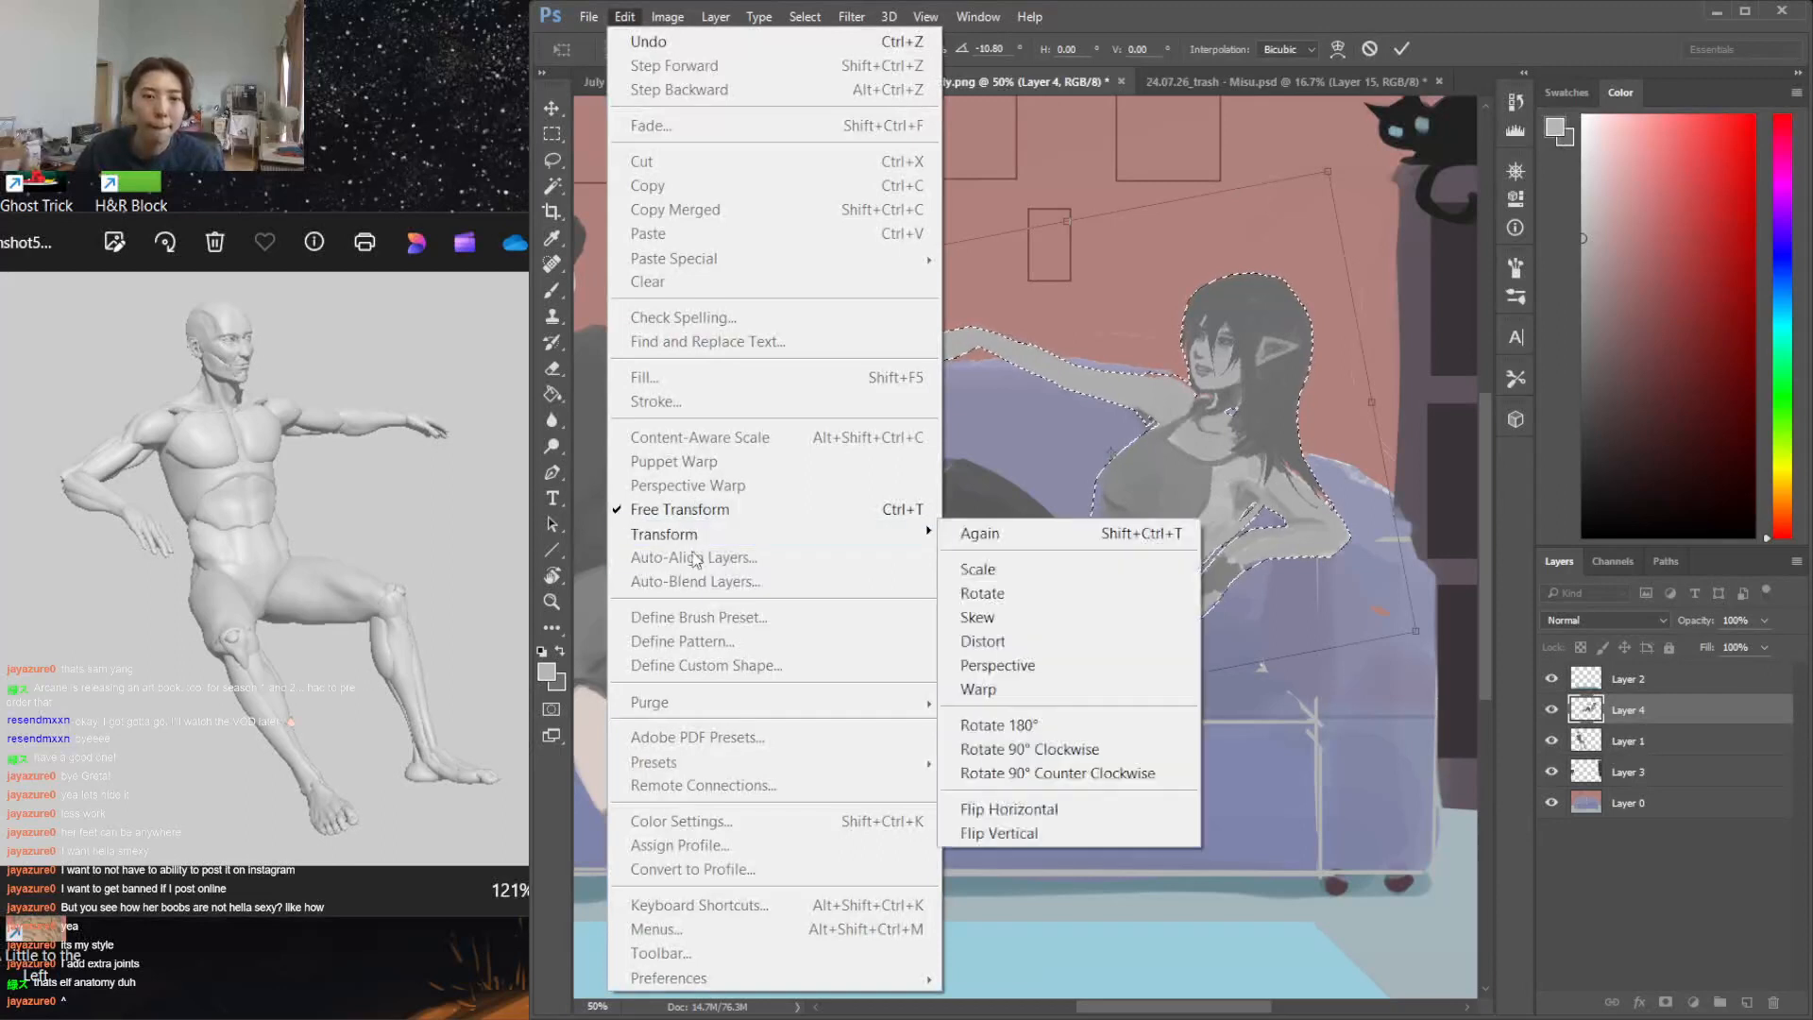
{"action": "left_click", "coordinate": [972, 802]}
{"action": "left_click_drag", "start_coordinate": [1100, 568], "coordinate": [1143, 582]}
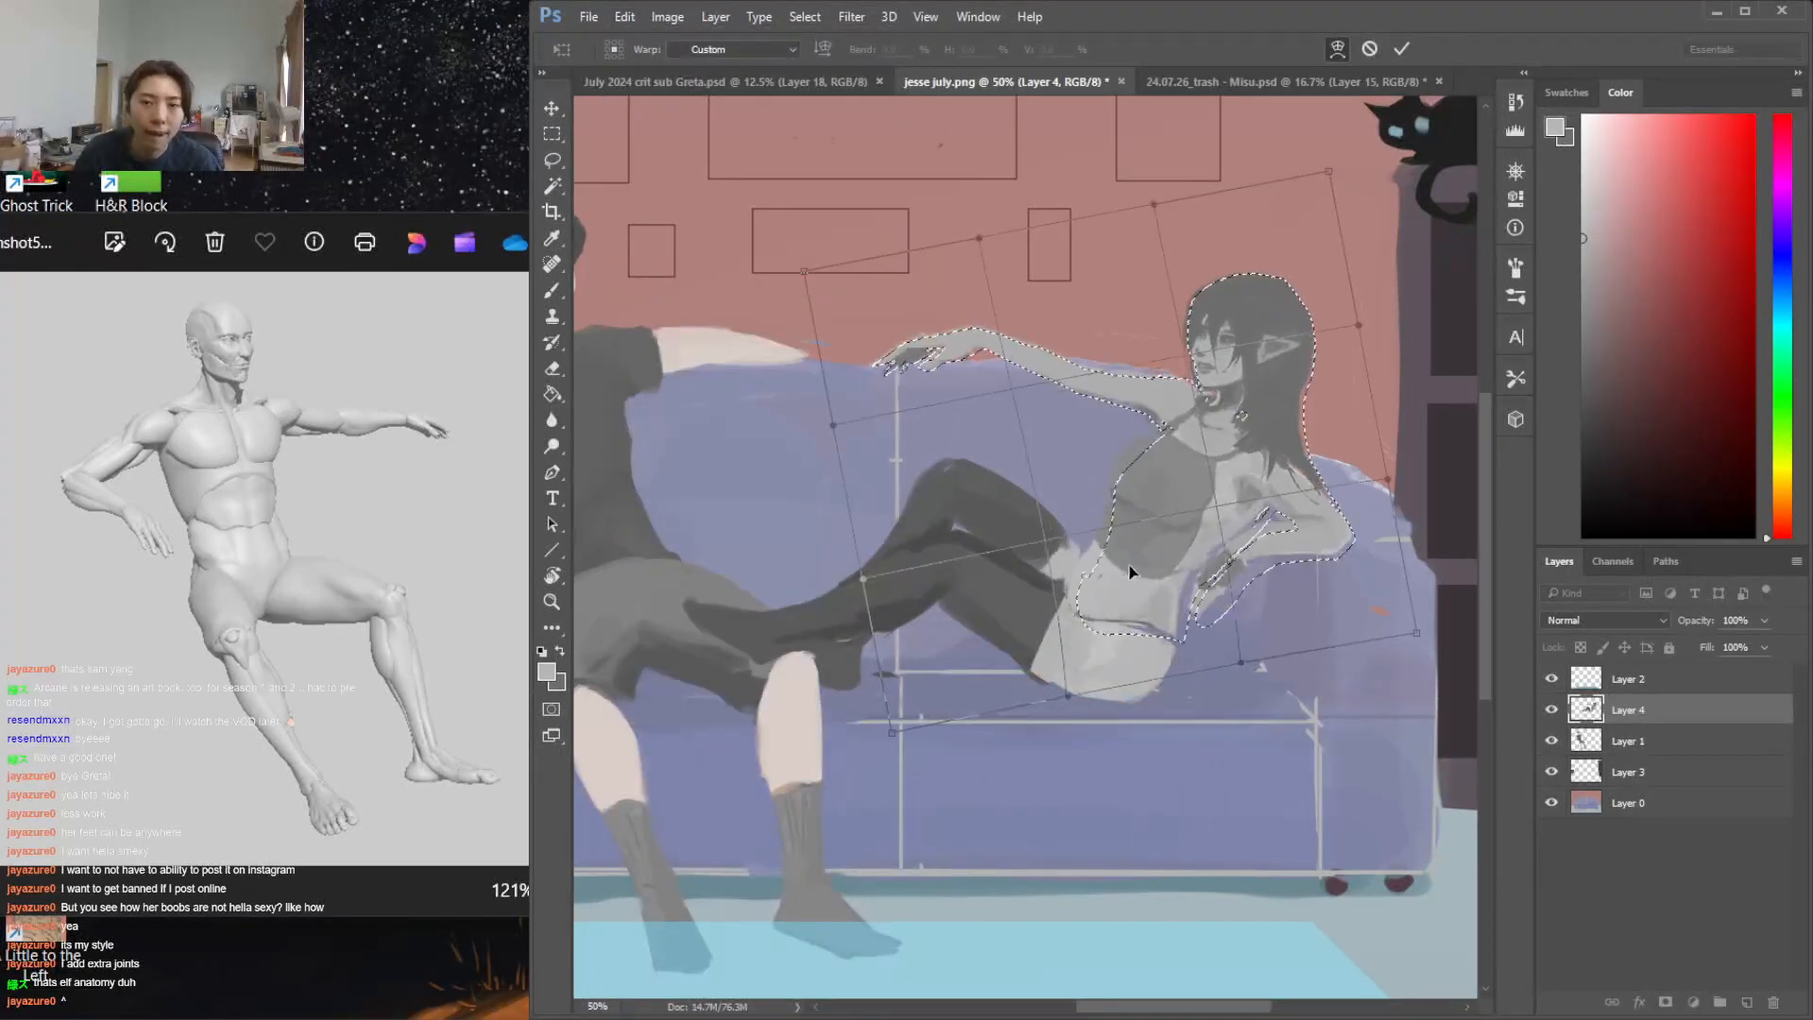
{"action": "key", "text": "Return"}
{"action": "key", "text": "ctrl+d"}
Sample the light grey skin tone and paint over the dark line across the lower belly
{"action": "key", "text": "i"}
{"action": "left_click", "coordinate": [1090, 593]}
{"action": "key", "text": "b"}
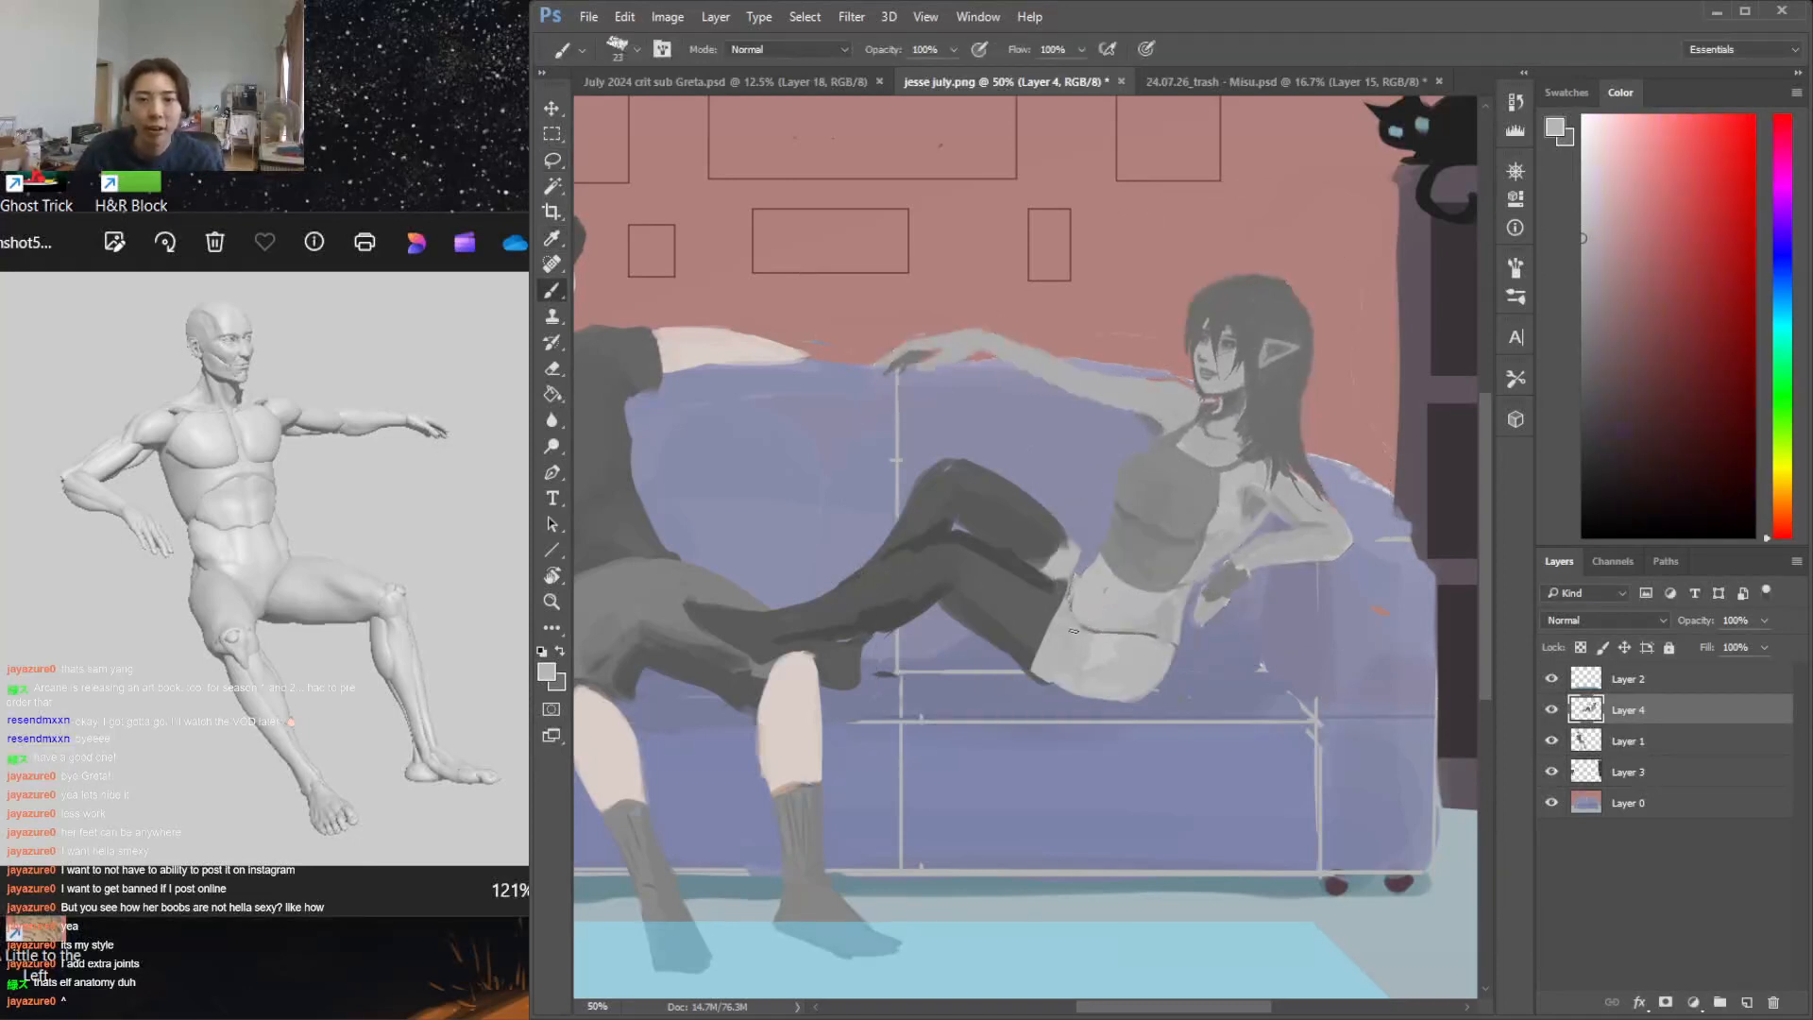
{"action": "left_click_drag", "start_coordinate": [1126, 630], "coordinate": [1073, 621]}
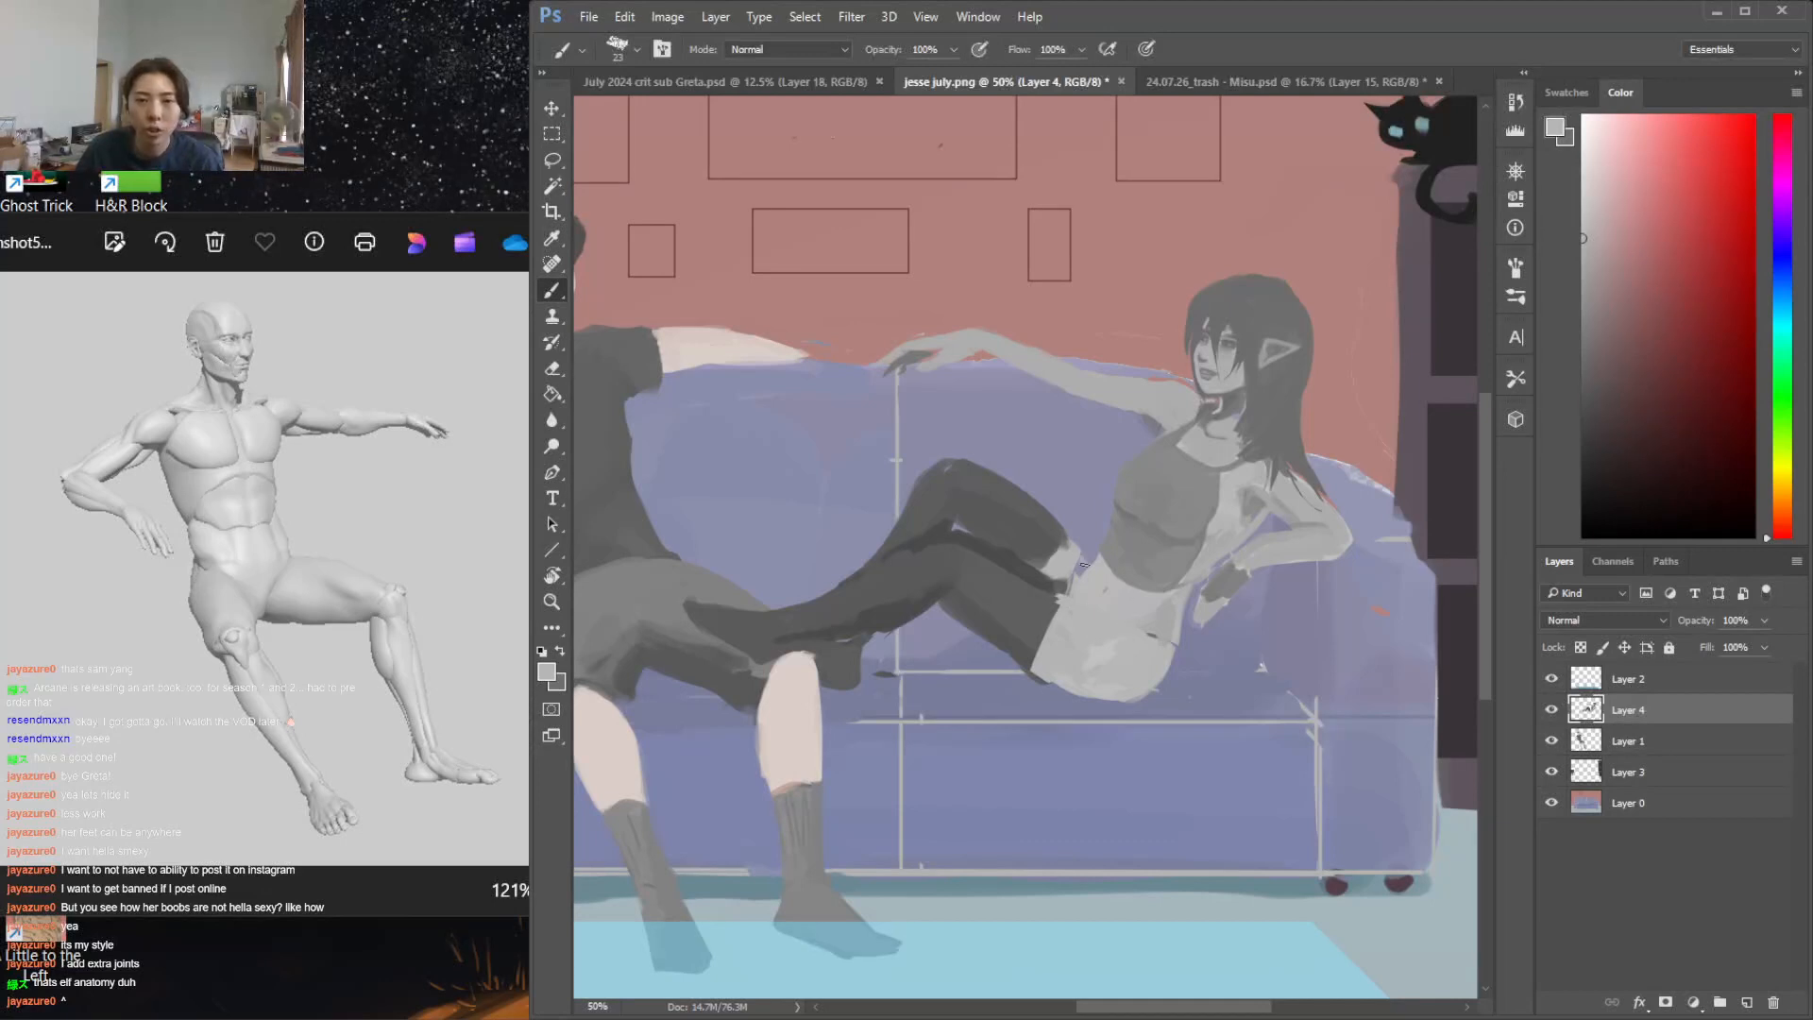
Touch up the stocking's upper edge in dark grey and round out the hip and buttock contour in light grey
{"action": "left_click", "coordinate": [1060, 595], "text": "alt"}
{"action": "left_click", "coordinate": [1001, 576], "text": "alt"}
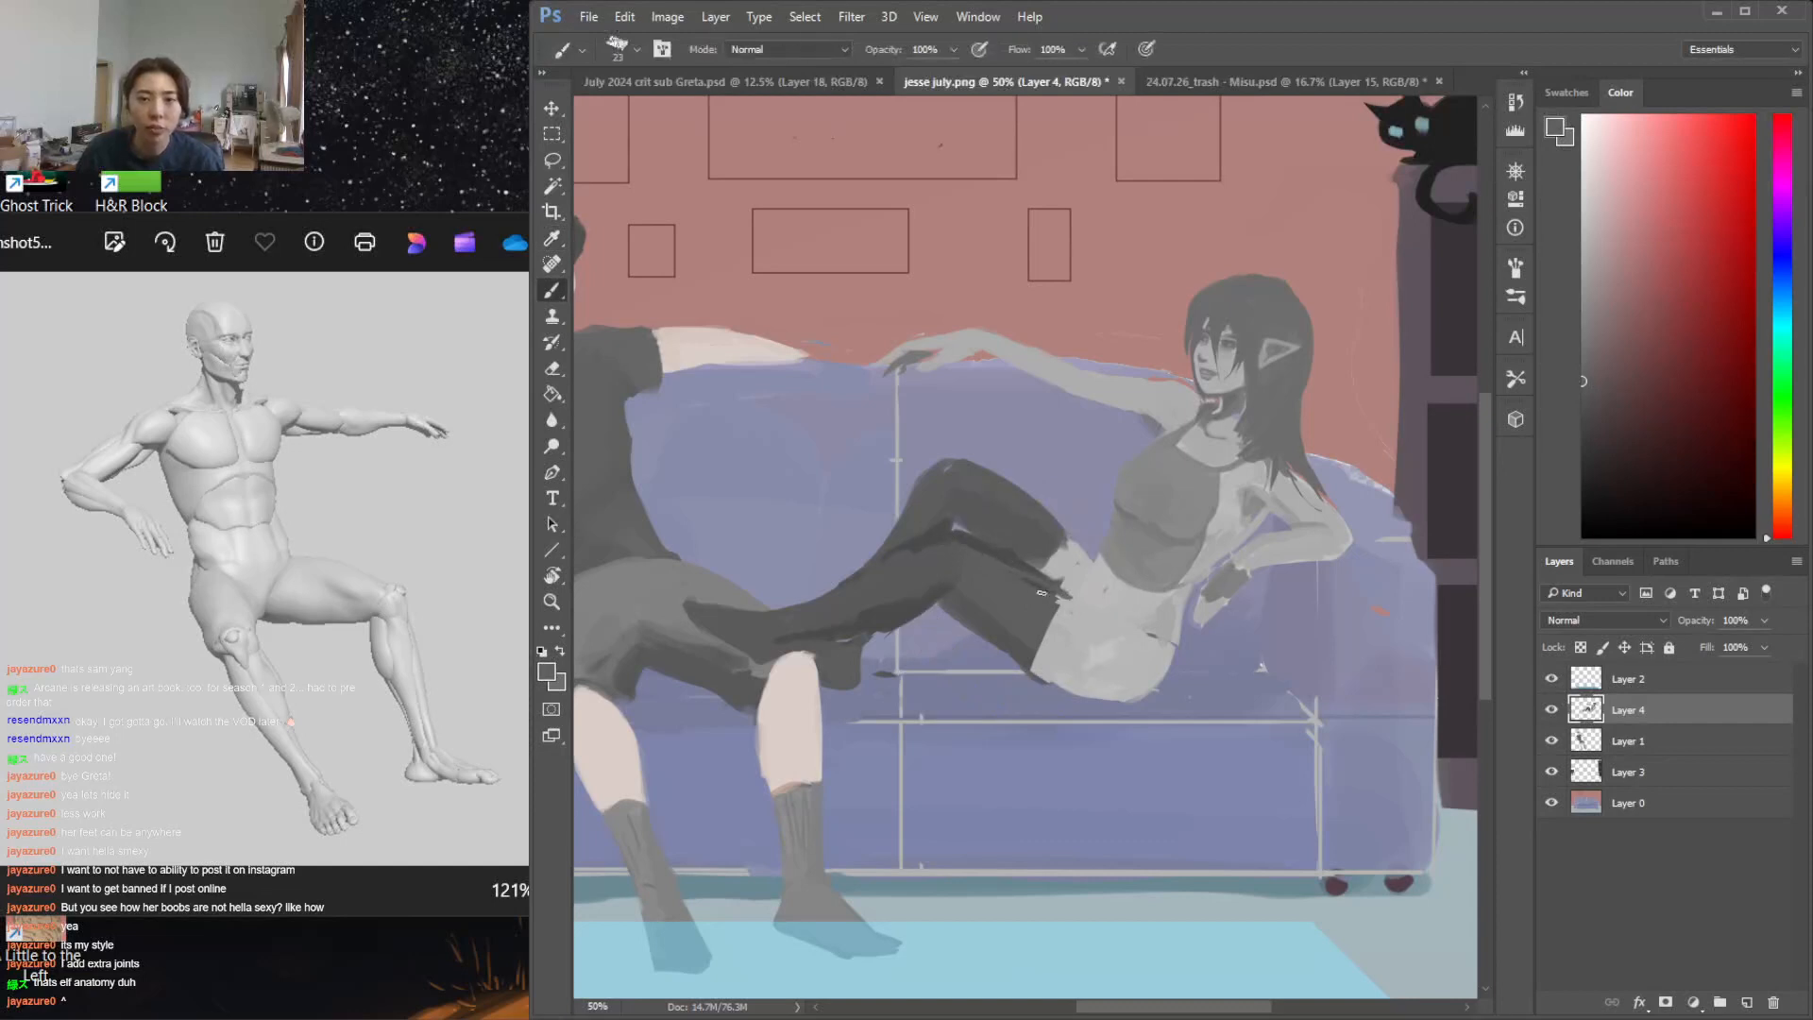
{"action": "left_click", "coordinate": [1021, 646], "text": "alt"}
{"action": "mouse_move", "coordinate": [1044, 675]}
{"action": "left_mouse_down"}
{"action": "mouse_move", "coordinate": [978, 631]}
{"action": "mouse_move", "coordinate": [1086, 699]}
{"action": "mouse_move", "coordinate": [1155, 699]}
{"action": "left_mouse_up"}
{"action": "left_click", "coordinate": [1057, 664], "text": "alt"}
{"action": "mouse_move", "coordinate": [1185, 606]}
{"action": "left_mouse_down"}
{"action": "mouse_move", "coordinate": [1174, 672]}
{"action": "mouse_move", "coordinate": [1142, 702]}
{"action": "left_mouse_up"}
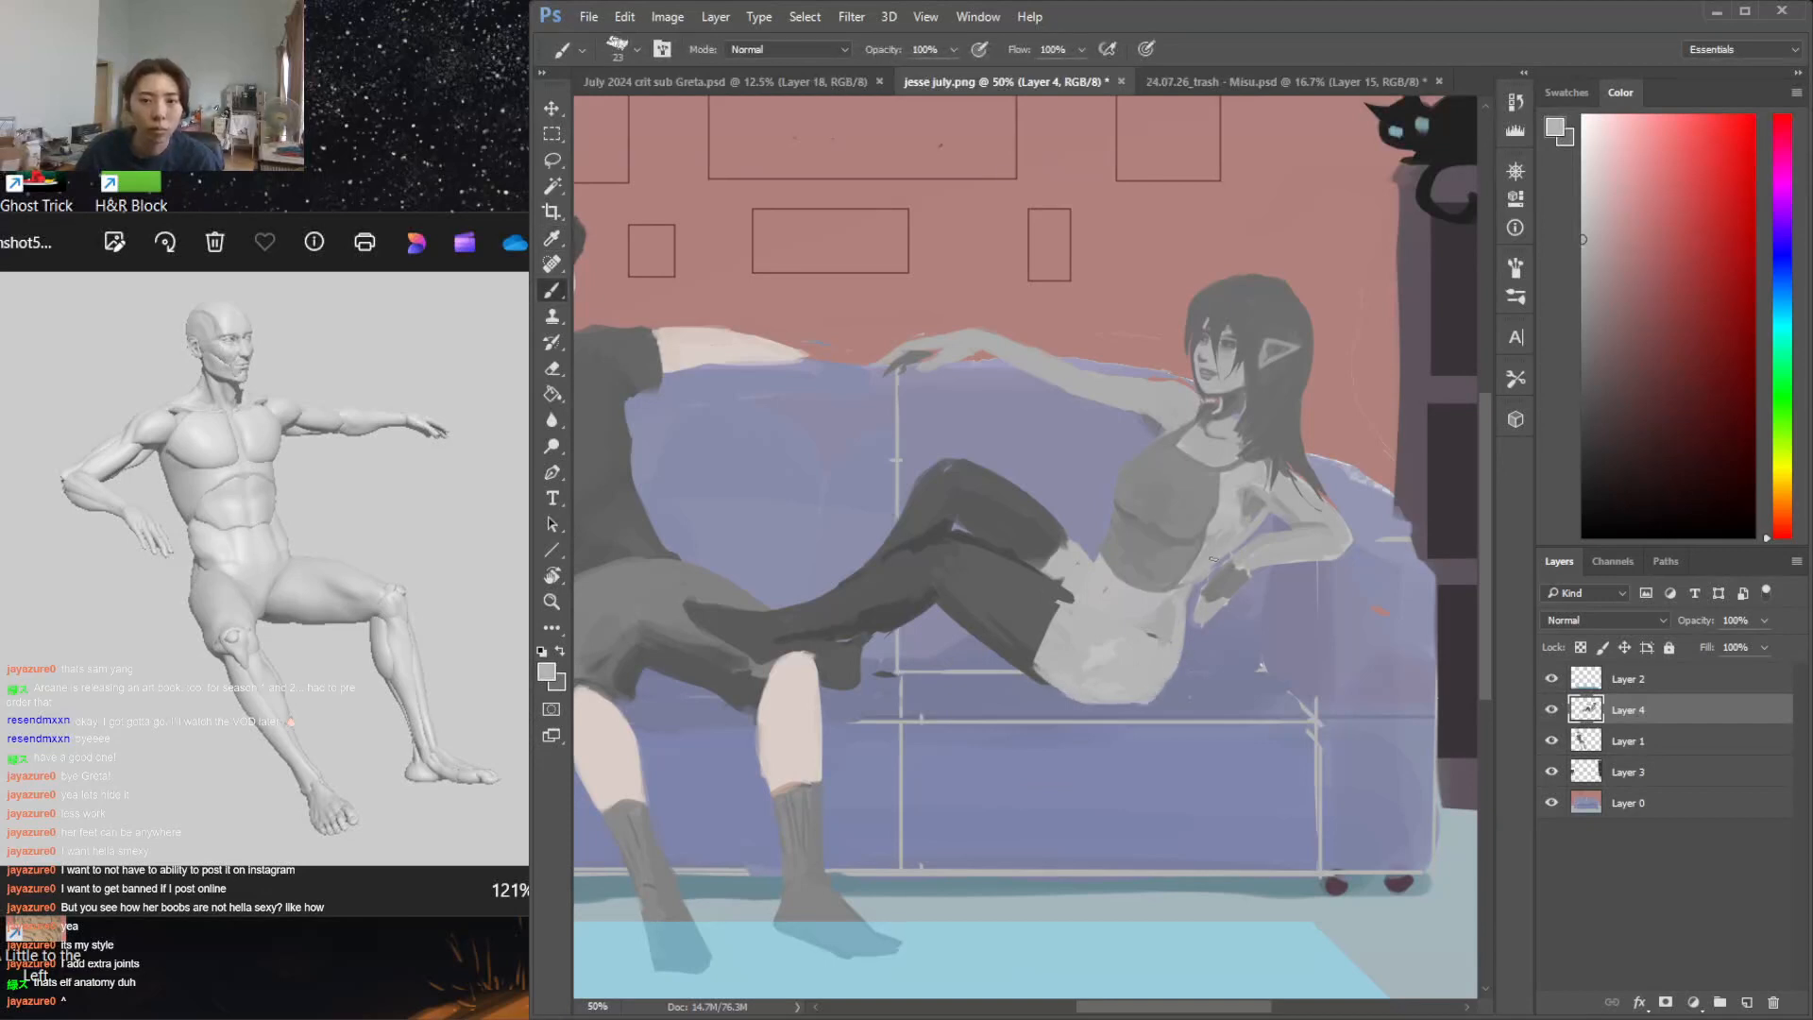
Refine the crease at the side of the waist and the hip around it with sampled dark and light greys
{"action": "left_click", "coordinate": [1225, 533], "text": "alt"}
{"action": "left_click", "coordinate": [1044, 555], "text": "alt"}
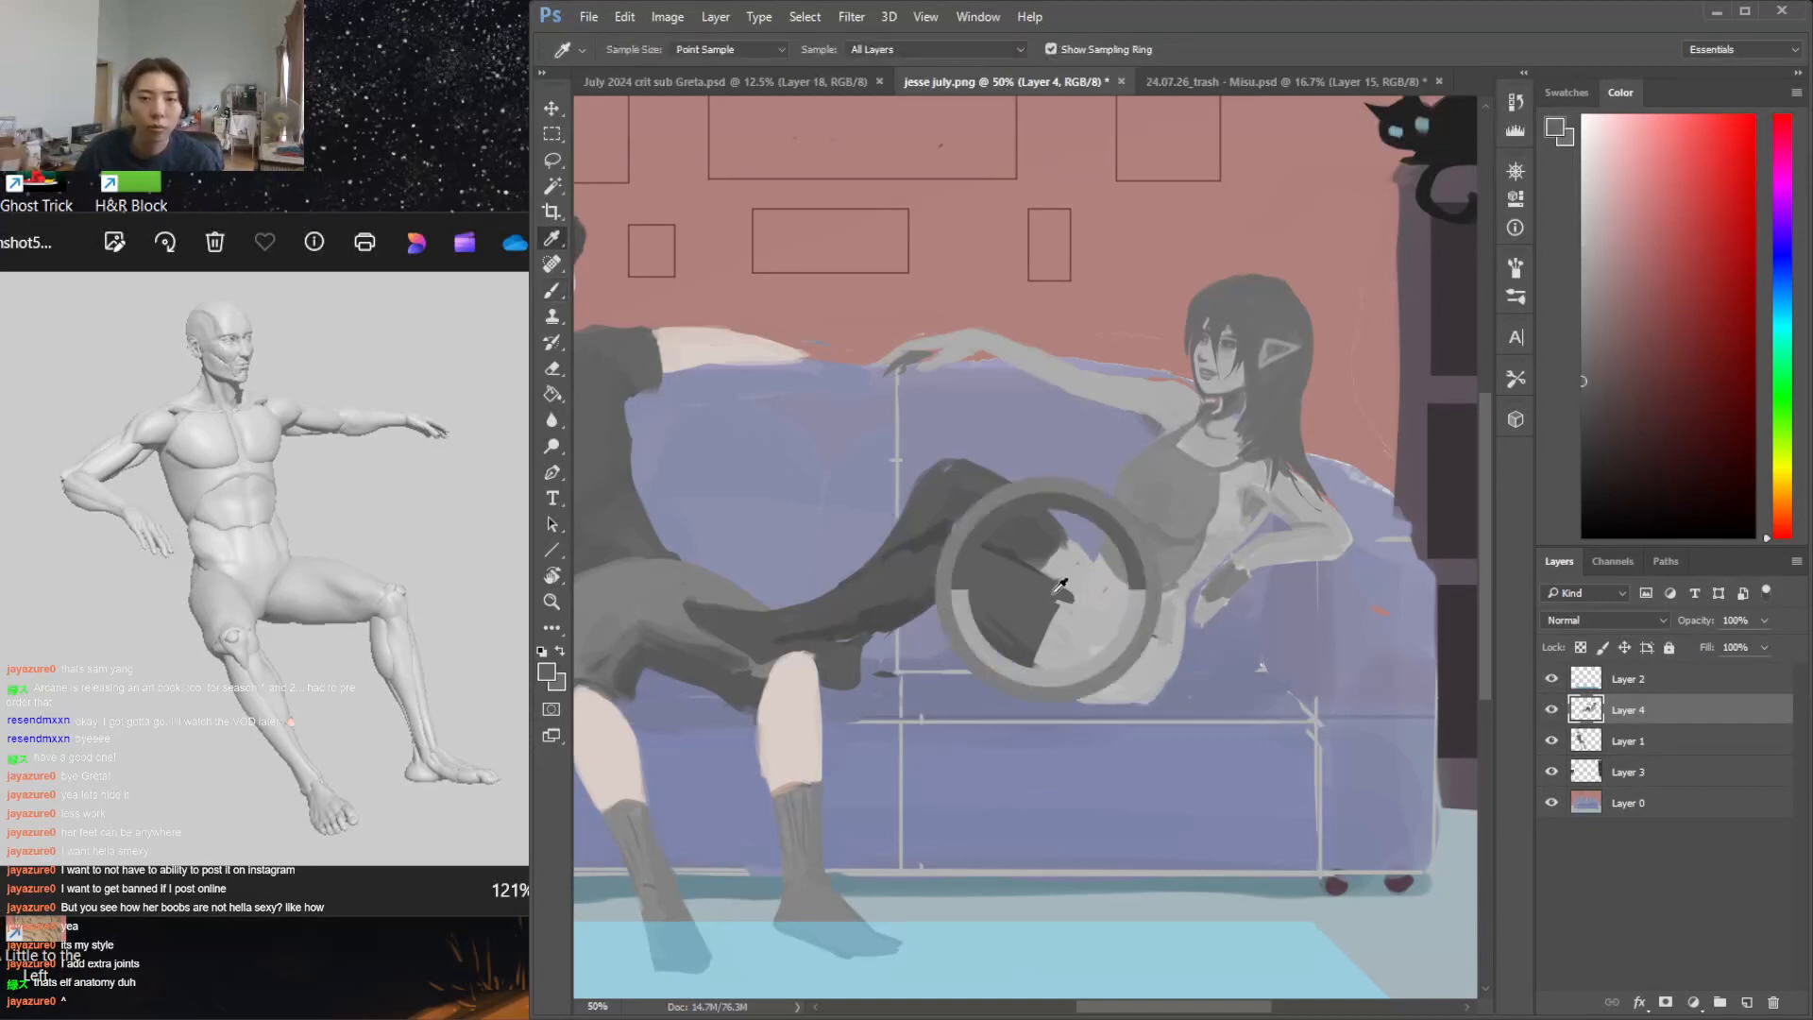
{"action": "mouse_move", "coordinate": [1056, 600]}
{"action": "left_mouse_down"}
{"action": "mouse_move", "coordinate": [1066, 619]}
{"action": "mouse_move", "coordinate": [1180, 644]}
{"action": "left_mouse_up"}
{"action": "left_click", "coordinate": [1162, 640], "text": "alt"}
{"action": "left_click", "coordinate": [1125, 629], "text": "alt"}
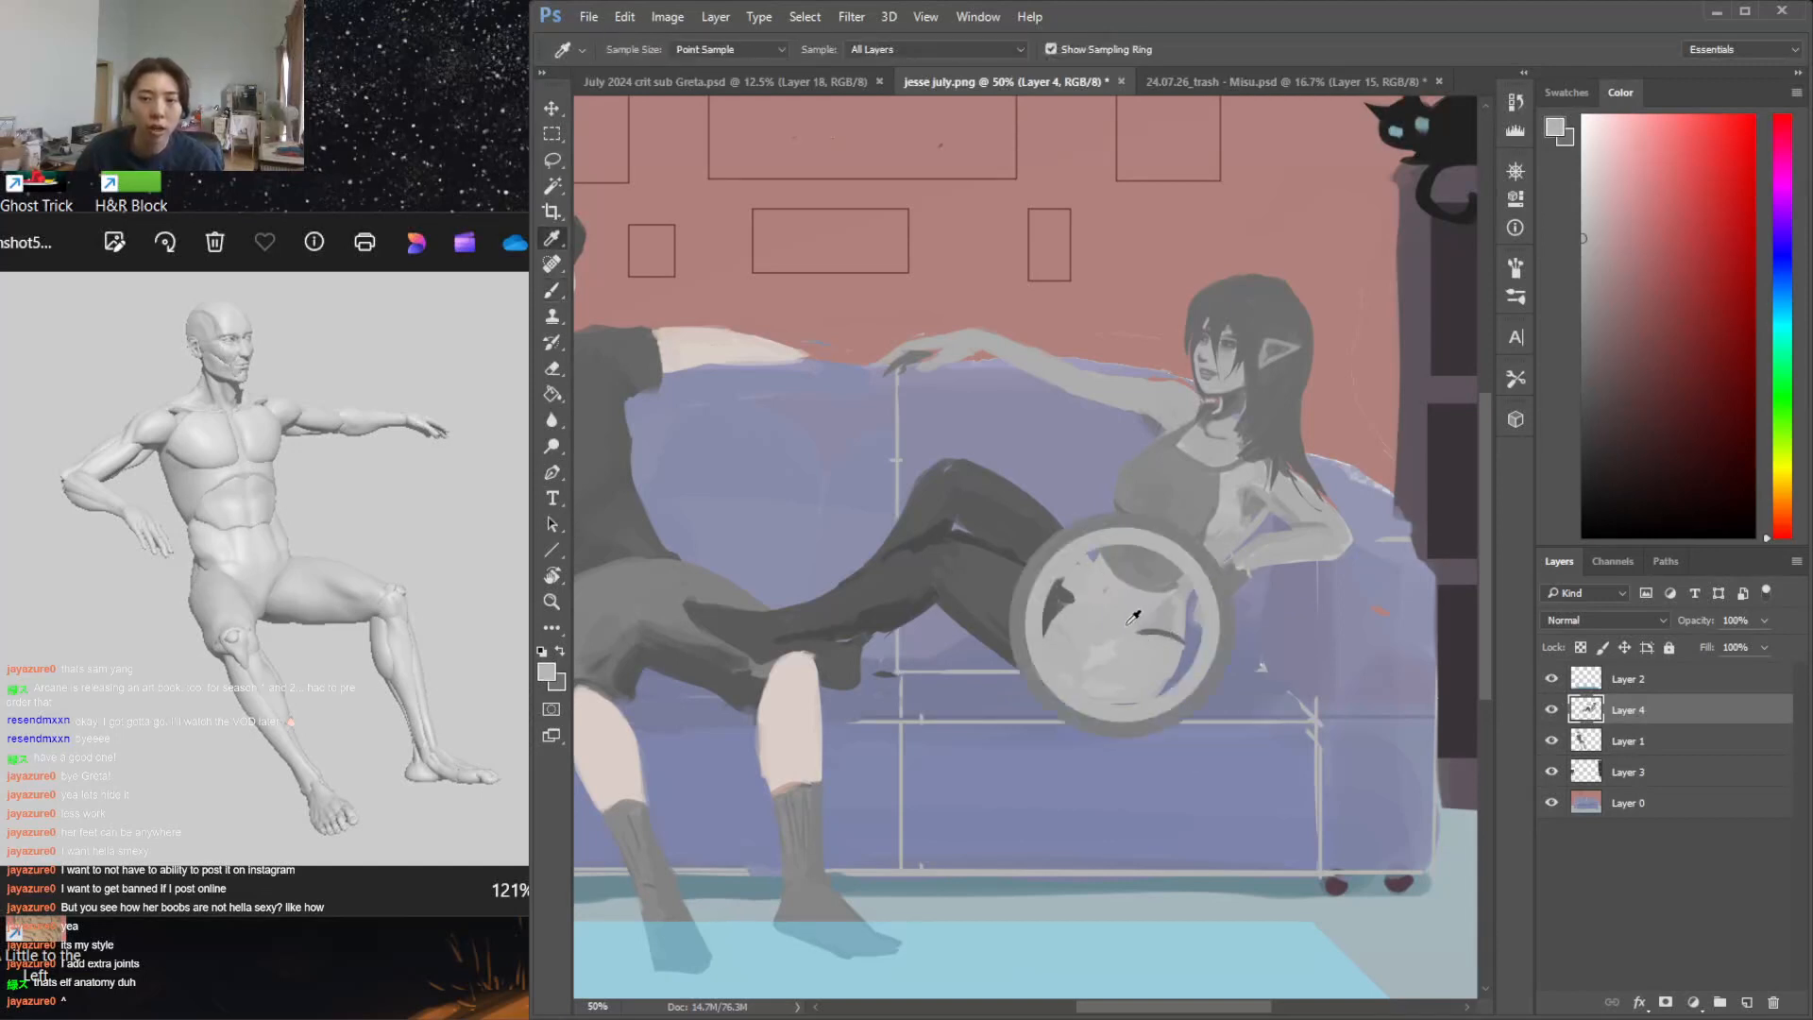
Extend the dark grey stocking to the hip crease and smooth the near thigh with a larger brush
{"action": "left_click", "coordinate": [1037, 570], "text": "alt"}
{"action": "mouse_move", "coordinate": [1035, 568]}
{"action": "left_mouse_down"}
{"action": "mouse_move", "coordinate": [1078, 590]}
{"action": "mouse_move", "coordinate": [1065, 598]}
{"action": "left_mouse_up"}
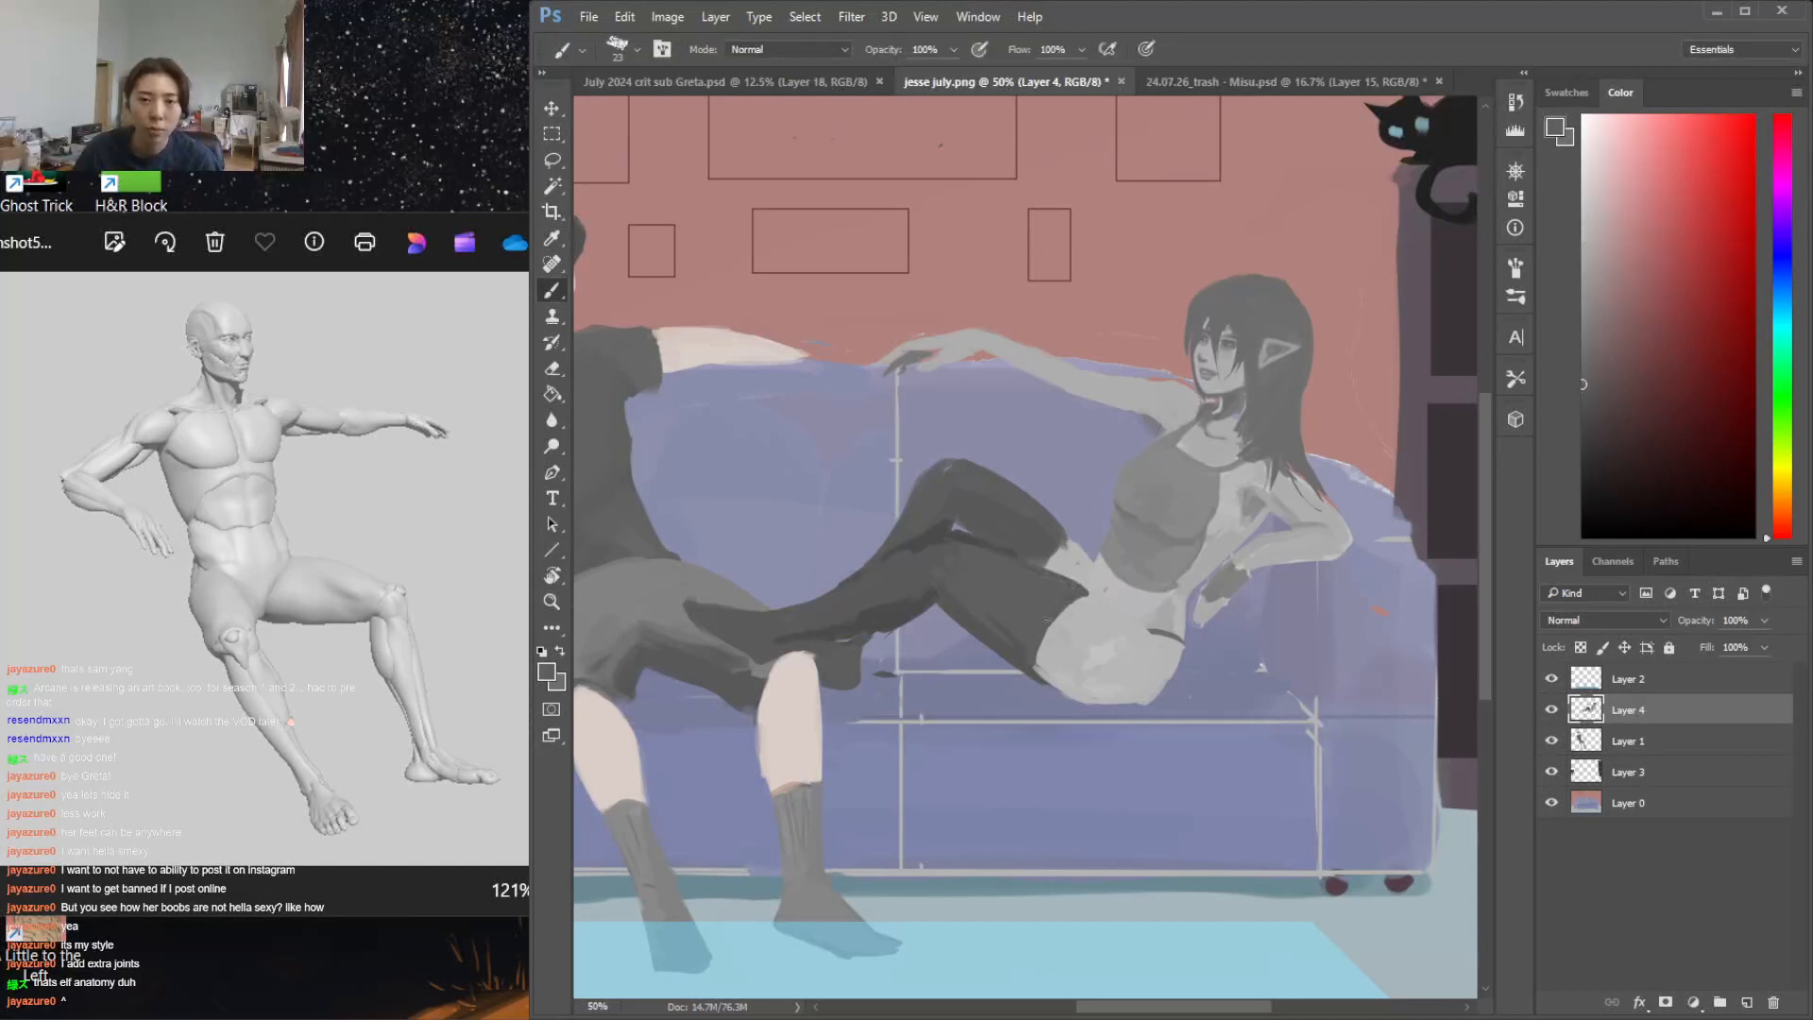
{"action": "right_click", "coordinate": [1082, 548]}
{"action": "left_click_drag", "start_coordinate": [1193, 604], "coordinate": [1210, 603]}
{"action": "left_click", "coordinate": [1009, 606]}
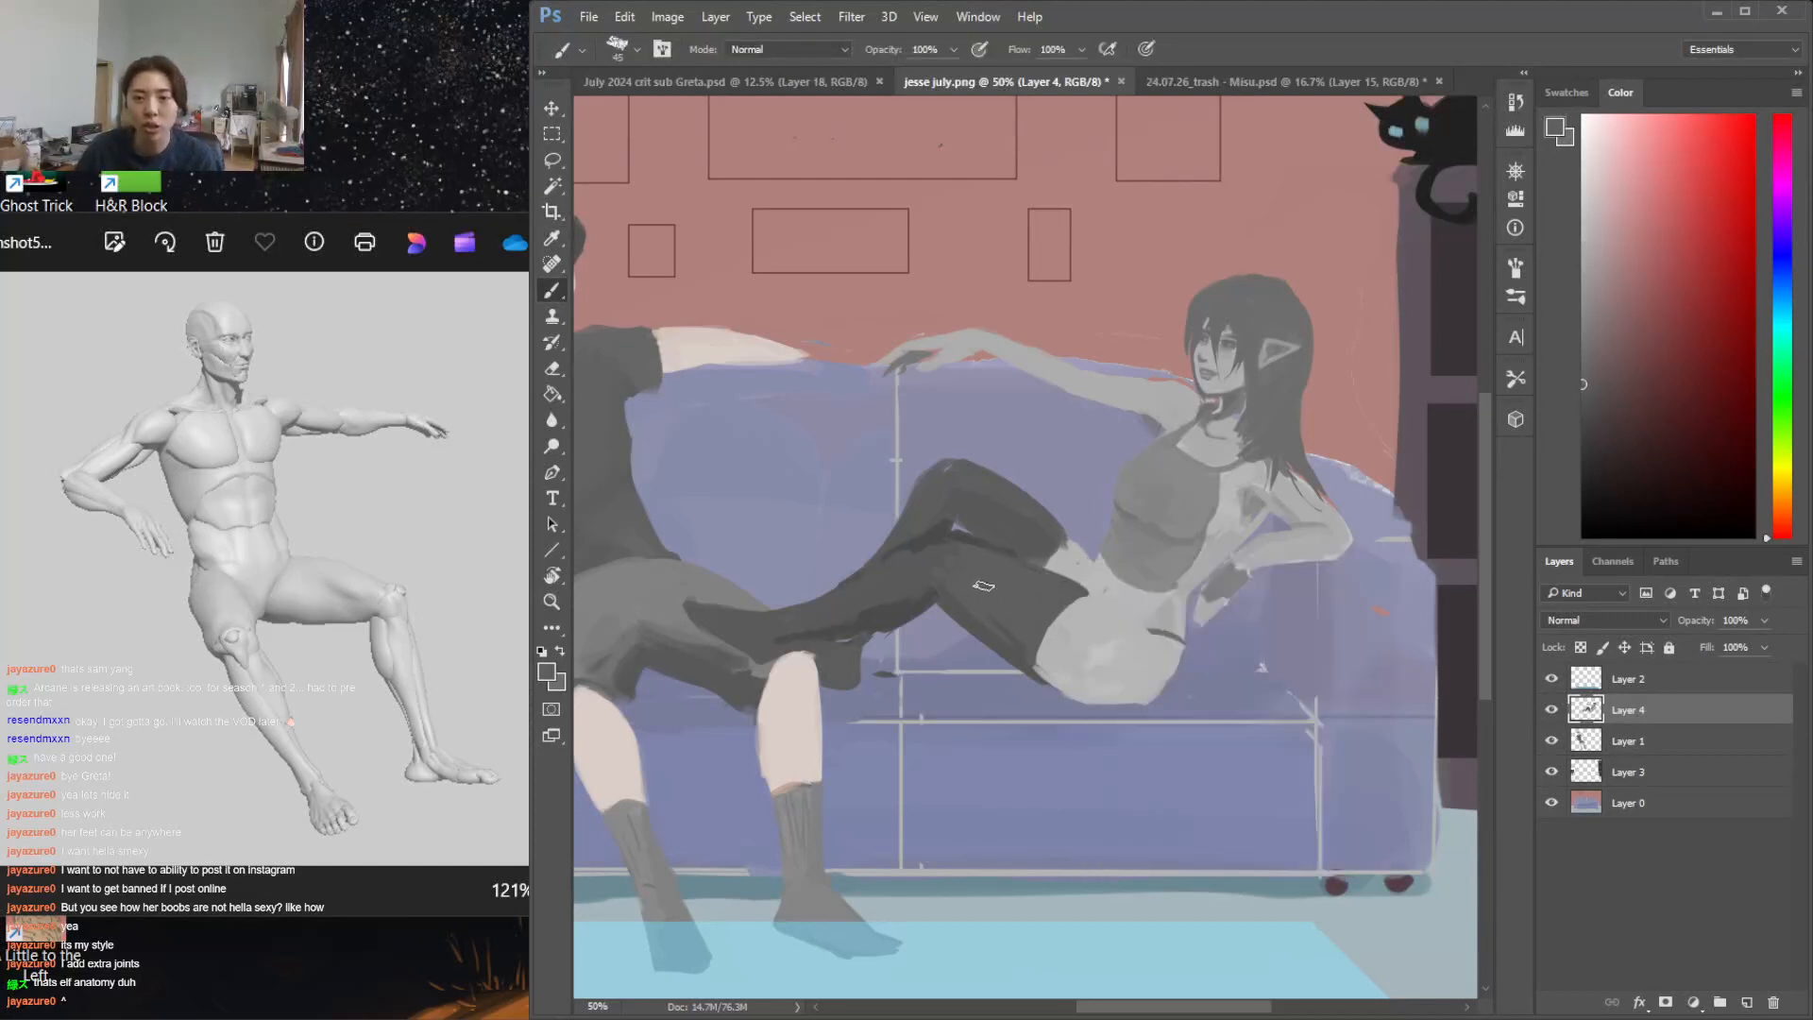
Trim the top contour of the far thigh by deleting a lassoed sliver between knee and waist, and deselect
{"action": "key", "text": "l"}
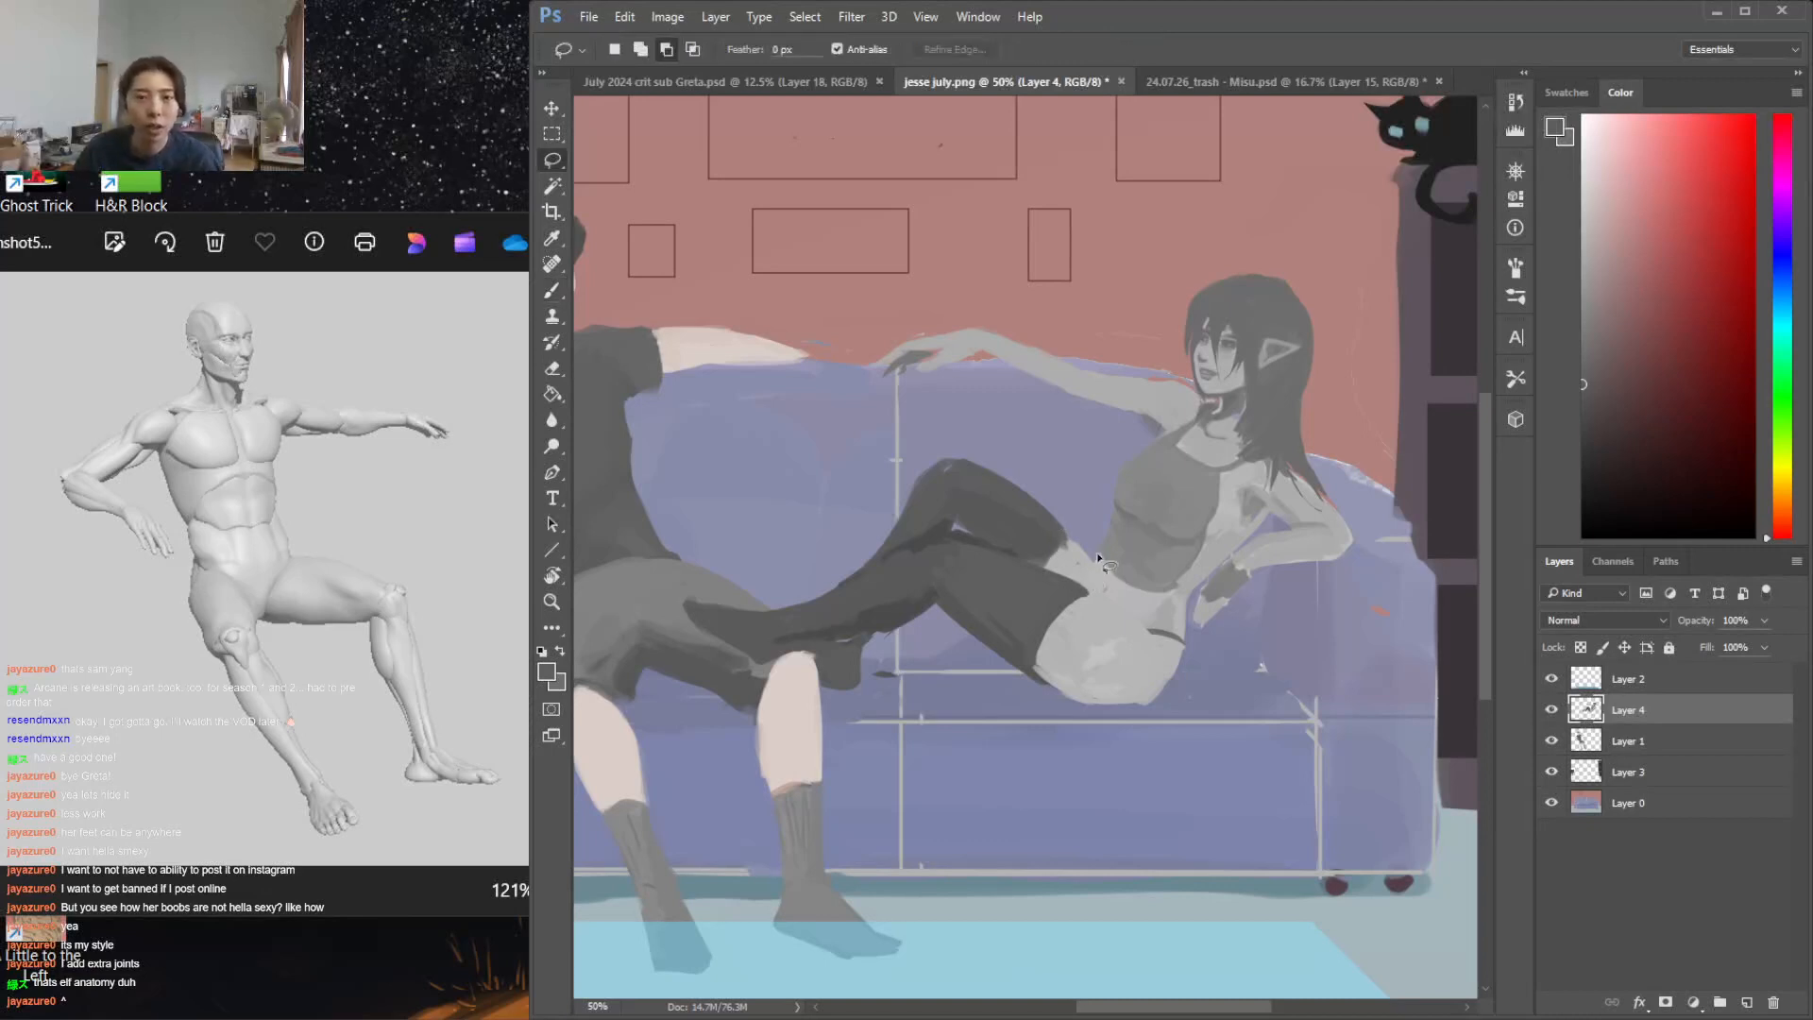
{"action": "left_click_drag", "start_coordinate": [1083, 585], "coordinate": [984, 453]}
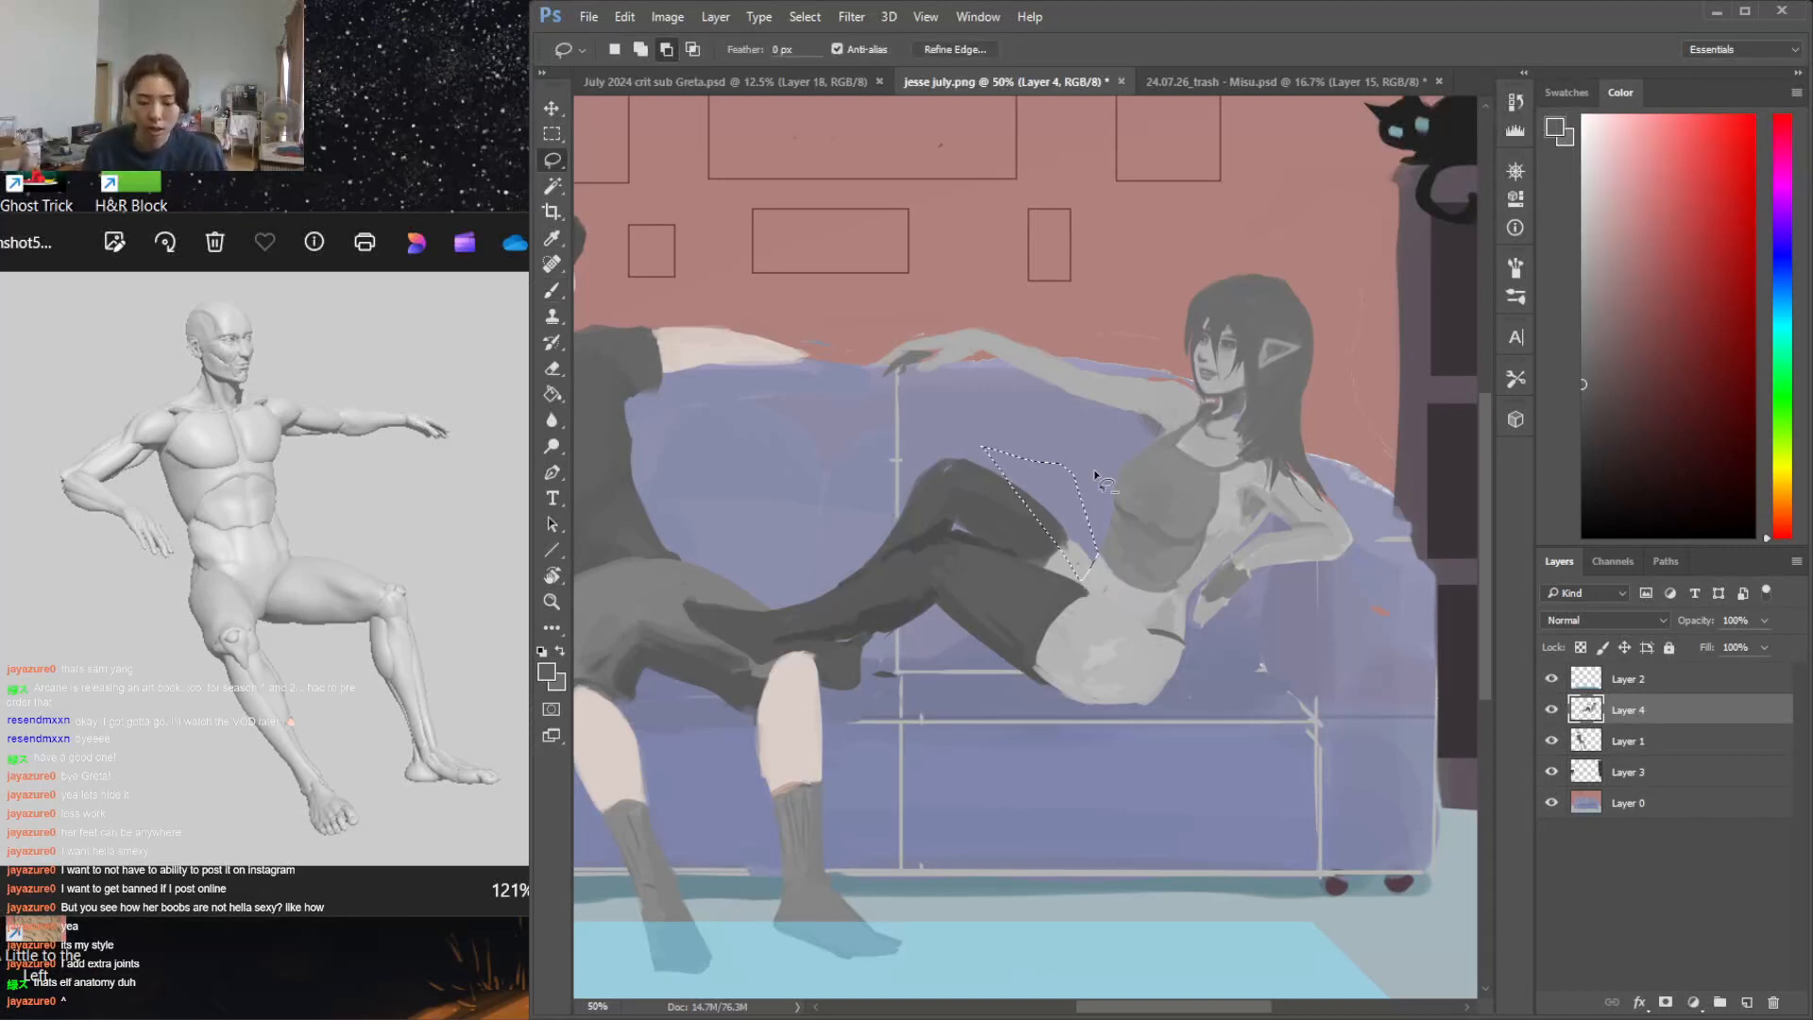
{"action": "key", "text": "Delete"}
{"action": "key", "text": "ctrl+d"}
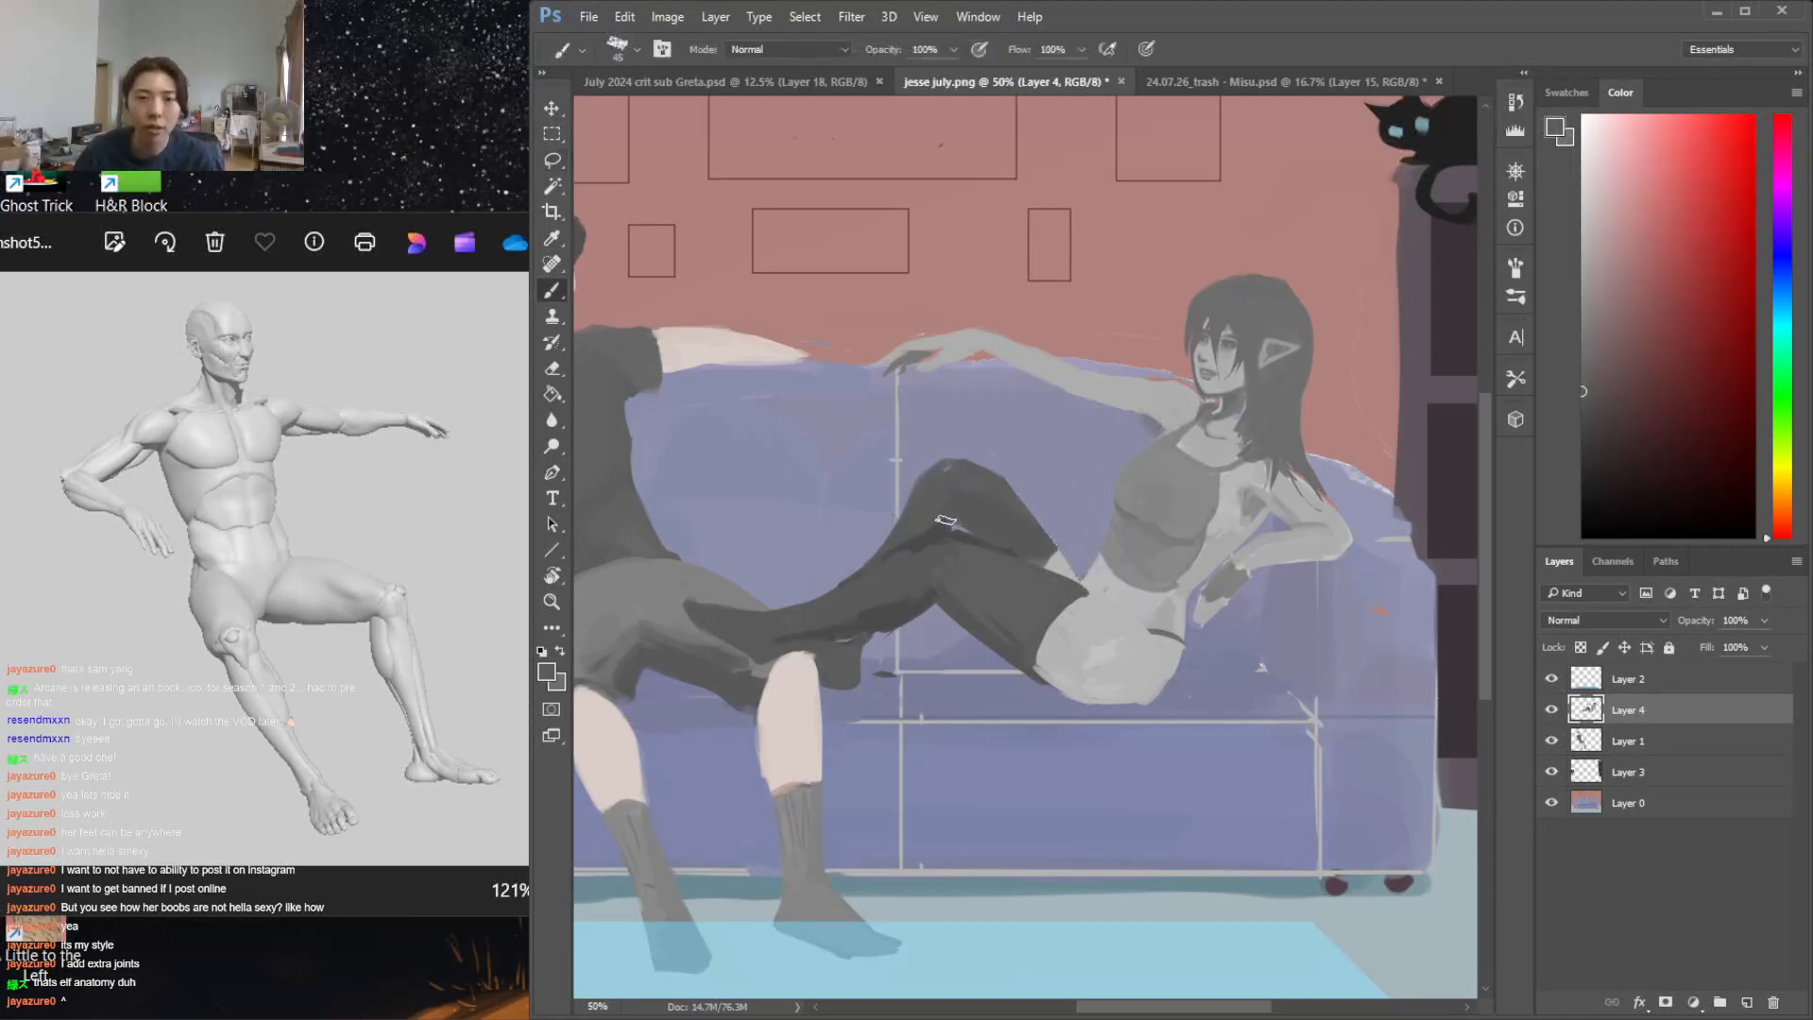
Clean up the leg and hip edges with the eraser and repaint them with sampled skin and stocking greys
{"action": "key", "text": "e"}
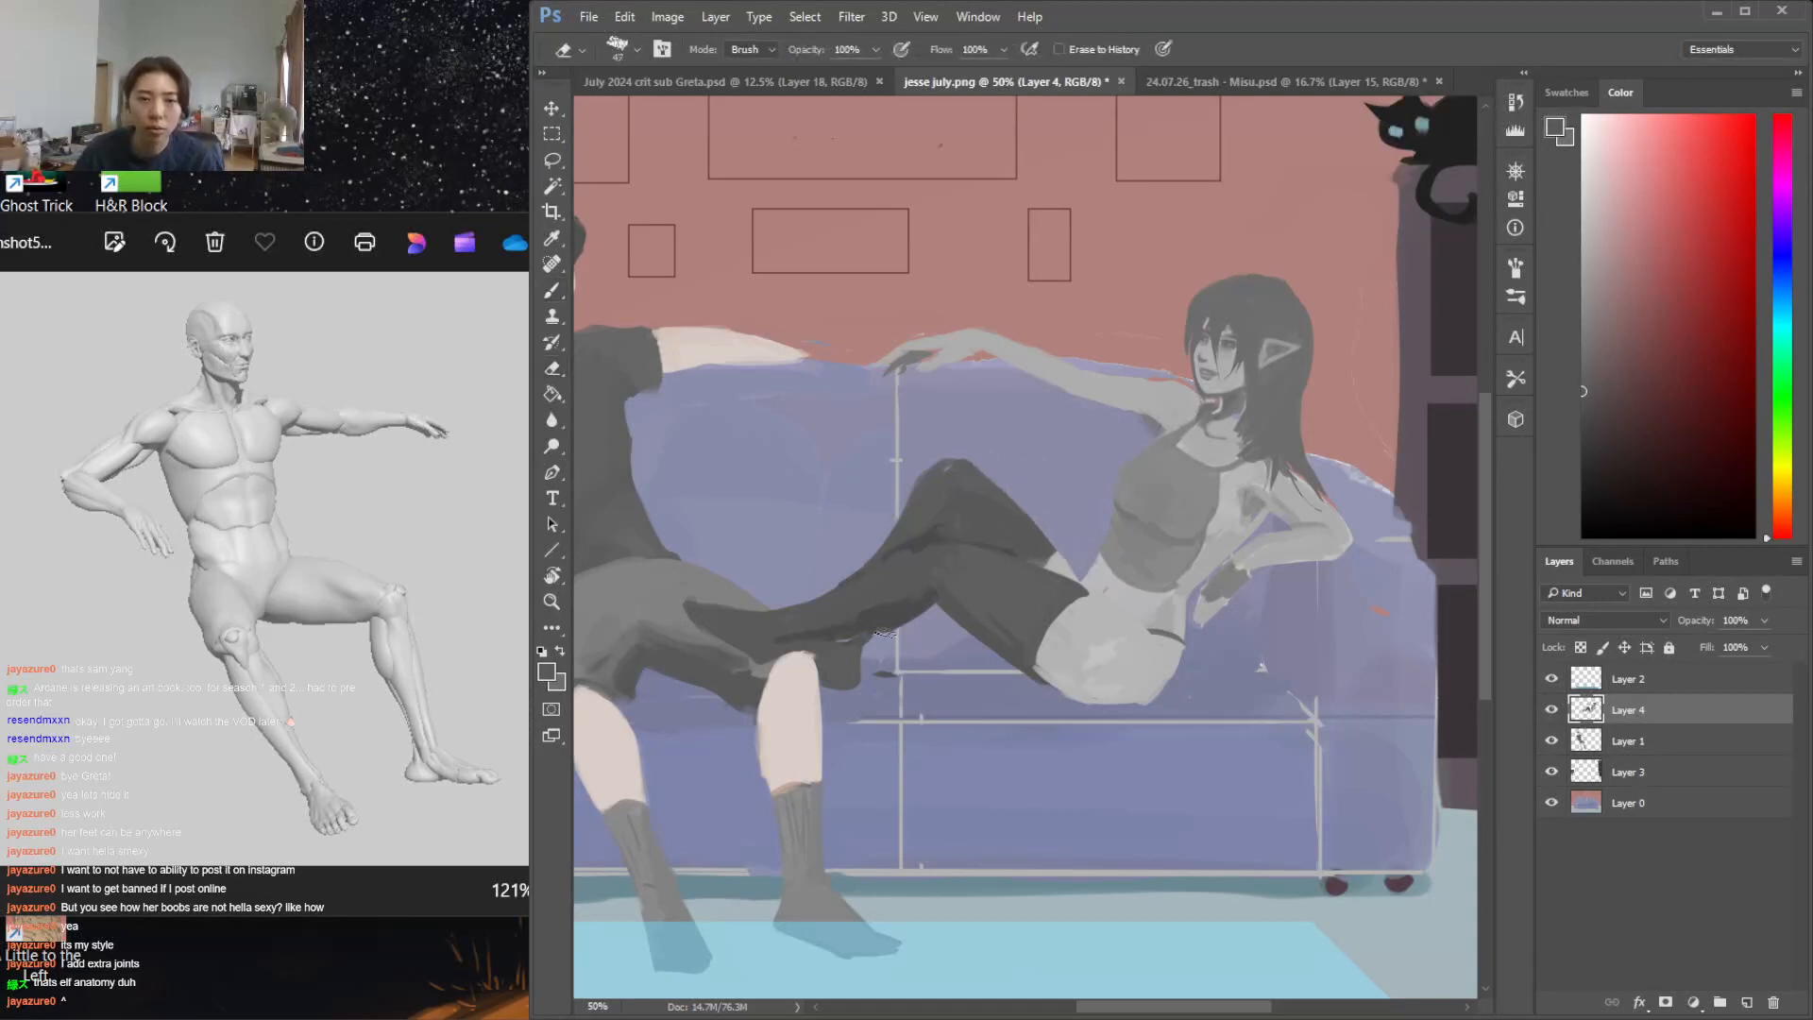
{"action": "key", "text": "b"}
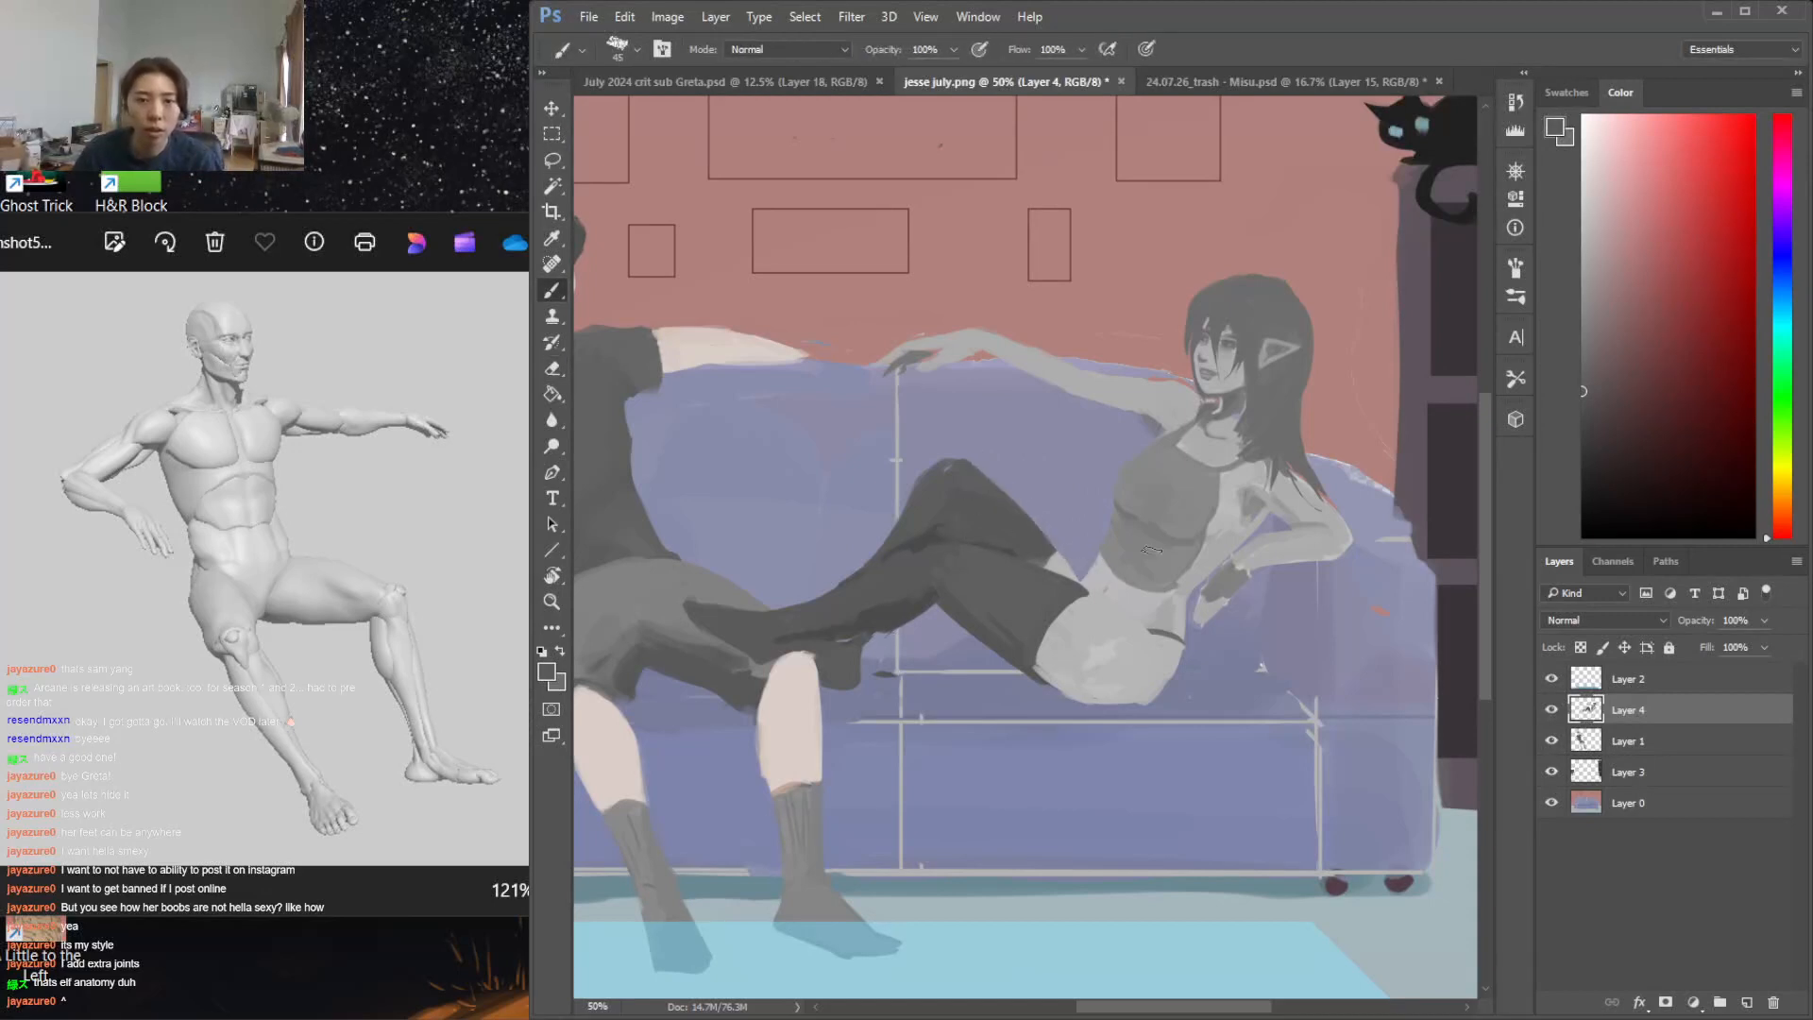
{"action": "left_click", "coordinate": [1114, 626], "text": "alt"}
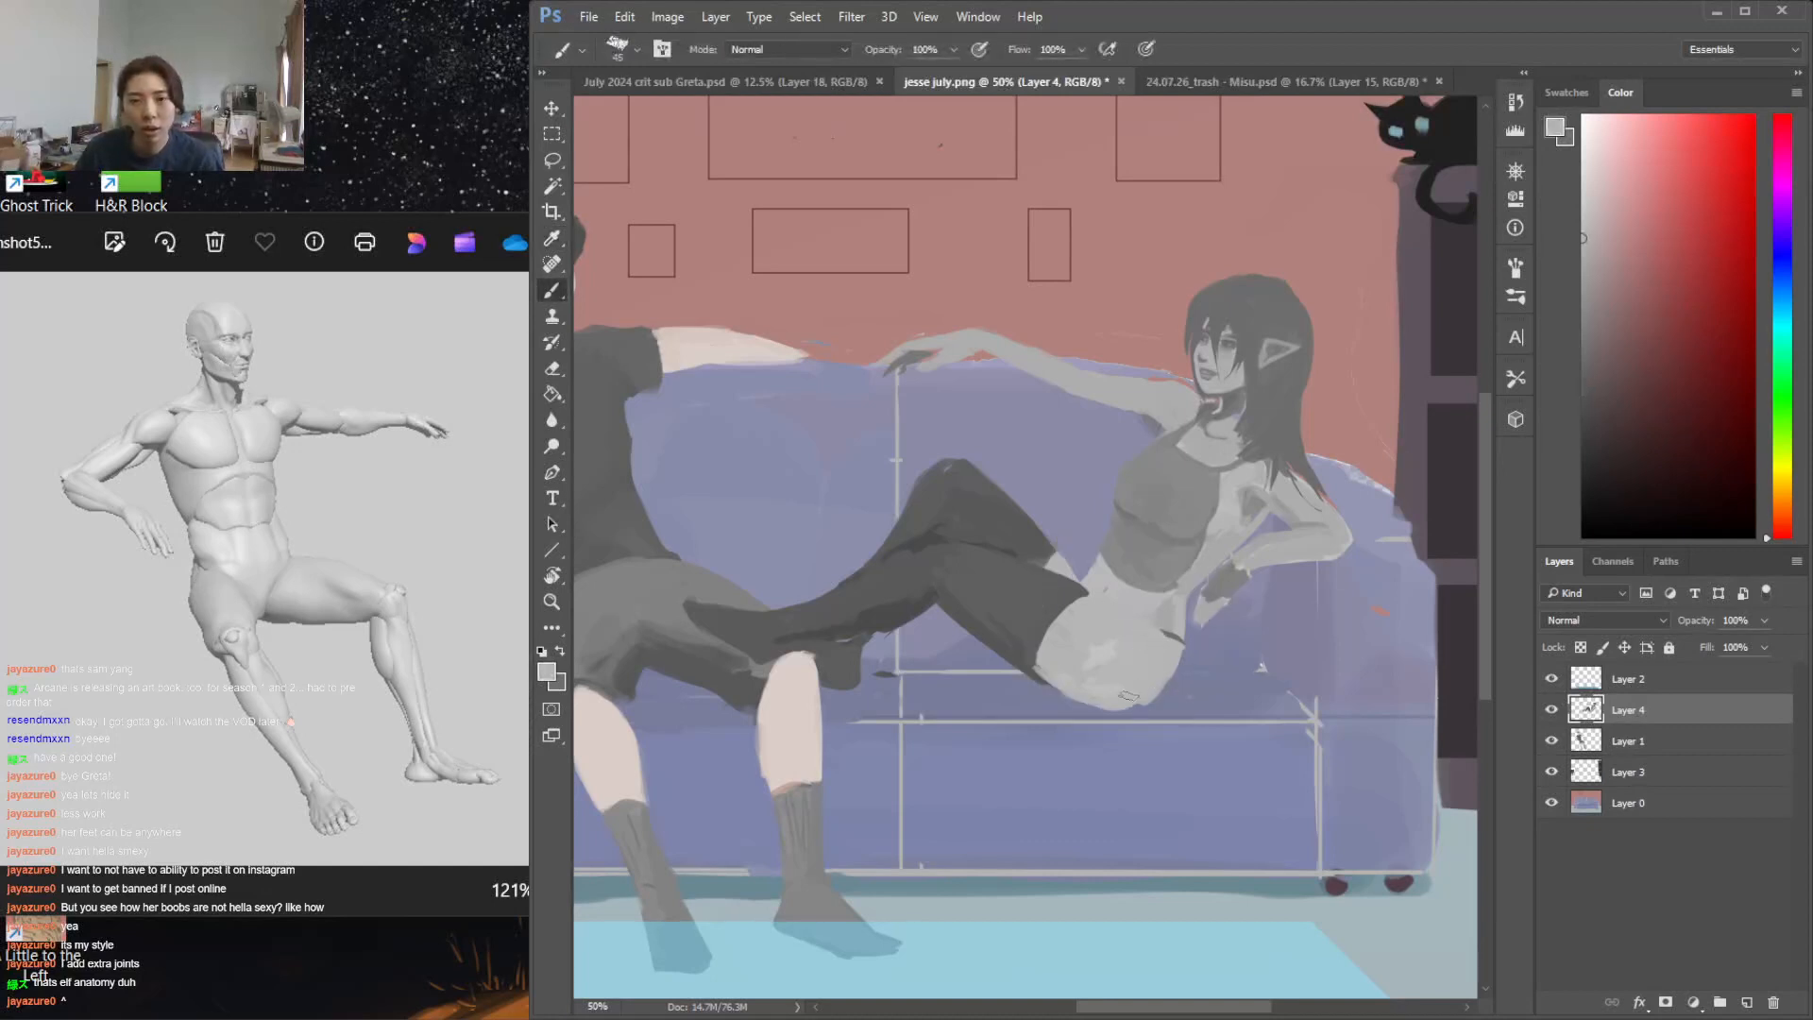
{"action": "key", "text": "e"}
{"action": "key", "text": "b"}
{"action": "left_click", "coordinate": [972, 562], "text": "alt"}
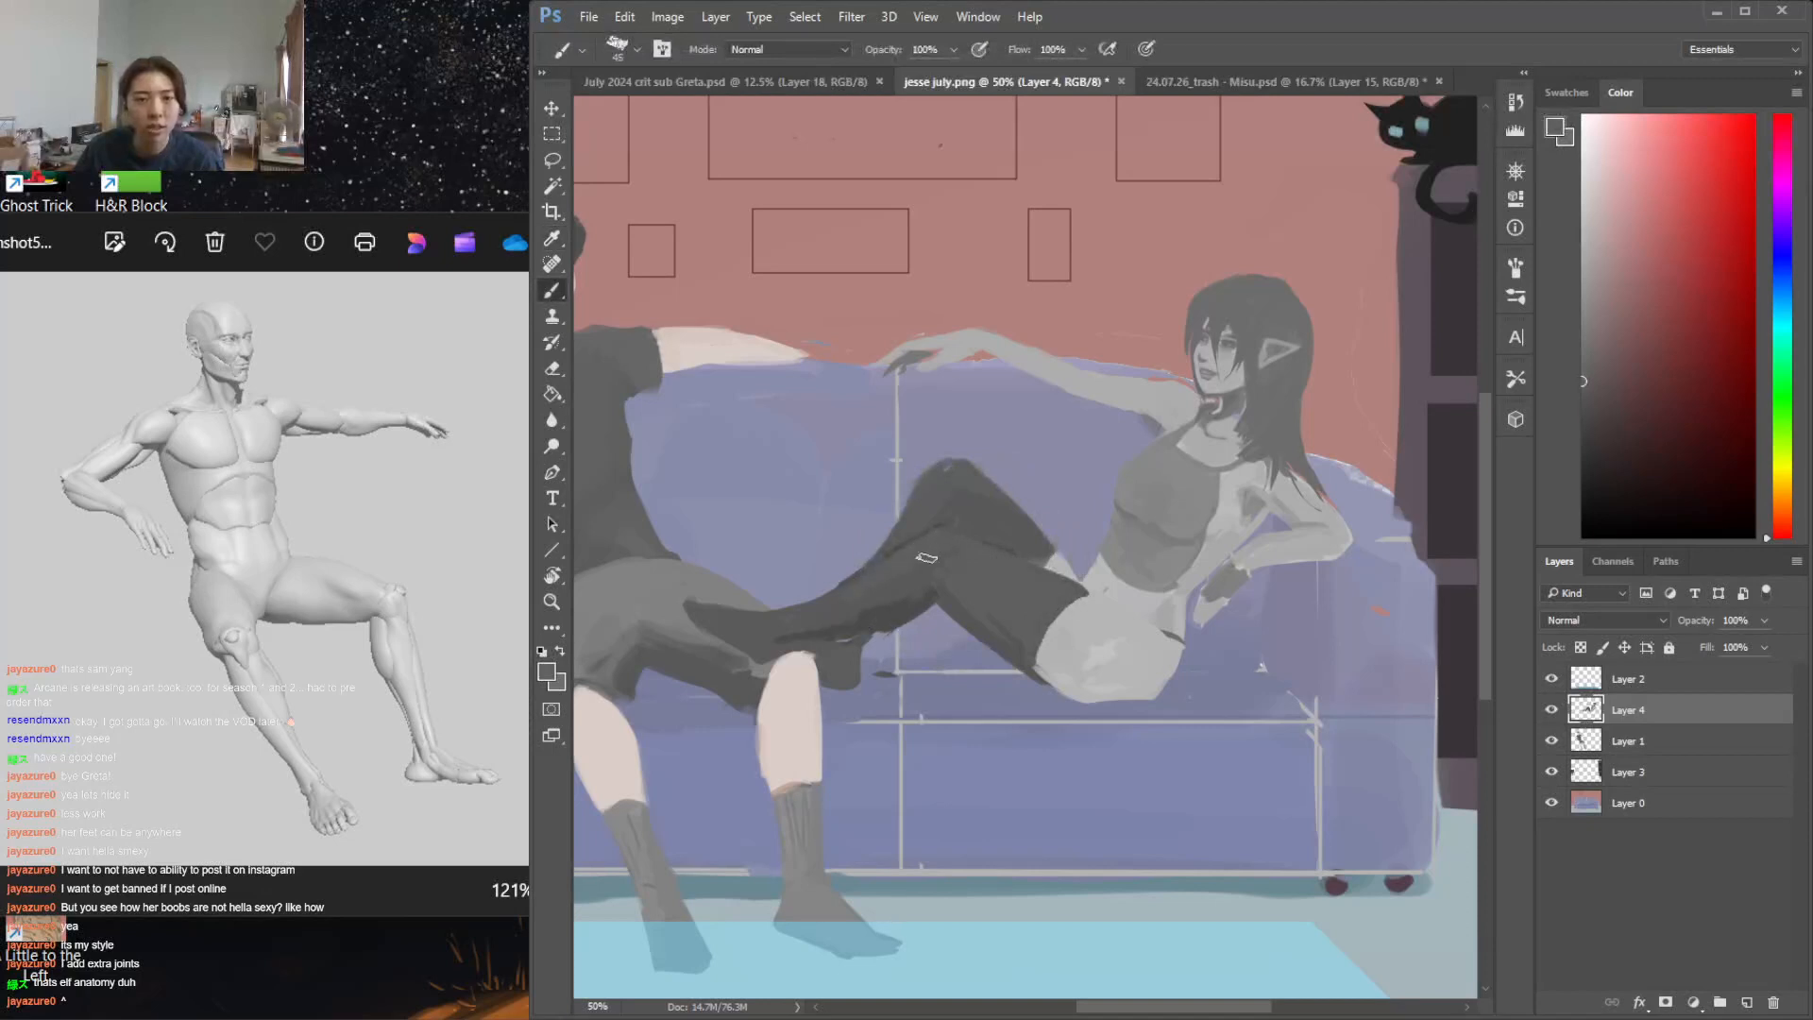
Add a new layer above Layer 4, return to Layer 4 and touch up the hip in its light grey
{"action": "left_click", "coordinate": [1746, 1003]}
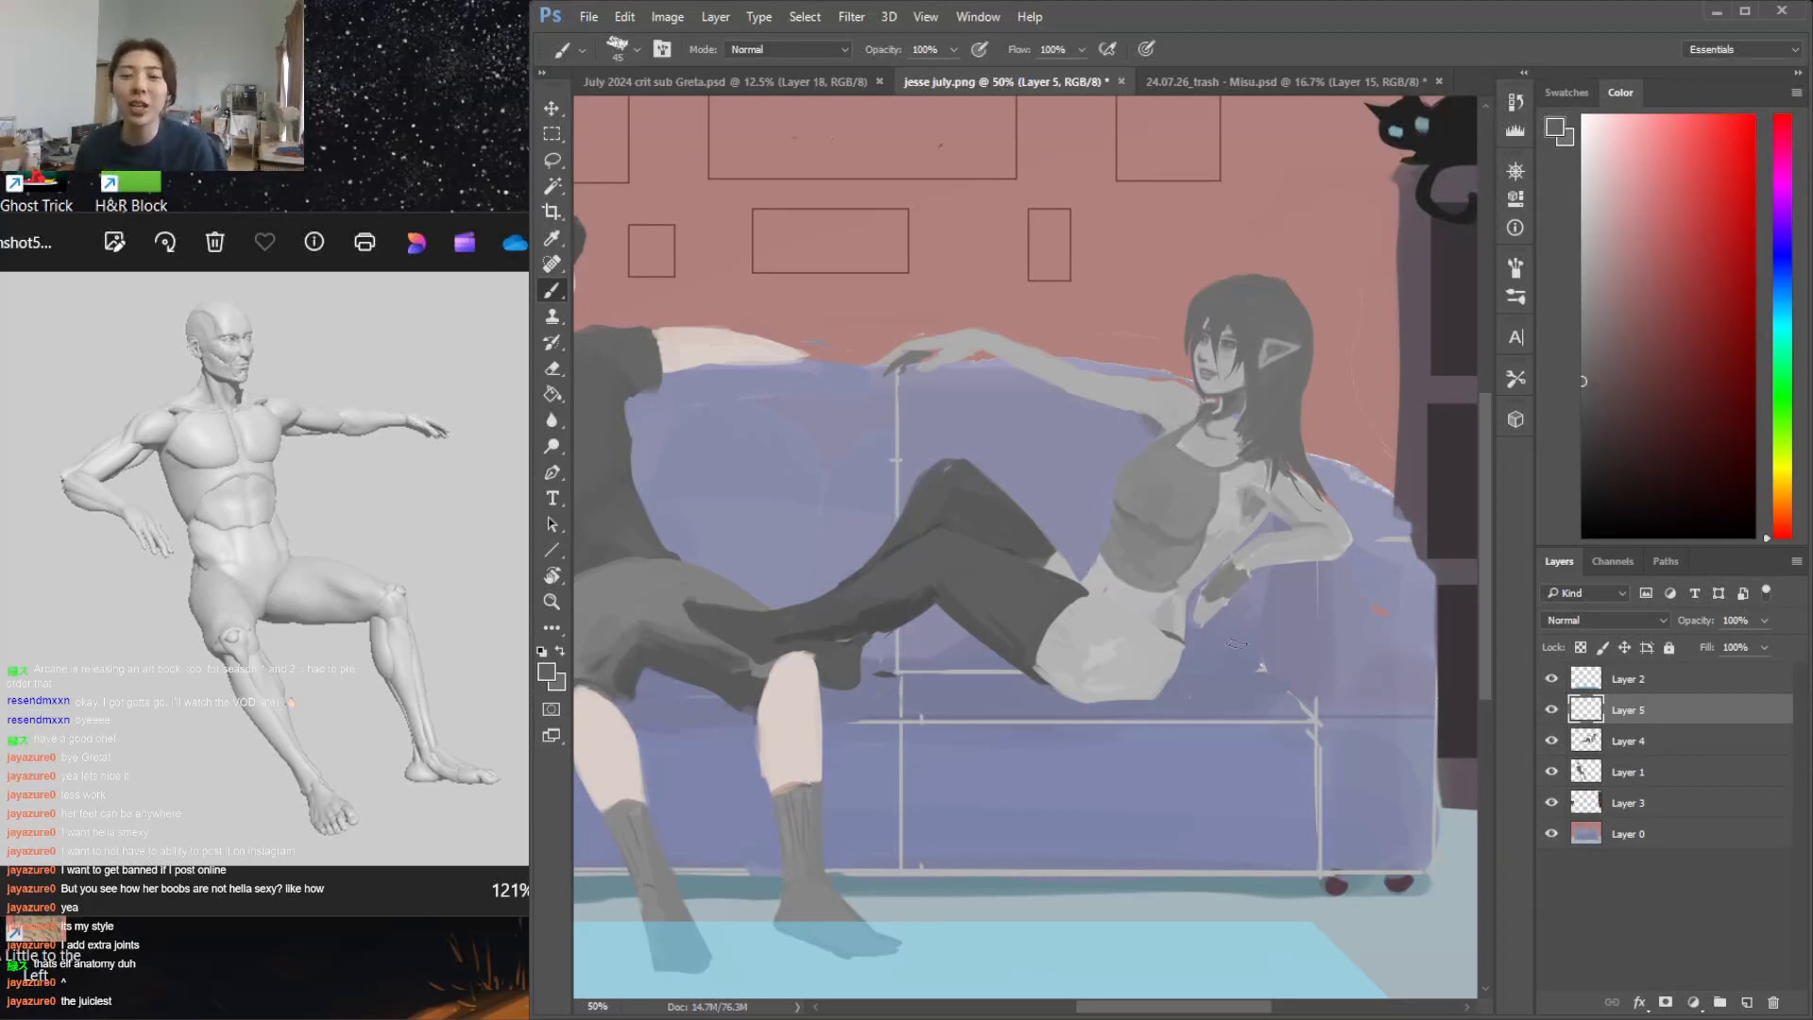
{"action": "left_click", "coordinate": [1653, 740]}
{"action": "key", "text": "i"}
{"action": "left_click", "coordinate": [1131, 674]}
{"action": "key", "text": "b"}
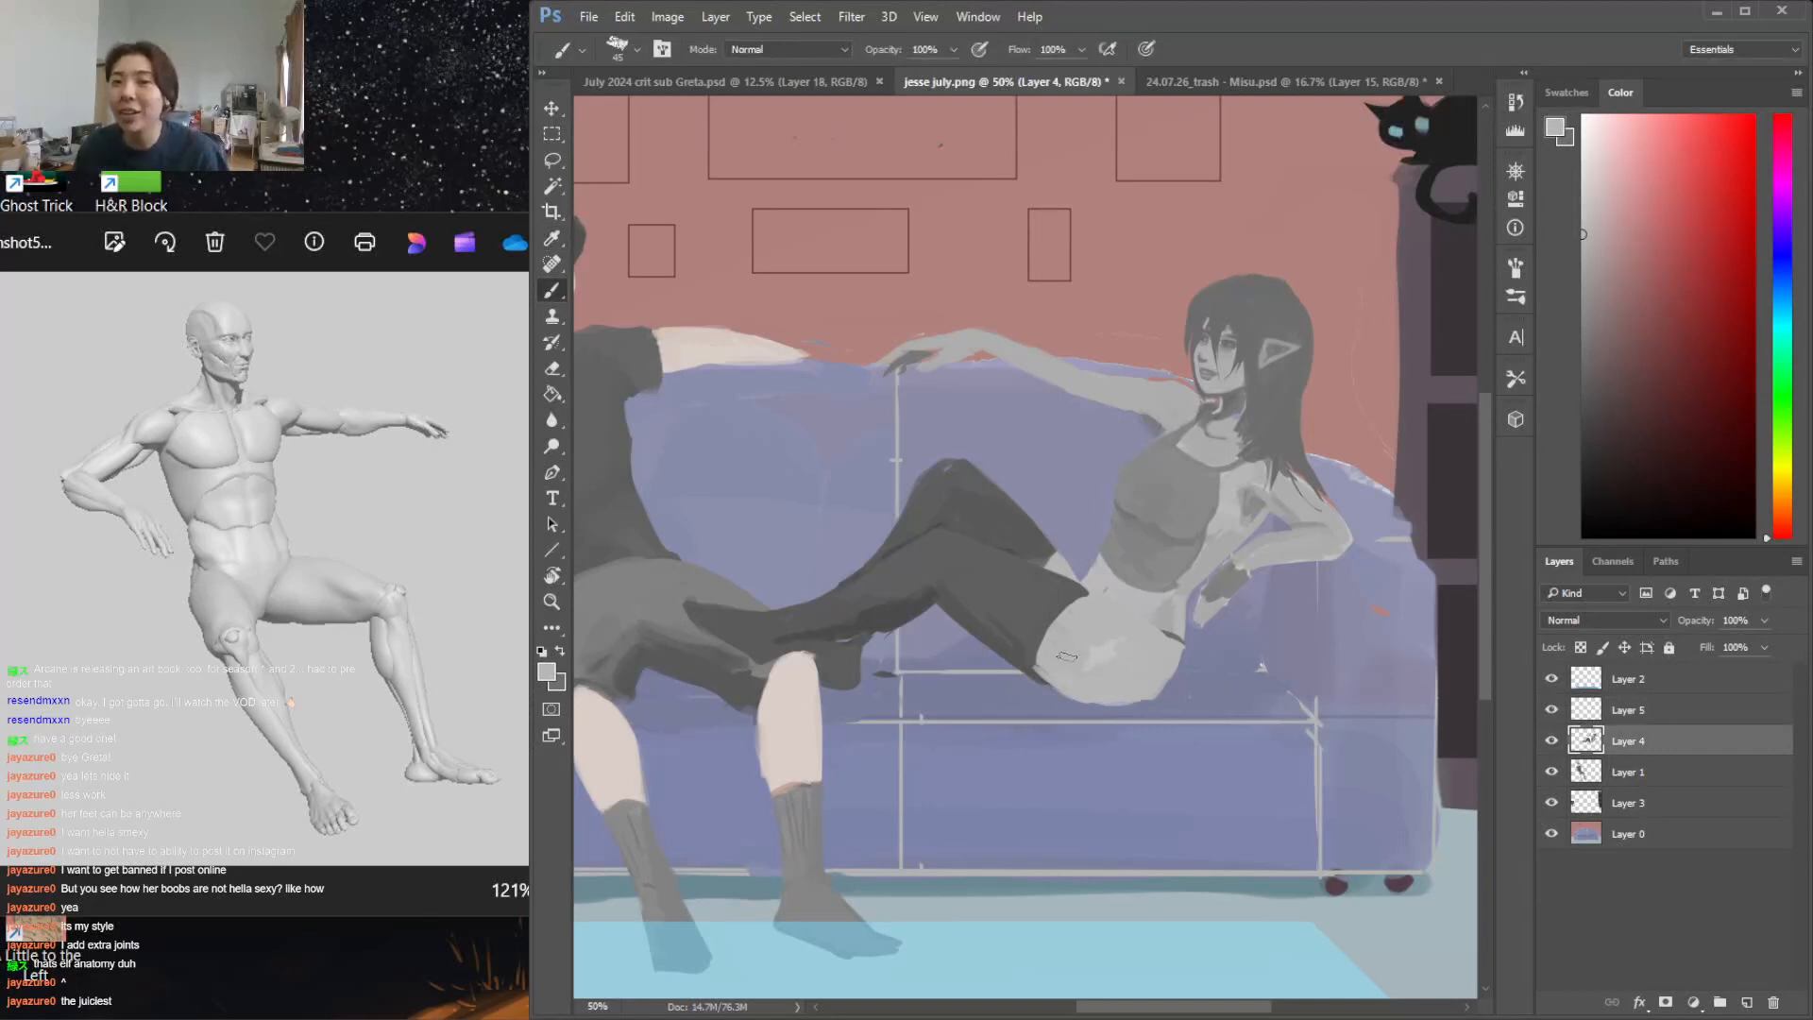
Refine the underside of the thigh and buttock by erasing and repainting with sampled dark and light greys
{"action": "key", "text": "e"}
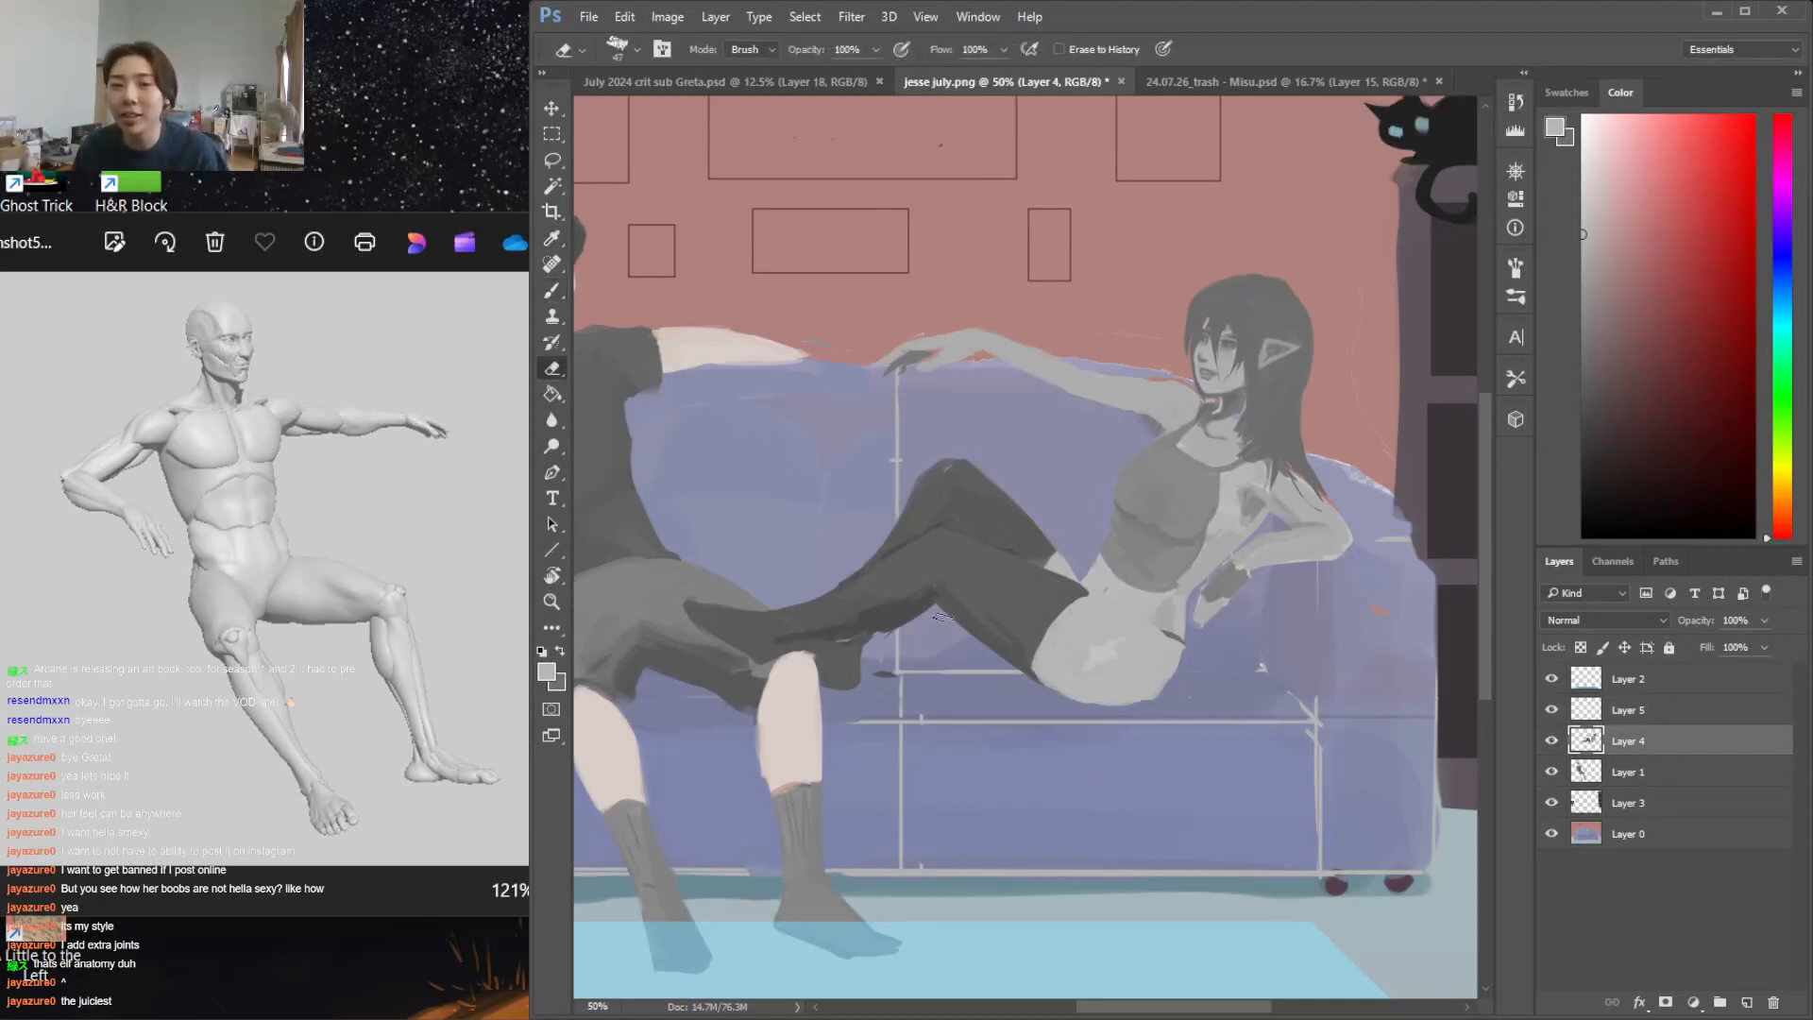
{"action": "key", "text": "b"}
{"action": "left_click", "coordinate": [918, 605], "text": "alt"}
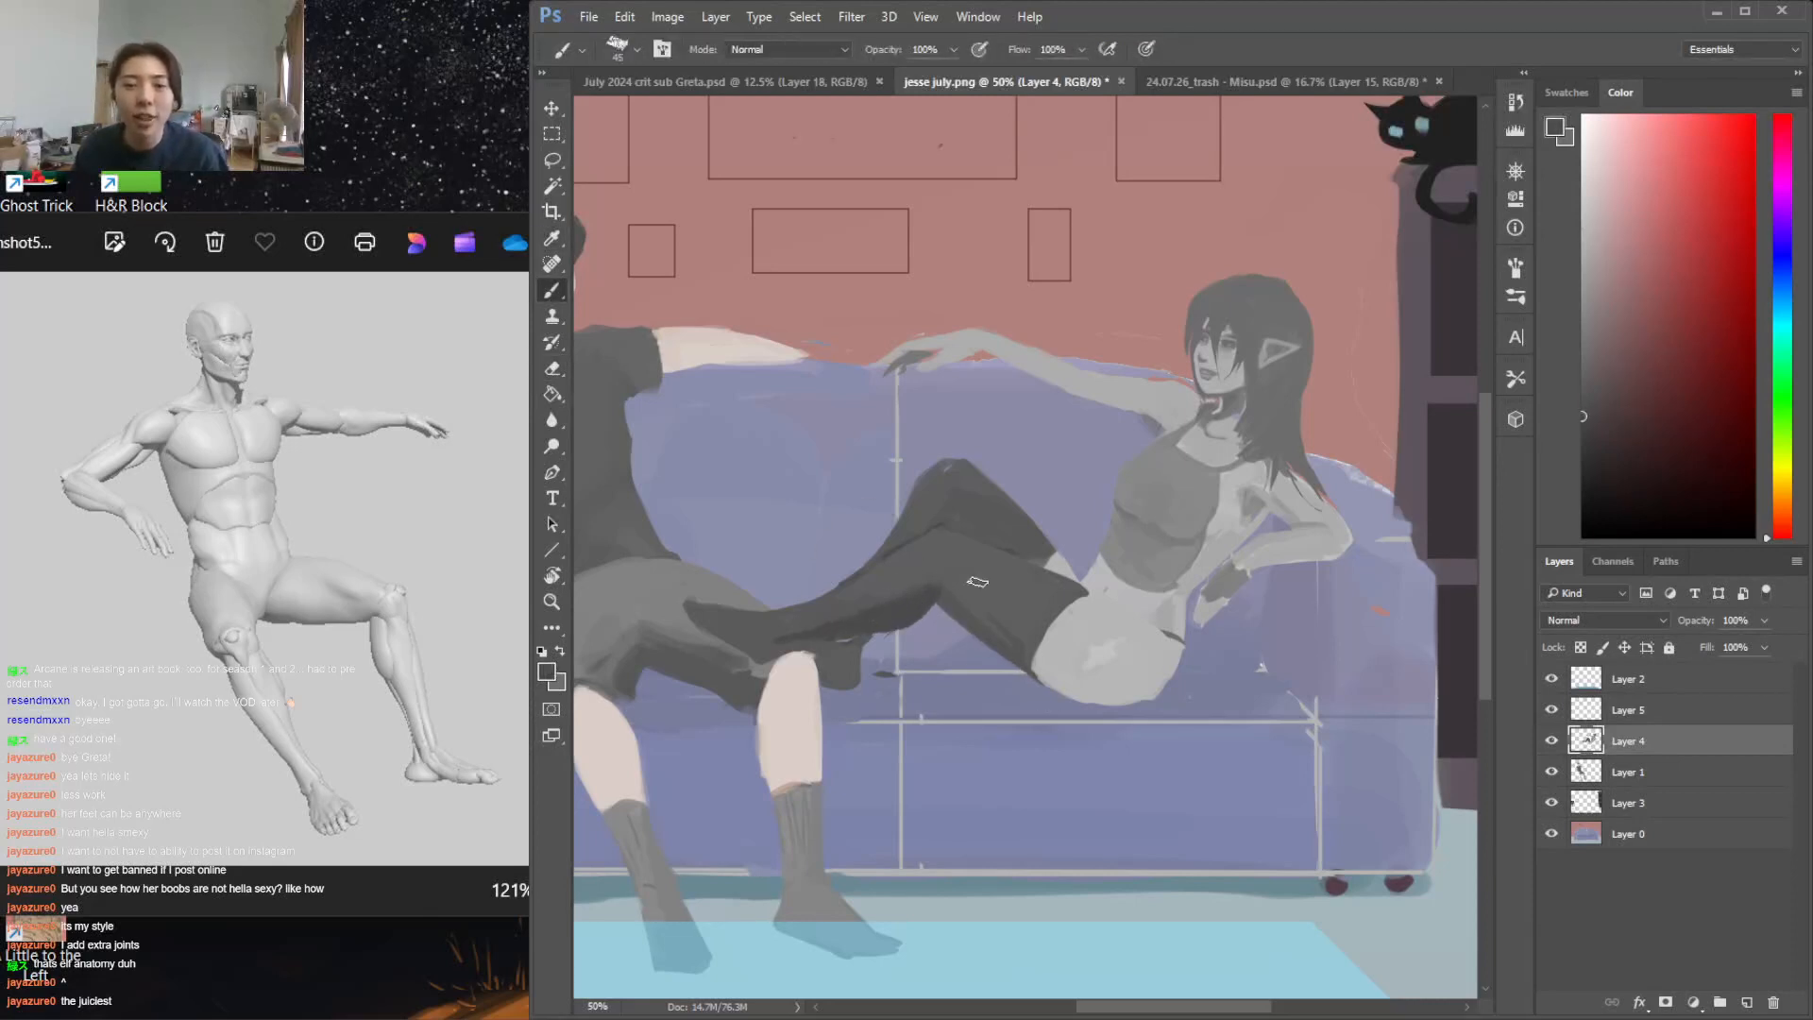
{"action": "left_click", "coordinate": [1049, 670], "text": "alt"}
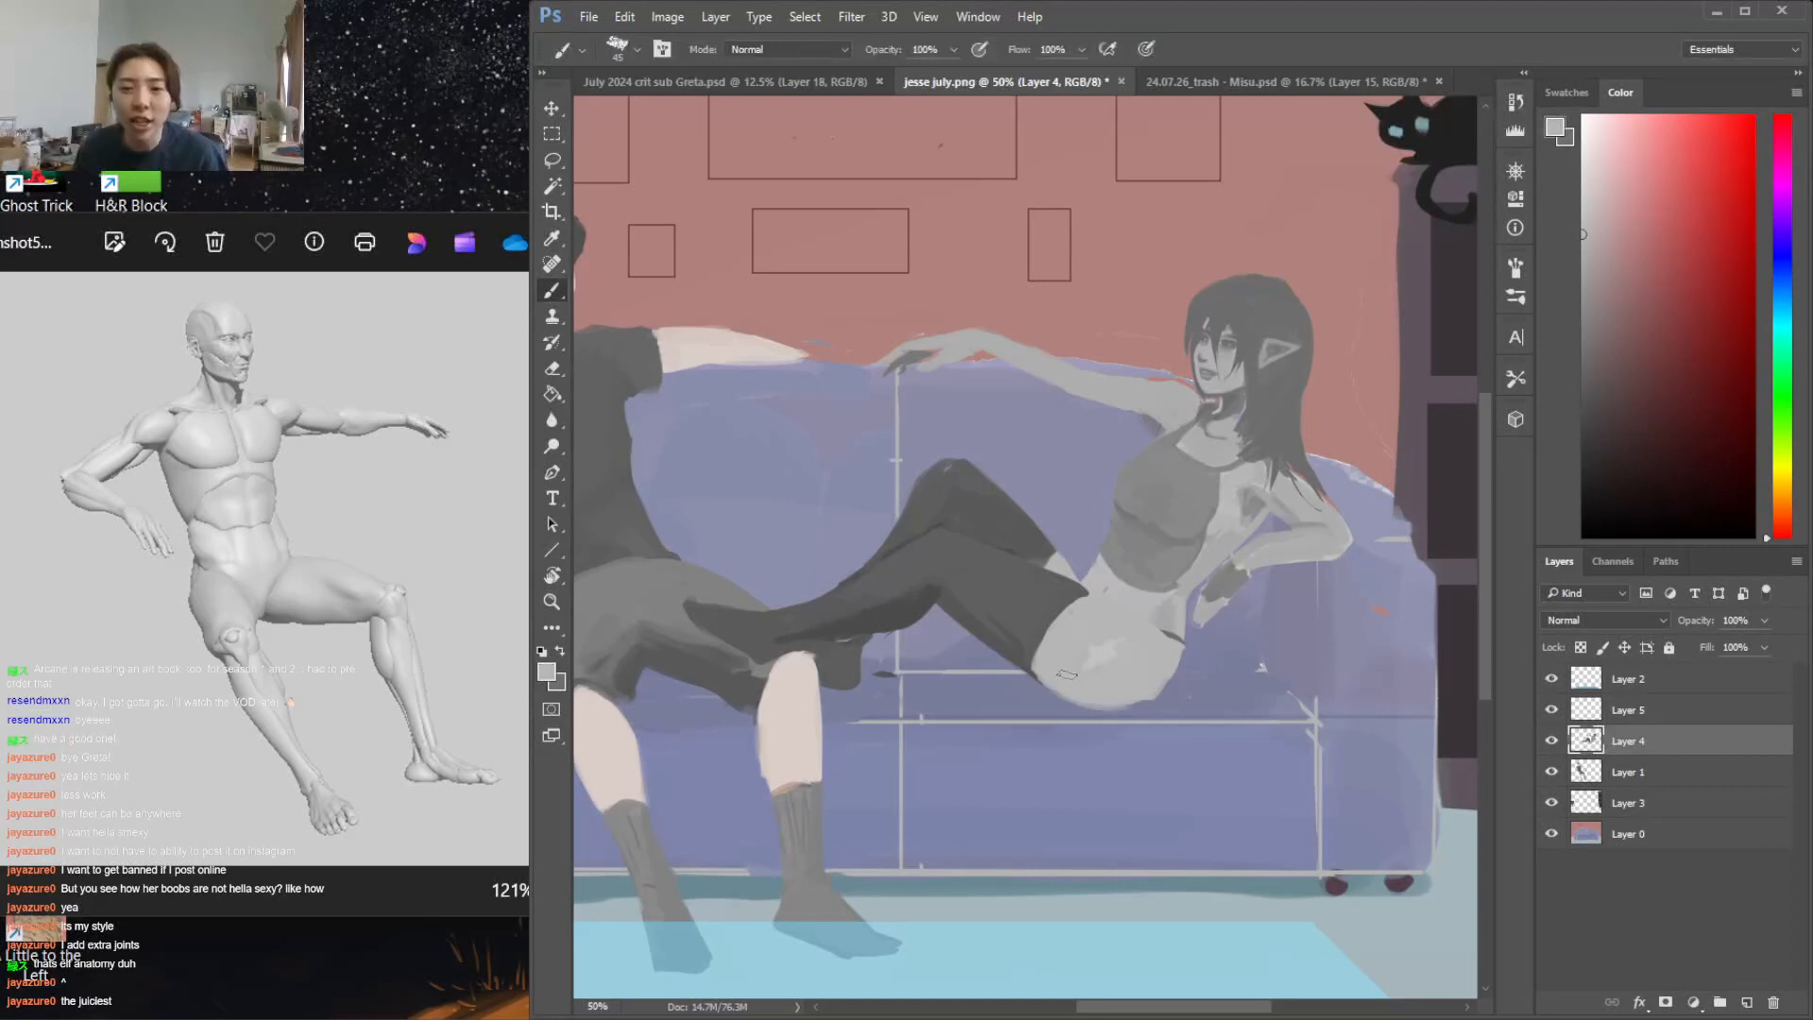
{"action": "key", "text": "e"}
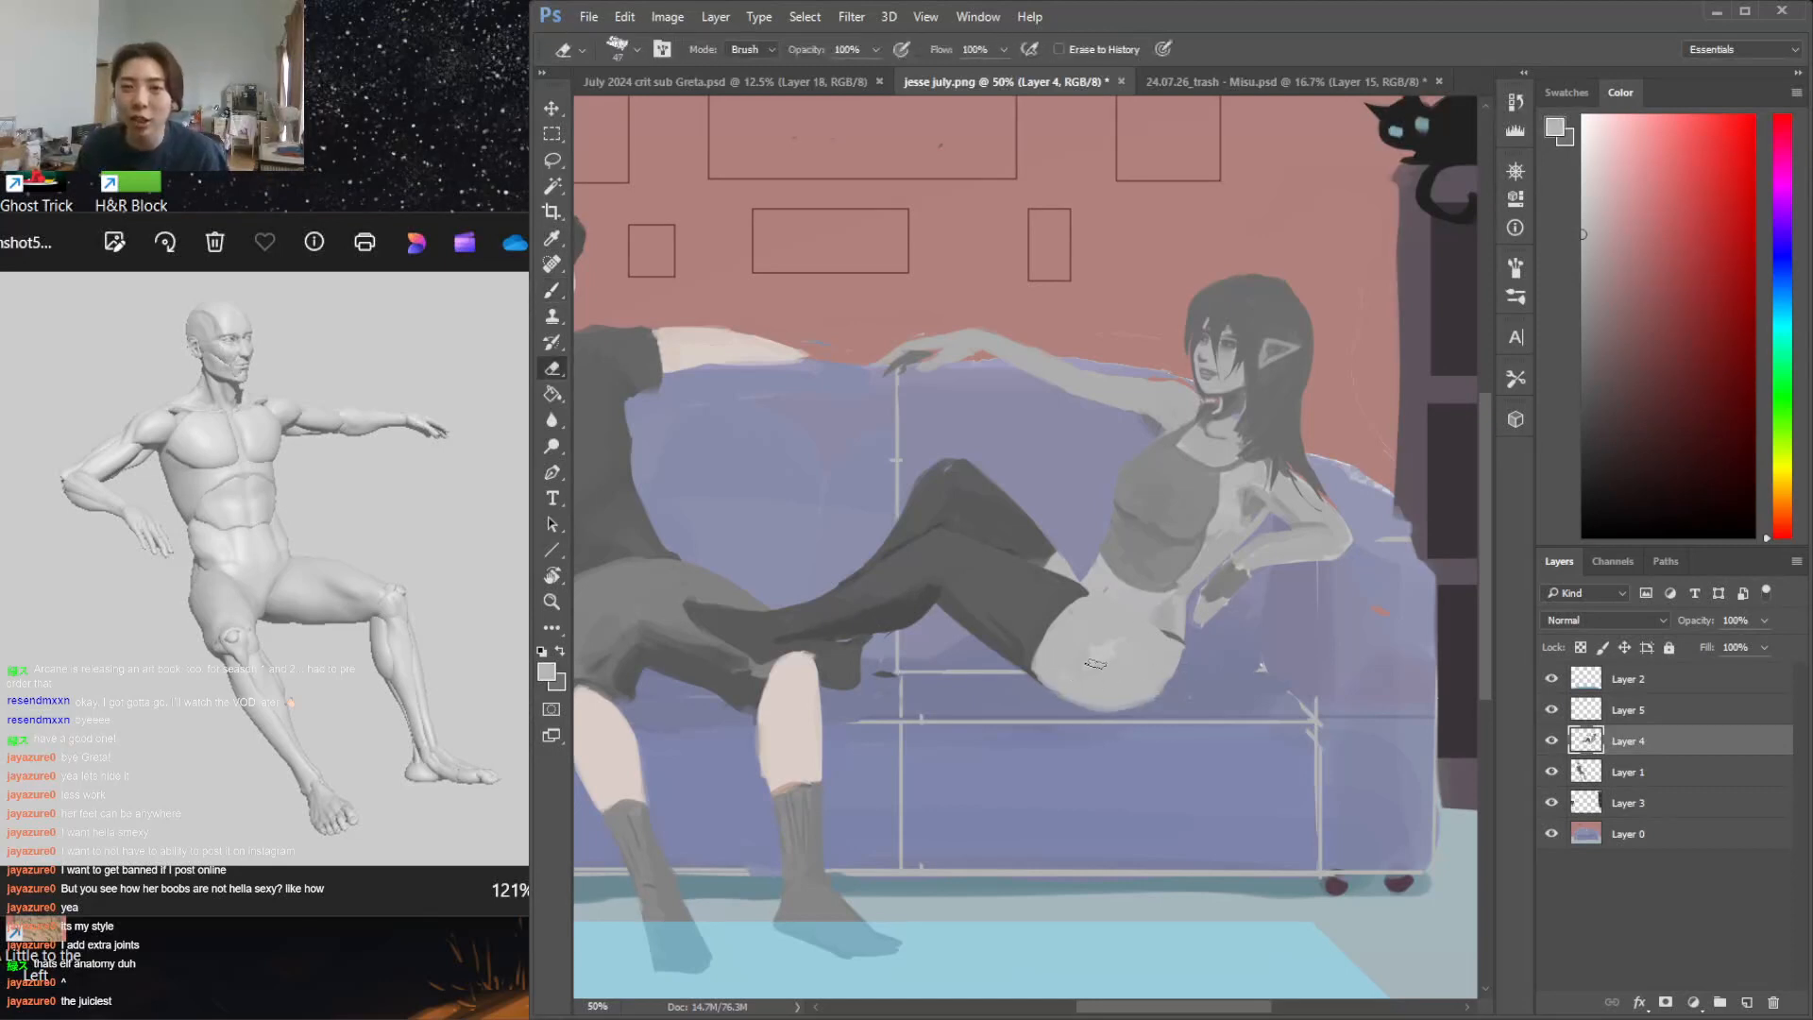
{"action": "key", "text": "b"}
Paint a solid bright turquoise tapering shape on the wall above the outstretched hand, using a different brush size
{"action": "right_click", "coordinate": [1096, 661]}
{"action": "left_click", "coordinate": [1061, 281]}
{"action": "left_click", "coordinate": [1657, 166]}
{"action": "left_click_drag", "start_coordinate": [1786, 147], "coordinate": [1782, 446]}
{"action": "left_click", "coordinate": [1695, 162]}
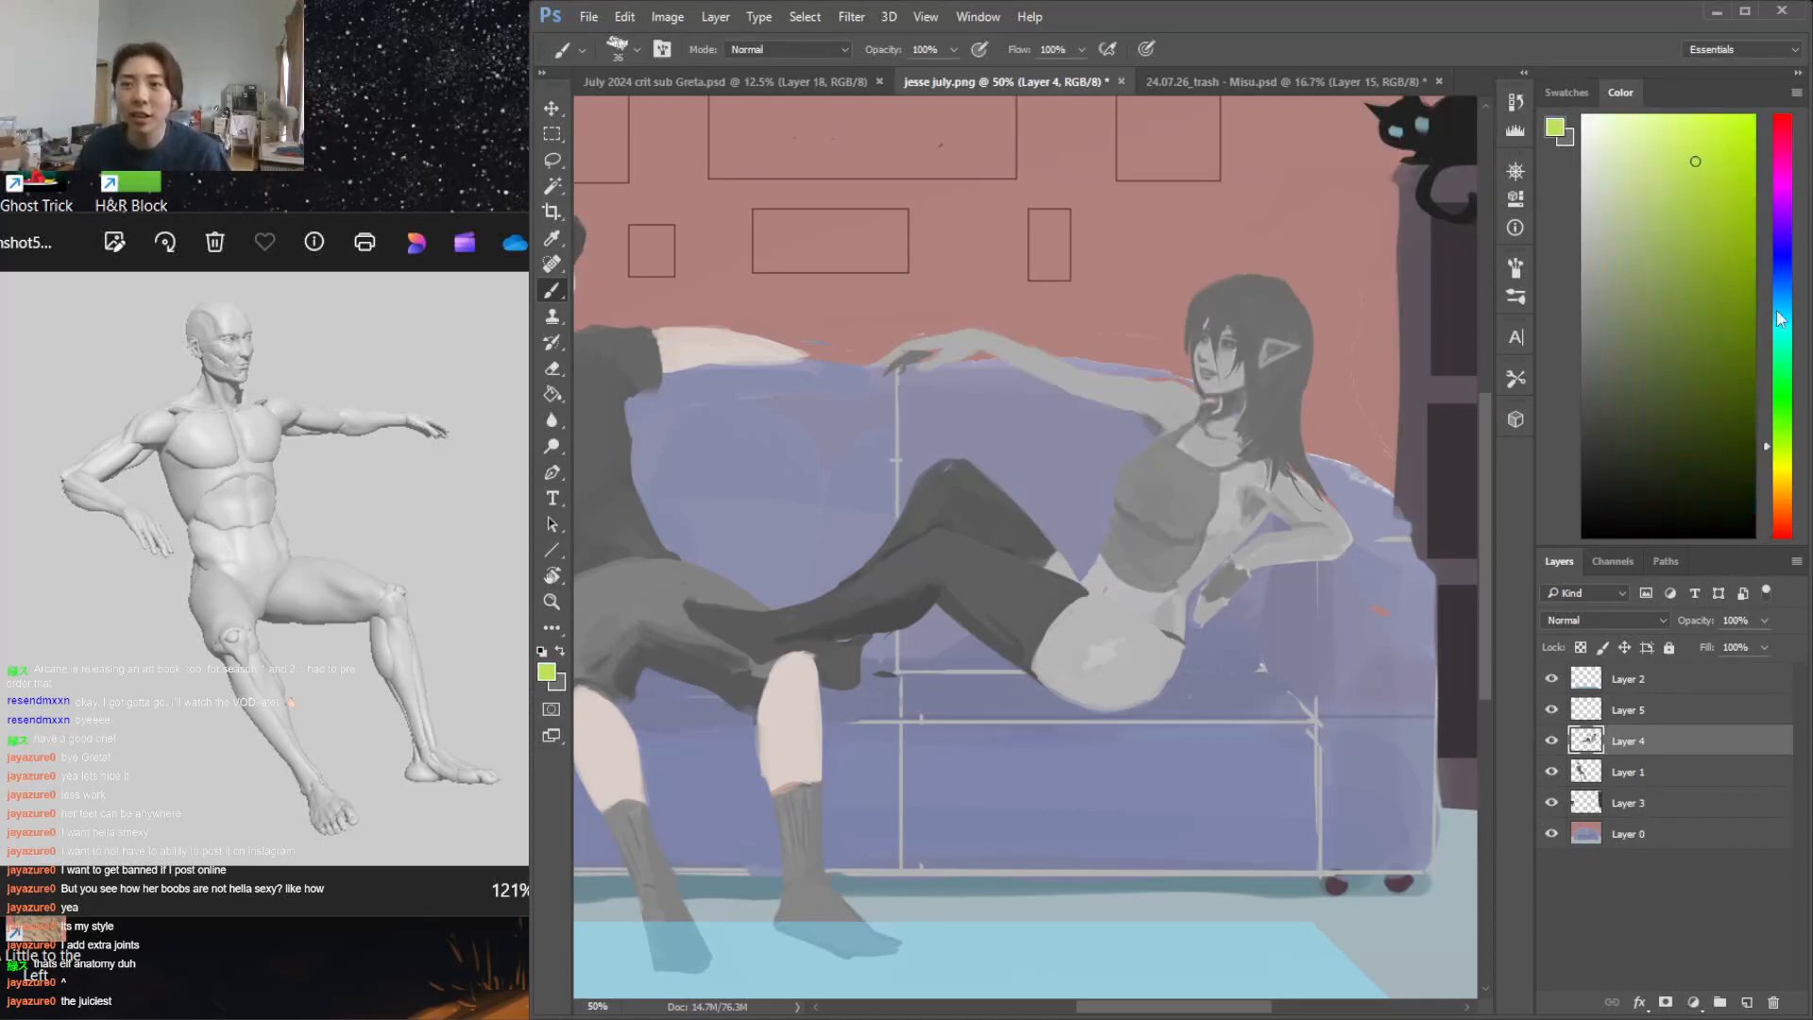
{"action": "left_click", "coordinate": [1782, 328]}
{"action": "mouse_move", "coordinate": [912, 139]}
{"action": "left_mouse_down"}
{"action": "mouse_move", "coordinate": [879, 186]}
{"action": "mouse_move", "coordinate": [914, 236]}
{"action": "left_mouse_up"}
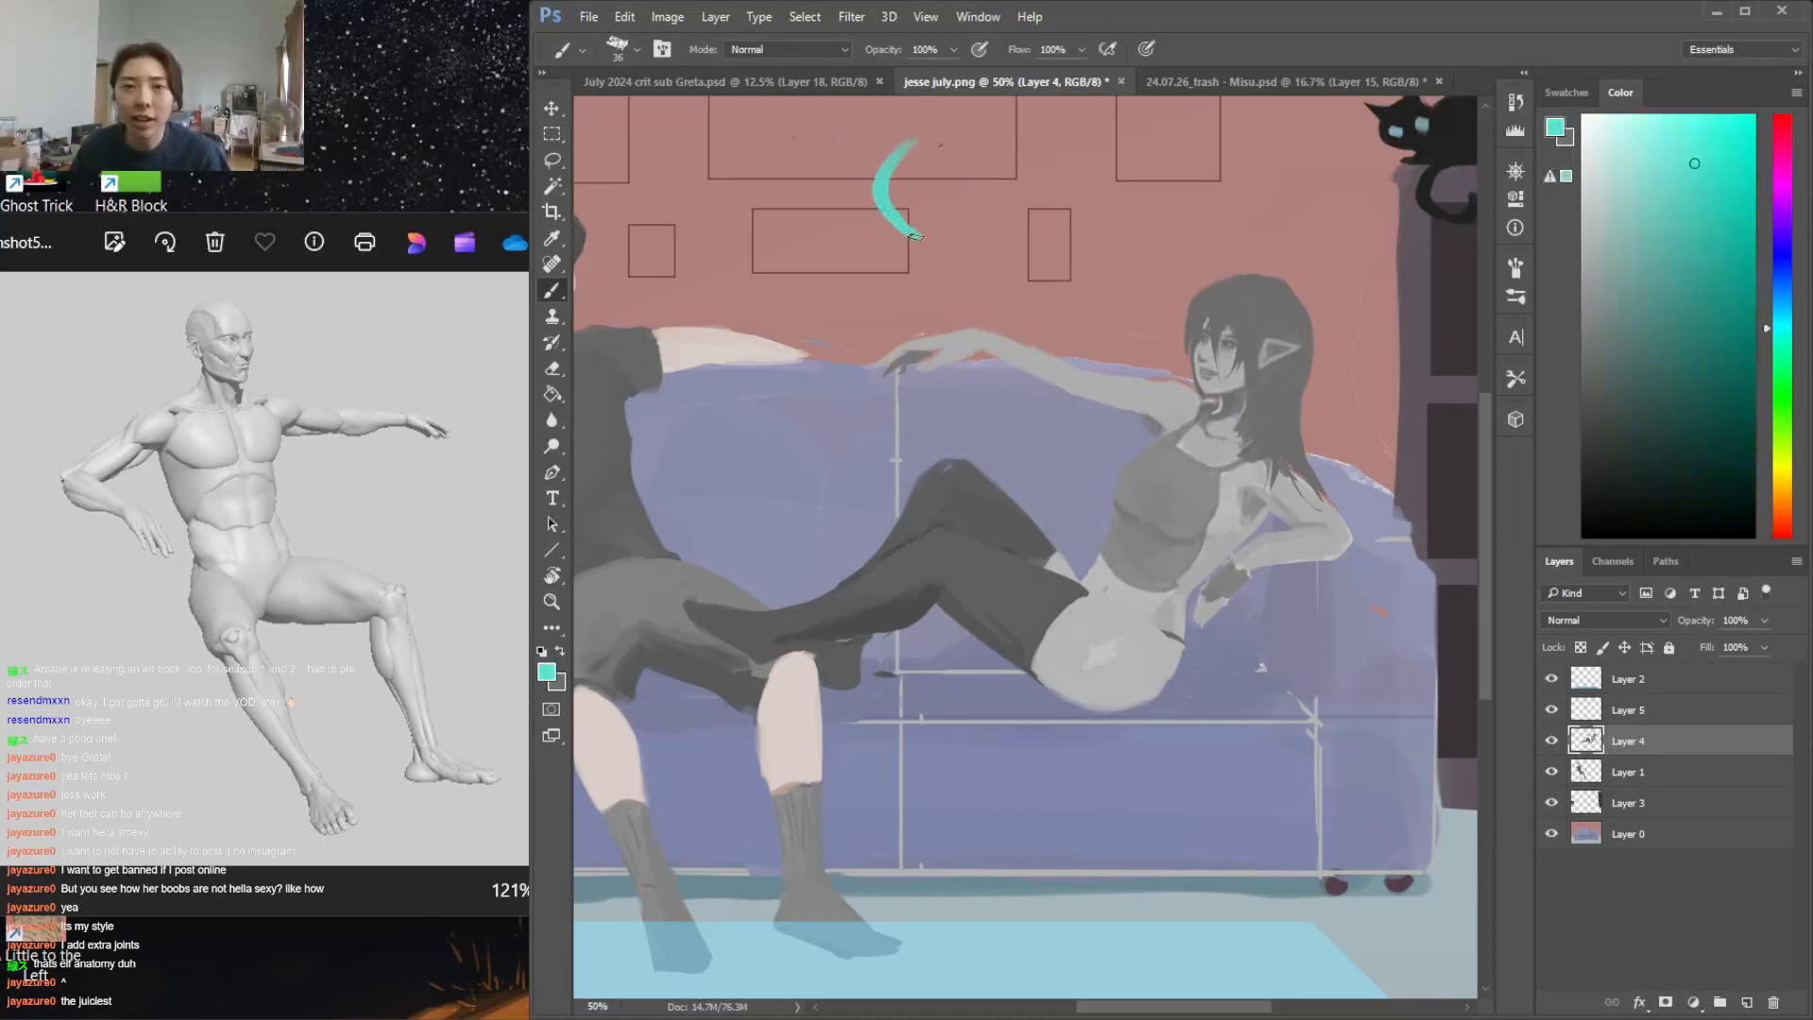
{"action": "mouse_move", "coordinate": [988, 152]}
{"action": "left_mouse_down"}
{"action": "mouse_move", "coordinate": [959, 249]}
{"action": "mouse_move", "coordinate": [918, 257]}
{"action": "mouse_move", "coordinate": [901, 319]}
{"action": "mouse_move", "coordinate": [921, 366]}
{"action": "left_mouse_up"}
{"action": "left_click_drag", "start_coordinate": [955, 283], "coordinate": [938, 364]}
{"action": "mouse_move", "coordinate": [934, 146]}
{"action": "left_mouse_down"}
{"action": "mouse_move", "coordinate": [972, 149]}
{"action": "mouse_move", "coordinate": [917, 134]}
{"action": "mouse_move", "coordinate": [887, 173]}
{"action": "mouse_move", "coordinate": [911, 229]}
{"action": "mouse_move", "coordinate": [896, 158]}
{"action": "mouse_move", "coordinate": [892, 219]}
{"action": "mouse_move", "coordinate": [915, 147]}
{"action": "mouse_move", "coordinate": [921, 195]}
{"action": "mouse_move", "coordinate": [977, 153]}
{"action": "mouse_move", "coordinate": [907, 222]}
{"action": "mouse_move", "coordinate": [923, 251]}
{"action": "mouse_move", "coordinate": [947, 229]}
{"action": "mouse_move", "coordinate": [935, 347]}
{"action": "left_mouse_up"}
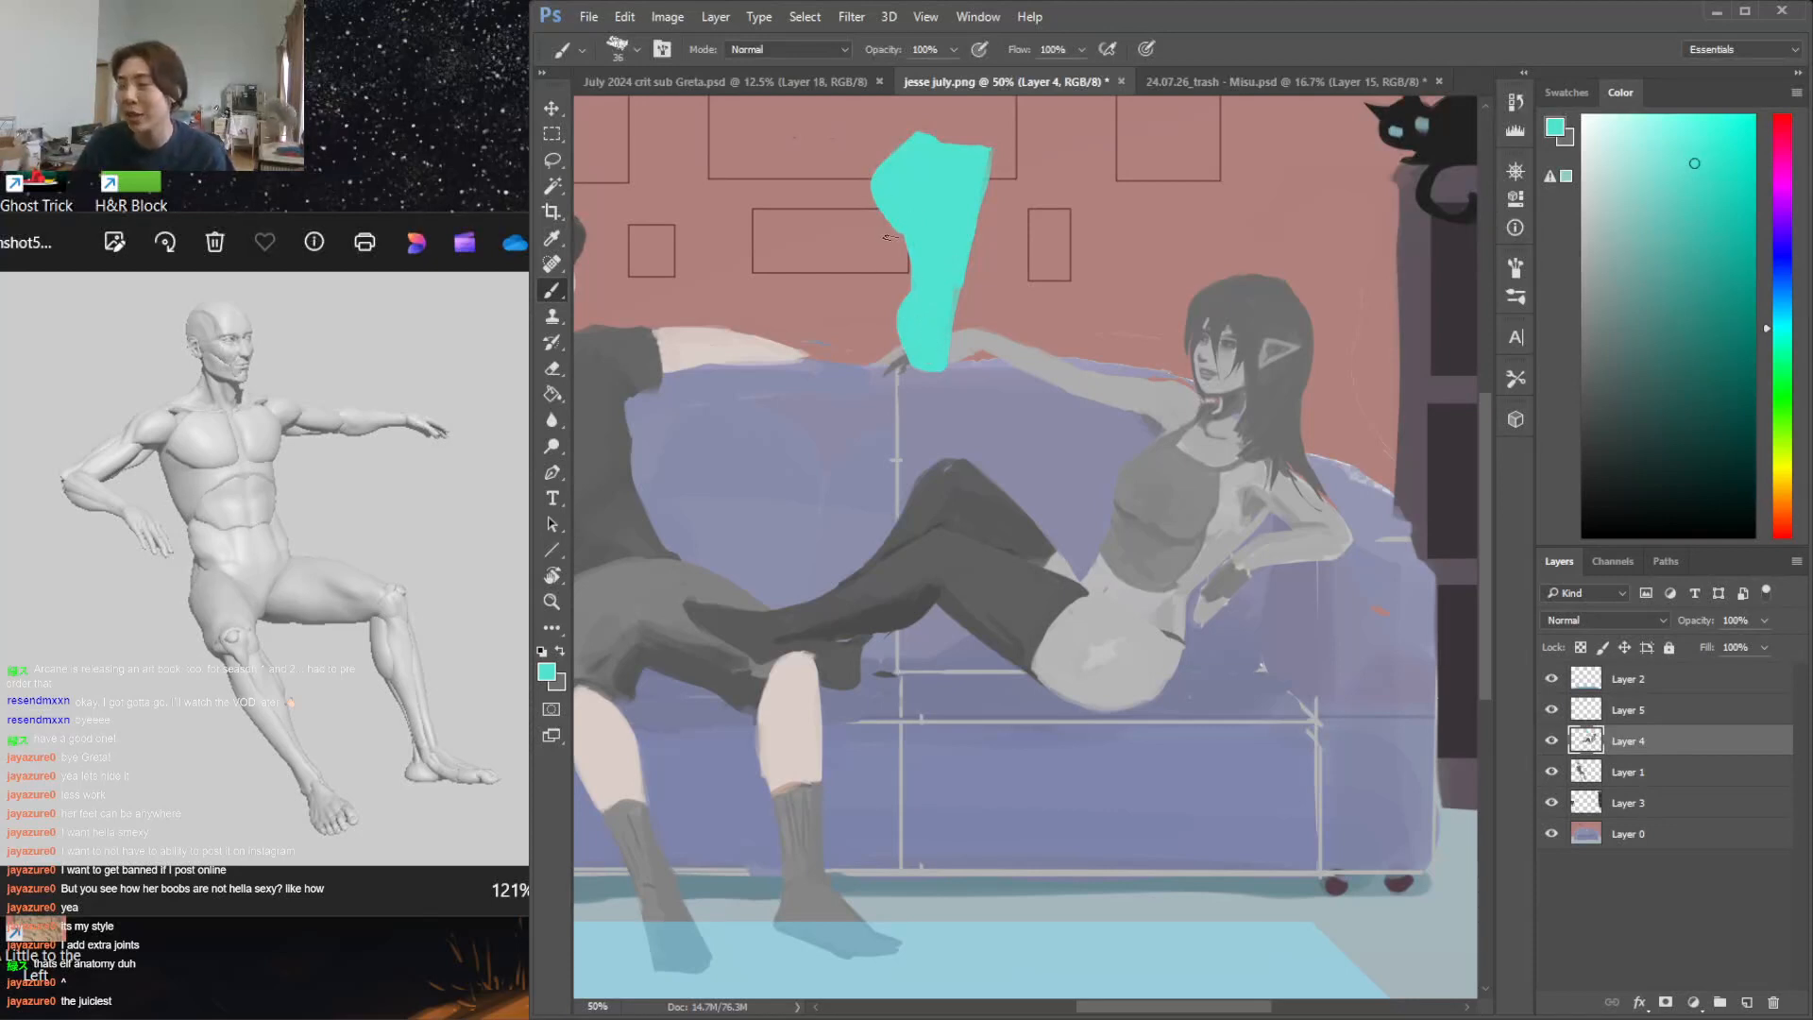
Try to reshape the side of the turquoise shape on the wall with extra brush strokes and erasing
{"action": "mouse_move", "coordinate": [906, 255]}
{"action": "left_mouse_down"}
{"action": "mouse_move", "coordinate": [865, 300]}
{"action": "mouse_move", "coordinate": [899, 269]}
{"action": "left_mouse_up"}
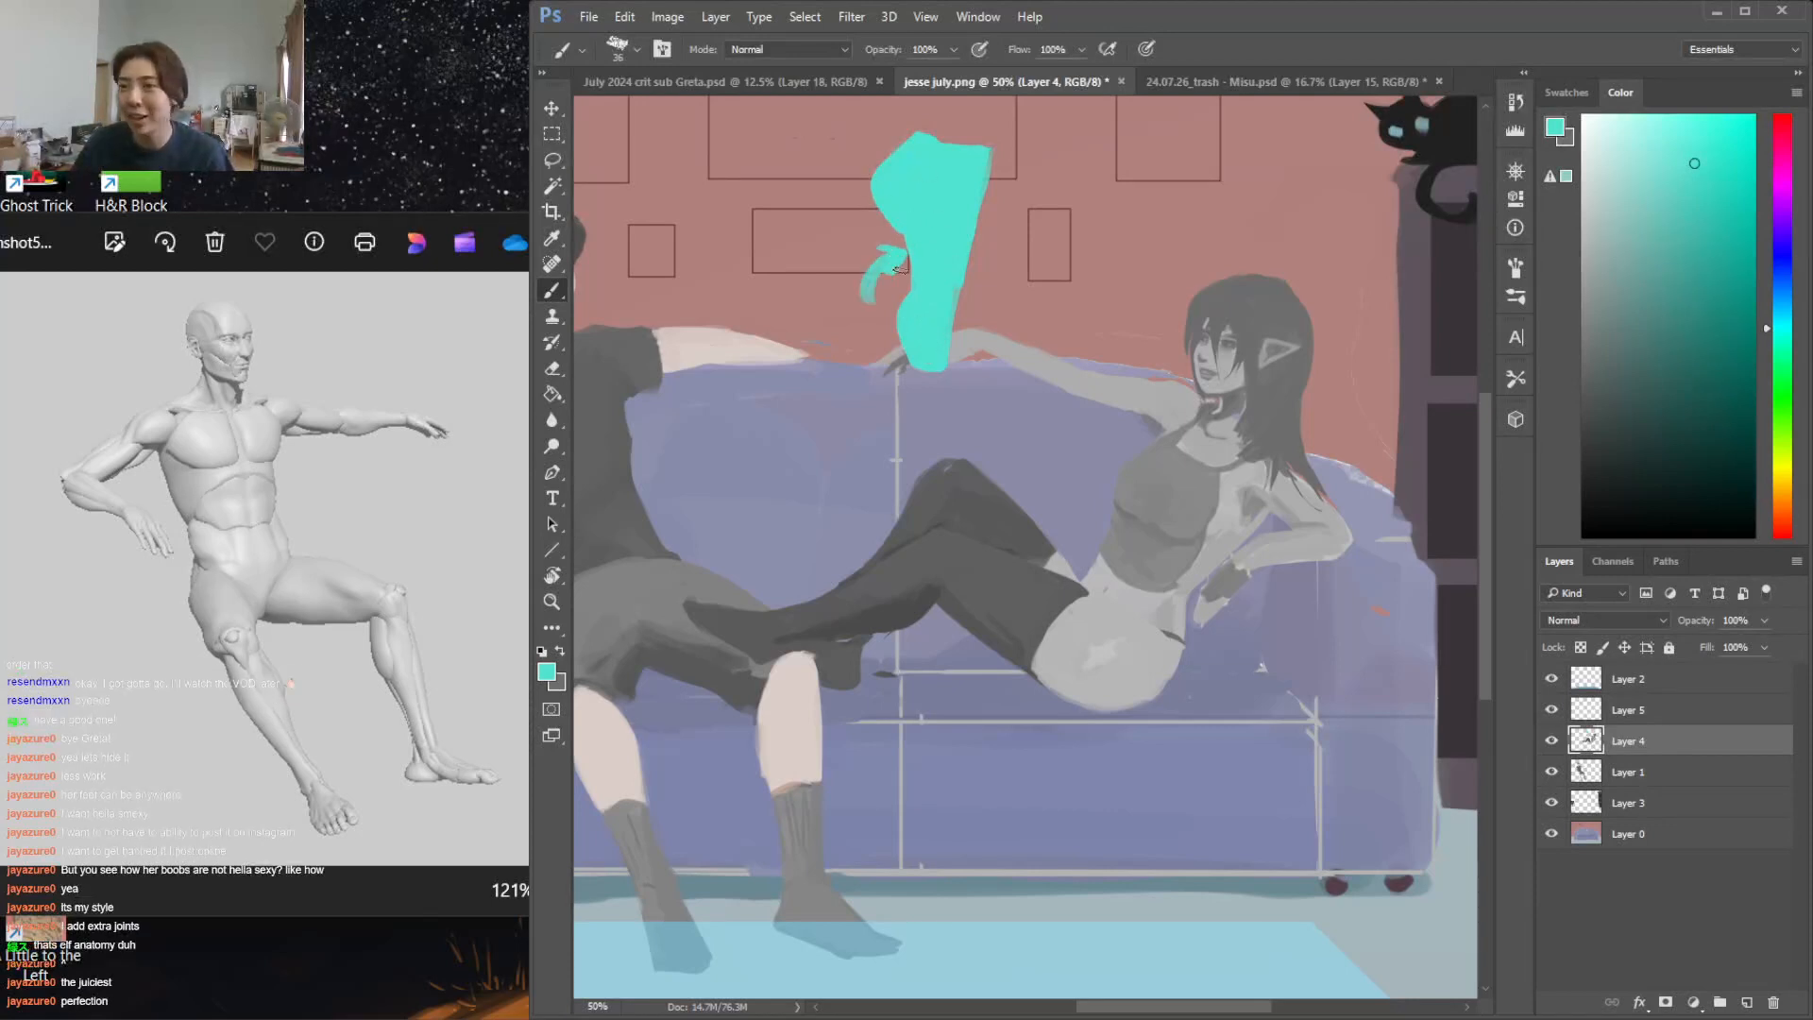
{"action": "key", "text": "ctrl+alt+z"}
{"action": "key", "text": "ctrl+alt+z"}
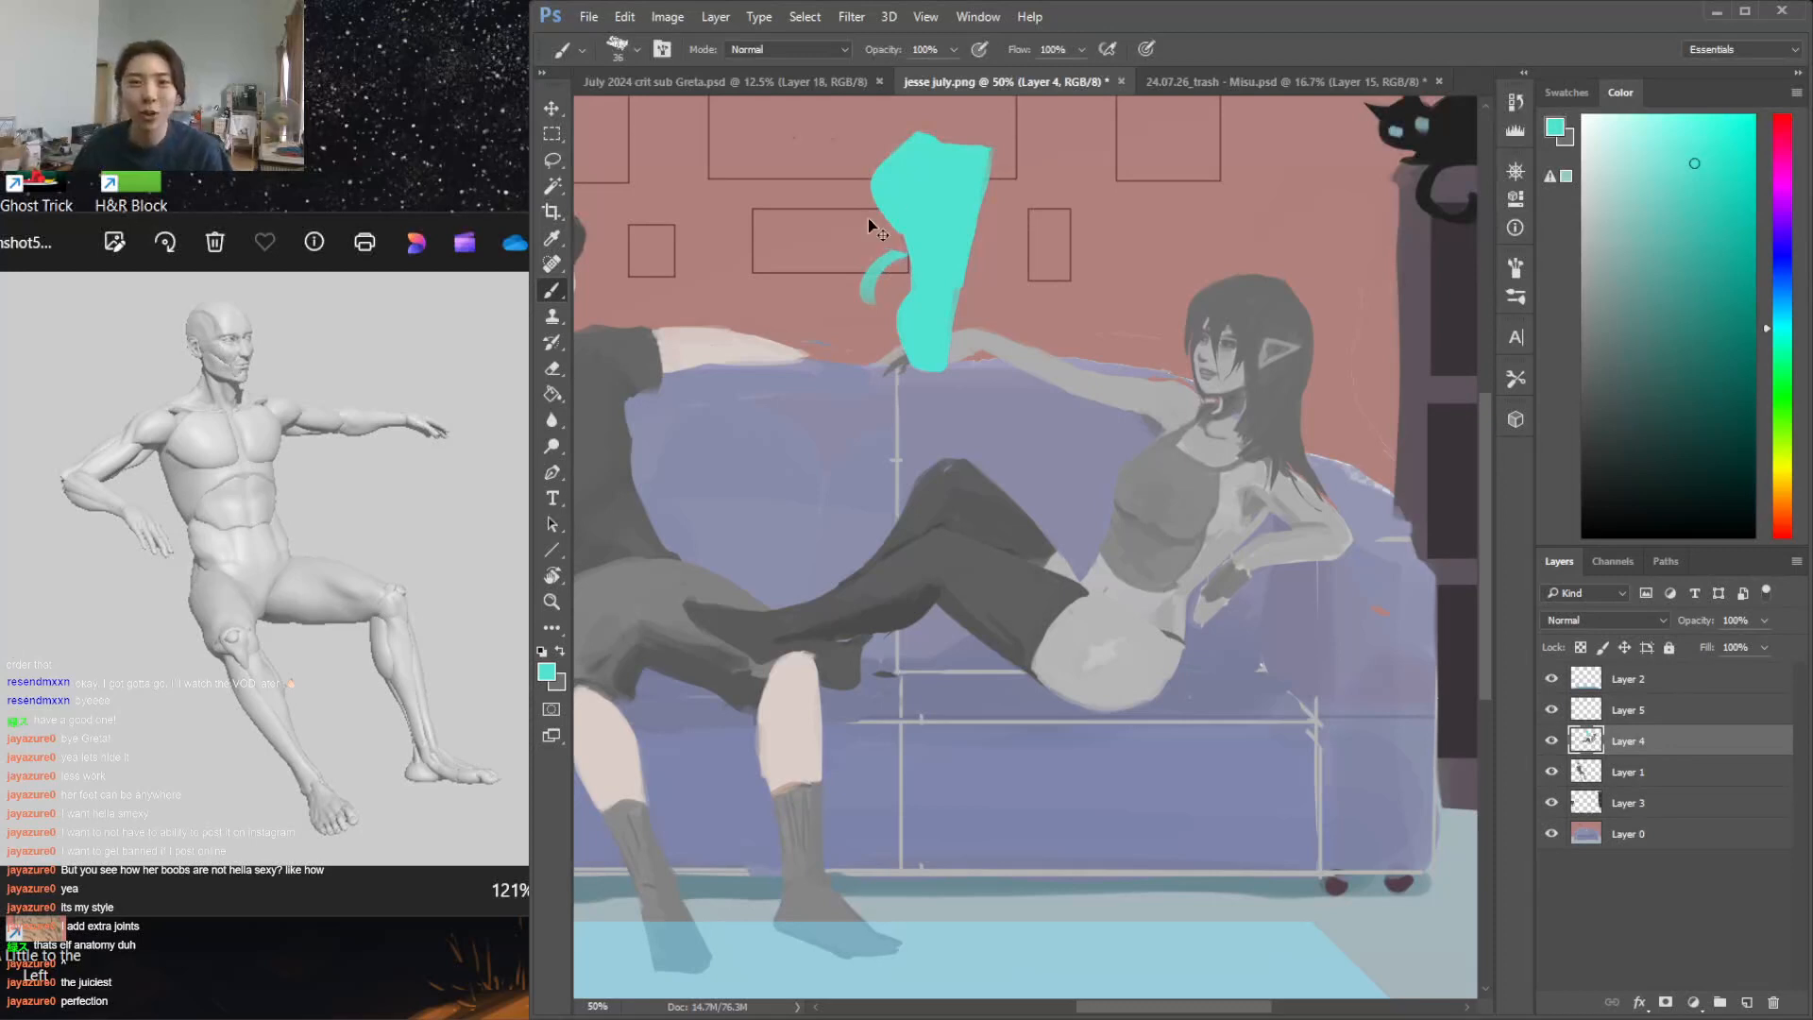
{"action": "left_click_drag", "start_coordinate": [893, 210], "coordinate": [916, 292]}
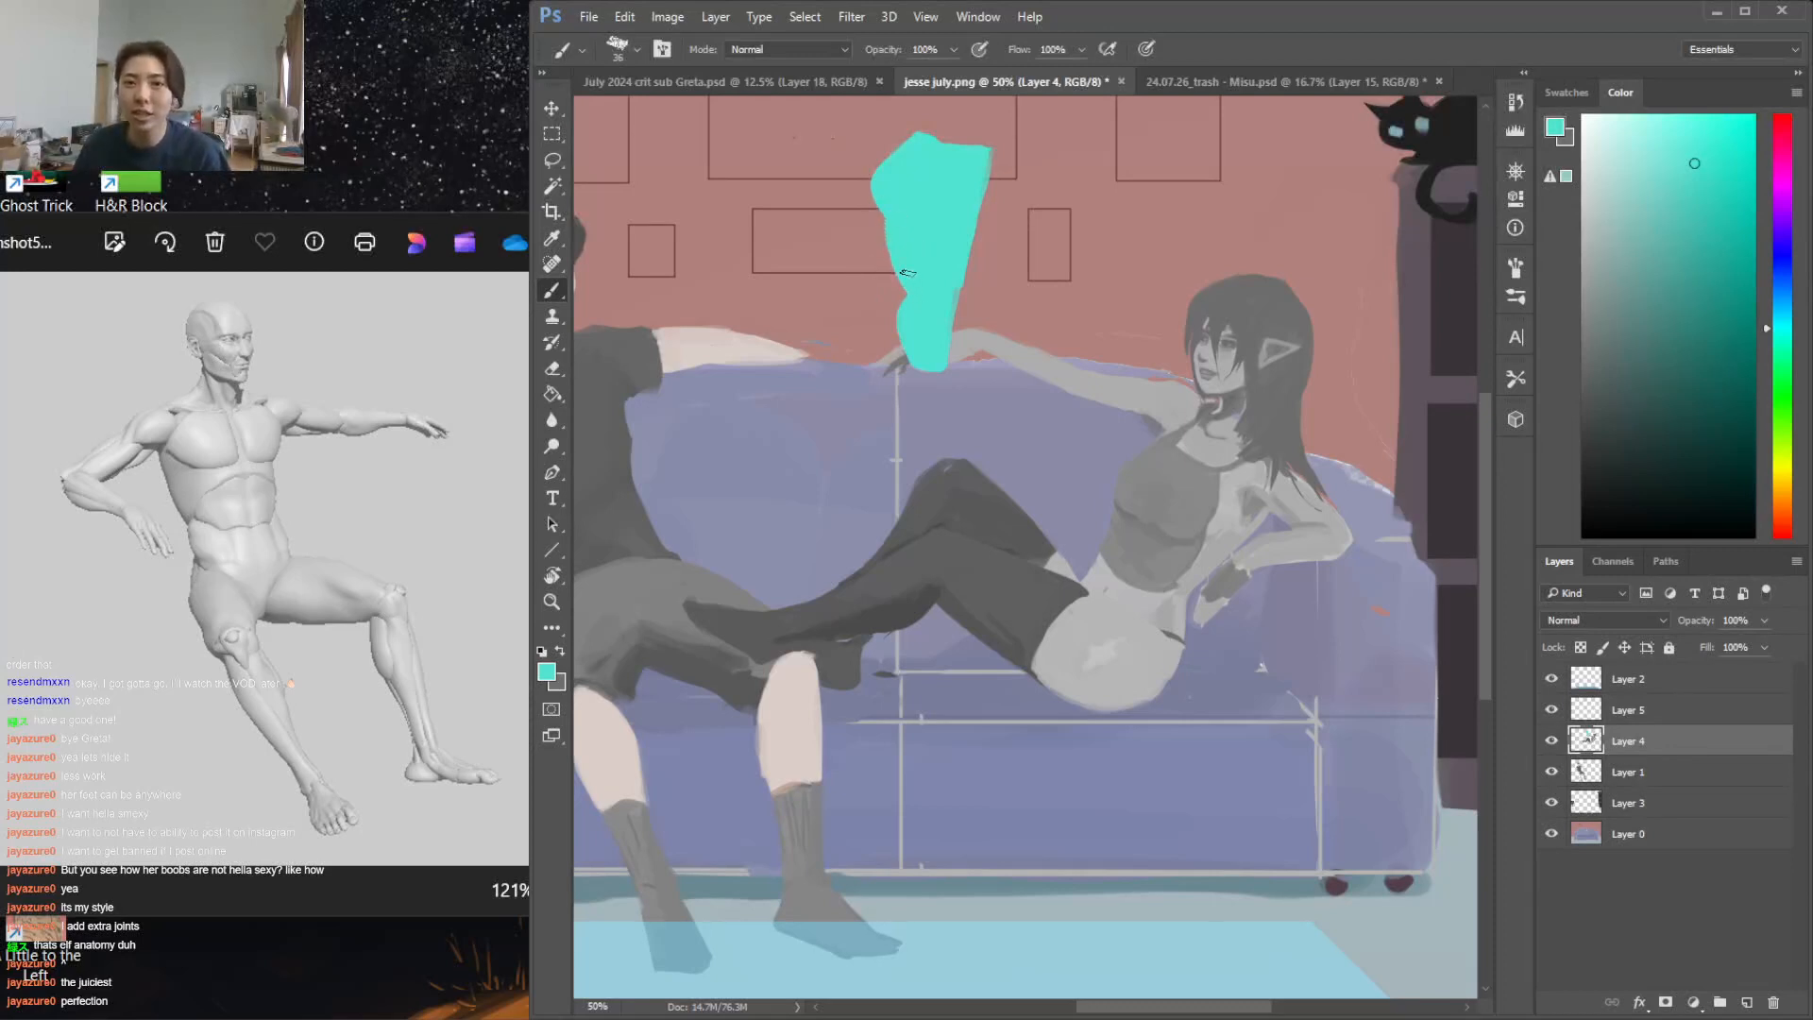
{"action": "key", "text": "e"}
{"action": "key", "text": "b"}
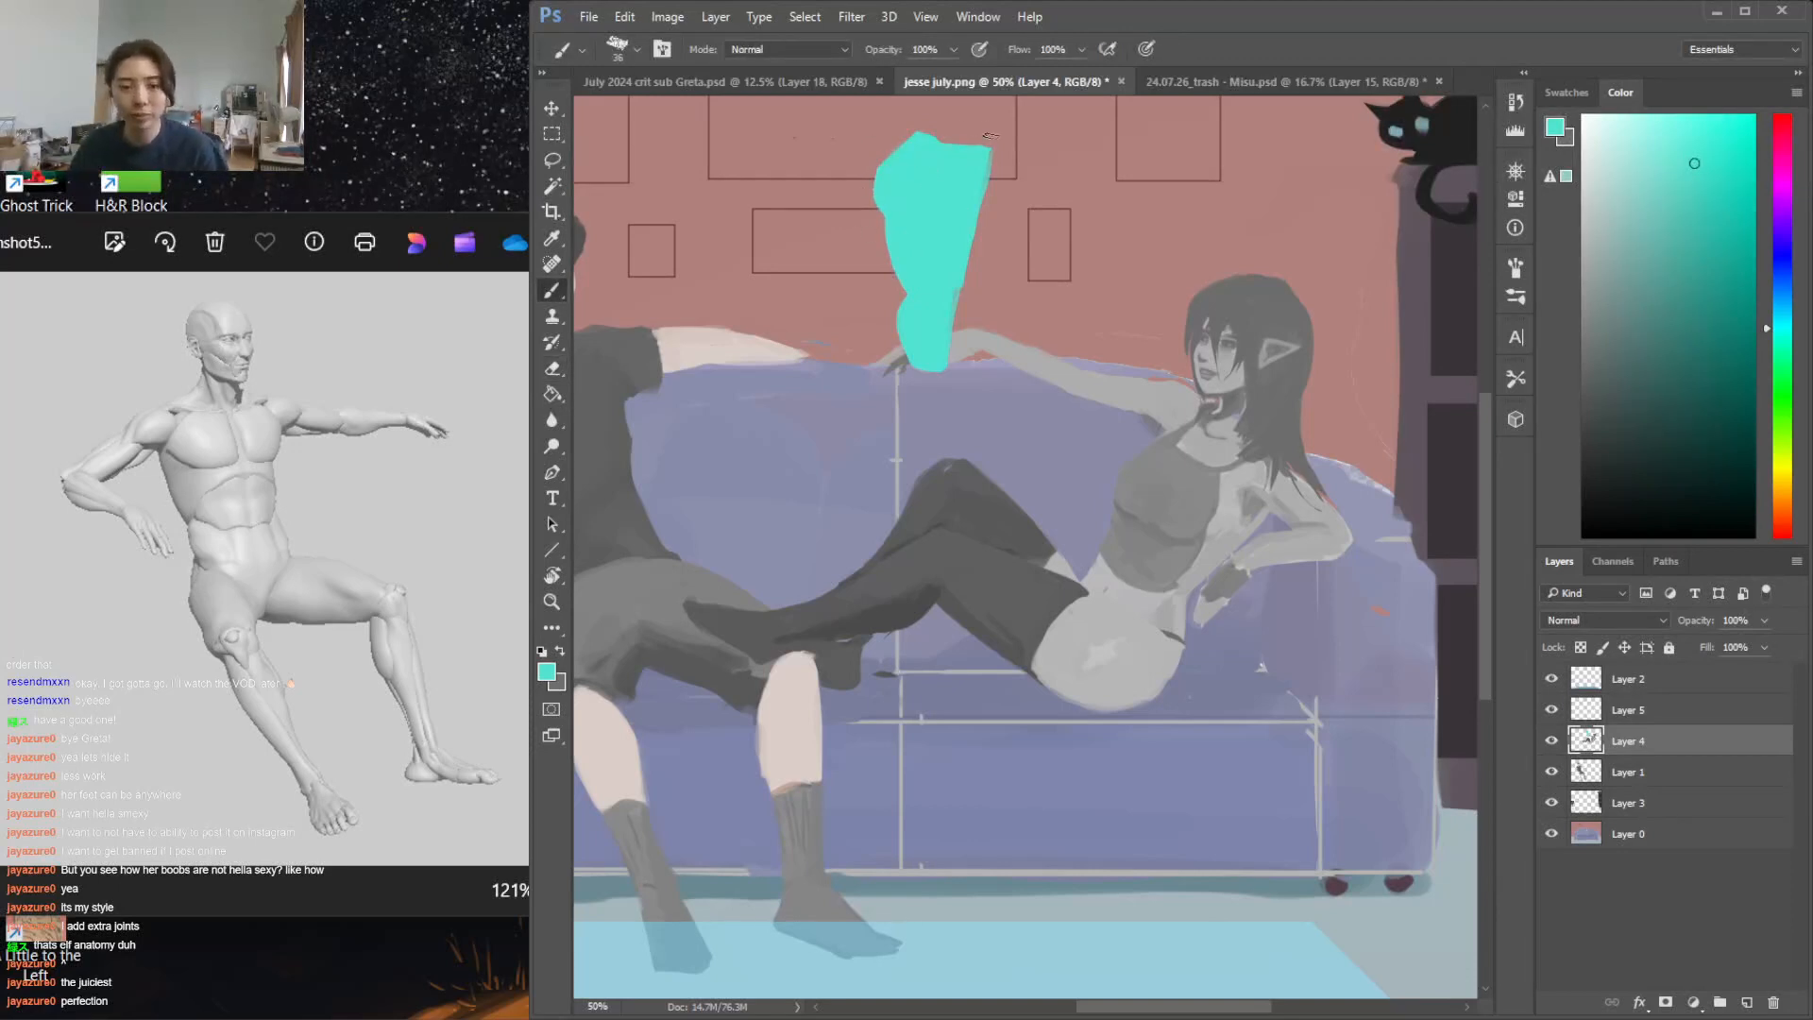
Try to trim the upper corner of the turquoise shape with a lasso selection and delete
{"action": "key", "text": "l"}
{"action": "mouse_move", "coordinate": [1028, 132]}
{"action": "left_mouse_down"}
{"action": "mouse_move", "coordinate": [845, 149]}
{"action": "mouse_move", "coordinate": [963, 410]}
{"action": "mouse_move", "coordinate": [982, 140]}
{"action": "left_mouse_up"}
{"action": "key", "text": "Delete"}
{"action": "key", "text": "ctrl+z"}
{"action": "key", "text": "ctrl+d"}
Step back through the history until the whole turquoise shape is removed from the wall
{"action": "key", "text": "ctrl+alt+z"}
{"action": "key", "text": "ctrl+alt+z"}
{"action": "key", "text": "ctrl+alt+z"}
{"action": "key", "text": "ctrl+alt+z"}
{"action": "key", "text": "ctrl+alt+z"}
{"action": "key", "text": "ctrl+alt+z"}
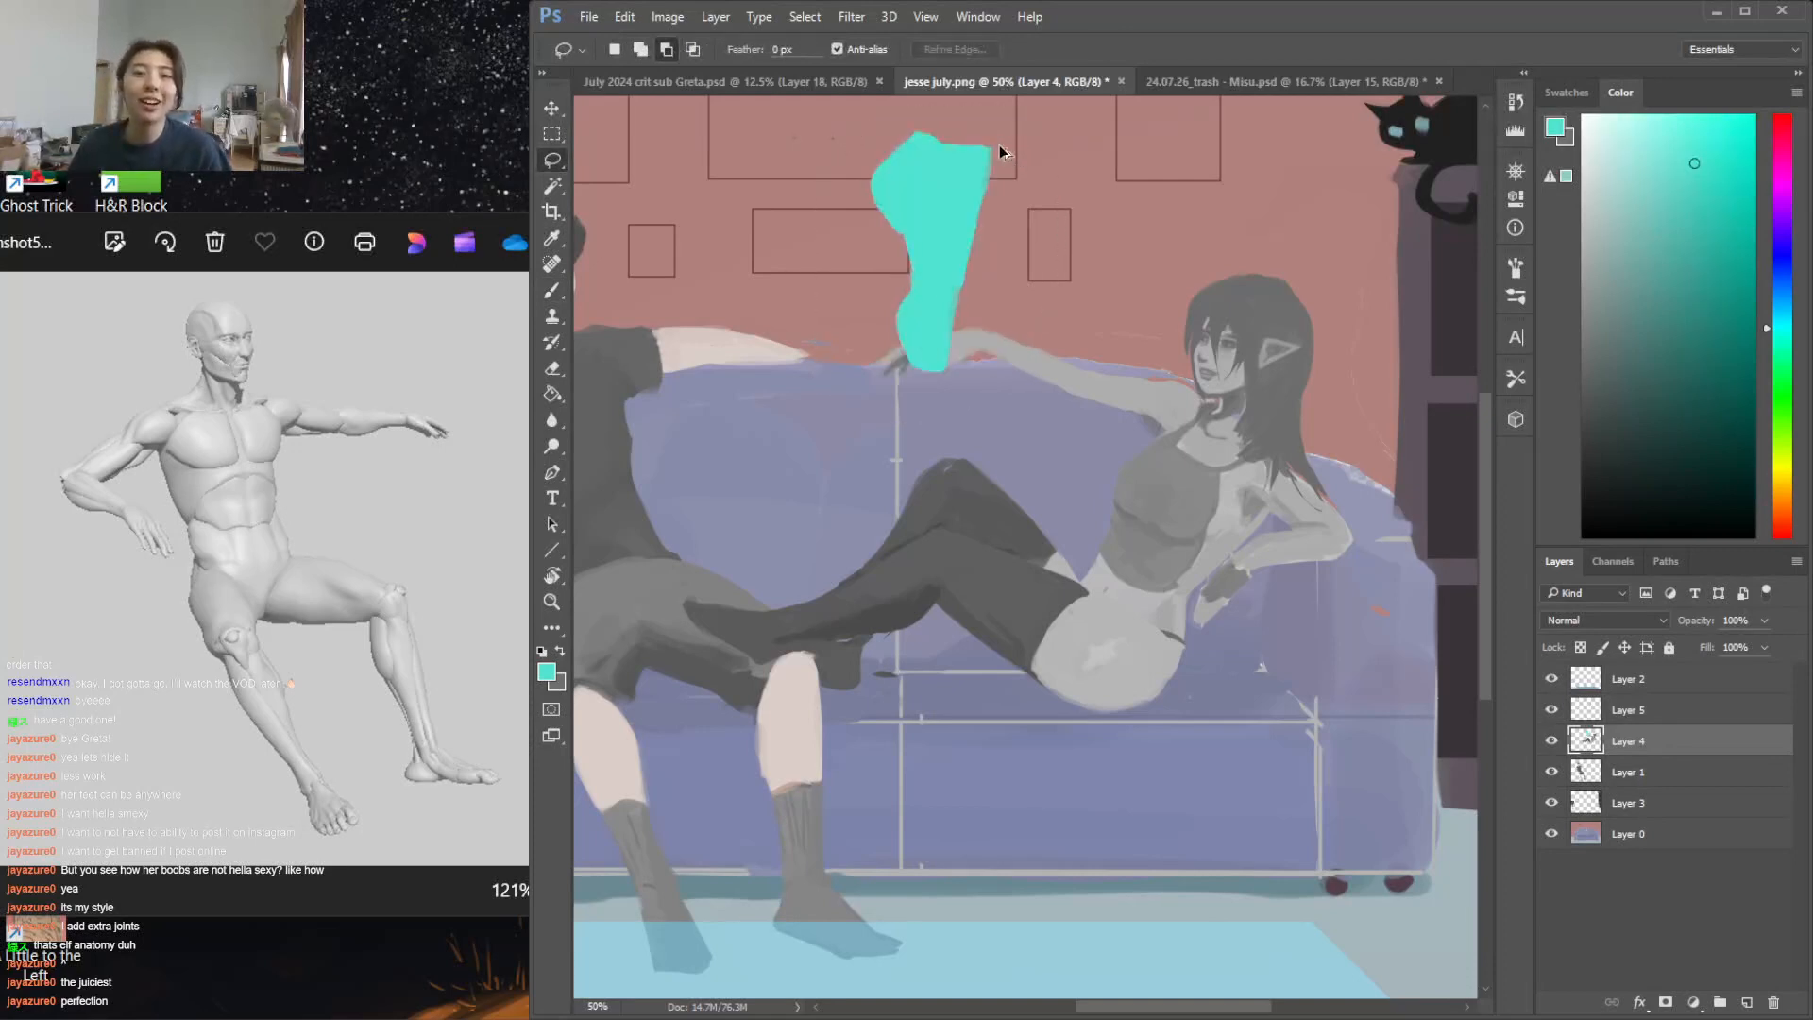
{"action": "key", "text": "ctrl+alt+z"}
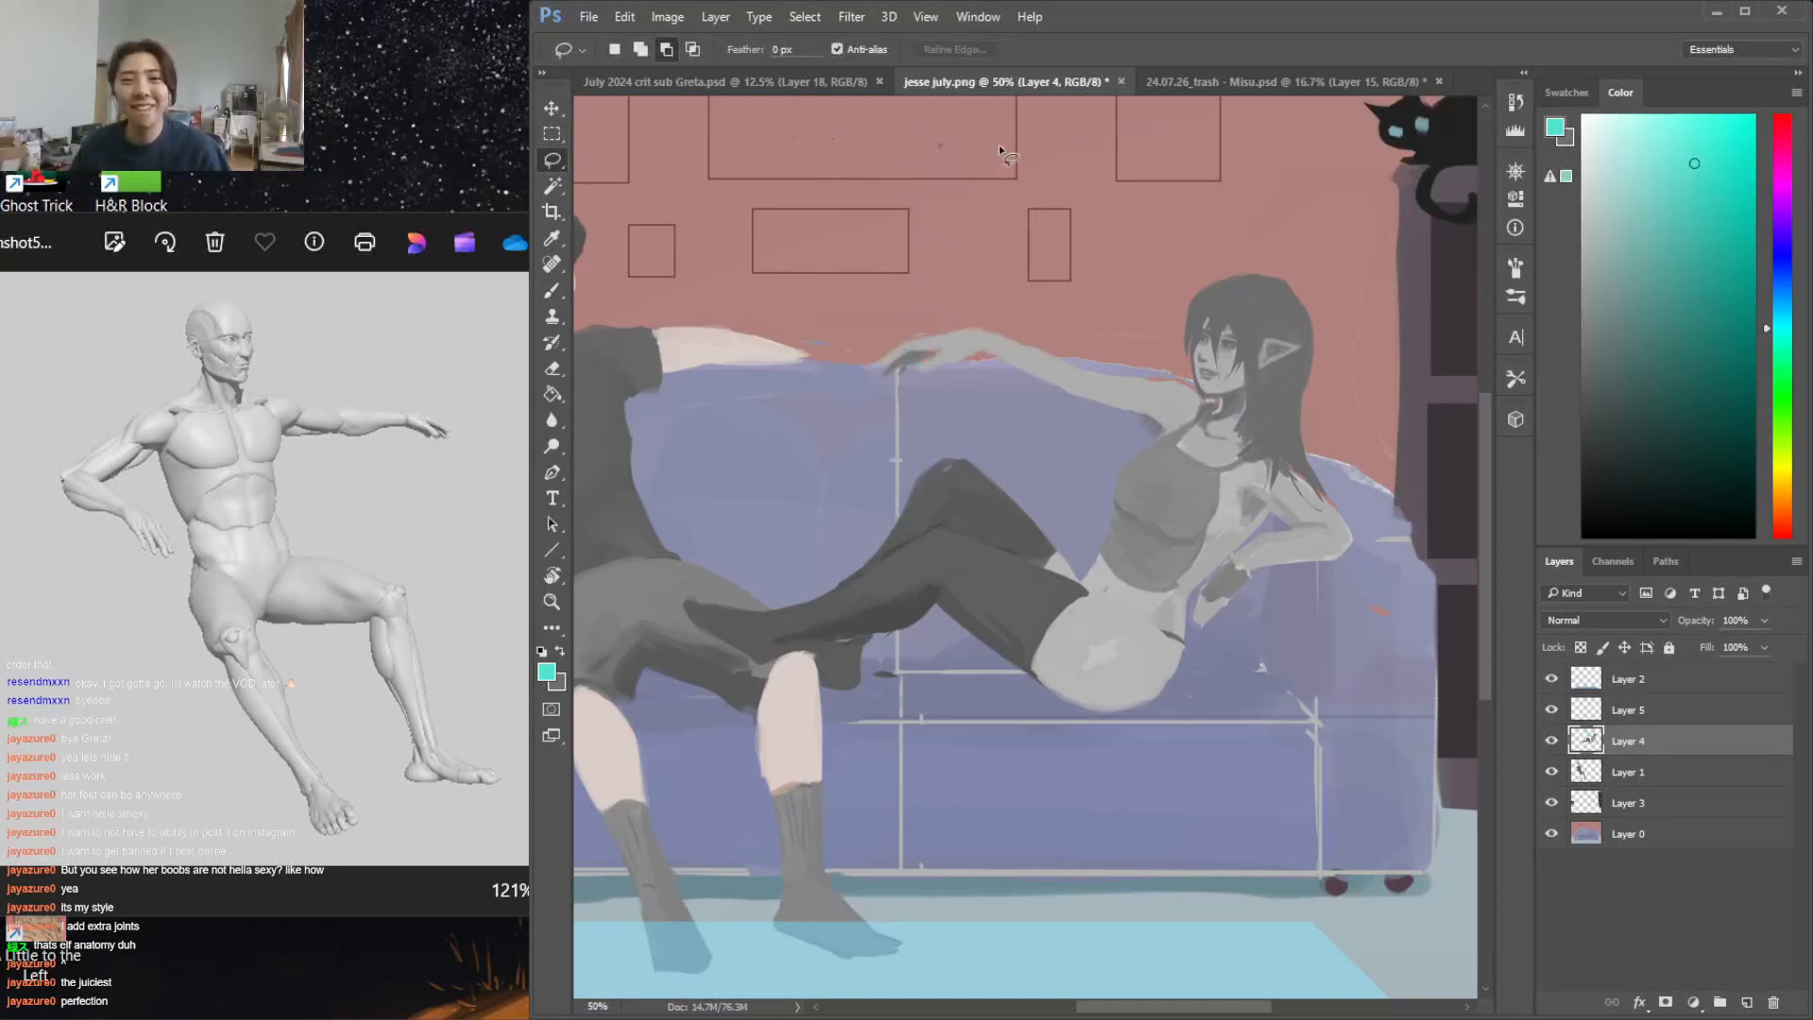
On a new layer above Layer 4, draw a red centre line down the woman's torso from neck to waist with a 14 px brush
{"action": "key", "text": "i"}
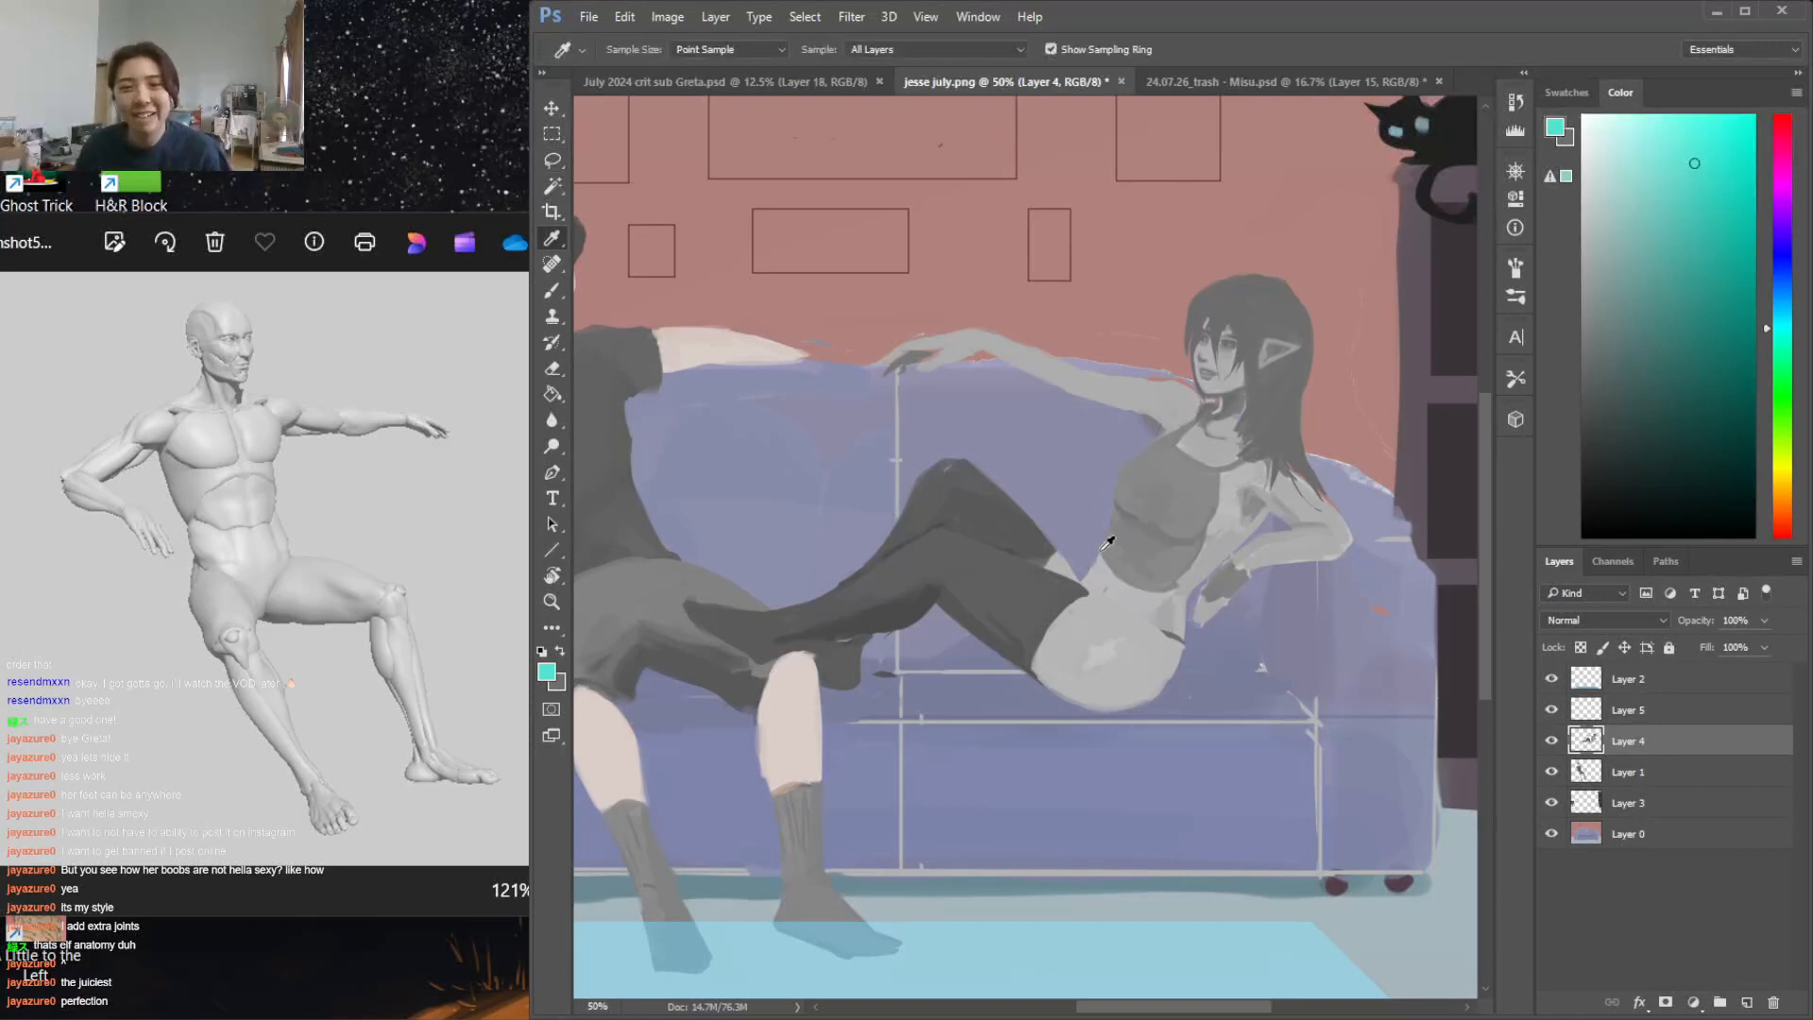
{"action": "left_click", "coordinate": [1131, 547]}
{"action": "key", "text": "b"}
{"action": "left_click", "coordinate": [1746, 1003]}
{"action": "left_click", "coordinate": [1674, 182]}
{"action": "right_click", "coordinate": [1211, 418]}
{"action": "left_click_drag", "start_coordinate": [1322, 469], "coordinate": [1317, 469]}
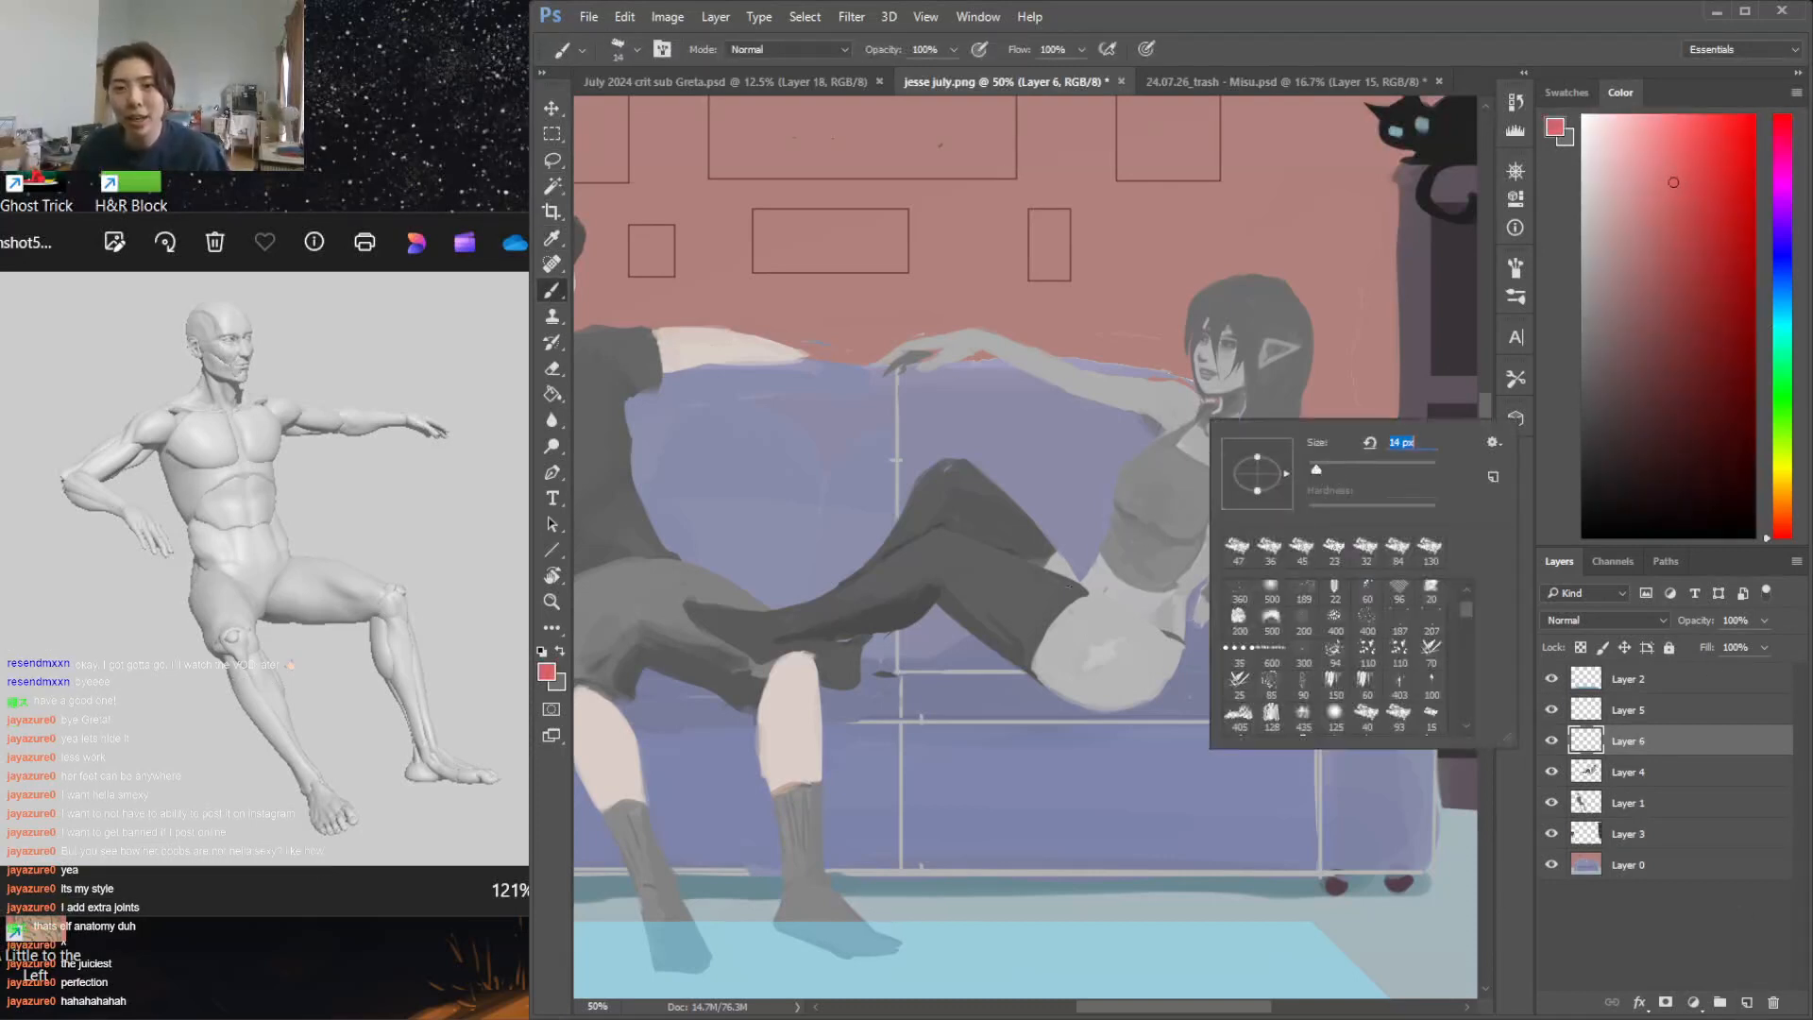
{"action": "left_click", "coordinate": [1100, 587]}
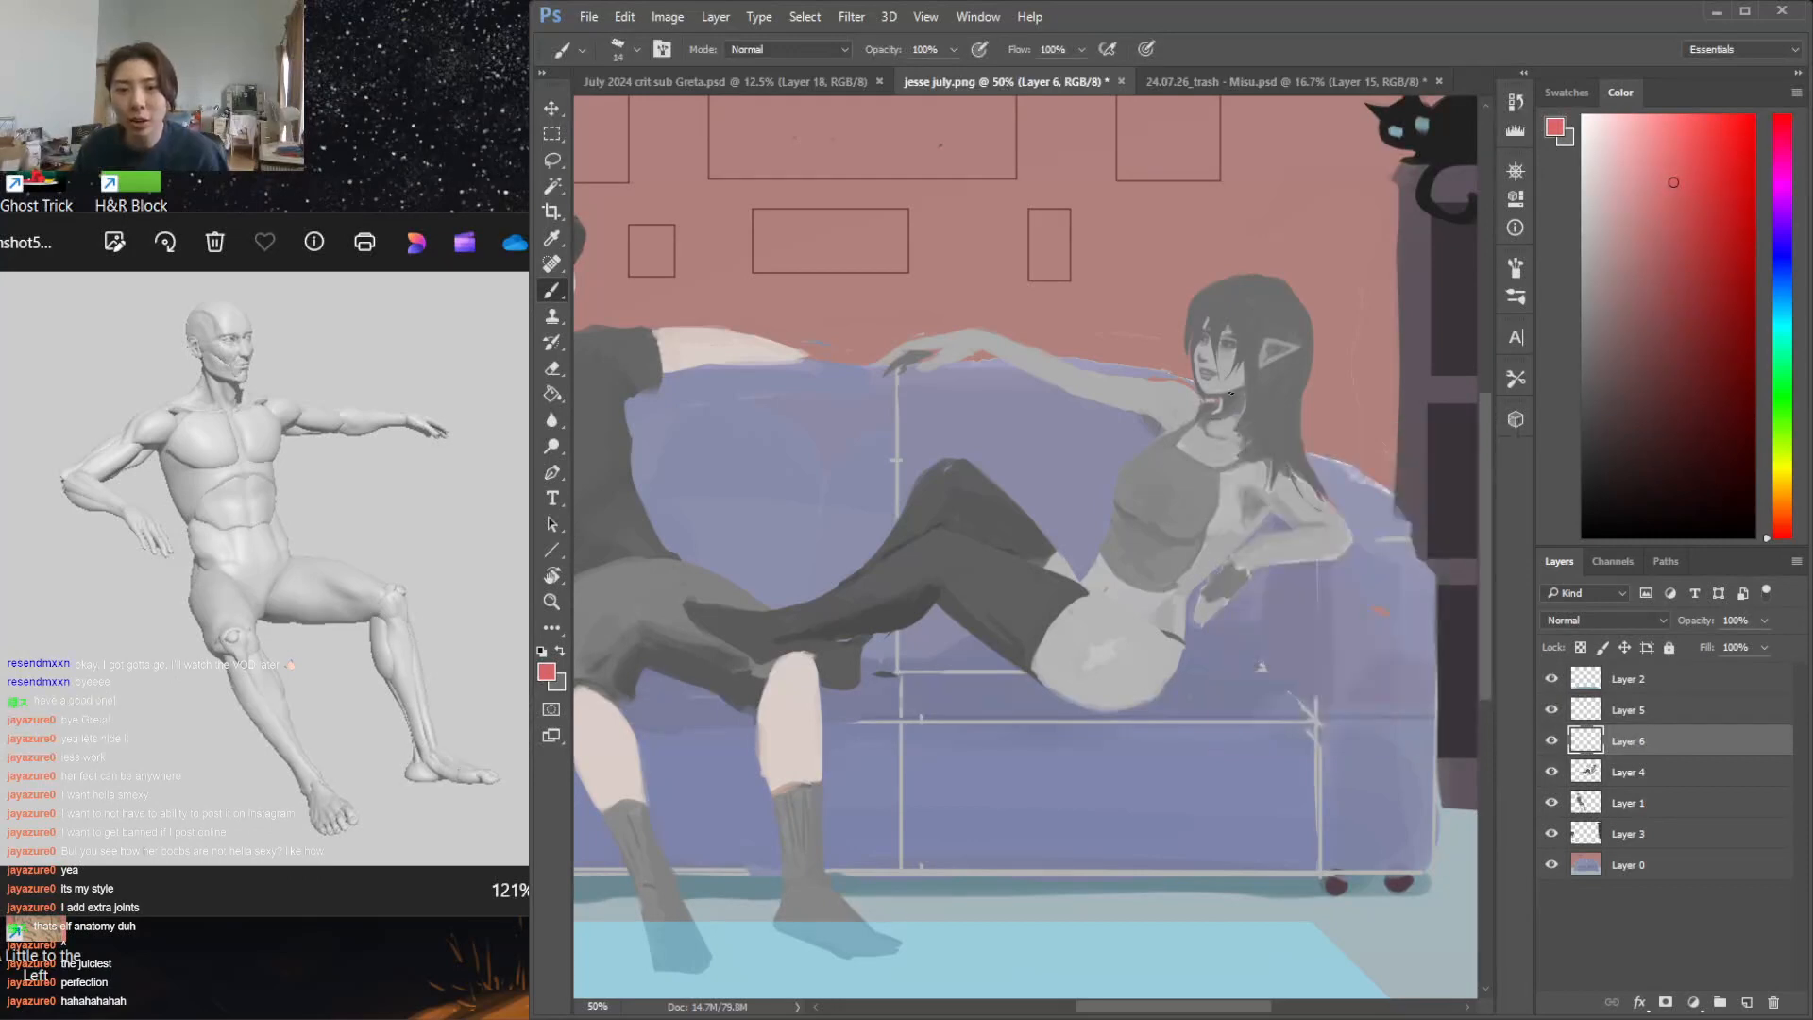
{"action": "left_click_drag", "start_coordinate": [1125, 513], "coordinate": [1086, 587]}
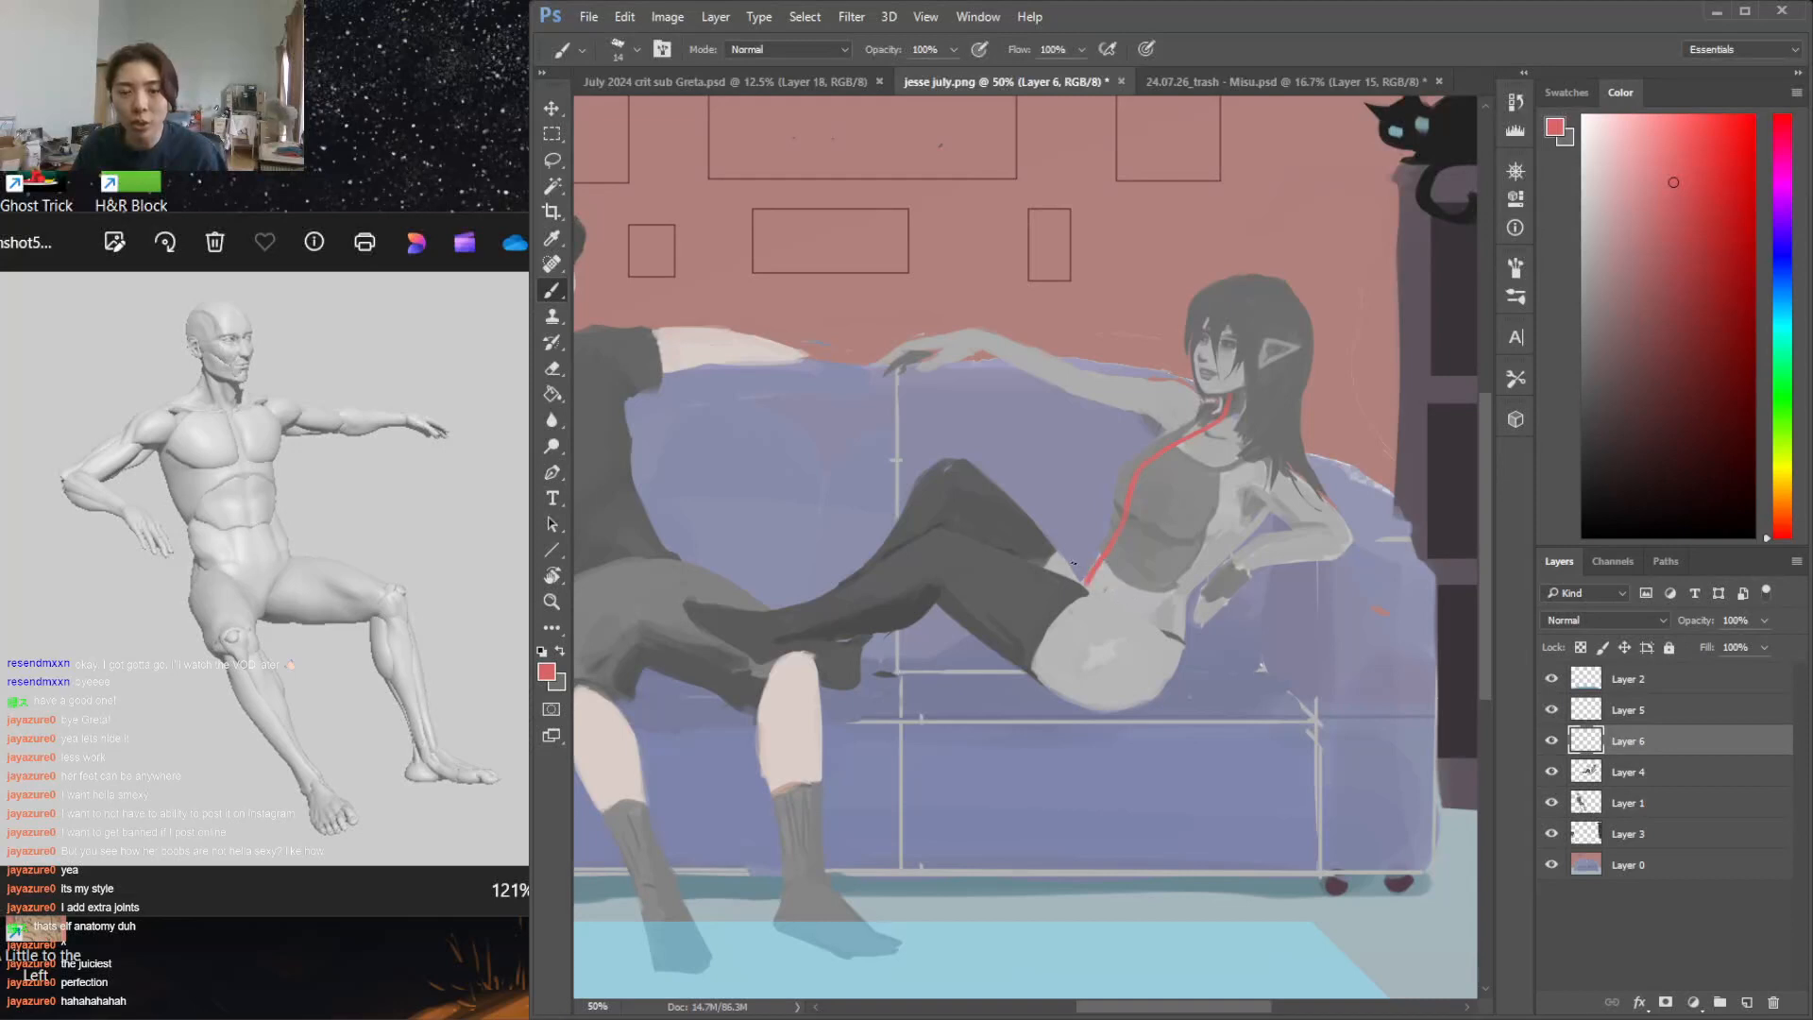
On Layer 4, sample the grey of the woman's top and switch to a soft round 40 px brush with 0% hardness
{"action": "left_click", "coordinate": [1647, 772]}
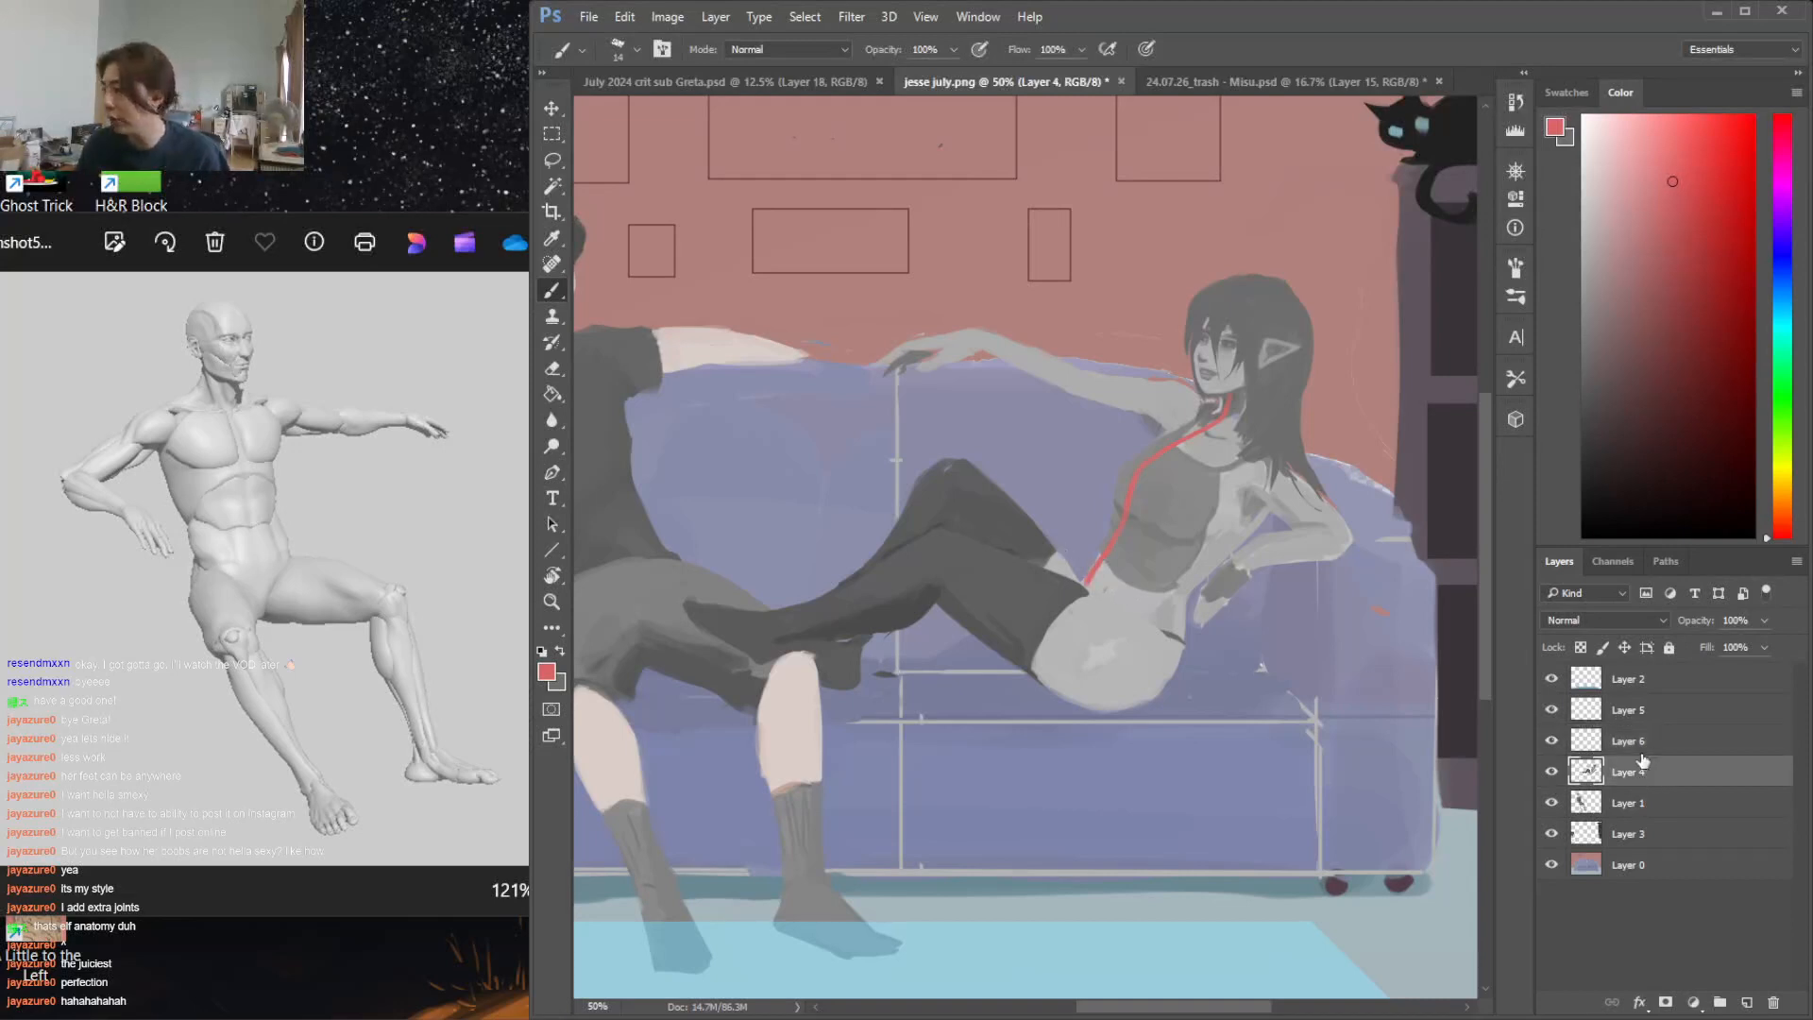
{"action": "left_click", "coordinate": [1130, 582], "text": "alt"}
{"action": "left_click", "coordinate": [1135, 569], "text": "alt"}
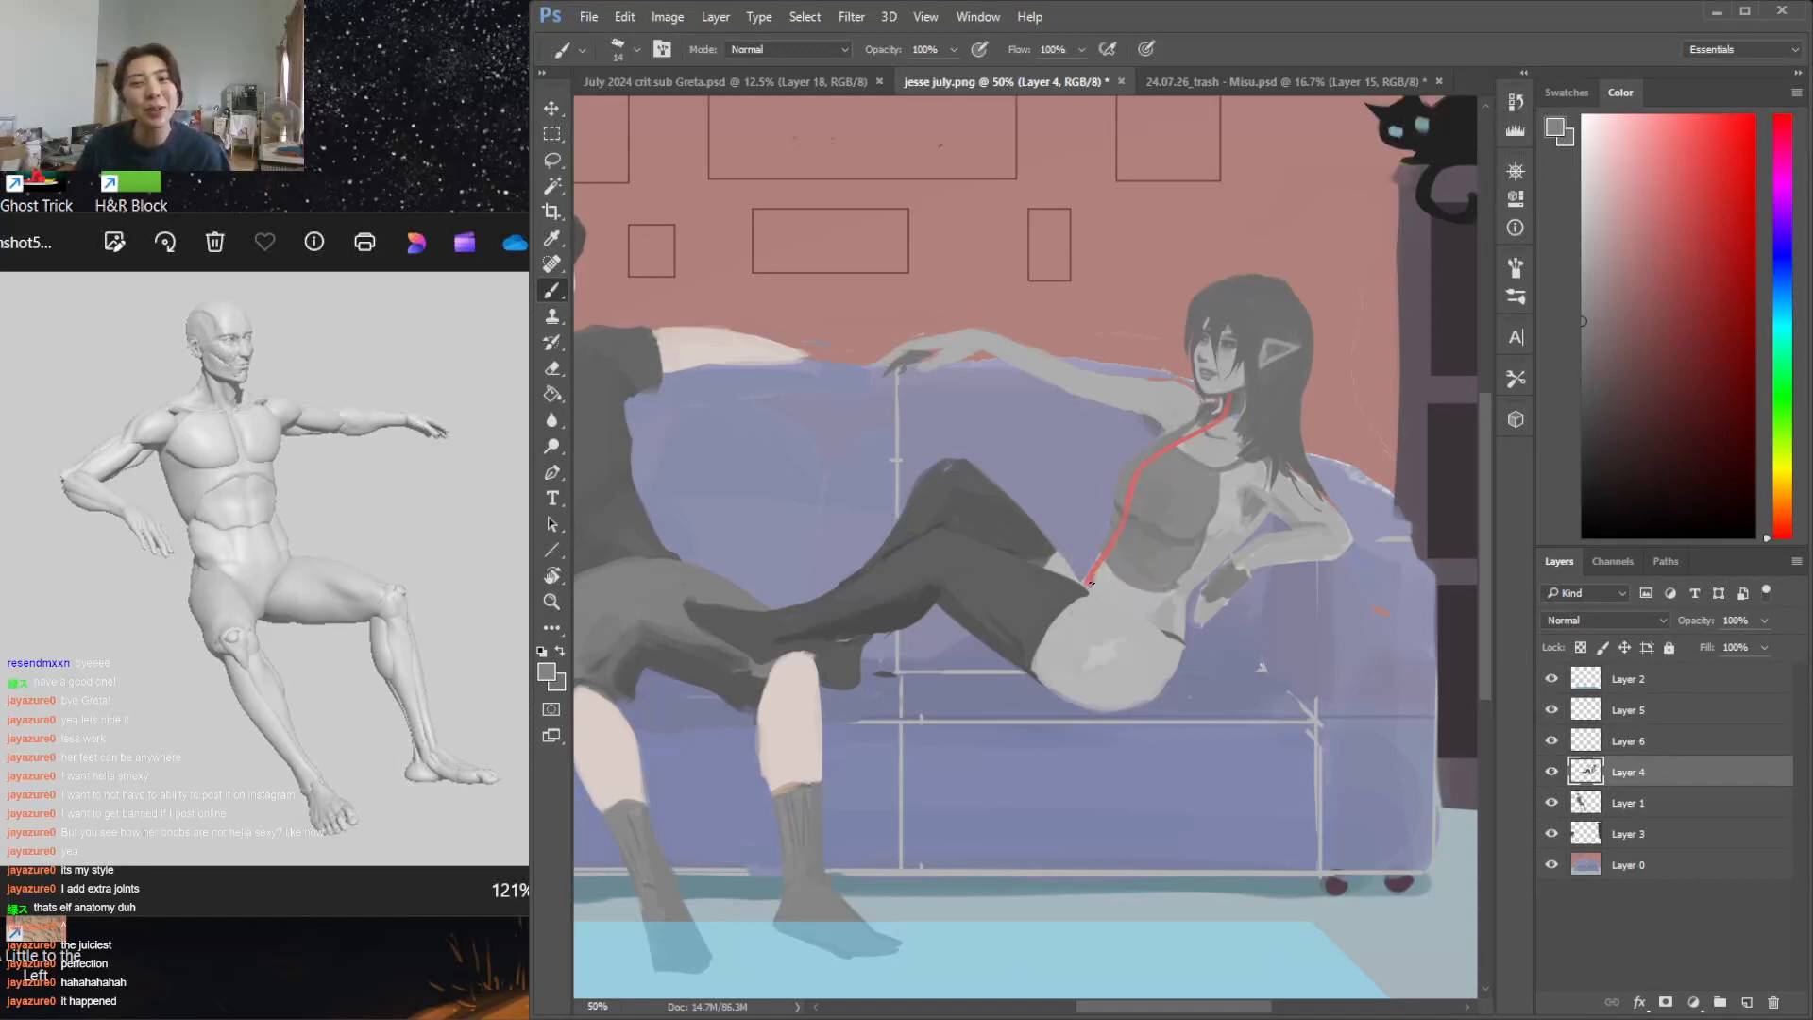
{"action": "key", "text": "l"}
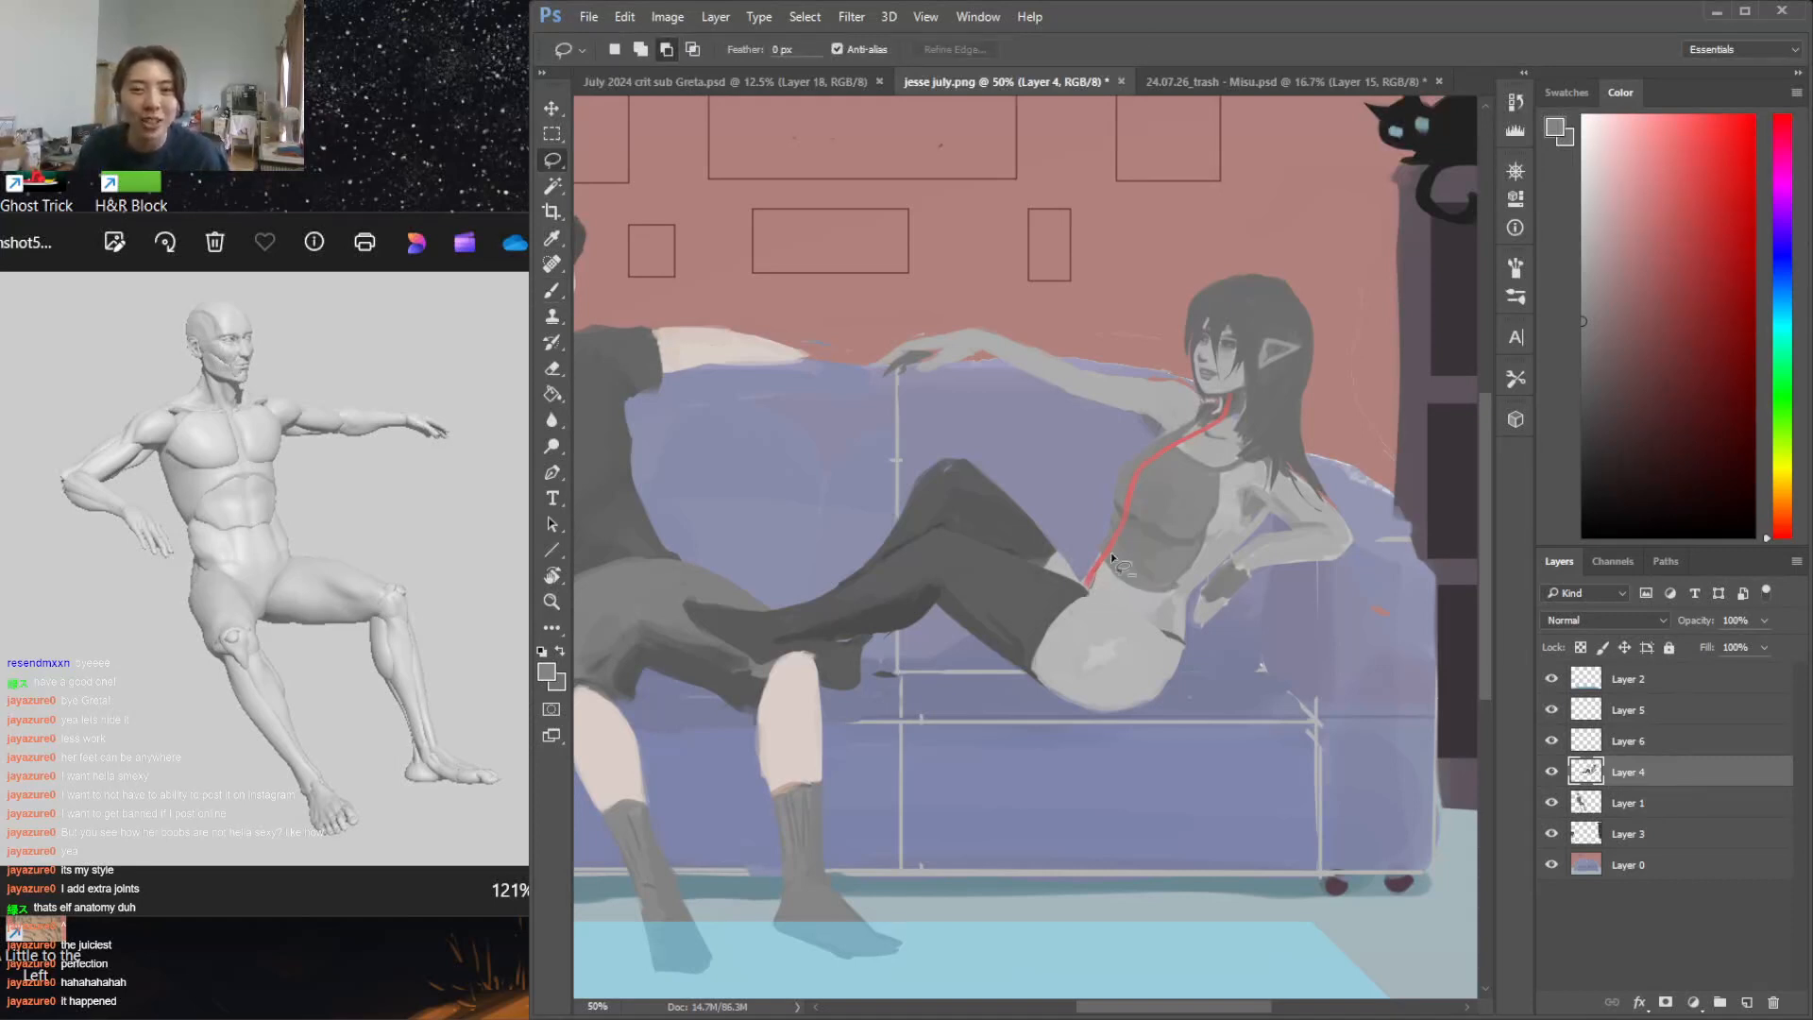
{"action": "key", "text": "b"}
{"action": "right_click", "coordinate": [1096, 590]}
{"action": "scroll", "coordinate": [1284, 699], "scroll_direction": "up", "scroll_amount": 1}
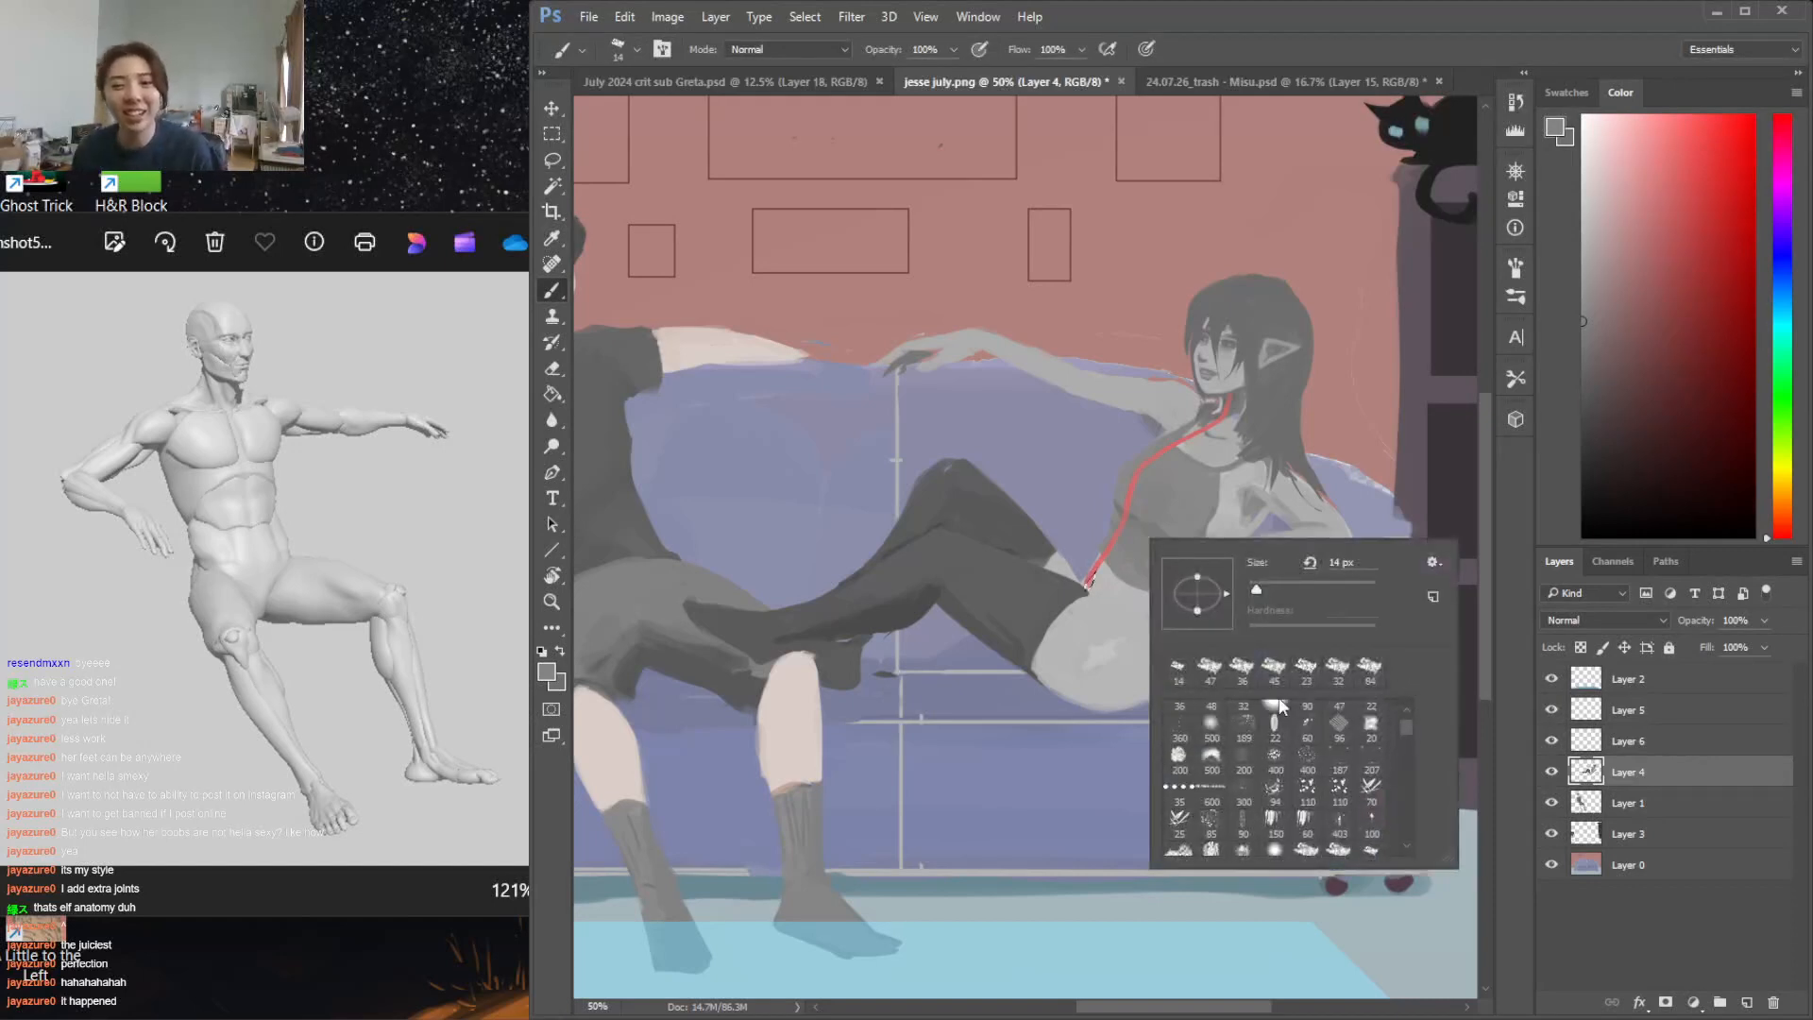
{"action": "left_click_drag", "start_coordinate": [1419, 714], "coordinate": [1416, 705]}
{"action": "left_click", "coordinate": [1241, 712]}
{"action": "left_click", "coordinate": [1272, 588]}
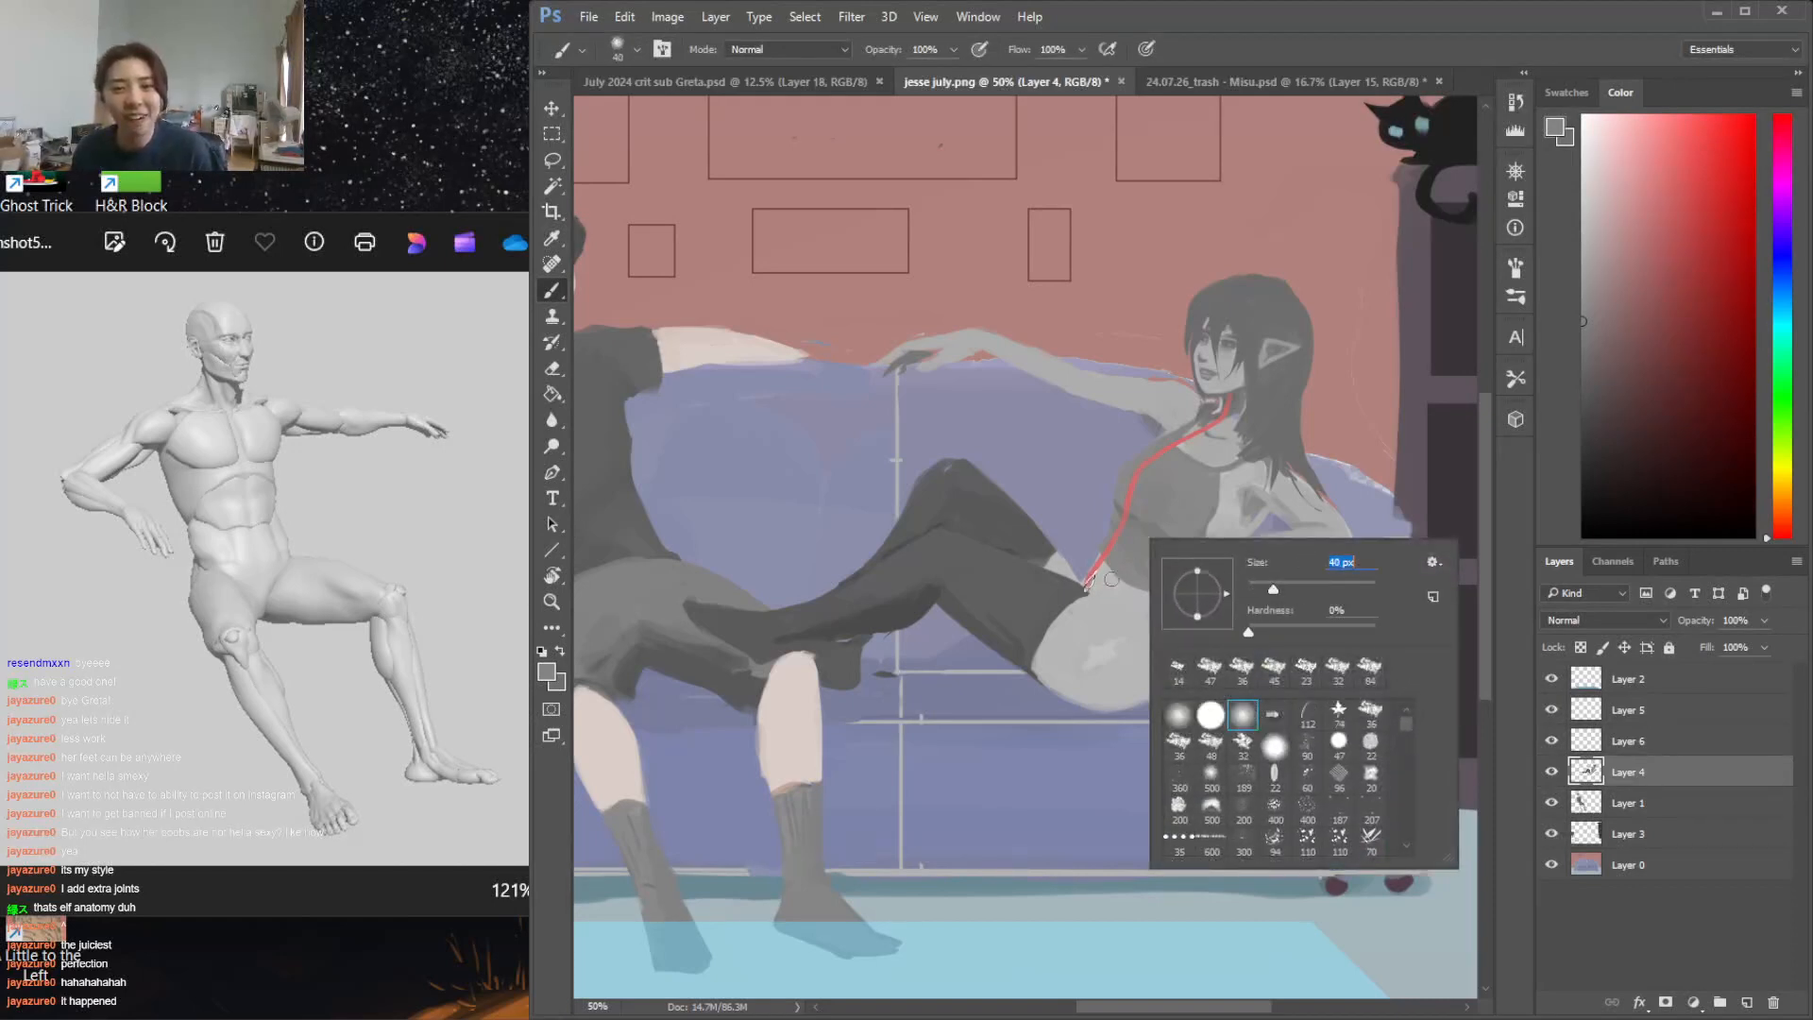
{"action": "left_click", "coordinate": [1097, 590]}
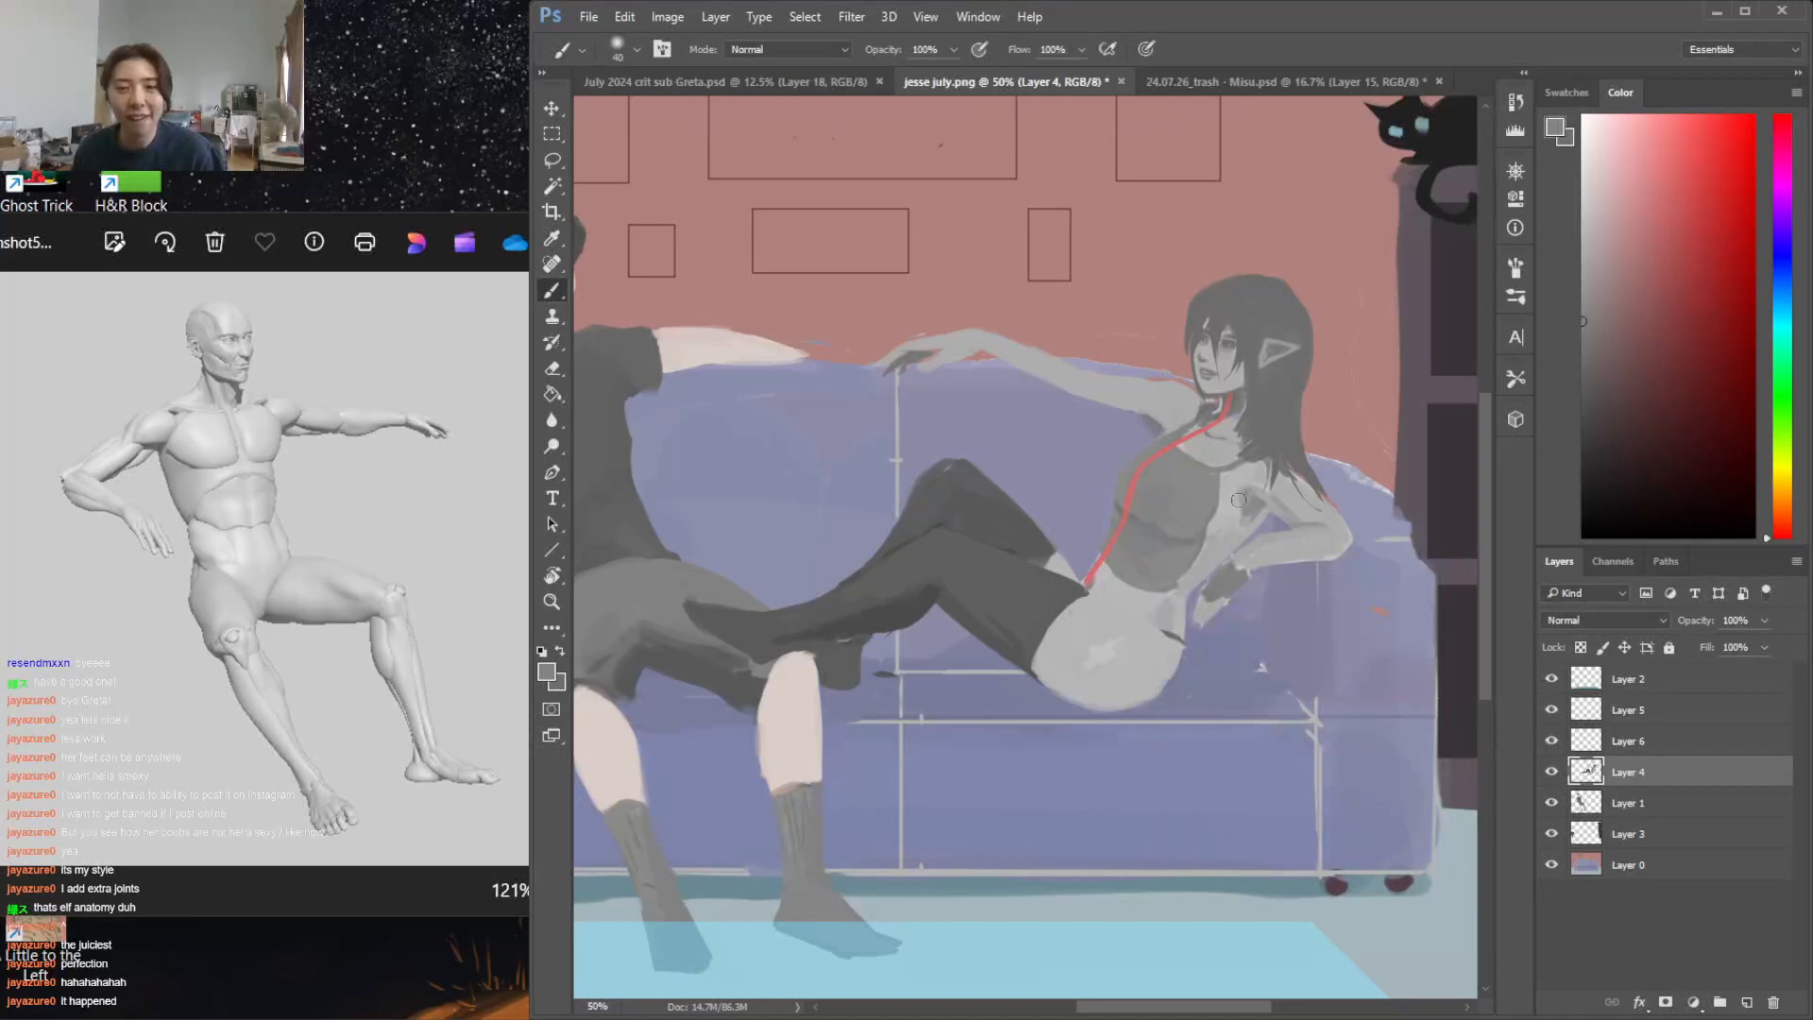
Paint sampled light skin grey over the side of the top to recut its edge along the ribs
{"action": "key", "text": "i"}
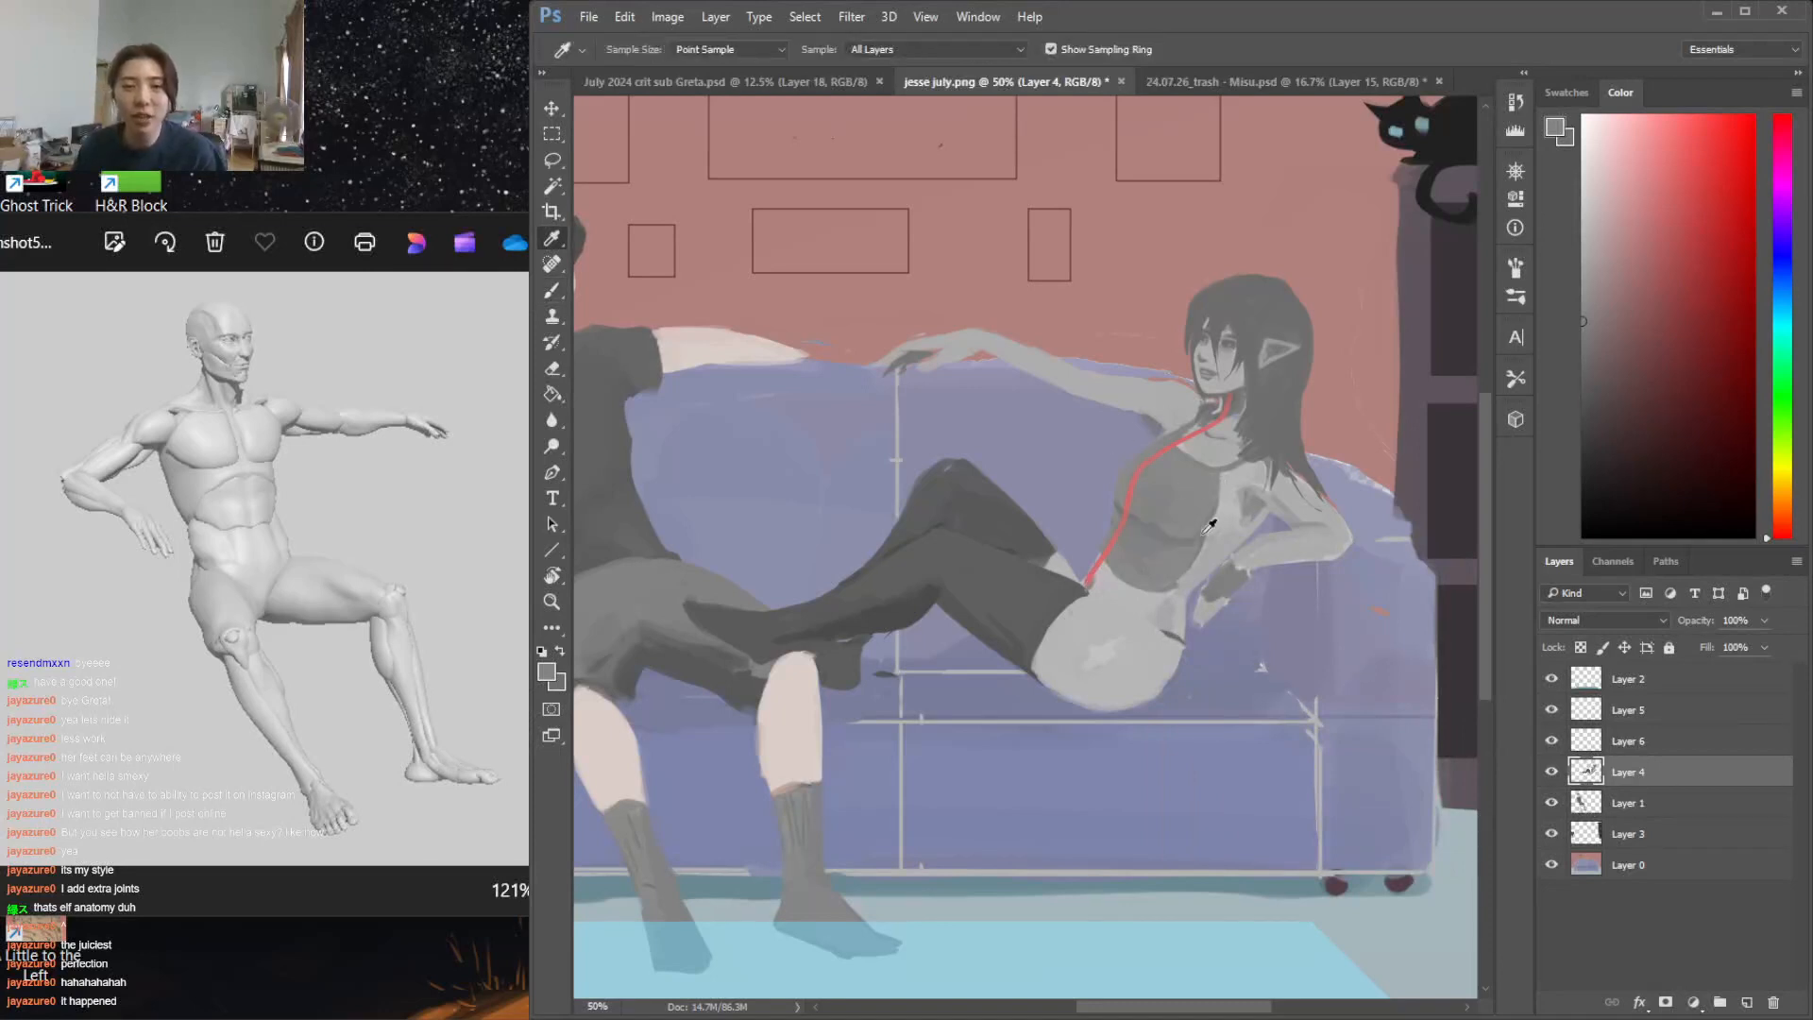
{"action": "left_click", "coordinate": [1233, 521]}
{"action": "key", "text": "b"}
{"action": "right_click", "coordinate": [1245, 508]}
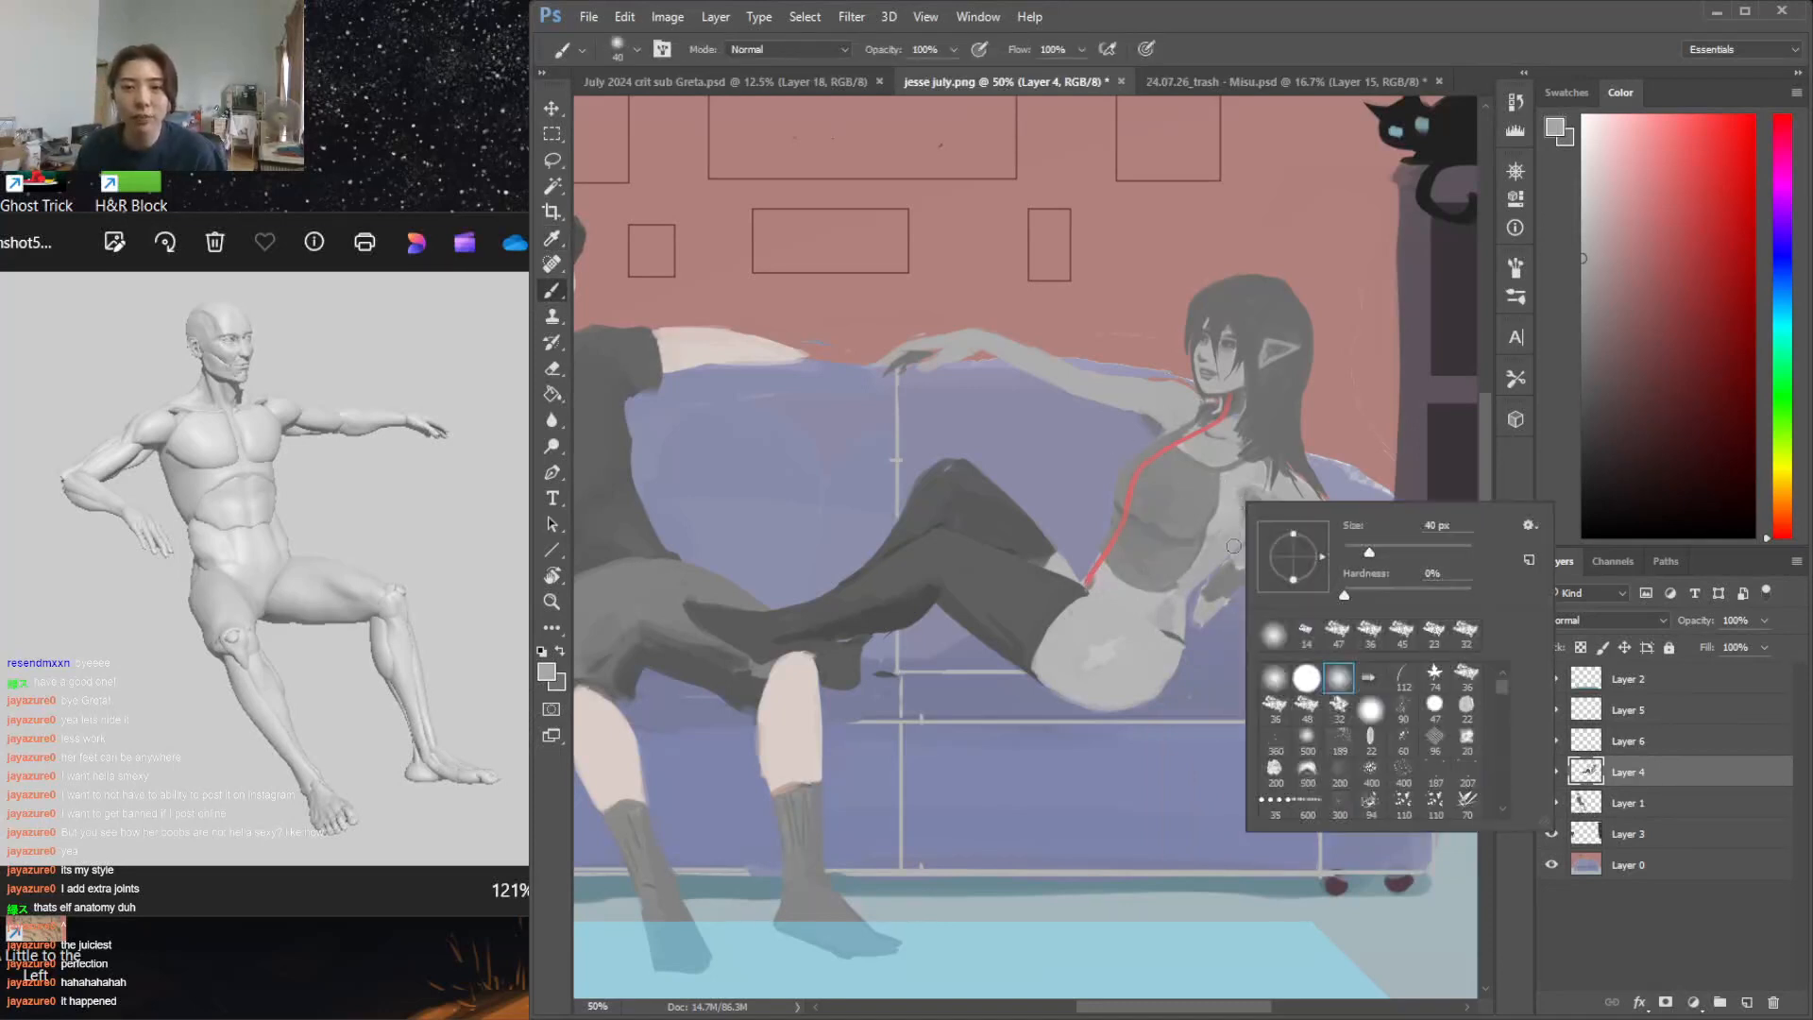
{"action": "left_click_drag", "start_coordinate": [1373, 553], "coordinate": [1377, 555]}
{"action": "left_click_drag", "start_coordinate": [1227, 486], "coordinate": [1173, 583]}
{"action": "left_click_drag", "start_coordinate": [1218, 484], "coordinate": [1199, 525]}
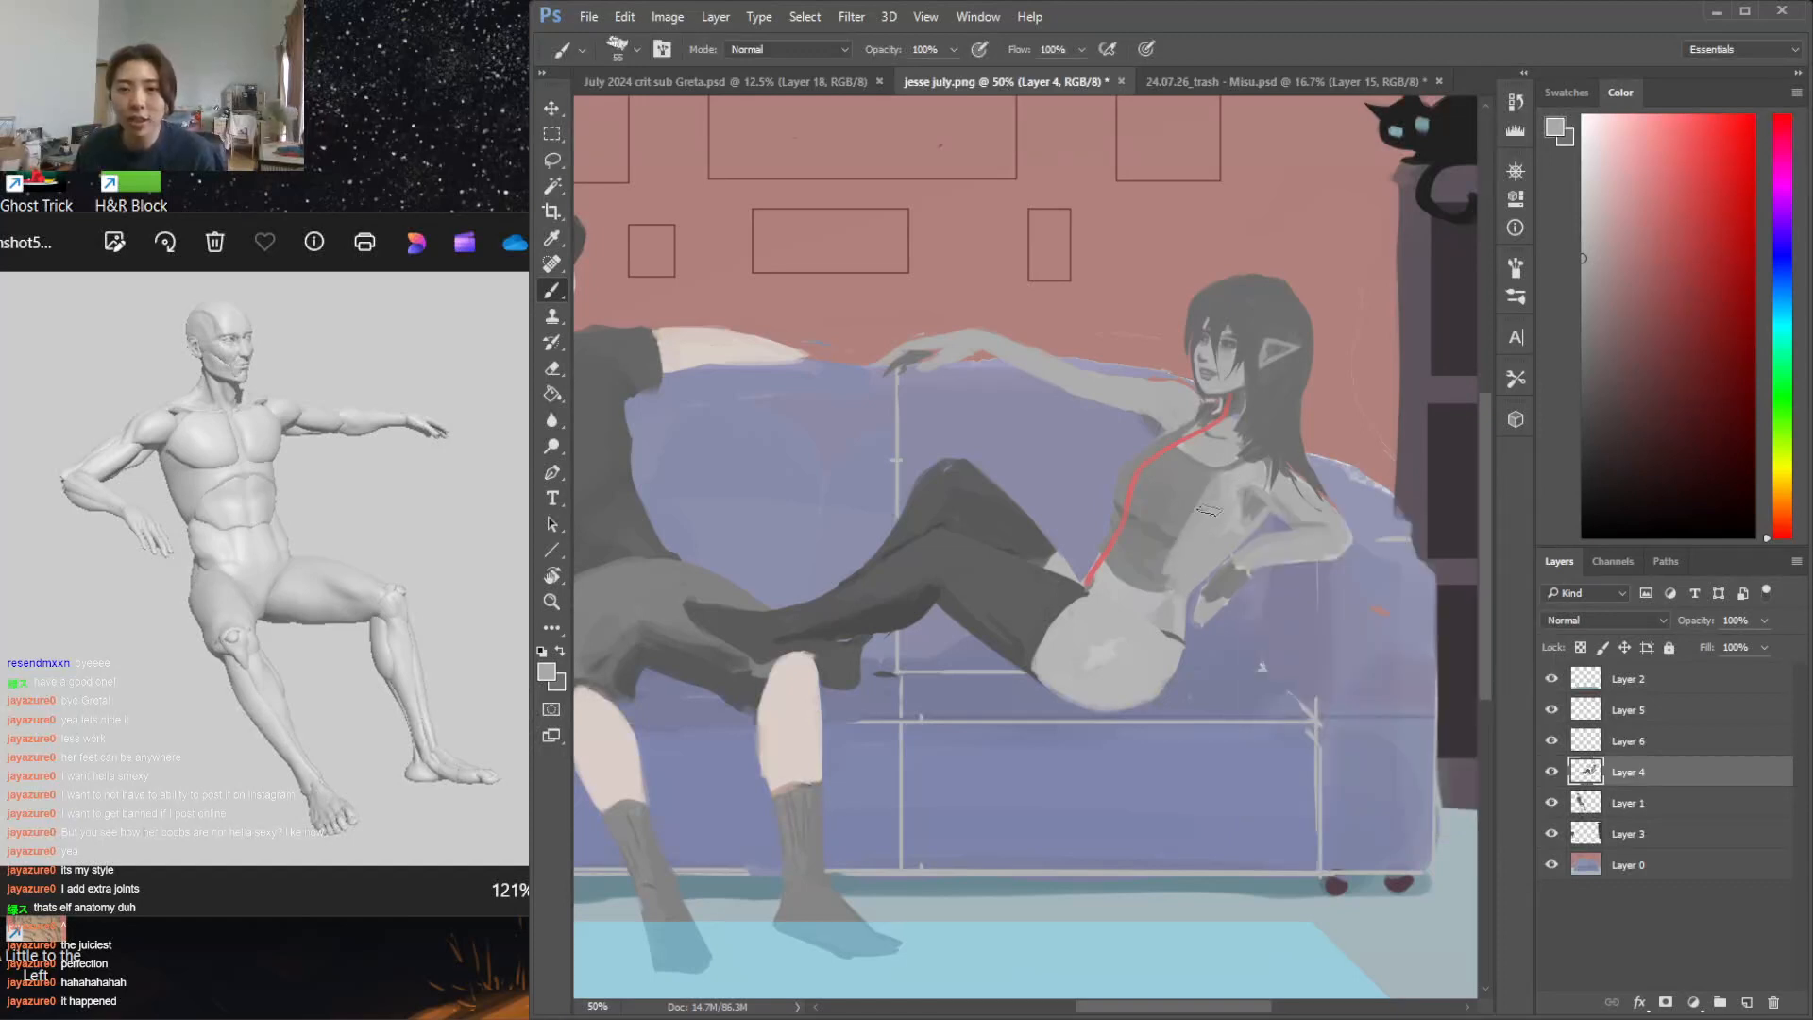
Repaint the bent arm's shoulder, upper arm and elbow in sampled skin grey with a 28 px brush
{"action": "left_click", "coordinate": [1235, 476], "text": "alt"}
{"action": "right_click", "coordinate": [1292, 461]}
{"action": "left_click_drag", "start_coordinate": [1423, 503], "coordinate": [1413, 505]}
{"action": "mouse_move", "coordinate": [1280, 458]}
{"action": "left_mouse_down"}
{"action": "mouse_move", "coordinate": [1258, 466]}
{"action": "mouse_move", "coordinate": [1296, 459]}
{"action": "mouse_move", "coordinate": [1345, 521]}
{"action": "mouse_move", "coordinate": [1331, 515]}
{"action": "left_mouse_up"}
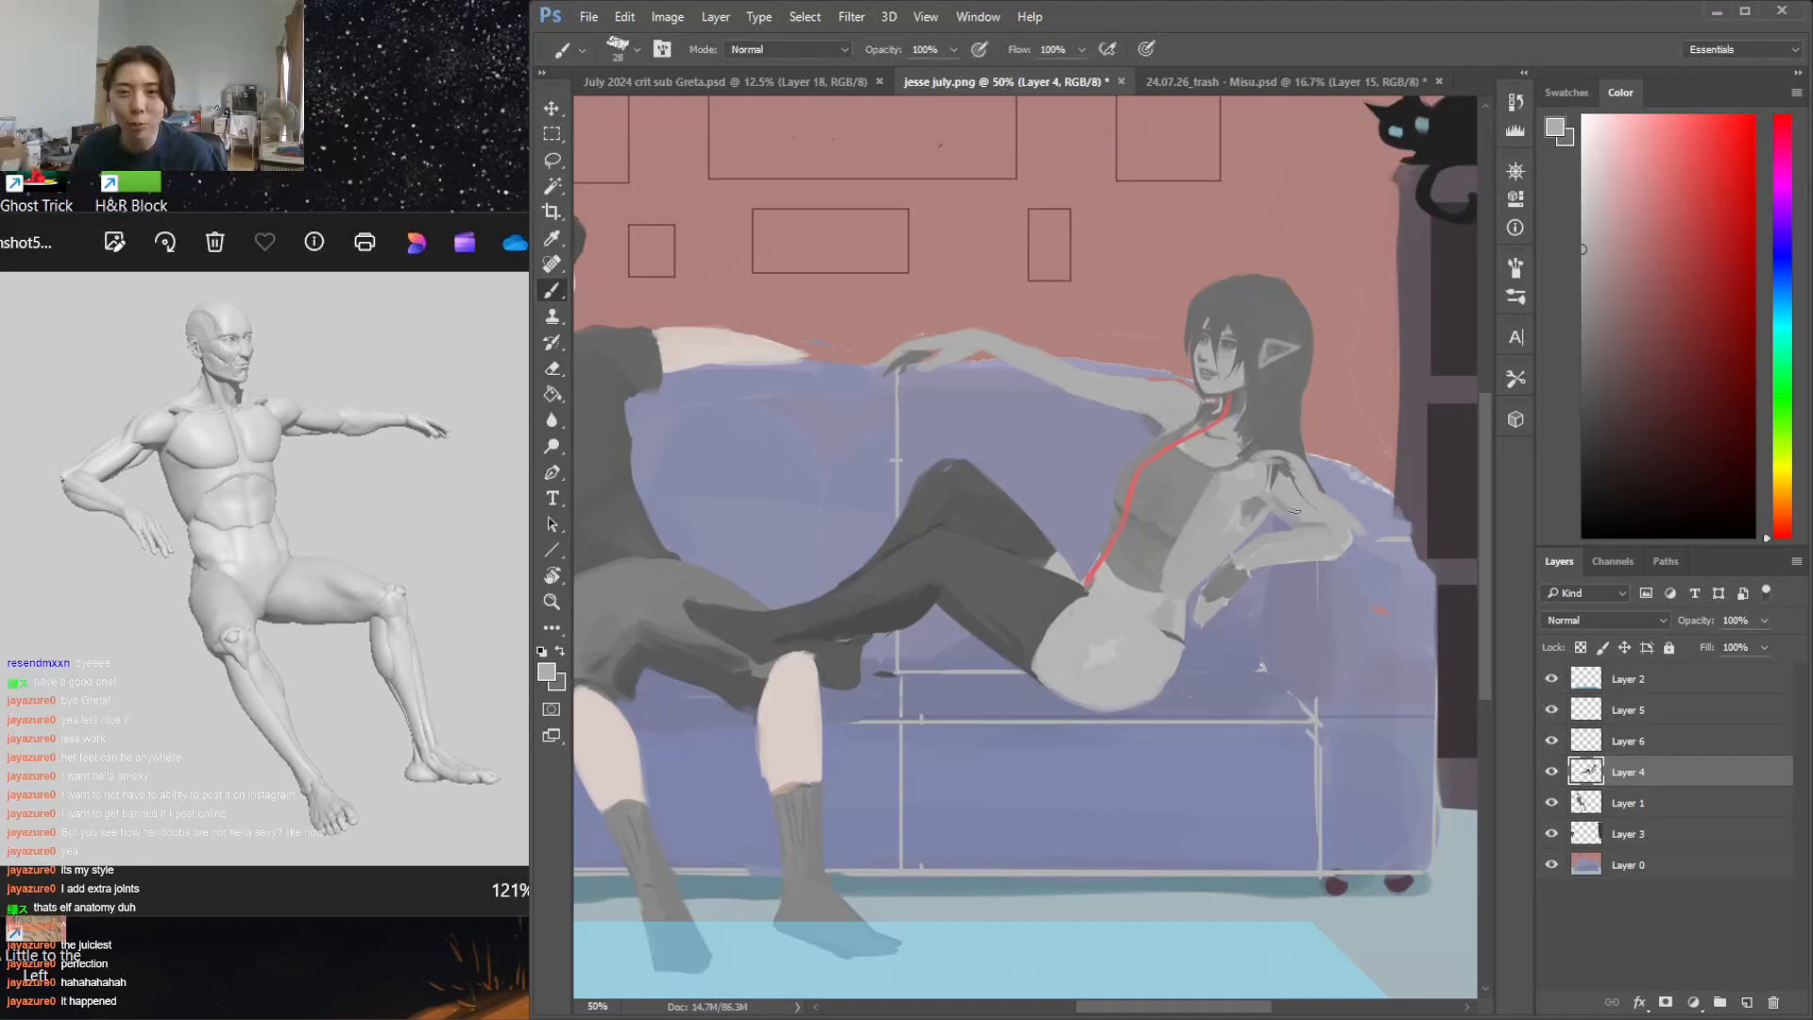
{"action": "key", "text": "l"}
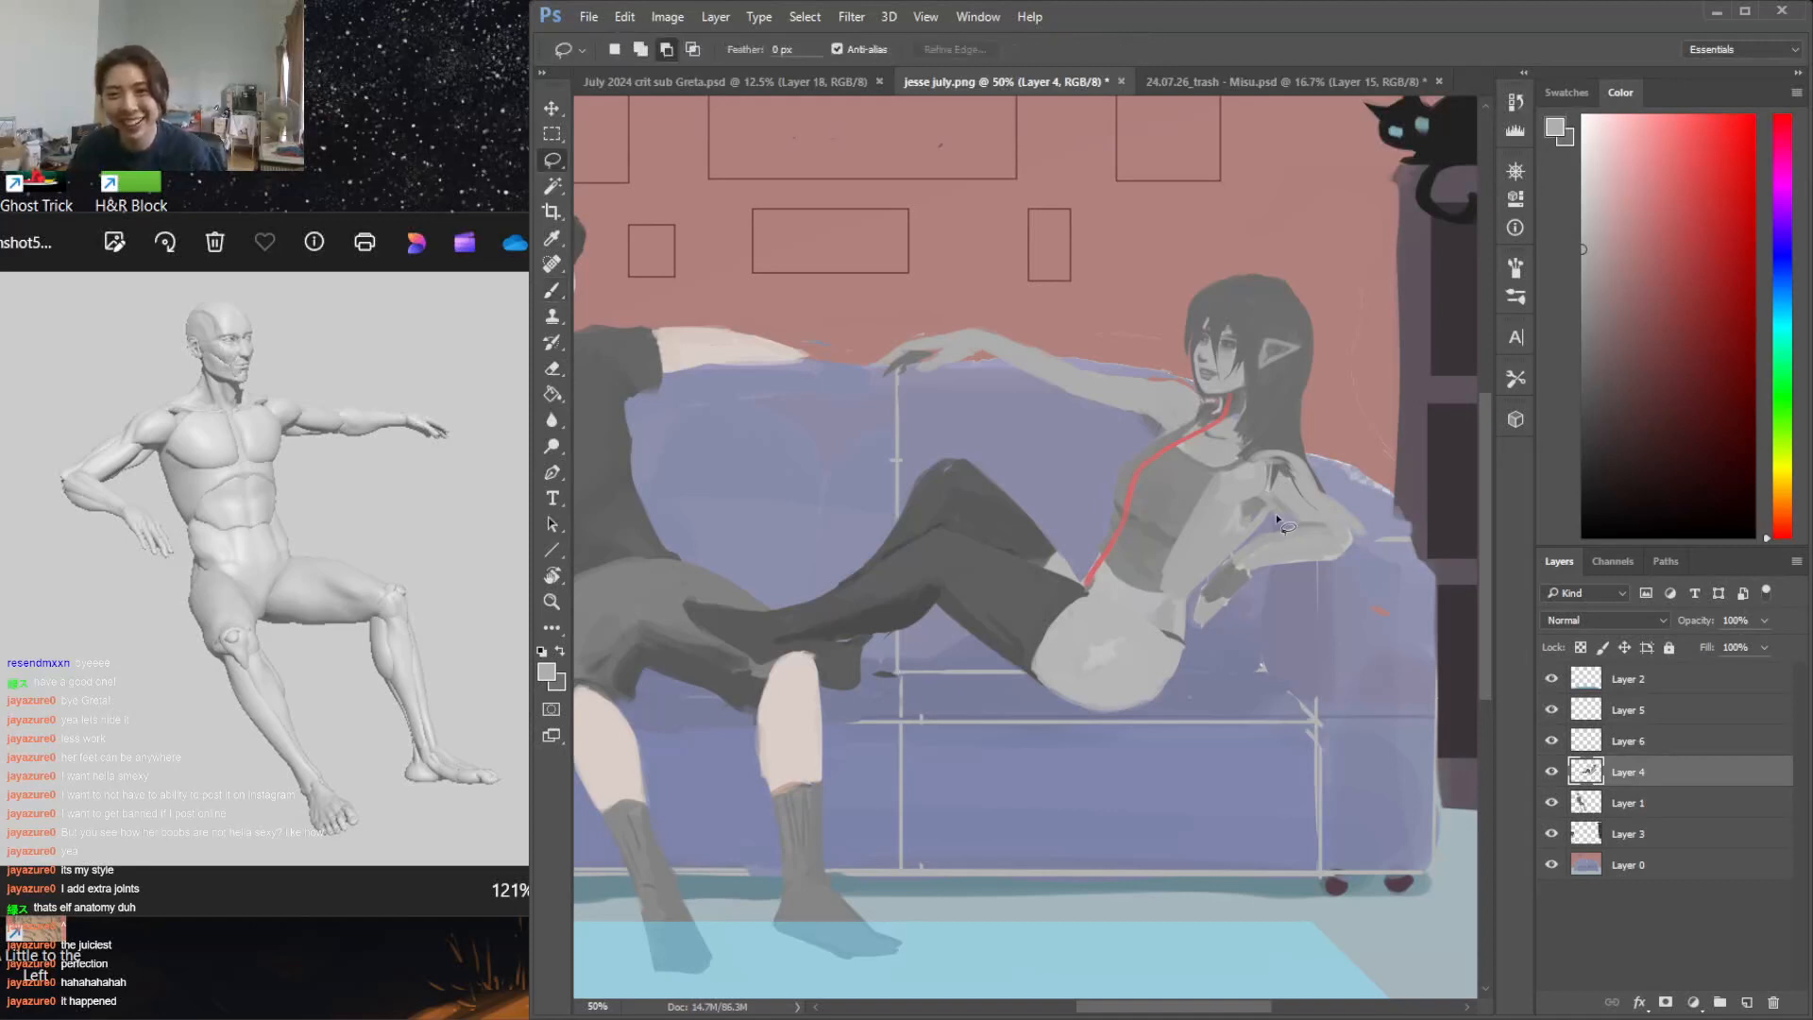
{"action": "key", "text": "b"}
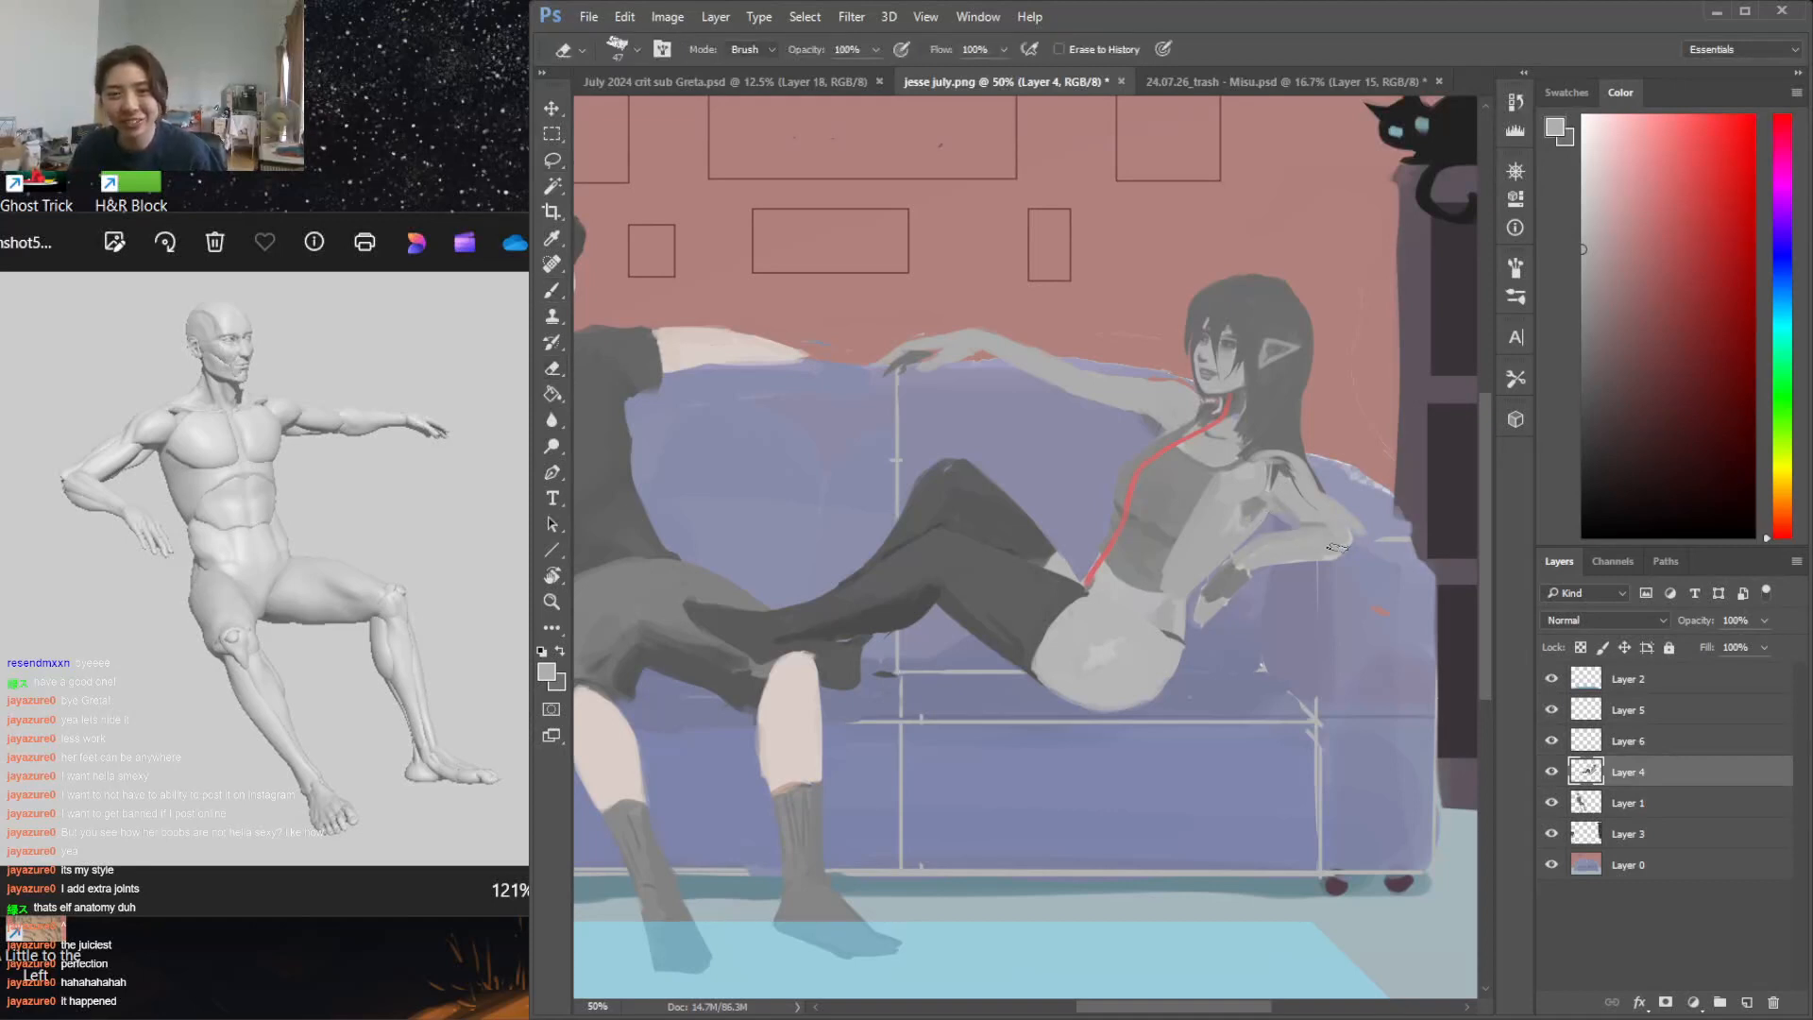
{"action": "left_click_drag", "start_coordinate": [1315, 526], "coordinate": [1266, 534]}
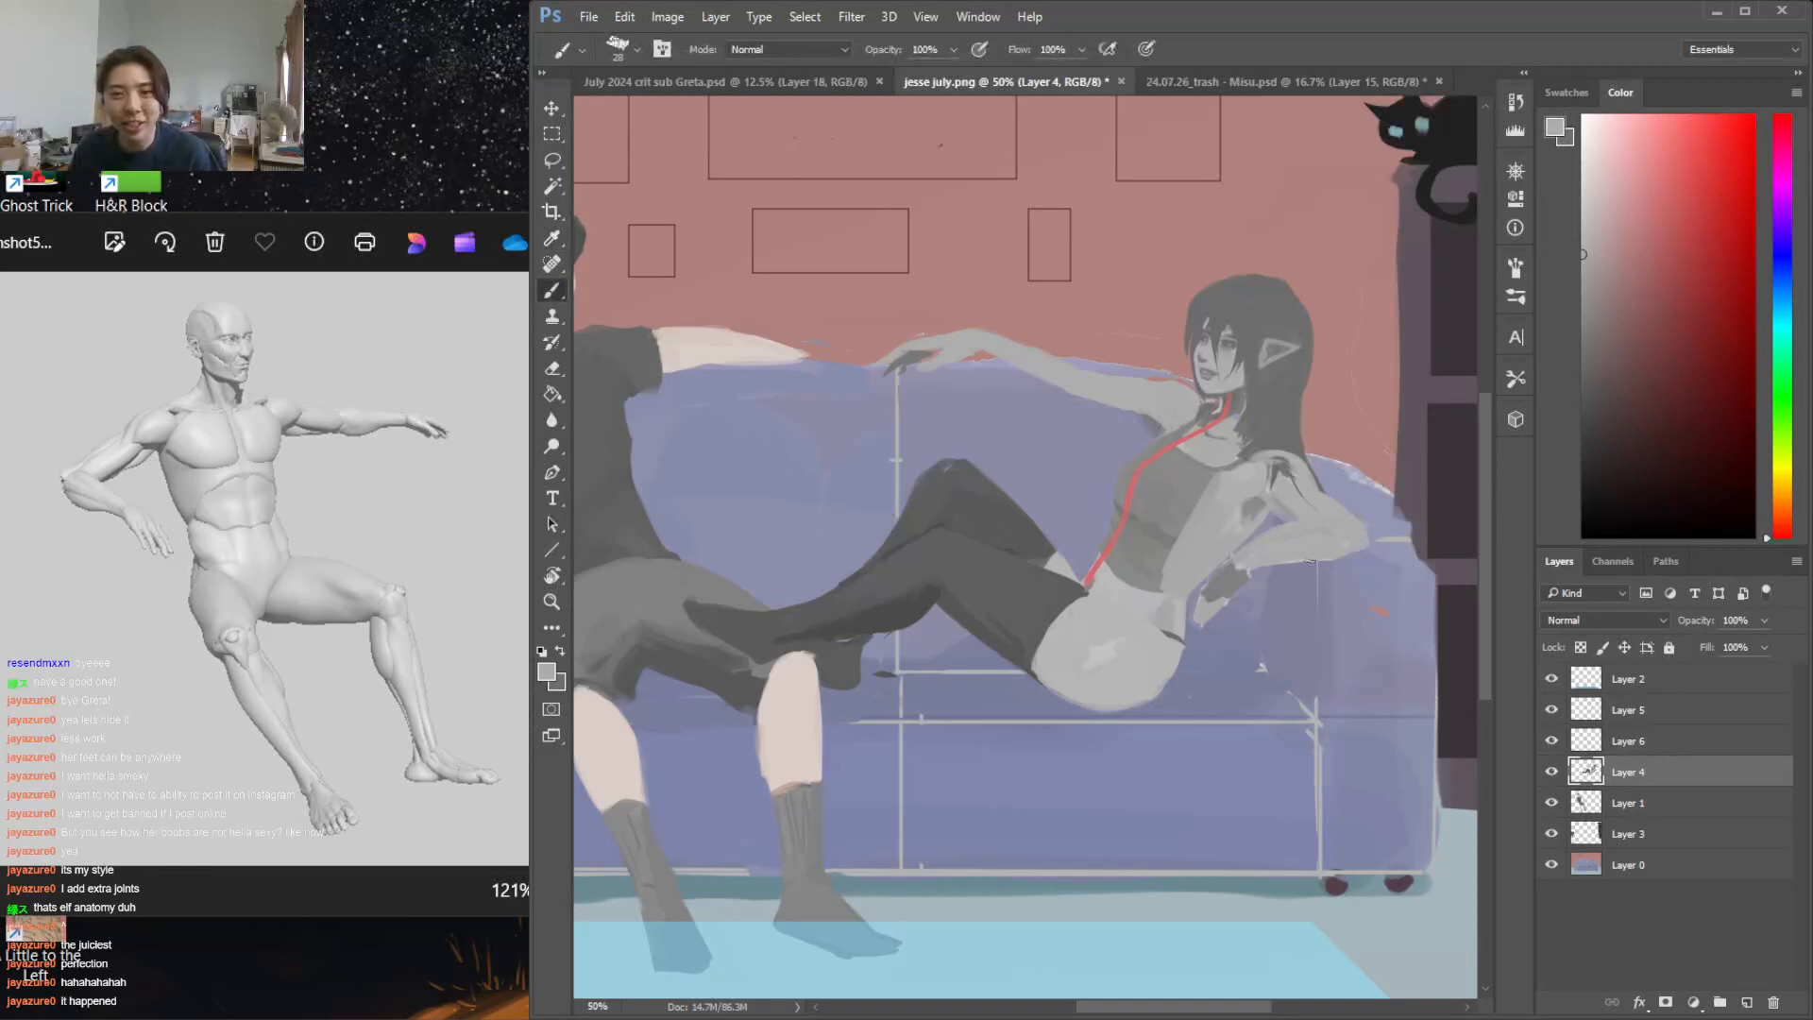
Rework the bent arm's forearm and wrist with the eraser and sampled greys
{"action": "key", "text": "e"}
{"action": "key", "text": "b"}
{"action": "mouse_move", "coordinate": [1322, 561]}
{"action": "left_mouse_down"}
{"action": "mouse_move", "coordinate": [1250, 572]}
{"action": "mouse_move", "coordinate": [1197, 614]}
{"action": "left_mouse_up"}
{"action": "left_click", "coordinate": [1225, 571], "text": "alt"}
{"action": "key", "text": "e"}
{"action": "key", "text": "b"}
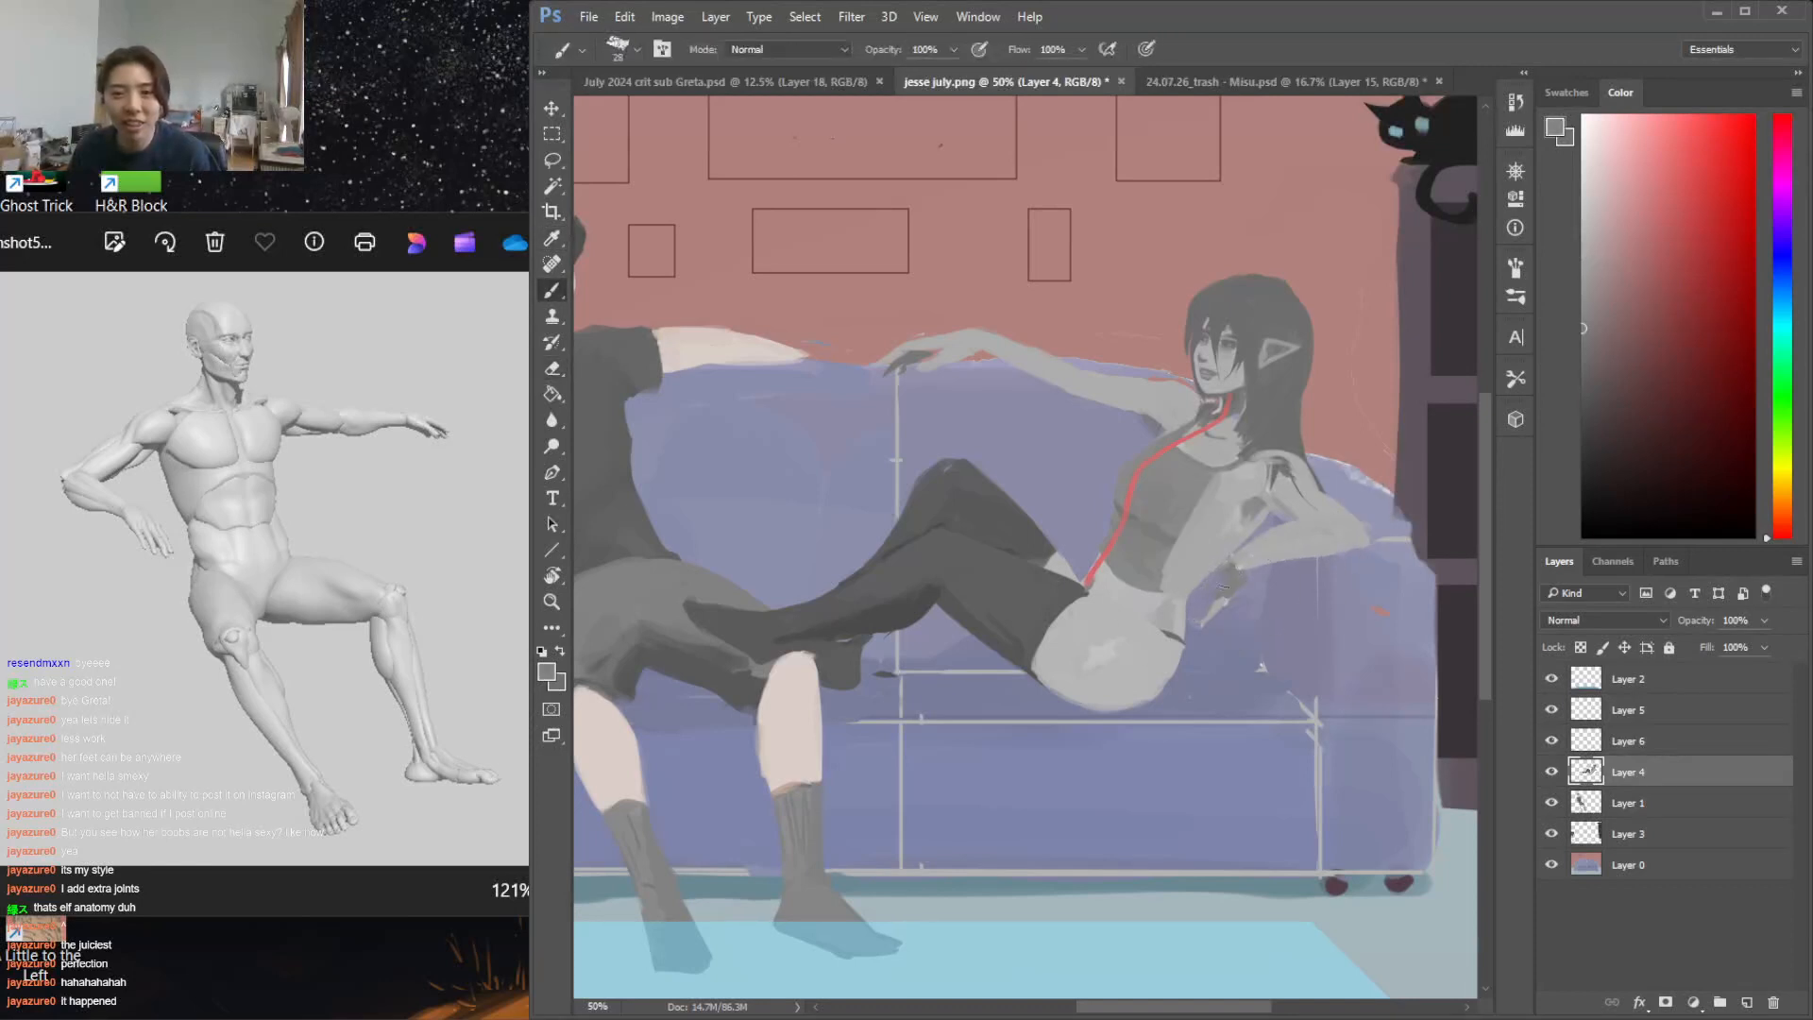
Erase around the resting hand and repaint it below the cuff with spread fingers in light skin grey
{"action": "left_click", "coordinate": [1232, 533], "text": "alt"}
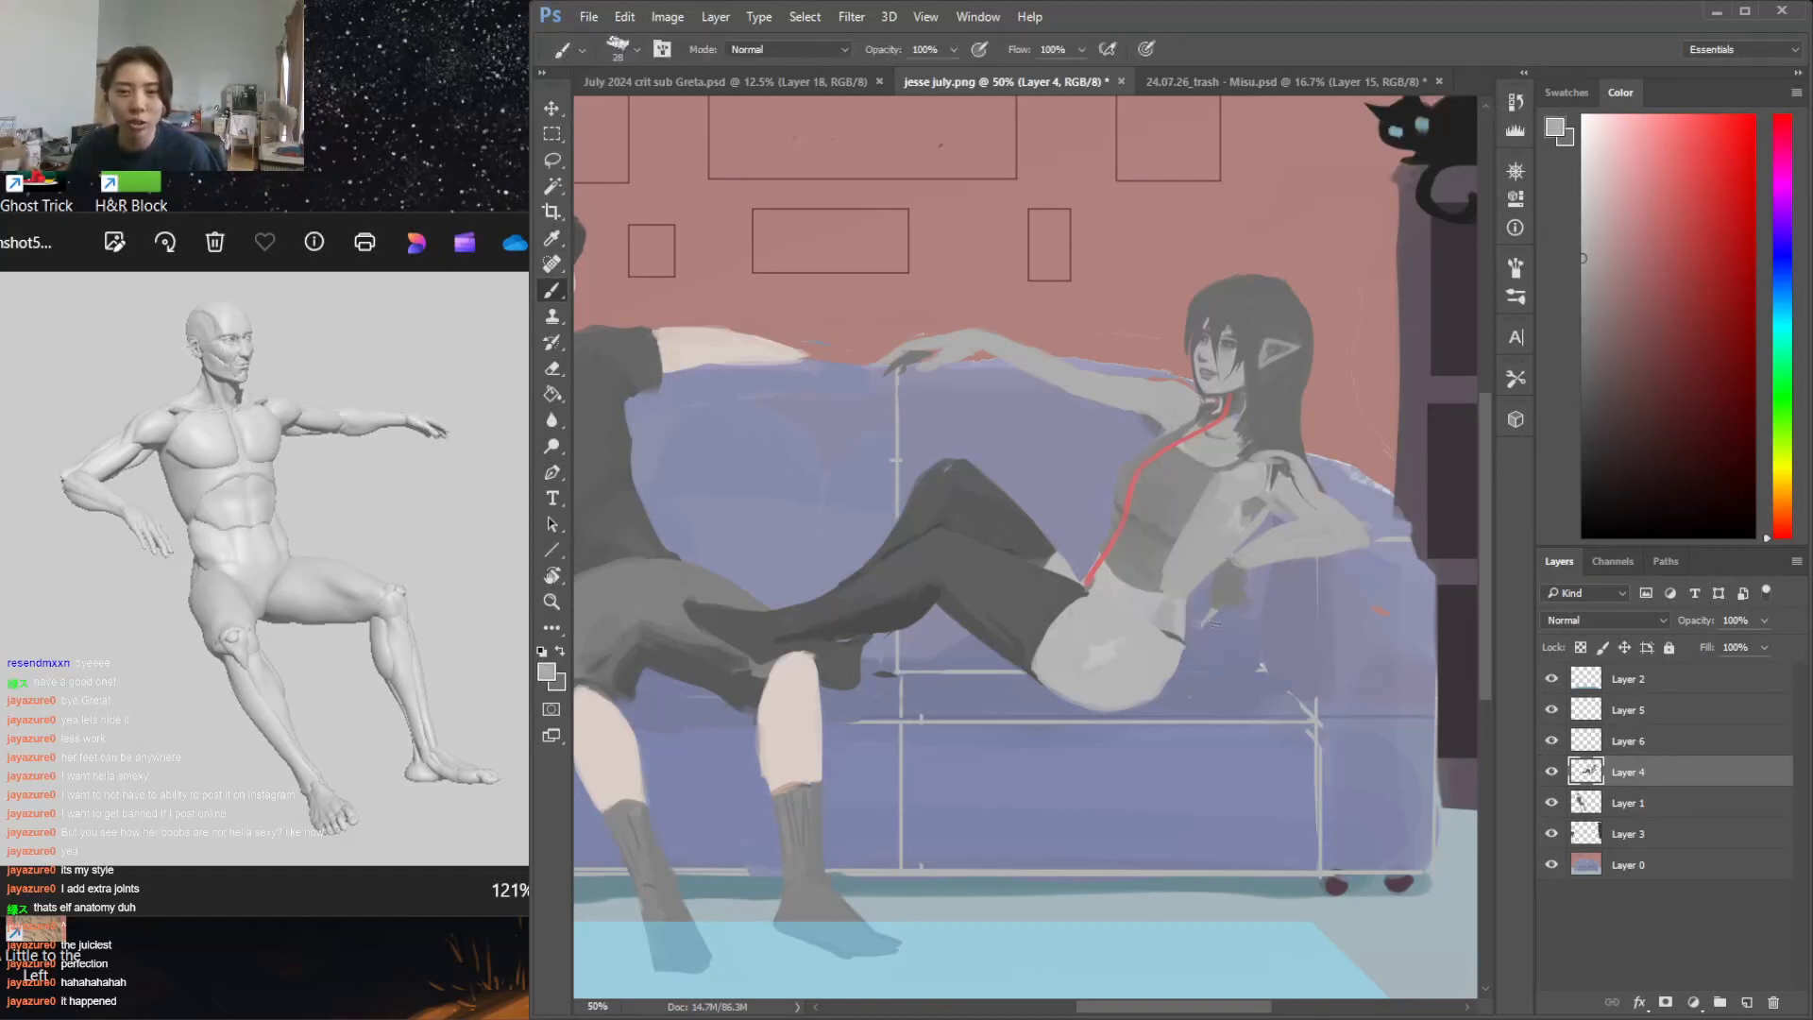
{"action": "key", "text": "e"}
{"action": "mouse_move", "coordinate": [1216, 621]}
{"action": "left_mouse_down"}
{"action": "mouse_move", "coordinate": [1208, 644]}
{"action": "mouse_move", "coordinate": [1225, 615]}
{"action": "mouse_move", "coordinate": [1231, 650]}
{"action": "mouse_move", "coordinate": [1257, 645]}
{"action": "mouse_move", "coordinate": [1177, 630]}
{"action": "left_mouse_up"}
{"action": "key", "text": "b"}
{"action": "left_click", "coordinate": [1171, 606], "text": "alt"}
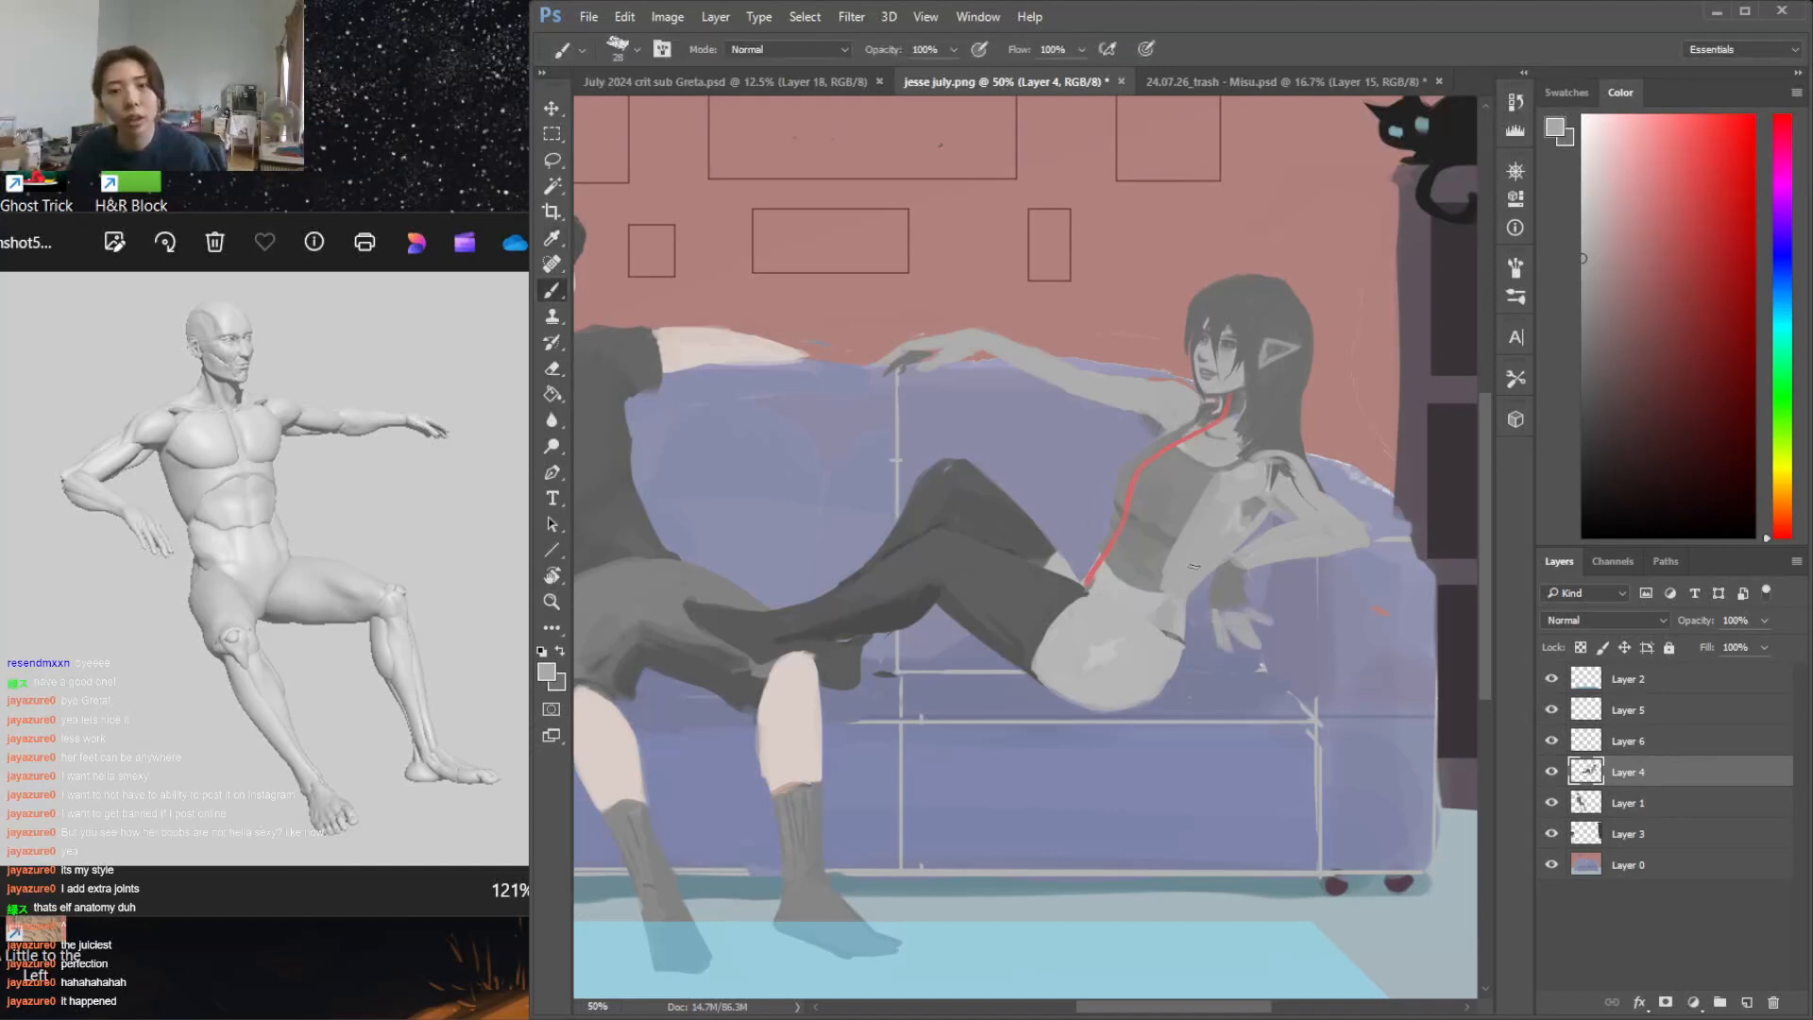
Refine the raised thigh's upper edge with sampled stocking grey and repaint the bare skin at the stocking's end
{"action": "left_click", "coordinate": [1121, 575], "text": "alt"}
{"action": "left_click_drag", "start_coordinate": [1062, 558], "coordinate": [1074, 570]}
{"action": "left_click", "coordinate": [1000, 513], "text": "alt"}
{"action": "left_click_drag", "start_coordinate": [971, 463], "coordinate": [1077, 551]}
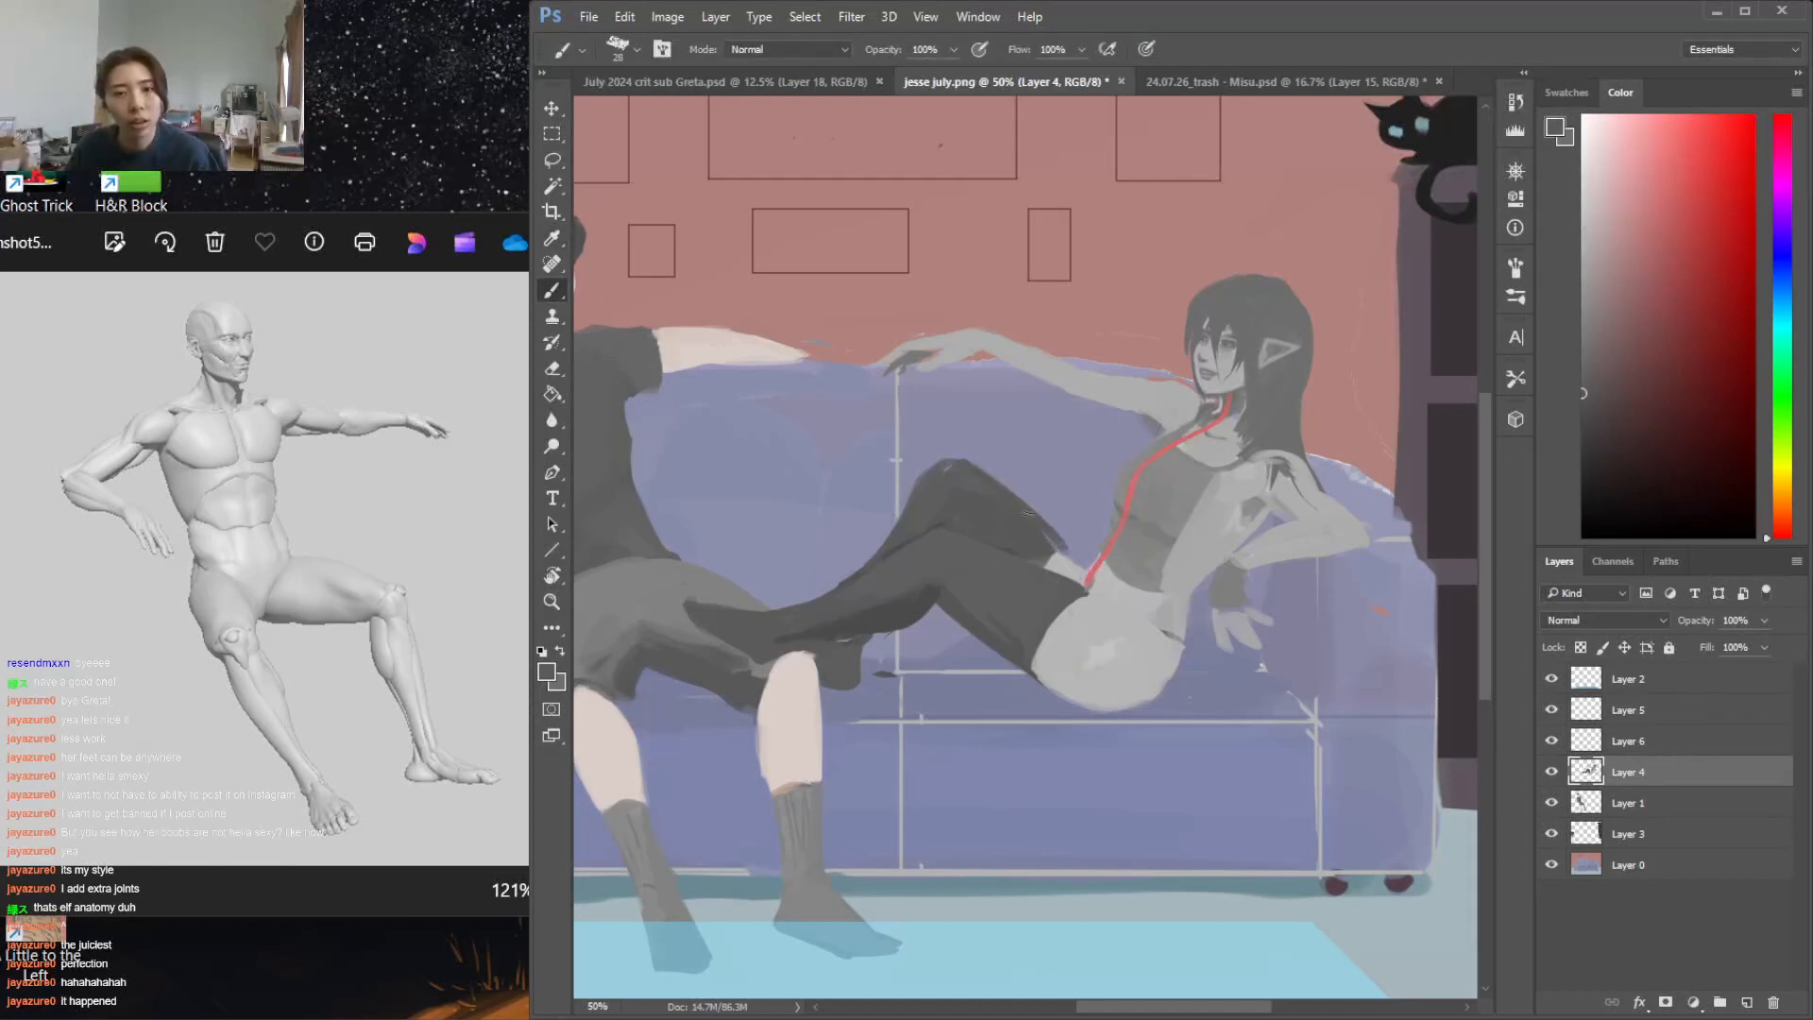
{"action": "left_click", "coordinate": [1053, 552], "text": "alt"}
{"action": "left_click_drag", "start_coordinate": [1054, 565], "coordinate": [1056, 552]}
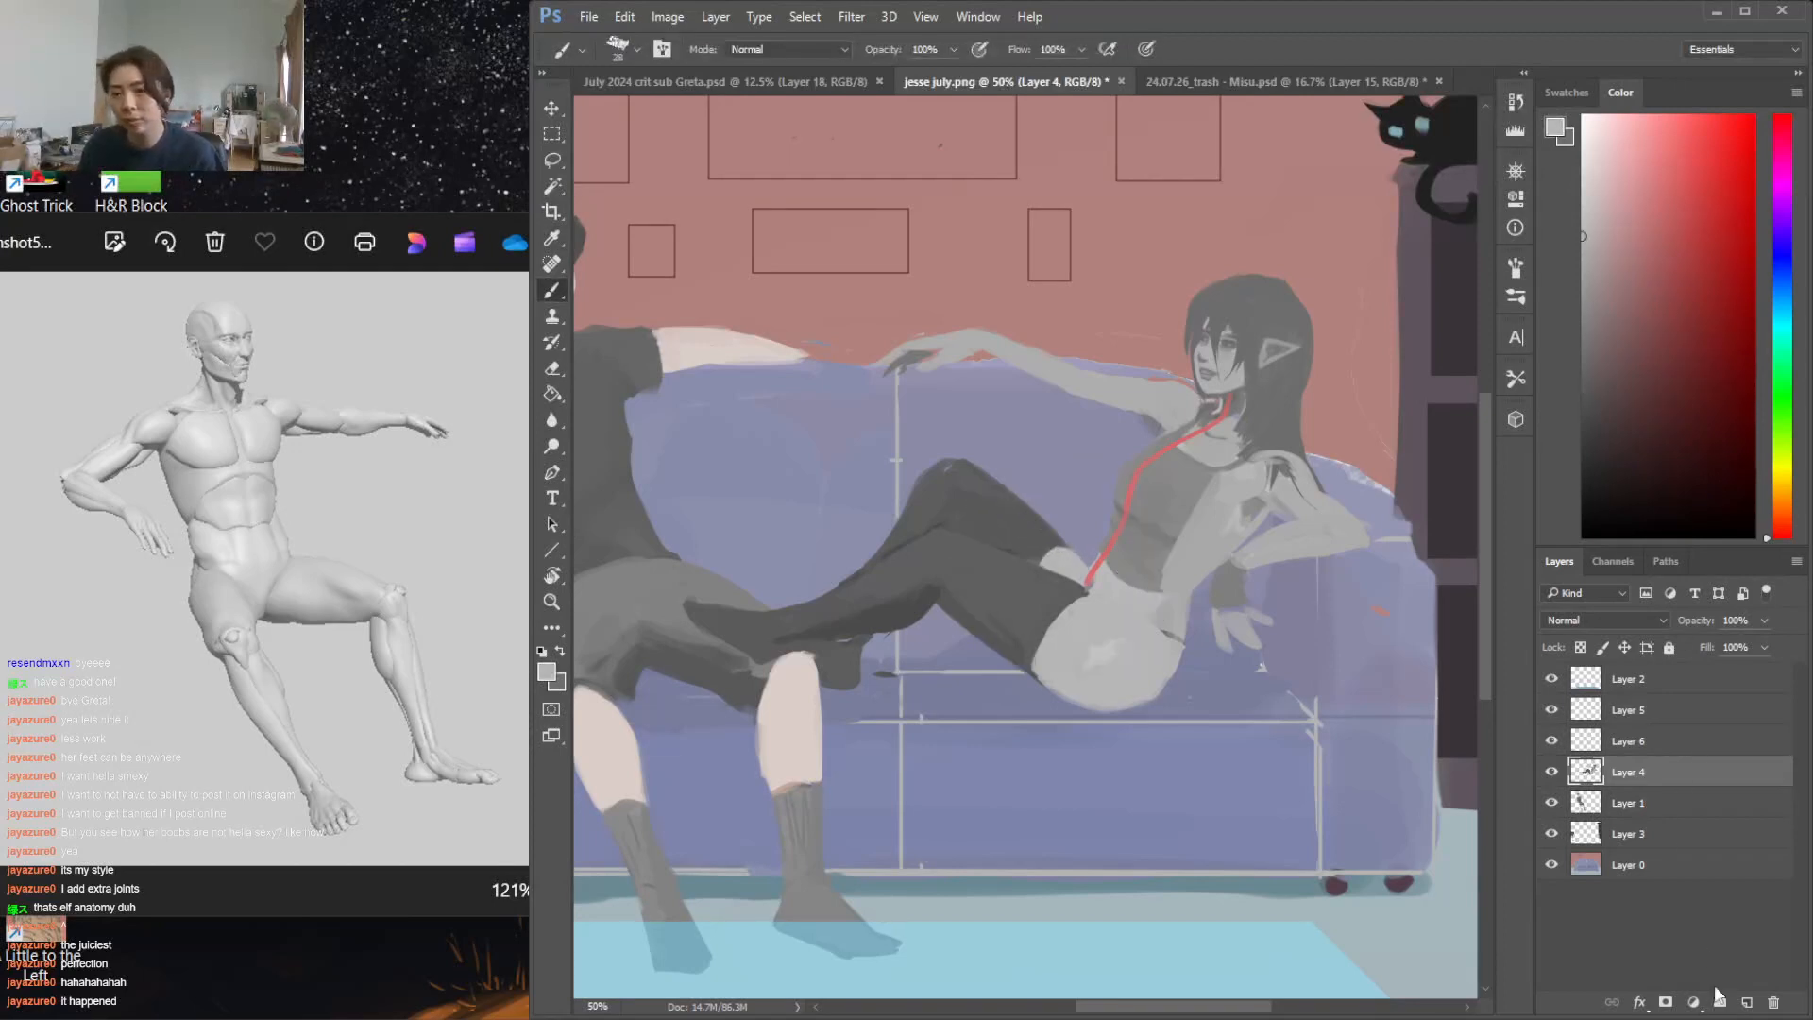
On Layer 6, draw a red line down the side of the torso from armpit to waist with an 18 px brush
{"action": "left_click", "coordinate": [1626, 742]}
{"action": "left_click", "coordinate": [1678, 182]}
{"action": "right_click", "coordinate": [1228, 487]}
{"action": "left_click", "coordinate": [1272, 498]}
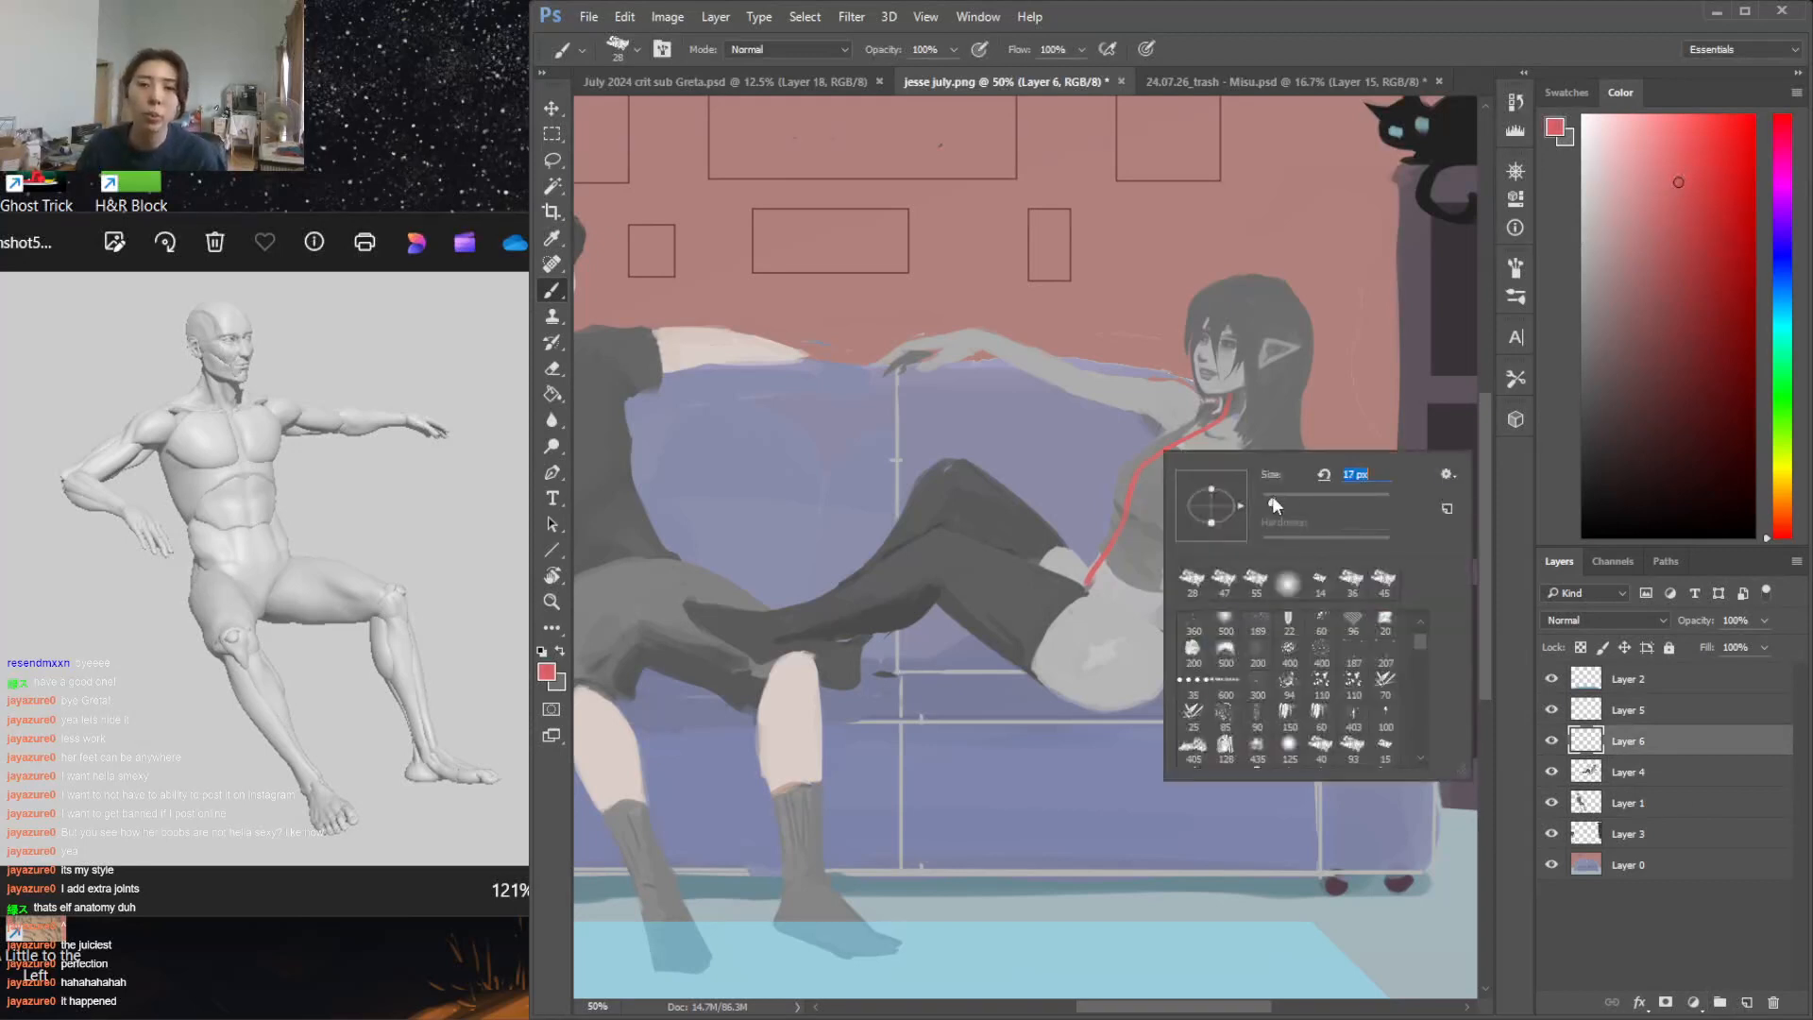
{"action": "left_click", "coordinate": [1179, 423]}
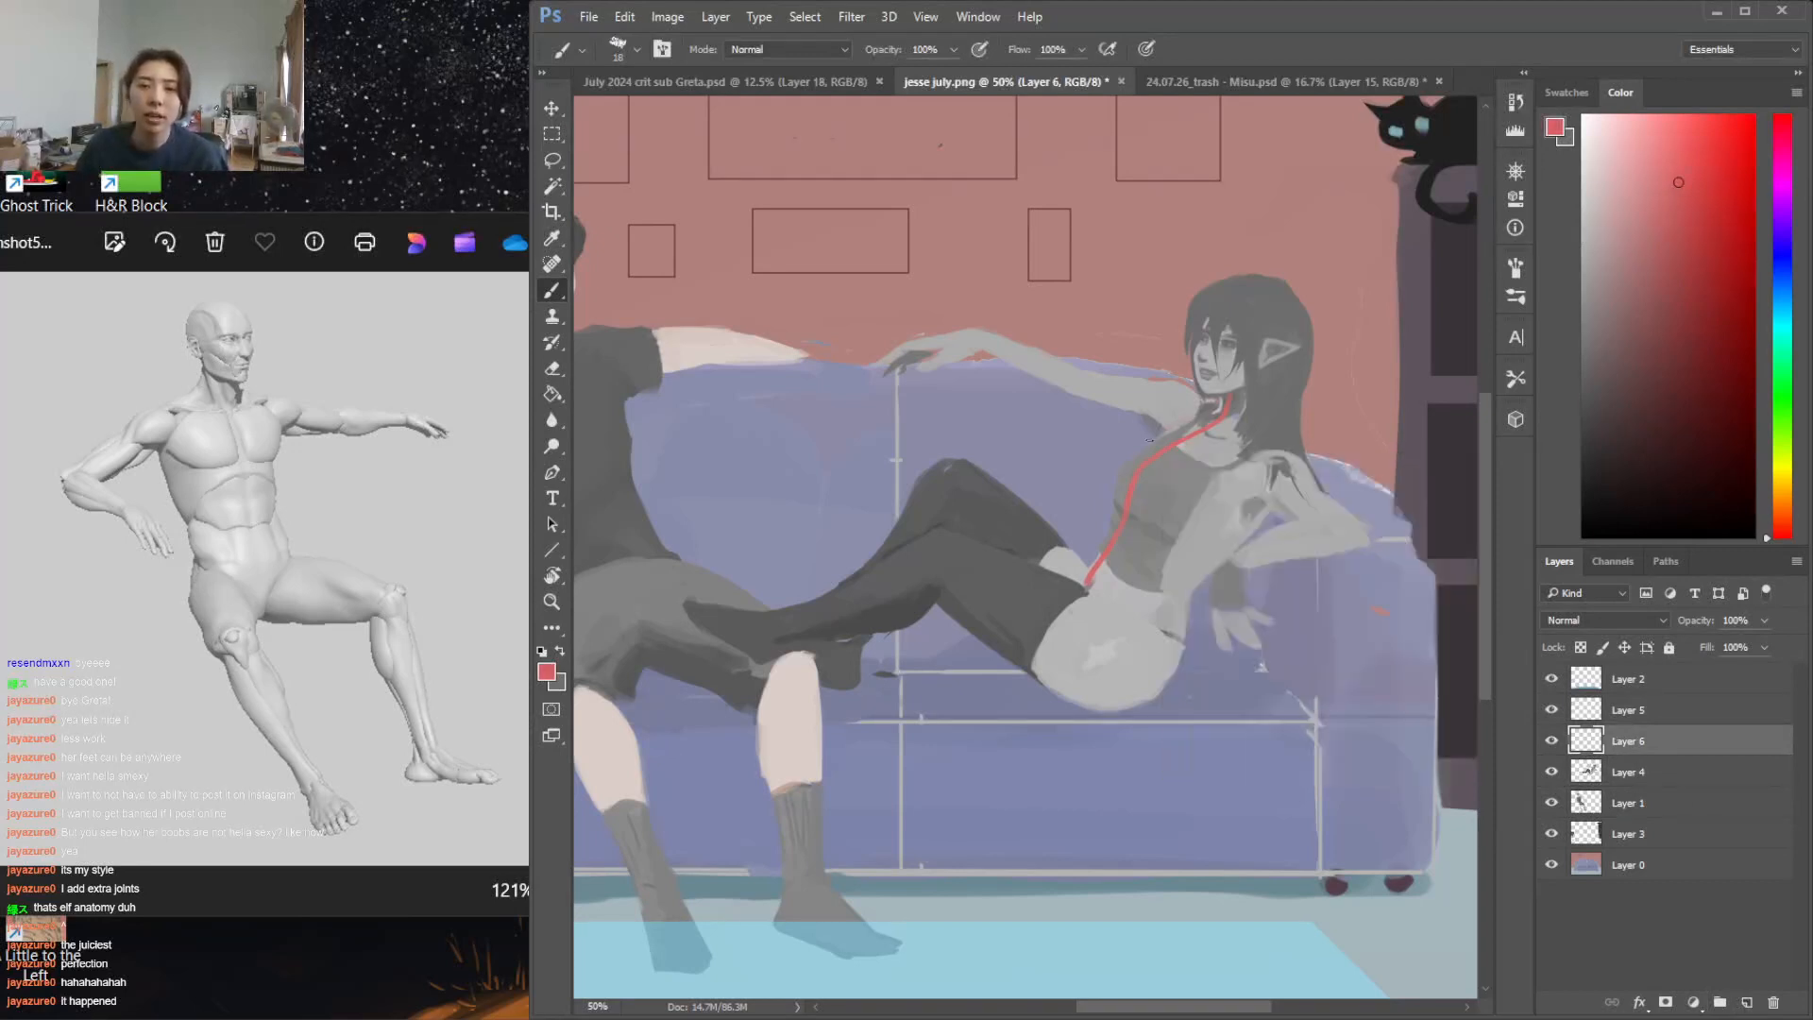
{"action": "left_click_drag", "start_coordinate": [1289, 486], "coordinate": [1181, 590]}
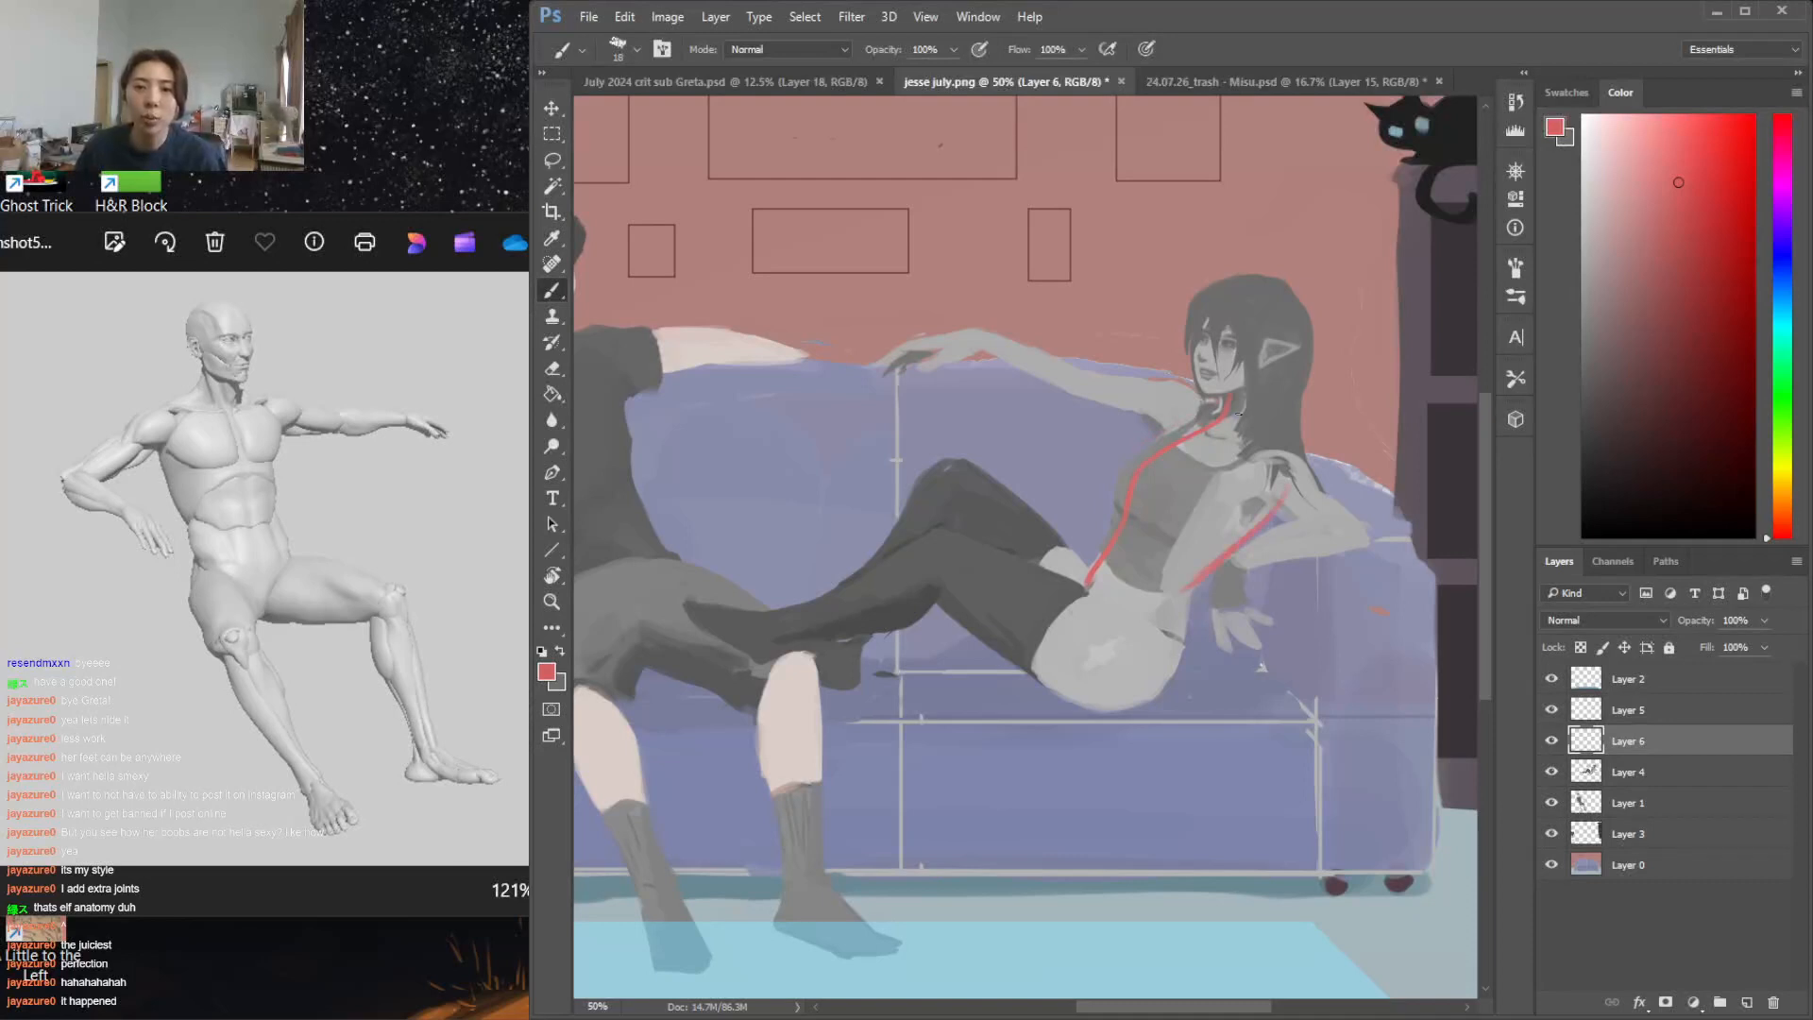
Sketch red construction lines for the shoulders and collarbone, the ribcage outline and the rounded chest forms
{"action": "mouse_move", "coordinate": [1191, 407]}
{"action": "left_mouse_down"}
{"action": "mouse_move", "coordinate": [1268, 431]}
{"action": "mouse_move", "coordinate": [1284, 486]}
{"action": "mouse_move", "coordinate": [1227, 476]}
{"action": "mouse_move", "coordinate": [1189, 404]}
{"action": "mouse_move", "coordinate": [1261, 441]}
{"action": "left_mouse_up"}
{"action": "key", "text": "ctrl+z"}
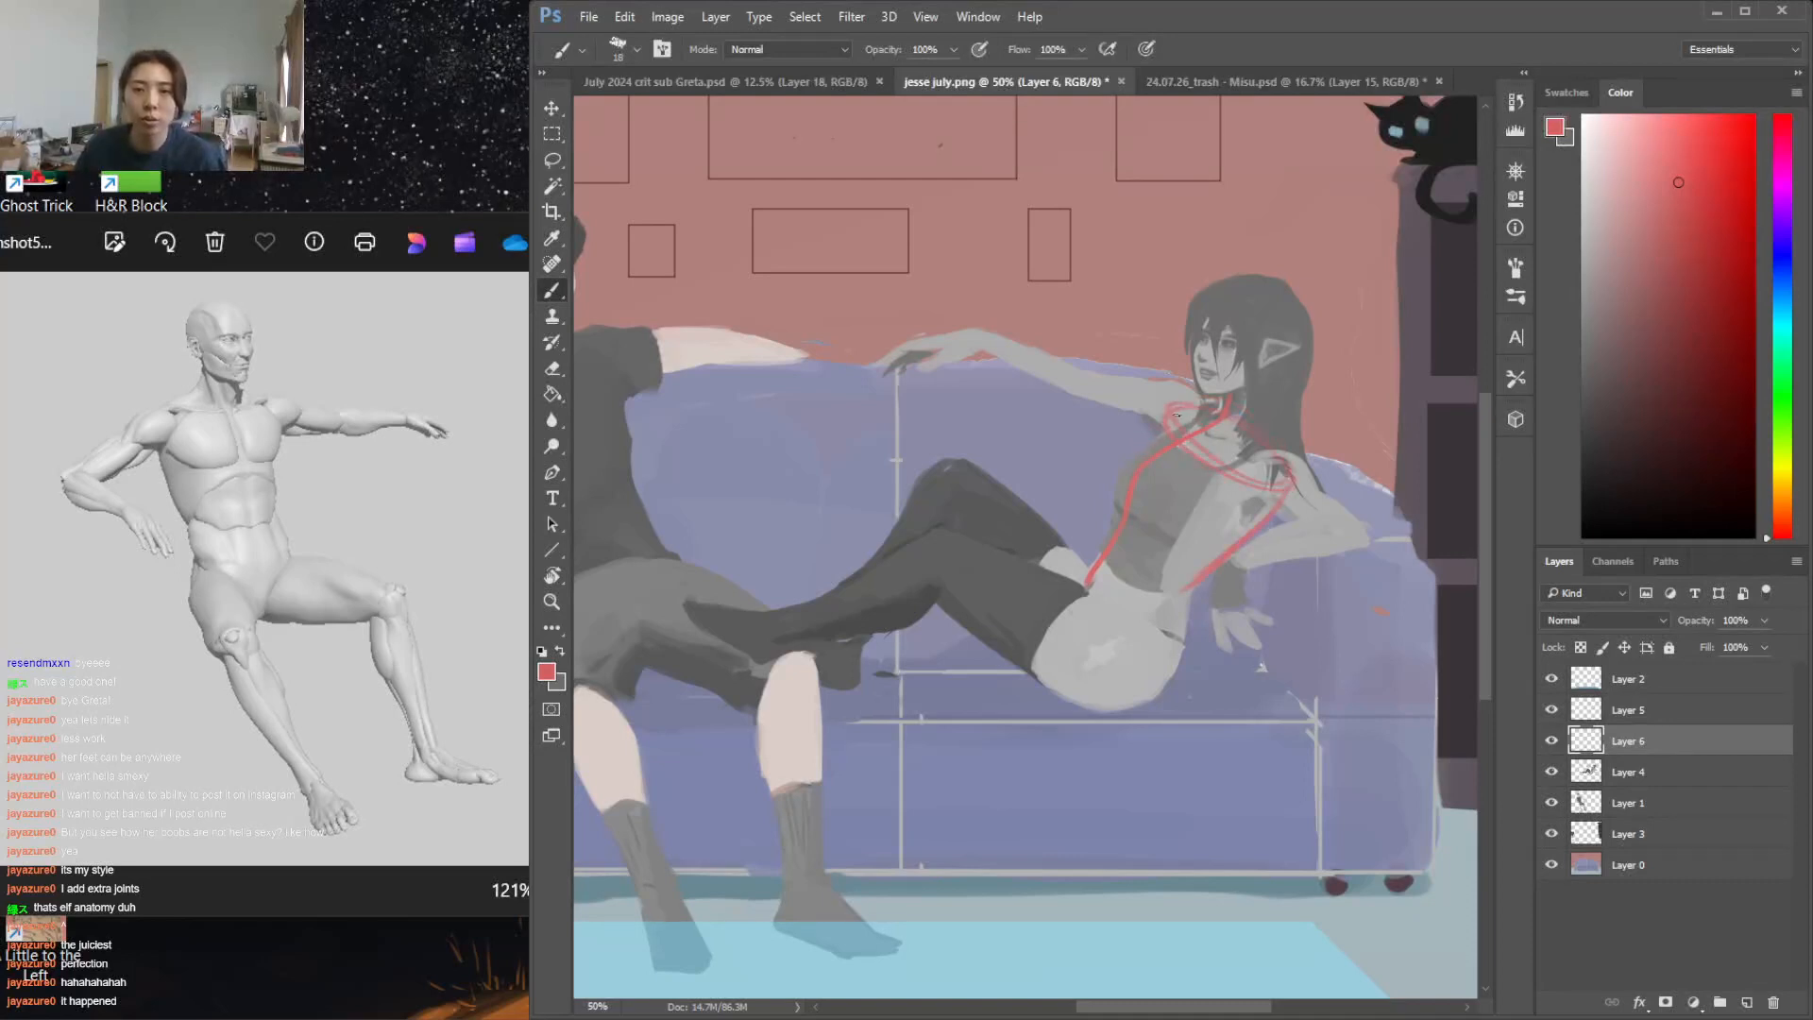
{"action": "mouse_move", "coordinate": [1164, 414]}
{"action": "left_mouse_down"}
{"action": "mouse_move", "coordinate": [1103, 543]}
{"action": "mouse_move", "coordinate": [1167, 593]}
{"action": "left_mouse_up"}
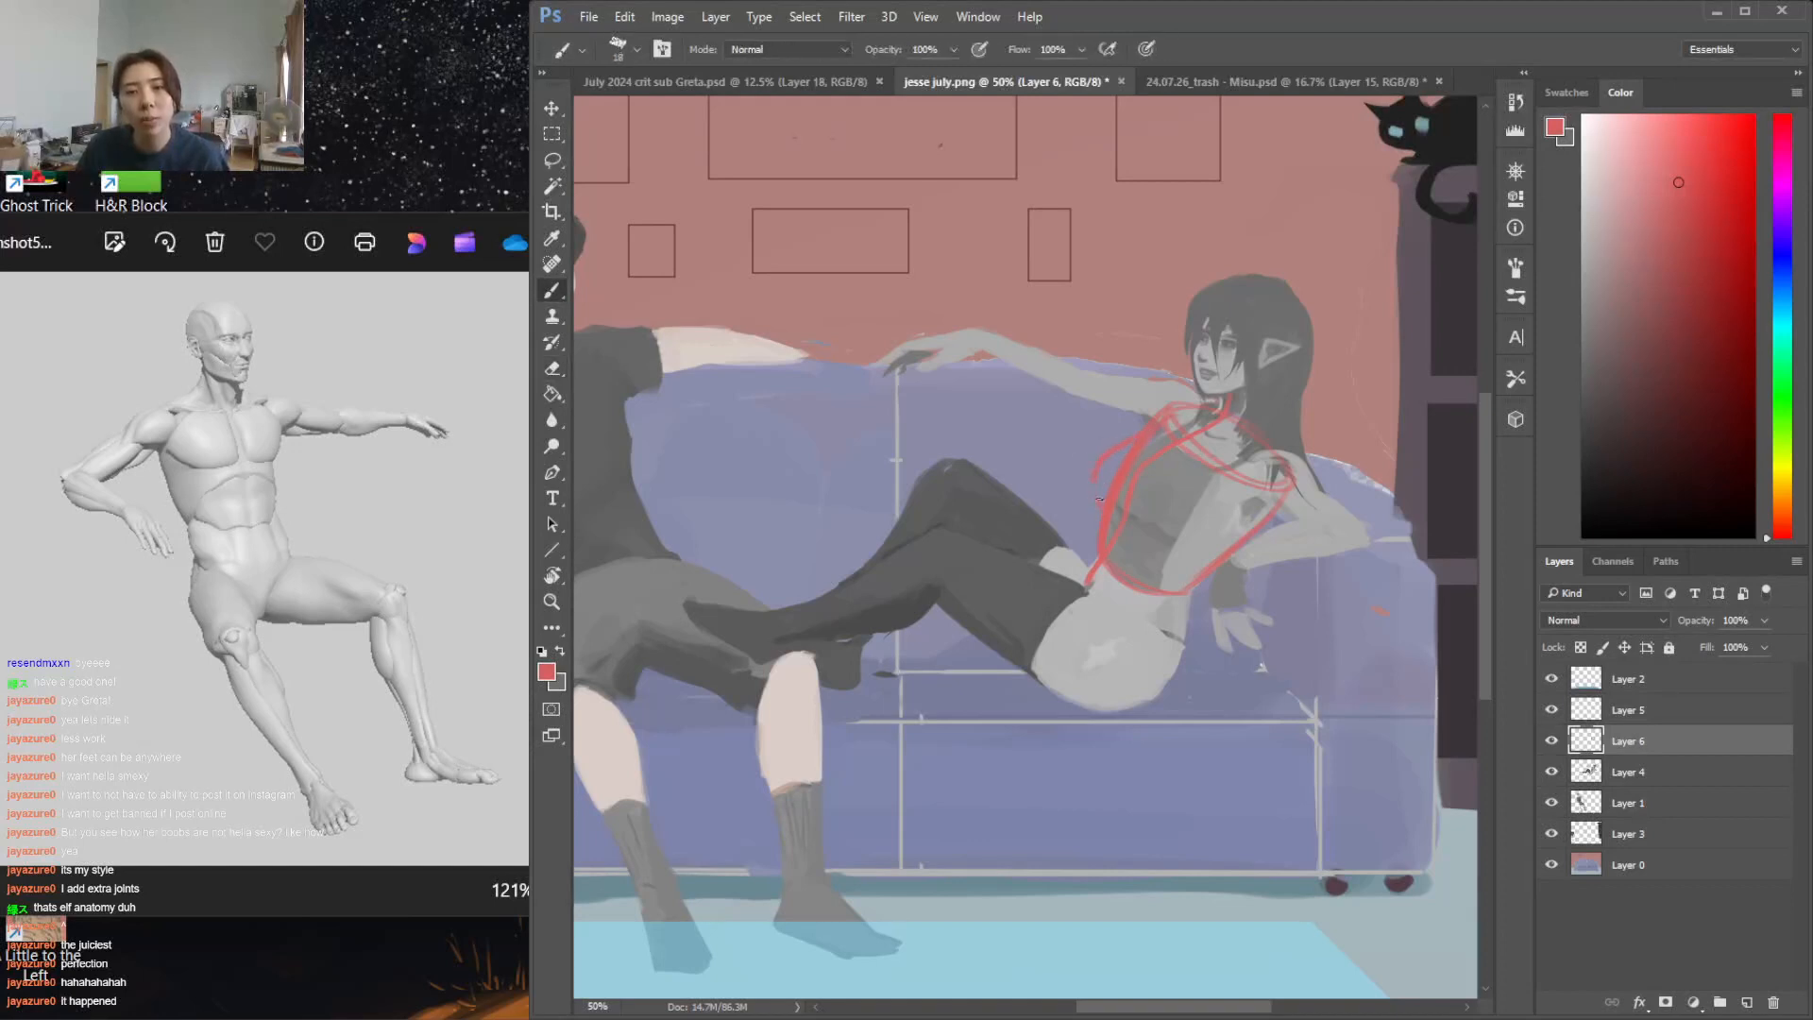
{"action": "mouse_move", "coordinate": [1100, 514]}
{"action": "left_mouse_down"}
{"action": "mouse_move", "coordinate": [1105, 441]}
{"action": "mouse_move", "coordinate": [1093, 505]}
{"action": "mouse_move", "coordinate": [1153, 427]}
{"action": "left_mouse_up"}
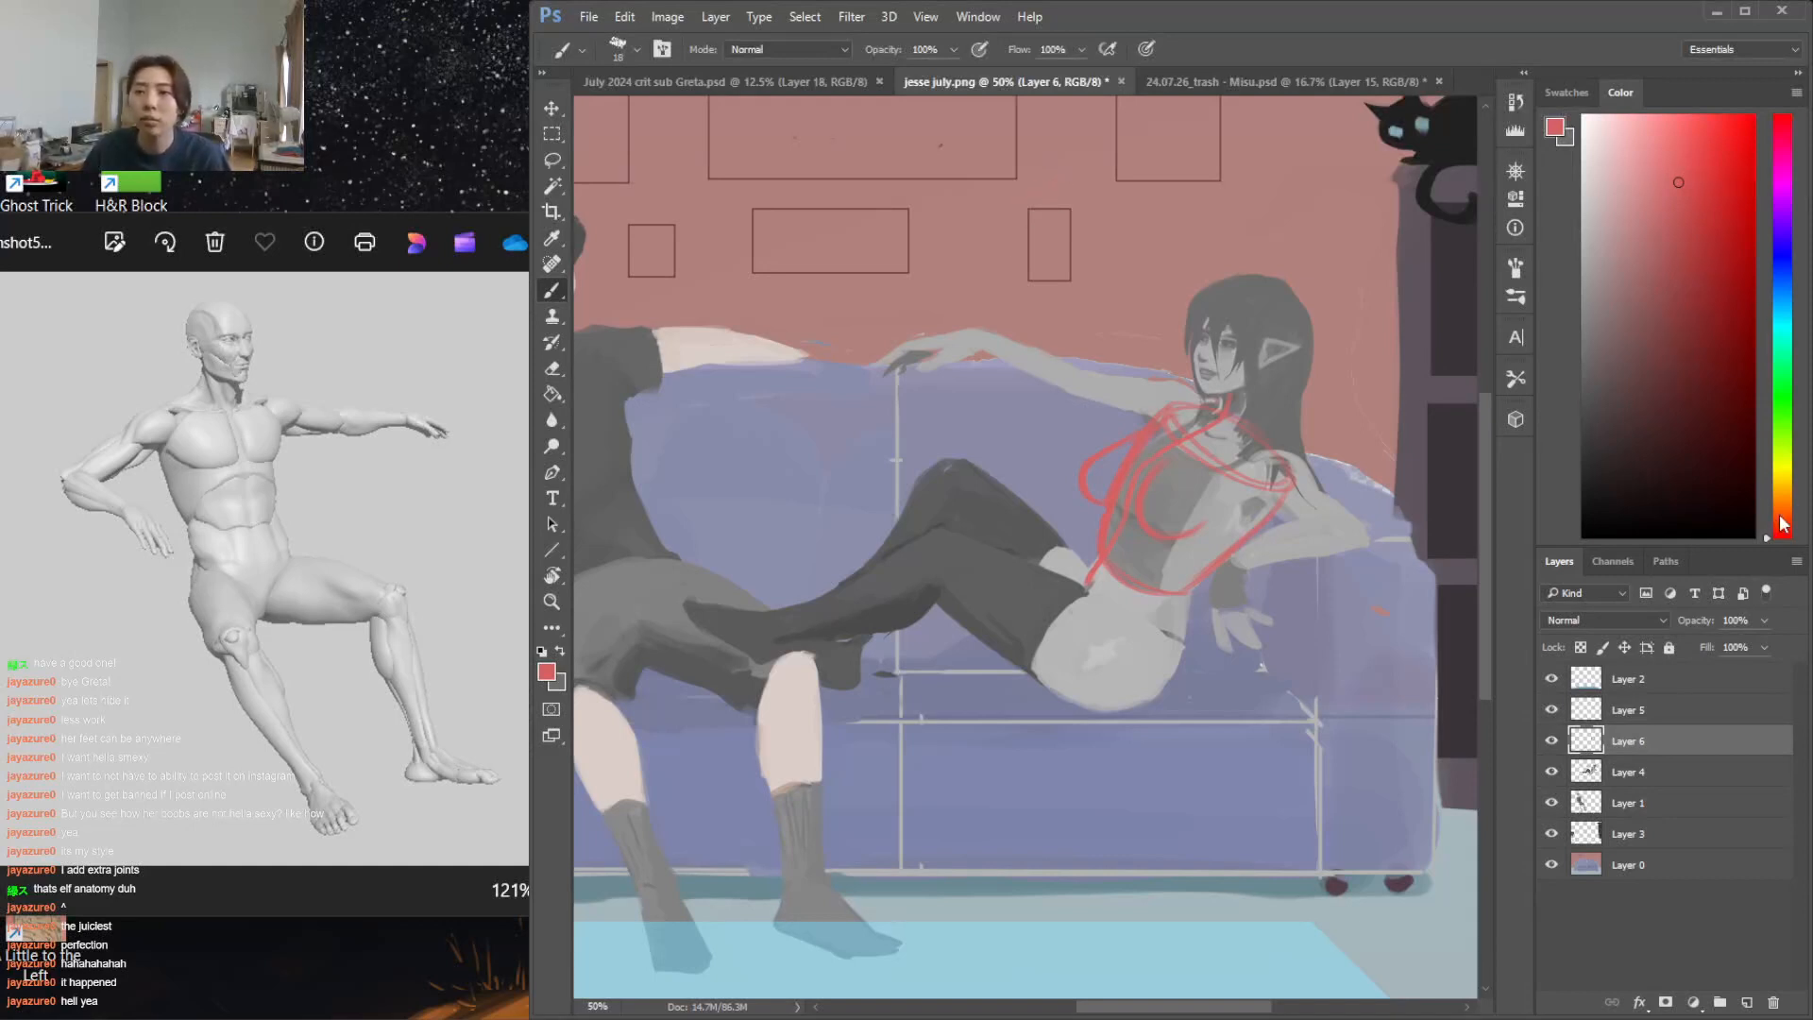
Switch to lime green and sketch a tapered cylinder ribcage on the wall above the sofa, adding two projecting cone-like chest forms
{"action": "left_click", "coordinate": [1784, 442]}
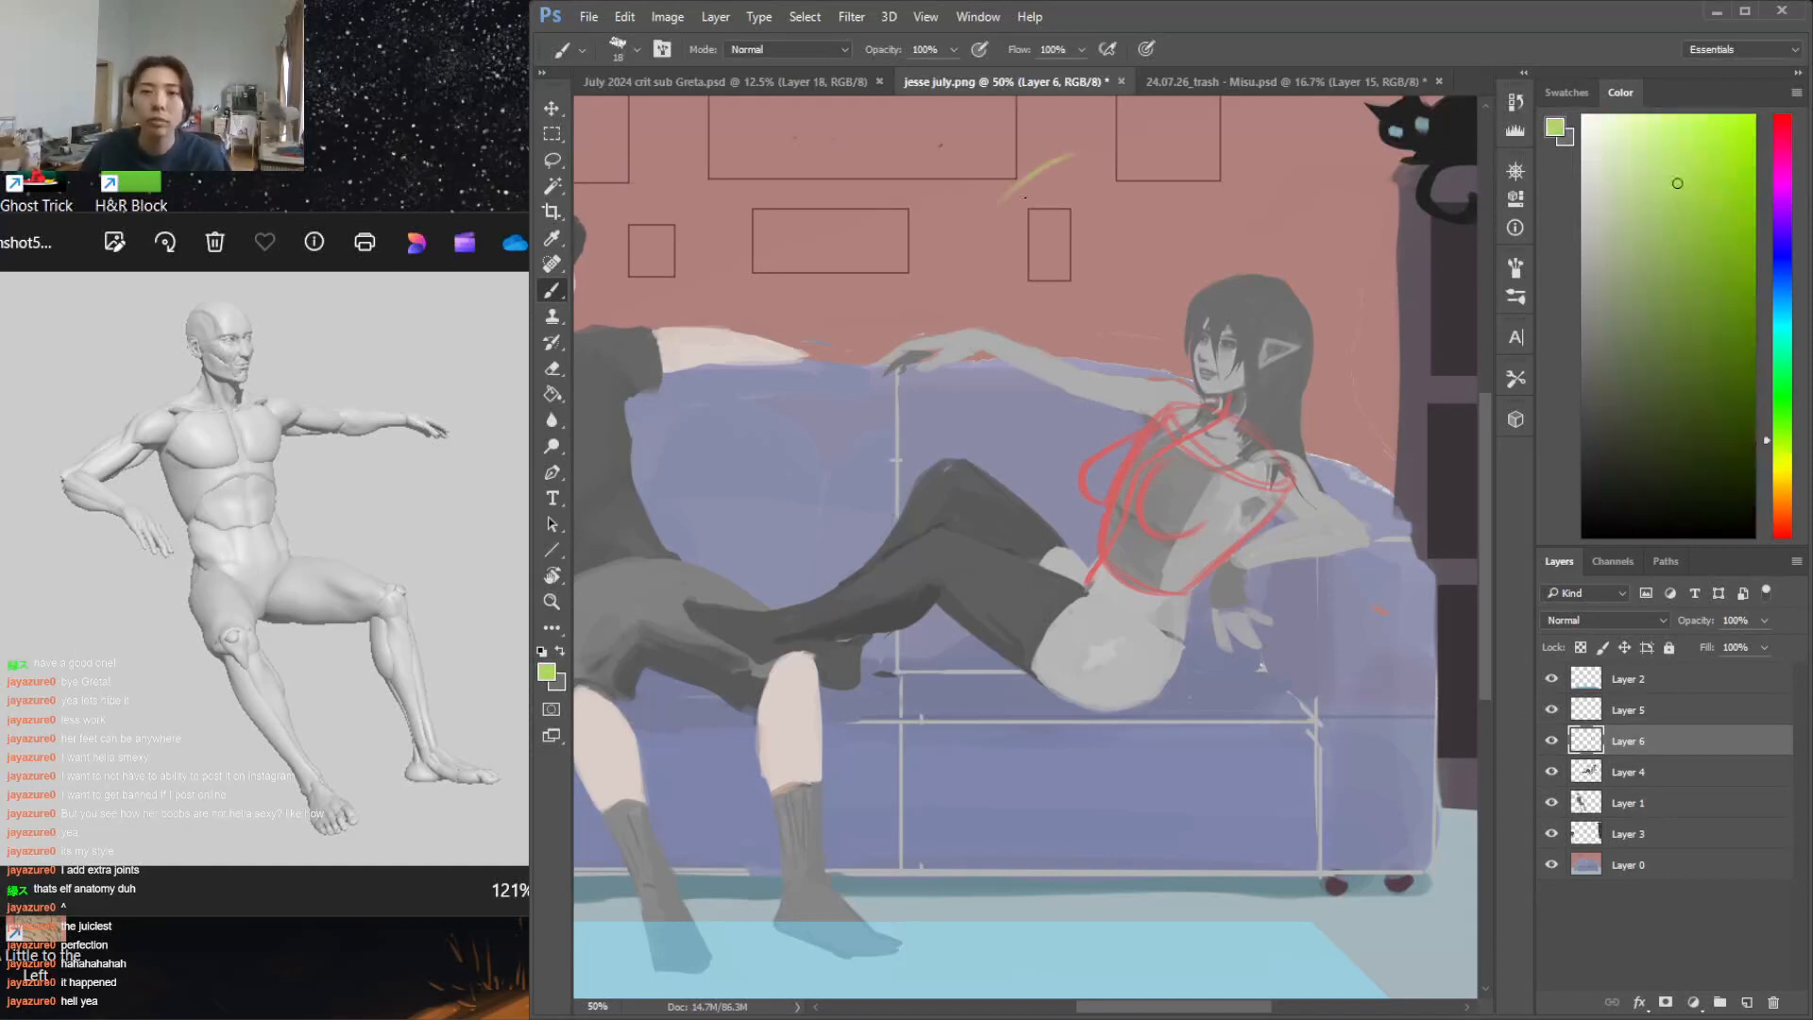
{"action": "mouse_move", "coordinate": [982, 137]}
{"action": "left_mouse_down"}
{"action": "mouse_move", "coordinate": [976, 260]}
{"action": "mouse_move", "coordinate": [1030, 285]}
{"action": "mouse_move", "coordinate": [1099, 222]}
{"action": "mouse_move", "coordinate": [1099, 142]}
{"action": "mouse_move", "coordinate": [989, 140]}
{"action": "mouse_move", "coordinate": [1039, 166]}
{"action": "left_mouse_up"}
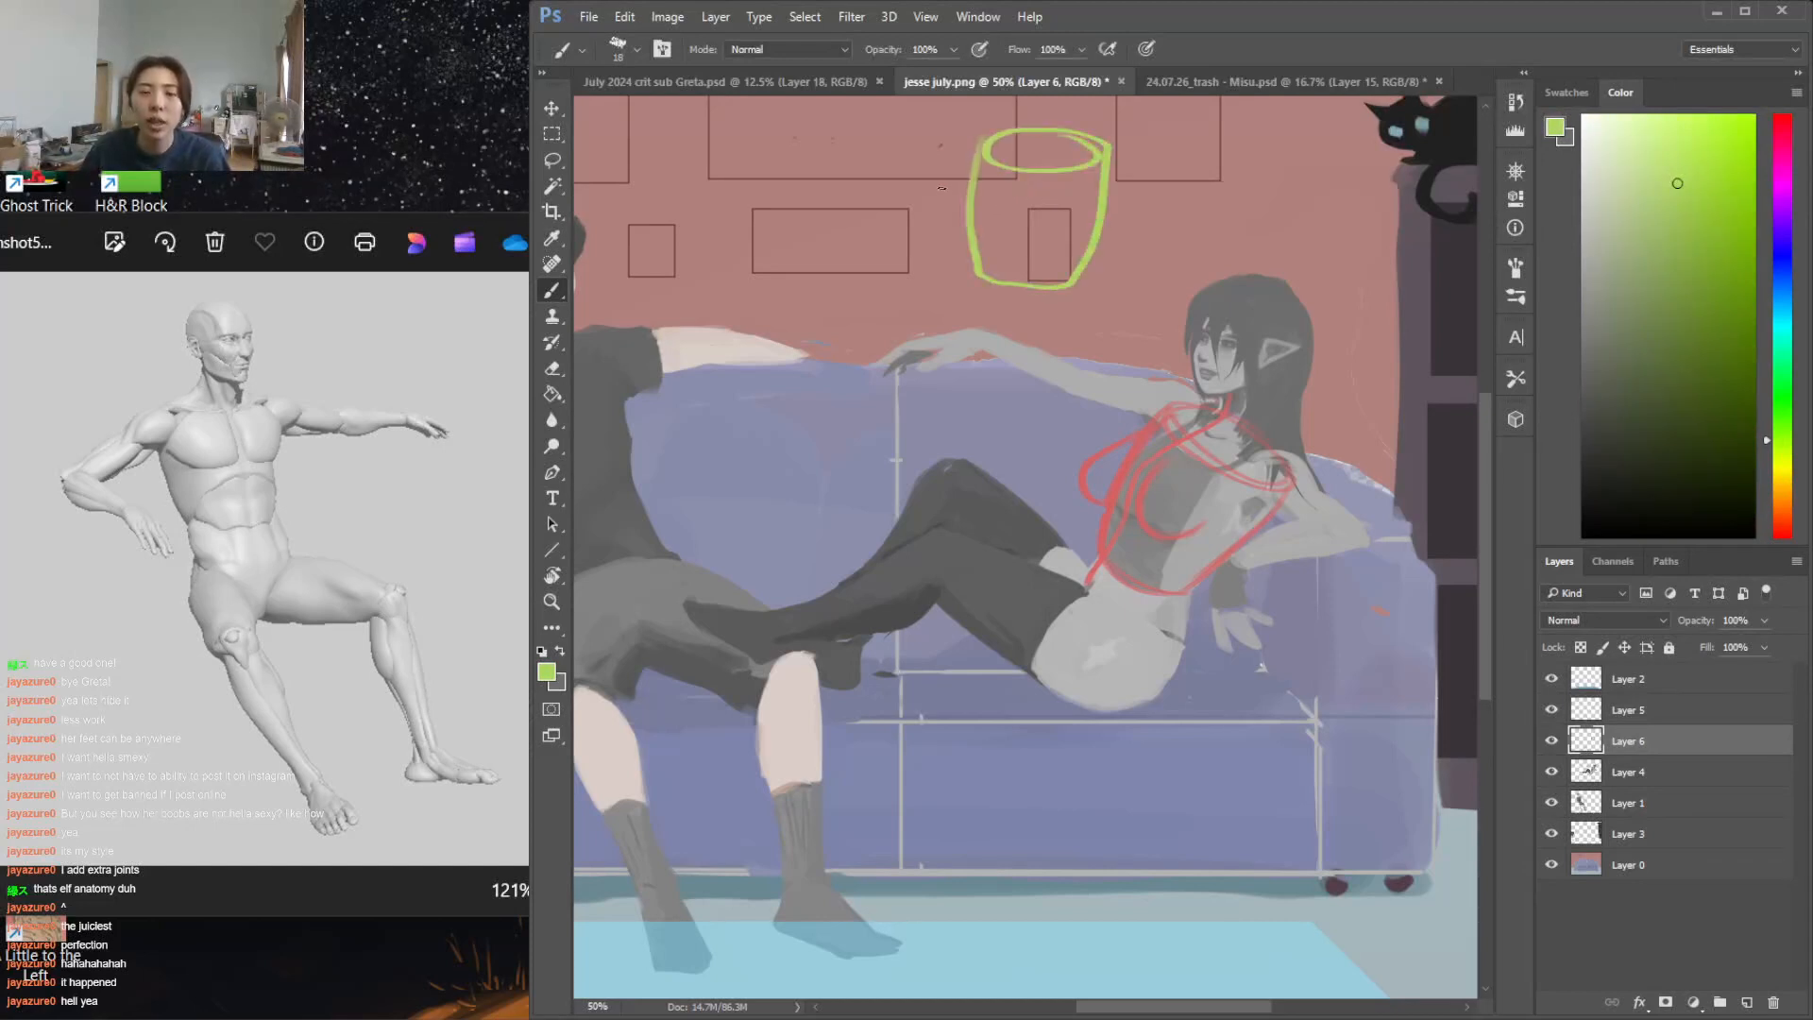
{"action": "left_click_drag", "start_coordinate": [976, 152], "coordinate": [942, 188]}
{"action": "mouse_move", "coordinate": [980, 218]}
{"action": "left_mouse_down"}
{"action": "mouse_move", "coordinate": [1036, 168]}
{"action": "mouse_move", "coordinate": [1008, 217]}
{"action": "mouse_move", "coordinate": [1023, 177]}
{"action": "mouse_move", "coordinate": [1046, 227]}
{"action": "mouse_move", "coordinate": [971, 216]}
{"action": "mouse_move", "coordinate": [1015, 223]}
{"action": "left_mouse_up"}
{"action": "key", "text": "ctrl+z"}
{"action": "key", "text": "ctrl+z"}
{"action": "mouse_move", "coordinate": [1025, 216]}
{"action": "left_mouse_down"}
{"action": "mouse_move", "coordinate": [1067, 184]}
{"action": "mouse_move", "coordinate": [1068, 209]}
{"action": "left_mouse_up"}
{"action": "left_click_drag", "start_coordinate": [937, 184], "coordinate": [1065, 194]}
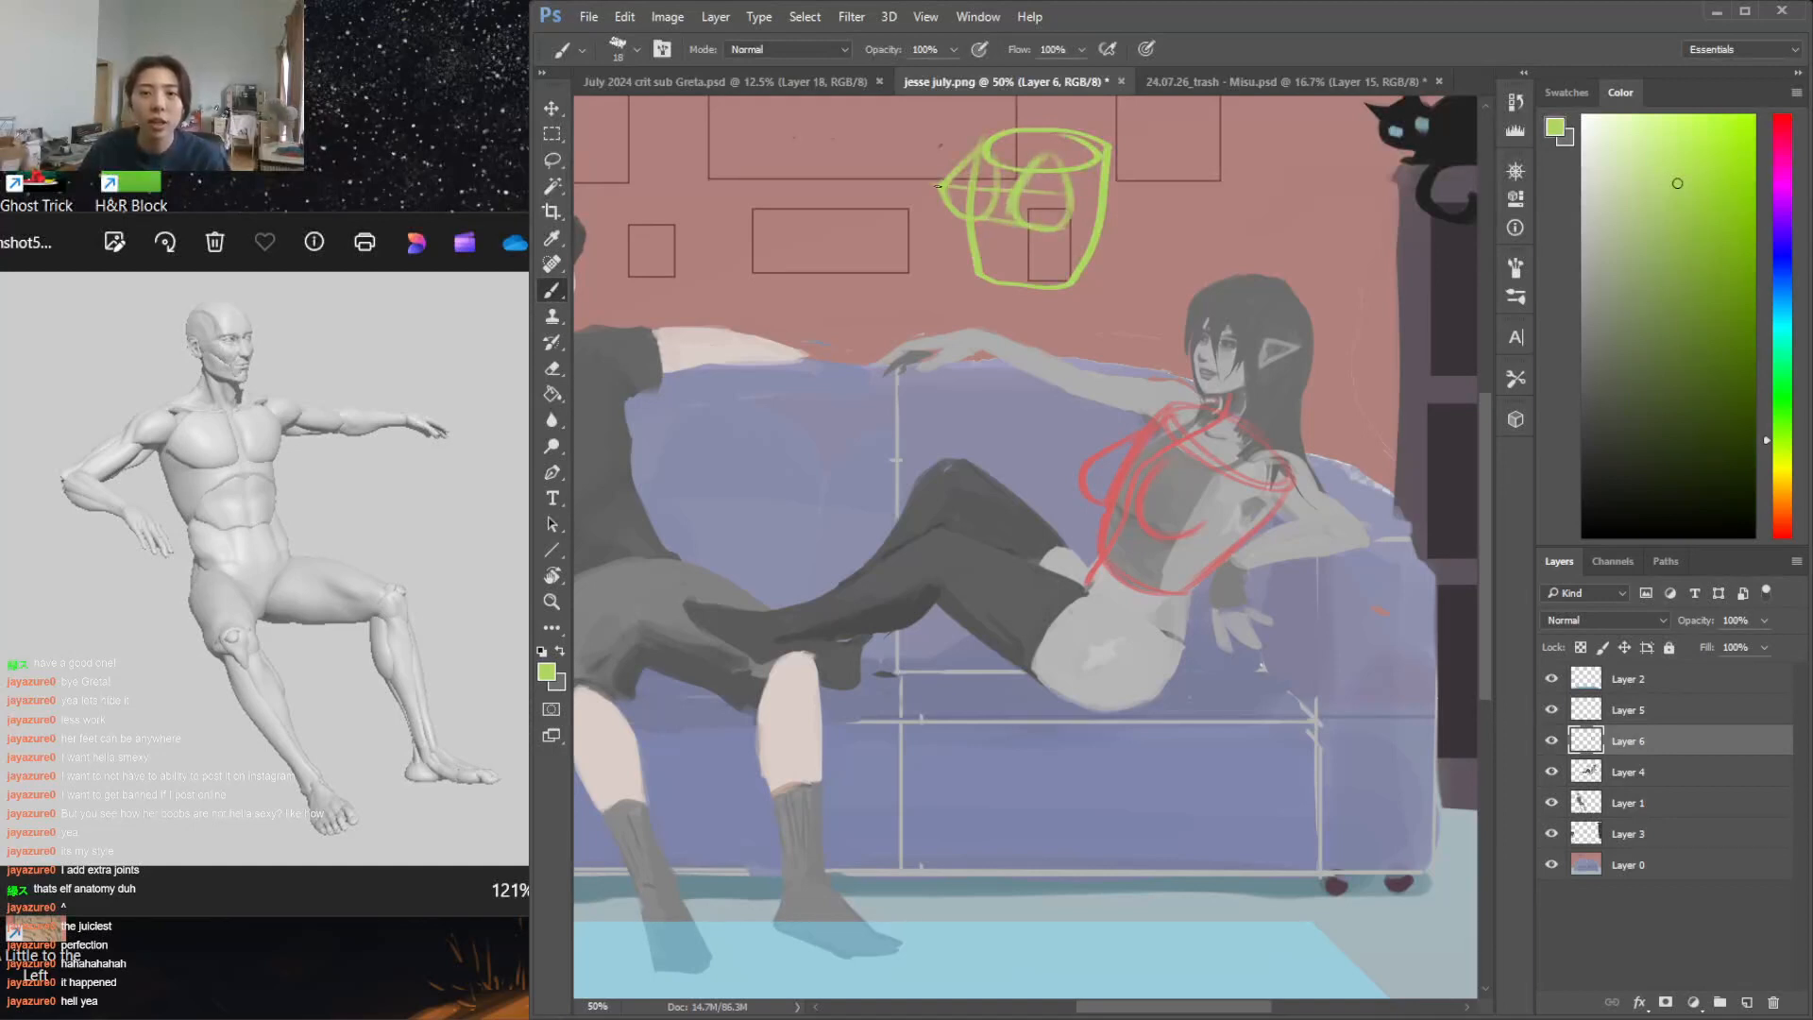
Sketch a second green cylinder beside the first, with two shallow U-shaped chest forms resting on a horizontal guide line
{"action": "left_click_drag", "start_coordinate": [796, 139], "coordinate": [895, 143]}
{"action": "mouse_move", "coordinate": [753, 164]}
{"action": "left_mouse_down"}
{"action": "mouse_move", "coordinate": [768, 268]}
{"action": "mouse_move", "coordinate": [867, 282]}
{"action": "left_mouse_up"}
{"action": "left_click_drag", "start_coordinate": [902, 151], "coordinate": [866, 277]}
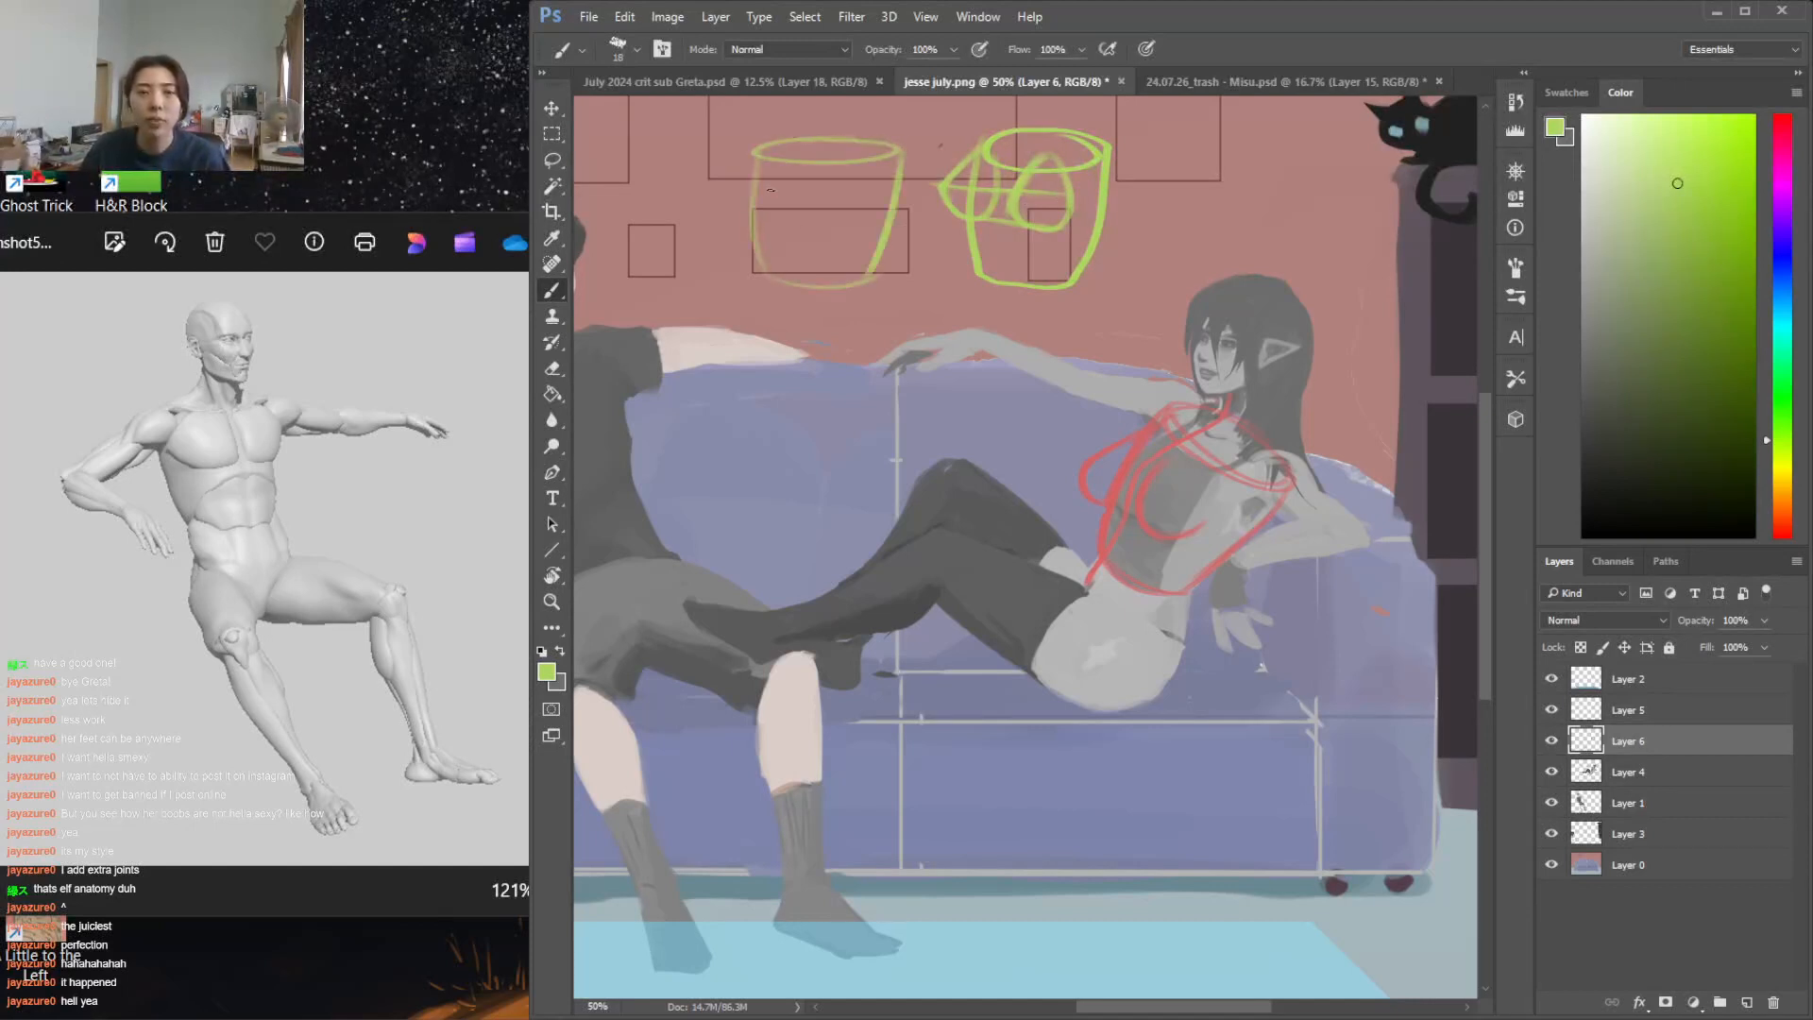
{"action": "left_click_drag", "start_coordinate": [733, 225], "coordinate": [855, 237]}
{"action": "mouse_move", "coordinate": [757, 157]}
{"action": "left_mouse_down"}
{"action": "mouse_move", "coordinate": [741, 227]}
{"action": "mouse_move", "coordinate": [791, 216]}
{"action": "mouse_move", "coordinate": [791, 195]}
{"action": "left_mouse_up"}
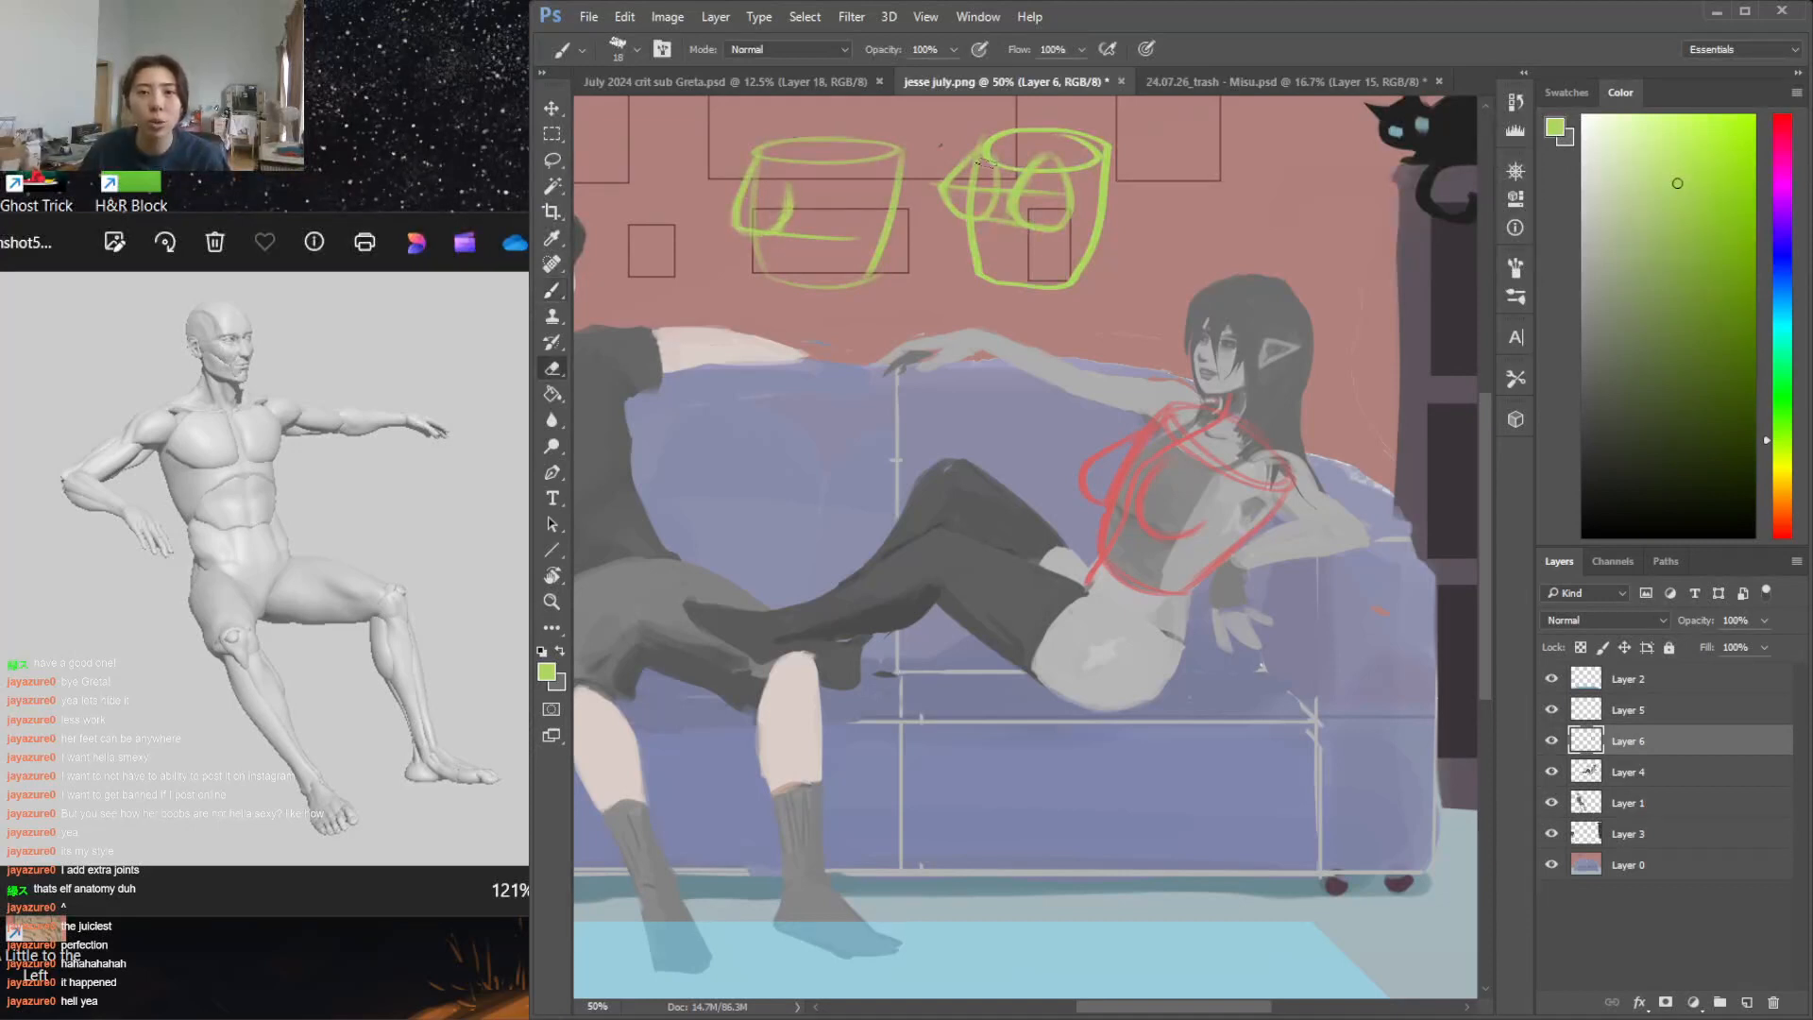
{"action": "mouse_move", "coordinate": [805, 173]}
{"action": "left_mouse_down"}
{"action": "mouse_move", "coordinate": [809, 232]}
{"action": "mouse_move", "coordinate": [859, 228]}
{"action": "mouse_move", "coordinate": [864, 186]}
{"action": "mouse_move", "coordinate": [855, 227]}
{"action": "left_mouse_up"}
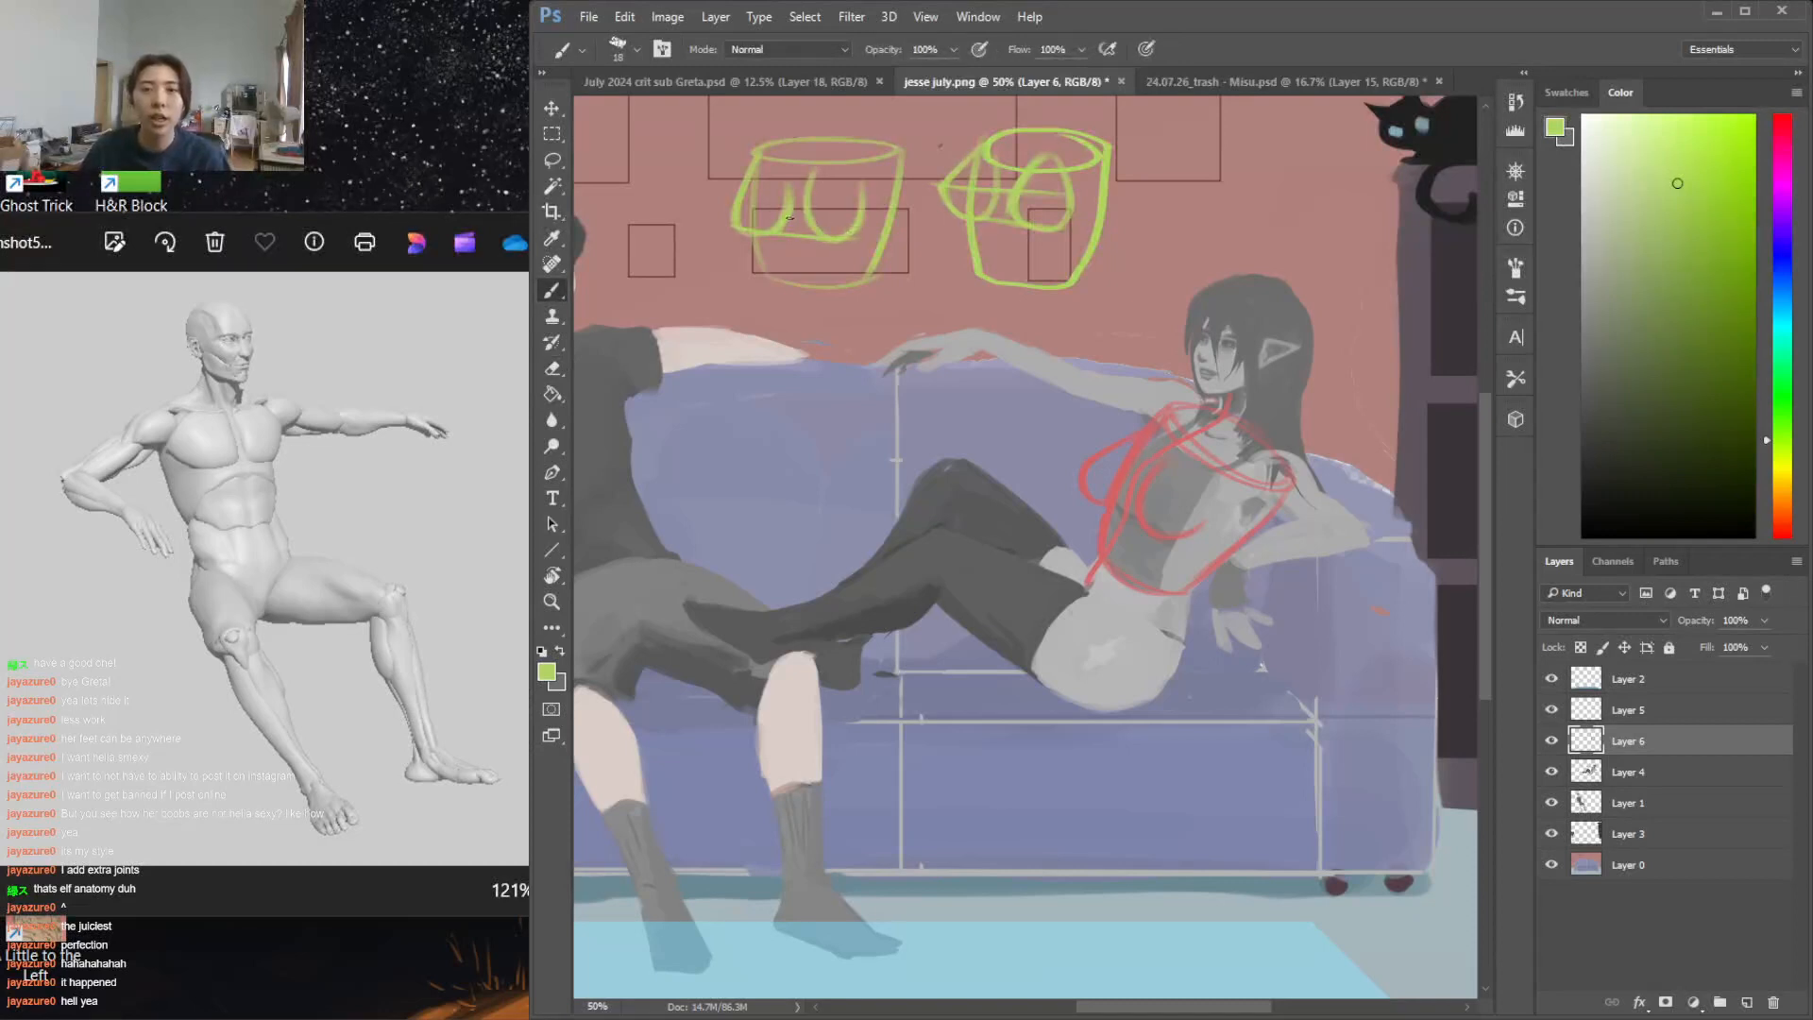
Sketch a third green cylinder above the woman's head with cleaned-up sides and two long, drooping chest forms
{"action": "mouse_move", "coordinate": [1162, 132]}
{"action": "left_mouse_down"}
{"action": "mouse_move", "coordinate": [1178, 252]}
{"action": "mouse_move", "coordinate": [1265, 253]}
{"action": "mouse_move", "coordinate": [1232, 149]}
{"action": "mouse_move", "coordinate": [1164, 134]}
{"action": "left_mouse_up"}
{"action": "left_click_drag", "start_coordinate": [1290, 141], "coordinate": [1277, 253]}
{"action": "key", "text": "e"}
{"action": "left_click_drag", "start_coordinate": [1290, 177], "coordinate": [1286, 227]}
{"action": "key", "text": "b"}
{"action": "key", "text": "e"}
{"action": "mouse_move", "coordinate": [1291, 153]}
{"action": "left_mouse_down"}
{"action": "mouse_move", "coordinate": [1275, 258]}
{"action": "mouse_move", "coordinate": [1289, 192]}
{"action": "left_mouse_up"}
{"action": "key", "text": "b"}
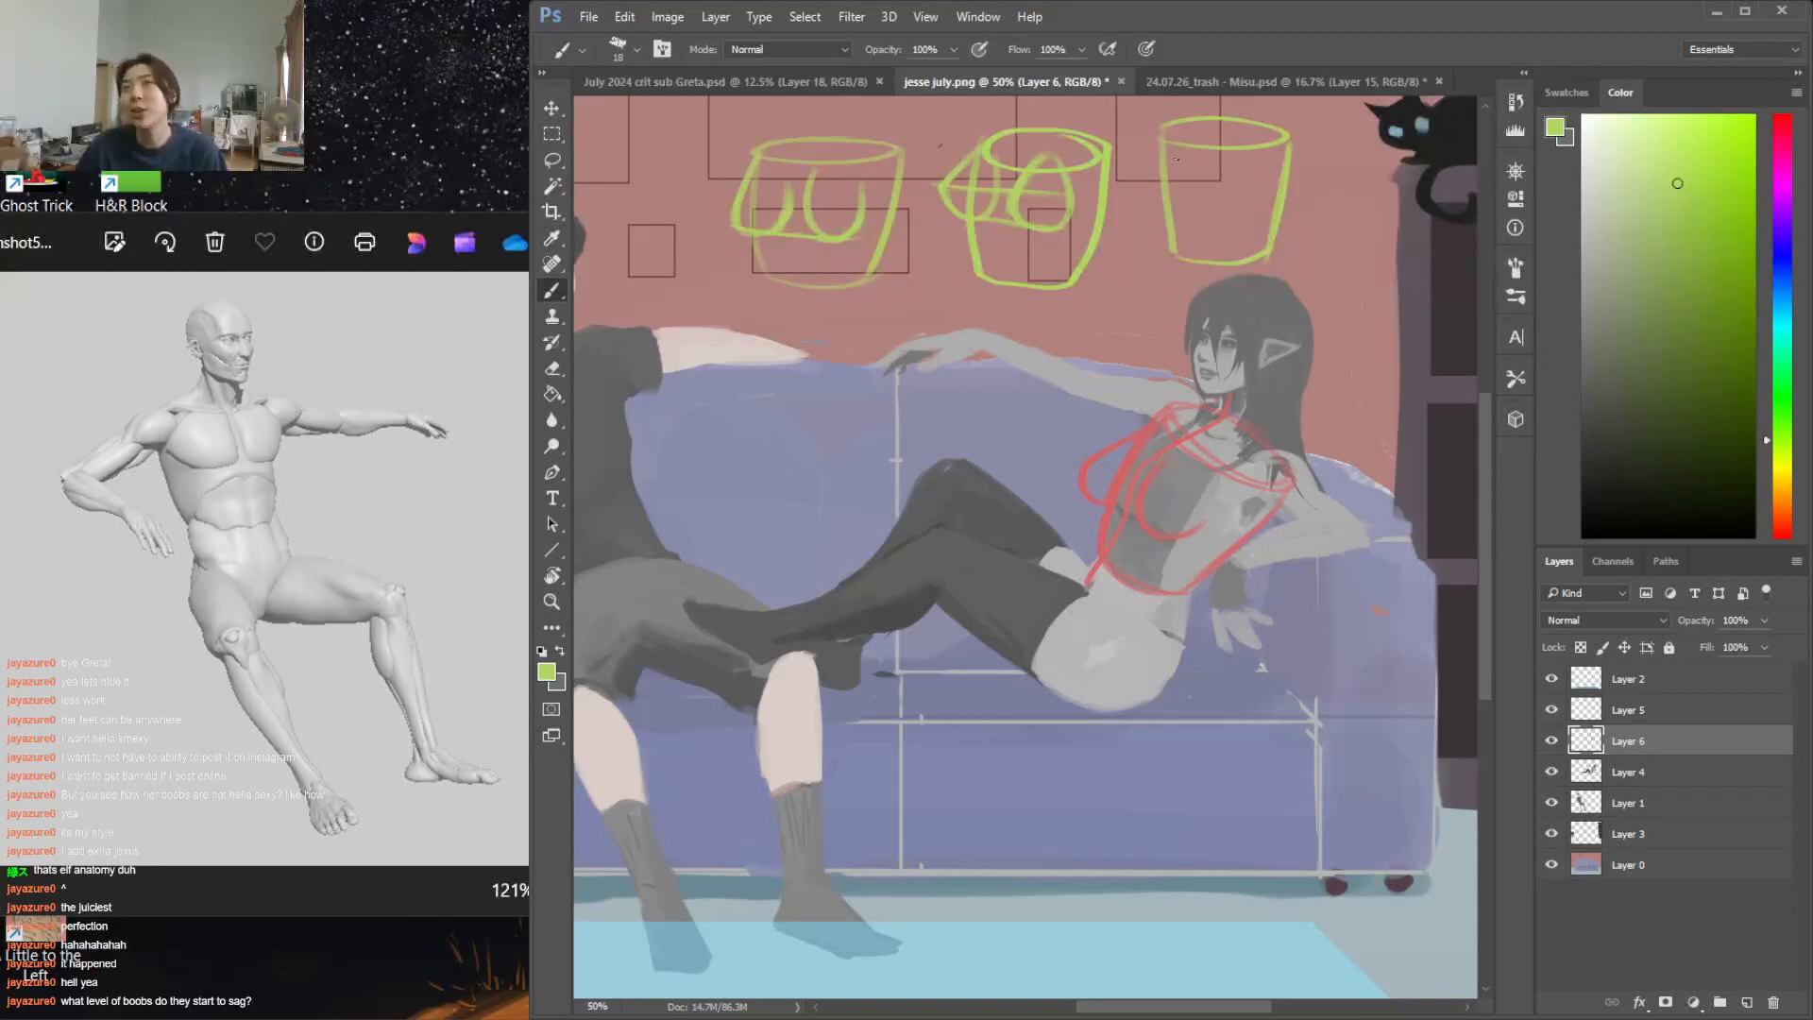
{"action": "mouse_move", "coordinate": [1152, 140]}
{"action": "left_mouse_down"}
{"action": "mouse_move", "coordinate": [1128, 182]}
{"action": "mouse_move", "coordinate": [1145, 268]}
{"action": "mouse_move", "coordinate": [1187, 246]}
{"action": "mouse_move", "coordinate": [1214, 147]}
{"action": "mouse_move", "coordinate": [1193, 247]}
{"action": "mouse_move", "coordinate": [1214, 280]}
{"action": "mouse_move", "coordinate": [1263, 244]}
{"action": "left_mouse_up"}
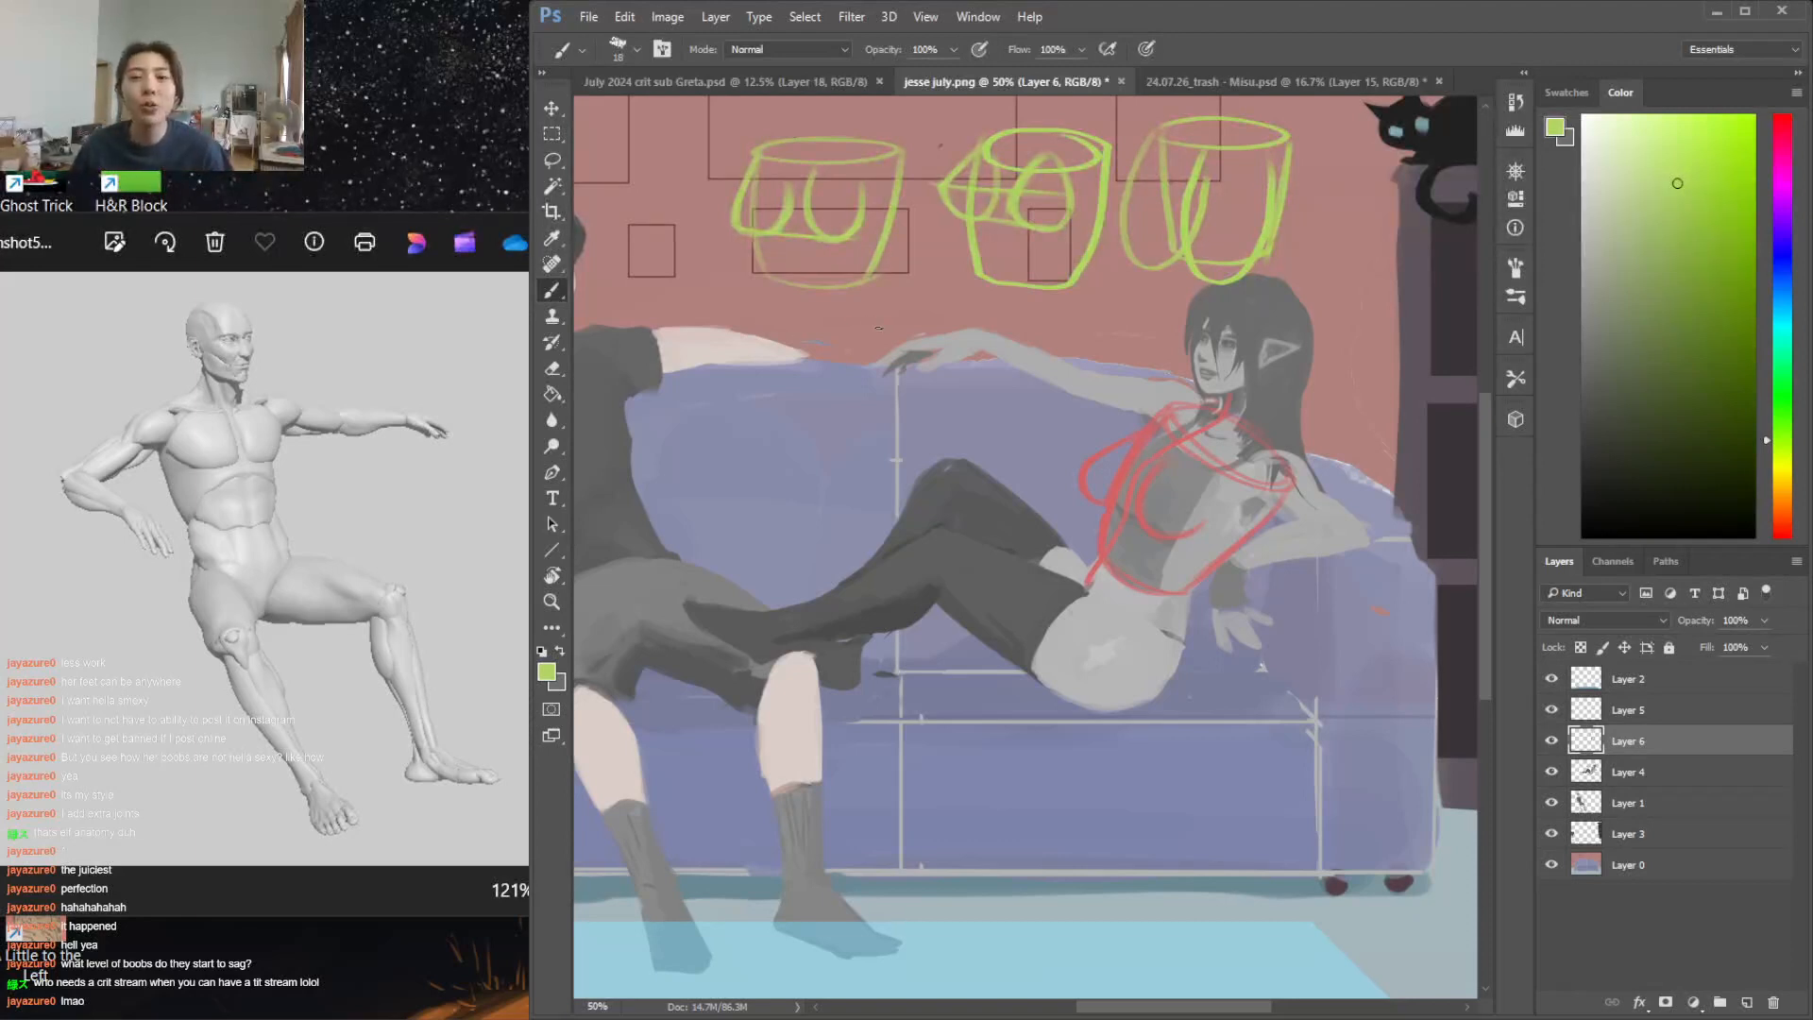
Add a layer above Layer 4, fill it with near-black as a backdrop, and reselect Layer 6 with lime green active
{"action": "scroll", "coordinate": [1502, 613], "scroll_direction": "up", "scroll_amount": 3}
{"action": "left_click", "coordinate": [1669, 772]}
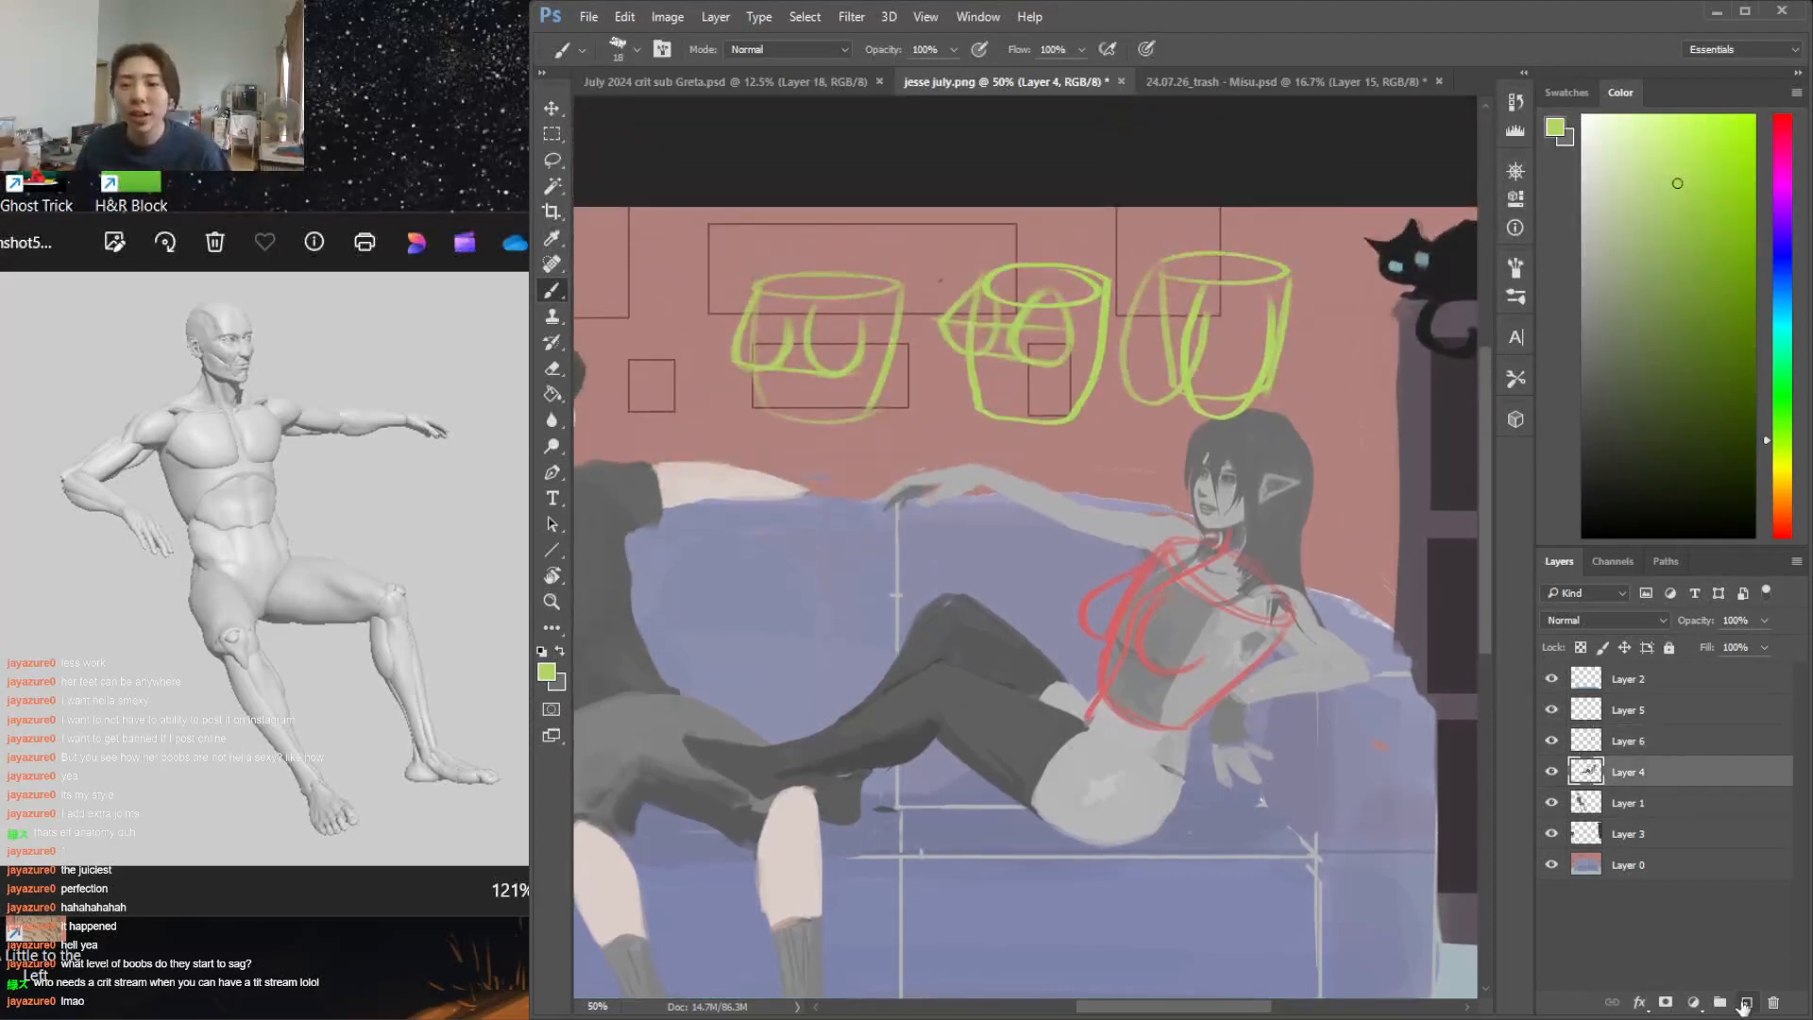
{"action": "left_click", "coordinate": [1745, 1003]}
{"action": "key", "text": "x"}
{"action": "left_click", "coordinate": [1583, 201]}
{"action": "key", "text": "g"}
{"action": "left_click", "coordinate": [1275, 513]}
{"action": "left_click_drag", "start_coordinate": [1672, 284], "coordinate": [1584, 498]}
{"action": "left_click", "coordinate": [1119, 631]}
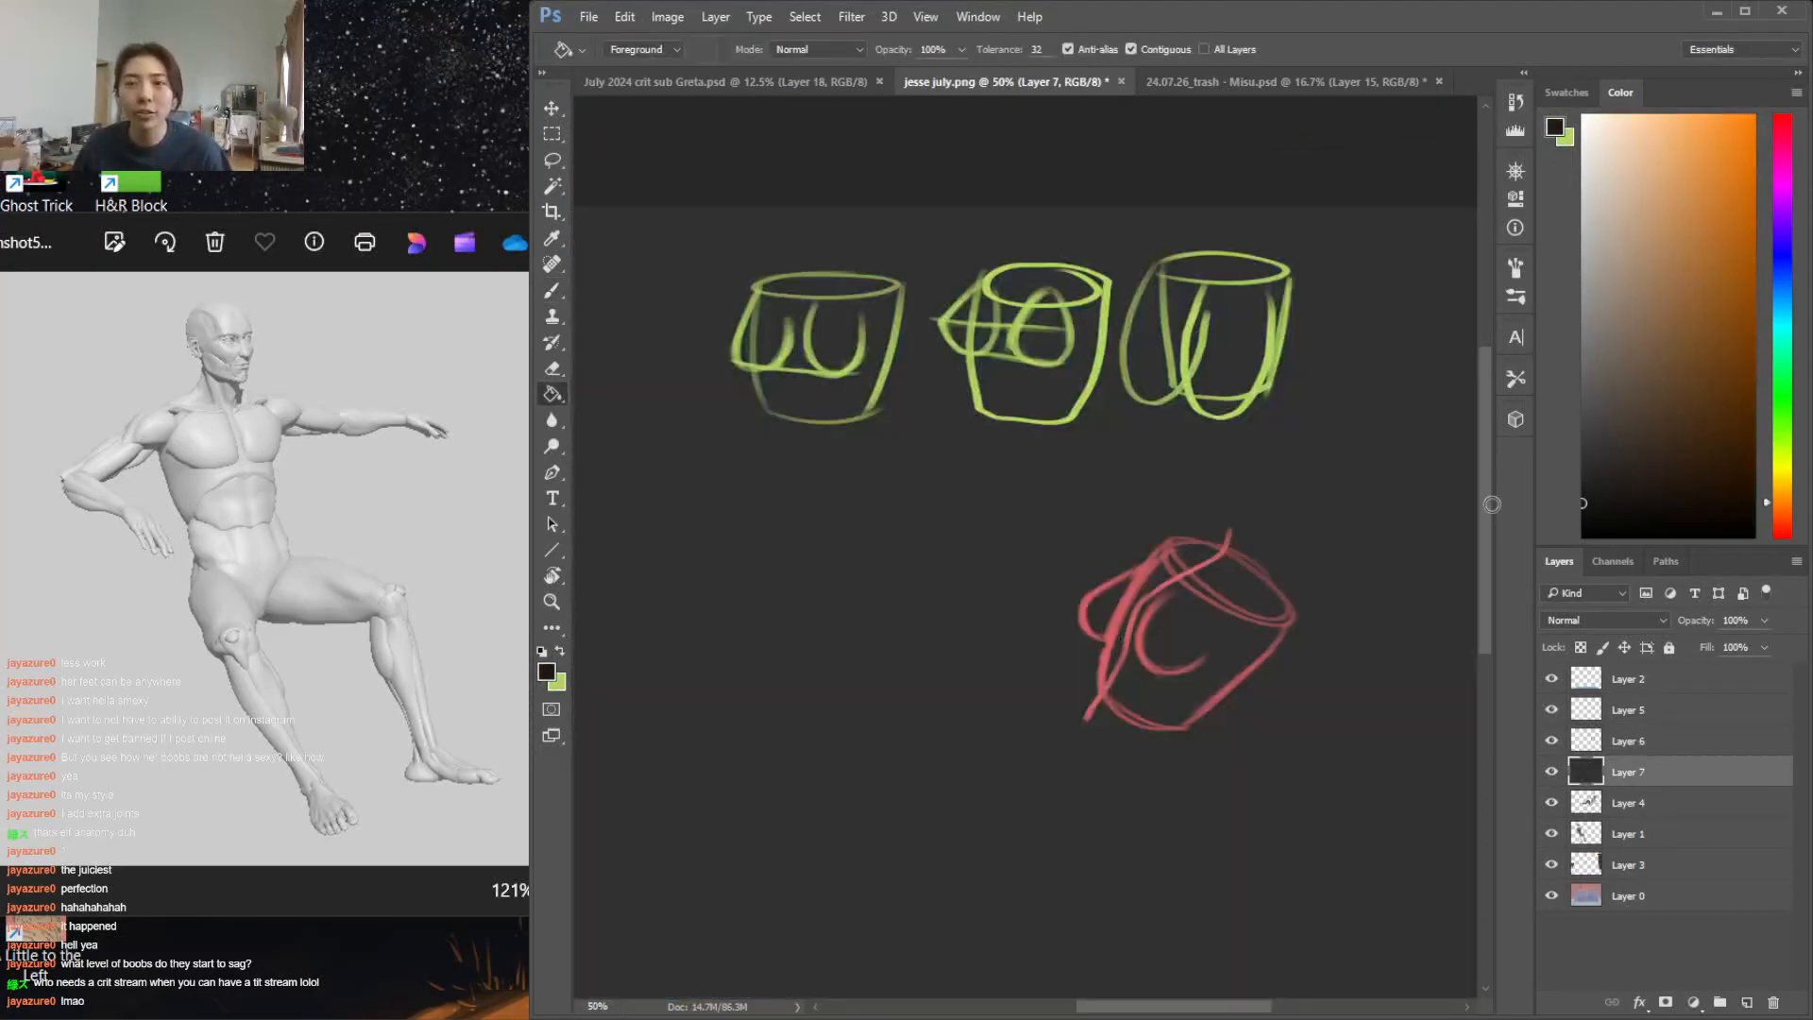
{"action": "left_click", "coordinate": [1299, 541]}
{"action": "left_click", "coordinate": [1648, 746]}
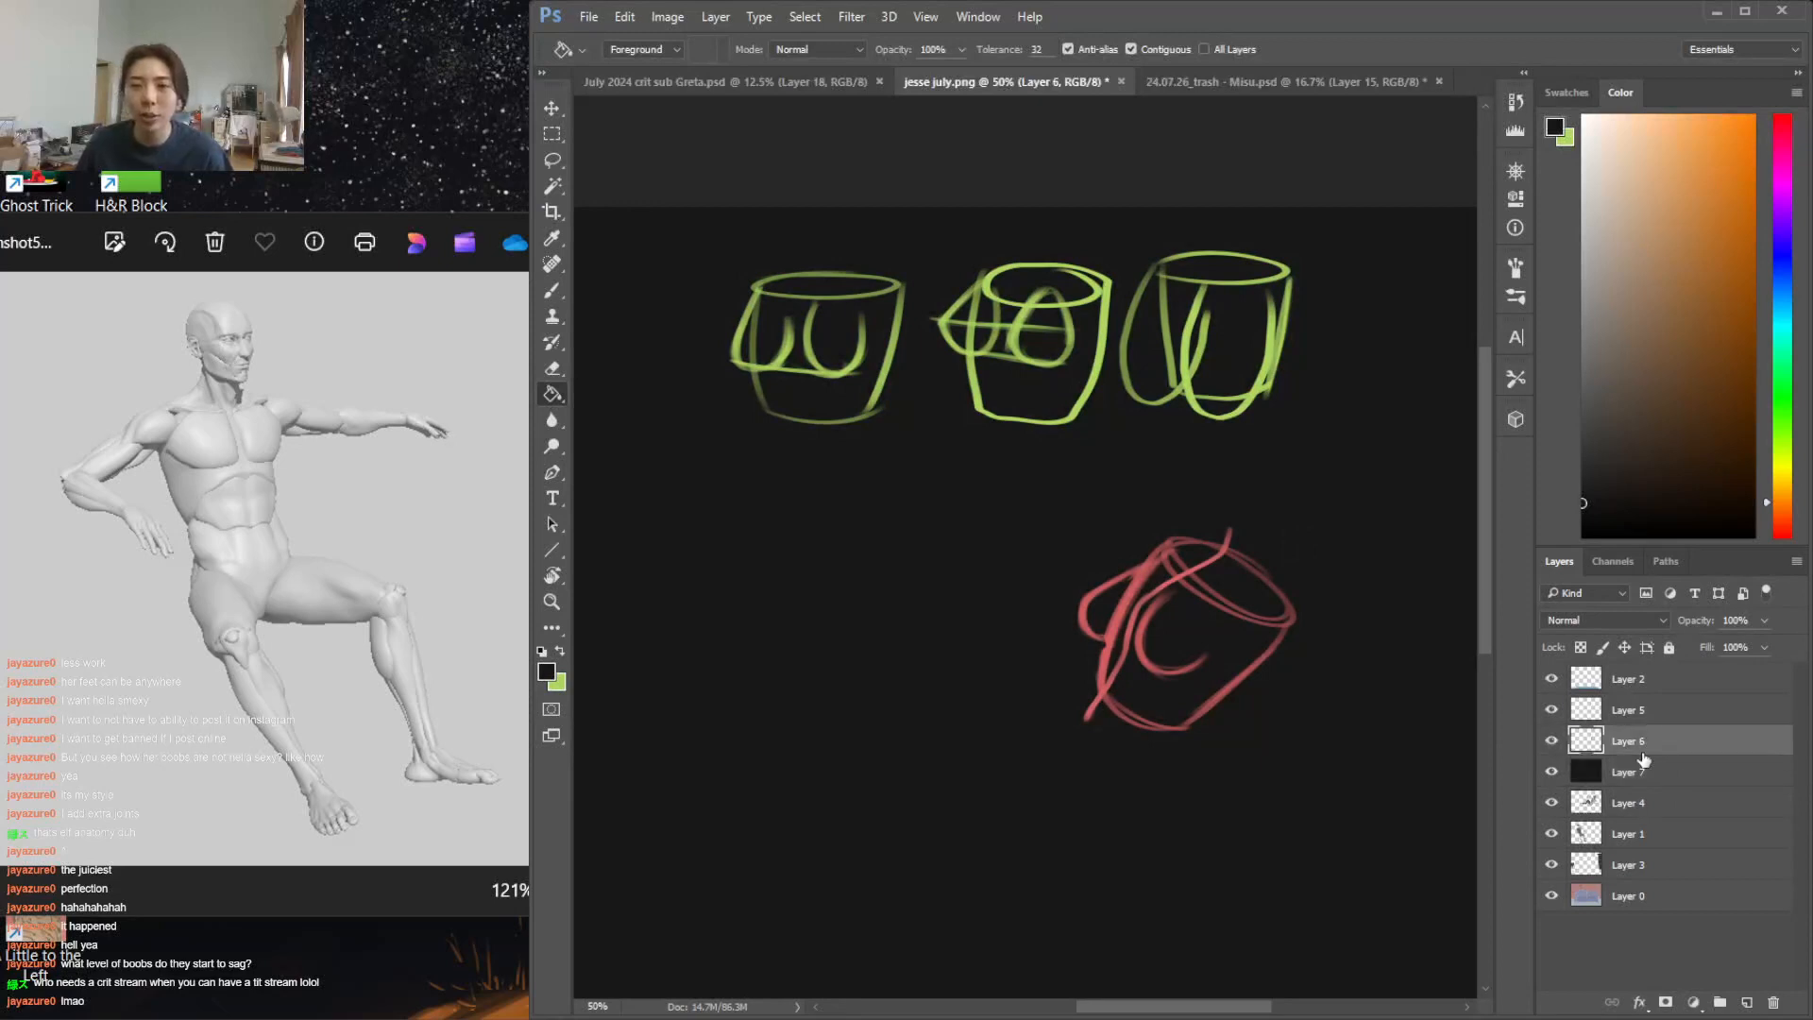
{"action": "key", "text": "x"}
{"action": "key", "text": "b"}
{"action": "key", "text": "v"}
{"action": "left_click_drag", "start_coordinate": [1220, 383], "coordinate": [1226, 457]}
{"action": "key", "text": "ctrl+z"}
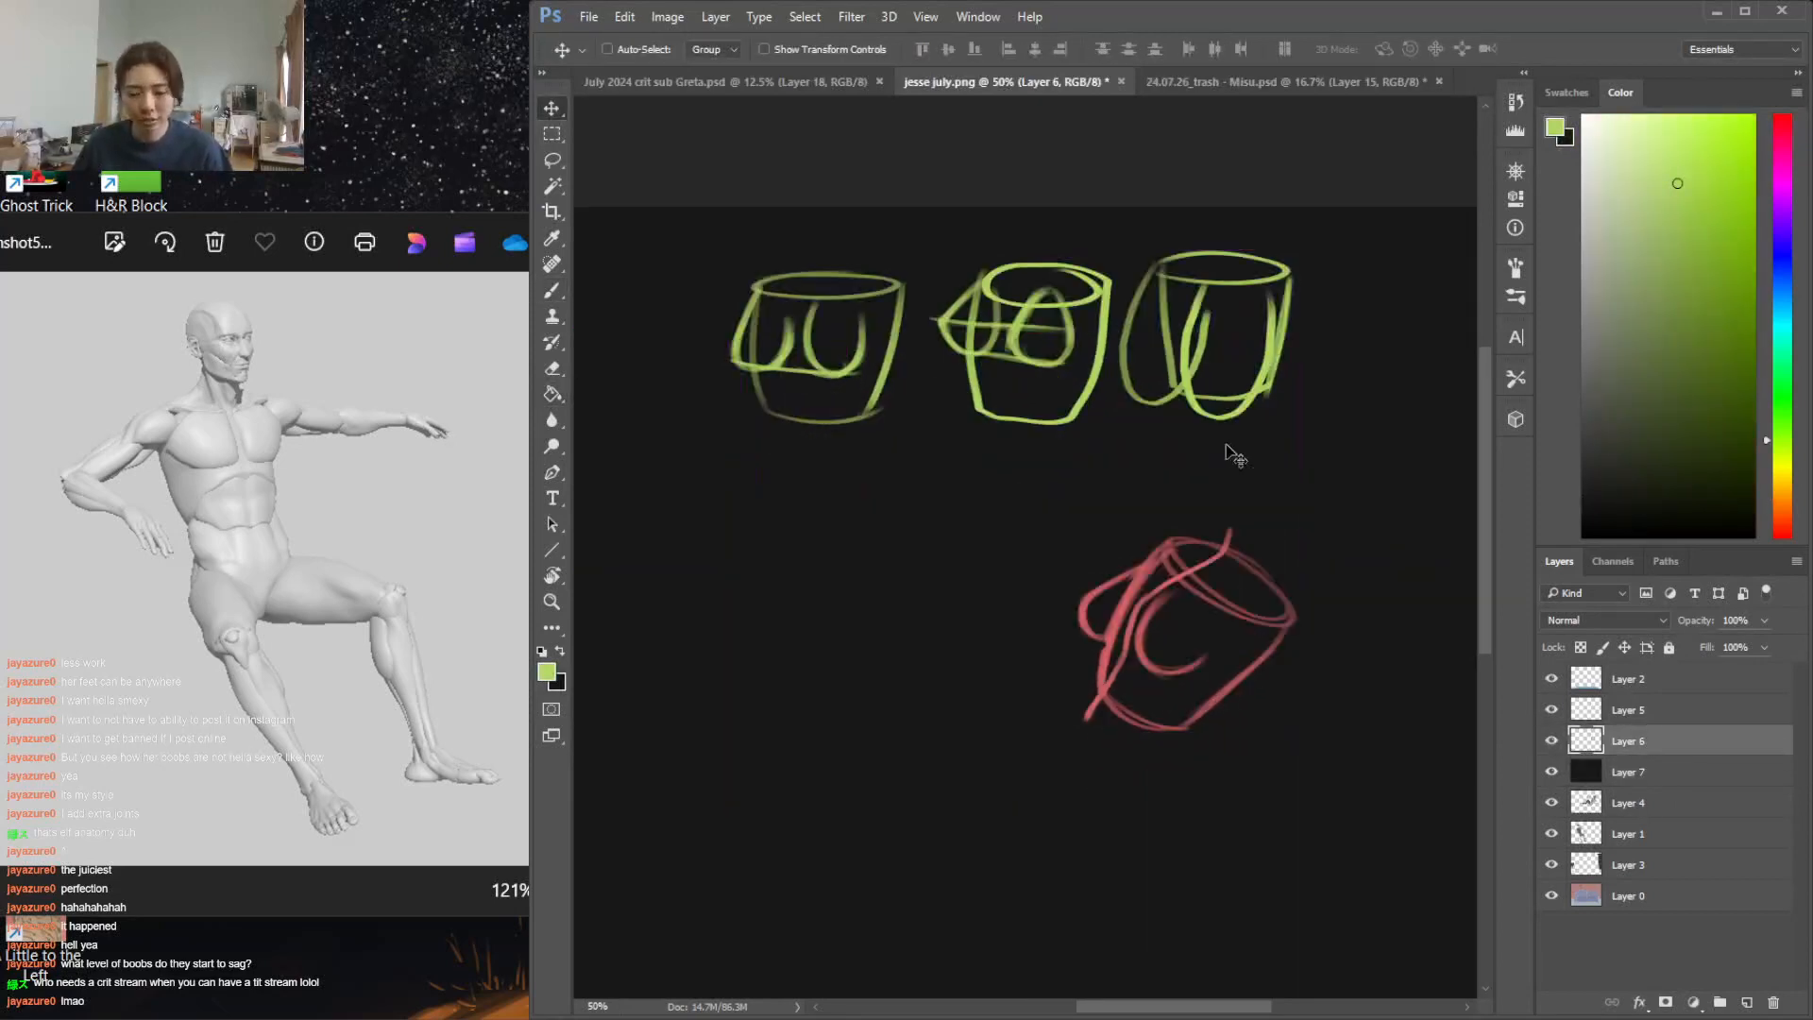
{"action": "key", "text": "ctrl+minus"}
{"action": "key", "text": "ctrl+minus"}
{"action": "mouse_move", "coordinate": [985, 337]}
{"action": "left_mouse_down"}
{"action": "mouse_move", "coordinate": [872, 345]}
{"action": "mouse_move", "coordinate": [996, 417]}
{"action": "left_mouse_up"}
{"action": "key", "text": "ctrl+z"}
Lasso the three green cylinder sketches on Layer 6, move them clear of the red torso sketch, and deselect
{"action": "key", "text": "l"}
{"action": "mouse_move", "coordinate": [1153, 303]}
{"action": "left_mouse_down"}
{"action": "mouse_move", "coordinate": [866, 346]}
{"action": "mouse_move", "coordinate": [1308, 399]}
{"action": "mouse_move", "coordinate": [1091, 296]}
{"action": "mouse_move", "coordinate": [967, 482]}
{"action": "left_mouse_up"}
{"action": "key", "text": "v"}
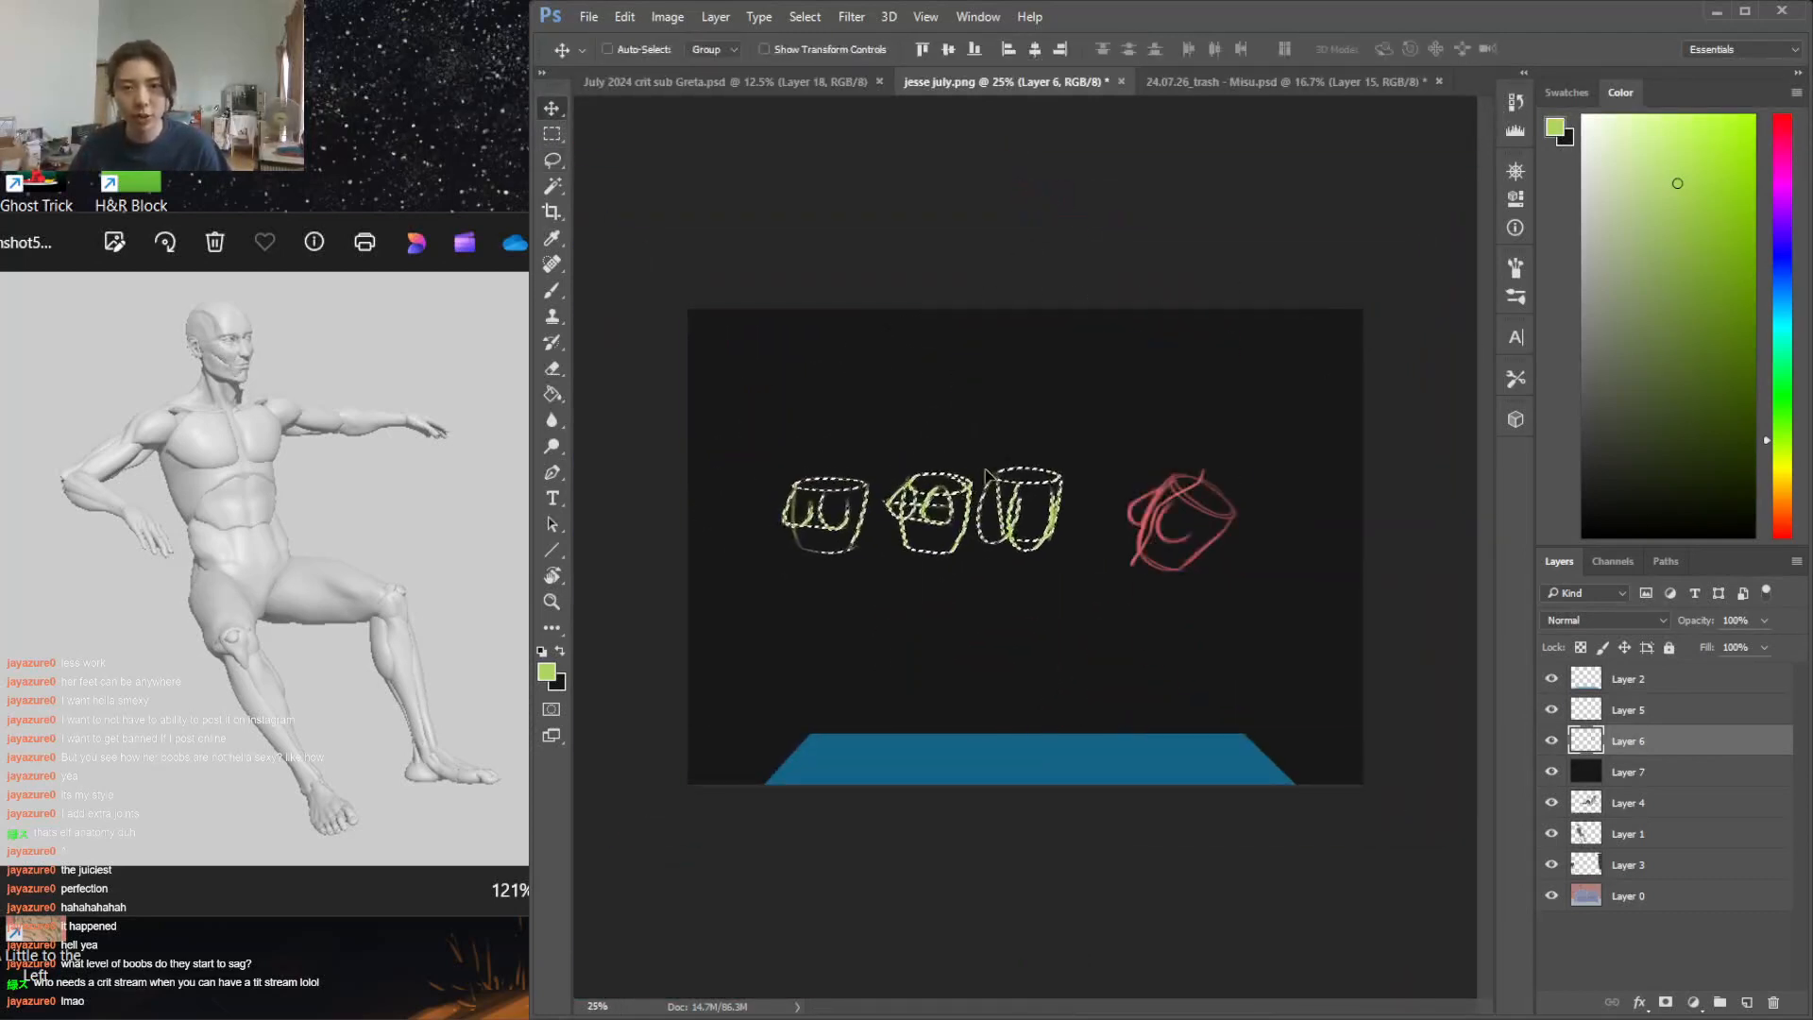
{"action": "key", "text": "ctrl+d"}
{"action": "key", "text": "ctrl+plus"}
{"action": "key", "text": "ctrl+plus"}
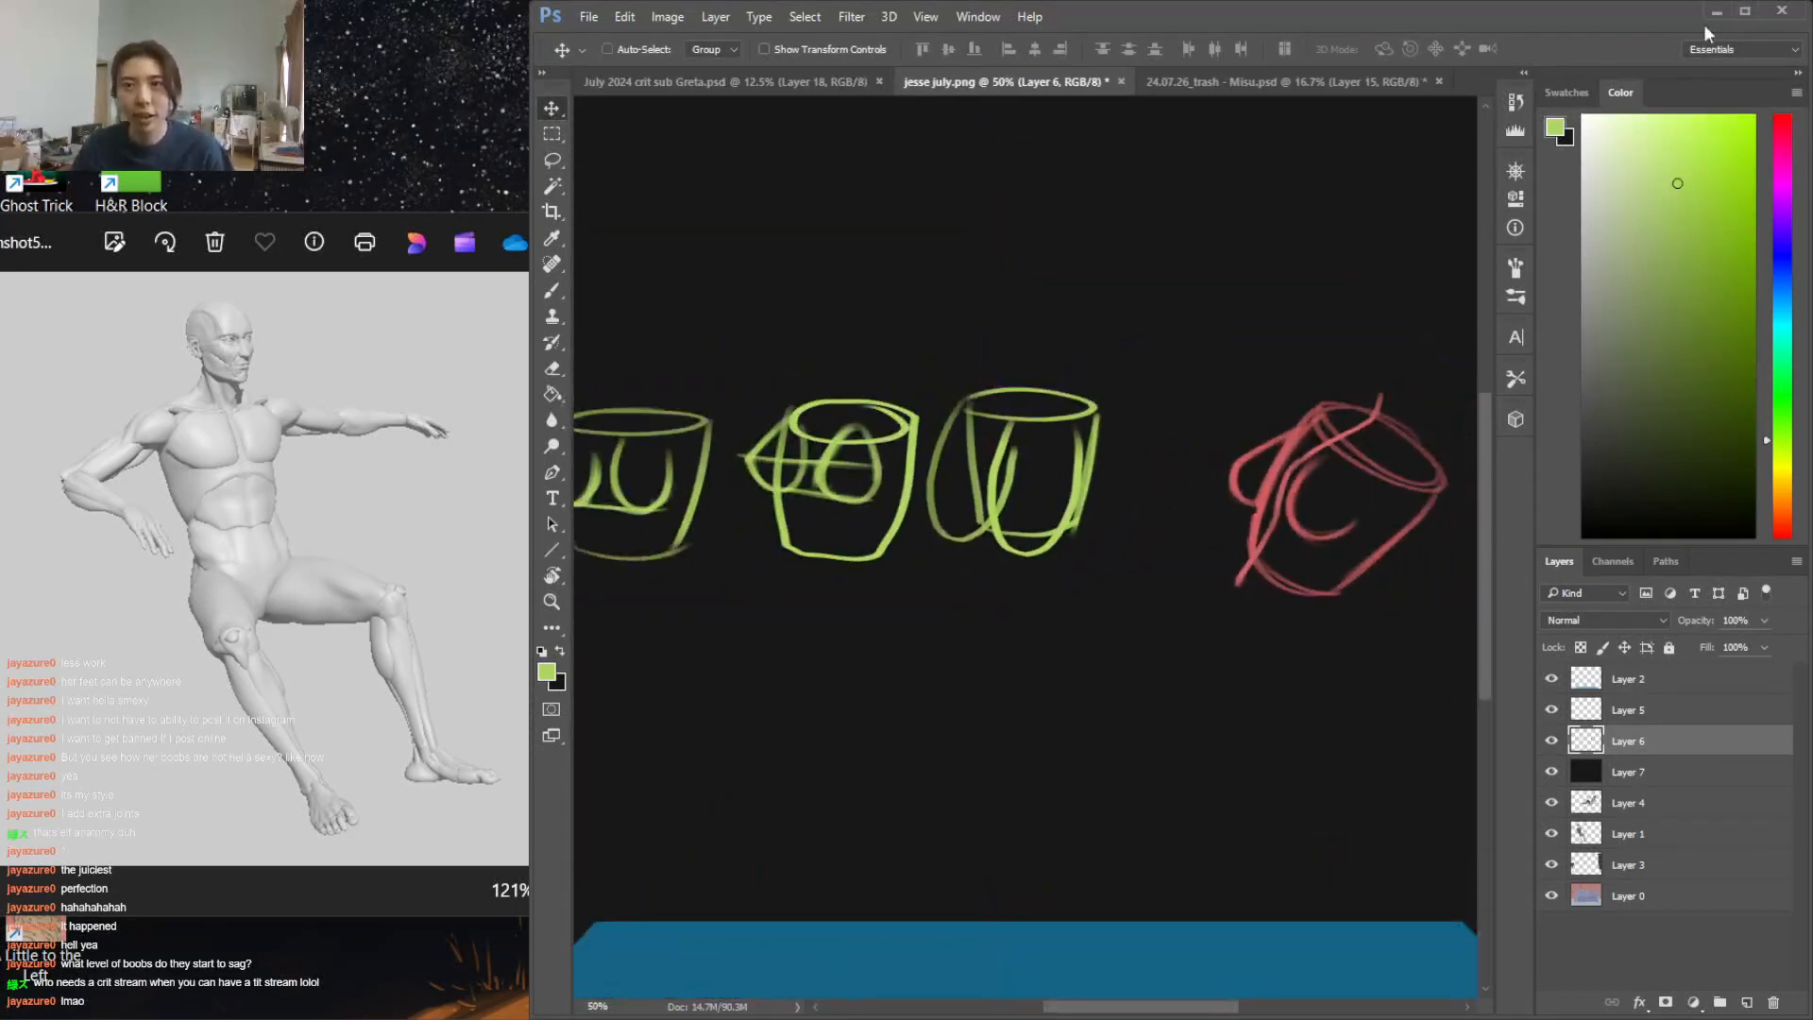
Widen the Photoshop window and sketch a cartoon face with eyebrows, wide eyes and a small mouth above the third cylinder
{"action": "left_click_drag", "start_coordinate": [530, 432], "coordinate": [1, 454]}
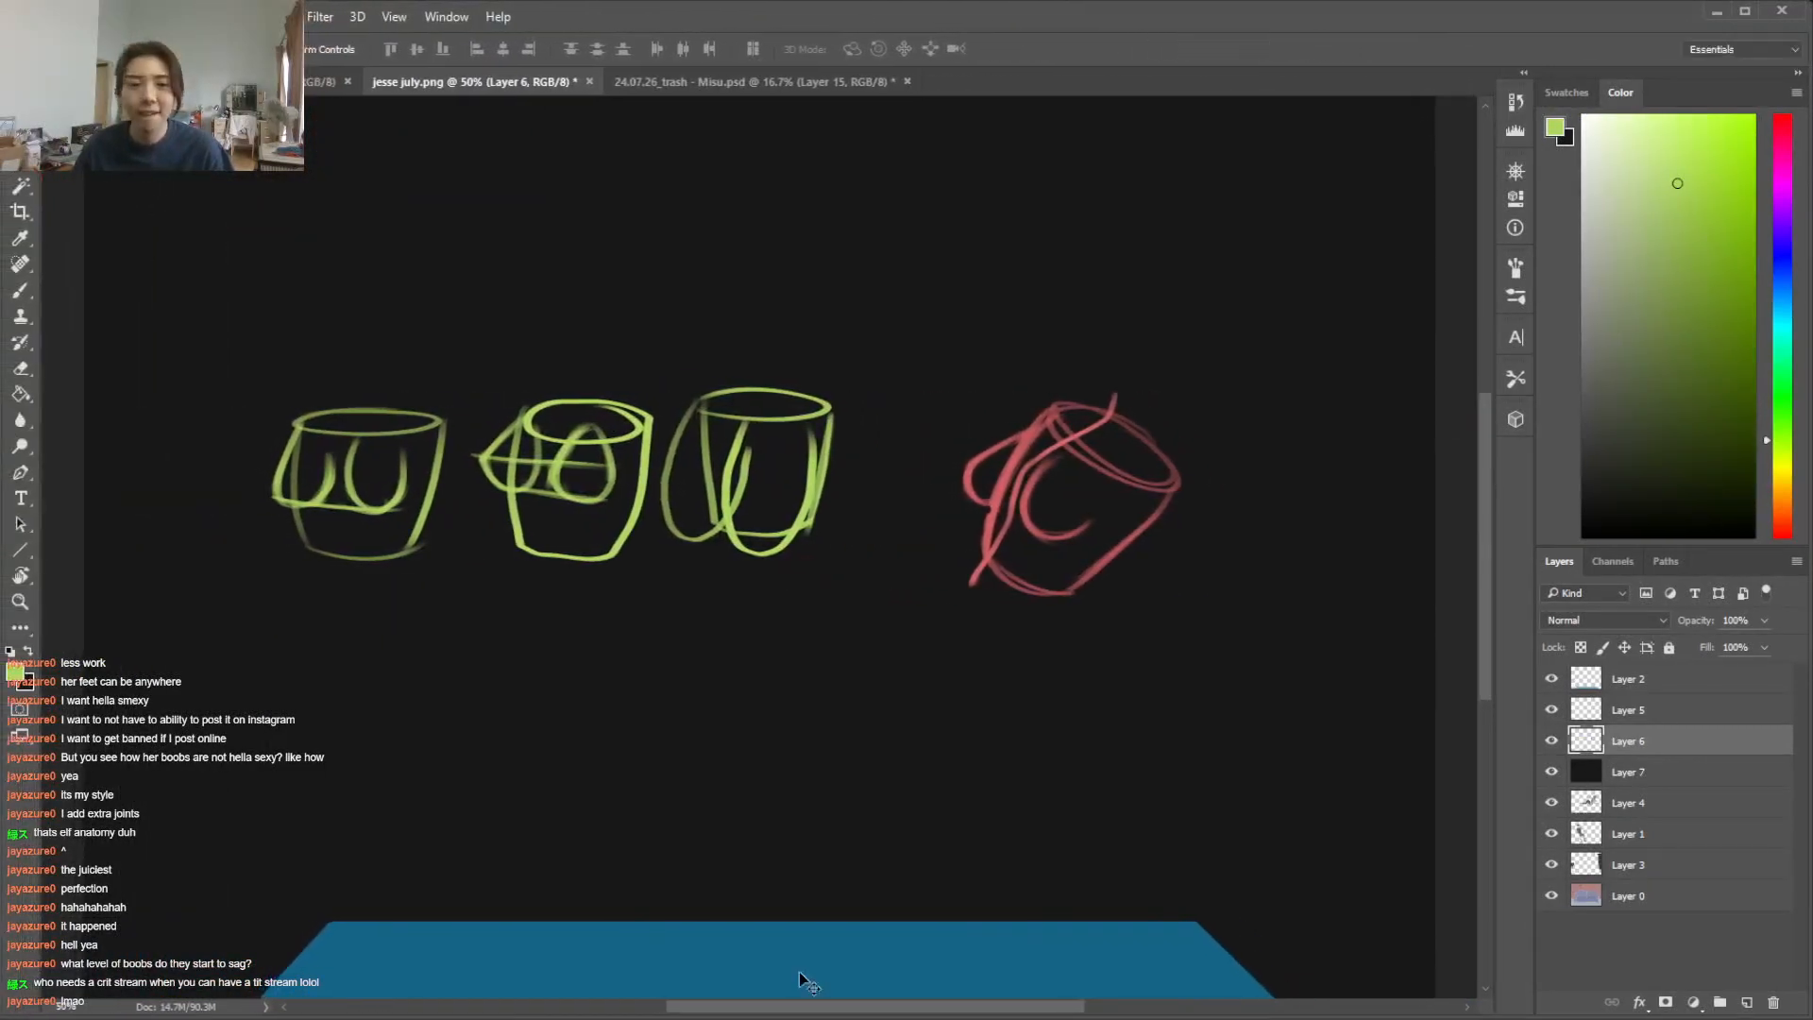
{"action": "left_click_drag", "start_coordinate": [804, 1006], "coordinate": [750, 1006]}
{"action": "key", "text": "b"}
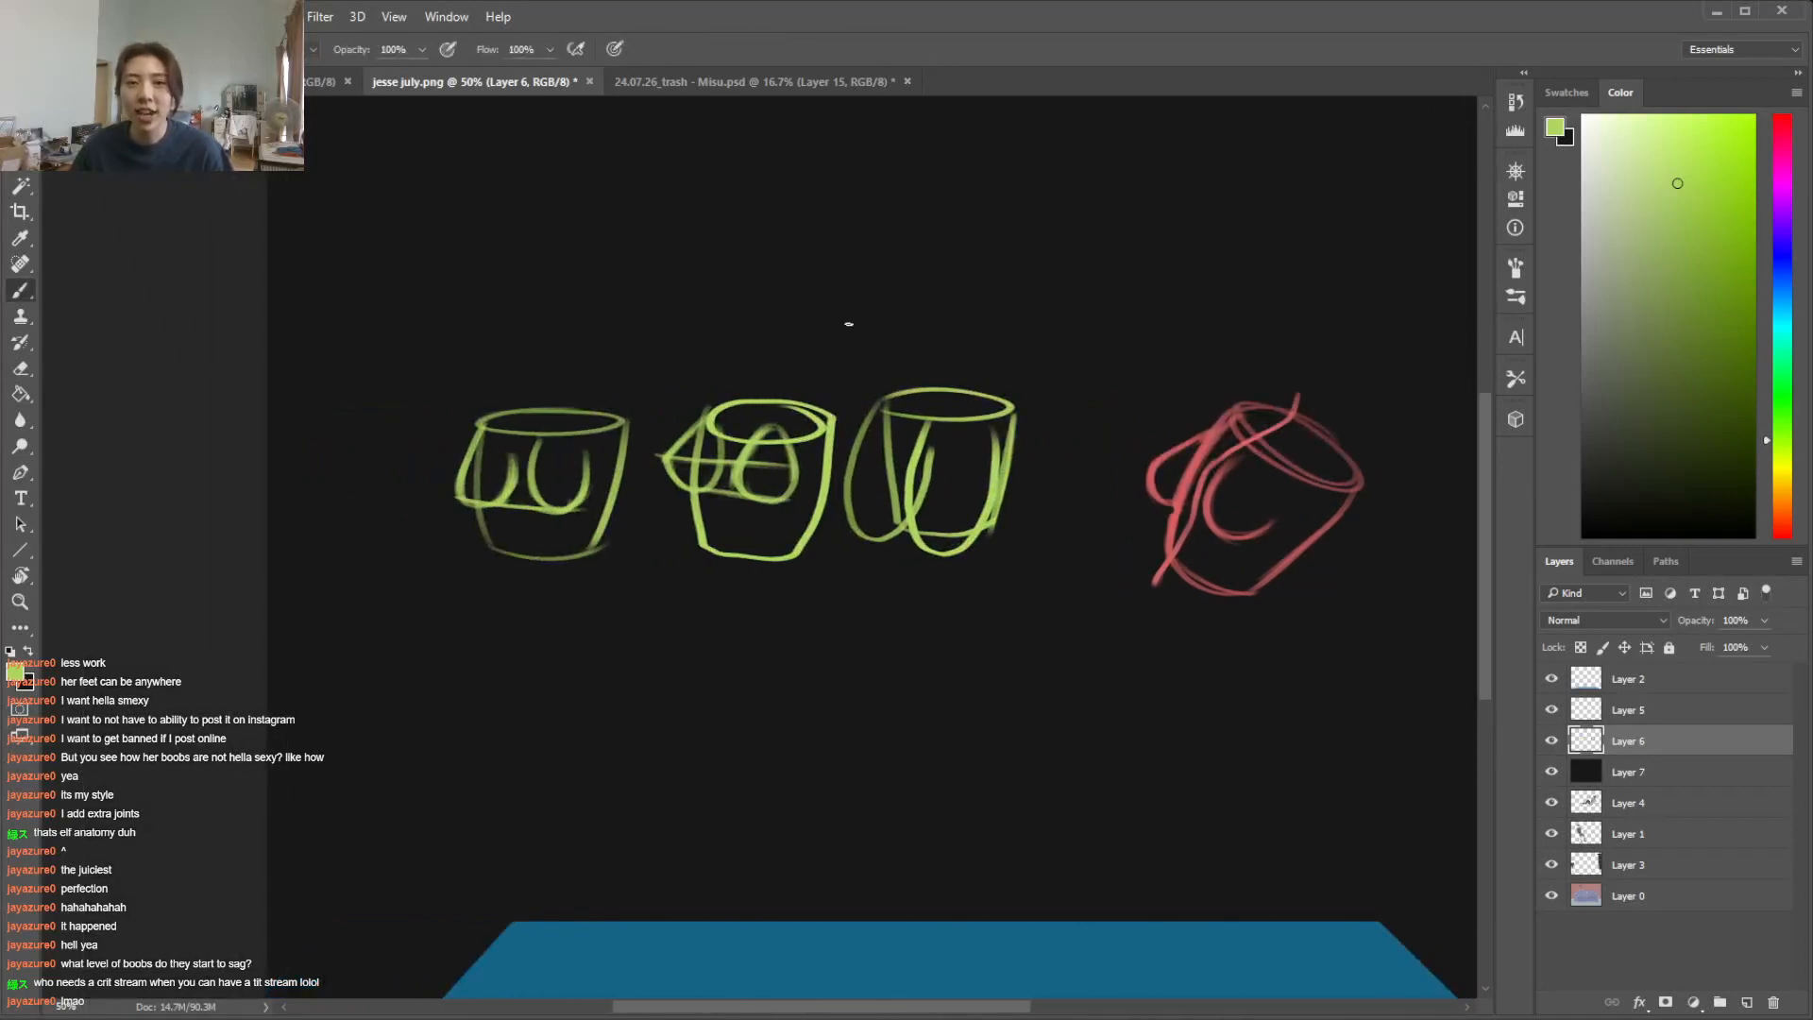
{"action": "mouse_move", "coordinate": [893, 262]}
{"action": "left_mouse_down"}
{"action": "mouse_move", "coordinate": [897, 292]}
{"action": "mouse_move", "coordinate": [955, 269]}
{"action": "mouse_move", "coordinate": [905, 221]}
{"action": "left_mouse_up"}
{"action": "left_click_drag", "start_coordinate": [935, 225], "coordinate": [981, 224]}
{"action": "mouse_move", "coordinate": [895, 272]}
{"action": "left_mouse_down"}
{"action": "mouse_move", "coordinate": [893, 292]}
{"action": "mouse_move", "coordinate": [891, 275]}
{"action": "mouse_move", "coordinate": [944, 274]}
{"action": "left_mouse_up"}
{"action": "mouse_move", "coordinate": [923, 357]}
{"action": "left_mouse_down"}
{"action": "mouse_move", "coordinate": [945, 360]}
{"action": "mouse_move", "coordinate": [930, 355]}
{"action": "left_mouse_up"}
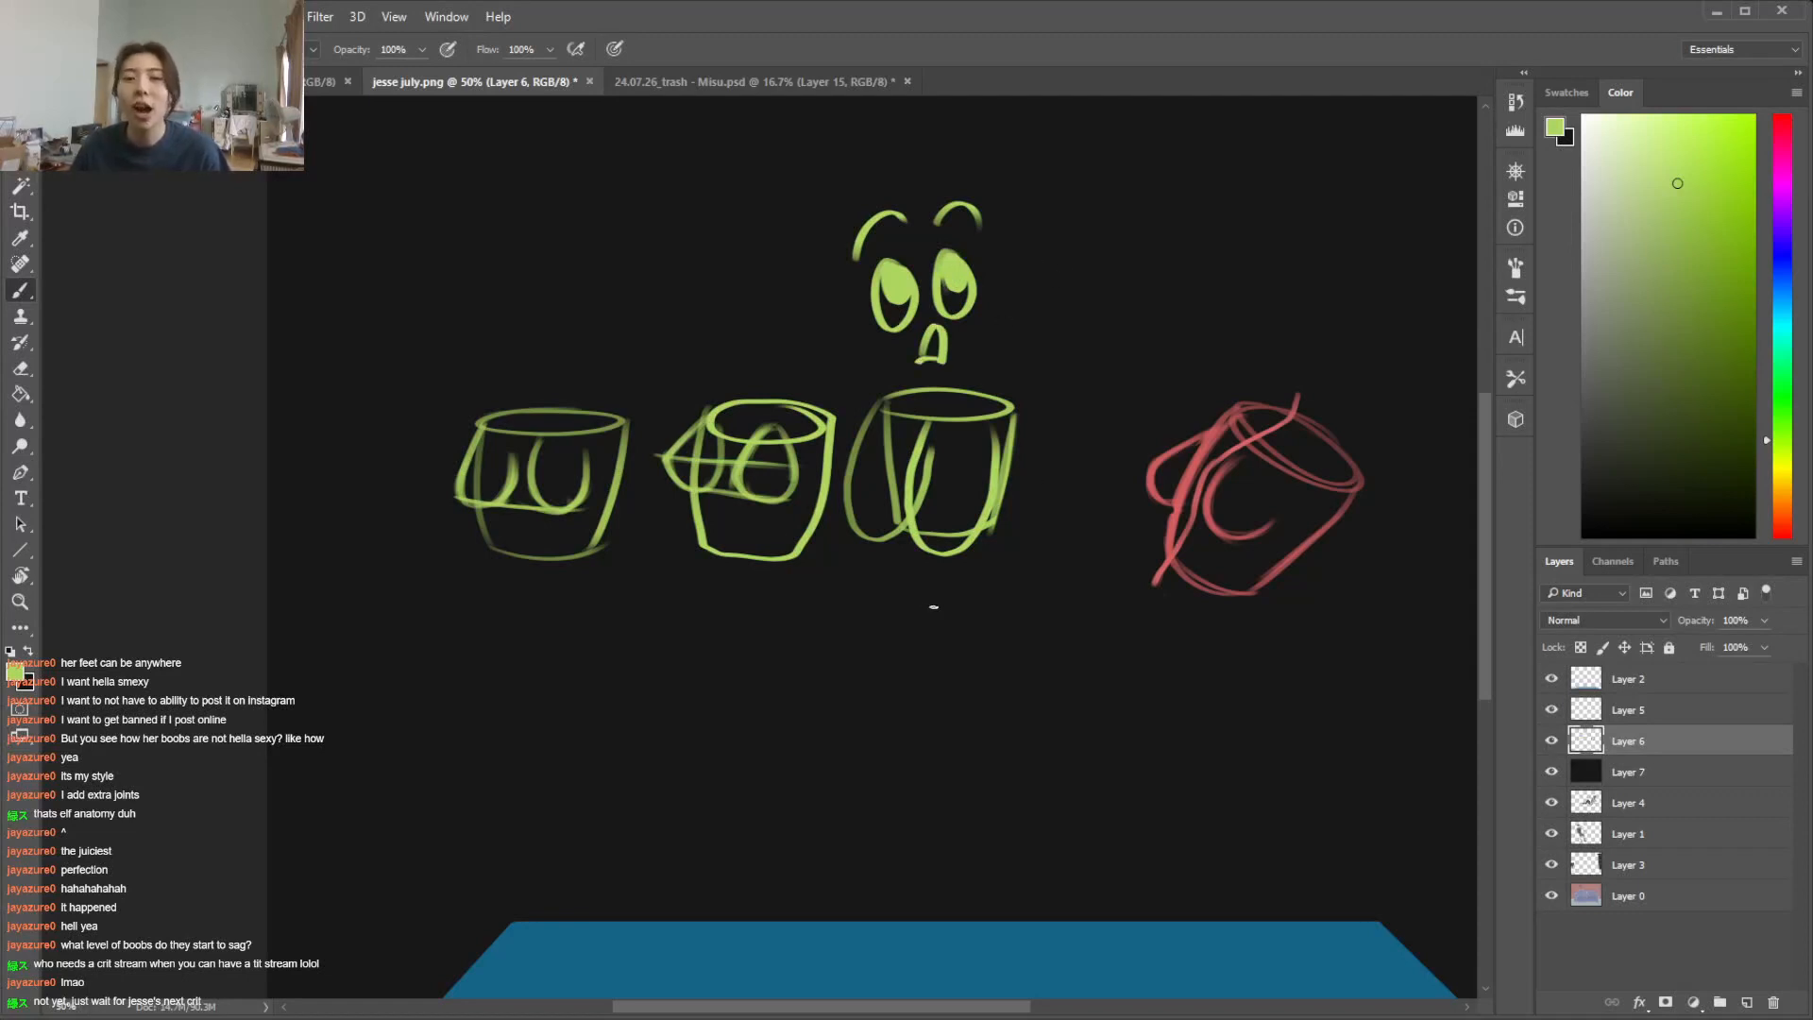
Sketch a larger pair of full, rounded chest forms pressed together beneath the third cylinder, reinforcing their lower edges
{"action": "mouse_move", "coordinate": [909, 613]}
{"action": "left_mouse_down"}
{"action": "mouse_move", "coordinate": [822, 669]}
{"action": "mouse_move", "coordinate": [895, 611]}
{"action": "mouse_move", "coordinate": [809, 702]}
{"action": "mouse_move", "coordinate": [867, 639]}
{"action": "mouse_move", "coordinate": [857, 766]}
{"action": "left_mouse_up"}
{"action": "mouse_move", "coordinate": [803, 699]}
{"action": "left_mouse_down"}
{"action": "mouse_move", "coordinate": [864, 767]}
{"action": "mouse_move", "coordinate": [892, 771]}
{"action": "left_mouse_up"}
{"action": "mouse_move", "coordinate": [853, 642]}
{"action": "left_mouse_down"}
{"action": "mouse_move", "coordinate": [907, 720]}
{"action": "mouse_move", "coordinate": [950, 675]}
{"action": "mouse_move", "coordinate": [1040, 676]}
{"action": "left_mouse_up"}
{"action": "left_click_drag", "start_coordinate": [1064, 689], "coordinate": [1022, 751]}
{"action": "mouse_move", "coordinate": [906, 703]}
{"action": "left_mouse_down"}
{"action": "mouse_move", "coordinate": [931, 654]}
{"action": "mouse_move", "coordinate": [993, 625]}
{"action": "left_mouse_up"}
{"action": "left_click_drag", "start_coordinate": [907, 701], "coordinate": [997, 629]}
{"action": "key", "text": "e"}
{"action": "key", "text": "b"}
{"action": "mouse_move", "coordinate": [883, 761]}
{"action": "left_mouse_down"}
{"action": "mouse_move", "coordinate": [990, 782]}
{"action": "mouse_move", "coordinate": [1024, 775]}
{"action": "mouse_move", "coordinate": [1057, 750]}
{"action": "left_mouse_up"}
{"action": "mouse_move", "coordinate": [986, 767]}
{"action": "left_mouse_down"}
{"action": "mouse_move", "coordinate": [1035, 760]}
{"action": "mouse_move", "coordinate": [1072, 704]}
{"action": "left_mouse_up"}
{"action": "key", "text": "e"}
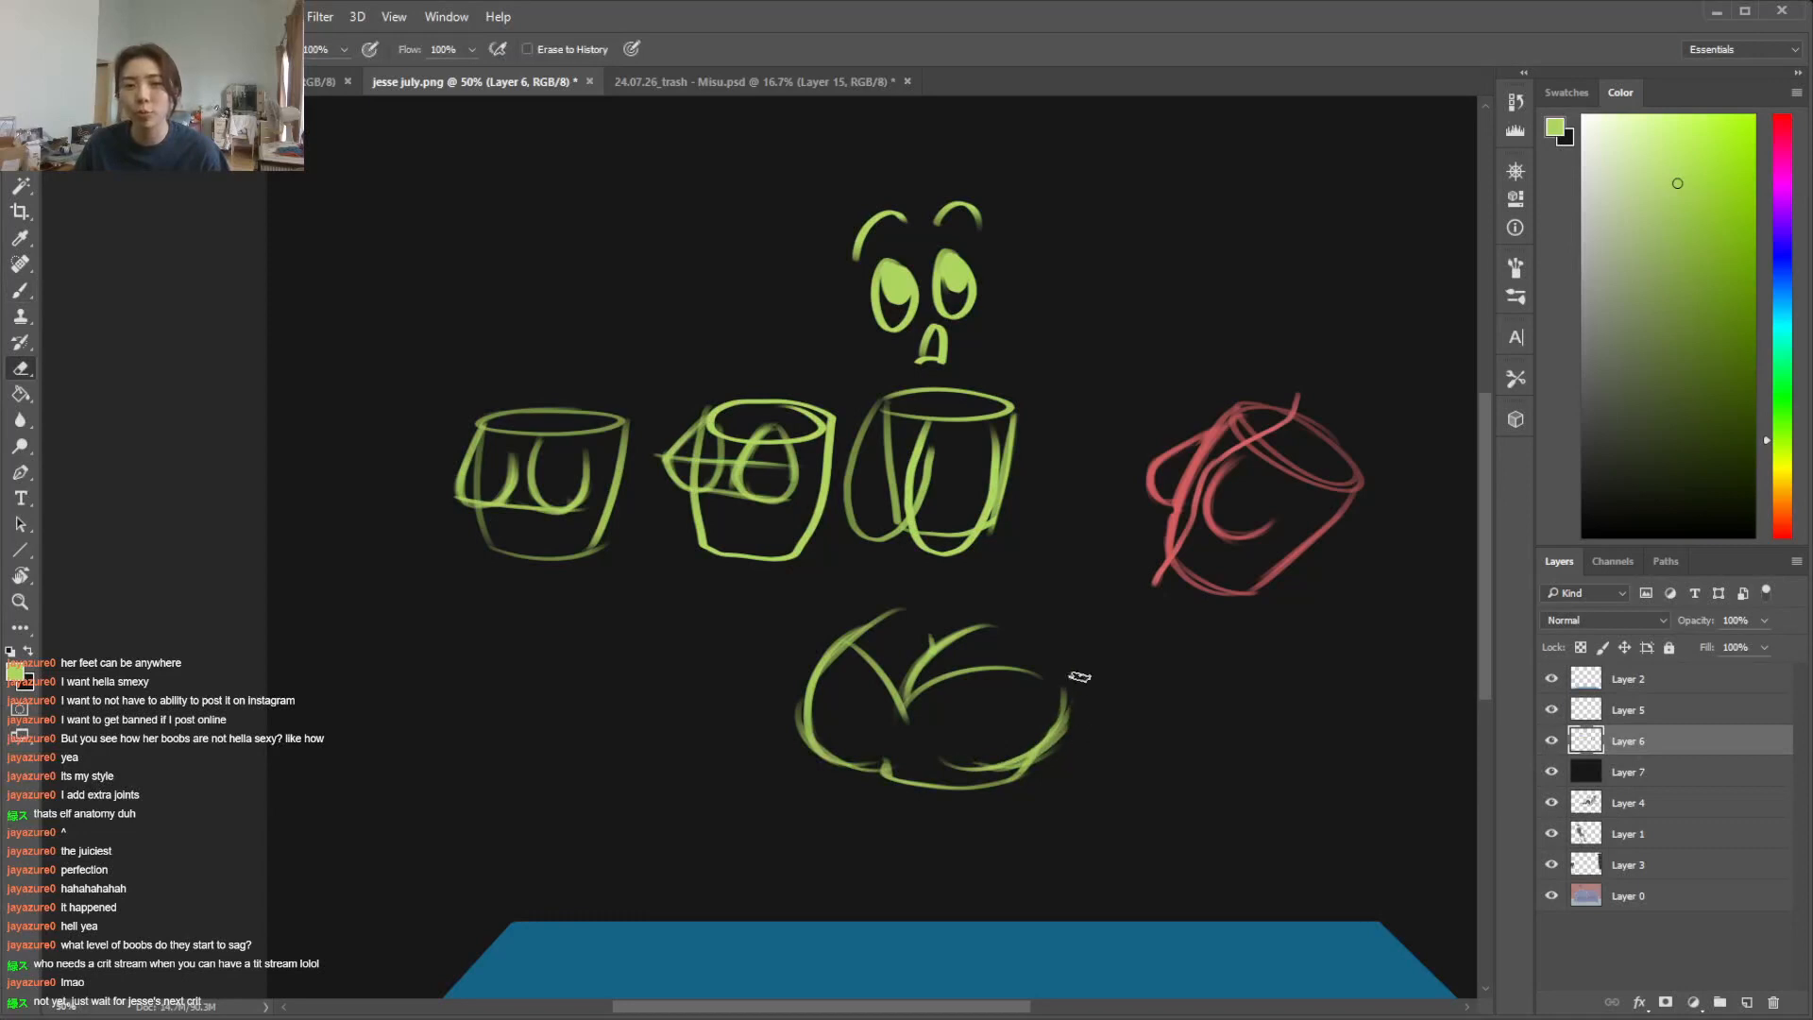
{"action": "key", "text": "b"}
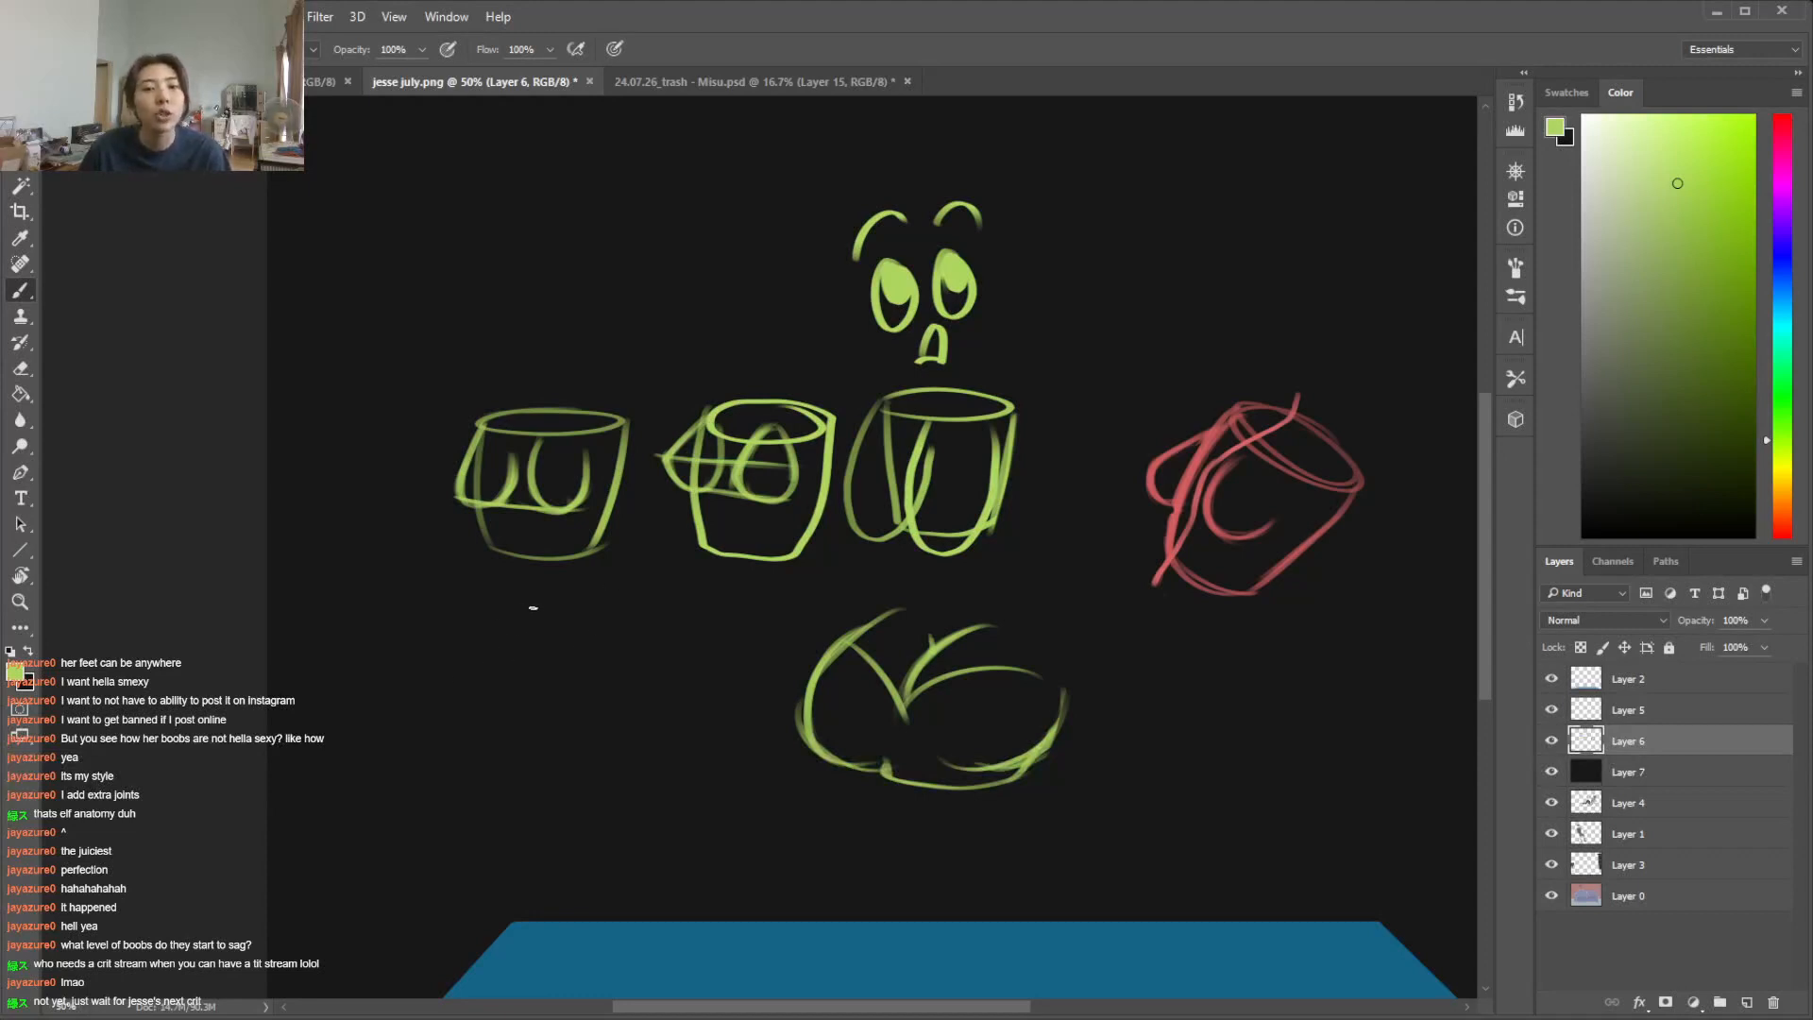
Sketch a curved torso outline below the first cylinder and shape the far chest form so it overhangs the torso's side
{"action": "mouse_move", "coordinate": [493, 616]}
{"action": "left_mouse_down"}
{"action": "mouse_move", "coordinate": [463, 707]}
{"action": "mouse_move", "coordinate": [479, 684]}
{"action": "mouse_move", "coordinate": [492, 759]}
{"action": "mouse_move", "coordinate": [595, 761]}
{"action": "left_mouse_up"}
{"action": "left_click_drag", "start_coordinate": [648, 661], "coordinate": [576, 764]}
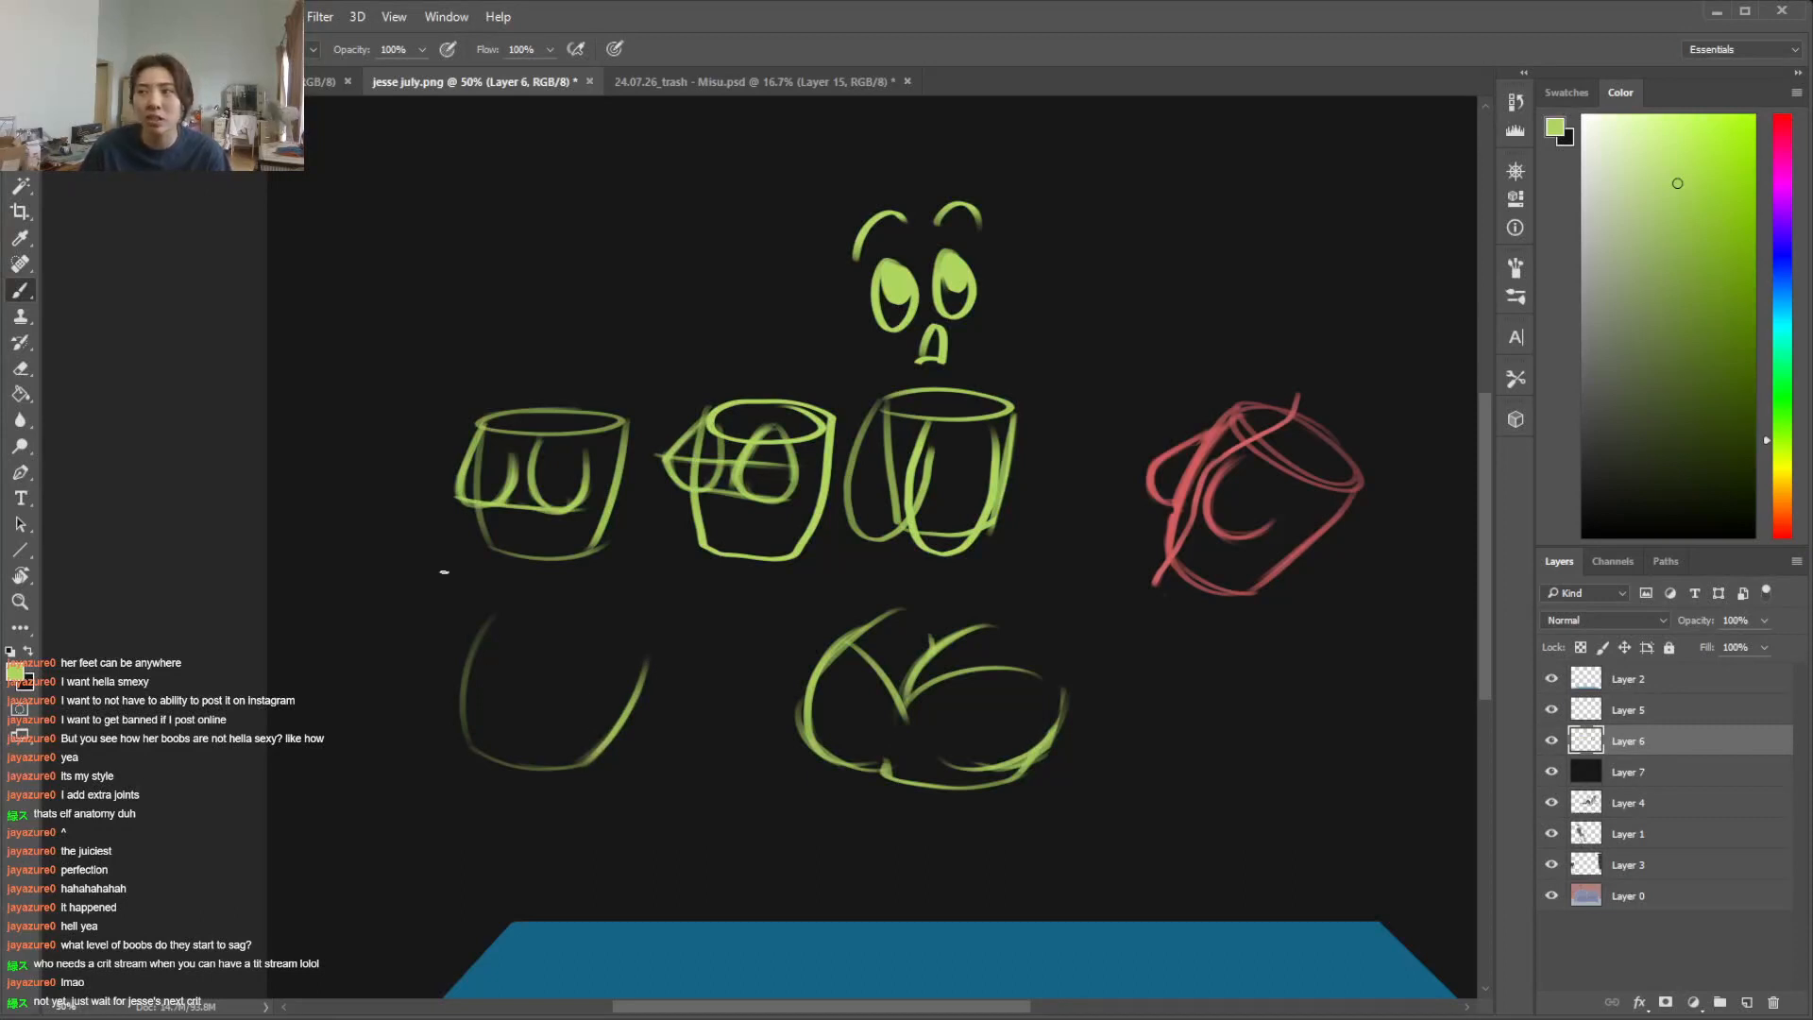
{"action": "mouse_move", "coordinate": [484, 620]}
{"action": "left_mouse_down"}
{"action": "mouse_move", "coordinate": [438, 678]}
{"action": "mouse_move", "coordinate": [497, 611]}
{"action": "mouse_move", "coordinate": [443, 671]}
{"action": "mouse_move", "coordinate": [465, 631]}
{"action": "mouse_move", "coordinate": [471, 682]}
{"action": "mouse_move", "coordinate": [444, 660]}
{"action": "mouse_move", "coordinate": [464, 673]}
{"action": "mouse_move", "coordinate": [448, 690]}
{"action": "mouse_move", "coordinate": [455, 675]}
{"action": "mouse_move", "coordinate": [503, 704]}
{"action": "left_mouse_up"}
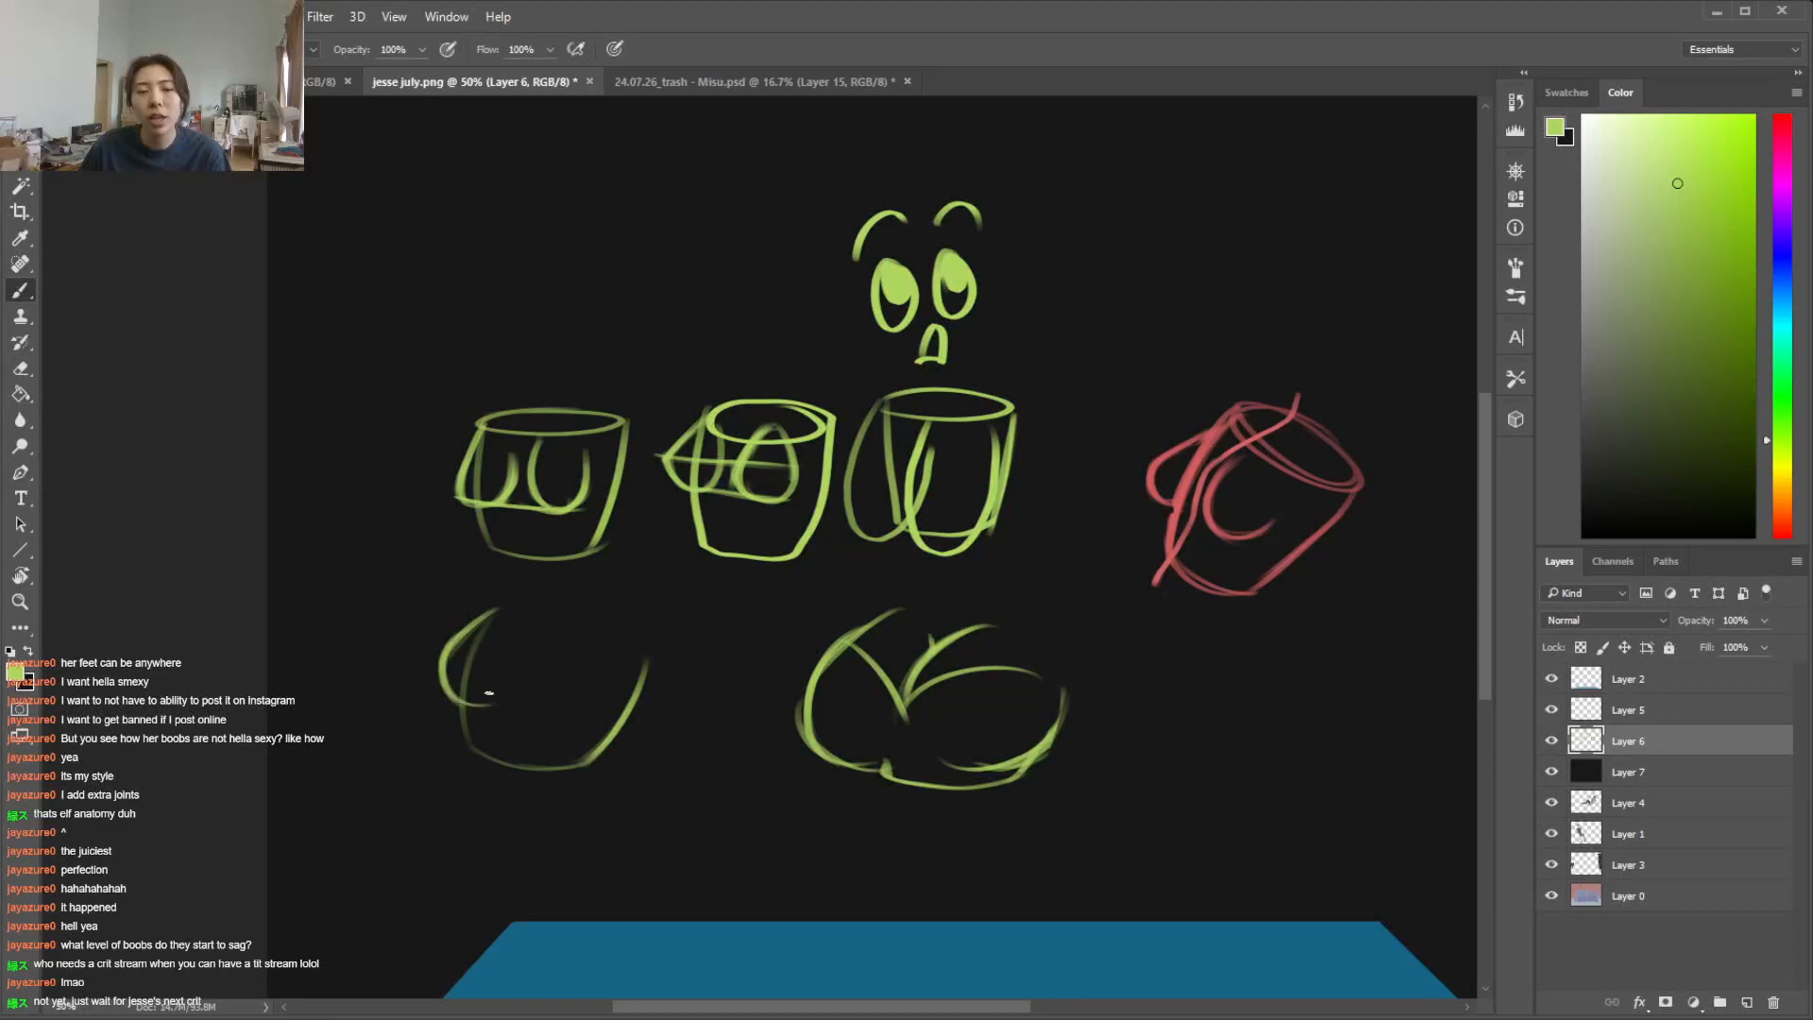
{"action": "key", "text": "e"}
{"action": "left_click_drag", "start_coordinate": [460, 646], "coordinate": [467, 703]}
{"action": "key", "text": "b"}
{"action": "mouse_move", "coordinate": [457, 633]}
{"action": "left_mouse_down"}
{"action": "mouse_move", "coordinate": [433, 676]}
{"action": "mouse_move", "coordinate": [475, 706]}
{"action": "left_mouse_up"}
{"action": "key", "text": "e"}
{"action": "key", "text": "b"}
Draw the near chest form on the curved torso and erase the torso line running through the far form
{"action": "mouse_move", "coordinate": [491, 608]}
{"action": "left_mouse_down"}
{"action": "mouse_move", "coordinate": [430, 665]}
{"action": "mouse_move", "coordinate": [452, 703]}
{"action": "mouse_move", "coordinate": [491, 707]}
{"action": "mouse_move", "coordinate": [507, 685]}
{"action": "mouse_move", "coordinate": [550, 713]}
{"action": "left_mouse_up"}
{"action": "key", "text": "e"}
{"action": "key", "text": "b"}
{"action": "left_click_drag", "start_coordinate": [551, 631], "coordinate": [543, 711]}
{"action": "mouse_move", "coordinate": [540, 643]}
{"action": "left_mouse_down"}
{"action": "mouse_move", "coordinate": [580, 717]}
{"action": "mouse_move", "coordinate": [528, 691]}
{"action": "mouse_move", "coordinate": [550, 713]}
{"action": "mouse_move", "coordinate": [612, 683]}
{"action": "left_mouse_up"}
{"action": "key", "text": "e"}
{"action": "left_click_drag", "start_coordinate": [468, 691], "coordinate": [489, 616]}
{"action": "key", "text": "b"}
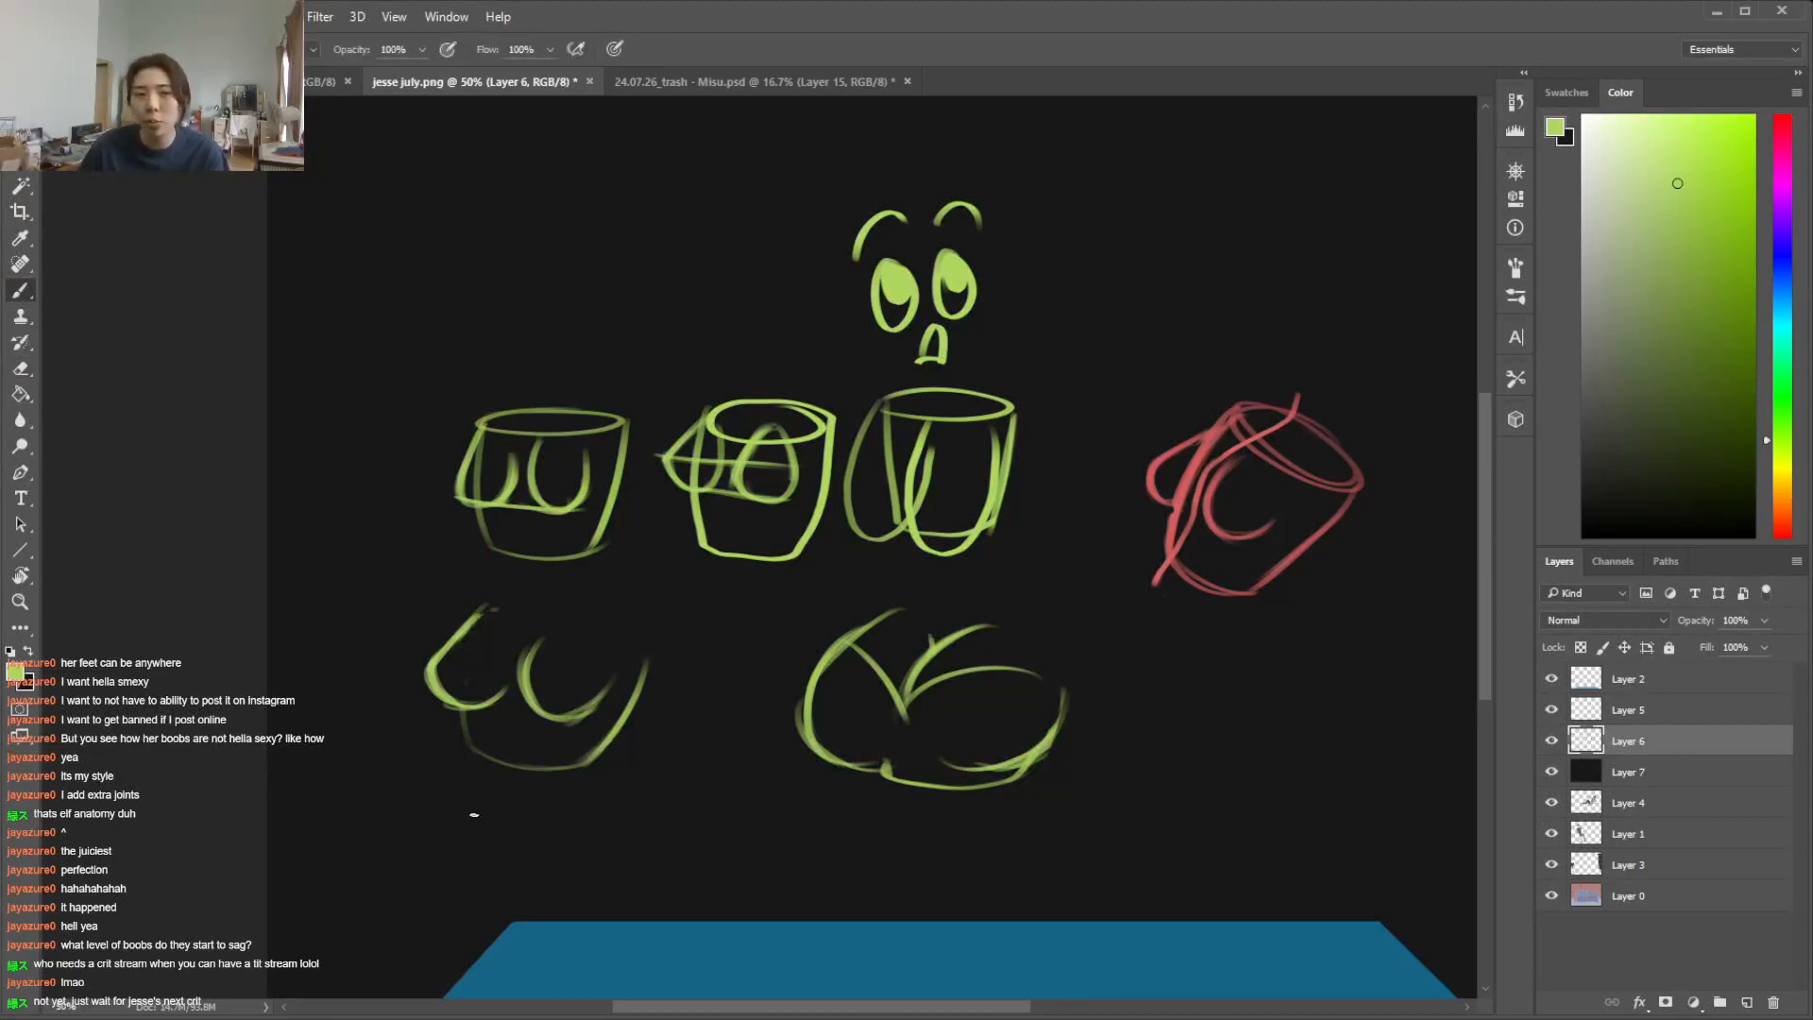
Sketch a small pair of chest forms meeting at the middle directly below the curved torso example
{"action": "left_click_drag", "start_coordinate": [441, 805], "coordinate": [505, 837]}
{"action": "mouse_move", "coordinate": [471, 770]}
{"action": "left_mouse_down"}
{"action": "mouse_move", "coordinate": [448, 861]}
{"action": "mouse_move", "coordinate": [480, 878]}
{"action": "mouse_move", "coordinate": [562, 799]}
{"action": "mouse_move", "coordinate": [611, 833]}
{"action": "mouse_move", "coordinate": [564, 789]}
{"action": "left_mouse_up"}
{"action": "left_click_drag", "start_coordinate": [511, 848], "coordinate": [538, 802]}
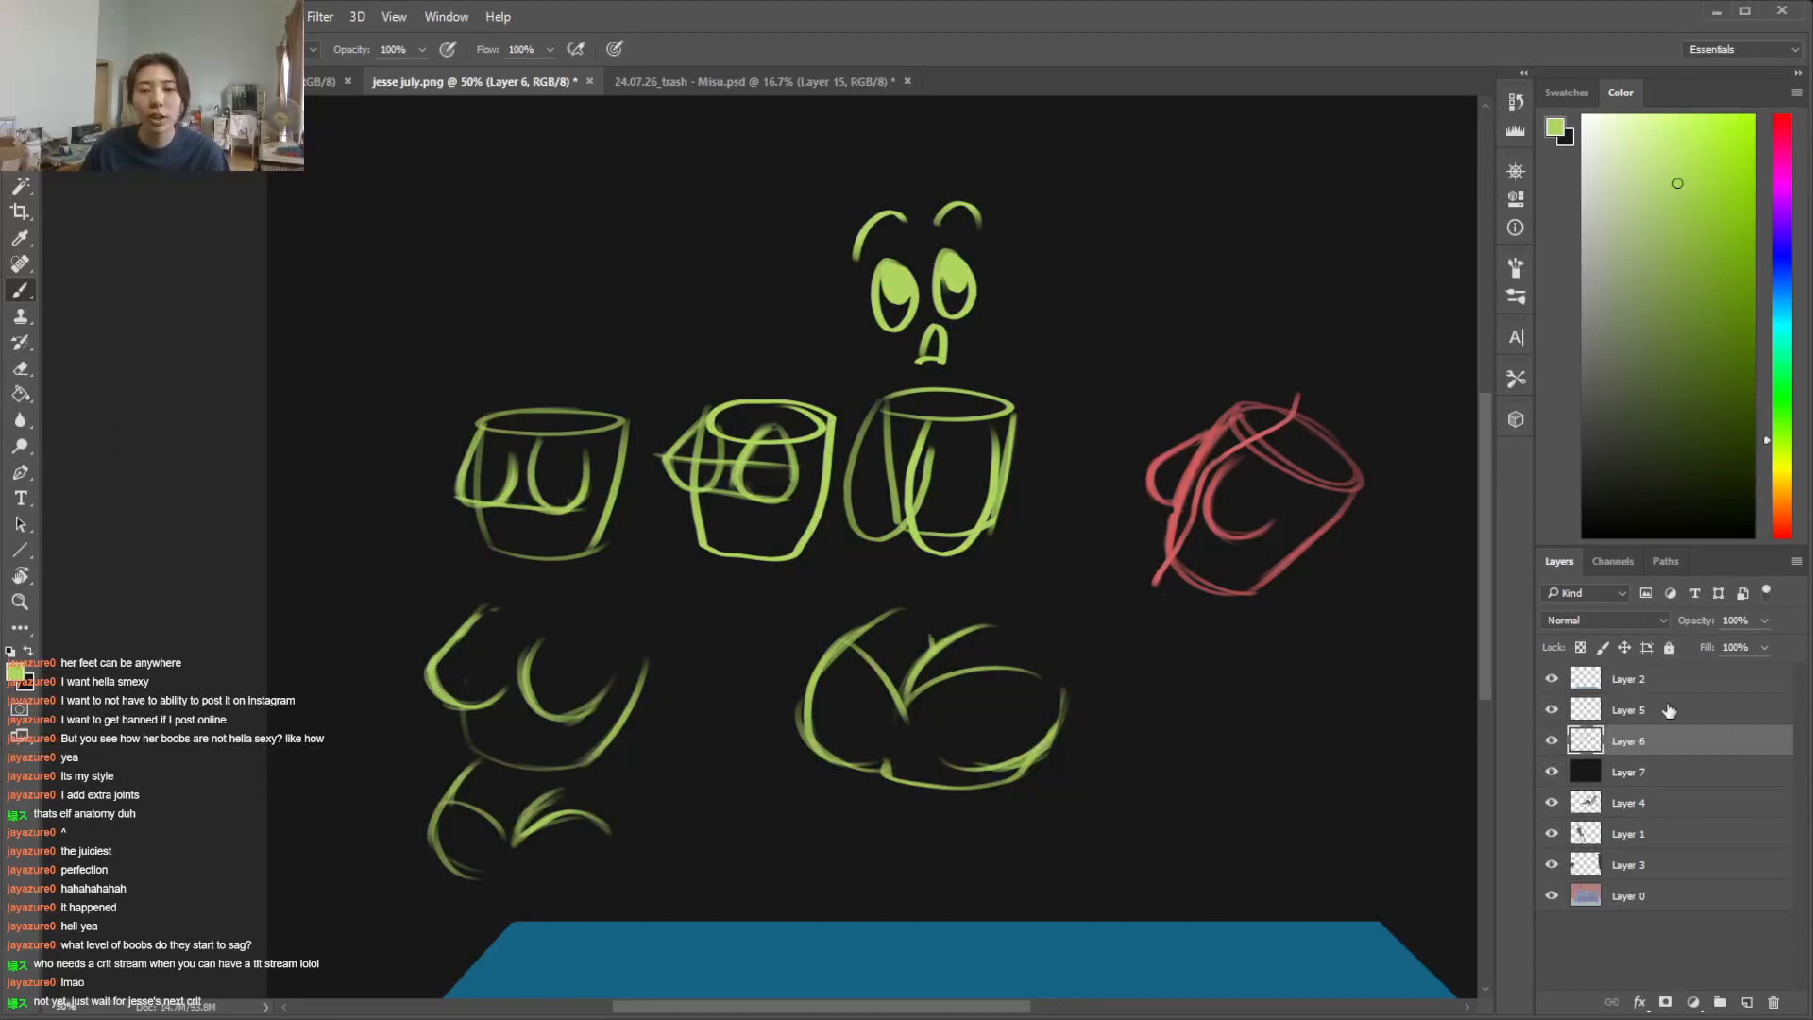
Hide the near-black backdrop layer and show Layer 6's sketches over the couch painting
{"action": "left_click", "coordinate": [1550, 742]}
{"action": "left_click", "coordinate": [1551, 772]}
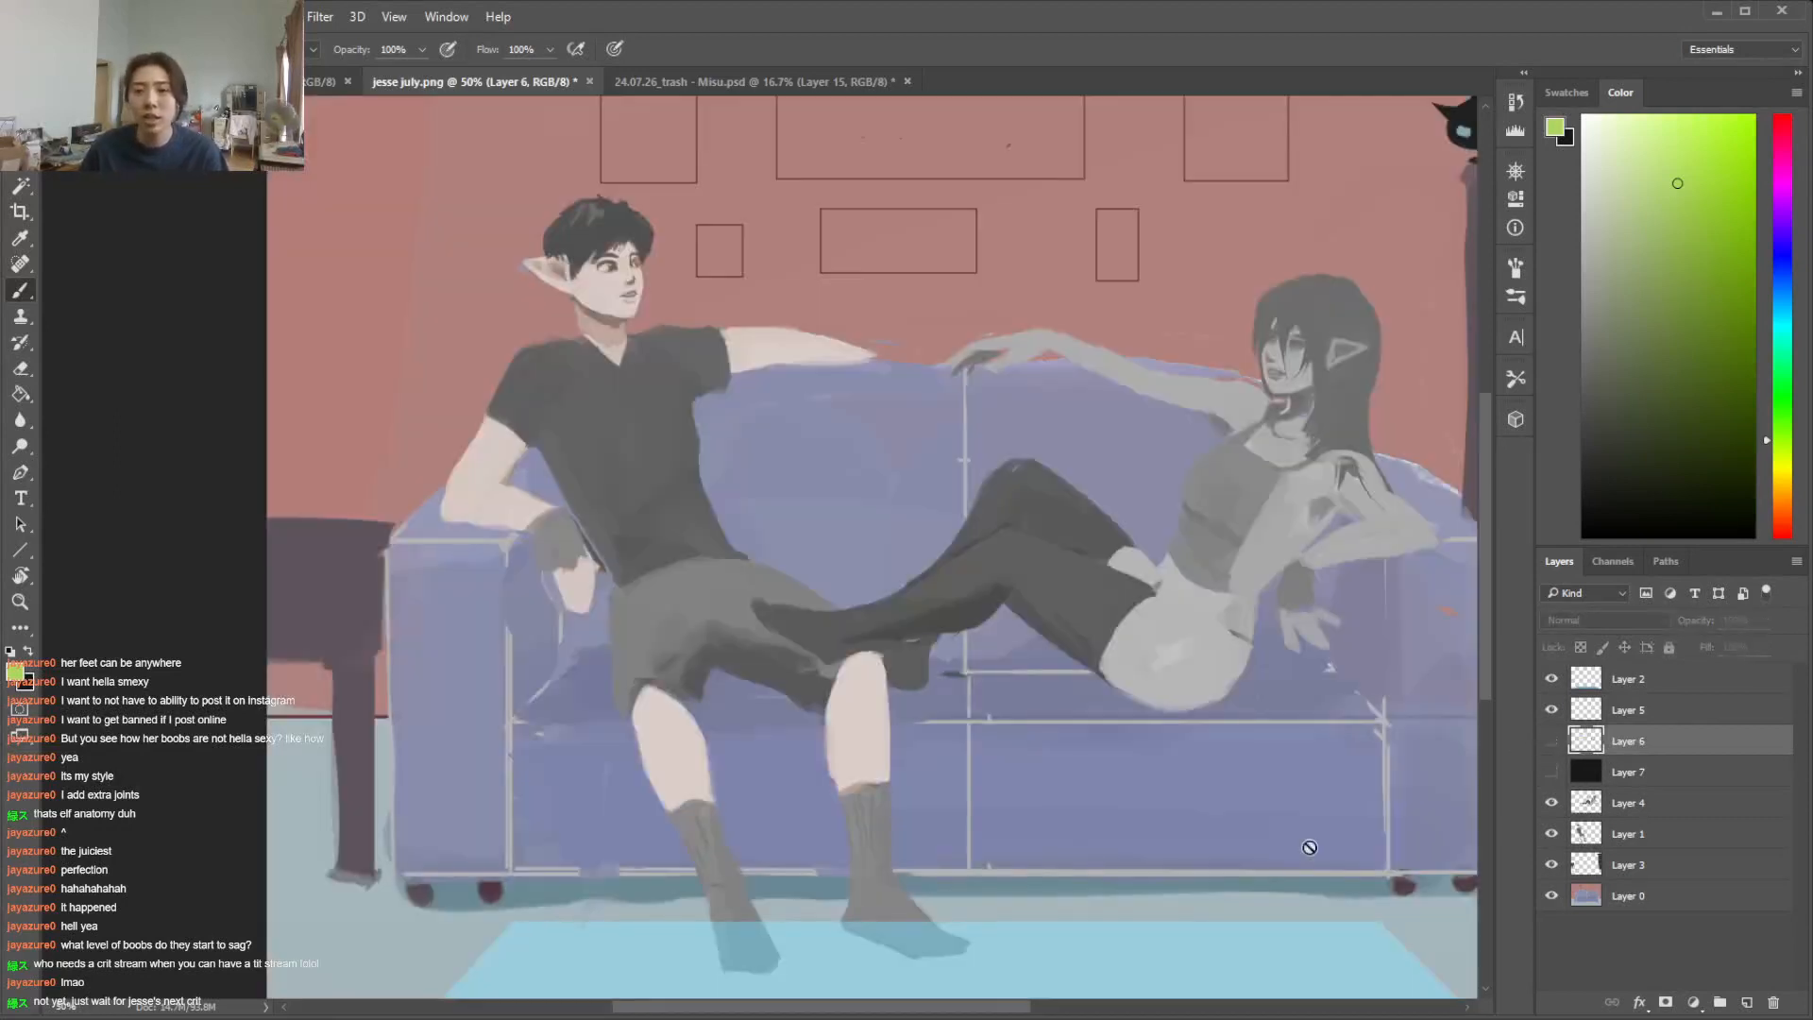
{"action": "left_click_drag", "start_coordinate": [885, 1008], "coordinate": [978, 1007]}
{"action": "left_click", "coordinate": [1554, 713]}
{"action": "left_click", "coordinate": [1553, 742]}
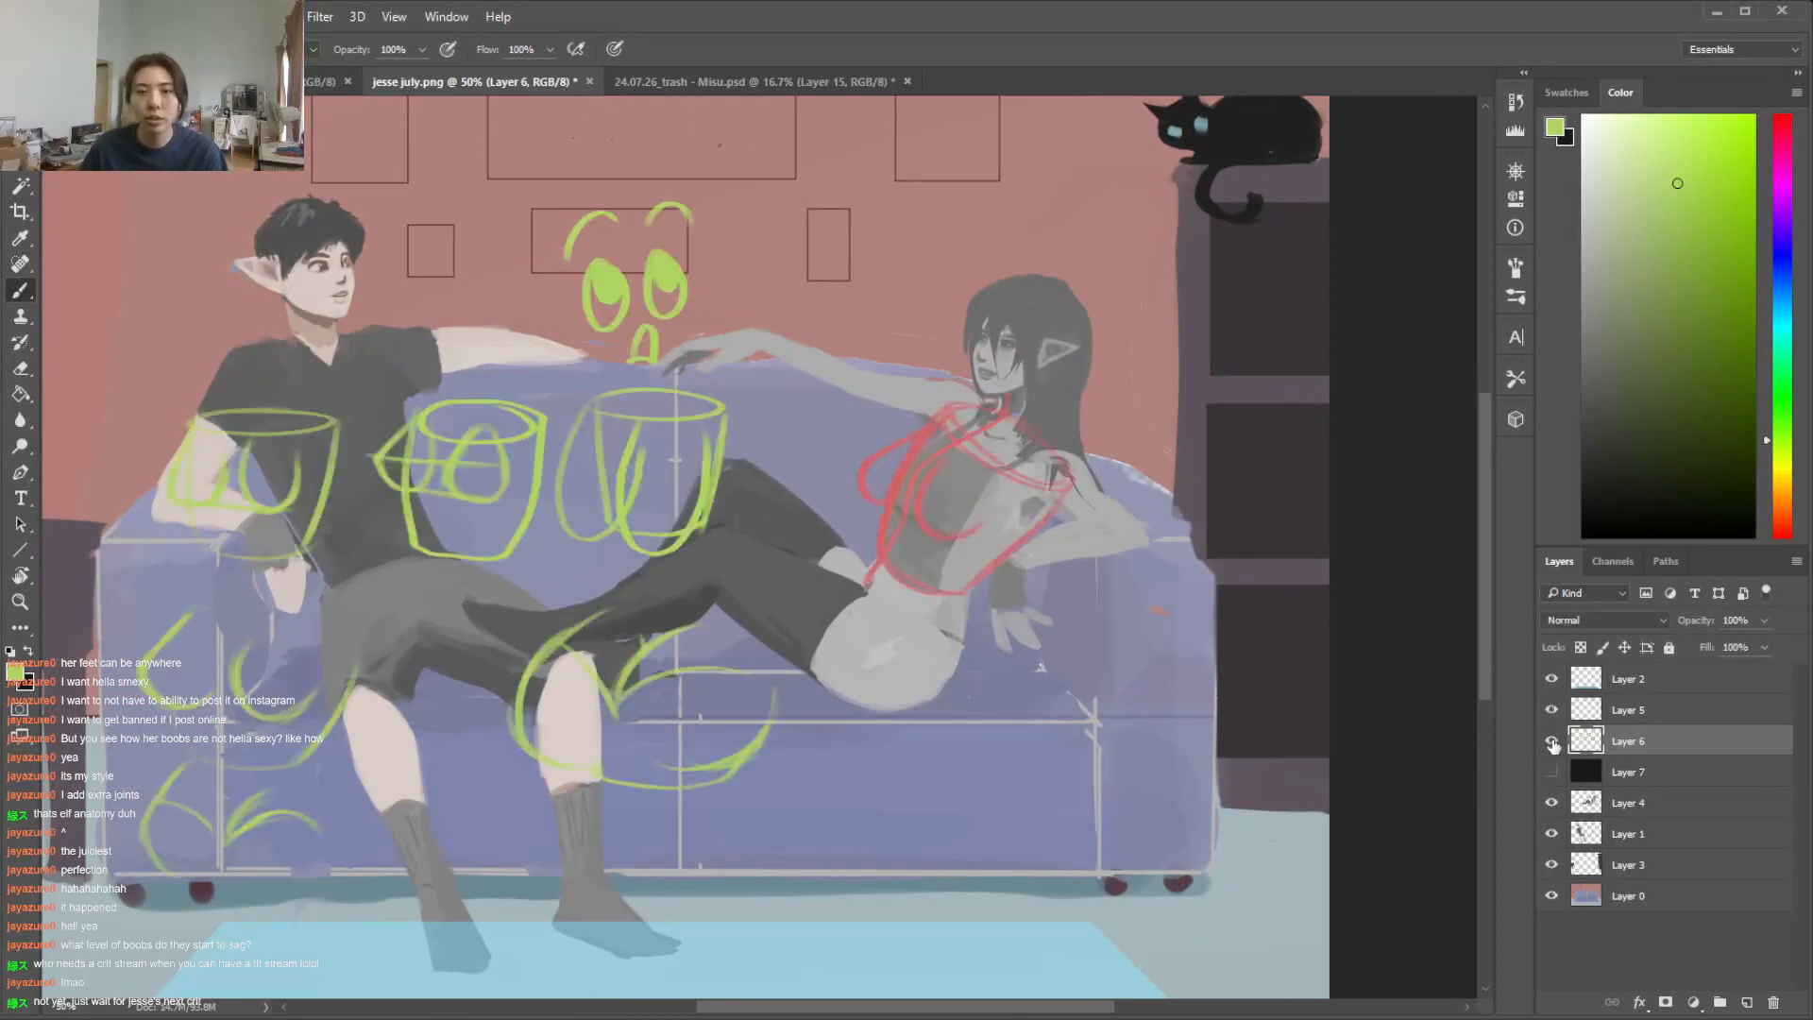
Lasso all the green example sketches, cut them onto their own layer, and hide that layer
{"action": "key", "text": "l"}
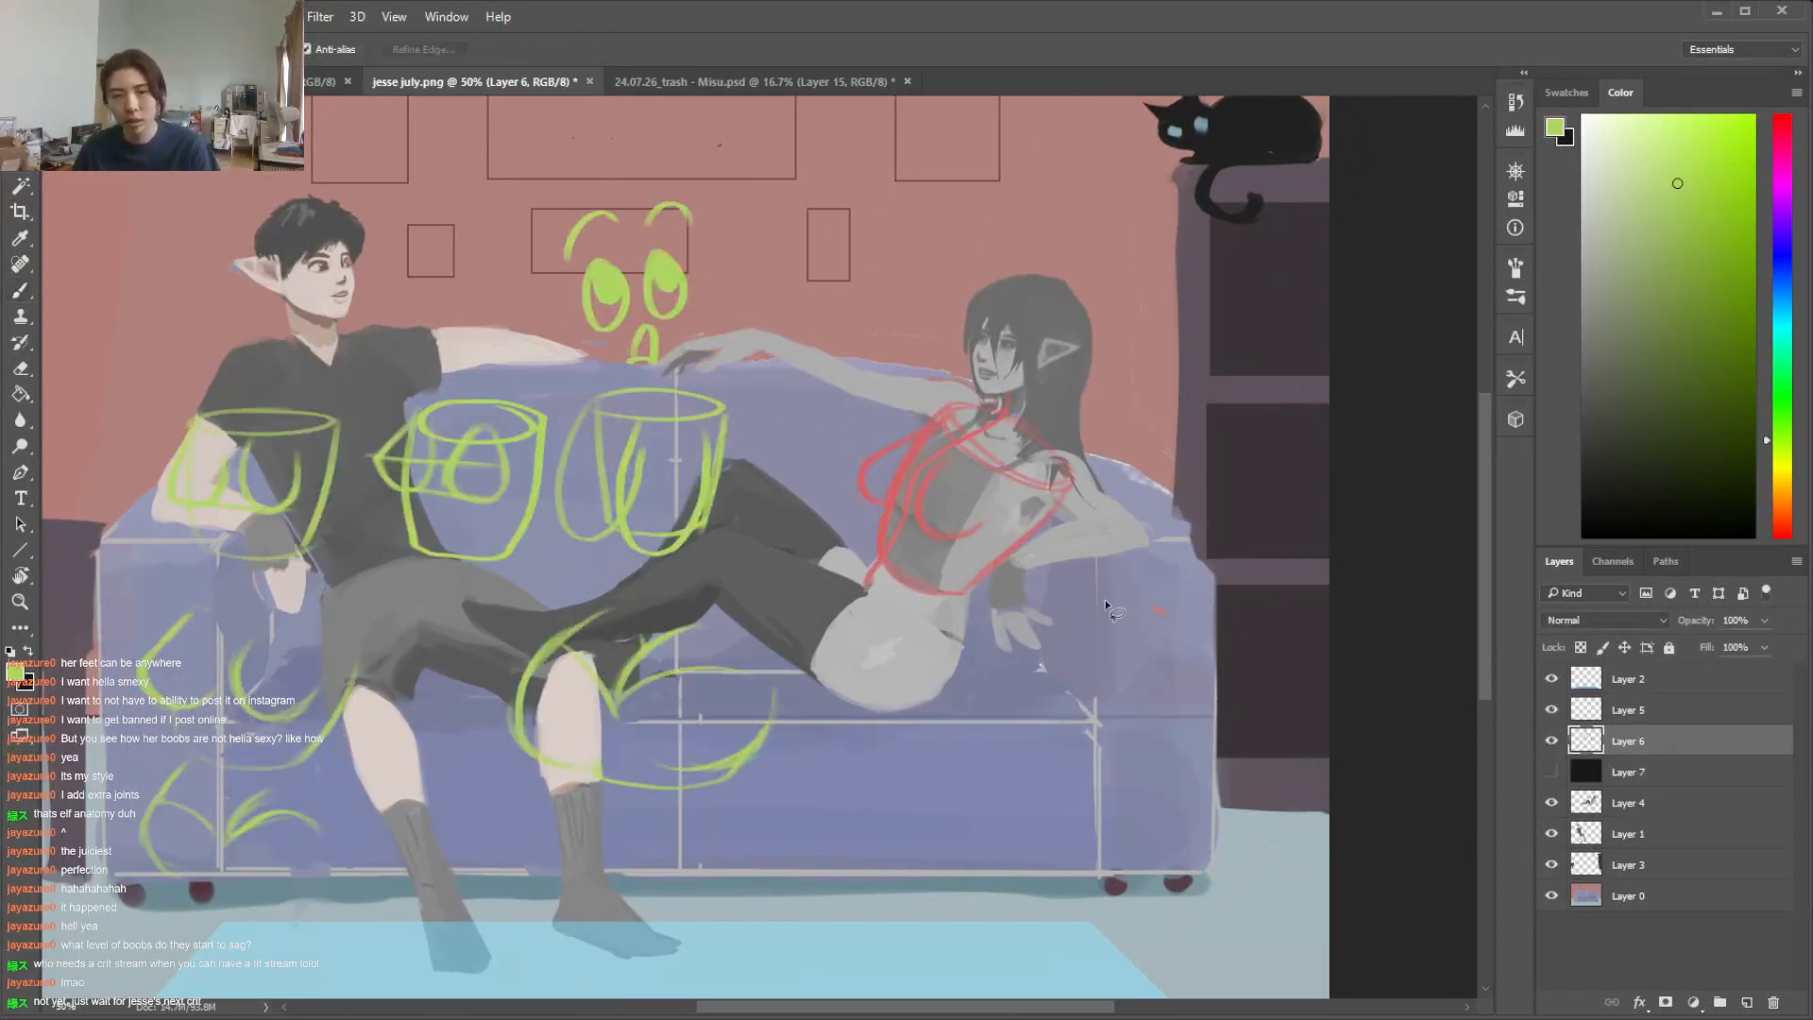
{"action": "left_click_drag", "start_coordinate": [687, 149], "coordinate": [765, 609]}
{"action": "mouse_move", "coordinate": [608, 933]}
{"action": "left_mouse_down"}
{"action": "mouse_move", "coordinate": [62, 623]}
{"action": "mouse_move", "coordinate": [280, 184]}
{"action": "mouse_move", "coordinate": [687, 151]}
{"action": "left_mouse_up"}
{"action": "right_click", "coordinate": [659, 658]}
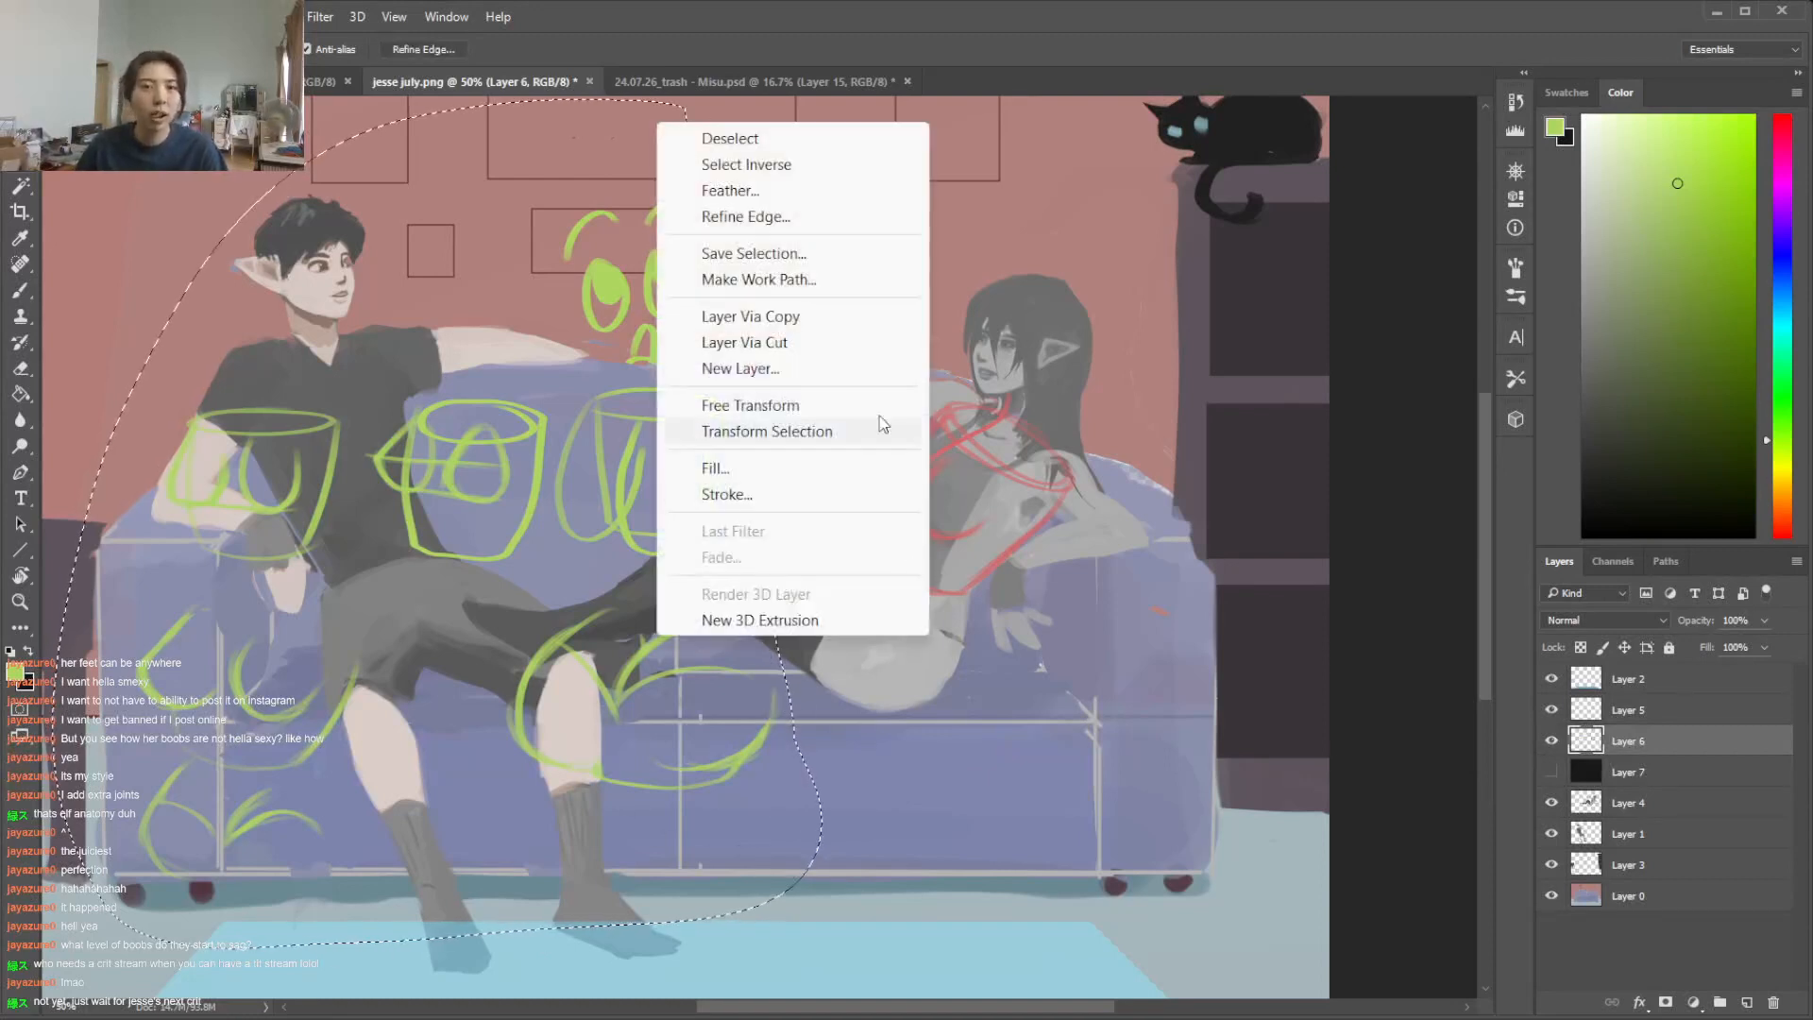
{"action": "left_click", "coordinate": [812, 312]}
{"action": "left_click", "coordinate": [1551, 744]}
On Layer 6, sample the sketch red and refine the contours of the woman's far and near chest forms with brush and eraser
{"action": "left_click", "coordinate": [1632, 779]}
{"action": "key", "text": "i"}
{"action": "left_click", "coordinate": [886, 445]}
{"action": "key", "text": "b"}
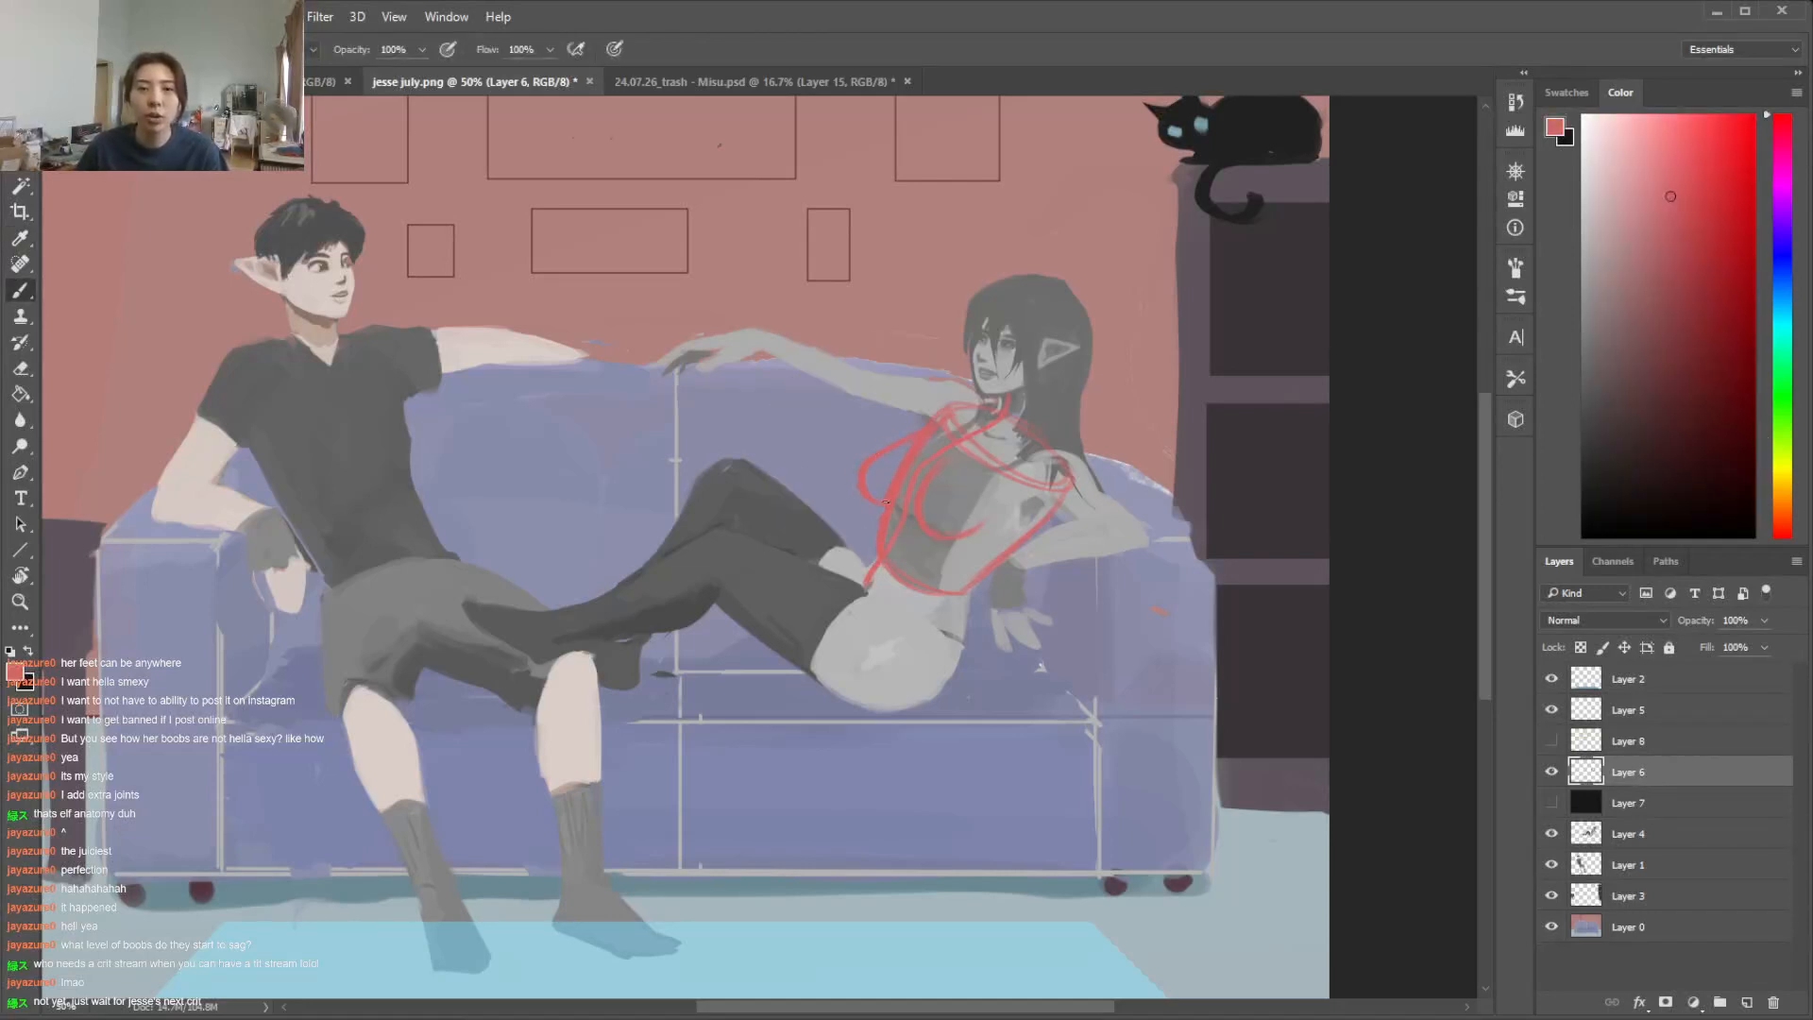
{"action": "key", "text": "e"}
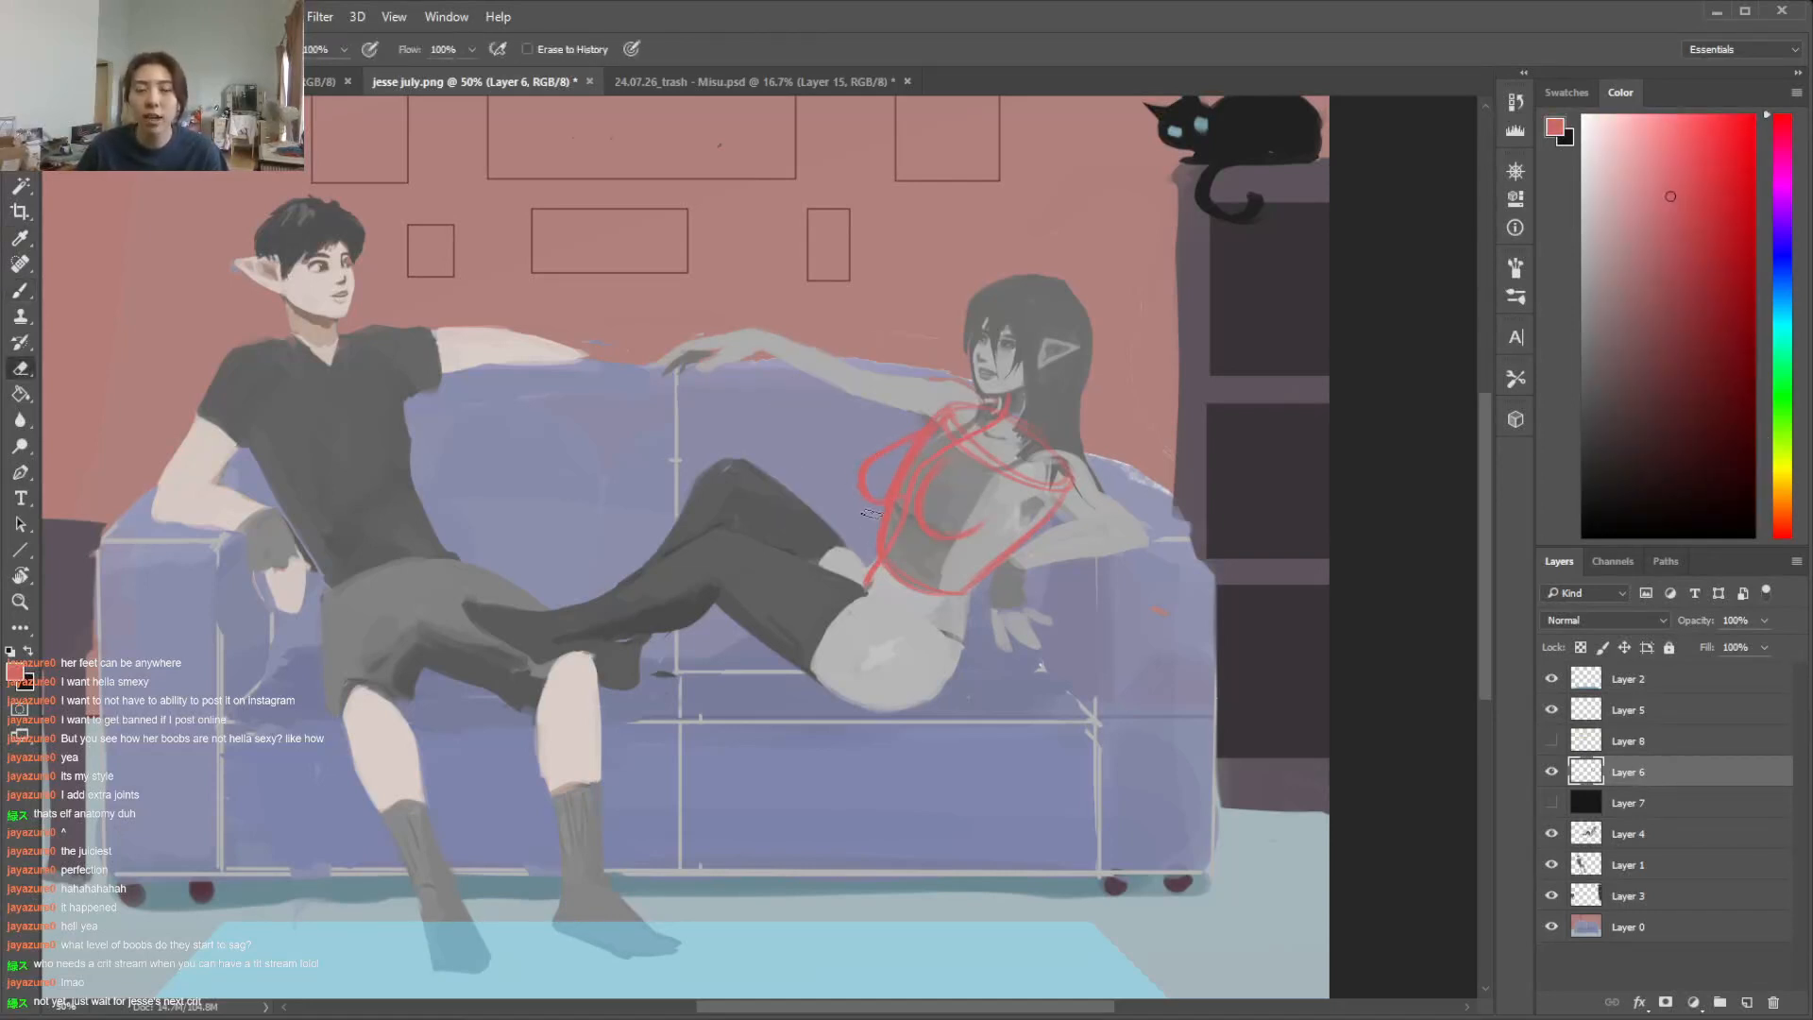
{"action": "key", "text": "b"}
{"action": "key", "text": "e"}
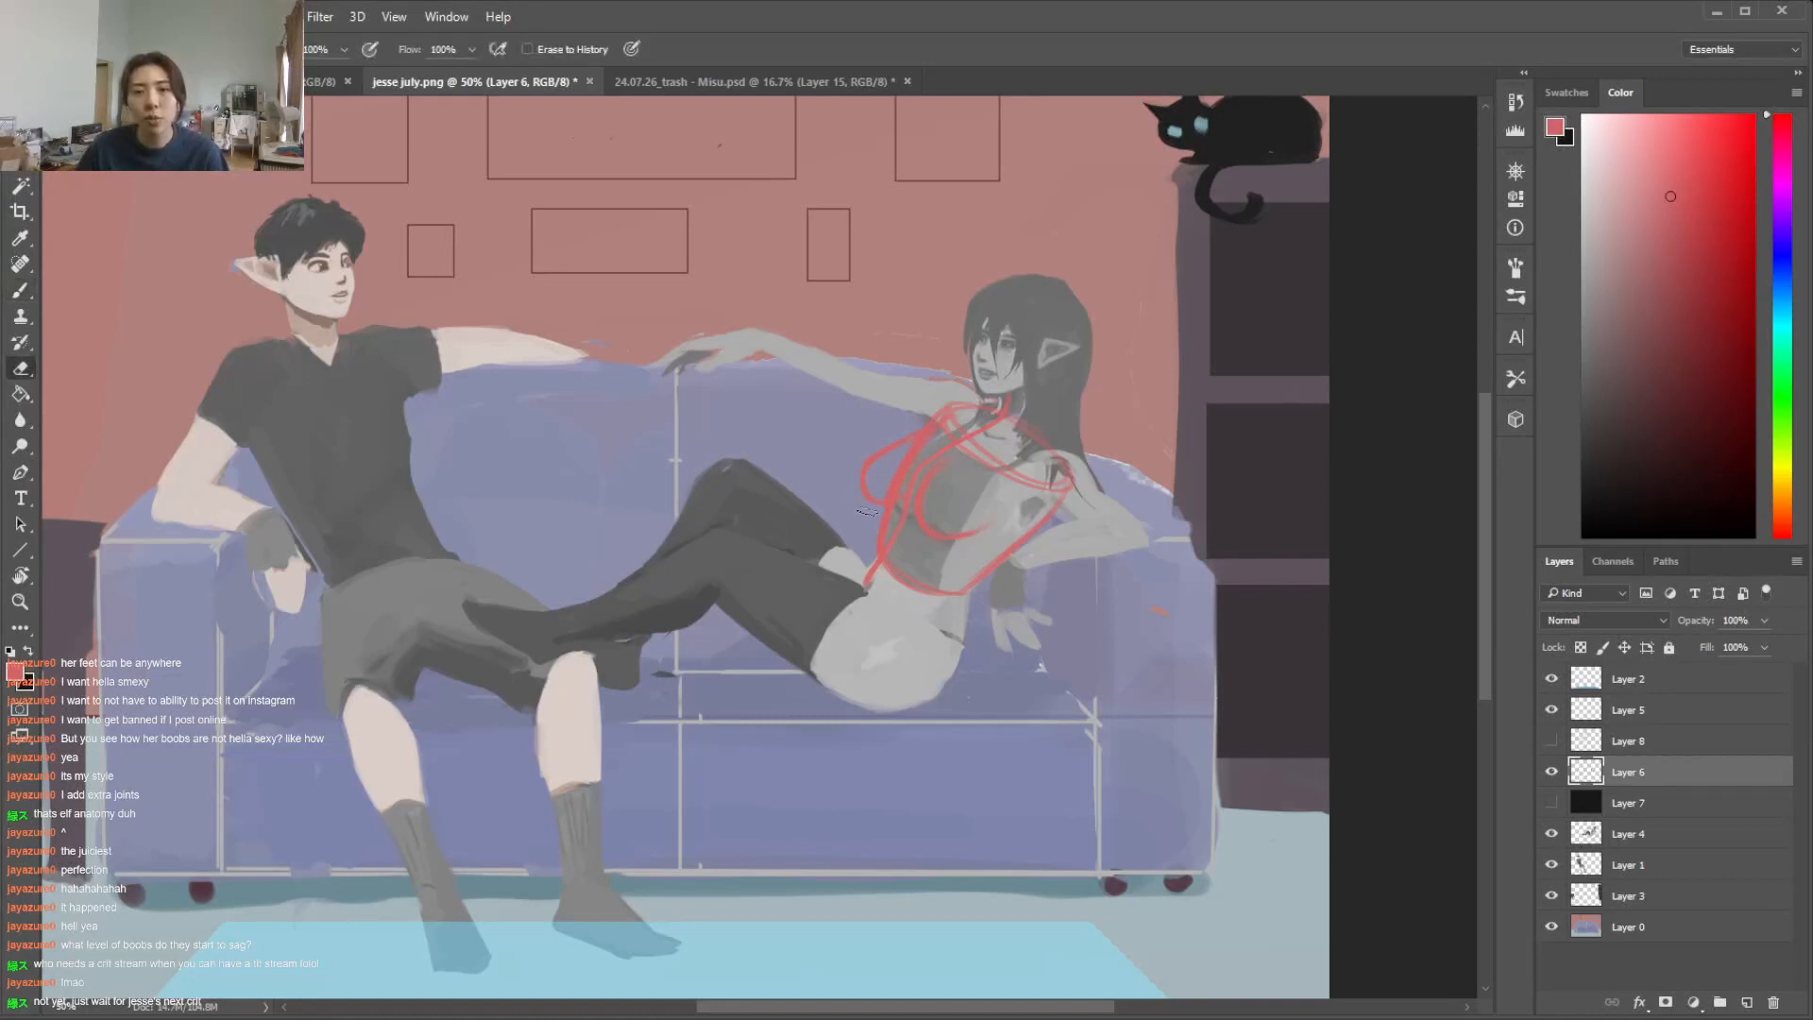
{"action": "key", "text": "b"}
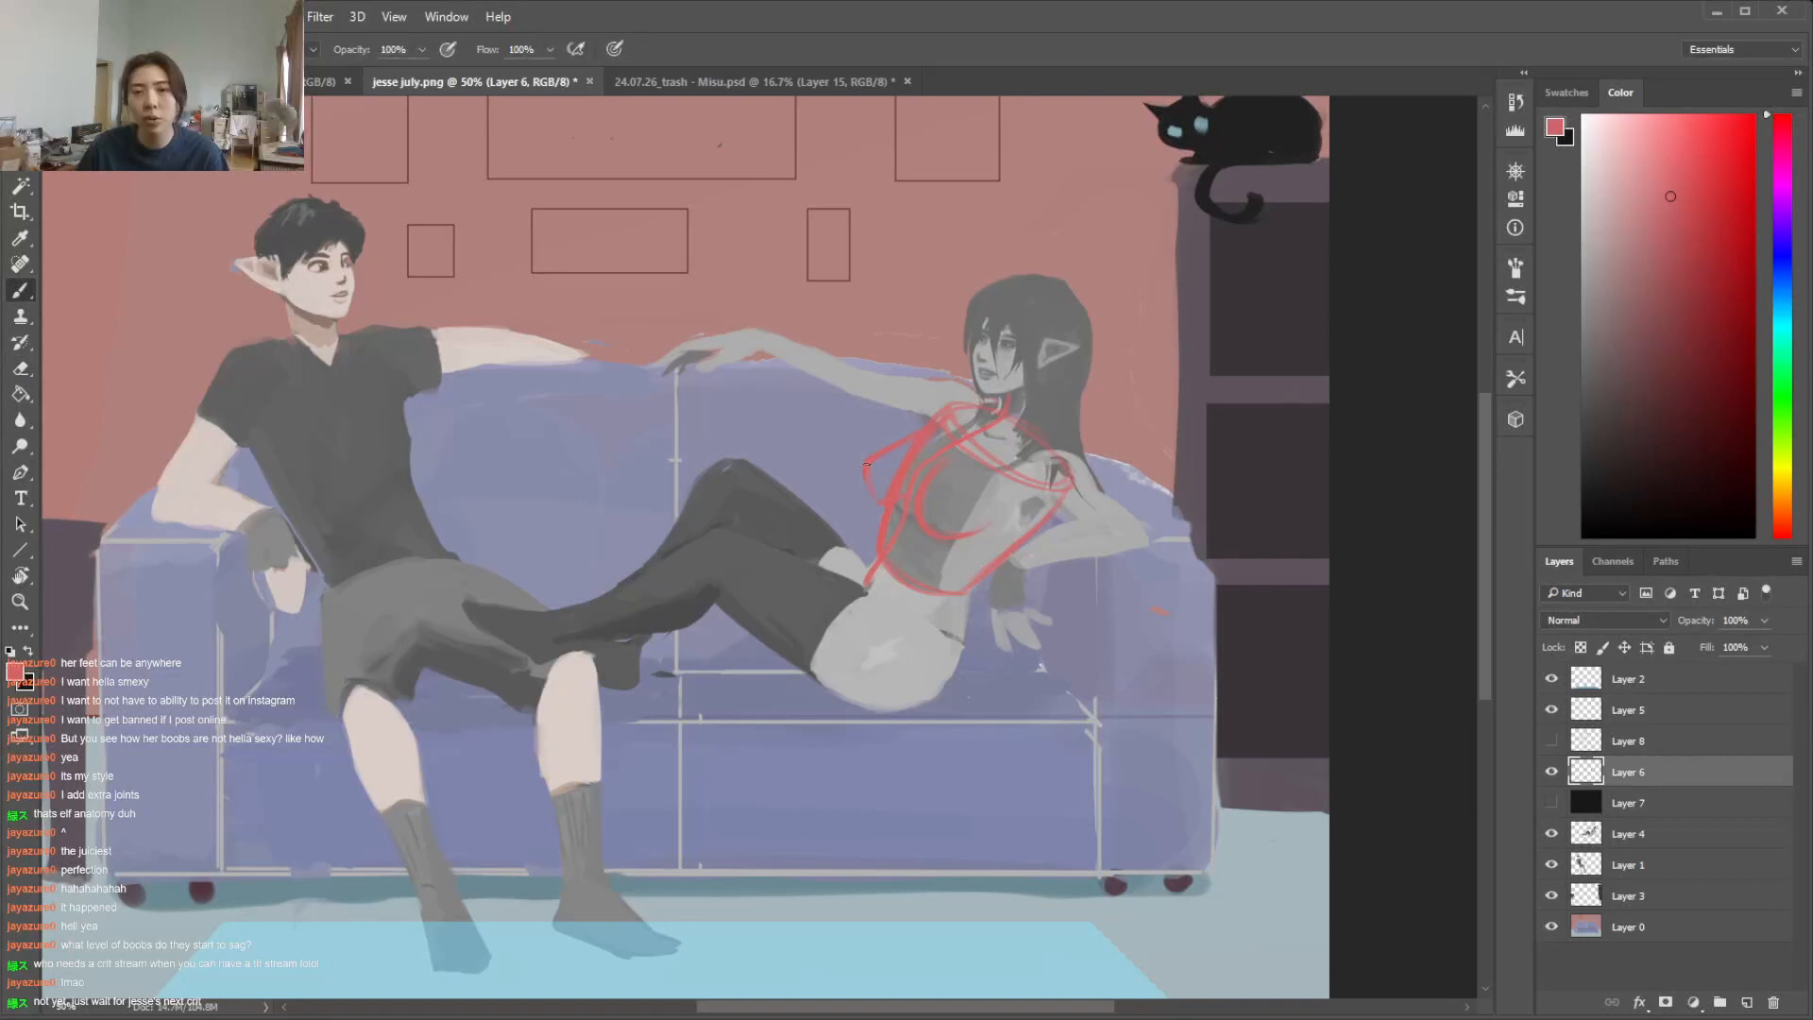
{"action": "key", "text": "e"}
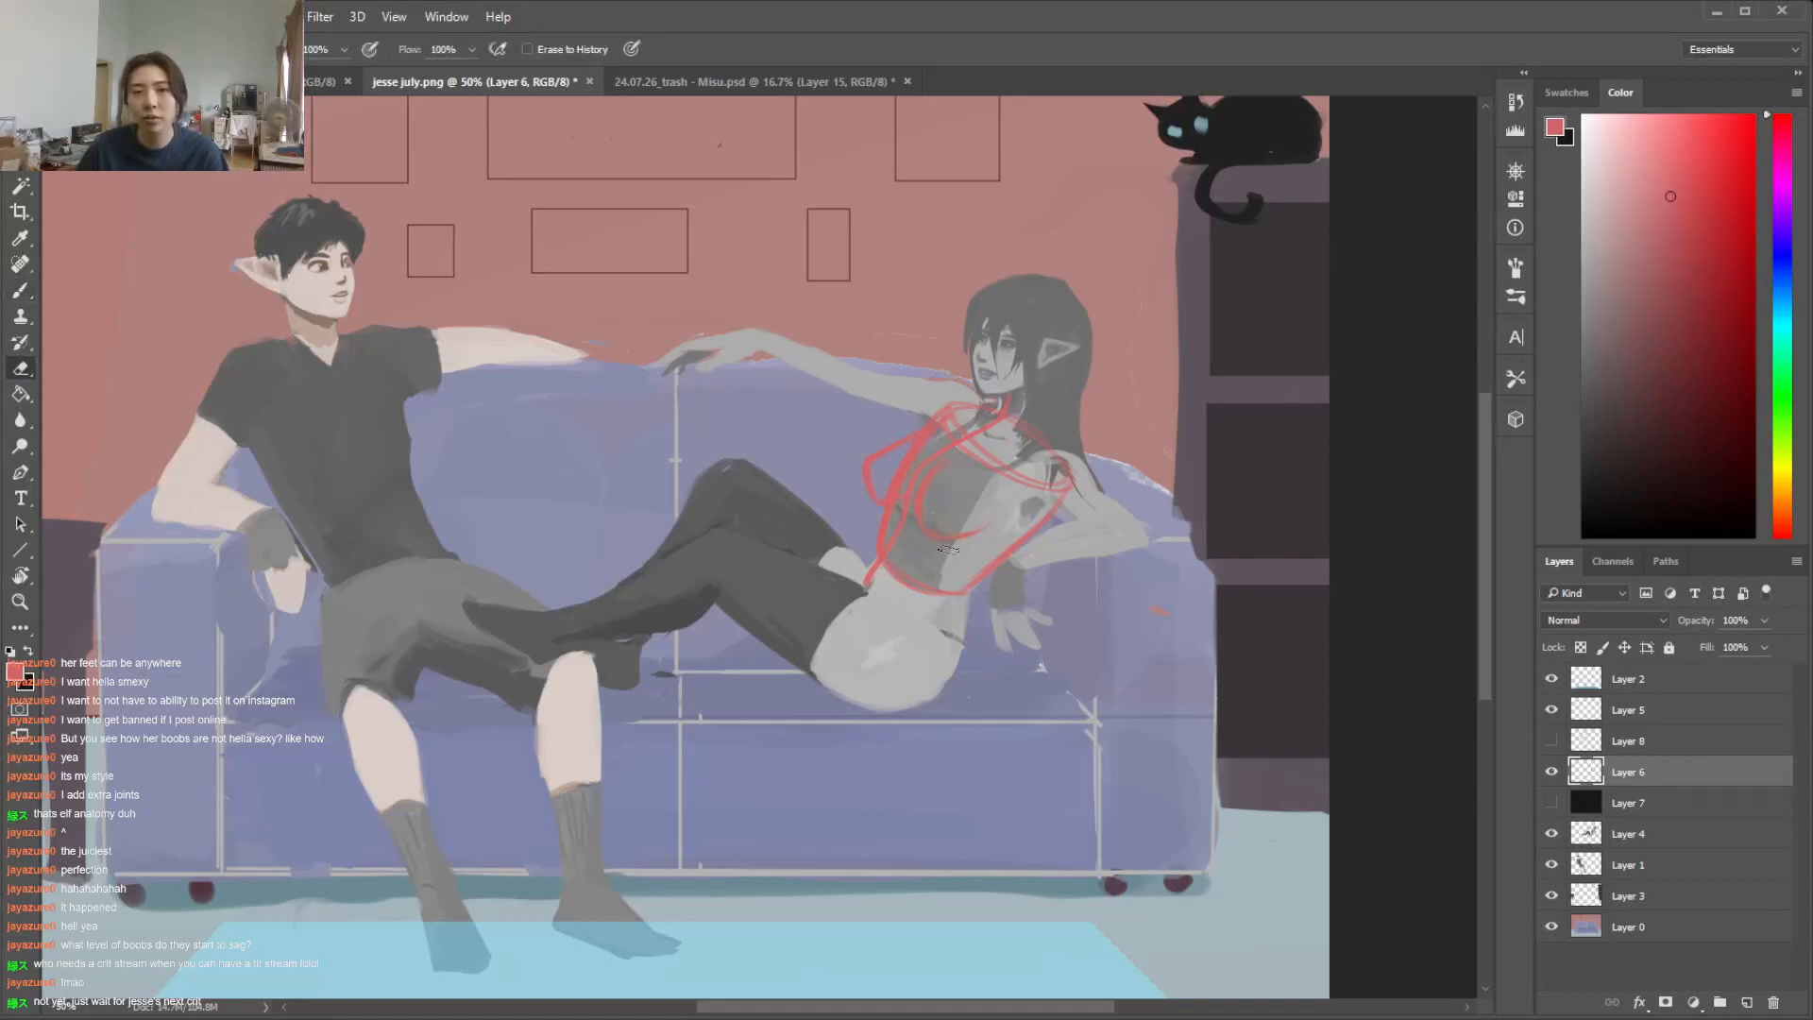
{"action": "key", "text": "b"}
{"action": "key", "text": "e"}
{"action": "key", "text": "b"}
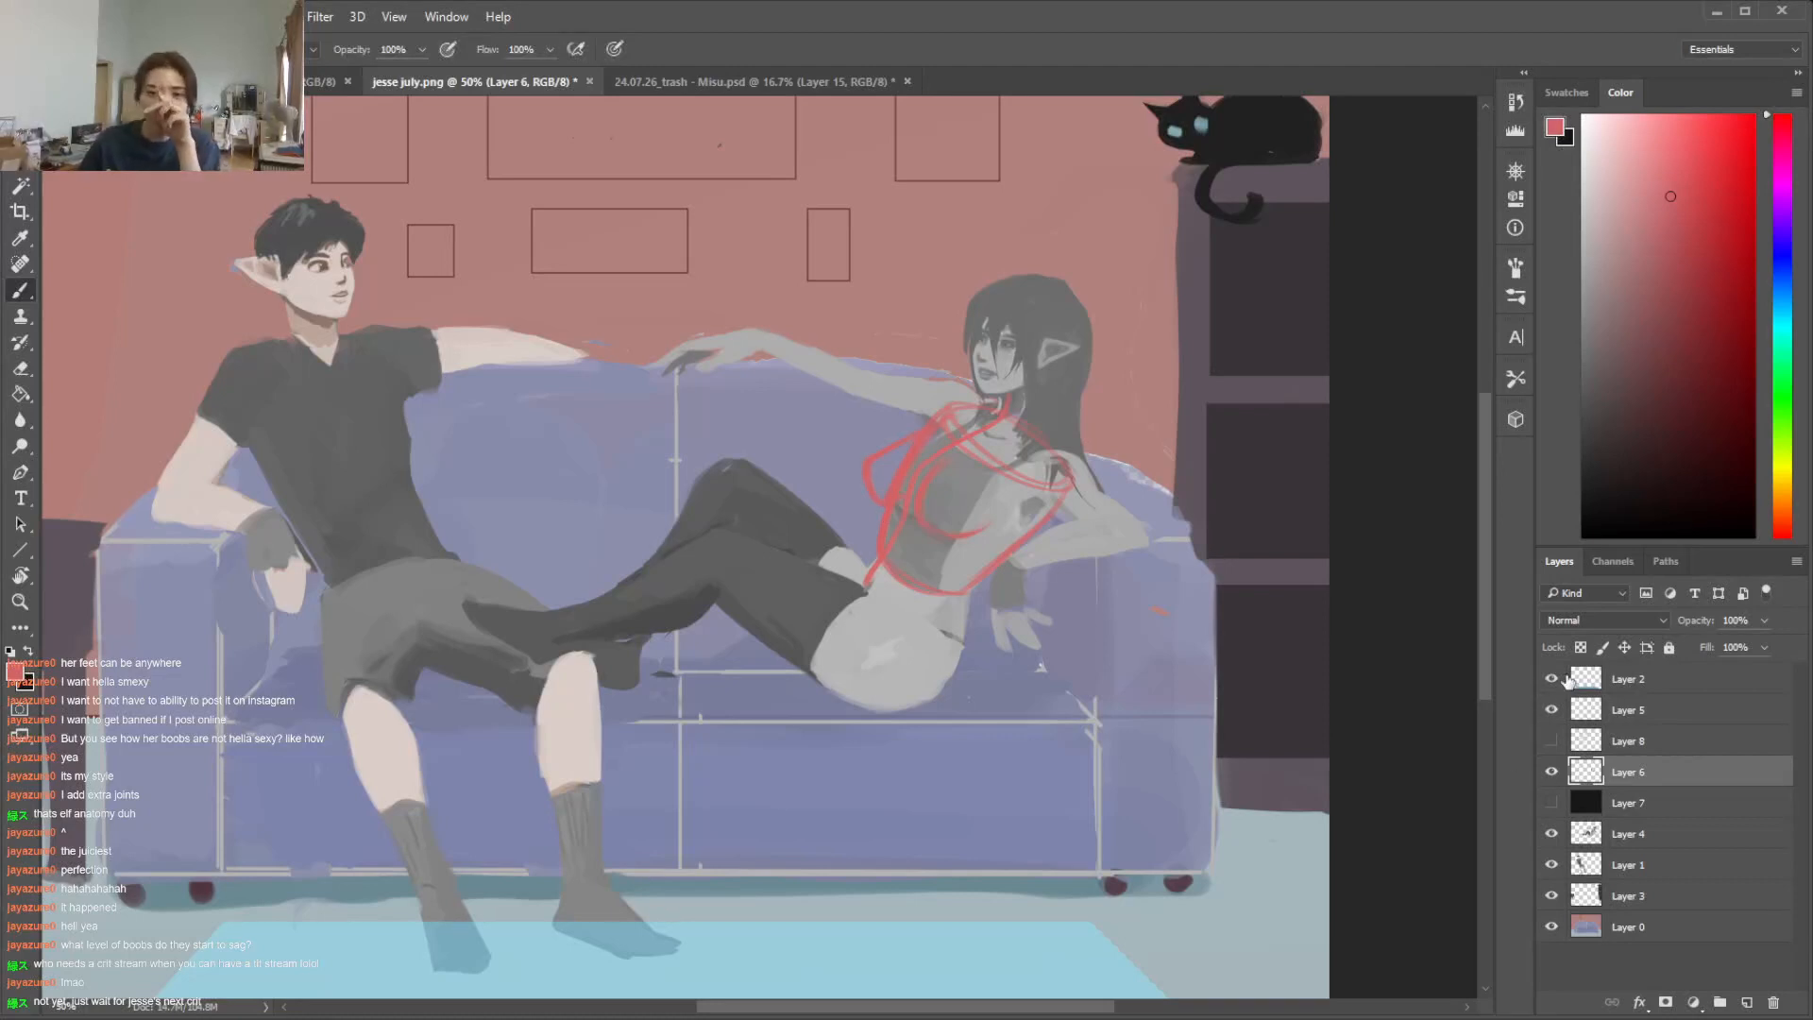
Make Layer 4 active and sample the woman's light skin grey for the brush
{"action": "left_click", "coordinate": [1552, 835]}
{"action": "left_click", "coordinate": [1552, 835]}
{"action": "left_click", "coordinate": [1667, 837]}
{"action": "left_click", "coordinate": [961, 477], "text": "alt"}
{"action": "right_click", "coordinate": [1061, 508]}
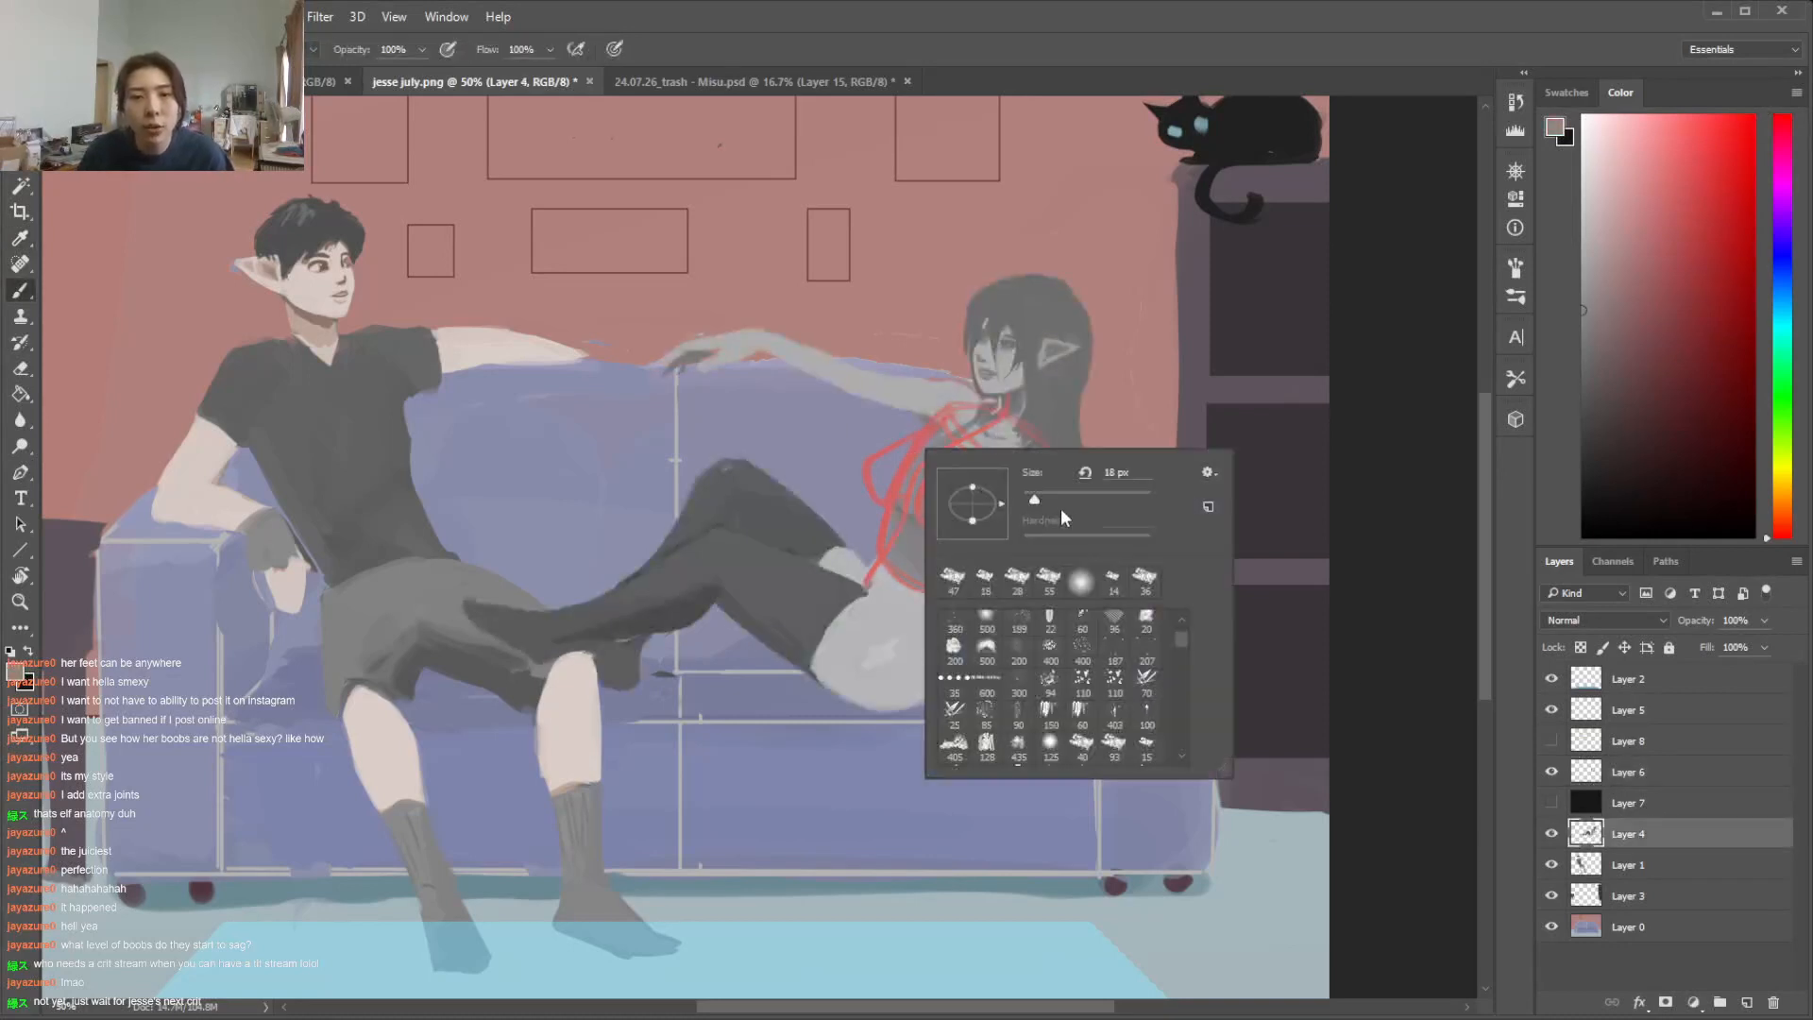
{"action": "key", "text": "Escape"}
{"action": "key", "text": "ctrl+plus"}
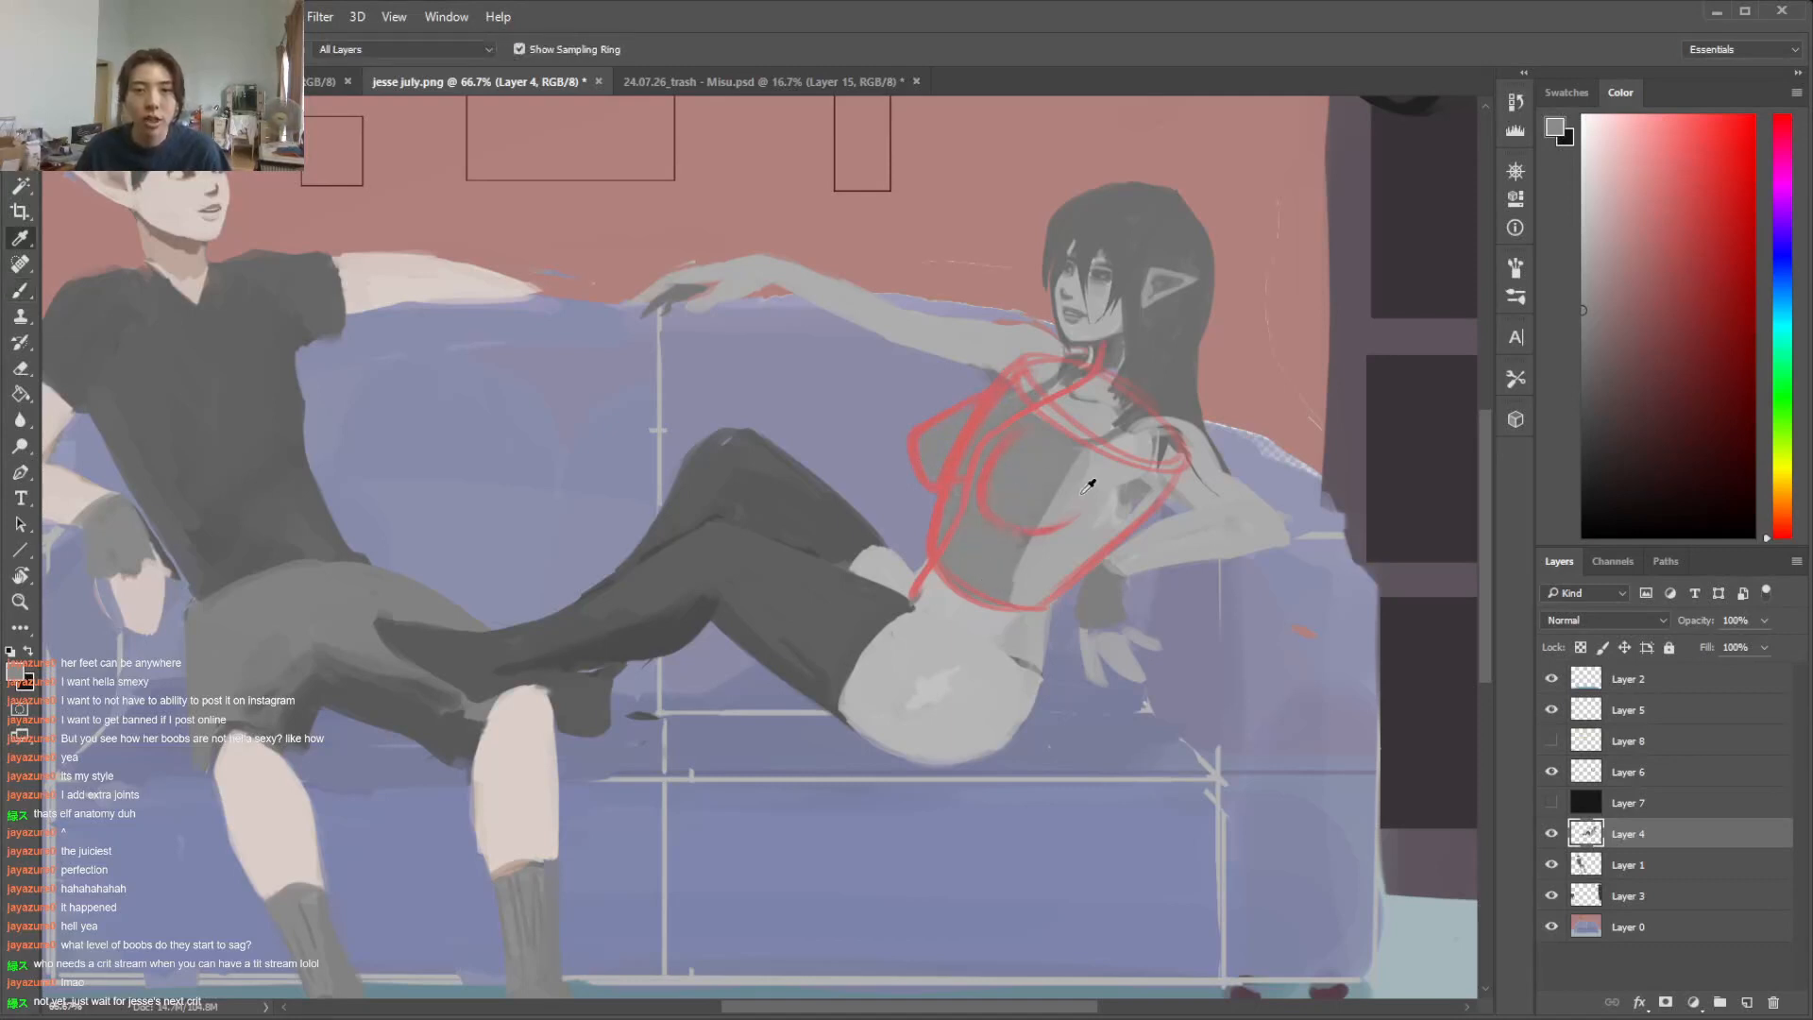
{"action": "right_click", "coordinate": [1107, 463]}
{"action": "key", "text": "Escape"}
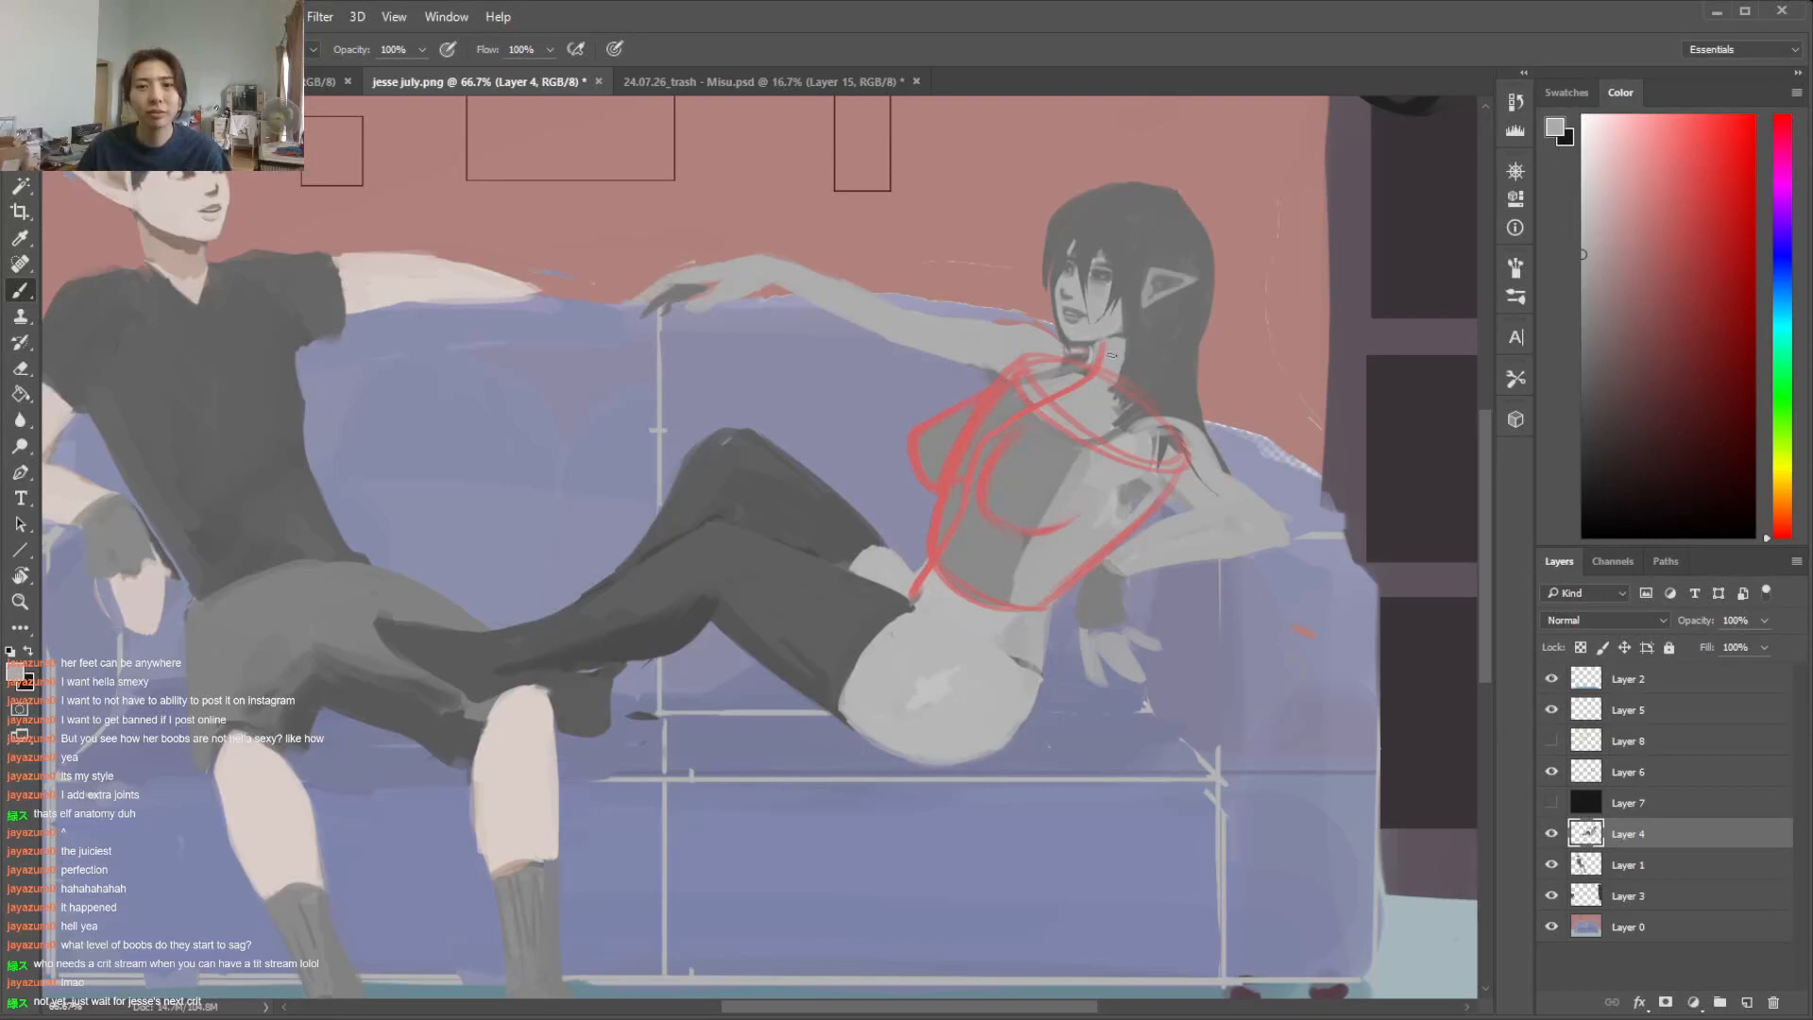
Lasso the woman's head and hair on Layer 4 and enlarge them slightly with Free Transform
{"action": "key", "text": "l"}
{"action": "mouse_move", "coordinate": [1103, 151]}
{"action": "left_mouse_down"}
{"action": "mouse_move", "coordinate": [1027, 205]}
{"action": "mouse_move", "coordinate": [1023, 274]}
{"action": "left_mouse_up"}
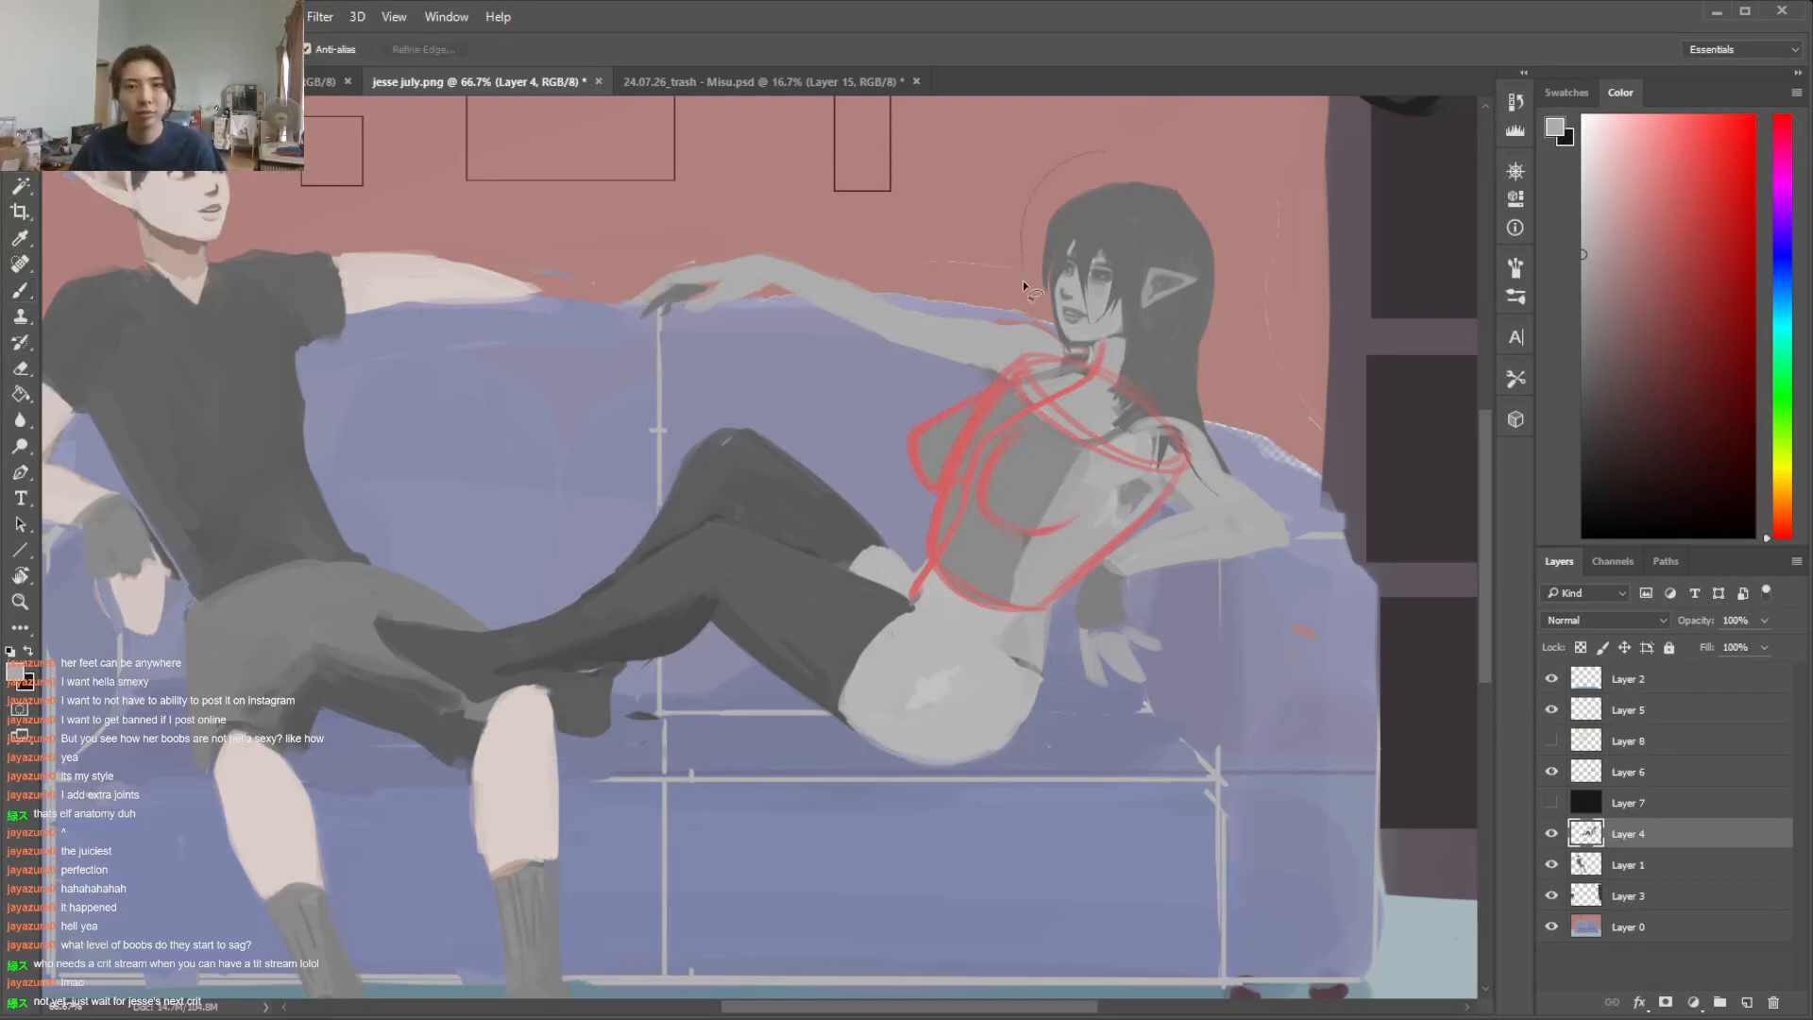
{"action": "mouse_move", "coordinate": [1127, 360]}
{"action": "left_mouse_down"}
{"action": "mouse_move", "coordinate": [1232, 366]}
{"action": "mouse_move", "coordinate": [1103, 151]}
{"action": "mouse_move", "coordinate": [978, 99]}
{"action": "left_mouse_up"}
{"action": "key", "text": "ctrl+t"}
{"action": "mouse_move", "coordinate": [1139, 208]}
{"action": "left_mouse_down"}
{"action": "mouse_move", "coordinate": [1188, 212]}
{"action": "mouse_move", "coordinate": [1161, 221]}
{"action": "left_mouse_up"}
{"action": "left_click_drag", "start_coordinate": [1297, 110], "coordinate": [1286, 123]}
{"action": "left_click_drag", "start_coordinate": [1189, 198], "coordinate": [1193, 198]}
{"action": "key", "text": "Return"}
{"action": "key", "text": "i"}
{"action": "key", "text": "b"}
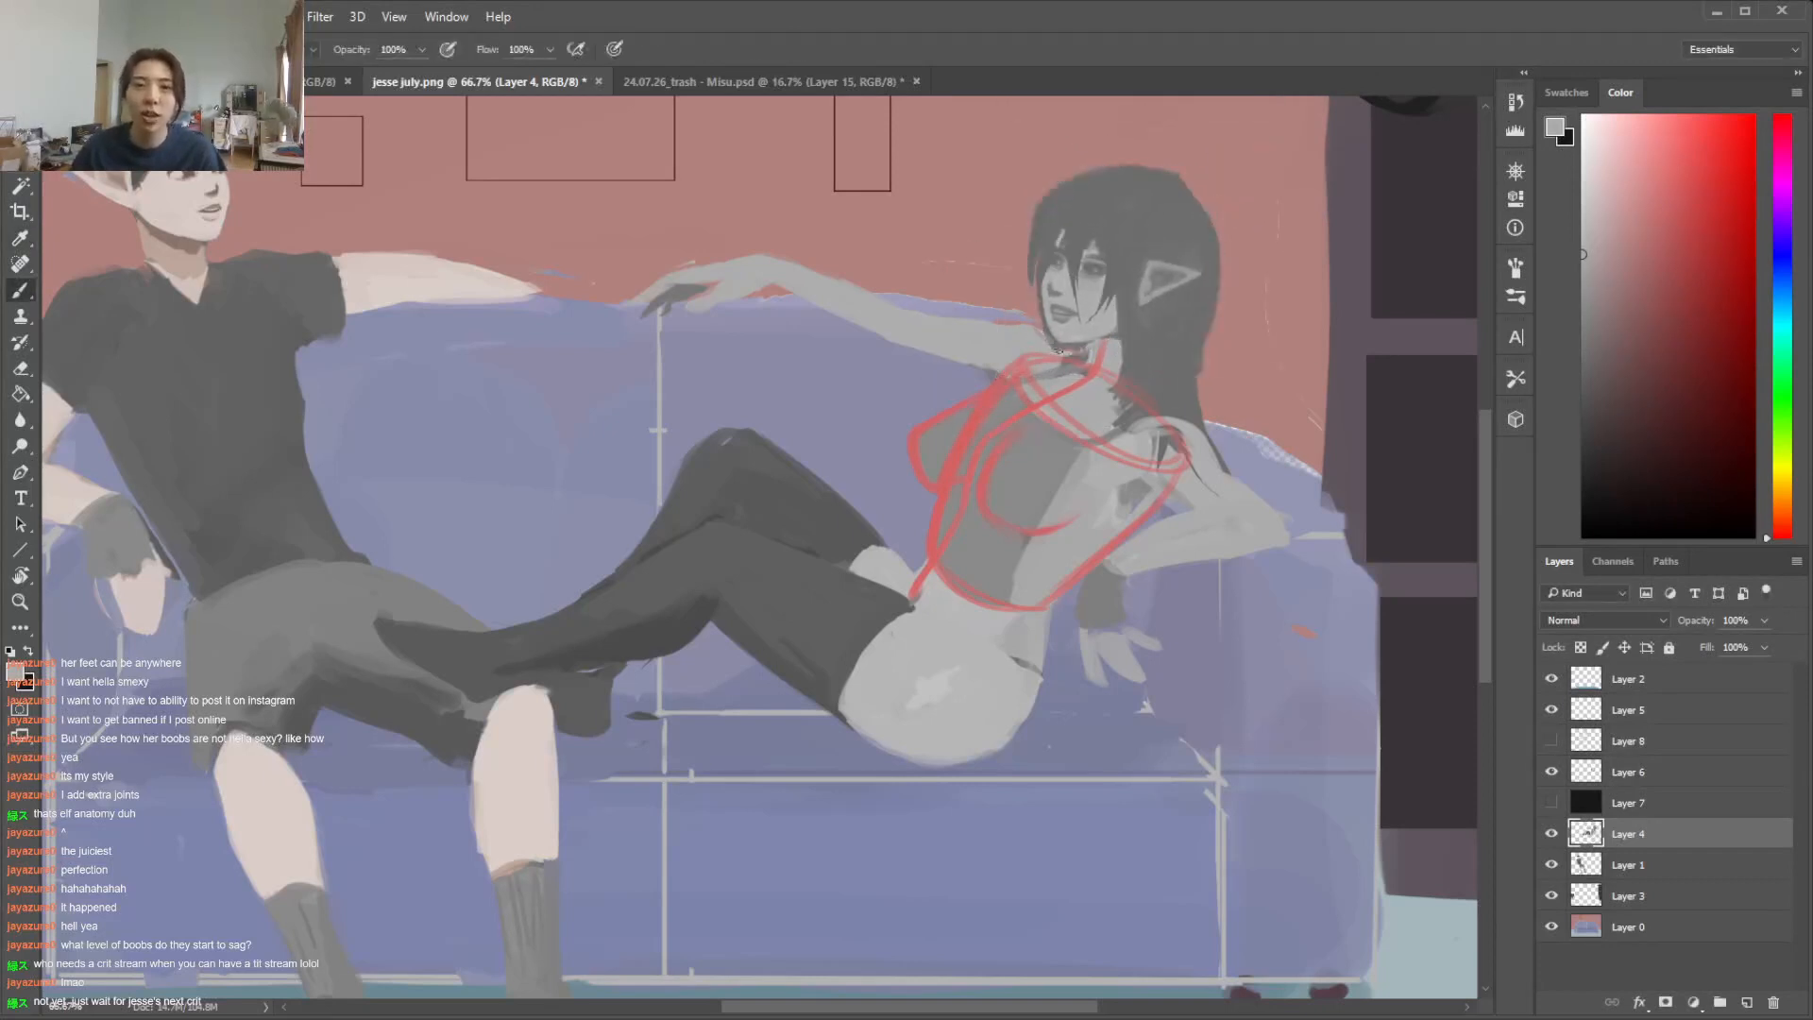
Touch up the shadow under the woman's chin and the hair beside her neck with sampled greys
{"action": "left_click", "coordinate": [1046, 338], "text": "alt"}
{"action": "left_click_drag", "start_coordinate": [1046, 337], "coordinate": [1063, 360]}
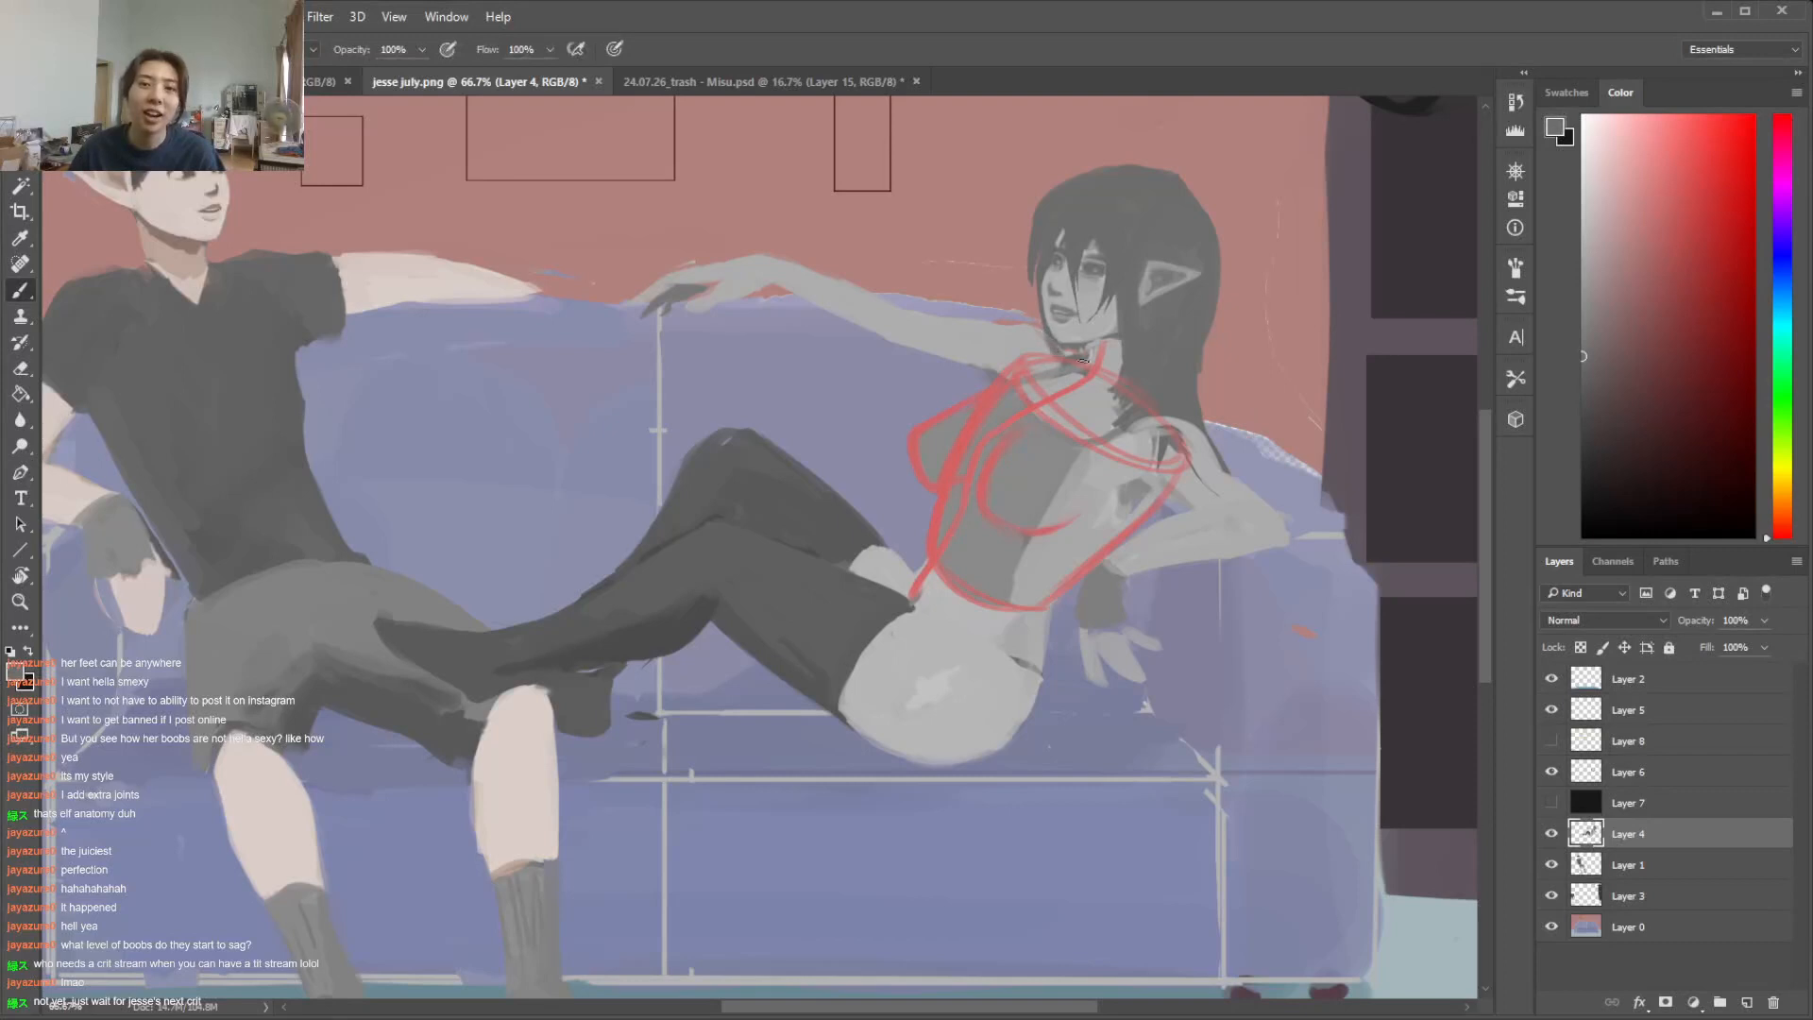
{"action": "left_click", "coordinate": [1067, 382], "text": "alt"}
{"action": "left_click", "coordinate": [1144, 349], "text": "alt"}
{"action": "left_click_drag", "start_coordinate": [1117, 352], "coordinate": [1108, 410]}
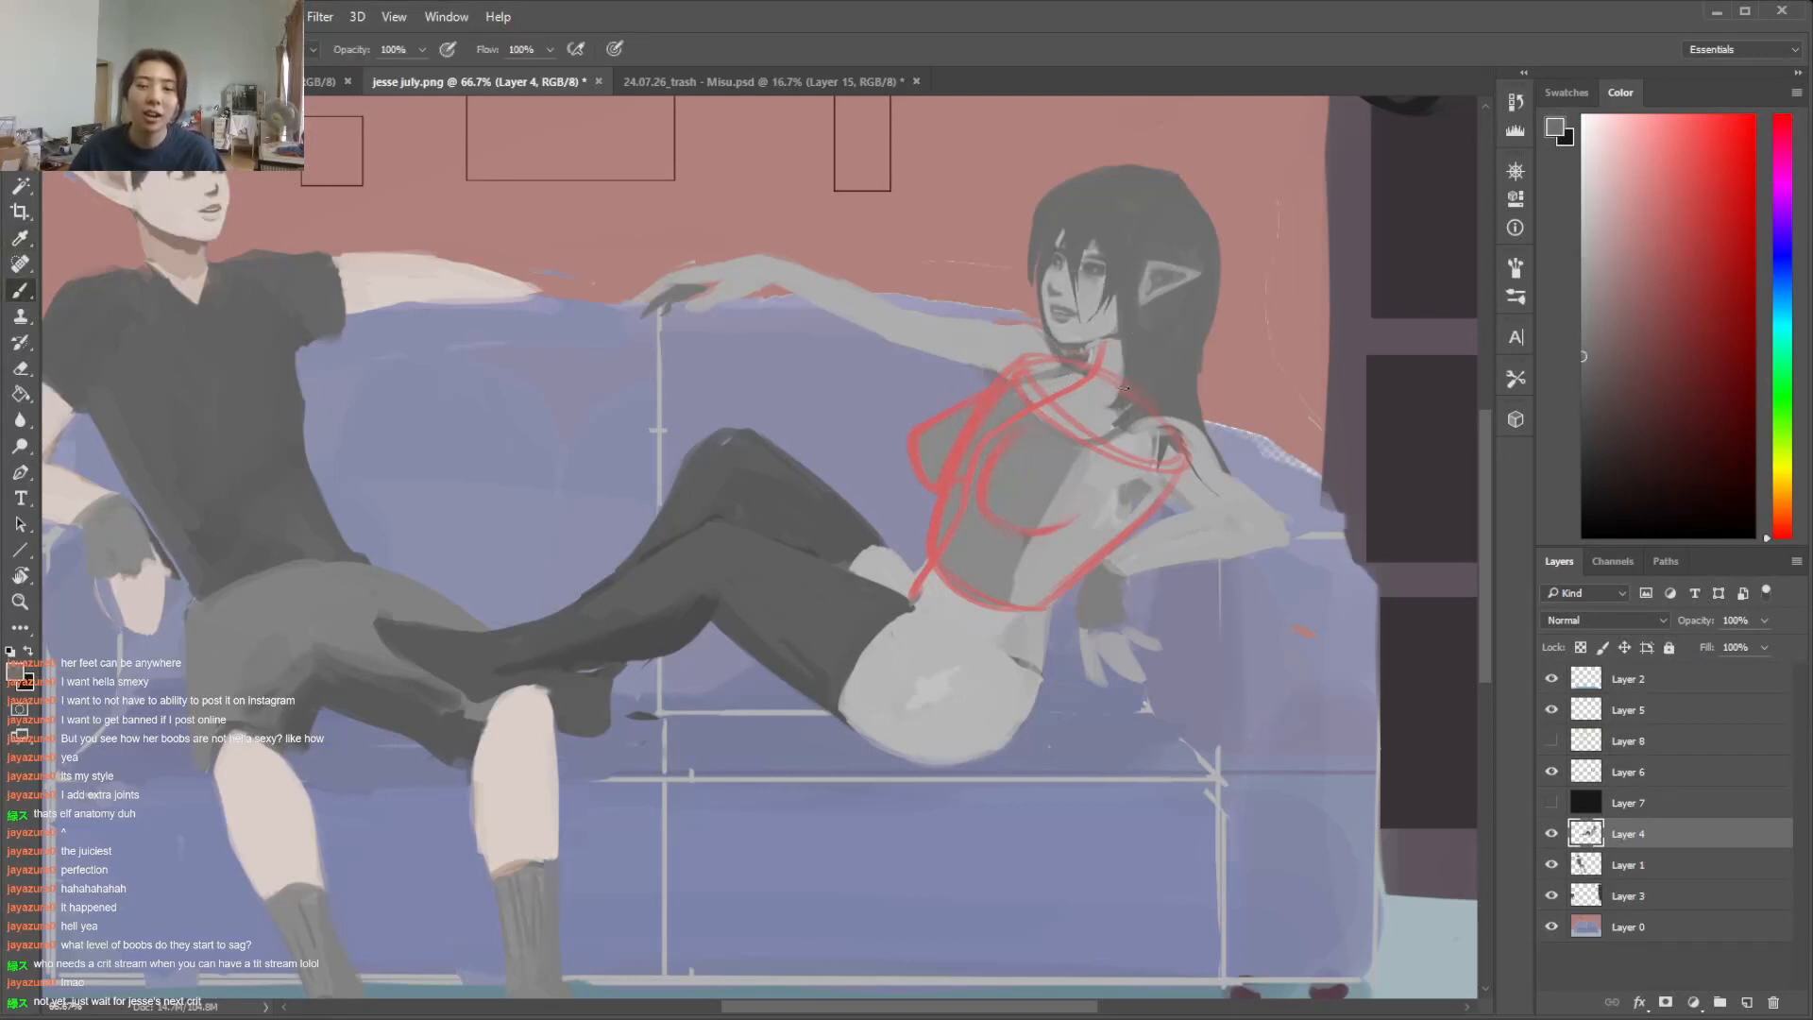
{"action": "left_click", "coordinate": [1046, 430], "text": "alt"}
Check the painting against Layer 6's sketch and repaint the edge between the grey top and the skin along her near side
{"action": "left_click", "coordinate": [1551, 774]}
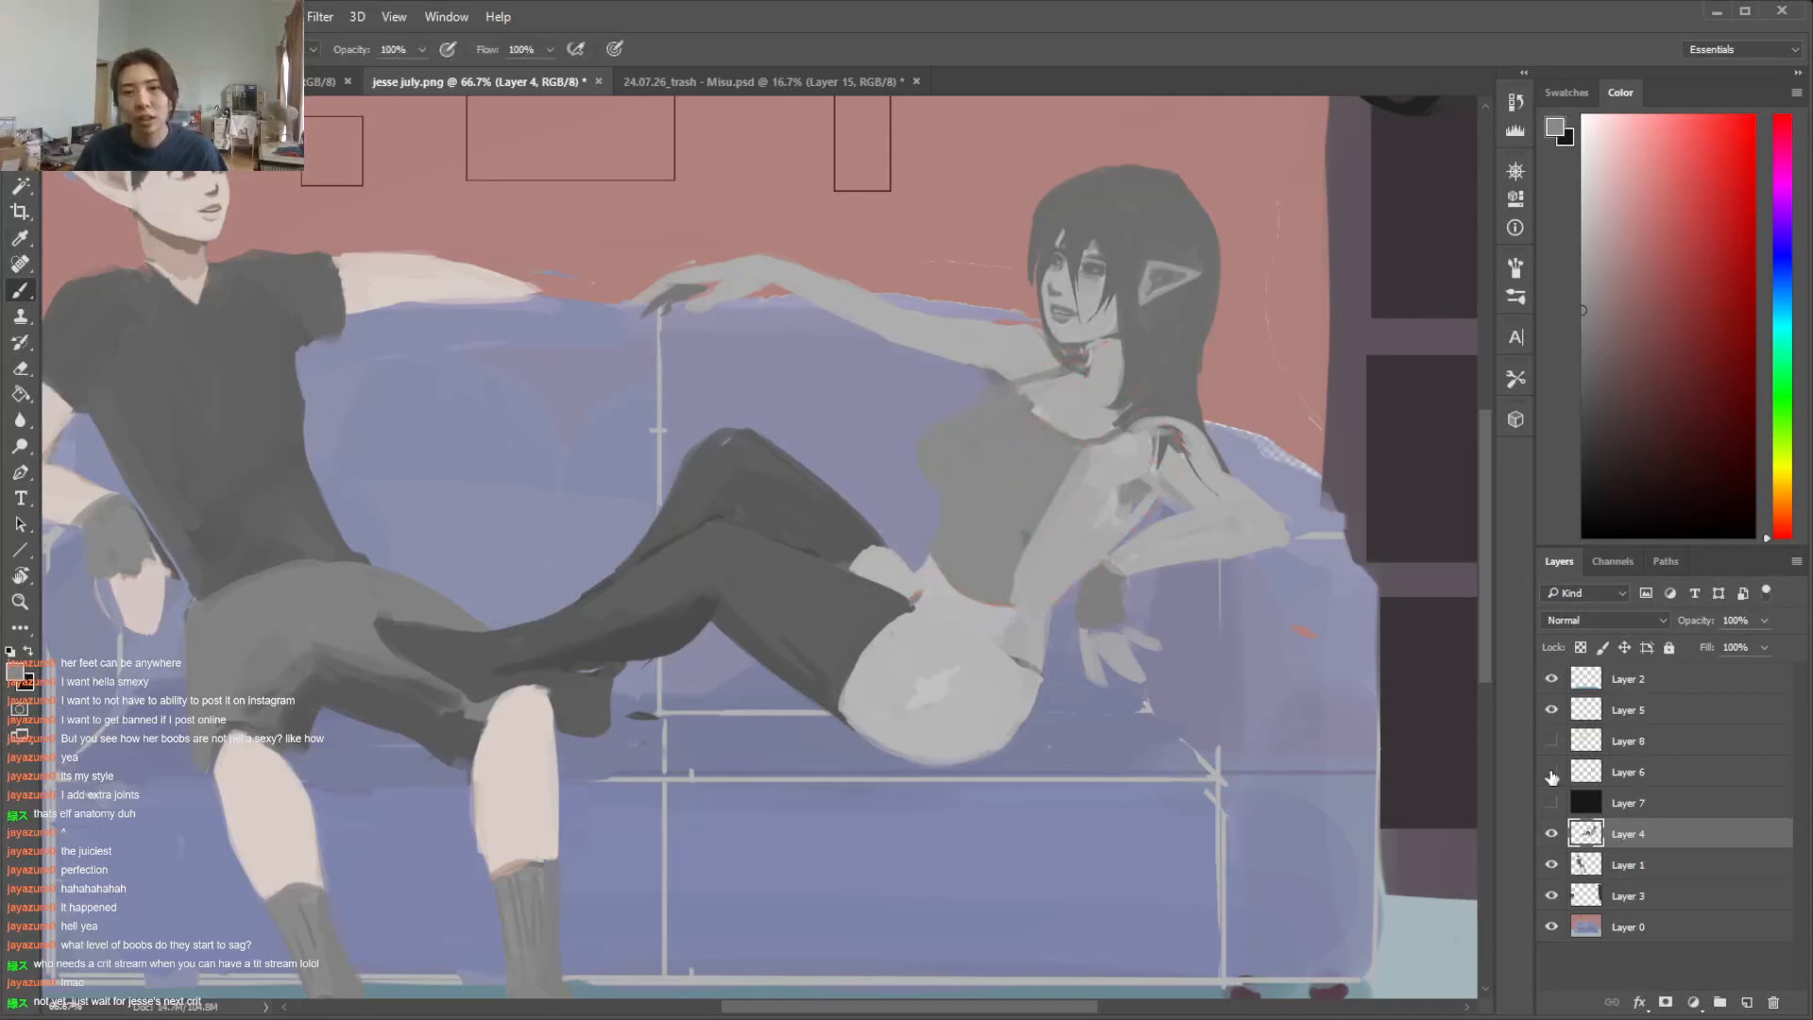
{"action": "left_click", "coordinate": [1552, 773]}
{"action": "left_click", "coordinate": [1551, 773]}
{"action": "left_click", "coordinate": [1549, 774]}
{"action": "left_click", "coordinate": [1077, 476], "text": "alt"}
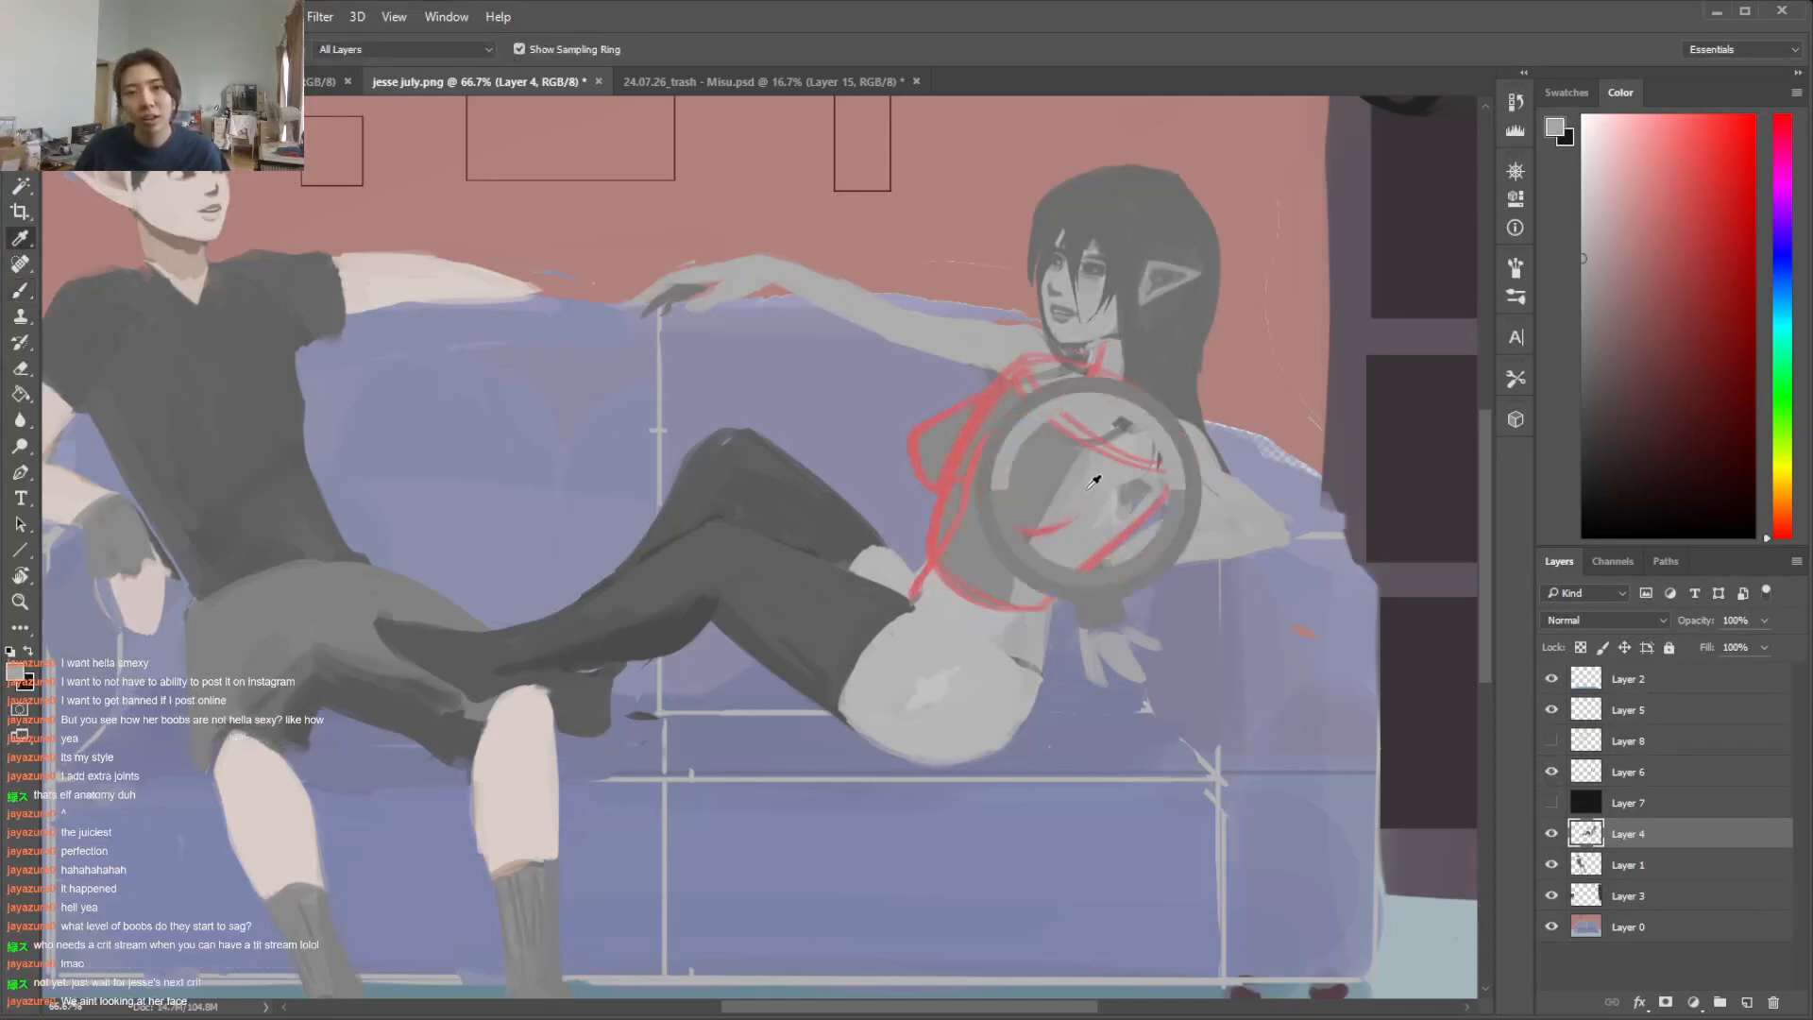
{"action": "left_click_drag", "start_coordinate": [1054, 493], "coordinate": [1029, 529]}
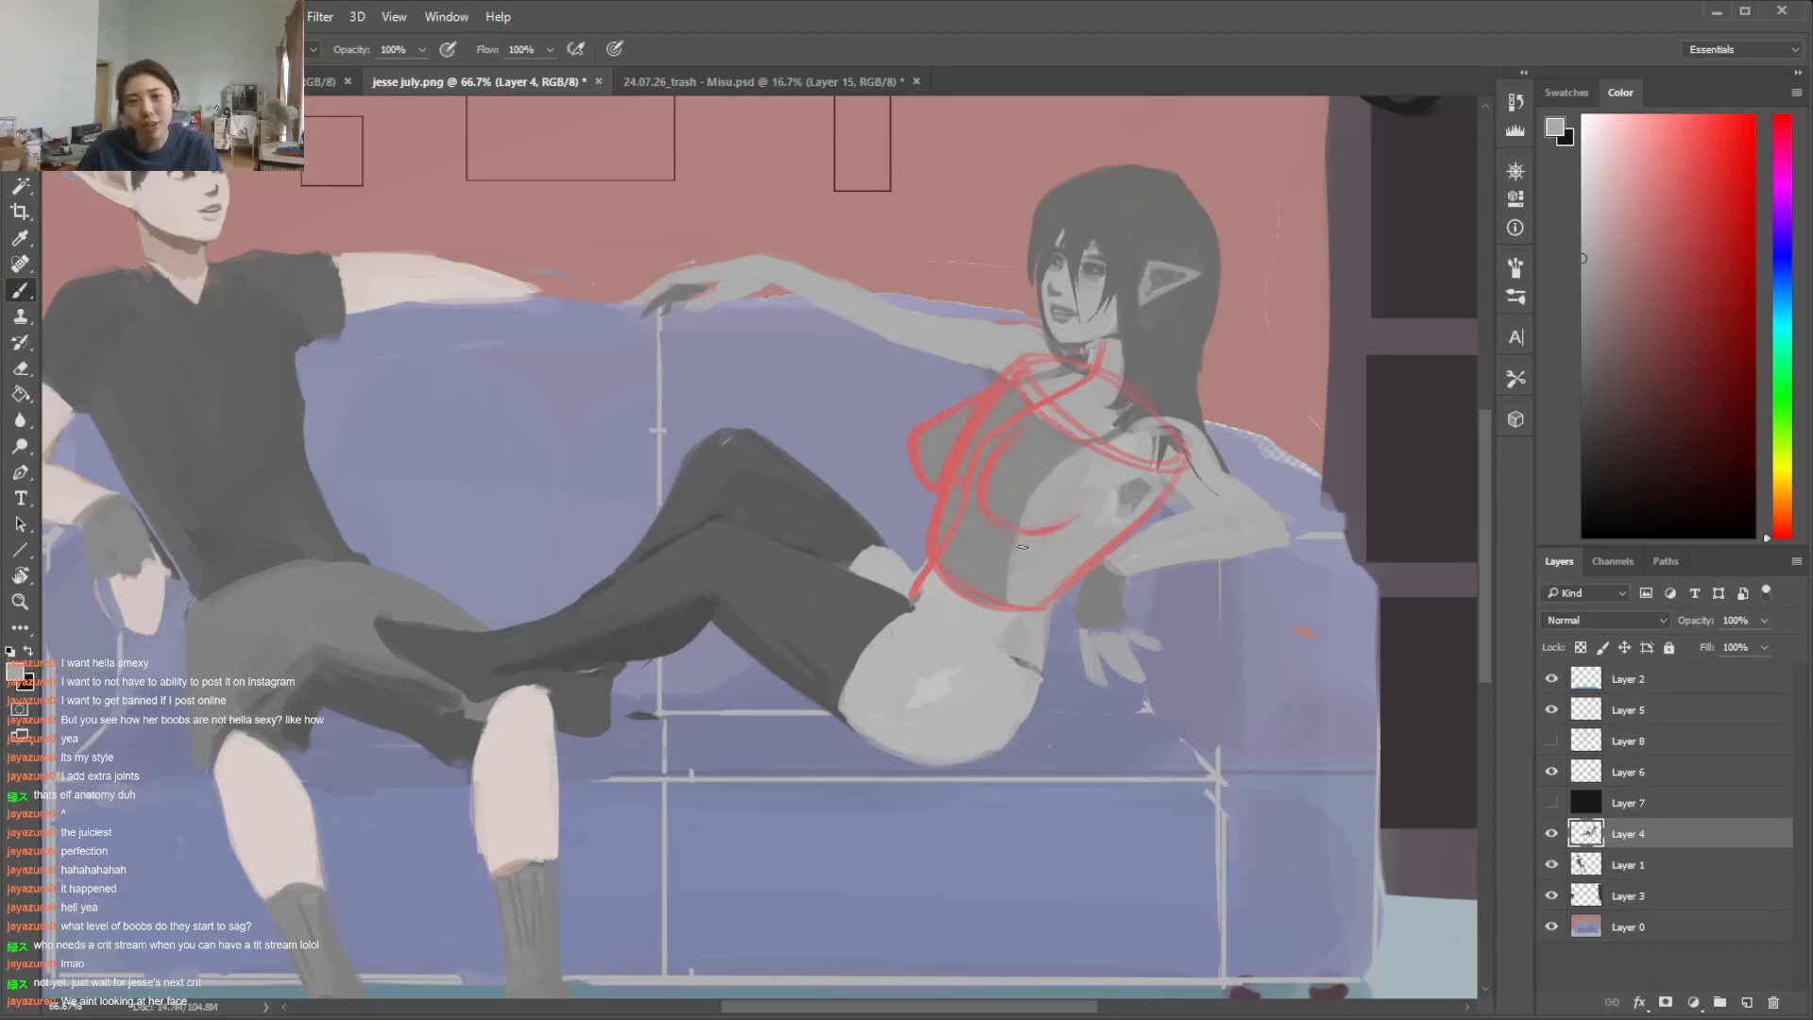
{"action": "left_click", "coordinate": [1033, 467], "text": "alt"}
{"action": "left_click_drag", "start_coordinate": [1053, 468], "coordinate": [1013, 585]}
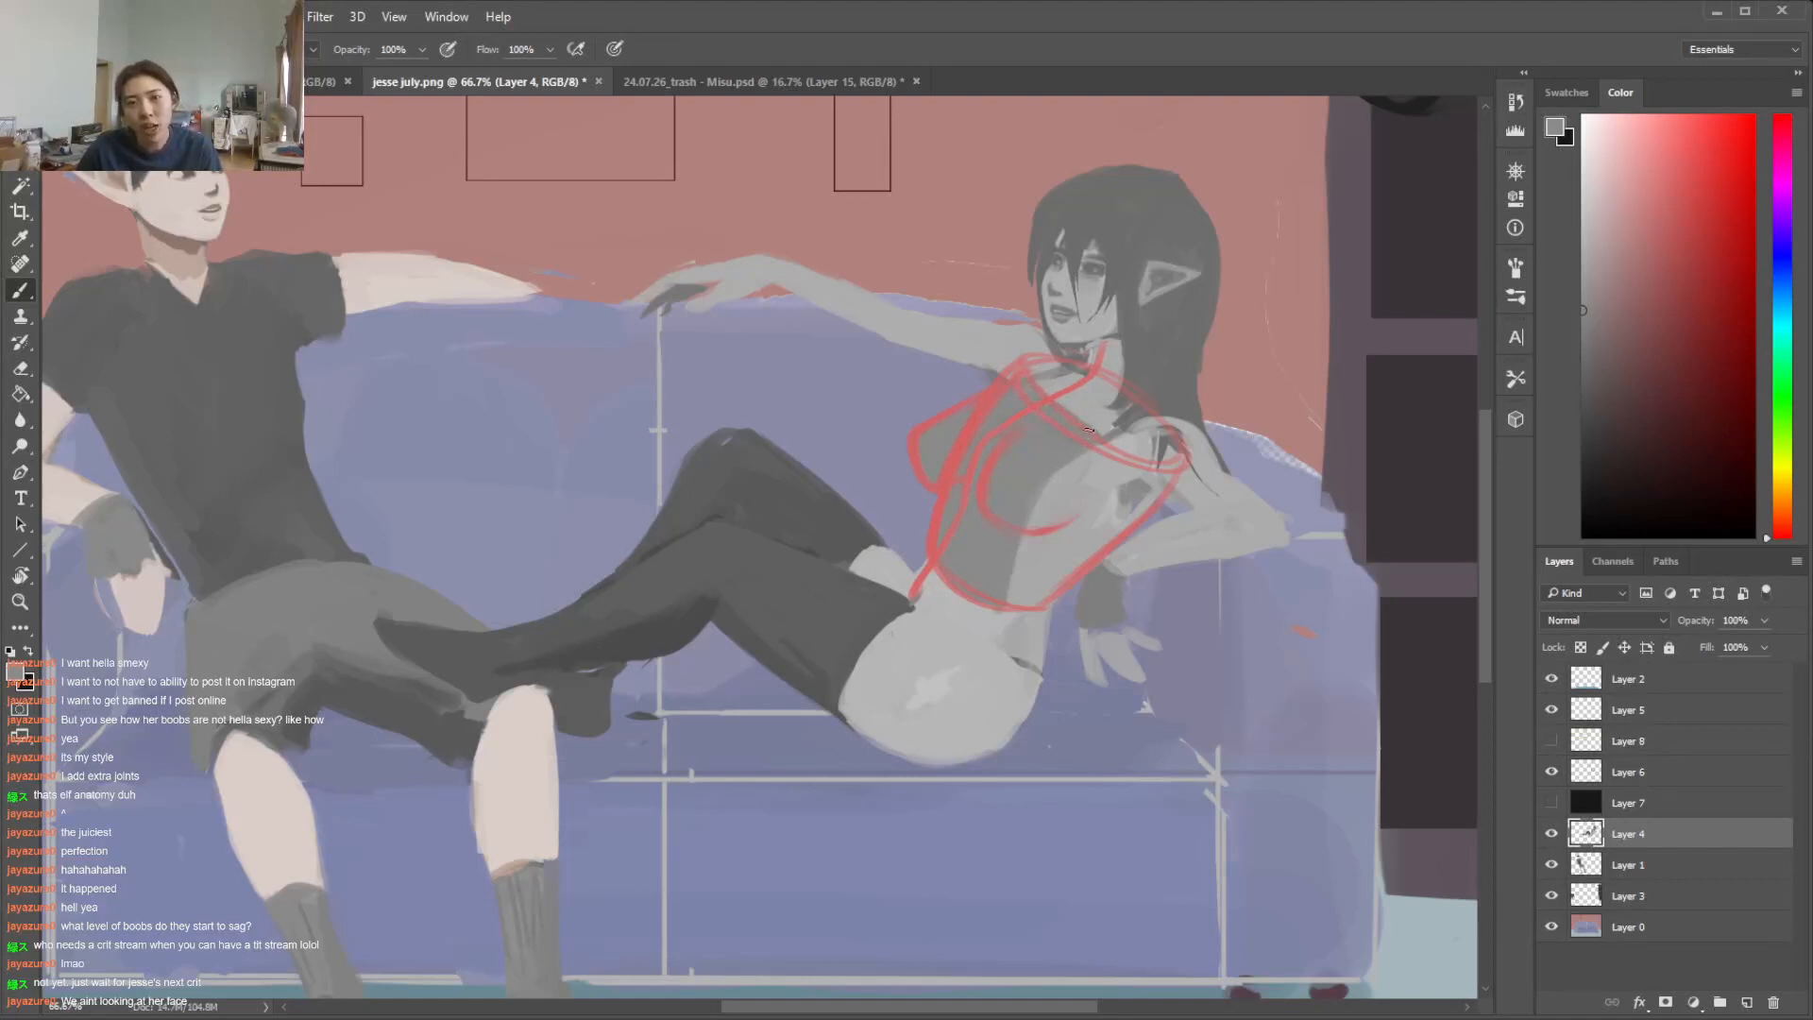
Repaint the hair edge and near shoulder with sampled greys, covering the dark lines around the shoulder
{"action": "left_click_drag", "start_coordinate": [1122, 403], "coordinate": [1099, 431]}
{"action": "left_click", "coordinate": [1077, 463], "text": "alt"}
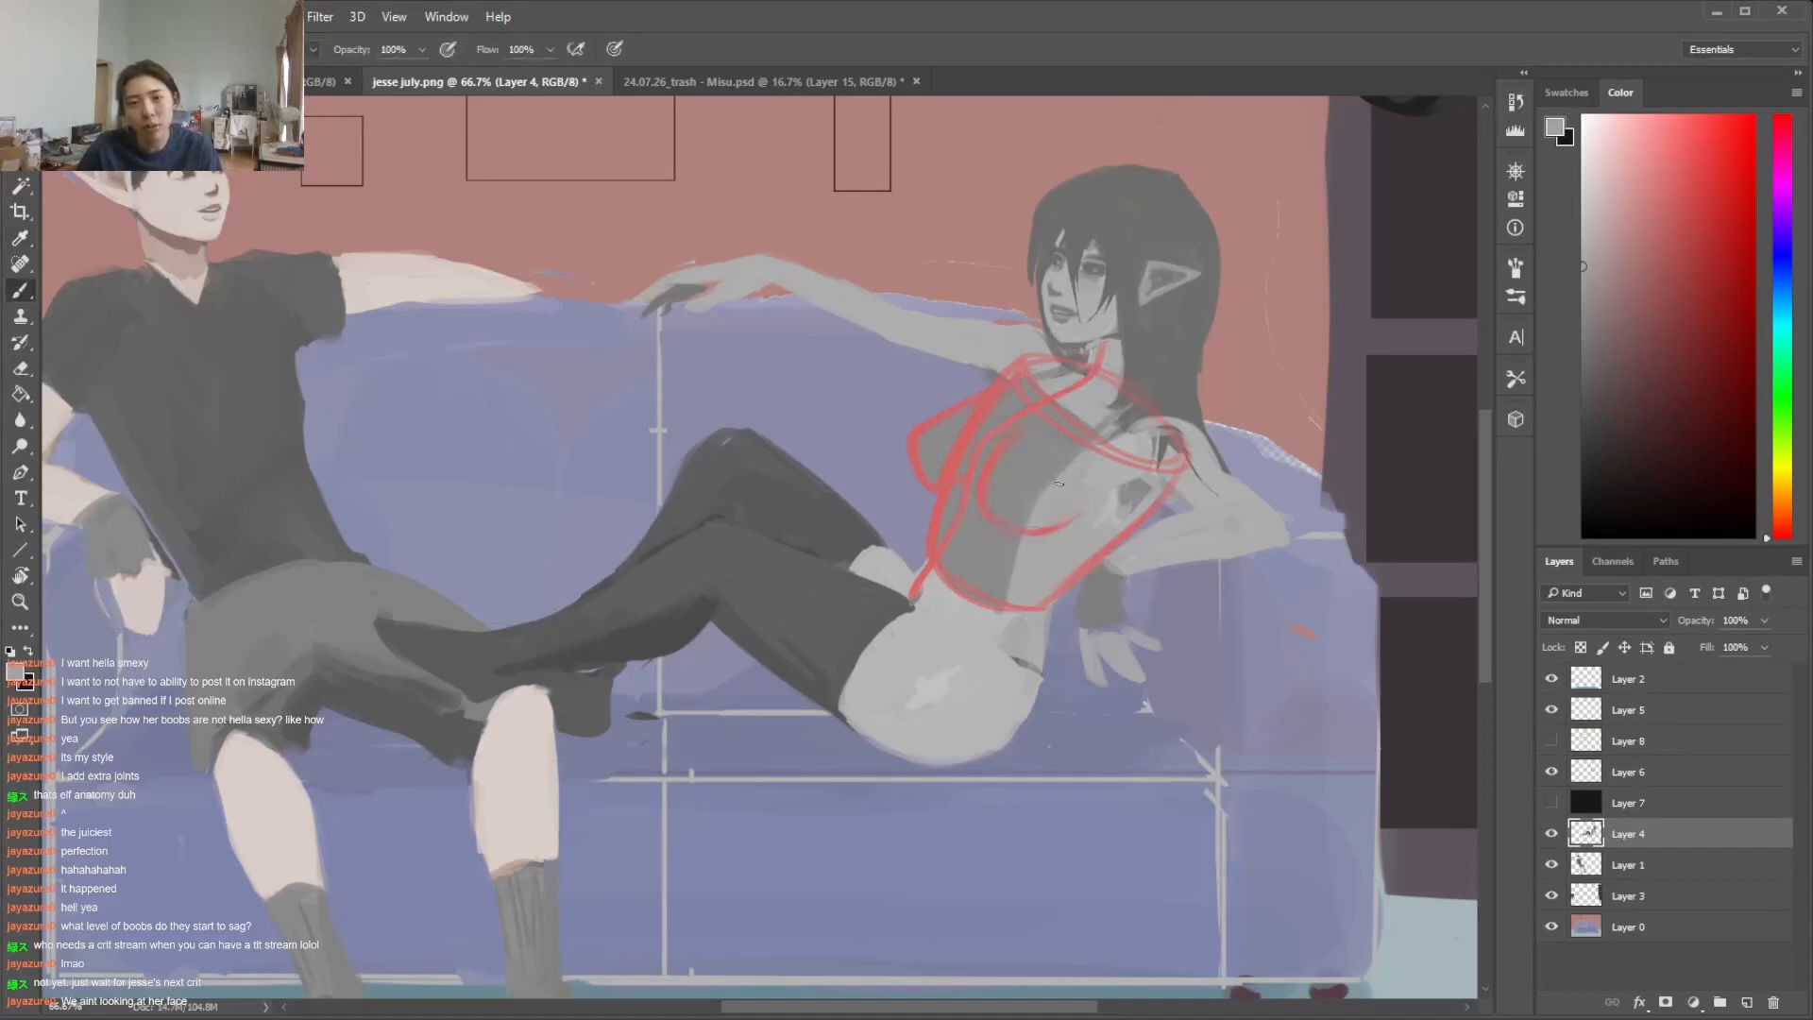
{"action": "left_click_drag", "start_coordinate": [1119, 431], "coordinate": [1102, 449]}
{"action": "left_click", "coordinate": [1124, 467], "text": "alt"}
{"action": "right_click", "coordinate": [1113, 420]}
{"action": "left_click", "coordinate": [1248, 473]}
{"action": "left_click", "coordinate": [1074, 476]}
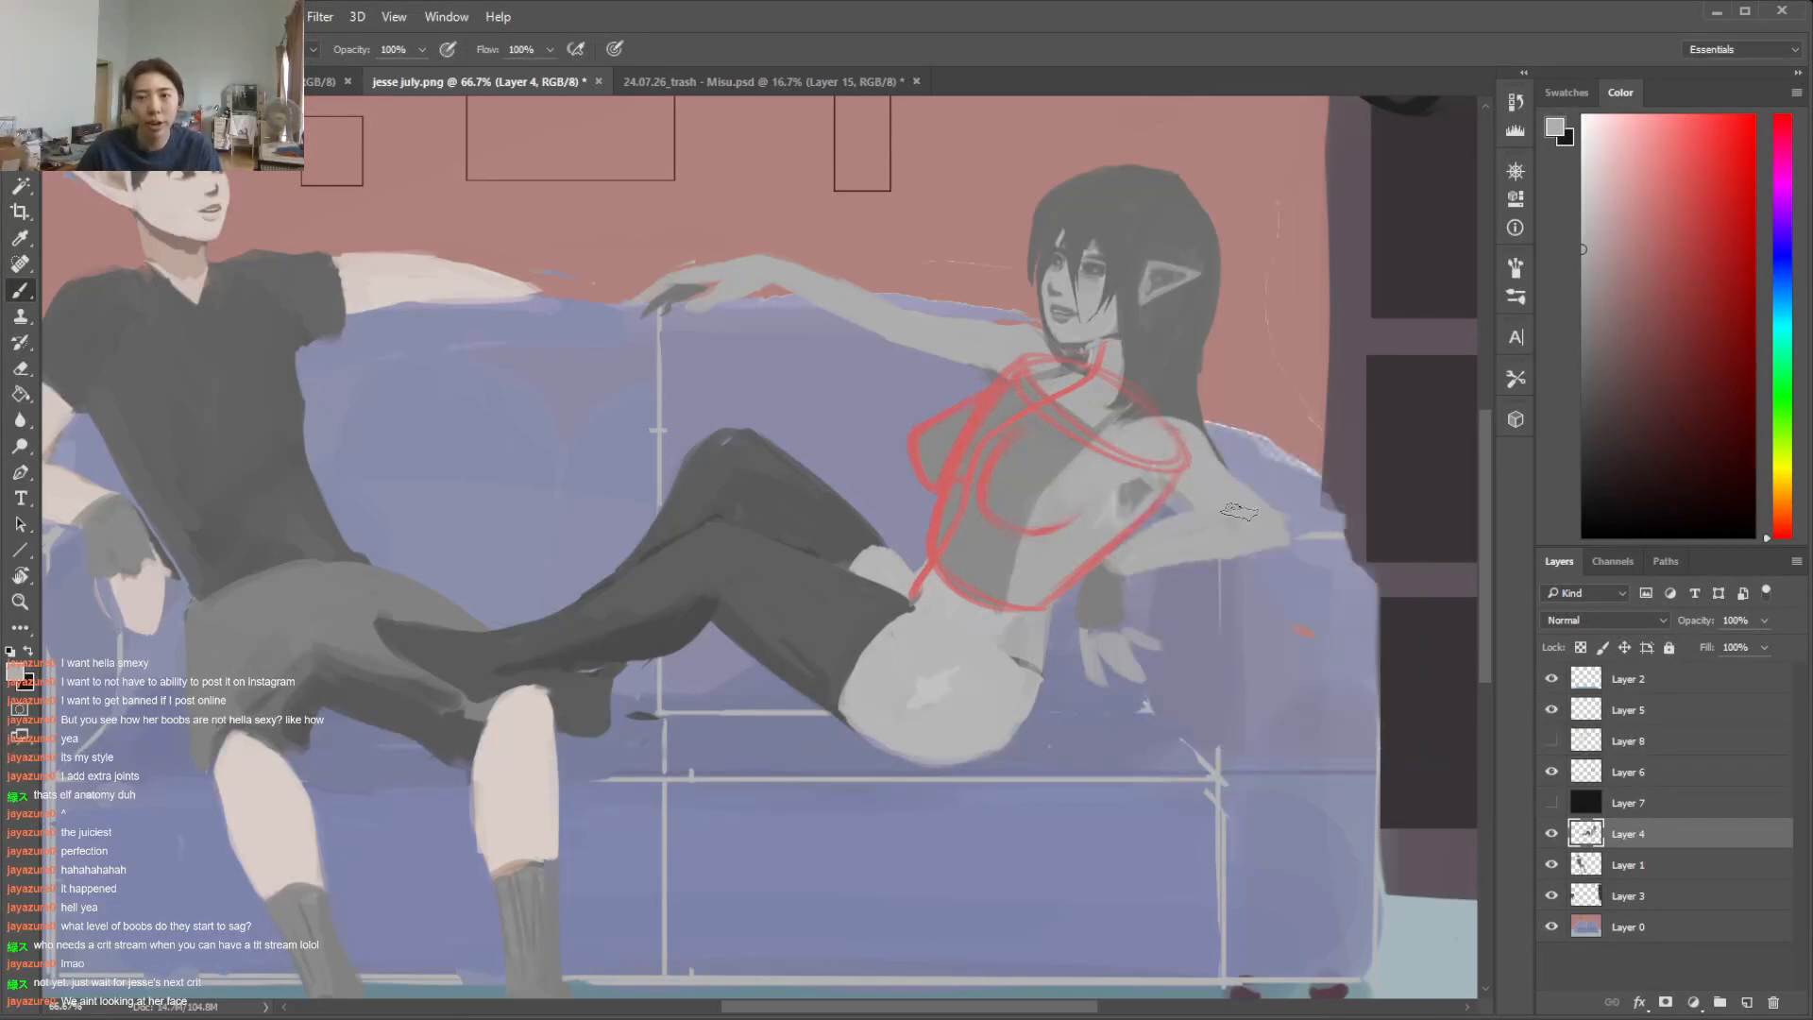
Thicken the underside of the woman's far upper arm near the shoulder with skin grey
{"action": "right_click", "coordinate": [1006, 357]}
{"action": "left_click", "coordinate": [956, 352]}
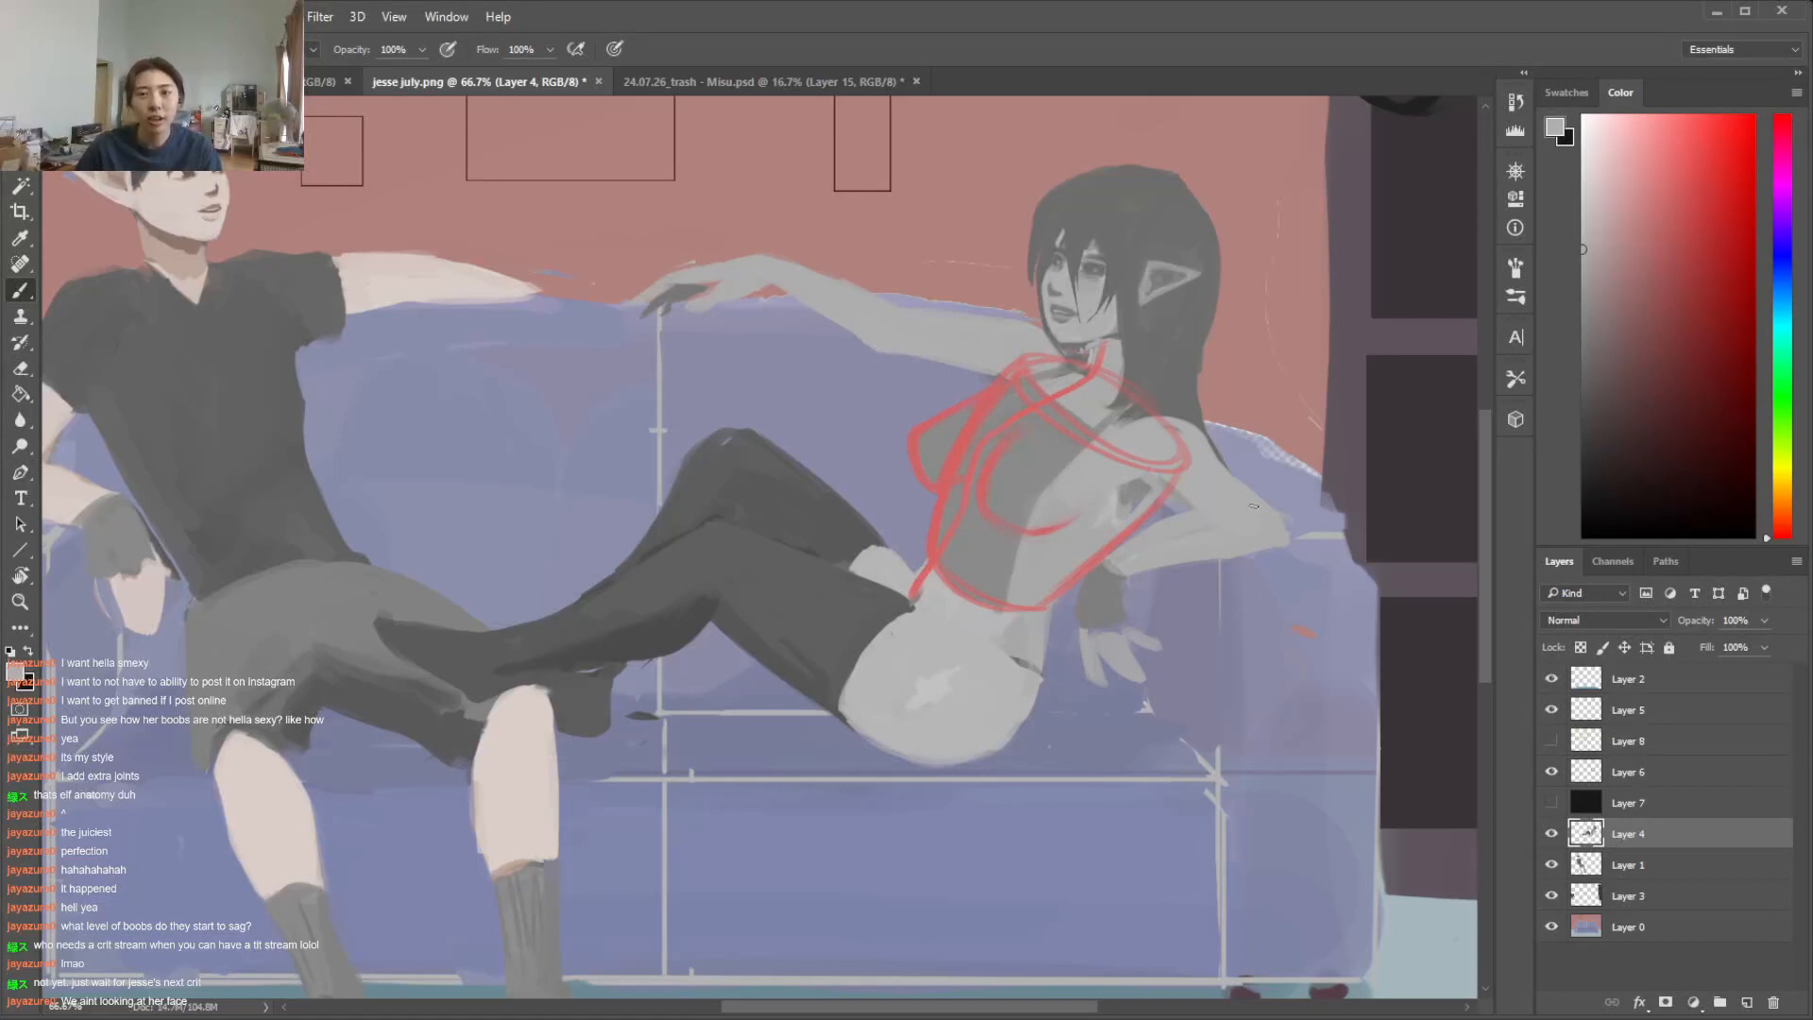
{"action": "key", "text": "l"}
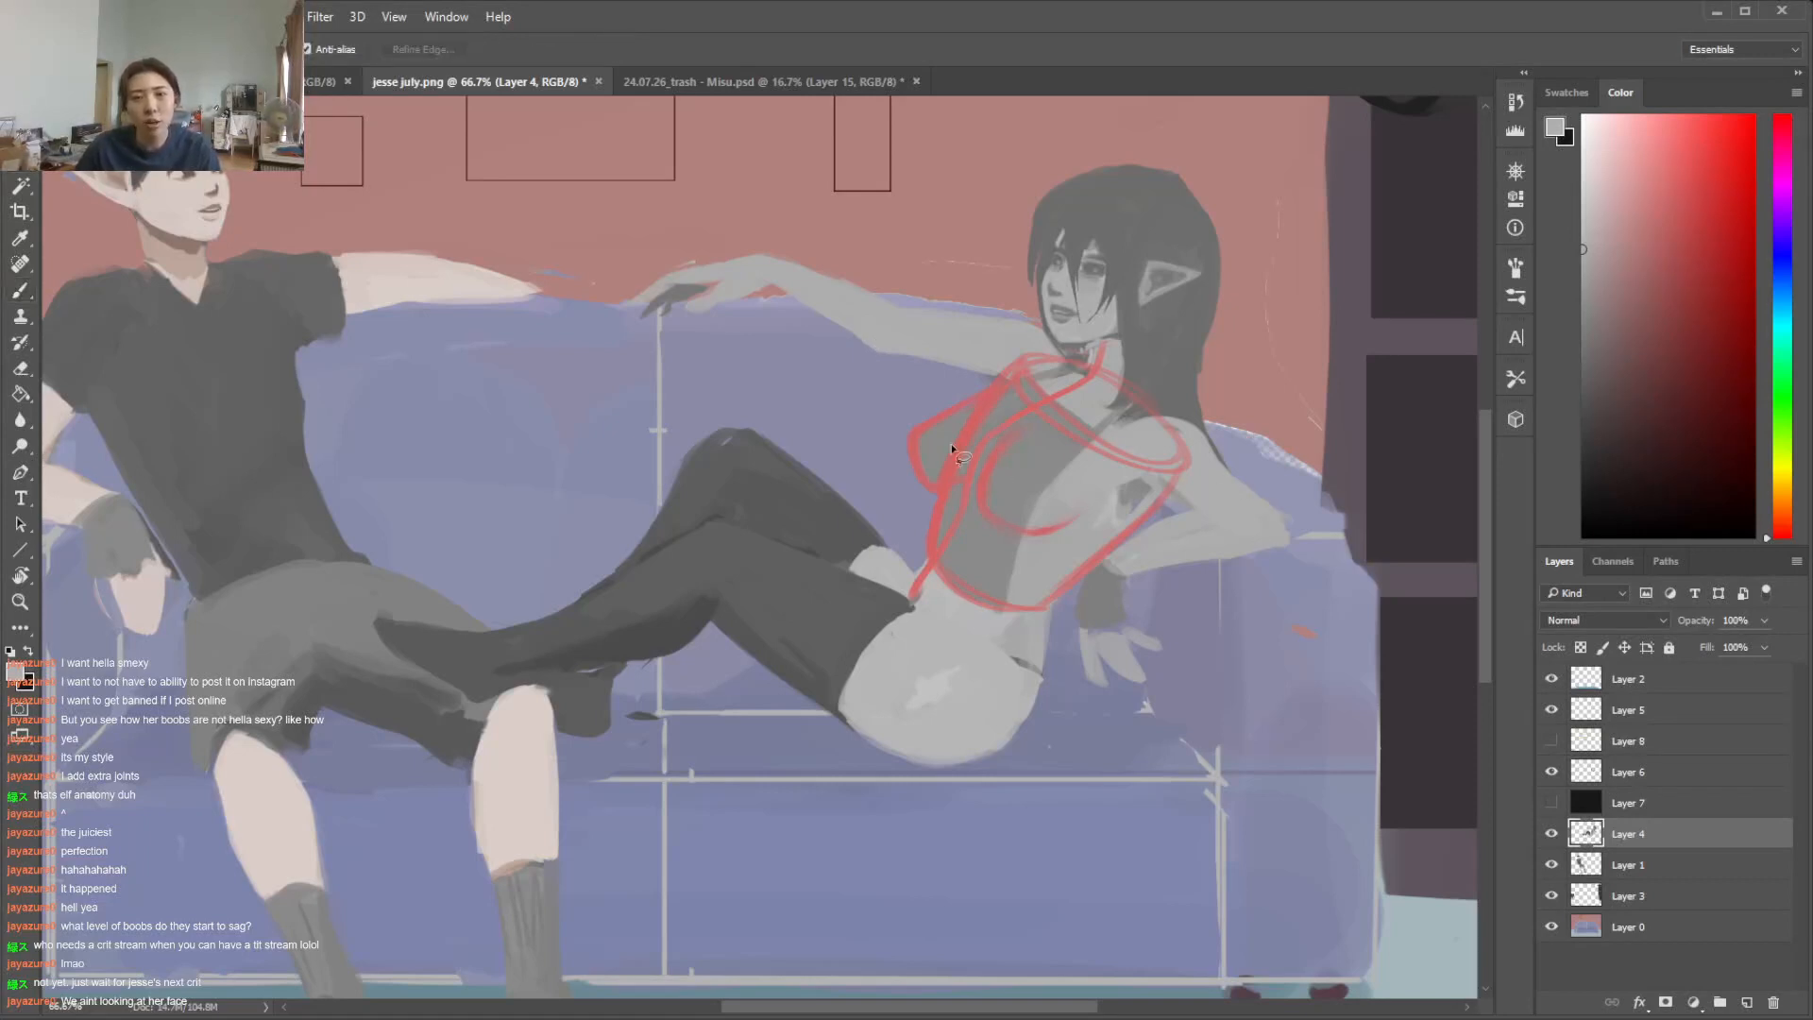
{"action": "key", "text": "b"}
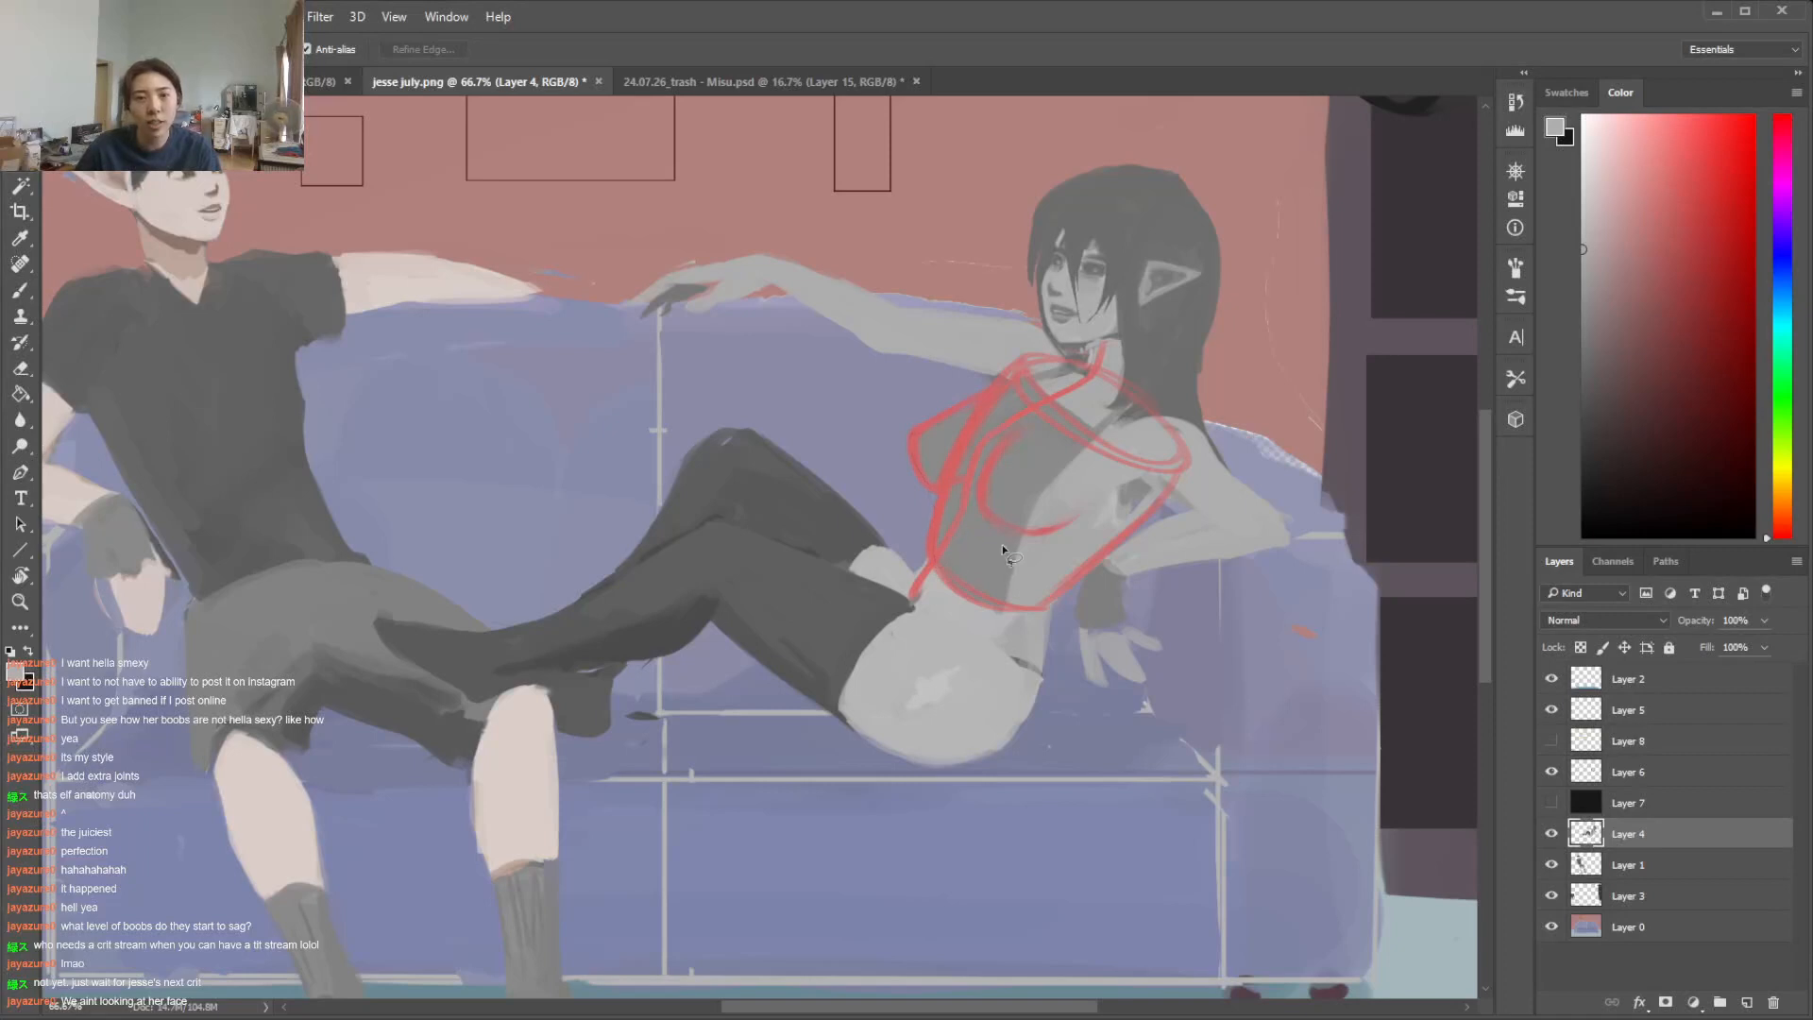
{"action": "right_click", "coordinate": [1001, 463]}
{"action": "key", "text": "Return"}
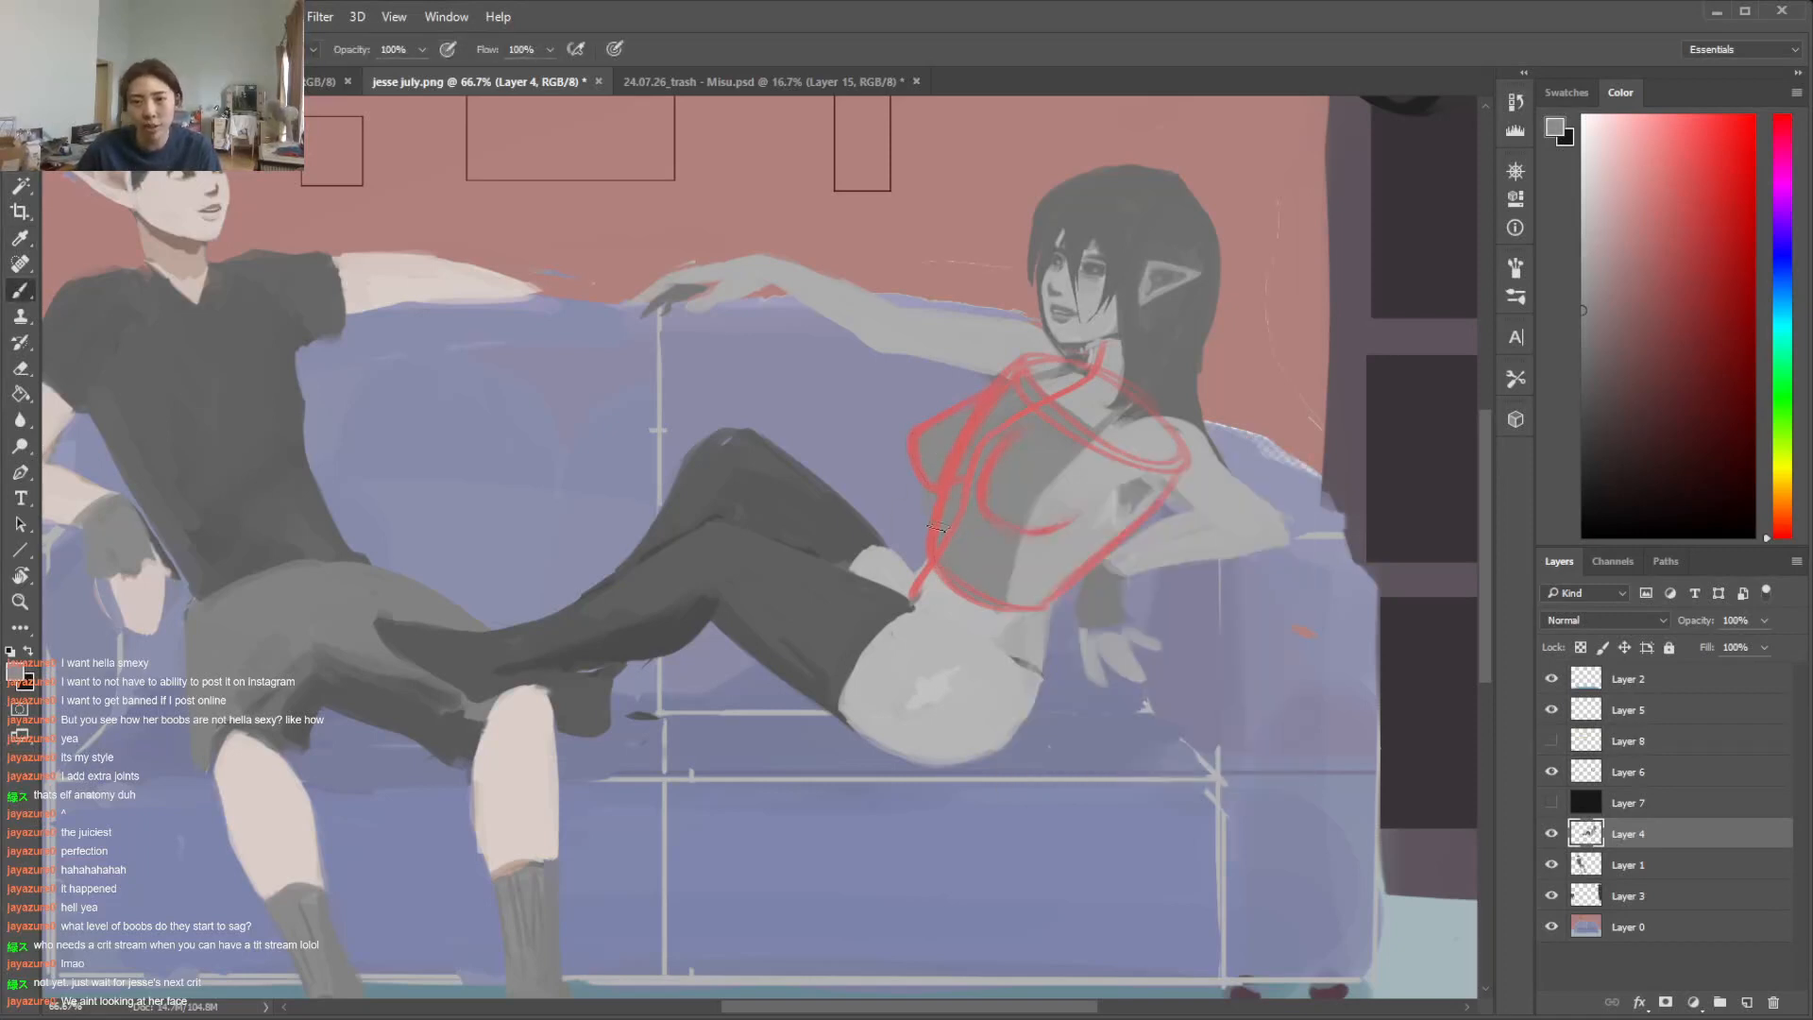
{"action": "key", "text": "e"}
{"action": "key", "text": "l"}
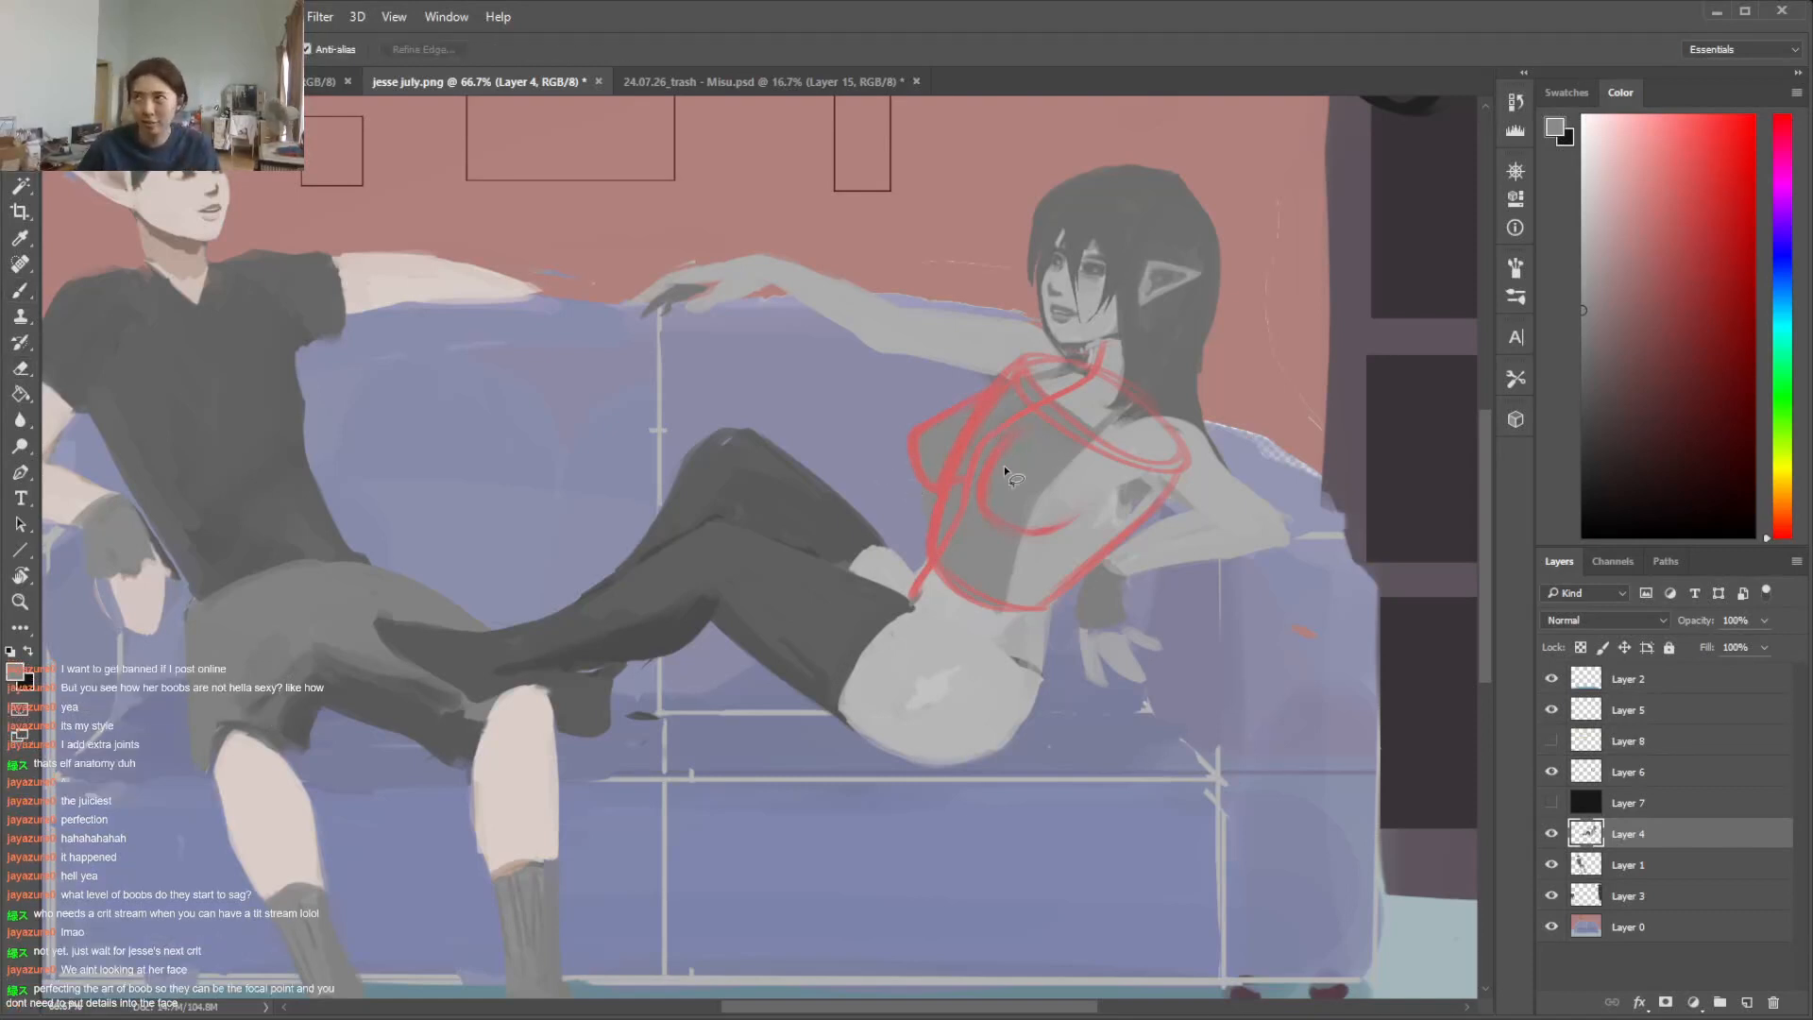
{"action": "key", "text": "e"}
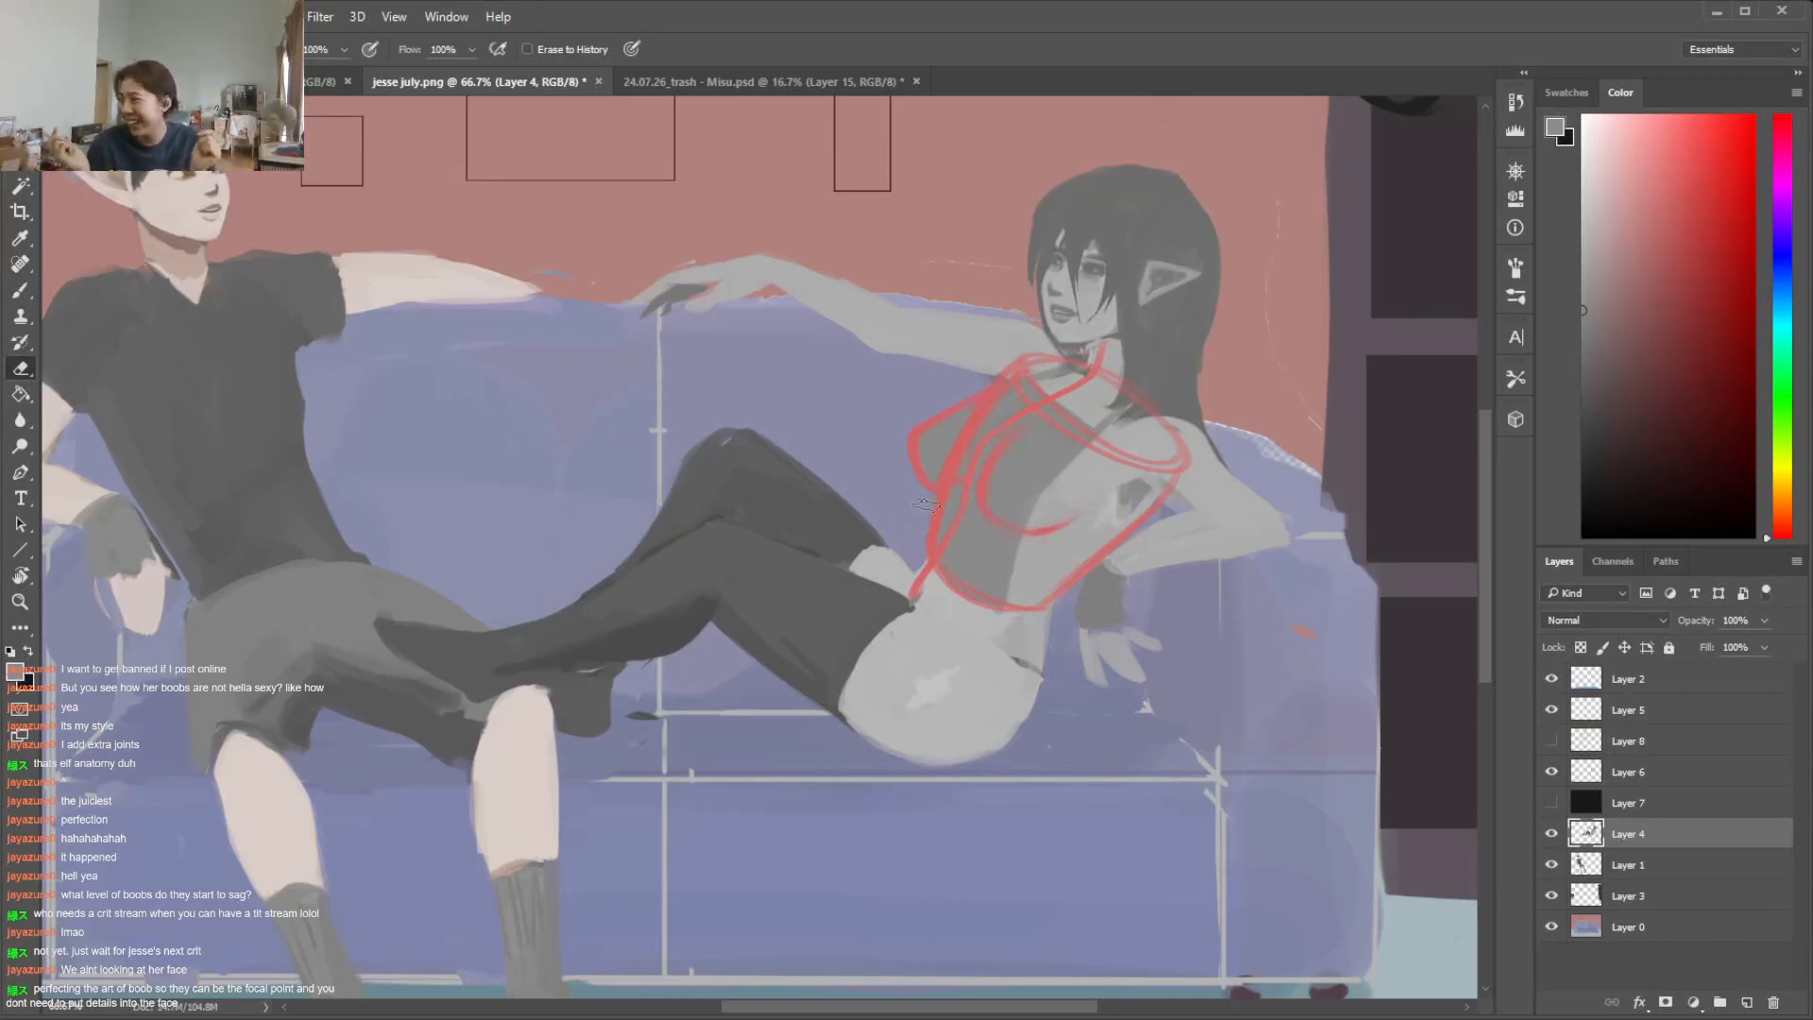
{"action": "key", "text": "b"}
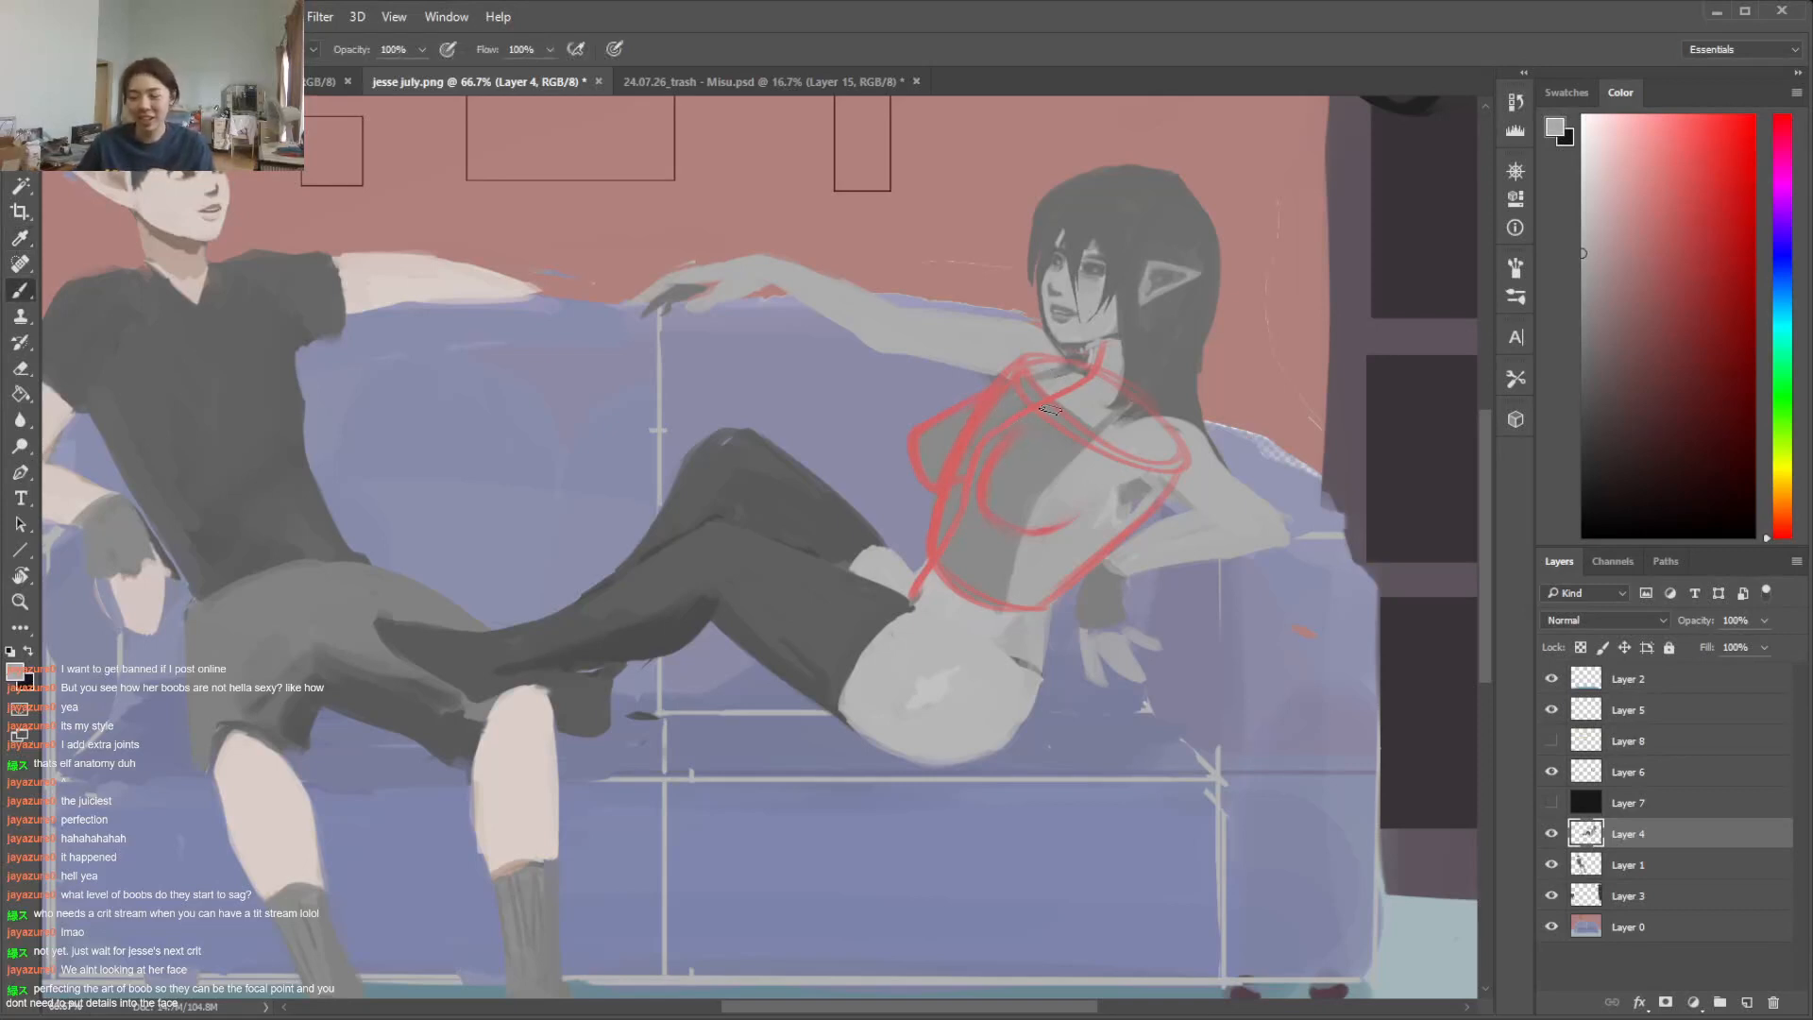
Paint a light grey strip of skin down the chest between the two cups with Layer 6's sketch hidden, and show the sketch again
{"action": "key", "text": "ctrl+plus"}
{"action": "left_click_drag", "start_coordinate": [948, 1010], "coordinate": [1014, 1008]}
{"action": "left_click", "coordinate": [1551, 771]}
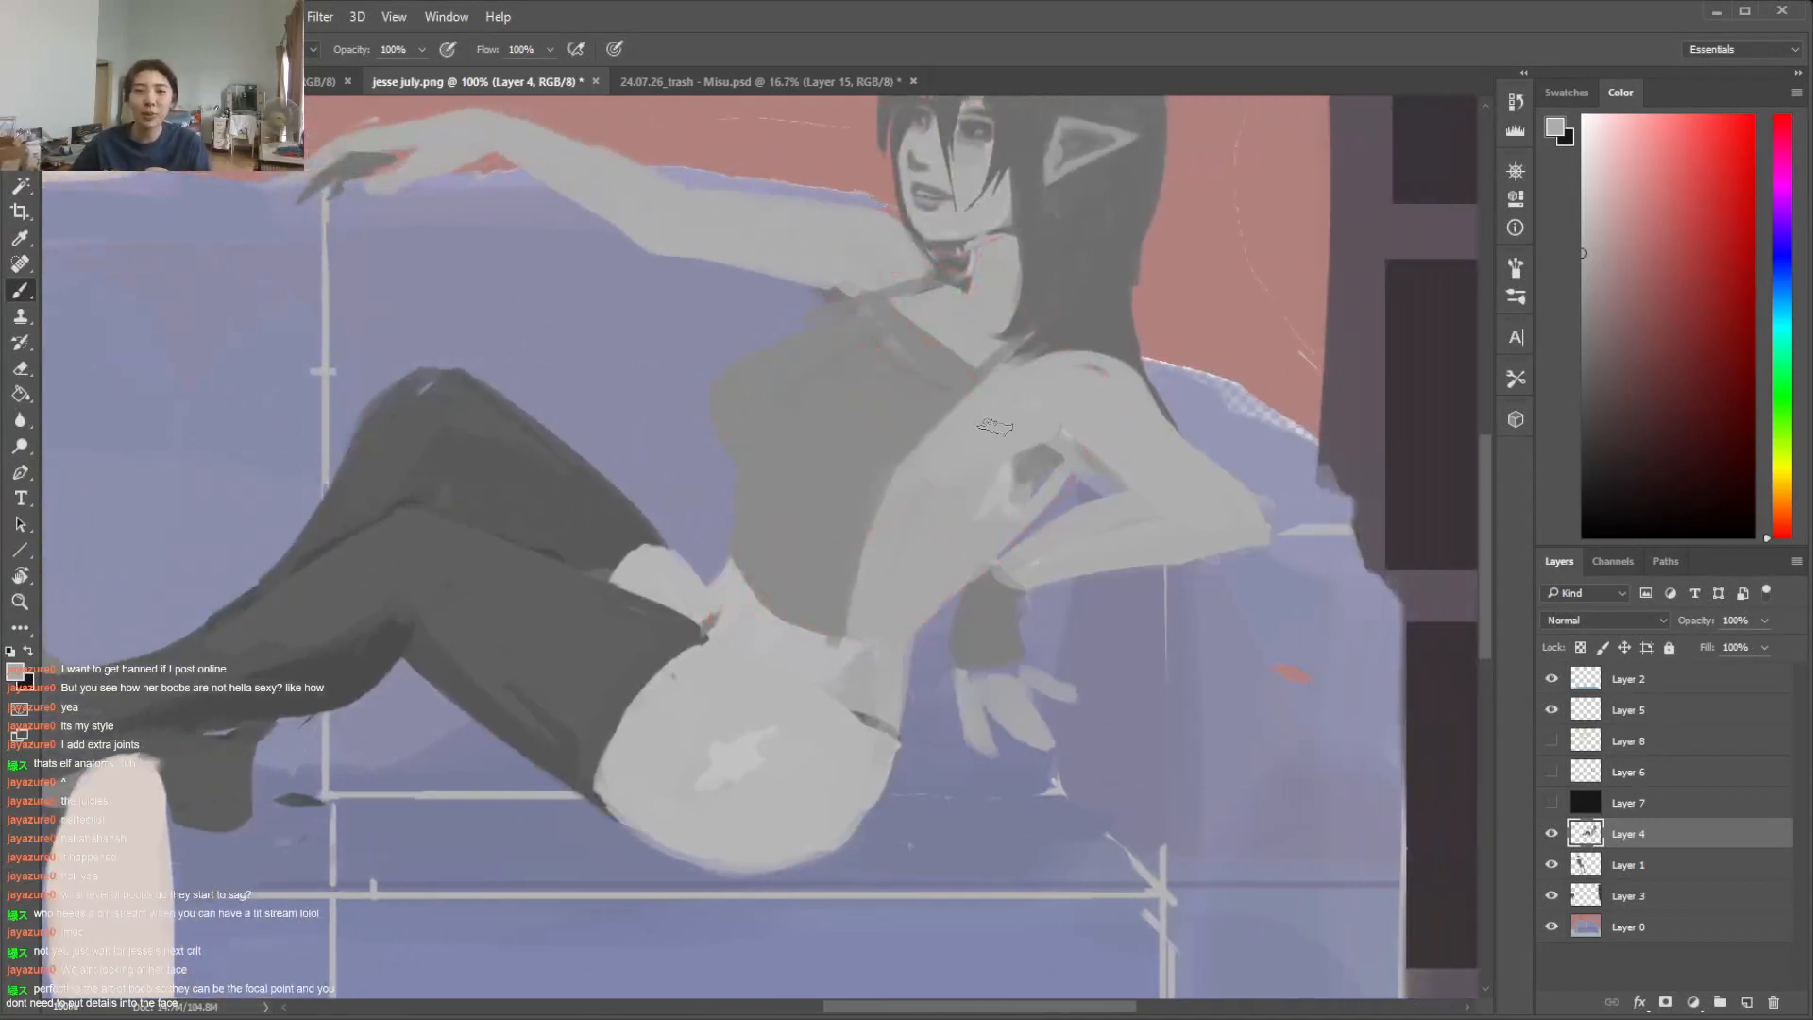
{"action": "mouse_move", "coordinate": [903, 300]}
{"action": "left_mouse_down"}
{"action": "mouse_move", "coordinate": [797, 412]}
{"action": "mouse_move", "coordinate": [821, 355]}
{"action": "mouse_move", "coordinate": [835, 343]}
{"action": "mouse_move", "coordinate": [809, 434]}
{"action": "left_mouse_up"}
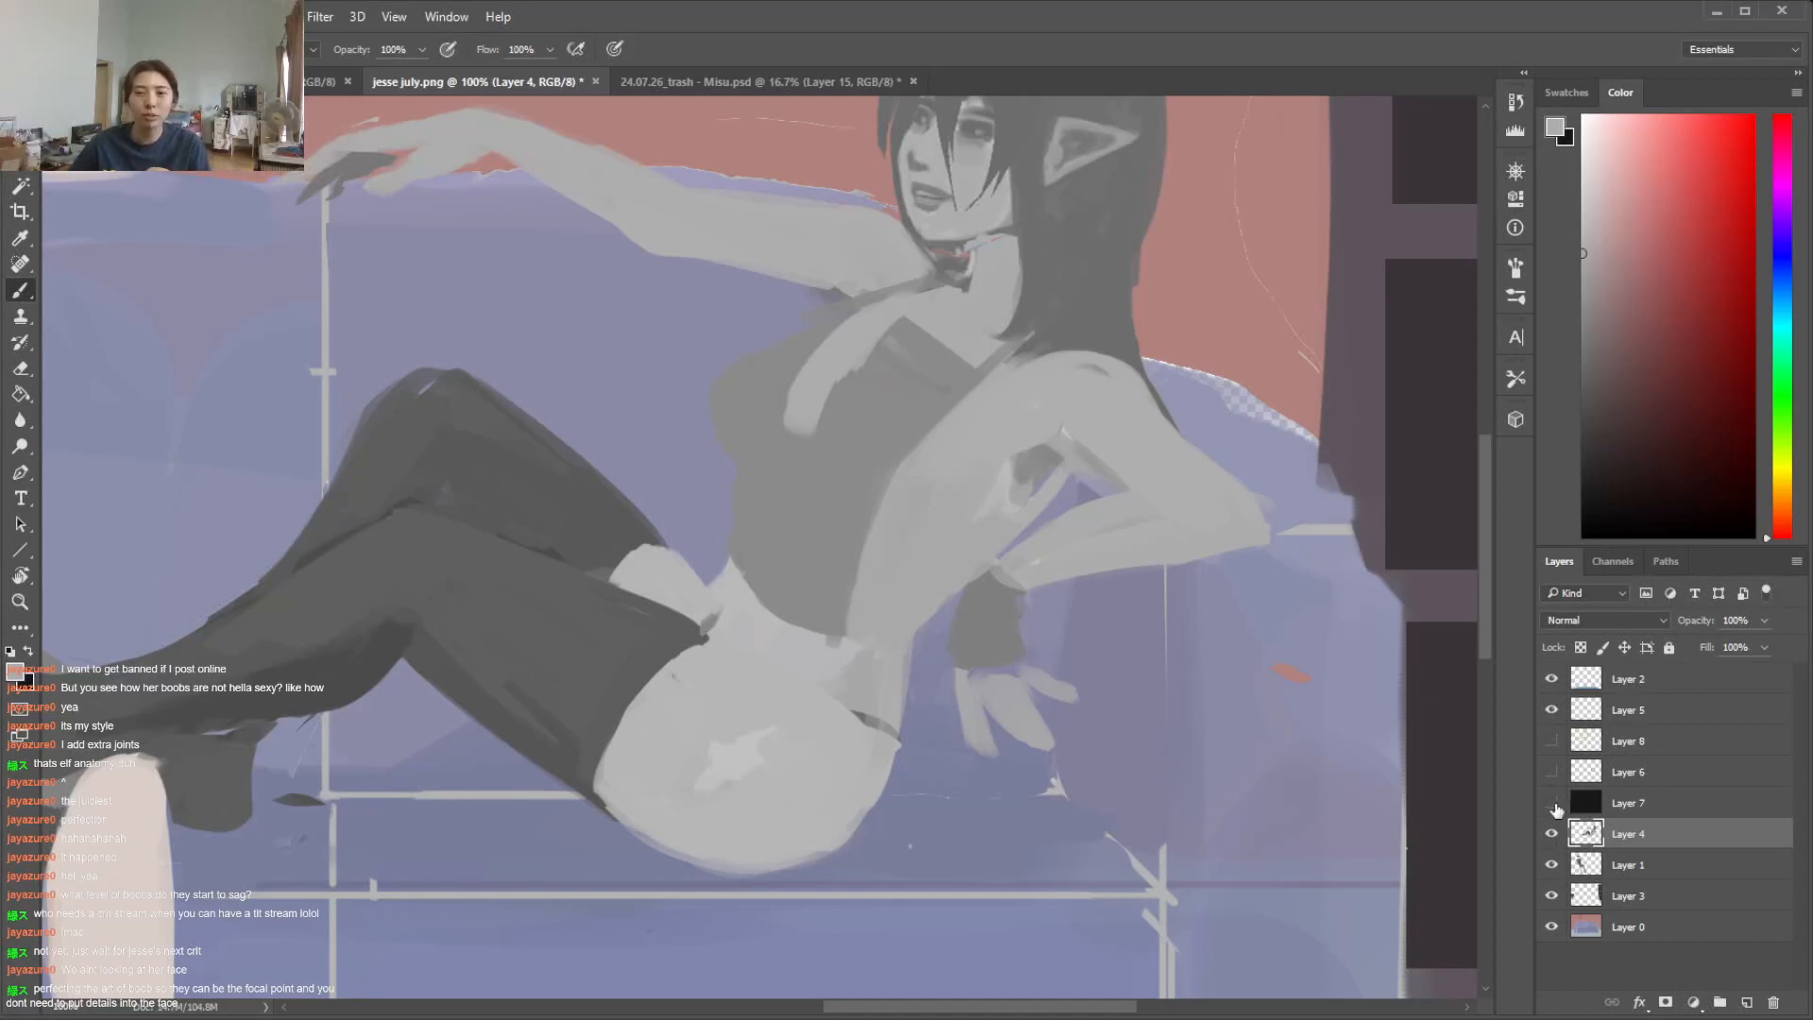
{"action": "left_click", "coordinate": [1550, 772]}
Following the red sketch, cover the top around the near cup and down the abdomen with skin grey, leaving a bikini cup shape
{"action": "mouse_move", "coordinate": [831, 422]}
{"action": "left_mouse_down"}
{"action": "mouse_move", "coordinate": [963, 365]}
{"action": "mouse_move", "coordinate": [873, 331]}
{"action": "mouse_move", "coordinate": [984, 362]}
{"action": "mouse_move", "coordinate": [927, 493]}
{"action": "left_mouse_up"}
{"action": "left_click", "coordinate": [942, 406], "text": "alt"}
{"action": "mouse_move", "coordinate": [952, 424]}
{"action": "left_mouse_down"}
{"action": "mouse_move", "coordinate": [935, 481]}
{"action": "mouse_move", "coordinate": [944, 413]}
{"action": "mouse_move", "coordinate": [883, 497]}
{"action": "mouse_move", "coordinate": [895, 456]}
{"action": "left_mouse_up"}
{"action": "left_click", "coordinate": [991, 441], "text": "alt"}
{"action": "left_click_drag", "start_coordinate": [975, 387], "coordinate": [961, 496]}
{"action": "mouse_move", "coordinate": [776, 468]}
{"action": "left_mouse_down"}
{"action": "mouse_move", "coordinate": [762, 576]}
{"action": "mouse_move", "coordinate": [760, 490]}
{"action": "mouse_move", "coordinate": [771, 575]}
{"action": "mouse_move", "coordinate": [831, 630]}
{"action": "mouse_move", "coordinate": [770, 533]}
{"action": "mouse_move", "coordinate": [777, 497]}
{"action": "mouse_move", "coordinate": [794, 509]}
{"action": "mouse_move", "coordinate": [783, 457]}
{"action": "left_mouse_up"}
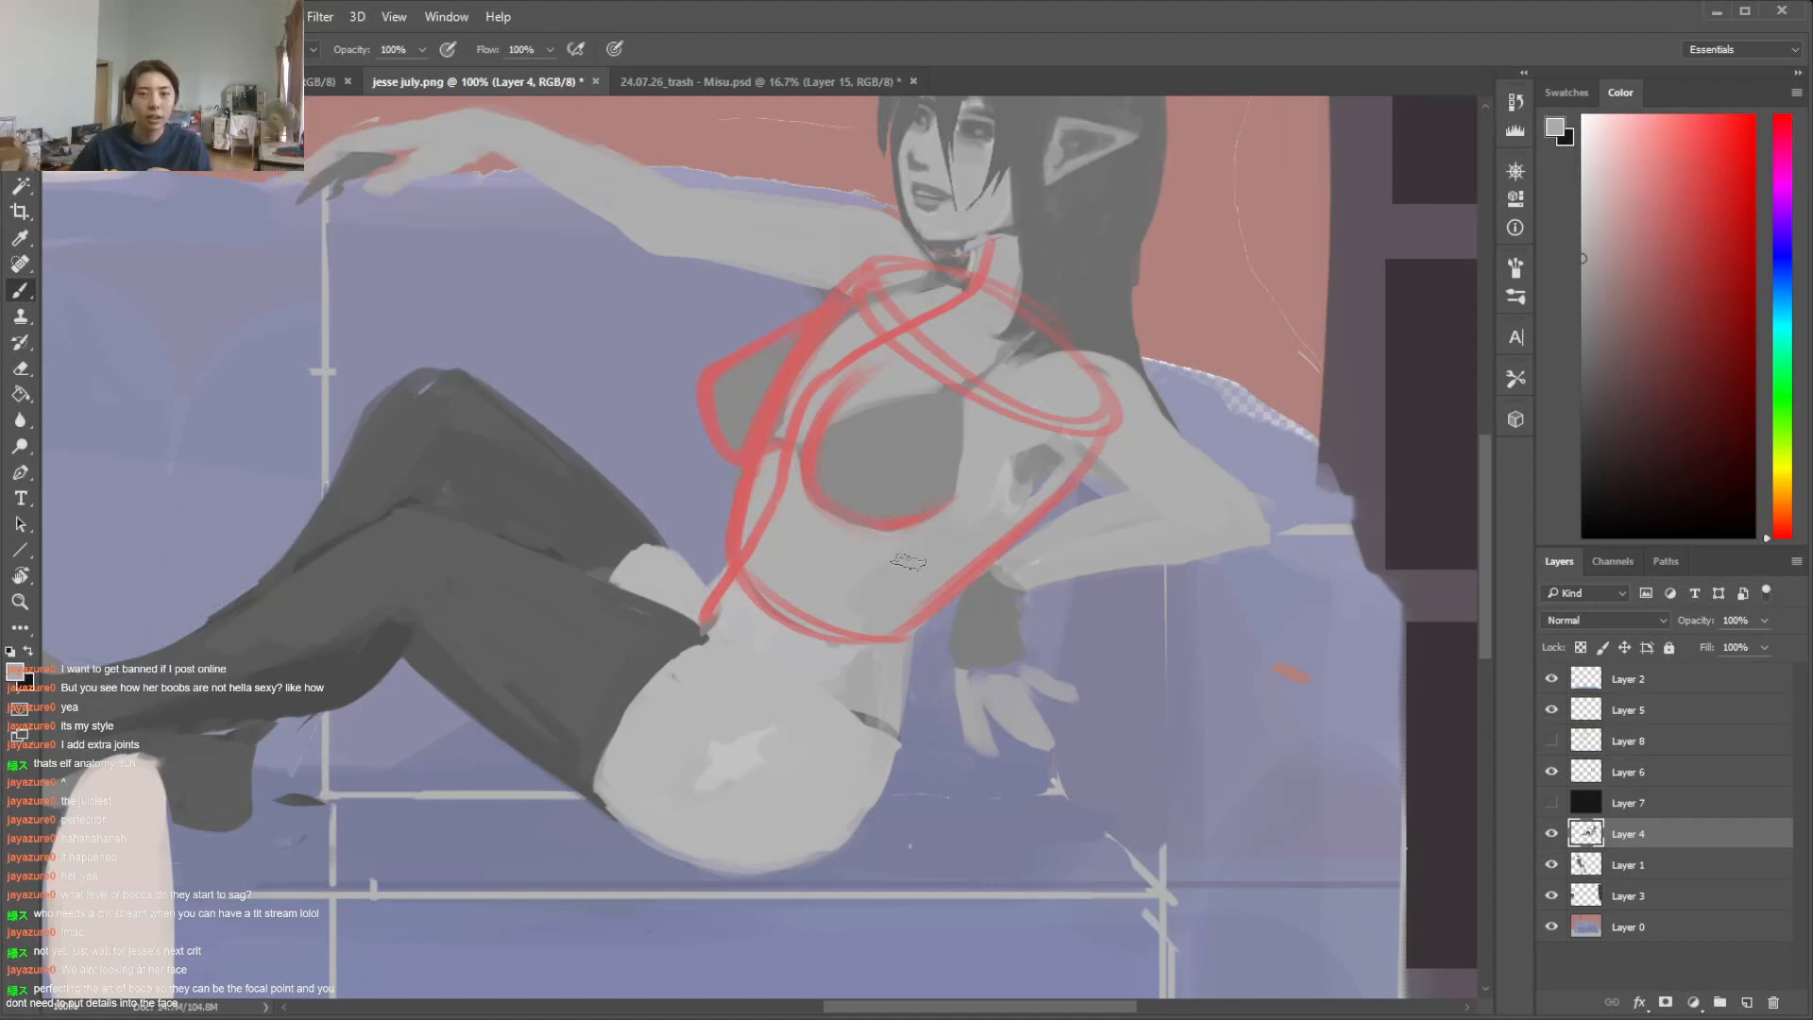
{"action": "key", "text": "i"}
{"action": "left_click", "coordinate": [764, 628]}
{"action": "key", "text": "b"}
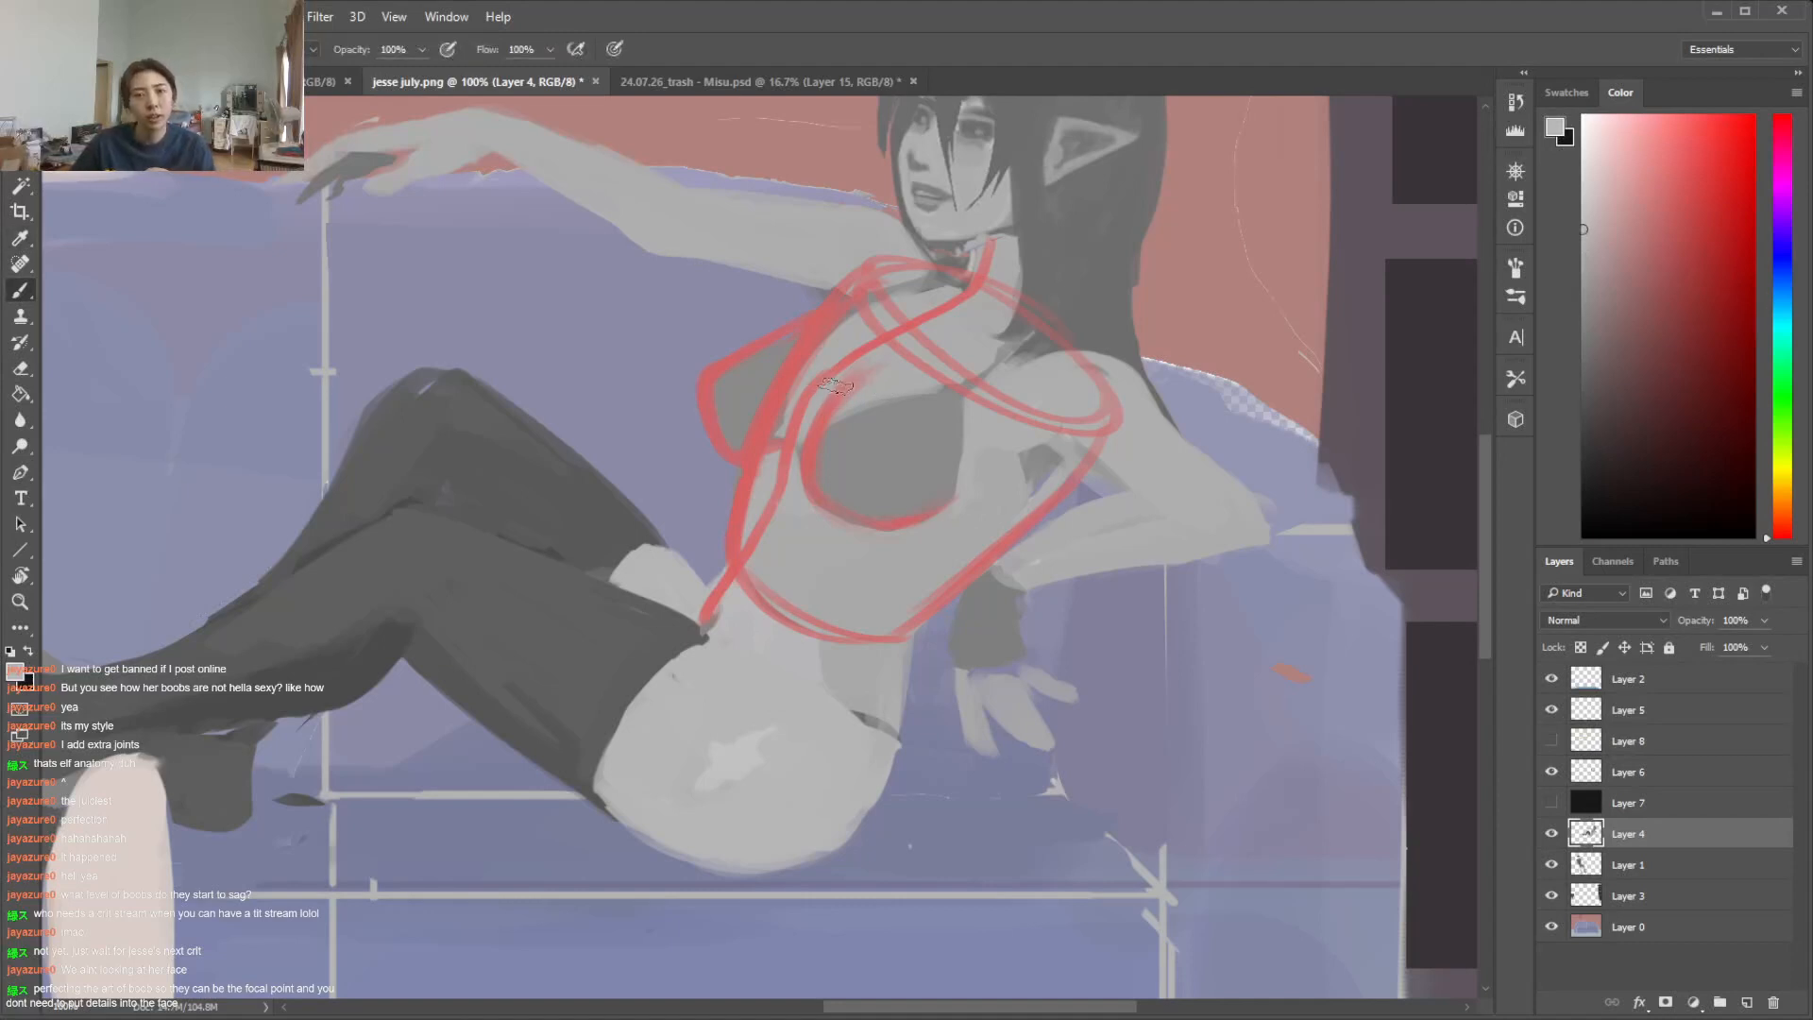
{"action": "key", "text": "j"}
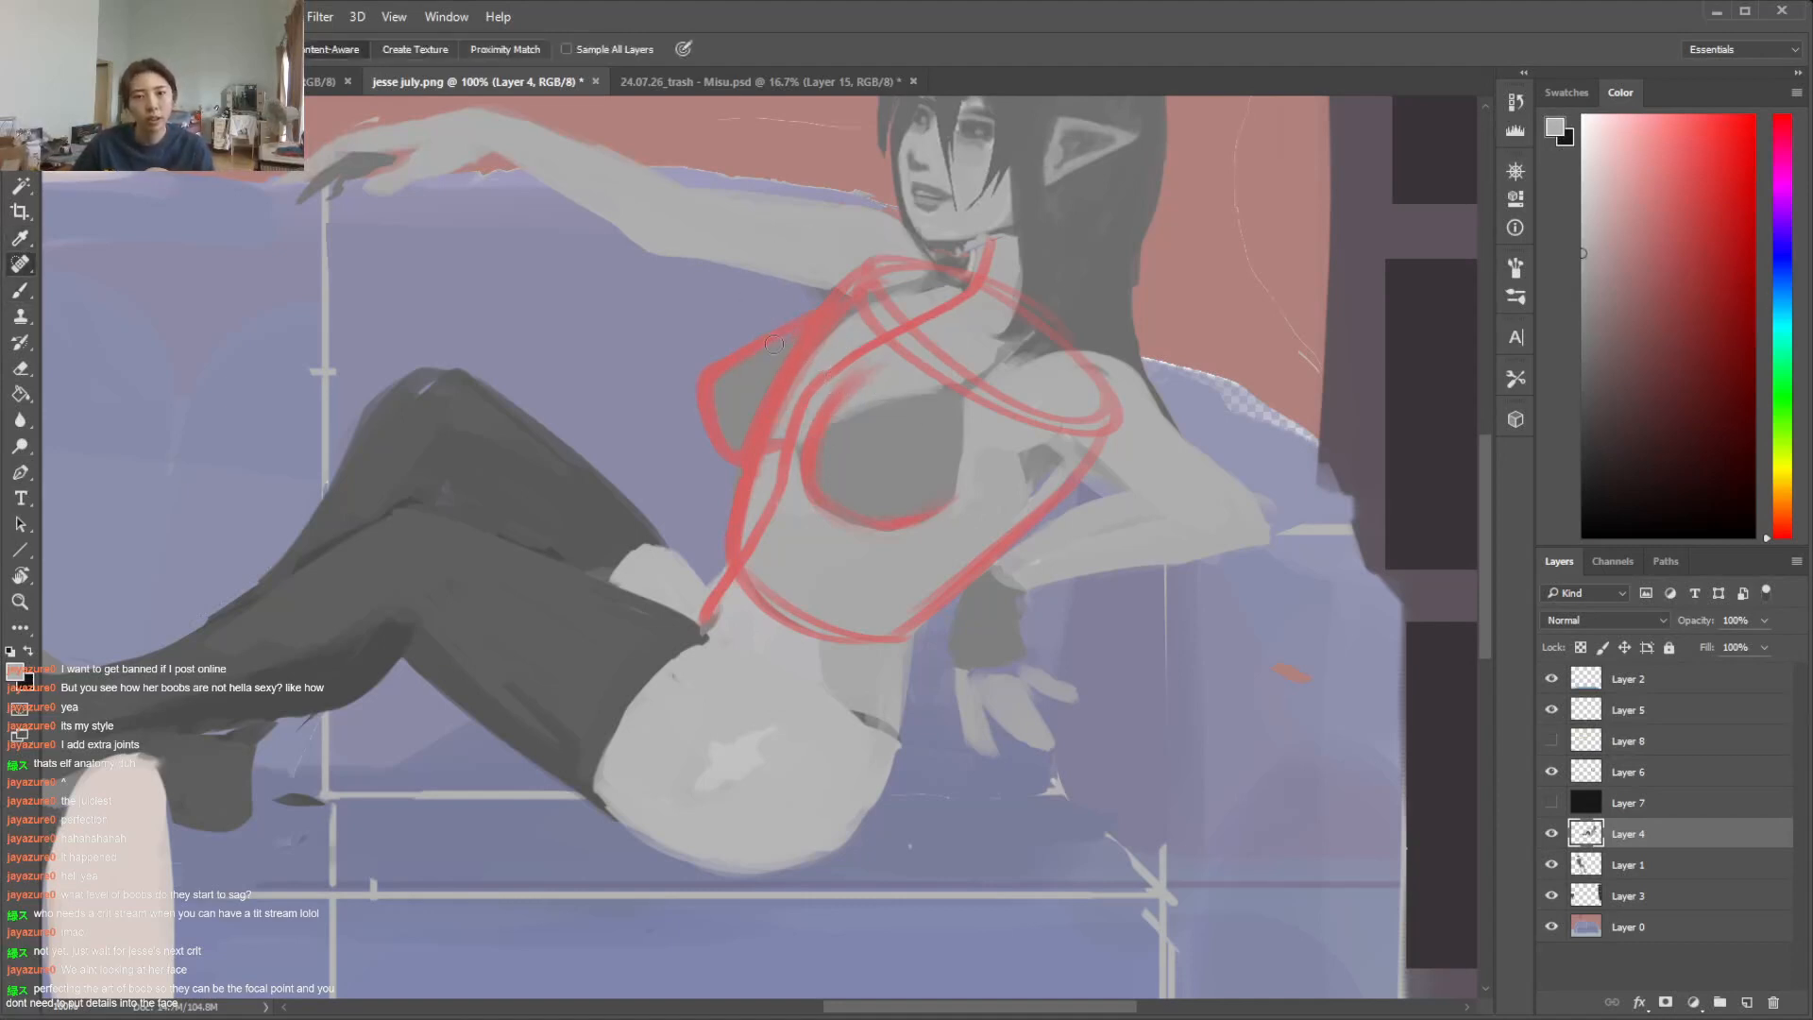
{"action": "key", "text": "l"}
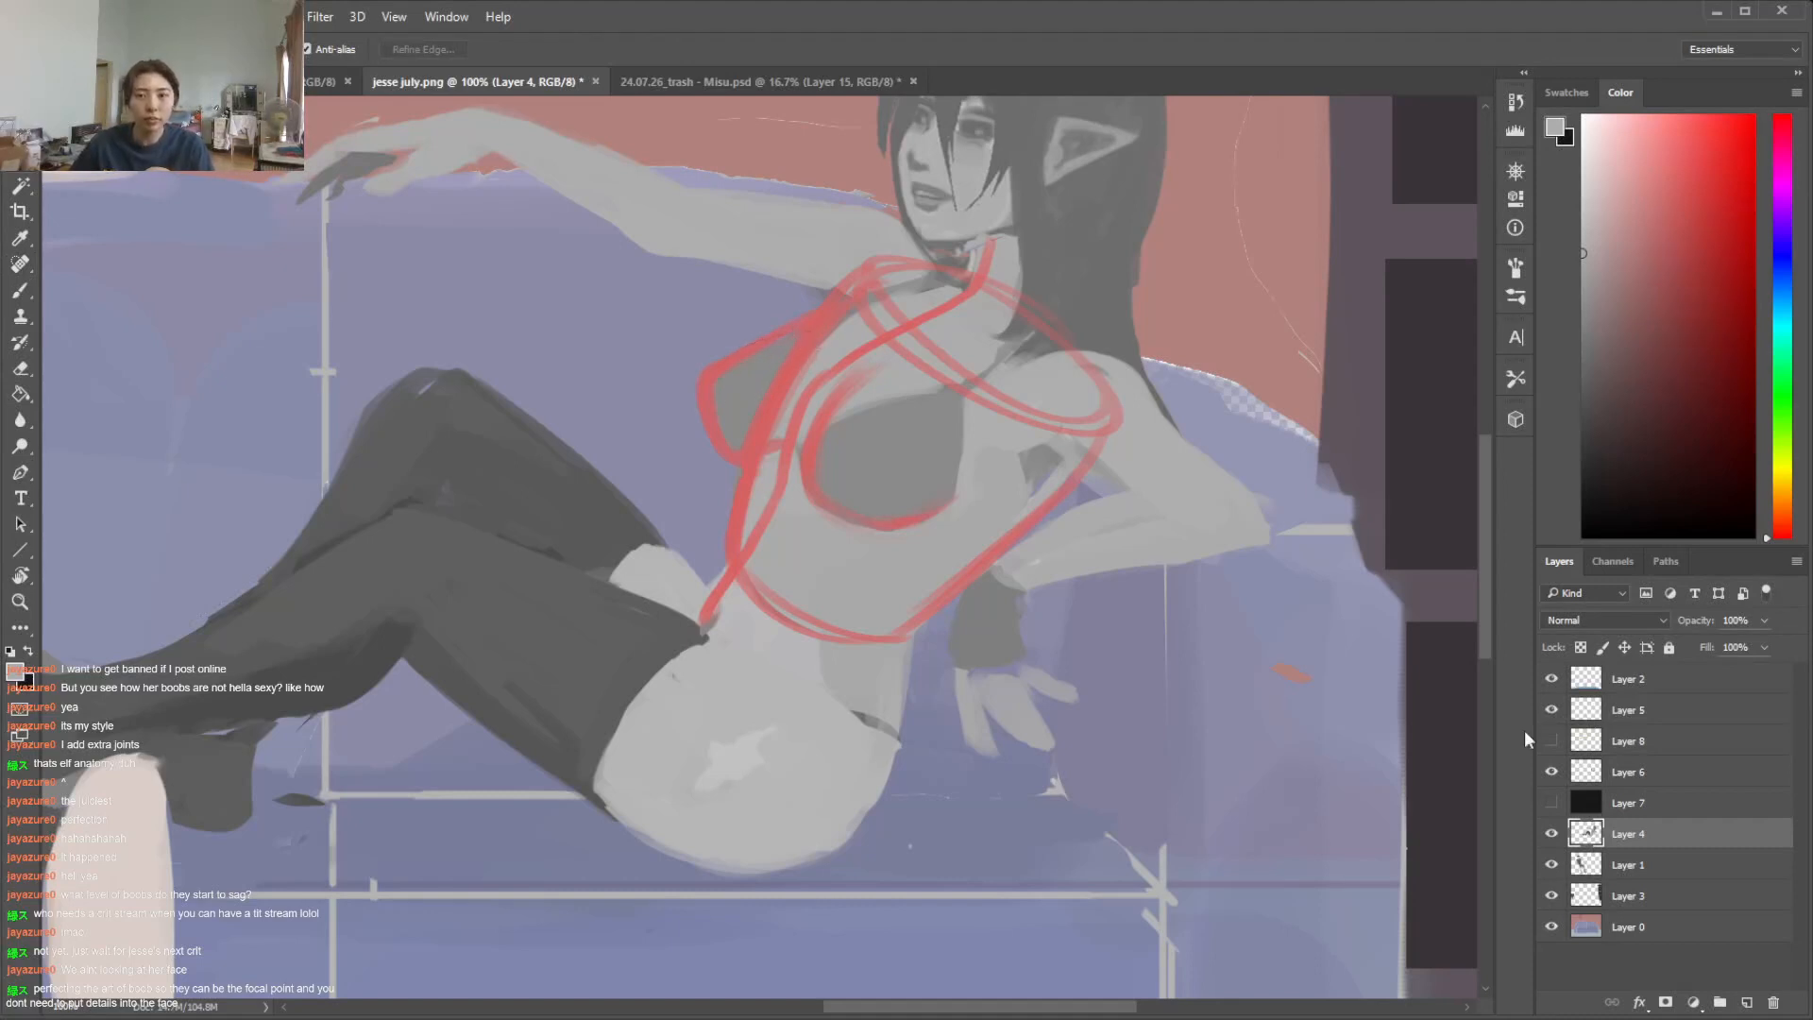
{"action": "left_click", "coordinate": [1551, 771]}
{"action": "left_click", "coordinate": [1551, 771]}
{"action": "key", "text": "e"}
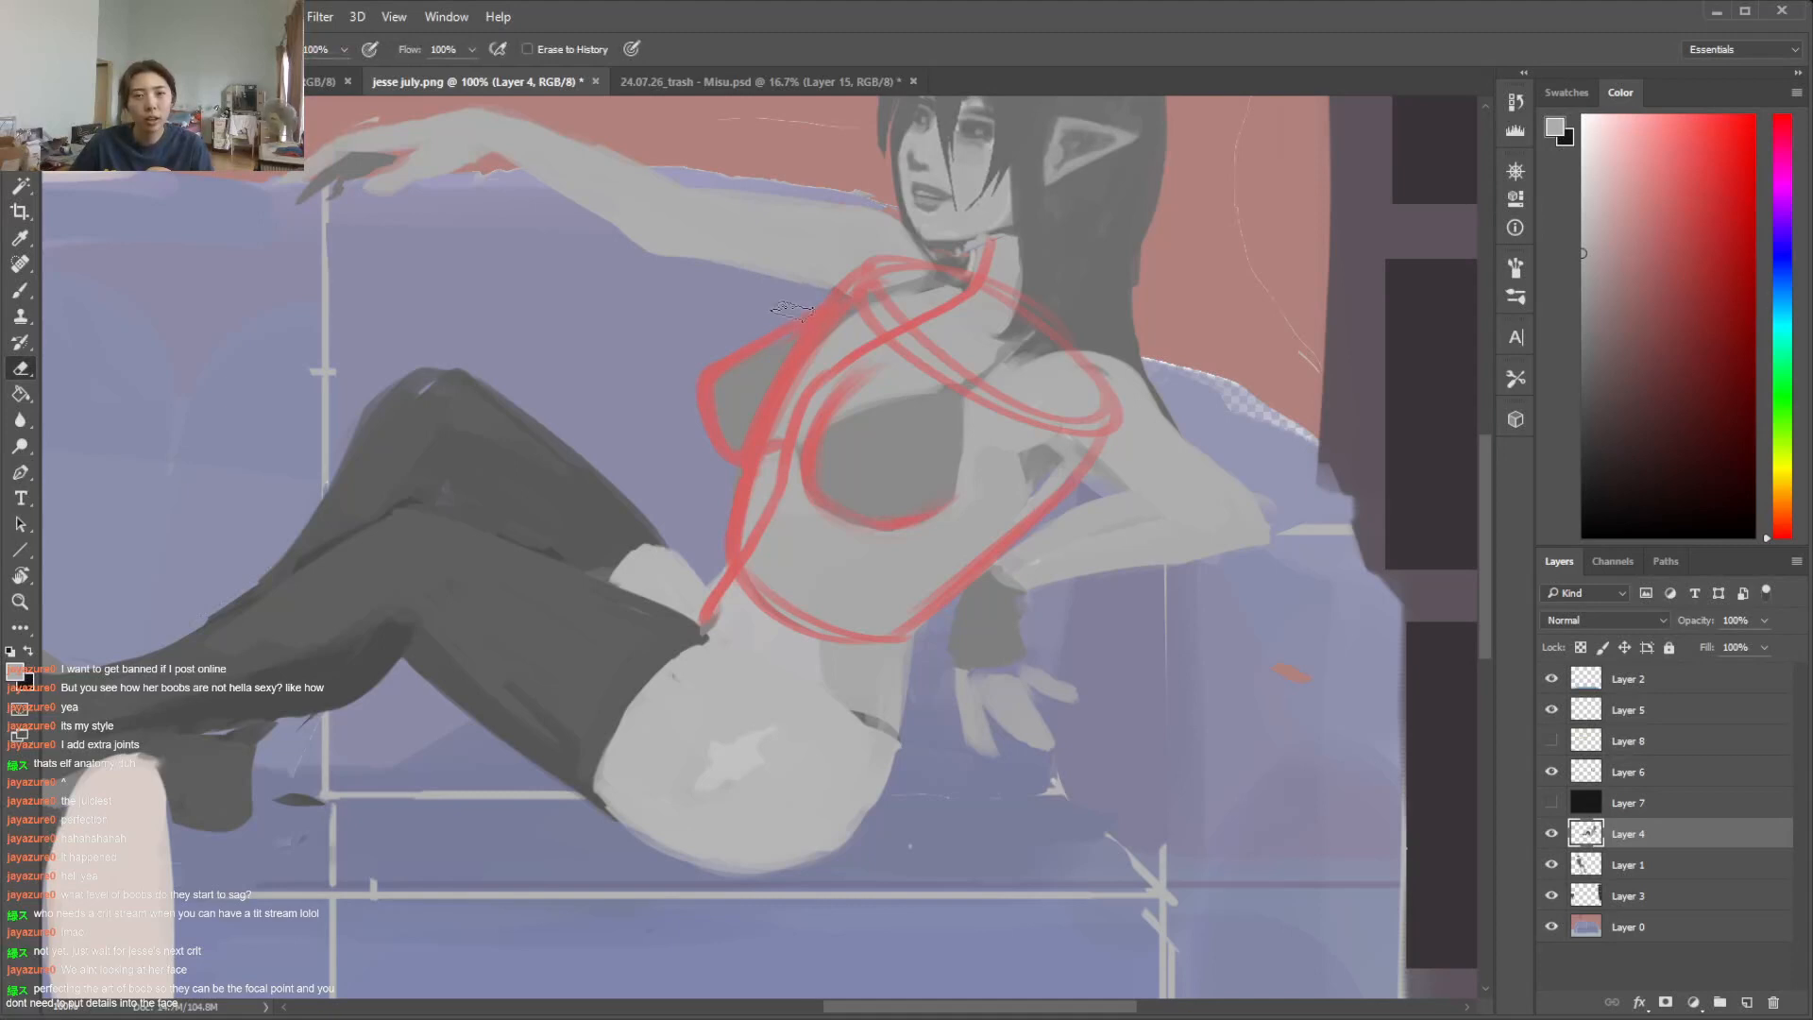
{"action": "key", "text": "b"}
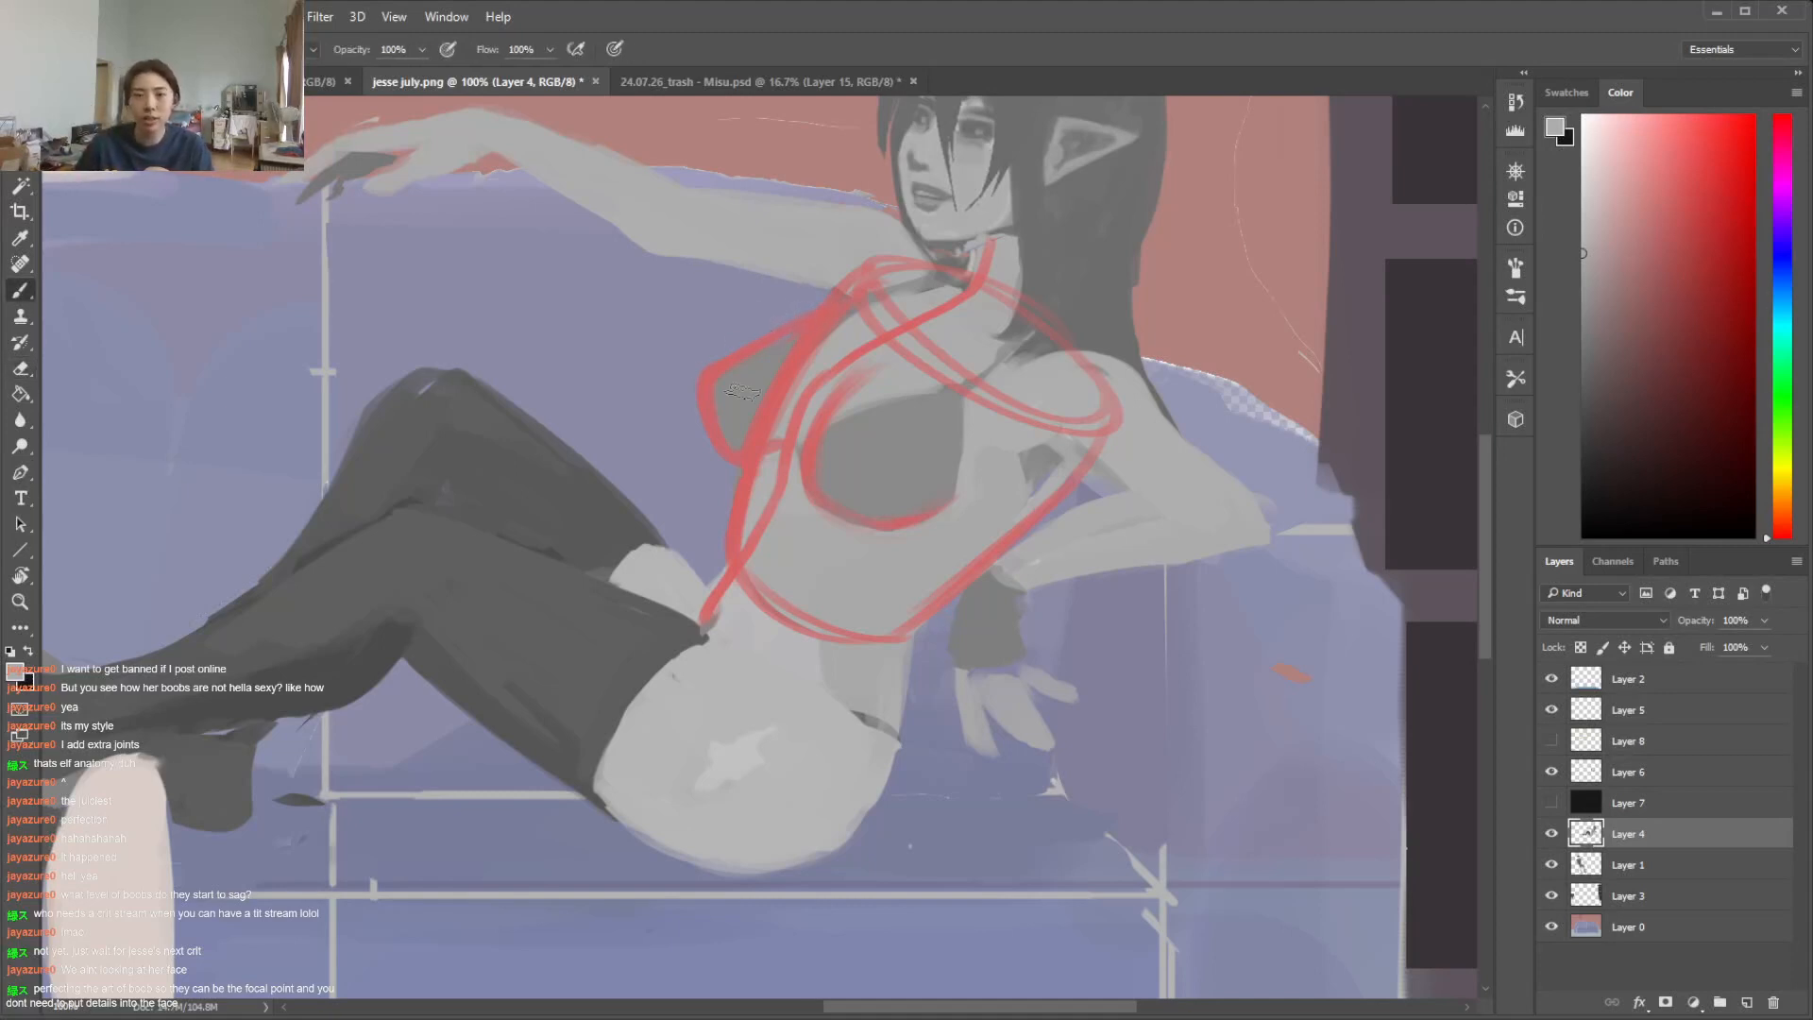
Hide Layer 6 and the Layer 0 background, and erase the stray red mark beside the woman's arm on Layer 4
{"action": "left_click", "coordinate": [1552, 771]}
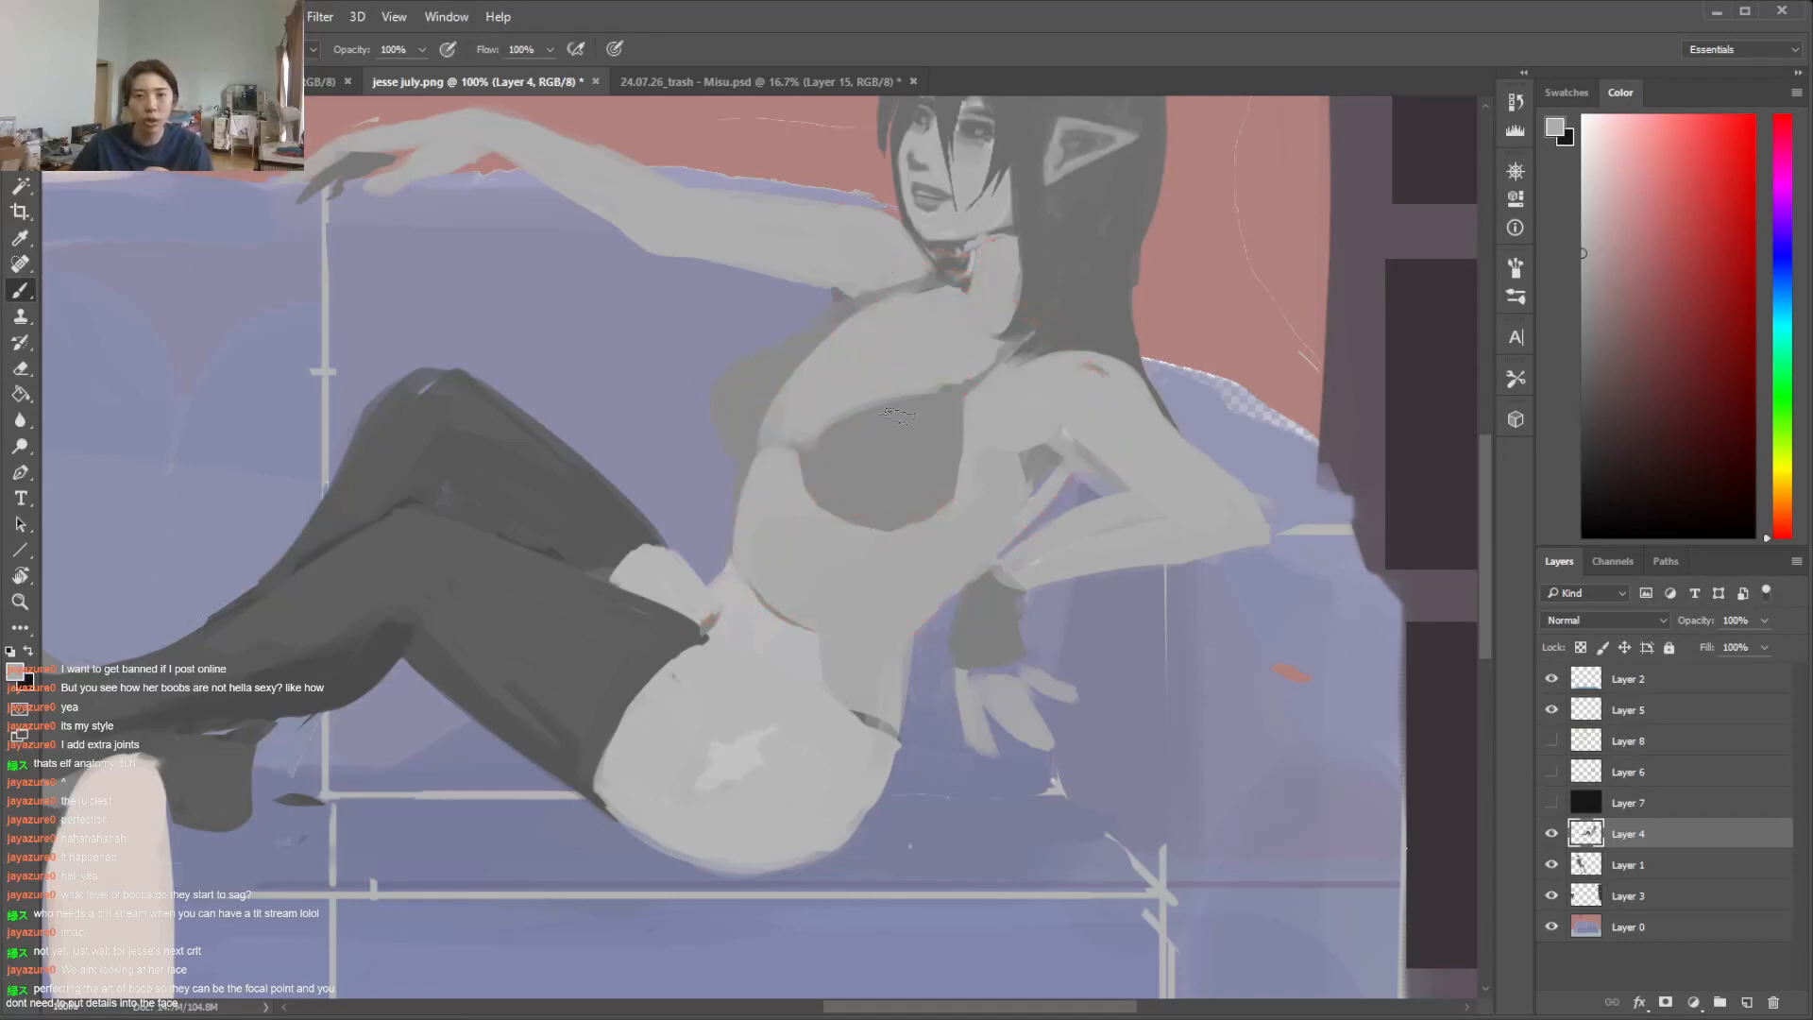
{"action": "left_click", "coordinate": [1551, 926]}
{"action": "key", "text": "e"}
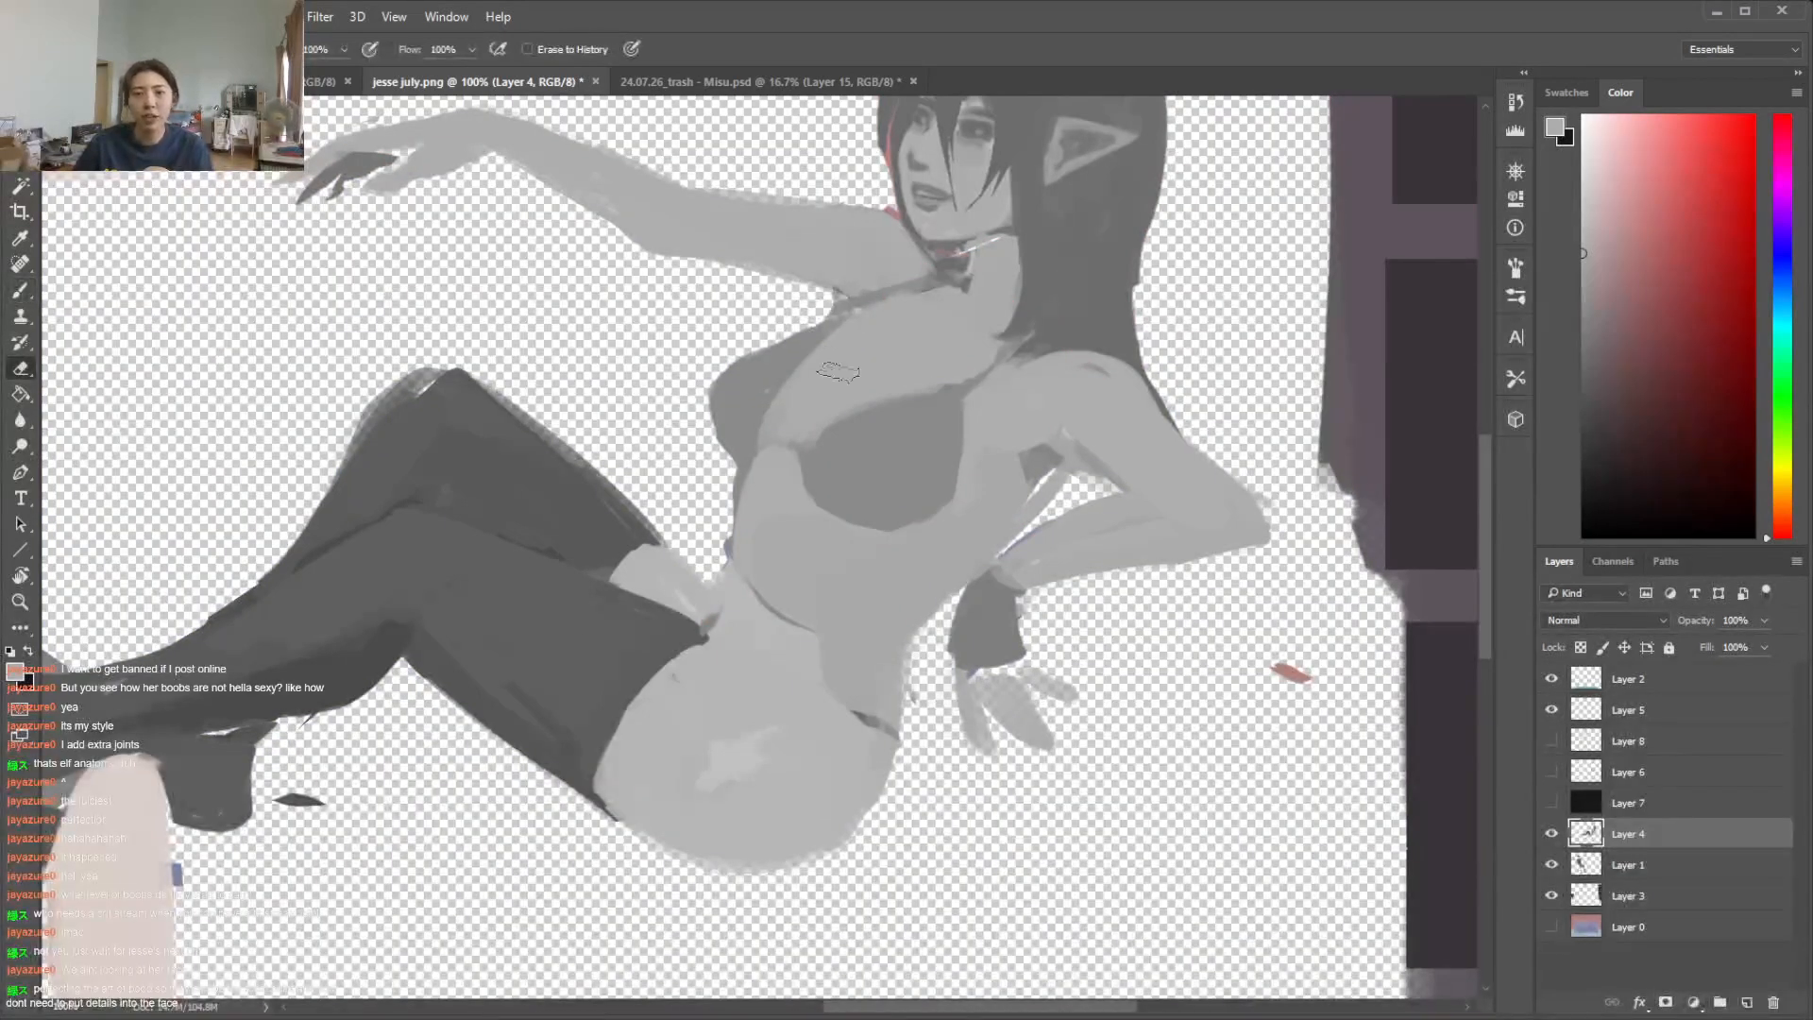
{"action": "left_click_drag", "start_coordinate": [1314, 663], "coordinate": [1270, 703]}
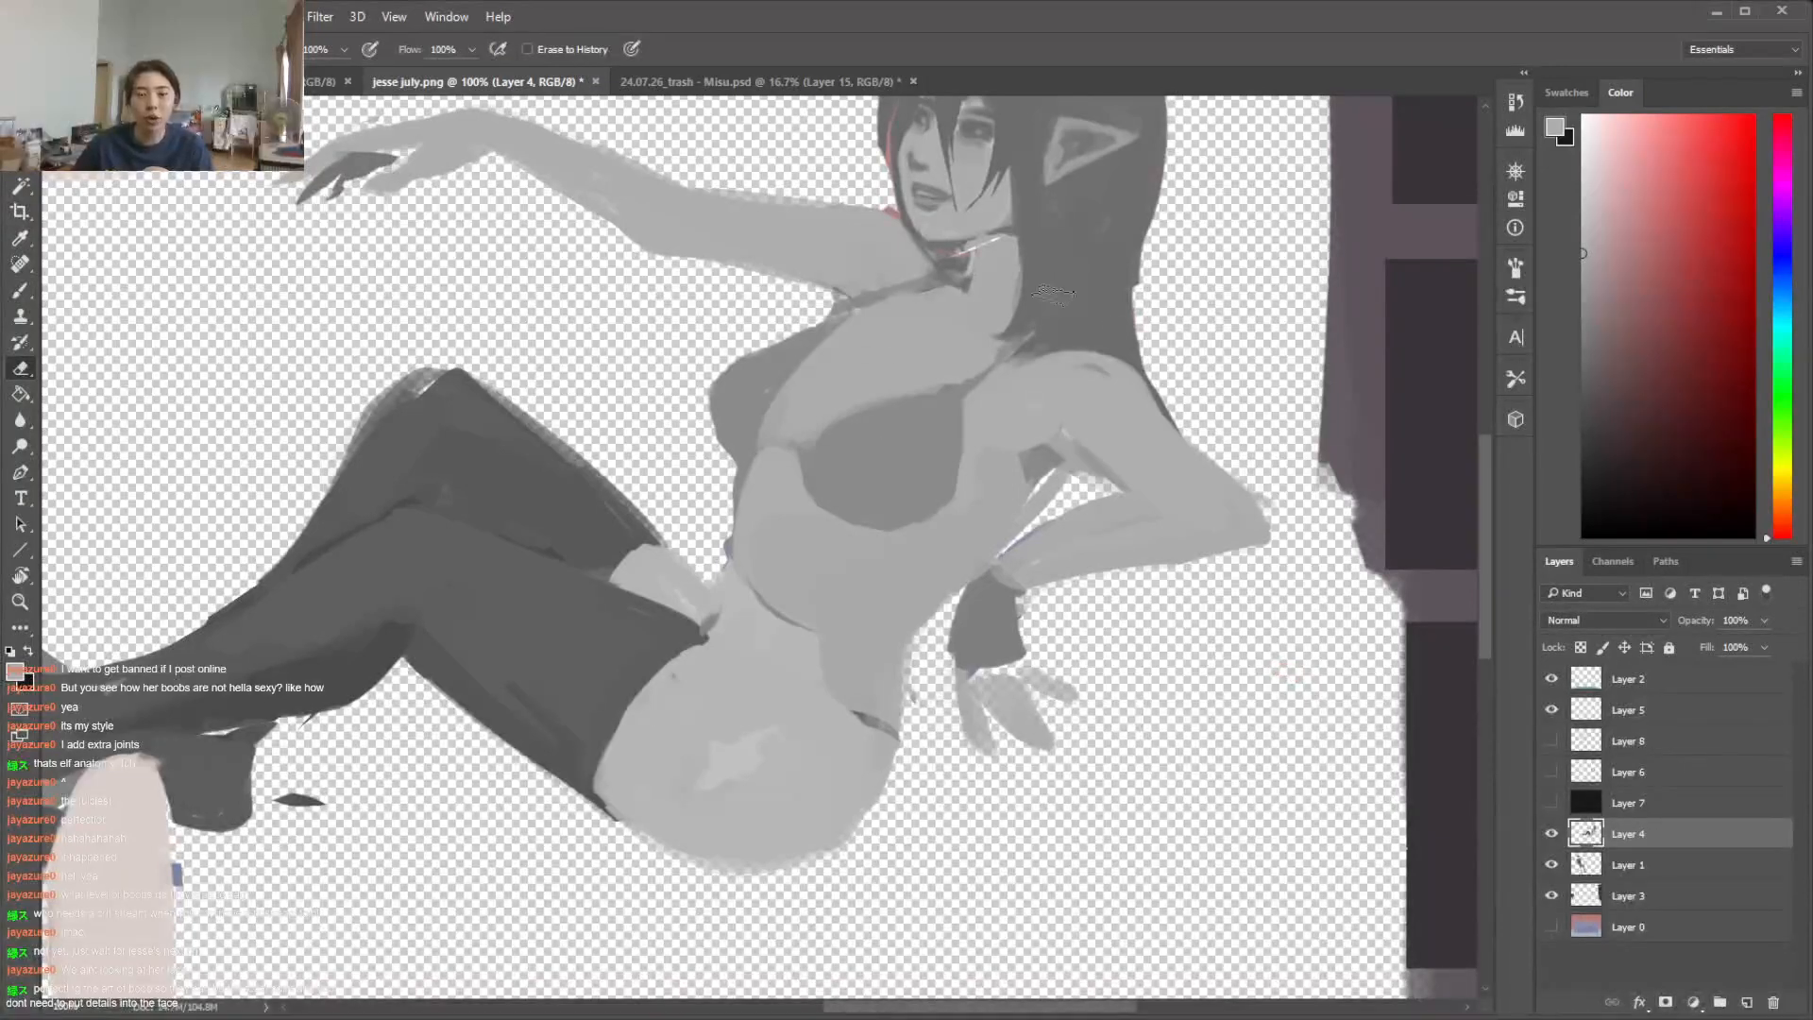
Smooth the leftover edge lines across the woman's abdomen and waist with sampled skin grey
{"action": "left_click_drag", "start_coordinate": [1484, 575], "coordinate": [1490, 542]}
{"action": "key", "text": "b"}
{"action": "left_click", "coordinate": [800, 736], "text": "alt"}
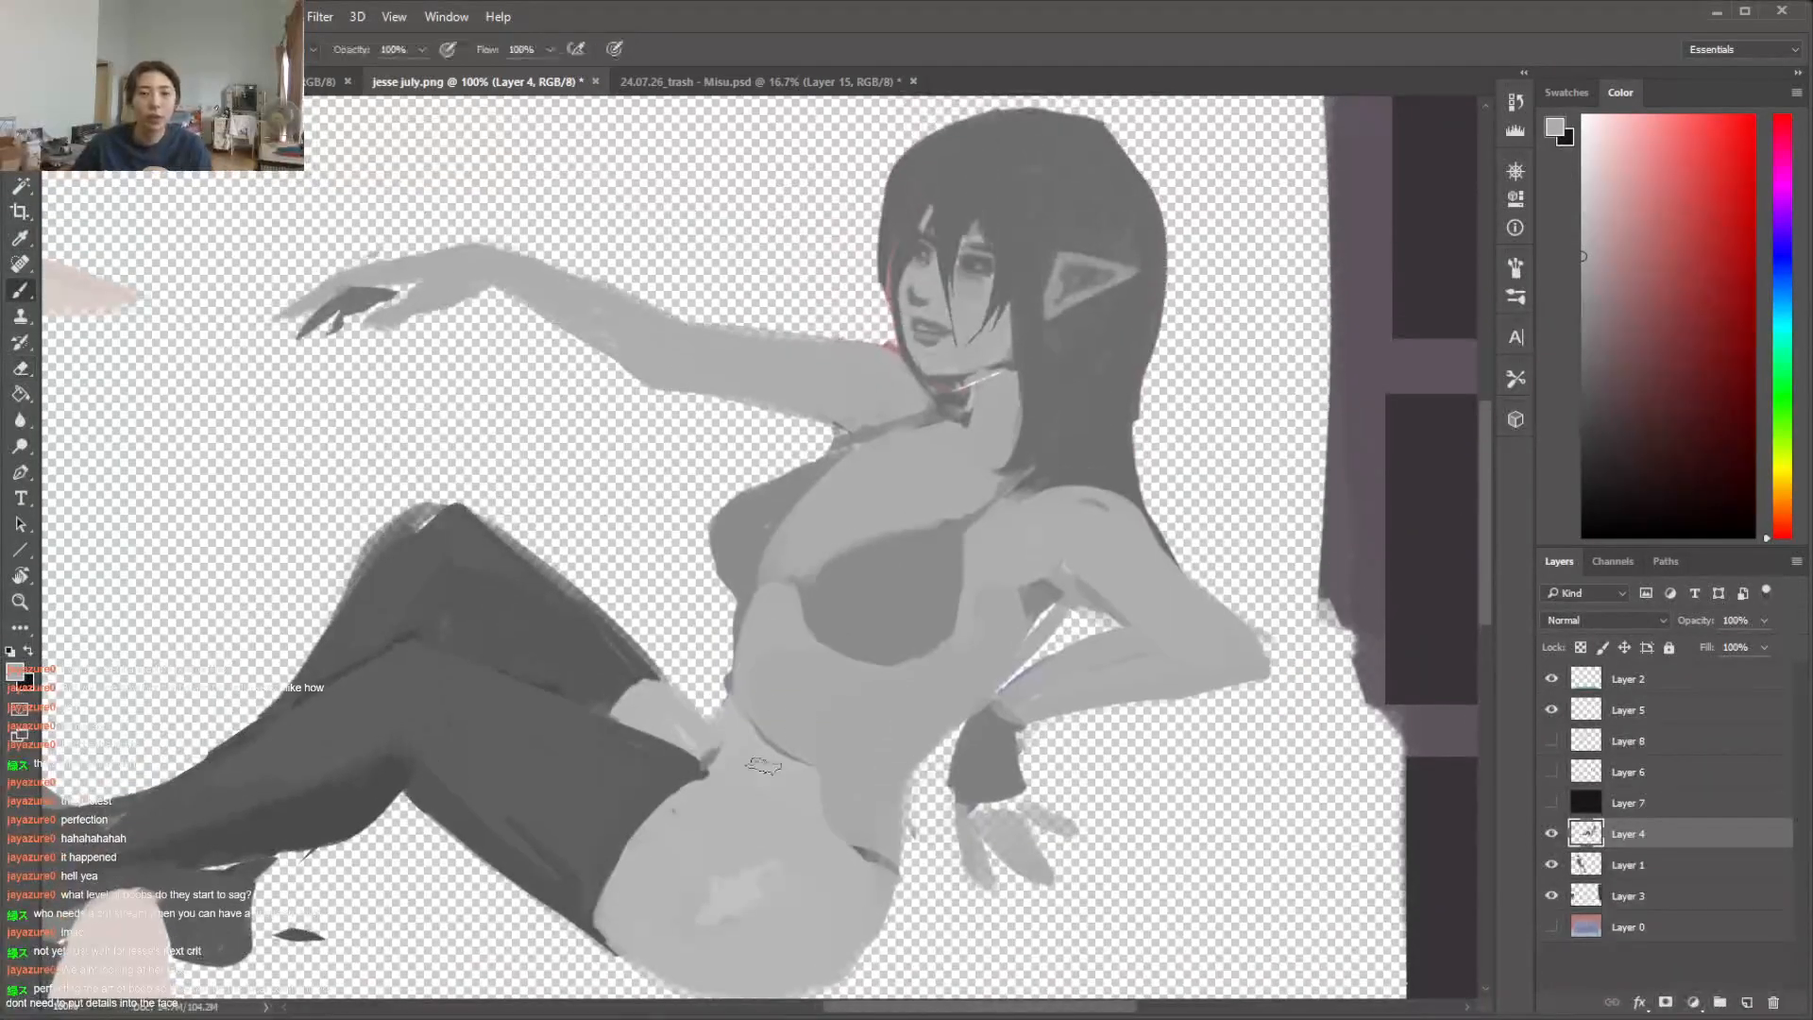
{"action": "left_click", "coordinate": [763, 758], "text": "alt"}
{"action": "mouse_move", "coordinate": [756, 738]}
{"action": "left_mouse_down"}
{"action": "mouse_move", "coordinate": [766, 614]}
{"action": "mouse_move", "coordinate": [798, 756]}
{"action": "left_mouse_up"}
{"action": "mouse_move", "coordinate": [812, 680]}
{"action": "left_mouse_down"}
{"action": "mouse_move", "coordinate": [817, 785]}
{"action": "mouse_move", "coordinate": [907, 808]}
{"action": "left_mouse_up"}
{"action": "left_click", "coordinate": [869, 855], "text": "alt"}
Paint a darker grey strap across the woman's hip below the waist and cover the older strap mark beneath it with skin grey
{"action": "right_click", "coordinate": [1009, 752]}
{"action": "left_click", "coordinate": [800, 806]}
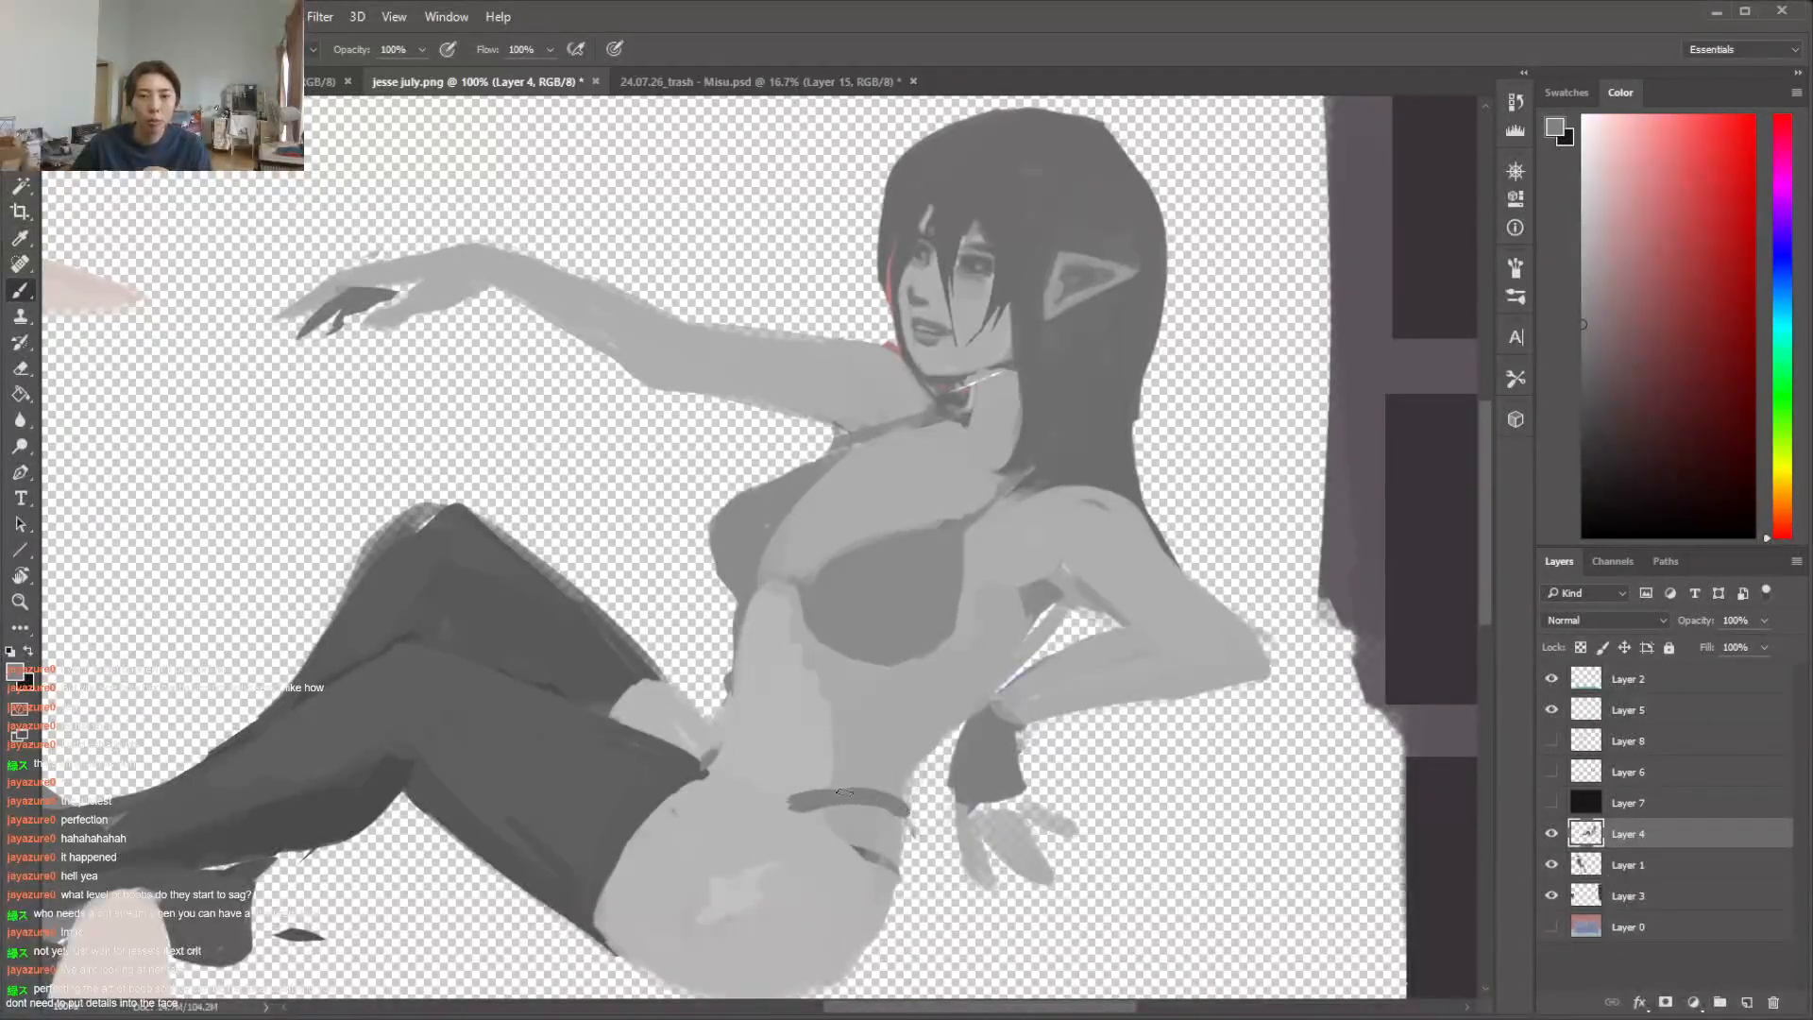
{"action": "left_click", "coordinate": [854, 820], "text": "alt"}
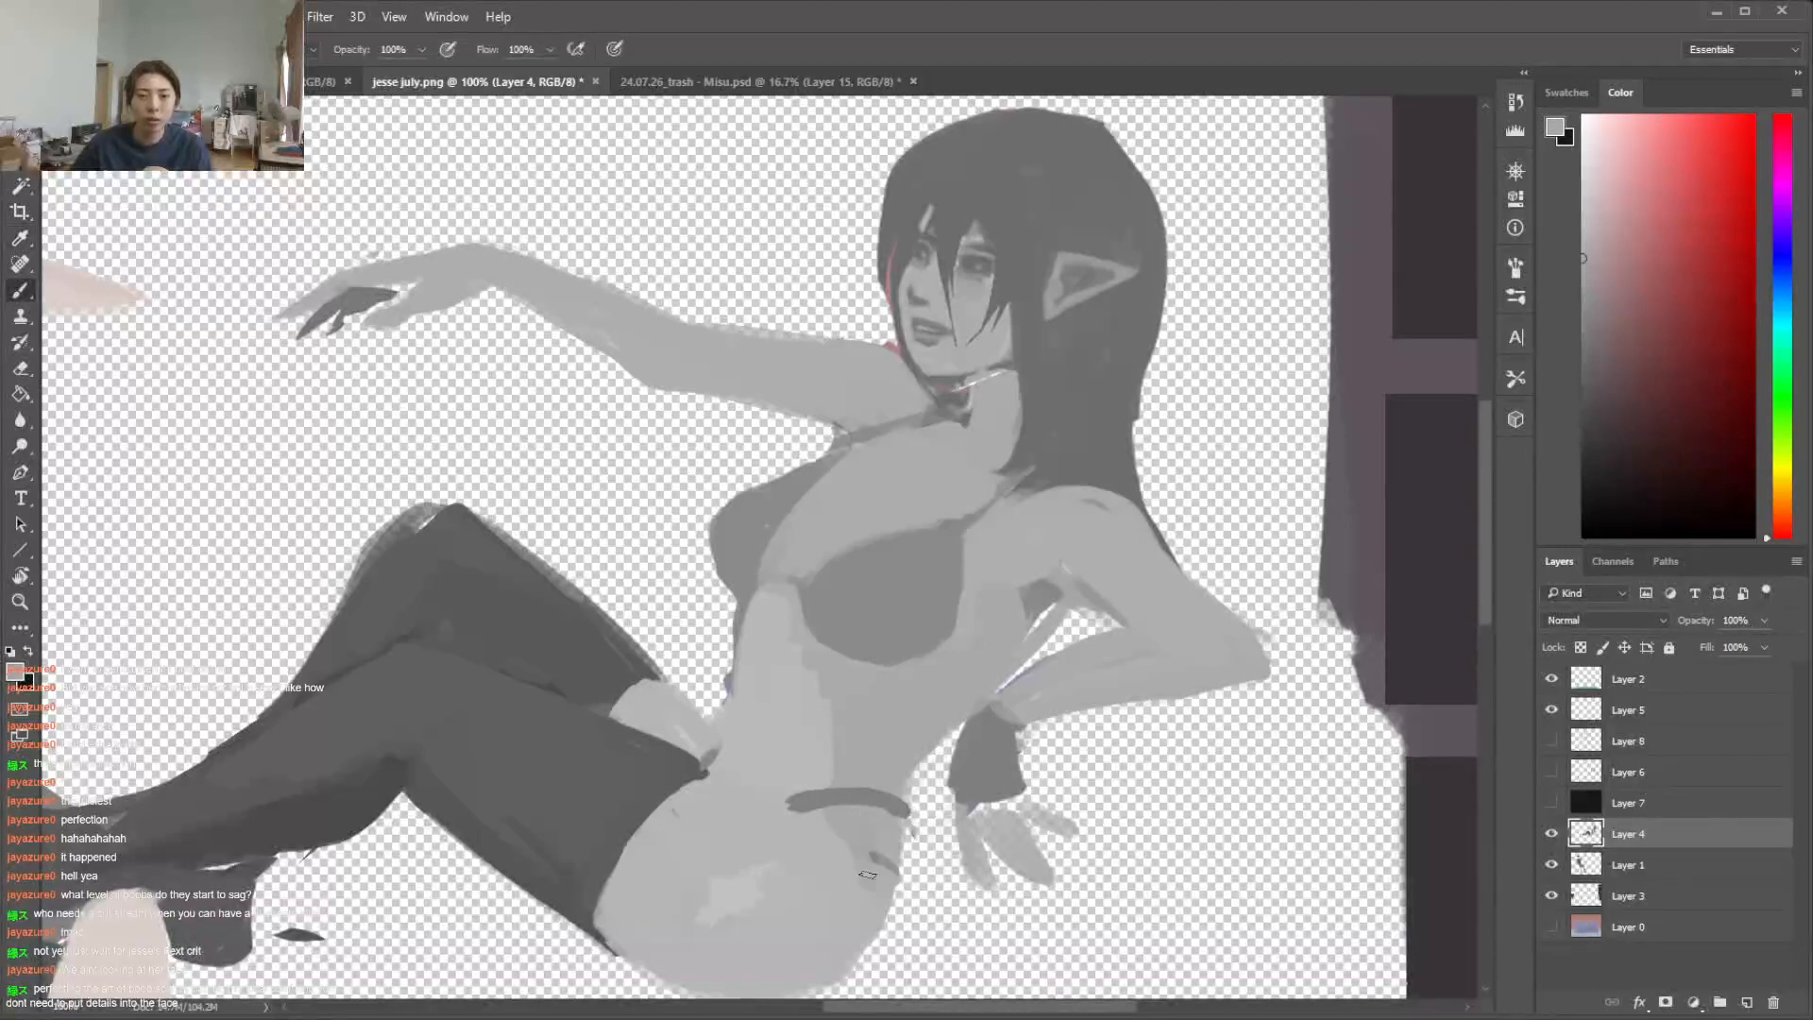
{"action": "left_click", "coordinate": [820, 844], "text": "alt"}
{"action": "left_click", "coordinate": [869, 822], "text": "alt"}
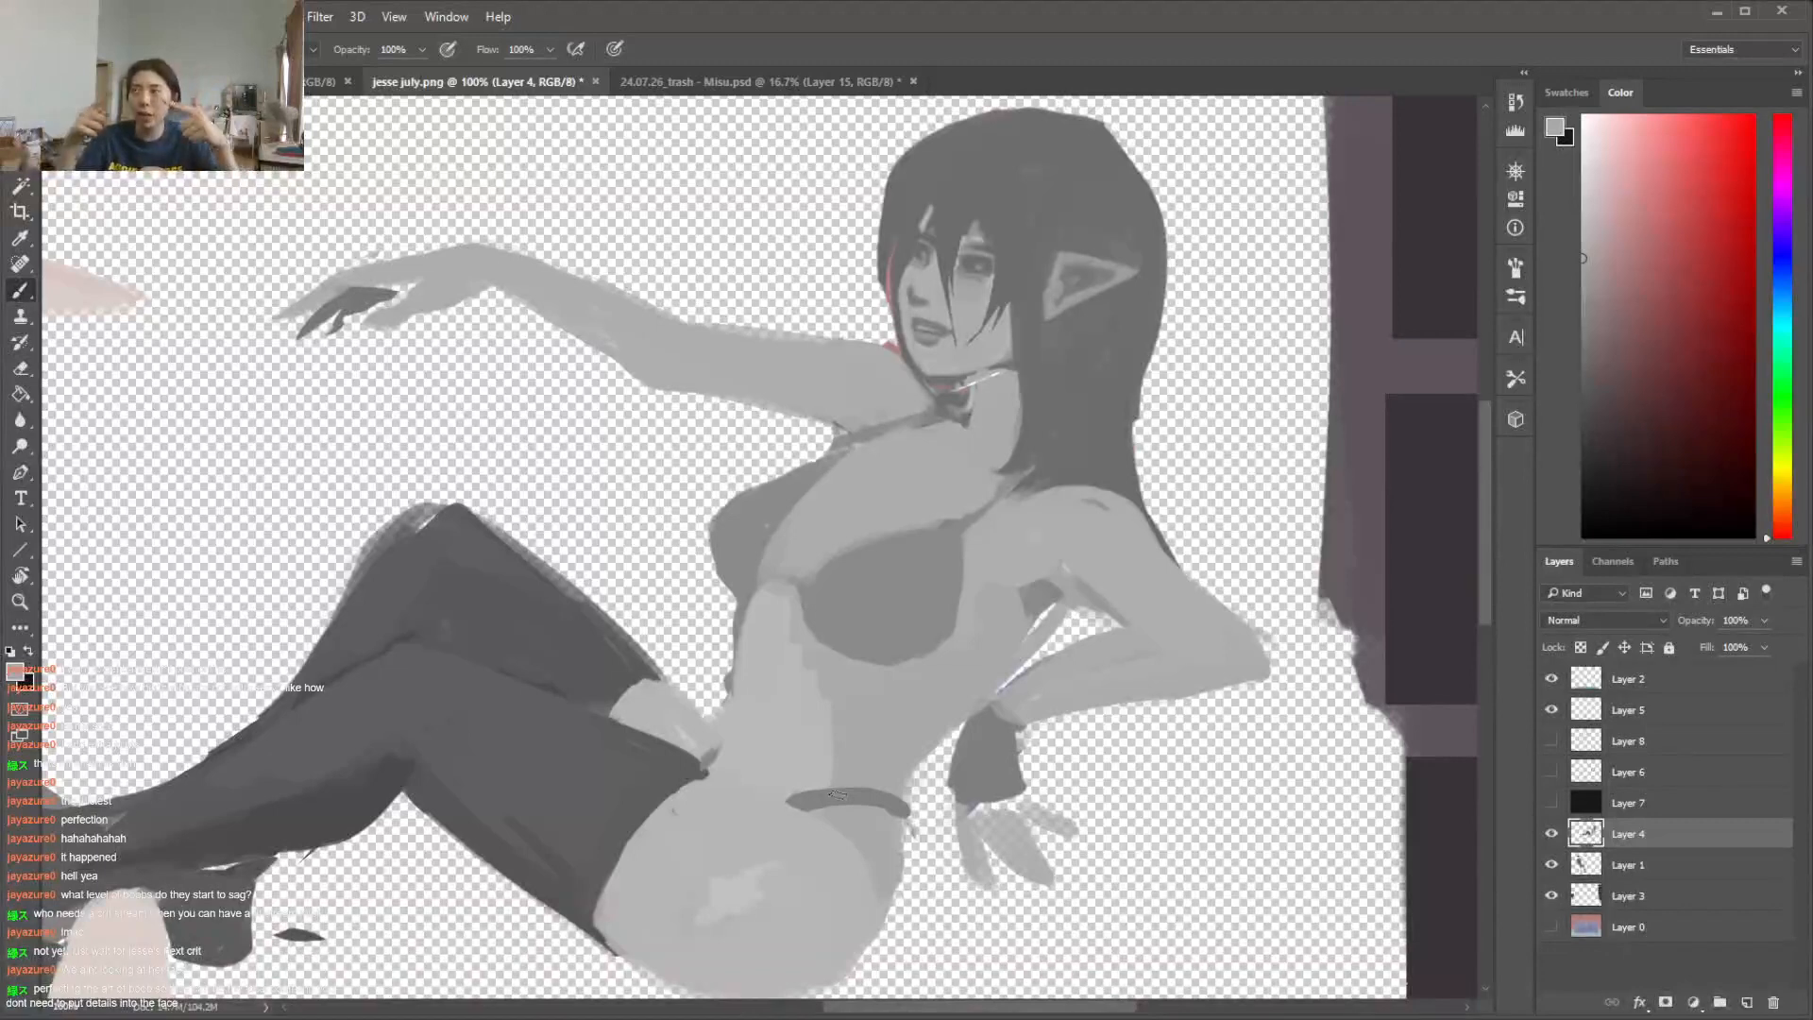
Thin the dark strap across the woman's hip by painting over its edges with sampled skin grey
{"action": "key", "text": "alt"}
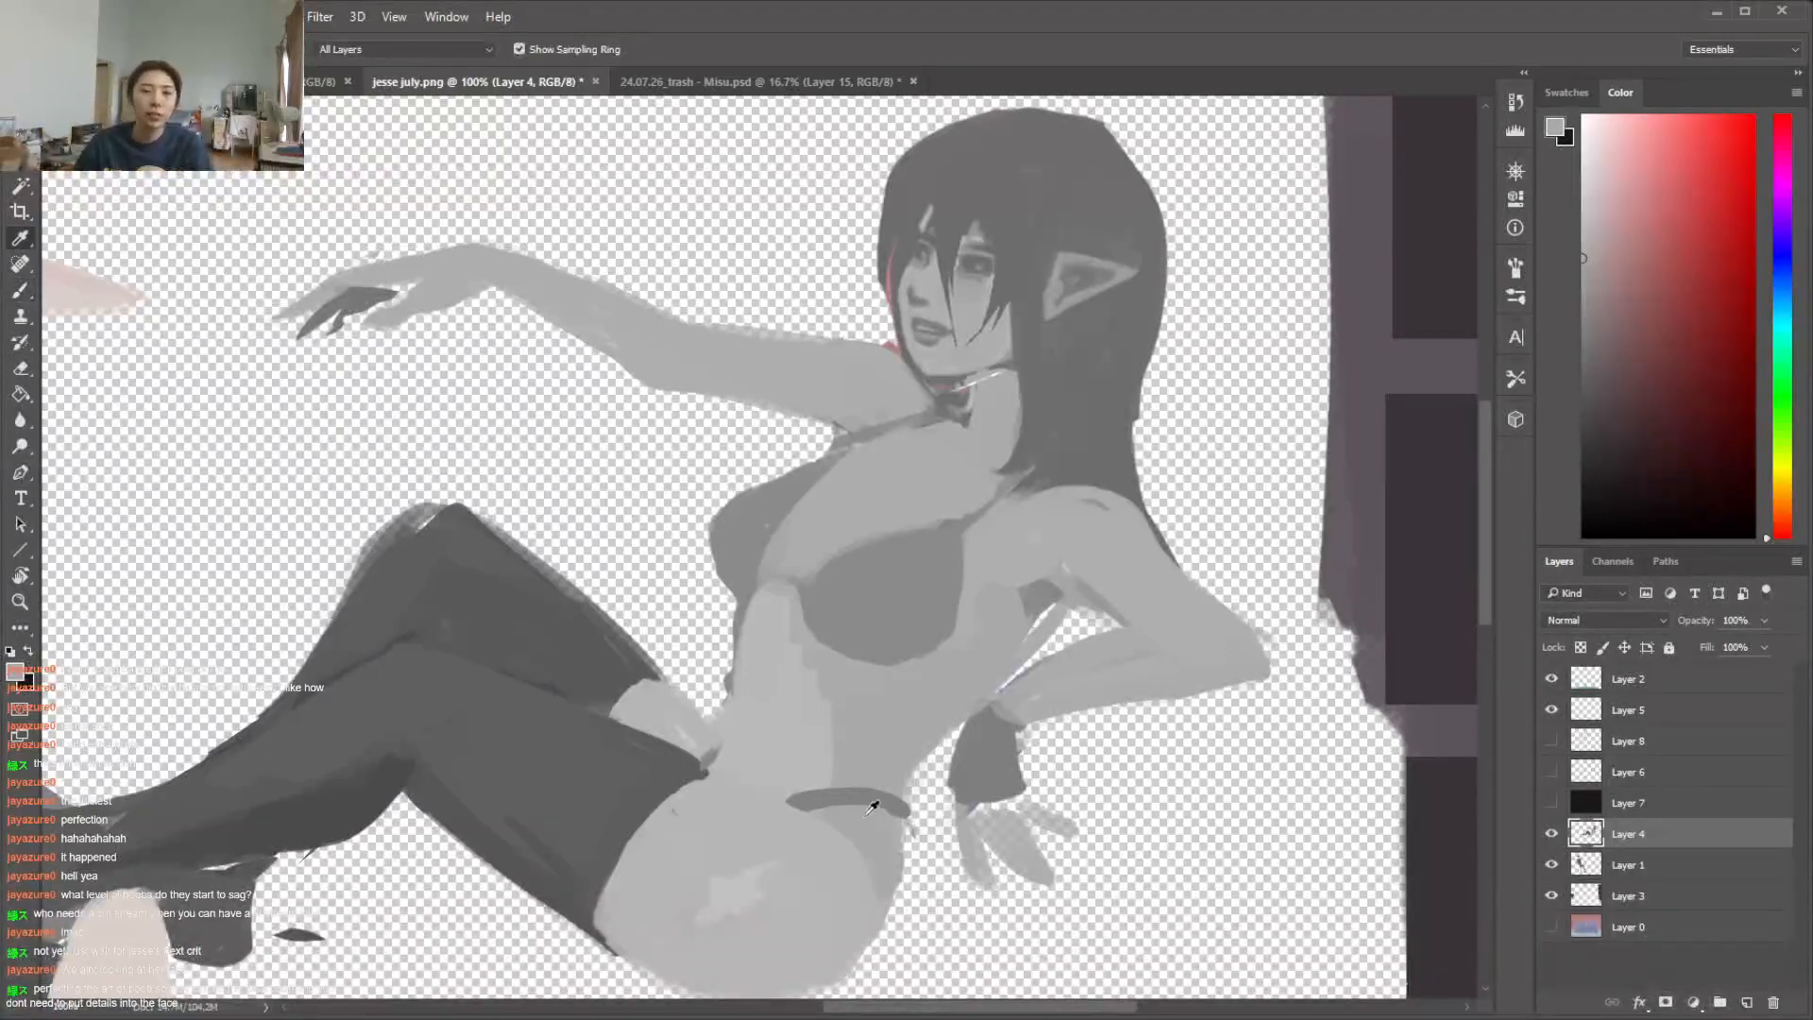
{"action": "mouse_move", "coordinate": [813, 814]}
{"action": "left_mouse_down"}
{"action": "mouse_move", "coordinate": [890, 810]}
{"action": "mouse_move", "coordinate": [919, 849]}
{"action": "left_mouse_up"}
{"action": "key", "text": "e"}
{"action": "key", "text": "b"}
{"action": "left_click", "coordinate": [887, 822], "text": "alt"}
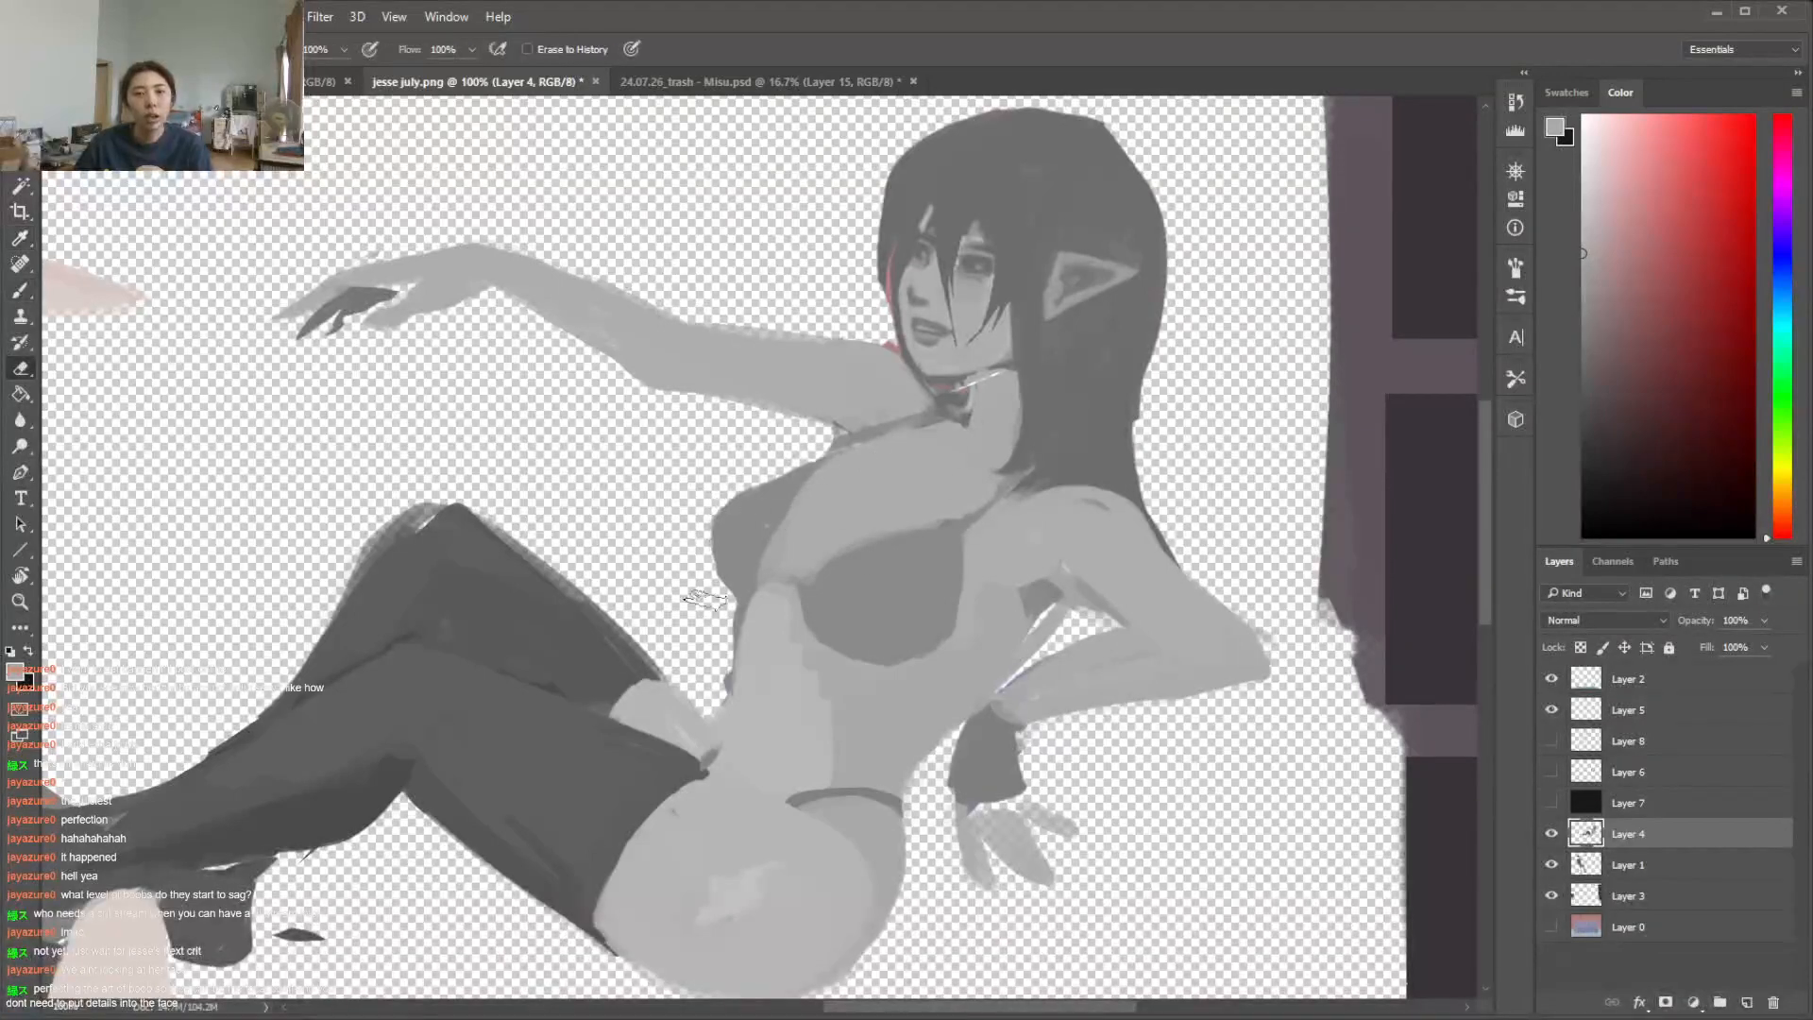
Round the far cup's upper contour and repaint the inner edges of both bikini cups along the cleavage
{"action": "left_click", "coordinate": [782, 485], "text": "alt"}
{"action": "left_click_drag", "start_coordinate": [744, 489], "coordinate": [816, 462]}
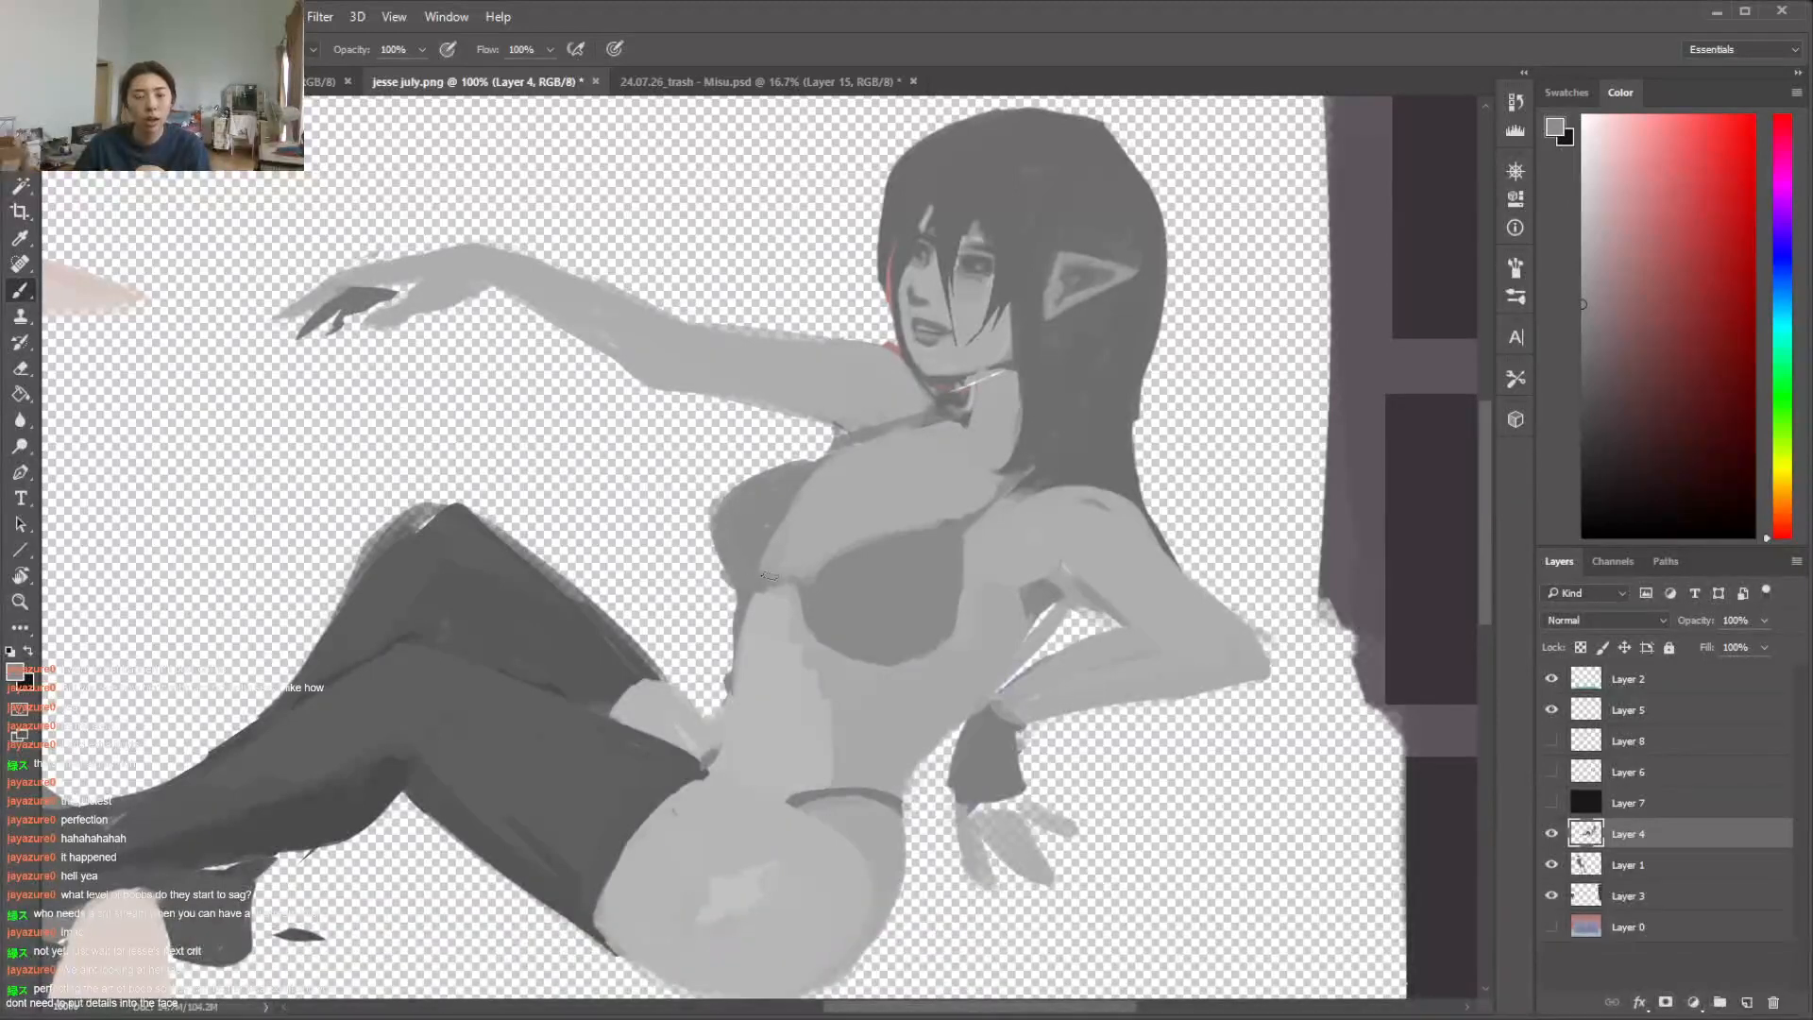
{"action": "left_click", "coordinate": [814, 501], "text": "alt"}
{"action": "left_click", "coordinate": [850, 564], "text": "alt"}
{"action": "left_click_drag", "start_coordinate": [810, 569], "coordinate": [933, 525]}
{"action": "key", "text": "ctrl+z"}
{"action": "left_click_drag", "start_coordinate": [808, 569], "coordinate": [856, 546]}
{"action": "left_click", "coordinate": [852, 522], "text": "alt"}
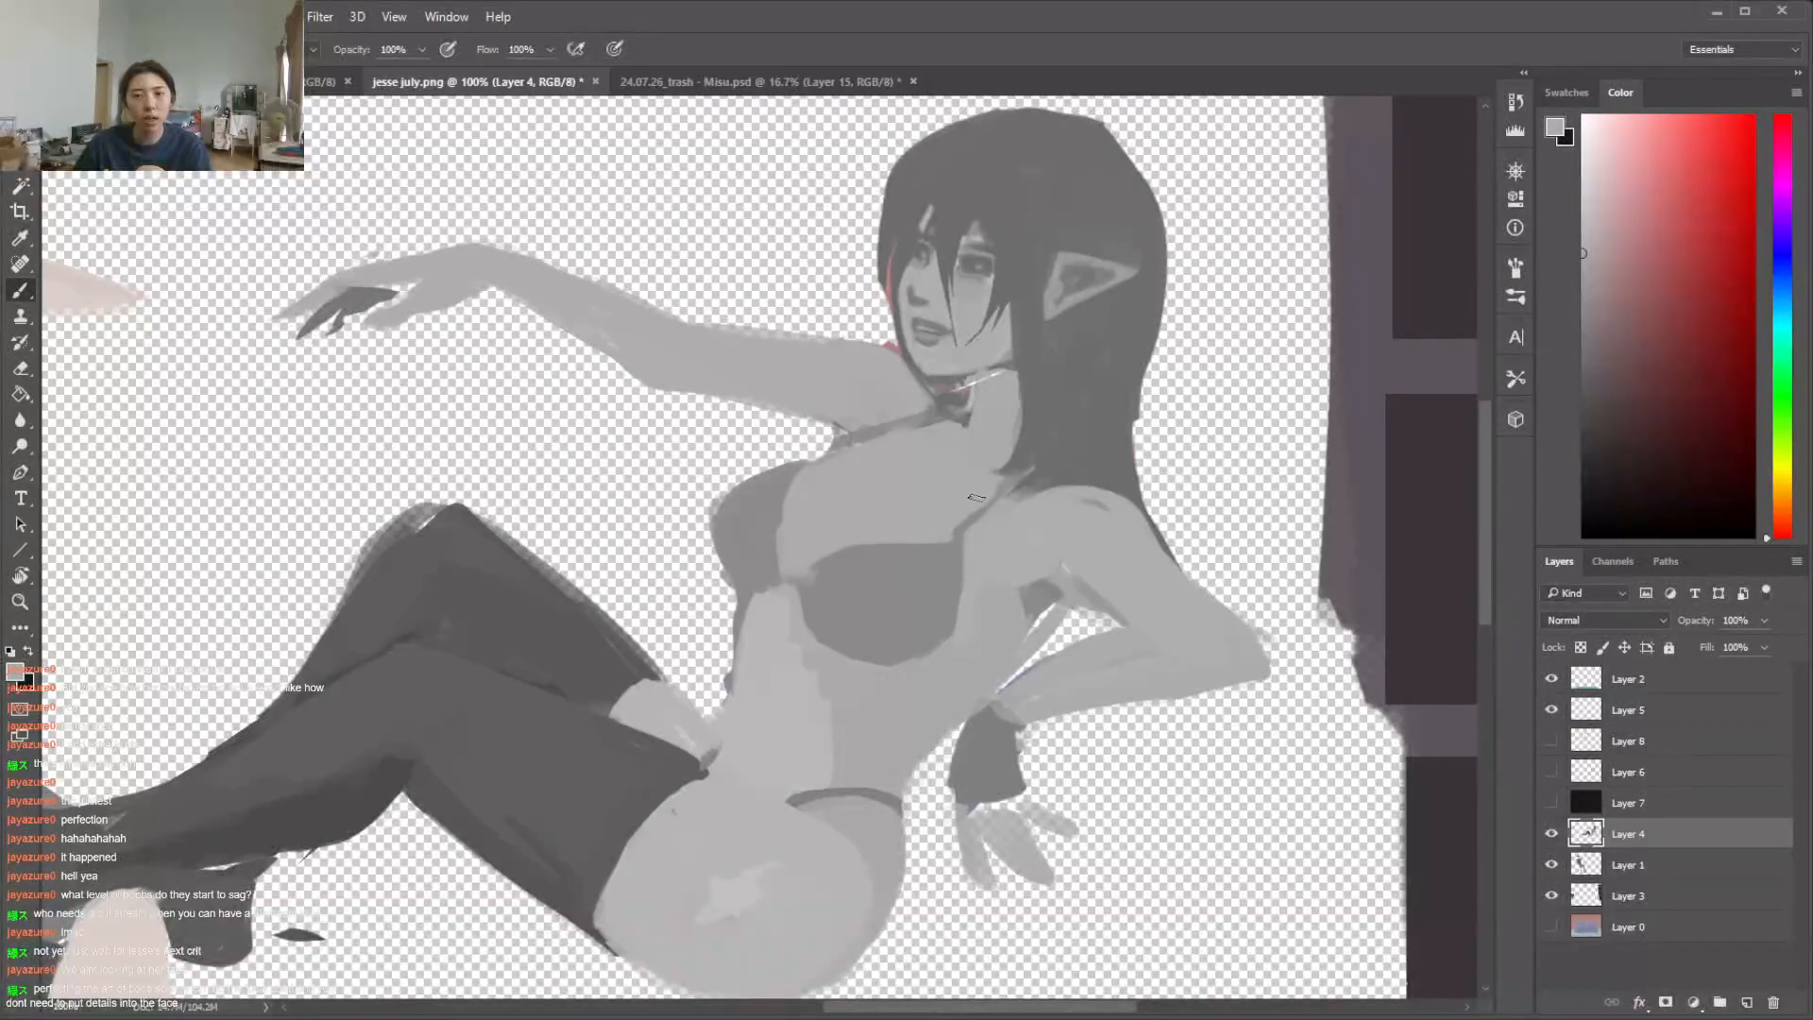
Paint a grey bikini band beneath both cups running to the woman's side, and curve the near cup's upper edge
{"action": "left_click", "coordinate": [926, 562], "text": "alt"}
{"action": "mouse_move", "coordinate": [827, 553]}
{"action": "left_mouse_down"}
{"action": "mouse_move", "coordinate": [965, 545]}
{"action": "mouse_move", "coordinate": [895, 538]}
{"action": "left_mouse_up"}
{"action": "key", "text": "ctrl+z"}
{"action": "left_click_drag", "start_coordinate": [759, 592], "coordinate": [969, 691]}
{"action": "mouse_move", "coordinate": [850, 657]}
{"action": "left_mouse_down"}
{"action": "mouse_move", "coordinate": [976, 689]}
{"action": "mouse_move", "coordinate": [991, 670]}
{"action": "left_mouse_up"}
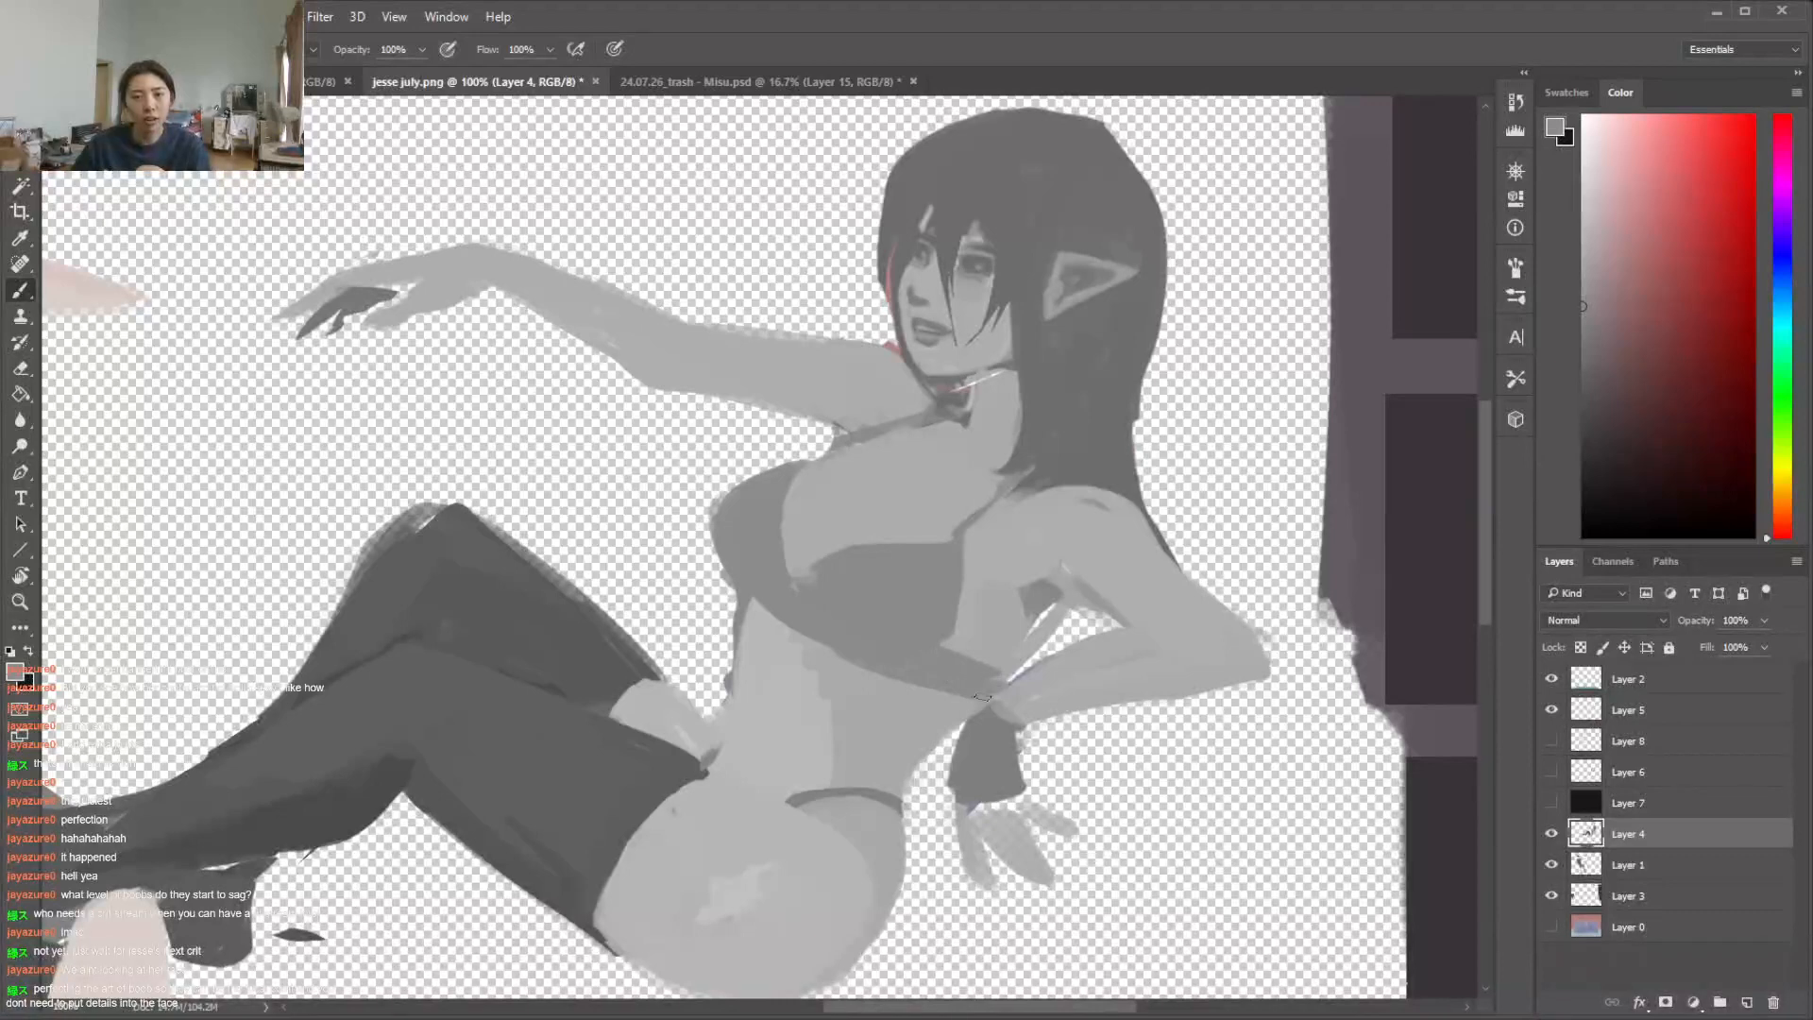
{"action": "left_click", "coordinate": [1049, 609], "text": "alt"}
{"action": "left_click", "coordinate": [938, 569], "text": "alt"}
{"action": "left_click_drag", "start_coordinate": [939, 538], "coordinate": [871, 533]}
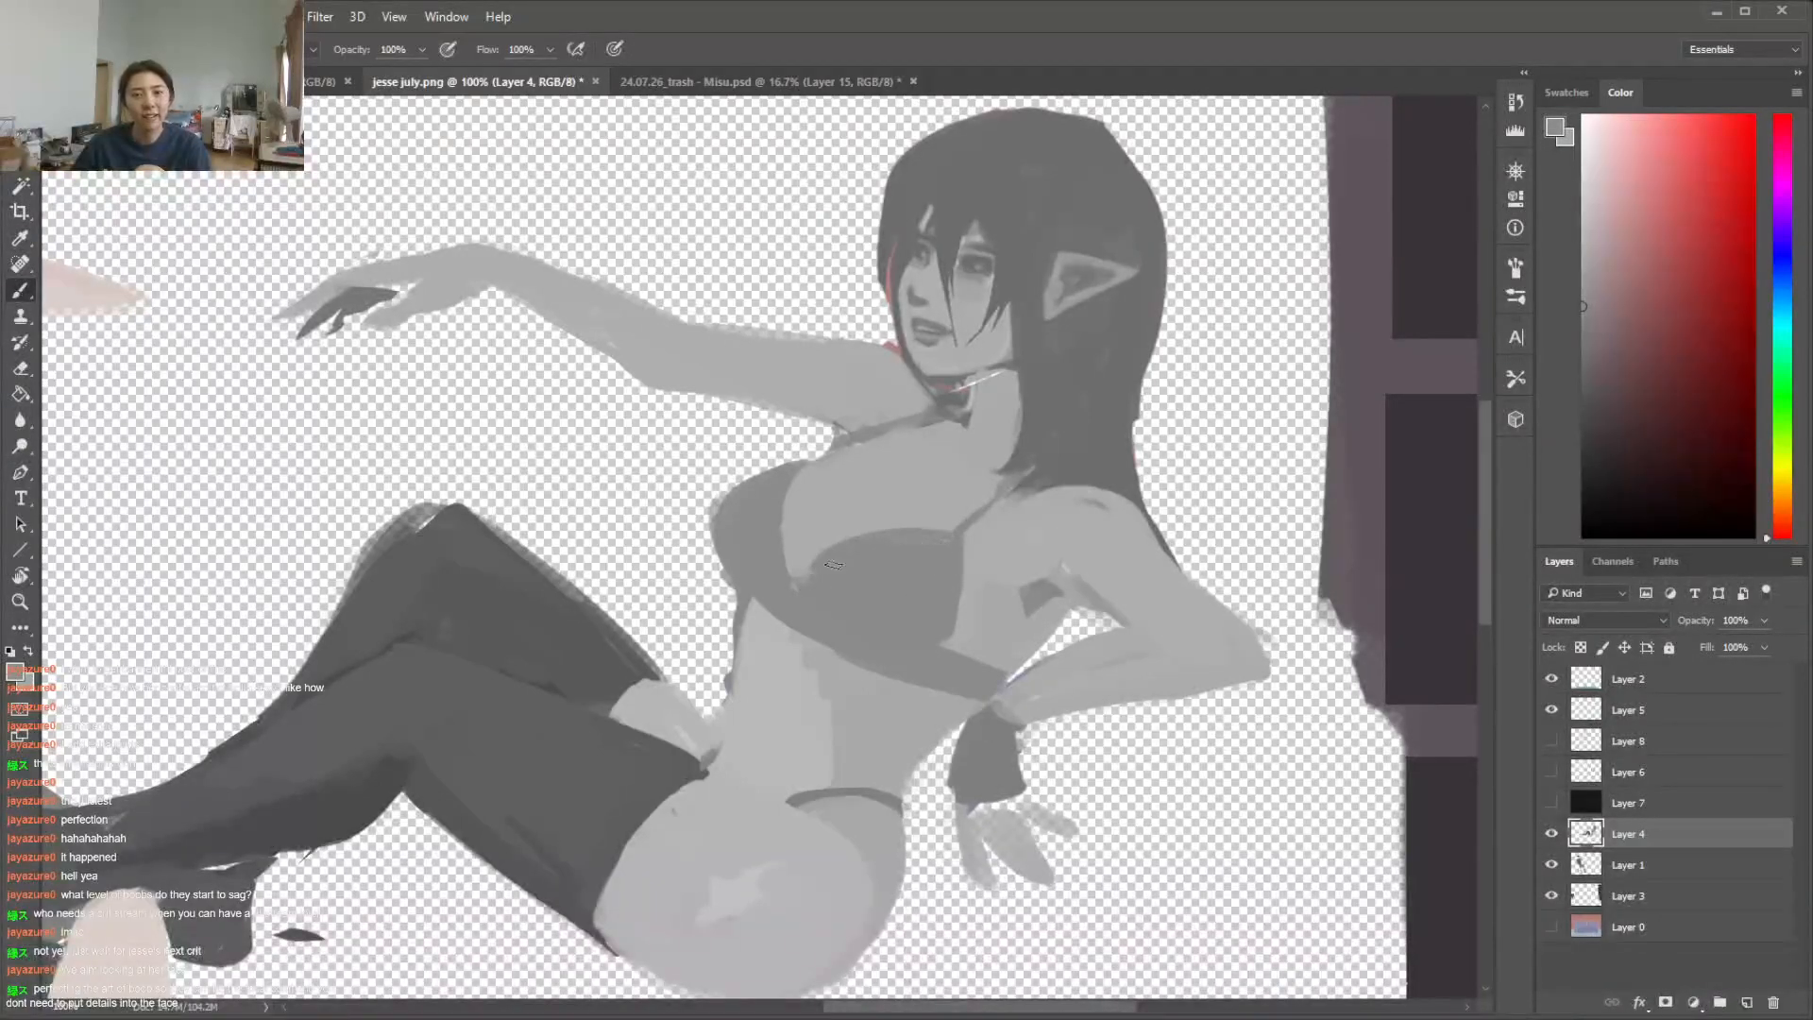
Cover the old dark line between the far shoulder and chest with sampled skin grey
{"action": "left_click", "coordinate": [885, 442], "text": "alt"}
{"action": "left_click_drag", "start_coordinate": [918, 422], "coordinate": [913, 401]}
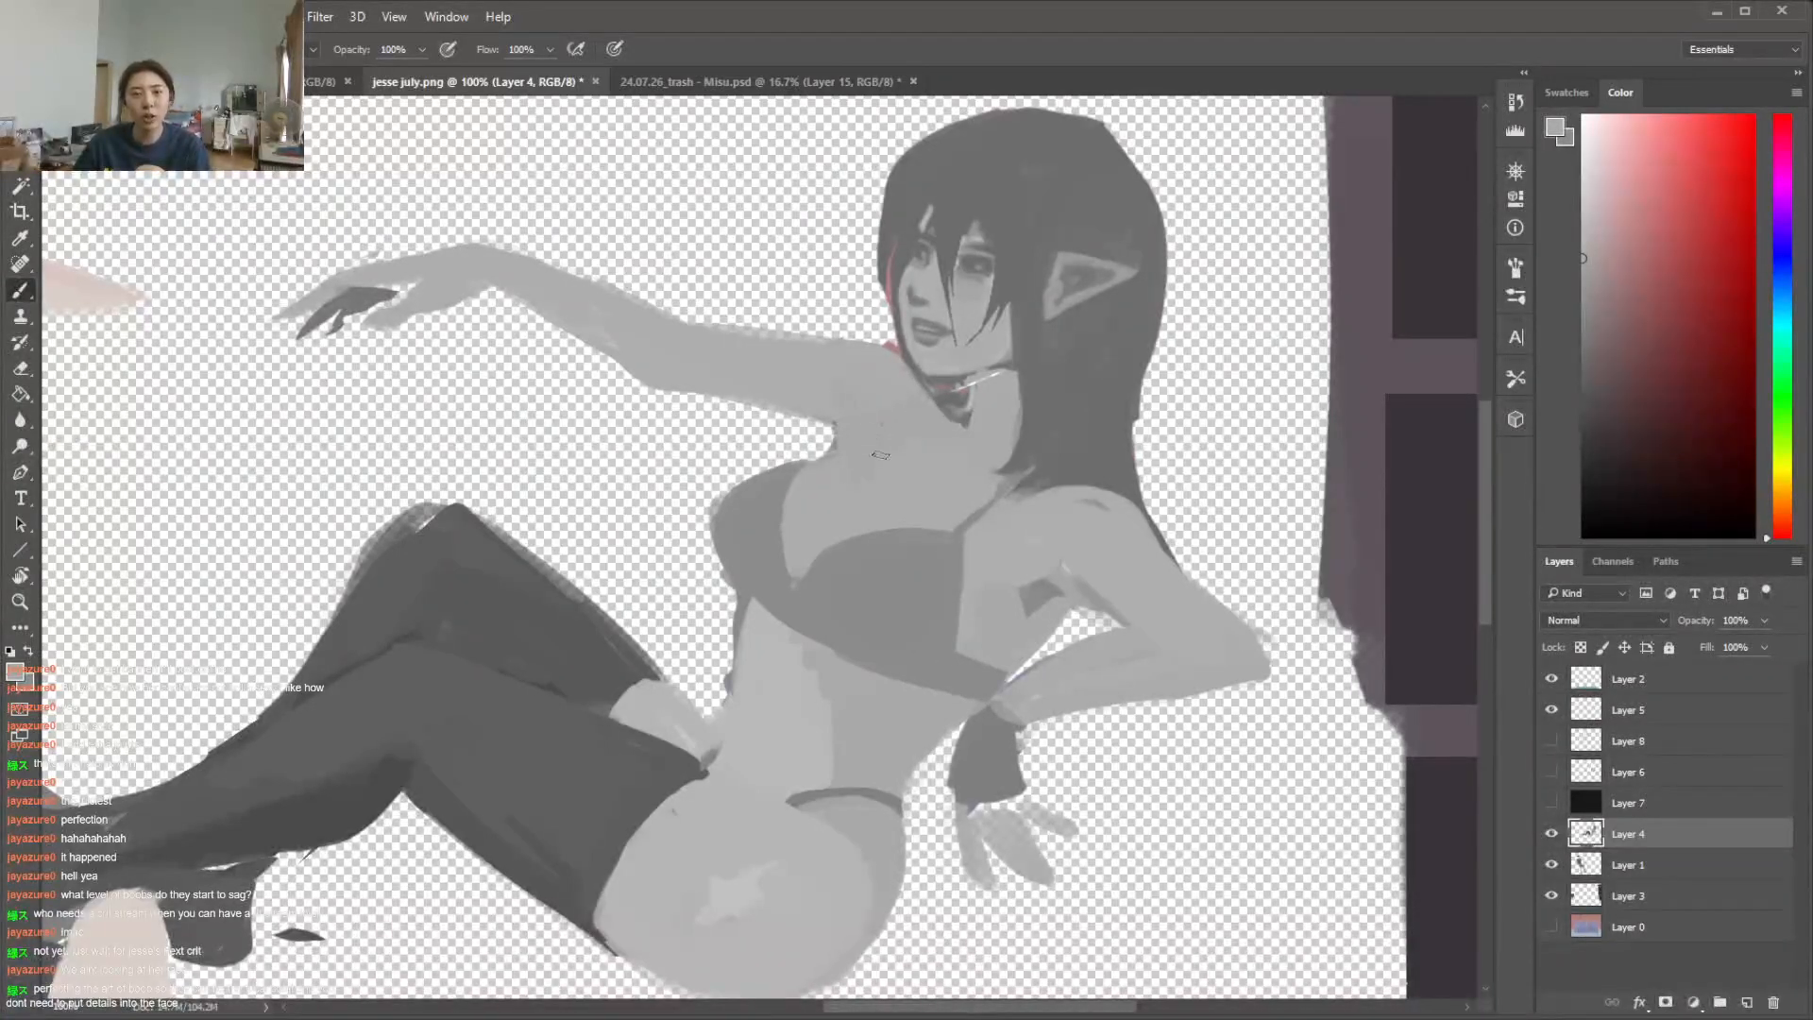
{"action": "left_click", "coordinate": [914, 475], "text": "alt"}
Clean up the far contour of the woman's waist and touch up its edge beside the stocking top
{"action": "key", "text": "e"}
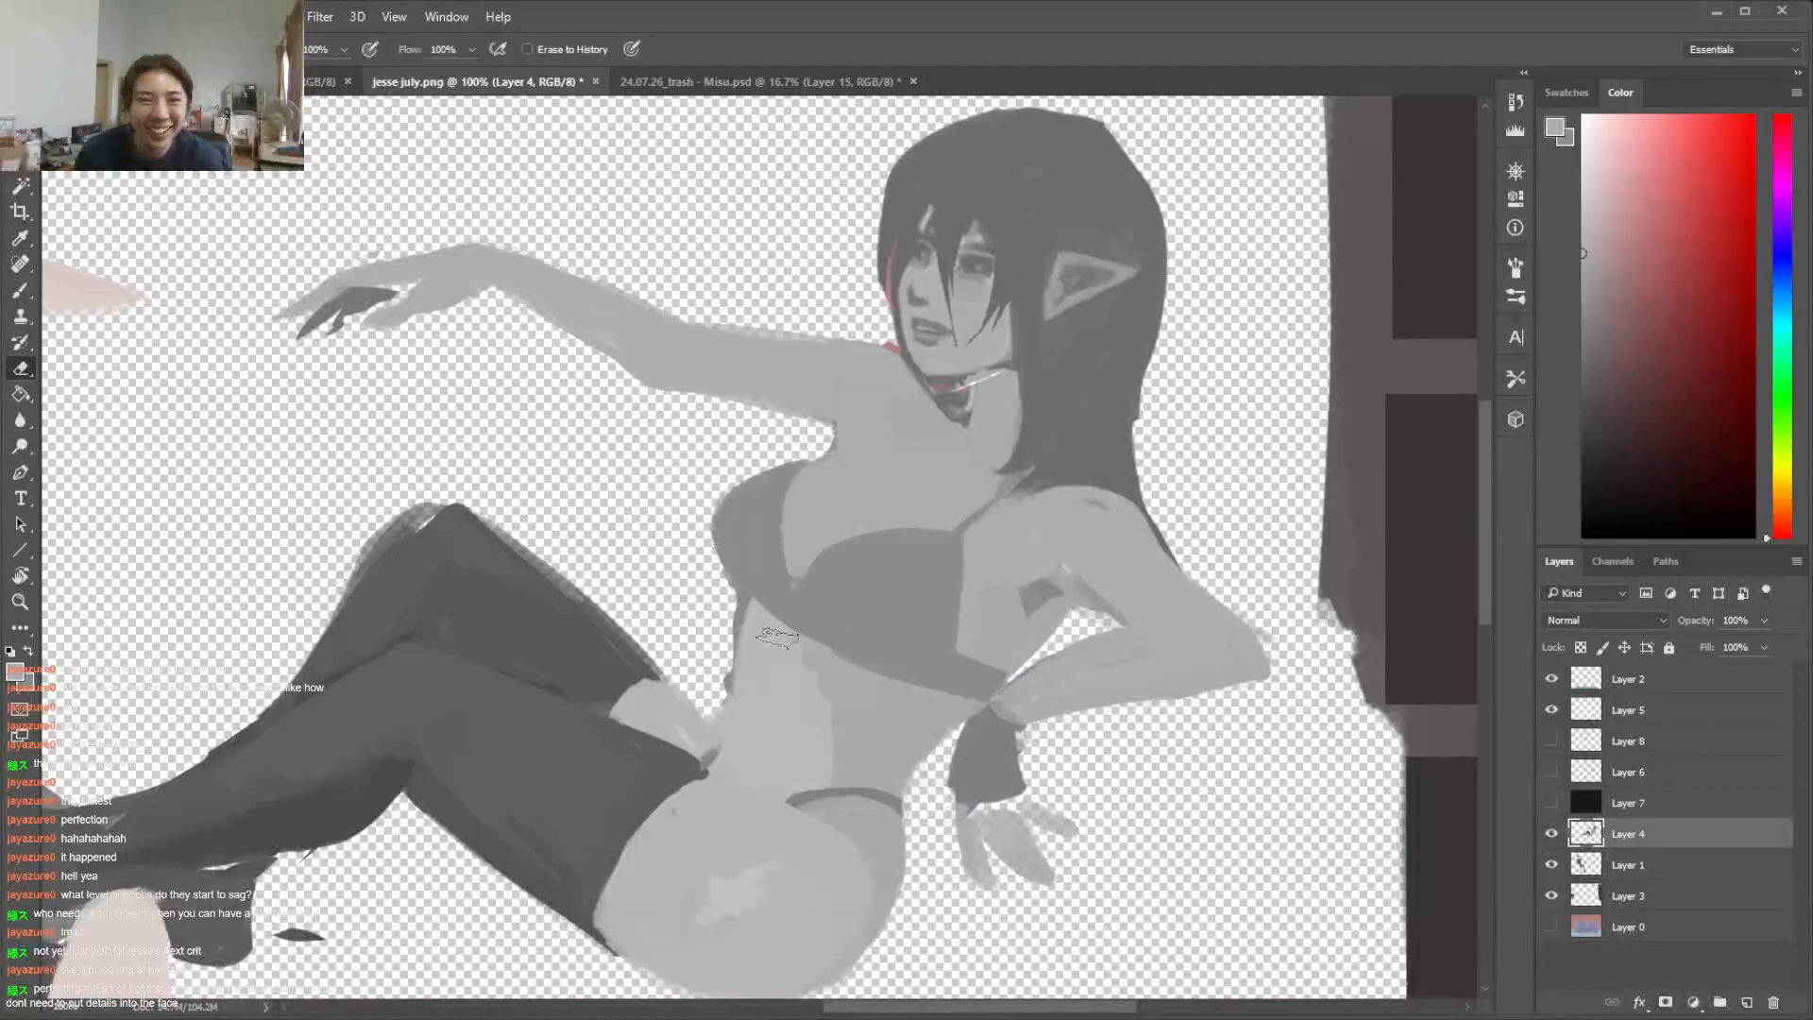
{"action": "right_click", "coordinate": [881, 593]}
{"action": "key", "text": "Return"}
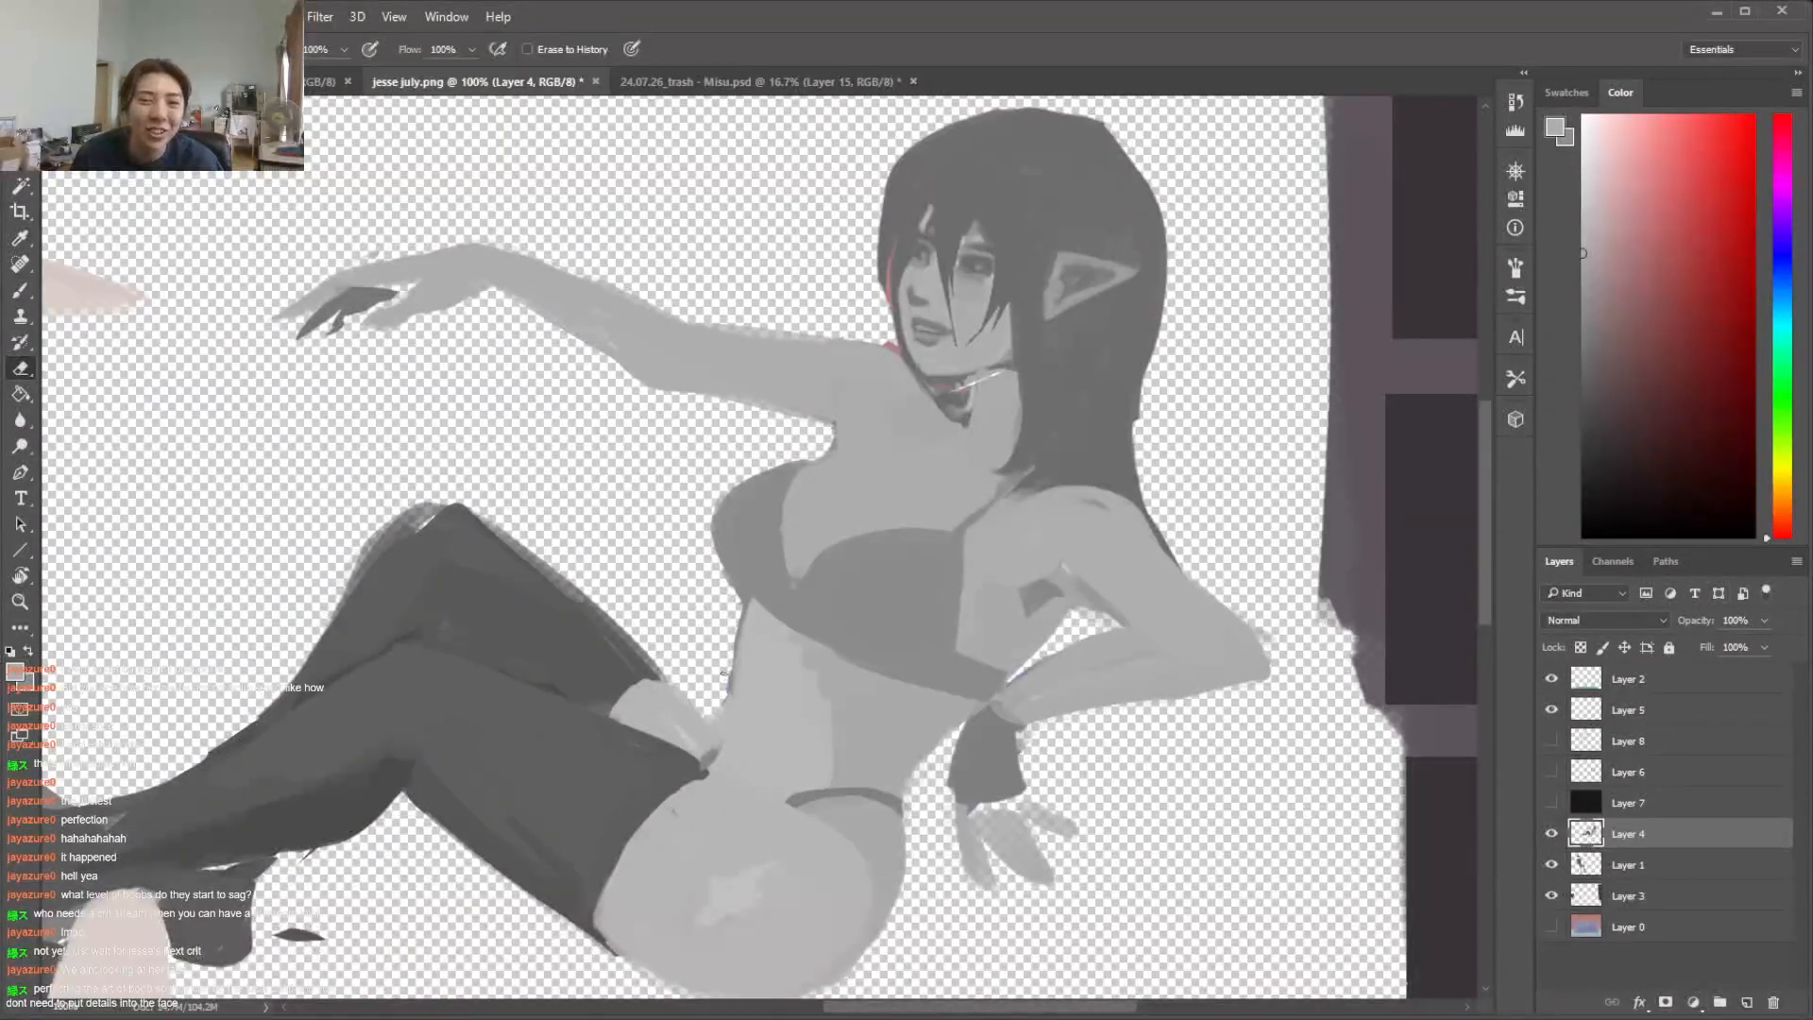
{"action": "key", "text": "b"}
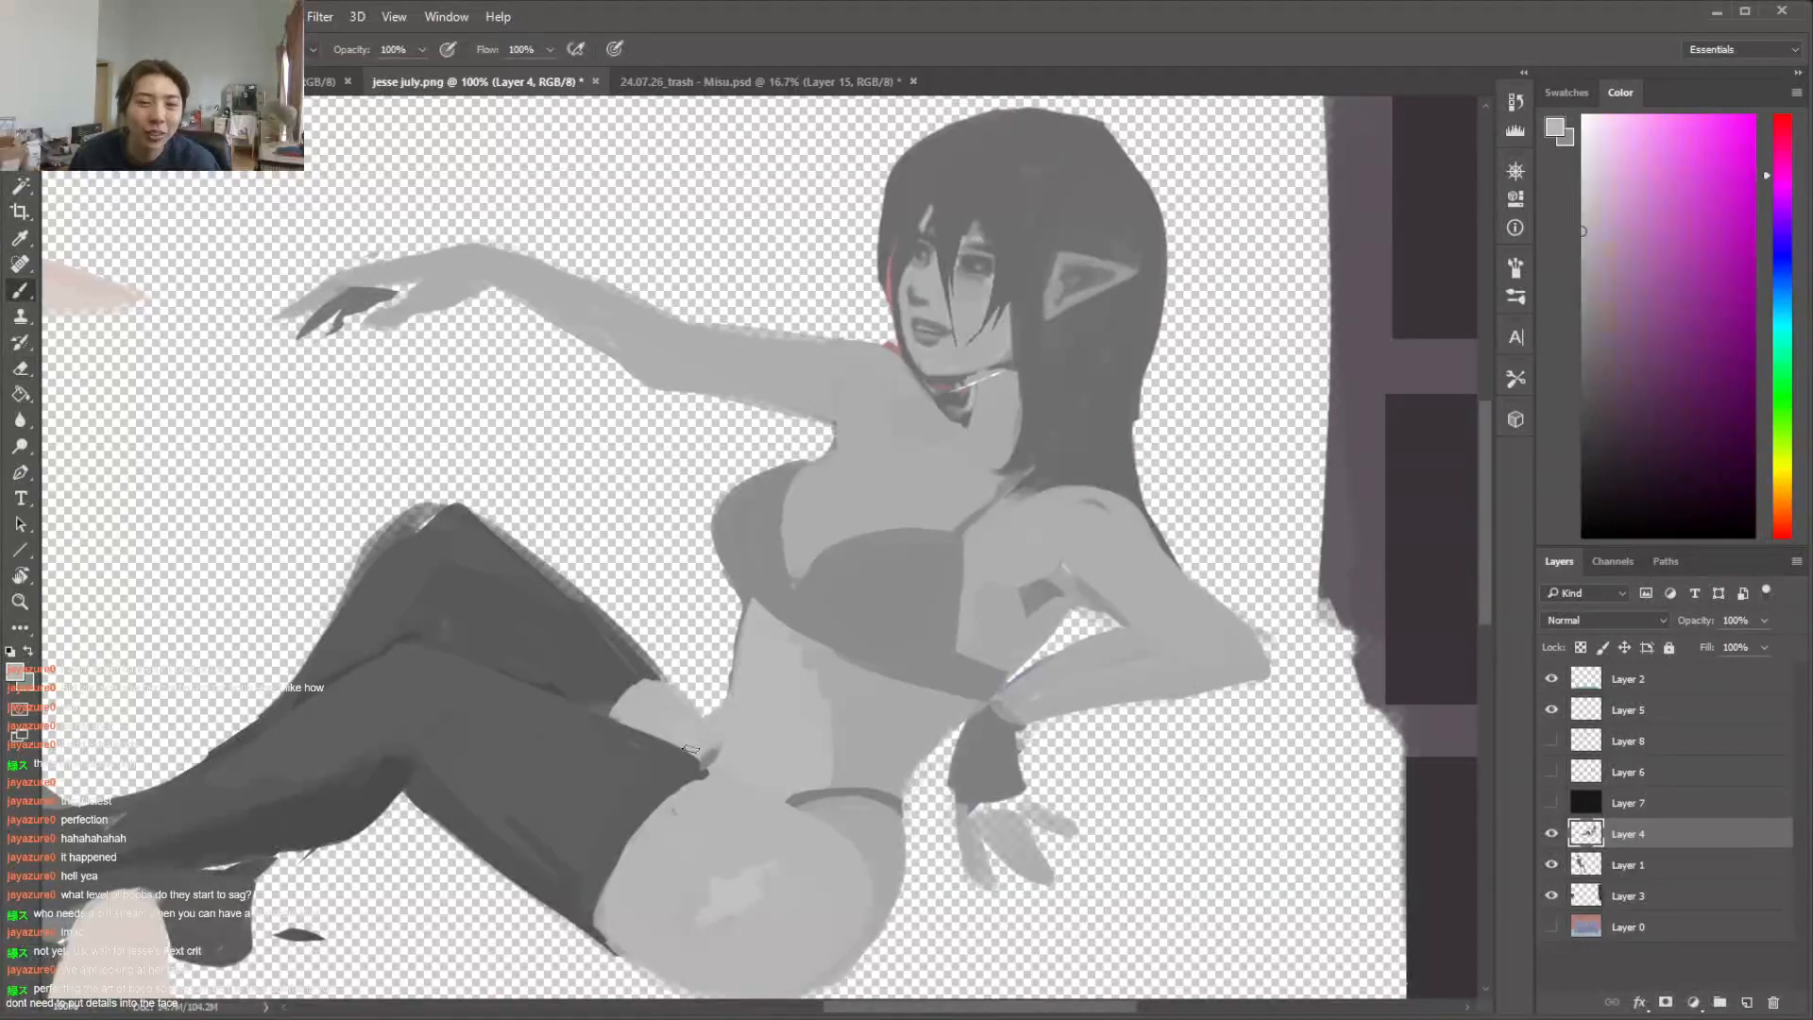
{"action": "left_click", "coordinate": [680, 738], "text": "alt"}
Paint a grey bikini strap from the far cup up to the neck and darken the strap over the near shoulder
{"action": "left_click", "coordinate": [870, 450], "text": "alt"}
{"action": "left_click", "coordinate": [828, 451], "text": "alt"}
{"action": "left_click_drag", "start_coordinate": [912, 390], "coordinate": [847, 448]}
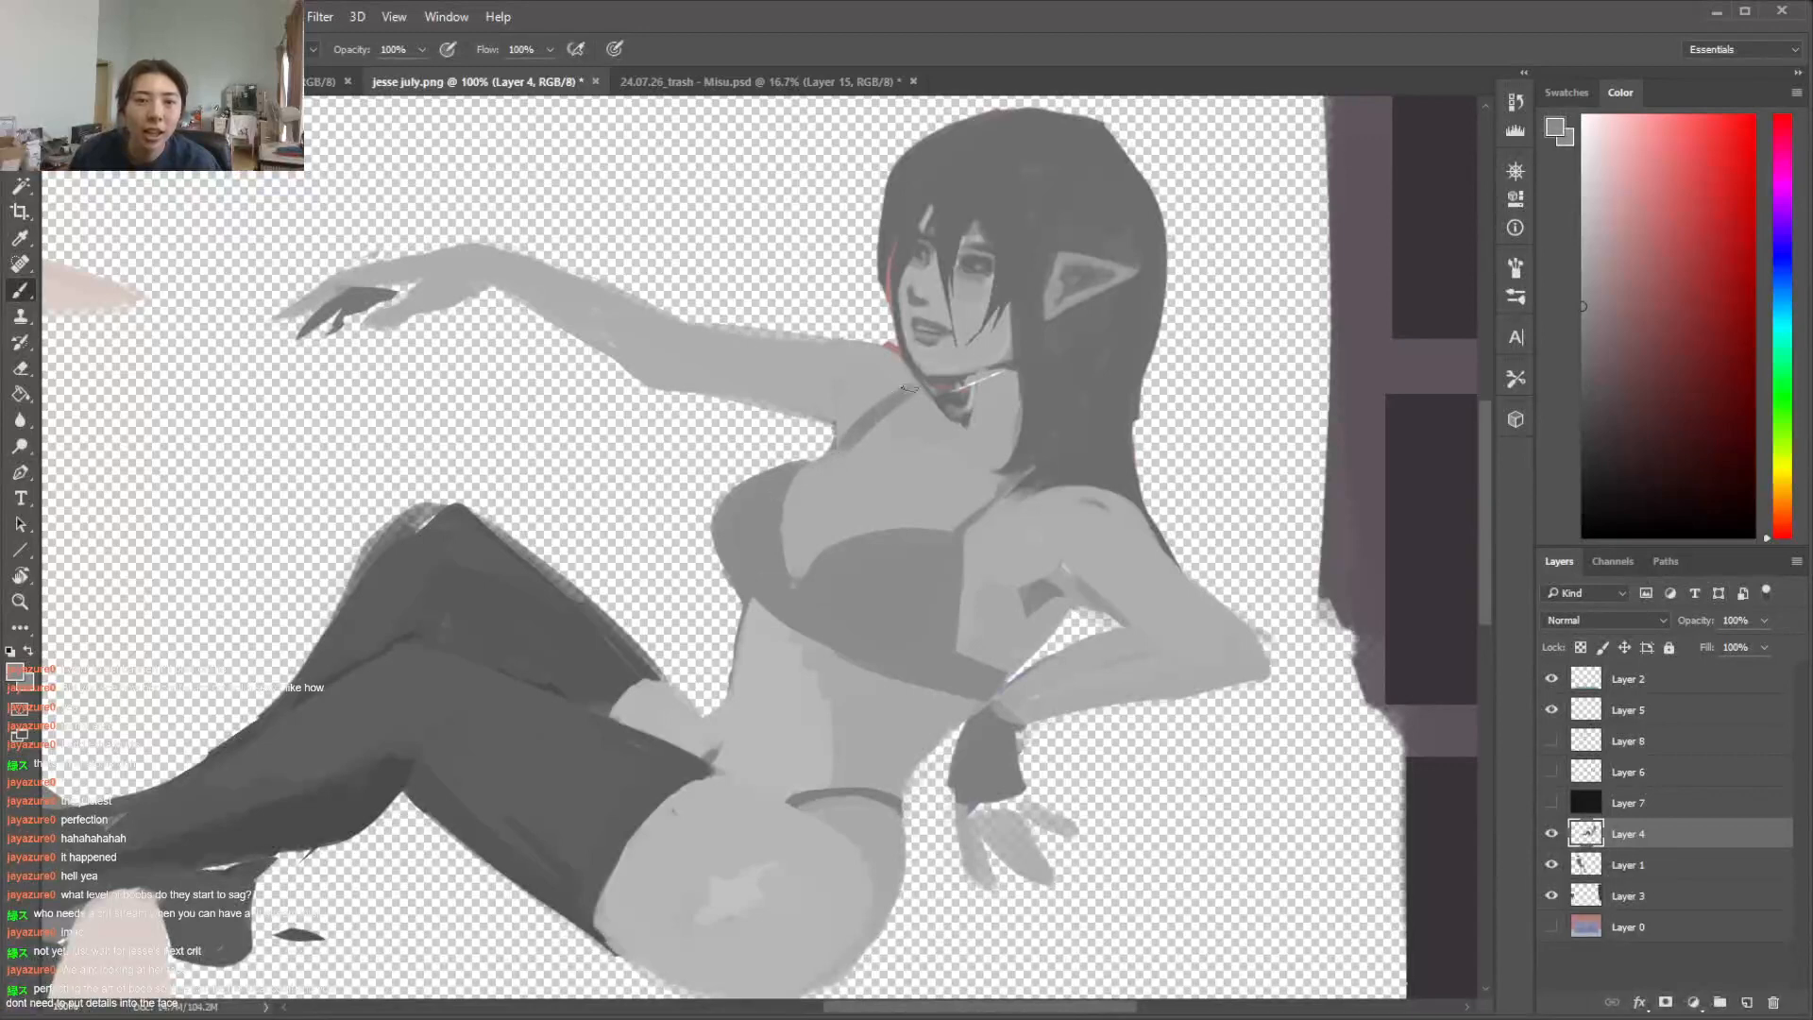
{"action": "left_click", "coordinate": [880, 432], "text": "alt"}
{"action": "left_click", "coordinate": [960, 531], "text": "alt"}
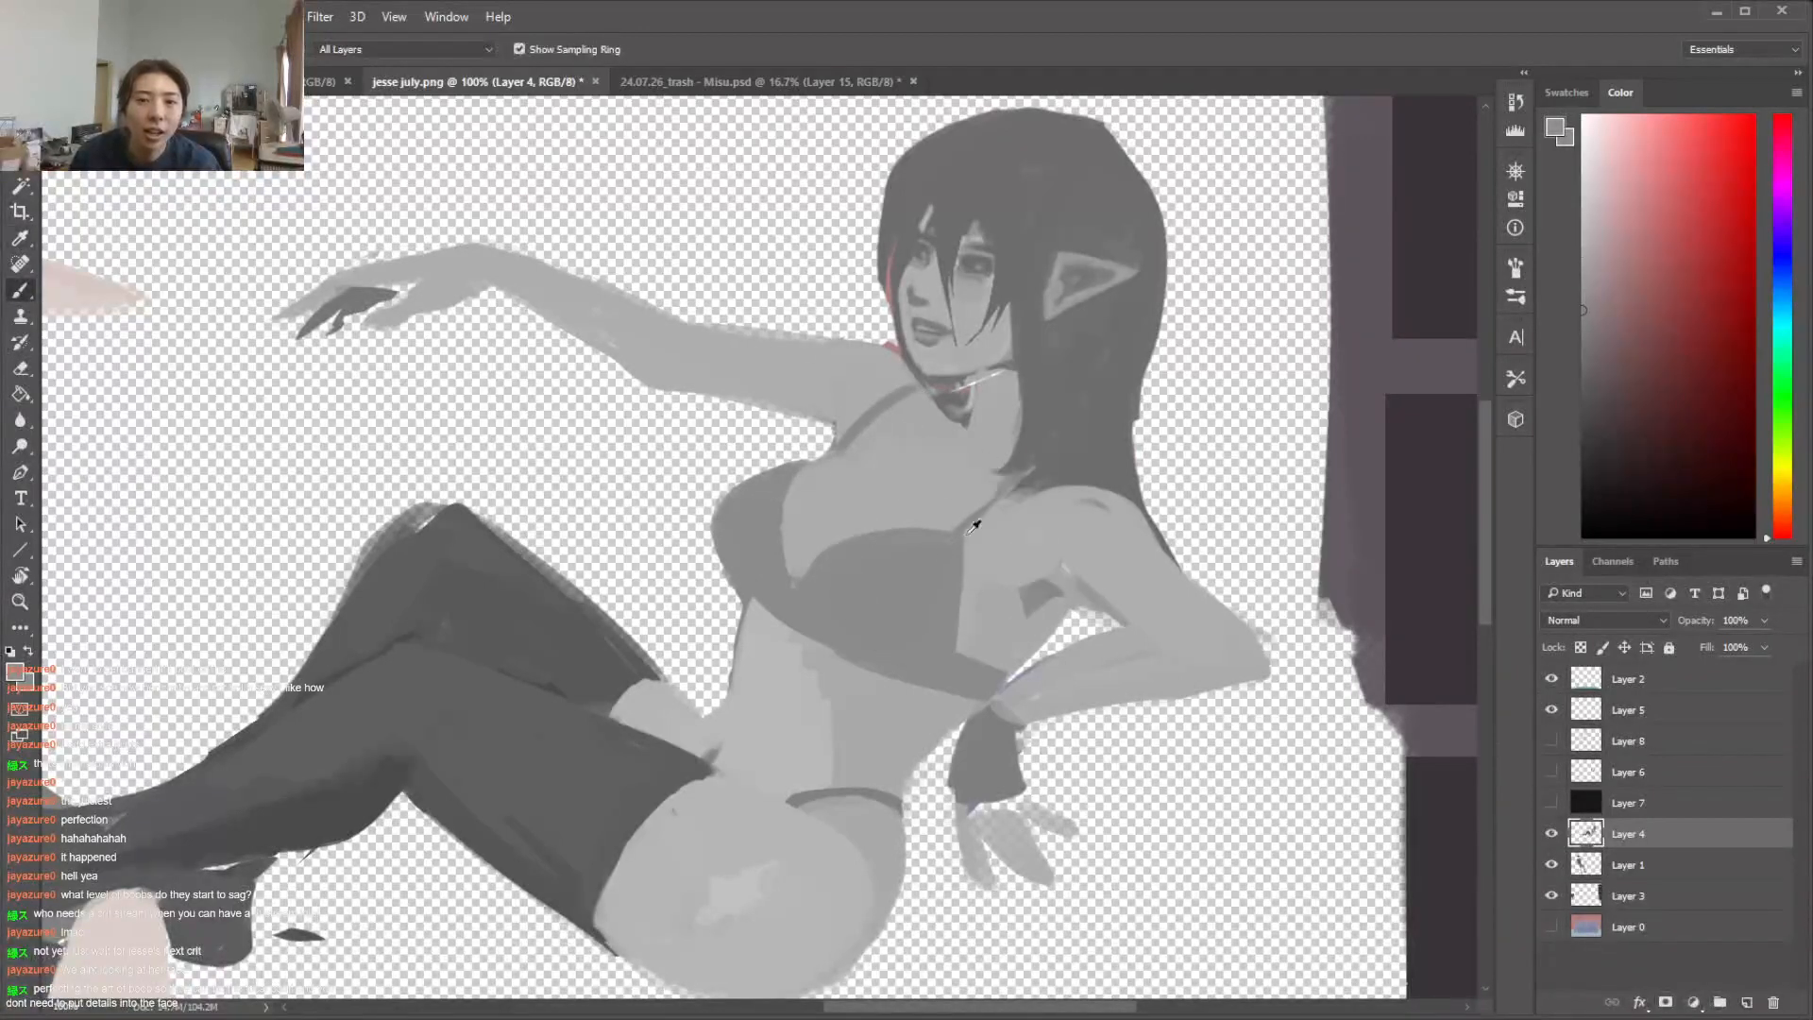
{"action": "left_click", "coordinate": [959, 538], "text": "alt"}
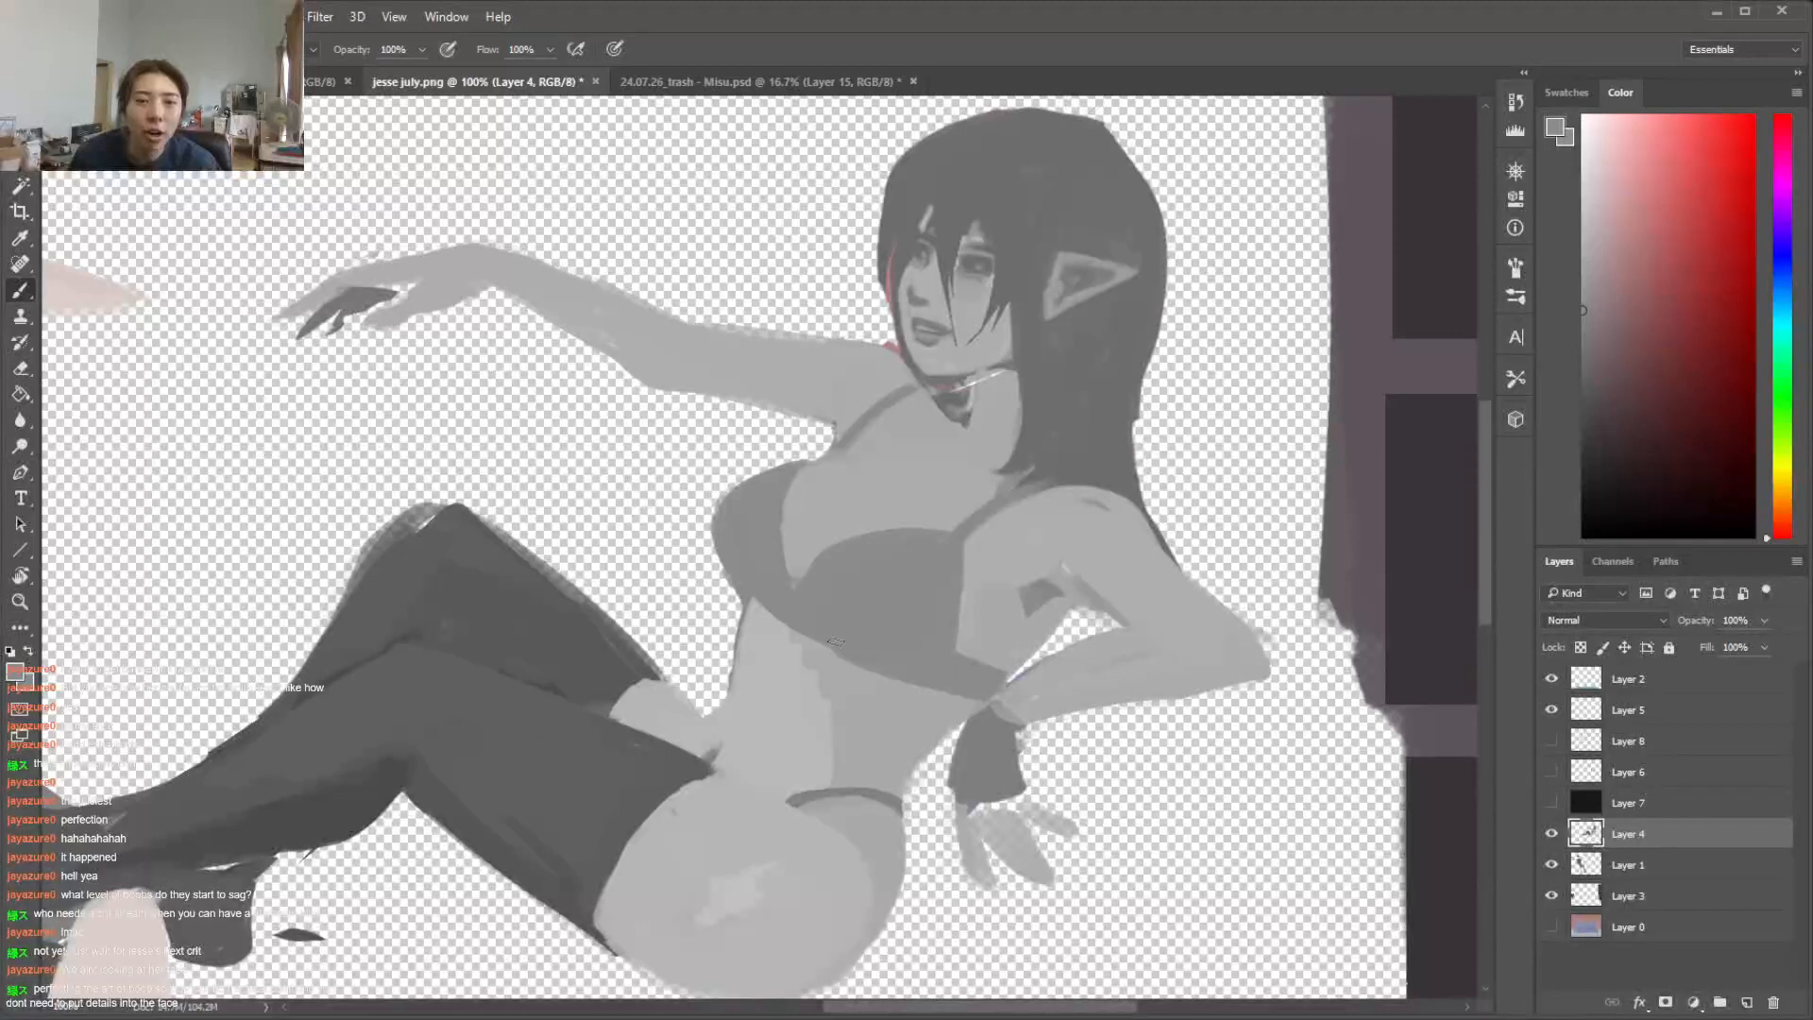
{"action": "key", "text": "alt"}
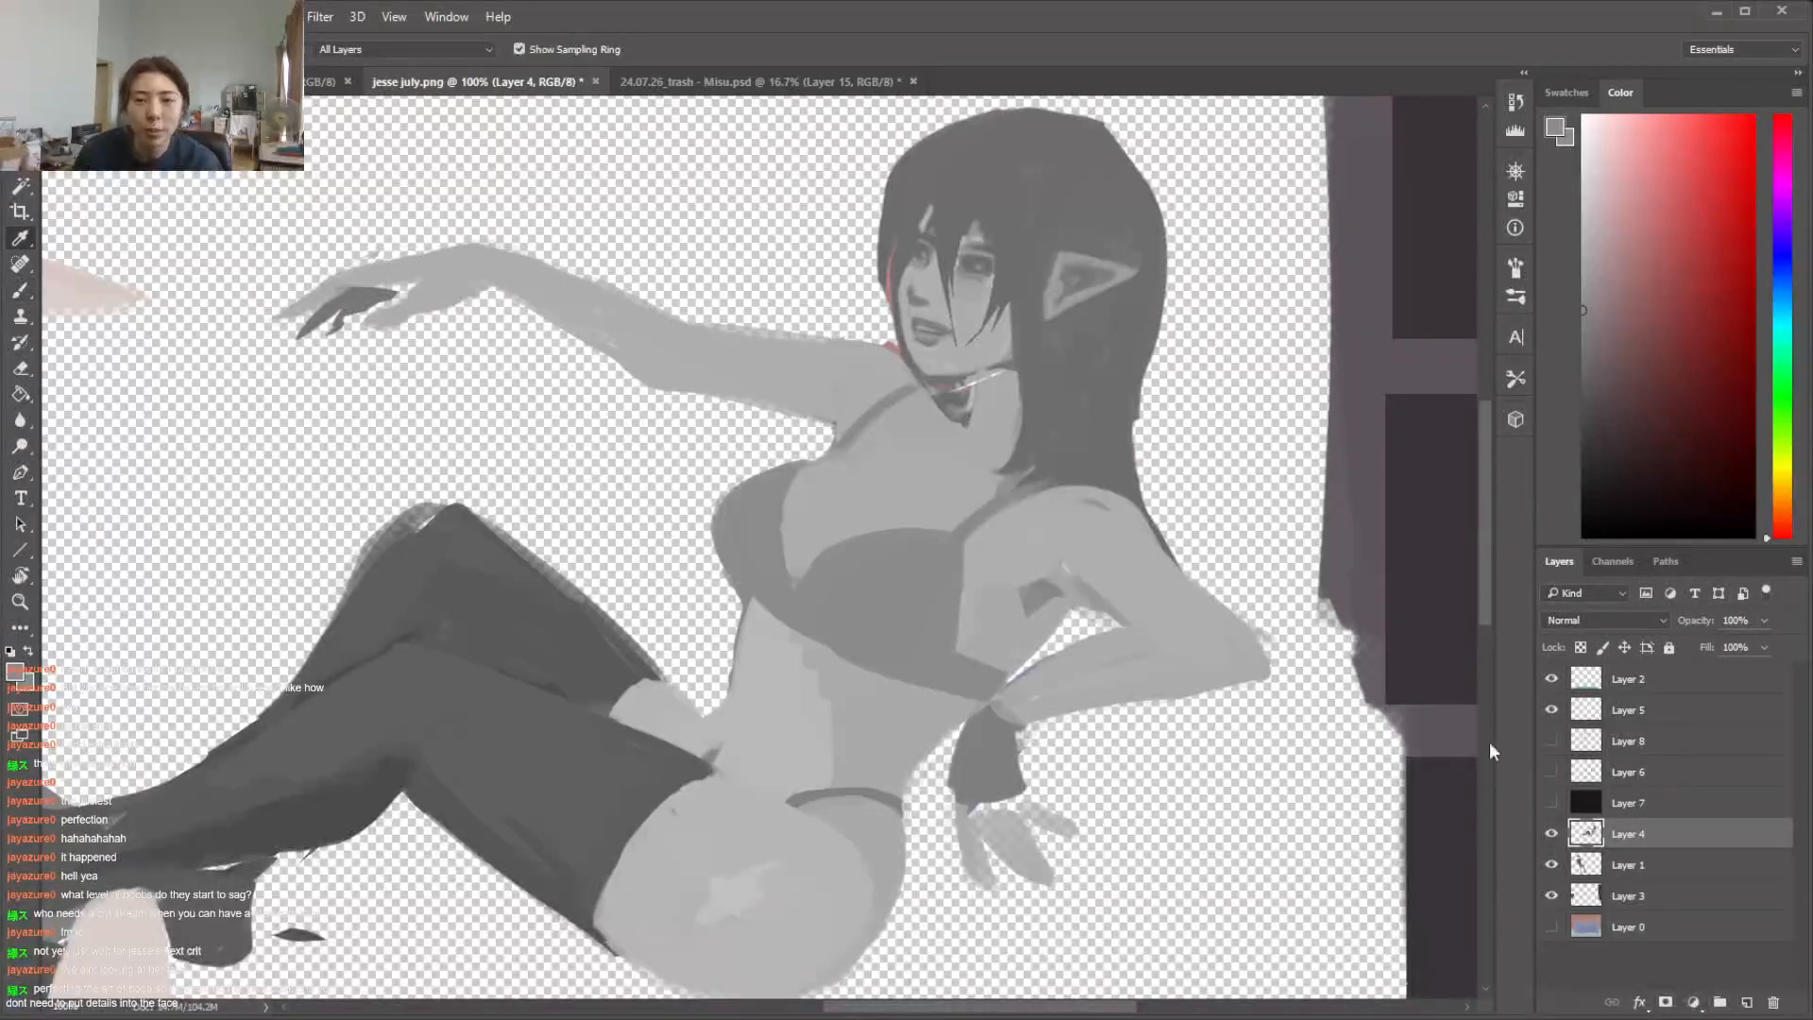
{"action": "left_click", "coordinate": [1552, 740]}
{"action": "left_click", "coordinate": [1551, 740]}
{"action": "left_click", "coordinate": [1552, 771]}
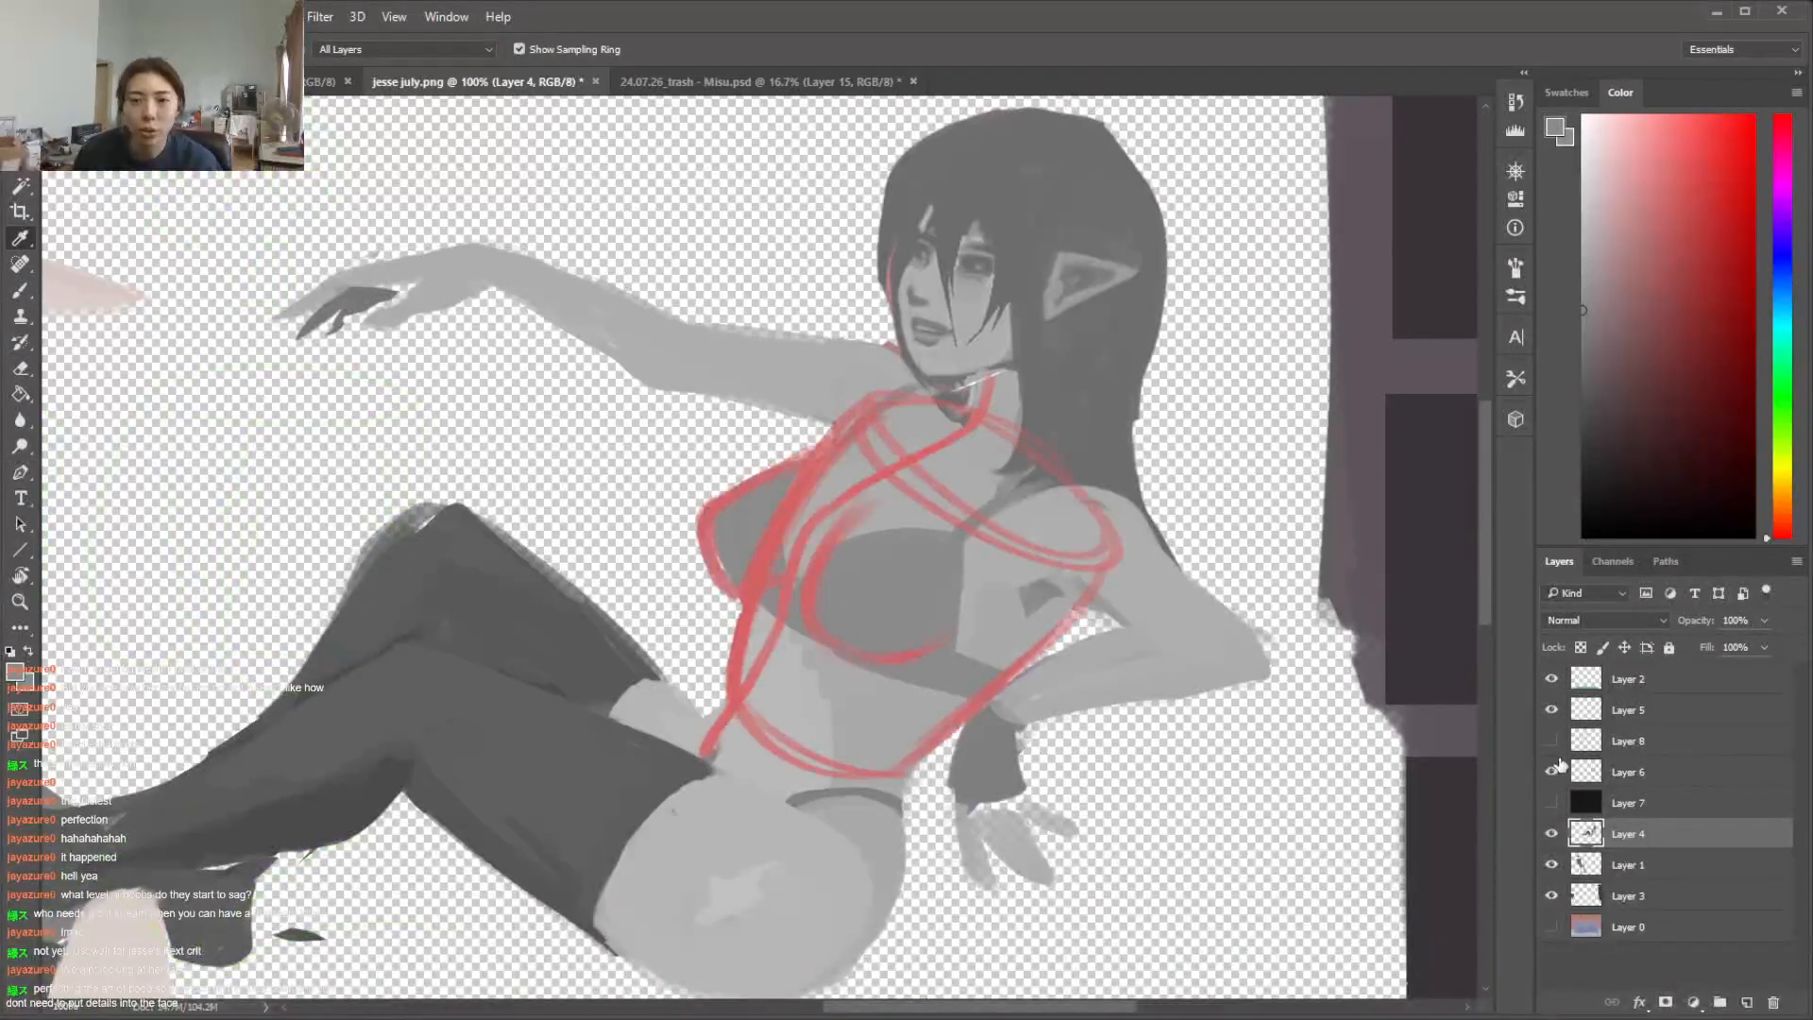
{"action": "key", "text": "l"}
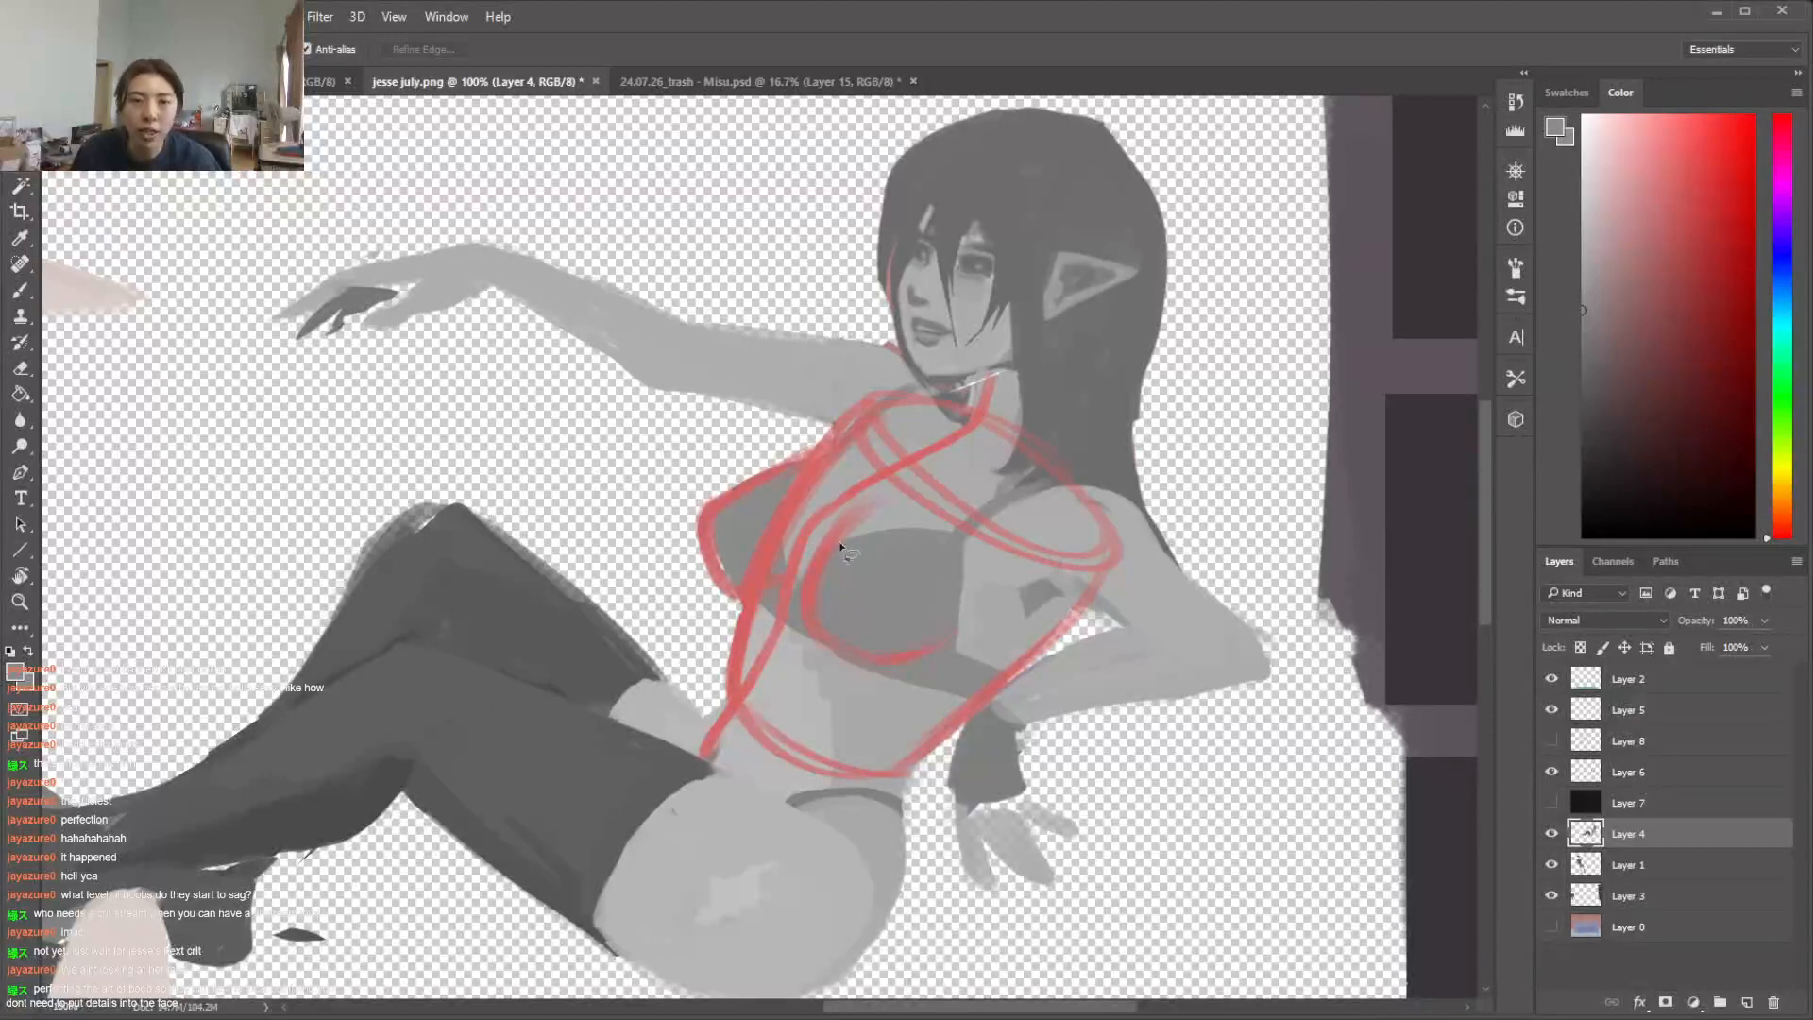
{"action": "mouse_move", "coordinate": [900, 507]}
{"action": "left_mouse_down"}
{"action": "mouse_move", "coordinate": [830, 477]}
{"action": "mouse_move", "coordinate": [788, 581]}
{"action": "left_mouse_up"}
{"action": "key", "text": "b"}
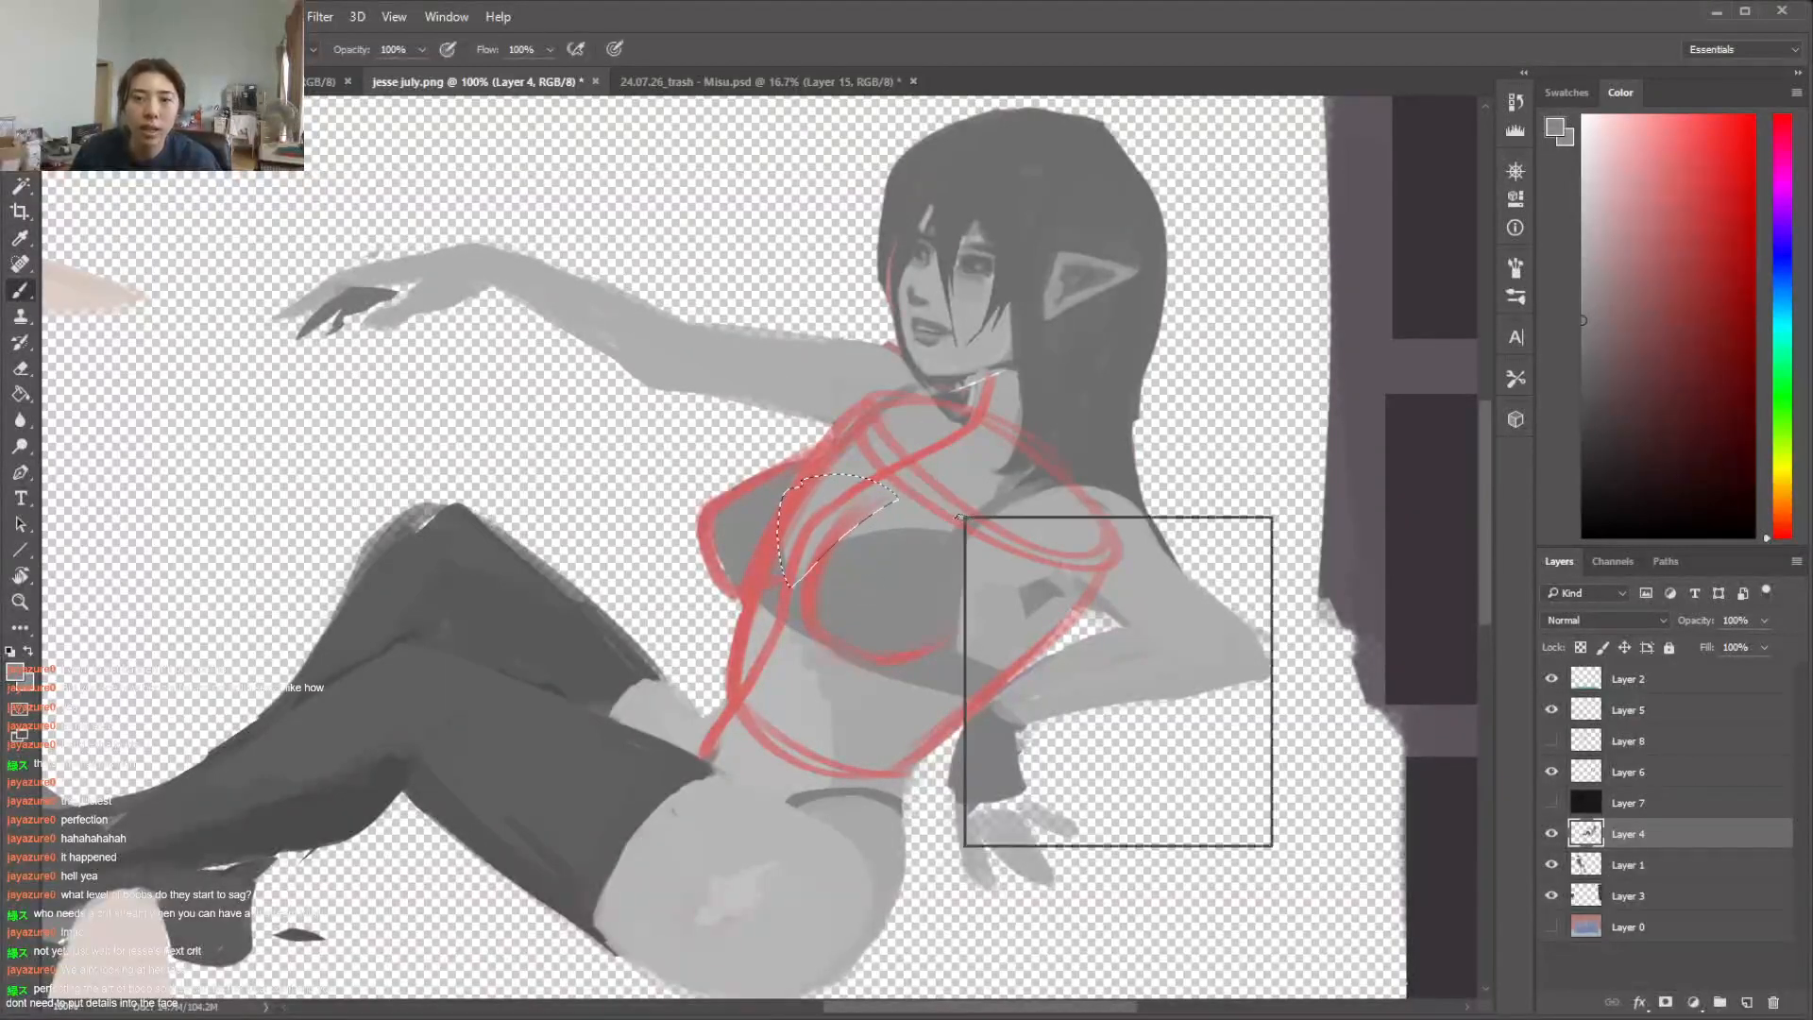
{"action": "right_click", "coordinate": [965, 516]}
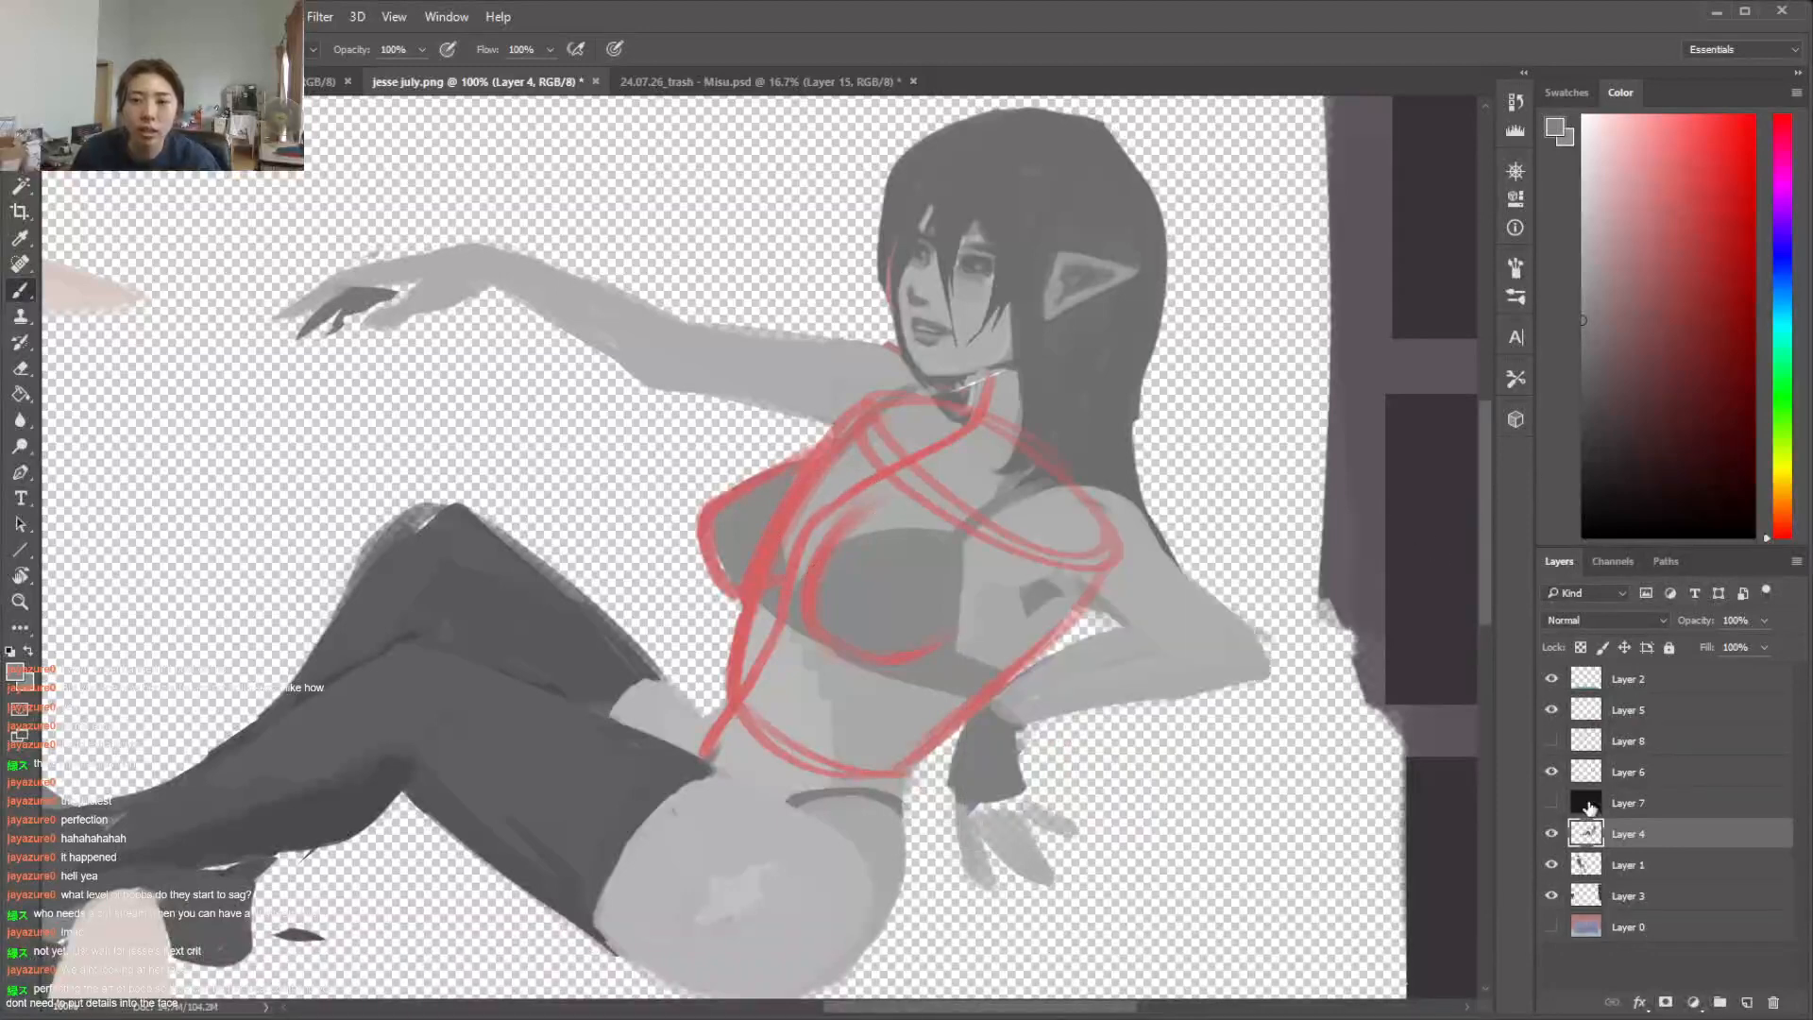
{"action": "left_click", "coordinate": [1551, 772]}
{"action": "key", "text": "w"}
{"action": "left_click", "coordinate": [863, 574]}
{"action": "key", "text": "ctrl+d"}
Outline the whole bikini top with a freehand selection, including both cups, the band and both straps
{"action": "key", "text": "l"}
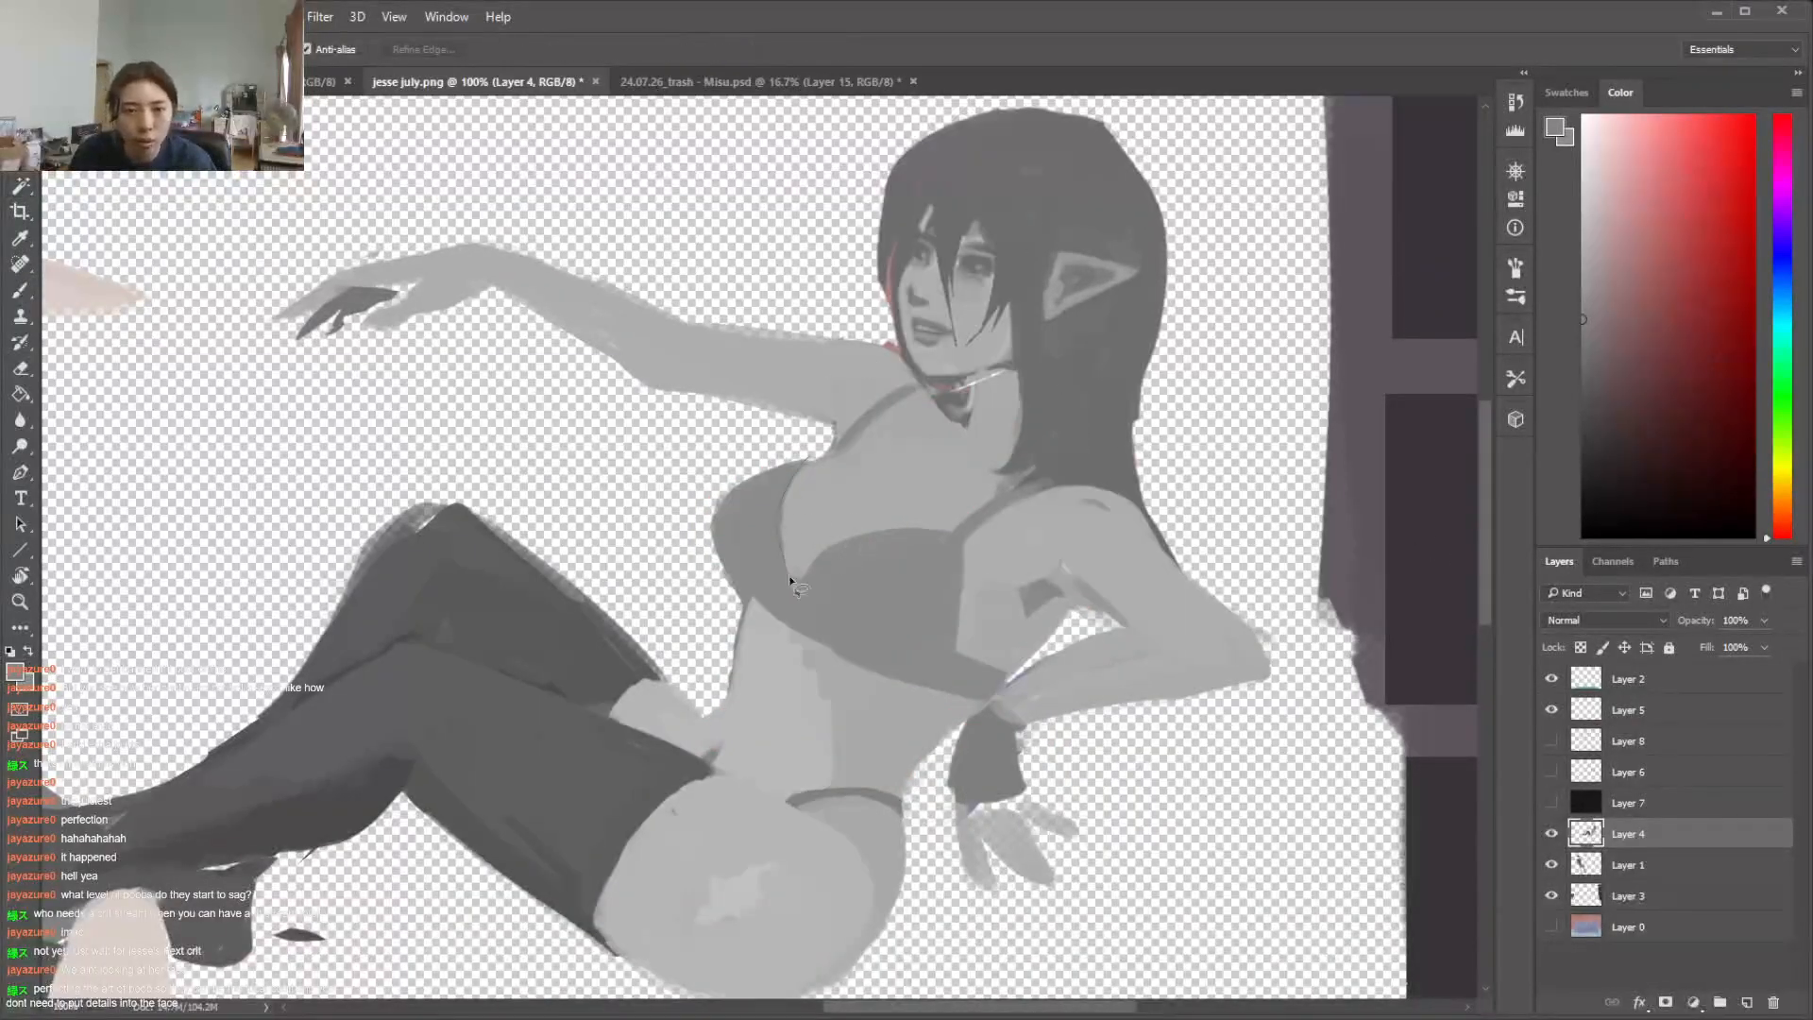
{"action": "left_click_drag", "start_coordinate": [994, 710], "coordinate": [982, 688]}
{"action": "key", "text": "ctrl+d"}
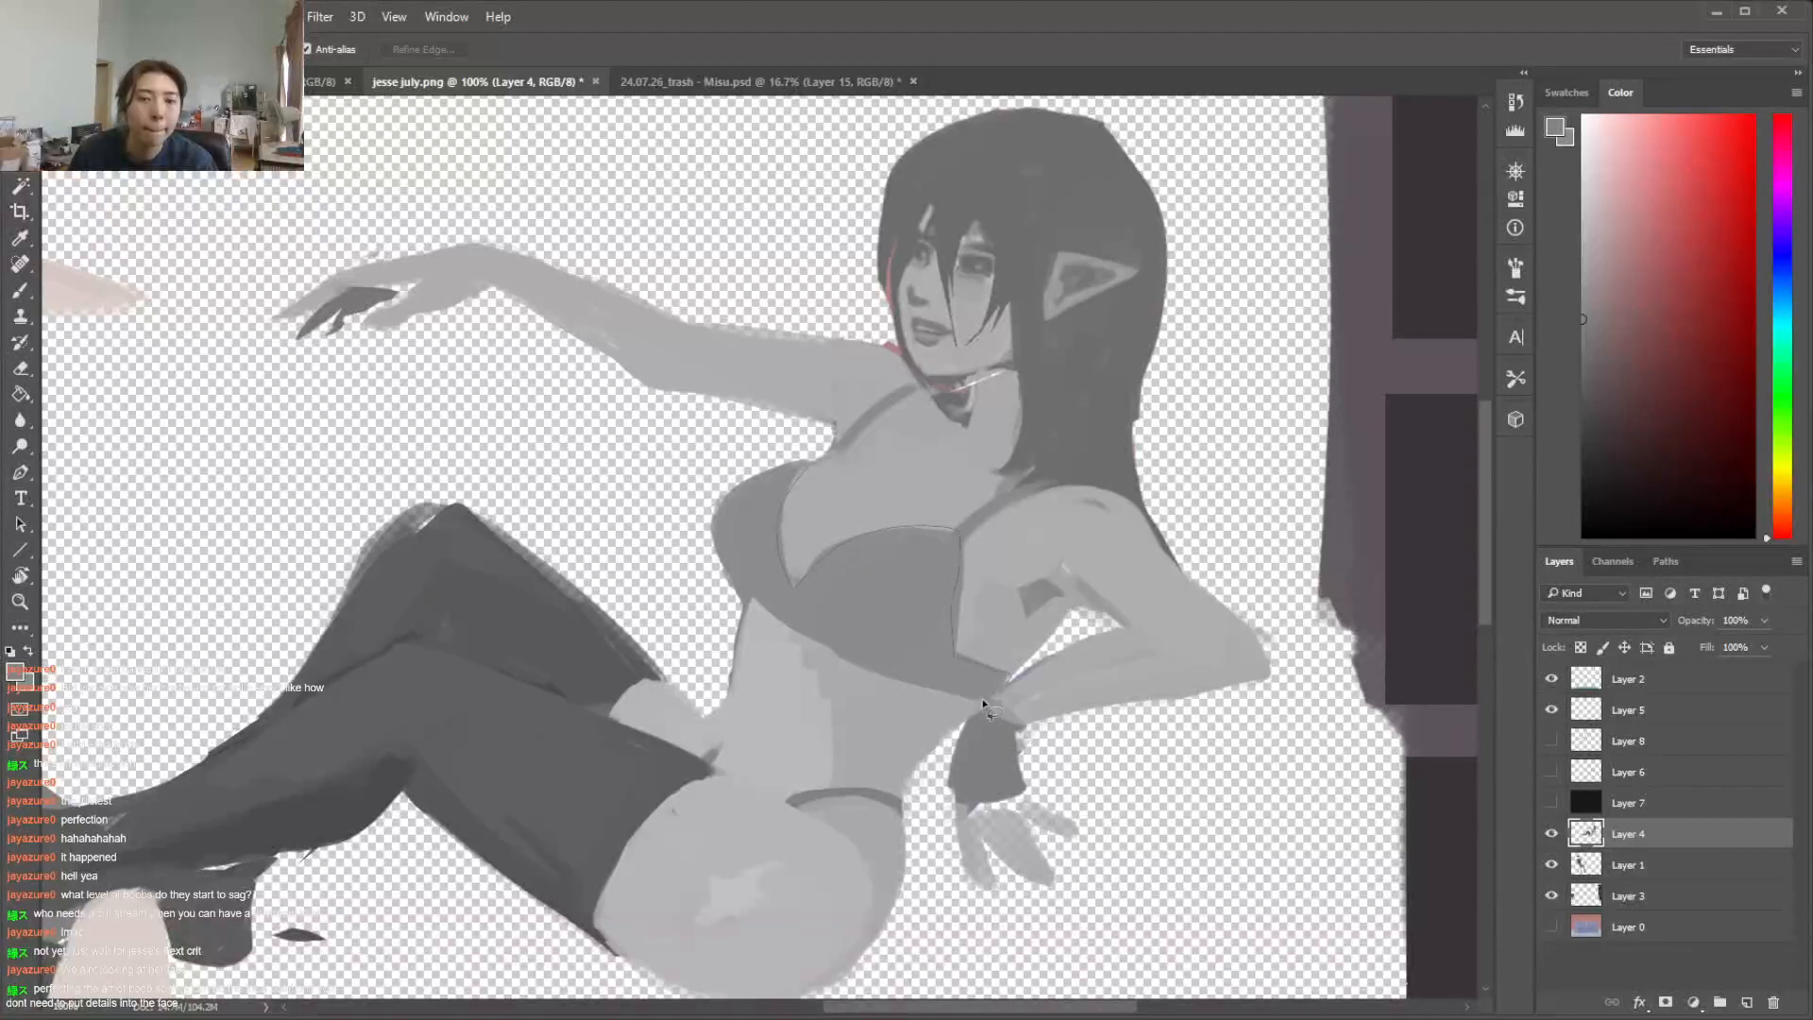
{"action": "left_click_drag", "start_coordinate": [734, 593], "coordinate": [736, 597]}
{"action": "mouse_move", "coordinate": [950, 528]}
{"action": "left_mouse_down"}
{"action": "mouse_move", "coordinate": [1066, 473]}
{"action": "mouse_move", "coordinate": [927, 563]}
{"action": "left_mouse_up"}
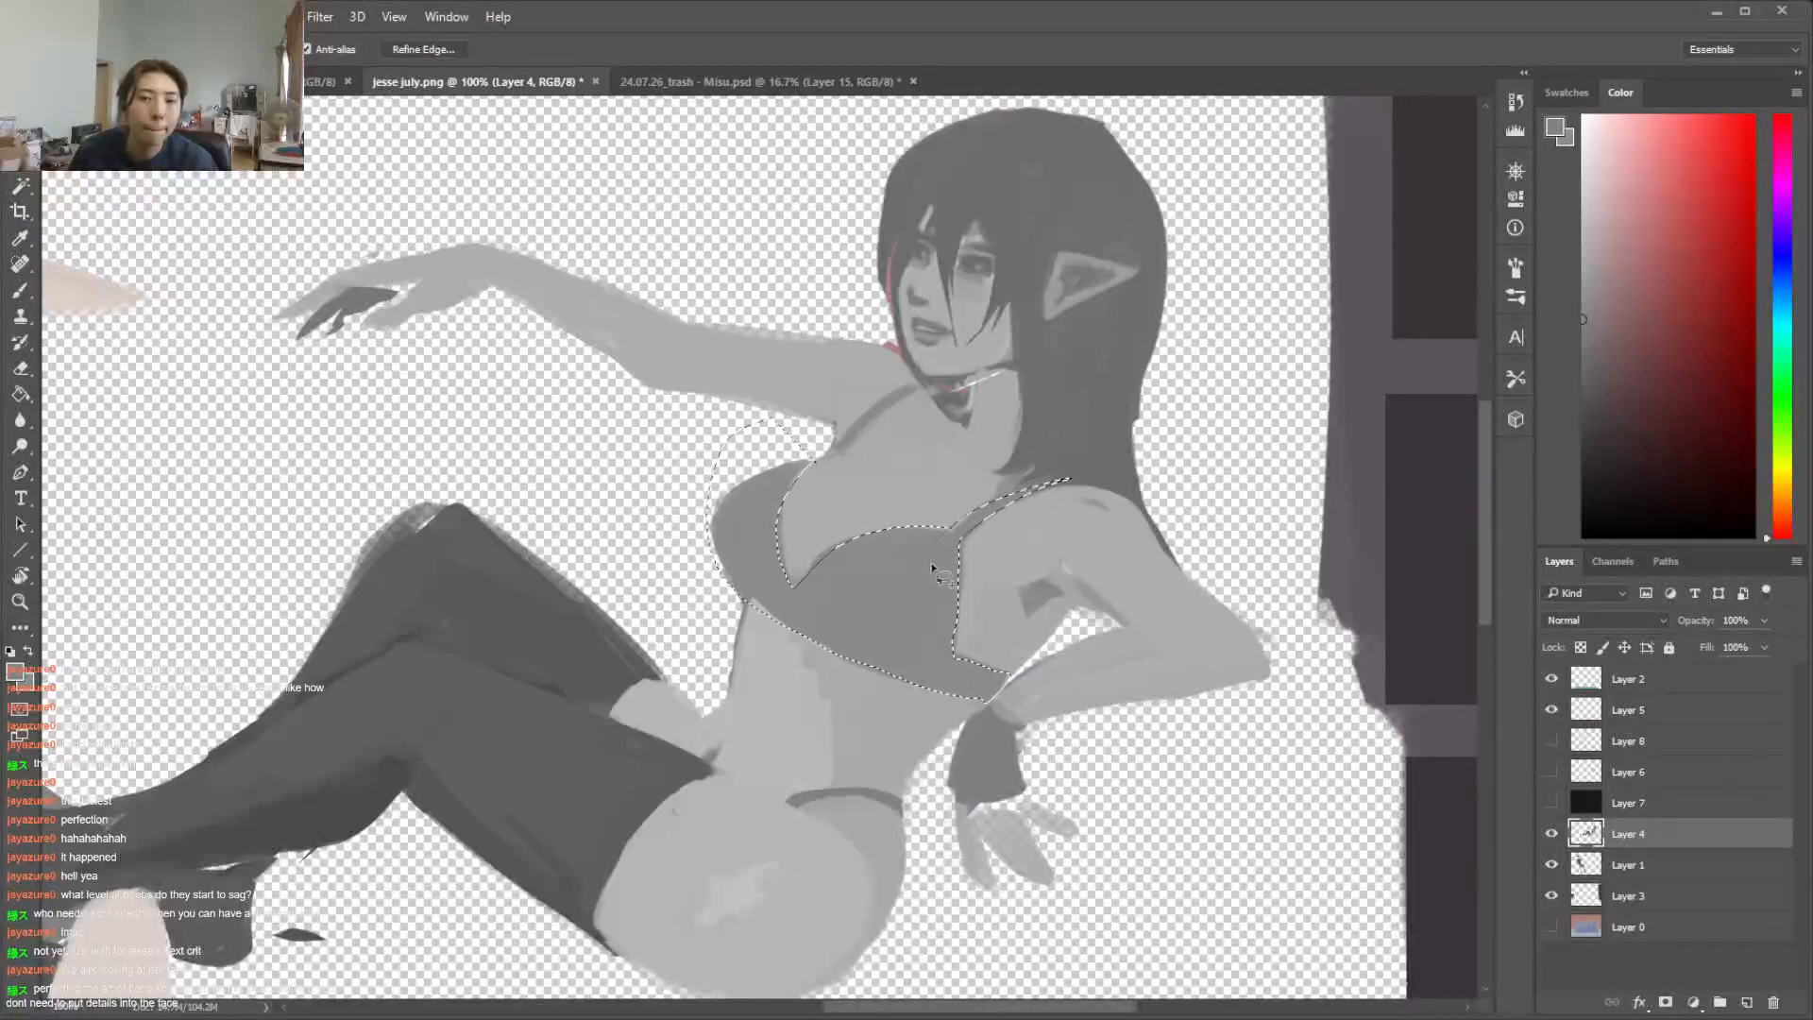
{"action": "mouse_move", "coordinate": [915, 382]}
{"action": "left_mouse_down"}
{"action": "mouse_move", "coordinate": [859, 414]}
{"action": "mouse_move", "coordinate": [915, 389]}
{"action": "left_mouse_up"}
{"action": "key", "text": "ctrl+z"}
{"action": "mouse_move", "coordinate": [841, 457]}
{"action": "left_mouse_down"}
{"action": "mouse_move", "coordinate": [928, 385]}
{"action": "mouse_move", "coordinate": [828, 454]}
{"action": "left_mouse_up"}
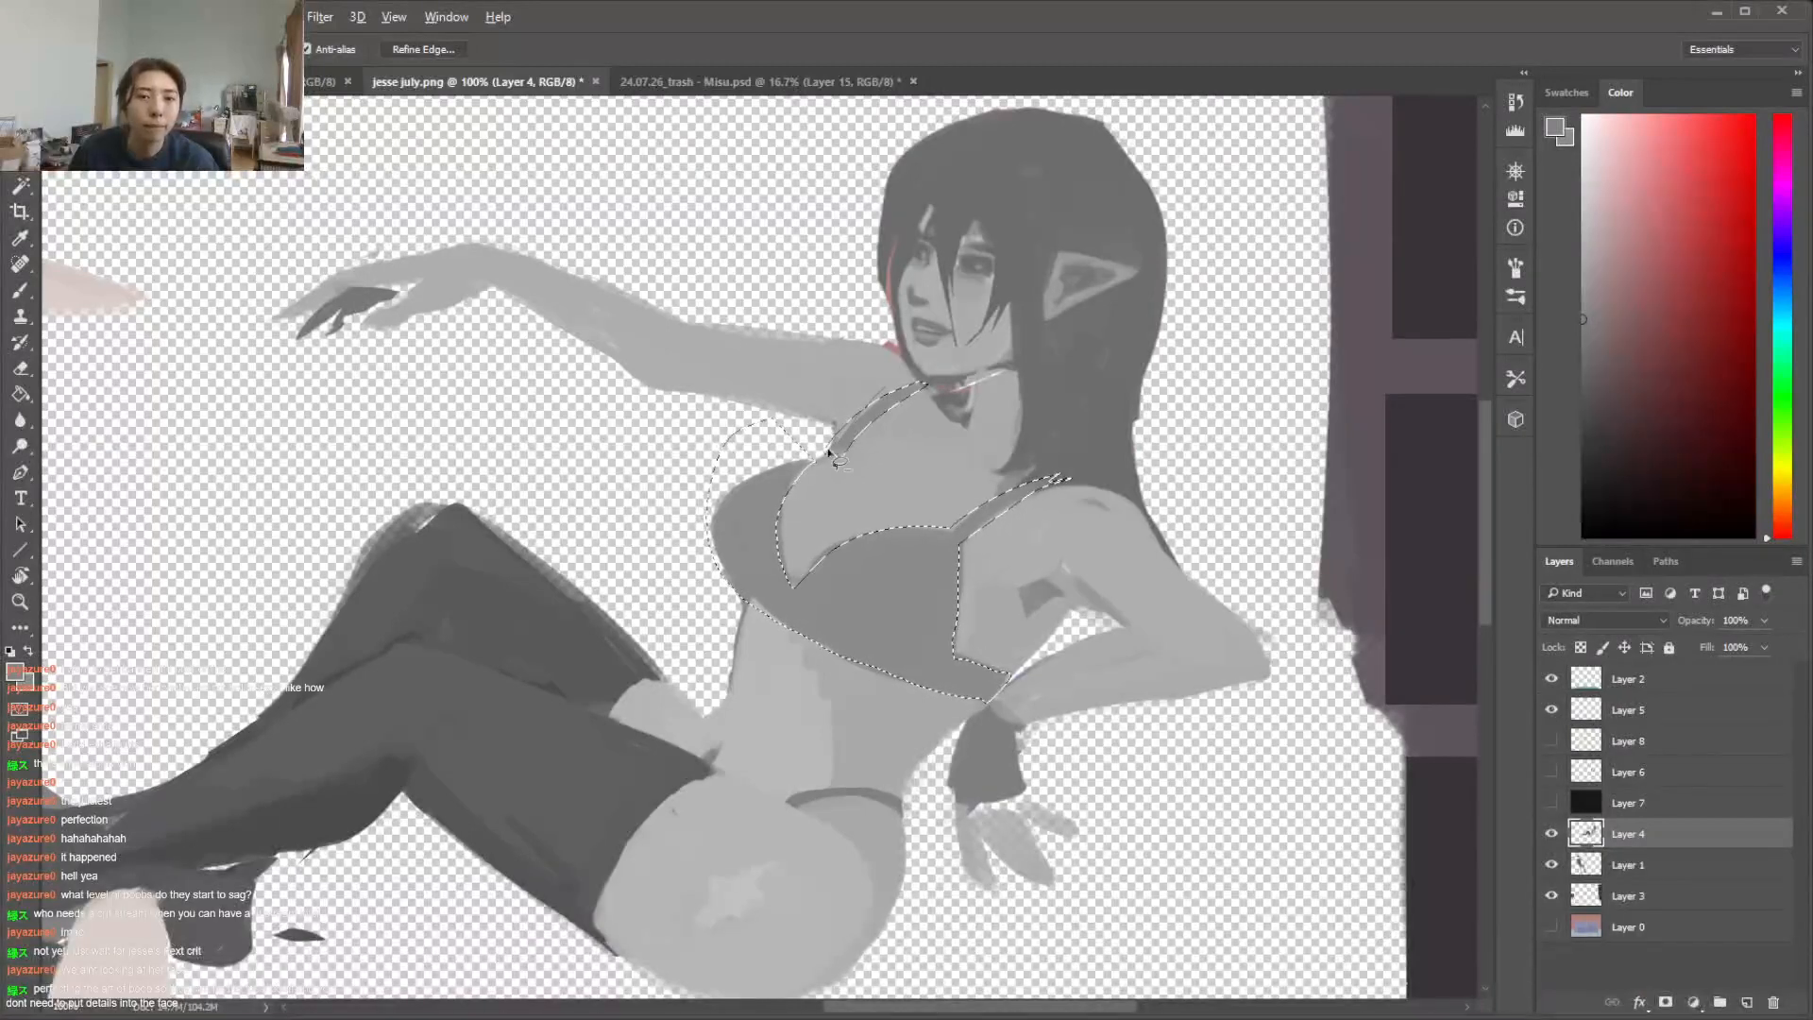
Darken the selected bikini top with Brightness/Contrast at Brightness -66 and clear the selection
{"action": "key", "text": "alt+i"}
{"action": "mouse_move", "coordinate": [217, 76]}
{"action": "left_click", "coordinate": [531, 82]}
{"action": "left_click", "coordinate": [418, 517]}
{"action": "left_click_drag", "start_coordinate": [418, 516], "coordinate": [418, 519]}
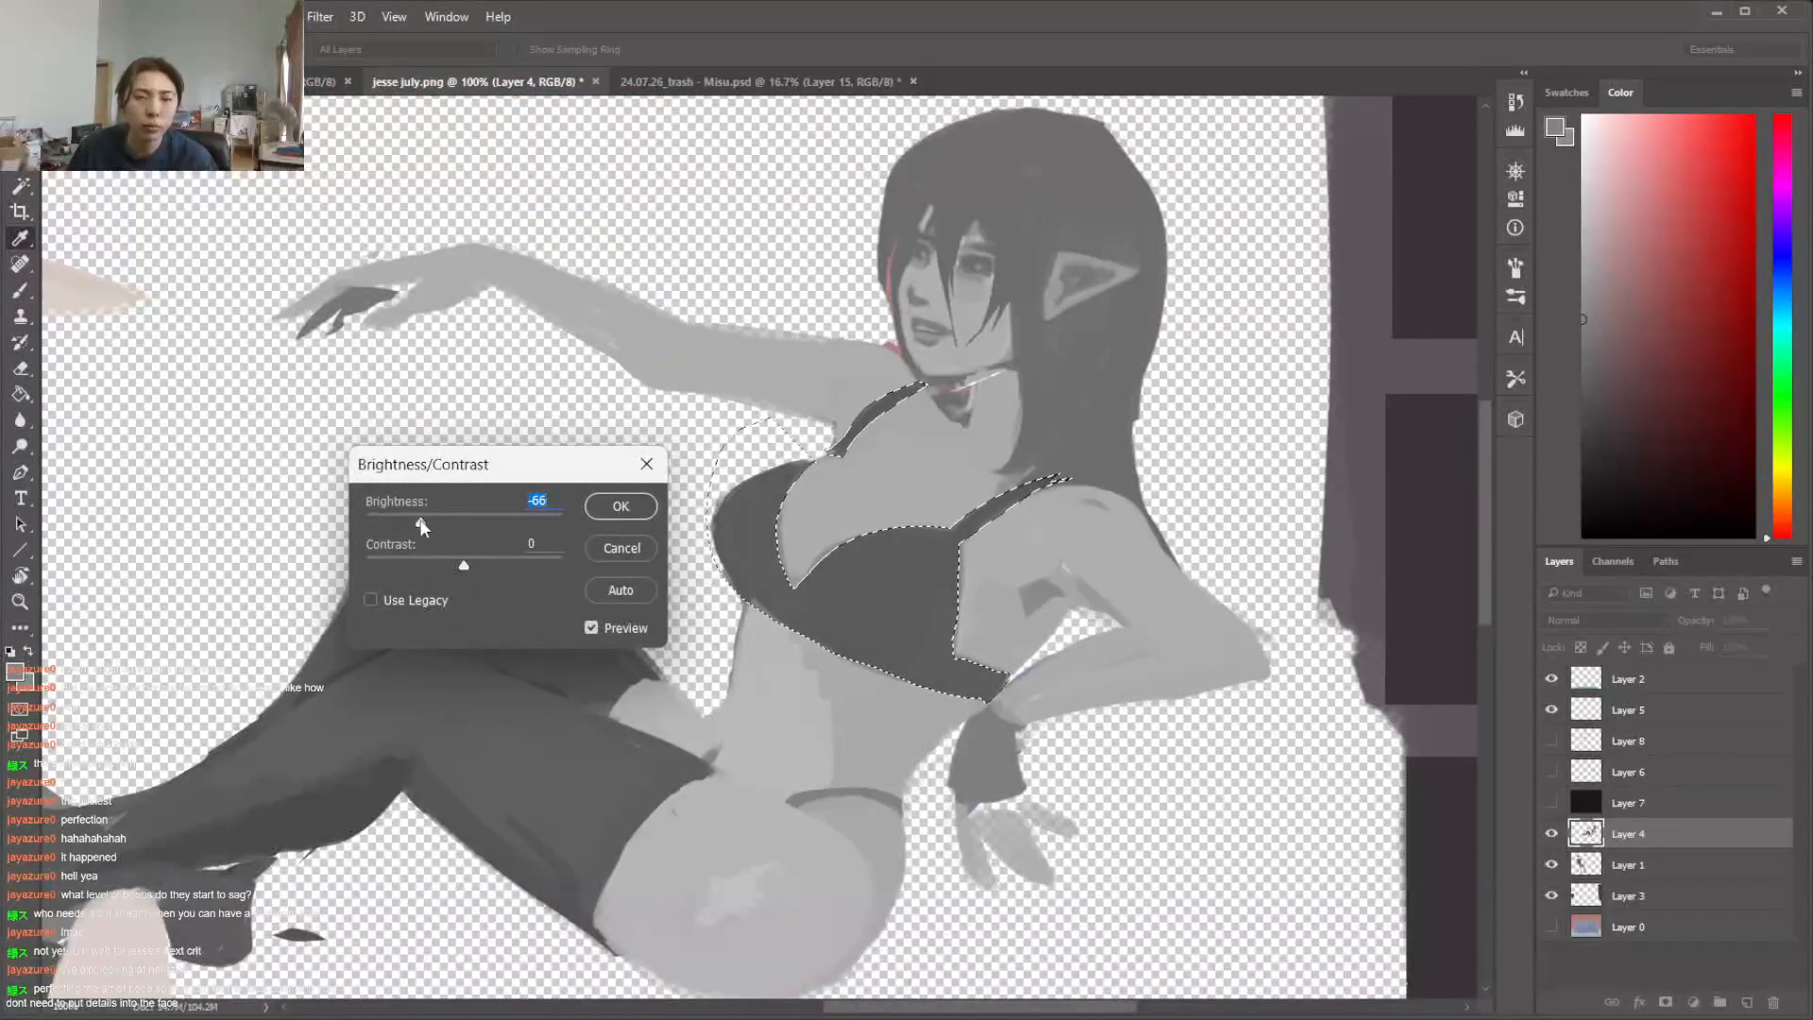
{"action": "left_click", "coordinate": [627, 511]}
{"action": "key", "text": "ctrl+d"}
Refine the near cup's upper and side edges using sampled skin grey and the darkened bikini grey
{"action": "key", "text": "b"}
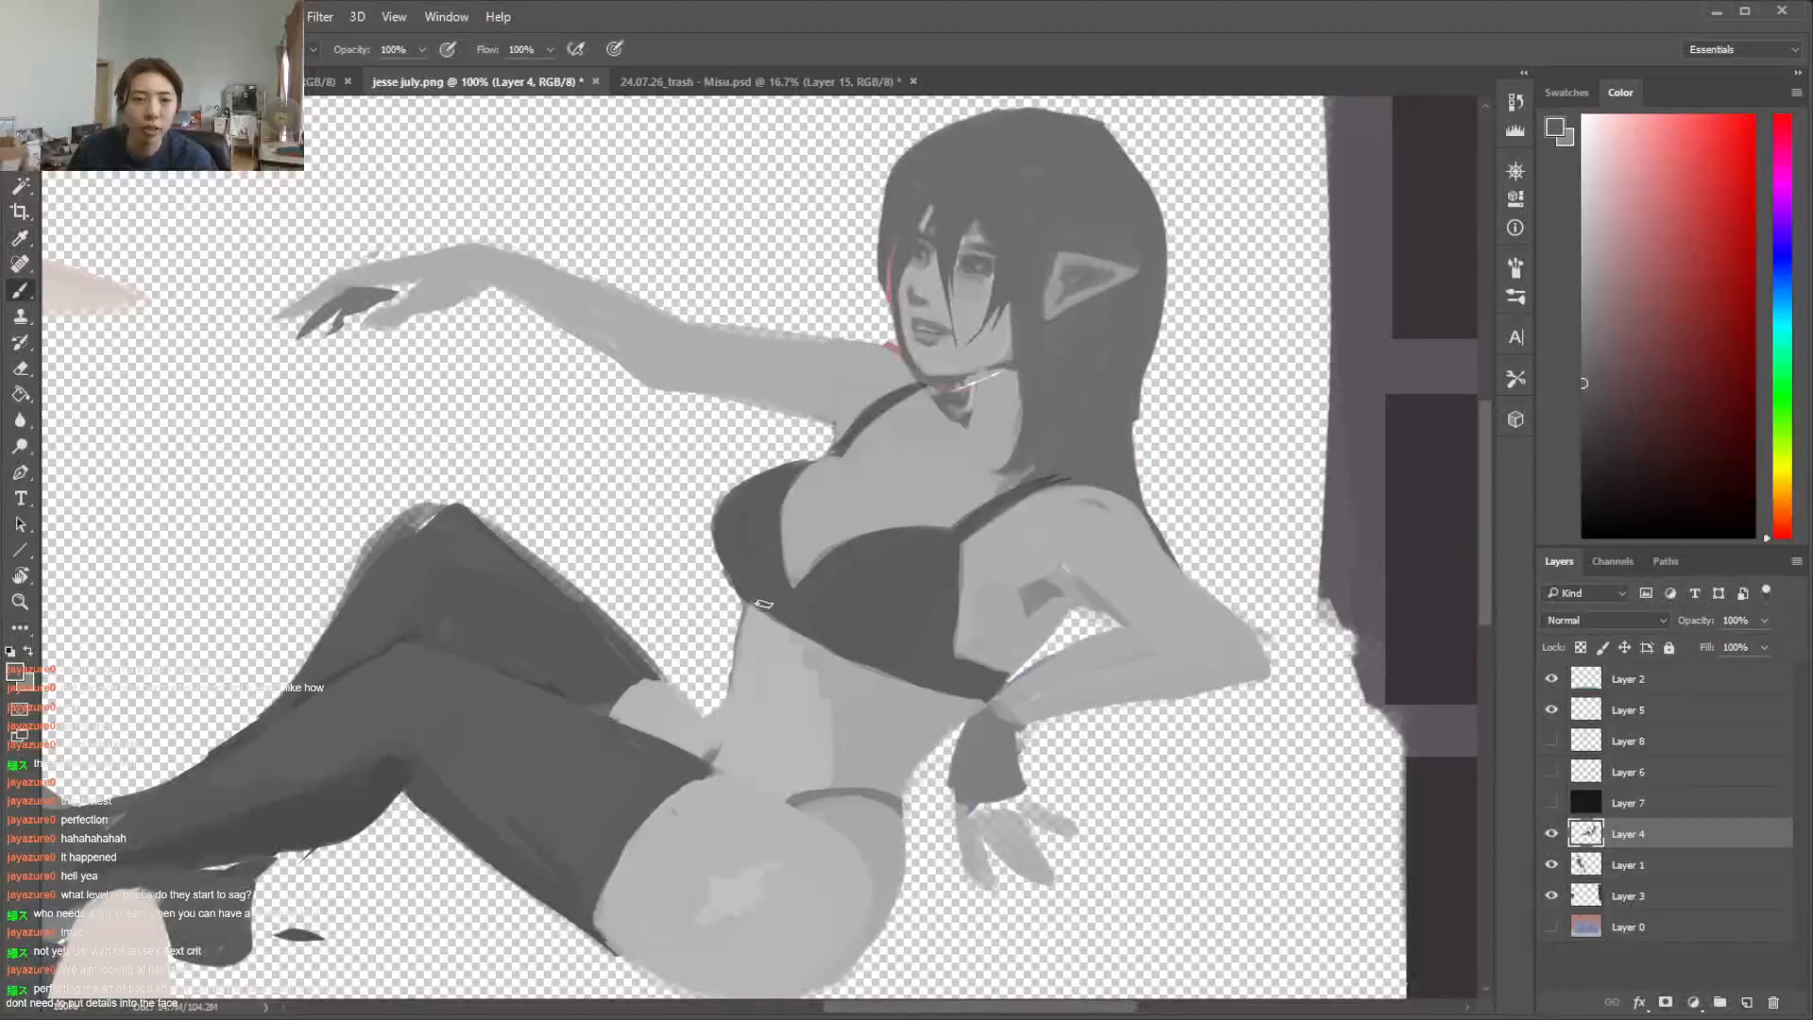
{"action": "left_click", "coordinate": [911, 502], "text": "alt"}
{"action": "left_click_drag", "start_coordinate": [863, 536], "coordinate": [943, 531]}
{"action": "key", "text": "ctrl+alt+z"}
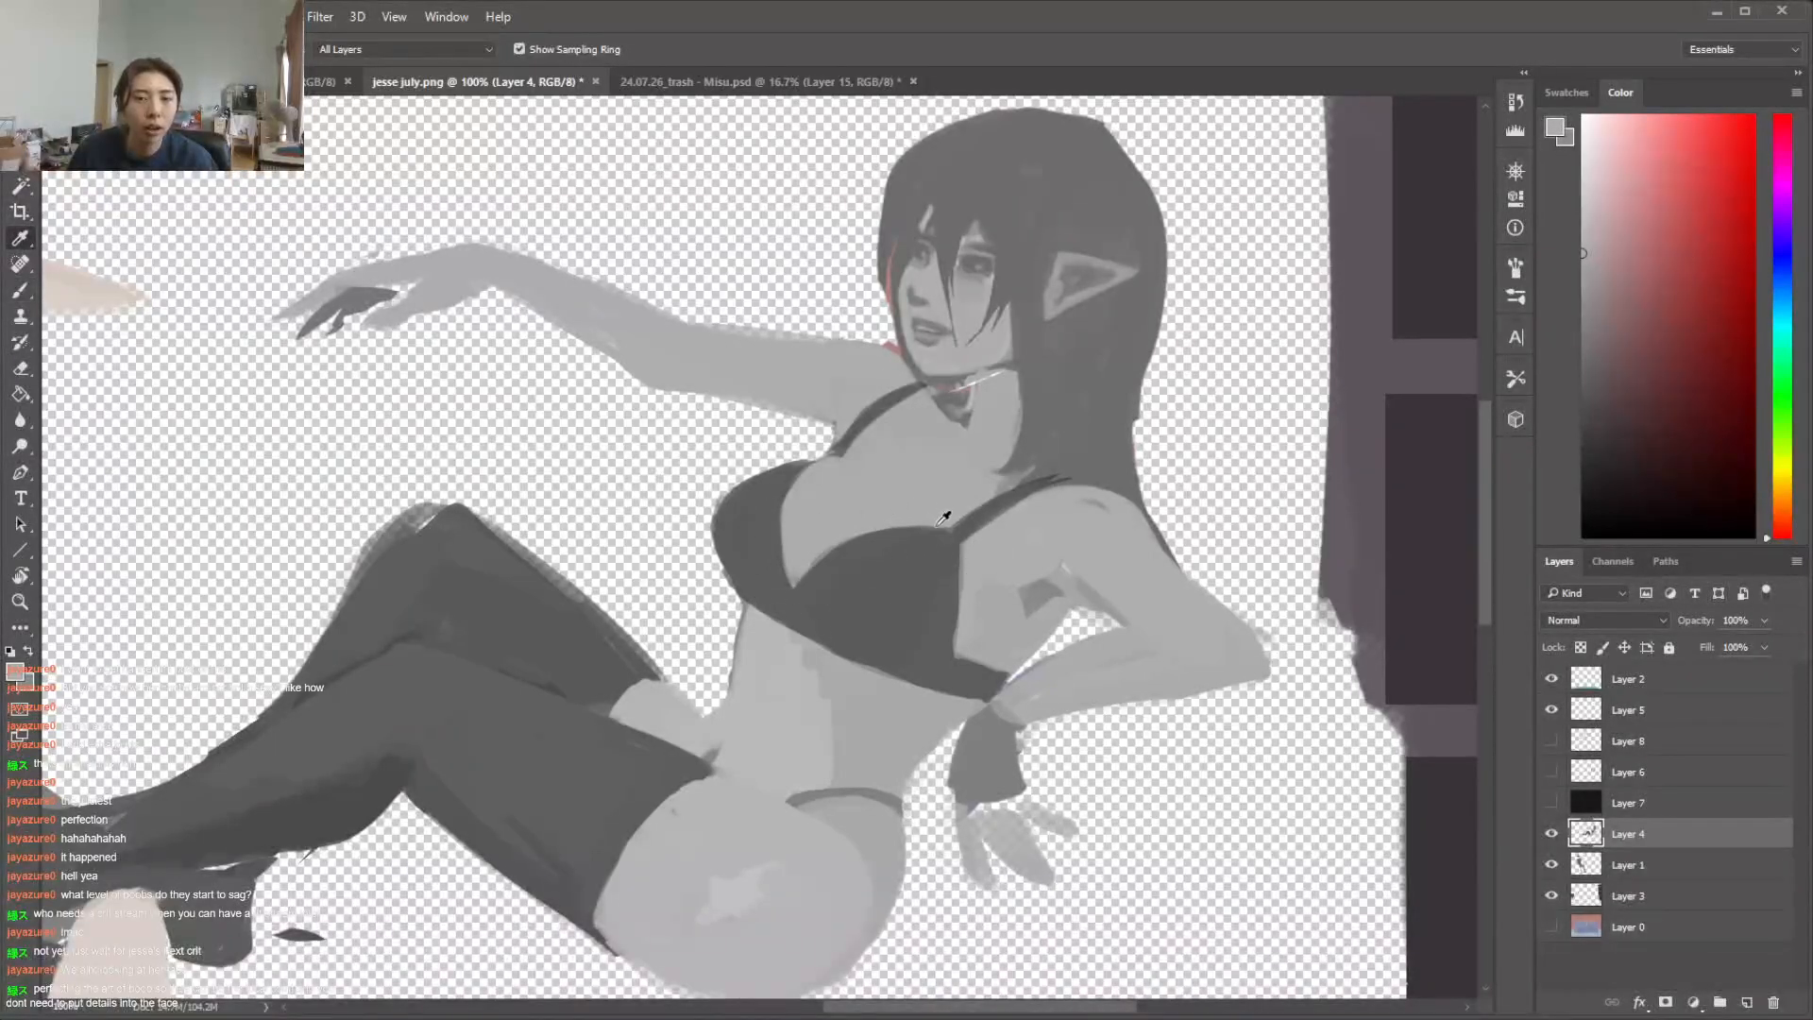
{"action": "left_click", "coordinate": [935, 563], "text": "alt"}
{"action": "left_click_drag", "start_coordinate": [952, 542], "coordinate": [935, 646]}
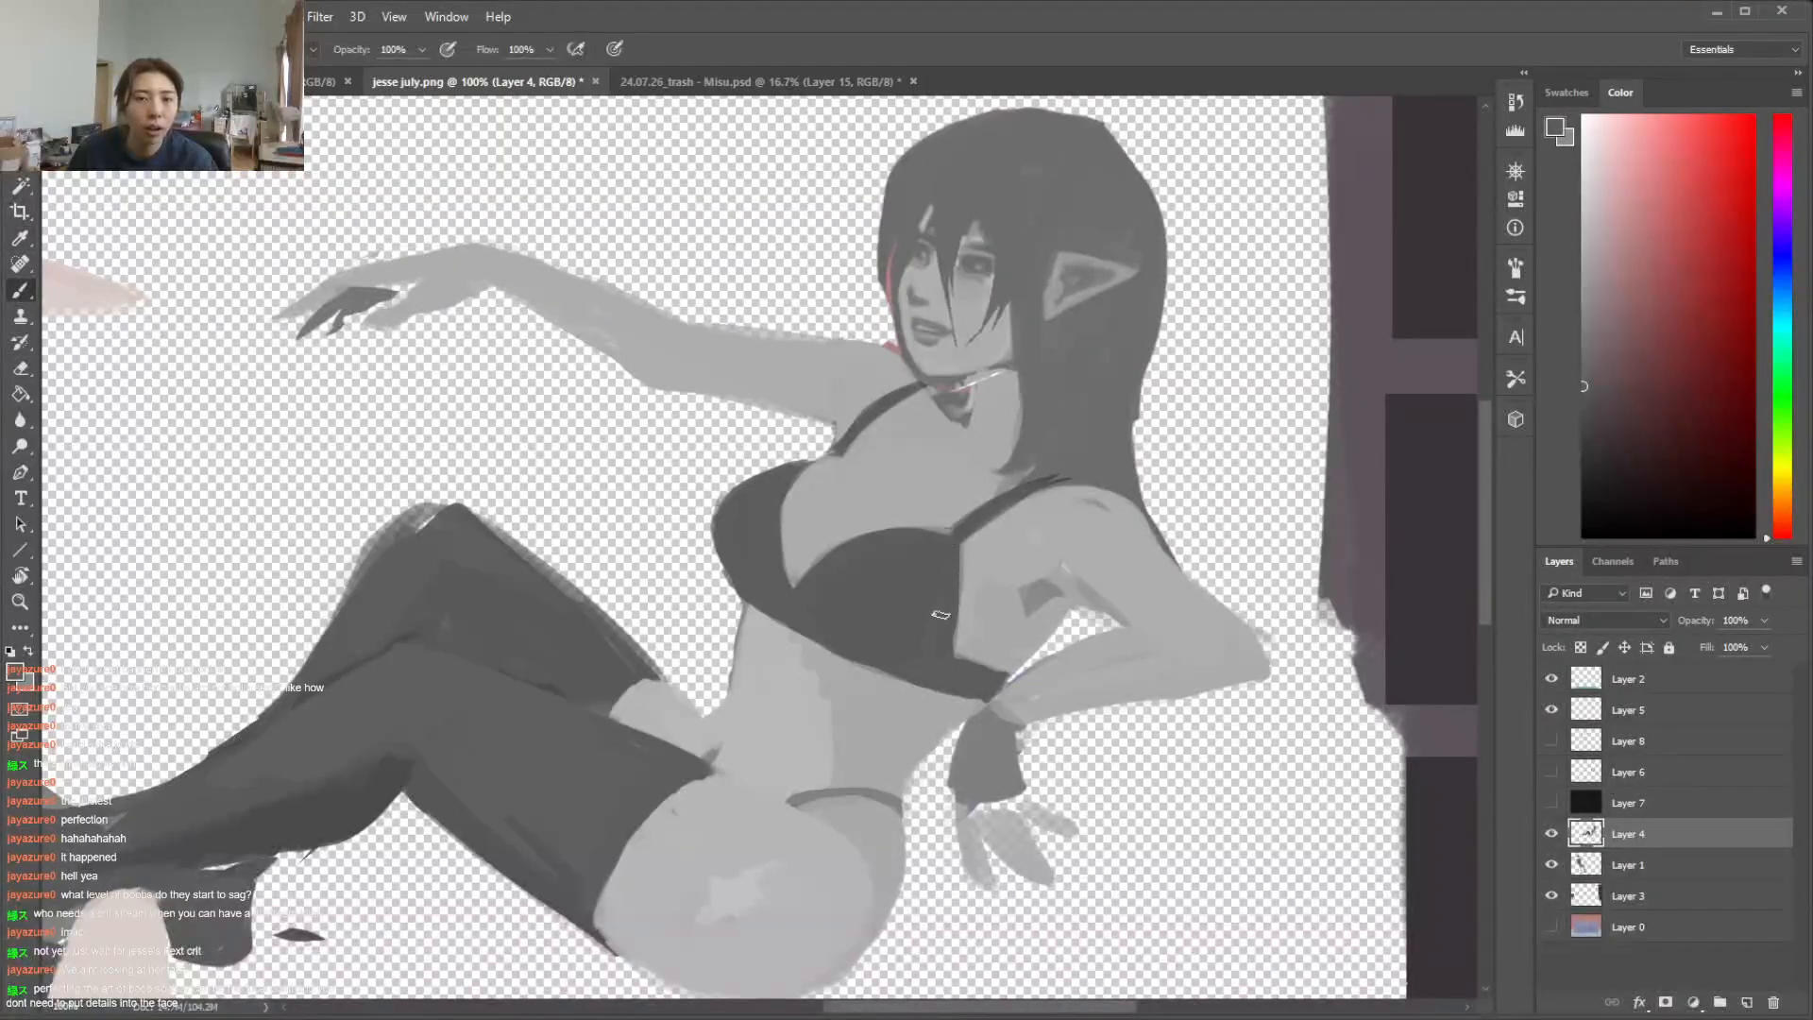
{"action": "left_click", "coordinate": [840, 462], "text": "alt"}
Select the chest skin between the cups, leaving out a thin strip along the near cup's upper edge
{"action": "key", "text": "l"}
{"action": "left_click_drag", "start_coordinate": [806, 545], "coordinate": [793, 578]}
{"action": "key", "text": "b"}
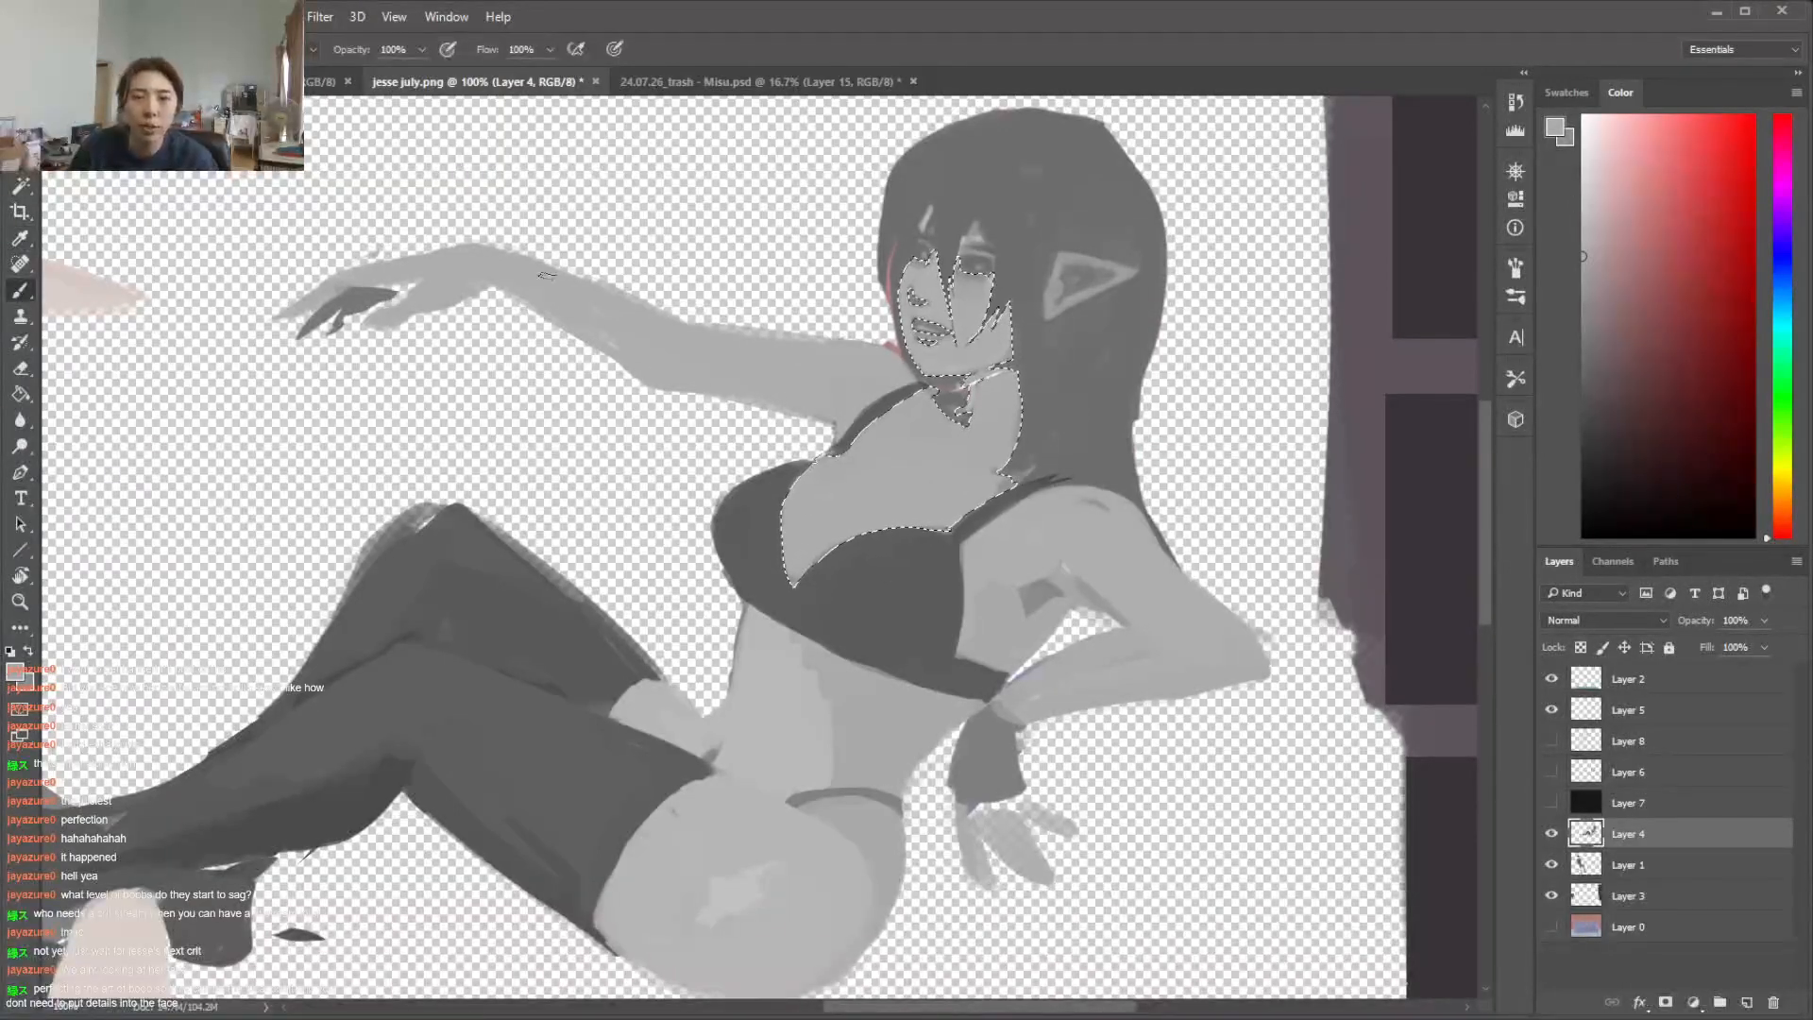
{"action": "key", "text": "l"}
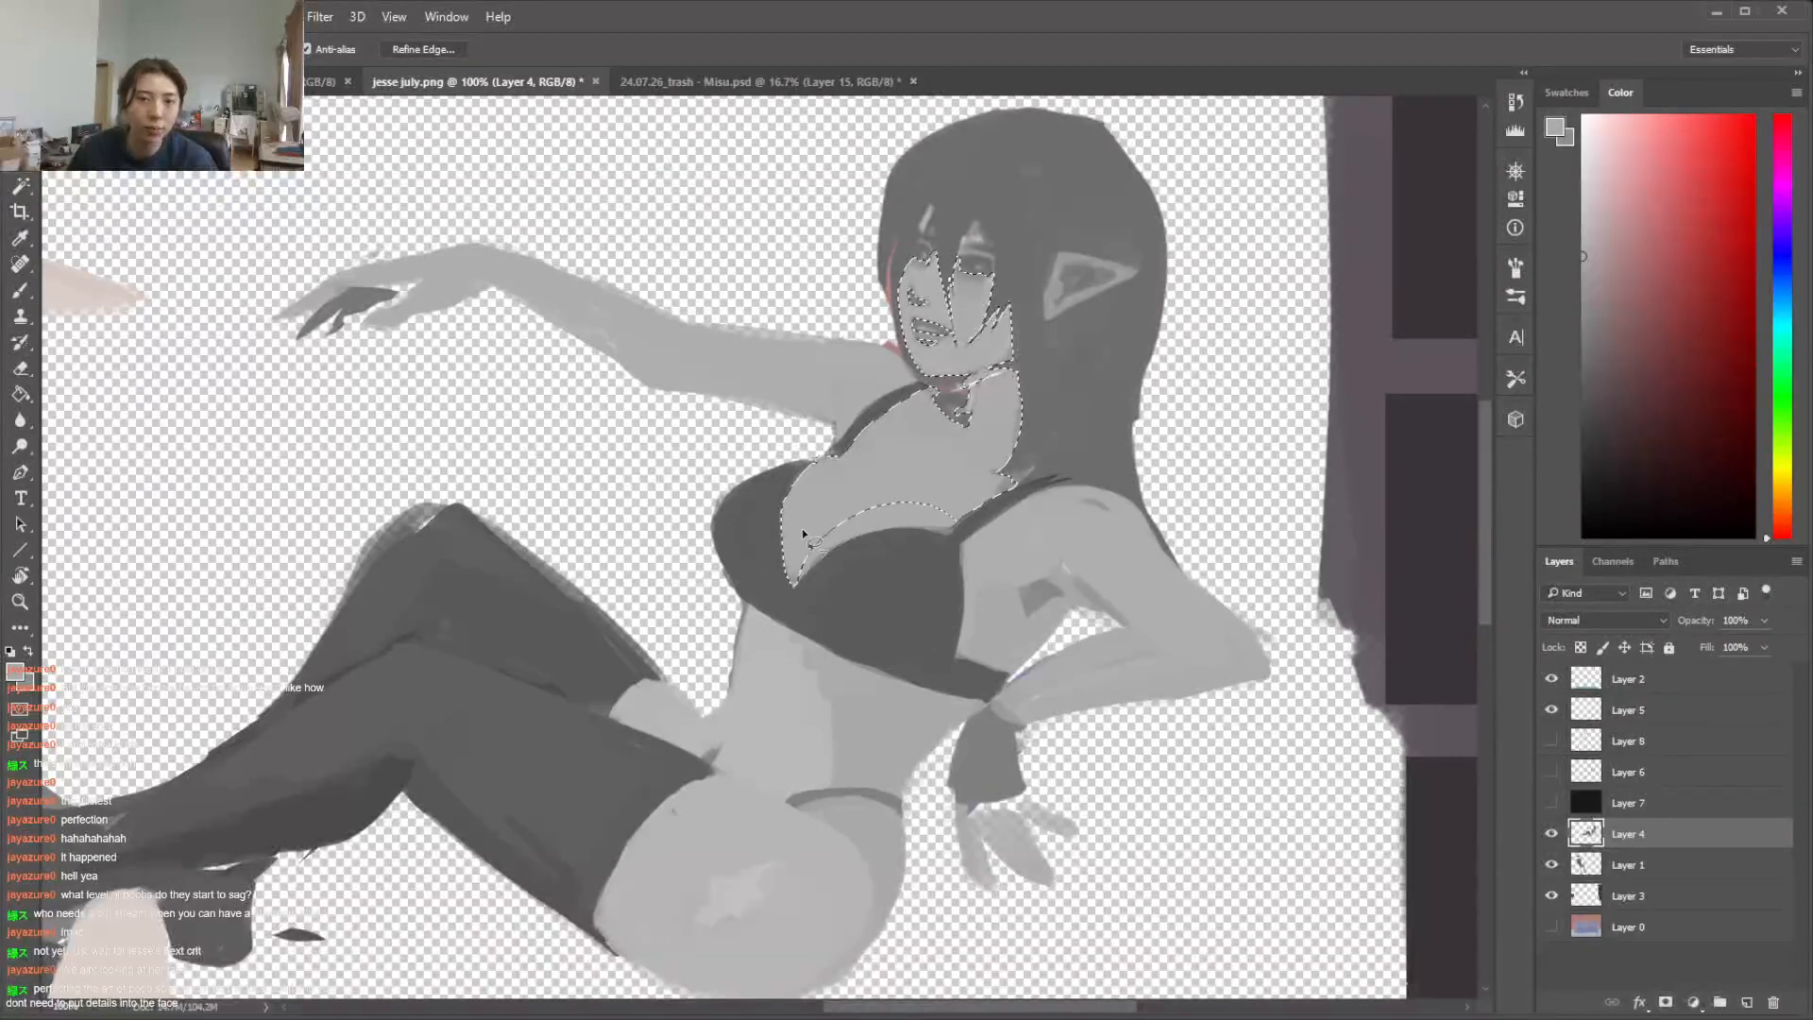
Shade the inner far breast inside the selection with a larger soft brush in darker grey, then clear the selection
{"action": "key", "text": "b"}
{"action": "right_click", "coordinate": [918, 531]}
{"action": "scroll", "coordinate": [1167, 699], "scroll_direction": "up", "scroll_amount": 3}
{"action": "left_click", "coordinate": [1006, 701]}
{"action": "left_click", "coordinate": [823, 503]}
{"action": "left_click", "coordinate": [821, 502], "text": "alt"}
{"action": "left_click_drag", "start_coordinate": [1594, 323], "coordinate": [1487, 345]}
{"action": "left_click_drag", "start_coordinate": [809, 491], "coordinate": [755, 551]}
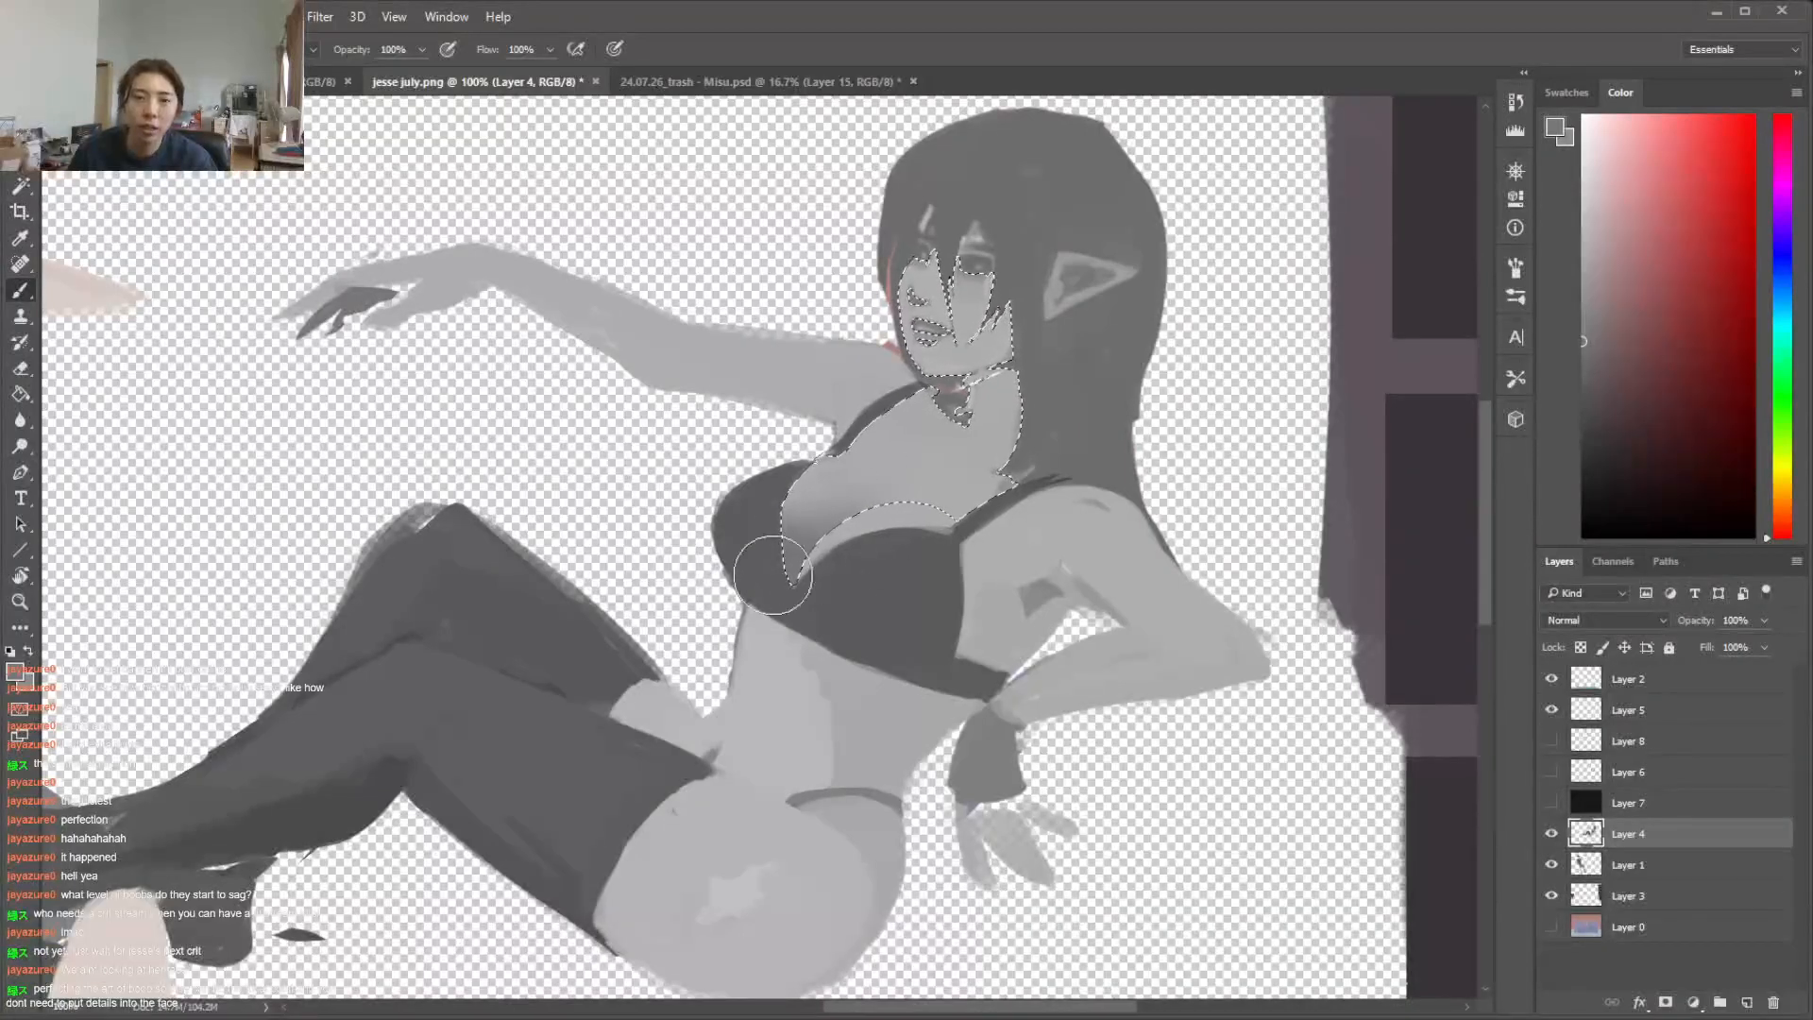
{"action": "key", "text": "l"}
{"action": "left_click", "coordinate": [865, 471]}
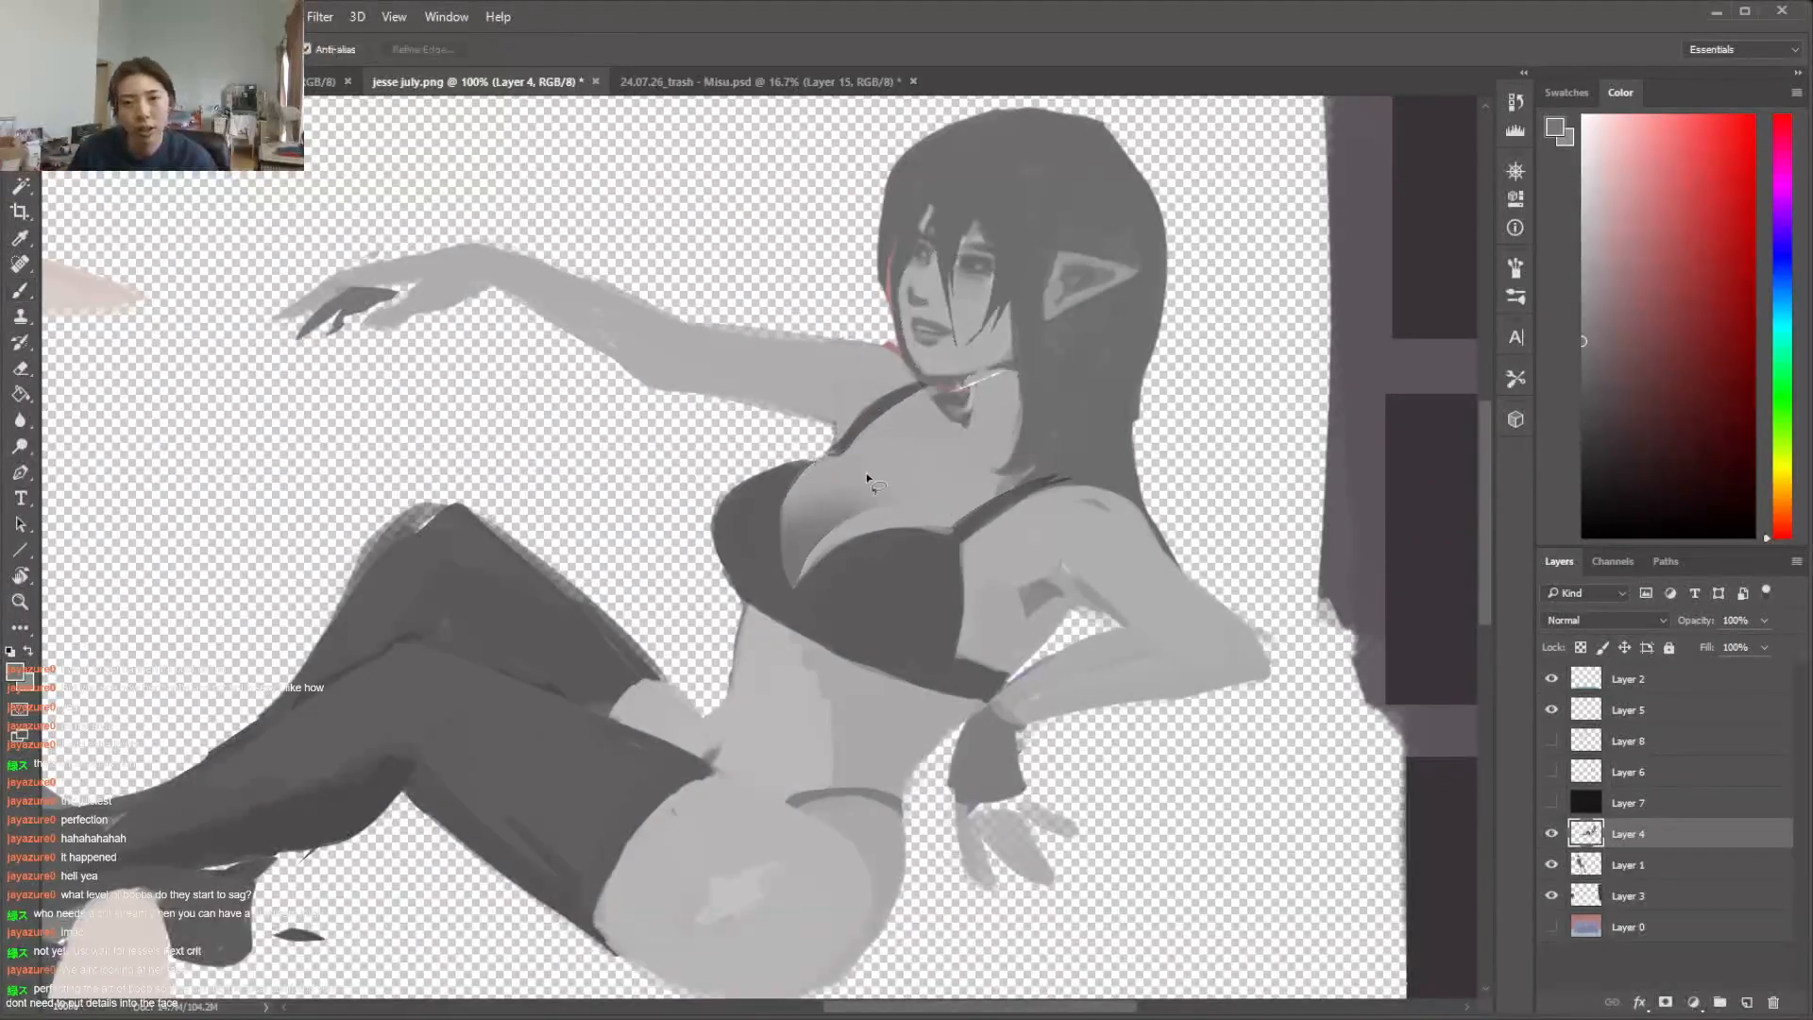
Blend the shading on the upper part of the far breast and reduce the brush size
{"action": "left_click_drag", "start_coordinate": [811, 482], "coordinate": [809, 463]}
{"action": "key", "text": "b"}
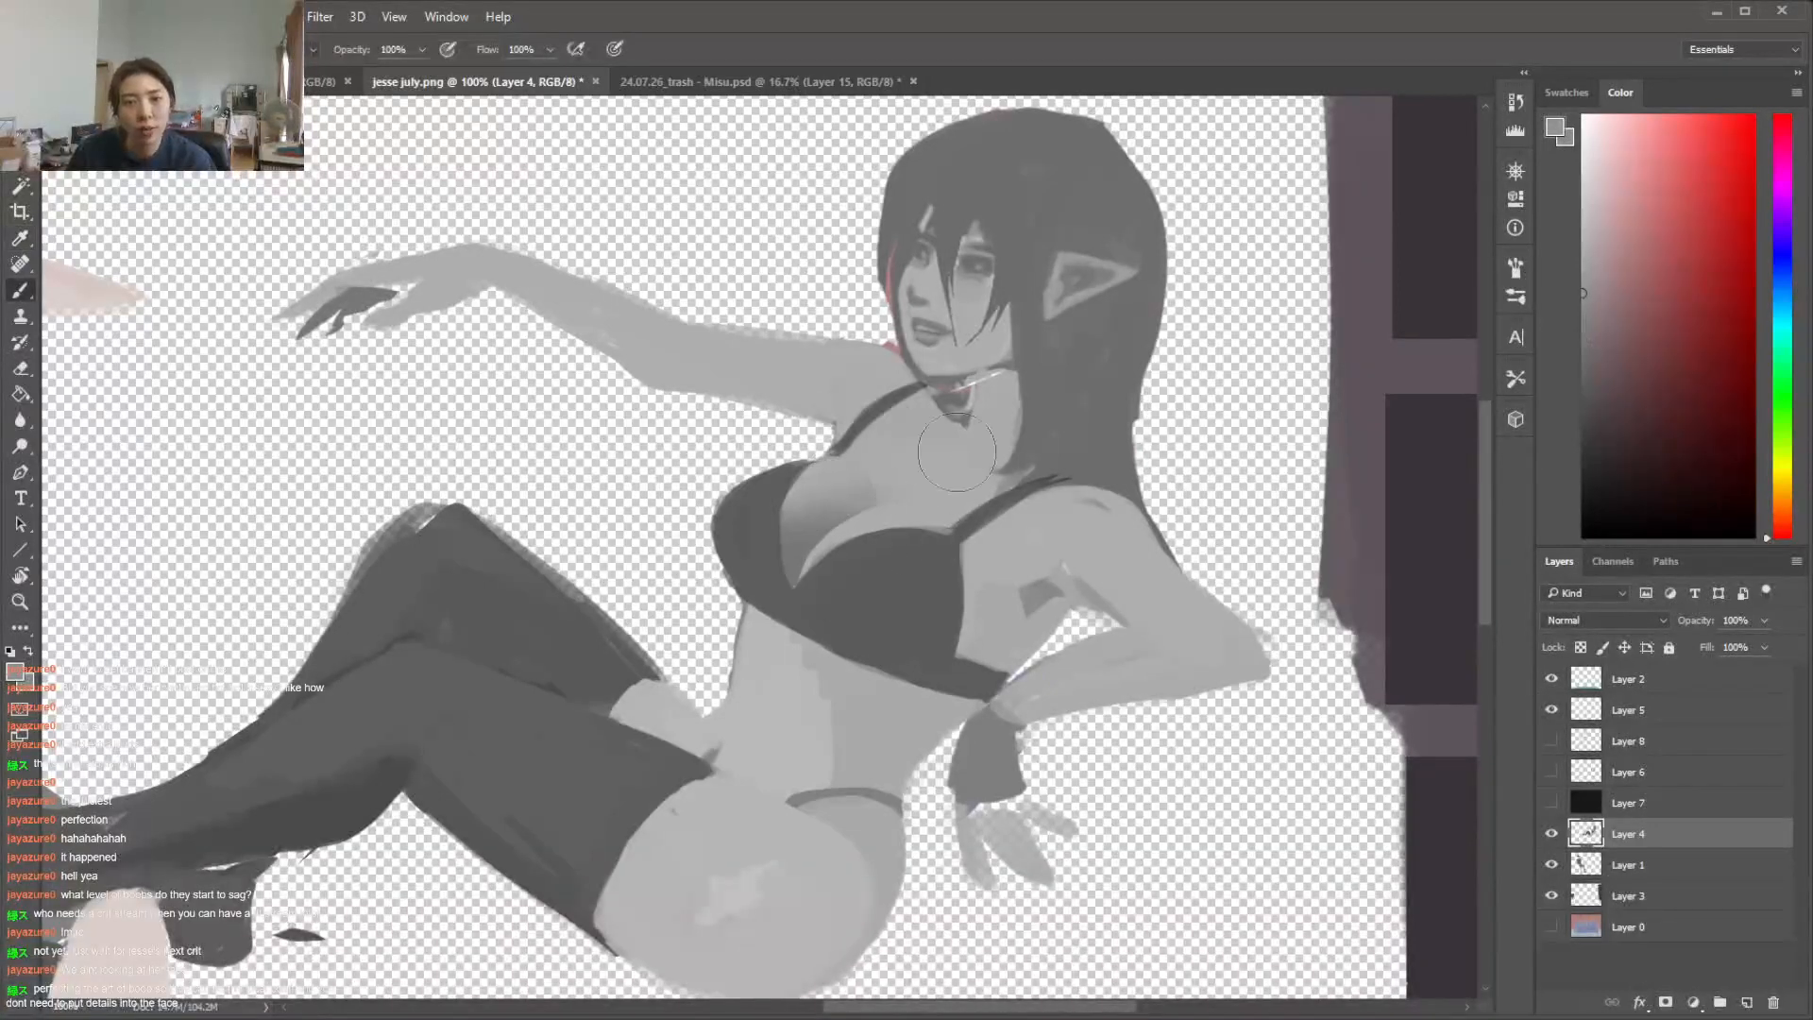
{"action": "right_click", "coordinate": [966, 446]}
{"action": "key", "text": "Return"}
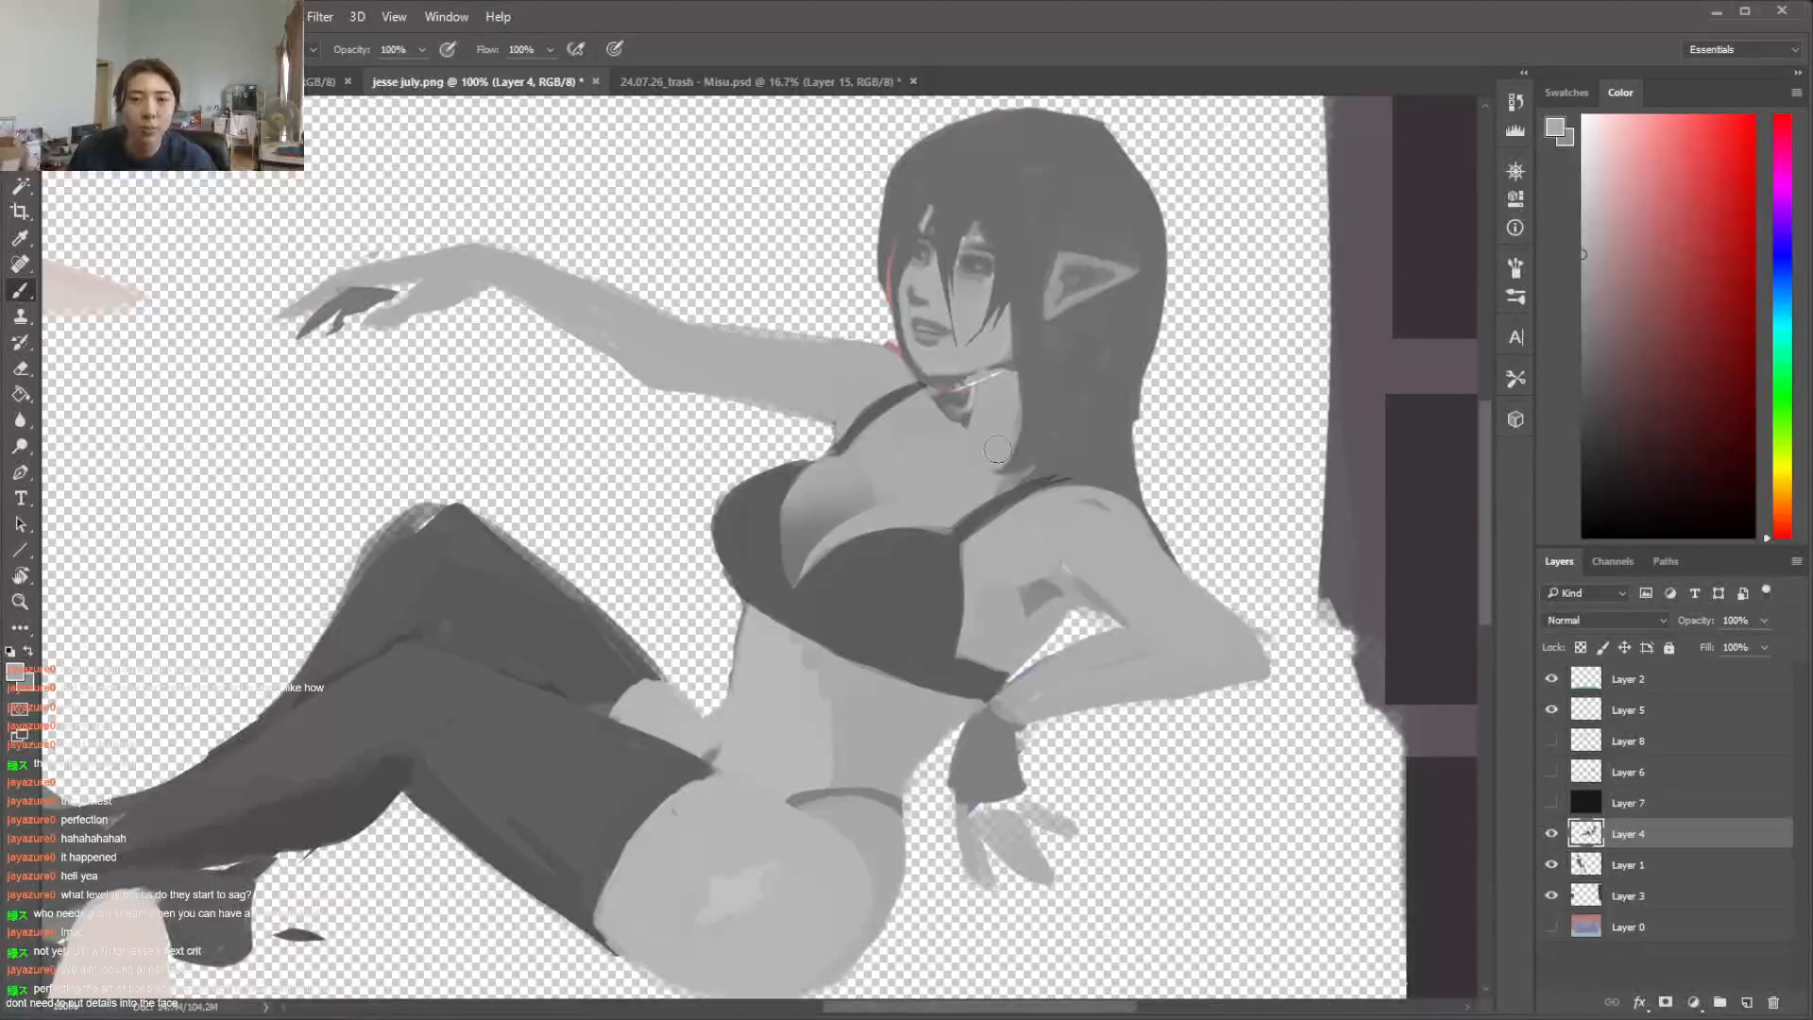
Select the chest skin between the cups and mix a lighter skin grey for the near breast's upper edge
{"action": "key", "text": "w"}
{"action": "left_click", "coordinate": [878, 500]}
{"action": "key", "text": "b"}
{"action": "left_click", "coordinate": [888, 507], "text": "alt"}
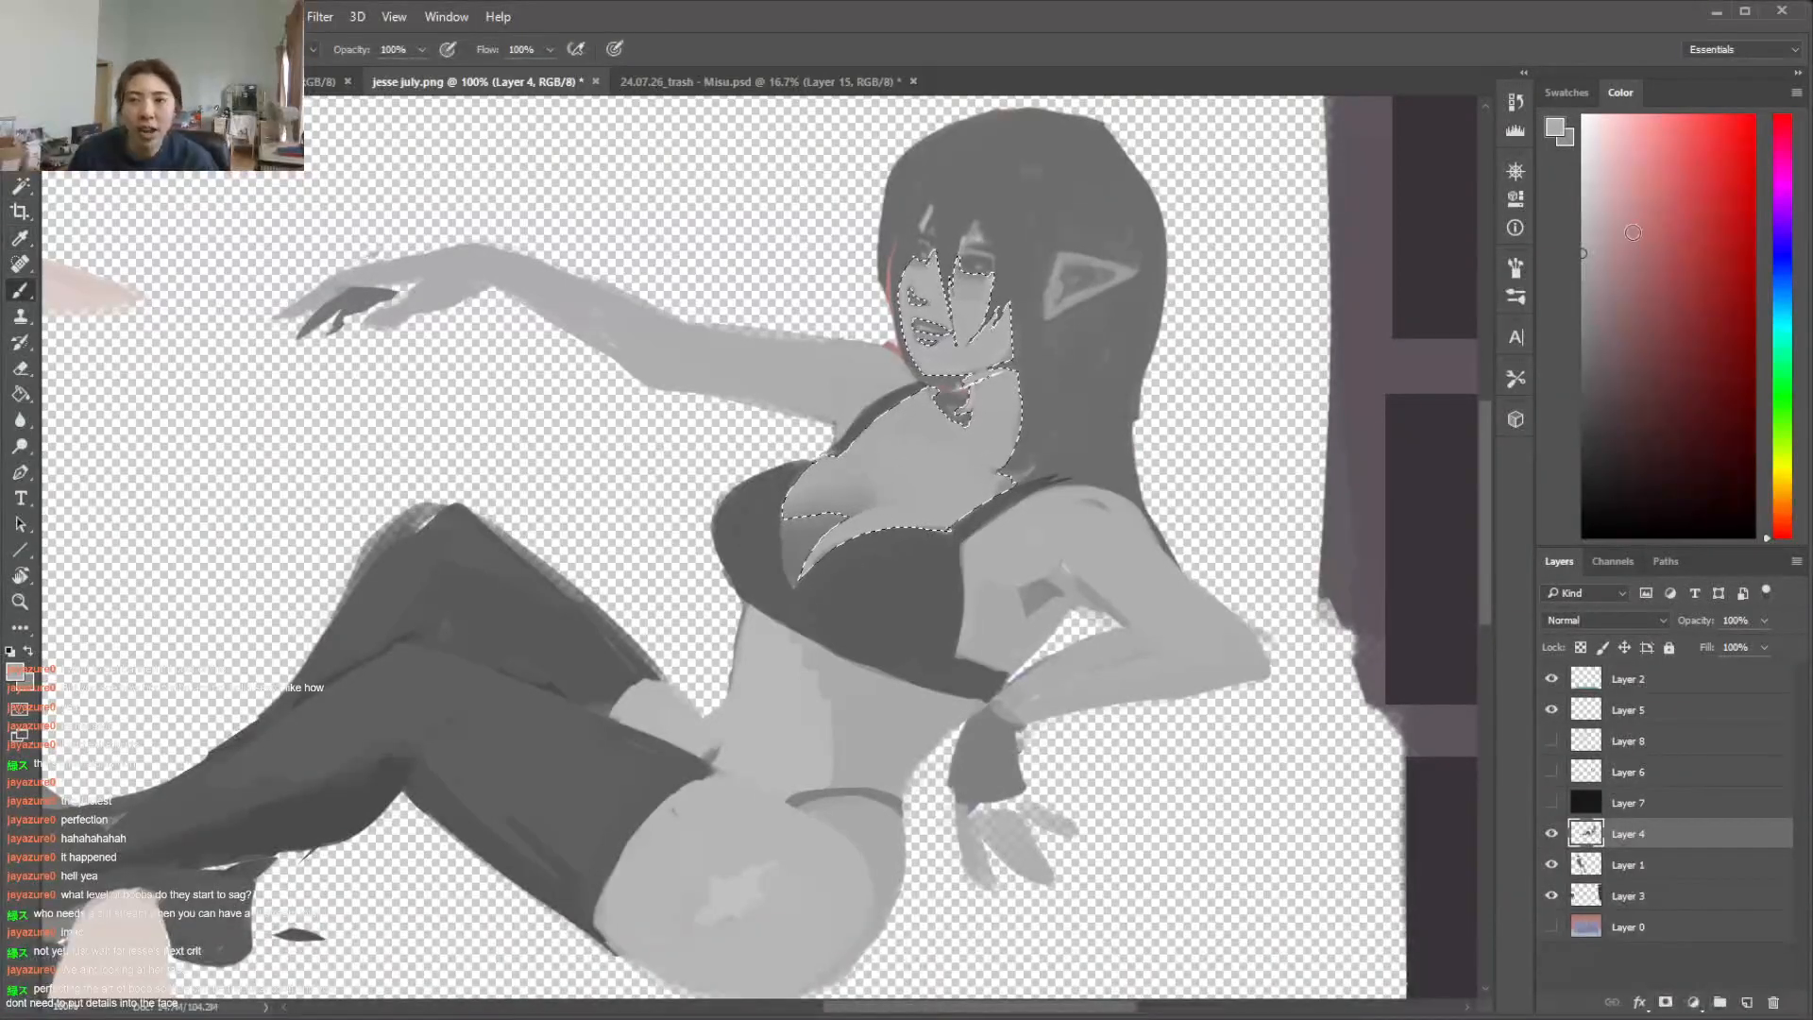
{"action": "left_click", "coordinate": [822, 535], "text": "alt"}
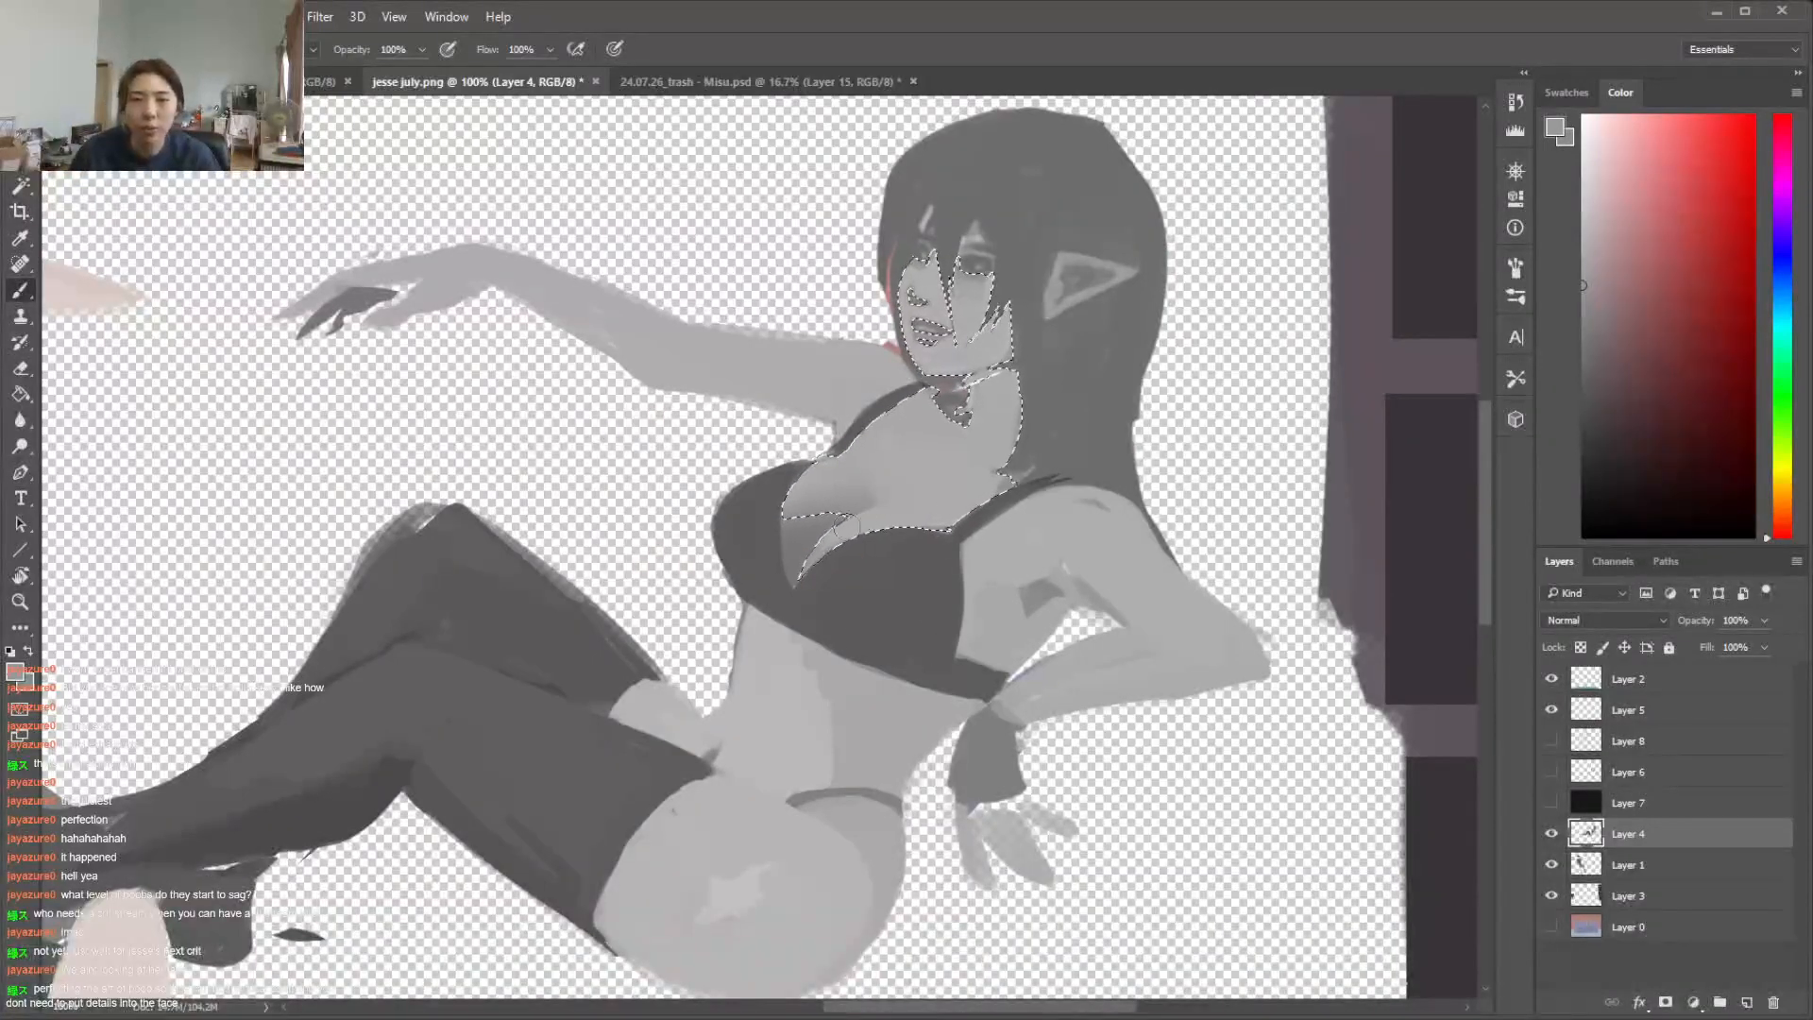
{"action": "left_click", "coordinate": [886, 511], "text": "alt"}
{"action": "left_click", "coordinate": [1579, 202]}
{"action": "left_click", "coordinate": [1766, 175]}
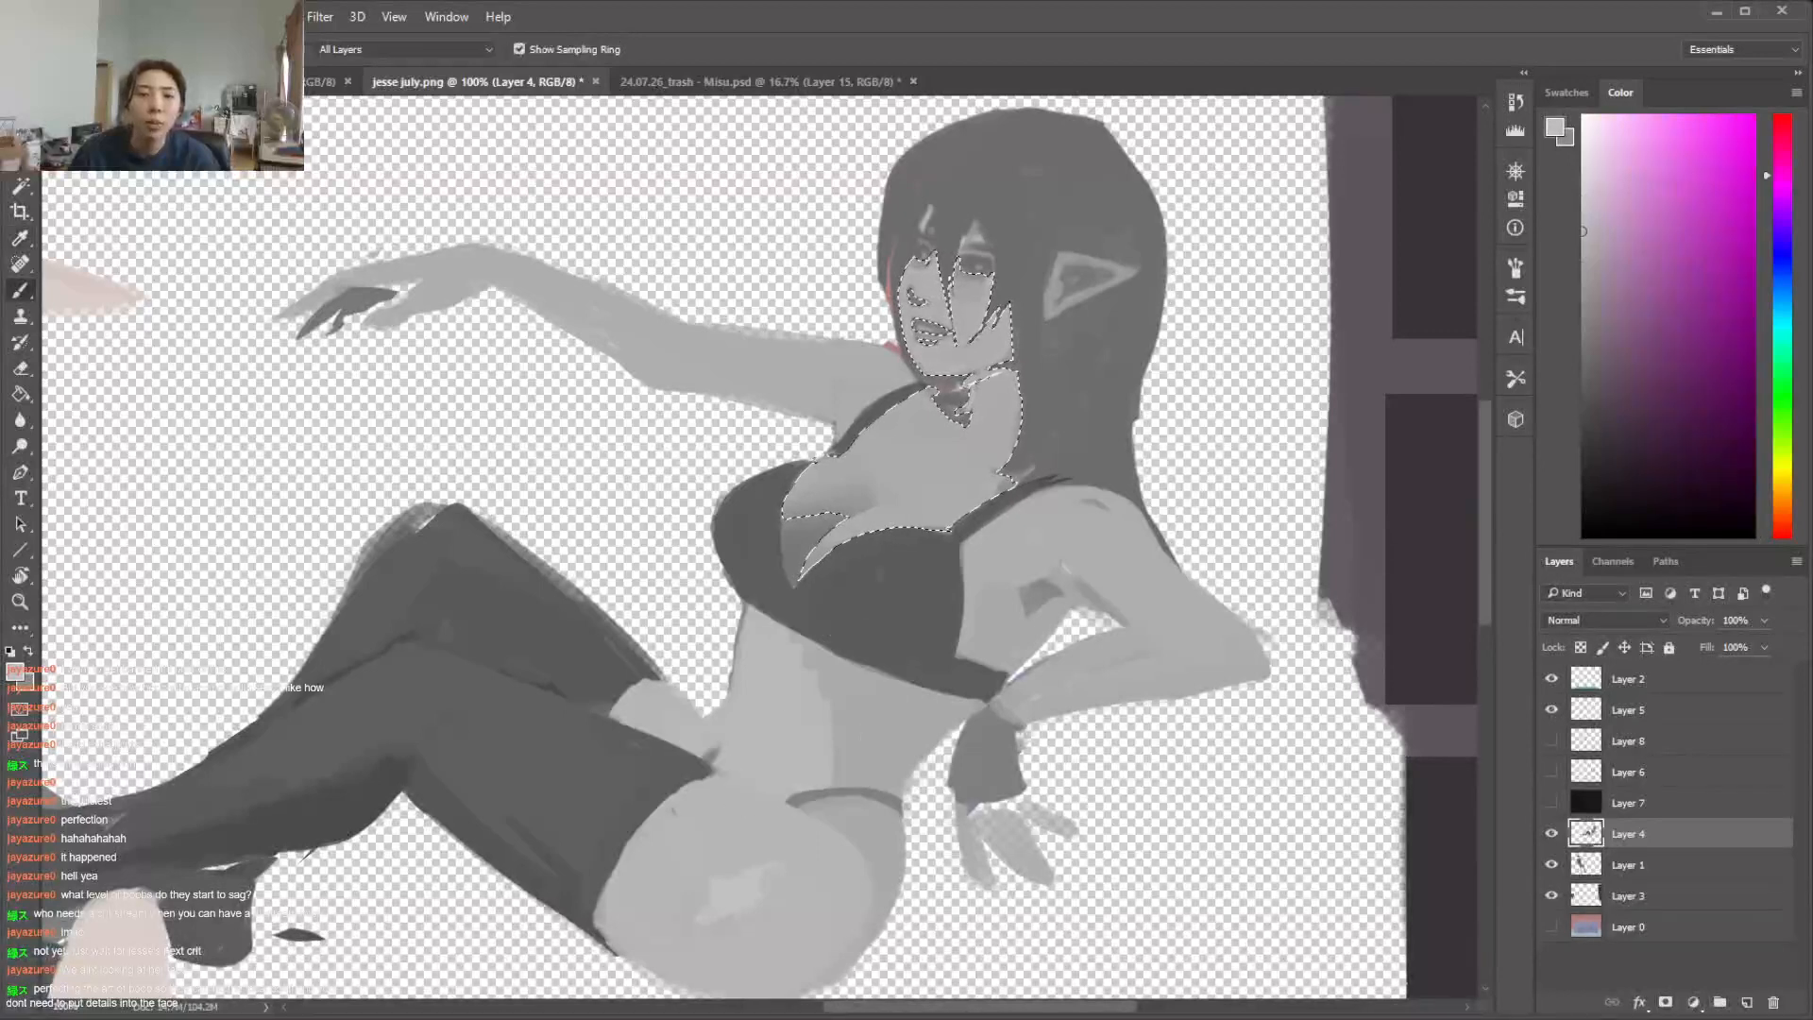
Paint the near breast's upper edge inside the selection with textured and soft brushes, then clear the selection
{"action": "right_click", "coordinate": [865, 542]}
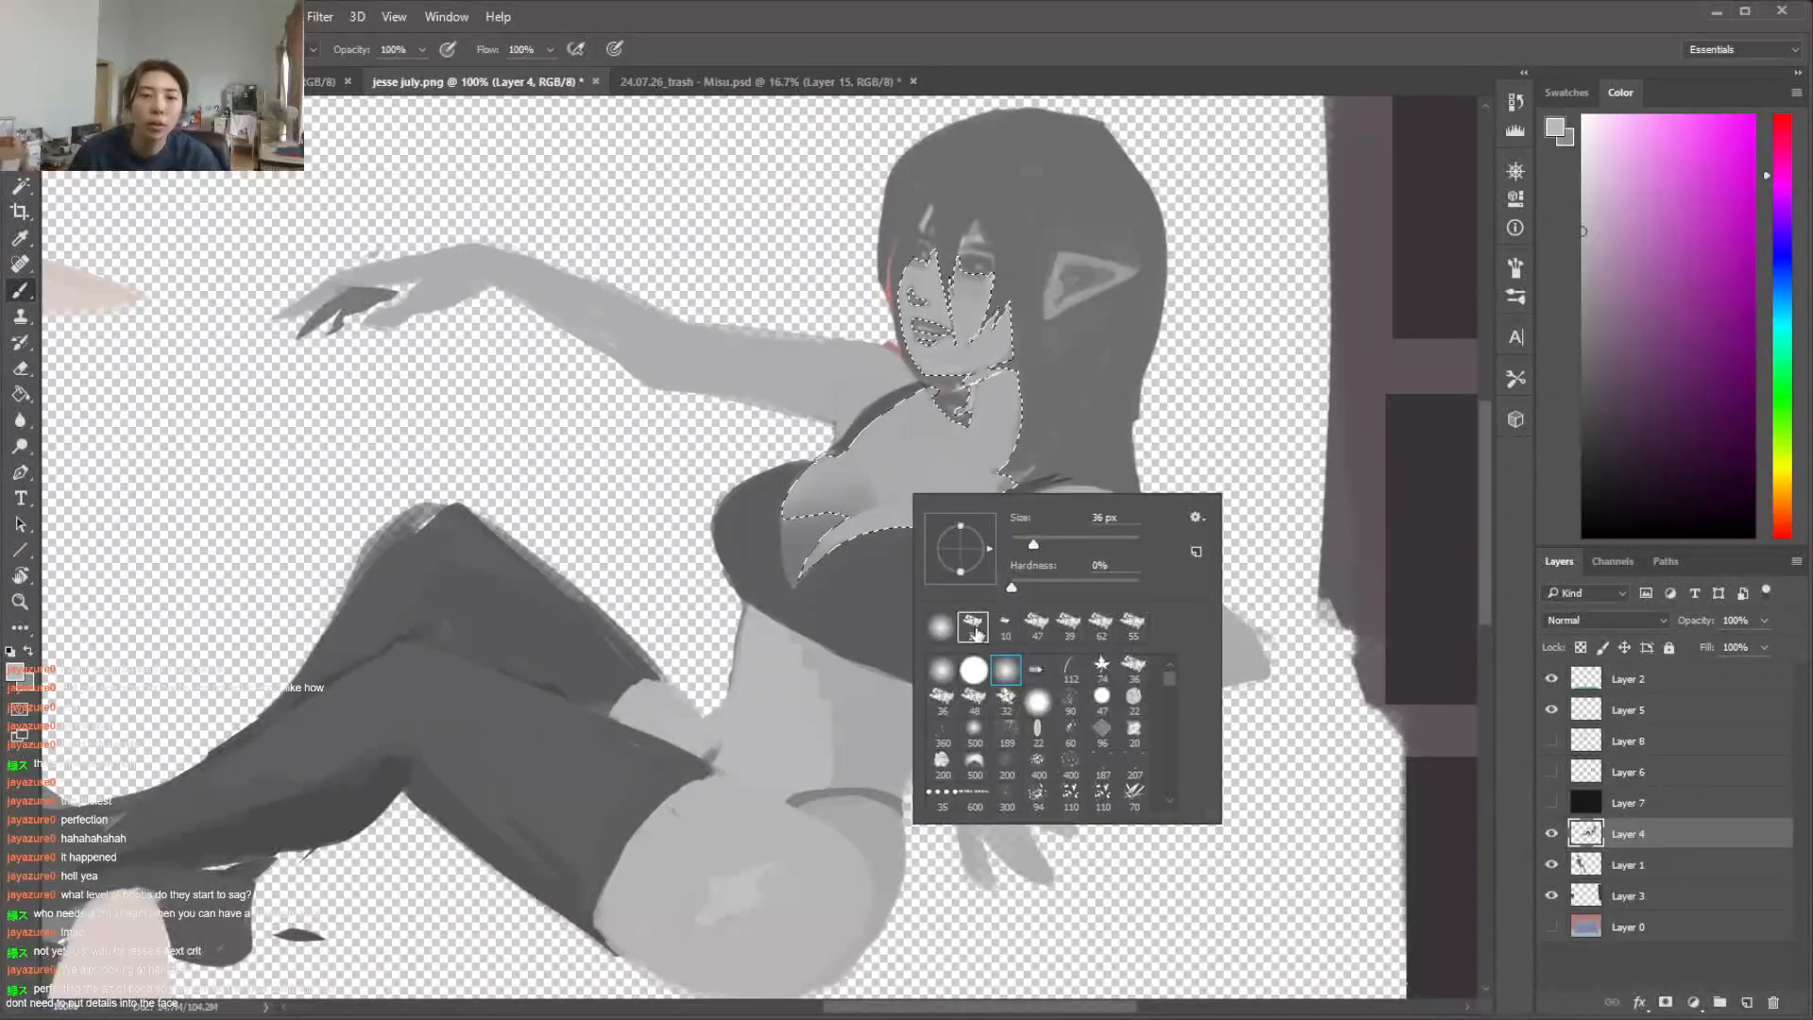
{"action": "left_click", "coordinate": [859, 545]}
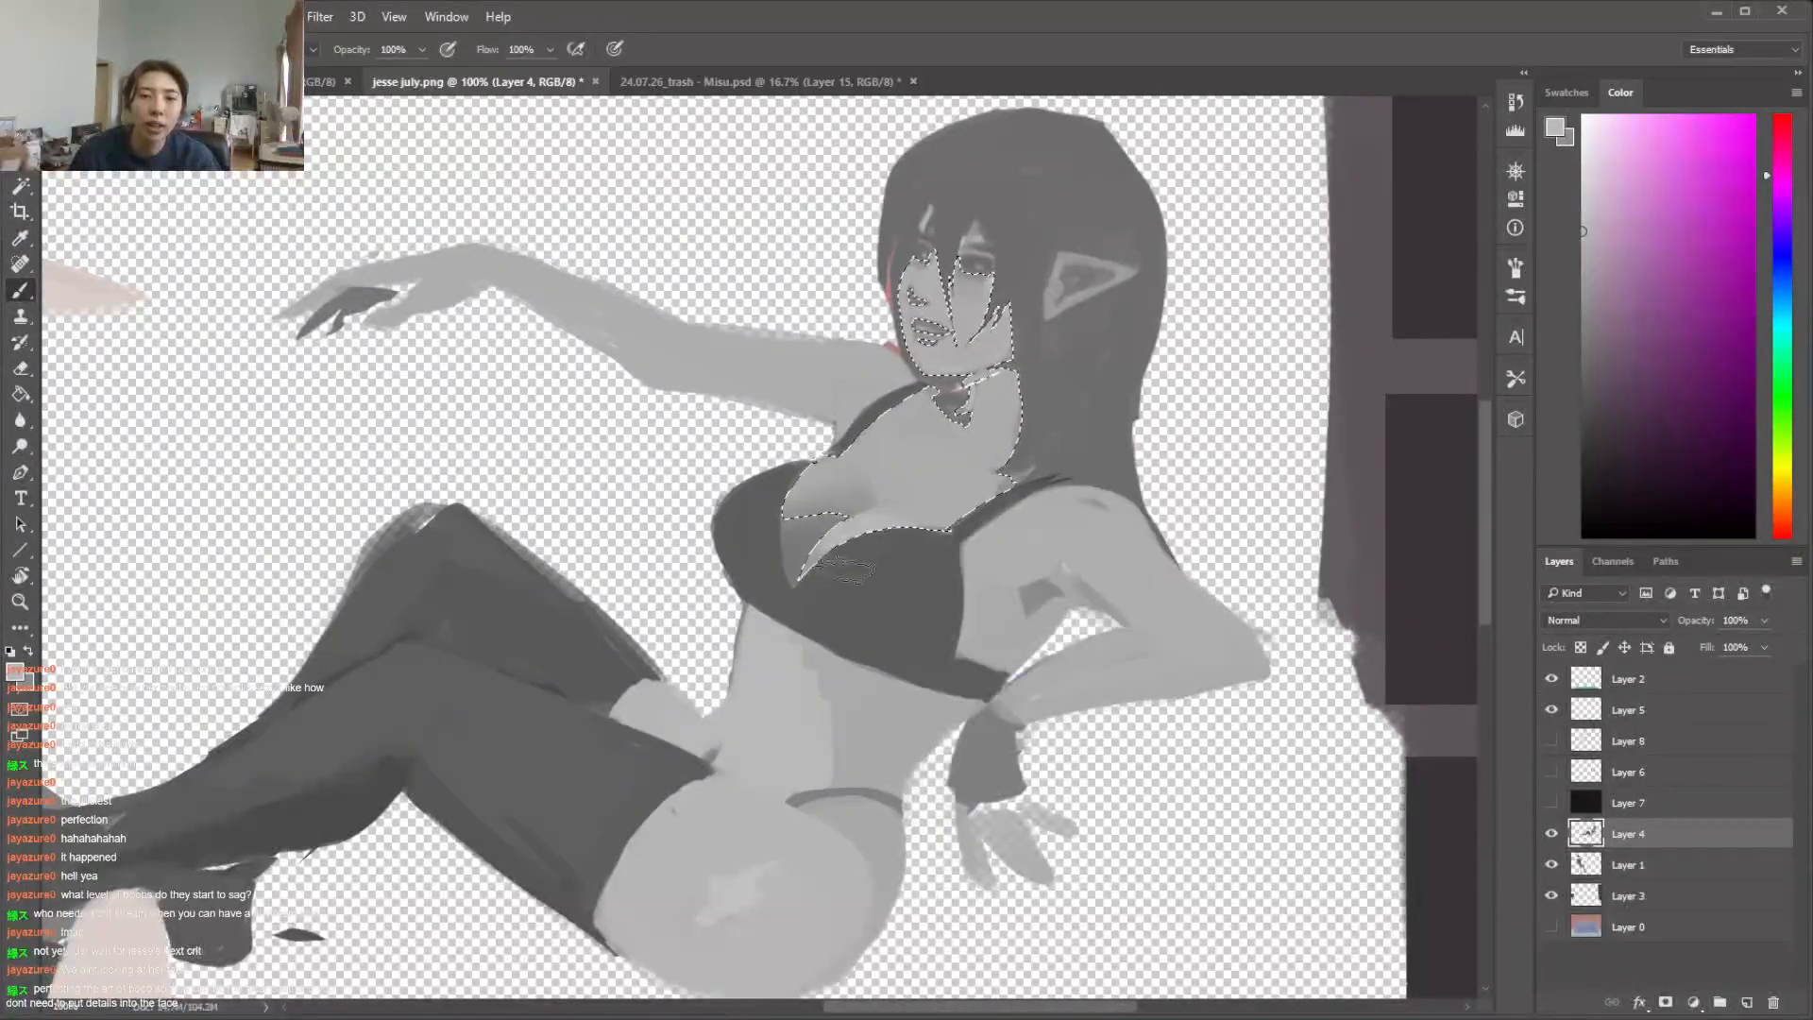
{"action": "right_click", "coordinate": [933, 511]}
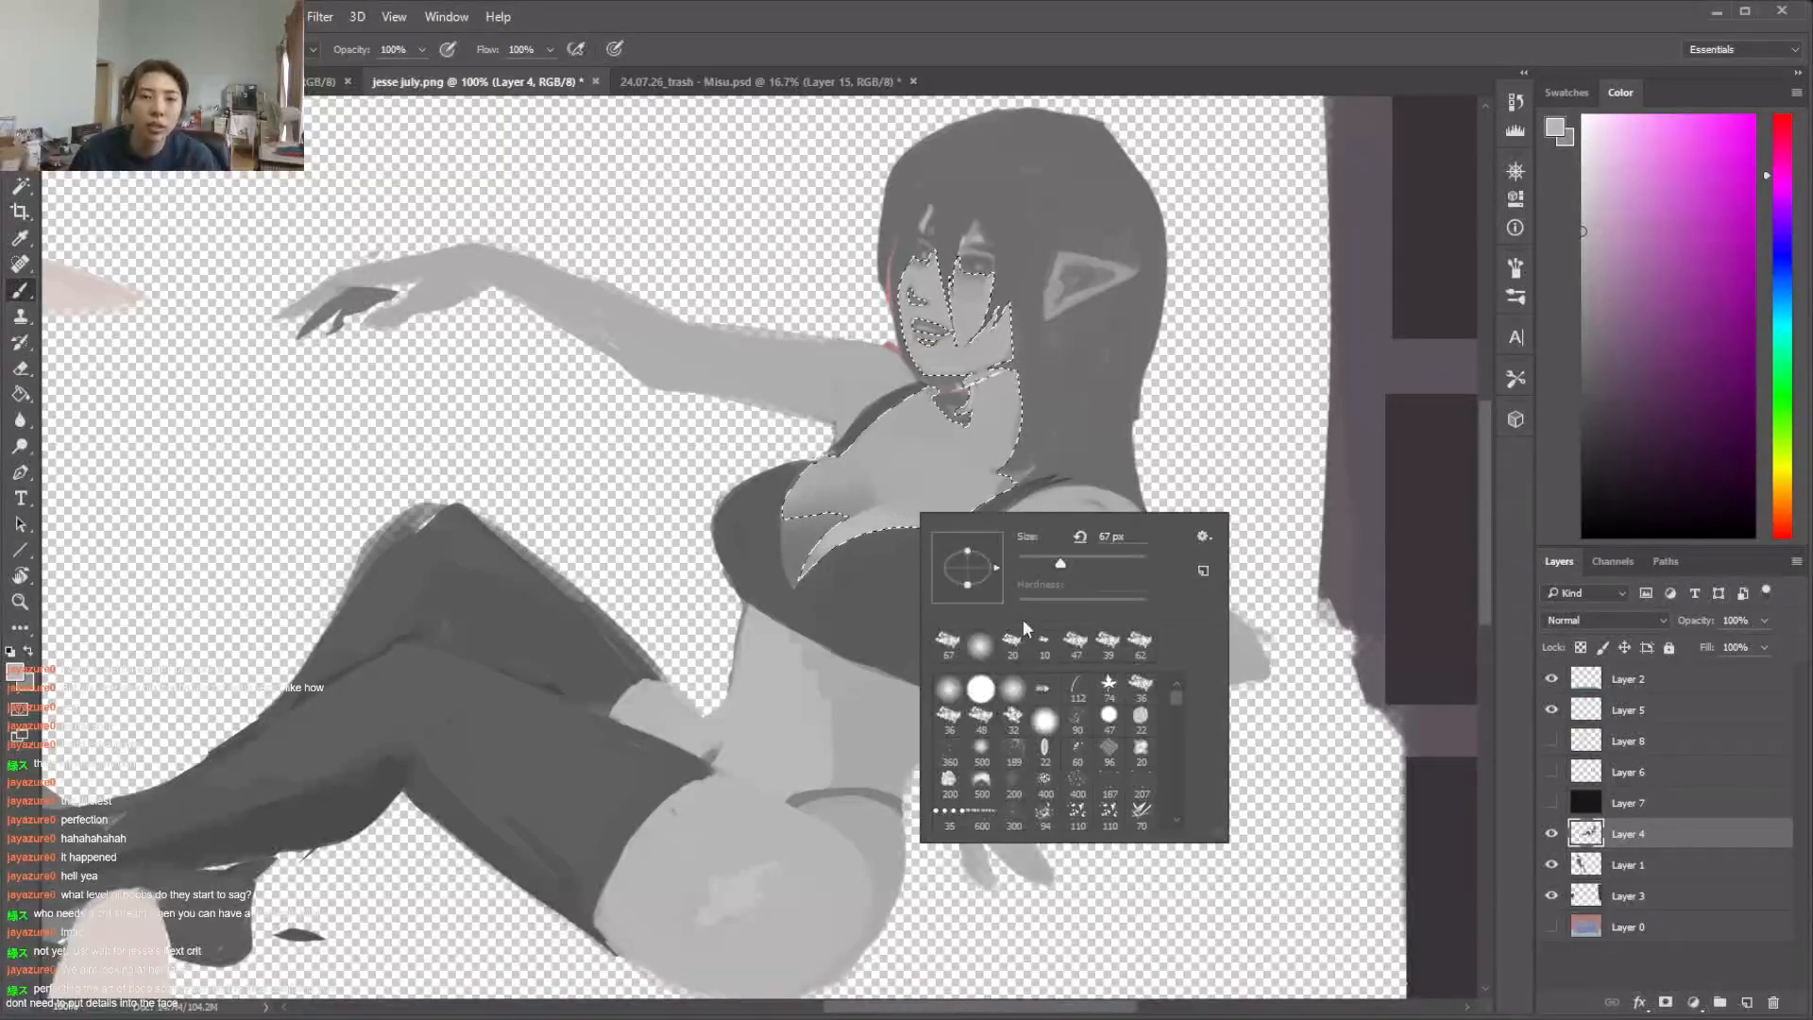
{"action": "left_click", "coordinate": [931, 509]}
{"action": "left_click", "coordinate": [929, 507], "text": "alt"}
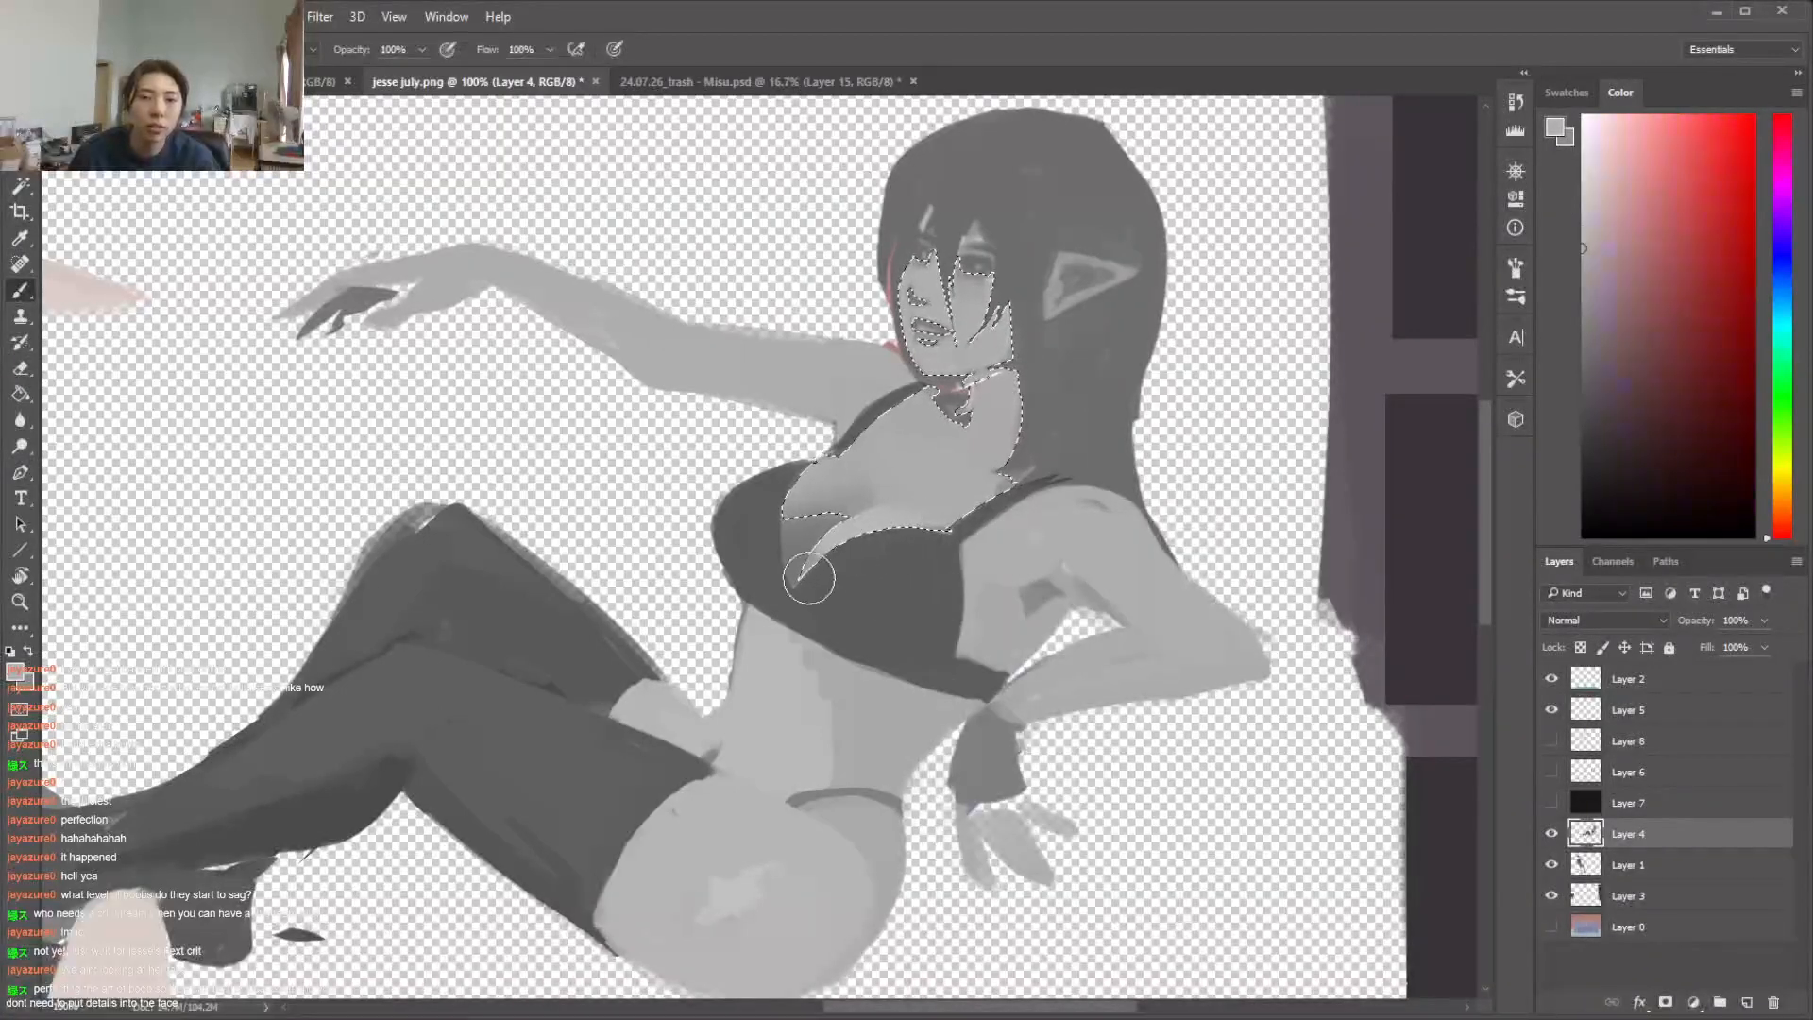
{"action": "left_click", "coordinate": [880, 517], "text": "alt"}
{"action": "right_click", "coordinate": [882, 516]}
{"action": "left_click_drag", "start_coordinate": [1032, 568], "coordinate": [1011, 568]}
{"action": "left_click", "coordinate": [869, 518]}
{"action": "key", "text": "ctrl+d"}
Lasso patches of the central chest above the near cup and lighten them with a large soft brush
{"action": "key", "text": "l"}
{"action": "left_click_drag", "start_coordinate": [870, 466], "coordinate": [900, 502]}
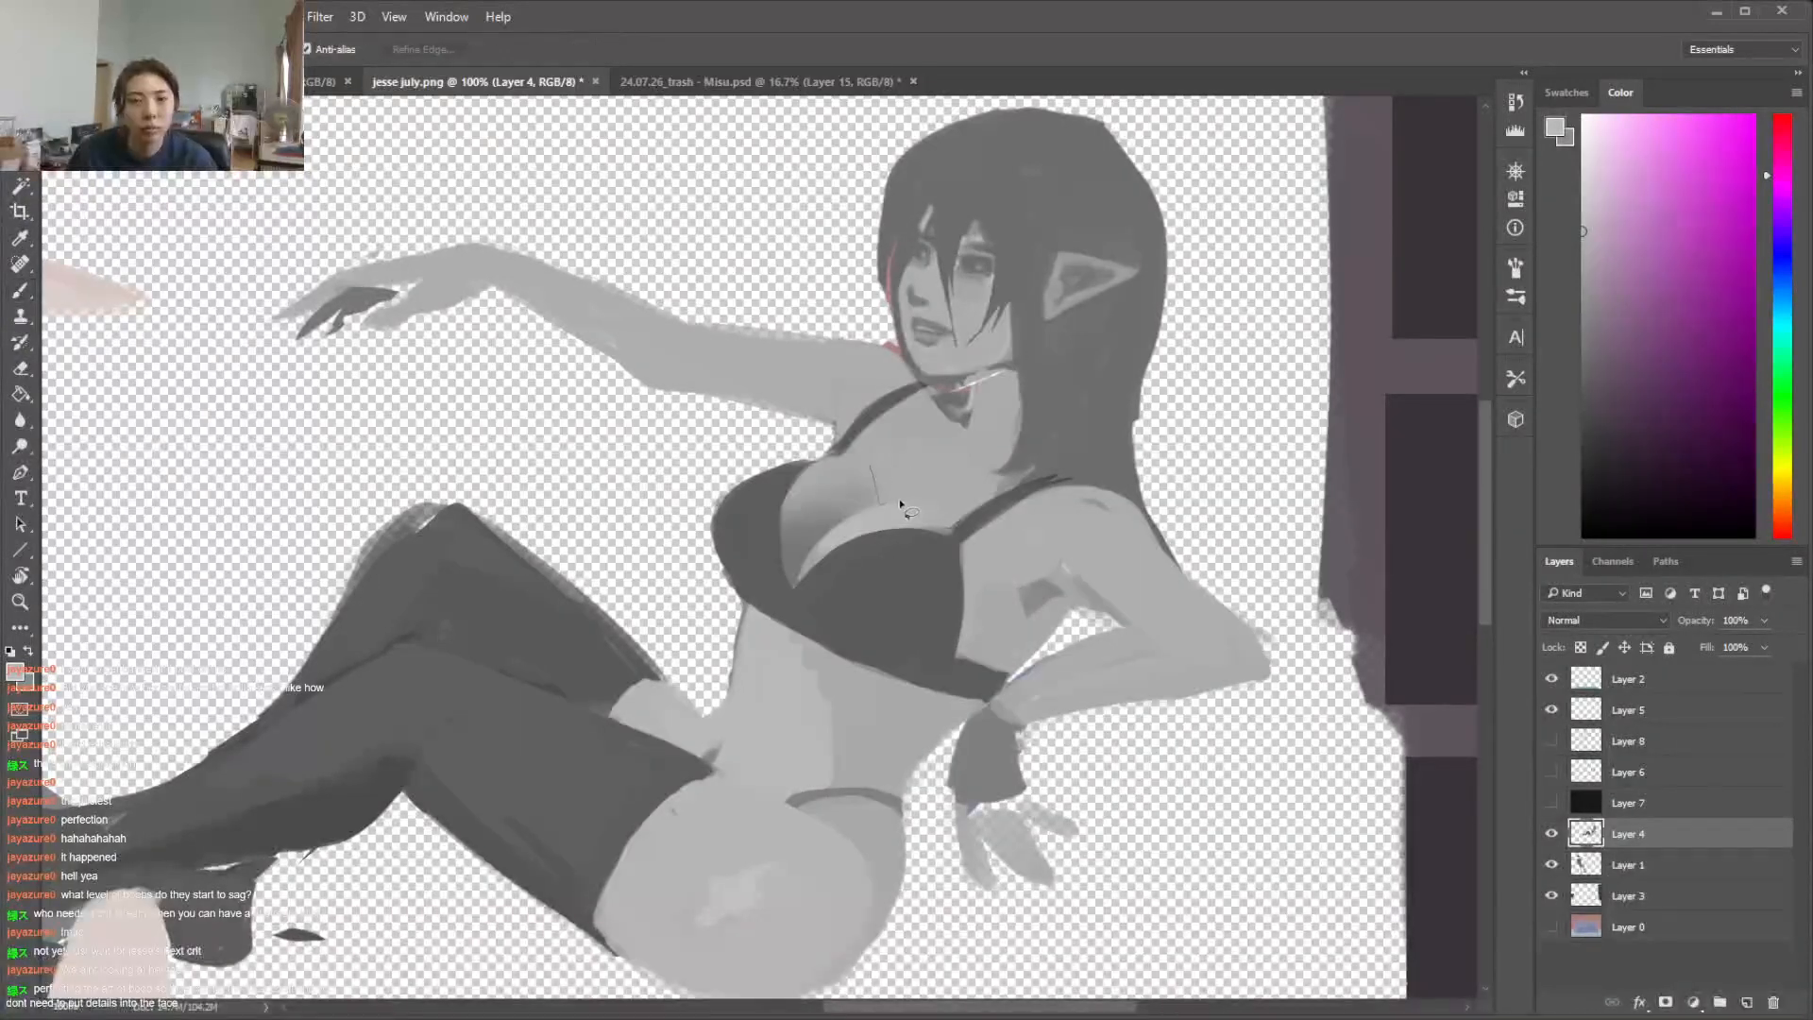
{"action": "key", "text": "b"}
{"action": "right_click", "coordinate": [908, 452]}
{"action": "left_click", "coordinate": [1099, 506]}
{"action": "left_click", "coordinate": [868, 540]}
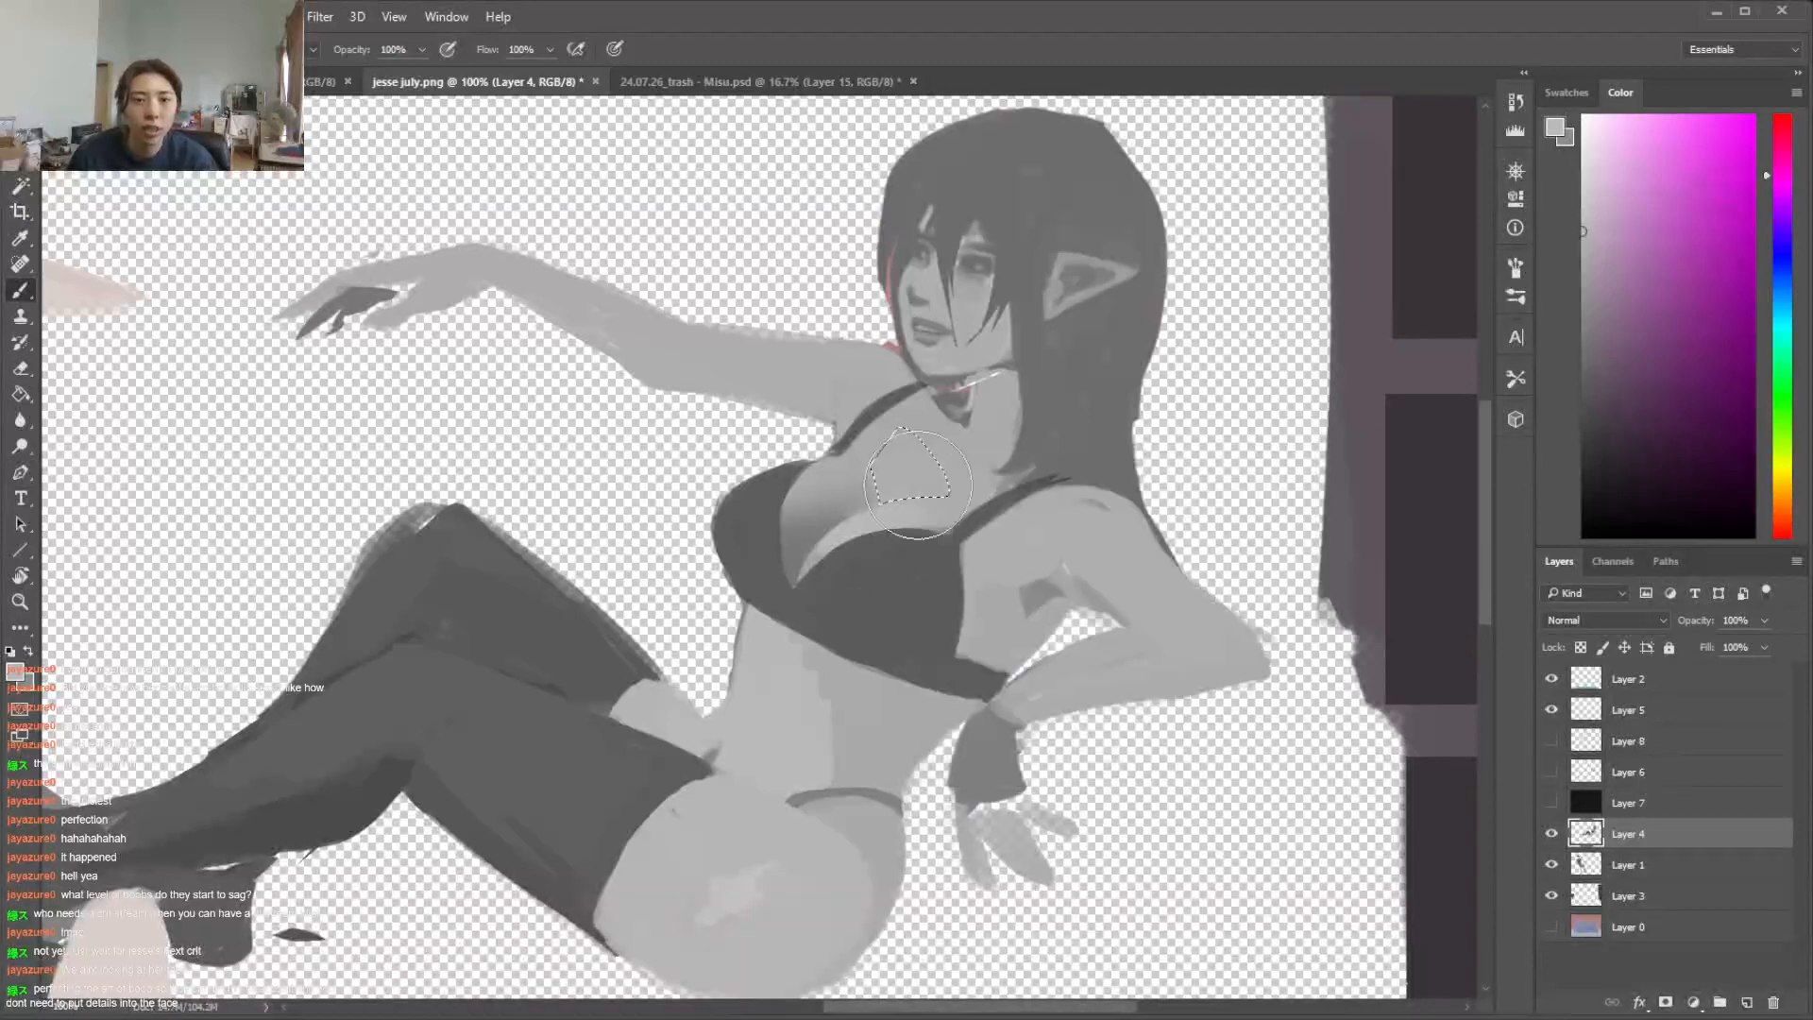
{"action": "right_click", "coordinate": [992, 446]}
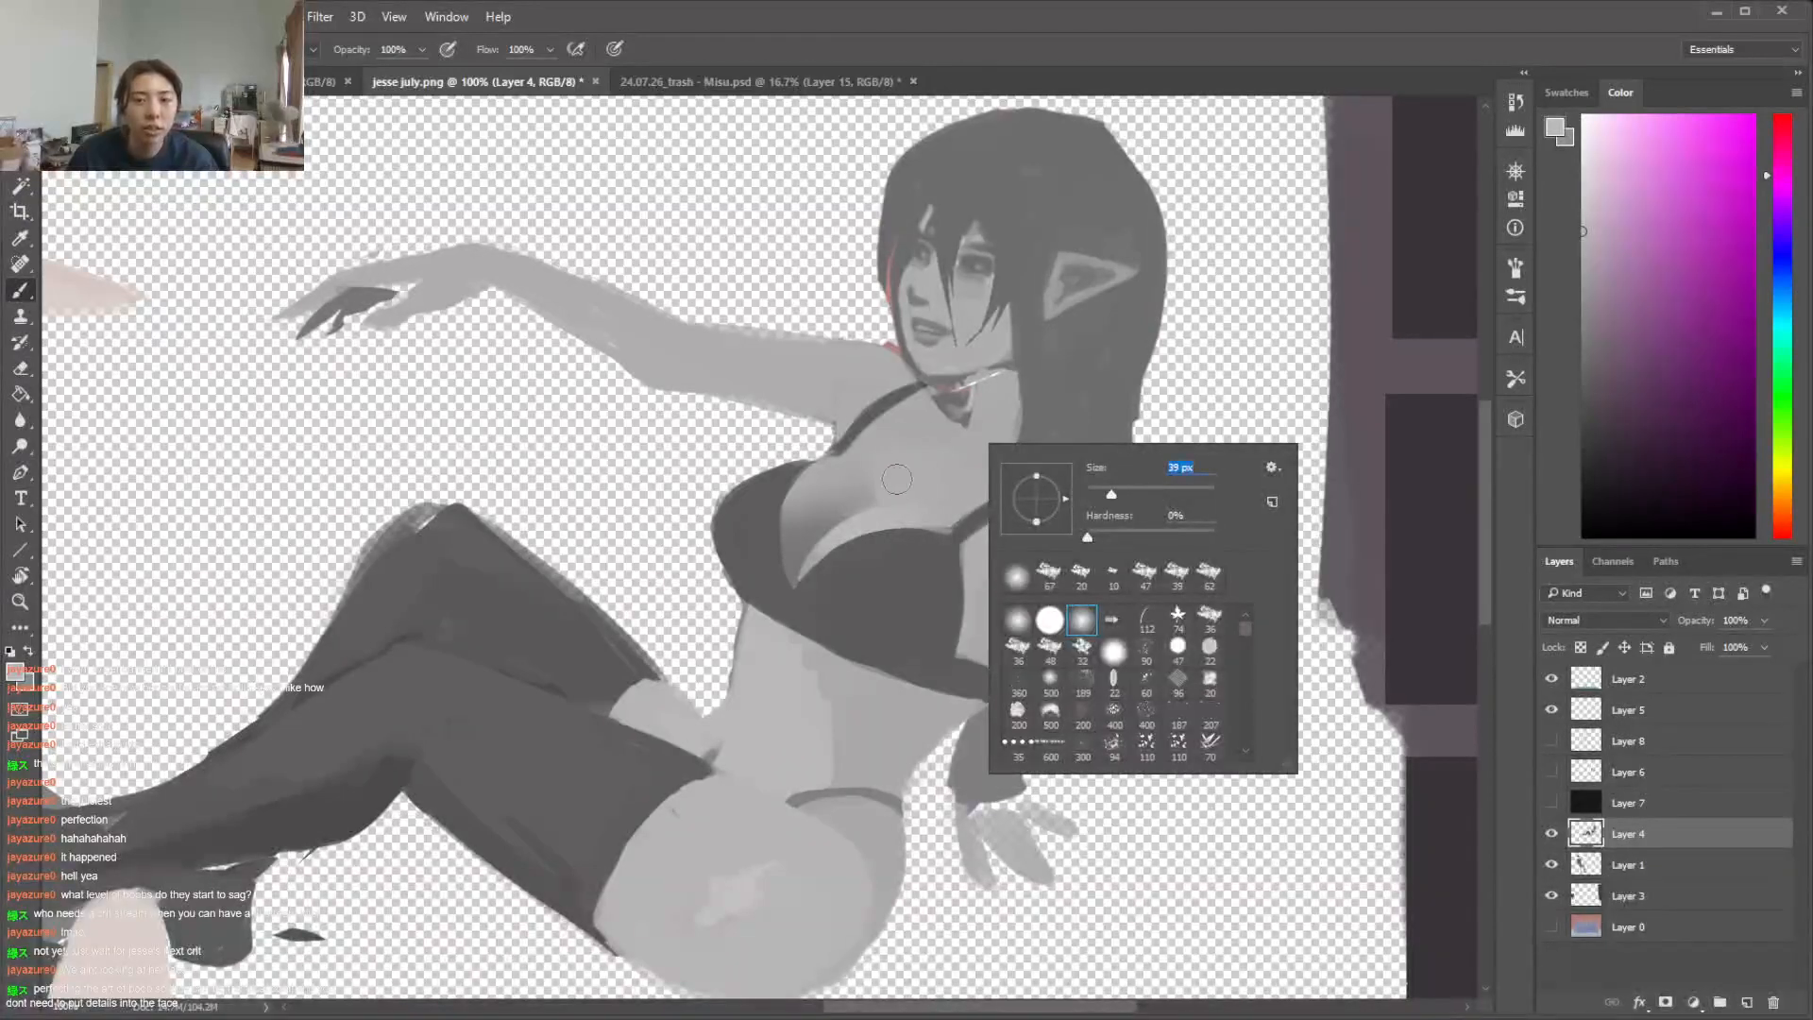
{"action": "double_click", "coordinate": [1080, 572]}
{"action": "key", "text": "l"}
{"action": "mouse_move", "coordinate": [912, 499]}
{"action": "left_mouse_down"}
{"action": "mouse_move", "coordinate": [874, 514]}
{"action": "mouse_move", "coordinate": [947, 516]}
{"action": "left_mouse_up"}
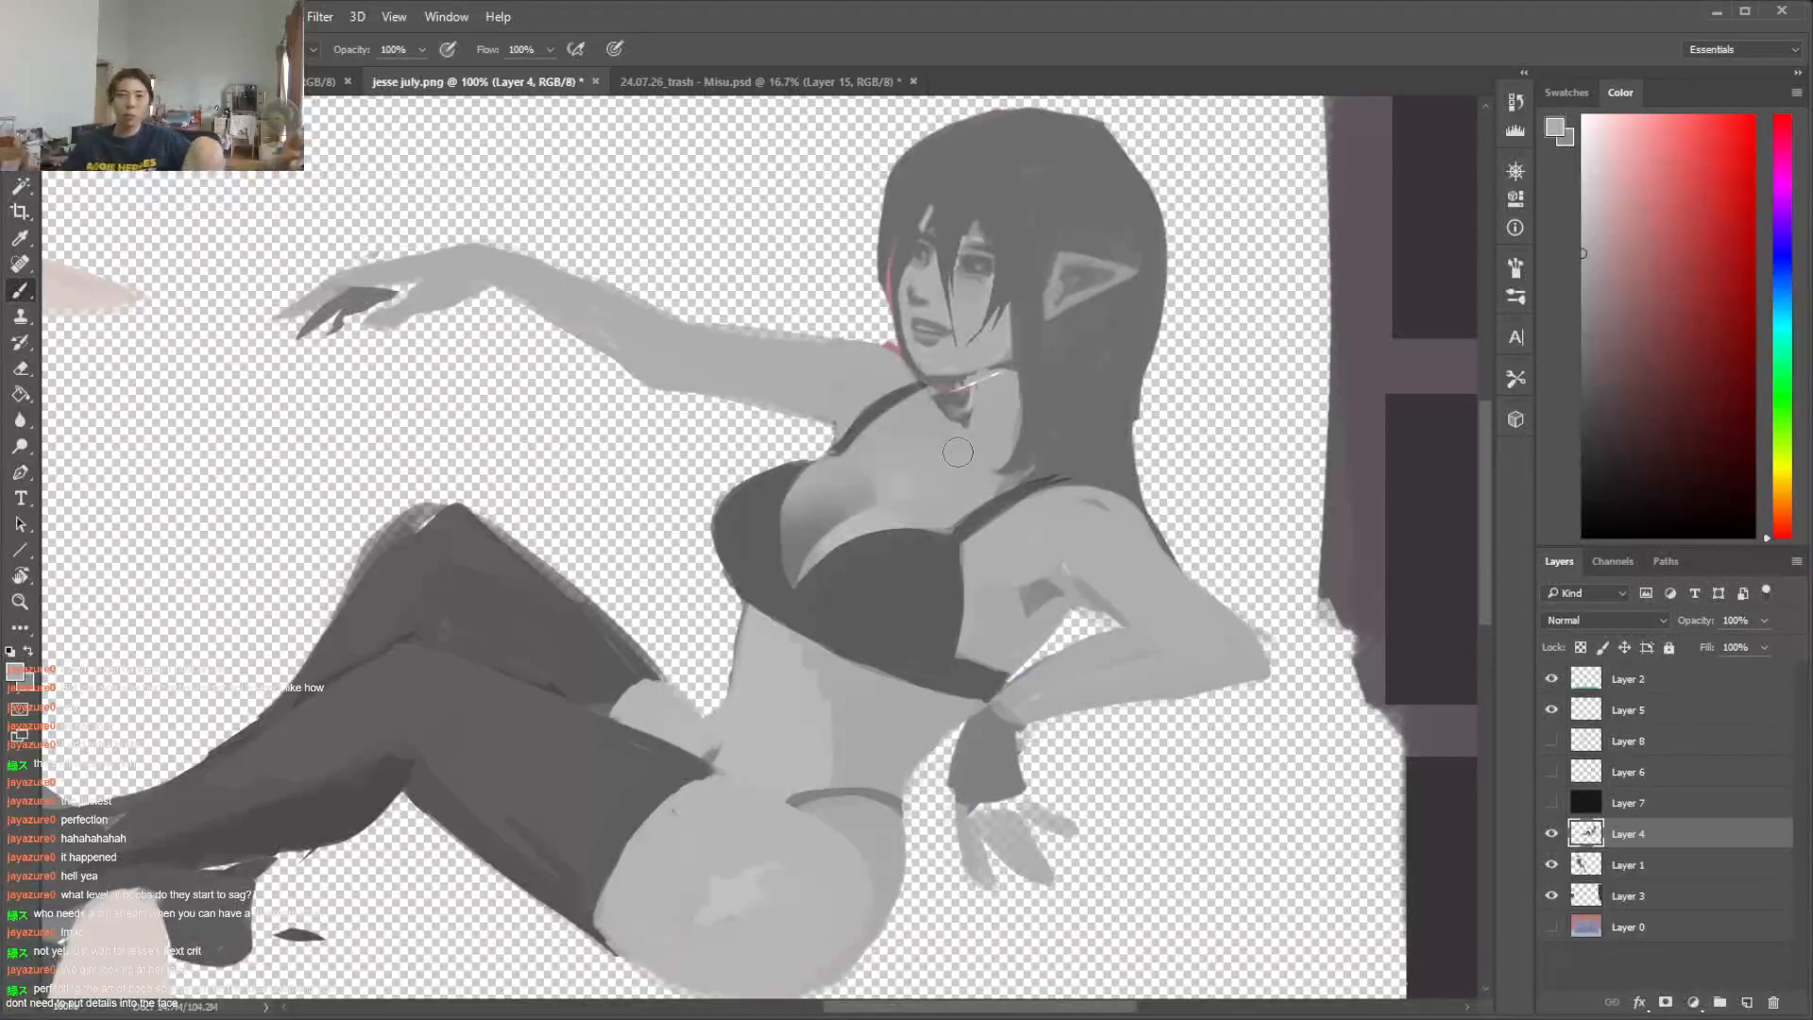
Lasso the far cup's lower part, shade it with sampled bikini grey, then undo the last textured stroke
{"action": "key", "text": "l"}
{"action": "mouse_move", "coordinate": [718, 522]}
{"action": "left_mouse_down"}
{"action": "mouse_move", "coordinate": [755, 600]}
{"action": "mouse_move", "coordinate": [792, 595]}
{"action": "mouse_move", "coordinate": [751, 512]}
{"action": "mouse_move", "coordinate": [724, 554]}
{"action": "mouse_move", "coordinate": [844, 572]}
{"action": "mouse_move", "coordinate": [816, 591]}
{"action": "mouse_move", "coordinate": [691, 525]}
{"action": "mouse_move", "coordinate": [725, 562]}
{"action": "mouse_move", "coordinate": [827, 574]}
{"action": "mouse_move", "coordinate": [753, 569]}
{"action": "mouse_move", "coordinate": [696, 532]}
{"action": "mouse_move", "coordinate": [728, 572]}
{"action": "left_mouse_up"}
{"action": "key", "text": "b"}
{"action": "left_click", "coordinate": [721, 556], "text": "alt"}
{"action": "left_click", "coordinate": [751, 569], "text": "alt"}
{"action": "right_click", "coordinate": [827, 510]}
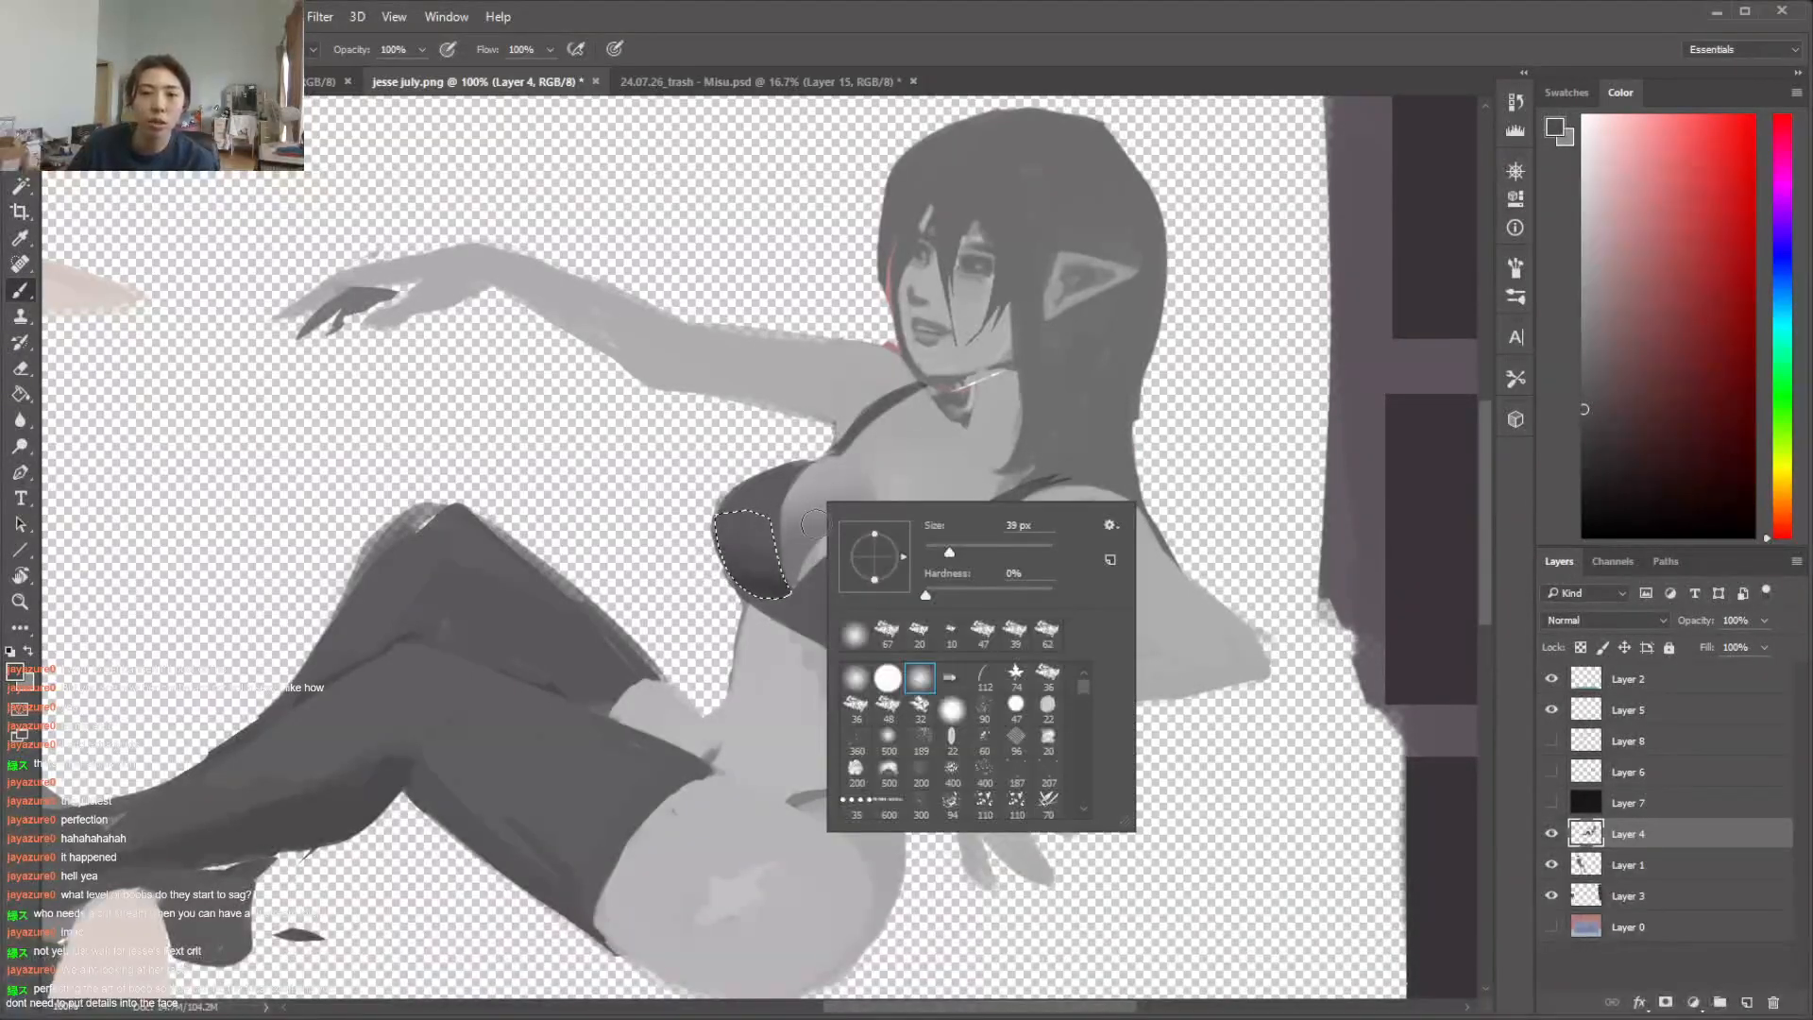
{"action": "double_click", "coordinate": [888, 632]}
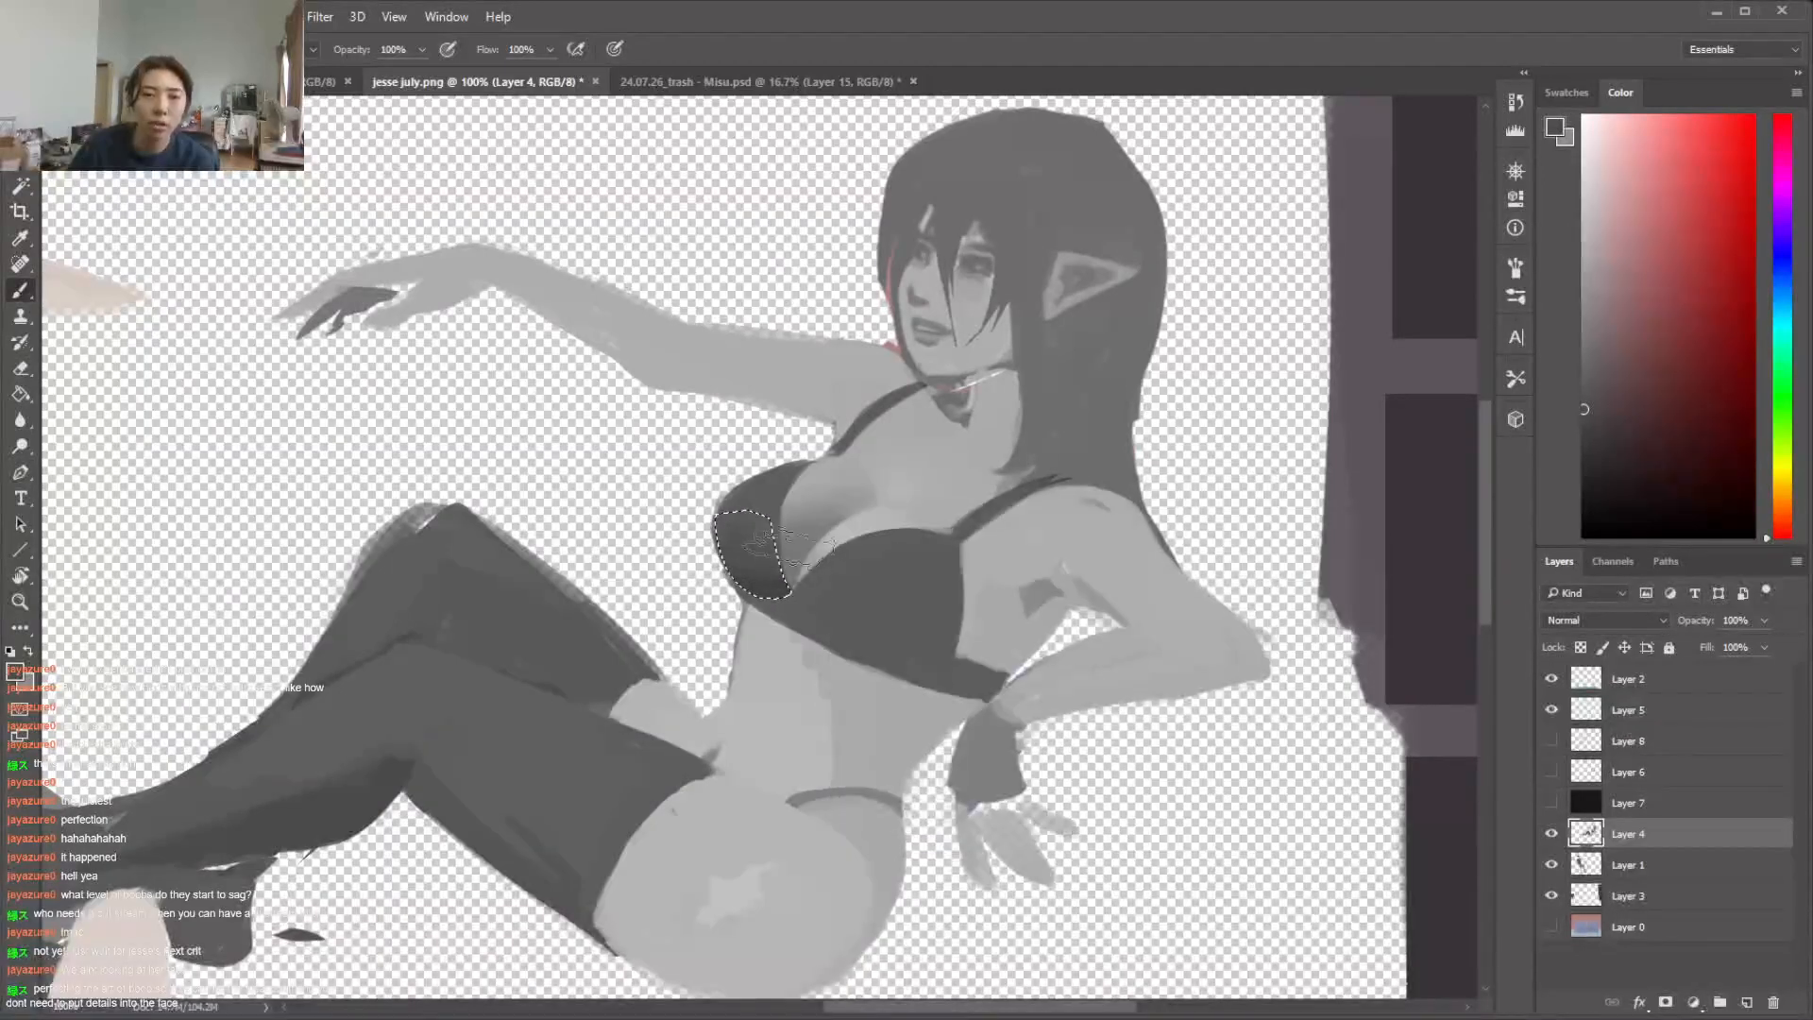
{"action": "key", "text": "ctrl+z"}
Select the connected dark bikini and hair area and block in shading on the near cup with a textured brush
{"action": "key", "text": "w"}
{"action": "left_click", "coordinate": [745, 552]}
{"action": "key", "text": "b"}
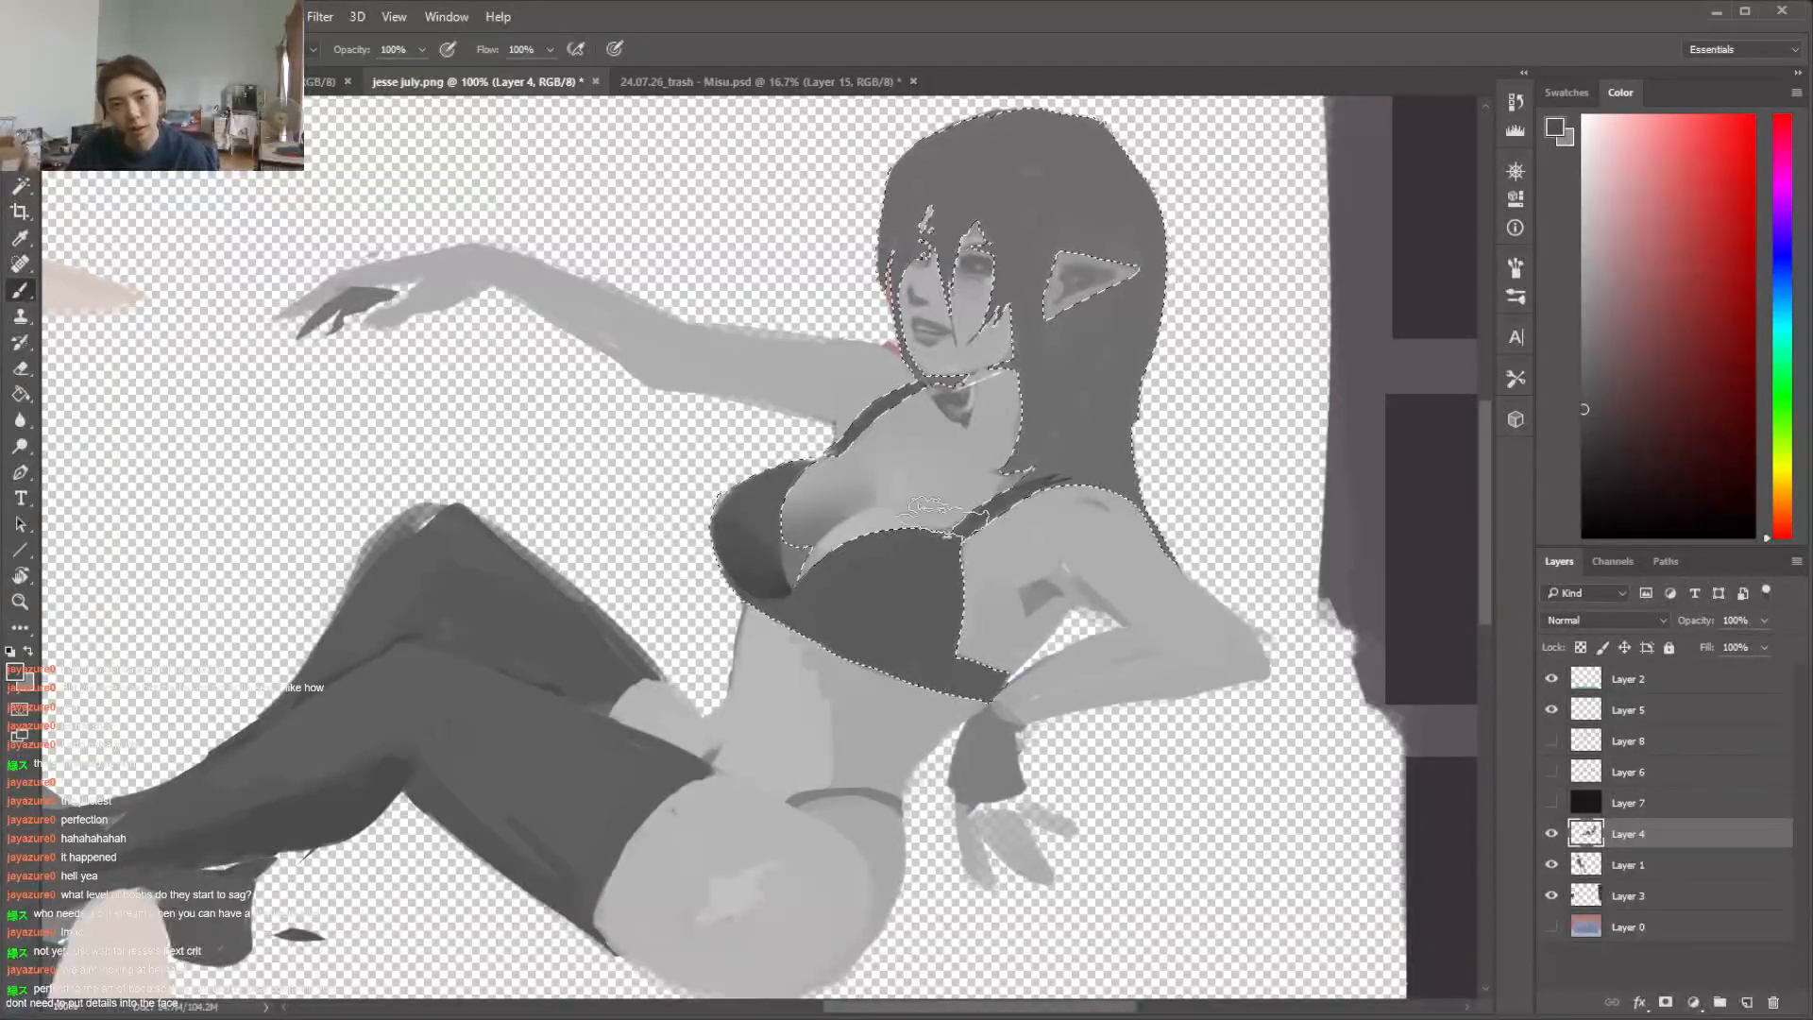
{"action": "right_click", "coordinate": [948, 516]}
{"action": "left_click_drag", "start_coordinate": [1103, 567], "coordinate": [1064, 568]}
{"action": "left_click", "coordinate": [842, 631]}
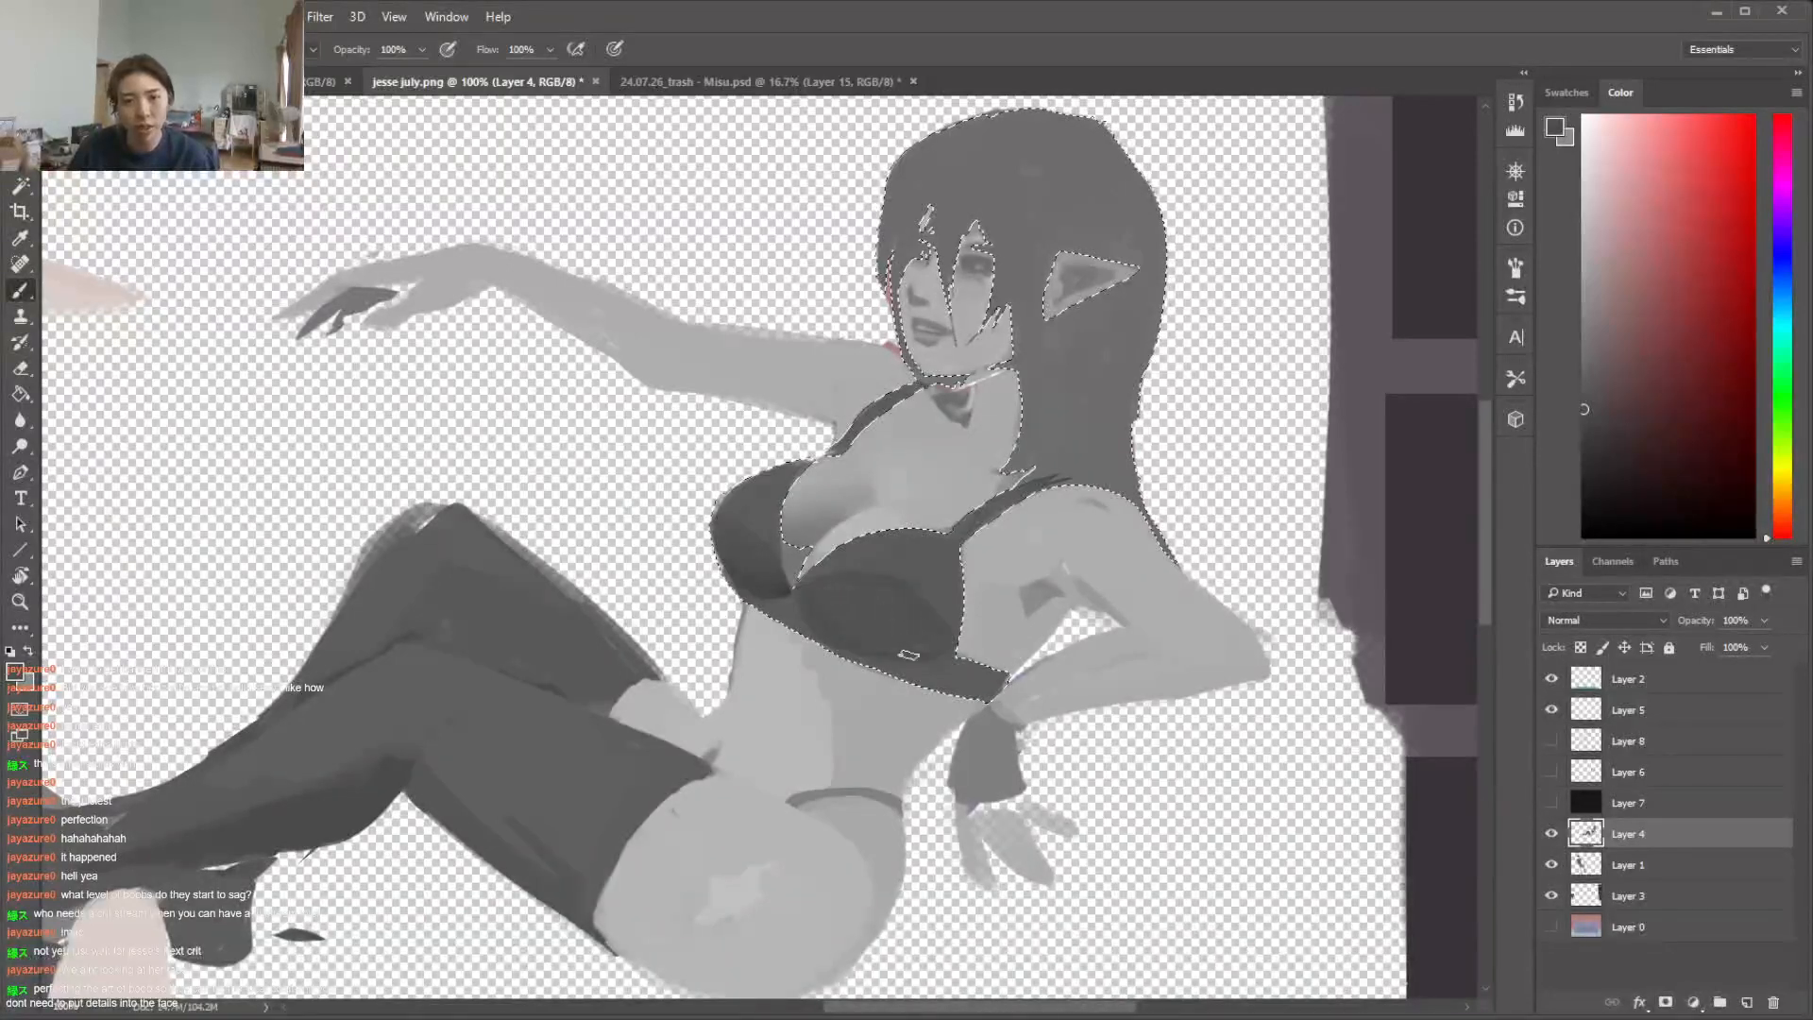
{"action": "left_click", "coordinate": [855, 591], "text": "alt"}
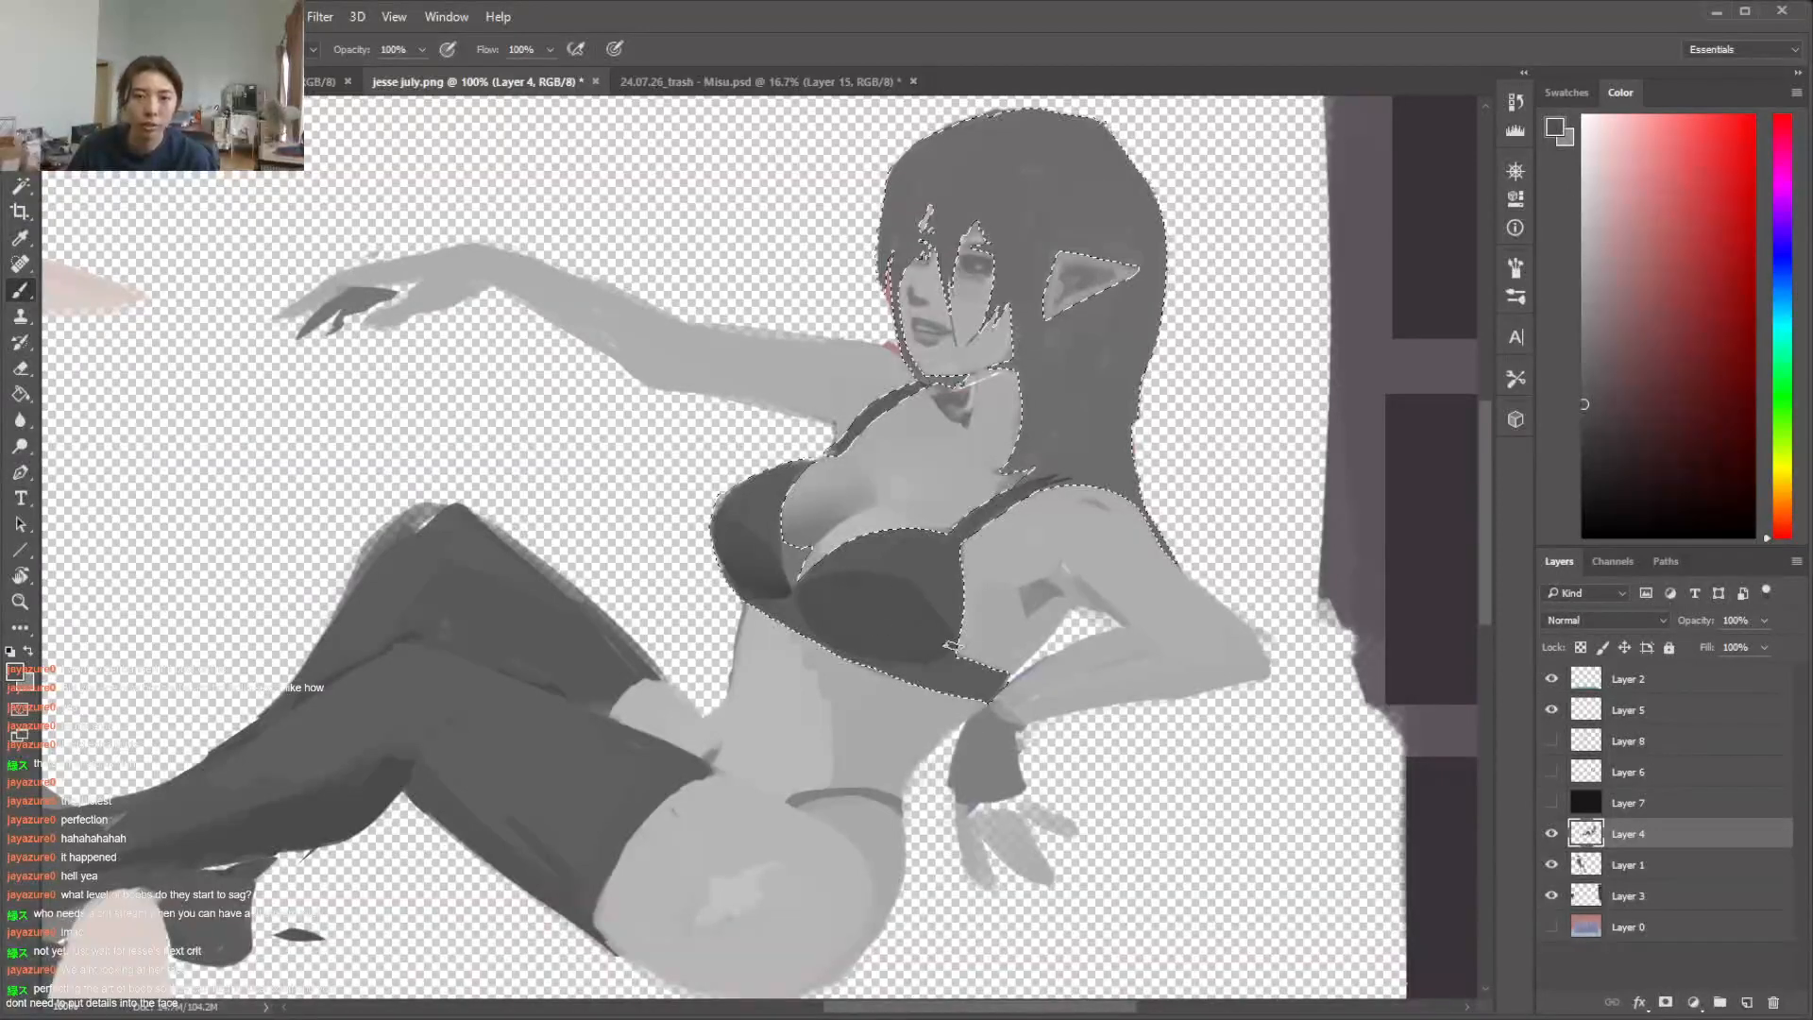
Touch up the shading at the bikini's centre between the cups with sampled grey and clear the selection
{"action": "right_click", "coordinate": [859, 593]}
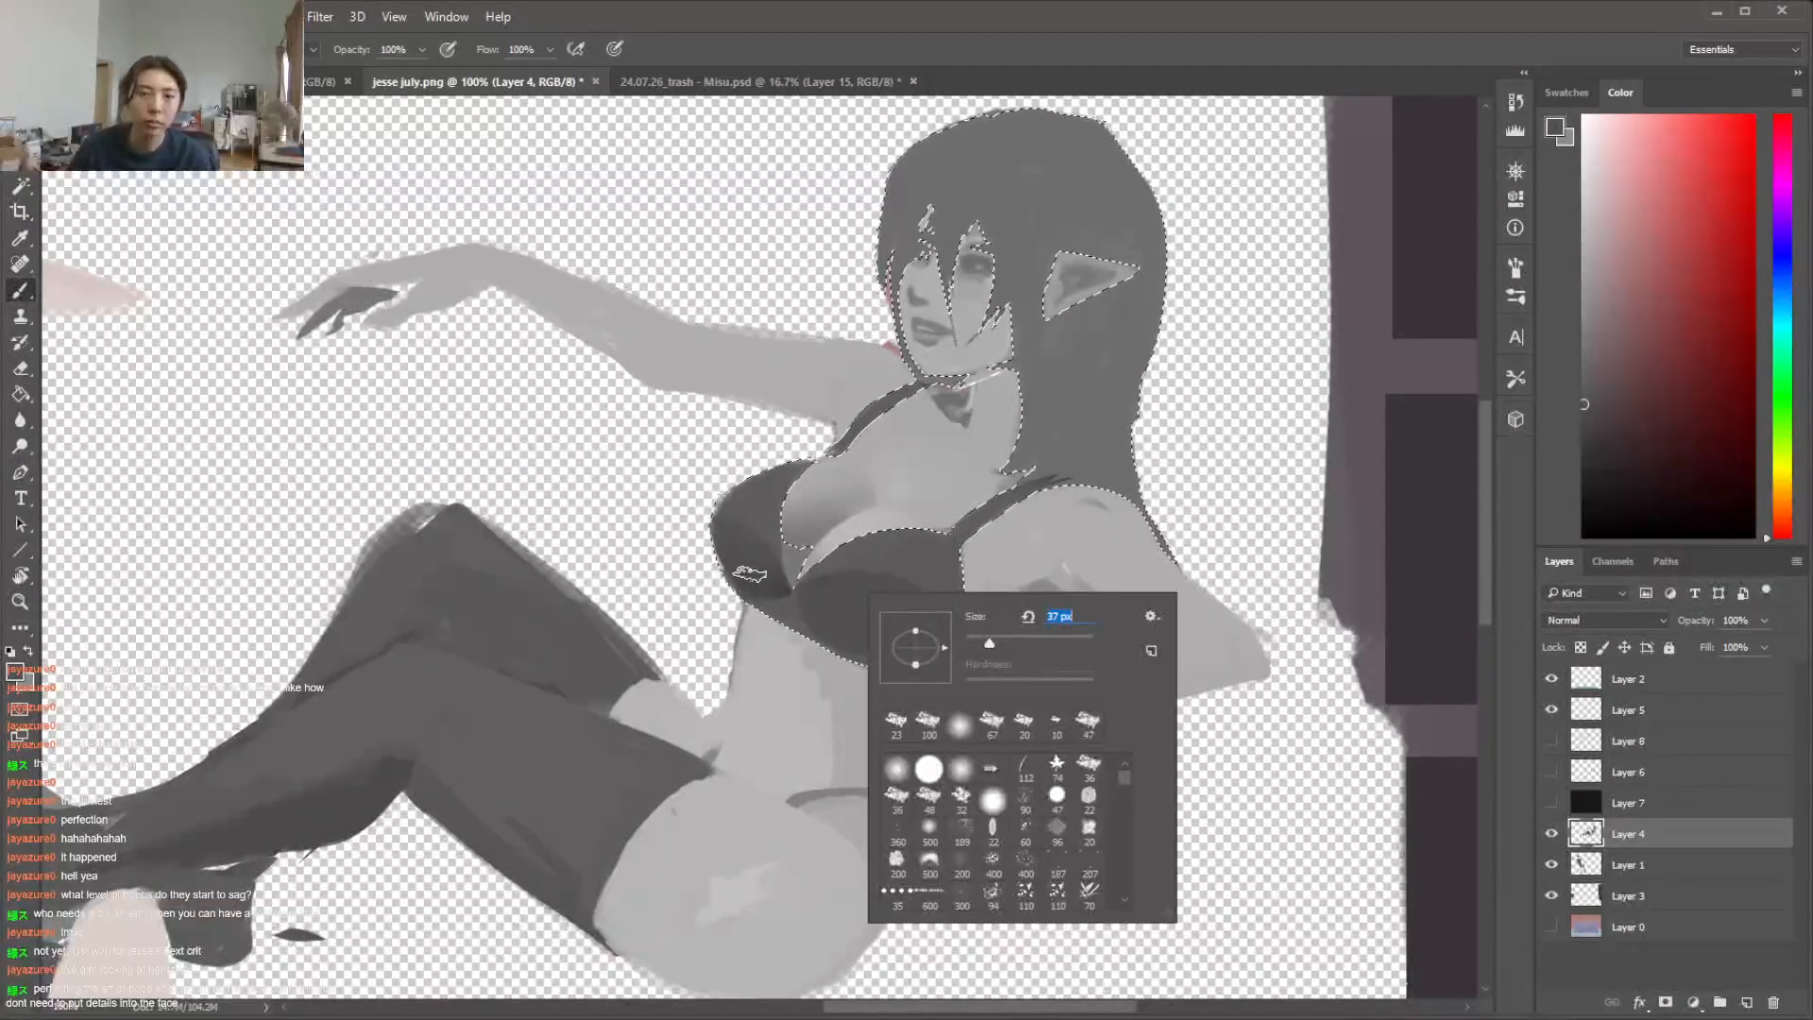
{"action": "key", "text": "Escape"}
{"action": "key", "text": "e"}
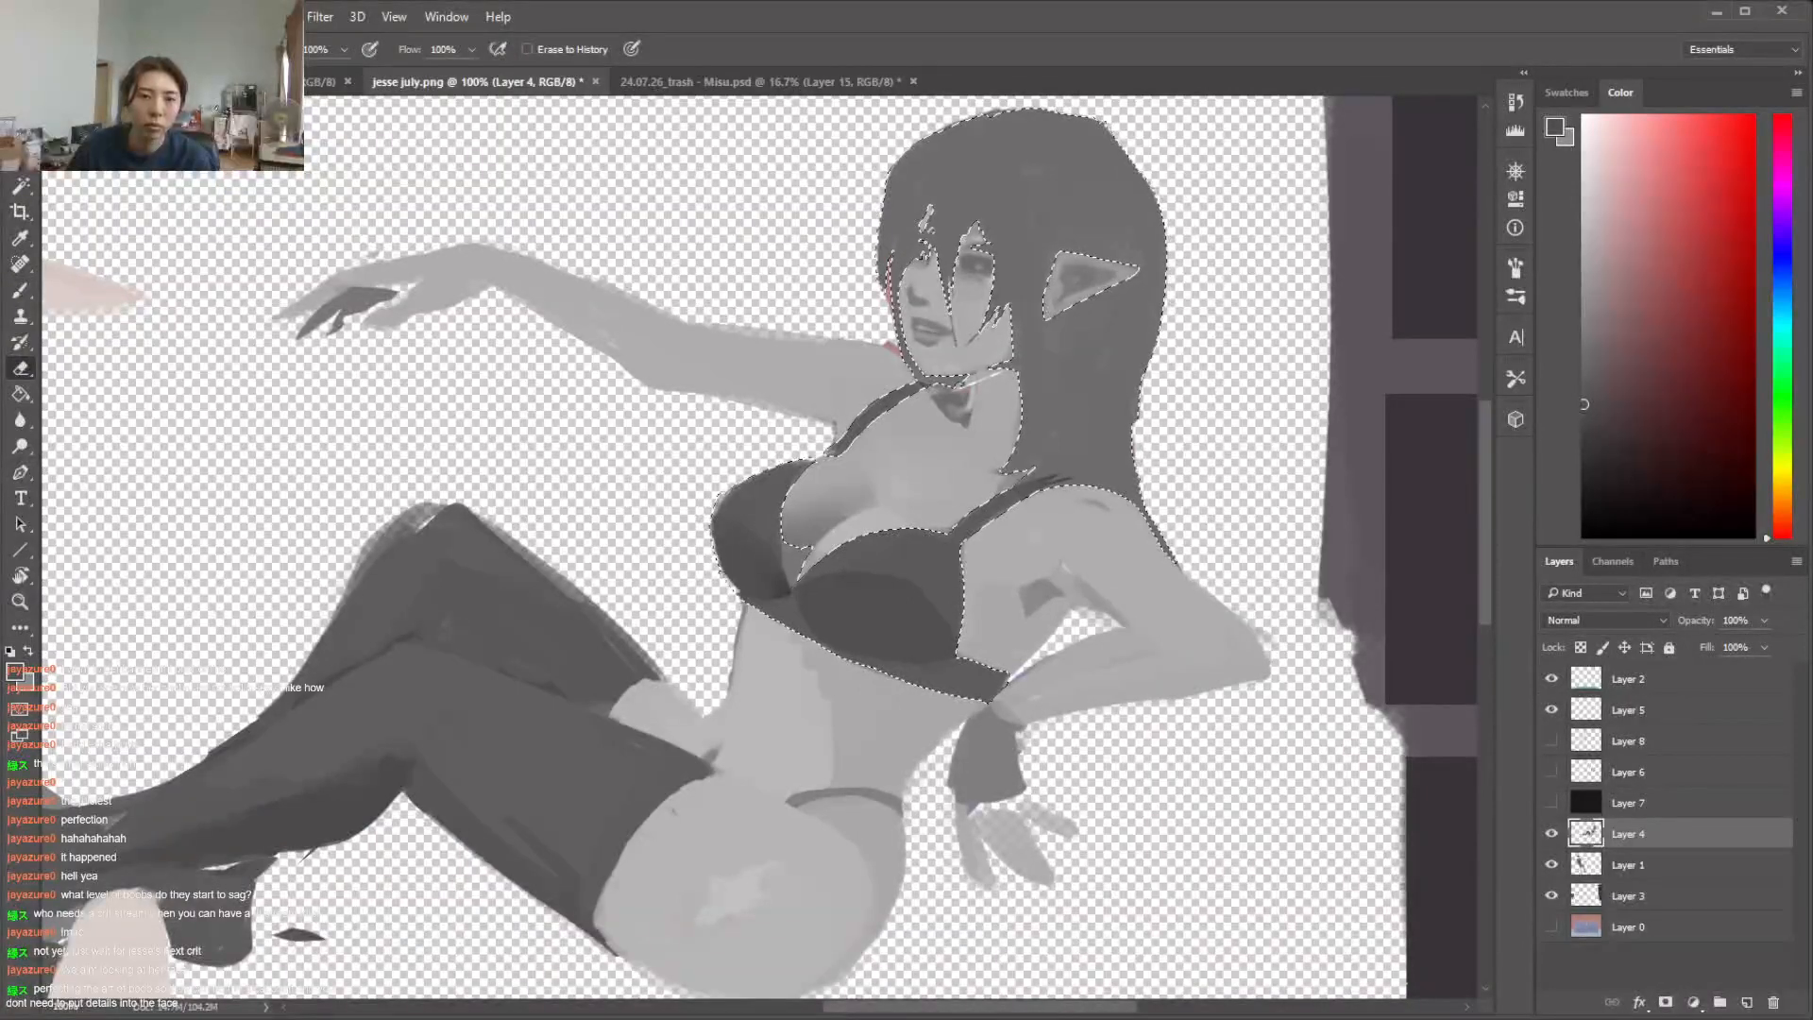
{"action": "key", "text": "b"}
{"action": "key", "text": "alt"}
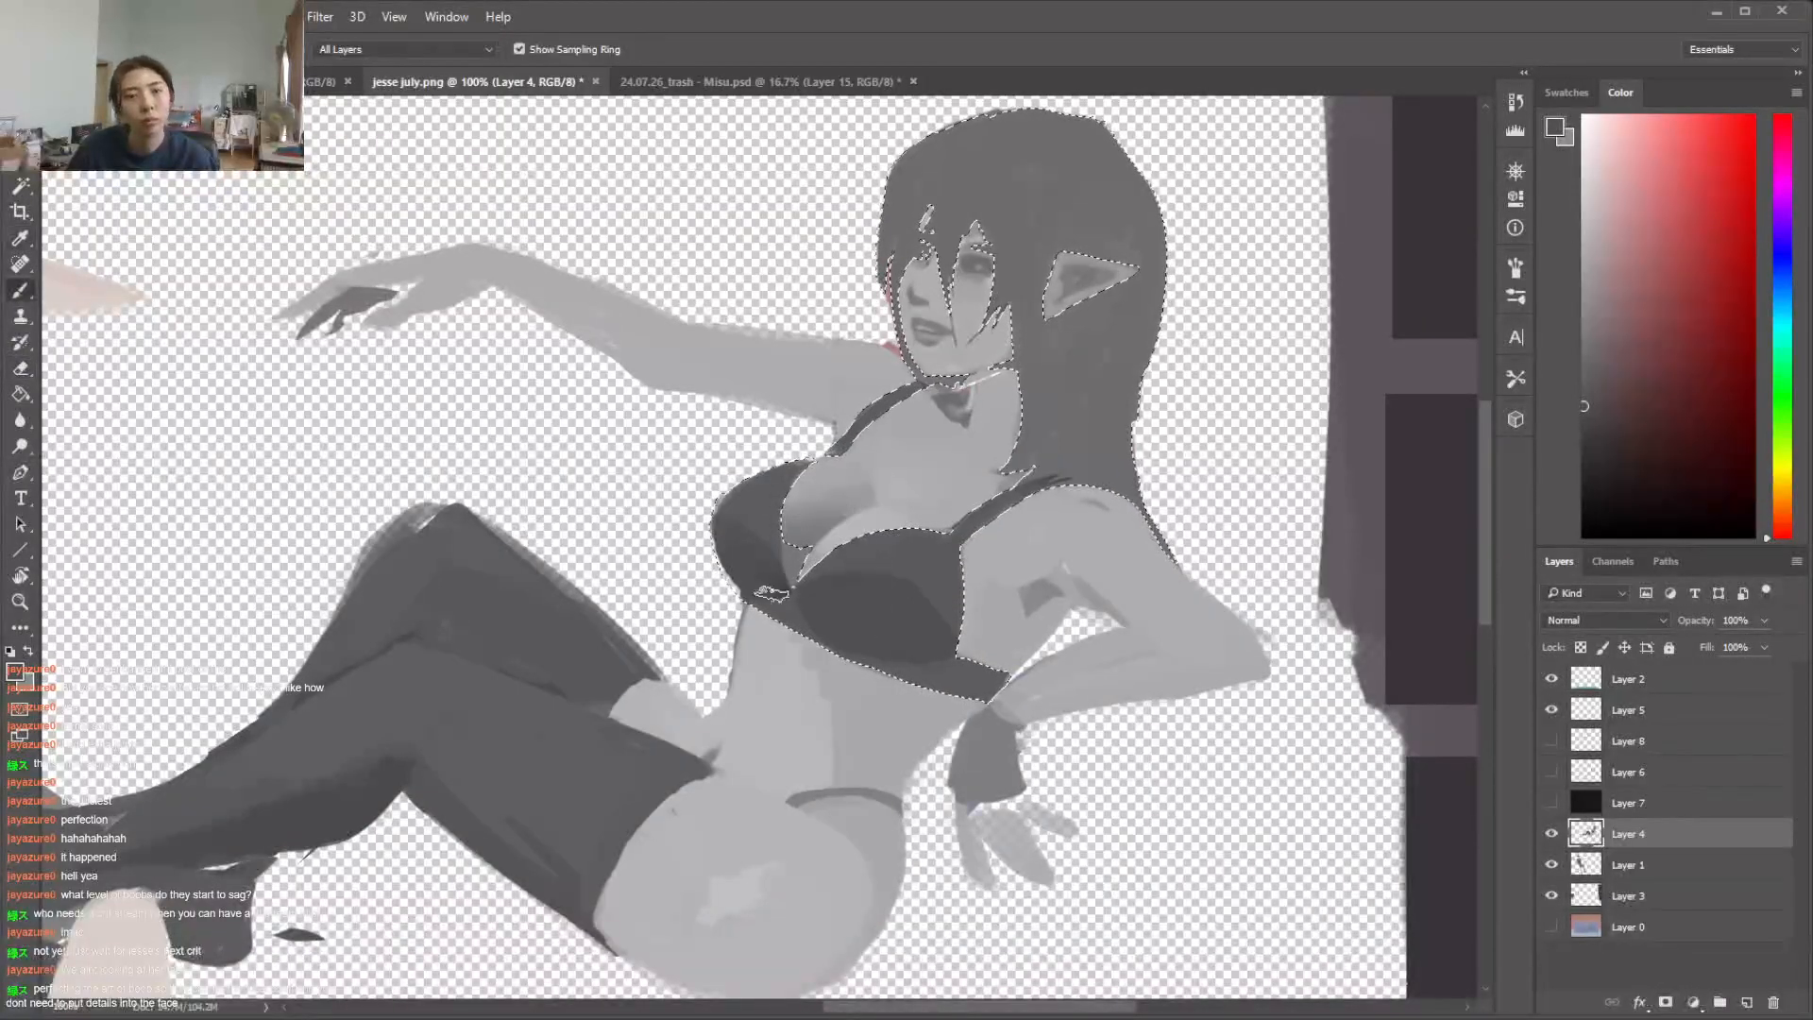
{"action": "left_click", "coordinate": [780, 604], "text": "alt"}
{"action": "key", "text": "ctrl+d"}
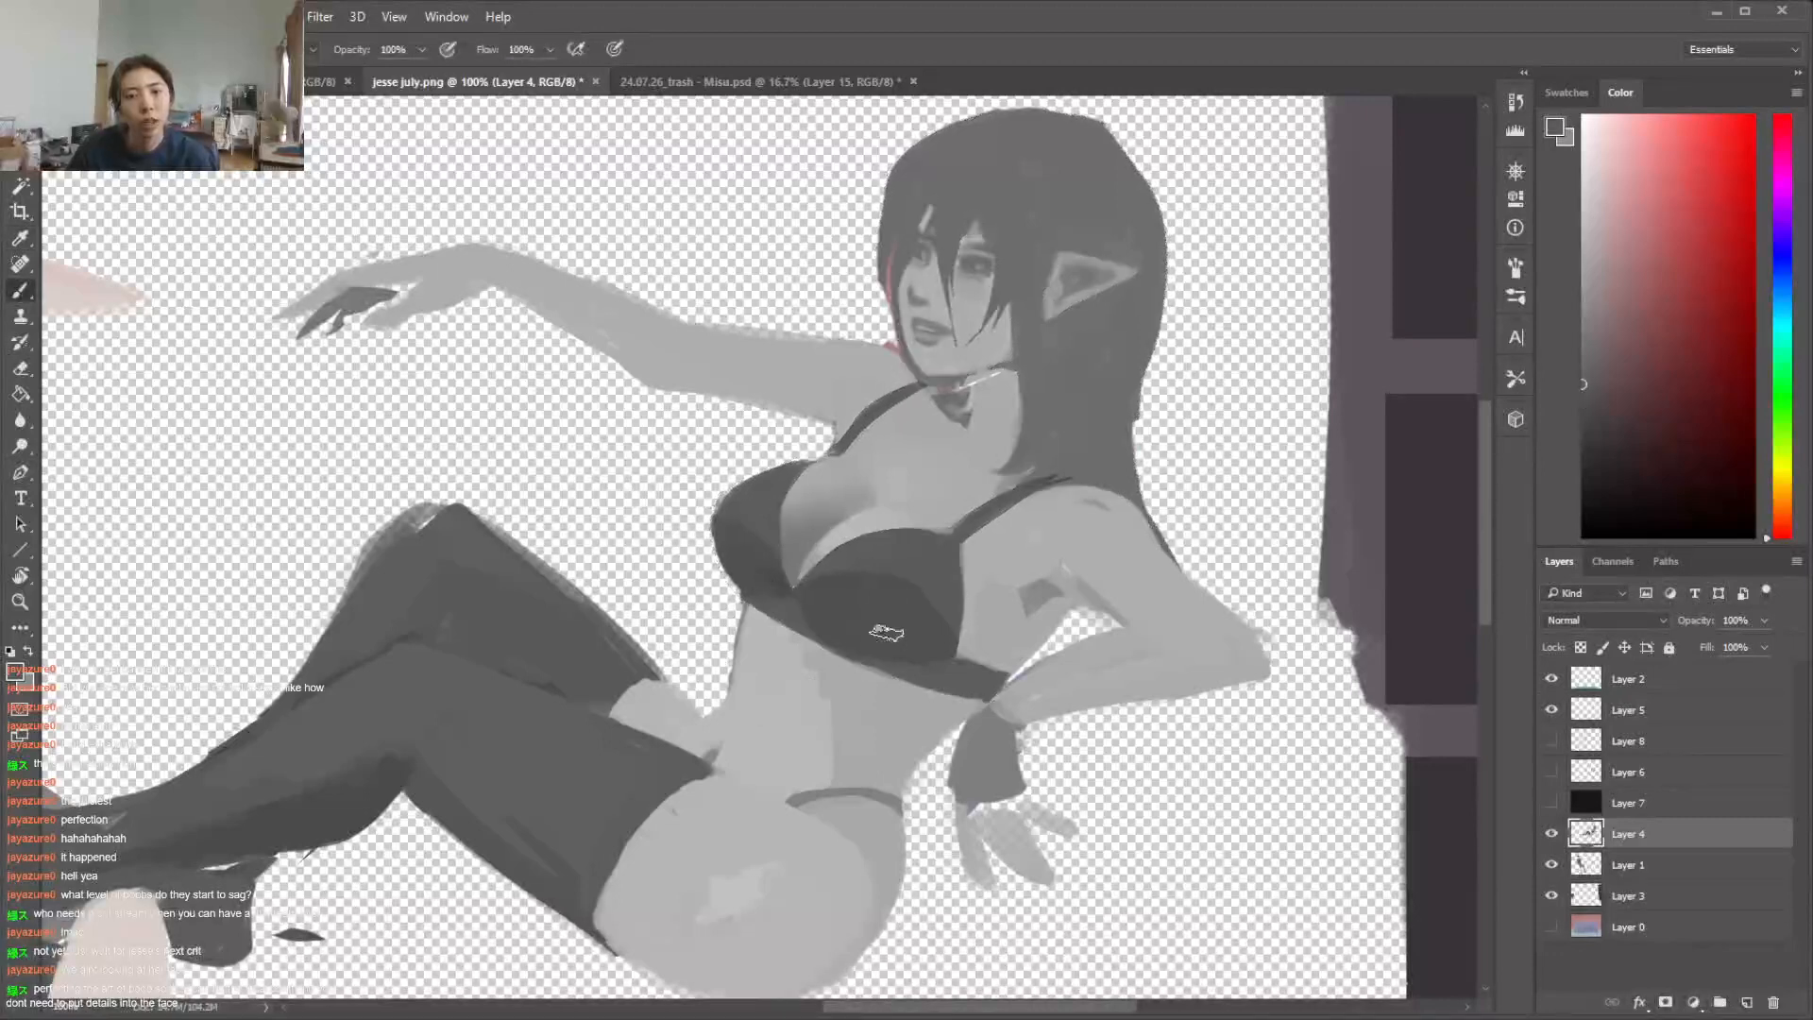
Clean up the near cup's lower outer edge and repaint the armpit shadow with sampled skin greys
{"action": "key", "text": "l"}
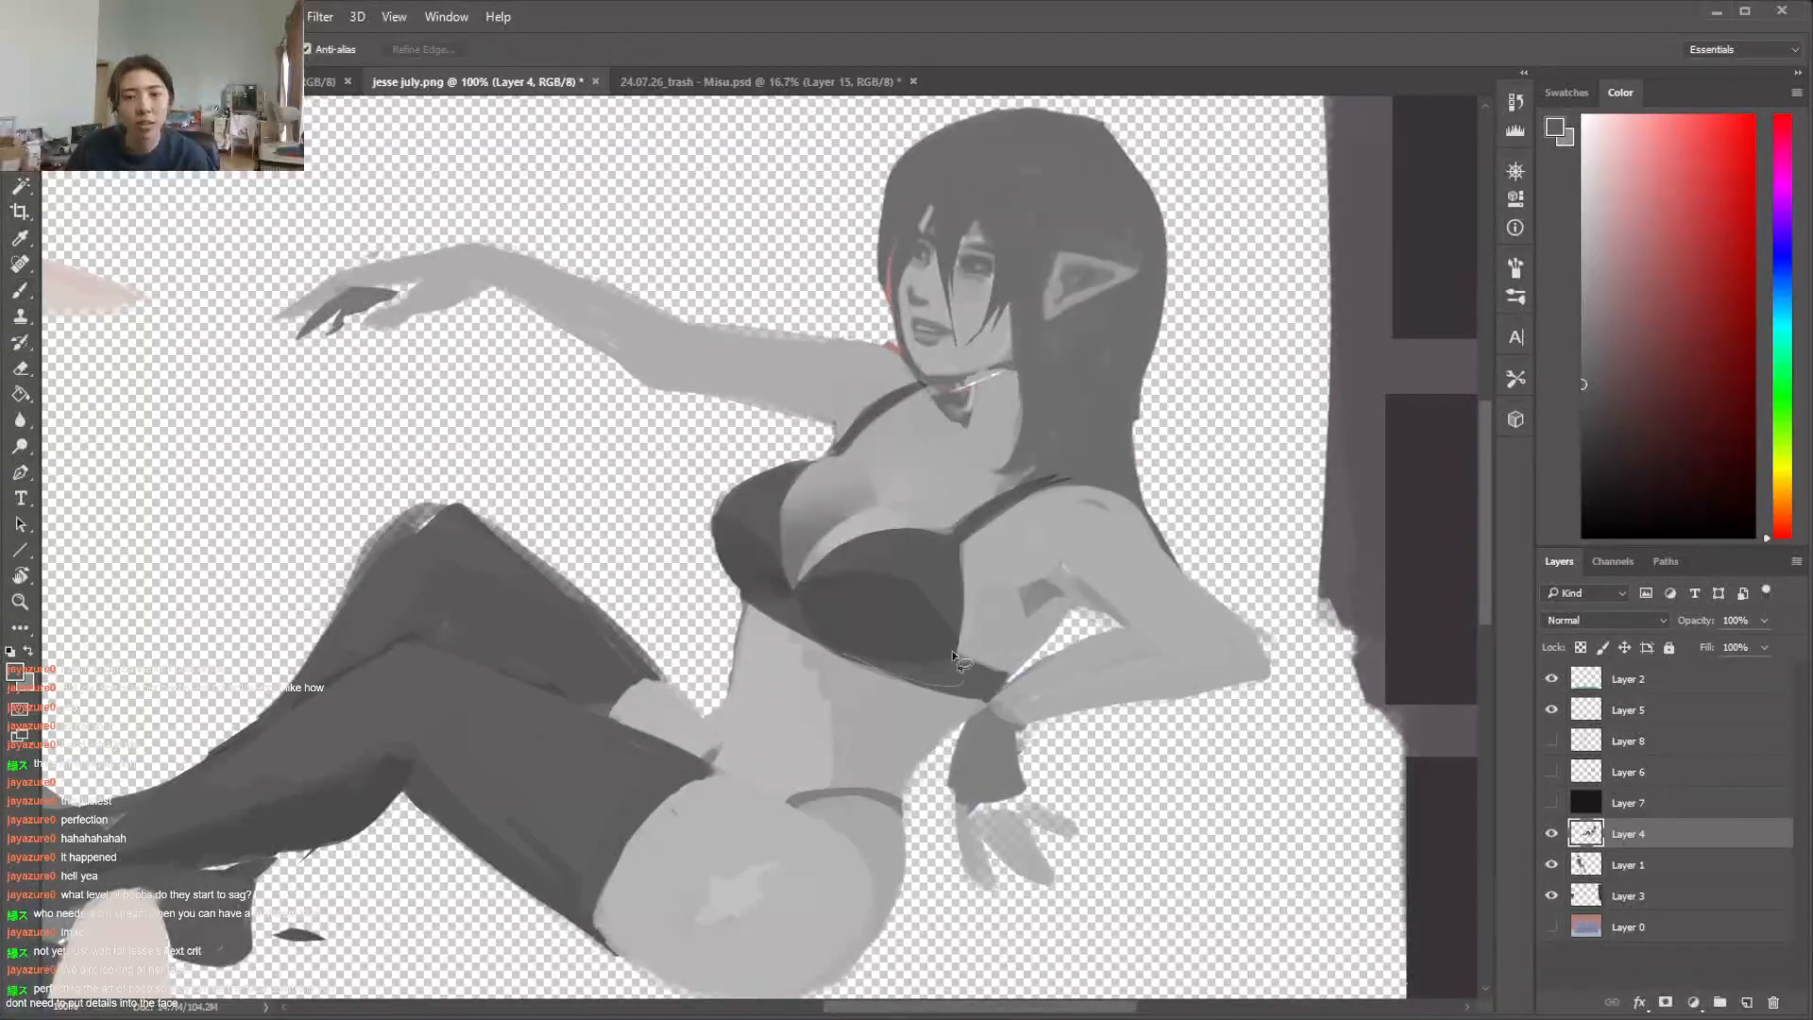
{"action": "key", "text": "b"}
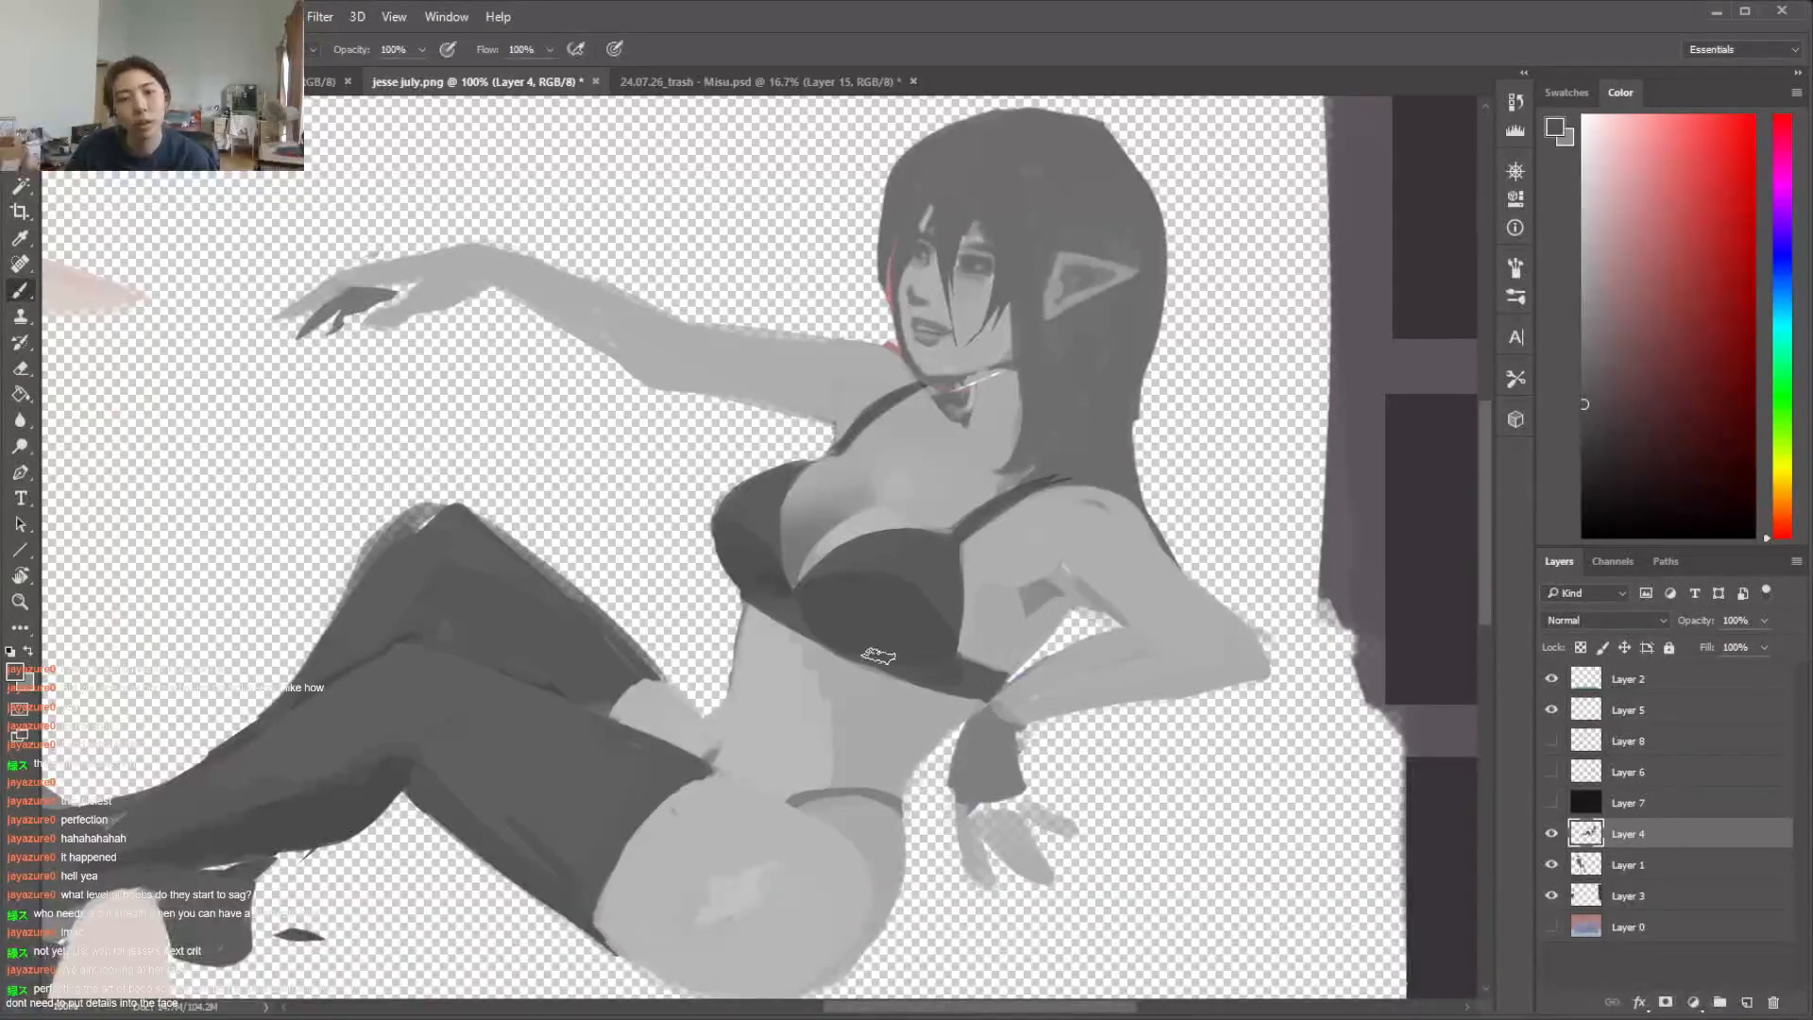
{"action": "left_click", "coordinate": [977, 647], "text": "alt"}
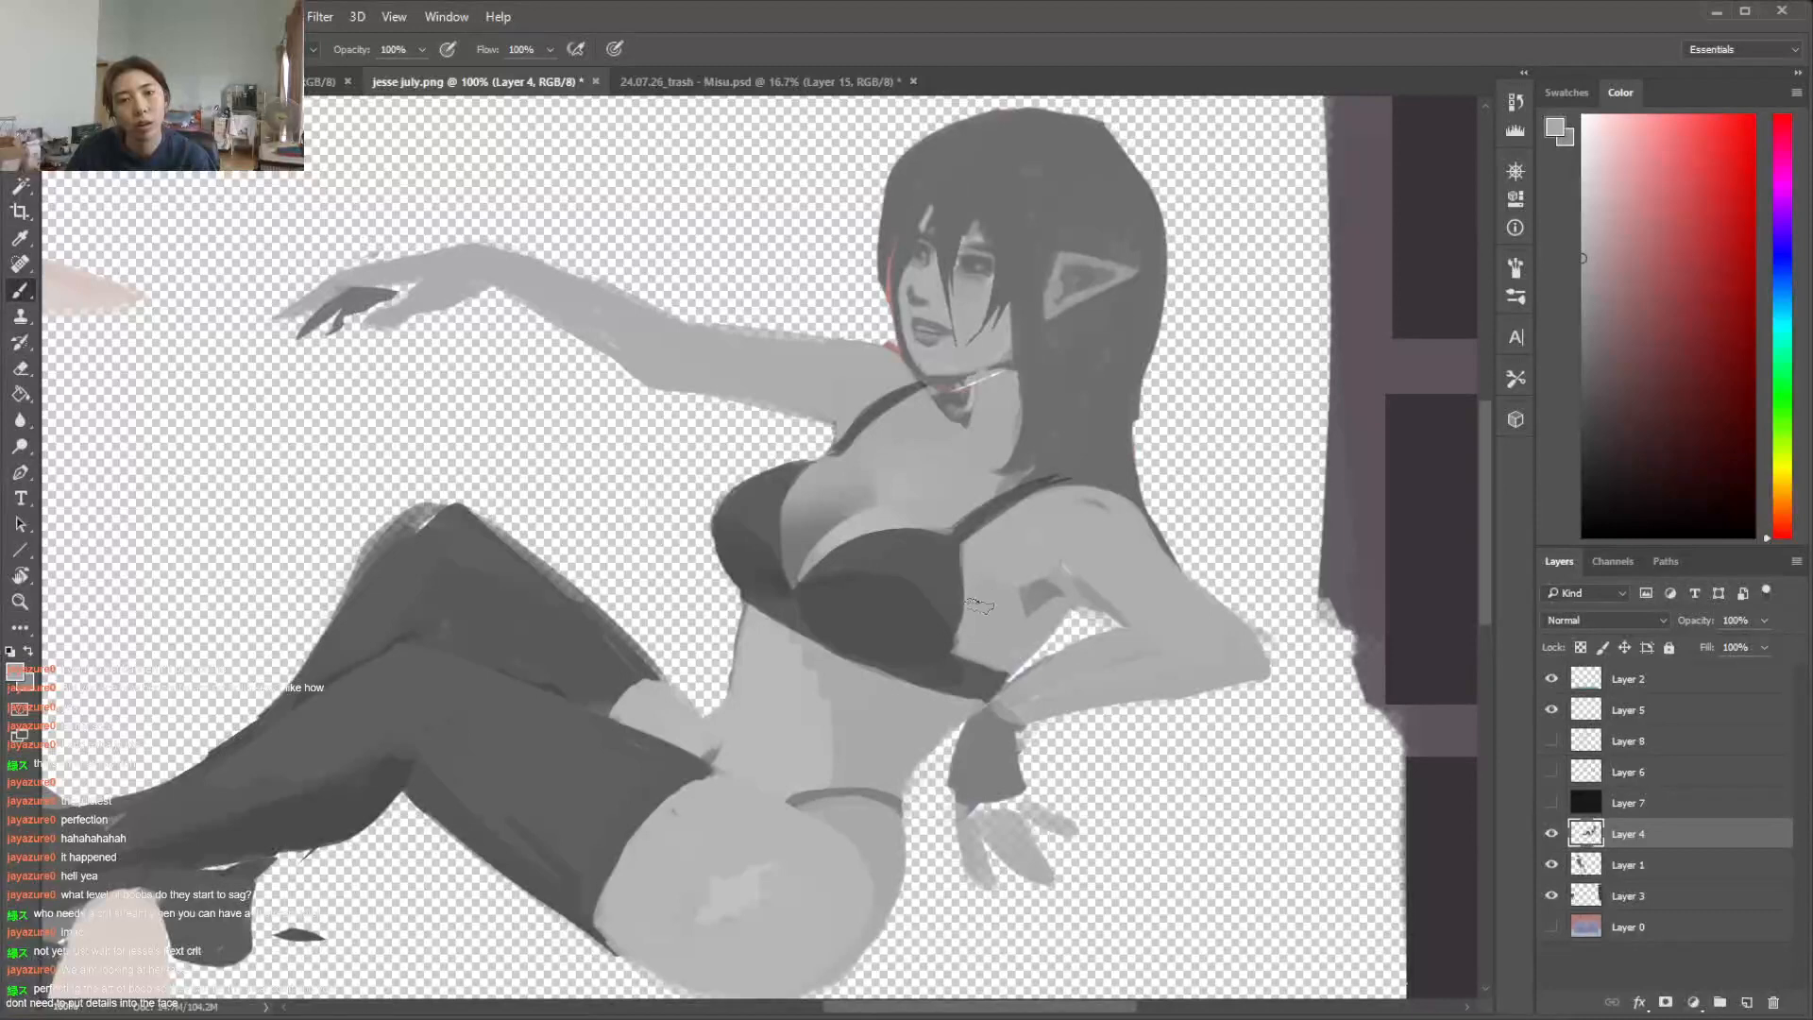
{"action": "left_click", "coordinate": [1039, 596], "text": "alt"}
{"action": "left_click_drag", "start_coordinate": [1071, 578], "coordinate": [1003, 589]}
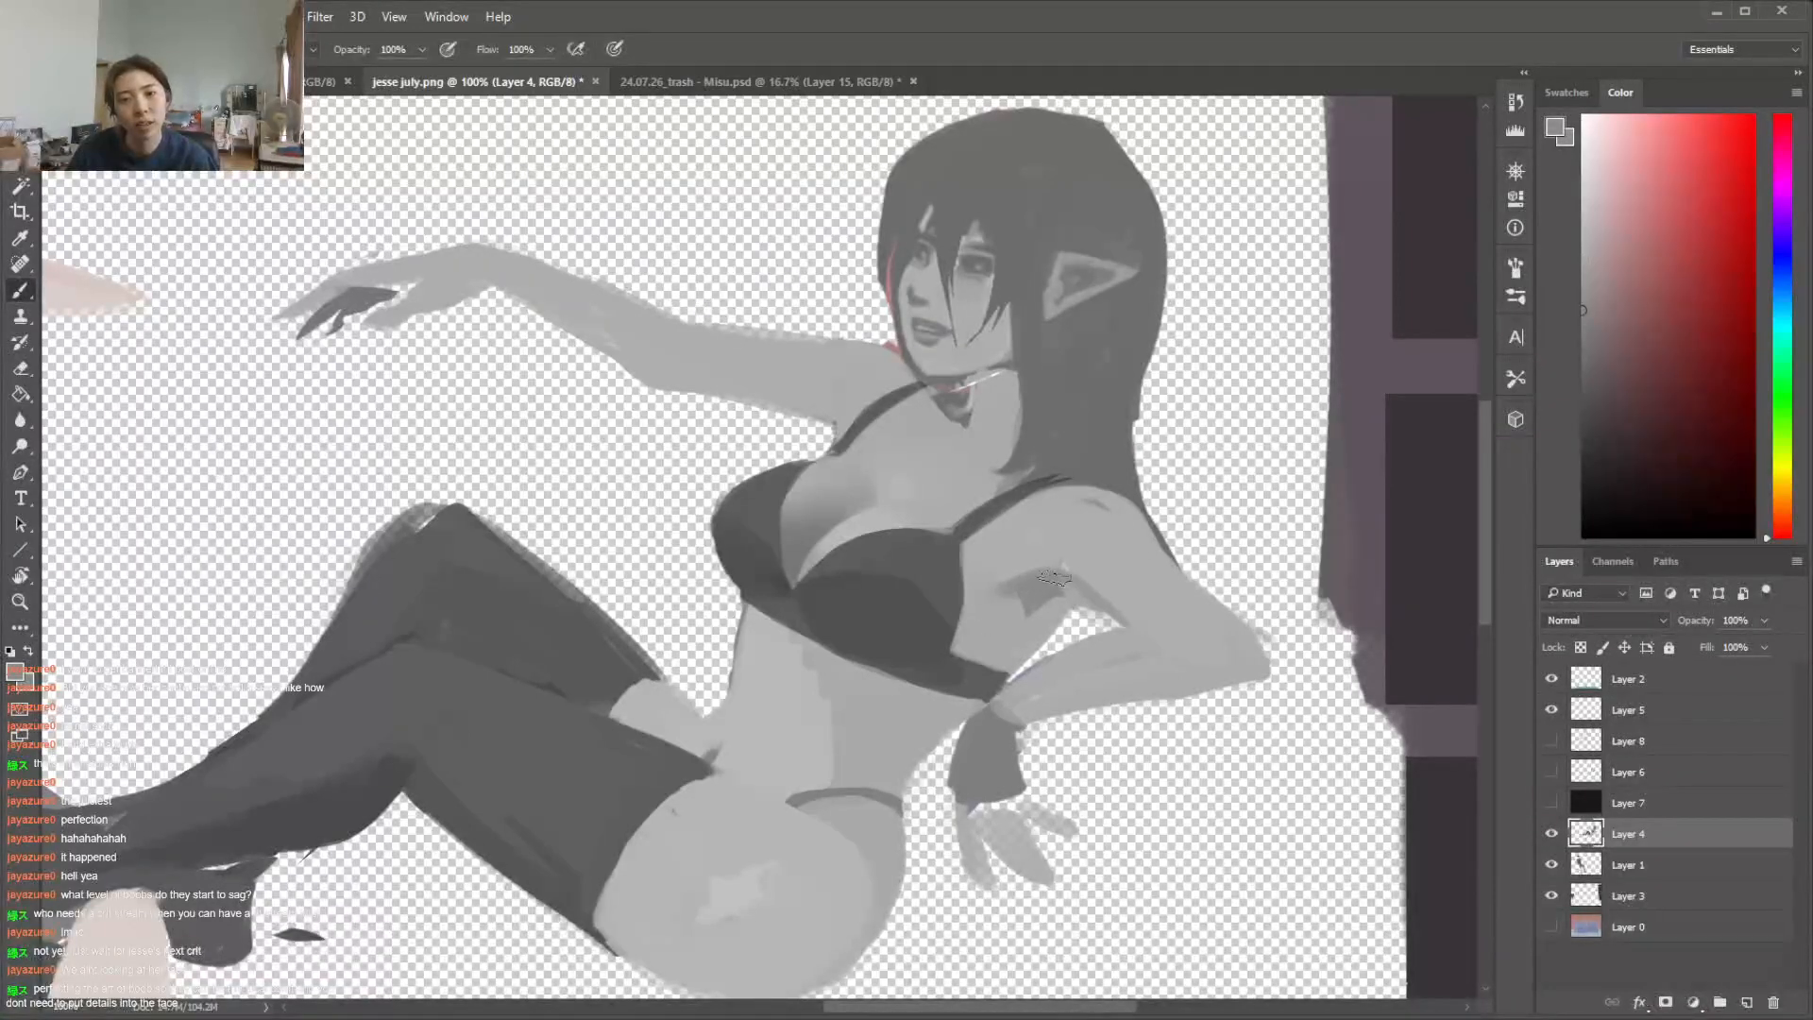
{"action": "left_click_drag", "start_coordinate": [1036, 602], "coordinate": [998, 600]}
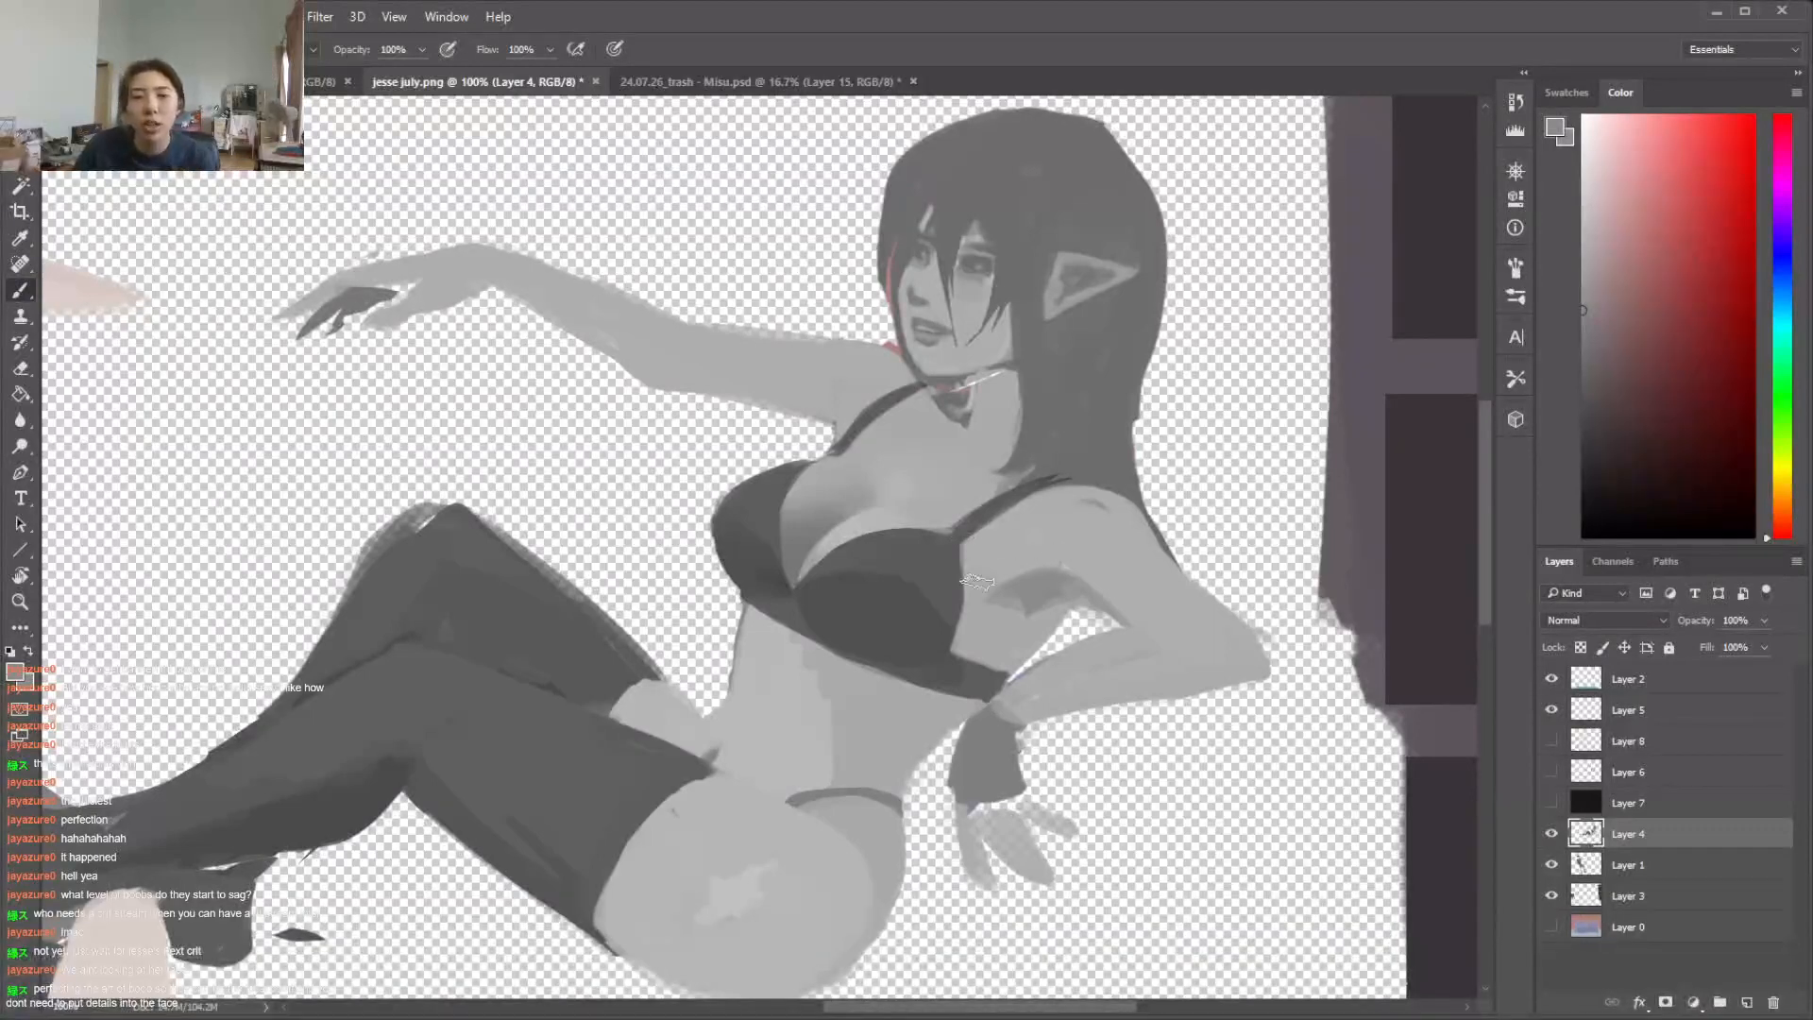
Lasso the armpit shadow beneath the near arm and soften it inside the selection with a large soft brush
{"action": "key", "text": "l"}
{"action": "left_click_drag", "start_coordinate": [1082, 612], "coordinate": [1089, 593]}
{"action": "key", "text": "i"}
{"action": "left_click", "coordinate": [1068, 580]}
{"action": "key", "text": "b"}
{"action": "right_click", "coordinate": [1060, 567]}
{"action": "left_click", "coordinate": [1217, 696]}
{"action": "left_click", "coordinate": [1210, 618]}
{"action": "left_click", "coordinate": [1034, 532]}
{"action": "left_click_drag", "start_coordinate": [1034, 531], "coordinate": [1043, 581]}
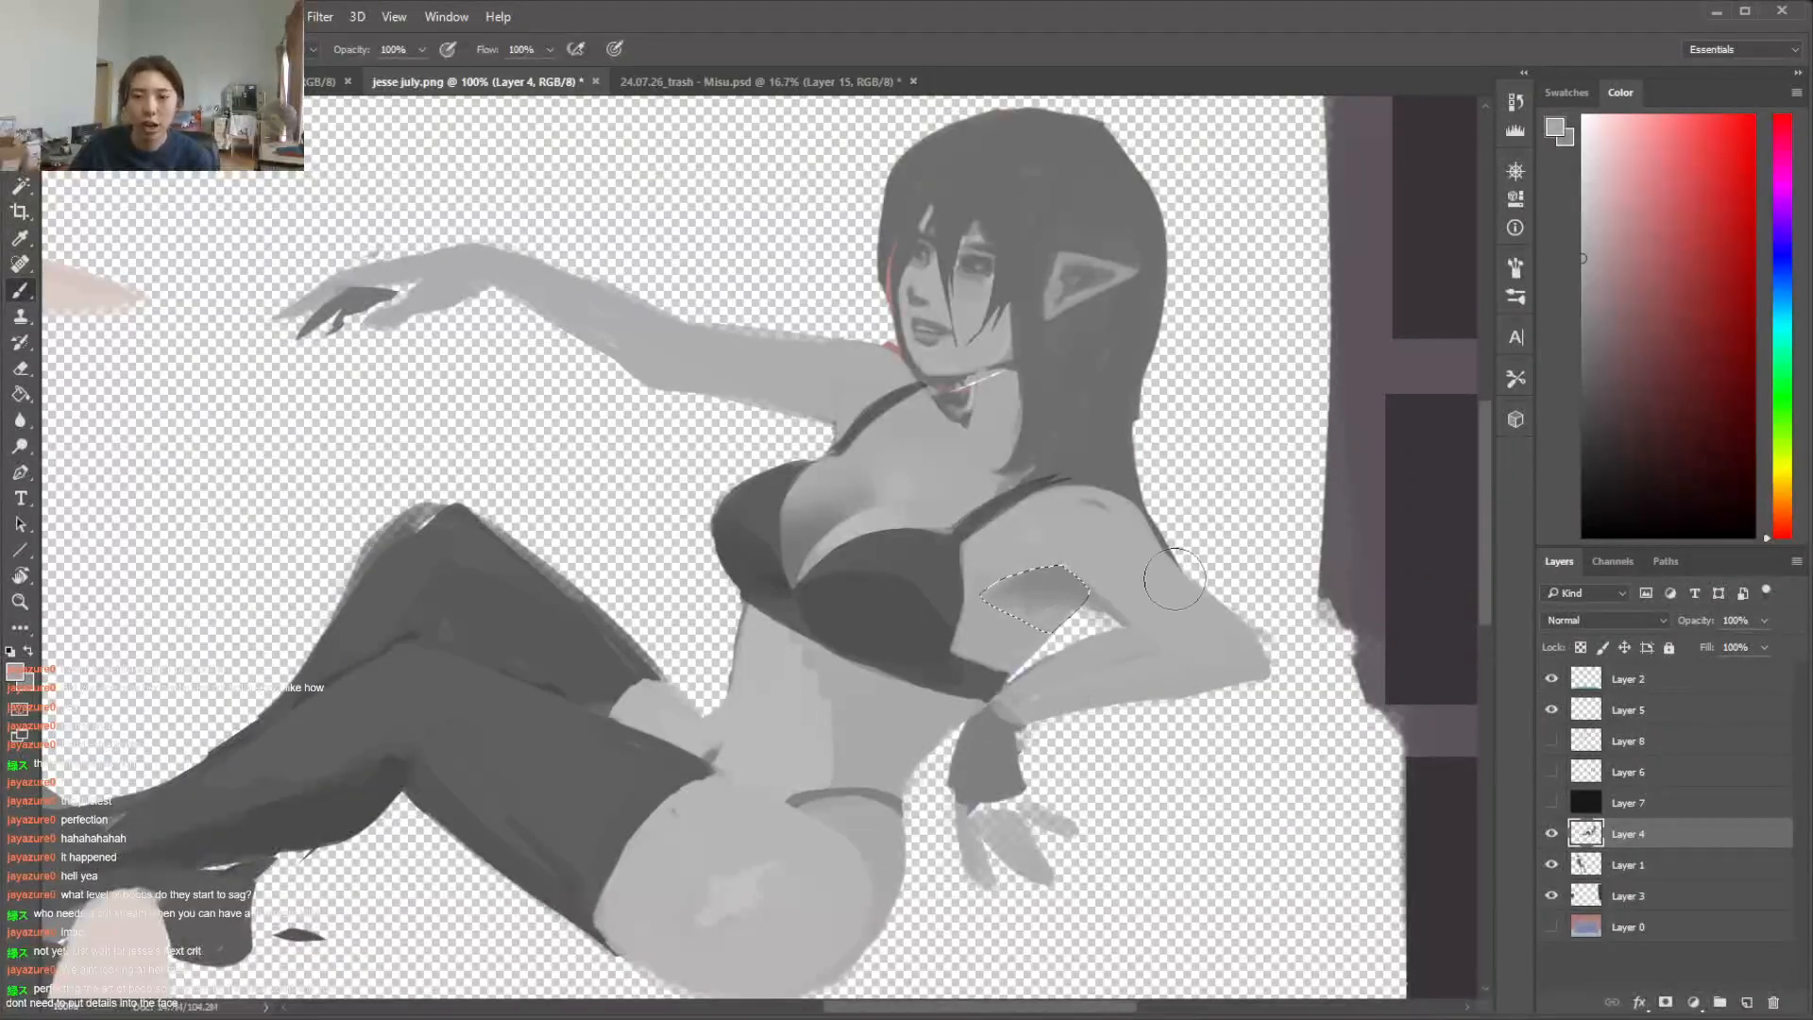
Blend the armpit shadow into the side of the torso with a resized soft brush and sampled grey
{"action": "left_click", "coordinate": [1043, 588], "text": "alt"}
{"action": "right_click", "coordinate": [1060, 578]}
{"action": "left_click", "coordinate": [1181, 627]}
{"action": "left_click", "coordinate": [1043, 621]}
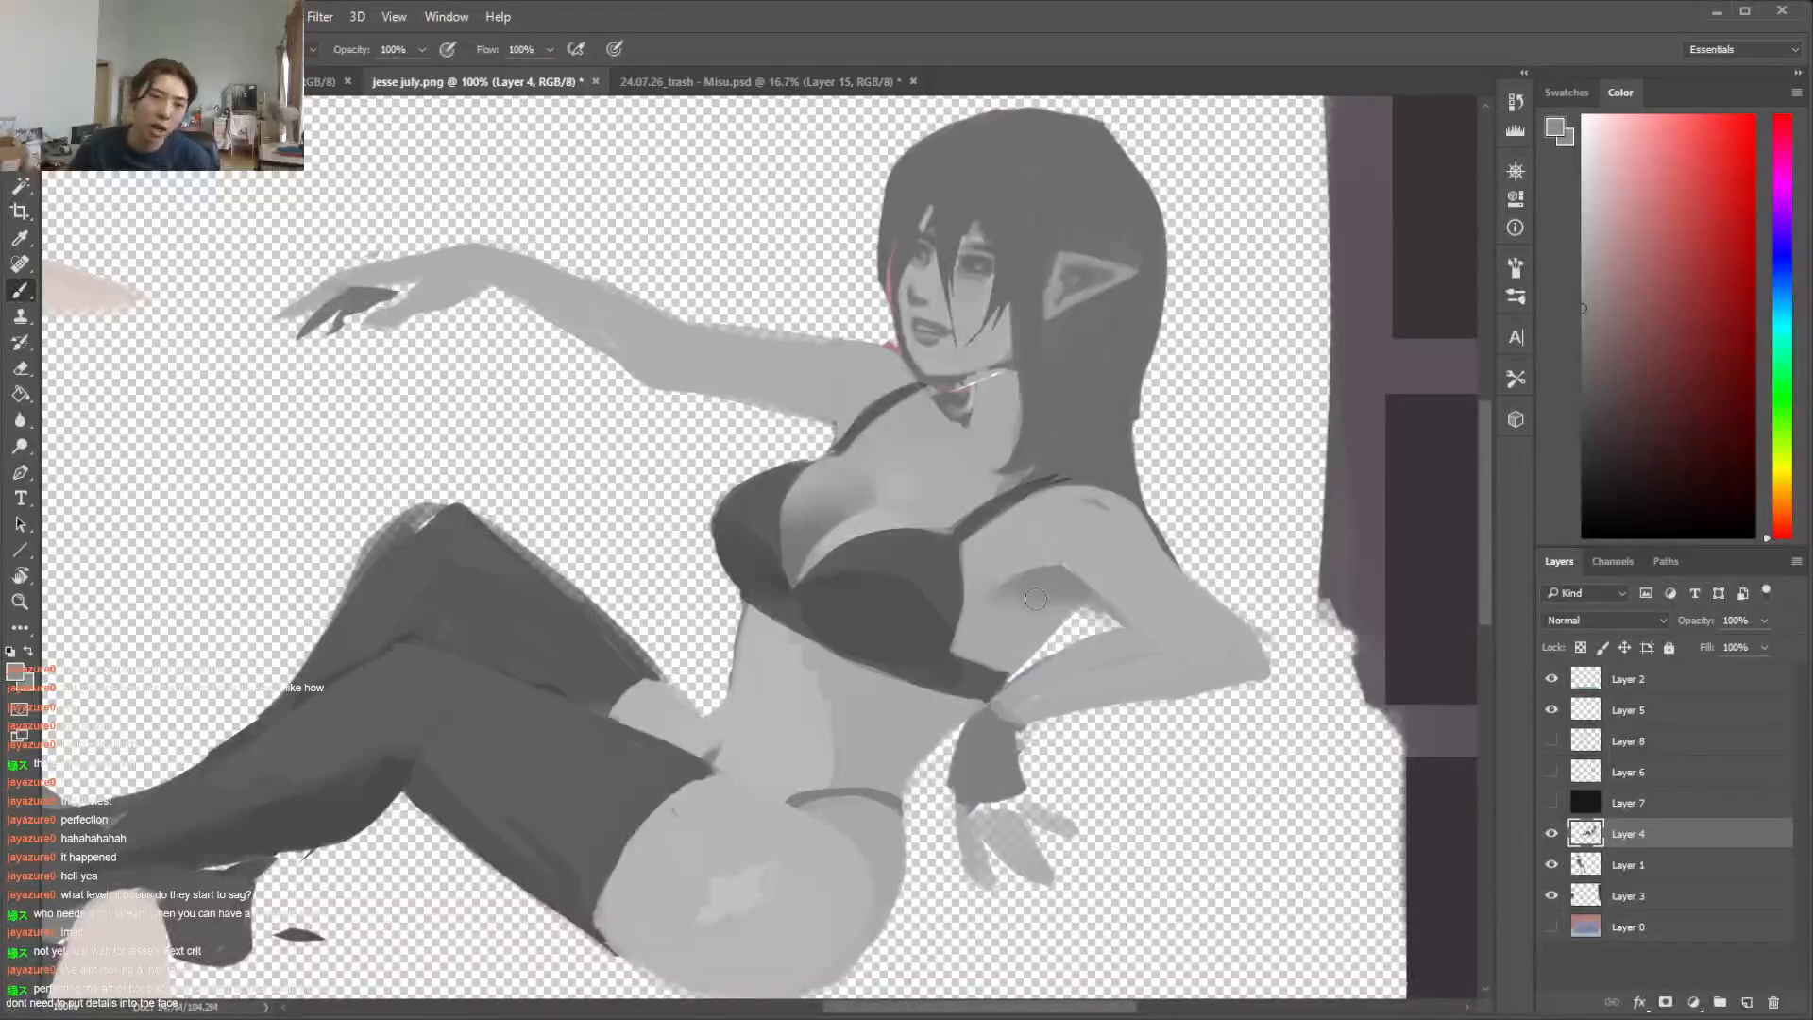
{"action": "right_click", "coordinate": [1097, 529]}
{"action": "left_click", "coordinate": [1218, 583]}
{"action": "key", "text": "Return"}
{"action": "left_click", "coordinate": [1043, 600], "text": "alt"}
Smooth the near shoulder and upper arm with light skin grey, covering the stray dark mark on the shoulder
{"action": "key", "text": "l"}
{"action": "left_click_drag", "start_coordinate": [1146, 631], "coordinate": [1140, 626]}
{"action": "key", "text": "b"}
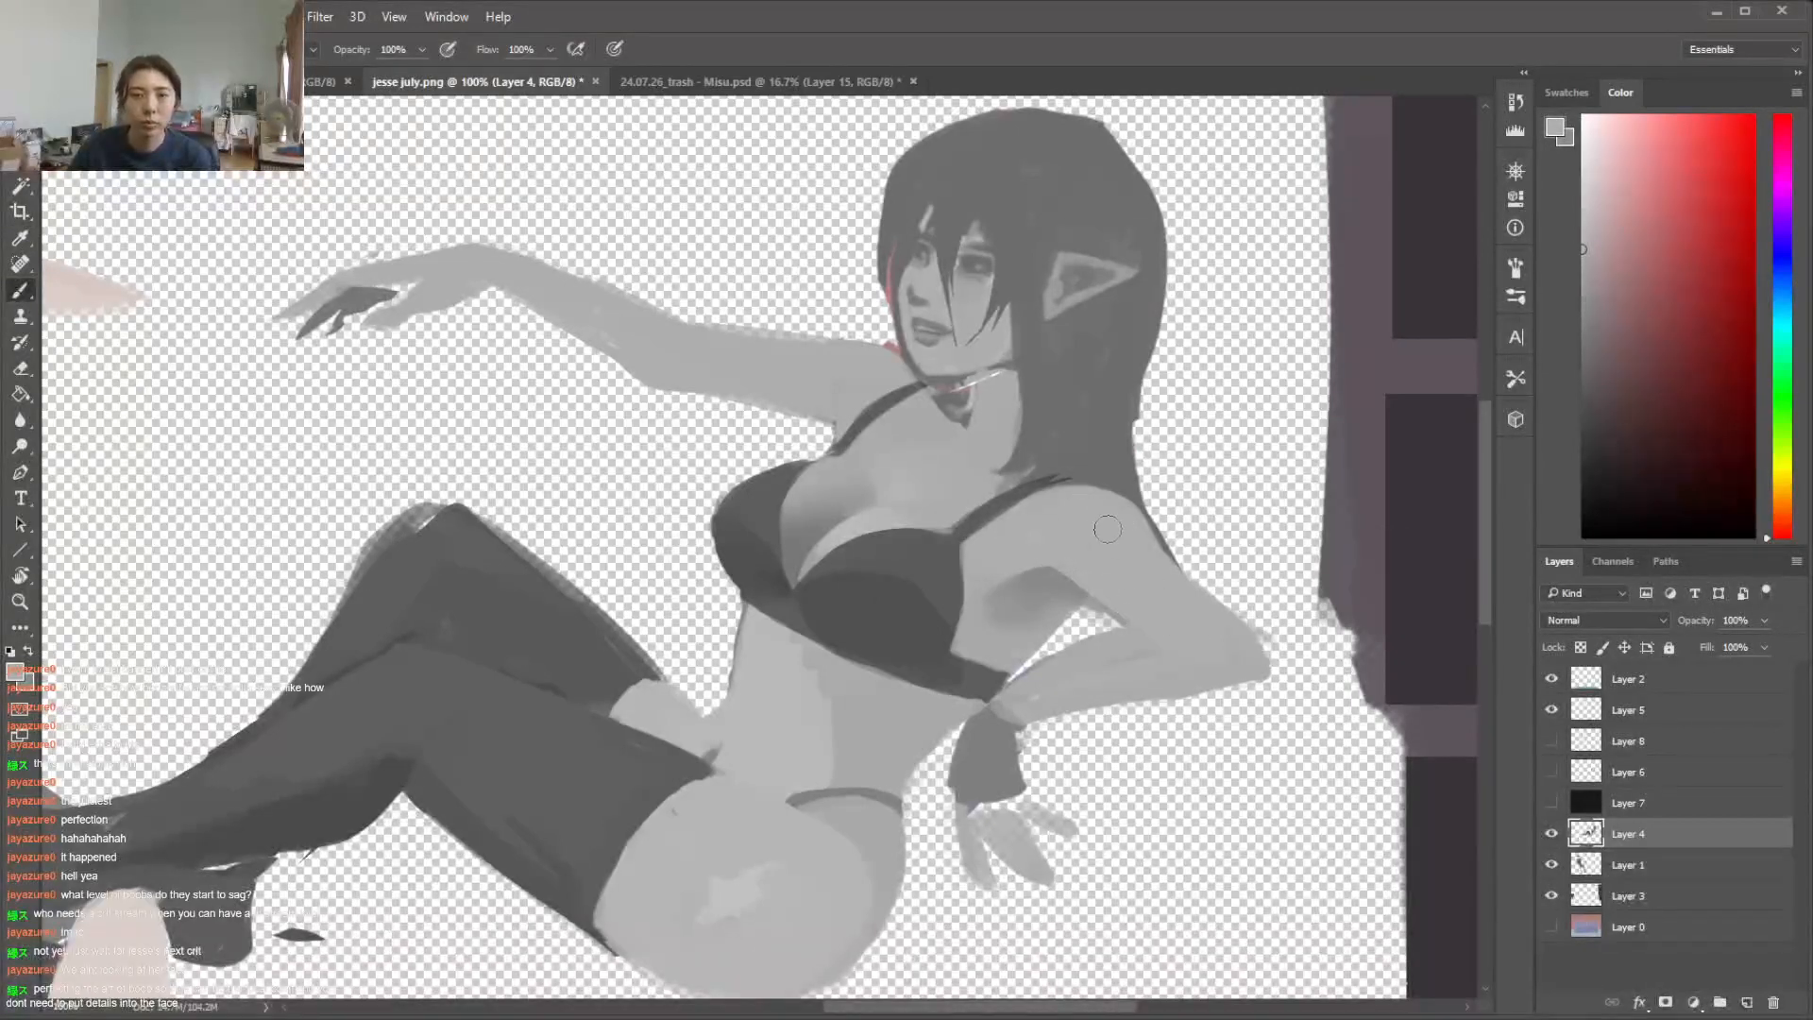
Lasso the bare far thigh above the stocking, paint a soft dark grey shadow along its lower edge, and clear the selection
{"action": "key", "text": "l"}
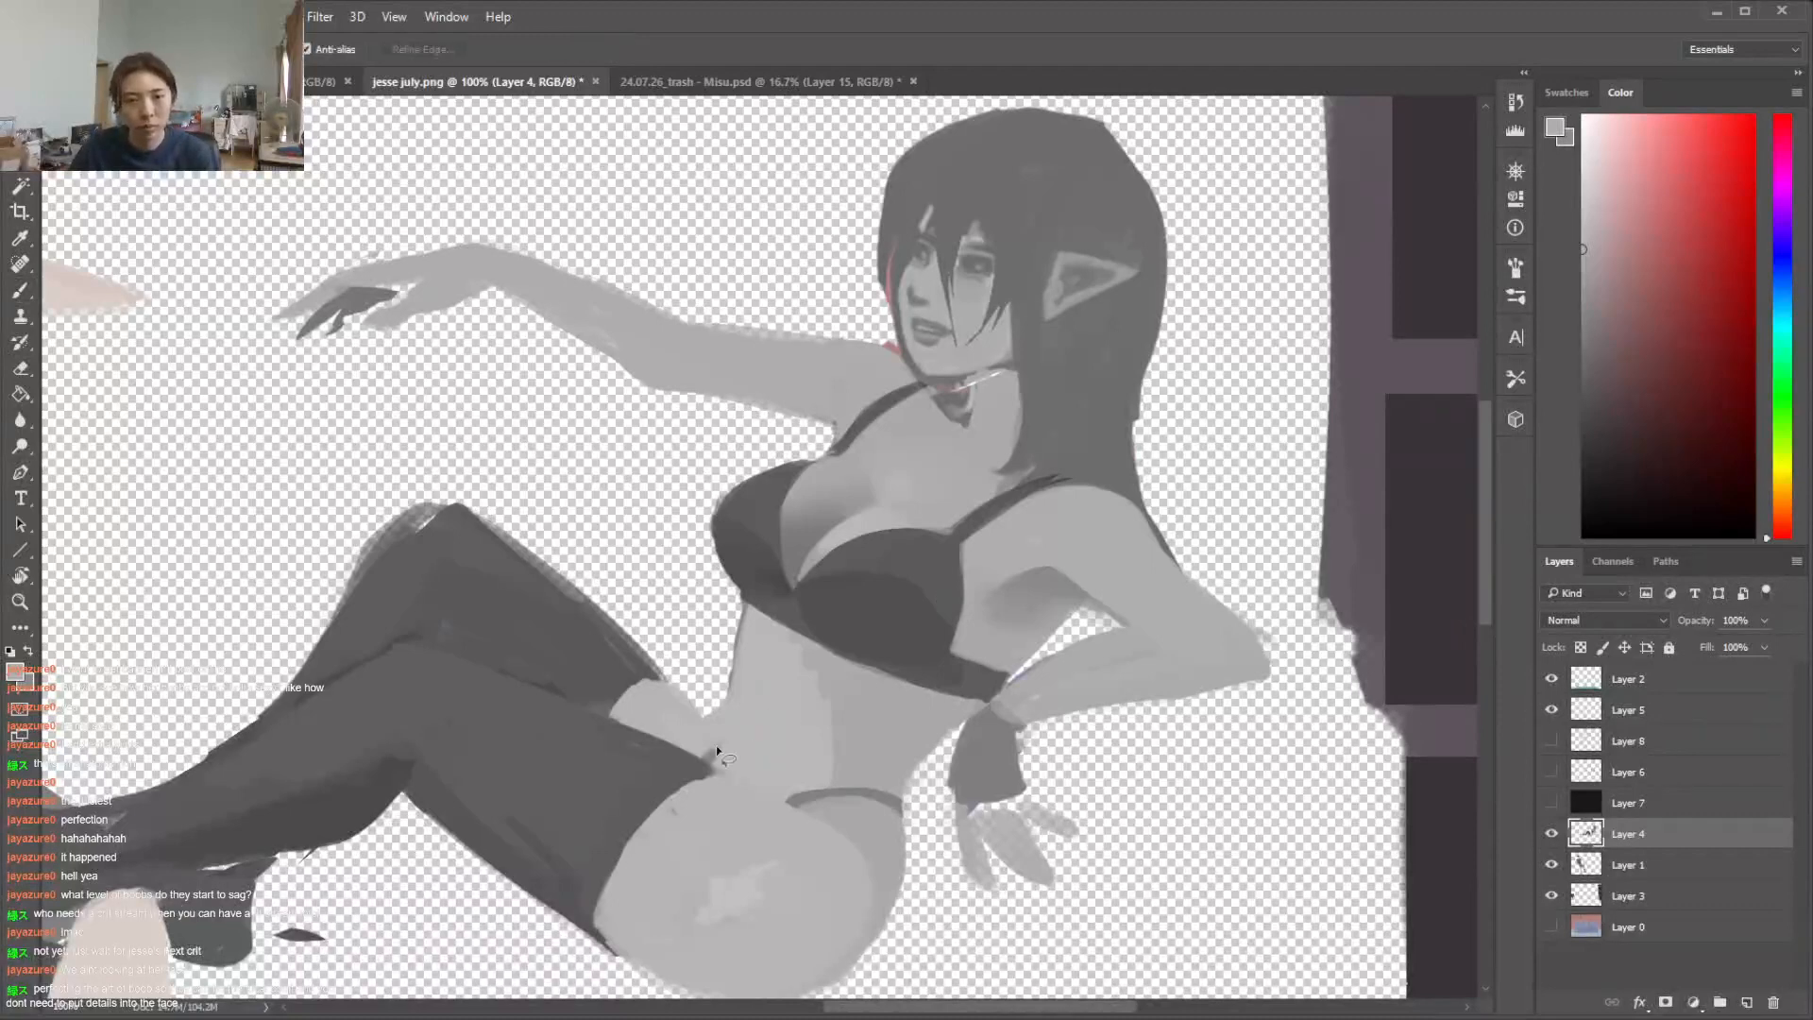
{"action": "mouse_move", "coordinate": [676, 749]}
{"action": "left_mouse_down"}
{"action": "mouse_move", "coordinate": [598, 718]}
{"action": "mouse_move", "coordinate": [624, 660]}
{"action": "mouse_move", "coordinate": [694, 695]}
{"action": "mouse_move", "coordinate": [627, 737]}
{"action": "mouse_move", "coordinate": [719, 772]}
{"action": "left_mouse_up"}
{"action": "key", "text": "i"}
{"action": "key", "text": "b"}
{"action": "key", "text": "ctrl+z"}
{"action": "left_click_drag", "start_coordinate": [1603, 336], "coordinate": [1550, 409]}
{"action": "left_click_drag", "start_coordinate": [607, 704], "coordinate": [653, 730]}
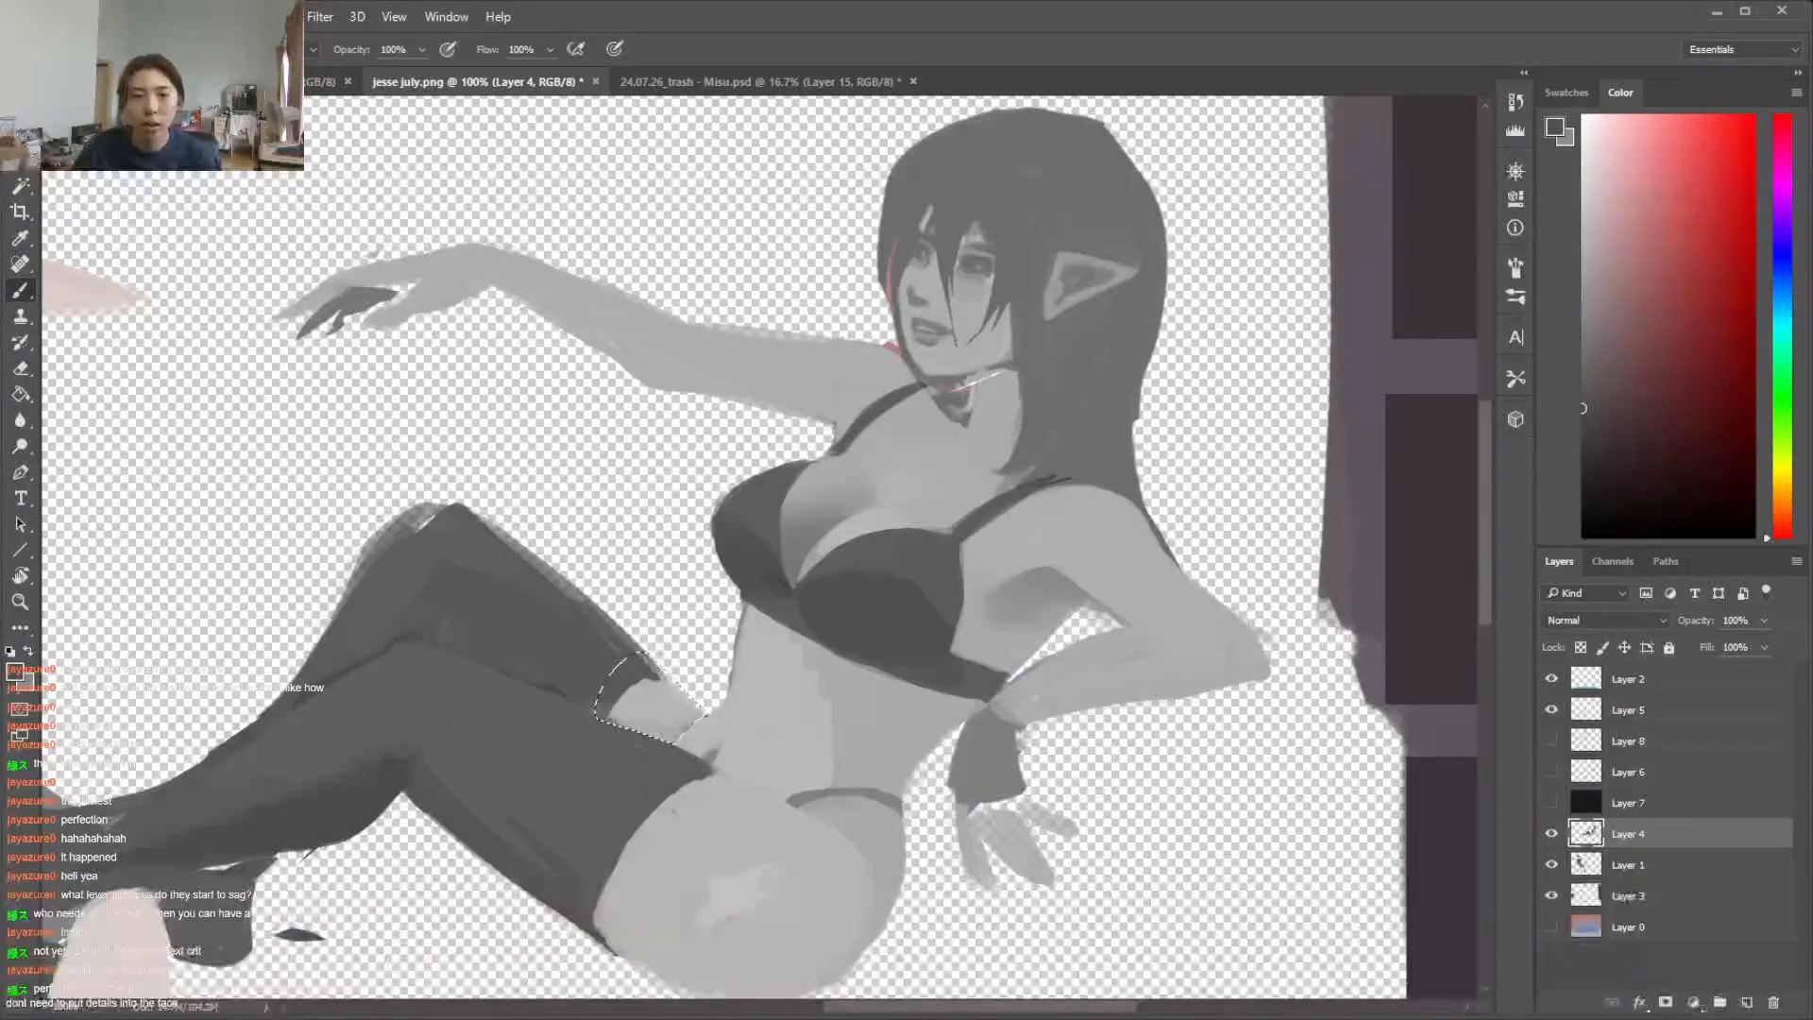
{"action": "right_click", "coordinate": [721, 727]}
{"action": "left_click", "coordinate": [890, 734]}
{"action": "left_click", "coordinate": [694, 735]}
{"action": "key", "text": "ctrl+d"}
{"action": "left_click", "coordinate": [717, 731], "text": "alt"}
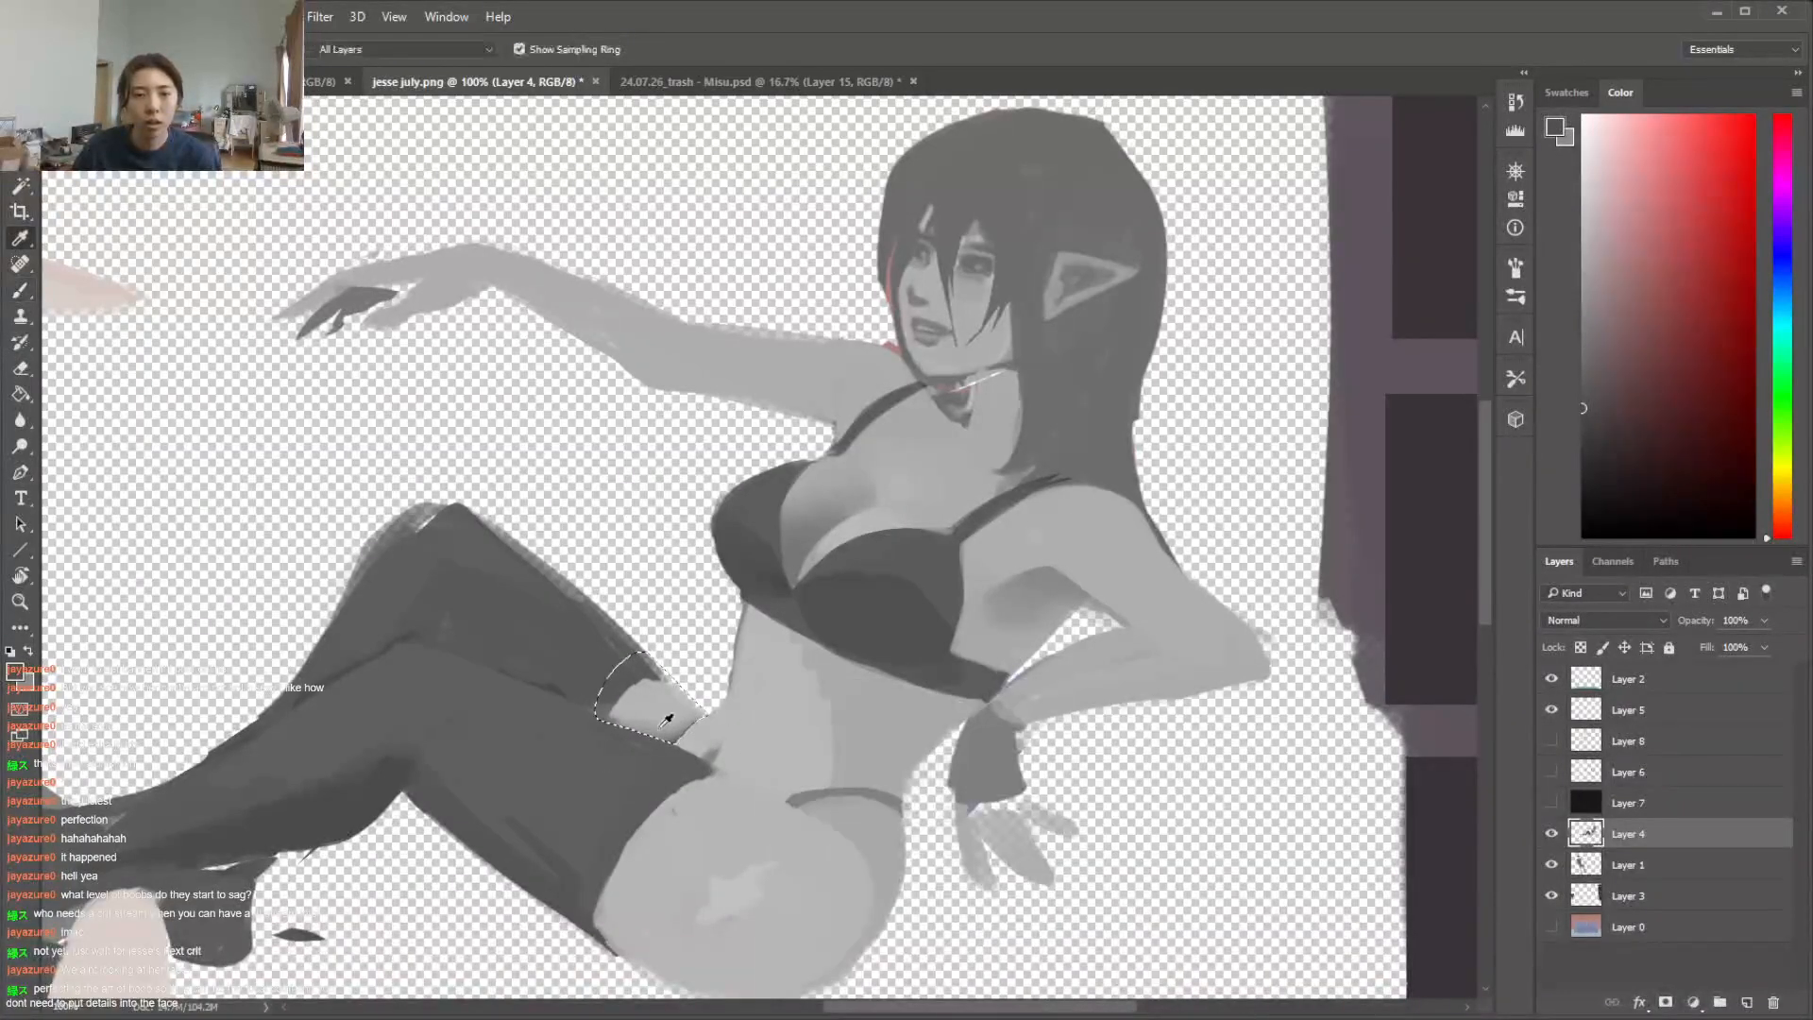
Lasso the hip area just below the bikini bottom's waistband, shade it in darker grey, and clear the selection
{"action": "key", "text": "l"}
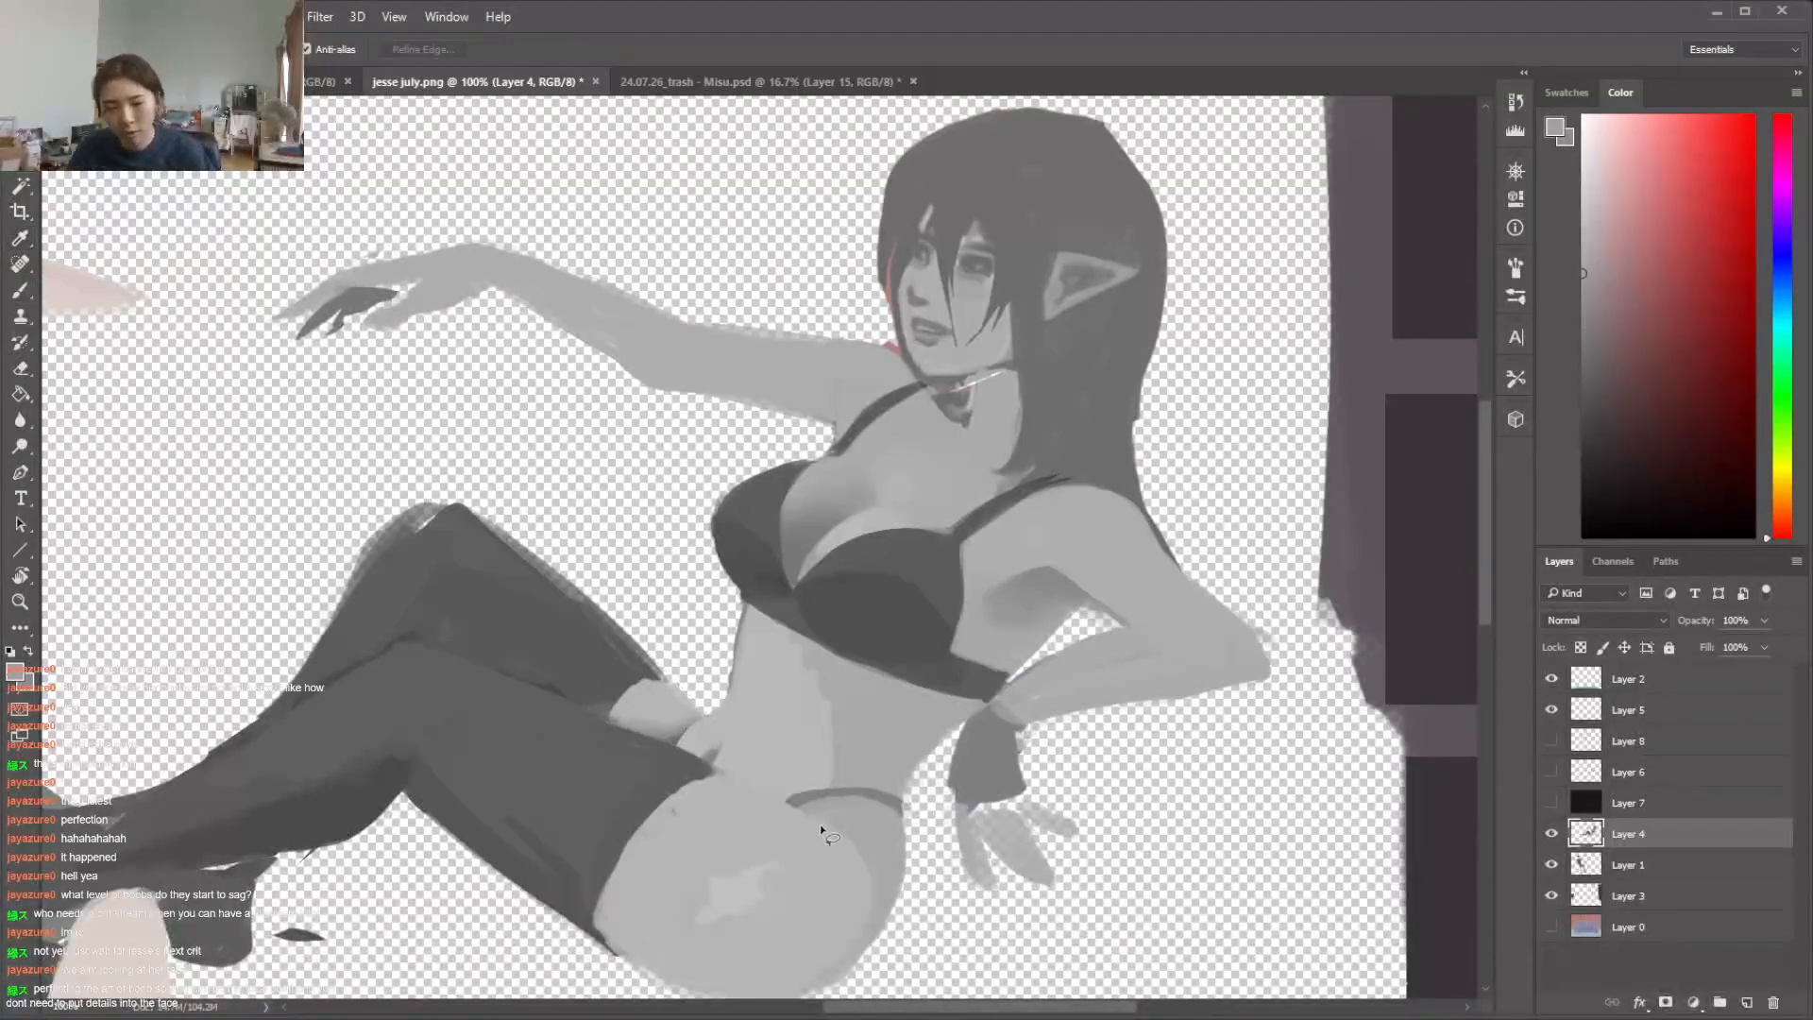
{"action": "left_click_drag", "start_coordinate": [881, 841], "coordinate": [791, 800]}
{"action": "key", "text": "b"}
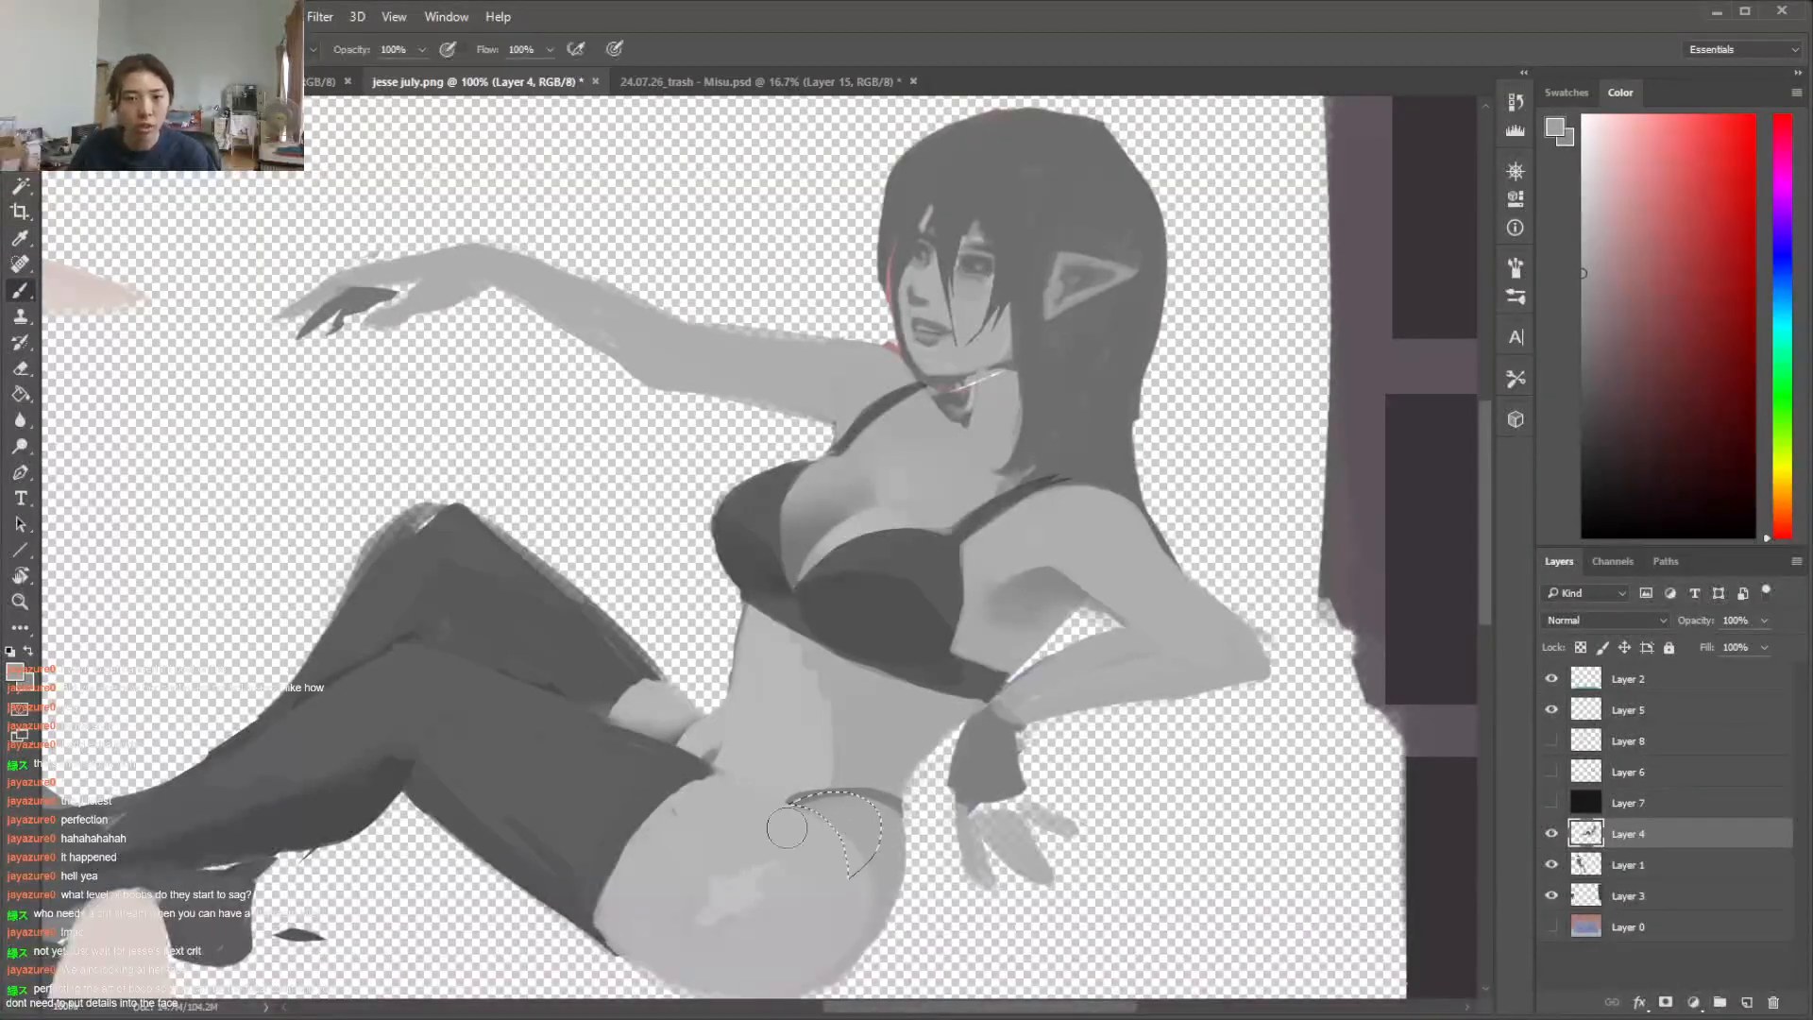
{"action": "left_click", "coordinate": [862, 807], "text": "alt"}
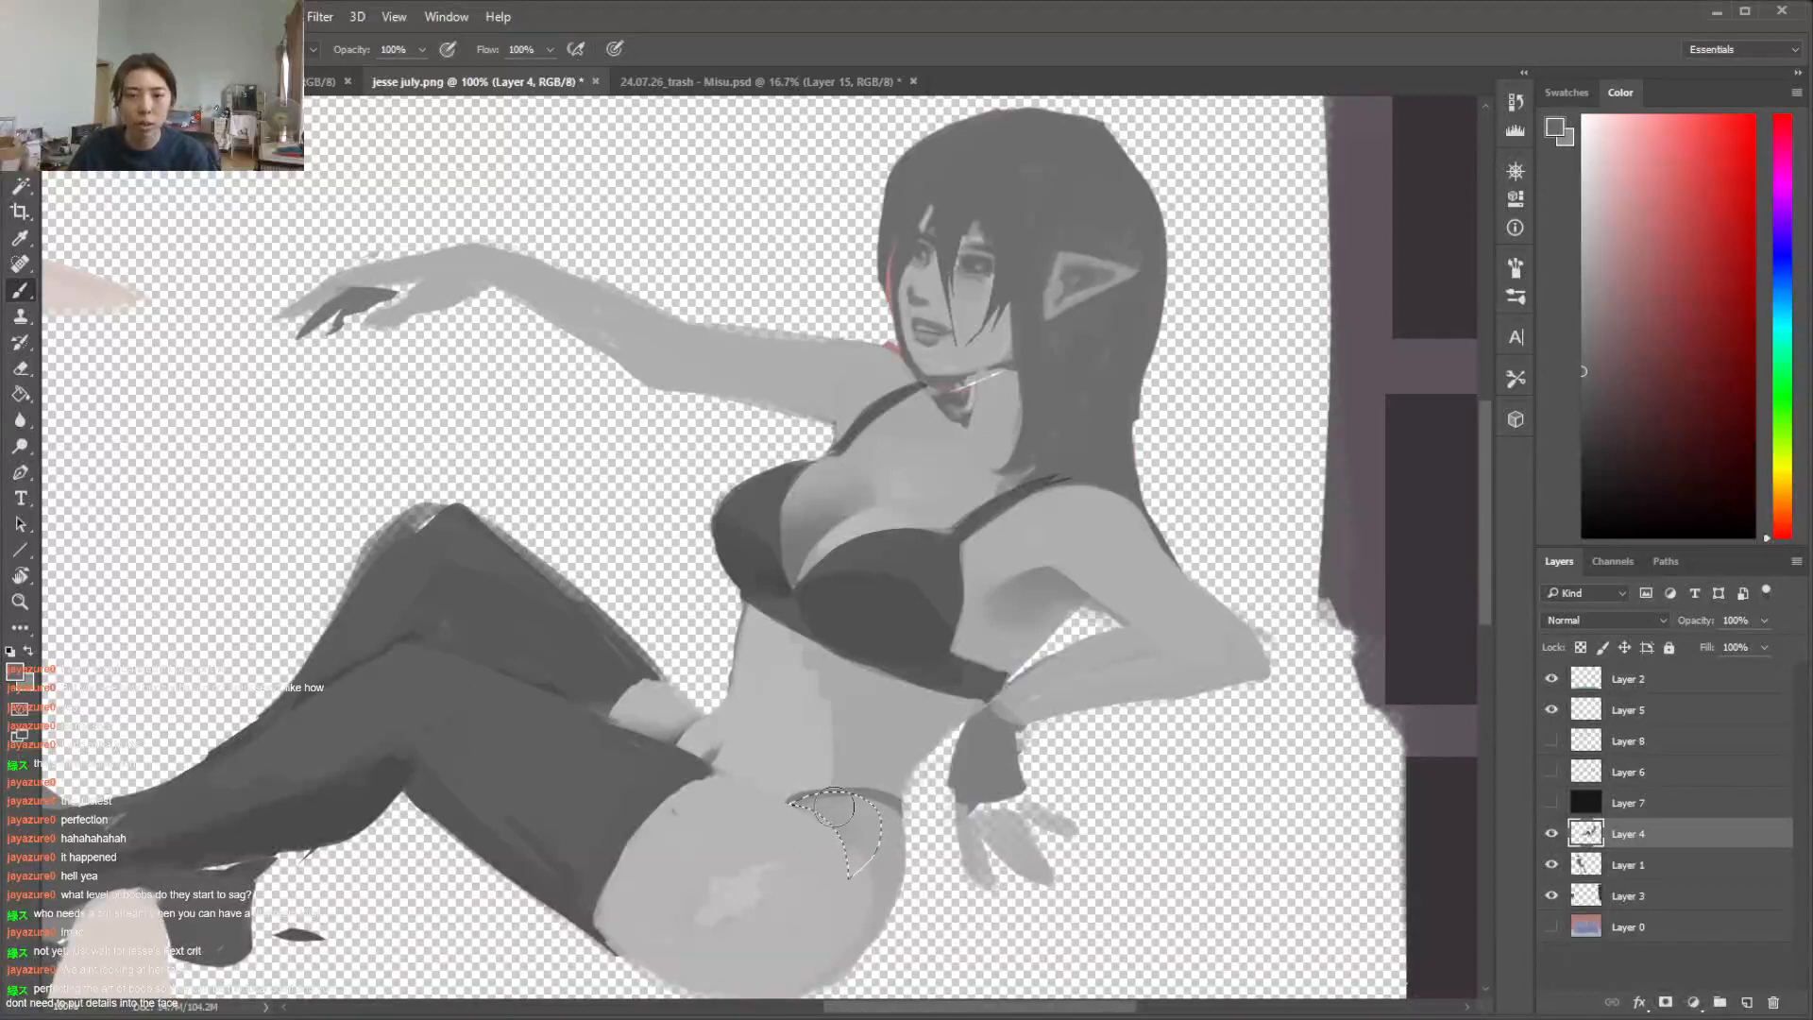
{"action": "key", "text": "ctrl+d"}
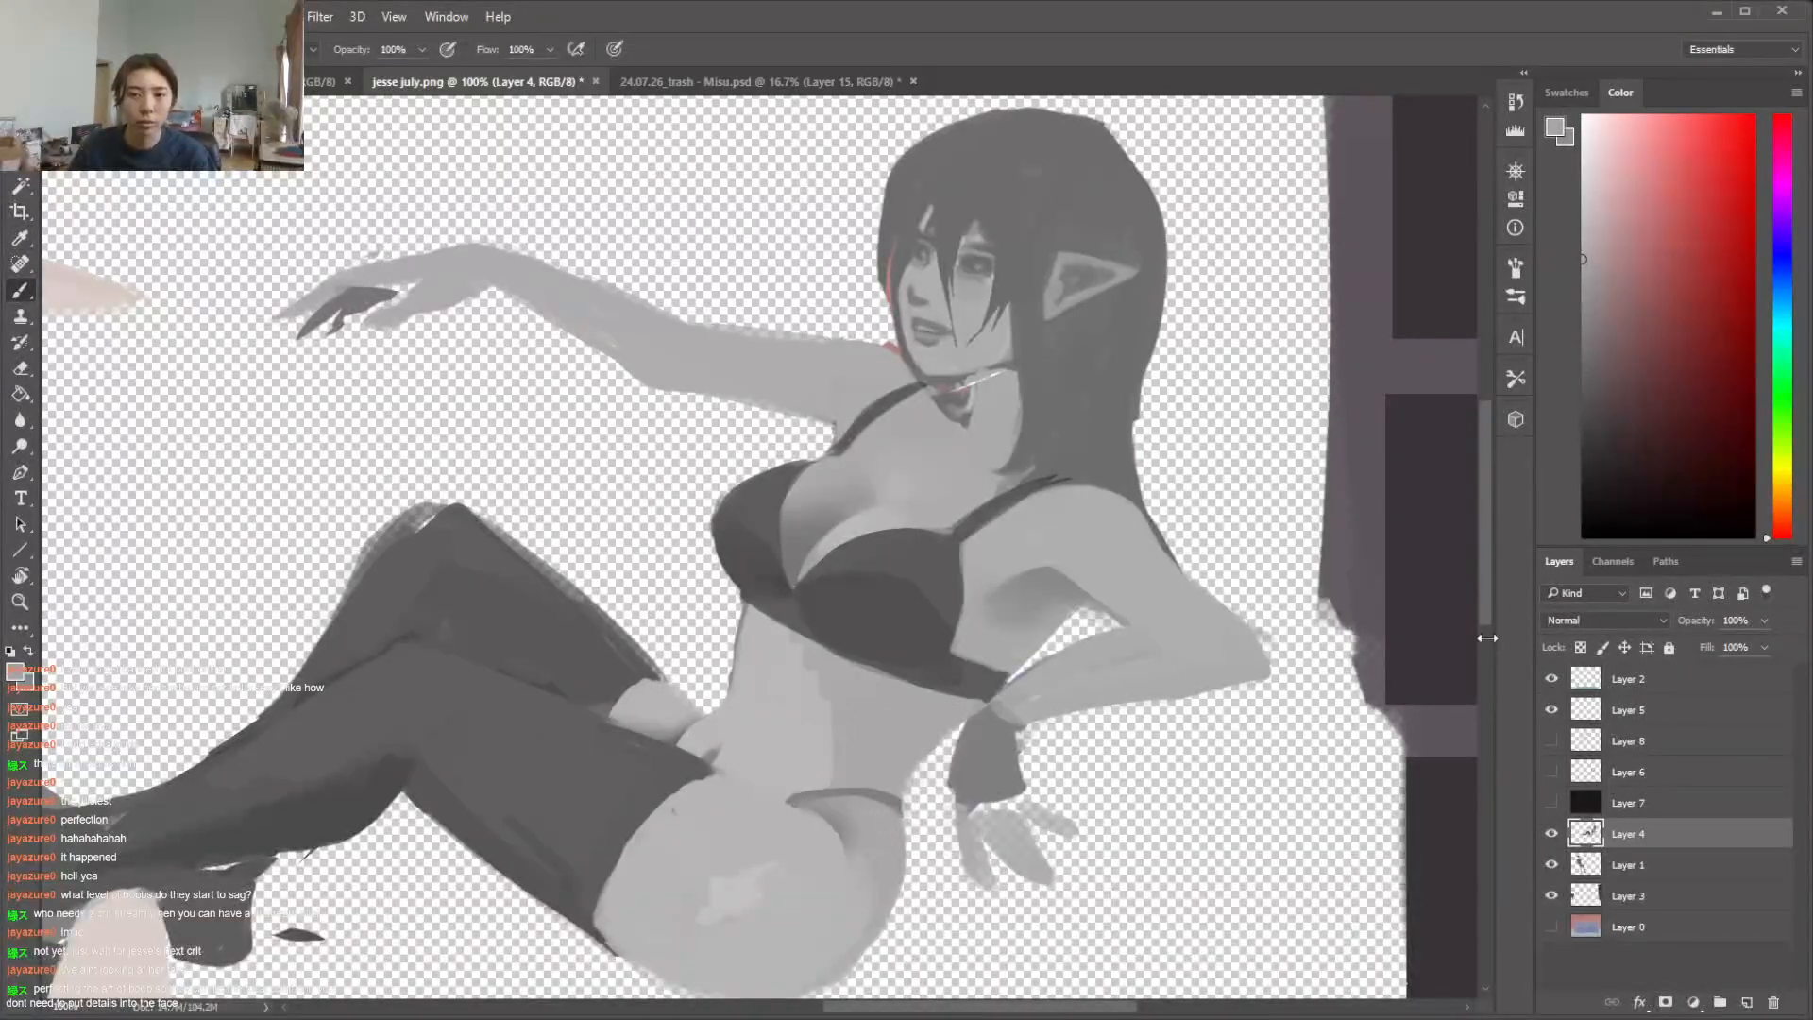
Repaint the patchy highlight on the near hip and thigh as a smooth light grey glow inside the restored skin selection
{"action": "scroll", "coordinate": [1488, 646], "scroll_direction": "down", "scroll_amount": 3}
{"action": "key", "text": "ctrl+shift+d"}
{"action": "mouse_move", "coordinate": [866, 814]}
{"action": "left_mouse_down"}
{"action": "mouse_move", "coordinate": [700, 885]}
{"action": "mouse_move", "coordinate": [646, 837]}
{"action": "left_mouse_up"}
{"action": "key", "text": "e"}
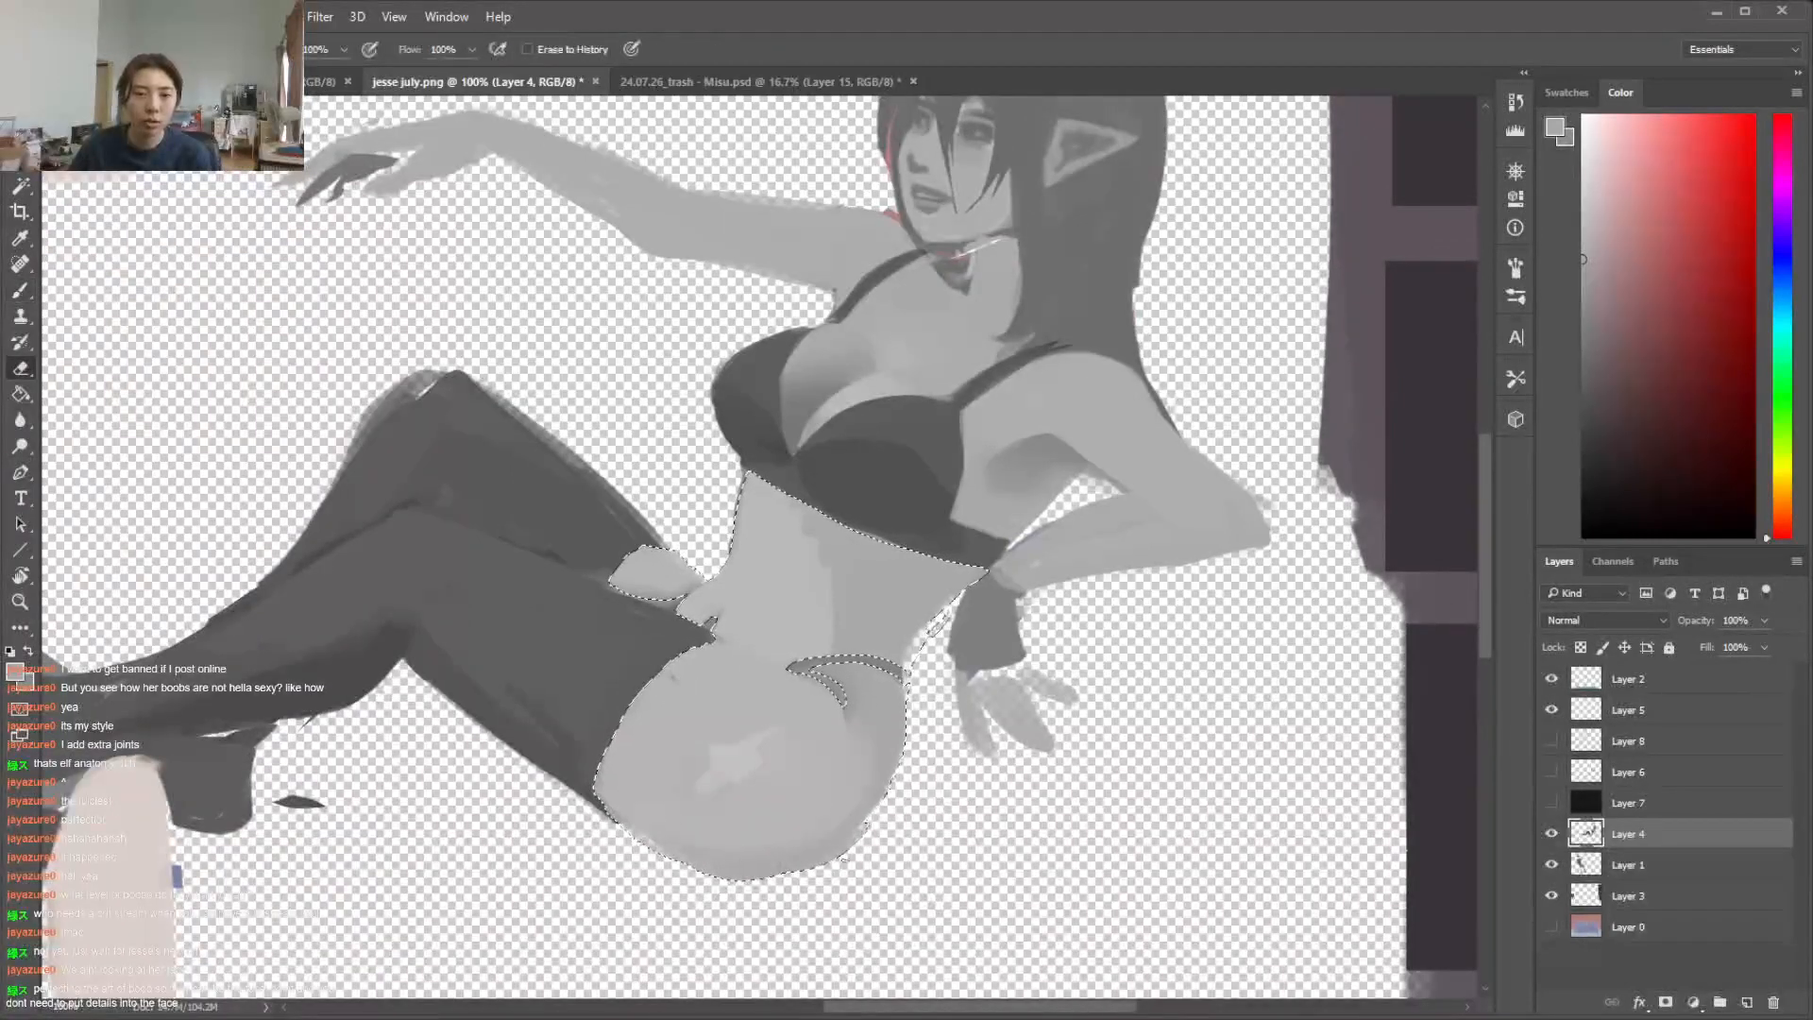
{"action": "key", "text": "ctrl+d"}
{"action": "key", "text": "b"}
{"action": "left_click", "coordinate": [741, 746], "text": "alt"}
{"action": "mouse_move", "coordinate": [741, 746]}
{"action": "left_mouse_down"}
{"action": "mouse_move", "coordinate": [728, 783]}
{"action": "mouse_move", "coordinate": [716, 702]}
{"action": "left_mouse_up"}
{"action": "left_click", "coordinate": [744, 690], "text": "alt"}
{"action": "left_click", "coordinate": [676, 721], "text": "alt"}
{"action": "key", "text": "ctrl+shift+d"}
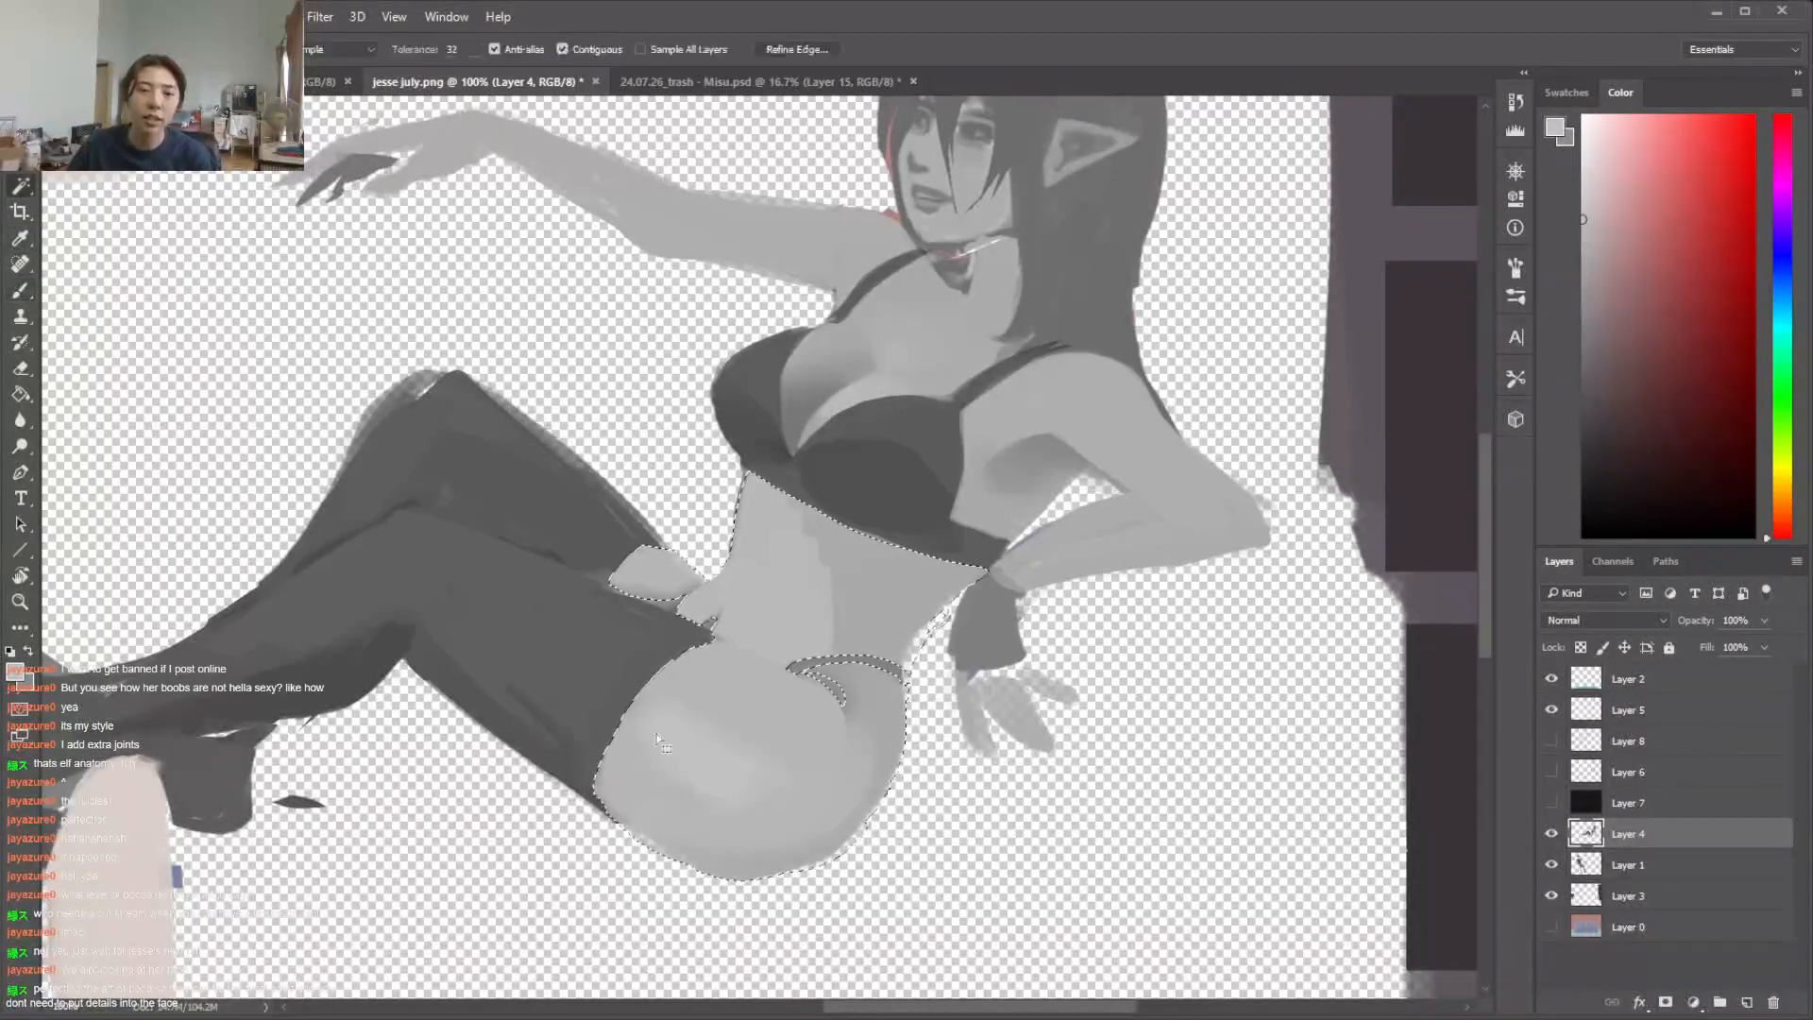
Blend the near hip and thigh shading with the layer's transparency locked, then clear the selection and unlock the transparency
{"action": "left_click", "coordinate": [799, 801], "text": "alt"}
{"action": "left_click_drag", "start_coordinate": [732, 756], "coordinate": [667, 773]}
{"action": "left_click", "coordinate": [875, 749], "text": "alt"}
{"action": "right_click", "coordinate": [875, 749]}
{"action": "left_click", "coordinate": [1040, 741]}
{"action": "left_click", "coordinate": [1027, 656]}
{"action": "left_click", "coordinate": [1626, 647]}
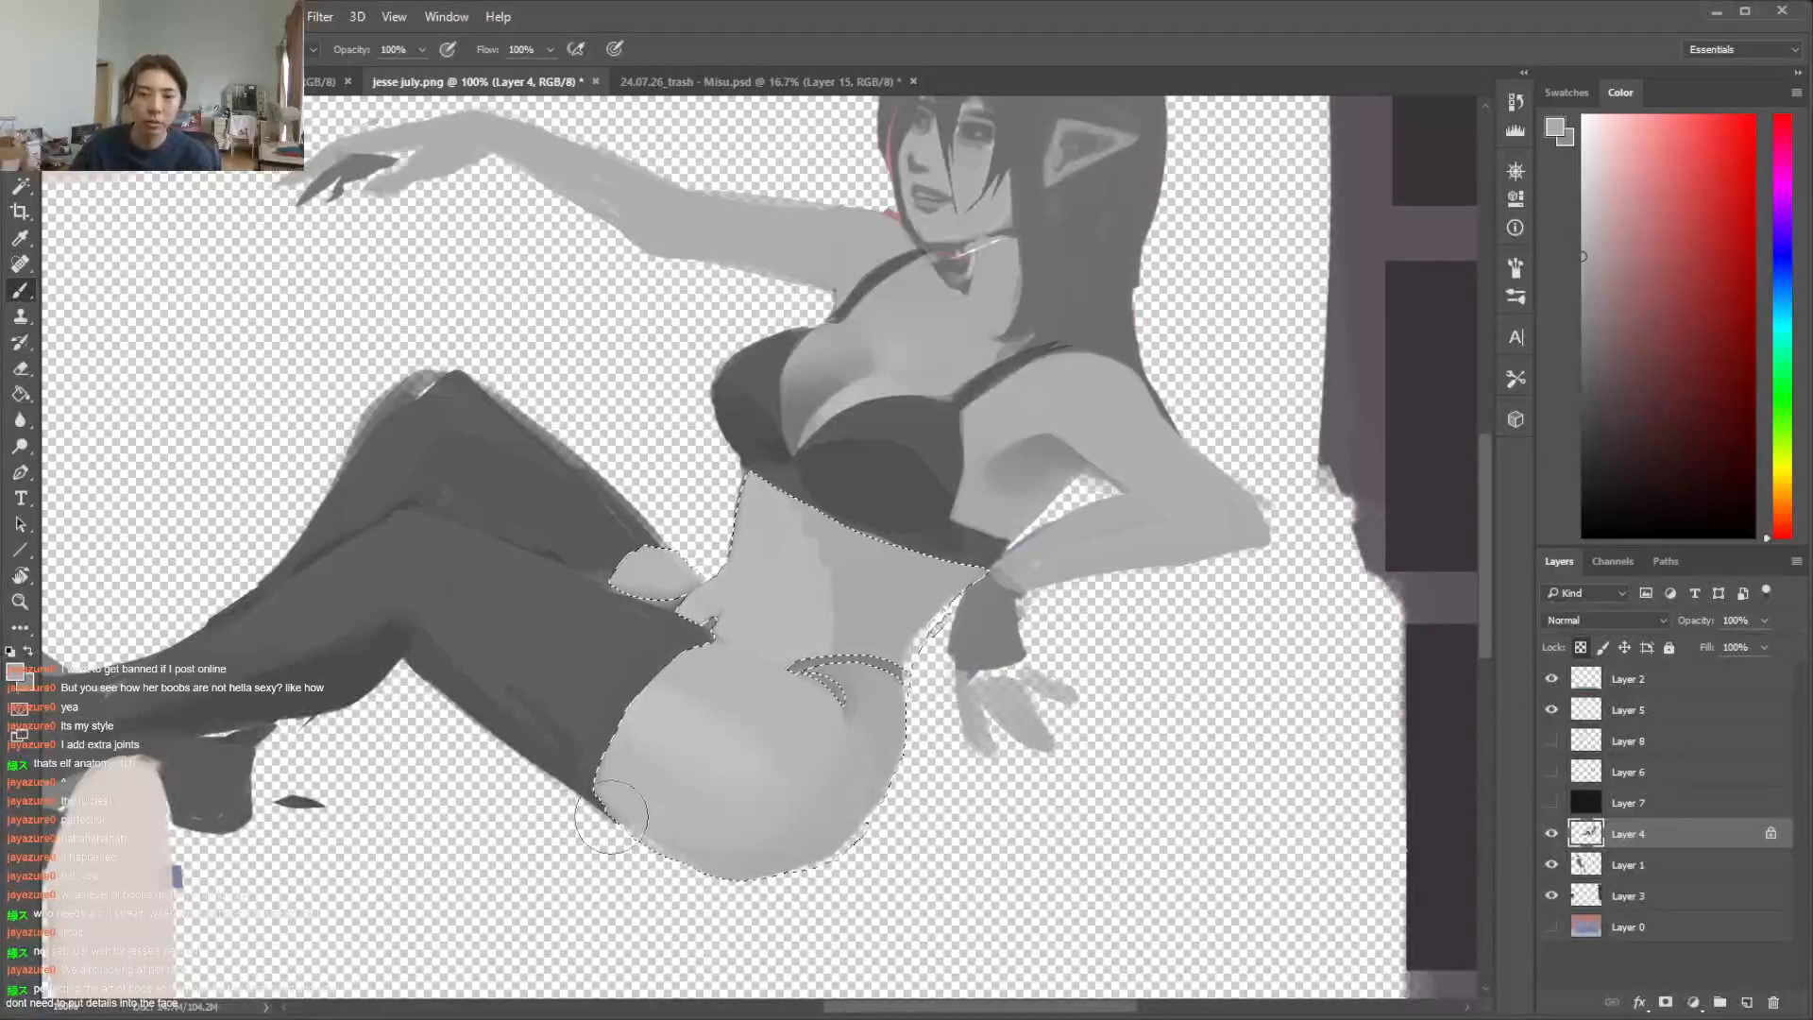
{"action": "key", "text": "ctrl+d"}
{"action": "key", "text": "l"}
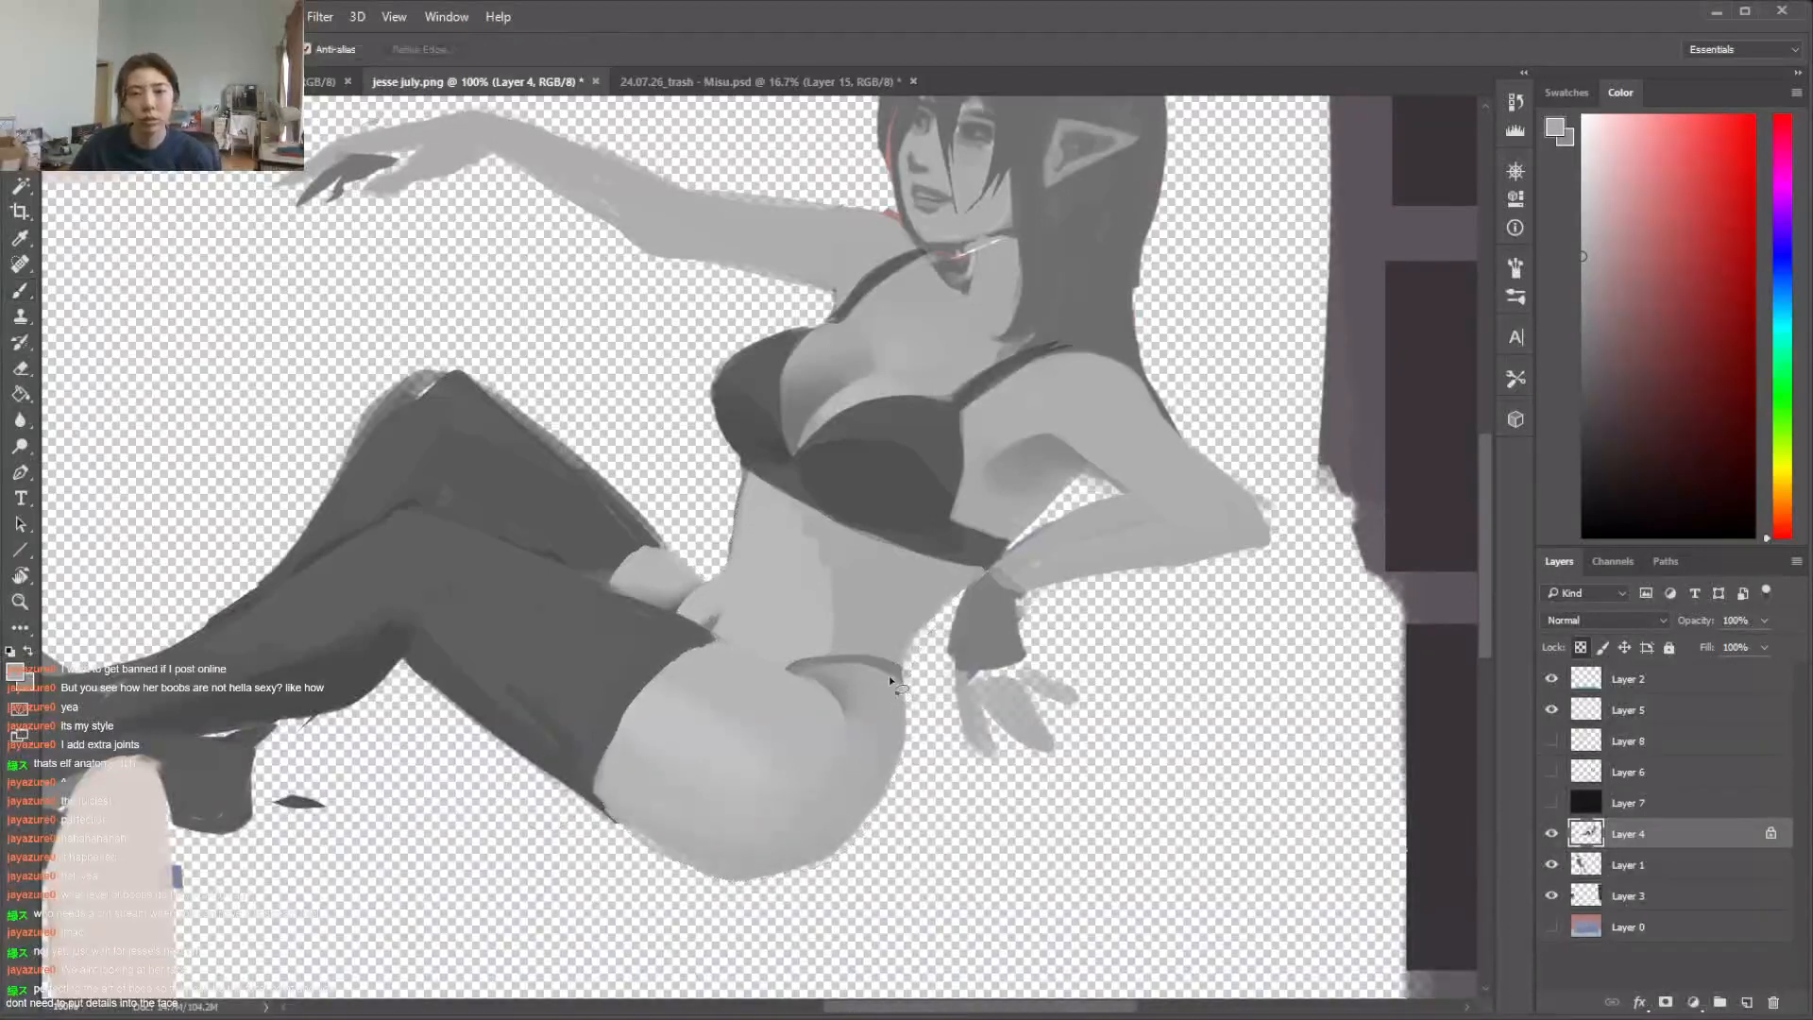
{"action": "left_click", "coordinate": [1583, 650]}
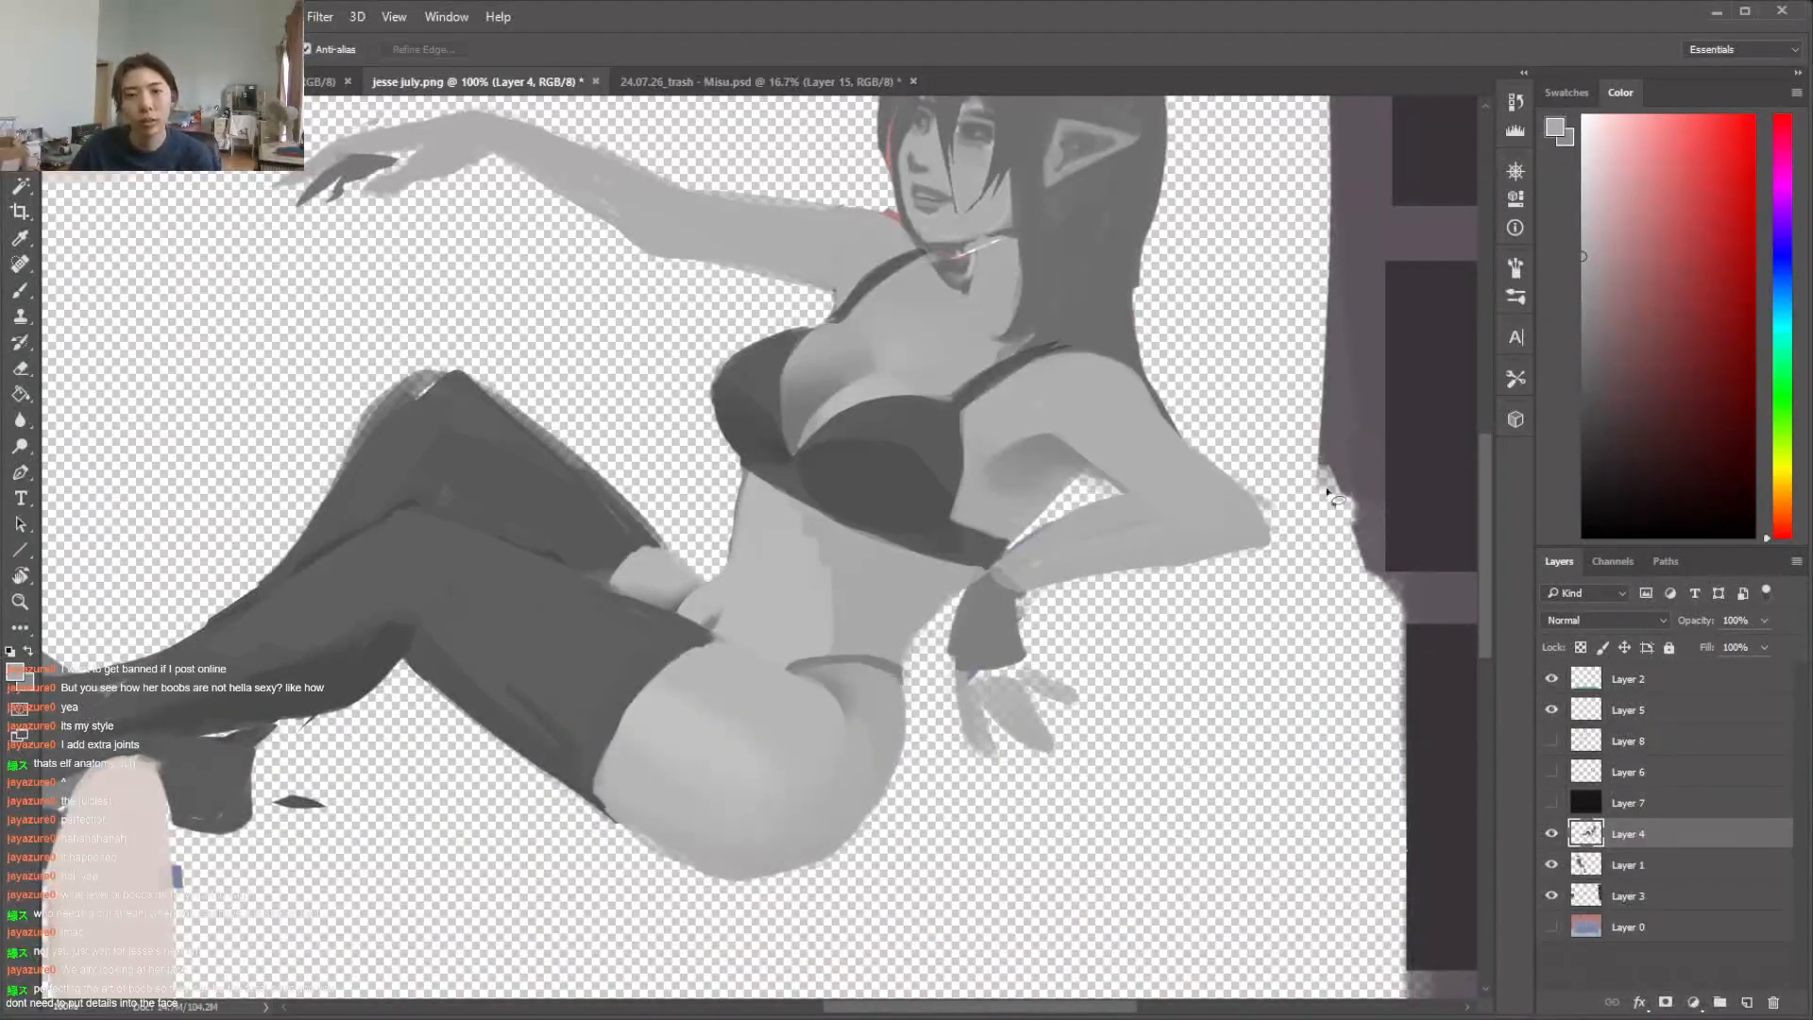
Show the Layer 0 background again behind the figures and bring the whole picture into view
{"action": "left_click_drag", "start_coordinate": [1479, 535], "coordinate": [1490, 491]}
{"action": "left_click", "coordinate": [1552, 927]}
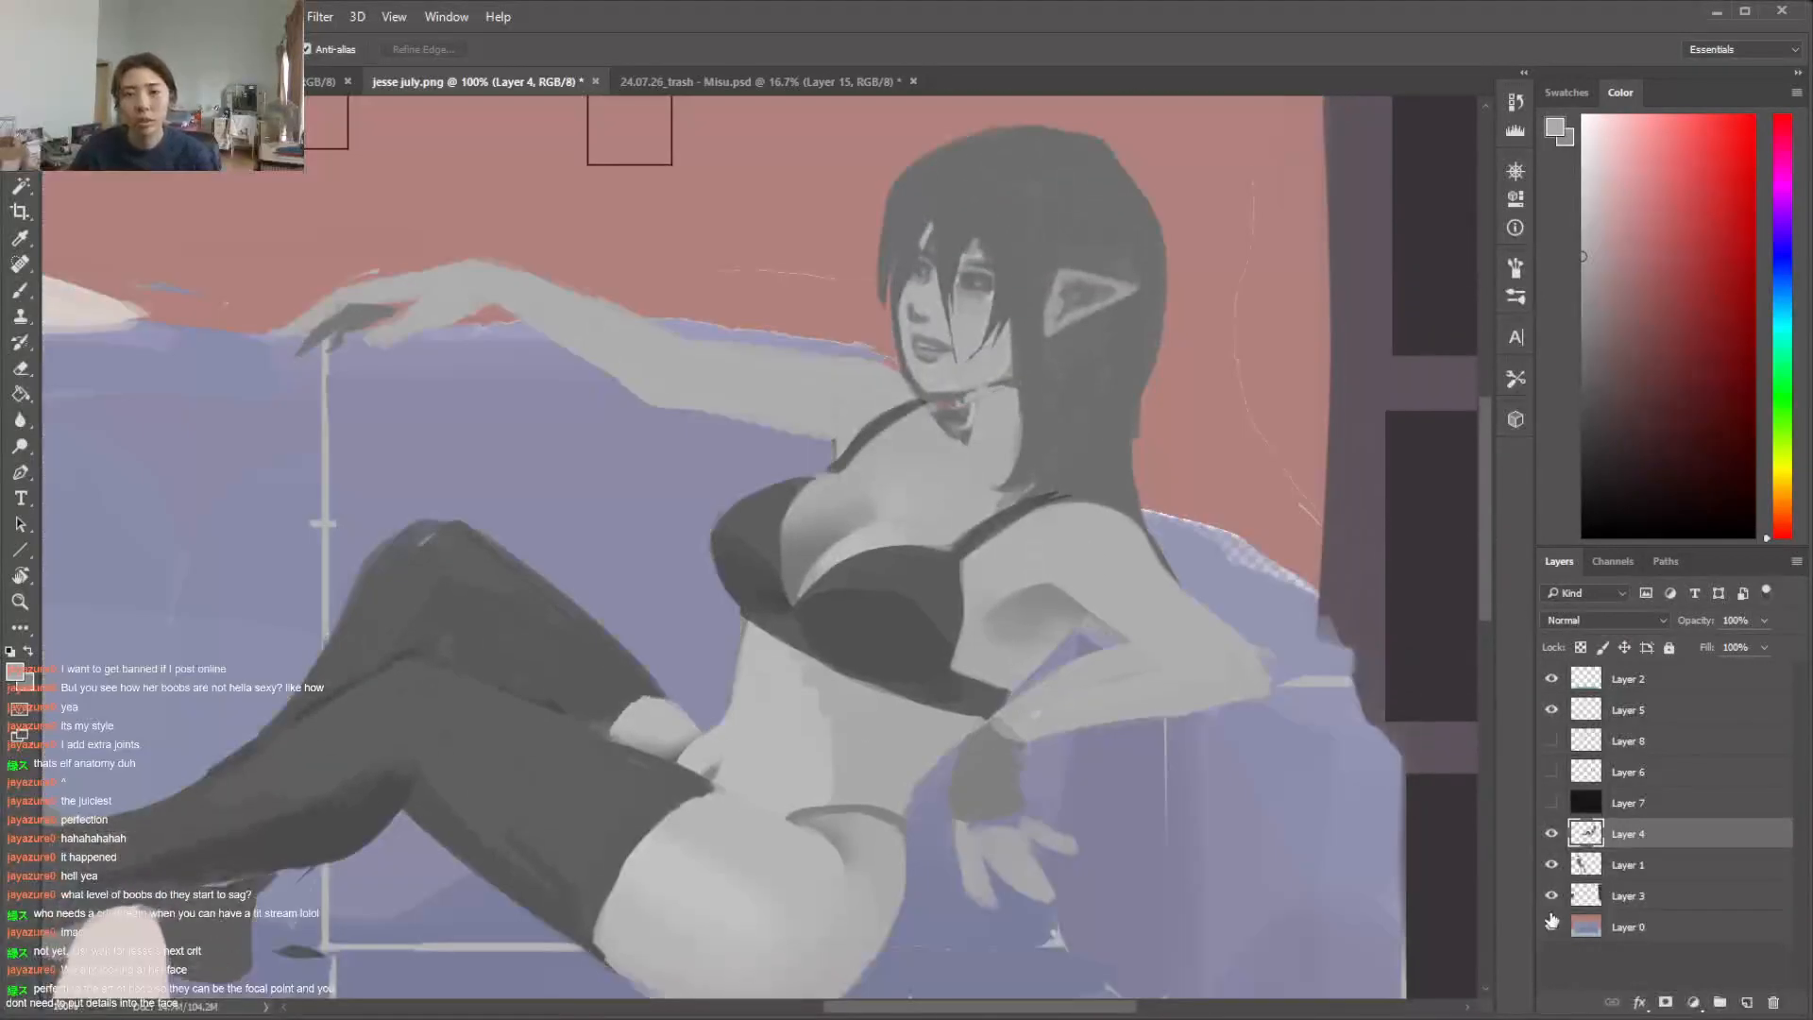
{"action": "key", "text": "ctrl+minus"}
{"action": "key", "text": "ctrl+minus"}
{"action": "key", "text": "ctrl+minus"}
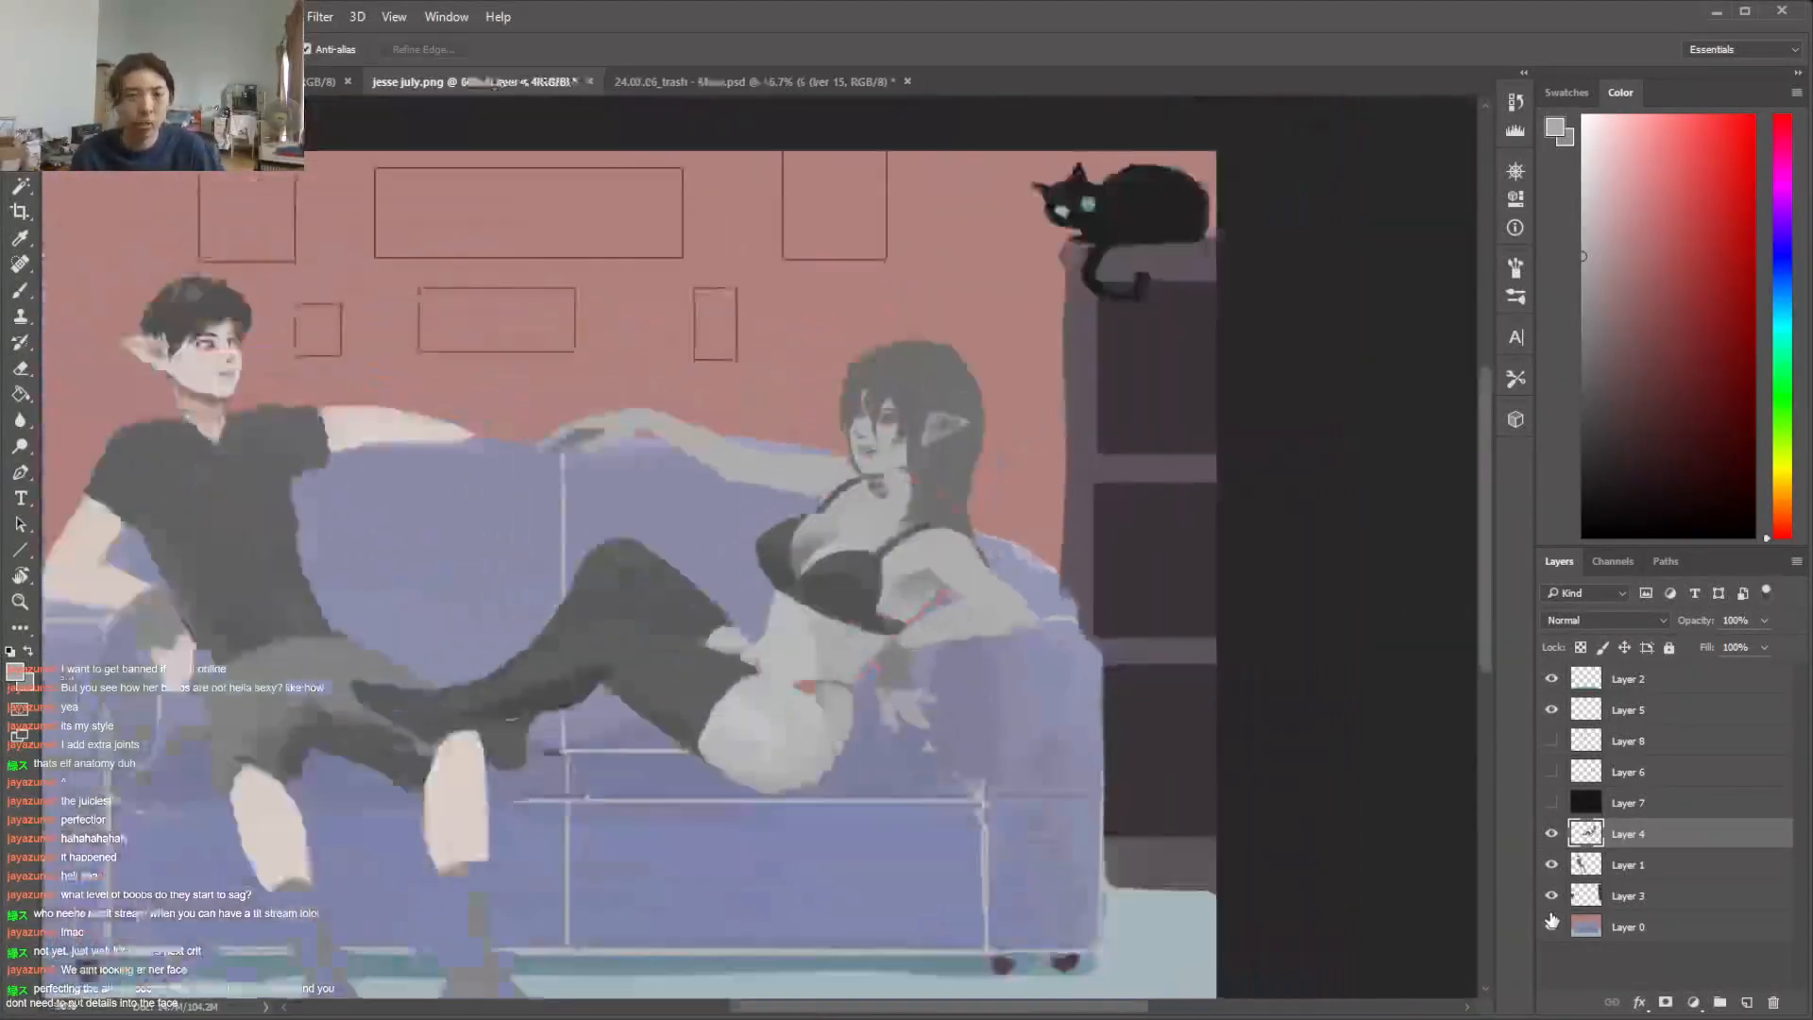
{"action": "key", "text": "ctrl+plus"}
{"action": "key", "text": "ctrl+minus"}
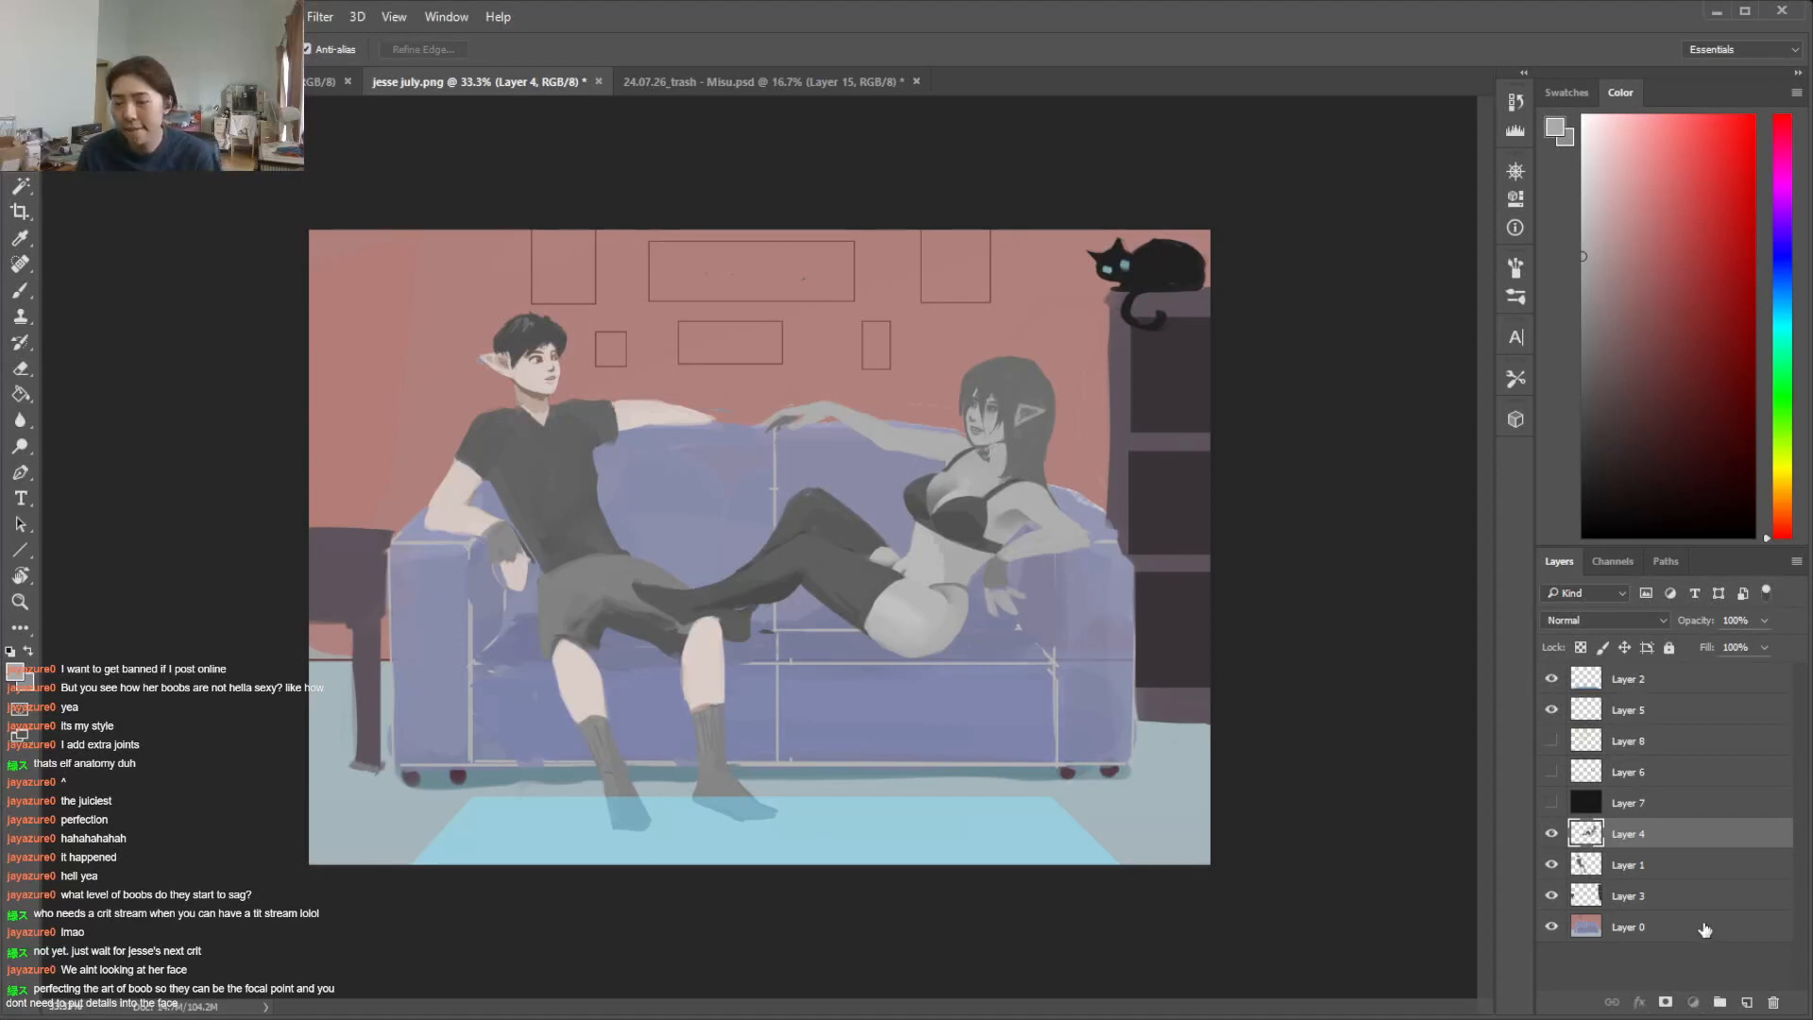
Select the red wall on Layer 0 and recolour it using Hue/Saturation with hue -50 and lightness -62
{"action": "left_click", "coordinate": [1700, 940]}
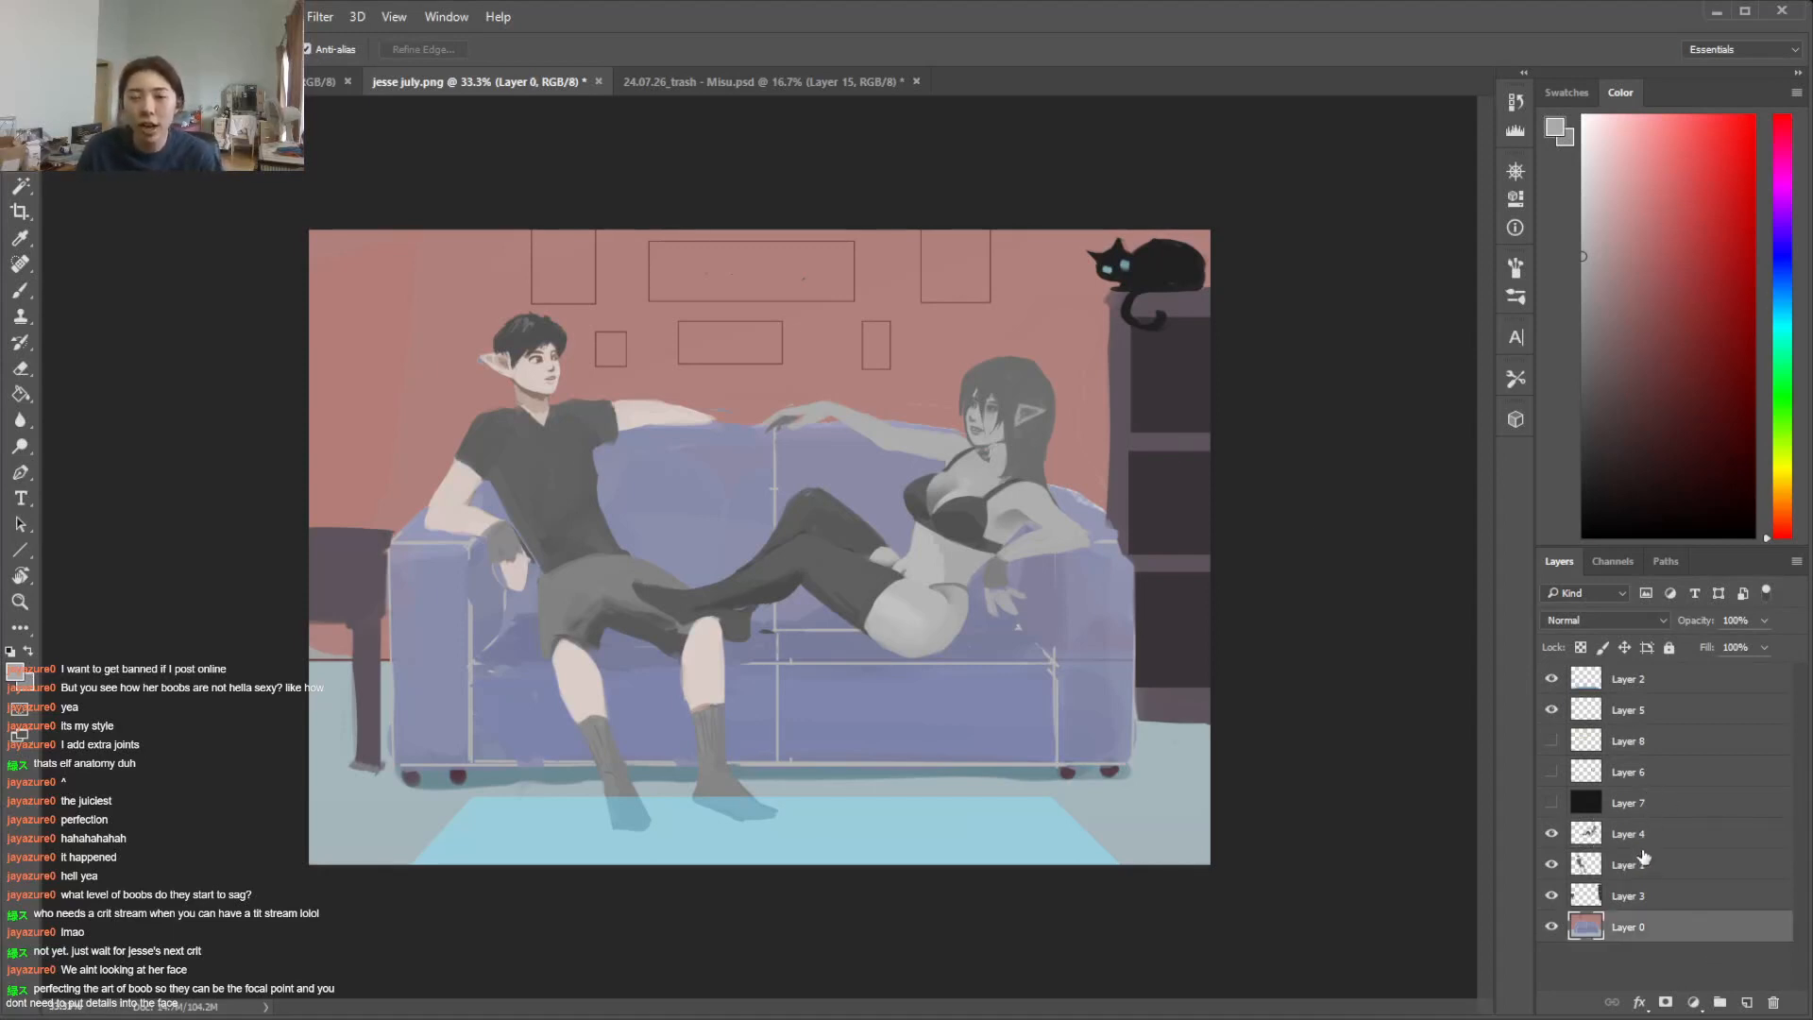
{"action": "key", "text": "w"}
{"action": "left_click", "coordinate": [444, 372]}
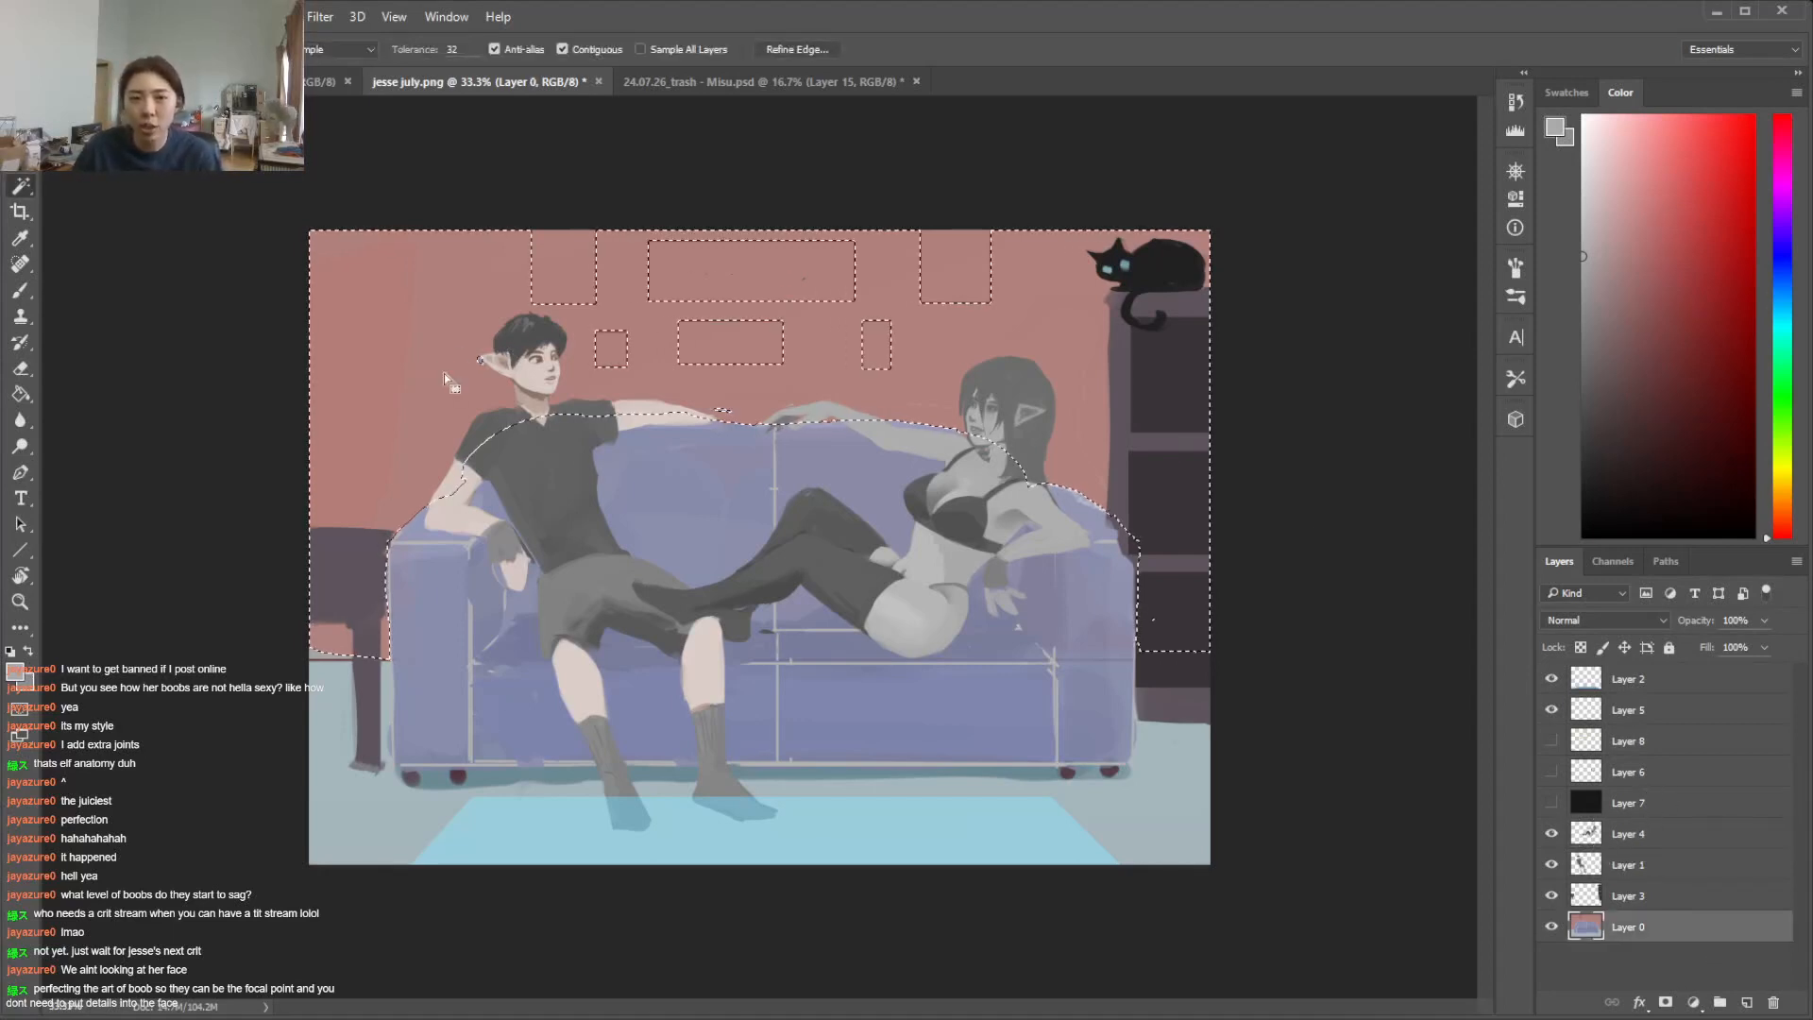
{"action": "key", "text": "b"}
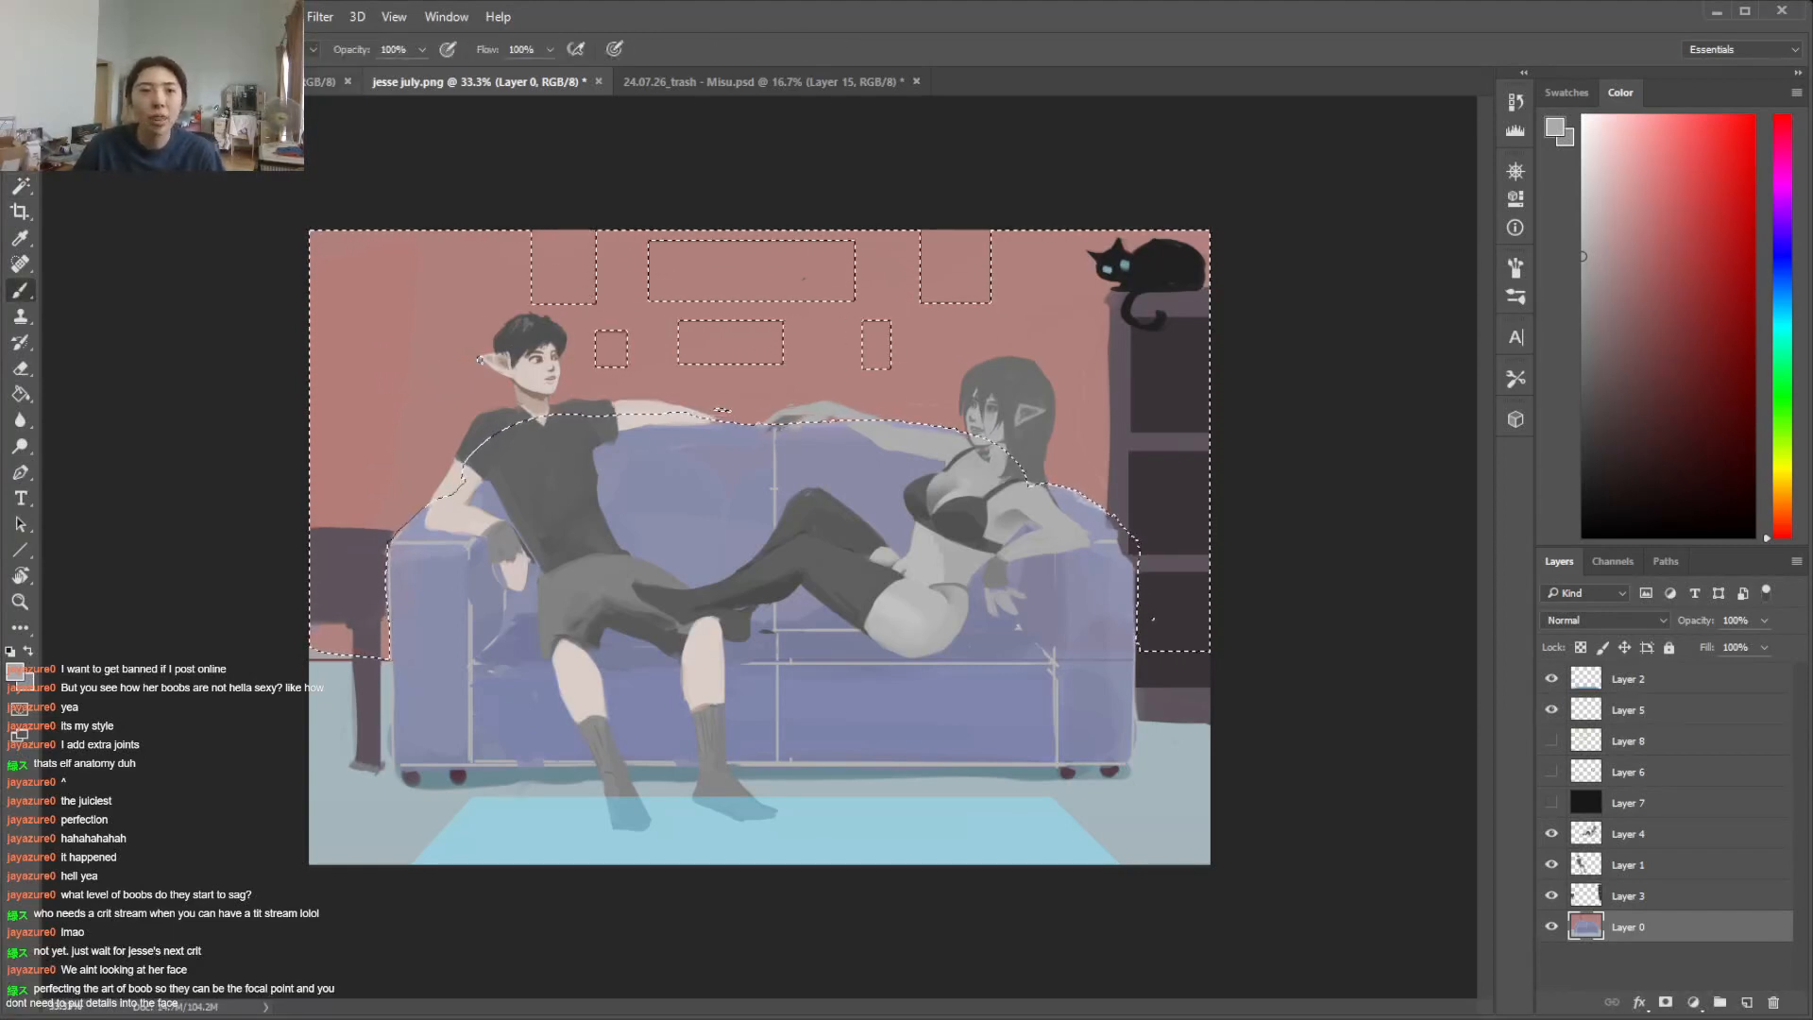
{"action": "left_click", "coordinate": [131, 17]}
{"action": "mouse_move", "coordinate": [170, 76]}
{"action": "left_click", "coordinate": [566, 209]}
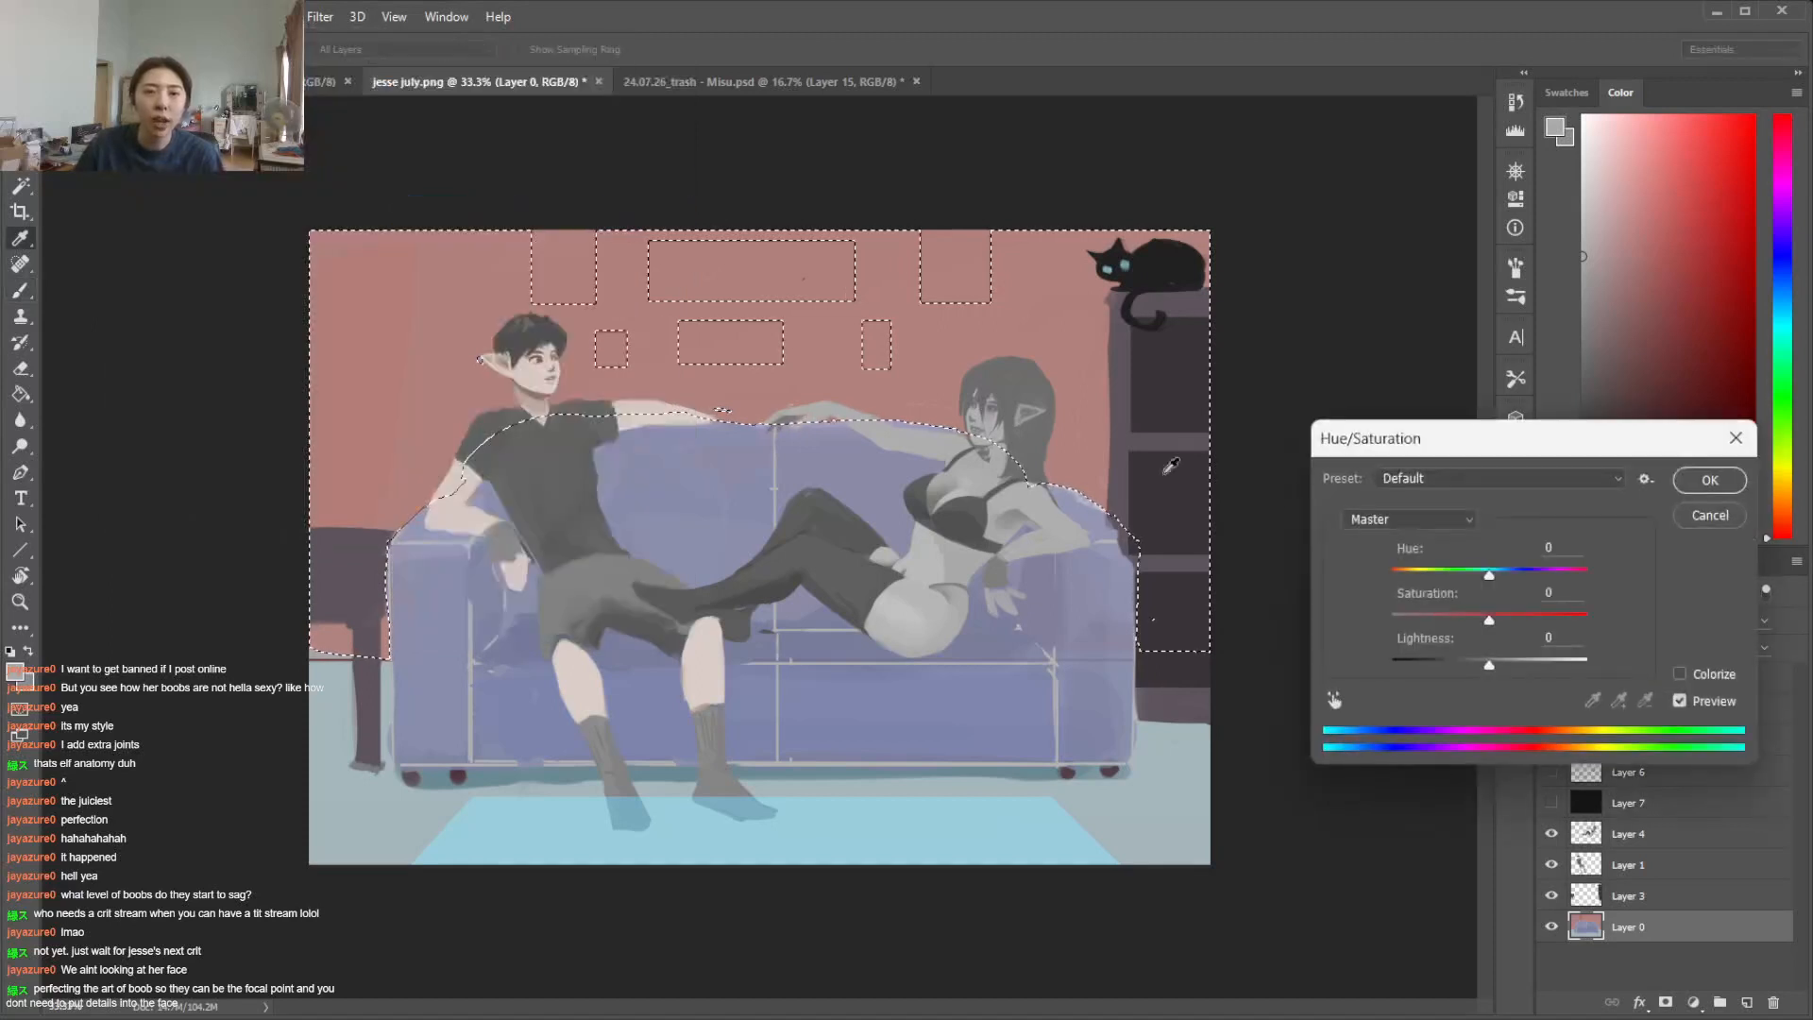
{"action": "left_click_drag", "start_coordinate": [1469, 575], "coordinate": [1445, 582]}
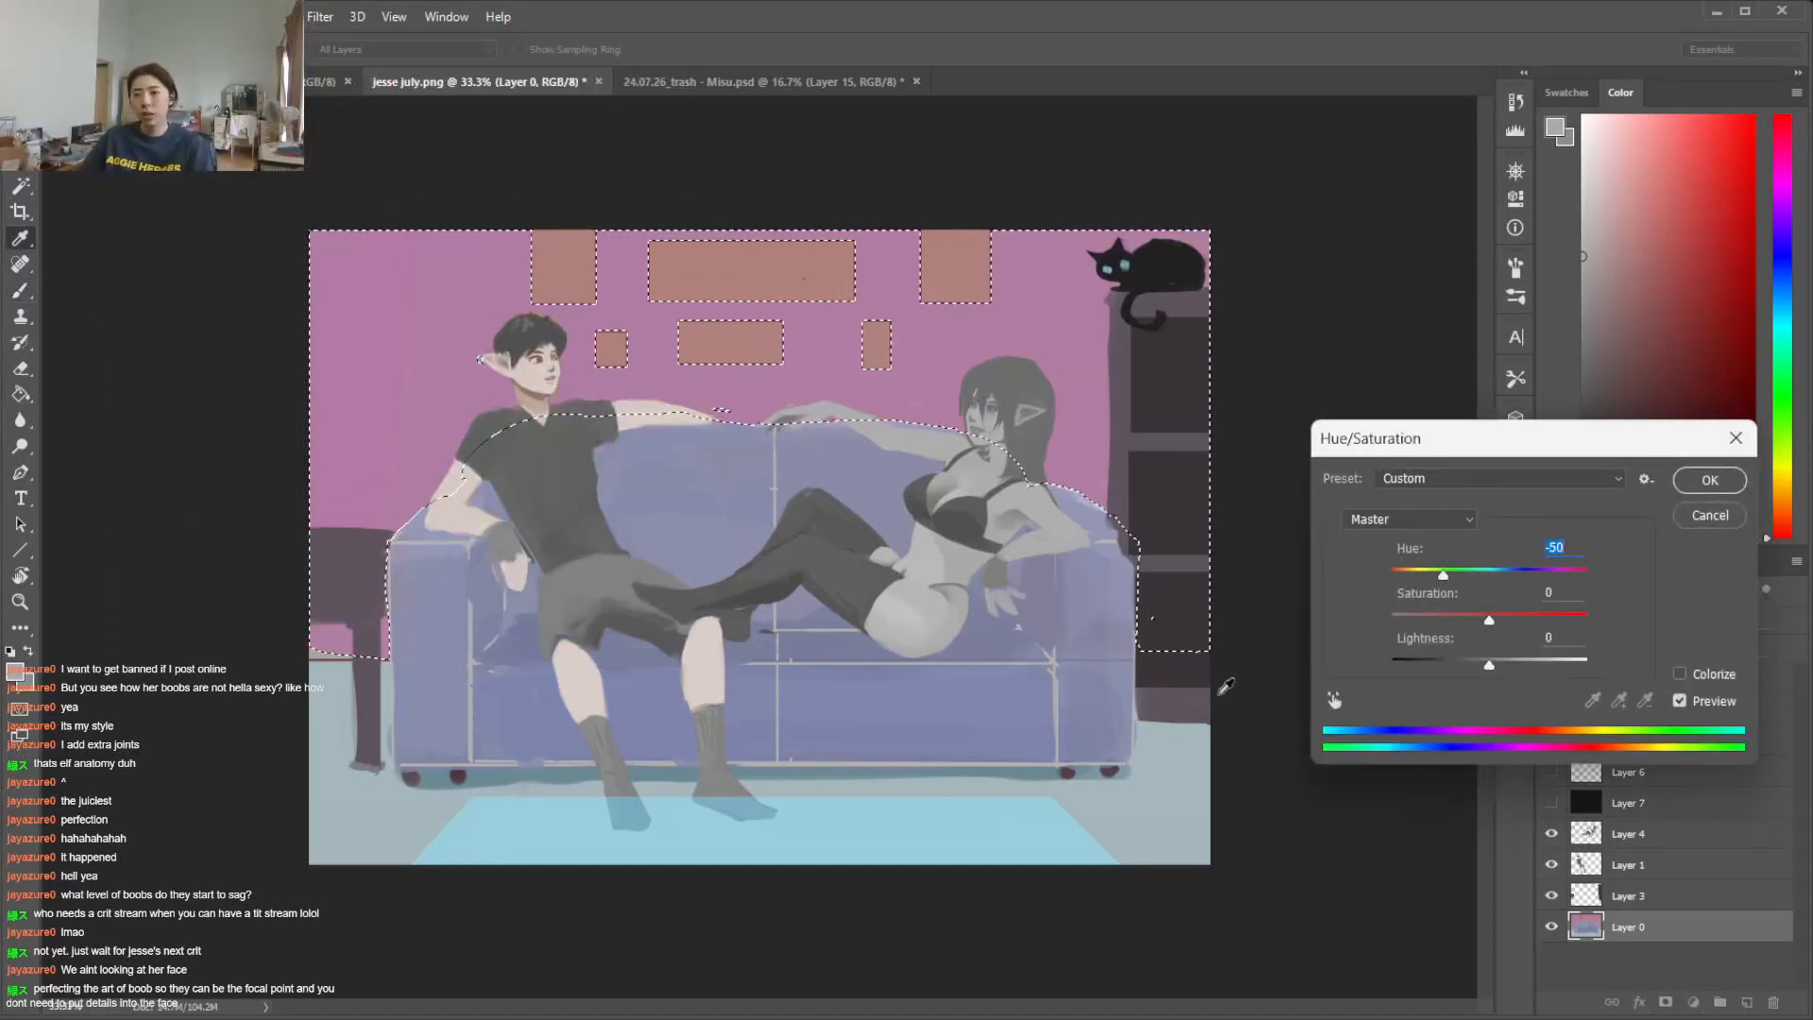
{"action": "left_click", "coordinate": [1436, 662]}
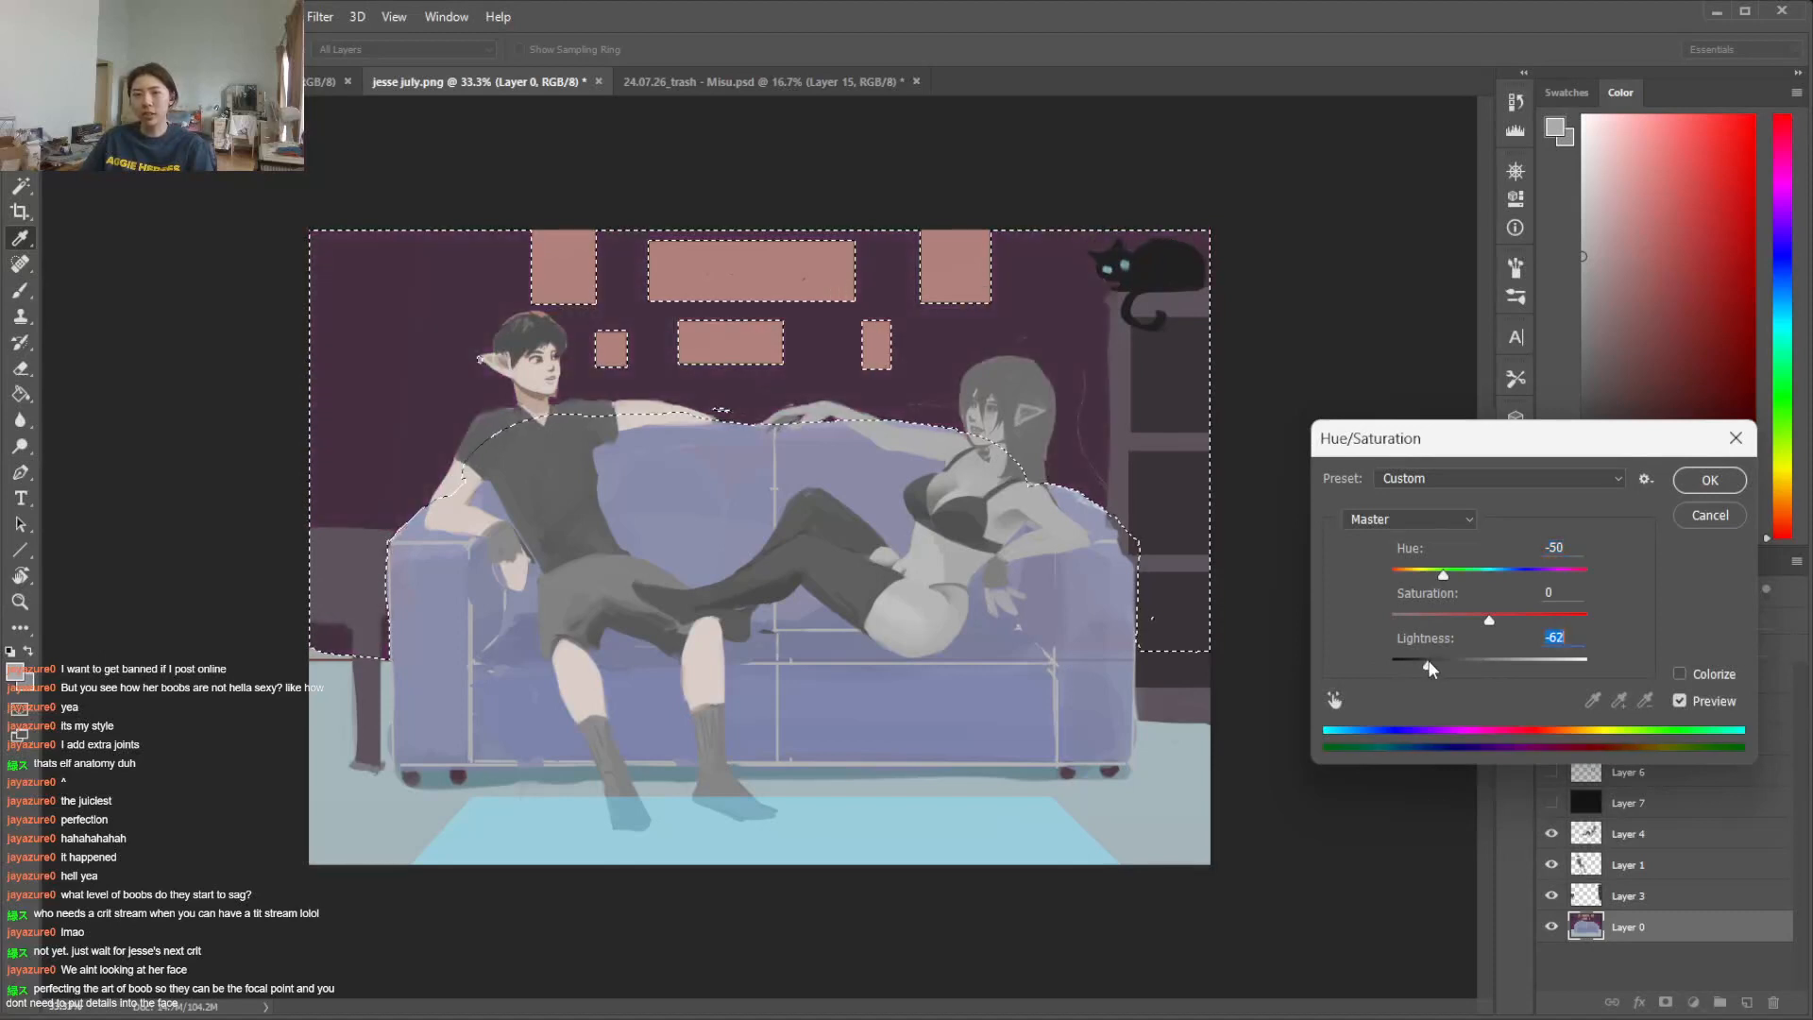
Change the wall's hue shift to +43, apply the adjustment and clear the selection
{"action": "left_click", "coordinate": [1465, 575]}
{"action": "left_click_drag", "start_coordinate": [1462, 578], "coordinate": [1489, 627]}
{"action": "left_click_drag", "start_coordinate": [1573, 573], "coordinate": [1533, 595]}
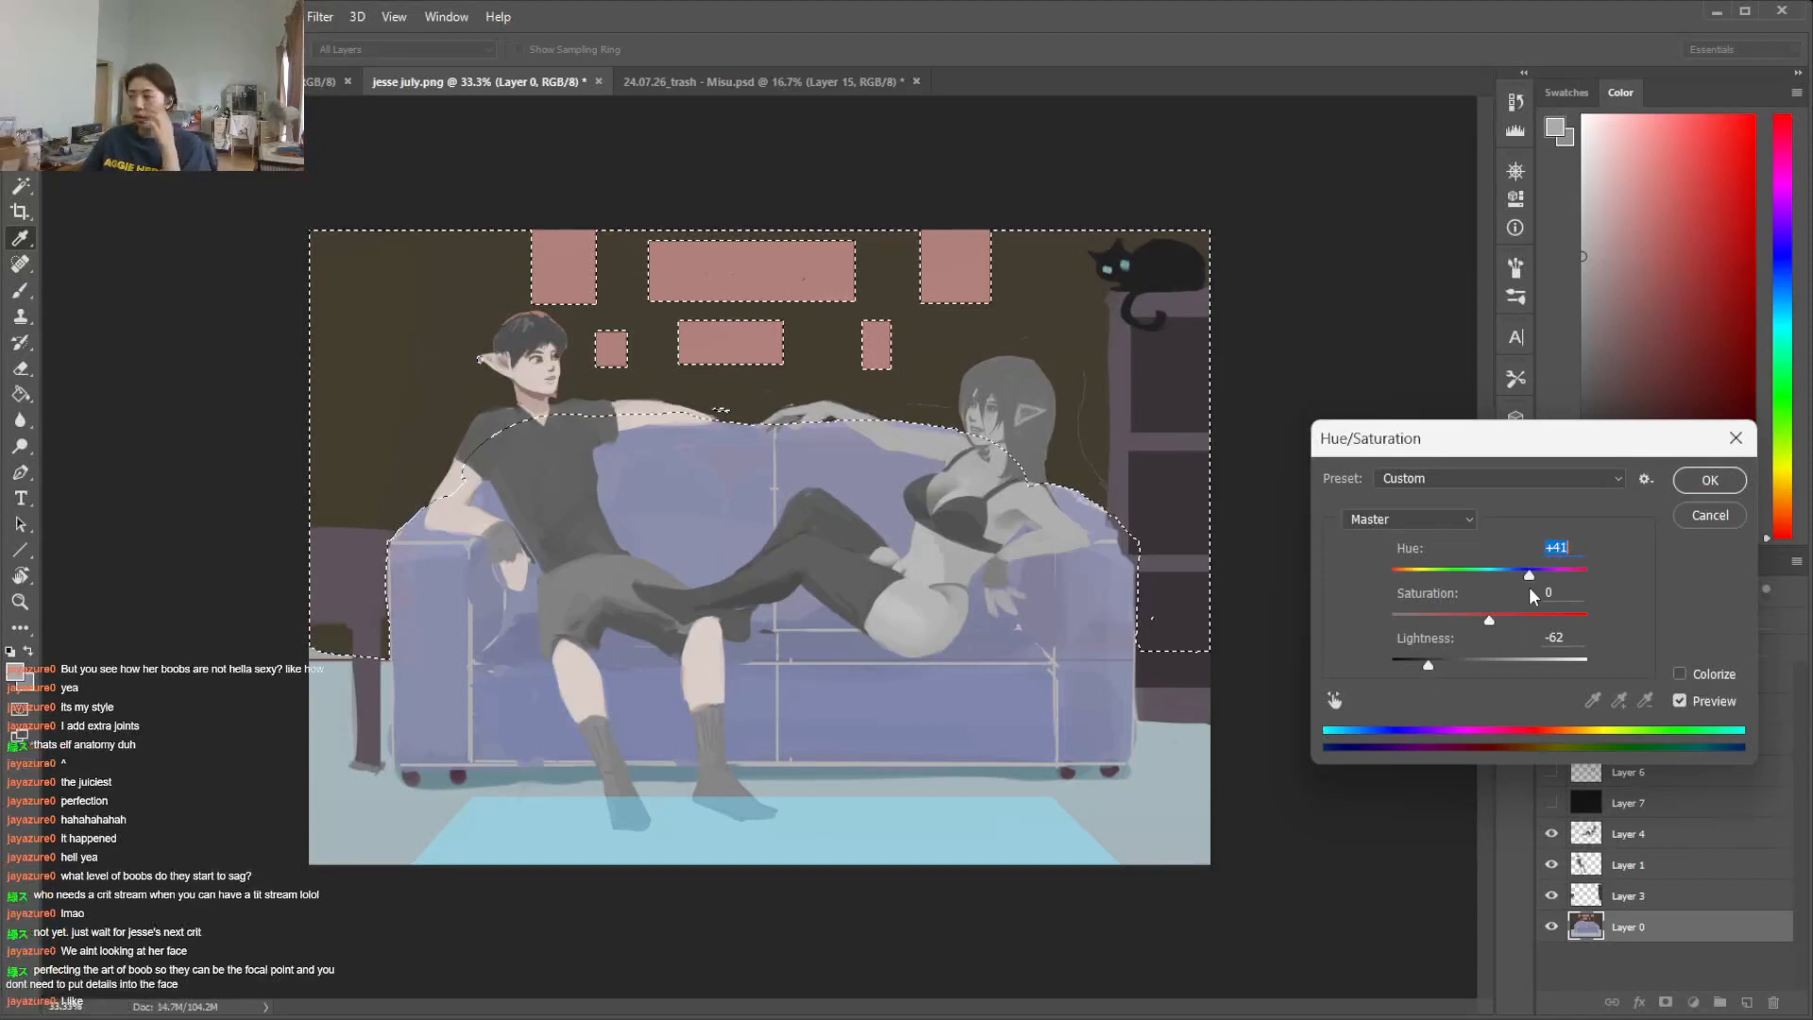
{"action": "left_click_drag", "start_coordinate": [1530, 588], "coordinate": [1533, 585]}
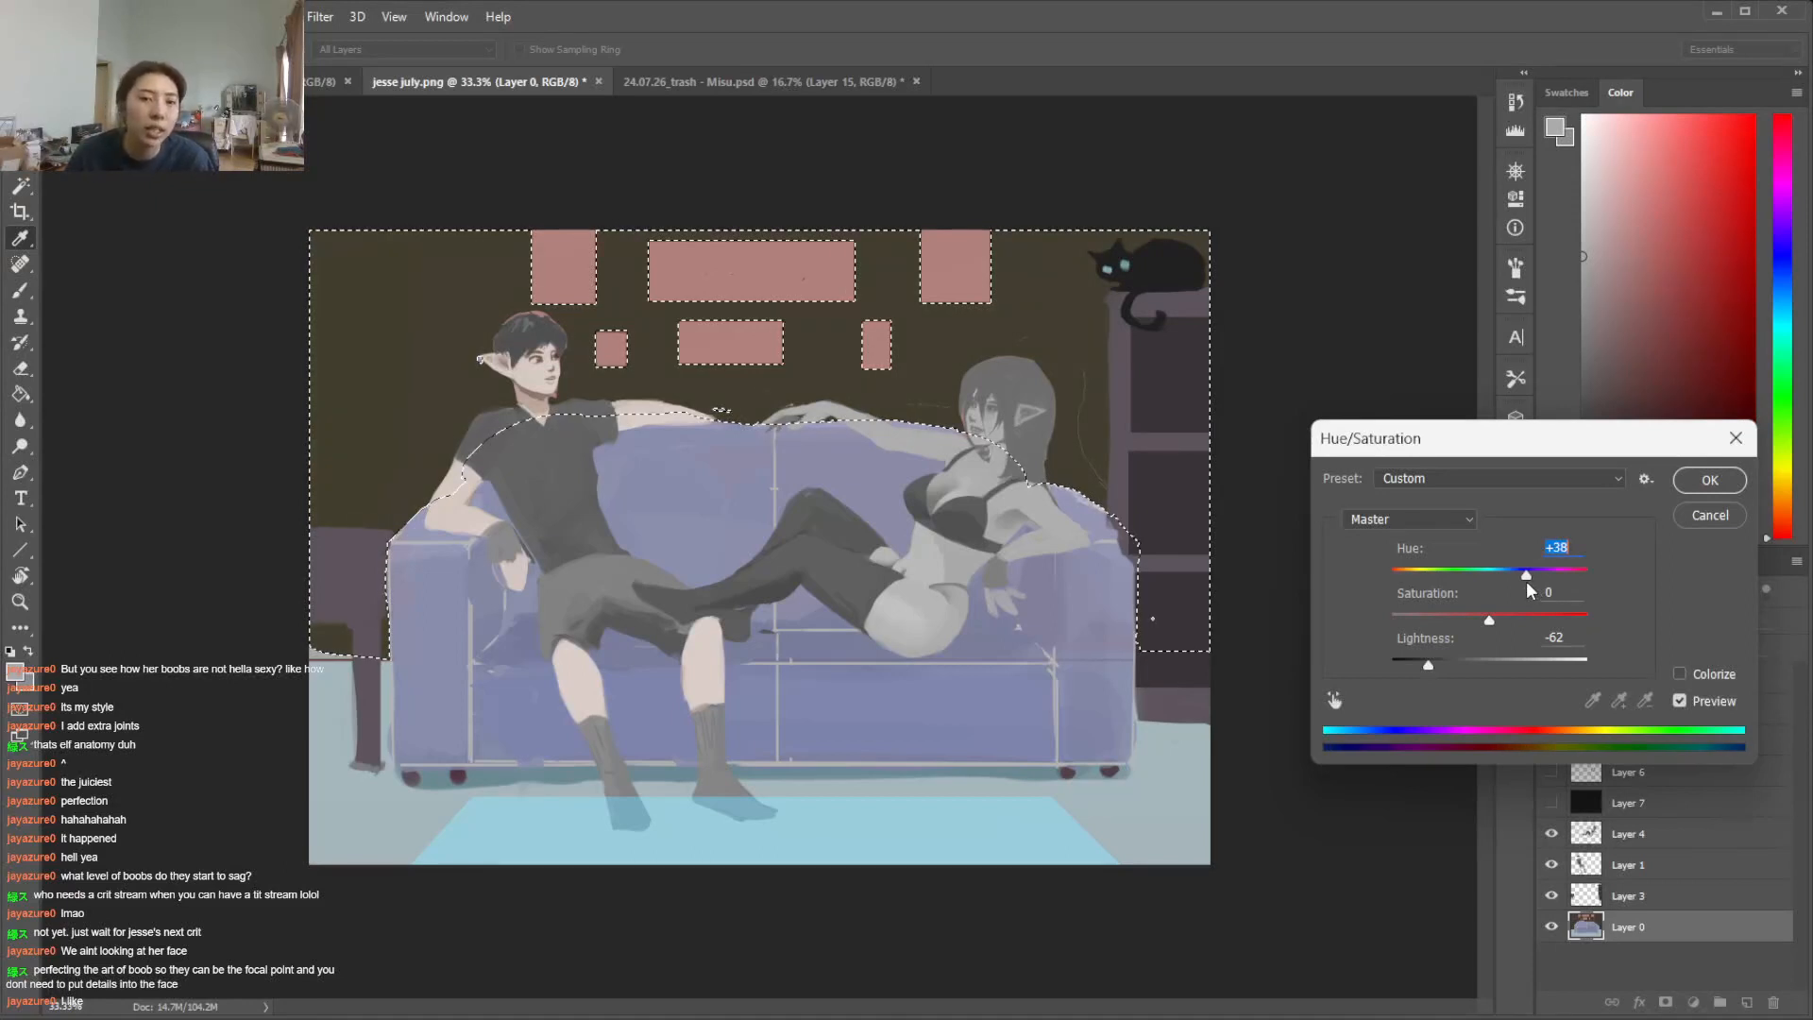
{"action": "left_click_drag", "start_coordinate": [1527, 583], "coordinate": [1532, 580]}
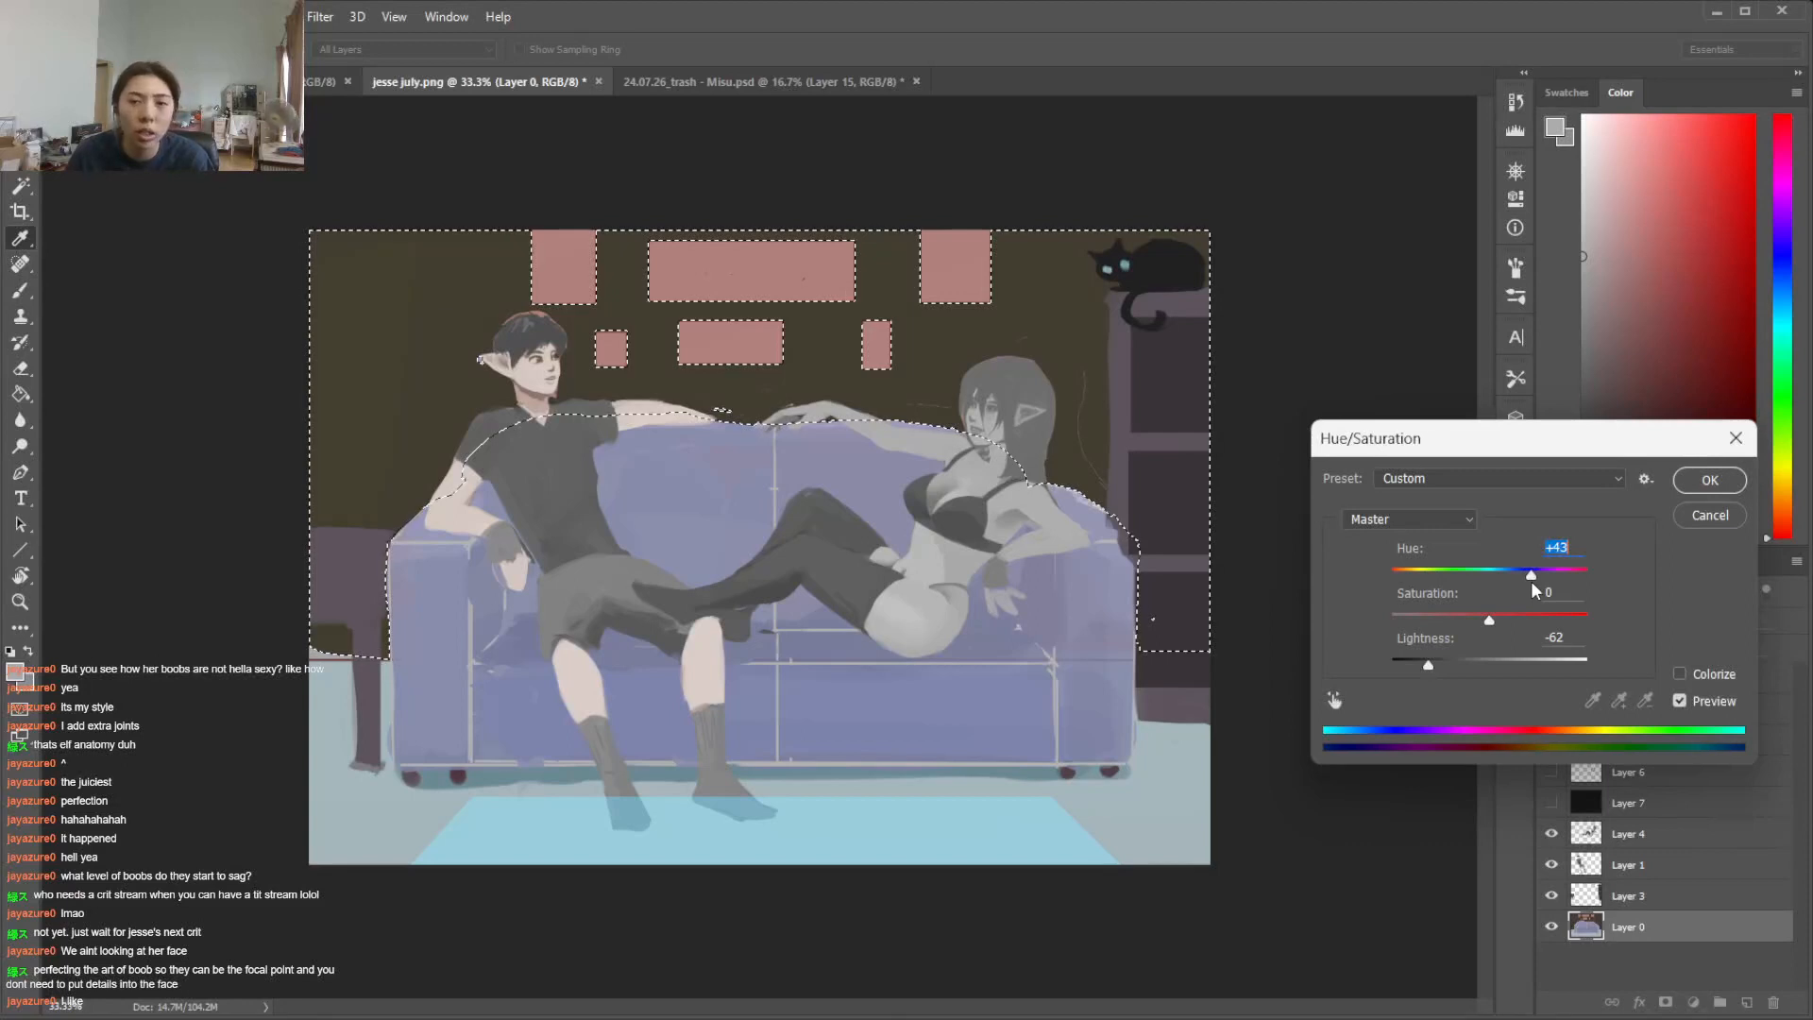
{"action": "left_click", "coordinate": [1710, 481]}
{"action": "key", "text": "ctrl+d"}
Select the floor around the rug and adjust it with Hue/Saturation to hue -130, saturation +46 and lightness -11
{"action": "key", "text": "w"}
{"action": "left_click", "coordinate": [1184, 807]}
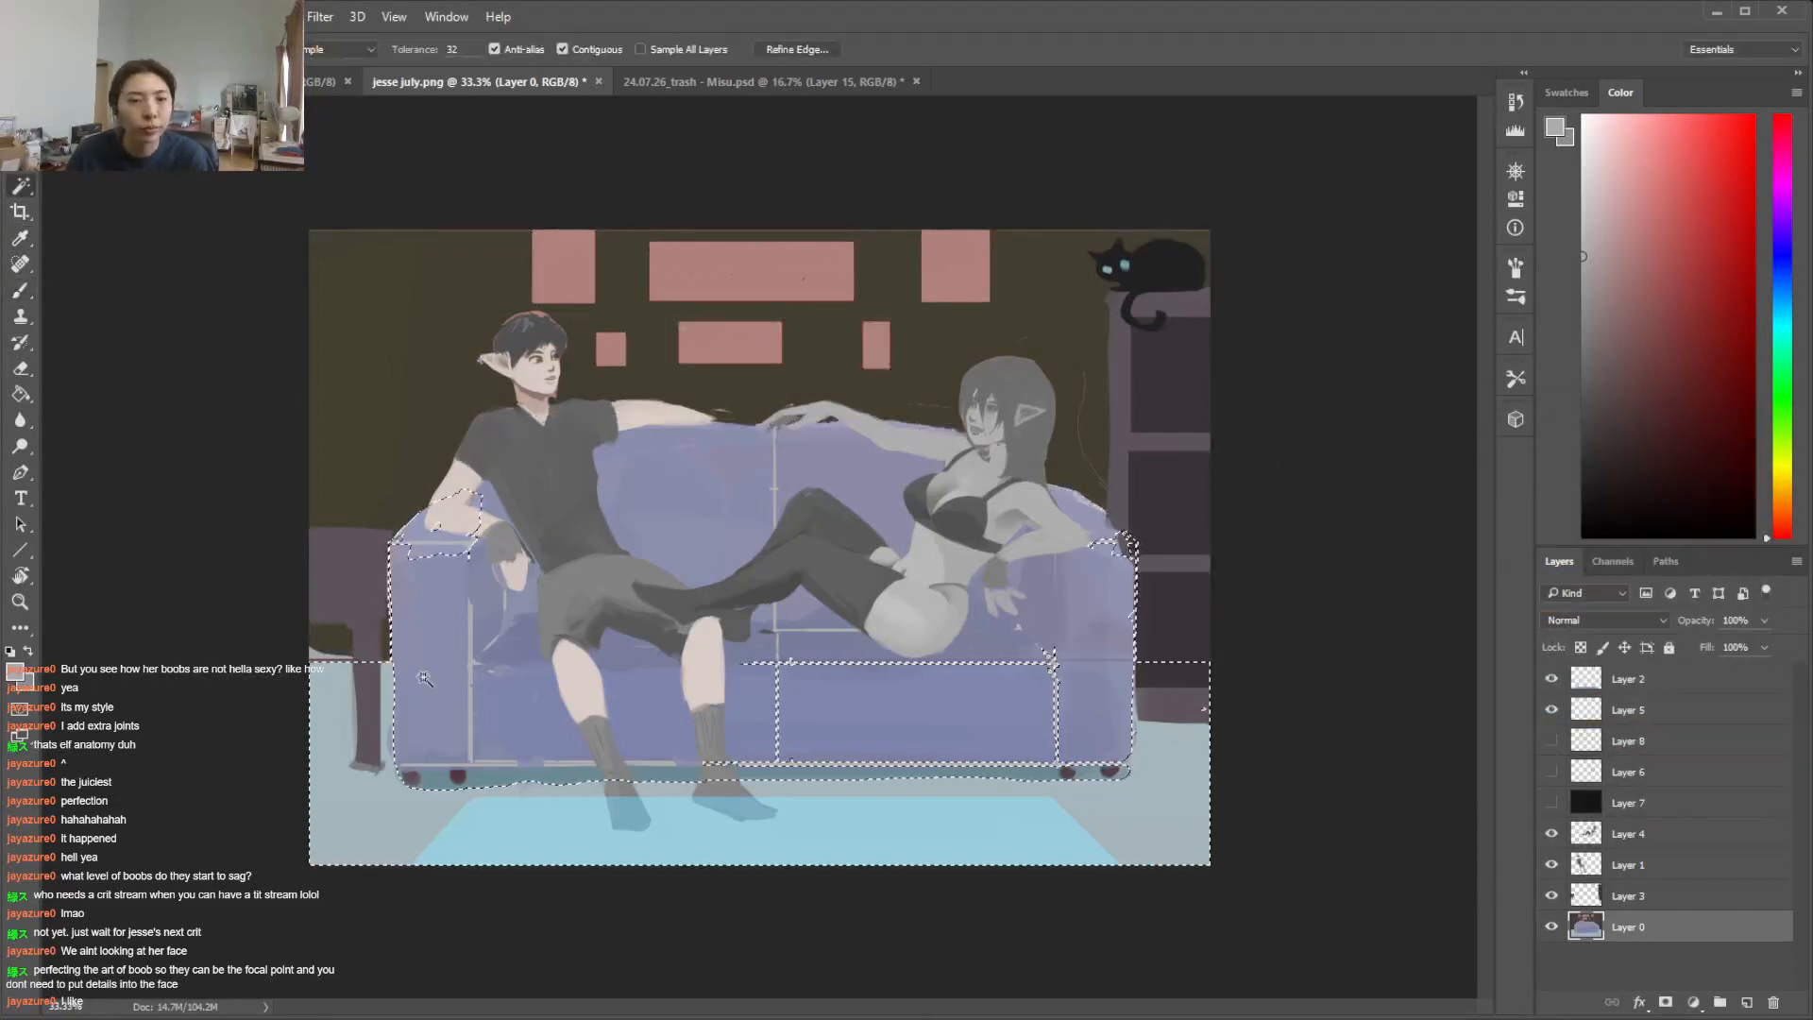
{"action": "left_click", "coordinate": [135, 17]}
{"action": "mouse_move", "coordinate": [358, 73]}
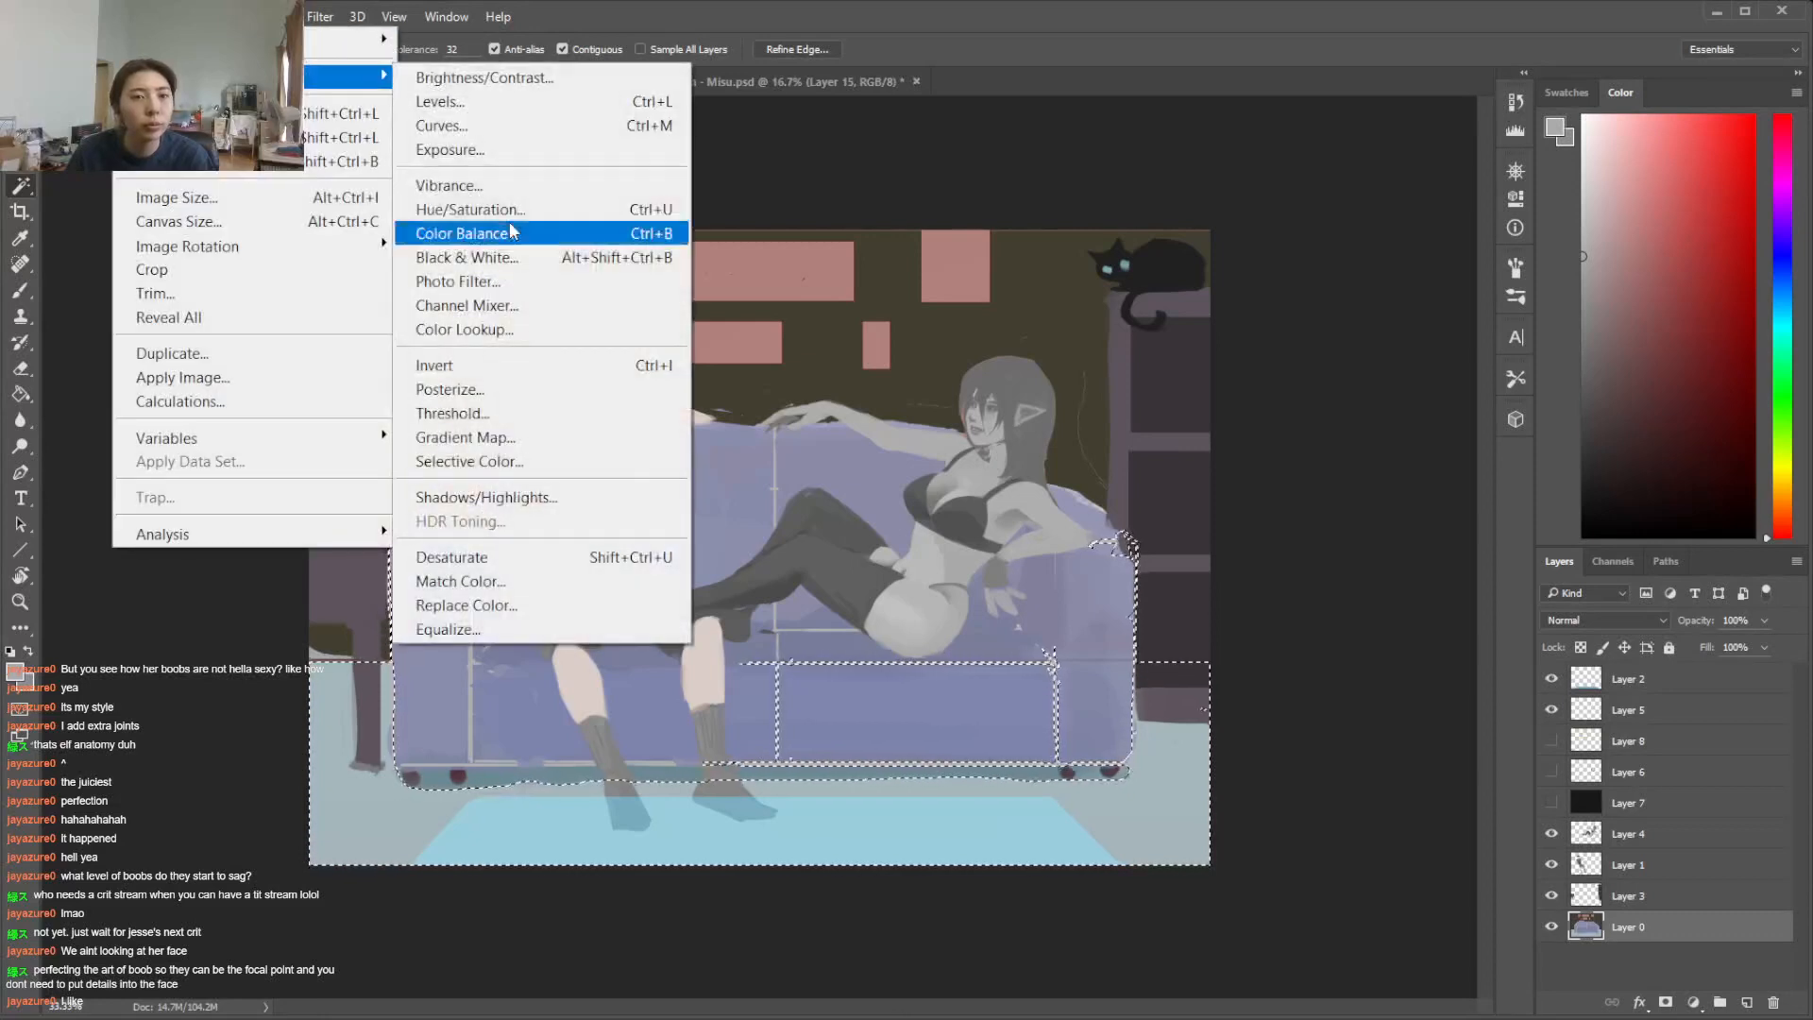
{"action": "left_click", "coordinate": [524, 206]}
{"action": "left_click_drag", "start_coordinate": [1489, 573], "coordinate": [1410, 574]}
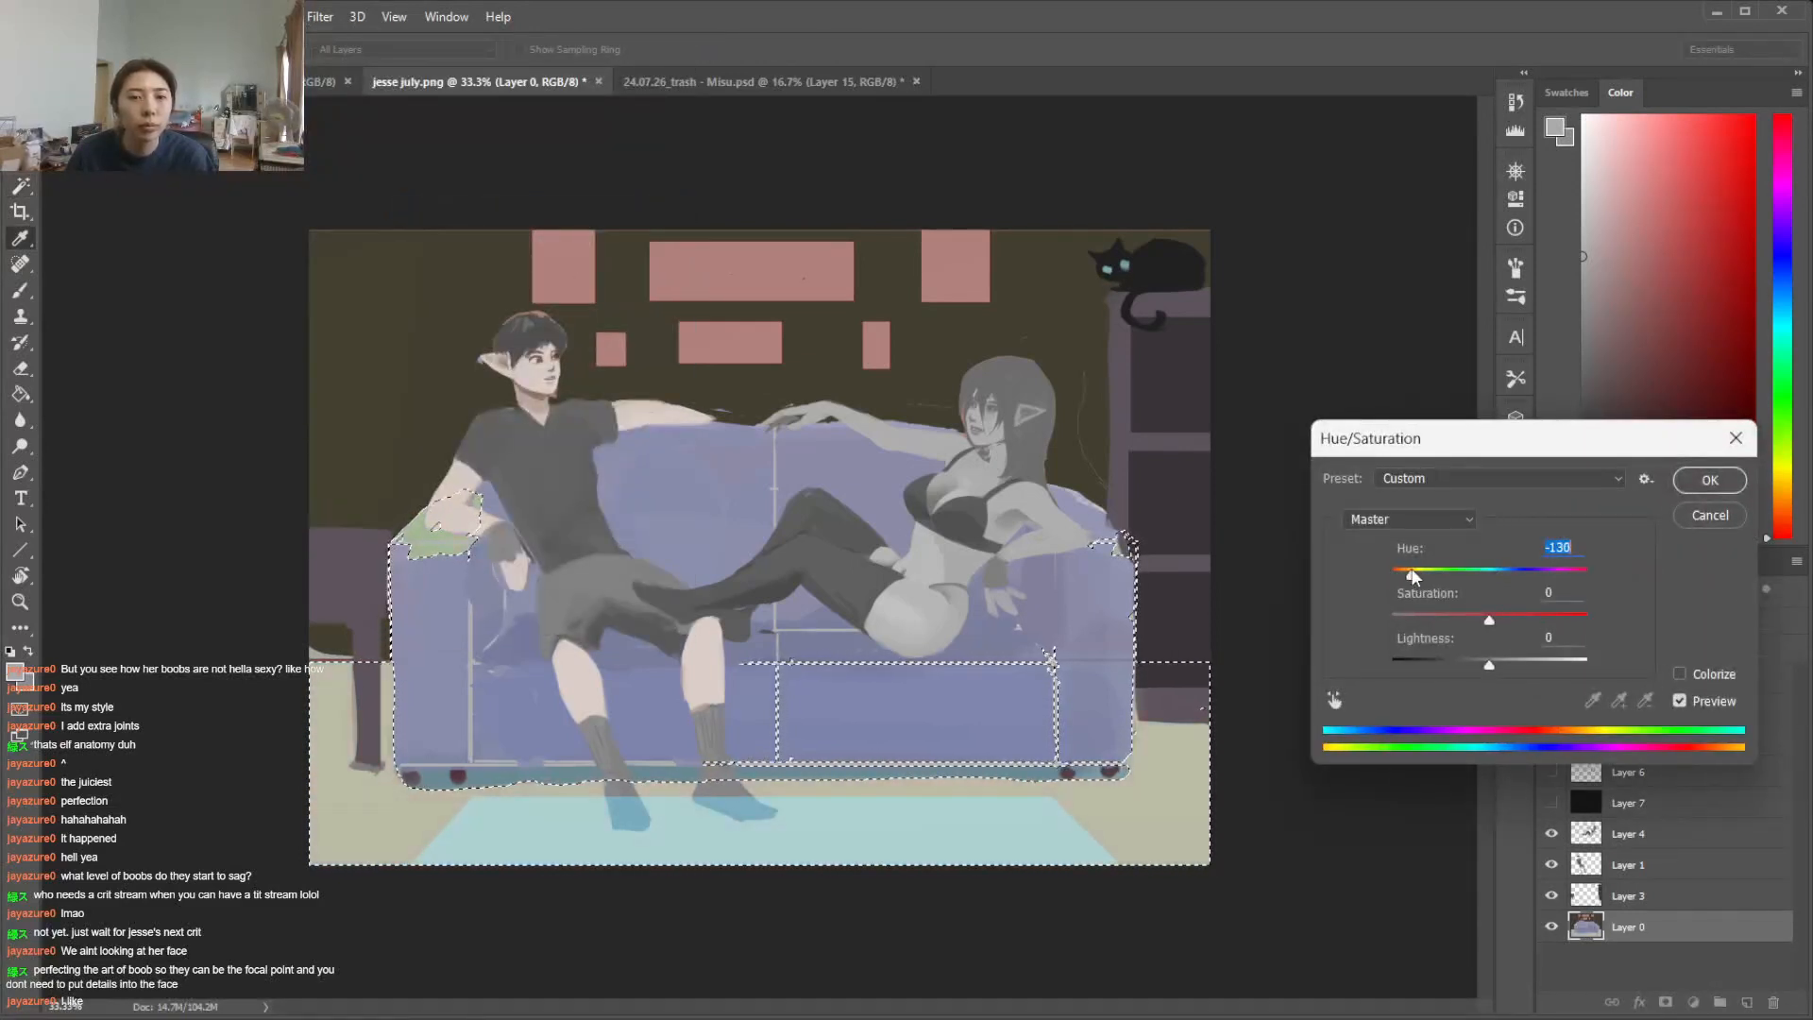
{"action": "left_click_drag", "start_coordinate": [1489, 665], "coordinate": [1534, 622]}
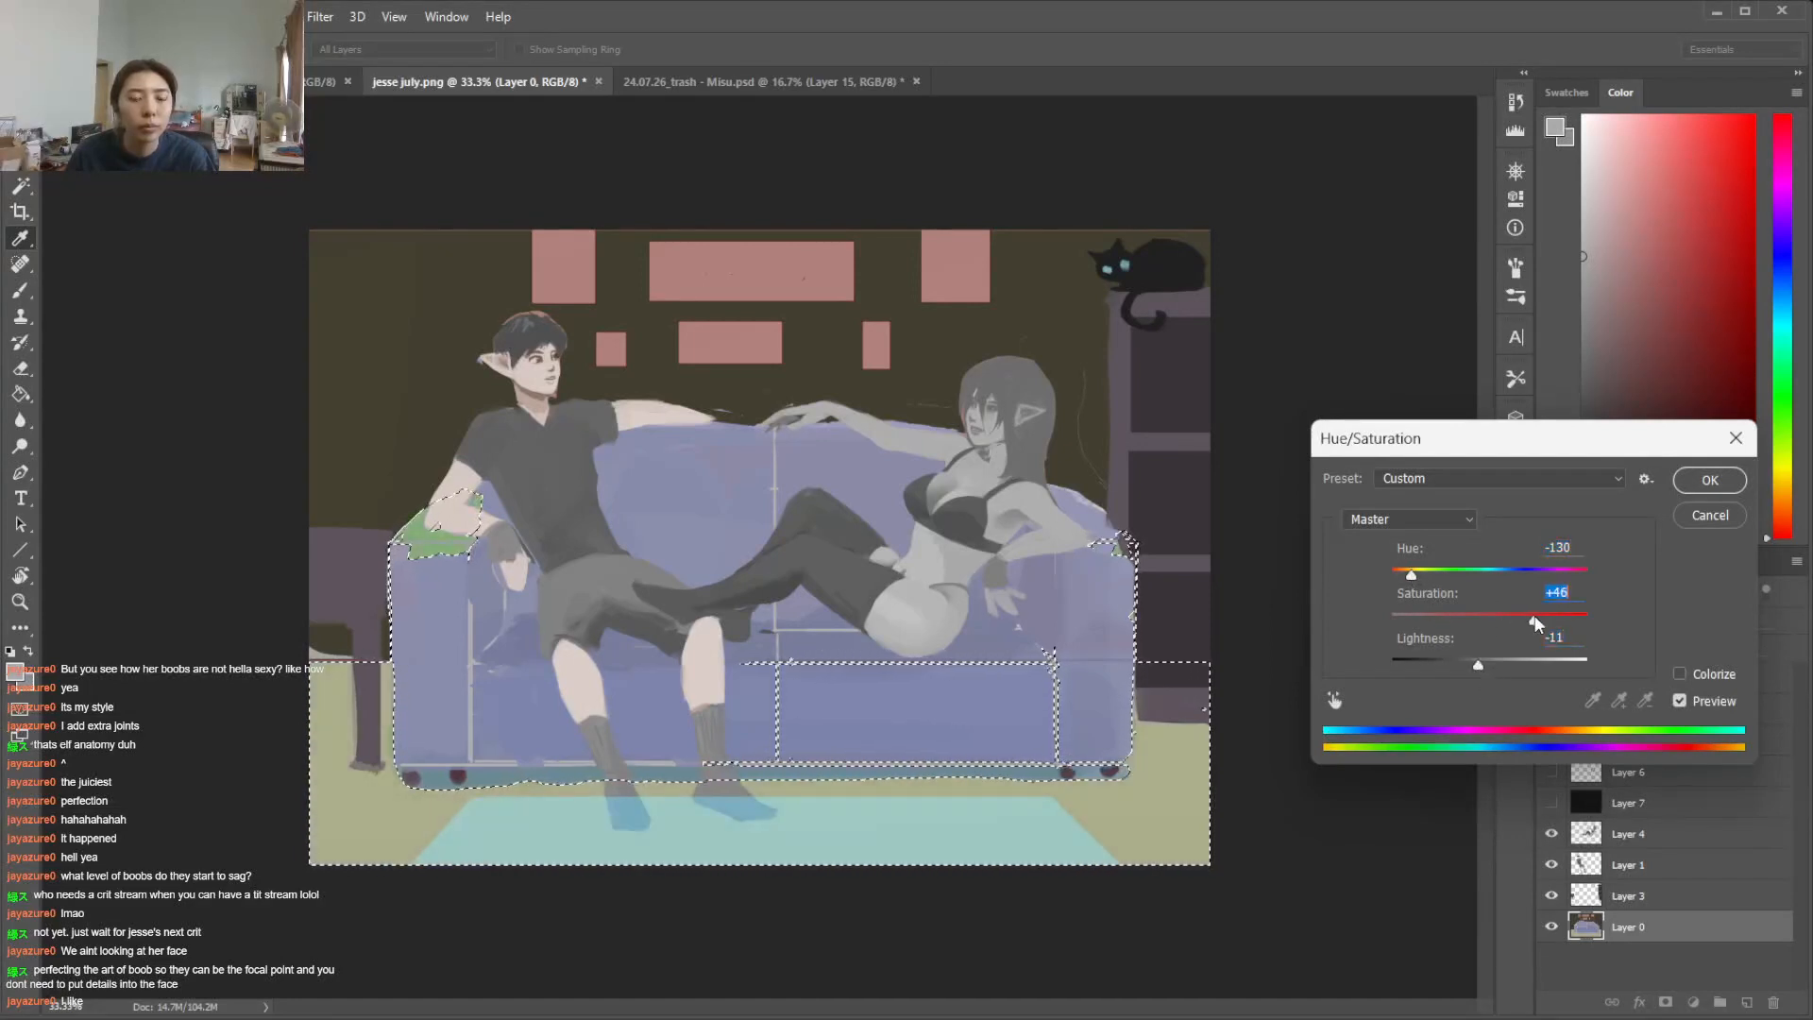
Change the floor's hue shift to +162, apply the adjustment and clear the selection
{"action": "left_click_drag", "start_coordinate": [1411, 573], "coordinate": [1397, 573]}
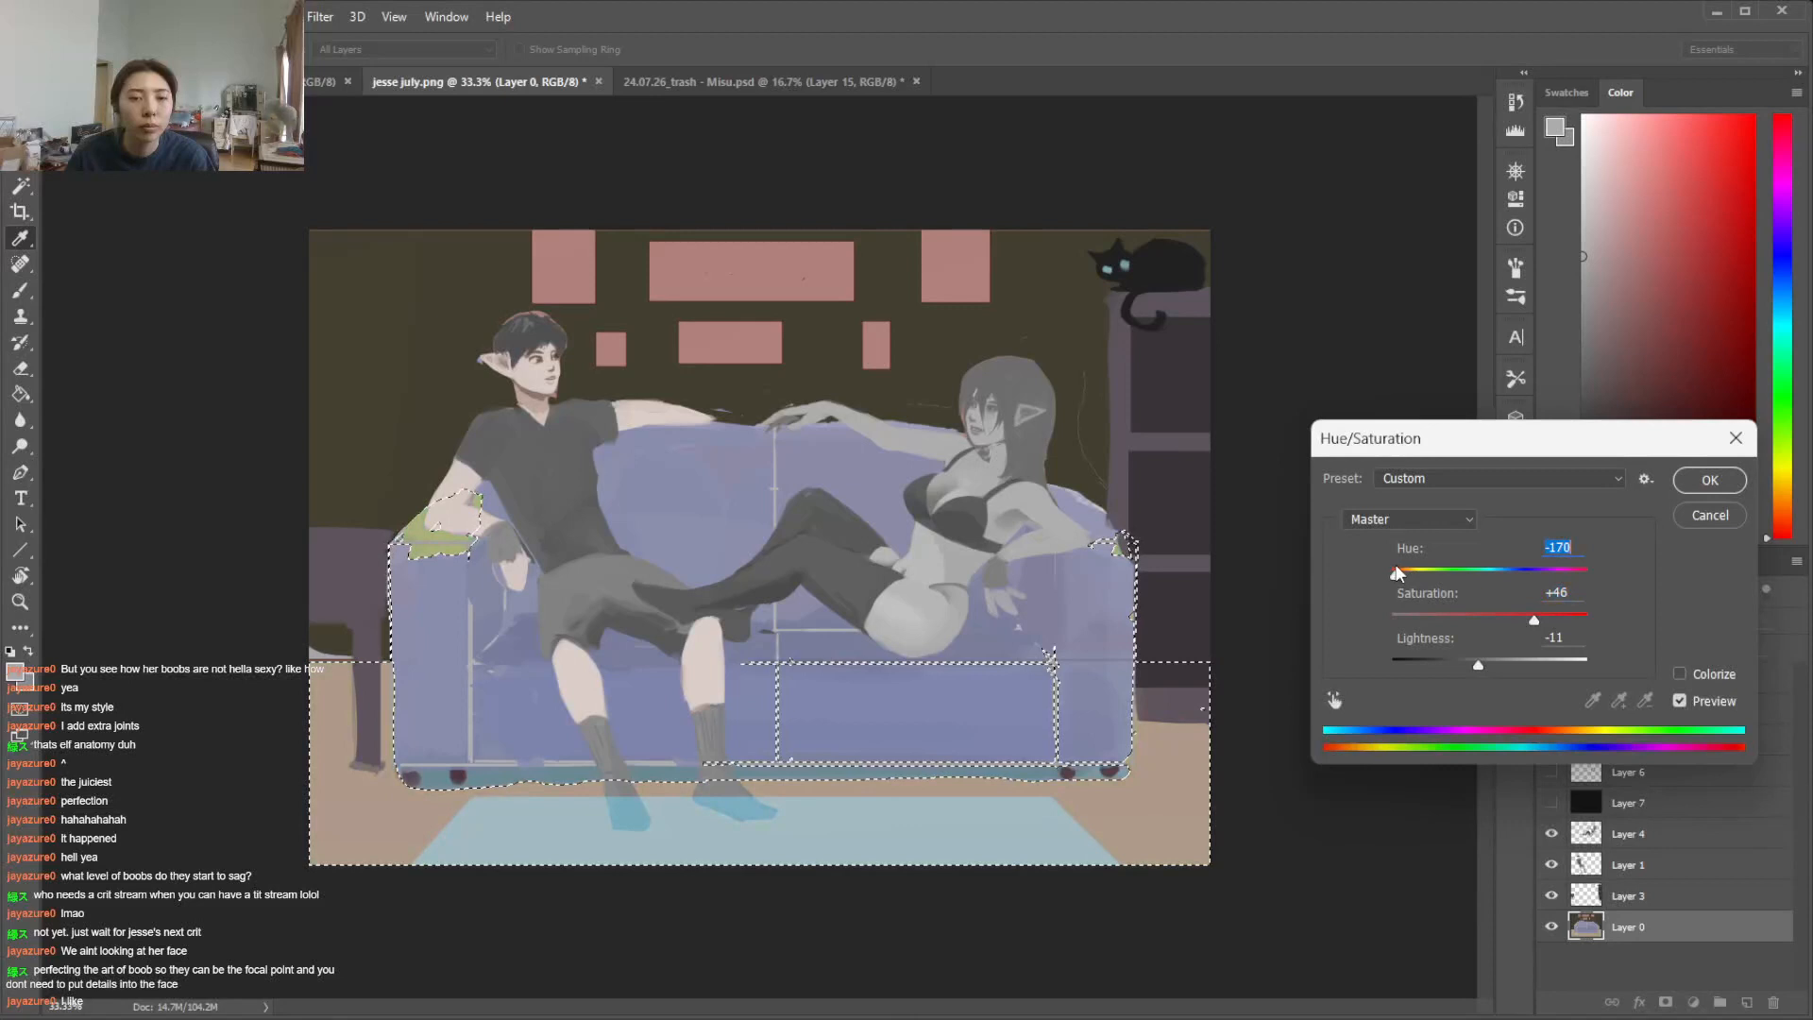
{"action": "left_click", "coordinate": [1579, 573]}
{"action": "left_click_drag", "start_coordinate": [1578, 573], "coordinate": [1581, 573]}
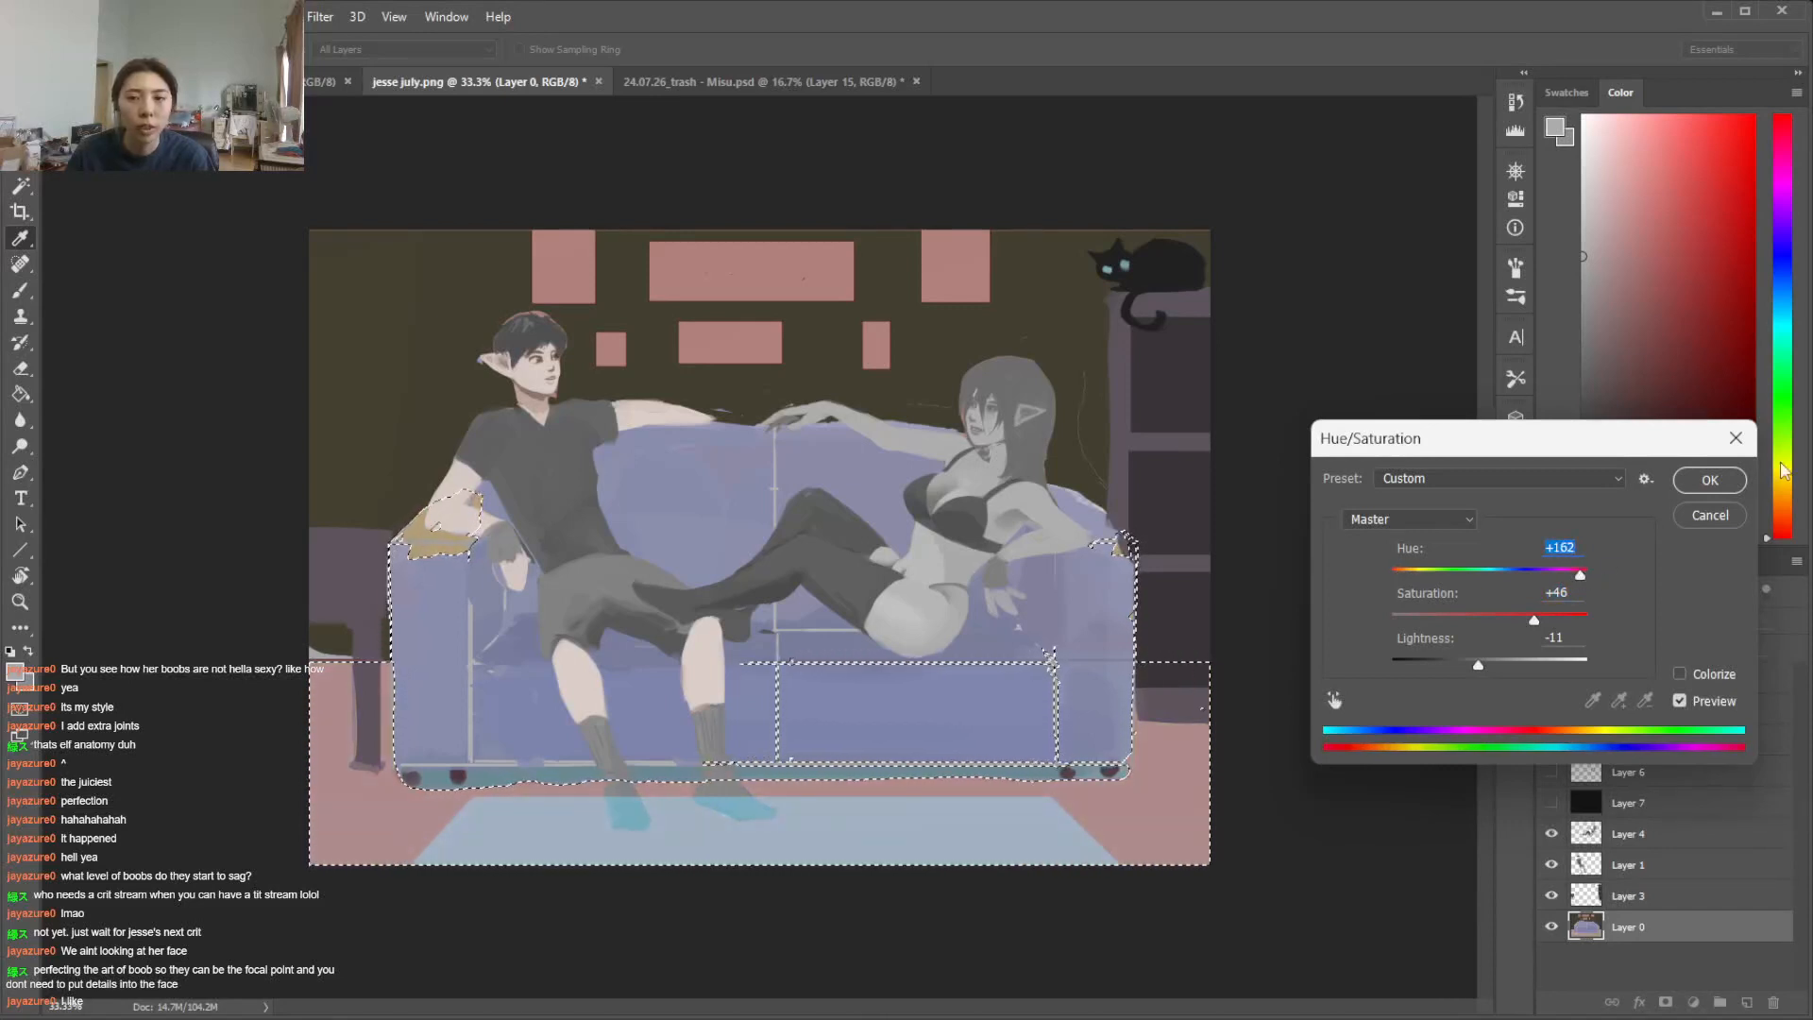
{"action": "left_click", "coordinate": [1709, 480]}
{"action": "key", "text": "ctrl+d"}
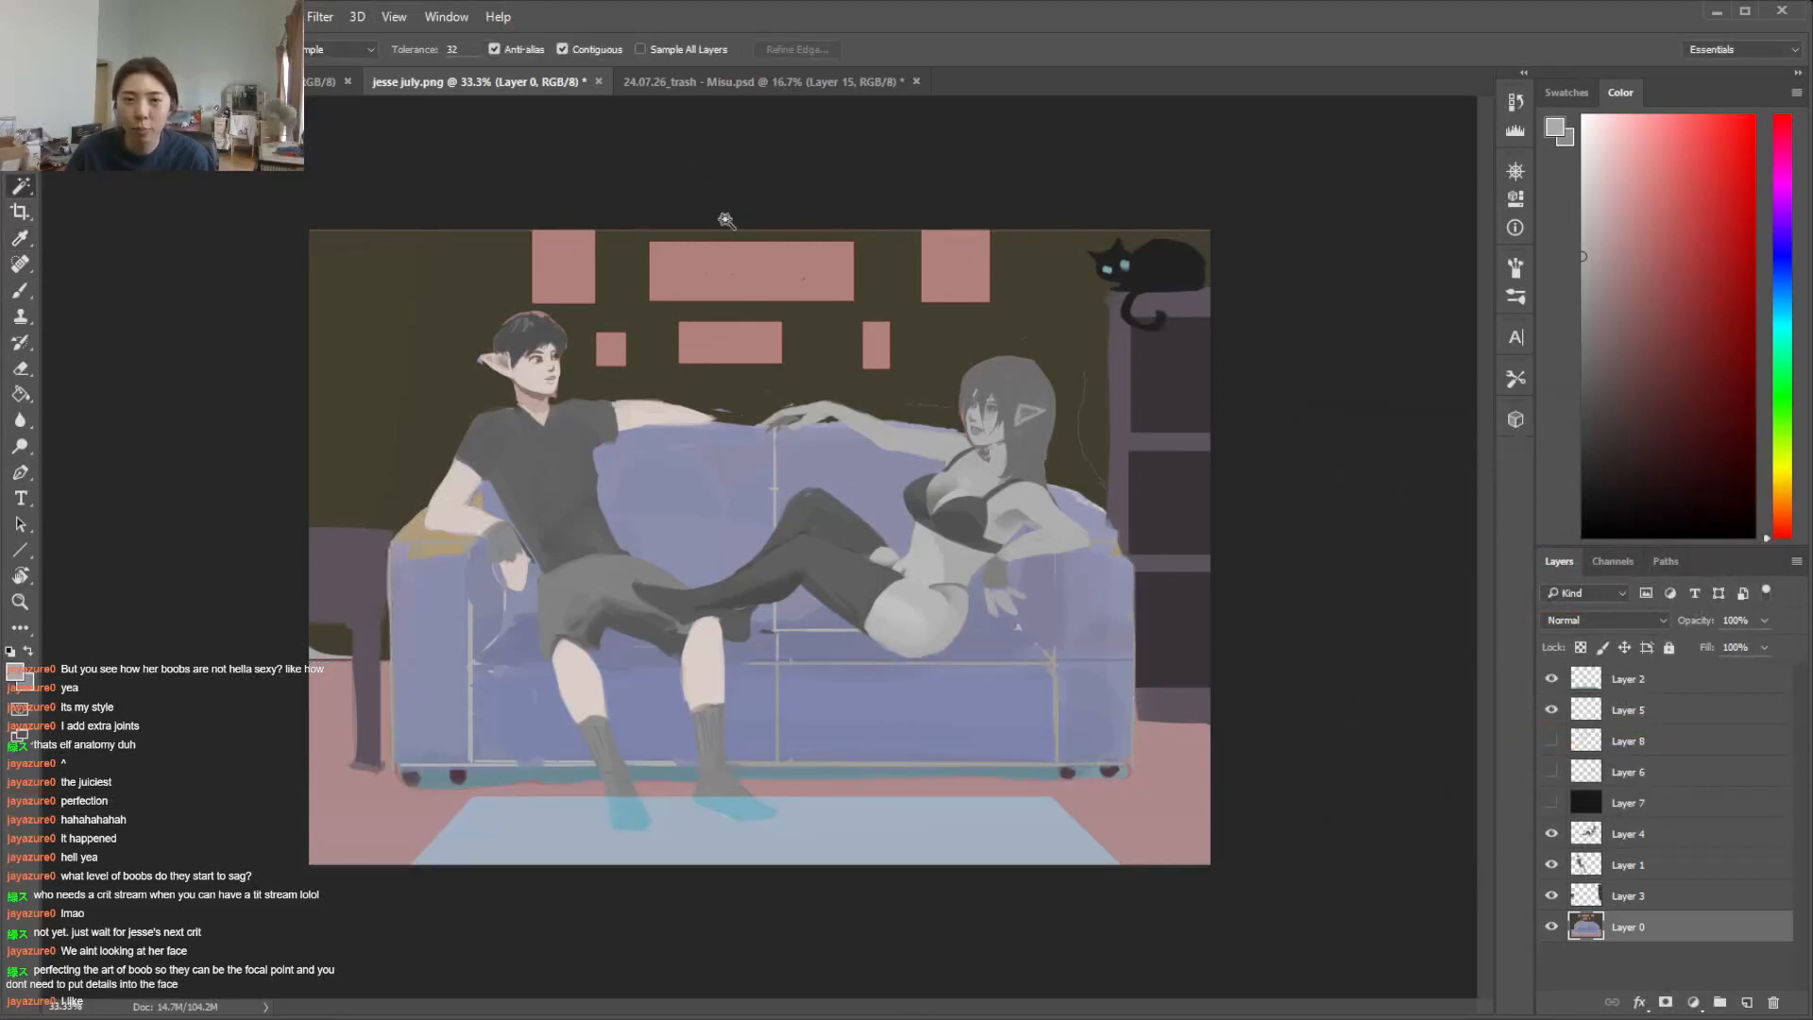
Select all six picture frames on the wall and darken them strongly with Brightness/Contrast
{"action": "left_click", "coordinate": [791, 266]}
{"action": "left_click", "coordinate": [559, 276], "text": "shift"}
{"action": "left_click", "coordinate": [956, 291], "text": "shift"}
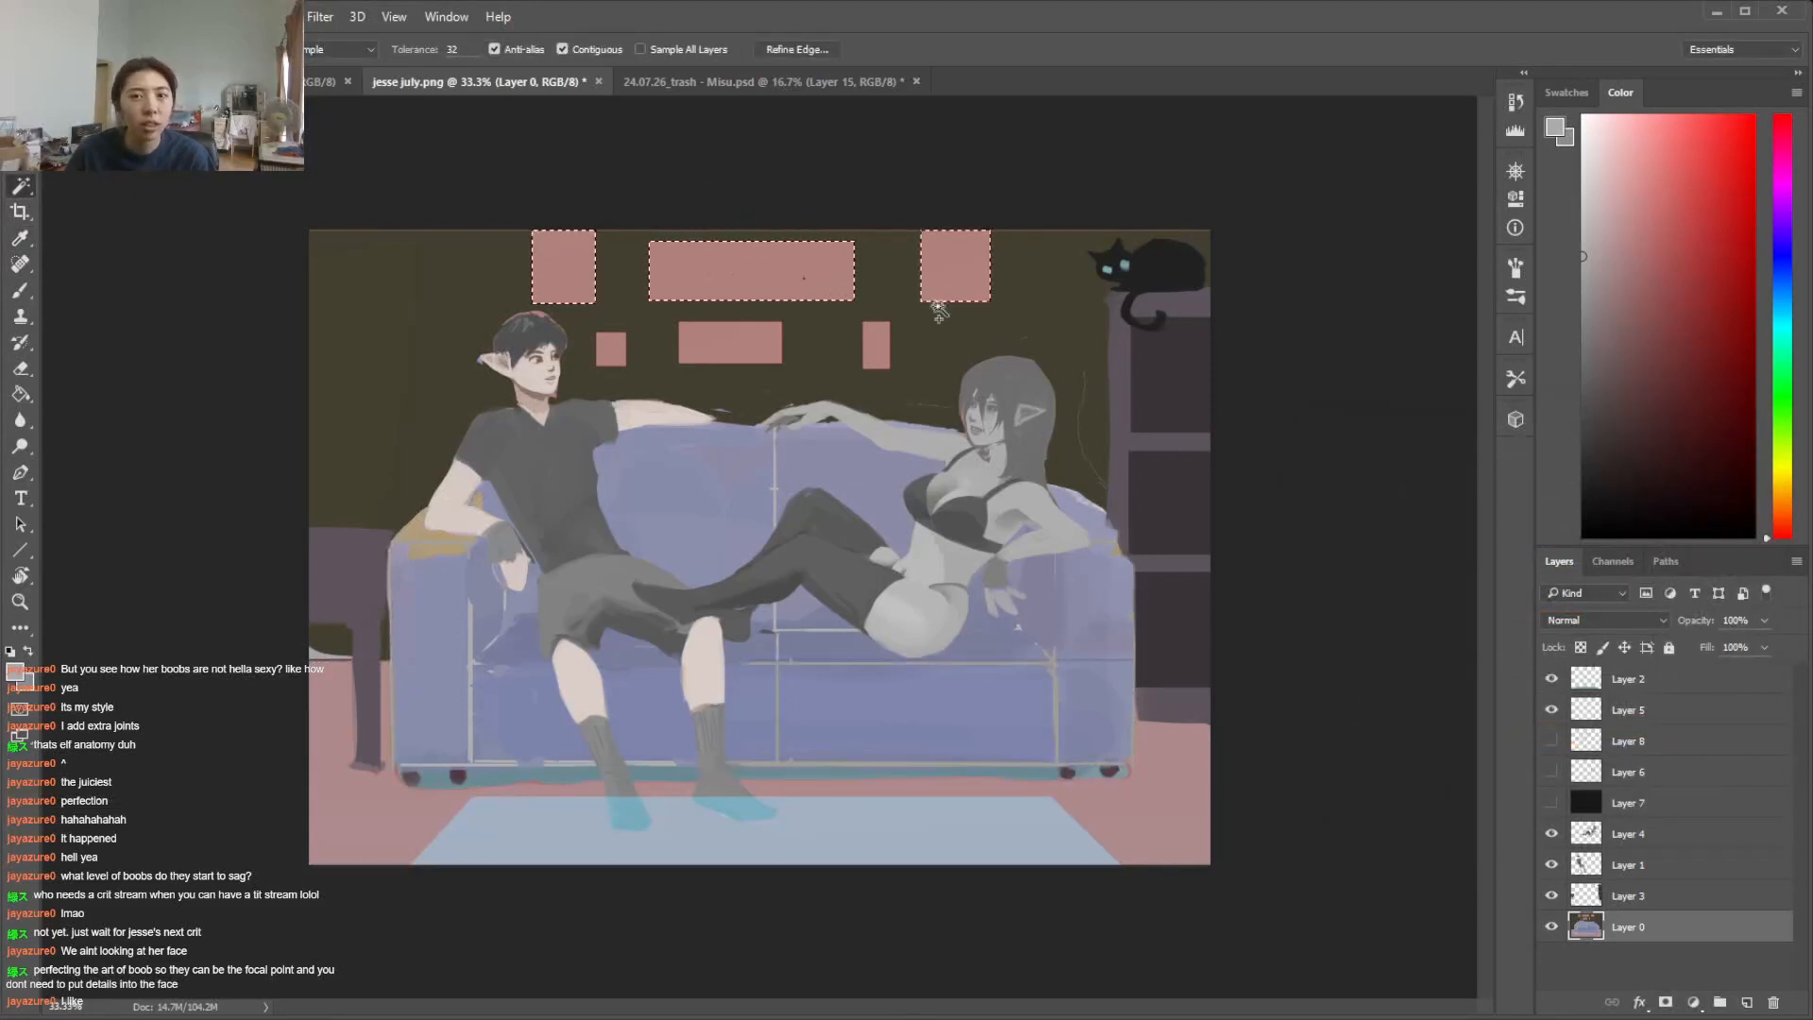
{"action": "left_click", "coordinate": [883, 347], "text": "shift"}
{"action": "left_click", "coordinate": [746, 349], "text": "shift"}
{"action": "left_click", "coordinate": [615, 349], "text": "shift"}
{"action": "left_click", "coordinate": [131, 17]}
{"action": "left_click", "coordinate": [453, 75]}
{"action": "left_click_drag", "start_coordinate": [464, 523], "coordinate": [343, 525]}
{"action": "left_click", "coordinate": [620, 507]}
Lower the picture frames' saturation to -28 with Hue/Saturation, apply it and clear the selection
{"action": "left_click", "coordinate": [131, 17]}
{"action": "mouse_move", "coordinate": [350, 76]}
{"action": "left_click", "coordinate": [453, 208]}
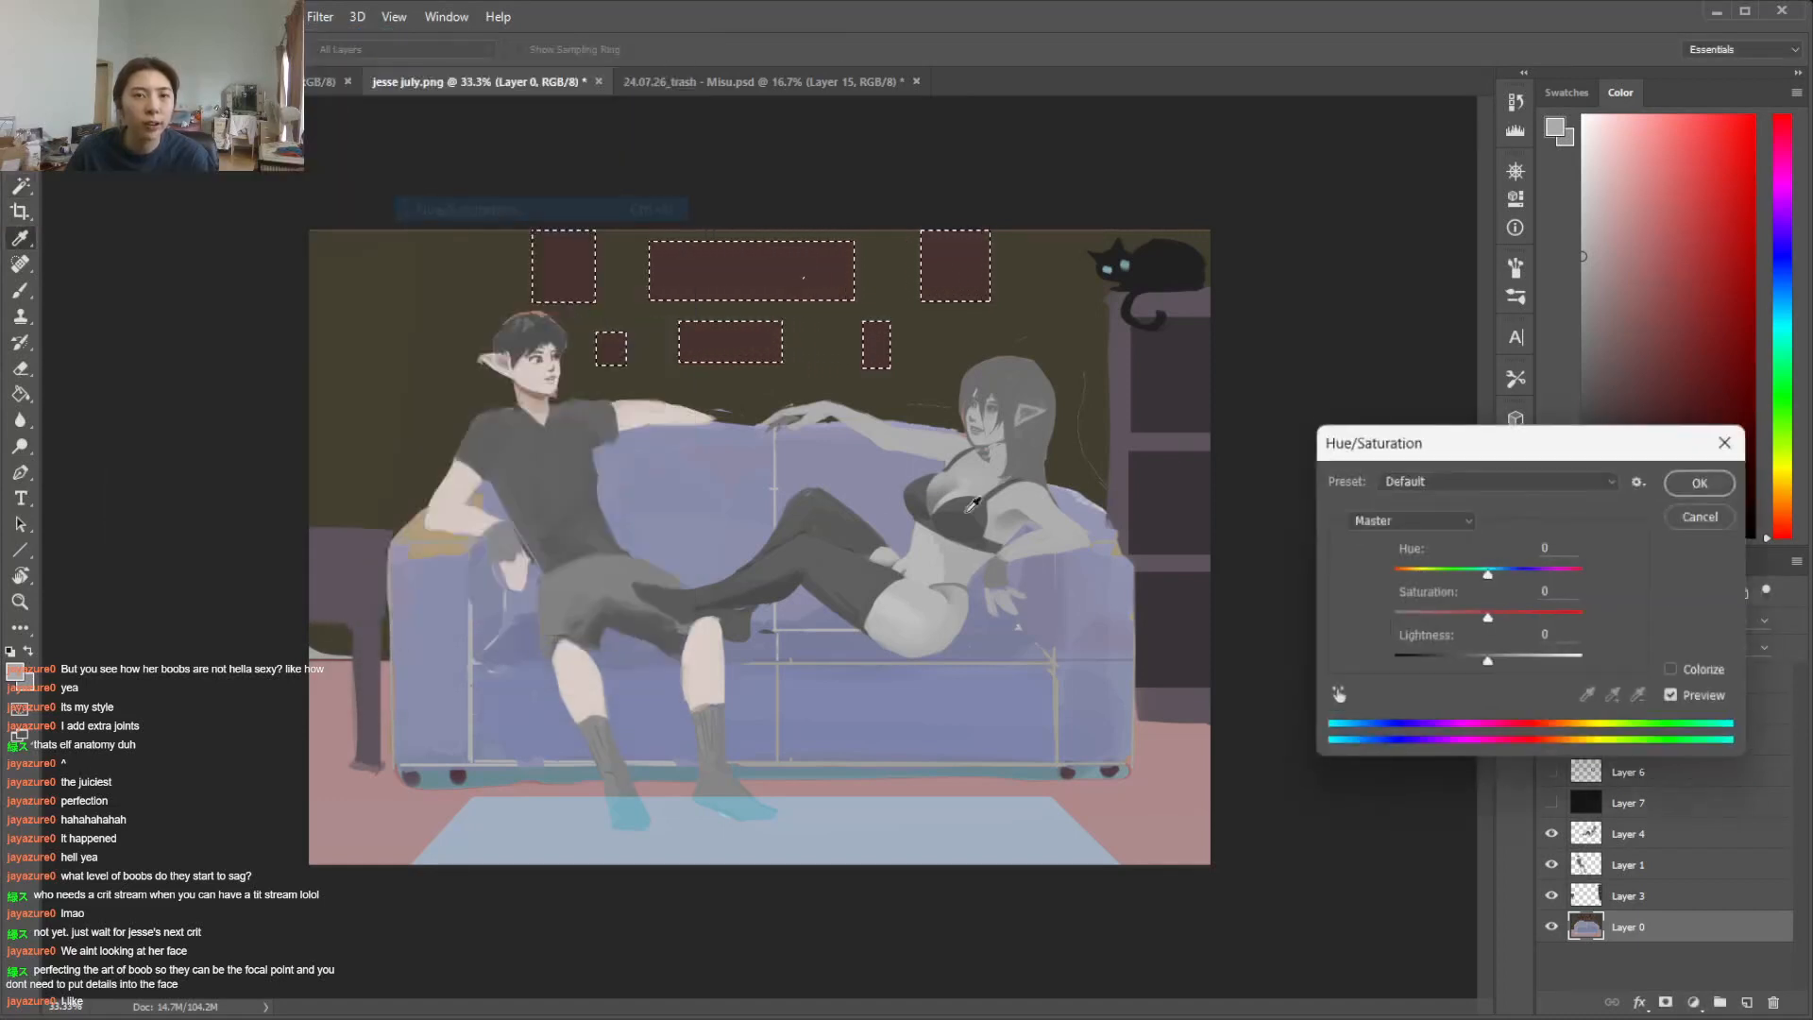
{"action": "left_click_drag", "start_coordinate": [1469, 619], "coordinate": [1464, 619]}
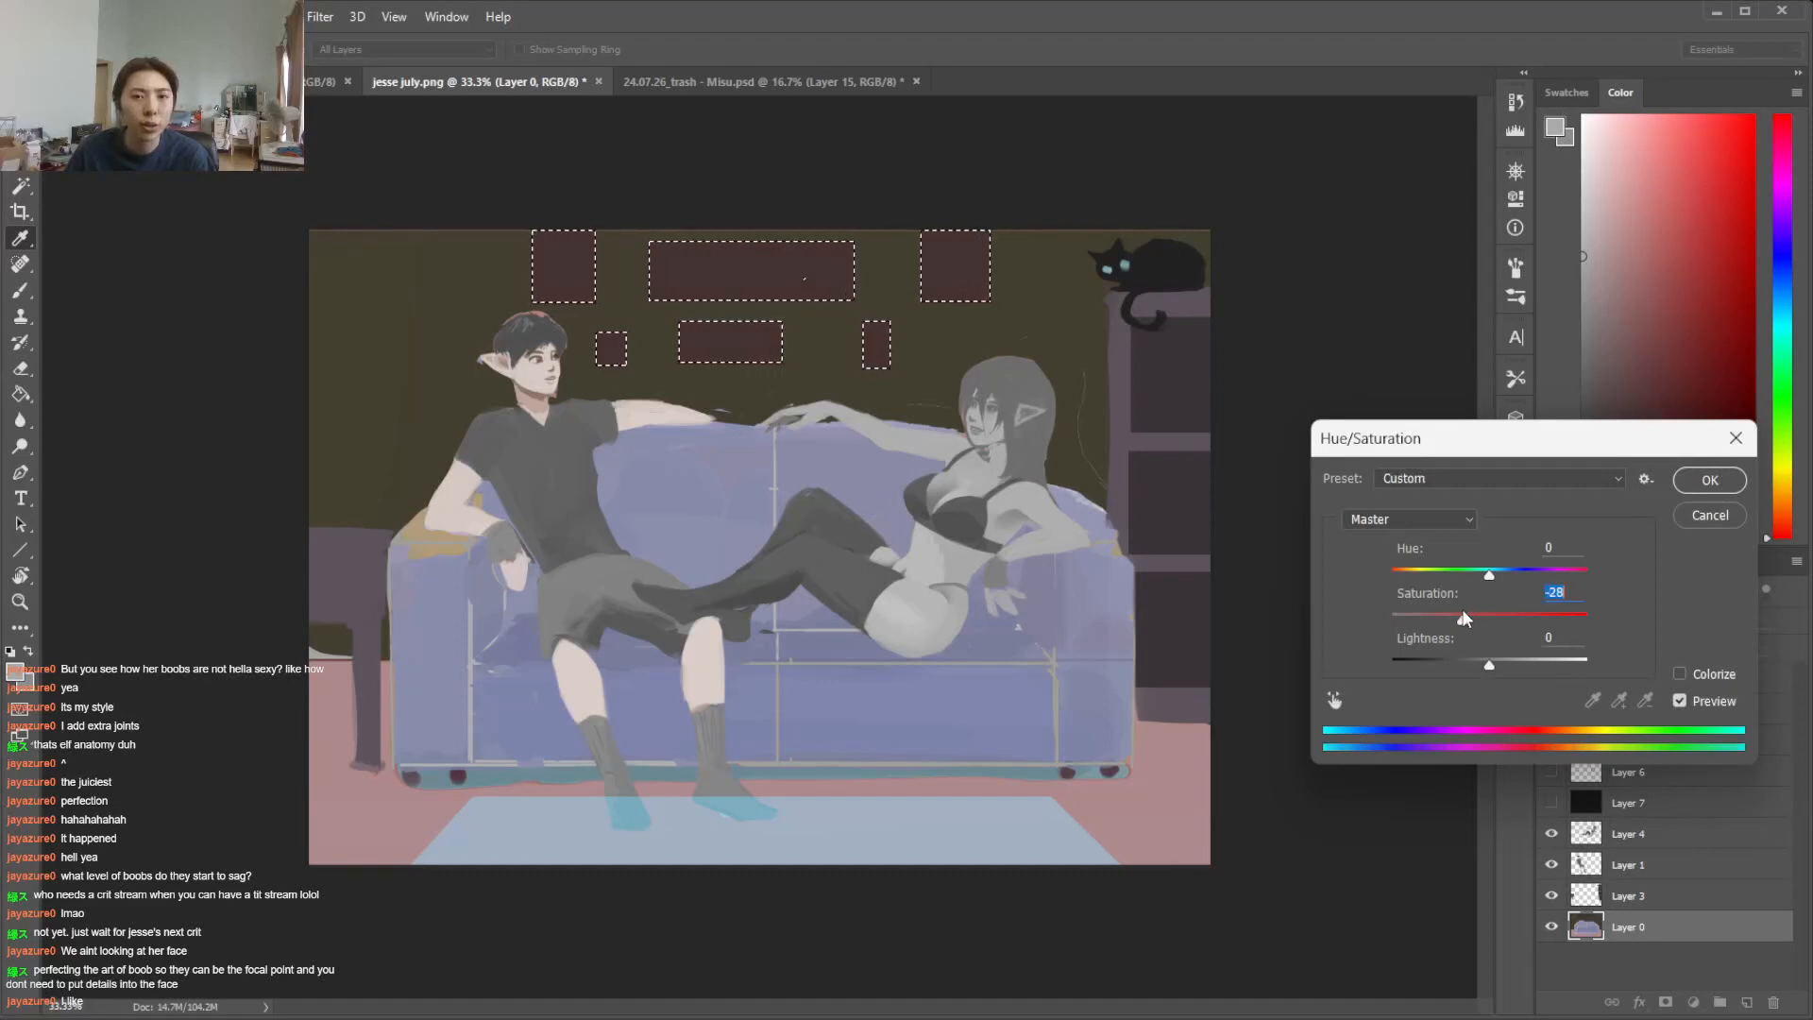
{"action": "left_click", "coordinate": [1741, 478]}
{"action": "key", "text": "w"}
{"action": "key", "text": "ctrl+d"}
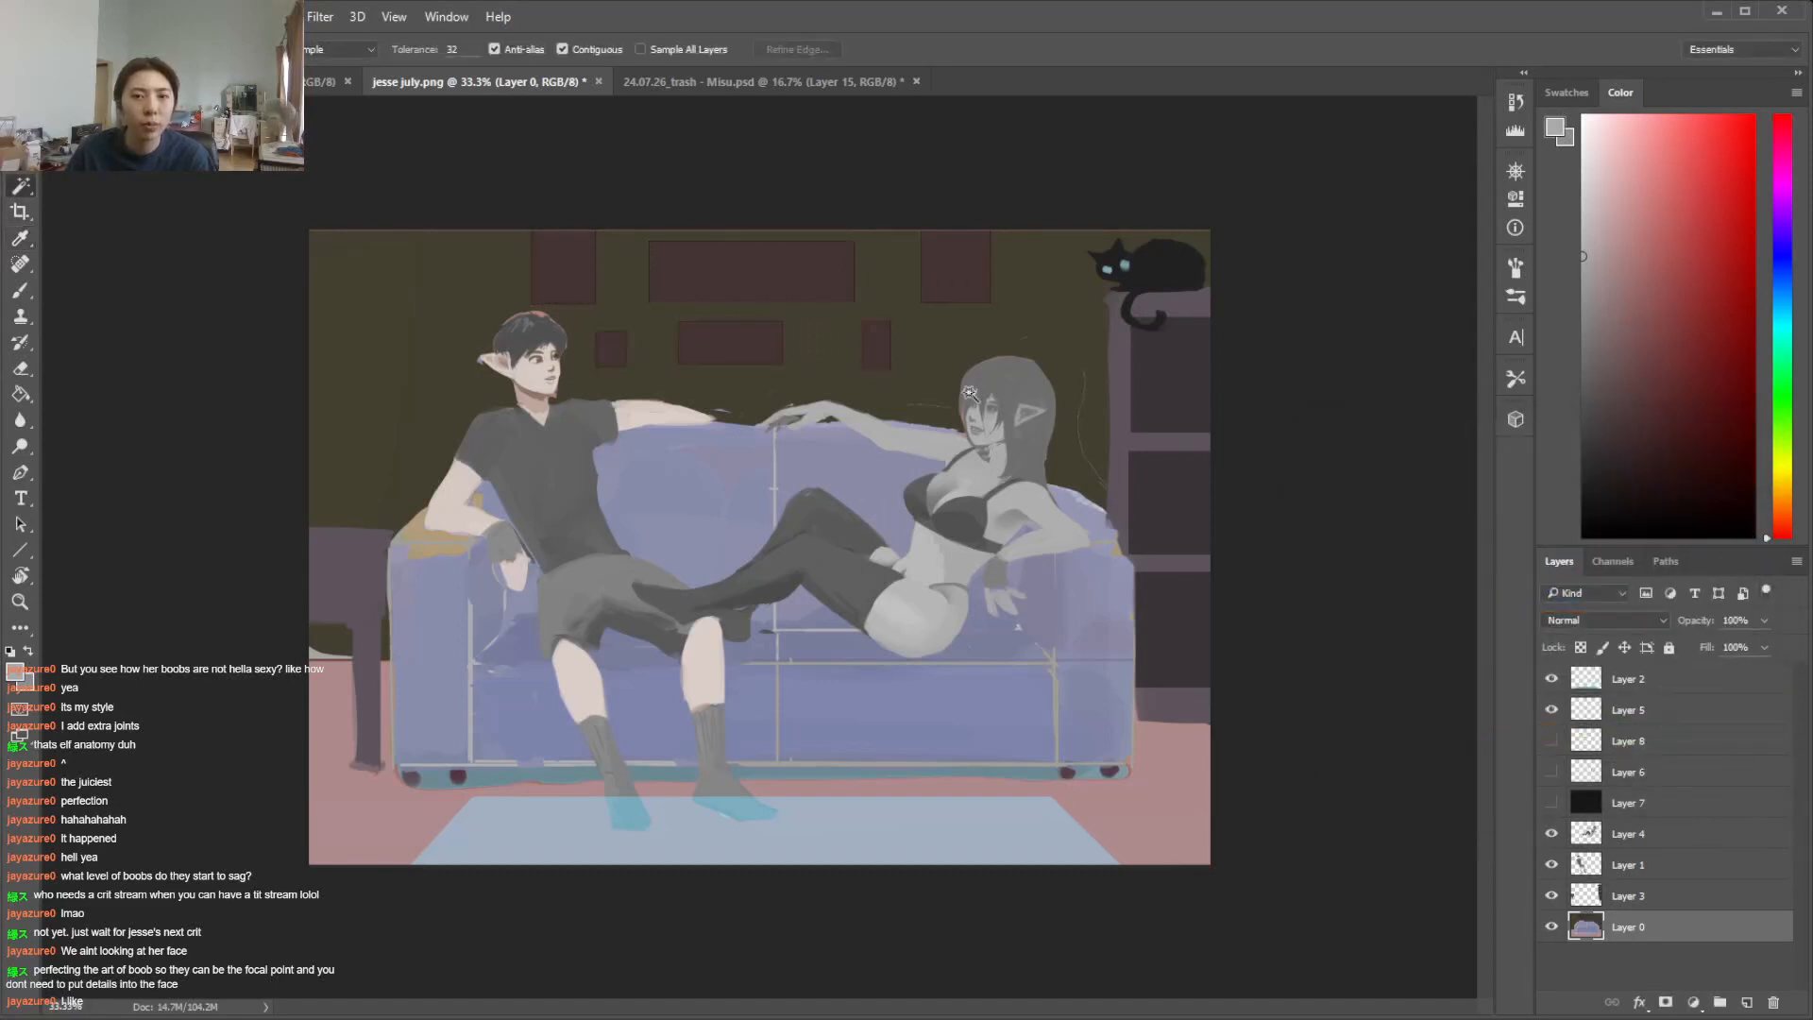
Reselect the dark wall and fine-tune it in Hue/Saturation to hue -9 and lightness -7
{"action": "left_click", "coordinate": [374, 391]}
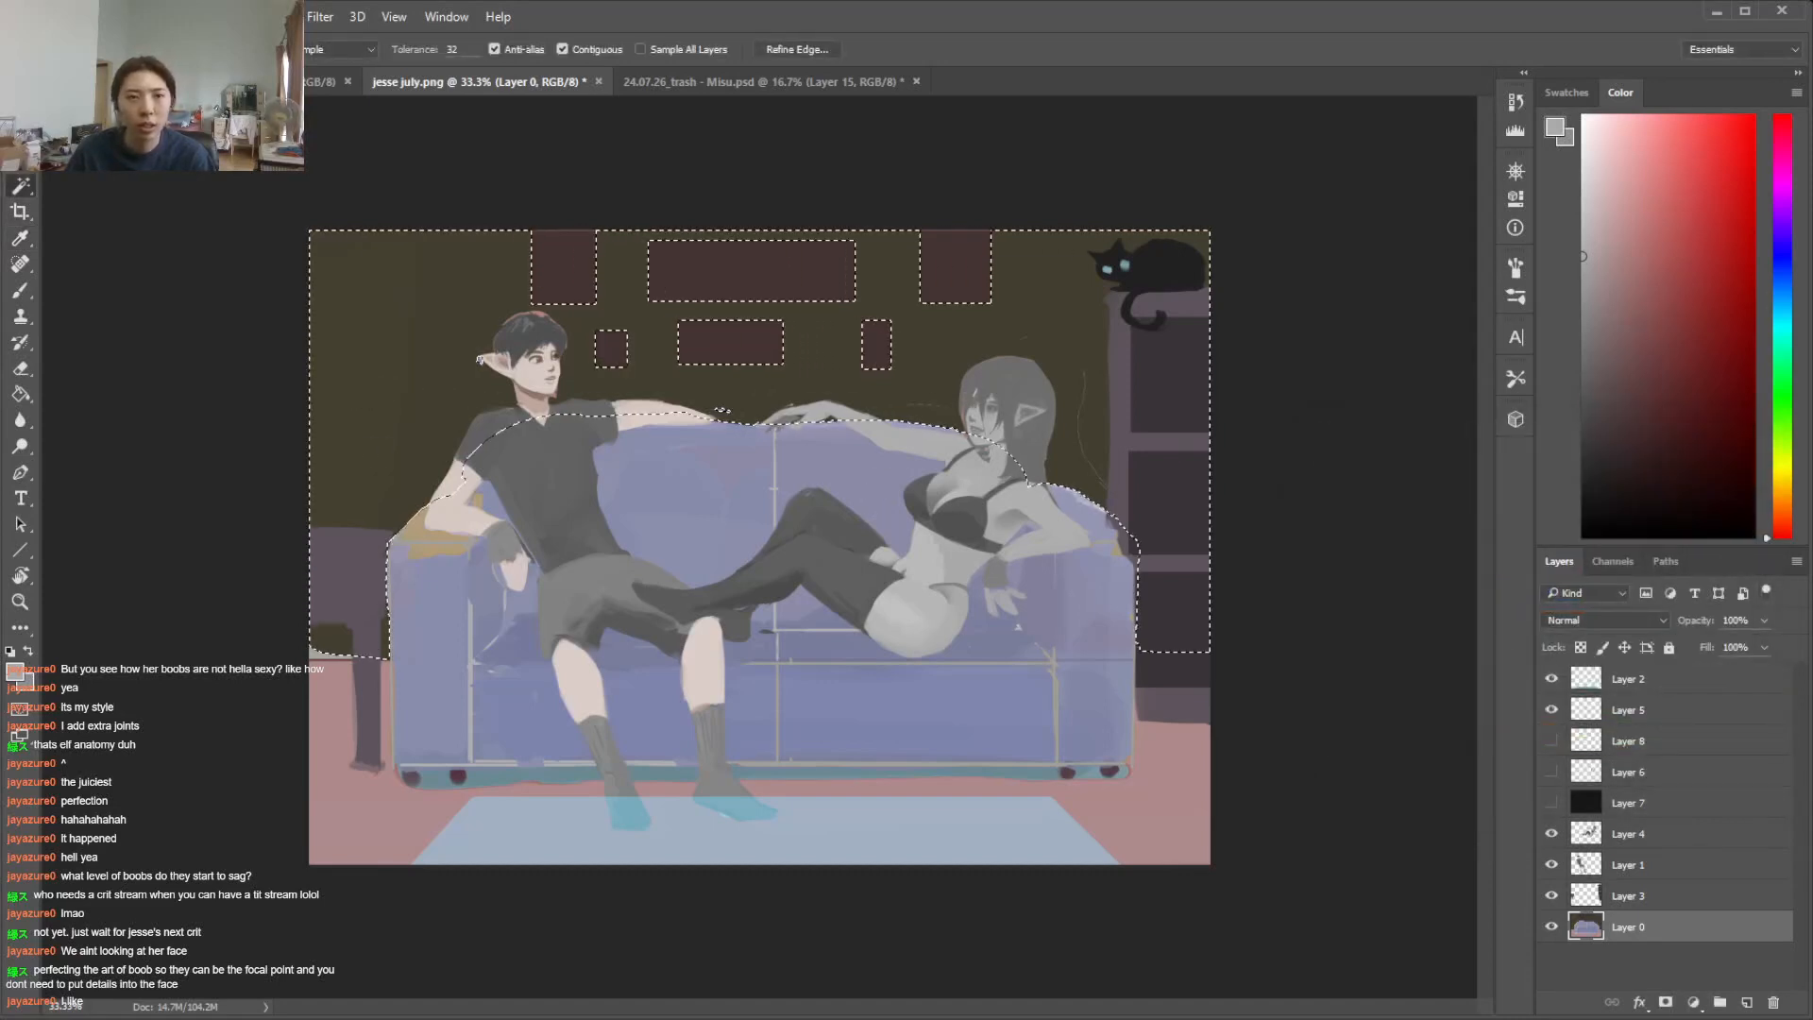
{"action": "left_click", "coordinate": [137, 16]}
{"action": "mouse_move", "coordinate": [330, 110]}
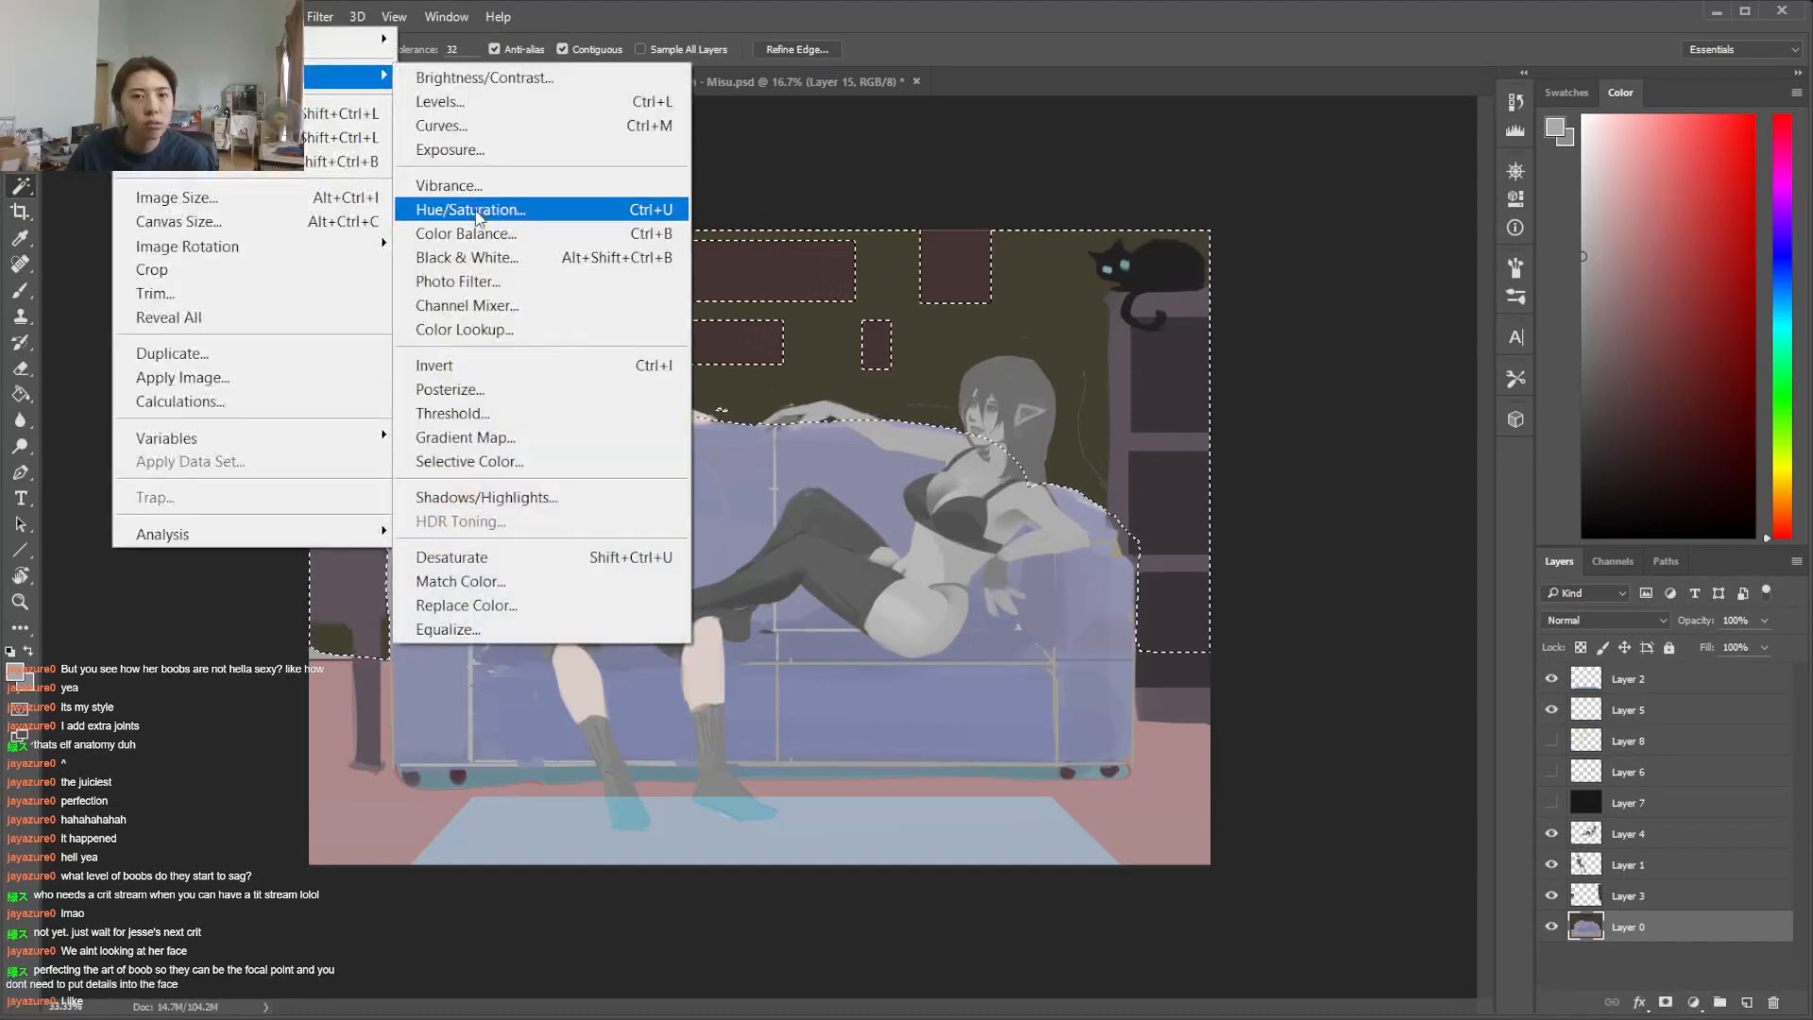
{"action": "left_click", "coordinate": [566, 207]}
{"action": "left_click_drag", "start_coordinate": [1489, 572], "coordinate": [1480, 575]}
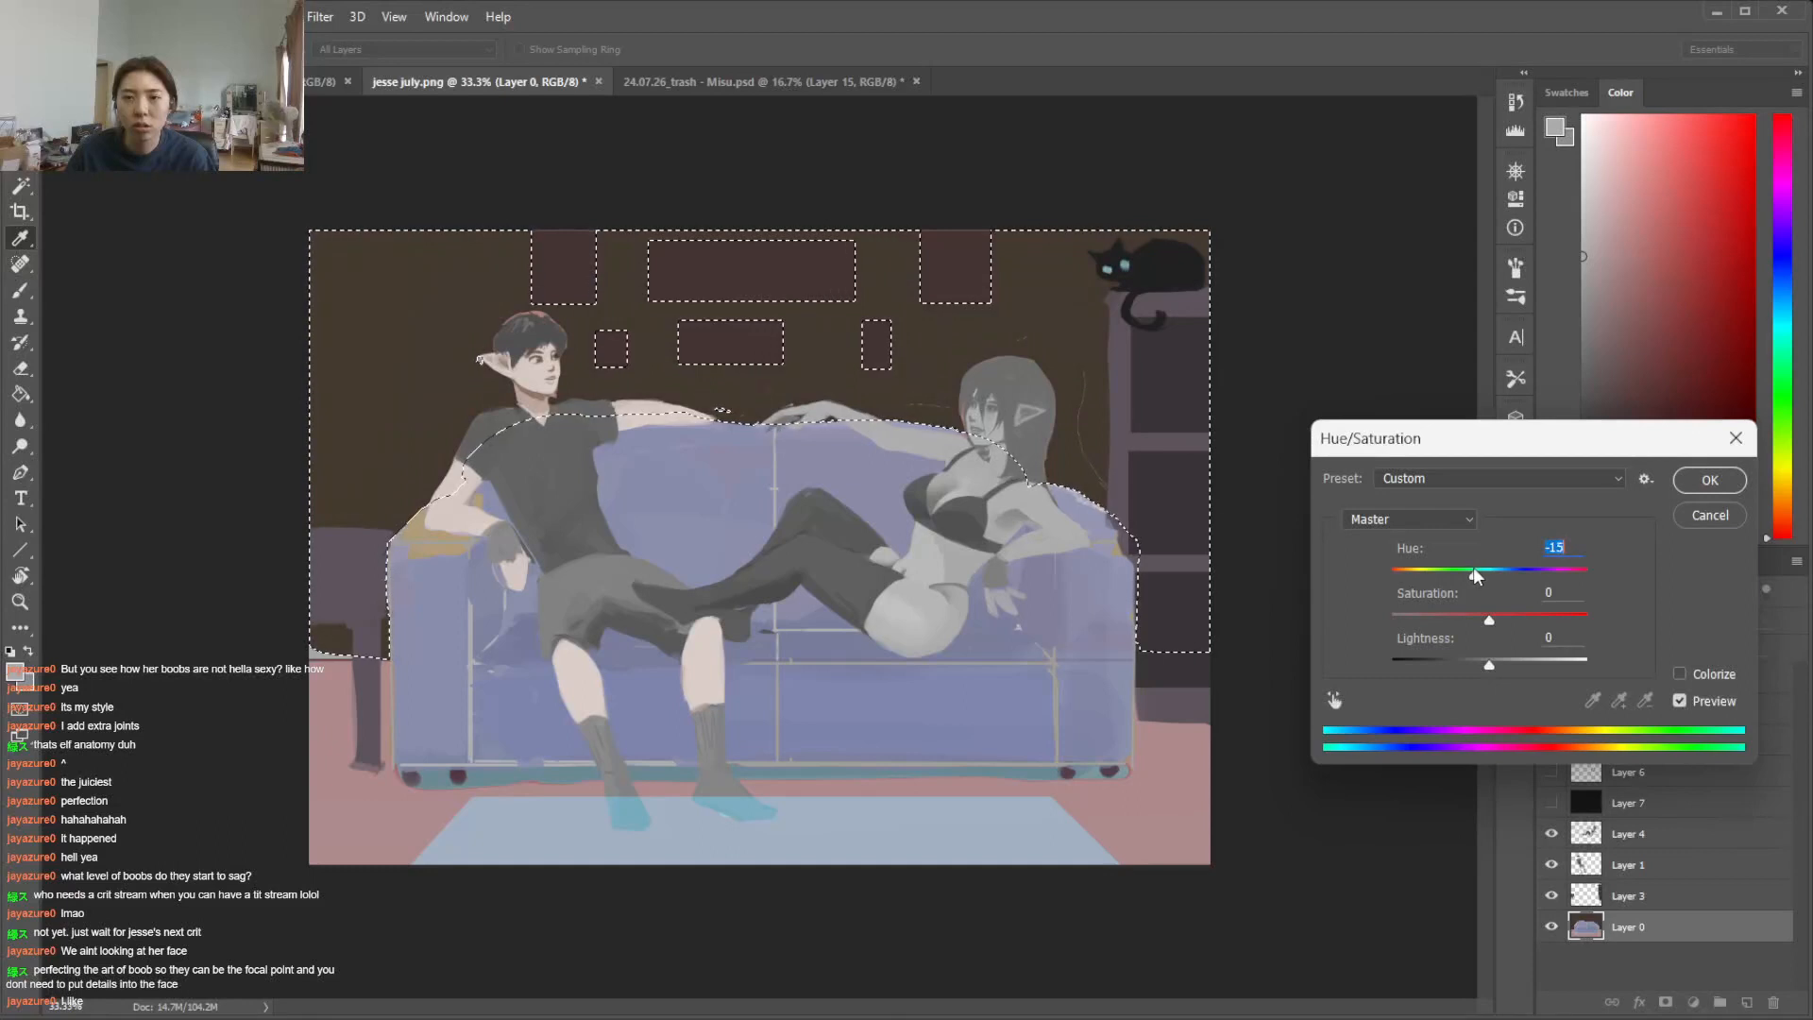
{"action": "left_click_drag", "start_coordinate": [1489, 664], "coordinate": [1494, 665]}
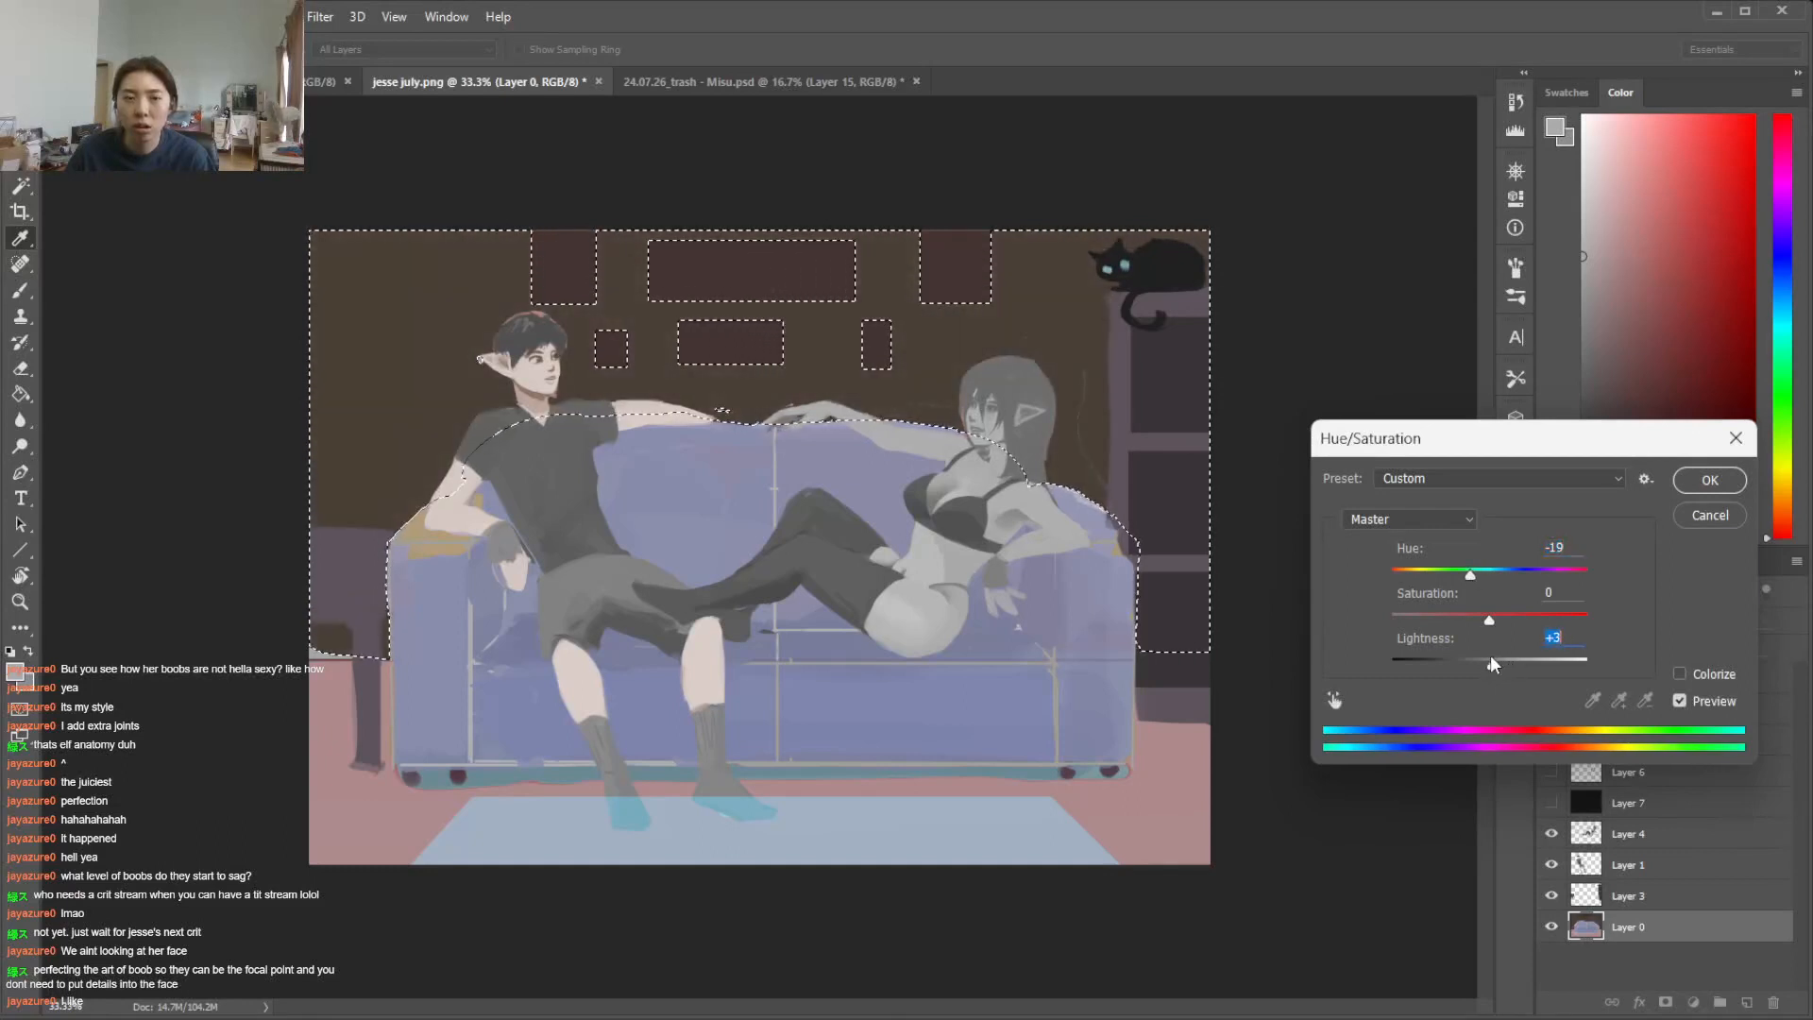
{"action": "mouse_move", "coordinate": [1470, 574]}
{"action": "left_mouse_down"}
{"action": "mouse_move", "coordinate": [1511, 574]}
{"action": "mouse_move", "coordinate": [1448, 578]}
{"action": "mouse_move", "coordinate": [1483, 577]}
{"action": "left_mouse_up"}
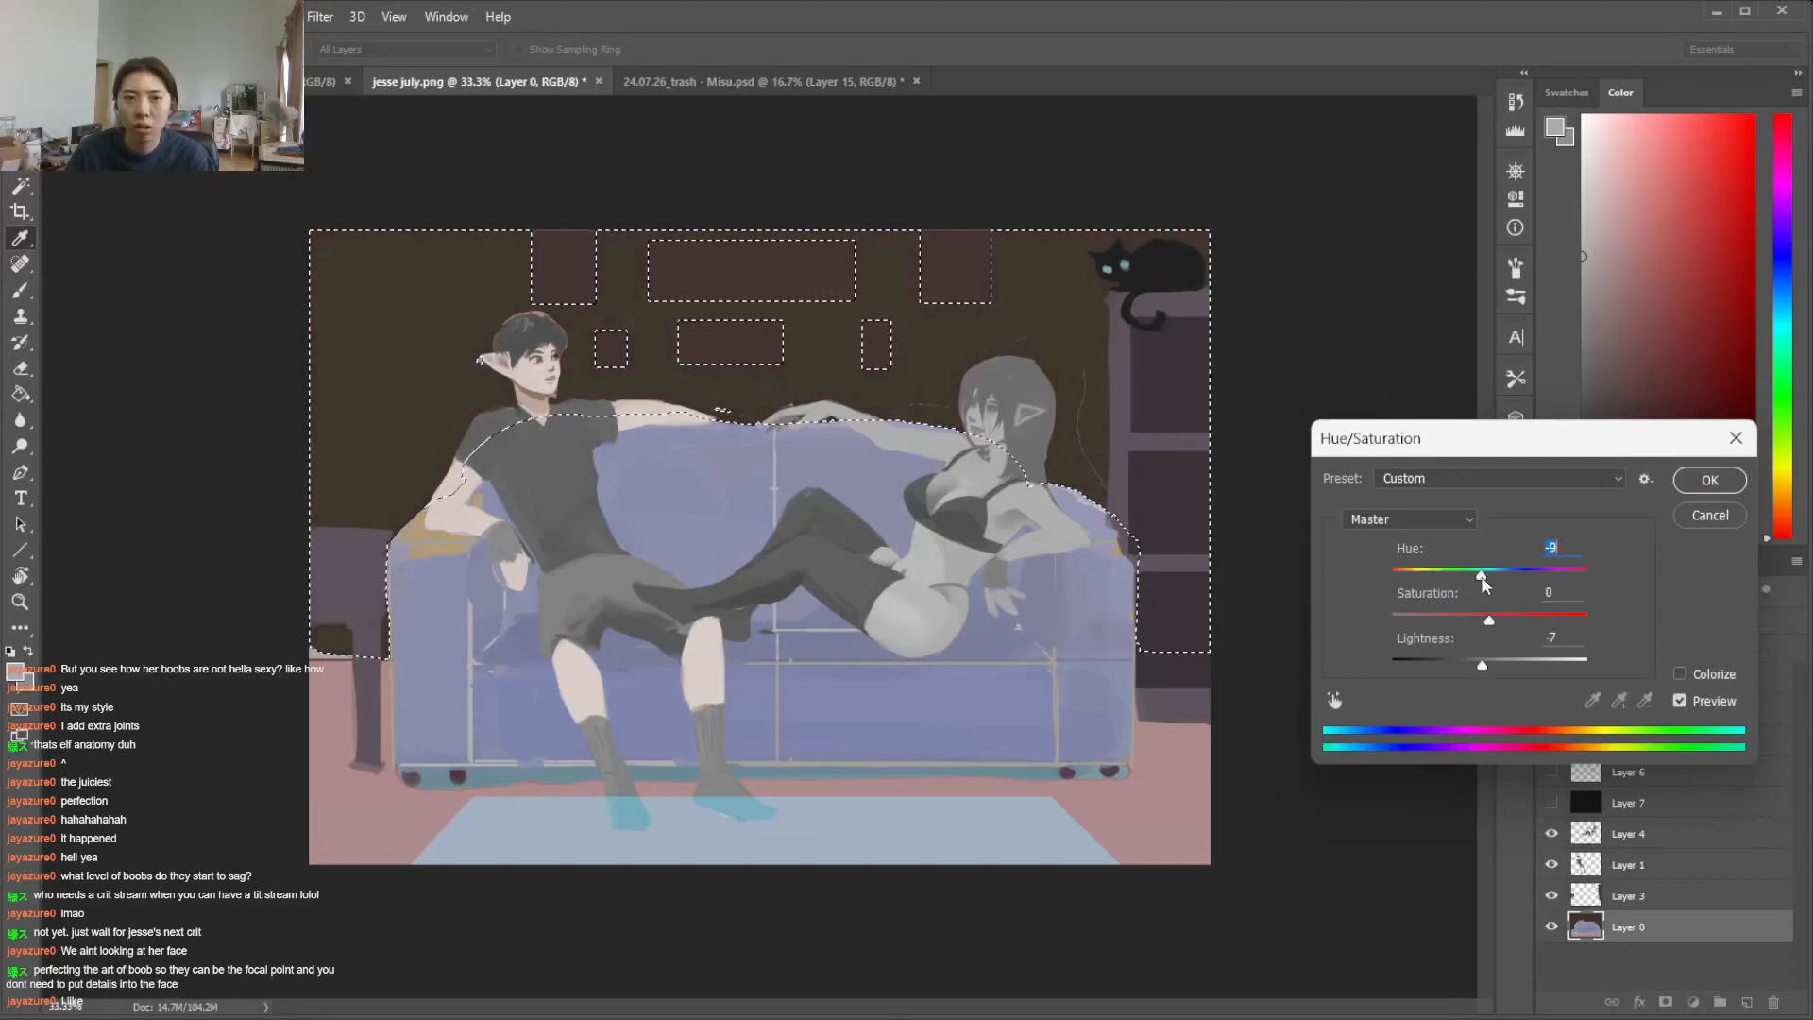
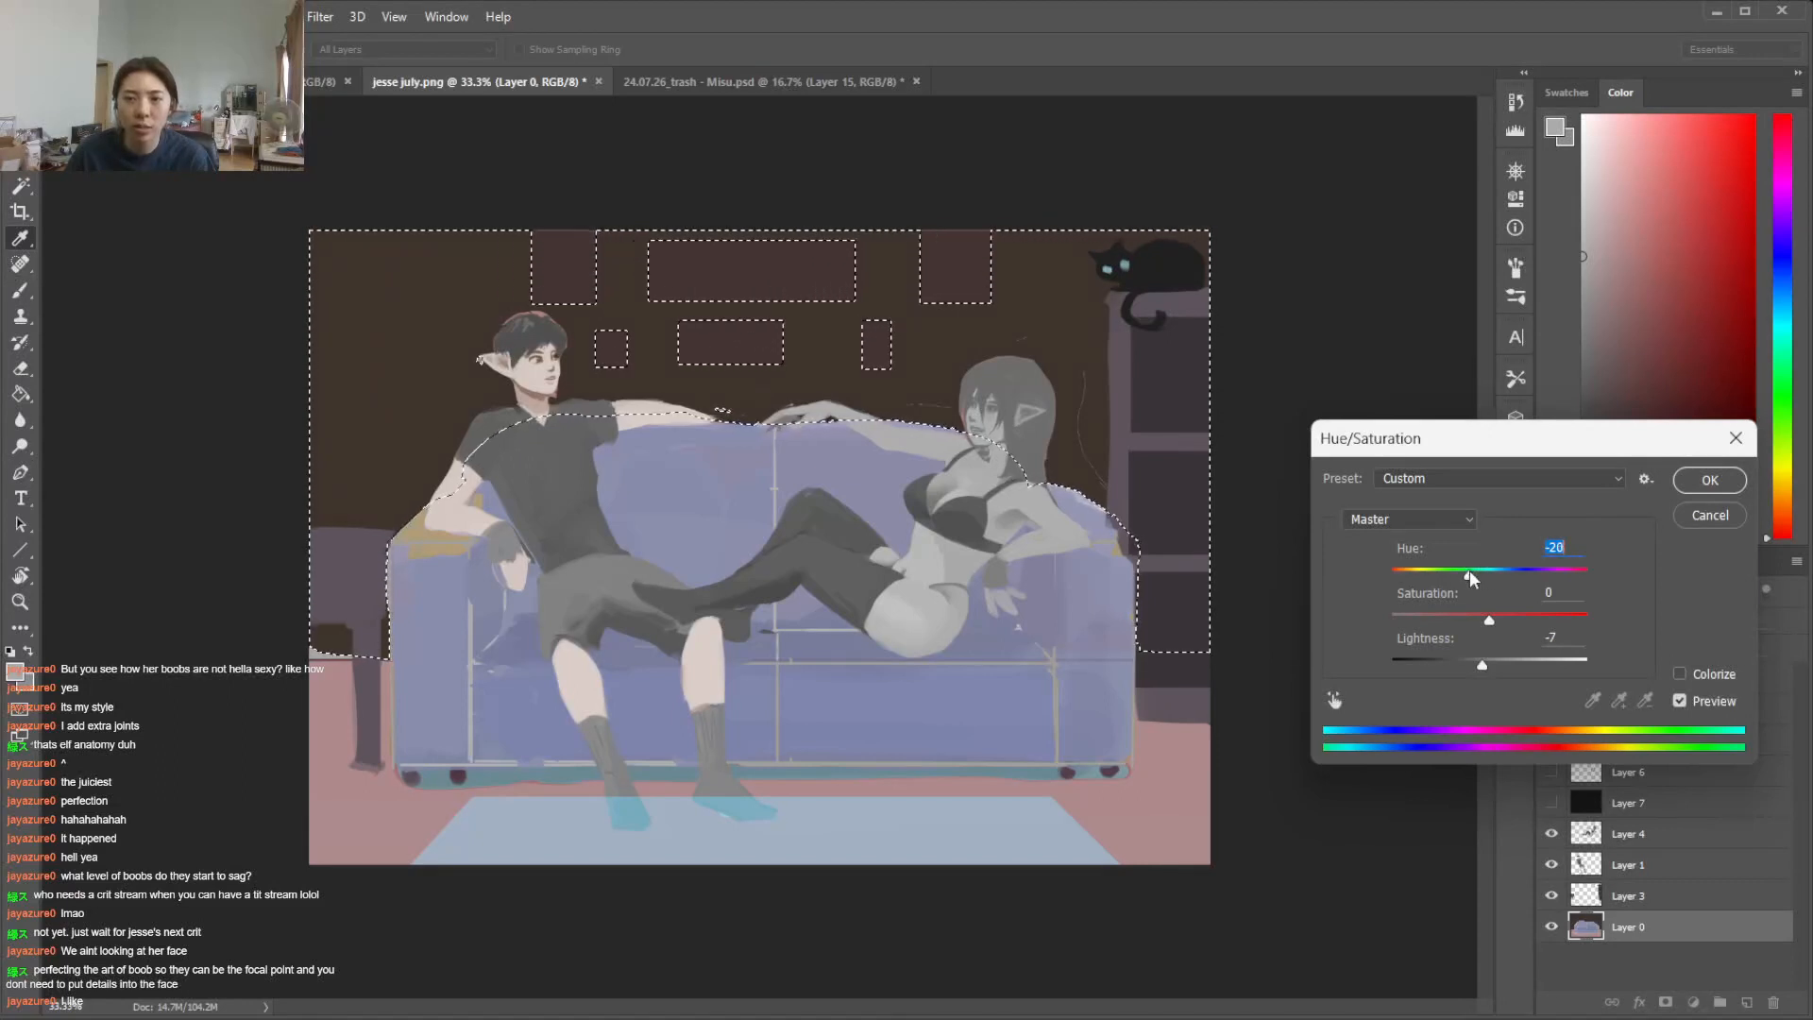
Apply the dark wall's Hue/Saturation adjustment at hue -20 and lightness -7, and sample the wall's brown as the painting colour
{"action": "left_click", "coordinate": [1709, 479]}
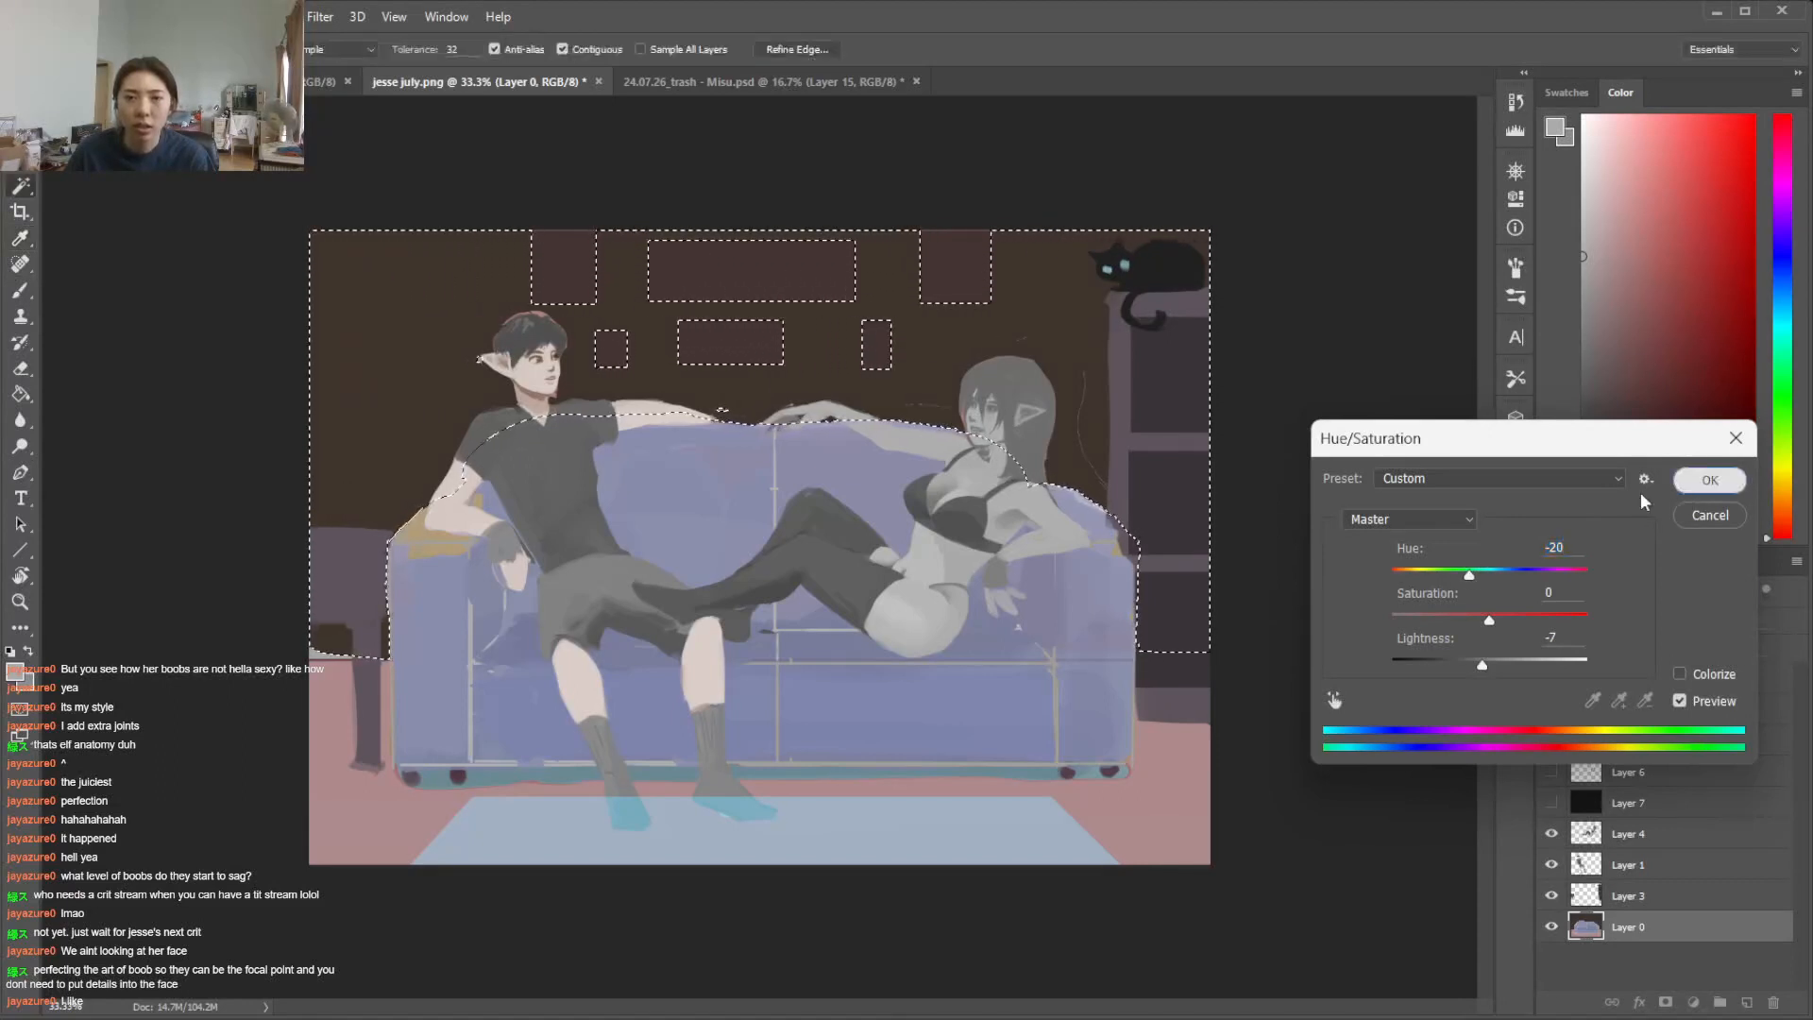
{"action": "key", "text": "ctrl+d"}
{"action": "key", "text": "i"}
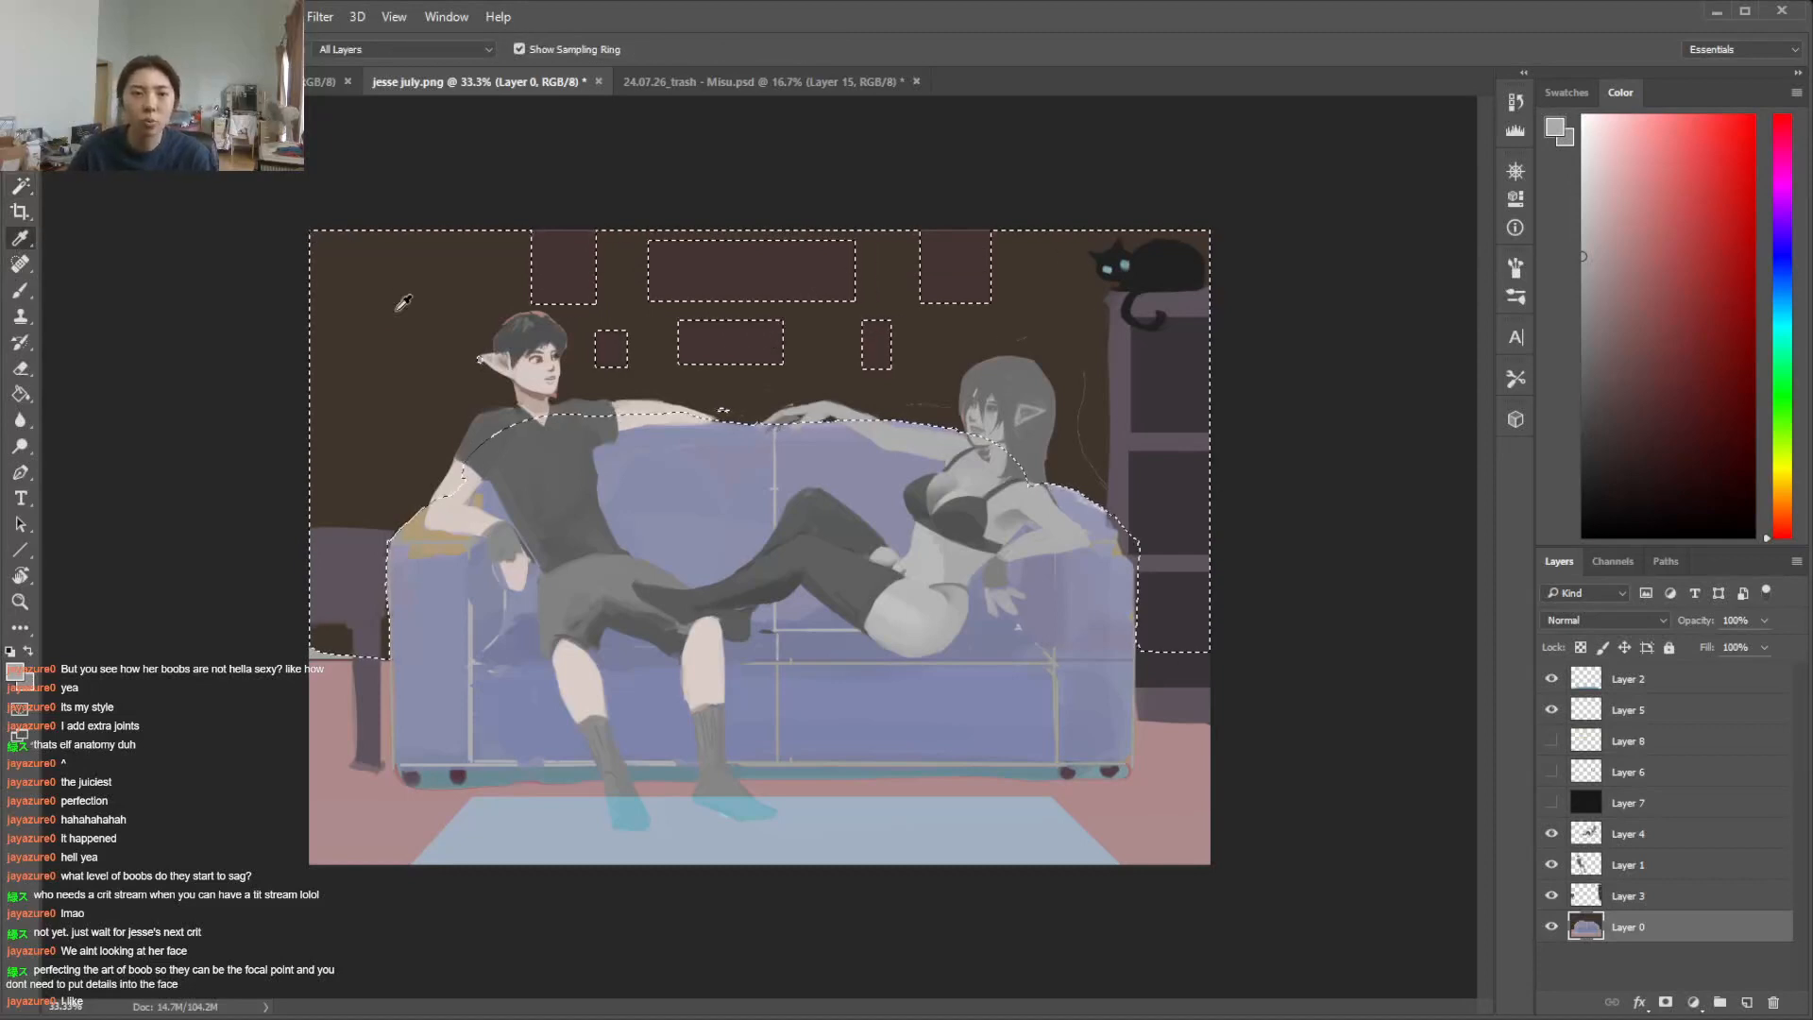
{"action": "left_click", "coordinate": [454, 378]}
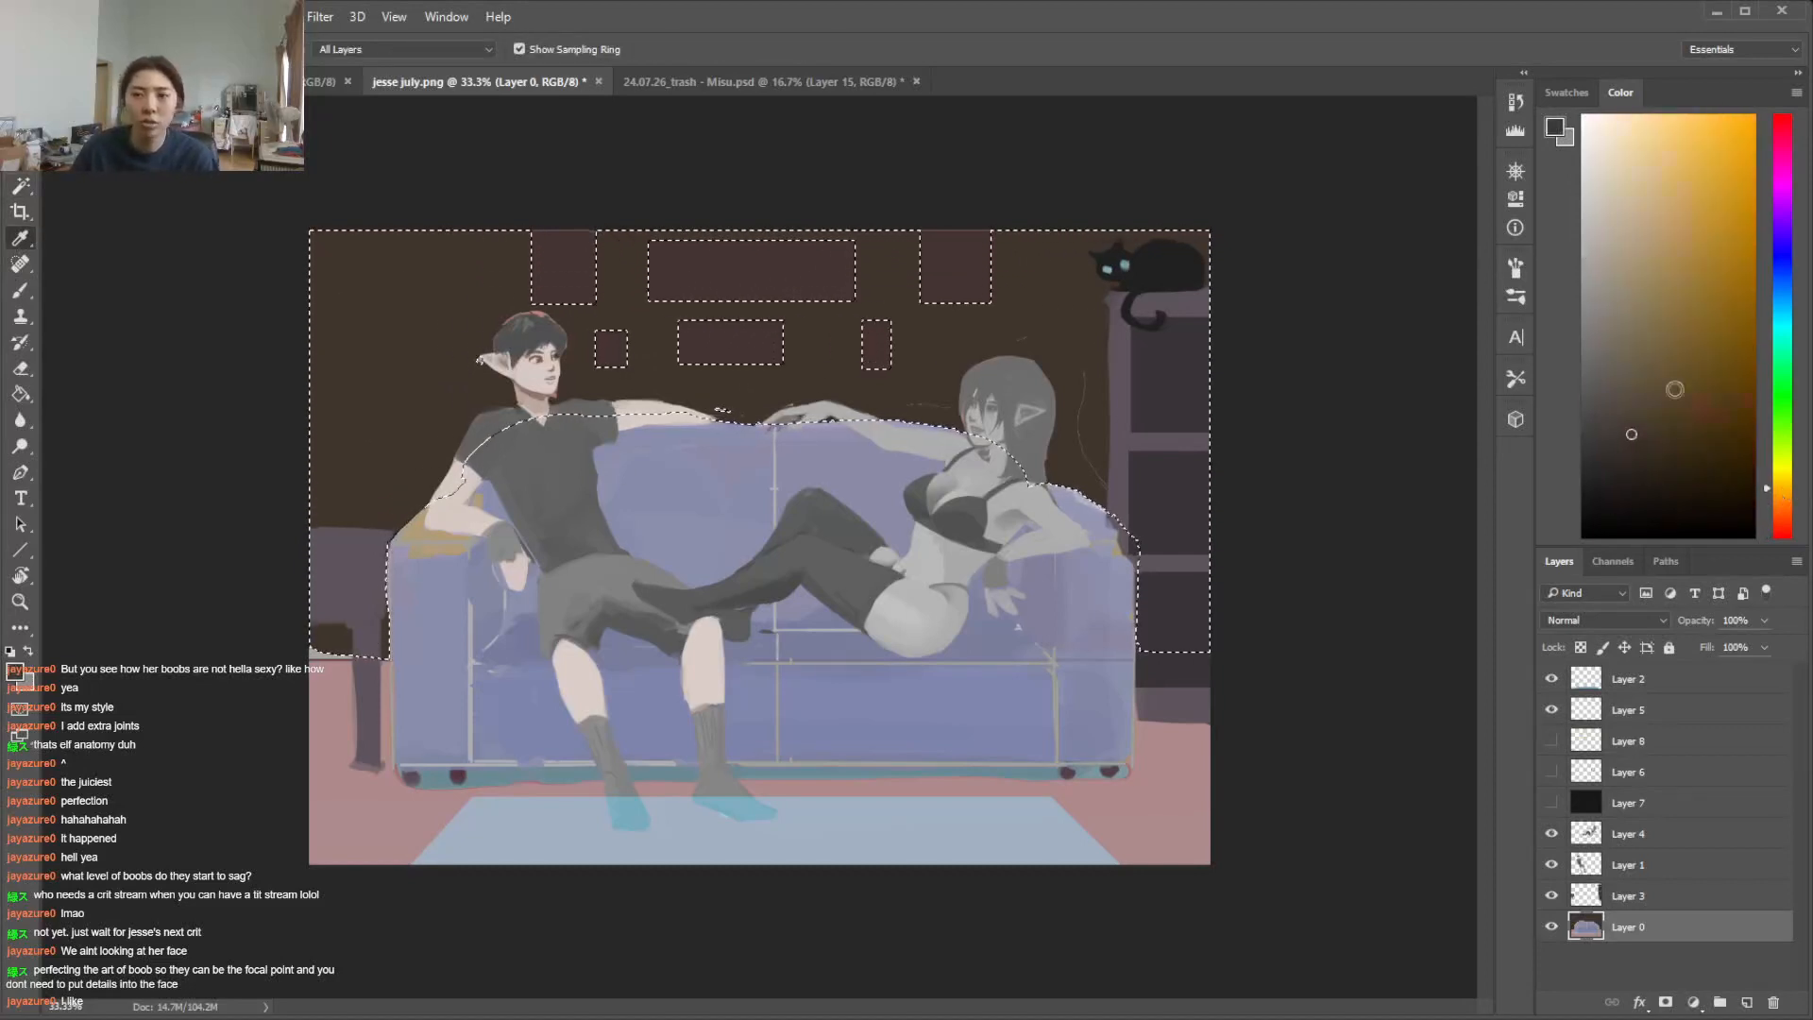
Choose a large leaf-like texture brush and paint subtle brown foliage texture over the wall behind the man
{"action": "key", "text": "b"}
{"action": "right_click", "coordinate": [737, 601]}
{"action": "scroll", "coordinate": [988, 775], "scroll_direction": "down", "scroll_amount": 4}
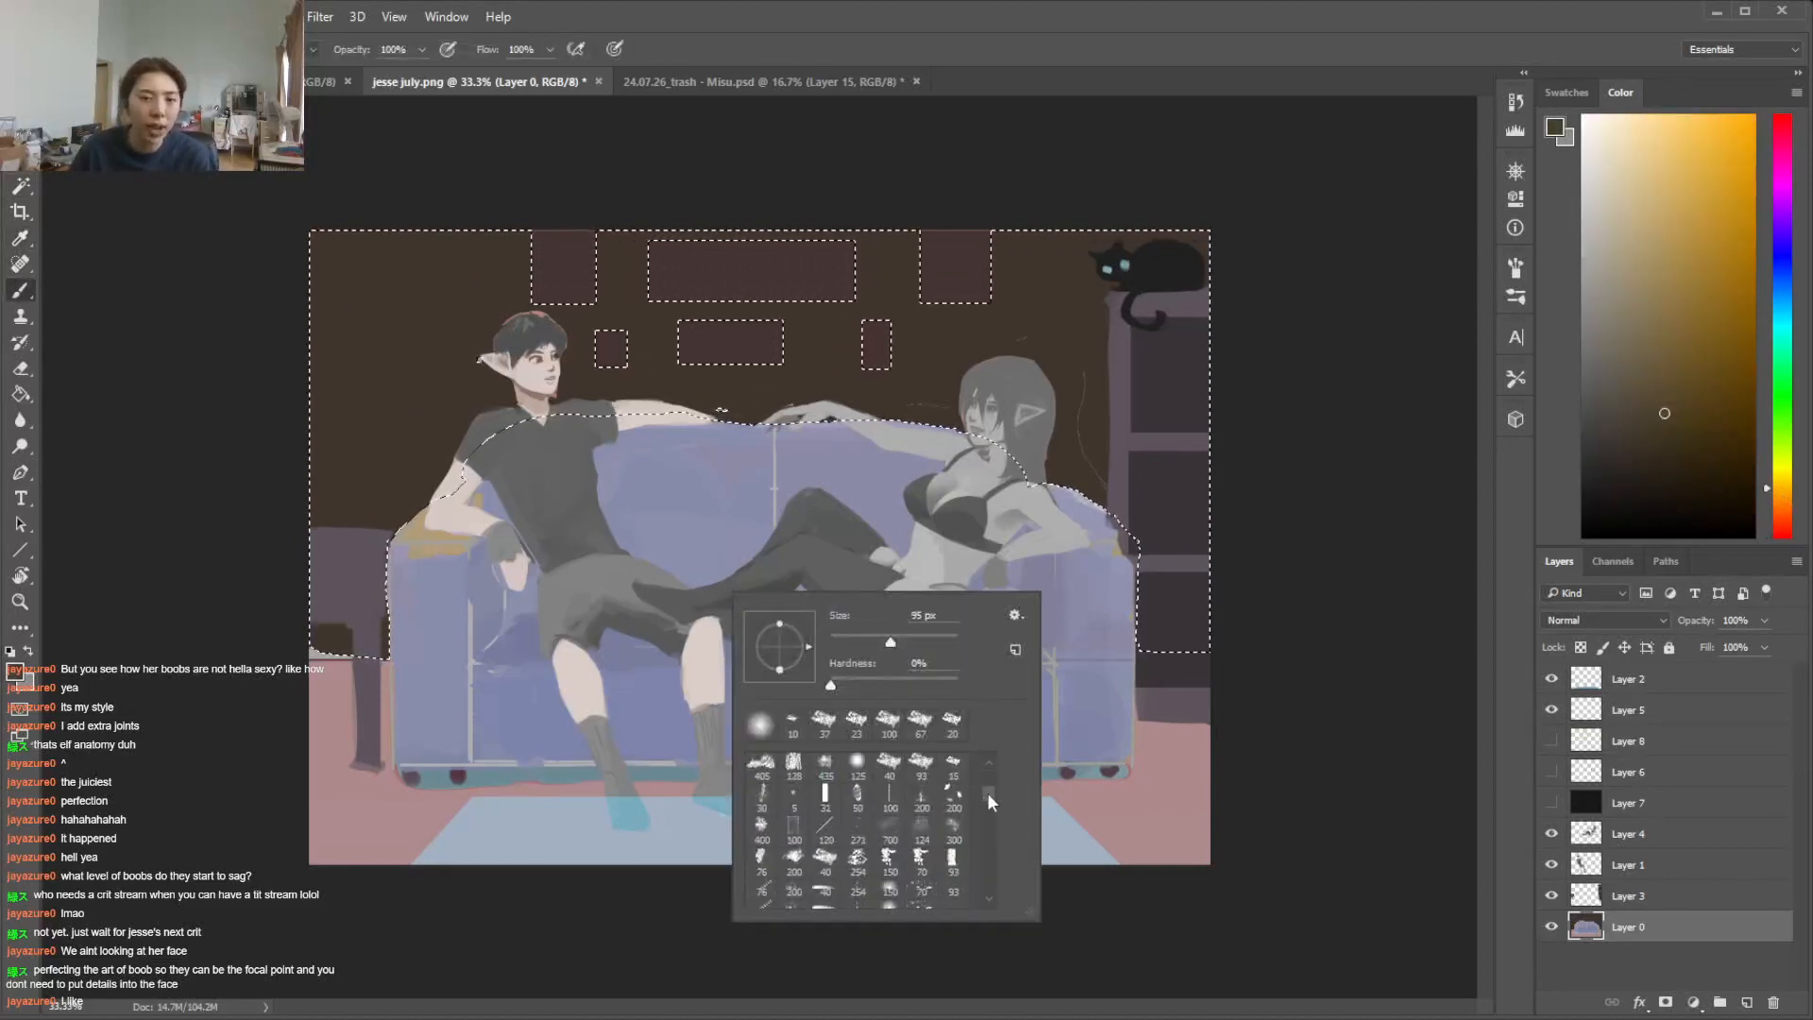
{"action": "scroll", "coordinate": [982, 765], "scroll_direction": "up", "scroll_amount": 1}
{"action": "left_click", "coordinate": [952, 776]}
{"action": "left_click", "coordinate": [935, 425]}
{"action": "right_click", "coordinate": [769, 512]}
{"action": "left_click", "coordinate": [976, 562]}
{"action": "left_click_drag", "start_coordinate": [378, 435], "coordinate": [396, 229]}
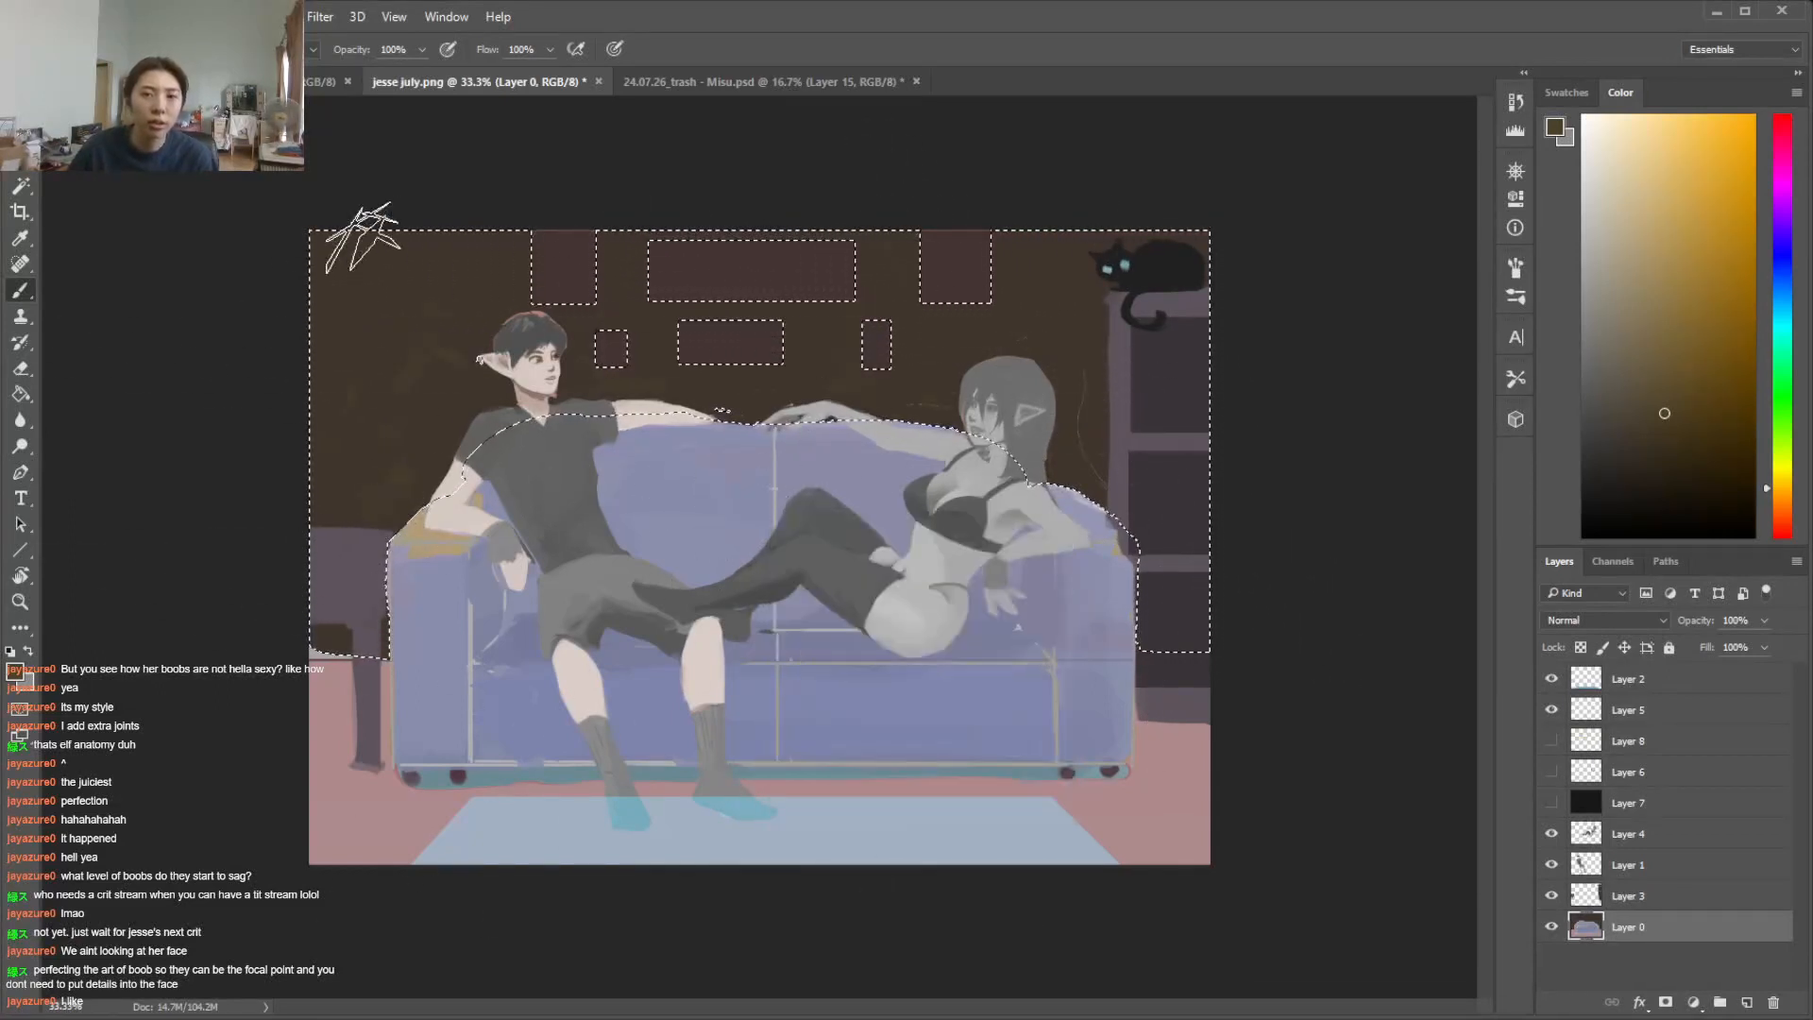
Shift the paint through dark yellow to dark olive, add faint foliage texture across the wall and clear the selection
{"action": "left_click", "coordinate": [1777, 474]}
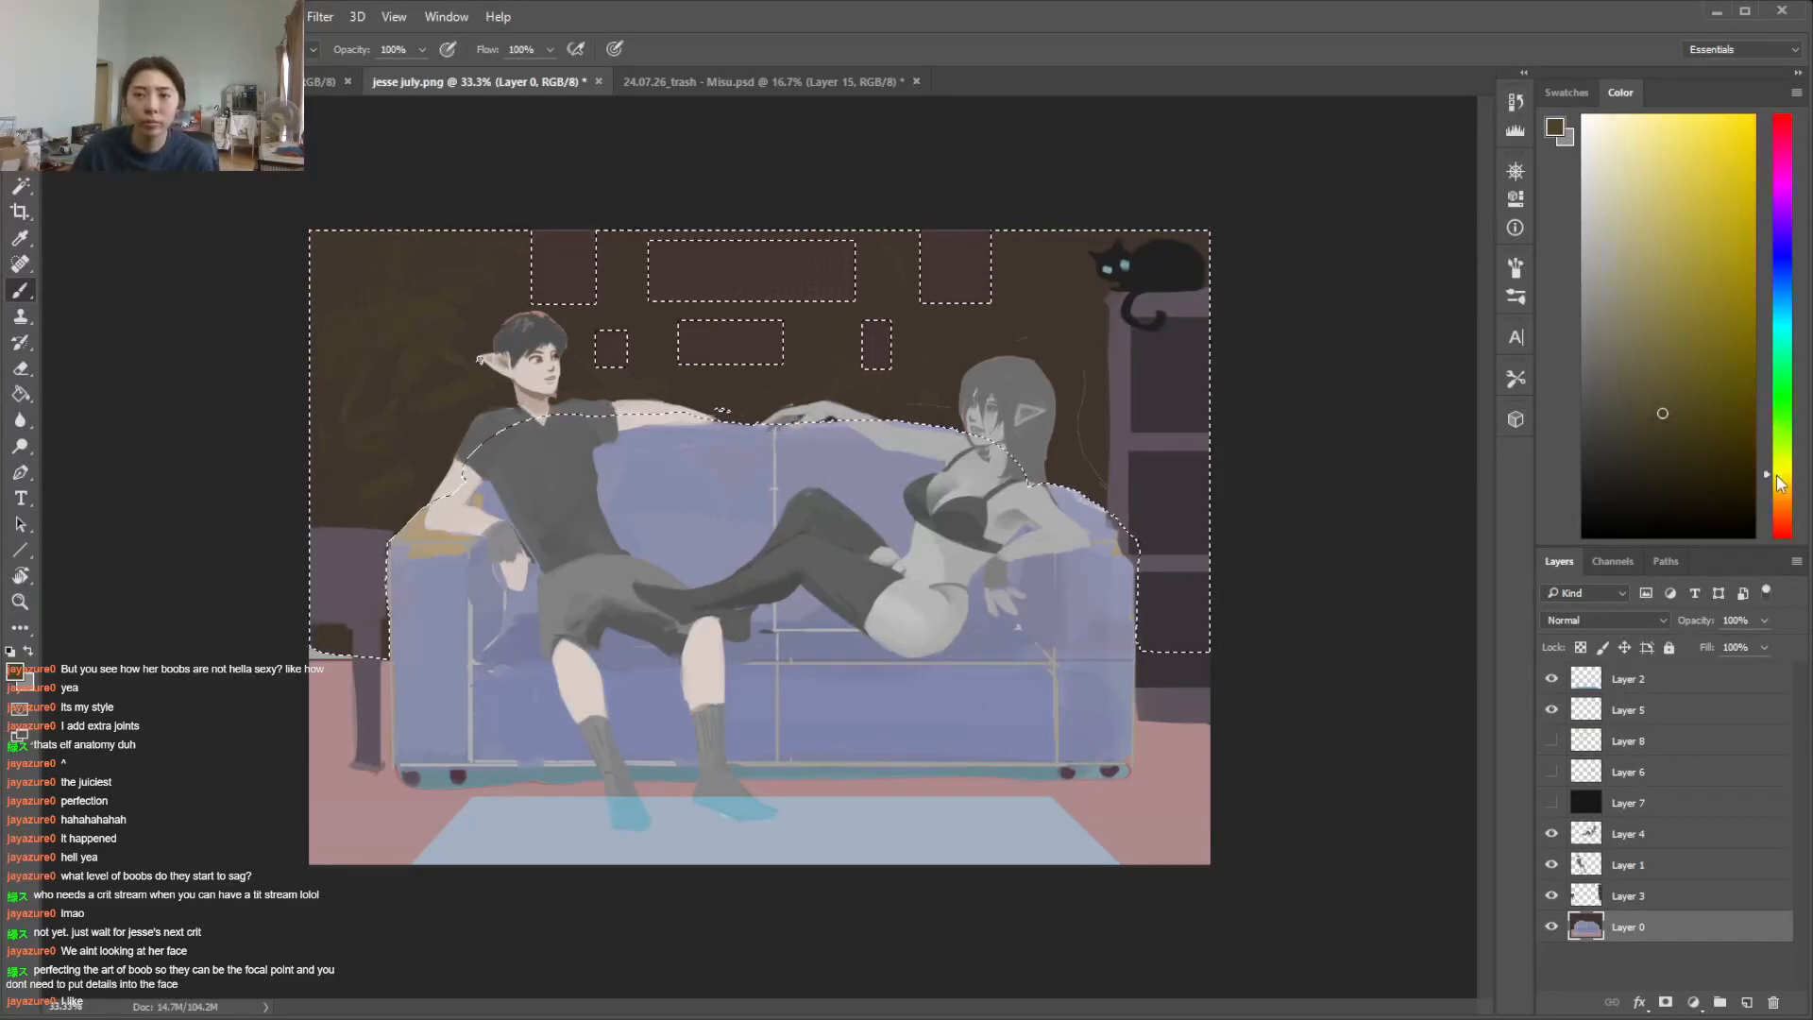
{"action": "mouse_move", "coordinate": [443, 421]}
{"action": "left_mouse_down"}
{"action": "mouse_move", "coordinate": [303, 304]}
{"action": "mouse_move", "coordinate": [529, 189]}
{"action": "left_mouse_up"}
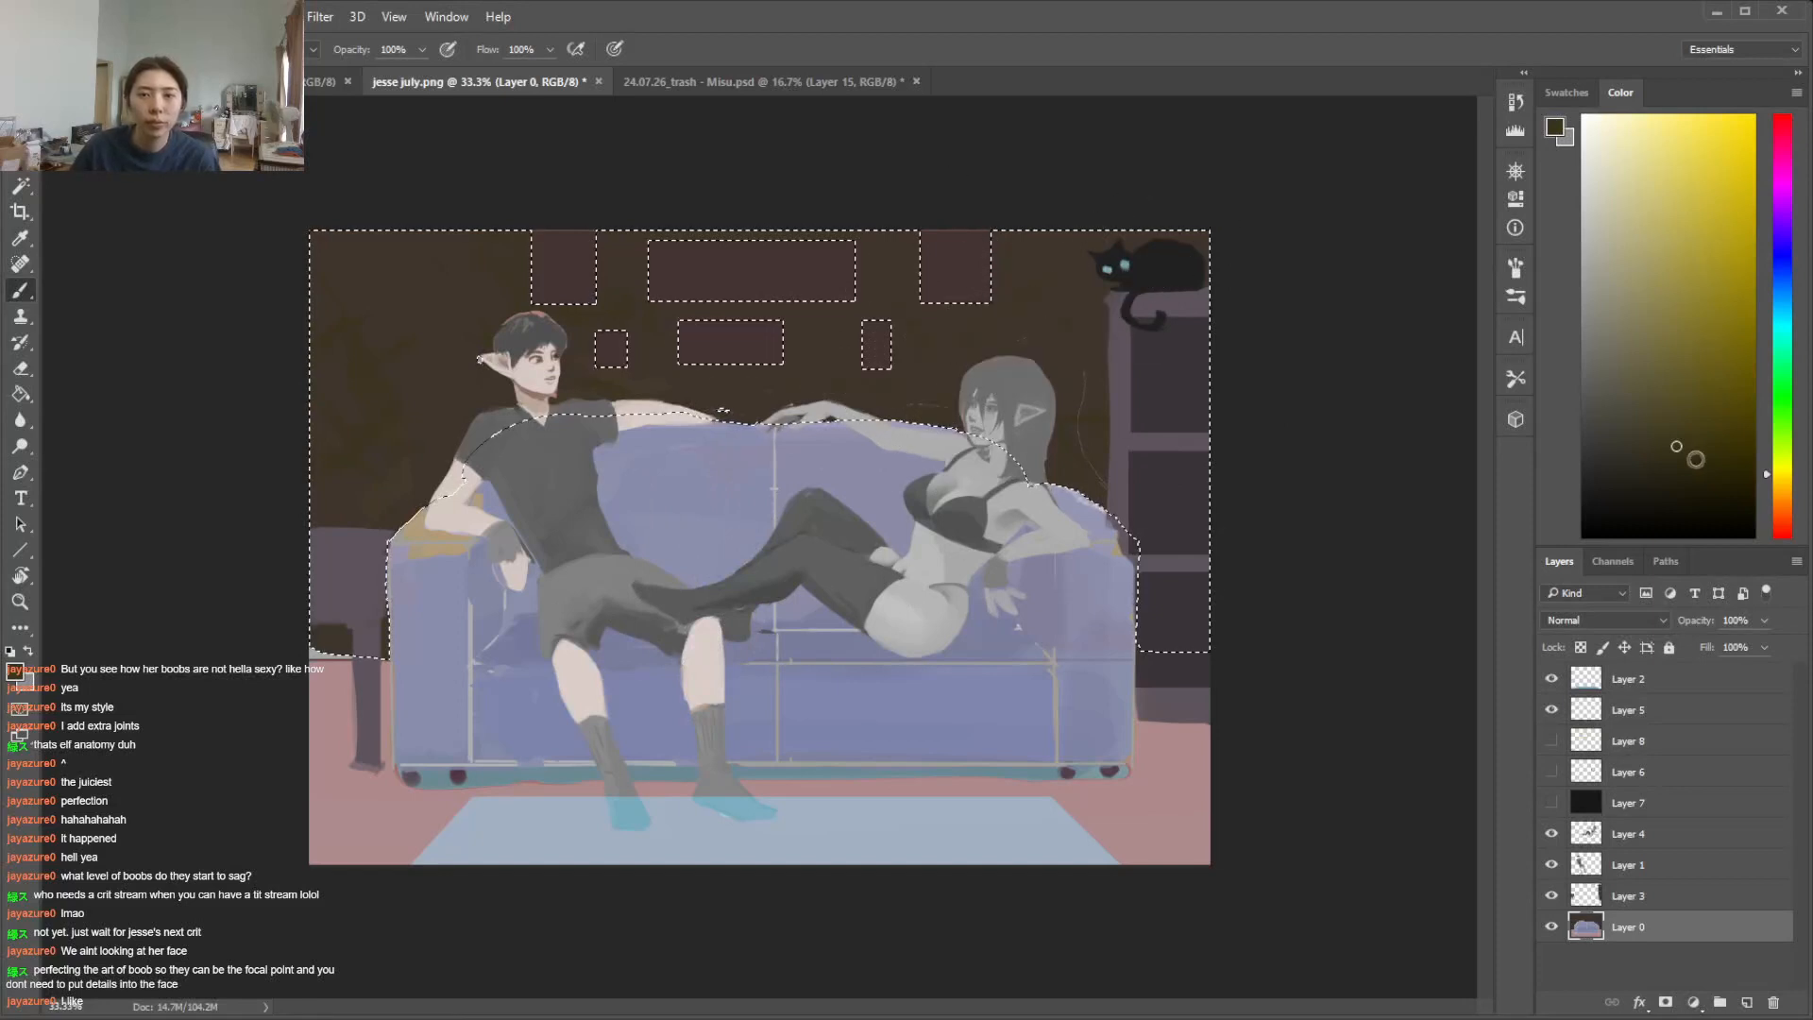
{"action": "left_click", "coordinate": [1779, 461]}
{"action": "left_click", "coordinate": [1670, 434]}
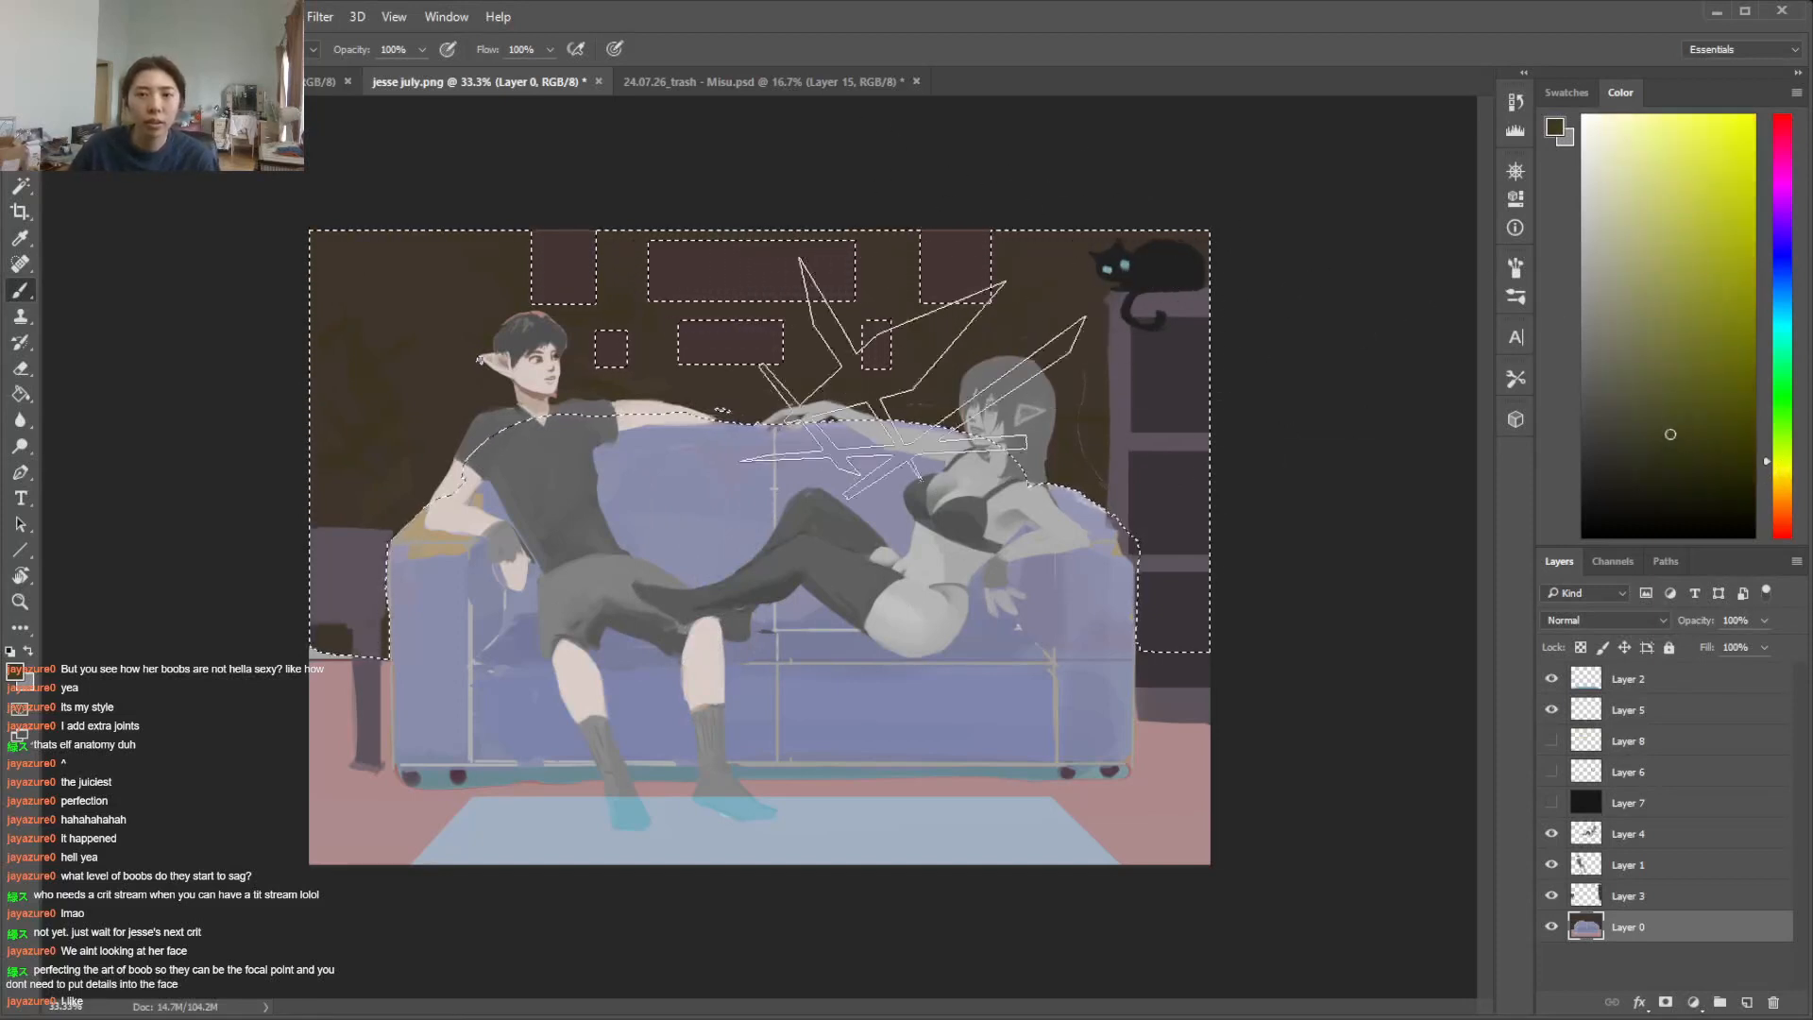
{"action": "key", "text": "ctrl+d"}
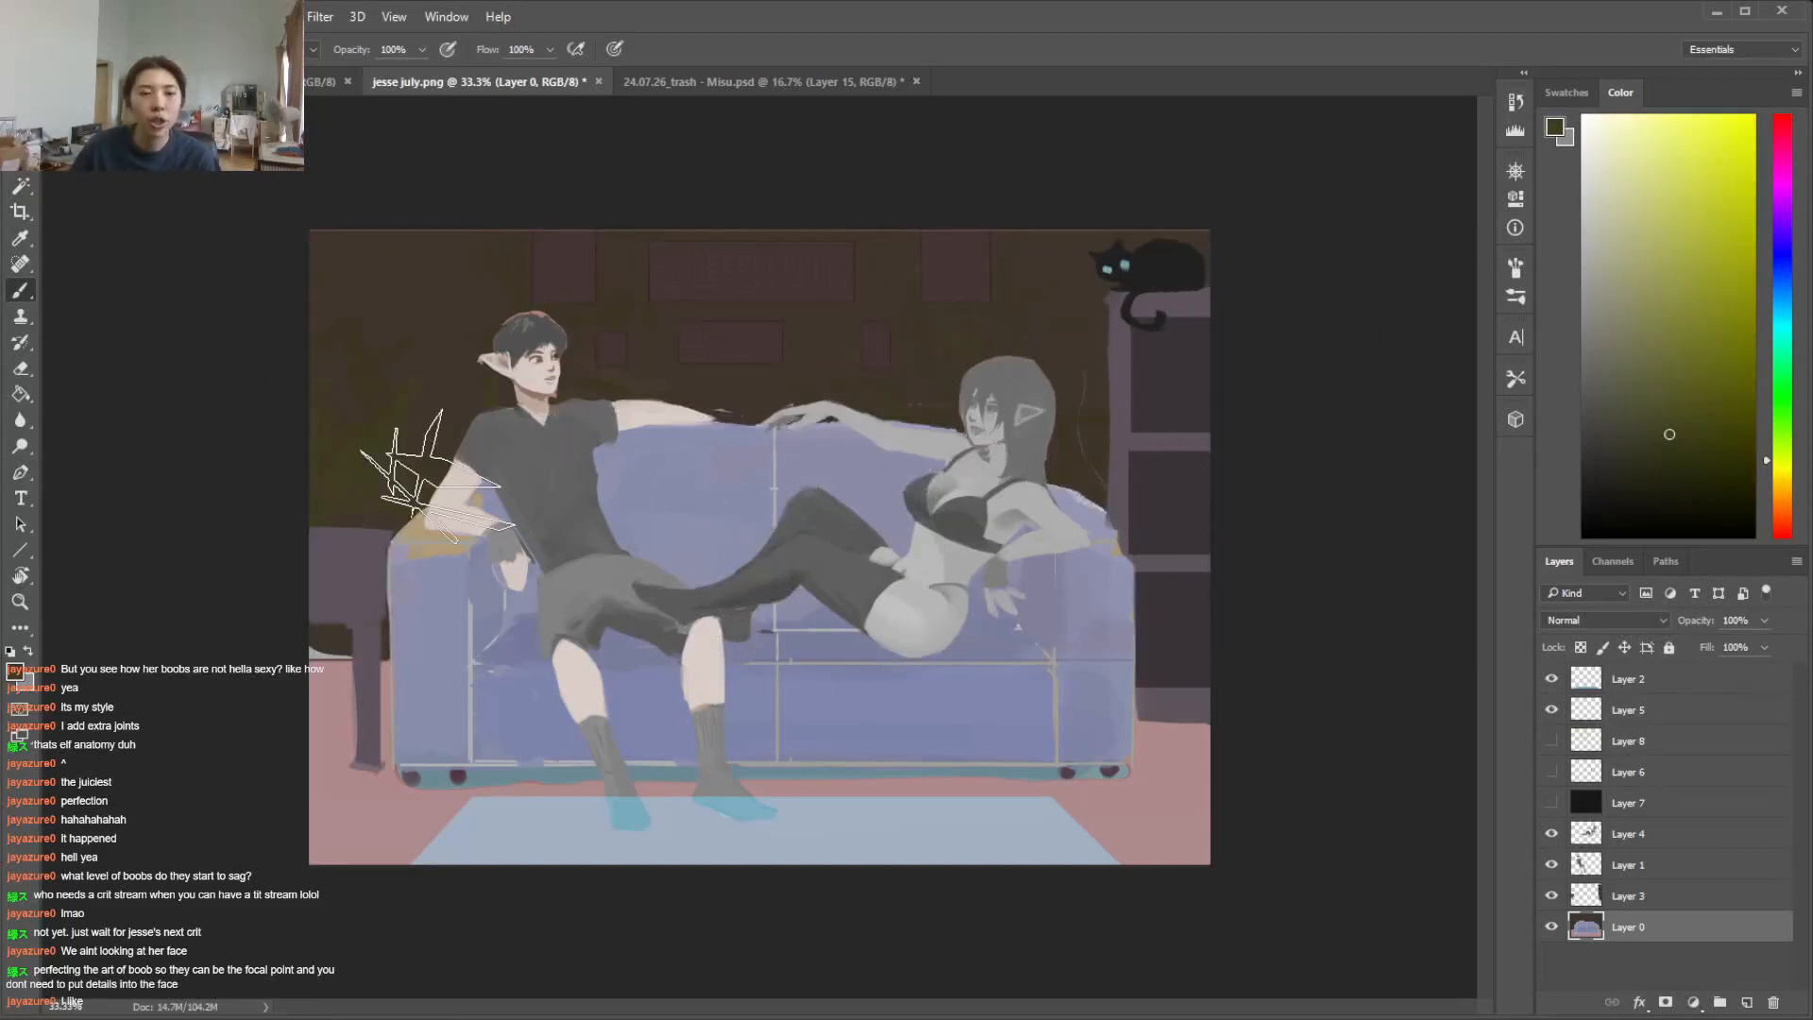
Select the floor on Layer 0 with the Magic Wand and sample its pink as the painting colour
{"action": "key", "text": "w"}
{"action": "left_click", "coordinate": [1641, 897]}
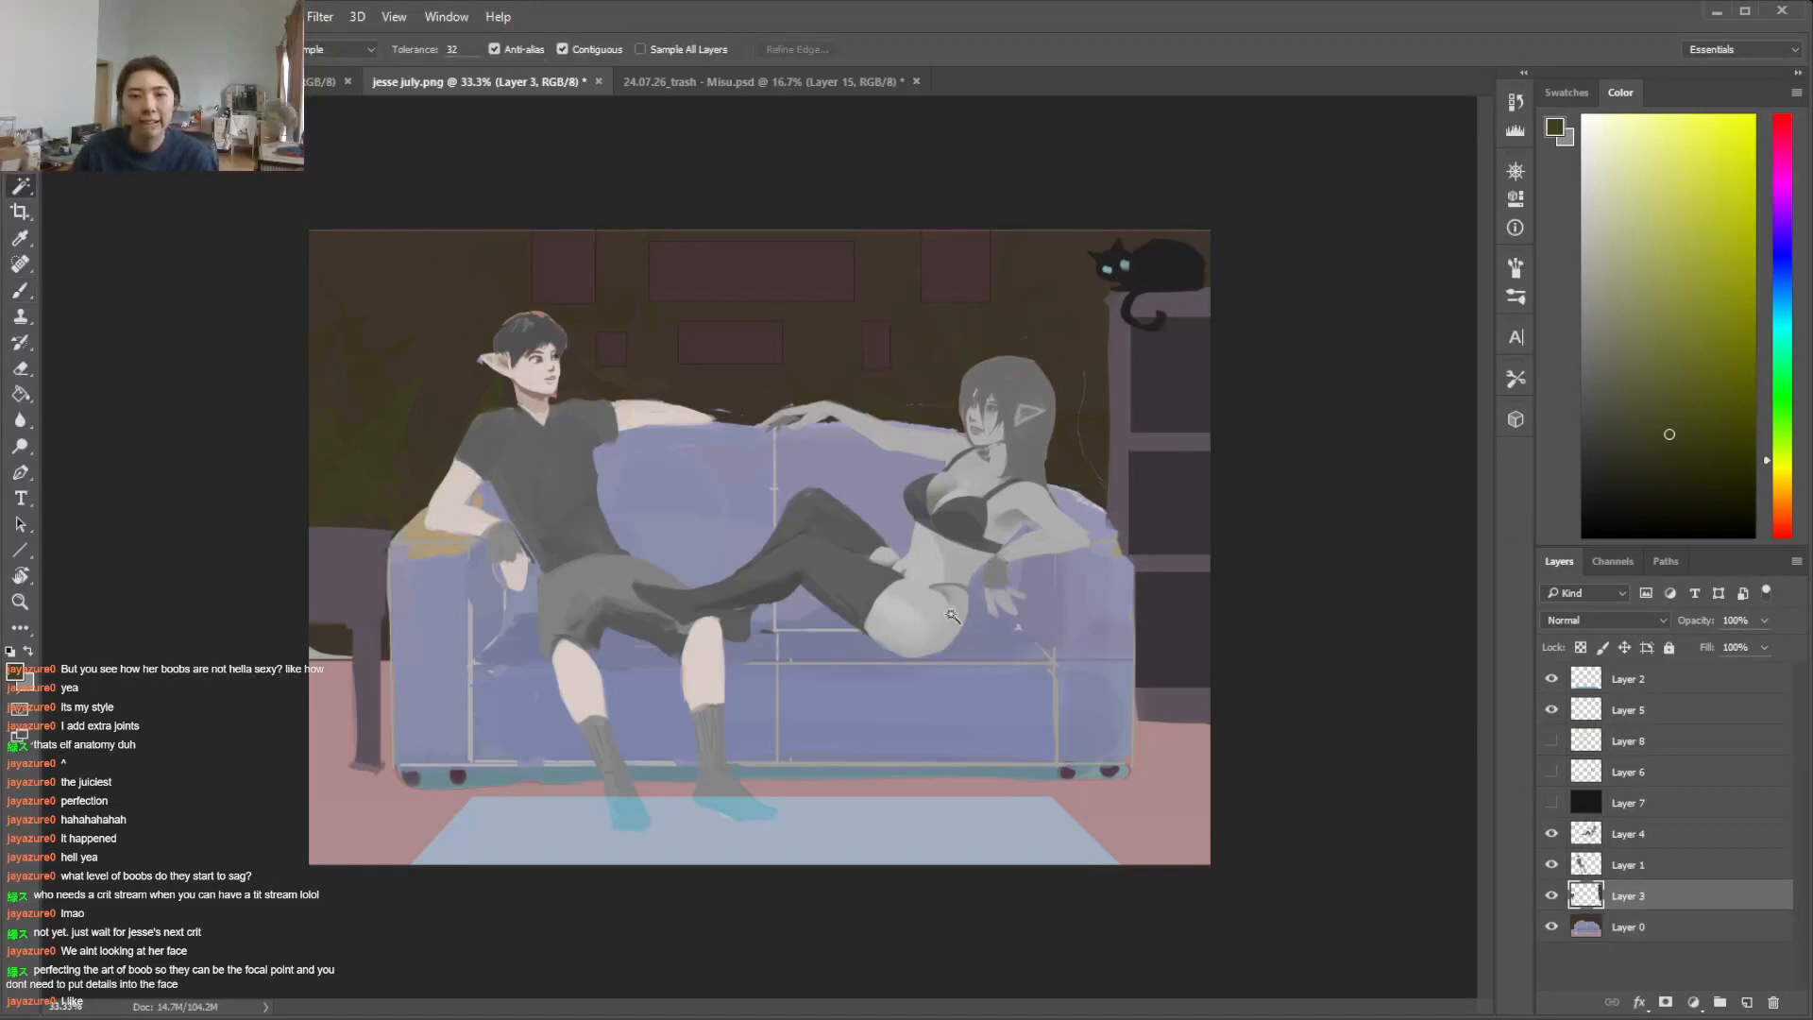
{"action": "left_click", "coordinate": [333, 588]}
{"action": "left_click", "coordinate": [1661, 924]}
{"action": "left_click", "coordinate": [1166, 755]}
{"action": "key", "text": "b"}
{"action": "left_click", "coordinate": [1173, 741], "text": "alt"}
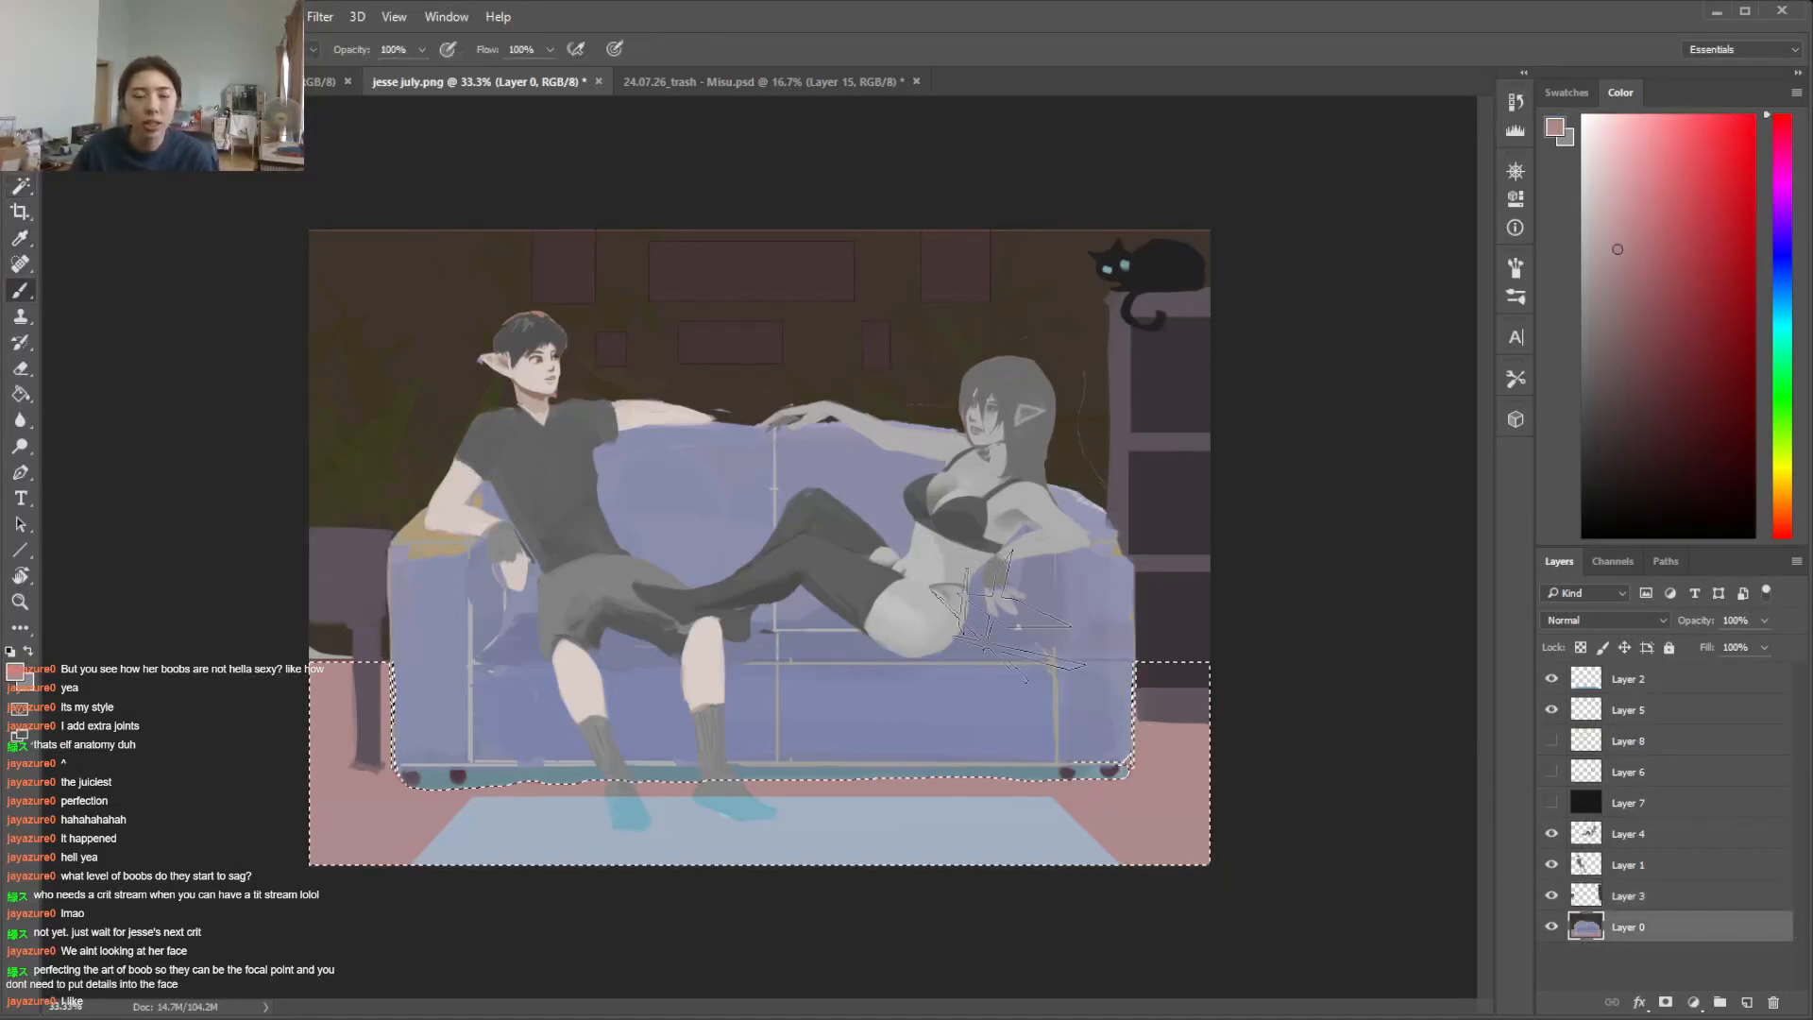
Switch to a resized soft round brush, mix a deeper rose and paint it over the floor on both sides of the sofa
{"action": "right_click", "coordinate": [994, 592]}
{"action": "left_click", "coordinate": [1211, 642]}
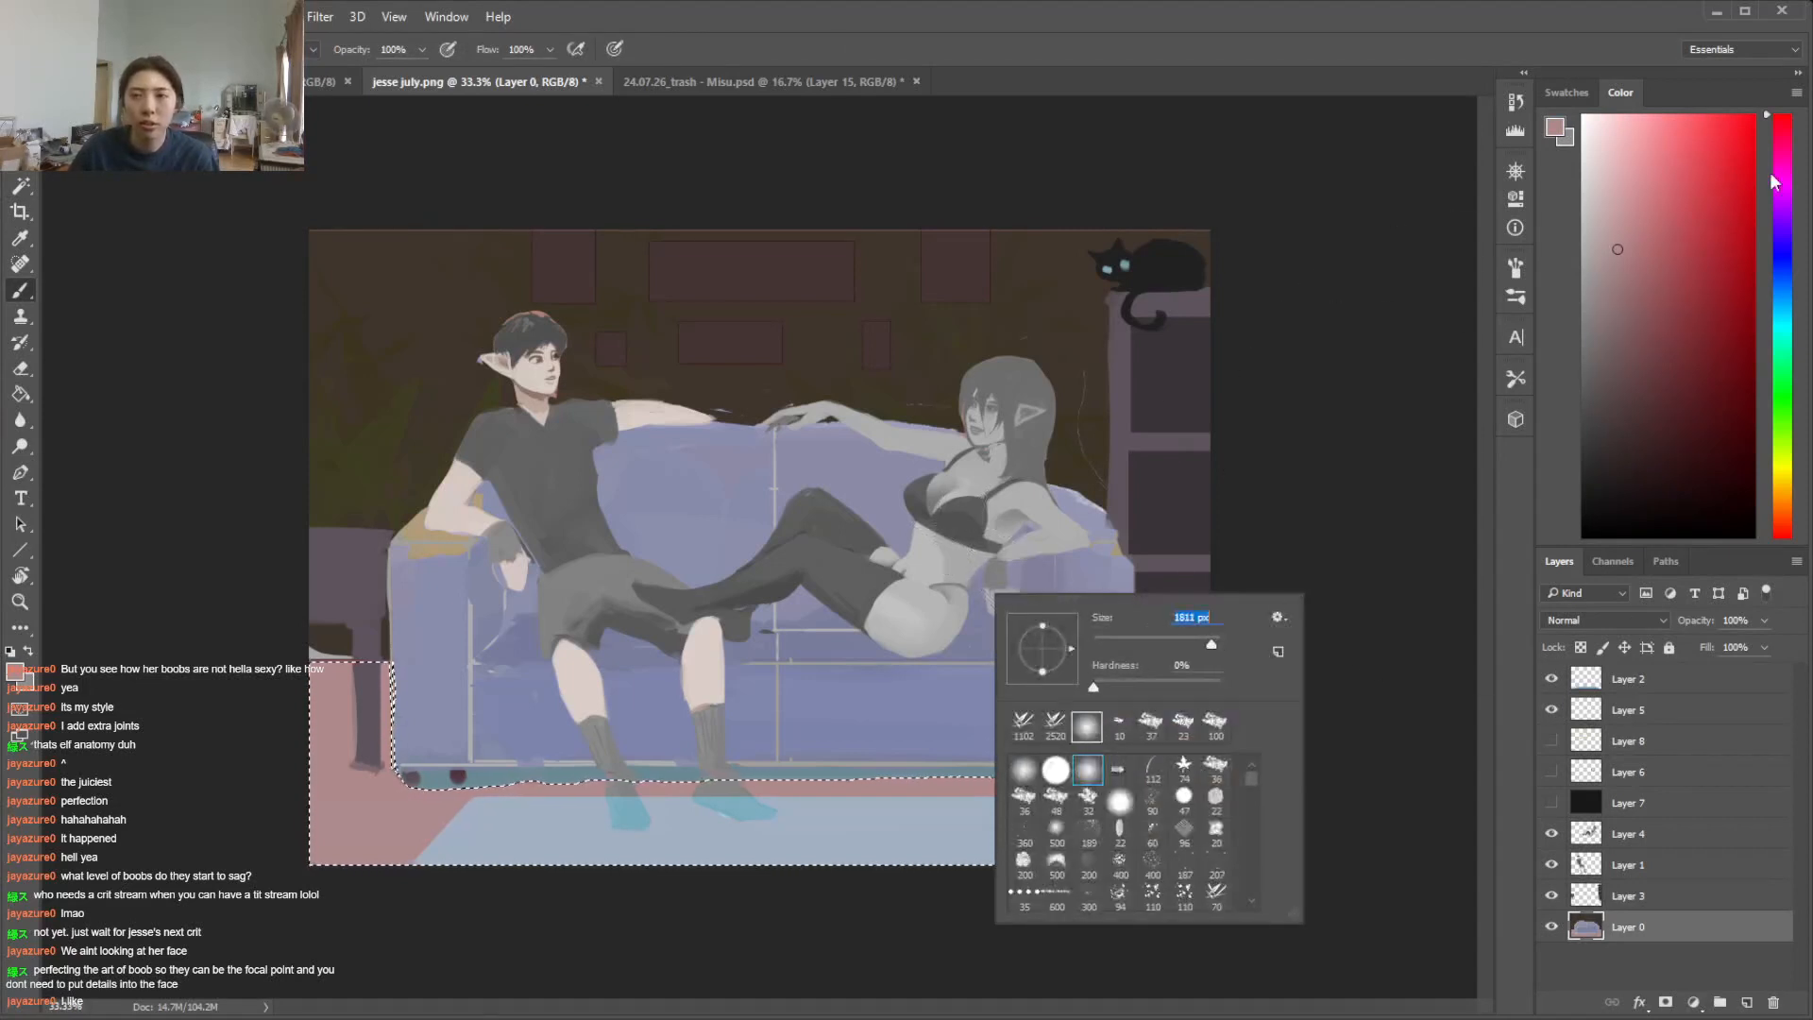
{"action": "left_click", "coordinate": [1786, 130]}
{"action": "left_click", "coordinate": [1642, 281]}
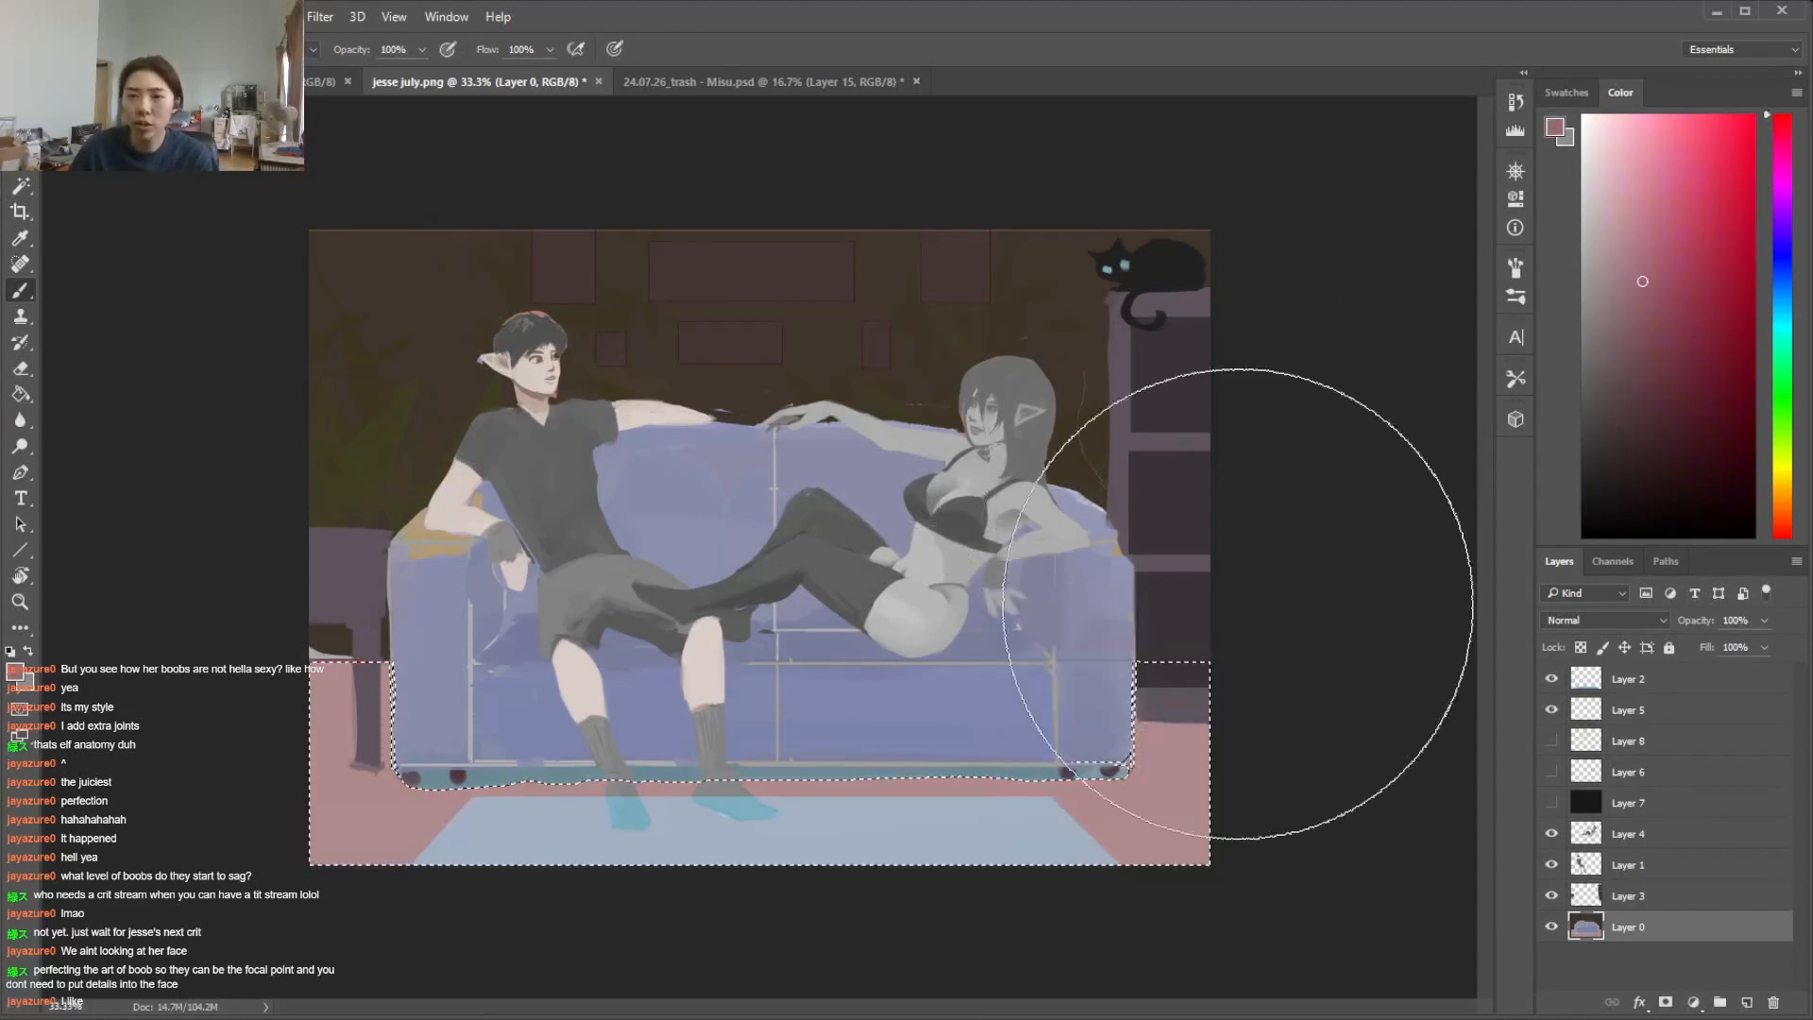
{"action": "right_click", "coordinate": [986, 550]}
{"action": "left_click", "coordinate": [1177, 601]}
{"action": "mouse_move", "coordinate": [1375, 618]}
{"action": "left_mouse_down"}
{"action": "mouse_move", "coordinate": [1165, 691]}
{"action": "mouse_move", "coordinate": [1382, 753]}
{"action": "left_mouse_up"}
{"action": "left_click_drag", "start_coordinate": [280, 672], "coordinate": [250, 739]}
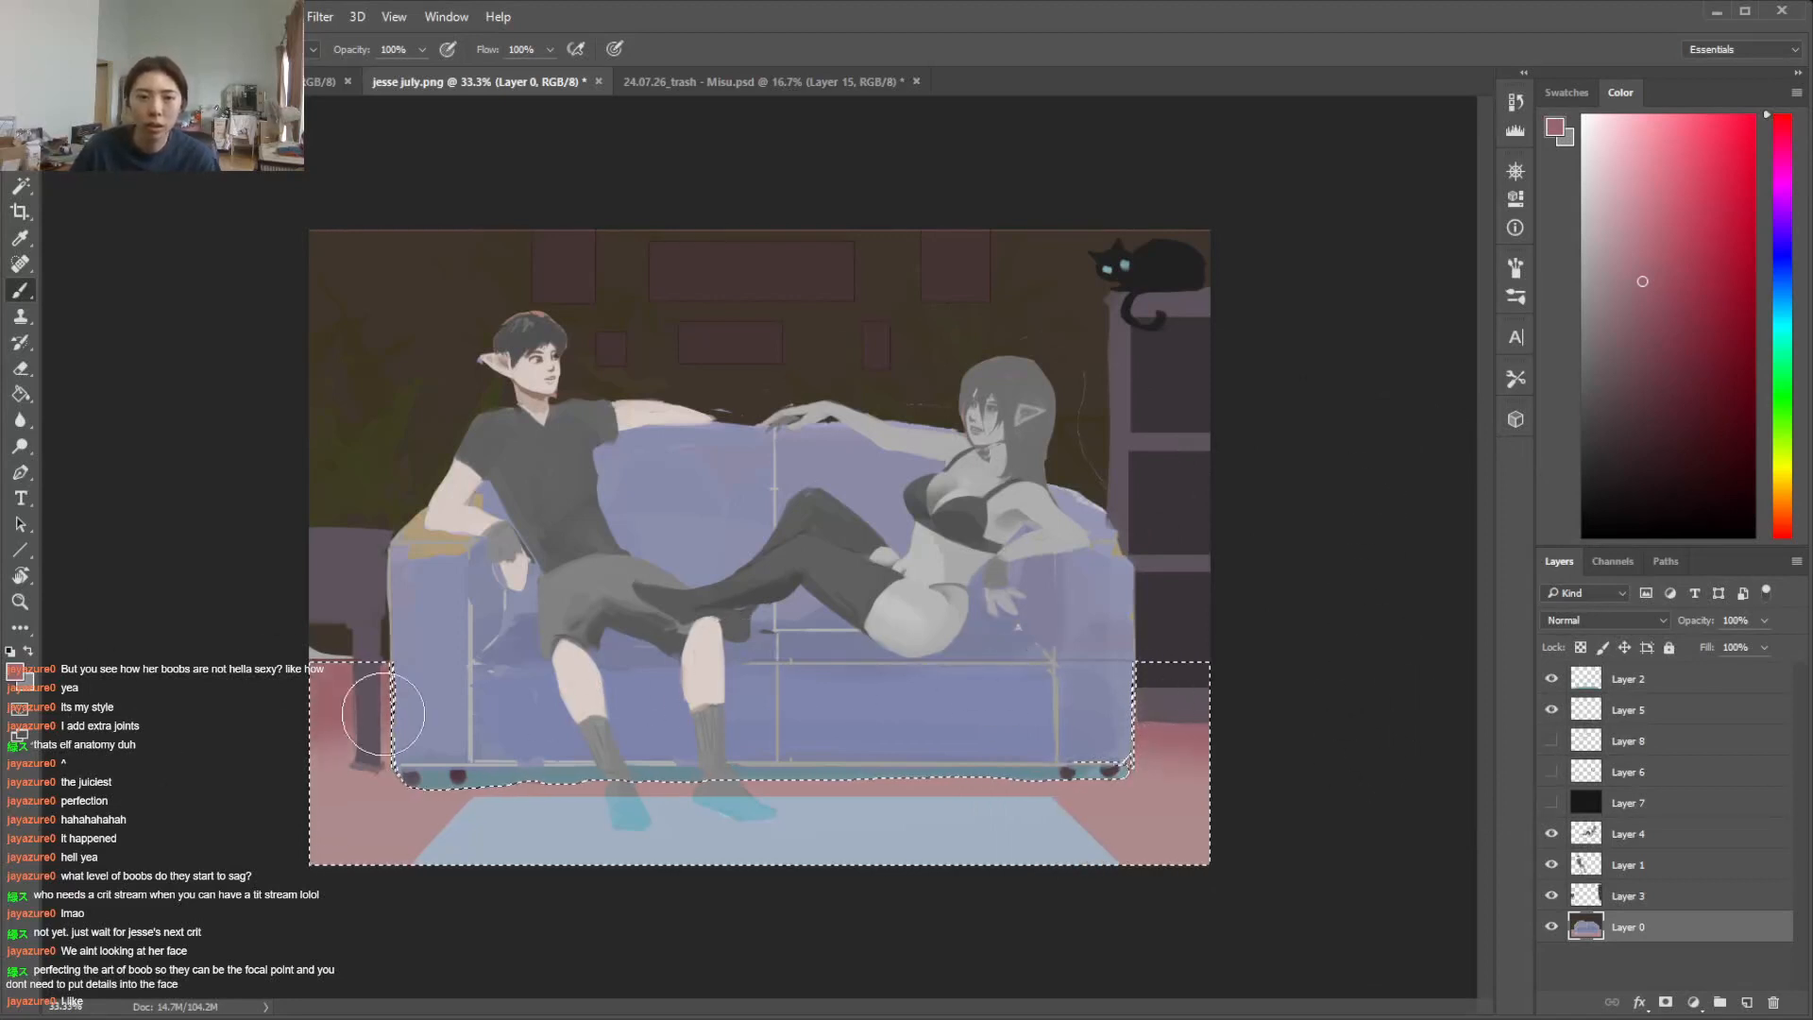
Adjust the rose tone and brush size, deepen the floor around the sofa's base and clear the selection
{"action": "left_click", "coordinate": [1643, 339]}
{"action": "right_click", "coordinate": [708, 600]}
{"action": "key", "text": "Return"}
{"action": "left_click", "coordinate": [426, 714], "text": "alt"}
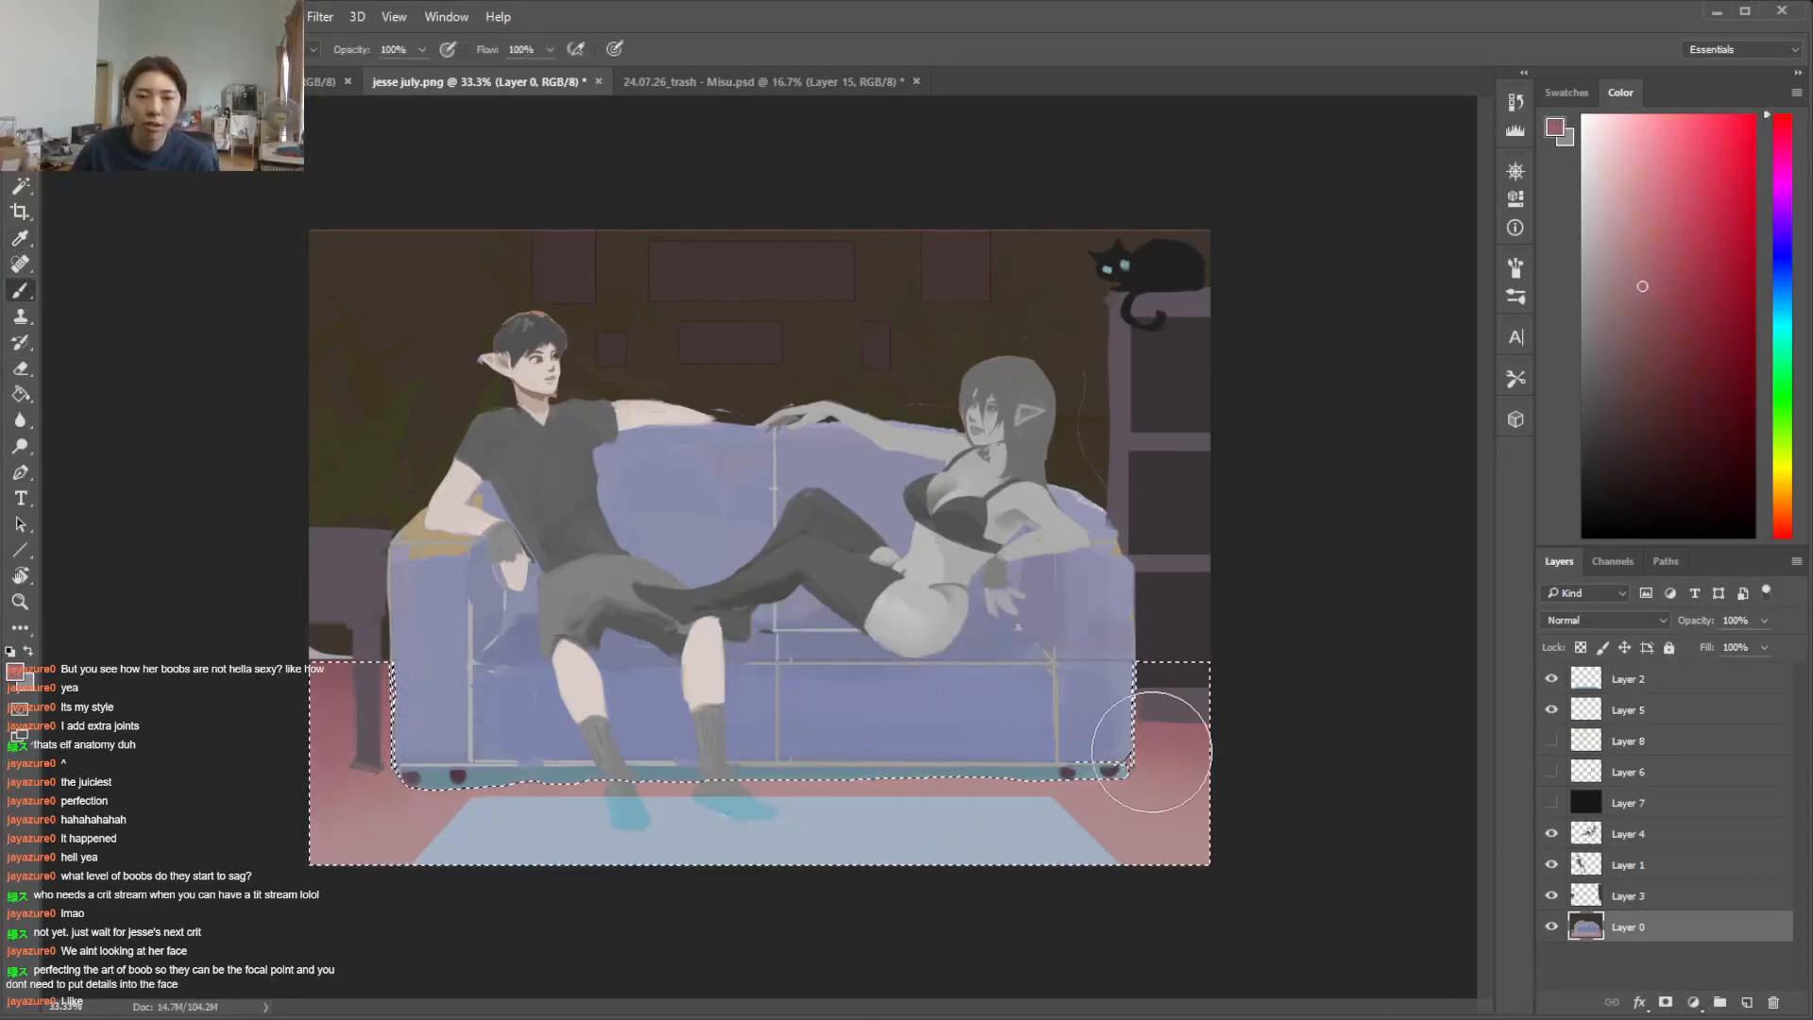
{"action": "key", "text": "ctrl+d"}
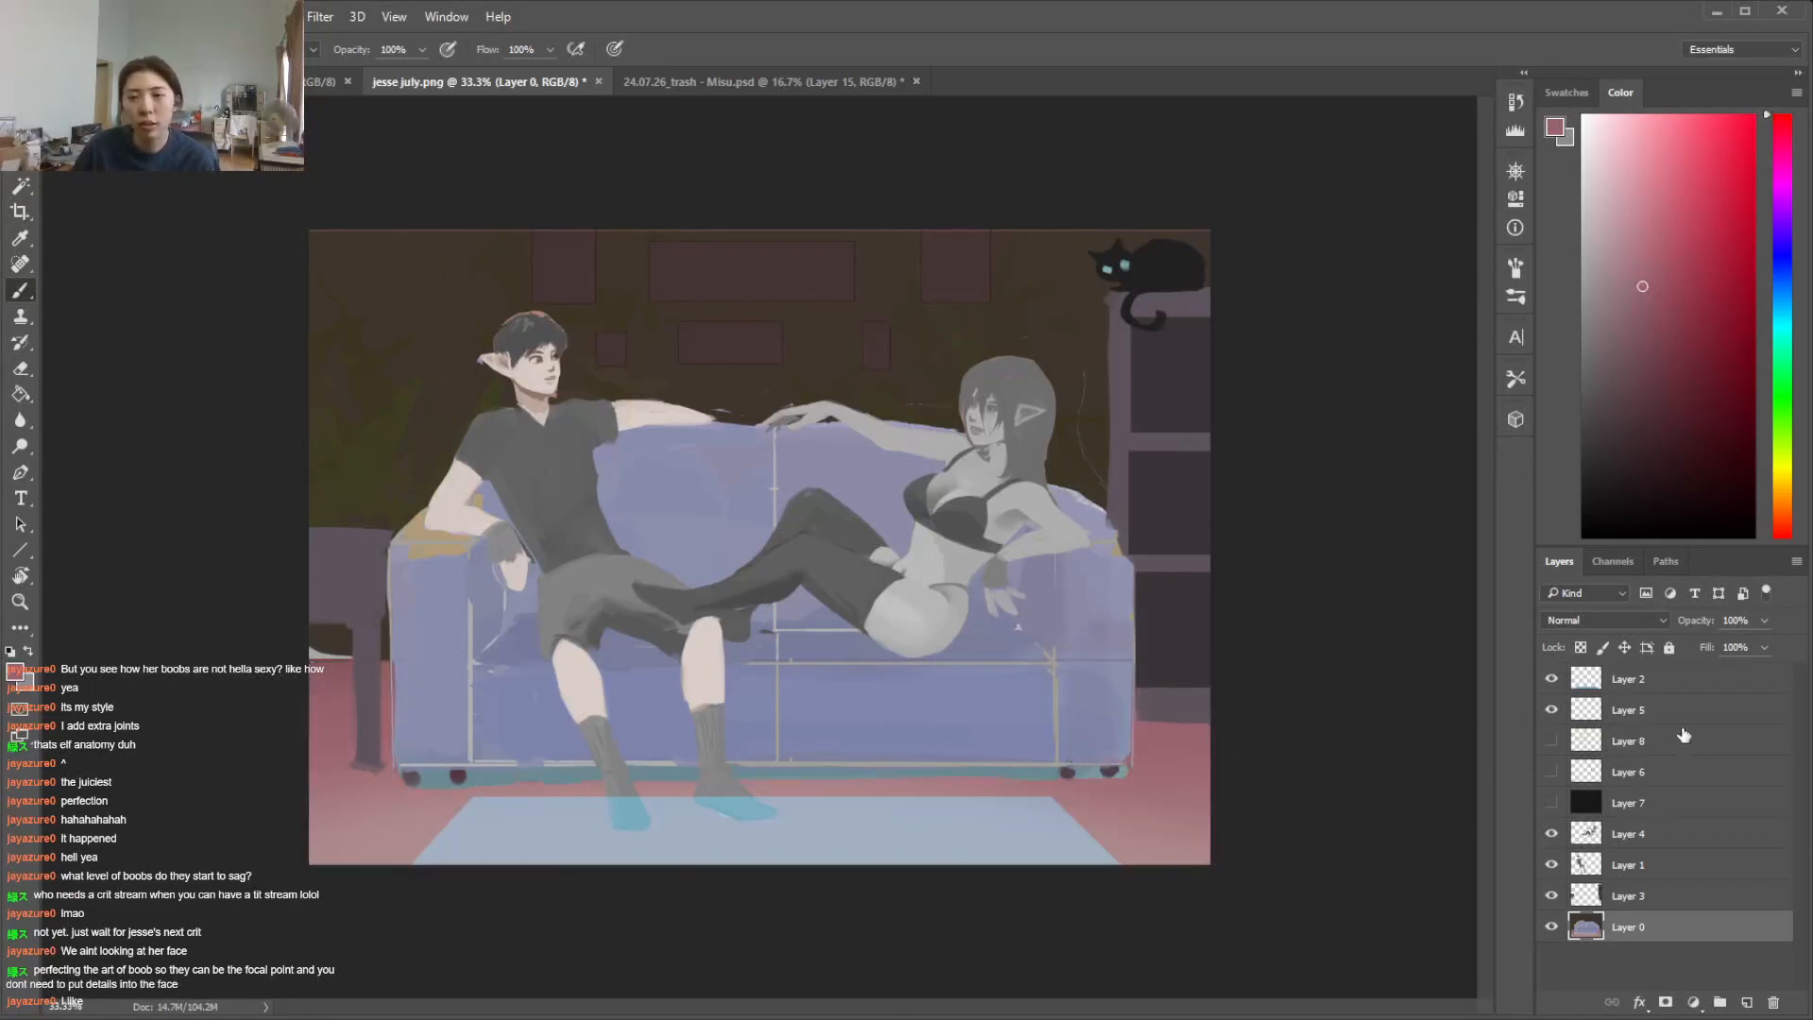
Turn the blue rug and sock tint on Layer 2 green by shifting its hue to -40 in Hue/Saturation
{"action": "left_click", "coordinate": [1648, 680]}
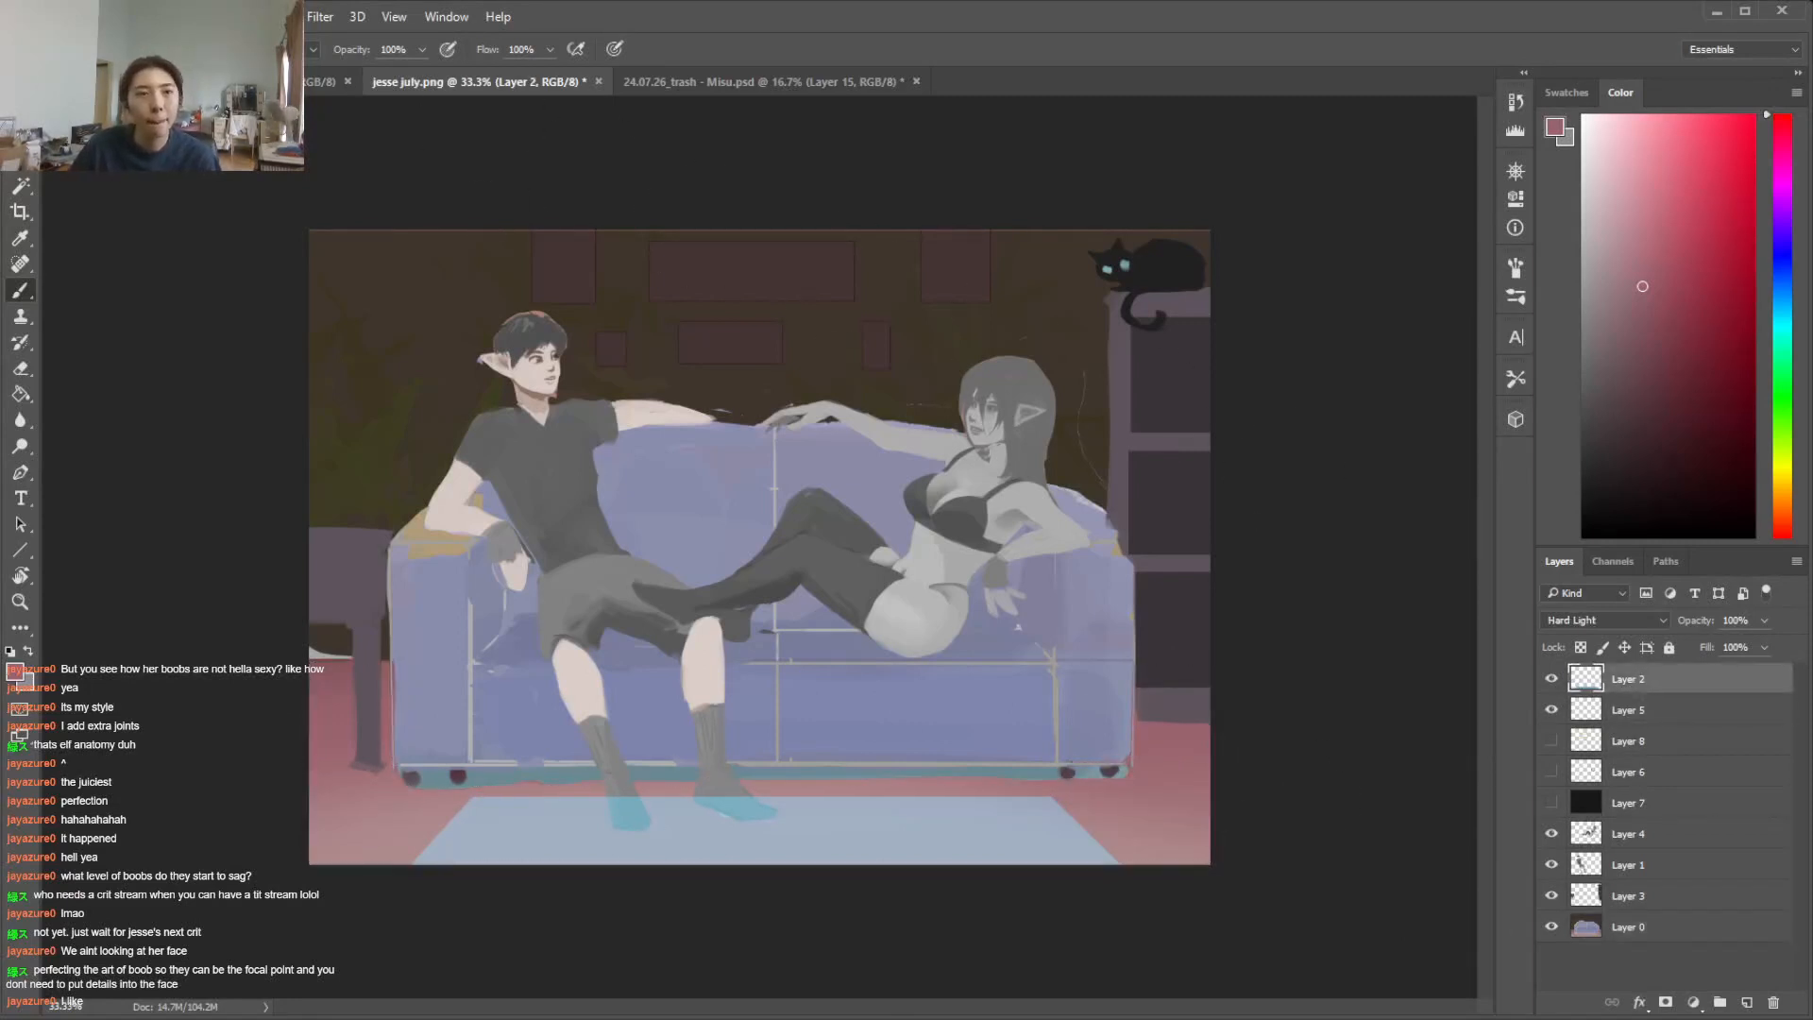
{"action": "left_click", "coordinate": [131, 17]}
{"action": "mouse_move", "coordinate": [189, 74]}
{"action": "left_click", "coordinate": [496, 209]}
{"action": "left_click", "coordinate": [1440, 571]}
{"action": "left_click_drag", "start_coordinate": [1452, 575], "coordinate": [1452, 576]}
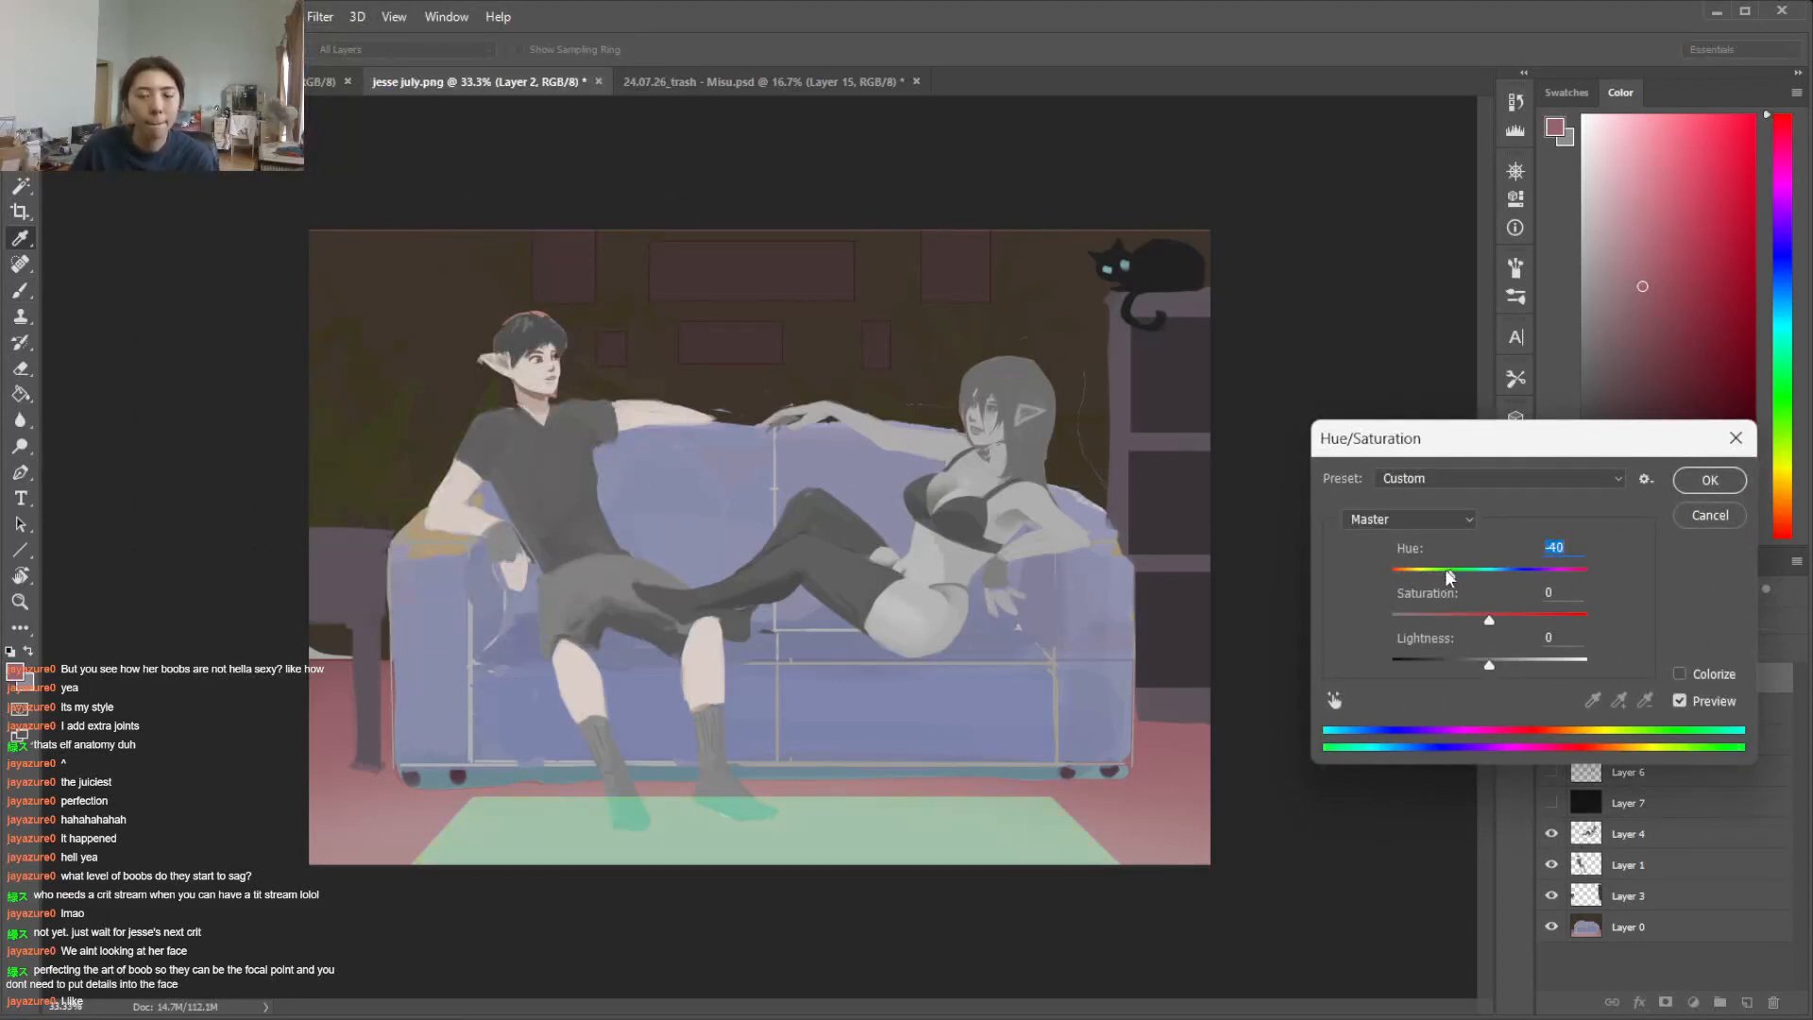
{"action": "left_click", "coordinate": [1708, 481]}
{"action": "key", "text": "b"}
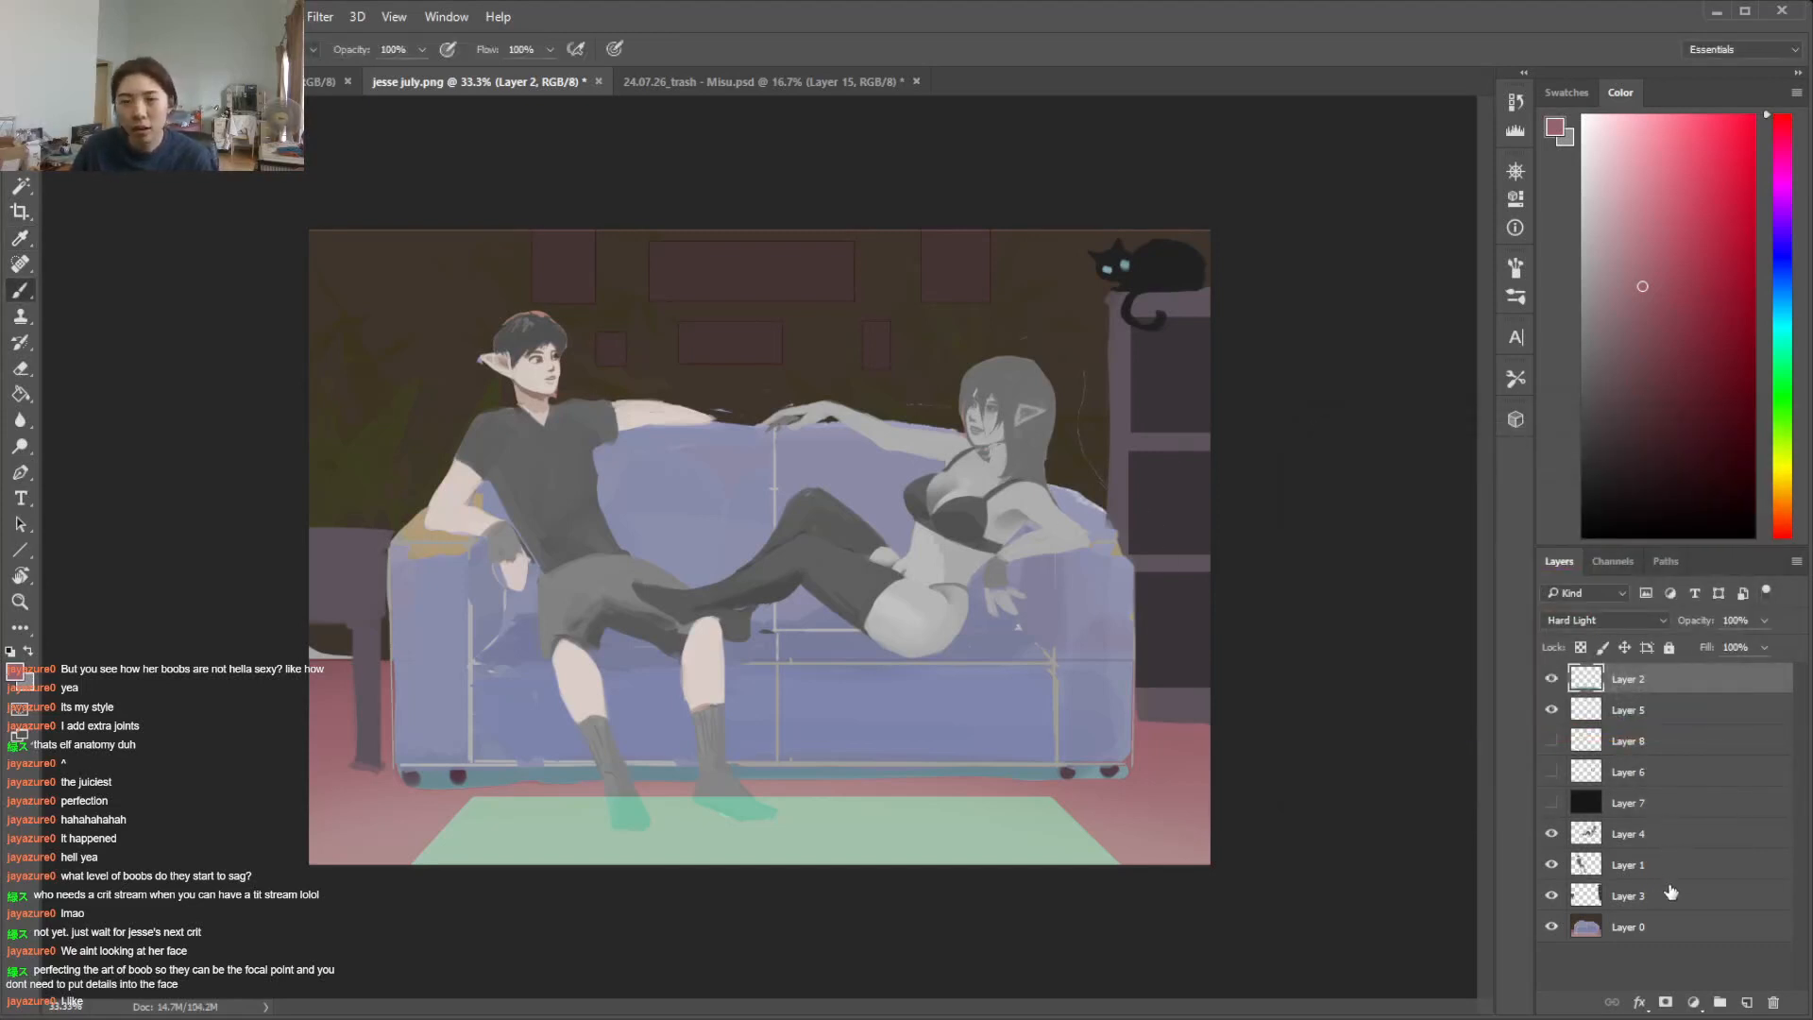
Select the teal strip beneath the sofa on Layer 0 with the Magic Wand and sample the floor's rose colour
{"action": "left_click", "coordinate": [1670, 924]}
{"action": "key", "text": "w"}
{"action": "left_click", "coordinate": [1060, 771]}
{"action": "key", "text": "i"}
{"action": "left_click", "coordinate": [1178, 747]}
{"action": "key", "text": "ctrl+d"}
{"action": "key", "text": "w"}
{"action": "left_click", "coordinate": [1043, 773]}
{"action": "key", "text": "i"}
{"action": "left_click", "coordinate": [1153, 737]}
Set up a textured brush with a dark plum colour and paint over the strip beneath the sofa
{"action": "key", "text": "b"}
{"action": "right_click", "coordinate": [1050, 783]}
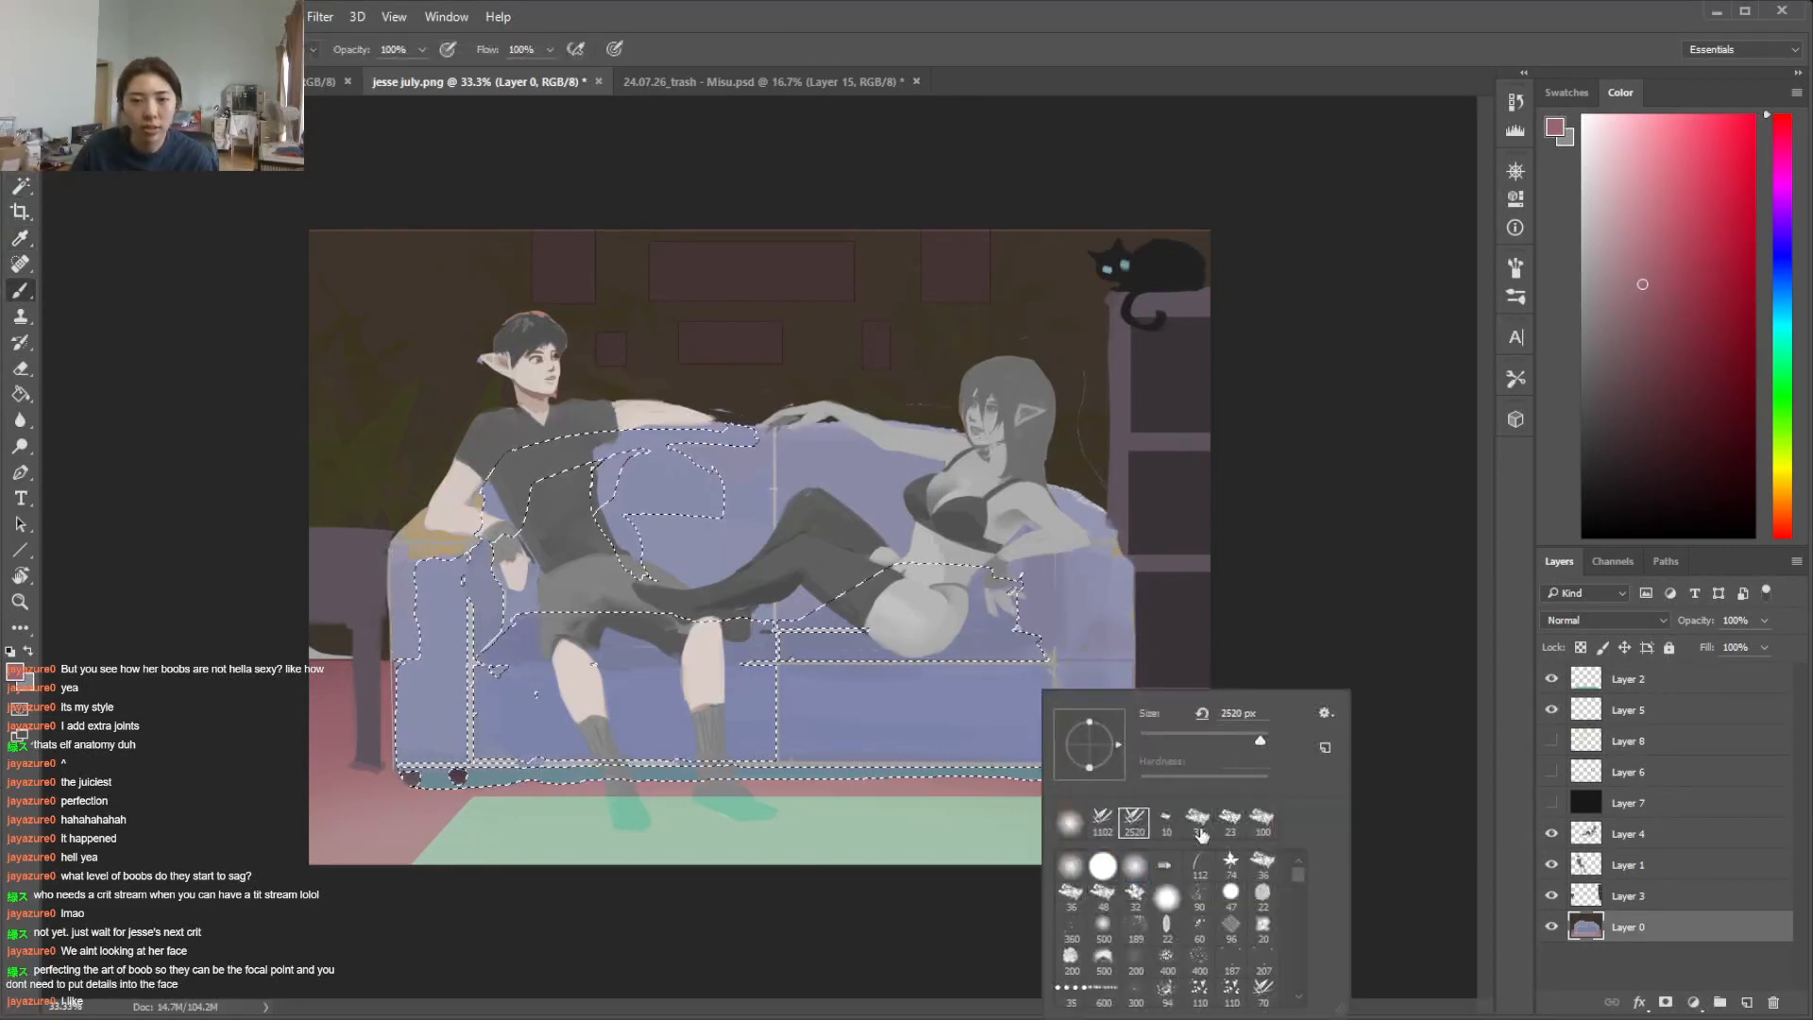
{"action": "left_click_drag", "start_coordinate": [1036, 774], "coordinate": [997, 776]}
{"action": "right_click", "coordinate": [1089, 777]}
{"action": "left_click_drag", "start_coordinate": [1211, 741], "coordinate": [1256, 741]}
{"action": "left_click", "coordinate": [1645, 358]}
{"action": "left_click", "coordinate": [1775, 139]}
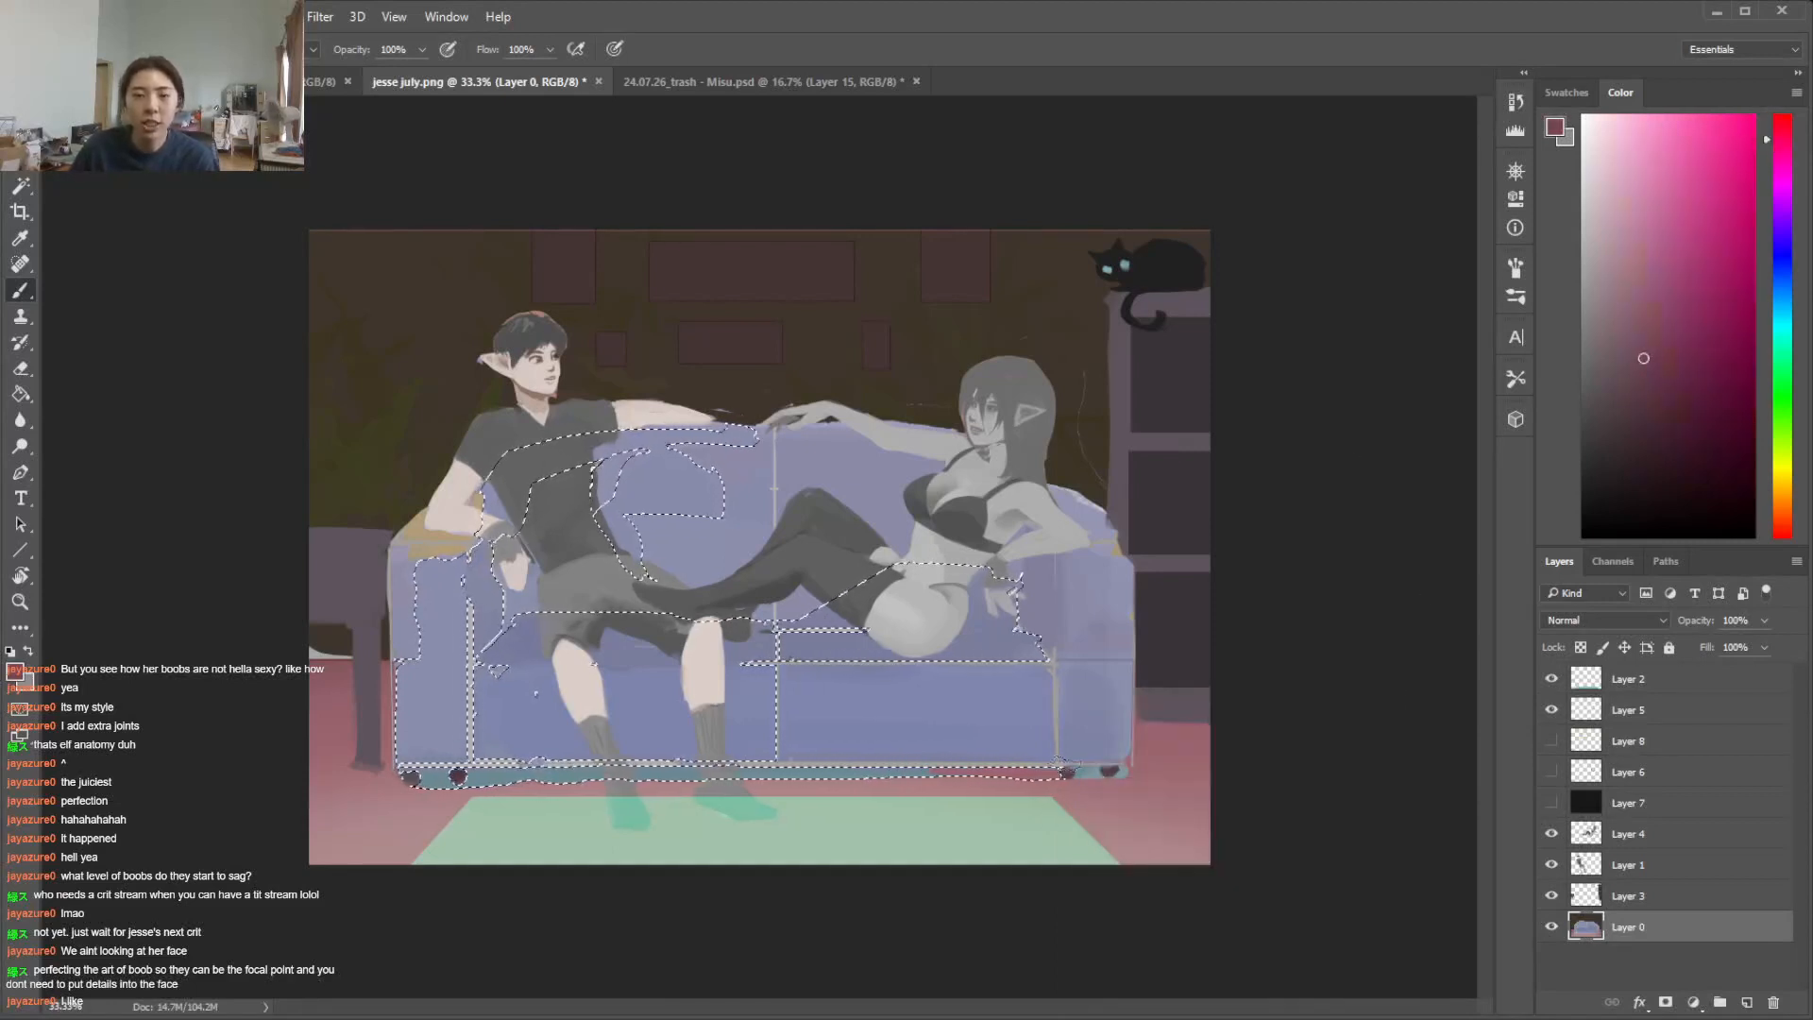
{"action": "mouse_move", "coordinate": [680, 774]}
{"action": "left_mouse_down"}
{"action": "mouse_move", "coordinate": [440, 777]}
{"action": "mouse_move", "coordinate": [727, 772]}
{"action": "left_mouse_up"}
{"action": "key", "text": "ctrl+z"}
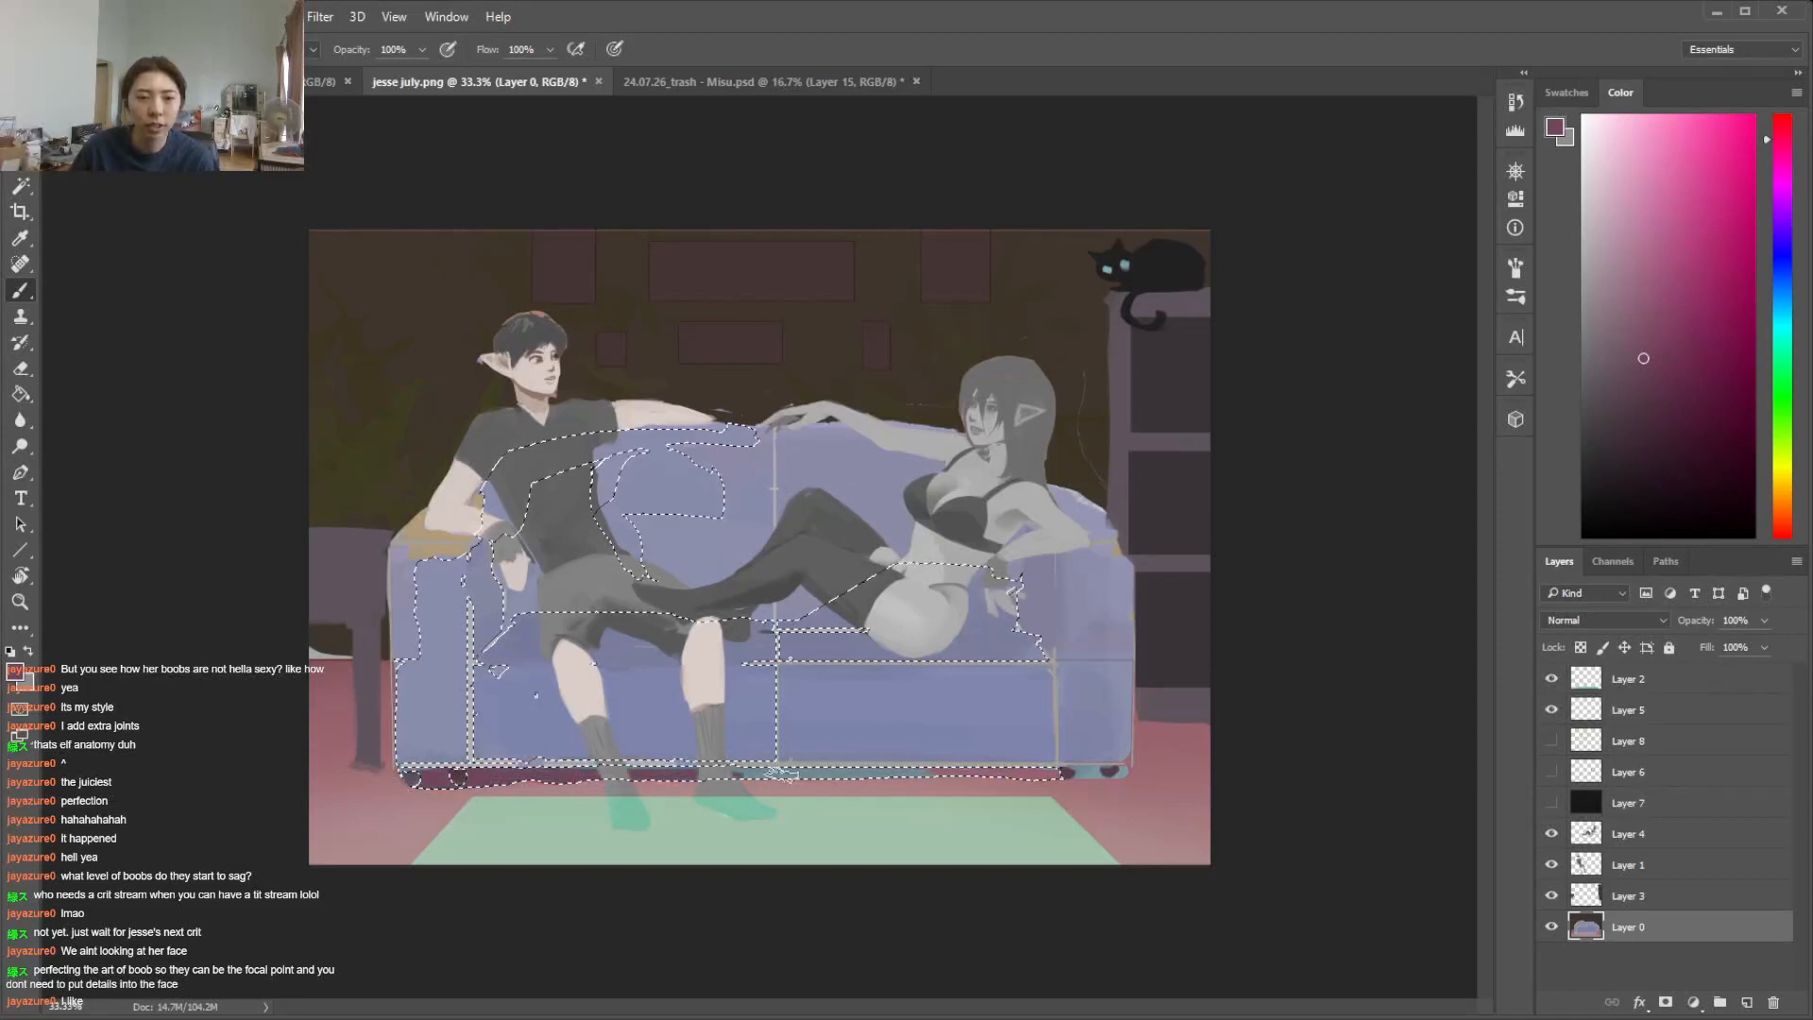
Shift the paint colour's hue to red and repaint the strip beneath the sofa in dark red
{"action": "key", "text": "w"}
{"action": "left_click", "coordinate": [1098, 774]}
{"action": "key", "text": "b"}
{"action": "key", "text": "ctrl+z"}
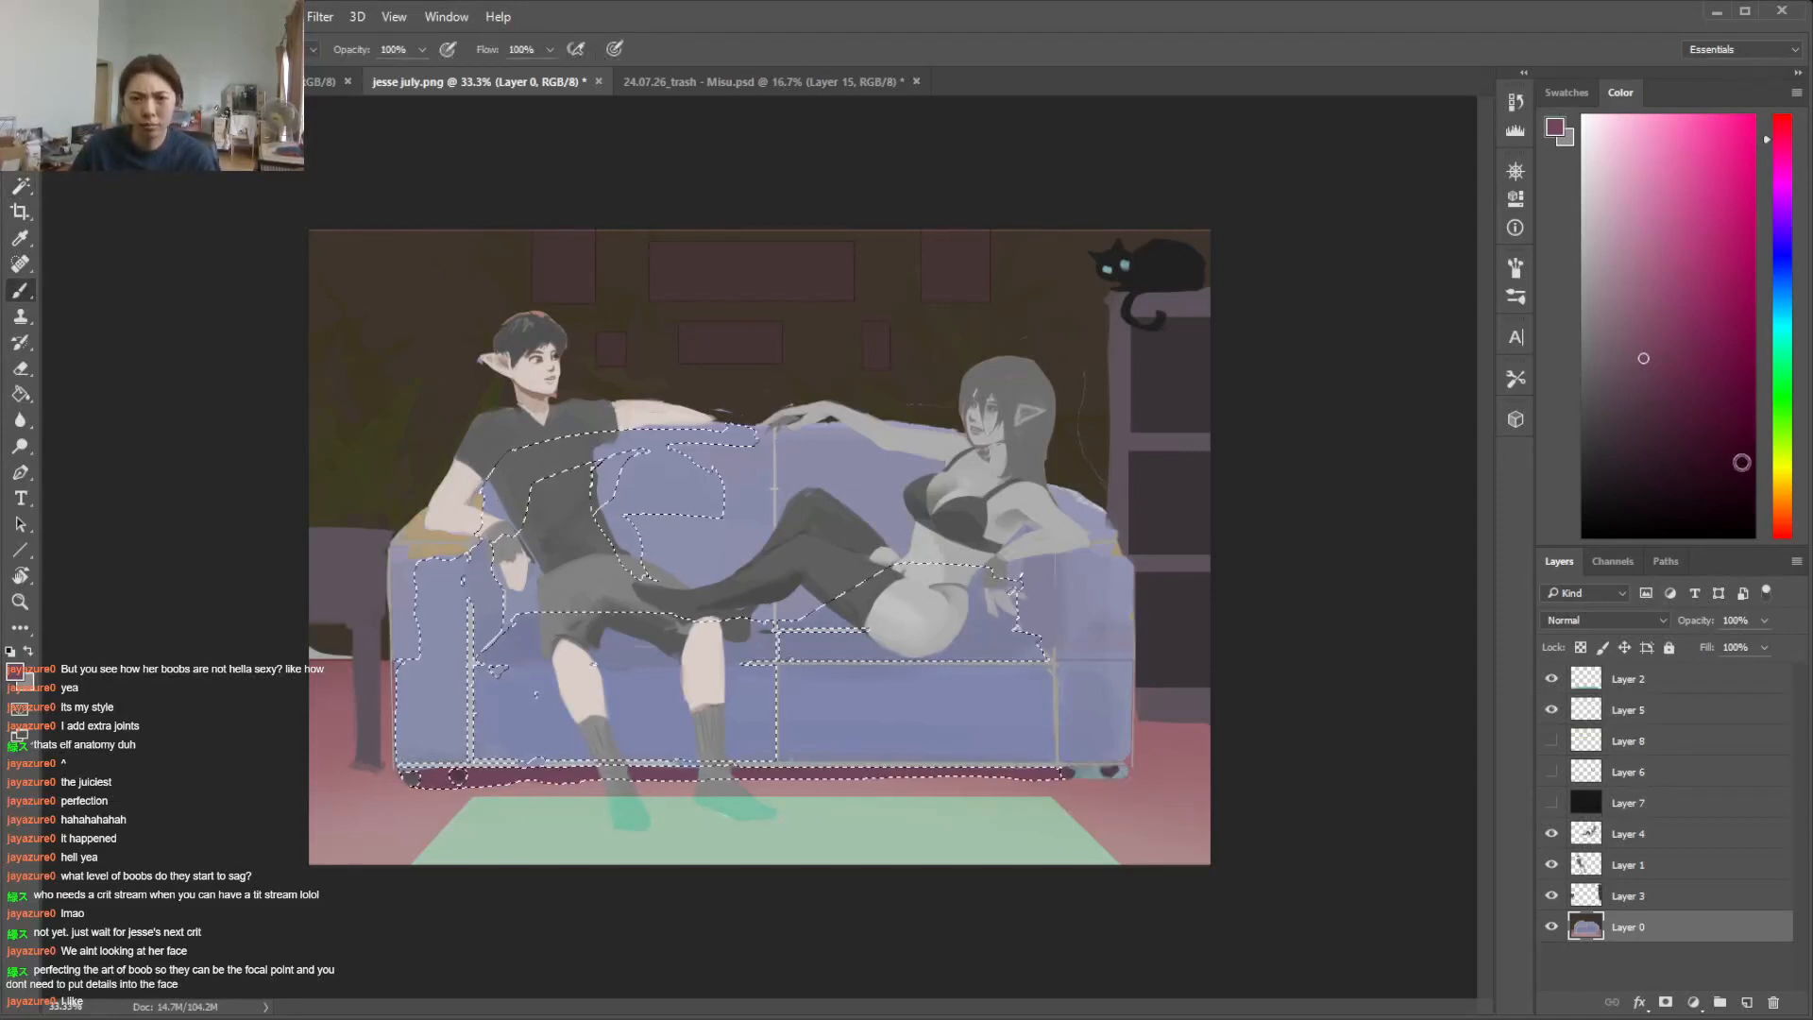
{"action": "left_click", "coordinate": [1783, 536]}
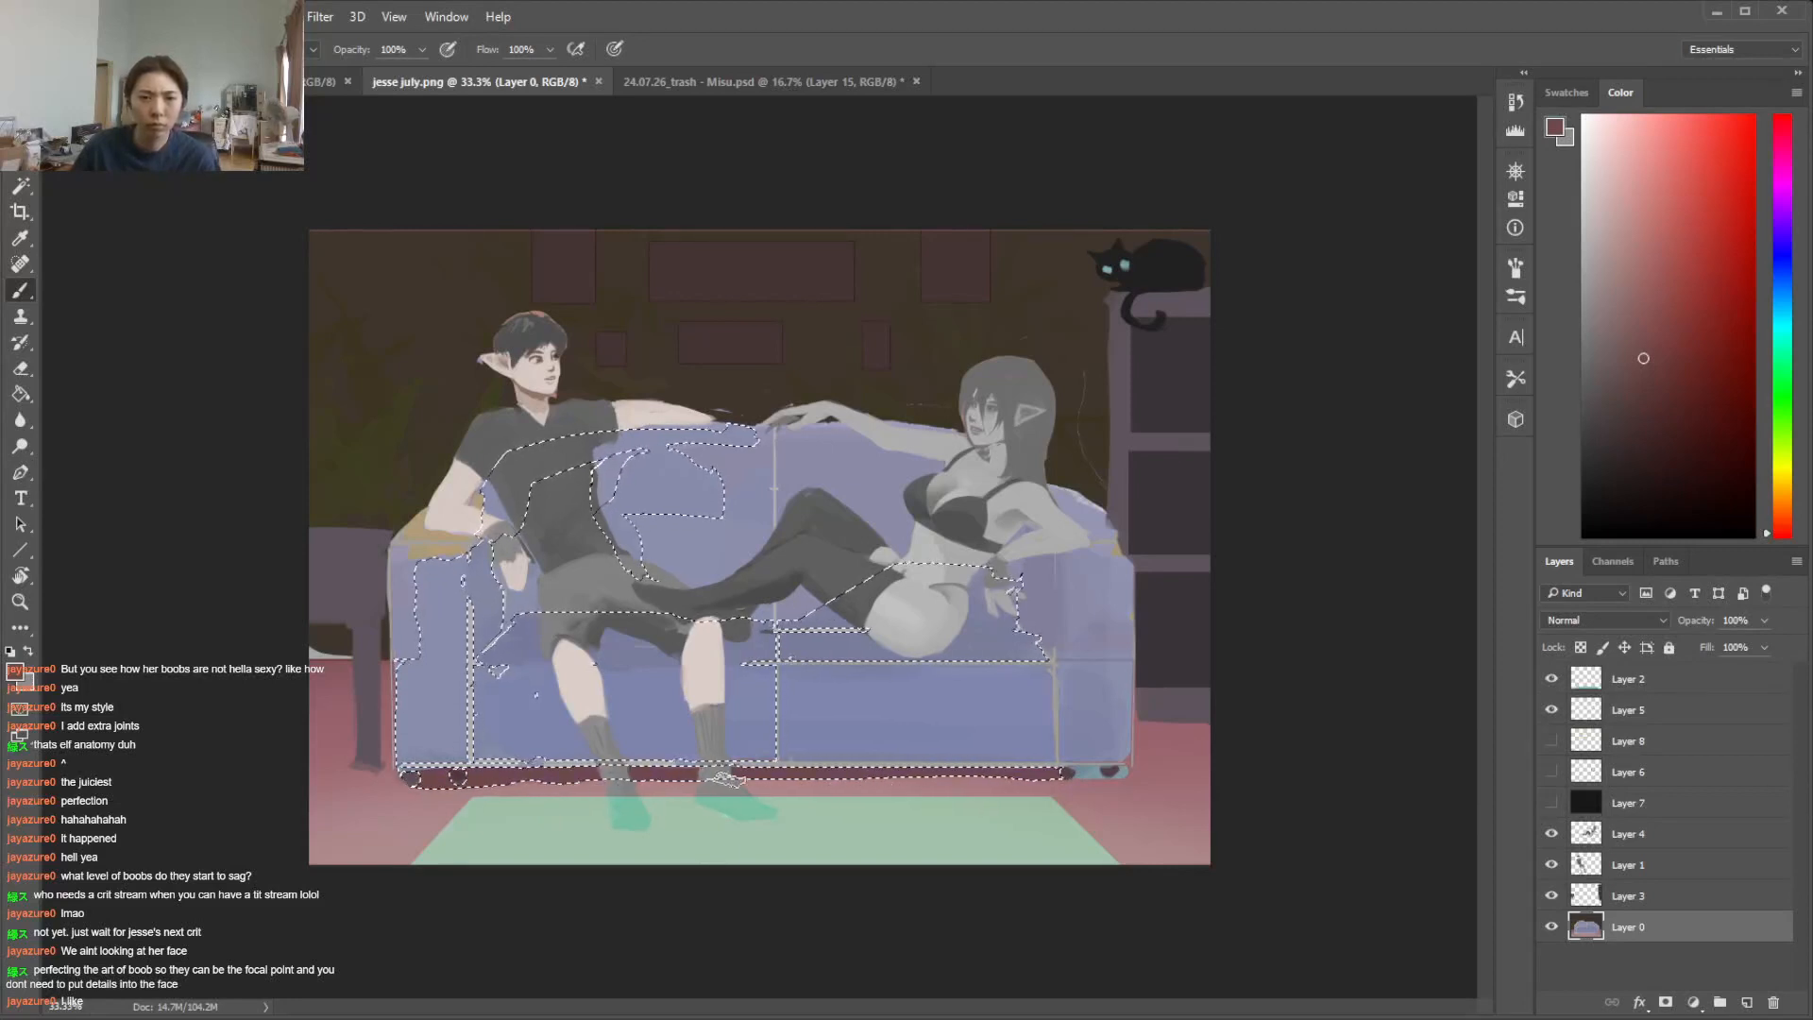
Select the leftover teal patch under the sofa armrest on the woman's side and paint it dark red
{"action": "key", "text": "ctrl+d"}
{"action": "key", "text": "w"}
{"action": "left_click", "coordinate": [1122, 772]}
{"action": "key", "text": "b"}
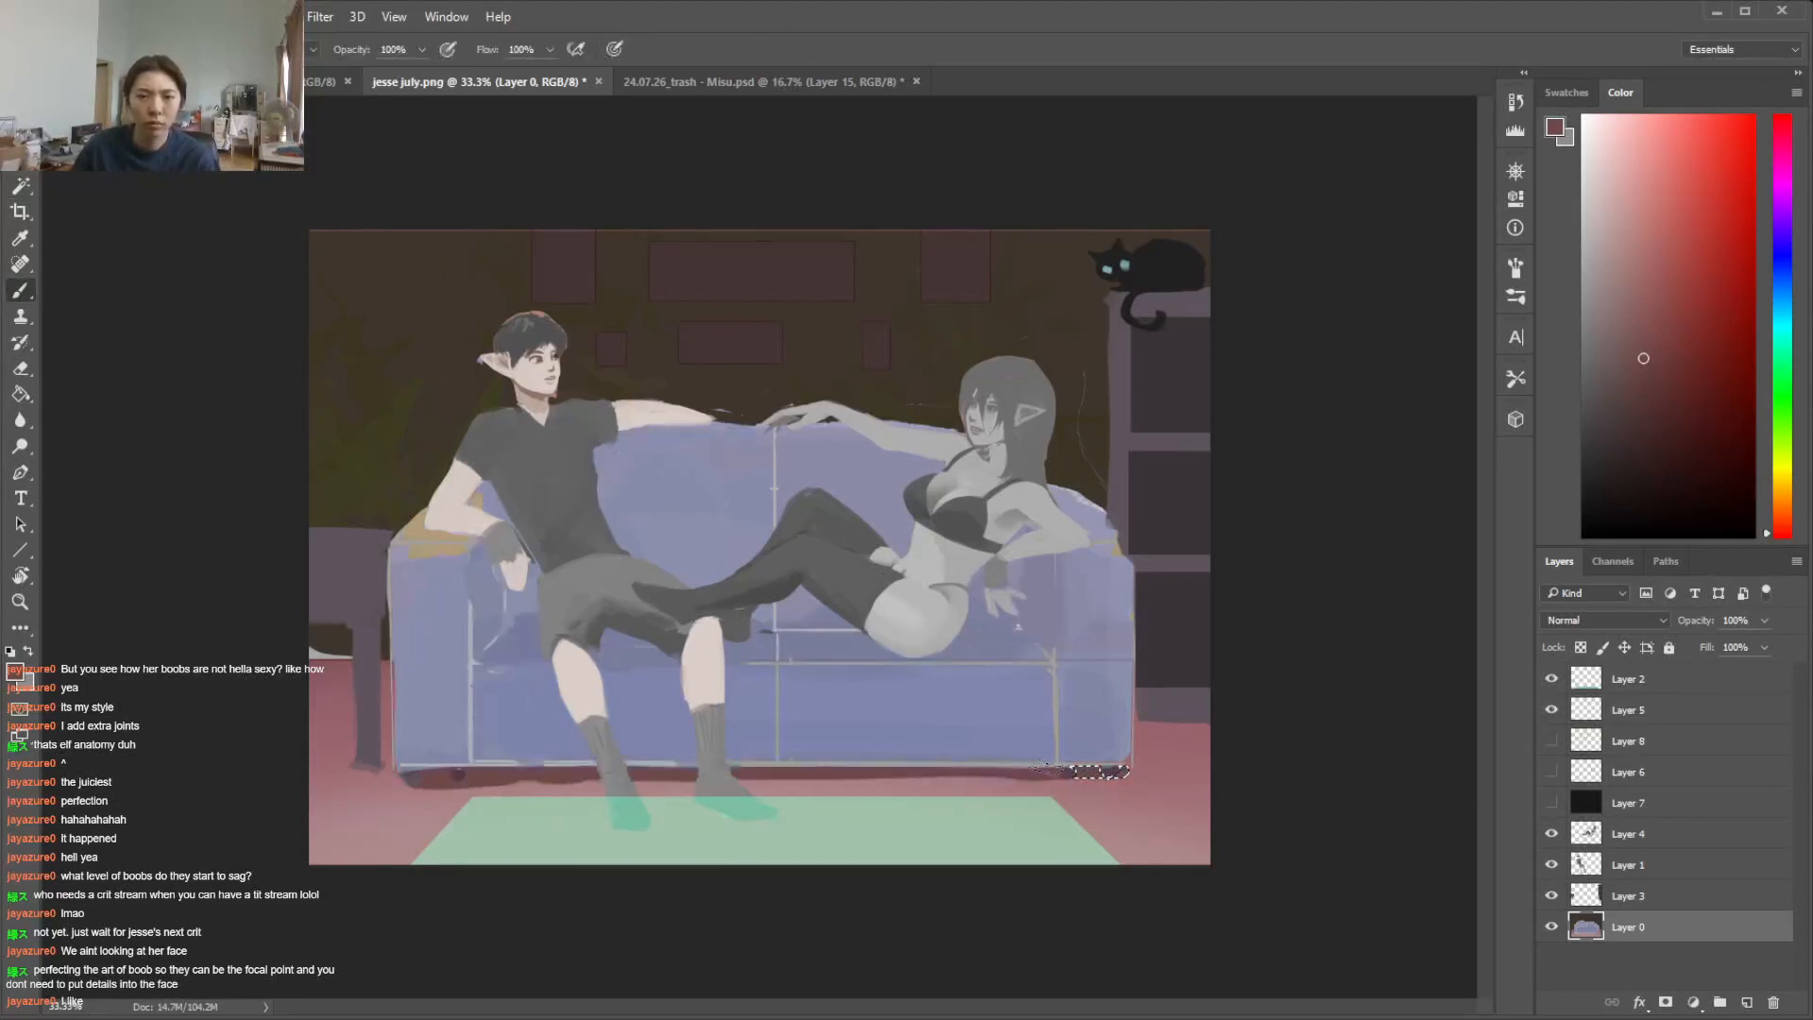
Select the sofa's blue upholstery panels with the Magic Wand
{"action": "key", "text": "w"}
{"action": "left_click", "coordinate": [1015, 723]}
{"action": "left_click", "coordinate": [1102, 727], "text": "shift"}
{"action": "key", "text": "b"}
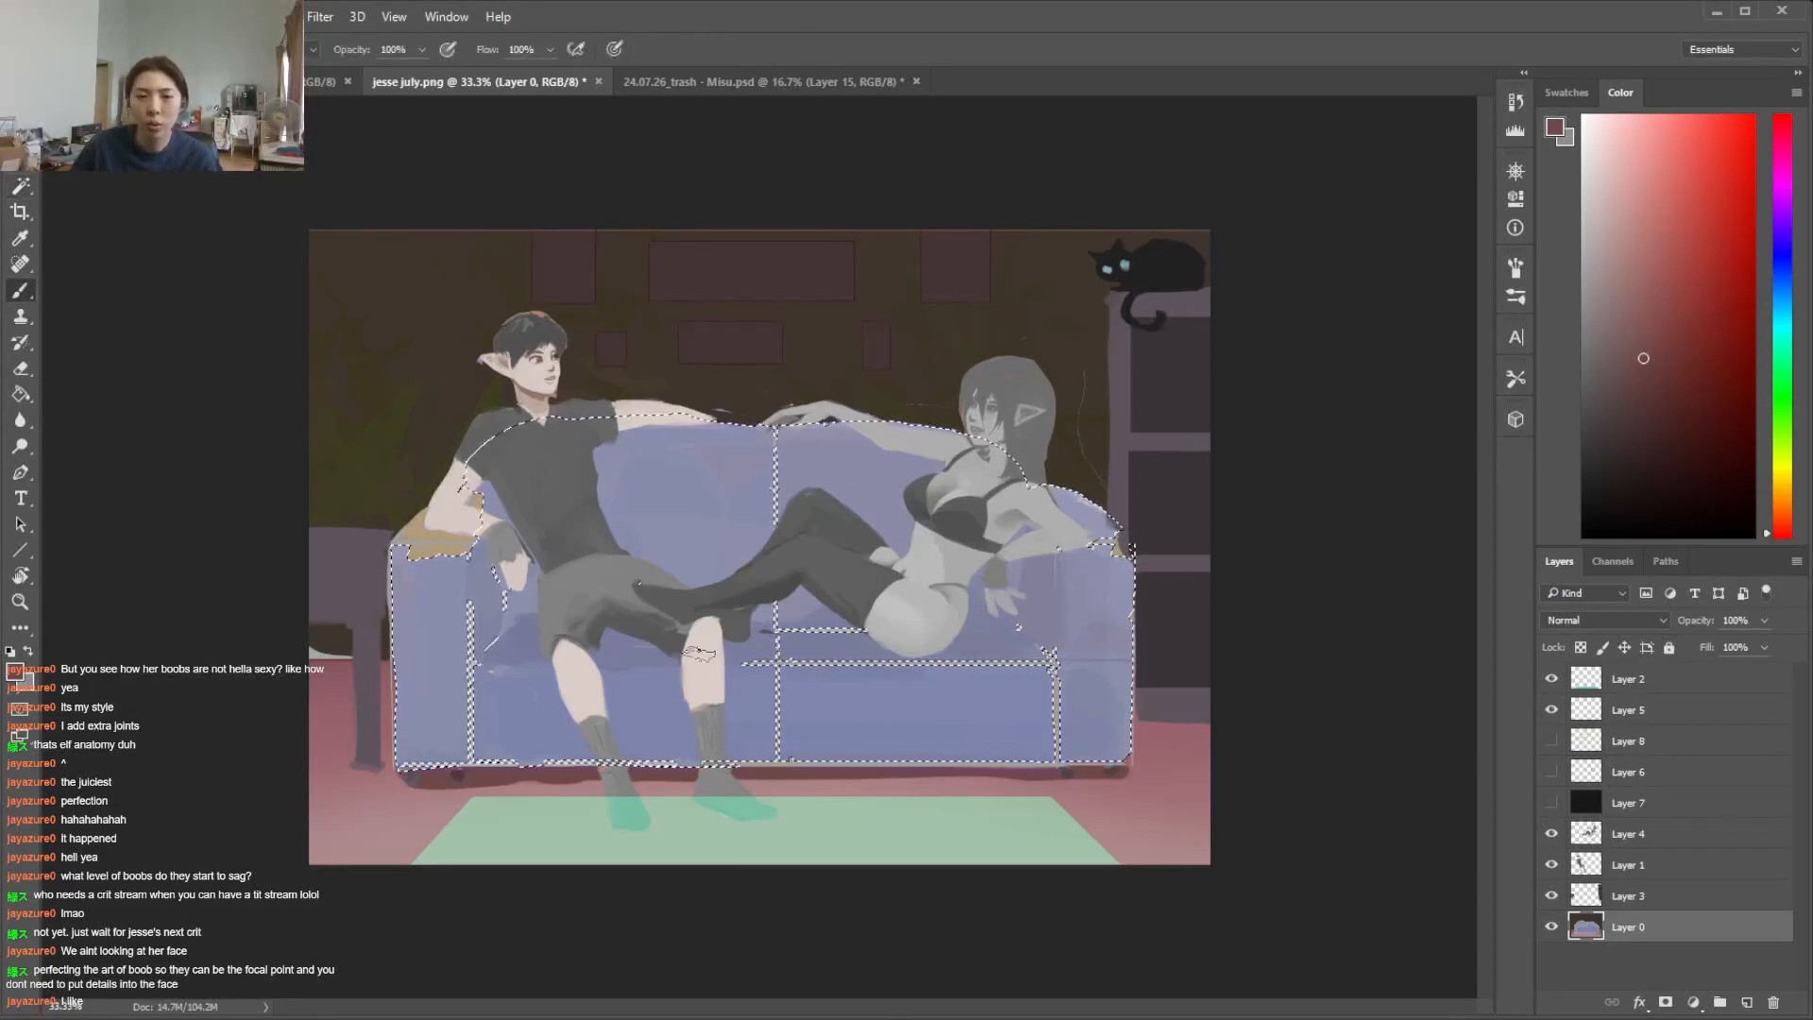
Sample the sofa's blue, shift it to violet, softly brush it over the seat front and backrest, and clear the selection
{"action": "right_click", "coordinate": [699, 653]}
{"action": "left_click", "coordinate": [808, 785]}
{"action": "left_click", "coordinate": [914, 702]}
{"action": "left_click", "coordinate": [1024, 704]}
{"action": "key", "text": "i"}
{"action": "left_click", "coordinate": [1024, 705]}
{"action": "left_click", "coordinate": [1782, 220]}
{"action": "key", "text": "b"}
{"action": "left_click_drag", "start_coordinate": [810, 765], "coordinate": [1003, 754]}
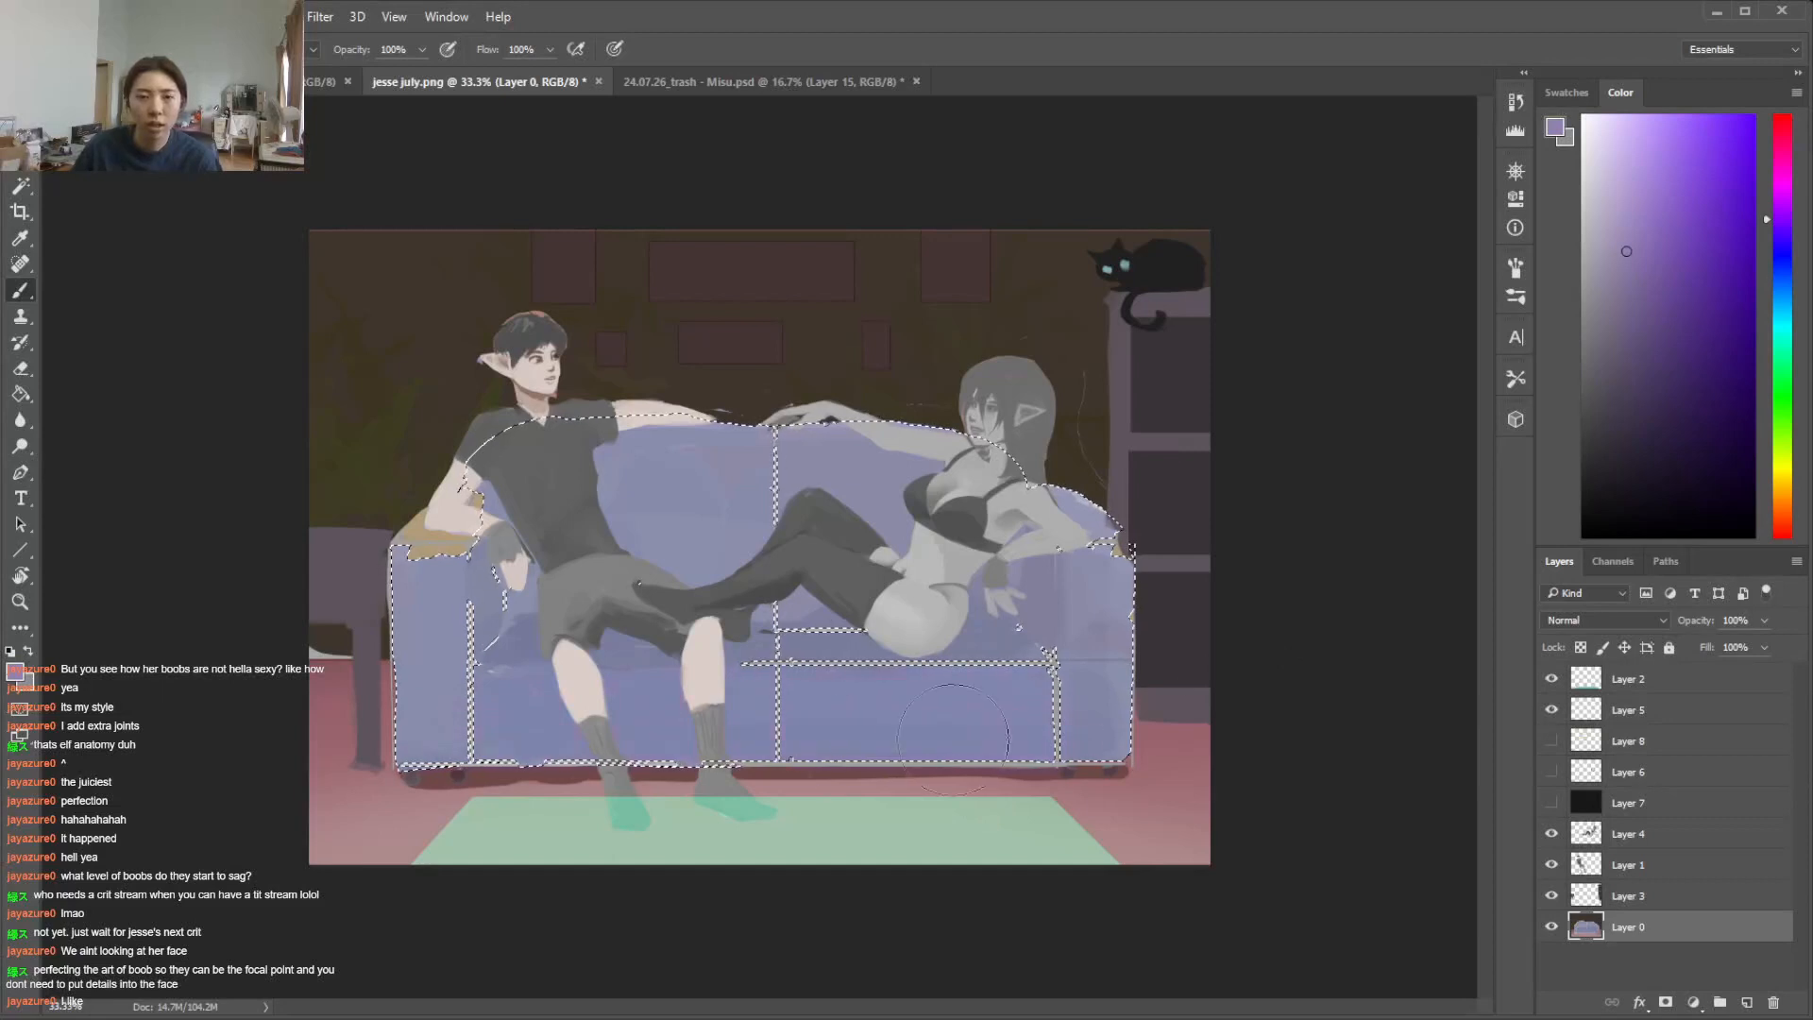
{"action": "mouse_move", "coordinate": [840, 752]}
{"action": "left_mouse_down"}
{"action": "mouse_move", "coordinate": [1260, 777]}
{"action": "mouse_move", "coordinate": [431, 740]}
{"action": "mouse_move", "coordinate": [954, 708]}
{"action": "left_mouse_up"}
{"action": "mouse_move", "coordinate": [899, 514]}
{"action": "left_mouse_down"}
{"action": "mouse_move", "coordinate": [580, 501]}
{"action": "mouse_move", "coordinate": [1147, 522]}
{"action": "left_mouse_up"}
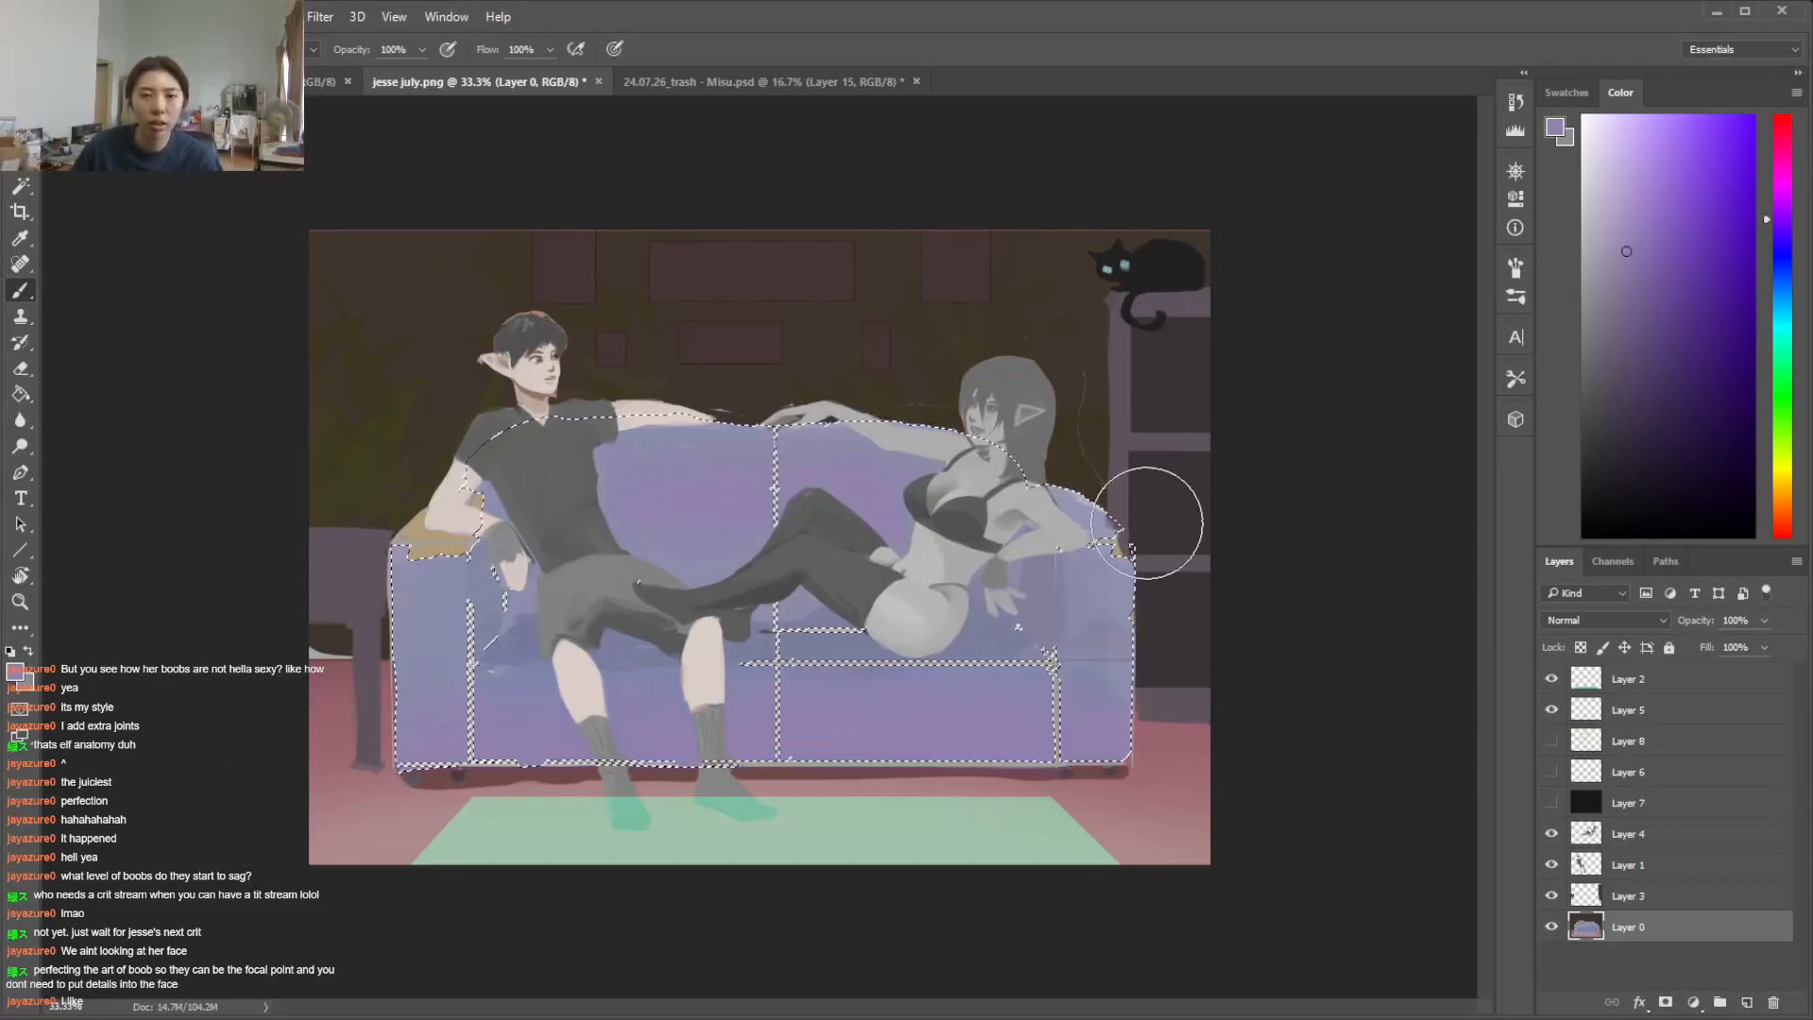
{"action": "key", "text": "ctrl+d"}
Lasso the sofa corner behind the woman's resting hand, shade it dark blue and mix a muted violet for the shadow
{"action": "key", "text": "l"}
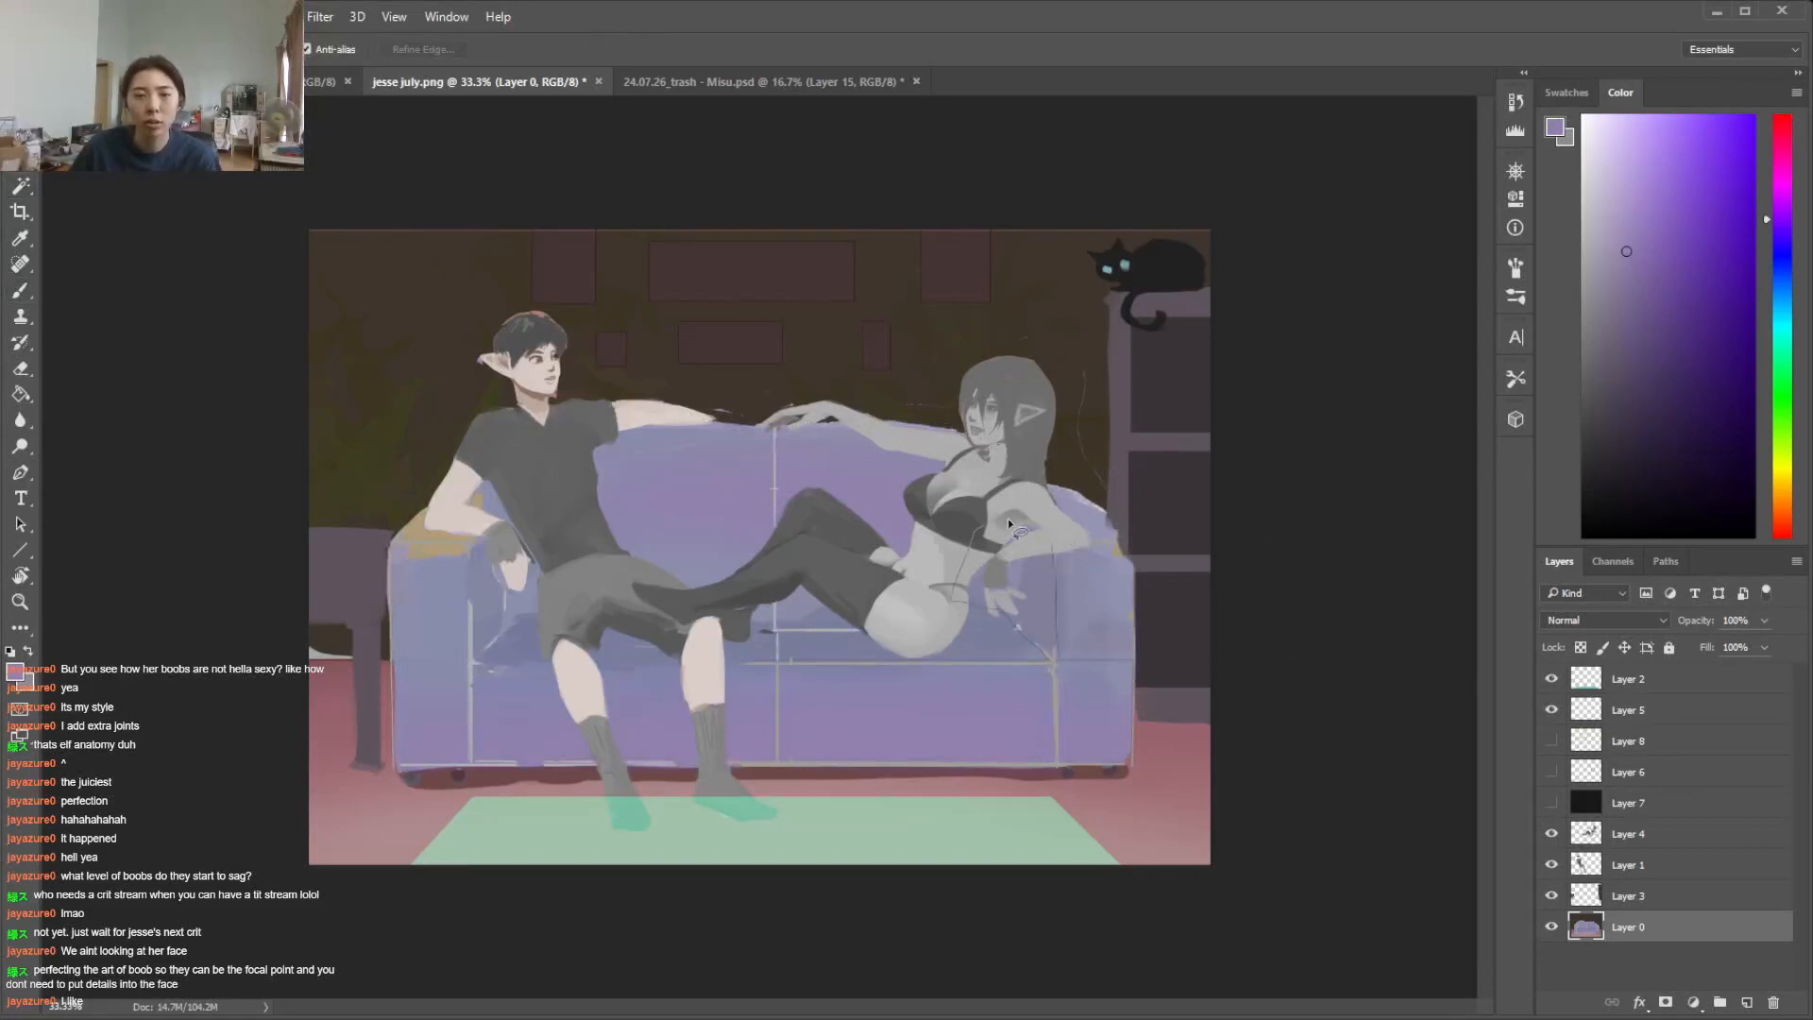
{"action": "key", "text": "i"}
{"action": "left_click", "coordinate": [1127, 543]}
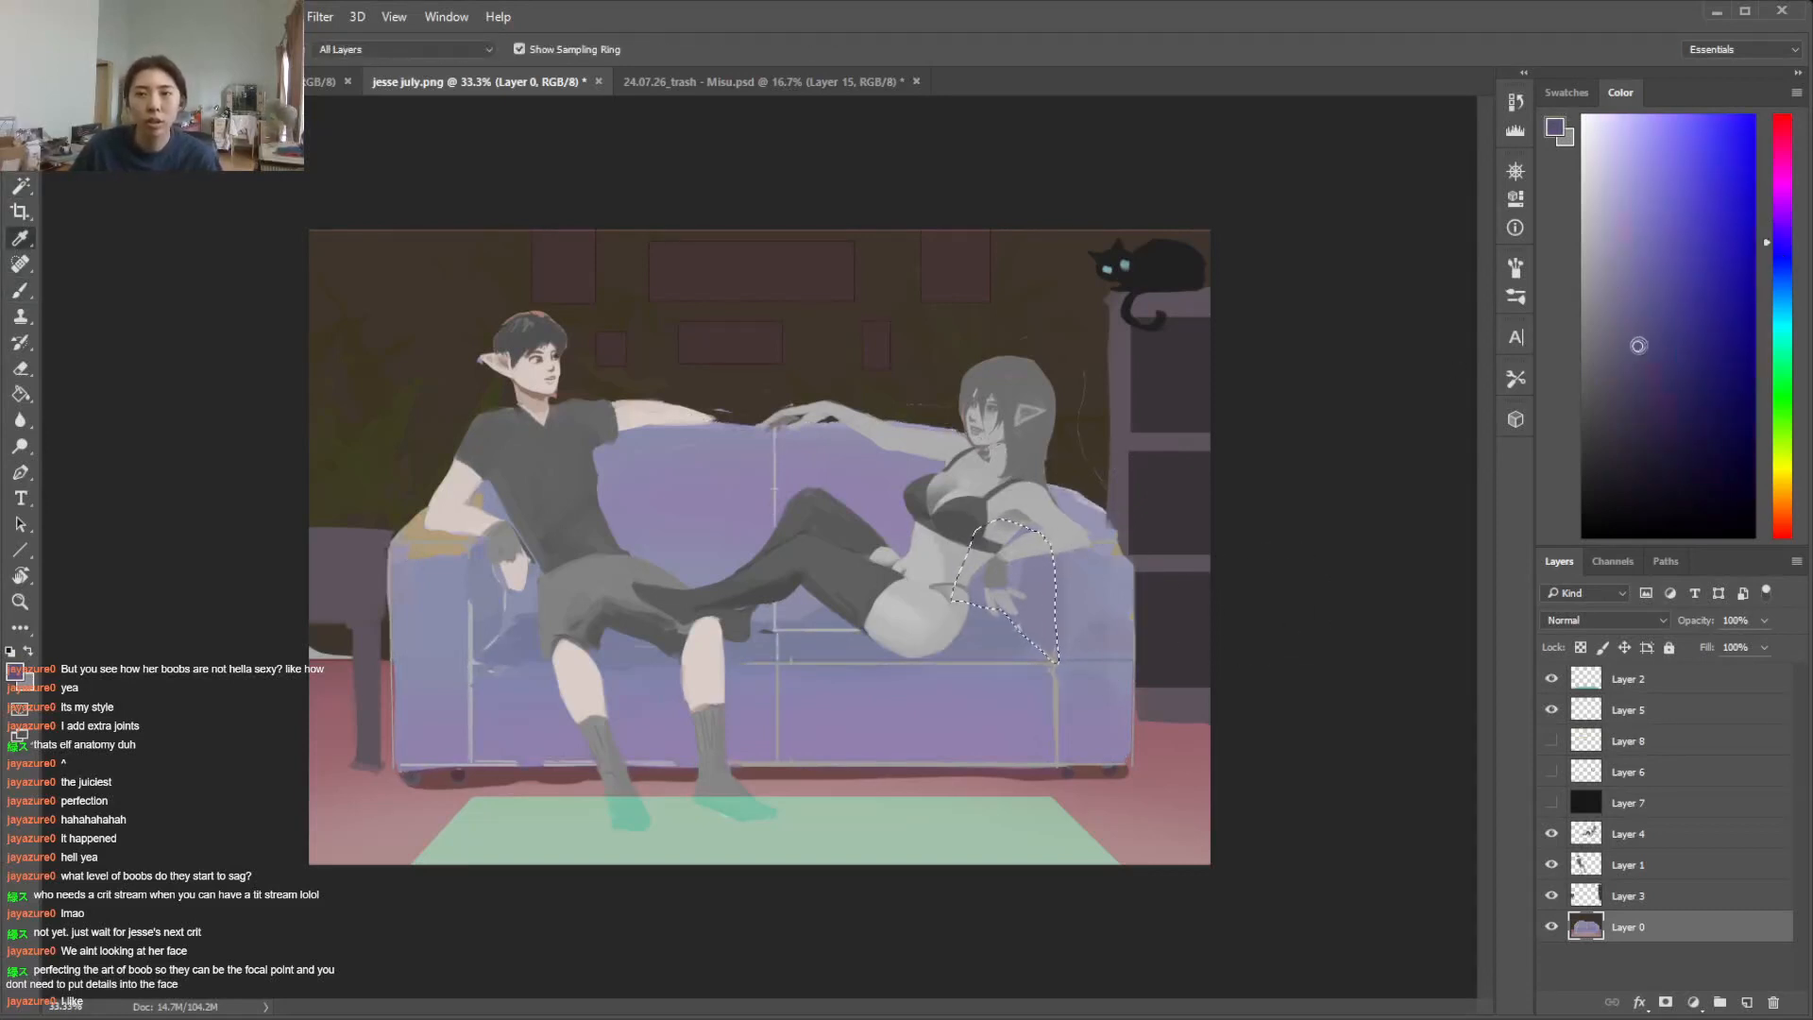
{"action": "key", "text": "b"}
{"action": "mouse_move", "coordinate": [1029, 590]}
{"action": "left_mouse_down"}
{"action": "mouse_move", "coordinate": [996, 552]}
{"action": "mouse_move", "coordinate": [1001, 590]}
{"action": "mouse_move", "coordinate": [1047, 566]}
{"action": "left_mouse_up"}
{"action": "left_click", "coordinate": [1778, 226]}
{"action": "left_click", "coordinate": [1622, 339]}
Undo the last shadow stroke, redo the lasso selection, paint the muted violet shadow on the sofa behind the woman and deselect
{"action": "key", "text": "ctrl+z"}
{"action": "key", "text": "ctrl+d"}
{"action": "key", "text": "l"}
{"action": "key", "text": "b"}
{"action": "mouse_move", "coordinate": [706, 559]}
{"action": "left_mouse_down"}
{"action": "mouse_move", "coordinate": [793, 595]}
{"action": "mouse_move", "coordinate": [1015, 604]}
{"action": "left_mouse_up"}
{"action": "key", "text": "ctrl+d"}
Lasso the inner armrest area beside the man's gloved hand and paint a muted violet shadow there
{"action": "key", "text": "l"}
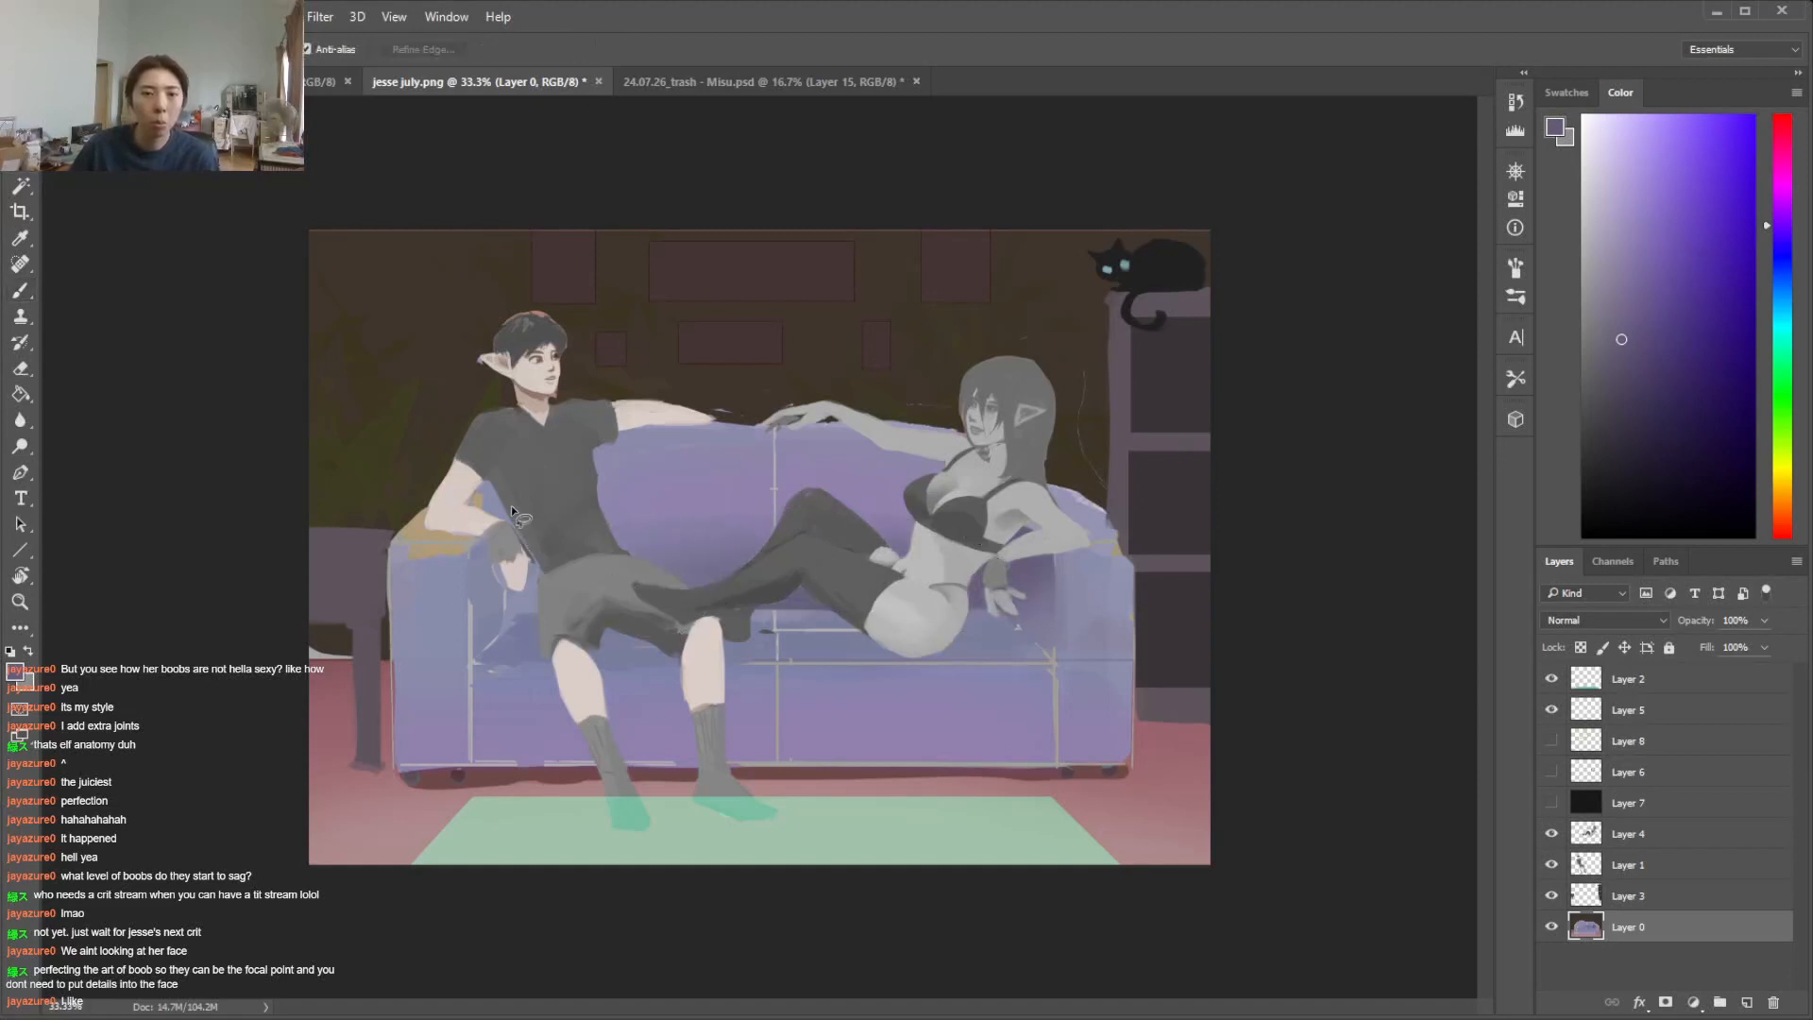
{"action": "left_click_drag", "start_coordinate": [518, 609], "coordinate": [517, 612]}
{"action": "key", "text": "b"}
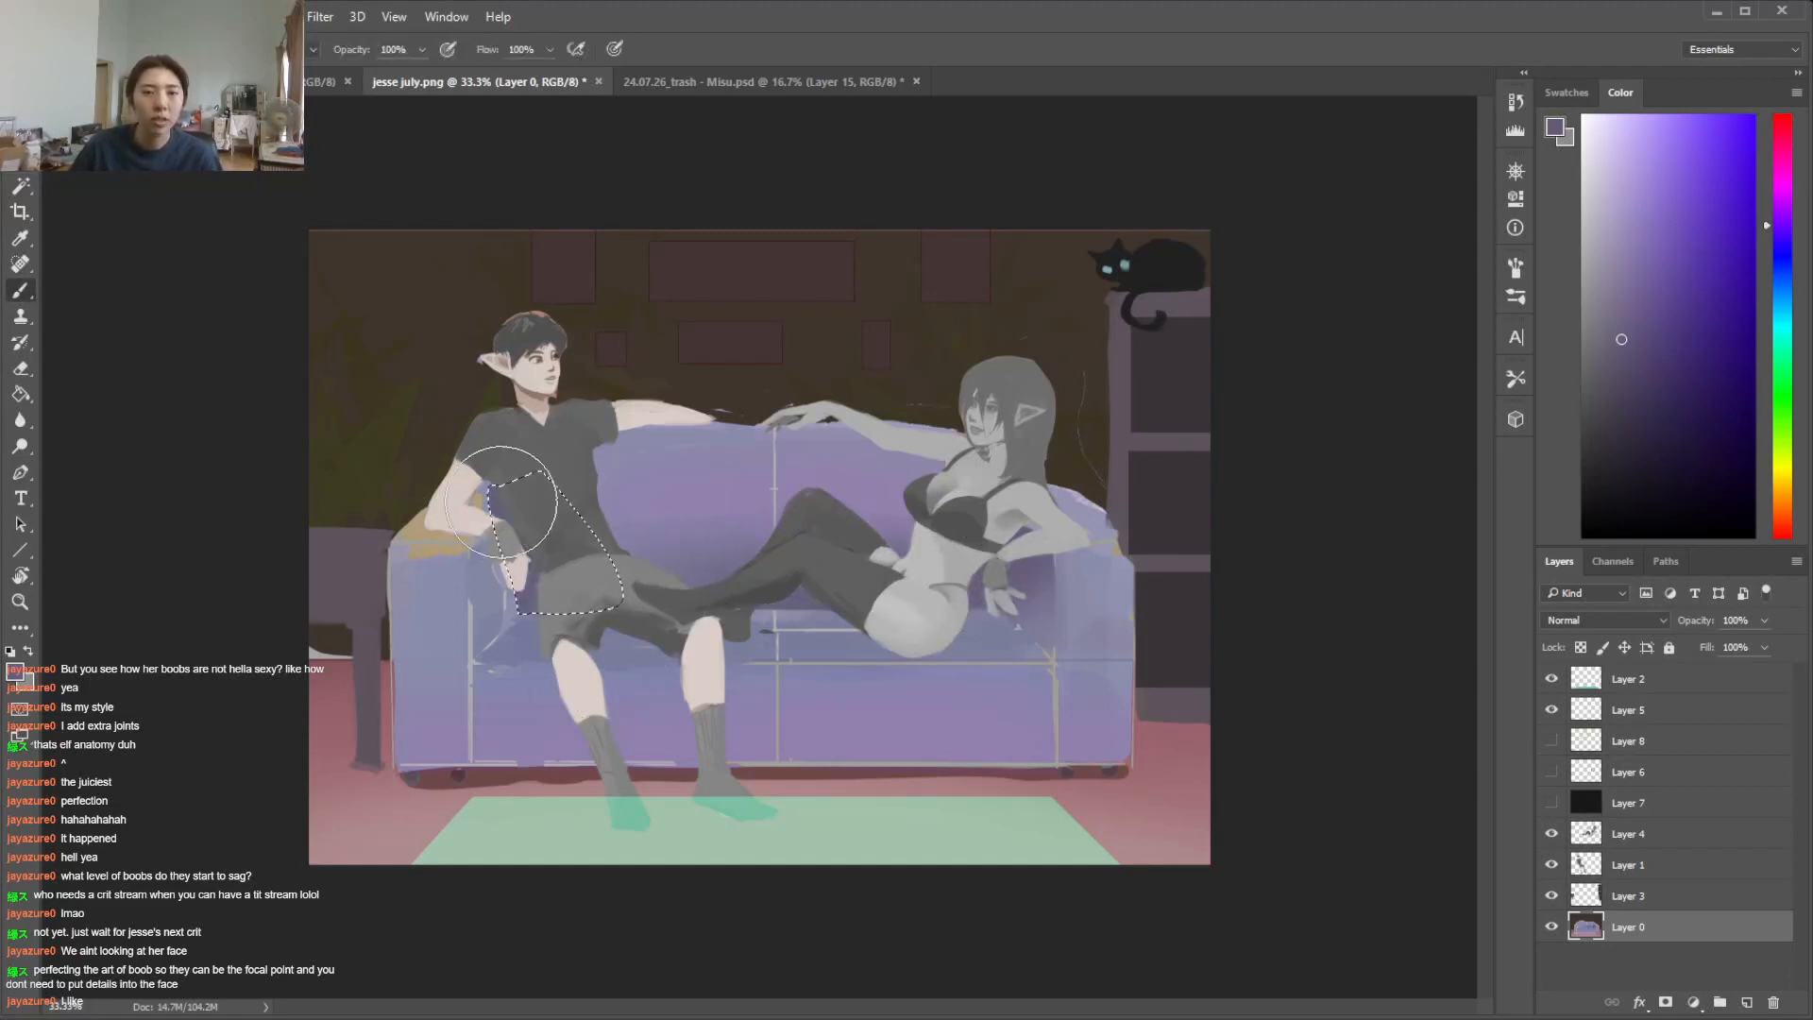
{"action": "key", "text": "l"}
{"action": "key", "text": "b"}
{"action": "left_click_drag", "start_coordinate": [515, 614], "coordinate": [477, 553]}
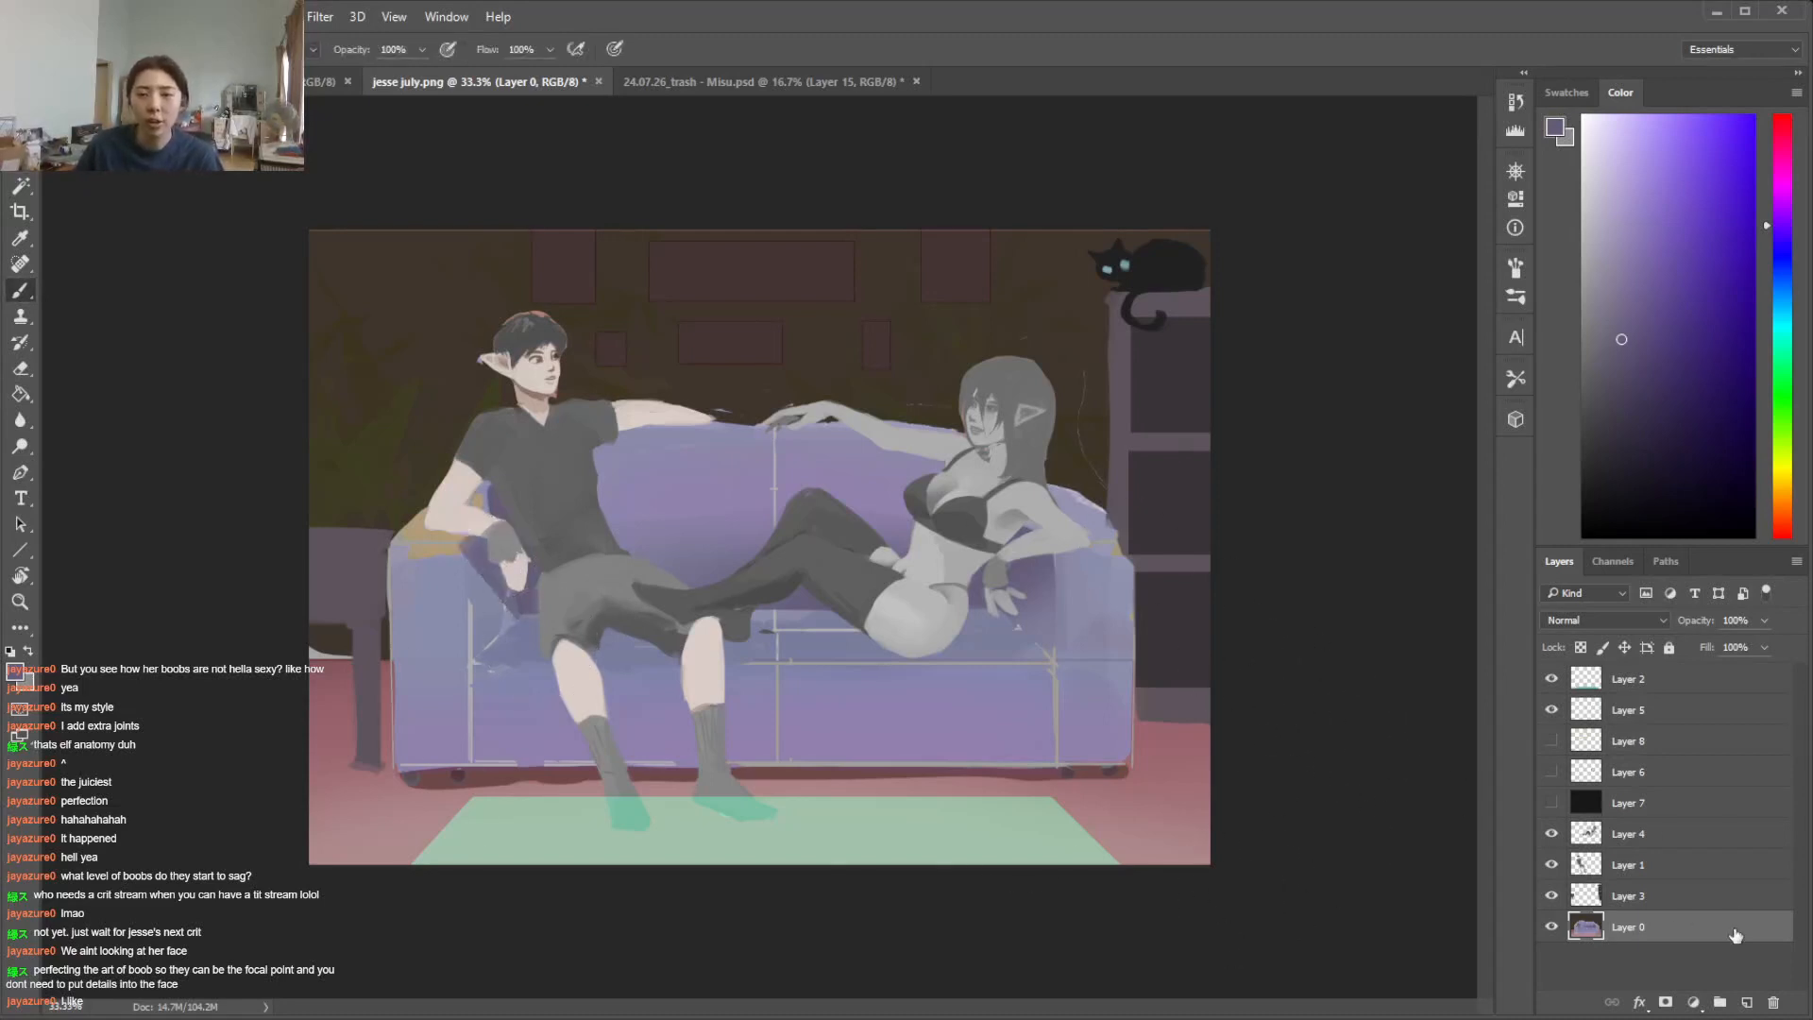
Add a new layer, move it to the top of the layer stack and set its blend mode to Hard Light
{"action": "left_click", "coordinate": [1733, 899]}
{"action": "left_click", "coordinate": [1686, 838]}
{"action": "left_click", "coordinate": [1747, 1002]}
{"action": "left_click_drag", "start_coordinate": [1683, 839], "coordinate": [1664, 653]}
{"action": "left_click_drag", "start_coordinate": [1668, 831], "coordinate": [1666, 665]}
{"action": "left_click", "coordinate": [1647, 620]}
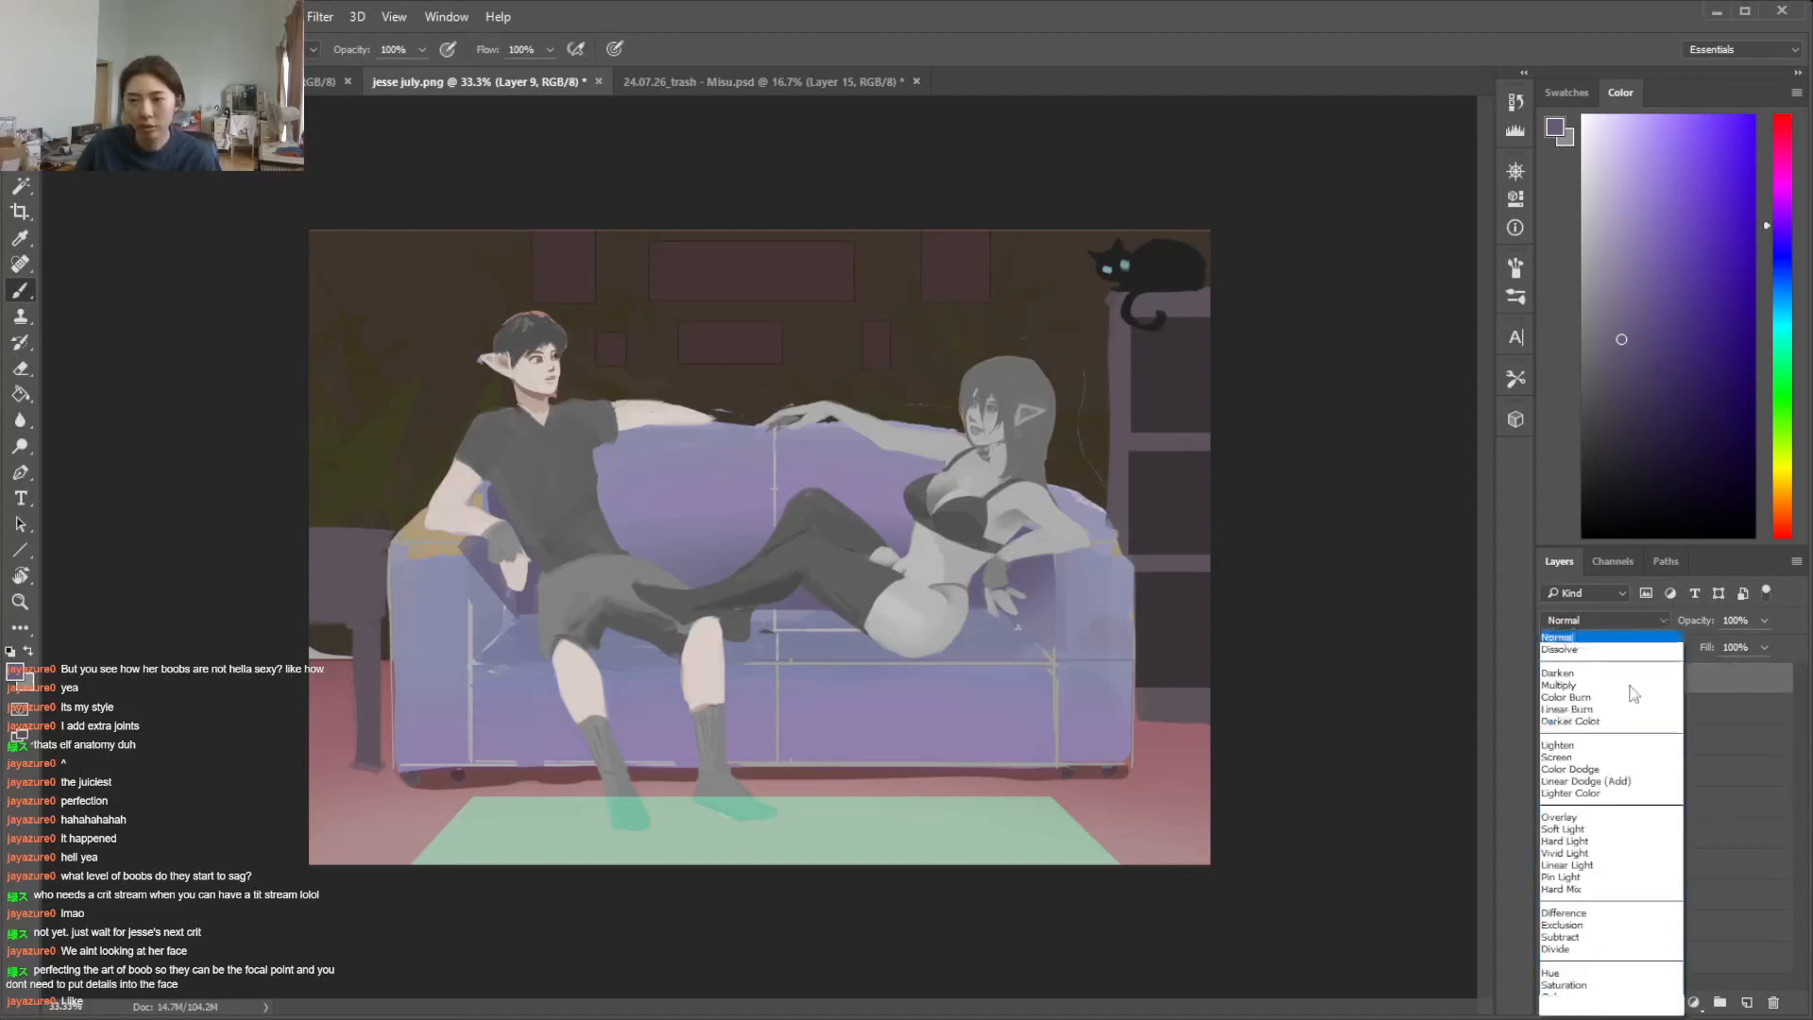
{"action": "left_click", "coordinate": [1572, 841]}
Paint a soft, pale orange light across the floor and rug on Layer 9 with a large soft brush, redoing the first stroke
{"action": "mouse_move", "coordinate": [1785, 315]}
{"action": "left_mouse_down"}
{"action": "mouse_move", "coordinate": [1776, 519]}
{"action": "mouse_move", "coordinate": [1775, 493]}
{"action": "left_mouse_up"}
{"action": "left_click", "coordinate": [1652, 161]}
{"action": "right_click", "coordinate": [1210, 643]}
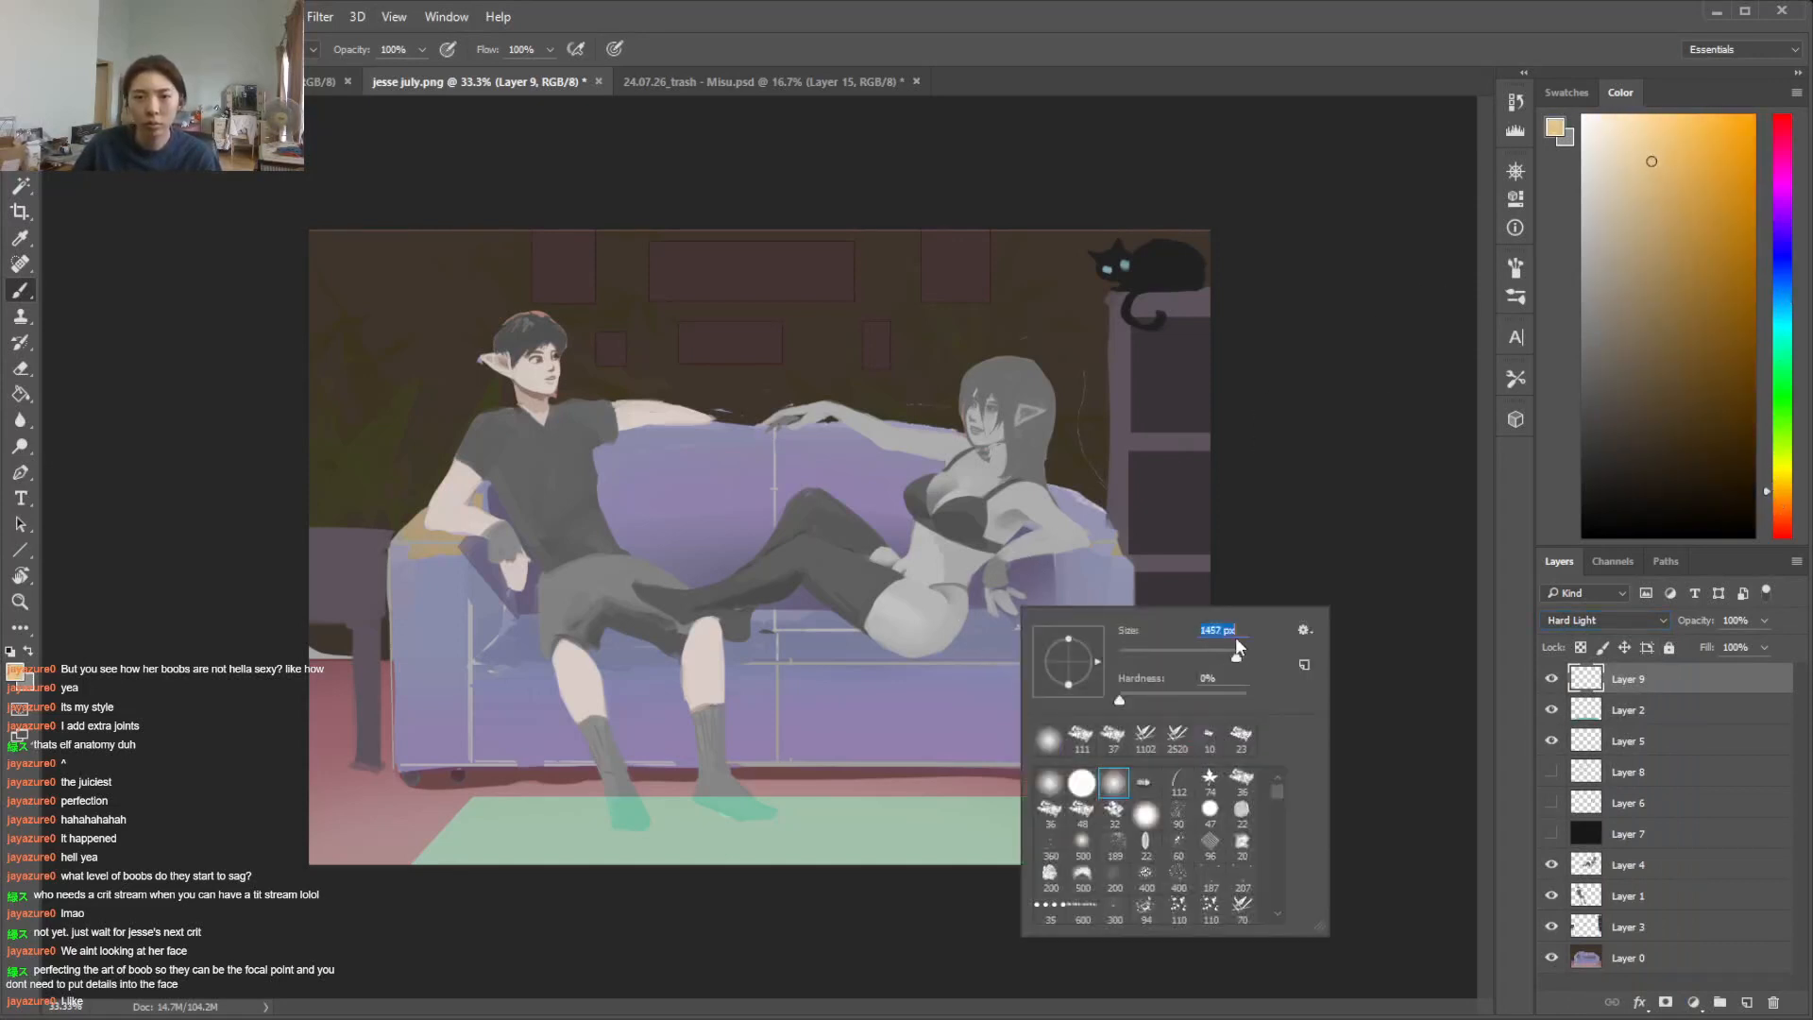
{"action": "left_click", "coordinate": [1321, 526]}
{"action": "left_click_drag", "start_coordinate": [1270, 883], "coordinate": [288, 878]}
{"action": "key", "text": "ctrl+z"}
{"action": "mouse_move", "coordinate": [1150, 898]}
{"action": "left_mouse_down"}
{"action": "mouse_move", "coordinate": [212, 966]}
{"action": "mouse_move", "coordinate": [744, 922]}
{"action": "mouse_move", "coordinate": [1437, 952]}
{"action": "left_mouse_up"}
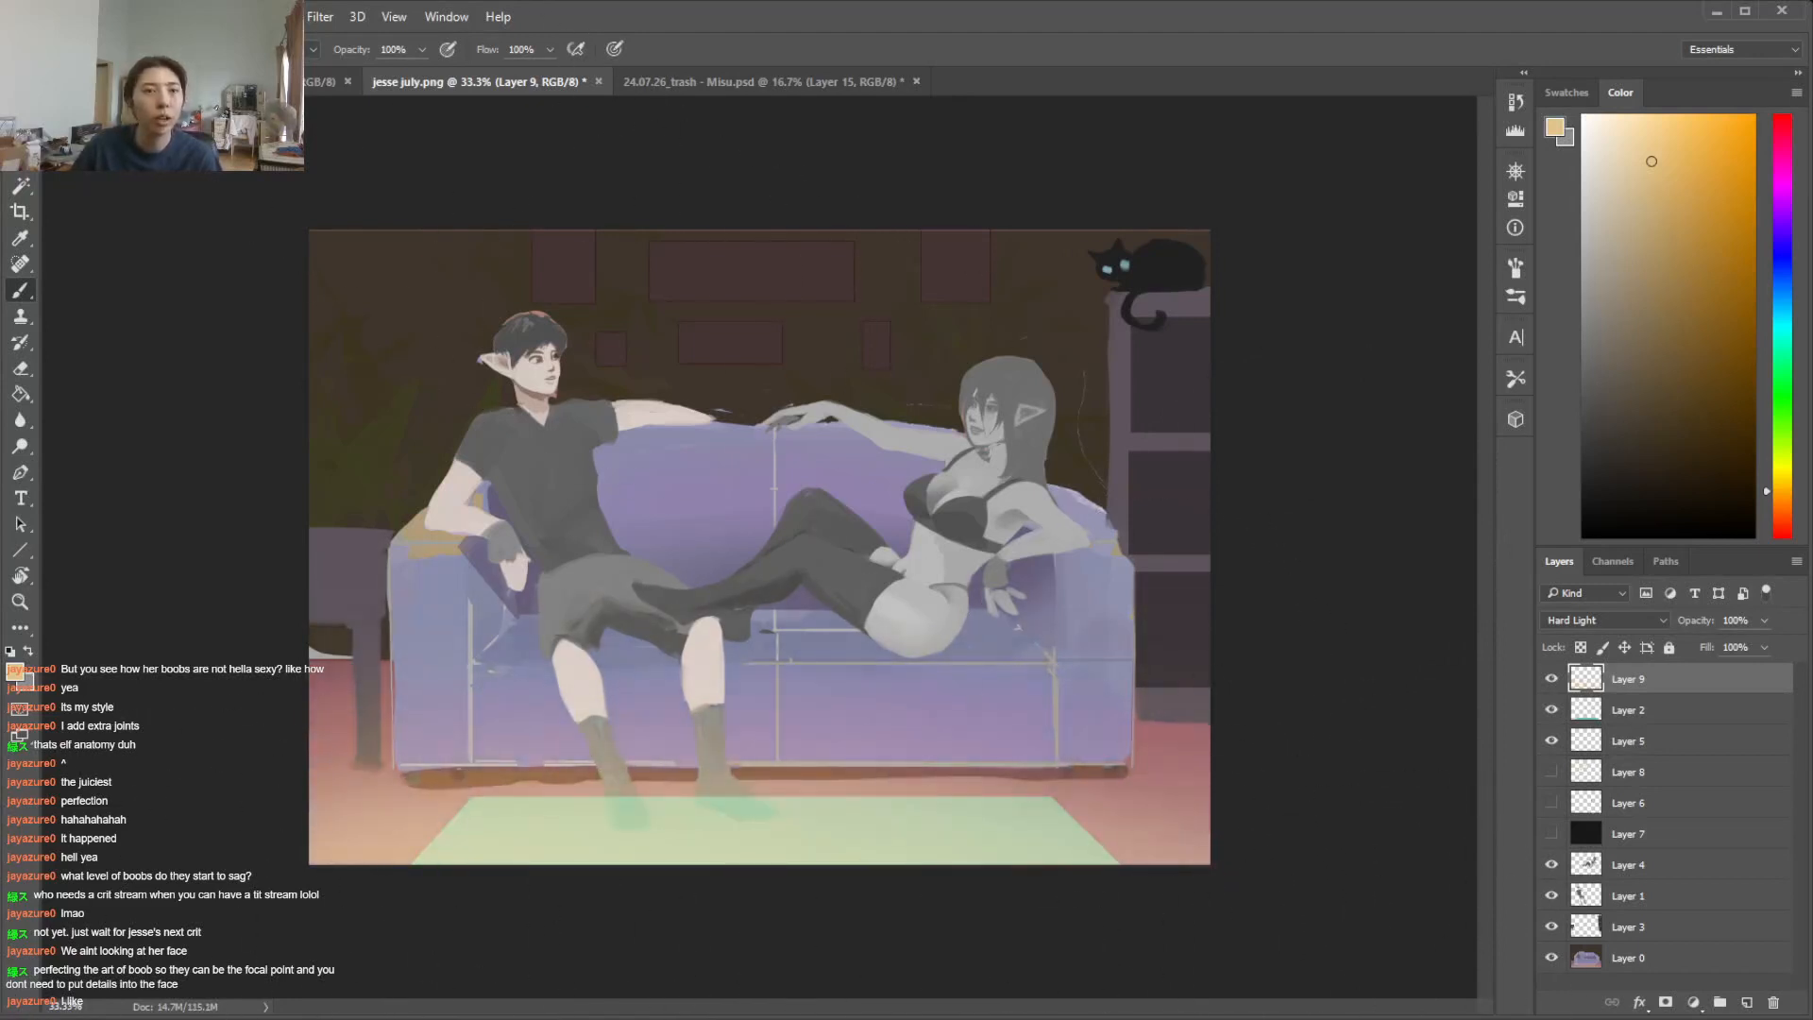
Shift the orange floor glow on Layer 9 to a cool violet with a Hue/Saturation adjustment
{"action": "left_click", "coordinate": [132, 17]}
{"action": "mouse_move", "coordinate": [359, 113]}
{"action": "left_click", "coordinate": [444, 210]}
{"action": "left_click_drag", "start_coordinate": [1490, 574], "coordinate": [1412, 588]}
{"action": "left_click_drag", "start_coordinate": [1550, 568], "coordinate": [1402, 578]}
{"action": "left_click", "coordinate": [1707, 480]}
{"action": "key", "text": "b"}
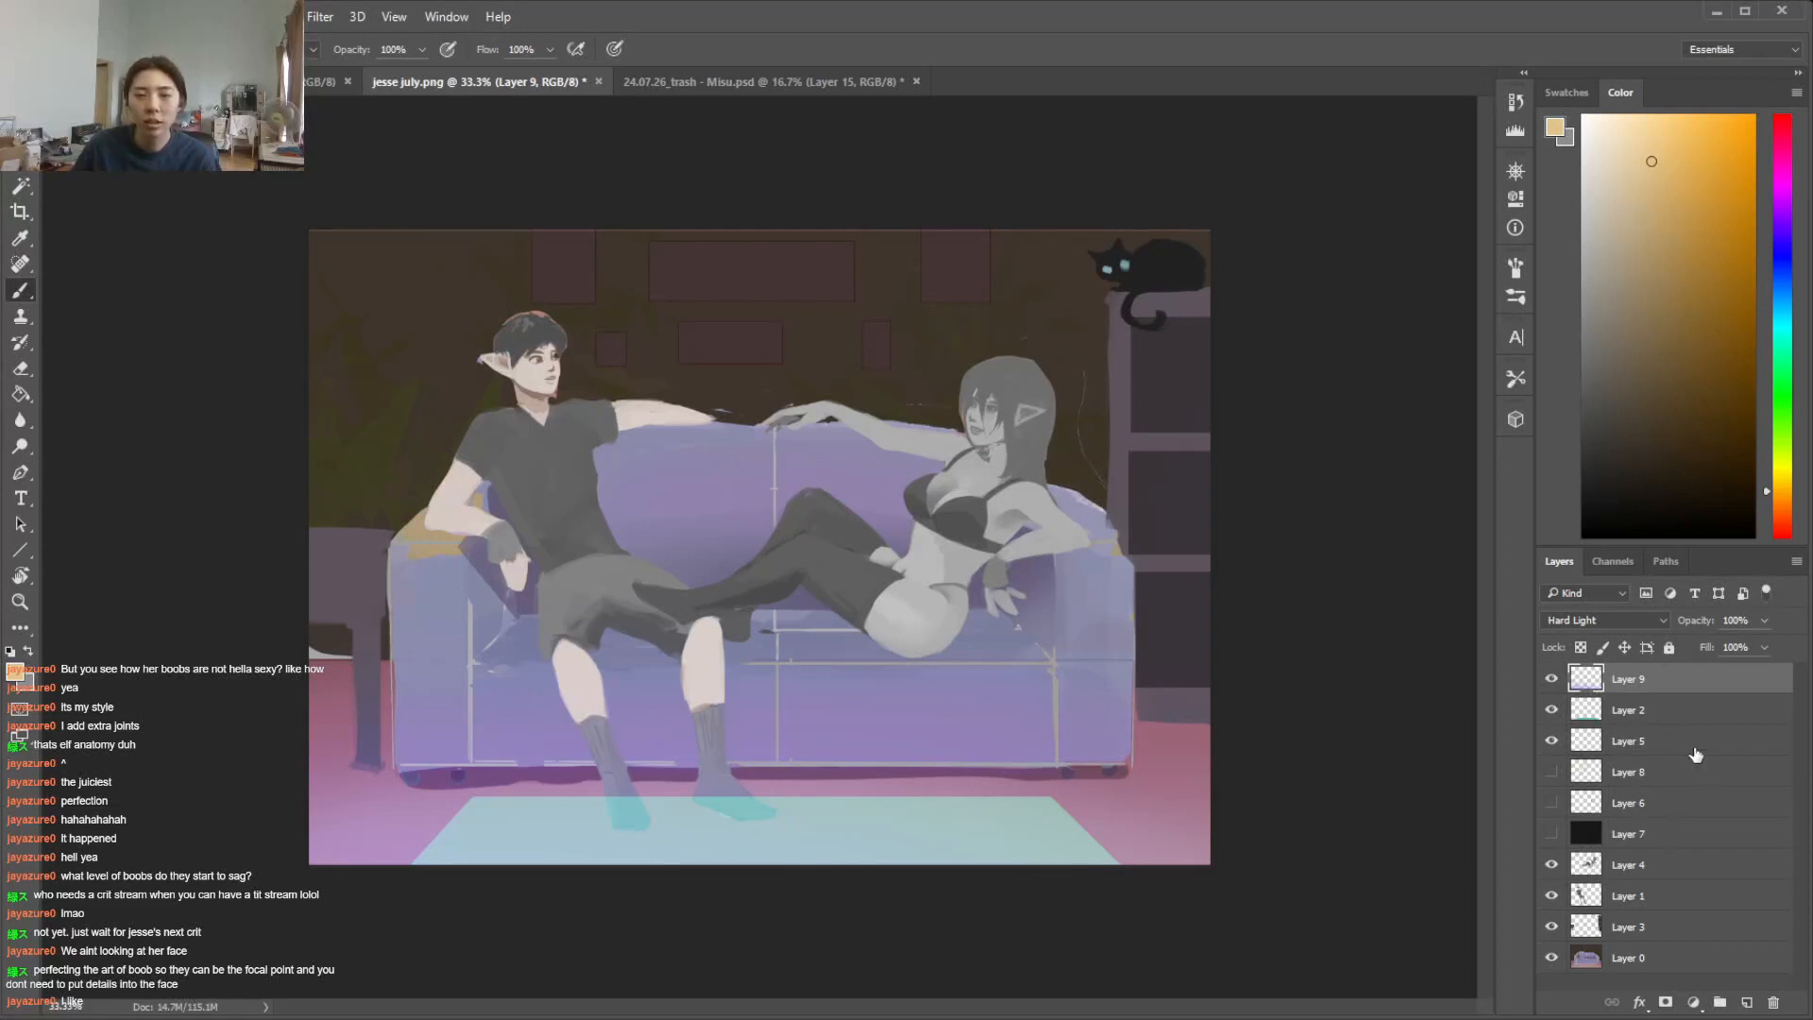
Select the wall area on Layer 0 with the Magic Wand, sample its brown and mix a brighter golden brown from it
{"action": "left_click", "coordinate": [1681, 963]}
{"action": "key", "text": "w"}
{"action": "left_click", "coordinate": [807, 375]}
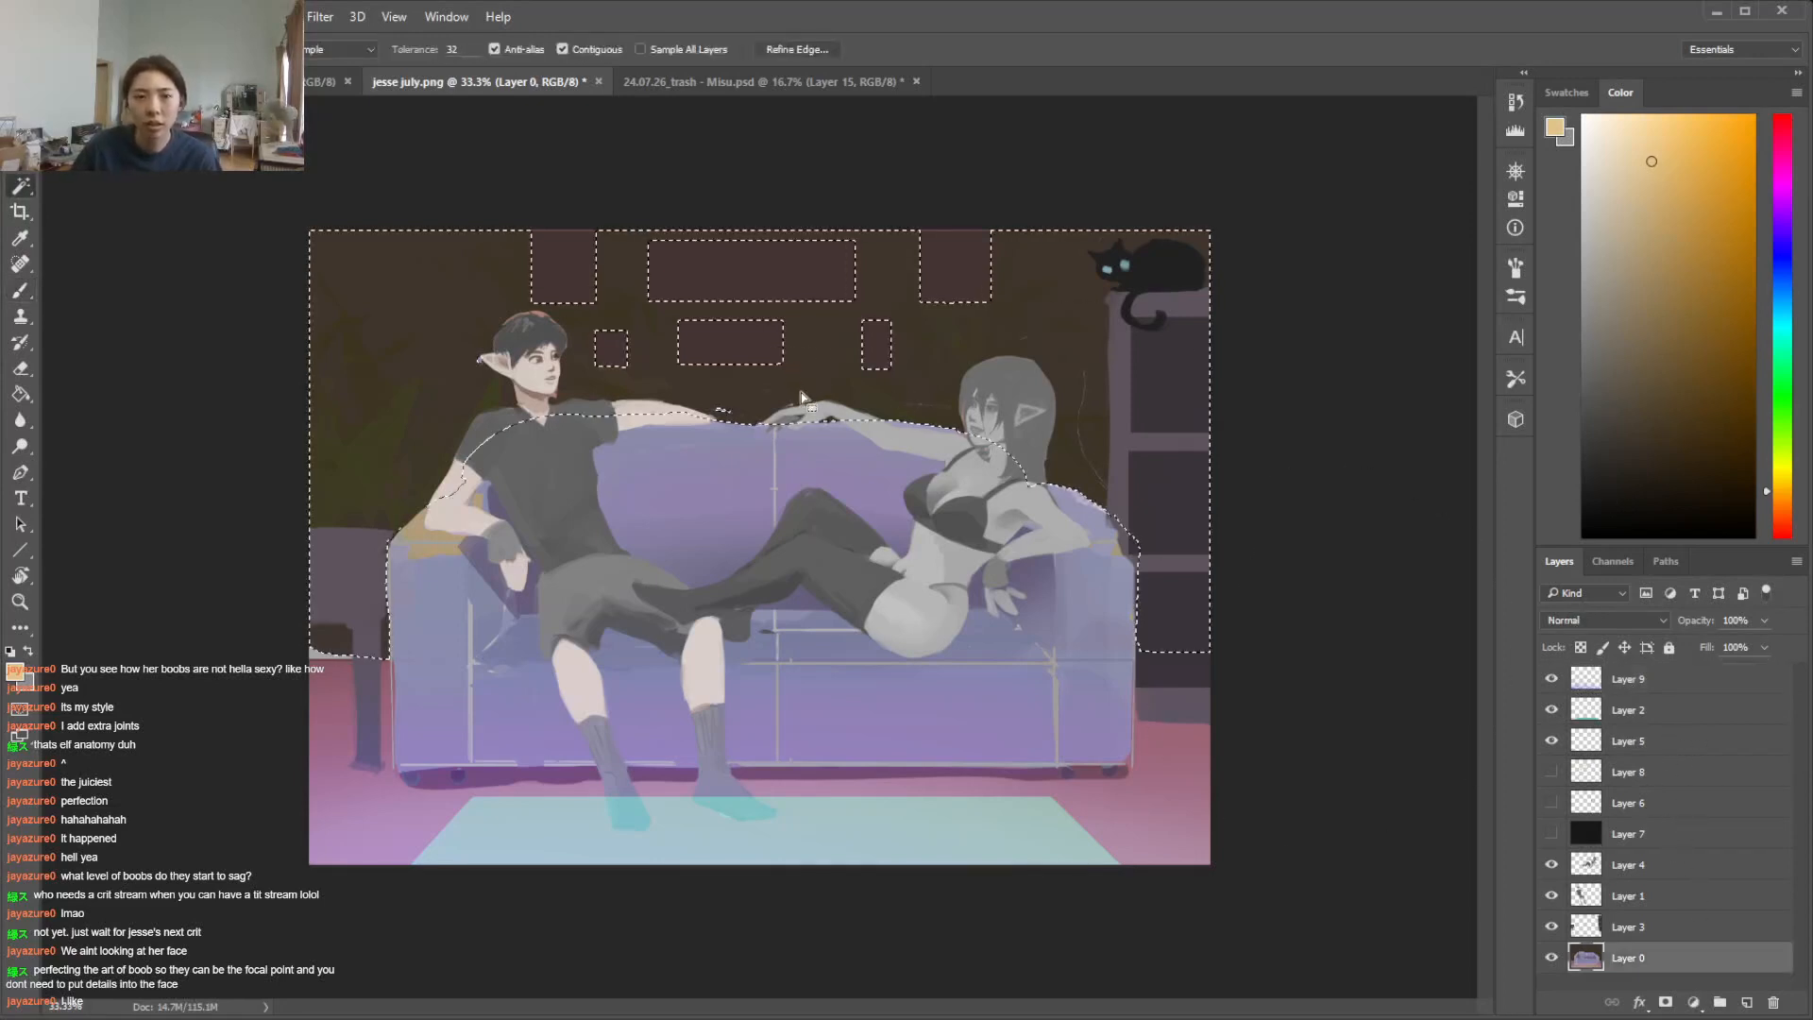
{"action": "key", "text": "i"}
{"action": "left_click", "coordinate": [835, 387]}
{"action": "left_click", "coordinate": [1712, 363]}
{"action": "left_click_drag", "start_coordinate": [1713, 363], "coordinate": [1703, 323]}
{"action": "key", "text": "b"}
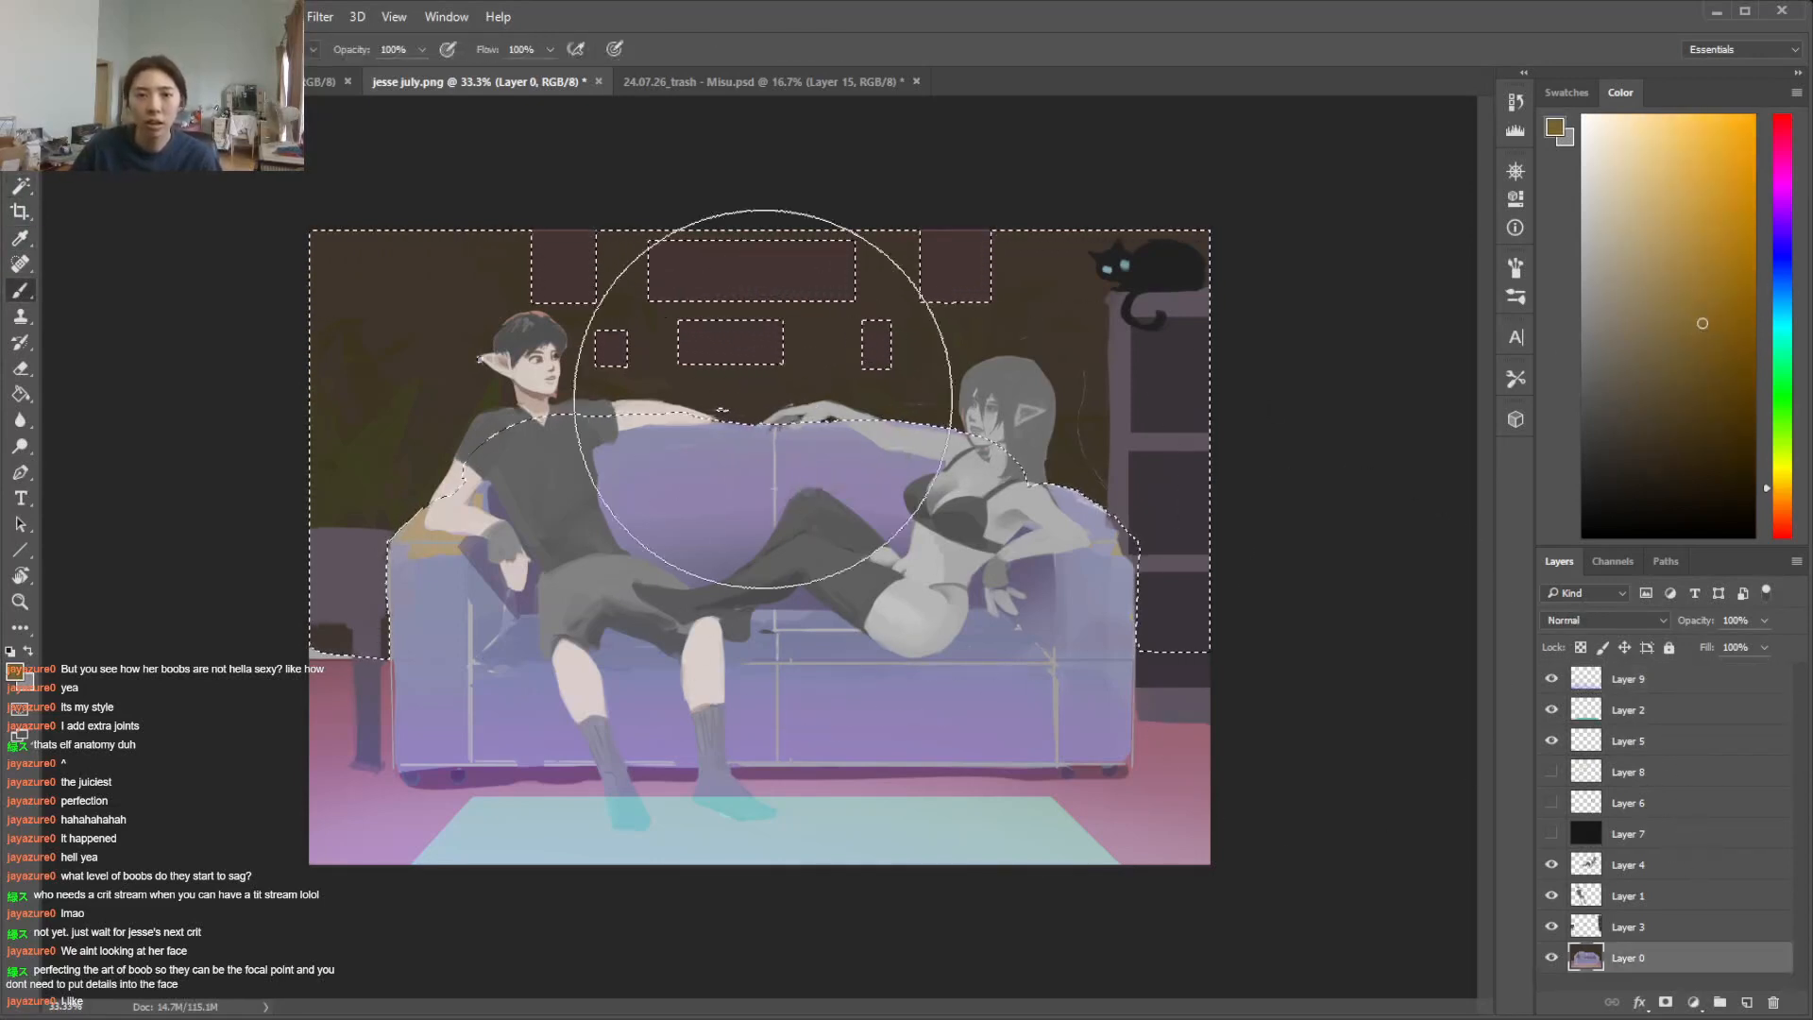
Try a golden-brown stroke on the wall above the sofa, undo it, paint a soft orange-brown glow there instead and deselect
{"action": "mouse_move", "coordinate": [776, 427]}
{"action": "left_mouse_down"}
{"action": "mouse_move", "coordinate": [873, 434]}
{"action": "mouse_move", "coordinate": [734, 427]}
{"action": "left_mouse_up"}
{"action": "key", "text": "ctrl+z"}
{"action": "left_click", "coordinate": [1782, 507]}
{"action": "left_click", "coordinate": [1686, 304]}
{"action": "left_click", "coordinate": [744, 467]}
{"action": "key", "text": "ctrl+d"}
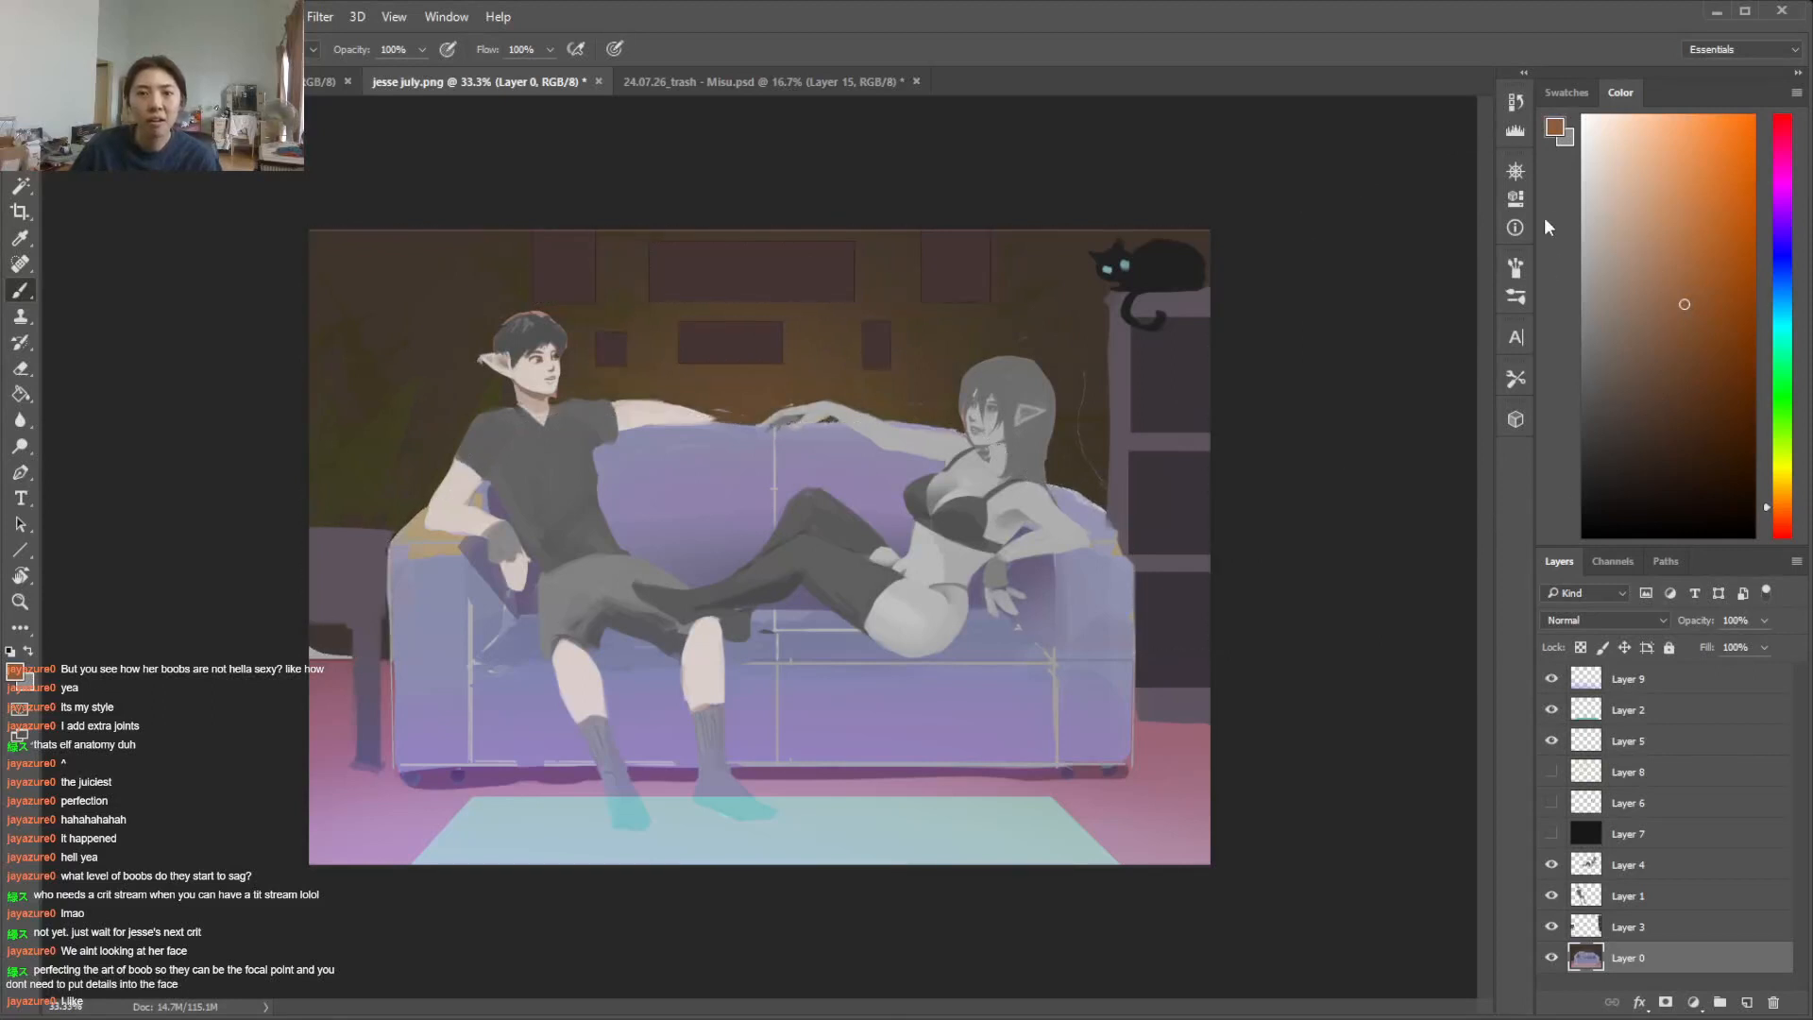
Select Layer 4 and toggle the visibility of Layers 1 and 4 to check which figure each one holds
{"action": "left_click", "coordinate": [1662, 867]}
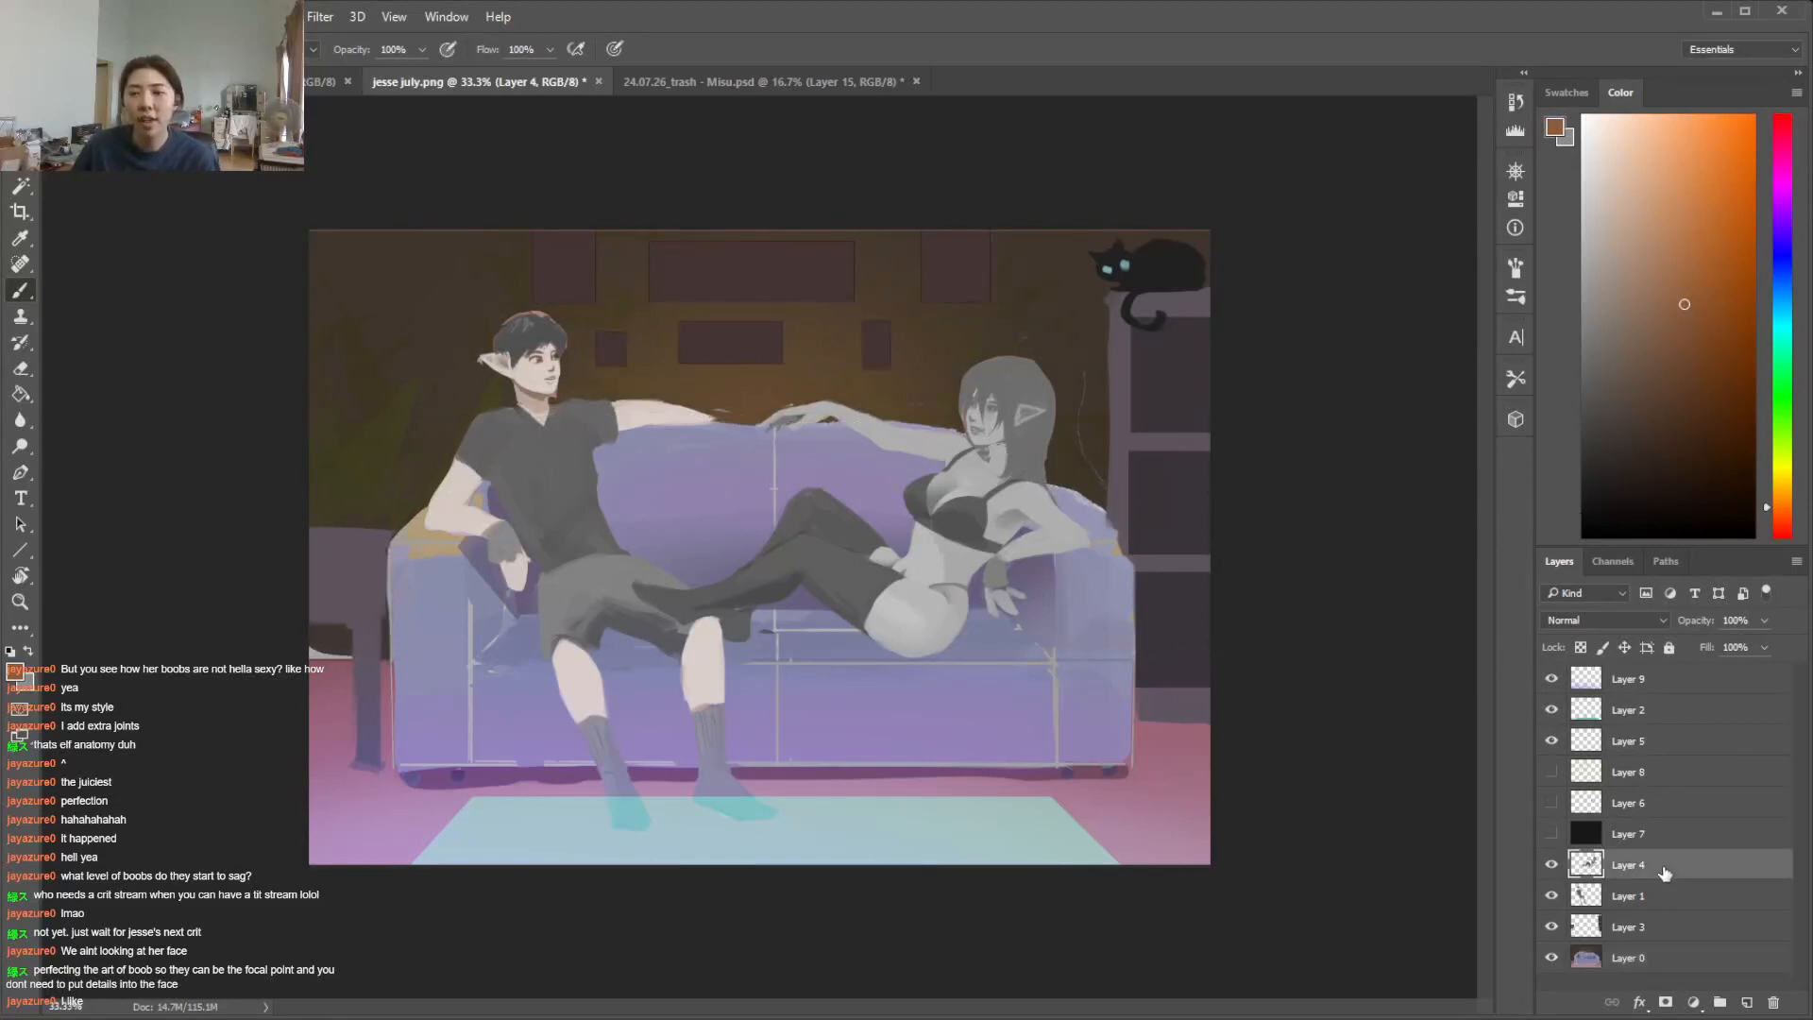
{"action": "left_click", "coordinate": [1550, 894]}
{"action": "left_click", "coordinate": [1551, 865]}
{"action": "left_click", "coordinate": [1551, 894]}
{"action": "left_click", "coordinate": [1551, 865]}
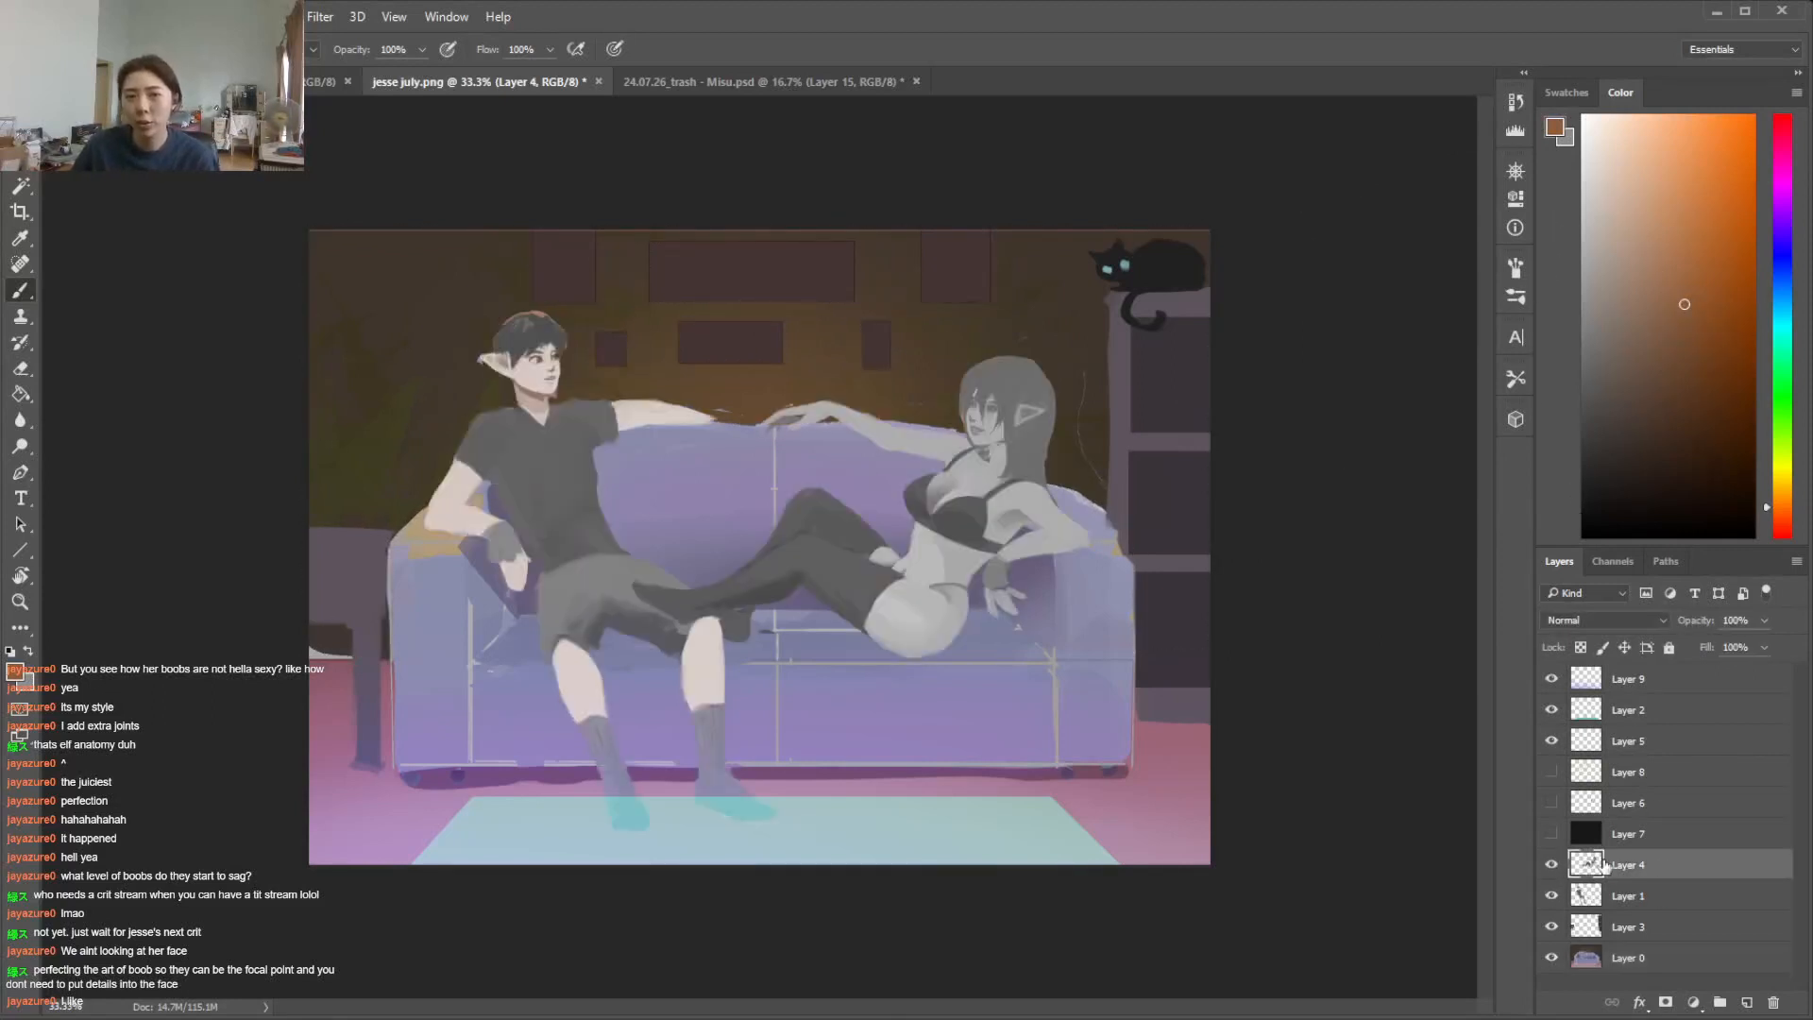
Add a Color Overlay effect in Overlay mode to the woman's Layer 4 with the purple a356c7
{"action": "double_click", "coordinate": [1695, 871]}
{"action": "left_click", "coordinate": [55, 666]}
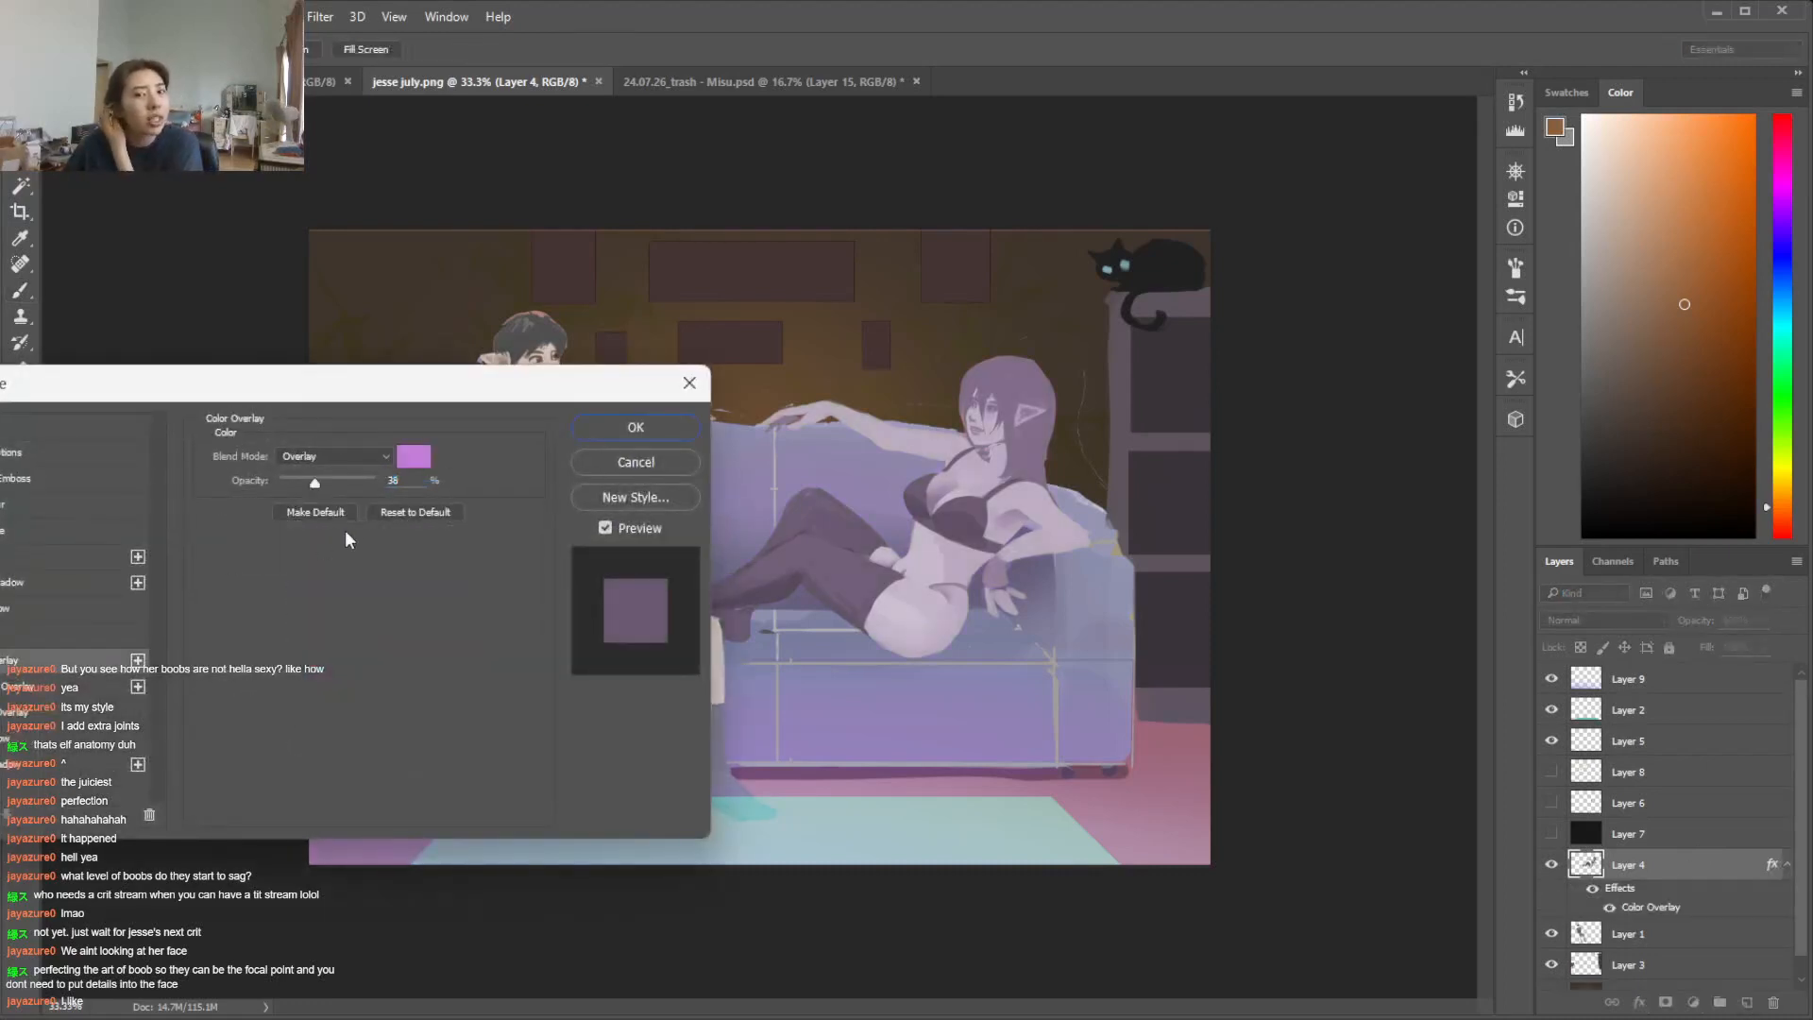
{"action": "left_click", "coordinate": [414, 458]}
{"action": "mouse_move", "coordinate": [488, 398]}
{"action": "left_mouse_down"}
{"action": "mouse_move", "coordinate": [467, 391]}
{"action": "mouse_move", "coordinate": [467, 451]}
{"action": "mouse_move", "coordinate": [463, 421]}
{"action": "left_mouse_up"}
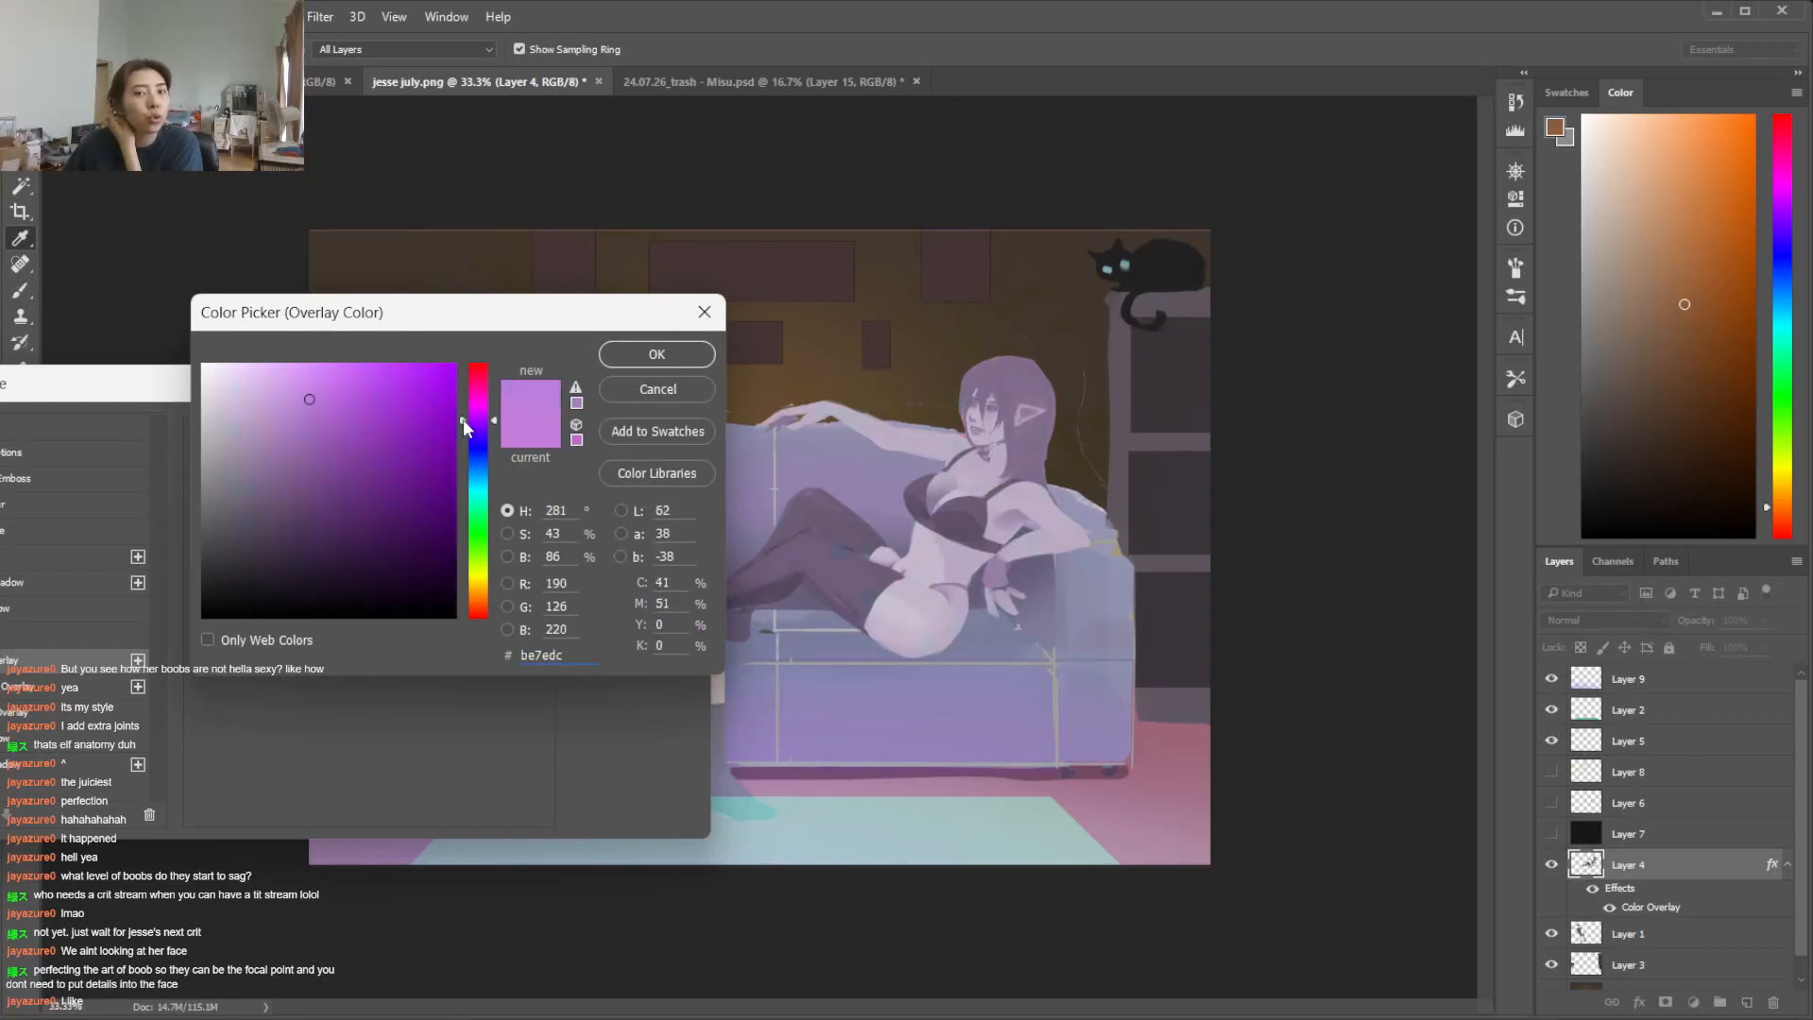
{"action": "left_click", "coordinate": [348, 418]}
{"action": "left_click", "coordinate": [646, 360]}
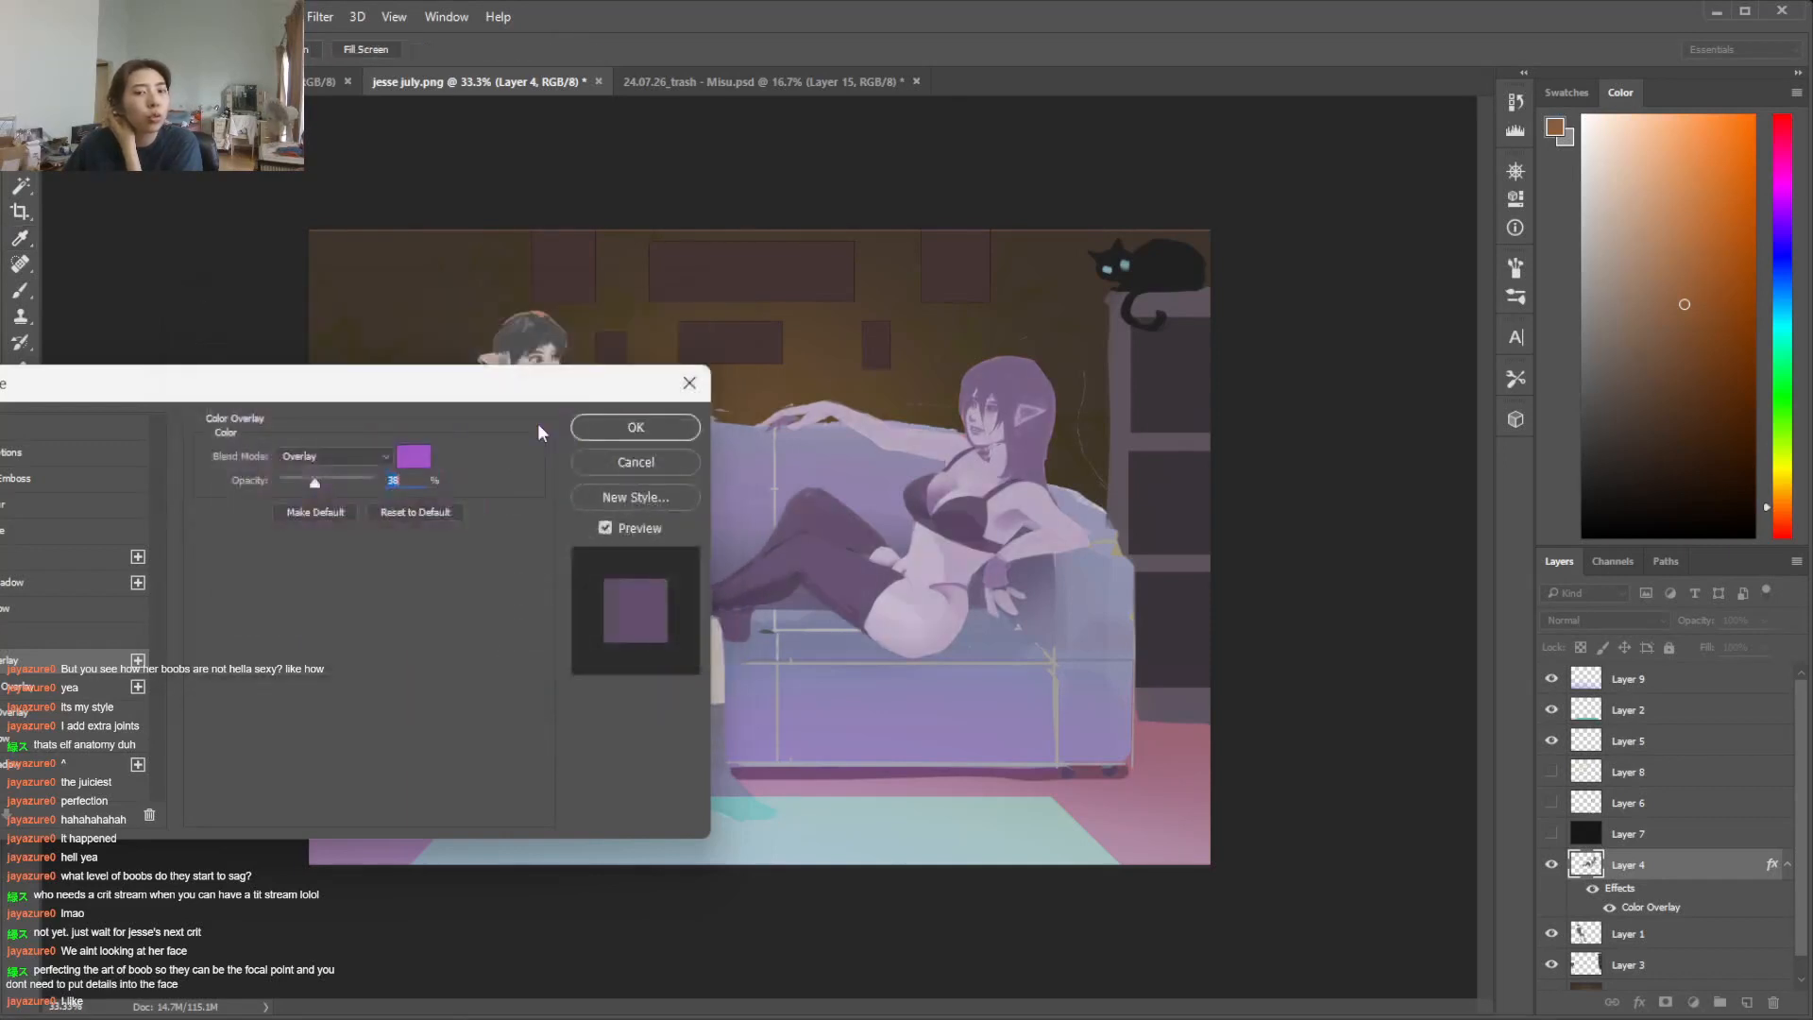
Raise the woman's Color Overlay opacity to 100%, mute its colour to the purple a374b7 and apply the effect
{"action": "left_click_drag", "start_coordinate": [315, 483], "coordinate": [429, 484]}
{"action": "left_click", "coordinate": [404, 457]}
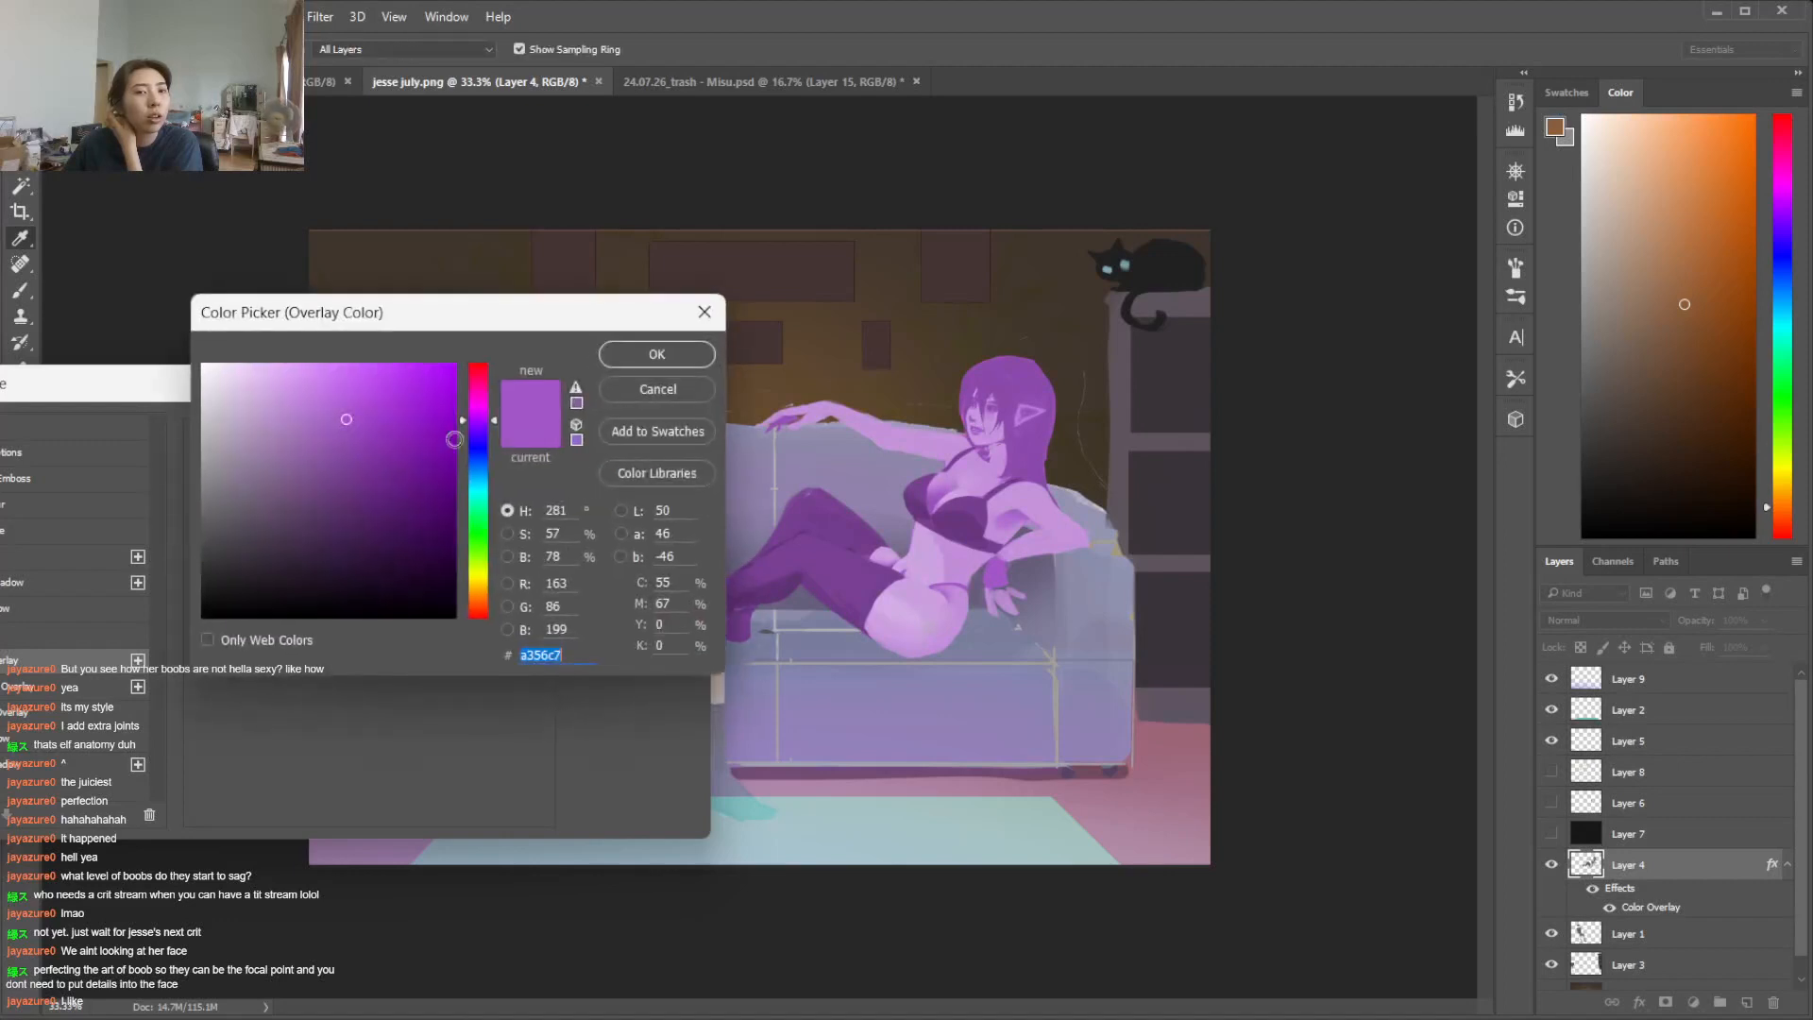
{"action": "left_click", "coordinate": [283, 435]}
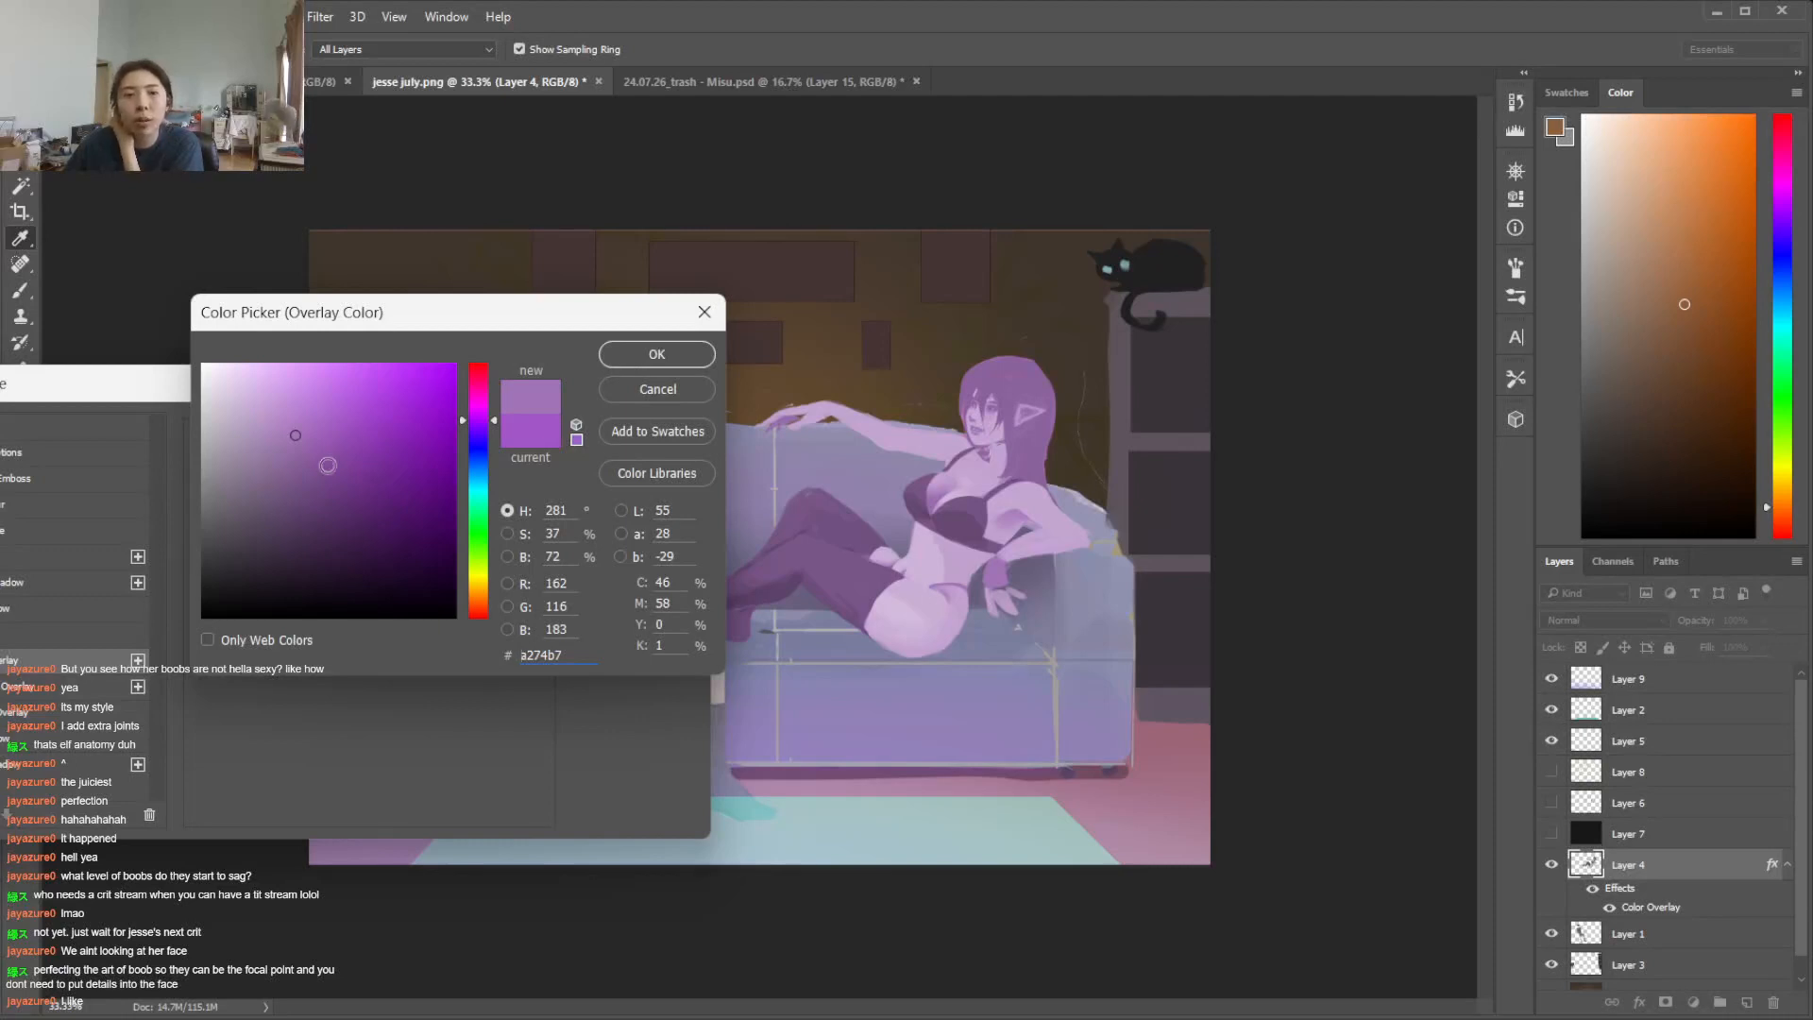
{"action": "left_click", "coordinate": [476, 409]}
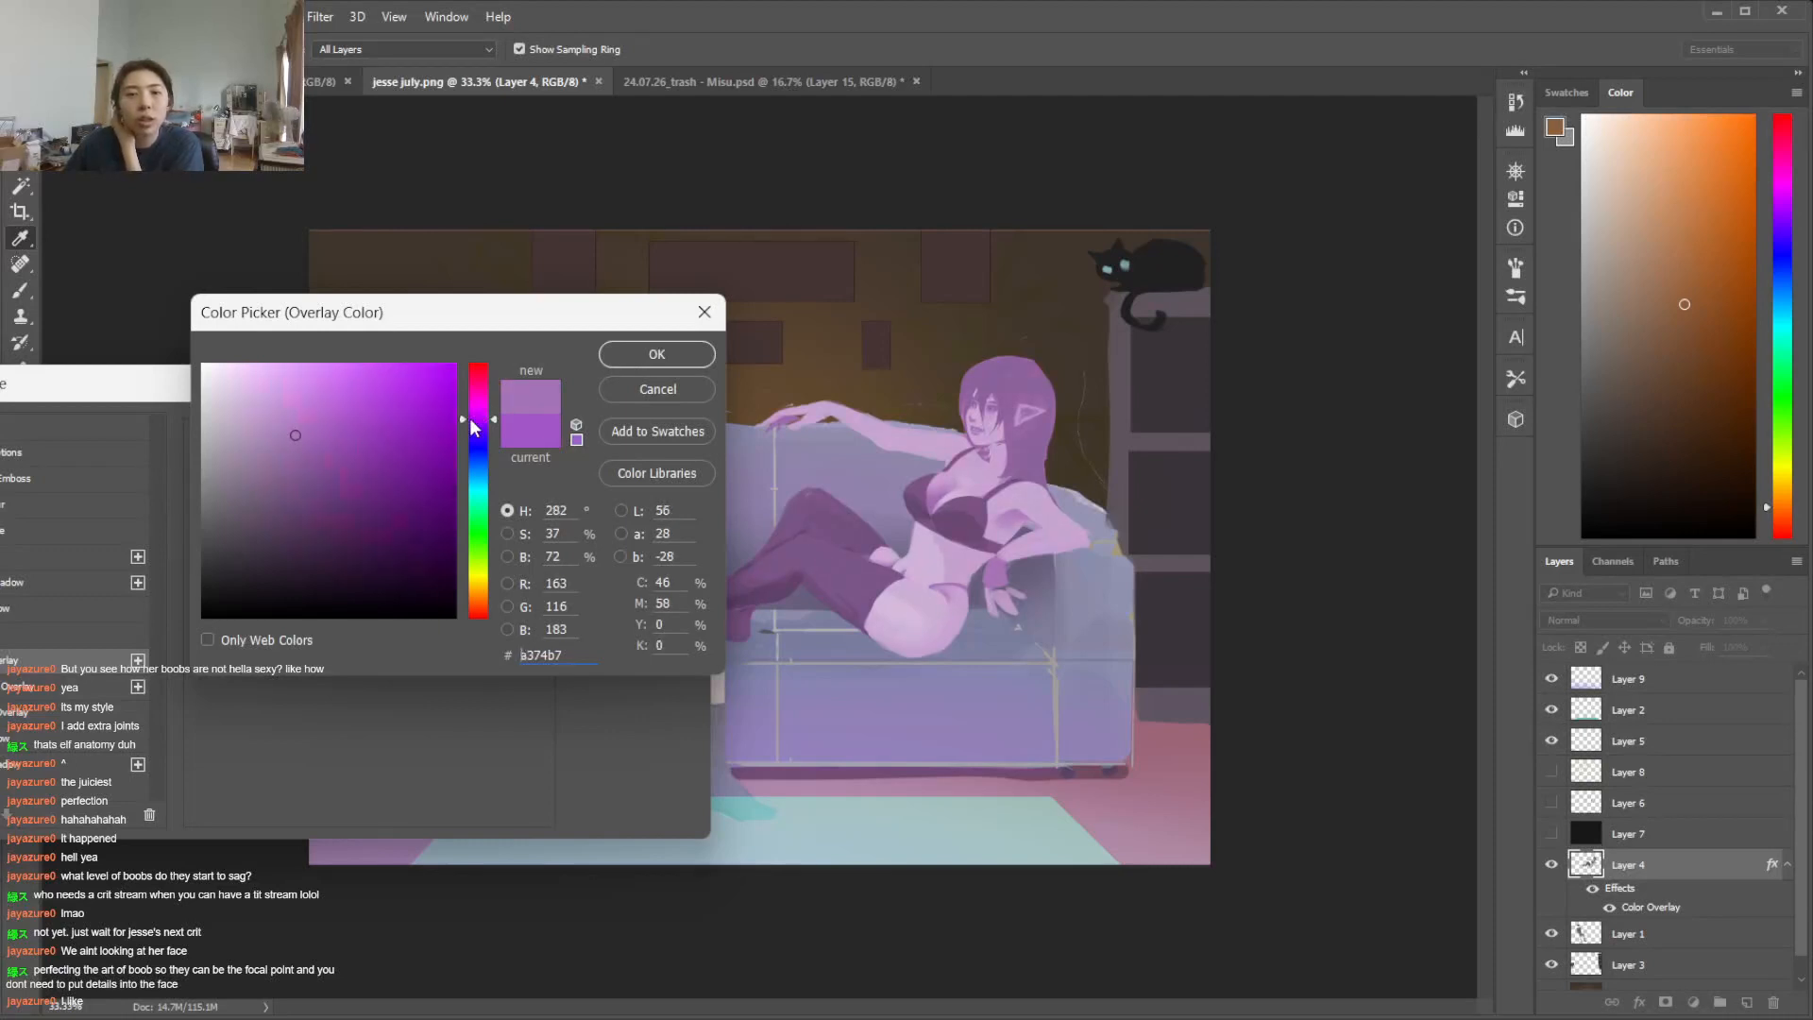
{"action": "left_click", "coordinate": [632, 355]}
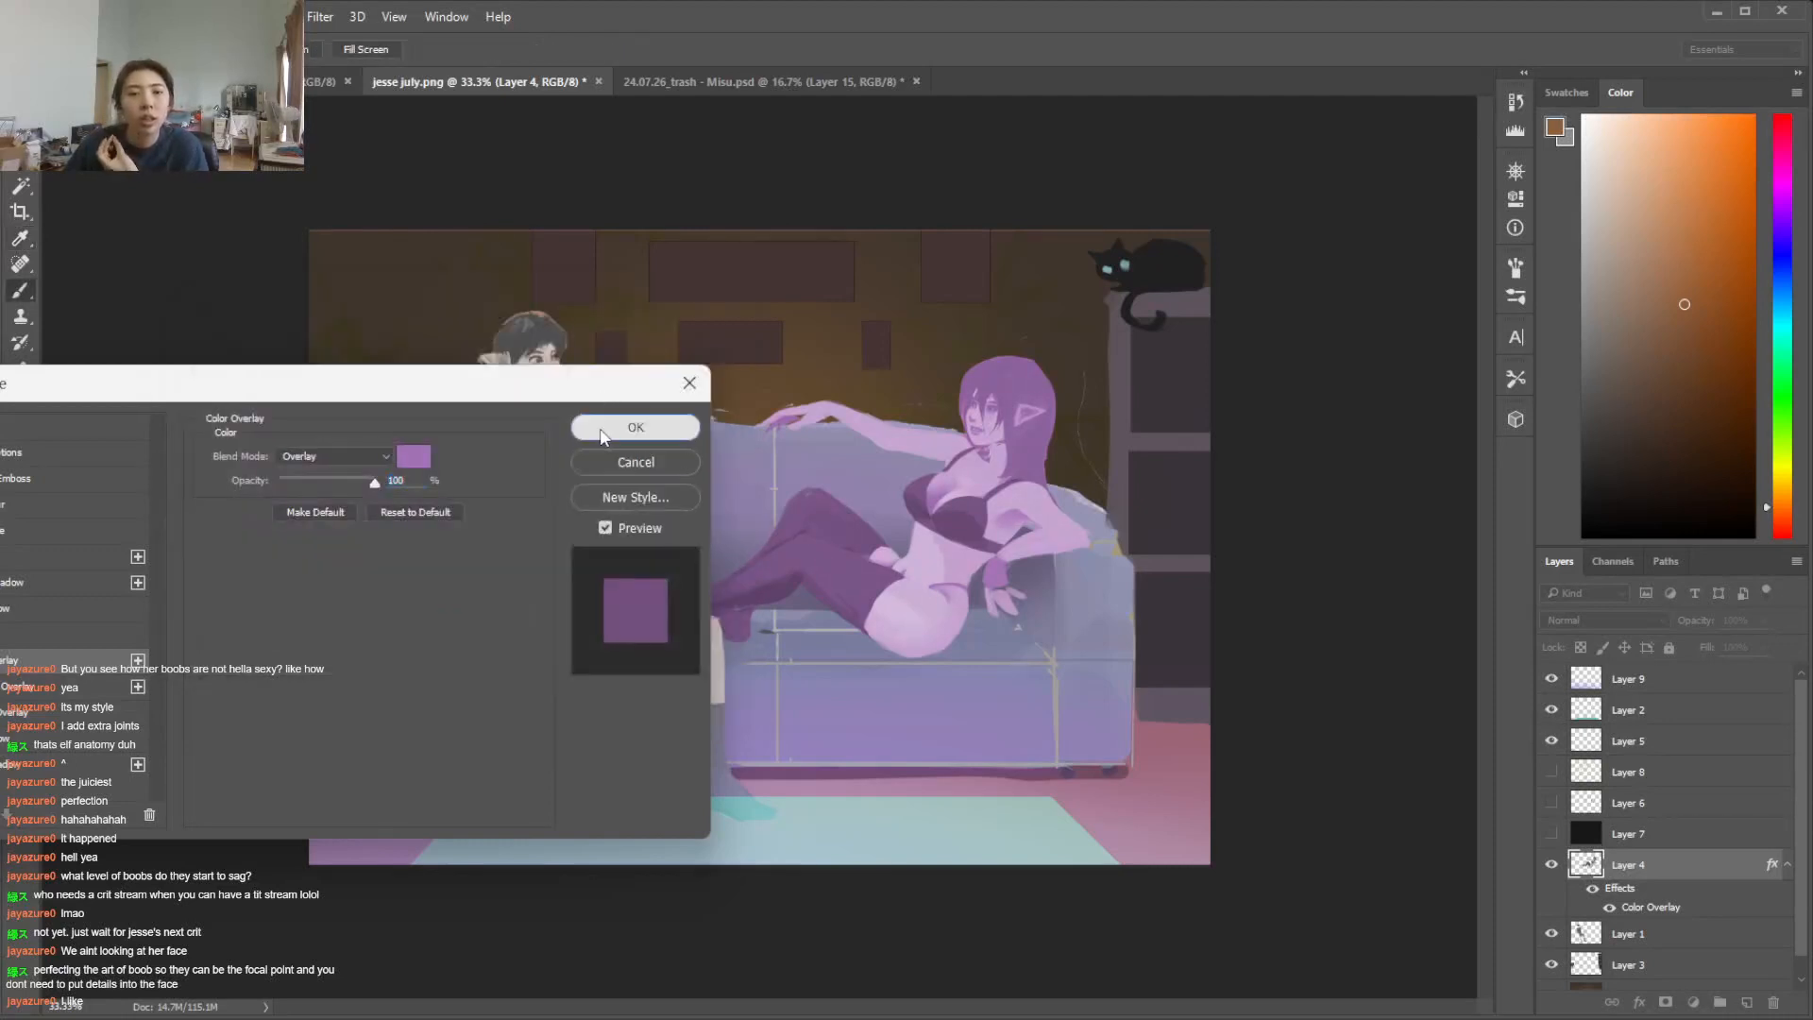
{"action": "left_click", "coordinate": [604, 430]}
Add the same purple Color Overlay to the man's Layer 1 in Overlay mode at 60% opacity
{"action": "double_click", "coordinate": [1665, 945]}
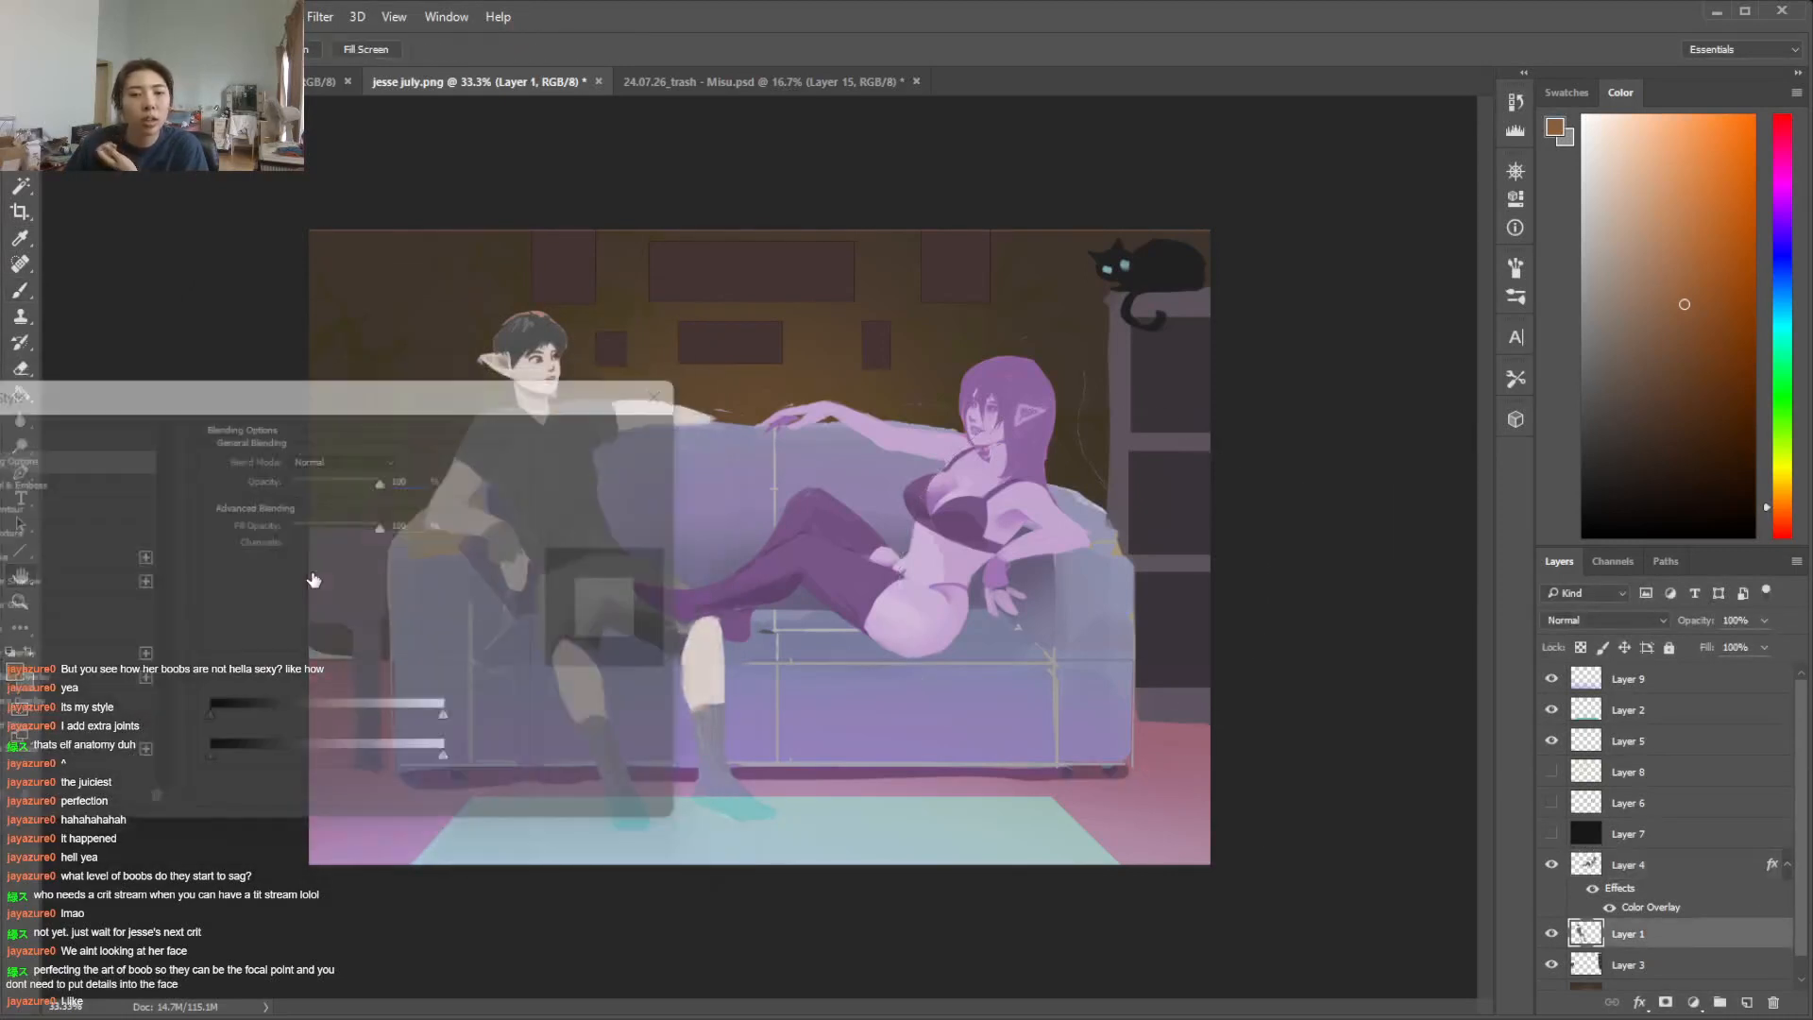
{"action": "left_click", "coordinate": [53, 666]}
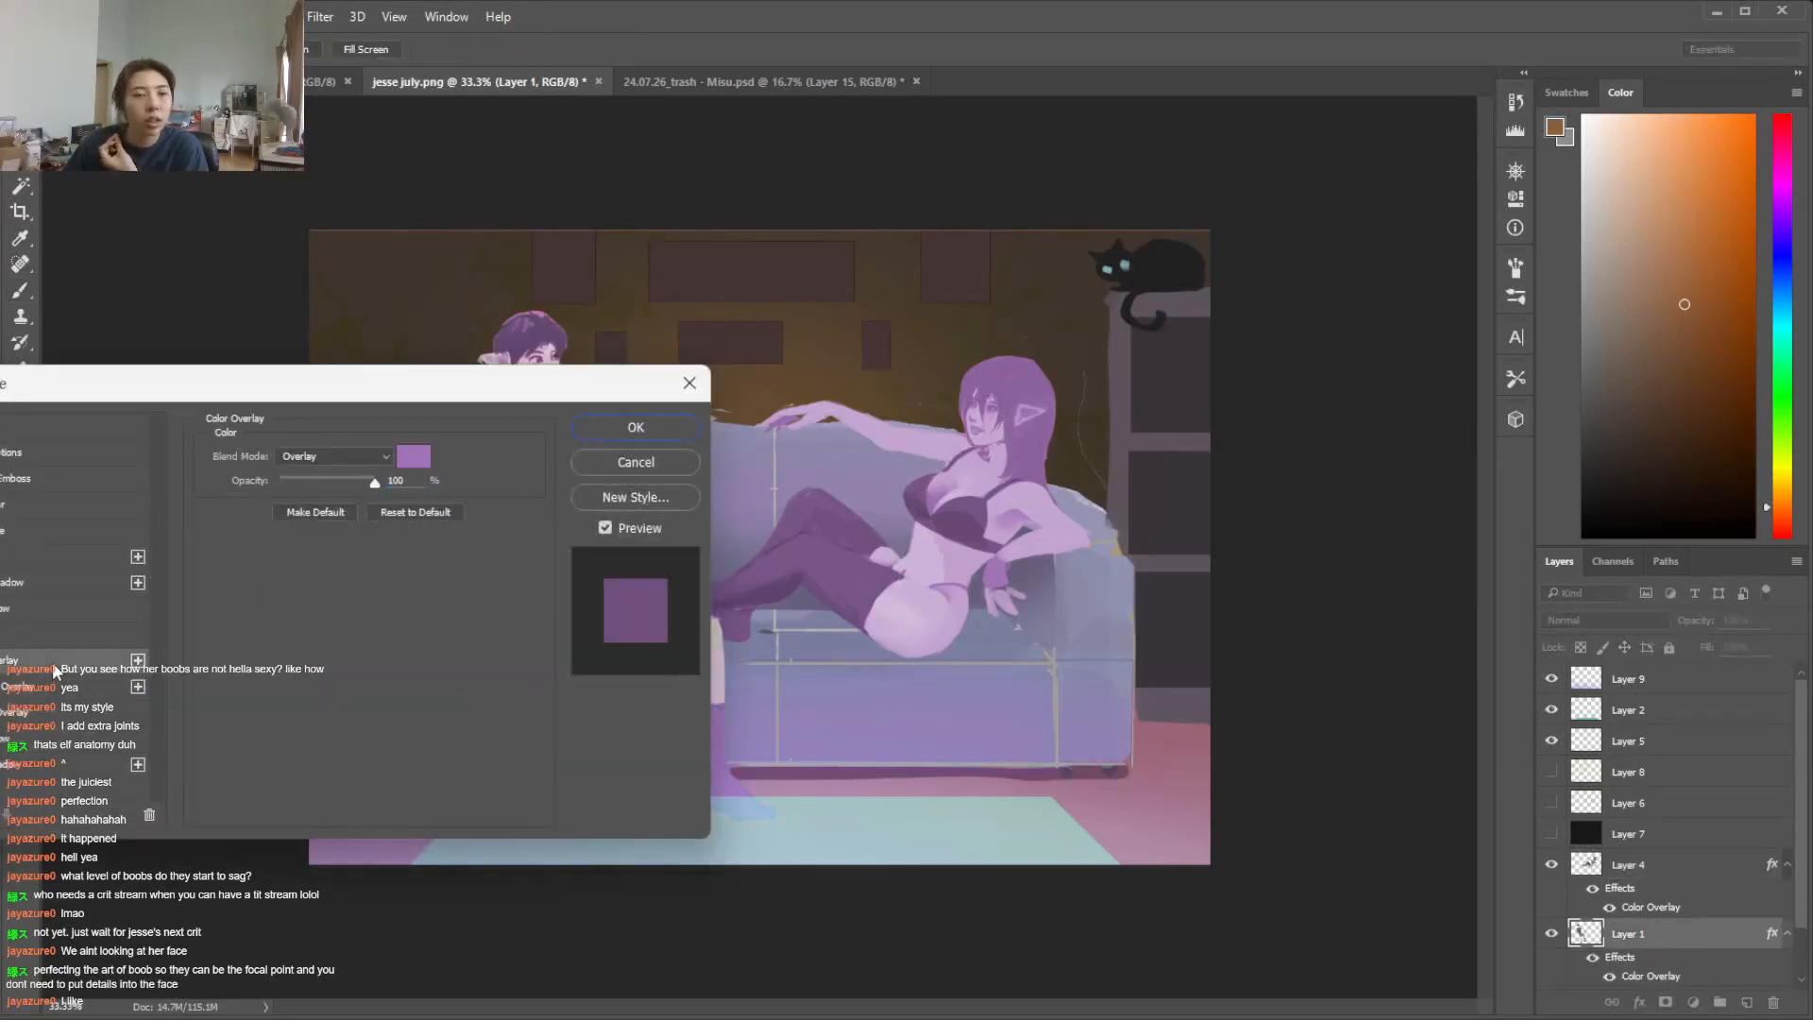
{"action": "left_click_drag", "start_coordinate": [430, 404], "coordinate": [1217, 414]}
{"action": "left_click_drag", "start_coordinate": [1161, 490], "coordinate": [1124, 487]}
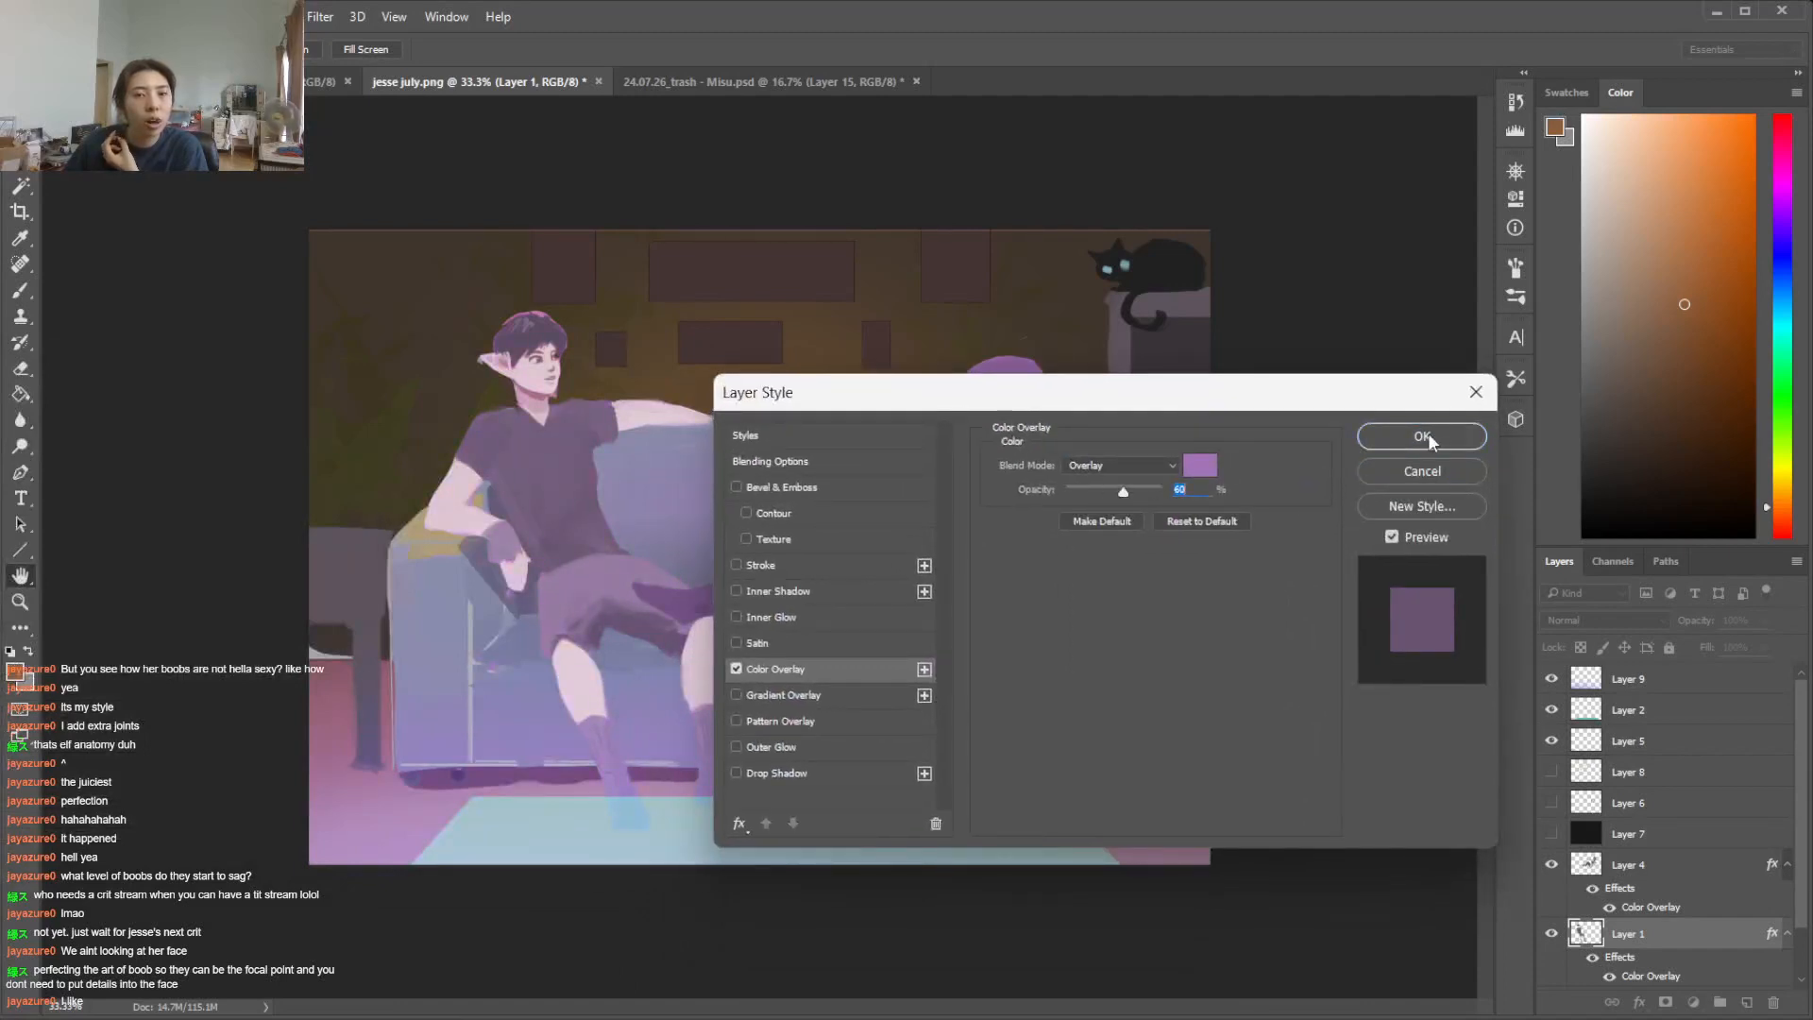
{"action": "left_click_drag", "start_coordinate": [1237, 410], "coordinate": [1549, 312]}
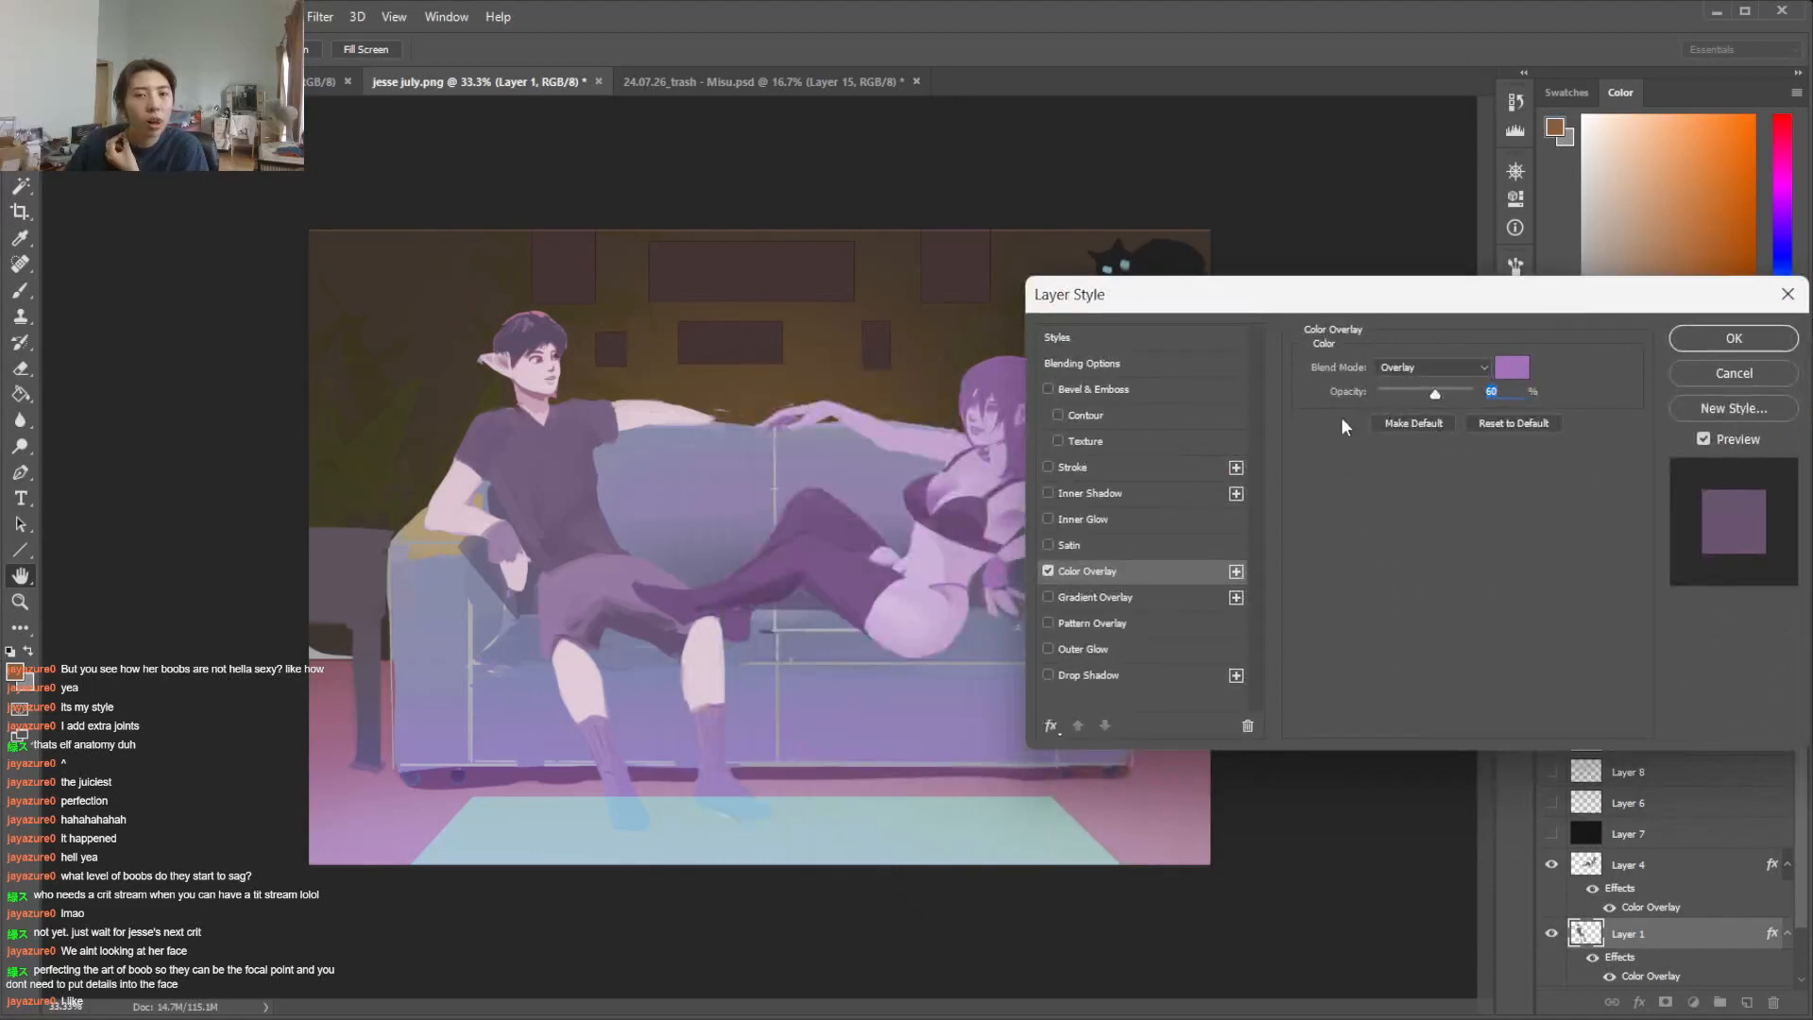
{"action": "left_click", "coordinate": [1724, 339]}
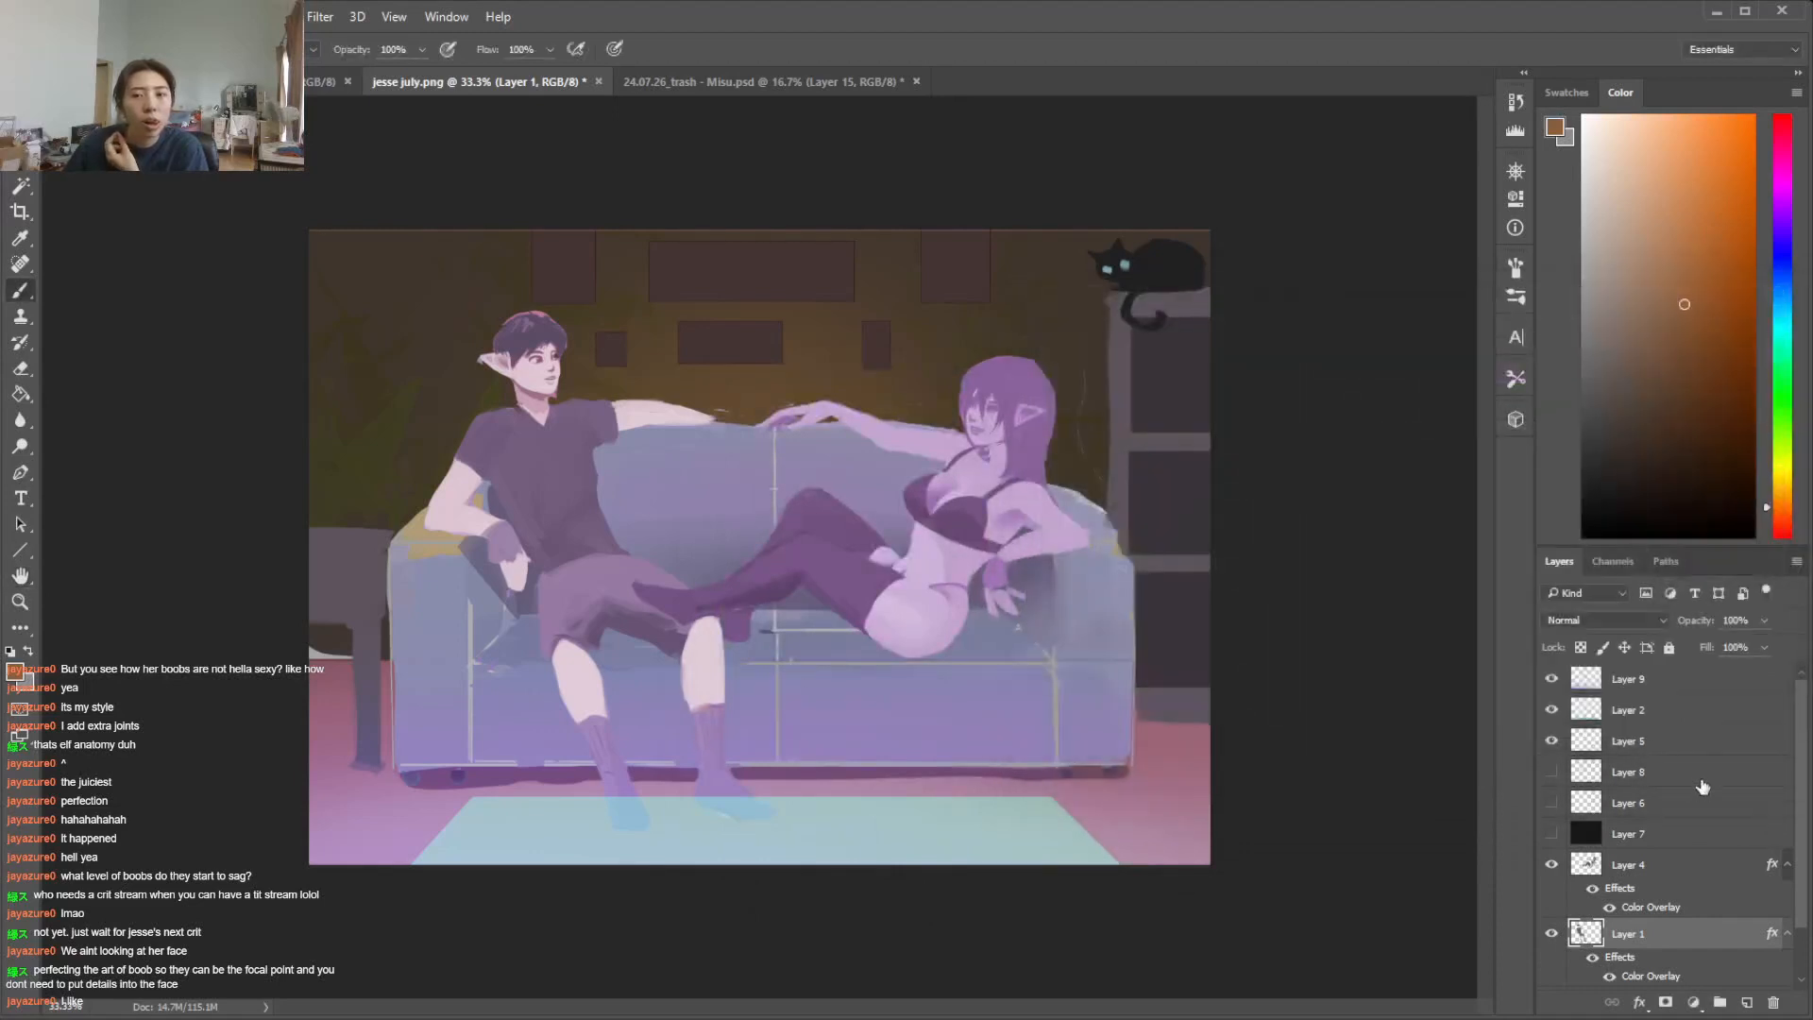
Adjust the floor glow on Layer 9 with Hue/Saturation to hue -115, saturation -27 and lightness -9
{"action": "left_click", "coordinate": [1679, 689]}
{"action": "left_click", "coordinate": [132, 16]}
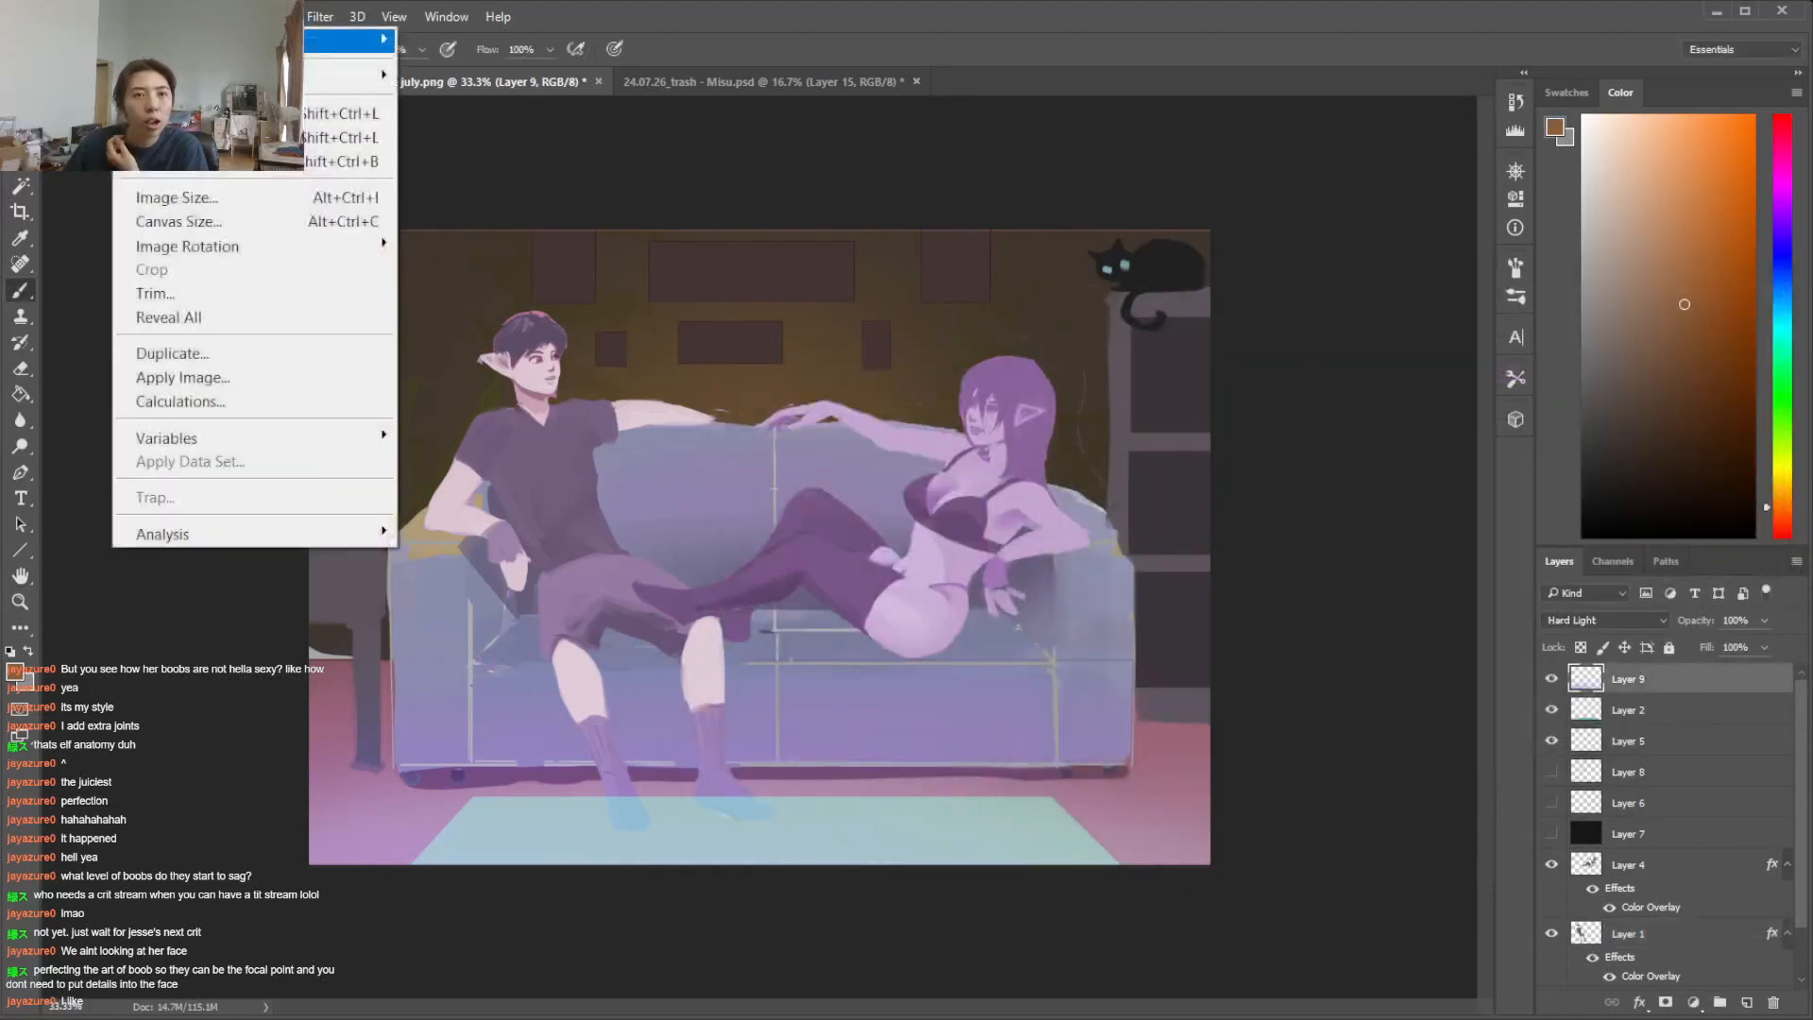
{"action": "mouse_move", "coordinate": [236, 74]}
{"action": "left_click", "coordinate": [567, 209]}
{"action": "left_click", "coordinate": [1417, 570]}
{"action": "left_click", "coordinate": [1464, 620]}
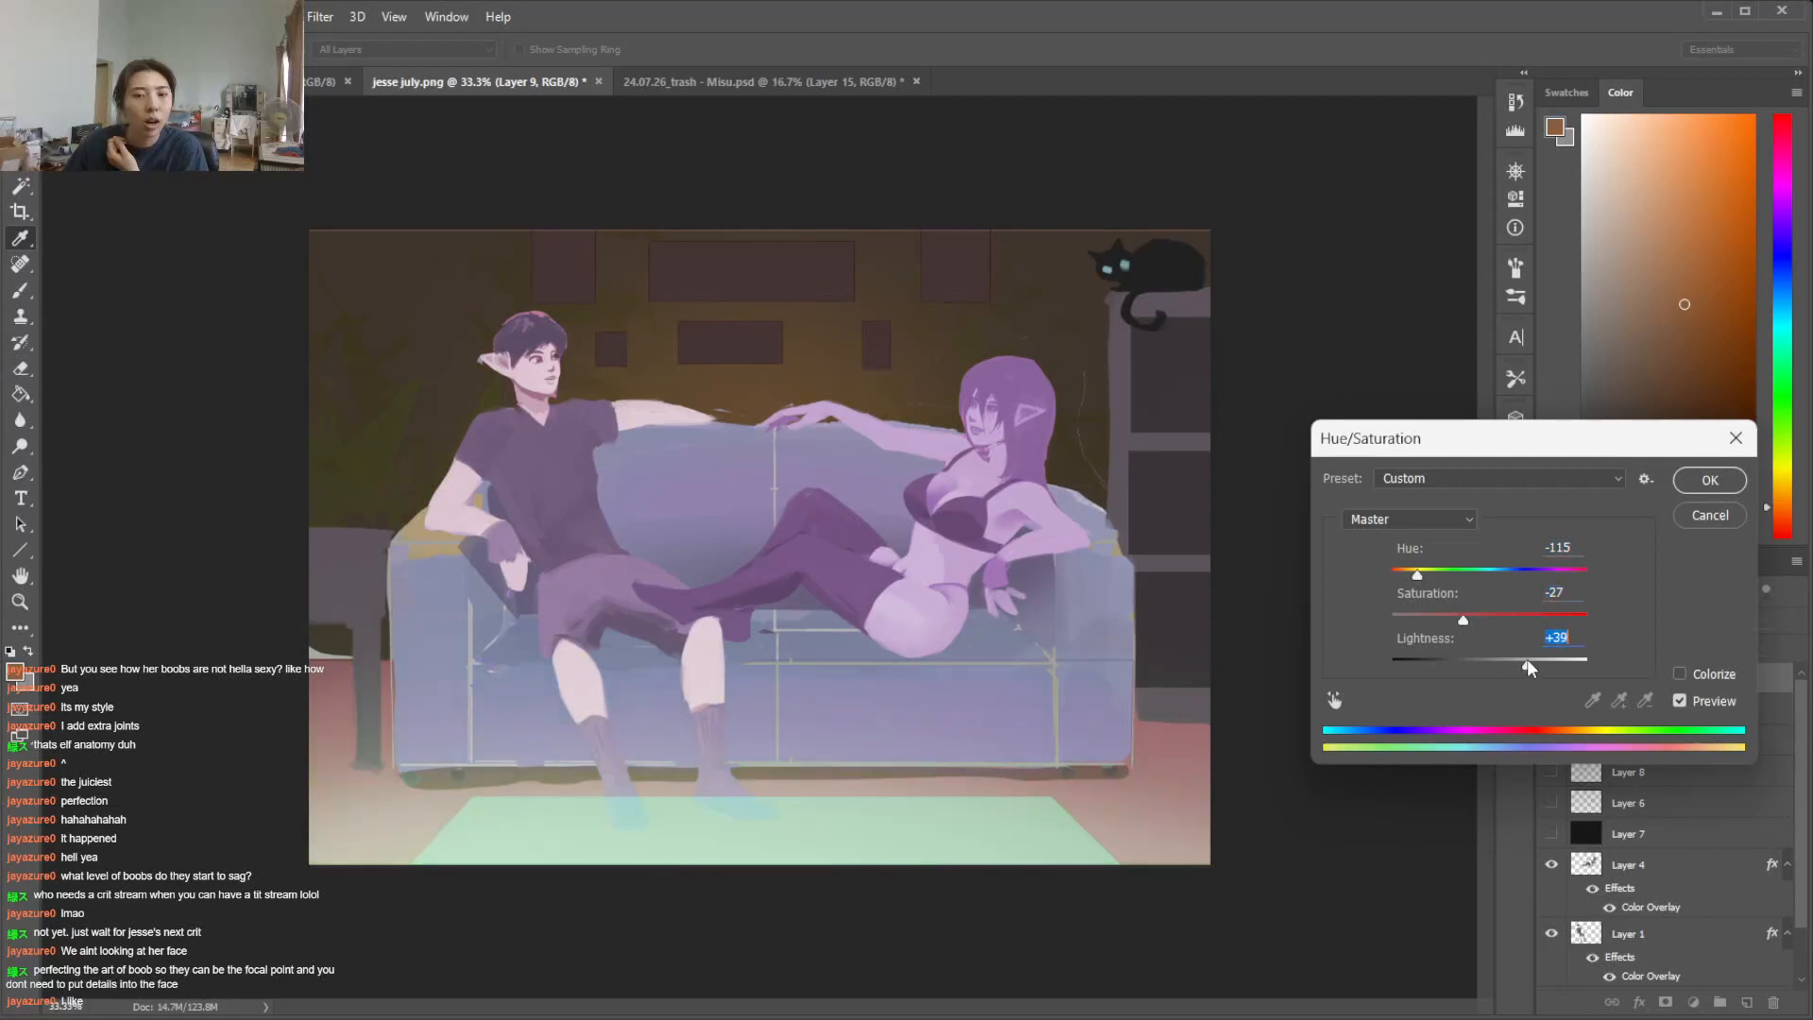
{"action": "left_click", "coordinate": [1480, 665]}
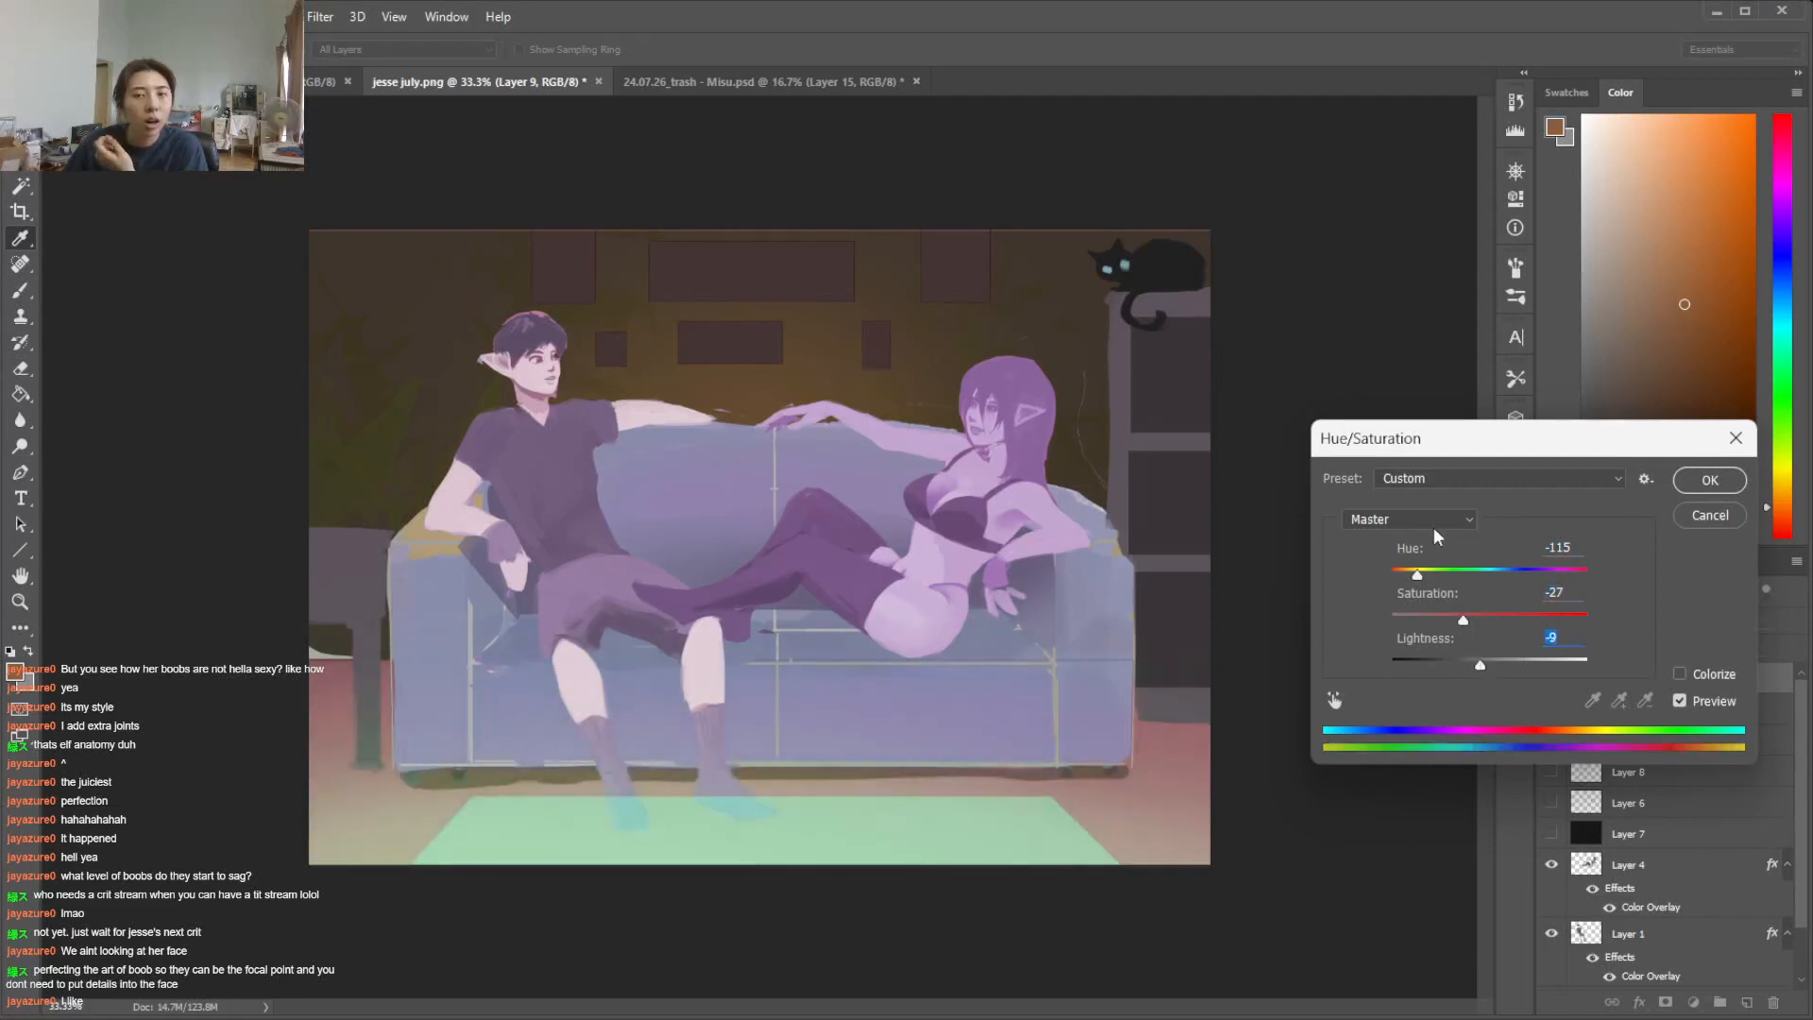
{"action": "left_click", "coordinate": [1700, 482]}
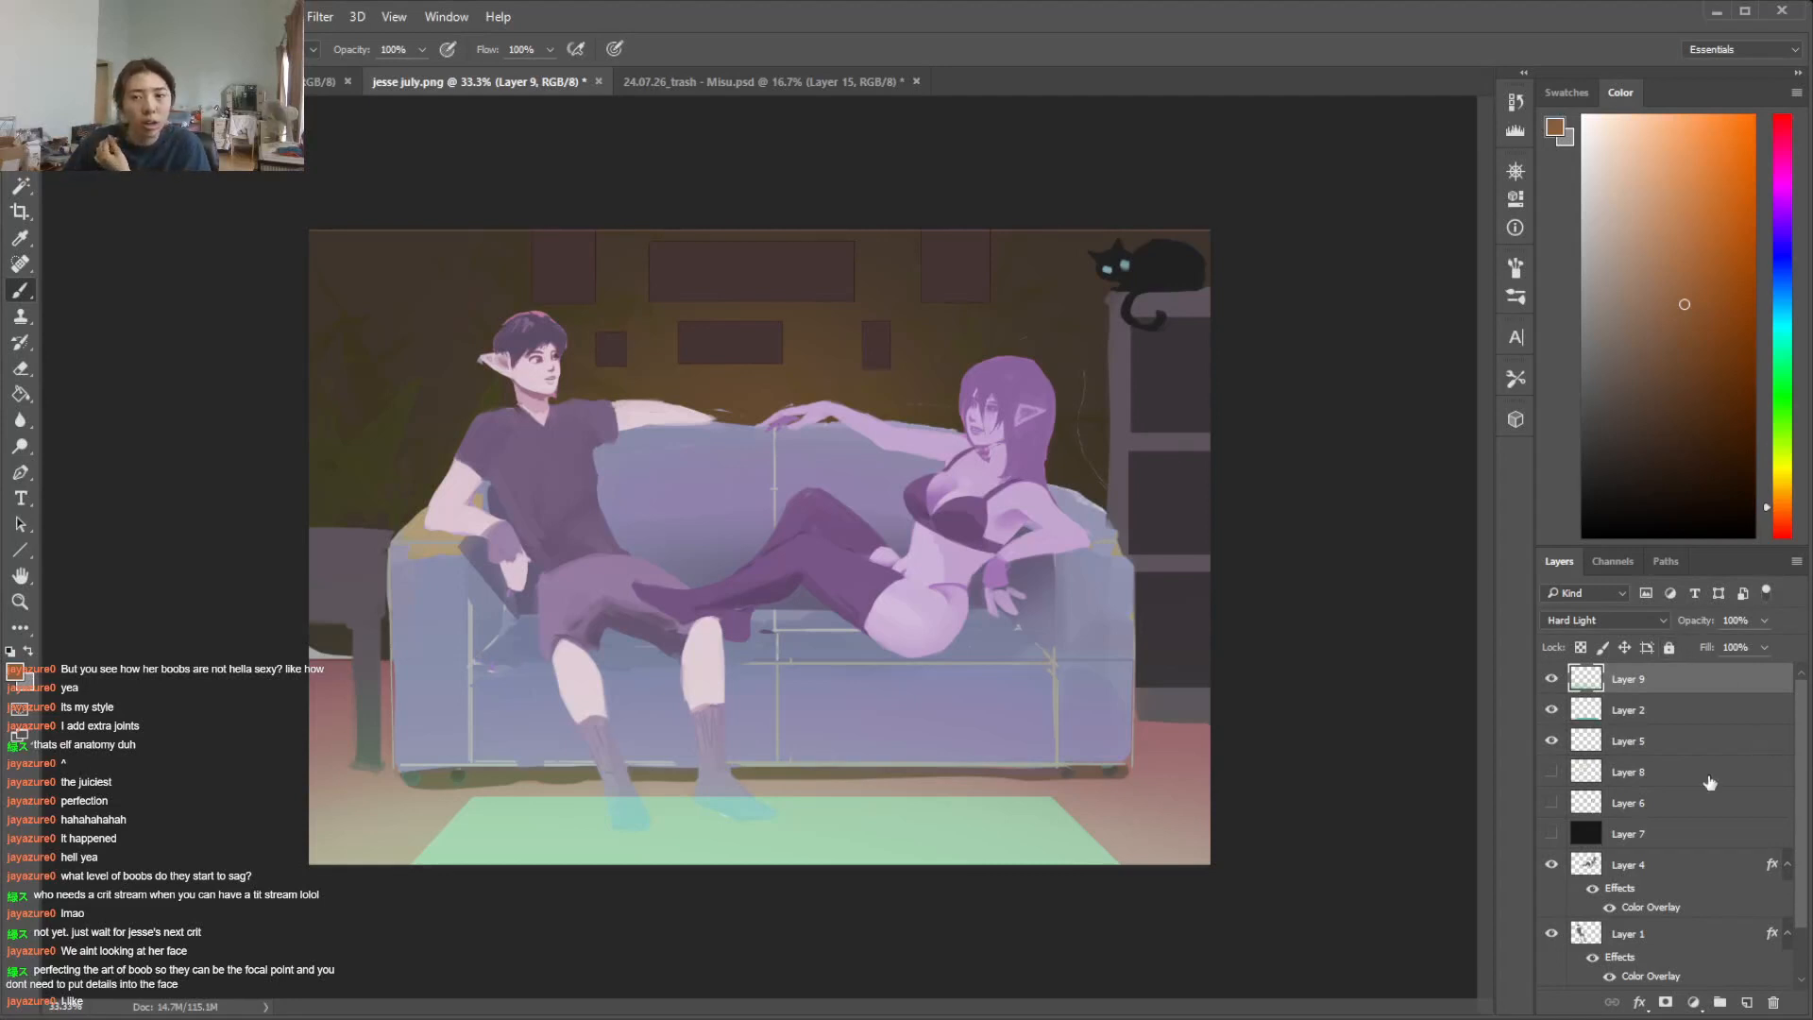
Change the Color Overlay colour on the man's Layer 1 to the muted pink b774aa
{"action": "scroll", "coordinate": [1657, 847], "scroll_direction": "down", "scroll_amount": 1}
{"action": "left_click", "coordinate": [1702, 880]}
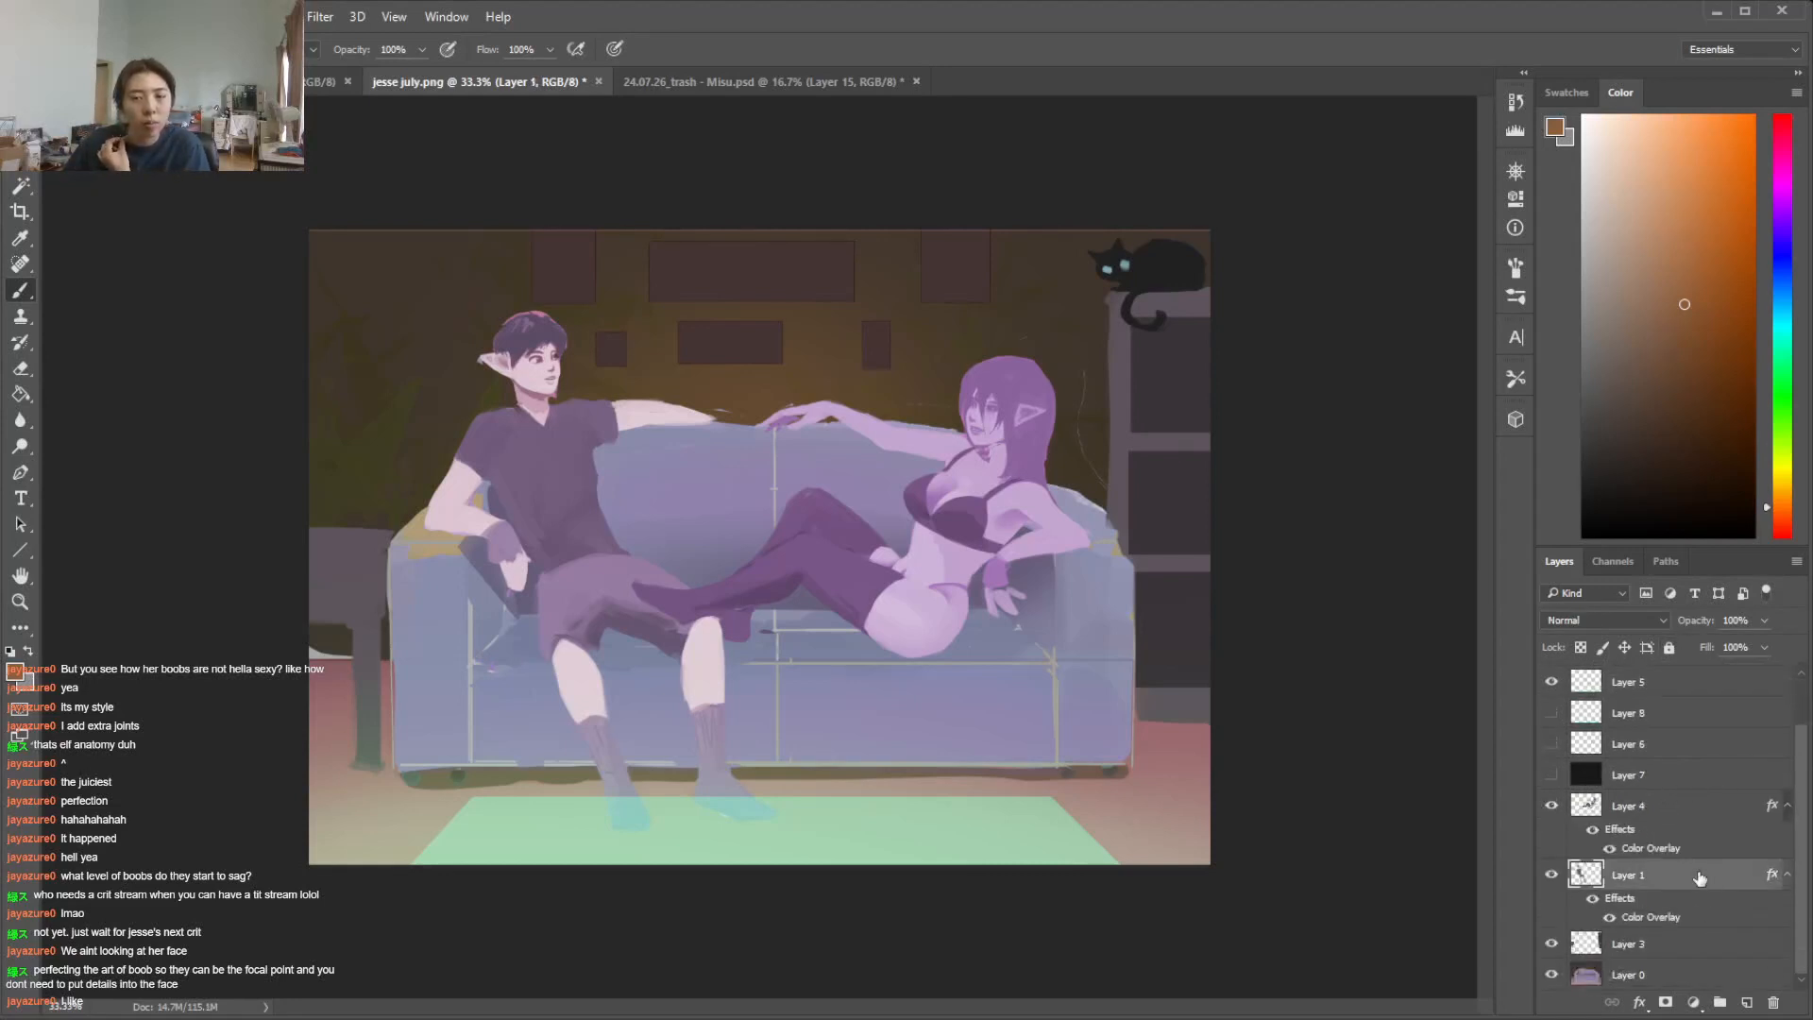
{"action": "double_click", "coordinate": [1651, 918]}
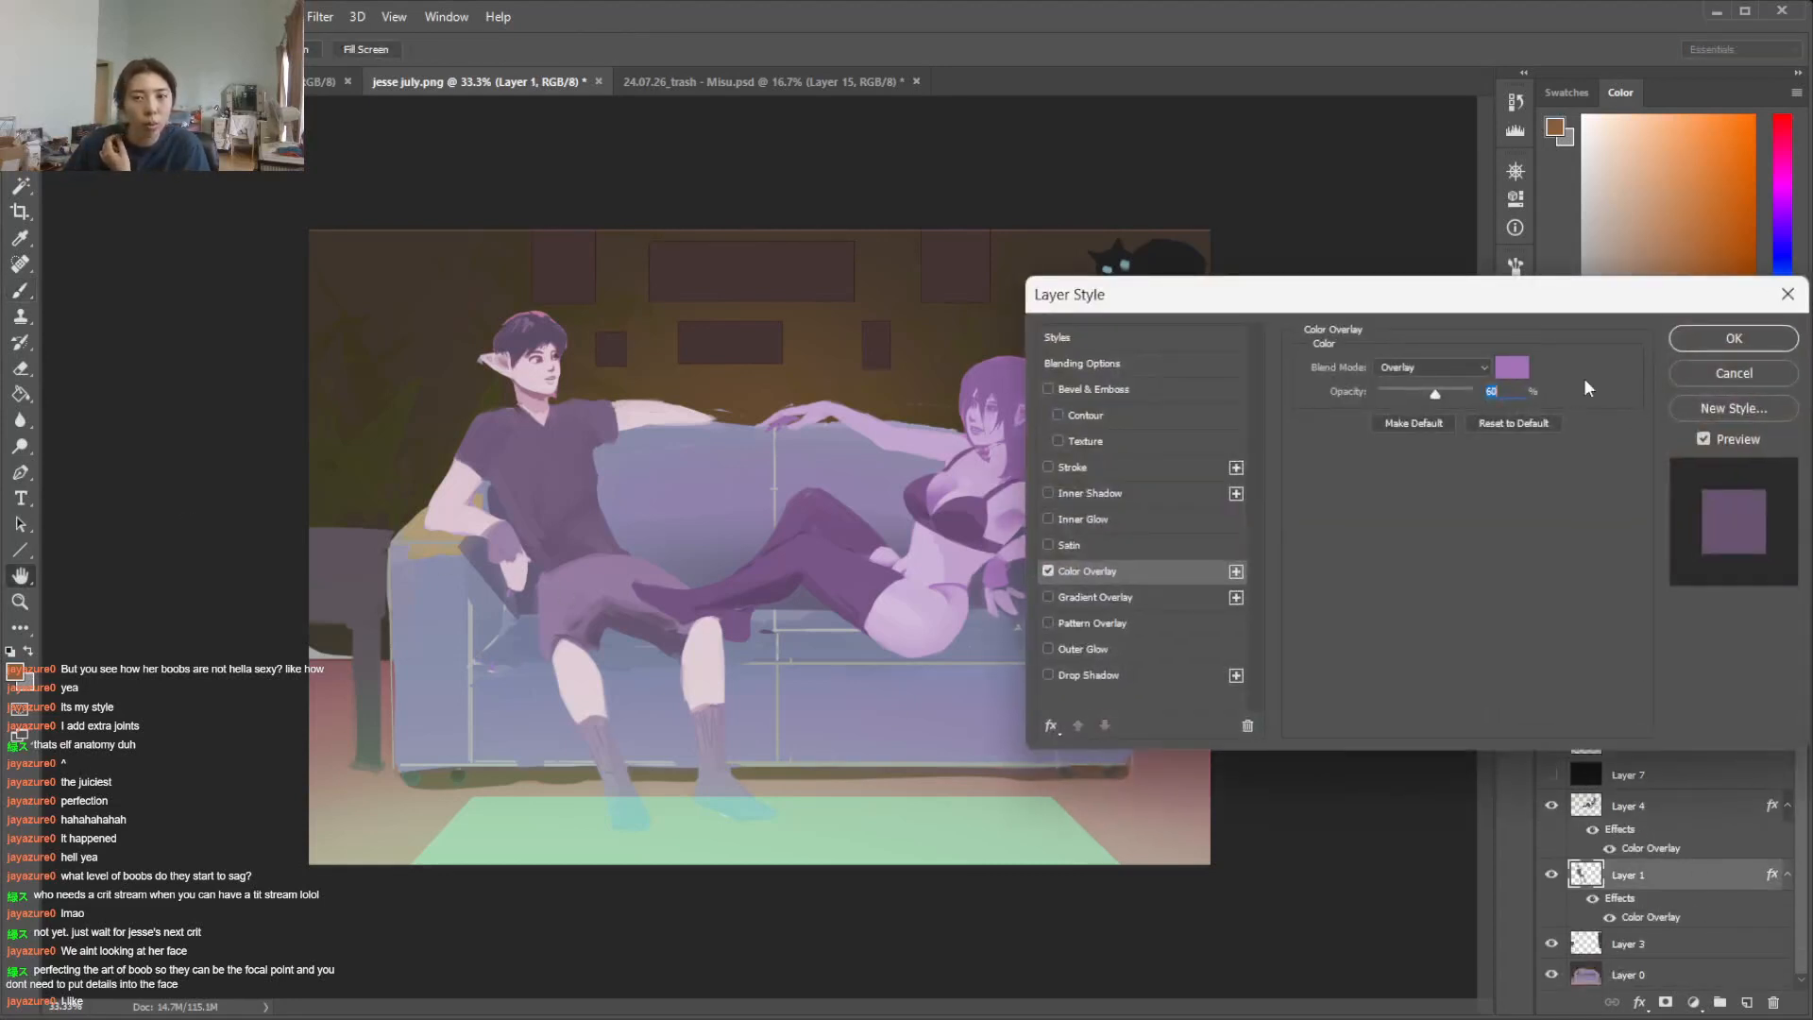
{"action": "left_click", "coordinate": [1511, 367]}
{"action": "left_click_drag", "start_coordinate": [466, 400], "coordinate": [468, 400]}
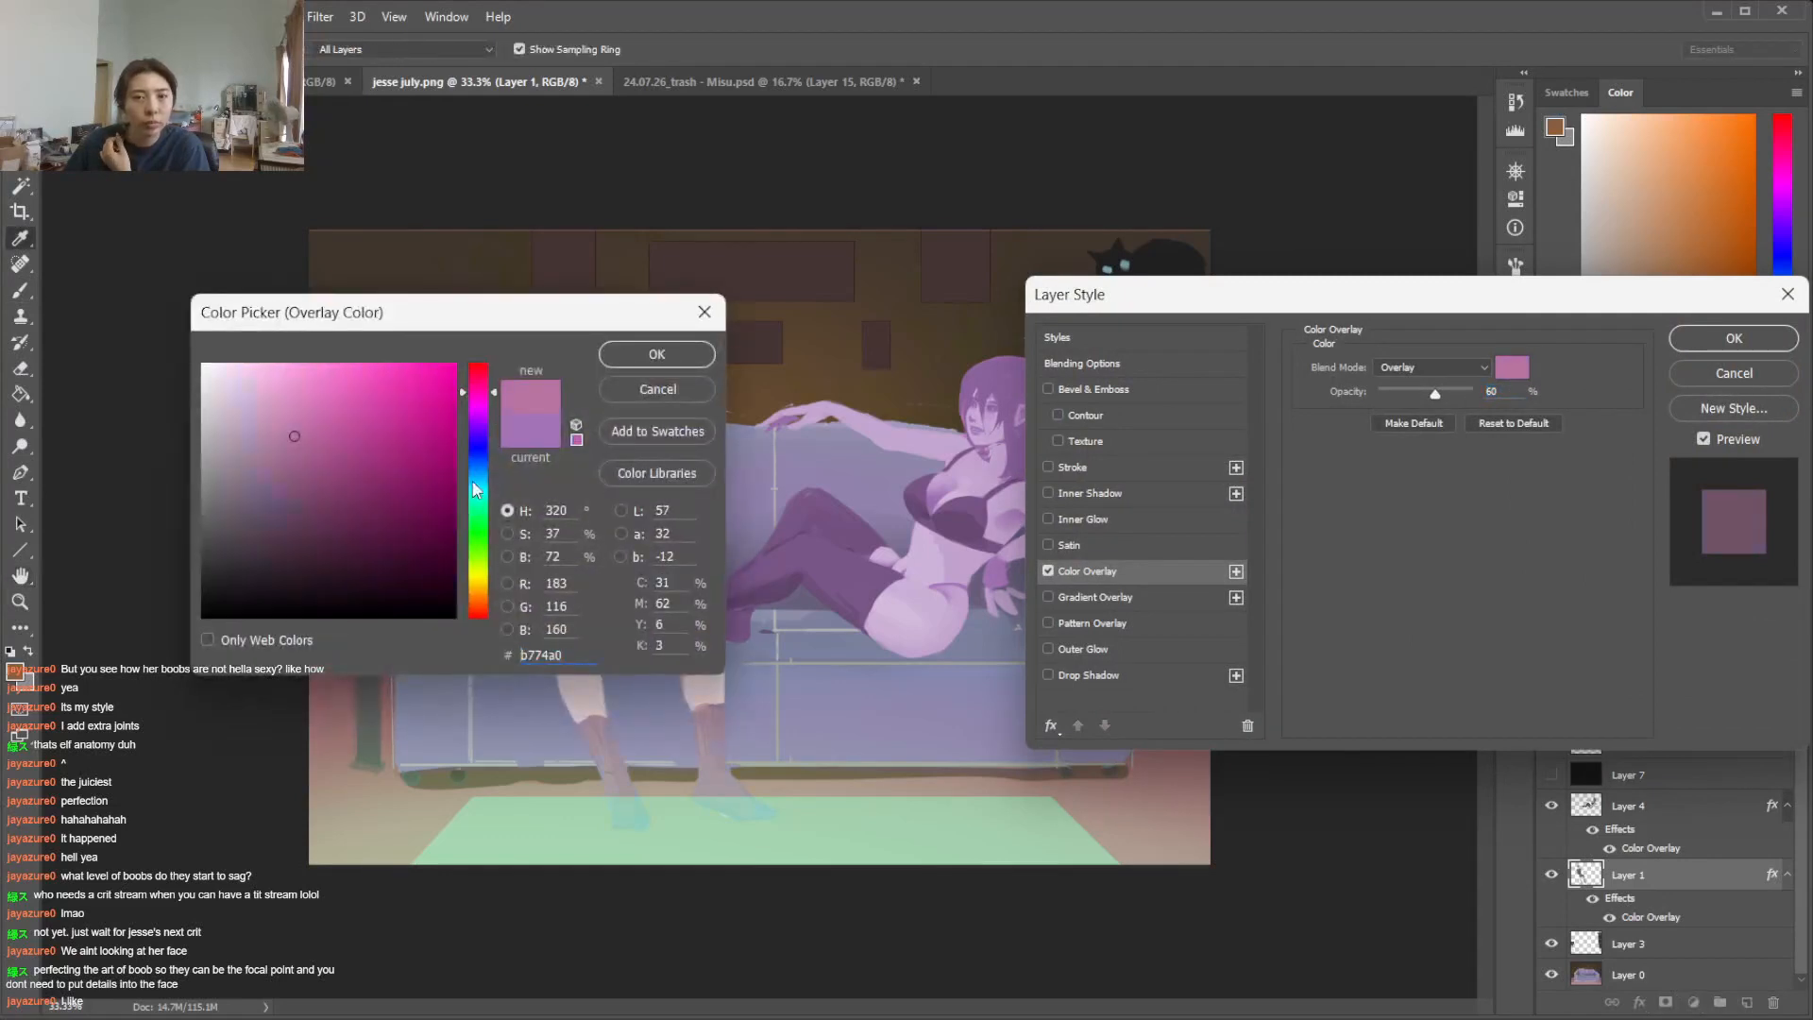
{"action": "left_click_drag", "start_coordinate": [477, 605], "coordinate": [473, 615]}
{"action": "left_click_drag", "start_coordinate": [503, 330], "coordinate": [1258, 357]}
{"action": "left_click_drag", "start_coordinate": [1232, 635], "coordinate": [1233, 419]}
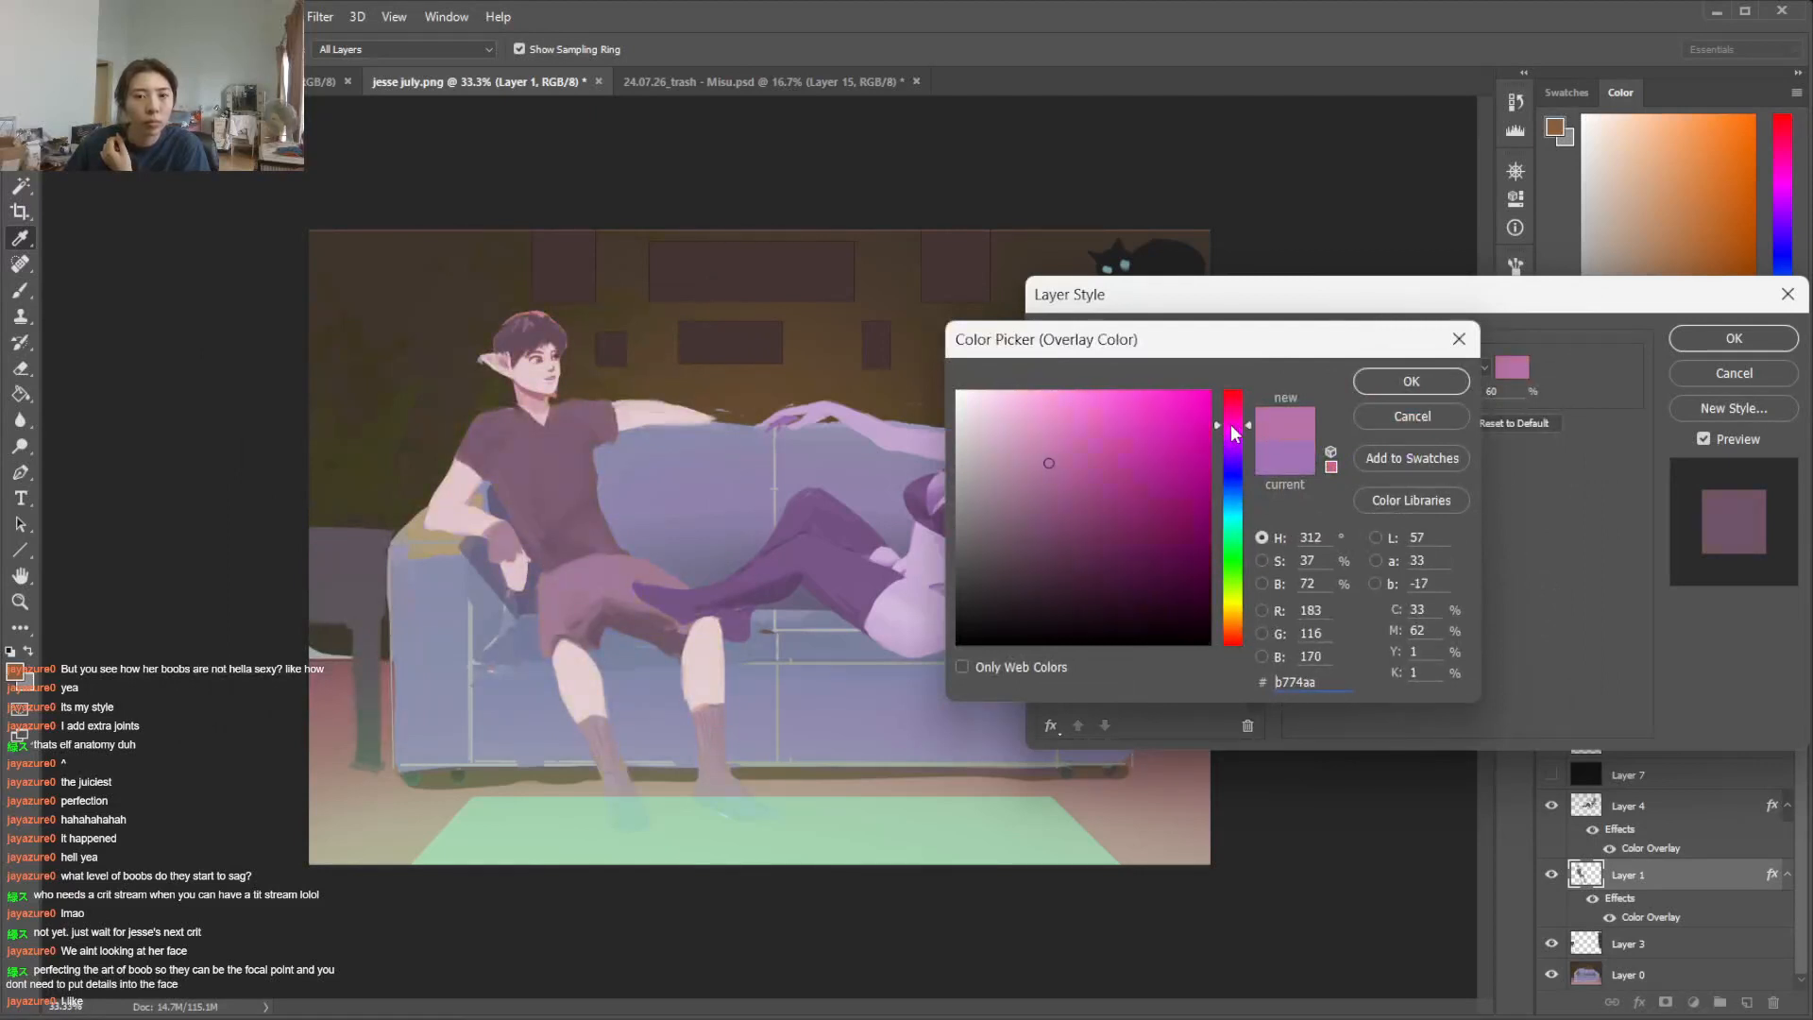
{"action": "left_click", "coordinate": [1371, 387]}
{"action": "left_click", "coordinate": [1732, 340]}
{"action": "key", "text": "b"}
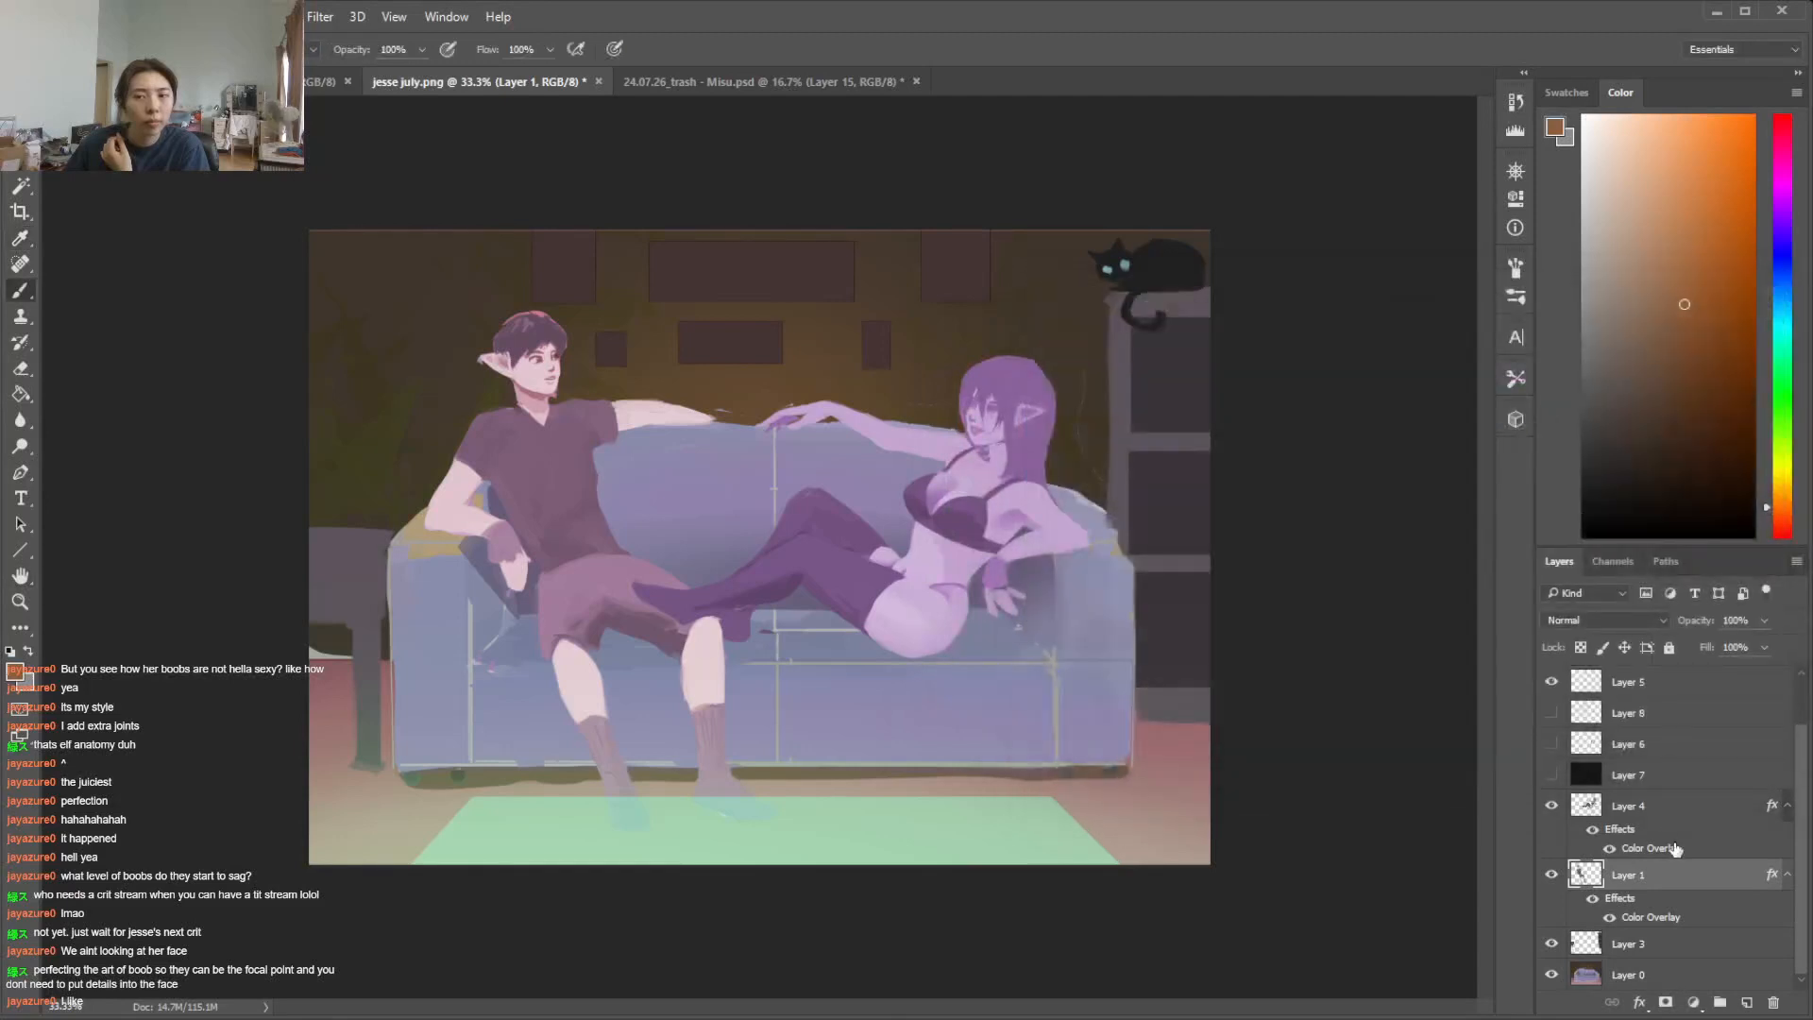
Change the woman's Color Overlay on Layer 4 to the muted pink b774a3 and set its opacity to 55%
{"action": "left_click", "coordinate": [1686, 850]}
{"action": "double_click", "coordinate": [1685, 850]}
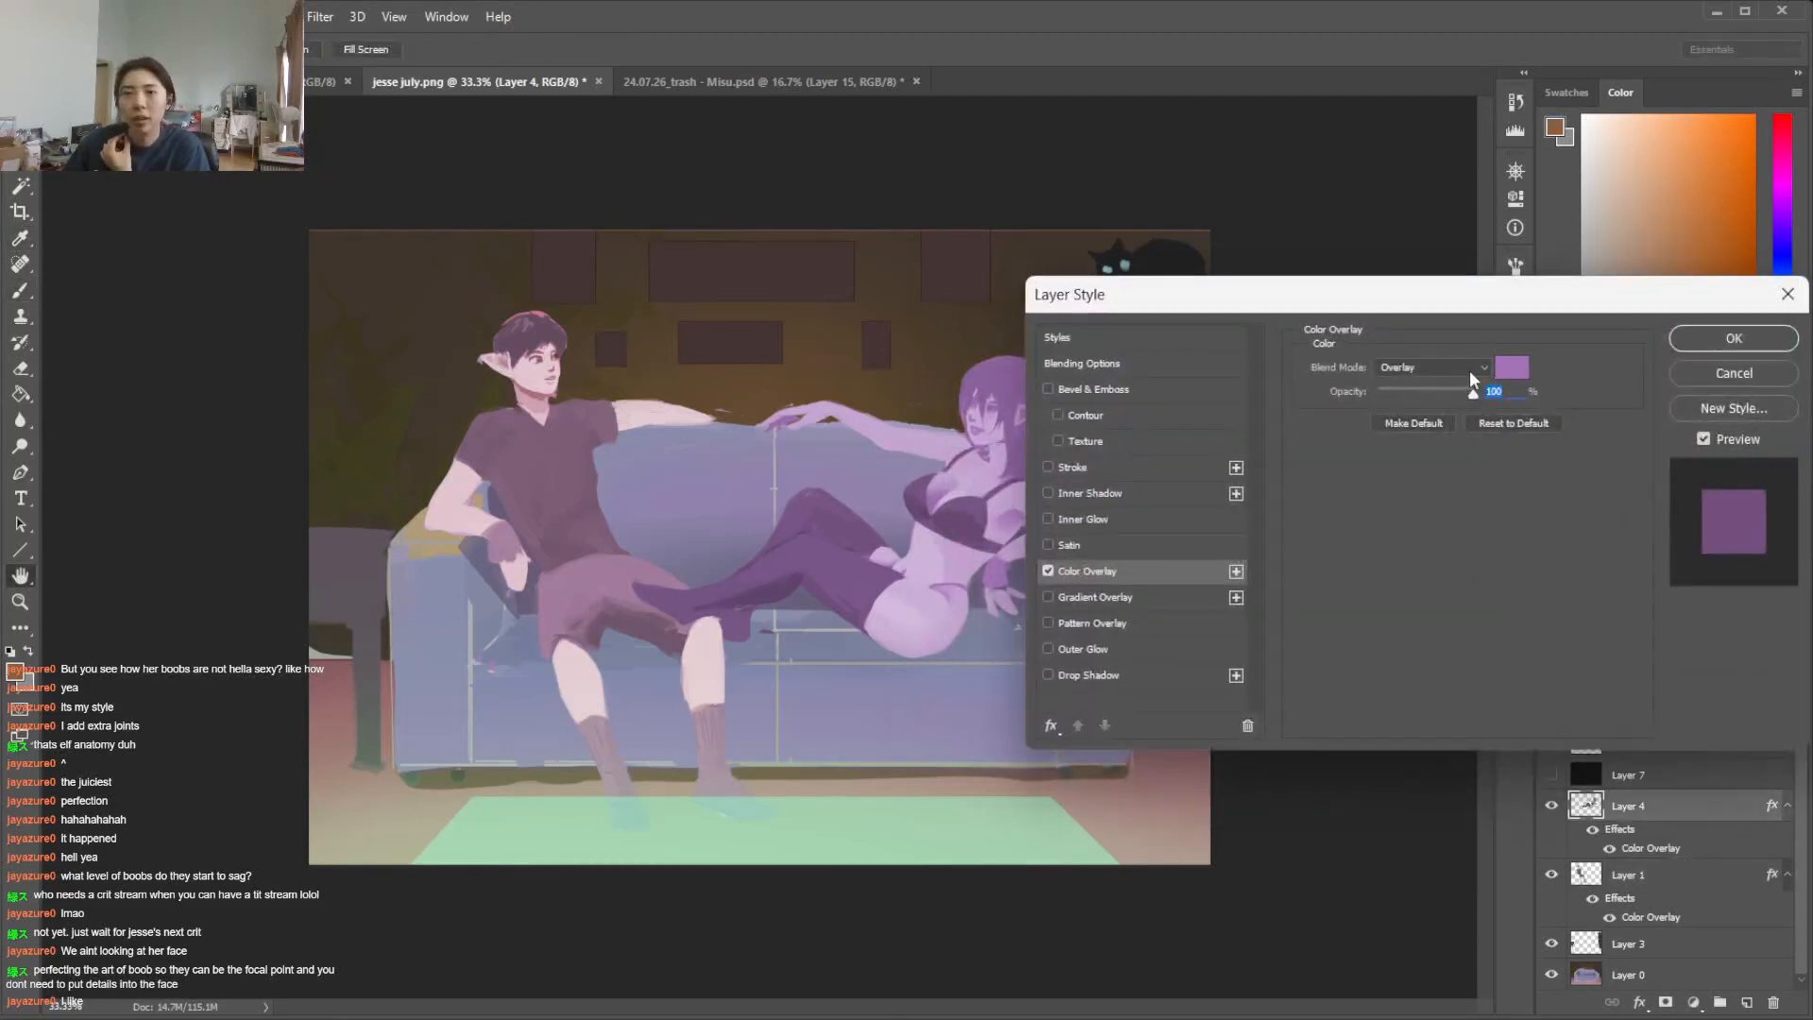
{"action": "left_click", "coordinate": [1508, 376]}
{"action": "left_click_drag", "start_coordinate": [1233, 425], "coordinate": [1224, 430]}
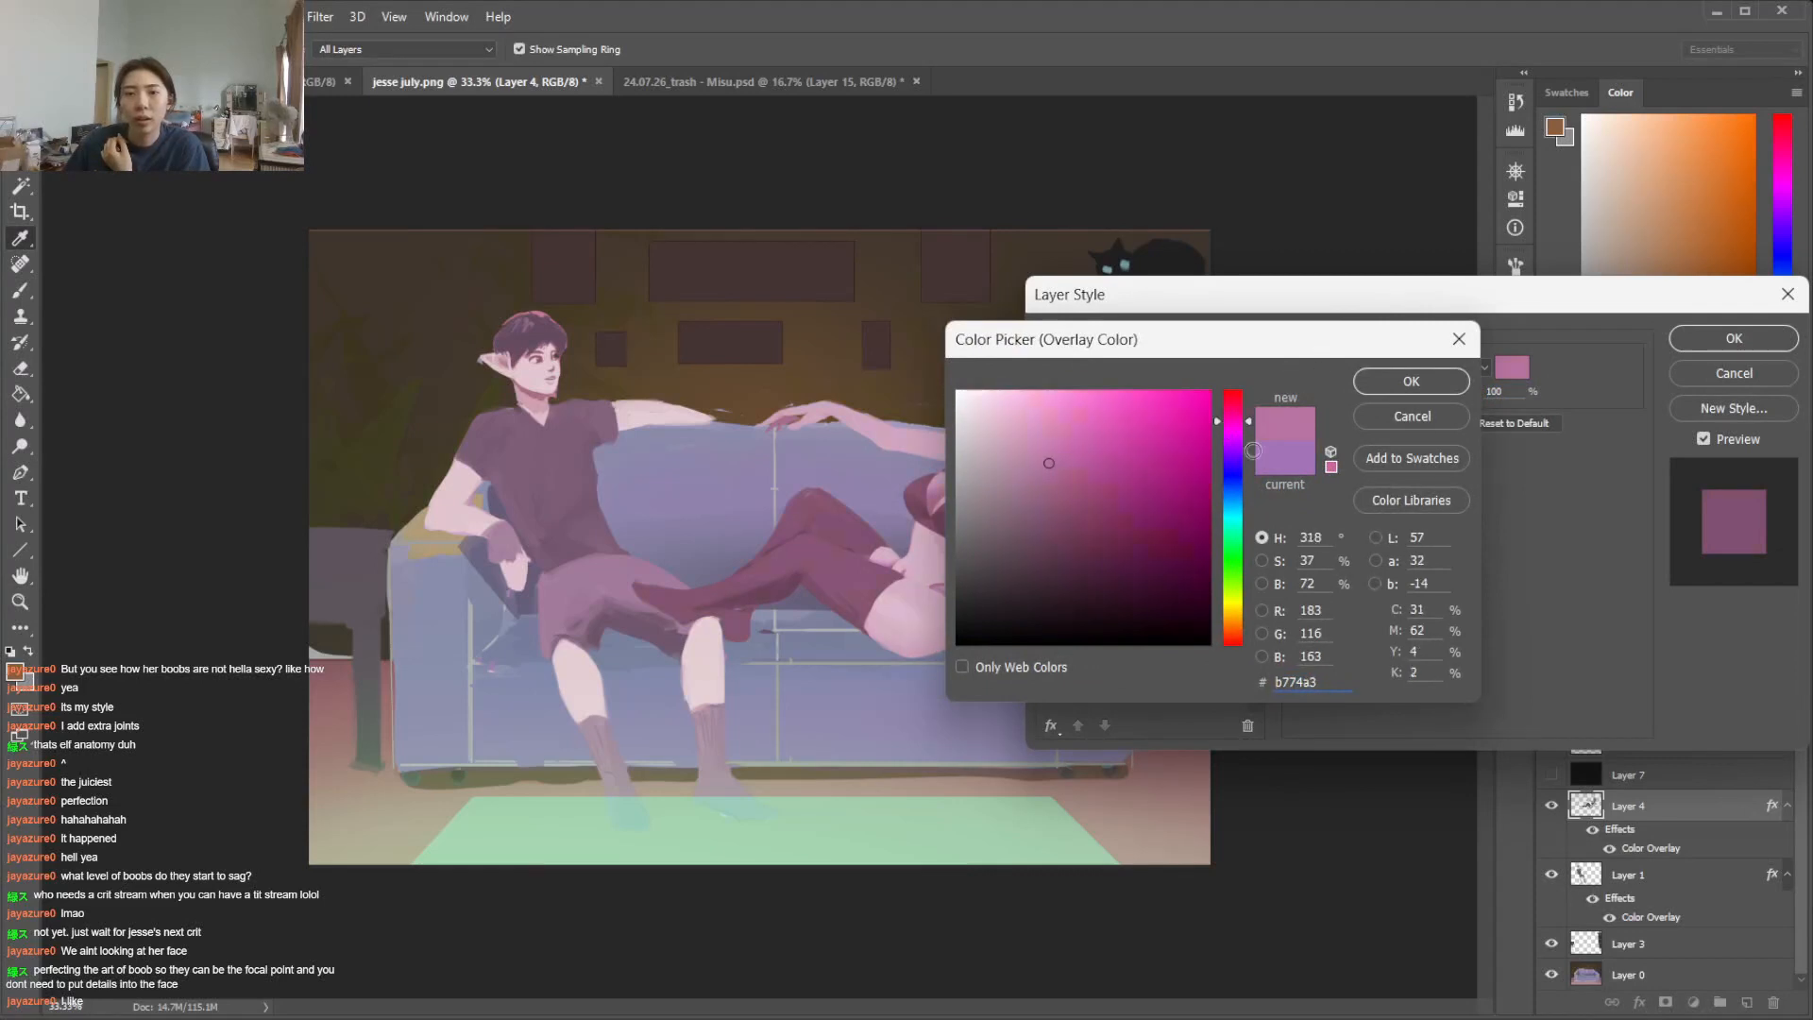
{"action": "left_click", "coordinate": [1417, 383]}
{"action": "left_click_drag", "start_coordinate": [1416, 394], "coordinate": [1430, 391]}
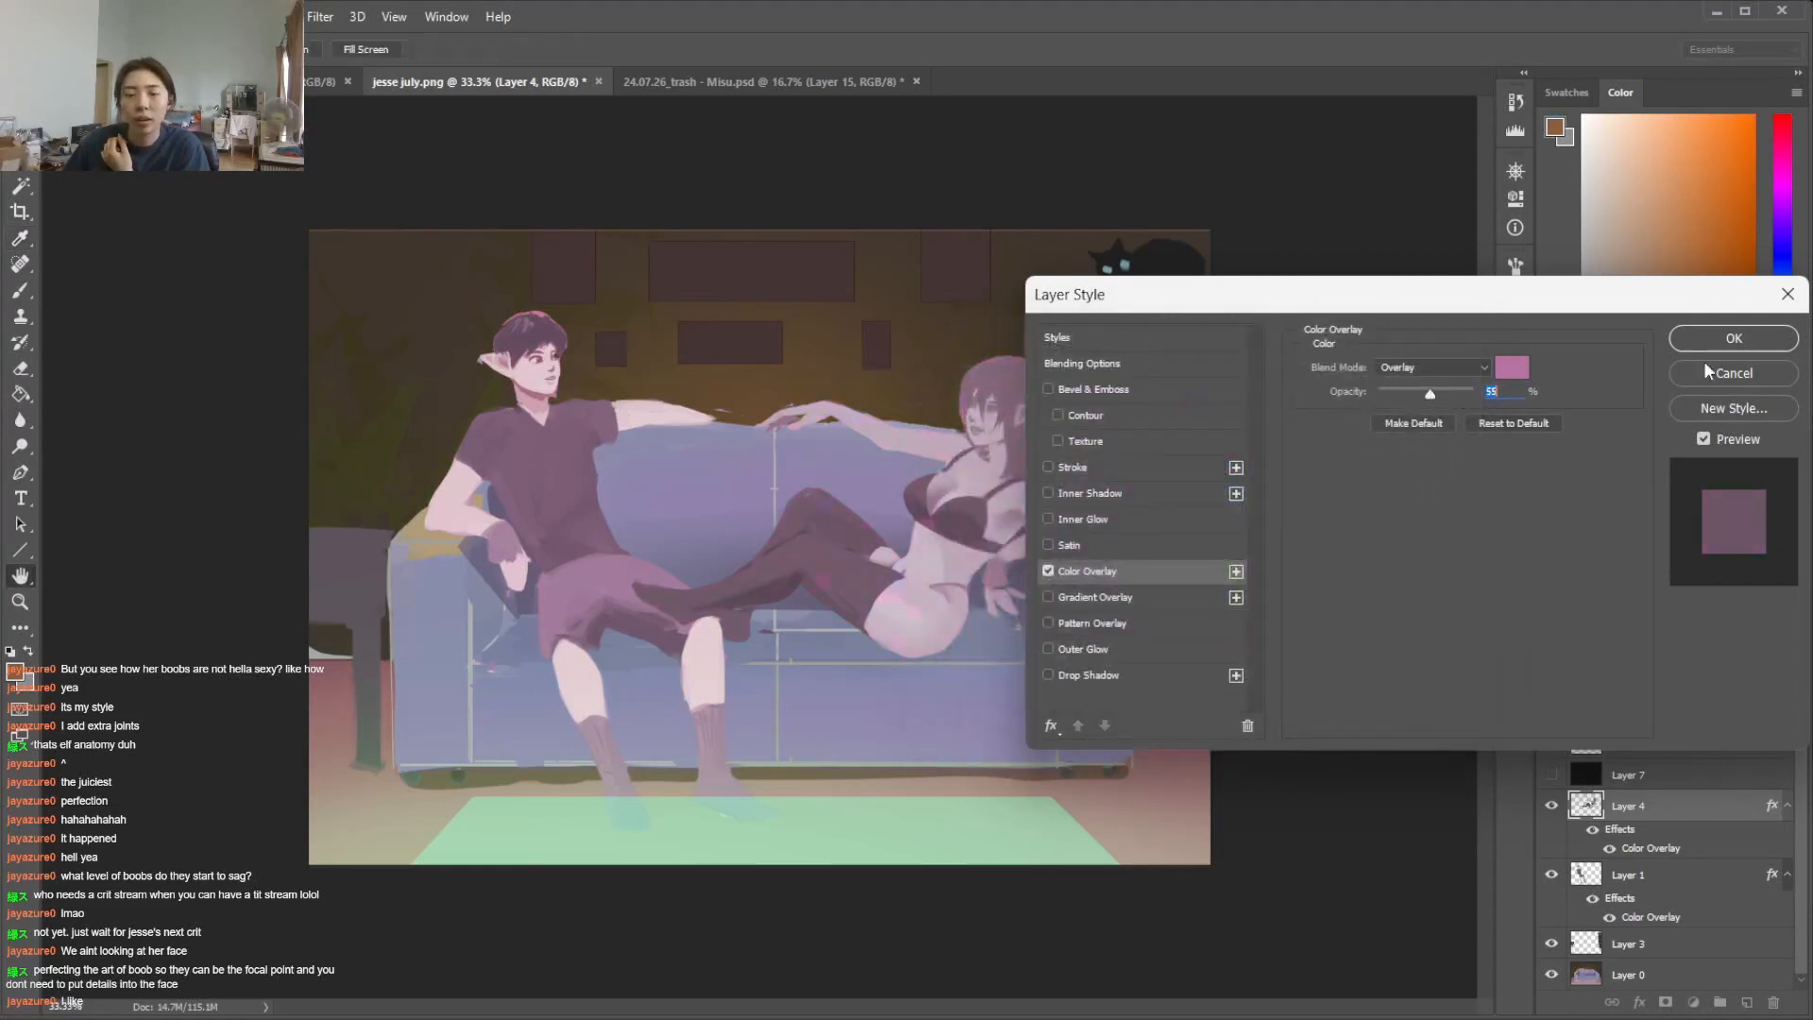
{"action": "left_click", "coordinate": [1765, 342]}
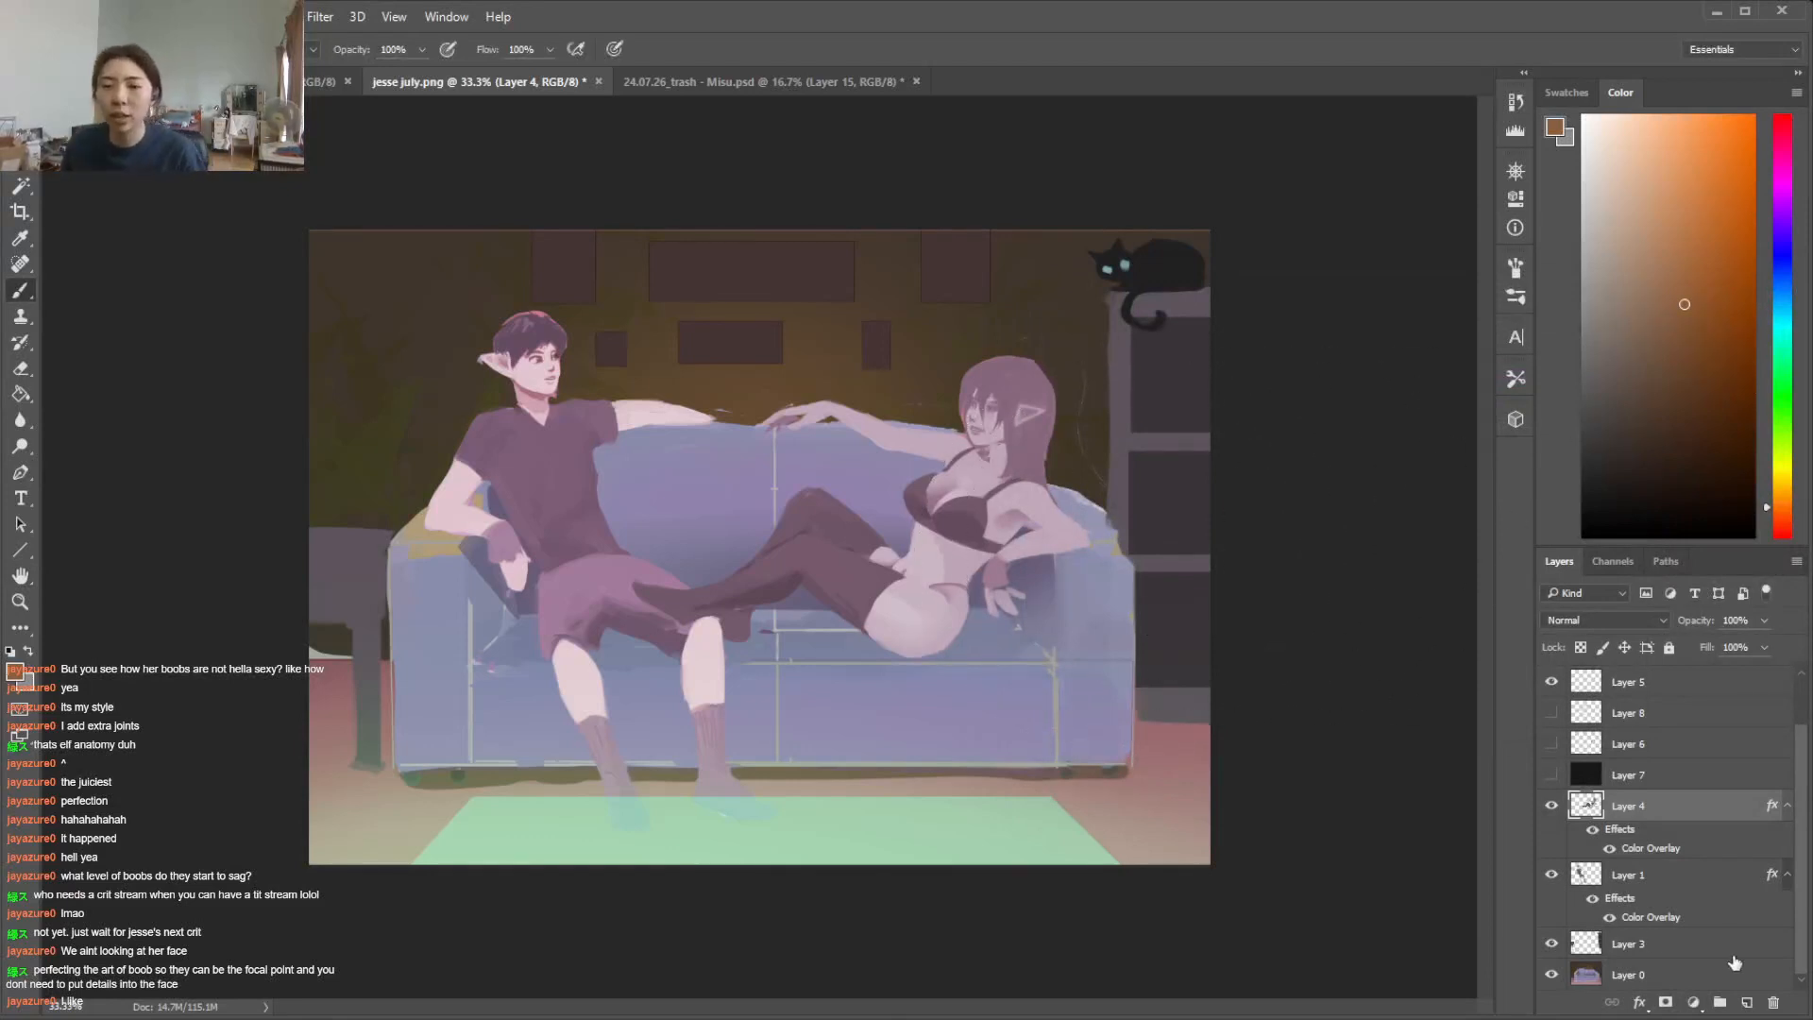
Select the front panel of the side table with a rectangular marquee on Layer 3 and sample its colour
{"action": "left_click", "coordinate": [1720, 975]}
{"action": "key", "text": "m"}
{"action": "left_click", "coordinate": [1612, 941]}
{"action": "left_click_drag", "start_coordinate": [376, 561], "coordinate": [270, 592]}
{"action": "key", "text": "b"}
{"action": "left_click", "coordinate": [347, 569], "text": "alt"}
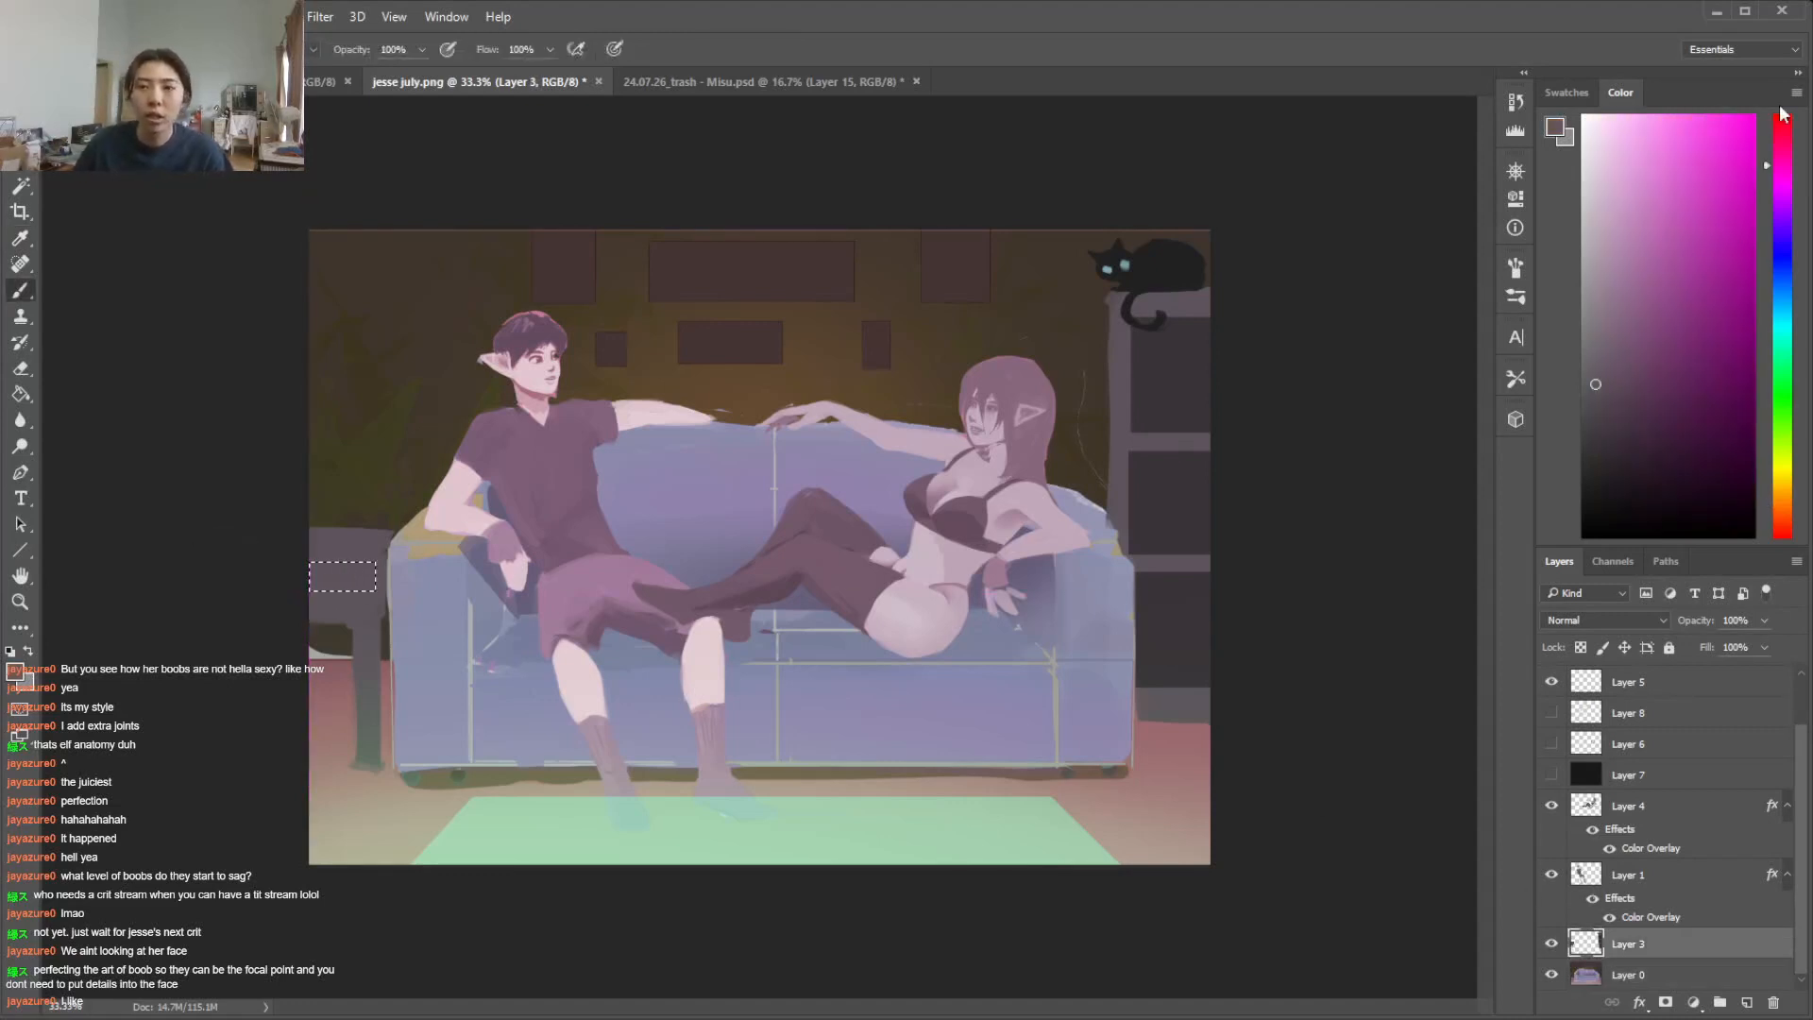
Reselect the side table's front panel with a rectangular marquee on Layer 3 and paint it reddish brown
{"action": "left_click_drag", "start_coordinate": [1778, 107], "coordinate": [1778, 129]}
{"action": "left_click", "coordinate": [1632, 308]}
{"action": "left_click_drag", "start_coordinate": [386, 527], "coordinate": [334, 609]}
{"action": "key", "text": "ctrl+z"}
{"action": "left_click", "coordinate": [1781, 525]}
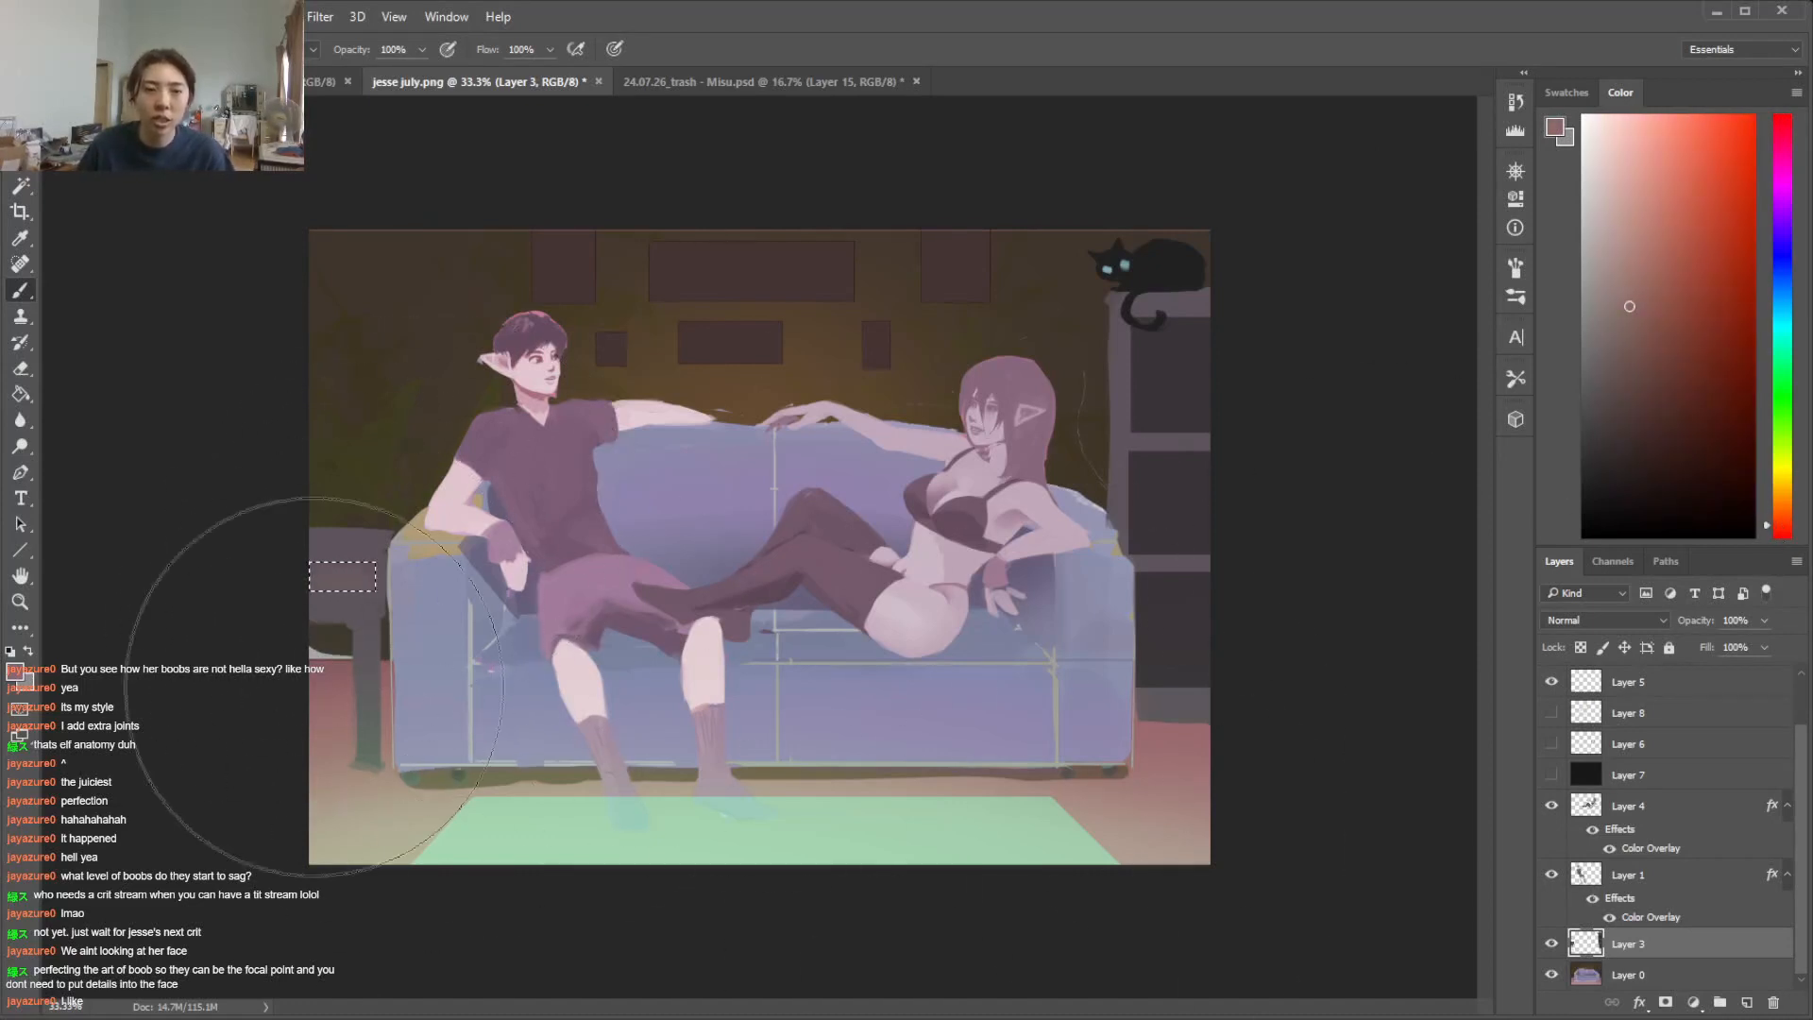
{"action": "key", "text": "m"}
{"action": "mouse_move", "coordinate": [373, 566]}
{"action": "left_mouse_down"}
{"action": "mouse_move", "coordinate": [247, 595]}
{"action": "mouse_move", "coordinate": [263, 621]}
{"action": "left_mouse_up"}
{"action": "key", "text": "b"}
{"action": "left_click", "coordinate": [351, 581], "text": "alt"}
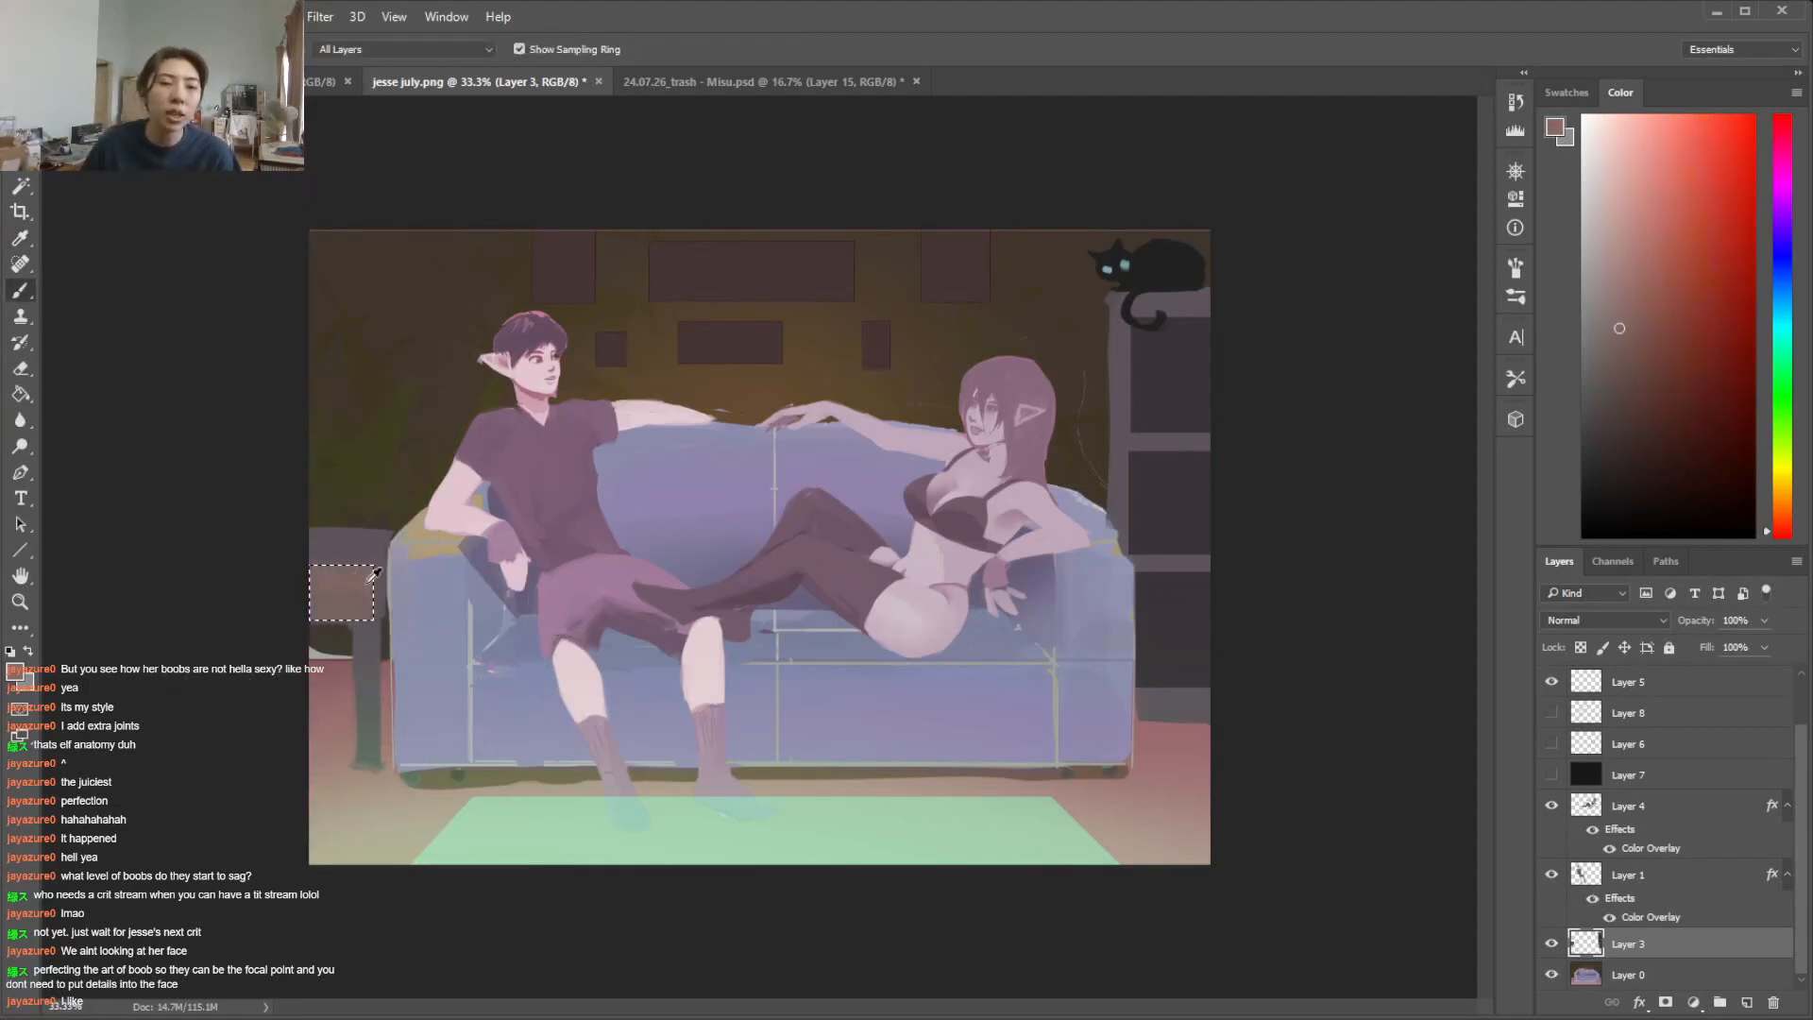
Marquee the side table's front leg, tint it with the same reddish brown and clear the selection
{"action": "key", "text": "m"}
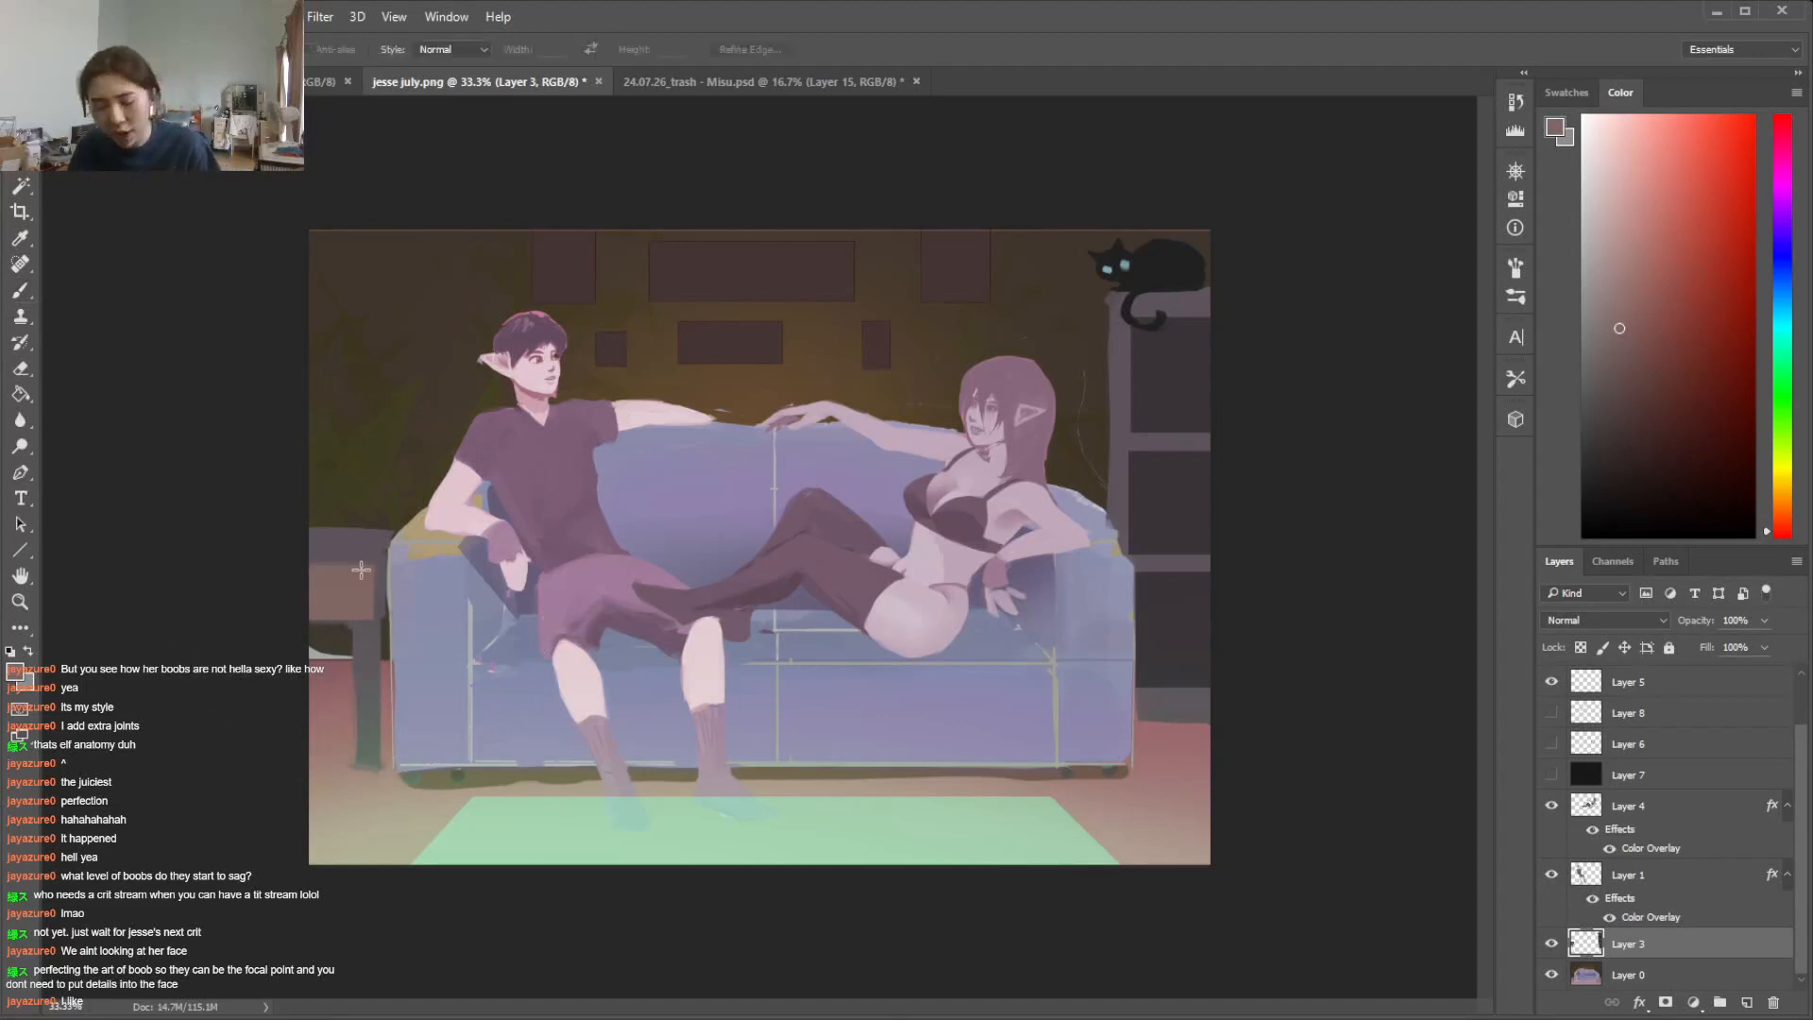
{"action": "left_click_drag", "start_coordinate": [357, 622], "coordinate": [374, 769]}
{"action": "key", "text": "b"}
{"action": "key", "text": "ctrl+d"}
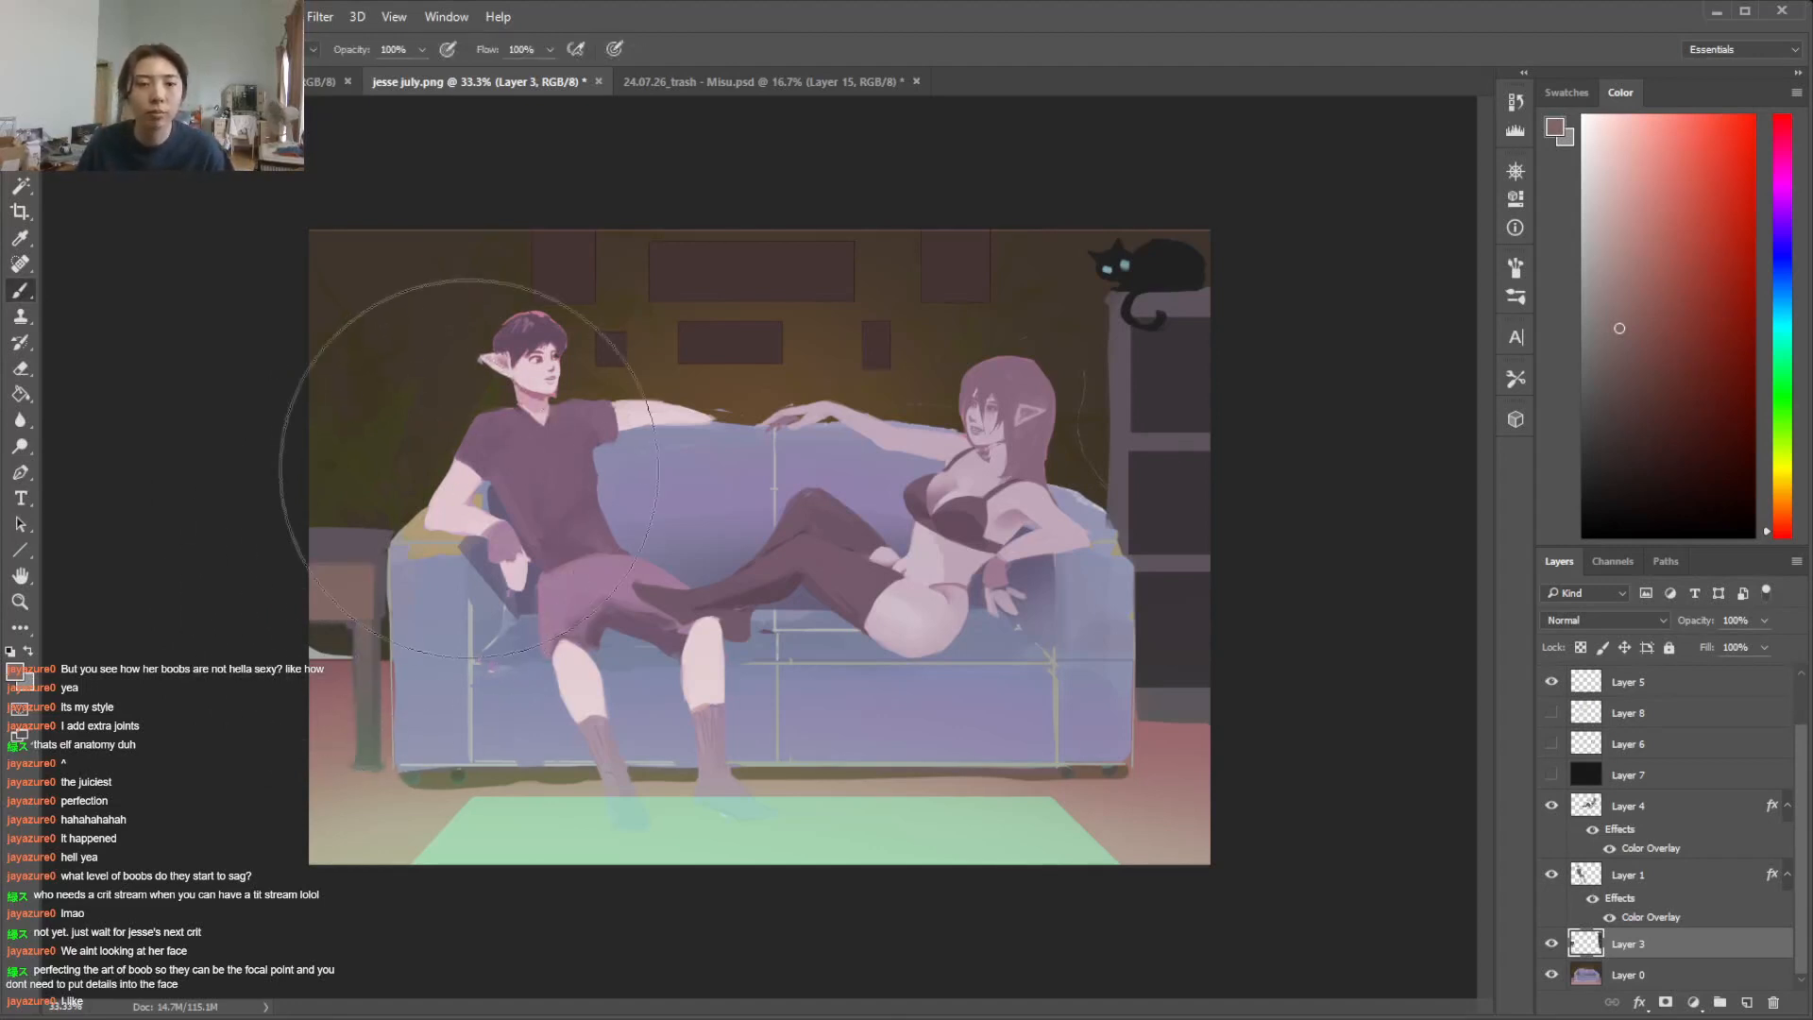
Darken the woman's Layer 4 with Brightness/Contrast, setting brightness to -37
{"action": "left_click", "coordinate": [1711, 822]}
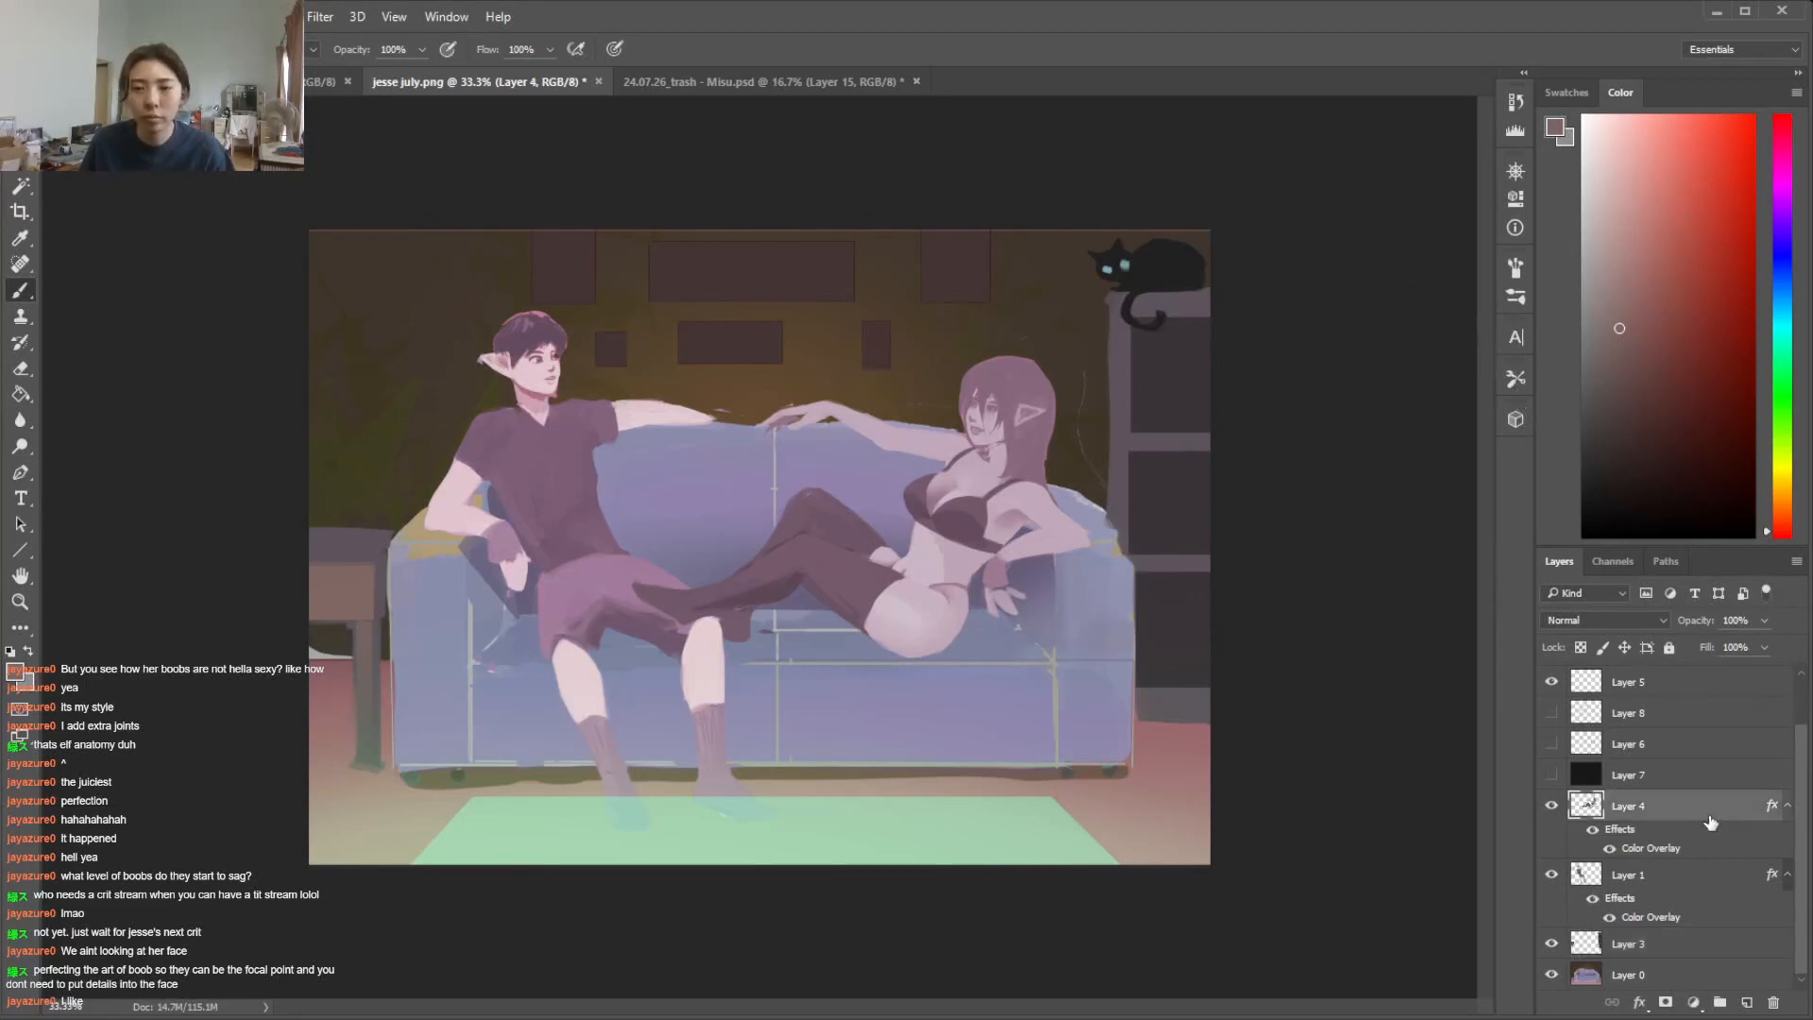
{"action": "double_click", "coordinate": [1711, 817]}
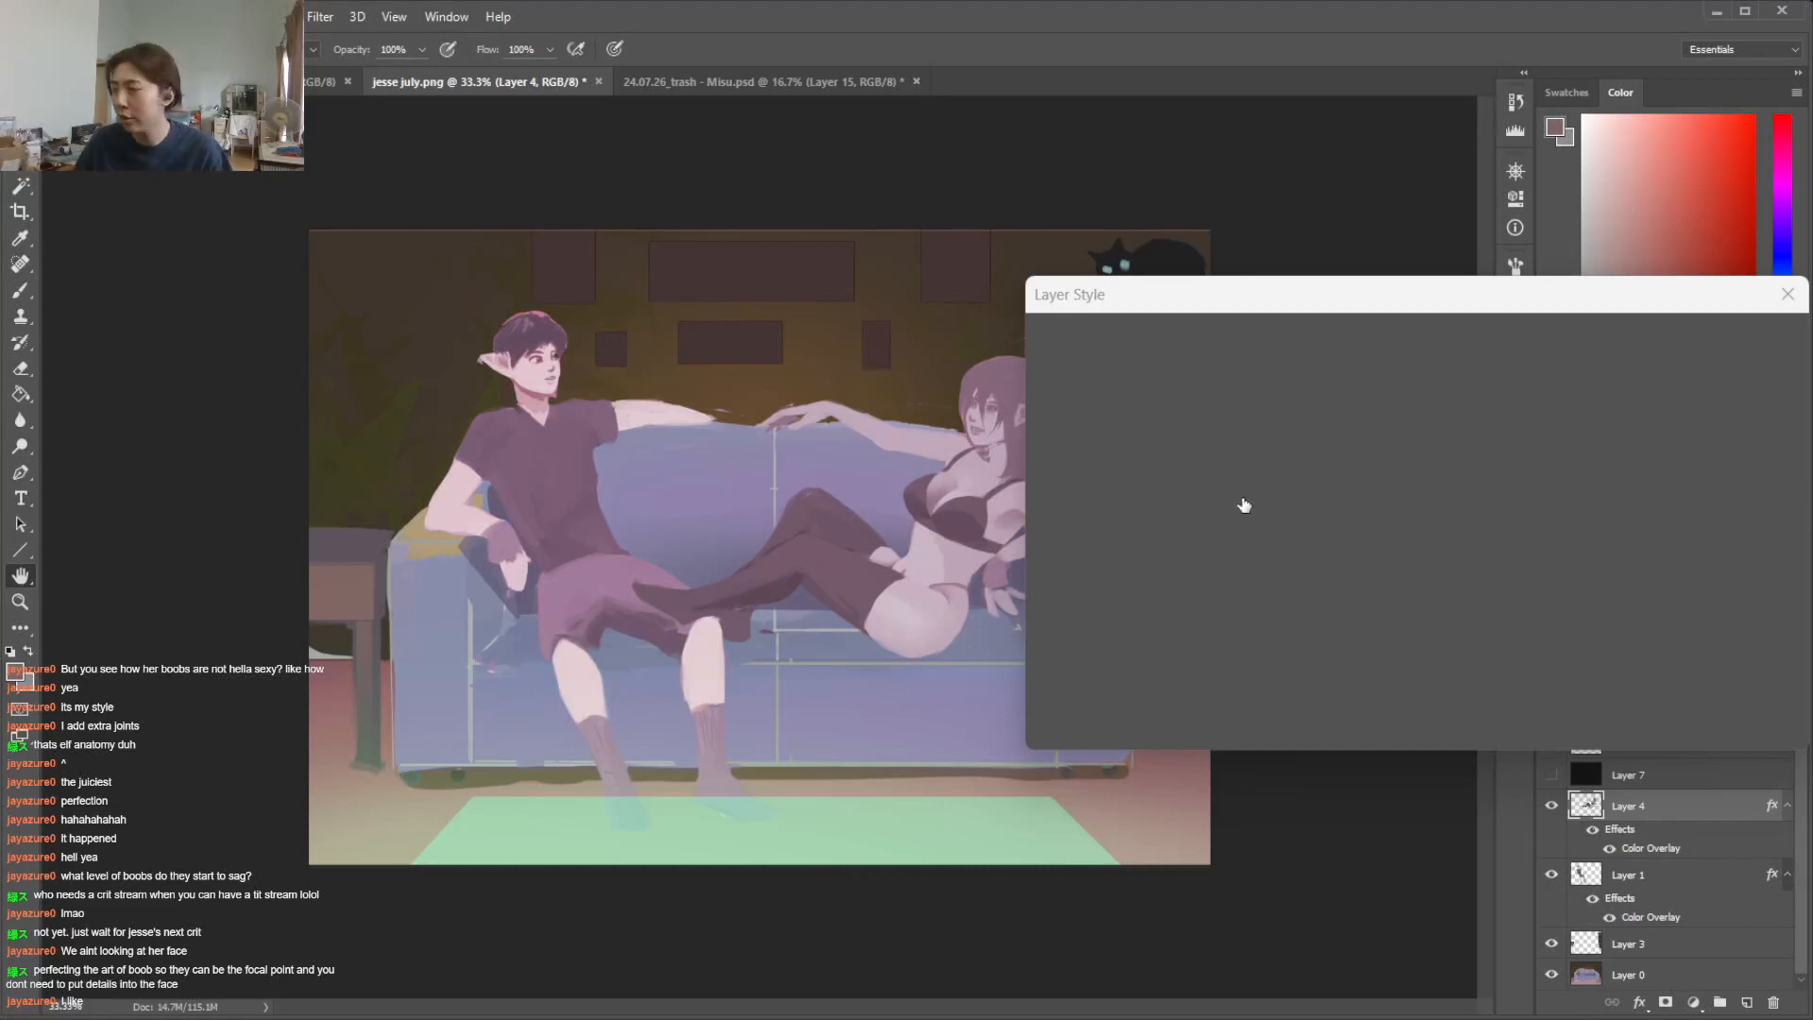
{"action": "left_click", "coordinate": [1691, 380]}
{"action": "left_click", "coordinate": [135, 17]}
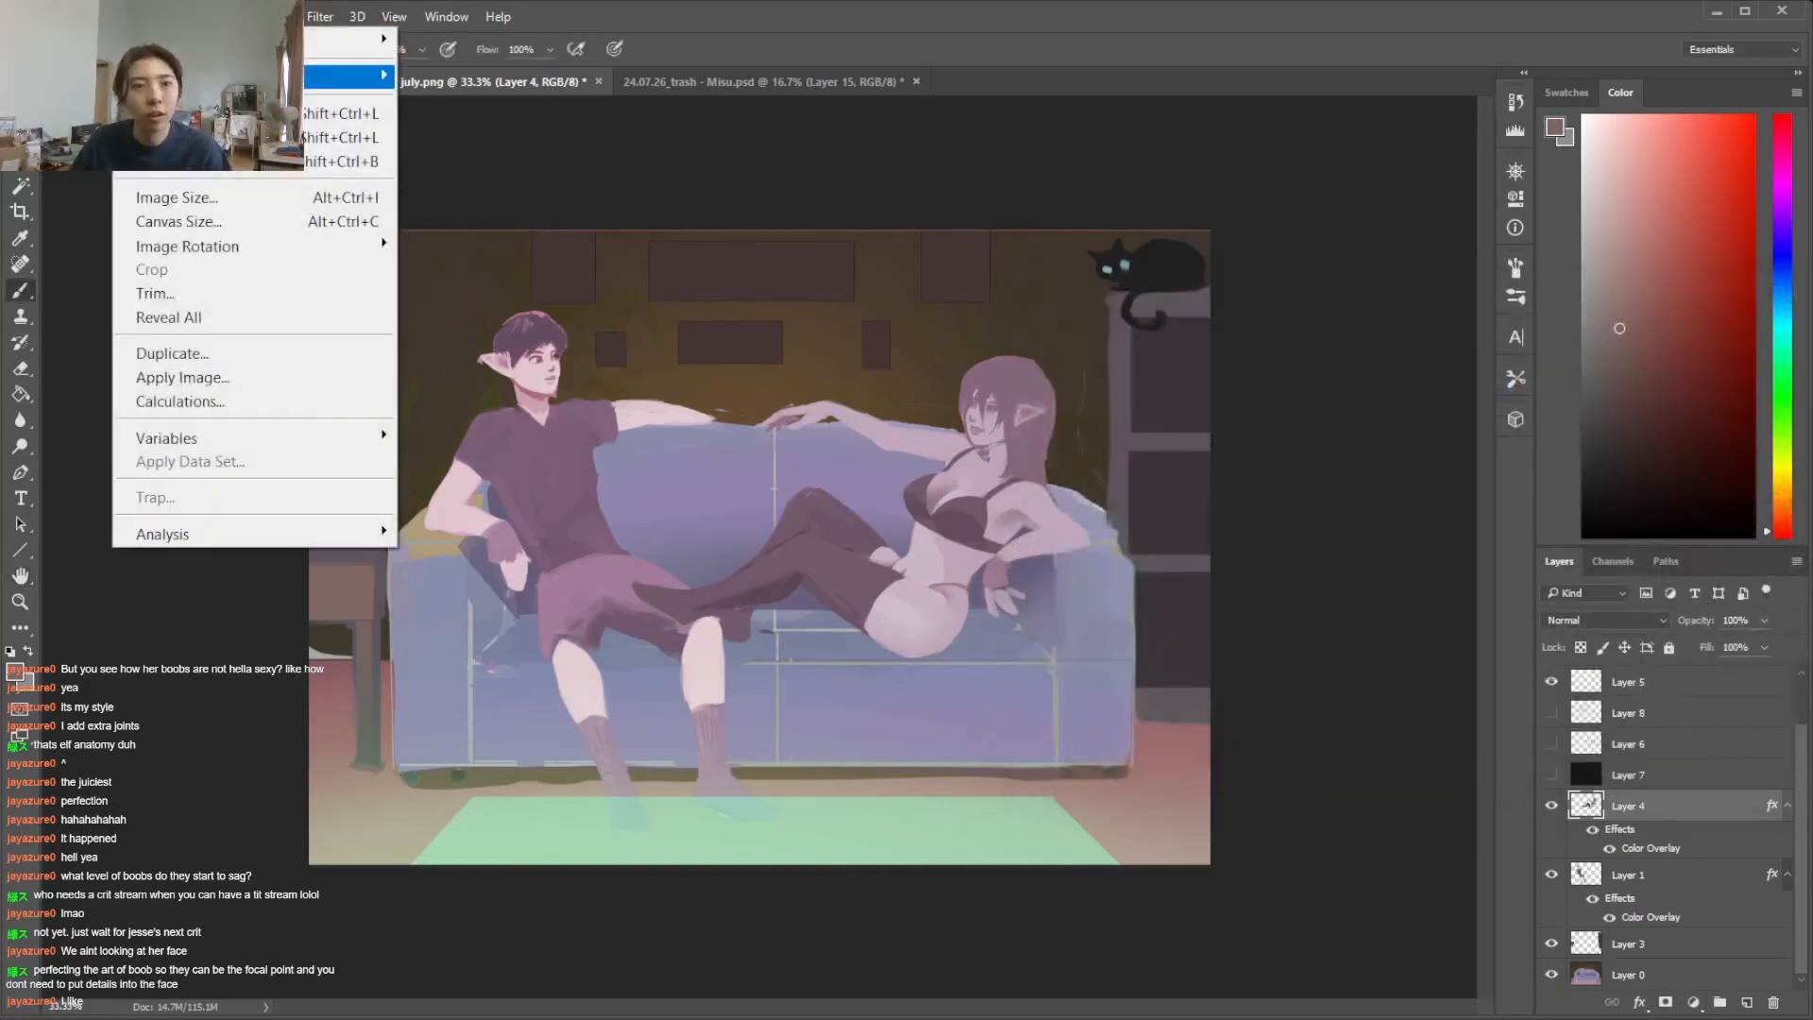
{"action": "mouse_move", "coordinate": [359, 75]}
{"action": "left_click", "coordinate": [462, 75]}
{"action": "left_click", "coordinate": [440, 520]}
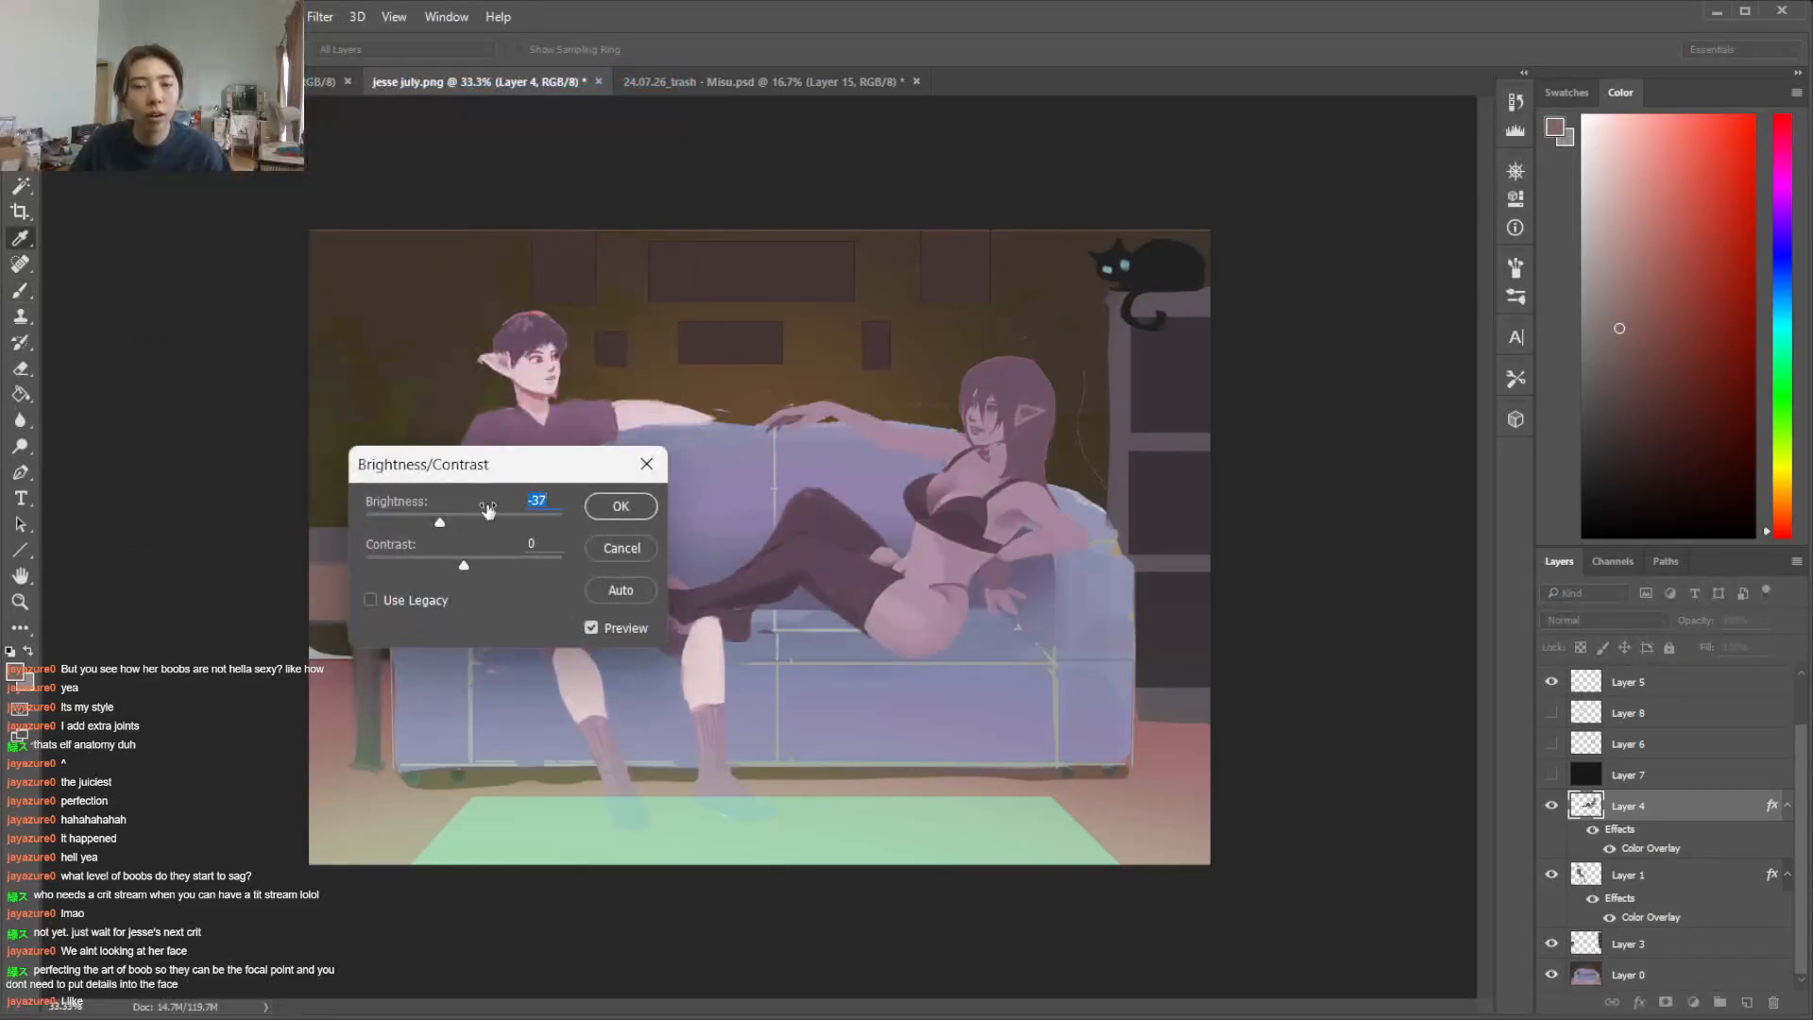
{"action": "left_click", "coordinate": [605, 506]}
{"action": "key", "text": "b"}
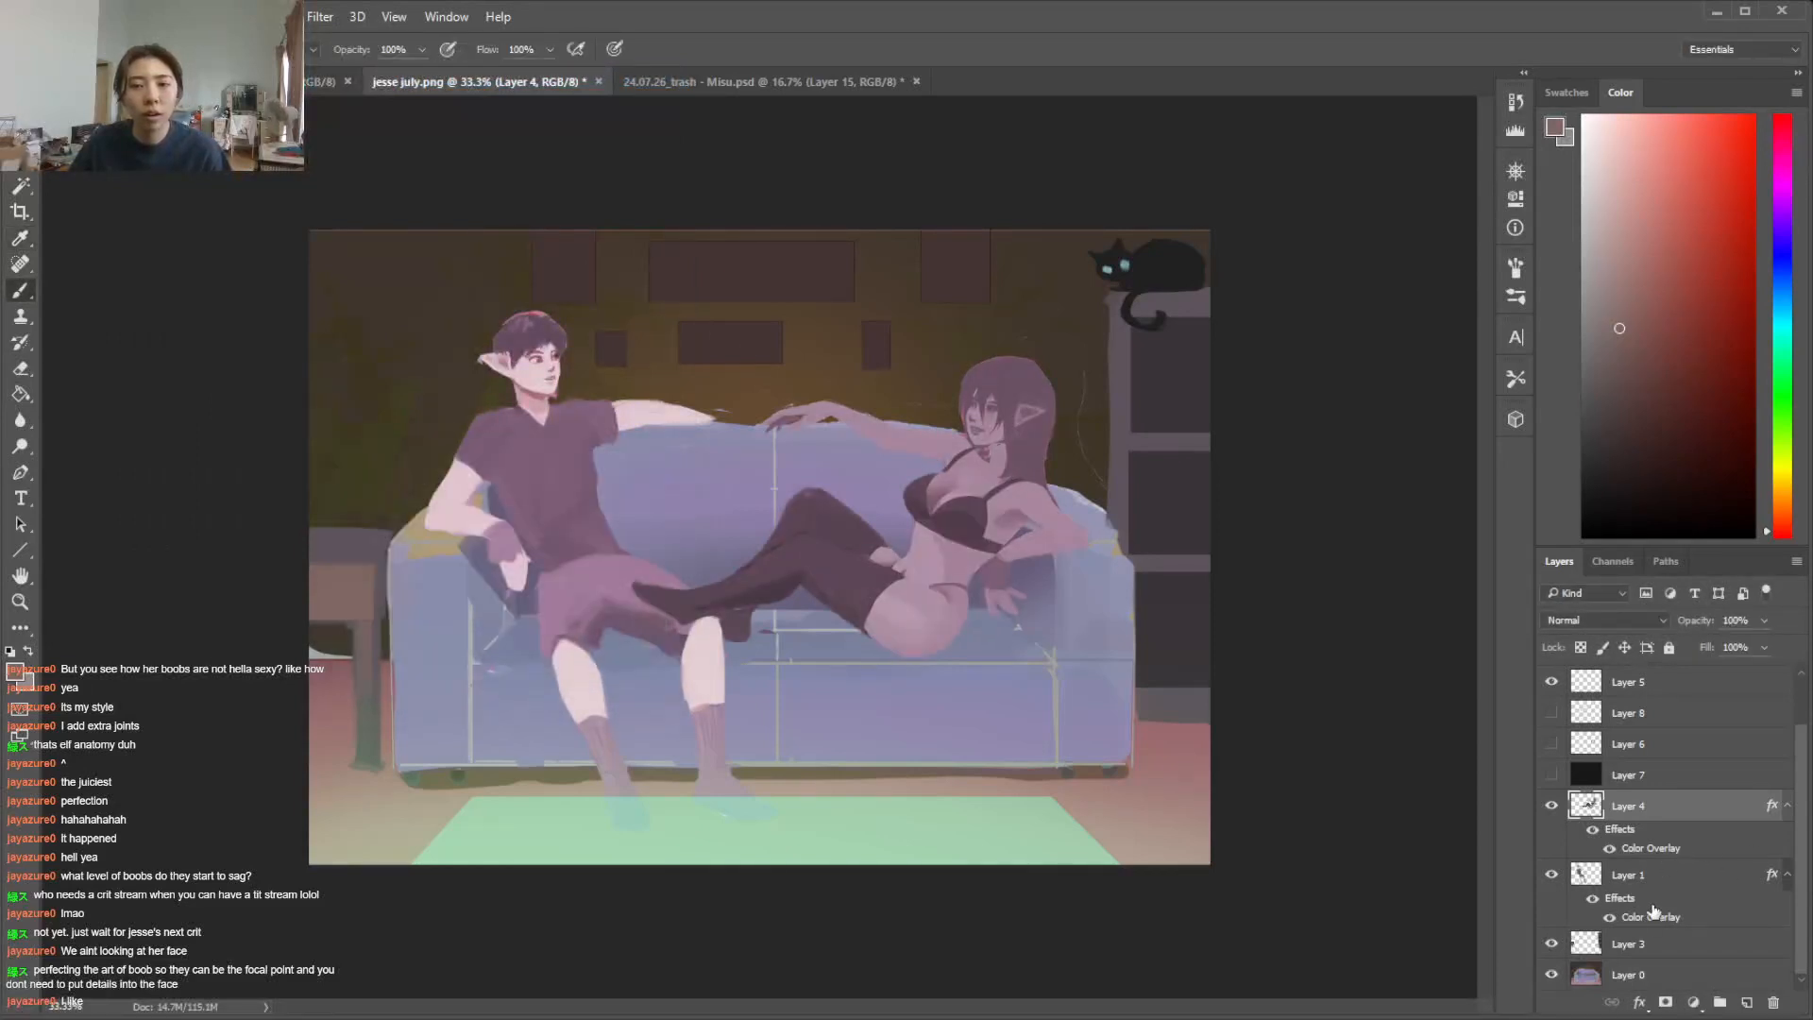
Darken the man's Layer 1 with Brightness/Contrast and undo the stray brush dab over him
{"action": "double_click", "coordinate": [1669, 887]}
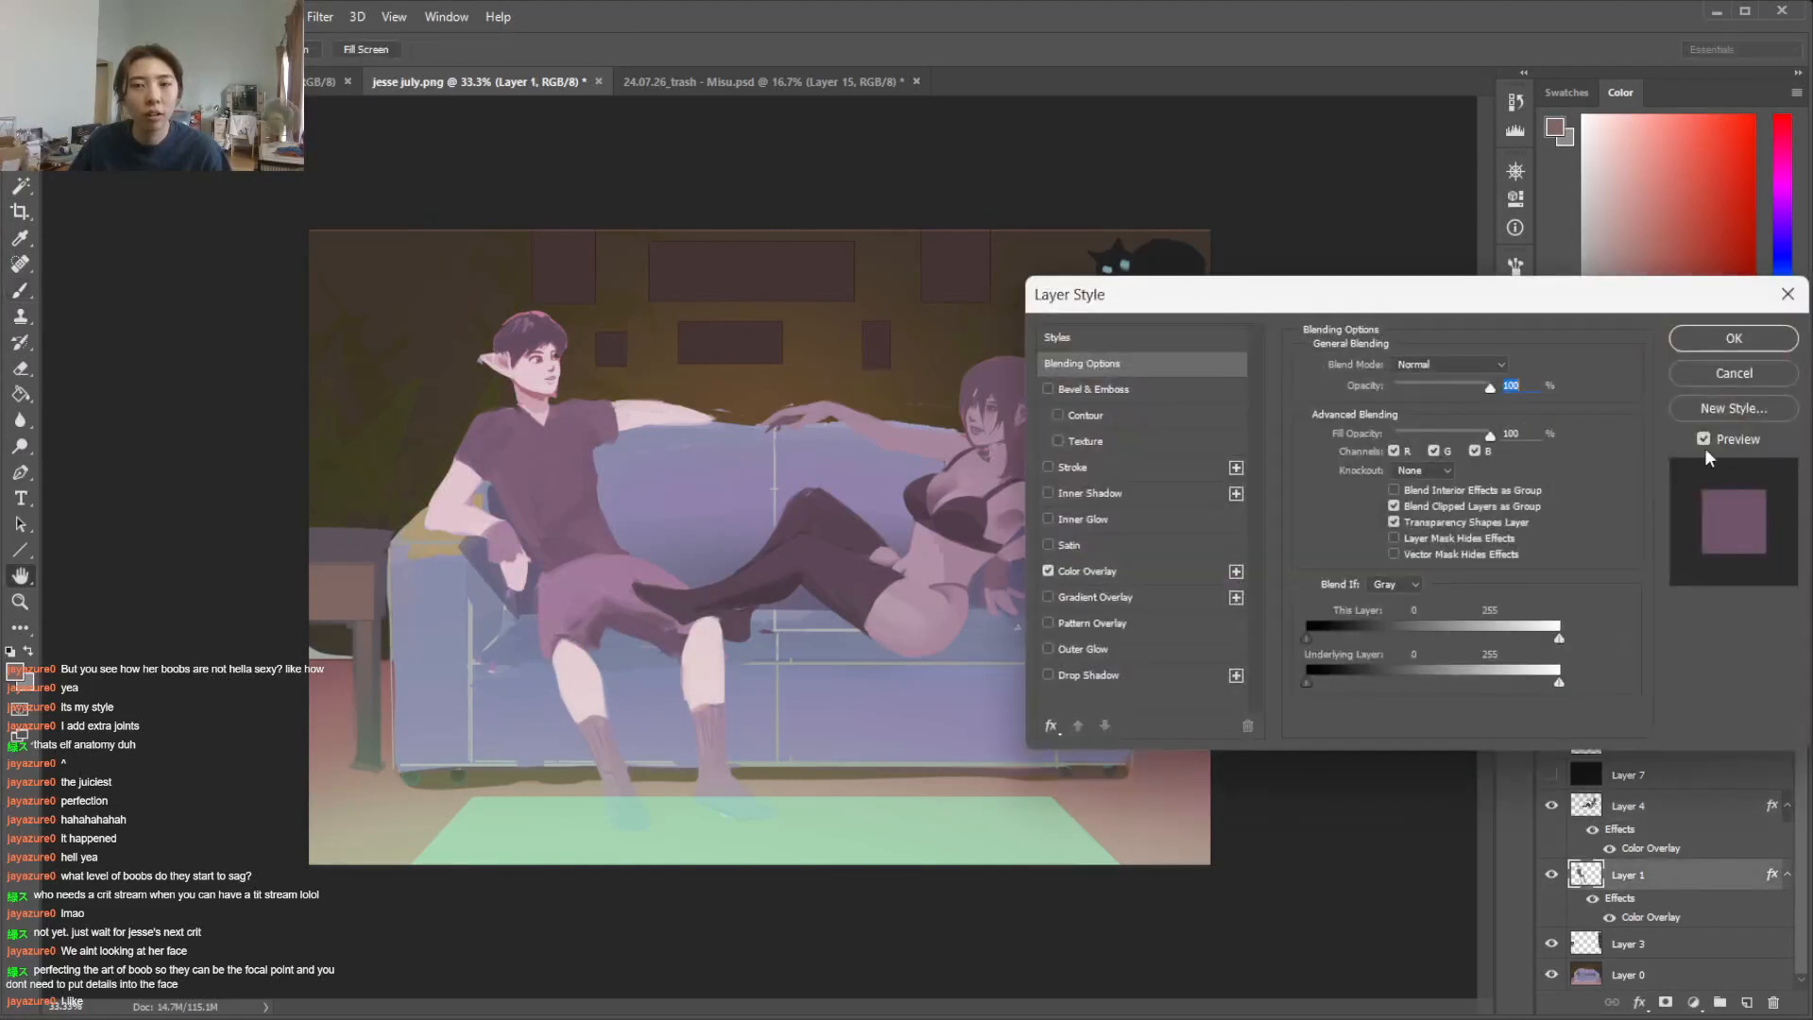
{"action": "left_click", "coordinate": [1715, 382]}
{"action": "left_click", "coordinate": [129, 17]}
{"action": "mouse_move", "coordinate": [203, 74]}
{"action": "left_click", "coordinate": [569, 76]}
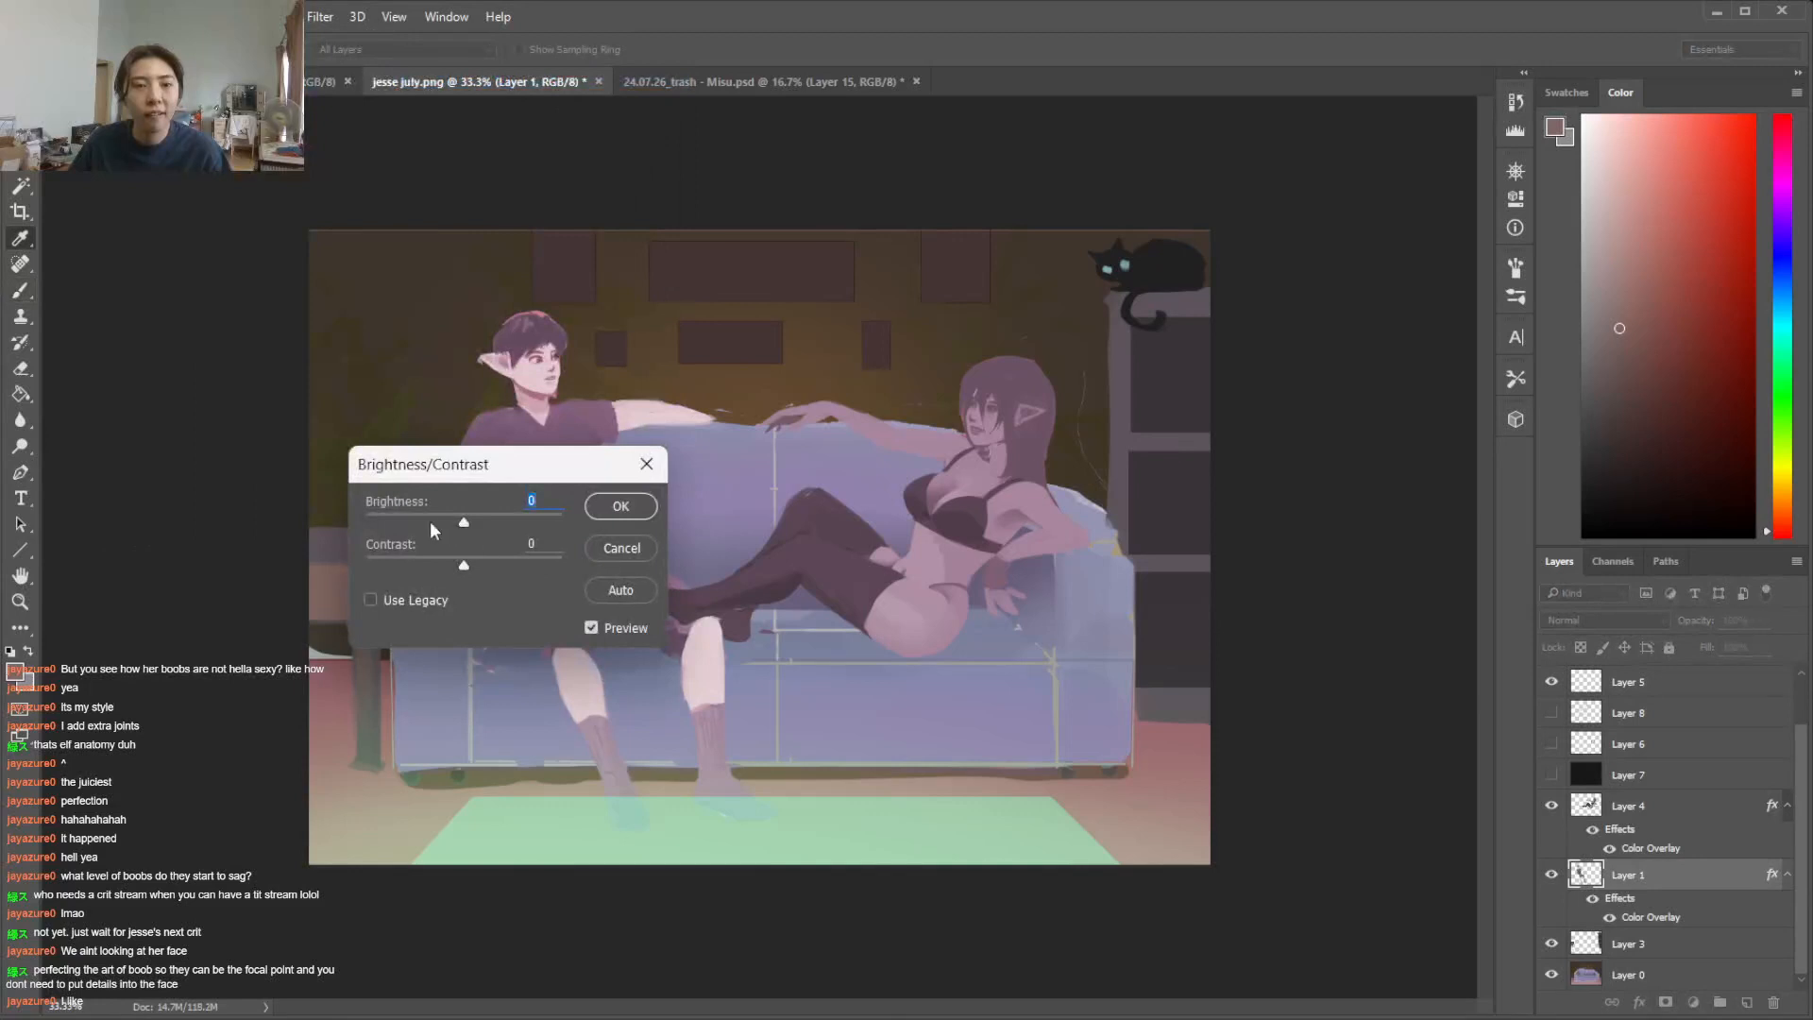
{"action": "left_click", "coordinate": [620, 506]}
{"action": "left_click", "coordinate": [611, 504]}
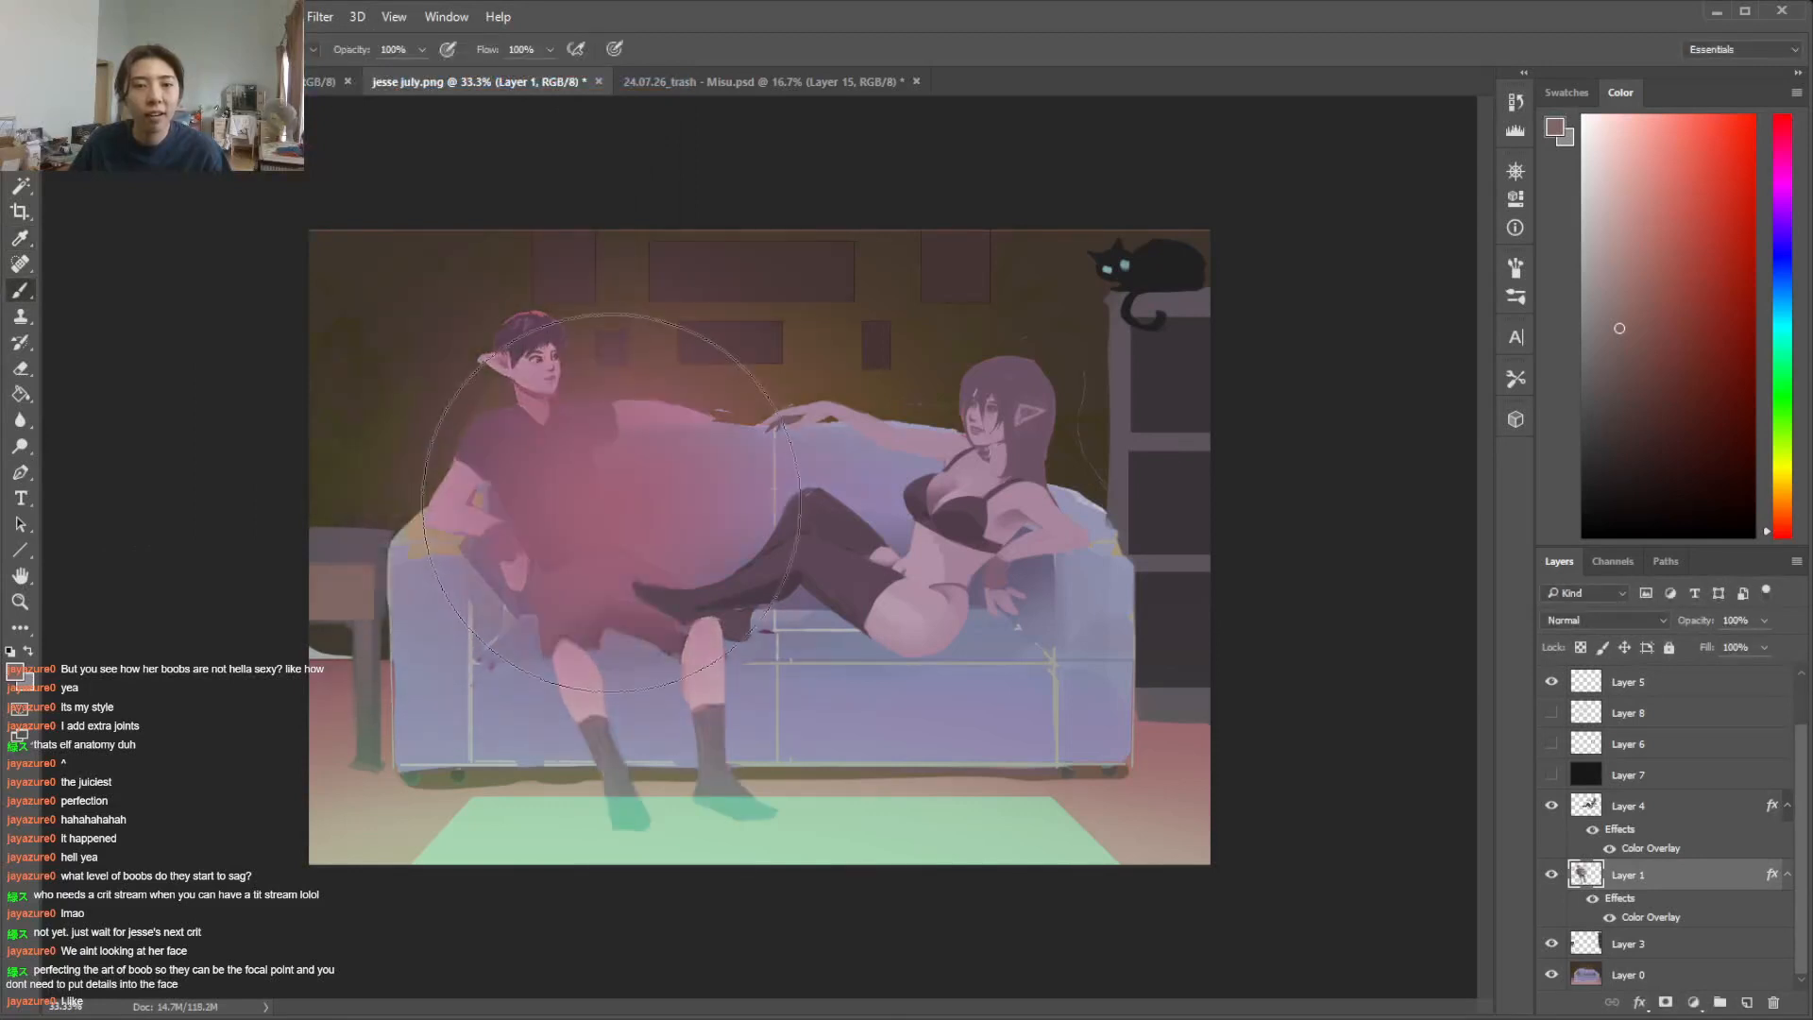
{"action": "key", "text": "ctrl+z"}
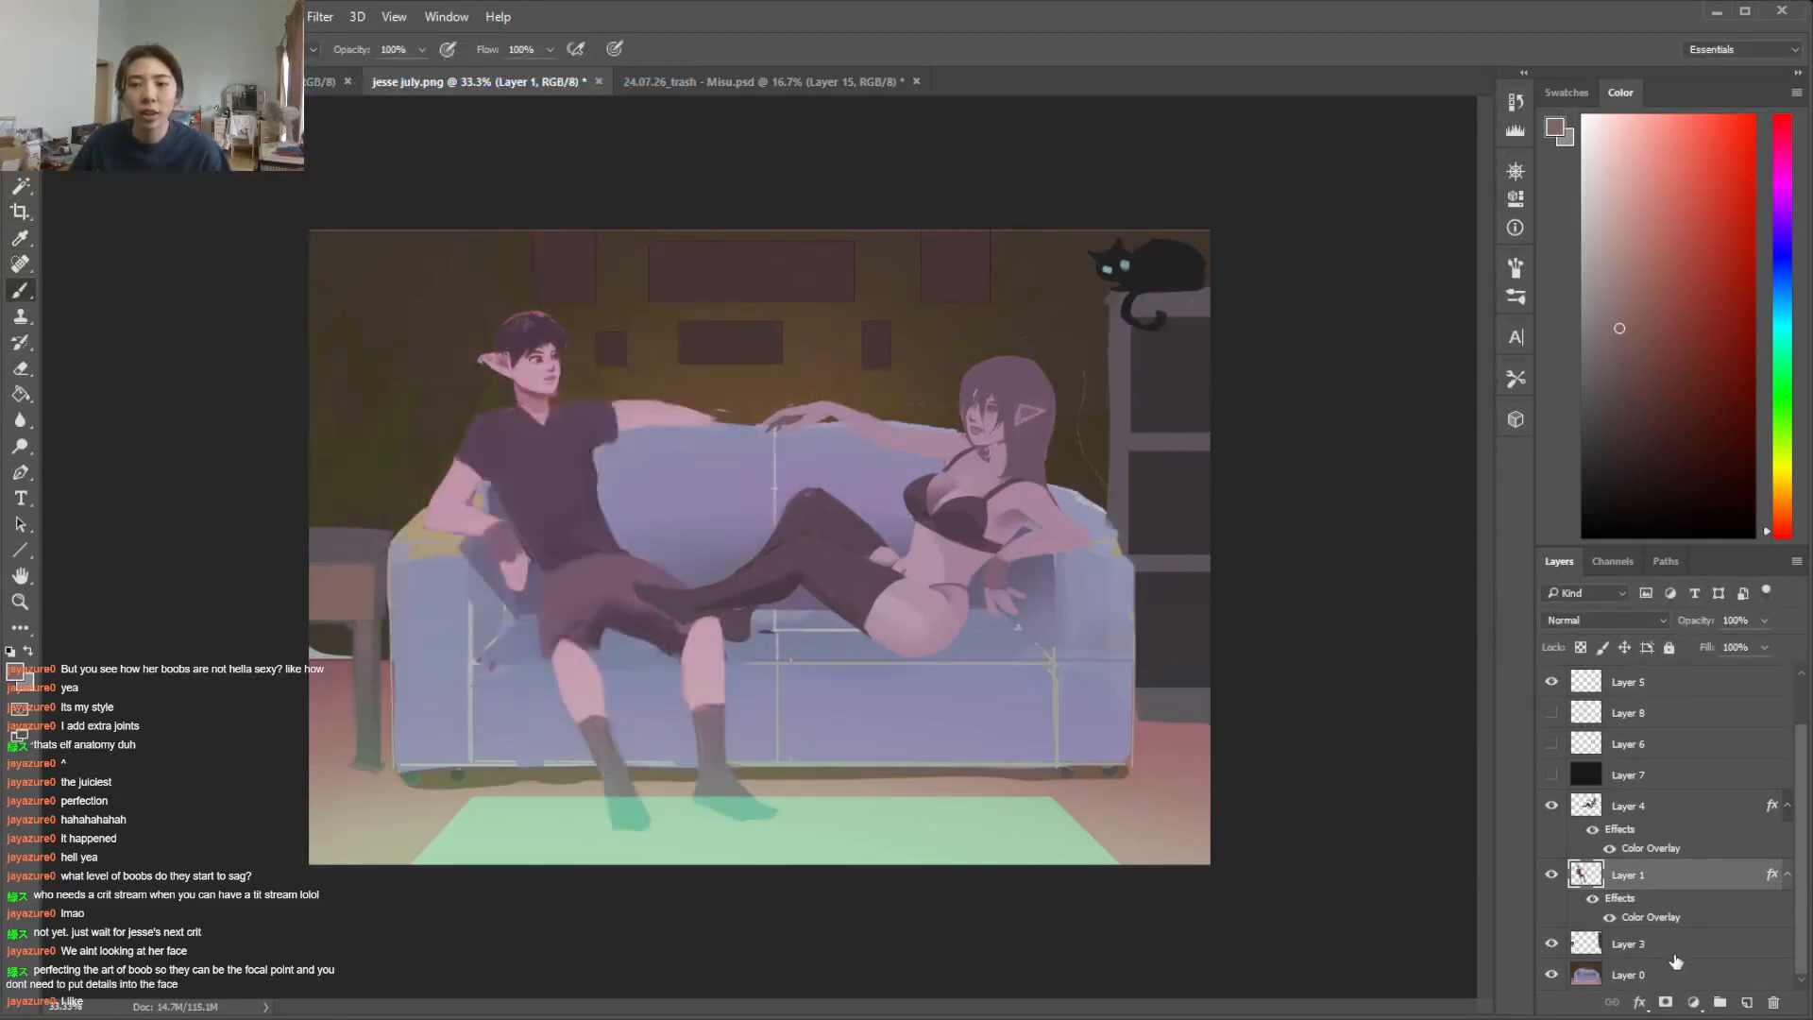
Add a Hard Light layer above the woman's Layer 4 and choose a pale orange painting colour
{"action": "left_click", "coordinate": [1715, 814]}
{"action": "left_click", "coordinate": [1747, 1002]}
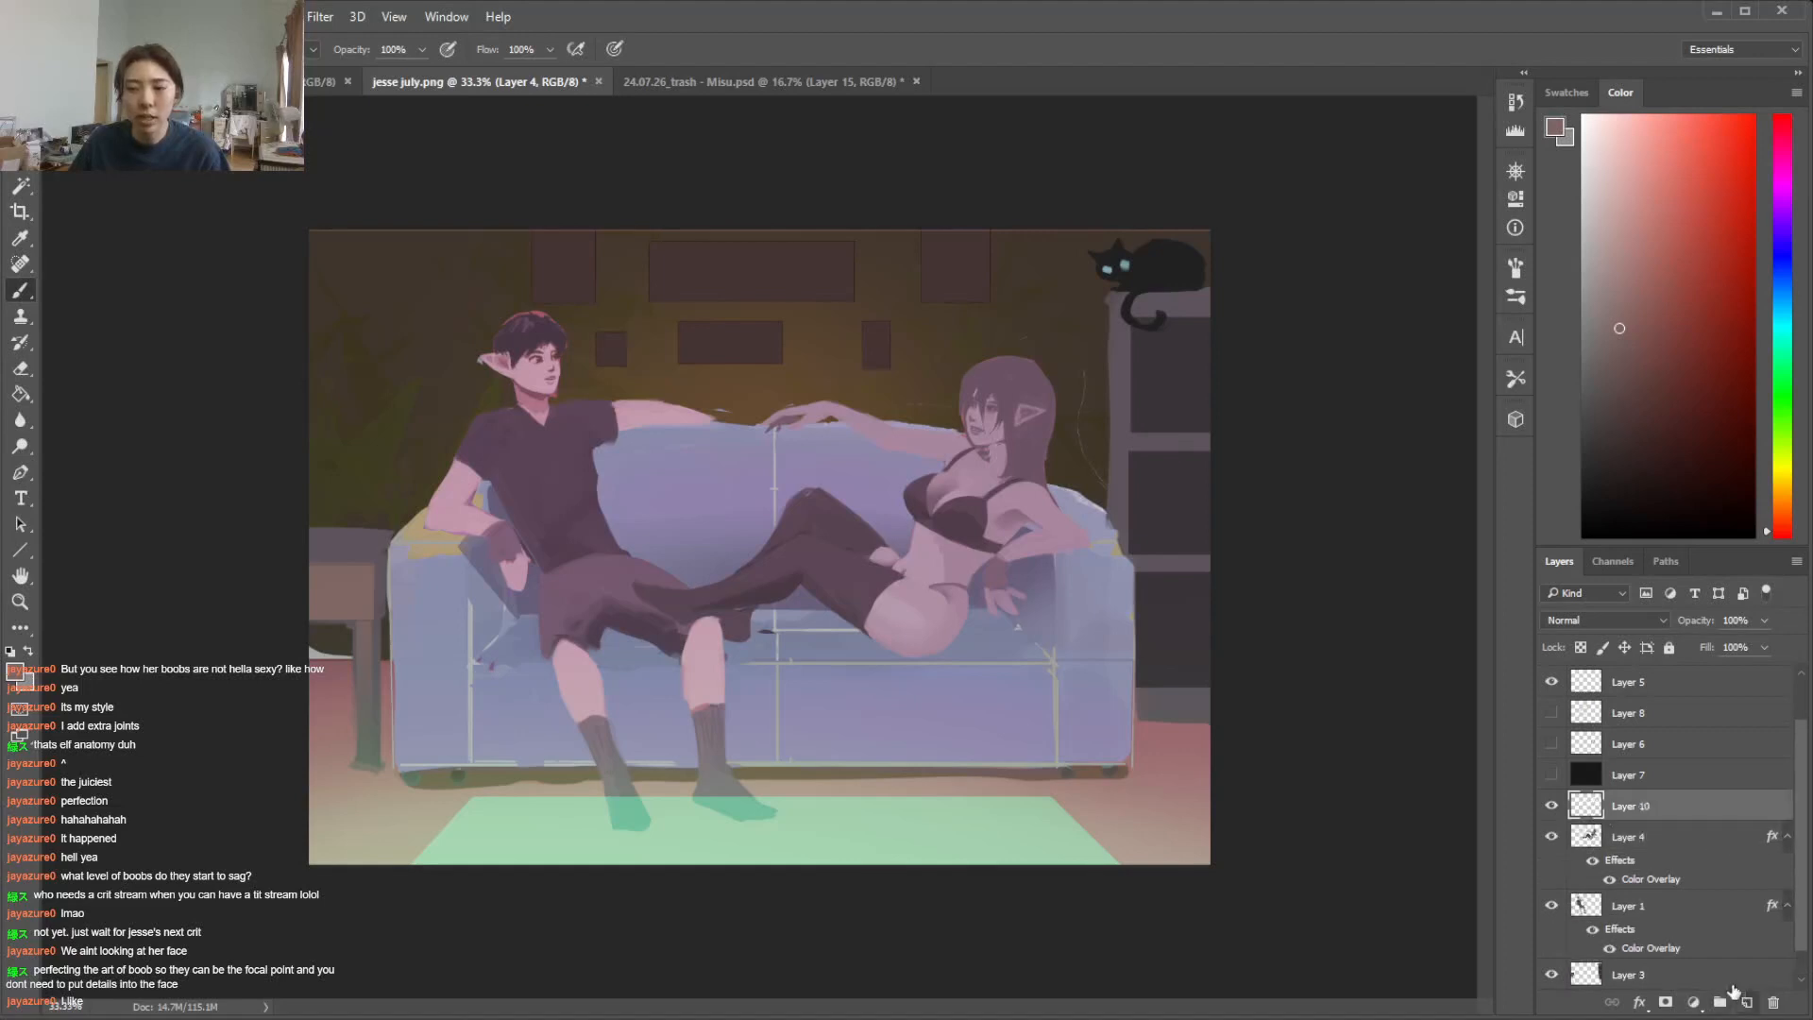
{"action": "left_click", "coordinate": [1641, 620]}
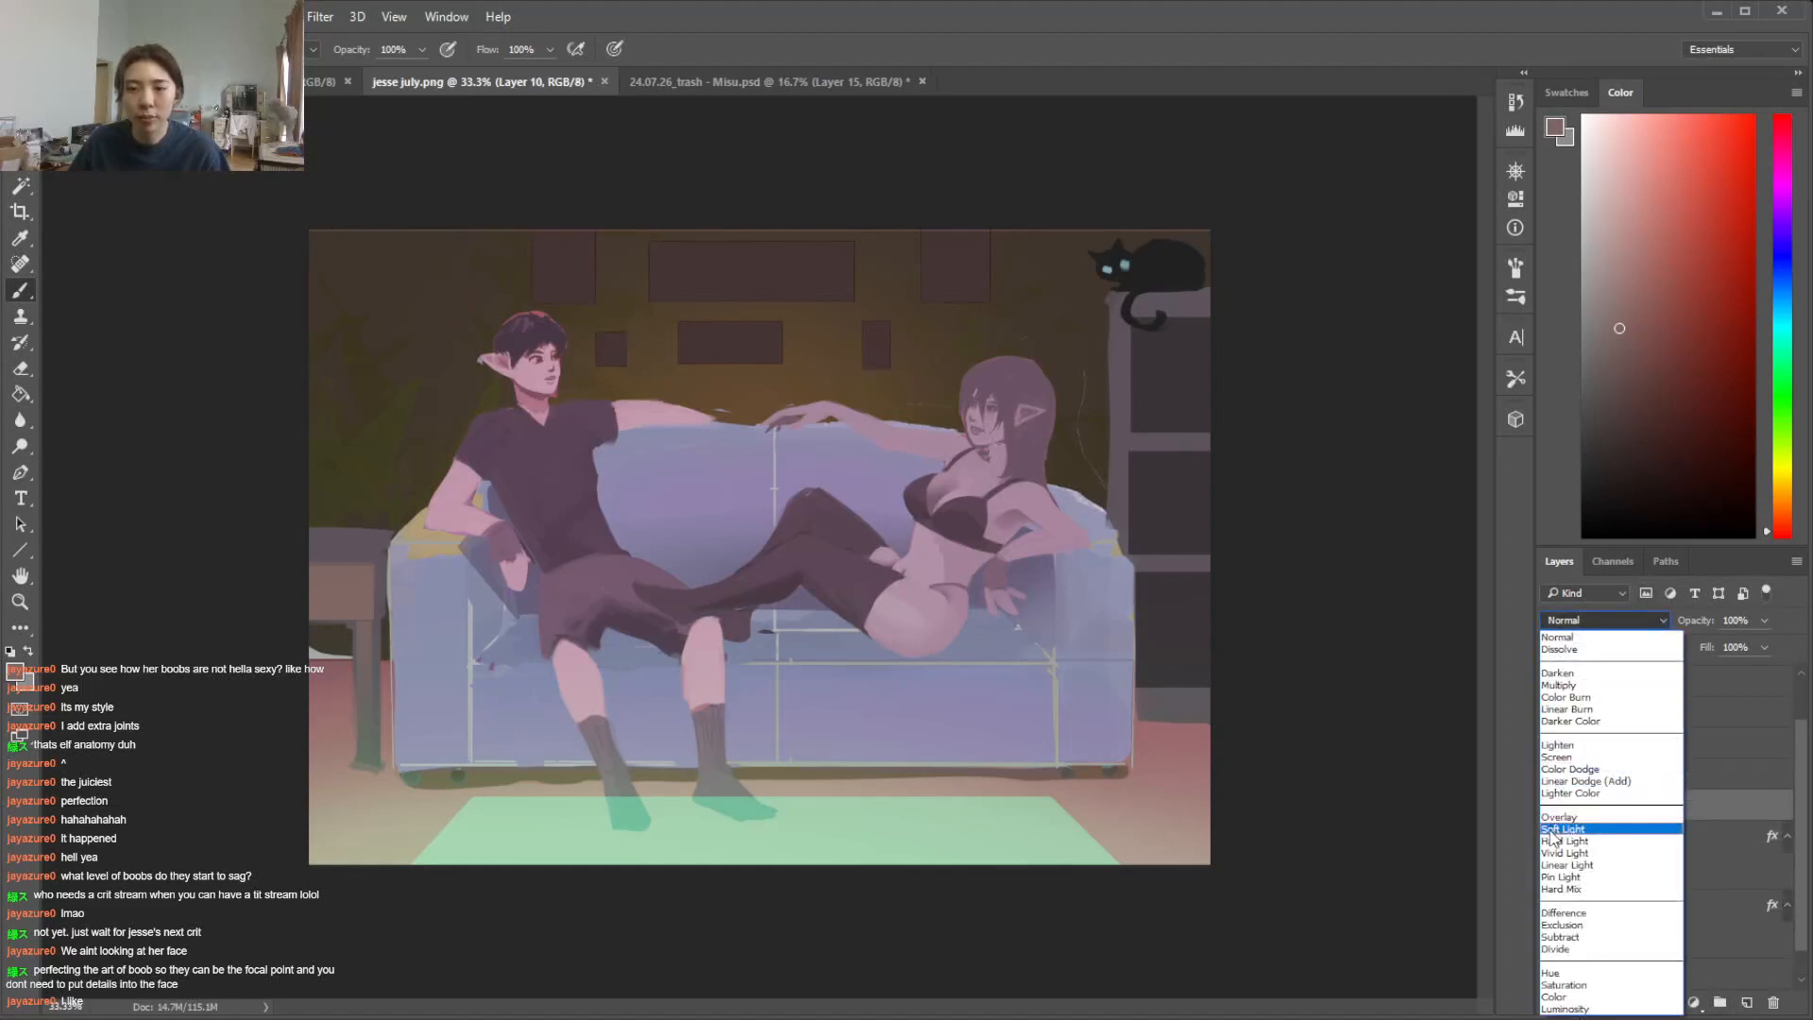
{"action": "left_click", "coordinate": [1558, 841]}
{"action": "mouse_move", "coordinate": [1783, 521]}
{"action": "left_mouse_down"}
{"action": "mouse_move", "coordinate": [1785, 416]}
{"action": "mouse_move", "coordinate": [1780, 498]}
{"action": "left_mouse_up"}
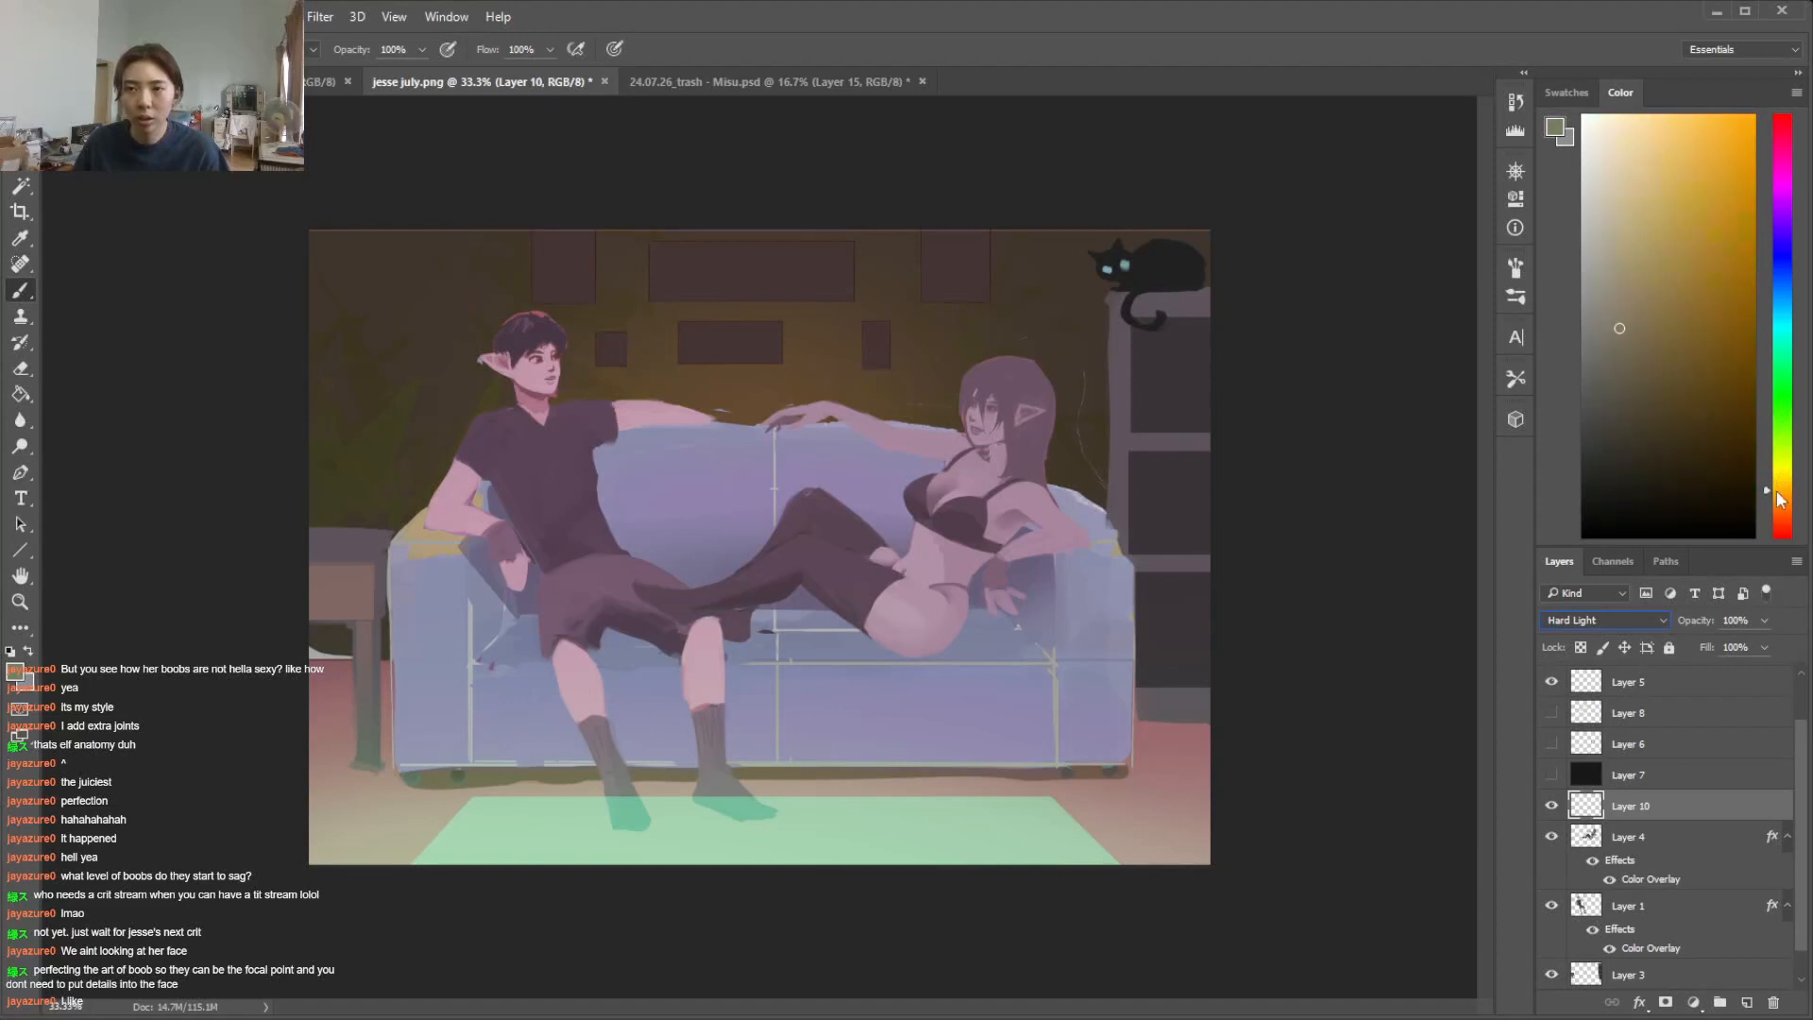
{"action": "left_click", "coordinate": [1637, 170]}
Paint pale orange light over the woman's hips and upper thigh with a textured brush
{"action": "right_click", "coordinate": [965, 491]}
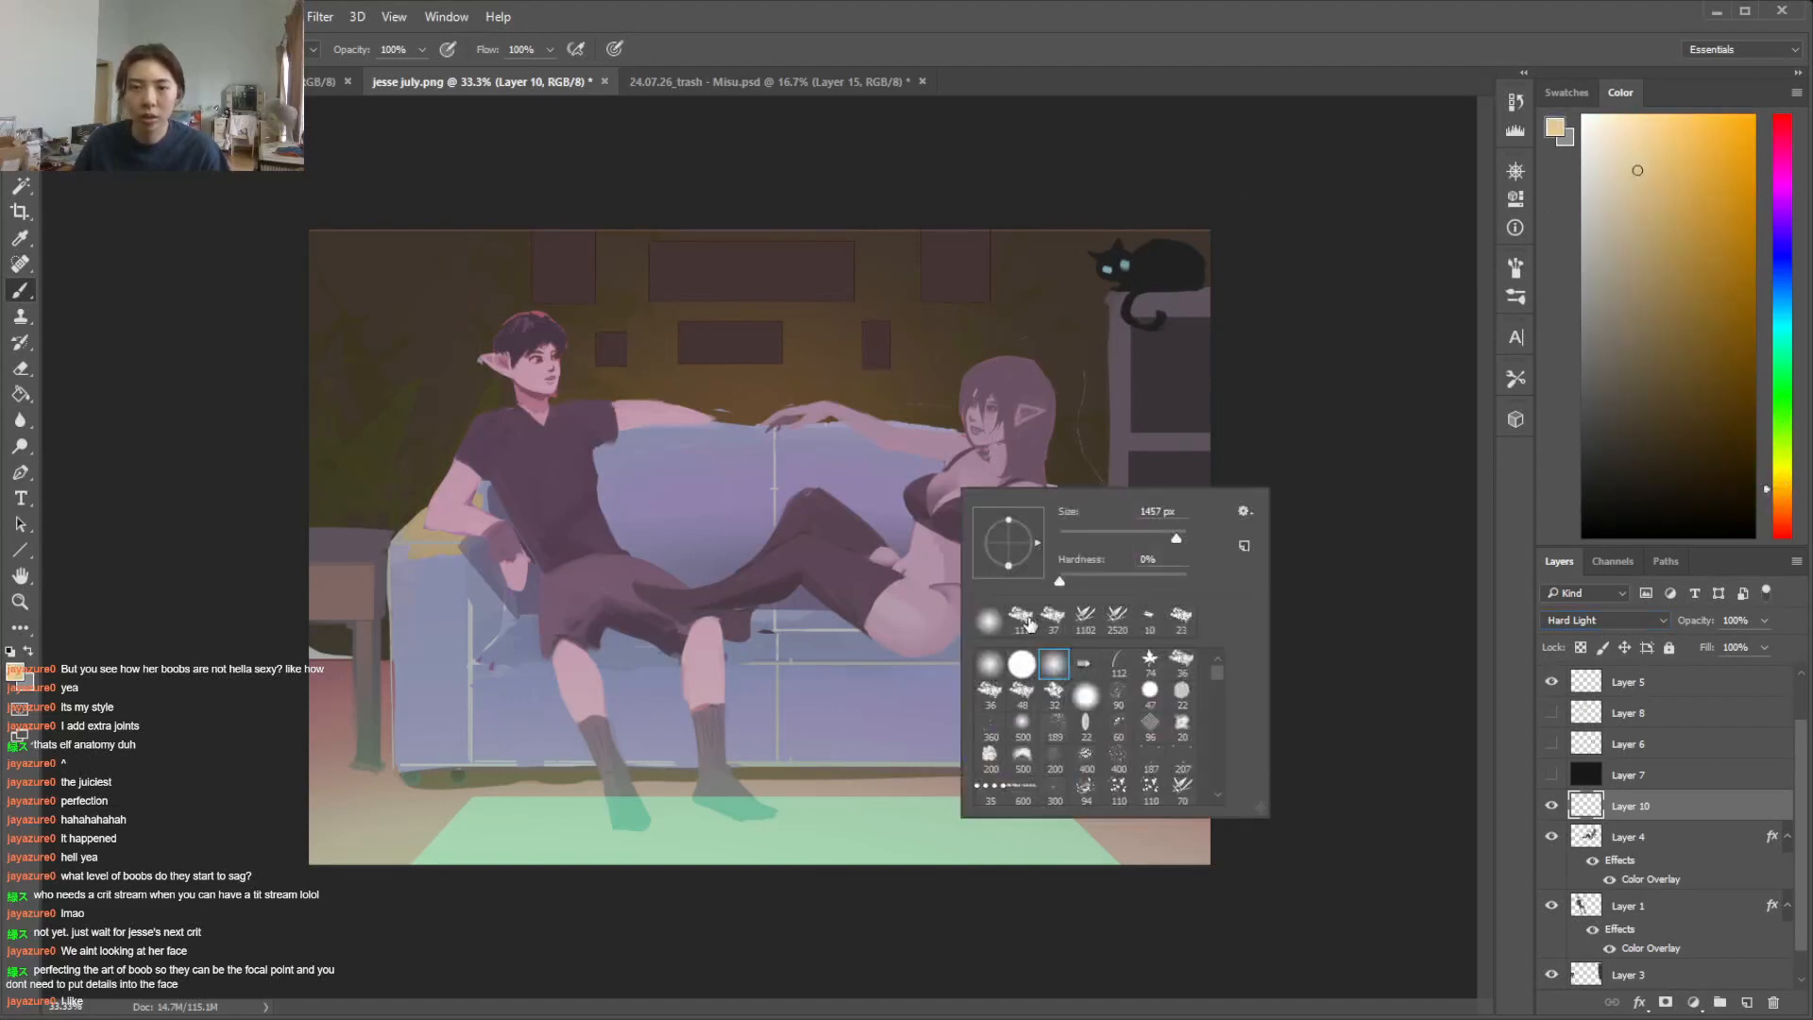
{"action": "left_click", "coordinate": [1149, 540]}
{"action": "left_click", "coordinate": [949, 546]}
{"action": "mouse_move", "coordinate": [941, 550]}
{"action": "left_mouse_down"}
{"action": "mouse_move", "coordinate": [948, 622]}
{"action": "mouse_move", "coordinate": [945, 592]}
{"action": "mouse_move", "coordinate": [901, 643]}
{"action": "mouse_move", "coordinate": [831, 570]}
{"action": "left_mouse_up"}
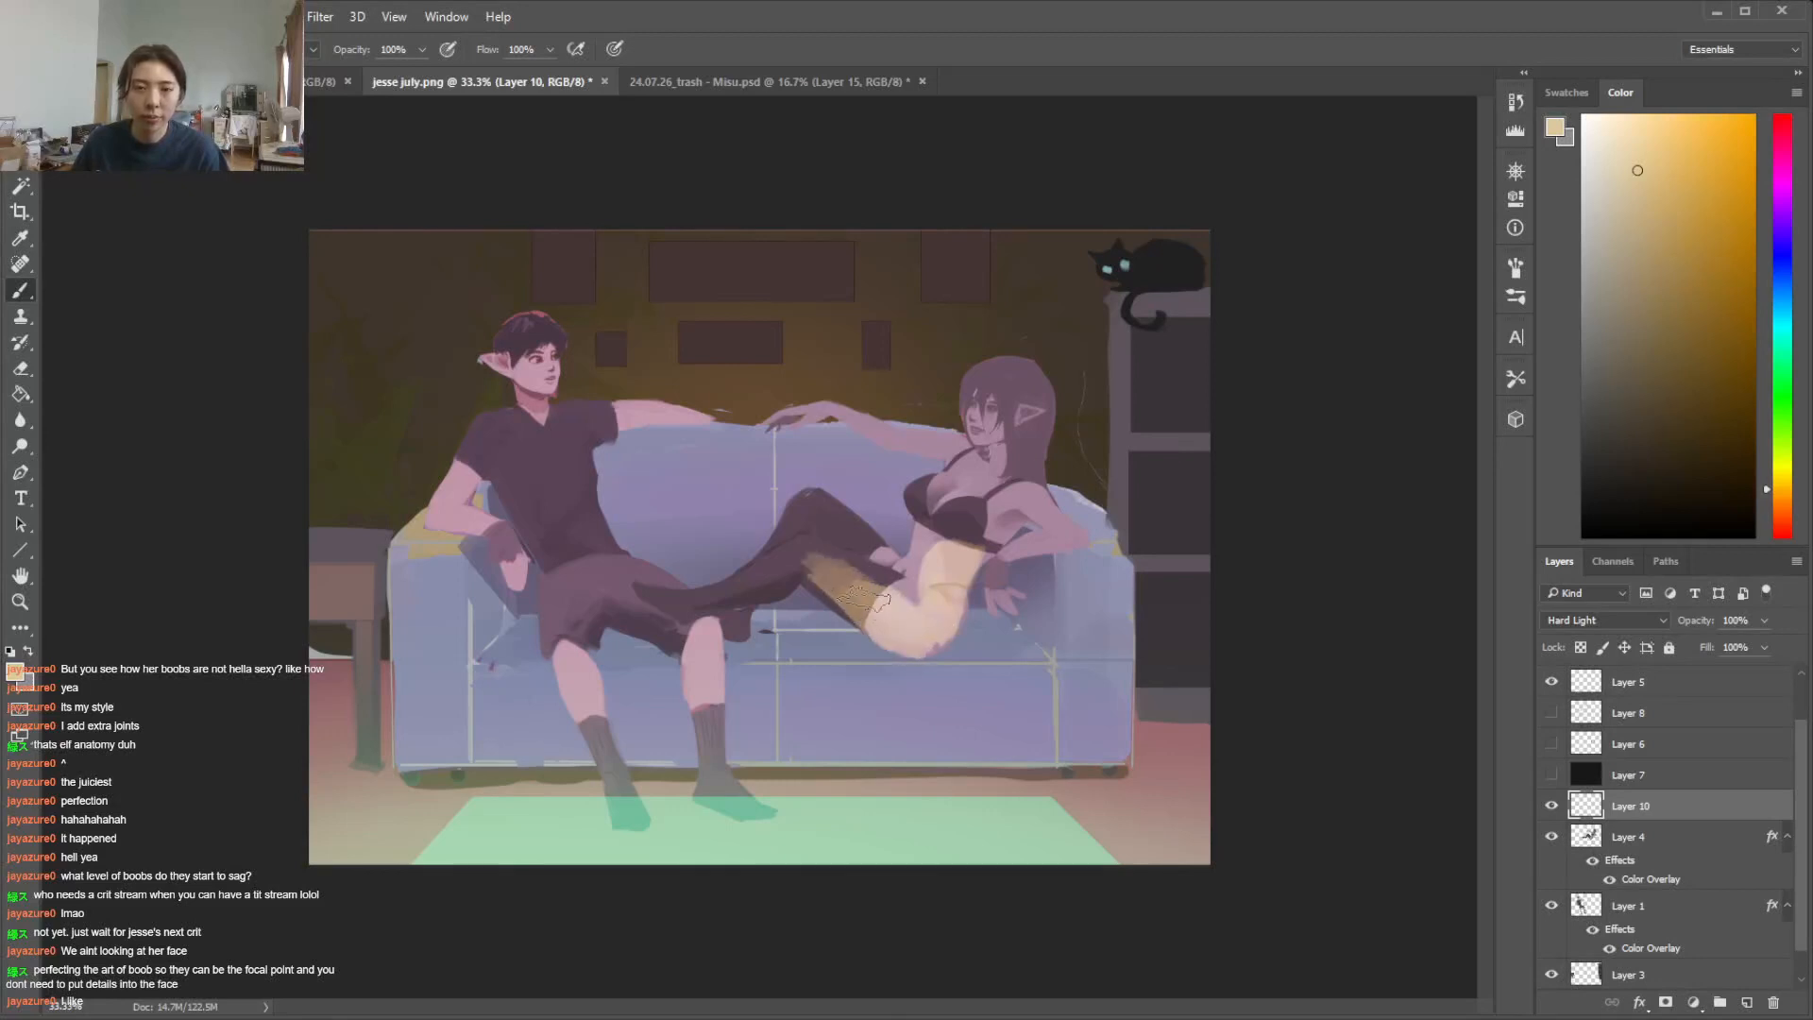
Paint the warm light on the woman's cheek, ear and hair and on her supporting forearm and hand
{"action": "right_click", "coordinate": [1163, 511]}
{"action": "mouse_move", "coordinate": [1004, 418]}
{"action": "left_mouse_down"}
{"action": "mouse_move", "coordinate": [987, 439]}
{"action": "mouse_move", "coordinate": [1012, 427]}
{"action": "mouse_move", "coordinate": [1003, 396]}
{"action": "mouse_move", "coordinate": [1045, 412]}
{"action": "mouse_move", "coordinate": [1027, 484]}
{"action": "mouse_move", "coordinate": [1080, 536]}
{"action": "mouse_move", "coordinate": [999, 561]}
{"action": "mouse_move", "coordinate": [1053, 542]}
{"action": "left_mouse_up"}
{"action": "key", "text": "e"}
{"action": "right_click", "coordinate": [1201, 462]}
{"action": "key", "text": "b"}
{"action": "left_click_drag", "start_coordinate": [999, 561], "coordinate": [1003, 614]}
{"action": "key", "text": "e"}
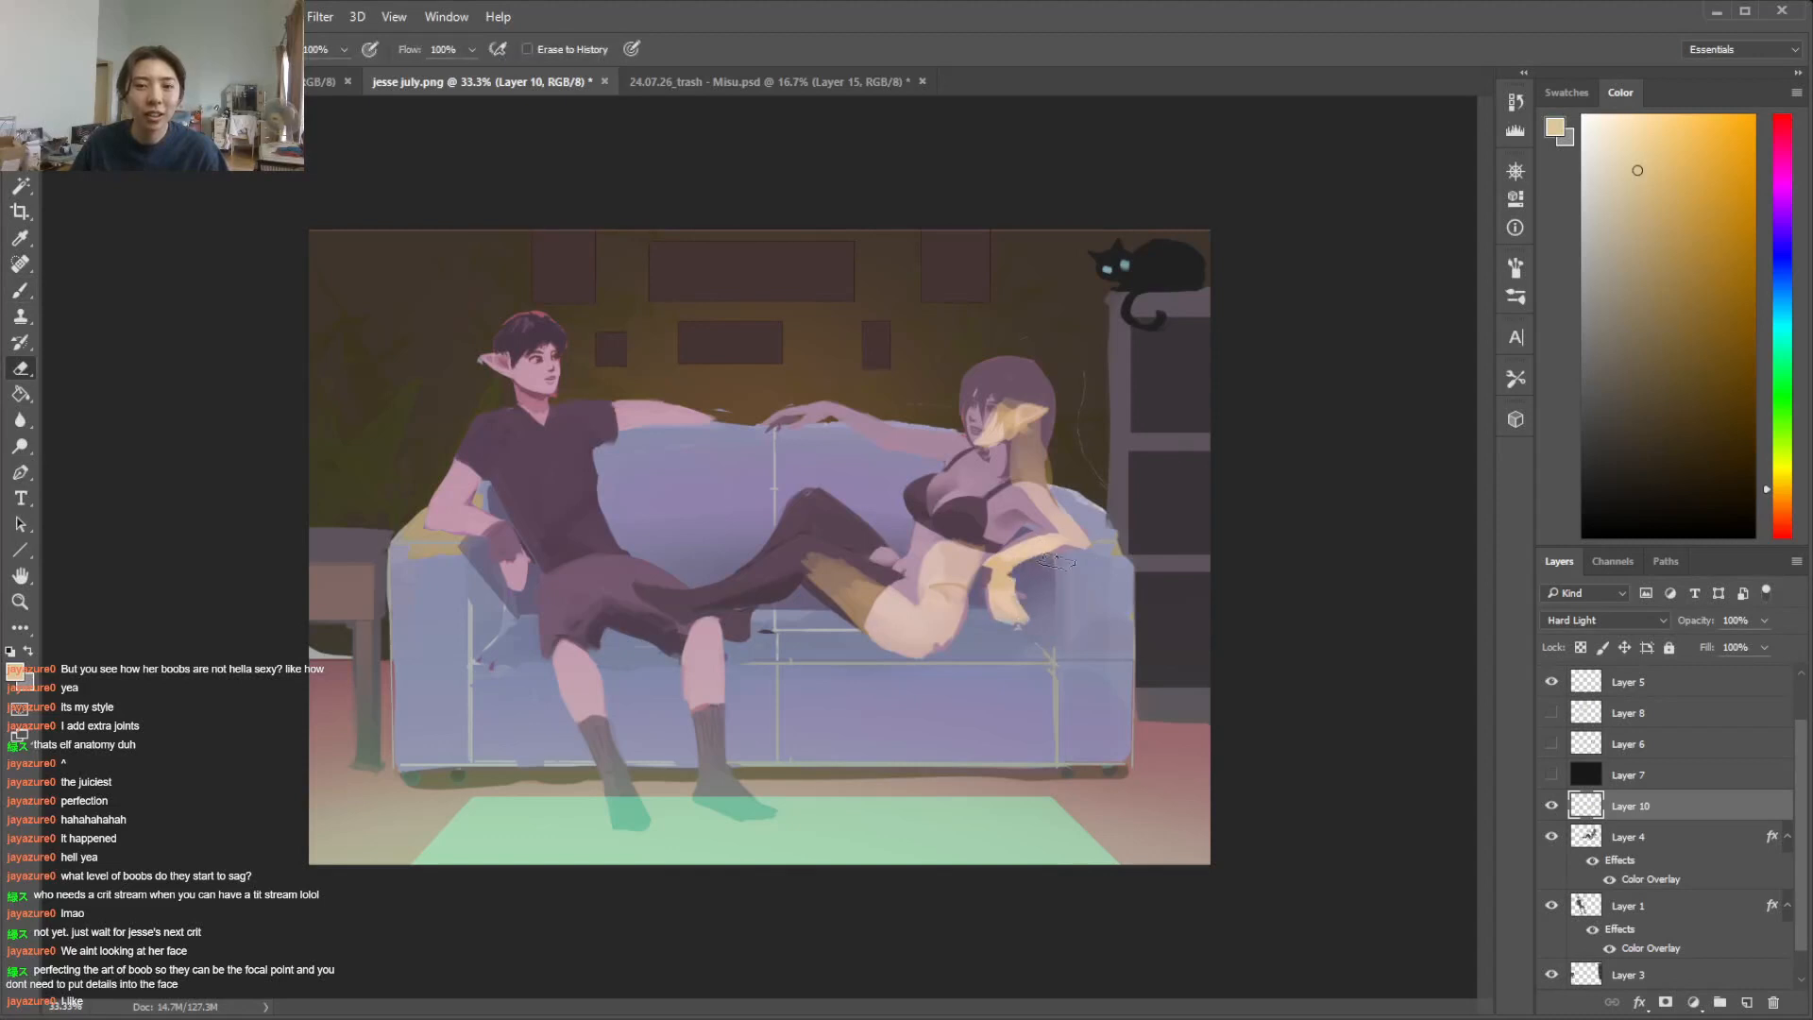
Clip Layer 10 to the woman's Layer 4 and refine the warm light around her waist and supporting arm
{"action": "left_click", "coordinate": [1677, 821], "text": "alt"}
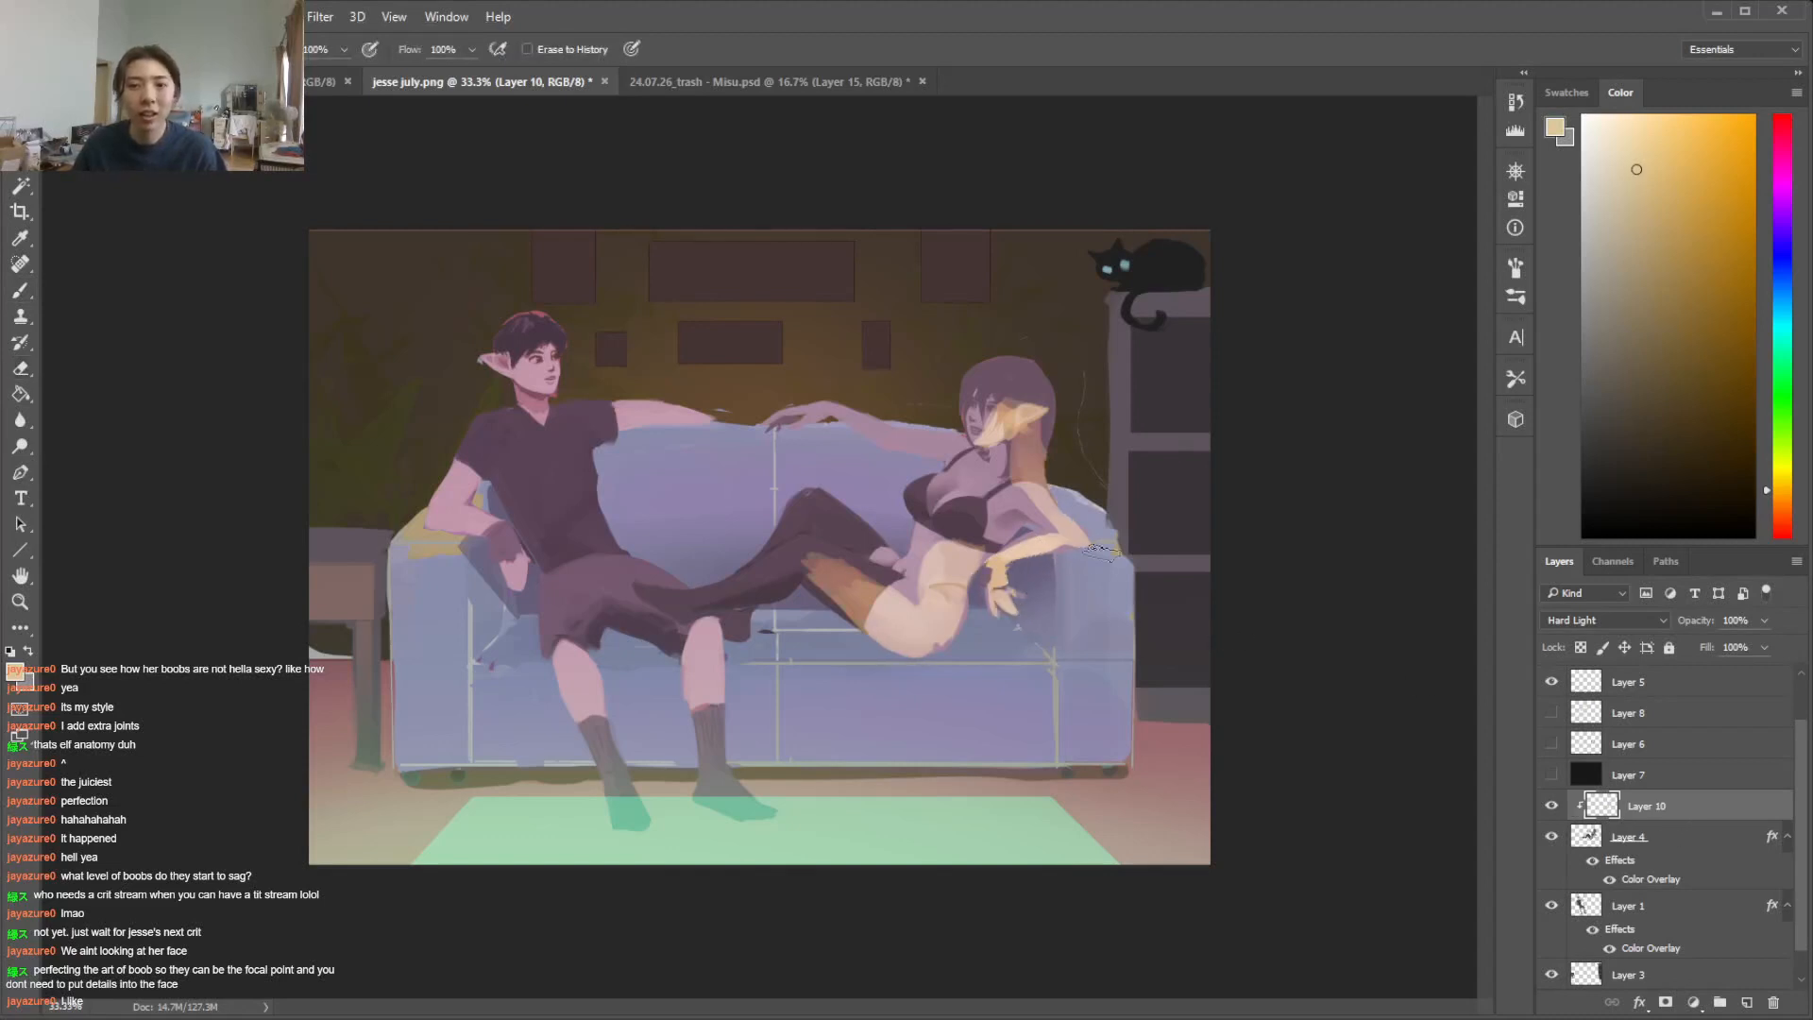
{"action": "key", "text": "b"}
{"action": "key", "text": "e"}
{"action": "right_click", "coordinate": [1090, 506]}
{"action": "left_click", "coordinate": [1247, 631]}
{"action": "left_click", "coordinate": [977, 513]}
{"action": "mouse_move", "coordinate": [1022, 546]}
{"action": "left_mouse_down"}
{"action": "mouse_move", "coordinate": [1057, 538]}
{"action": "mouse_move", "coordinate": [975, 561]}
{"action": "mouse_move", "coordinate": [1017, 516]}
{"action": "mouse_move", "coordinate": [969, 564]}
{"action": "left_mouse_up"}
{"action": "key", "text": "b"}
Add touches of warm light to the woman's chest and the underside of her outstretched arm
{"action": "key", "text": "b"}
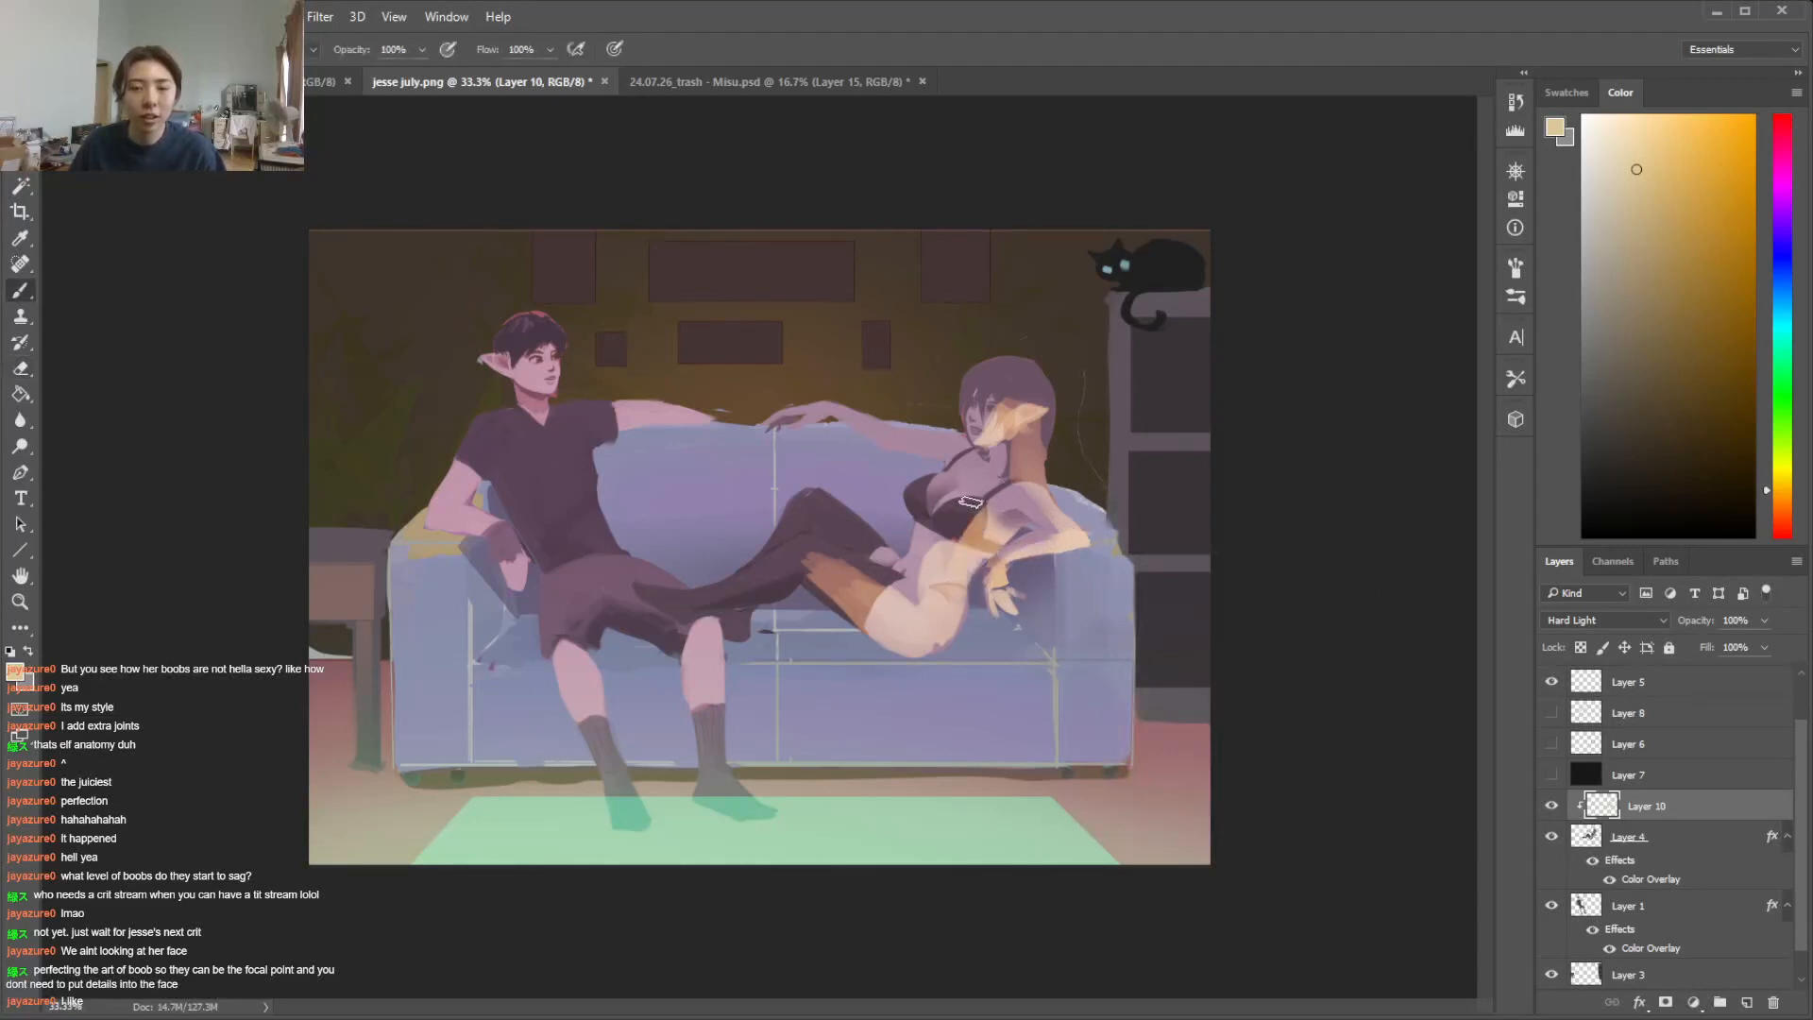
{"action": "key", "text": "e"}
{"action": "key", "text": "b"}
{"action": "mouse_move", "coordinate": [999, 429]}
{"action": "left_mouse_down"}
{"action": "mouse_move", "coordinate": [1016, 423]}
{"action": "mouse_move", "coordinate": [876, 442]}
{"action": "mouse_move", "coordinate": [955, 442]}
{"action": "mouse_move", "coordinate": [912, 446]}
{"action": "left_mouse_up"}
{"action": "key", "text": "e"}
{"action": "key", "text": "b"}
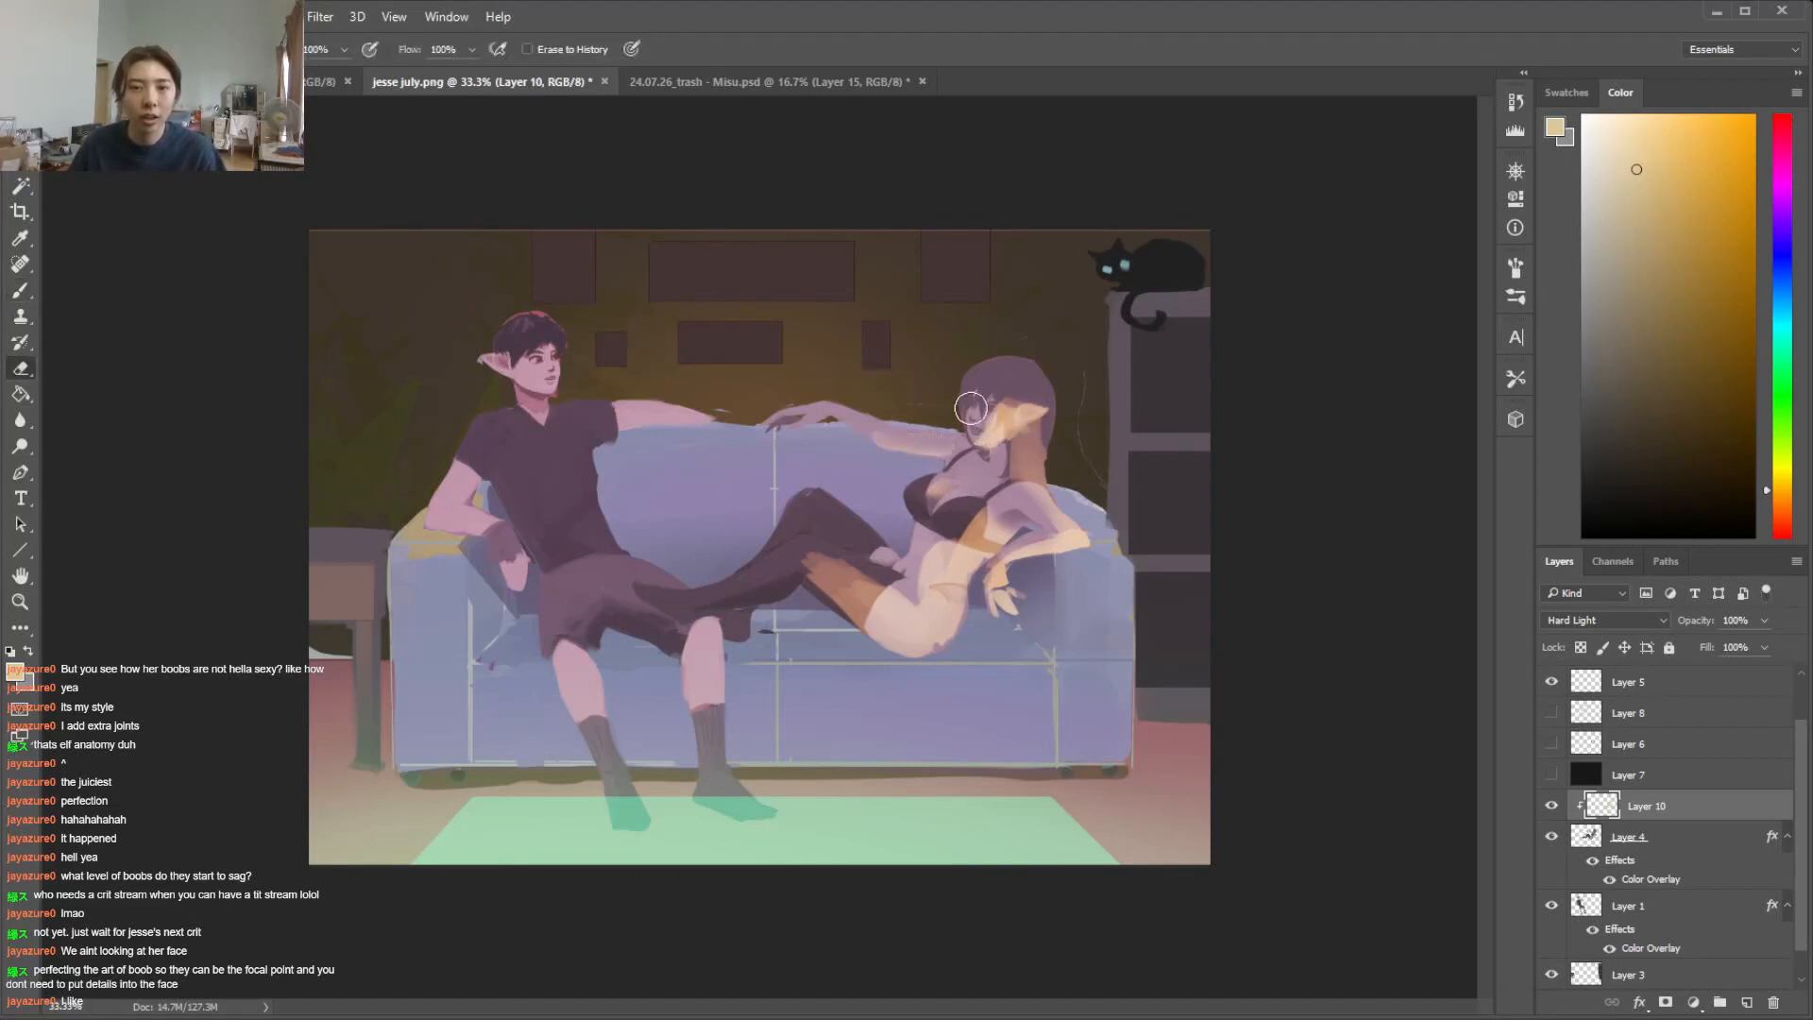
{"action": "key", "text": "l"}
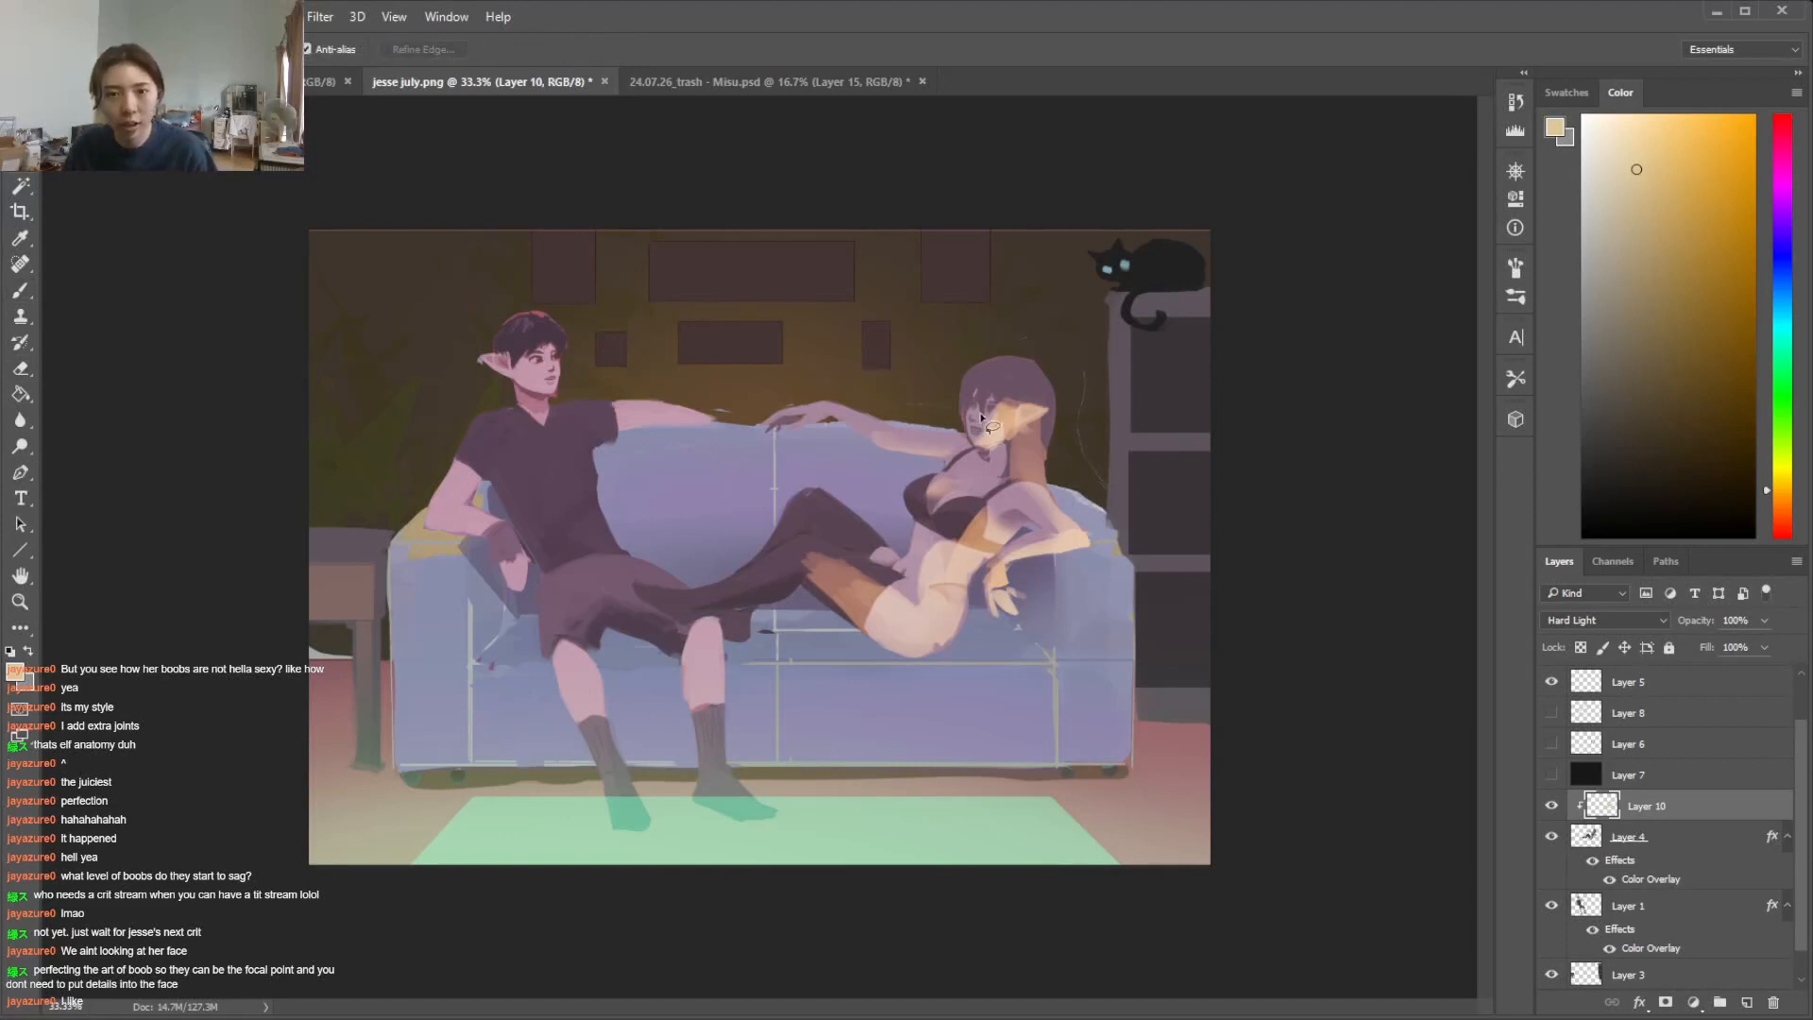
Extend the warm light over the back of the woman's hair, trimming its edge with the eraser
{"action": "key", "text": "b"}
{"action": "key", "text": "e"}
{"action": "mouse_move", "coordinate": [1016, 388]}
{"action": "left_mouse_down"}
{"action": "mouse_move", "coordinate": [1041, 372]}
{"action": "mouse_move", "coordinate": [1046, 457]}
{"action": "left_mouse_up"}
{"action": "key", "text": "b"}
{"action": "mouse_move", "coordinate": [1032, 439]}
{"action": "left_mouse_down"}
{"action": "mouse_move", "coordinate": [1023, 377]}
{"action": "mouse_move", "coordinate": [1036, 505]}
{"action": "left_mouse_up"}
{"action": "key", "text": "e"}
{"action": "key", "text": "b"}
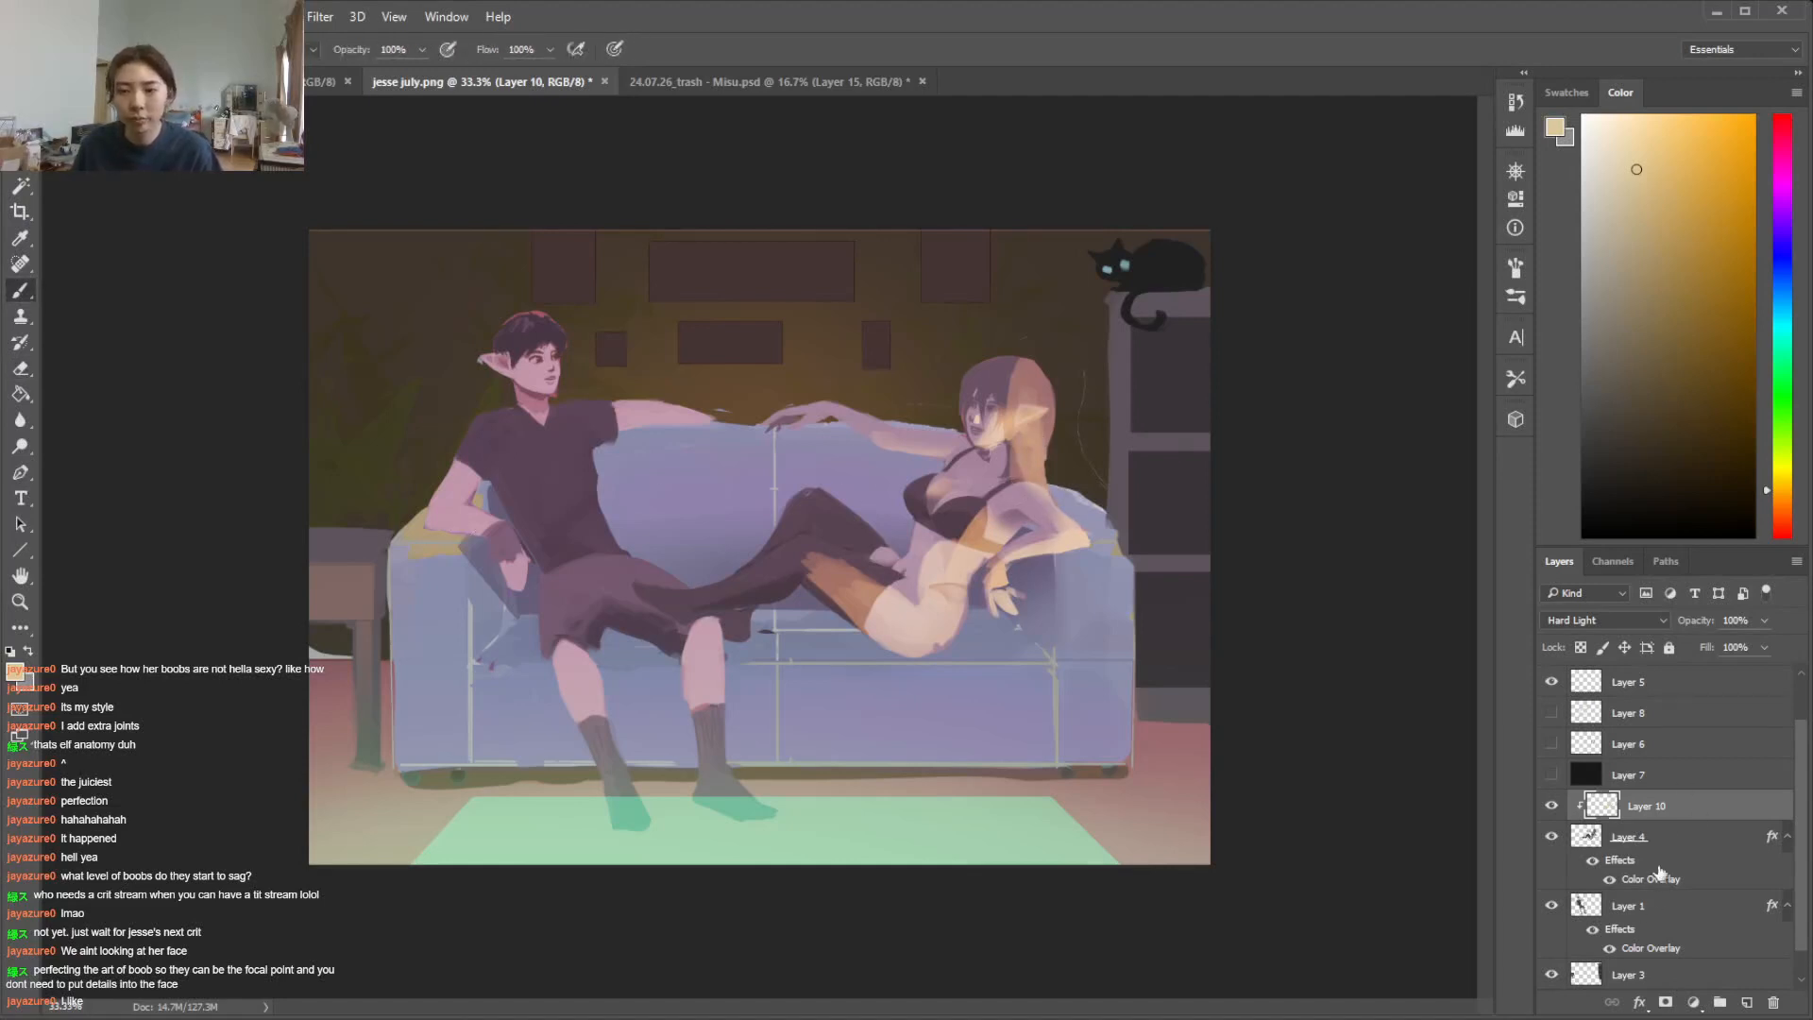
Release Layer 10's clipping mask and refine the warm light around the woman's arm and along her stockinged legs
{"action": "right_click", "coordinate": [1702, 810]}
{"action": "key", "text": "Escape"}
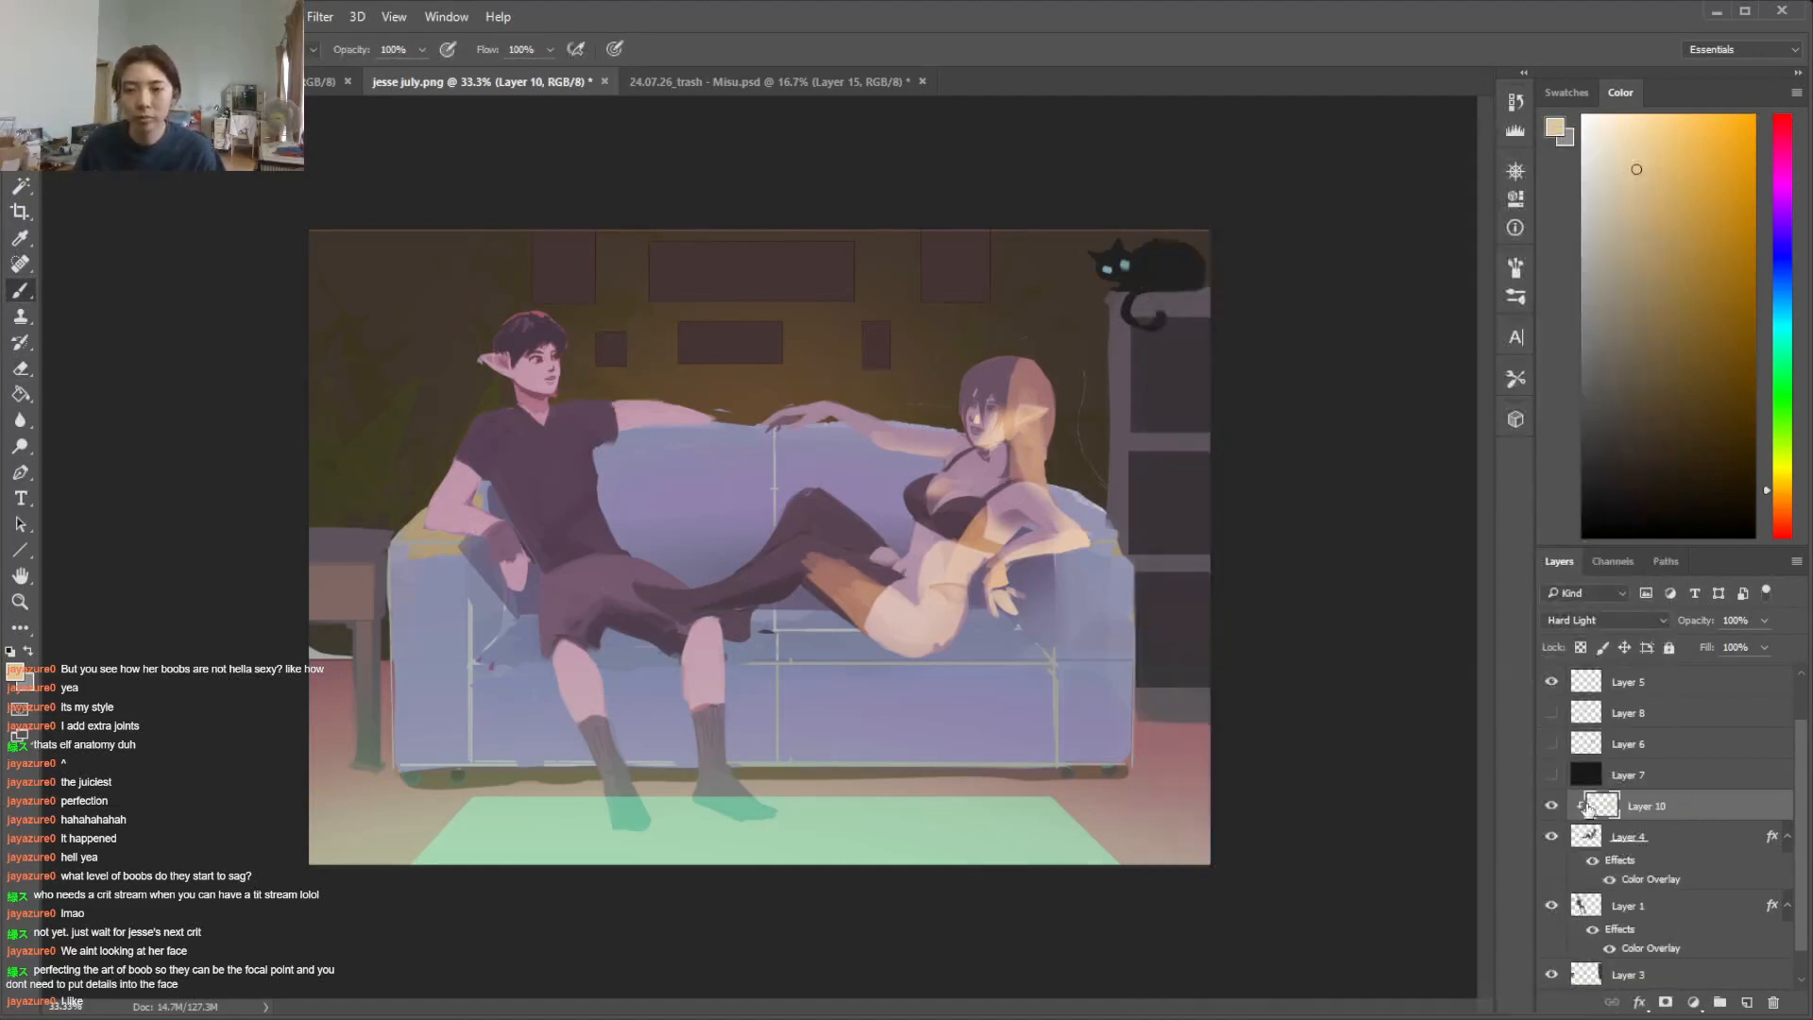
{"action": "right_click", "coordinate": [1689, 810]}
{"action": "left_click", "coordinate": [1251, 549]}
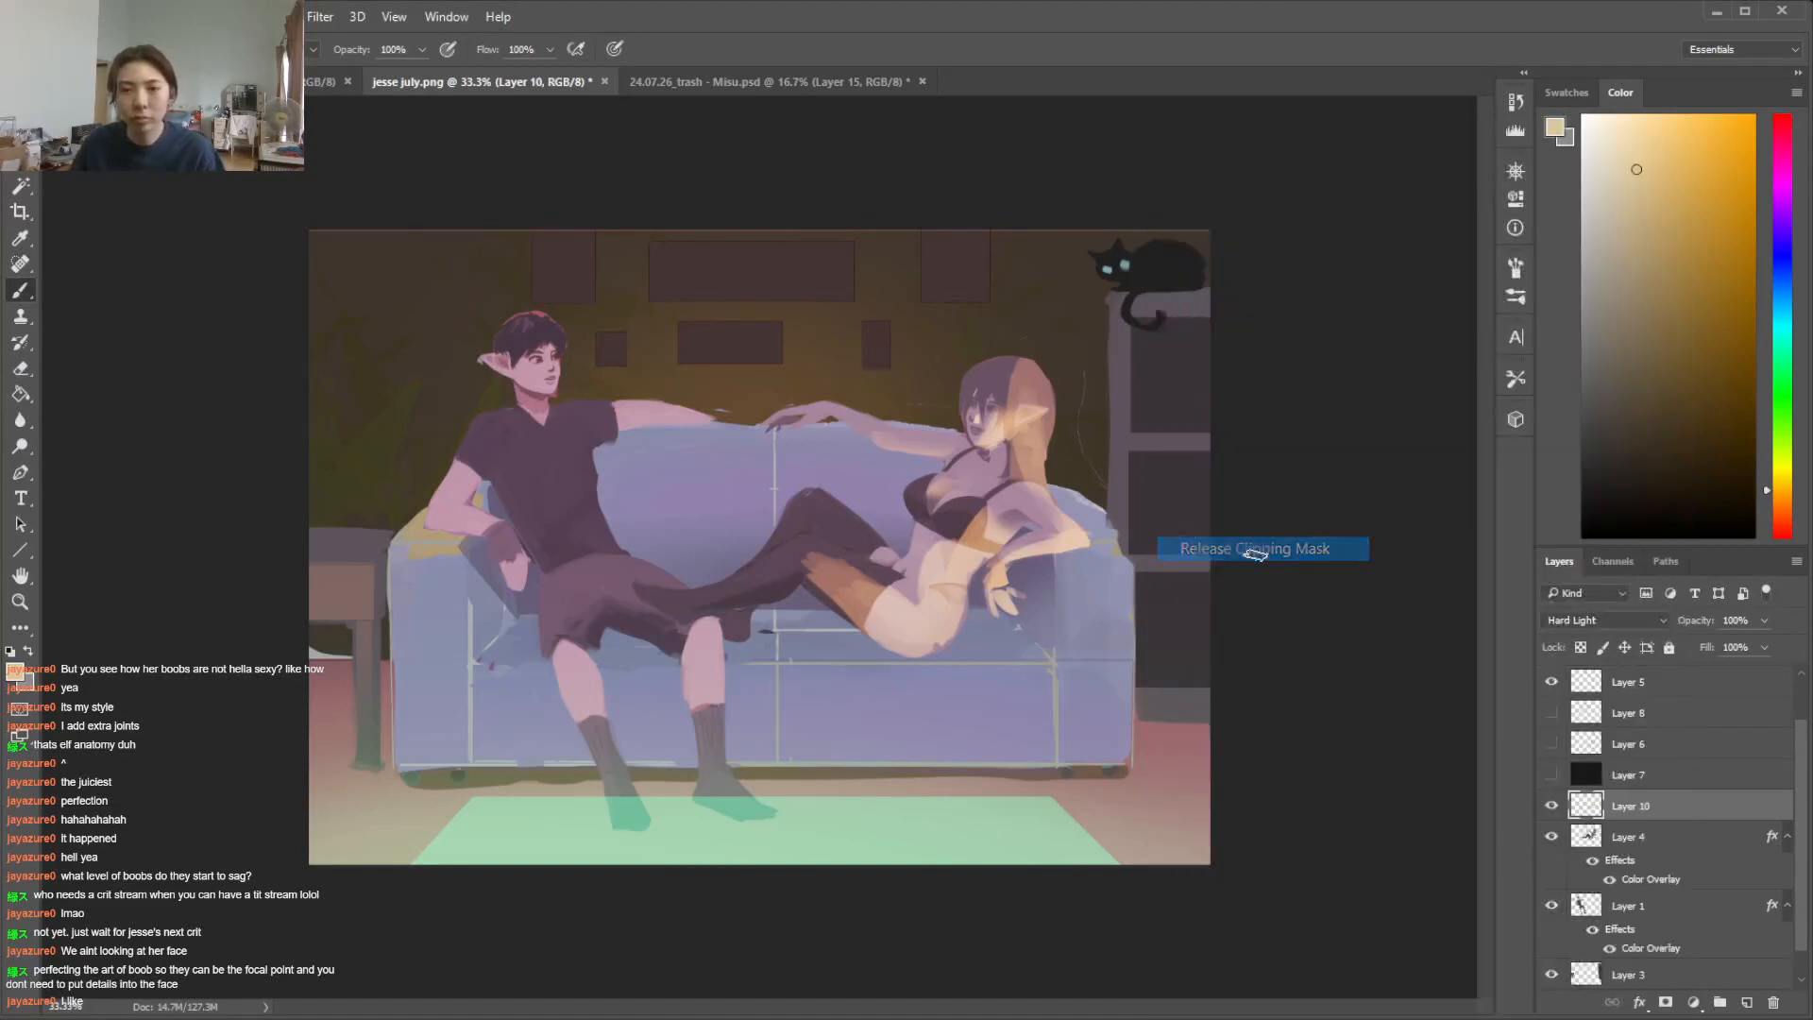
{"action": "key", "text": "e"}
{"action": "mouse_move", "coordinate": [1077, 566]}
{"action": "left_mouse_down"}
{"action": "mouse_move", "coordinate": [1034, 563]}
{"action": "mouse_move", "coordinate": [1113, 540]}
{"action": "left_mouse_up"}
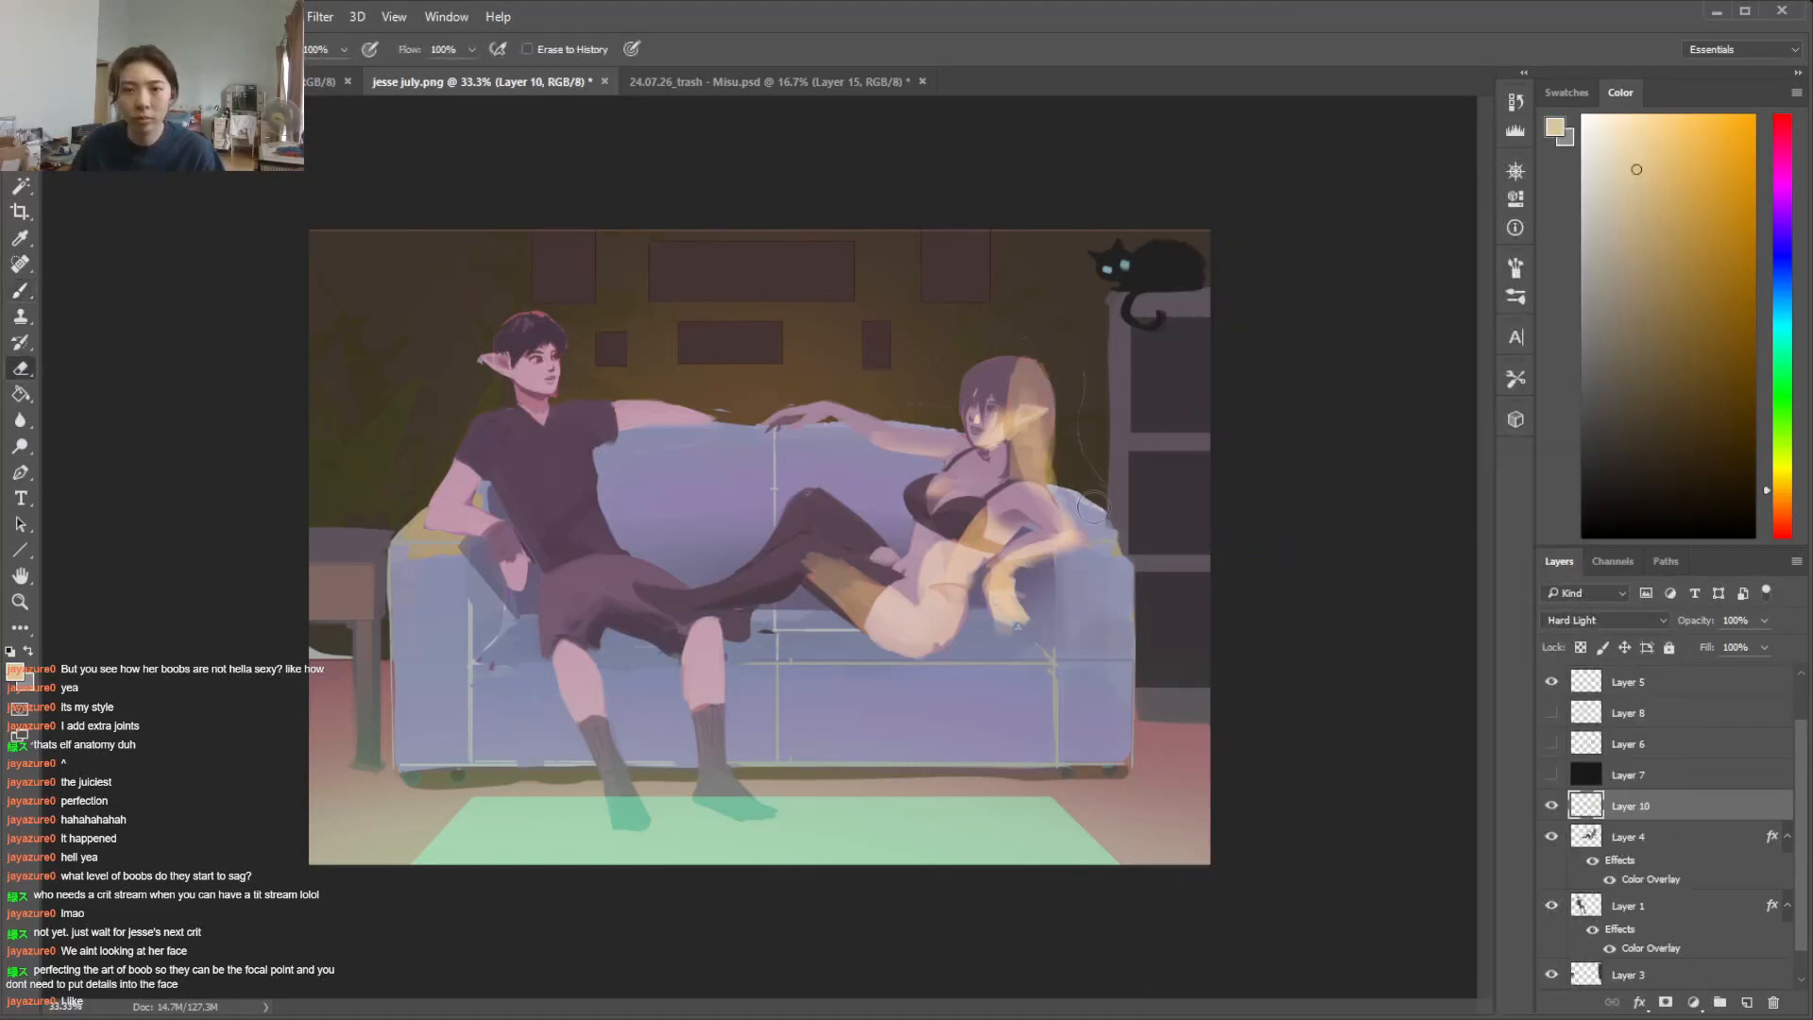
{"action": "mouse_move", "coordinate": [809, 576]}
{"action": "left_mouse_down"}
{"action": "mouse_move", "coordinate": [789, 548]}
{"action": "mouse_move", "coordinate": [747, 612]}
{"action": "mouse_move", "coordinate": [963, 600]}
{"action": "mouse_move", "coordinate": [878, 642]}
{"action": "left_mouse_up"}
{"action": "key", "text": "b"}
{"action": "key", "text": "e"}
{"action": "key", "text": "b"}
Paint the warm light down both of the man's shins and onto his socks
{"action": "left_click_drag", "start_coordinate": [588, 672], "coordinate": [600, 760]}
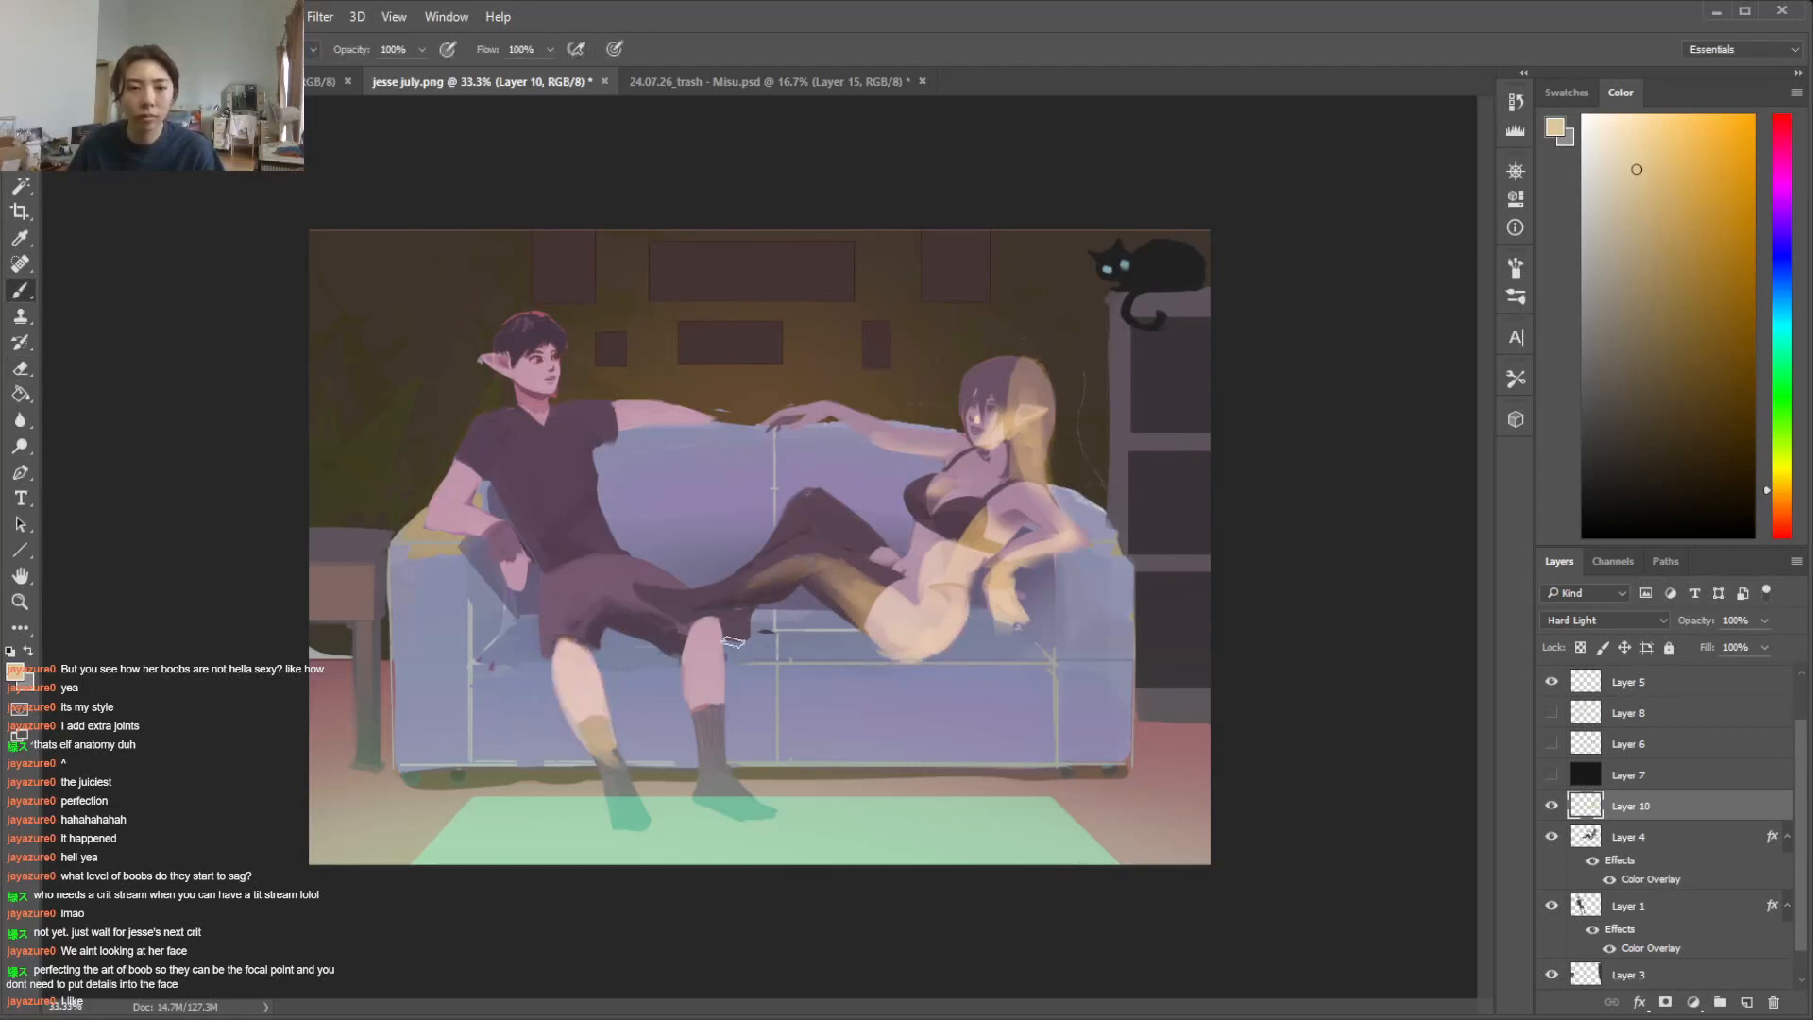
{"action": "left_click_drag", "start_coordinate": [704, 624], "coordinate": [710, 765]}
{"action": "left_click_drag", "start_coordinate": [685, 694], "coordinate": [694, 737]}
Paint warm light on the man's ear, jaw, resting forearm and hand, undoing the stroke across his shirt
{"action": "mouse_move", "coordinate": [472, 455]}
{"action": "left_mouse_down"}
{"action": "mouse_move", "coordinate": [538, 565]}
{"action": "mouse_move", "coordinate": [540, 500]}
{"action": "left_mouse_up"}
{"action": "key", "text": "ctrl+z"}
{"action": "mouse_move", "coordinate": [510, 351]}
{"action": "left_mouse_down"}
{"action": "mouse_move", "coordinate": [520, 376]}
{"action": "mouse_move", "coordinate": [496, 340]}
{"action": "mouse_move", "coordinate": [483, 353]}
{"action": "left_mouse_up"}
{"action": "key", "text": "e"}
{"action": "key", "text": "b"}
{"action": "mouse_move", "coordinate": [462, 501]}
{"action": "left_mouse_down"}
{"action": "mouse_move", "coordinate": [434, 527]}
{"action": "mouse_move", "coordinate": [505, 576]}
{"action": "mouse_move", "coordinate": [491, 557]}
{"action": "left_mouse_up"}
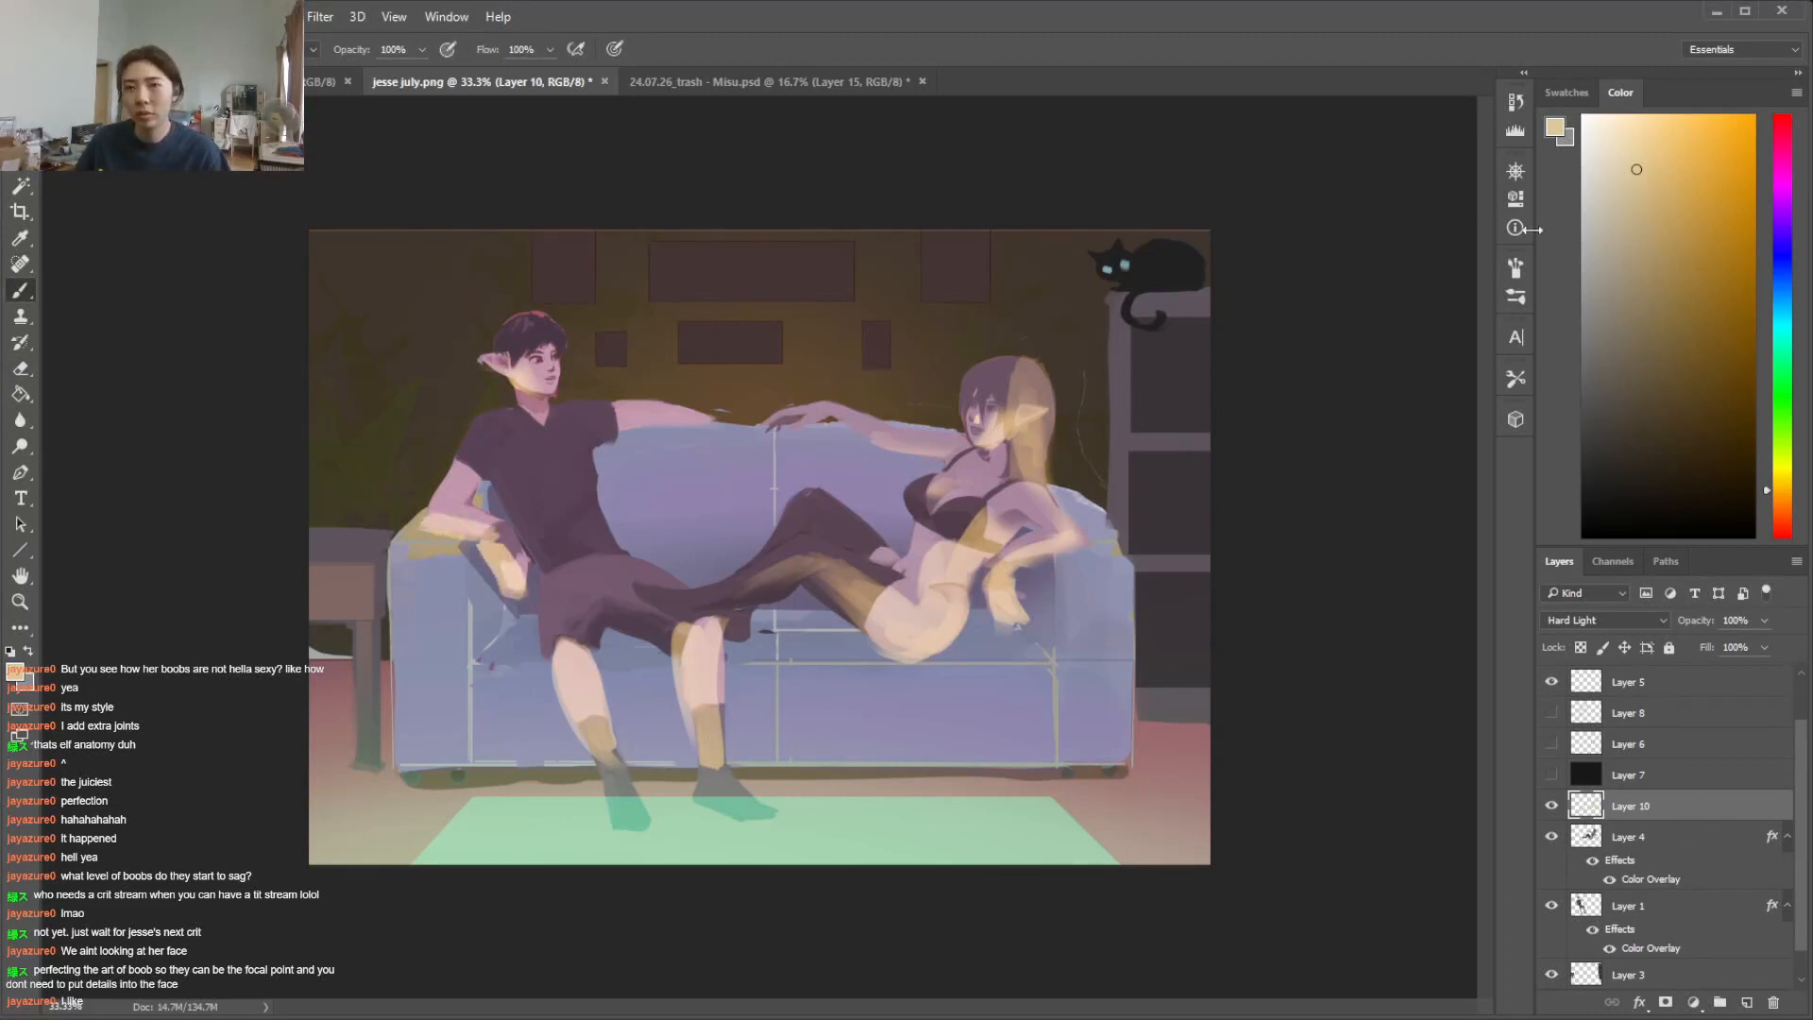
{"action": "left_click", "coordinate": [1516, 174]}
{"action": "left_click", "coordinate": [1516, 174]}
{"action": "left_click_drag", "start_coordinate": [1789, 782], "coordinate": [1794, 795]}
{"action": "left_click", "coordinate": [1688, 967]}
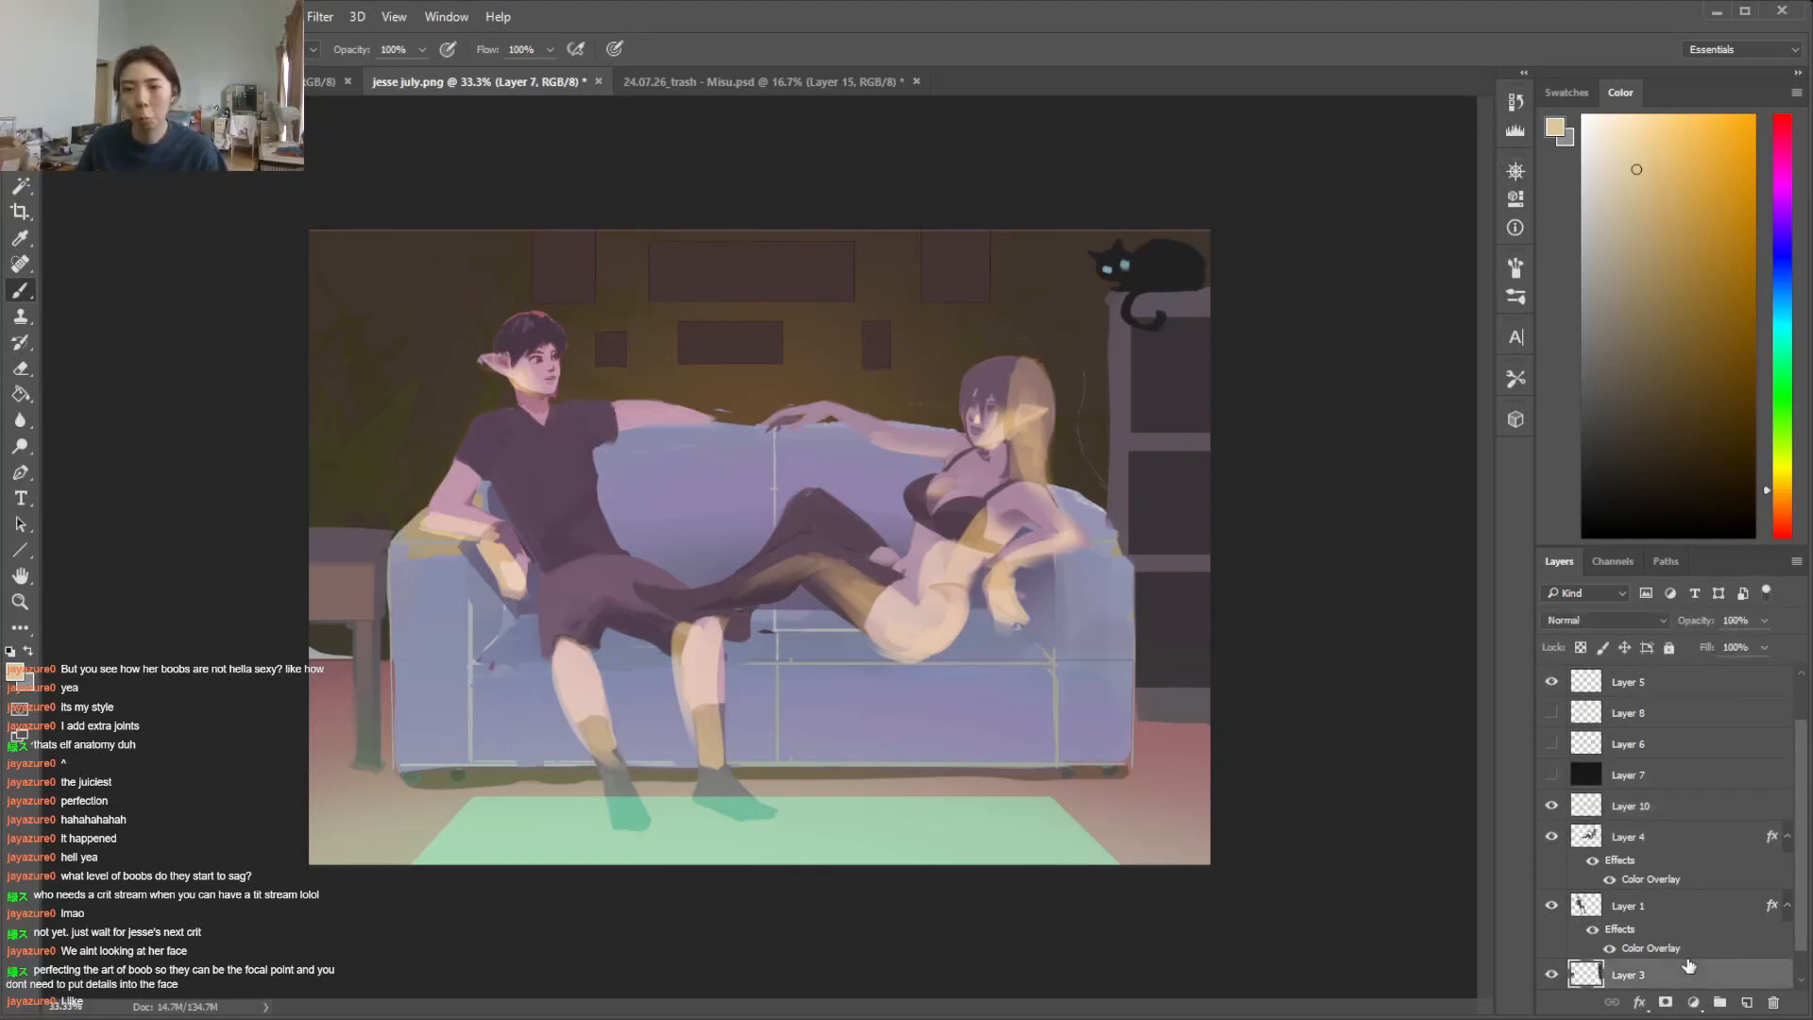
{"action": "scroll", "coordinate": [1747, 956], "scroll_direction": "down", "scroll_amount": 1}
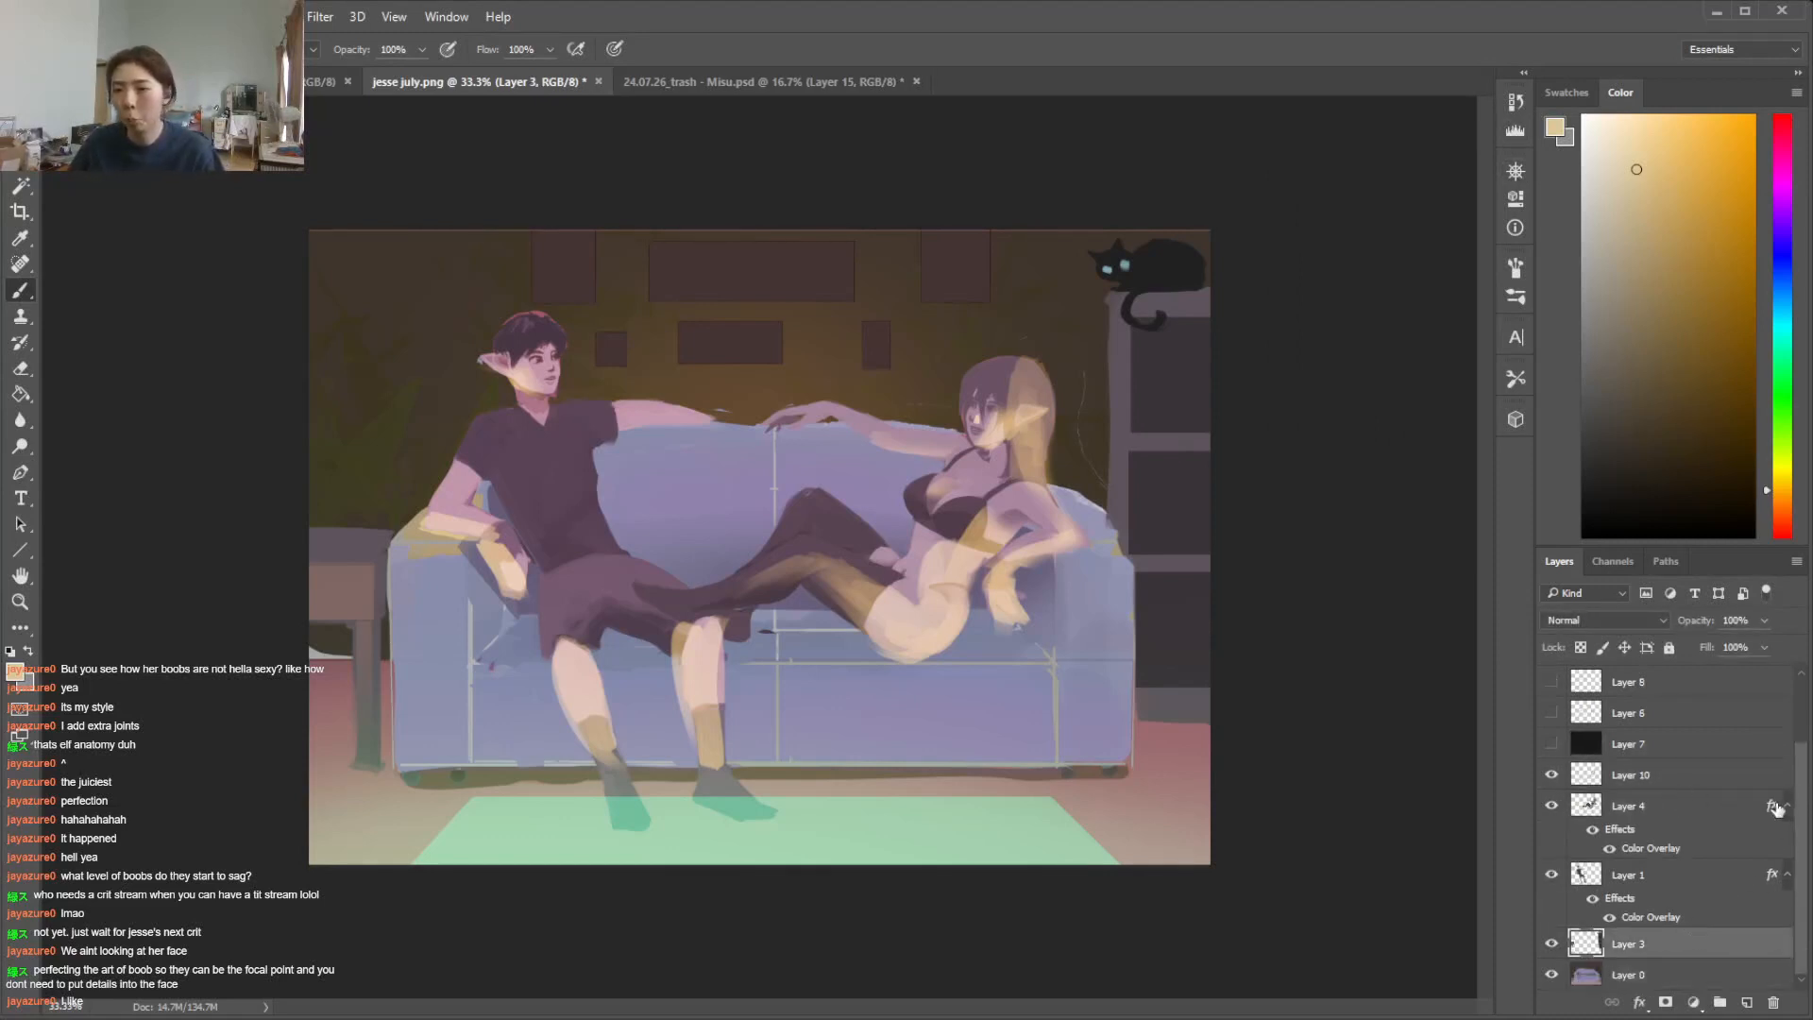
Select the back wall on Layer 0 with the Magic Wand and shift its colour to purple with Hue/Saturation
{"action": "left_click", "coordinate": [1752, 973]}
{"action": "key", "text": "w"}
{"action": "left_click", "coordinate": [604, 330]}
{"action": "key", "text": "alt+i"}
{"action": "mouse_move", "coordinate": [359, 74]}
{"action": "left_click", "coordinate": [542, 211]}
{"action": "left_click_drag", "start_coordinate": [1455, 567], "coordinate": [1476, 620]}
{"action": "key", "text": "Return"}
Select the floor around the sofa with the Magic Wand, fade a muted magenta gradient over its far edge and deselect
{"action": "key", "text": "w"}
{"action": "left_click", "coordinate": [1181, 735]}
{"action": "key", "text": "i"}
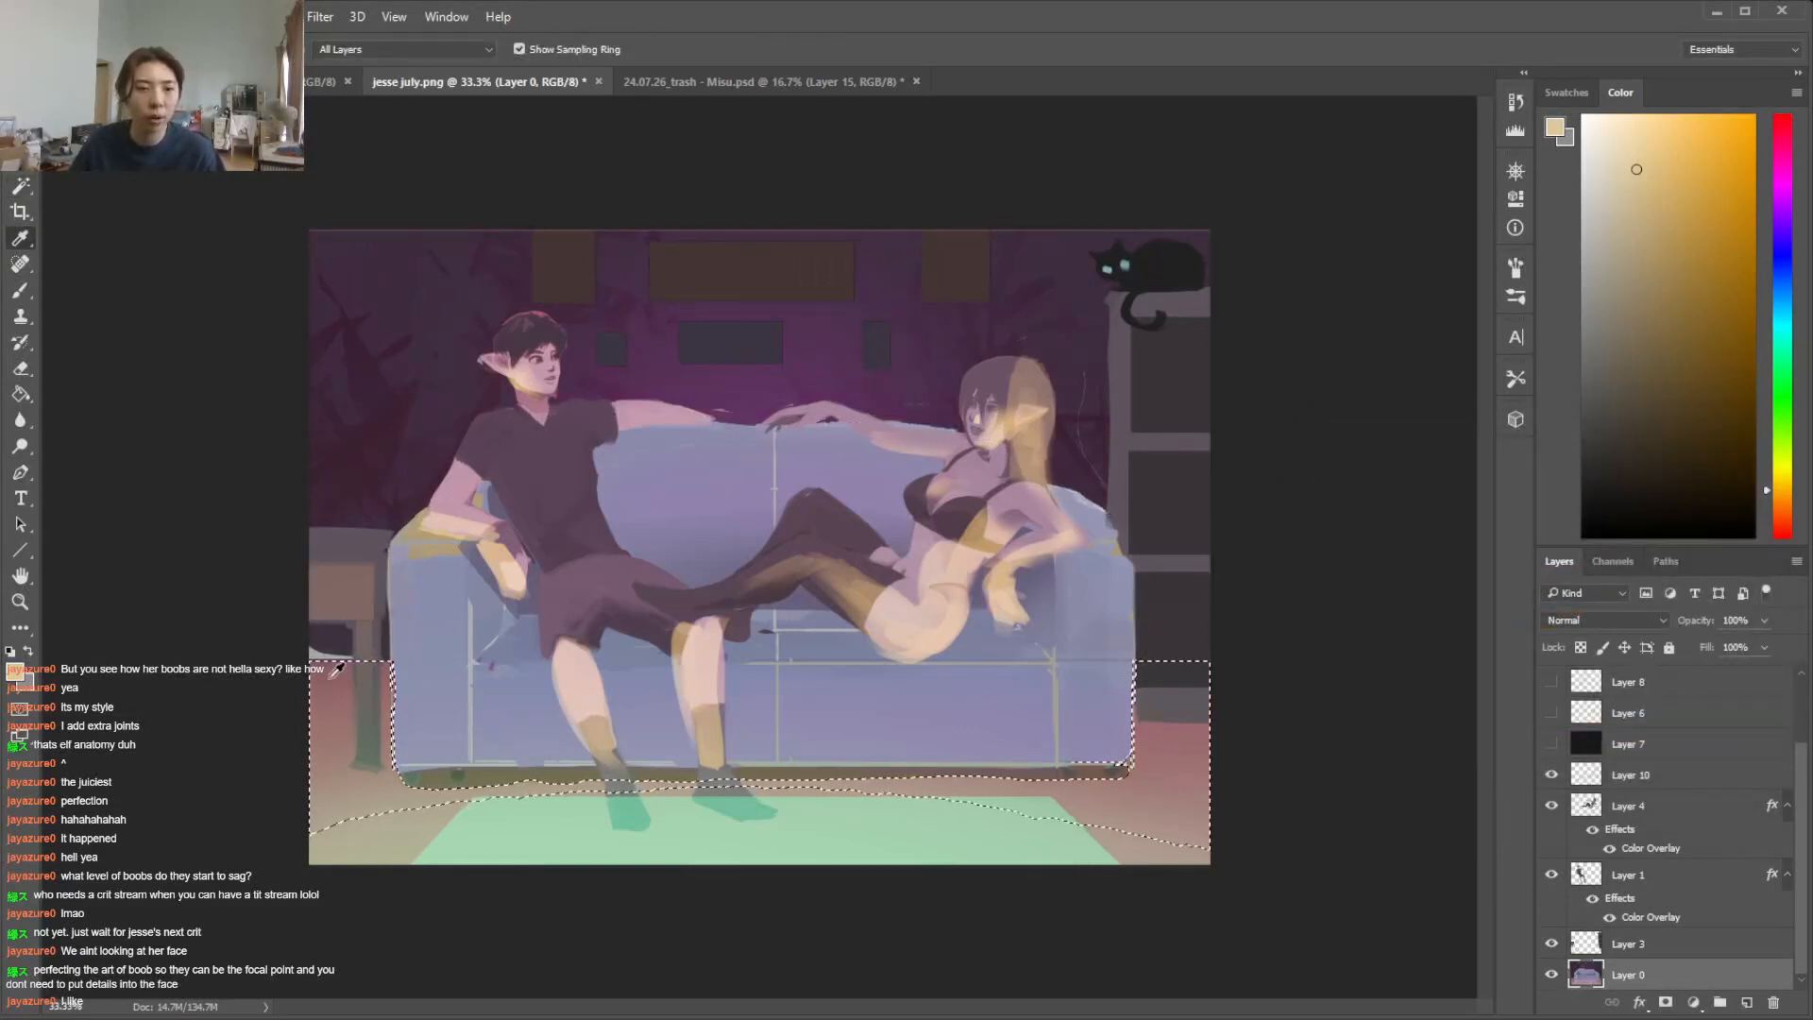
{"action": "left_click", "coordinate": [1143, 737]}
{"action": "left_click", "coordinate": [1784, 170]}
{"action": "left_click", "coordinate": [1657, 359]}
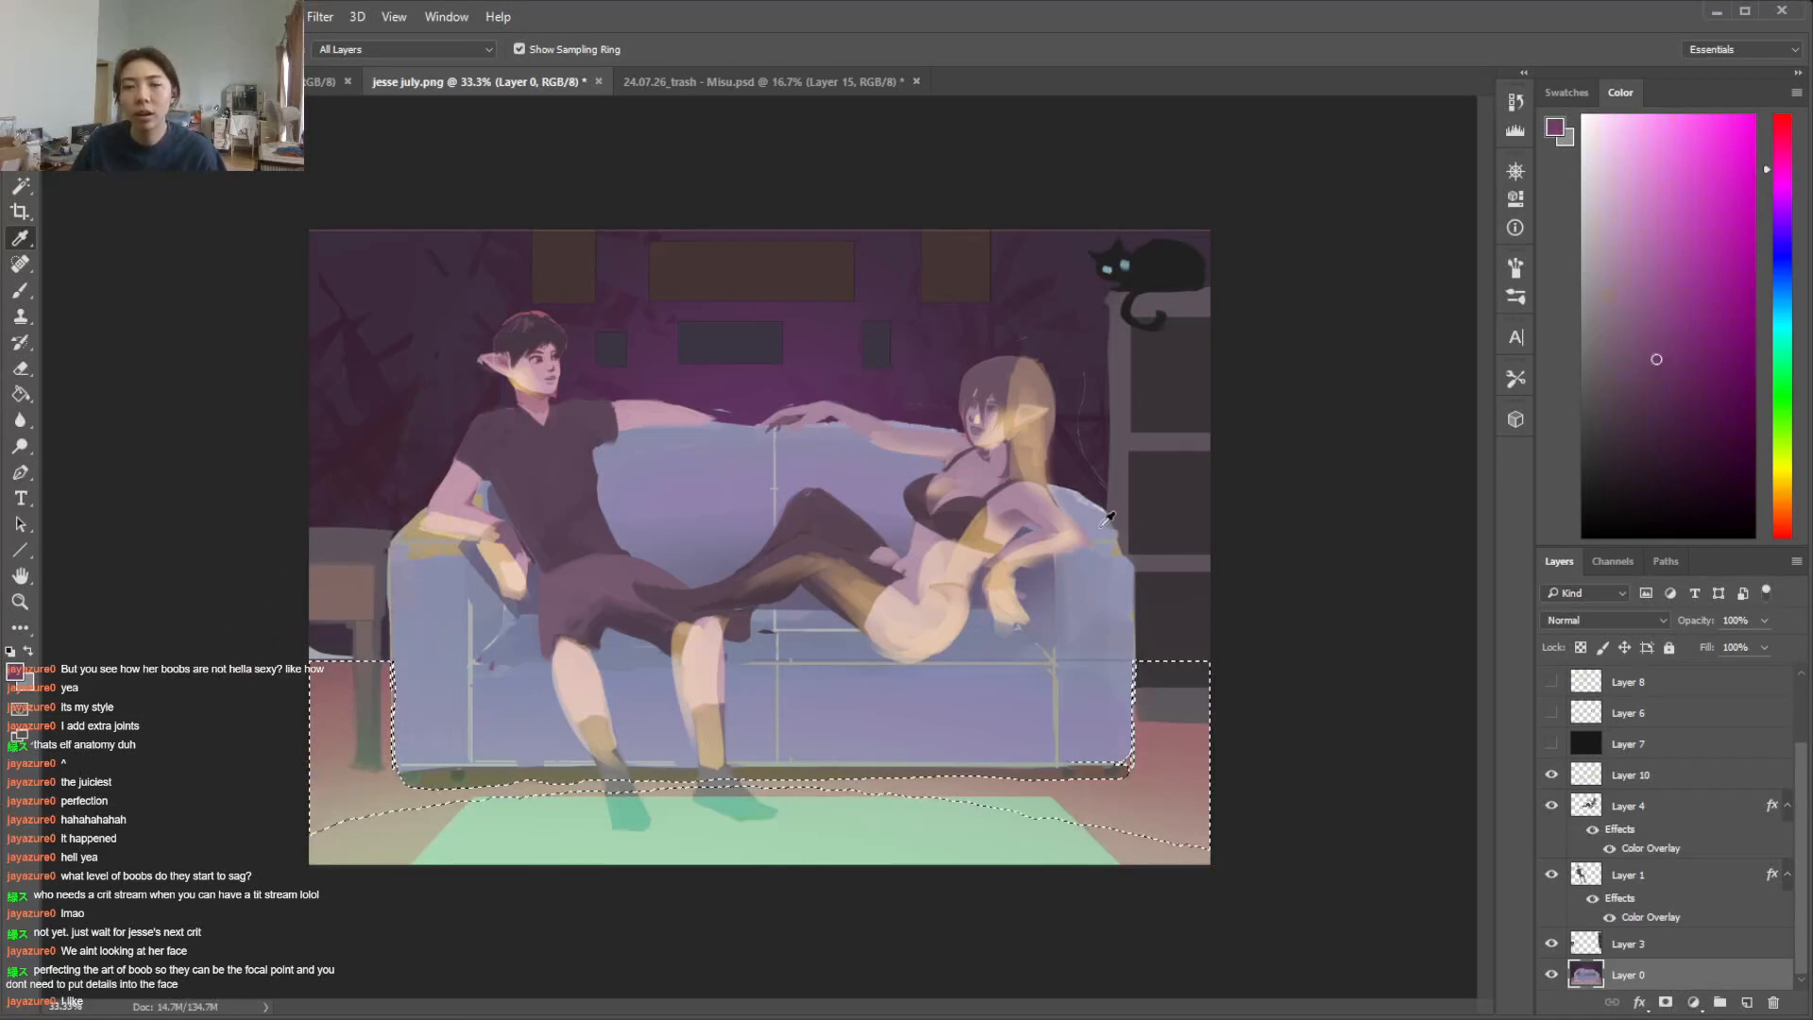
{"action": "key", "text": "g"}
{"action": "left_click_drag", "start_coordinate": [355, 629], "coordinate": [342, 768]}
{"action": "key", "text": "ctrl+d"}
Add a new layer above Layer 0 and paint yellow-green marks on the wall beside the man, undoing the first stroke
{"action": "key", "text": "l"}
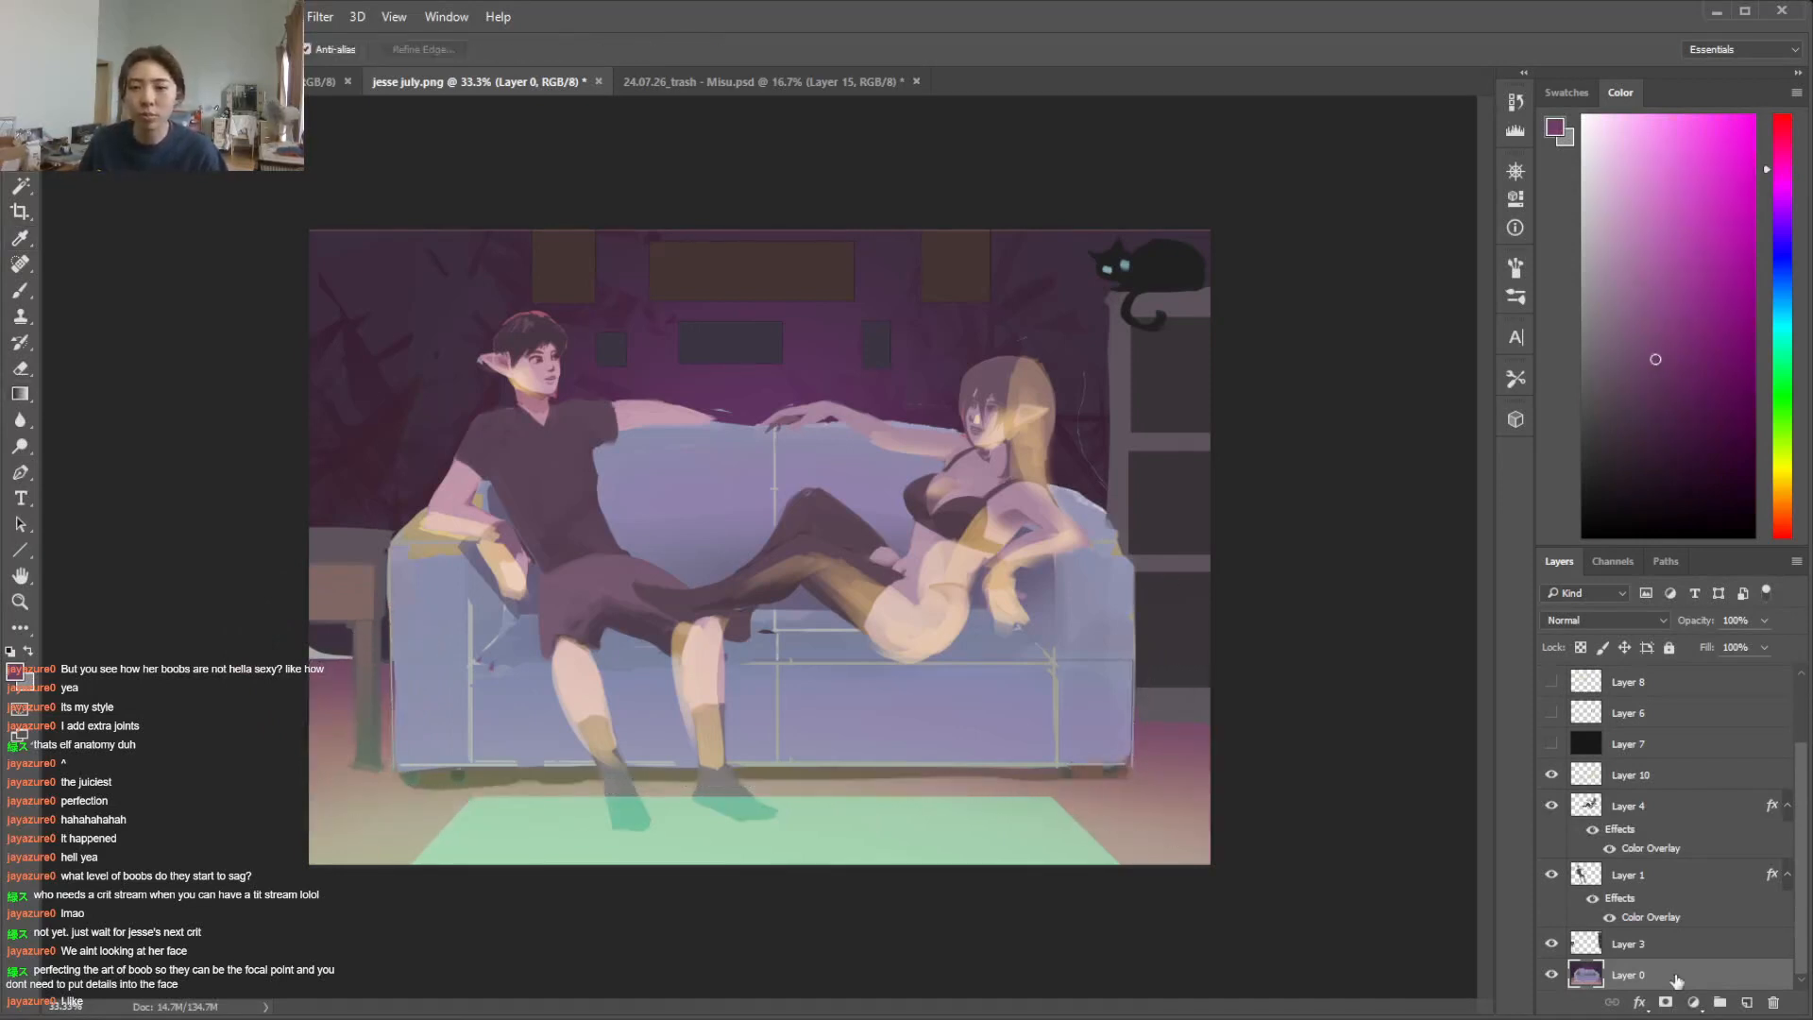
{"action": "left_click", "coordinate": [1745, 1004]}
{"action": "key", "text": "b"}
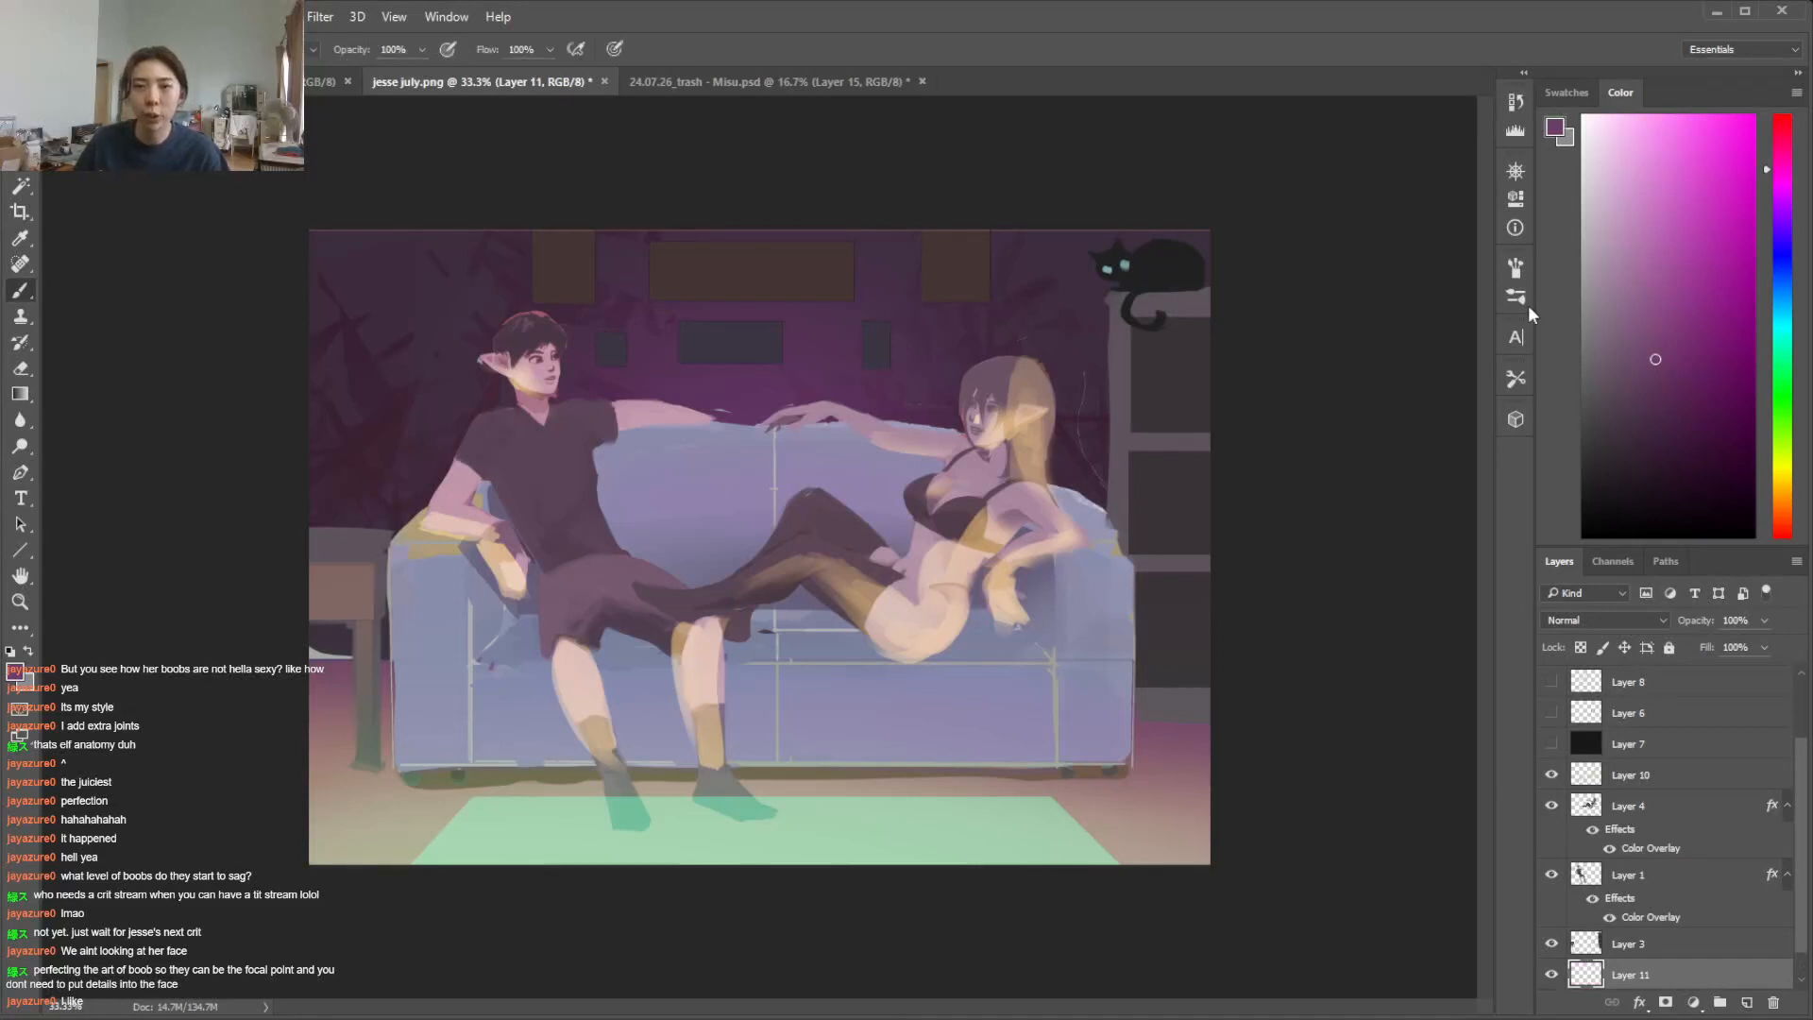
{"action": "left_click_drag", "start_coordinate": [1779, 401], "coordinate": [1771, 461]}
{"action": "left_click", "coordinate": [1714, 247]}
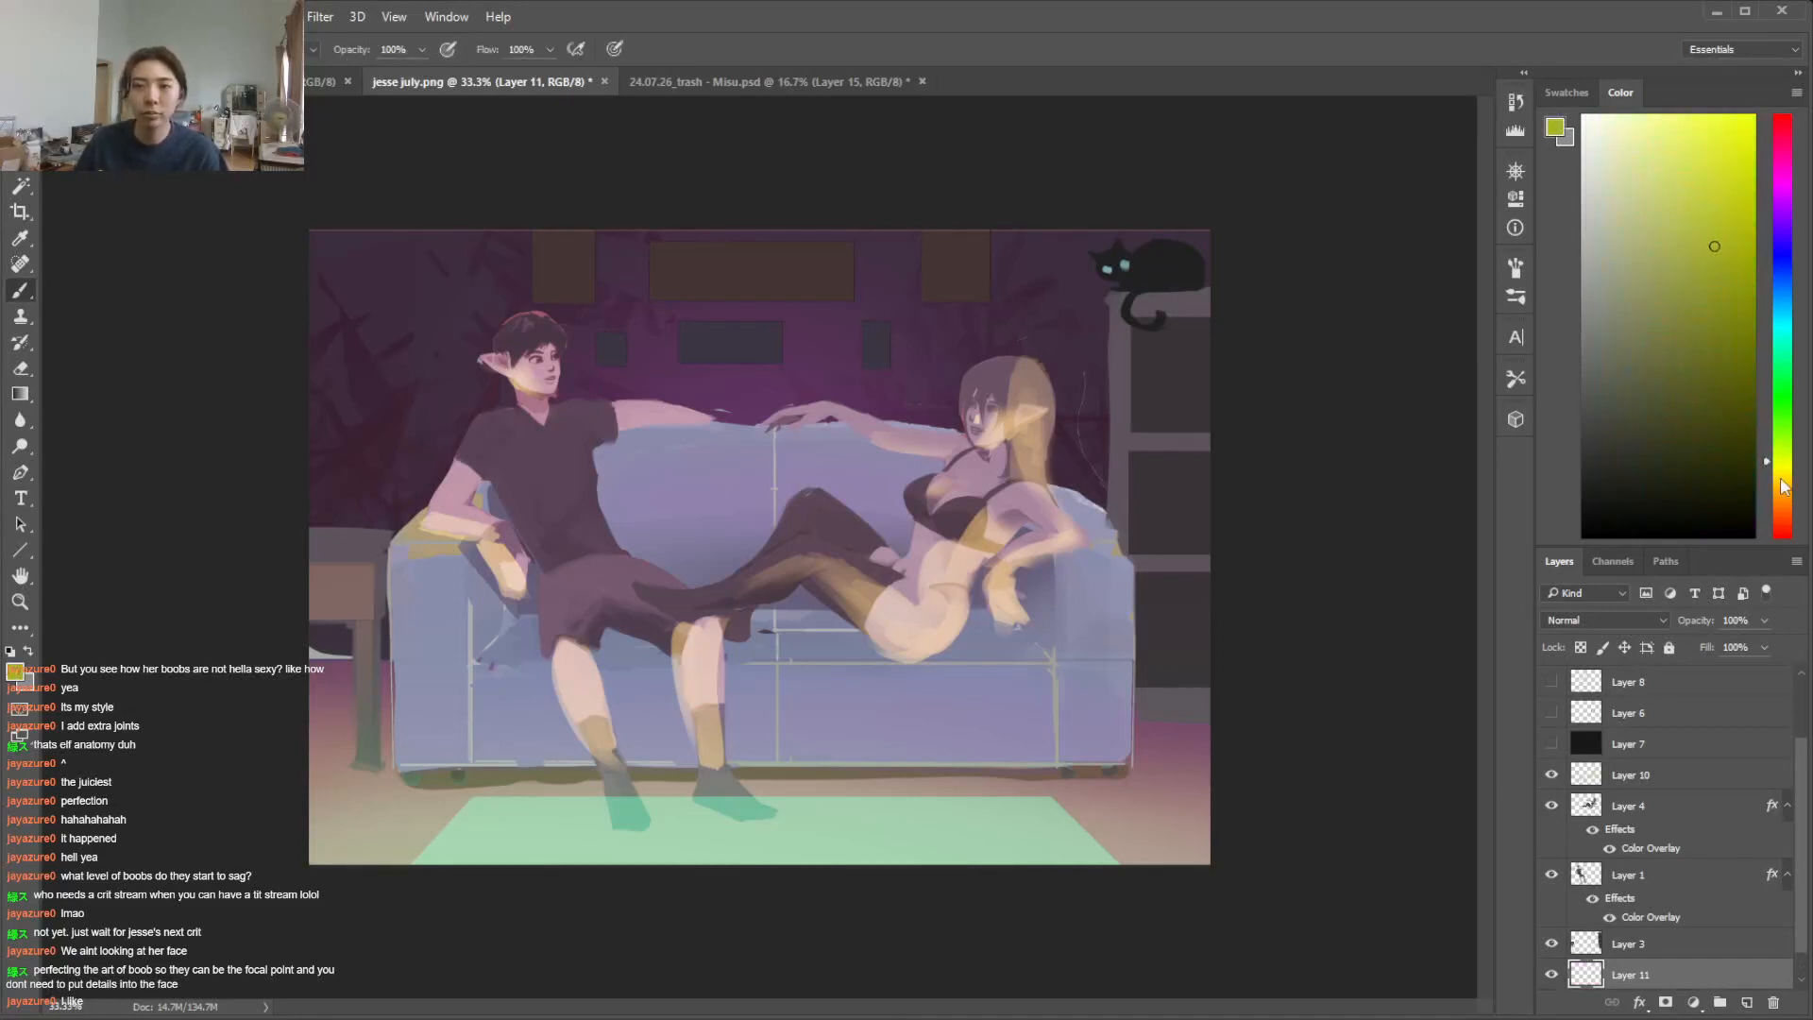
{"action": "left_click", "coordinate": [1781, 439]}
{"action": "left_click_drag", "start_coordinate": [378, 373], "coordinate": [406, 421]}
{"action": "key", "text": "ctrl+z"}
{"action": "left_click_drag", "start_coordinate": [1780, 445], "coordinate": [1780, 460]}
{"action": "left_click_drag", "start_coordinate": [358, 377], "coordinate": [371, 414]}
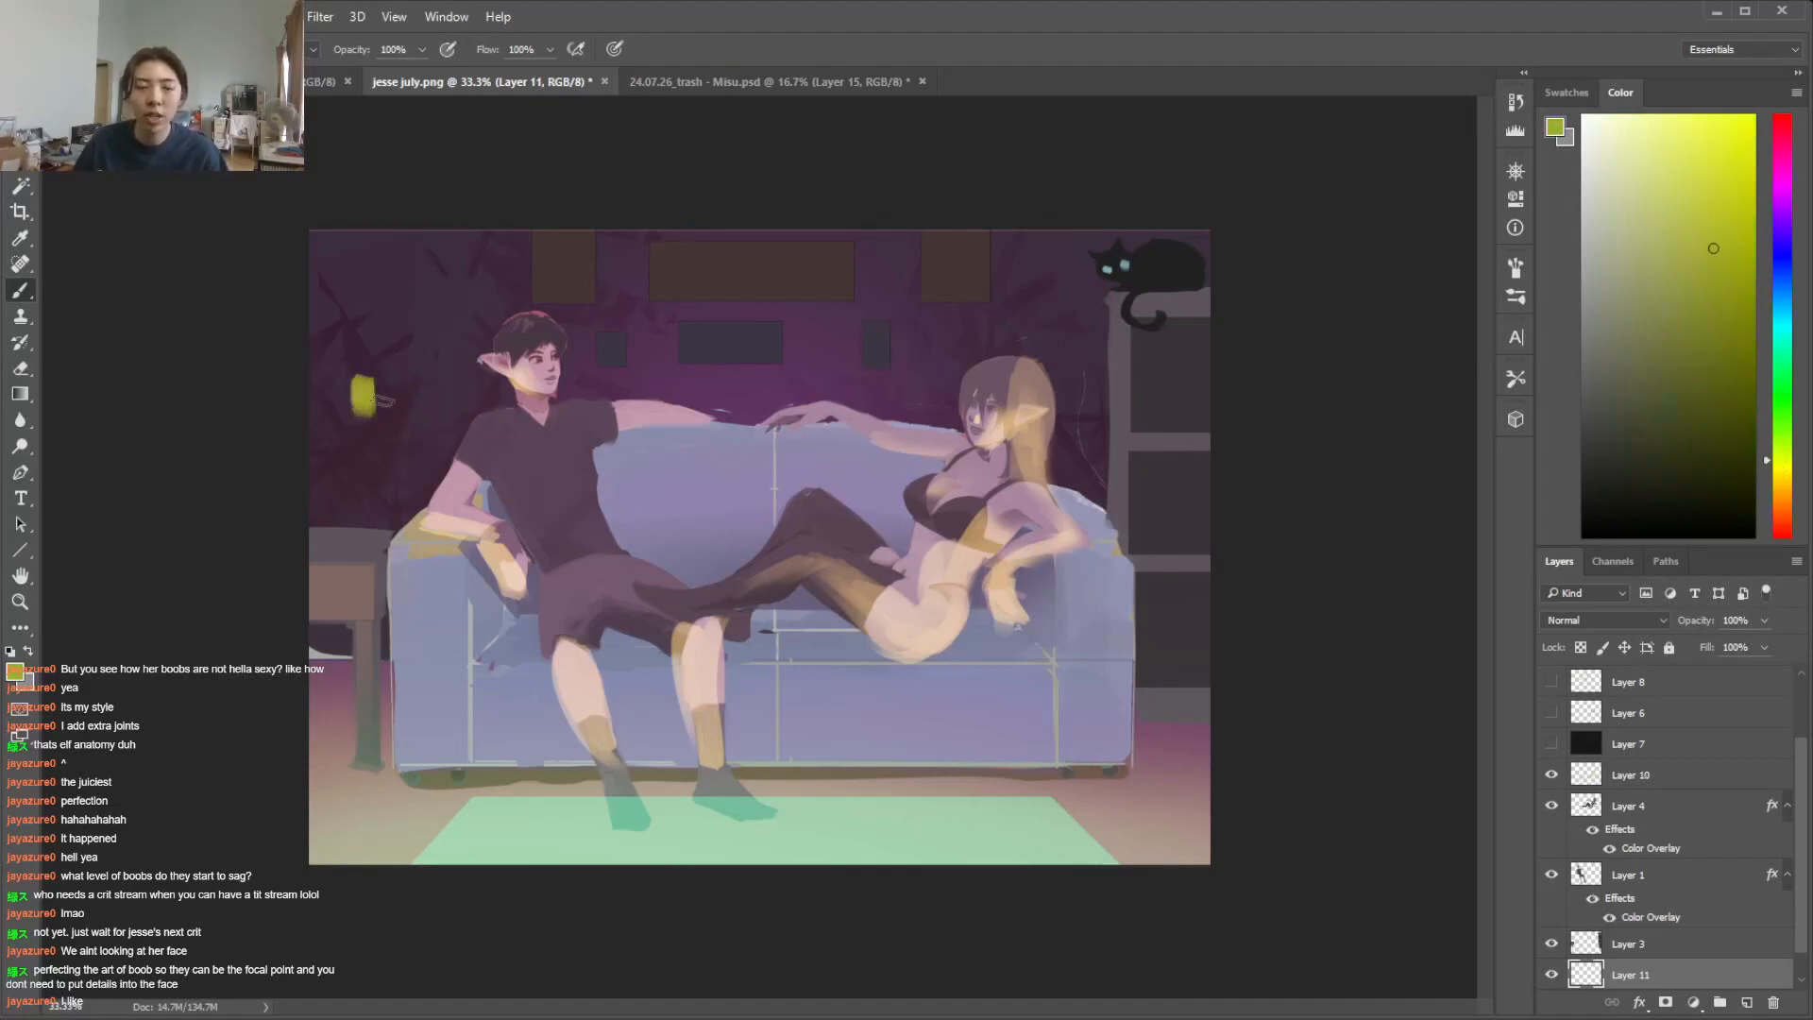
{"action": "left_click_drag", "start_coordinate": [423, 291], "coordinate": [430, 442]}
{"action": "mouse_move", "coordinate": [423, 329]}
{"action": "left_mouse_down"}
{"action": "mouse_move", "coordinate": [416, 427]}
{"action": "mouse_move", "coordinate": [441, 429]}
{"action": "mouse_move", "coordinate": [393, 412]}
{"action": "left_mouse_up"}
{"action": "key", "text": "e"}
{"action": "key", "text": "b"}
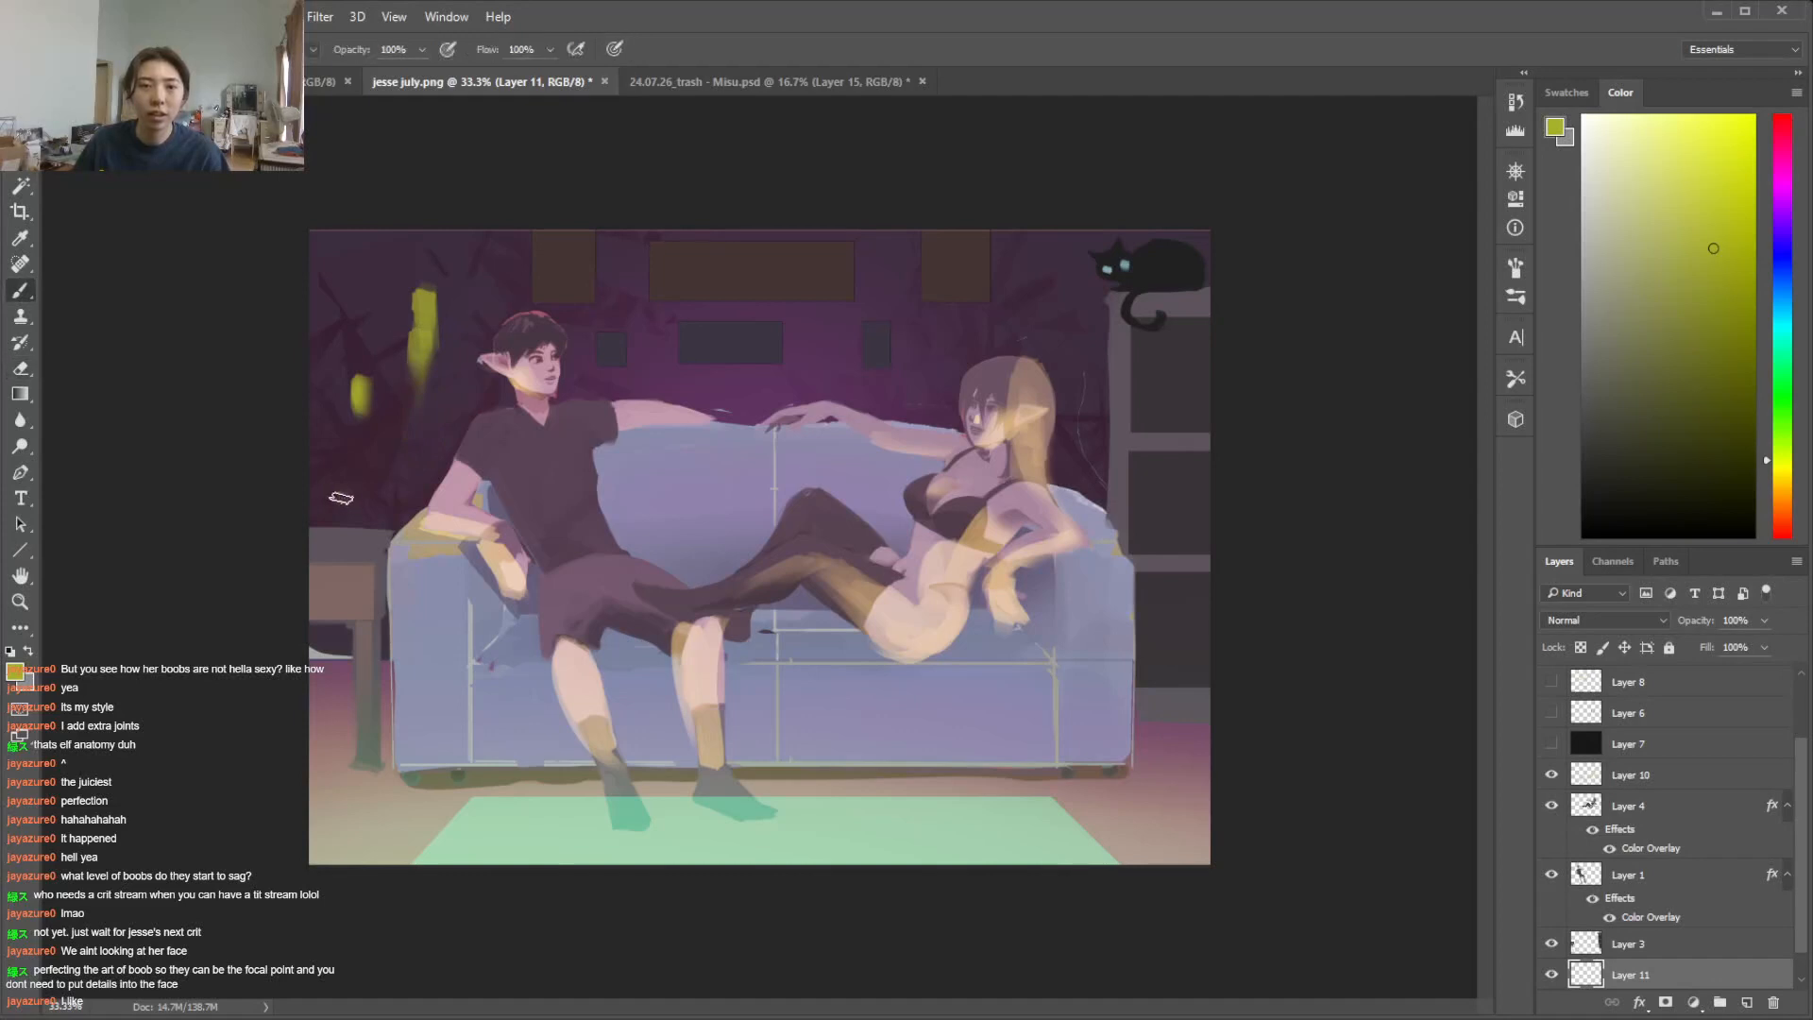
Paint a vertical teal stroke on the wall between the yellow-green marks and the sofa
{"action": "left_click", "coordinate": [1782, 327]}
{"action": "left_click", "coordinate": [1672, 185]}
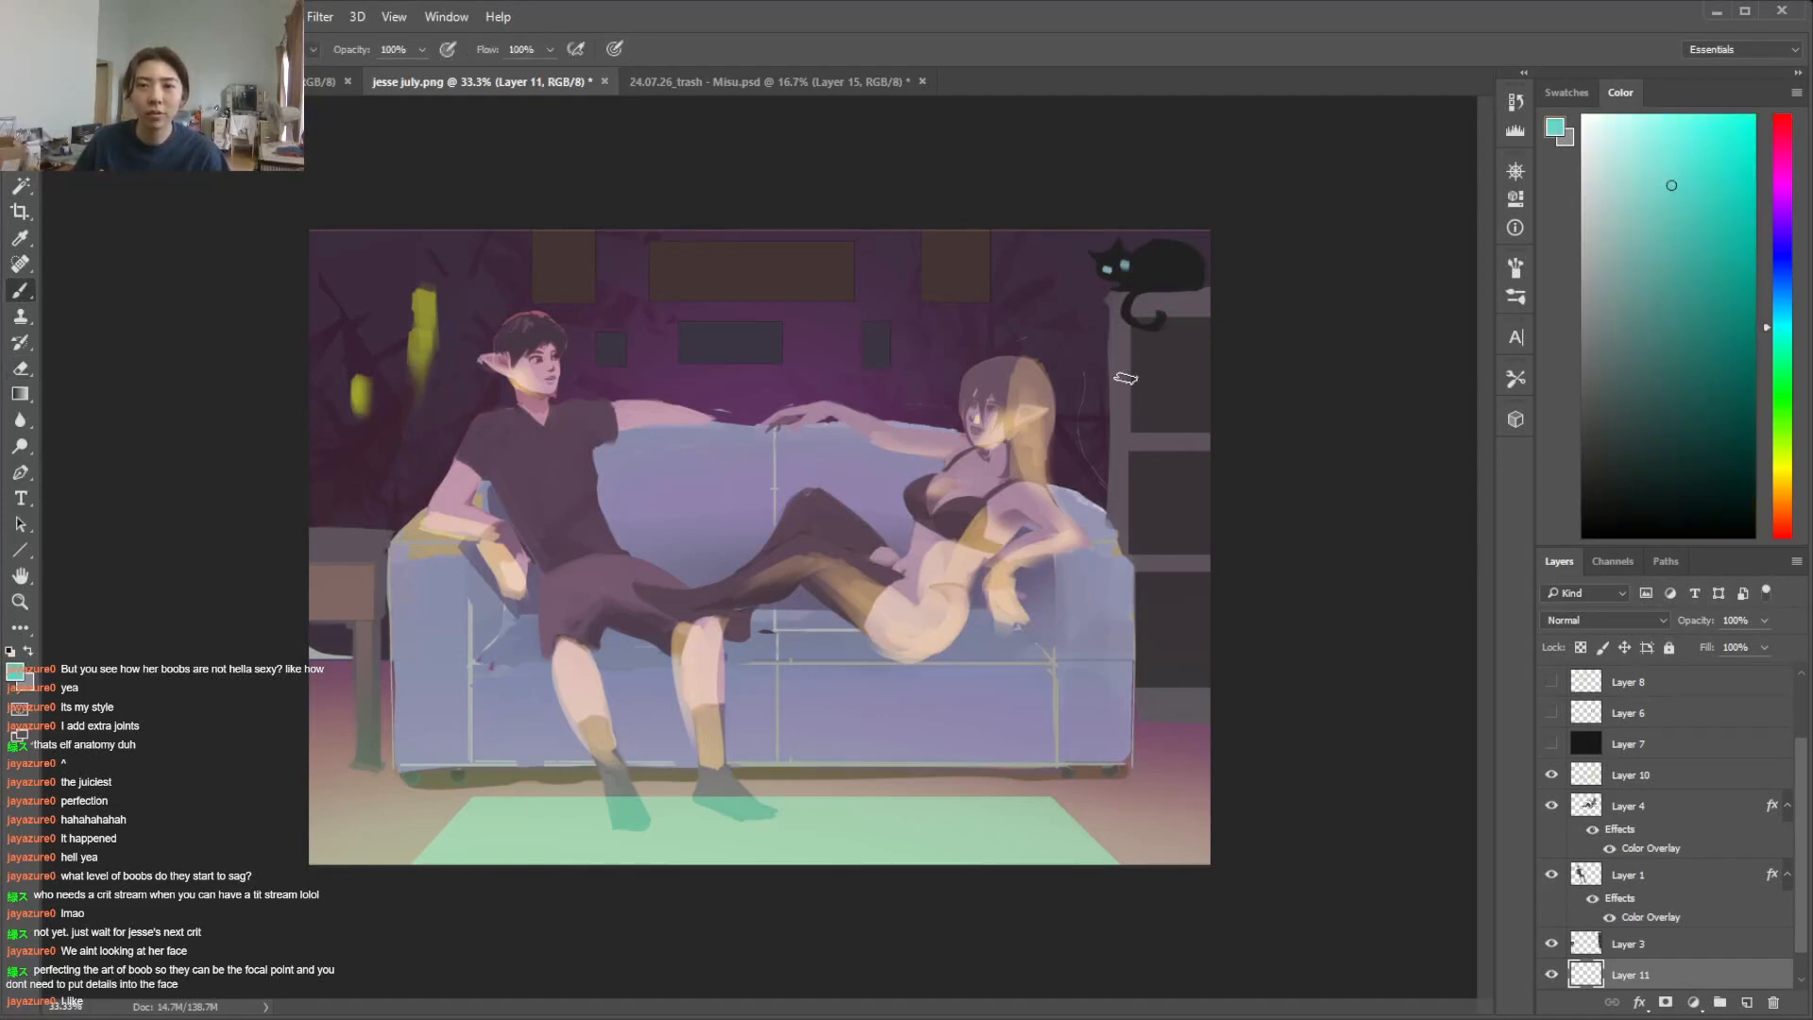
{"action": "left_click_drag", "start_coordinate": [390, 408], "coordinate": [390, 517]}
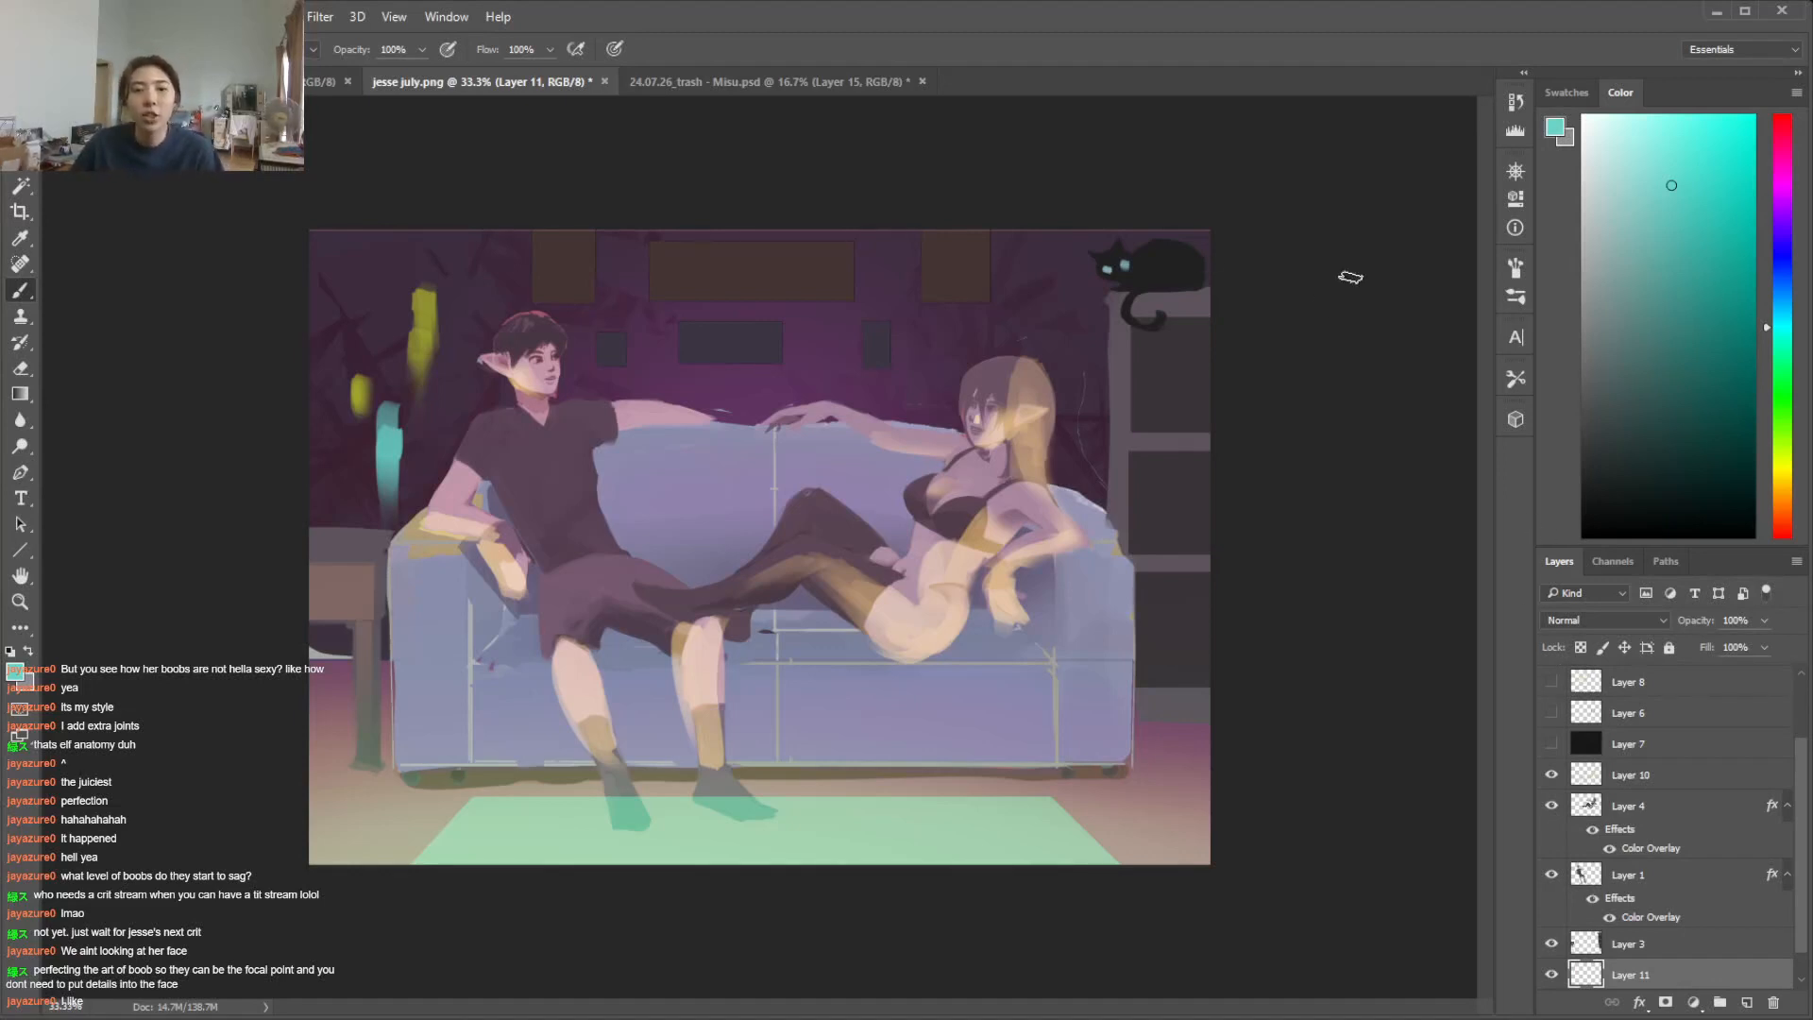
Compare the repaint with the original jesse july.png state in the history, and return to the latest state
{"action": "left_click", "coordinate": [1550, 775]}
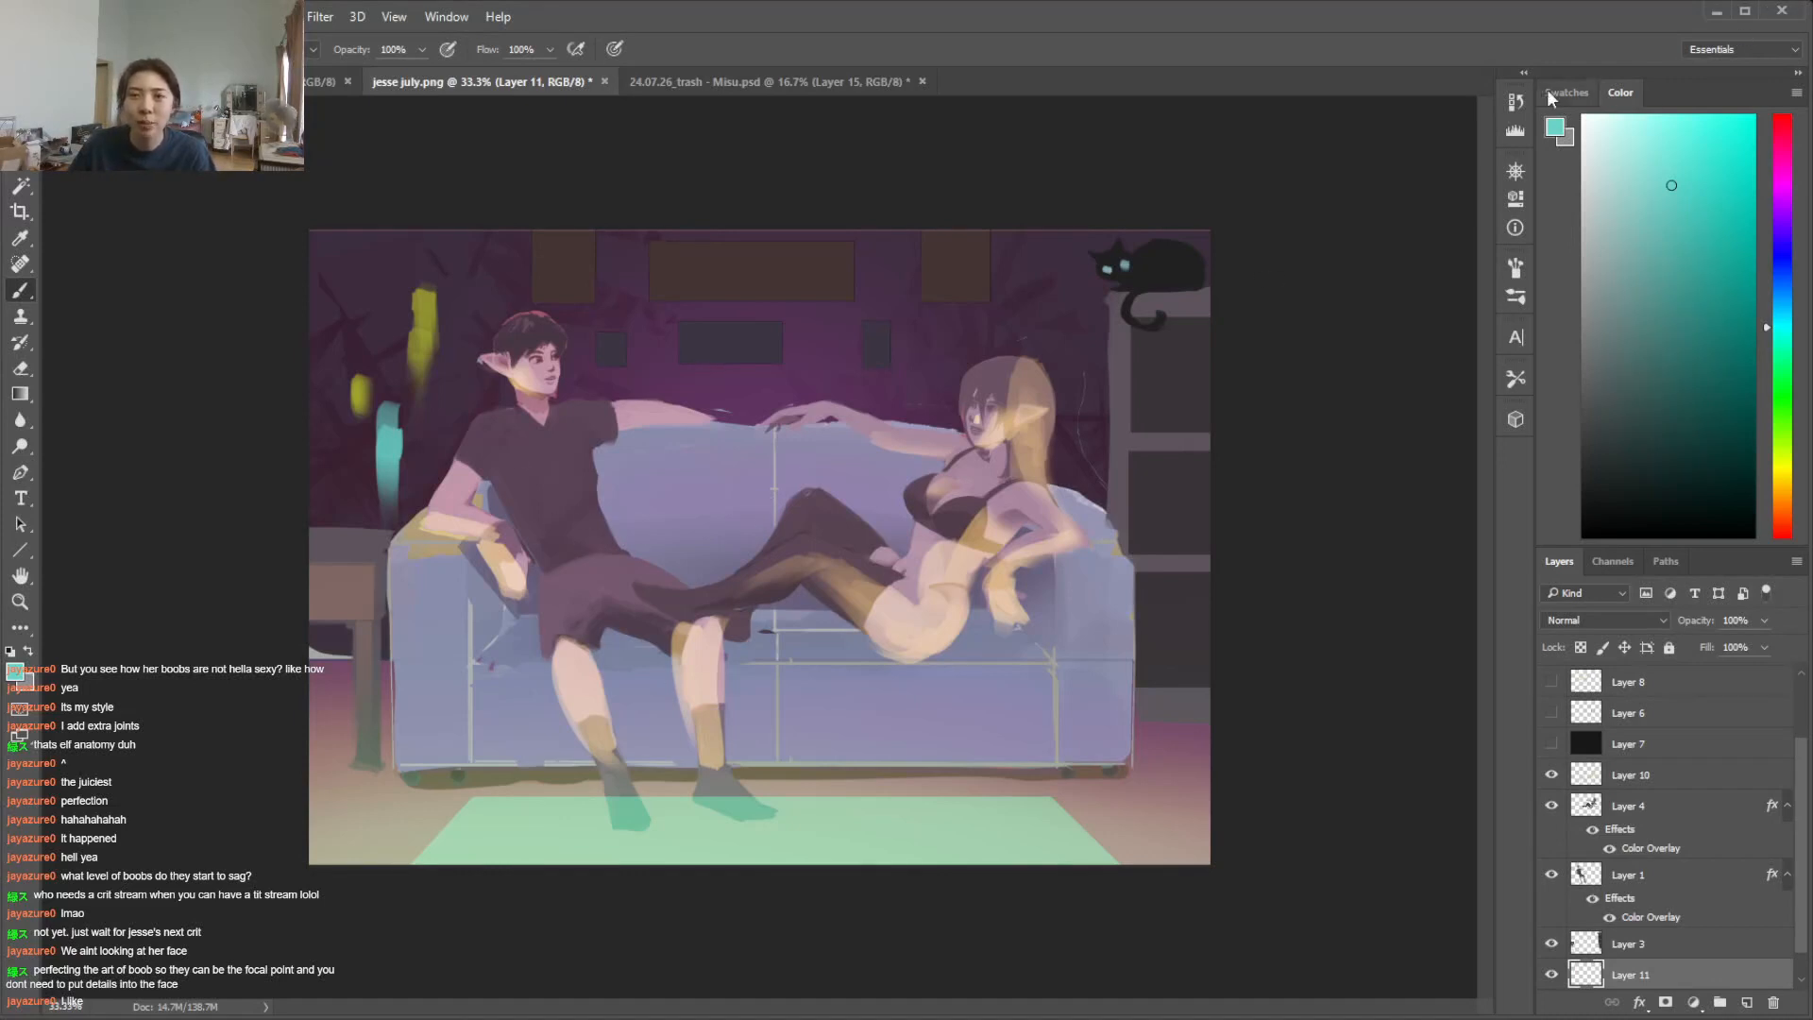
{"action": "left_click", "coordinate": [1509, 101]}
{"action": "scroll", "coordinate": [1488, 170], "scroll_direction": "up", "scroll_amount": 5}
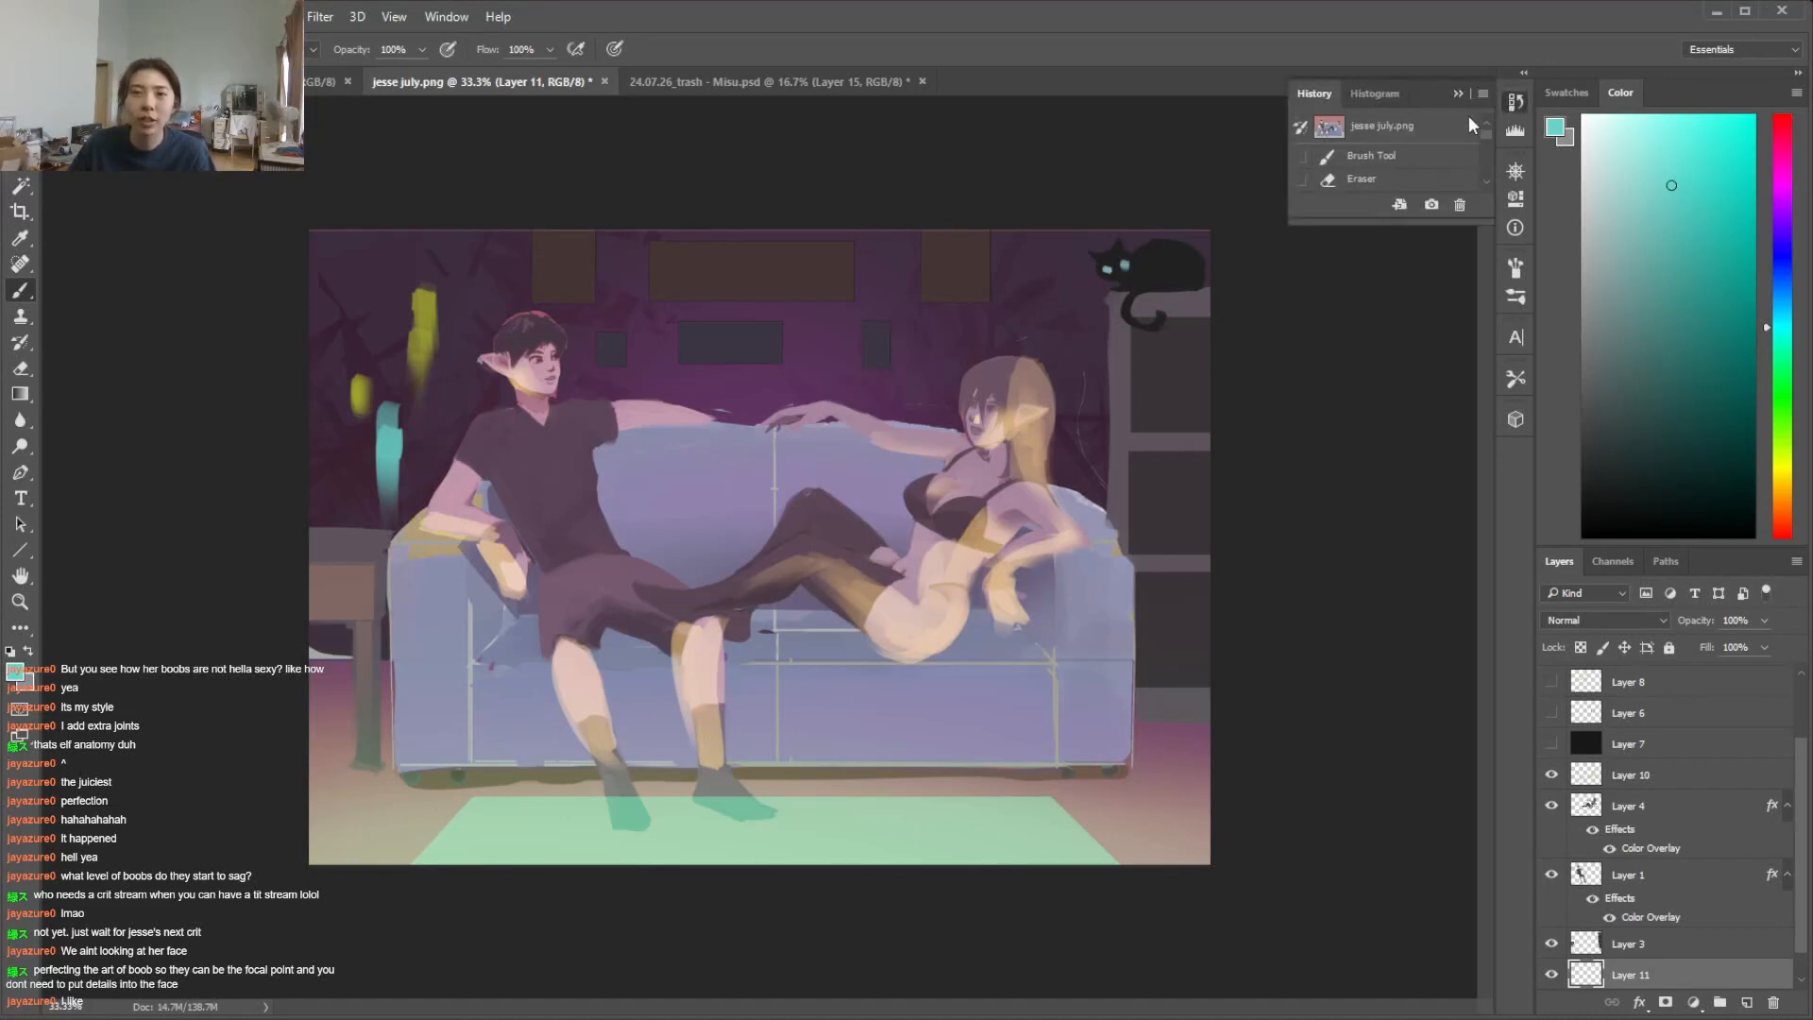
{"action": "left_click", "coordinate": [1454, 123]}
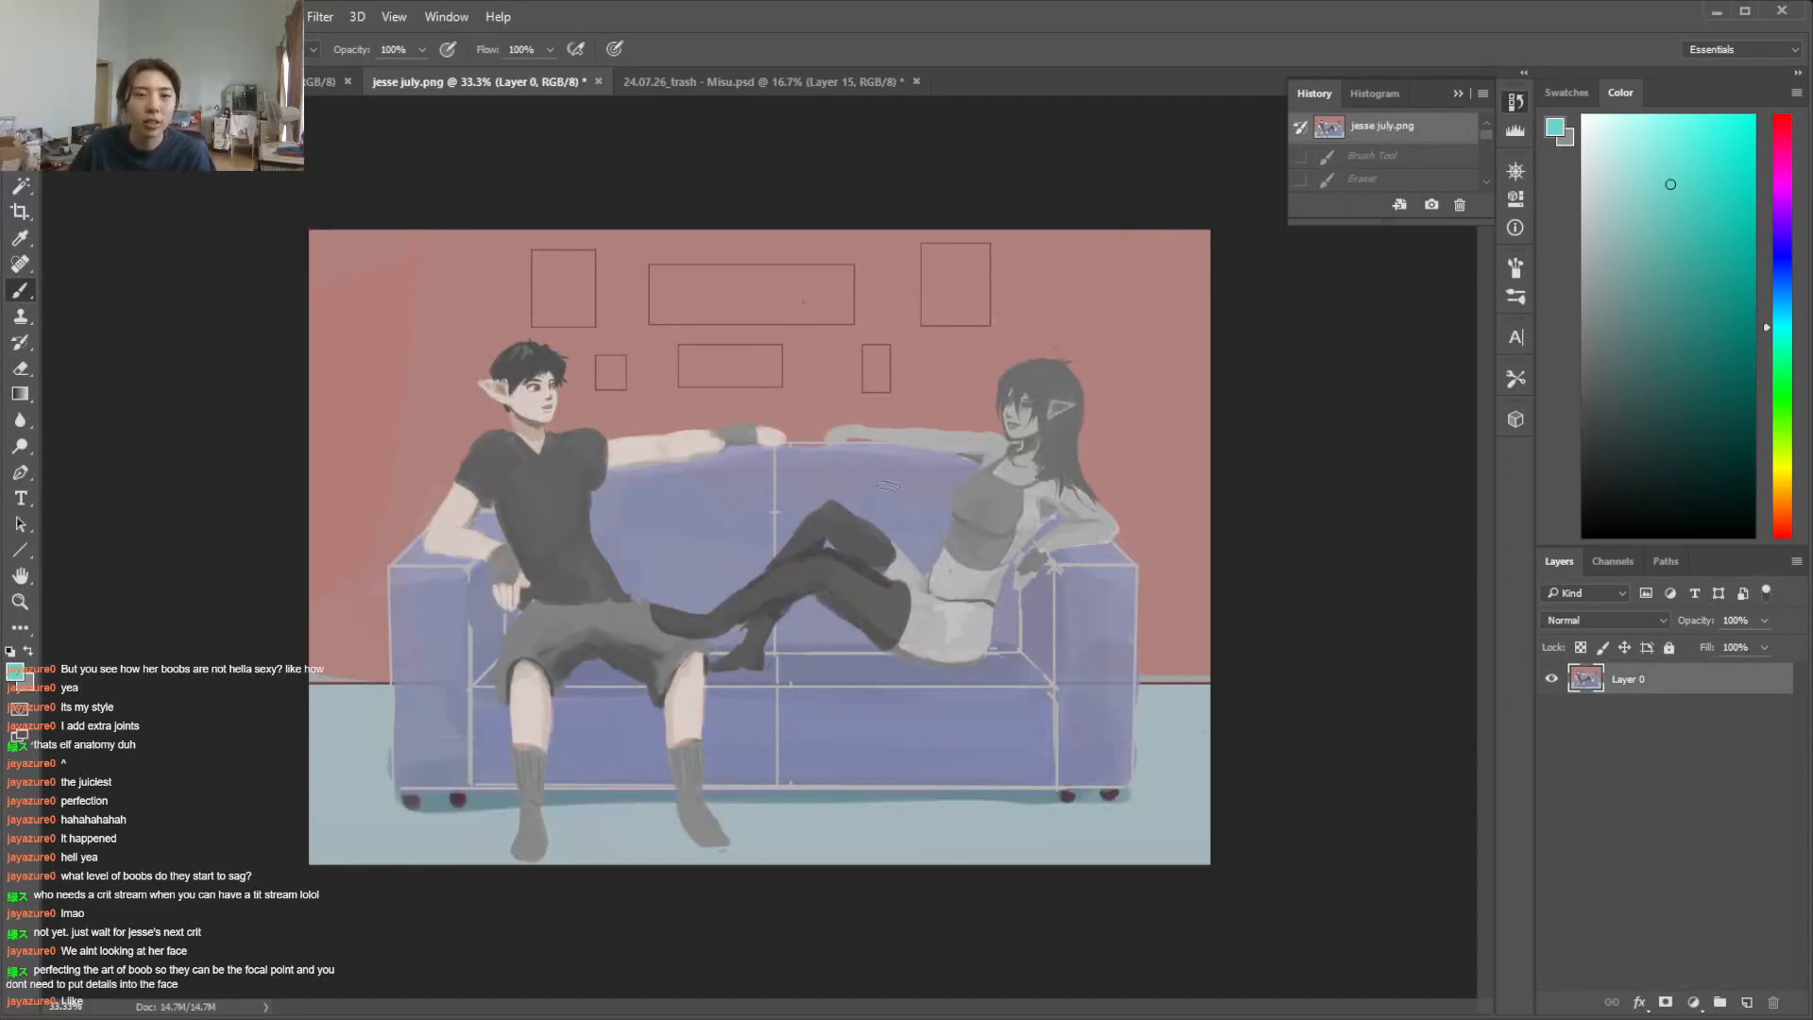
{"action": "key", "text": "ctrl+z"}
{"action": "key", "text": "ctrl+z"}
{"action": "key", "text": "ctrl+z"}
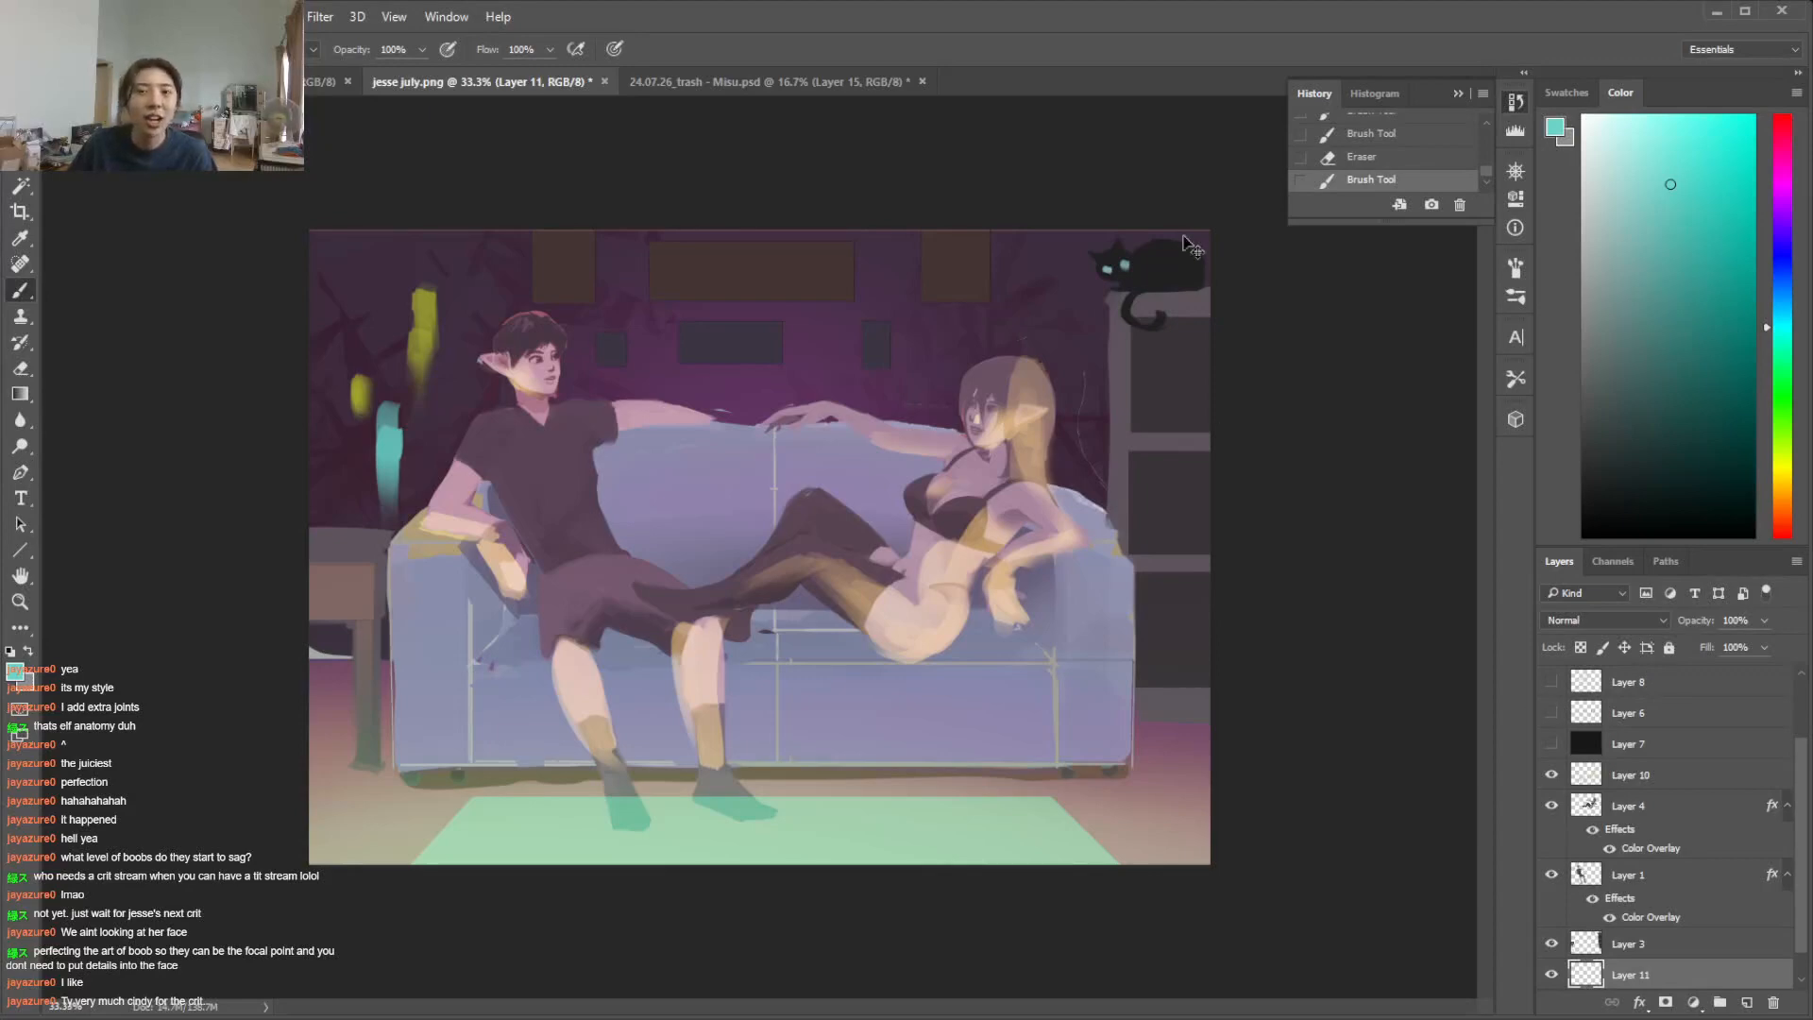
{"action": "mouse_move", "coordinate": [1488, 167]}
{"action": "left_mouse_down"}
{"action": "mouse_move", "coordinate": [1492, 138]}
{"action": "mouse_move", "coordinate": [1493, 172]}
{"action": "left_mouse_up"}
Switch to 24.07.26_trash - Misu.psd and show Layer 15's painted portrait over the reference photo
{"action": "key", "text": "ctrl+s"}
{"action": "left_click", "coordinate": [1090, 901]}
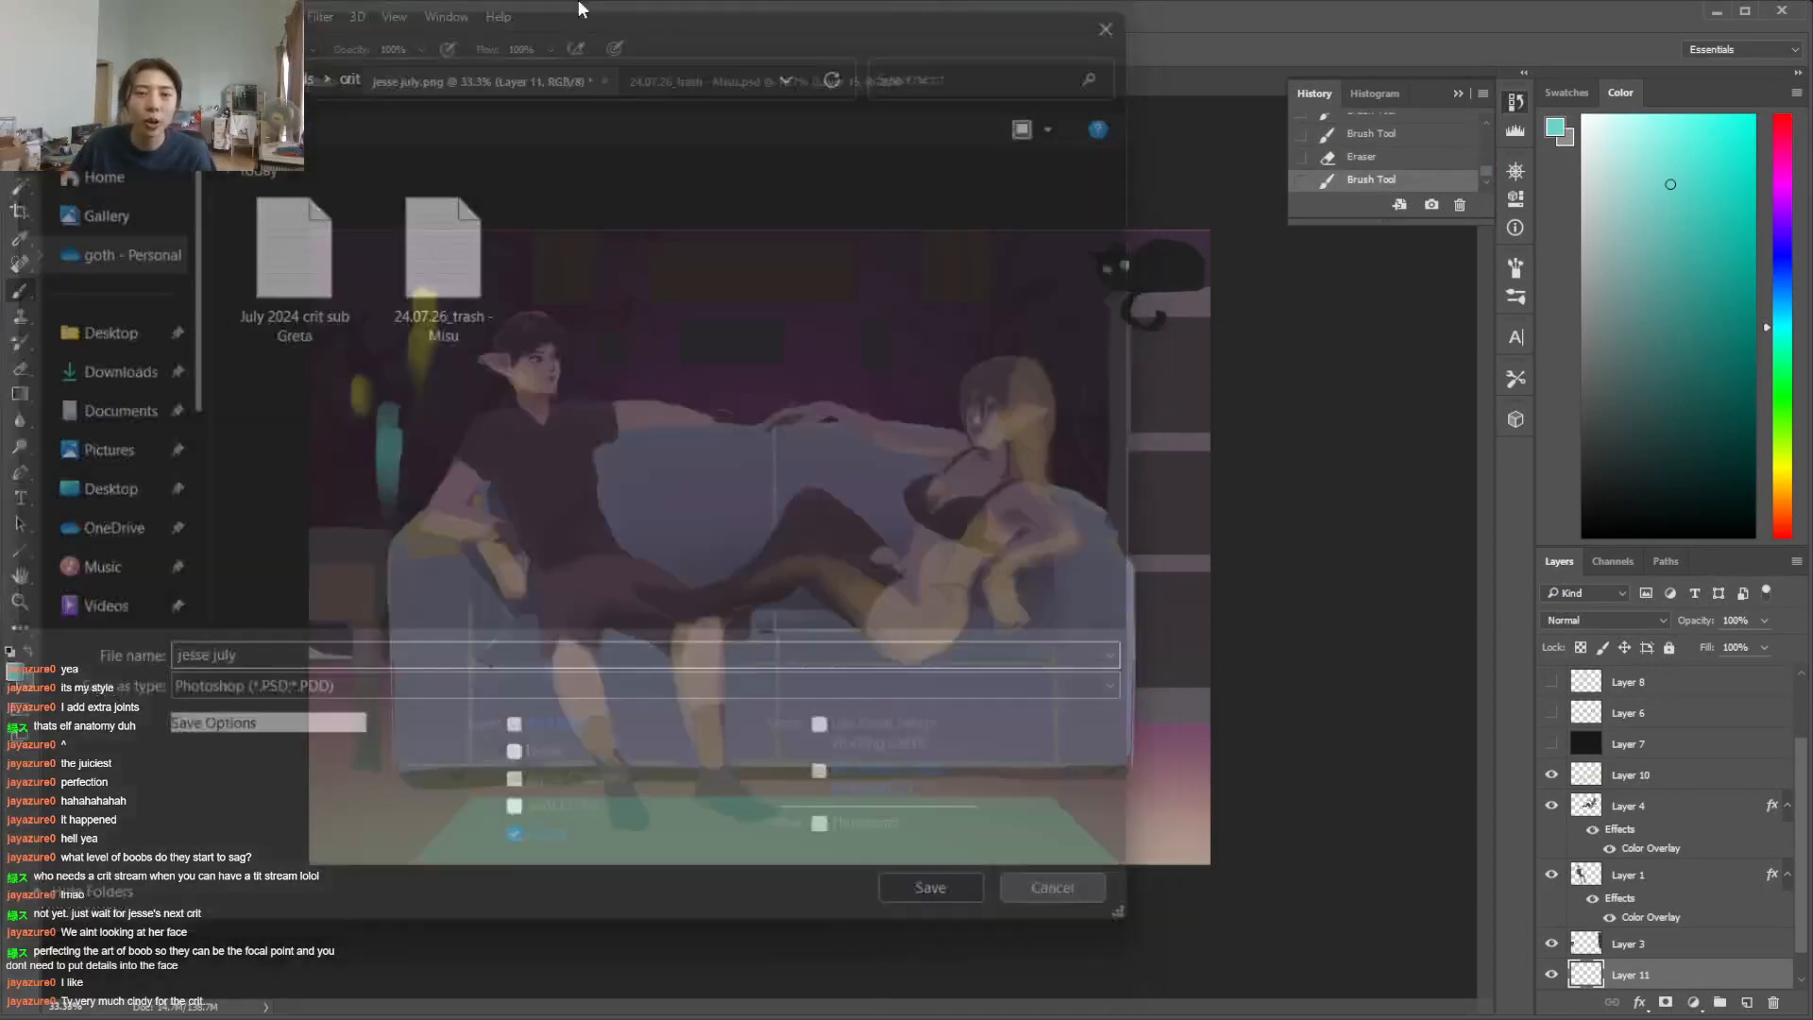
{"action": "left_click", "coordinate": [759, 85]}
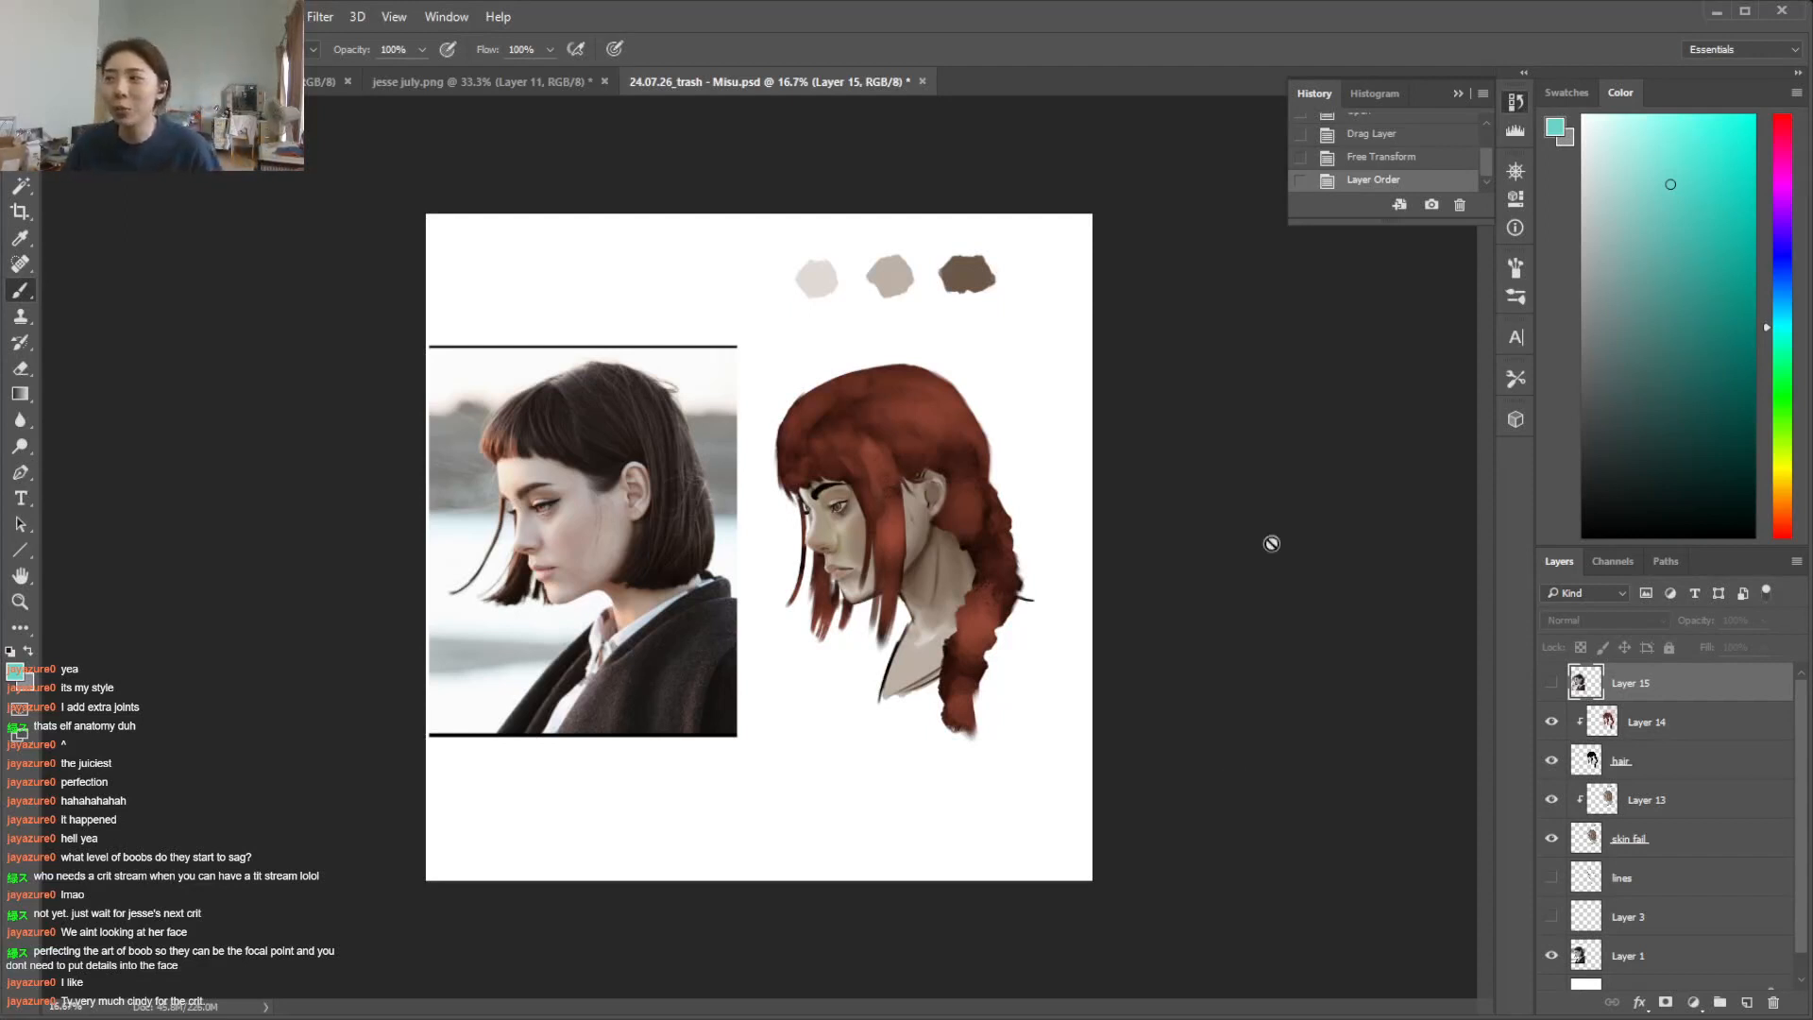
{"action": "left_click", "coordinate": [1547, 686]}
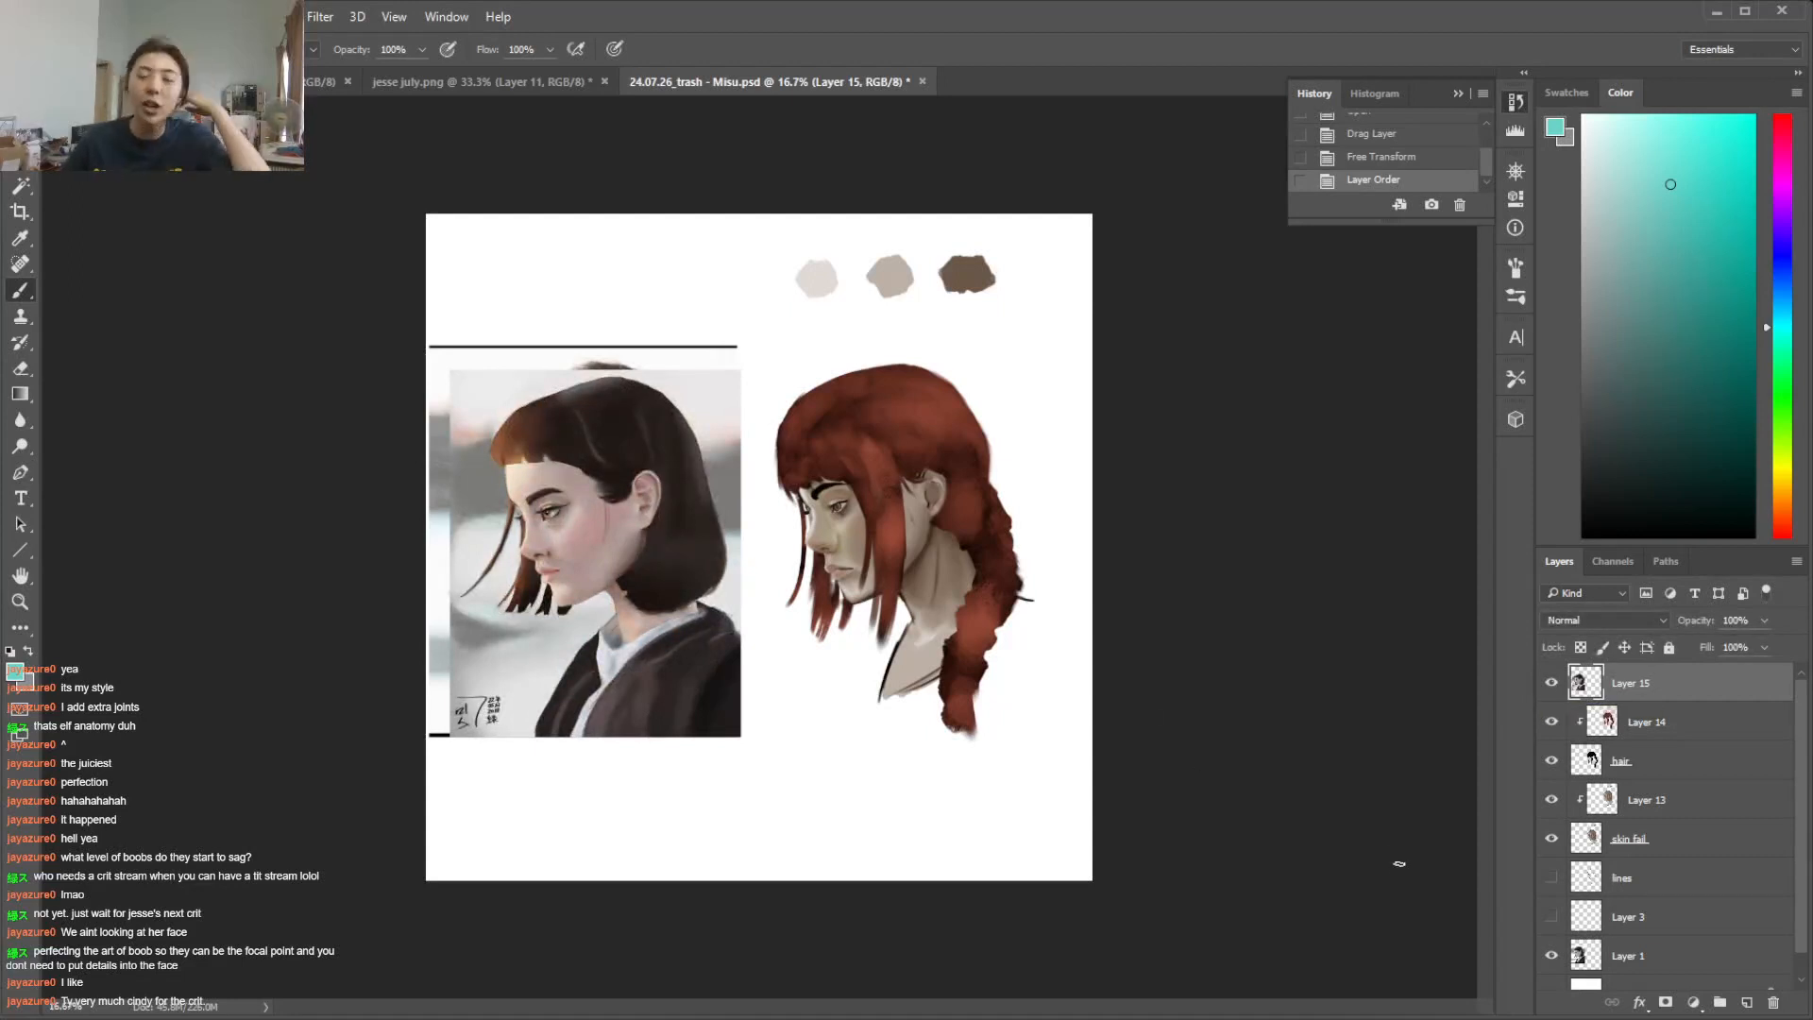
{"action": "key", "text": "ctrl+plus"}
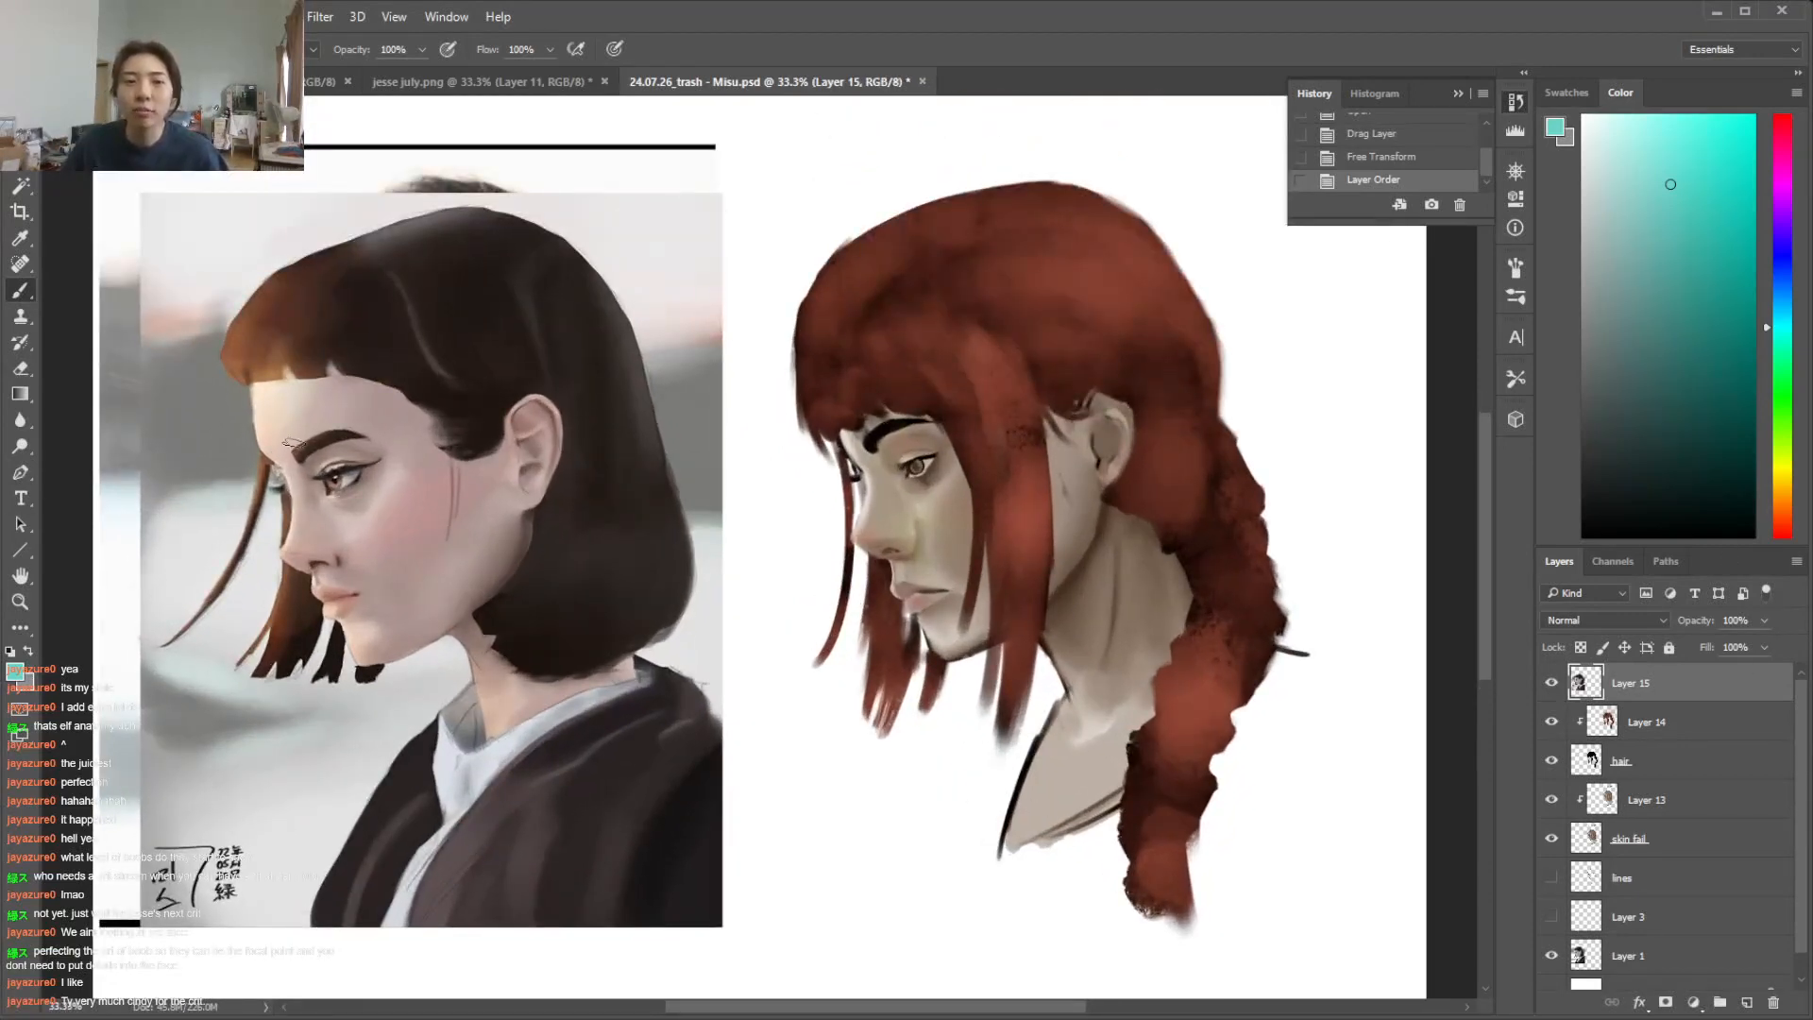
Toggle Layer 15's visibility to compare the painted portrait with the reference photo beneath, leaving the layer hidden
{"action": "left_click", "coordinate": [1551, 683]}
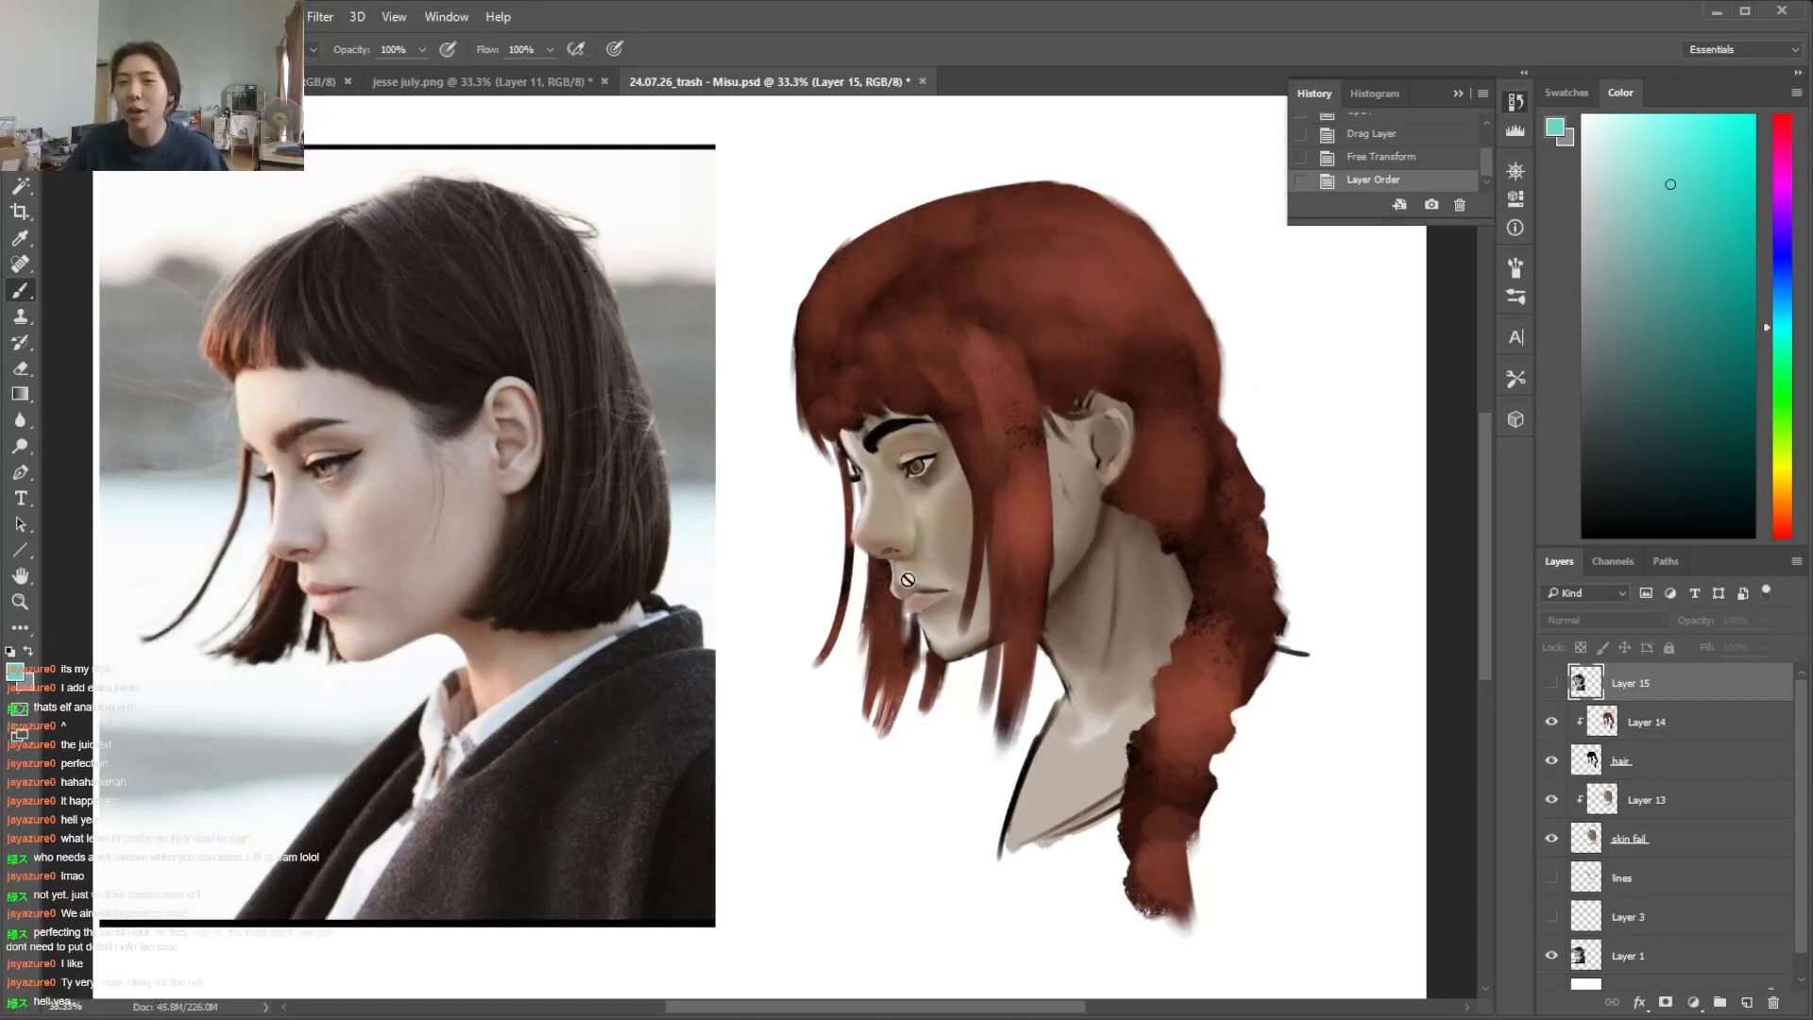
{"action": "left_click", "coordinate": [1722, 806]}
{"action": "left_click", "coordinate": [1552, 683]}
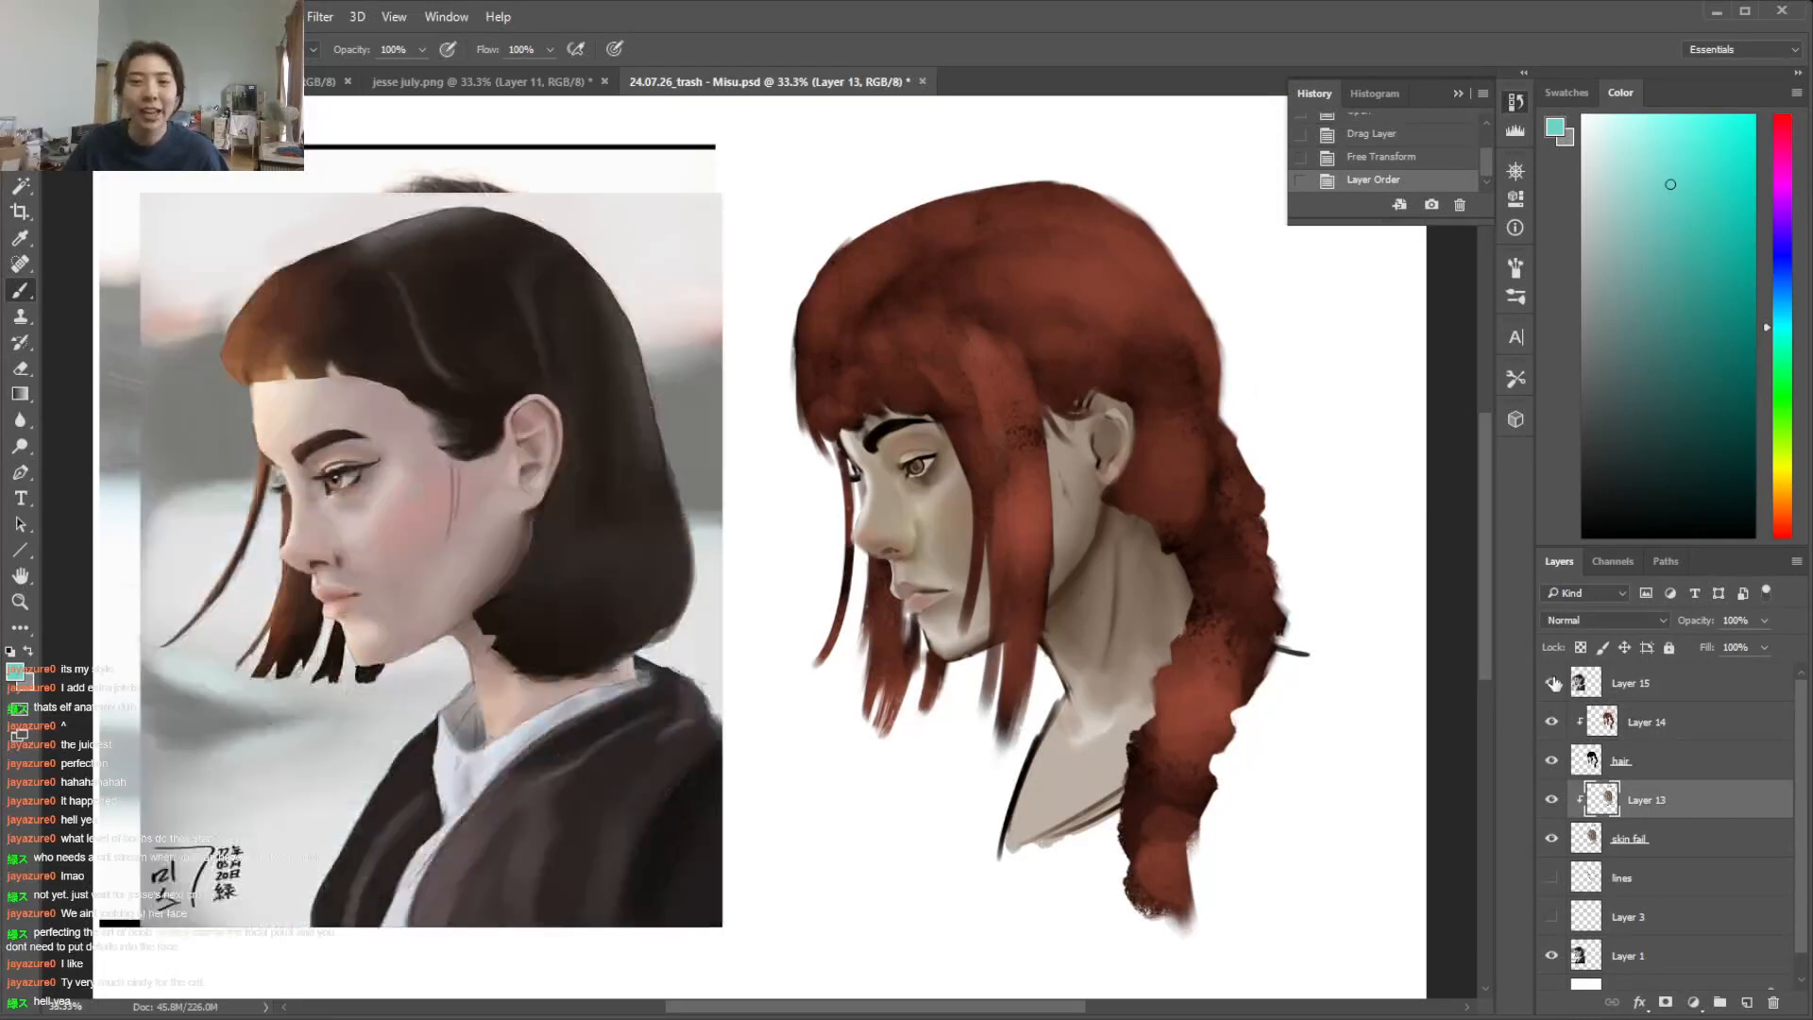
{"action": "left_click", "coordinate": [1701, 690]}
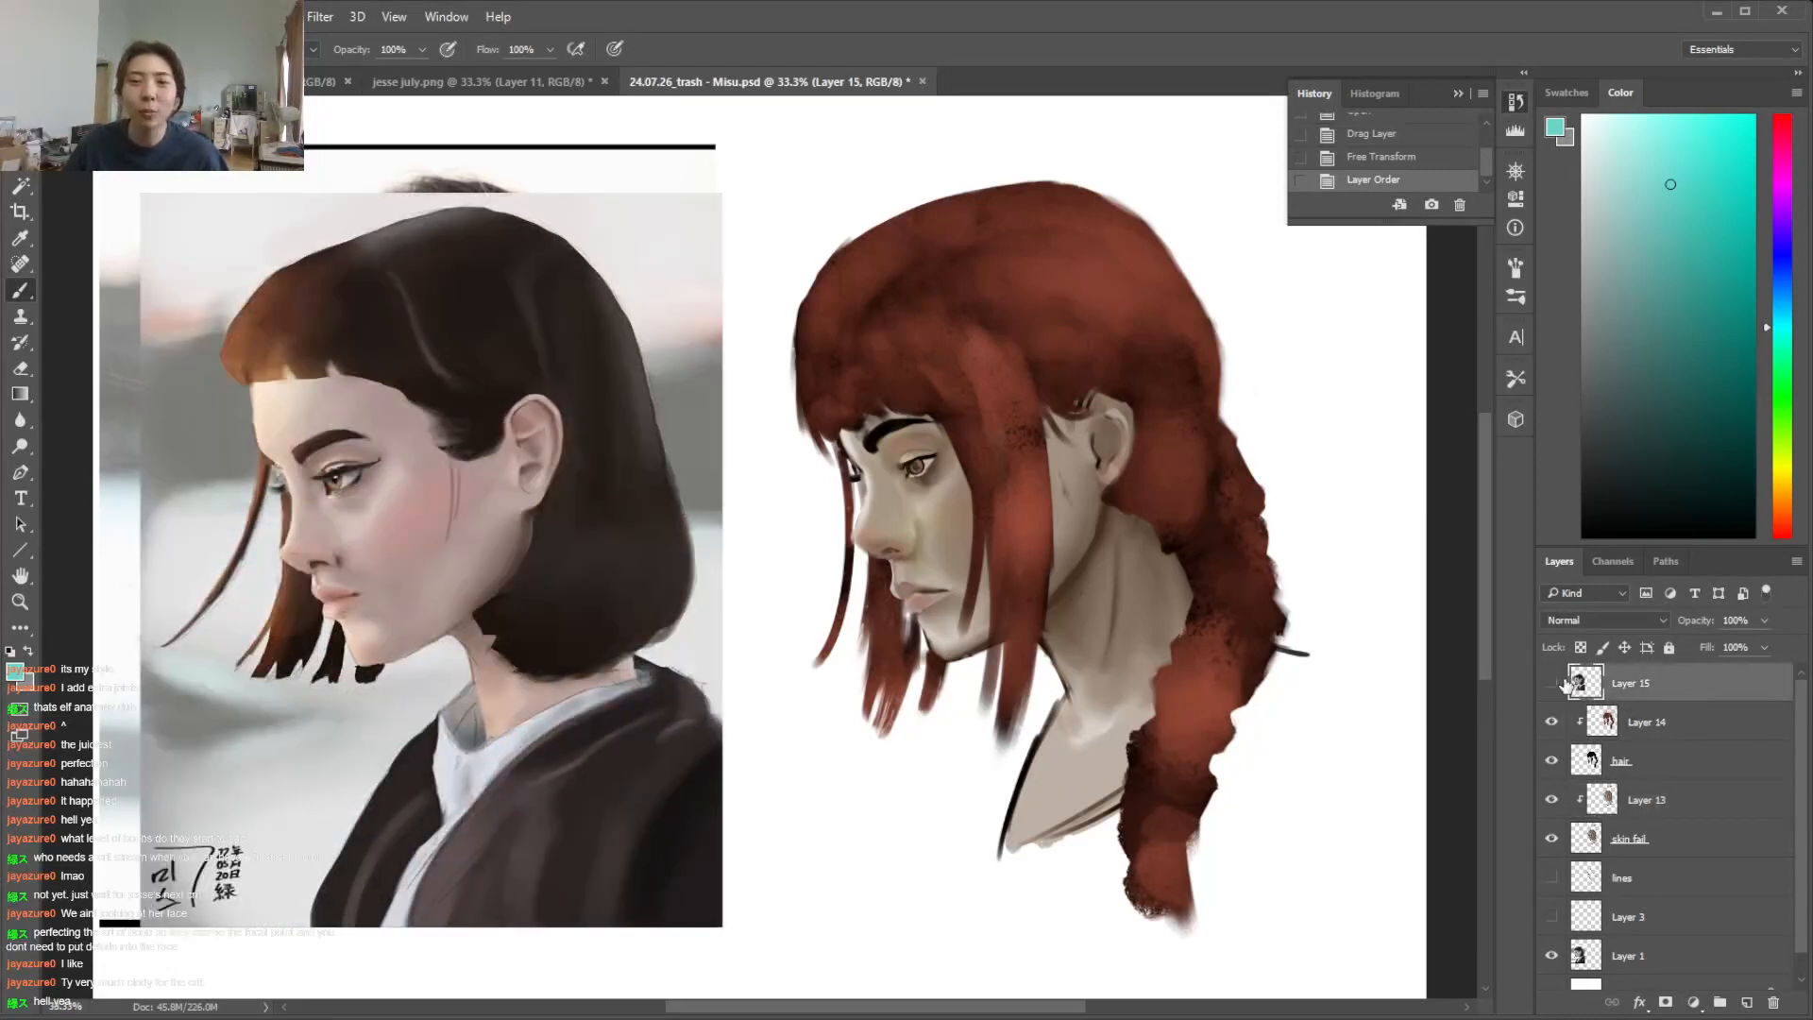
{"action": "left_click", "coordinate": [1551, 683]}
{"action": "left_click", "coordinate": [1554, 683]}
{"action": "left_click", "coordinate": [1553, 683]}
{"action": "left_click", "coordinate": [1553, 682]}
{"action": "left_click", "coordinate": [1553, 682]}
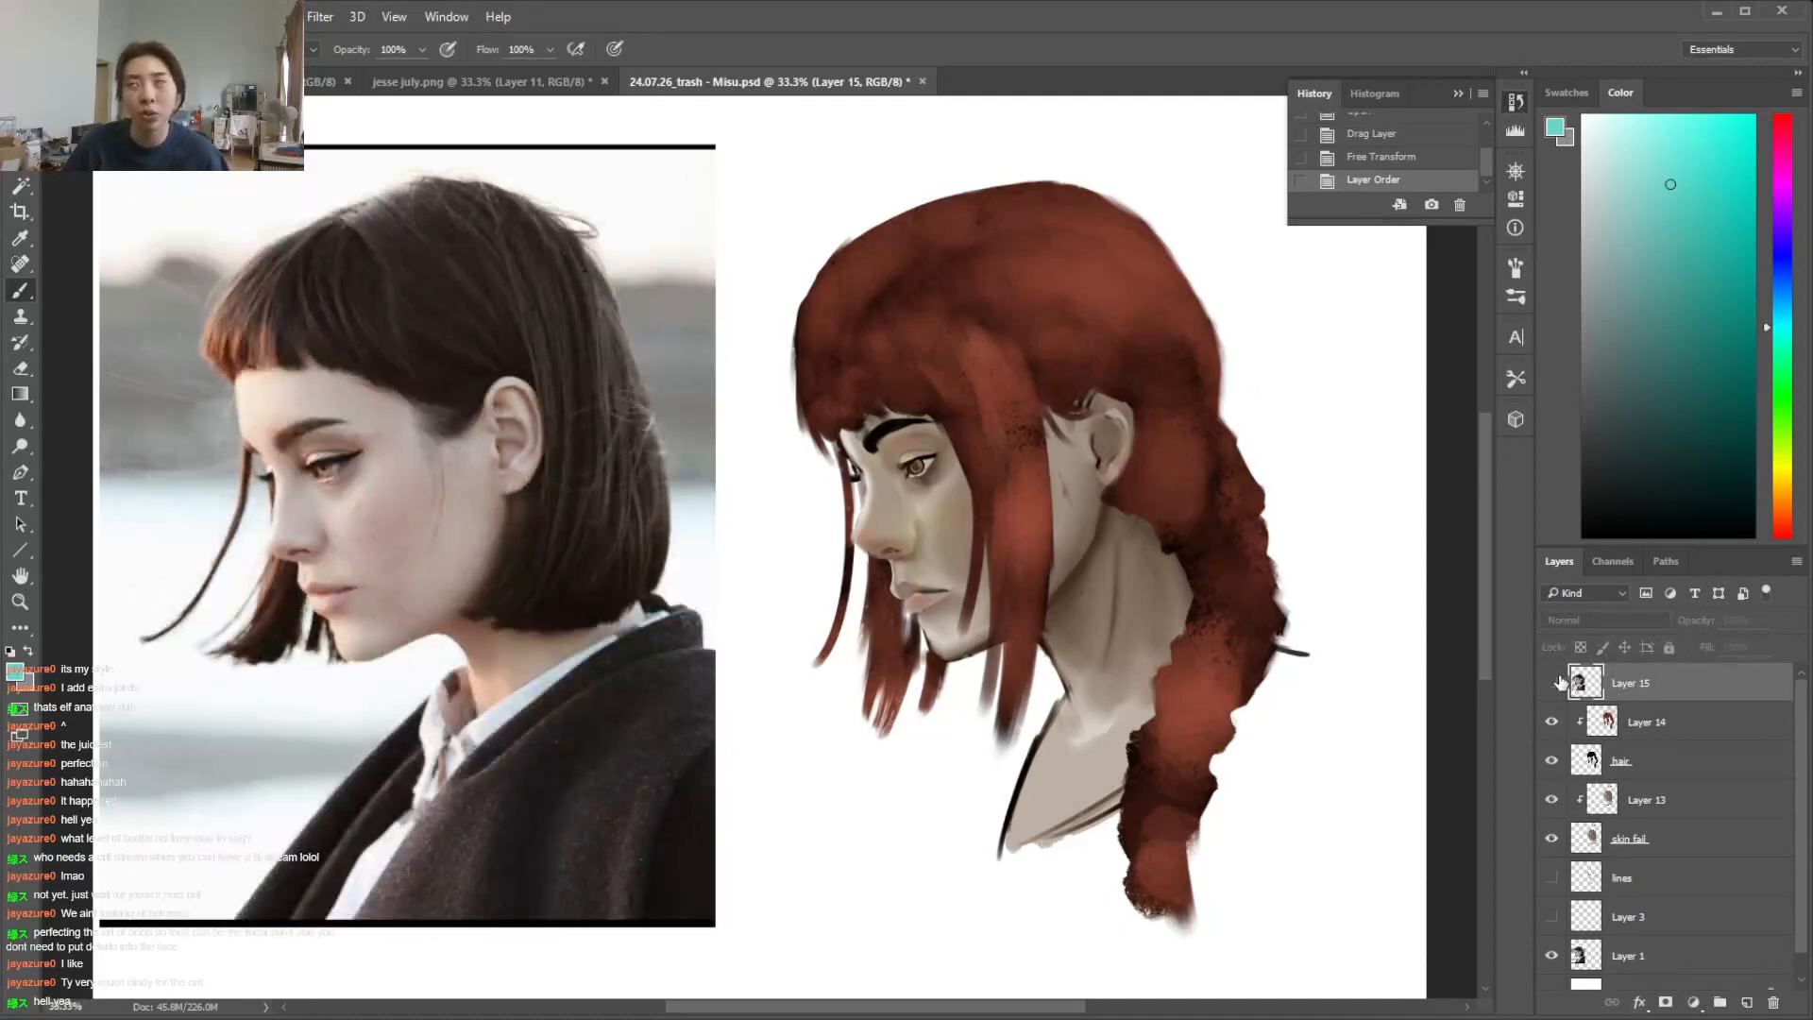
{"action": "left_click", "coordinate": [1555, 683]}
{"action": "left_click", "coordinate": [1554, 683]}
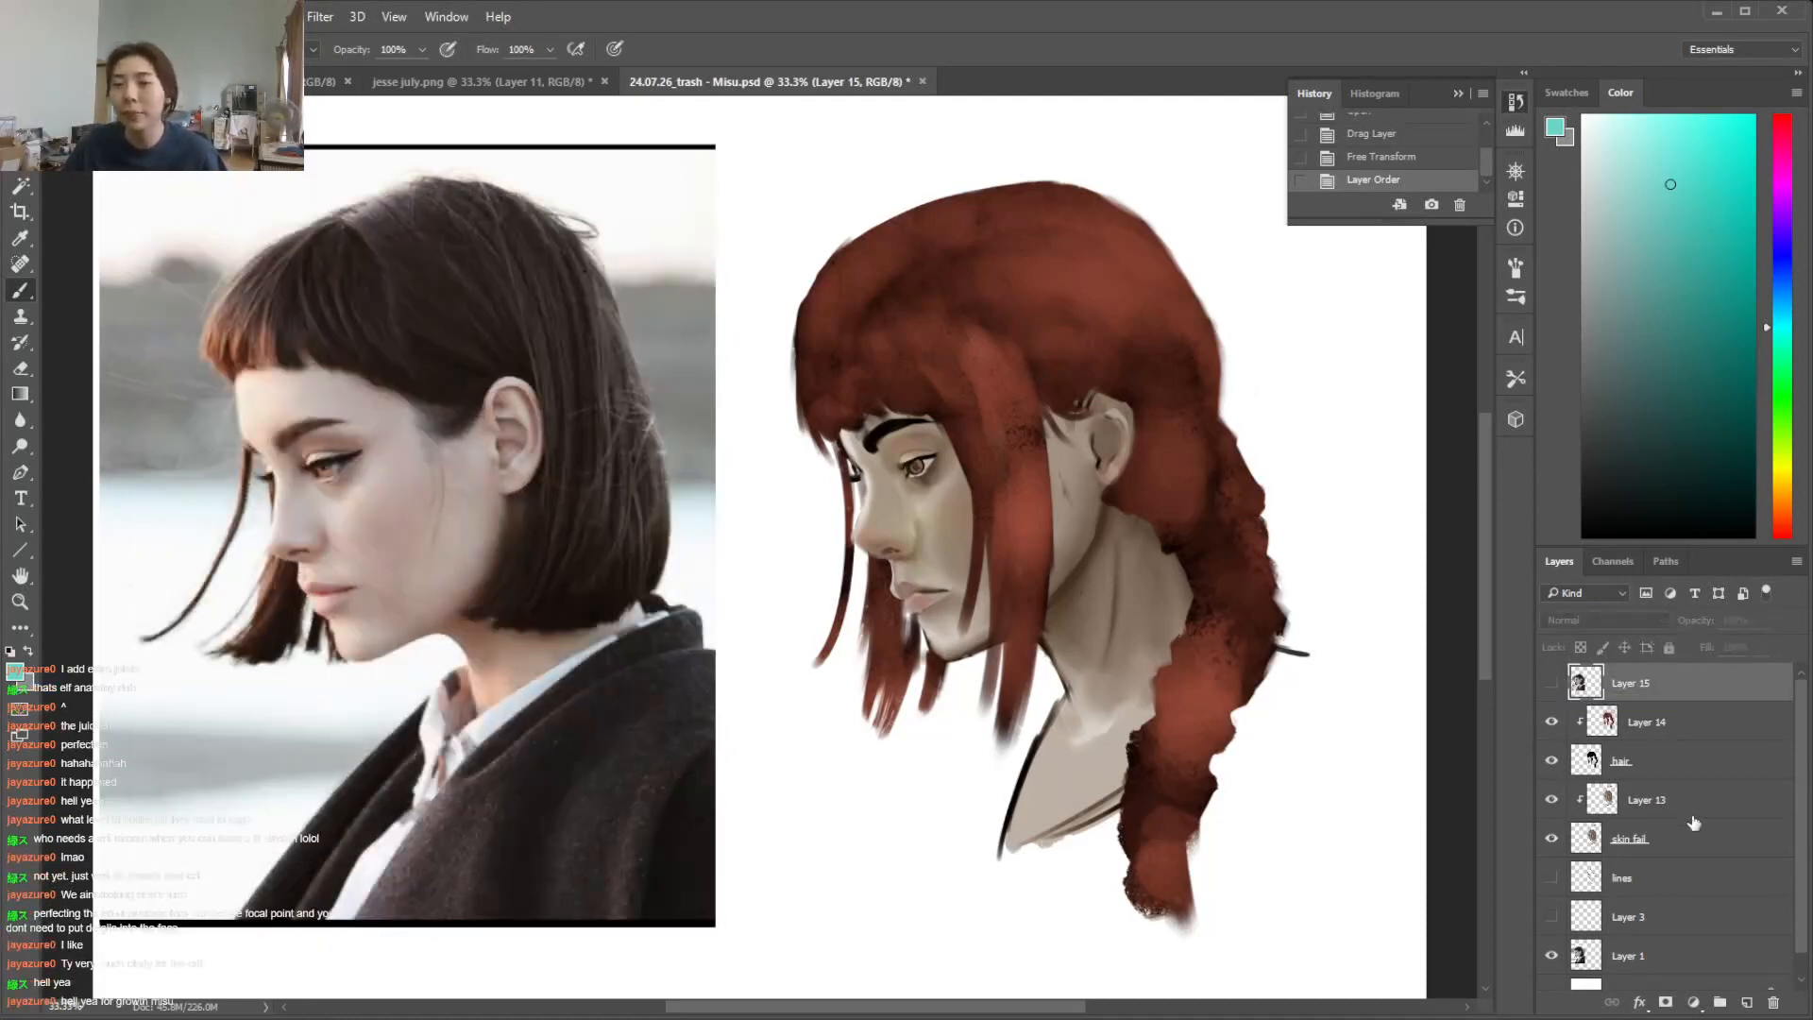
Examine the red-haired portrait's skin with Layer 13 switched off and on
{"action": "left_click", "coordinate": [1700, 800]}
{"action": "left_click", "coordinate": [1549, 800]}
{"action": "left_click", "coordinate": [1549, 800]}
{"action": "left_click", "coordinate": [1550, 800]}
{"action": "left_click", "coordinate": [1550, 800]}
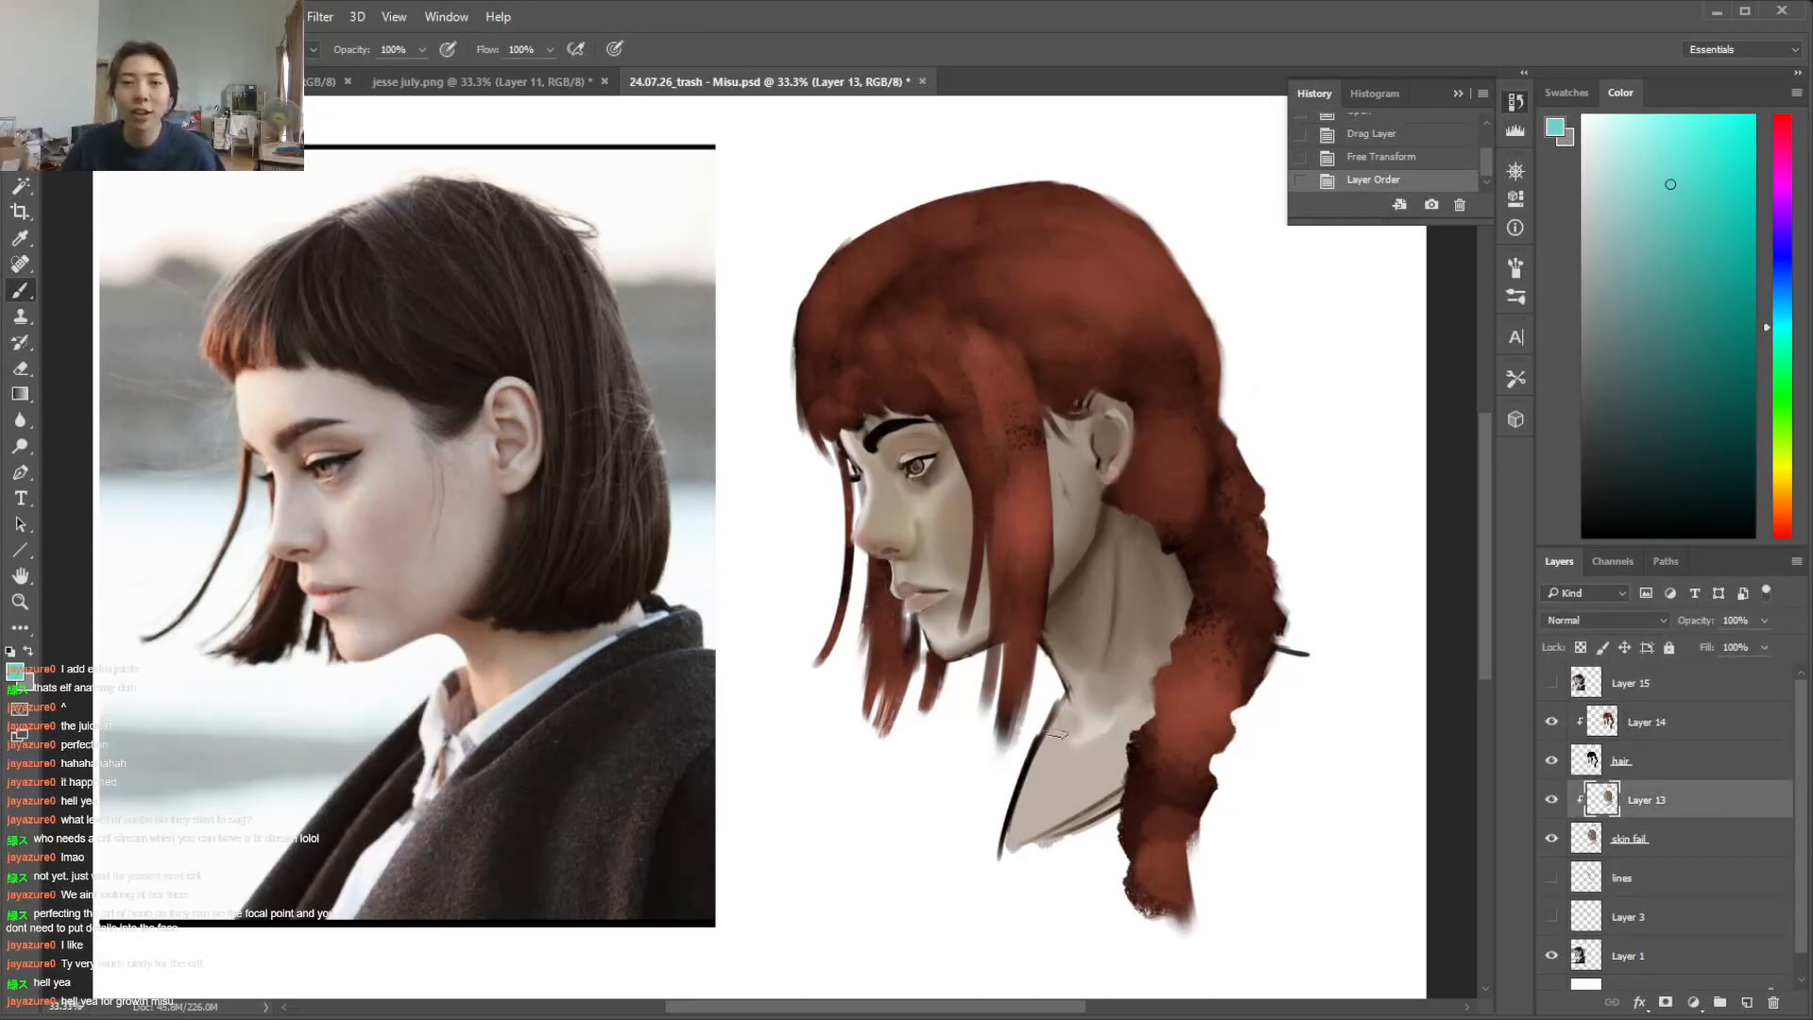
{"action": "left_click", "coordinate": [1551, 801]}
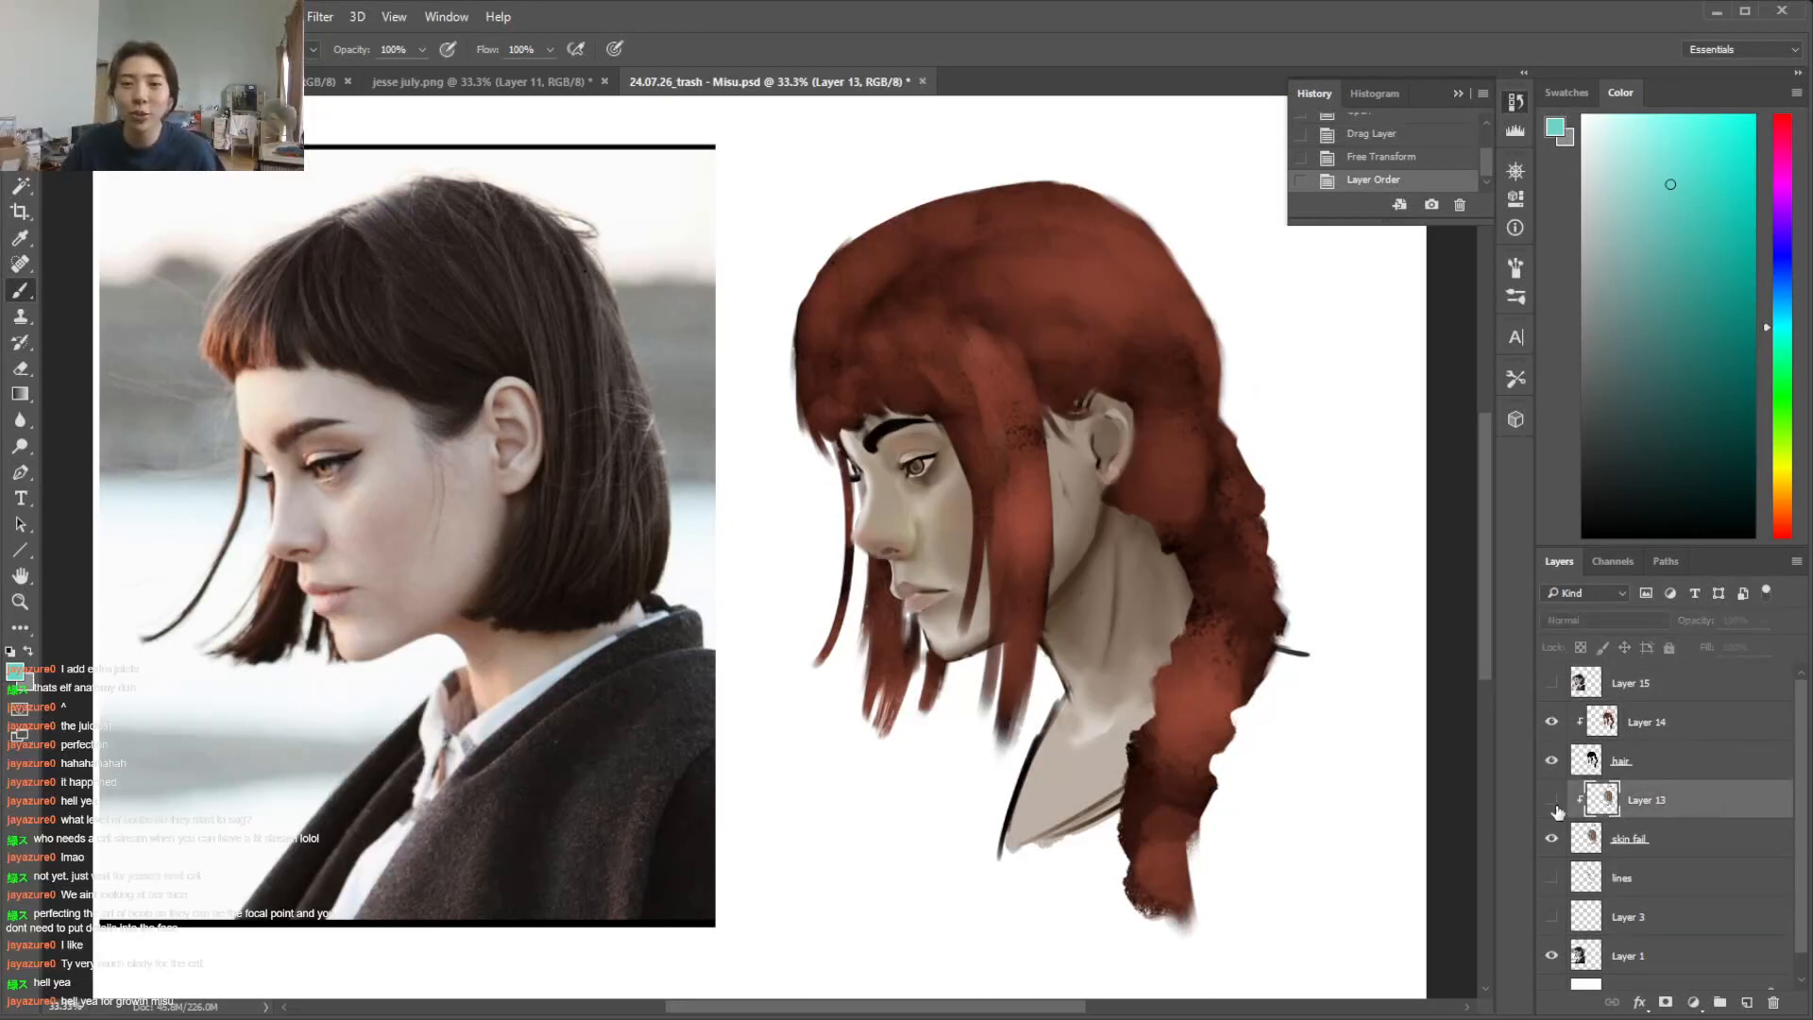
{"action": "left_click", "coordinate": [1551, 801]}
{"action": "left_click", "coordinate": [1551, 801]}
{"action": "left_click", "coordinate": [1551, 801]}
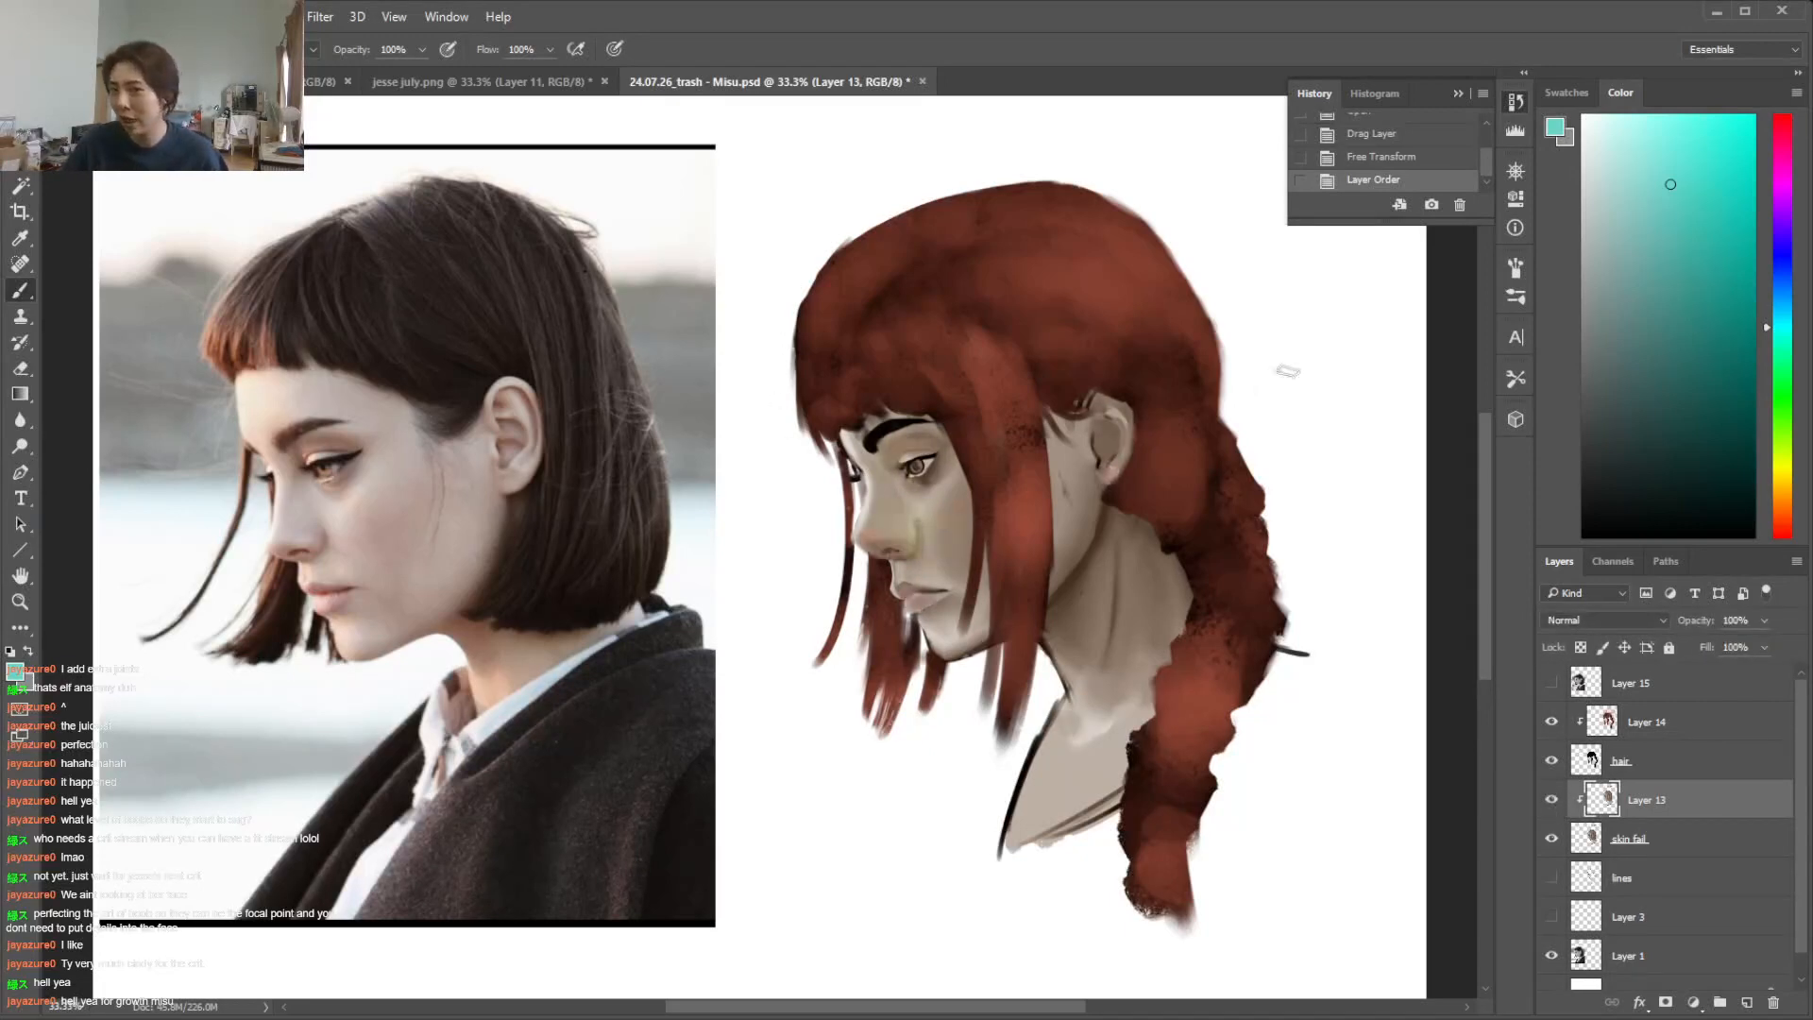
Merge Layer 13 down into the skin fail layer
{"action": "left_click", "coordinate": [1551, 801]}
{"action": "left_click", "coordinate": [1552, 801]}
{"action": "right_click", "coordinate": [1718, 812]}
{"action": "left_click", "coordinate": [1227, 824]}
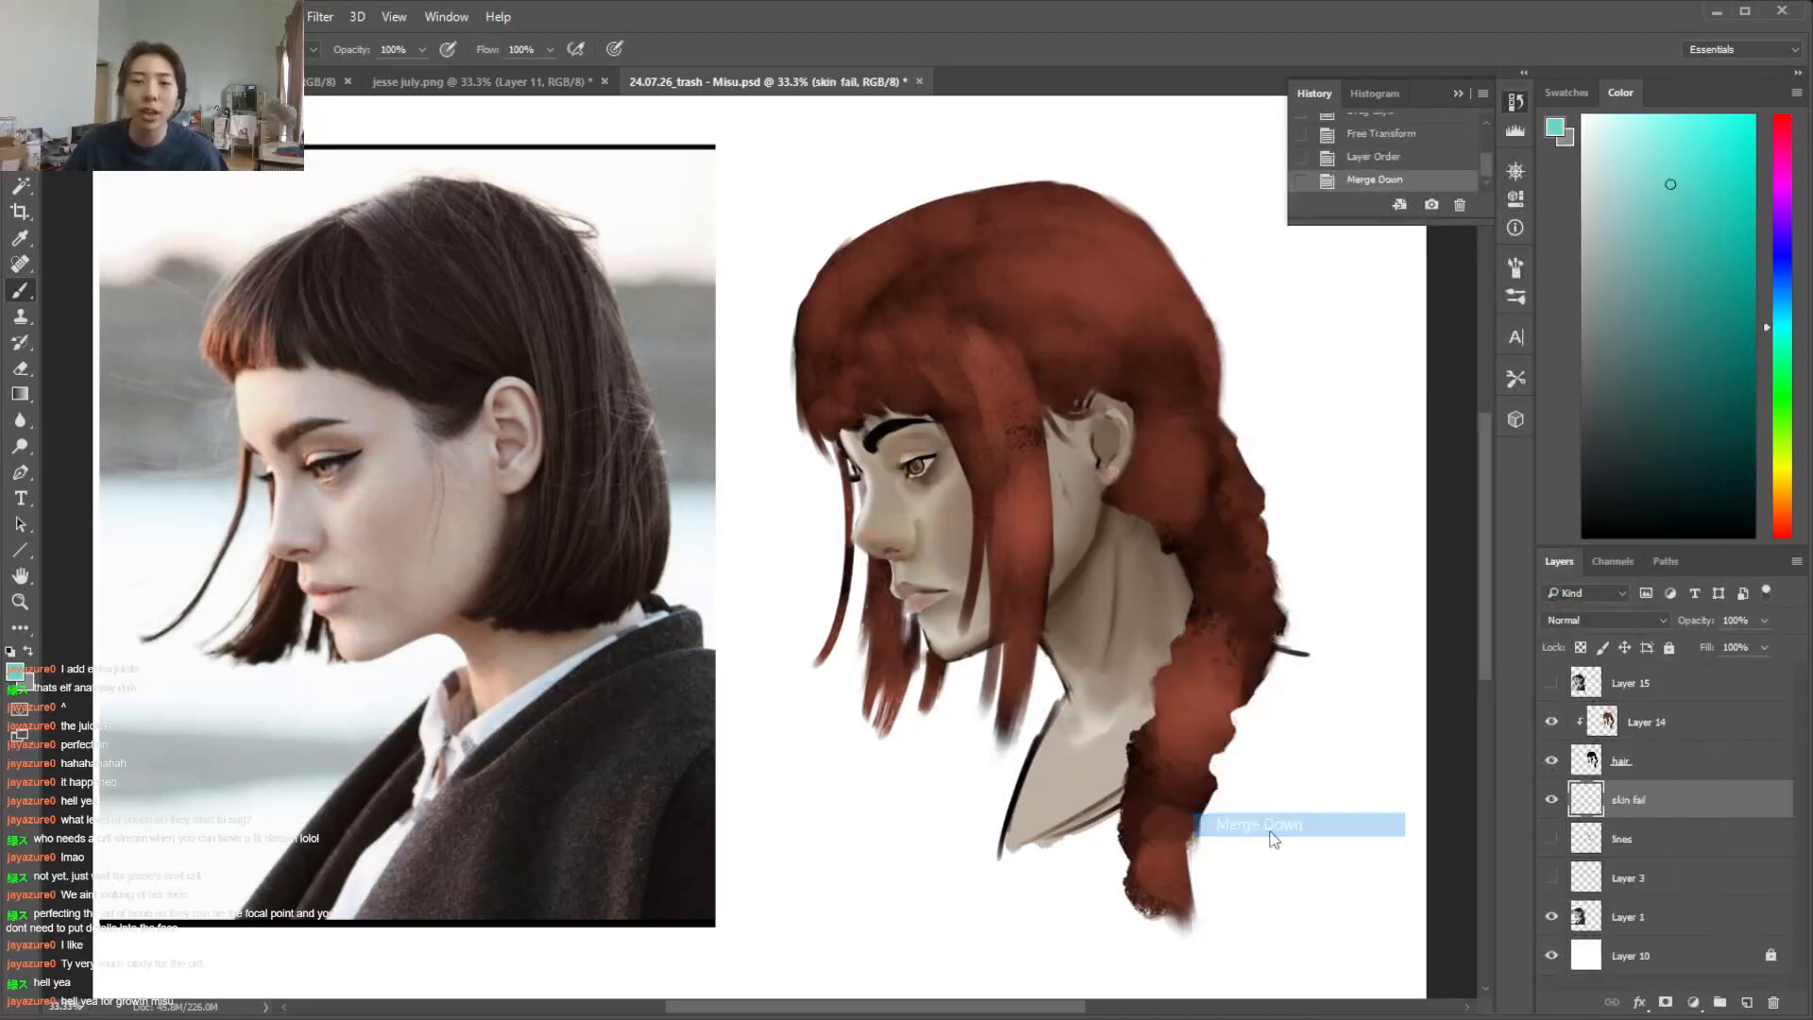
Examine the portrait's hair with the hair layer and Layer 14 switched off and on
{"action": "left_click", "coordinate": [1551, 762]}
{"action": "left_click", "coordinate": [1551, 761]}
{"action": "left_click", "coordinate": [1551, 758]}
{"action": "left_click", "coordinate": [1551, 757]}
{"action": "left_click", "coordinate": [1567, 725]}
{"action": "left_click", "coordinate": [1552, 722]}
{"action": "left_click", "coordinate": [1551, 722]}
{"action": "left_click", "coordinate": [1551, 721]}
{"action": "left_click", "coordinate": [1552, 721]}
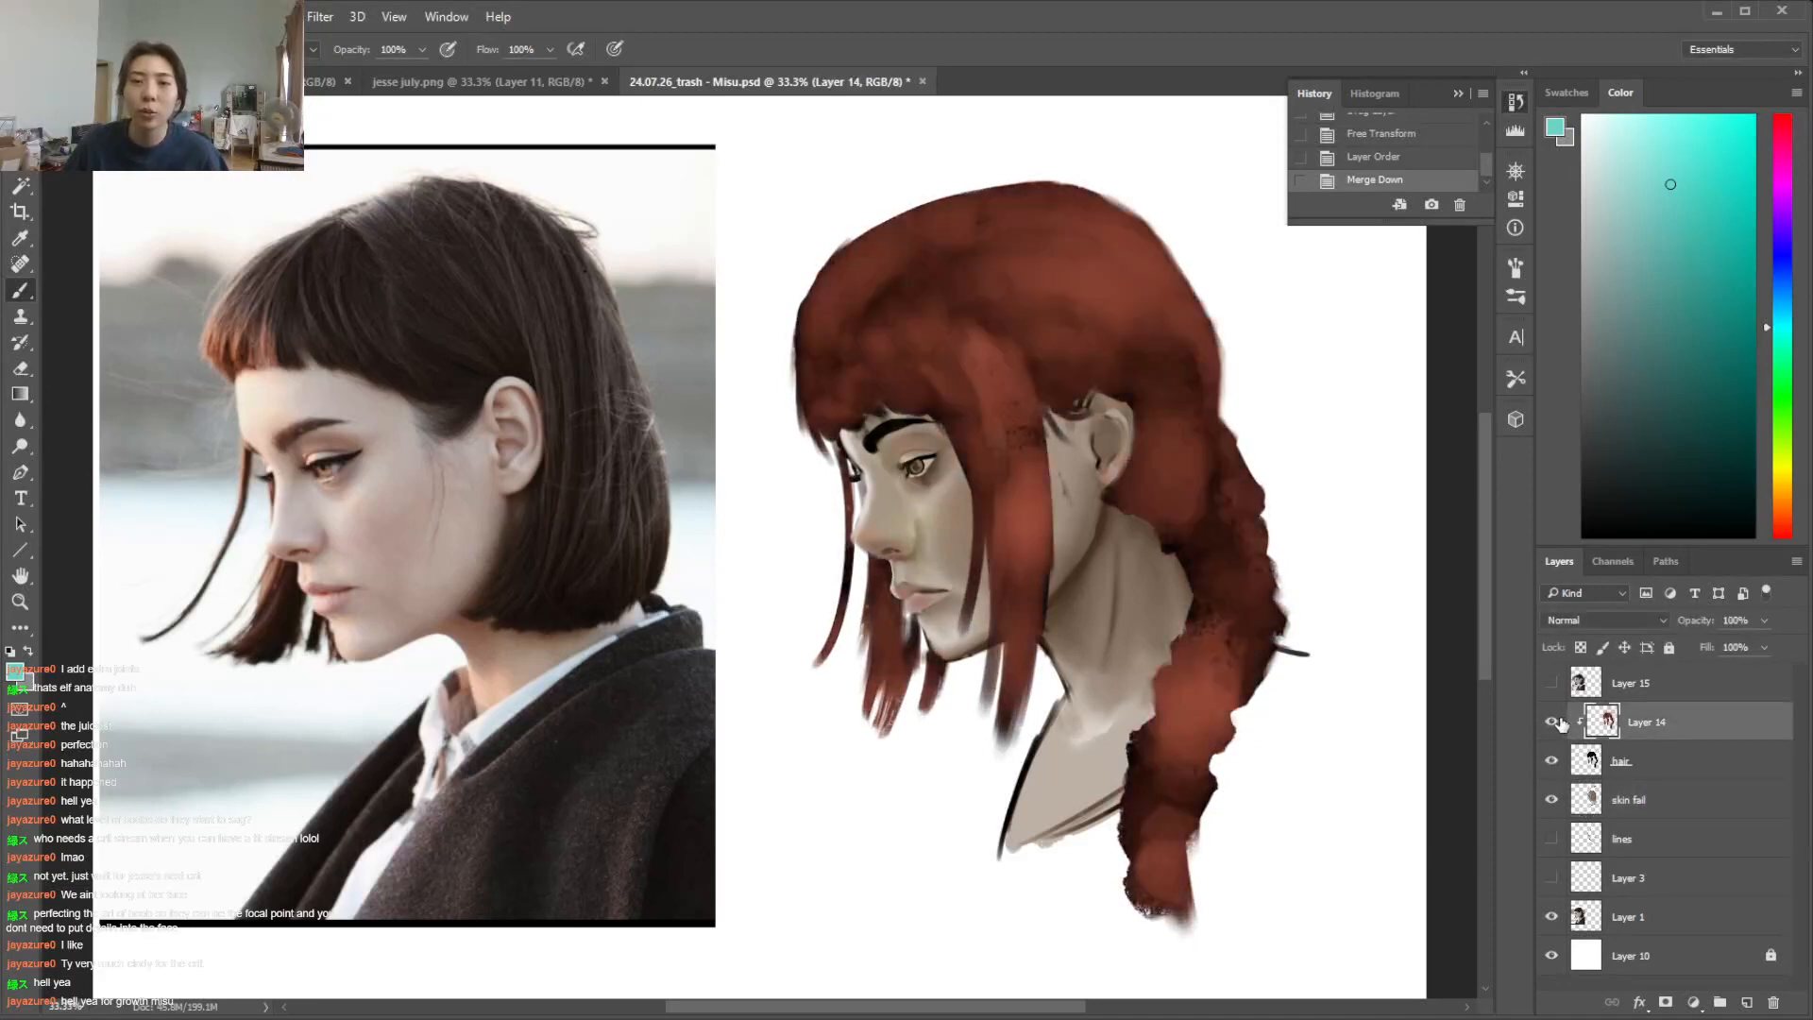
{"action": "left_click", "coordinate": [1556, 721]}
{"action": "left_click", "coordinate": [1556, 722]}
Merge Layer 14 down into the hair layer and hide the merged hair
{"action": "right_click", "coordinate": [1695, 723]}
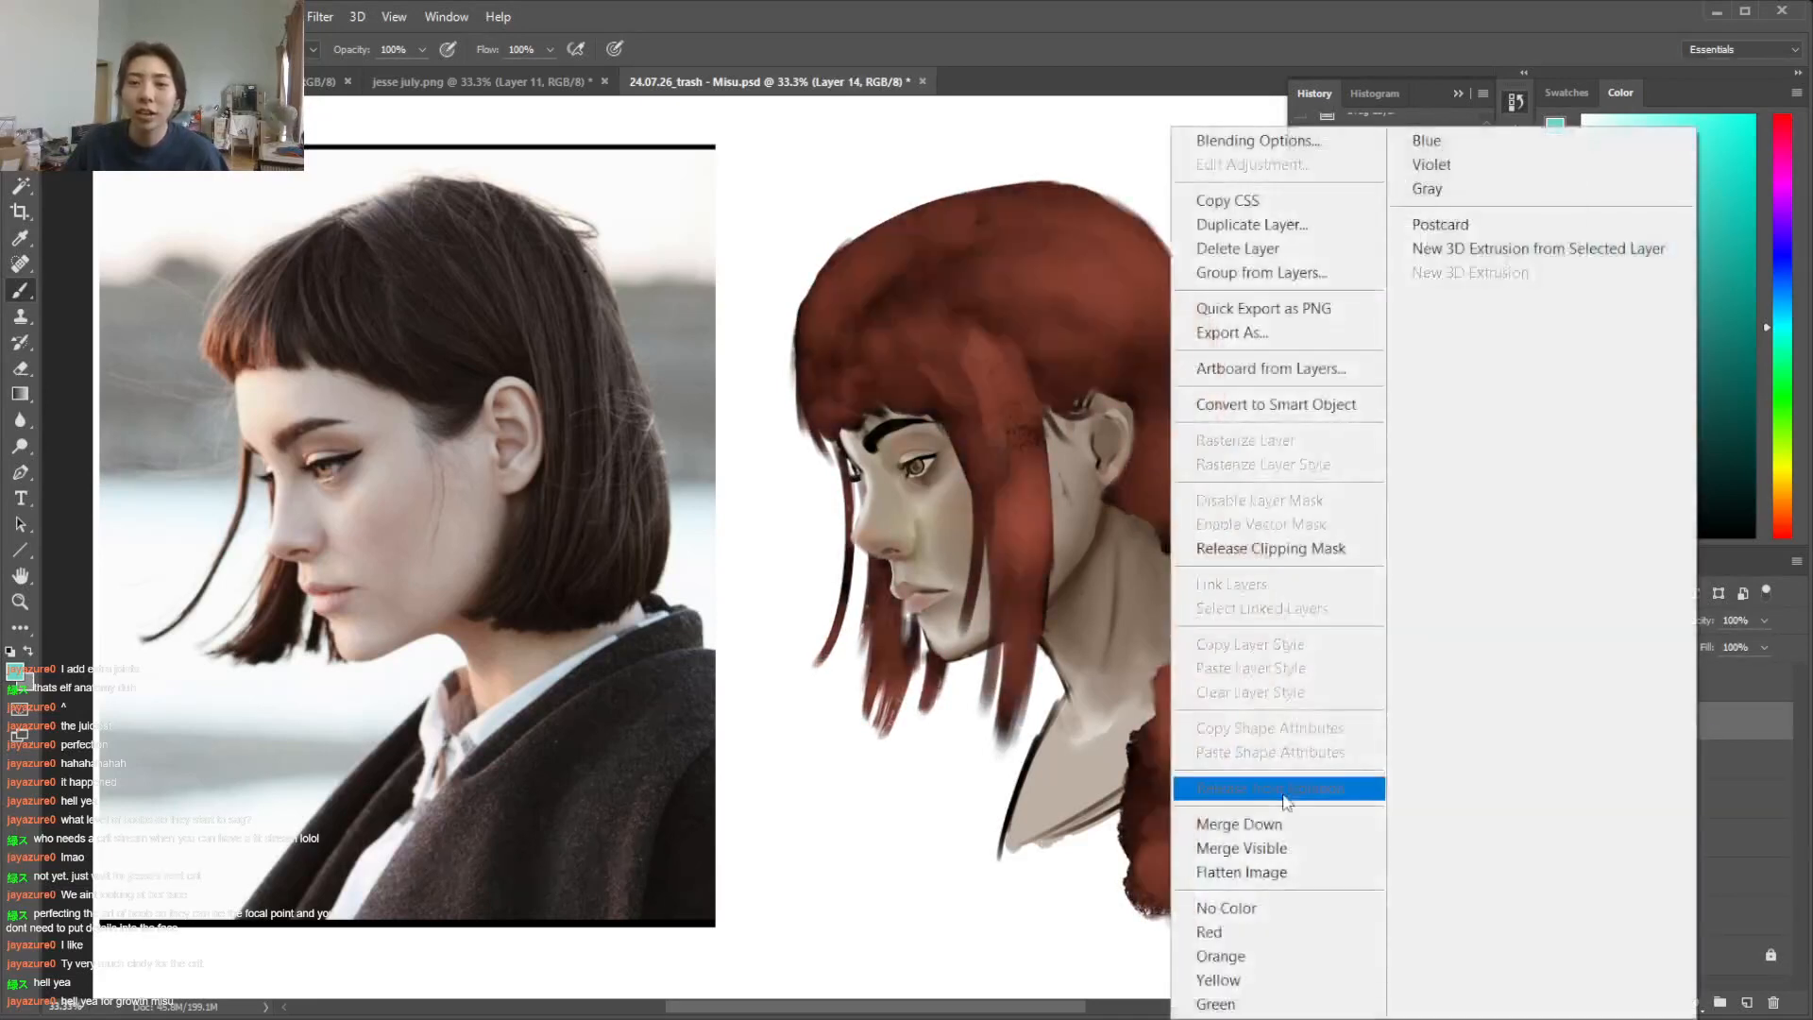
{"action": "left_click", "coordinate": [1283, 826]}
{"action": "left_click", "coordinate": [1552, 724]}
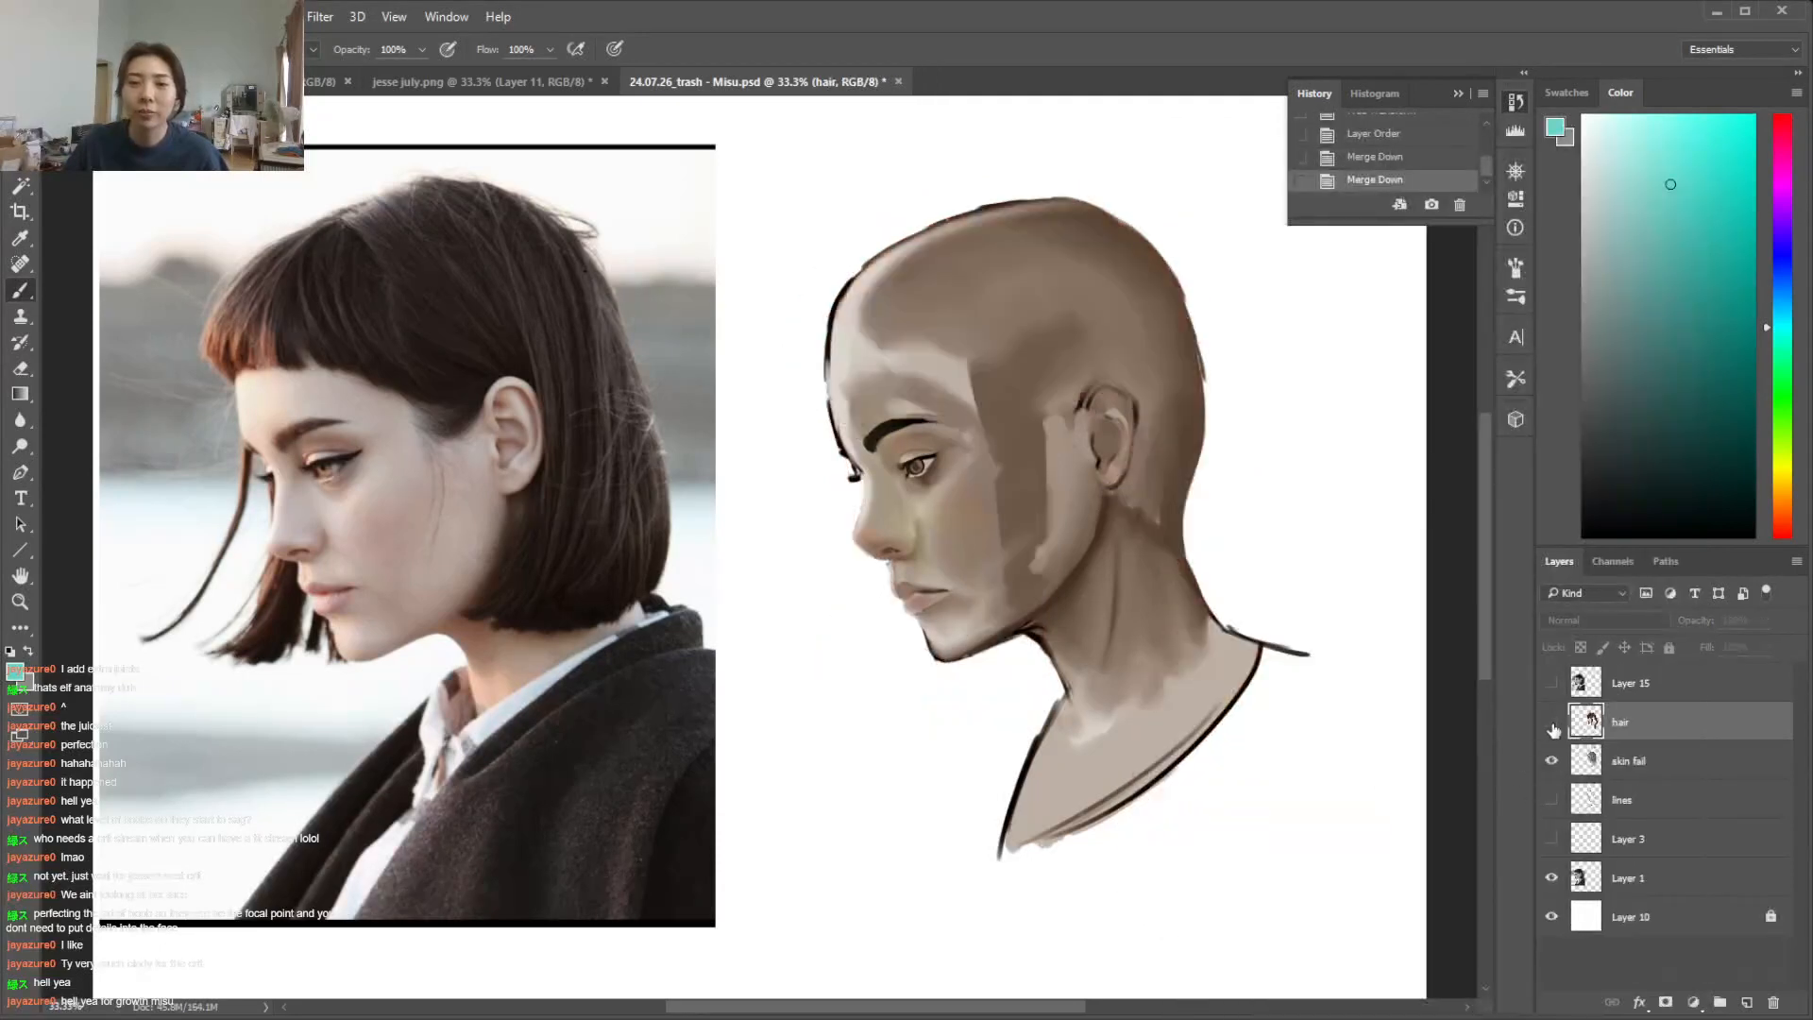
{"action": "left_click", "coordinate": [1553, 723]}
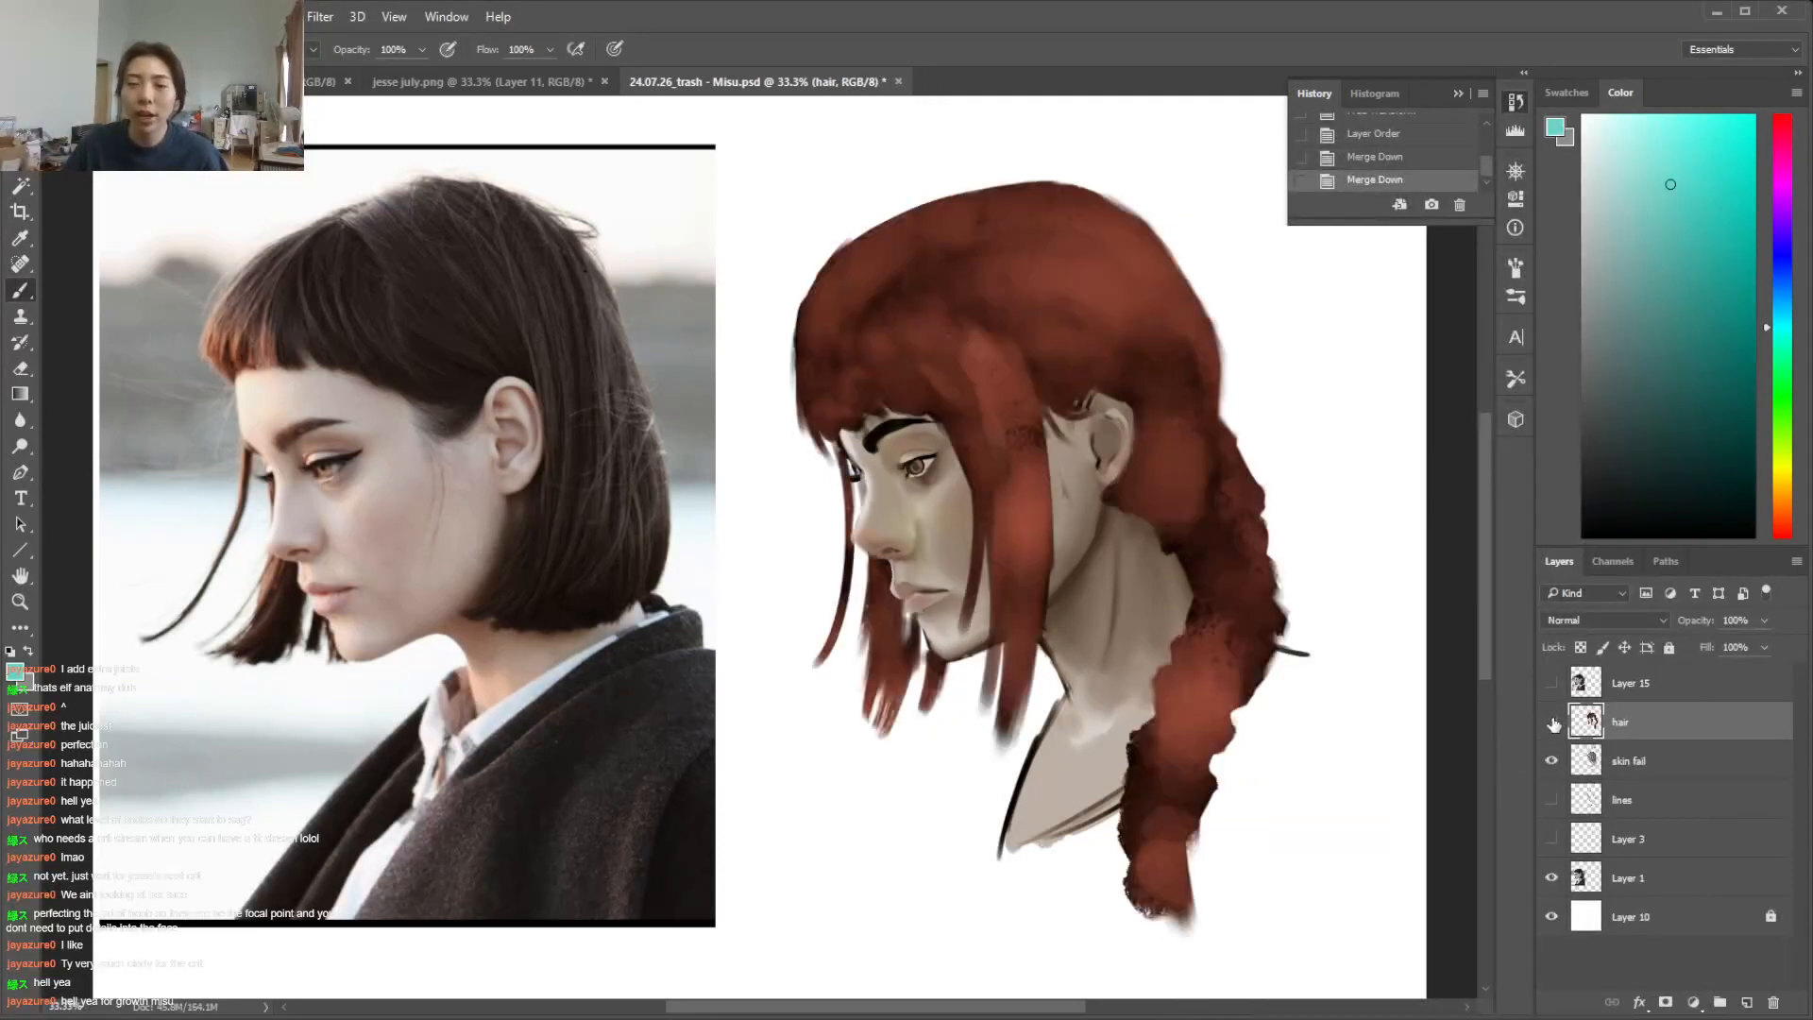
Select the skin fail layer and choose a round brush for painting on the face
{"action": "left_click", "coordinate": [1668, 760]}
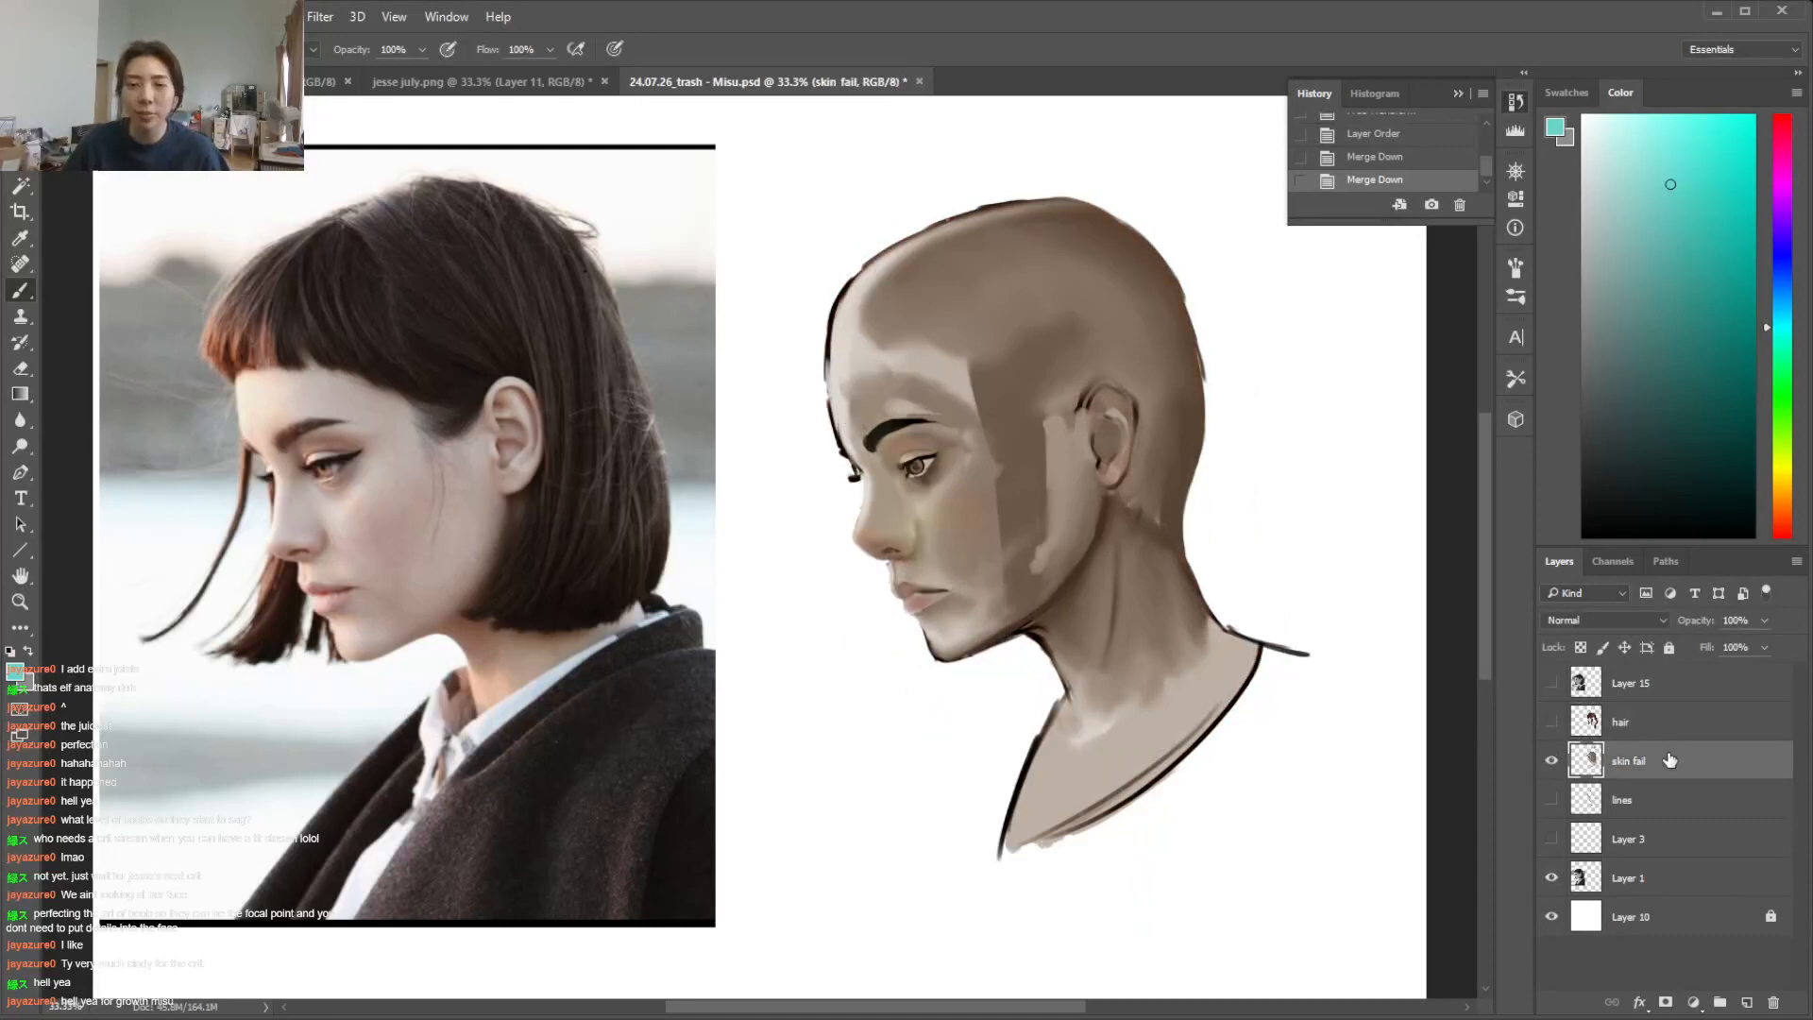
{"action": "key", "text": "ctrl+plus"}
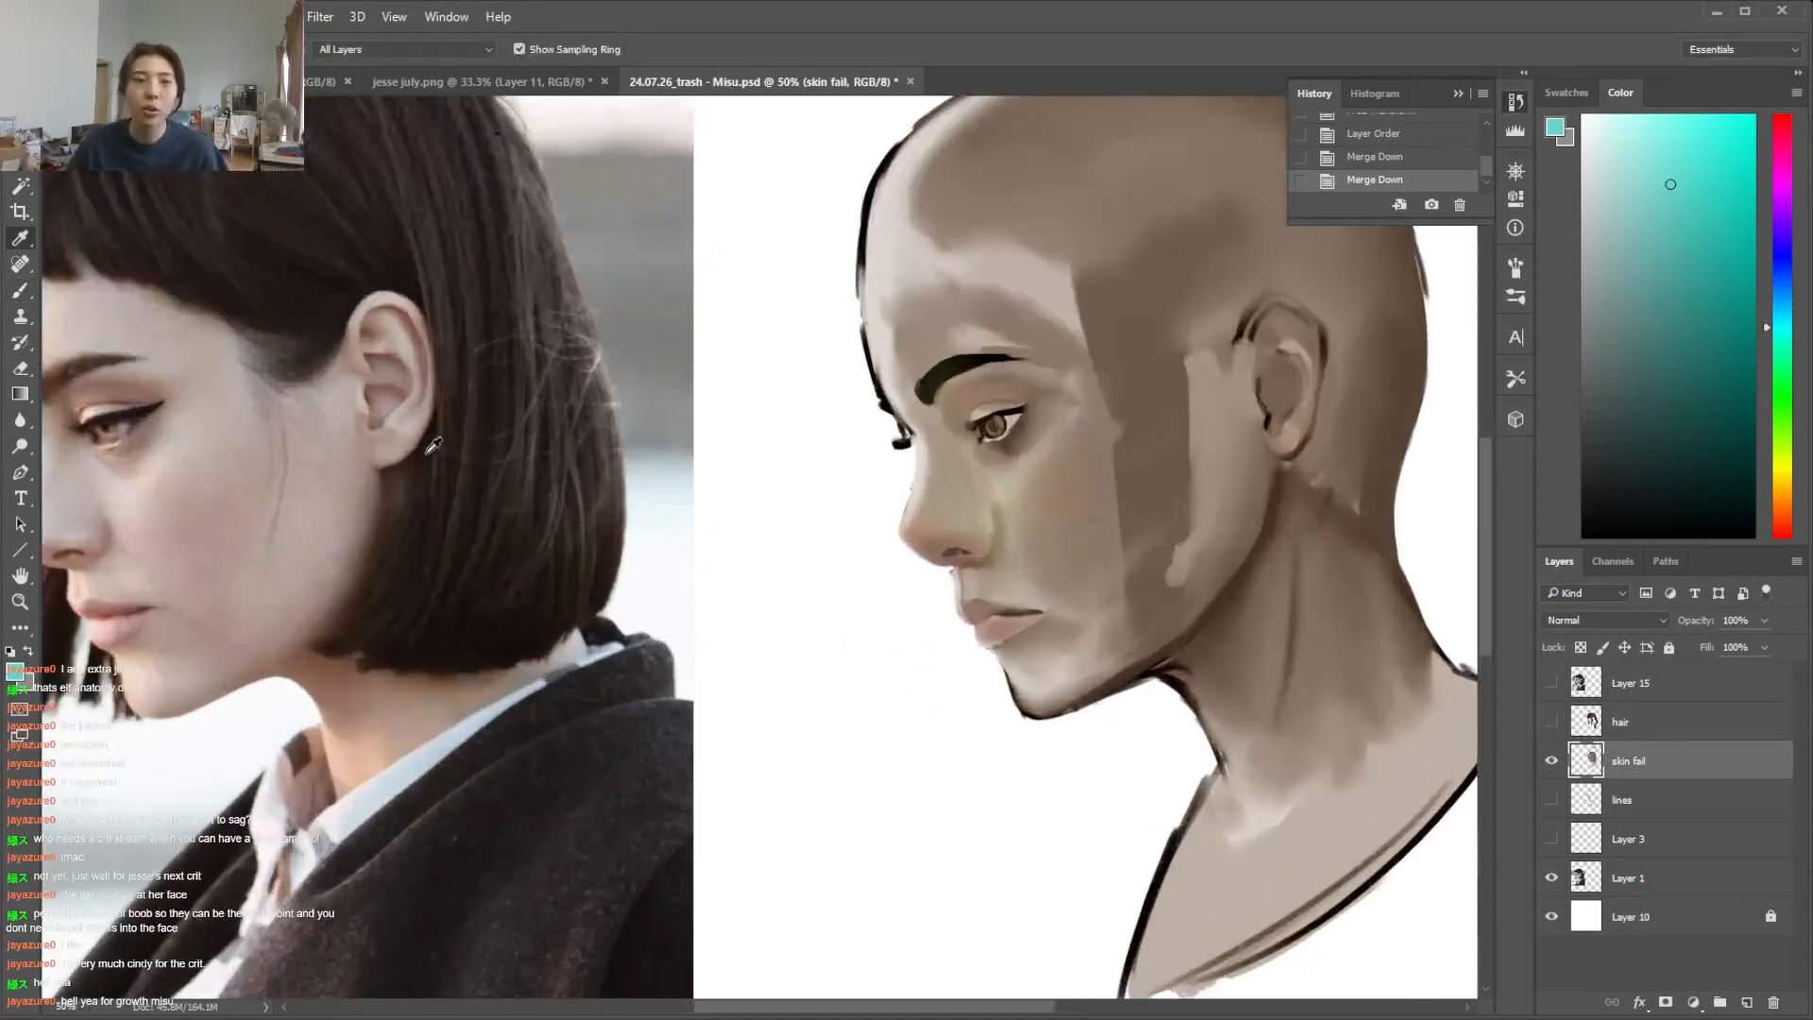
{"action": "key", "text": "ctrl+minus"}
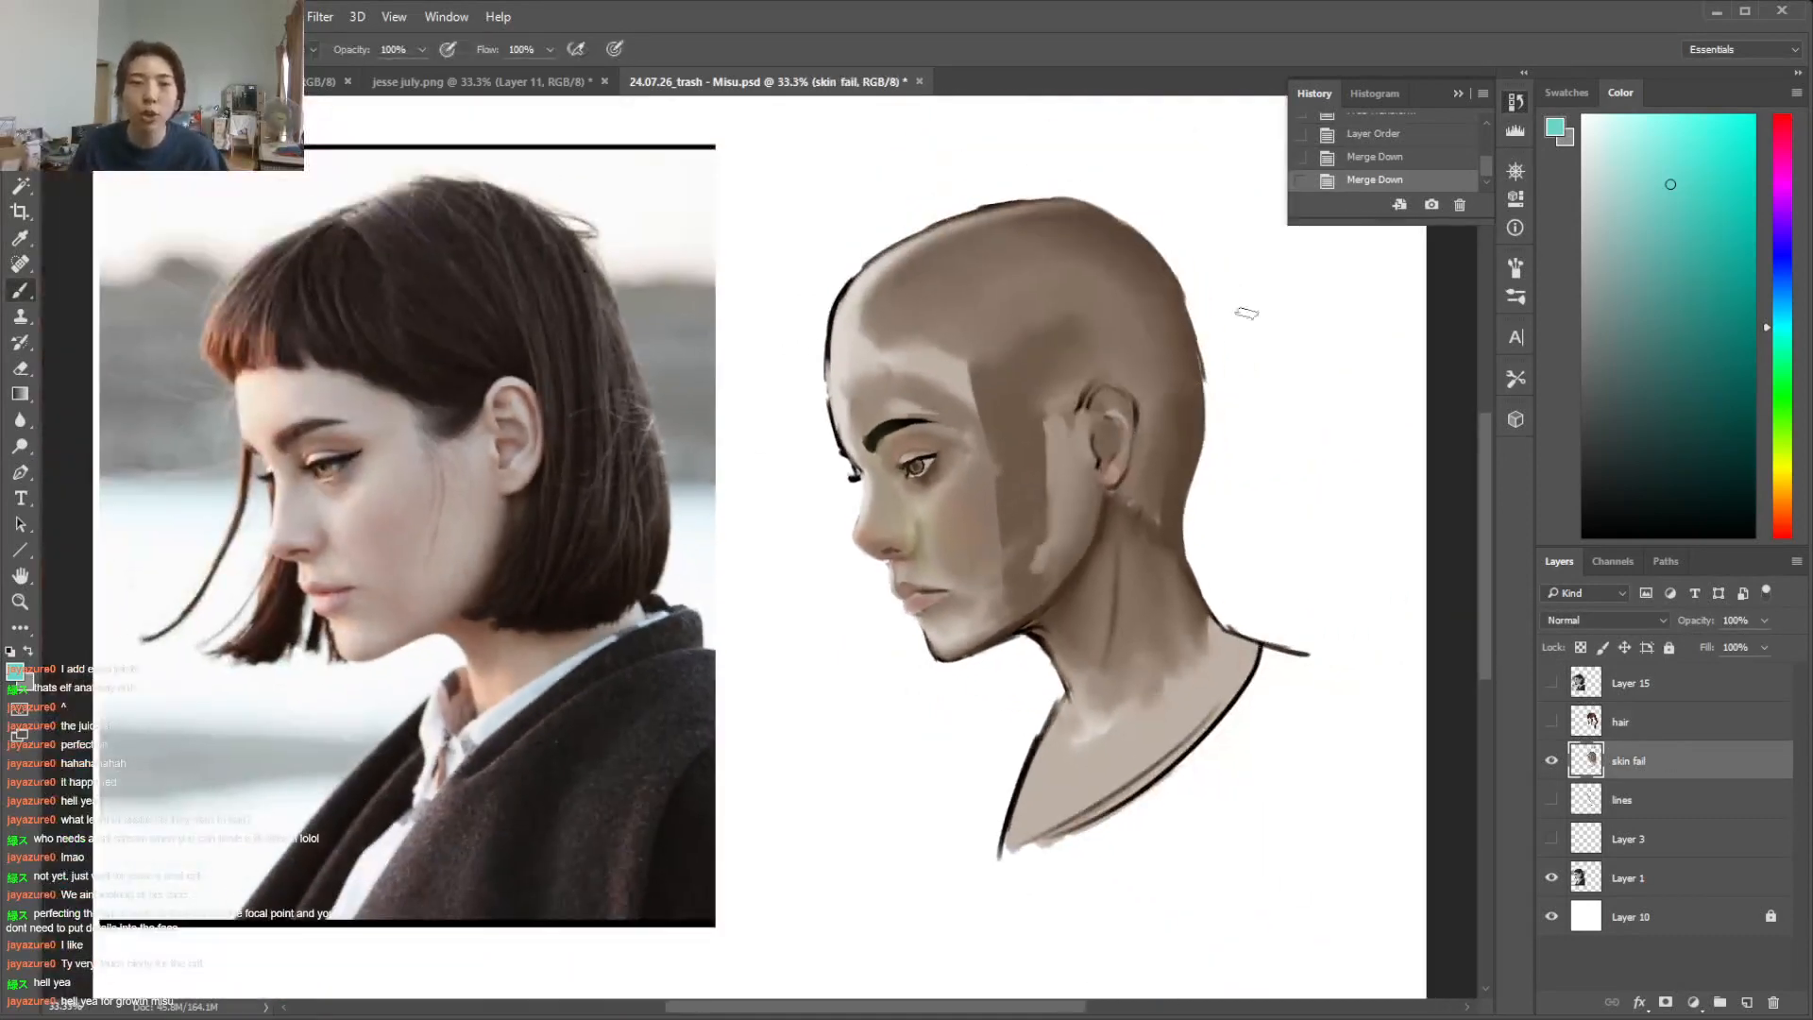
{"action": "left_click", "coordinate": [976, 529], "text": "alt"}
{"action": "right_click", "coordinate": [973, 487]}
{"action": "left_click", "coordinate": [1064, 659]}
Compare the light and middle skin-tone swatches above the portrait by sampling each of them with the Eyedropper
{"action": "left_click", "coordinate": [1479, 476]}
{"action": "left_click_drag", "start_coordinate": [1486, 480], "coordinate": [1487, 396]}
{"action": "key", "text": "i"}
{"action": "left_click", "coordinate": [1028, 163]}
{"action": "left_click", "coordinate": [880, 283]}
{"action": "left_click", "coordinate": [886, 276]}
{"action": "left_click", "coordinate": [1033, 281]}
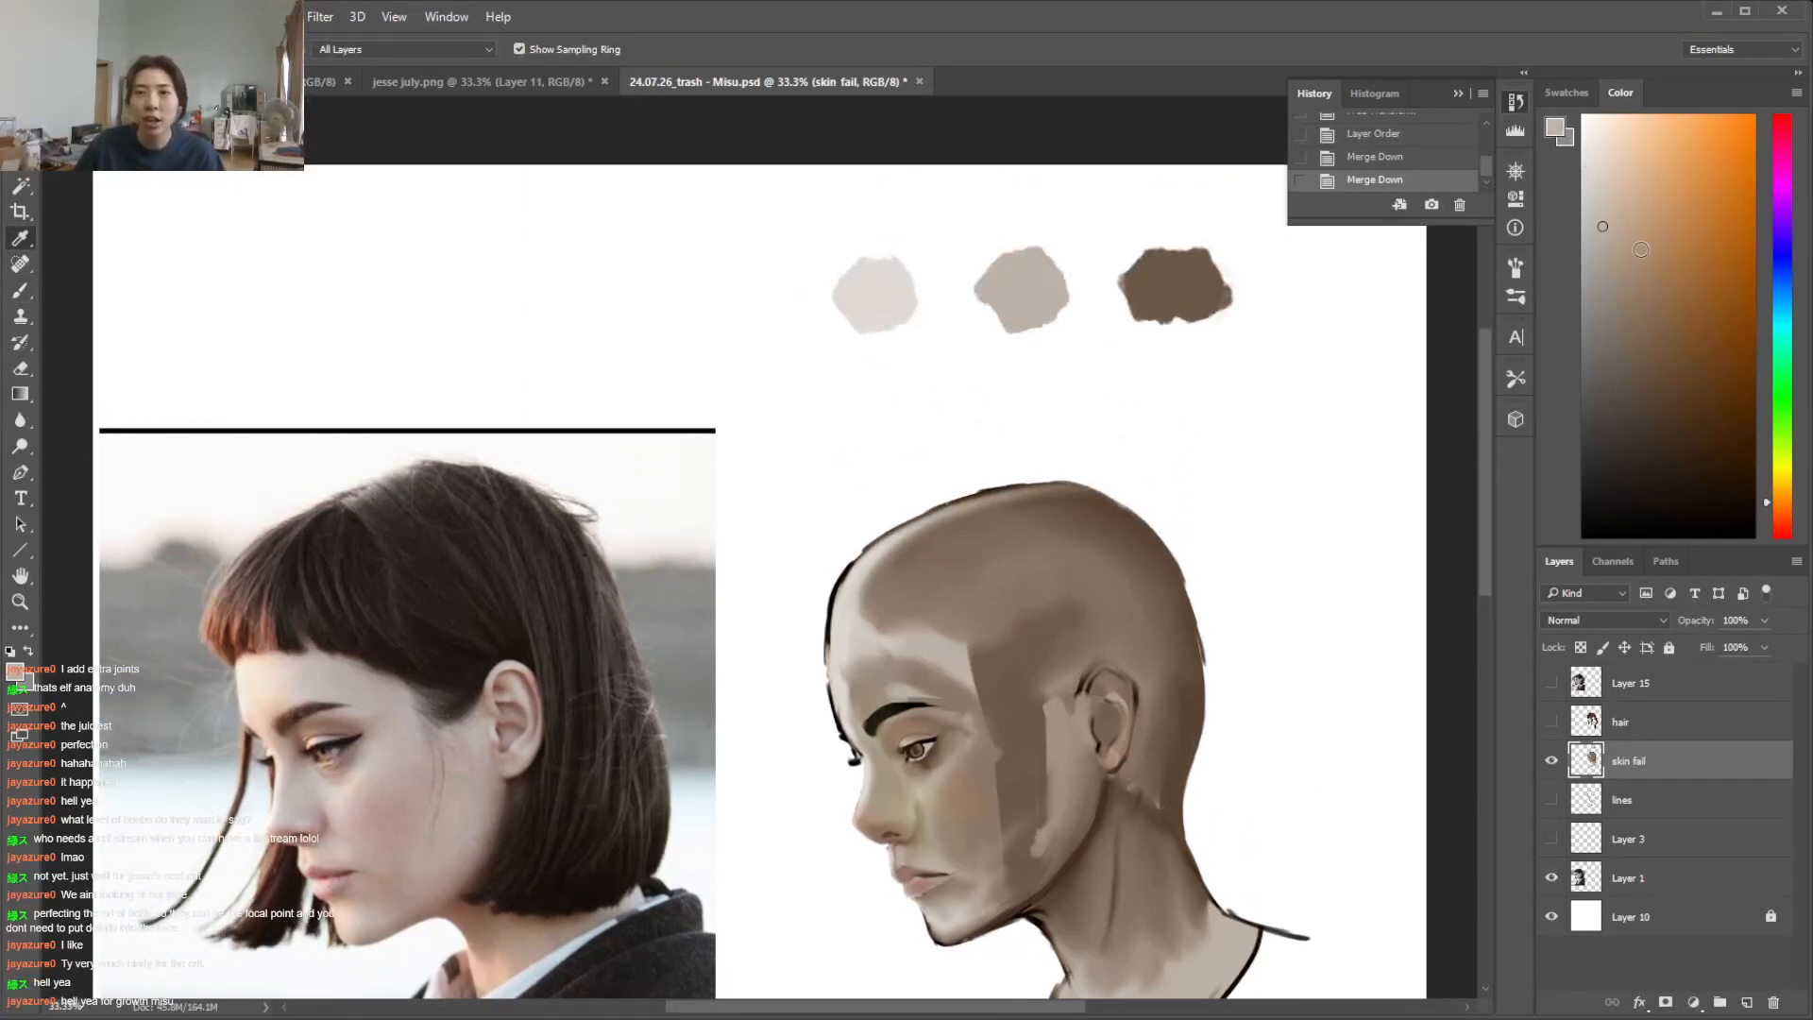
{"action": "left_click", "coordinate": [885, 289]}
{"action": "left_click", "coordinate": [1013, 302]}
{"action": "left_click", "coordinate": [882, 297]}
{"action": "left_click", "coordinate": [1030, 287]}
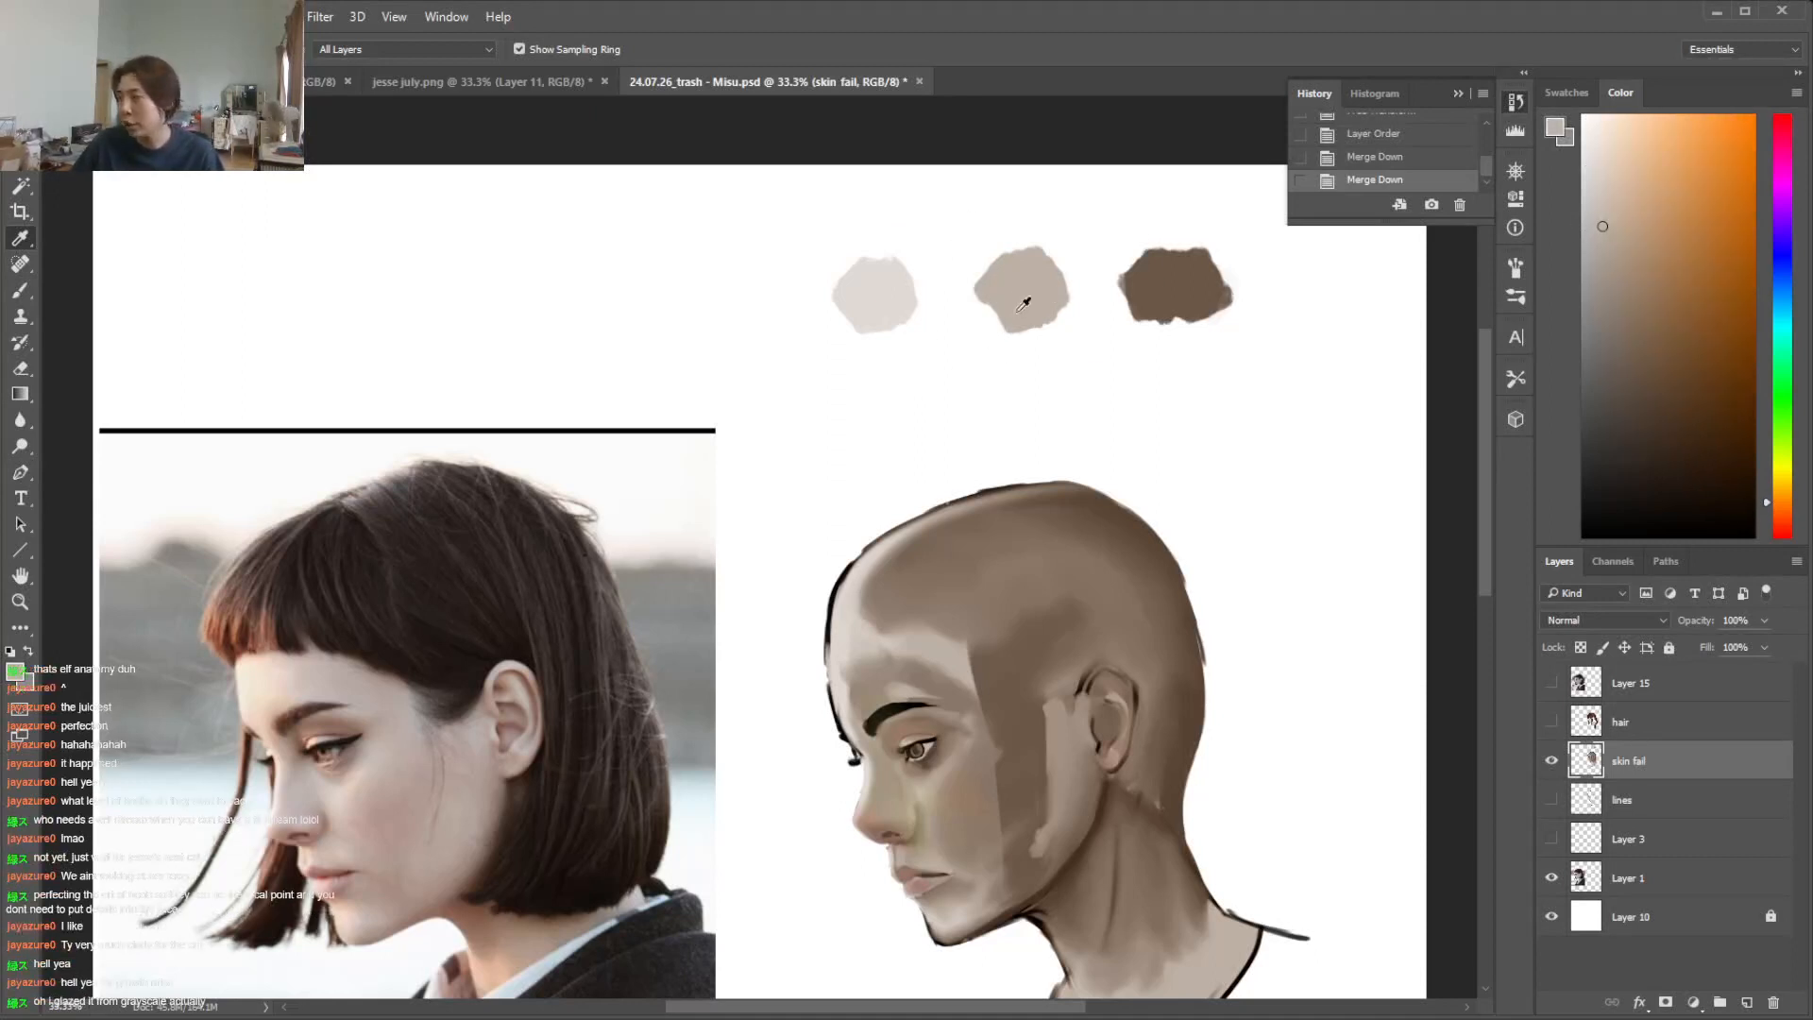
{"action": "key", "text": "b"}
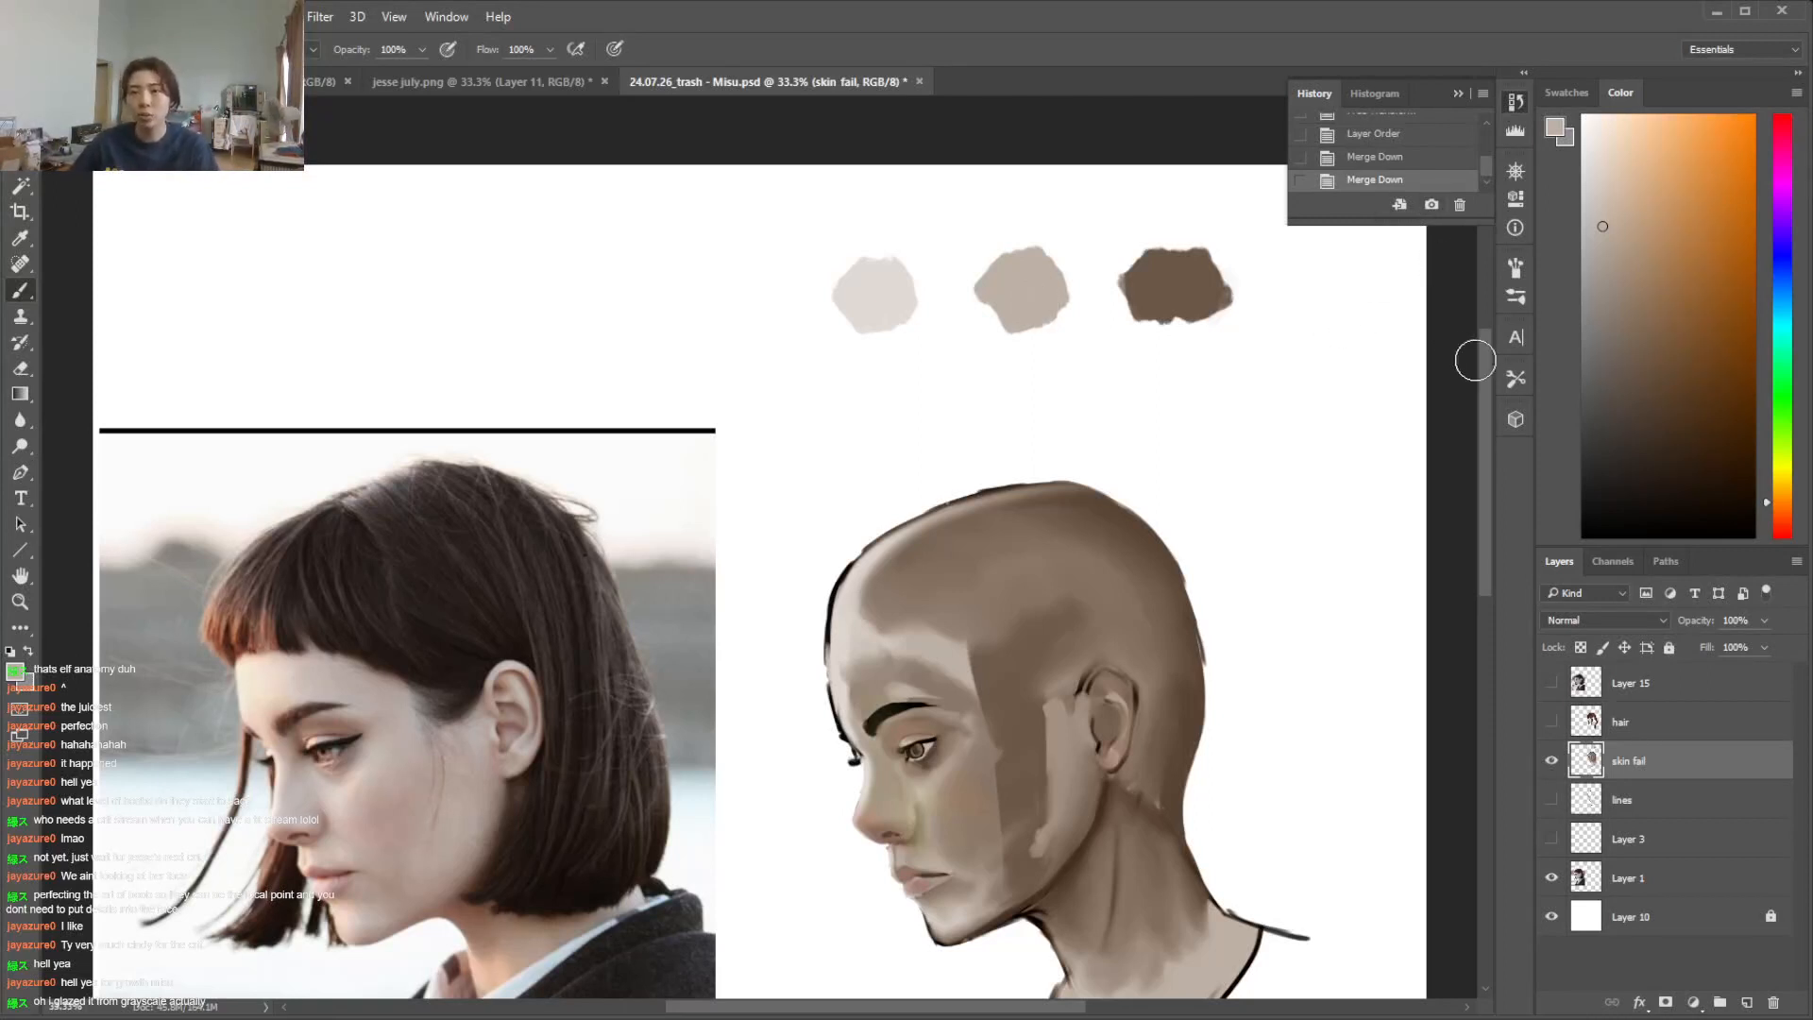
{"action": "scroll", "coordinate": [988, 627], "scroll_direction": "down", "scroll_amount": 6}
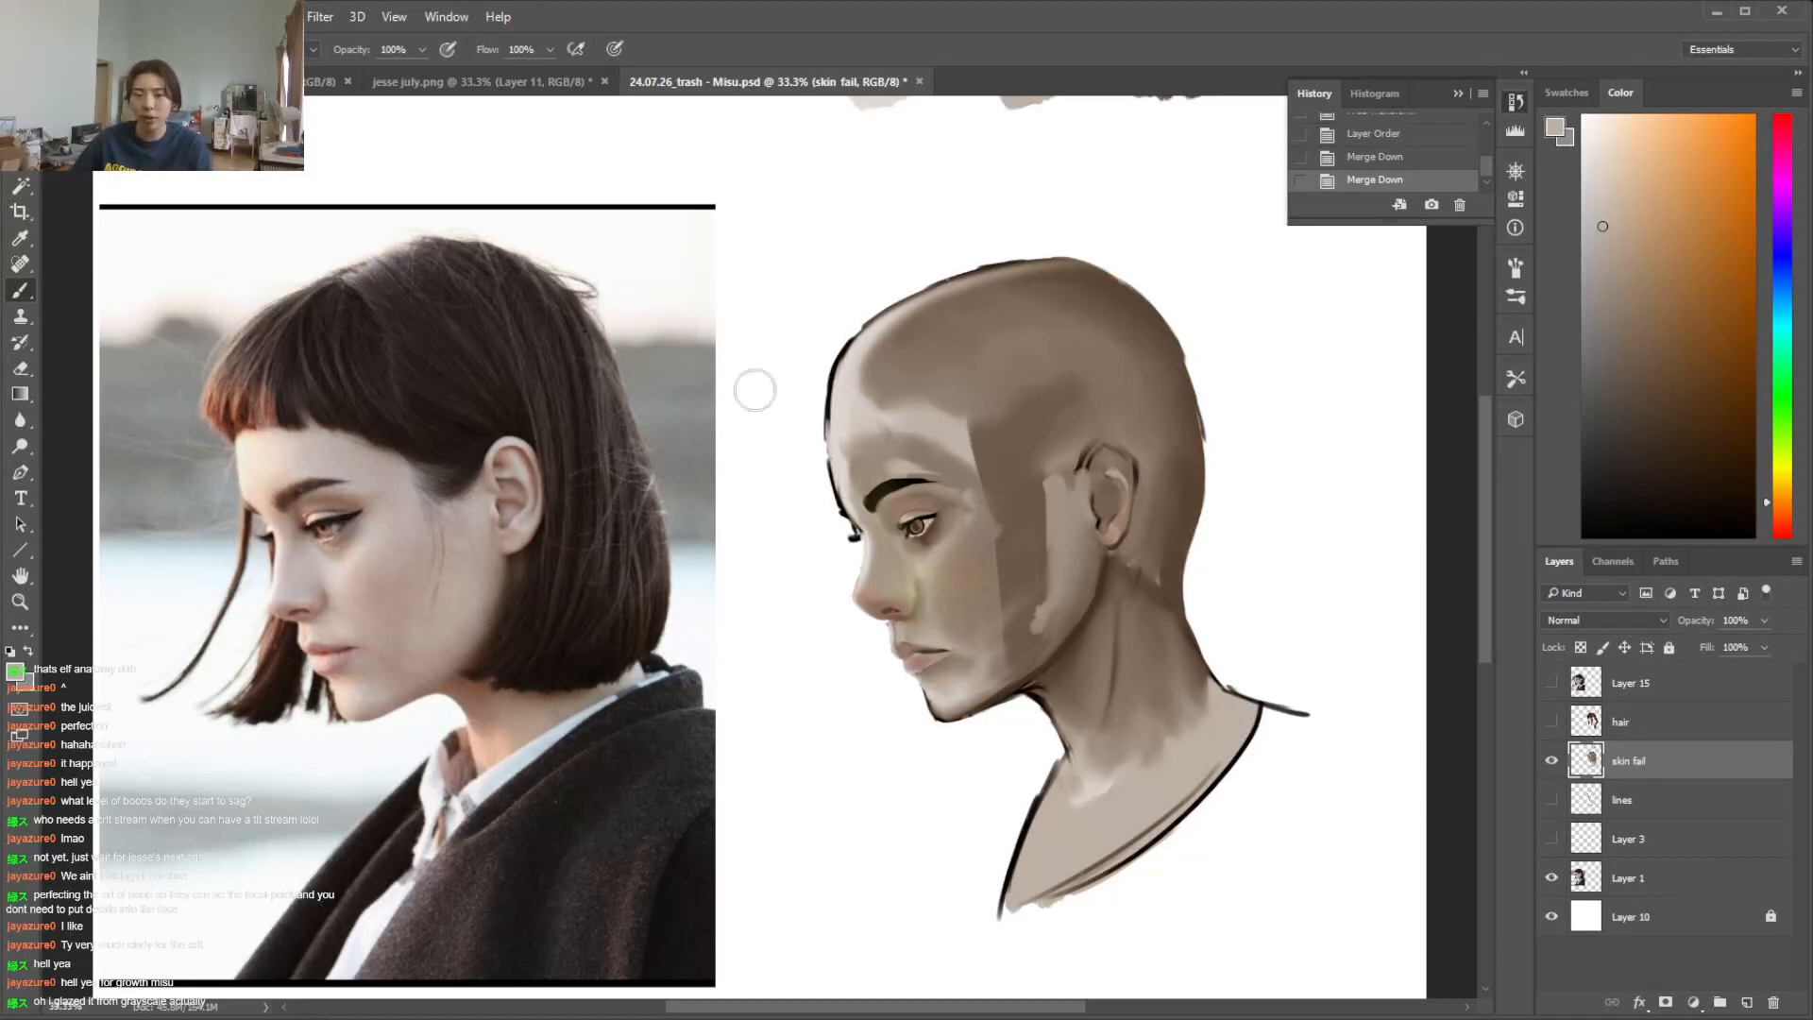
Pick a warmer, peachier skin tone to compare with the middle swatch above the portrait
{"action": "key", "text": "i"}
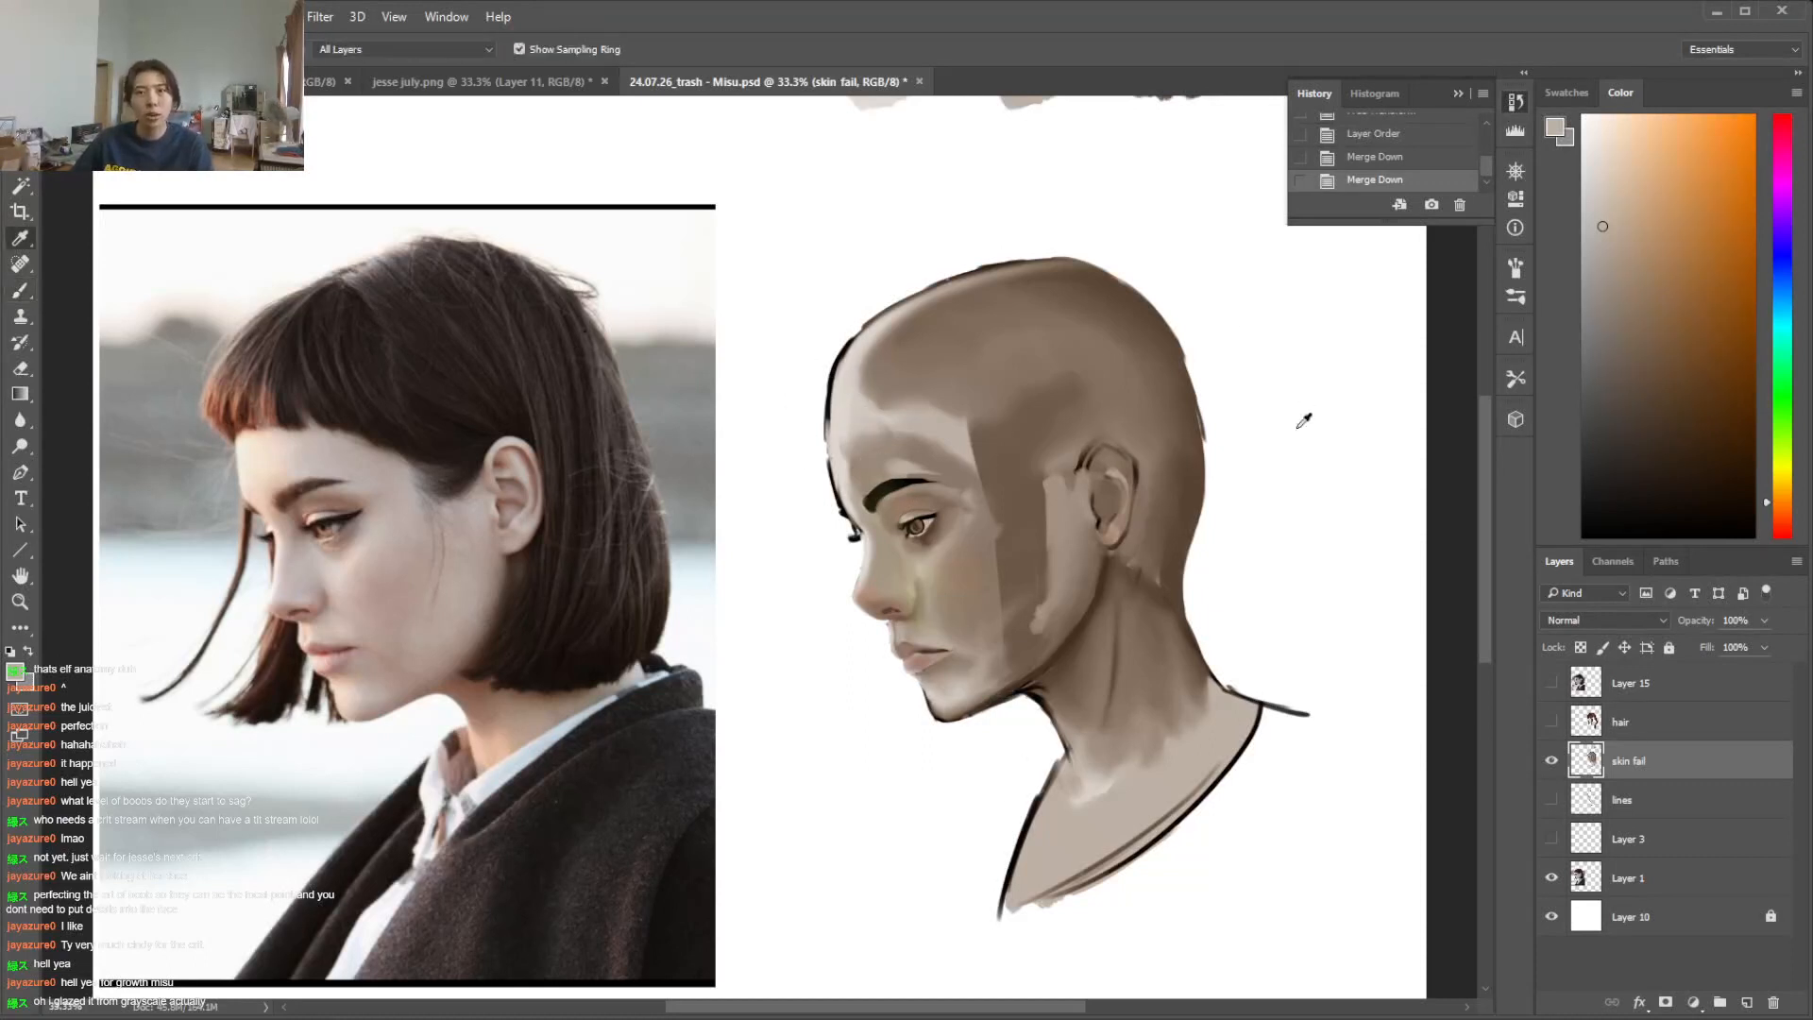
{"action": "scroll", "coordinate": [1303, 416], "scroll_direction": "up", "scroll_amount": 3}
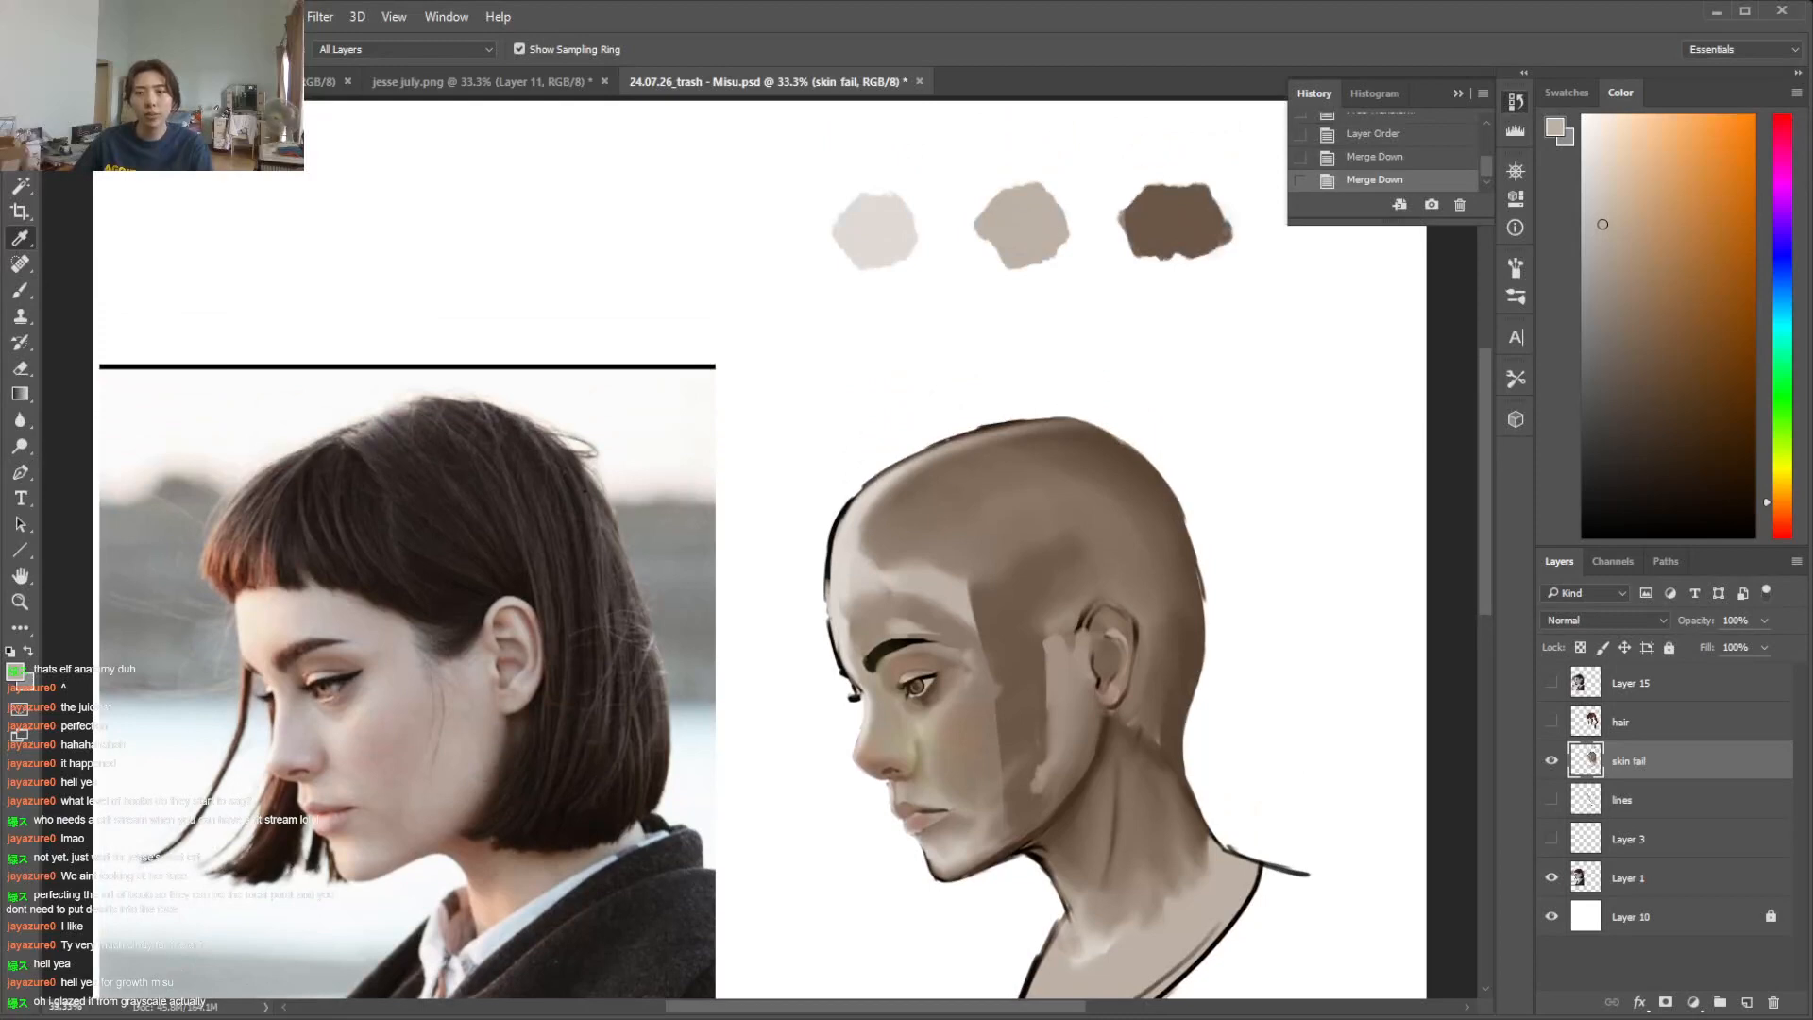
{"action": "left_click", "coordinate": [1788, 517]}
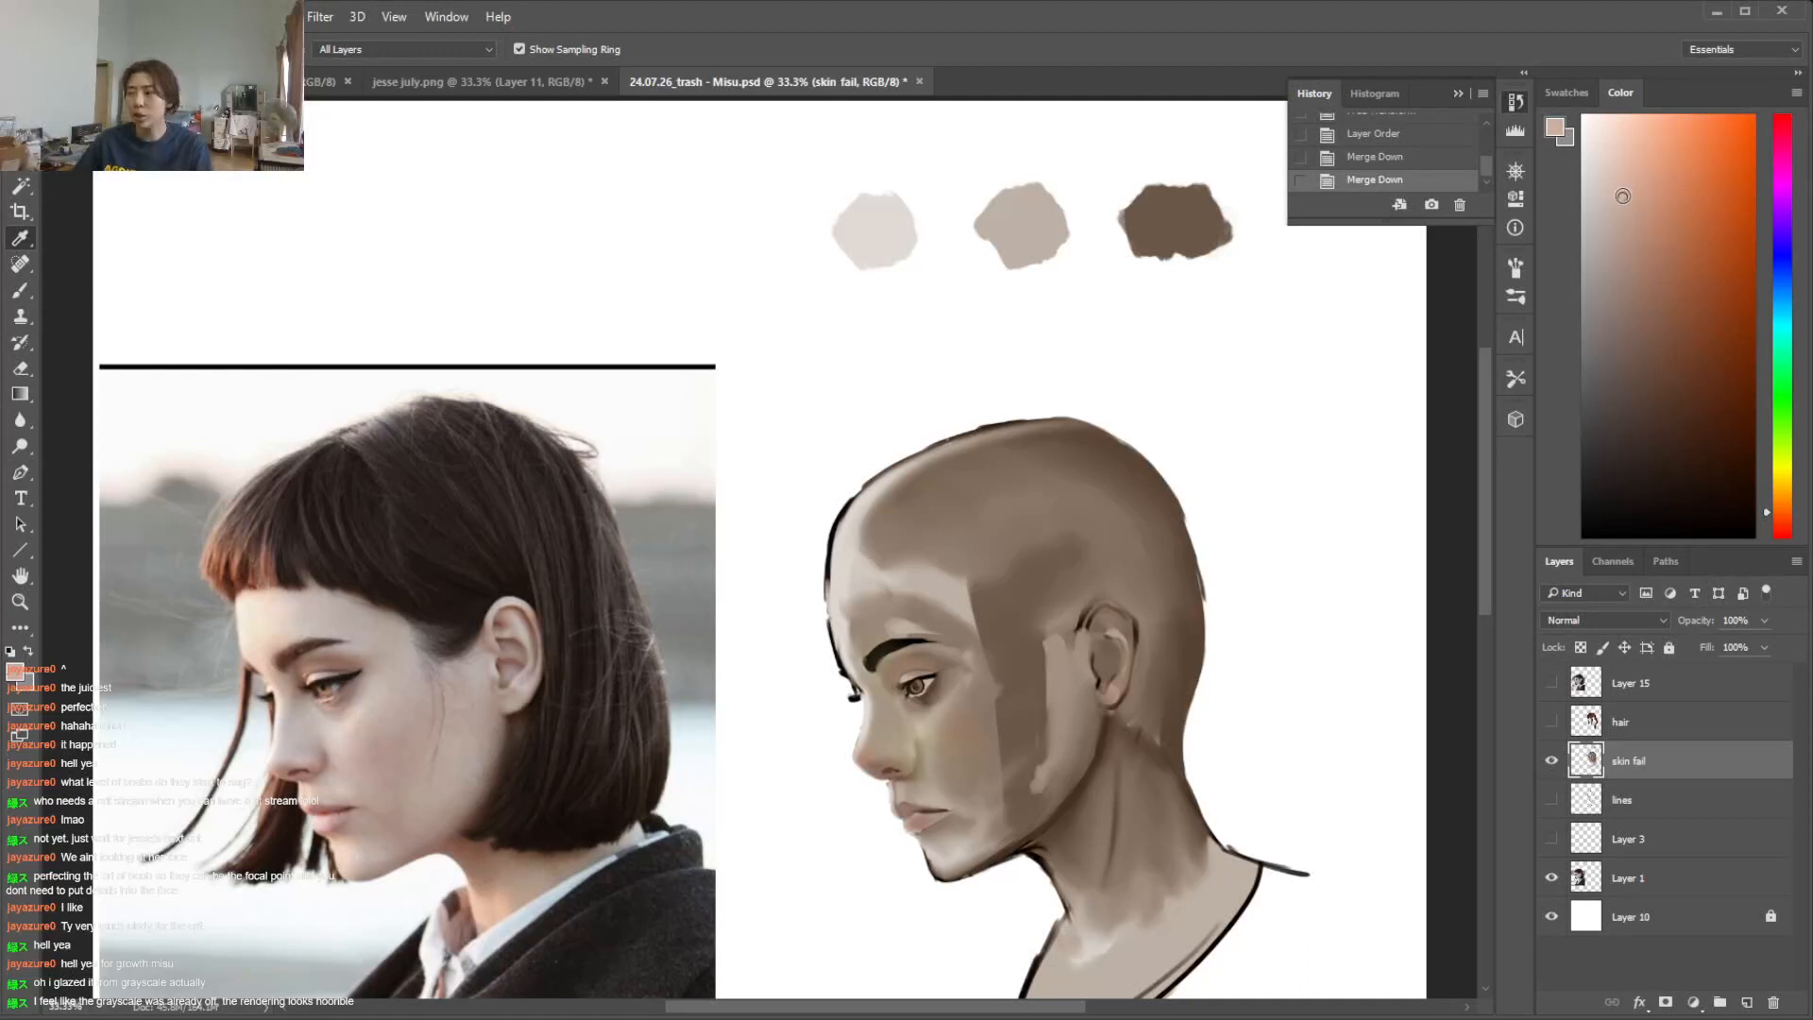
{"action": "key", "text": "b"}
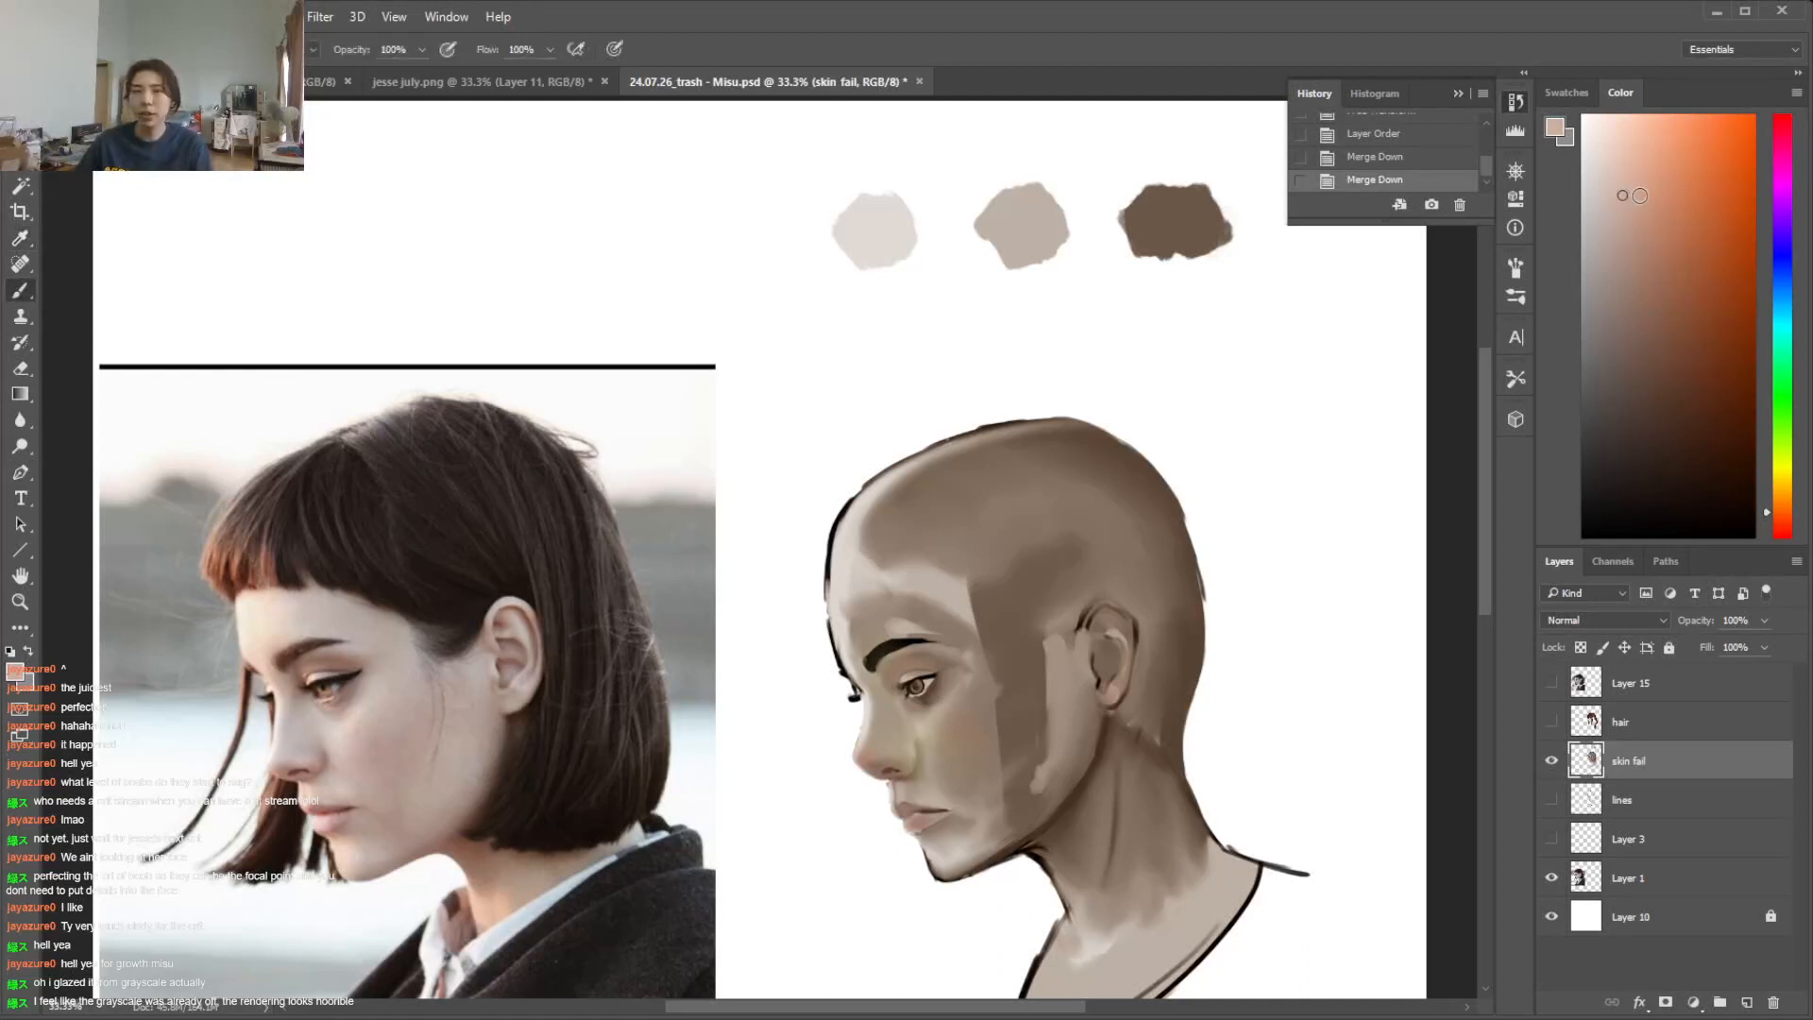
Select the midtone skin areas of the portrait's face and scalp with the Magic Wand
{"action": "key", "text": "w"}
{"action": "left_click", "coordinate": [952, 723]}
{"action": "key", "text": "b"}
{"action": "right_click", "coordinate": [1015, 644]}
Warm up the selected skin midtones with a Hue/Saturation adjustment of Hue -4, Saturation +38 and Lightness +9
{"action": "left_click", "coordinate": [146, 16]}
{"action": "mouse_move", "coordinate": [189, 61]}
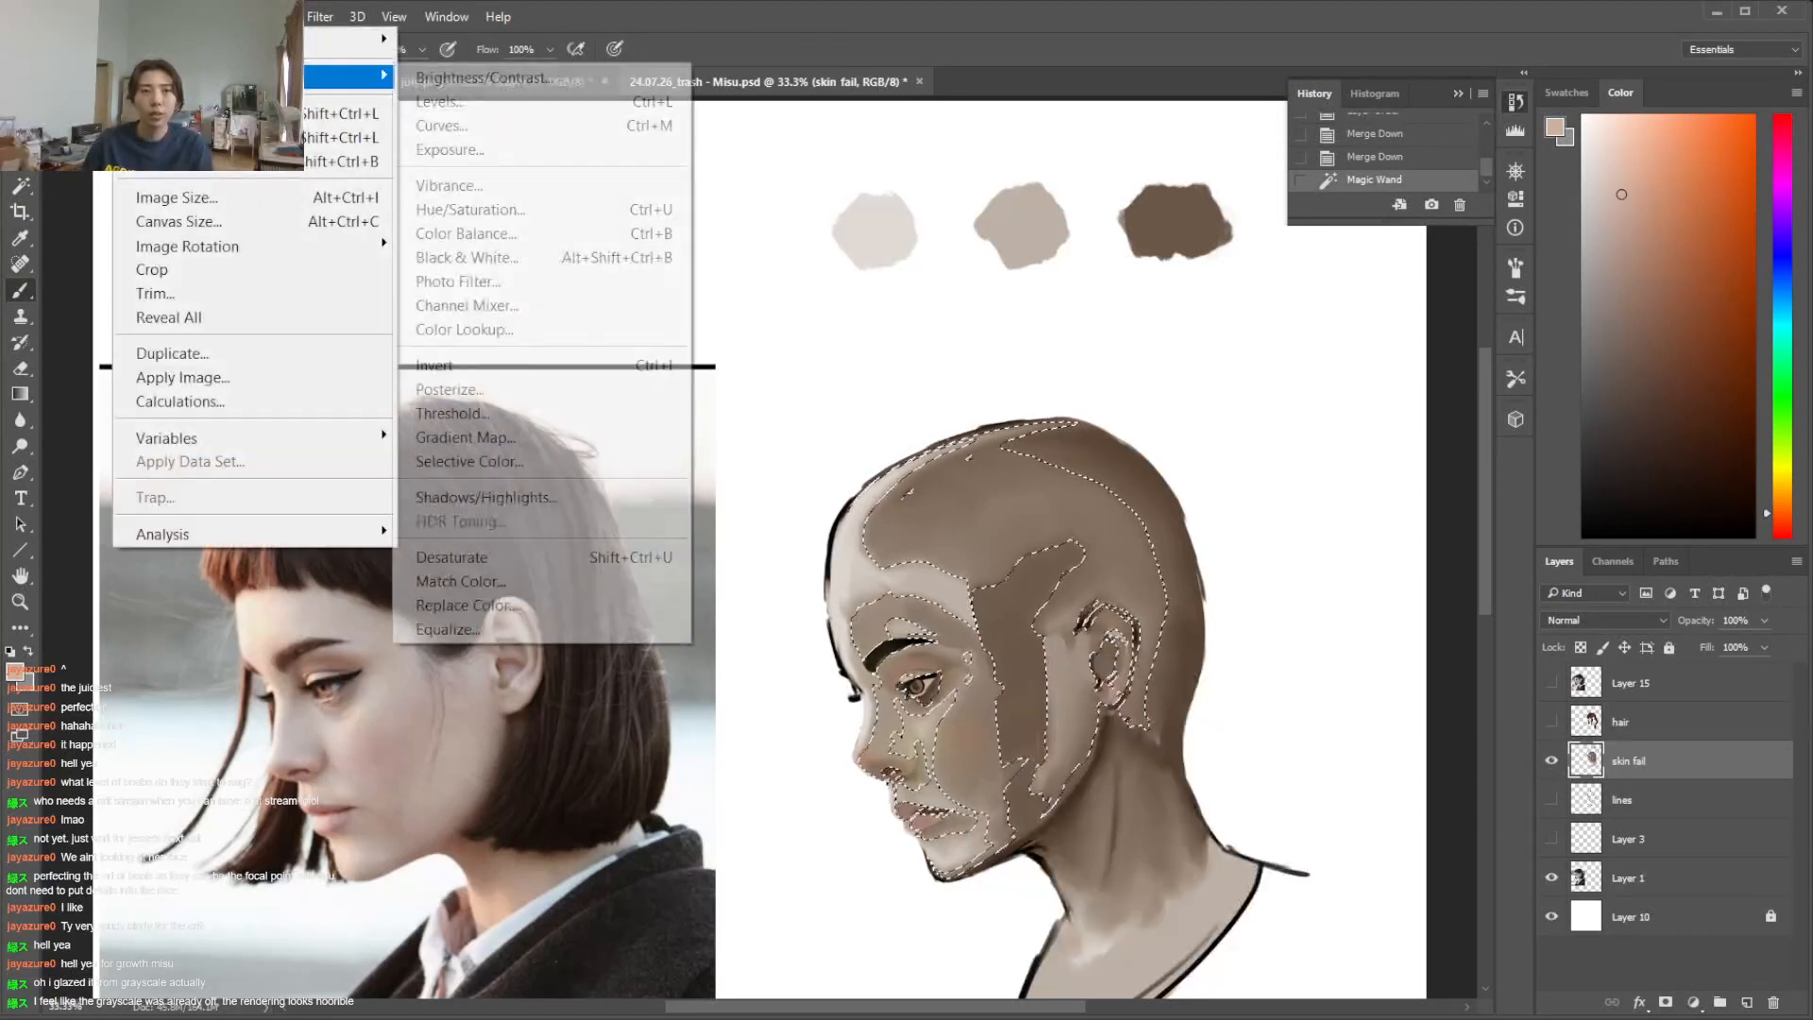
{"action": "left_click", "coordinate": [577, 217]}
{"action": "left_click_drag", "start_coordinate": [1502, 620], "coordinate": [1515, 621]}
{"action": "left_click_drag", "start_coordinate": [1464, 438], "coordinate": [1392, 441]}
{"action": "left_click_drag", "start_coordinate": [1392, 579], "coordinate": [1407, 582]}
{"action": "left_click_drag", "start_coordinate": [1417, 655], "coordinate": [1467, 628]}
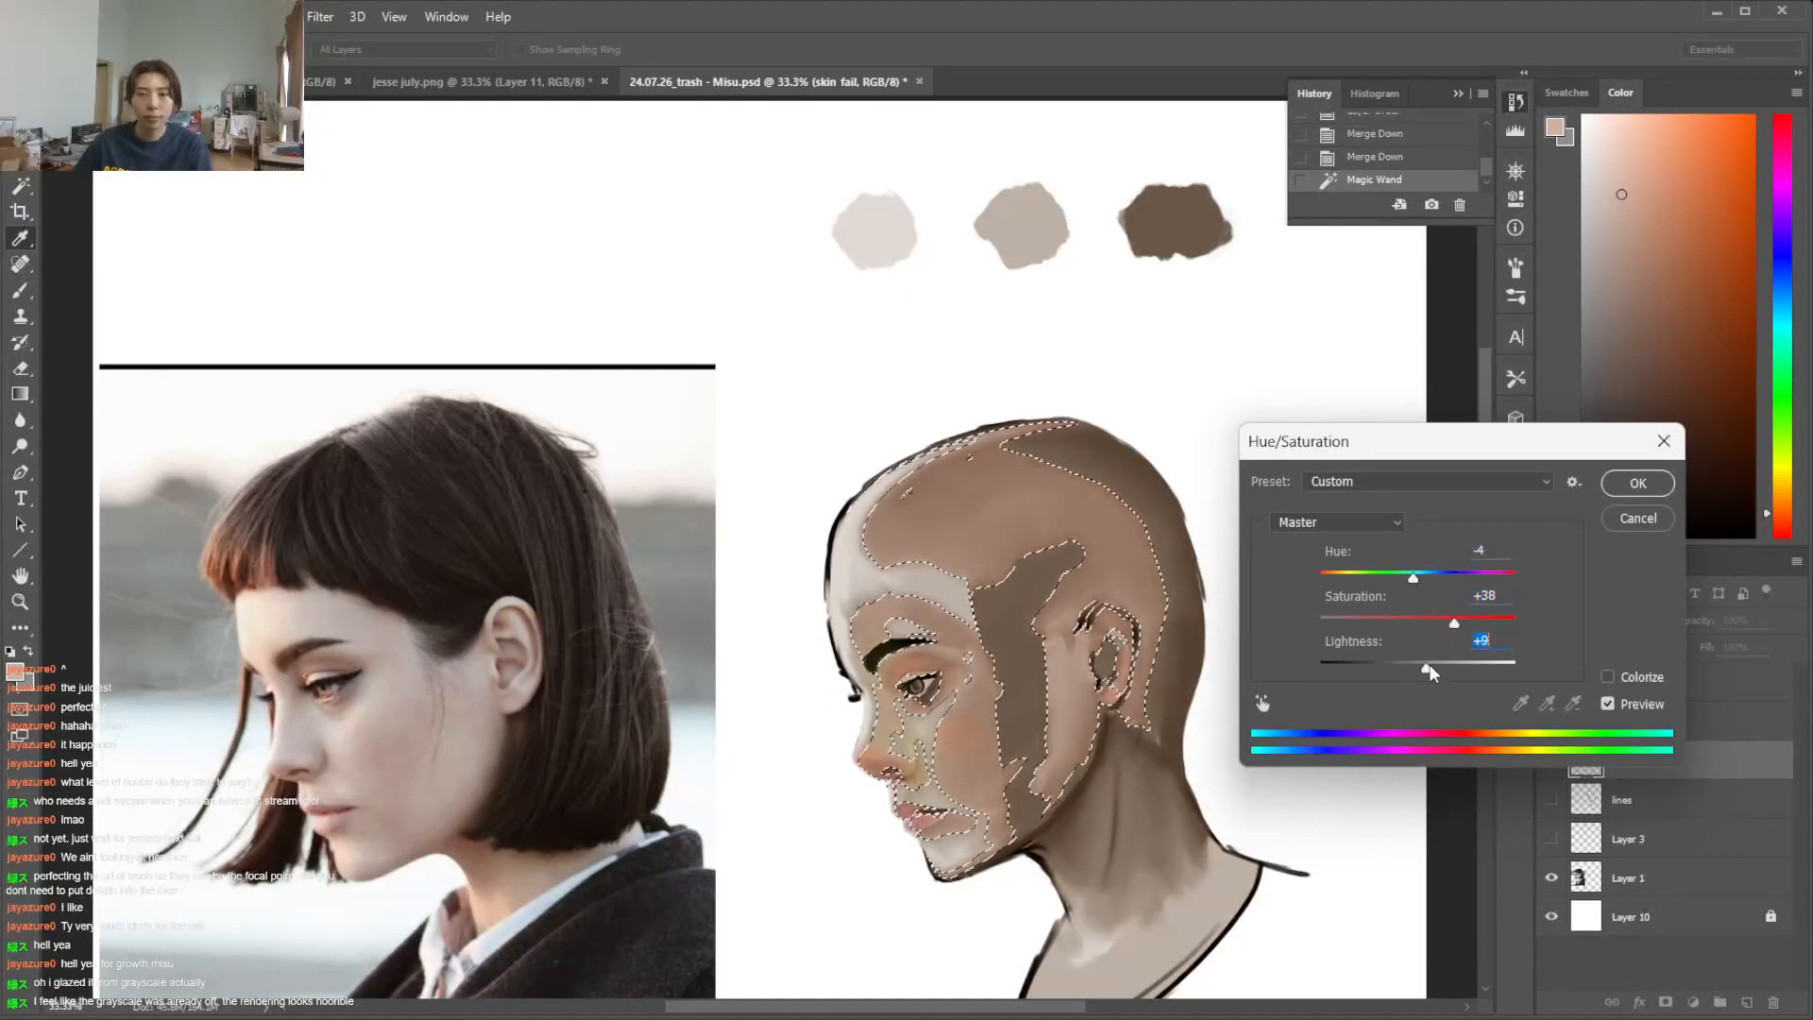
{"action": "left_click_drag", "start_coordinate": [1425, 664], "coordinate": [1426, 667]}
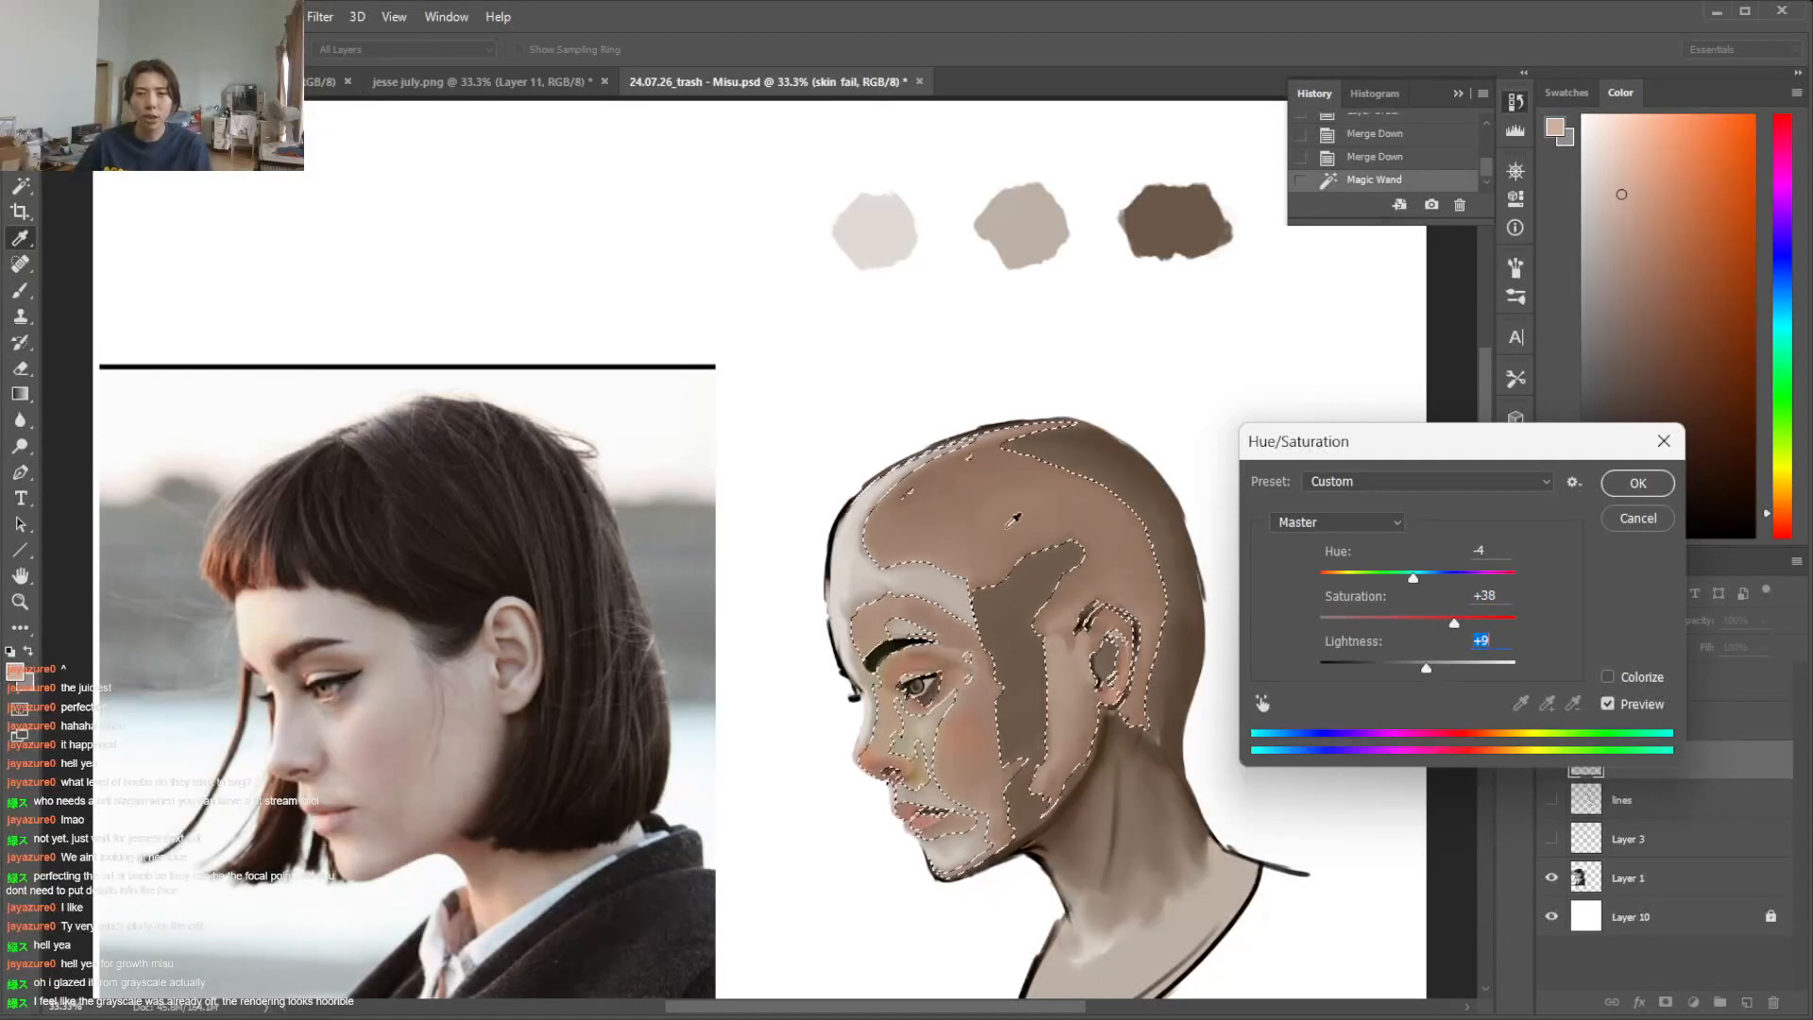
Refine the adjustment to Hue -3 and Saturation +26, apply it, and clear the selection
{"action": "mouse_move", "coordinate": [1409, 580]}
{"action": "left_mouse_down"}
{"action": "mouse_move", "coordinate": [1429, 578]}
{"action": "mouse_move", "coordinate": [1414, 577]}
{"action": "left_mouse_up"}
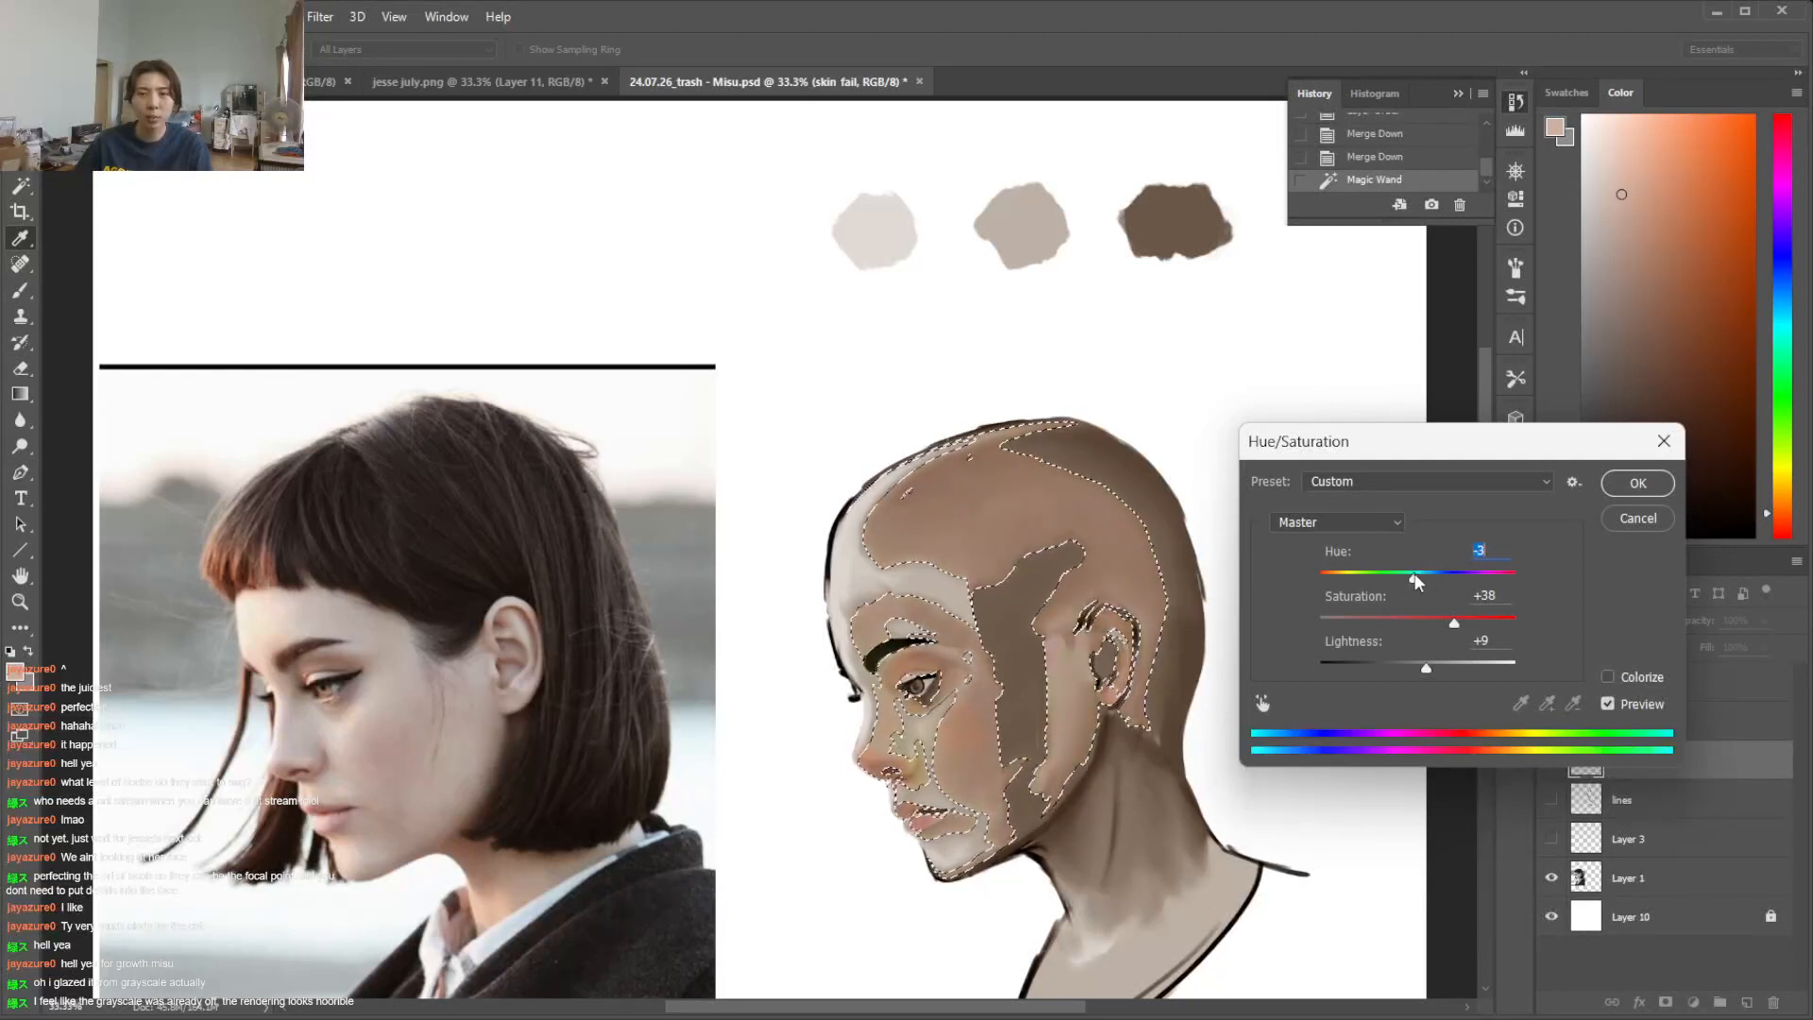
{"action": "left_click", "coordinate": [1471, 623]}
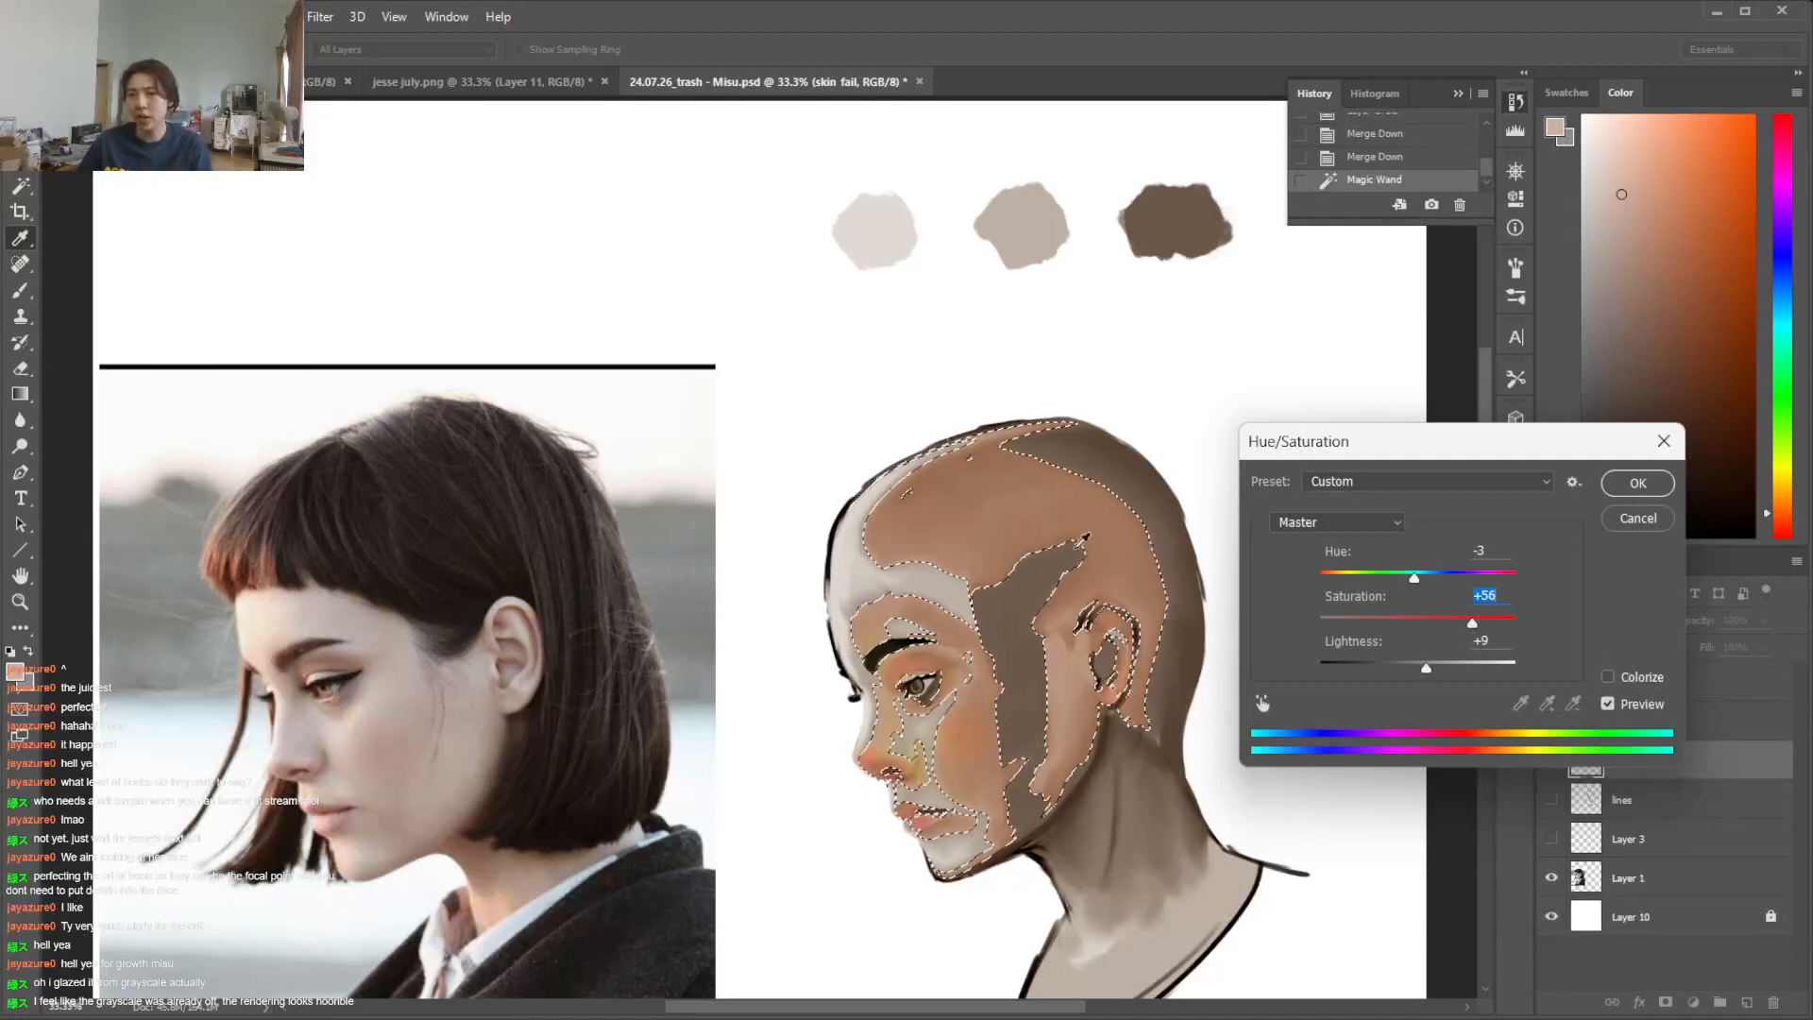
{"action": "left_click_drag", "start_coordinate": [1471, 623], "coordinate": [1443, 624]}
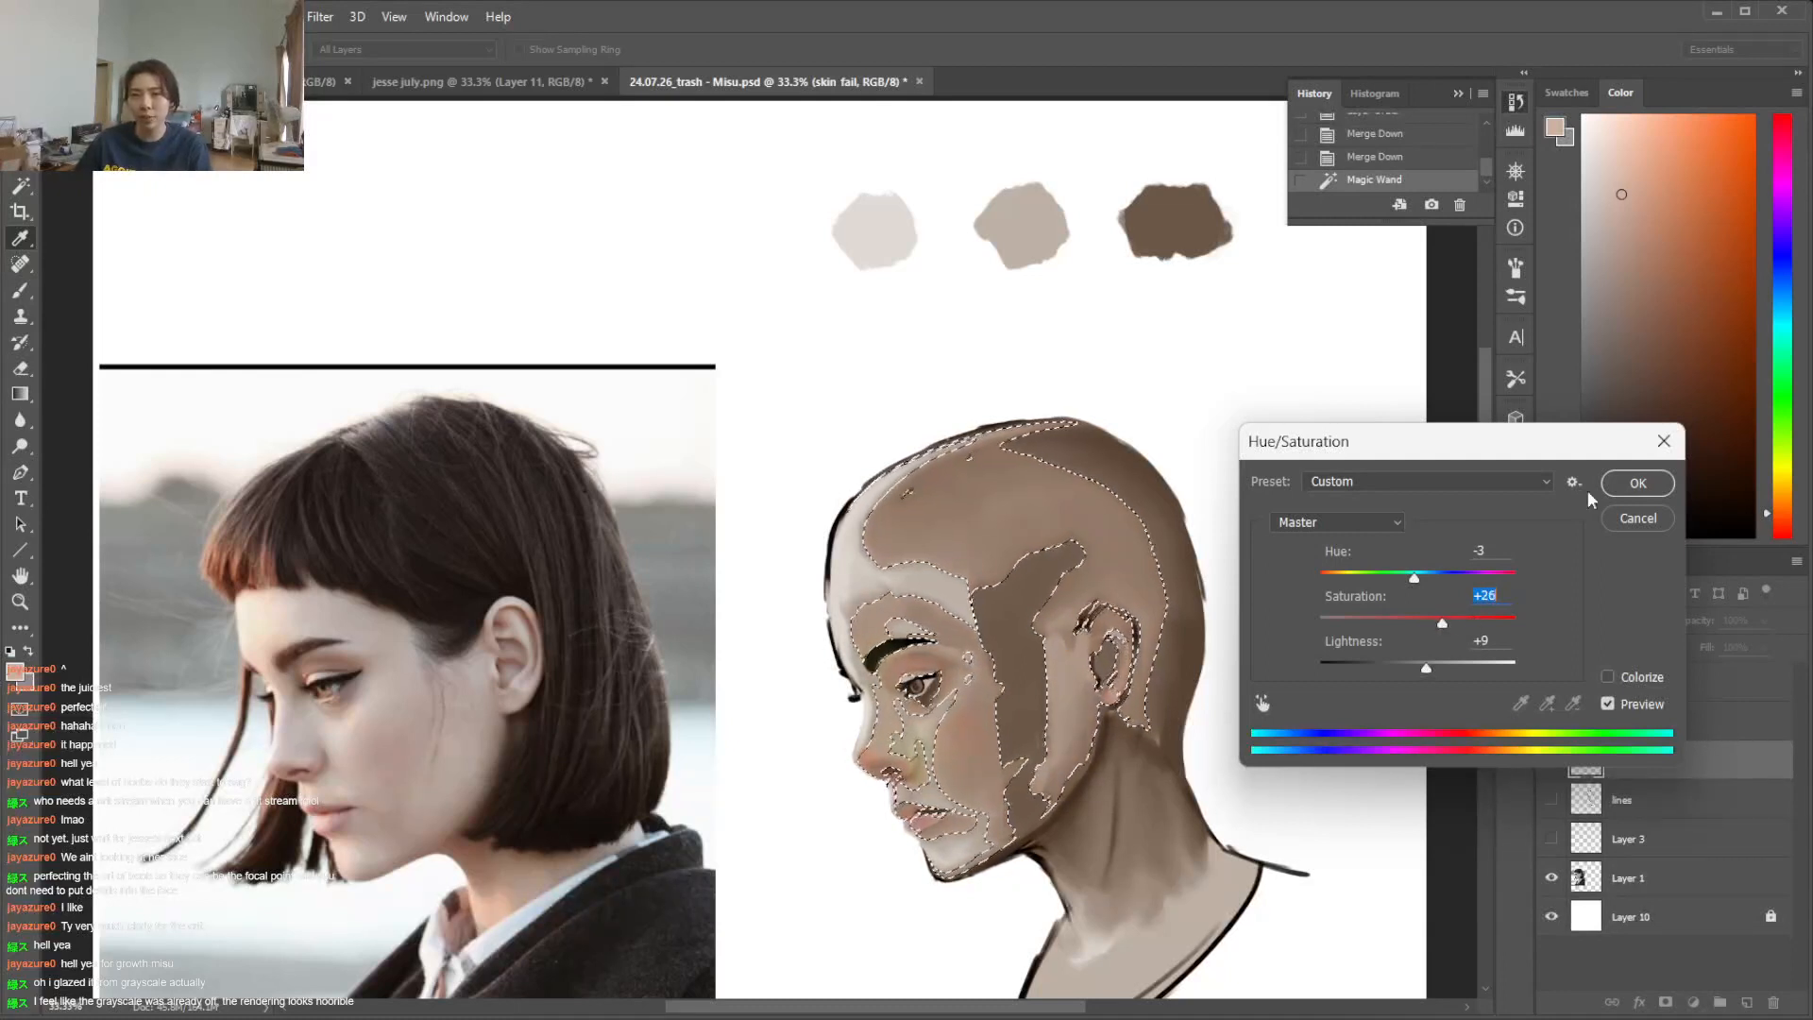
{"action": "left_click", "coordinate": [1626, 482]}
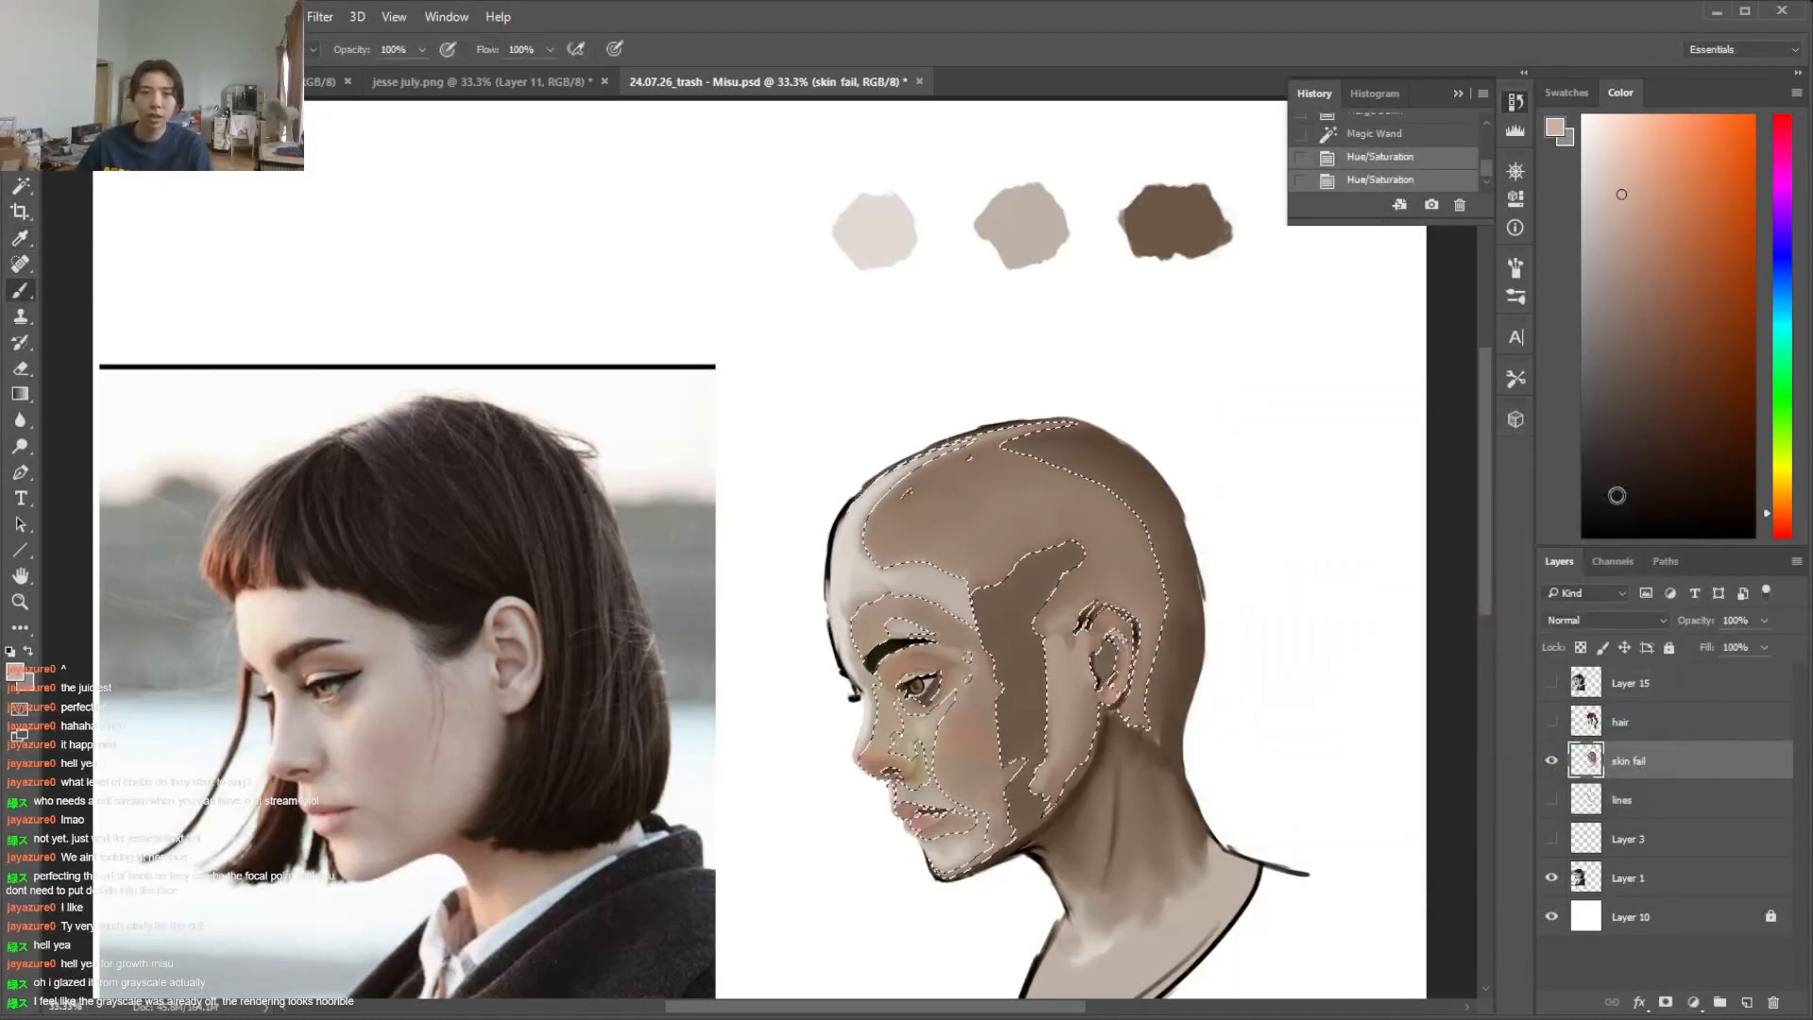
{"action": "key", "text": "ctrl+d"}
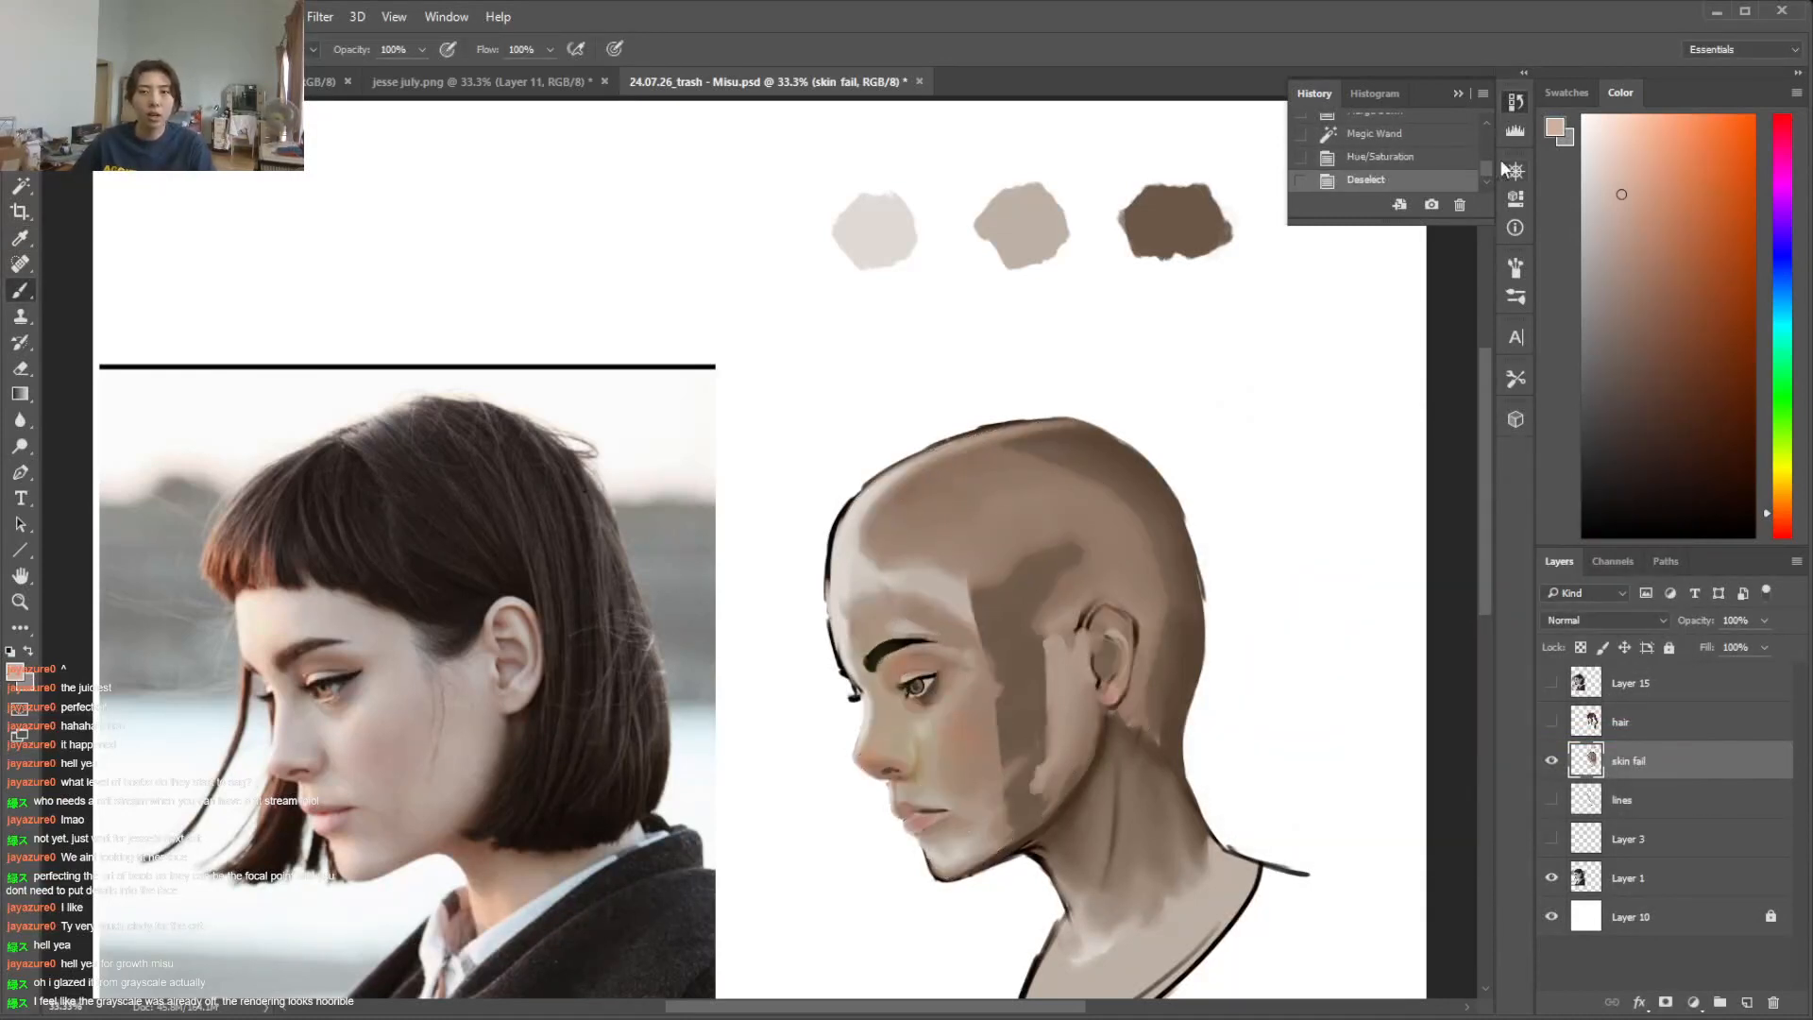
Compare the portrait's skin before and after the Hue/Saturation adjustment by switching between history states
{"action": "left_click", "coordinate": [1404, 137]}
{"action": "left_click", "coordinate": [1410, 179]}
{"action": "left_click", "coordinate": [1404, 134]}
{"action": "left_click", "coordinate": [1407, 180]}
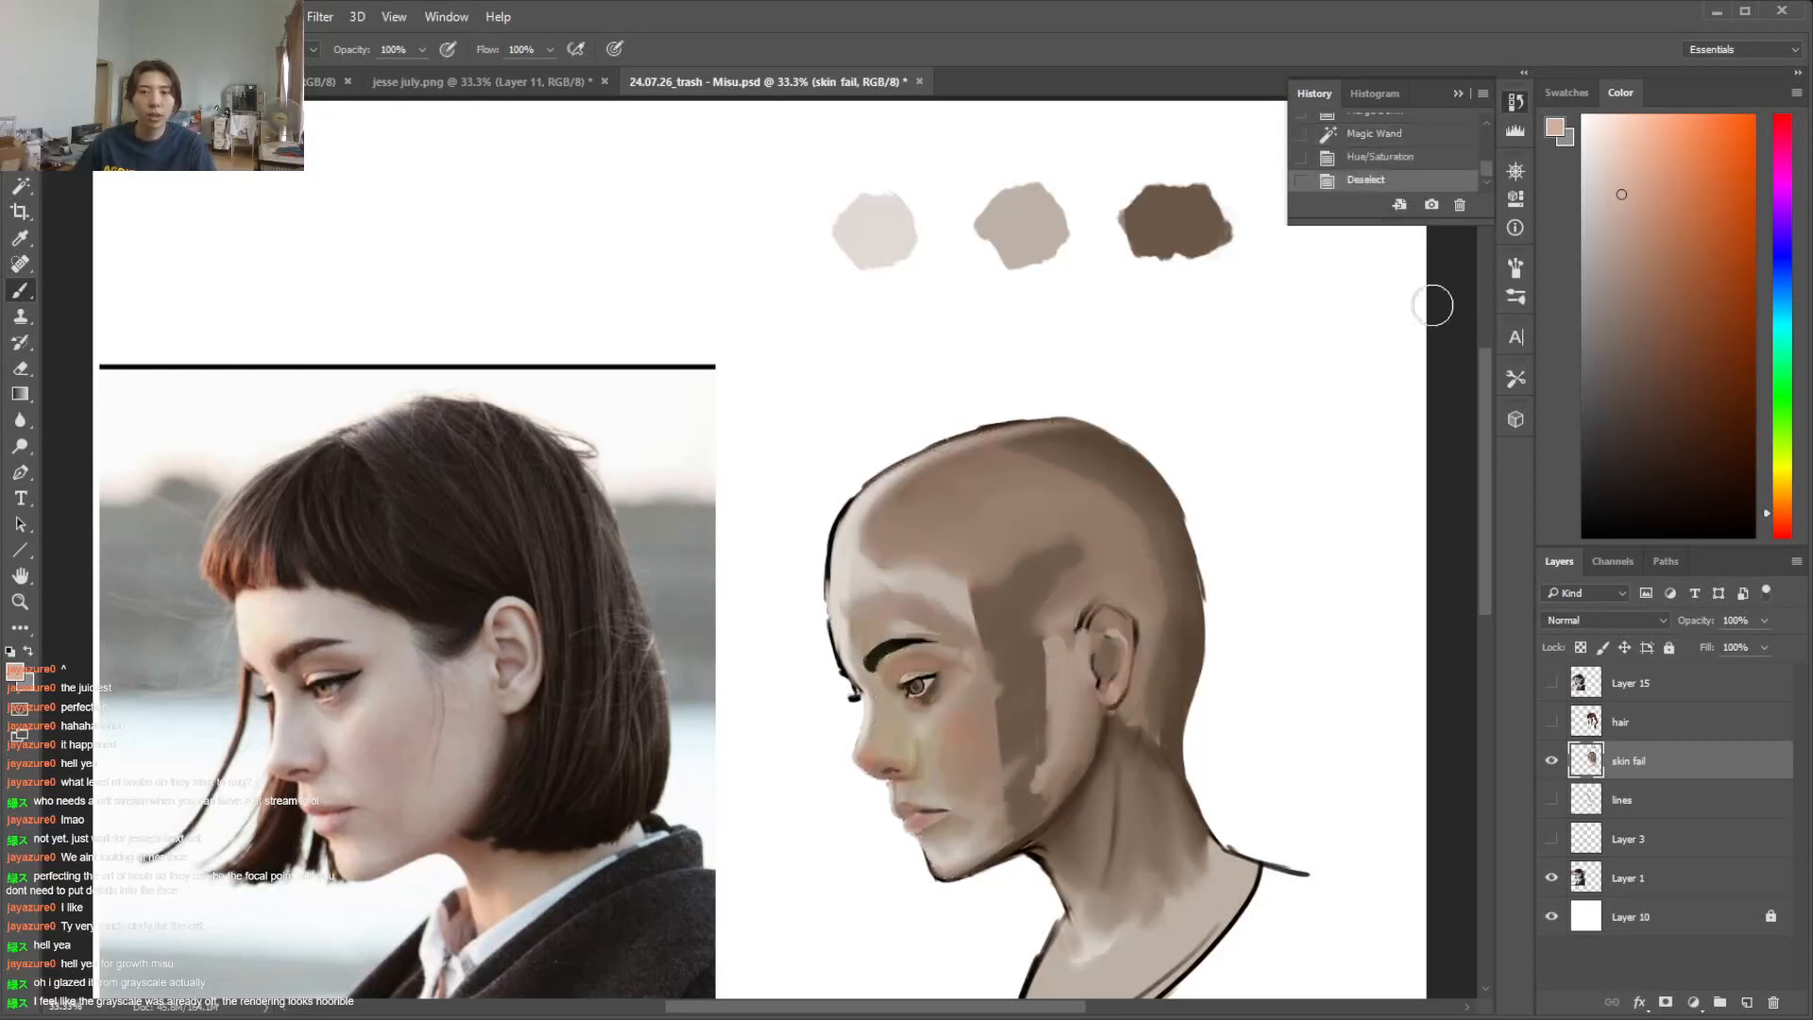
{"action": "scroll", "coordinate": [1397, 150], "scroll_direction": "up", "scroll_amount": 1}
{"action": "left_click", "coordinate": [1399, 150]}
{"action": "key", "text": "ctrl+z"}
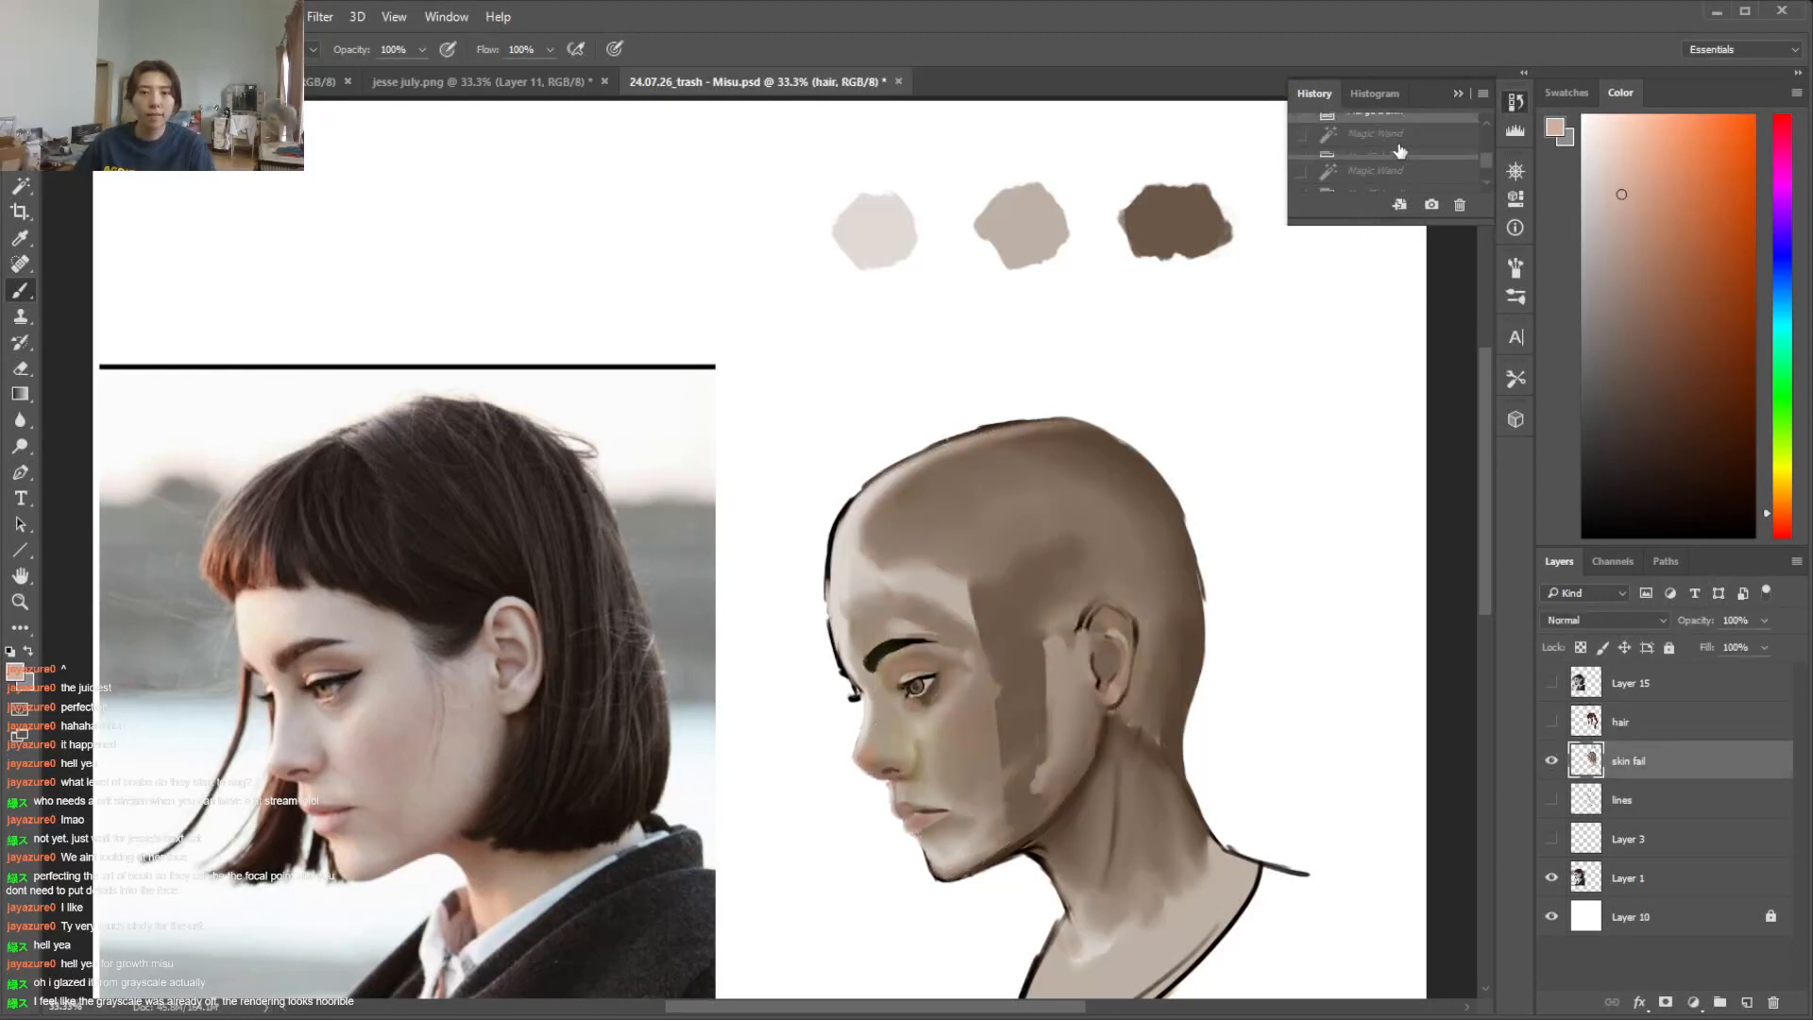
{"action": "key", "text": "ctrl+z"}
{"action": "key", "text": "ctrl+z"}
{"action": "key", "text": "ctrl+z"}
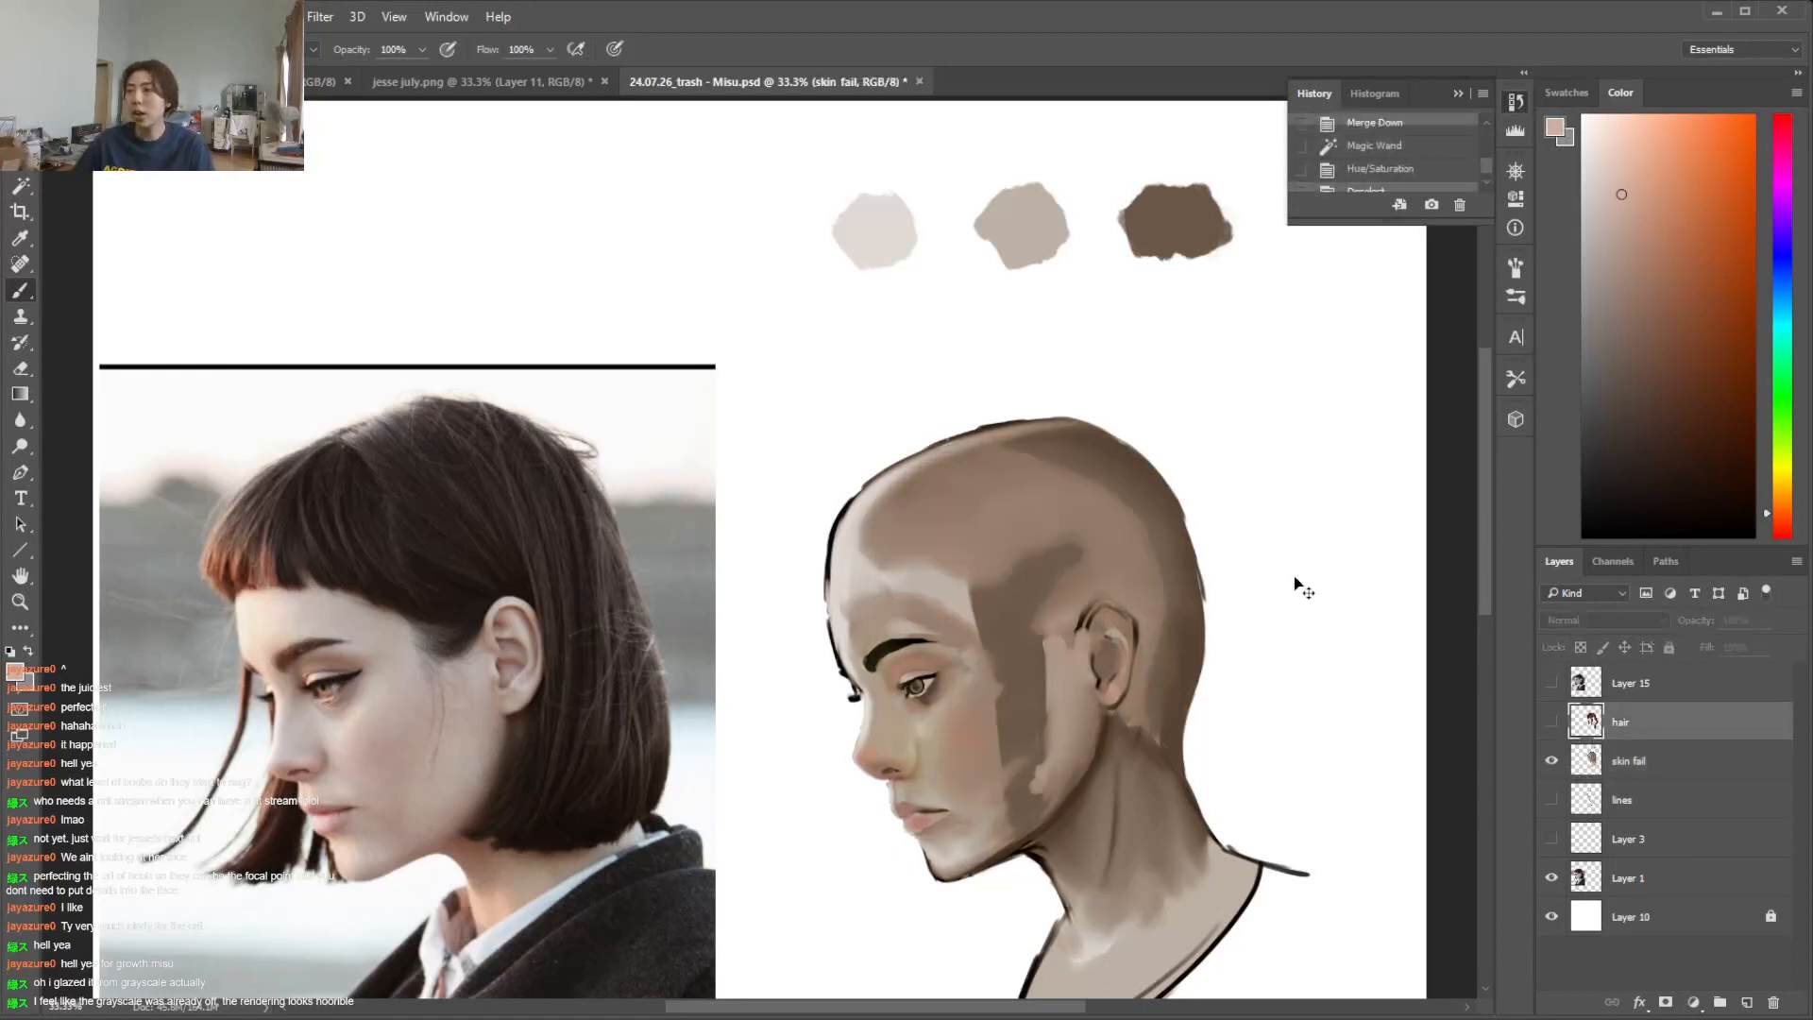
{"action": "key", "text": "ctrl+z"}
{"action": "key", "text": "ctrl+z"}
{"action": "key", "text": "ctrl+z"}
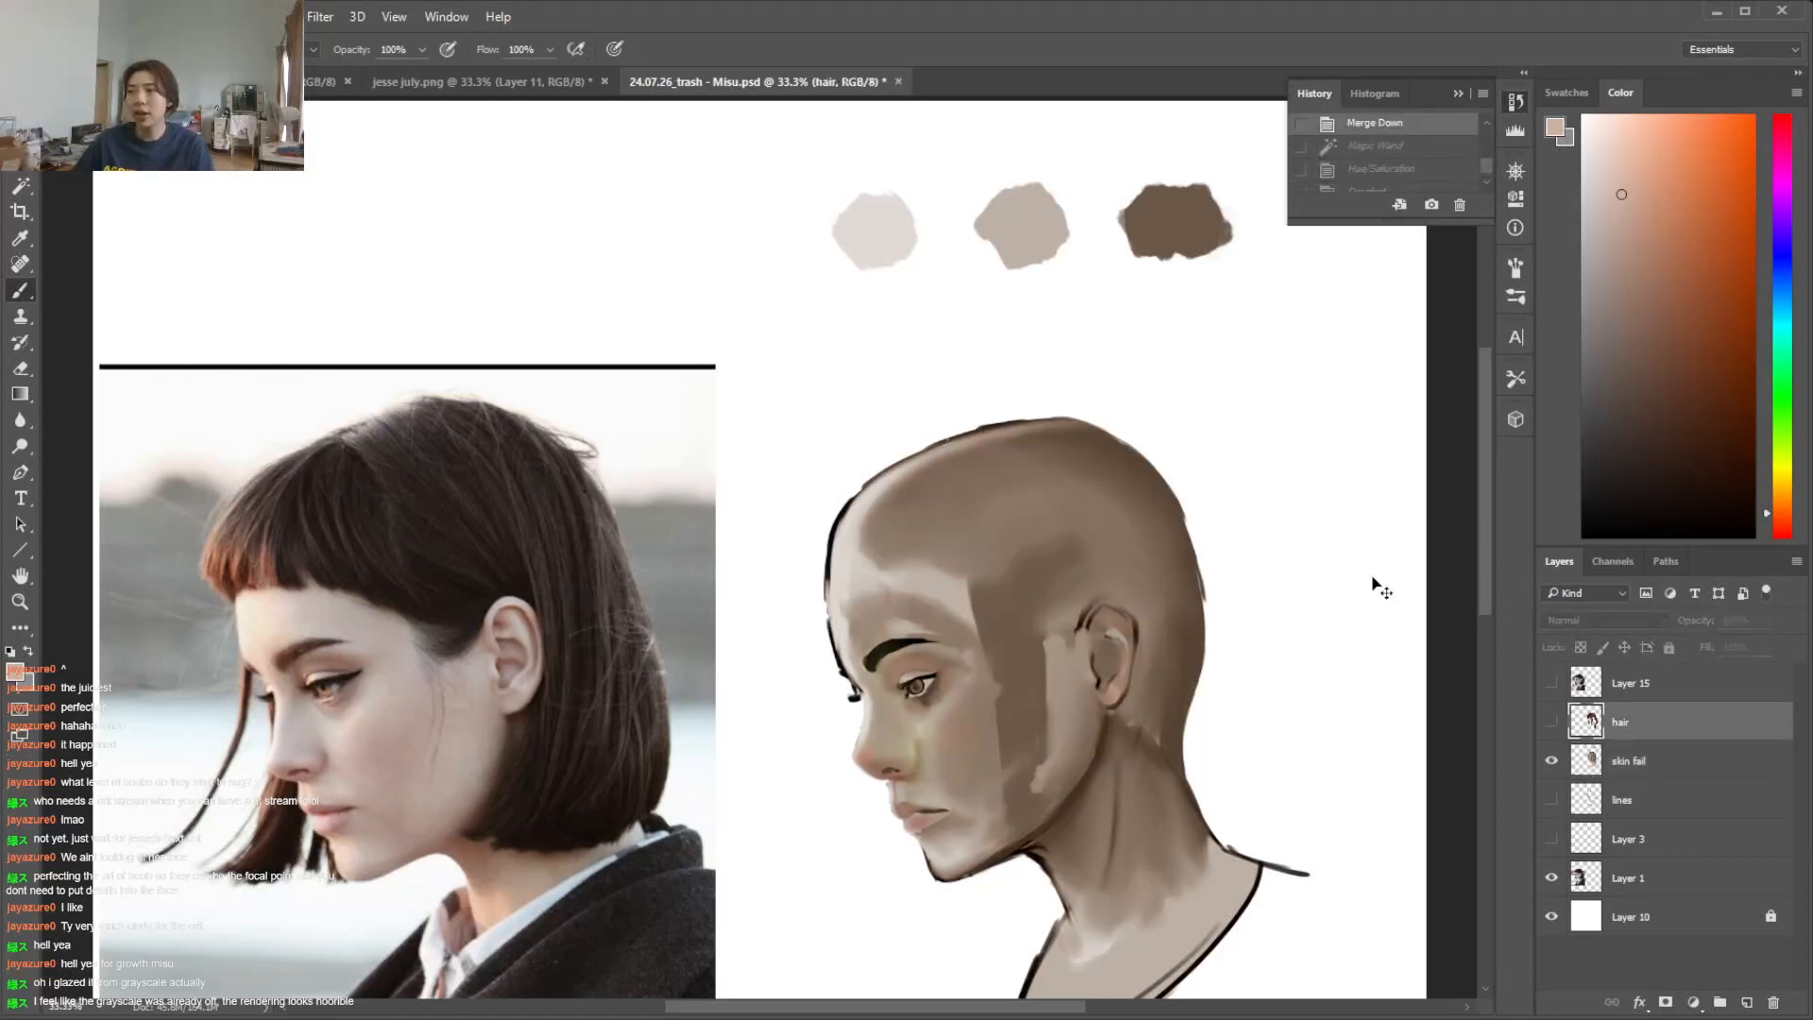
{"action": "left_click_drag", "start_coordinate": [1486, 558], "coordinate": [1477, 598]}
{"action": "key", "text": "w"}
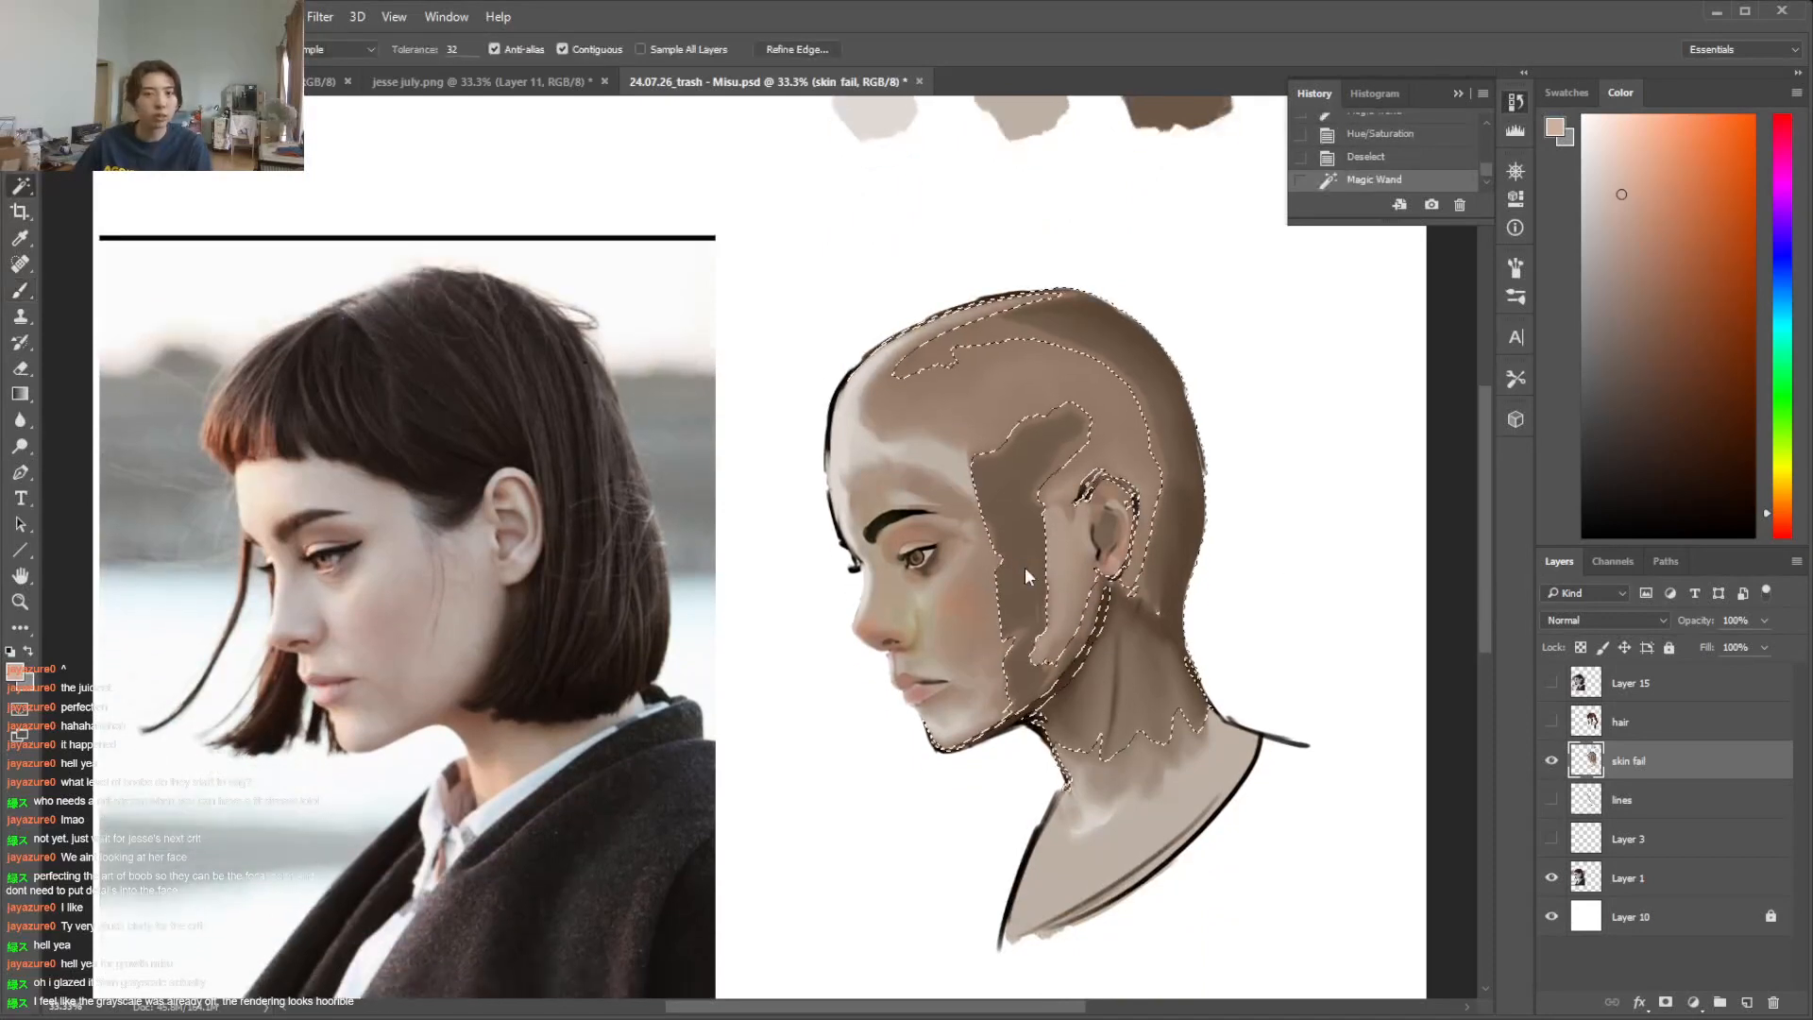
{"action": "left_click", "coordinate": [984, 608]}
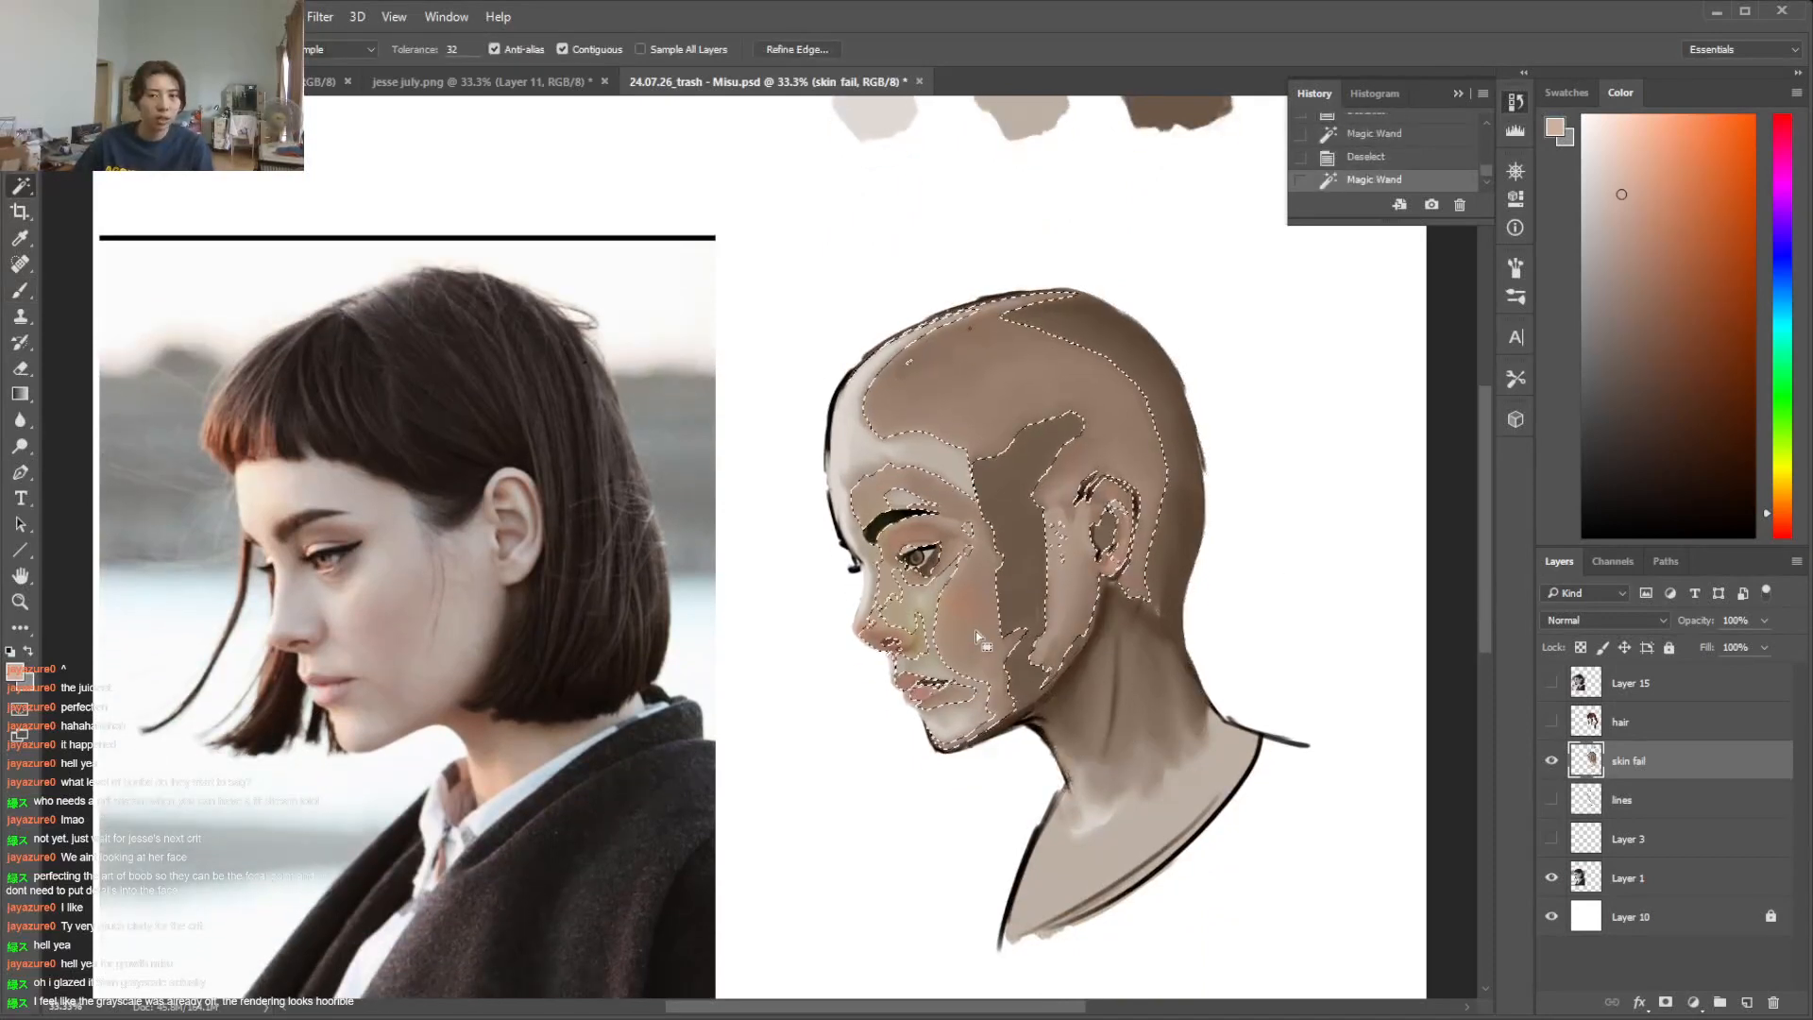
{"action": "key", "text": "ctrl+d"}
Paint a sampled skin tone over the lower cheek between the nose and the mouth corner
{"action": "key", "text": "ctrl+plus"}
{"action": "key", "text": "ctrl+plus"}
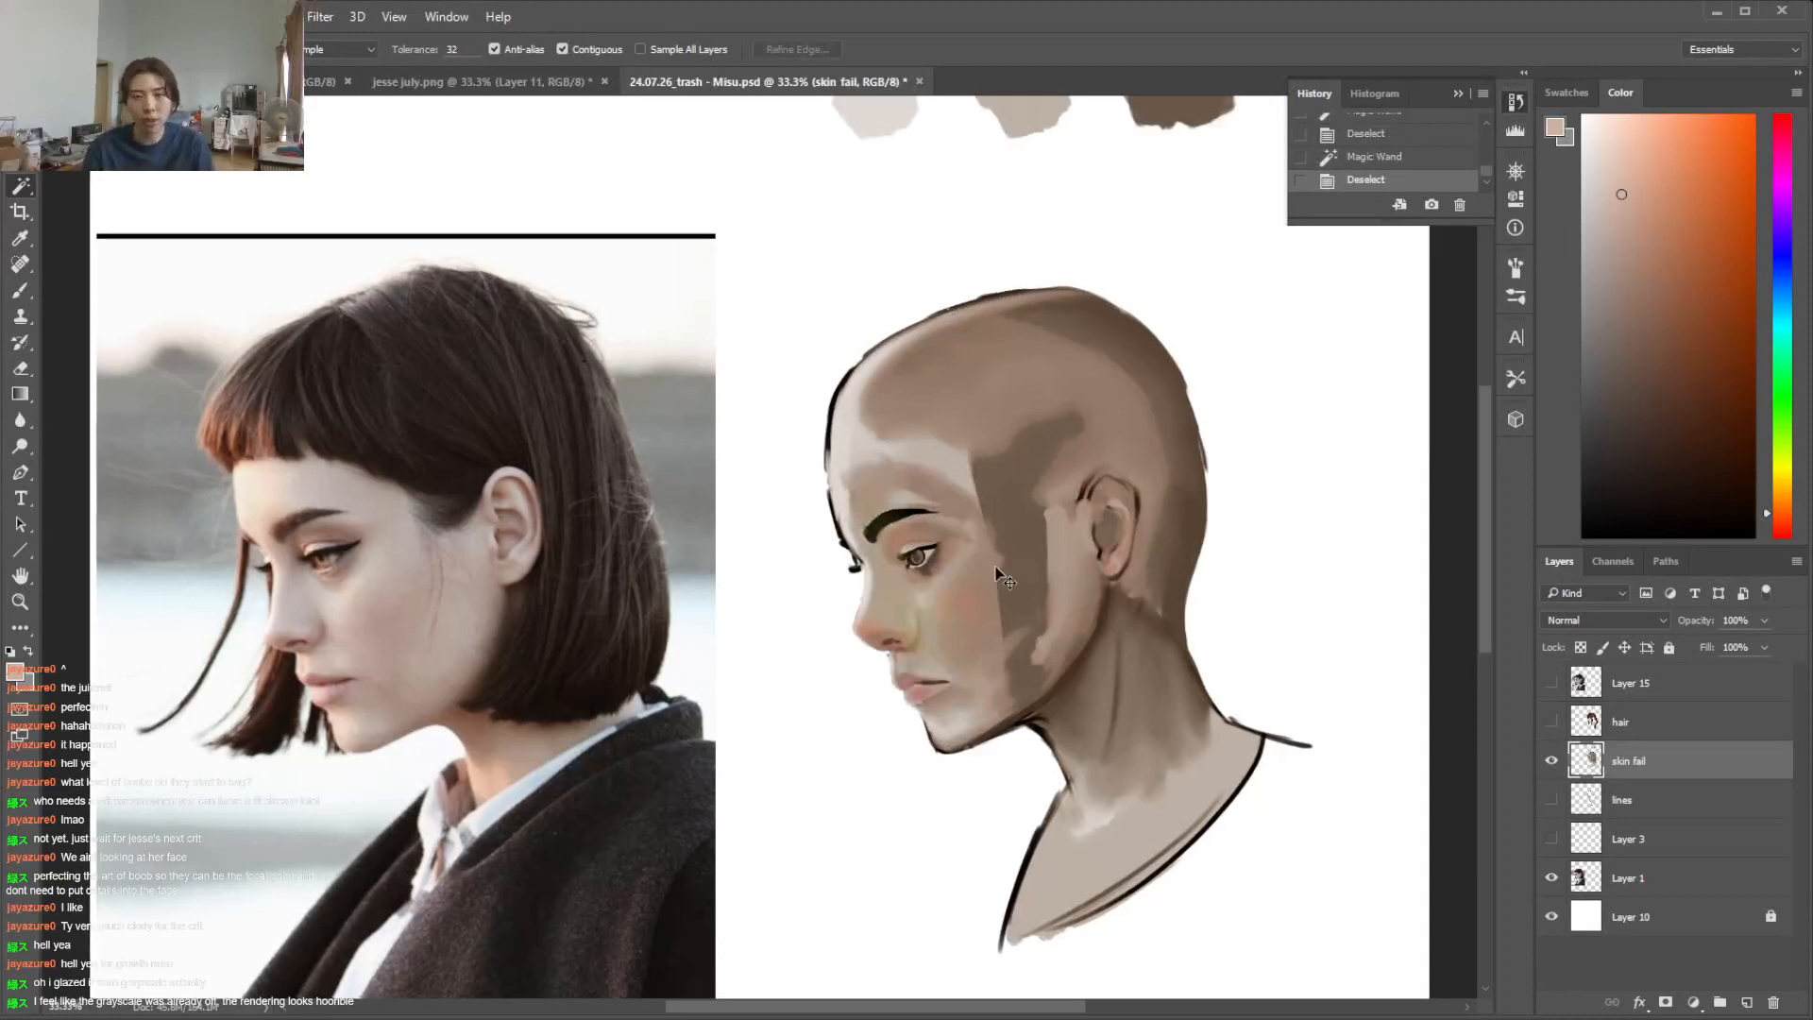
{"action": "scroll", "coordinate": [396, 552], "scroll_direction": "left", "scroll_amount": 5}
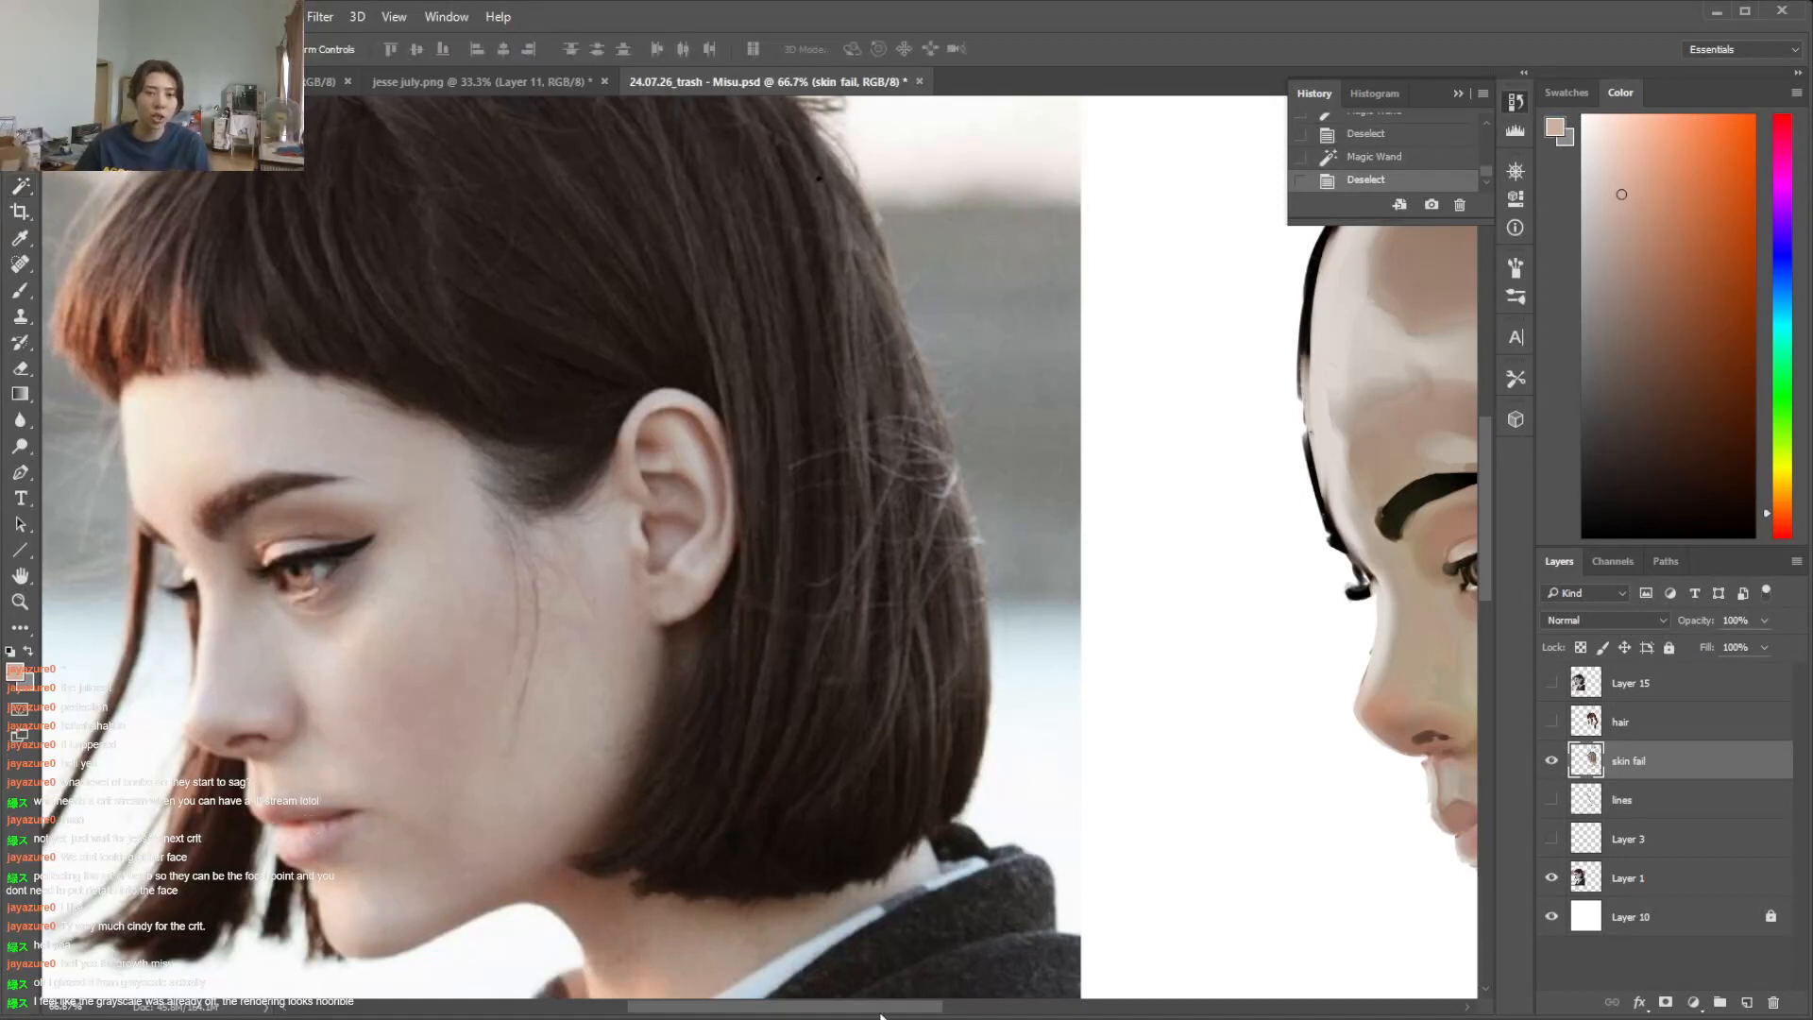
{"action": "scroll", "coordinate": [547, 542], "scroll_direction": "right", "scroll_amount": 5}
{"action": "scroll", "coordinate": [1037, 761], "scroll_direction": "left", "scroll_amount": 1}
{"action": "key", "text": "b"}
{"action": "left_click", "coordinate": [1032, 769], "text": "alt"}
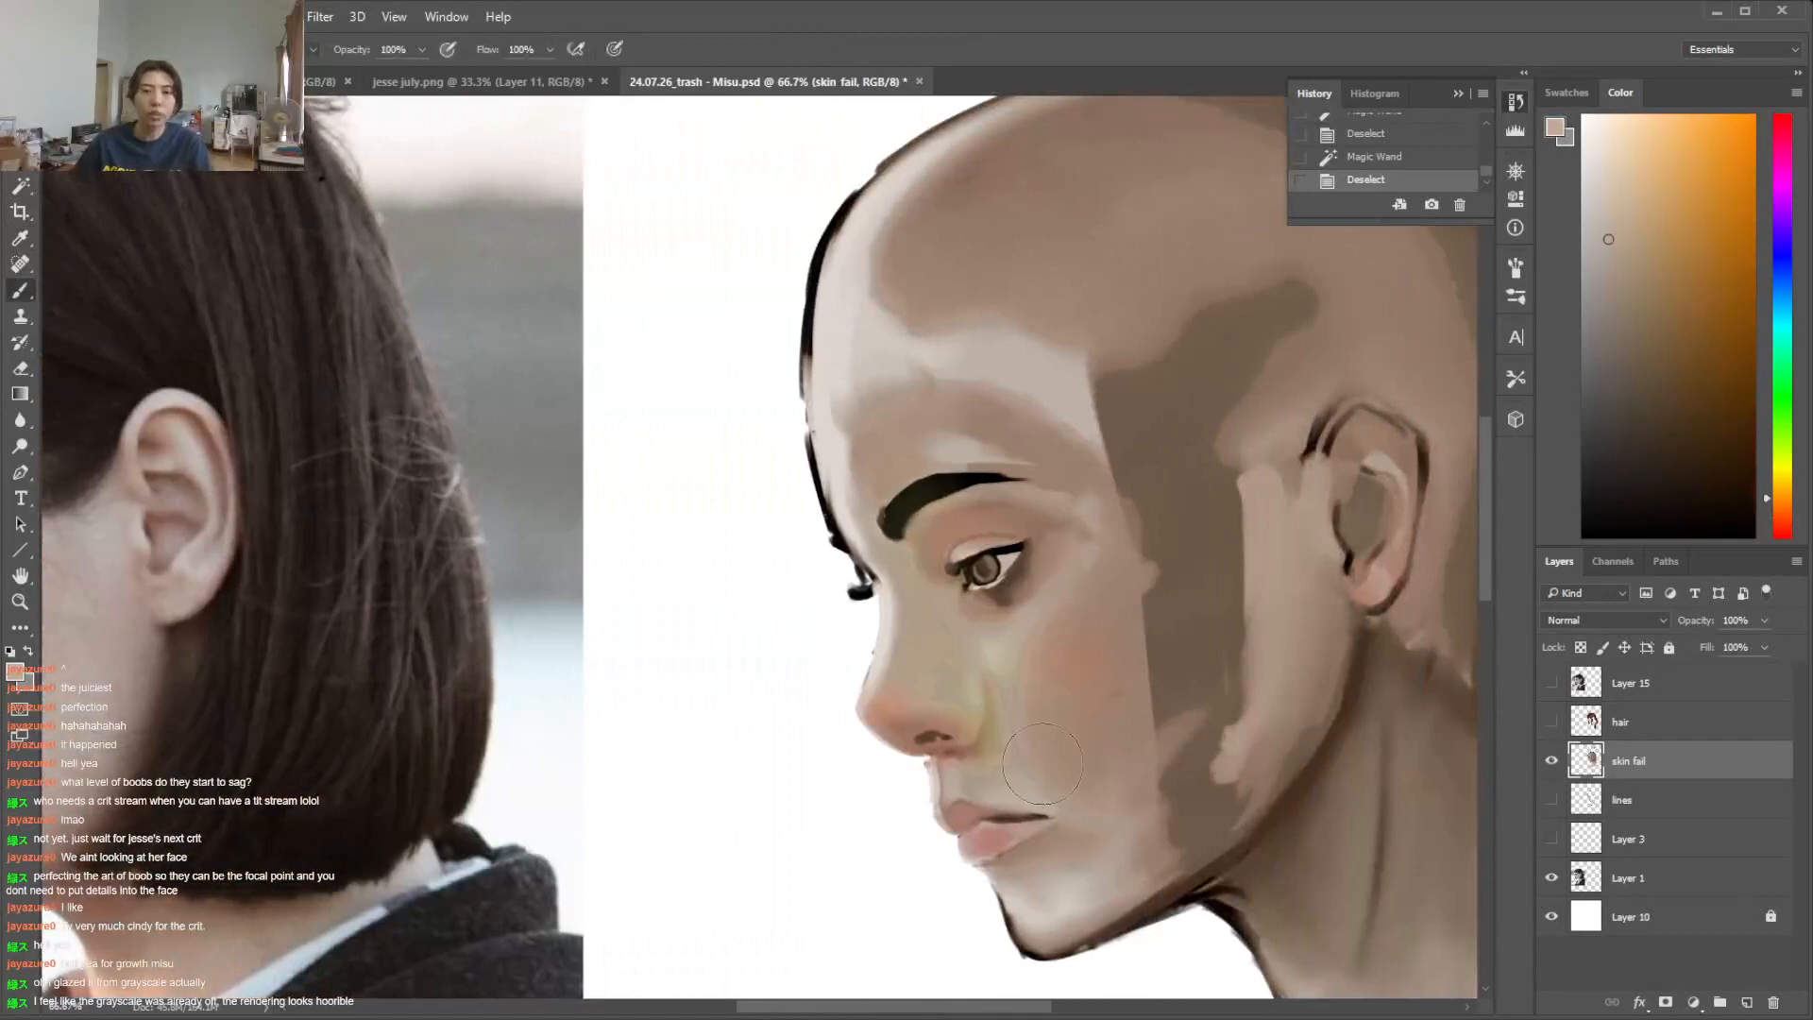
{"action": "mouse_move", "coordinate": [1032, 761]}
{"action": "left_mouse_down"}
{"action": "mouse_move", "coordinate": [1031, 741]}
{"action": "mouse_move", "coordinate": [1119, 749]}
{"action": "mouse_move", "coordinate": [1048, 784]}
{"action": "left_mouse_up"}
Smooth the blush patch and the side of the cheek with skin tones sampled from the face, checking against the photo
{"action": "left_click_drag", "start_coordinate": [947, 1009], "coordinate": [867, 1010]}
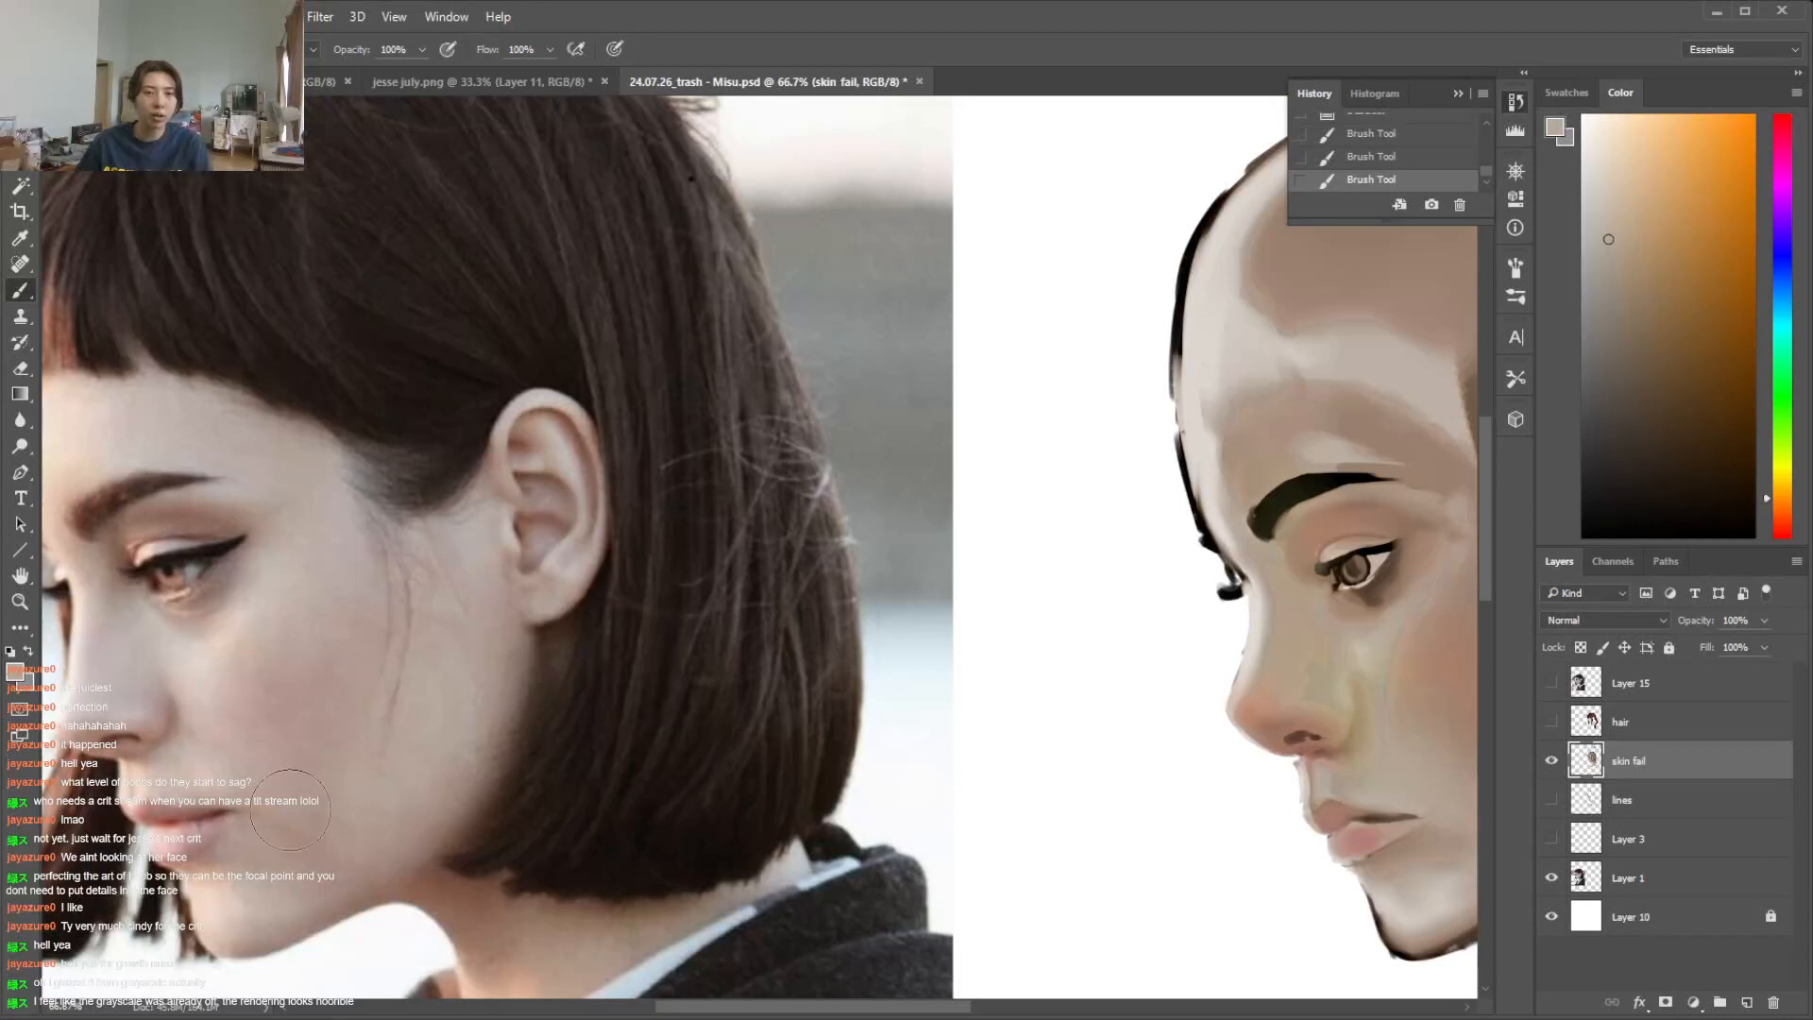
{"action": "left_click_drag", "start_coordinate": [1014, 1010], "coordinate": [1058, 1013]}
{"action": "left_click", "coordinate": [1000, 667], "text": "alt"}
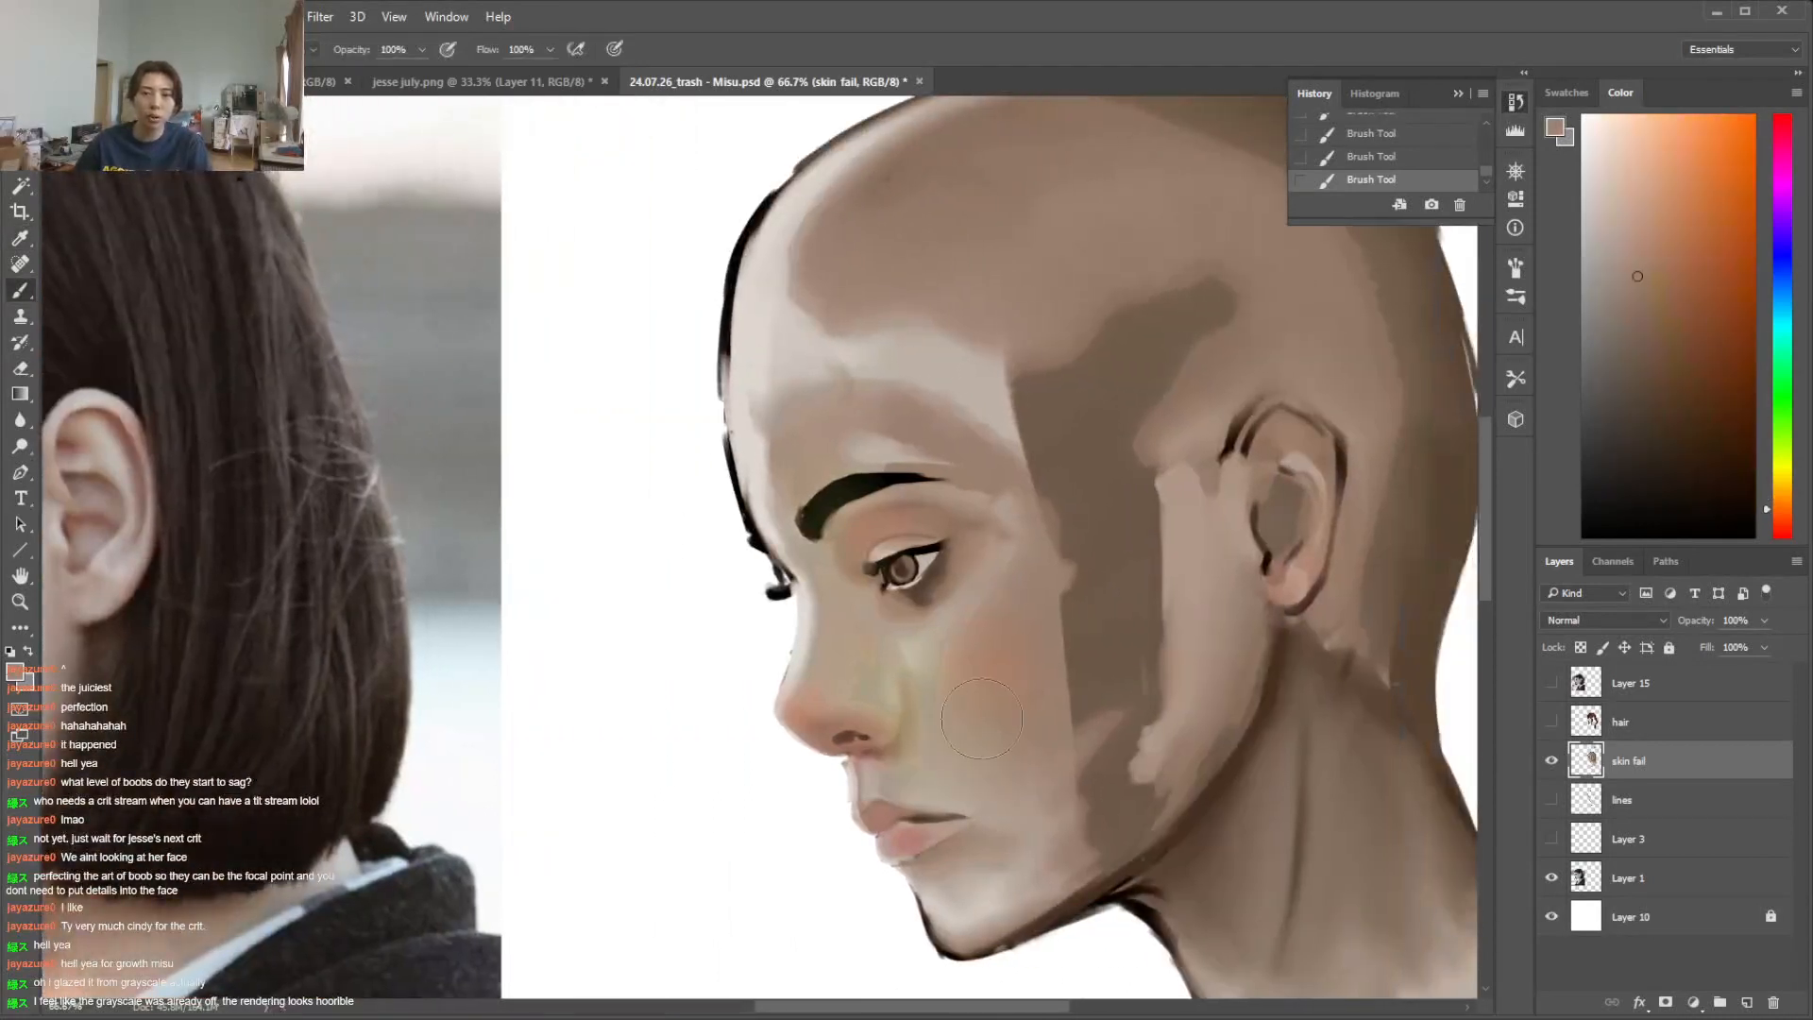
{"action": "left_click", "coordinate": [922, 766], "text": "alt"}
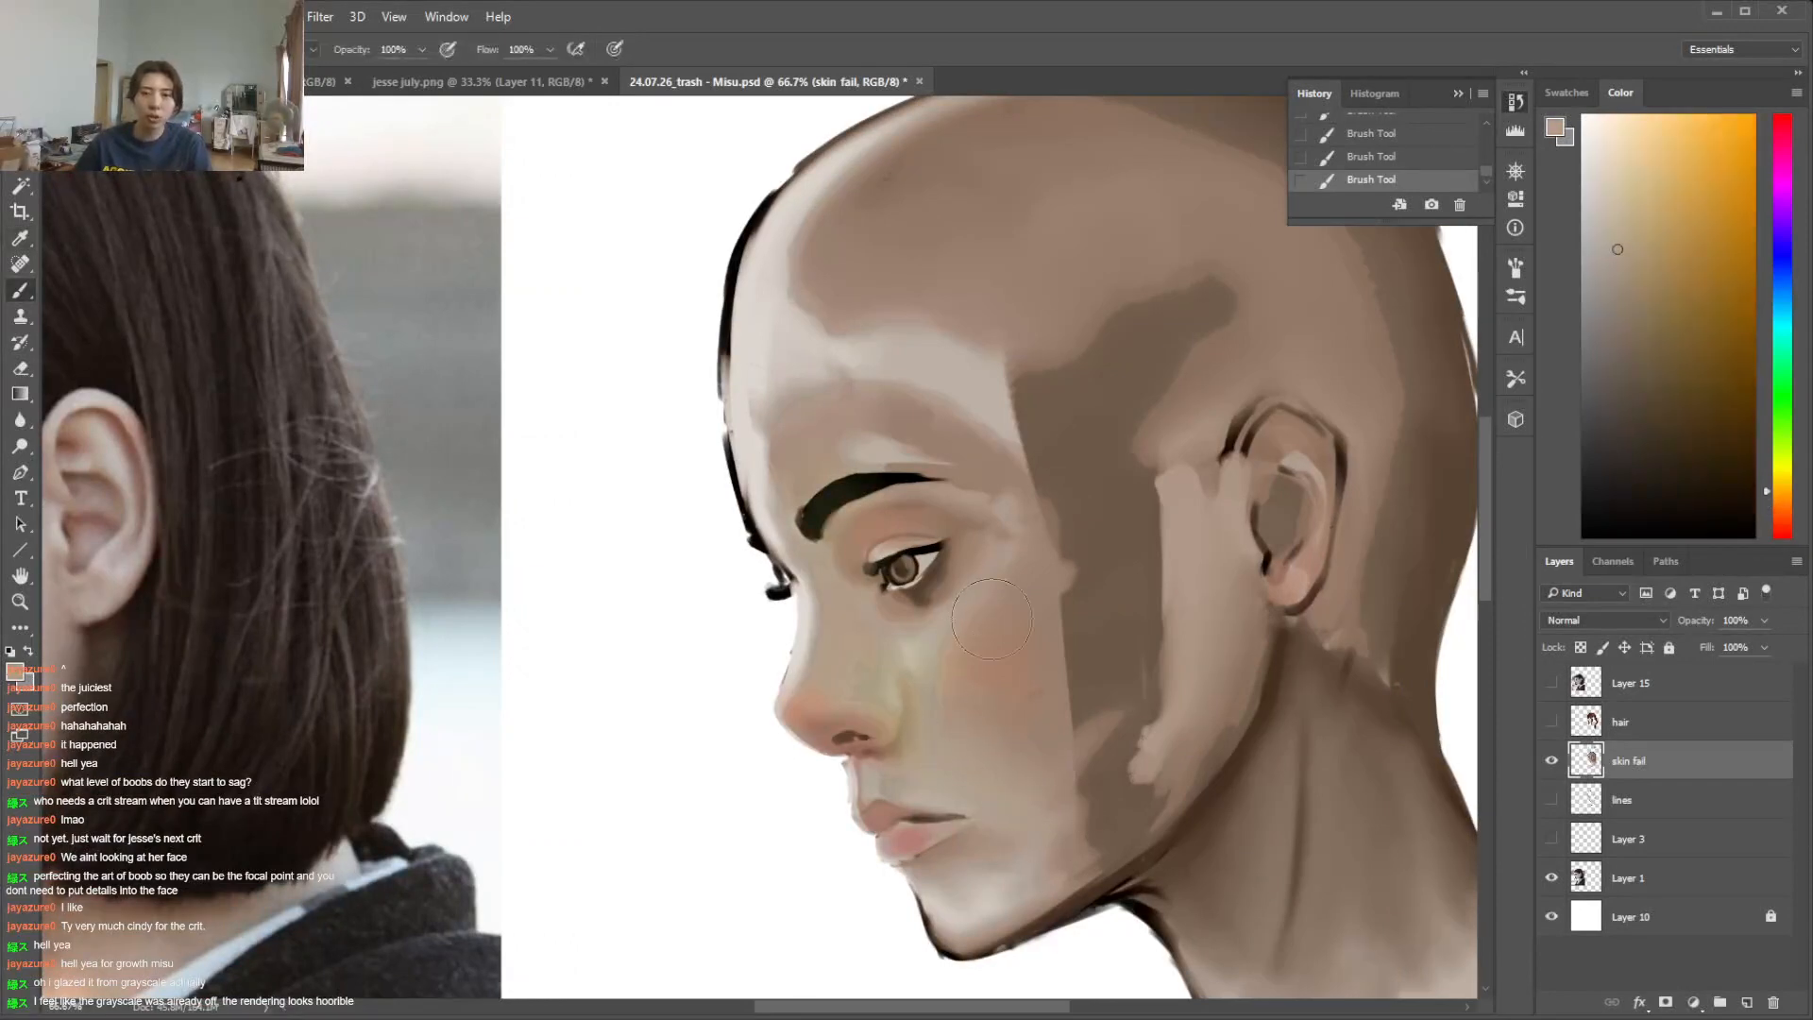
{"action": "left_click", "coordinate": [971, 661], "text": "alt"}
{"action": "mouse_move", "coordinate": [972, 609]}
{"action": "left_mouse_down"}
{"action": "mouse_move", "coordinate": [947, 661]}
{"action": "mouse_move", "coordinate": [959, 623]}
{"action": "mouse_move", "coordinate": [1011, 737]}
{"action": "left_mouse_up"}
{"action": "left_click_drag", "start_coordinate": [1069, 573], "coordinate": [1056, 800]}
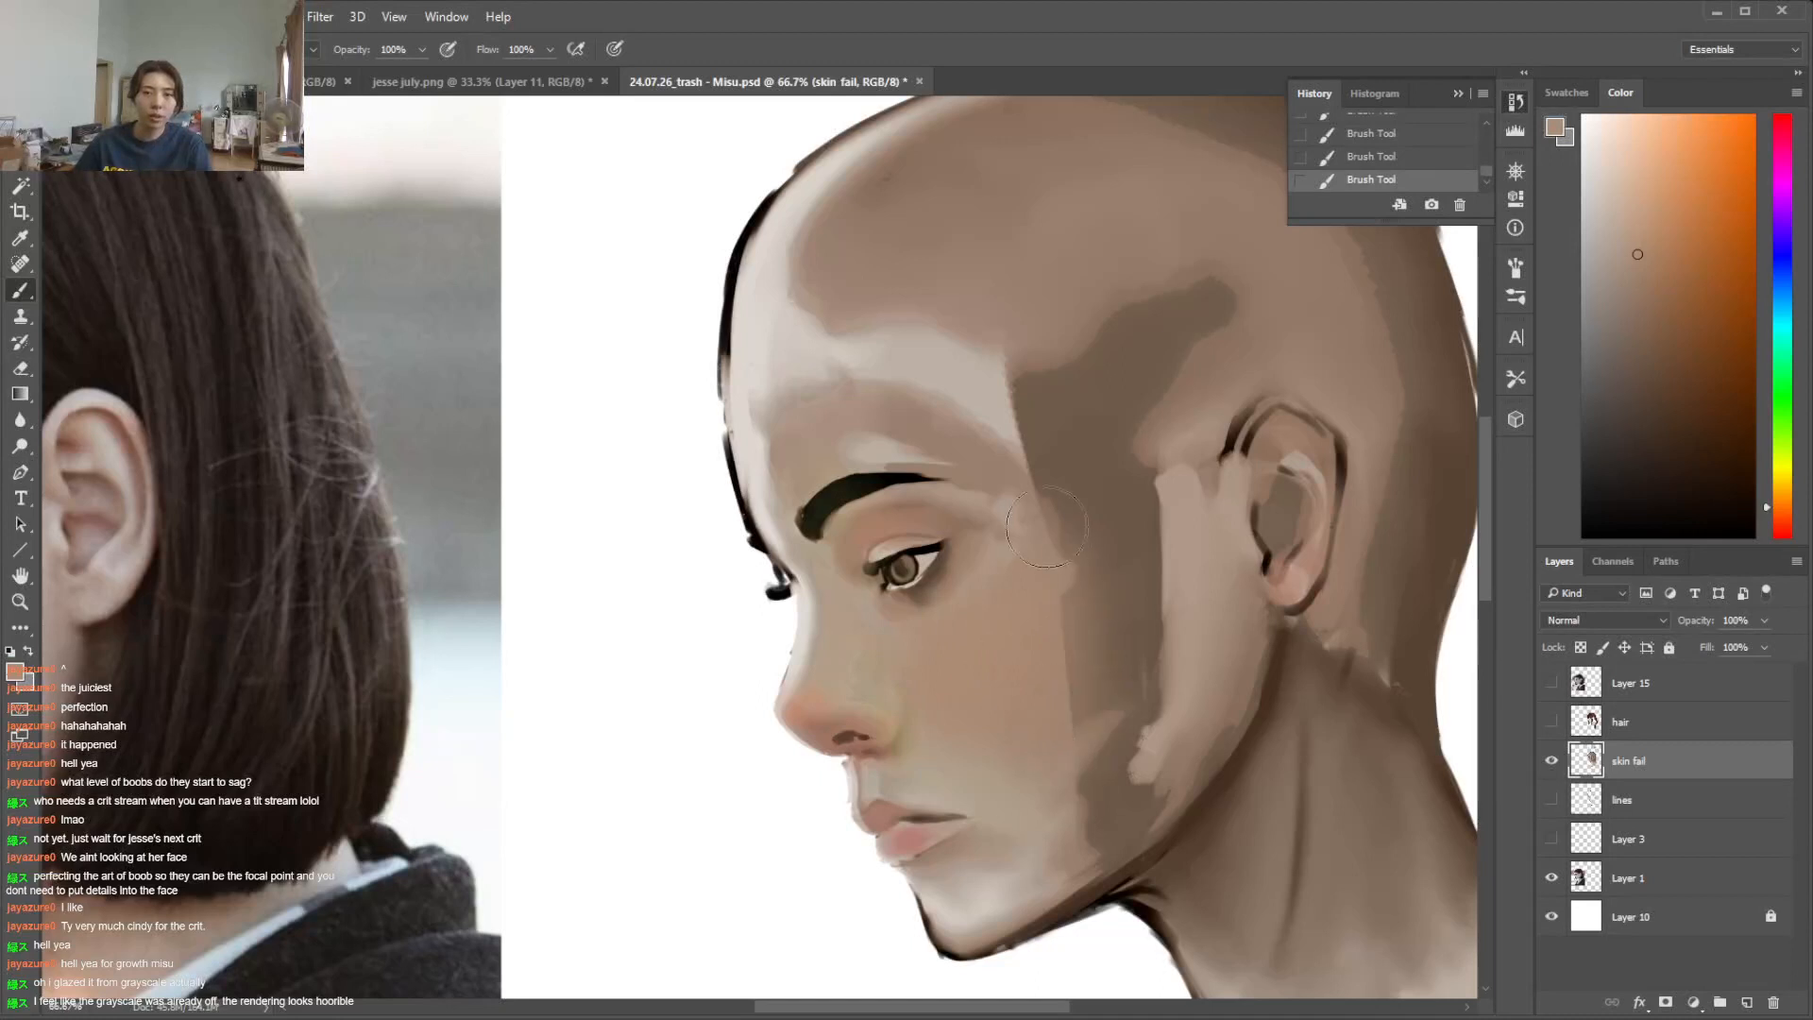
{"action": "left_click", "coordinate": [942, 784], "text": "alt"}
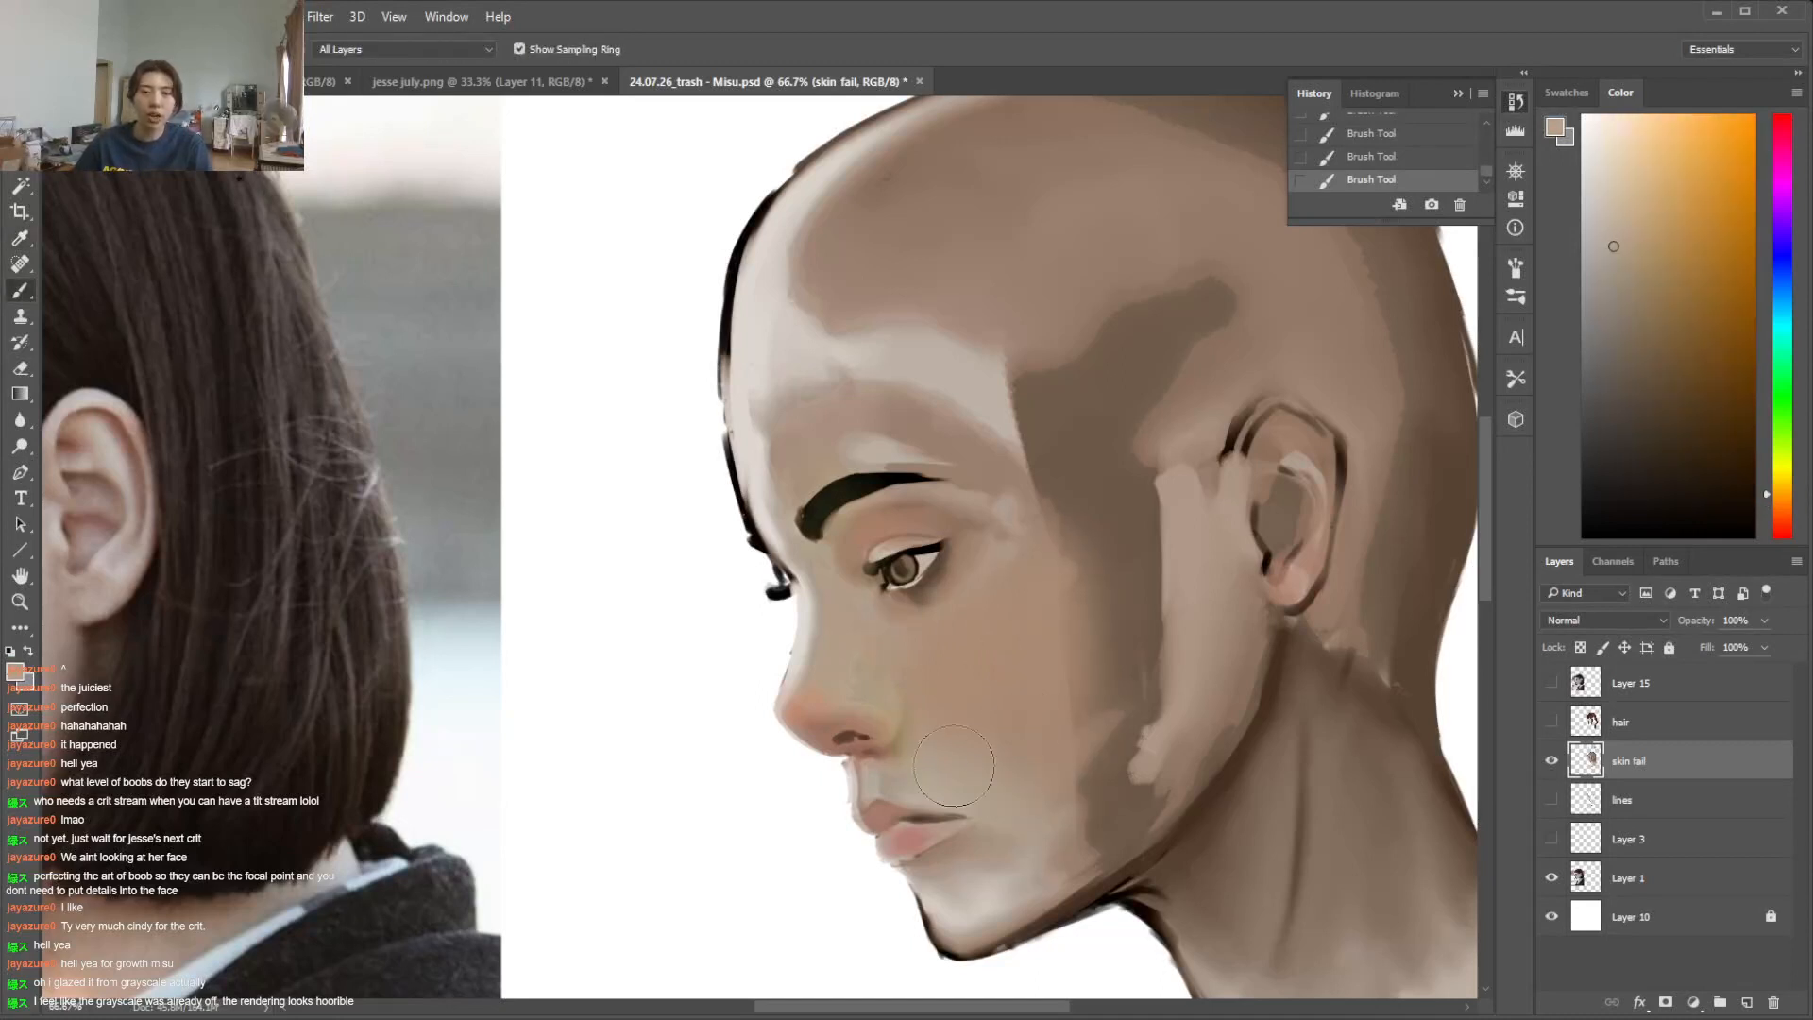
Lasso the forehead's front edge, paint light skin tone inside it, deselect, and soften the light area across the forehead
{"action": "key", "text": "l"}
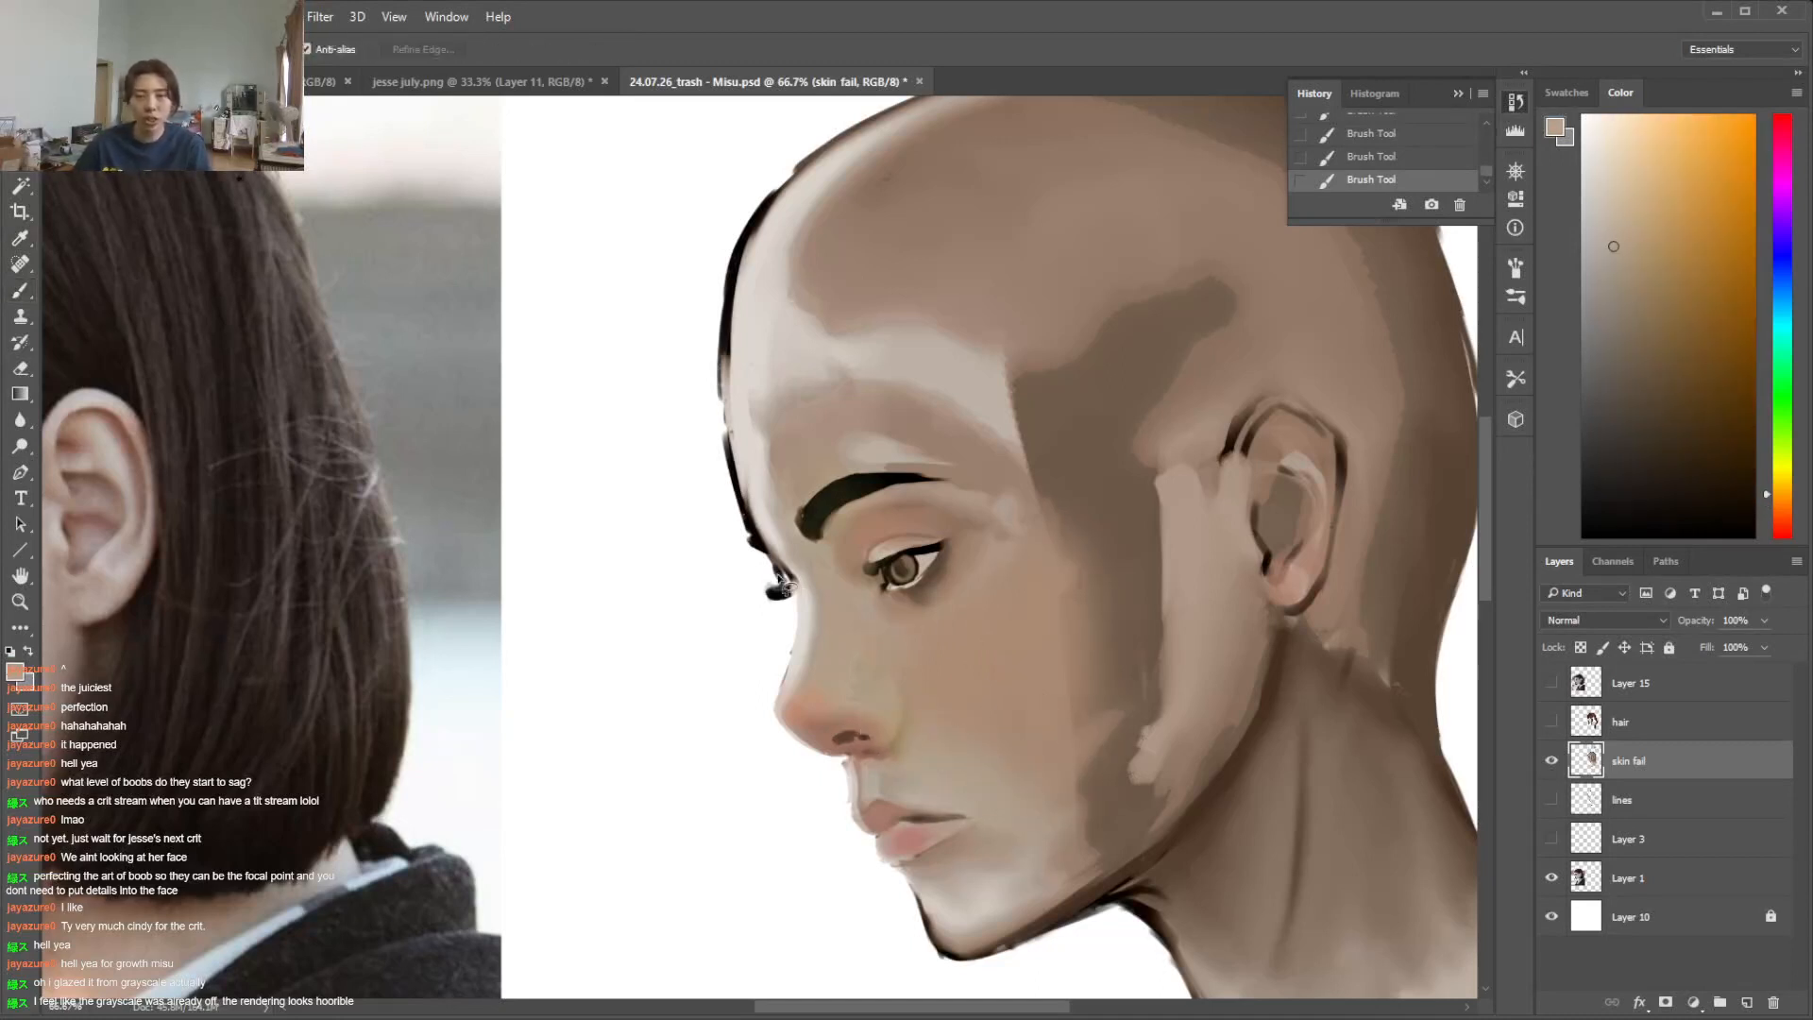
{"action": "mouse_move", "coordinate": [733, 408]}
{"action": "left_mouse_down"}
{"action": "mouse_move", "coordinate": [746, 510]}
{"action": "mouse_move", "coordinate": [706, 539]}
{"action": "mouse_move", "coordinate": [715, 523]}
{"action": "left_mouse_up"}
{"action": "key", "text": "b"}
{"action": "left_click", "coordinate": [754, 501], "text": "alt"}
{"action": "key", "text": "ctrl+d"}
{"action": "mouse_move", "coordinate": [784, 335]}
{"action": "left_mouse_down"}
{"action": "mouse_move", "coordinate": [744, 404]}
{"action": "mouse_move", "coordinate": [769, 342]}
{"action": "left_mouse_up"}
{"action": "mouse_move", "coordinate": [837, 336]}
{"action": "left_mouse_down"}
{"action": "mouse_move", "coordinate": [869, 350]}
{"action": "mouse_move", "coordinate": [843, 345]}
{"action": "left_mouse_up"}
Lasso the eye socket between the brow and inner eye corner, shade it with reddish and darker red-brown tones, and deselect
{"action": "key", "text": "l"}
{"action": "mouse_move", "coordinate": [867, 575]}
{"action": "left_mouse_down"}
{"action": "mouse_move", "coordinate": [883, 522]}
{"action": "mouse_move", "coordinate": [818, 529]}
{"action": "left_mouse_up"}
{"action": "key", "text": "b"}
{"action": "left_click", "coordinate": [1642, 269]}
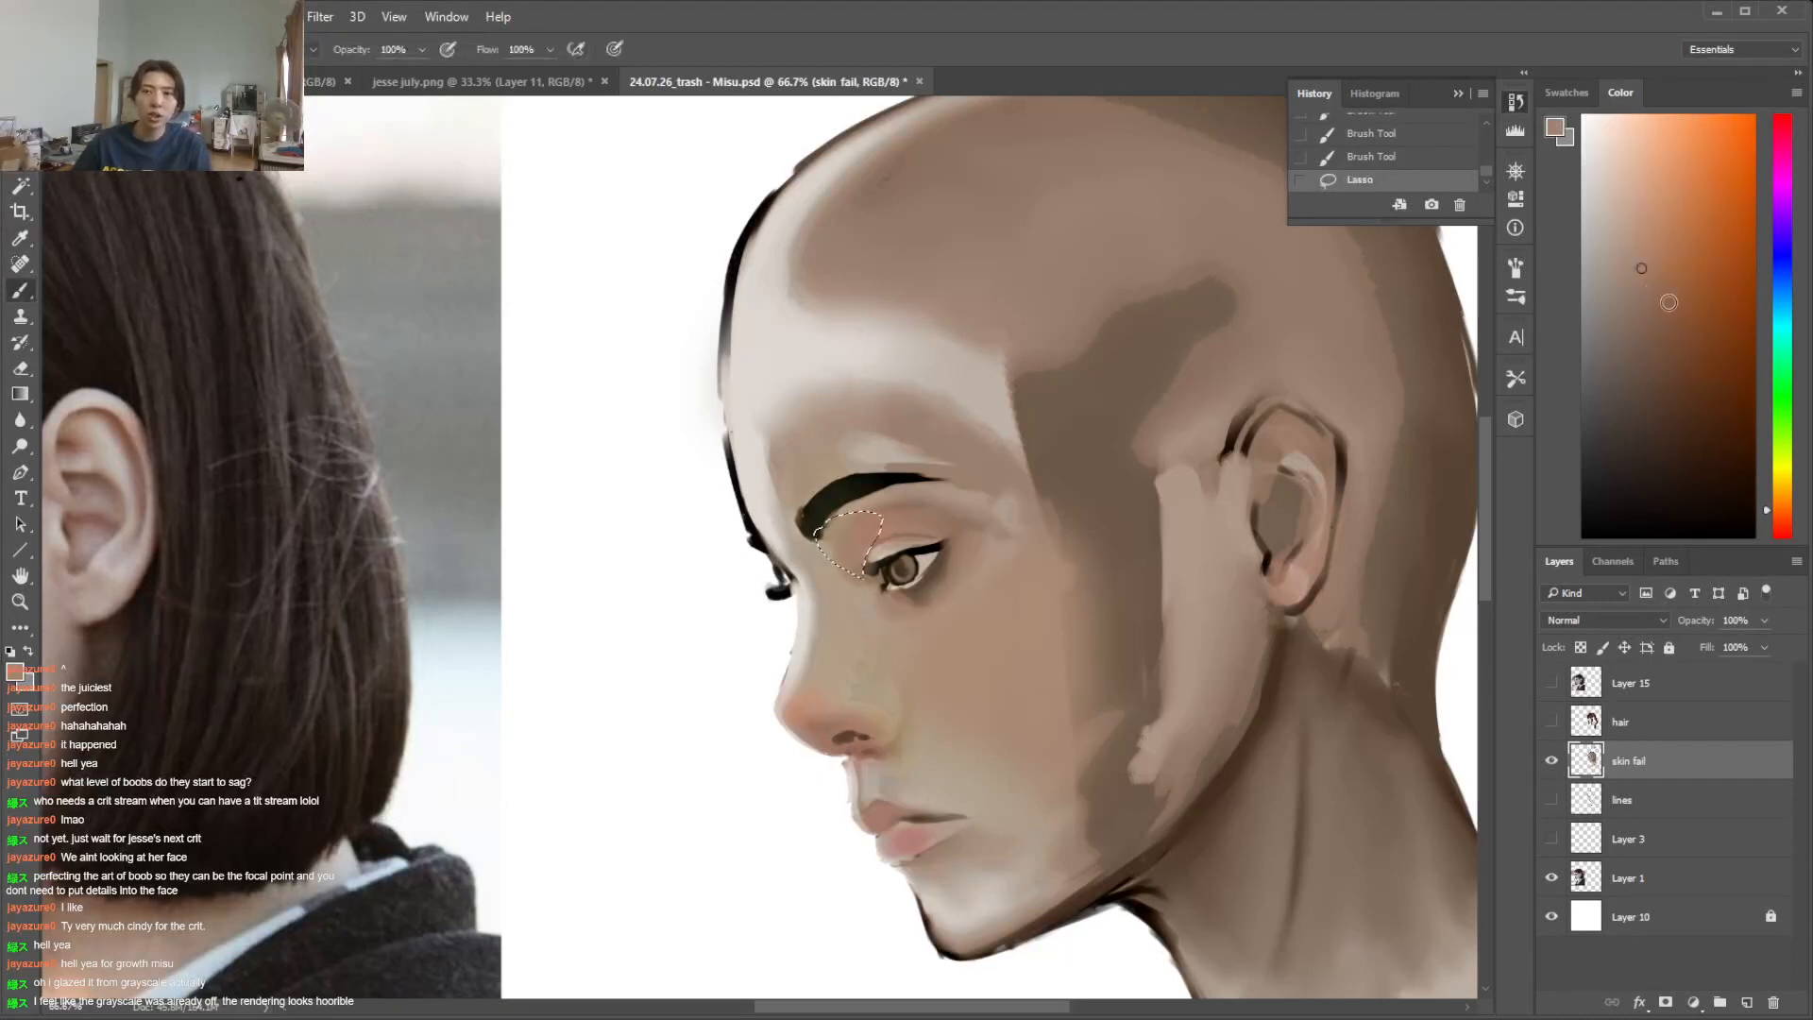
{"action": "left_click", "coordinate": [1782, 517]}
{"action": "left_click", "coordinate": [1658, 278]}
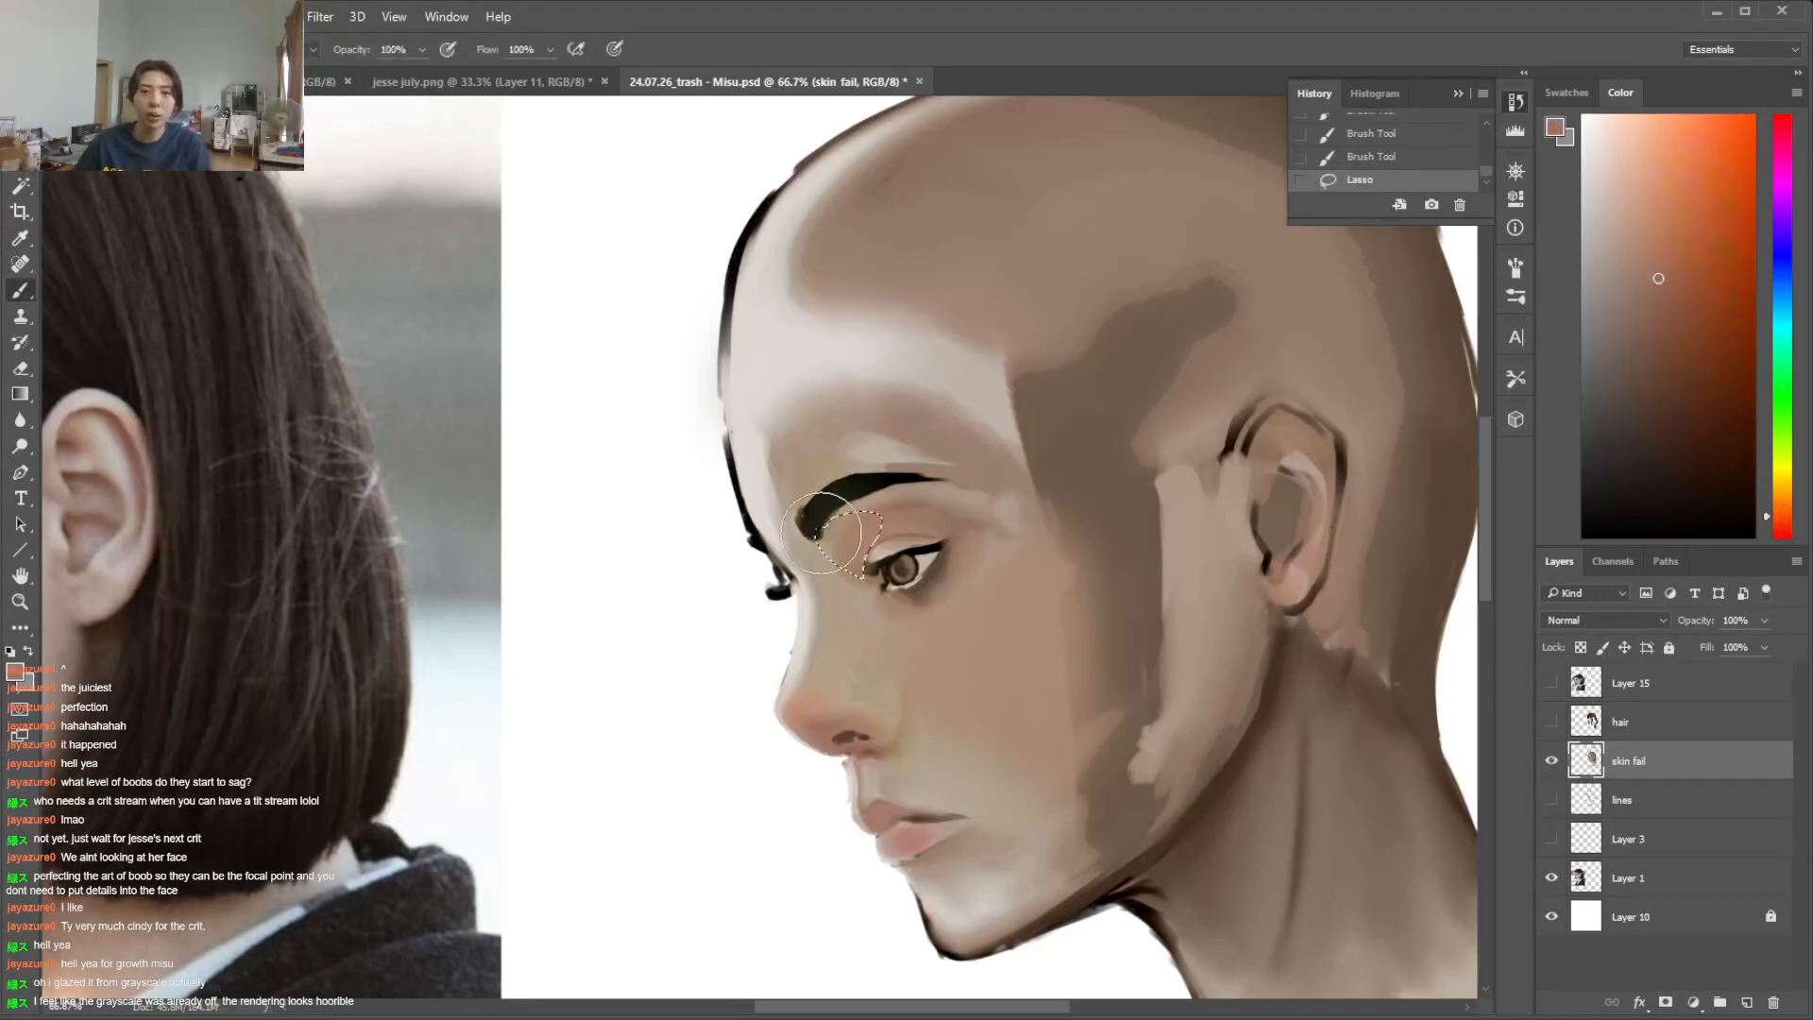
{"action": "mouse_move", "coordinate": [818, 534]}
{"action": "left_mouse_down"}
{"action": "mouse_move", "coordinate": [914, 567]}
{"action": "mouse_move", "coordinate": [833, 528]}
{"action": "left_mouse_up"}
{"action": "left_click", "coordinate": [864, 524], "text": "alt"}
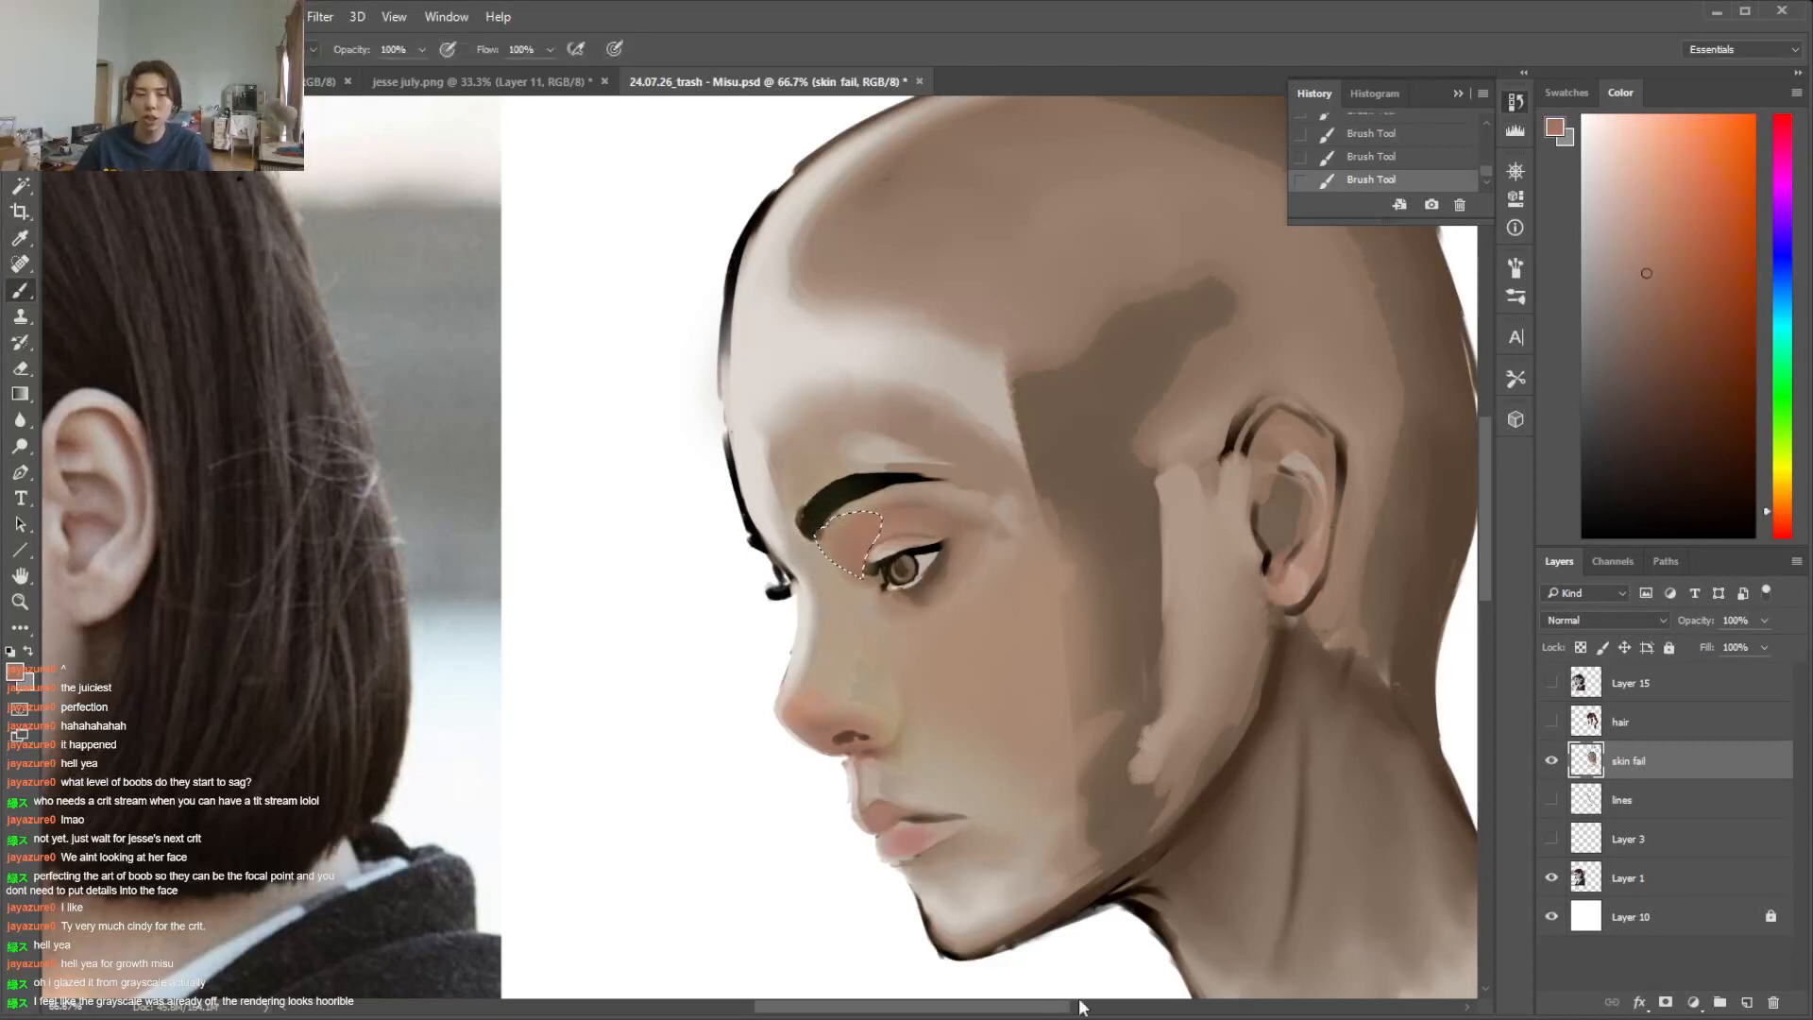
{"action": "mouse_move", "coordinate": [1029, 1008]}
{"action": "left_mouse_down"}
{"action": "mouse_move", "coordinate": [850, 1008]}
{"action": "mouse_move", "coordinate": [1017, 1008]}
{"action": "left_mouse_up"}
{"action": "left_click", "coordinate": [1656, 342]}
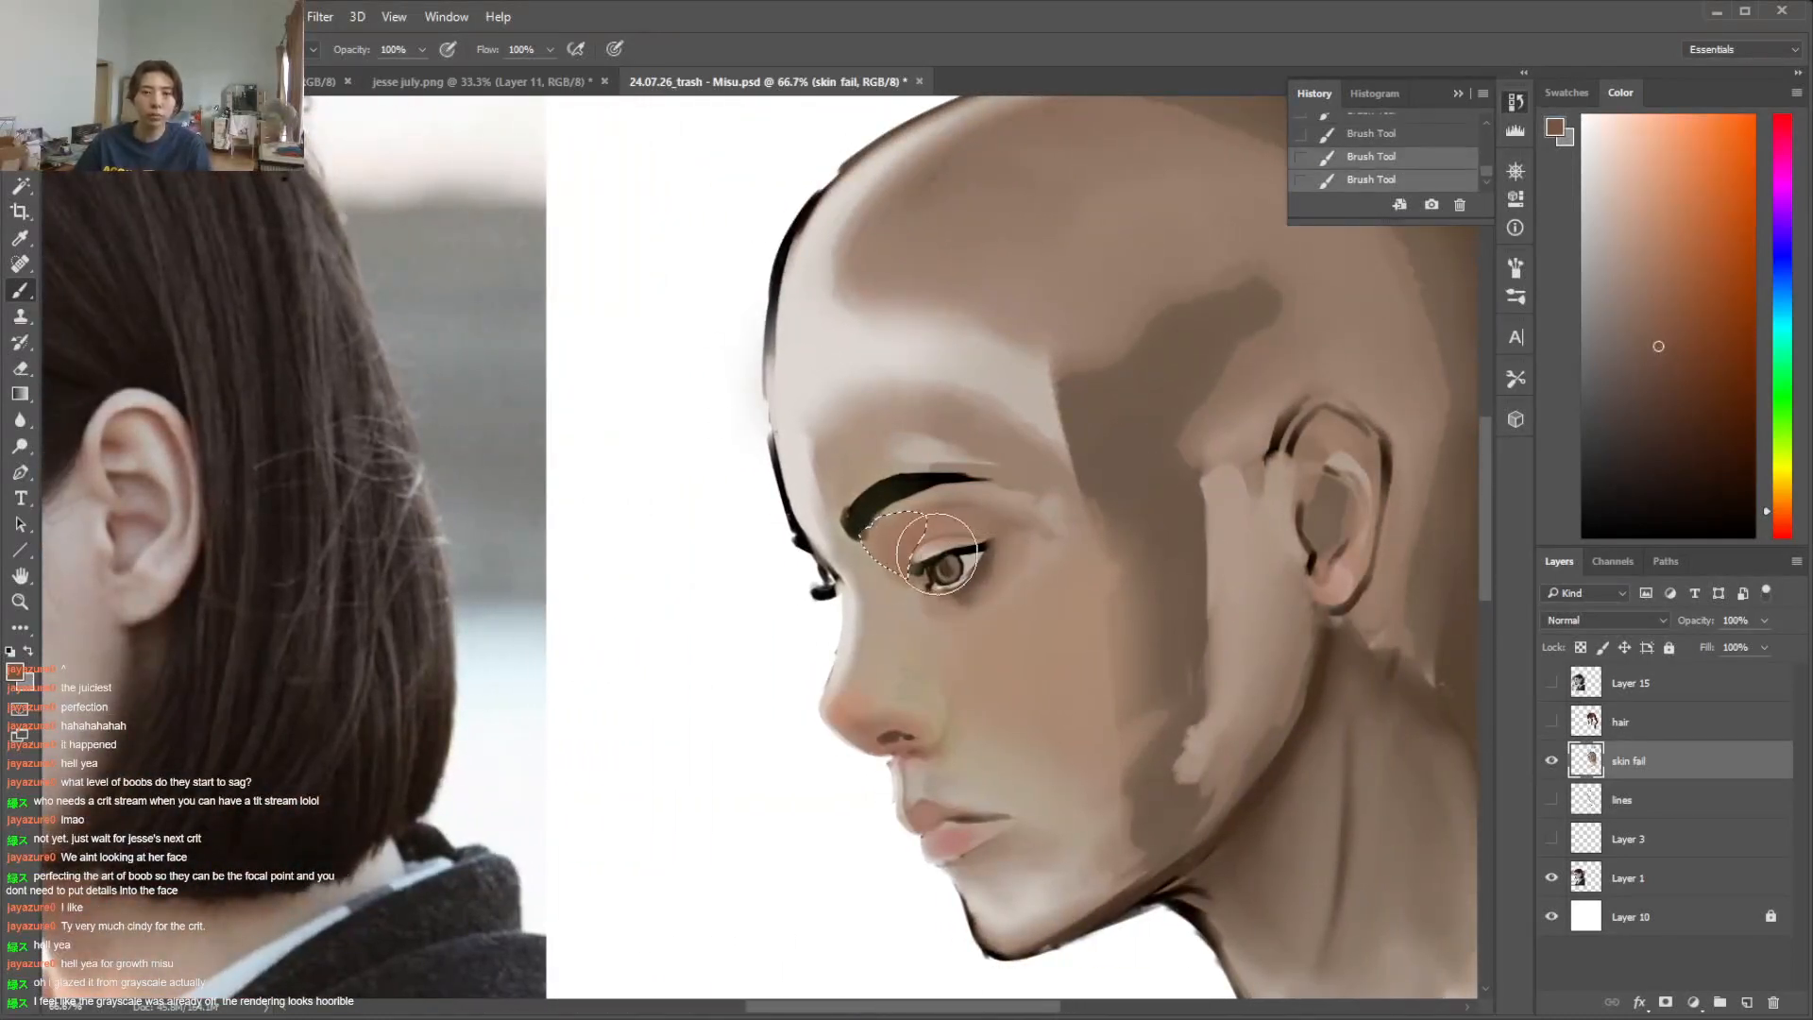
{"action": "key", "text": "ctrl+d"}
Lasso the upper eyelid area, paint a warm skin tone inside it, and clear the selection
{"action": "key", "text": "l"}
{"action": "mouse_move", "coordinate": [910, 544]}
{"action": "left_mouse_down"}
{"action": "mouse_move", "coordinate": [982, 529]}
{"action": "mouse_move", "coordinate": [890, 500]}
{"action": "mouse_move", "coordinate": [972, 517]}
{"action": "mouse_move", "coordinate": [970, 536]}
{"action": "left_mouse_up"}
{"action": "key", "text": "b"}
{"action": "left_click", "coordinate": [947, 521], "text": "alt"}
{"action": "key", "text": "ctrl+d"}
Lasso the inner eye socket beside the nose bridge again and deepen its shadow with redder, darker brown using a soft brush
{"action": "key", "text": "l"}
{"action": "left_click_drag", "start_coordinate": [932, 1006], "coordinate": [856, 1006]}
{"action": "scroll", "coordinate": [1046, 587], "scroll_direction": "right", "scroll_amount": 3}
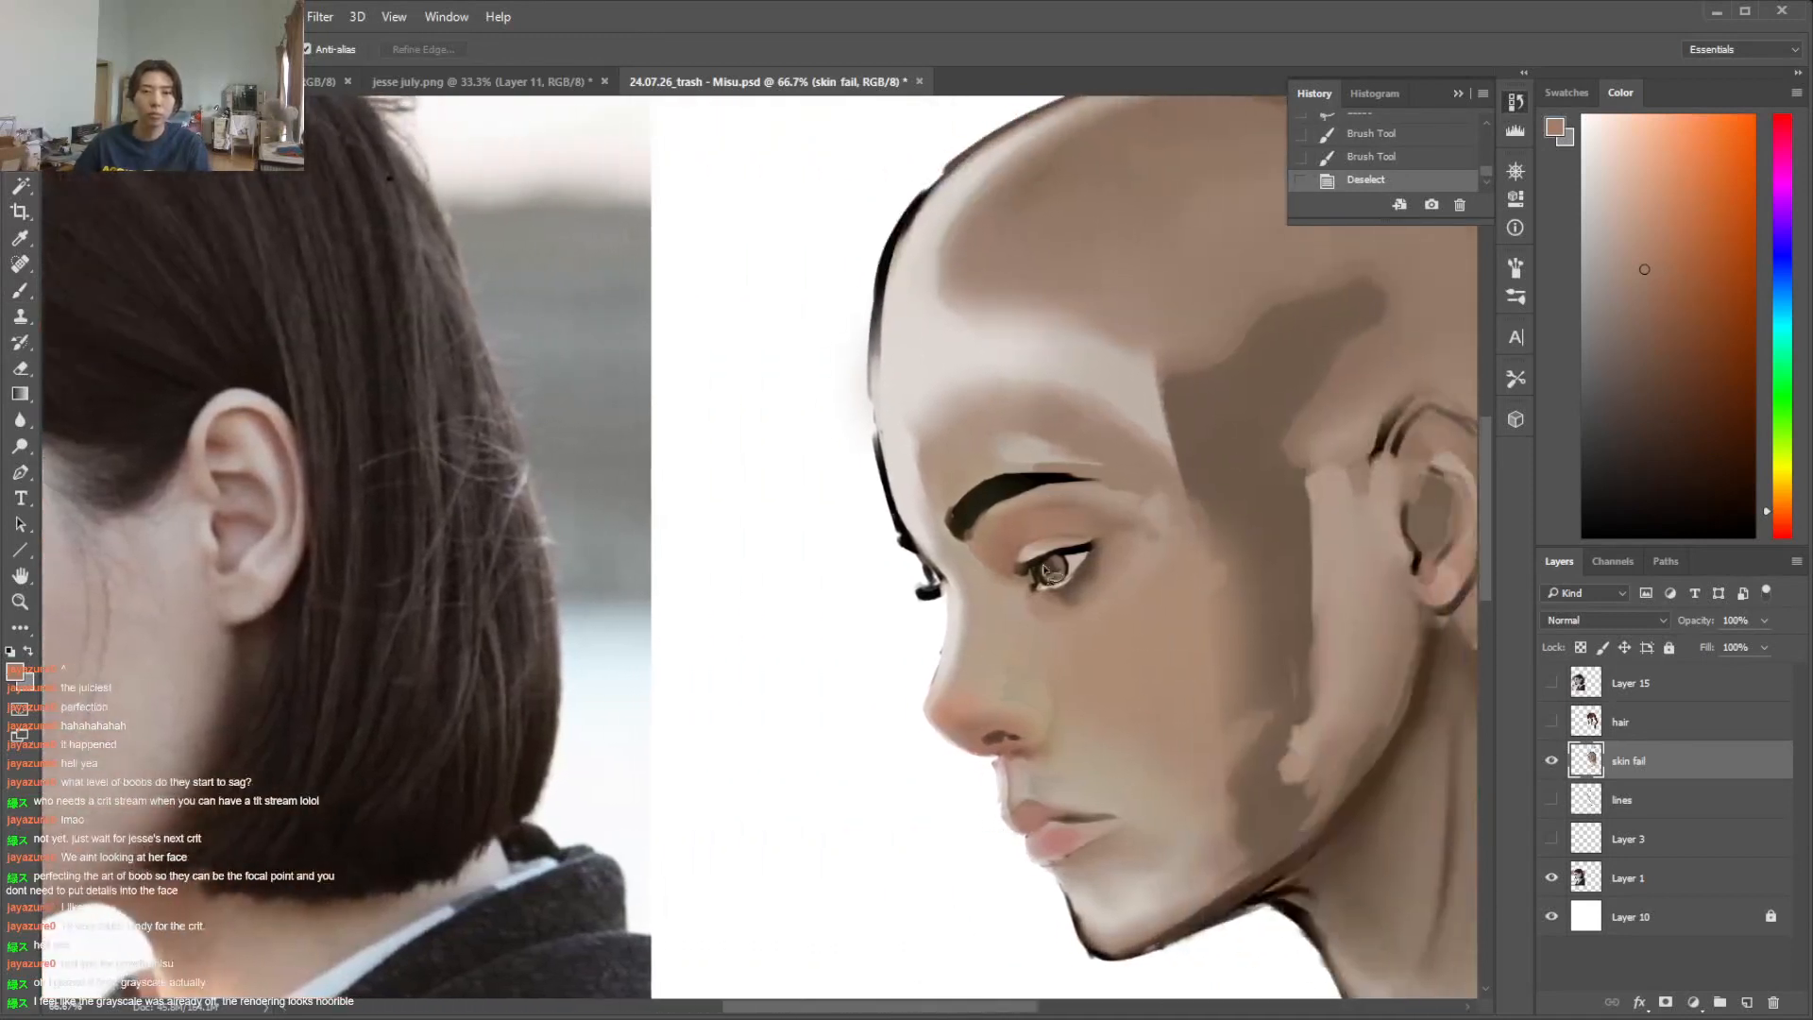
{"action": "left_click_drag", "start_coordinate": [984, 561], "coordinate": [974, 531]}
{"action": "key", "text": "b"}
{"action": "left_click", "coordinate": [1078, 517], "text": "alt"}
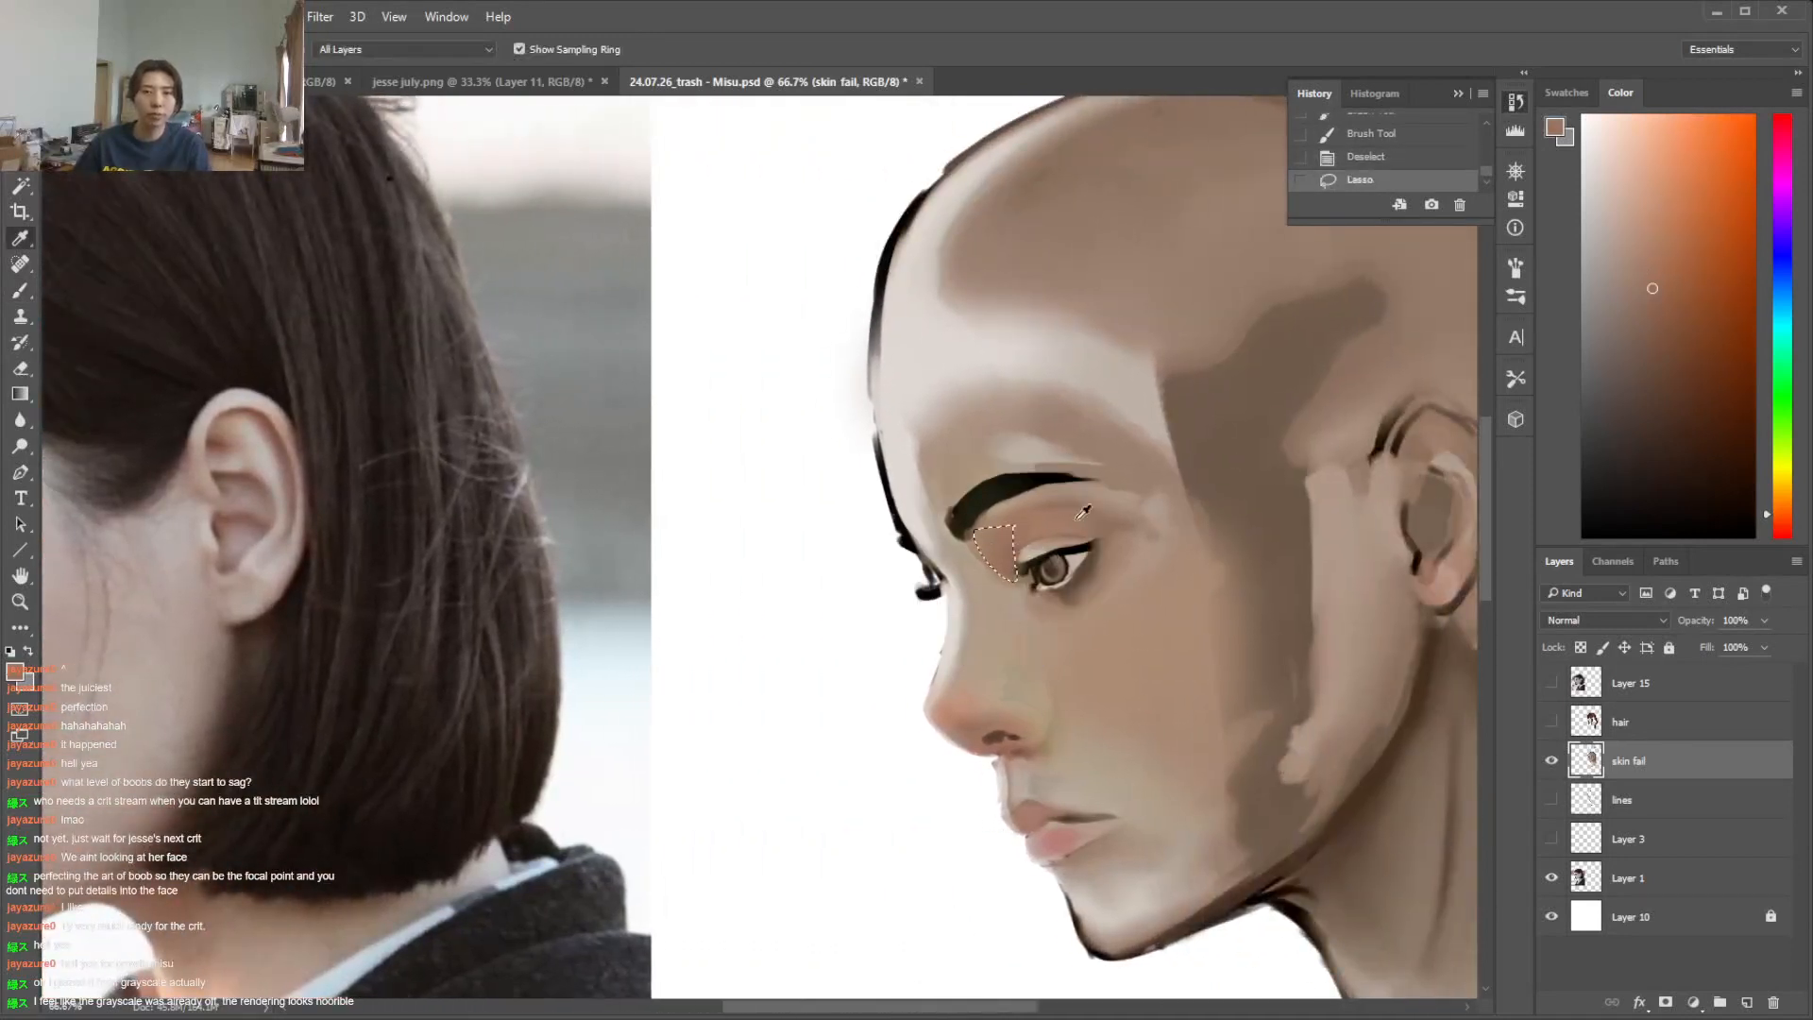
{"action": "left_click", "coordinate": [1776, 521]}
{"action": "left_click", "coordinate": [1655, 302]}
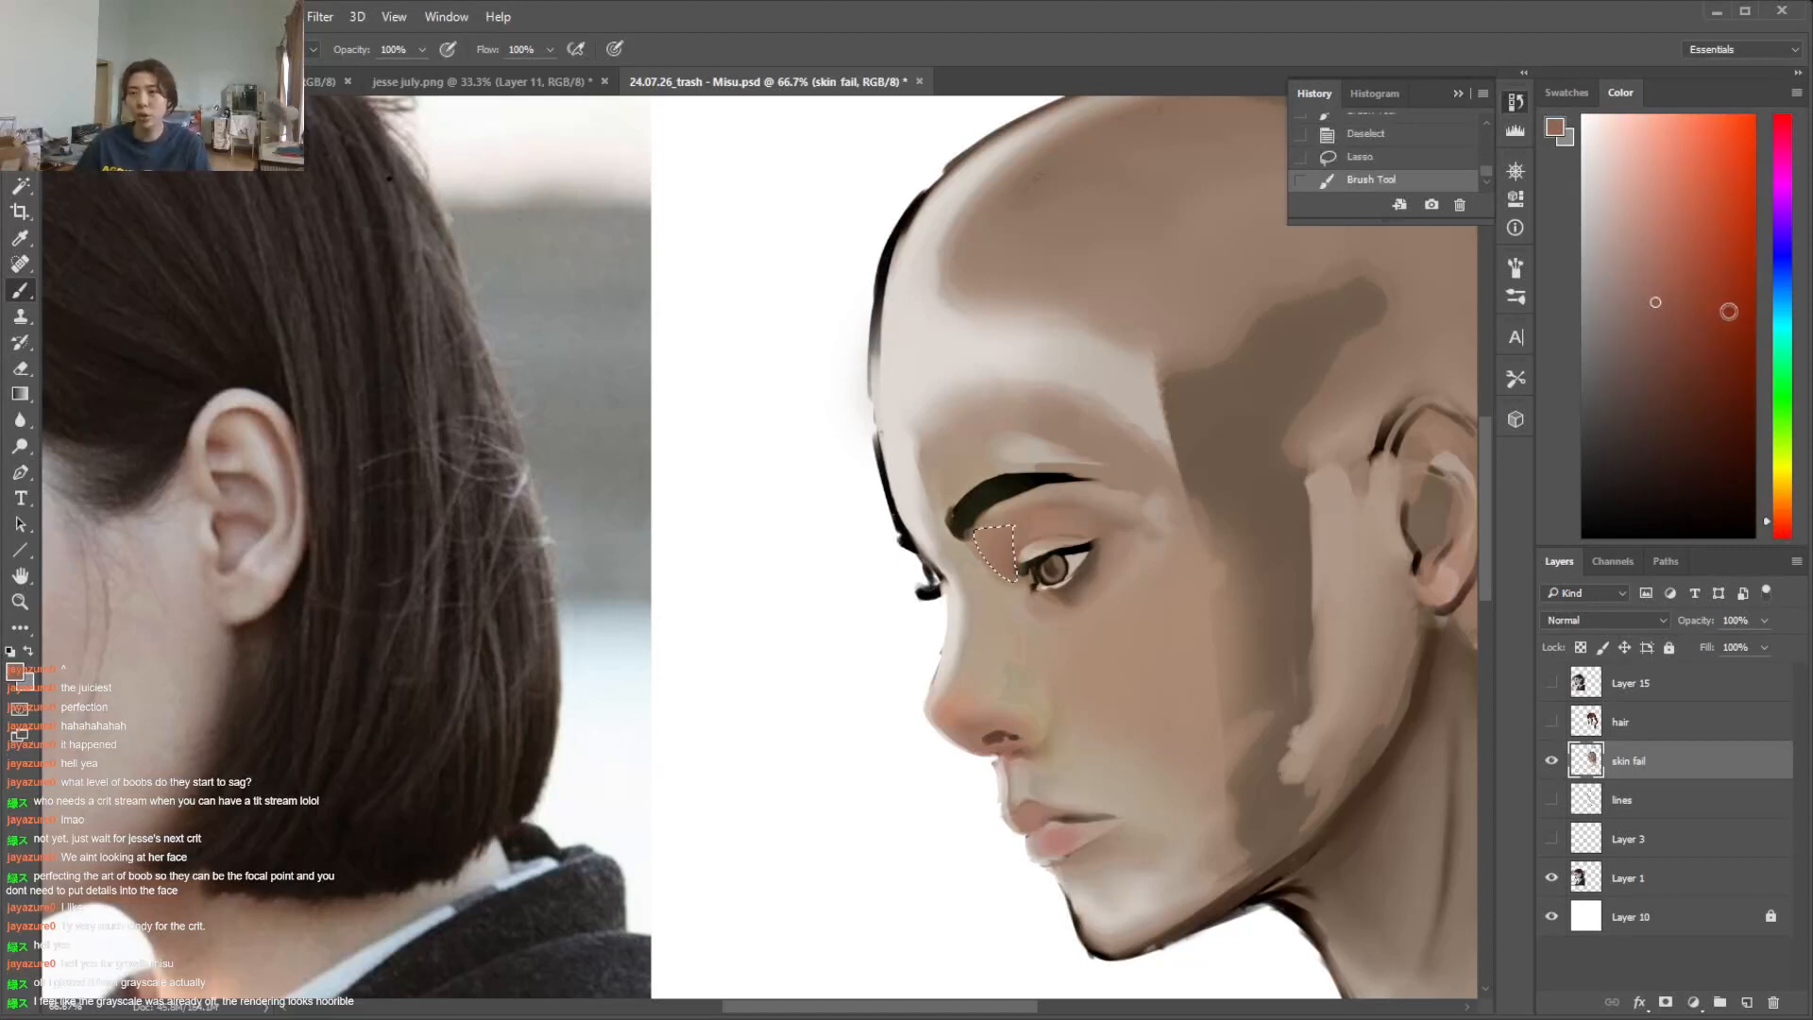
{"action": "right_click", "coordinate": [1215, 584]}
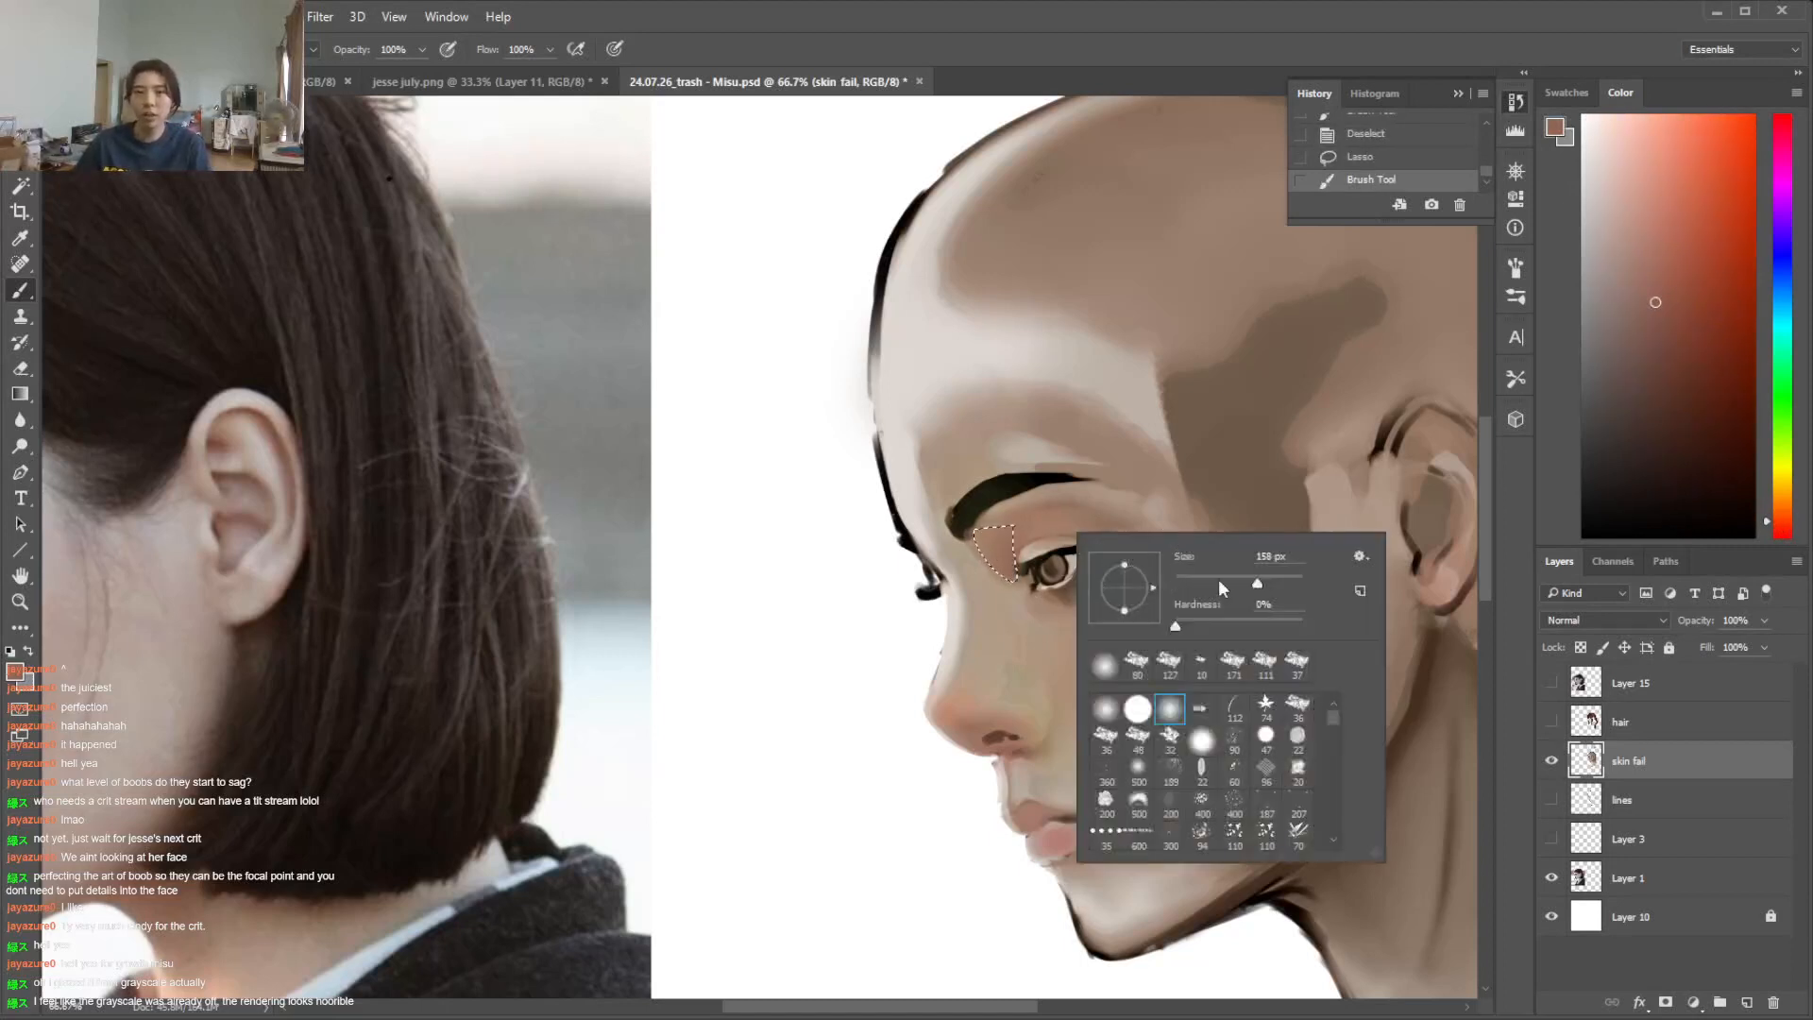
{"action": "left_click_drag", "start_coordinate": [1007, 541], "coordinate": [1064, 556]}
{"action": "left_click", "coordinate": [1670, 375]}
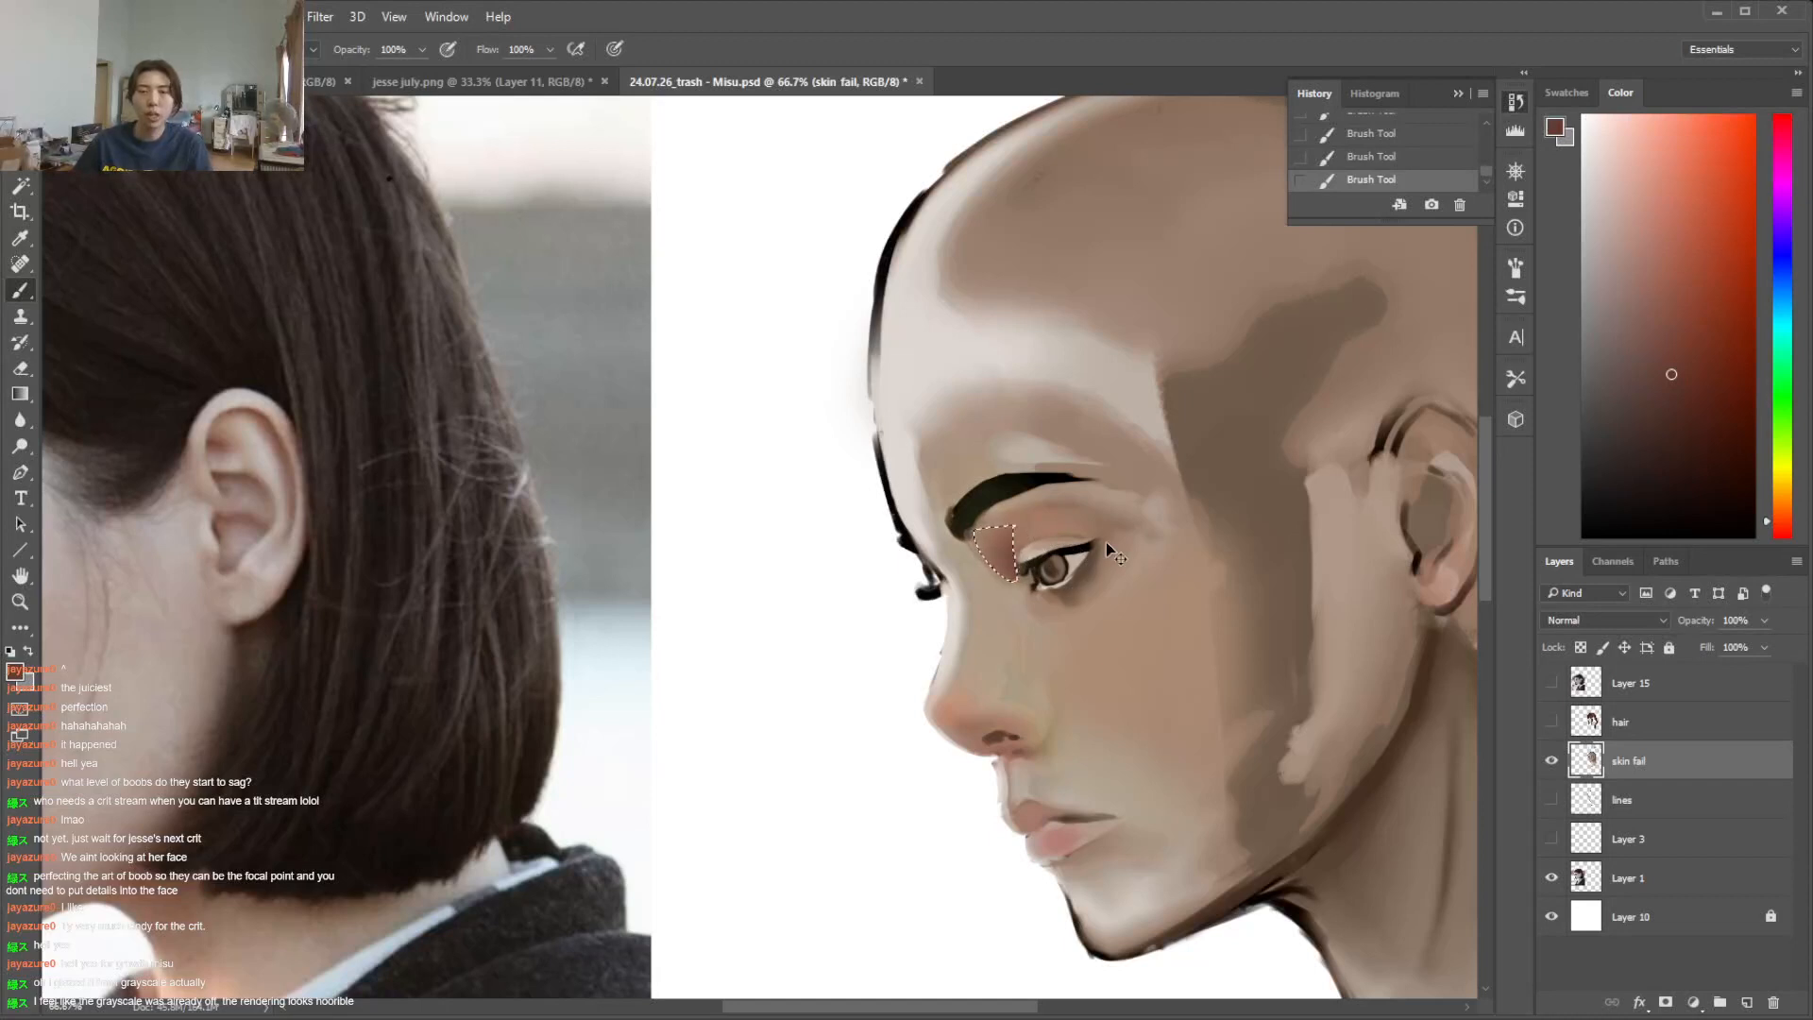
Undo the last socket stroke, clear the selection, and brush warmer skin tones around the inner eye socket and upper eyelid
{"action": "key", "text": "ctrl+z"}
{"action": "key", "text": "ctrl+d"}
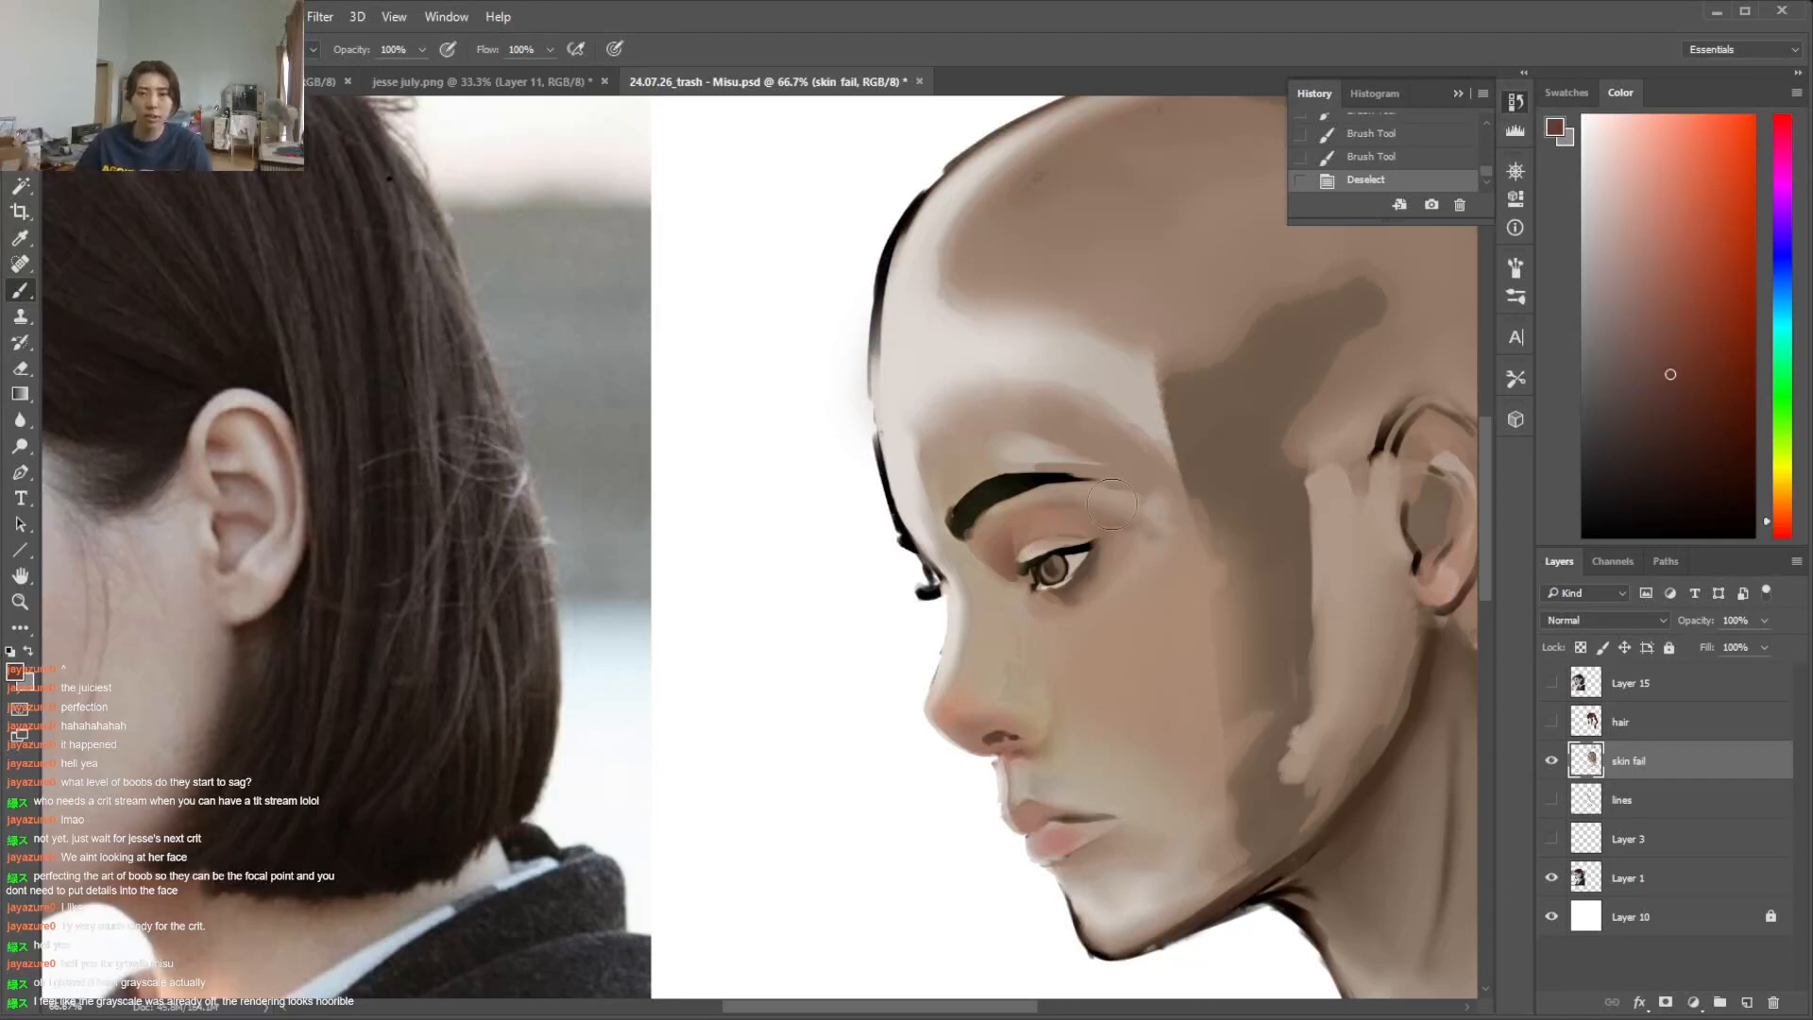
{"action": "left_click", "coordinate": [1000, 533], "text": "alt"}
{"action": "left_click_drag", "start_coordinate": [984, 533], "coordinate": [1062, 495]}
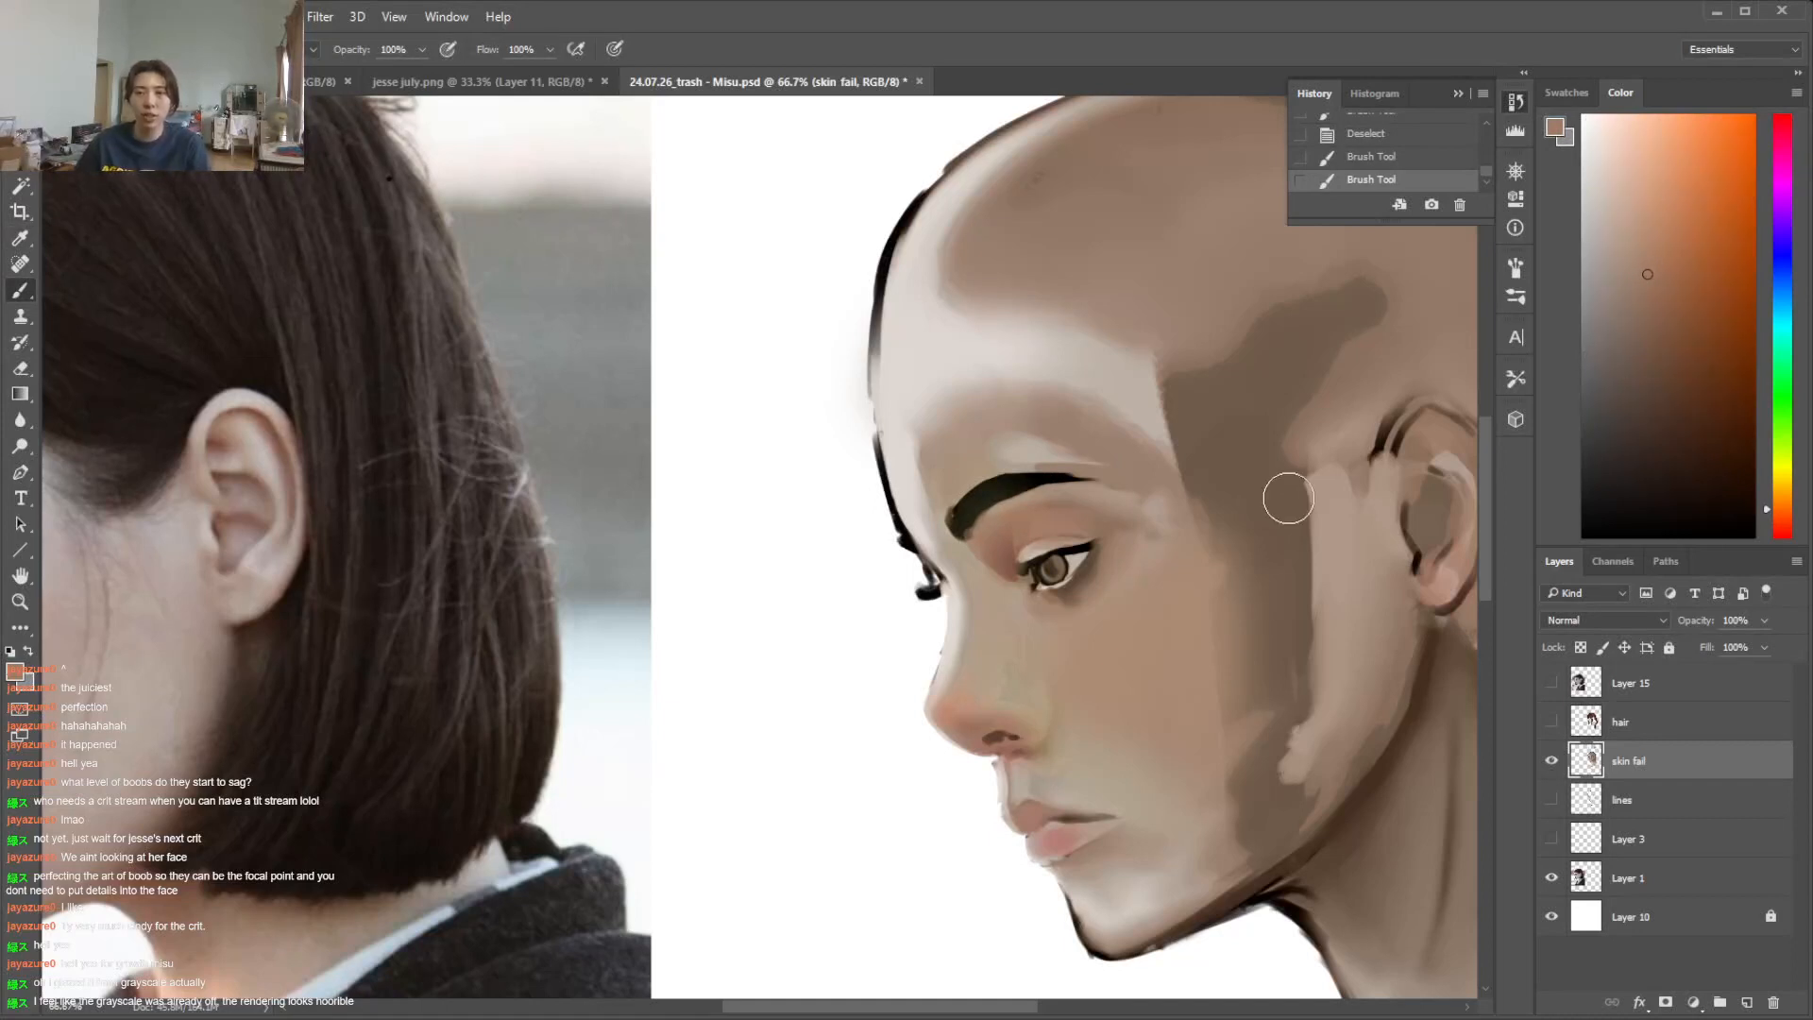
{"action": "left_click", "coordinate": [1158, 743], "text": "alt"}
{"action": "left_click", "coordinate": [992, 675], "text": "alt"}
{"action": "left_click", "coordinate": [1015, 689], "text": "alt"}
{"action": "left_click", "coordinate": [1015, 686]}
Lasso the side of the nose from bridge to nostril, blend warmer skin tones inside it with a soft brush, and deselect
{"action": "key", "text": "l"}
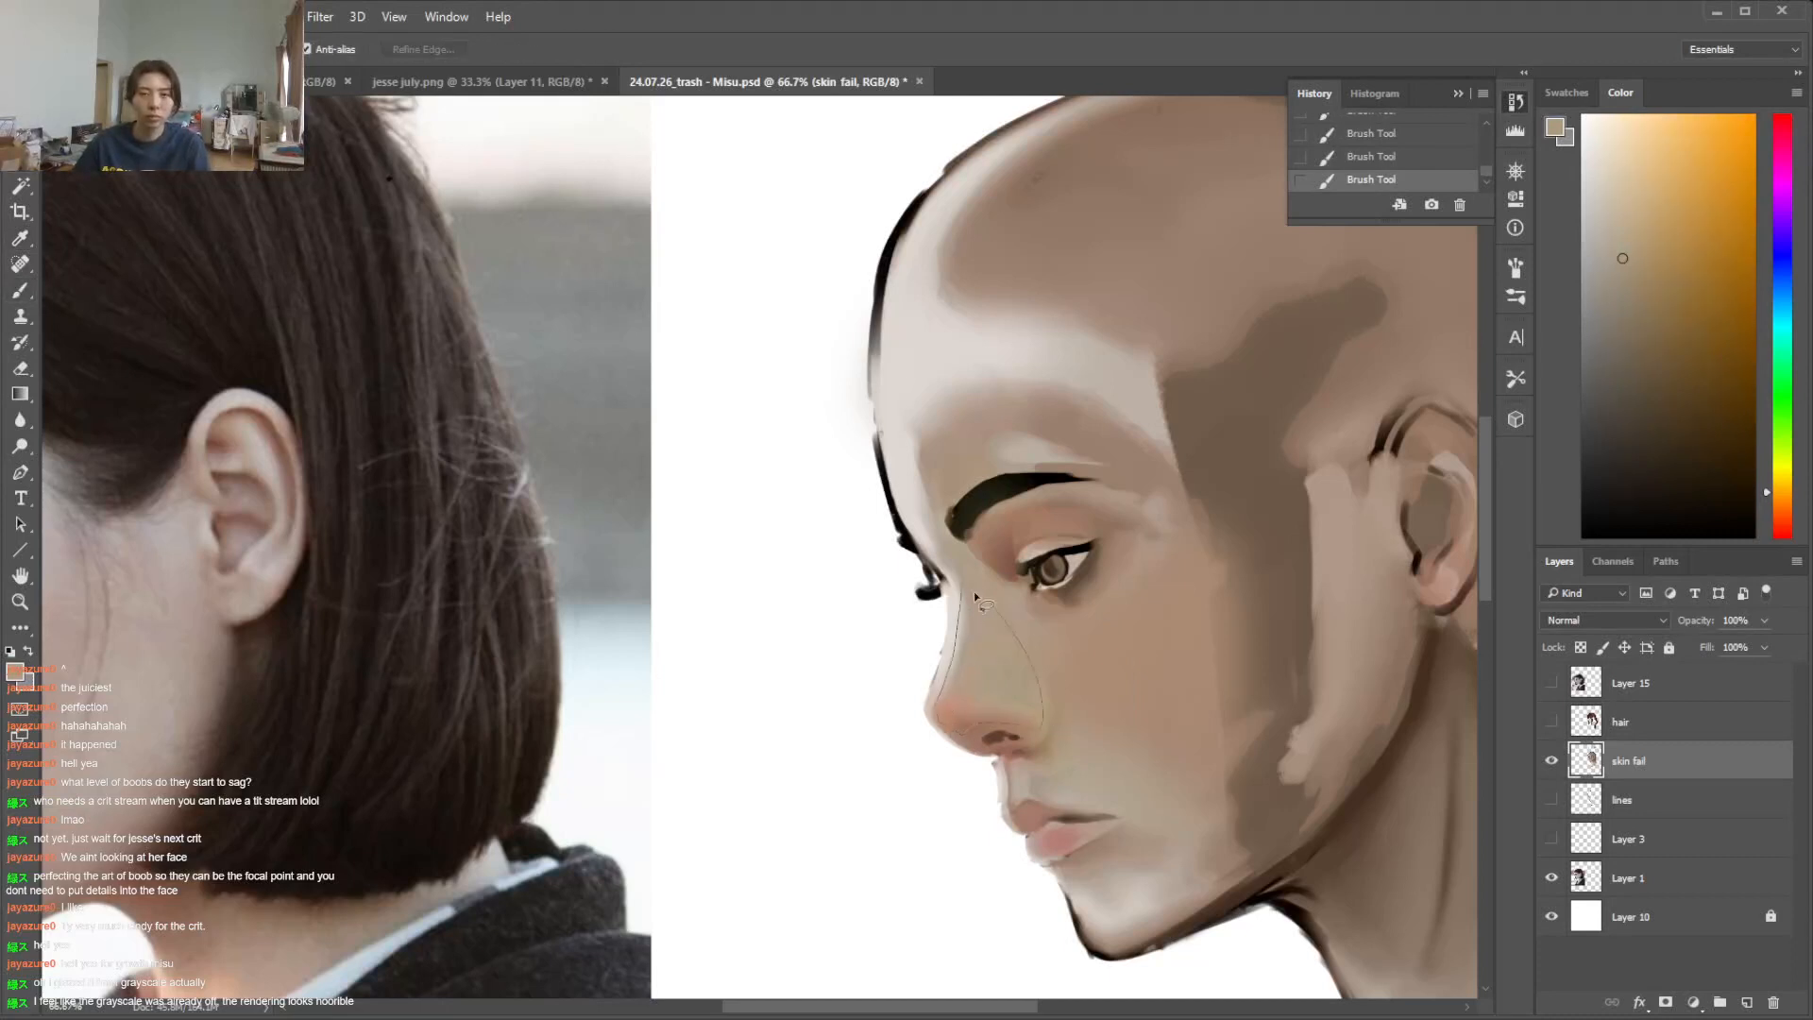
{"action": "left_click_drag", "start_coordinate": [978, 592], "coordinate": [965, 580]}
{"action": "key", "text": "b"}
{"action": "left_click", "coordinate": [972, 696], "text": "alt"}
{"action": "left_click_drag", "start_coordinate": [973, 689], "coordinate": [984, 663]}
{"action": "left_click", "coordinate": [987, 668], "text": "alt"}
{"action": "left_click", "coordinate": [1103, 571], "text": "alt"}
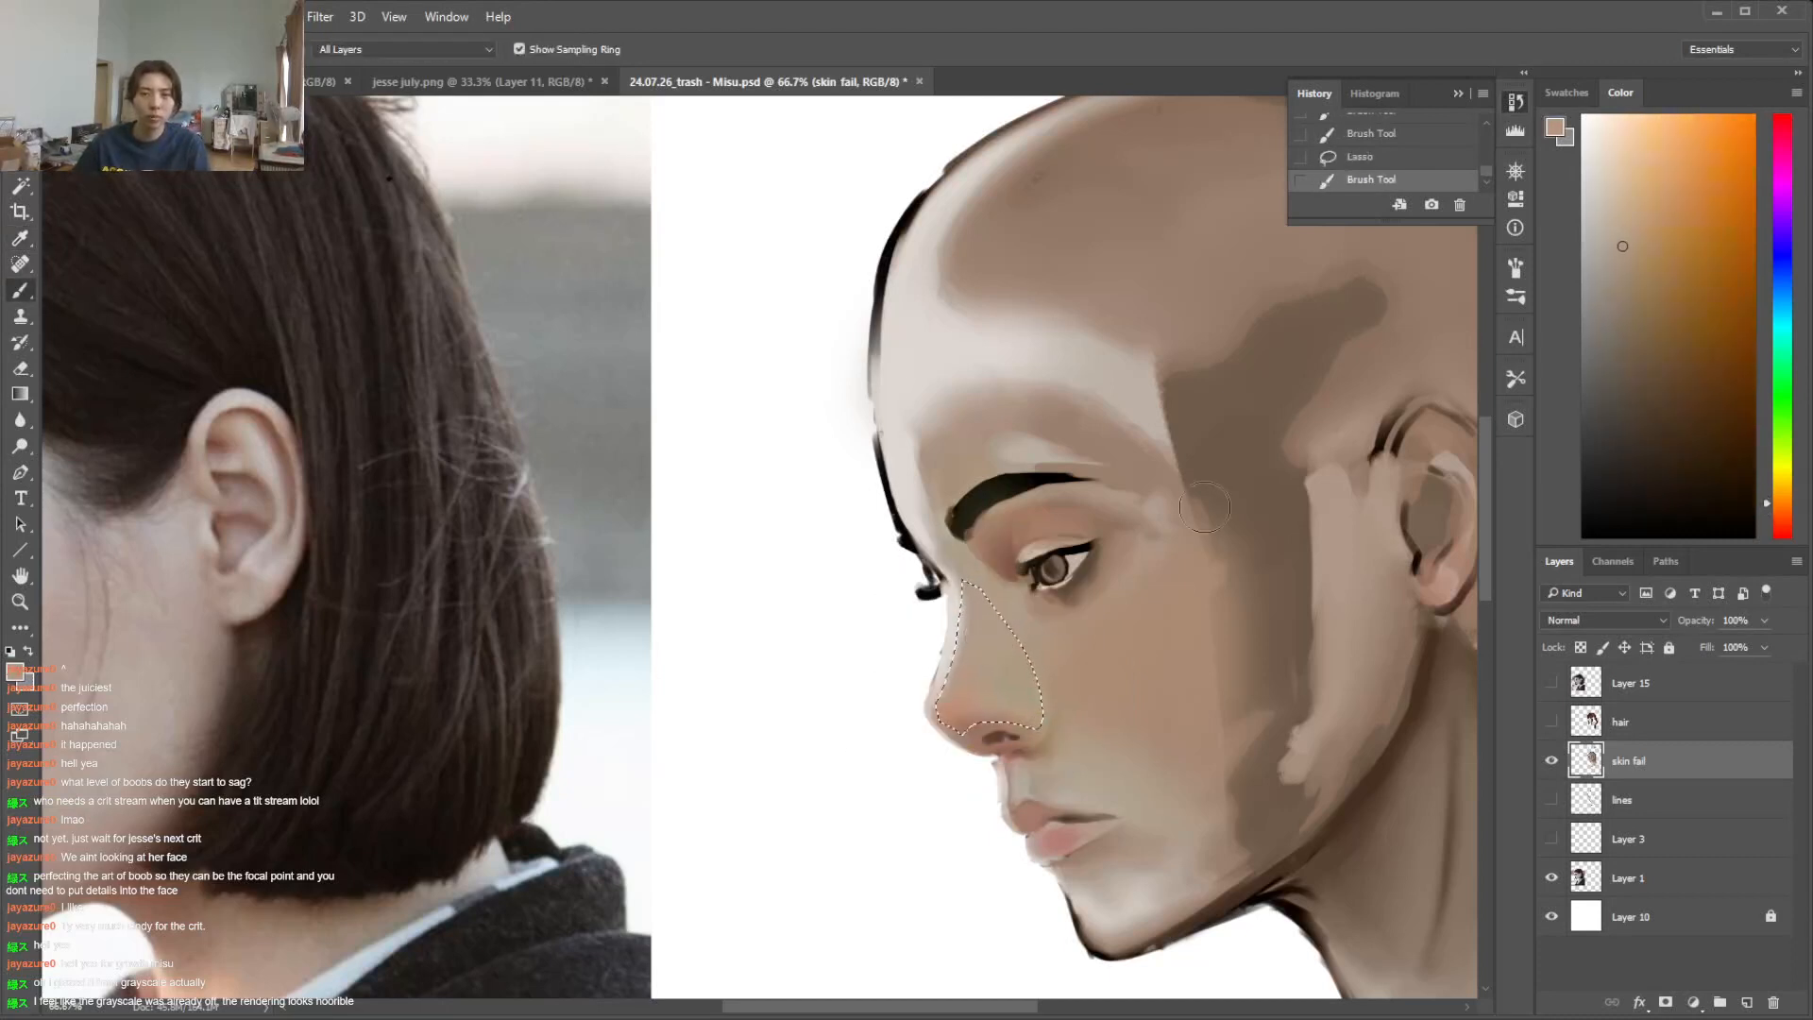
{"action": "left_click", "coordinate": [1780, 509]}
{"action": "right_click", "coordinate": [1037, 631]}
{"action": "left_click", "coordinate": [1212, 688]}
{"action": "mouse_move", "coordinate": [997, 698]}
{"action": "left_mouse_down"}
{"action": "mouse_move", "coordinate": [972, 618]}
{"action": "mouse_move", "coordinate": [937, 584]}
{"action": "left_mouse_up"}
{"action": "left_click_drag", "start_coordinate": [954, 652], "coordinate": [940, 595]}
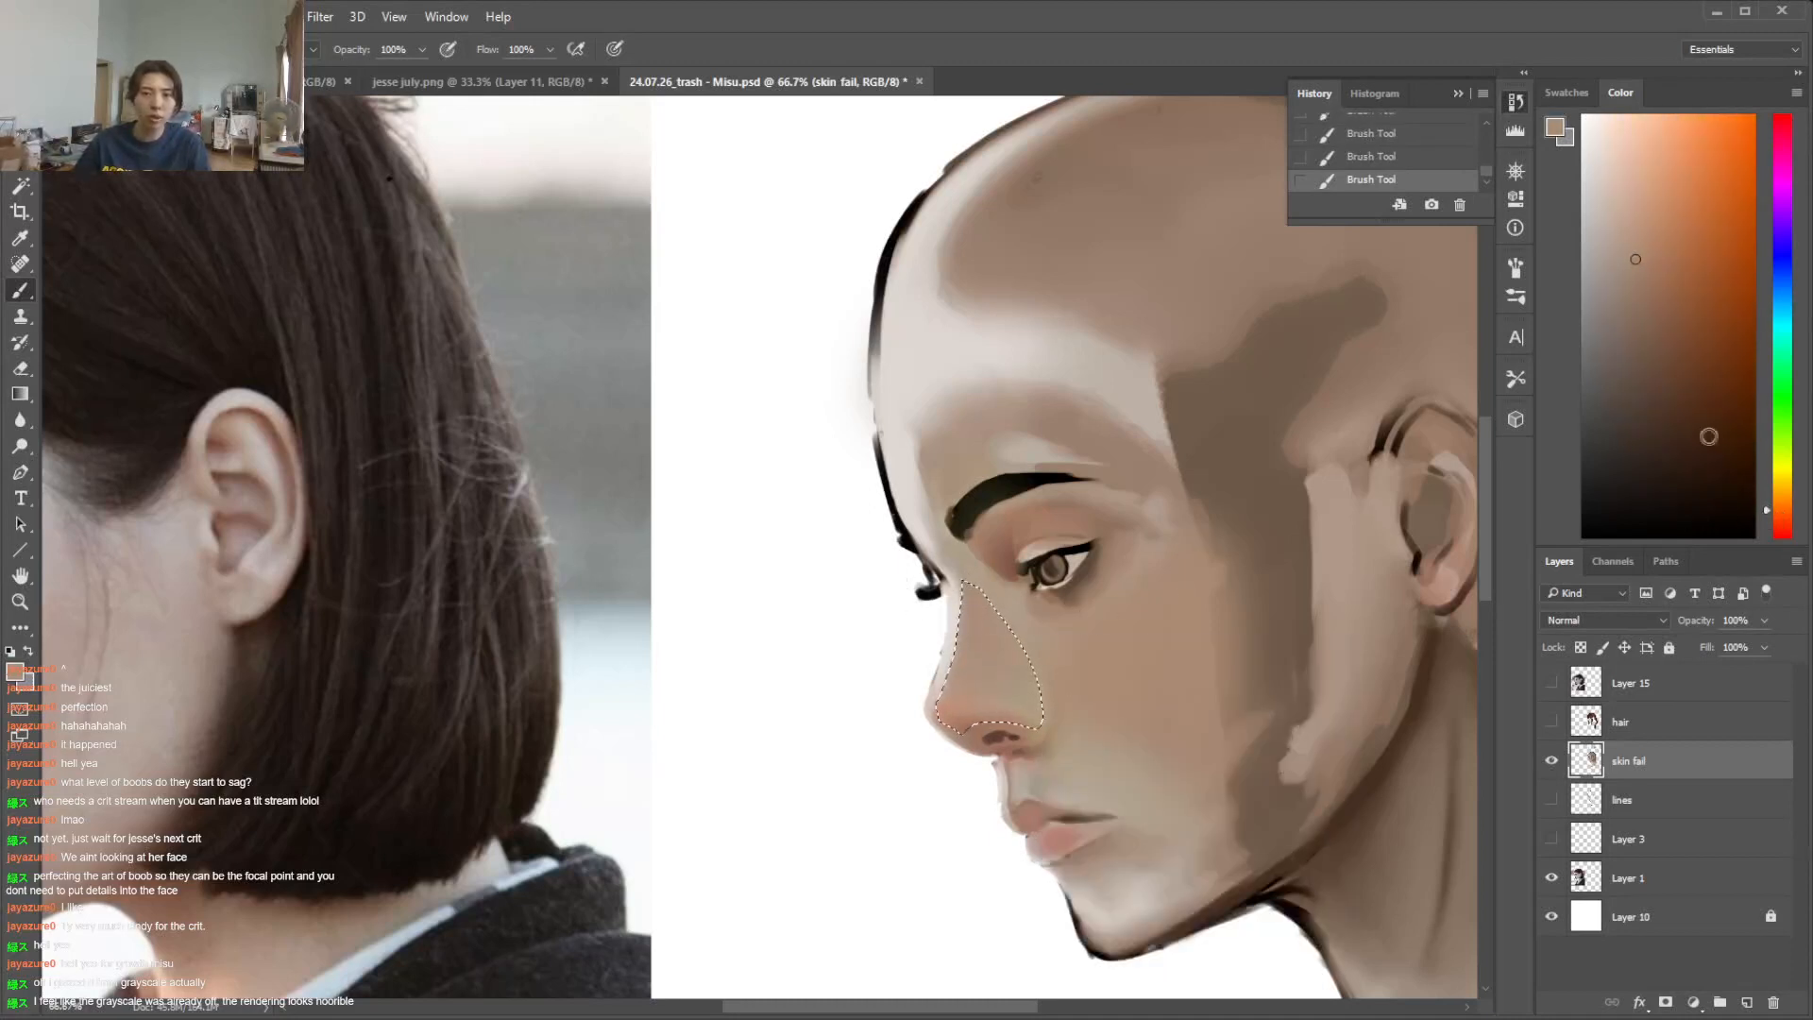
{"action": "left_click", "coordinate": [1091, 678], "text": "alt"}
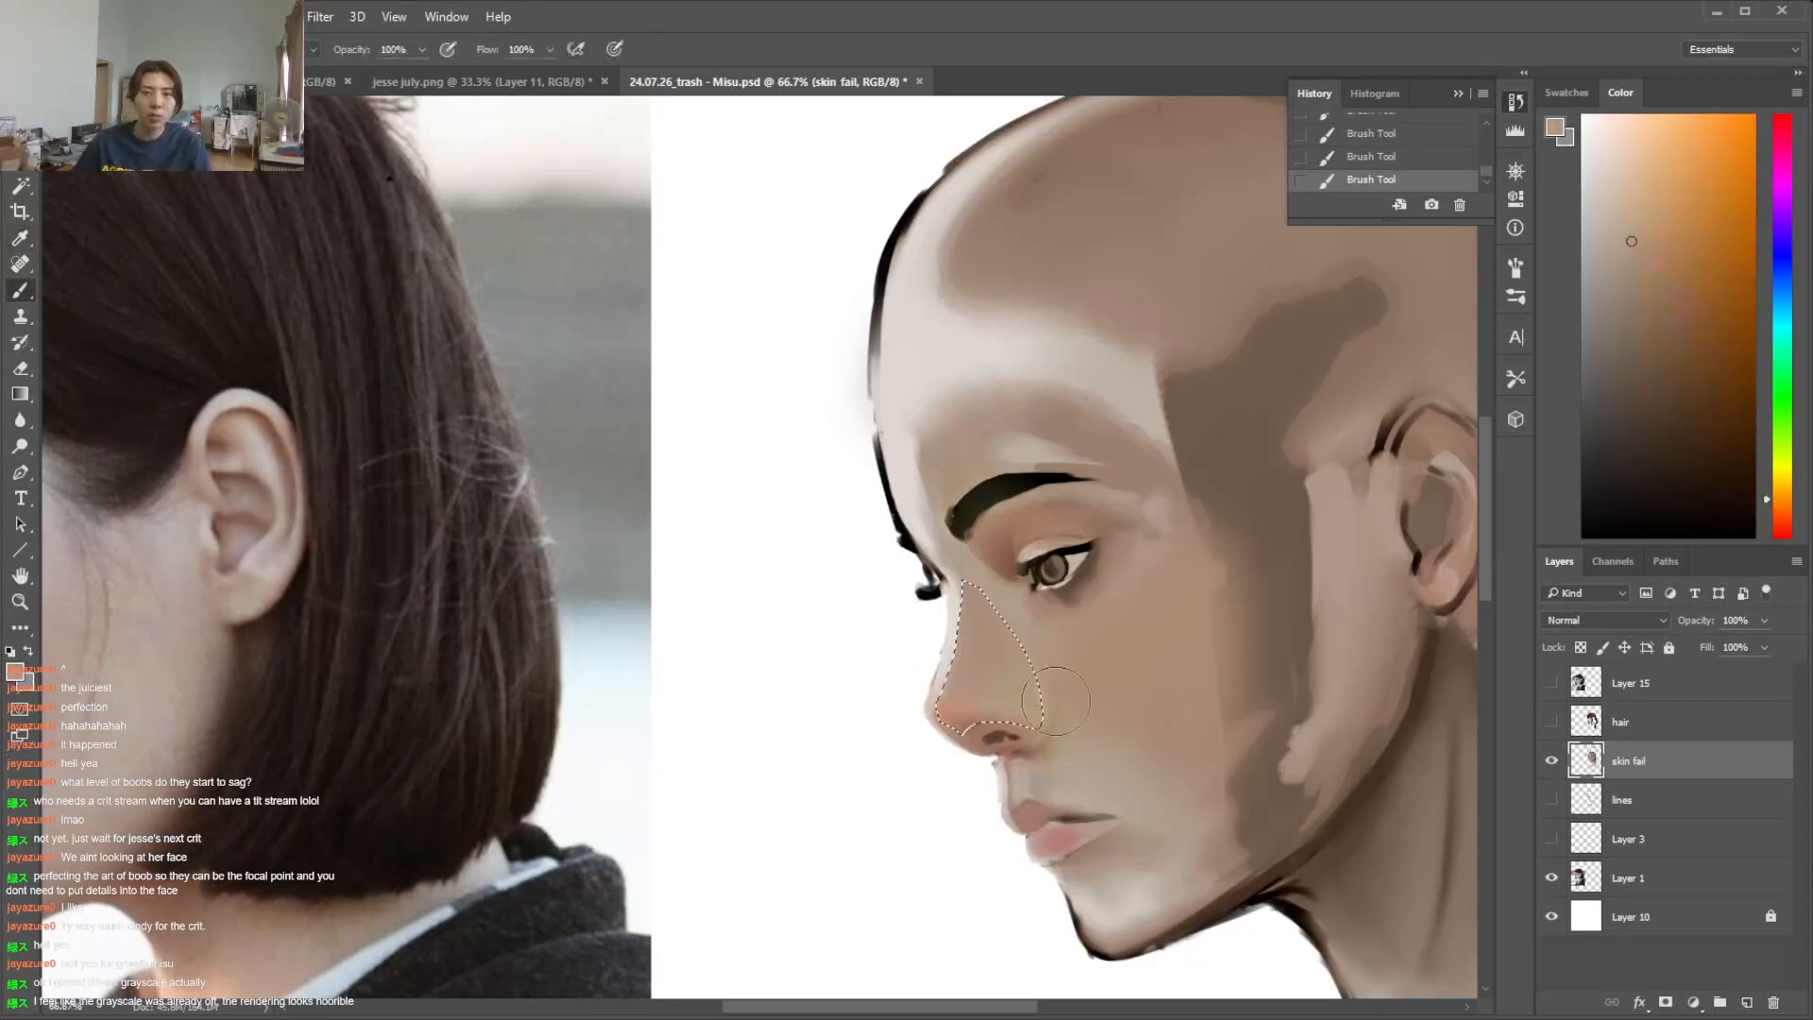
{"action": "key", "text": "ctrl+d"}
Lasso the skin between the nose and upper lip, paint it with a sampled face tone, and deselect
{"action": "scroll", "coordinate": [1008, 983], "scroll_direction": "left", "scroll_amount": 6}
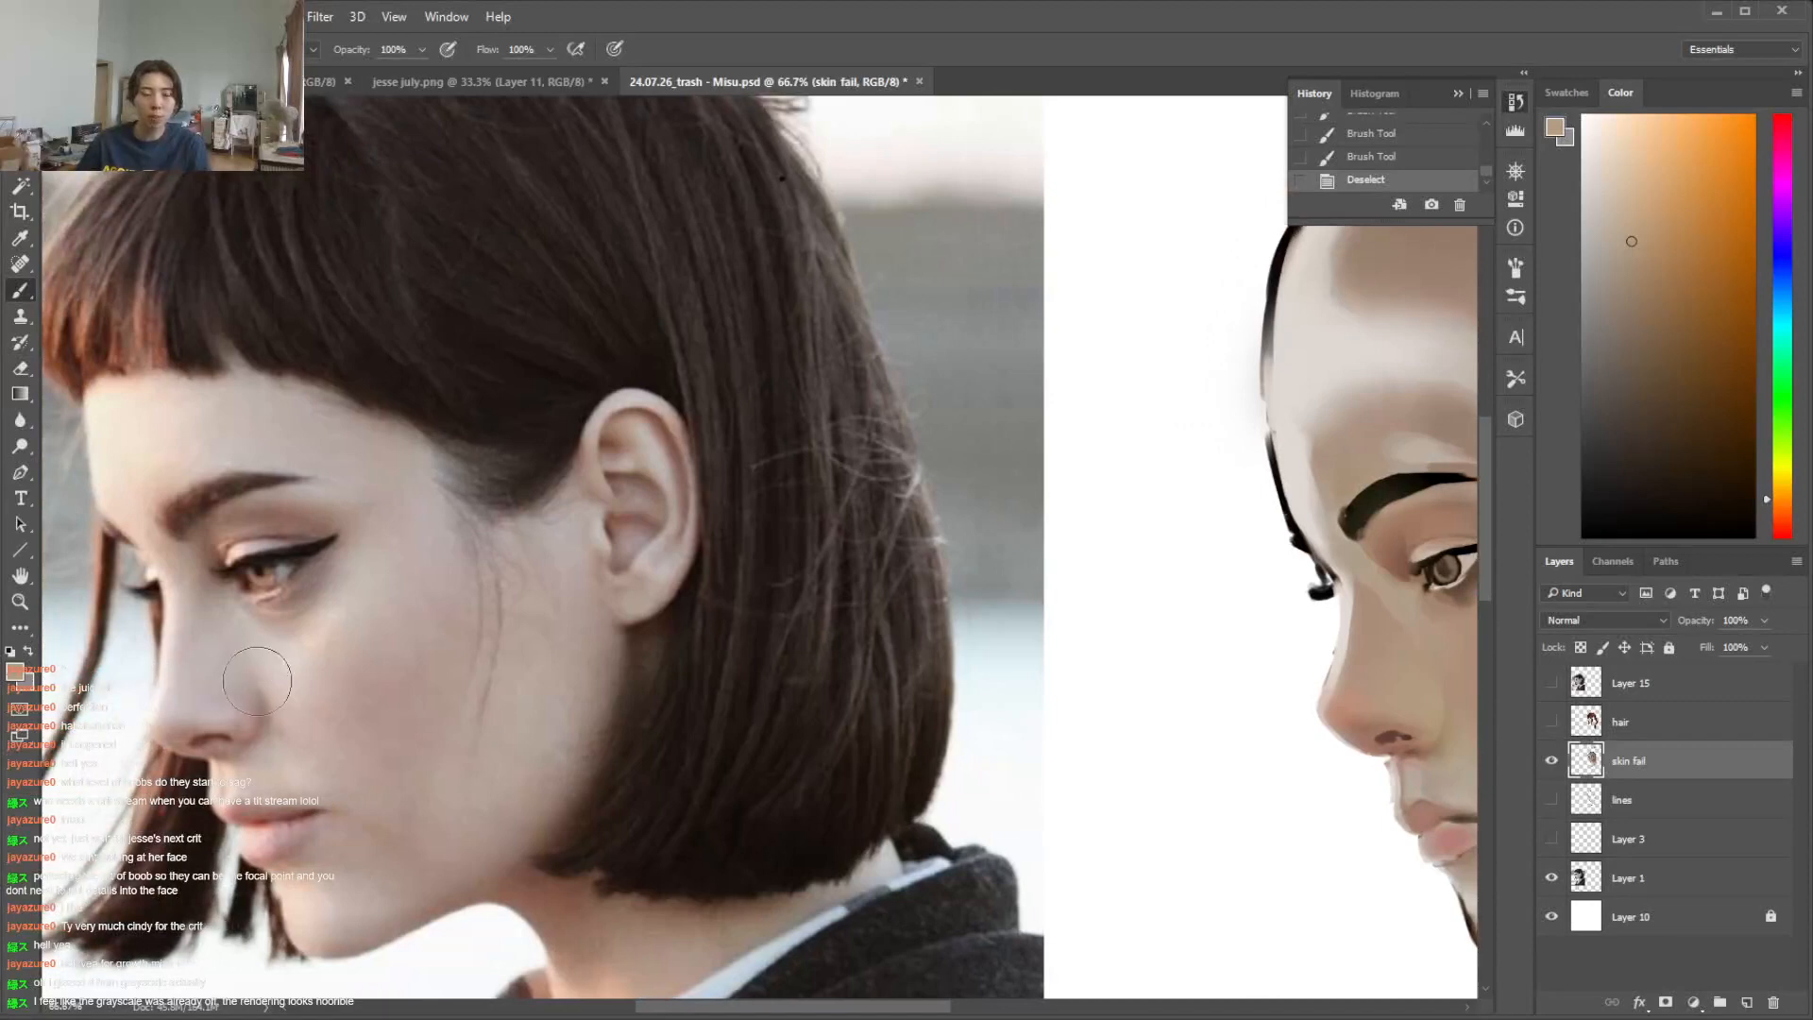
{"action": "mouse_move", "coordinate": [870, 1007]}
{"action": "left_mouse_down"}
{"action": "mouse_move", "coordinate": [972, 1006]}
{"action": "mouse_move", "coordinate": [1001, 987]}
{"action": "left_mouse_up"}
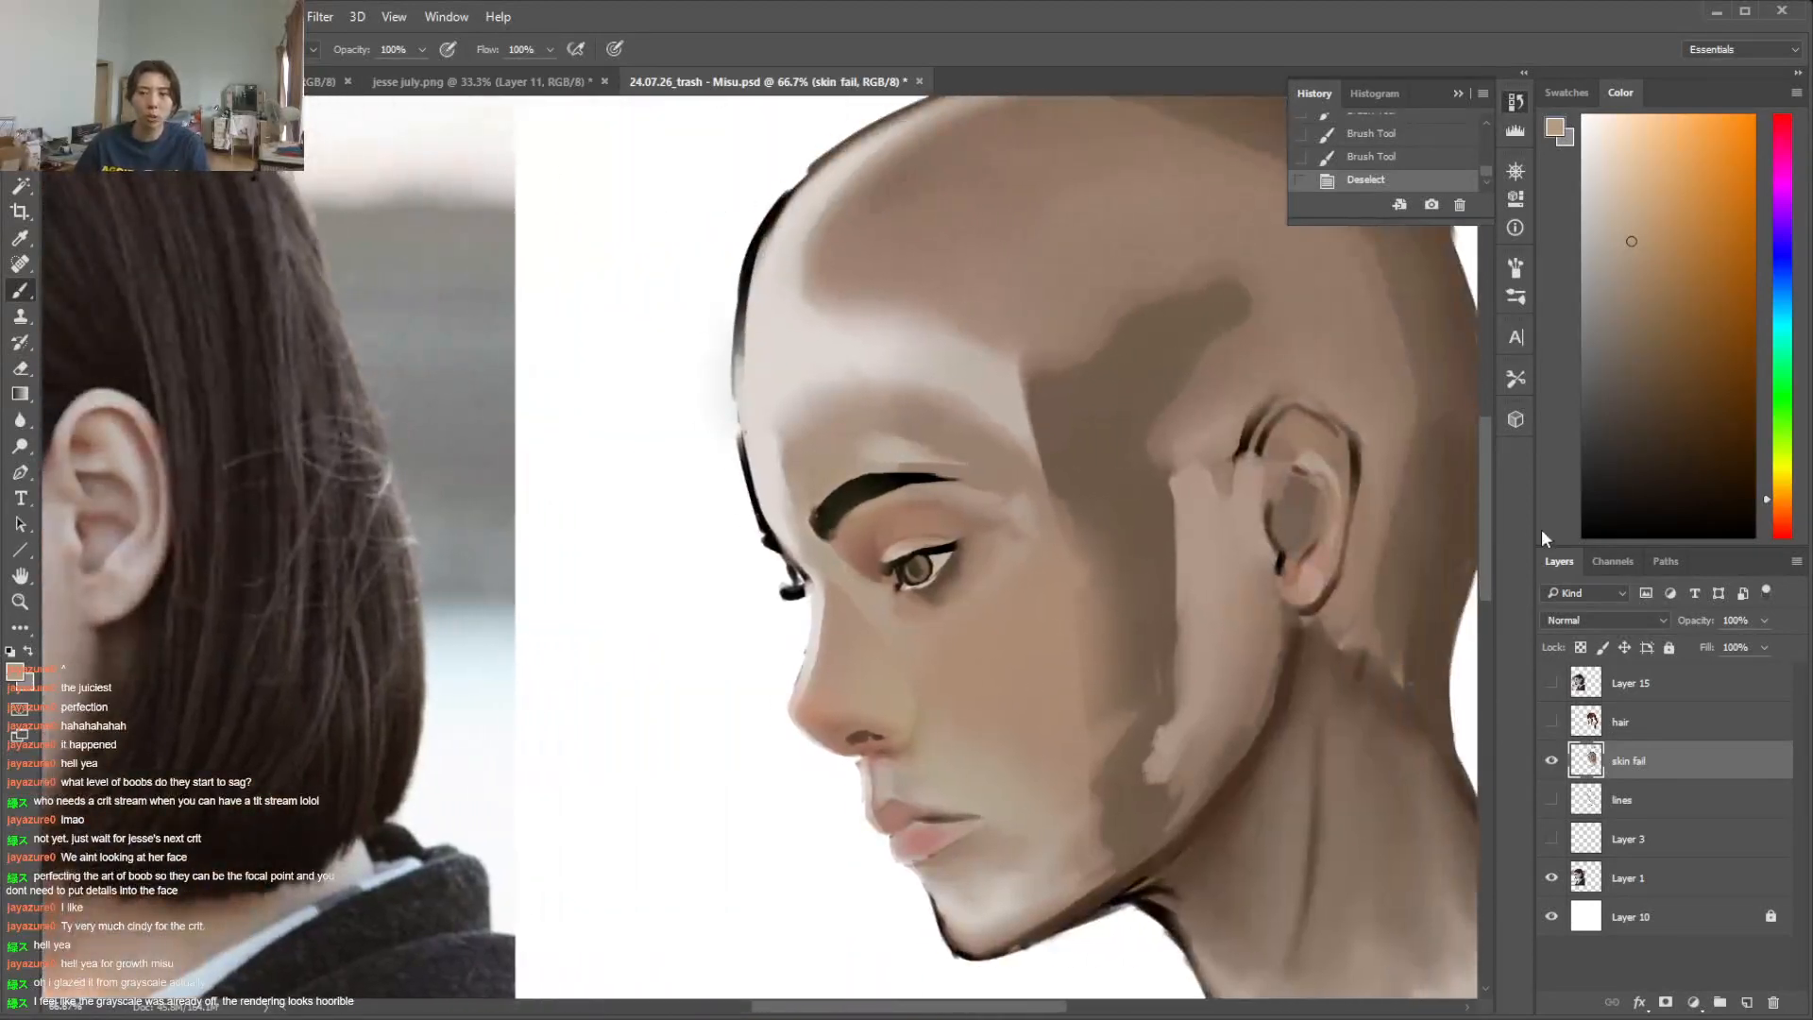
{"action": "left_click_drag", "start_coordinate": [1488, 534], "coordinate": [1488, 567]}
{"action": "key", "text": "l"}
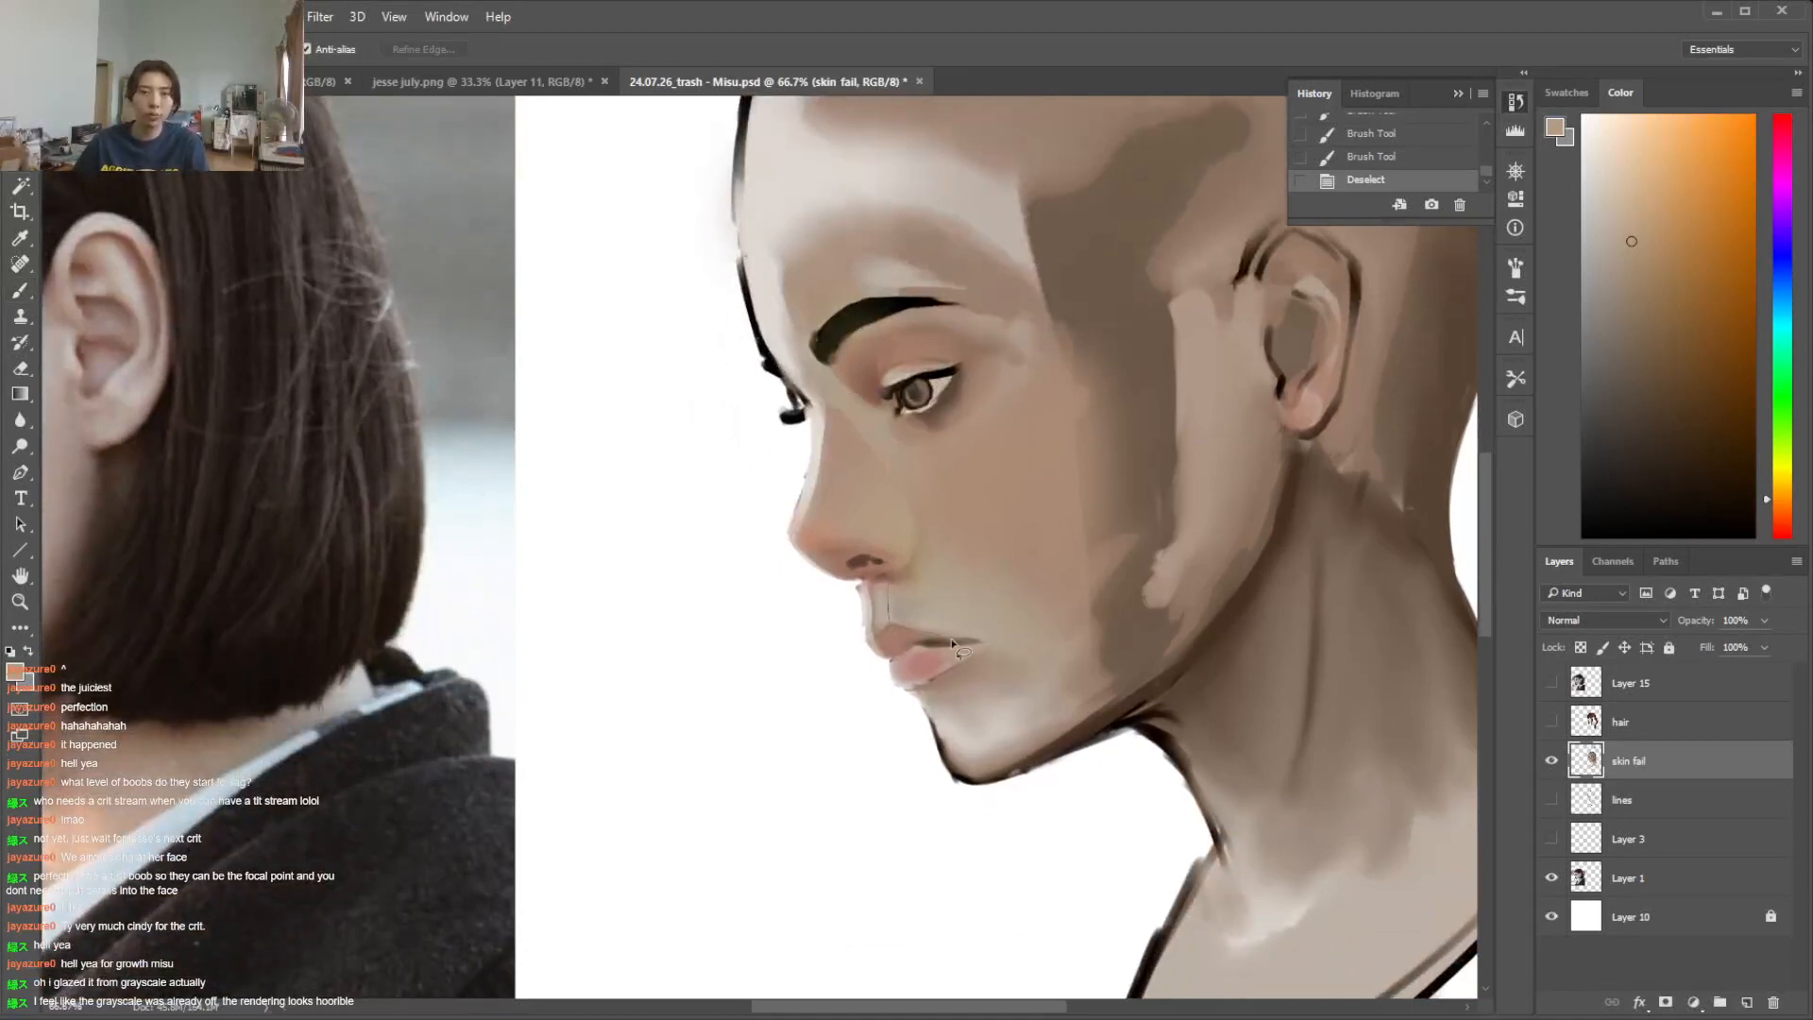
{"action": "left_click_drag", "start_coordinate": [932, 475], "coordinate": [946, 451]}
{"action": "key", "text": "i"}
{"action": "left_click", "coordinate": [963, 530]}
{"action": "key", "text": "b"}
{"action": "left_click_drag", "start_coordinate": [929, 619], "coordinate": [1039, 632]}
{"action": "mouse_move", "coordinate": [1000, 623]}
{"action": "left_mouse_down"}
{"action": "mouse_move", "coordinate": [1078, 685]}
{"action": "mouse_move", "coordinate": [973, 741]}
{"action": "mouse_move", "coordinate": [1057, 626]}
{"action": "left_mouse_up"}
{"action": "key", "text": "ctrl+d"}
Paint sampled mid skin tones over the light patches on the lower cheek, chin and jaw to even out the shading
{"action": "mouse_move", "coordinate": [1114, 694]}
{"action": "left_mouse_down"}
{"action": "mouse_move", "coordinate": [1133, 667]}
{"action": "mouse_move", "coordinate": [1109, 567]}
{"action": "mouse_move", "coordinate": [1103, 585]}
{"action": "left_mouse_up"}
{"action": "left_click_drag", "start_coordinate": [1129, 680], "coordinate": [1194, 585]}
{"action": "key", "text": "i"}
{"action": "left_click", "coordinate": [1245, 462]}
{"action": "key", "text": "b"}
{"action": "left_click_drag", "start_coordinate": [1227, 363], "coordinate": [1192, 562]}
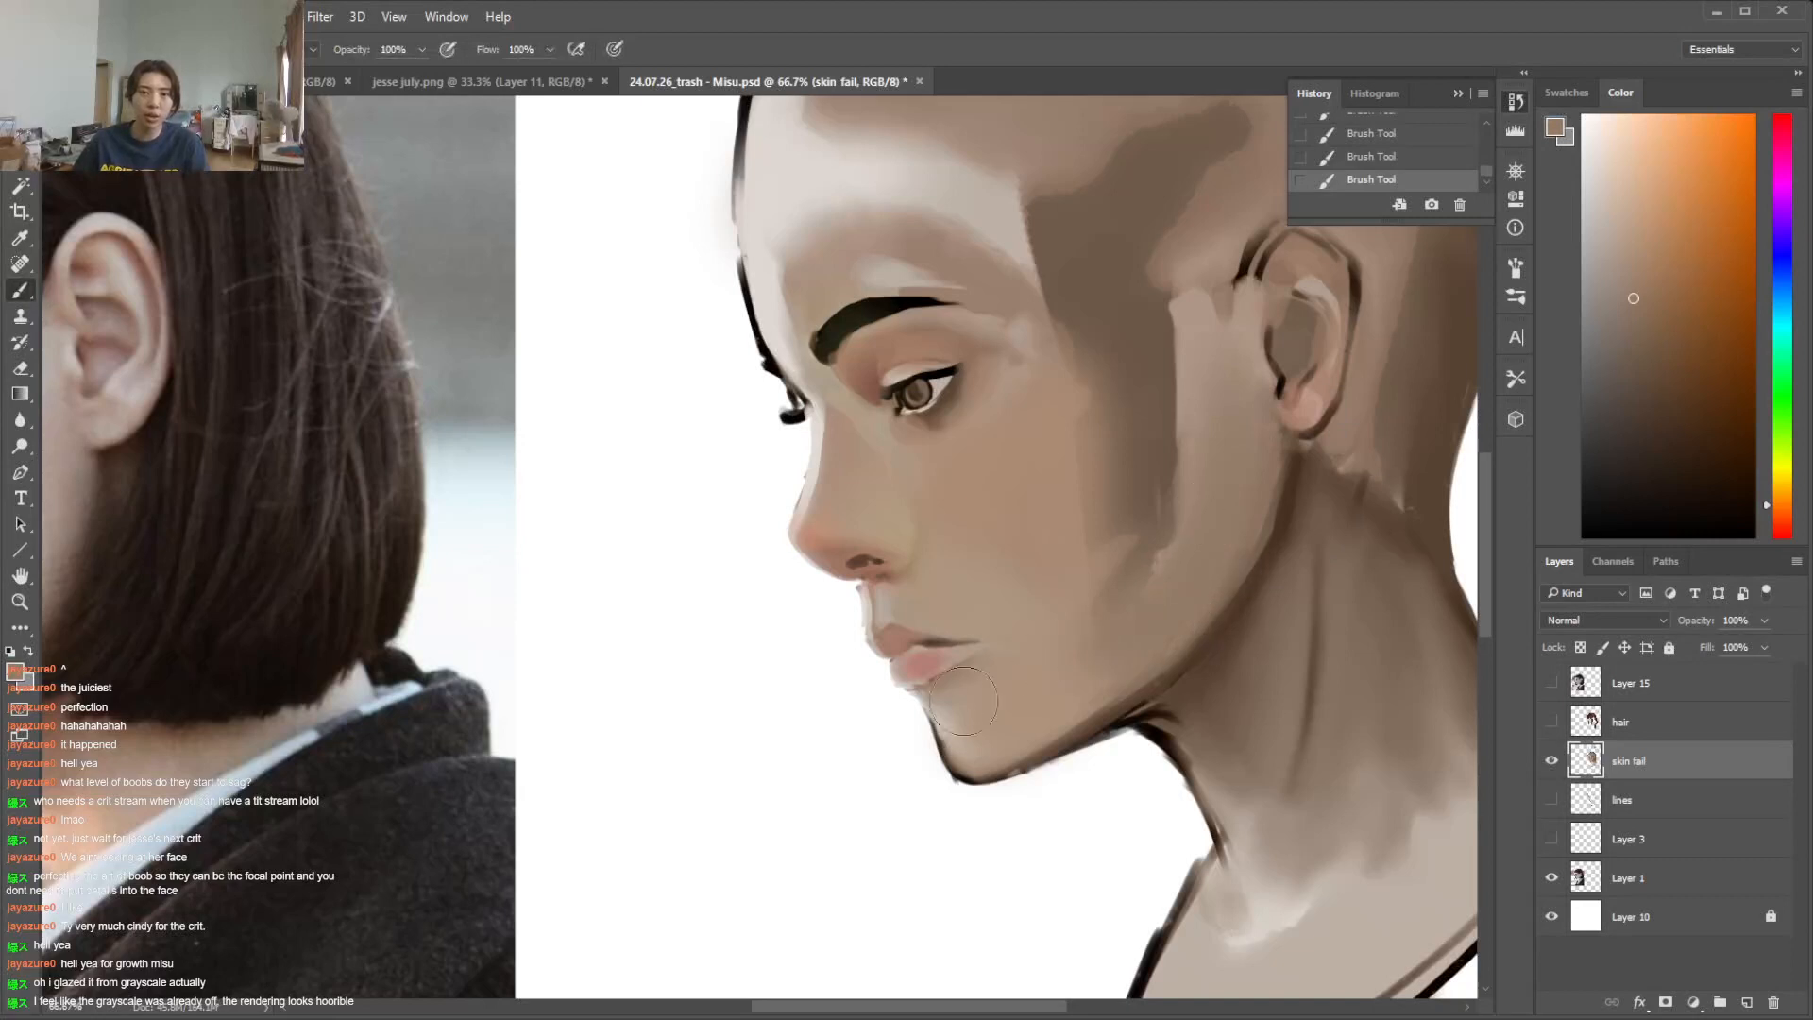
Erase along the outer edge of the chin and jaw outline with a textured eraser, redoing the first attempt
{"action": "key", "text": "e"}
{"action": "right_click", "coordinate": [955, 760]}
{"action": "double_click", "coordinate": [1058, 863]}
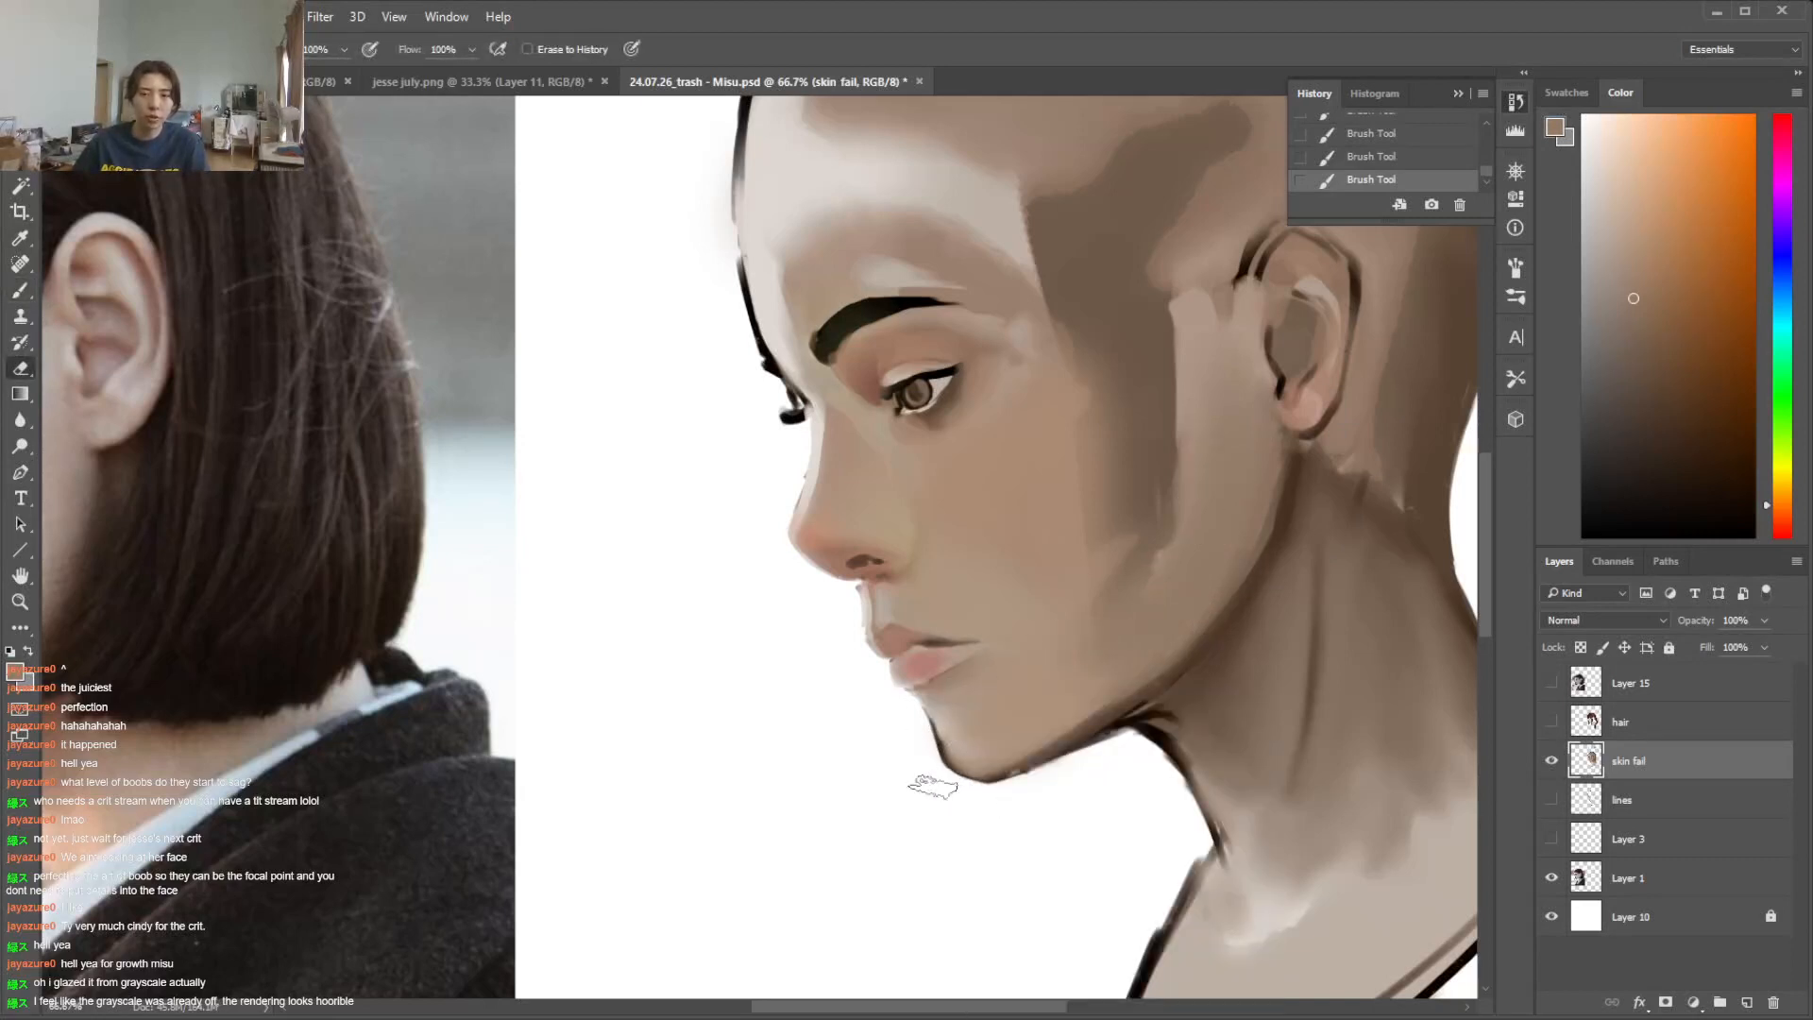
{"action": "mouse_move", "coordinate": [915, 766]}
{"action": "left_mouse_down"}
{"action": "mouse_move", "coordinate": [941, 782]}
{"action": "mouse_move", "coordinate": [911, 785]}
{"action": "left_mouse_up"}
{"action": "mouse_move", "coordinate": [955, 1008]}
{"action": "left_mouse_down"}
{"action": "mouse_move", "coordinate": [845, 1007]}
{"action": "mouse_move", "coordinate": [952, 1008]}
{"action": "left_mouse_up"}
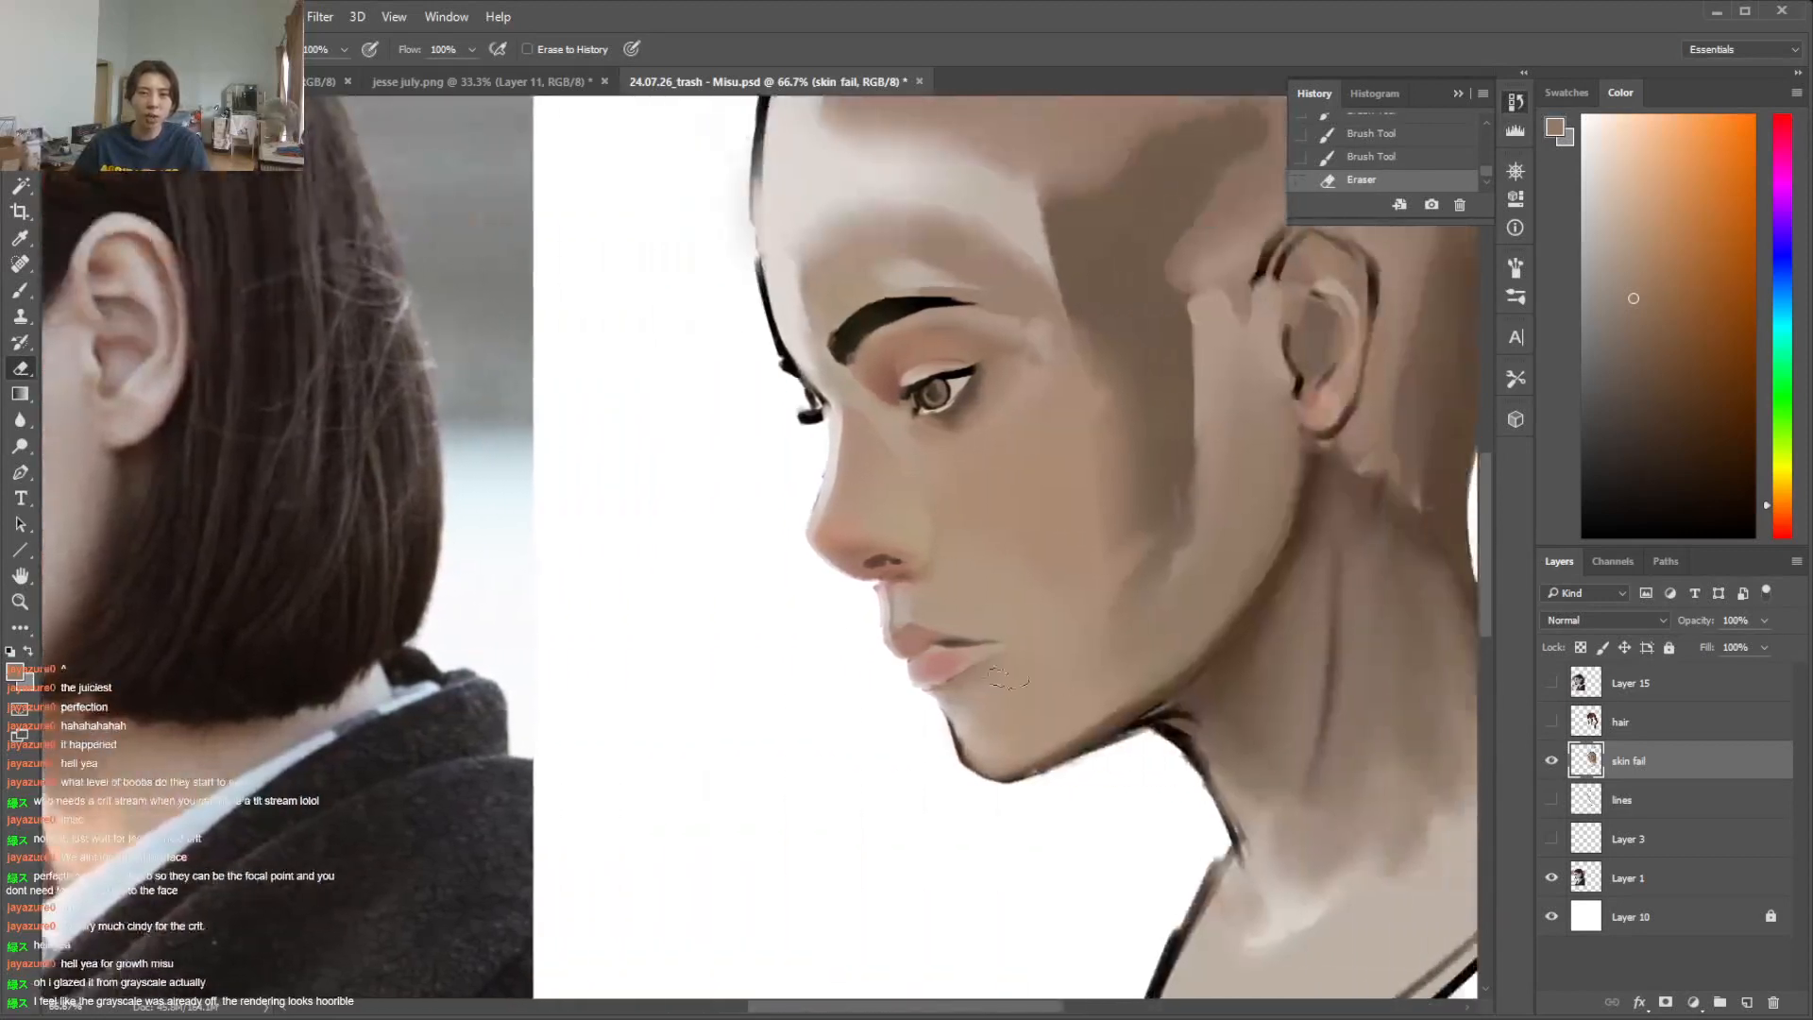
{"action": "key", "text": "ctrl+z"}
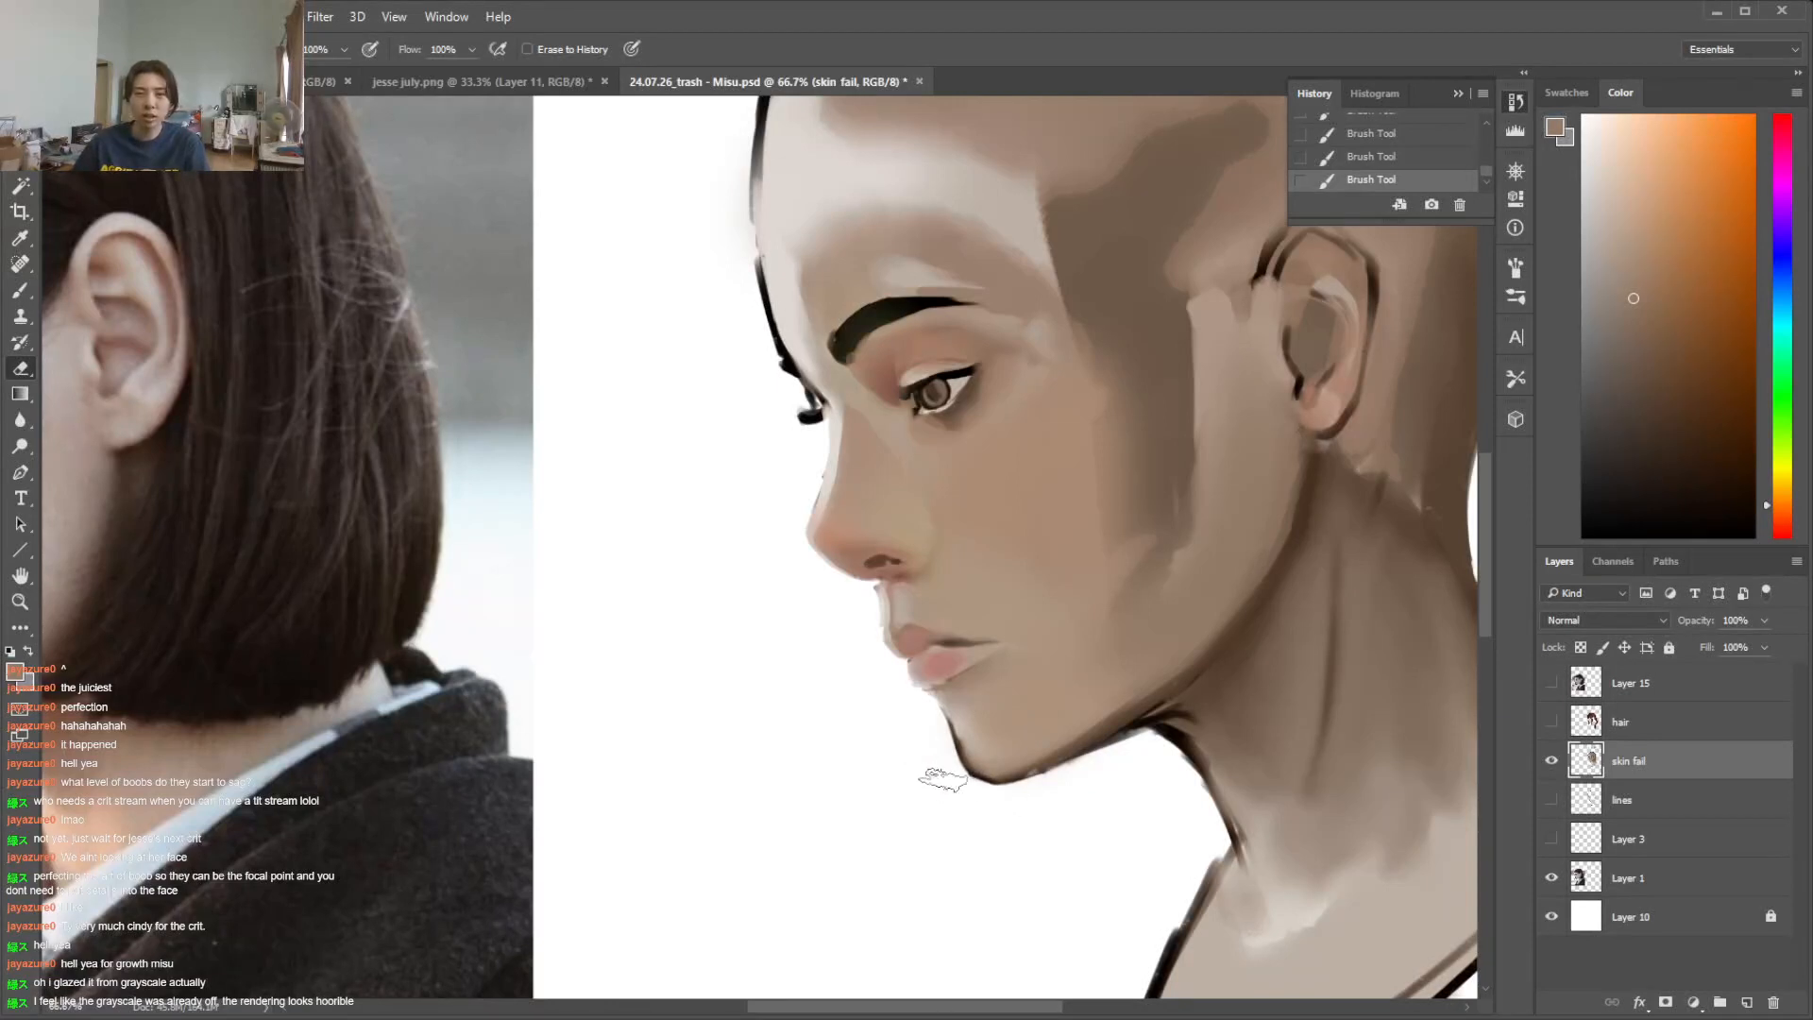
{"action": "left_click_drag", "start_coordinate": [1022, 801], "coordinate": [1039, 805]}
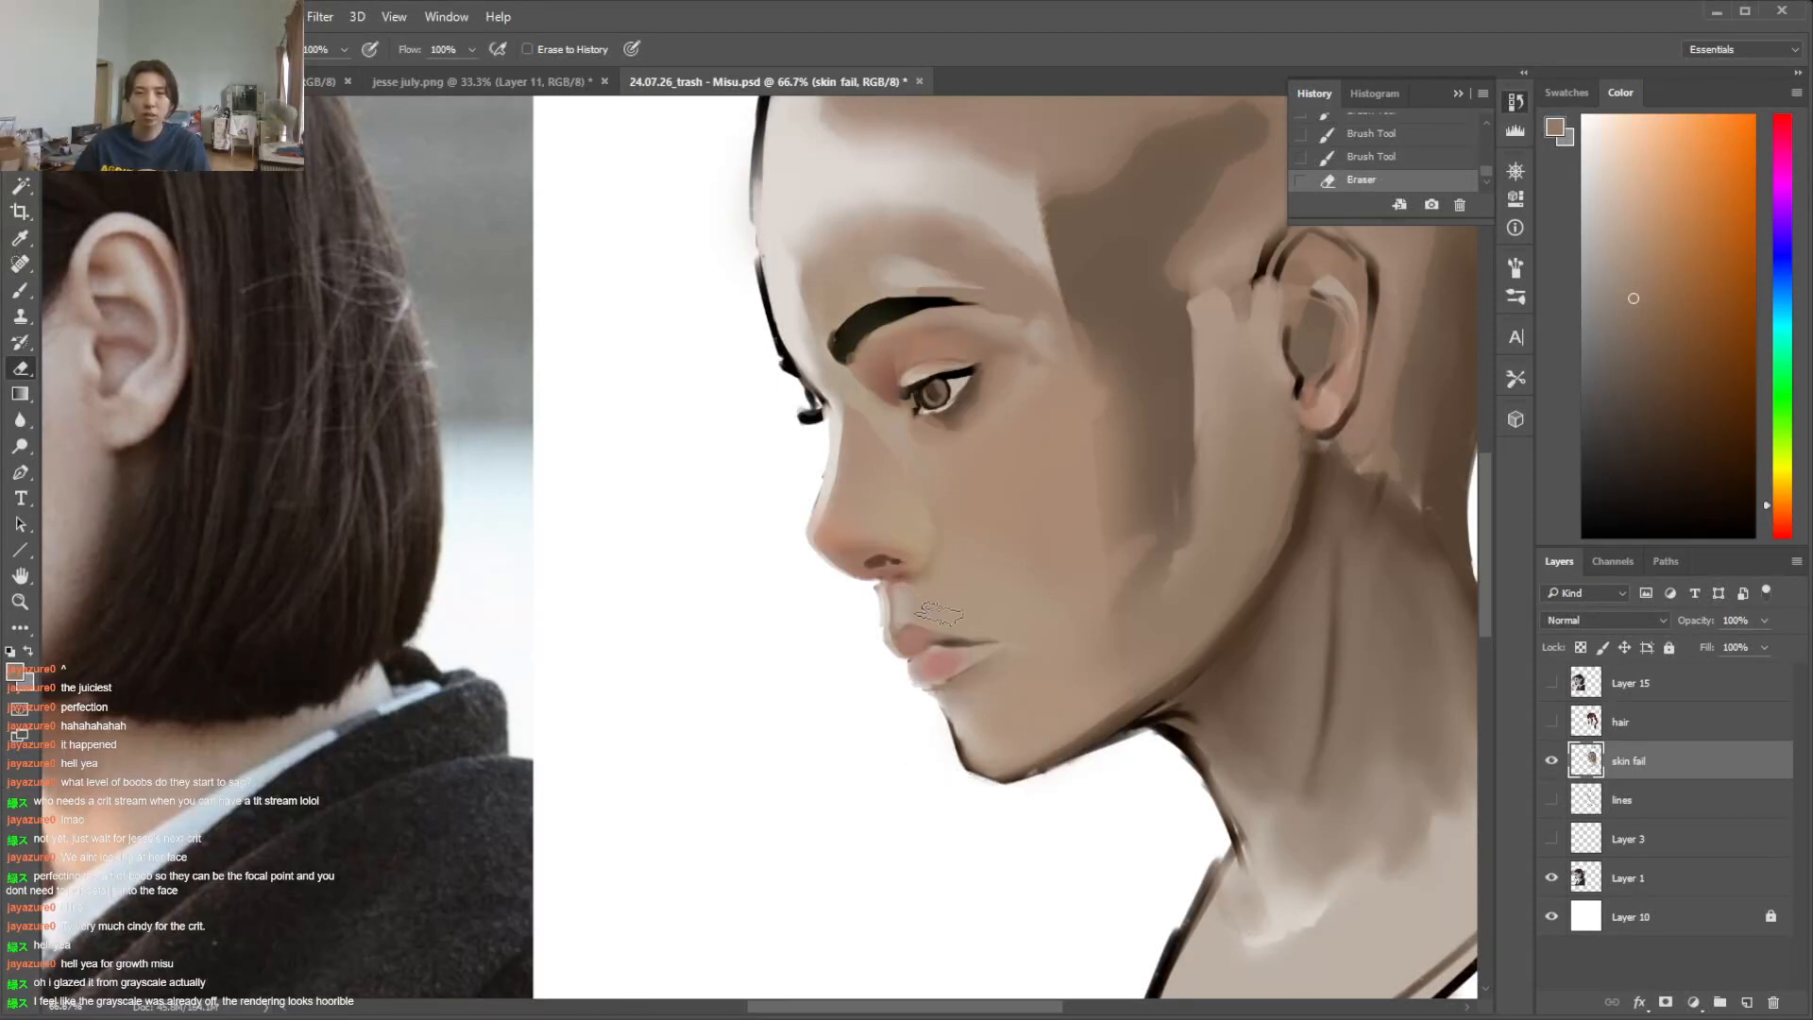
Lasso the lips and fill them with a muted reddish pink
{"action": "key", "text": "l"}
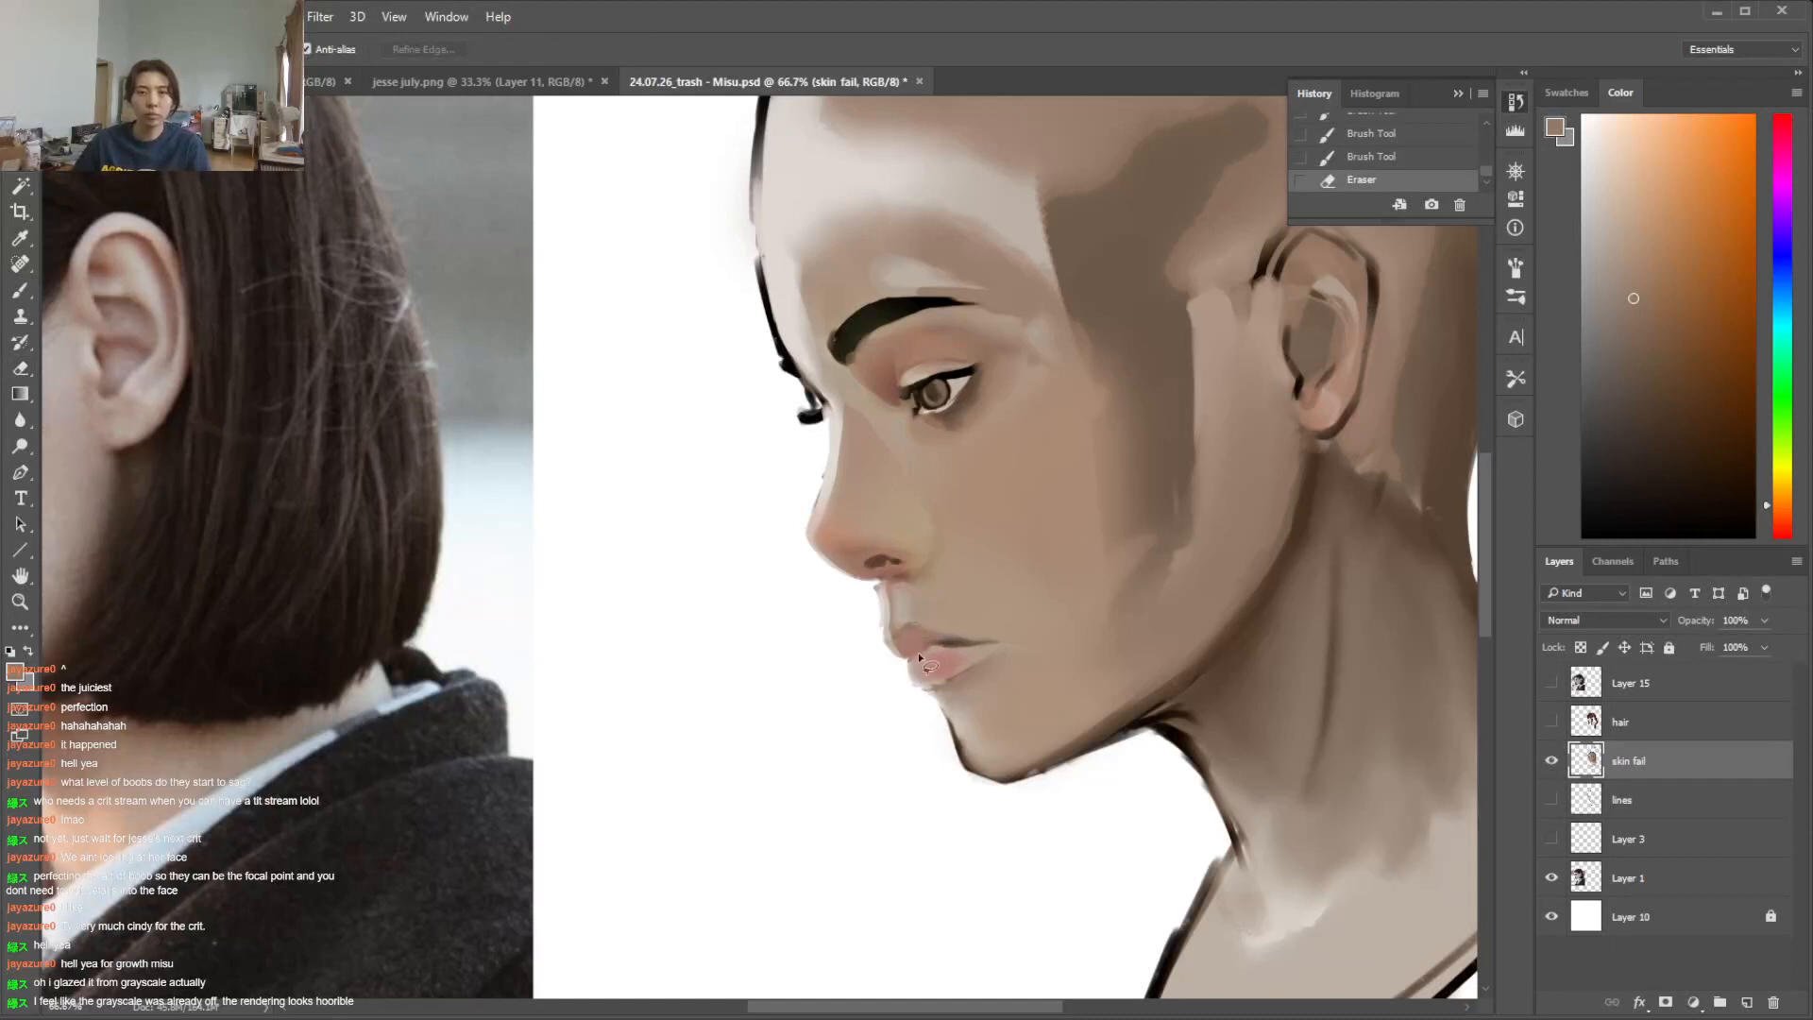
{"action": "mouse_move", "coordinate": [944, 645]}
{"action": "left_mouse_down"}
{"action": "mouse_move", "coordinate": [895, 640]}
{"action": "mouse_move", "coordinate": [954, 631]}
{"action": "mouse_move", "coordinate": [940, 652]}
{"action": "mouse_move", "coordinate": [997, 654]}
{"action": "mouse_move", "coordinate": [952, 653]}
{"action": "mouse_move", "coordinate": [978, 642]}
{"action": "mouse_move", "coordinate": [977, 665]}
{"action": "left_mouse_up"}
{"action": "key", "text": "b"}
{"action": "left_click", "coordinate": [933, 659], "text": "alt"}
{"action": "key", "text": "ctrl+z"}
{"action": "left_click_drag", "start_coordinate": [950, 672], "coordinate": [988, 663]}
{"action": "left_click", "coordinate": [1656, 278]}
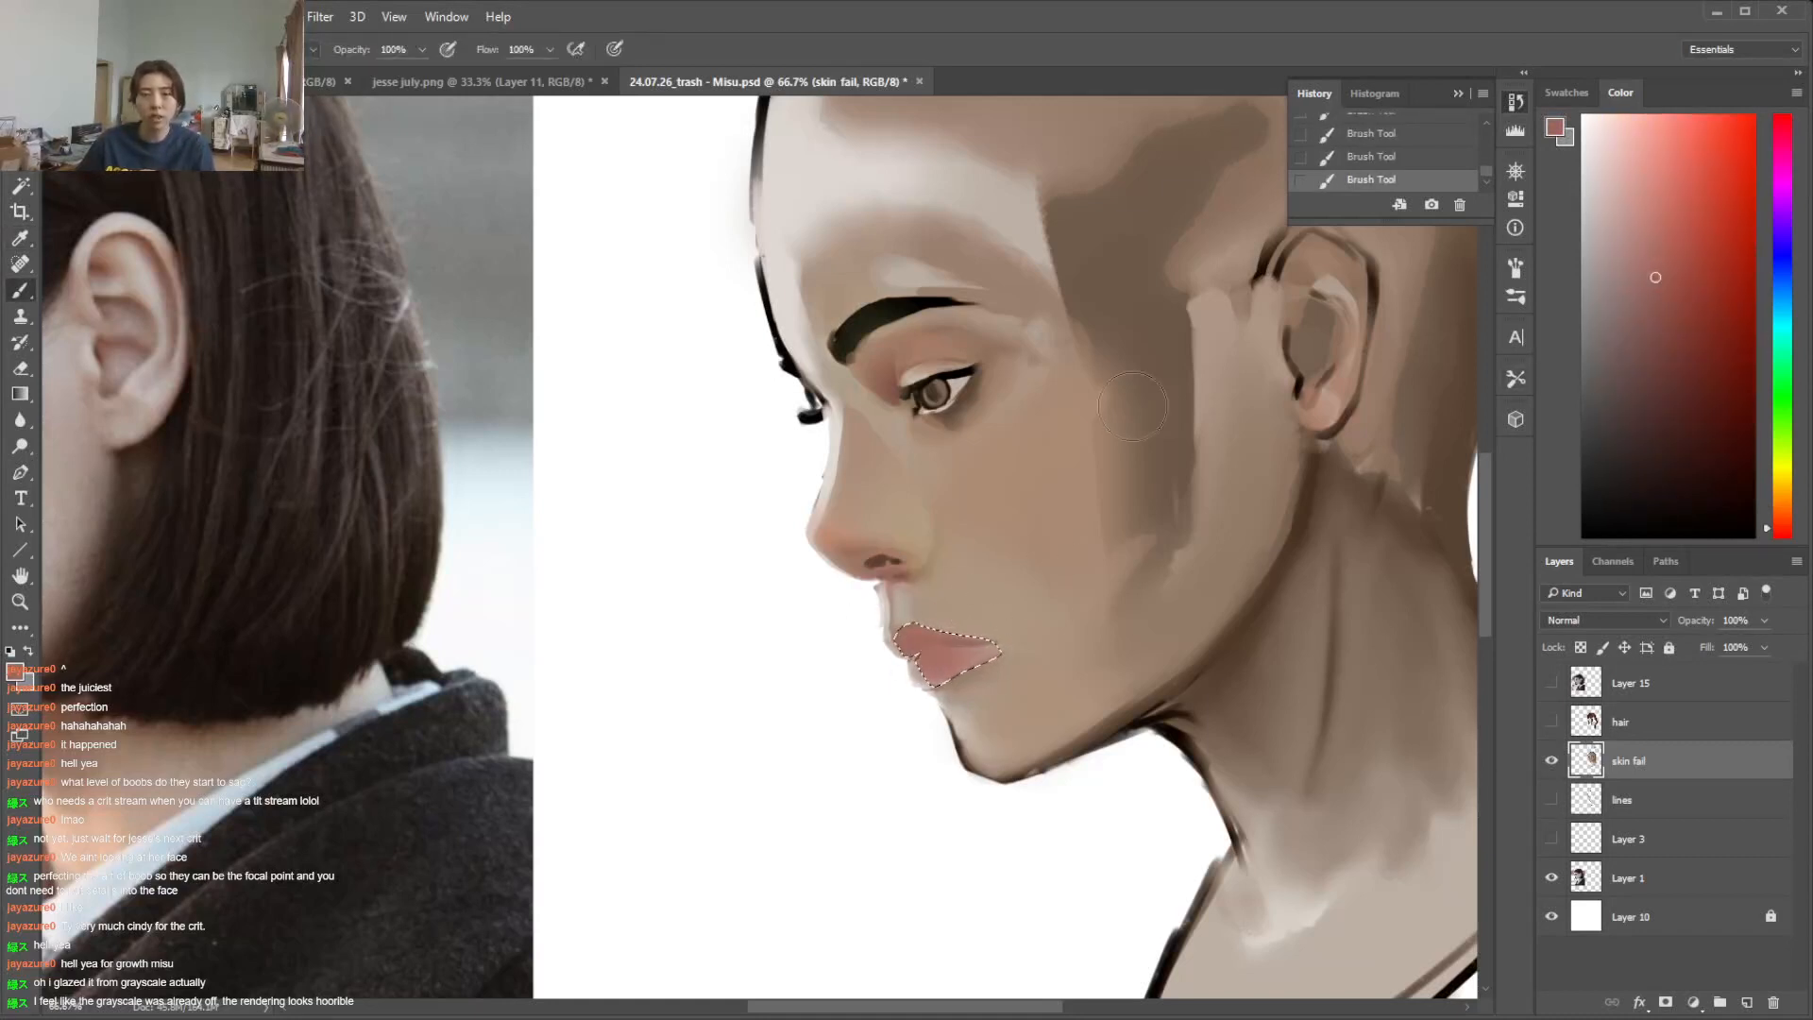
Paint the lower lip a lighter pink than the upper lip and clear the selection
{"action": "mouse_move", "coordinate": [1003, 1009]}
{"action": "left_mouse_down"}
{"action": "mouse_move", "coordinate": [966, 1015]}
{"action": "mouse_move", "coordinate": [1076, 1016]}
{"action": "mouse_move", "coordinate": [905, 1013]}
{"action": "mouse_move", "coordinate": [1033, 1013]}
{"action": "left_mouse_up"}
{"action": "right_click", "coordinate": [1133, 651]}
{"action": "key", "text": "Escape"}
{"action": "key", "text": "ctrl+d"}
{"action": "left_click", "coordinate": [1171, 641], "text": "alt"}
{"action": "mouse_move", "coordinate": [1171, 641]}
{"action": "left_mouse_down"}
{"action": "mouse_move", "coordinate": [1128, 690]}
{"action": "mouse_move", "coordinate": [1176, 644]}
{"action": "mouse_move", "coordinate": [1124, 684]}
{"action": "mouse_move", "coordinate": [1151, 644]}
{"action": "mouse_move", "coordinate": [1066, 648]}
{"action": "mouse_move", "coordinate": [1043, 677]}
{"action": "mouse_move", "coordinate": [1131, 652]}
{"action": "mouse_move", "coordinate": [1029, 666]}
{"action": "mouse_move", "coordinate": [1060, 645]}
{"action": "mouse_move", "coordinate": [1021, 666]}
{"action": "mouse_move", "coordinate": [1082, 618]}
{"action": "mouse_move", "coordinate": [1007, 658]}
{"action": "mouse_move", "coordinate": [1085, 630]}
{"action": "left_mouse_up"}
{"action": "key", "text": "l"}
{"action": "key", "text": "ctrl+d"}
{"action": "key", "text": "b"}
{"action": "left_click", "coordinate": [1040, 652], "text": "alt"}
{"action": "left_click", "coordinate": [1060, 661], "text": "alt"}
{"action": "key", "text": "ctrl+d"}
Select the lips with the Magic Wand, shift their hue by +4 using Hue/Saturation, and deselect
{"action": "key", "text": "l"}
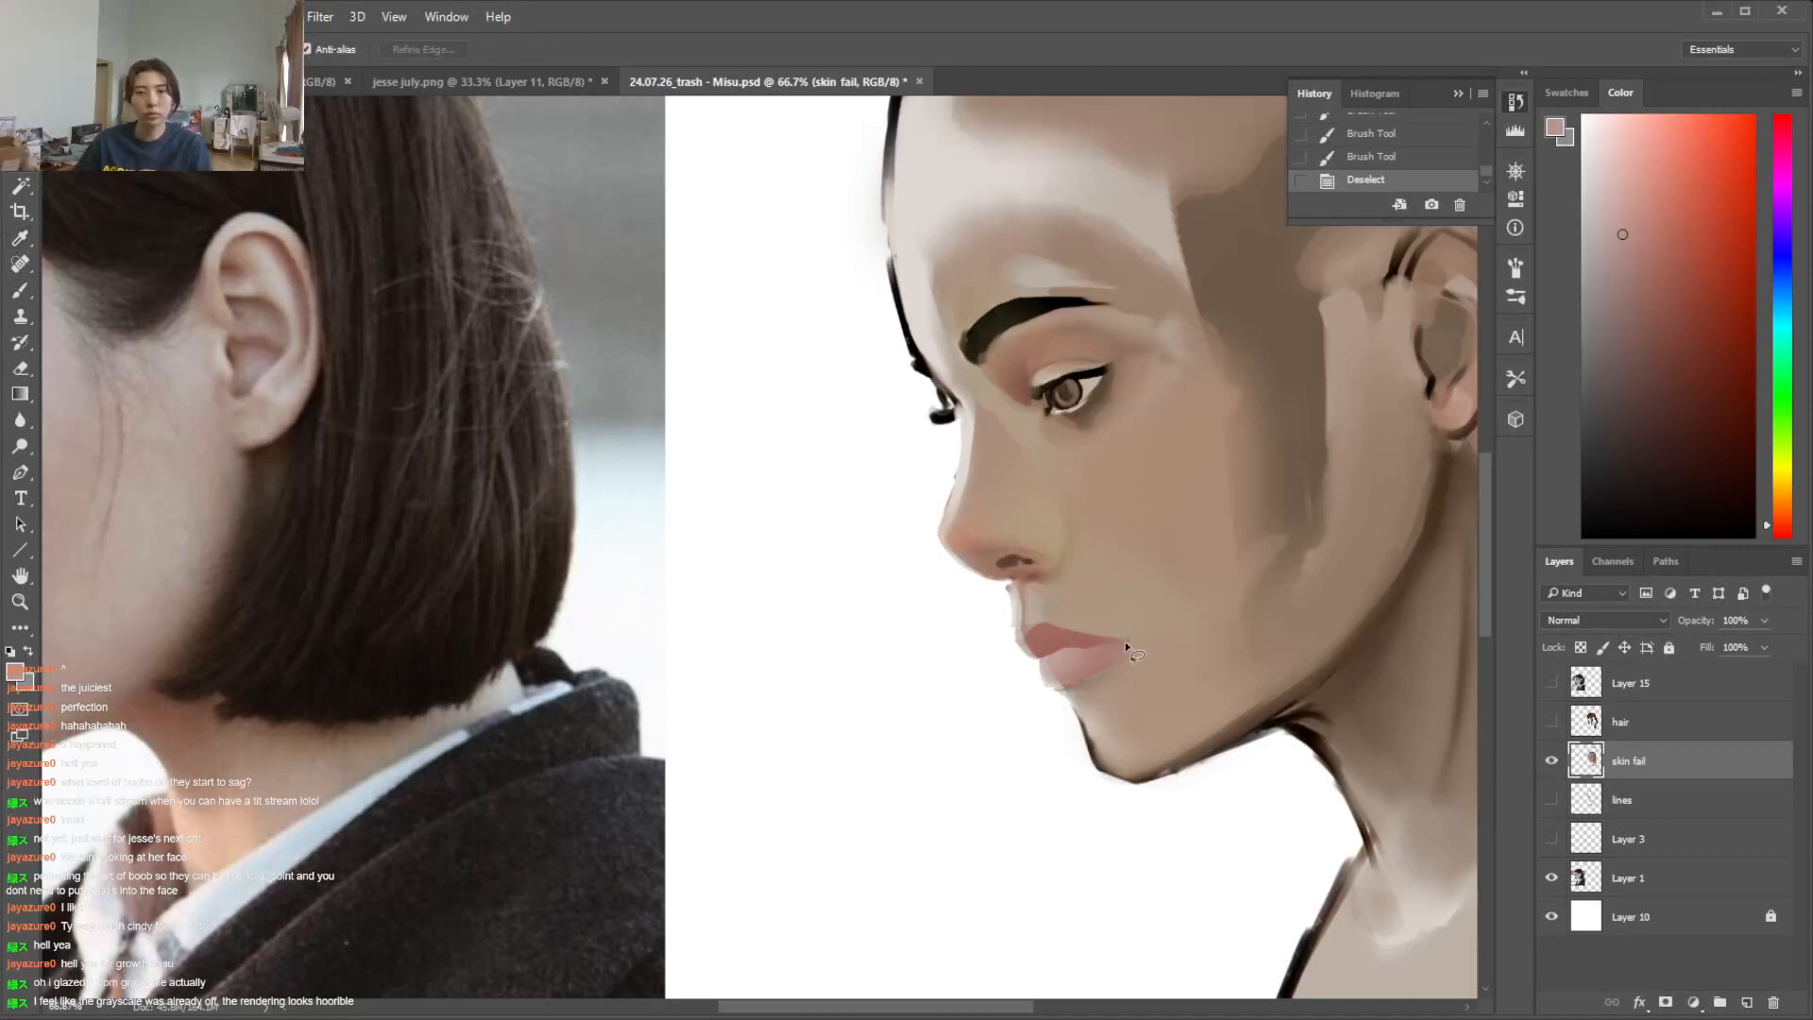
{"action": "left_click_drag", "start_coordinate": [1098, 645], "coordinate": [1090, 638]}
{"action": "key", "text": "ctrl+d"}
{"action": "key", "text": "w"}
{"action": "left_click", "coordinate": [1093, 650]}
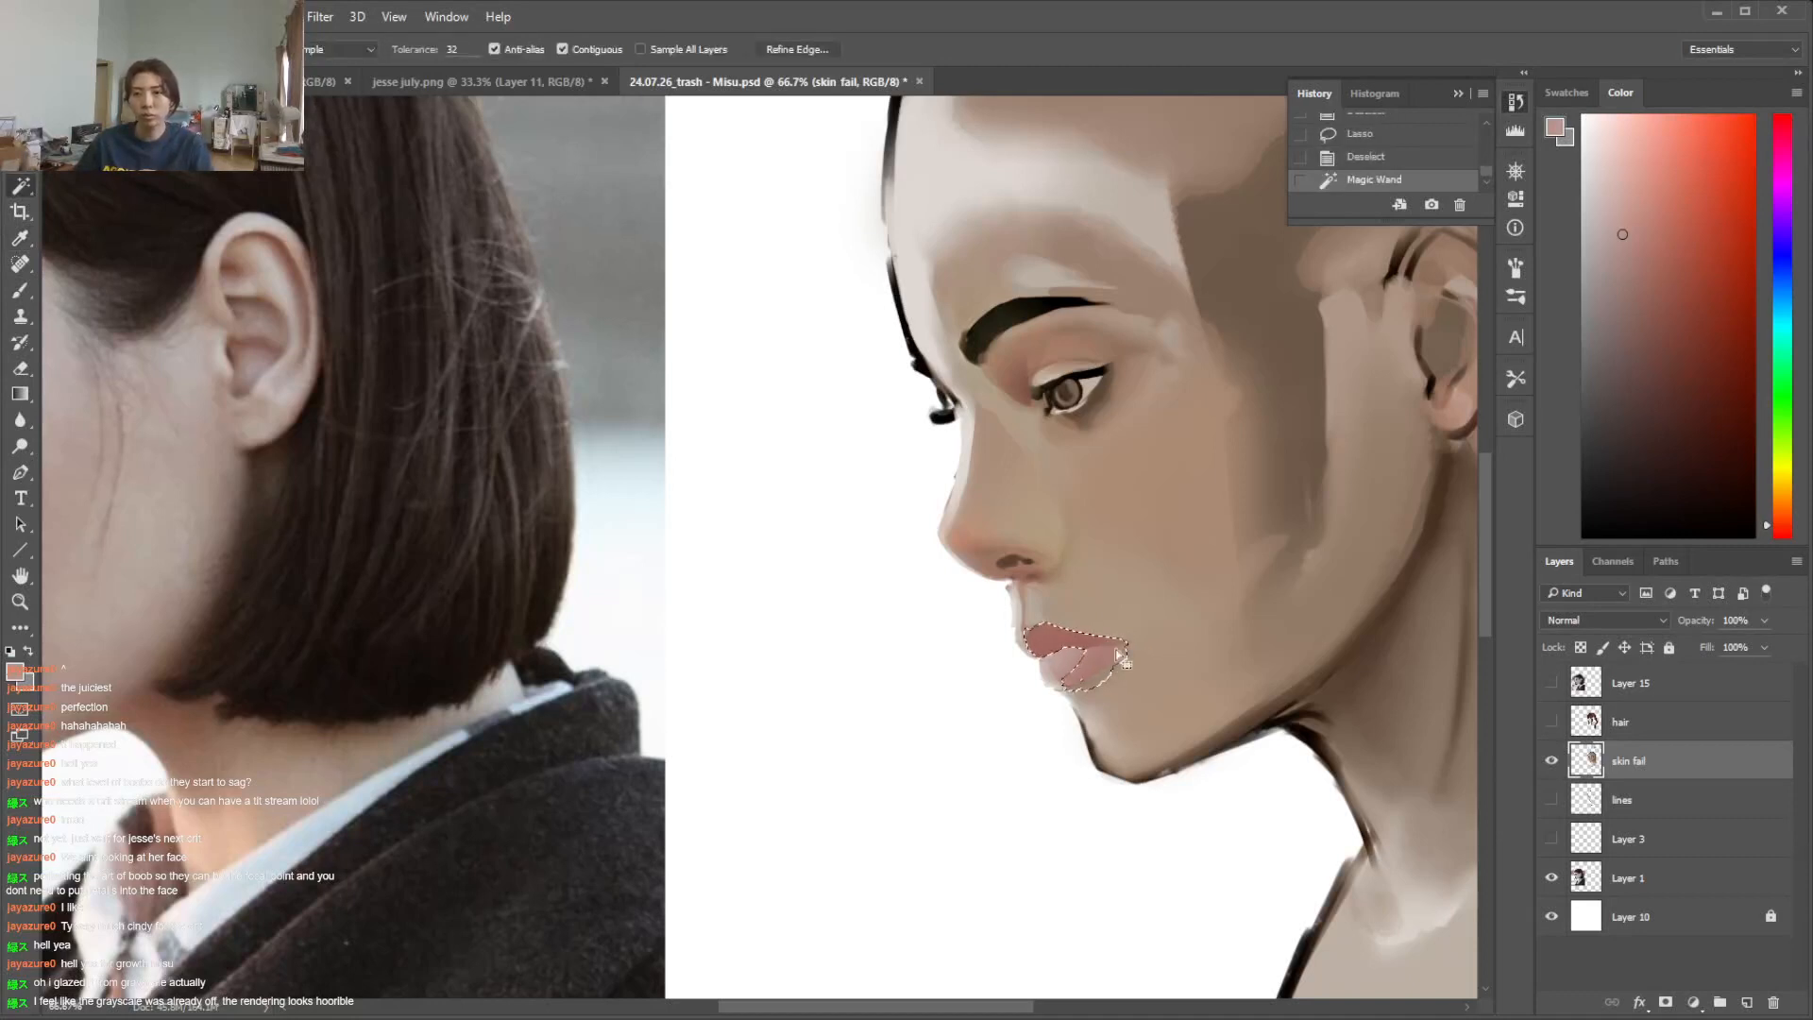
{"action": "left_click", "coordinate": [127, 16]}
{"action": "mouse_move", "coordinate": [358, 47]}
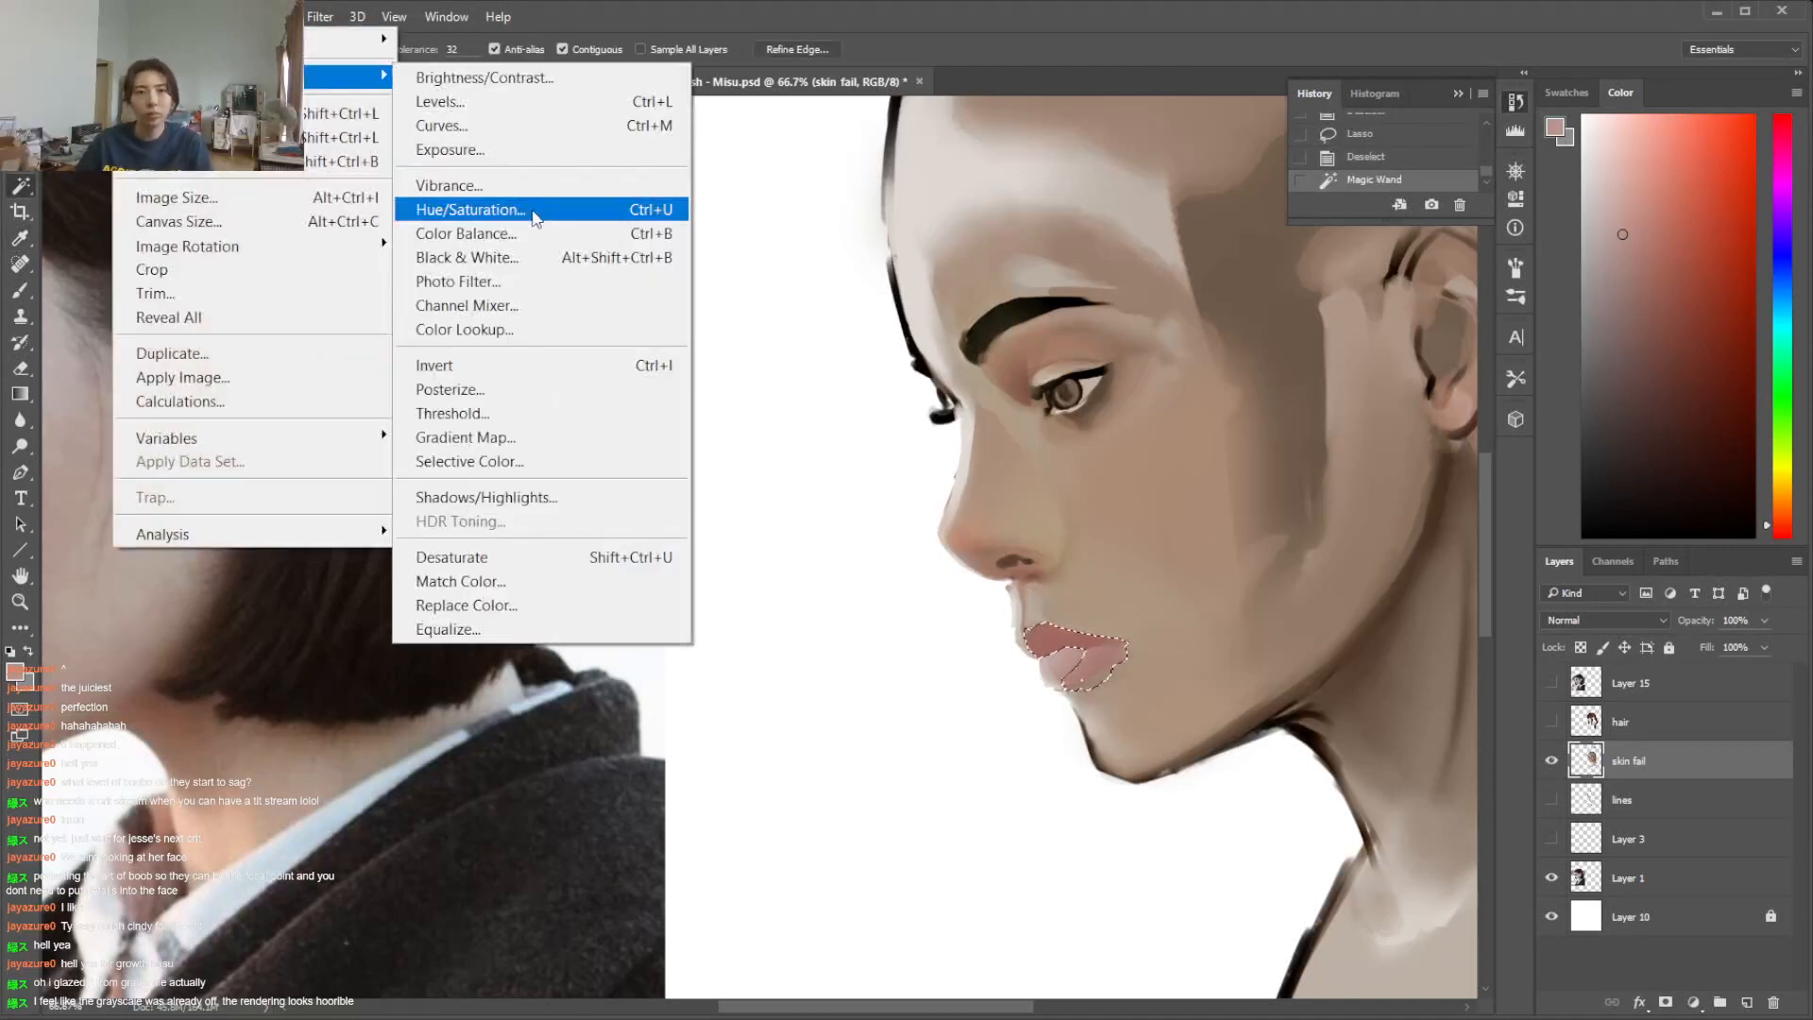
{"action": "left_click", "coordinate": [536, 207]}
{"action": "left_click_drag", "start_coordinate": [1412, 447], "coordinate": [694, 500]}
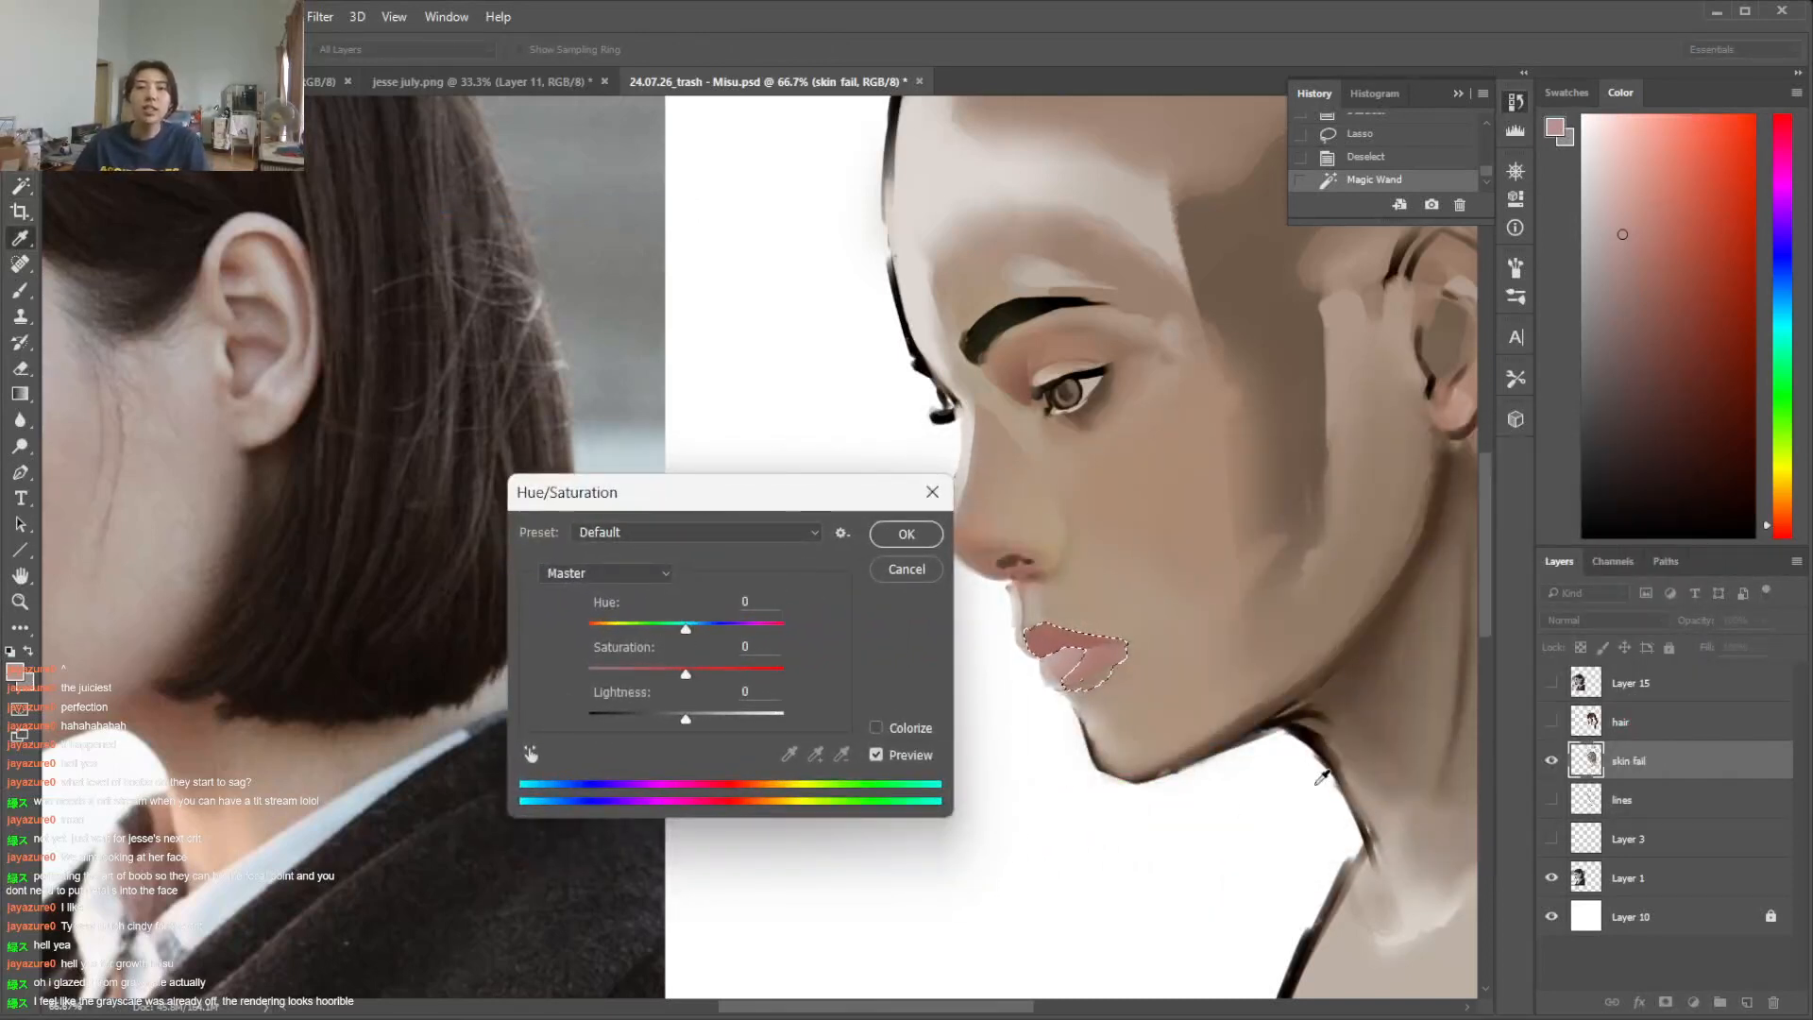
{"action": "left_click_drag", "start_coordinate": [686, 630], "coordinate": [695, 628]}
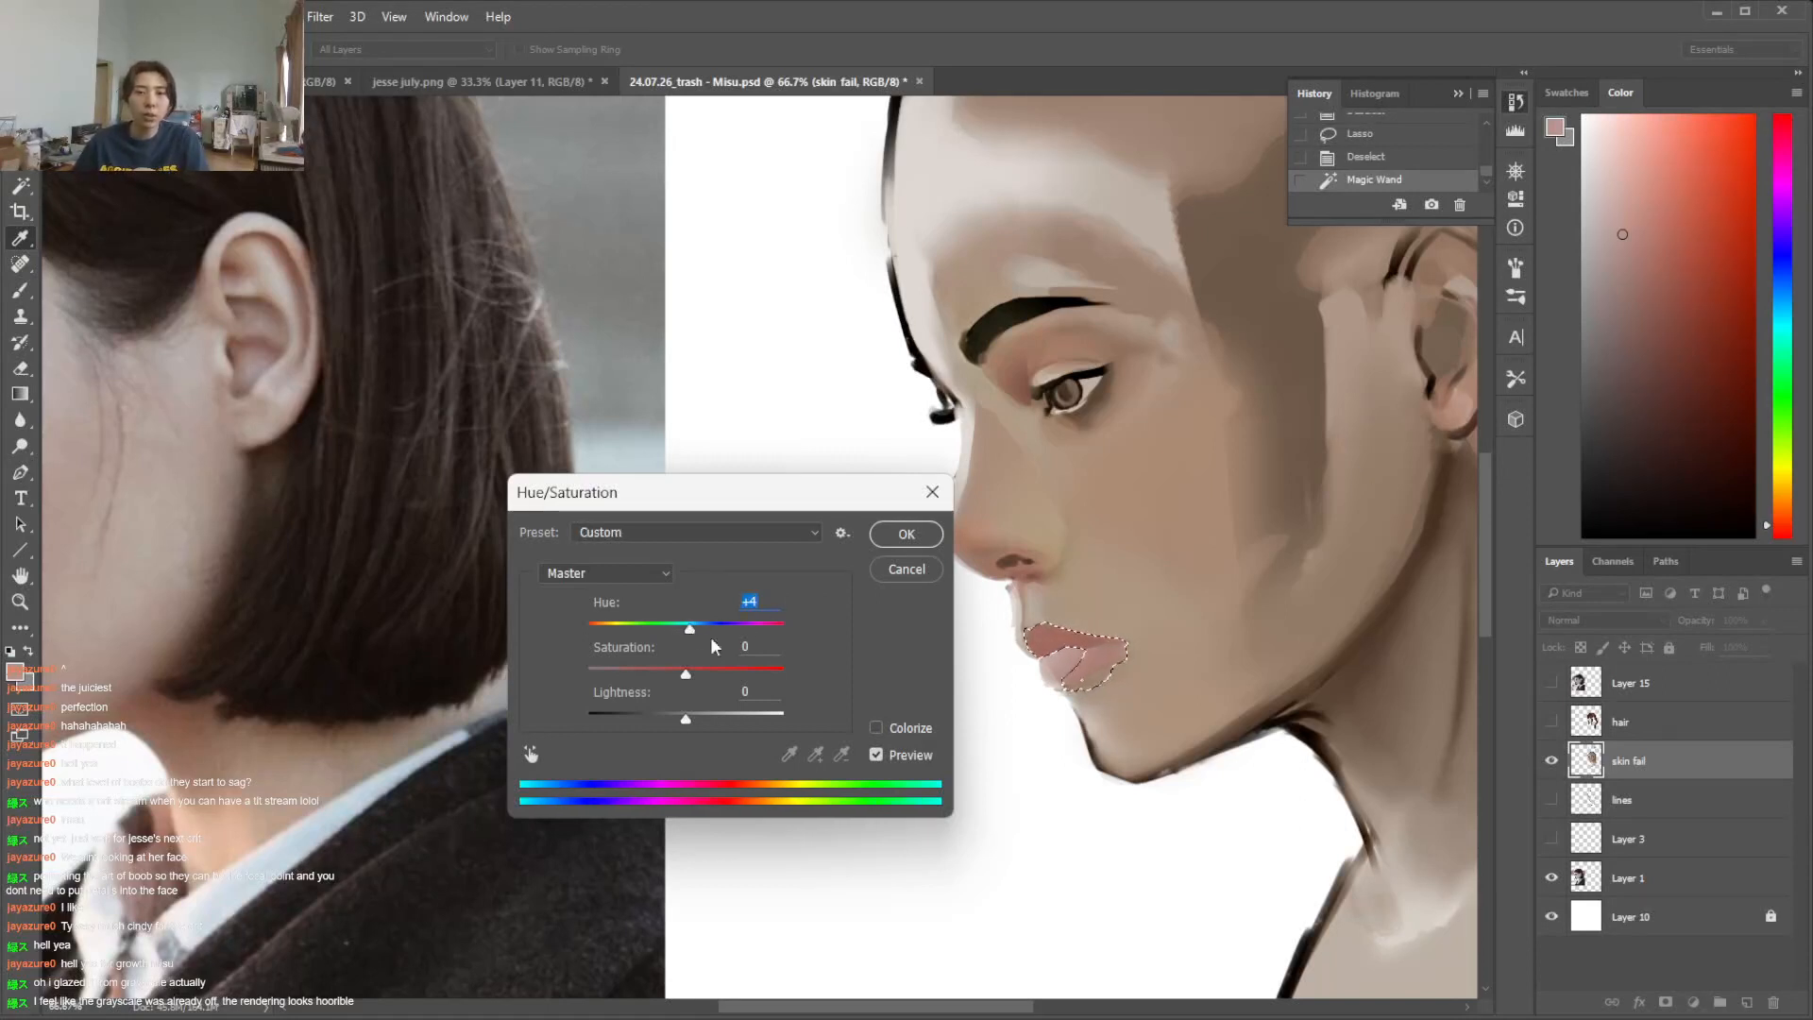
{"action": "left_click", "coordinate": [905, 535]}
{"action": "key", "text": "ctrl+d"}
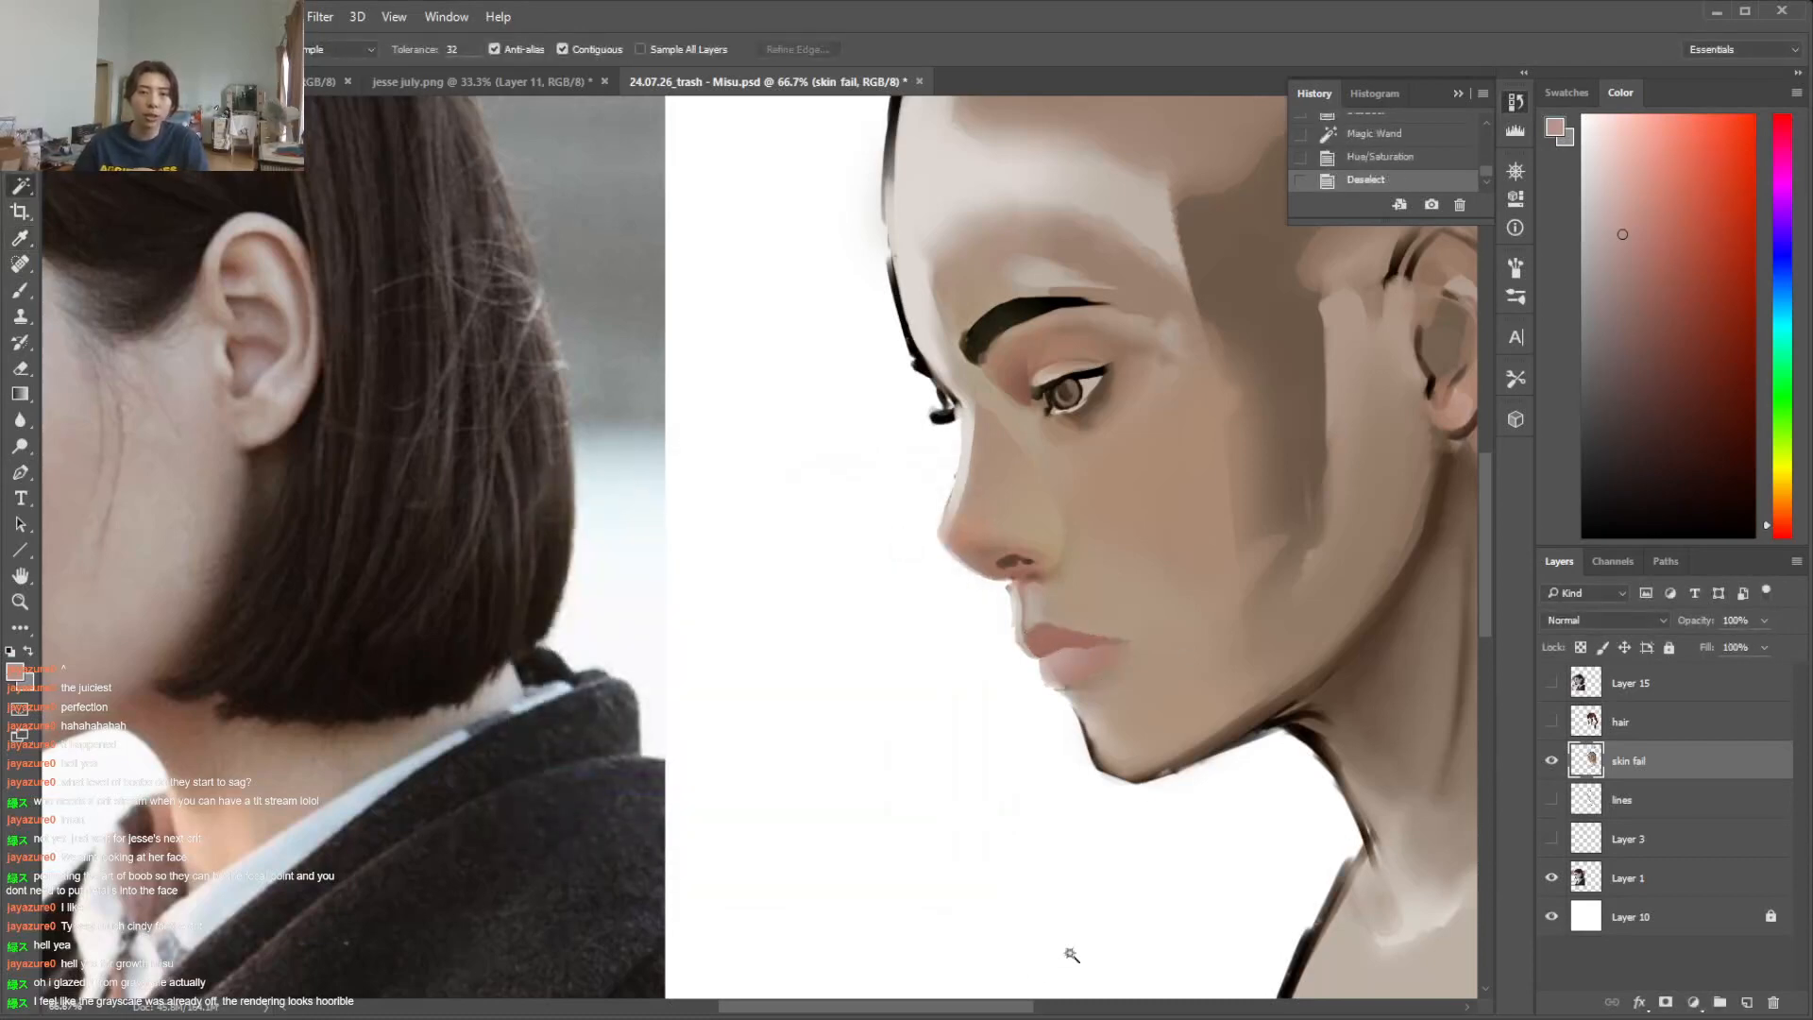
Check the reference face and blend warm skin tone over the nose bridge and inner eye socket, undoing the last stroke
{"action": "left_click_drag", "start_coordinate": [961, 1013], "coordinate": [857, 1010]}
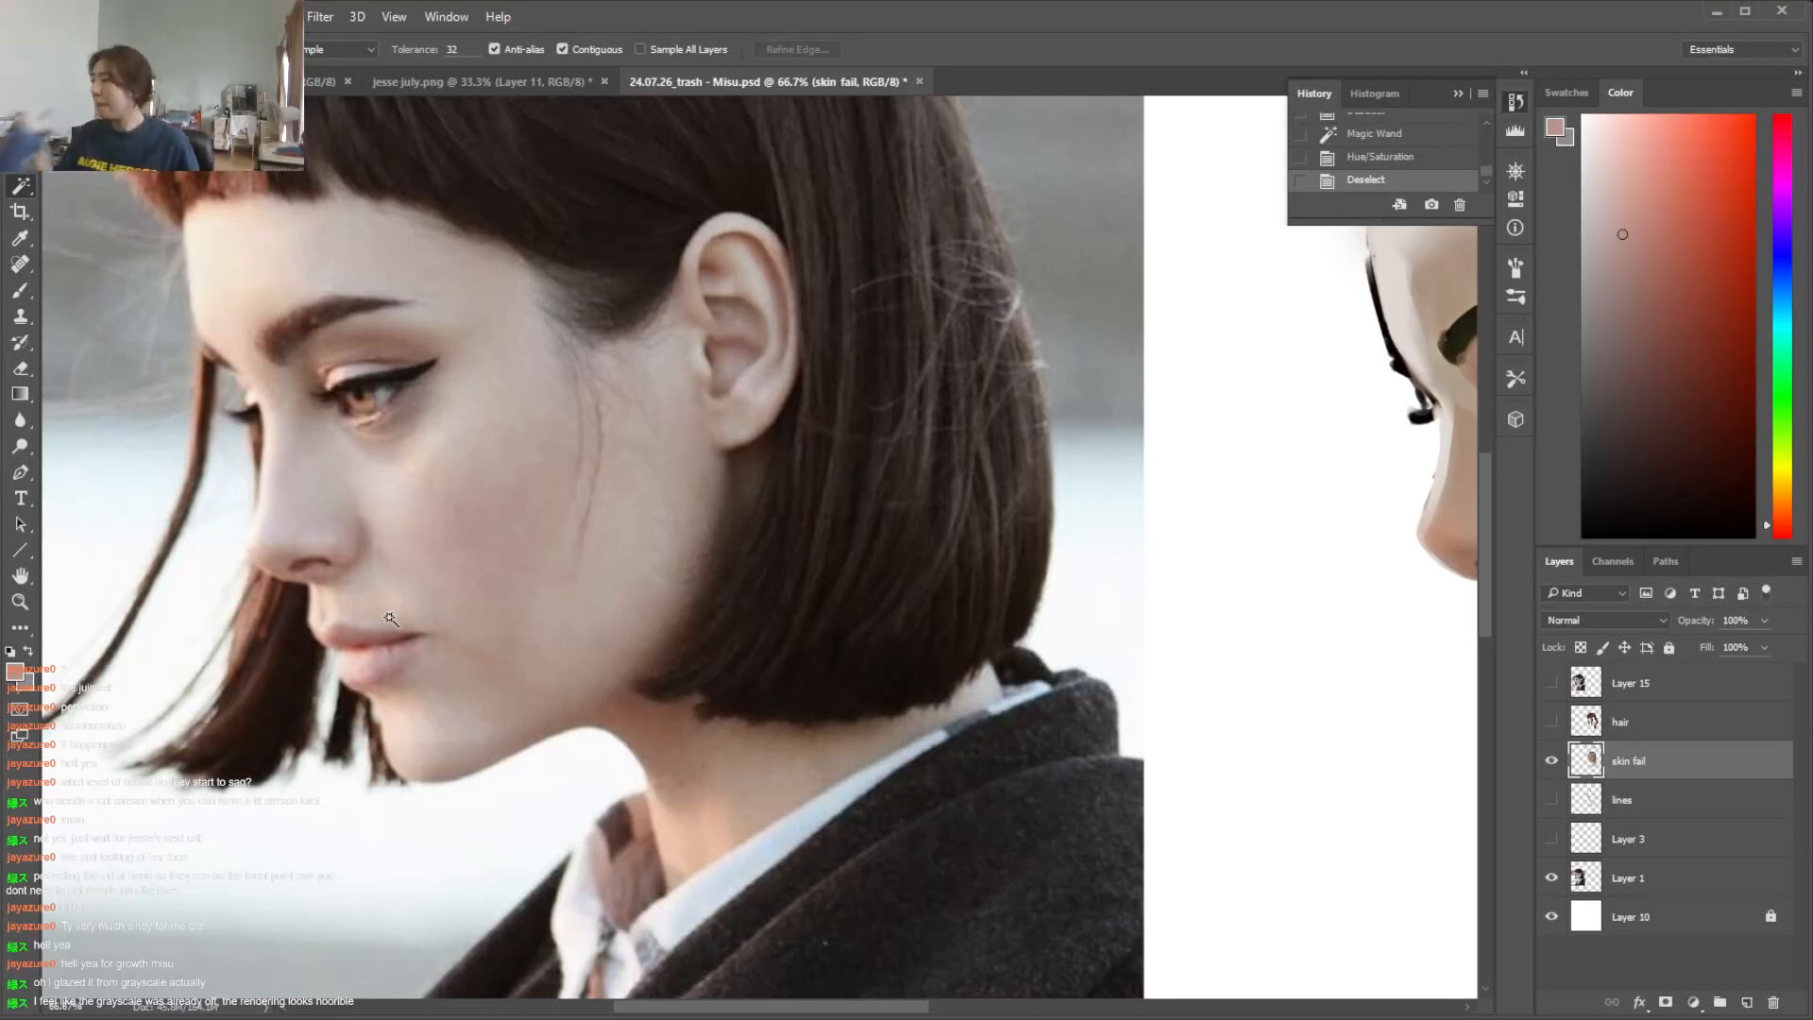
{"action": "key", "text": "b"}
{"action": "mouse_move", "coordinate": [890, 1008]}
{"action": "left_mouse_down"}
{"action": "mouse_move", "coordinate": [1077, 1007]}
{"action": "mouse_move", "coordinate": [788, 1007]}
{"action": "mouse_move", "coordinate": [915, 1008]}
{"action": "left_mouse_up"}
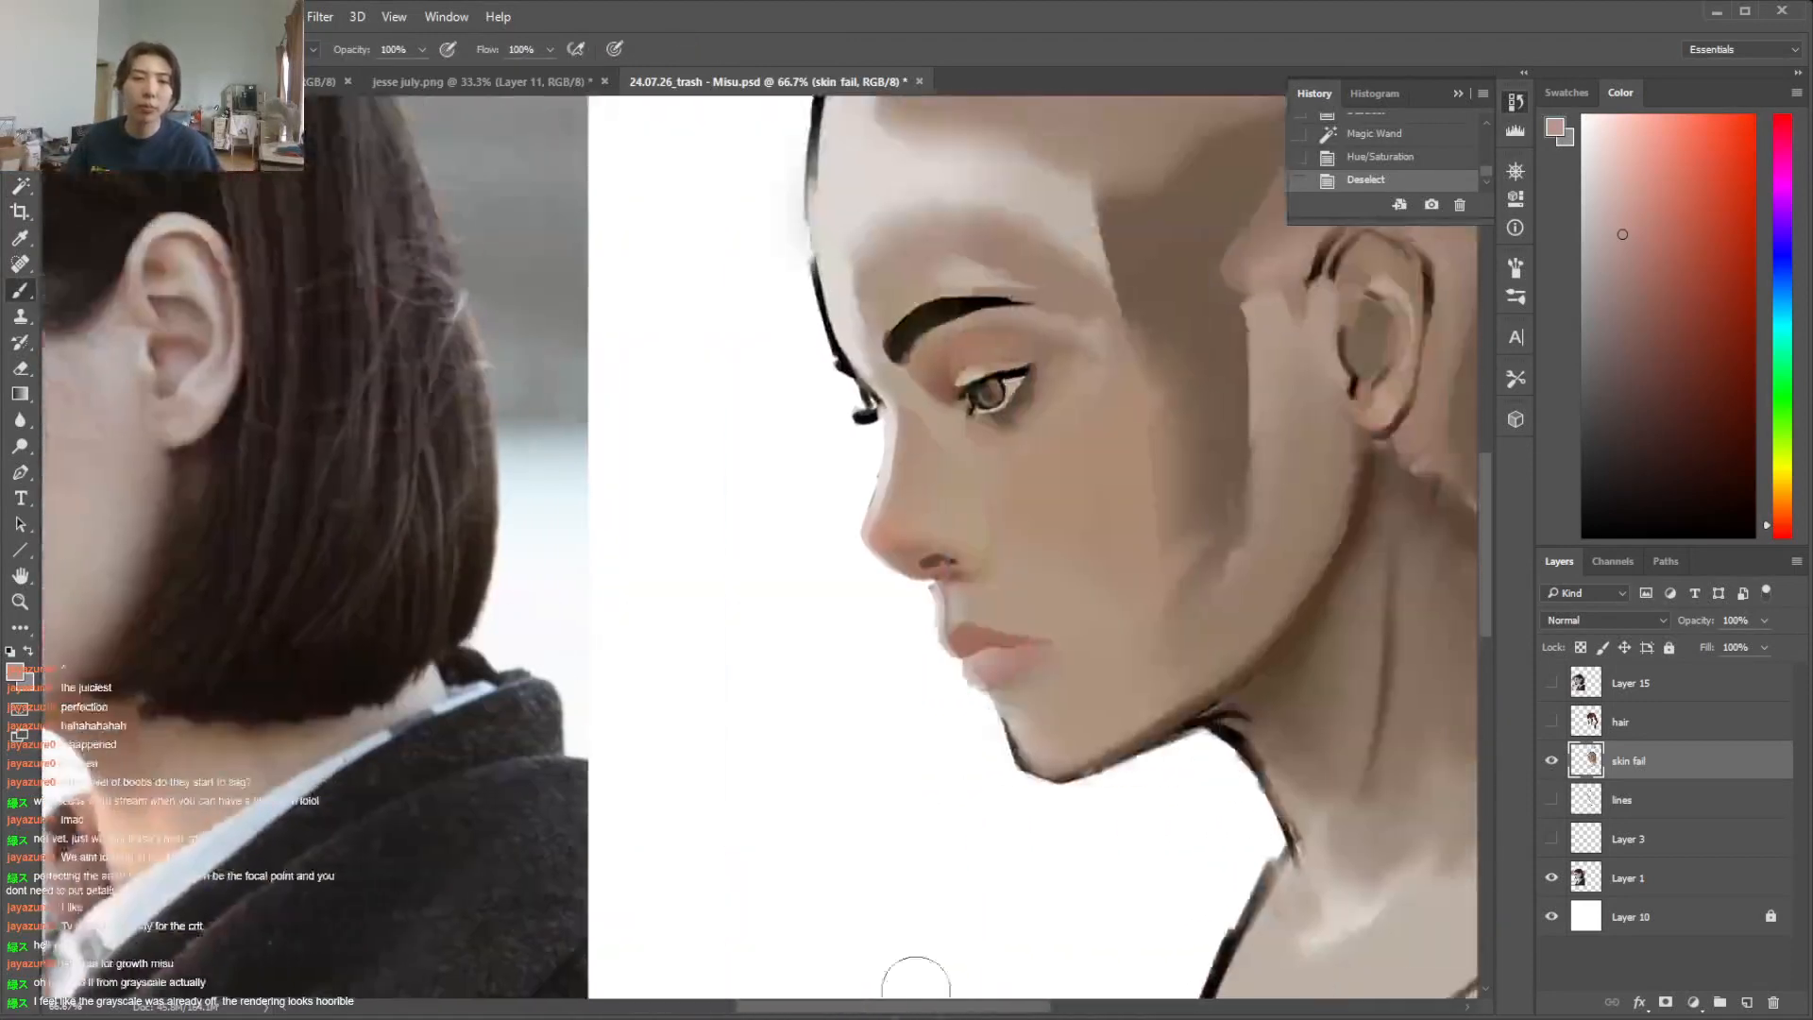
{"action": "left_click", "coordinate": [912, 454], "text": "alt"}
{"action": "right_click", "coordinate": [945, 421]}
{"action": "mouse_move", "coordinate": [910, 372]}
{"action": "left_mouse_down"}
{"action": "mouse_move", "coordinate": [925, 481]}
{"action": "mouse_move", "coordinate": [906, 390]}
{"action": "mouse_move", "coordinate": [948, 426]}
{"action": "mouse_move", "coordinate": [960, 520]}
{"action": "mouse_move", "coordinate": [950, 456]}
{"action": "mouse_move", "coordinate": [963, 493]}
{"action": "mouse_move", "coordinate": [928, 453]}
{"action": "left_mouse_up"}
{"action": "key", "text": "ctrl+z"}
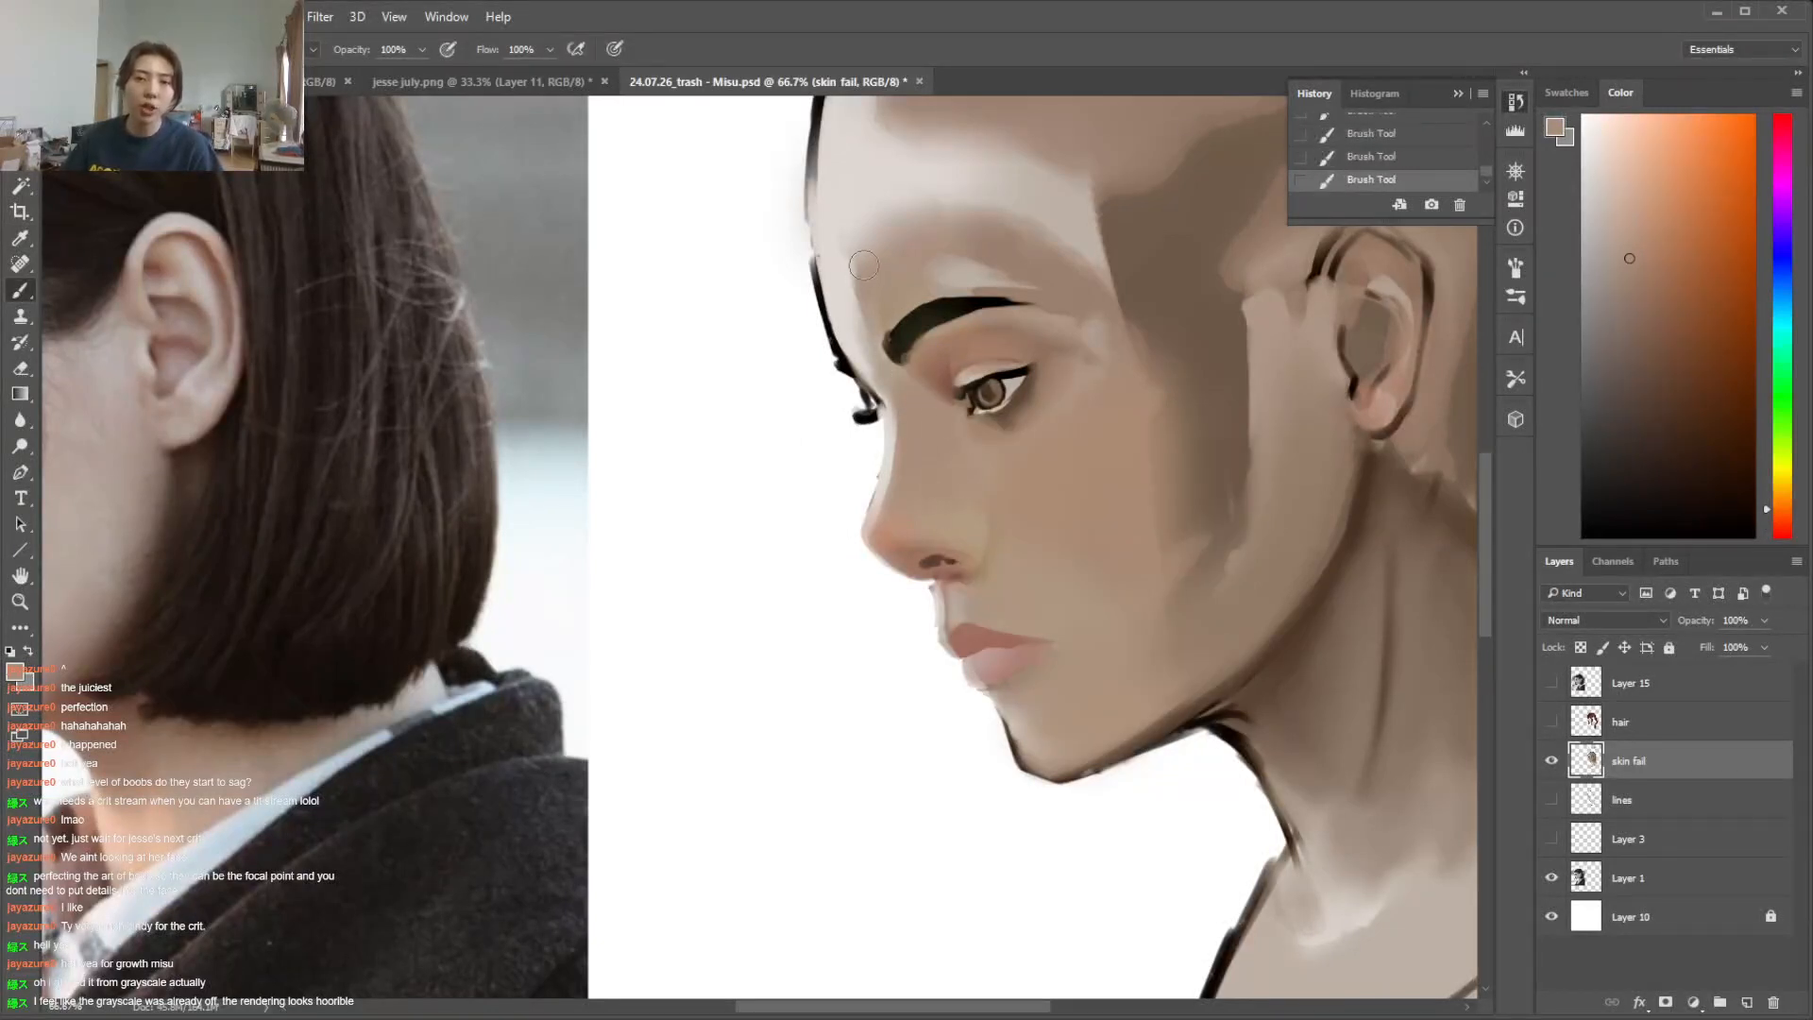
Lasso the brow ridge area of the forehead, soften it with warm skin tone using a soft brush, and deselect
{"action": "key", "text": "l"}
{"action": "left_click_drag", "start_coordinate": [1047, 289], "coordinate": [830, 184]}
{"action": "key", "text": "b"}
{"action": "right_click", "coordinate": [899, 245]}
{"action": "left_click", "coordinate": [1090, 291]}
{"action": "mouse_move", "coordinate": [821, 317]}
{"action": "left_mouse_down"}
{"action": "mouse_move", "coordinate": [891, 255]}
{"action": "mouse_move", "coordinate": [870, 325]}
{"action": "left_mouse_up"}
{"action": "left_click_drag", "start_coordinate": [849, 247], "coordinate": [866, 416]}
{"action": "key", "text": "ctrl+d"}
Compare the repainted face with the reference photo at a smaller zoom level
{"action": "key", "text": "l"}
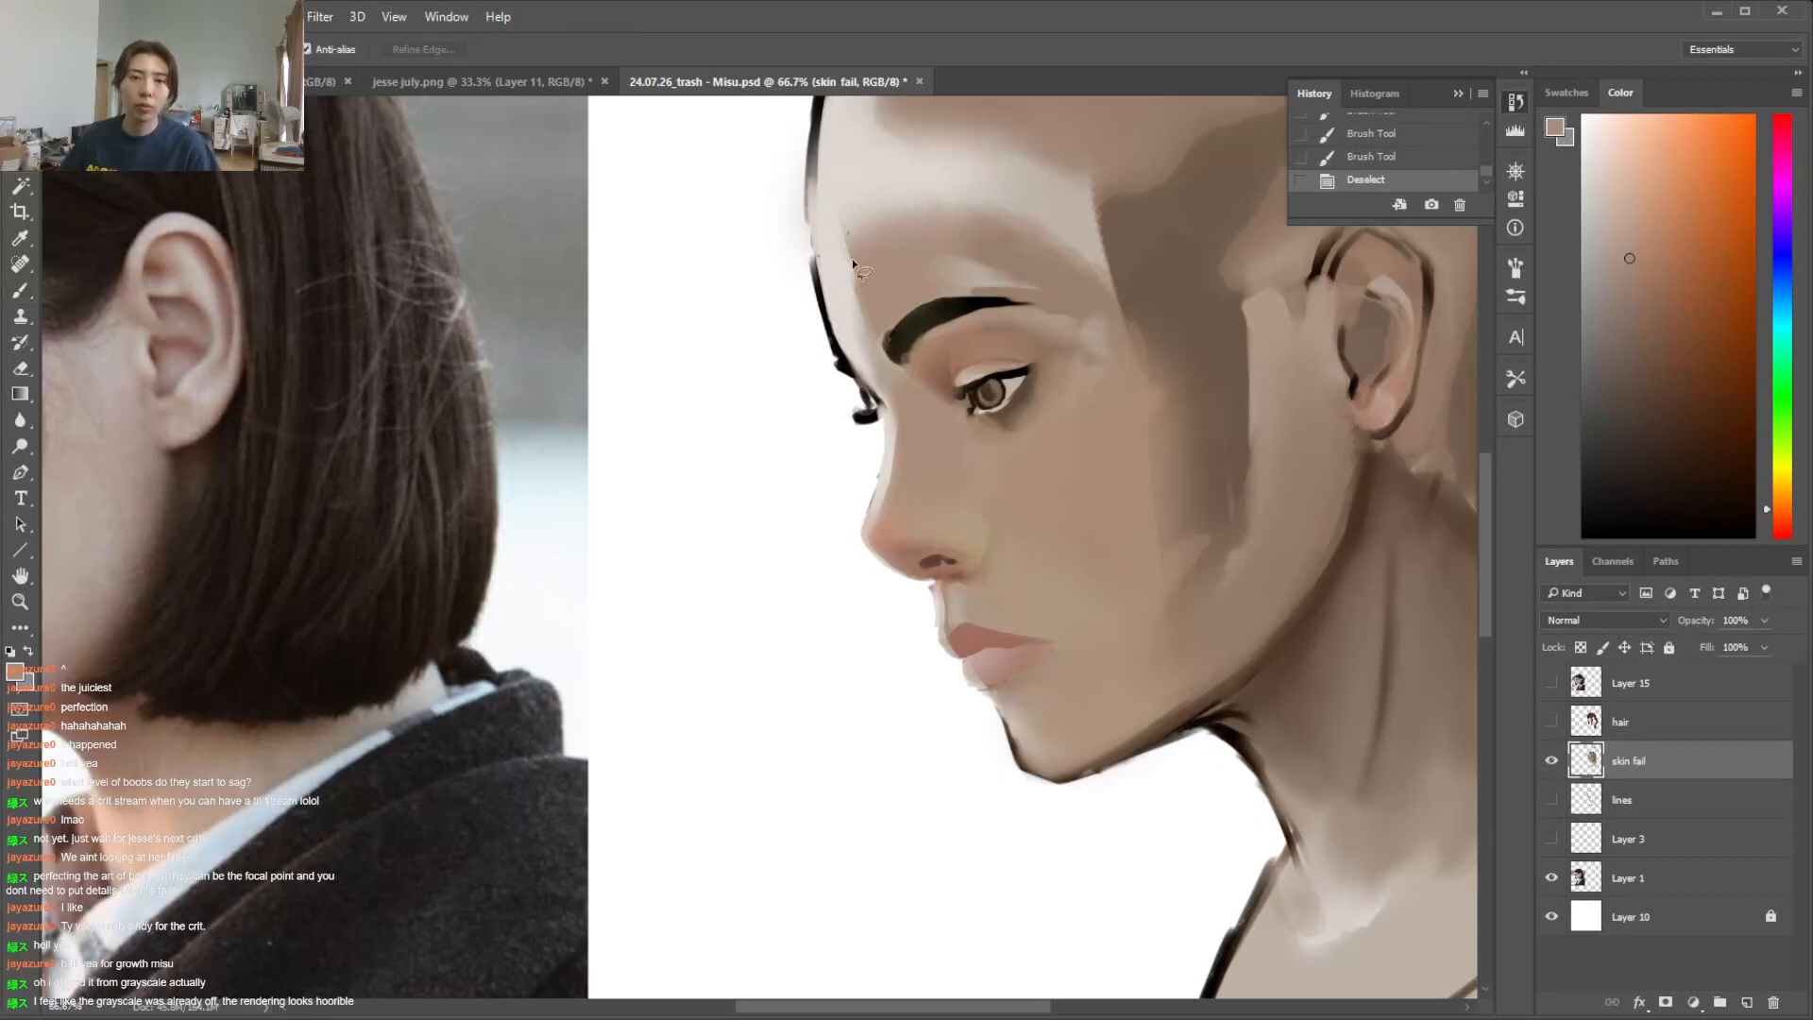
{"action": "key", "text": "i"}
{"action": "key", "text": "b"}
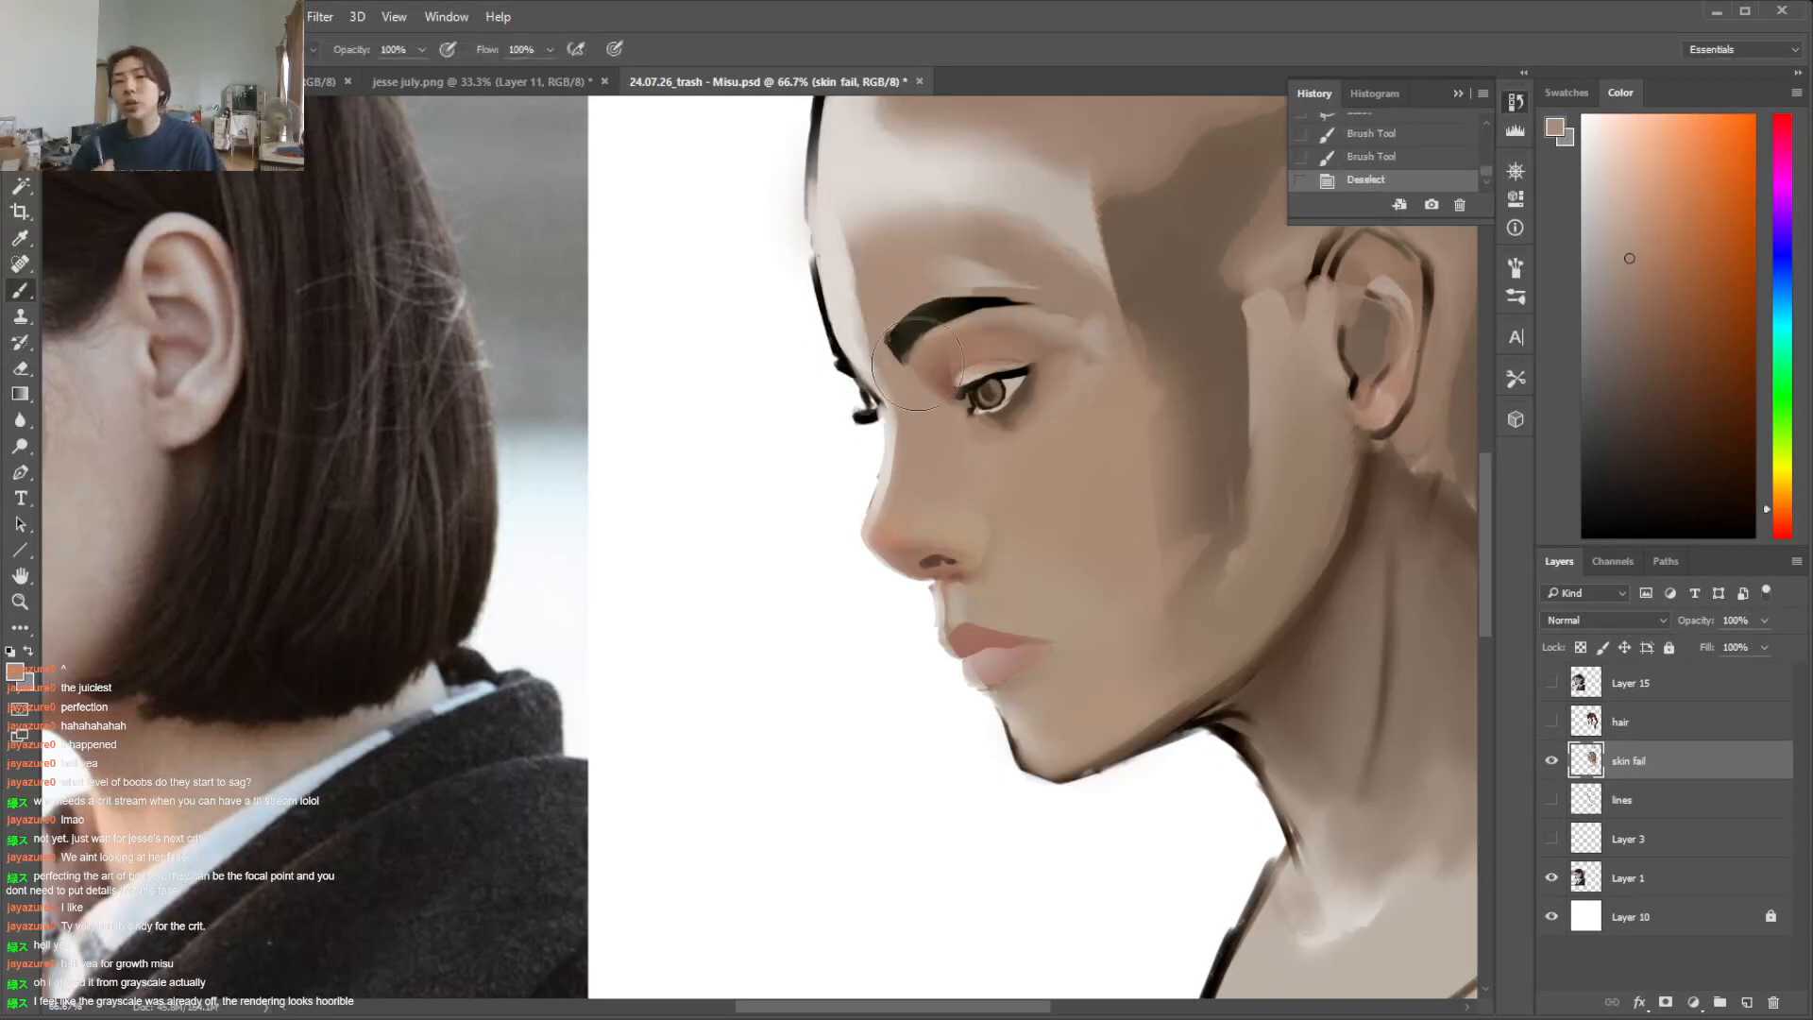
{"action": "key", "text": "ctrl+minus"}
{"action": "key", "text": "ctrl+minus"}
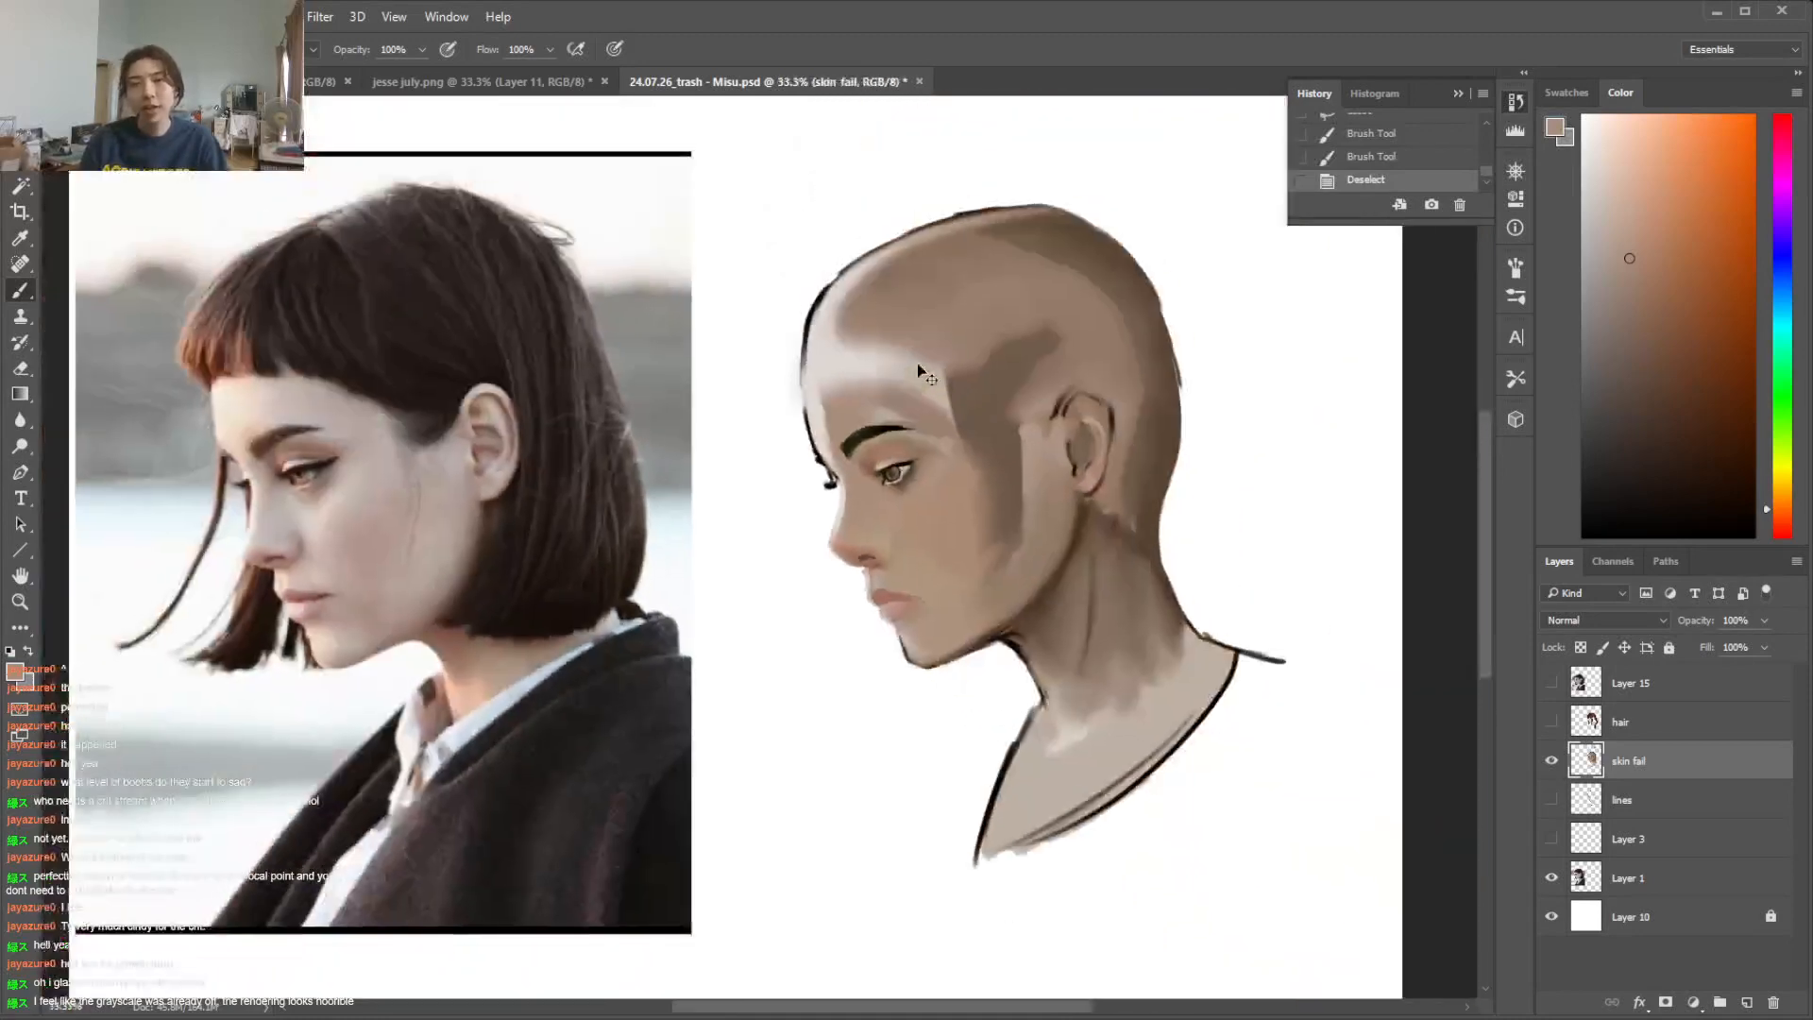
{"action": "key", "text": "ctrl+plus"}
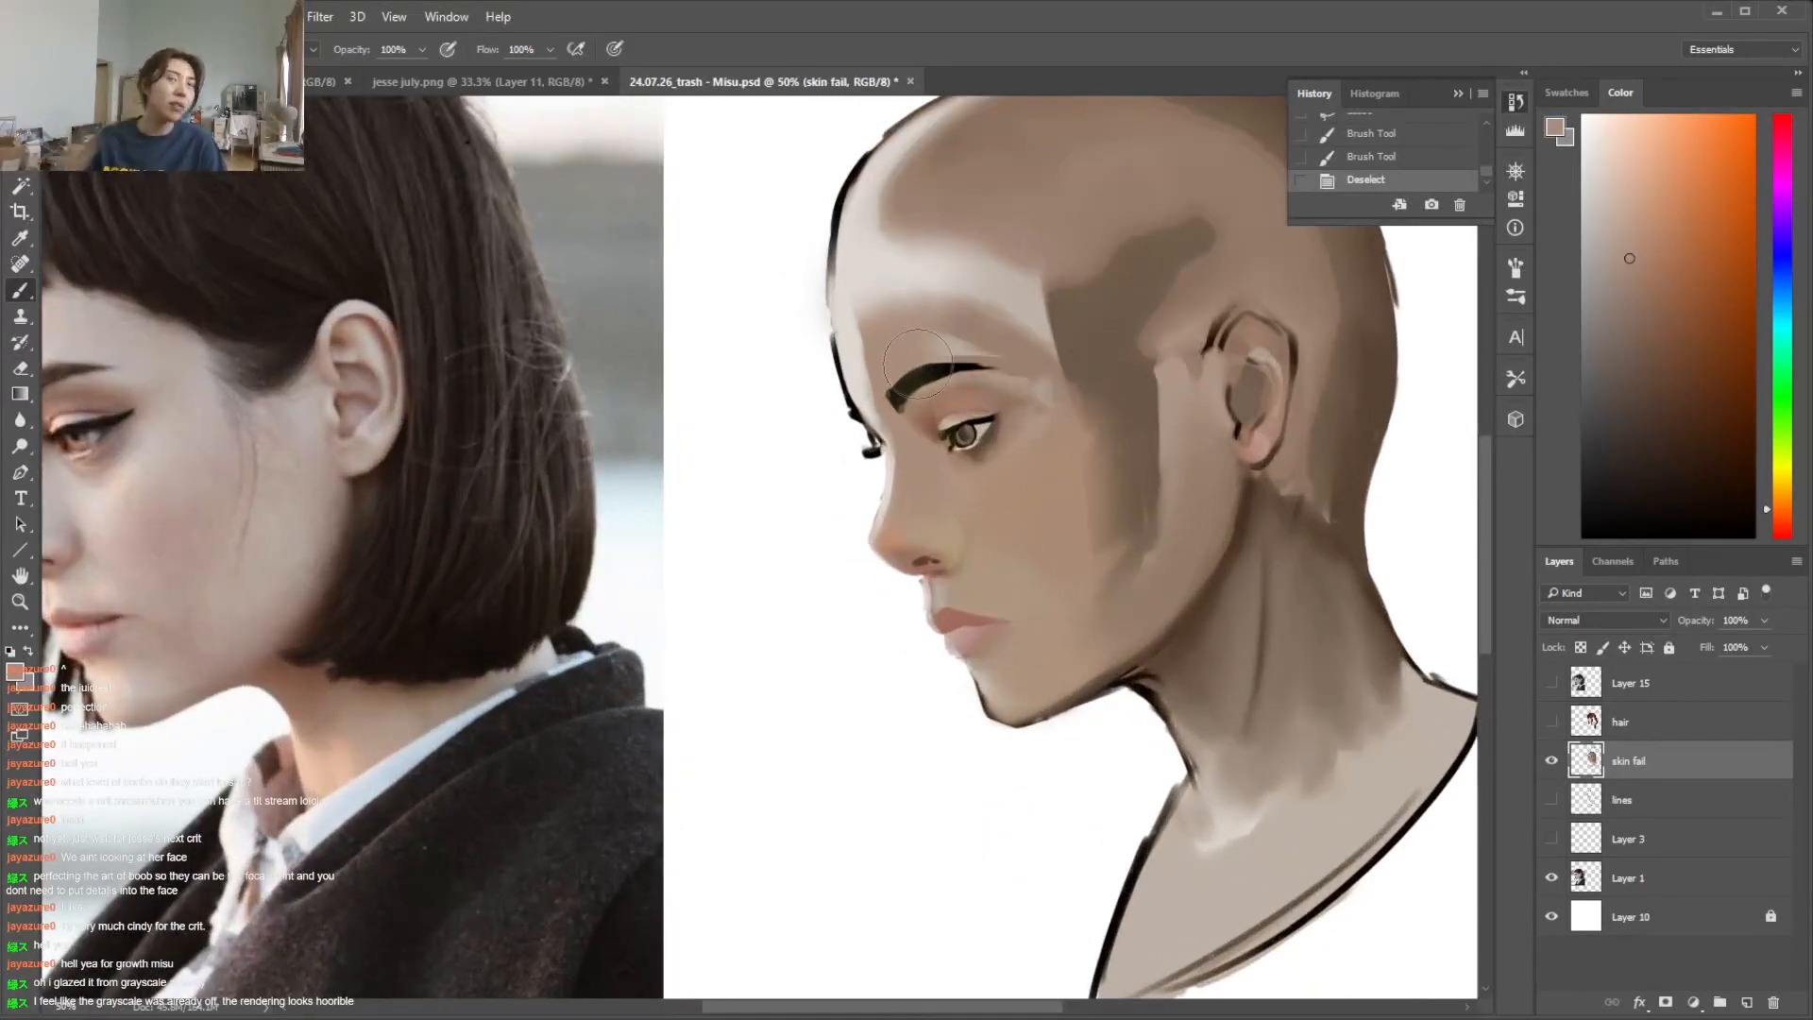
{"action": "mouse_move", "coordinate": [1001, 1012]}
{"action": "left_mouse_down"}
{"action": "mouse_move", "coordinate": [944, 1015]}
{"action": "mouse_move", "coordinate": [965, 1008]}
{"action": "left_mouse_up"}
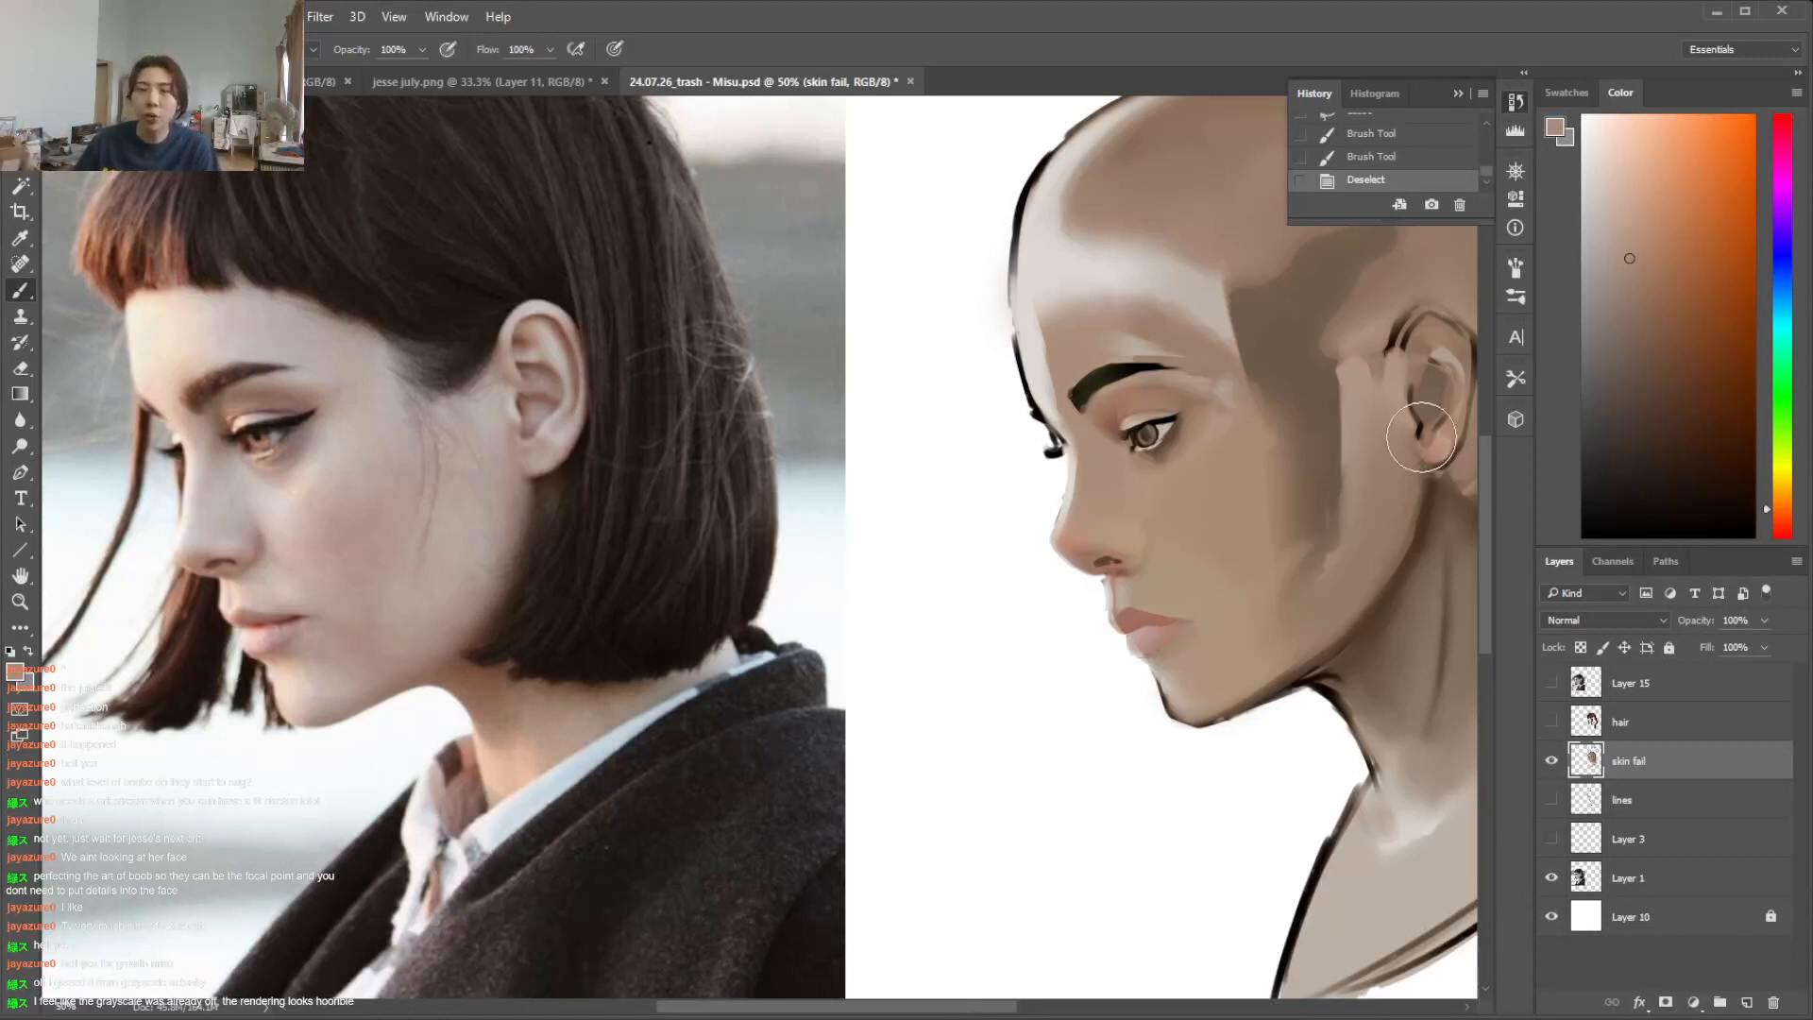
Draw a black upper lash line on the near eye with a small textured brush, redoing the first stroke
{"action": "key", "text": "l"}
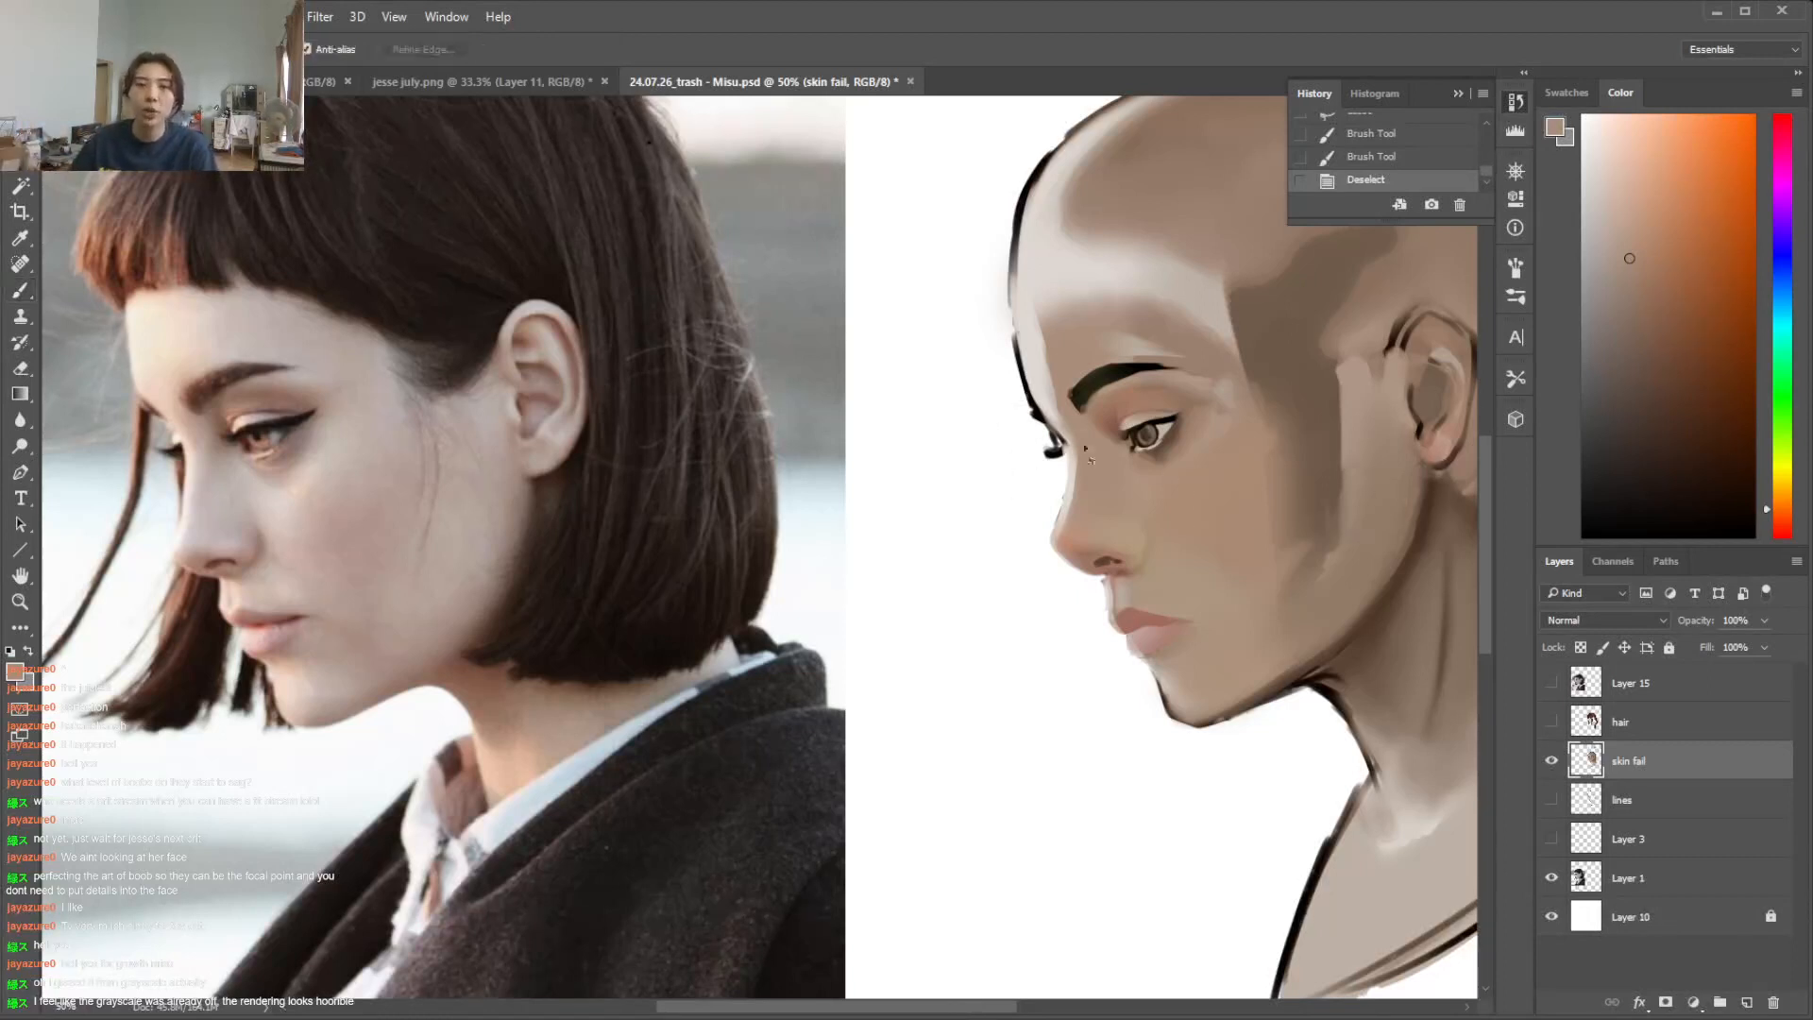
{"action": "key", "text": "b"}
{"action": "key", "text": "d"}
{"action": "right_click", "coordinate": [1164, 440]}
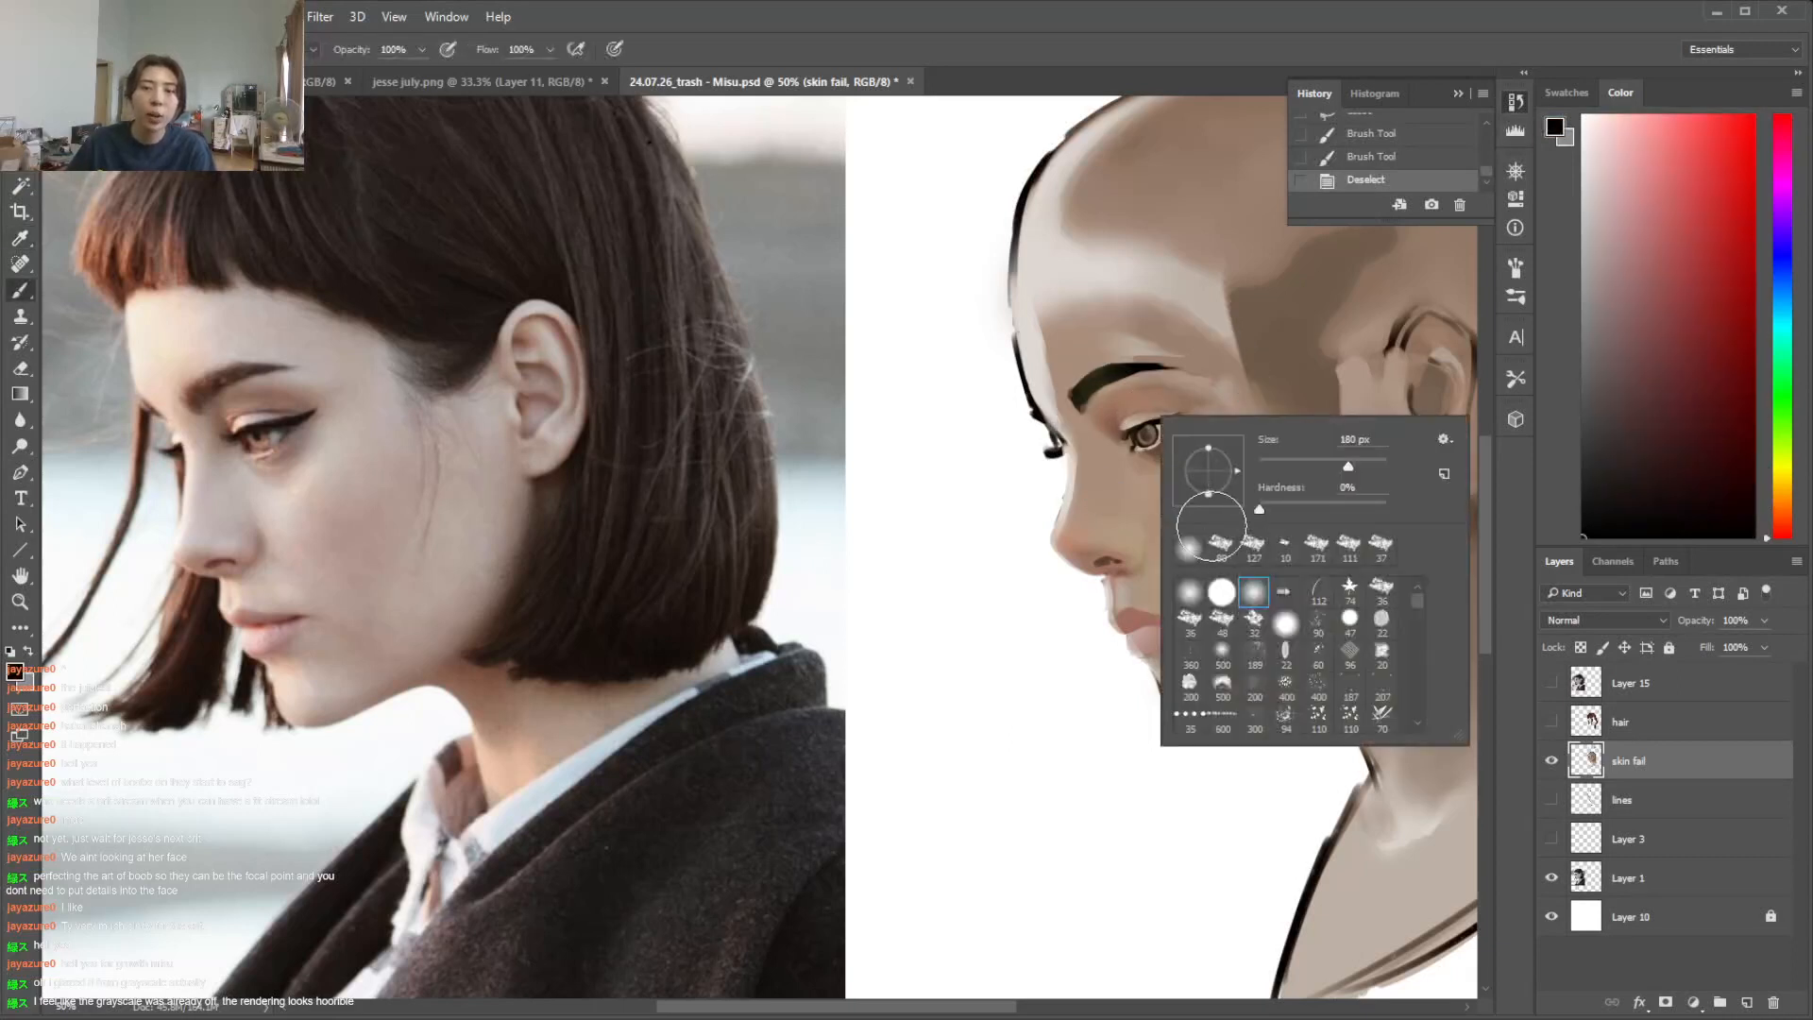
{"action": "left_click", "coordinate": [1222, 548]}
{"action": "left_click", "coordinate": [1271, 462]}
{"action": "mouse_move", "coordinate": [1146, 422]}
{"action": "left_mouse_down"}
{"action": "mouse_move", "coordinate": [1175, 418]}
{"action": "mouse_move", "coordinate": [1156, 421]}
{"action": "left_mouse_up"}
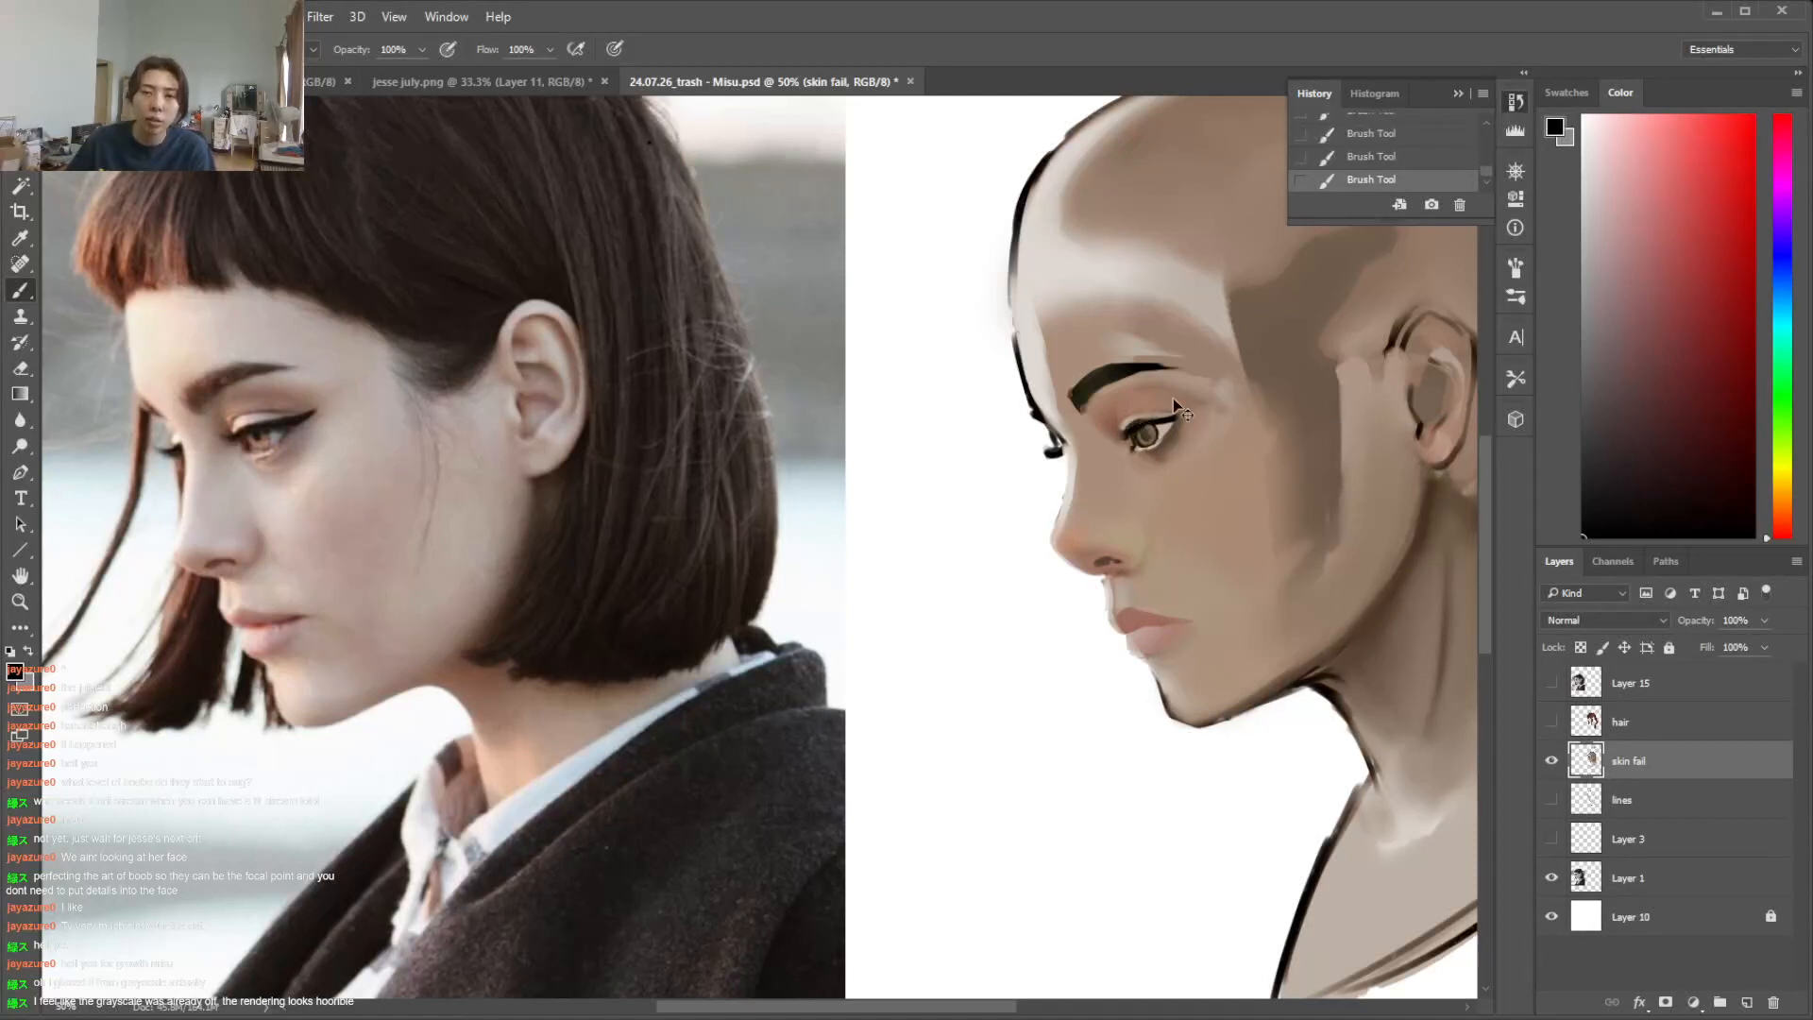
{"action": "key", "text": "ctrl+z"}
{"action": "left_click_drag", "start_coordinate": [1158, 421], "coordinate": [1141, 430]}
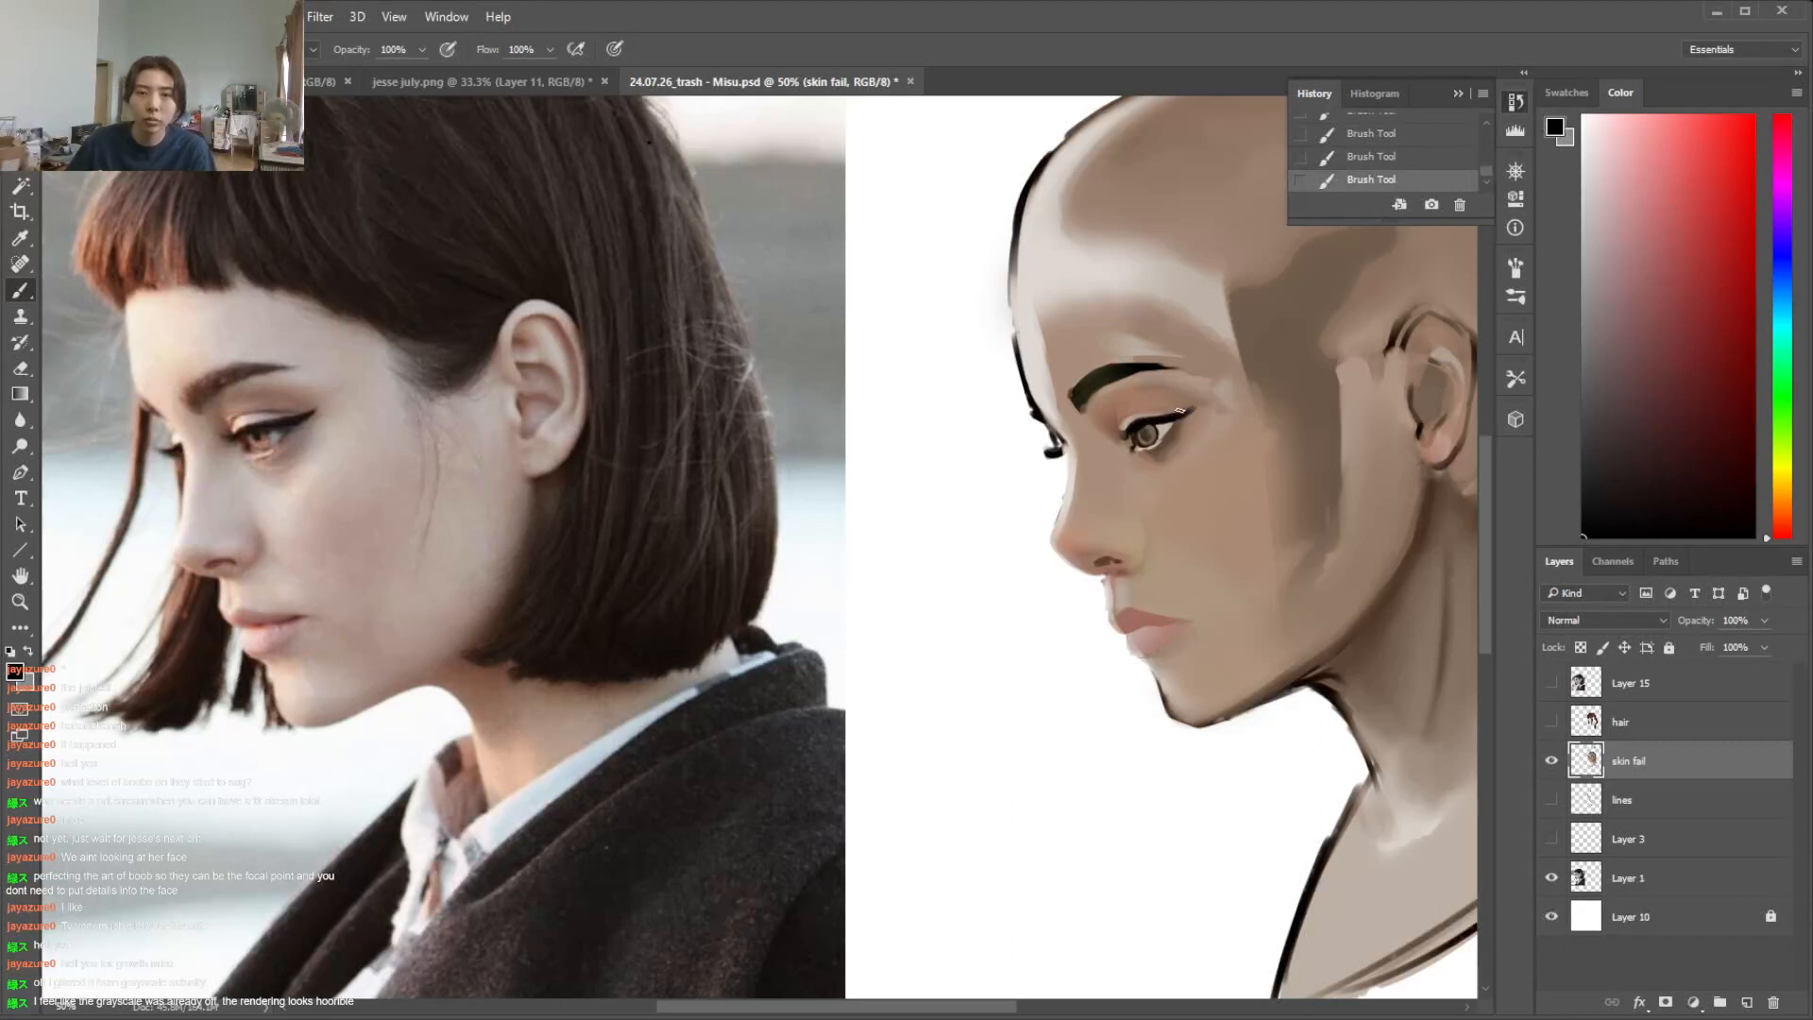
Select the eyebrow with the Magic Wand, lighten its front end with a soft brush, and deselect
{"action": "left_click", "coordinate": [1076, 379], "text": "alt"}
{"action": "left_click", "coordinate": [1086, 389], "text": "alt"}
{"action": "key", "text": "w"}
{"action": "left_click", "coordinate": [1088, 388]}
{"action": "key", "text": "b"}
{"action": "right_click", "coordinate": [1081, 397]}
{"action": "left_click", "coordinate": [1162, 510]}
{"action": "left_click", "coordinate": [1271, 426]}
{"action": "mouse_move", "coordinate": [1086, 391]}
{"action": "left_mouse_down"}
{"action": "mouse_move", "coordinate": [1133, 370]}
{"action": "mouse_move", "coordinate": [1087, 404]}
{"action": "left_mouse_up"}
{"action": "left_click", "coordinate": [1073, 391], "text": "alt"}
{"action": "mouse_move", "coordinate": [1073, 385]}
{"action": "left_mouse_down"}
{"action": "mouse_move", "coordinate": [1086, 407]}
{"action": "mouse_move", "coordinate": [1135, 369]}
{"action": "left_mouse_up"}
{"action": "left_click", "coordinate": [1128, 367], "text": "alt"}
{"action": "left_click", "coordinate": [1093, 386], "text": "alt"}
{"action": "key", "text": "ctrl+d"}
Reshape the front end of the near eyebrow with sampled skin tone, using a textured brush at about 44 px
{"action": "left_click", "coordinate": [1129, 402], "text": "alt"}
{"action": "right_click", "coordinate": [1134, 411]}
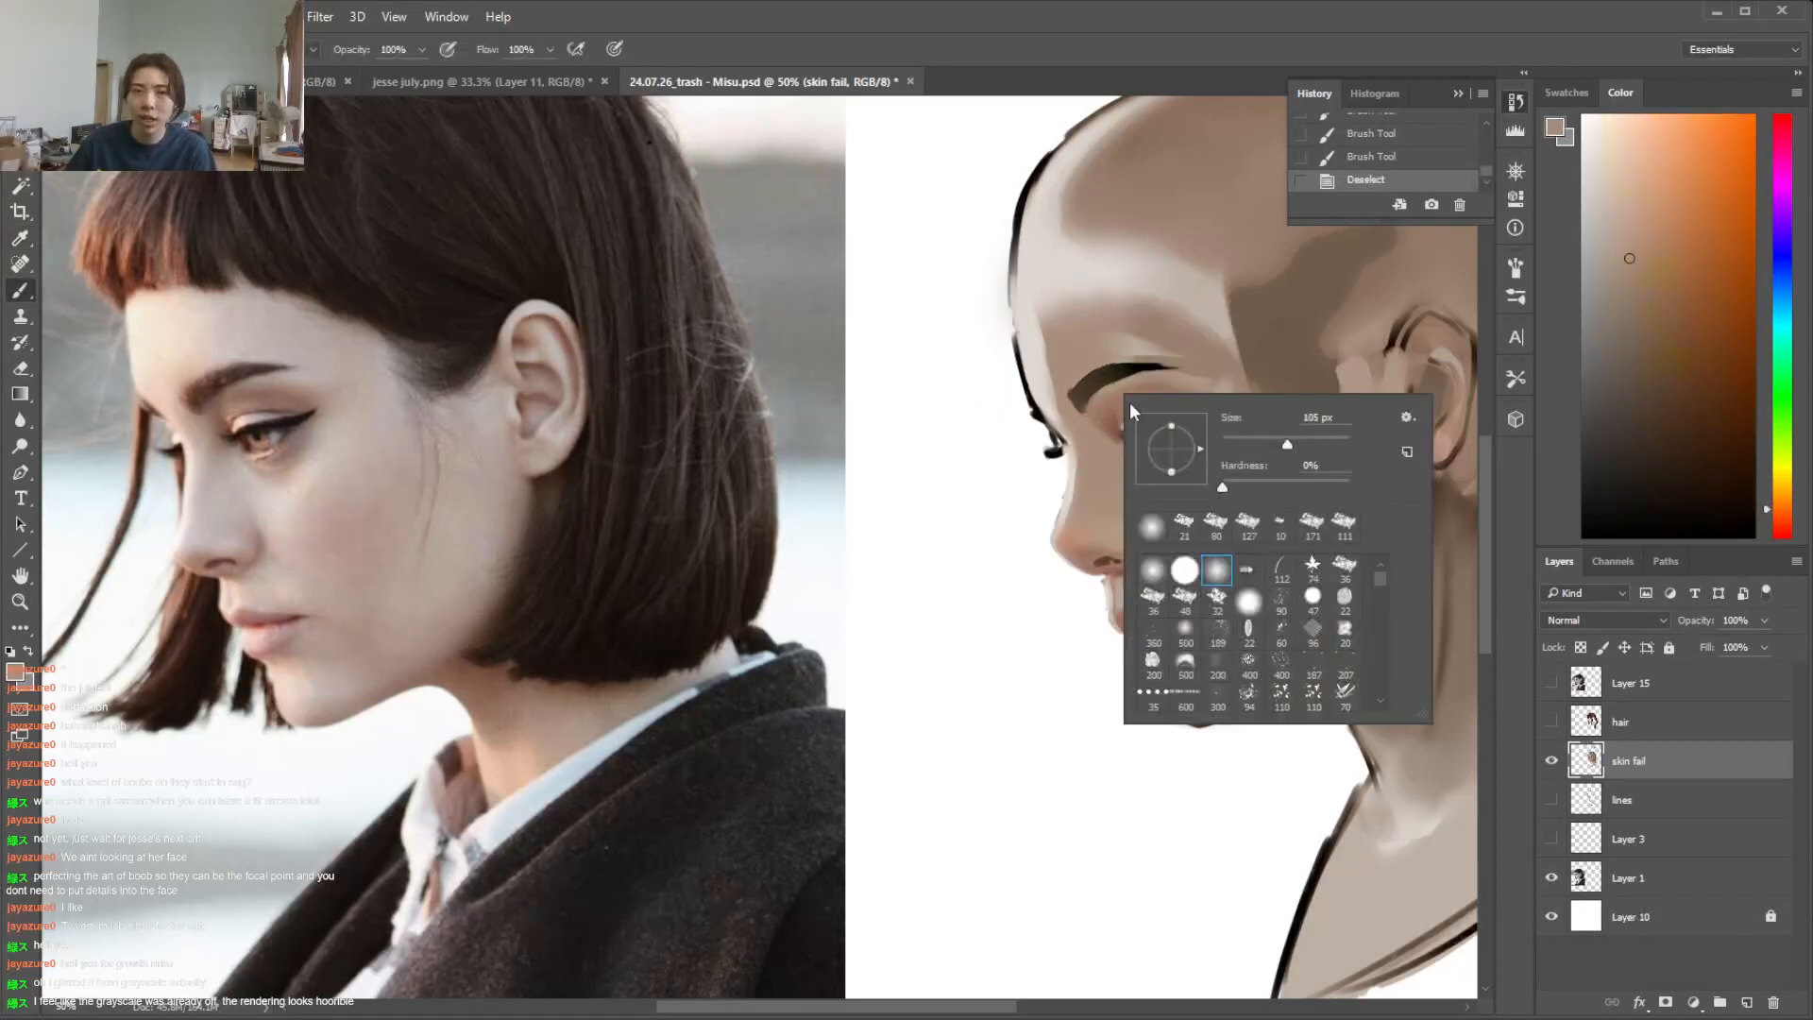
{"action": "left_click", "coordinate": [1185, 527]}
{"action": "left_click", "coordinate": [1238, 437]}
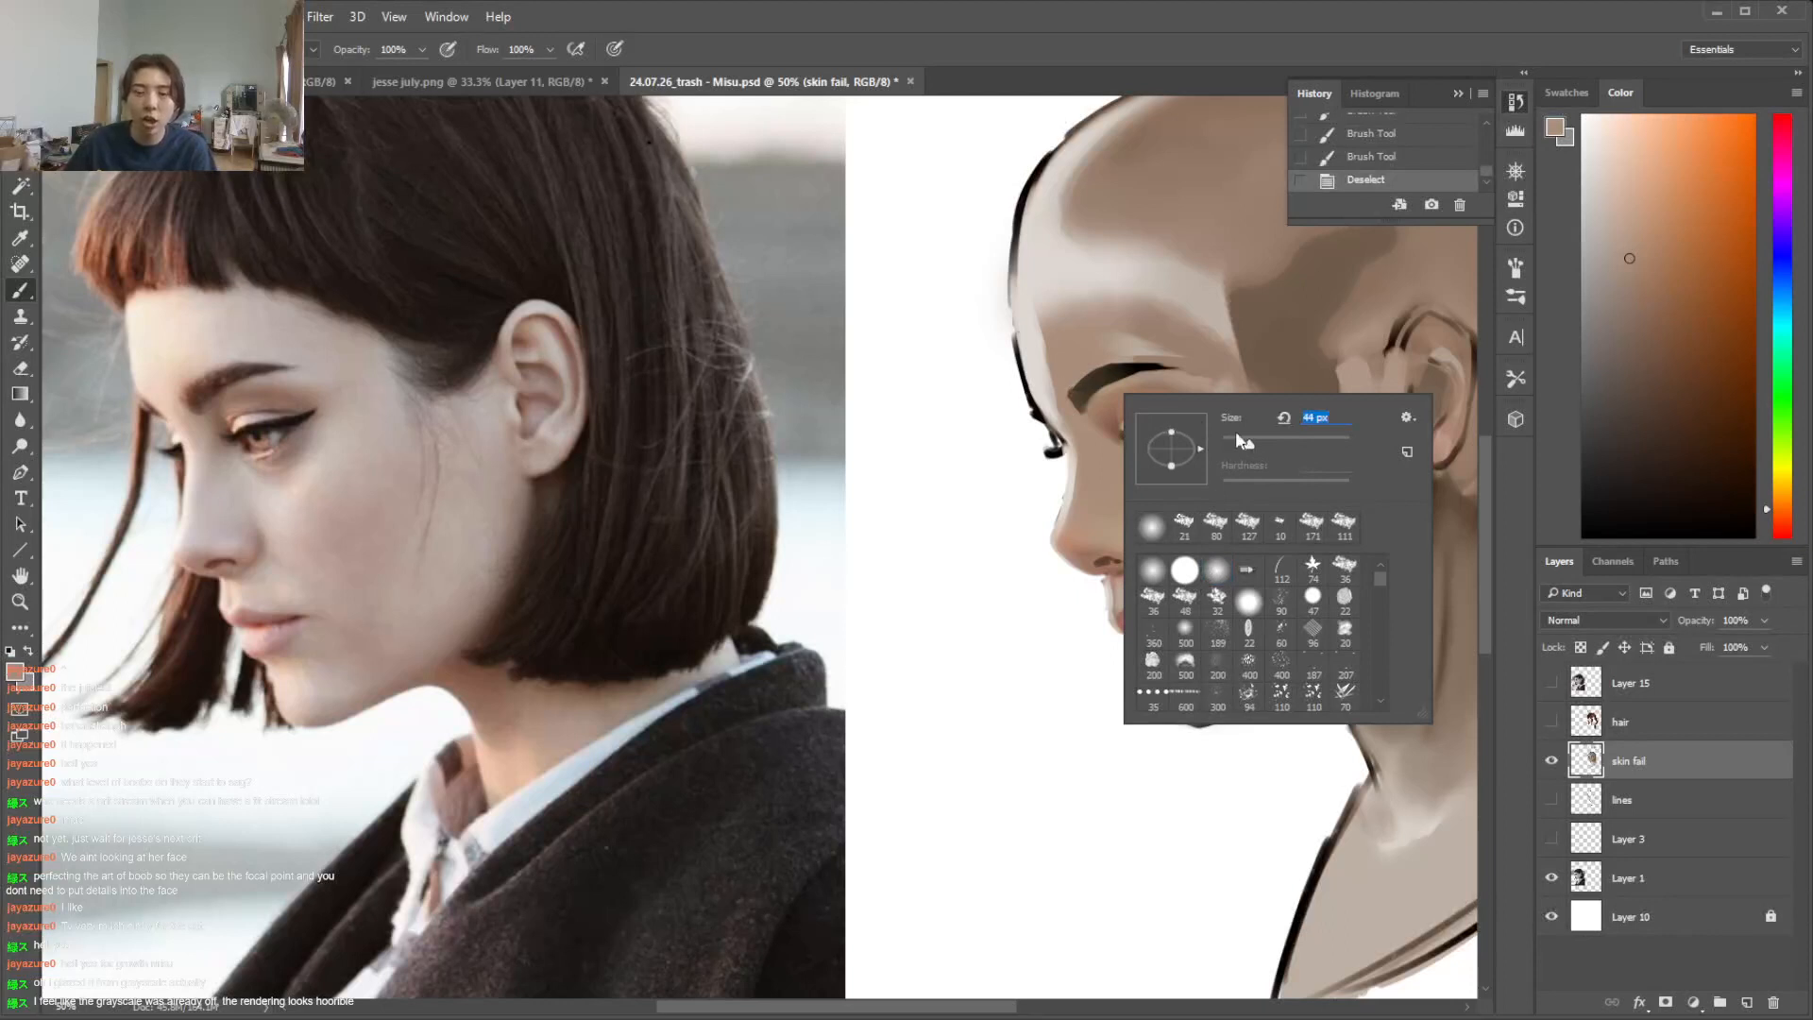
{"action": "left_click_drag", "start_coordinate": [1068, 387], "coordinate": [1075, 408]}
{"action": "left_click_drag", "start_coordinate": [1070, 395], "coordinate": [1091, 430]}
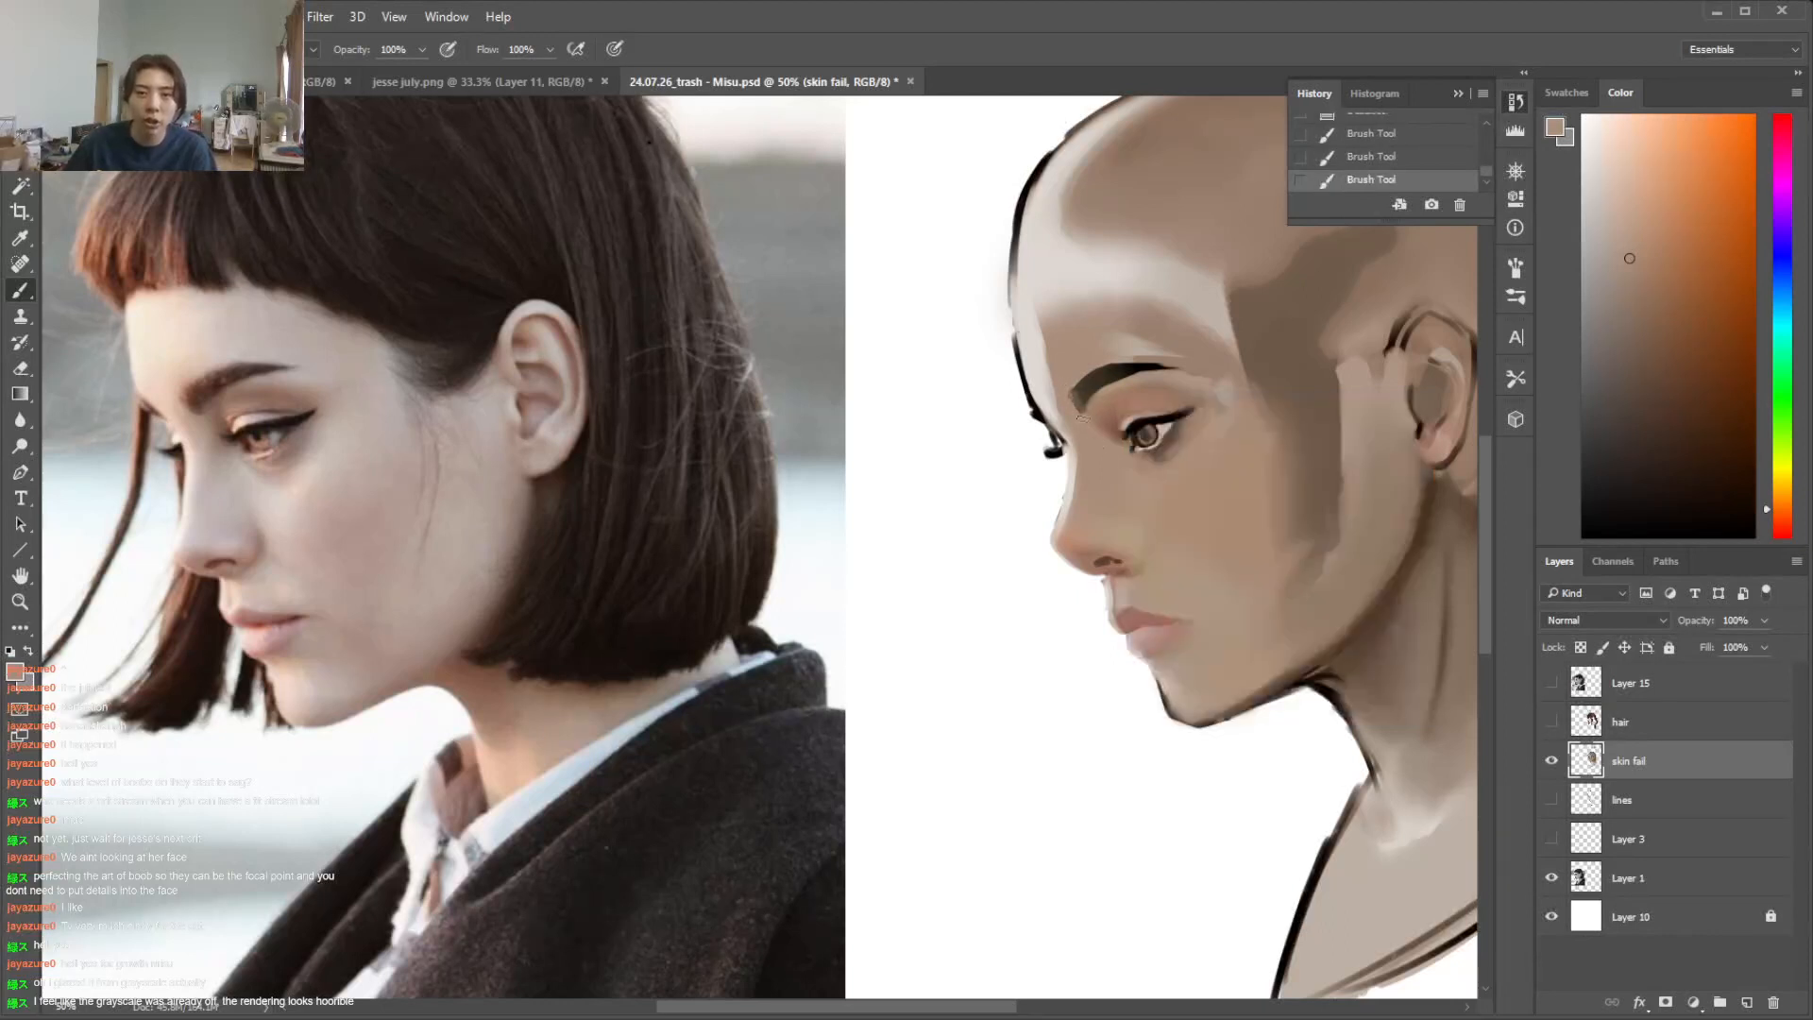
{"action": "left_click", "coordinate": [1098, 408], "text": "alt"}
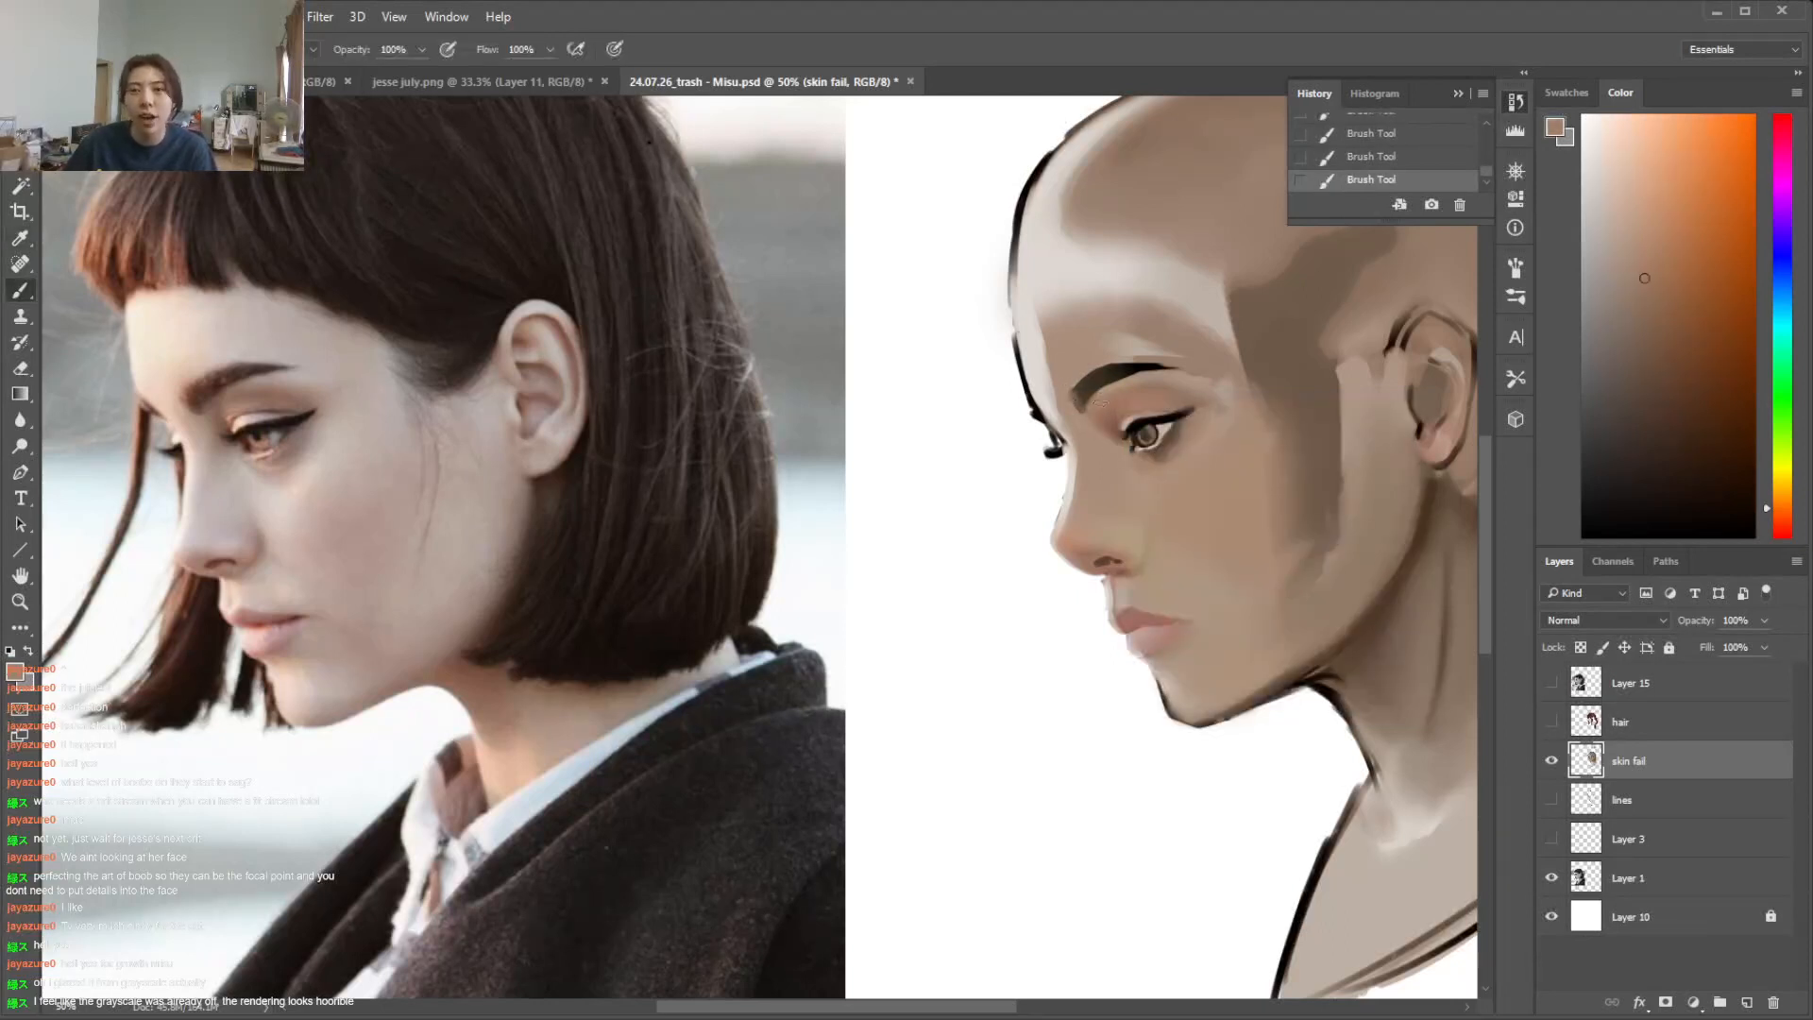
Refine the upper edge and front tip of the eyebrow with sampled dark brown and skin tones
{"action": "left_click", "coordinate": [1152, 362], "text": "alt"}
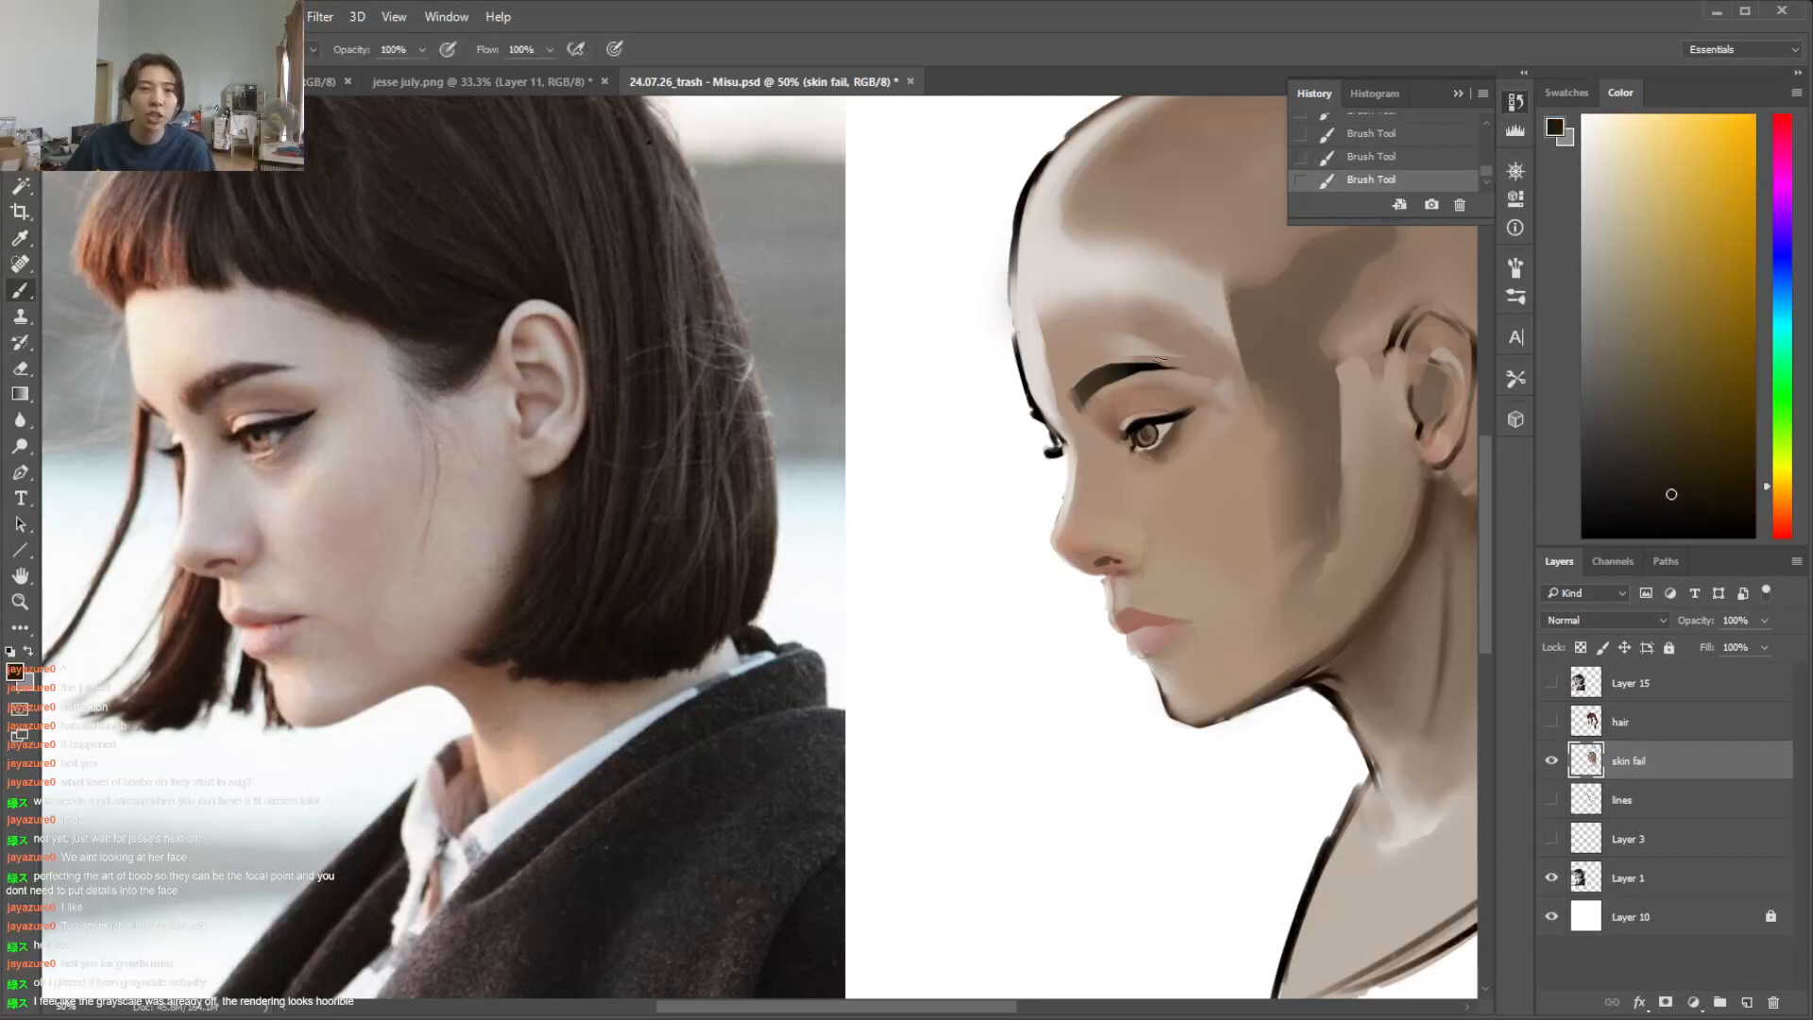
{"action": "left_click", "coordinate": [1098, 359], "text": "alt"}
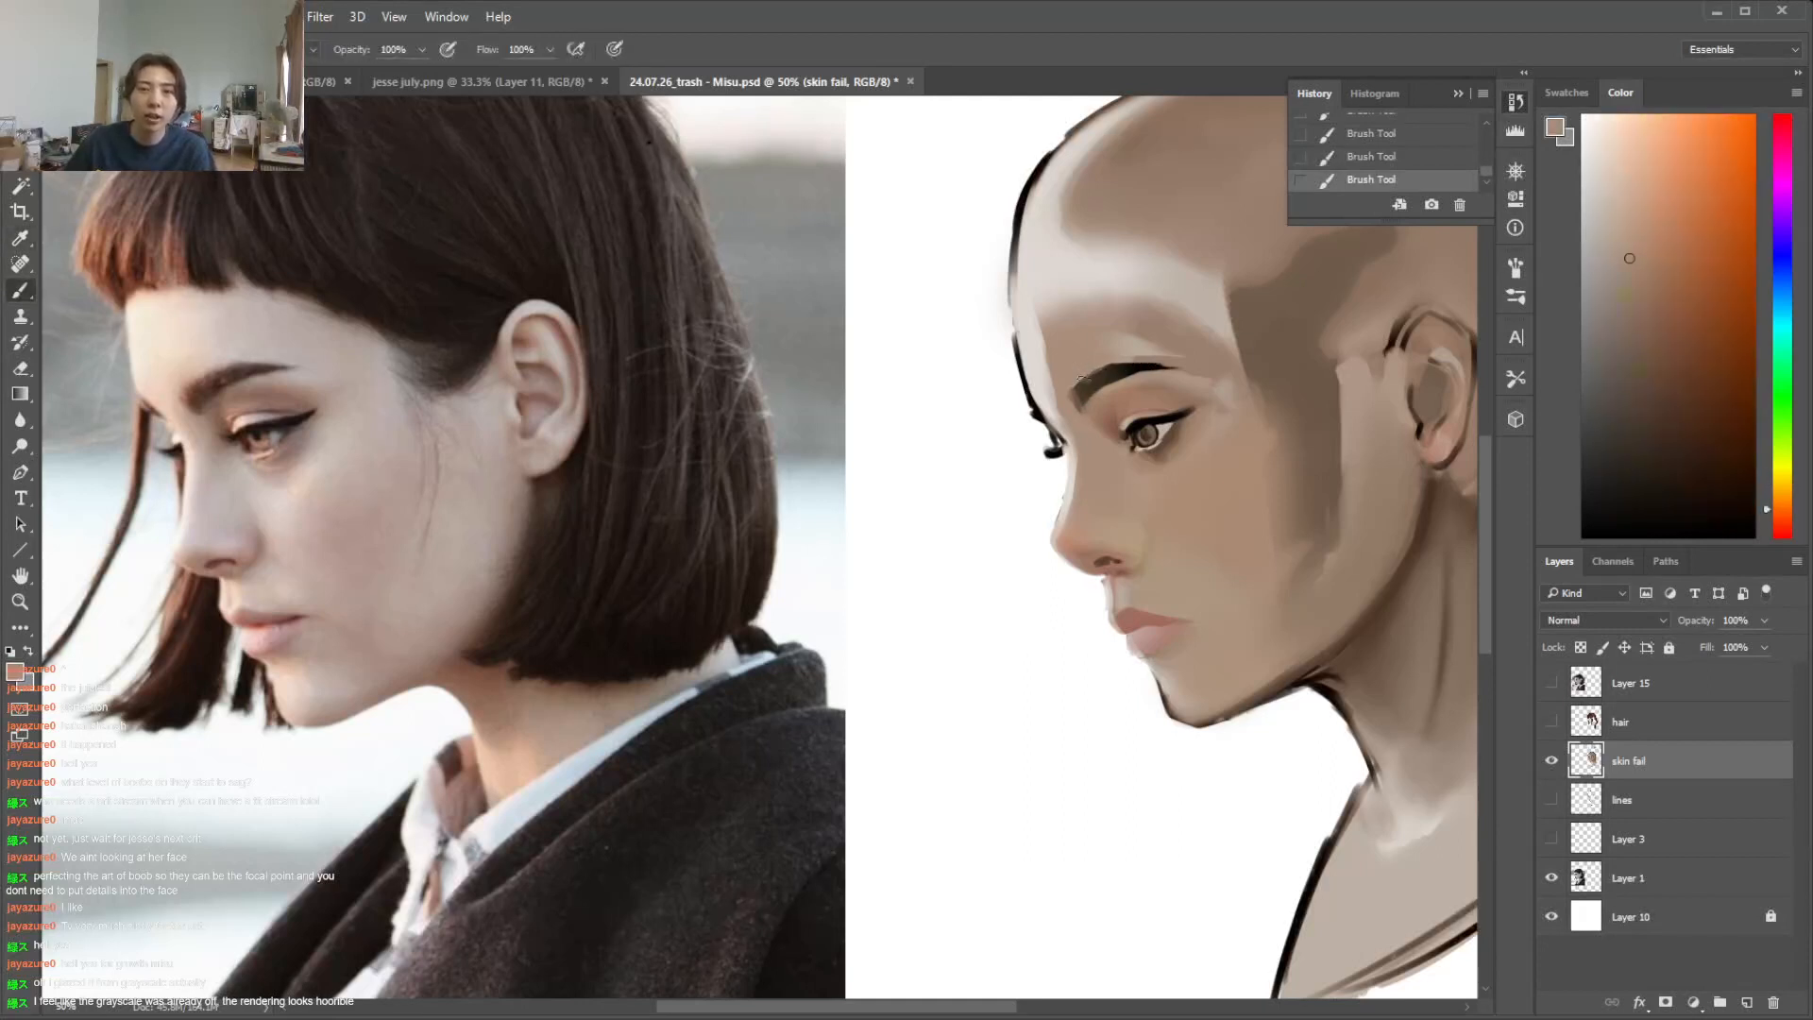
{"action": "left_click", "coordinate": [1128, 371], "text": "alt"}
{"action": "right_click", "coordinate": [1101, 383]}
{"action": "left_click", "coordinate": [1081, 395]}
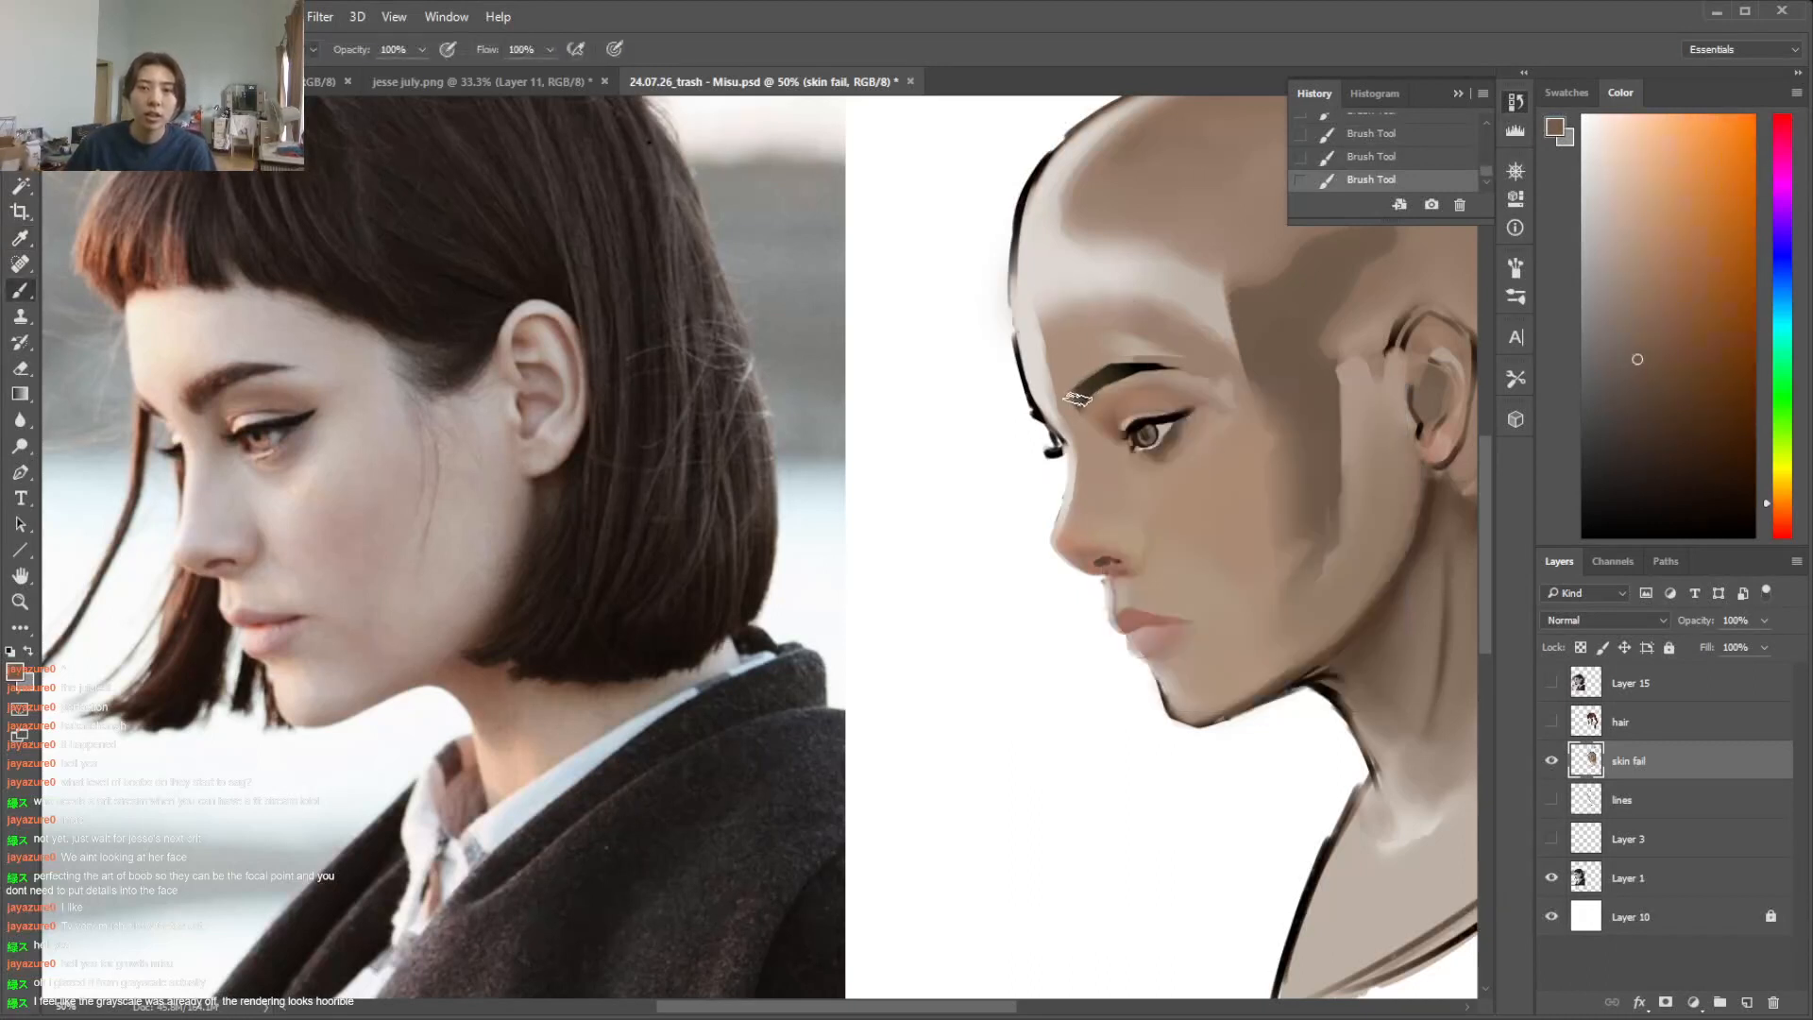
{"action": "left_click", "coordinate": [1124, 359], "text": "alt"}
{"action": "left_click", "coordinate": [1119, 357], "text": "alt"}
Select the facial skin with the Magic Wand and paint skin tone above the eyebrow with a soft brush
{"action": "right_click", "coordinate": [1119, 357]}
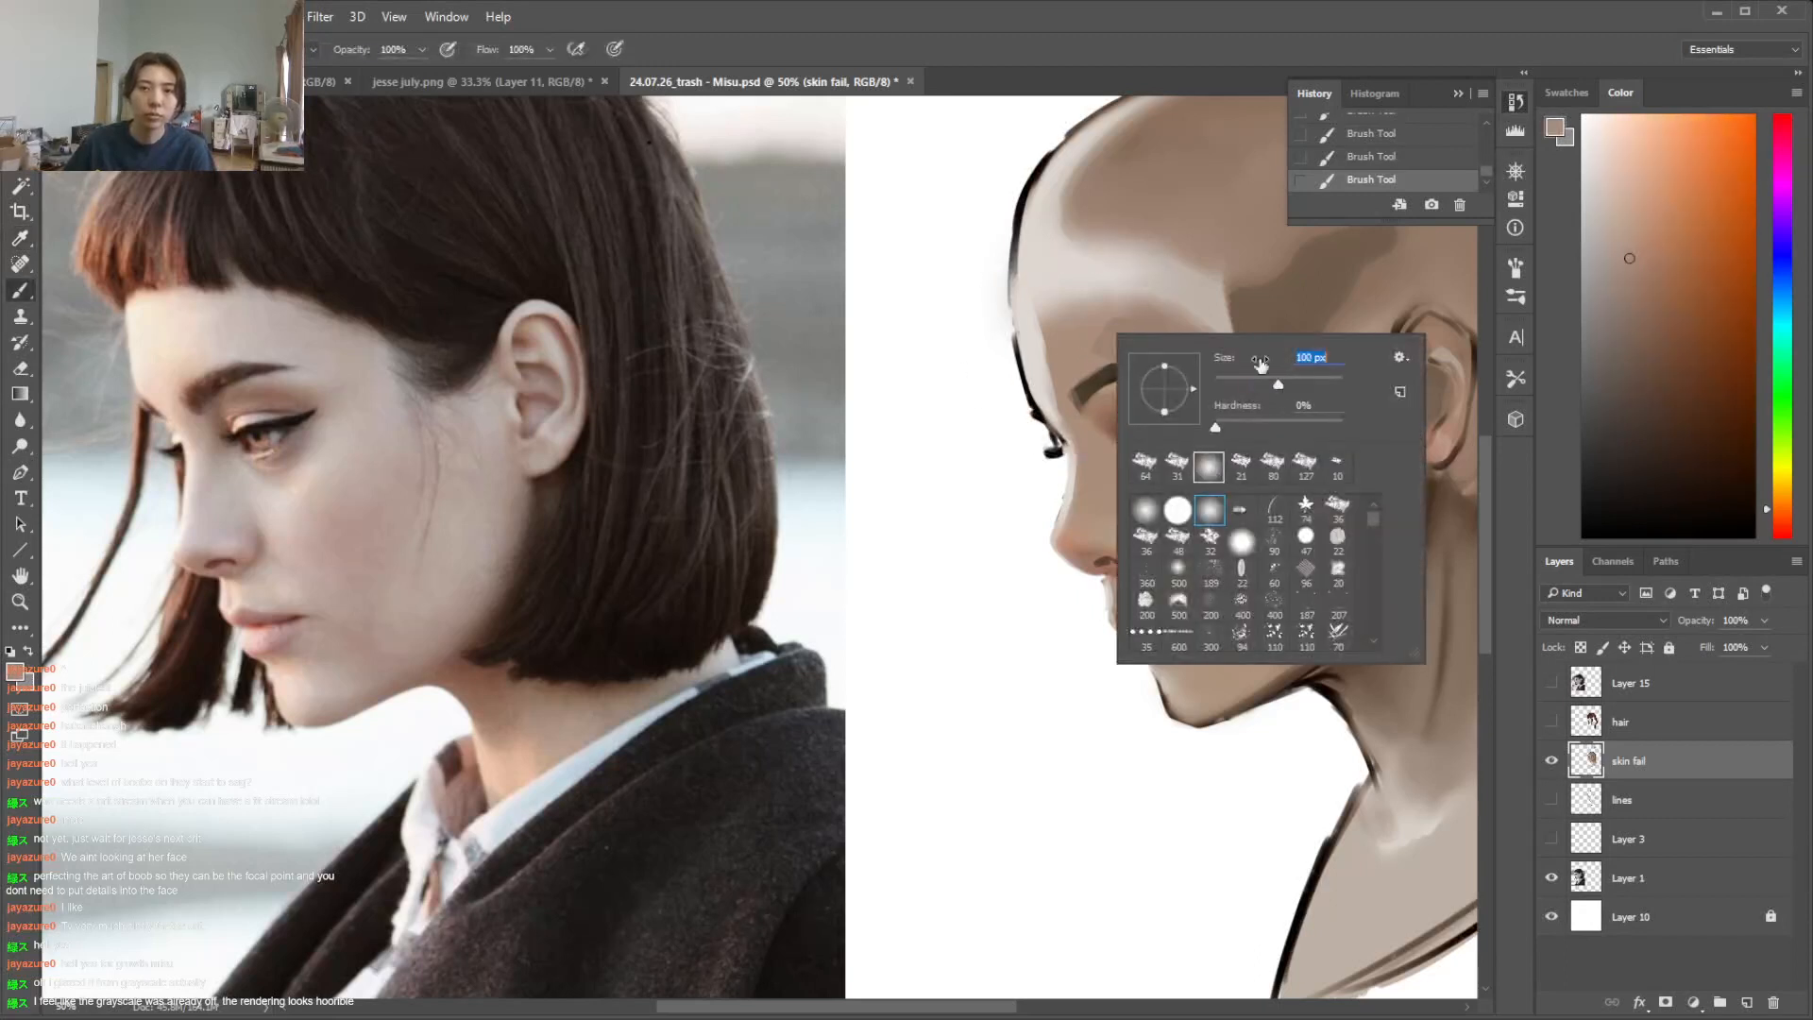
{"action": "left_click", "coordinate": [1103, 364]}
{"action": "key", "text": "w"}
{"action": "left_click", "coordinate": [1104, 363]}
{"action": "key", "text": "b"}
{"action": "left_click_drag", "start_coordinate": [1098, 362], "coordinate": [1148, 336]}
{"action": "left_click", "coordinate": [1187, 347], "text": "alt"}
{"action": "left_click", "coordinate": [1083, 338], "text": "alt"}
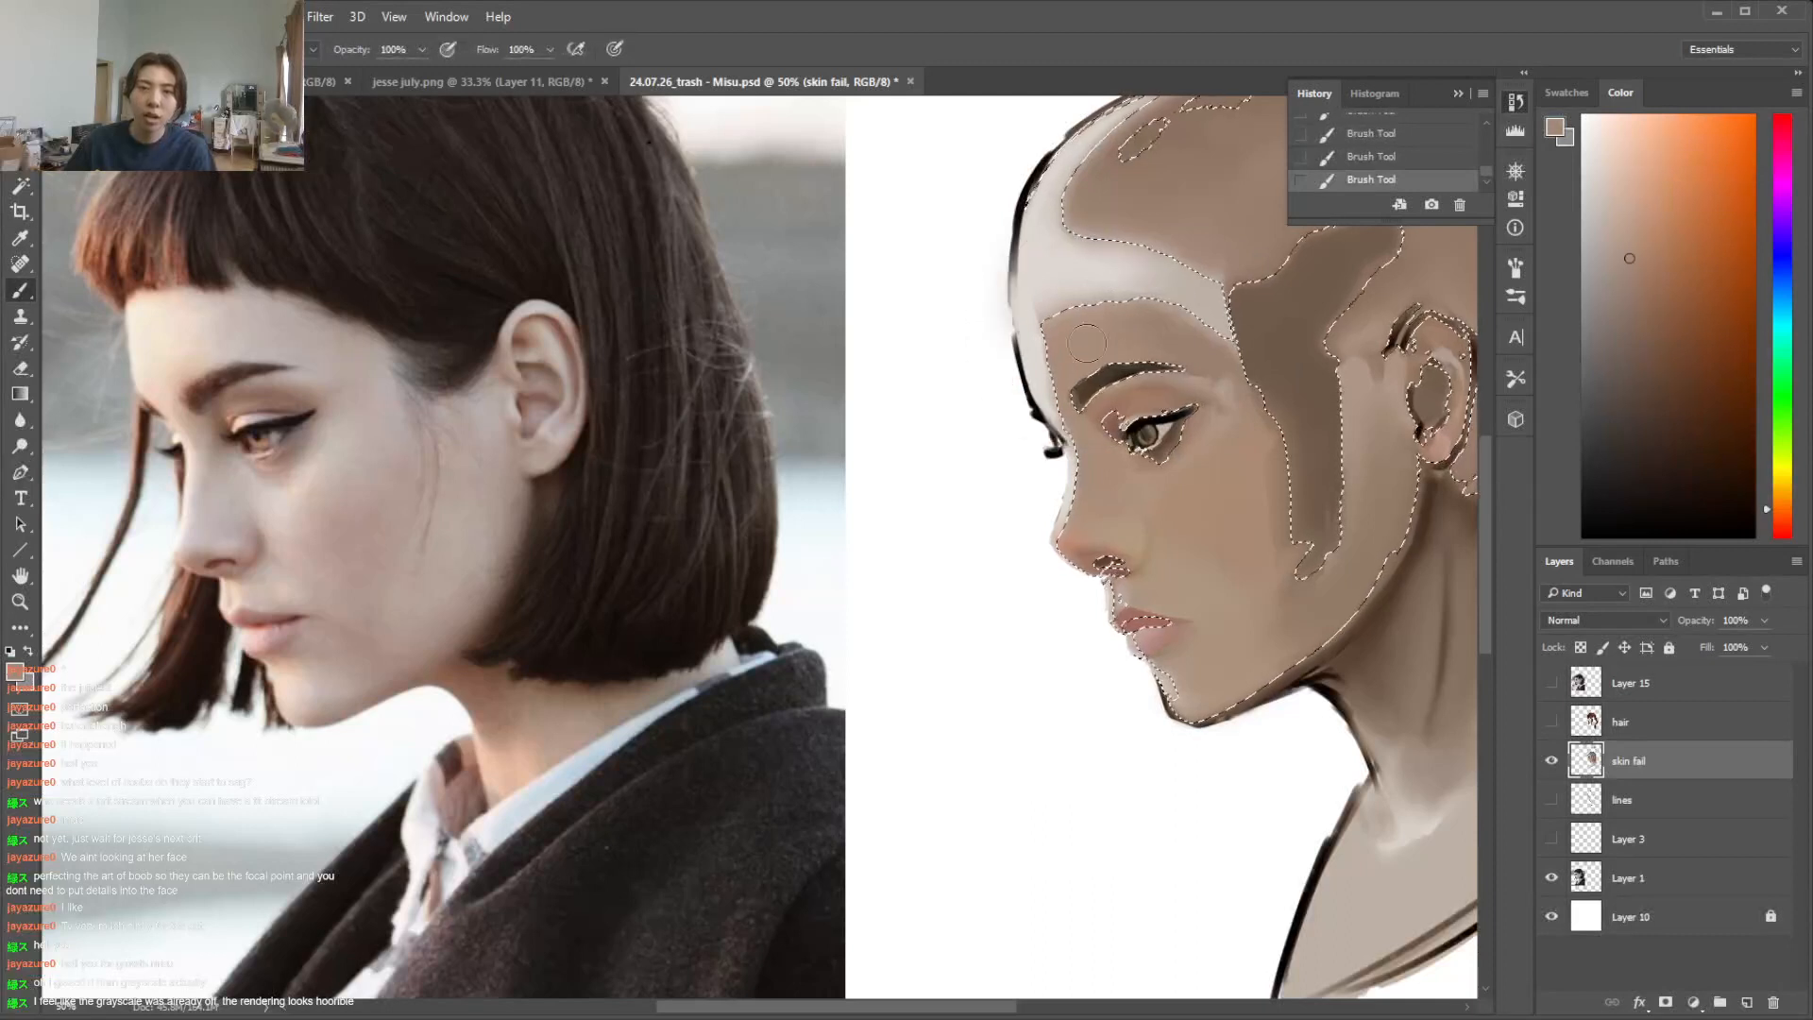
Blend the skin behind the eyebrow's tail with sampled skin tone, and clear the selection
{"action": "key", "text": "i"}
{"action": "left_click", "coordinate": [1218, 390], "text": "alt"}
{"action": "mouse_move", "coordinate": [1216, 391]}
{"action": "left_mouse_down"}
{"action": "mouse_move", "coordinate": [1195, 403]}
{"action": "mouse_move", "coordinate": [1225, 397]}
{"action": "left_mouse_up"}
{"action": "left_click", "coordinate": [1245, 403], "text": "alt"}
{"action": "key", "text": "b"}
{"action": "key", "text": "ctrl+d"}
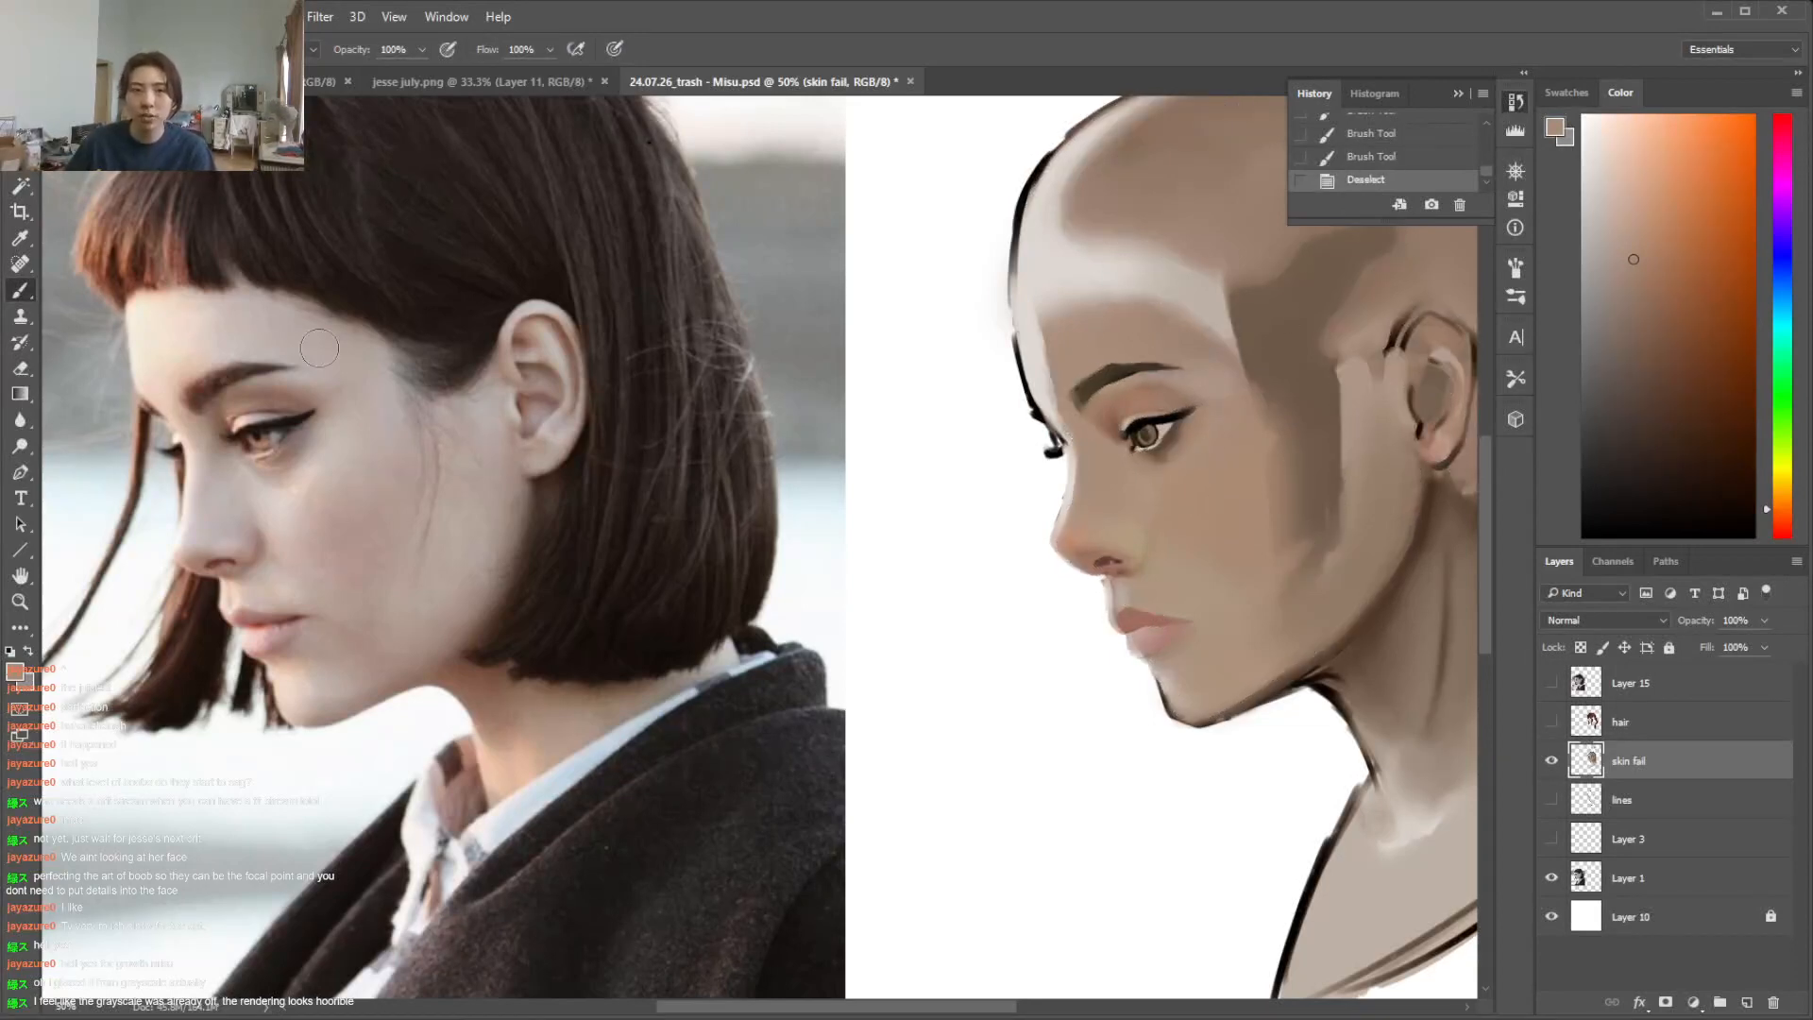
Paint a light sampled highlight tone along the forehead edge in front of the eyebrow
{"action": "left_click", "coordinate": [1210, 308], "text": "alt"}
{"action": "left_click", "coordinate": [1035, 355], "text": "alt"}
{"action": "mouse_move", "coordinate": [1043, 319]}
{"action": "left_mouse_down"}
{"action": "mouse_move", "coordinate": [1052, 404]}
{"action": "mouse_move", "coordinate": [1036, 397]}
{"action": "mouse_move", "coordinate": [1059, 364]}
{"action": "left_mouse_up"}
Lasso the nostril area, touch up the underside of the nose with reddish brown skin tone, and deselect
{"action": "key", "text": "l"}
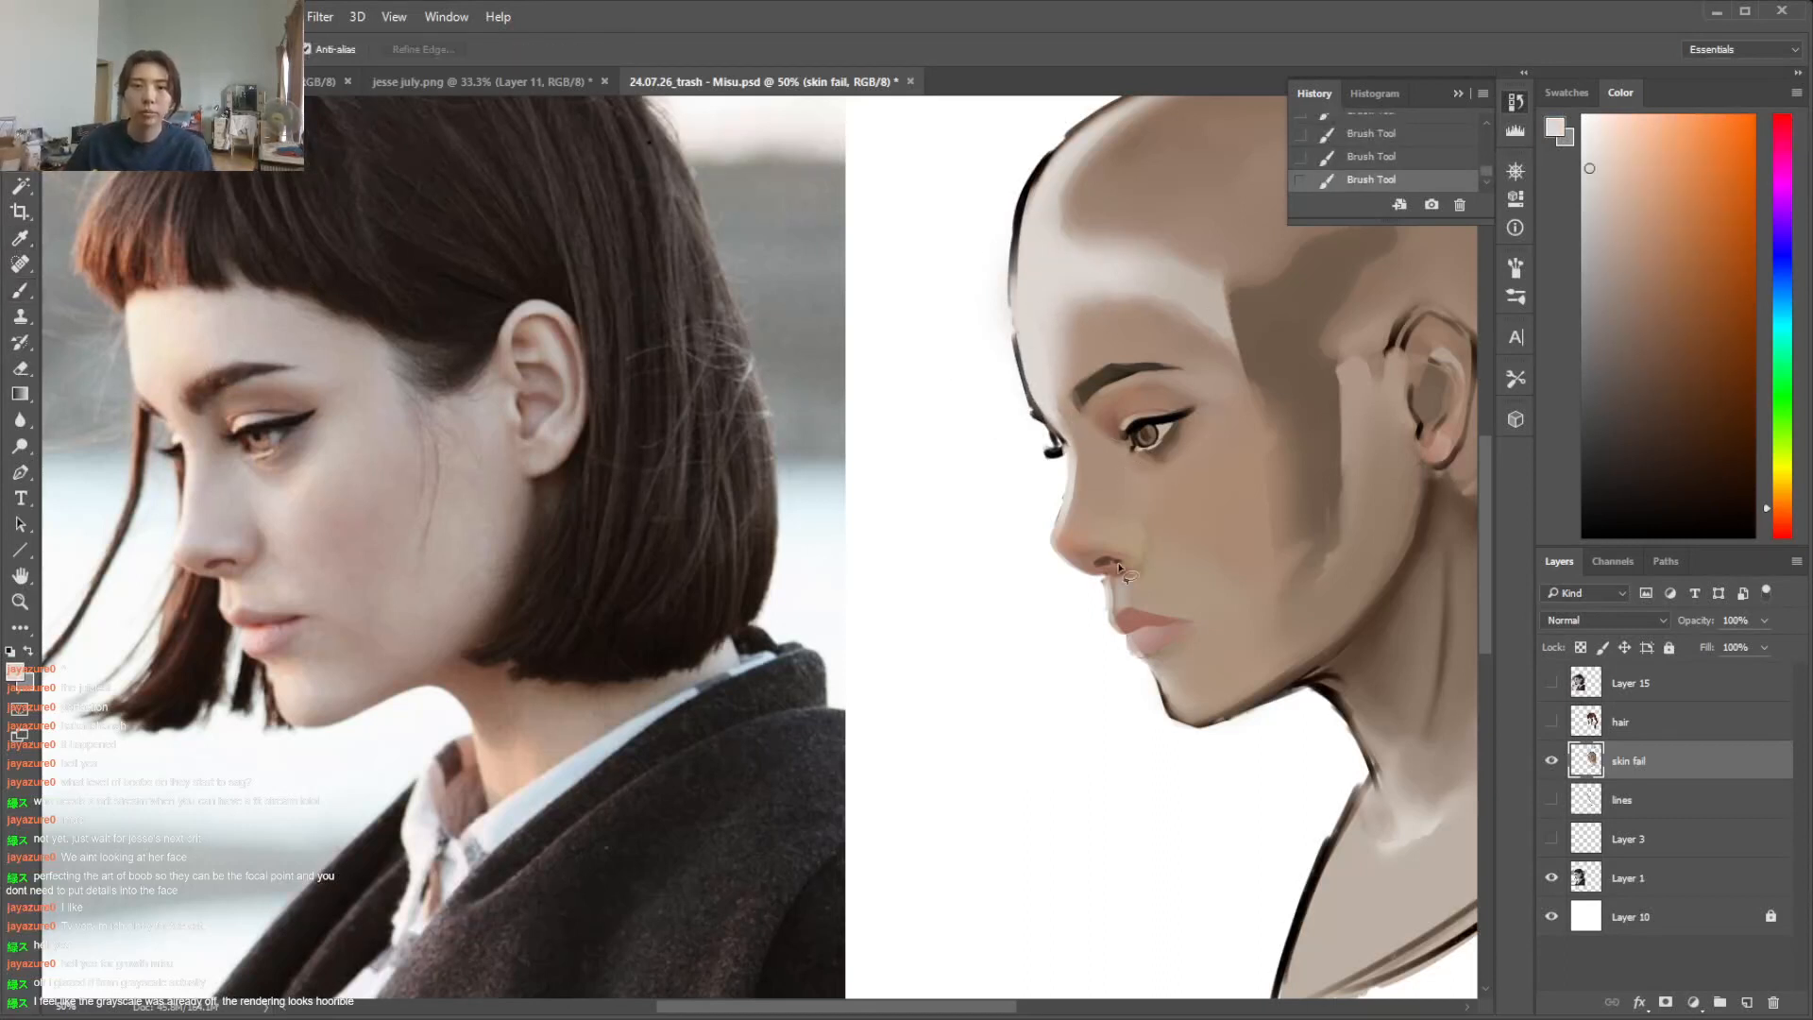
{"action": "left_click_drag", "start_coordinate": [1110, 570], "coordinate": [1120, 559]}
{"action": "key", "text": "ctrl+d"}
{"action": "key", "text": "b"}
{"action": "left_click", "coordinate": [1114, 562], "text": "alt"}
{"action": "key", "text": "ctrl+d"}
{"action": "left_click", "coordinate": [1134, 553], "text": "alt"}
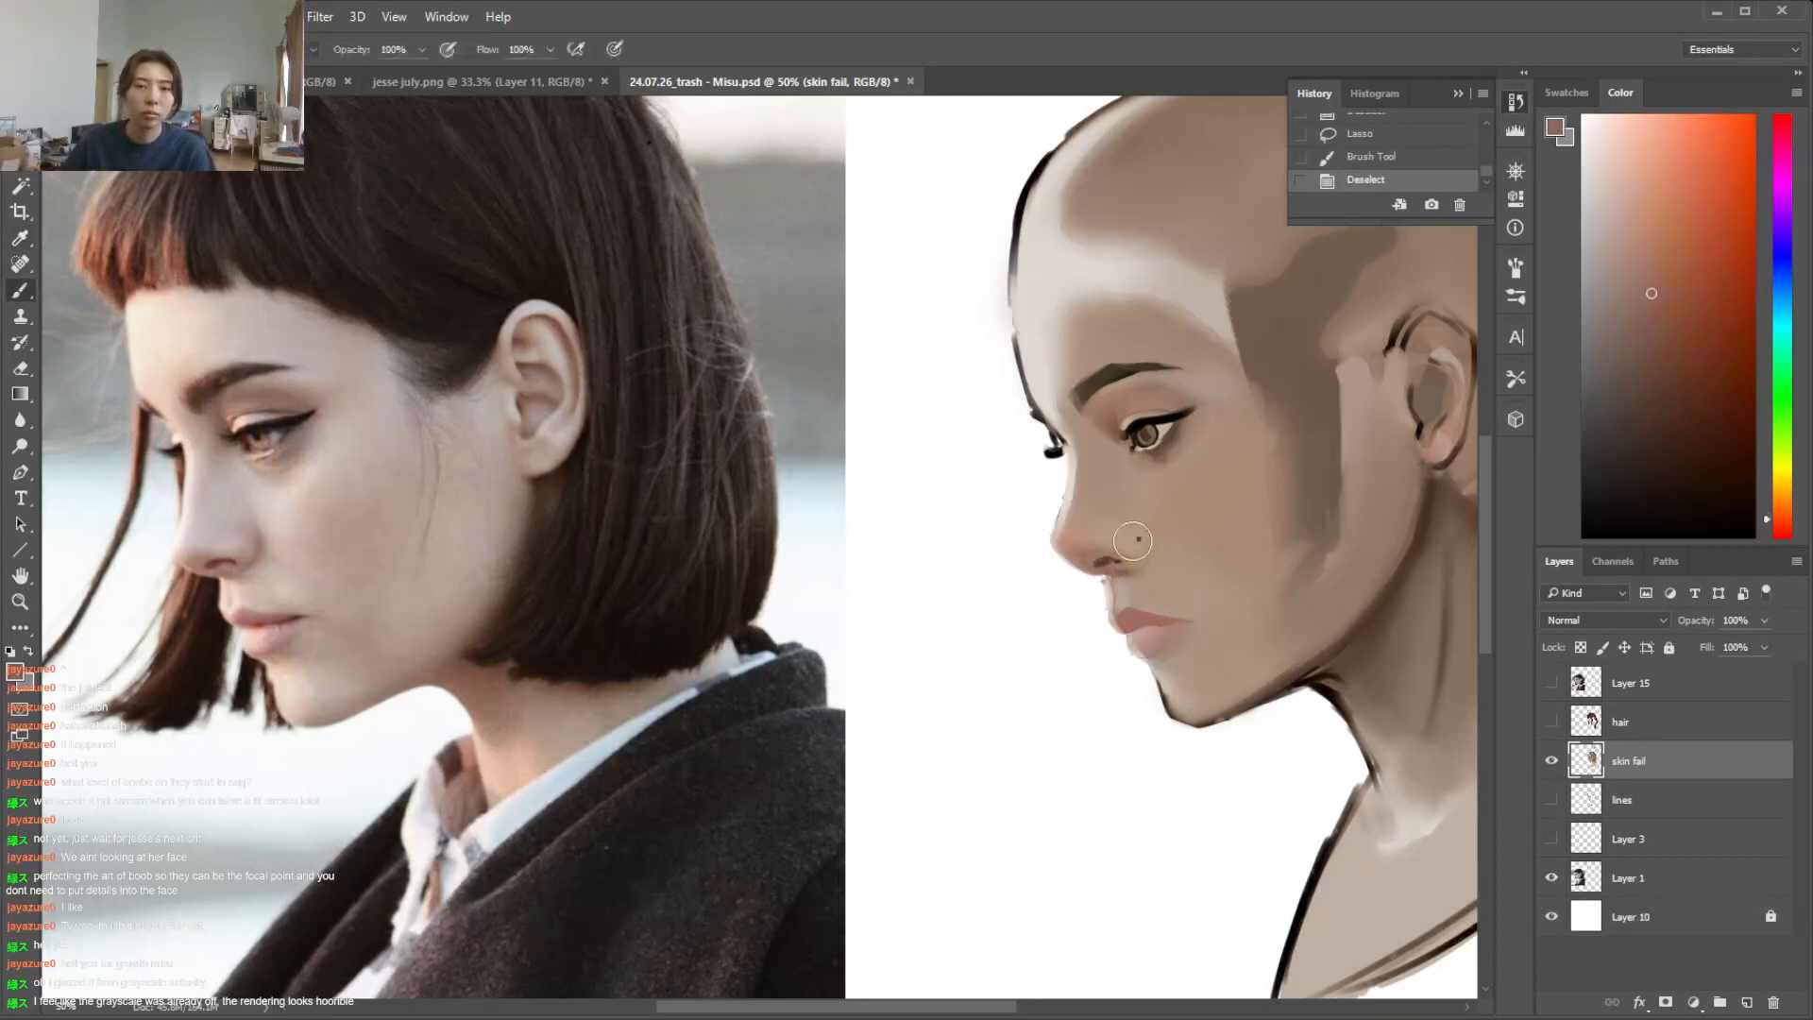
{"action": "right_click", "coordinate": [1138, 547]}
{"action": "left_click", "coordinate": [1105, 561]}
{"action": "left_click_drag", "start_coordinate": [1103, 567], "coordinate": [1112, 573]}
Lasso the profile edge between nose and upper lip, erase the excess paint, deselect, and clean up the lip contour
{"action": "mouse_move", "coordinate": [1099, 570]}
{"action": "left_mouse_down"}
{"action": "mouse_move", "coordinate": [1046, 562]}
{"action": "mouse_move", "coordinate": [1107, 609]}
{"action": "left_mouse_up"}
{"action": "key", "text": "e"}
{"action": "key", "text": "l"}
{"action": "key", "text": "e"}
{"action": "key", "text": "ctrl+d"}
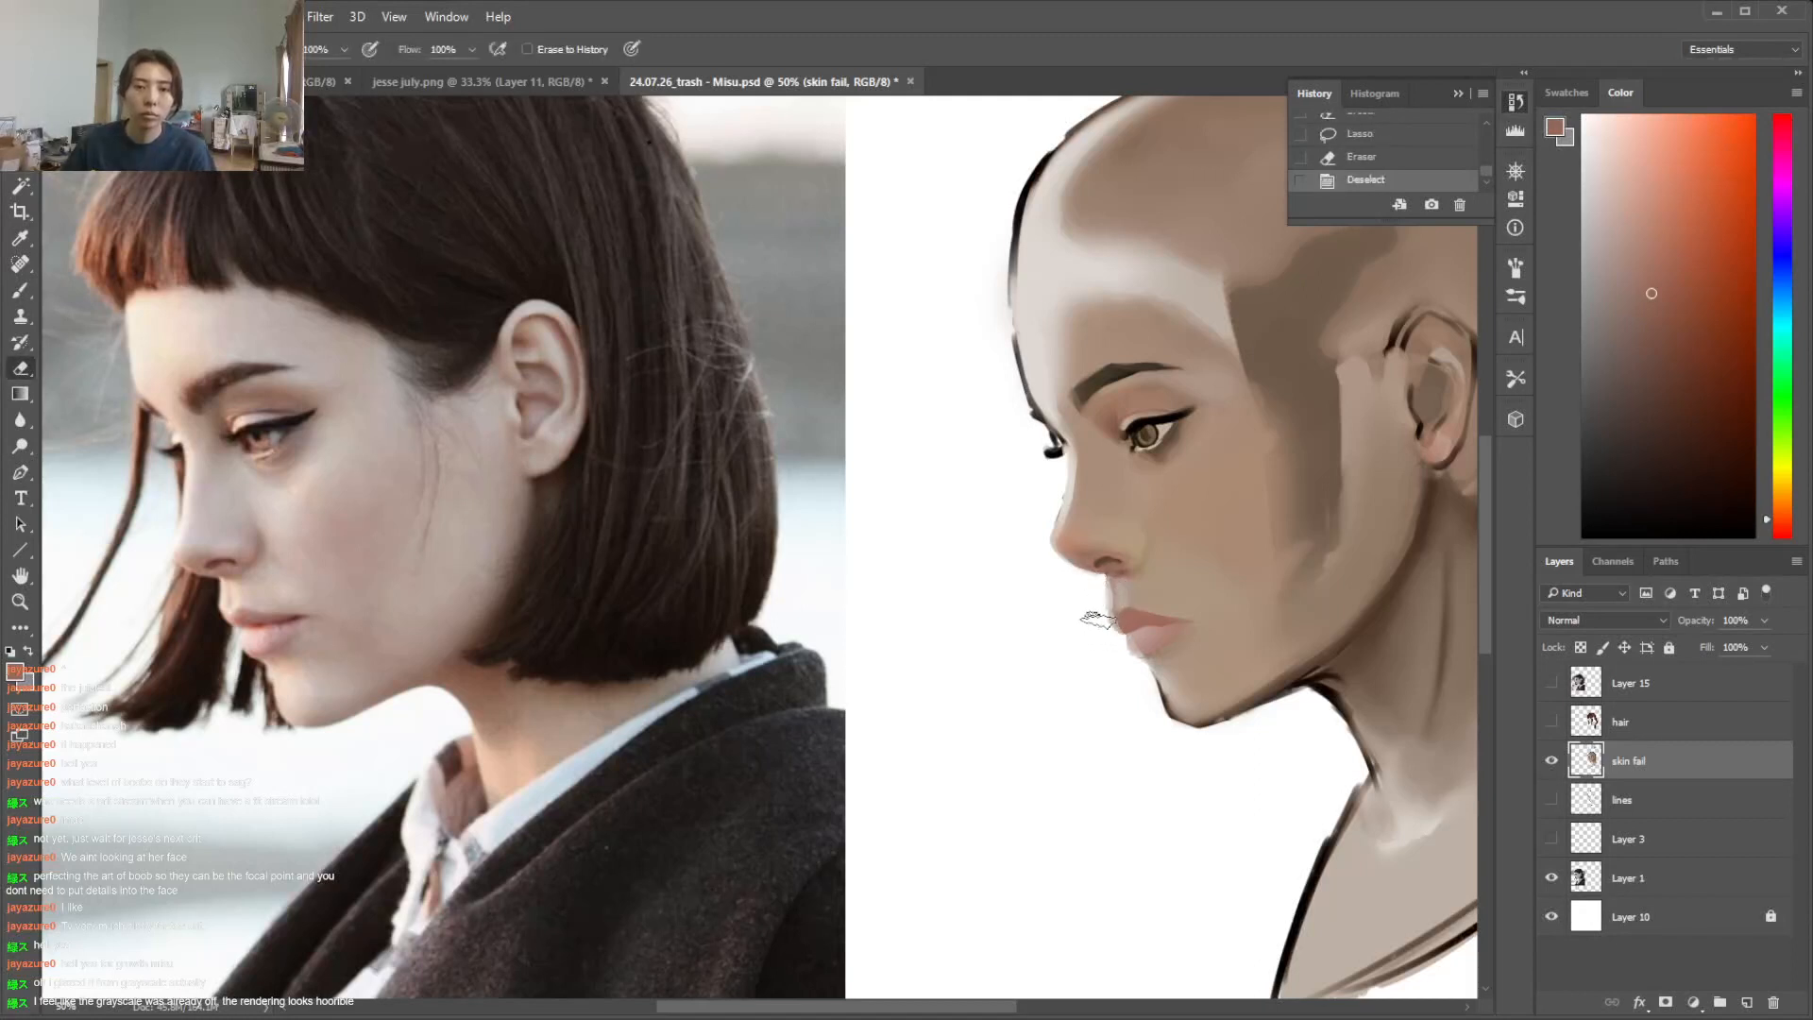
{"action": "left_click", "coordinate": [1100, 636]}
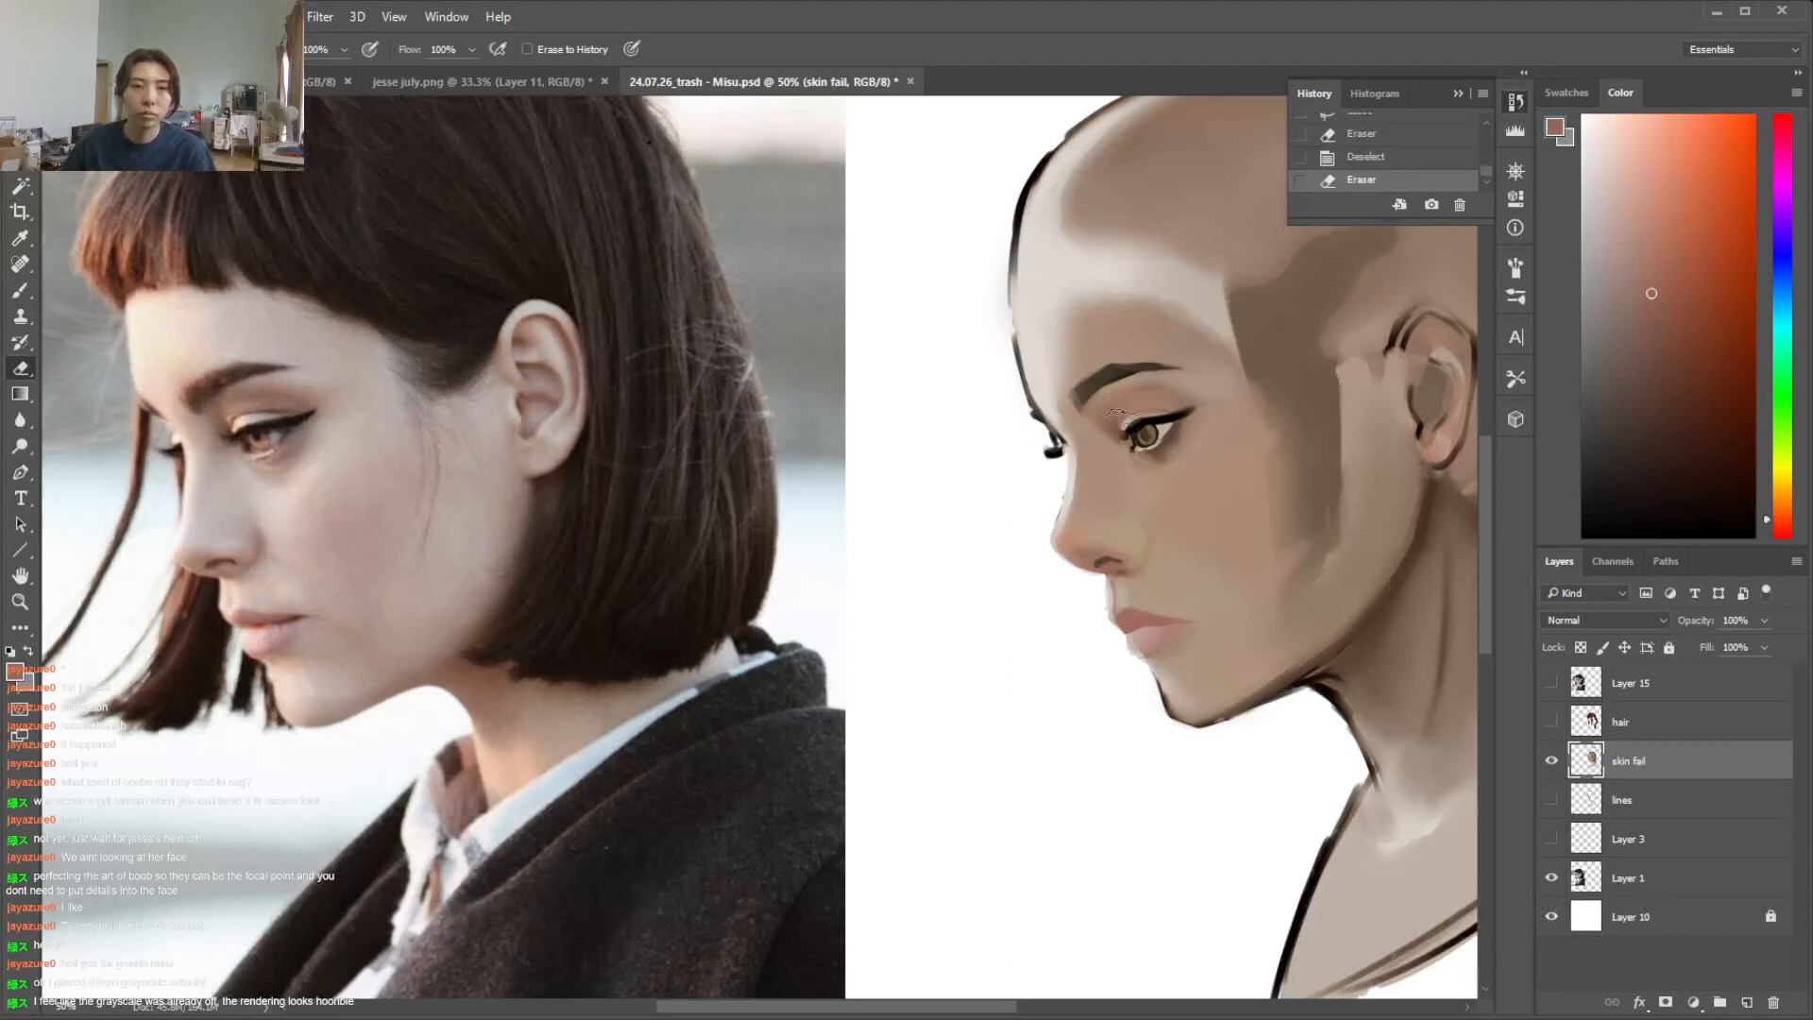
Lasso the near eye, copy it to a new layer, and scale the copy to 110% height
{"action": "key", "text": "l"}
{"action": "mouse_move", "coordinate": [1137, 430]}
{"action": "left_mouse_down"}
{"action": "mouse_move", "coordinate": [1171, 411]}
{"action": "mouse_move", "coordinate": [1125, 431]}
{"action": "mouse_move", "coordinate": [1224, 433]}
{"action": "mouse_move", "coordinate": [1087, 369]}
{"action": "left_mouse_up"}
{"action": "key", "text": "ctrl+d"}
{"action": "key", "text": "ctrl+d"}
{"action": "right_click", "coordinate": [1187, 383]}
{"action": "left_click", "coordinate": [1256, 589]}
{"action": "key", "text": "ctrl+t"}
{"action": "key", "text": "ctrl+z"}
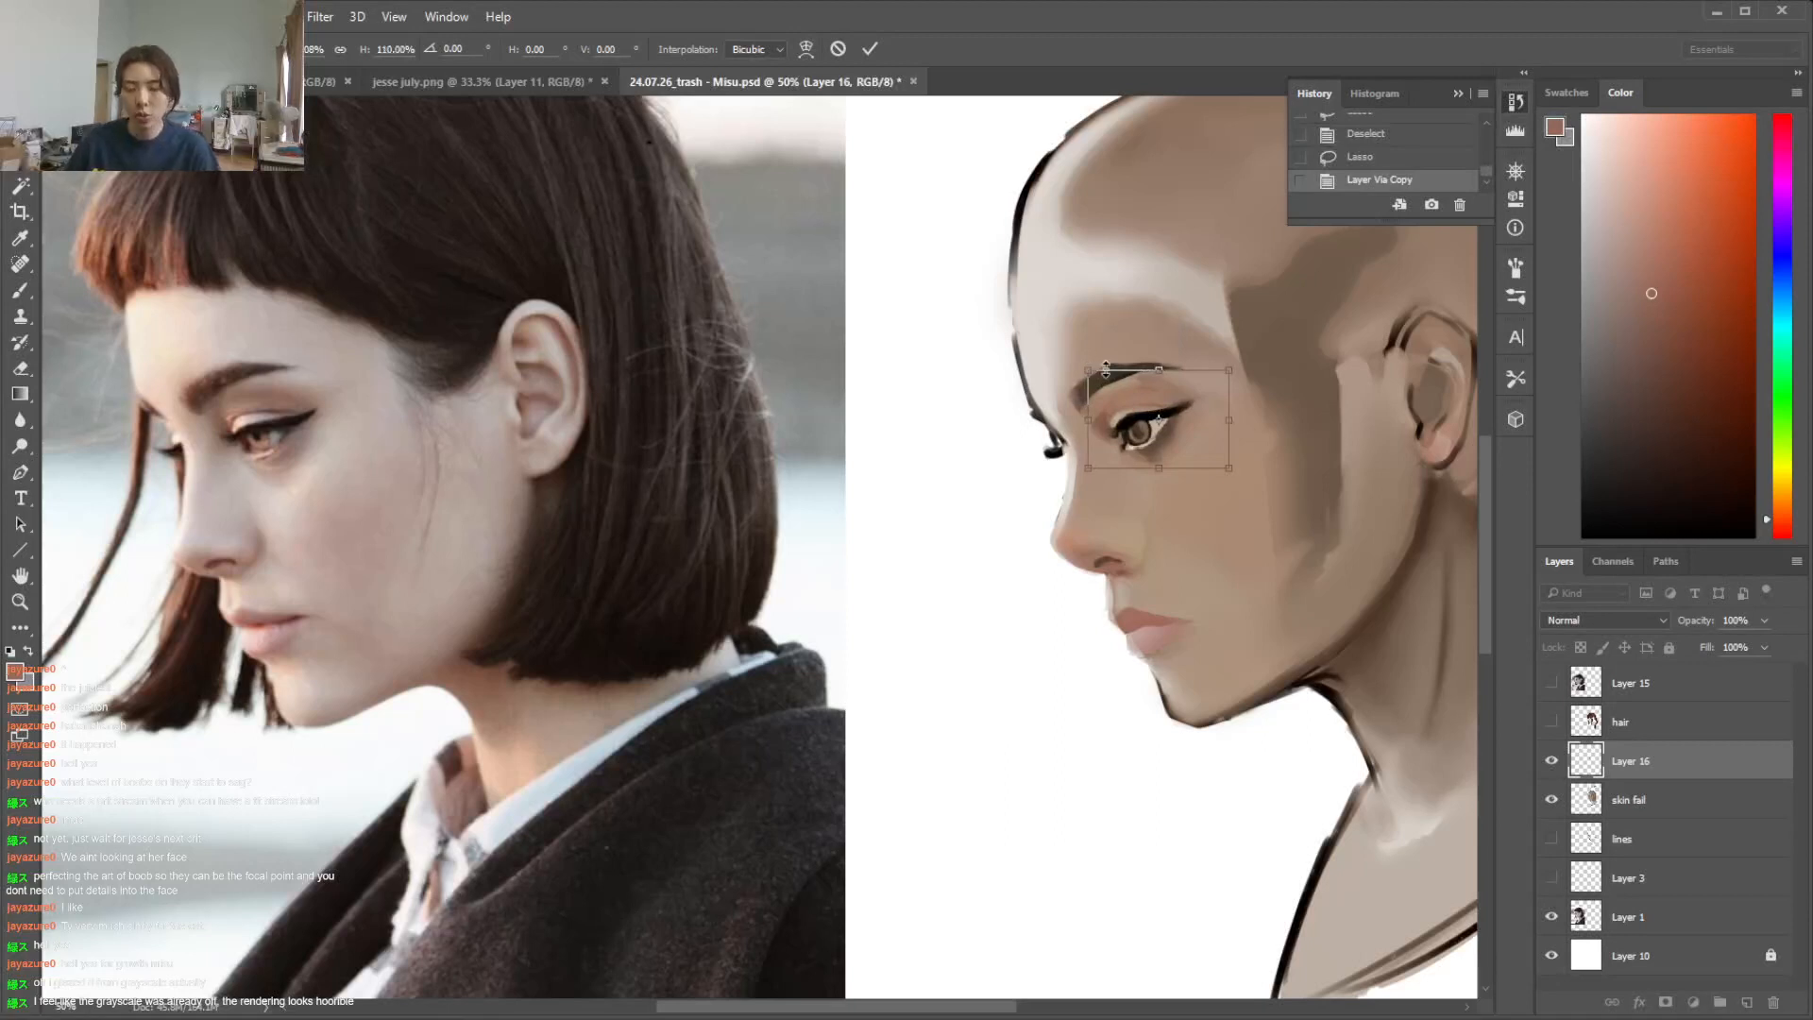
{"action": "key", "text": "Return"}
Erase the edges of the enlarged eye copy and blend its surroundings with reddish skin tone
{"action": "key", "text": "e"}
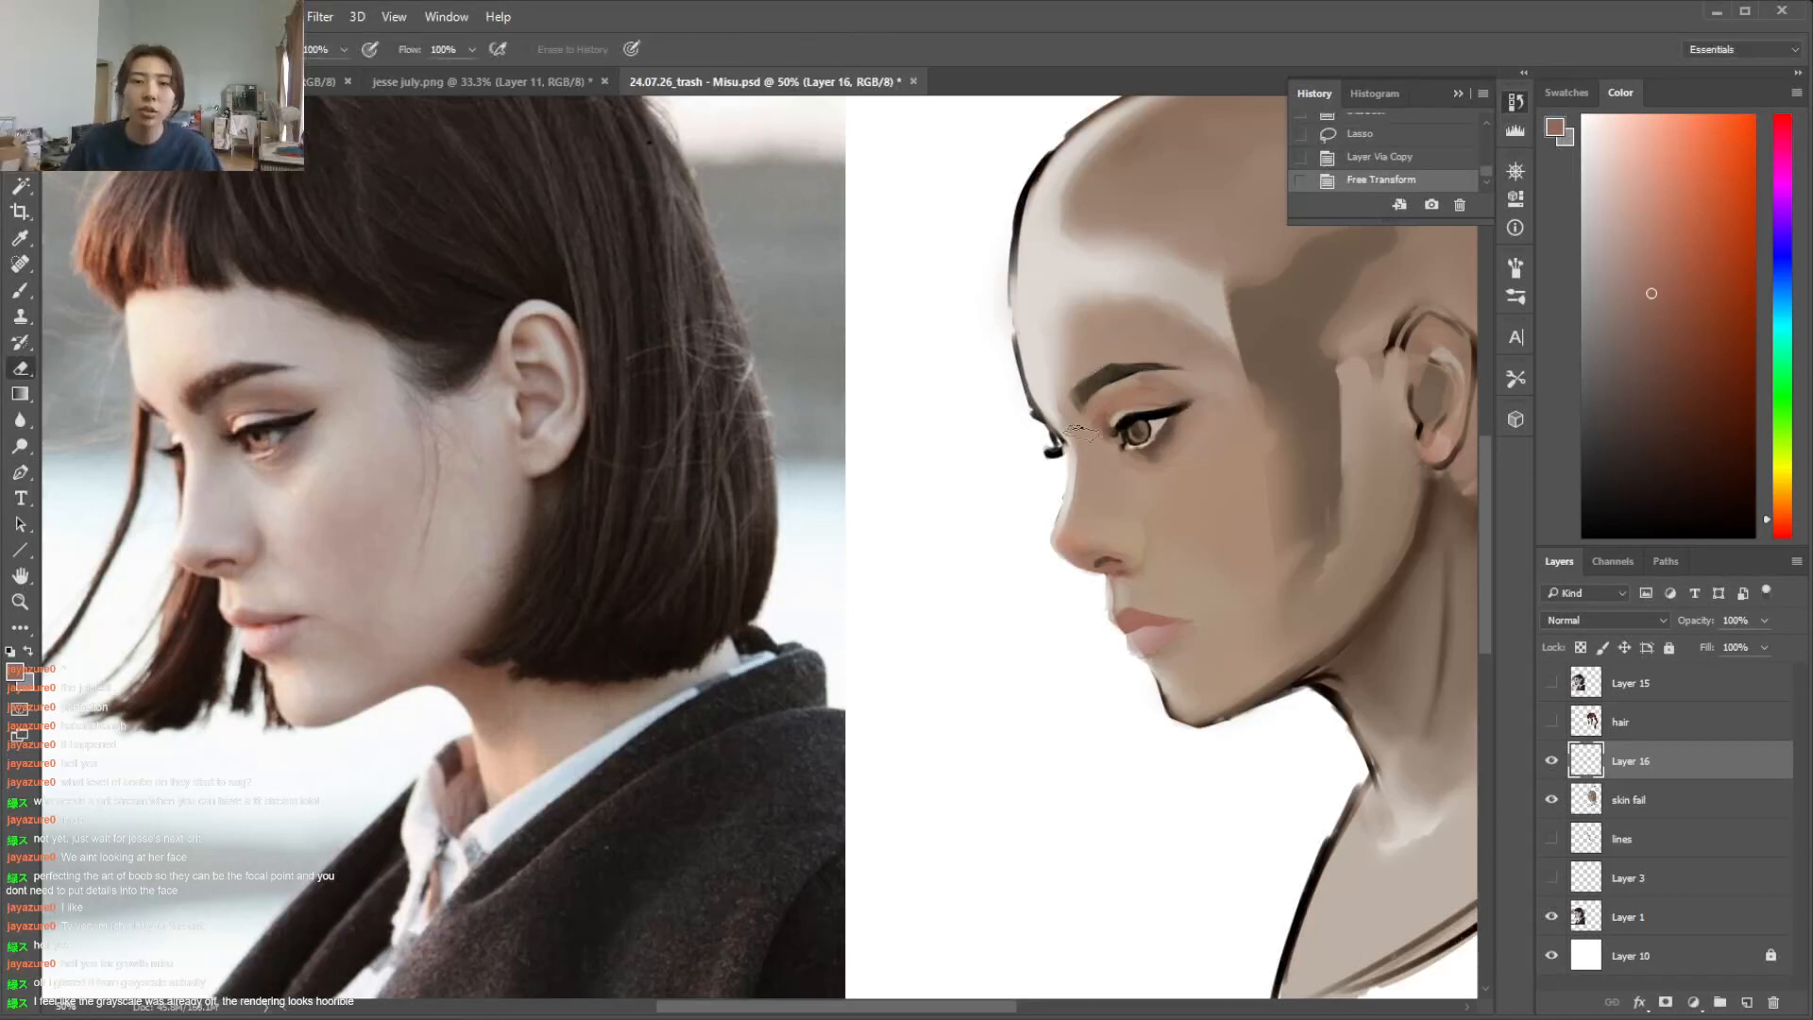
{"action": "key", "text": "b"}
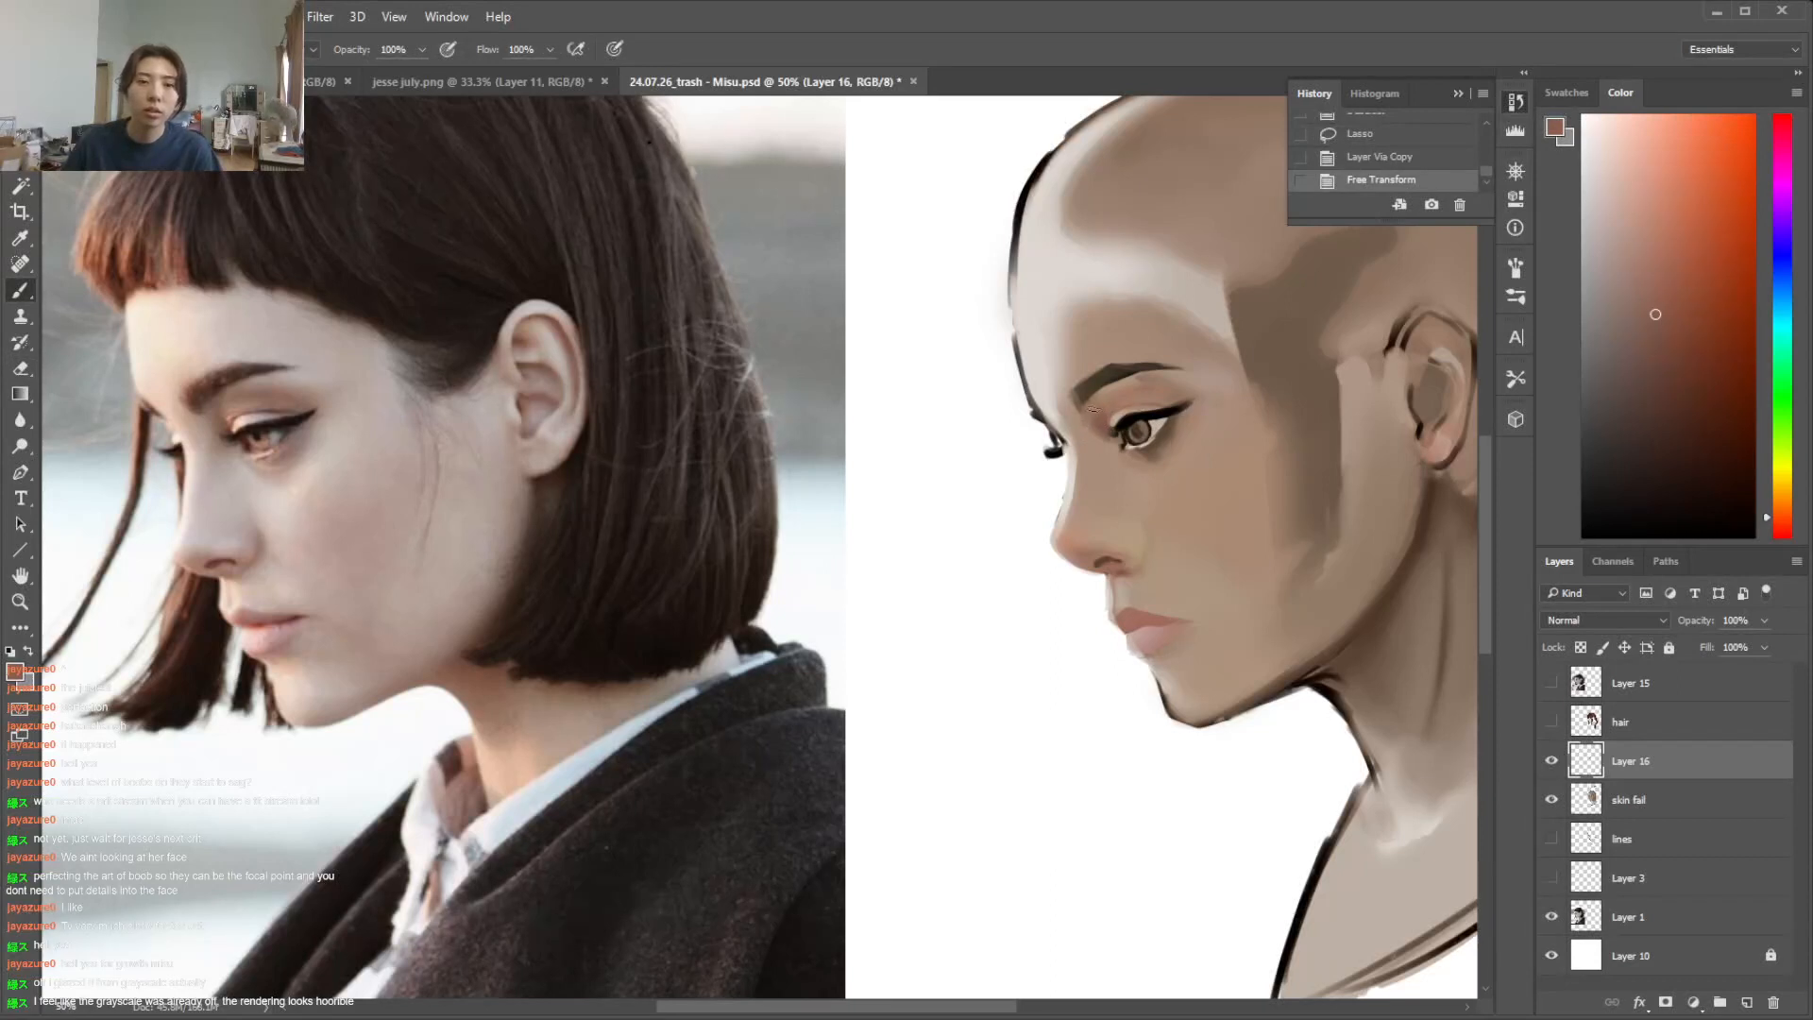
{"action": "key", "text": "e"}
{"action": "mouse_move", "coordinate": [1100, 408]}
{"action": "left_mouse_down"}
{"action": "mouse_move", "coordinate": [1079, 421]}
{"action": "mouse_move", "coordinate": [1116, 398]}
{"action": "mouse_move", "coordinate": [1193, 413]}
{"action": "left_mouse_up"}
{"action": "right_click", "coordinate": [1129, 377]}
{"action": "left_click", "coordinate": [1229, 512]}
{"action": "key", "text": "b"}
{"action": "right_click", "coordinate": [1141, 393]}
{"action": "left_click", "coordinate": [1236, 559]}
{"action": "key", "text": "Return"}
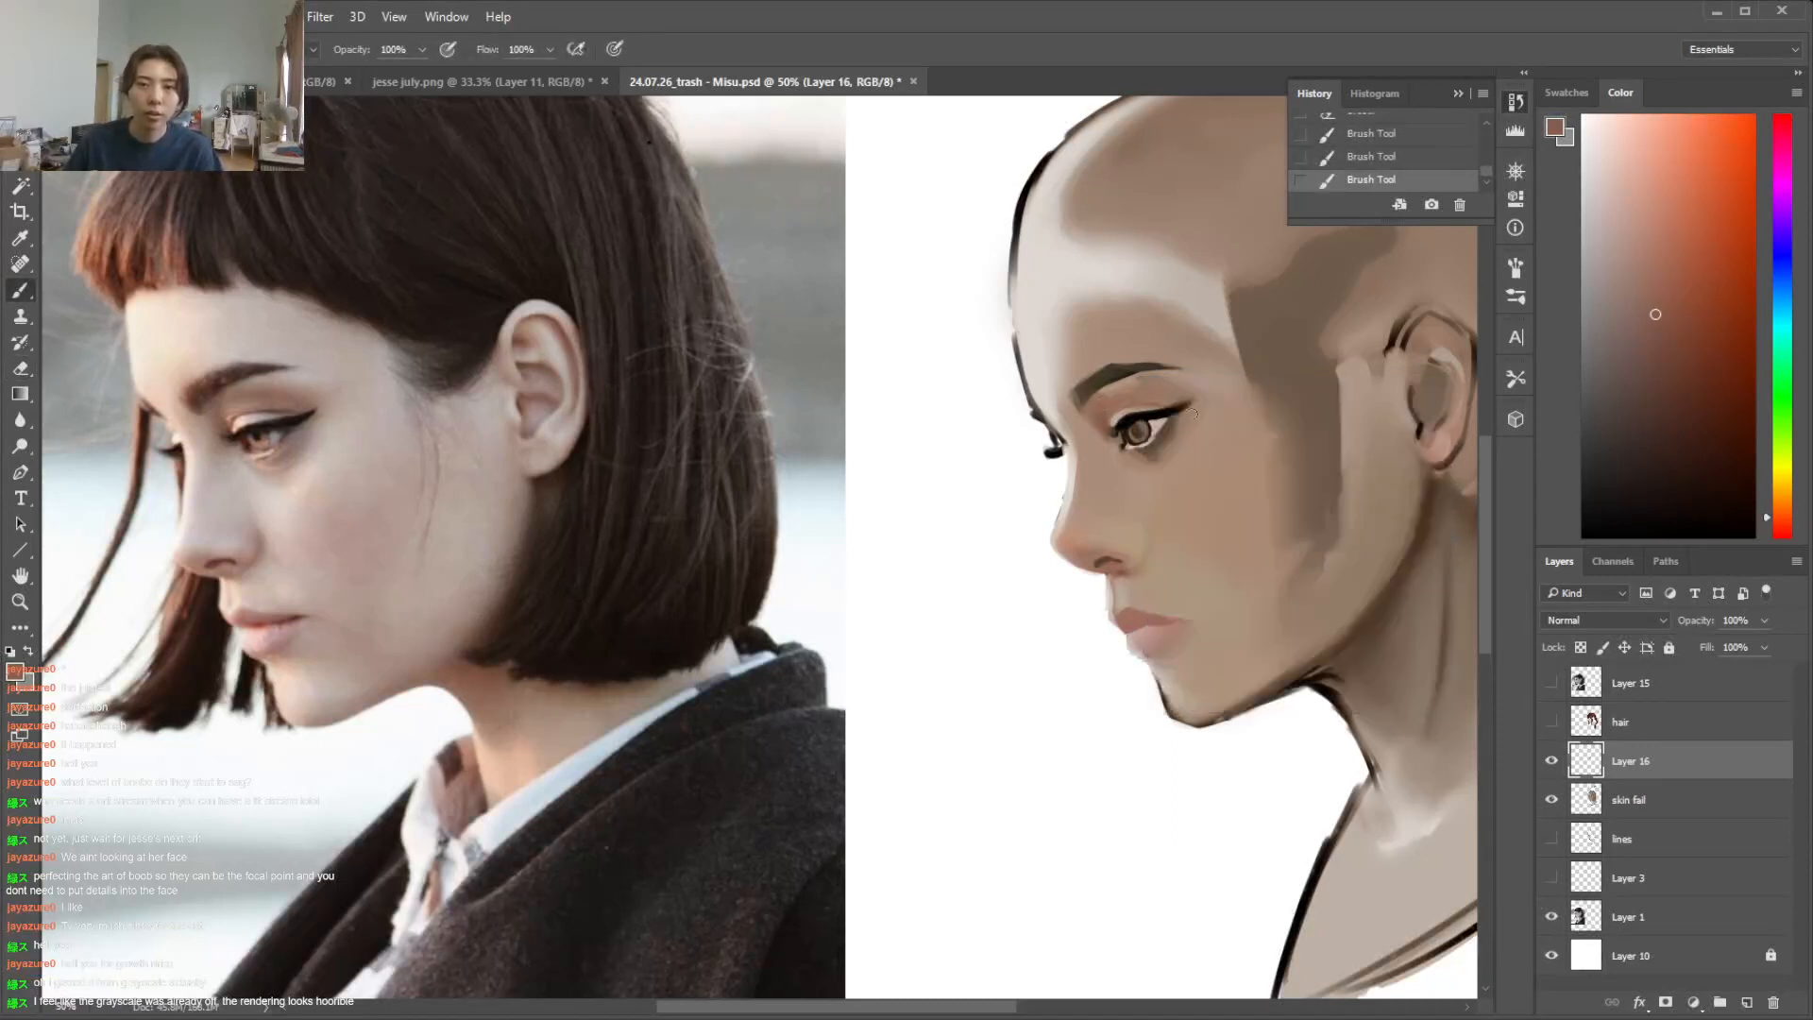
Touch up the eyebrow with sampled dark brown, using a 32 px textured brush
{"action": "left_click", "coordinate": [1162, 382], "text": "alt"}
{"action": "left_click", "coordinate": [1125, 375], "text": "alt"}
{"action": "right_click", "coordinate": [1136, 372]}
{"action": "left_click", "coordinate": [1197, 506]}
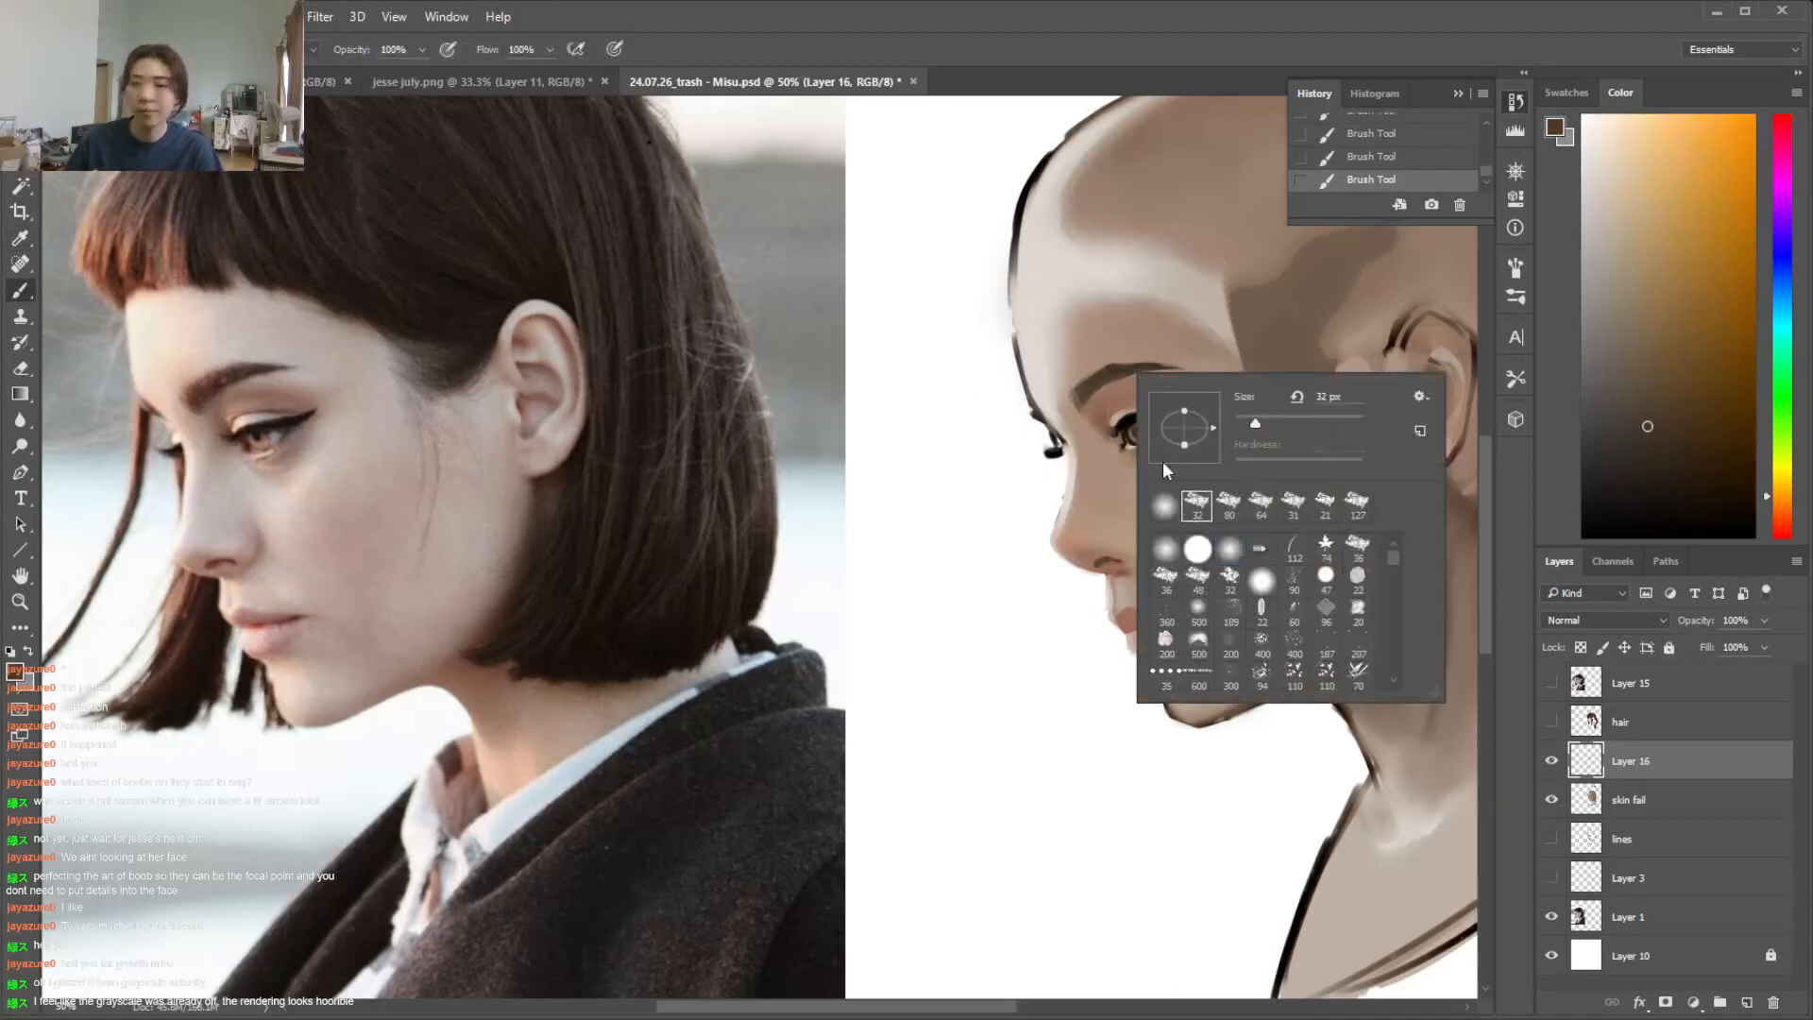
{"action": "left_click", "coordinate": [1119, 371]}
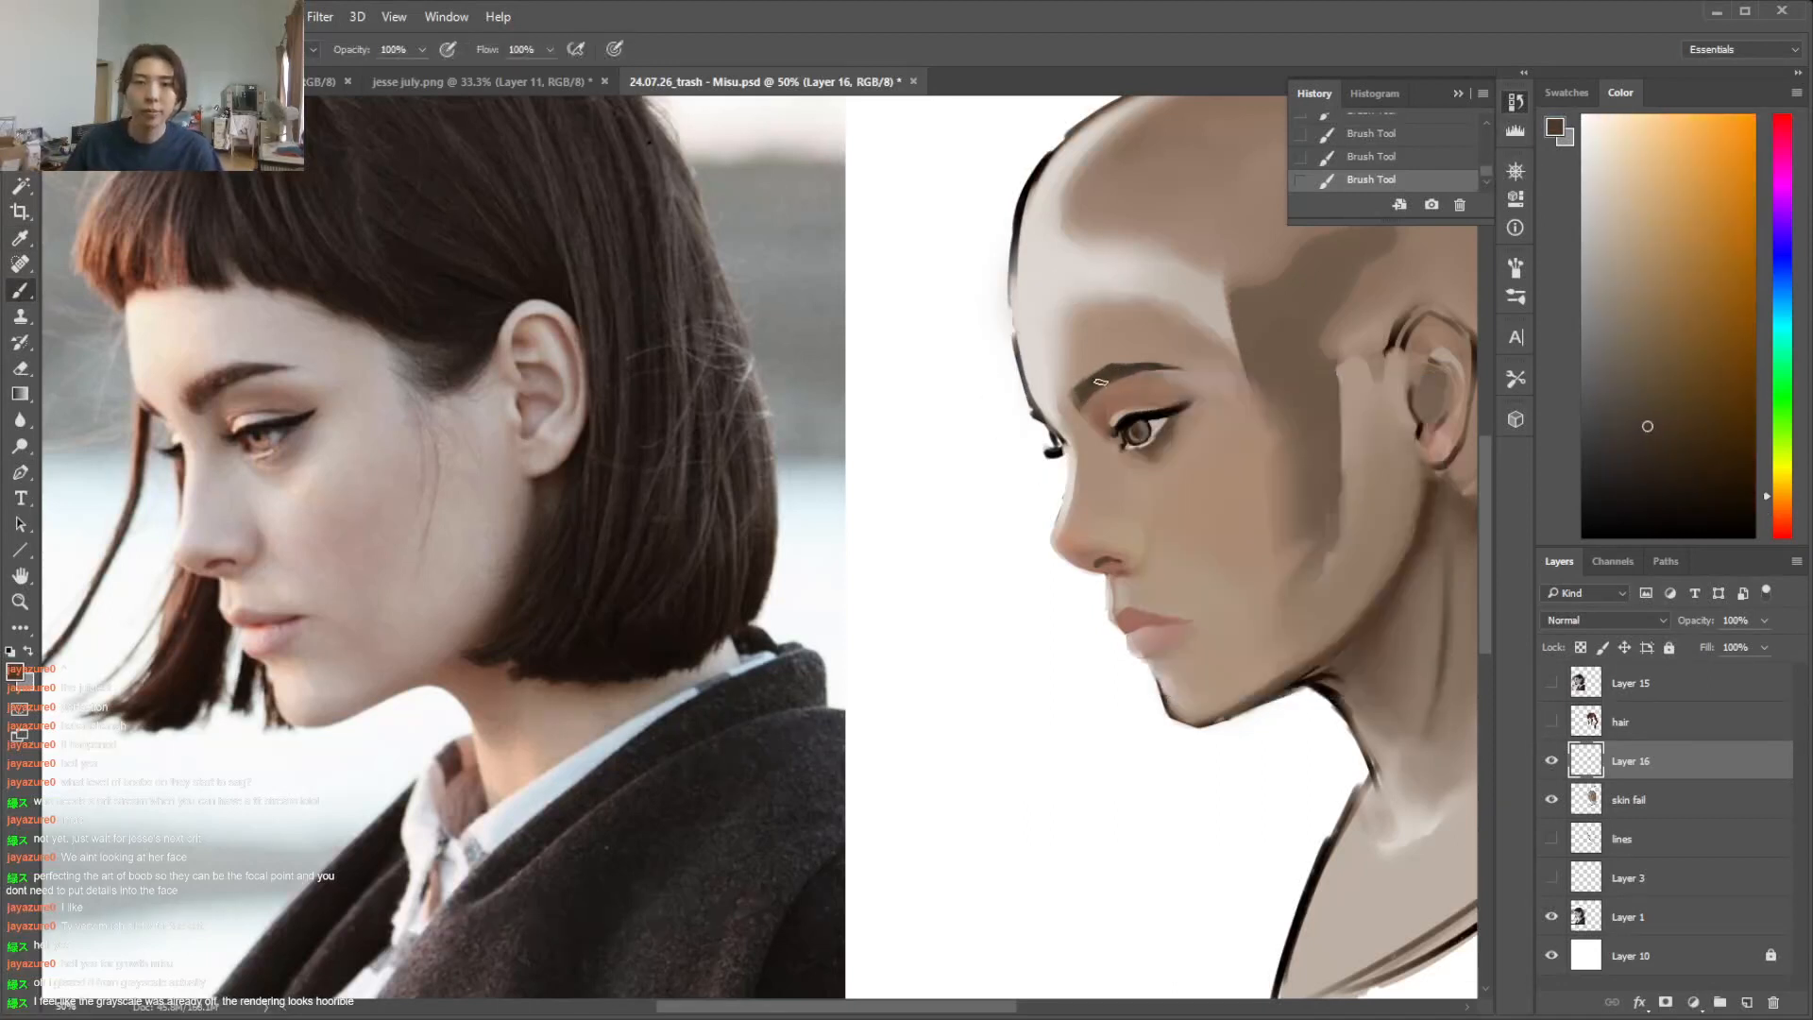
Merge the enlarged eye layer down into the skin fail layer
{"action": "key", "text": "e"}
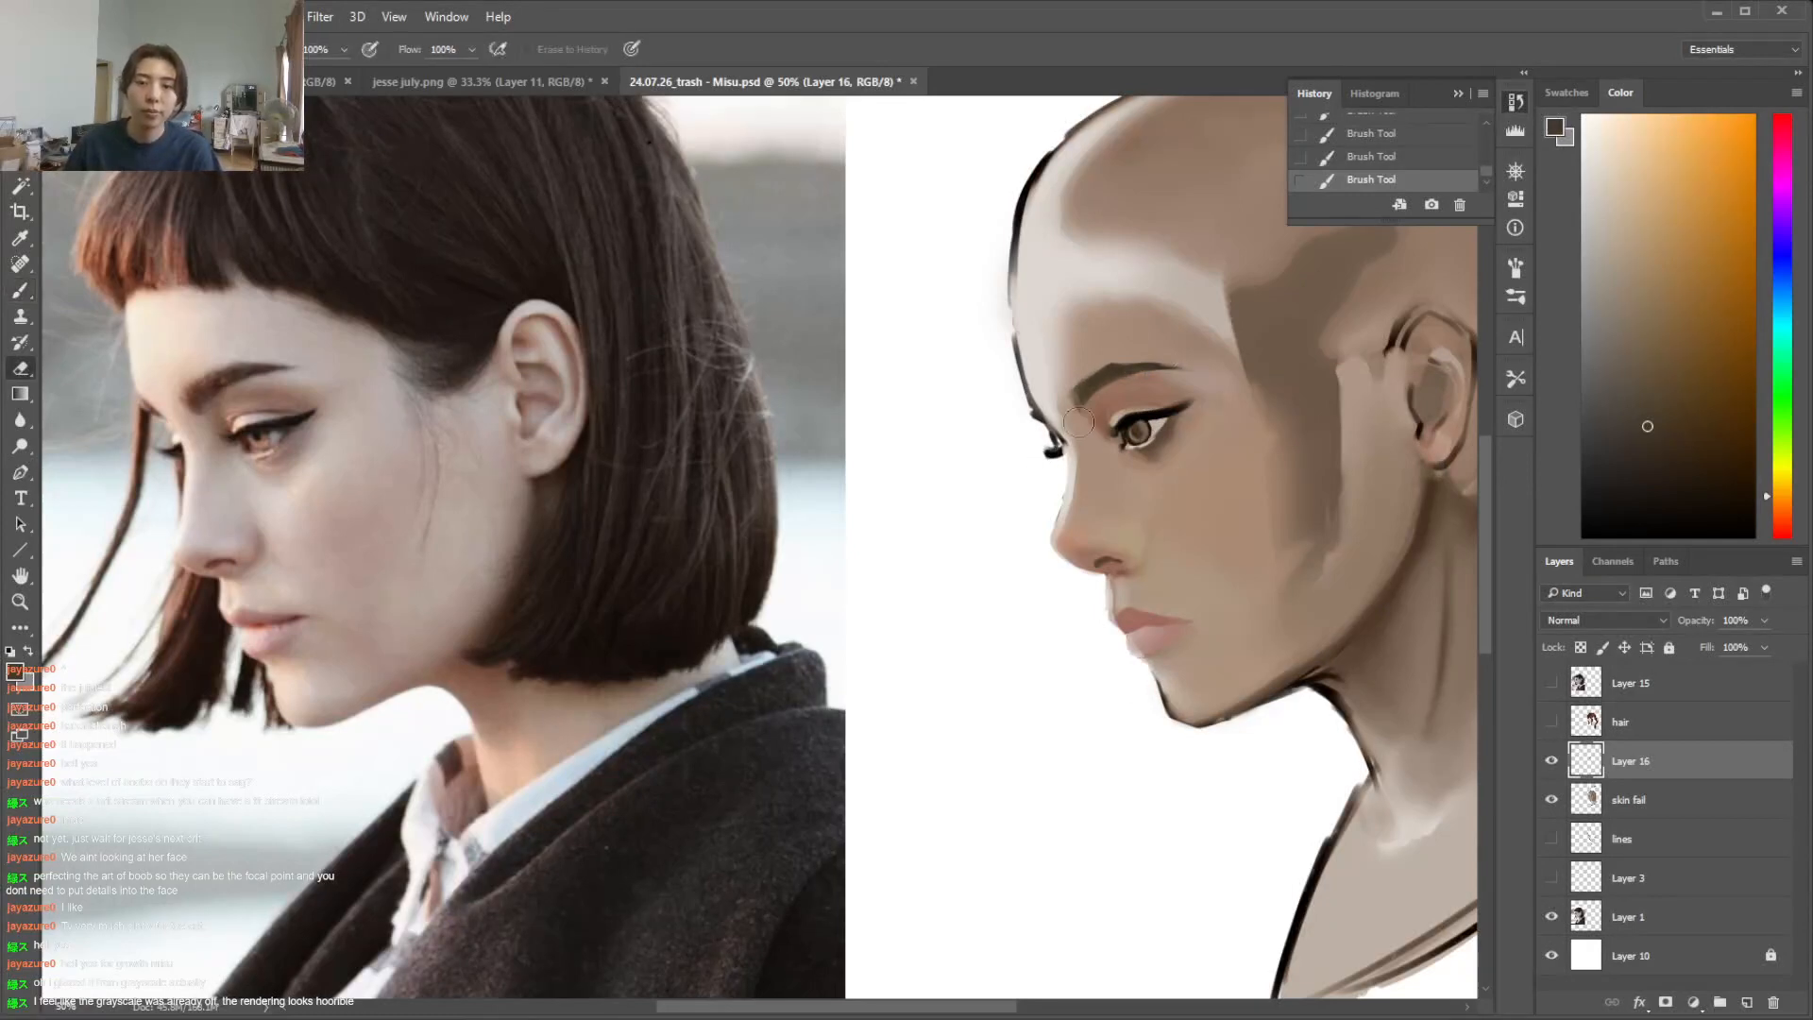
{"action": "right_click", "coordinate": [1069, 430]}
{"action": "right_click", "coordinate": [1629, 765]}
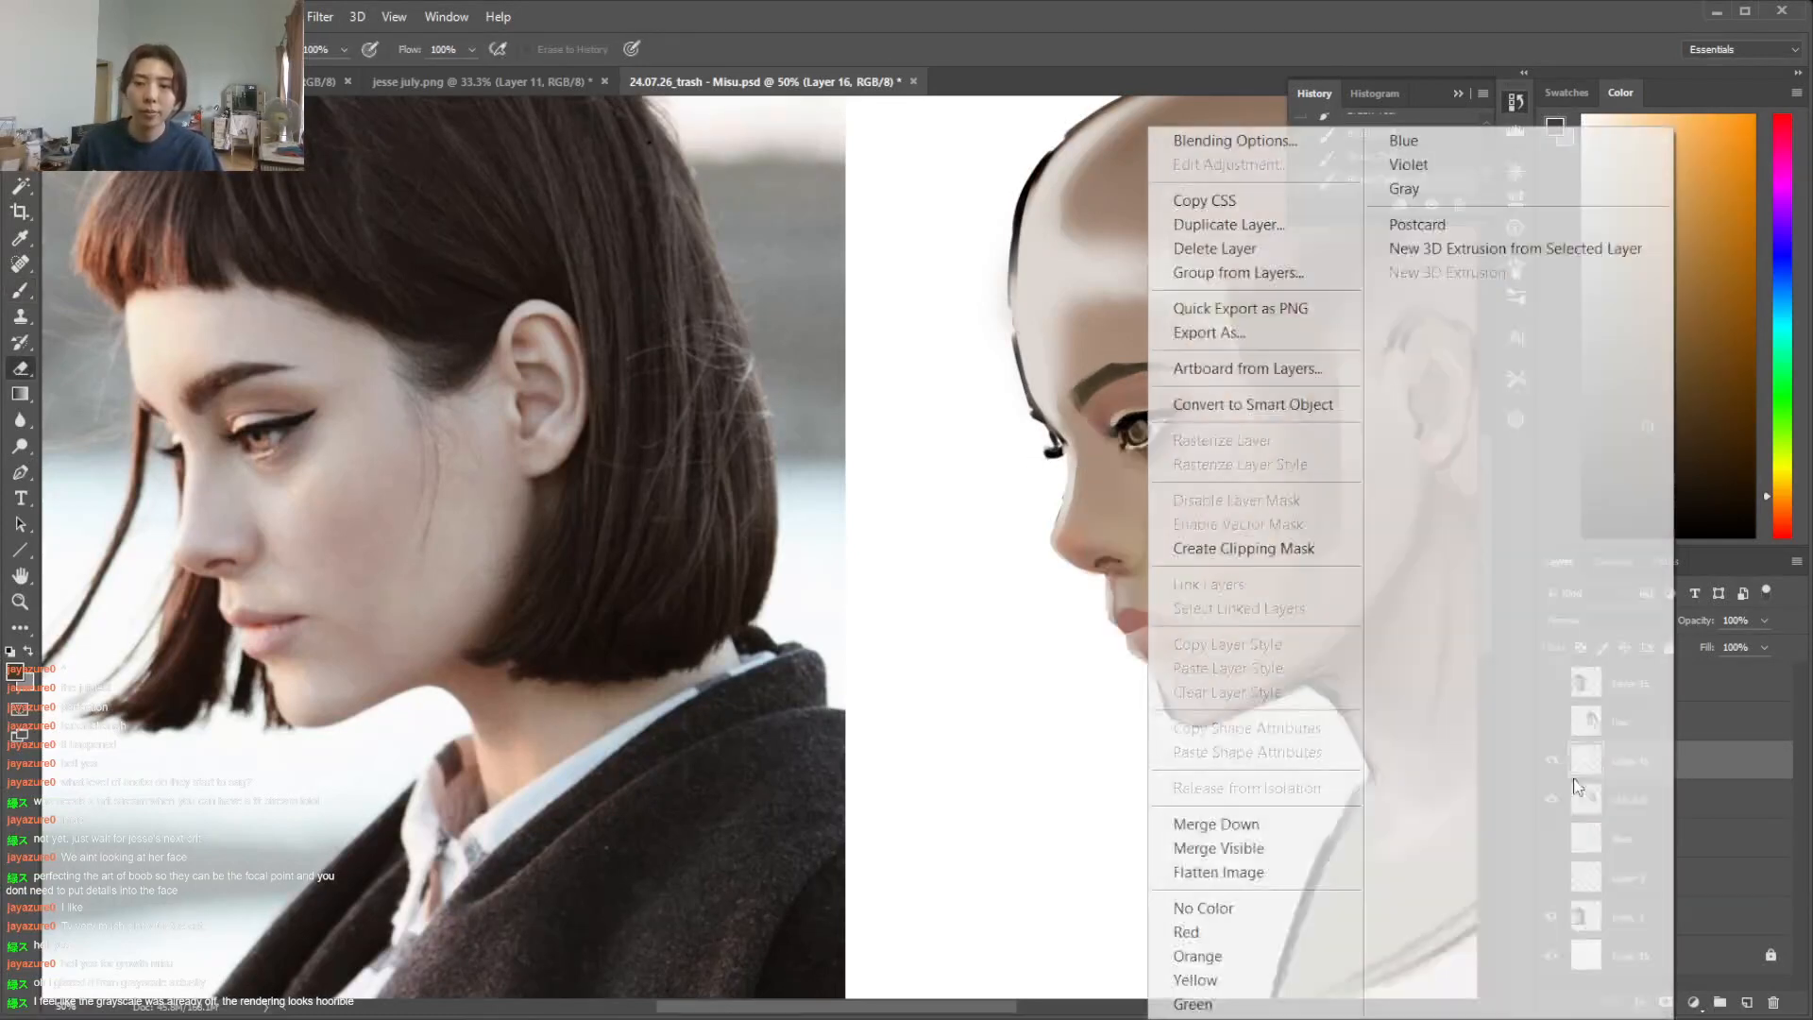
{"action": "left_click", "coordinate": [1286, 823]}
Lasso the inner corner of the near eye, darken it with sampled dark brown, and deselect
{"action": "key", "text": "i"}
{"action": "key", "text": "l"}
{"action": "left_click_drag", "start_coordinate": [1126, 446], "coordinate": [1129, 435]}
{"action": "left_click_drag", "start_coordinate": [1118, 427], "coordinate": [1118, 426]}
{"action": "key", "text": "i"}
{"action": "left_click", "coordinate": [1122, 433]}
{"action": "key", "text": "b"}
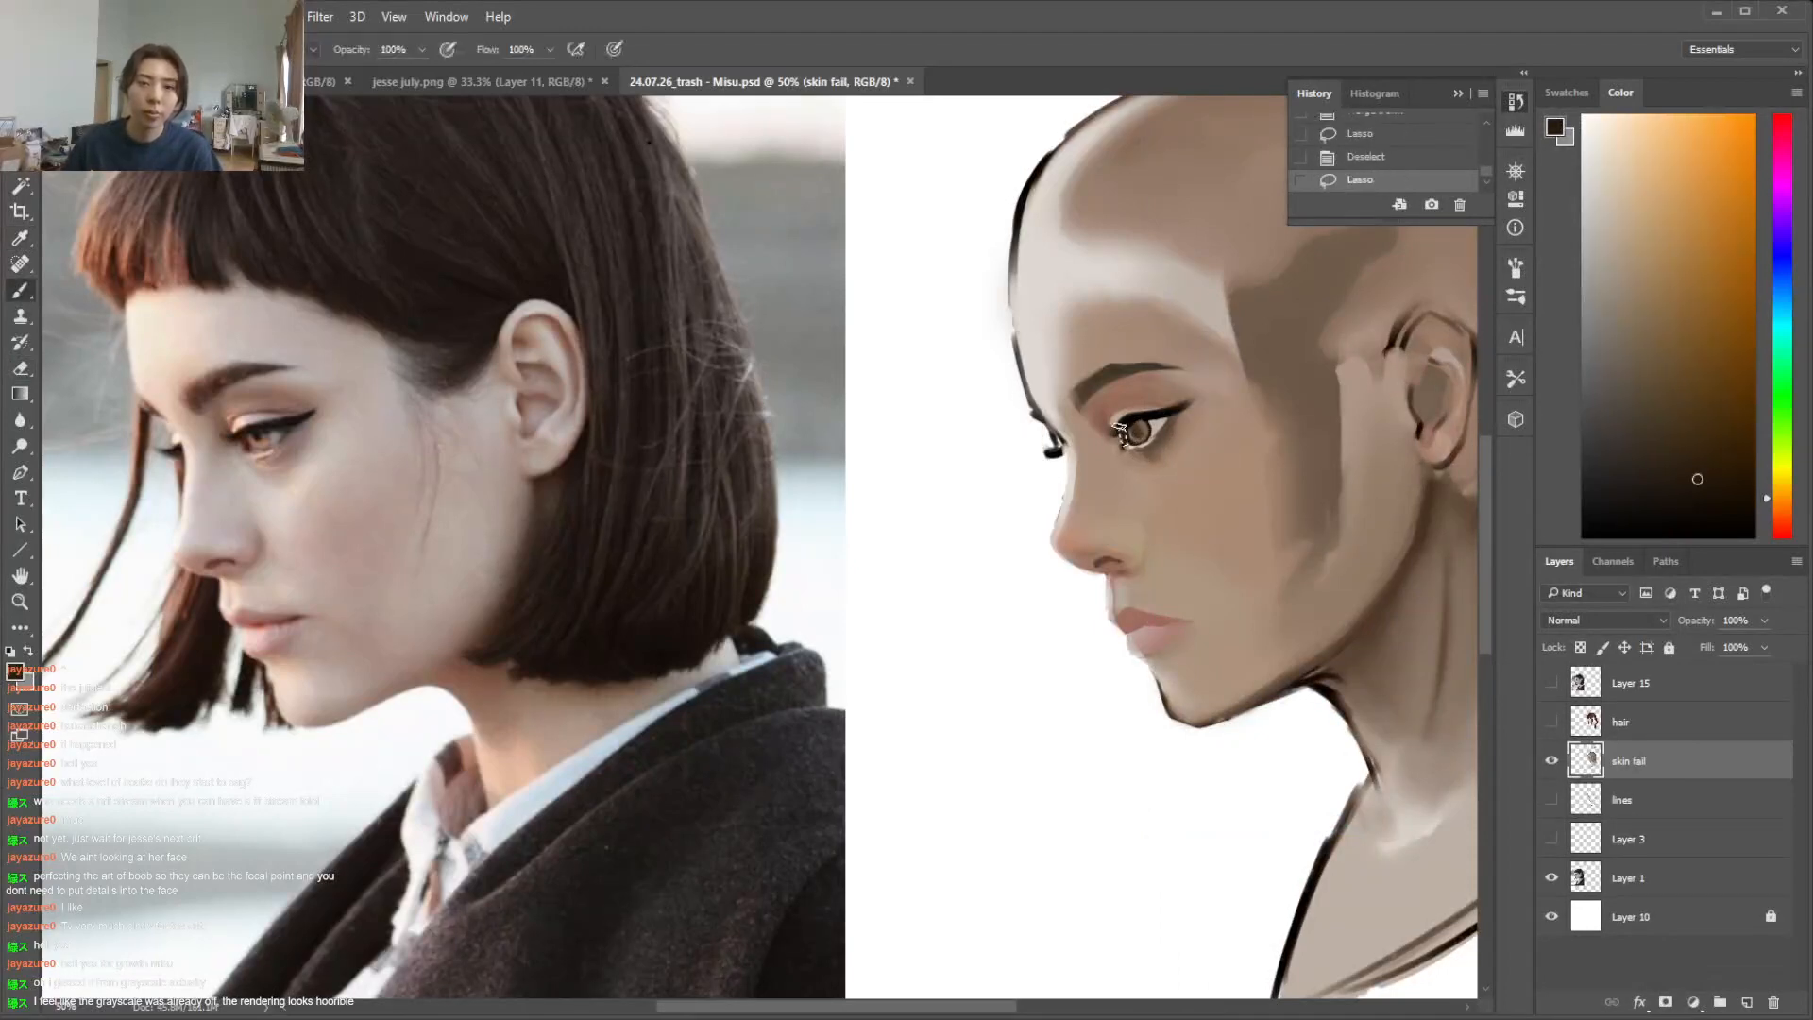
{"action": "left_click", "coordinate": [1119, 434]}
{"action": "key", "text": "ctrl+d"}
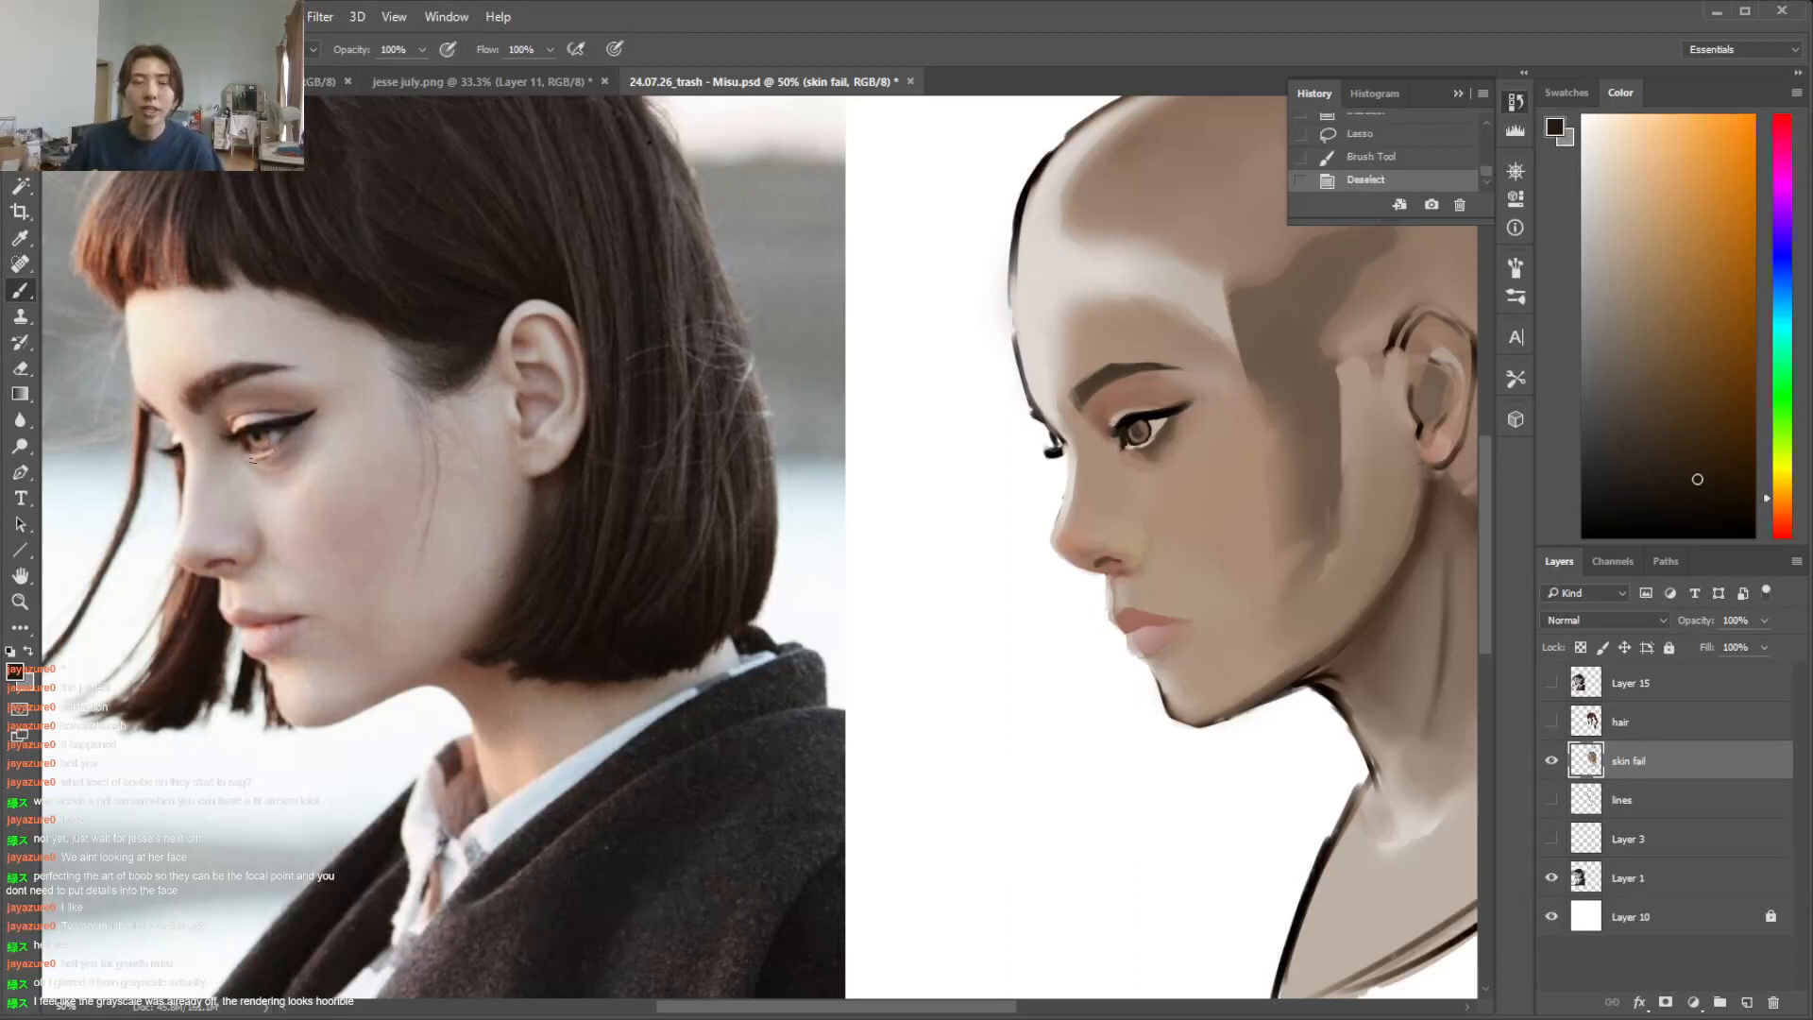
Select the dark eye lines with the Magic Wand, tint them dark red at the inner corner, deselect, and compare before and after
{"action": "left_click", "coordinate": [1781, 526]}
{"action": "left_click", "coordinate": [1676, 420]}
{"action": "key", "text": "w"}
{"action": "left_click", "coordinate": [1129, 436]}
{"action": "key", "text": "b"}
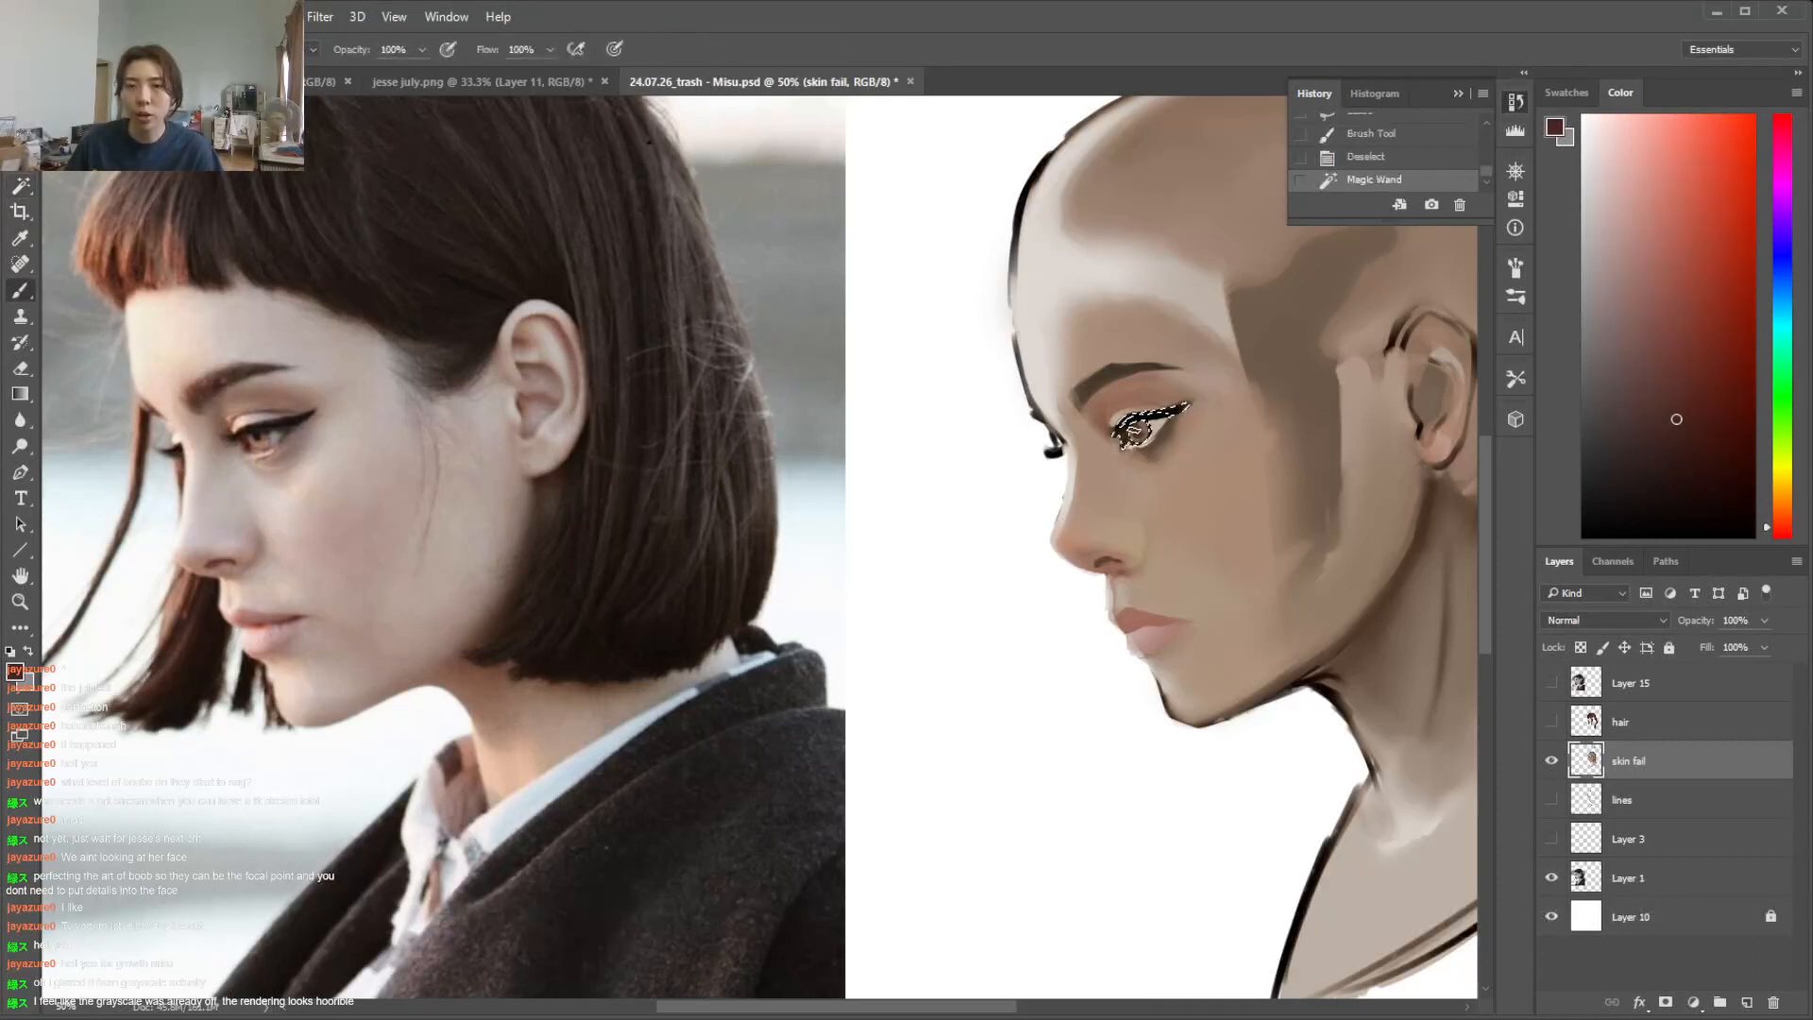
{"action": "left_click_drag", "start_coordinate": [1121, 435], "coordinate": [1138, 442]}
{"action": "key", "text": "ctrl+d"}
{"action": "key", "text": "ctrl+alt+z"}
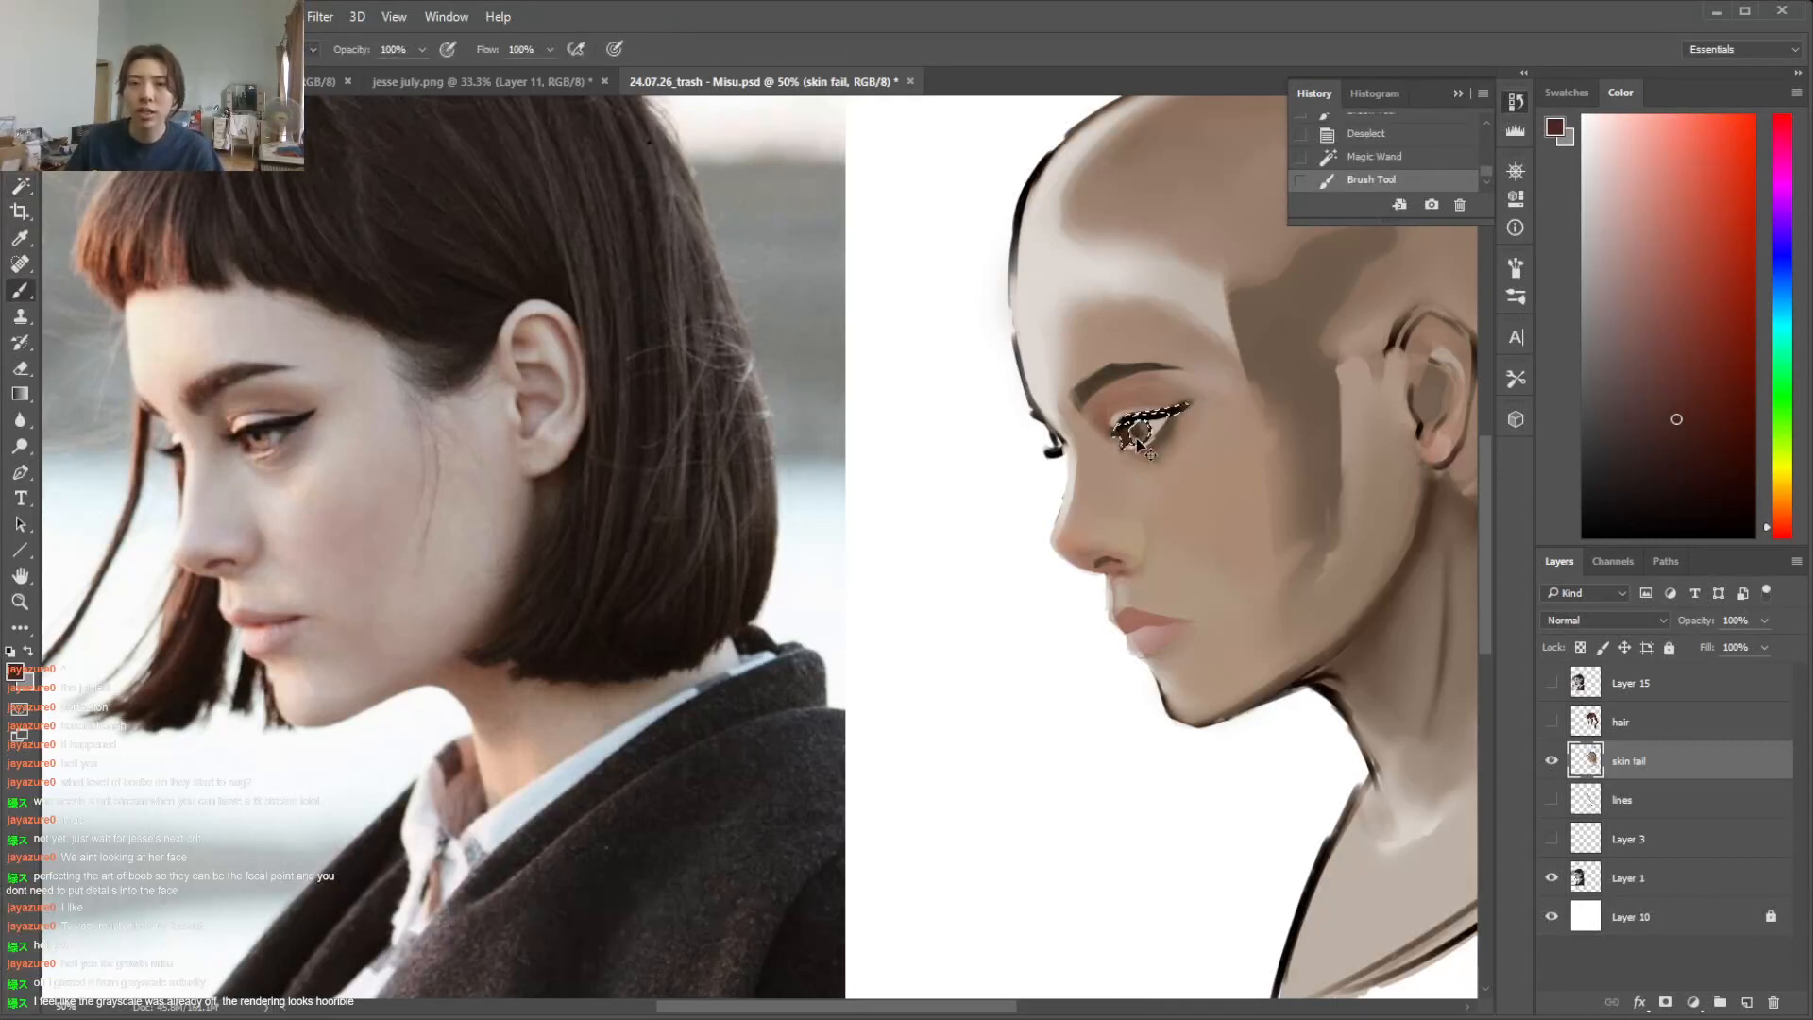
{"action": "key", "text": "ctrl+alt+z"}
{"action": "key", "text": "ctrl+shift+z"}
{"action": "key", "text": "ctrl+shift+z"}
{"action": "key", "text": "i"}
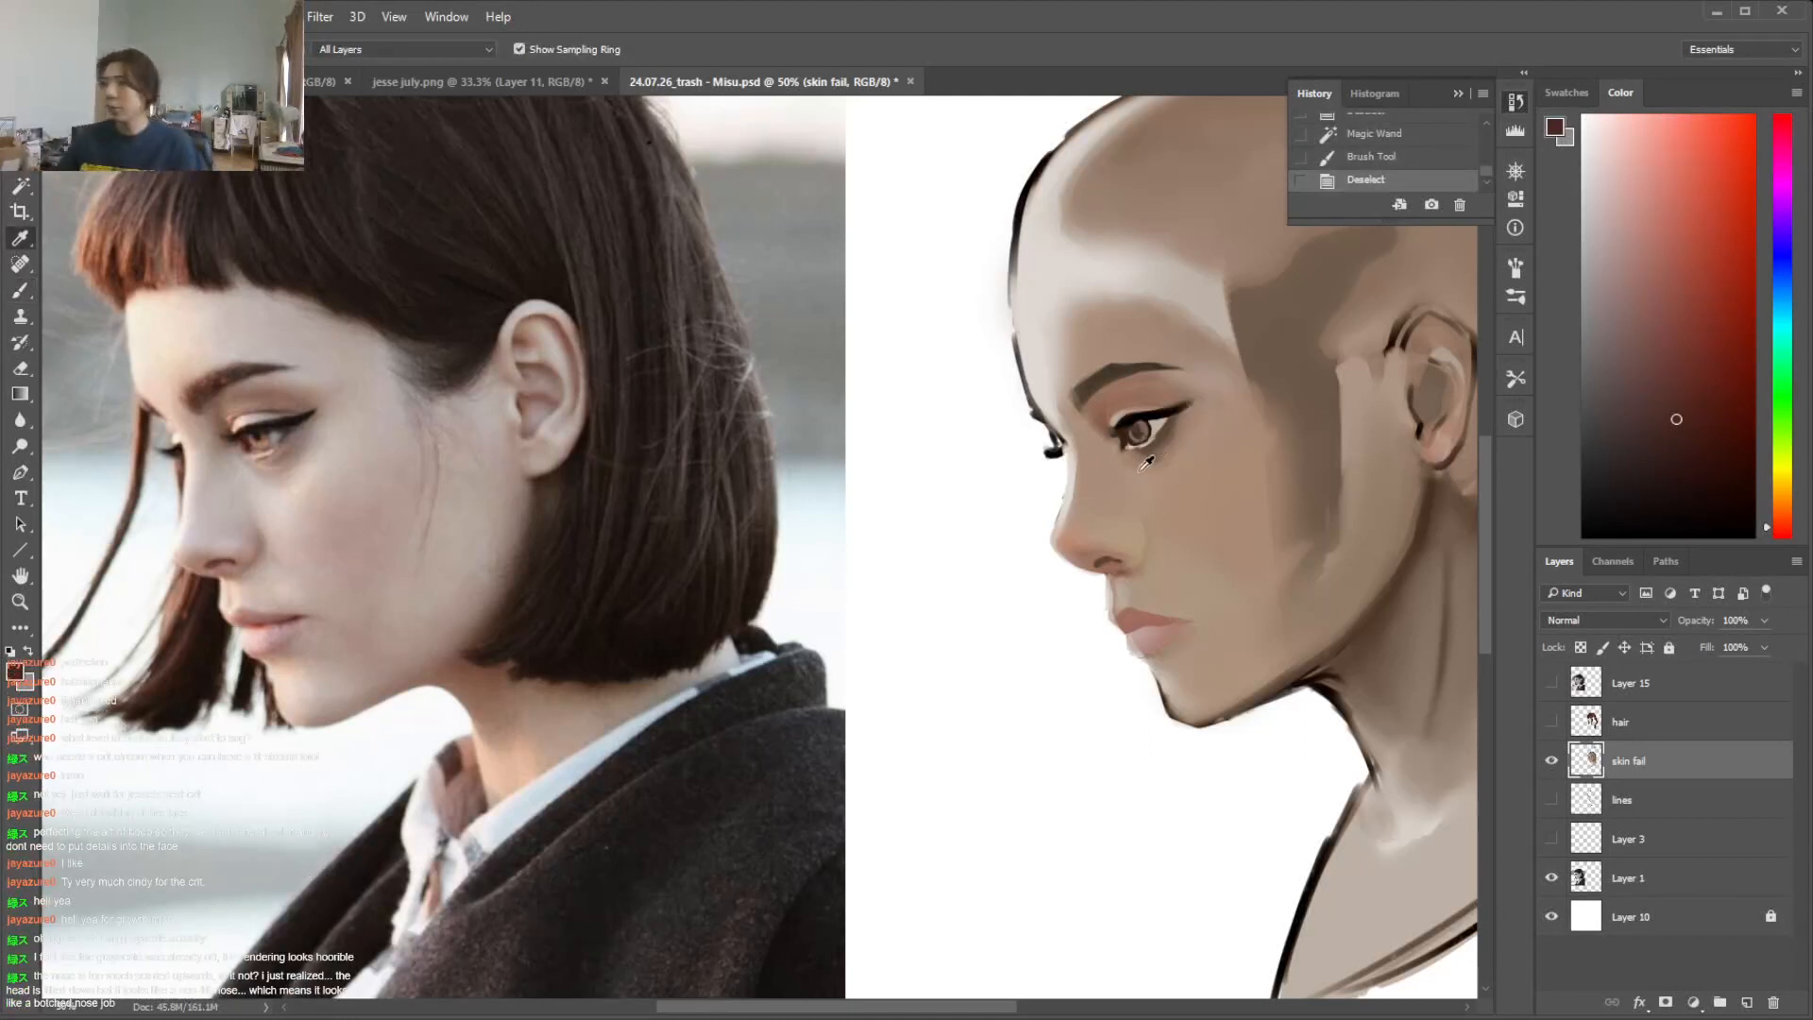
Erase the nose bridge contour further back, repaint its edge with light skin tone, and trim the nose tip
{"action": "key", "text": "e"}
{"action": "left_click_drag", "start_coordinate": [1064, 478], "coordinate": [1044, 551]}
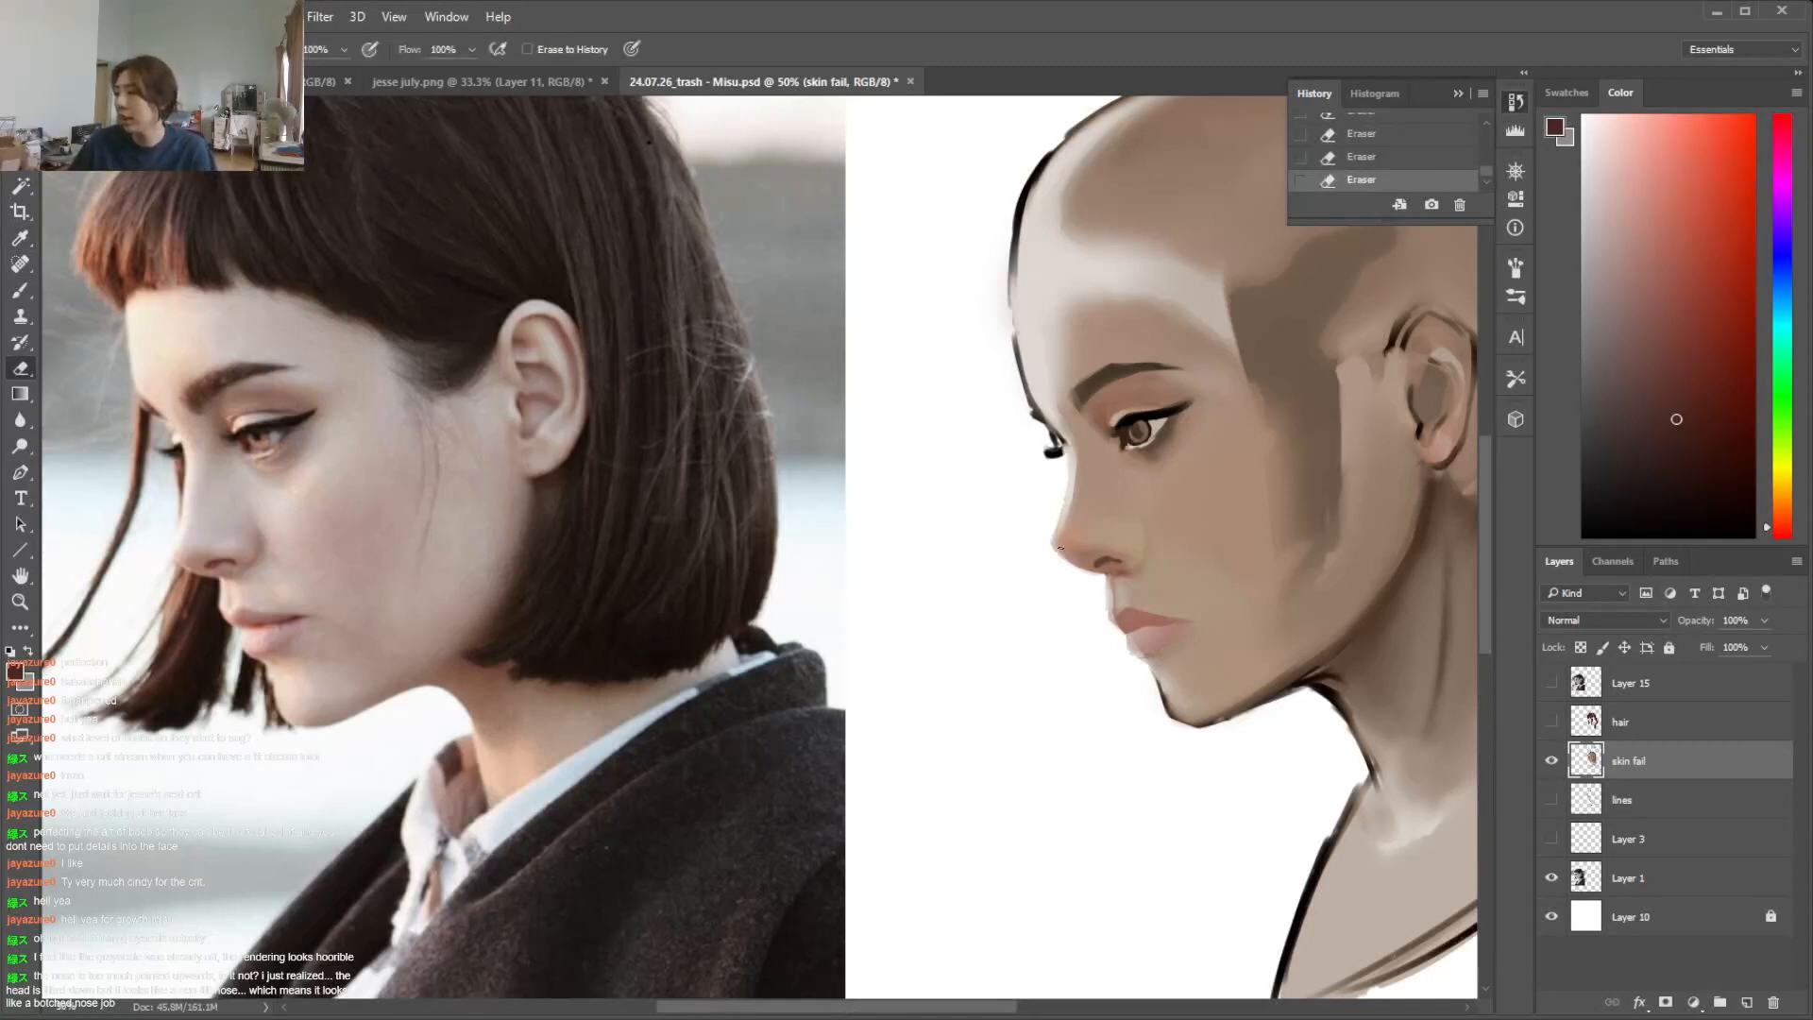
{"action": "key", "text": "b"}
{"action": "left_click", "coordinate": [1072, 494], "text": "alt"}
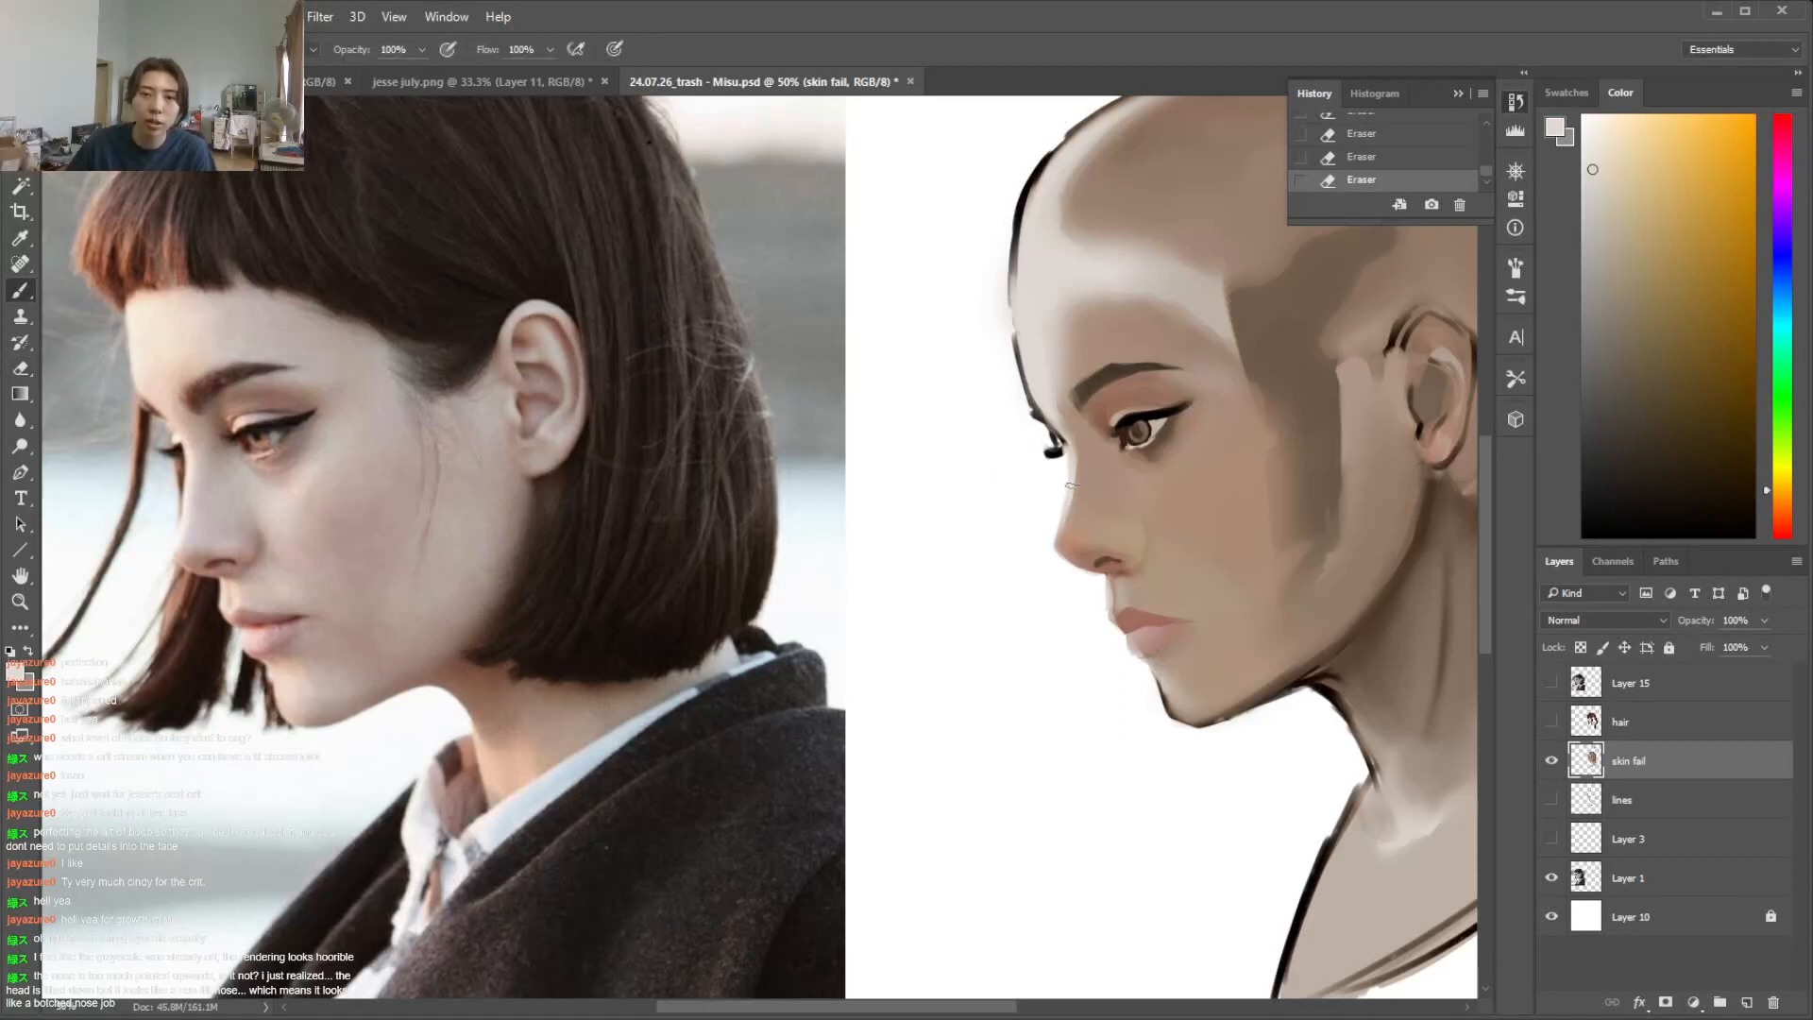
{"action": "right_click", "coordinate": [1214, 510]}
{"action": "left_click_drag", "start_coordinate": [1071, 489], "coordinate": [1062, 538]}
{"action": "left_click_drag", "start_coordinate": [1065, 519], "coordinate": [1062, 563]}
{"action": "key", "text": "e"}
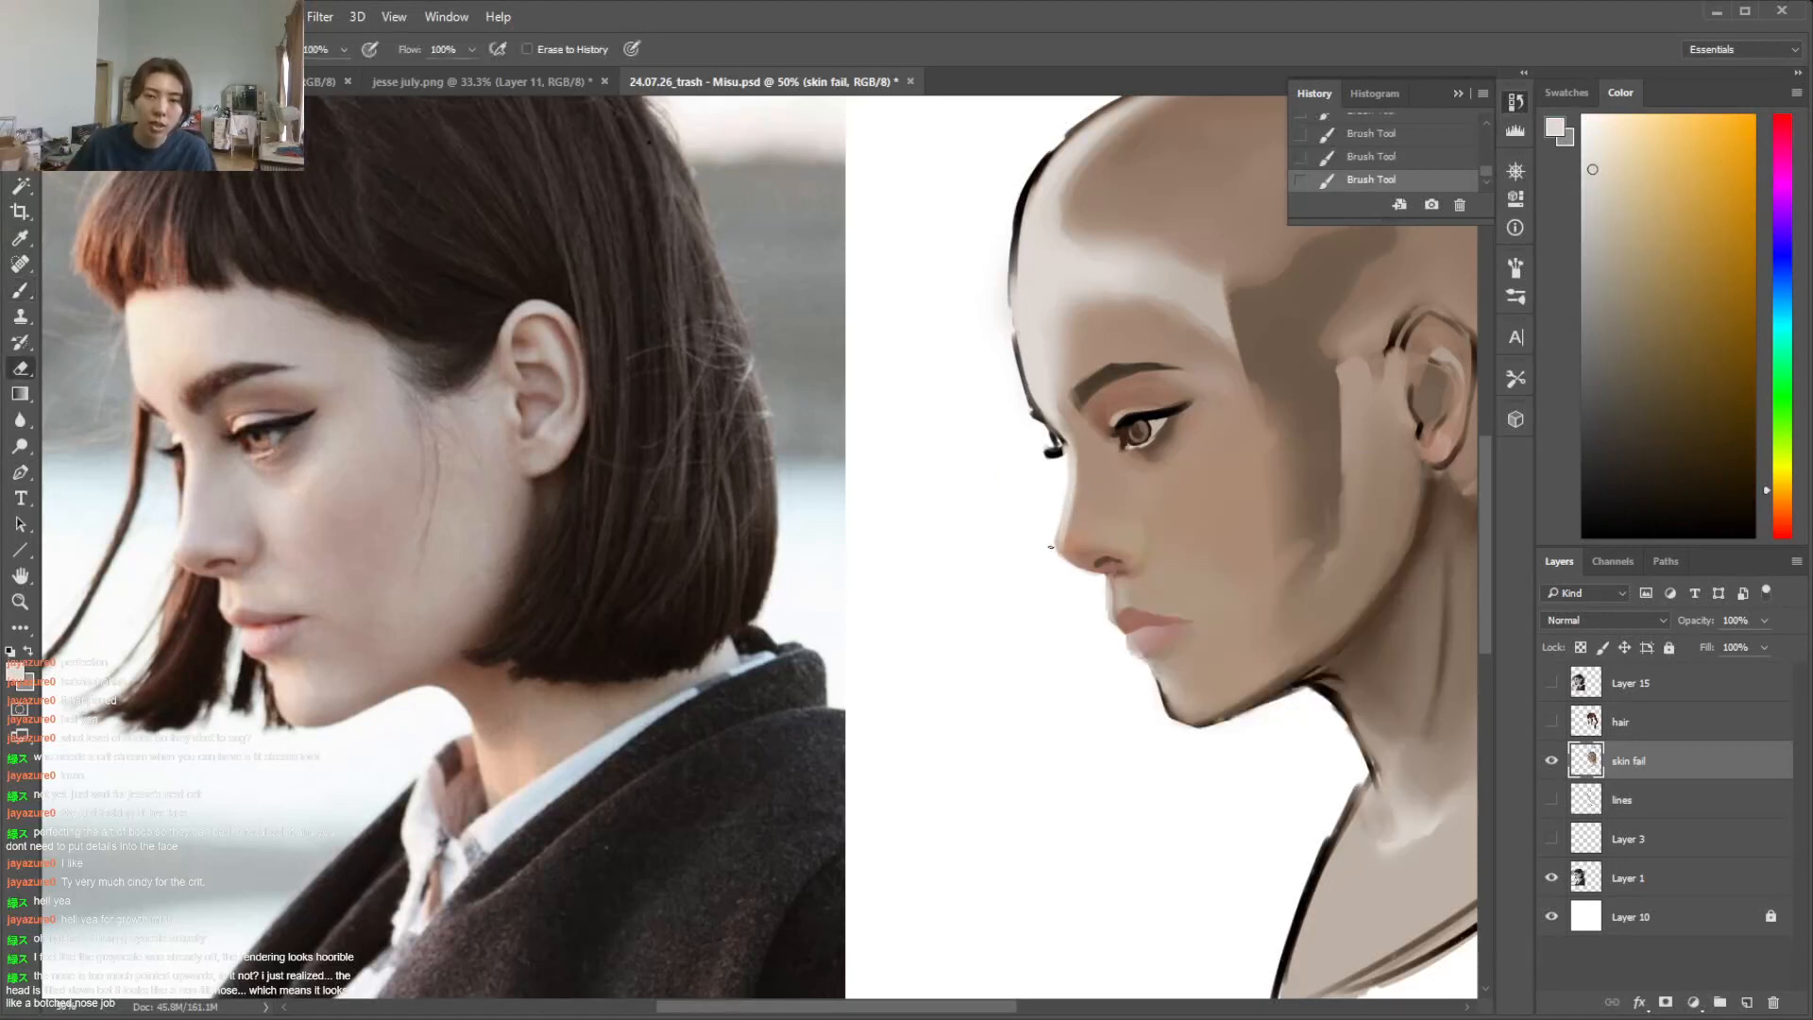
{"action": "left_click", "coordinate": [1049, 549]}
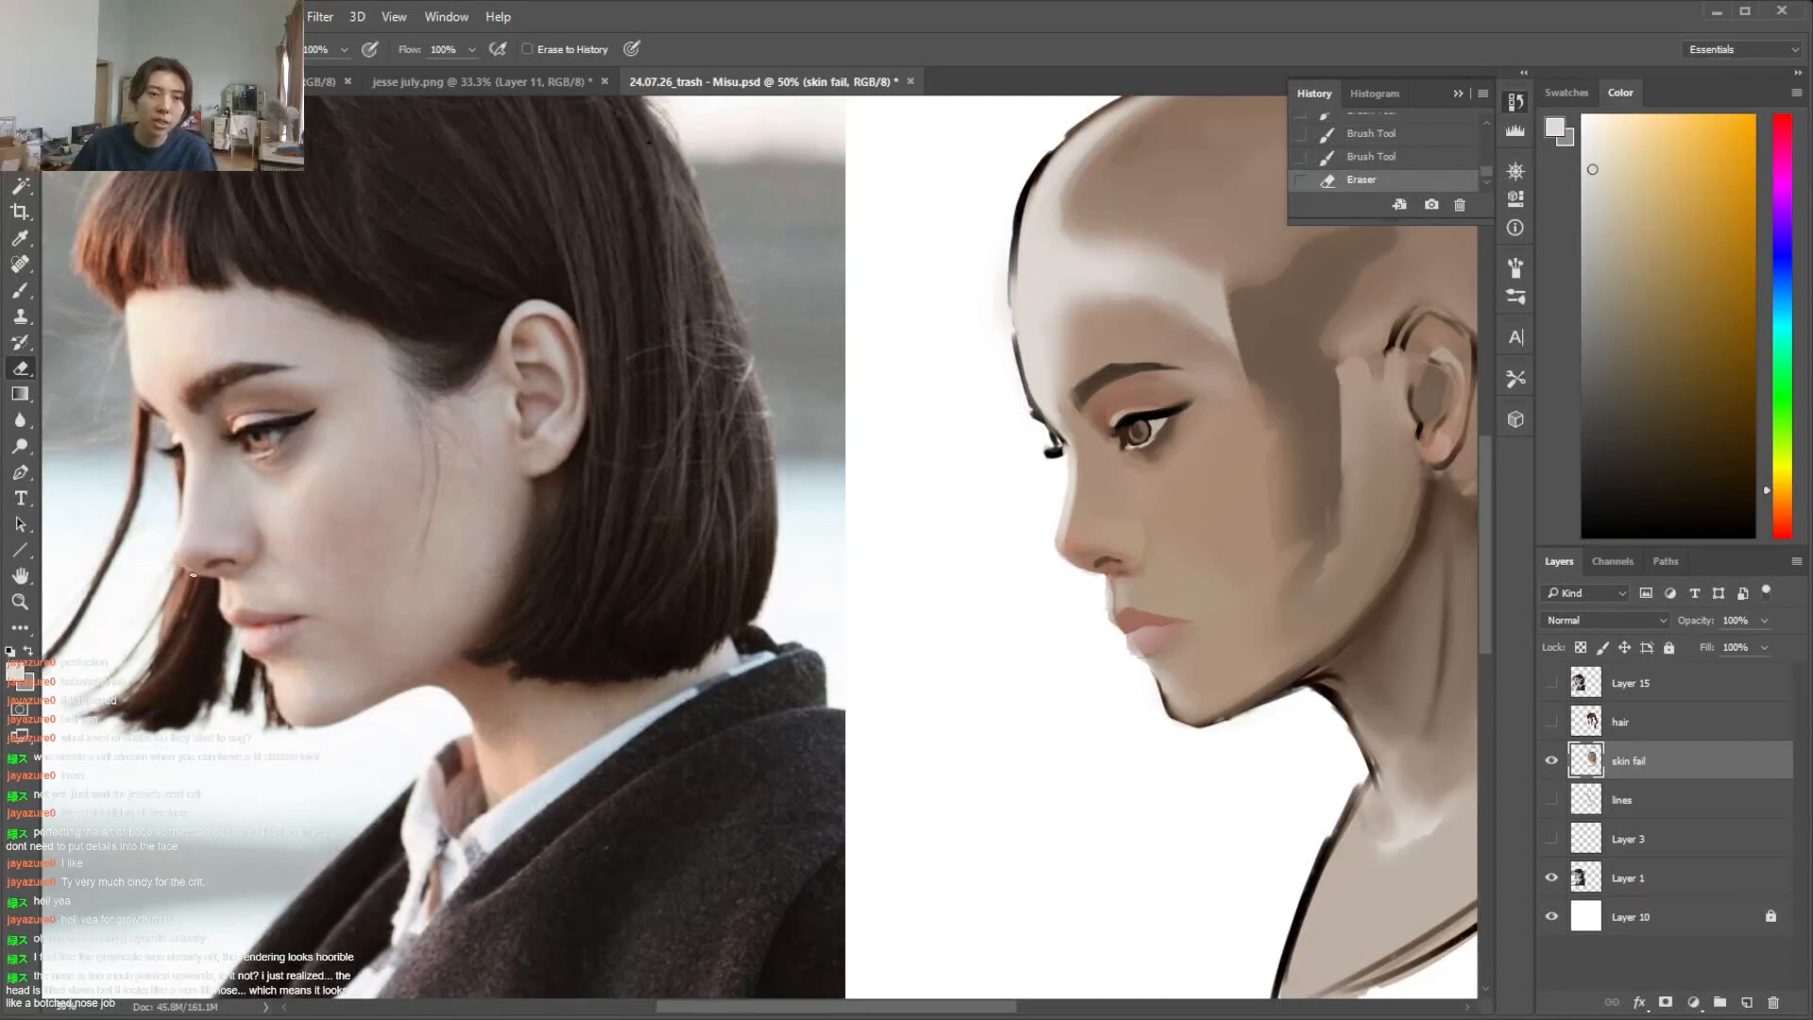
Trace the nose profile over the reference photo in grey, and undo the stroke
{"action": "key", "text": "b"}
{"action": "left_click", "coordinate": [184, 442], "text": "alt"}
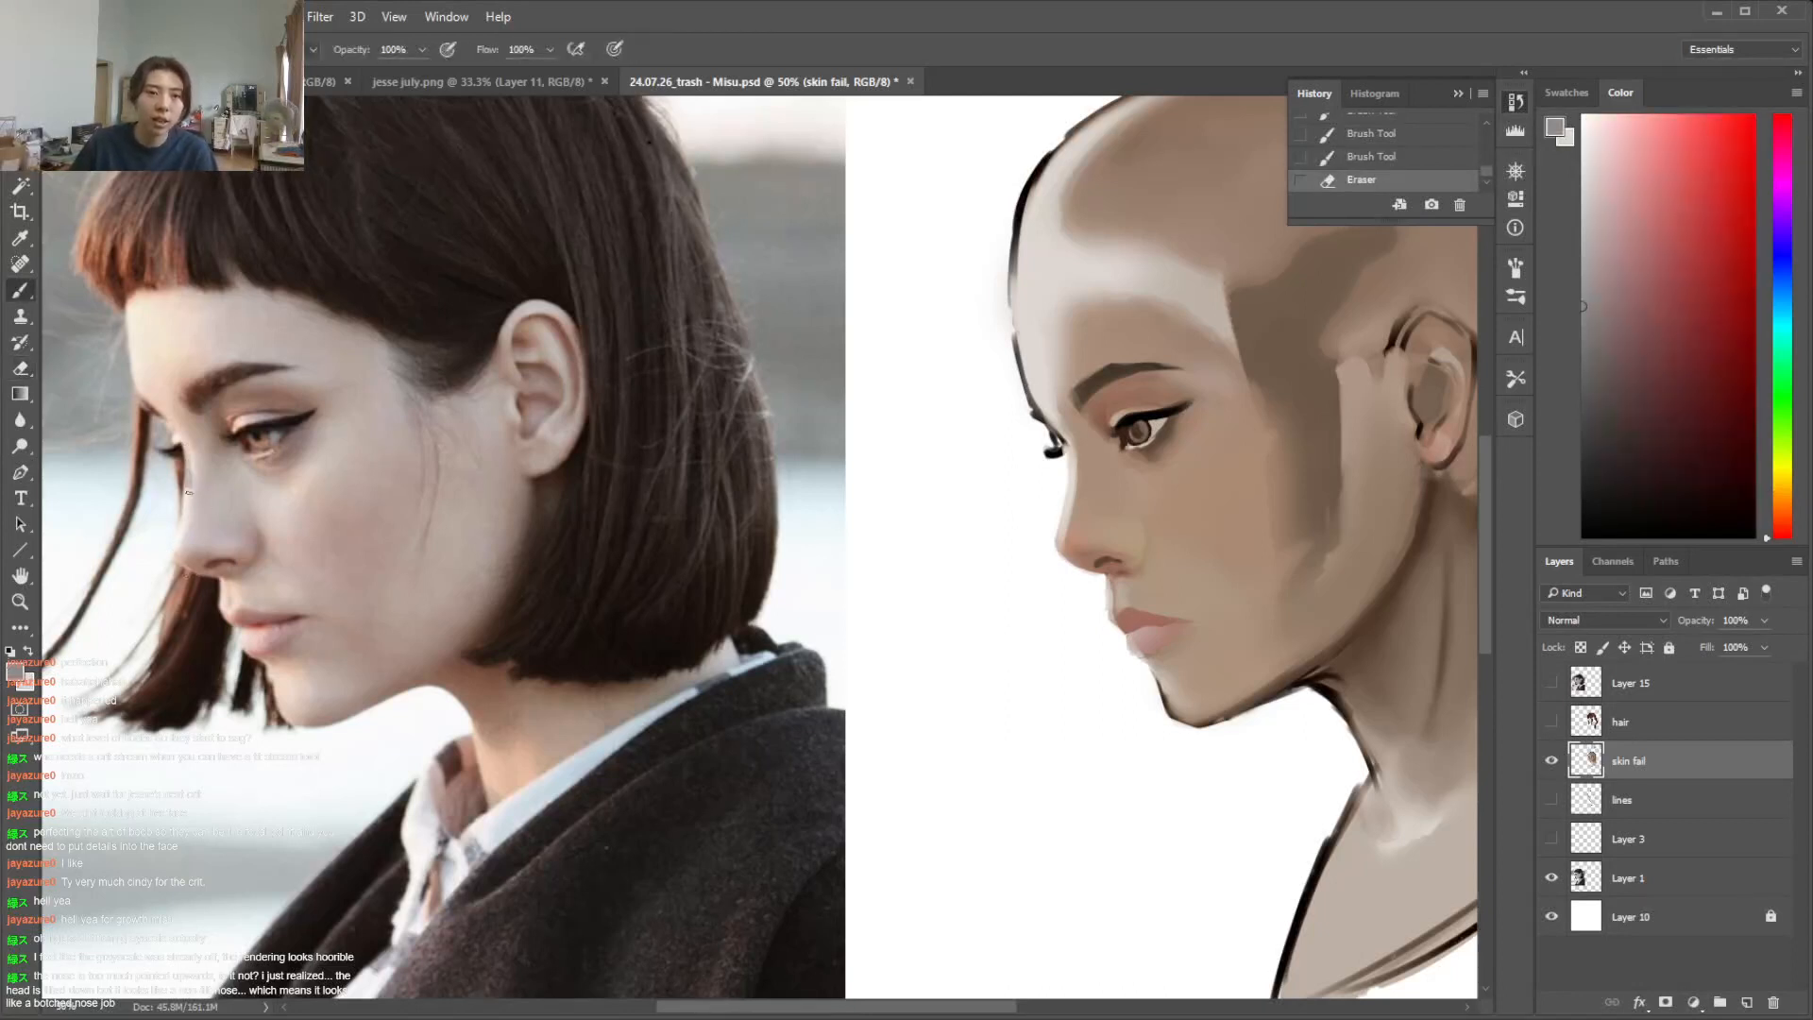
{"action": "left_click_drag", "start_coordinate": [184, 565], "coordinate": [216, 585]}
{"action": "key", "text": "ctrl+z"}
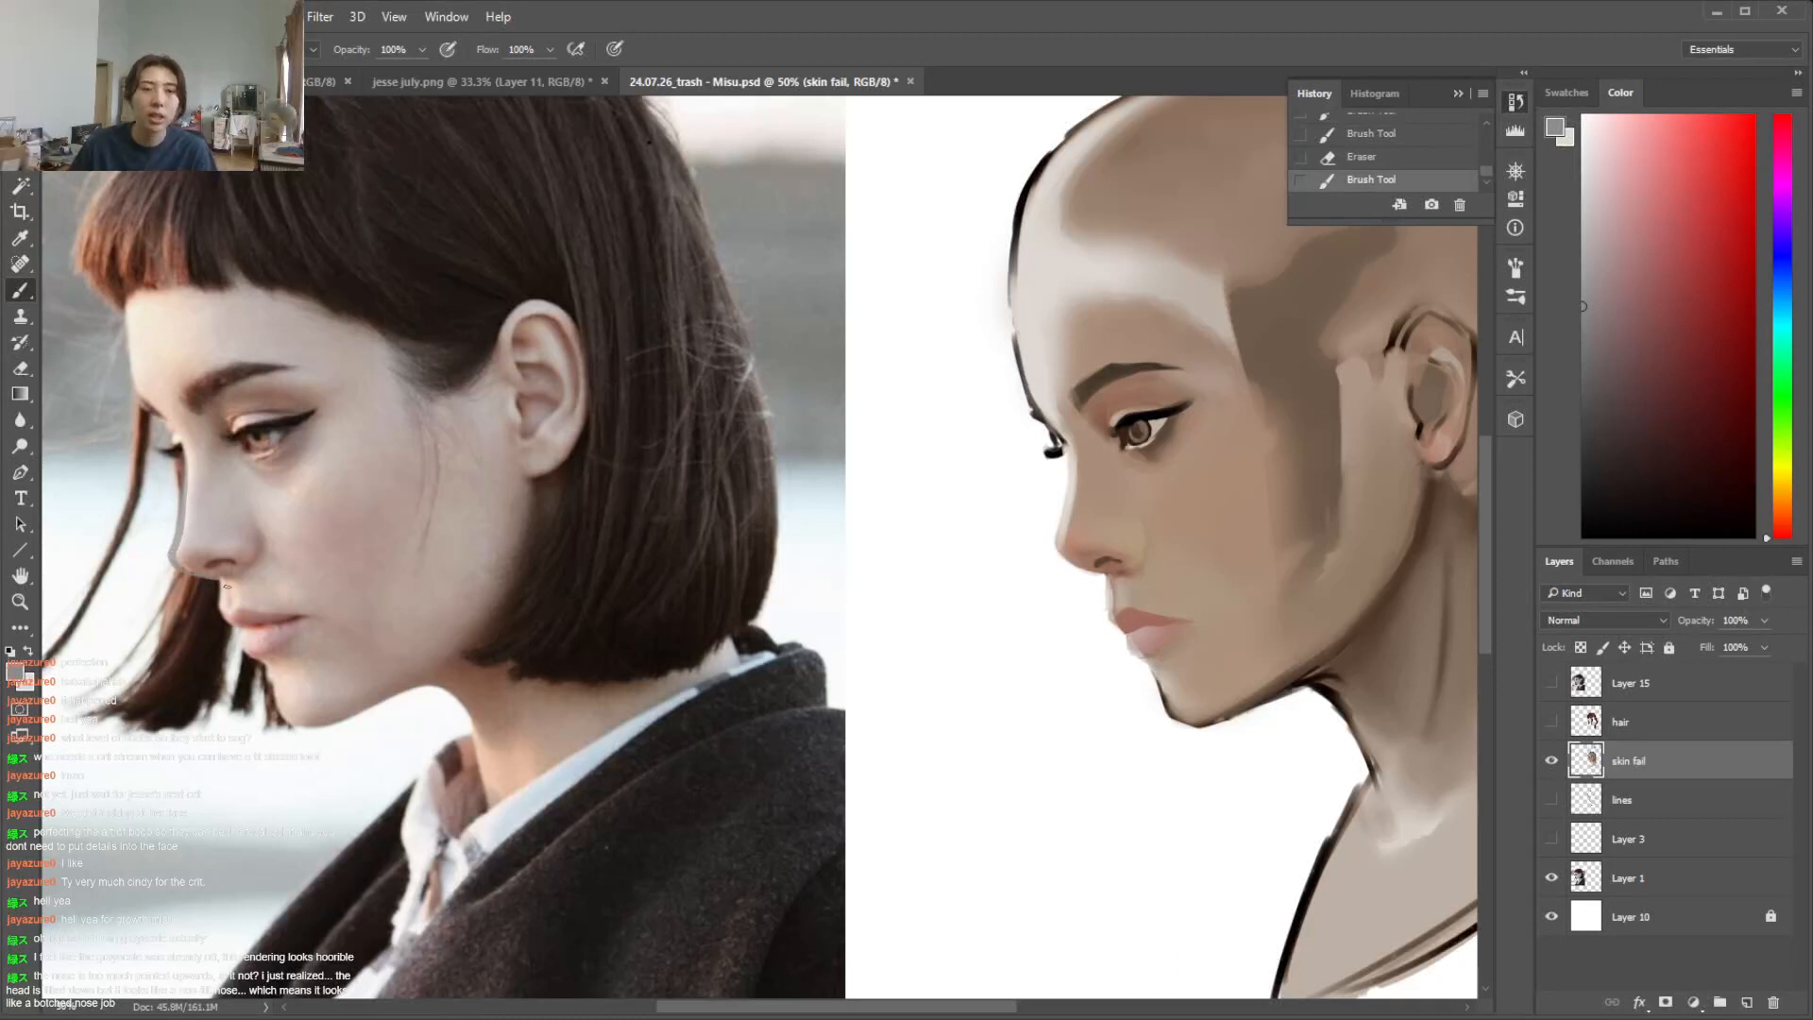
Refine the nose tip's edge and the nostril area with sampled skin, reddish and dark brown tones
{"action": "left_click", "coordinate": [1068, 514], "text": "alt"}
{"action": "left_click_drag", "start_coordinate": [1061, 526], "coordinate": [1059, 545]}
{"action": "key", "text": "e"}
{"action": "key", "text": "b"}
{"action": "left_click_drag", "start_coordinate": [1065, 529], "coordinate": [1061, 542]}
{"action": "left_click", "coordinate": [1080, 541], "text": "alt"}
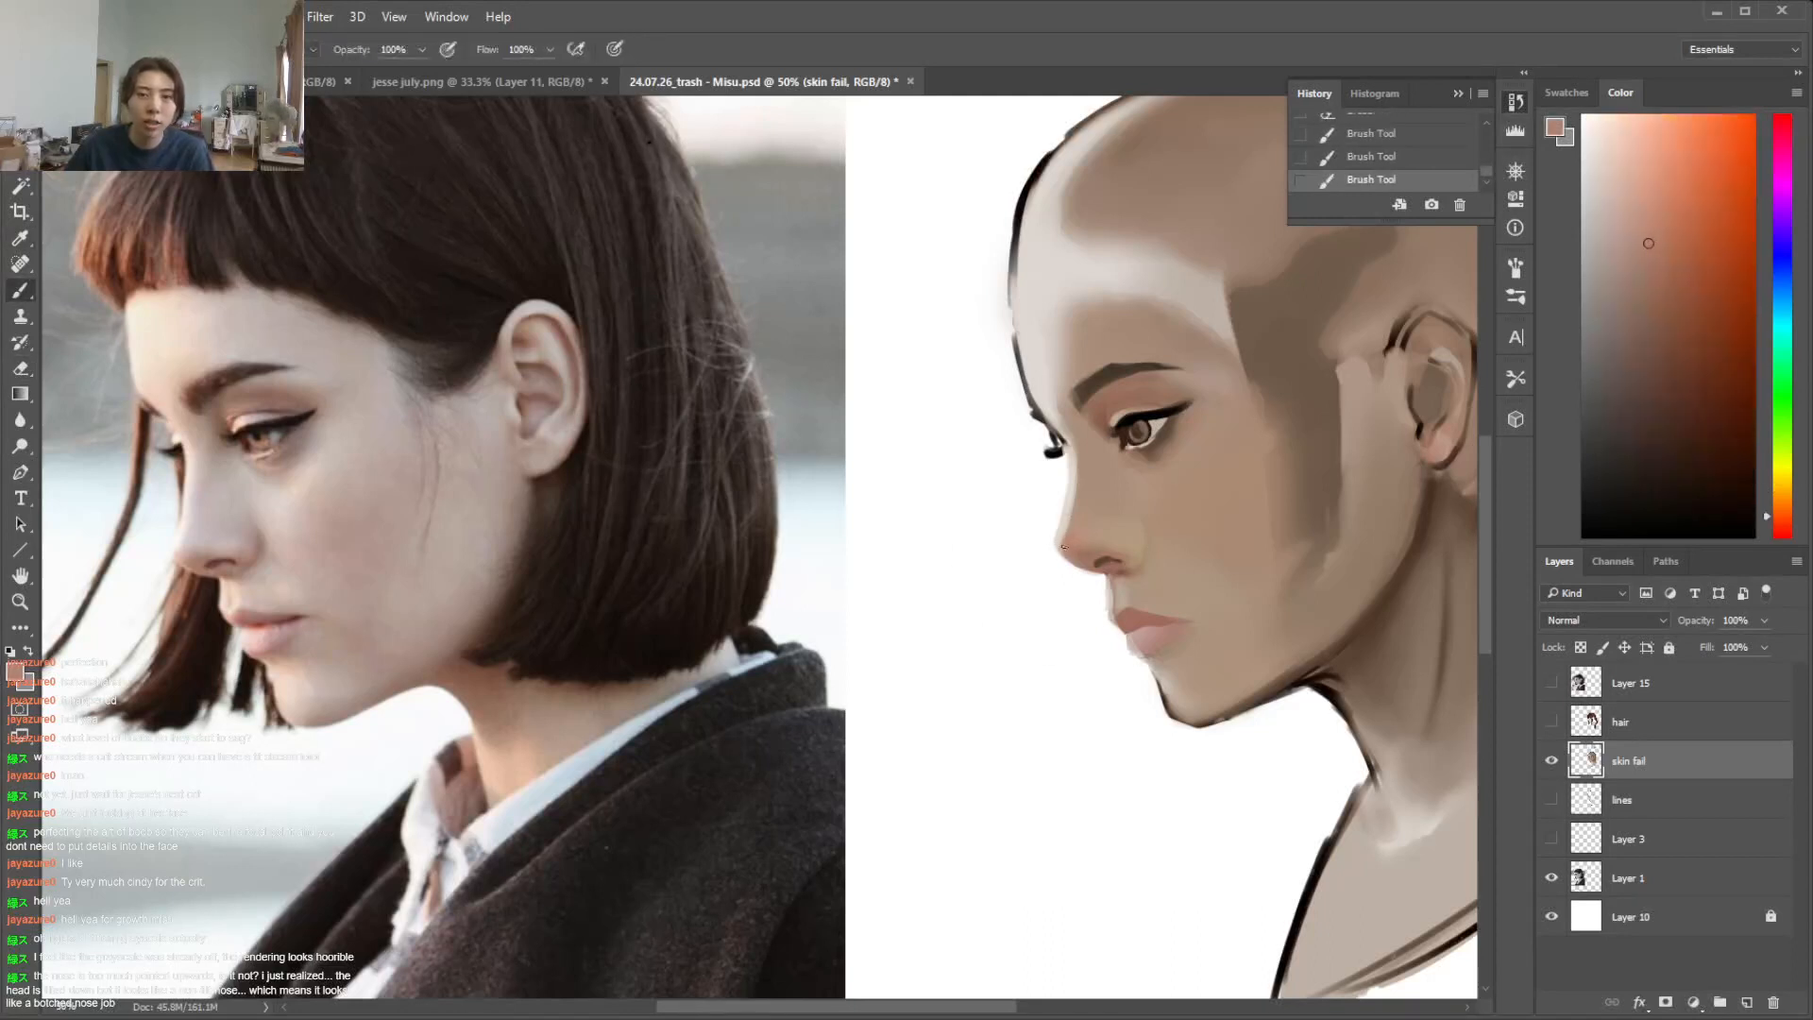
{"action": "left_click", "coordinate": [1101, 560], "text": "alt"}
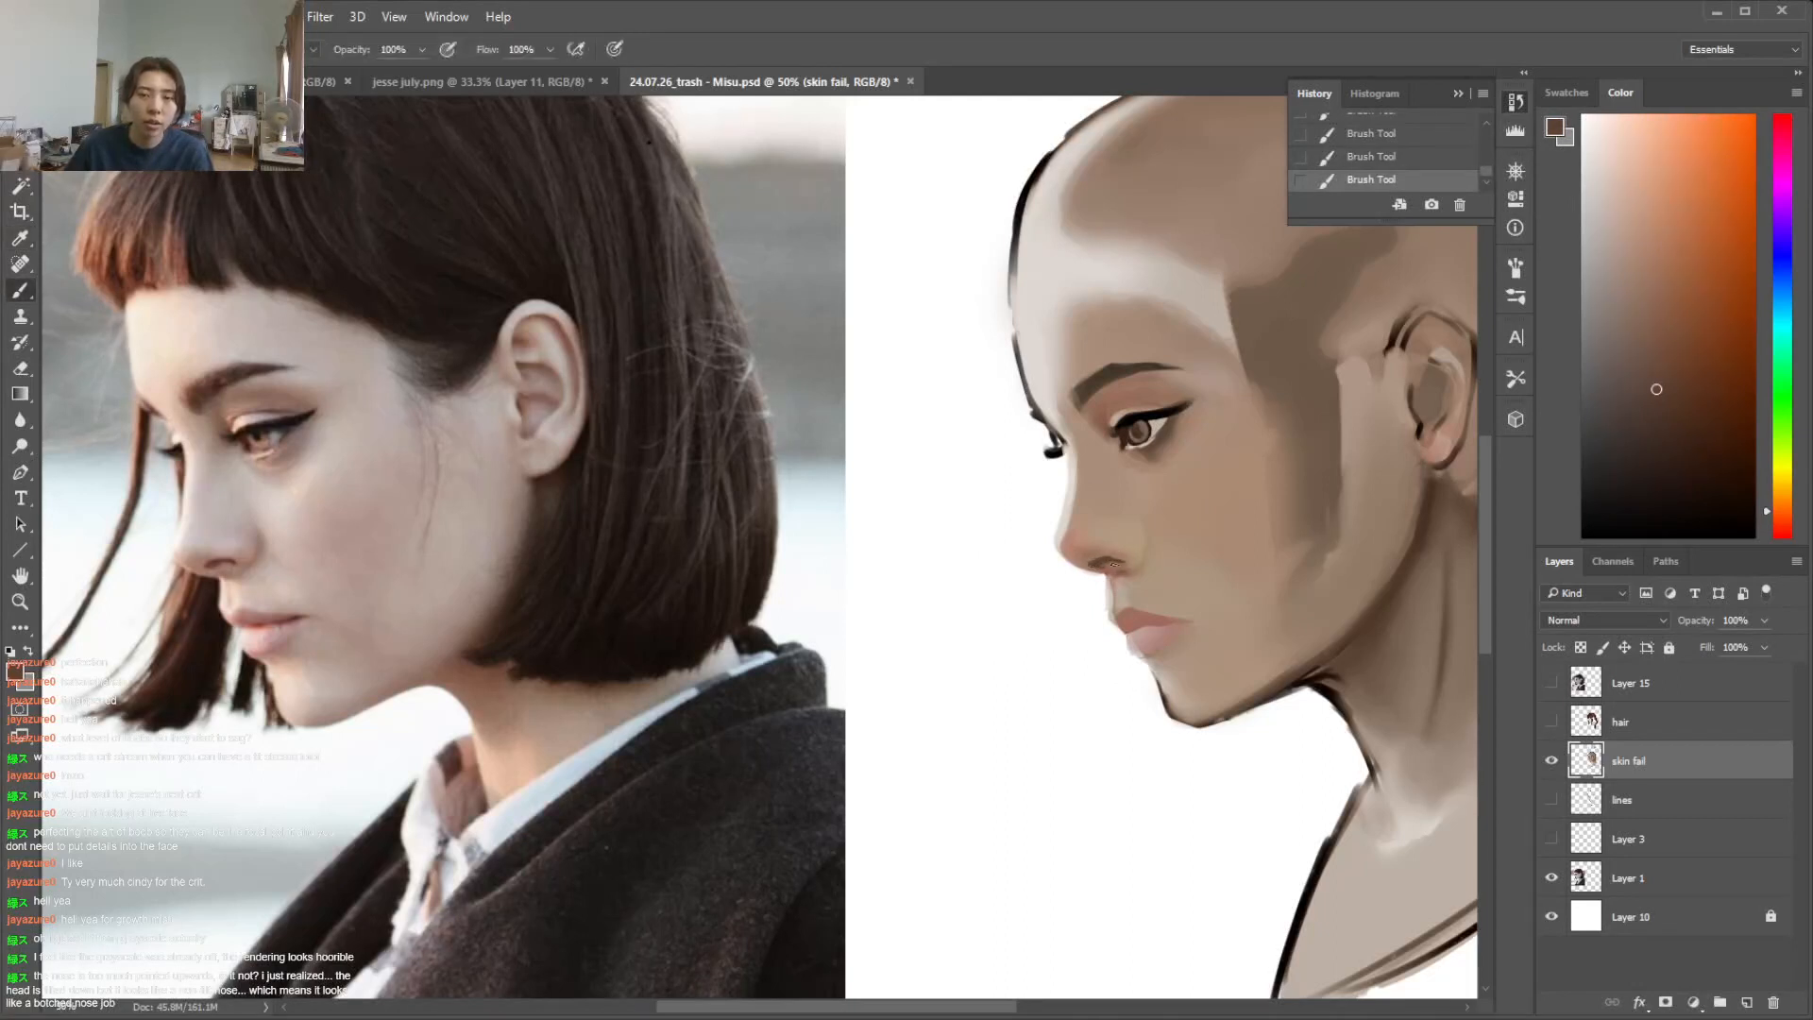
{"action": "left_click", "coordinate": [1095, 563], "text": "alt"}
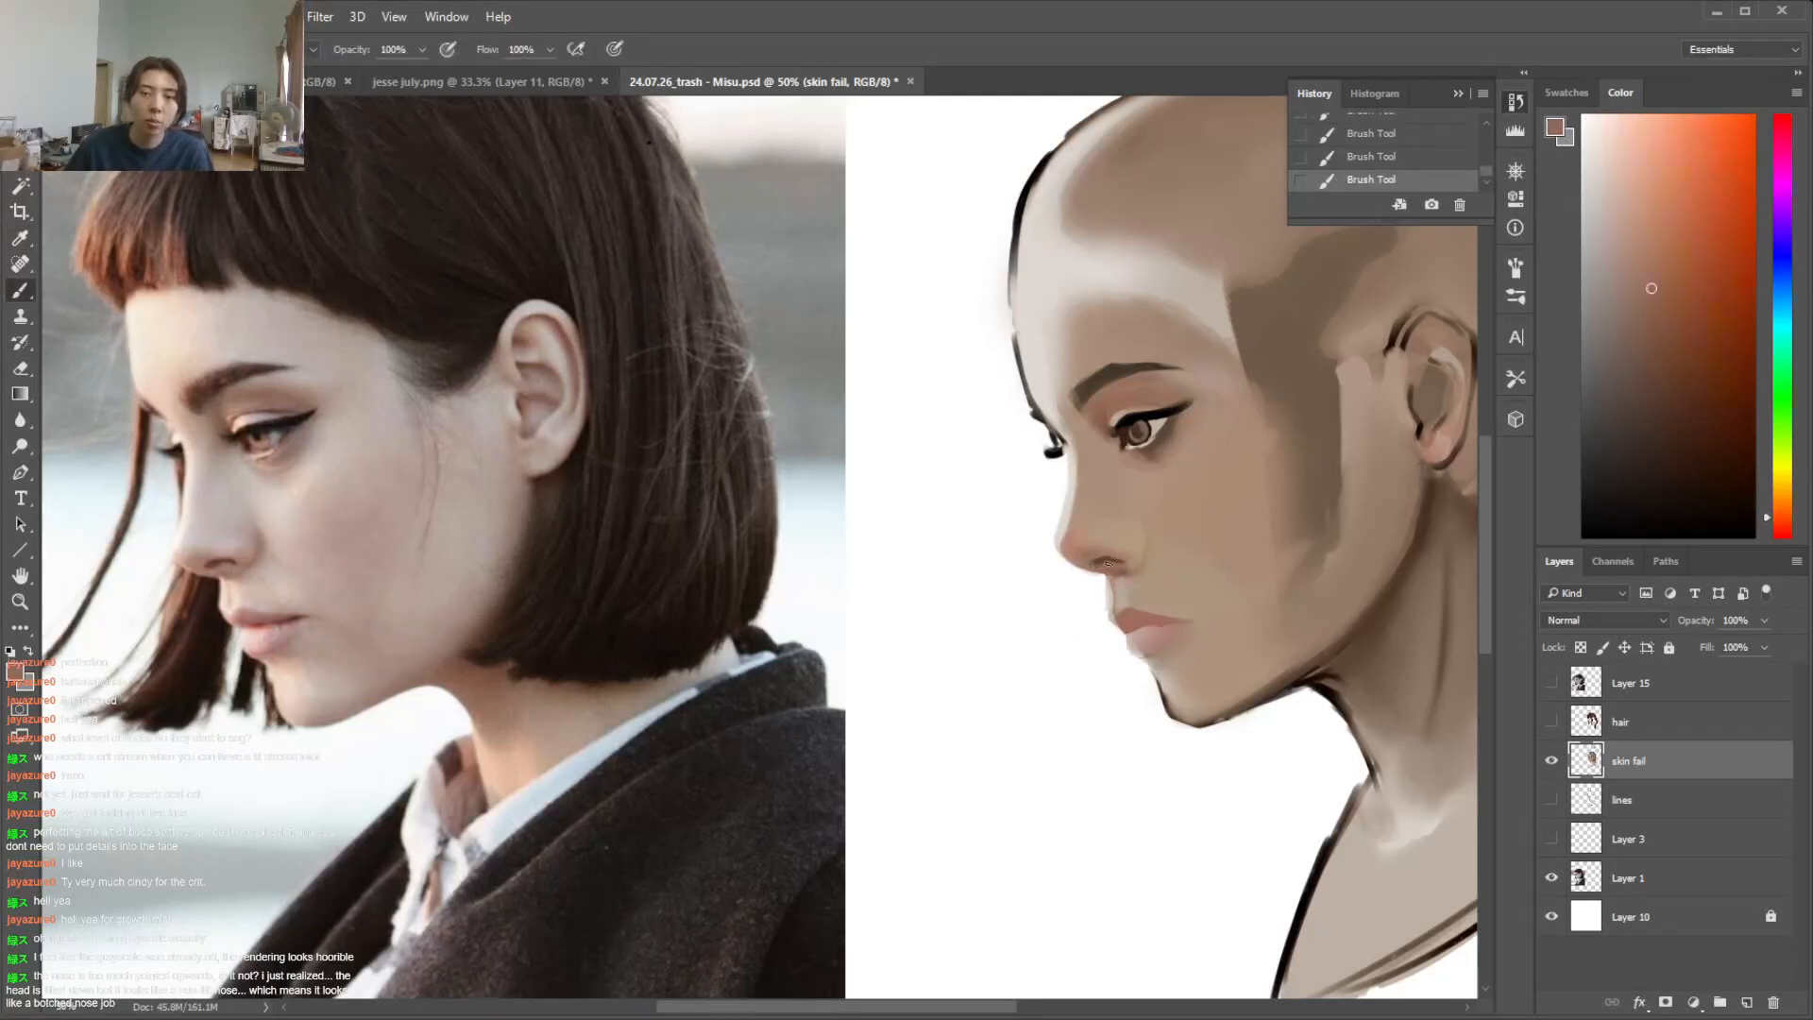
{"action": "left_click", "coordinate": [1157, 515], "text": "alt"}
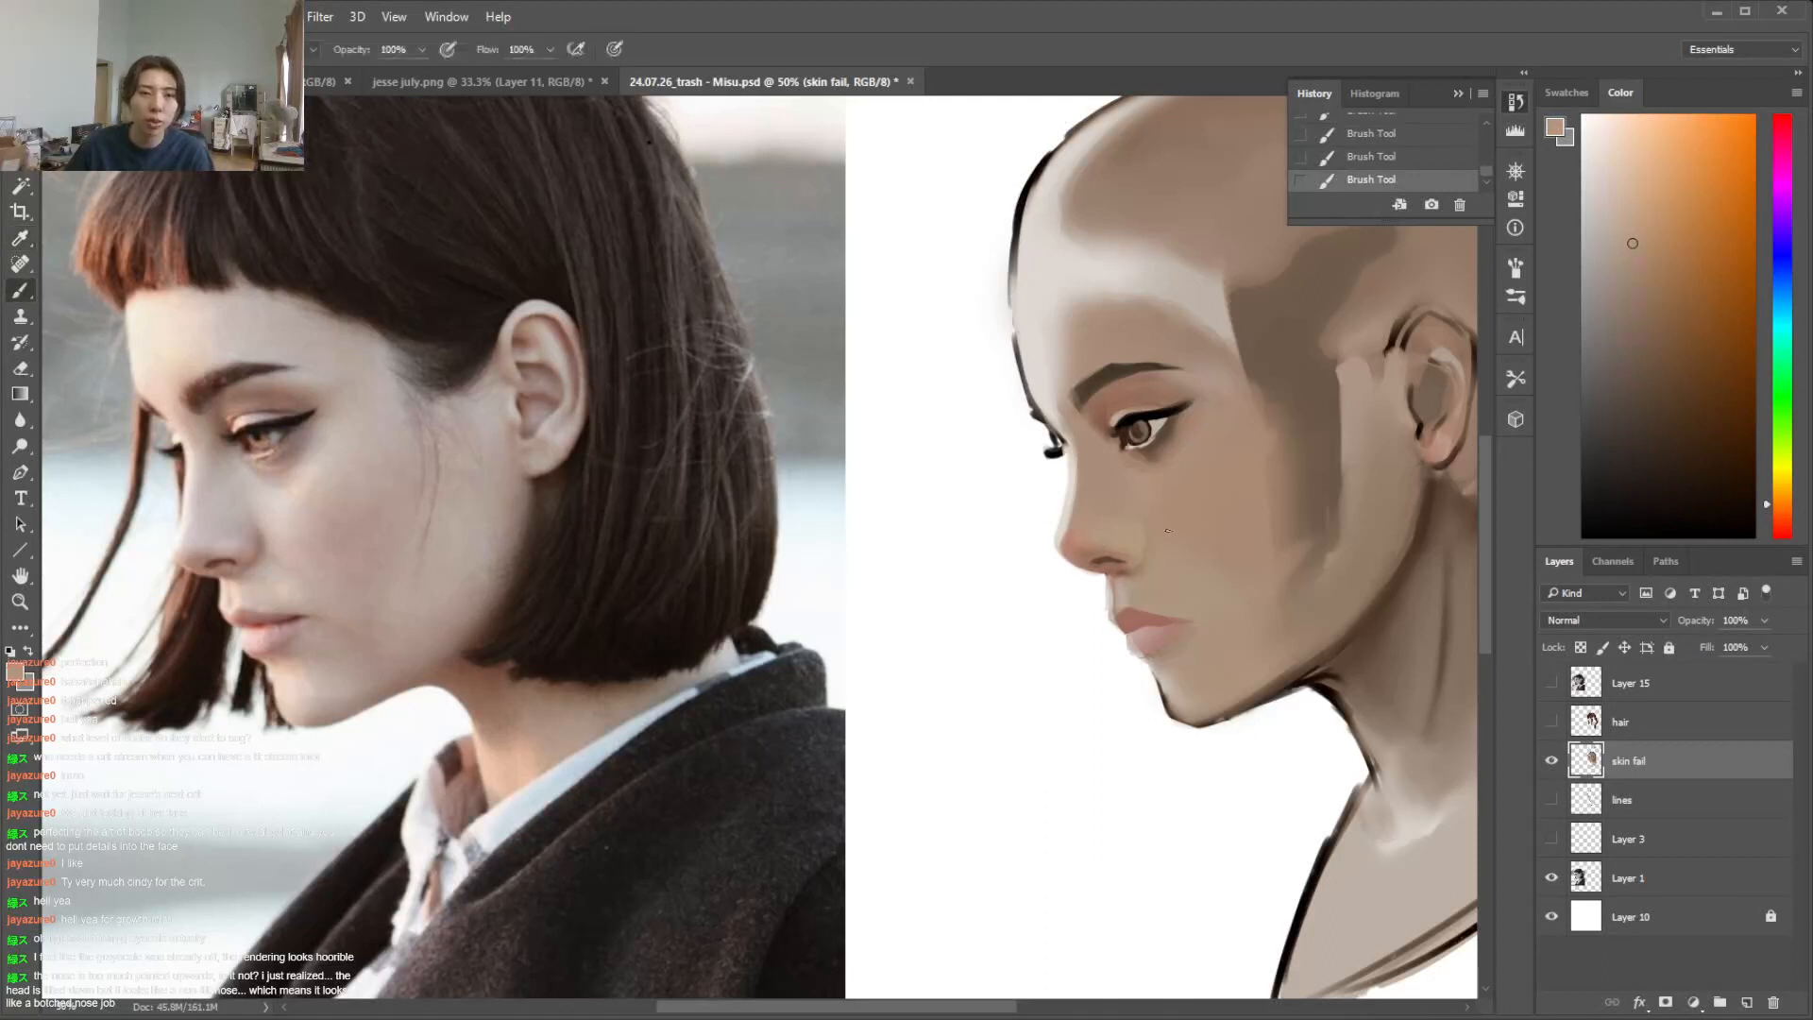
{"action": "key", "text": "l"}
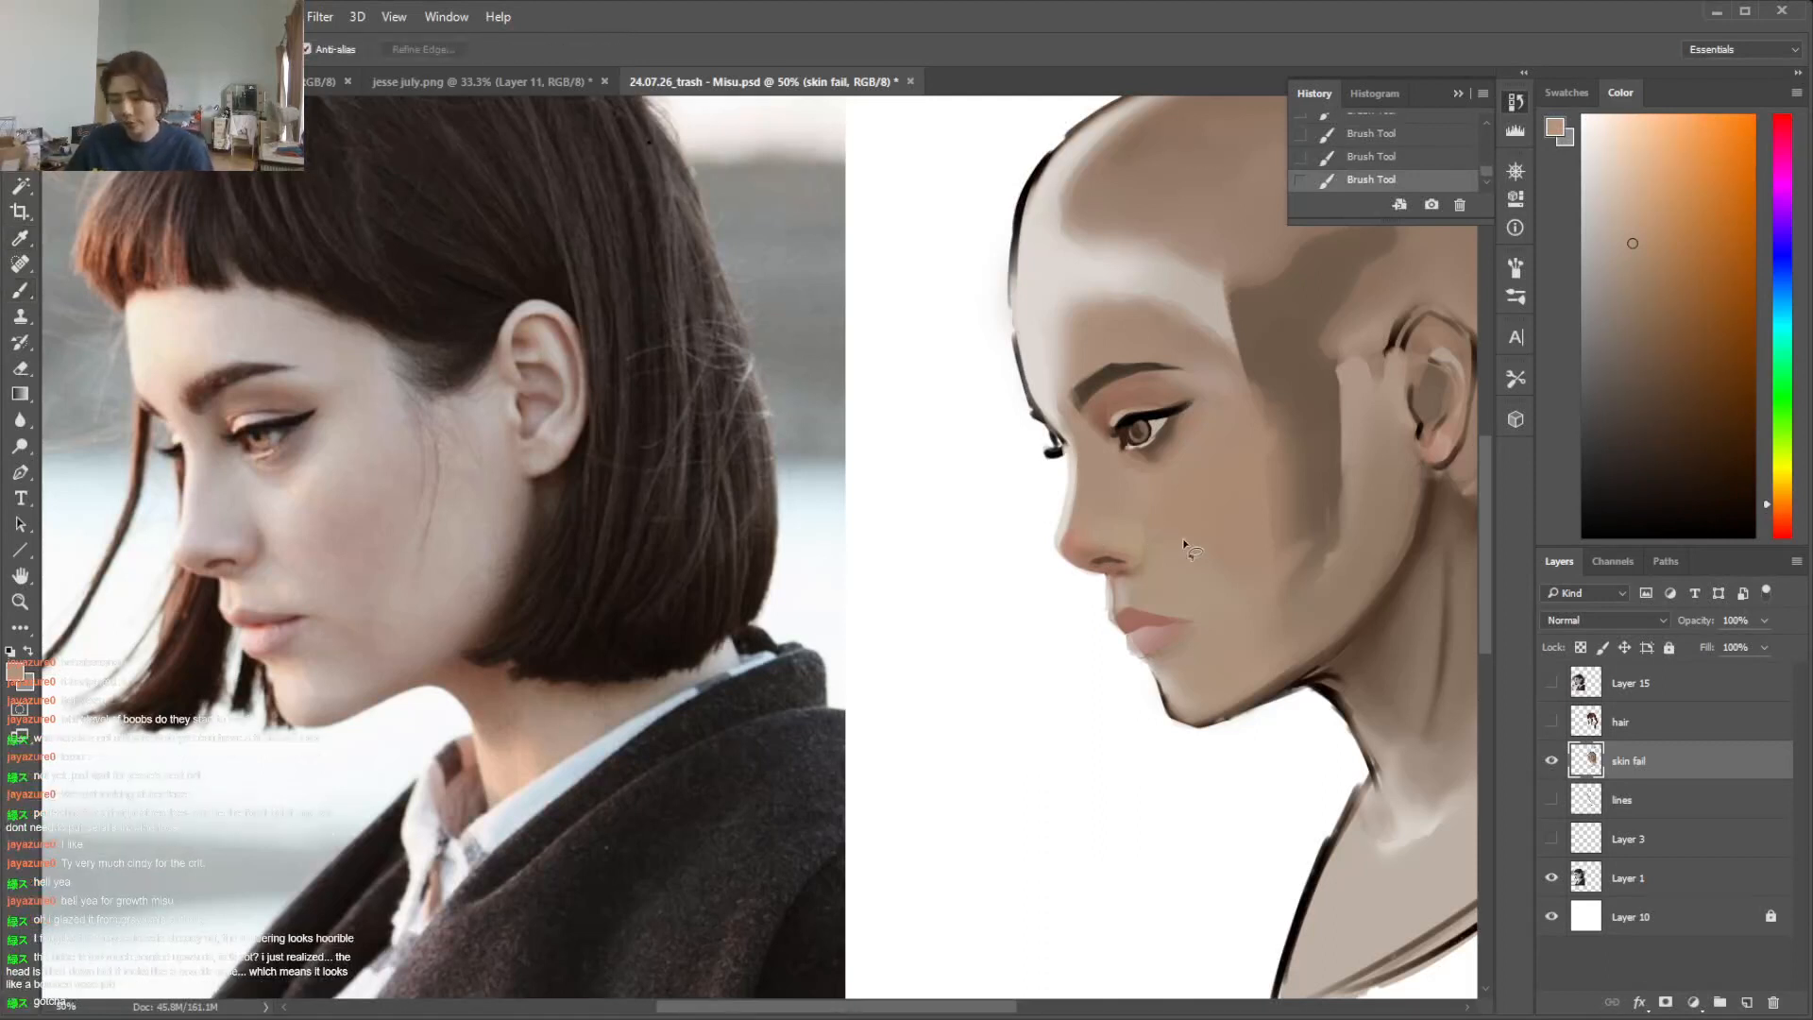
{"action": "mouse_move", "coordinate": [1143, 522]}
{"action": "left_mouse_down"}
{"action": "mouse_move", "coordinate": [1140, 558]}
{"action": "mouse_move", "coordinate": [1154, 533]}
{"action": "left_mouse_up"}
{"action": "key", "text": "ctrl+d"}
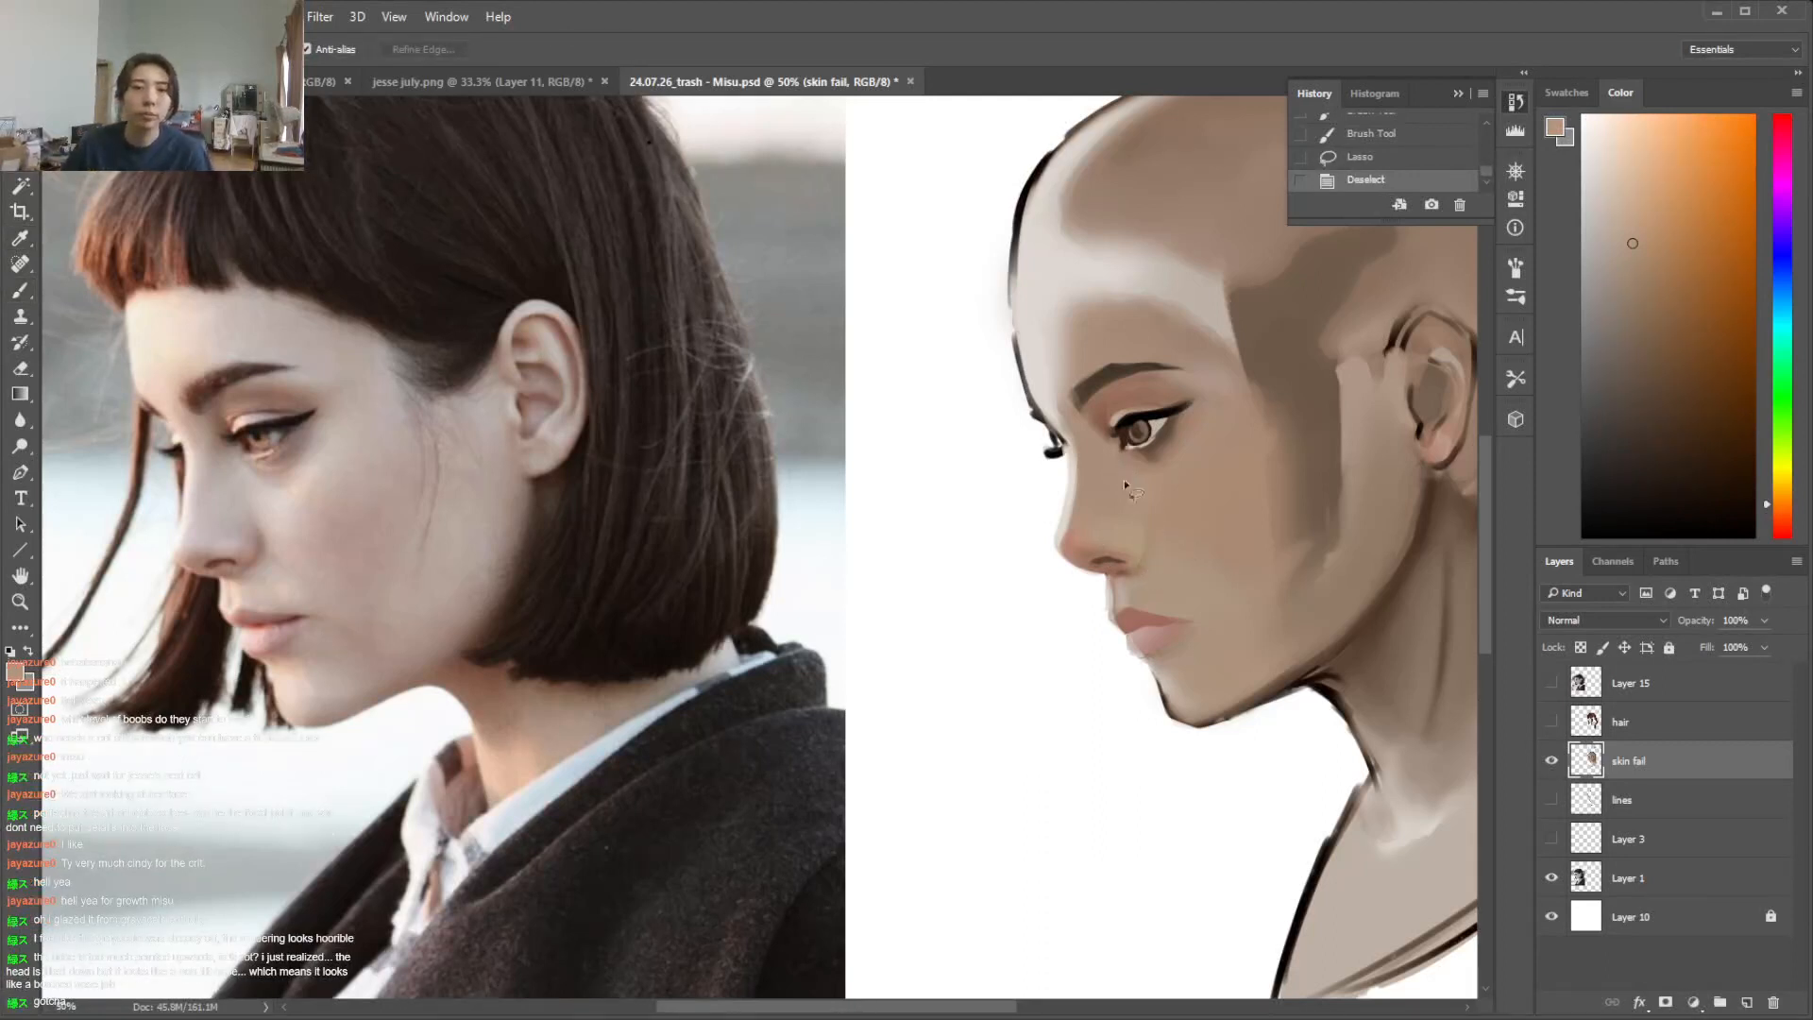
Lasso the near eye's iris, retouch it with sampled brown, deselect, and undo the last strokes
{"action": "left_click_drag", "start_coordinate": [1125, 434], "coordinate": [1158, 427]}
{"action": "key", "text": "ctrl+d"}
{"action": "key", "text": "i"}
{"action": "left_click", "coordinate": [1144, 436]}
{"action": "key", "text": "b"}
{"action": "left_click", "coordinate": [1134, 433]}
{"action": "left_click", "coordinate": [1142, 429], "text": "alt"}
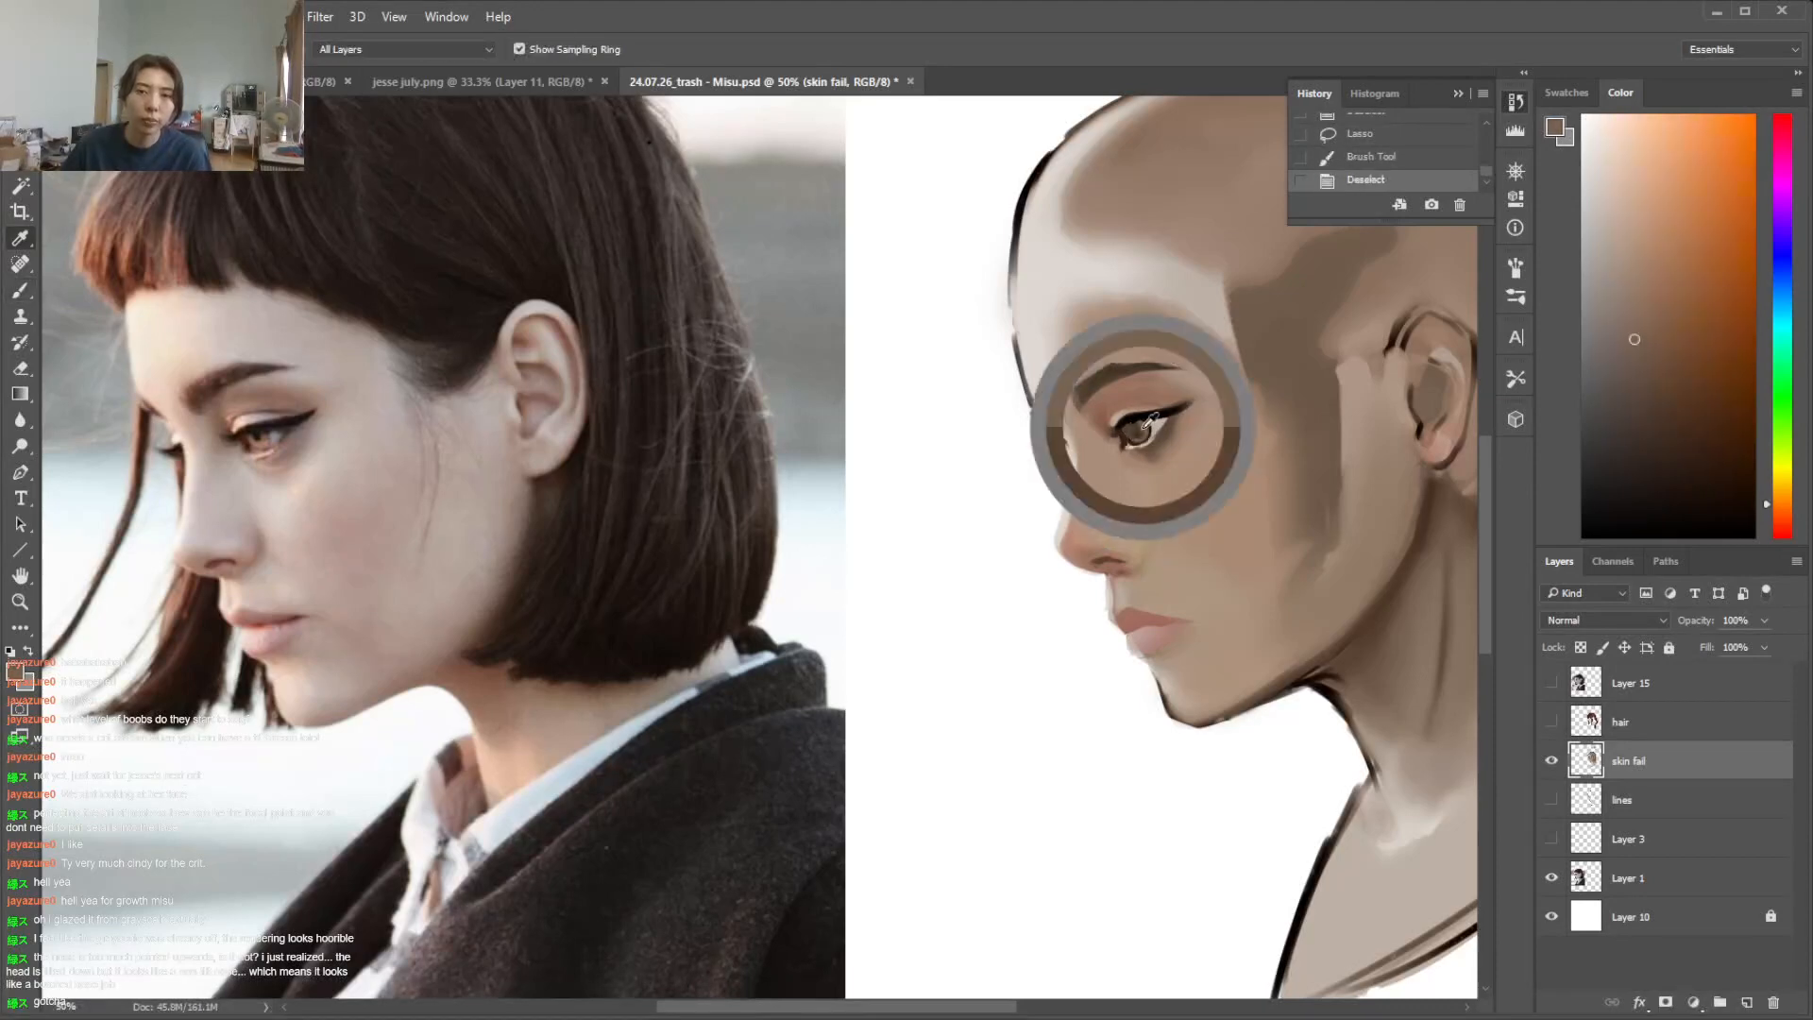
{"action": "key", "text": "ctrl+d"}
{"action": "left_click", "coordinate": [1127, 427]}
{"action": "left_click_drag", "start_coordinate": [1128, 427], "coordinate": [1145, 435]}
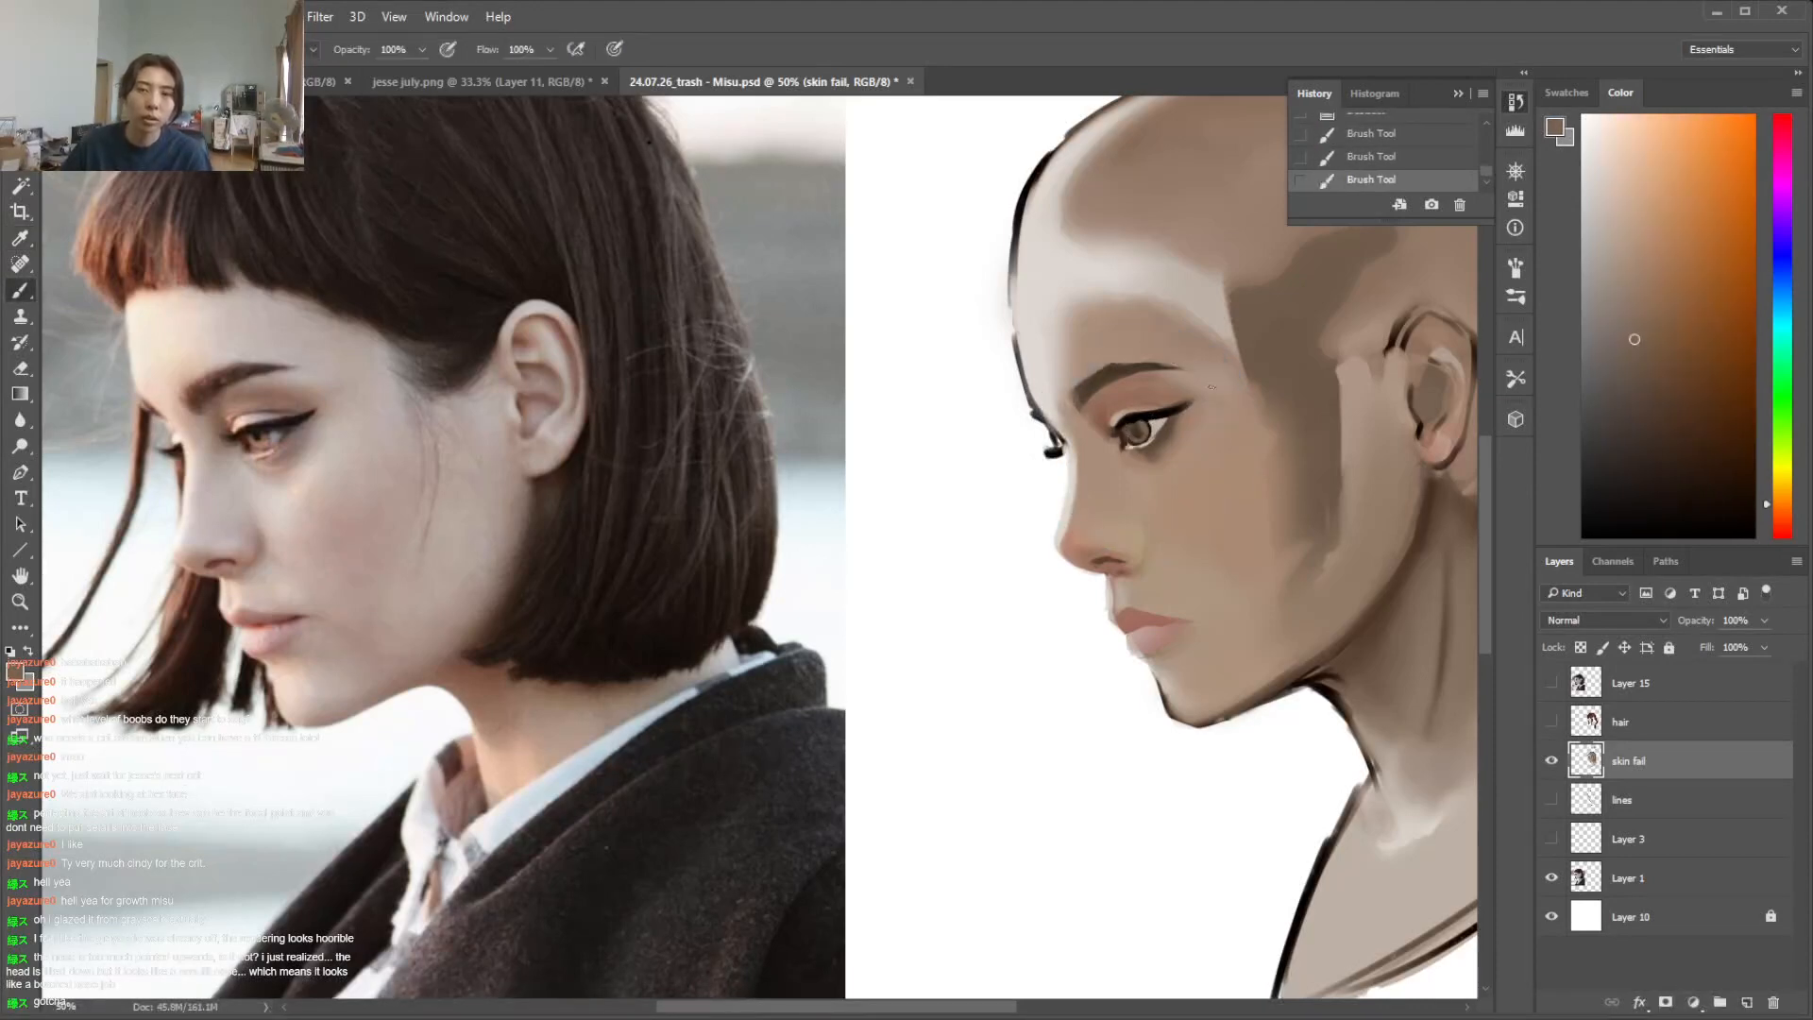
{"action": "key", "text": "ctrl+alt+z"}
{"action": "key", "text": "ctrl+alt+z"}
Paint over the near eye's iris and pupil with the sampled light eye-white tone
{"action": "key", "text": "ctrl+plus"}
{"action": "key", "text": "ctrl+plus"}
{"action": "key", "text": "ctrl+plus"}
{"action": "left_click_drag", "start_coordinate": [915, 1007], "coordinate": [1032, 1013]}
{"action": "scroll", "coordinate": [1491, 473], "scroll_direction": "up", "scroll_amount": 3}
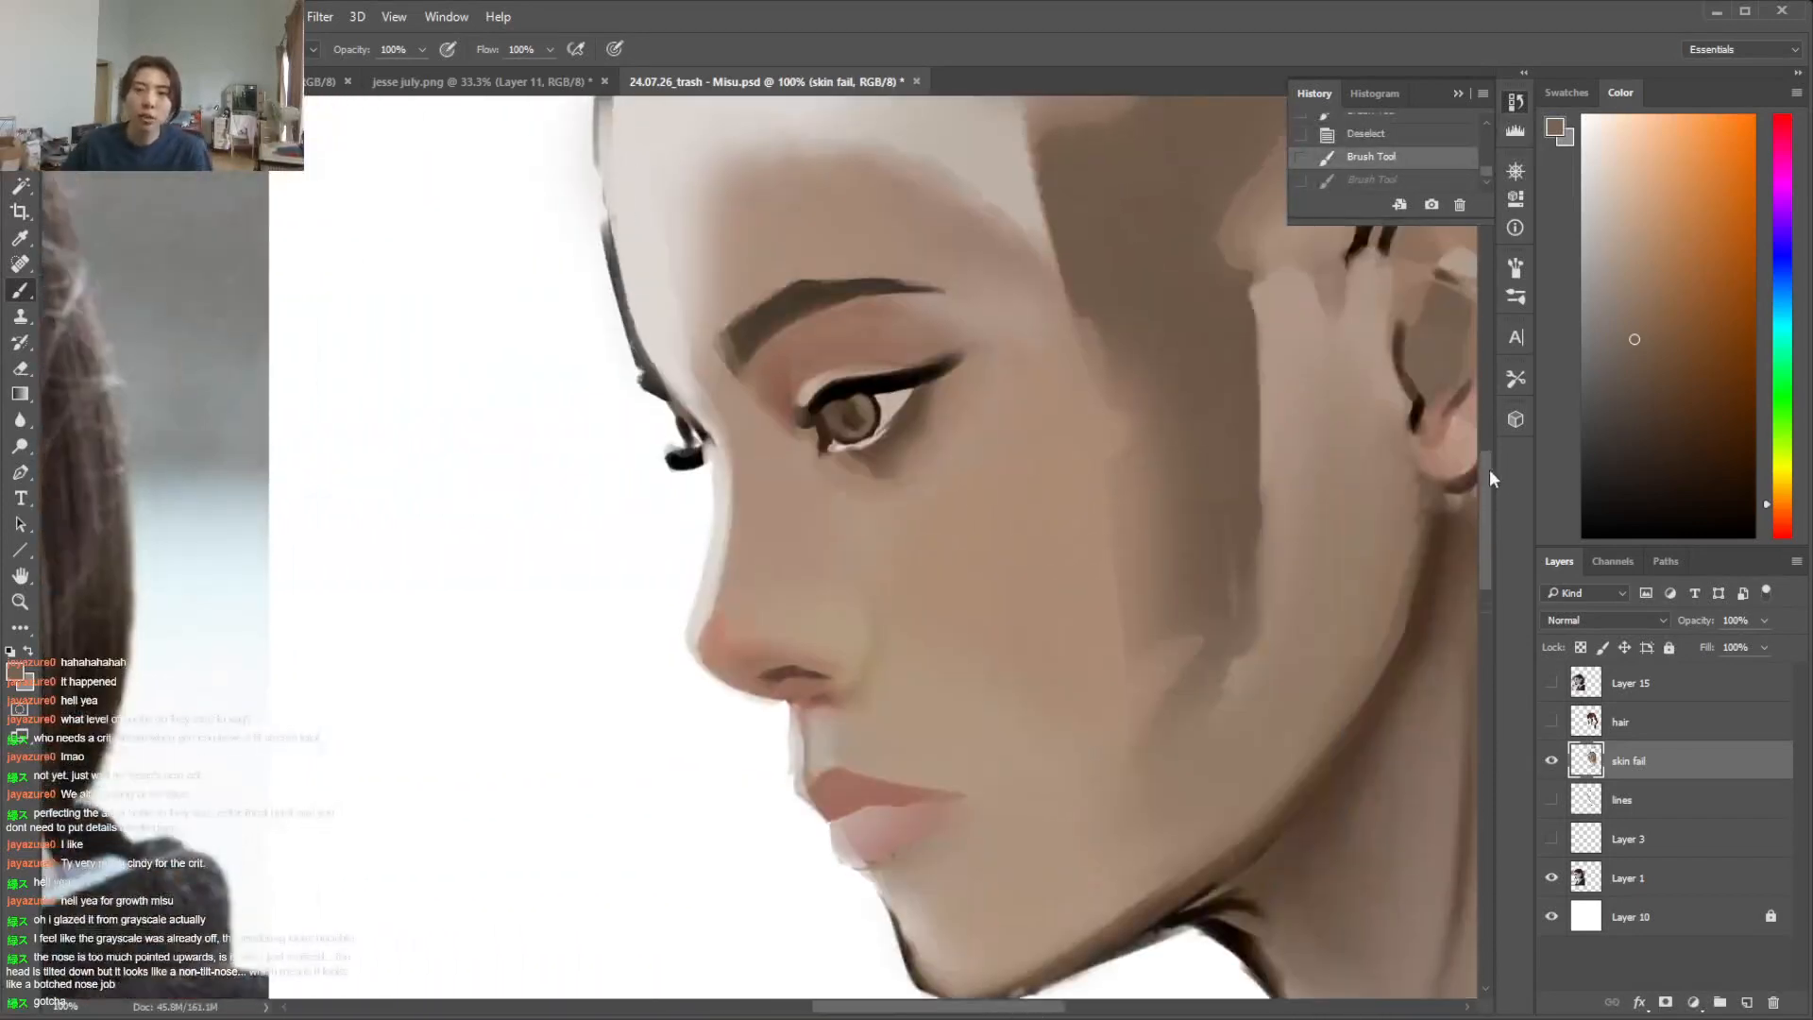
{"action": "key", "text": "i"}
{"action": "left_click", "coordinate": [888, 457]}
{"action": "key", "text": "b"}
{"action": "left_click_drag", "start_coordinate": [892, 456], "coordinate": [833, 484]}
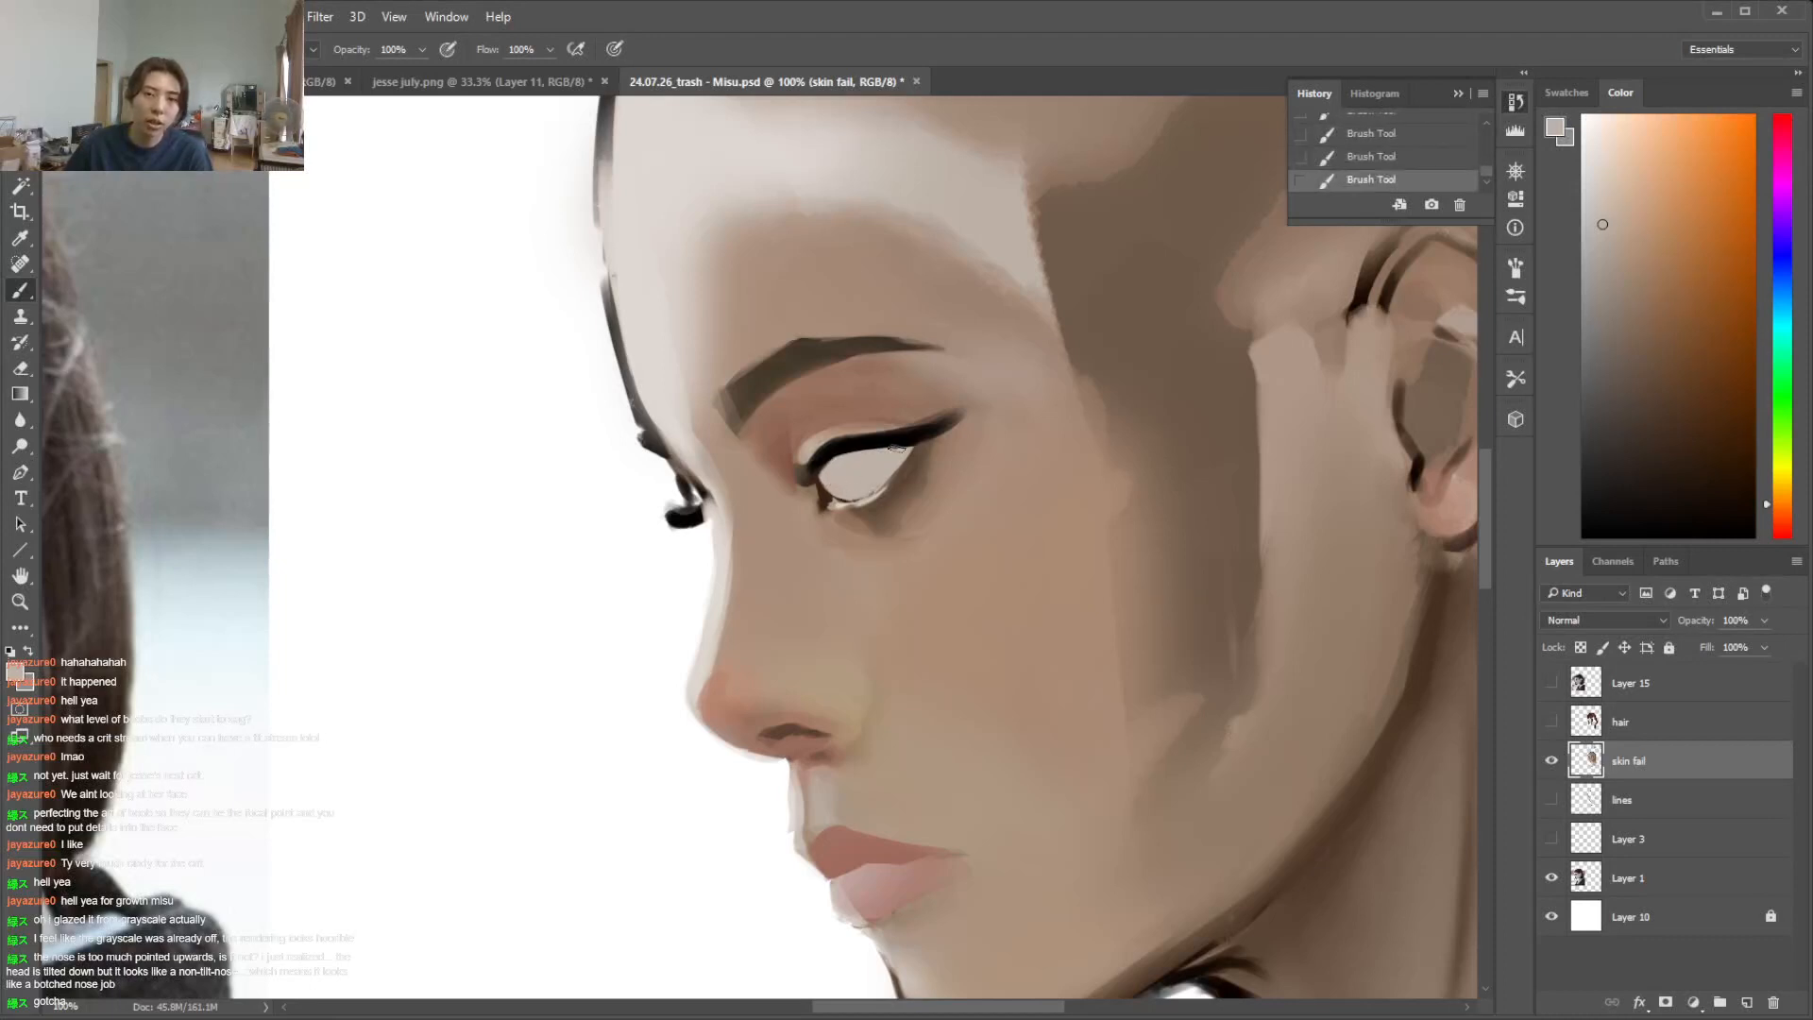
Adjust the brush size and strengthen the inner end of the near eye's upper lash line in black
{"action": "left_click", "coordinate": [840, 447], "text": "alt"}
{"action": "right_click", "coordinate": [833, 449]}
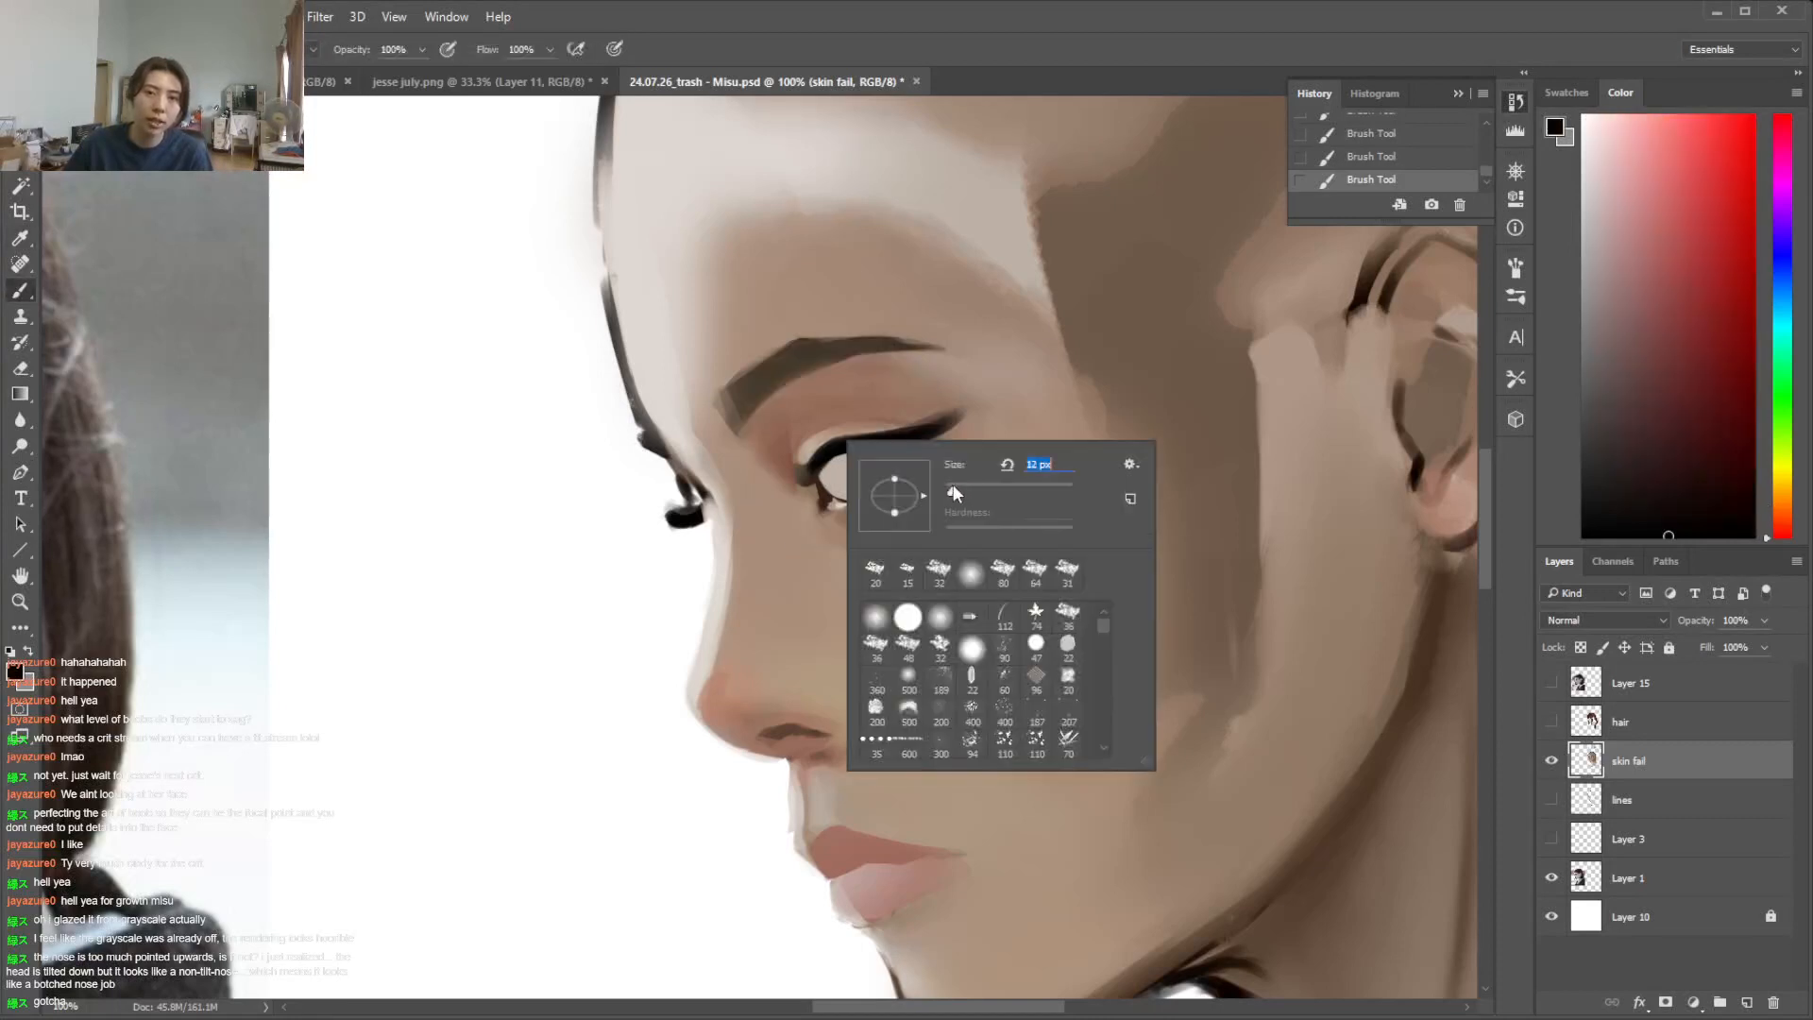
{"action": "key", "text": "Return"}
{"action": "left_click_drag", "start_coordinate": [821, 455], "coordinate": [819, 493]}
Touch up the near eye's inner corner with dark red and the lower rim with a sampled light tone
{"action": "left_click", "coordinate": [1681, 378]}
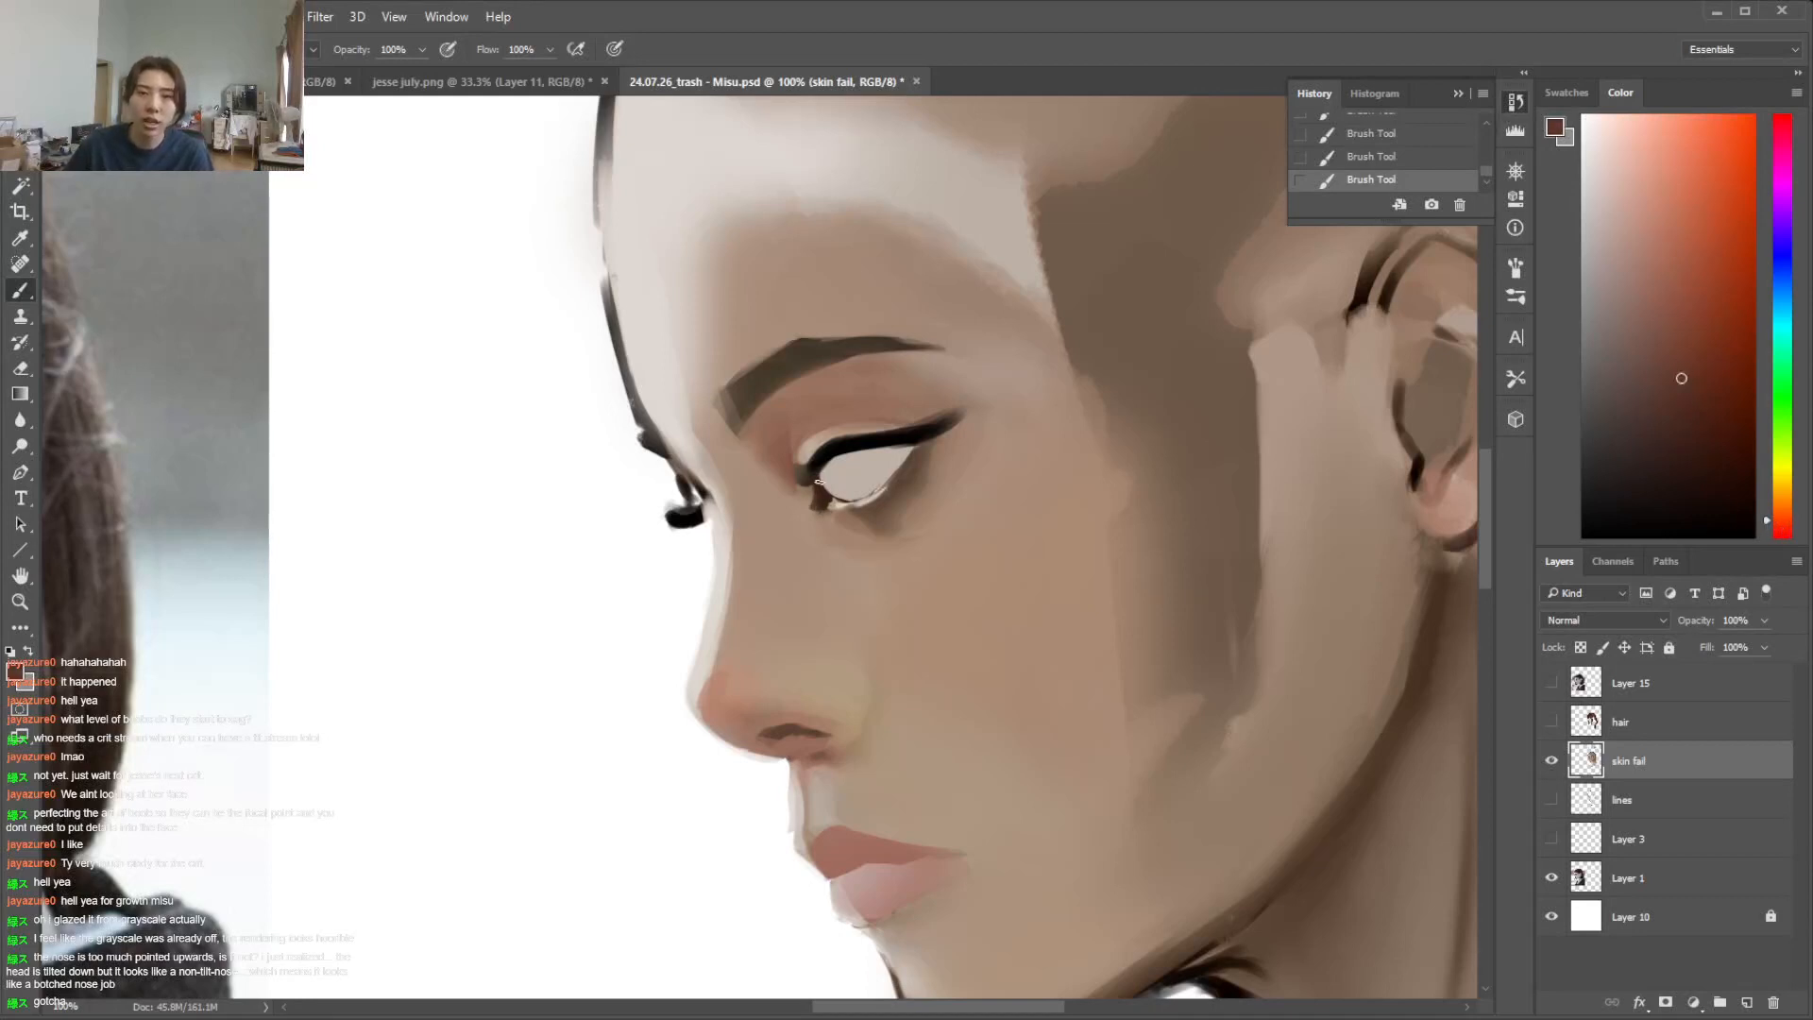
{"action": "key", "text": "alt"}
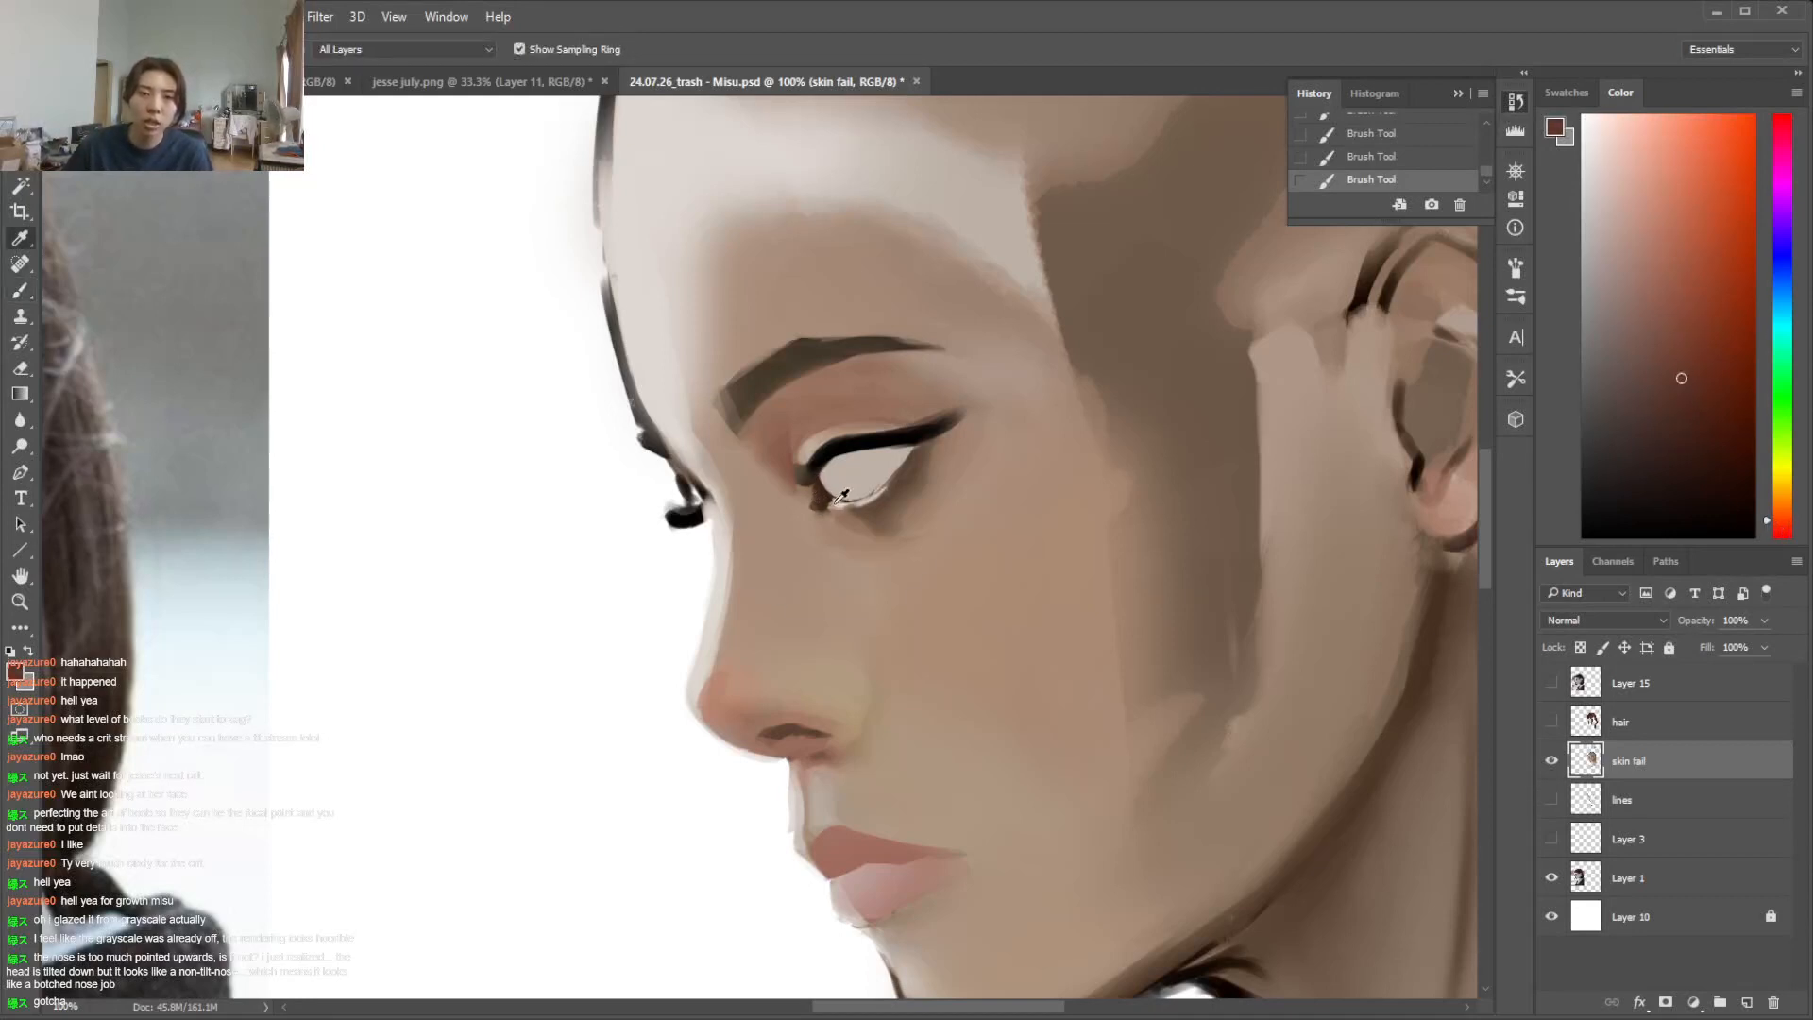
{"action": "left_click", "coordinate": [843, 500], "text": "alt"}
{"action": "left_click", "coordinate": [842, 503], "text": "alt"}
{"action": "left_click", "coordinate": [814, 493], "text": "alt"}
Extend the black upper lash line past the near eye's inner corner toward the nose
{"action": "left_click", "coordinate": [823, 458], "text": "alt"}
{"action": "mouse_move", "coordinate": [777, 489]}
{"action": "left_mouse_down"}
{"action": "mouse_move", "coordinate": [812, 460]}
{"action": "mouse_move", "coordinate": [754, 477]}
{"action": "mouse_move", "coordinate": [835, 463]}
{"action": "left_mouse_up"}
{"action": "key", "text": "ctrl+alt+z"}
{"action": "key", "text": "ctrl+alt+z"}
{"action": "left_click", "coordinate": [815, 469], "text": "alt"}
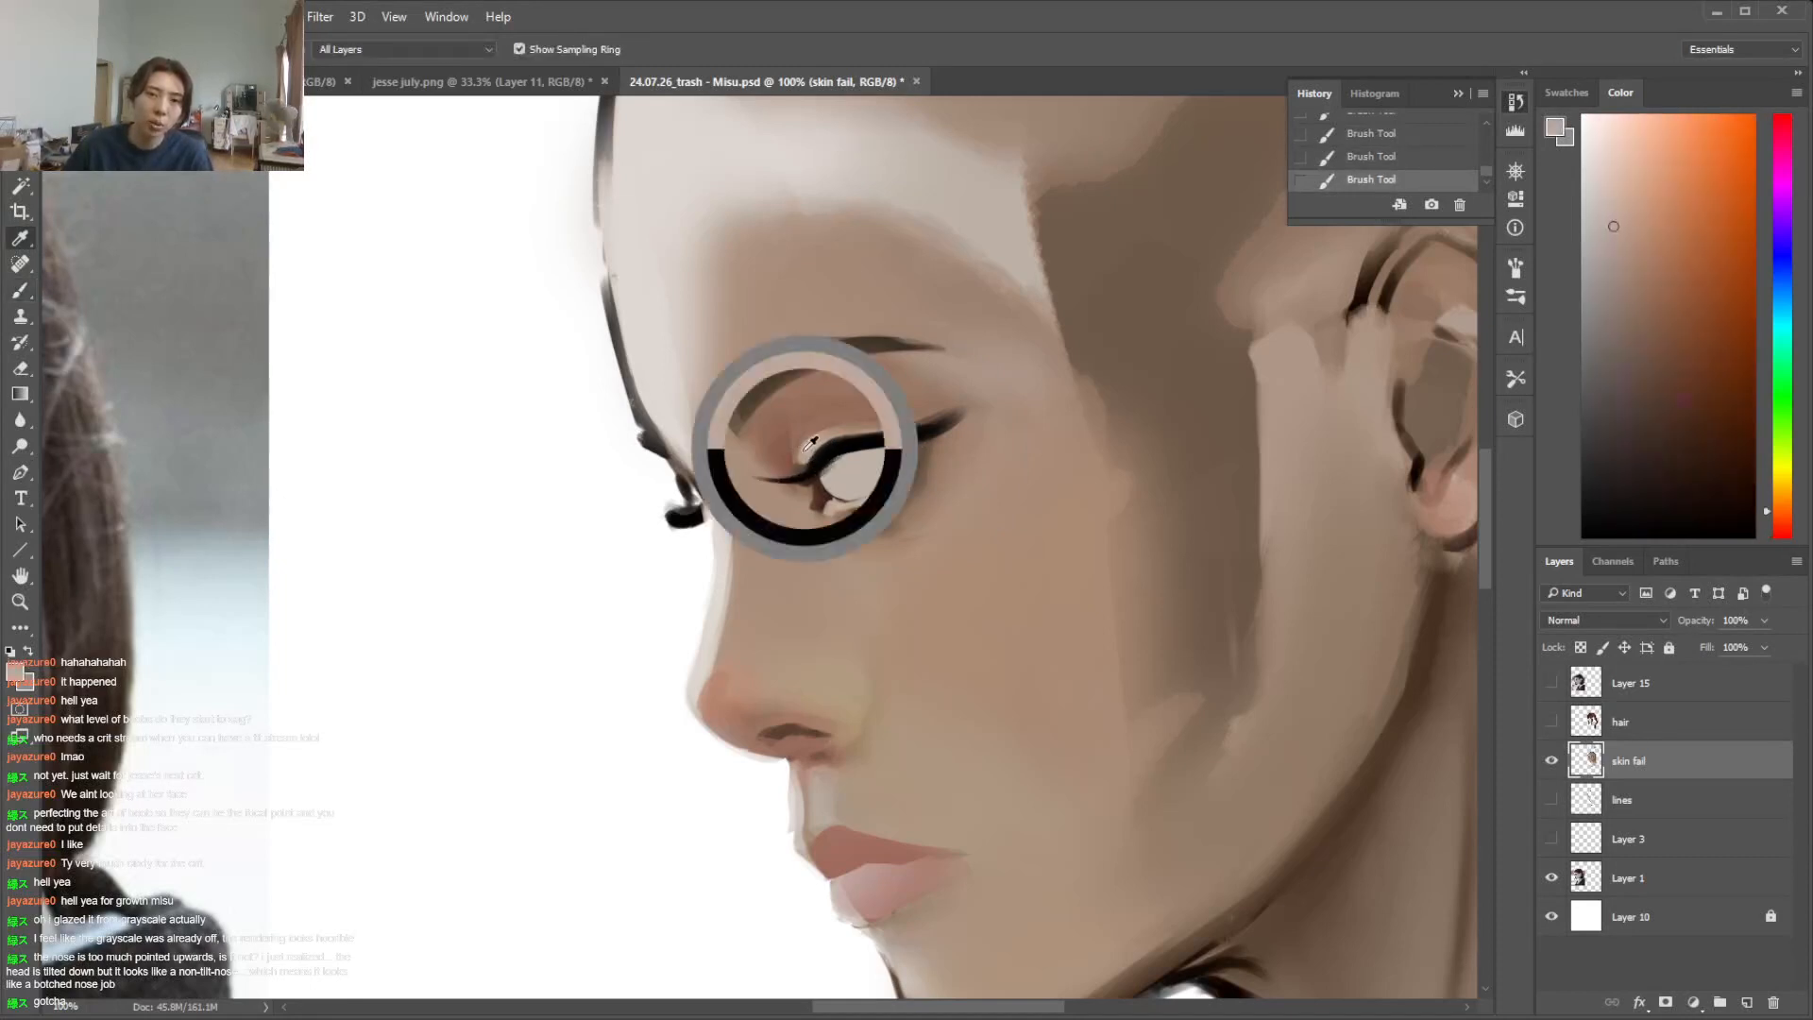
{"action": "key", "text": "l"}
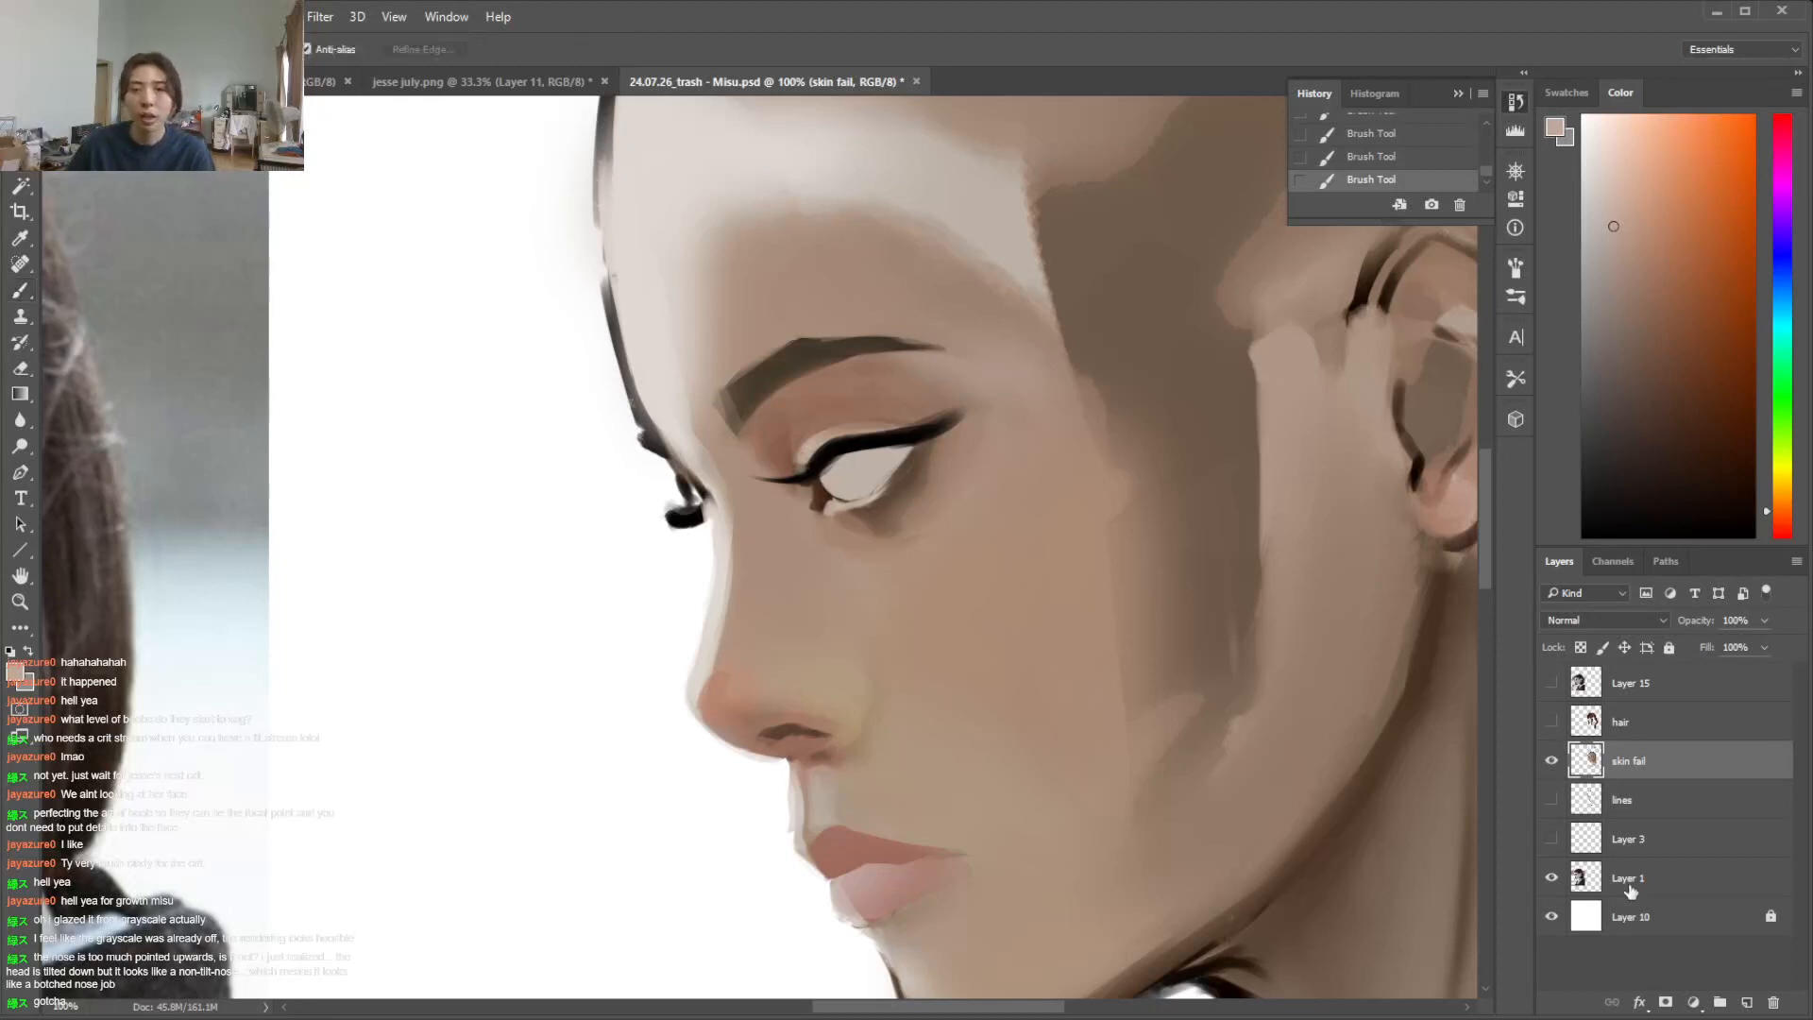
Add a new layer above skin fail and paint an orange-brown oval iris in the near eye
{"action": "left_click", "coordinate": [1746, 1003]}
{"action": "mouse_move", "coordinate": [1645, 338]}
{"action": "left_mouse_down"}
{"action": "mouse_move", "coordinate": [1686, 358]}
{"action": "mouse_move", "coordinate": [1720, 322]}
{"action": "left_mouse_up"}
{"action": "left_click", "coordinate": [1782, 506]}
{"action": "key", "text": "b"}
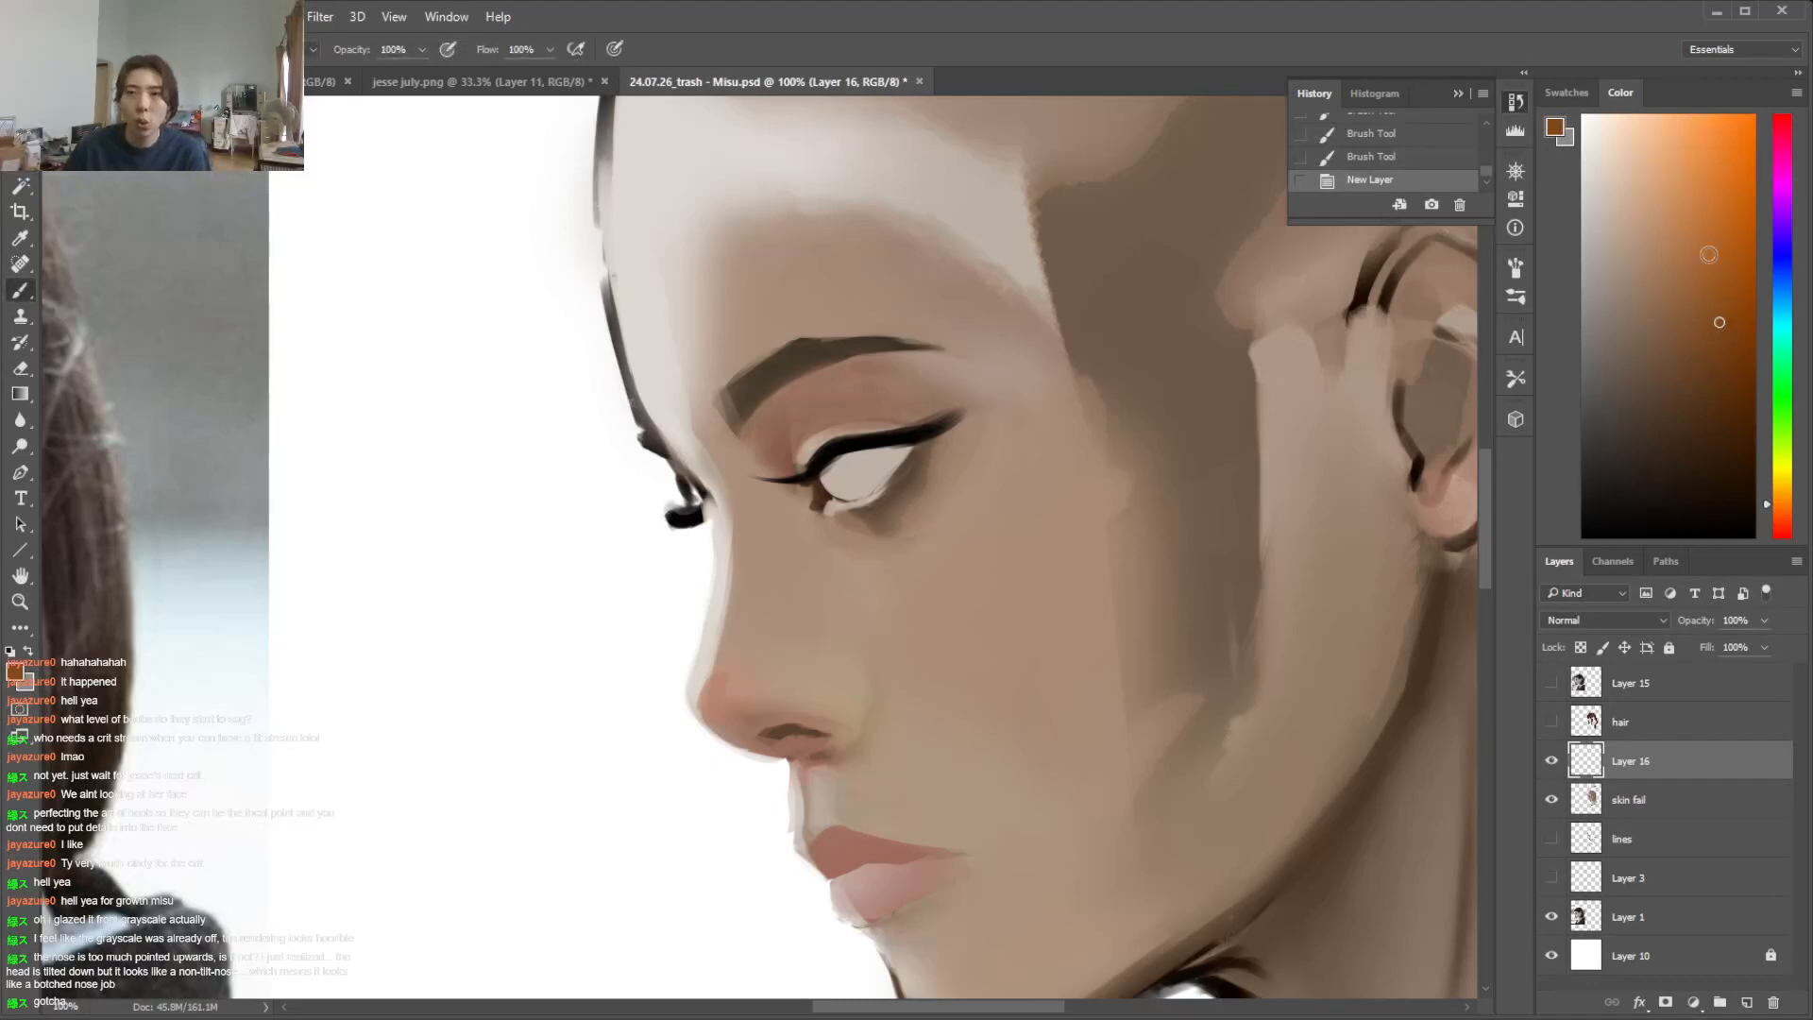
{"action": "mouse_move", "coordinate": [818, 466]}
{"action": "left_mouse_down"}
{"action": "mouse_move", "coordinate": [845, 495]}
{"action": "mouse_move", "coordinate": [858, 451]}
{"action": "mouse_move", "coordinate": [852, 499]}
{"action": "mouse_move", "coordinate": [839, 467]}
{"action": "mouse_move", "coordinate": [827, 478]}
{"action": "left_mouse_up"}
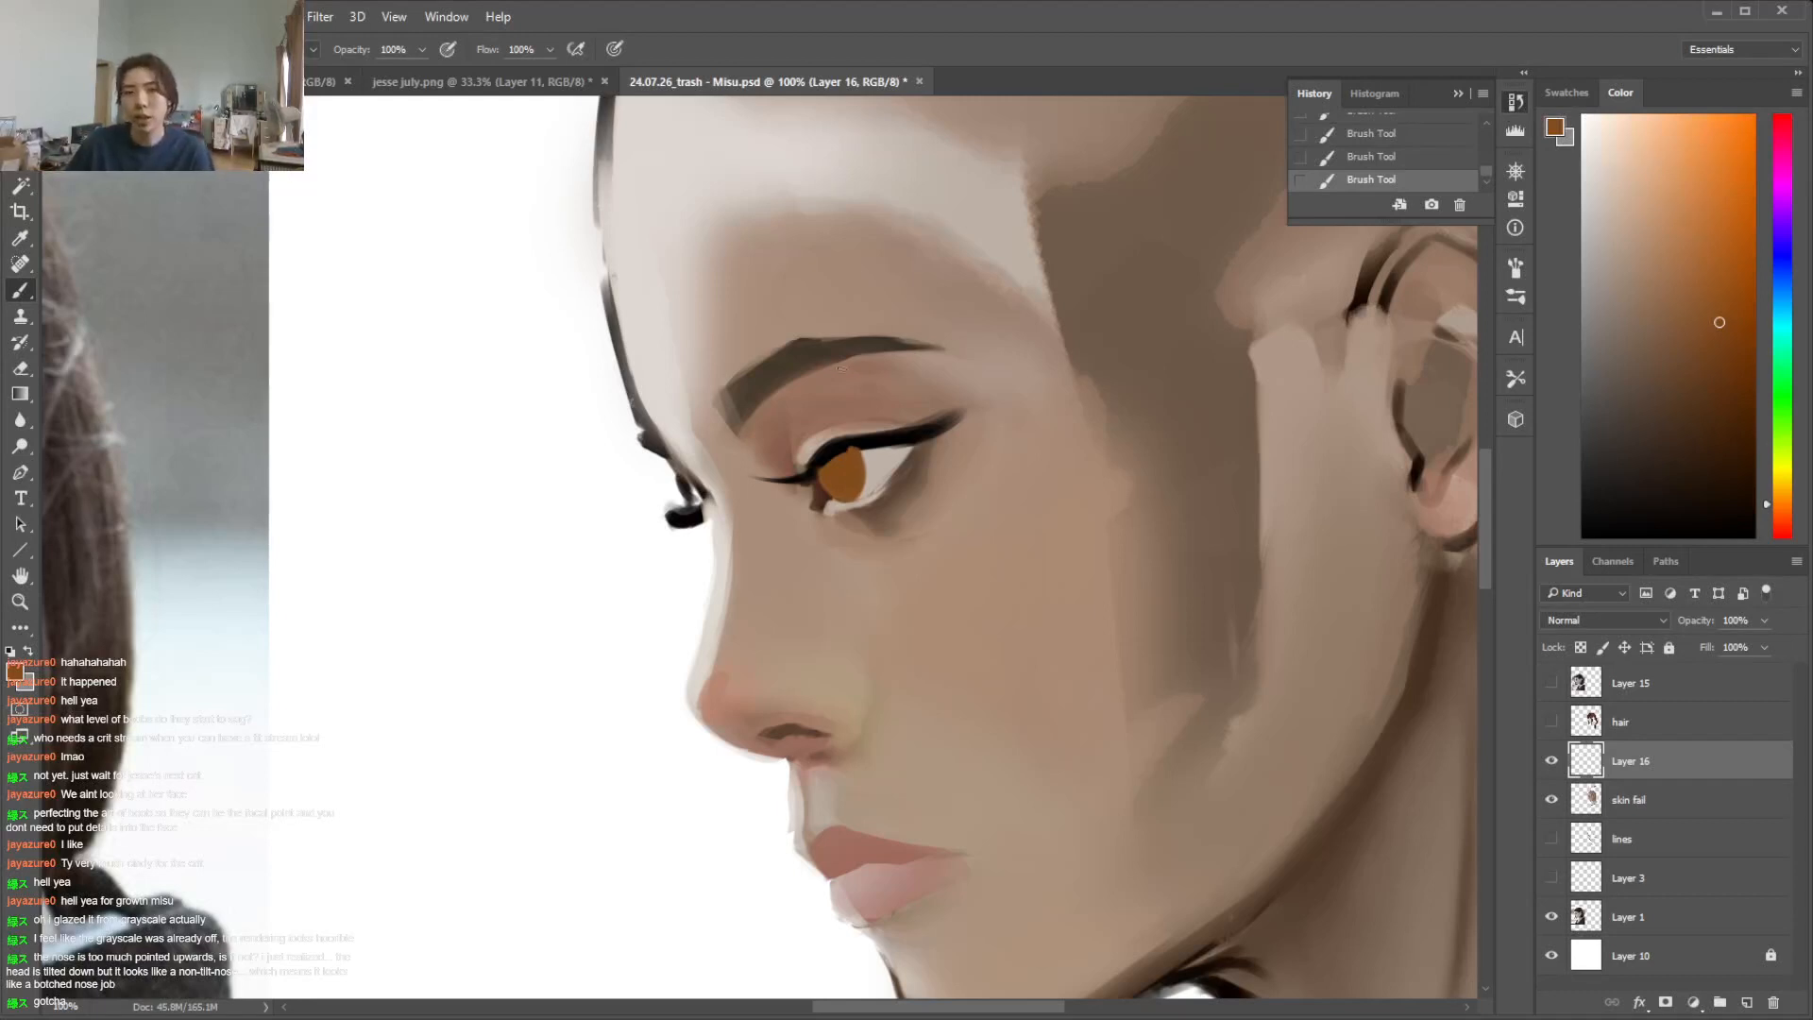
Sketch three small orange-brown eye diagrams on the cheek to demonstrate the iris shape from different angles
{"action": "mouse_move", "coordinate": [1055, 507]}
{"action": "left_mouse_down"}
{"action": "mouse_move", "coordinate": [1148, 460]}
{"action": "mouse_move", "coordinate": [1205, 504]}
{"action": "mouse_move", "coordinate": [1122, 493]}
{"action": "left_mouse_up"}
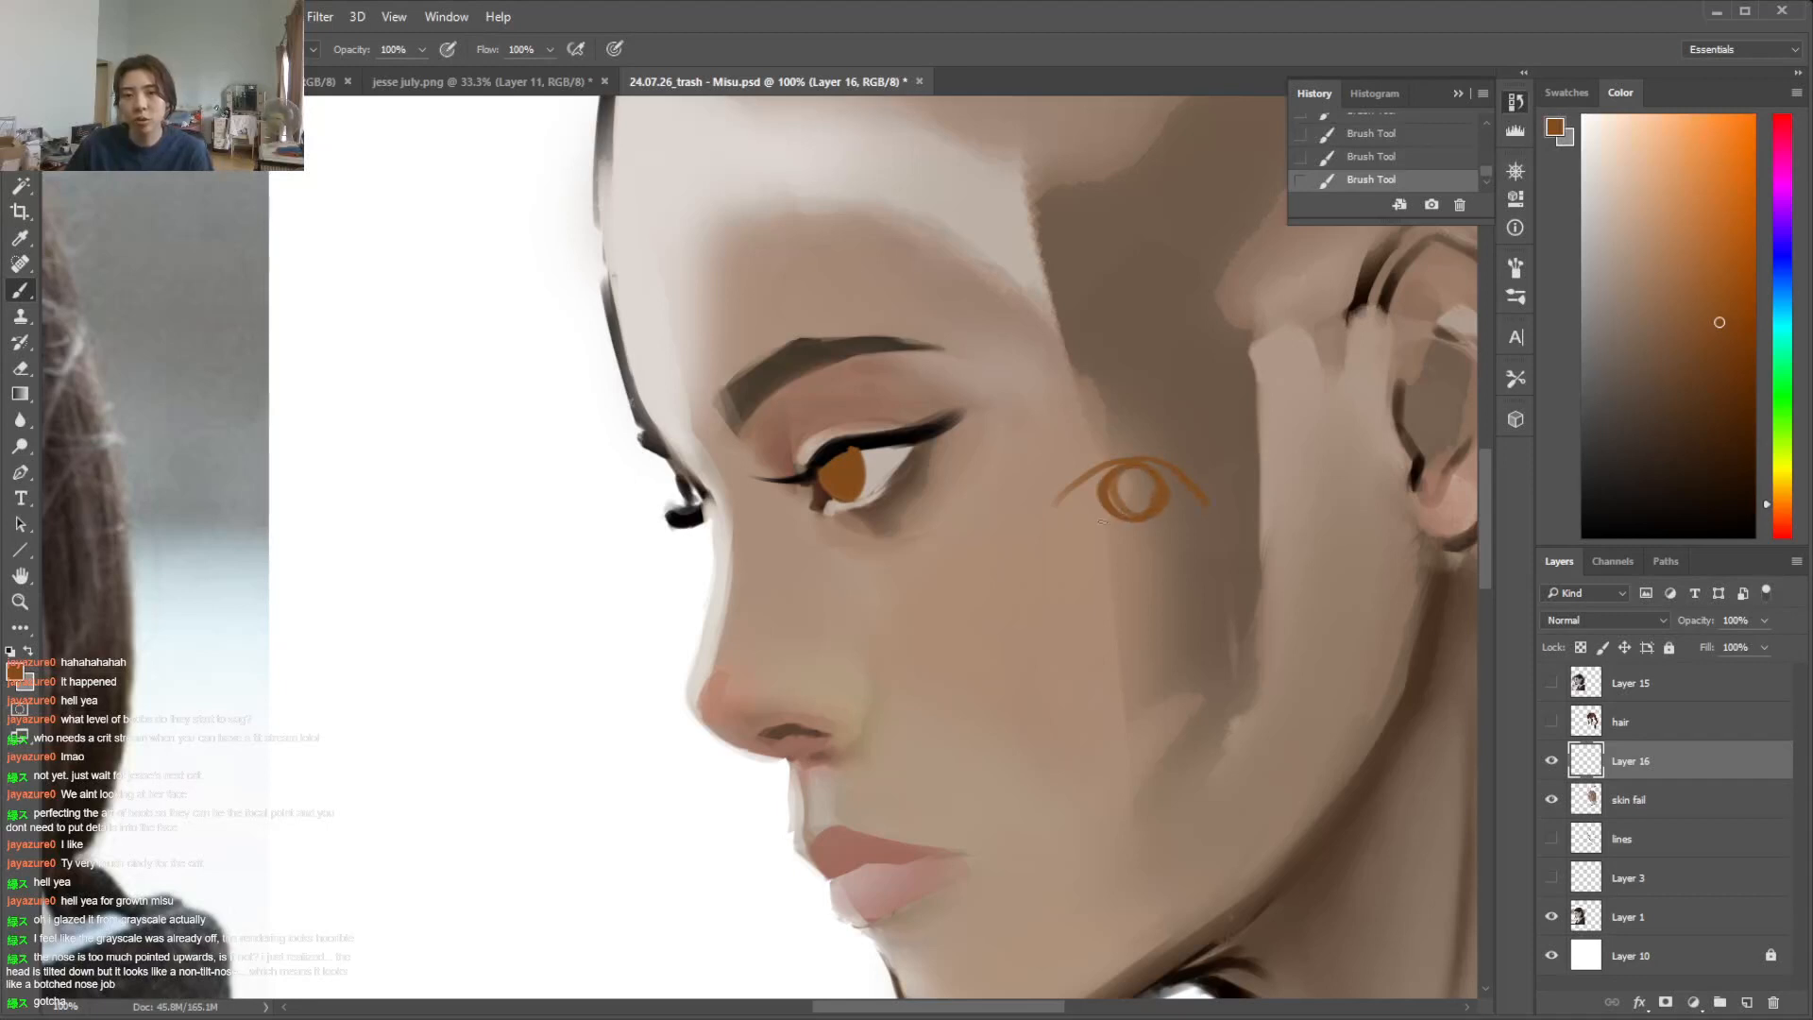
{"action": "mouse_move", "coordinate": [1147, 567]}
{"action": "left_mouse_down"}
{"action": "mouse_move", "coordinate": [1081, 599]}
{"action": "mouse_move", "coordinate": [1119, 639]}
{"action": "mouse_move", "coordinate": [1165, 620]}
{"action": "mouse_move", "coordinate": [1142, 566]}
{"action": "mouse_move", "coordinate": [1081, 599]}
{"action": "mouse_move", "coordinate": [1155, 647]}
{"action": "mouse_move", "coordinate": [1159, 554]}
{"action": "mouse_move", "coordinate": [1144, 549]}
{"action": "mouse_move", "coordinate": [1125, 623]}
{"action": "mouse_move", "coordinate": [1103, 610]}
{"action": "mouse_move", "coordinate": [1145, 602]}
{"action": "mouse_move", "coordinate": [1100, 582]}
{"action": "left_mouse_up"}
{"action": "key", "text": "ctrl+z"}
{"action": "mouse_move", "coordinate": [1091, 682]}
{"action": "left_mouse_down"}
{"action": "mouse_move", "coordinate": [1046, 715]}
{"action": "mouse_move", "coordinate": [1126, 788]}
{"action": "mouse_move", "coordinate": [1130, 685]}
{"action": "mouse_move", "coordinate": [1058, 784]}
{"action": "left_mouse_up"}
{"action": "mouse_move", "coordinate": [1055, 721]}
{"action": "left_mouse_down"}
{"action": "mouse_move", "coordinate": [1065, 761]}
{"action": "mouse_move", "coordinate": [1056, 706]}
{"action": "left_mouse_up"}
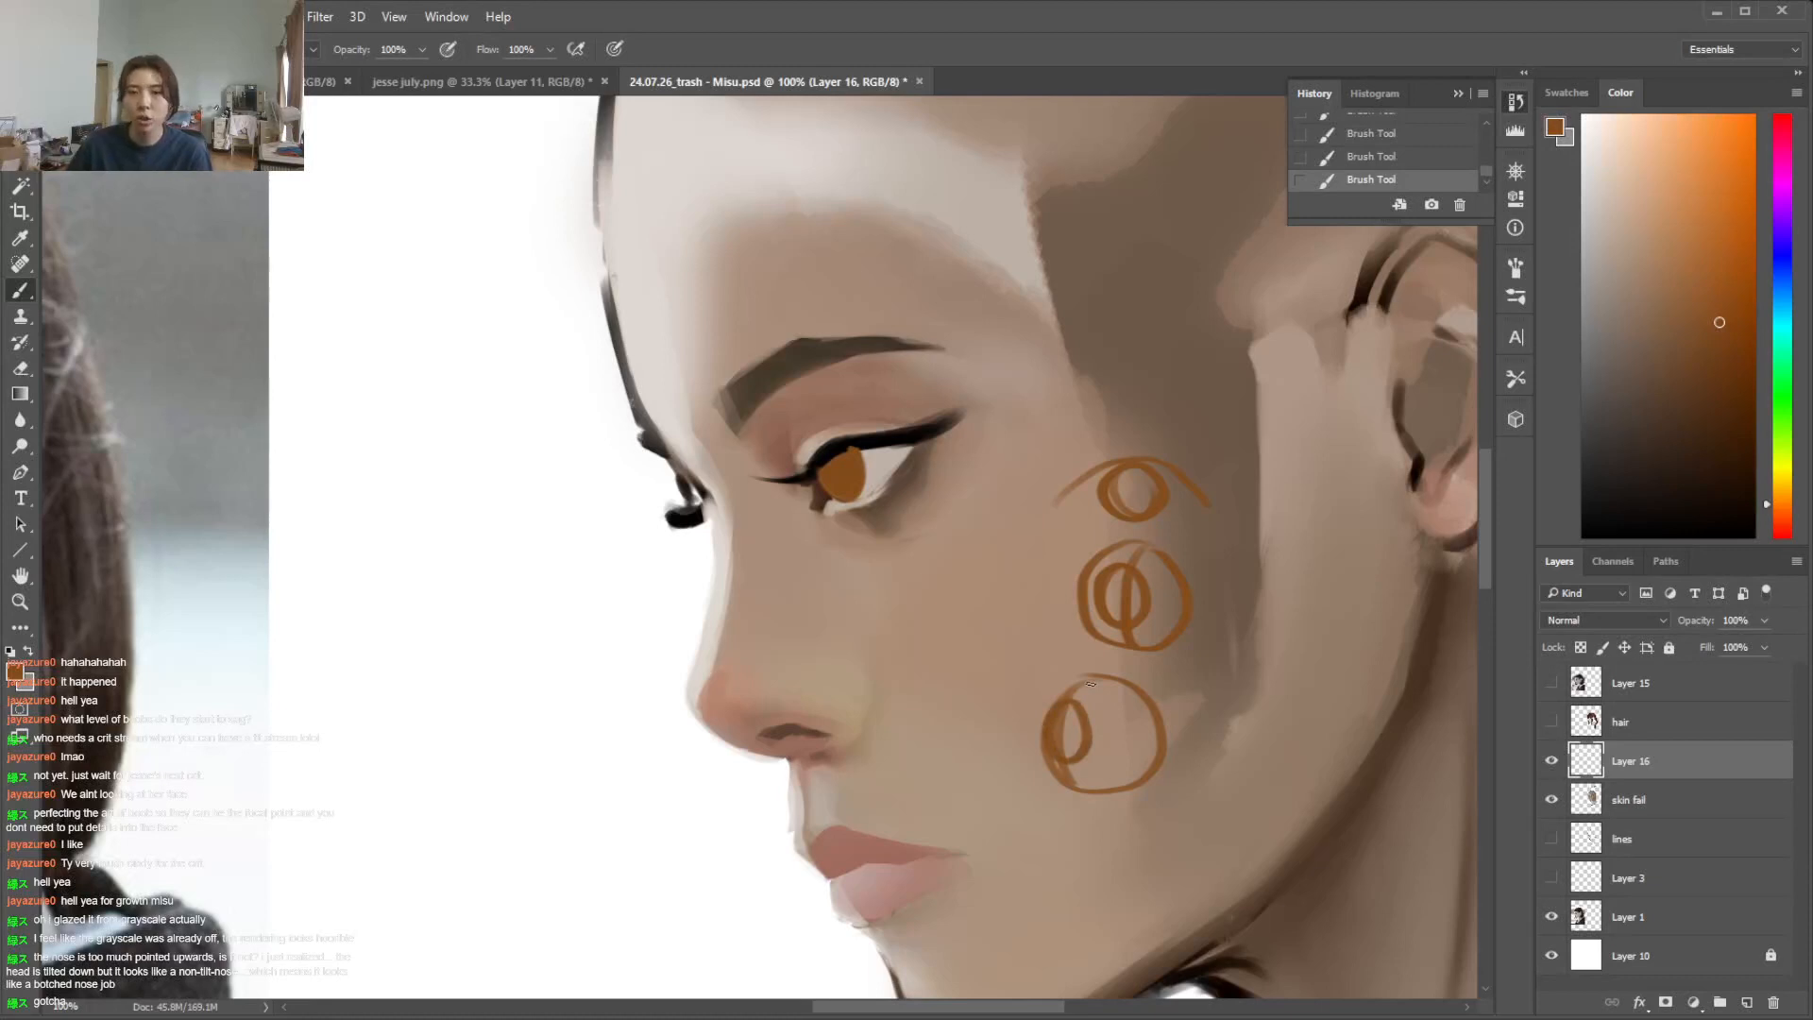
Lasso the eye diagrams on the cheek, delete them, and deselect
{"action": "key", "text": "l"}
{"action": "mouse_move", "coordinate": [1182, 421]}
{"action": "left_mouse_down"}
{"action": "mouse_move", "coordinate": [1314, 826]}
{"action": "mouse_move", "coordinate": [1143, 368]}
{"action": "left_mouse_up"}
{"action": "key", "text": "Delete"}
{"action": "key", "text": "ctrl+d"}
Trim the upper edge of the orange-brown iris along the lash line with the Eraser
{"action": "key", "text": "e"}
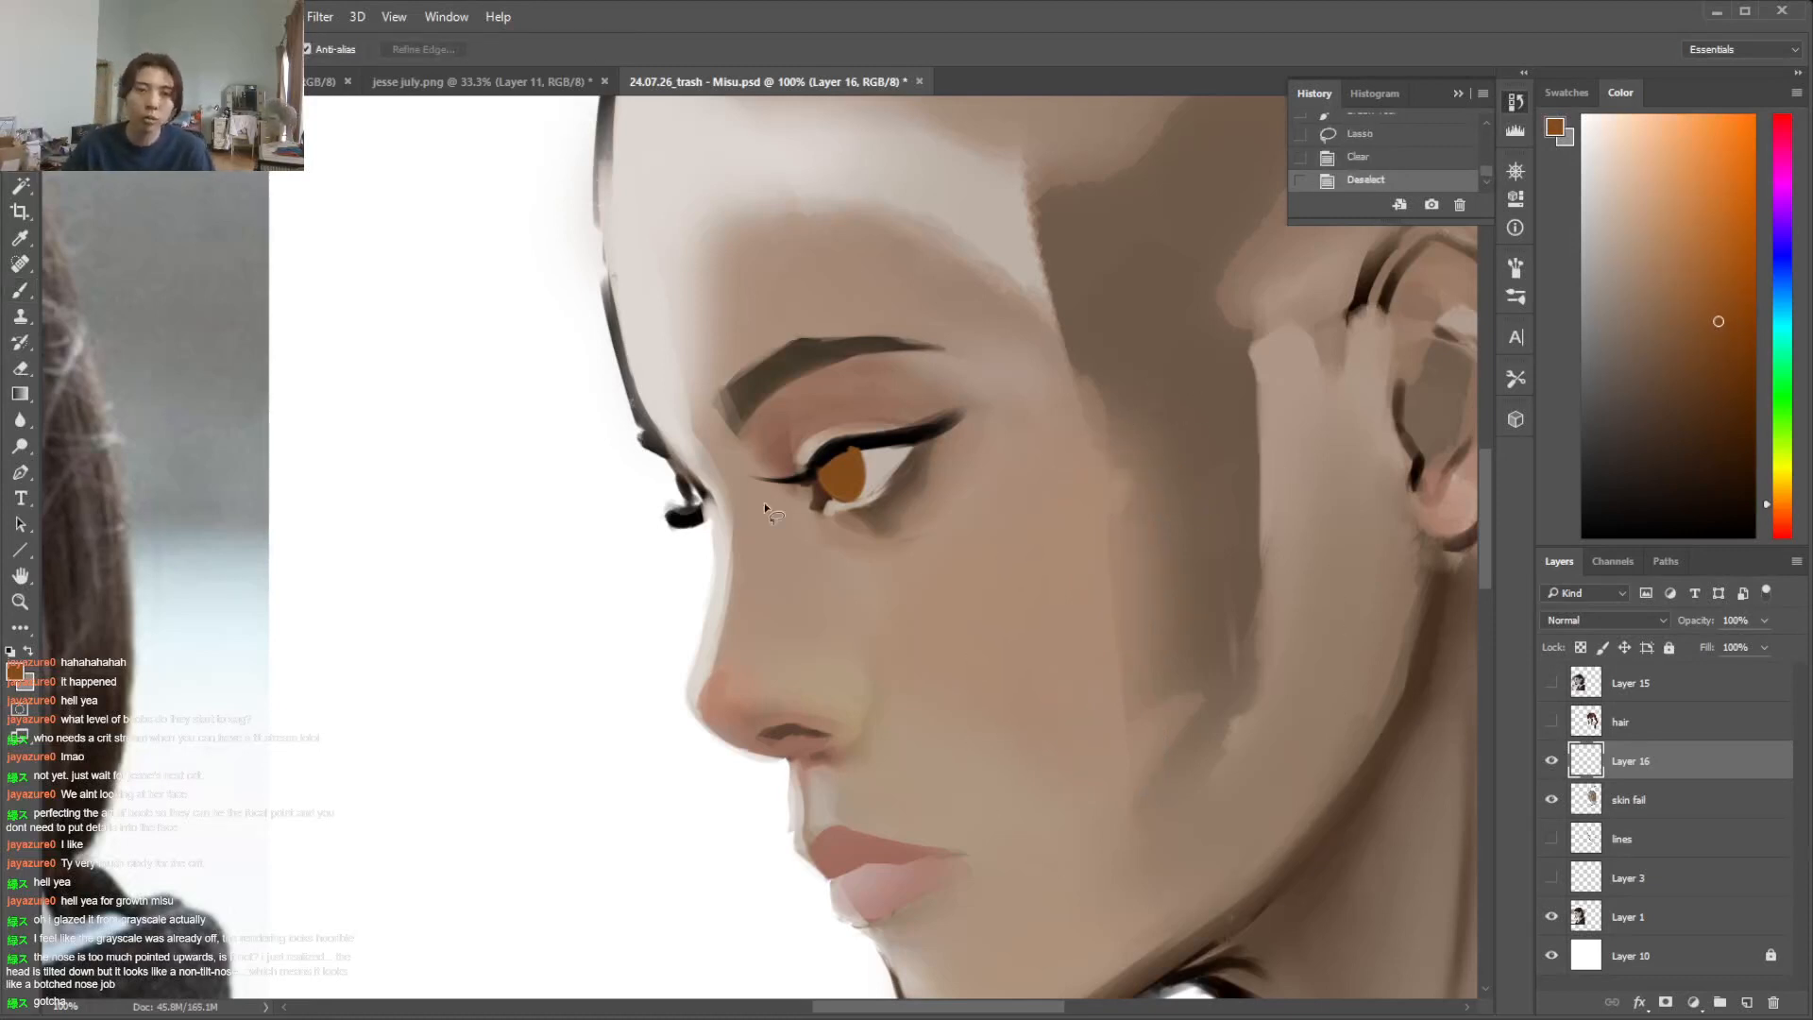
{"action": "left_click", "coordinate": [857, 444]}
{"action": "key", "text": "b"}
{"action": "mouse_move", "coordinate": [942, 1006]}
{"action": "left_mouse_down"}
{"action": "mouse_move", "coordinate": [740, 1006]}
{"action": "mouse_move", "coordinate": [945, 1006]}
{"action": "left_mouse_up"}
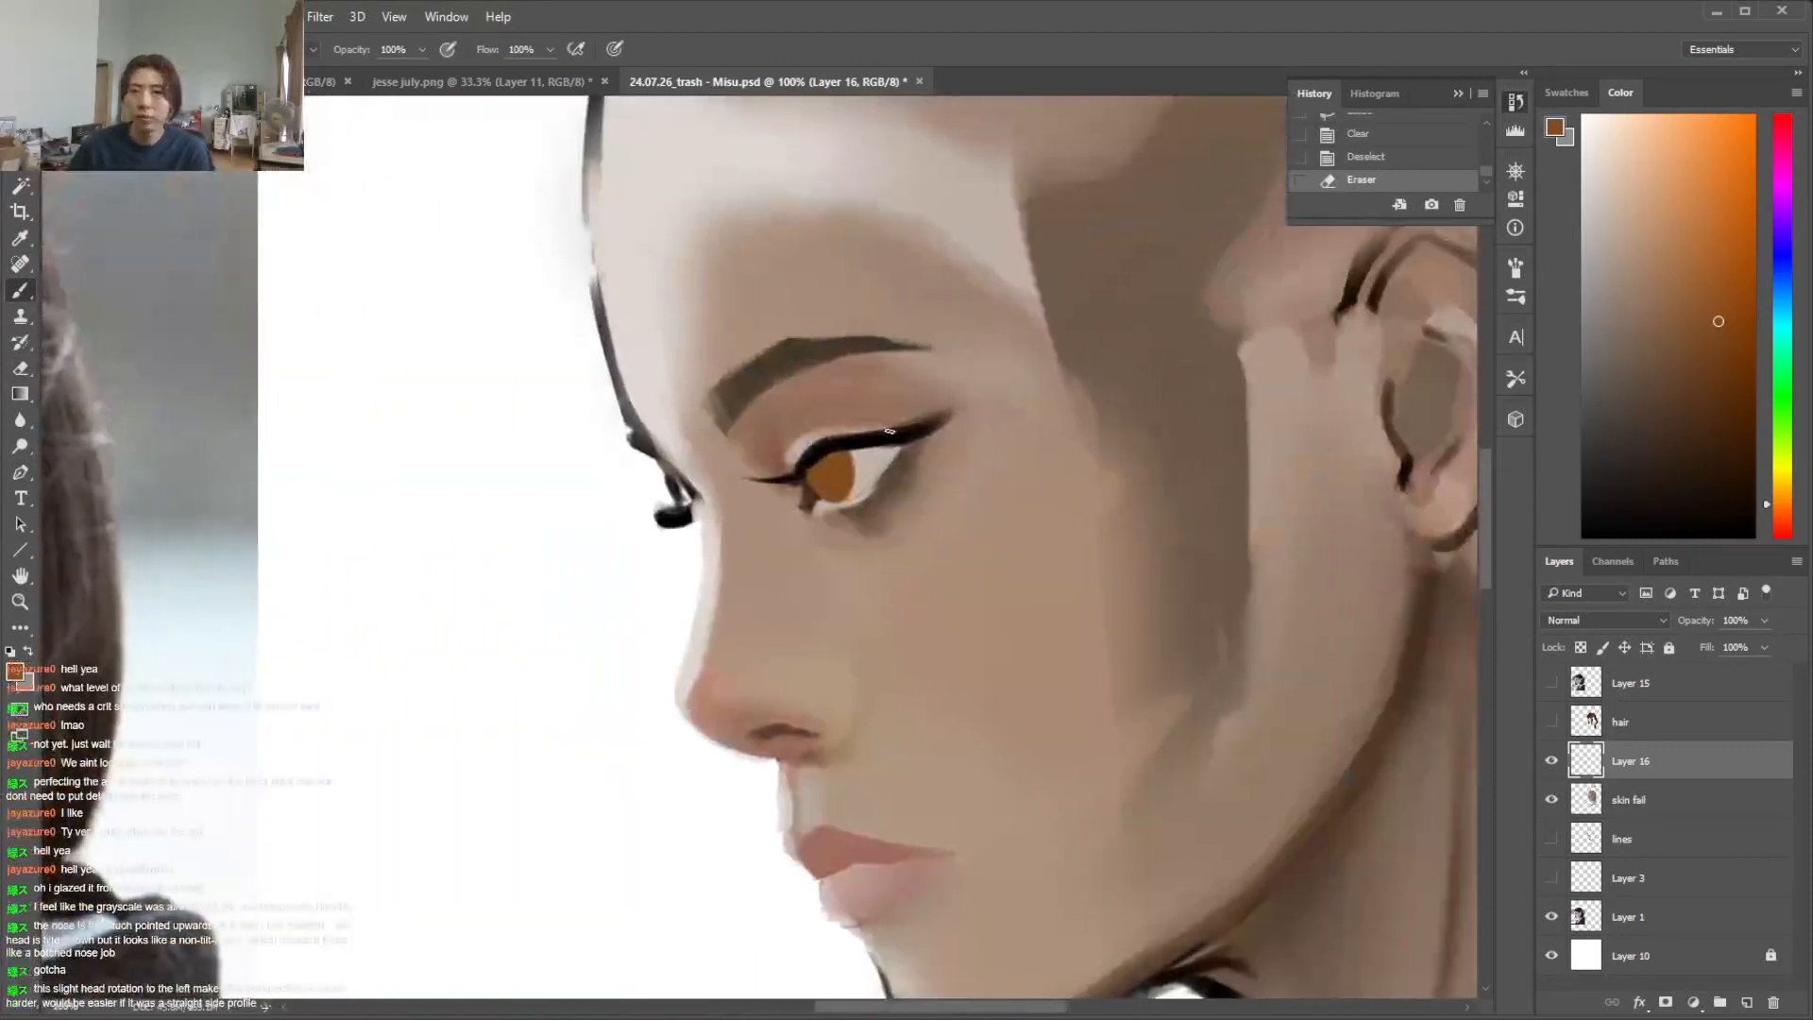
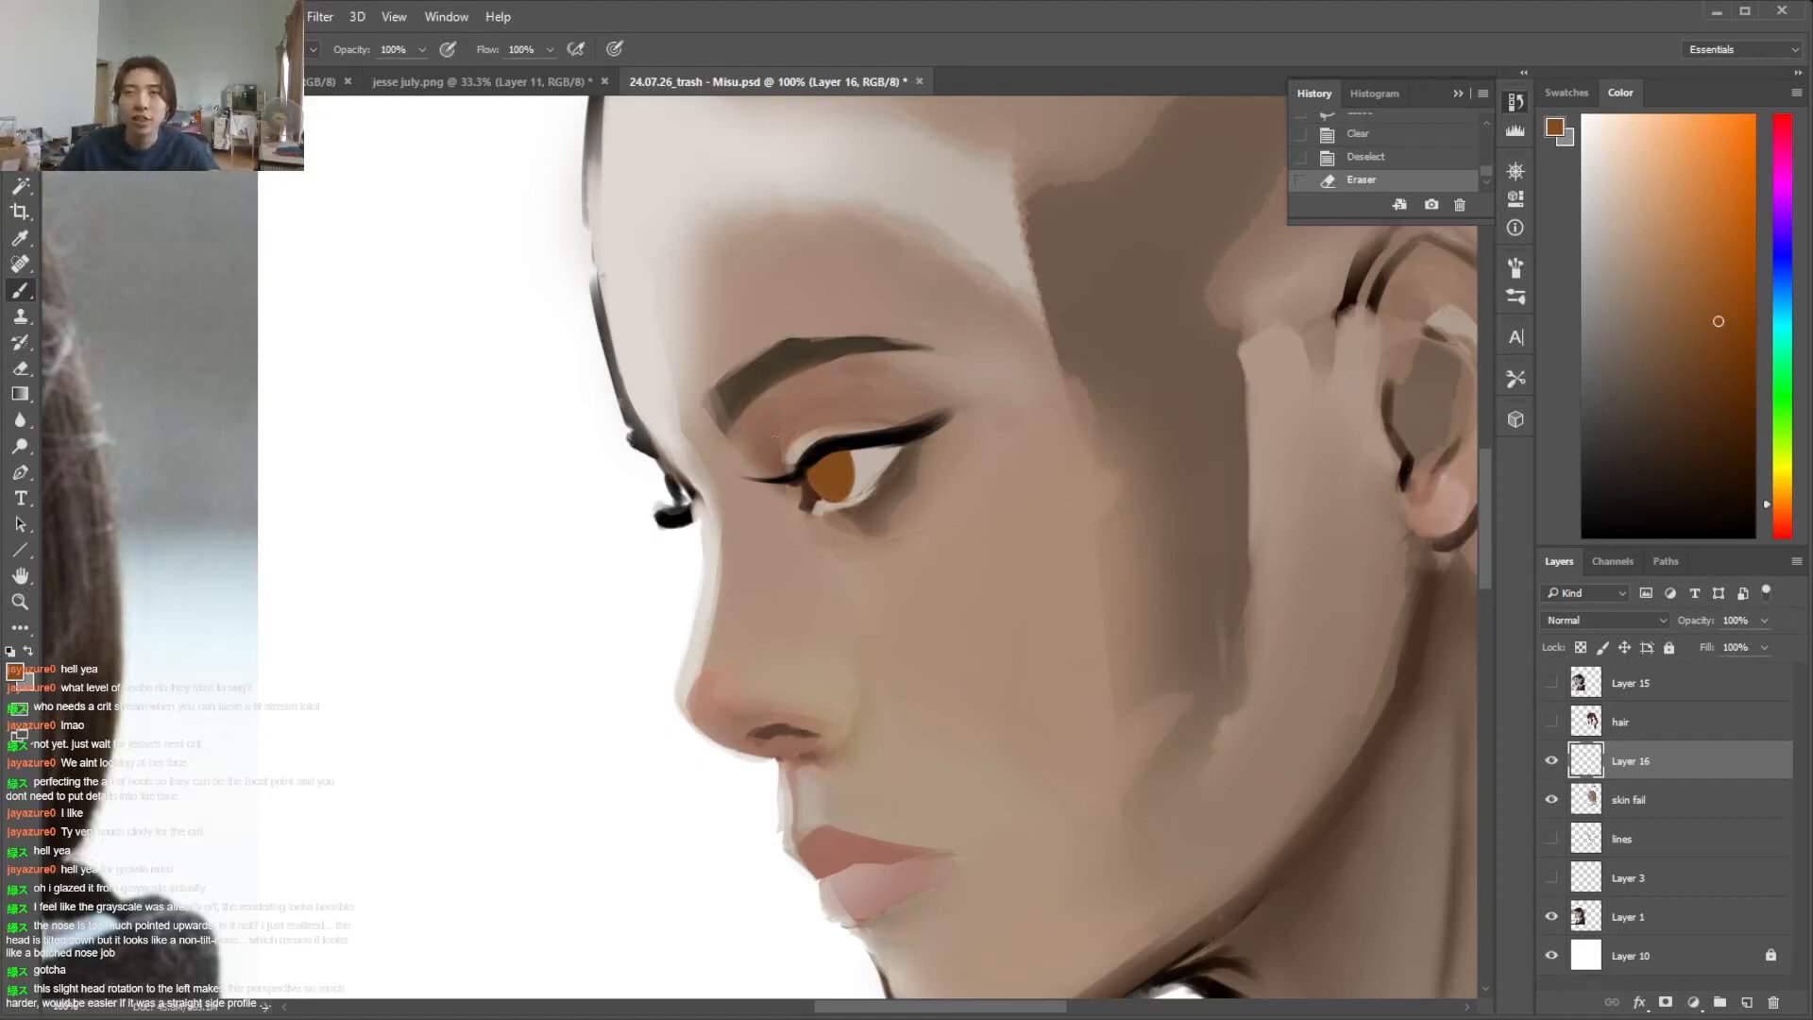
Reshape the orange-brown iris on Layer 16 by repainting its outline and erasing its edges along the lash line
{"action": "key", "text": "e"}
{"action": "mouse_move", "coordinate": [812, 495]}
{"action": "left_mouse_down"}
{"action": "mouse_move", "coordinate": [804, 472]}
{"action": "mouse_move", "coordinate": [847, 495]}
{"action": "left_mouse_up"}
{"action": "key", "text": "b"}
{"action": "left_click", "coordinate": [819, 469]}
{"action": "mouse_move", "coordinate": [856, 452]}
{"action": "left_mouse_down"}
{"action": "mouse_move", "coordinate": [851, 494]}
{"action": "mouse_move", "coordinate": [851, 479]}
{"action": "left_mouse_up"}
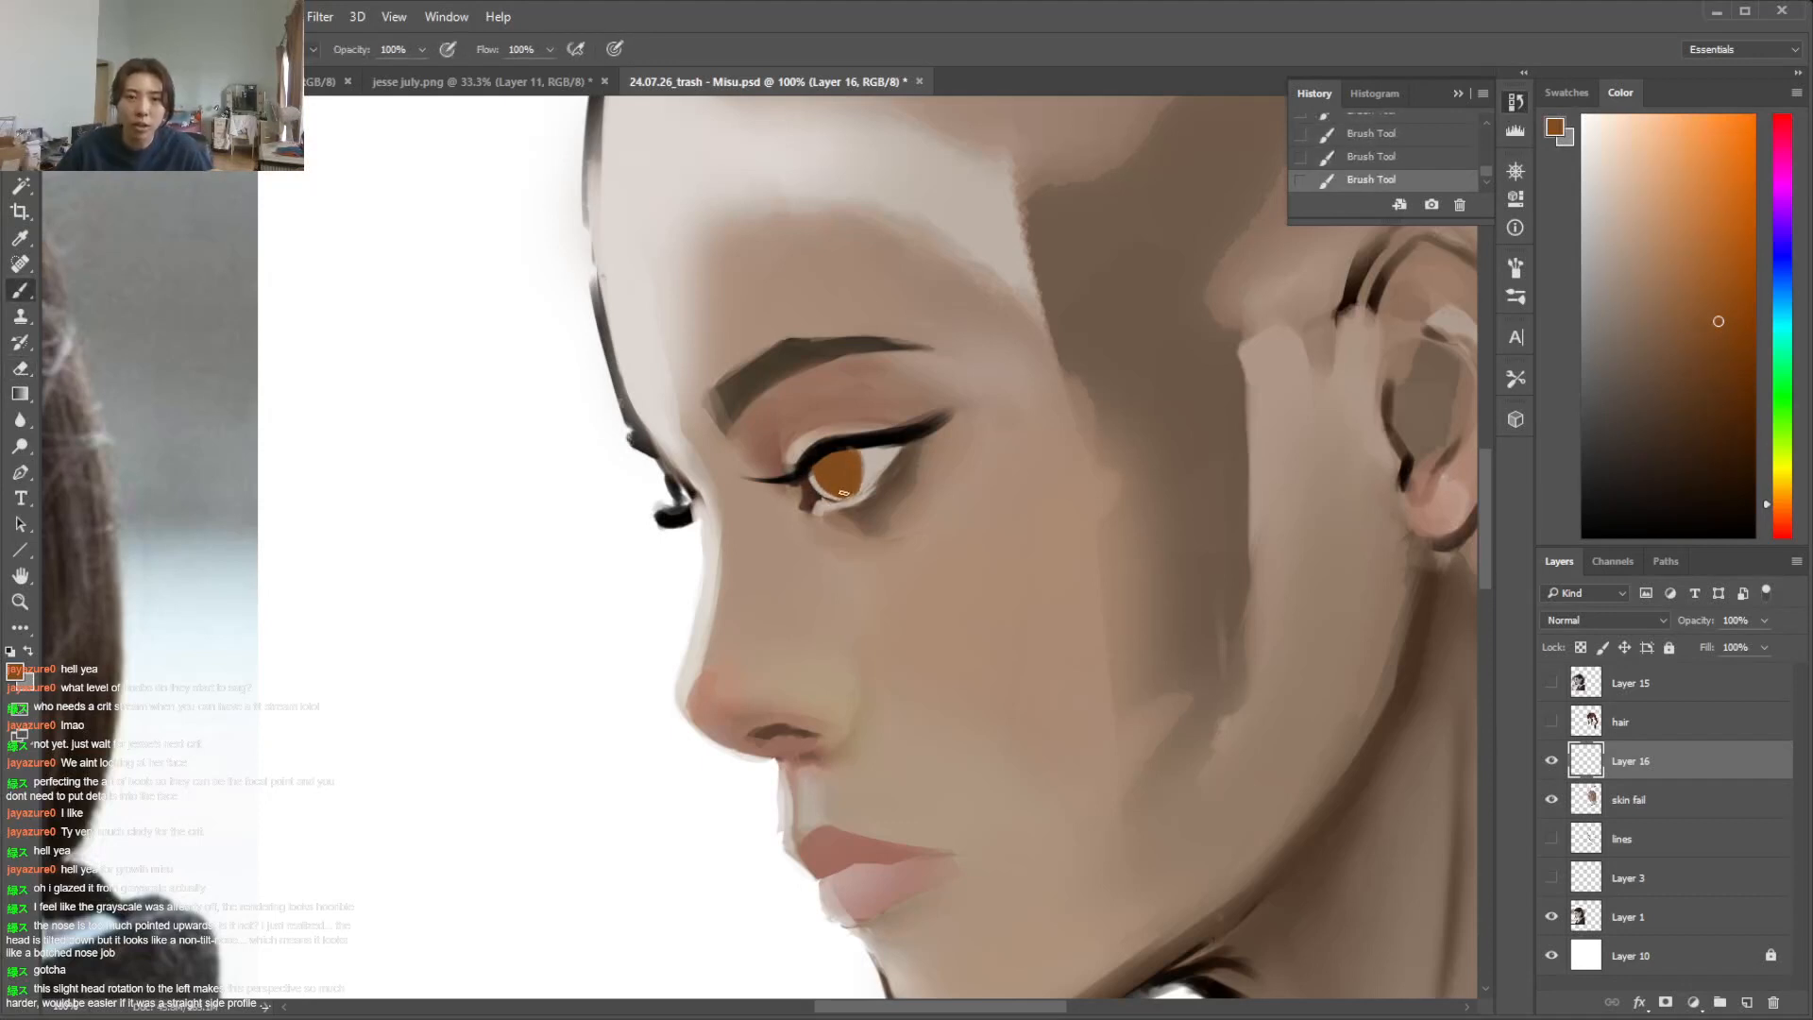
{"action": "key", "text": "e"}
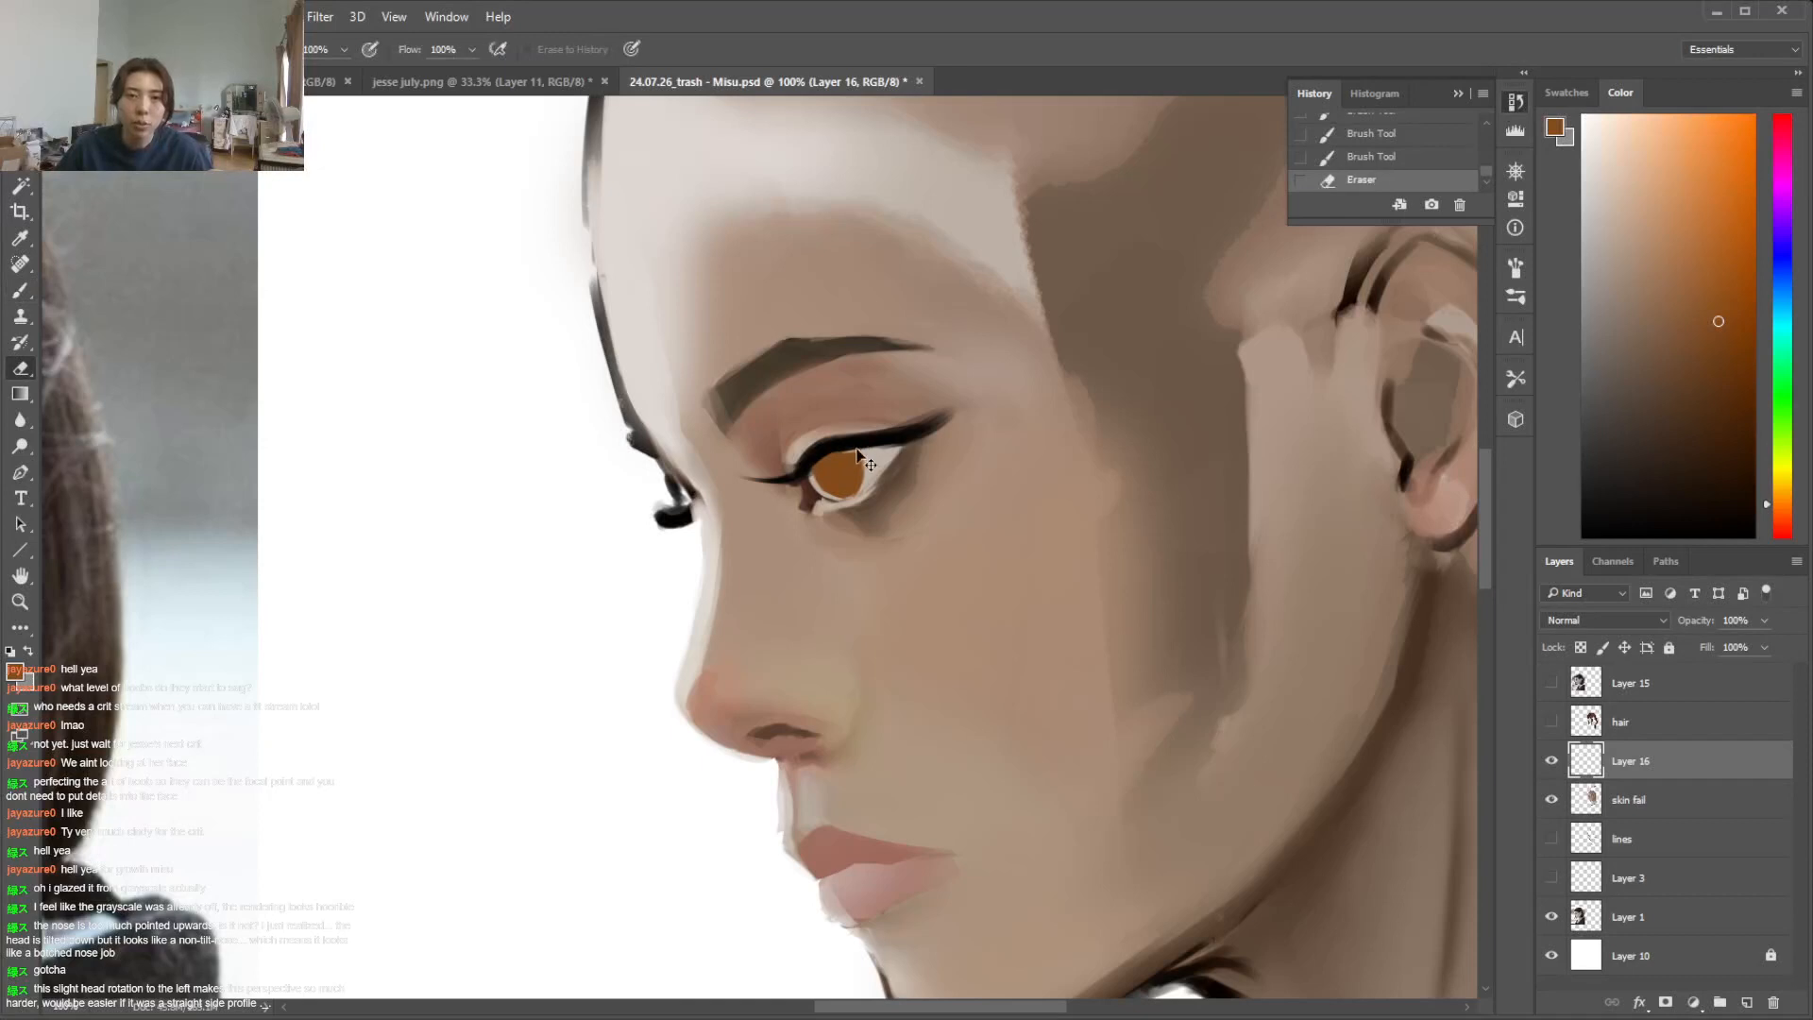
{"action": "left_click_drag", "start_coordinate": [841, 444], "coordinate": [824, 448]}
{"action": "left_click", "coordinate": [874, 422]}
{"action": "key", "text": "b"}
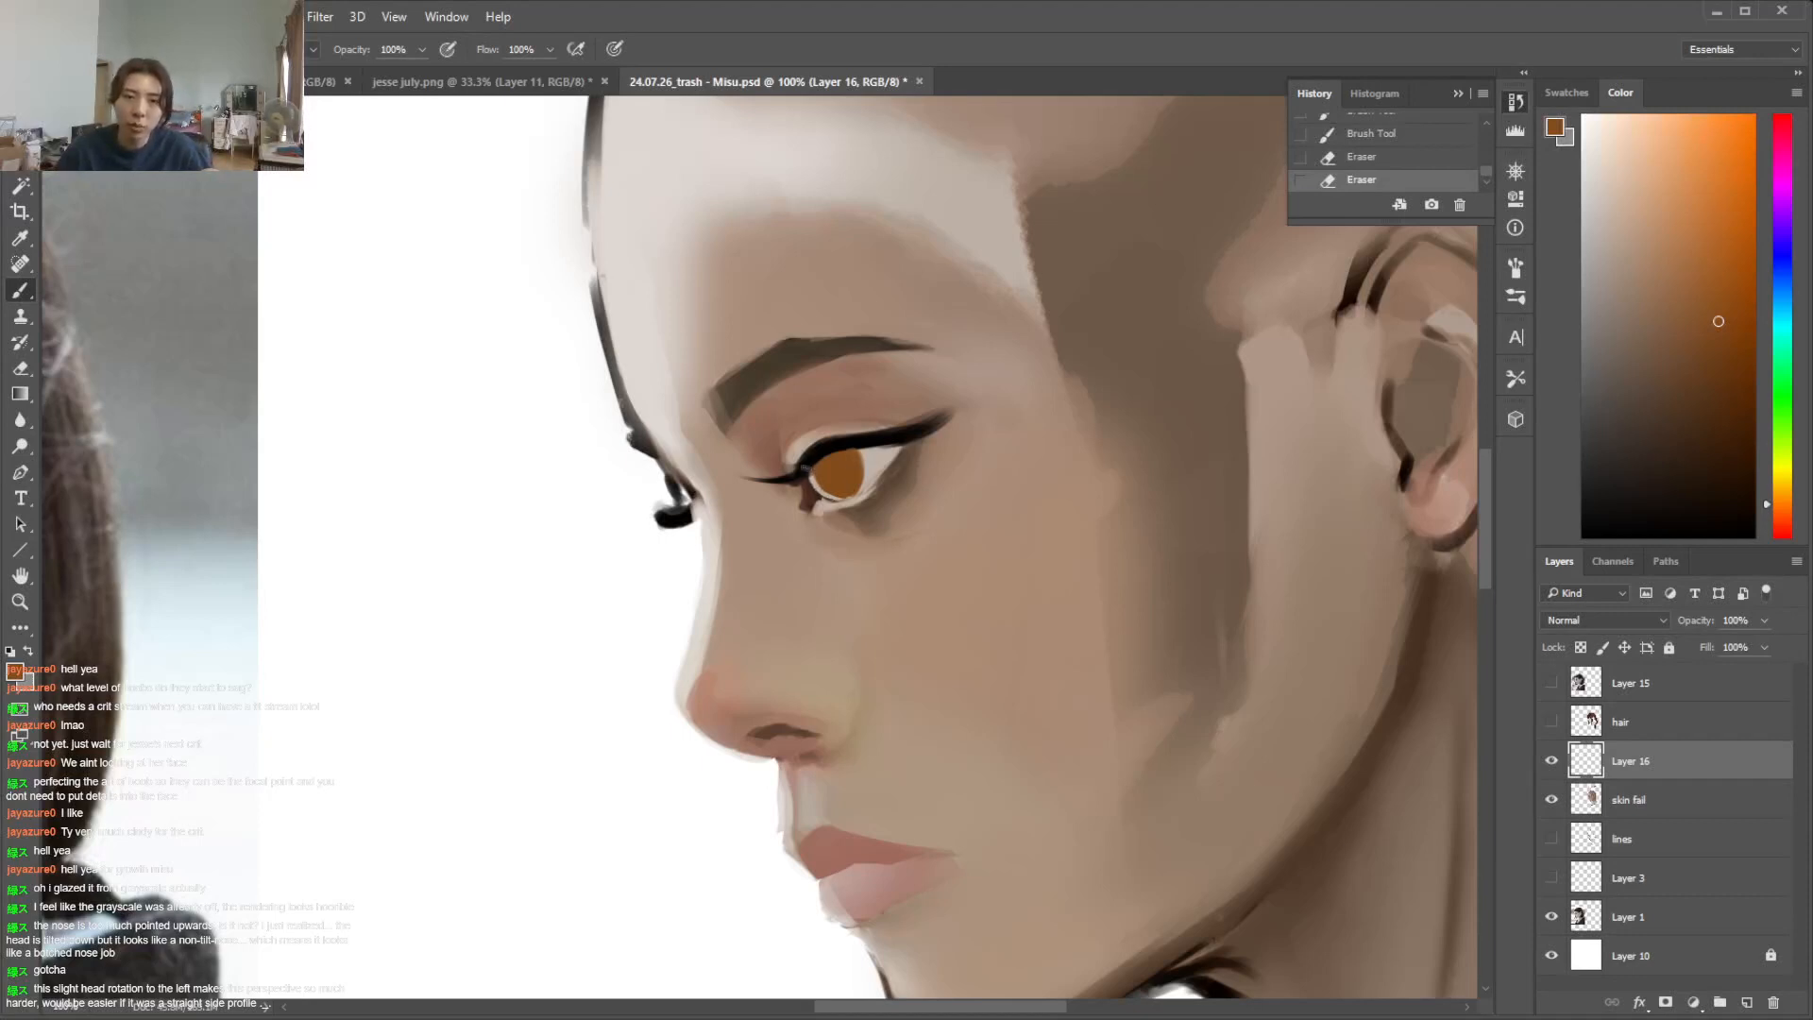
{"action": "key", "text": "e"}
{"action": "left_click_drag", "start_coordinate": [848, 447], "coordinate": [866, 447]}
Touch up the lower edge of the orange-brown iris with small brush dabs
{"action": "key", "text": "ctrl+minus"}
{"action": "key", "text": "ctrl+minus"}
{"action": "key", "text": "ctrl+minus"}
{"action": "key", "text": "ctrl+plus"}
{"action": "key", "text": "ctrl+plus"}
{"action": "key", "text": "ctrl+plus"}
{"action": "key", "text": "ctrl+plus"}
{"action": "key", "text": "ctrl+plus"}
{"action": "key", "text": "b"}
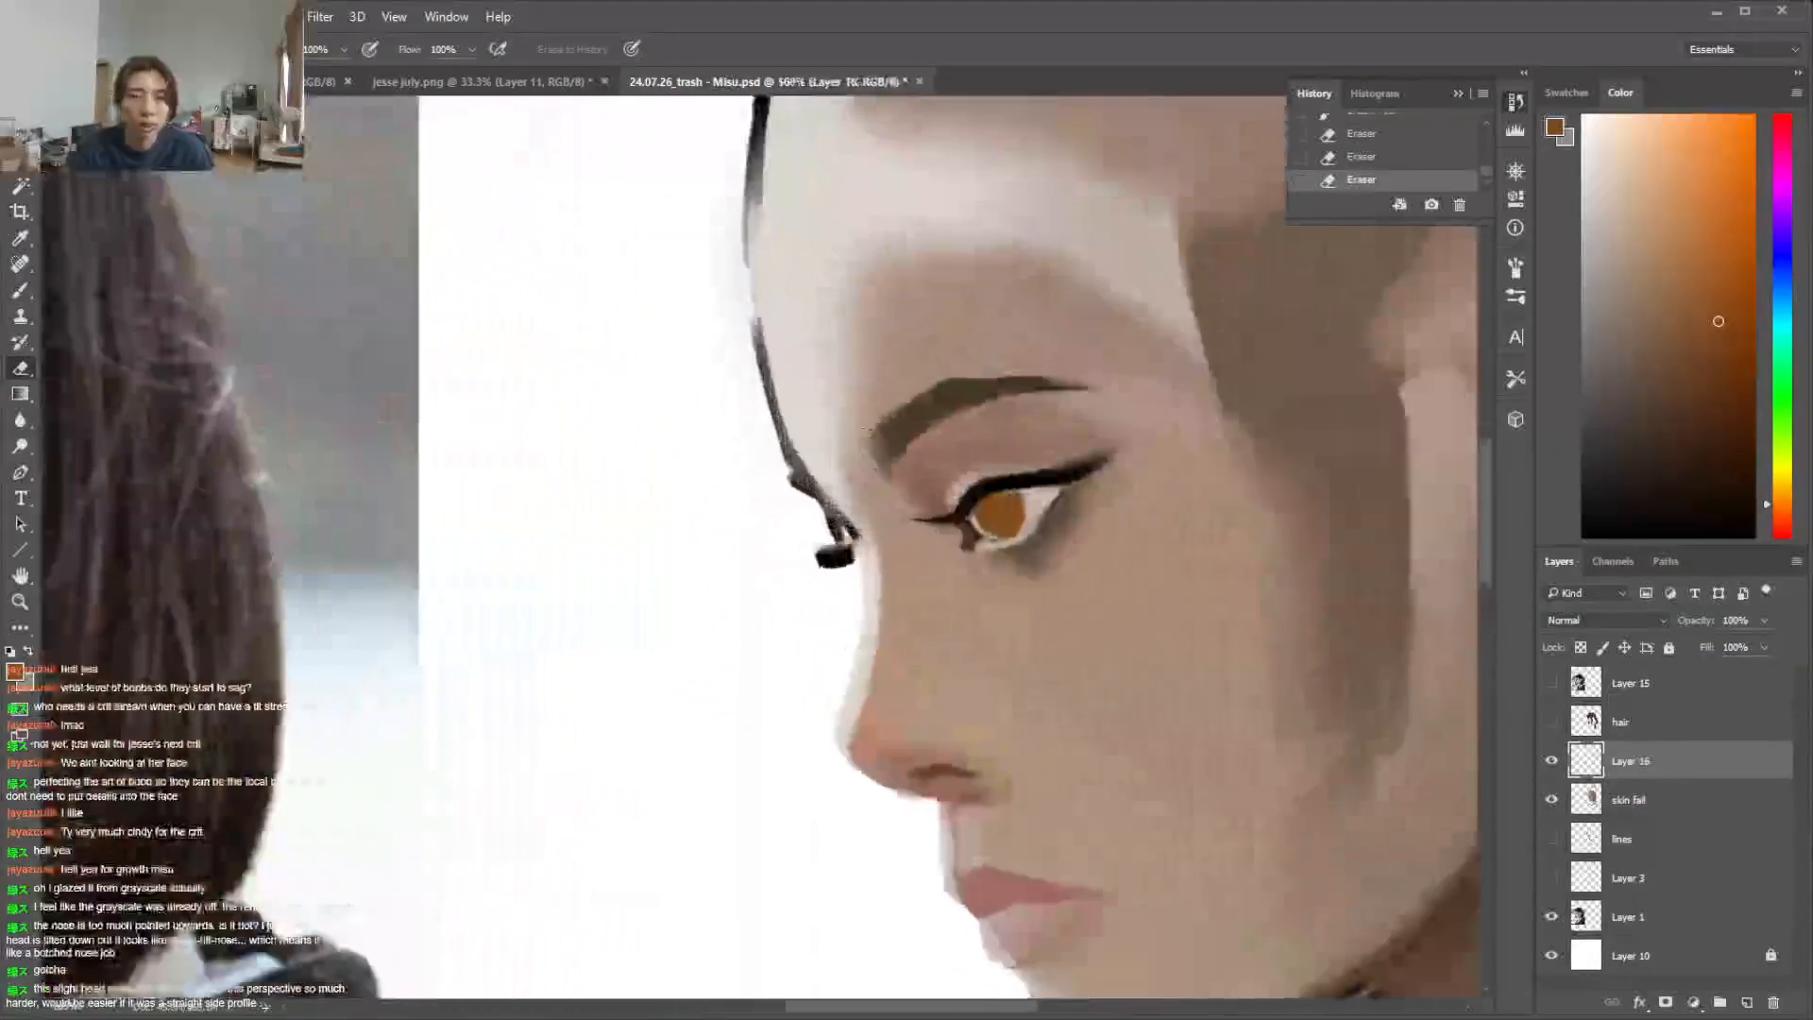
{"action": "left_click_drag", "start_coordinate": [987, 535], "coordinate": [992, 535]}
{"action": "left_click_drag", "start_coordinate": [993, 526], "coordinate": [997, 524]}
{"action": "key", "text": "e"}
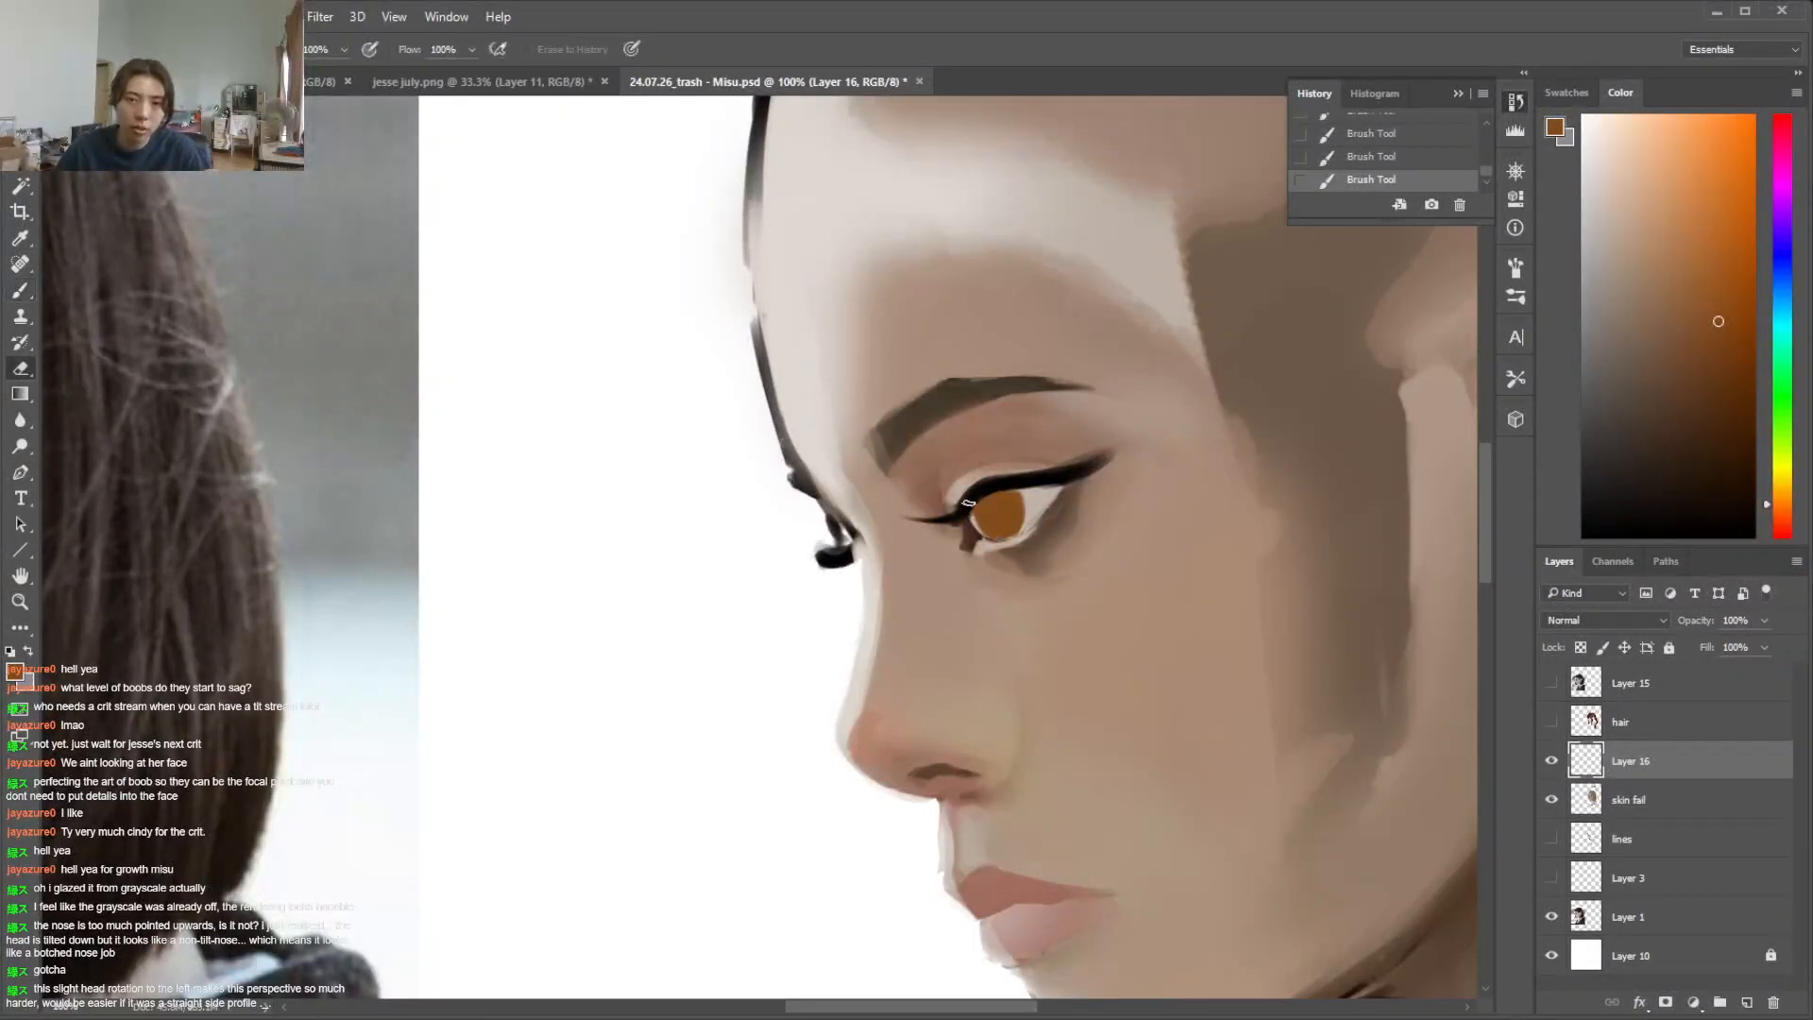
Try reshaping the iris by brushing across its outline and erasing its lower and outer edges
{"action": "key", "text": "b"}
{"action": "mouse_move", "coordinate": [1019, 495]}
{"action": "left_mouse_down"}
{"action": "mouse_move", "coordinate": [1024, 519]}
{"action": "mouse_move", "coordinate": [982, 534]}
{"action": "mouse_move", "coordinate": [1015, 541]}
{"action": "mouse_move", "coordinate": [978, 532]}
{"action": "left_mouse_up"}
{"action": "key", "text": "e"}
{"action": "left_click_drag", "start_coordinate": [978, 526], "coordinate": [1049, 522]}
{"action": "key", "text": "b"}
{"action": "key", "text": "e"}
{"action": "key", "text": "b"}
{"action": "key", "text": "e"}
{"action": "left_click_drag", "start_coordinate": [1050, 514], "coordinate": [1044, 525]}
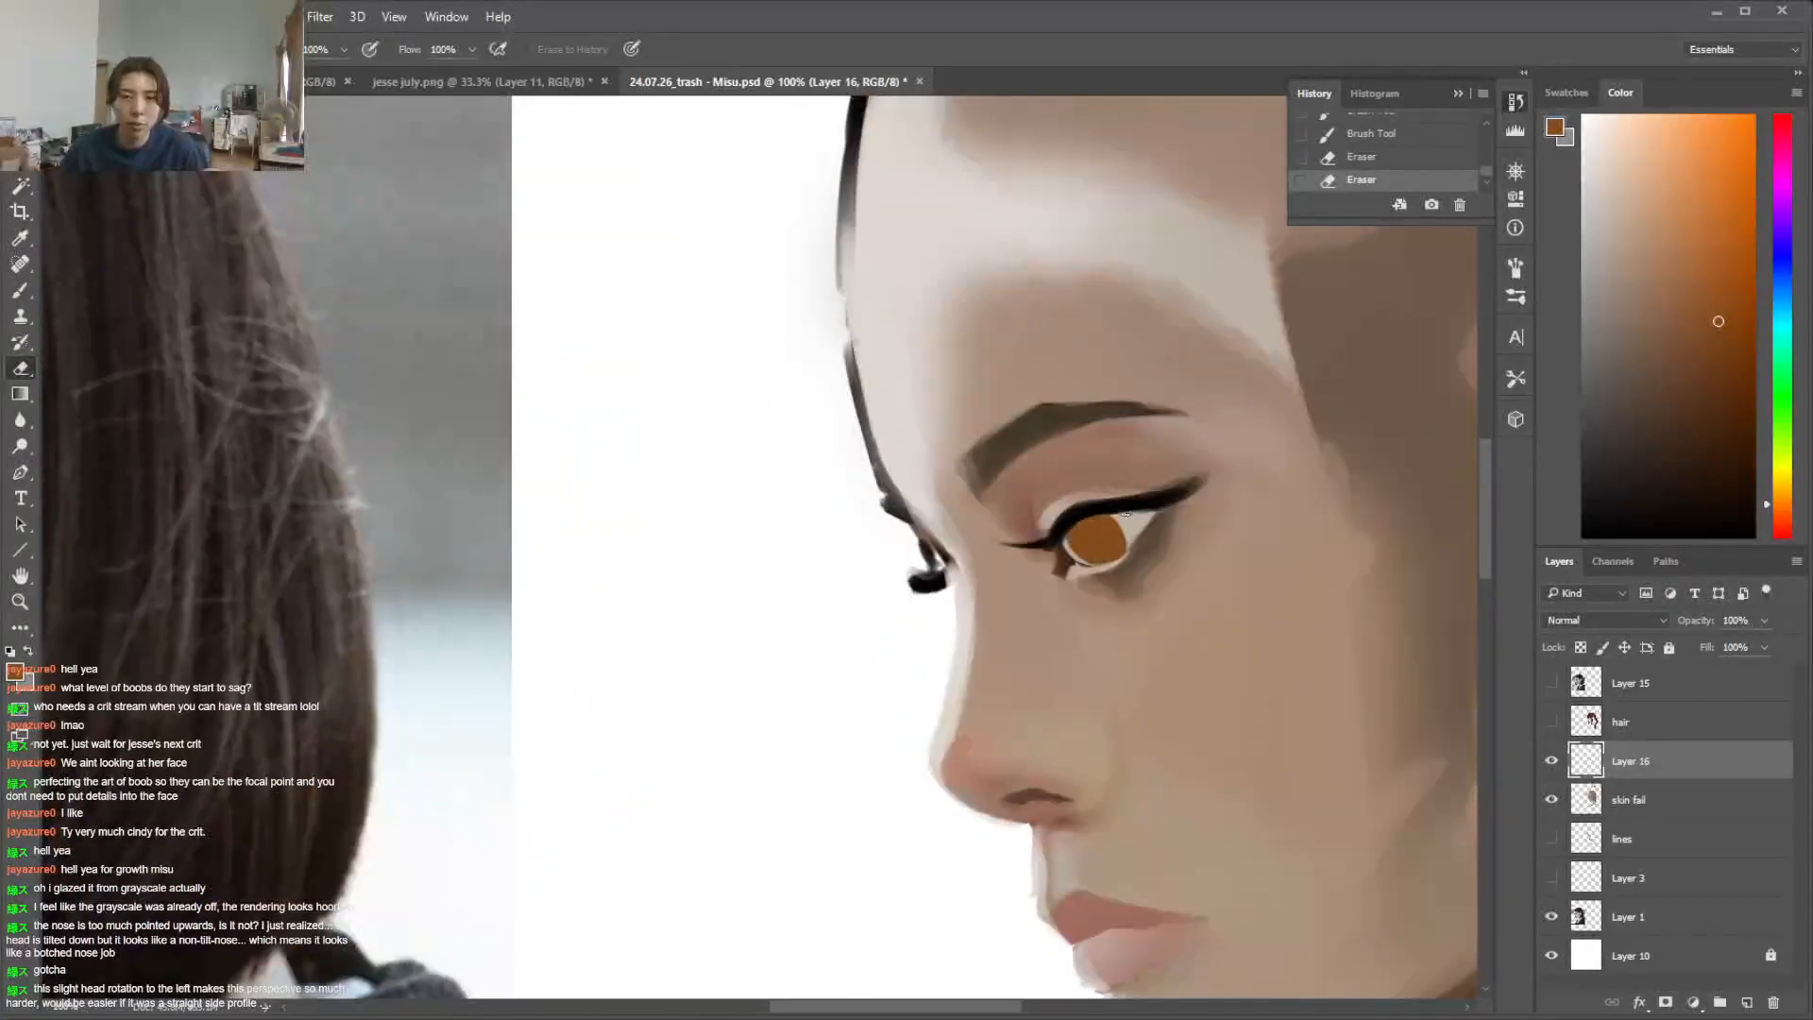
Undo the last series of brush and eraser changes to the iris
{"action": "key", "text": "ctrl+alt+z"}
{"action": "key", "text": "ctrl+alt+z"}
{"action": "key", "text": "ctrl+alt+z"}
{"action": "key", "text": "ctrl+alt+z"}
{"action": "key", "text": "ctrl+alt+z"}
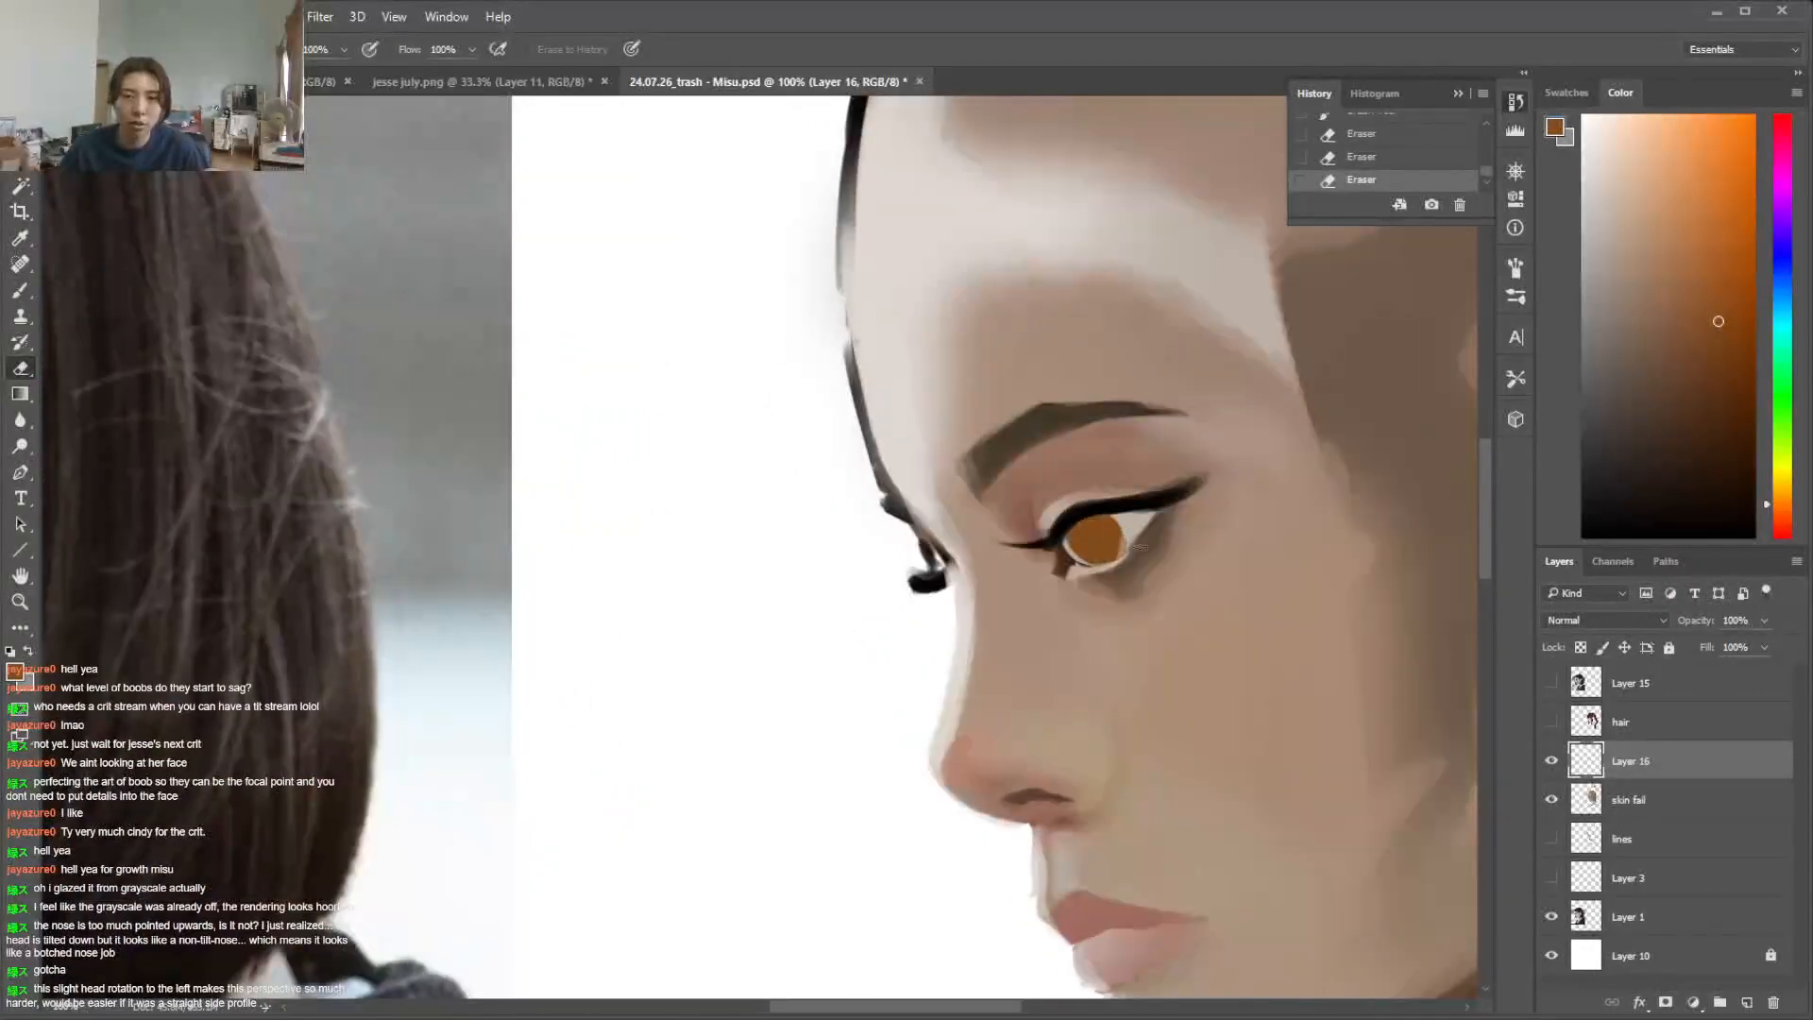
{"action": "key", "text": "ctrl+alt+z"}
{"action": "key", "text": "ctrl+alt+z"}
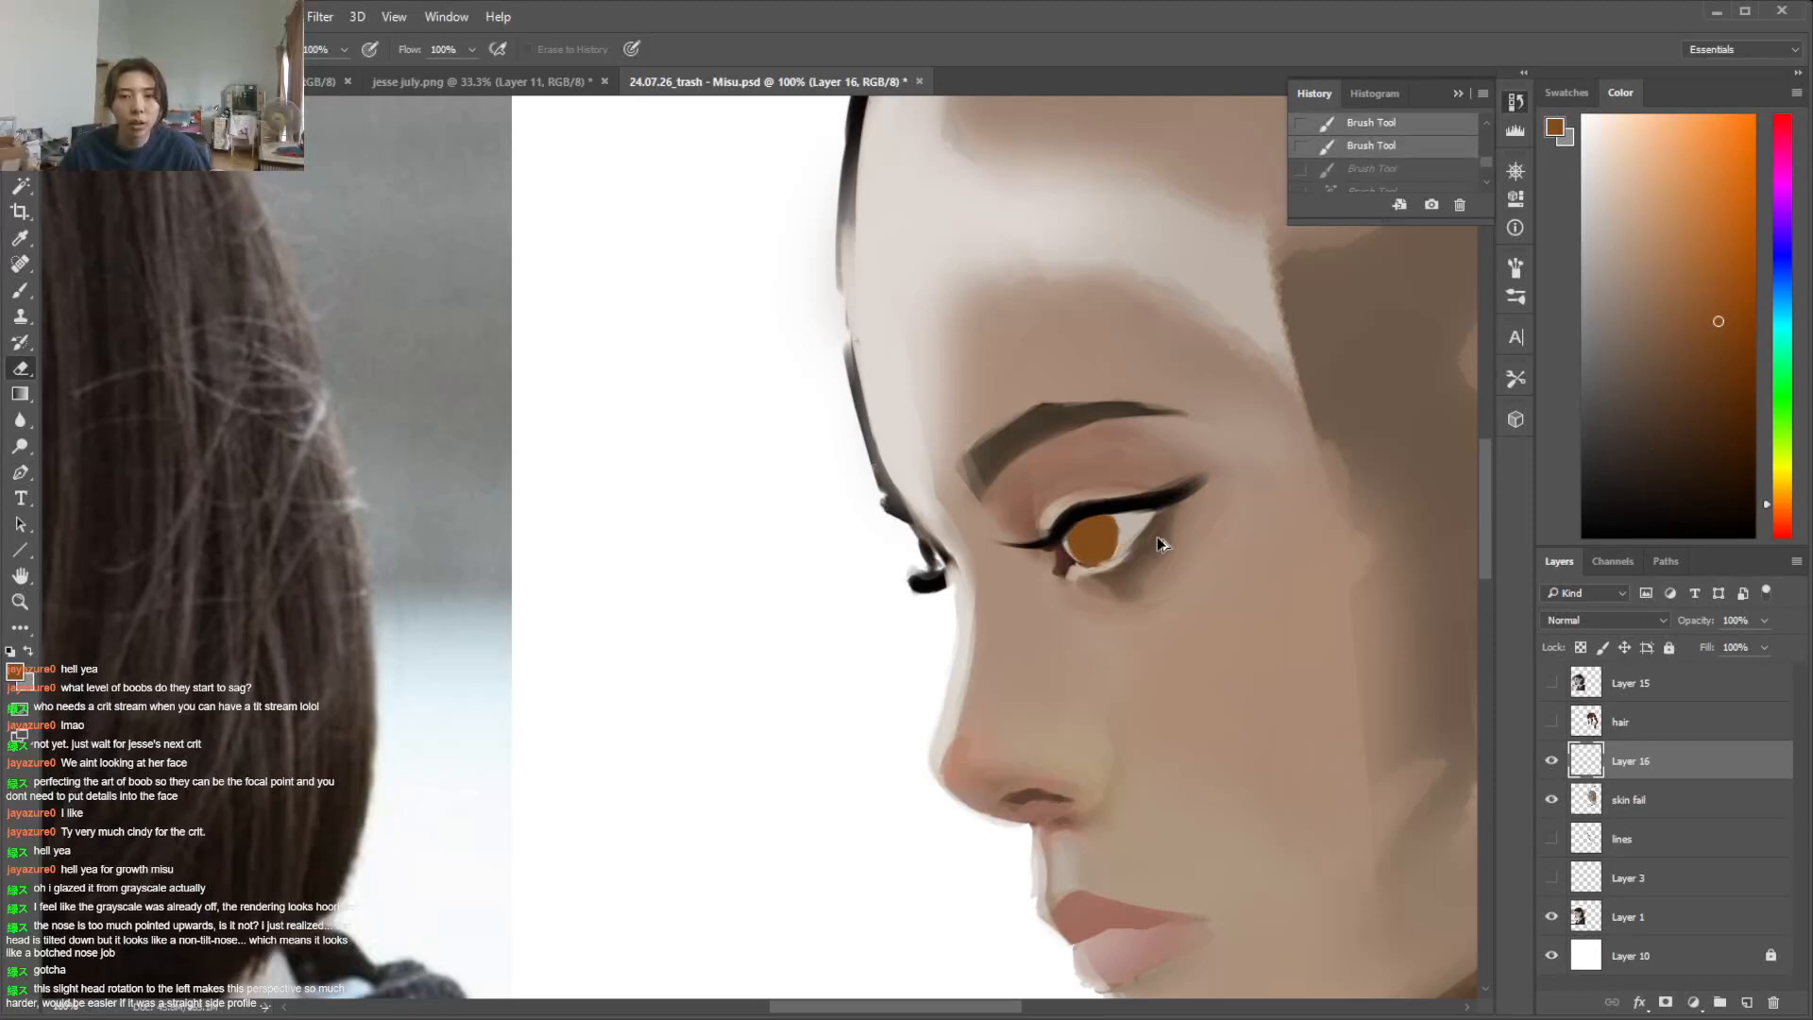
Trim the side of the iris with the Eraser and touch up its outline with the Brush
{"action": "key", "text": "b"}
{"action": "key", "text": "e"}
{"action": "mouse_move", "coordinate": [1113, 517]}
{"action": "left_mouse_down"}
{"action": "mouse_move", "coordinate": [1116, 545]}
{"action": "mouse_move", "coordinate": [1085, 564]}
{"action": "mouse_move", "coordinate": [1105, 559]}
{"action": "left_mouse_up"}
{"action": "key", "text": "b"}
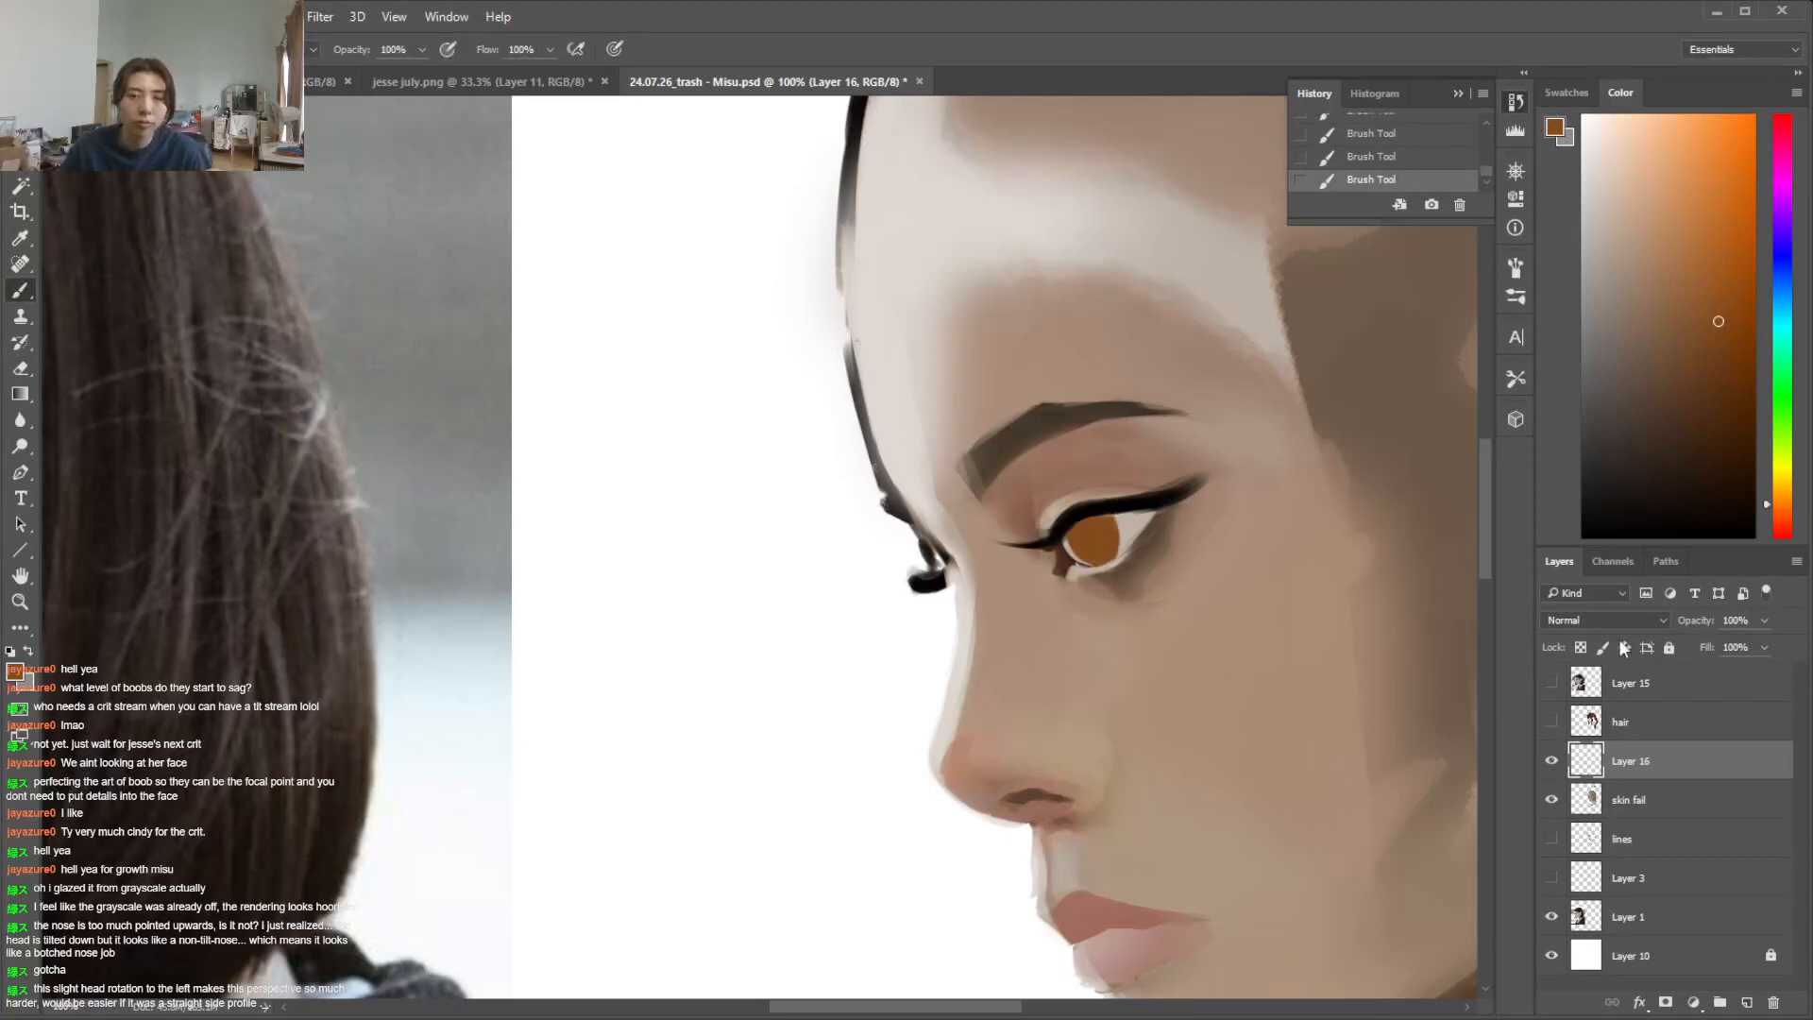
On the skin fail layer, refine the upper eyelid above the near eye's lash line with colours sampled from the eye area
{"action": "left_click", "coordinate": [1639, 799]}
{"action": "left_click", "coordinate": [1055, 505], "text": "alt"}
{"action": "mouse_move", "coordinate": [1077, 492]}
{"action": "left_mouse_down"}
{"action": "mouse_move", "coordinate": [1048, 503]}
{"action": "mouse_move", "coordinate": [1137, 491]}
{"action": "left_mouse_up"}
{"action": "right_click", "coordinate": [1121, 482]}
{"action": "left_click", "coordinate": [1236, 527]}
{"action": "left_click", "coordinate": [1150, 490], "text": "alt"}
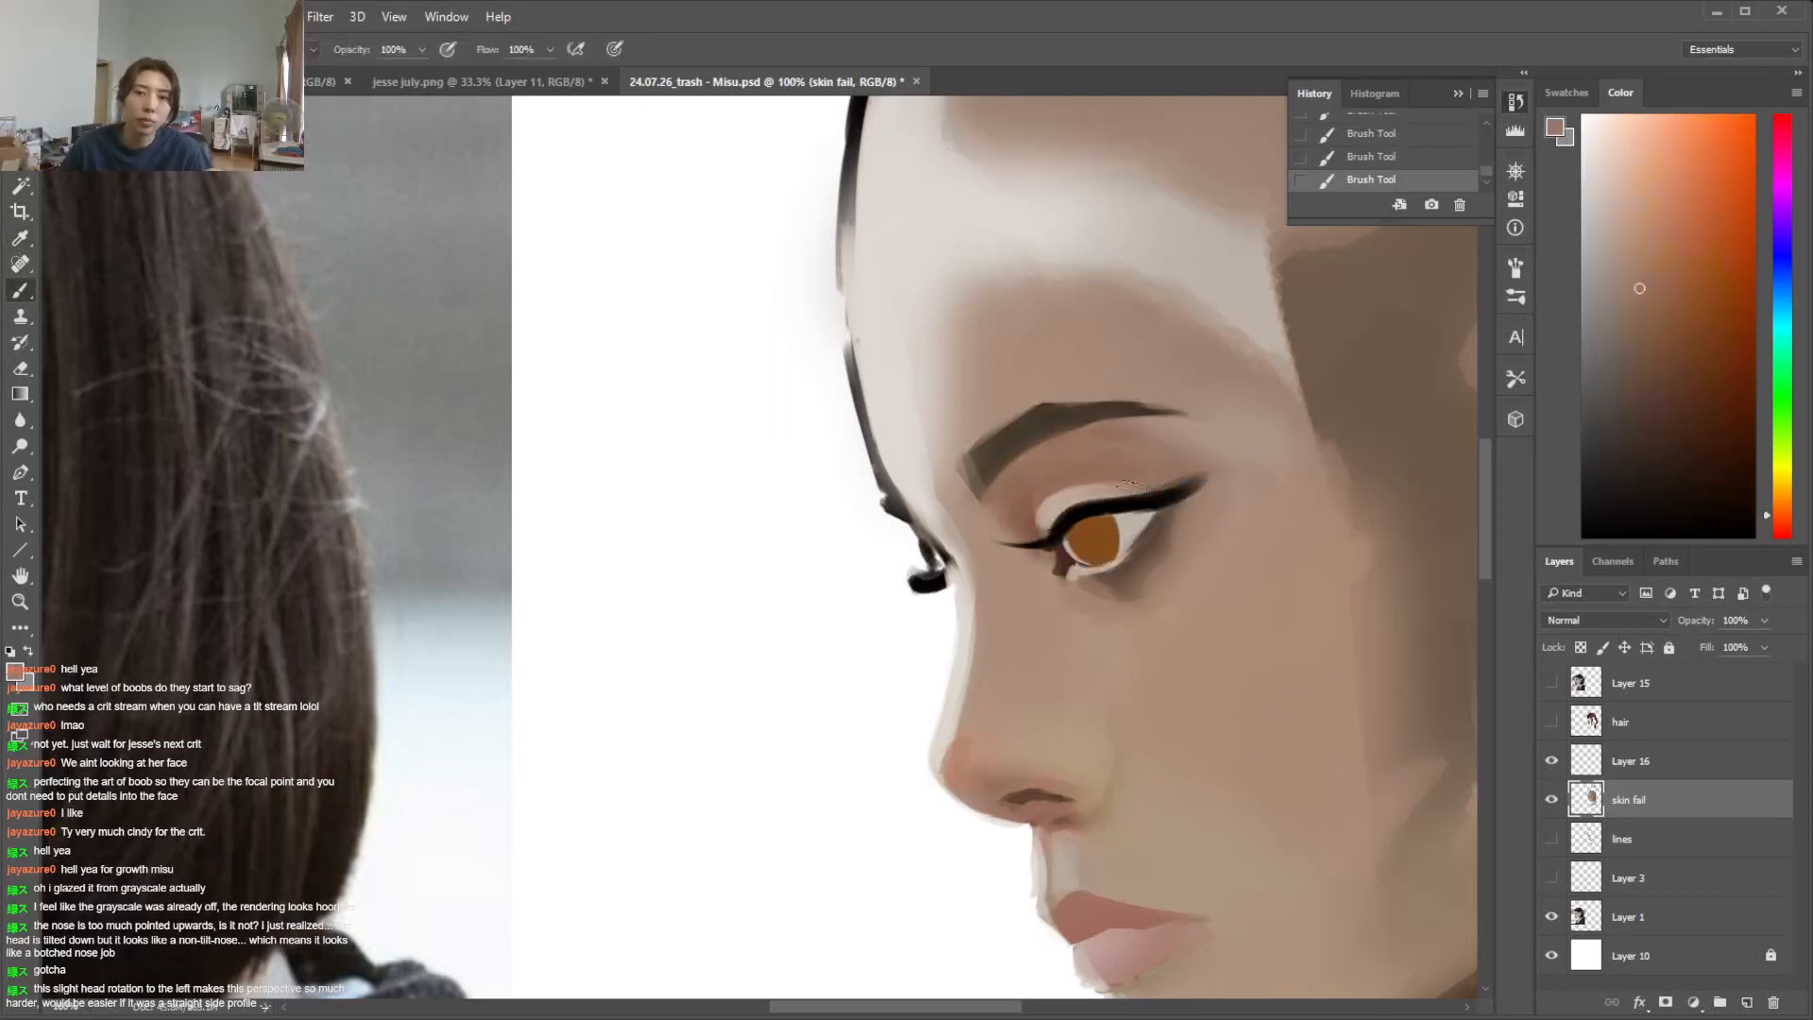
{"action": "left_click", "coordinate": [1067, 518], "text": "alt"}
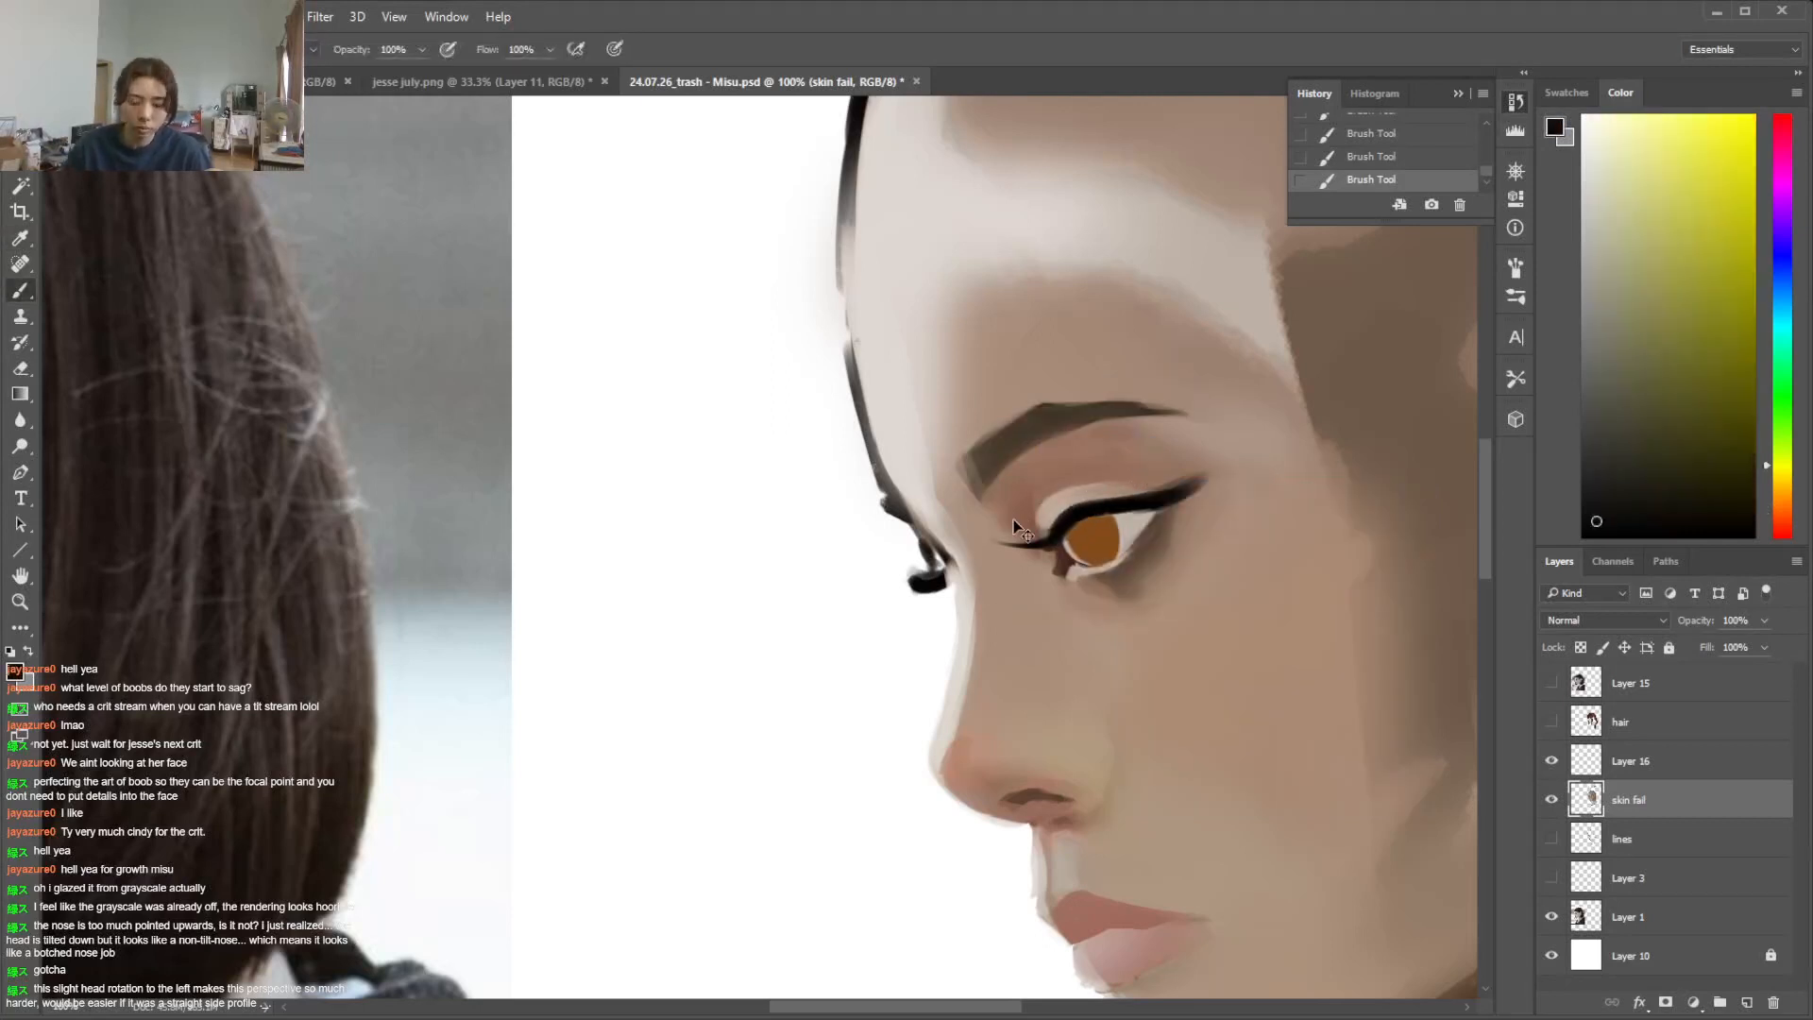
Sample the shadow colour beside the reference photo's eye, adjust it, and sample the portrait's cheek tone
{"action": "key", "text": "ctrl+minus"}
{"action": "key", "text": "ctrl+minus"}
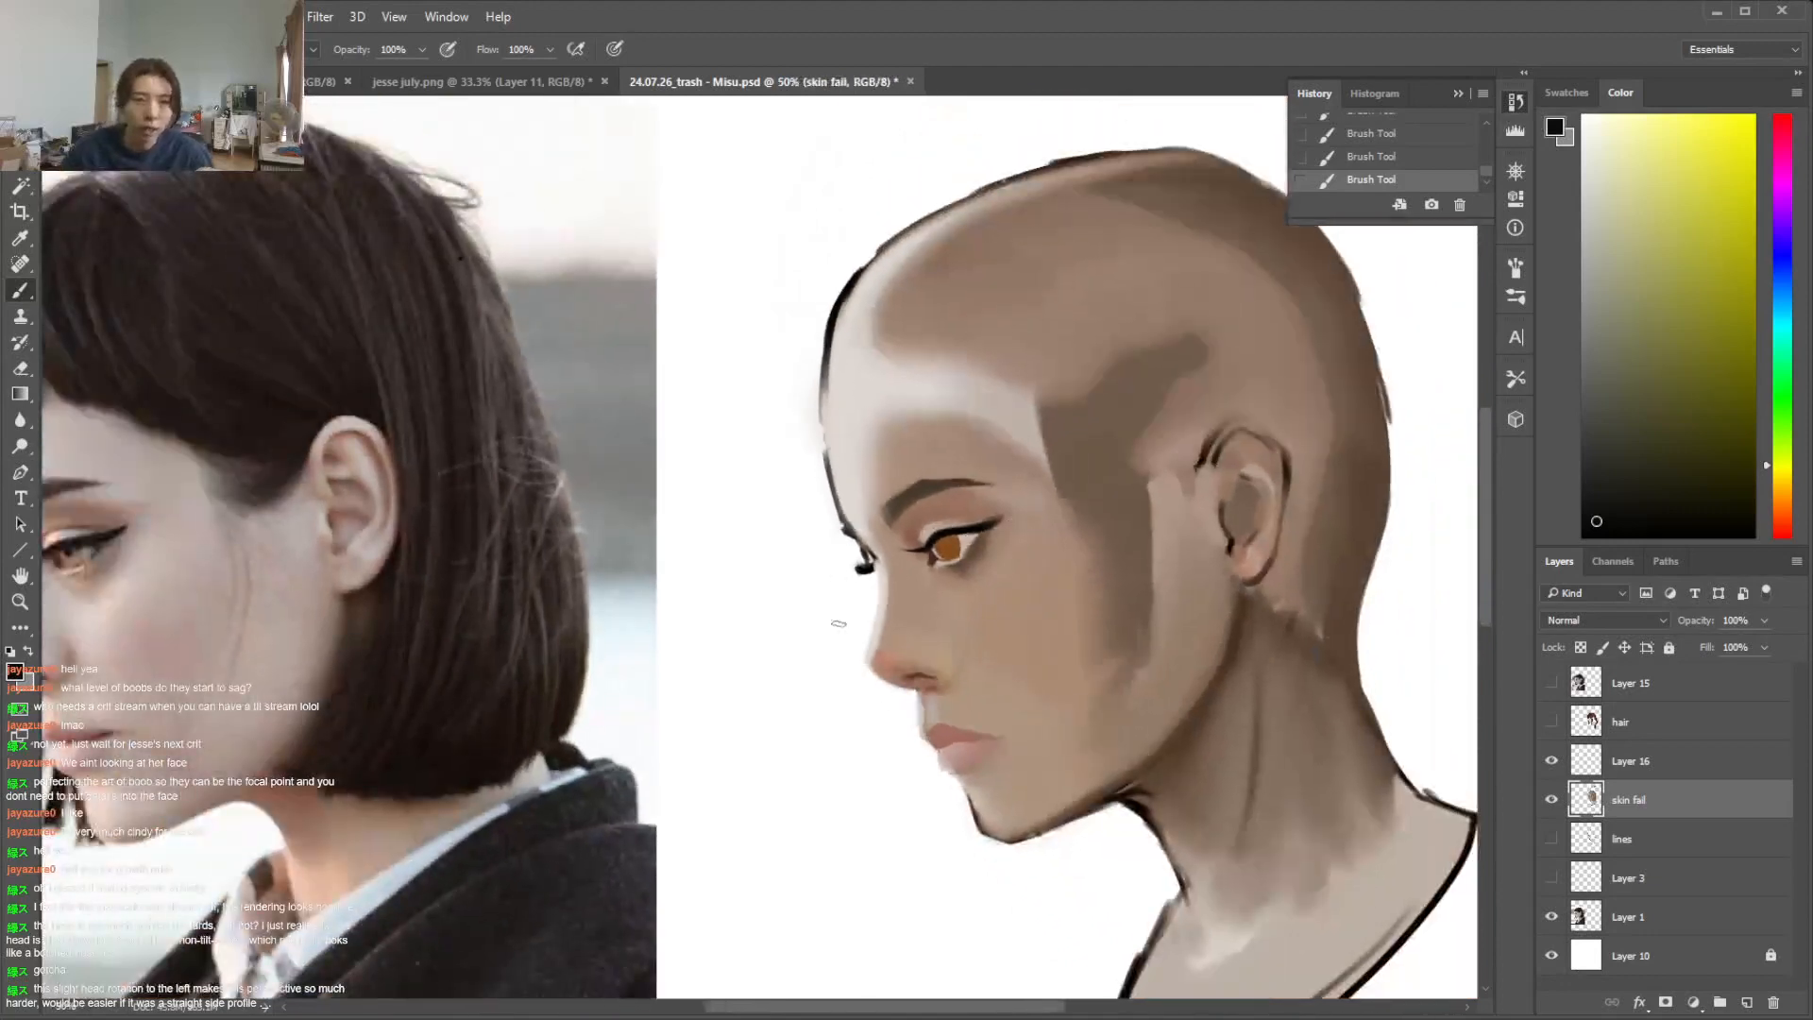
{"action": "key", "text": "i"}
{"action": "left_click", "coordinate": [115, 551]}
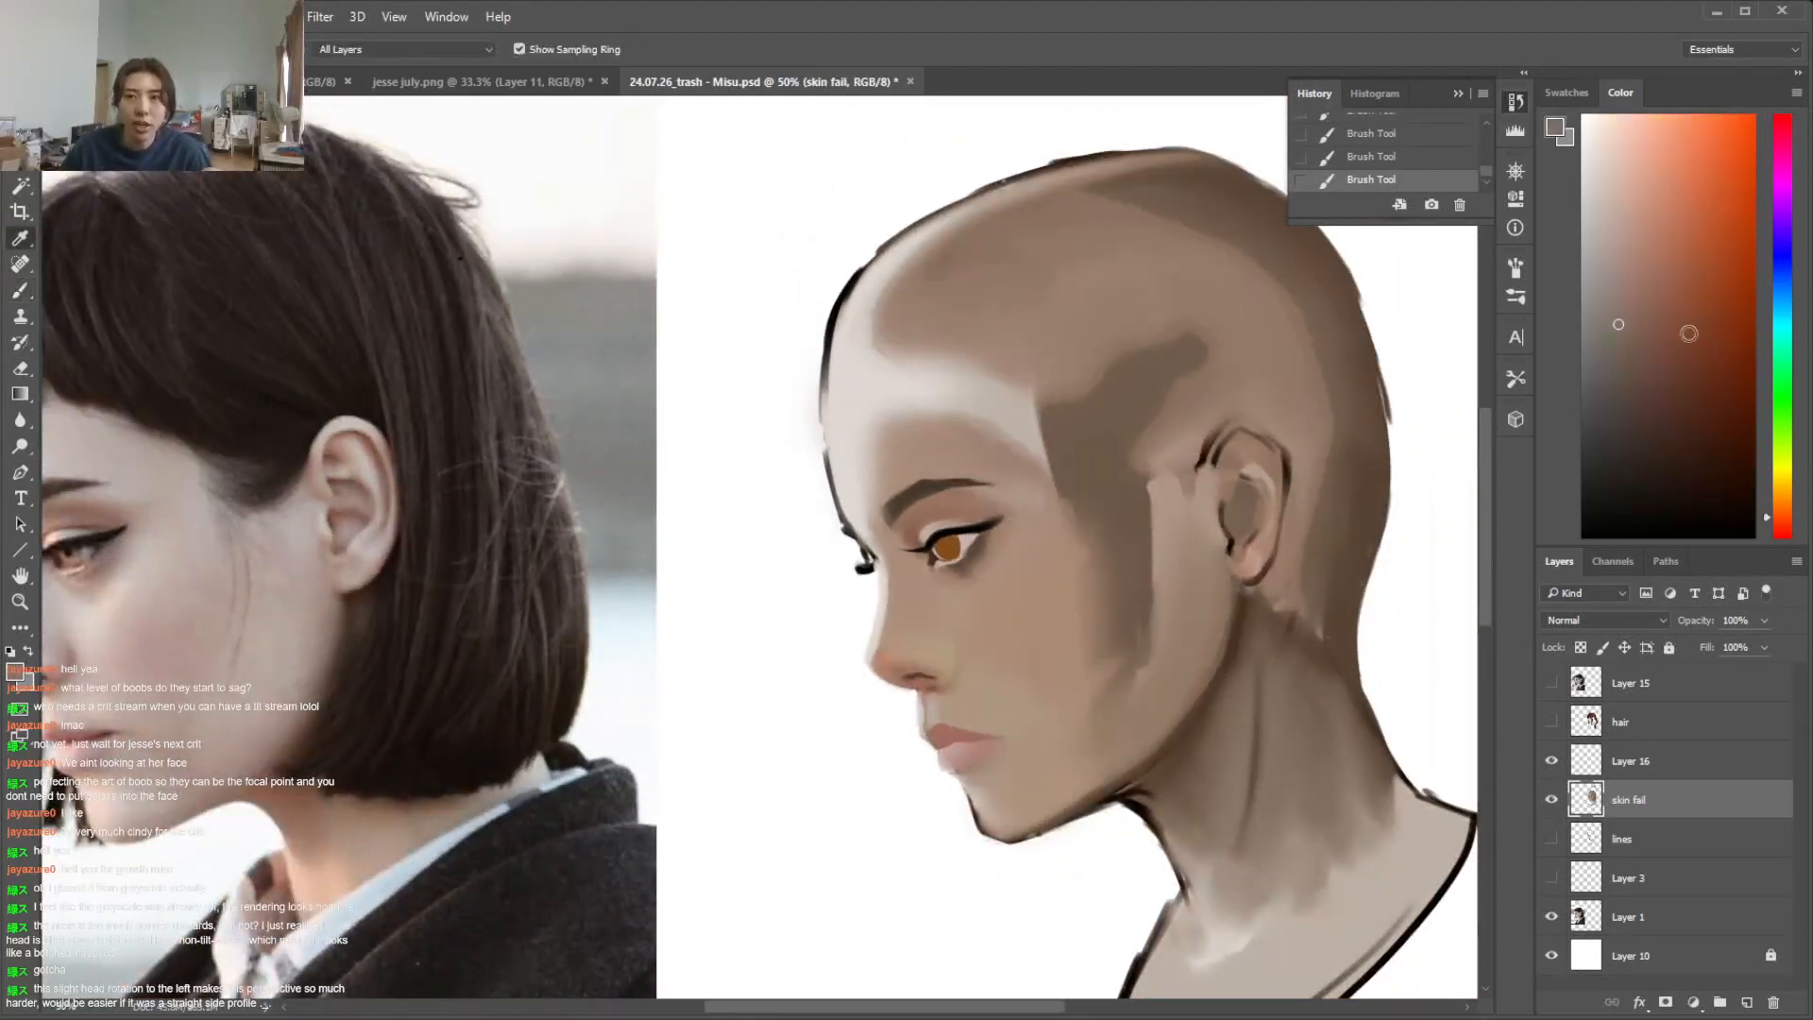
{"action": "left_click", "coordinate": [1590, 391]}
{"action": "left_click_drag", "start_coordinate": [1590, 391], "coordinate": [1627, 322]}
{"action": "key", "text": "b"}
{"action": "left_click_drag", "start_coordinate": [794, 1007], "coordinate": [758, 1010]}
{"action": "key", "text": "i"}
{"action": "left_click", "coordinate": [1153, 550]}
{"action": "key", "text": "b"}
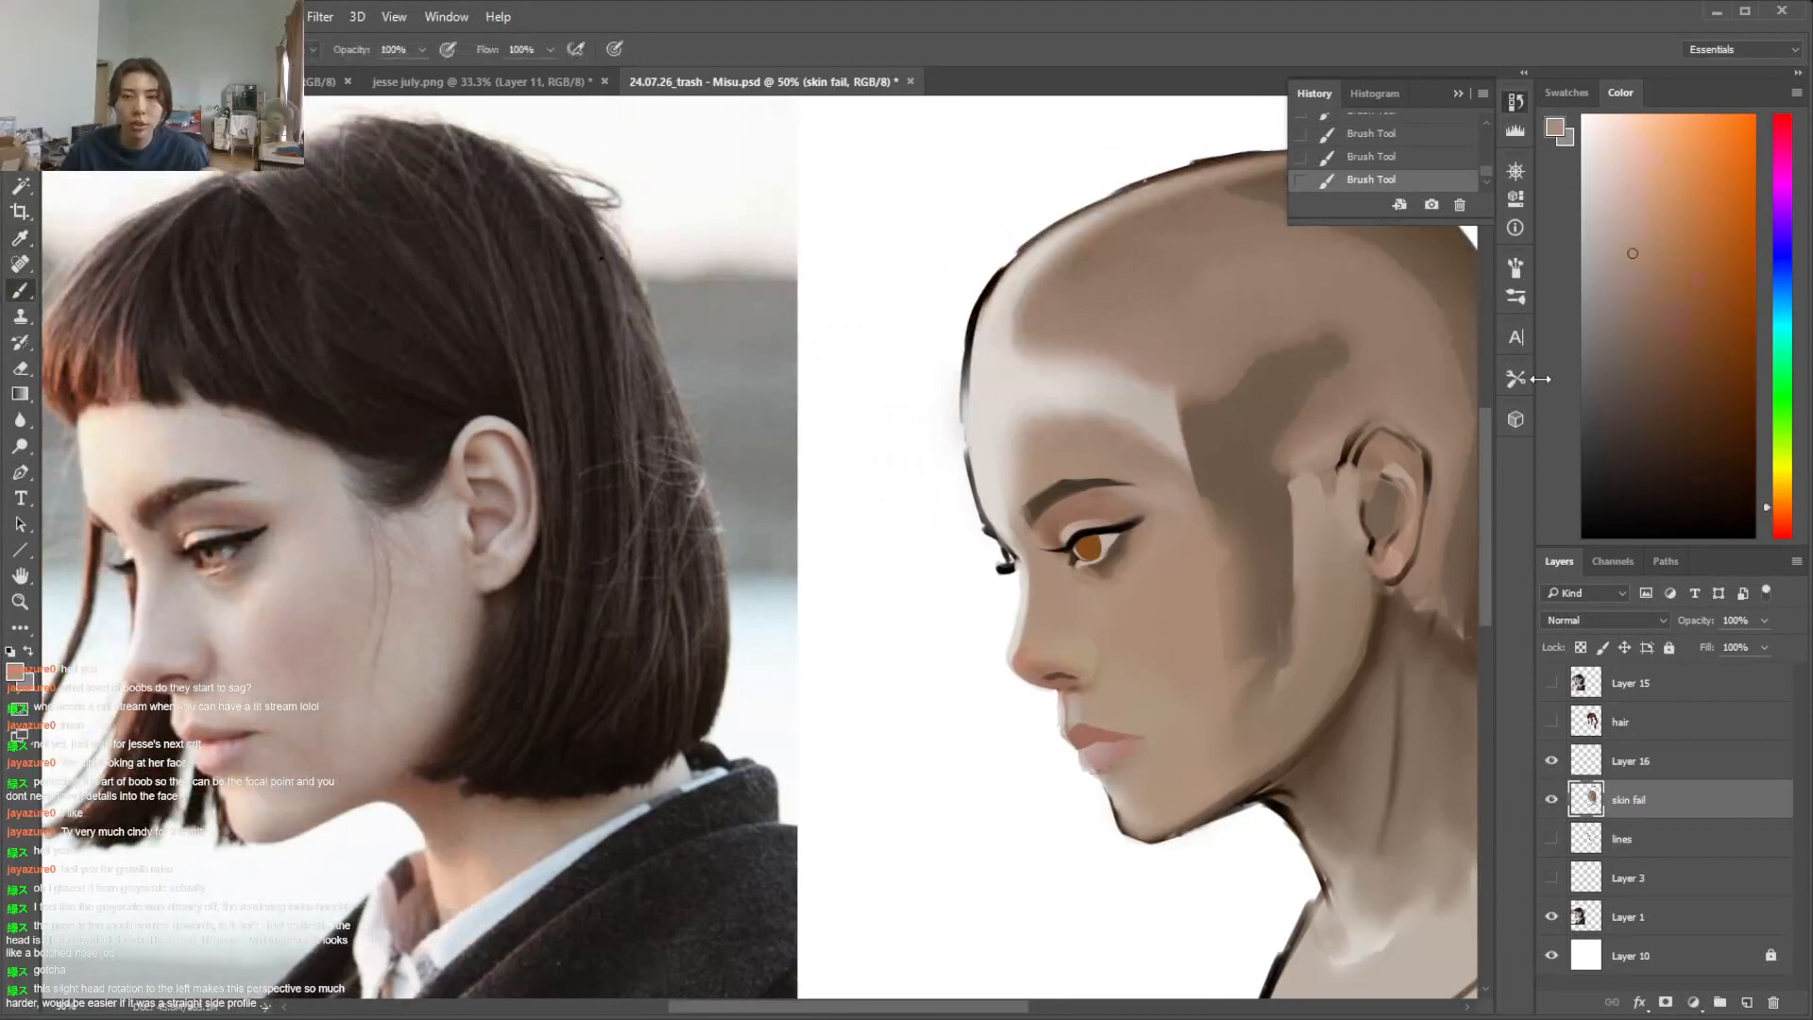
Shift the skin colour to a muted reddish tone, choose another brush preset, and shade beneath the near eye
{"action": "left_click", "coordinate": [1782, 519]}
{"action": "left_click", "coordinate": [1633, 295]}
{"action": "left_click", "coordinate": [1638, 293]}
{"action": "right_click", "coordinate": [1168, 549]}
{"action": "left_click", "coordinate": [1259, 726]}
{"action": "left_click", "coordinate": [1303, 597]}
{"action": "left_click", "coordinate": [1095, 572]}
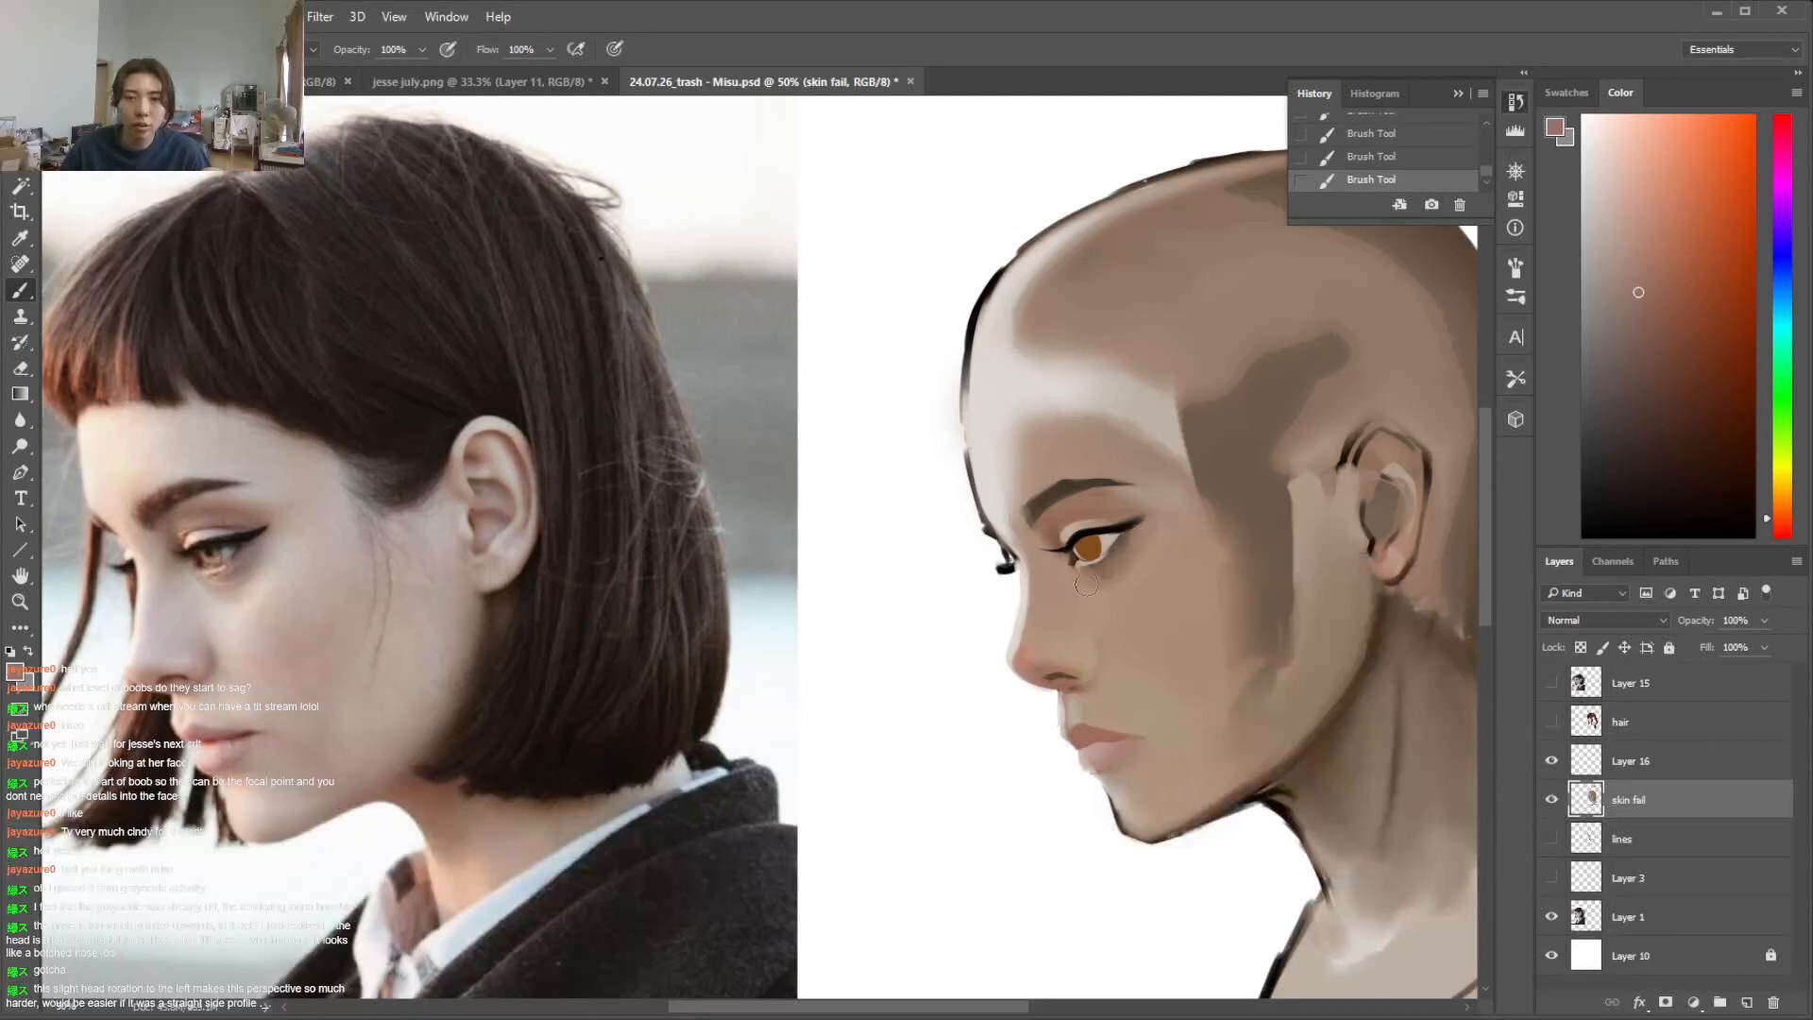
Lasso the area beneath the near eye, shade it with a darker muted reddish brown, and deselect
{"action": "key", "text": "l"}
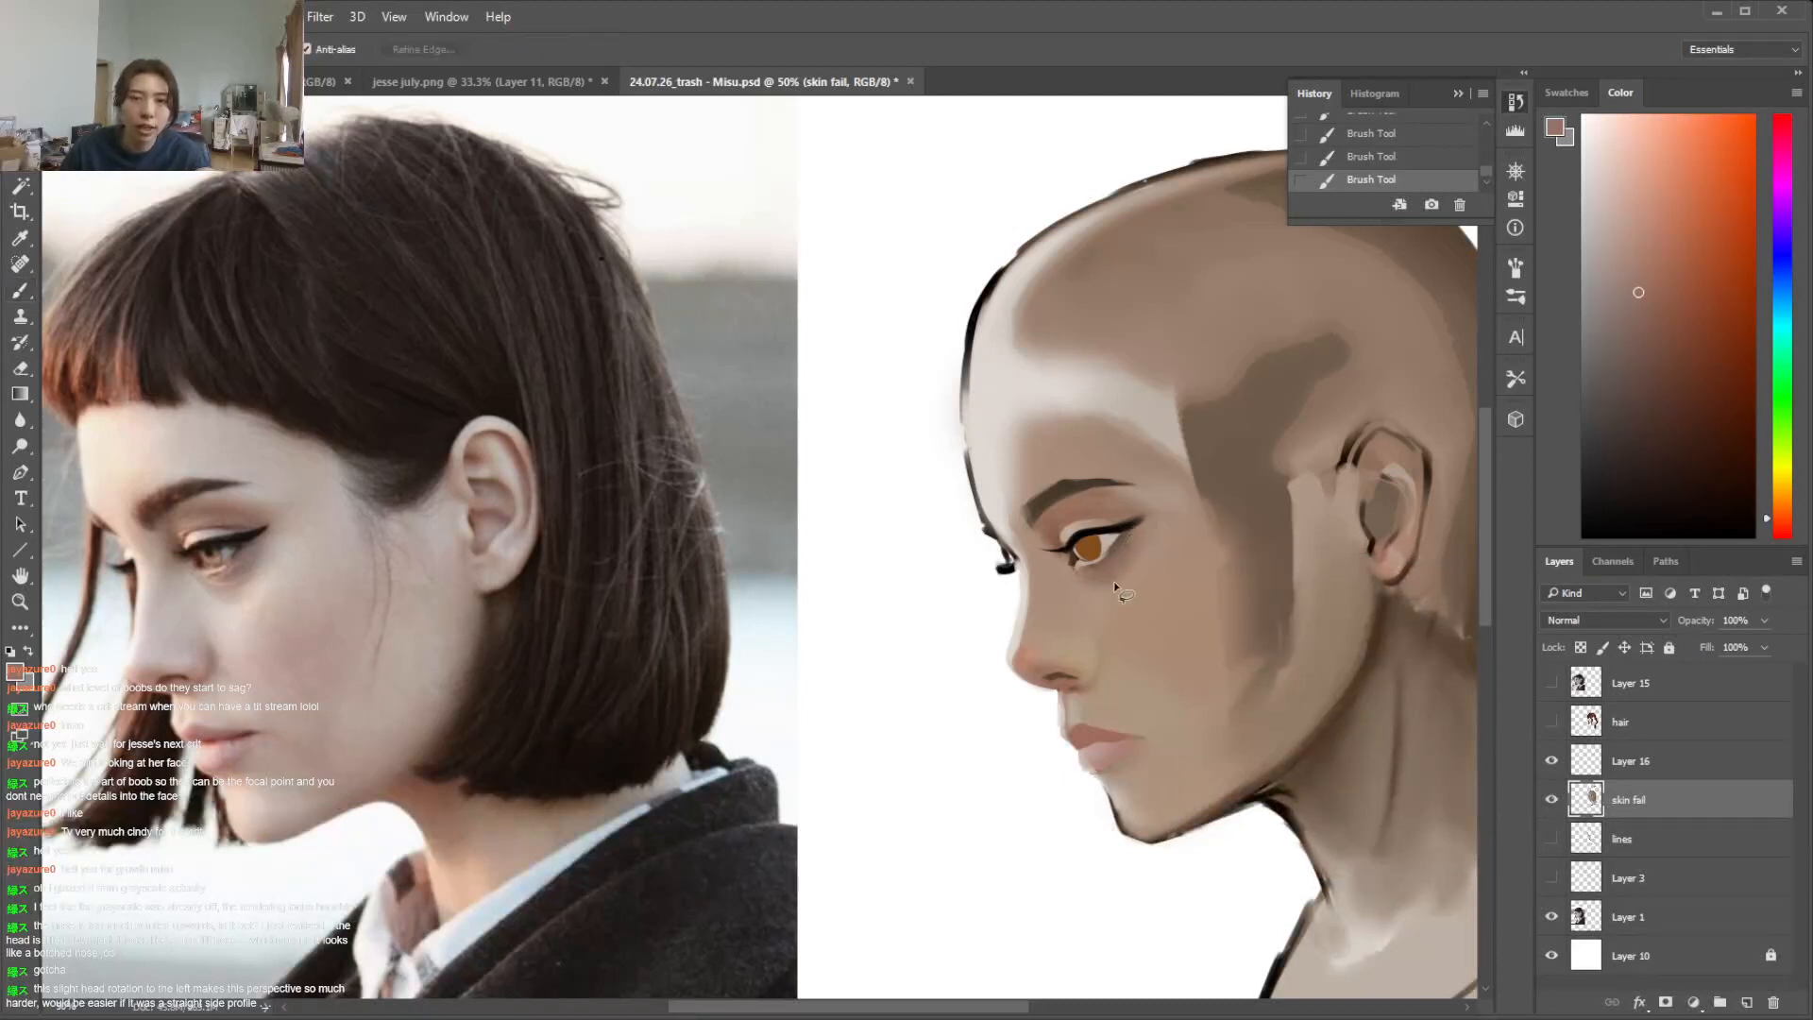
{"action": "mouse_move", "coordinate": [1143, 530]}
{"action": "left_mouse_down"}
{"action": "mouse_move", "coordinate": [1077, 566]}
{"action": "mouse_move", "coordinate": [1103, 583]}
{"action": "left_mouse_up"}
{"action": "key", "text": "b"}
{"action": "left_click", "coordinate": [1100, 585]}
{"action": "left_click", "coordinate": [1650, 340]}
{"action": "left_click", "coordinate": [1636, 341]}
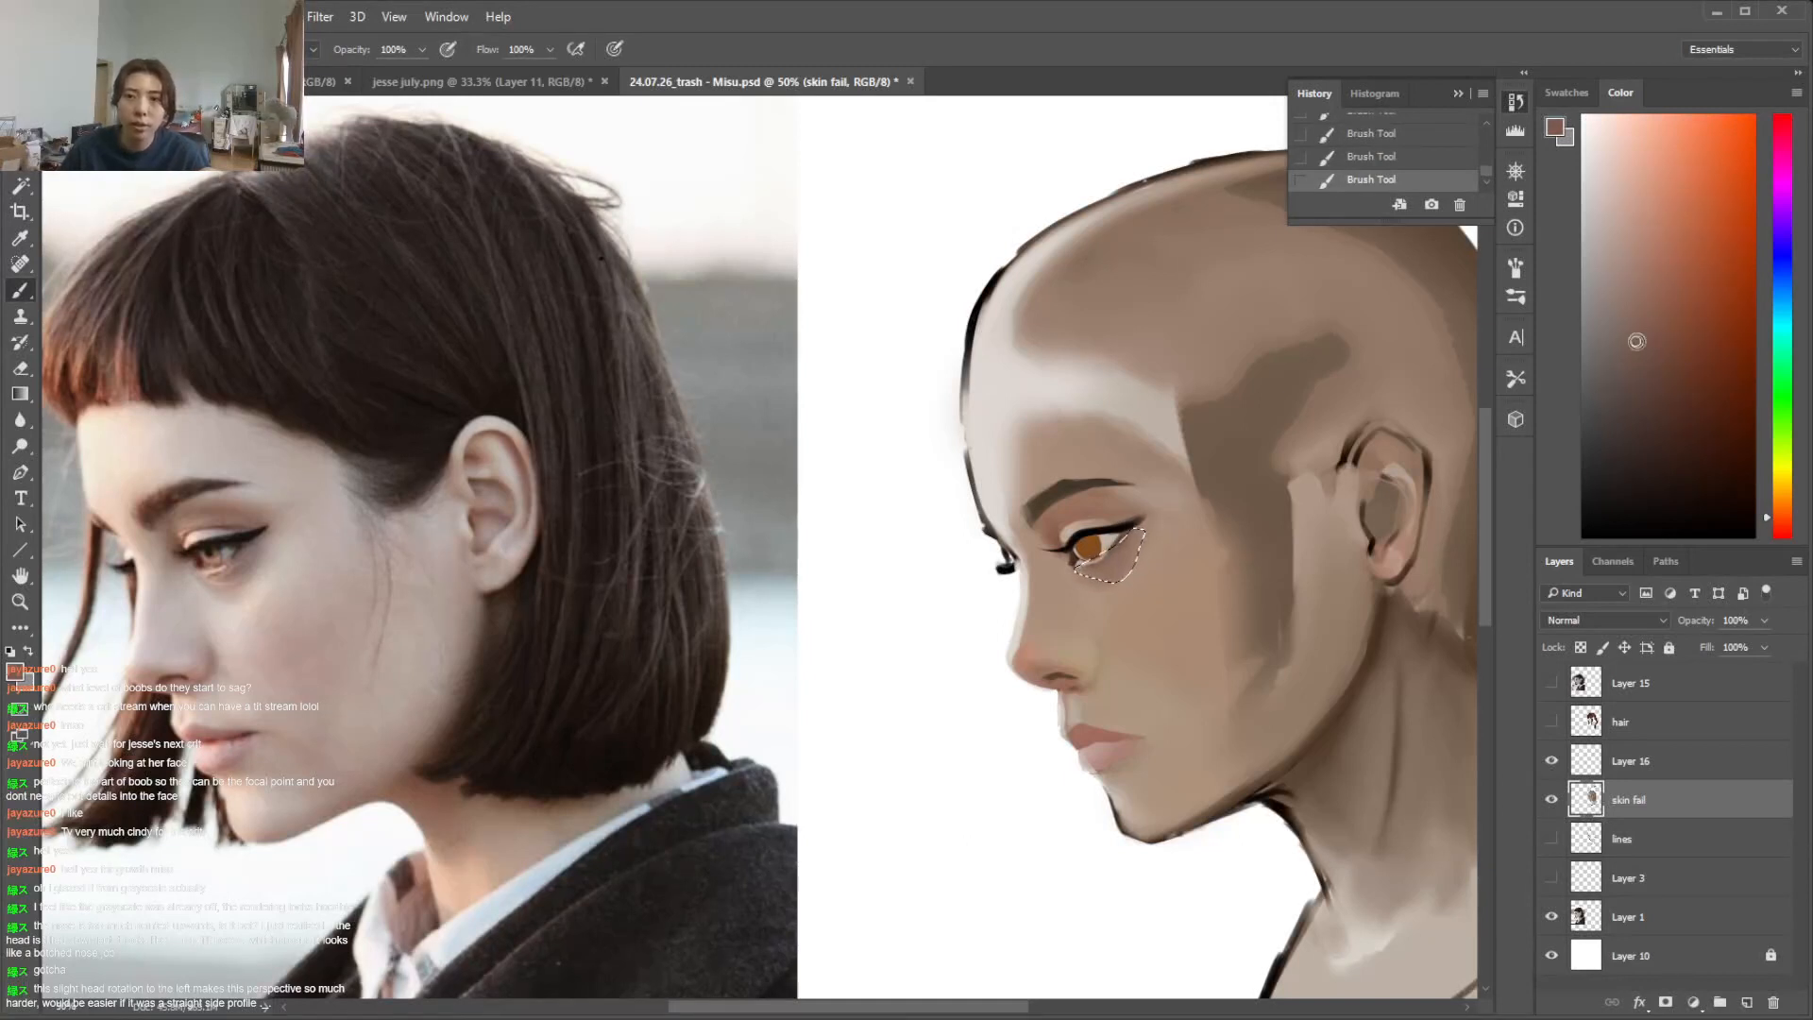
{"action": "key", "text": "ctrl+d"}
Try painting a lassoed patch beneath the near eye's outer corner, undo the attempt, and deselect
{"action": "key", "text": "l"}
{"action": "mouse_move", "coordinate": [1130, 540]}
{"action": "left_mouse_down"}
{"action": "mouse_move", "coordinate": [1081, 576]}
{"action": "mouse_move", "coordinate": [1129, 543]}
{"action": "left_mouse_up"}
{"action": "key", "text": "b"}
{"action": "left_click", "coordinate": [1125, 525], "text": "alt"}
{"action": "key", "text": "ctrl+d"}
{"action": "key", "text": "l"}
{"action": "key", "text": "i"}
{"action": "left_click", "coordinate": [1088, 562]}
{"action": "key", "text": "b"}
{"action": "key", "text": "ctrl+d"}
{"action": "key", "text": "ctrl+alt+z"}
{"action": "key", "text": "ctrl+alt+z"}
{"action": "key", "text": "ctrl+d"}
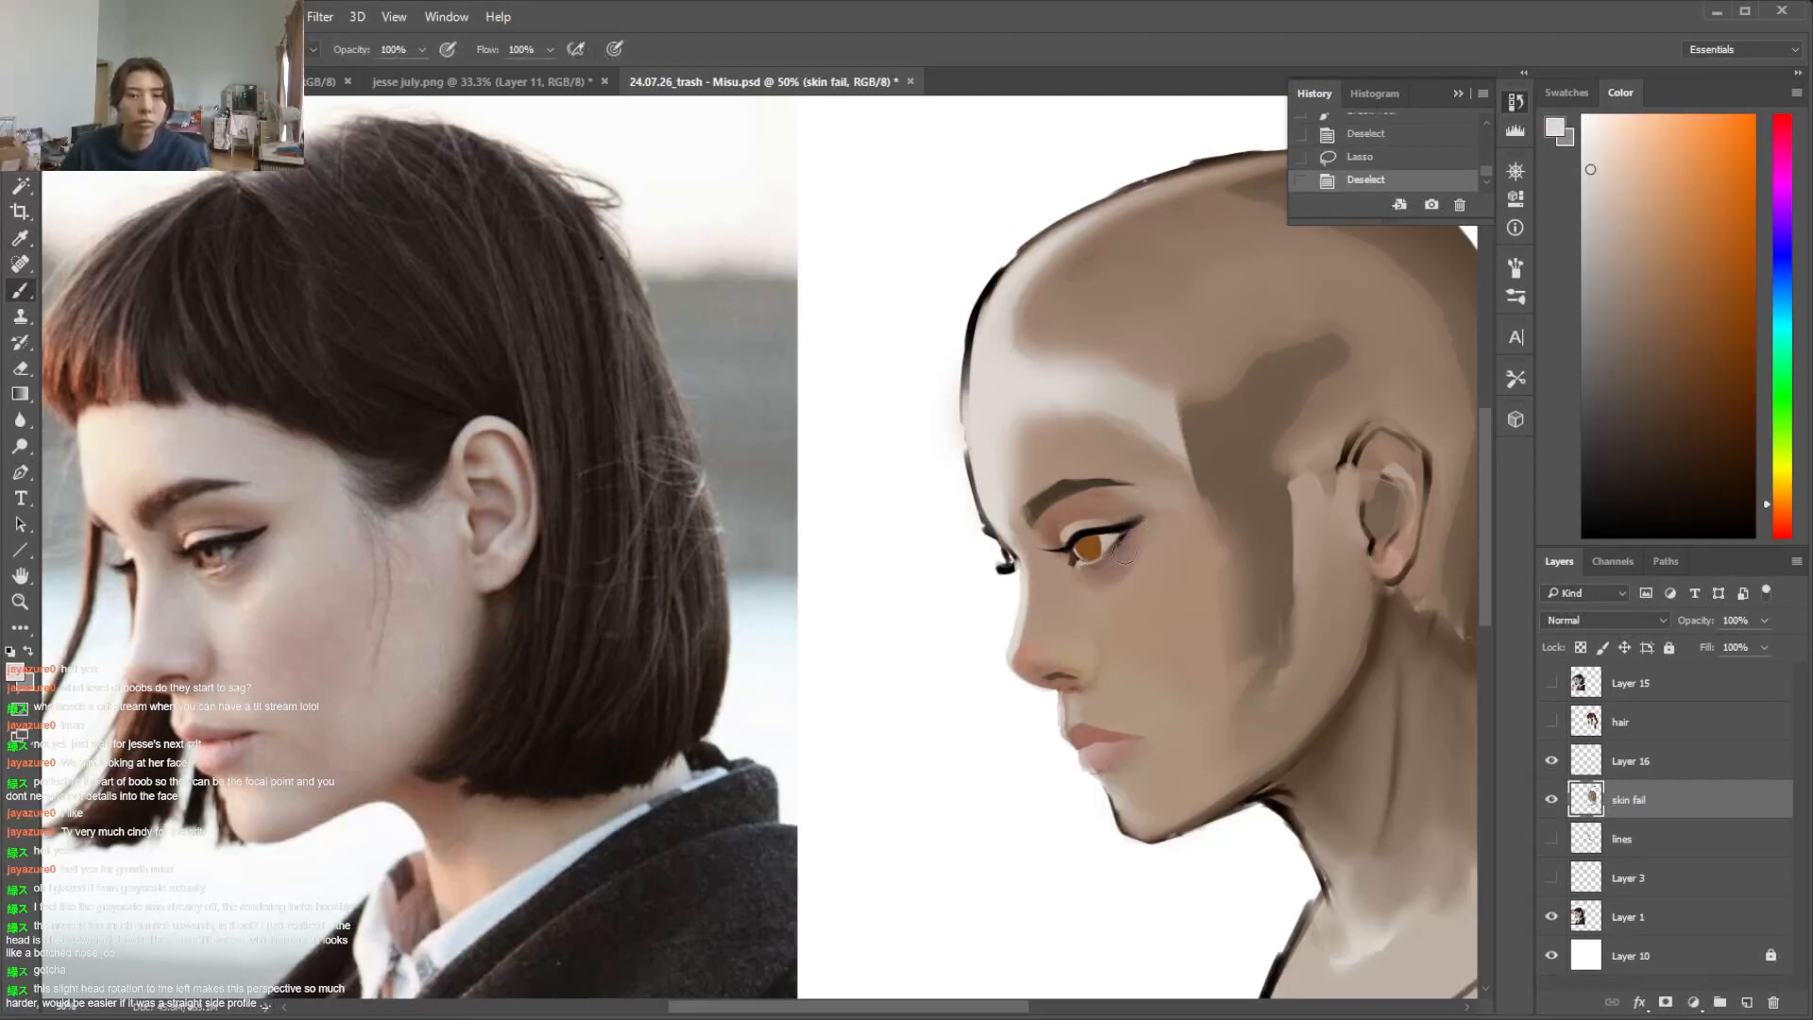
Show the hair layer and soften the shading beneath the near eye with a sampled skin tone
{"action": "key", "text": "l"}
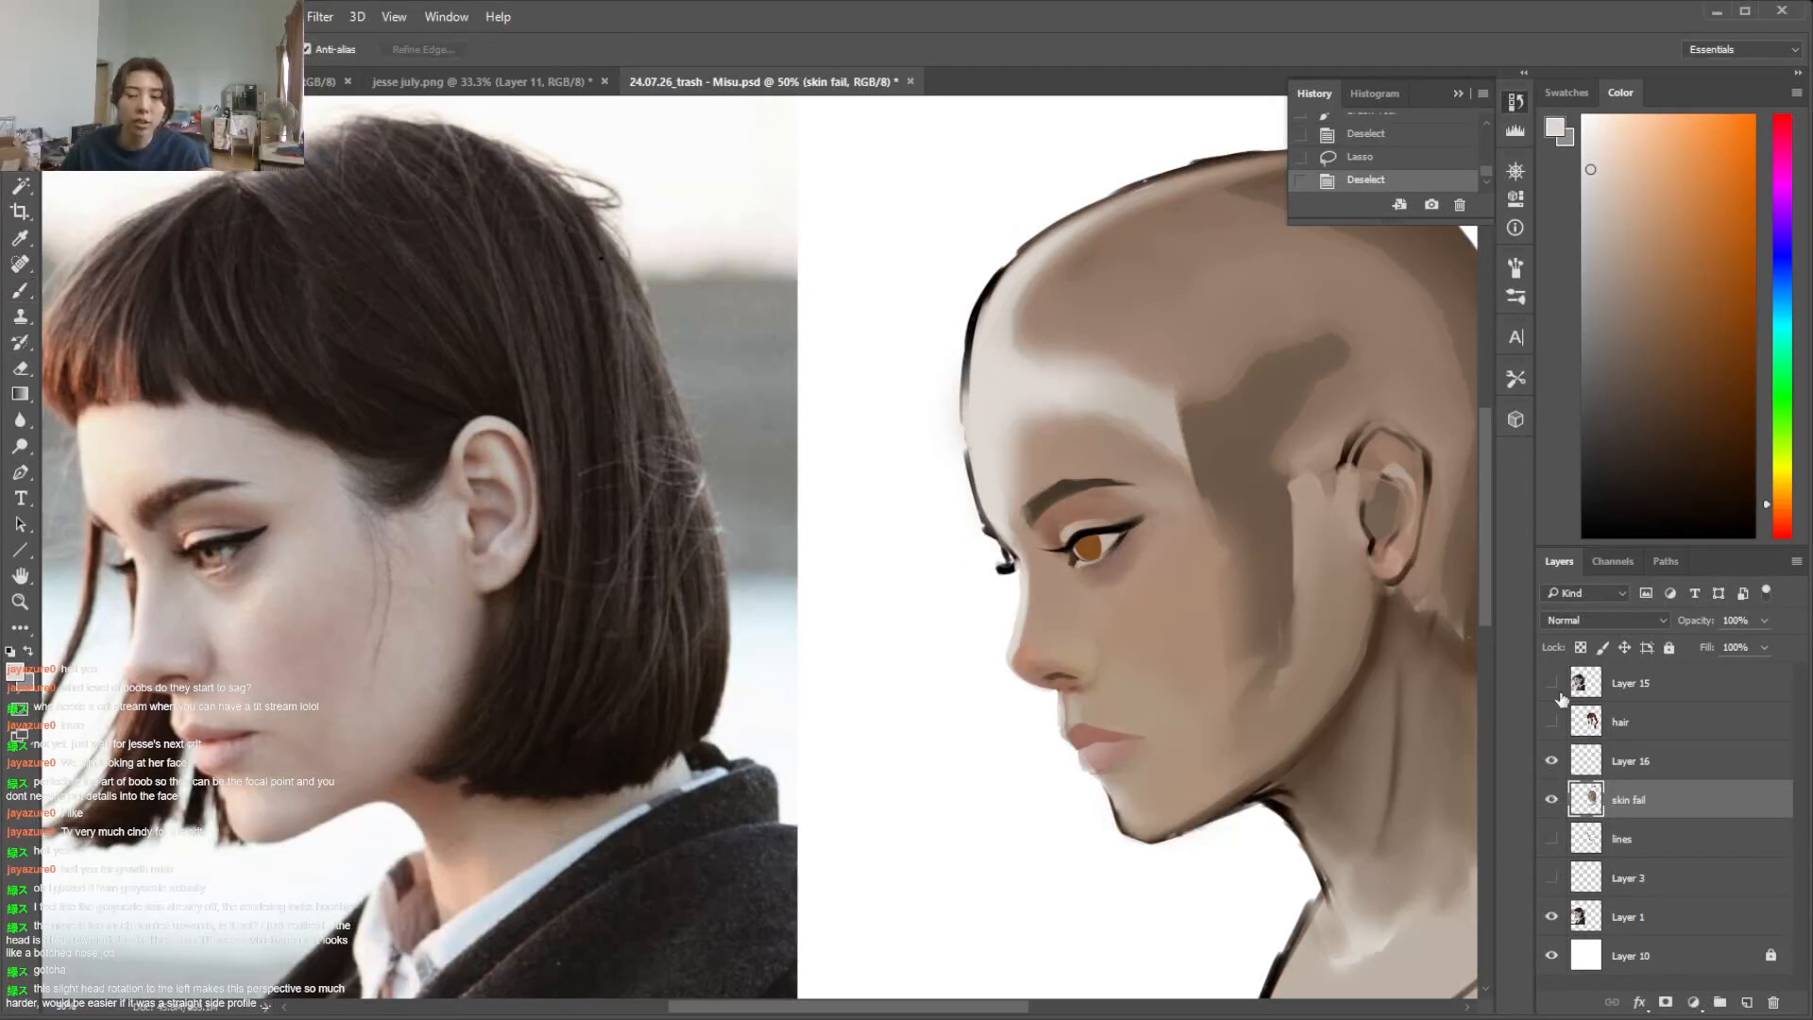
{"action": "left_click", "coordinate": [1552, 721]}
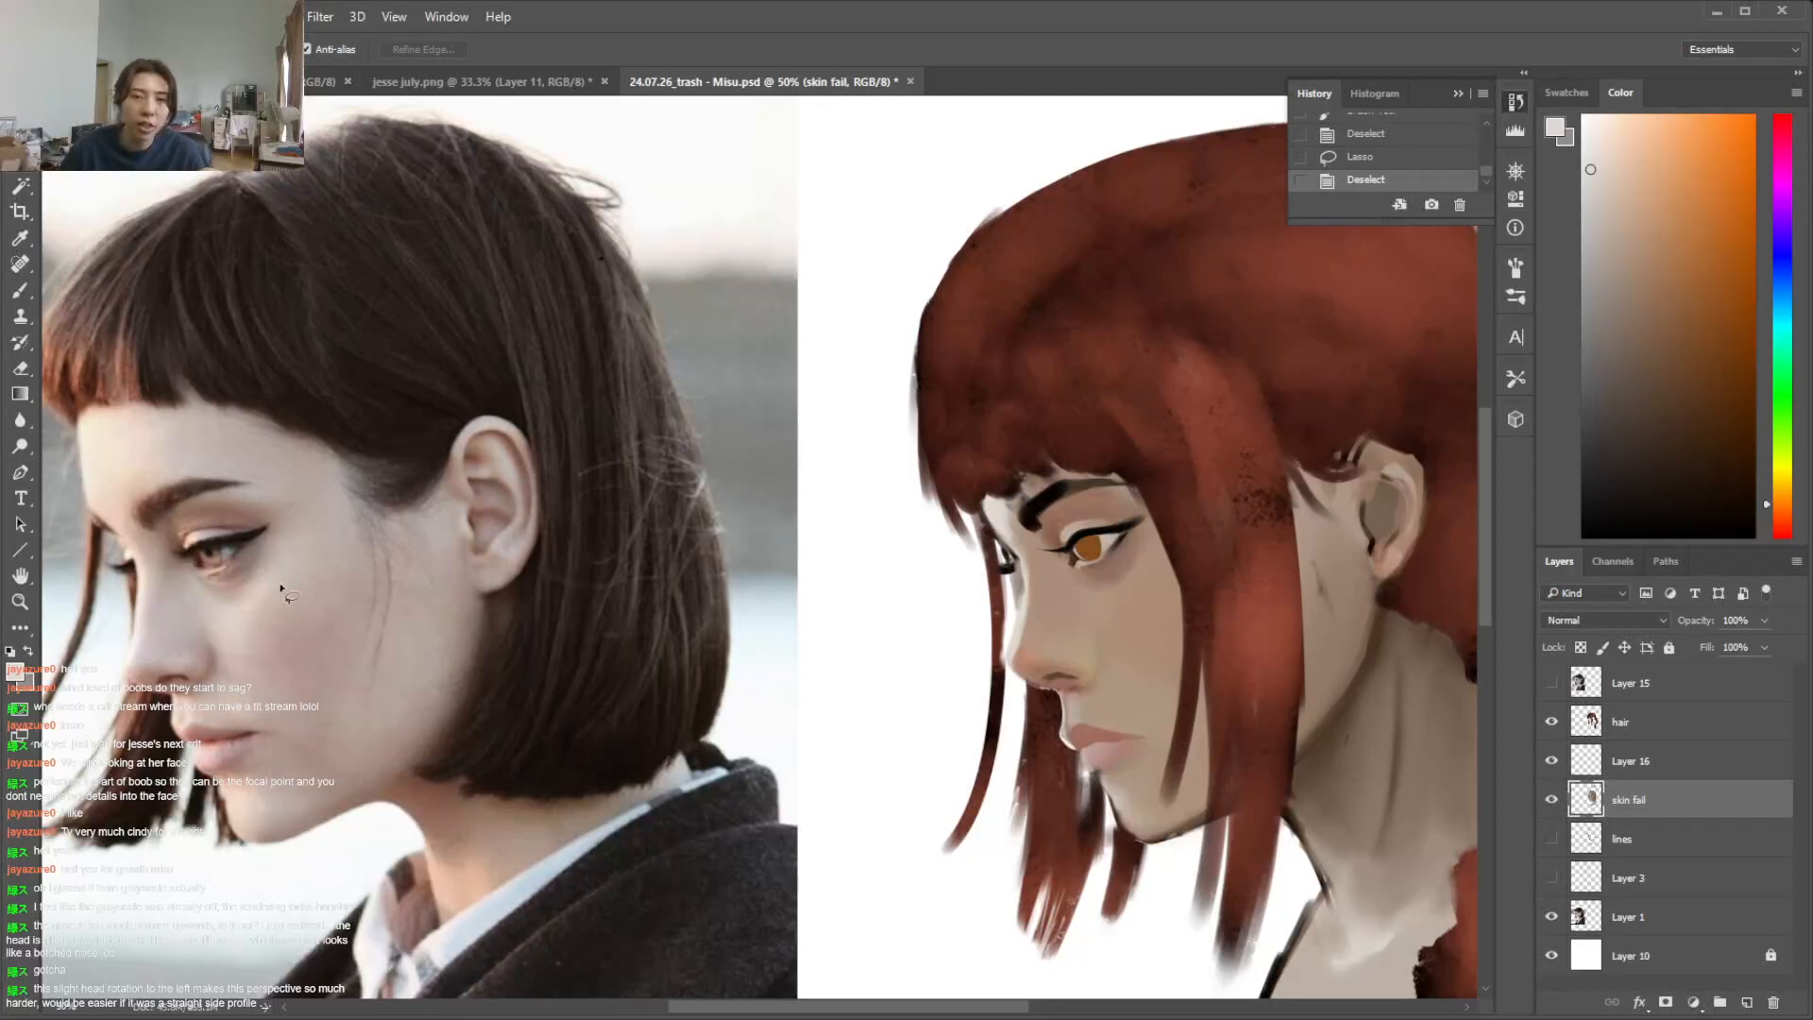
{"action": "key", "text": "i"}
{"action": "left_click", "coordinate": [1121, 565]}
{"action": "key", "text": "b"}
{"action": "left_click_drag", "start_coordinate": [1096, 567], "coordinate": [1122, 555]}
{"action": "left_click", "coordinate": [1126, 581], "text": "alt"}
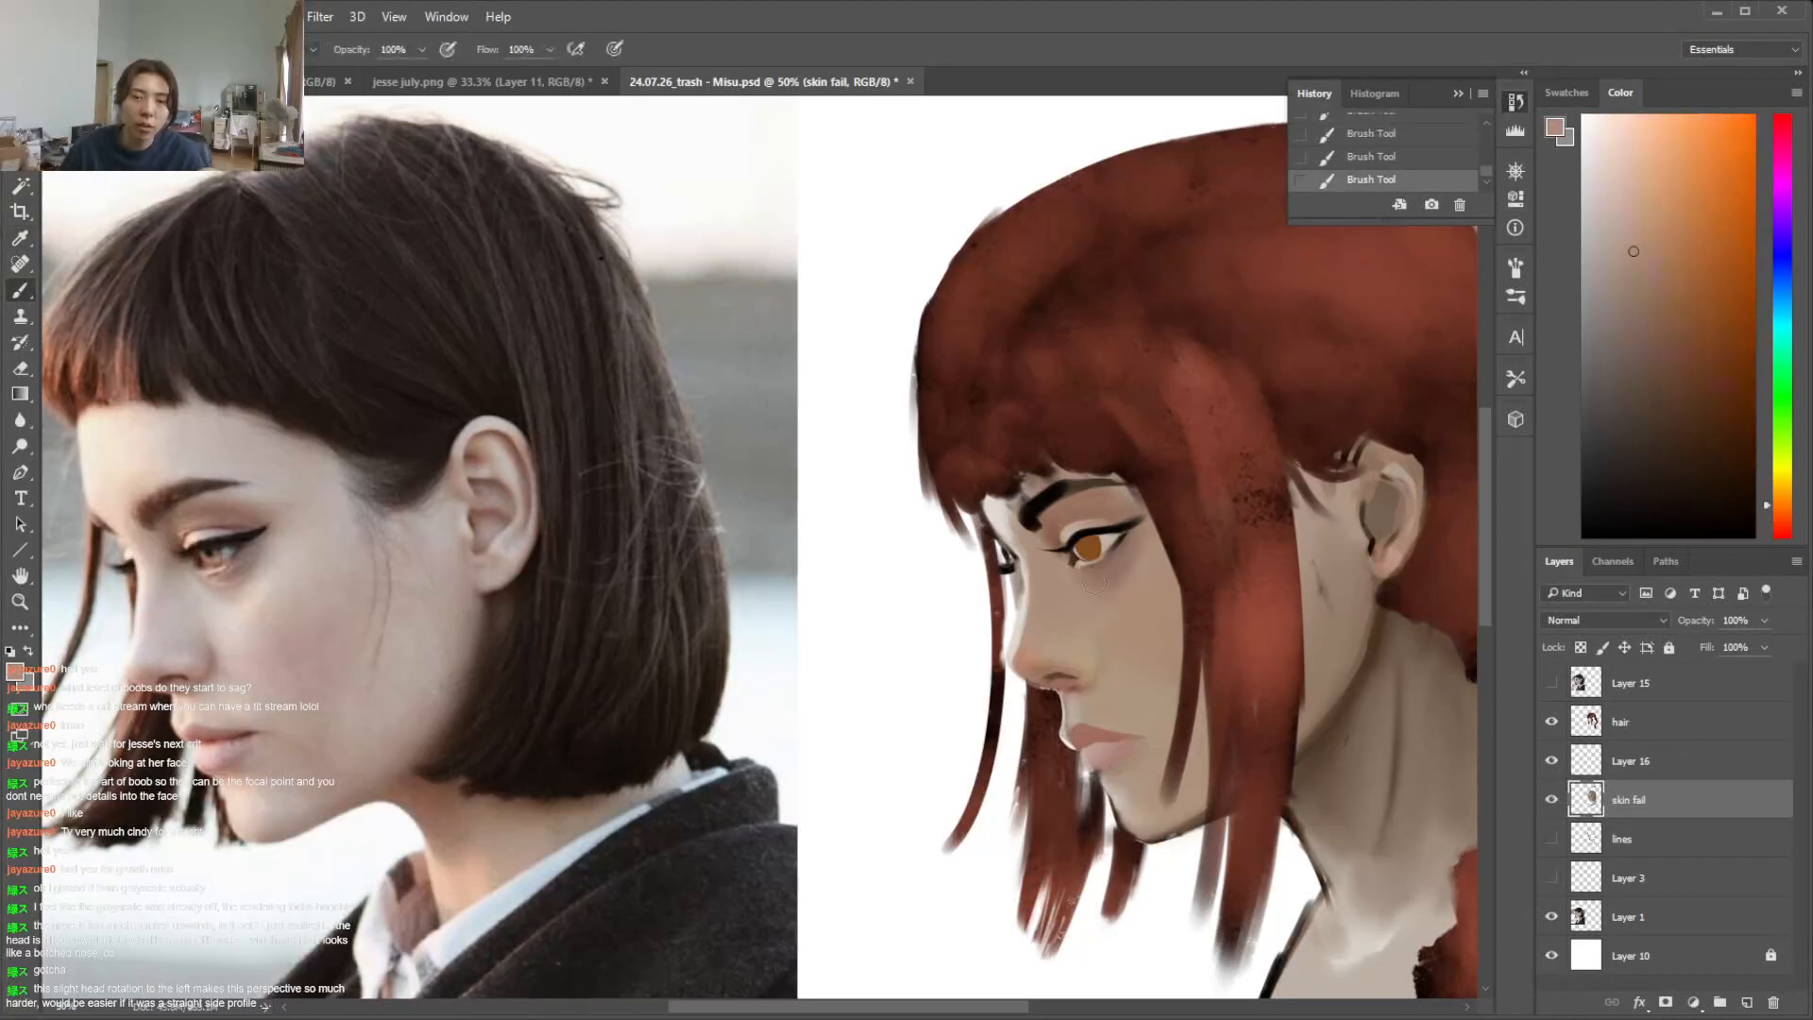
Lasso a triangular cheek area below the near eye and adjust the brush for painting inside it
{"action": "key", "text": "l"}
{"action": "mouse_move", "coordinate": [1083, 619]}
{"action": "left_mouse_down"}
{"action": "mouse_move", "coordinate": [1134, 558]}
{"action": "mouse_move", "coordinate": [1087, 595]}
{"action": "mouse_move", "coordinate": [1070, 577]}
{"action": "mouse_move", "coordinate": [1104, 600]}
{"action": "mouse_move", "coordinate": [1078, 574]}
{"action": "left_mouse_up"}
{"action": "key", "text": "b"}
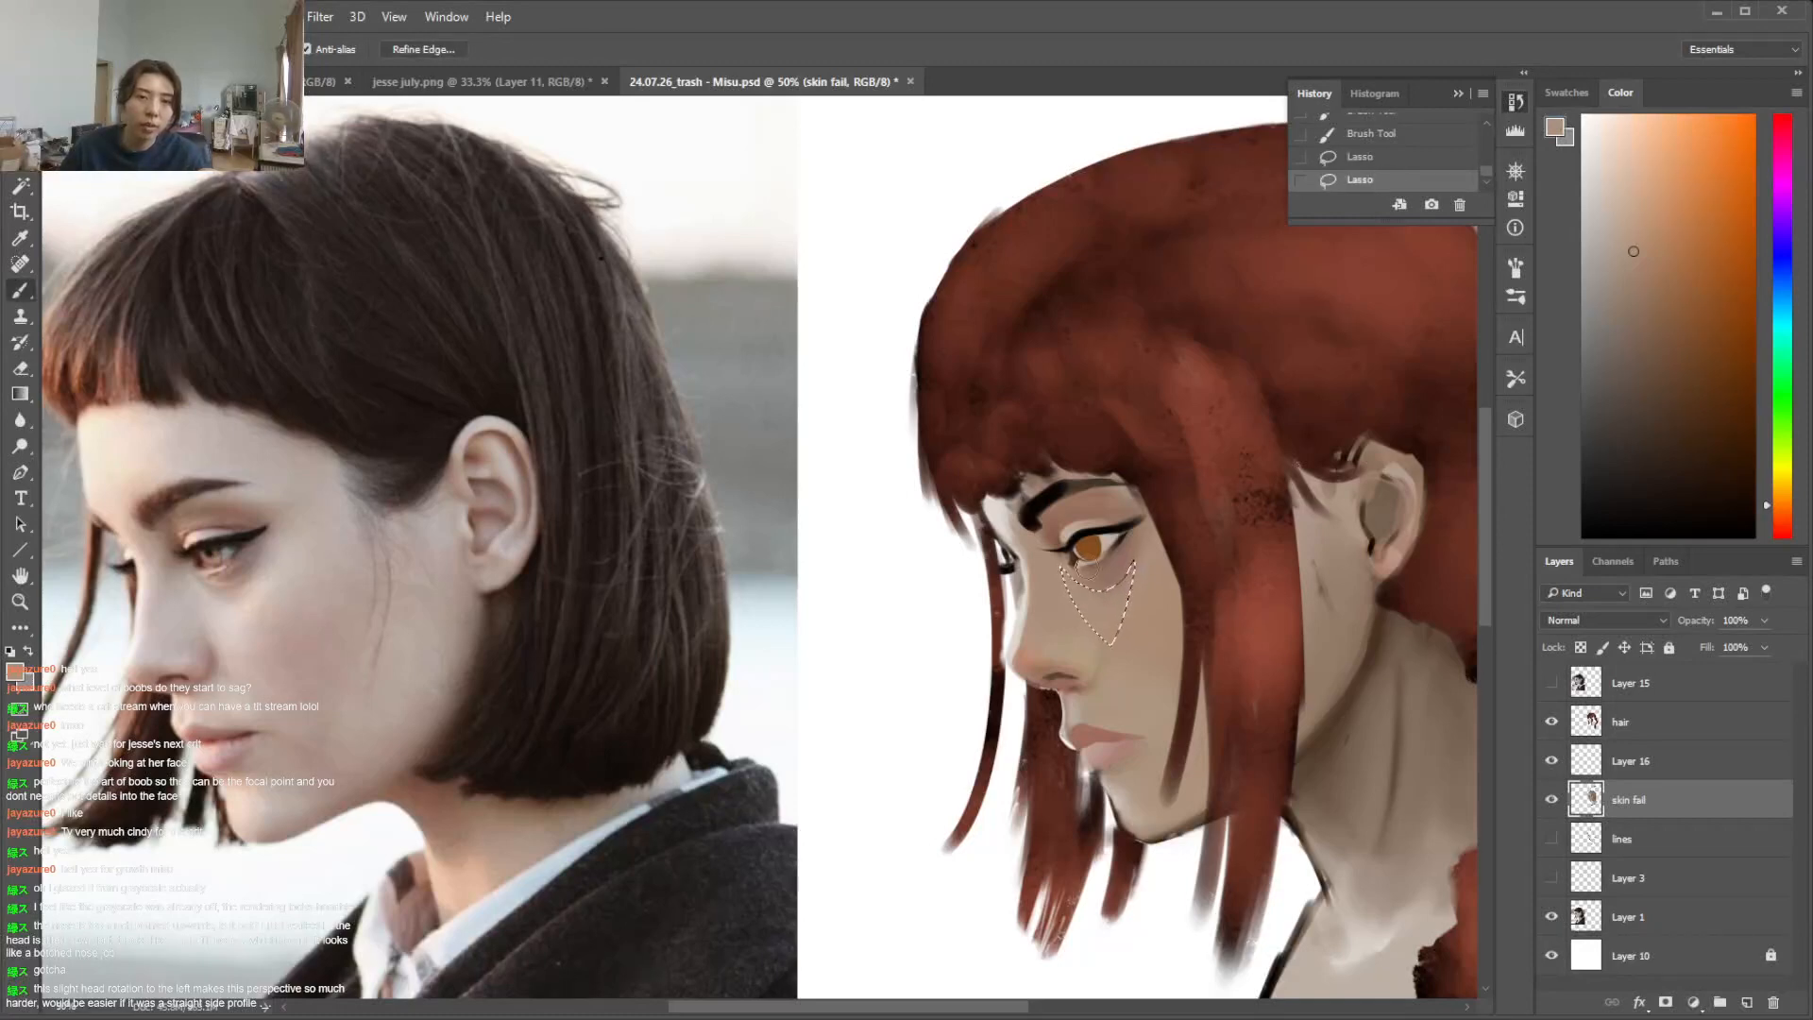
{"action": "right_click", "coordinate": [1100, 557]}
{"action": "left_click_drag", "start_coordinate": [1238, 609], "coordinate": [1267, 609]}
{"action": "left_click", "coordinate": [1248, 553]}
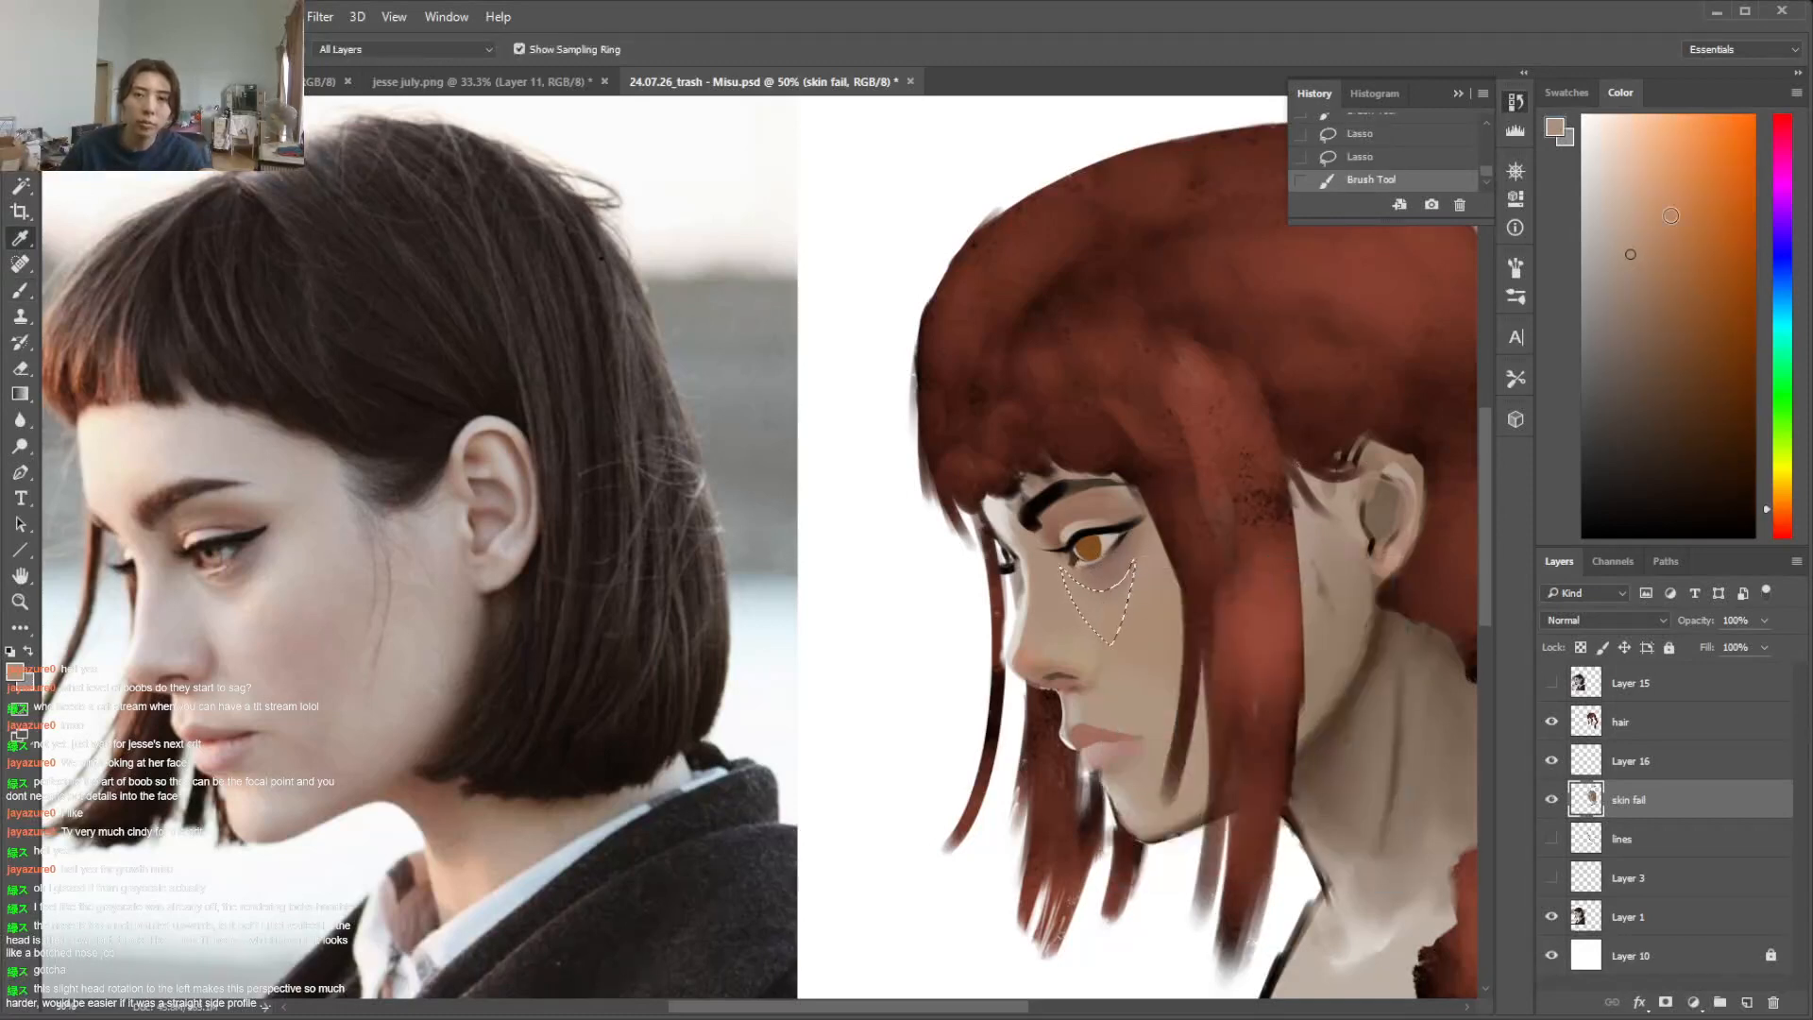
Try a lighter, yellower skin tone across the upper part of the cheek selection and undo the last stroke
{"action": "left_click", "coordinate": [1619, 231]}
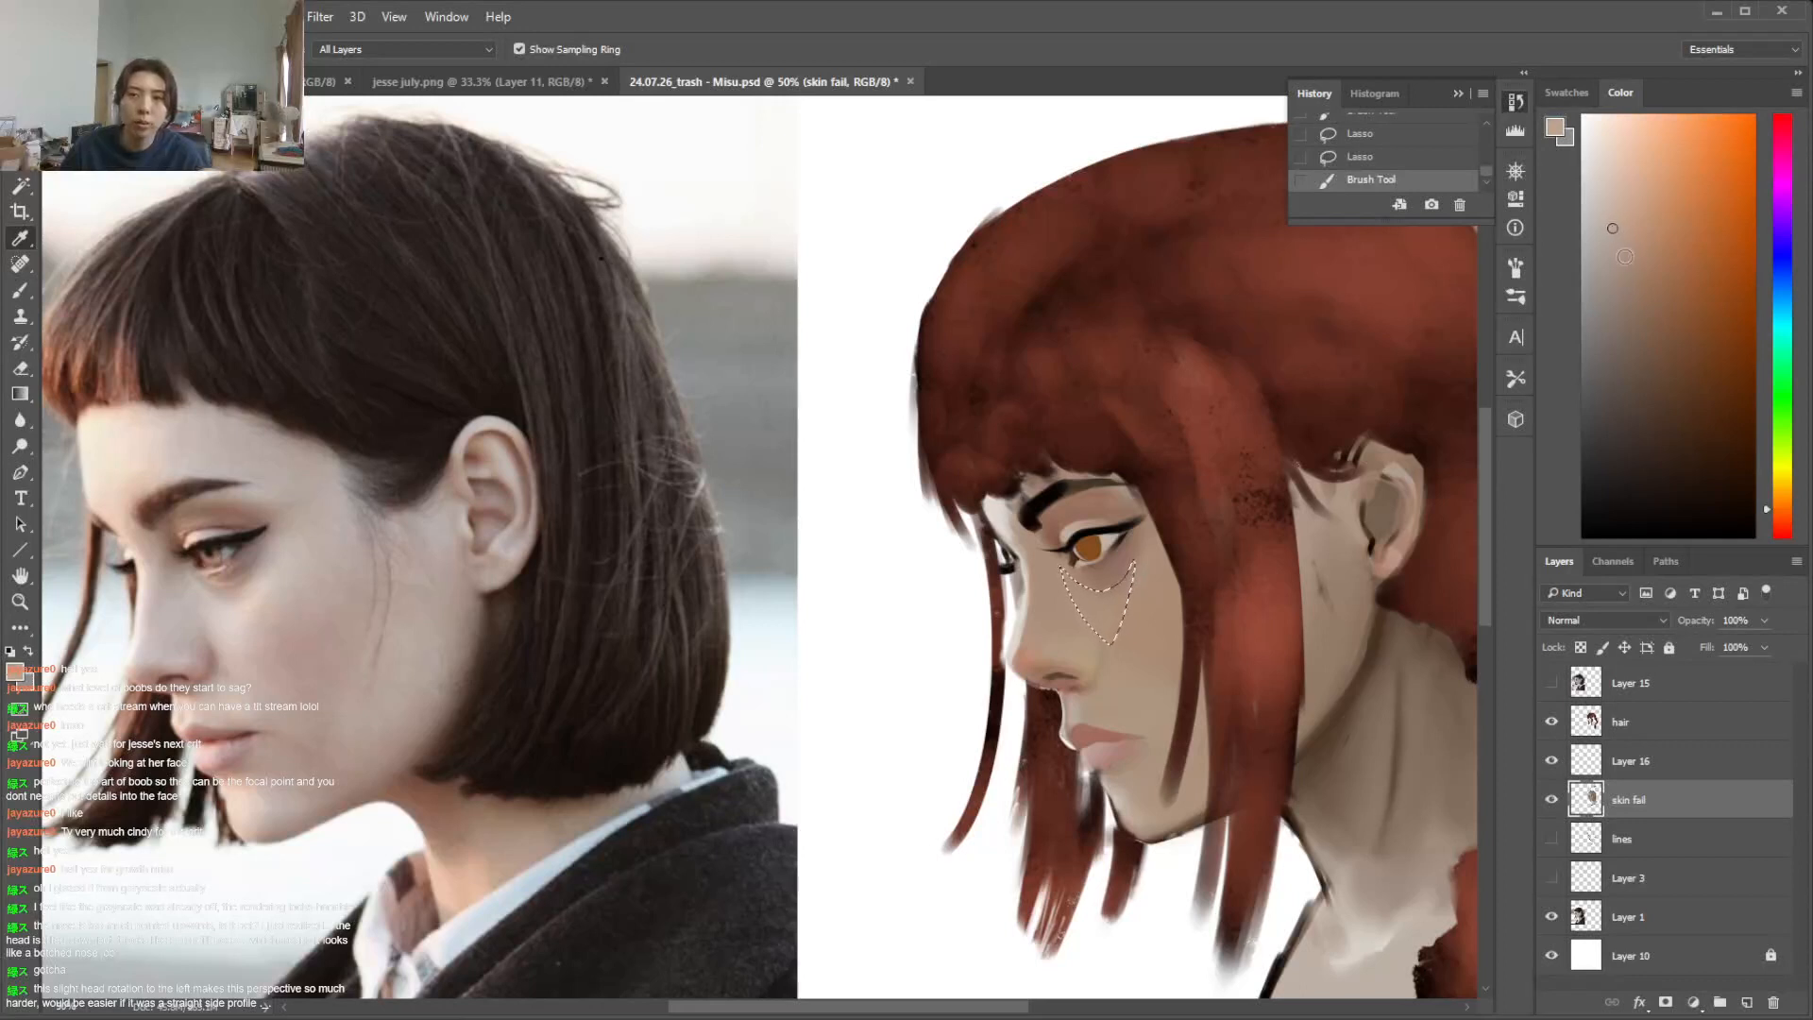
{"action": "left_click_drag", "start_coordinate": [1057, 561], "coordinate": [1132, 585]}
{"action": "left_click", "coordinate": [1783, 489]}
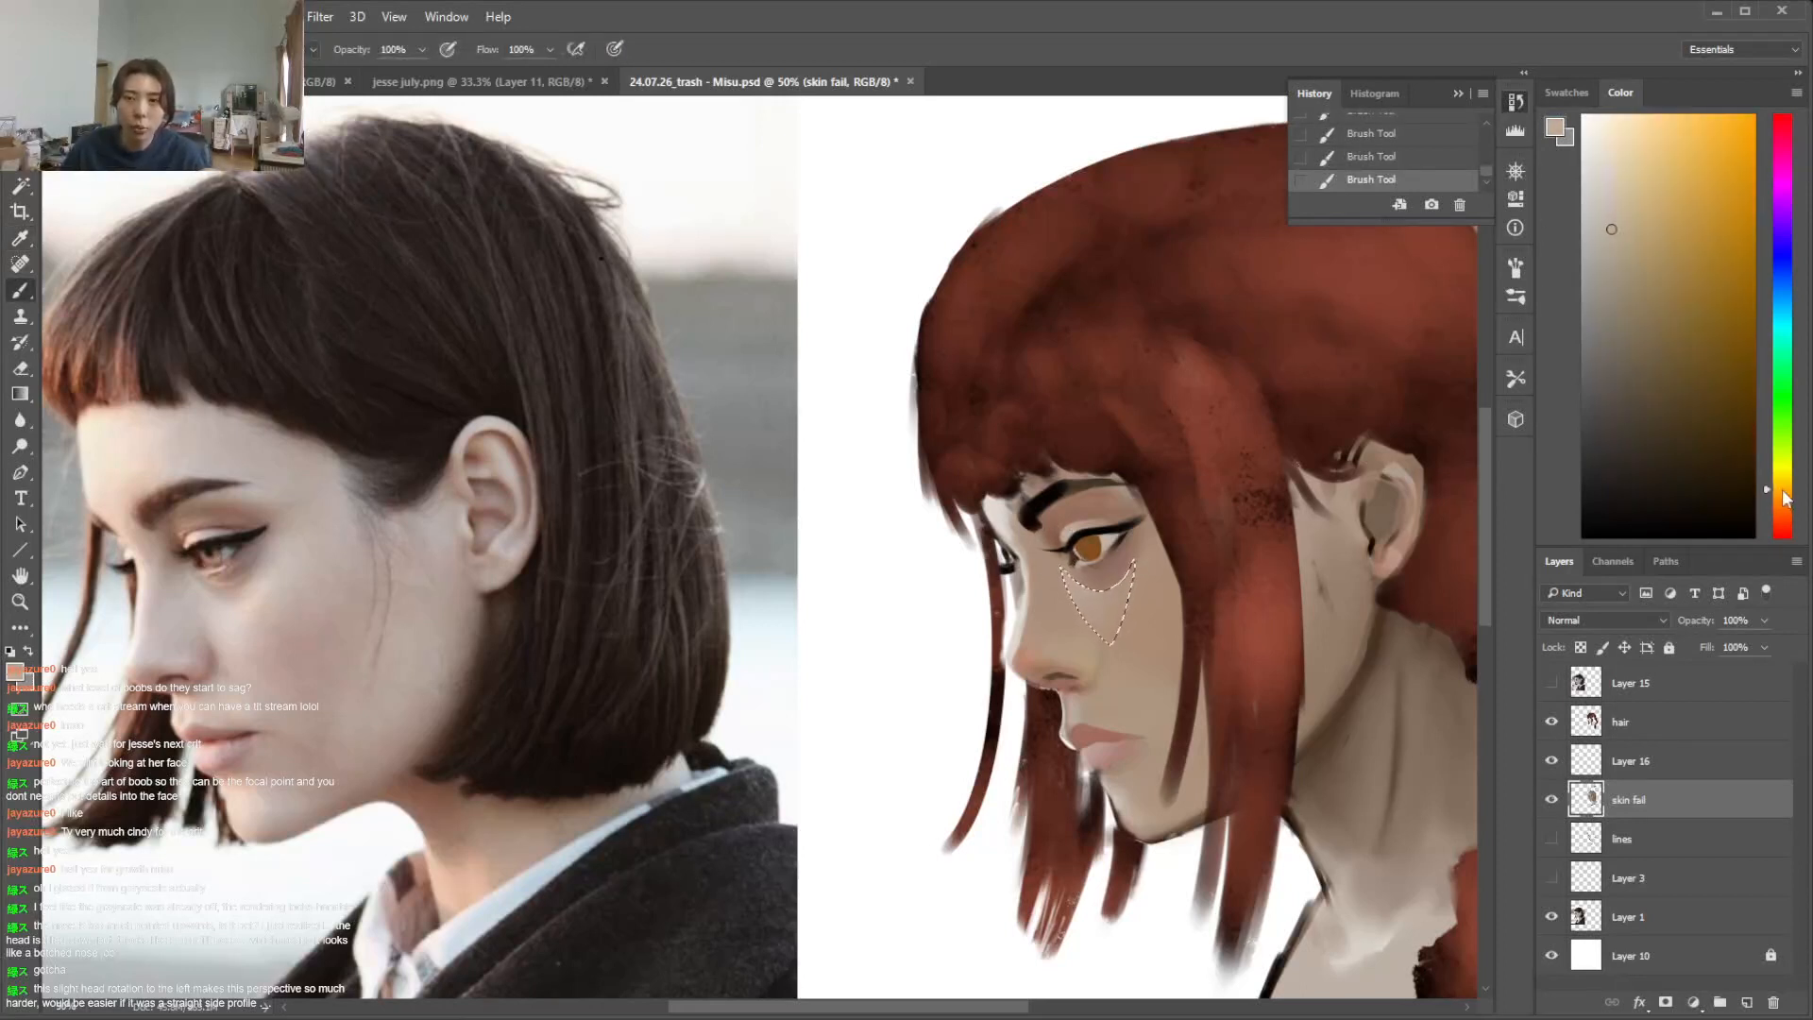
{"action": "key", "text": "ctrl+z"}
Blend sampled skin tones inside the triangular cheek selection below the near eye and deselect
{"action": "left_click", "coordinate": [1093, 609], "text": "alt"}
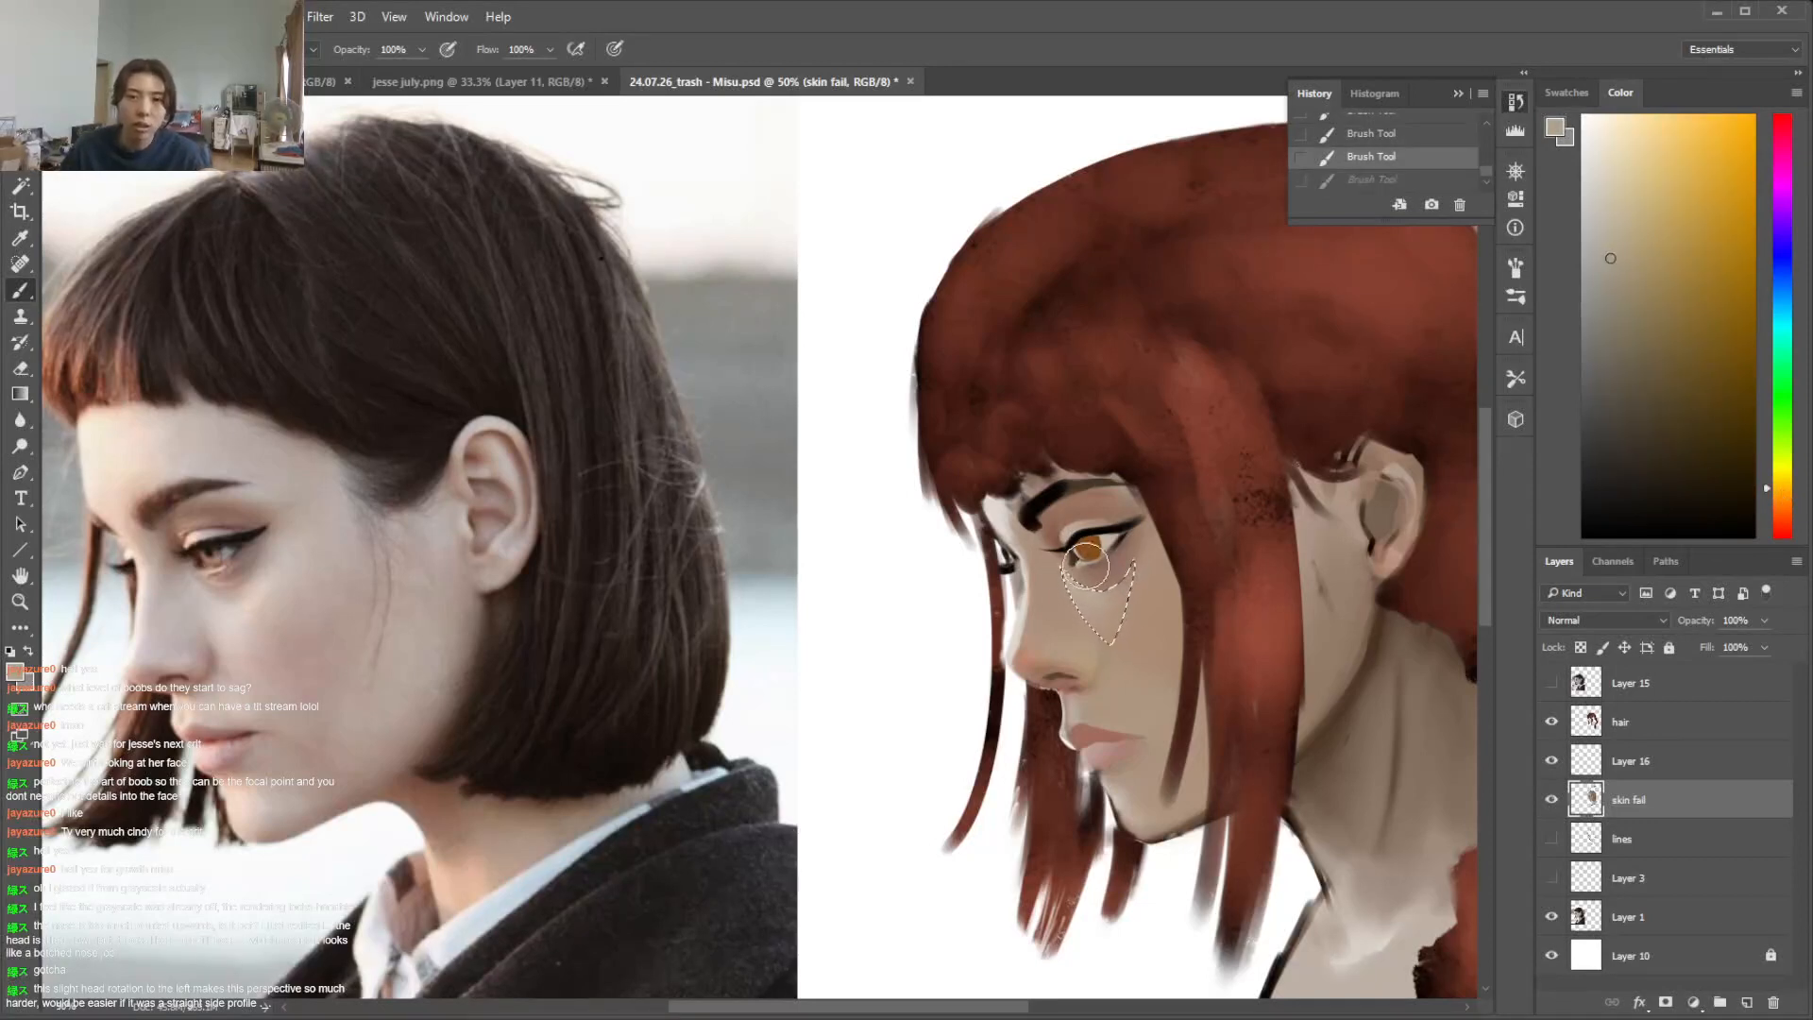
{"action": "left_click_drag", "start_coordinate": [1076, 588], "coordinate": [1106, 614]}
{"action": "left_click", "coordinate": [1078, 647], "text": "alt"}
{"action": "left_click", "coordinate": [1095, 590], "text": "alt"}
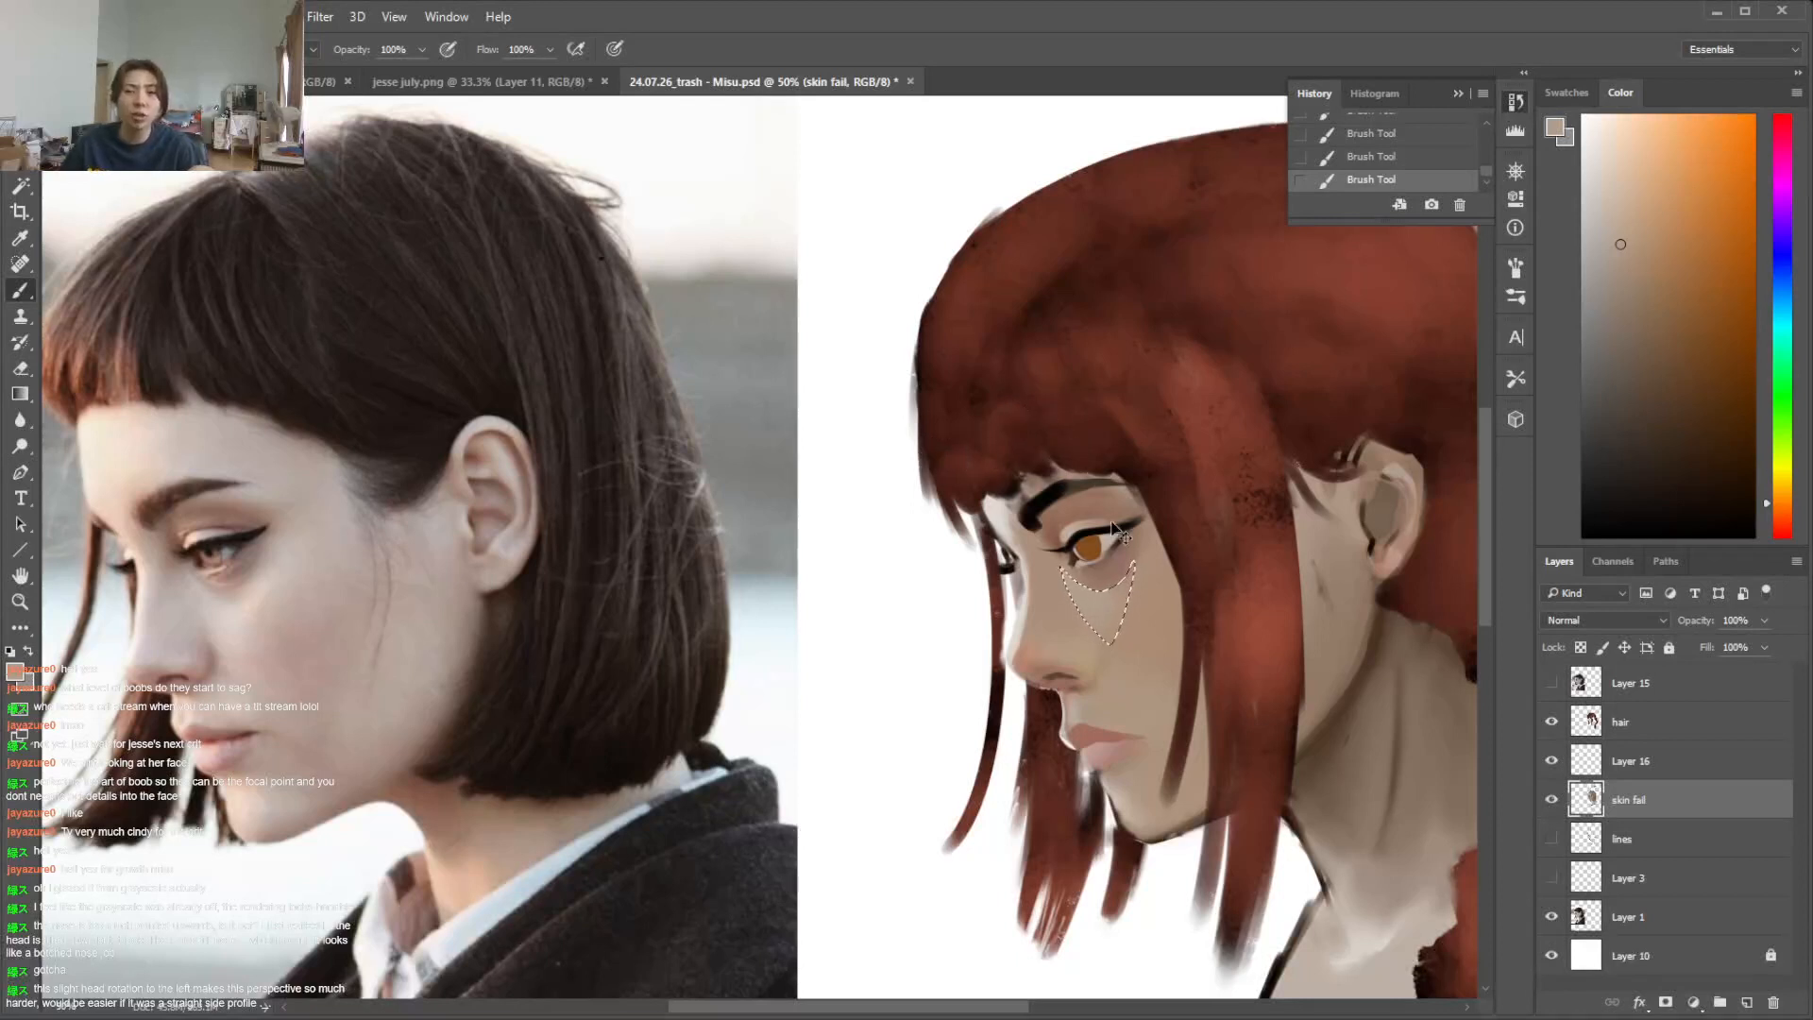
{"action": "key", "text": "alt"}
{"action": "left_click", "coordinate": [1059, 588], "text": "alt"}
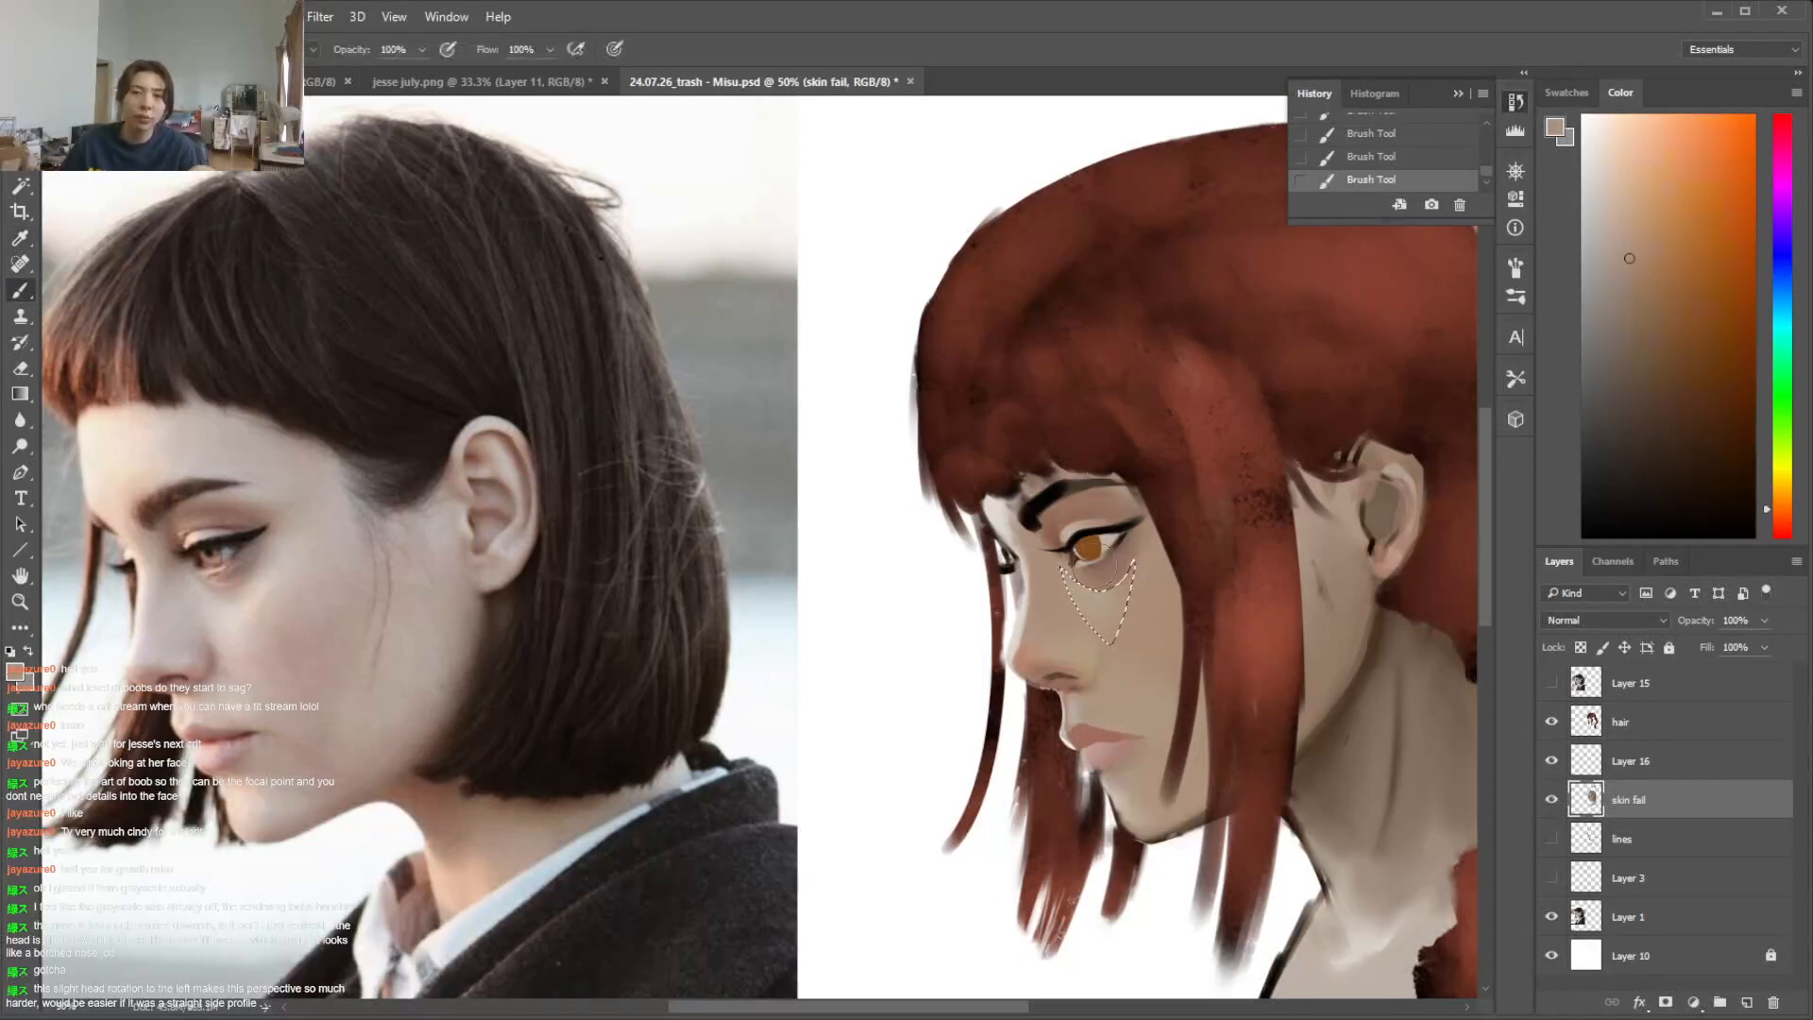
{"action": "key", "text": "ctrl+d"}
Blend sampled skin tones over the cheek beside the near eye and within a lassoed patch below it, and deselect
{"action": "left_click", "coordinate": [1137, 619], "text": "alt"}
{"action": "left_click_drag", "start_coordinate": [1135, 605], "coordinate": [1178, 558]}
{"action": "key", "text": "l"}
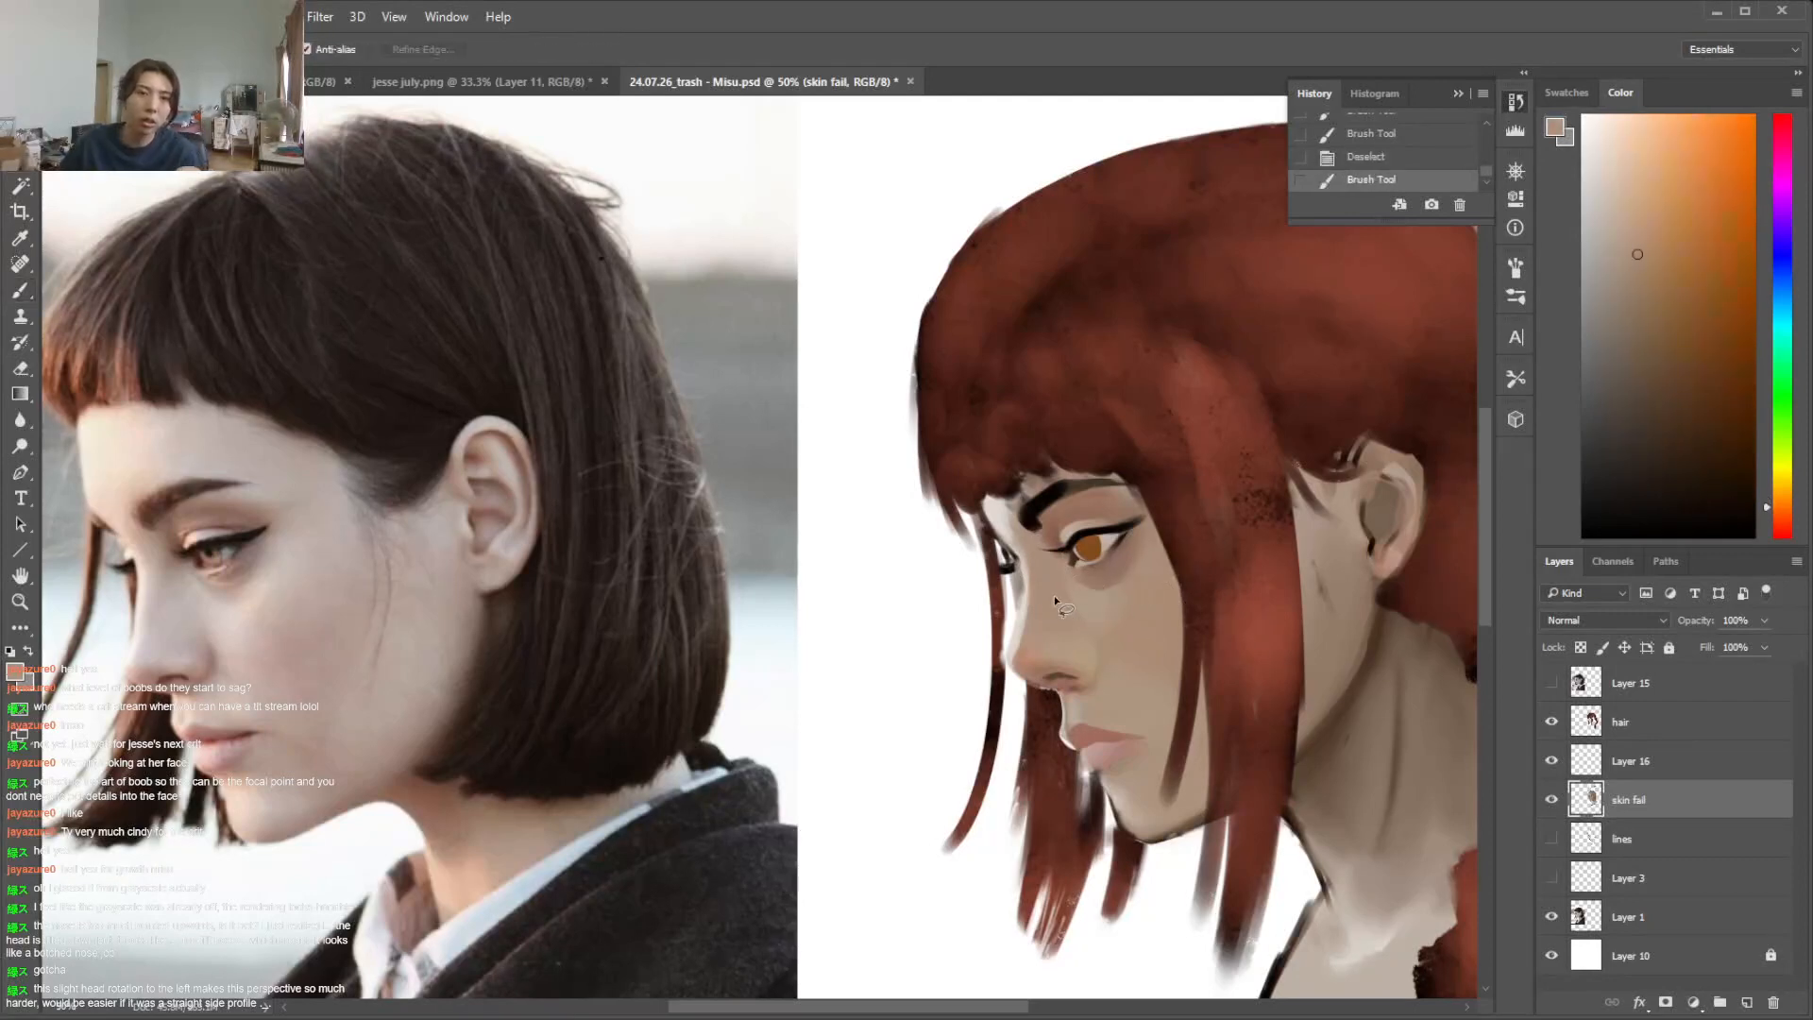
{"action": "key", "text": "i"}
{"action": "left_click", "coordinate": [1069, 601]}
{"action": "mouse_move", "coordinate": [1093, 634]}
{"action": "left_mouse_down"}
{"action": "mouse_move", "coordinate": [1056, 574]}
{"action": "mouse_move", "coordinate": [1078, 627]}
{"action": "left_mouse_up"}
{"action": "key", "text": "b"}
{"action": "key", "text": "d"}
{"action": "key", "text": "ctrl+d"}
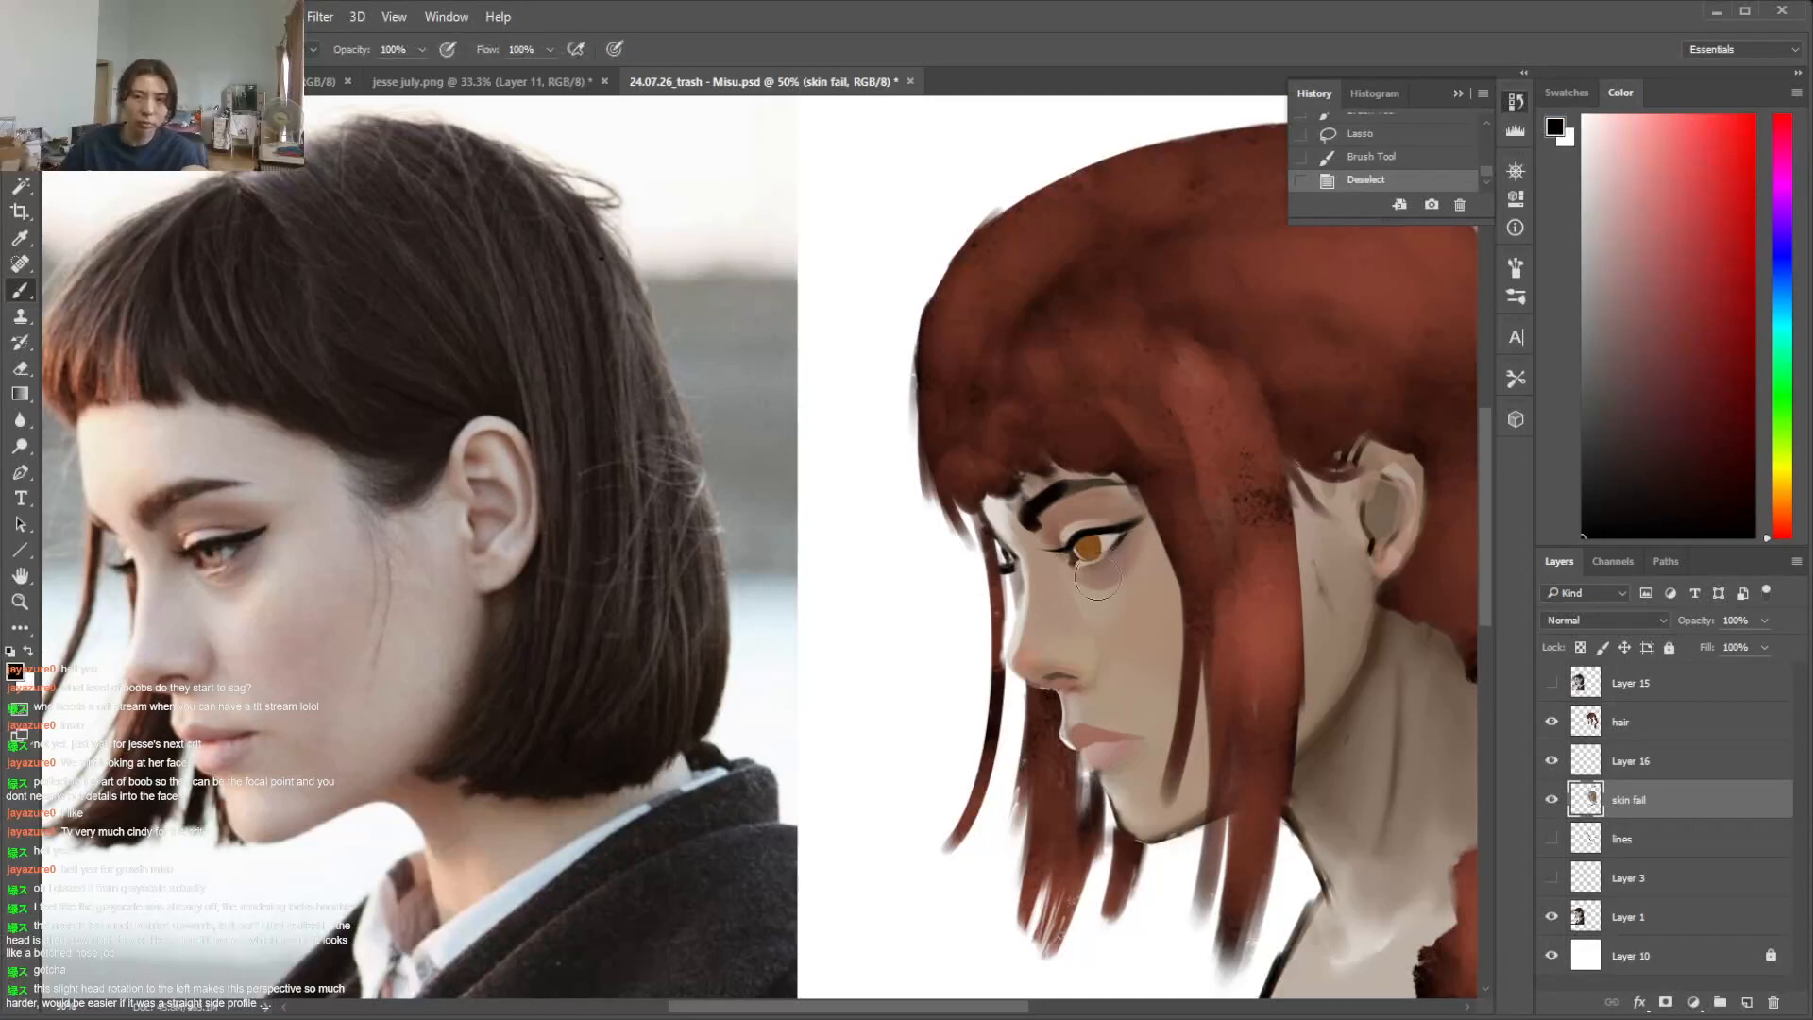
Lasso the skin beside the near eye's outer corner, paint it with a sampled skin tone, and deselect
{"action": "left_click", "coordinate": [1138, 503], "text": "alt"}
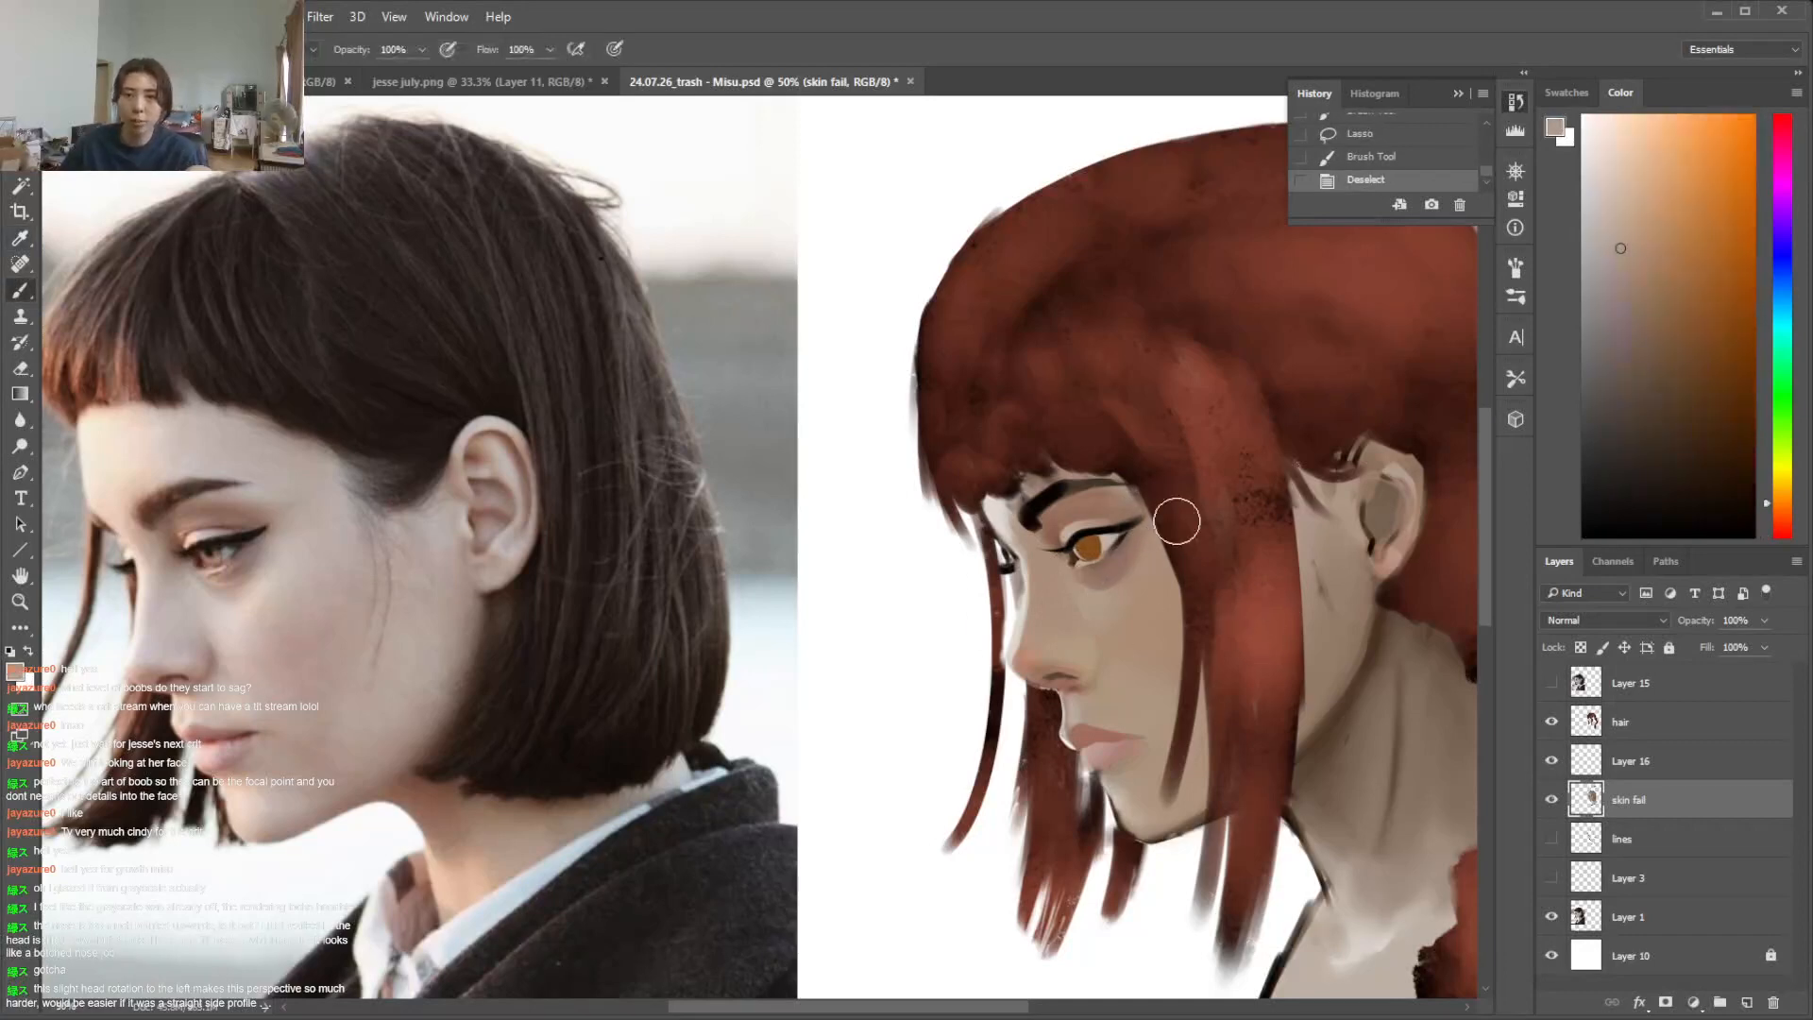
{"action": "key", "text": "l"}
{"action": "mouse_move", "coordinate": [1147, 558]}
{"action": "left_mouse_down"}
{"action": "mouse_move", "coordinate": [1124, 576]}
{"action": "mouse_move", "coordinate": [1203, 519]}
{"action": "left_mouse_up"}
{"action": "key", "text": "i"}
{"action": "key", "text": "b"}
{"action": "key", "text": "ctrl+d"}
Lasso the skin under the near eye, paint it with a sampled tone shifted to a muted red, and deselect
{"action": "key", "text": "l"}
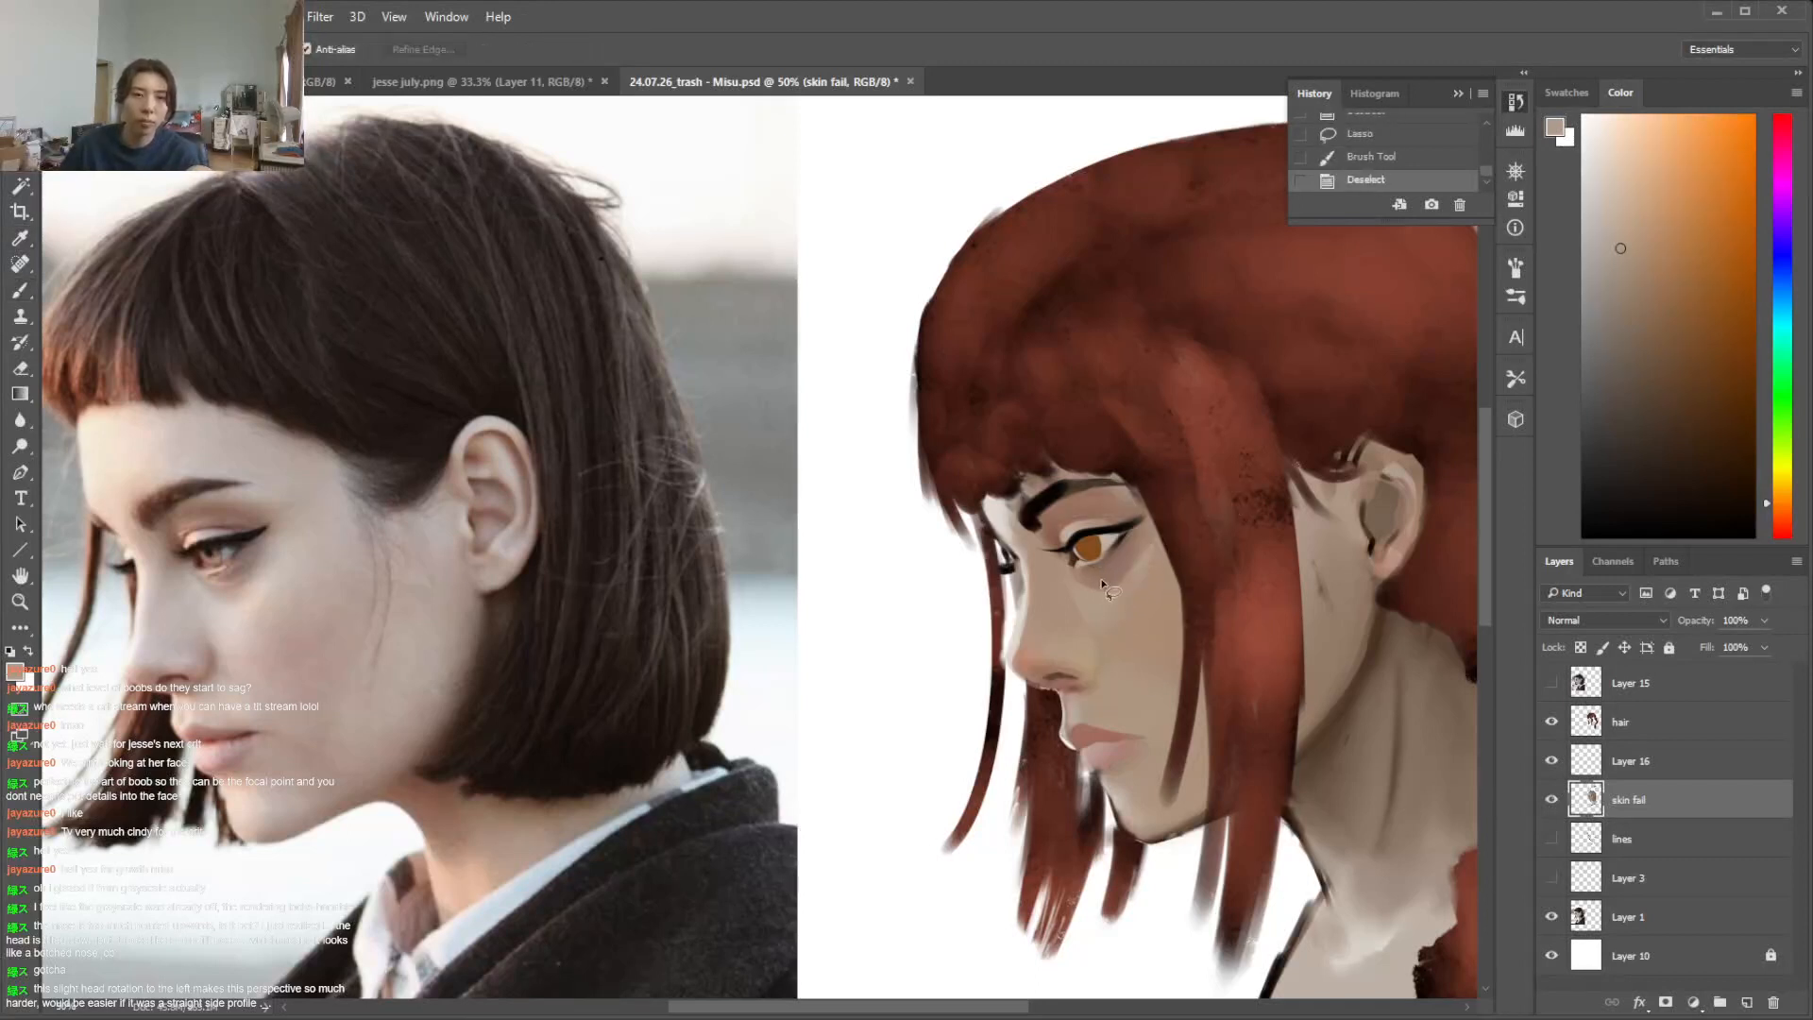
{"action": "mouse_move", "coordinate": [1126, 531]}
{"action": "left_mouse_down"}
{"action": "mouse_move", "coordinate": [1081, 568]}
{"action": "mouse_move", "coordinate": [1122, 565]}
{"action": "left_mouse_up"}
{"action": "key", "text": "i"}
{"action": "left_click", "coordinate": [1105, 562]}
{"action": "key", "text": "b"}
{"action": "left_click_drag", "start_coordinate": [1652, 330], "coordinate": [1664, 323]}
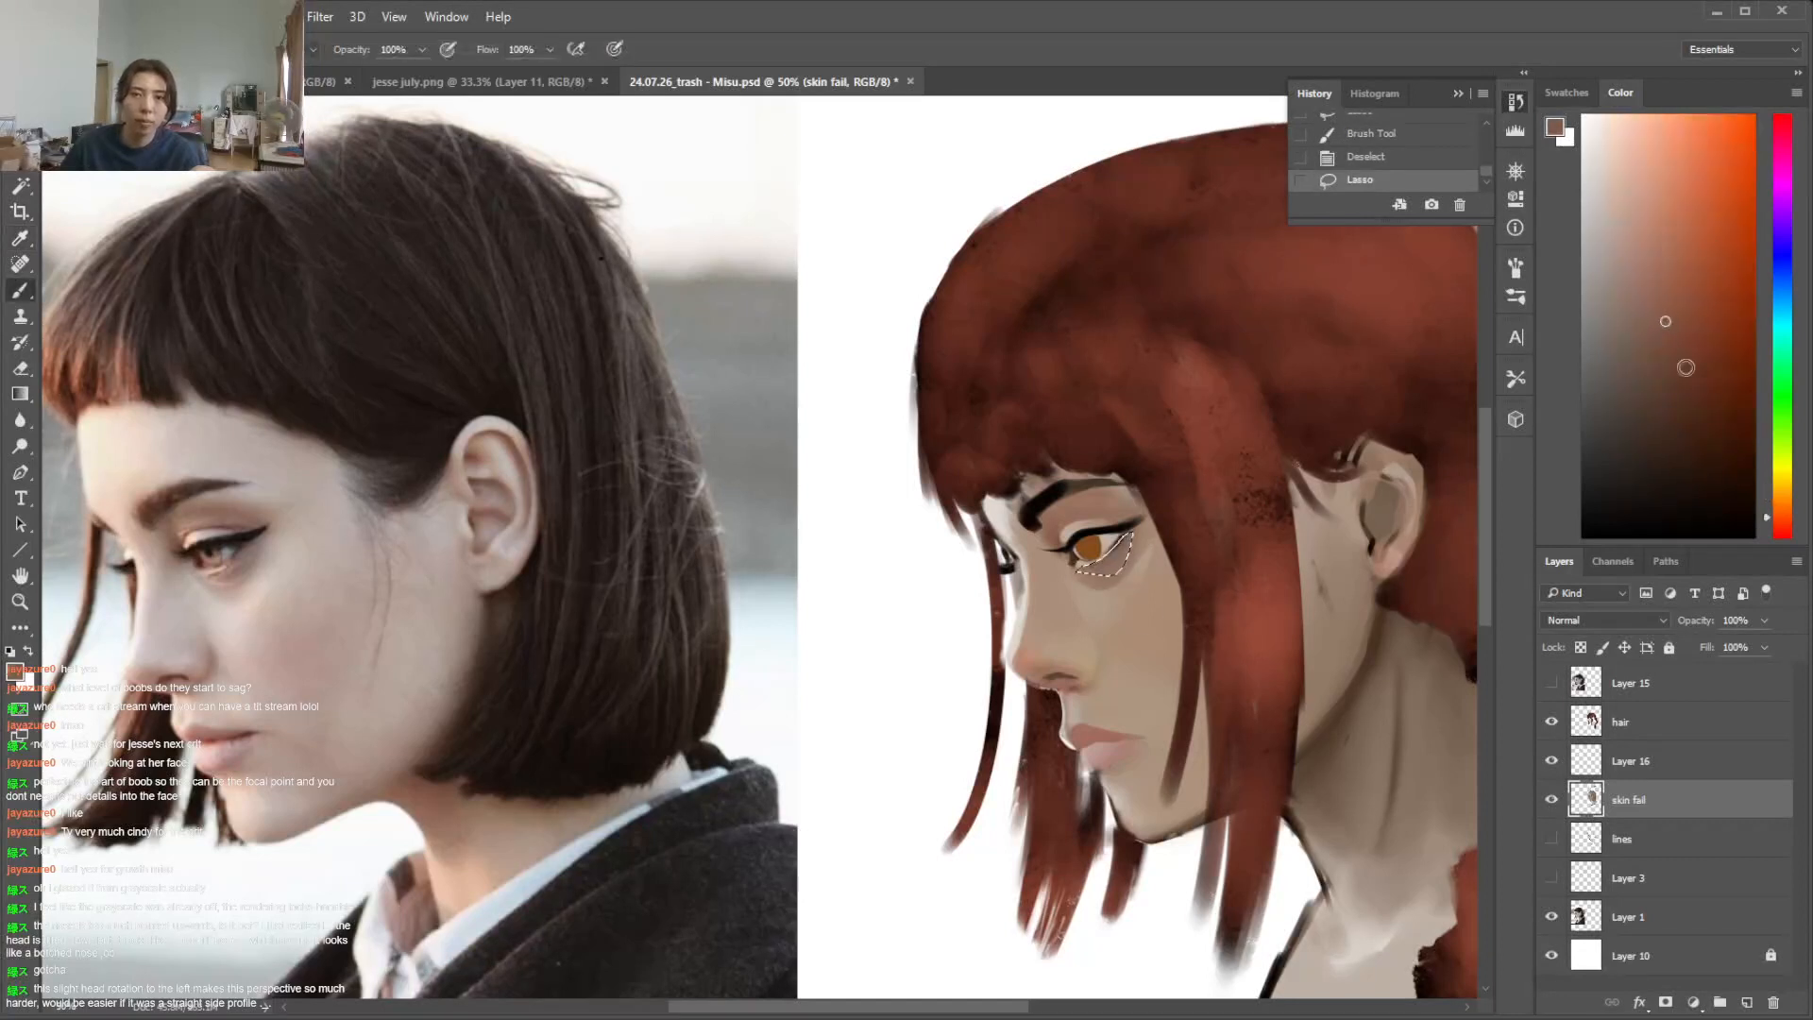
{"action": "left_click", "coordinate": [1780, 522]}
{"action": "left_click", "coordinate": [1674, 296]}
{"action": "mouse_move", "coordinate": [1128, 534]}
{"action": "left_mouse_down"}
{"action": "mouse_move", "coordinate": [1082, 567]}
{"action": "mouse_move", "coordinate": [1104, 567]}
{"action": "left_mouse_up"}
{"action": "left_click", "coordinate": [1124, 537]}
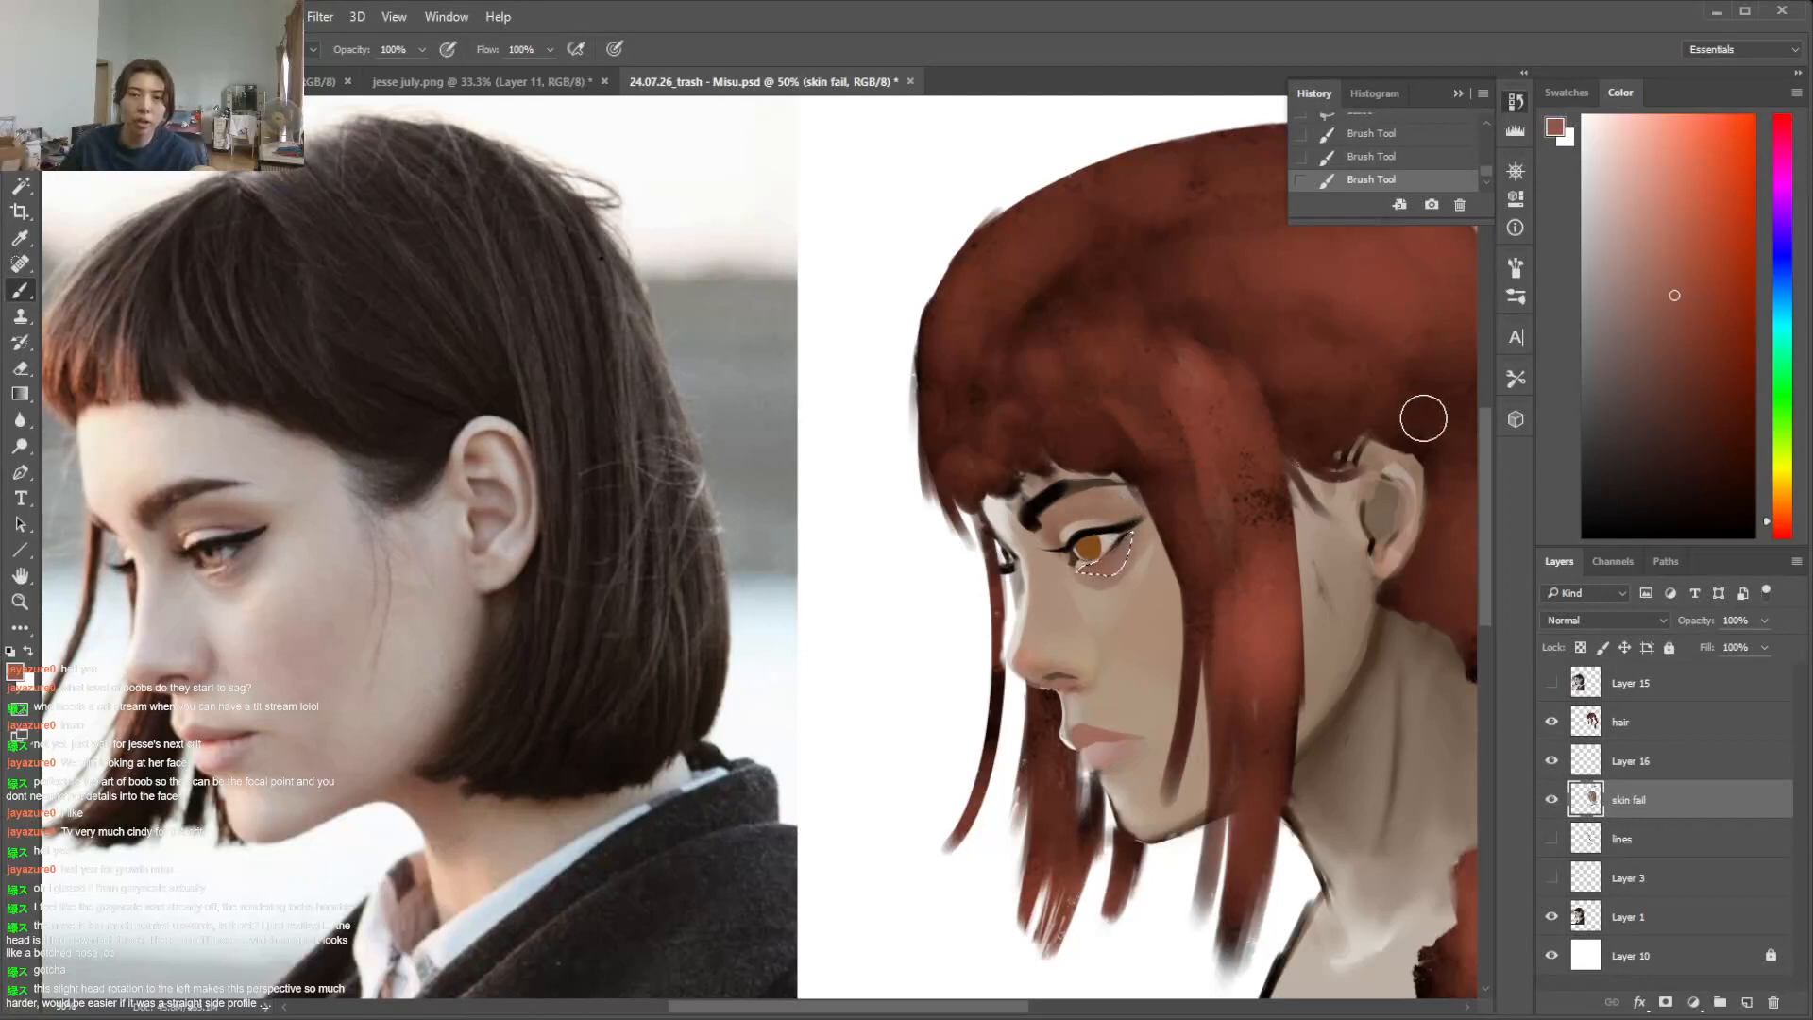
{"action": "right_click", "coordinate": [1216, 498]}
{"action": "left_click", "coordinate": [1267, 582]}
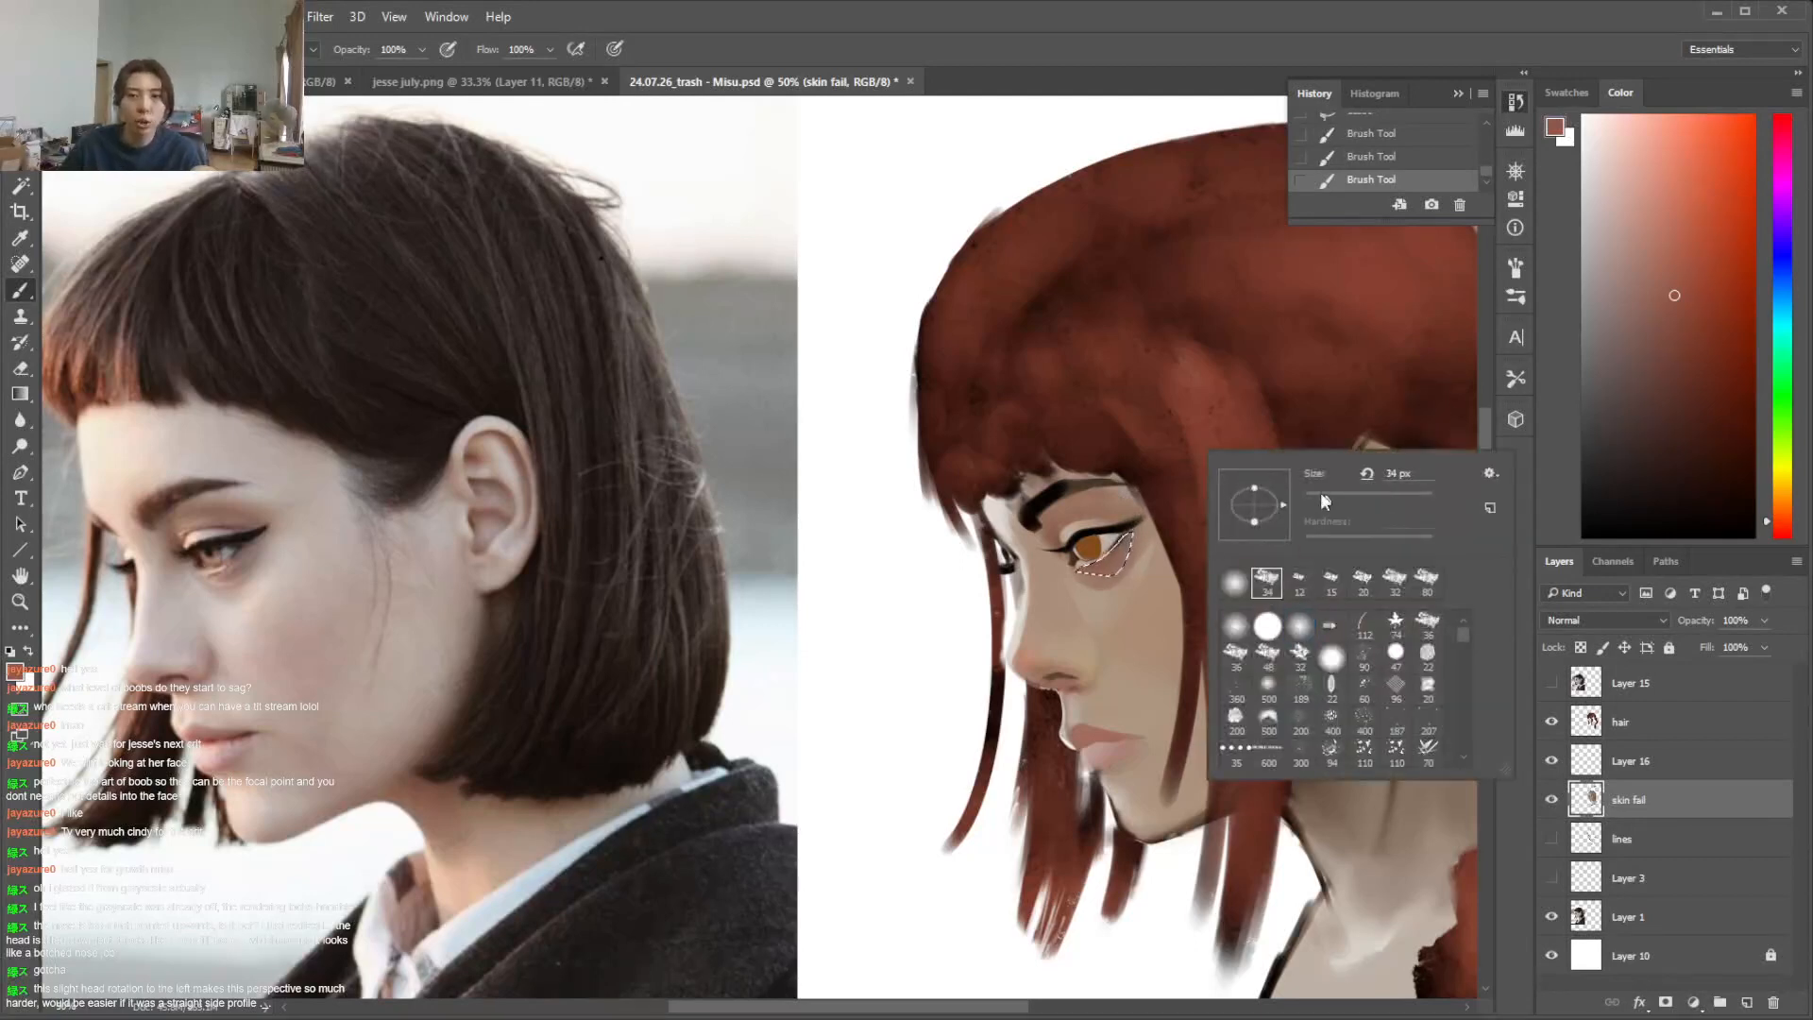
{"action": "left_click", "coordinate": [1321, 492]}
{"action": "left_click", "coordinate": [1311, 441]}
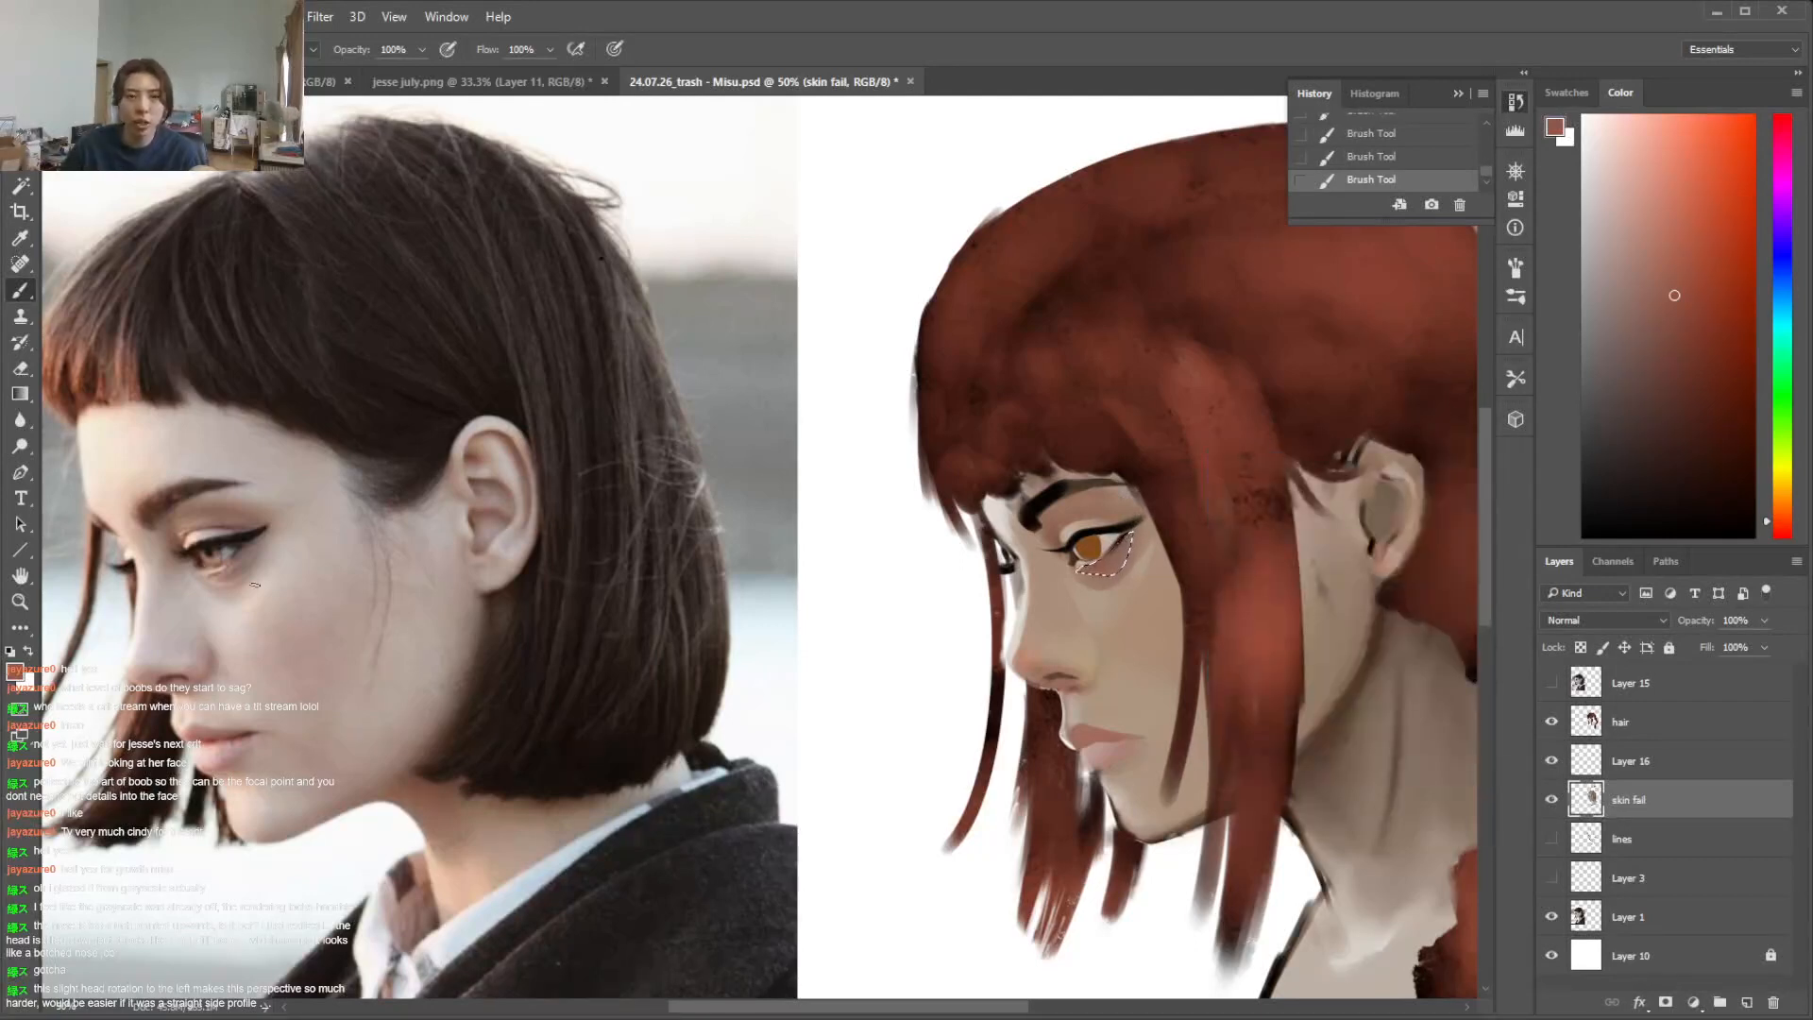
{"action": "key", "text": "ctrl+d"}
Paint a lighter, warmer orange-pink tone along the skin directly beneath the near eye's iris
{"action": "left_click", "coordinate": [1656, 250]}
{"action": "left_click", "coordinate": [1782, 514]}
{"action": "right_click", "coordinate": [1194, 525]}
{"action": "left_click_drag", "start_coordinate": [1305, 576], "coordinate": [1299, 577]}
{"action": "left_click_drag", "start_coordinate": [1075, 561], "coordinate": [1113, 561]}
{"action": "left_click_drag", "start_coordinate": [1095, 566], "coordinate": [1118, 559]}
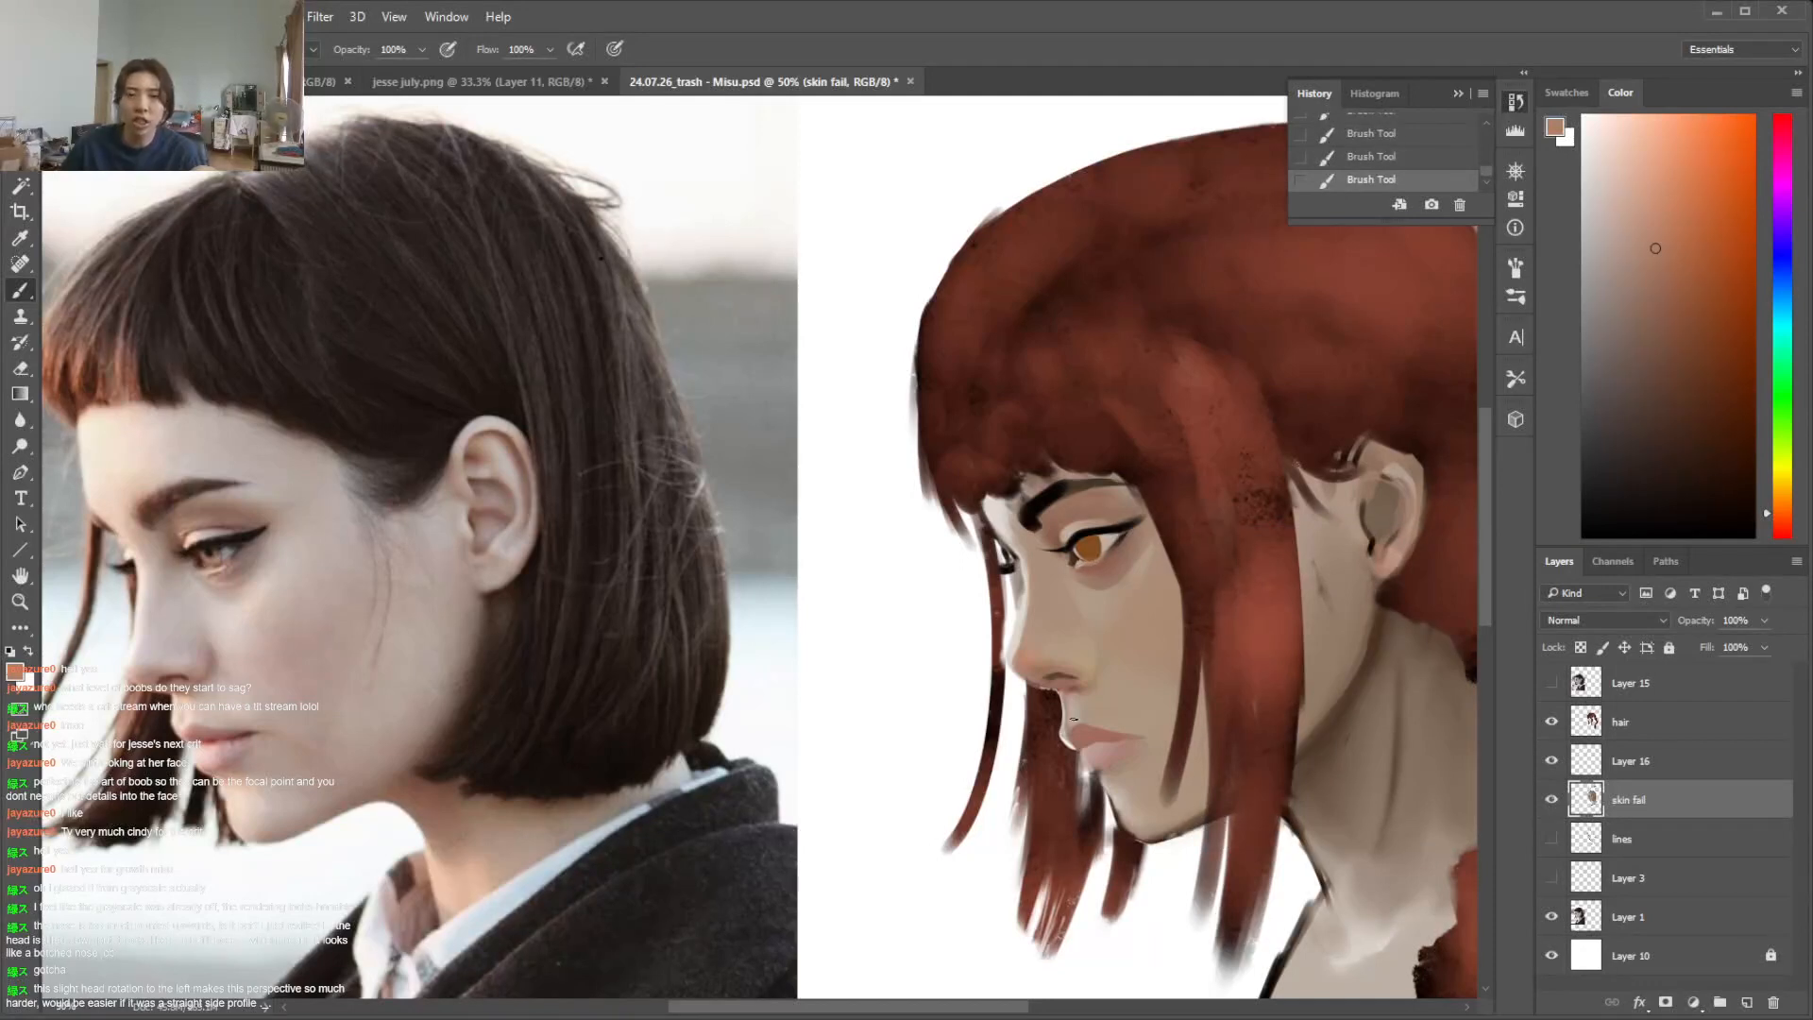
Lighten the lower lip with paler pink tones mixed from the sampled lip colours
{"action": "left_click", "coordinate": [1029, 627], "text": "alt"}
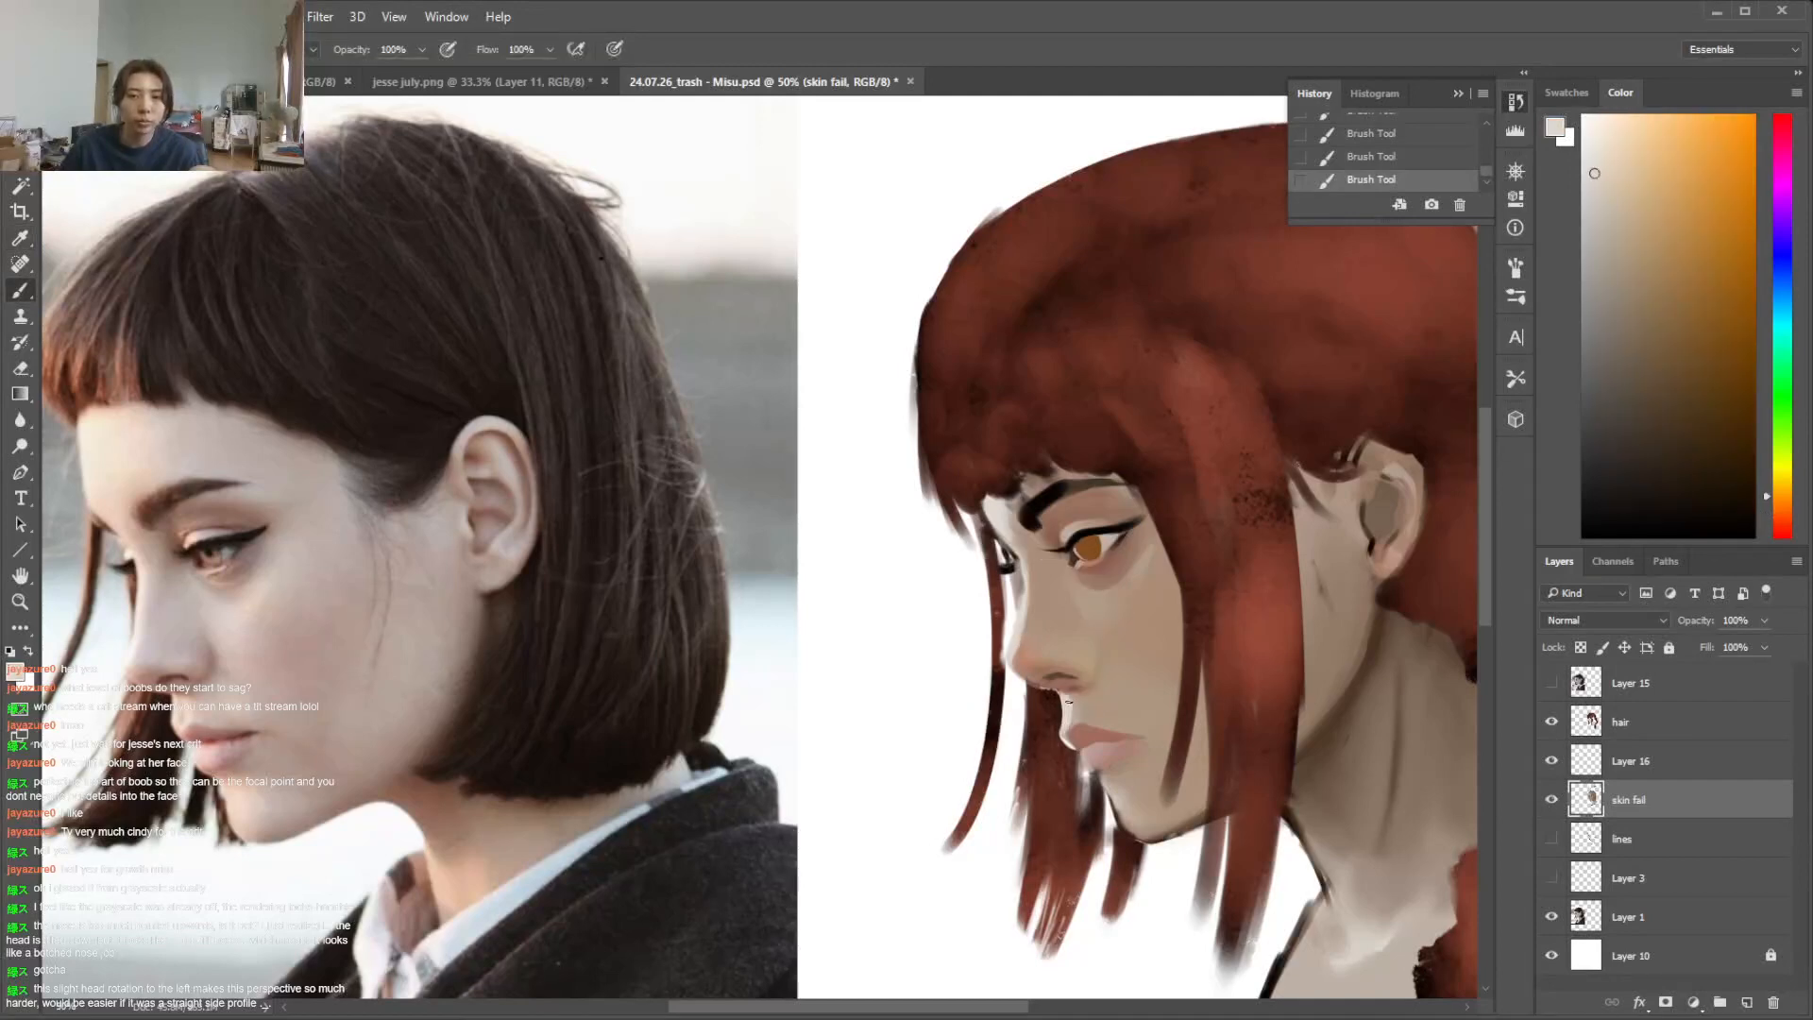
{"action": "left_click", "coordinate": [1073, 739], "text": "alt"}
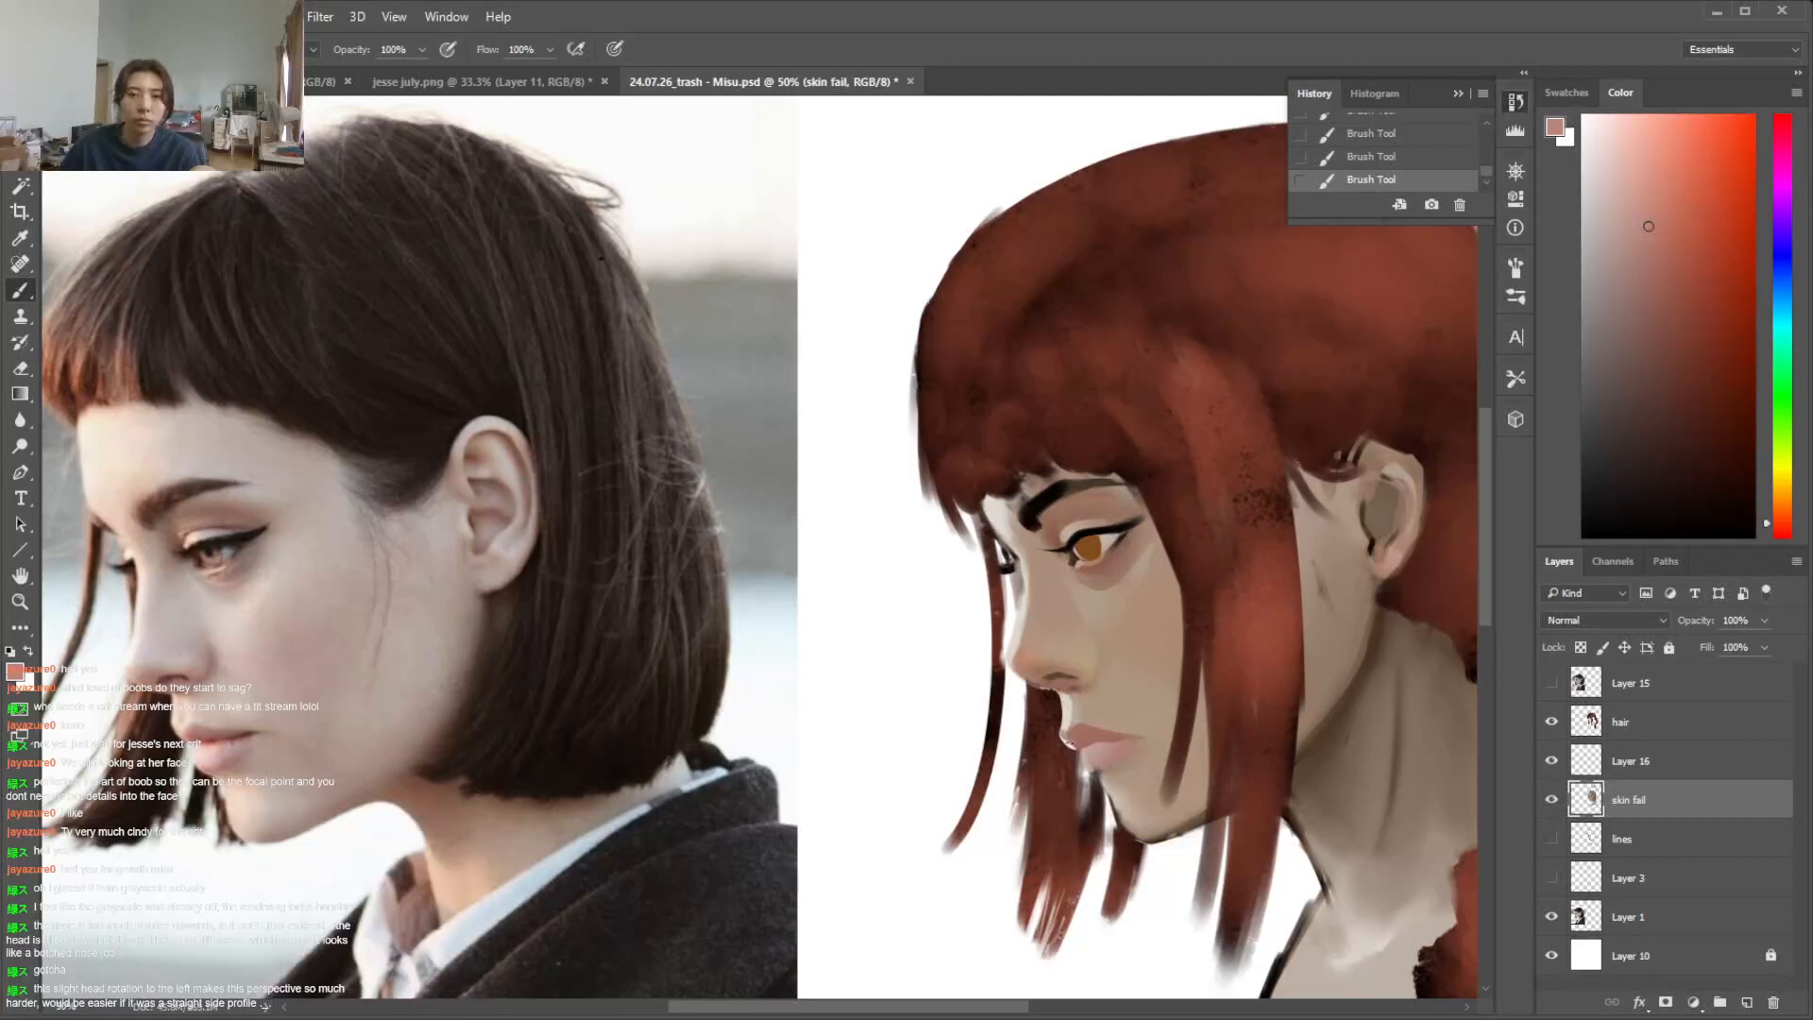
{"action": "left_click", "coordinate": [1636, 191]}
{"action": "left_click", "coordinate": [1781, 514]}
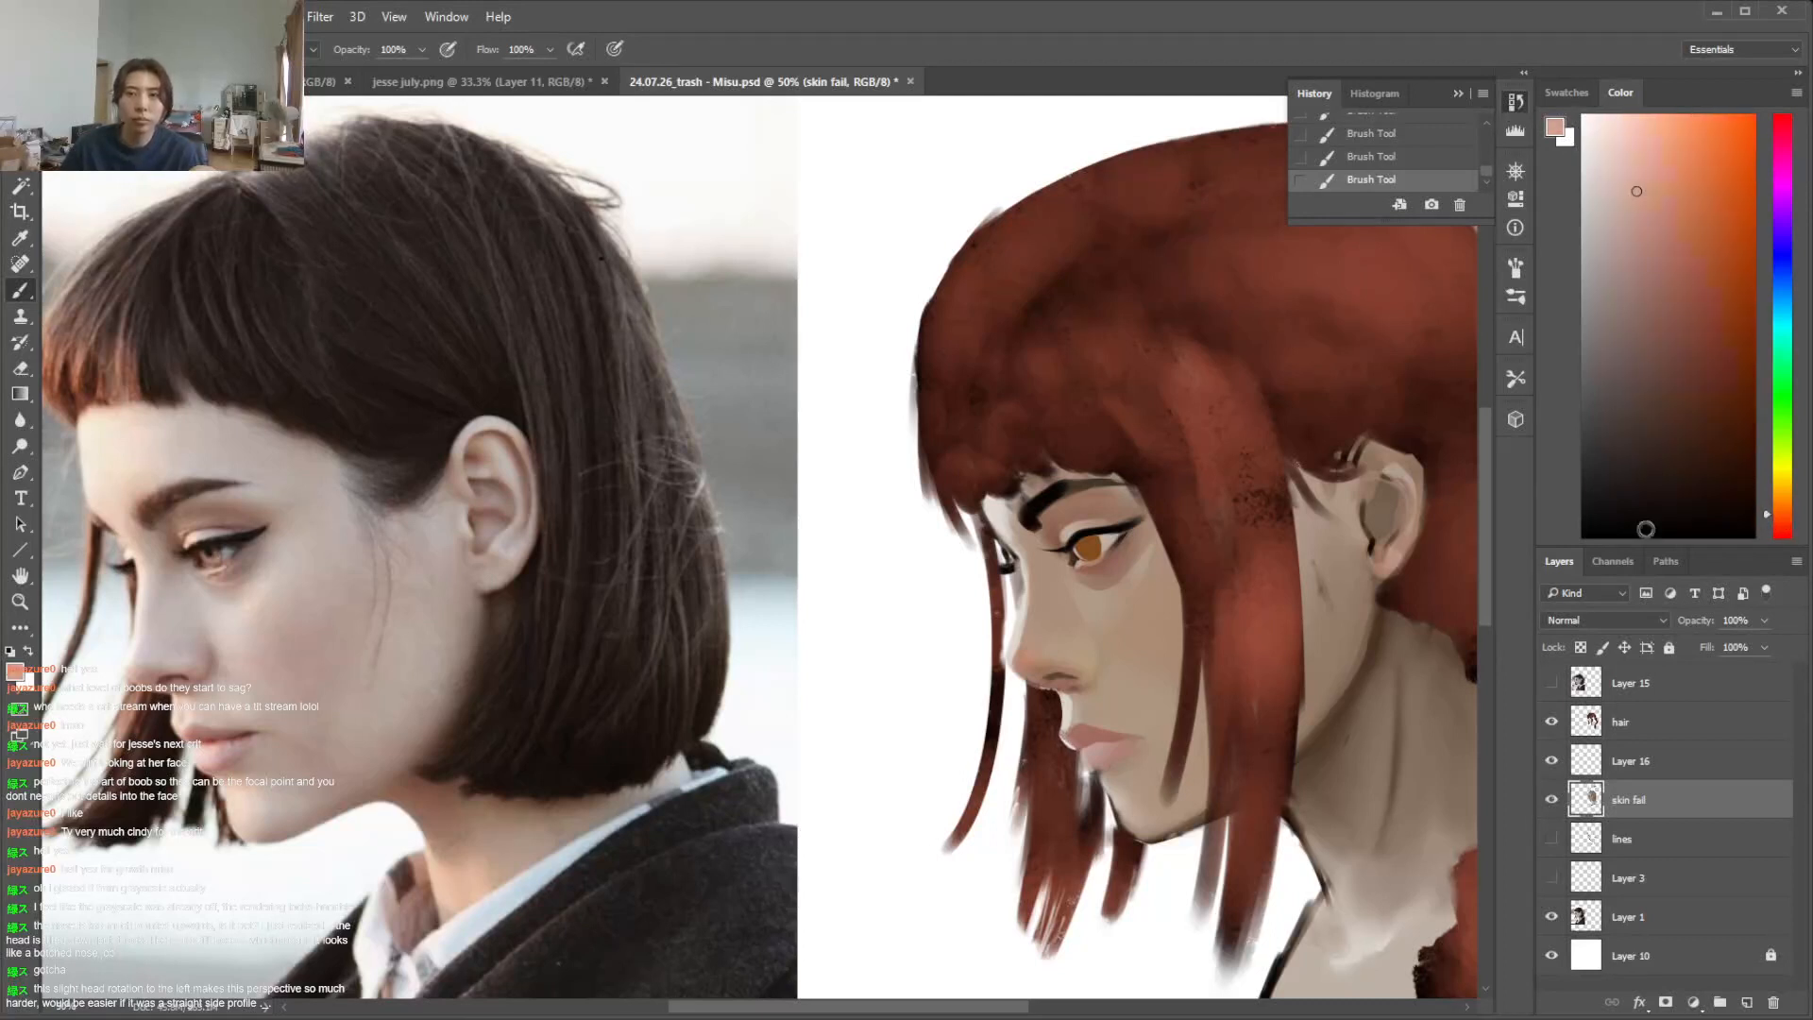
{"action": "left_click", "coordinate": [1090, 755], "text": "alt"}
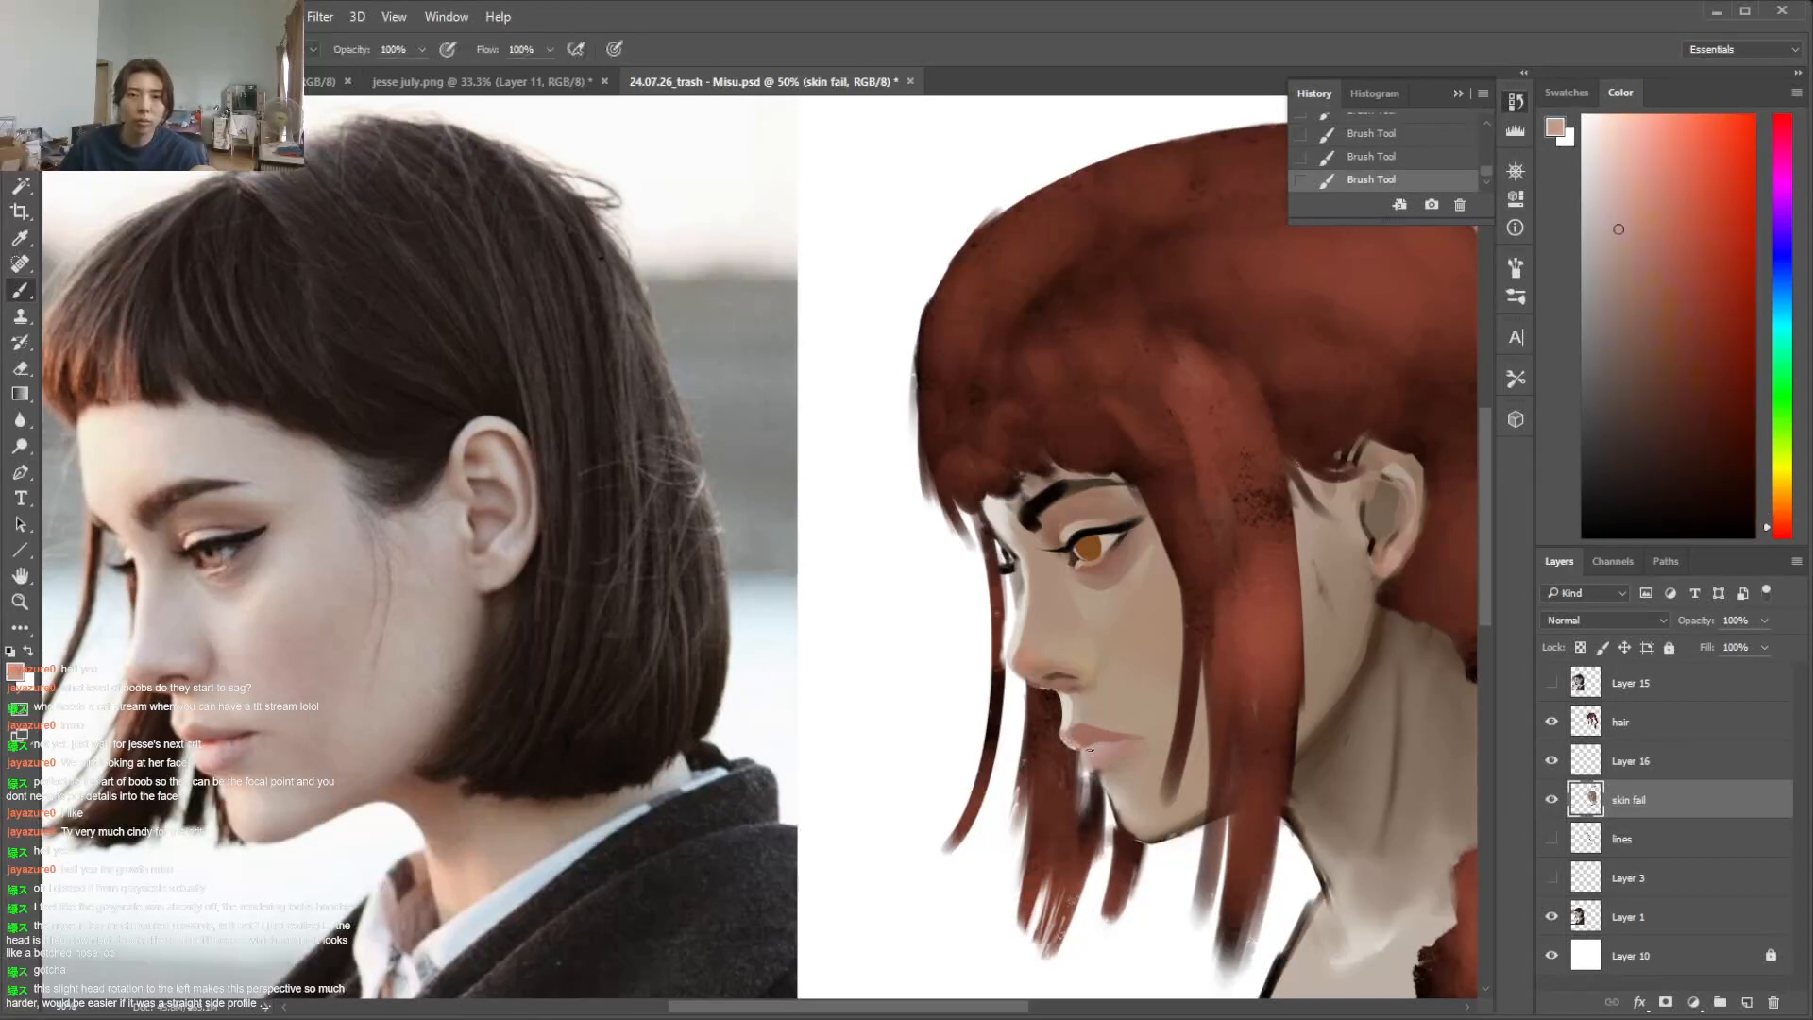
{"action": "left_click", "coordinate": [1626, 179]}
{"action": "left_click", "coordinate": [1784, 518]}
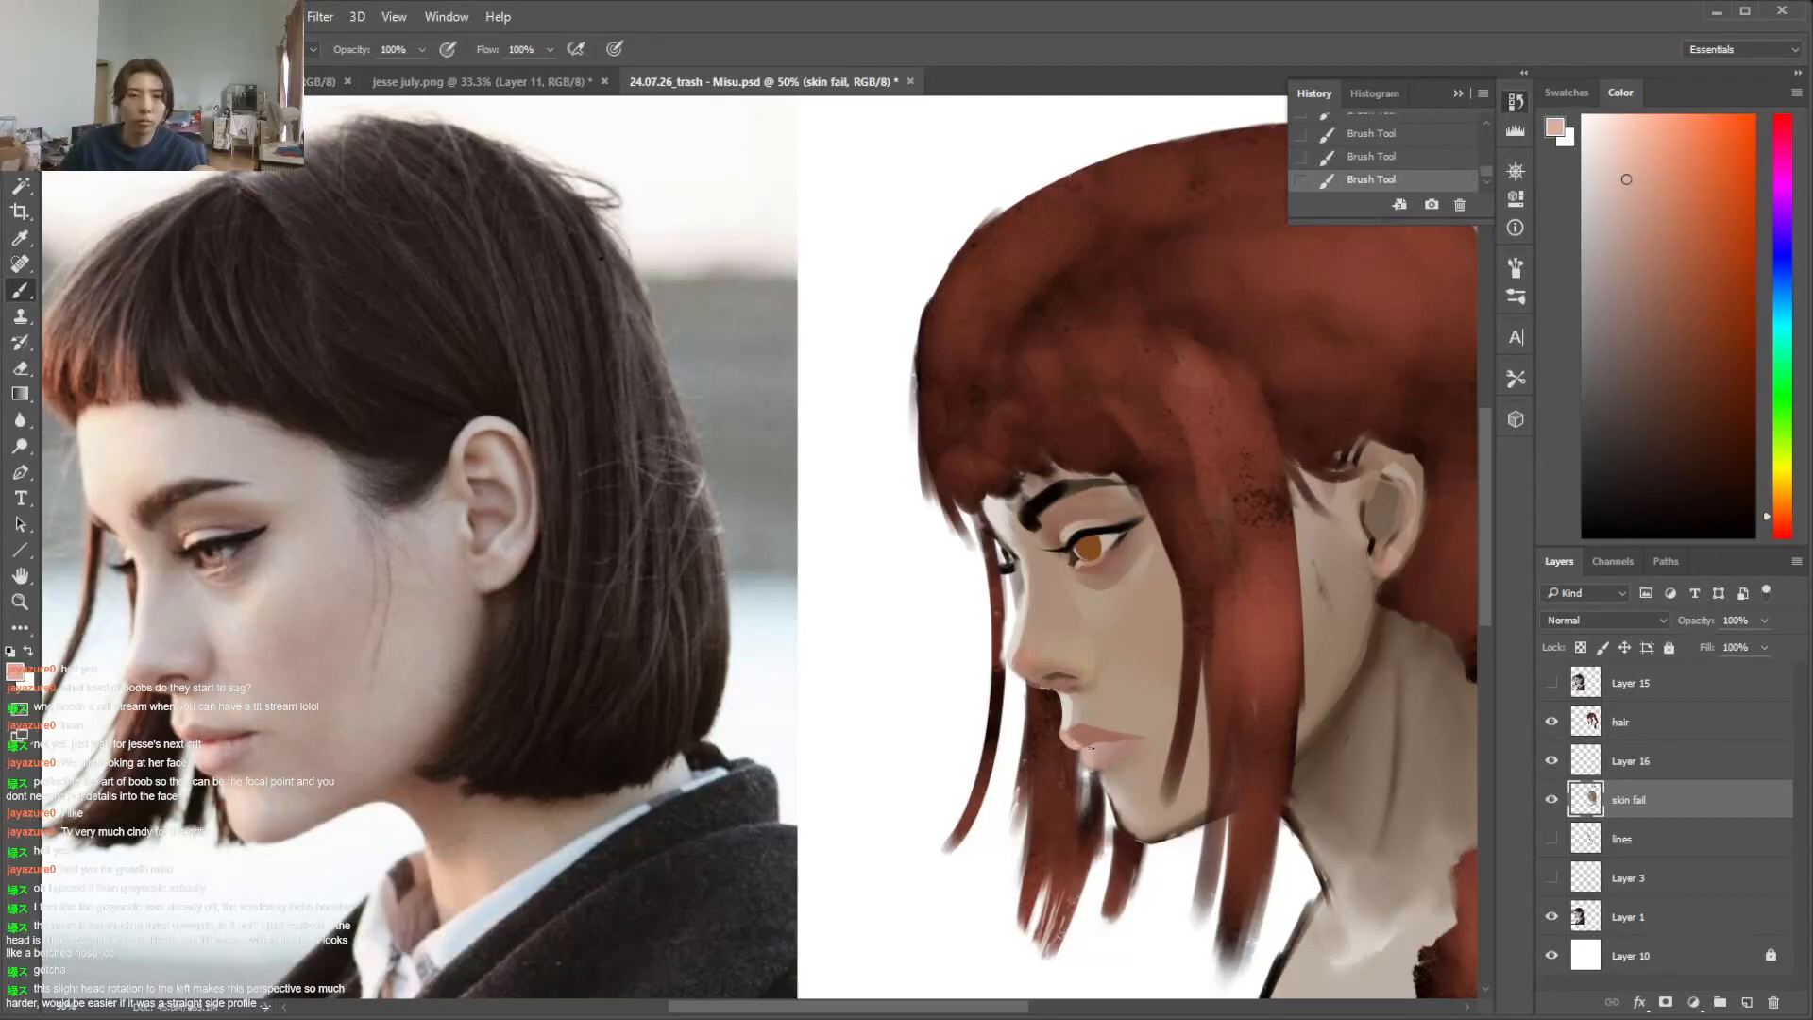
{"action": "left_click", "coordinate": [1093, 747], "text": "alt"}
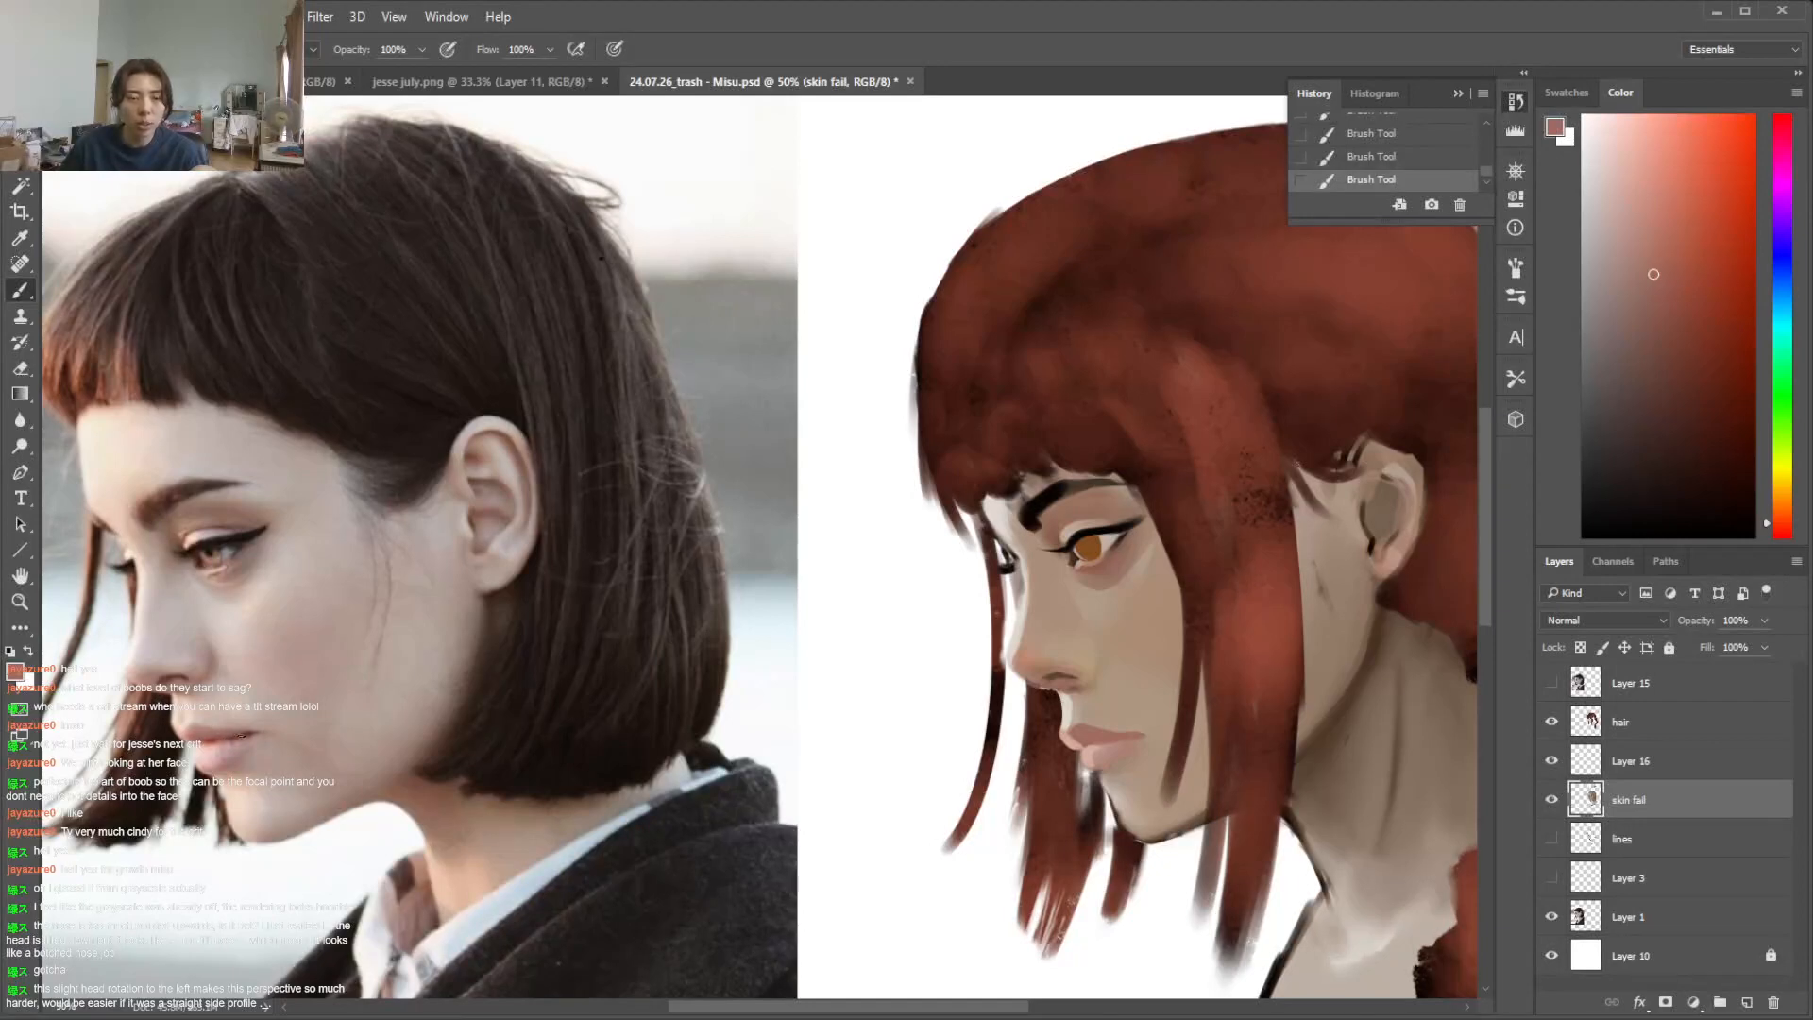
Lasso the upper lip and the skin above it, paint darker muted reds along the line between the lips, and deselect
{"action": "key", "text": "l"}
{"action": "left_click_drag", "start_coordinate": [1086, 753], "coordinate": [1067, 733]}
{"action": "key", "text": "b"}
{"action": "right_click", "coordinate": [1167, 672]}
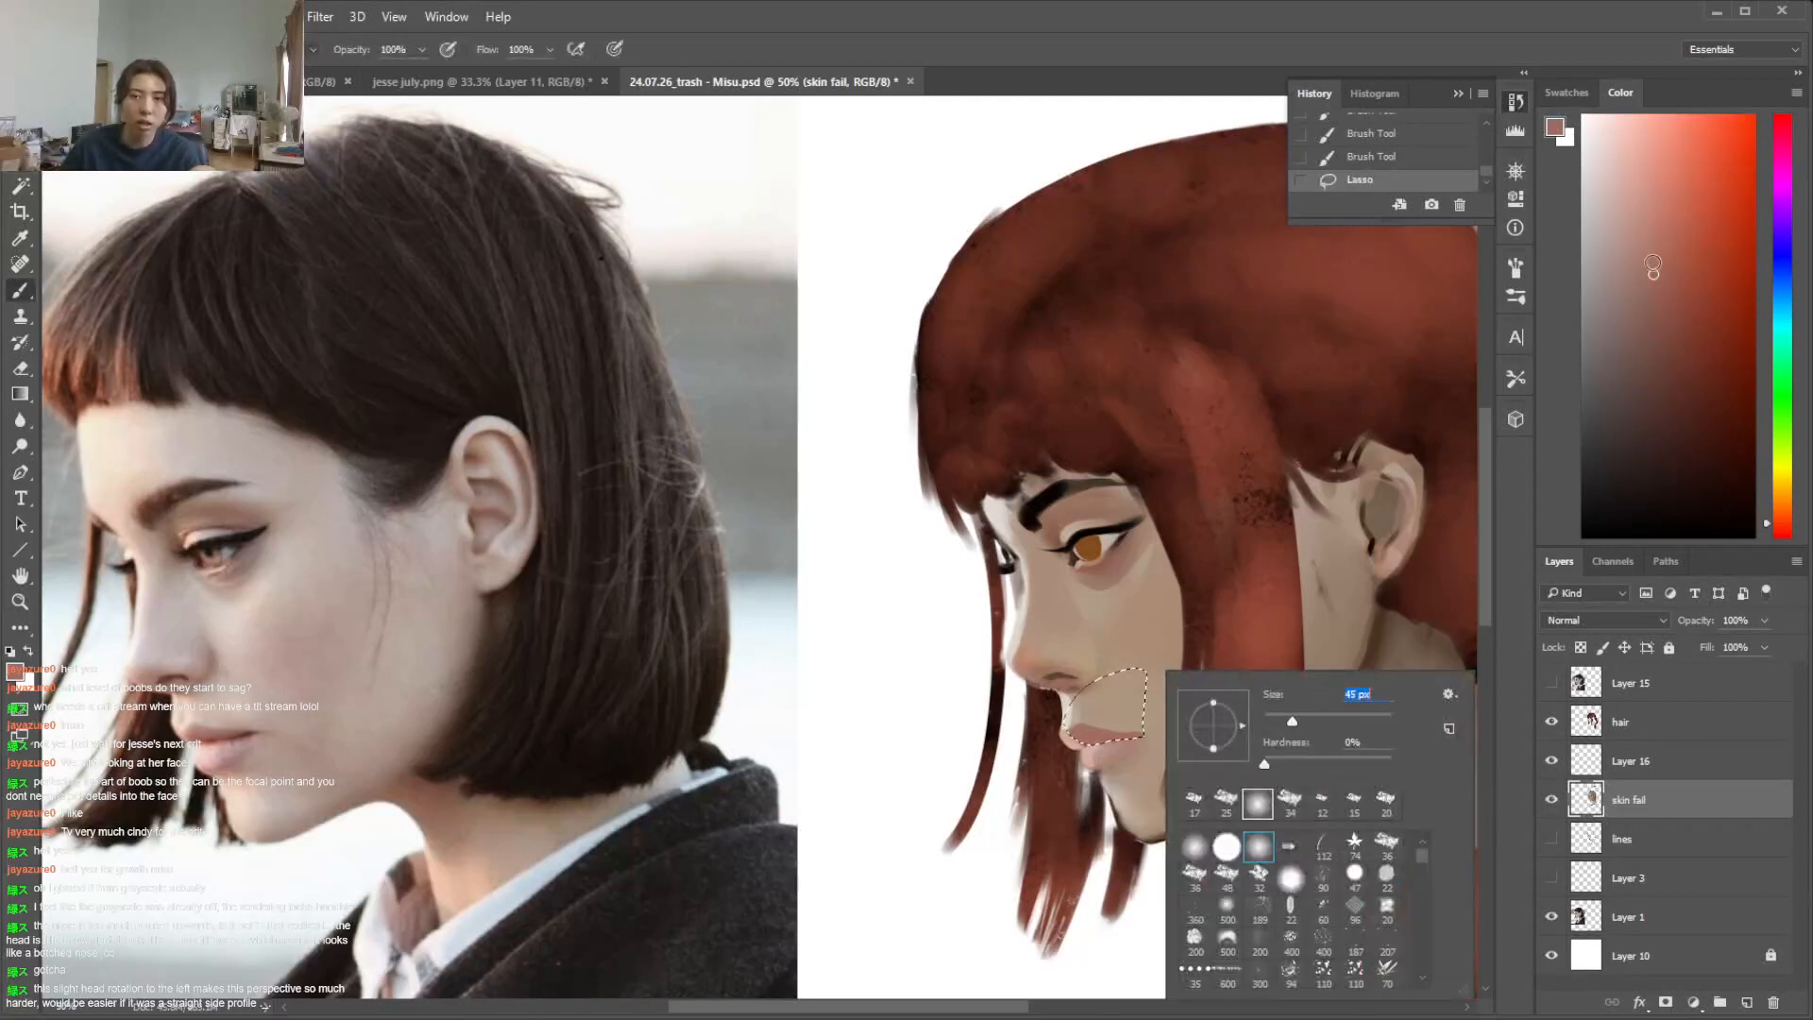
{"action": "left_click", "coordinate": [1668, 323]}
{"action": "left_click", "coordinate": [1659, 353]}
{"action": "left_click", "coordinate": [1781, 530]}
{"action": "left_click_drag", "start_coordinate": [1146, 745], "coordinate": [1135, 738]}
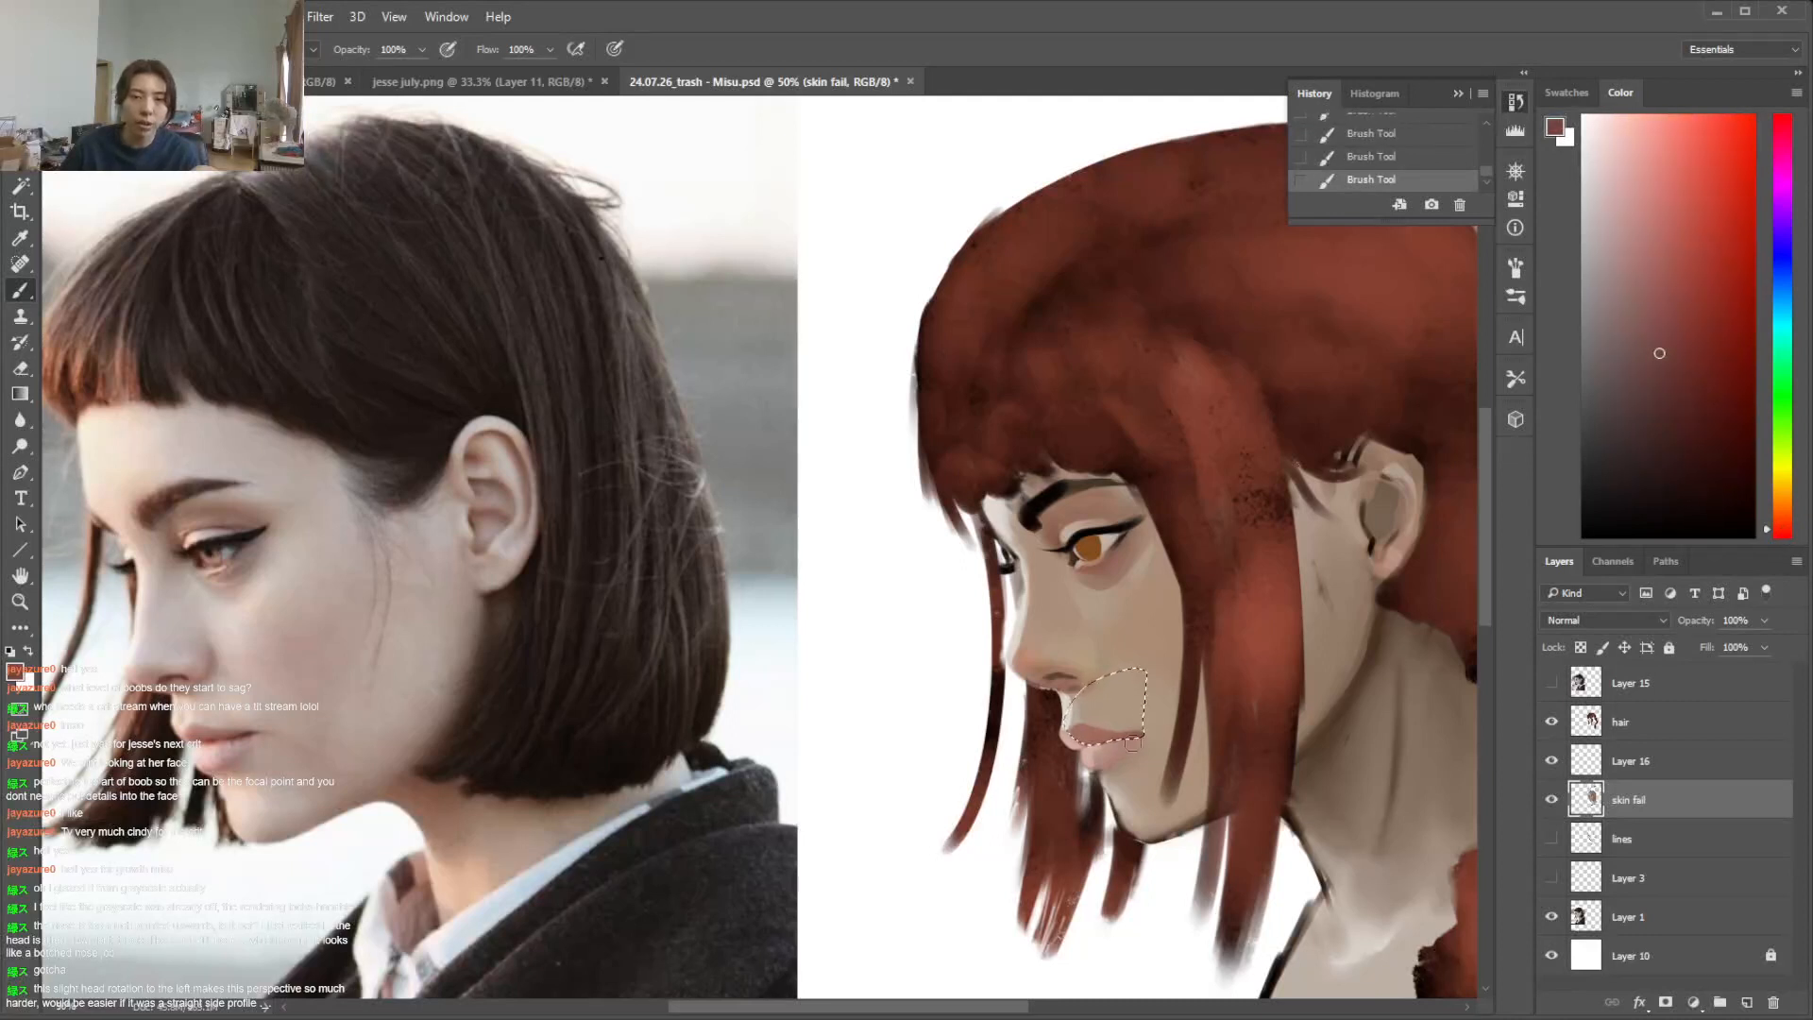
{"action": "left_click", "coordinate": [1672, 313]}
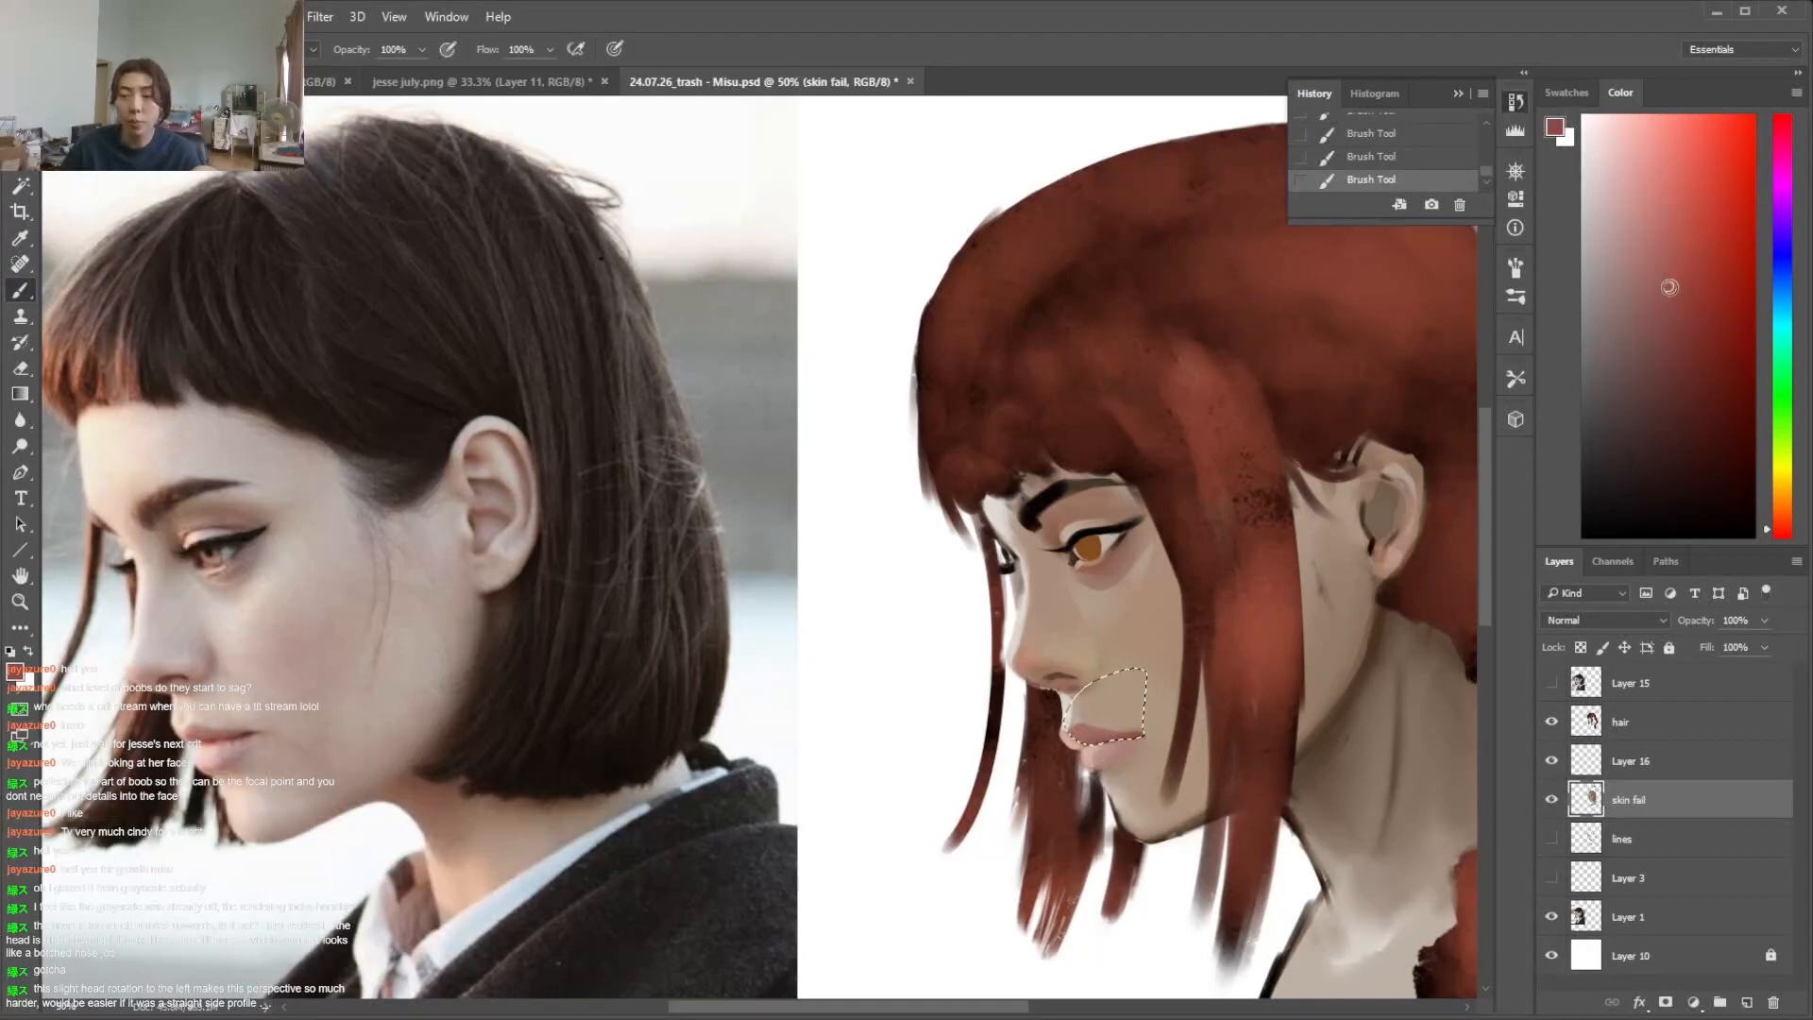
{"action": "left_click", "coordinate": [1672, 396]}
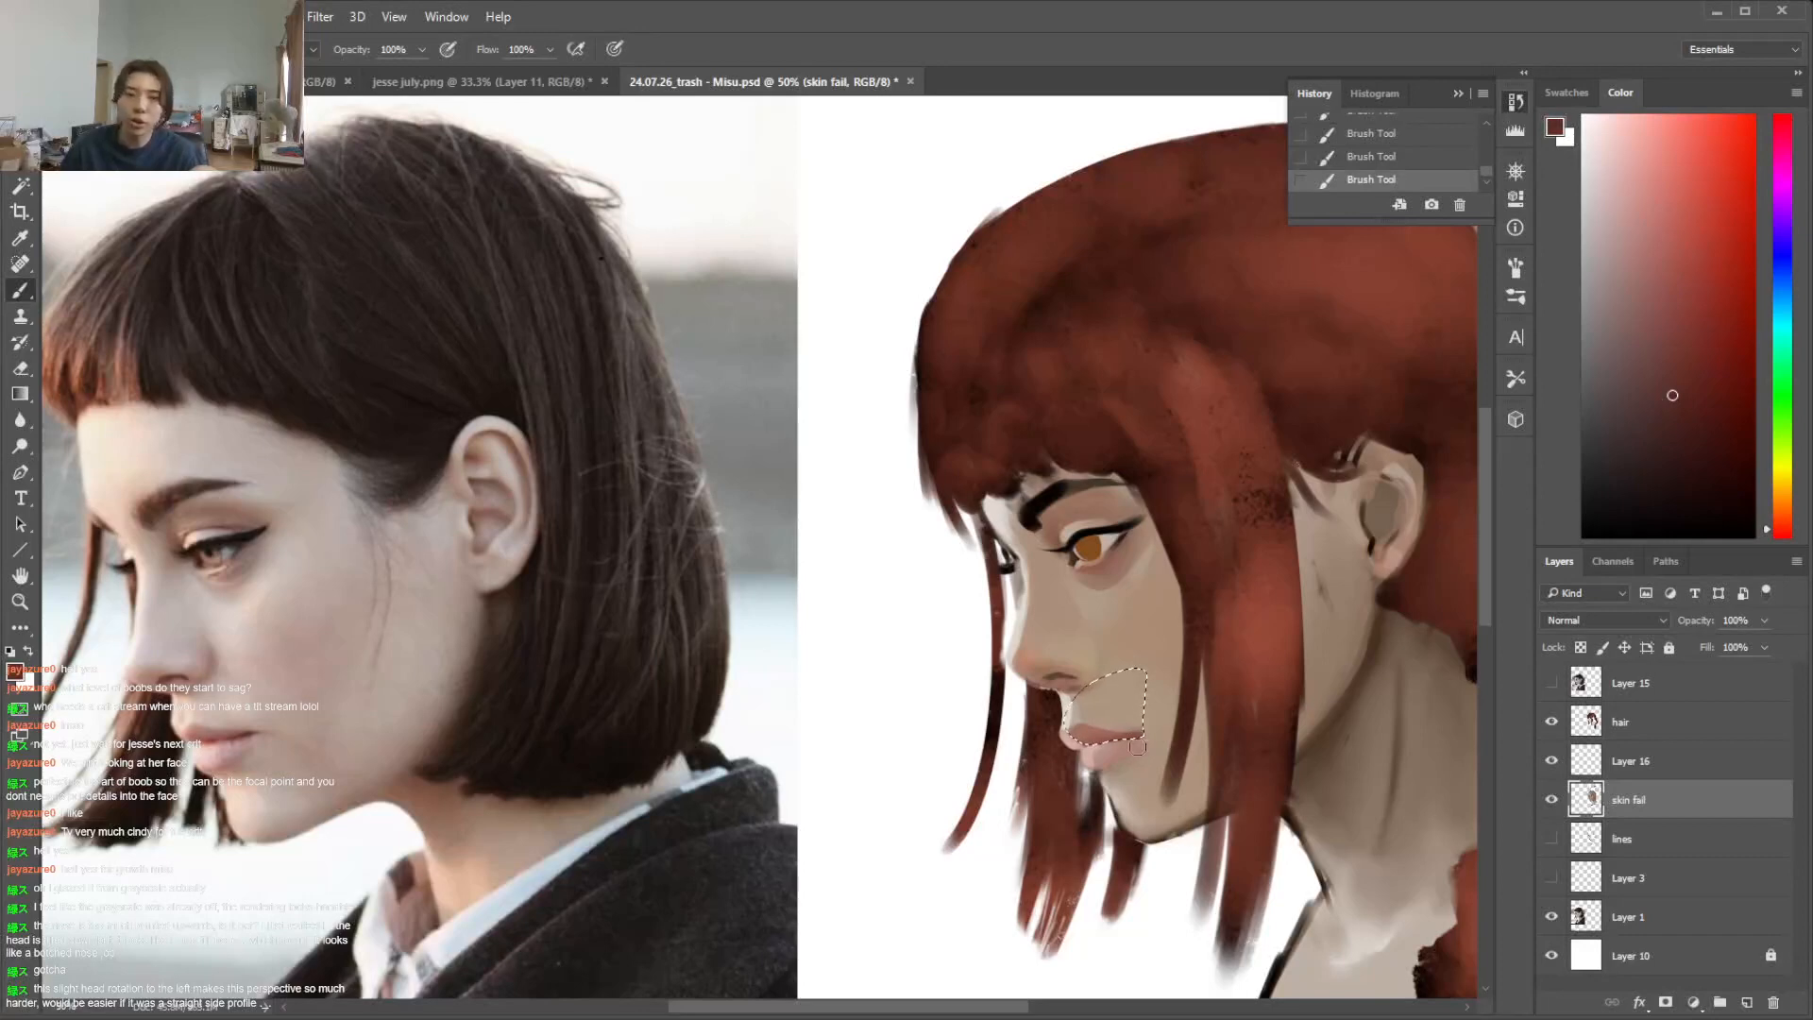
{"action": "key", "text": "ctrl+d"}
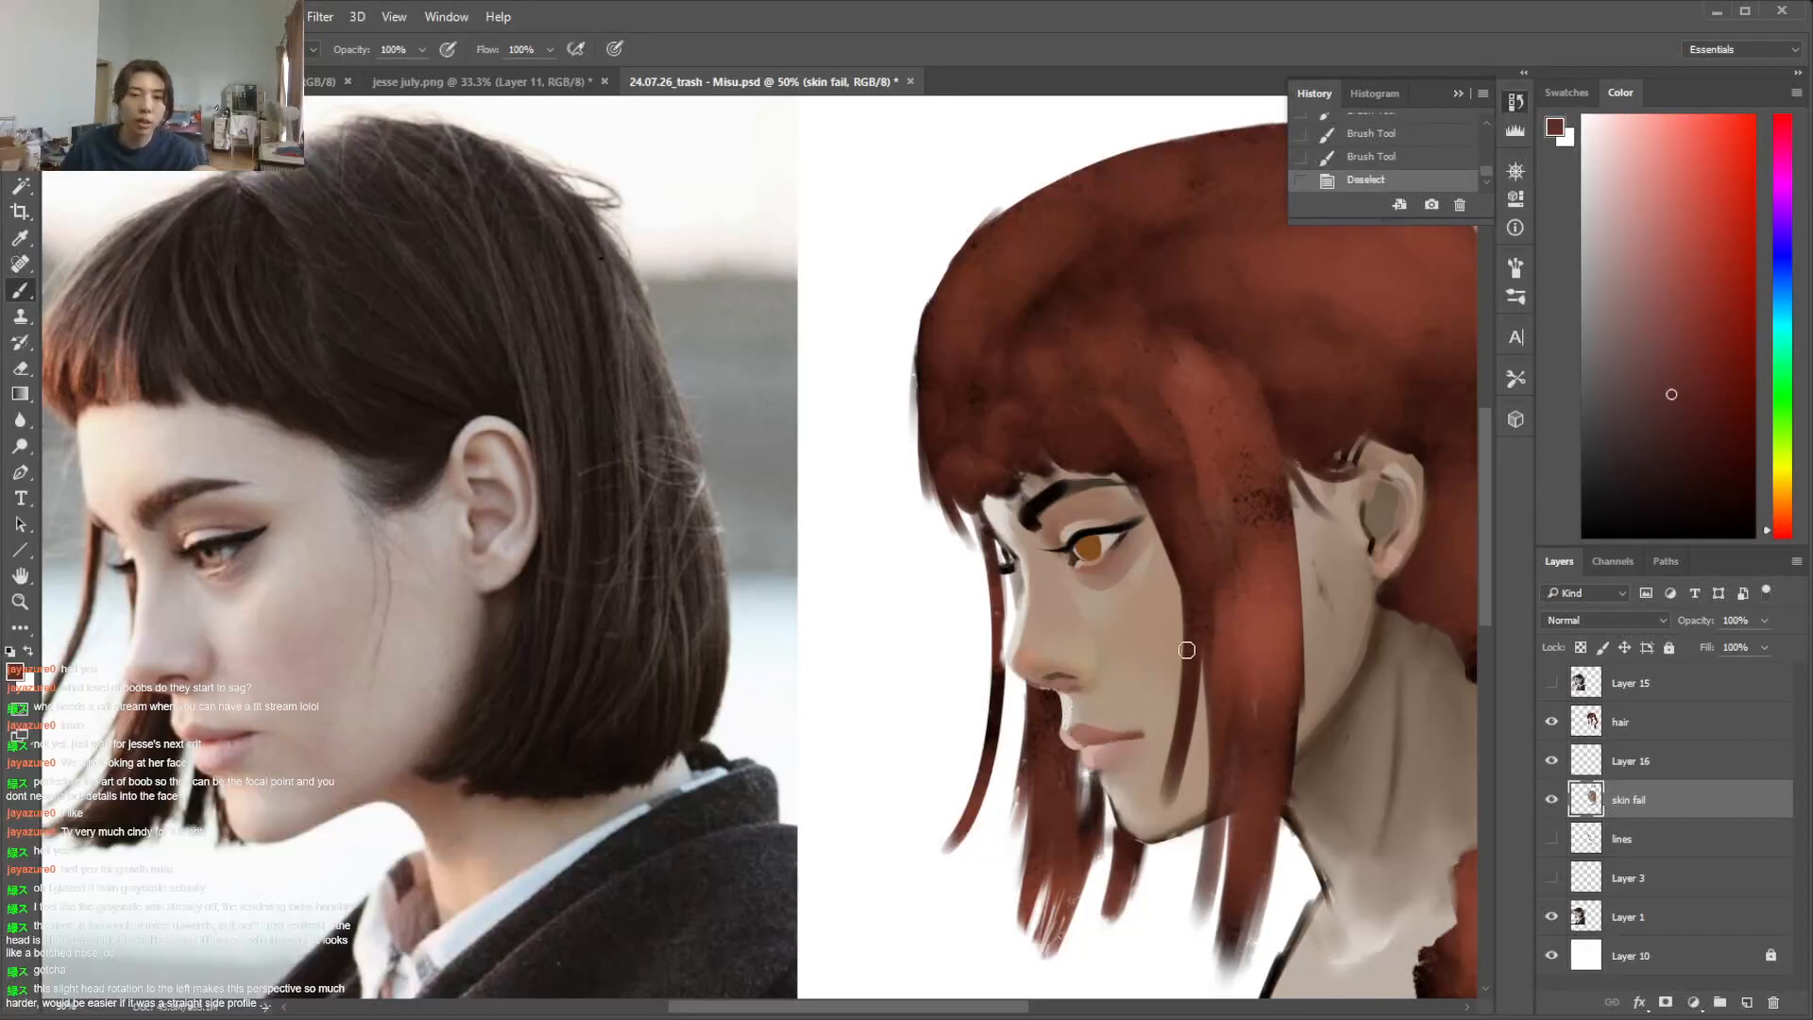
Blend sampled tones around the mouth corner and along the upper lip, and undo the last stroke
{"action": "left_click", "coordinate": [1150, 722], "text": "alt"}
{"action": "mouse_move", "coordinate": [1152, 732]}
{"action": "left_mouse_down"}
{"action": "mouse_move", "coordinate": [1103, 723]}
{"action": "mouse_move", "coordinate": [1133, 730]}
{"action": "left_mouse_up"}
{"action": "left_click", "coordinate": [1106, 733], "text": "alt"}
{"action": "left_click", "coordinate": [1115, 716], "text": "alt"}
{"action": "left_click", "coordinate": [1111, 734], "text": "alt"}
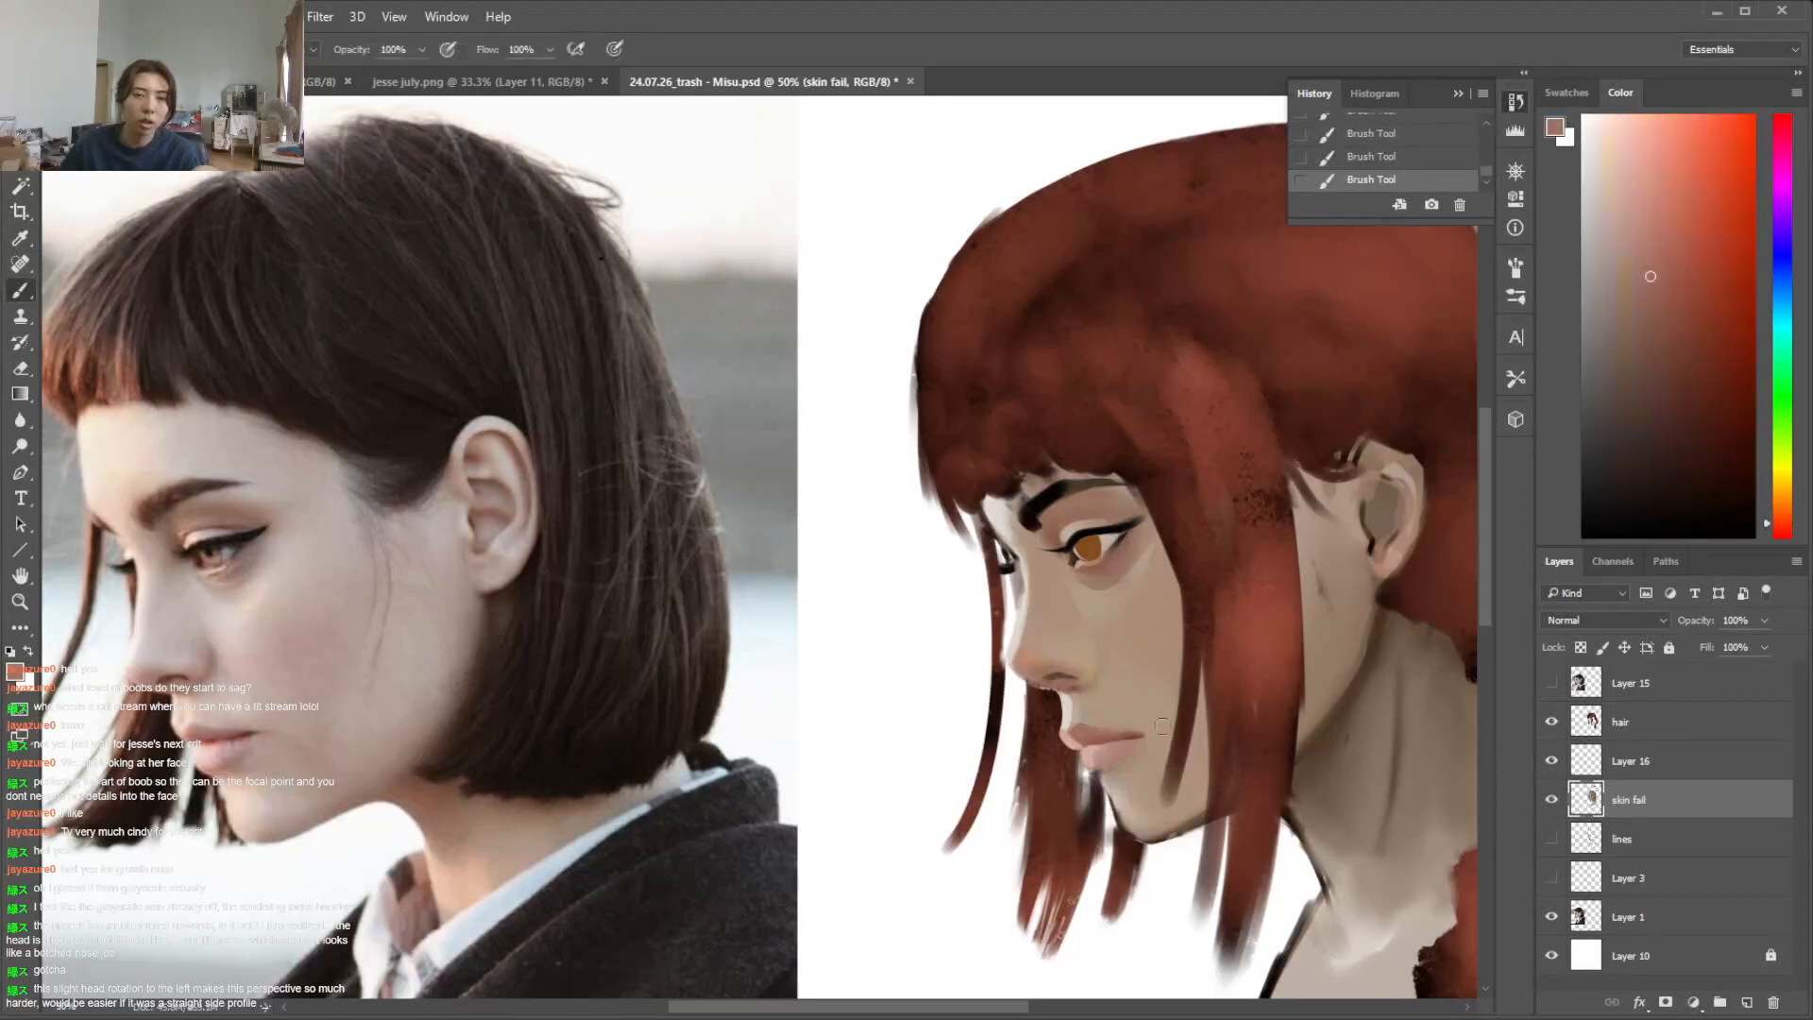
{"action": "key", "text": "ctrl+z"}
Paint a dark red-brown accent at the corner of the mouth with a different brush preset
{"action": "left_click", "coordinate": [1177, 667], "text": "alt"}
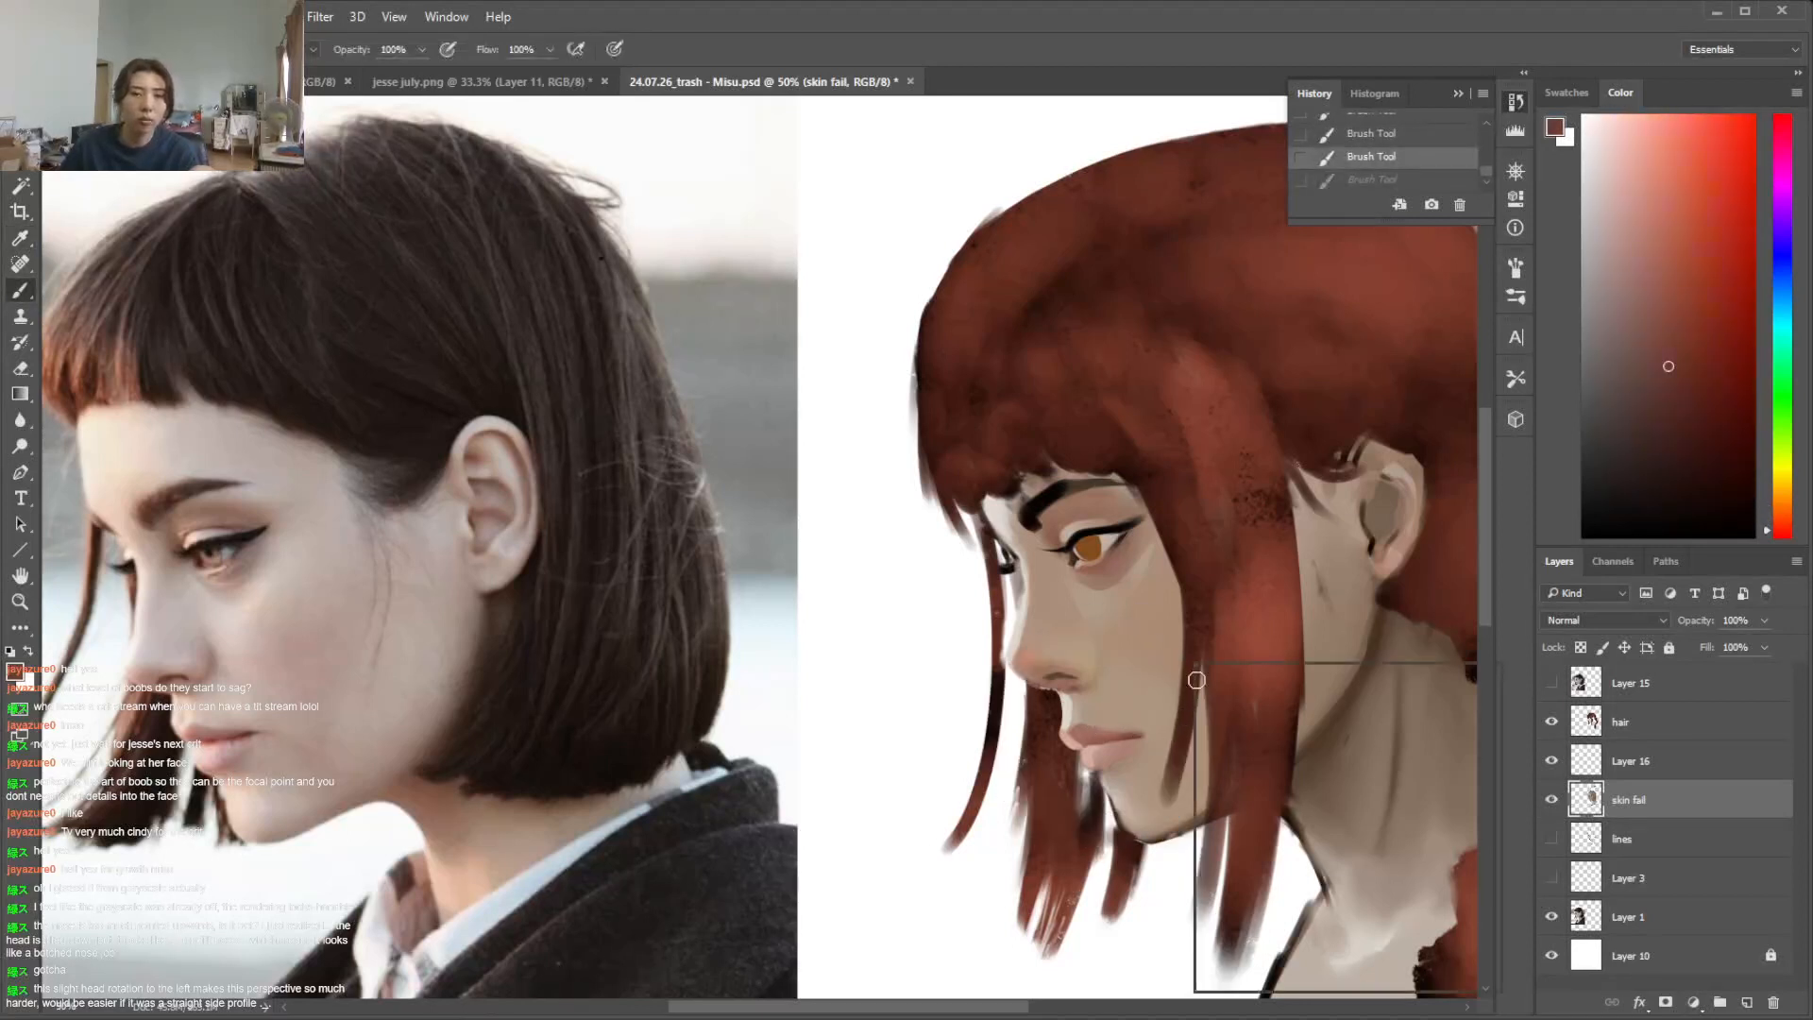
{"action": "right_click", "coordinate": [1176, 667]}
{"action": "left_click", "coordinate": [1257, 795]}
{"action": "left_click", "coordinate": [1684, 412]}
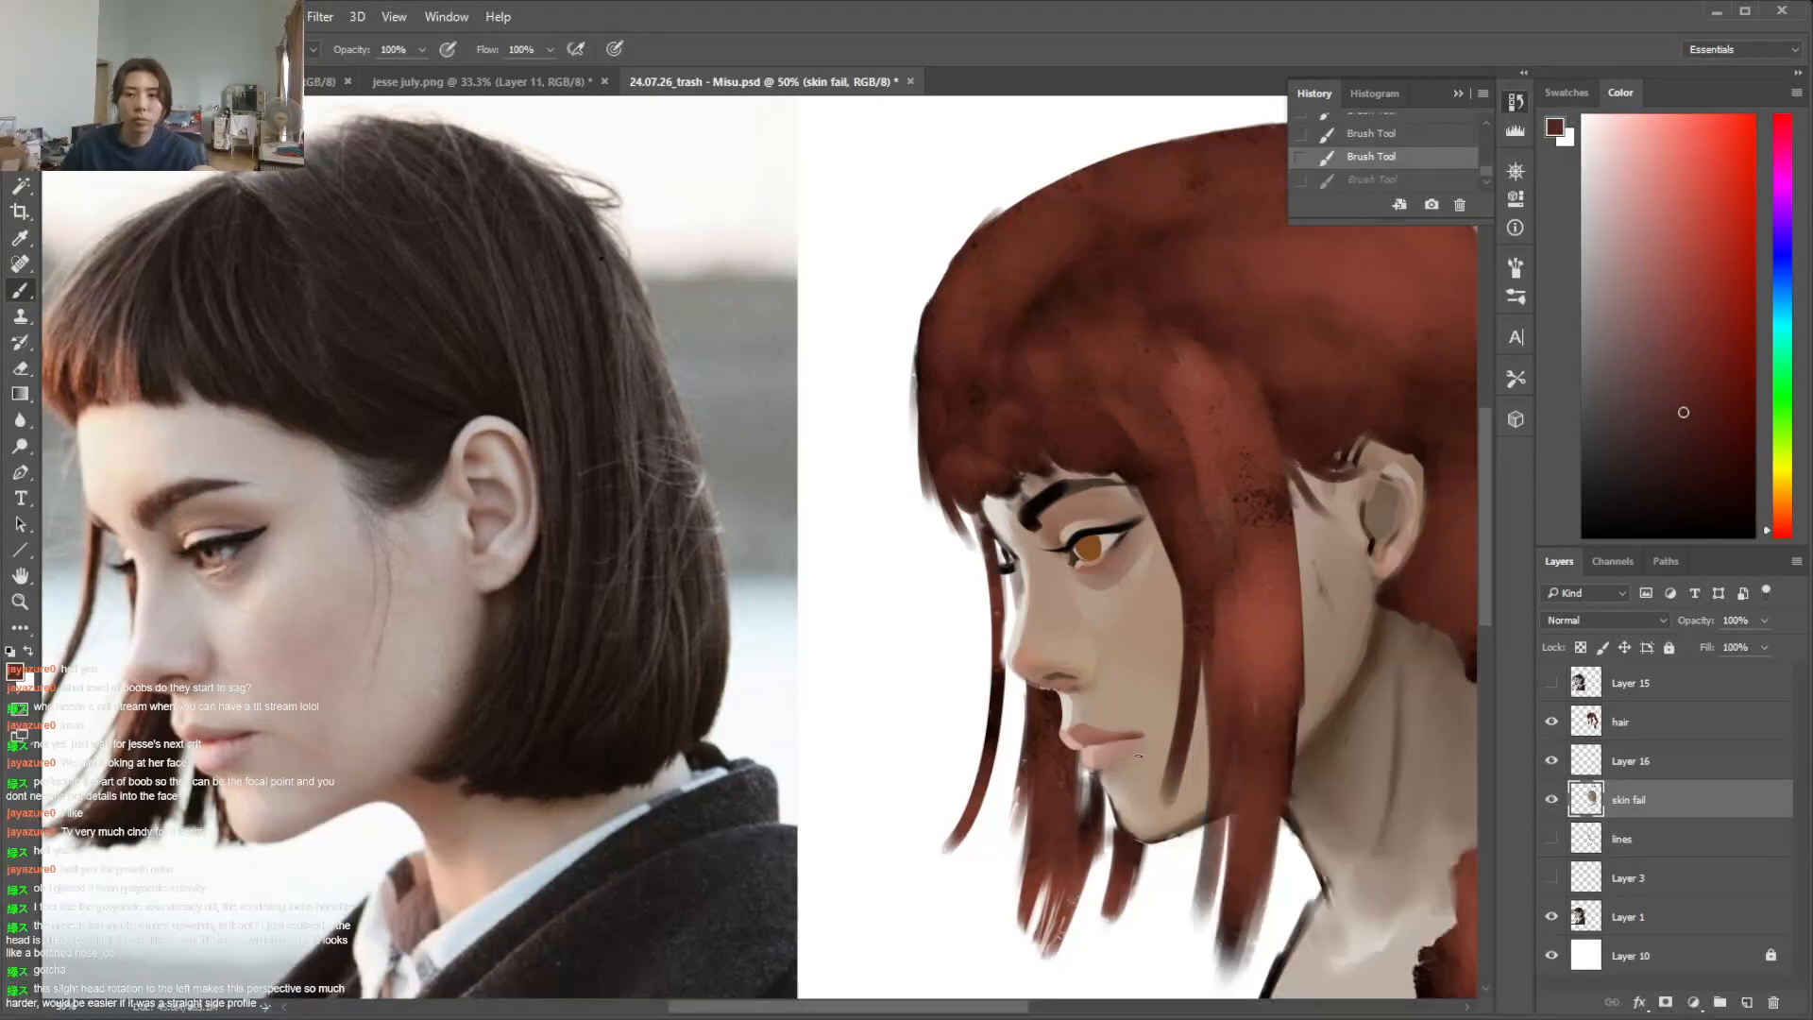
{"action": "left_click_drag", "start_coordinate": [1147, 734], "coordinate": [1142, 736]}
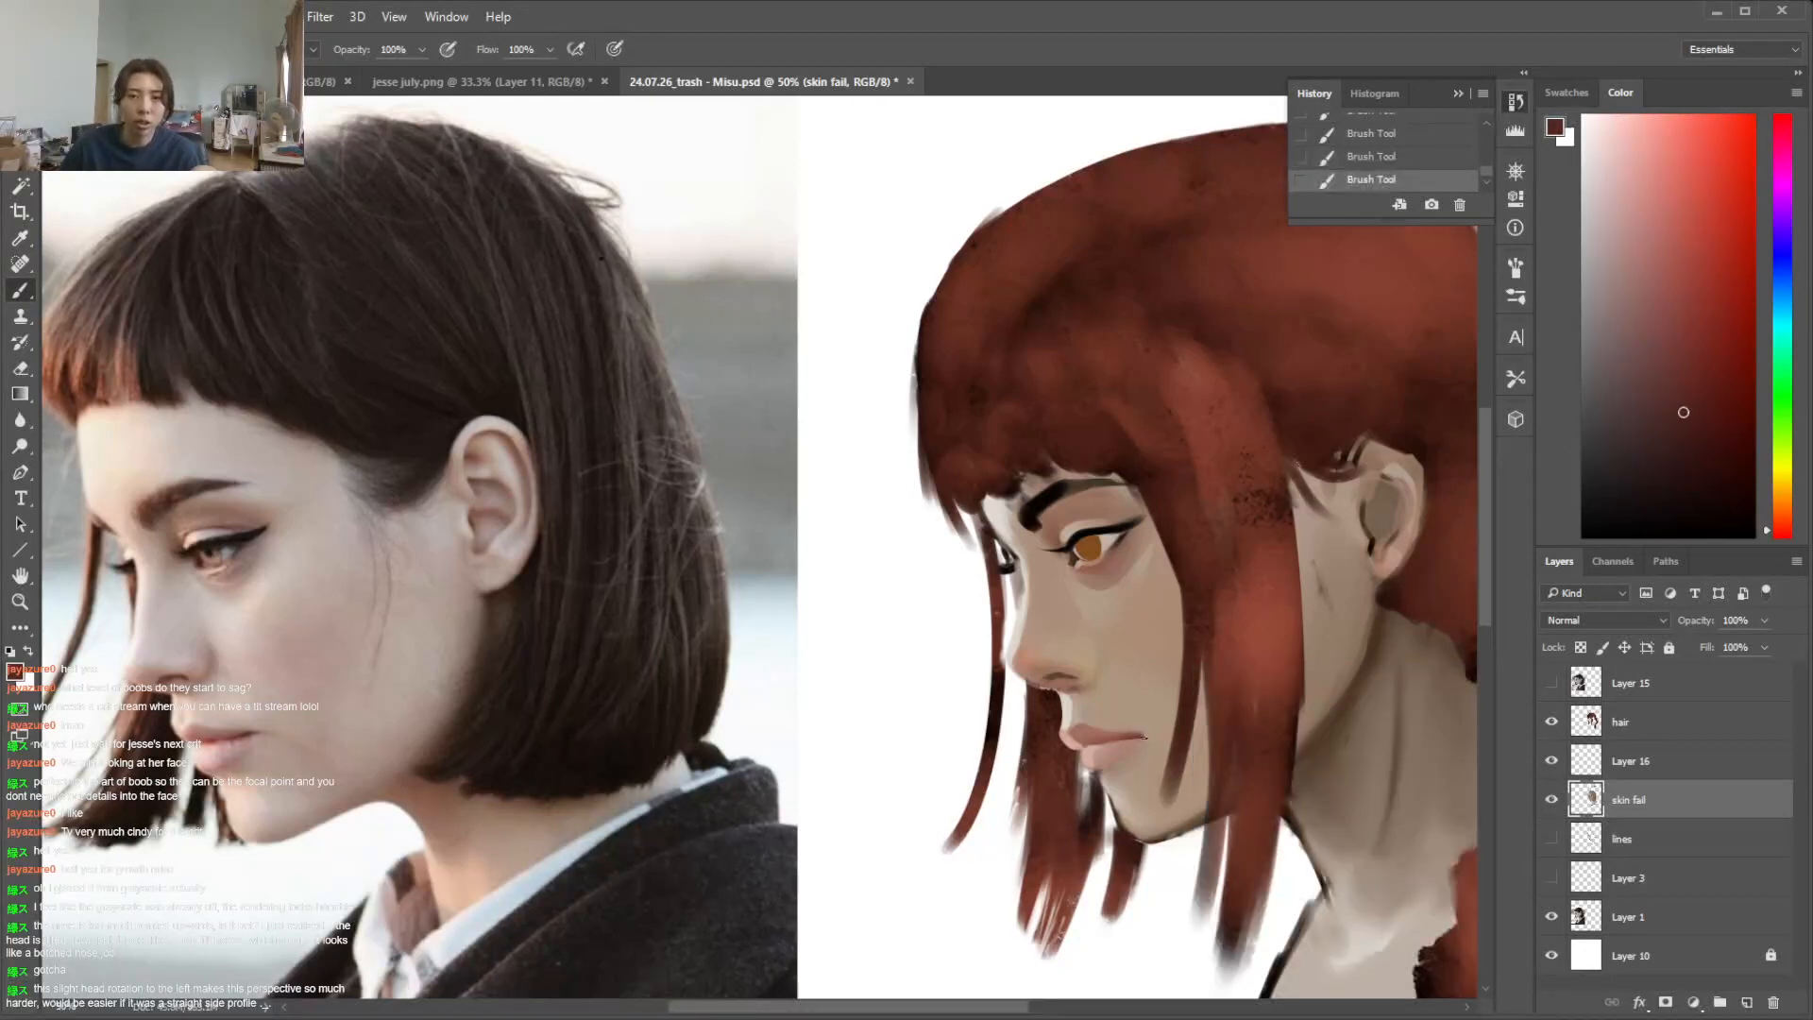
Try darker, more saturated reds as the lip shadow colour and resample the existing lip tone
{"action": "left_click", "coordinate": [1134, 742], "text": "alt"}
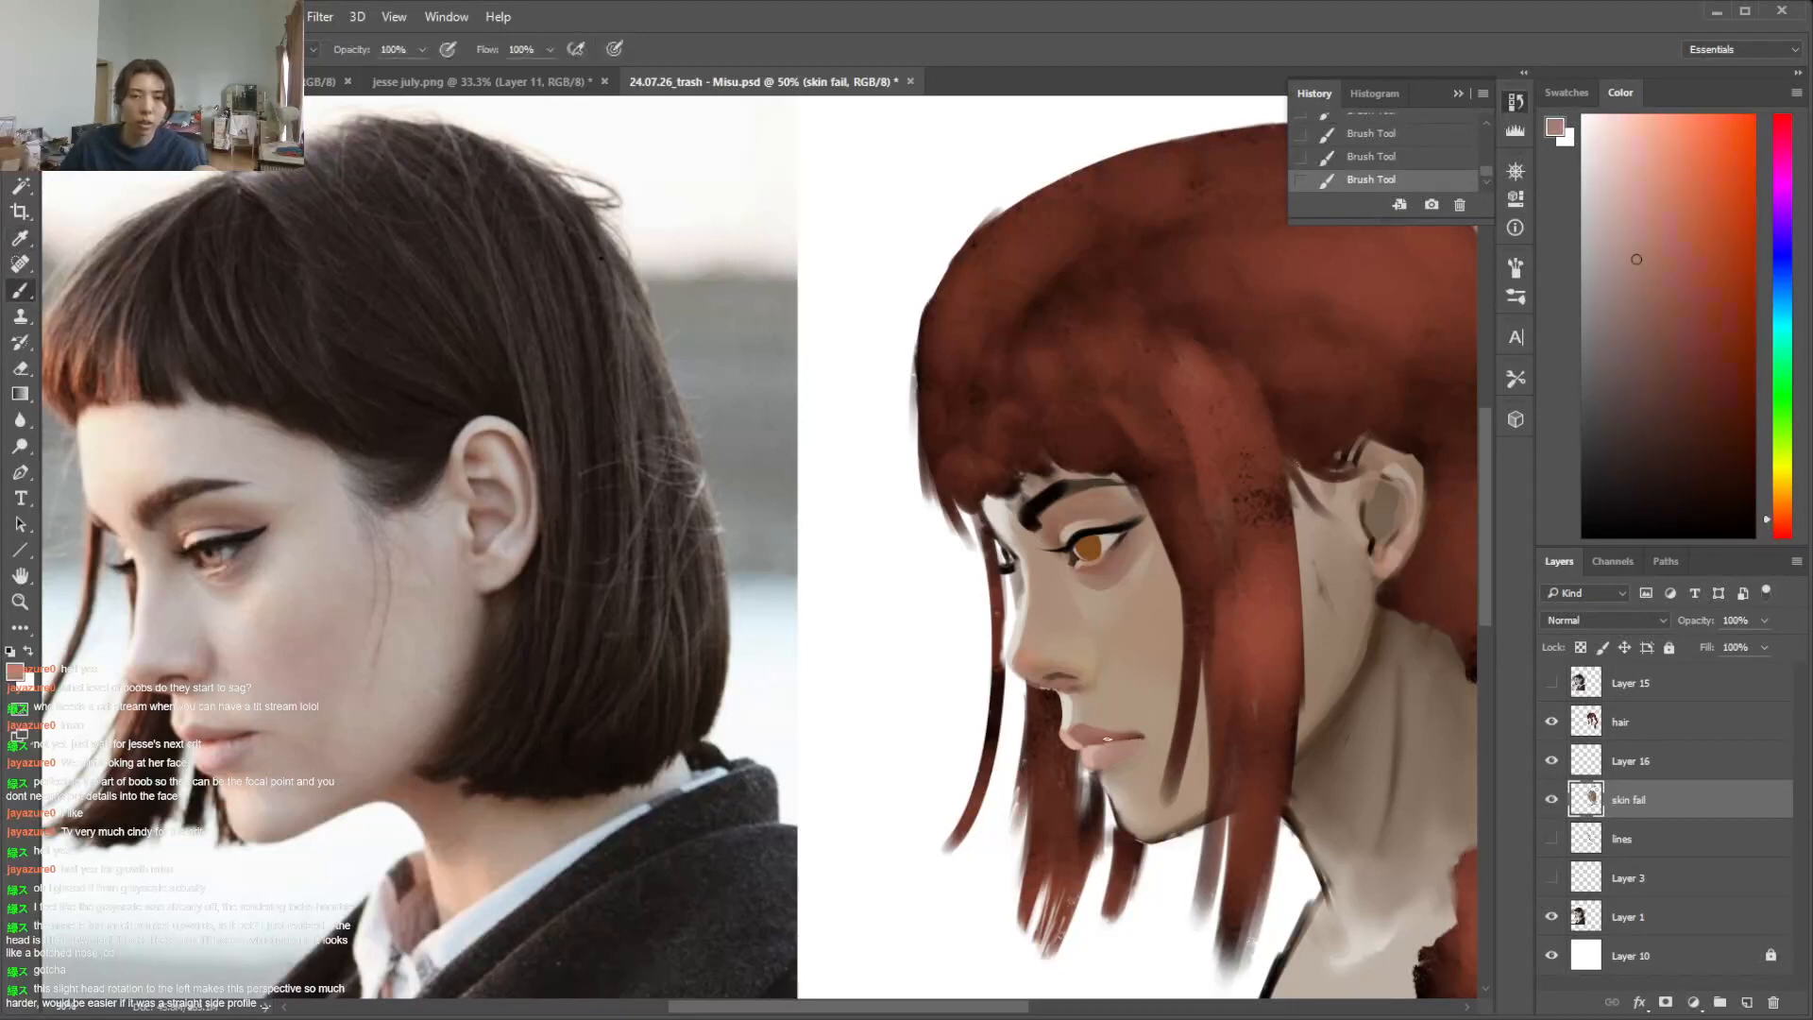
{"action": "left_click", "coordinate": [1697, 285]}
{"action": "left_click", "coordinate": [1782, 524]}
{"action": "left_click", "coordinate": [1711, 326]}
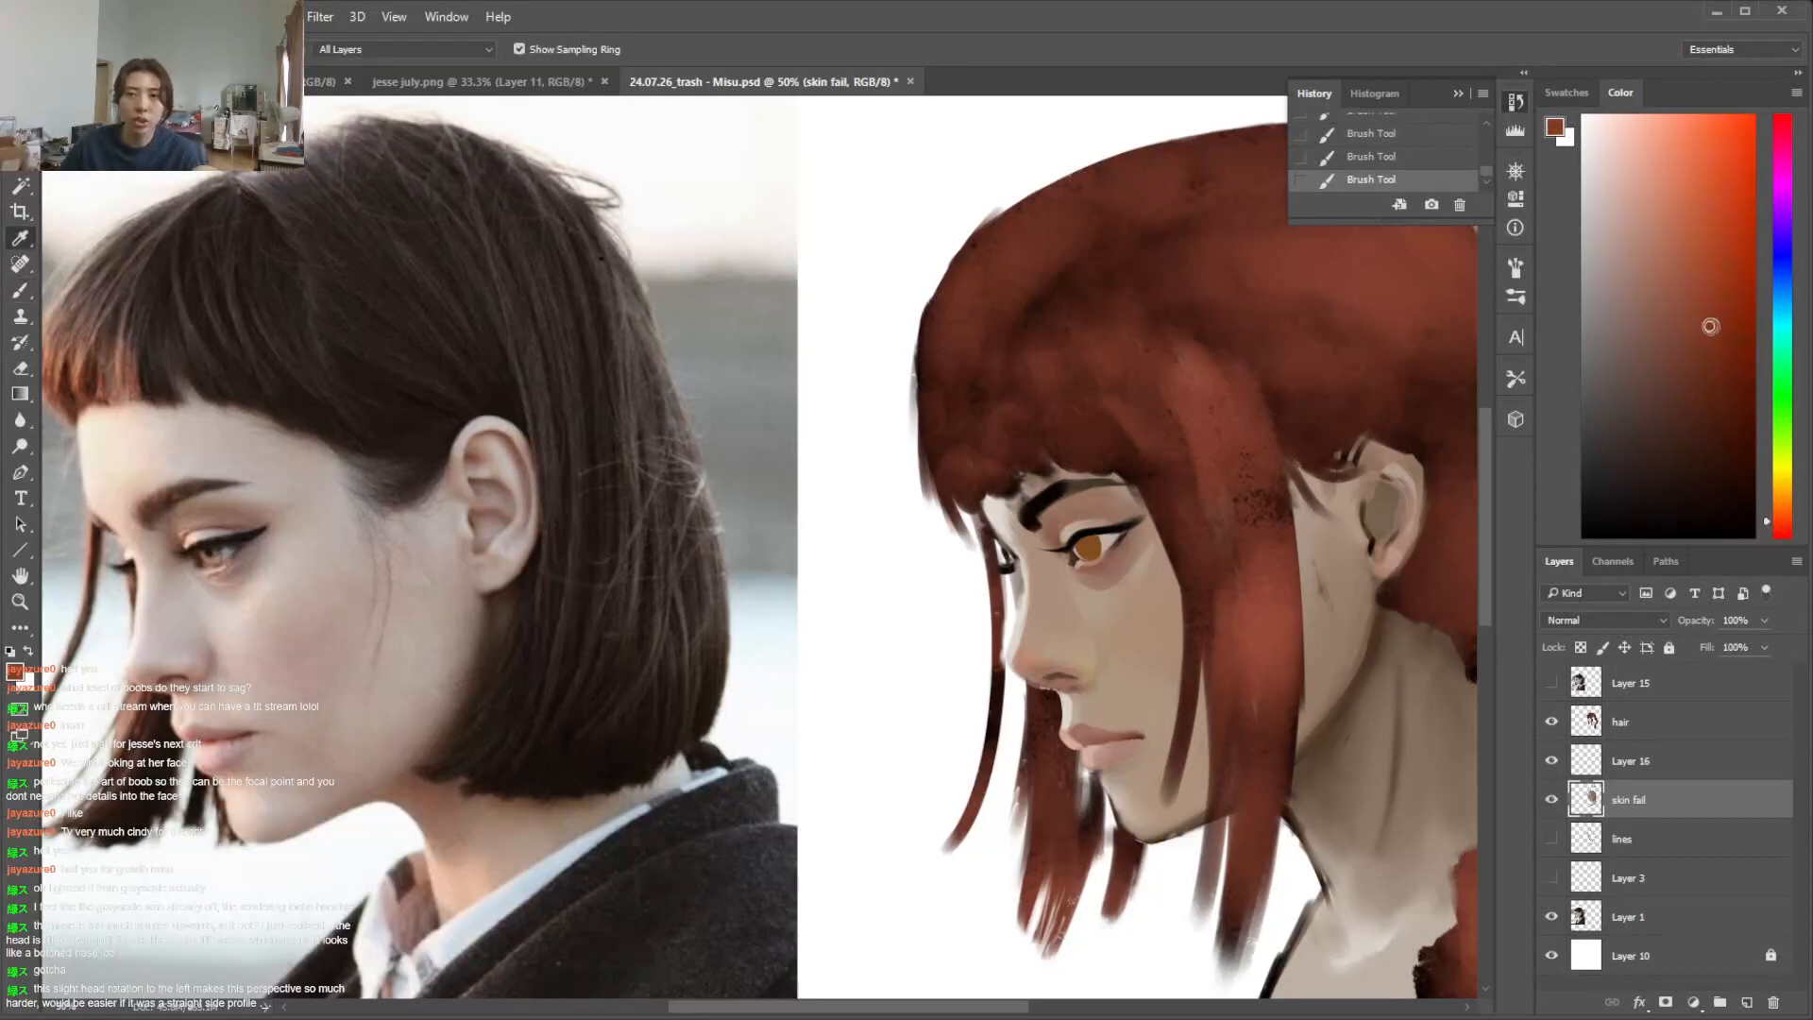
{"action": "key", "text": "b"}
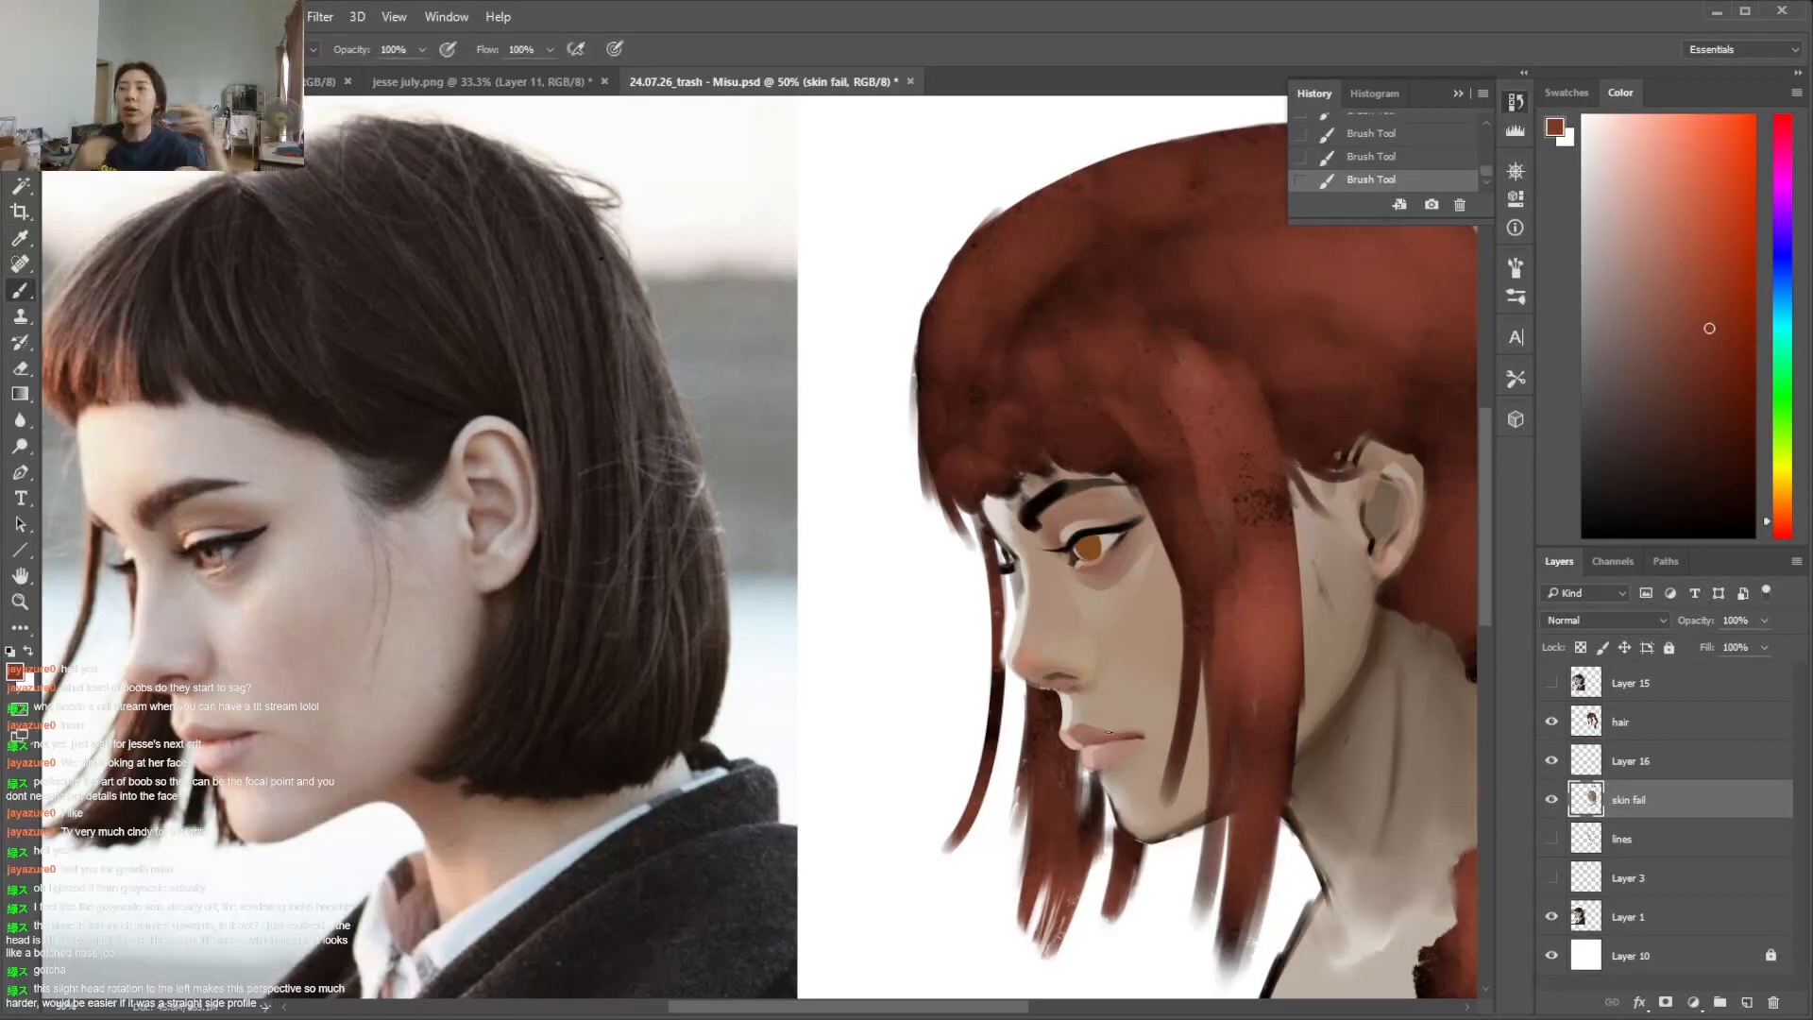
{"action": "left_click", "coordinate": [1730, 292]}
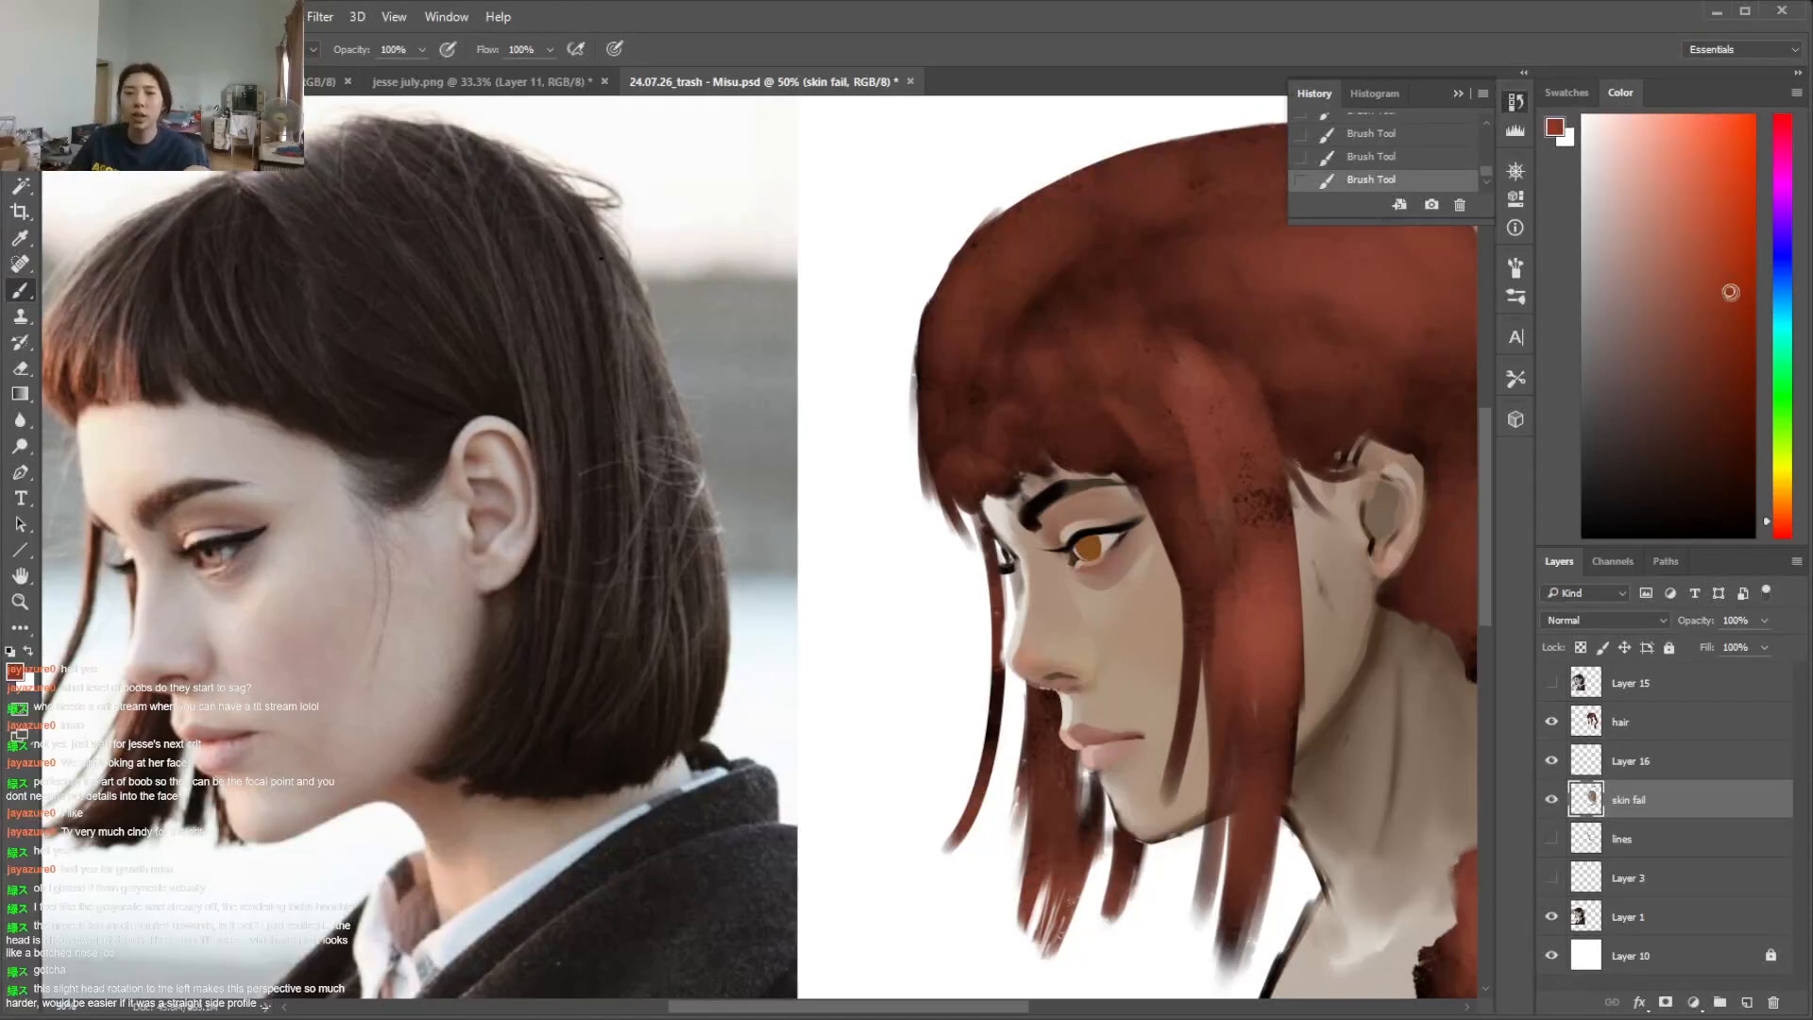
{"action": "left_click", "coordinate": [1783, 526]}
{"action": "left_click_drag", "start_coordinate": [1719, 311], "coordinate": [1709, 312]}
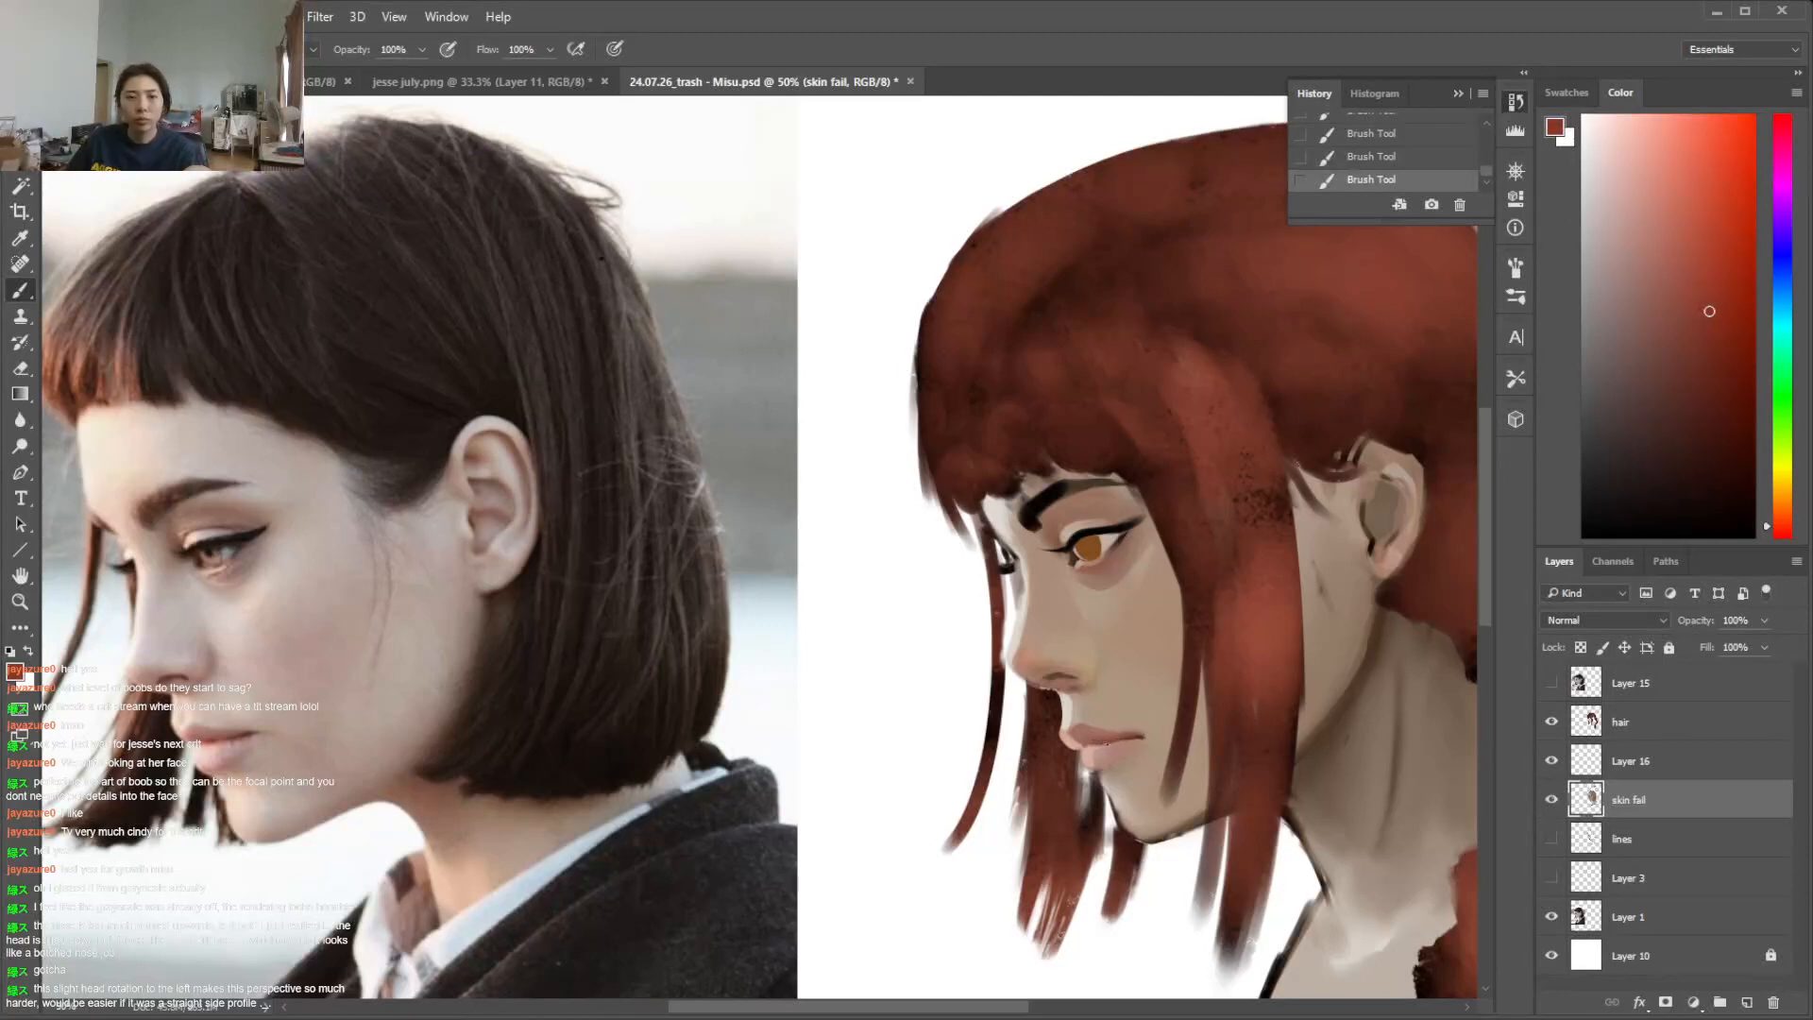
{"action": "left_click", "coordinate": [1107, 739], "text": "alt"}
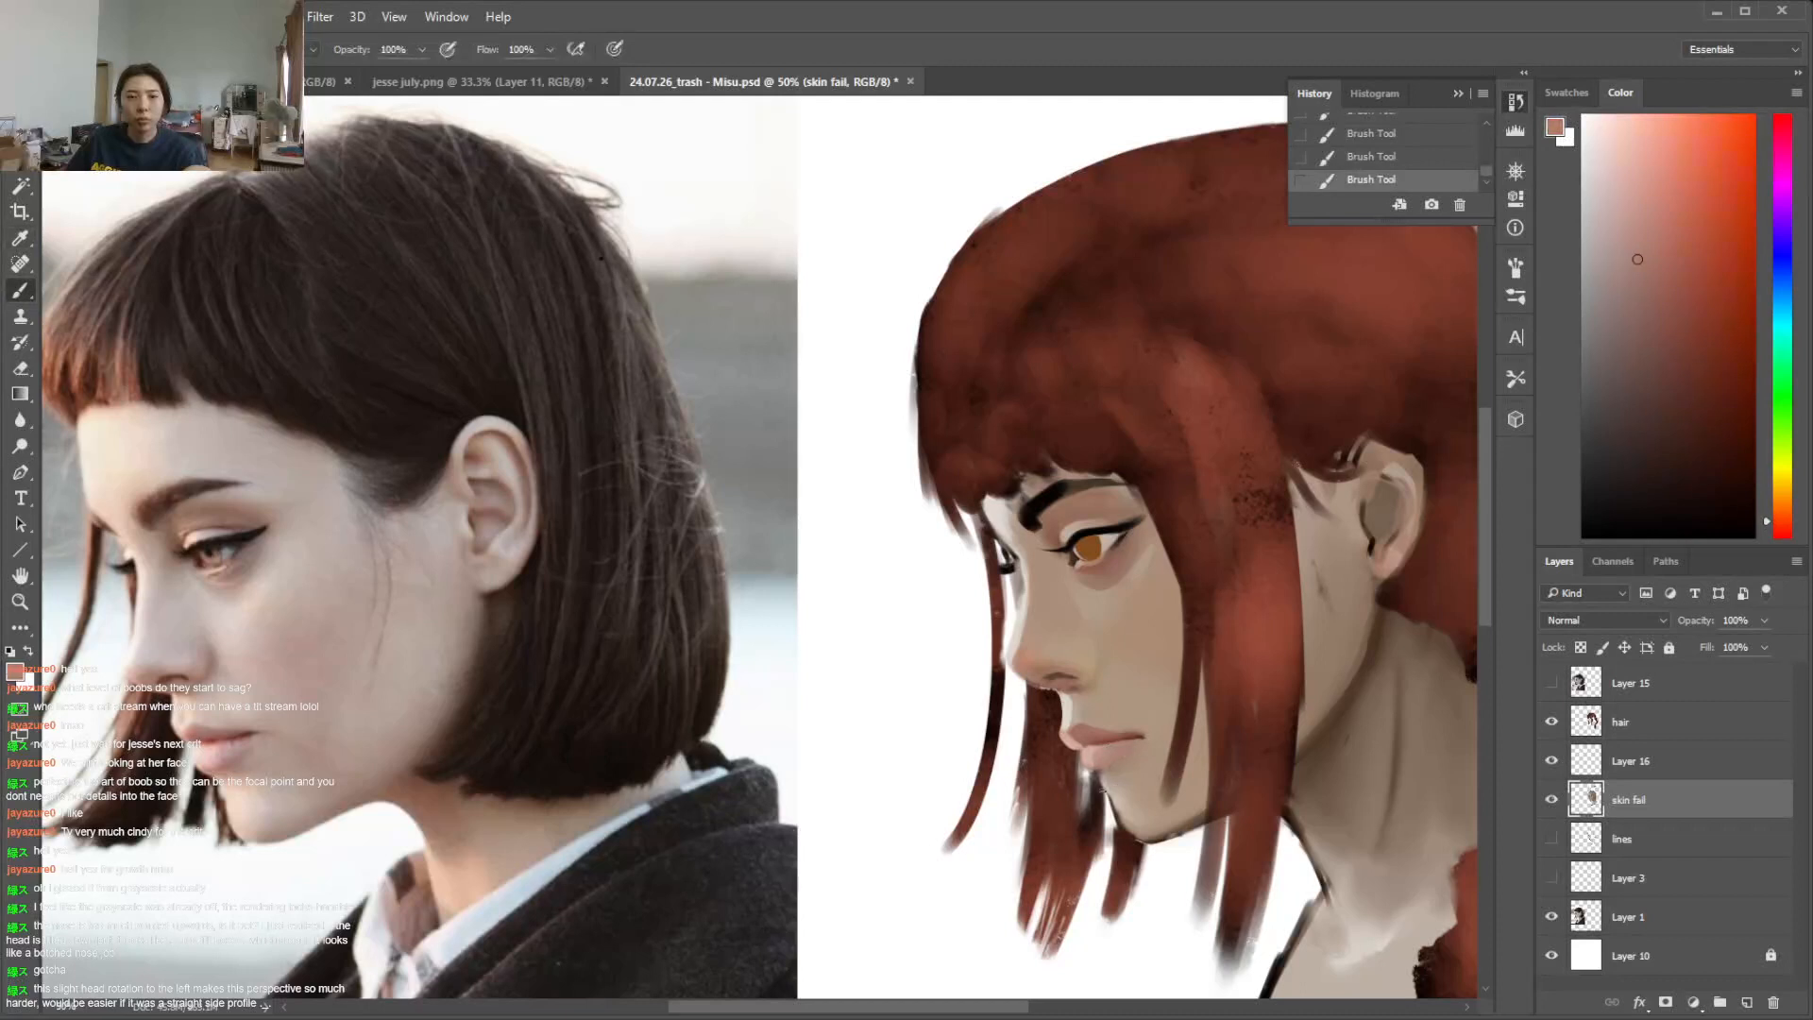
Erase along the chin edge below the mouth and blend sampled skin tones beneath the lower lip
{"action": "key", "text": "e"}
{"action": "mouse_move", "coordinate": [1100, 778]}
{"action": "left_mouse_down"}
{"action": "mouse_move", "coordinate": [1117, 824]}
{"action": "mouse_move", "coordinate": [1158, 841]}
{"action": "left_mouse_up"}
{"action": "key", "text": "b"}
{"action": "left_click", "coordinate": [1096, 757], "text": "alt"}
{"action": "left_click_drag", "start_coordinate": [1083, 768], "coordinate": [1099, 768]}
{"action": "left_click", "coordinate": [1099, 766], "text": "alt"}
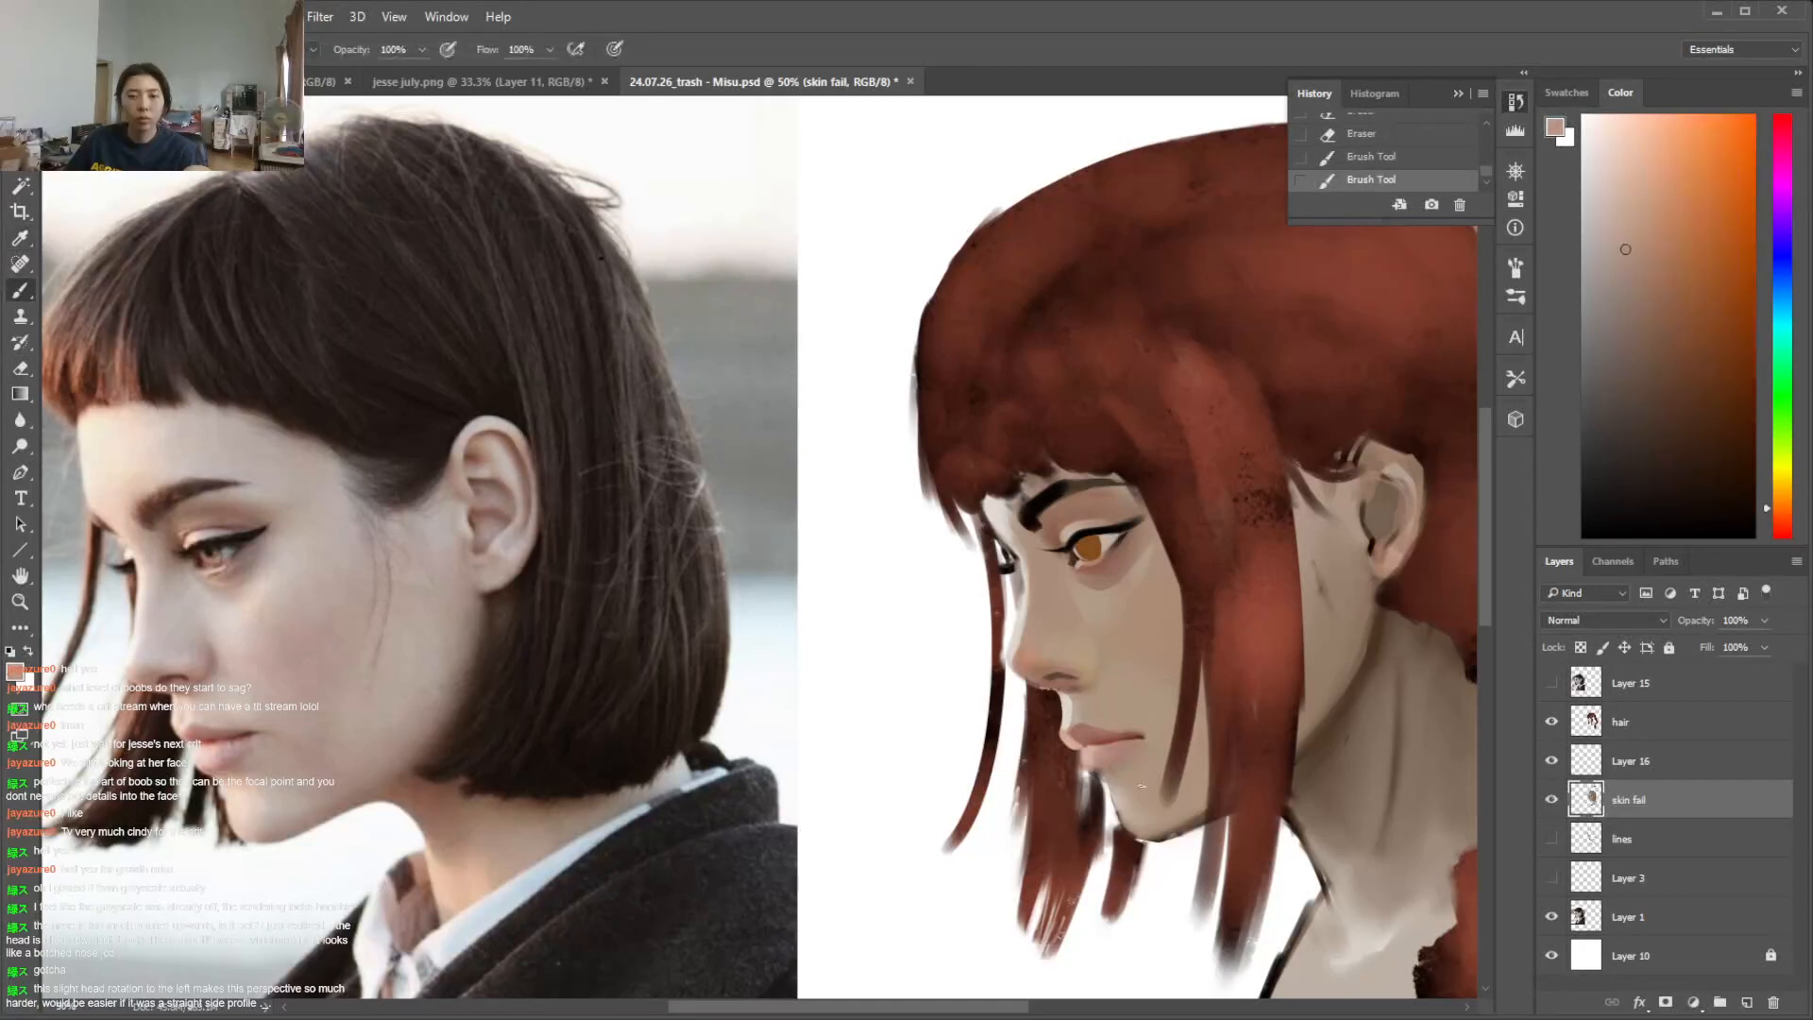
Make small eraser touch-ups on the hair layer over the neck and the strand beside the cheek
{"action": "left_click", "coordinate": [1643, 722]}
{"action": "key", "text": "e"}
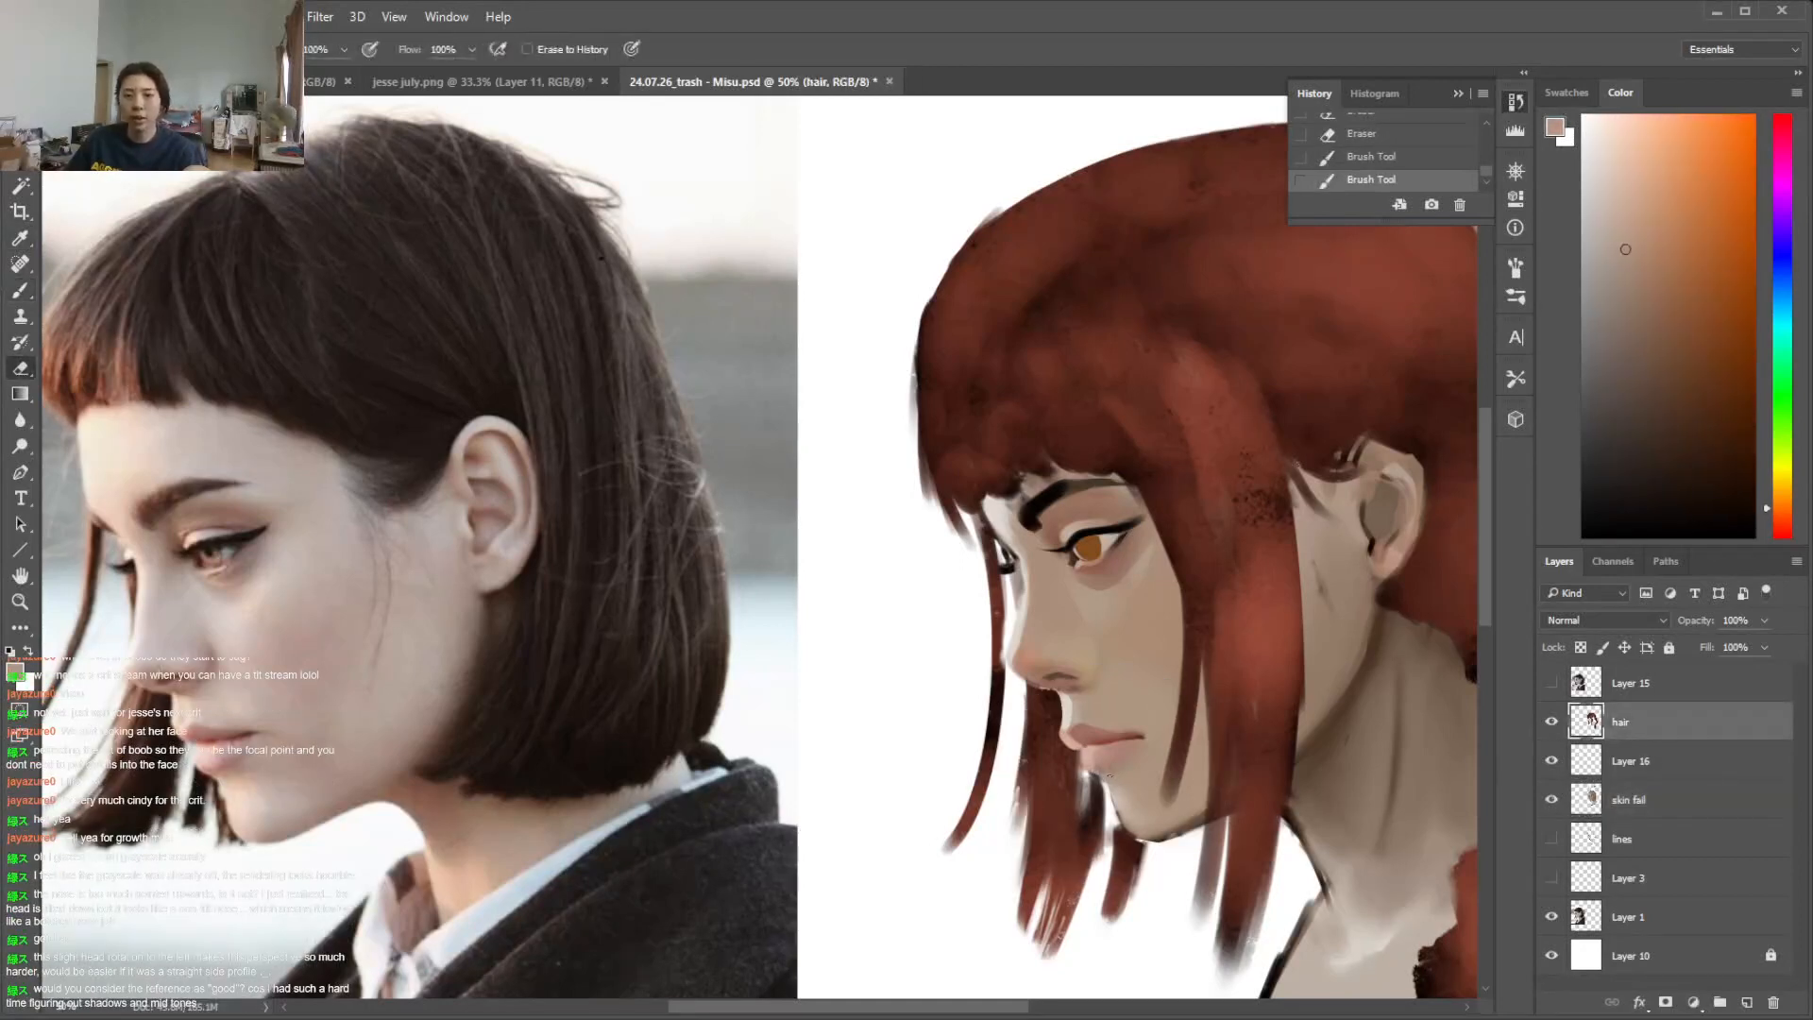
{"action": "left_click_drag", "start_coordinate": [1374, 649], "coordinate": [1387, 654]}
{"action": "right_click", "coordinate": [1388, 653]}
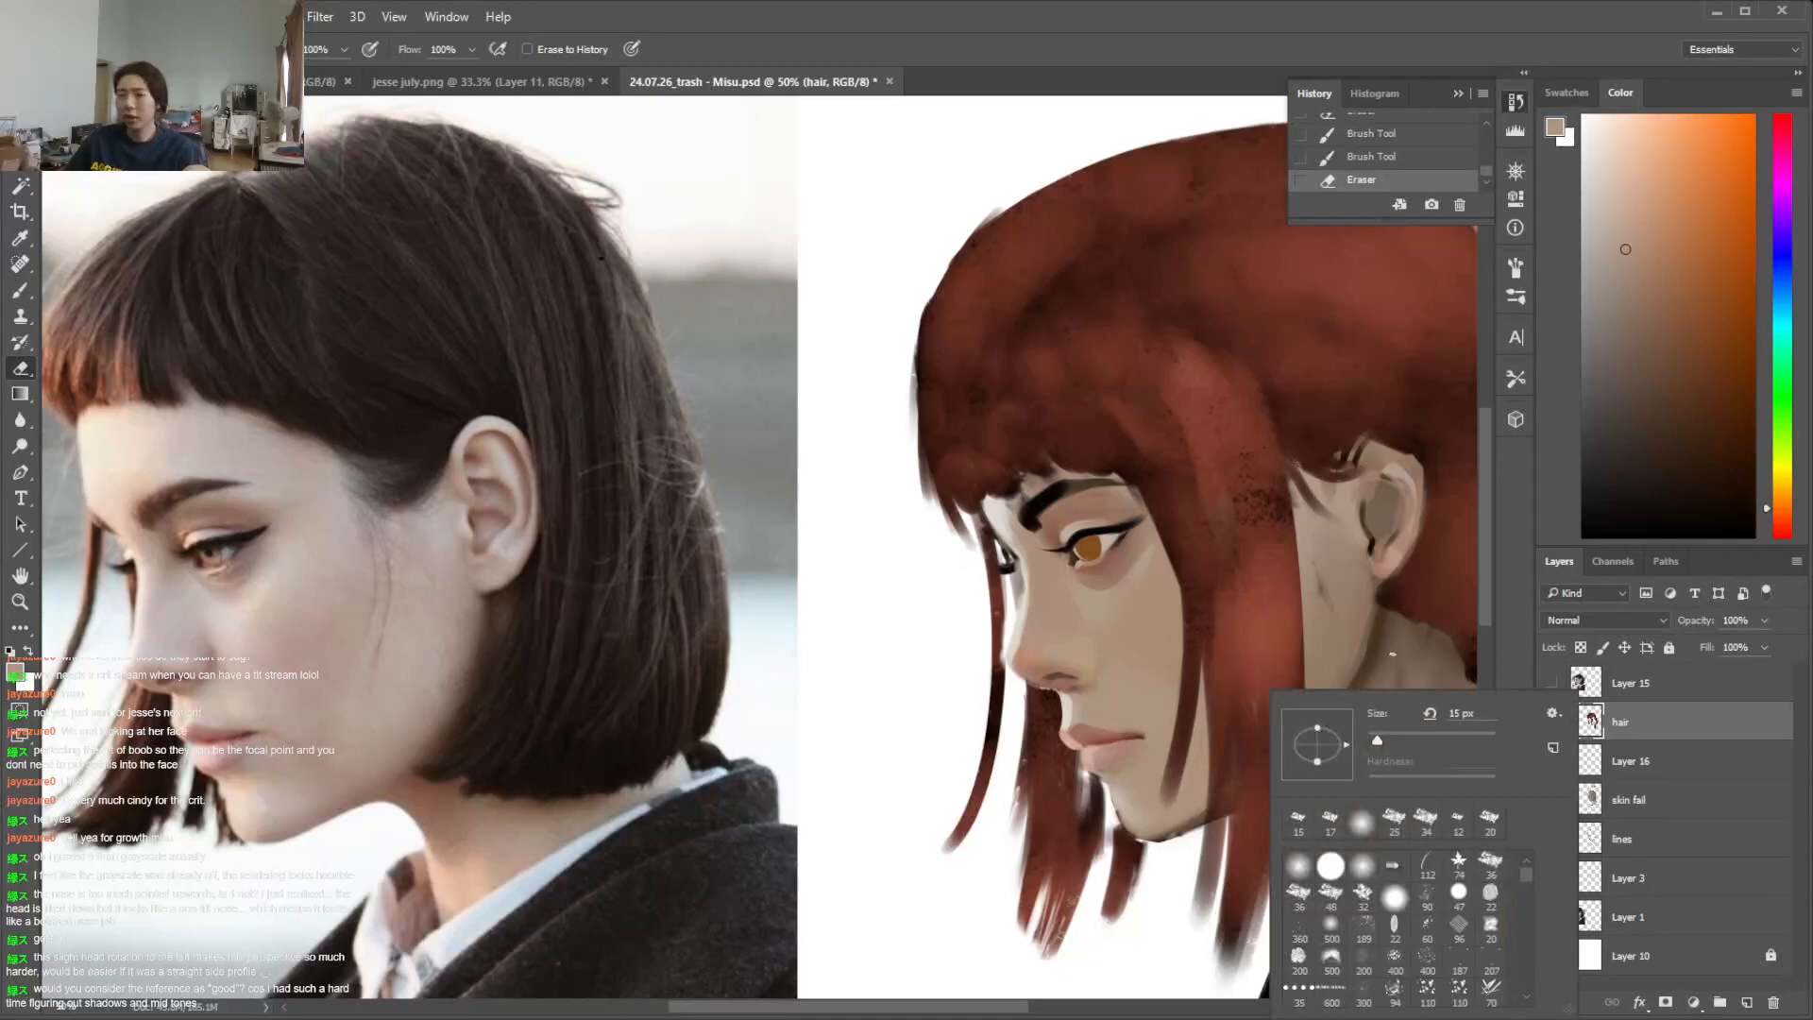
{"action": "left_click", "coordinate": [1217, 746]}
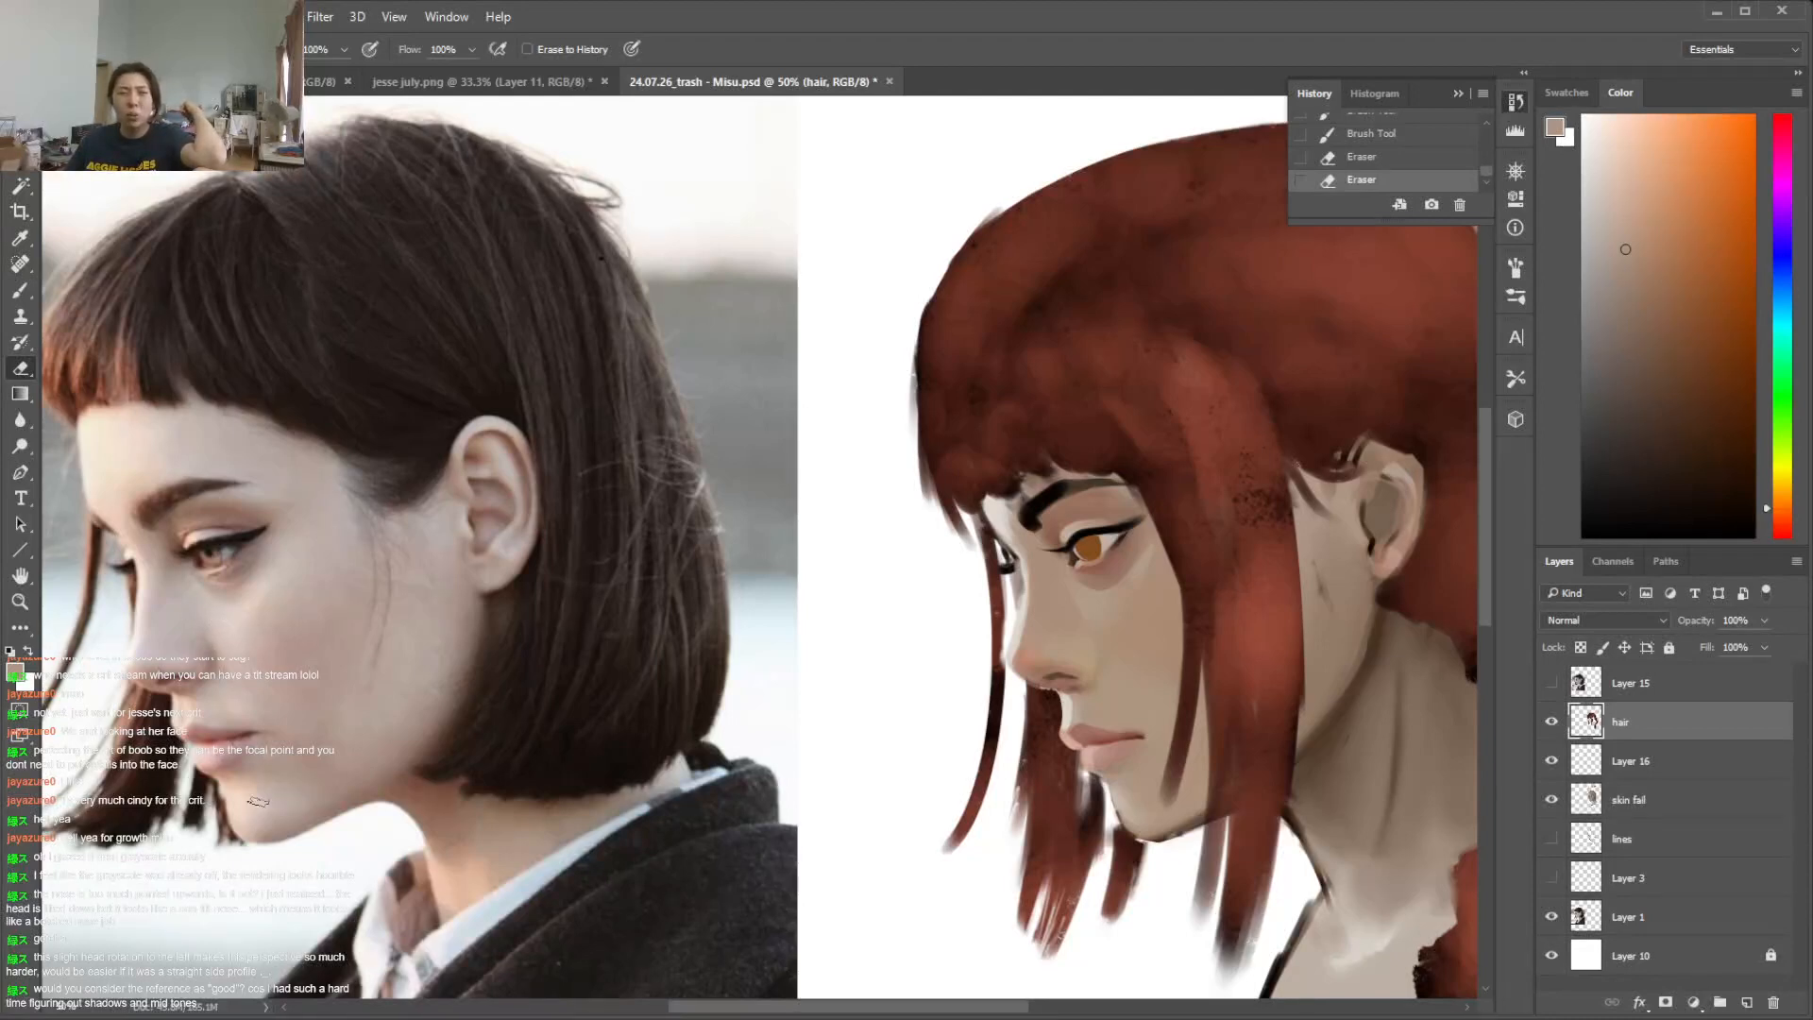
Identify the reference photo layer by toggling its visibility and duplicate Layer 1 as Layer 1 copy
{"action": "left_click", "coordinate": [1685, 685]}
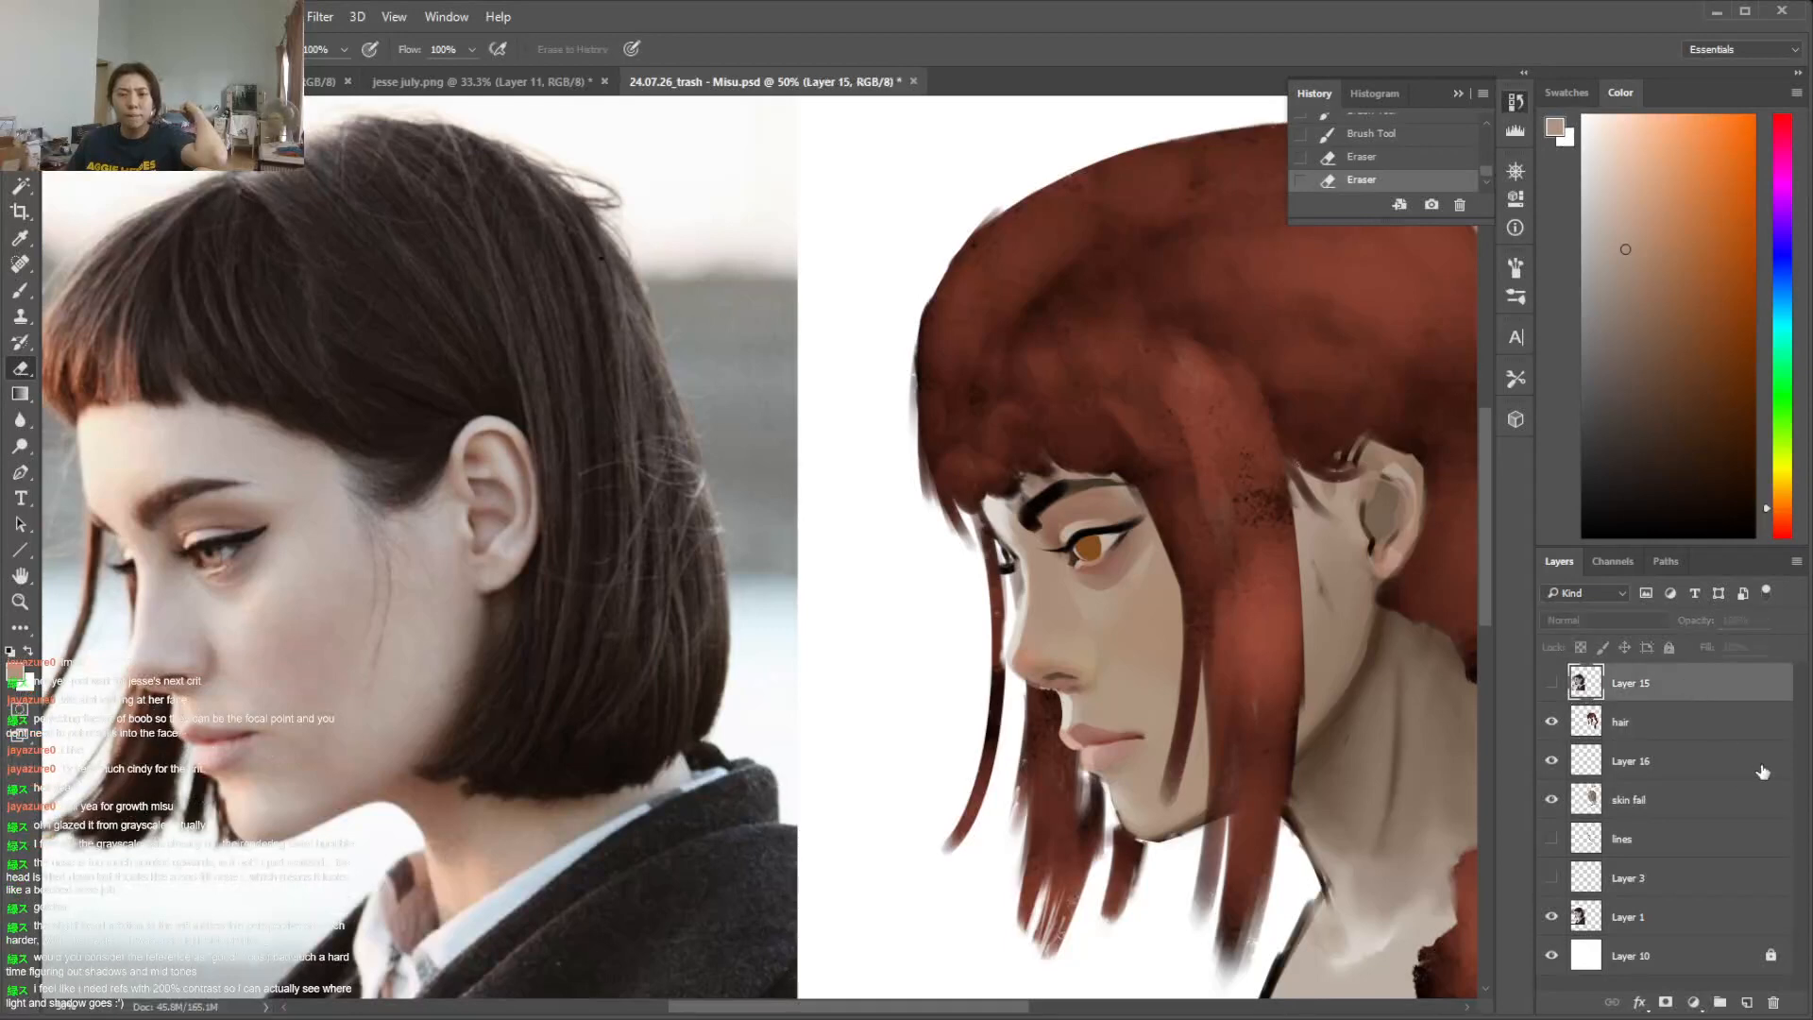
{"action": "left_click", "coordinate": [1704, 930]}
{"action": "left_click", "coordinate": [1551, 917]}
{"action": "left_click", "coordinate": [1551, 916]}
{"action": "right_click", "coordinate": [1625, 917]}
{"action": "left_click", "coordinate": [1341, 121]}
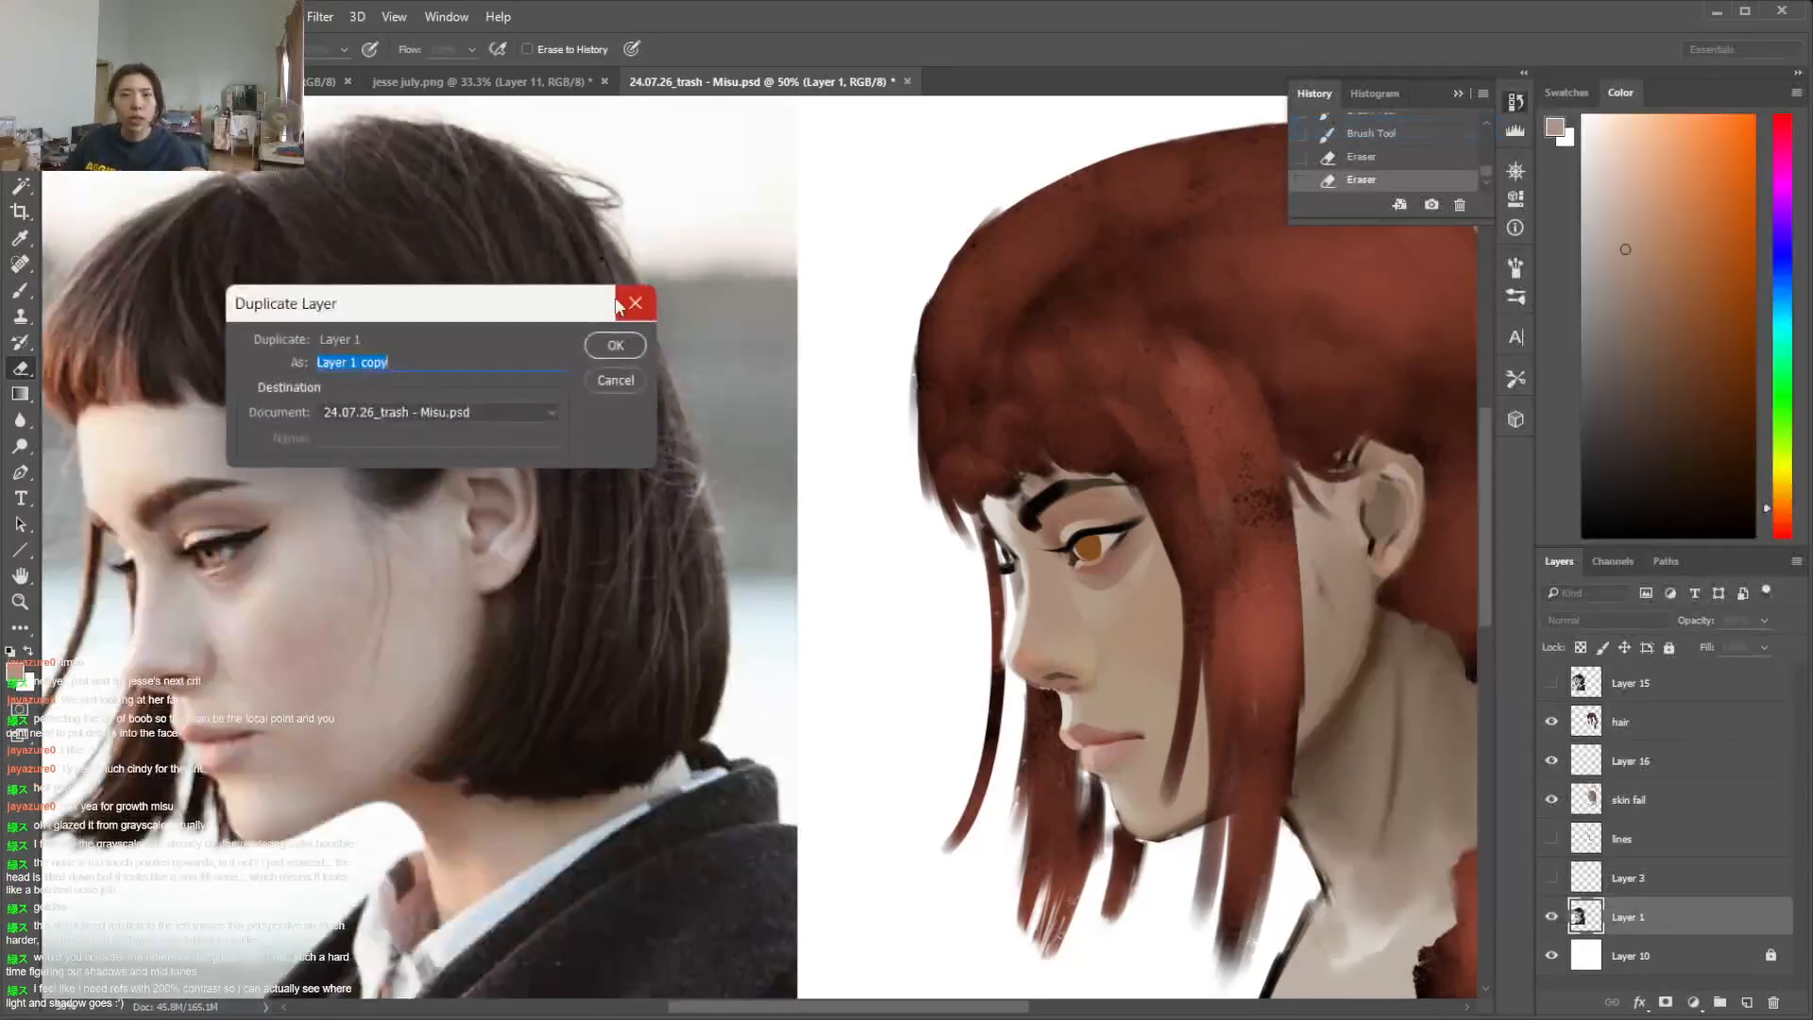
{"action": "left_click", "coordinate": [615, 346]}
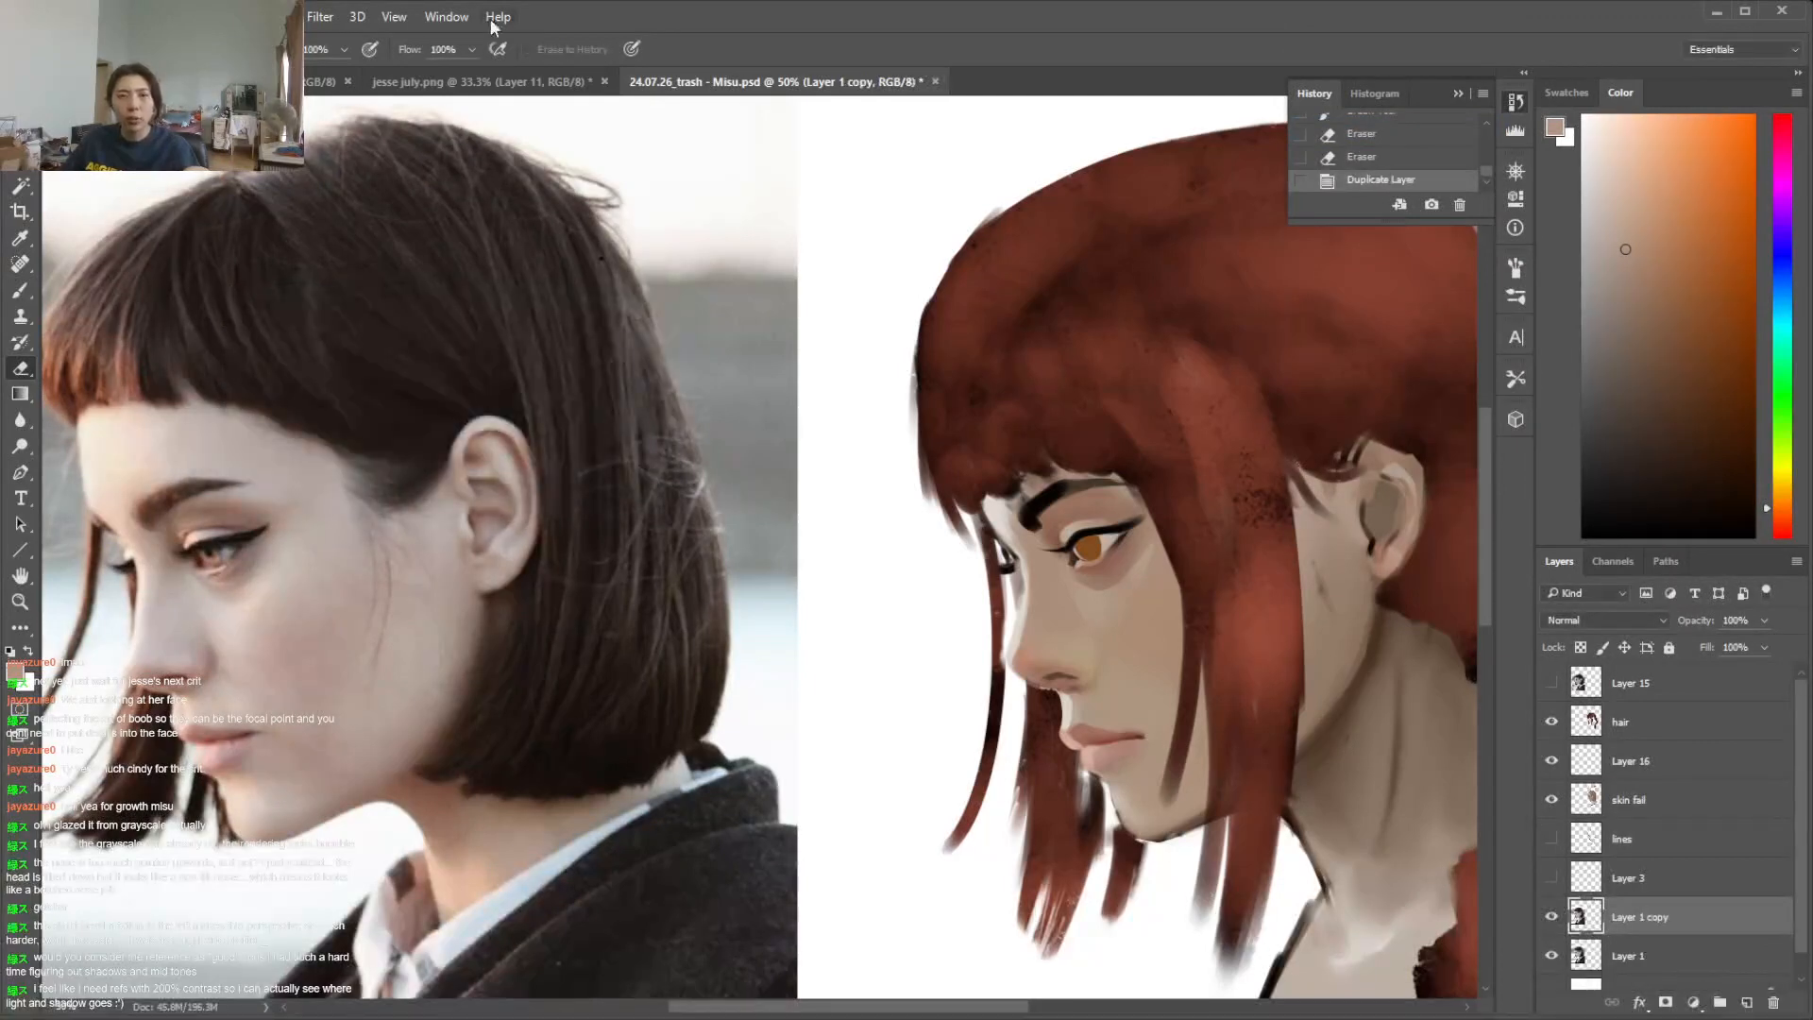
Try contrast 100 and brightness 47 on the Layer 1 copy reference photo
{"action": "left_click", "coordinate": [129, 17]}
{"action": "mouse_move", "coordinate": [188, 76]}
{"action": "left_click", "coordinate": [557, 78]}
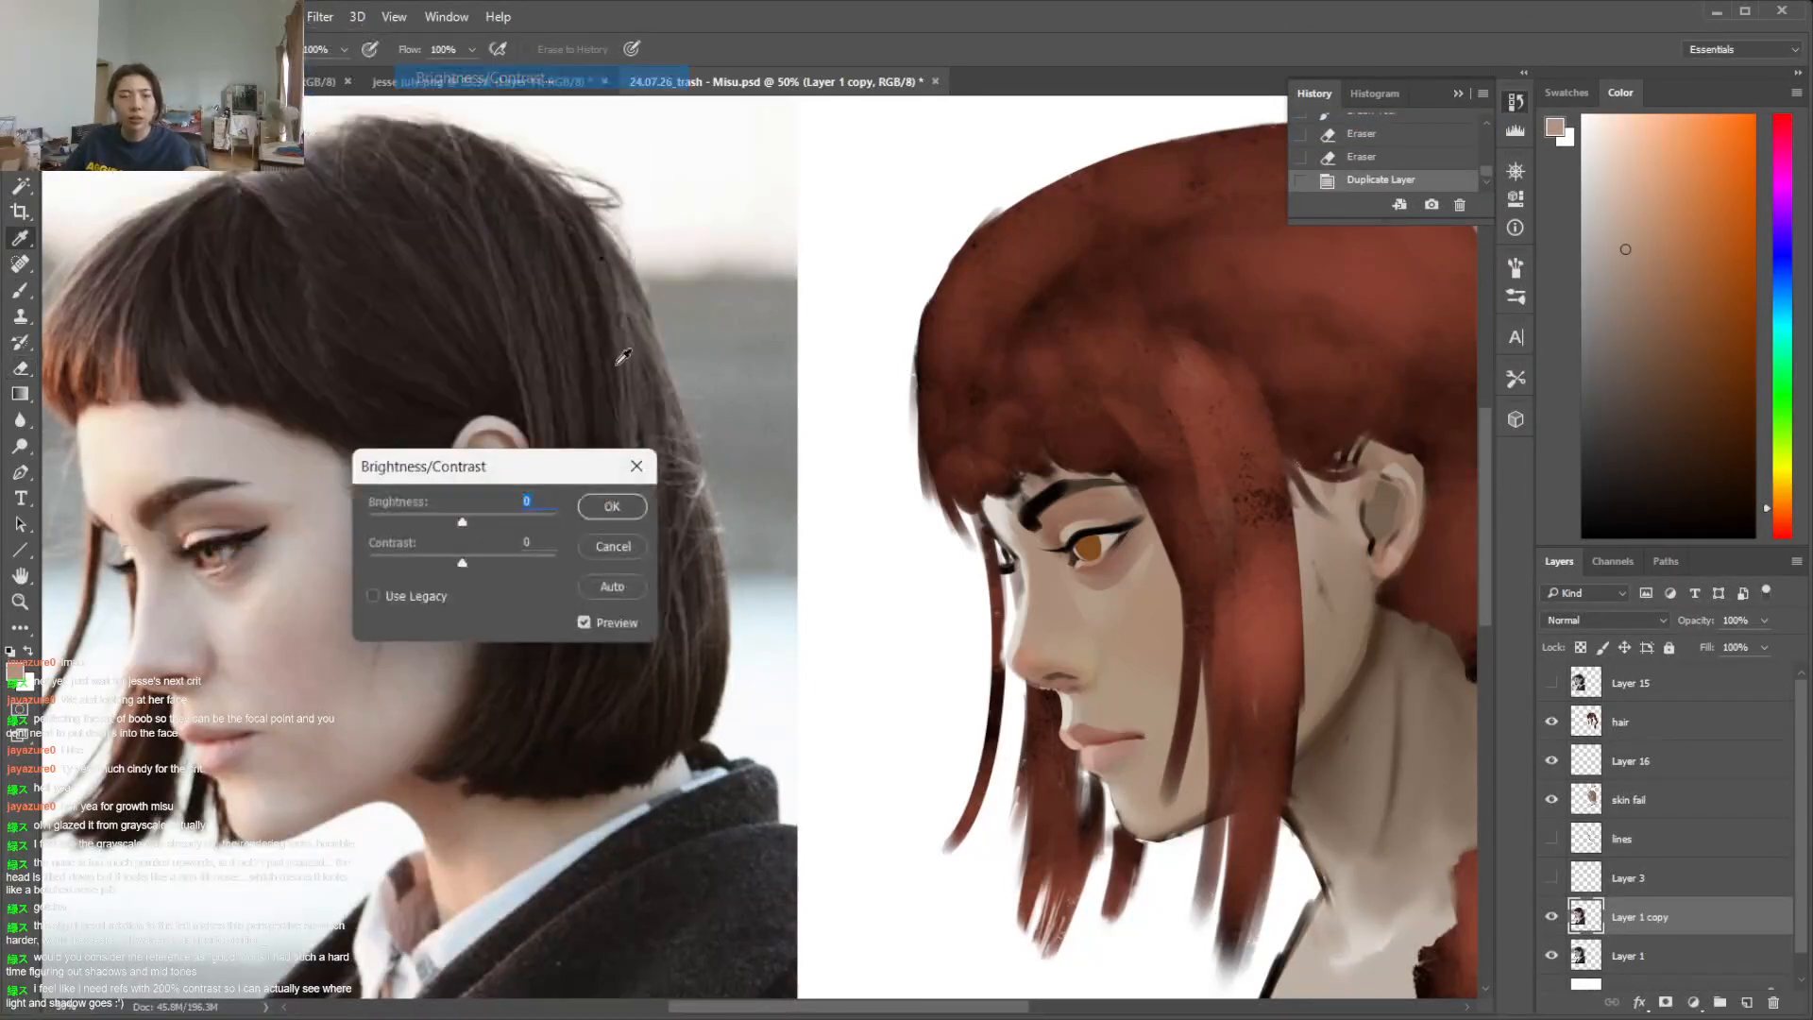
{"action": "left_click_drag", "start_coordinate": [464, 564], "coordinate": [569, 564]}
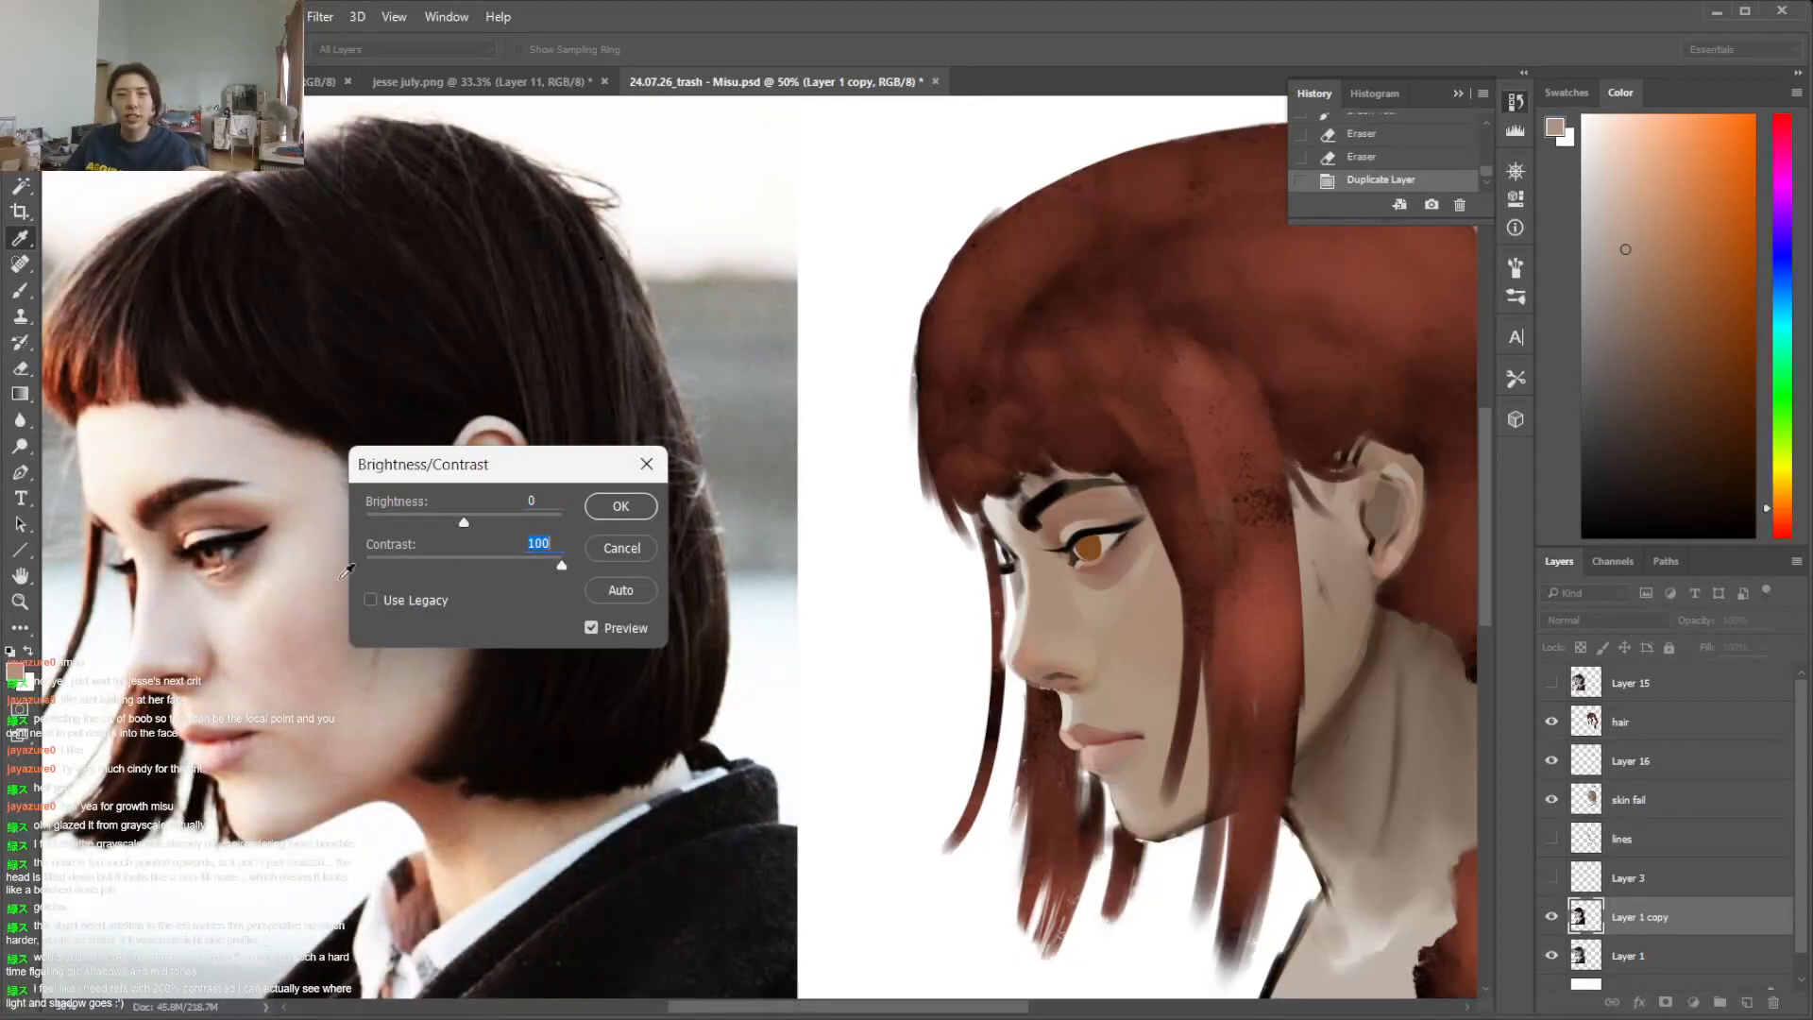
{"action": "left_click_drag", "start_coordinate": [503, 464], "coordinate": [755, 475]}
{"action": "left_click_drag", "start_coordinate": [694, 531], "coordinate": [749, 527]}
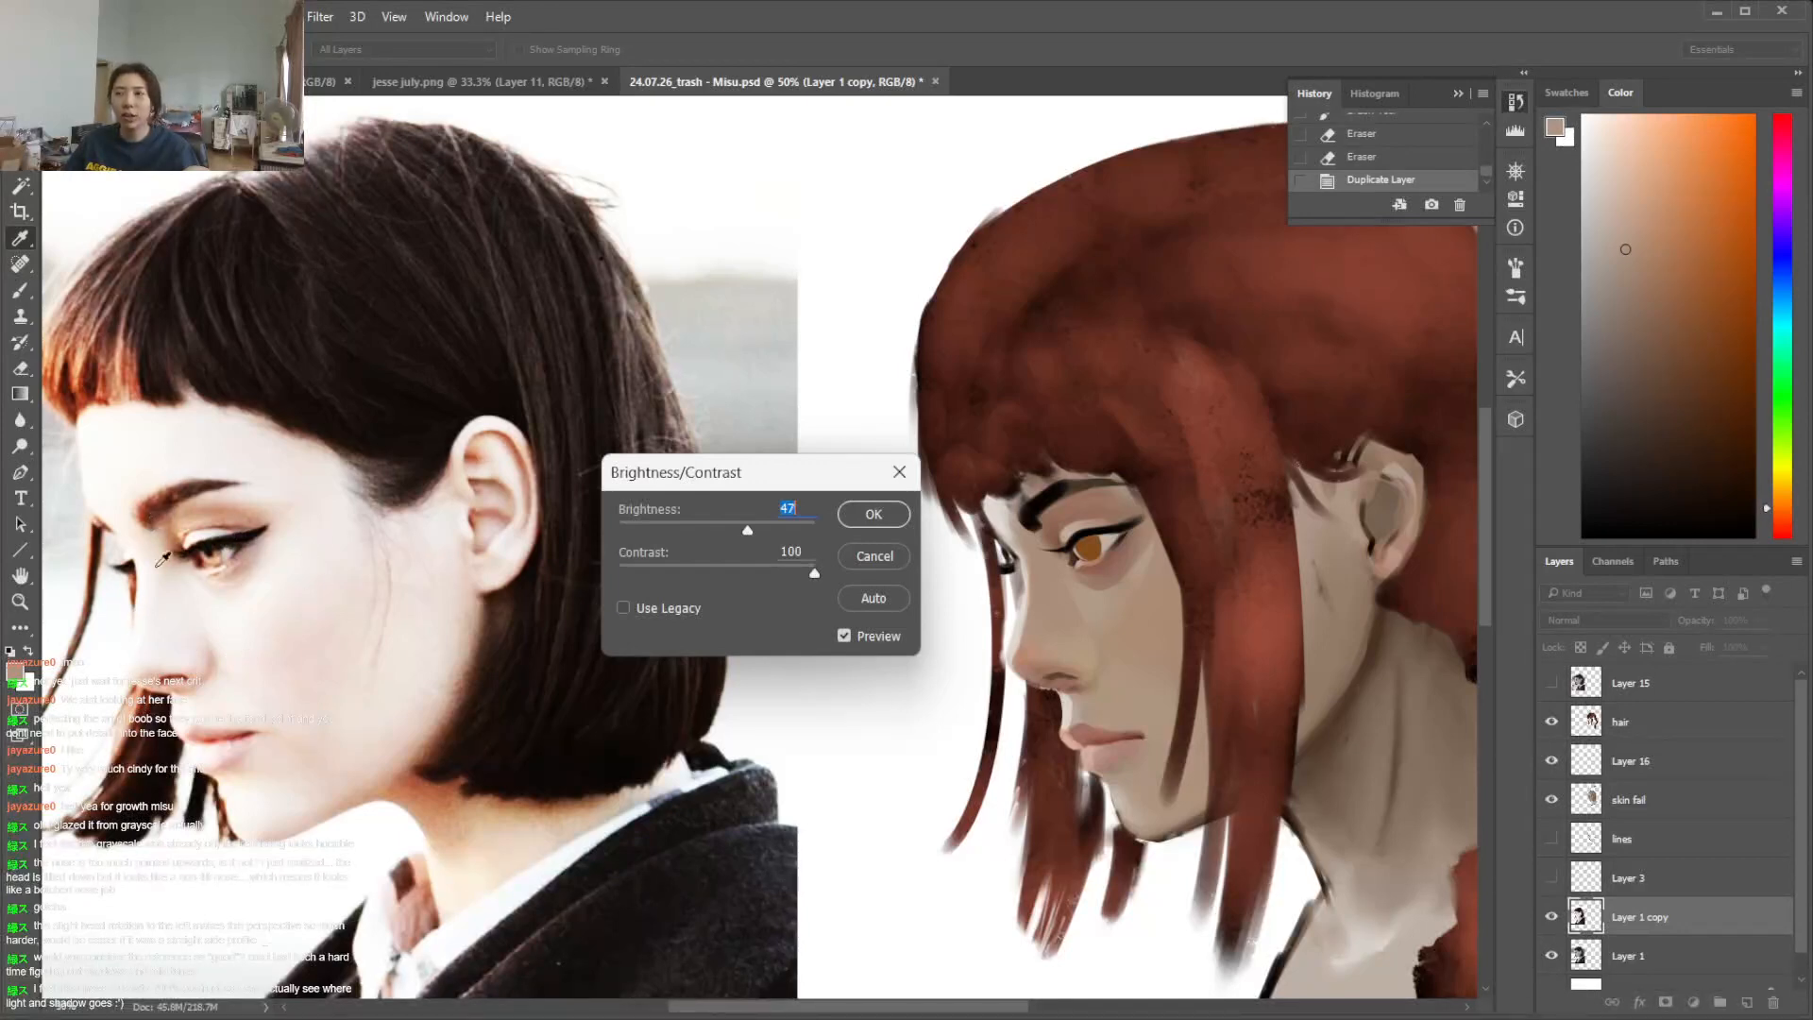
{"action": "left_click", "coordinate": [871, 554]}
{"action": "key", "text": "e"}
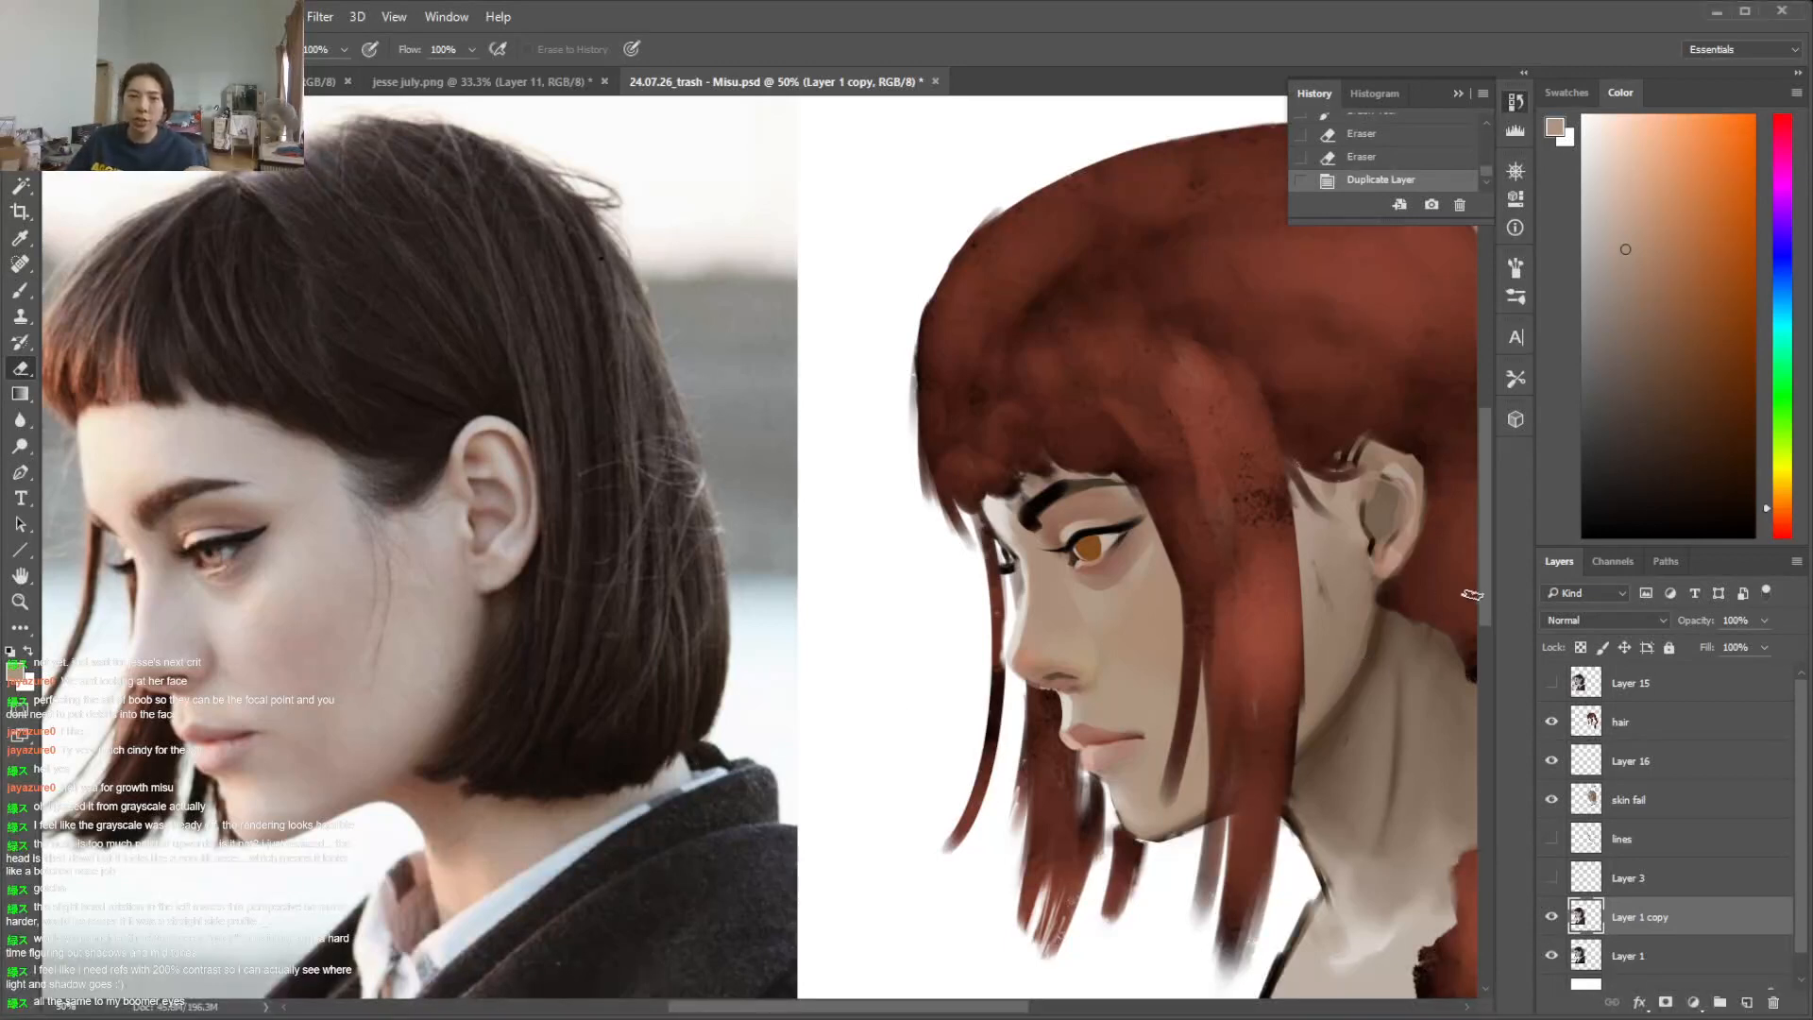
Erase the dark strokes on the hair layer that cover the inner end of the eyebrow
{"action": "key", "text": "l"}
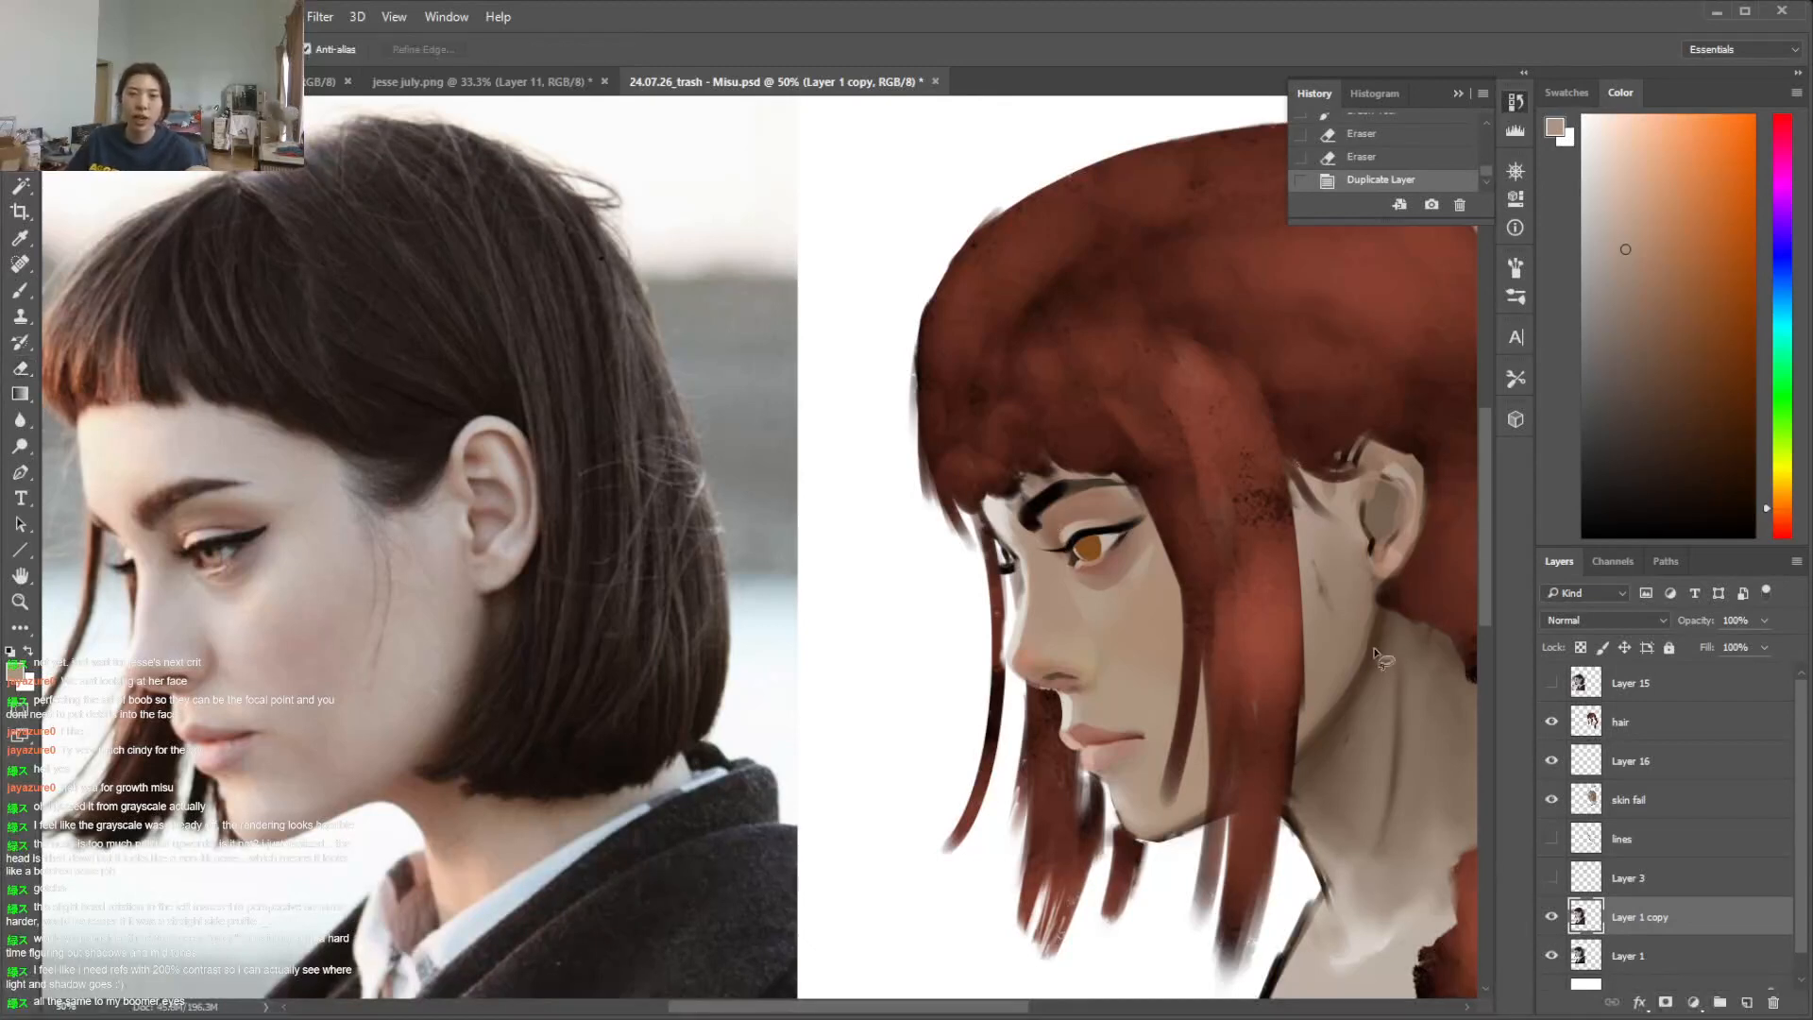
{"action": "left_click", "coordinate": [1634, 803]}
{"action": "left_click", "coordinate": [1620, 721]}
{"action": "left_click", "coordinate": [1551, 721]}
{"action": "left_click", "coordinate": [1551, 722]}
{"action": "key", "text": "e"}
{"action": "mouse_move", "coordinate": [1020, 519]}
{"action": "left_mouse_down"}
{"action": "mouse_move", "coordinate": [1053, 483]}
{"action": "mouse_move", "coordinate": [1011, 500]}
{"action": "mouse_move", "coordinate": [1011, 429]}
{"action": "mouse_move", "coordinate": [990, 438]}
{"action": "mouse_move", "coordinate": [1009, 490]}
{"action": "left_mouse_up"}
Repaint the fringe tips above the brow with a sampled hair red and clean up their edge with the eraser
{"action": "key", "text": "i"}
{"action": "left_click", "coordinate": [996, 460]}
{"action": "key", "text": "b"}
{"action": "right_click", "coordinate": [1003, 452]}
{"action": "left_click_drag", "start_coordinate": [982, 438], "coordinate": [1003, 491]}
{"action": "key", "text": "e"}
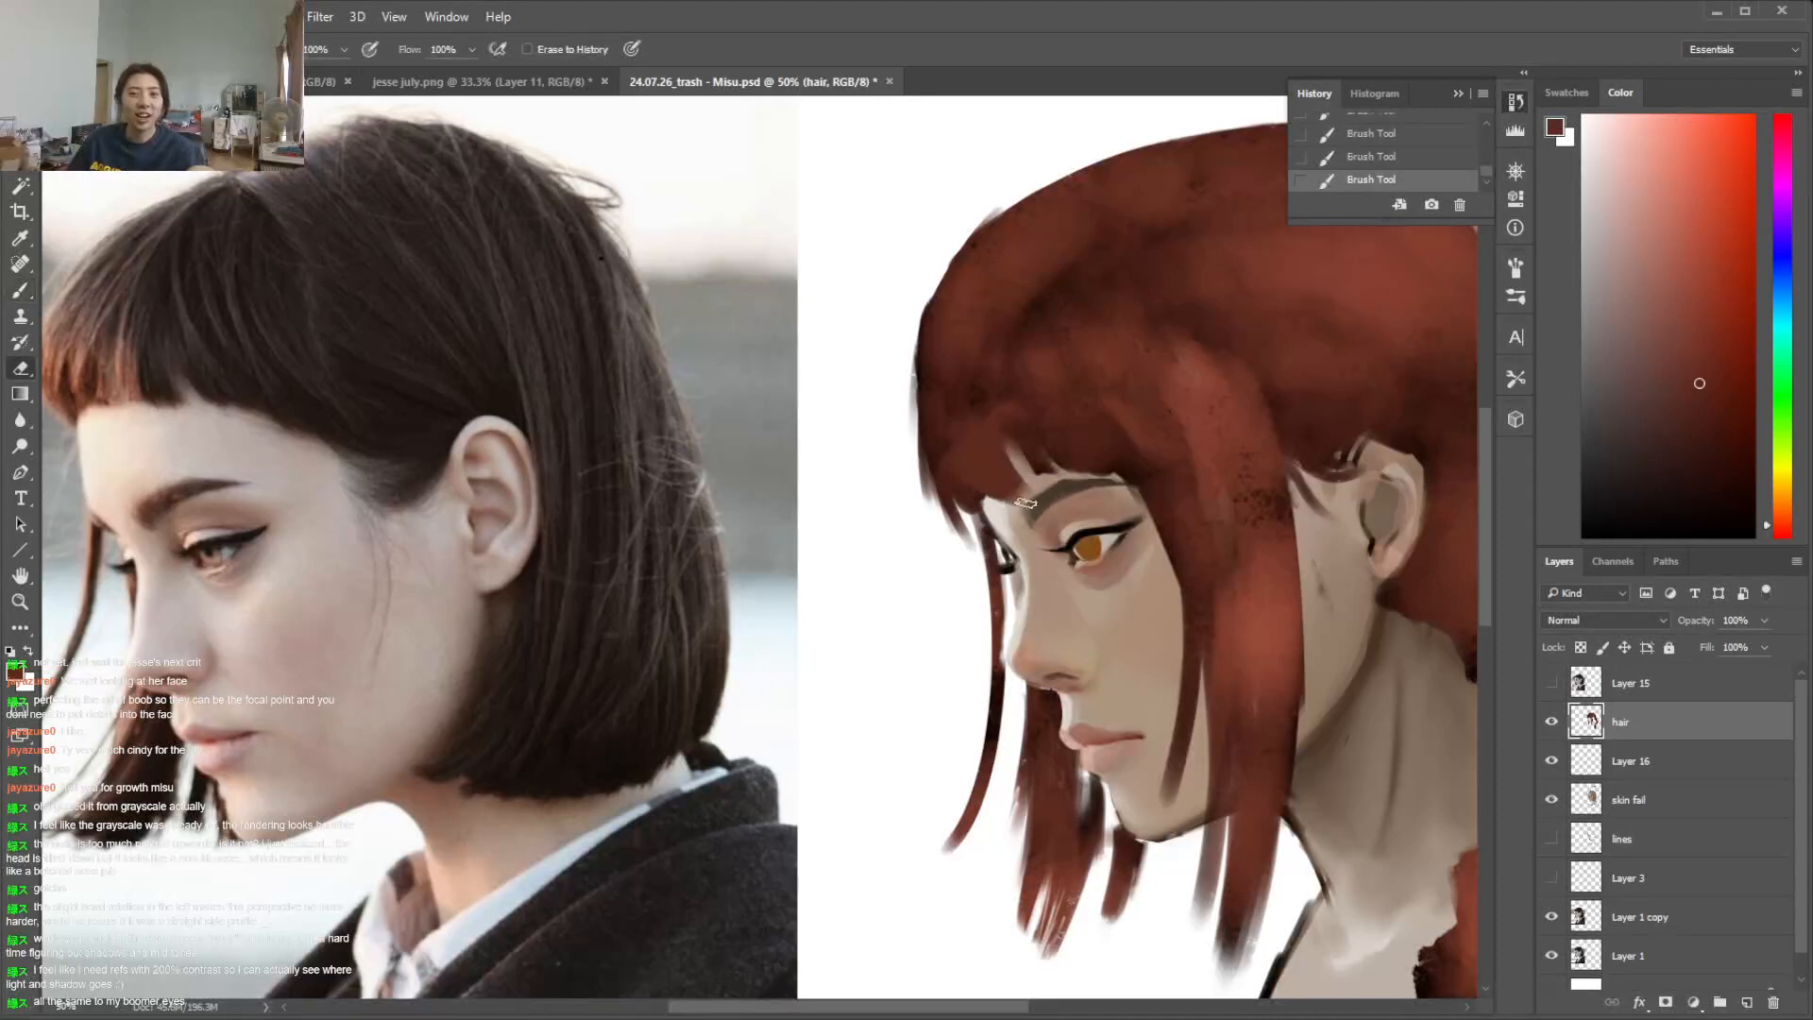
{"action": "left_click", "coordinate": [1030, 508]}
{"action": "key", "text": "b"}
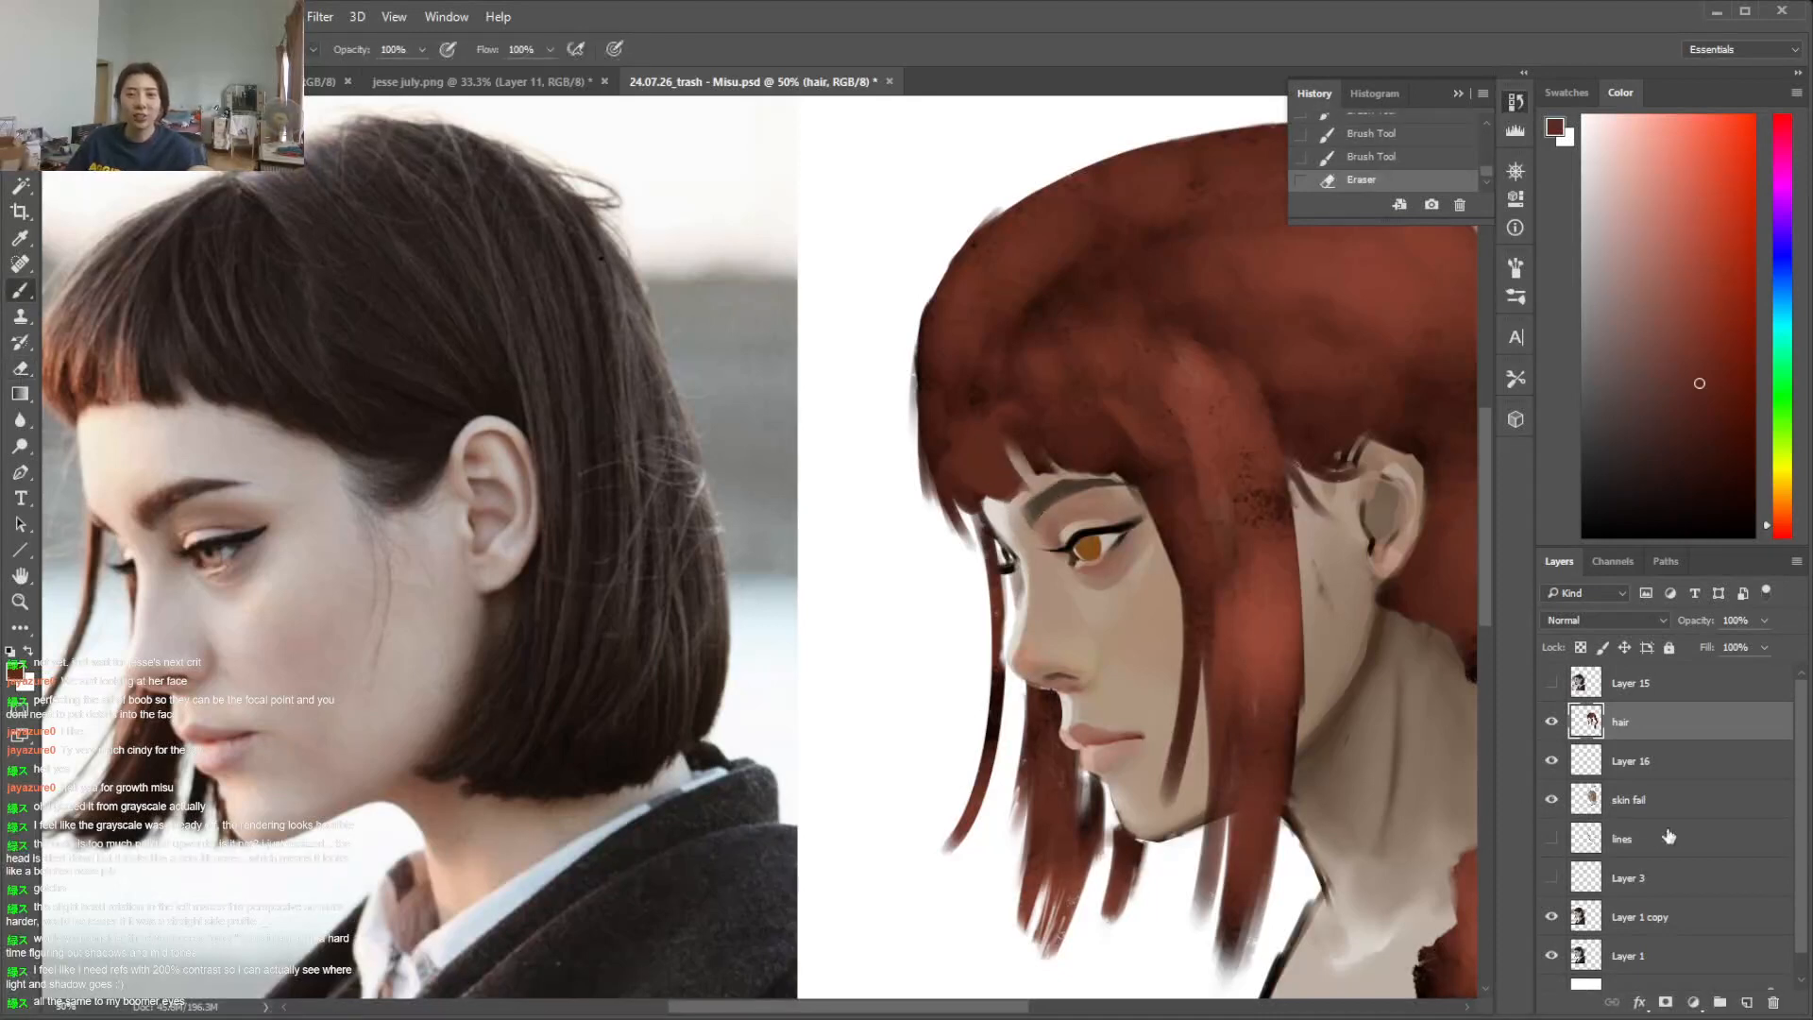
Find Layer 16 among the face layers and lock its transparent pixels
{"action": "left_click", "coordinate": [1633, 918]}
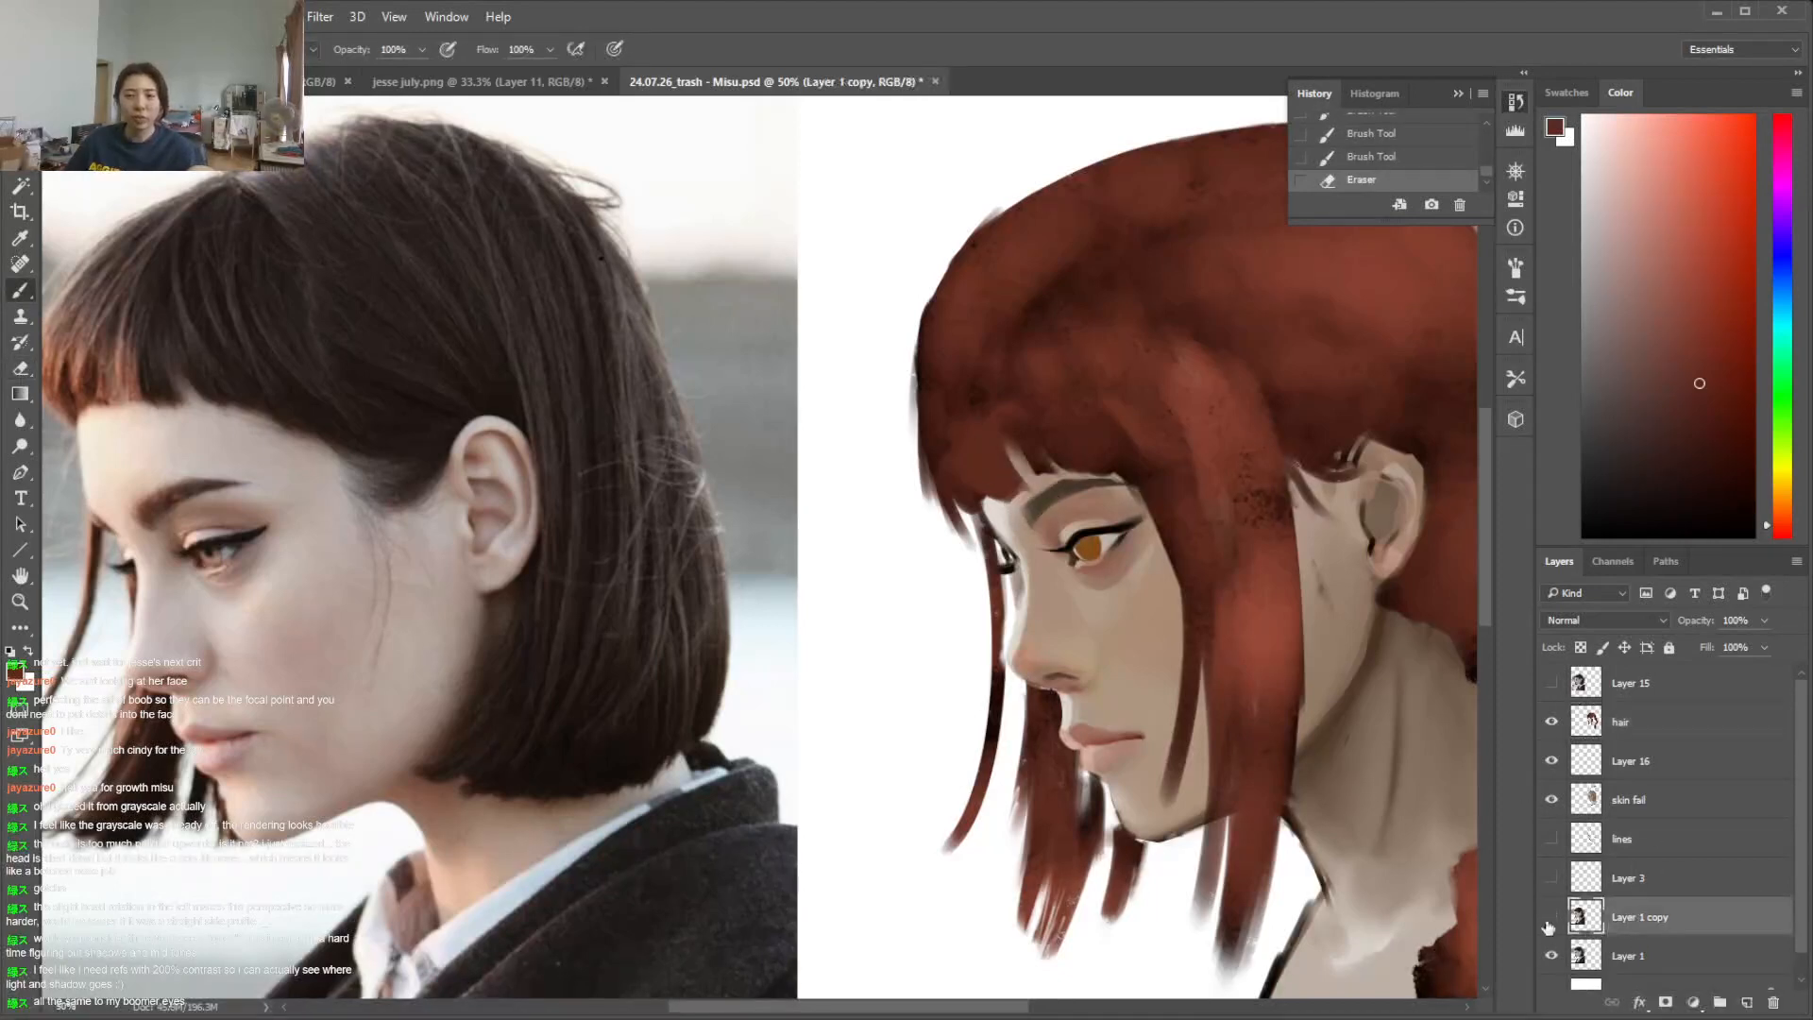
{"action": "left_click", "coordinate": [1624, 793]}
{"action": "left_click", "coordinate": [1551, 796]}
{"action": "left_click", "coordinate": [1552, 796]}
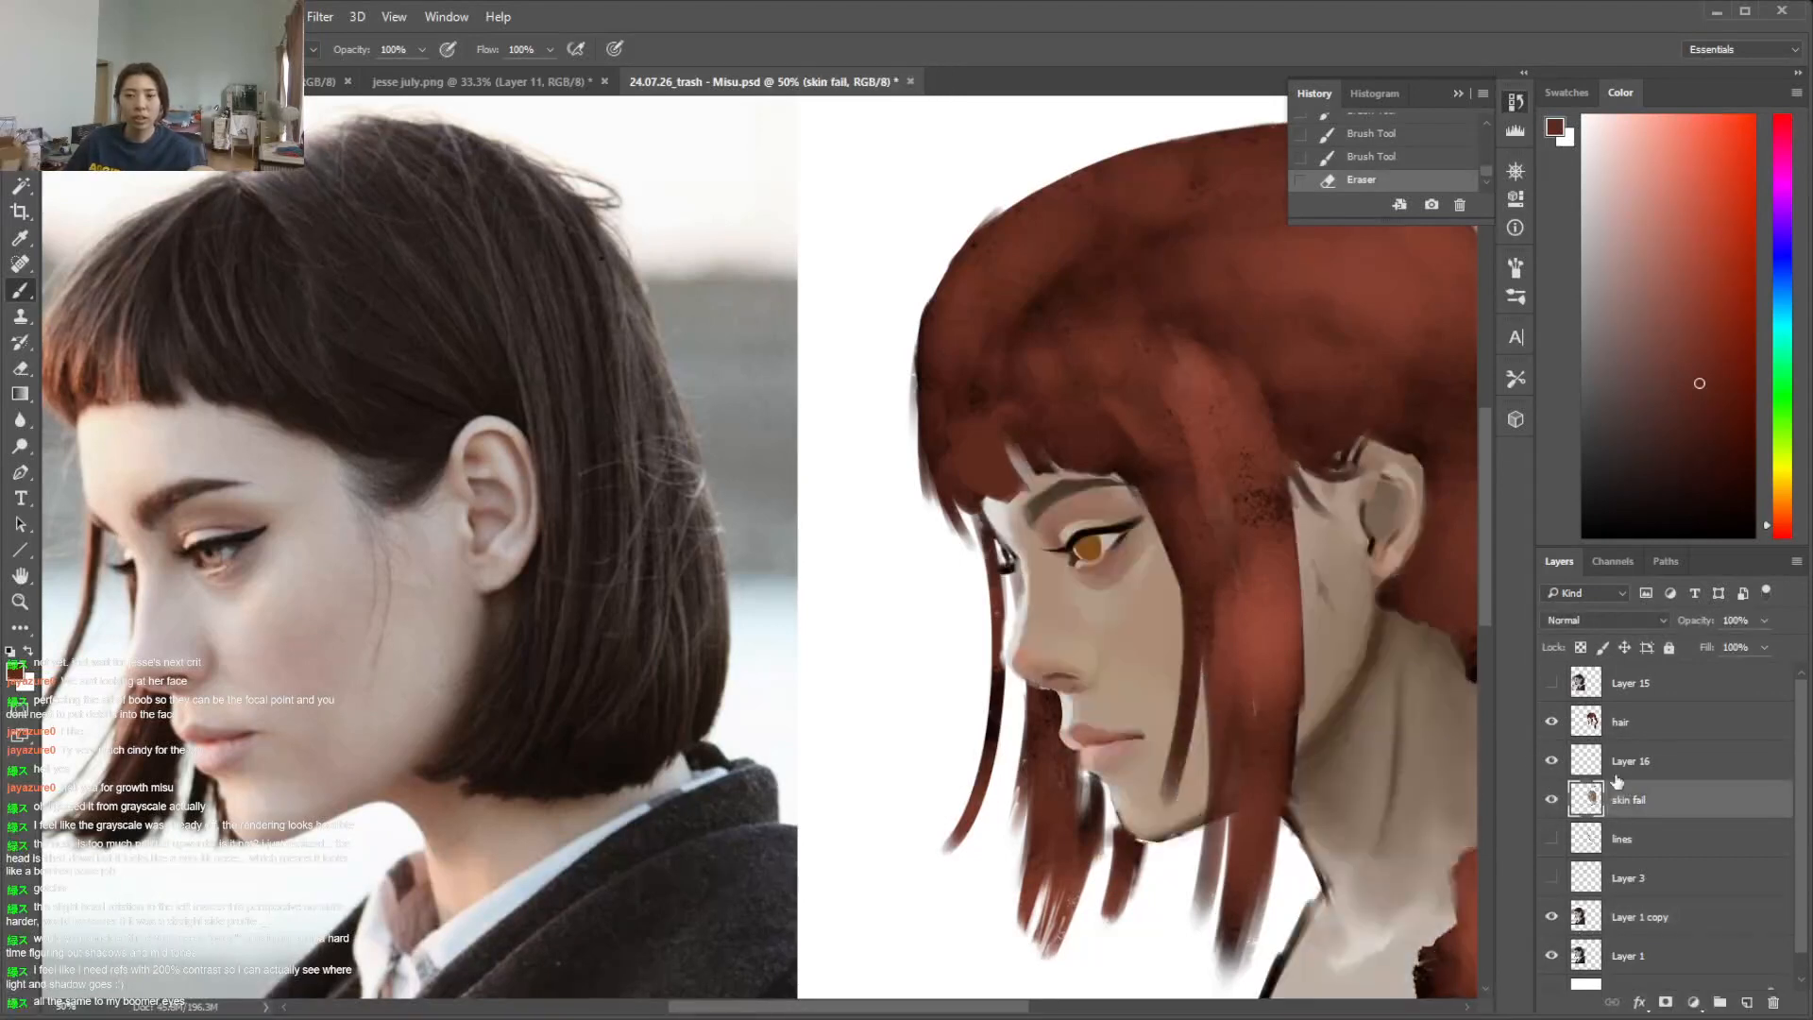
{"action": "right_click", "coordinate": [1608, 763]}
{"action": "key", "text": "Escape"}
{"action": "left_click", "coordinate": [1580, 647]}
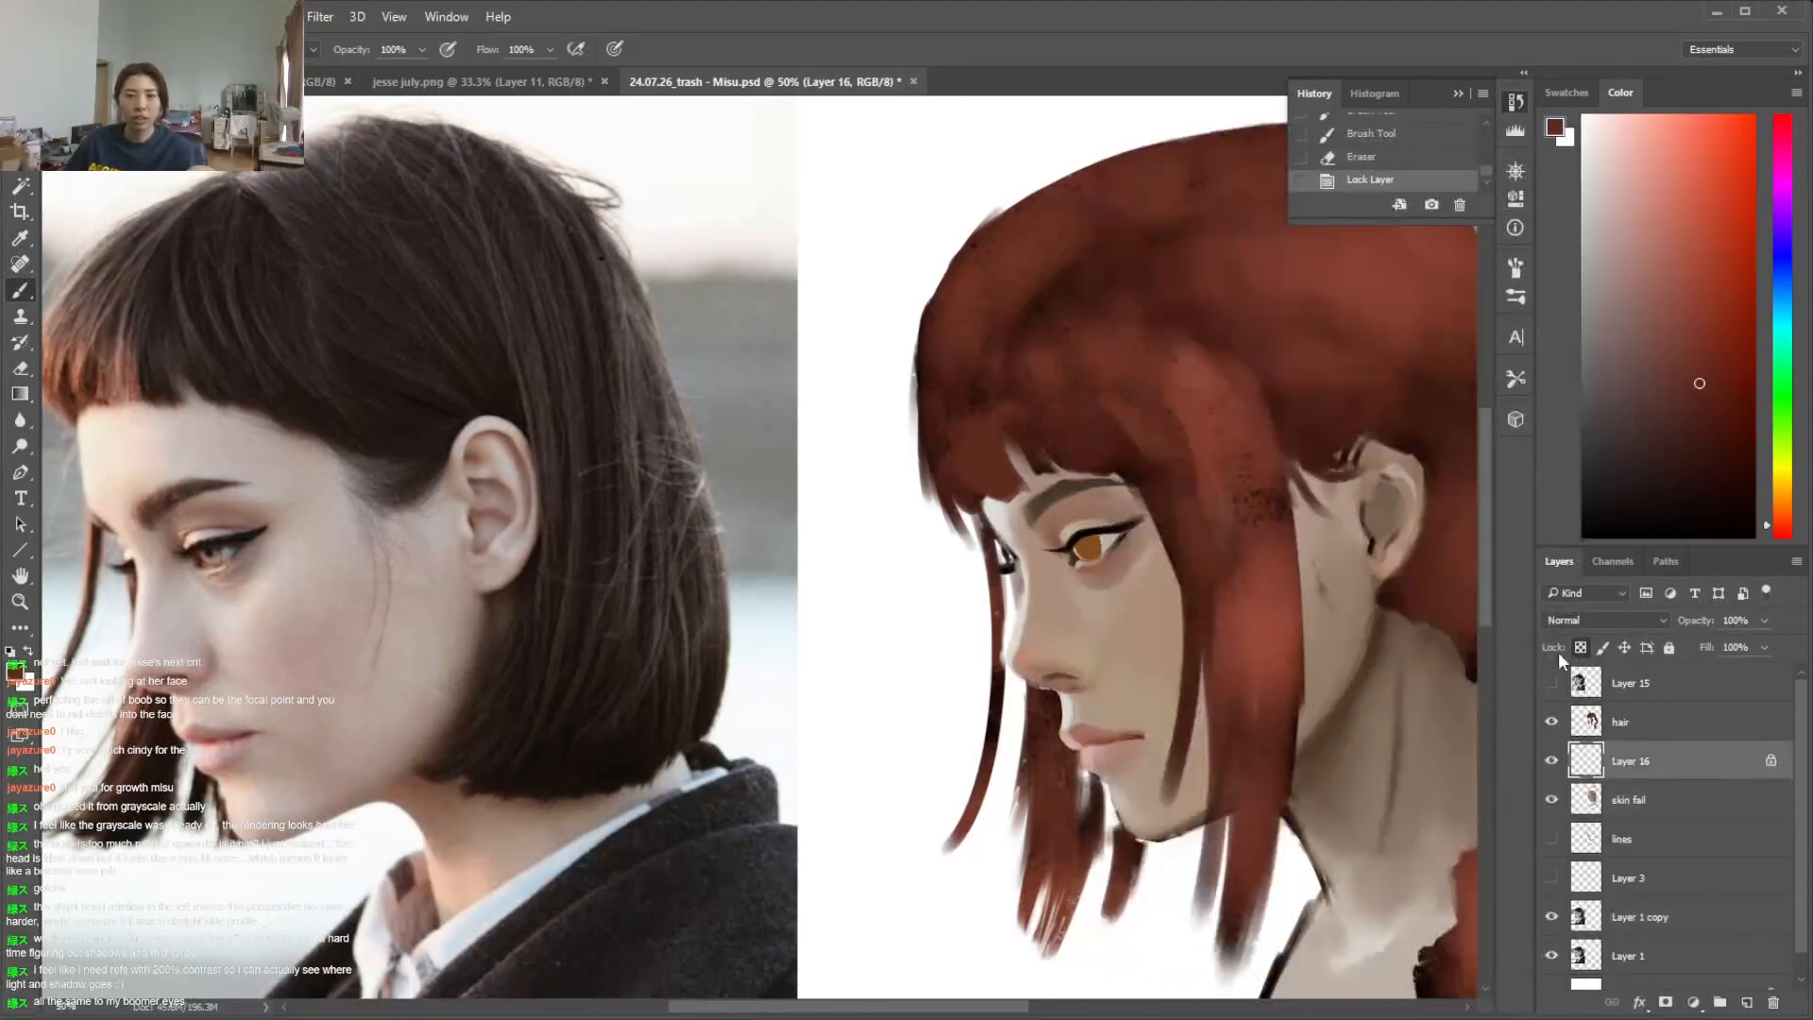
Shade the upper part of the amber iris on Layer 16 with a dark orange-brown
{"action": "left_click", "coordinate": [1086, 543], "text": "alt"}
{"action": "left_click", "coordinate": [1783, 516]}
{"action": "left_click", "coordinate": [1714, 405]}
{"action": "left_click_drag", "start_coordinate": [1093, 529], "coordinate": [1086, 532]}
{"action": "right_click", "coordinate": [1097, 527]}
{"action": "left_click", "coordinate": [1263, 643]}
{"action": "left_click", "coordinate": [1086, 541]}
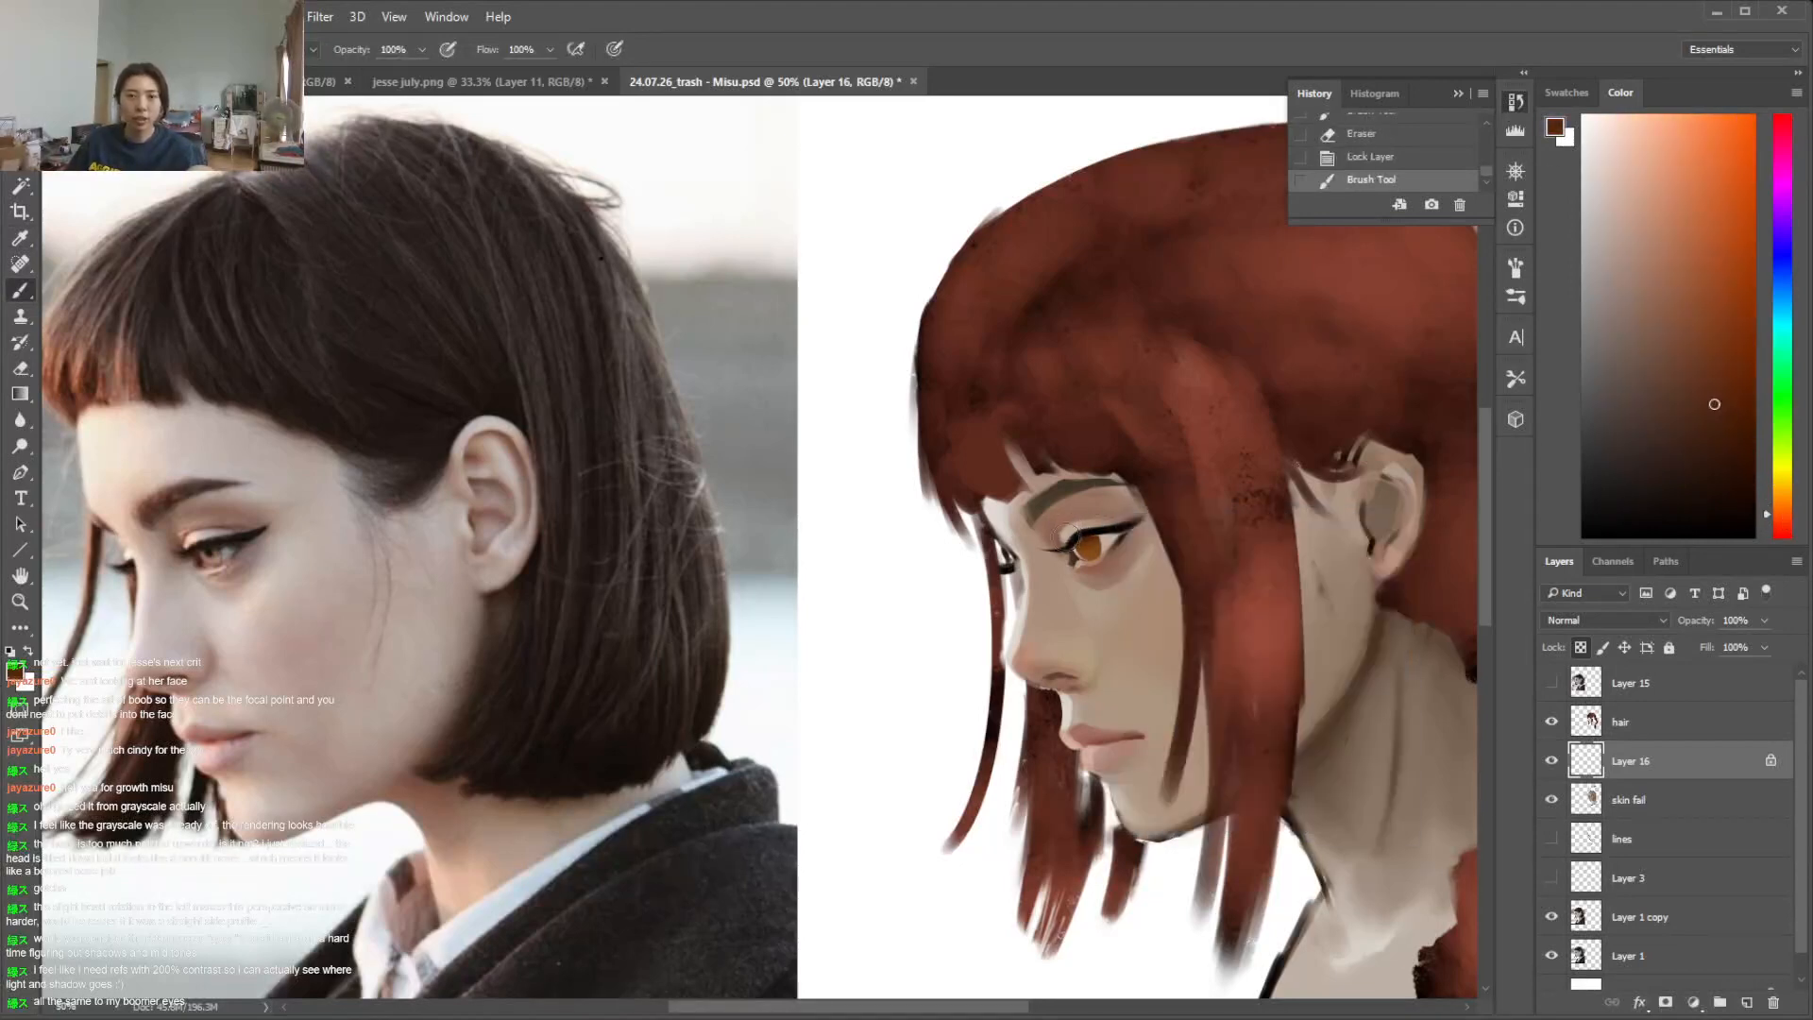
Deepen the iris shading and add black touches around the pupil with a soft 23 px brush
{"action": "left_click_drag", "start_coordinate": [1111, 501], "coordinate": [1109, 507]}
{"action": "right_click", "coordinate": [1114, 498]}
{"action": "left_click_drag", "start_coordinate": [1252, 538], "coordinate": [1267, 538]}
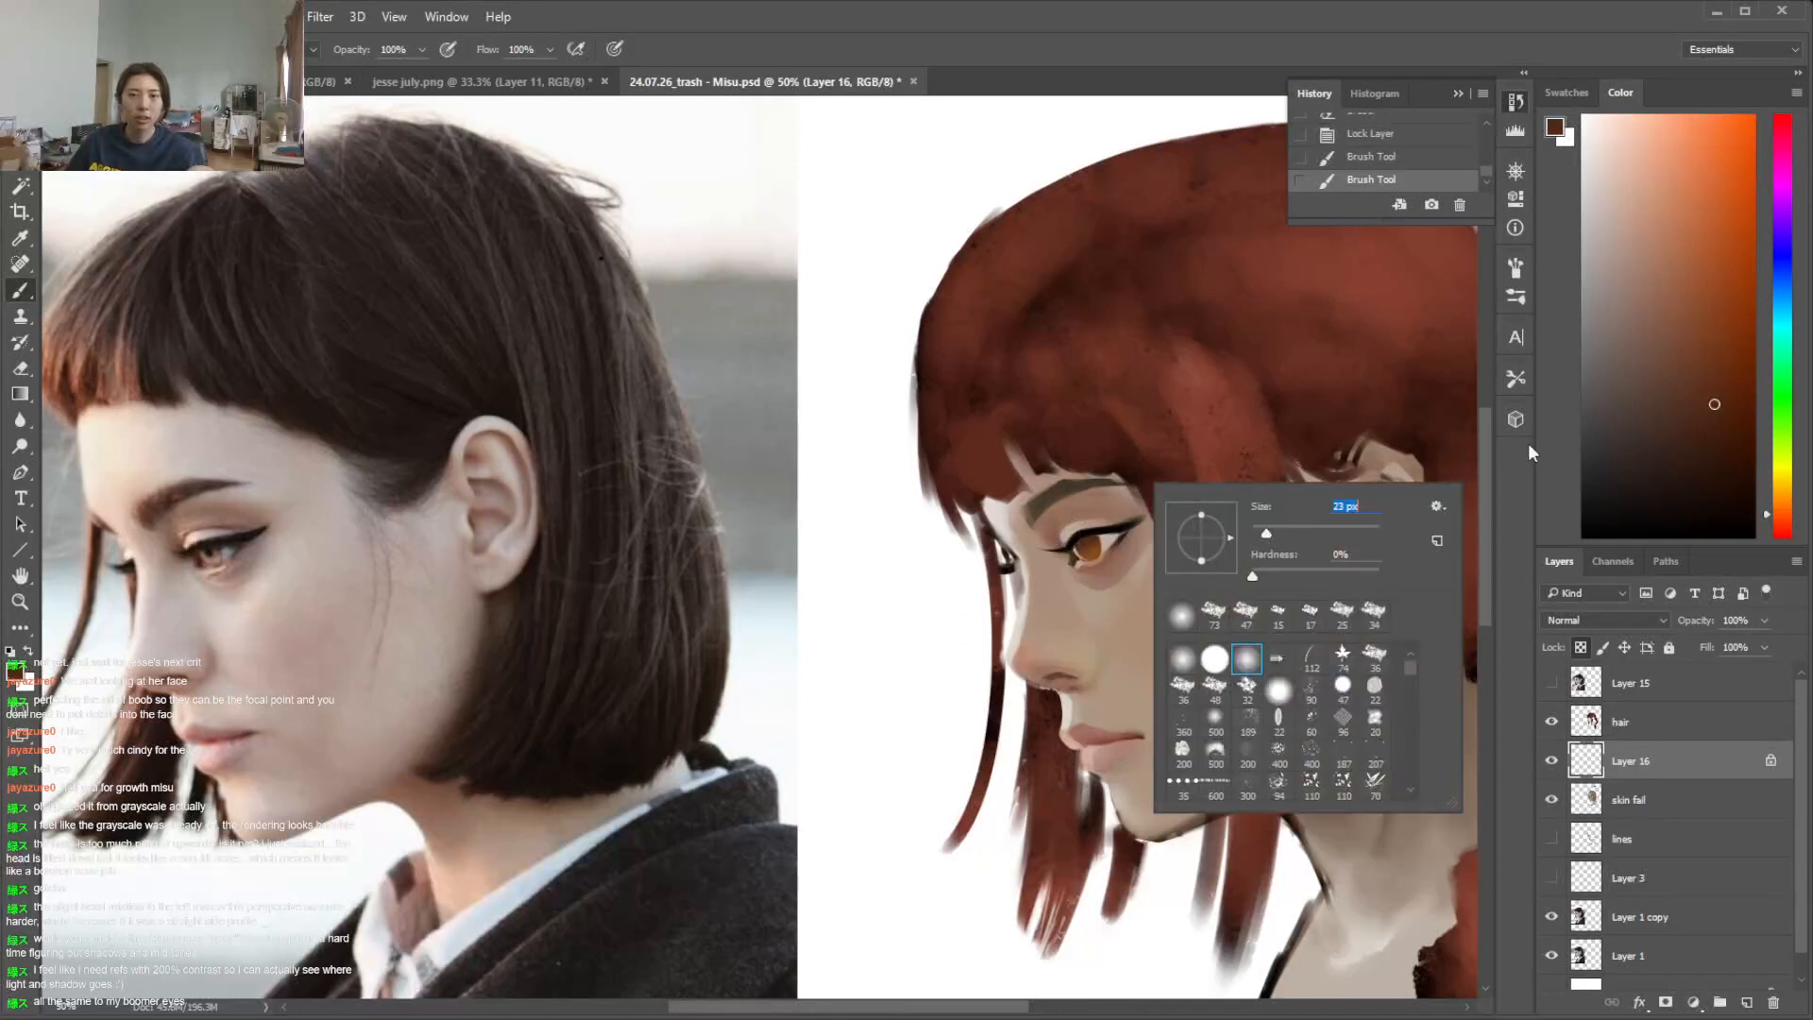
{"action": "left_click", "coordinate": [1728, 461]}
{"action": "left_click", "coordinate": [1074, 535]}
{"action": "left_click", "coordinate": [1118, 531], "text": "alt"}
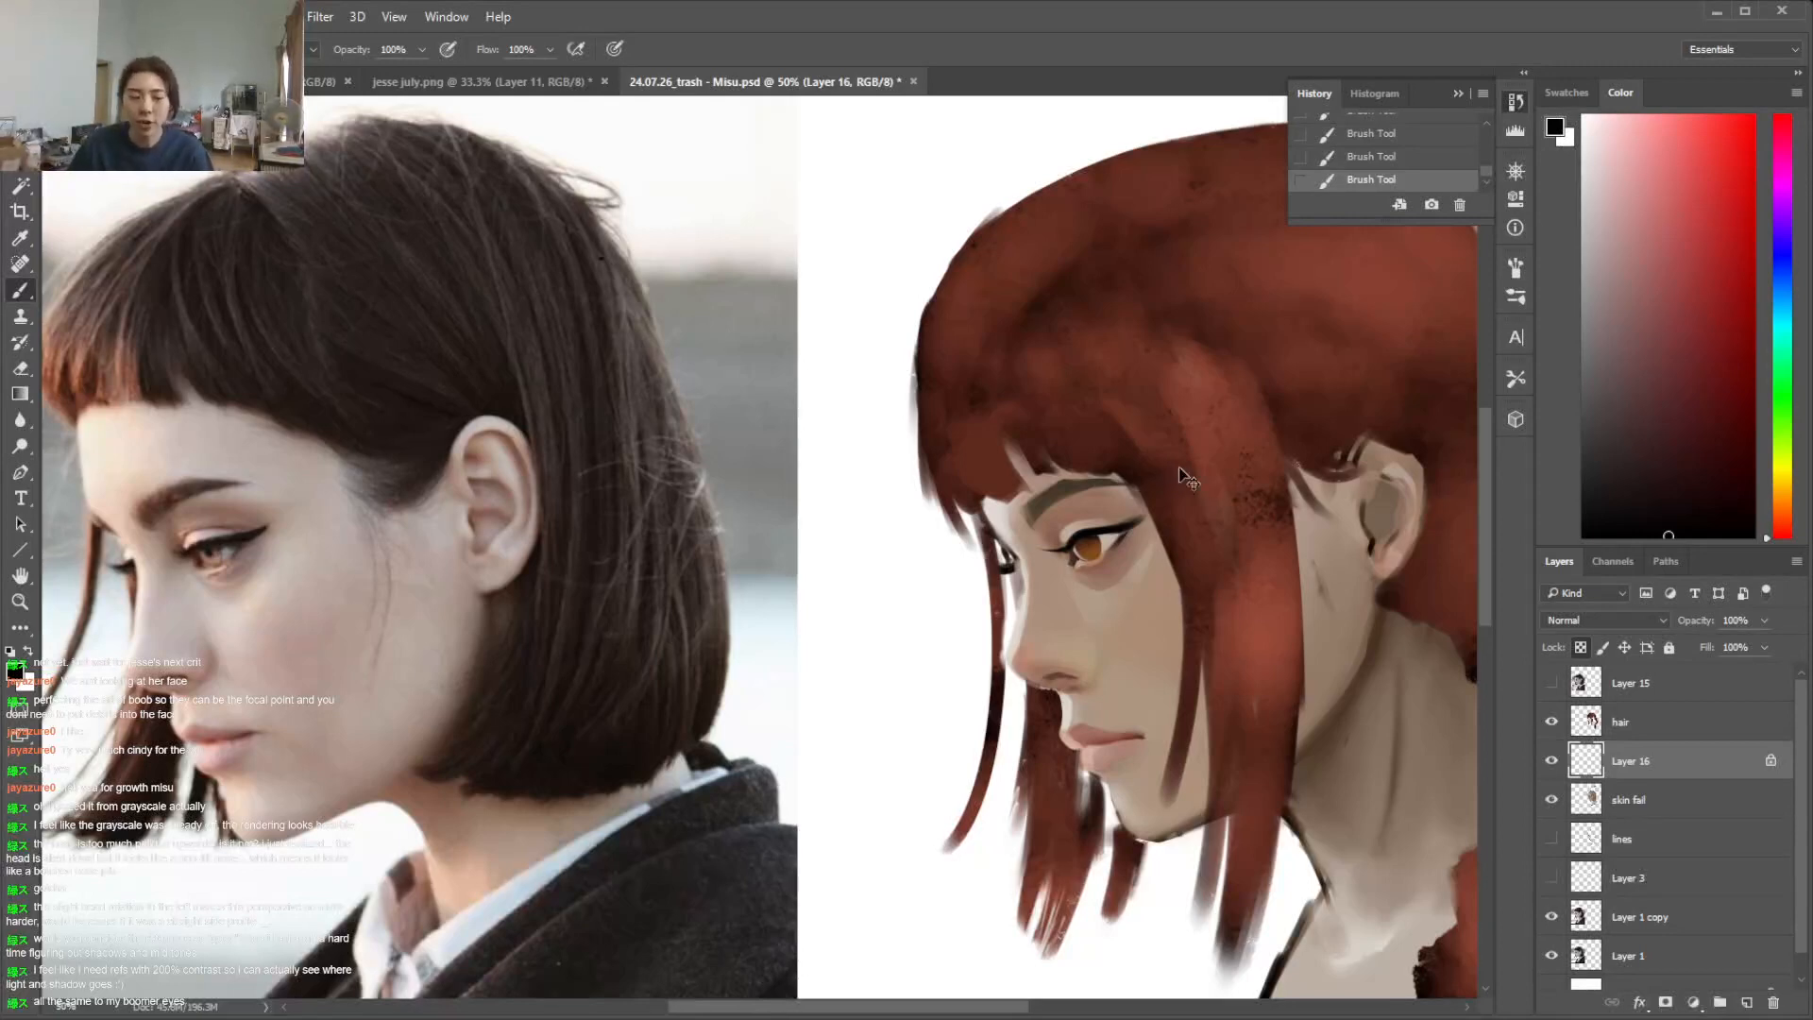
Erase the stray hair layer paint along the underside of the nose
{"action": "scroll", "coordinate": [1188, 480], "scroll_direction": "up", "scroll_amount": 1}
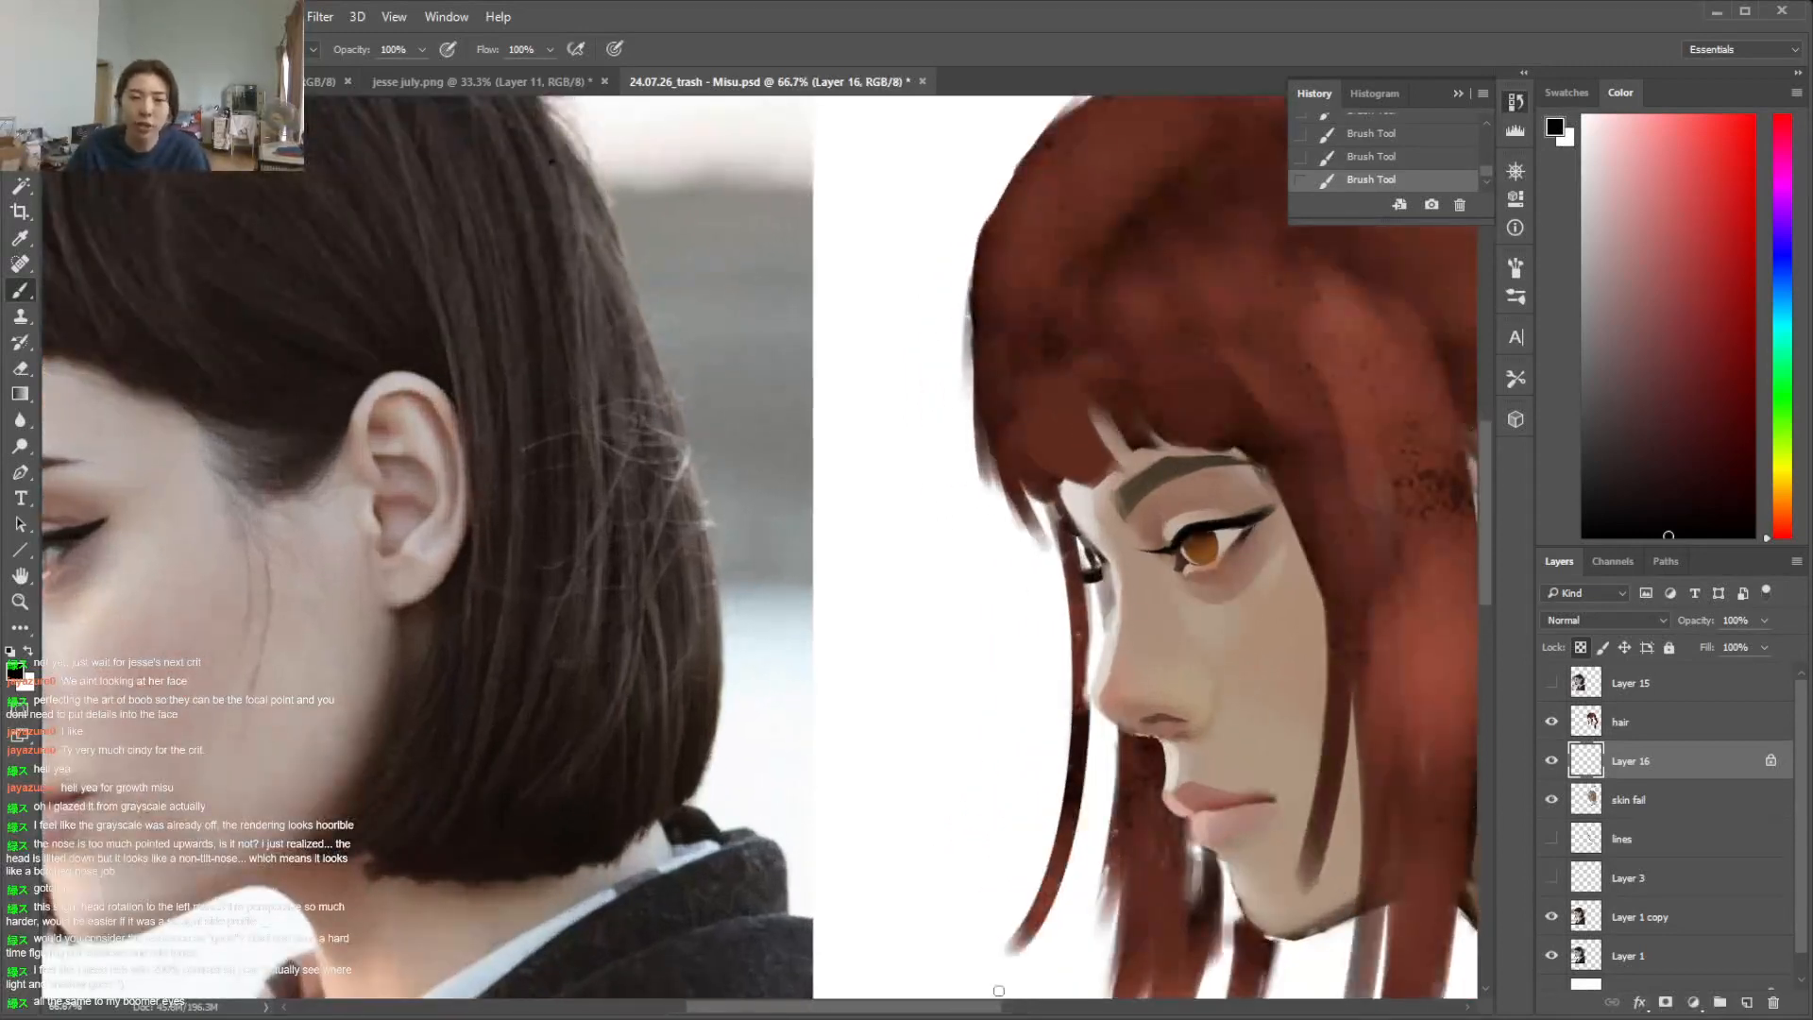
{"action": "left_click", "coordinate": [1676, 733]}
{"action": "key", "text": "e"}
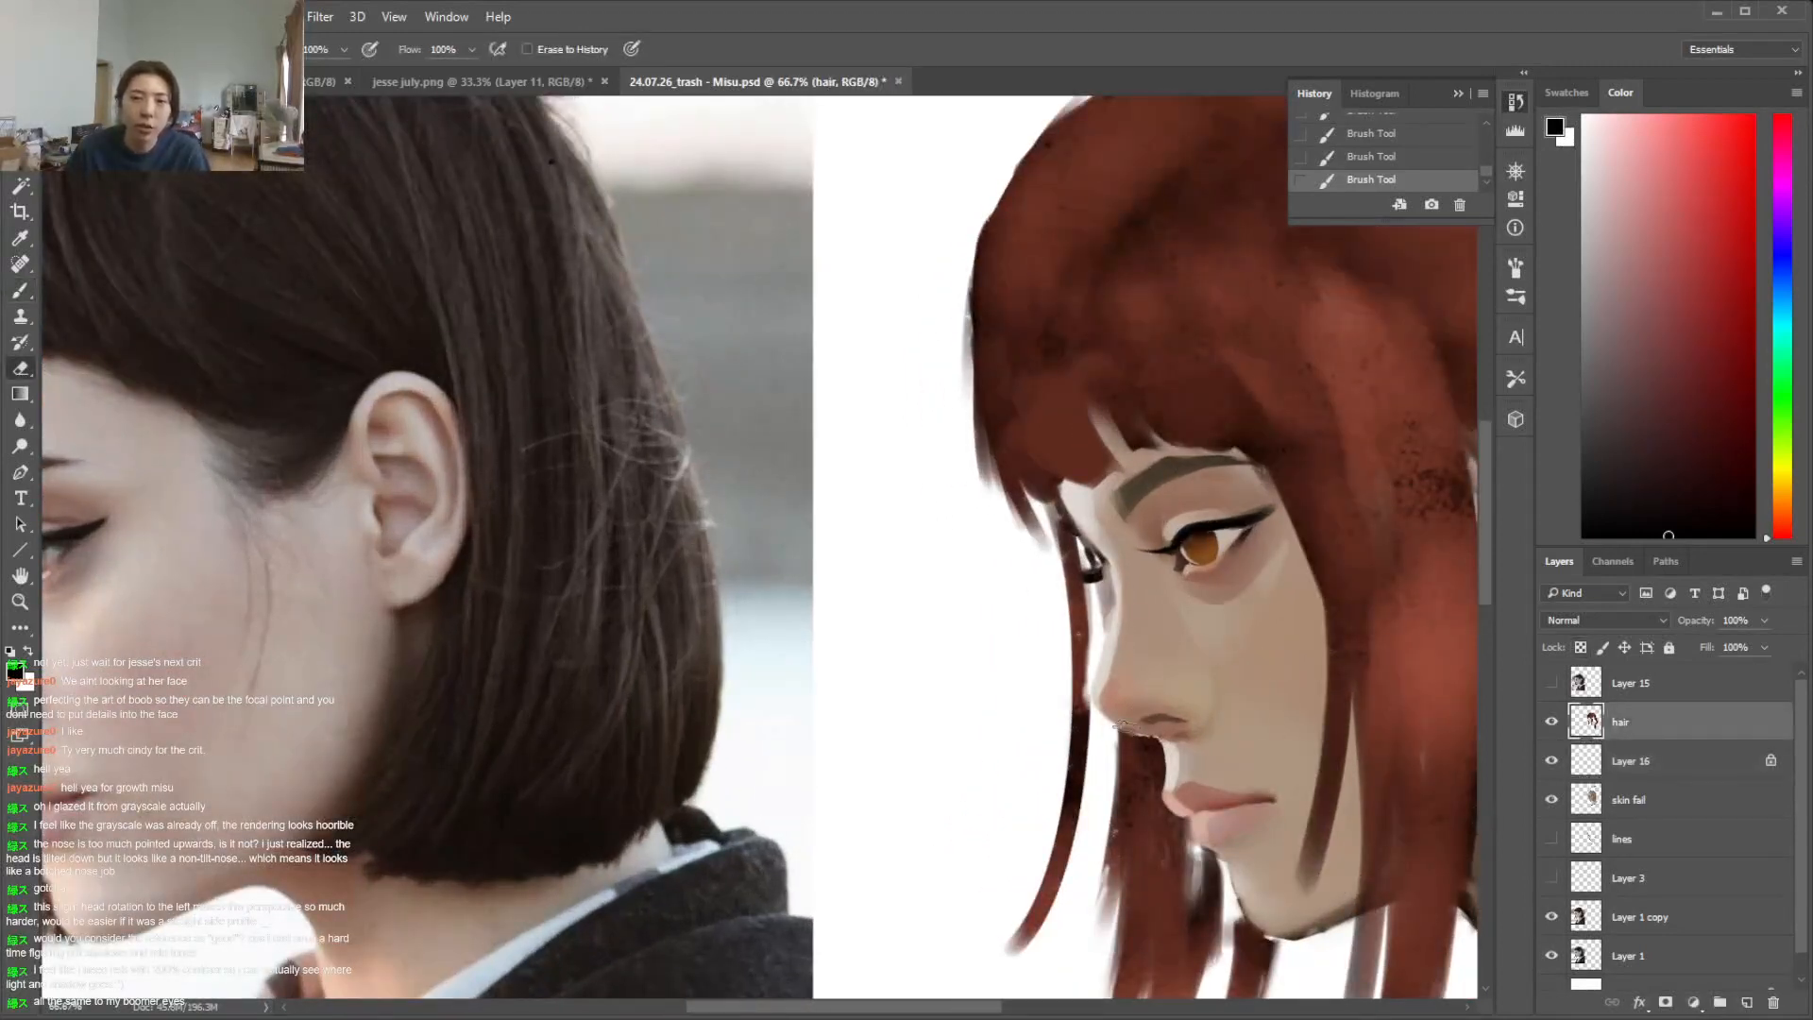
{"action": "mouse_move", "coordinate": [1116, 718]}
{"action": "left_mouse_down"}
{"action": "mouse_move", "coordinate": [1139, 719]}
{"action": "mouse_move", "coordinate": [1097, 692]}
{"action": "mouse_move", "coordinate": [1147, 739]}
{"action": "left_mouse_up"}
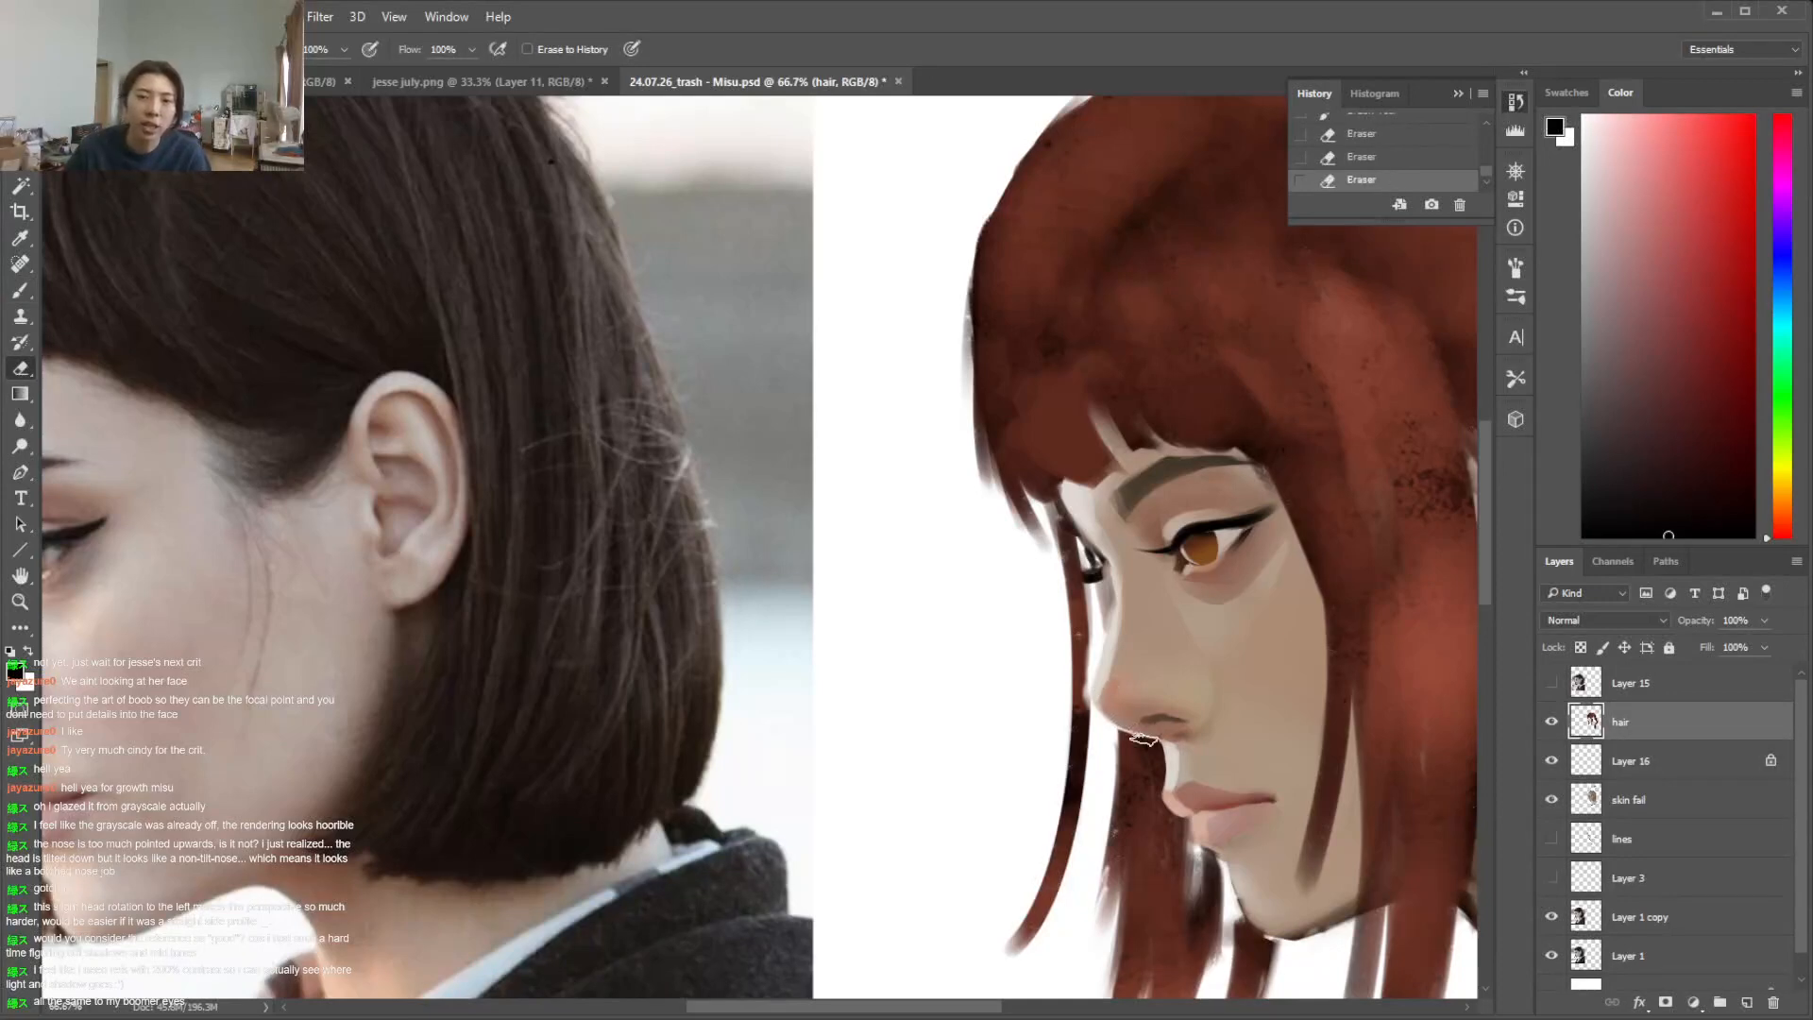
{"action": "mouse_move", "coordinate": [918, 1009]}
{"action": "left_mouse_down"}
{"action": "mouse_move", "coordinate": [815, 1009]}
{"action": "mouse_move", "coordinate": [1028, 1010]}
{"action": "mouse_move", "coordinate": [908, 1009]}
{"action": "mouse_move", "coordinate": [966, 1011]}
{"action": "left_mouse_up"}
Lasso the far forehead edge beside the brow, erase the hair there and paint pale skin on the skin fail layer
{"action": "key", "text": "l"}
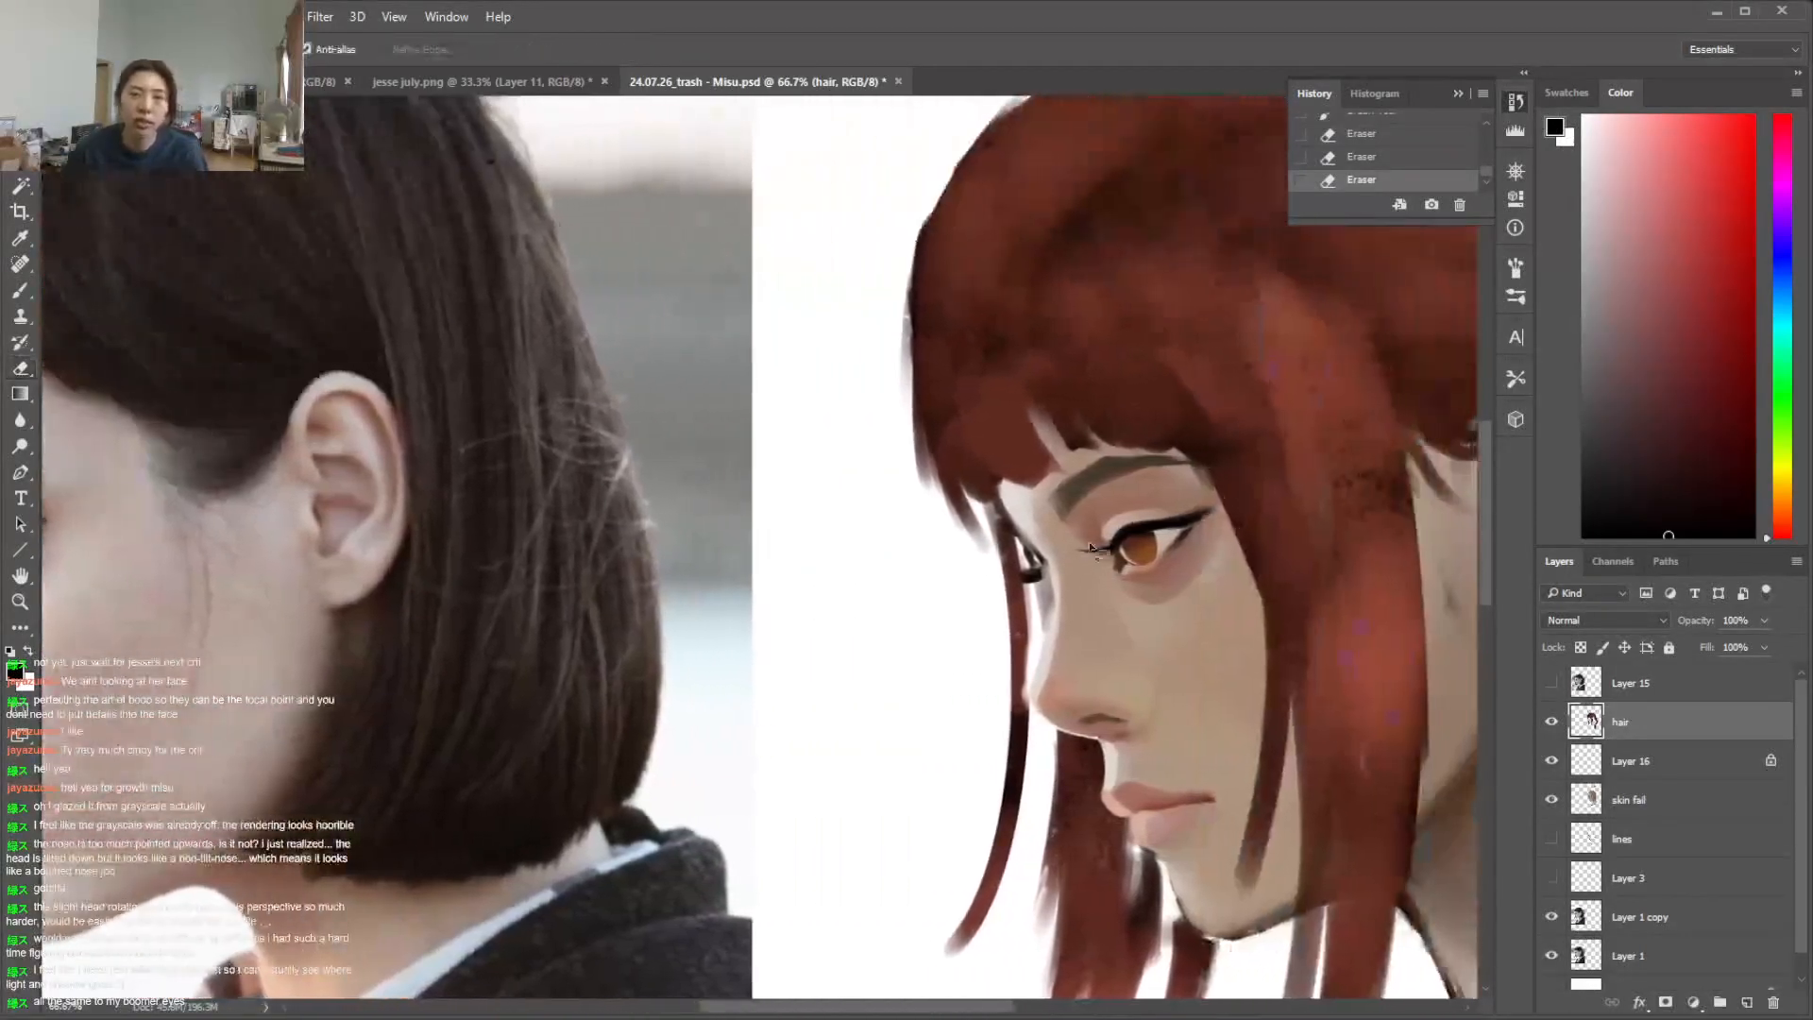
{"action": "key", "text": "b"}
{"action": "left_click", "coordinate": [1022, 508], "text": "alt"}
{"action": "mouse_move", "coordinate": [1029, 507]}
{"action": "left_mouse_down"}
{"action": "mouse_move", "coordinate": [1001, 485]}
{"action": "mouse_move", "coordinate": [1024, 517]}
{"action": "left_mouse_up"}
{"action": "key", "text": "e"}
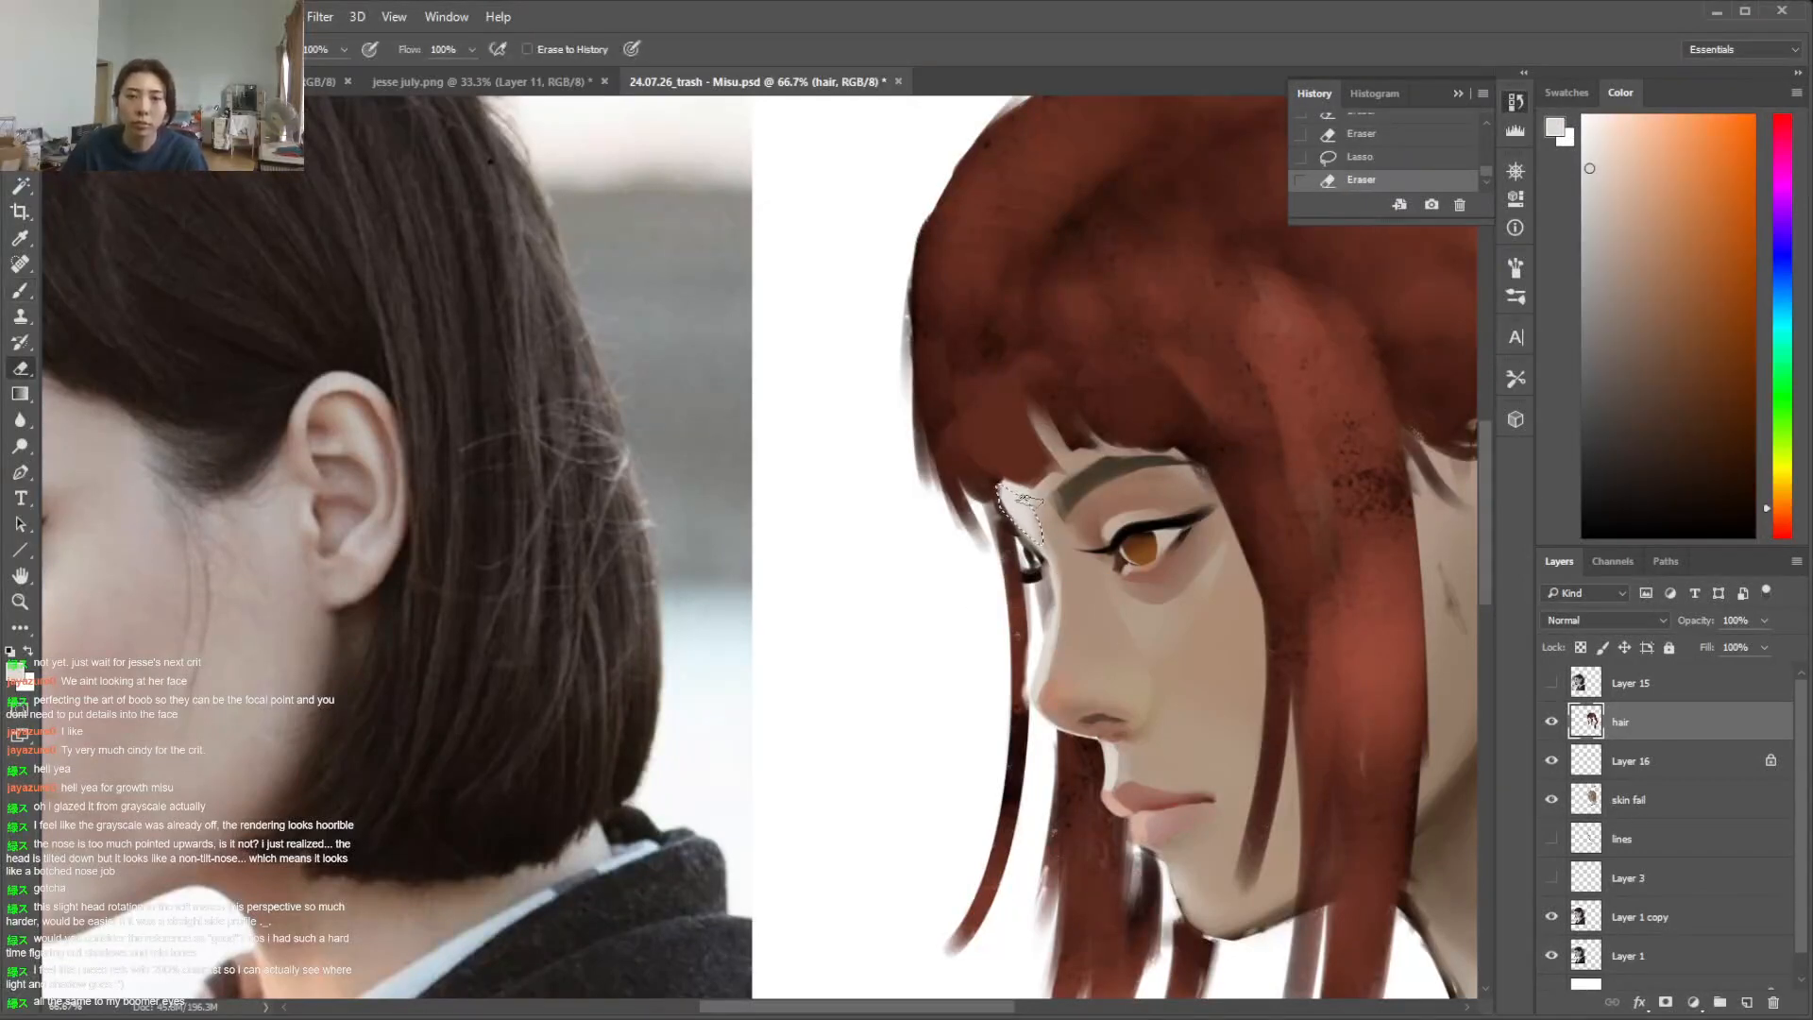
{"action": "left_click", "coordinate": [1662, 800]}
{"action": "key", "text": "b"}
{"action": "left_click_drag", "start_coordinate": [1004, 491], "coordinate": [1032, 522]}
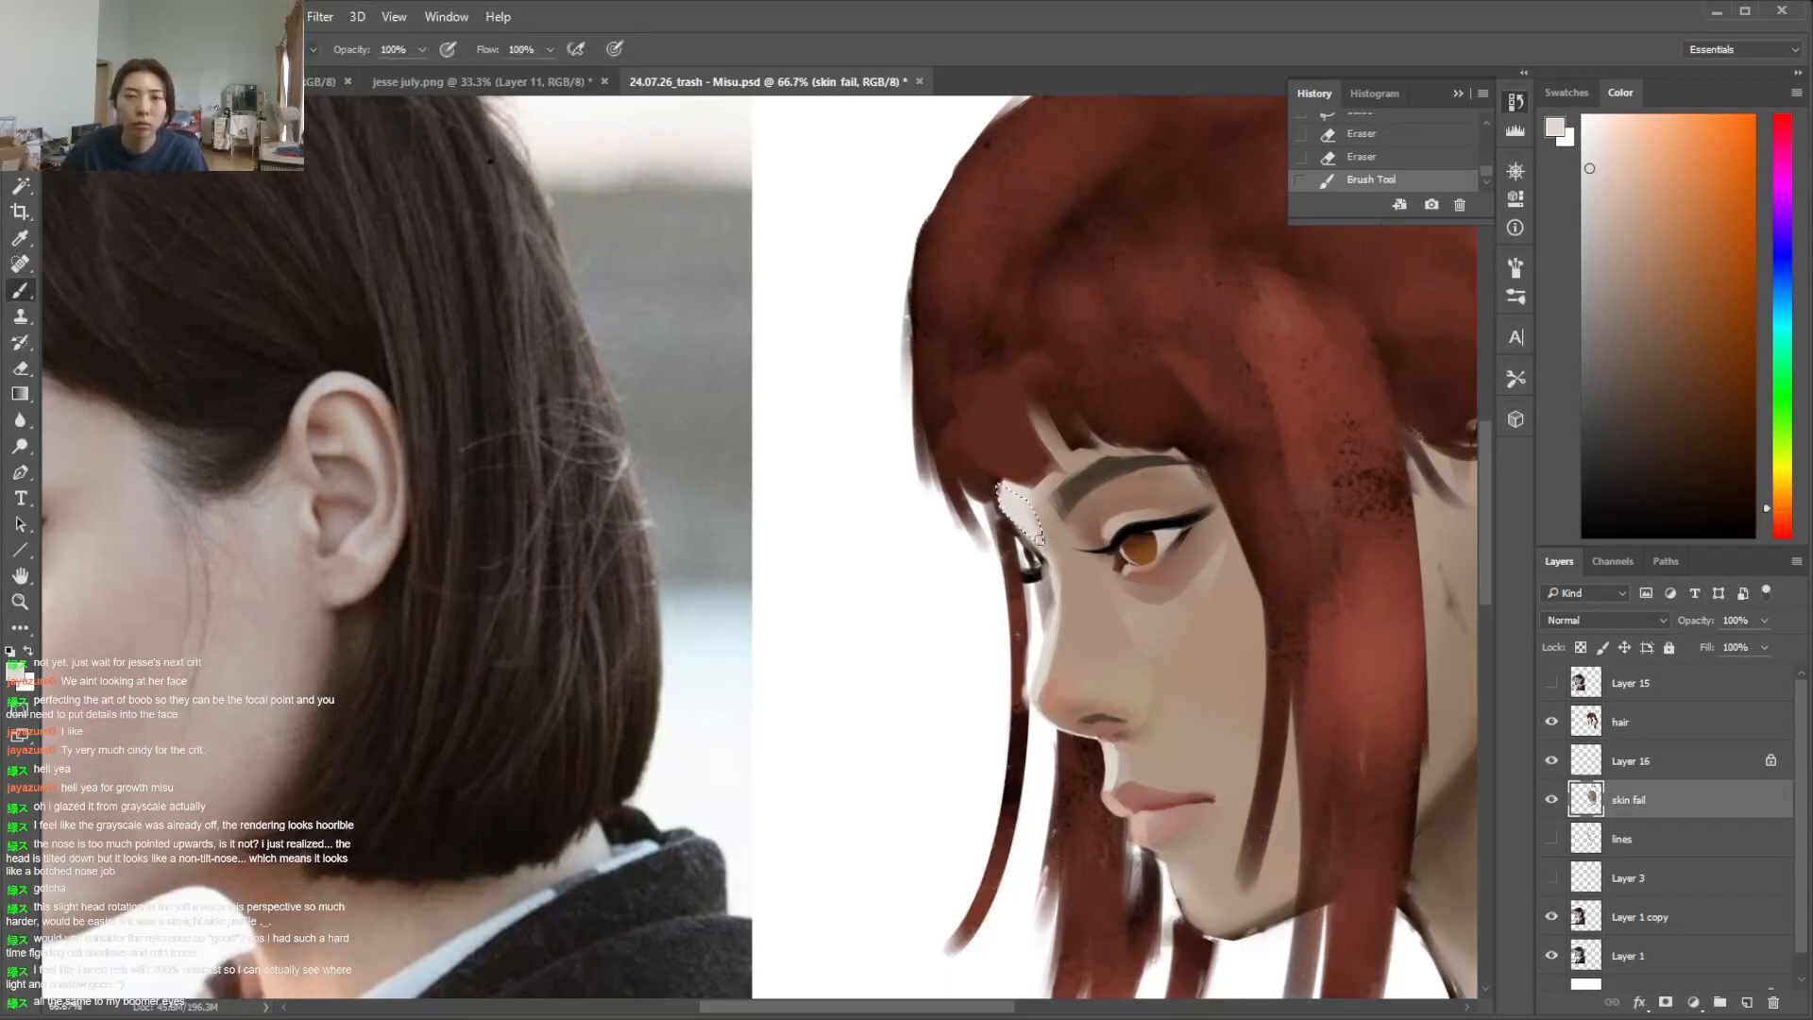
{"action": "key", "text": "ctrl+d"}
Select the eyebrow with the Magic Wand and shift its hue to -16 and saturation to +20
{"action": "key", "text": "l"}
{"action": "key", "text": "w"}
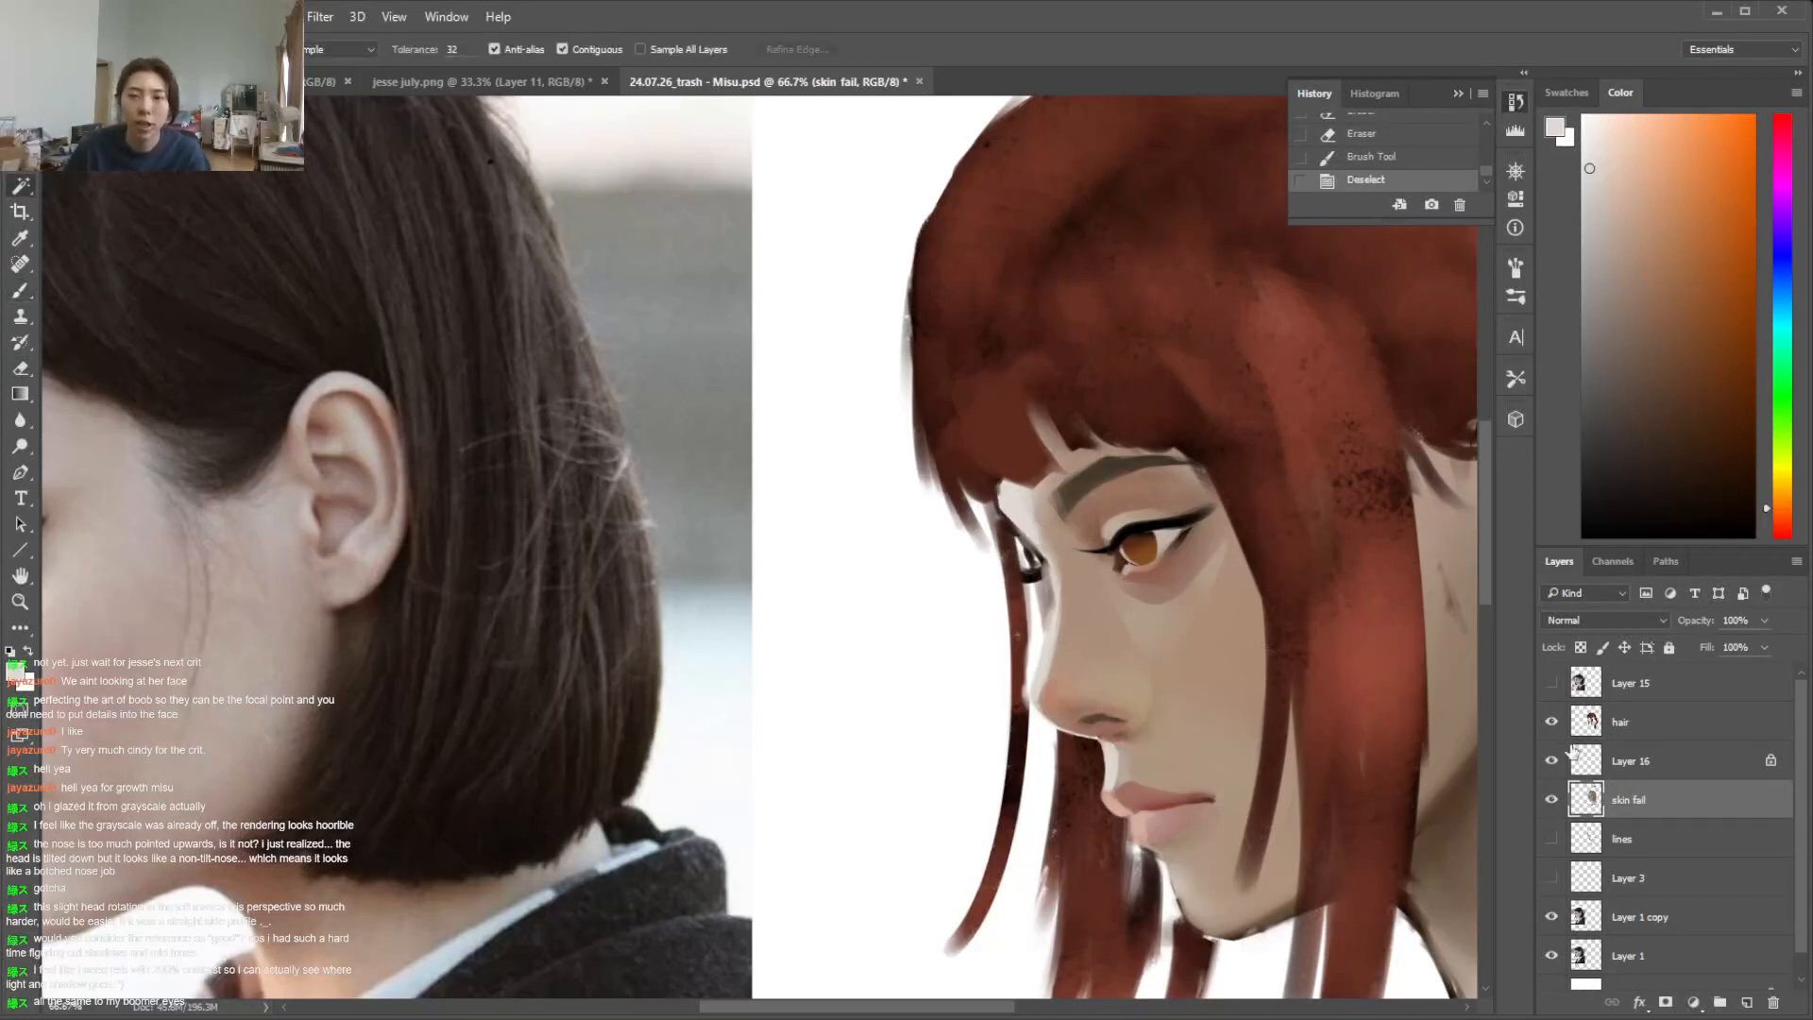
{"action": "left_click", "coordinate": [1135, 488]}
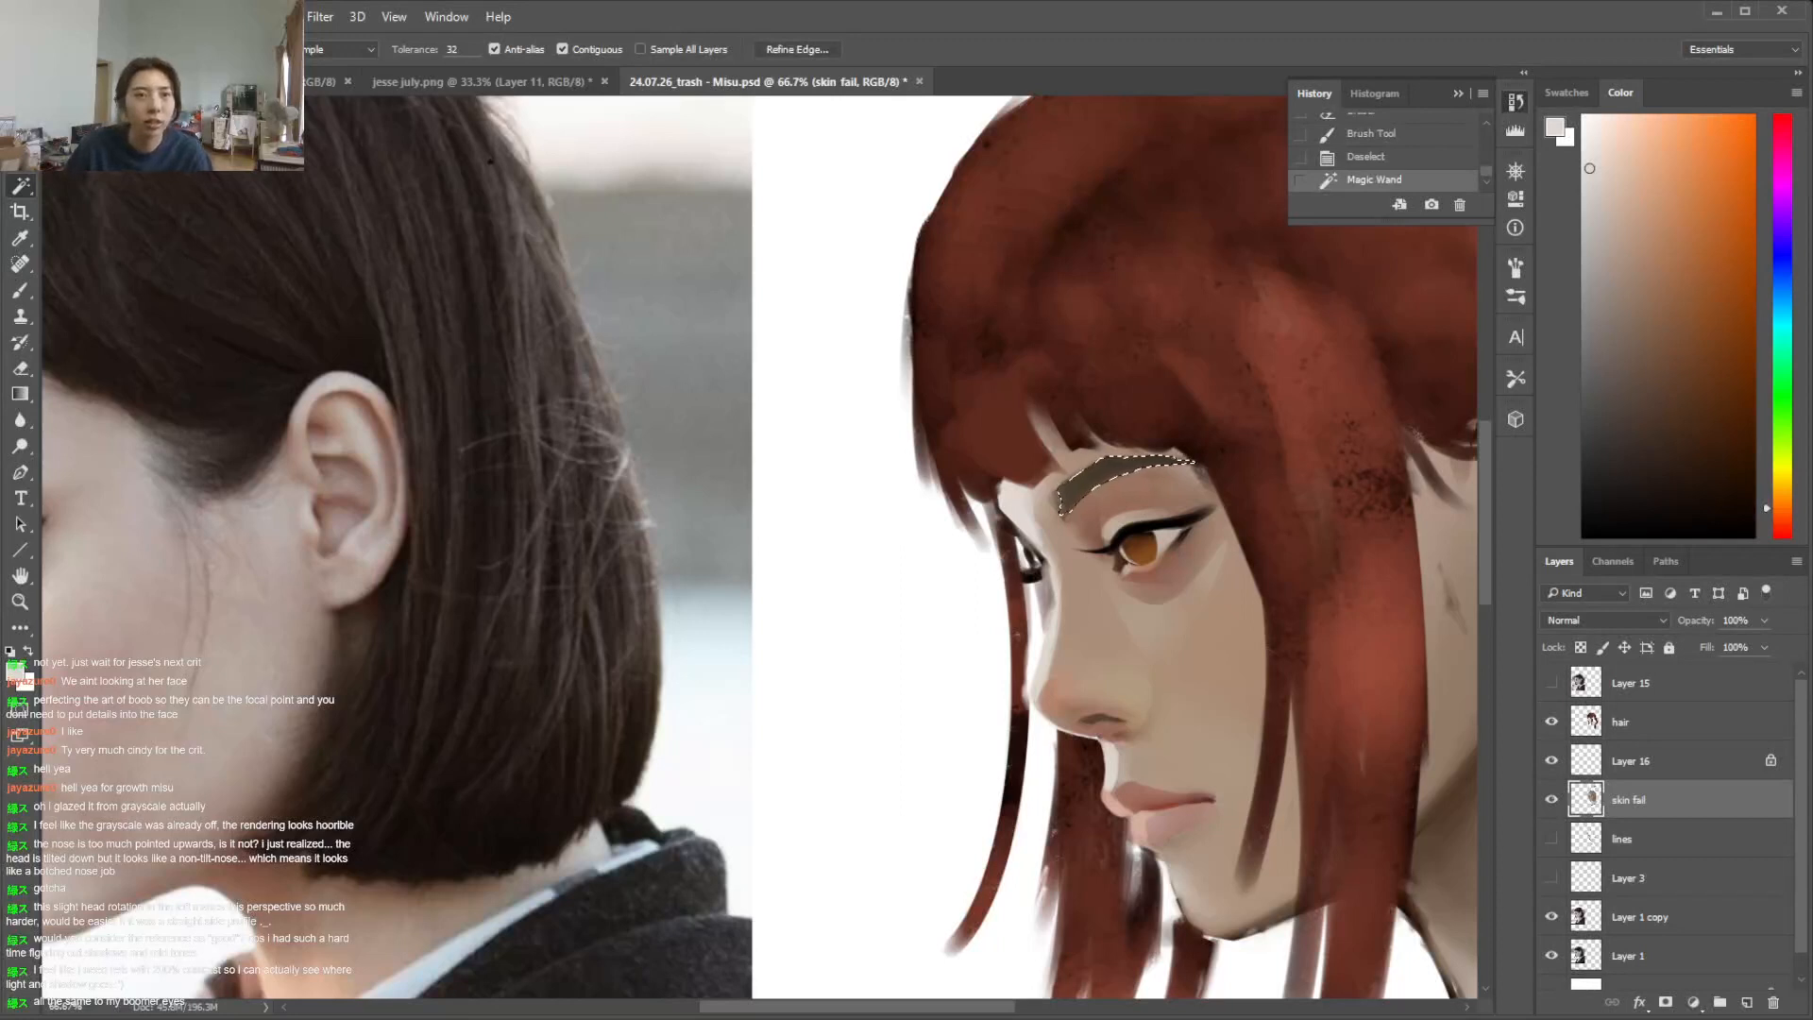
{"action": "left_click", "coordinate": [137, 16]}
{"action": "mouse_move", "coordinate": [349, 74]}
{"action": "left_click", "coordinate": [595, 210]}
{"action": "left_click_drag", "start_coordinate": [688, 629], "coordinate": [705, 676]}
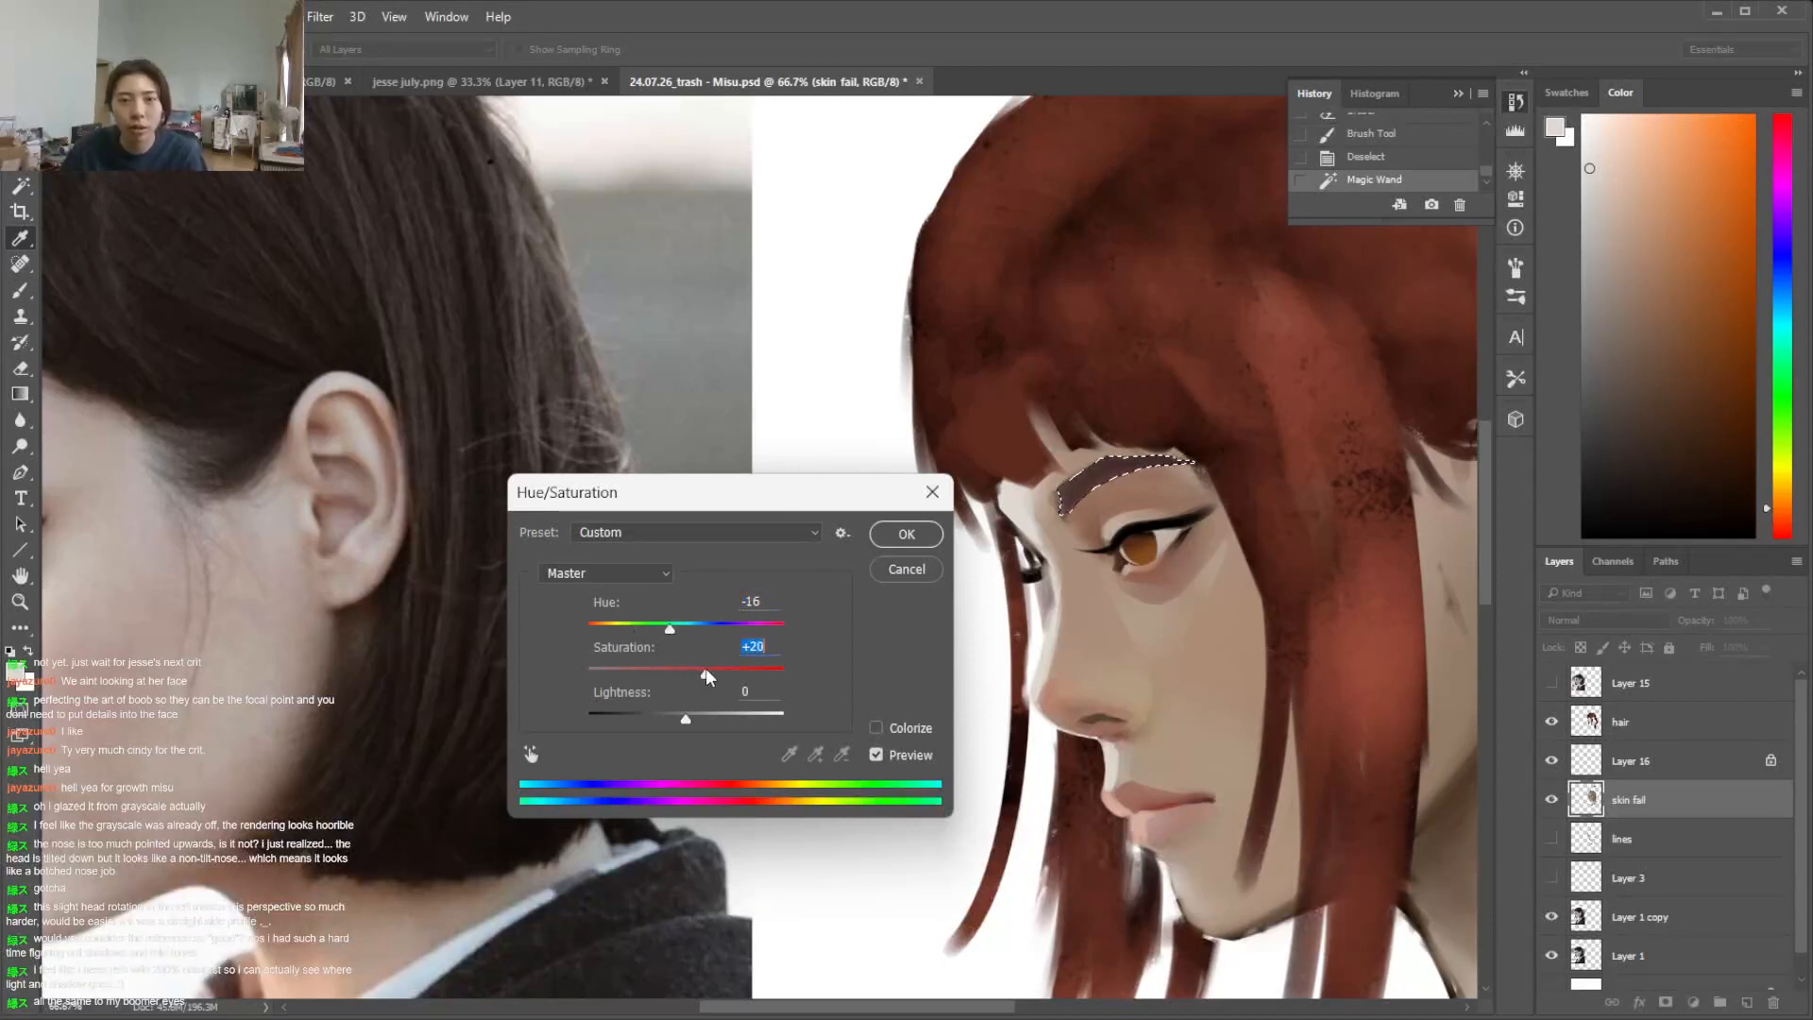
{"action": "left_click", "coordinate": [907, 535]}
{"action": "key", "text": "ctrl+d"}
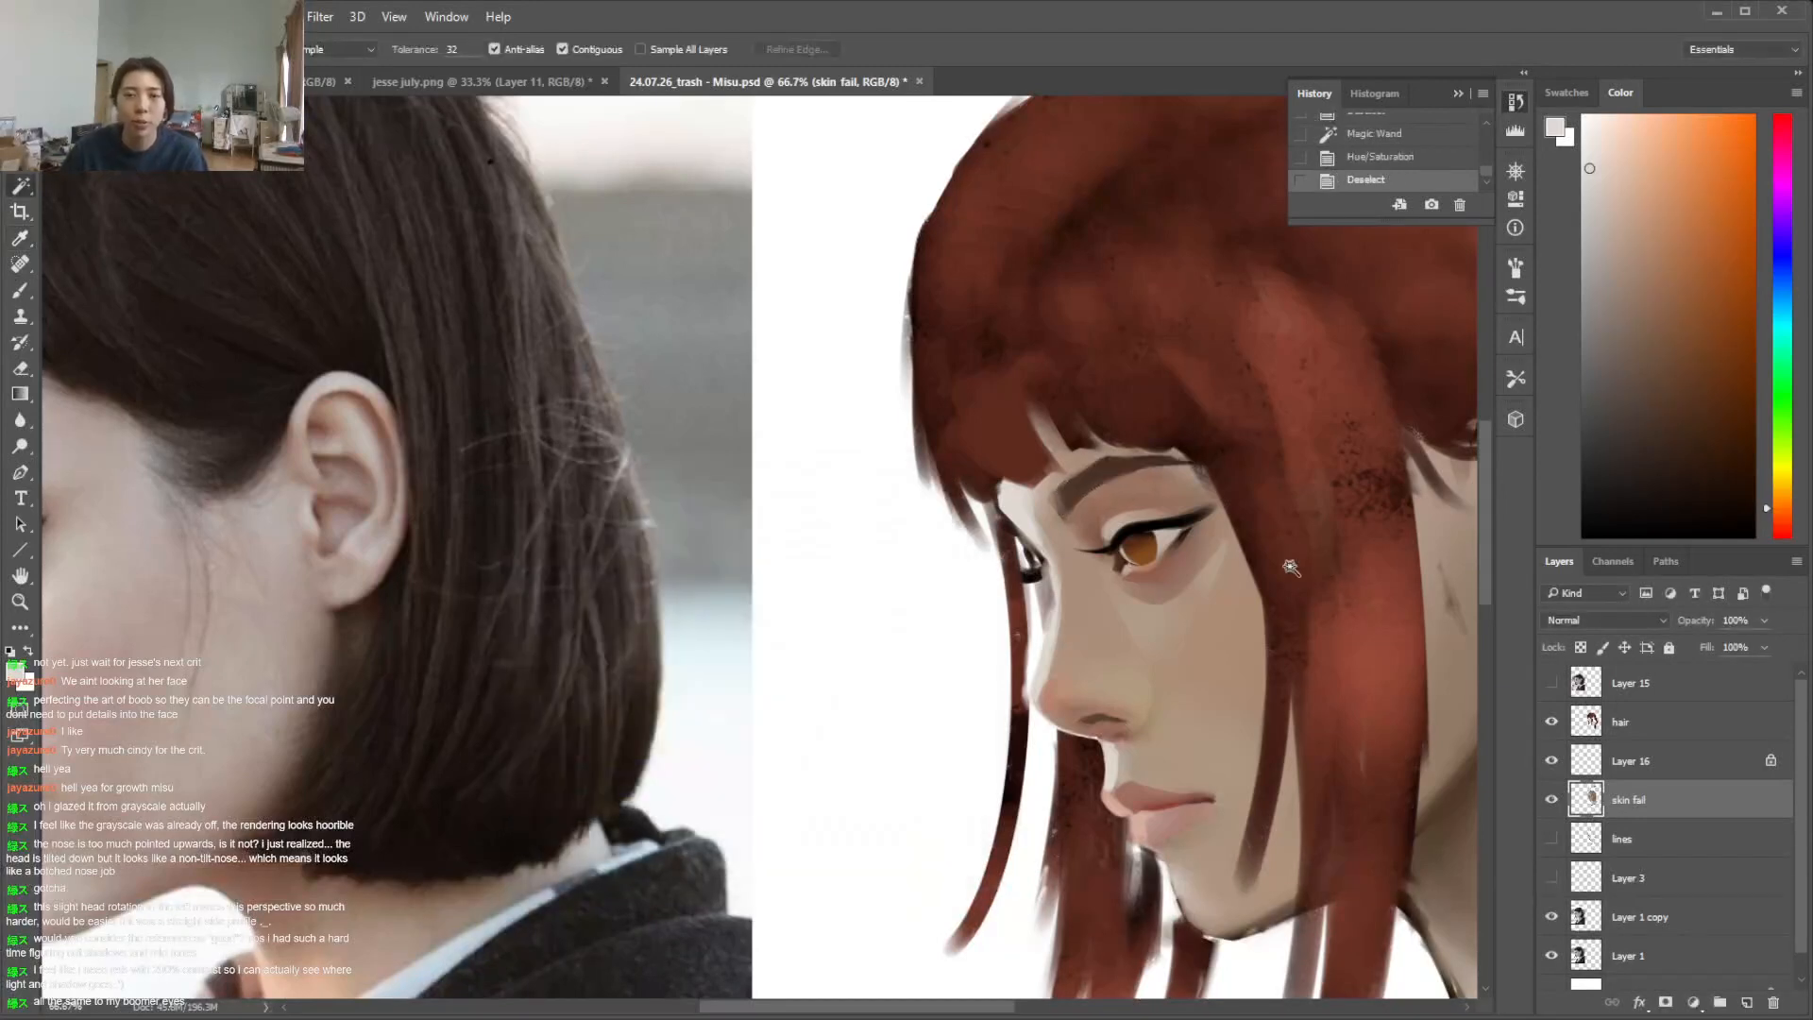
Paint sampled skin tones along the chin and jaw edge with a smaller brush
{"action": "scroll", "coordinate": [1291, 566], "scroll_direction": "down", "scroll_amount": 5}
{"action": "key", "text": "b"}
{"action": "left_click", "coordinate": [1231, 687], "text": "alt"}
{"action": "right_click", "coordinate": [1261, 677]}
{"action": "left_click_drag", "start_coordinate": [1392, 731], "coordinate": [1381, 731]}
{"action": "mouse_move", "coordinate": [1317, 697]}
{"action": "left_mouse_down"}
{"action": "mouse_move", "coordinate": [1218, 722]}
{"action": "mouse_move", "coordinate": [1233, 729]}
{"action": "left_mouse_up"}
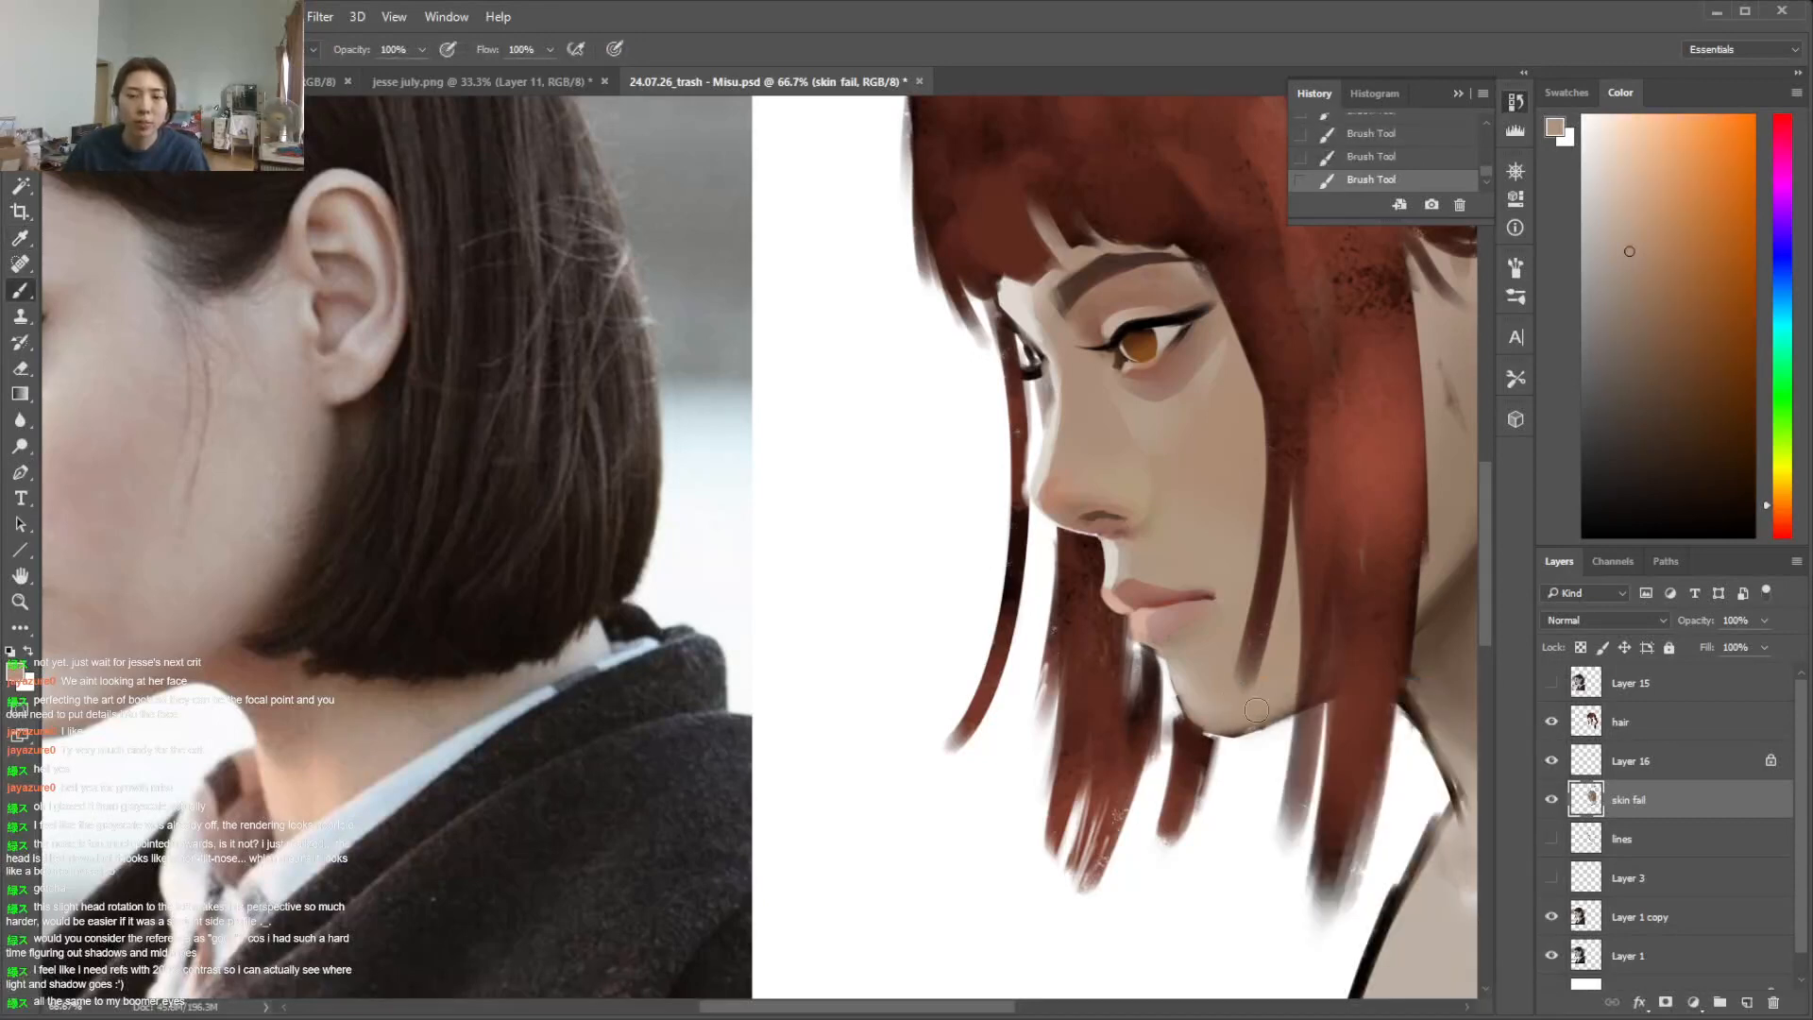
{"action": "left_click", "coordinate": [1323, 688], "text": "alt"}
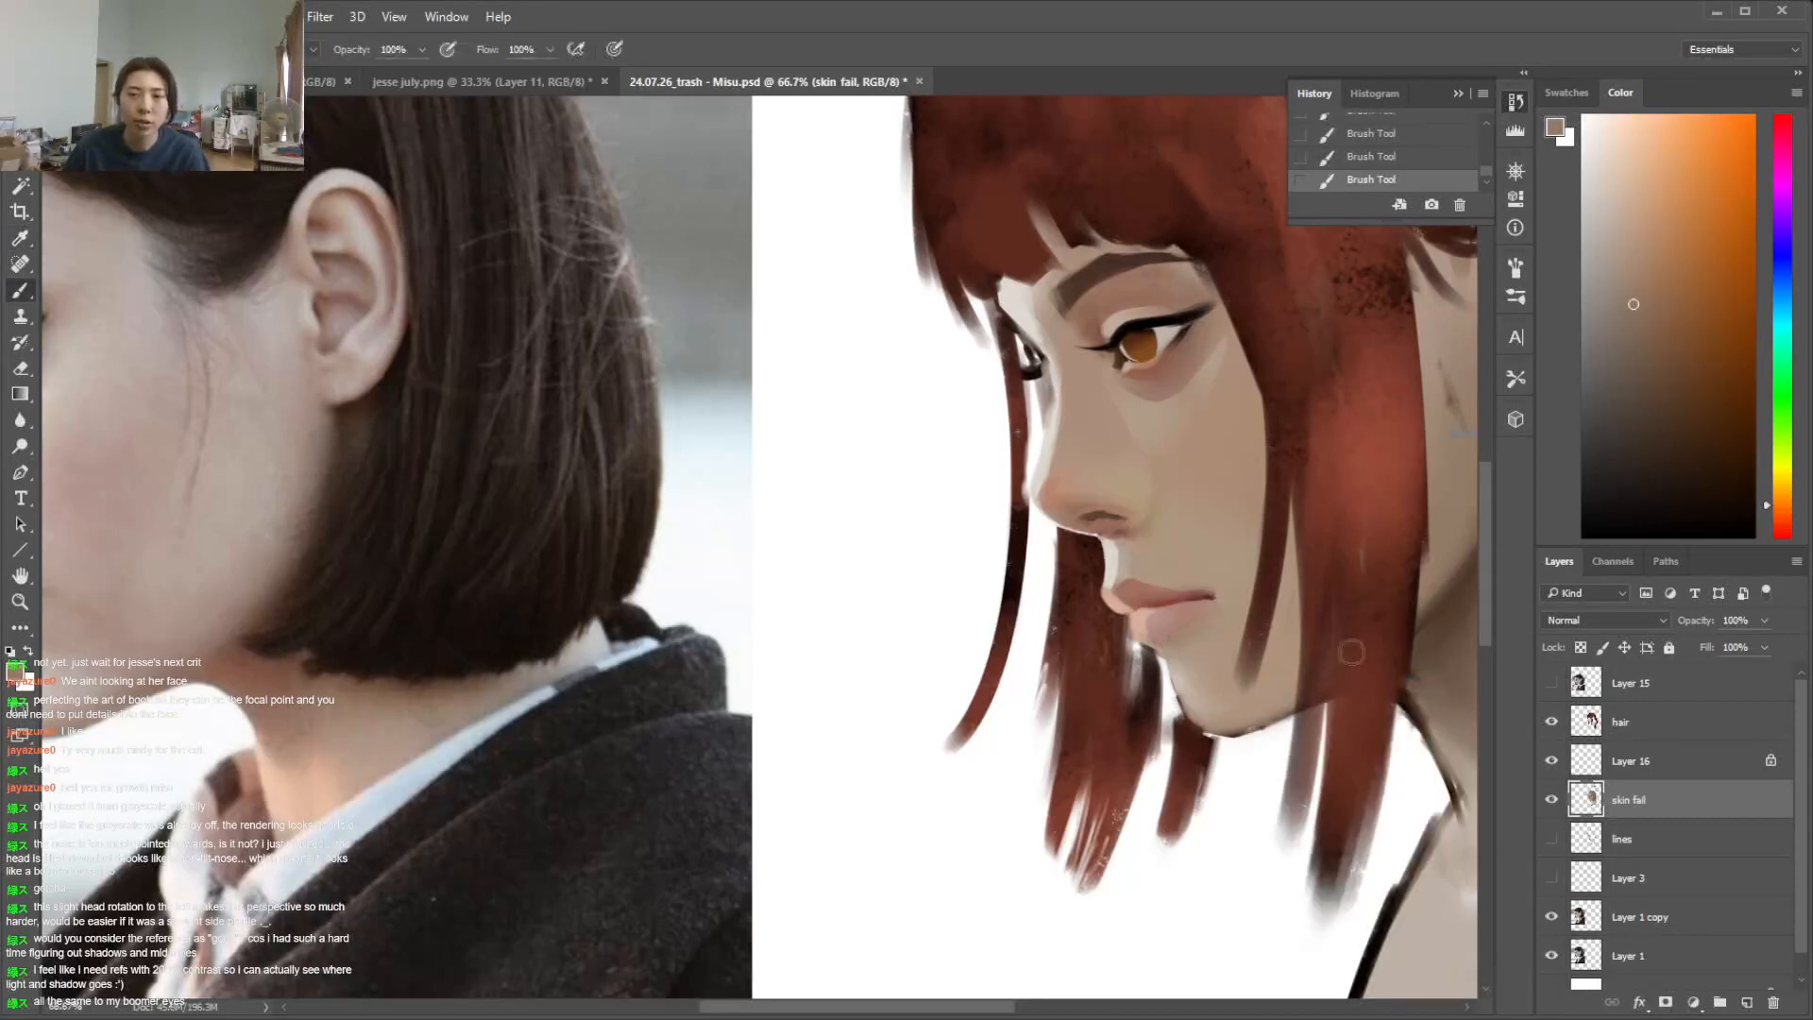
Sample a dark brown and touch up the shadow at the jaw corner below the ear
{"action": "key", "text": "ctrl+plus"}
{"action": "key", "text": "ctrl+minus"}
{"action": "key", "text": "ctrl+minus"}
{"action": "key", "text": "ctrl+minus"}
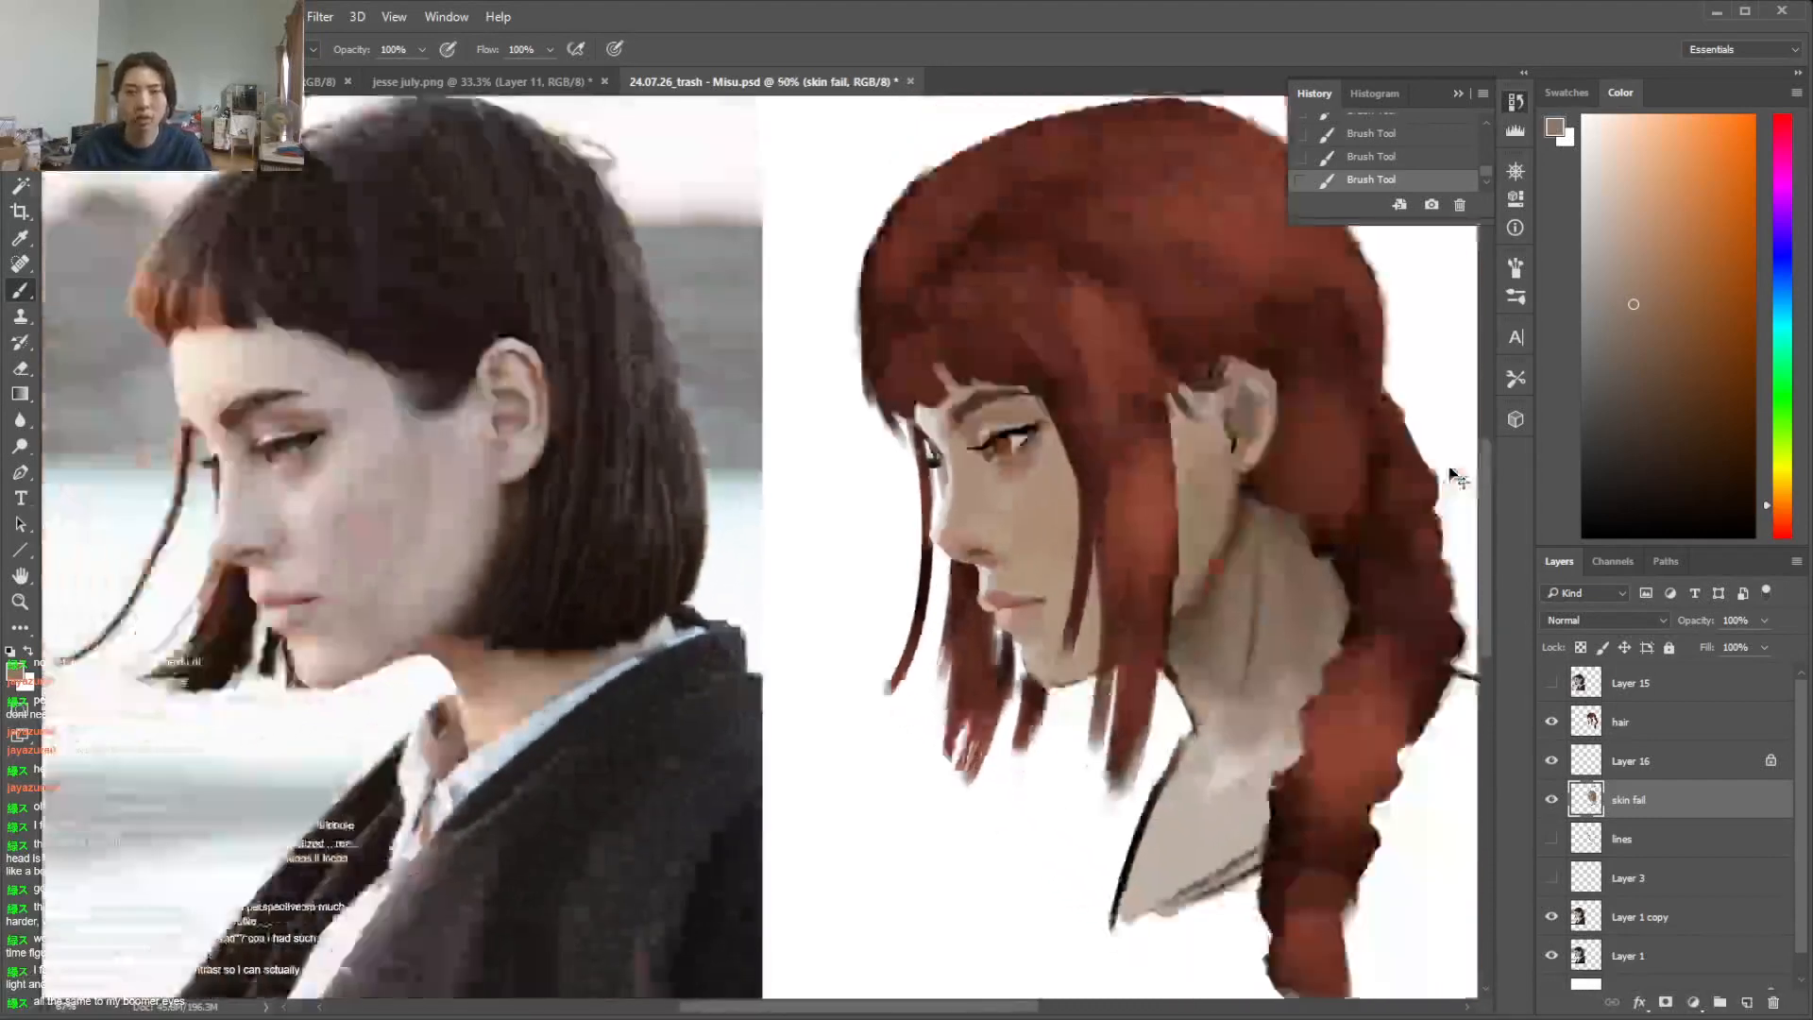
{"action": "right_click", "coordinate": [1161, 516]}
{"action": "key", "text": "Return"}
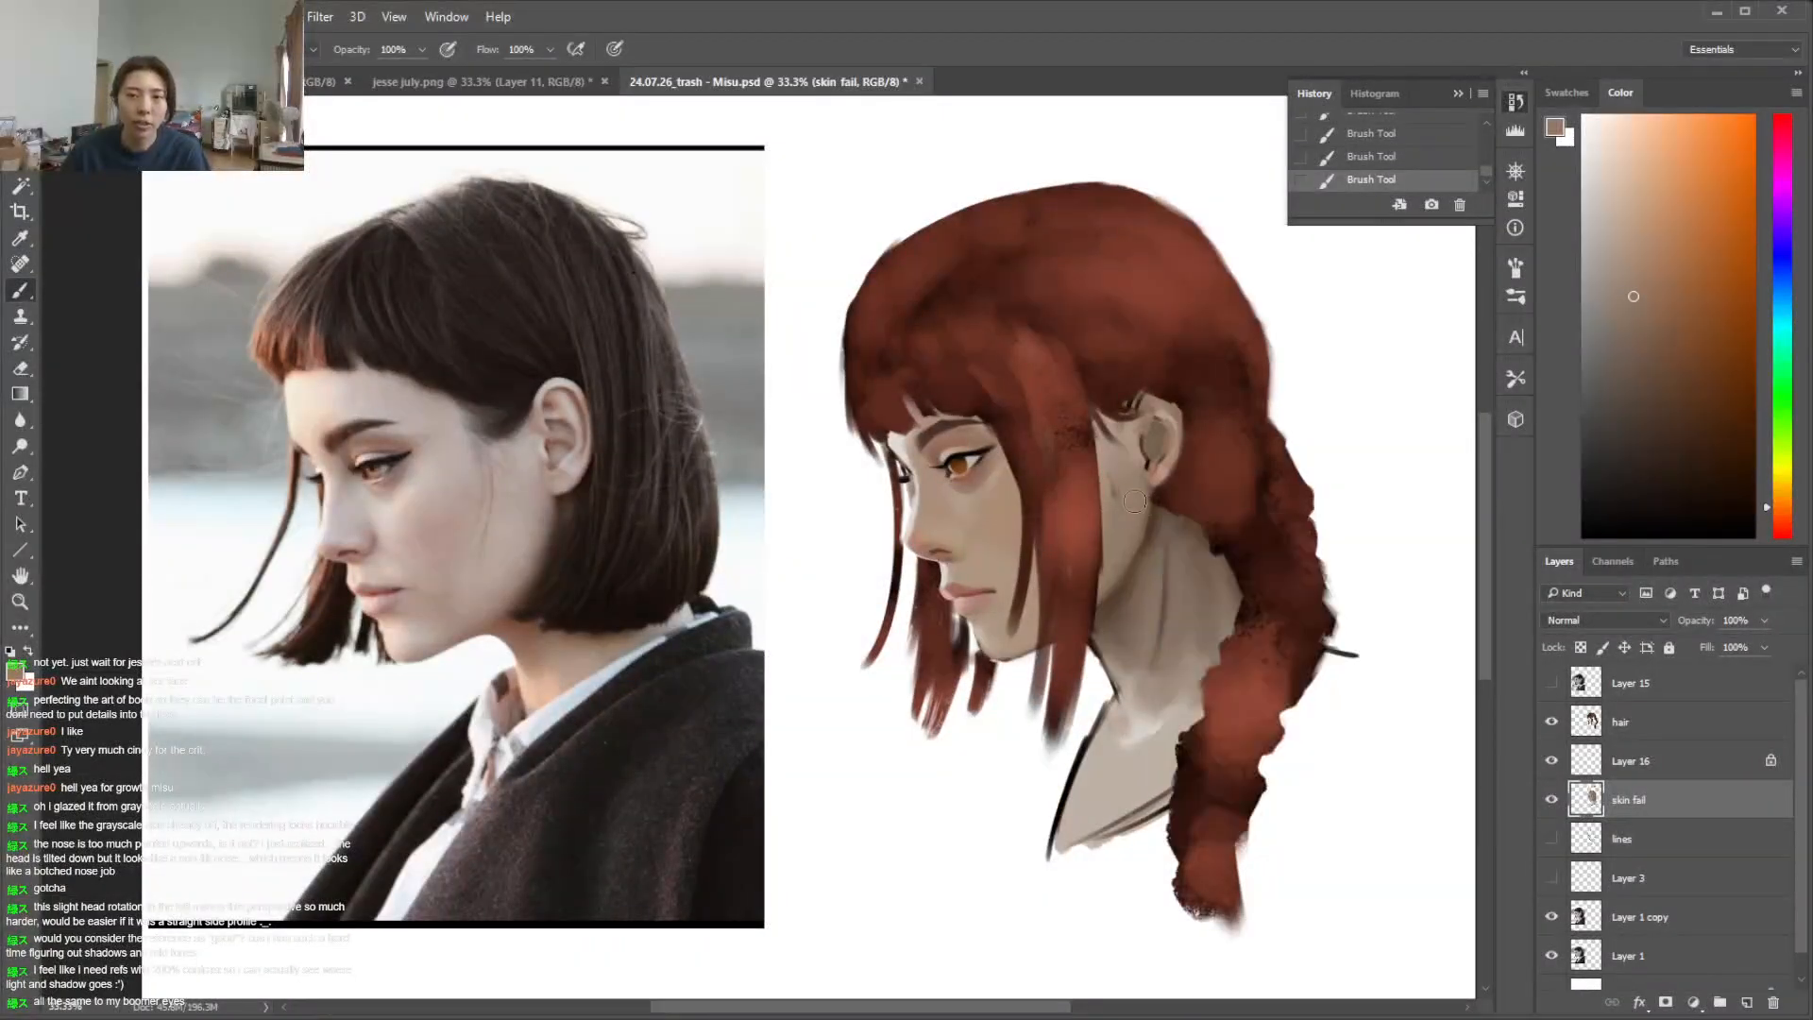
{"action": "left_click", "coordinate": [1152, 534], "text": "alt"}
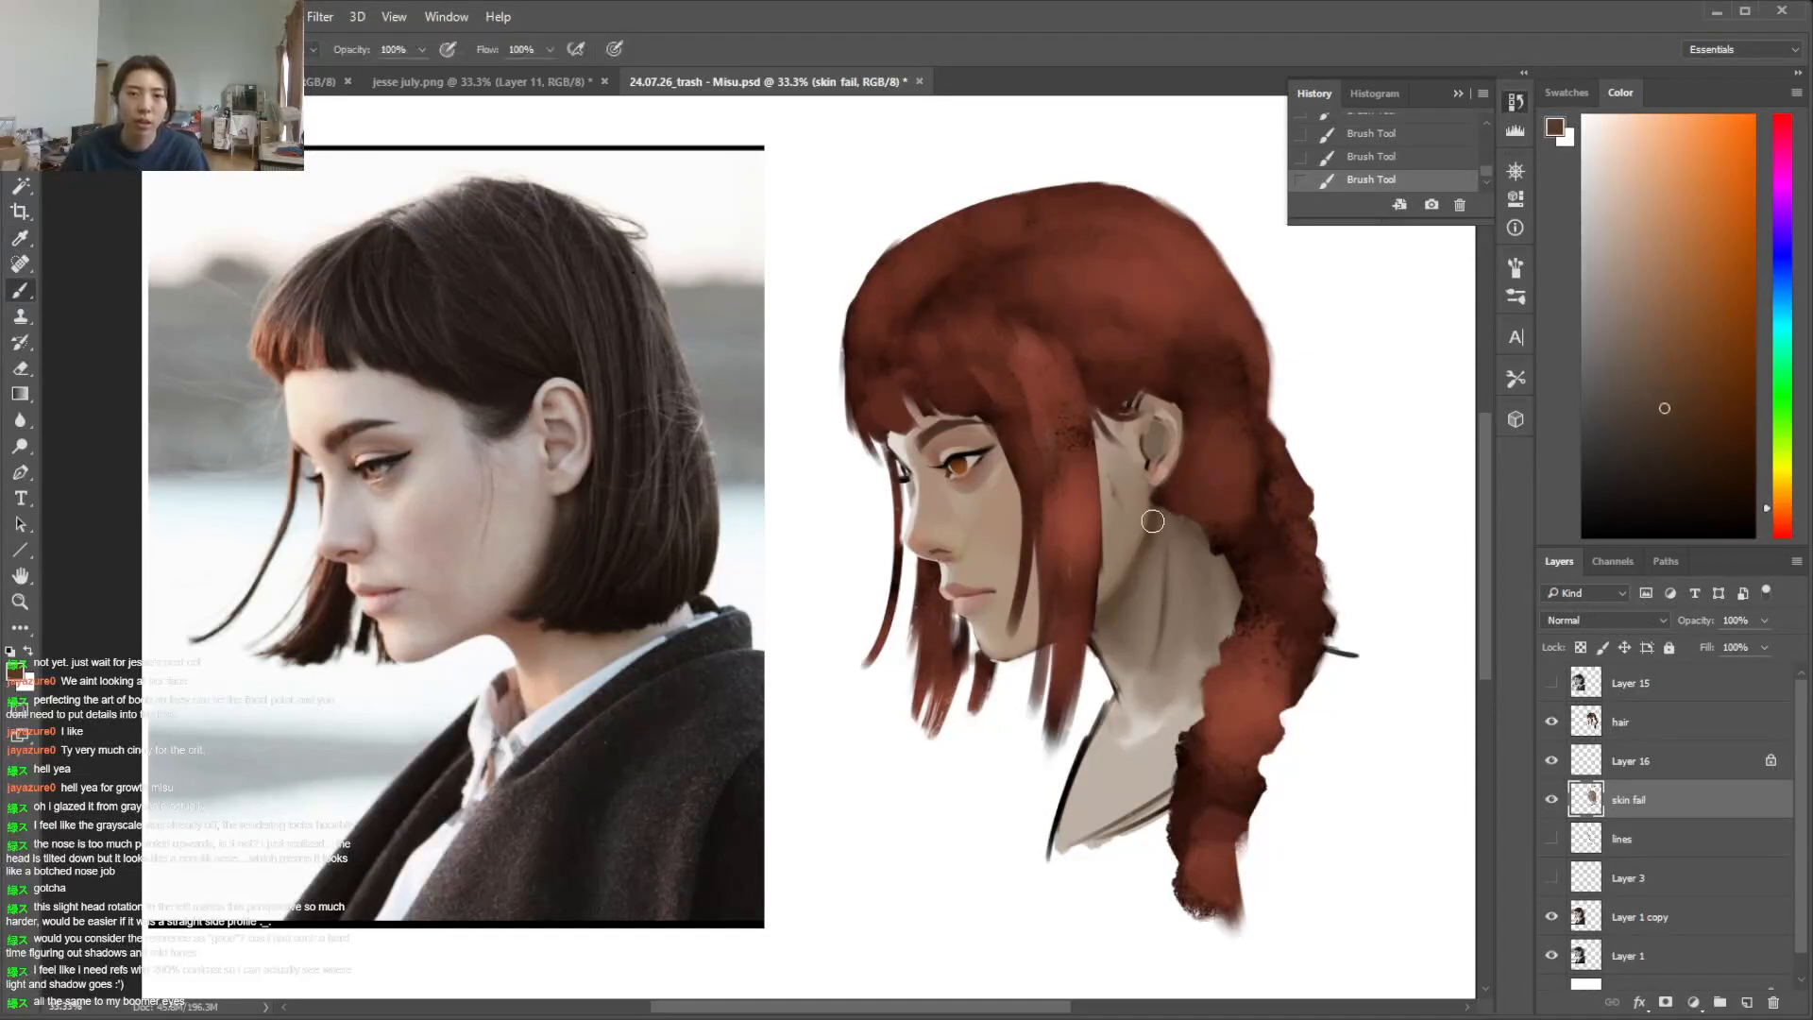
Lasso the neck shadow area under the jaw and mix a muted red from its sampled tone
{"action": "key", "text": "l"}
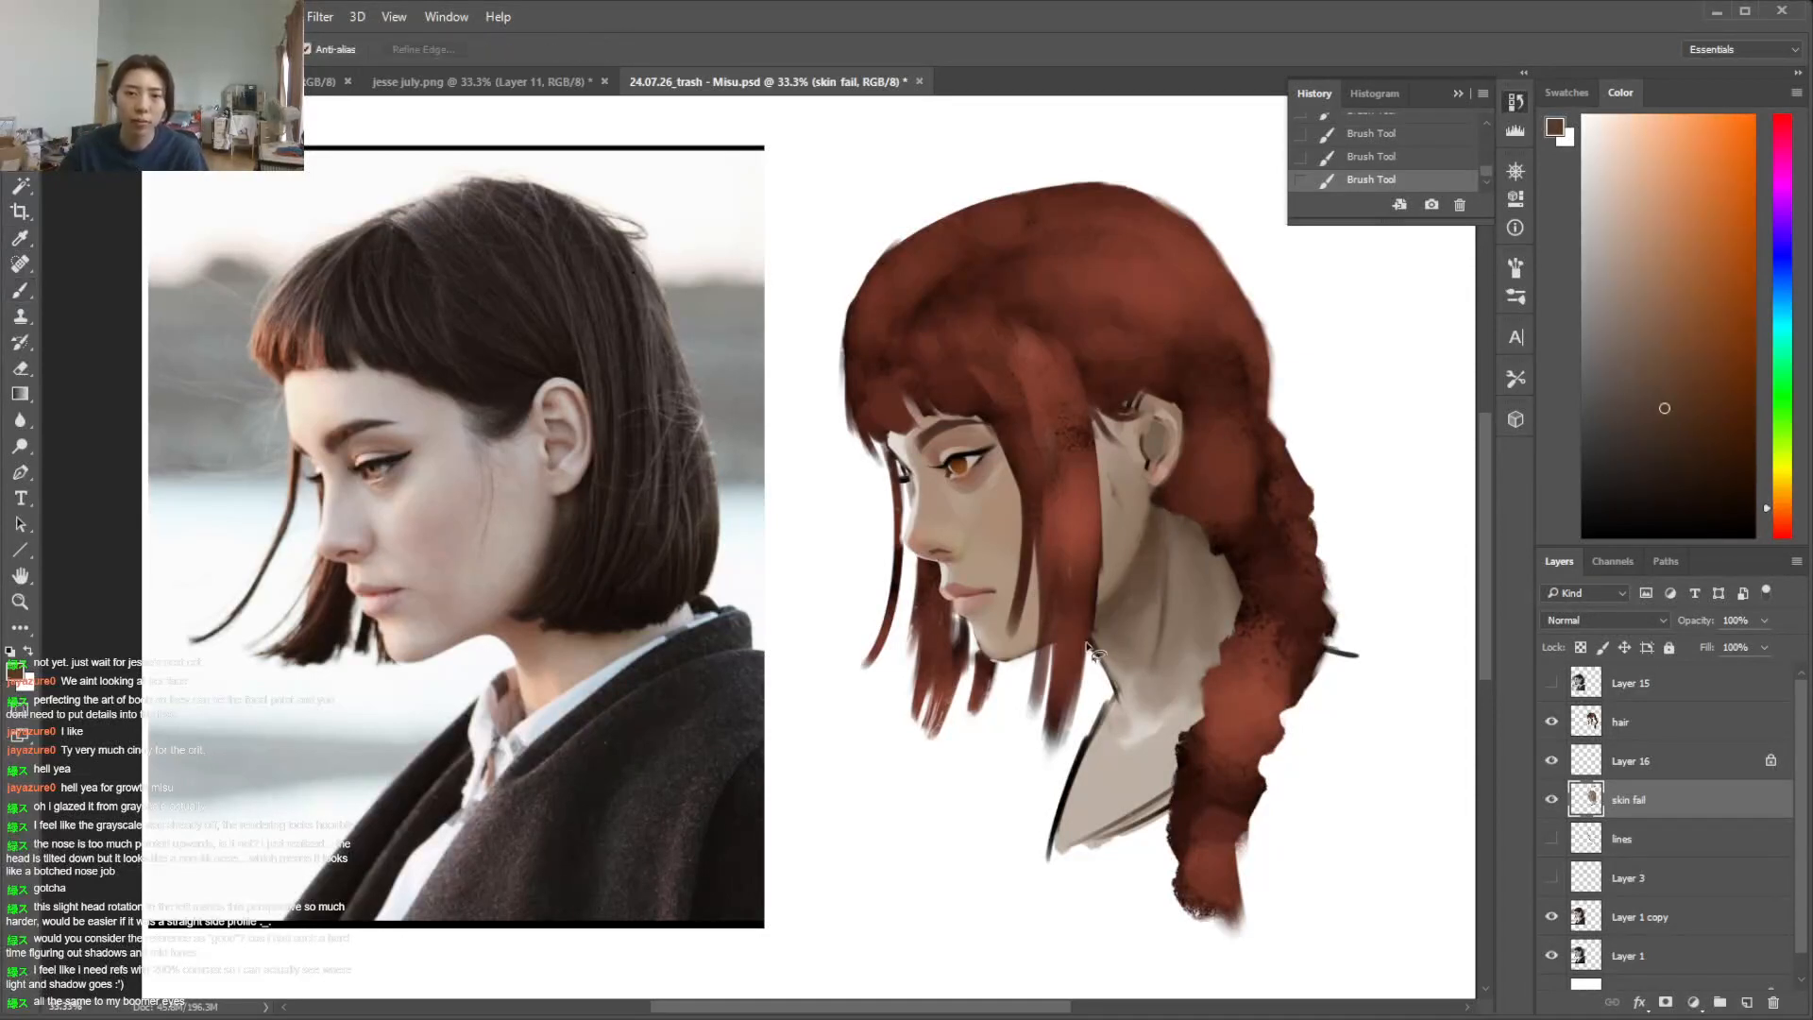
{"action": "left_click_drag", "start_coordinate": [1100, 613], "coordinate": [1090, 617]}
{"action": "key", "text": "i"}
{"action": "left_click", "coordinate": [1146, 583]}
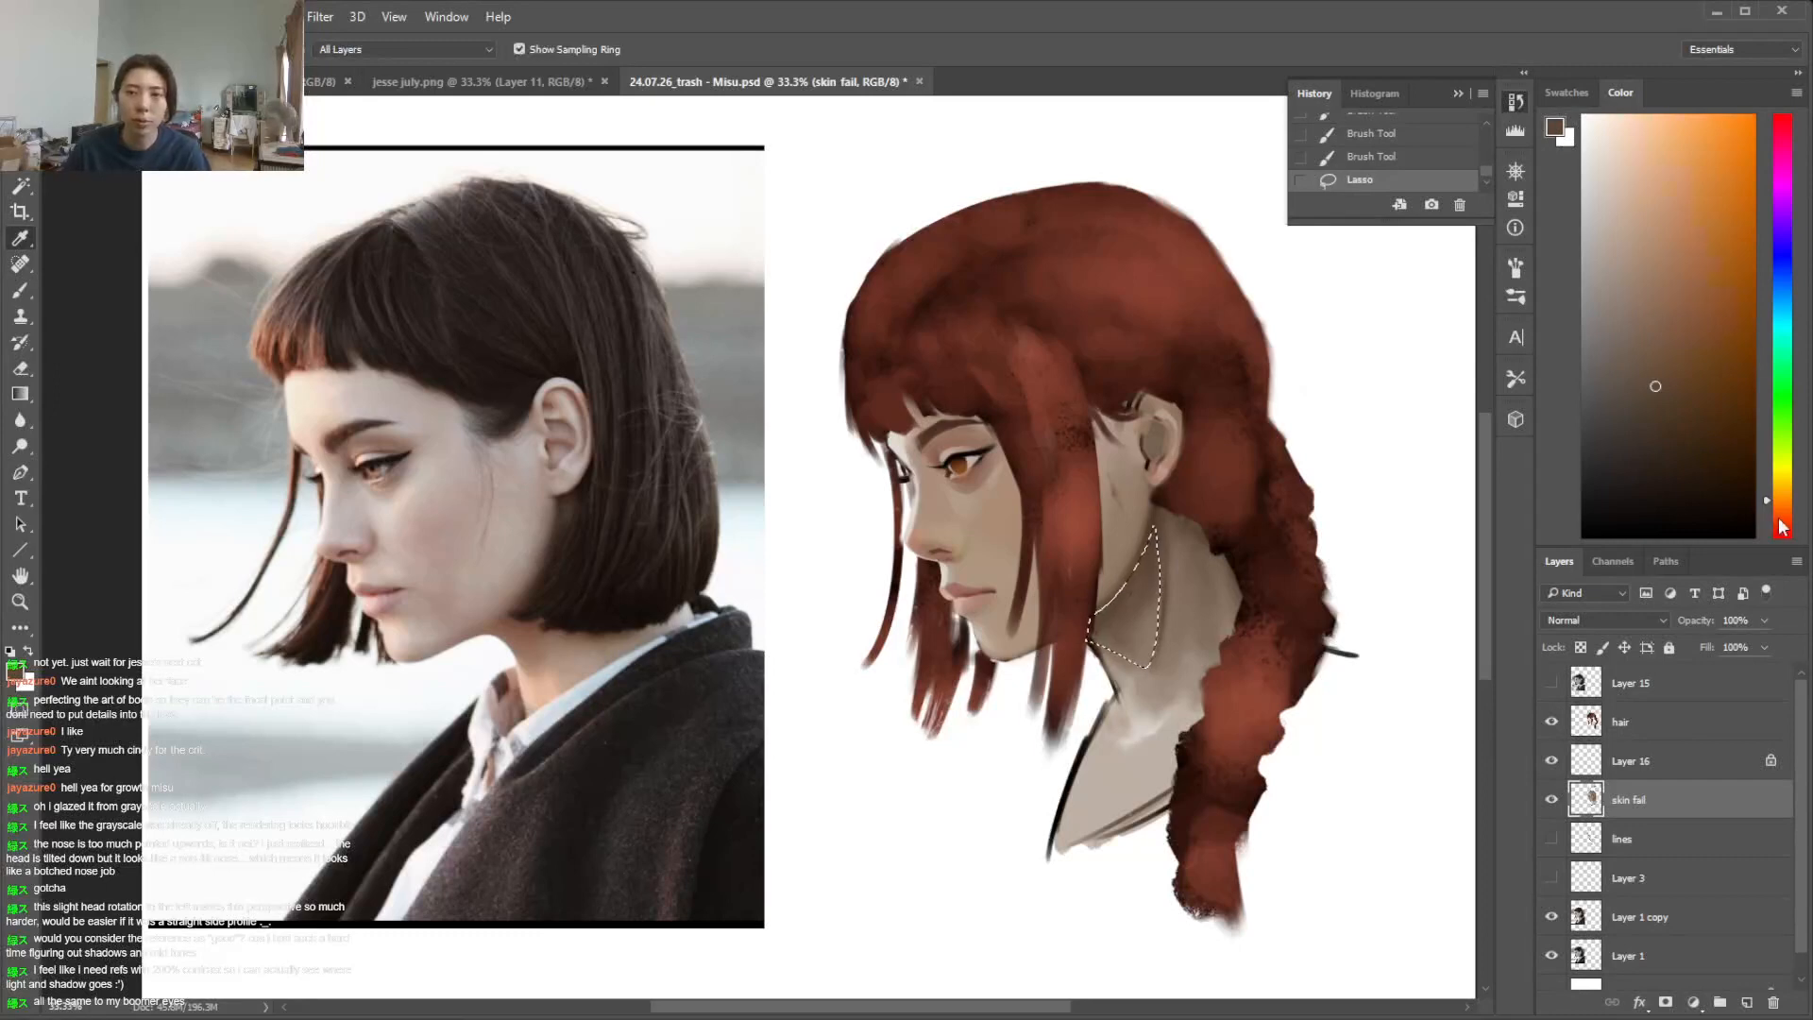
{"action": "left_click", "coordinate": [1781, 523]}
{"action": "left_click", "coordinate": [1687, 343]}
Glaze the selected neck shadow with the muted red using a large soft brush, then deselect
{"action": "key", "text": "b"}
{"action": "right_click", "coordinate": [1167, 593]}
{"action": "left_click", "coordinate": [1366, 647]}
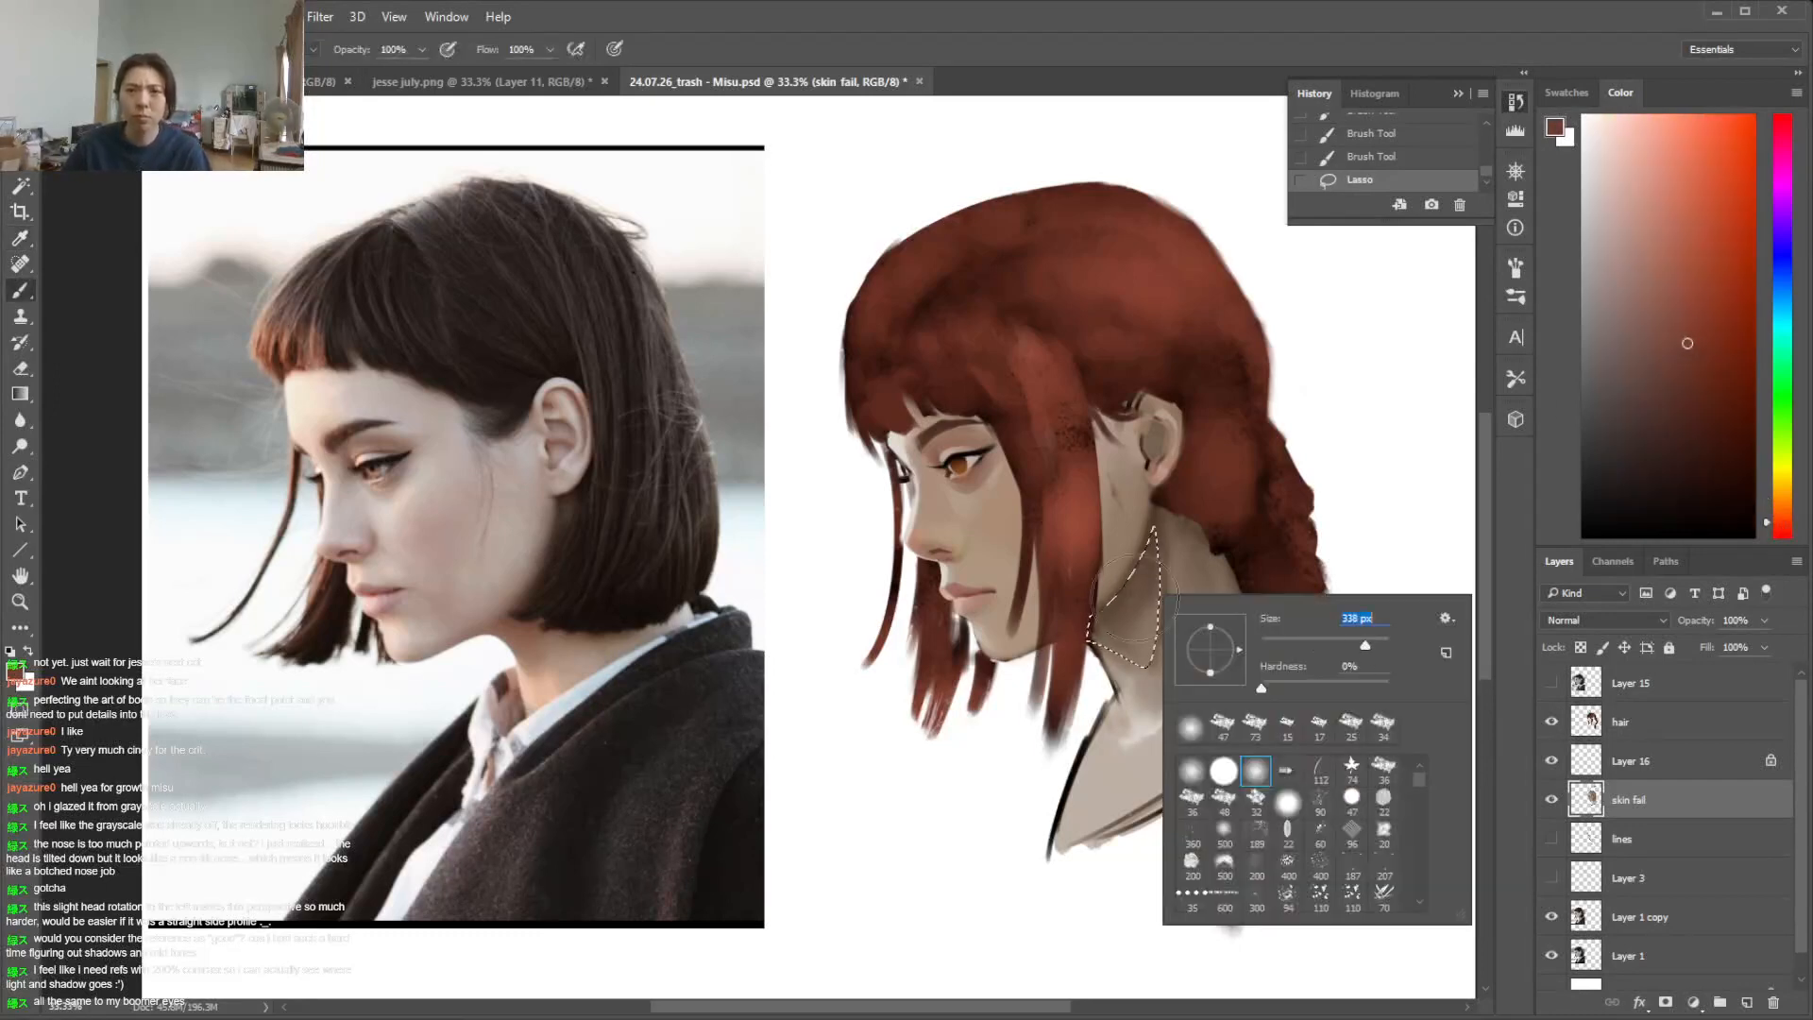
{"action": "left_click_drag", "start_coordinate": [1059, 607], "coordinate": [1158, 526]}
{"action": "key", "text": "ctrl+z"}
{"action": "left_click_drag", "start_coordinate": [1086, 601], "coordinate": [1130, 507]}
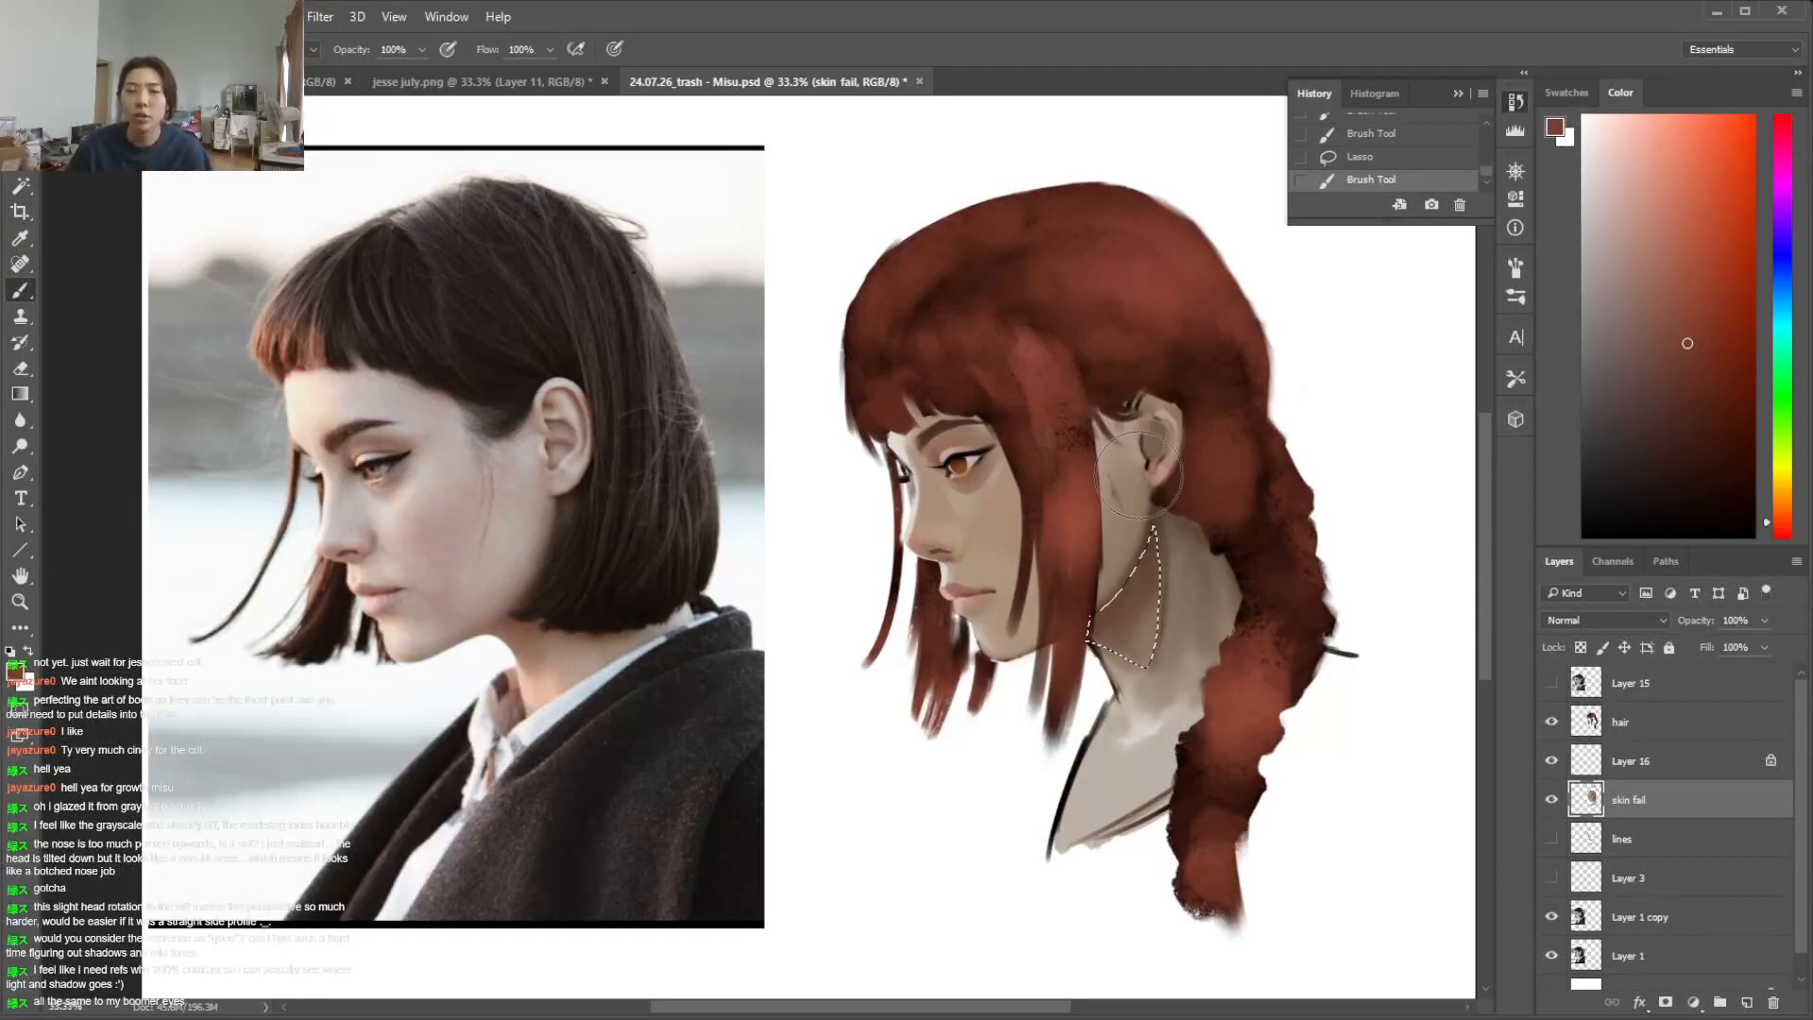
{"action": "left_click_drag", "start_coordinate": [1143, 567], "coordinate": [1083, 606]}
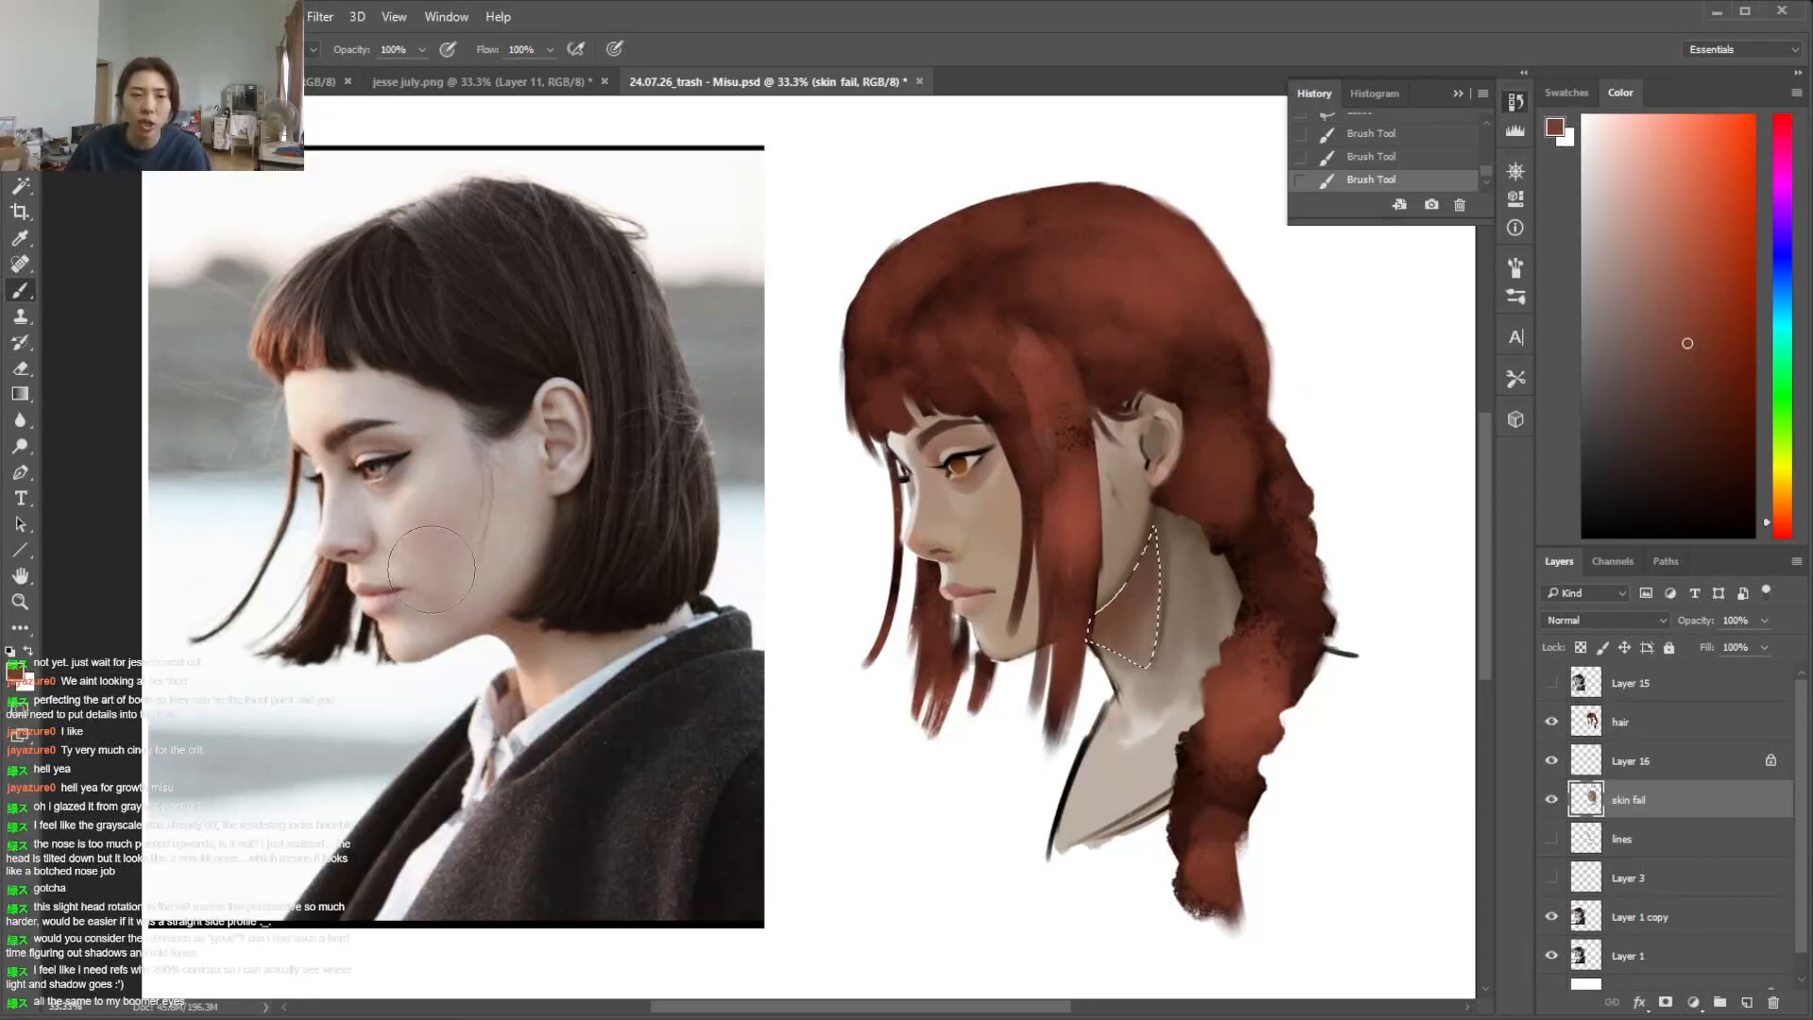
{"action": "left_click", "coordinate": [1690, 332]}
{"action": "key", "text": "ctrl+d"}
Lasso the lower neck and chest area and paint it with a light peach skin tone
{"action": "key", "text": "l"}
{"action": "mouse_move", "coordinate": [1184, 709]}
{"action": "left_mouse_down"}
{"action": "mouse_move", "coordinate": [1094, 799]}
{"action": "mouse_move", "coordinate": [1116, 692]}
{"action": "mouse_move", "coordinate": [1096, 649]}
{"action": "mouse_move", "coordinate": [1110, 716]}
{"action": "mouse_move", "coordinate": [1145, 720]}
{"action": "mouse_move", "coordinate": [1154, 701]}
{"action": "mouse_move", "coordinate": [1103, 687]}
{"action": "mouse_move", "coordinate": [1116, 676]}
{"action": "mouse_move", "coordinate": [1134, 704]}
{"action": "mouse_move", "coordinate": [1114, 704]}
{"action": "left_mouse_up"}
{"action": "key", "text": "b"}
{"action": "left_click", "coordinate": [1133, 723], "text": "alt"}
{"action": "left_click", "coordinate": [1622, 158]}
{"action": "left_click", "coordinate": [1782, 497]}
{"action": "left_click", "coordinate": [1124, 671], "text": "alt"}
{"action": "left_click", "coordinate": [1122, 670], "text": "alt"}
Select the face and neck skin on the skin fail layer with the Magic Wand
{"action": "key", "text": "w"}
{"action": "key", "text": "ctrl+d"}
{"action": "left_click", "coordinate": [1005, 524]}
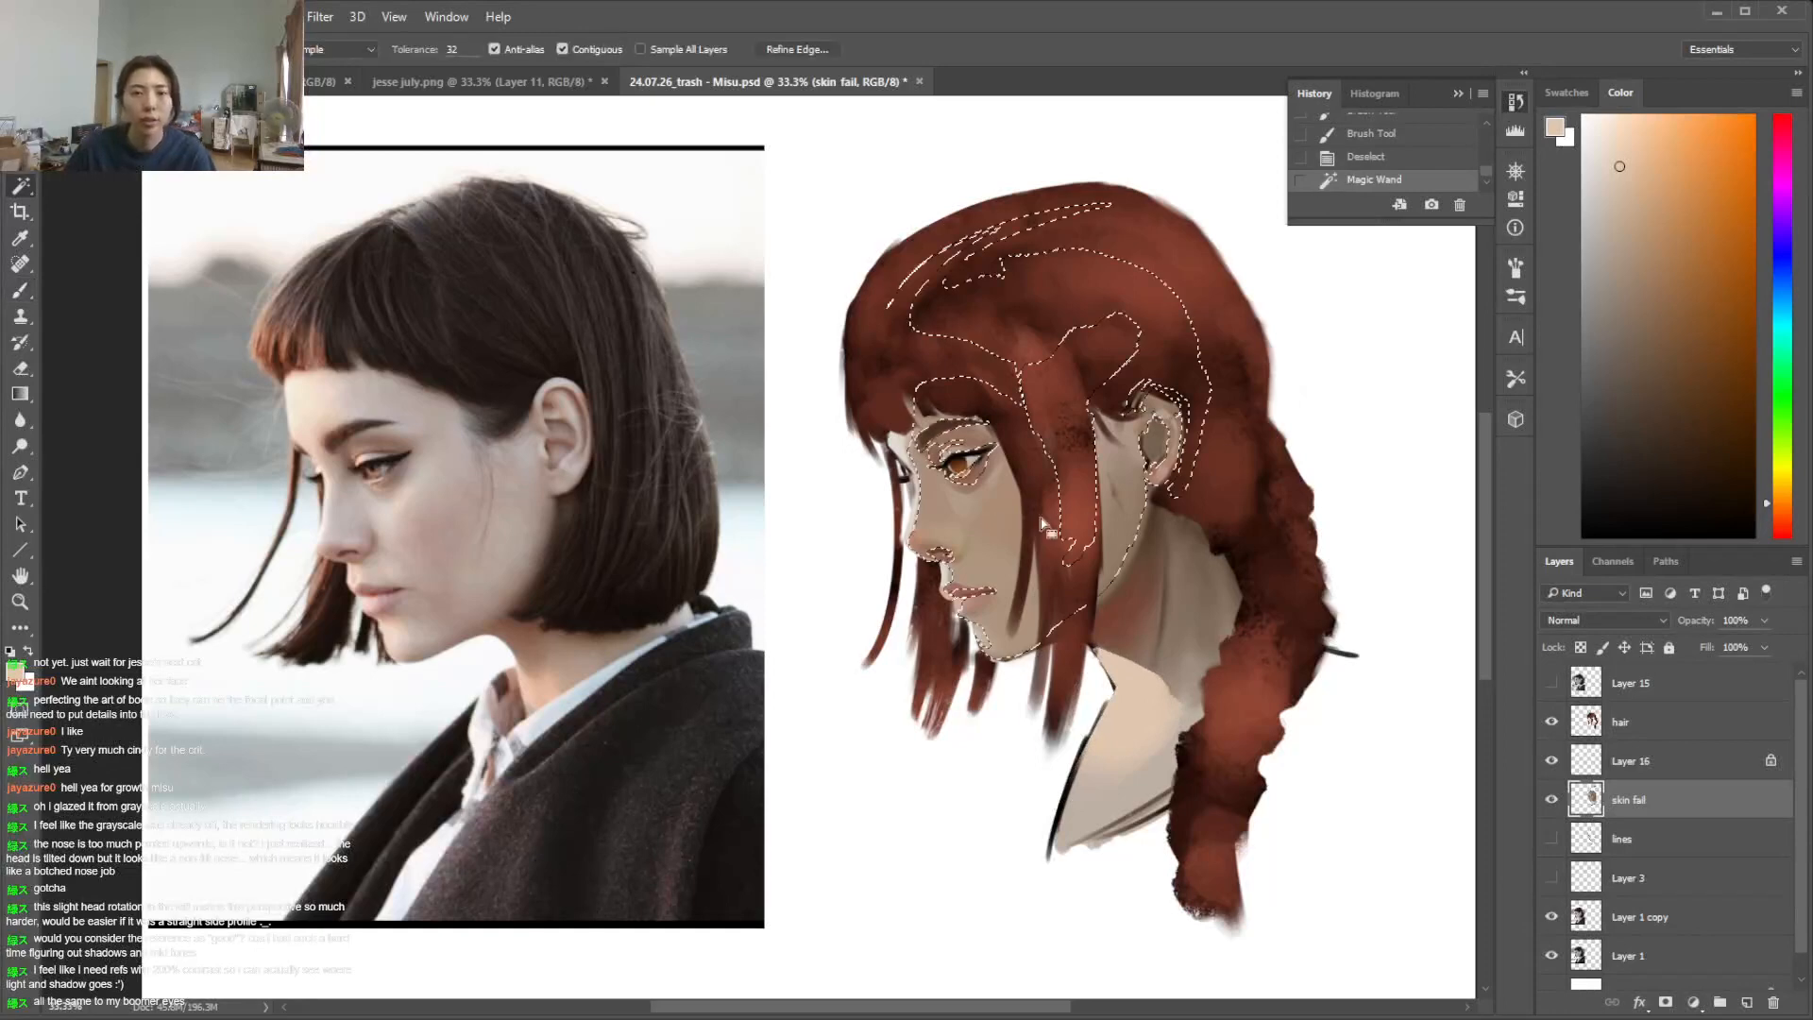
{"action": "left_click", "coordinate": [1158, 567], "text": "shift"}
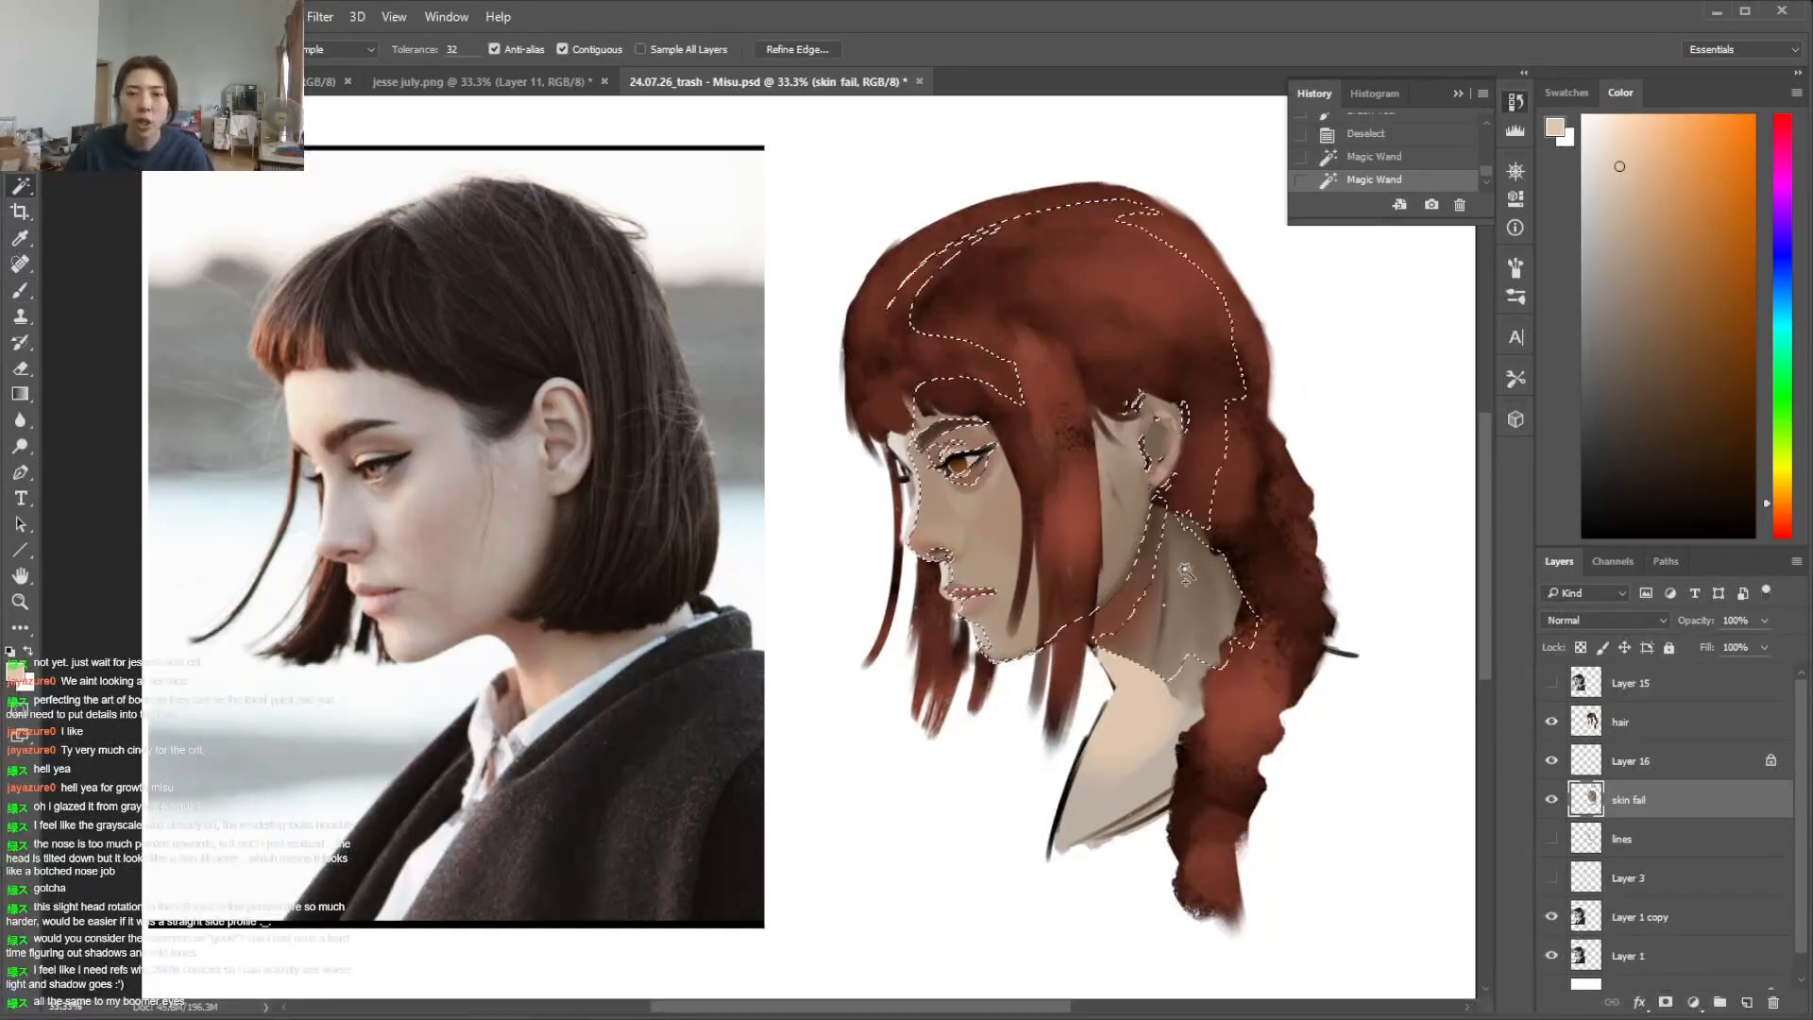
{"action": "left_click", "coordinate": [1135, 601], "text": "shift"}
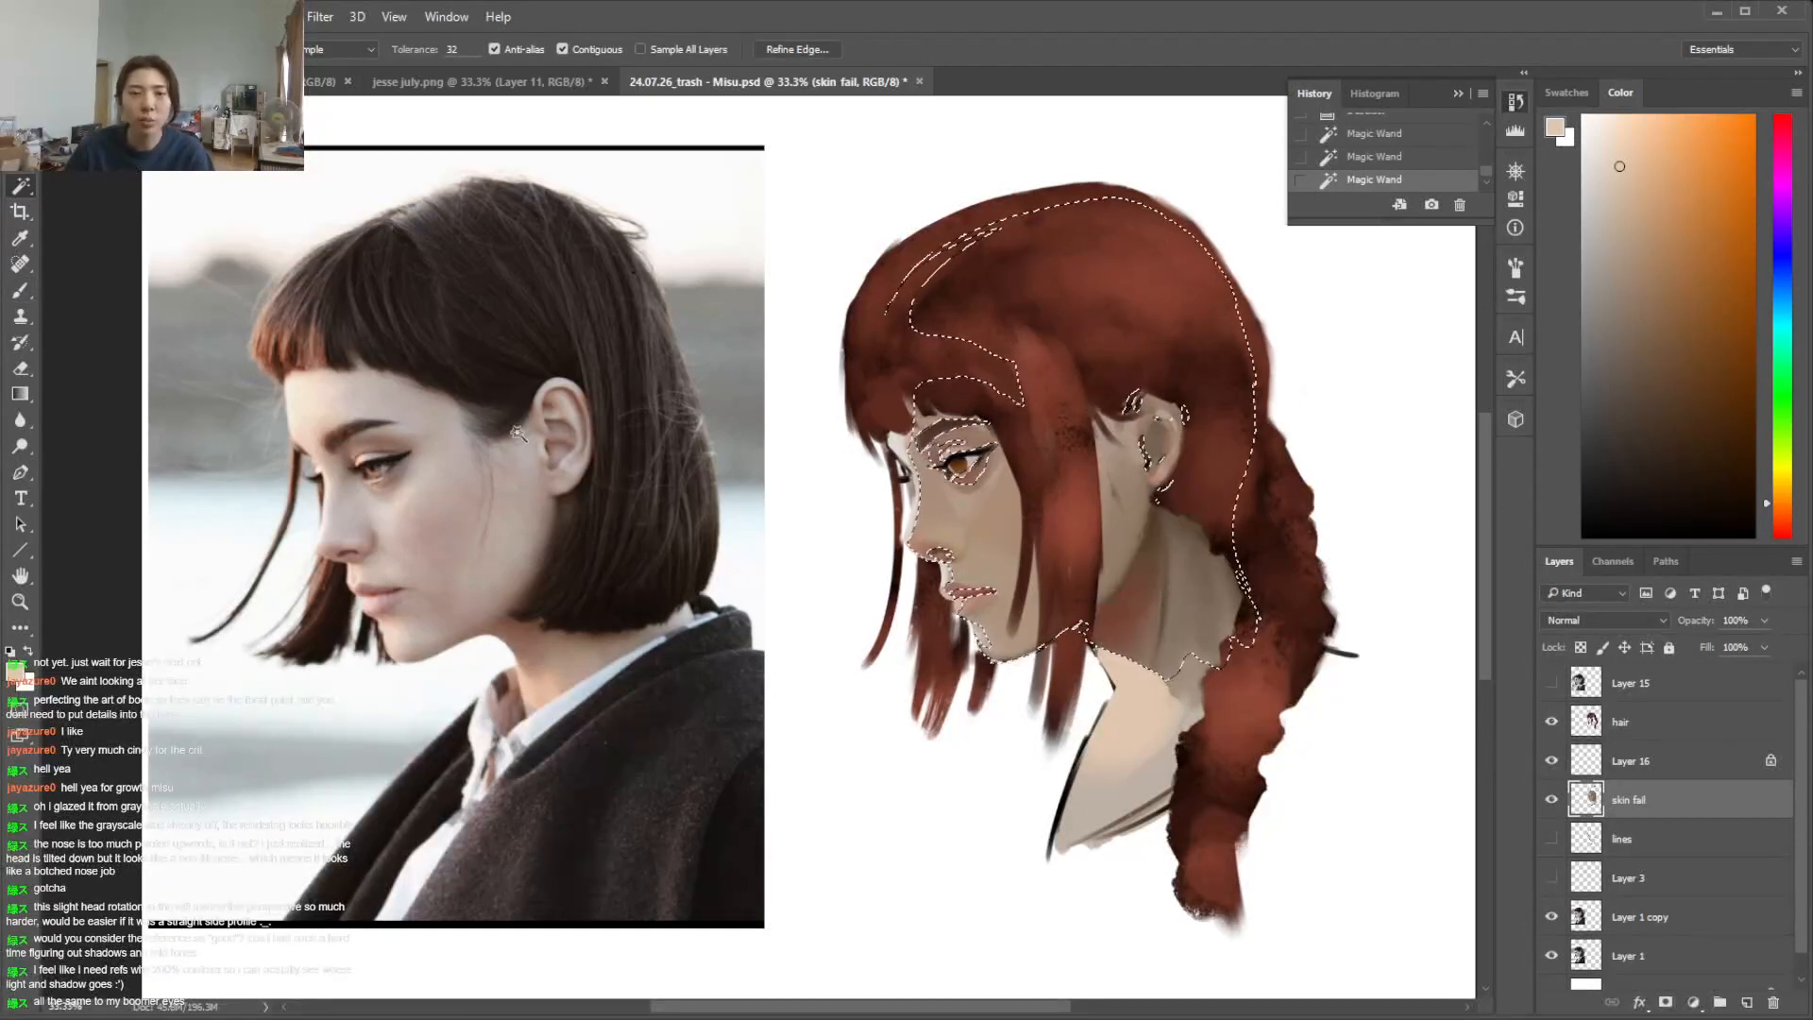
Try a Hue/Saturation shift of hue -13, saturation -14, lightness +15 on the skin, compare the preview, cancel it and deselect
{"action": "key", "text": "alt+i"}
{"action": "left_click", "coordinate": [571, 207]}
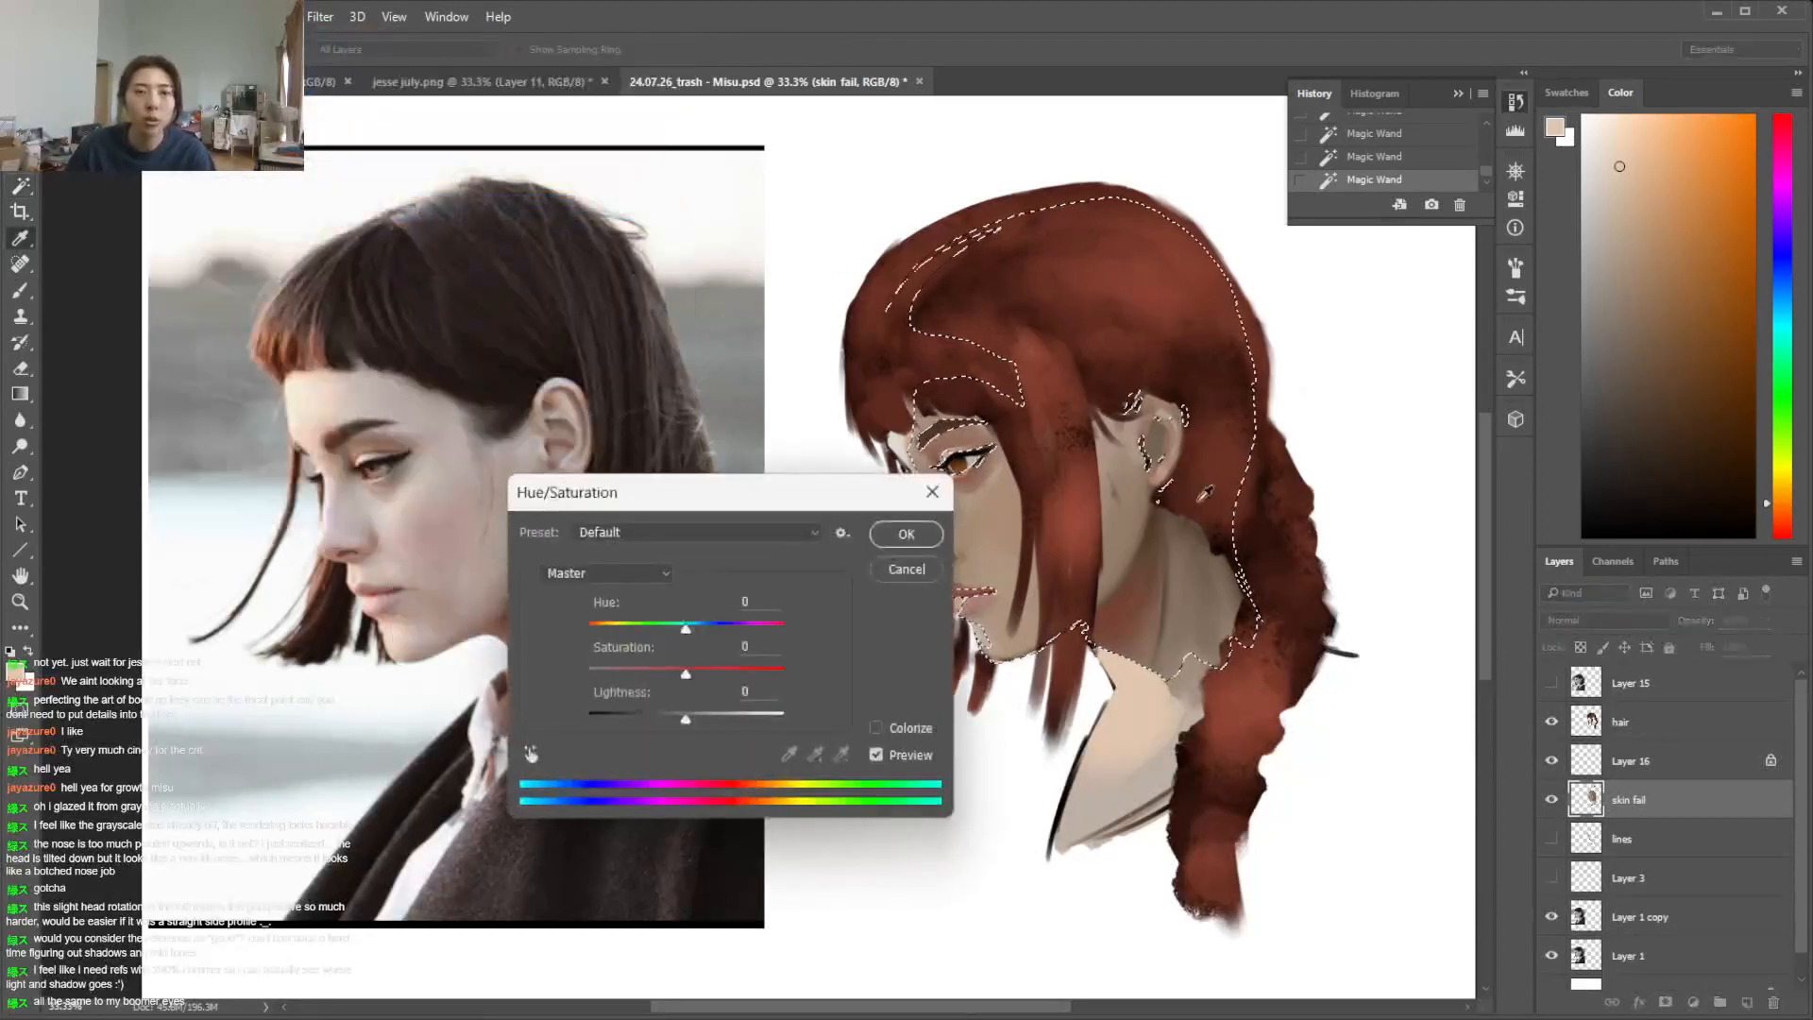
{"action": "left_click_drag", "start_coordinate": [686, 628], "coordinate": [699, 720]}
{"action": "left_click_drag", "start_coordinate": [665, 629], "coordinate": [672, 676]}
{"action": "mouse_move", "coordinate": [774, 518]}
{"action": "left_mouse_down"}
{"action": "mouse_move", "coordinate": [1177, 650]}
{"action": "mouse_move", "coordinate": [1532, 529]}
{"action": "left_mouse_up"}
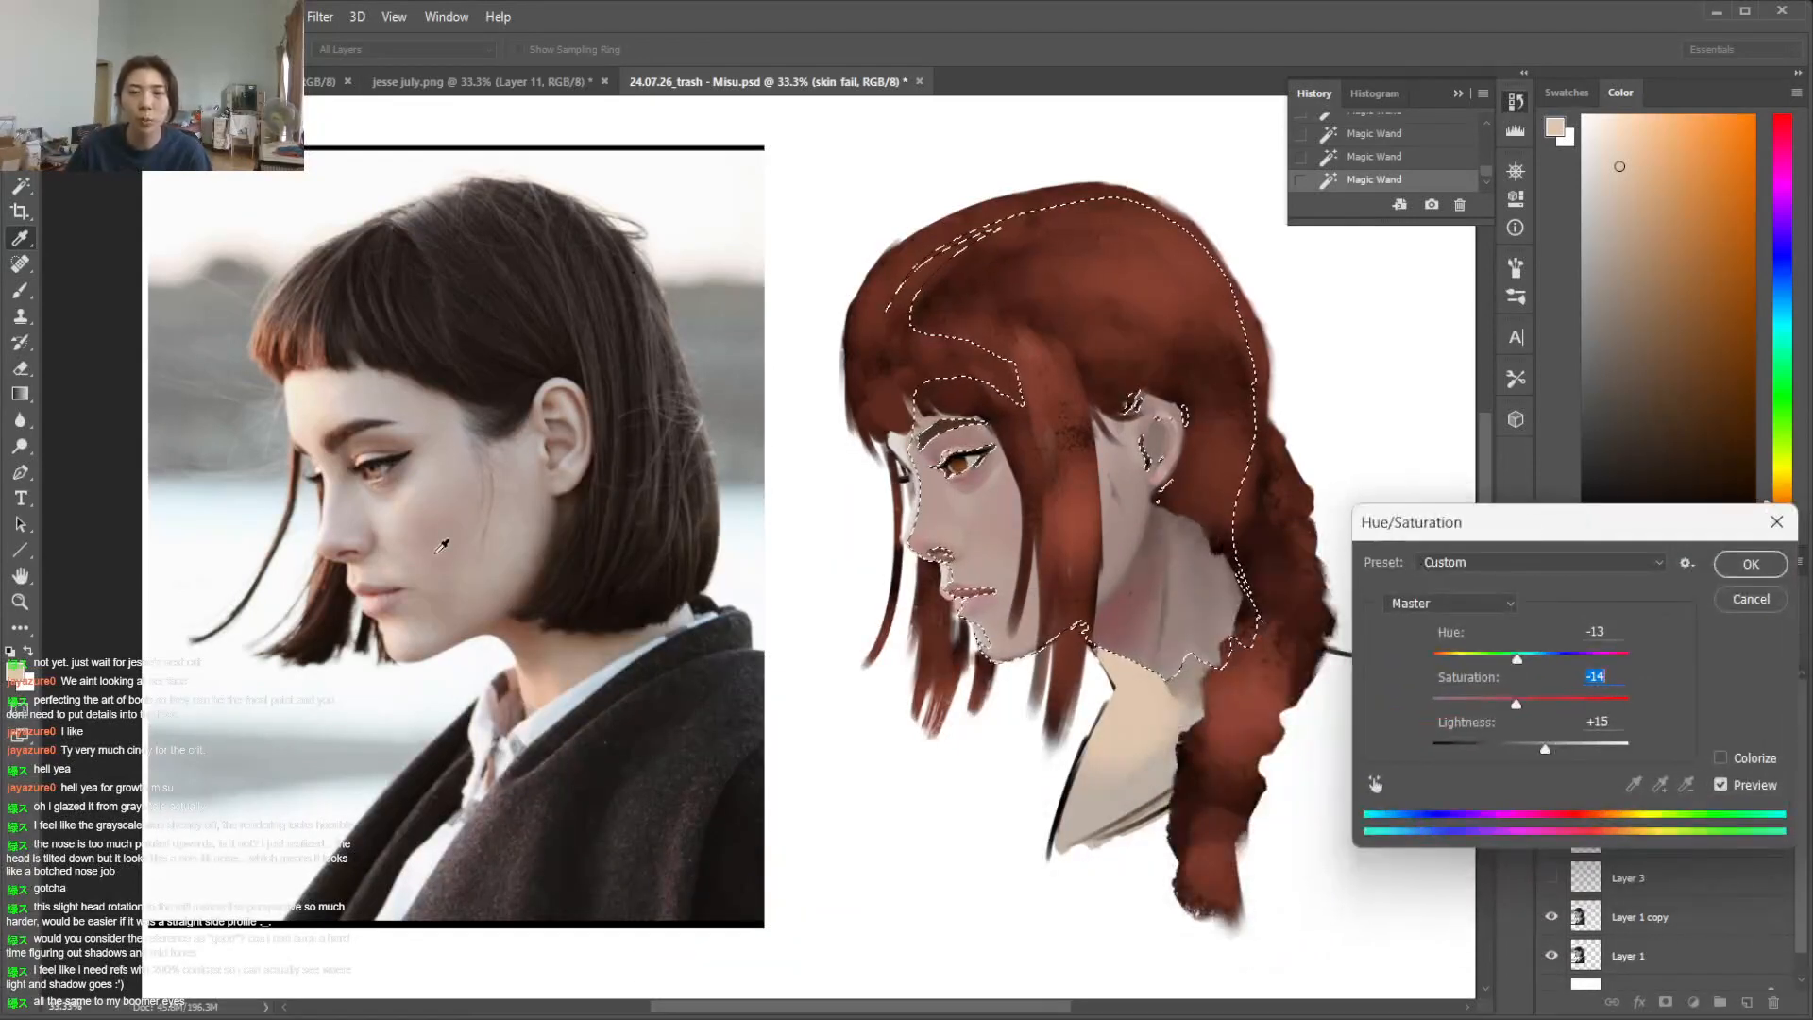
{"action": "left_click", "coordinate": [1731, 786]}
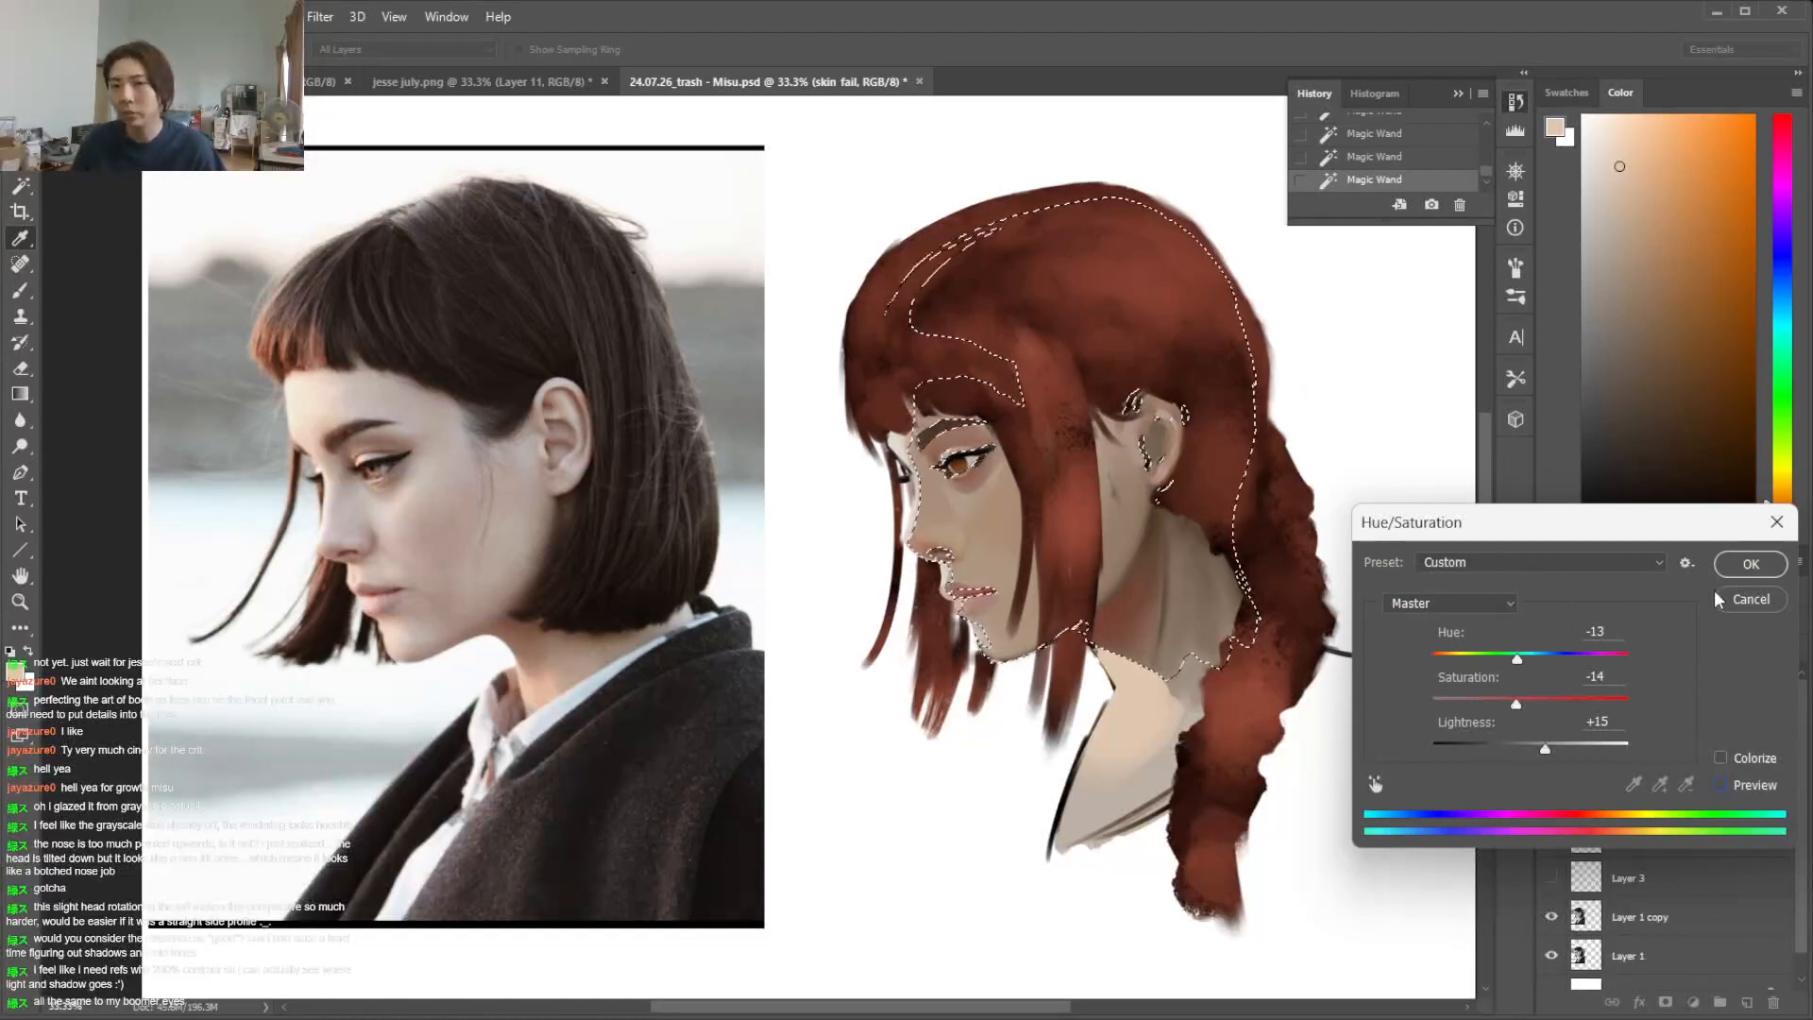
{"action": "left_click", "coordinate": [1722, 785]}
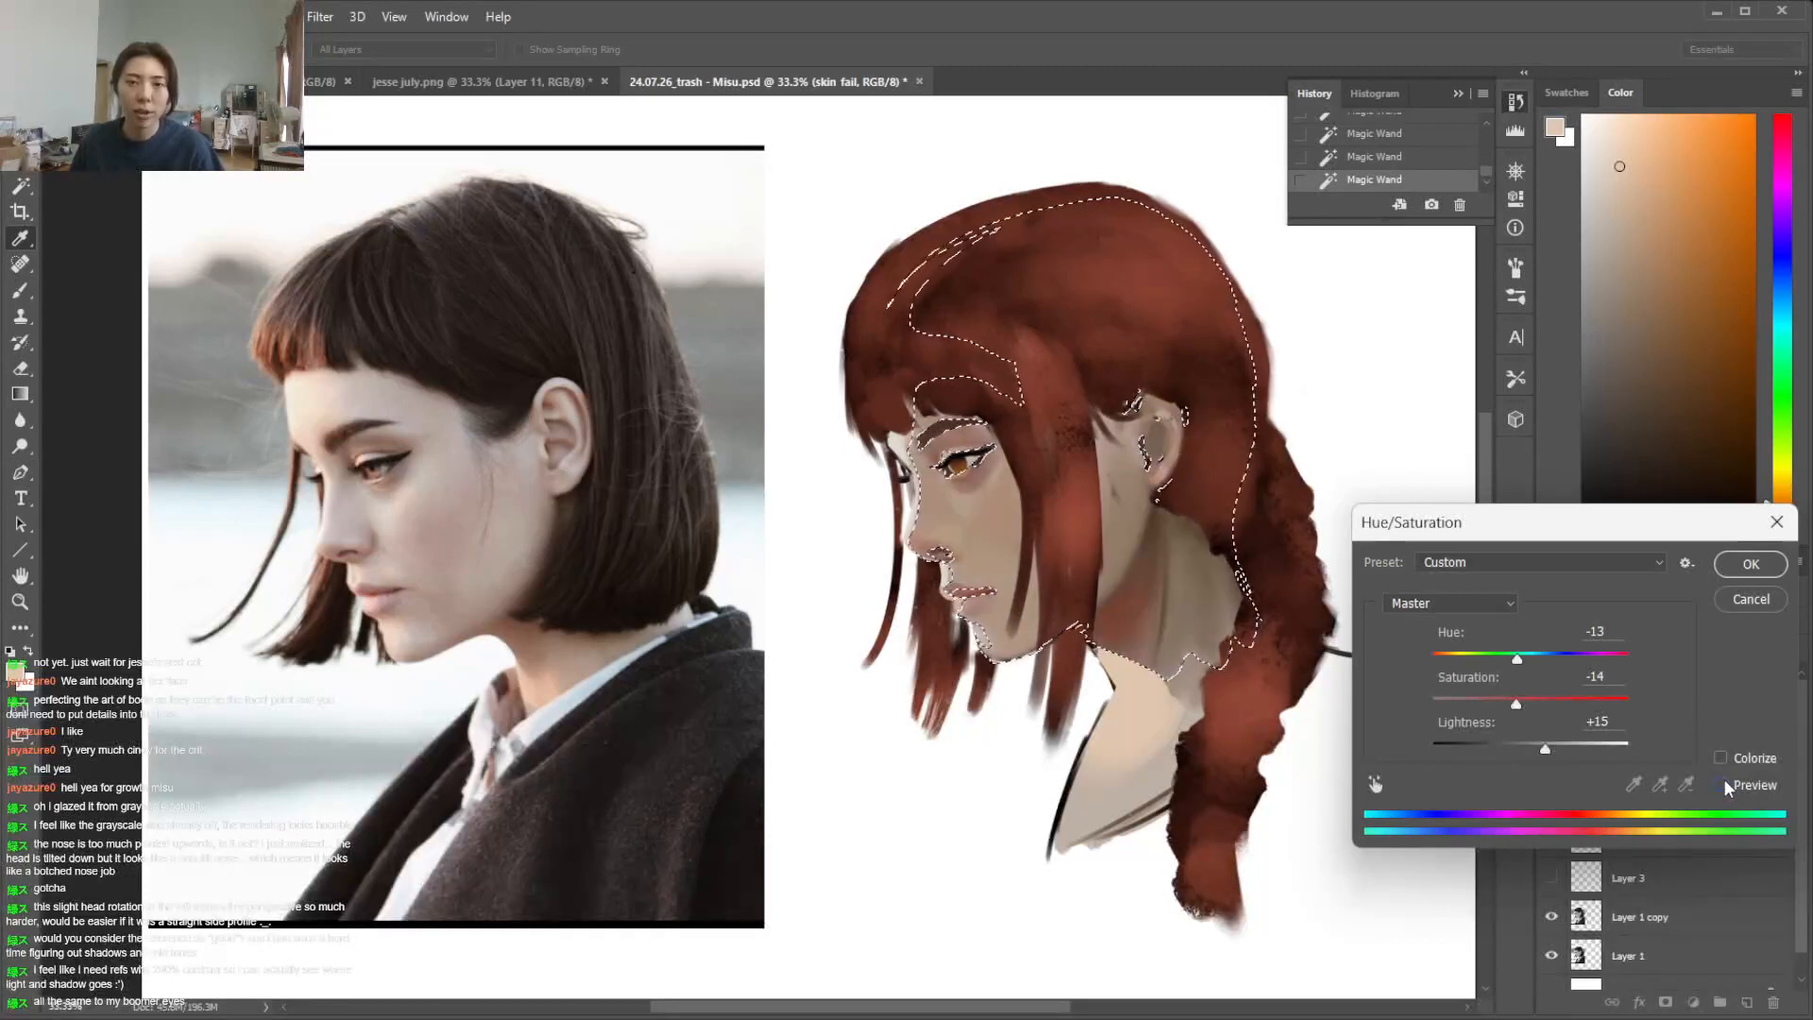
{"action": "left_click", "coordinate": [1721, 784]}
{"action": "left_click", "coordinate": [1721, 785]}
{"action": "left_click", "coordinate": [1735, 609]}
{"action": "key", "text": "ctrl+d"}
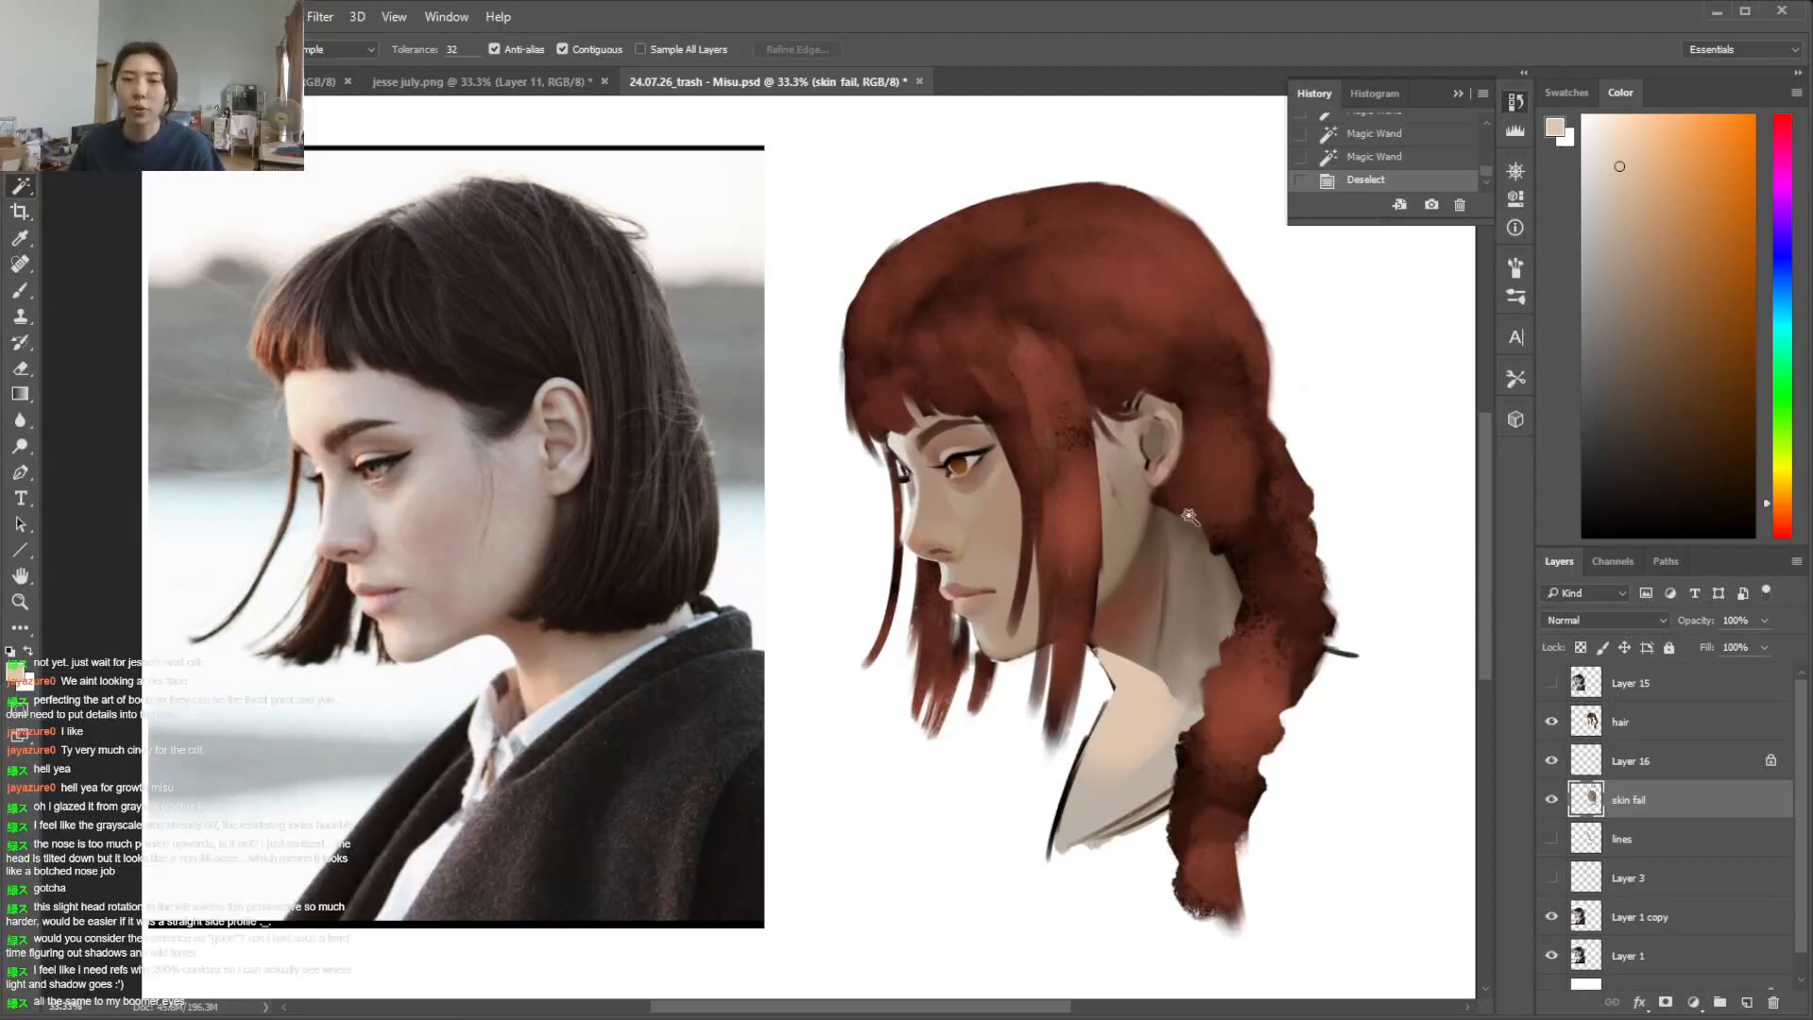
Erase the dark outline along the front of the lower neck and repaint the edge with the sampled light skin tone
{"action": "key", "text": "e"}
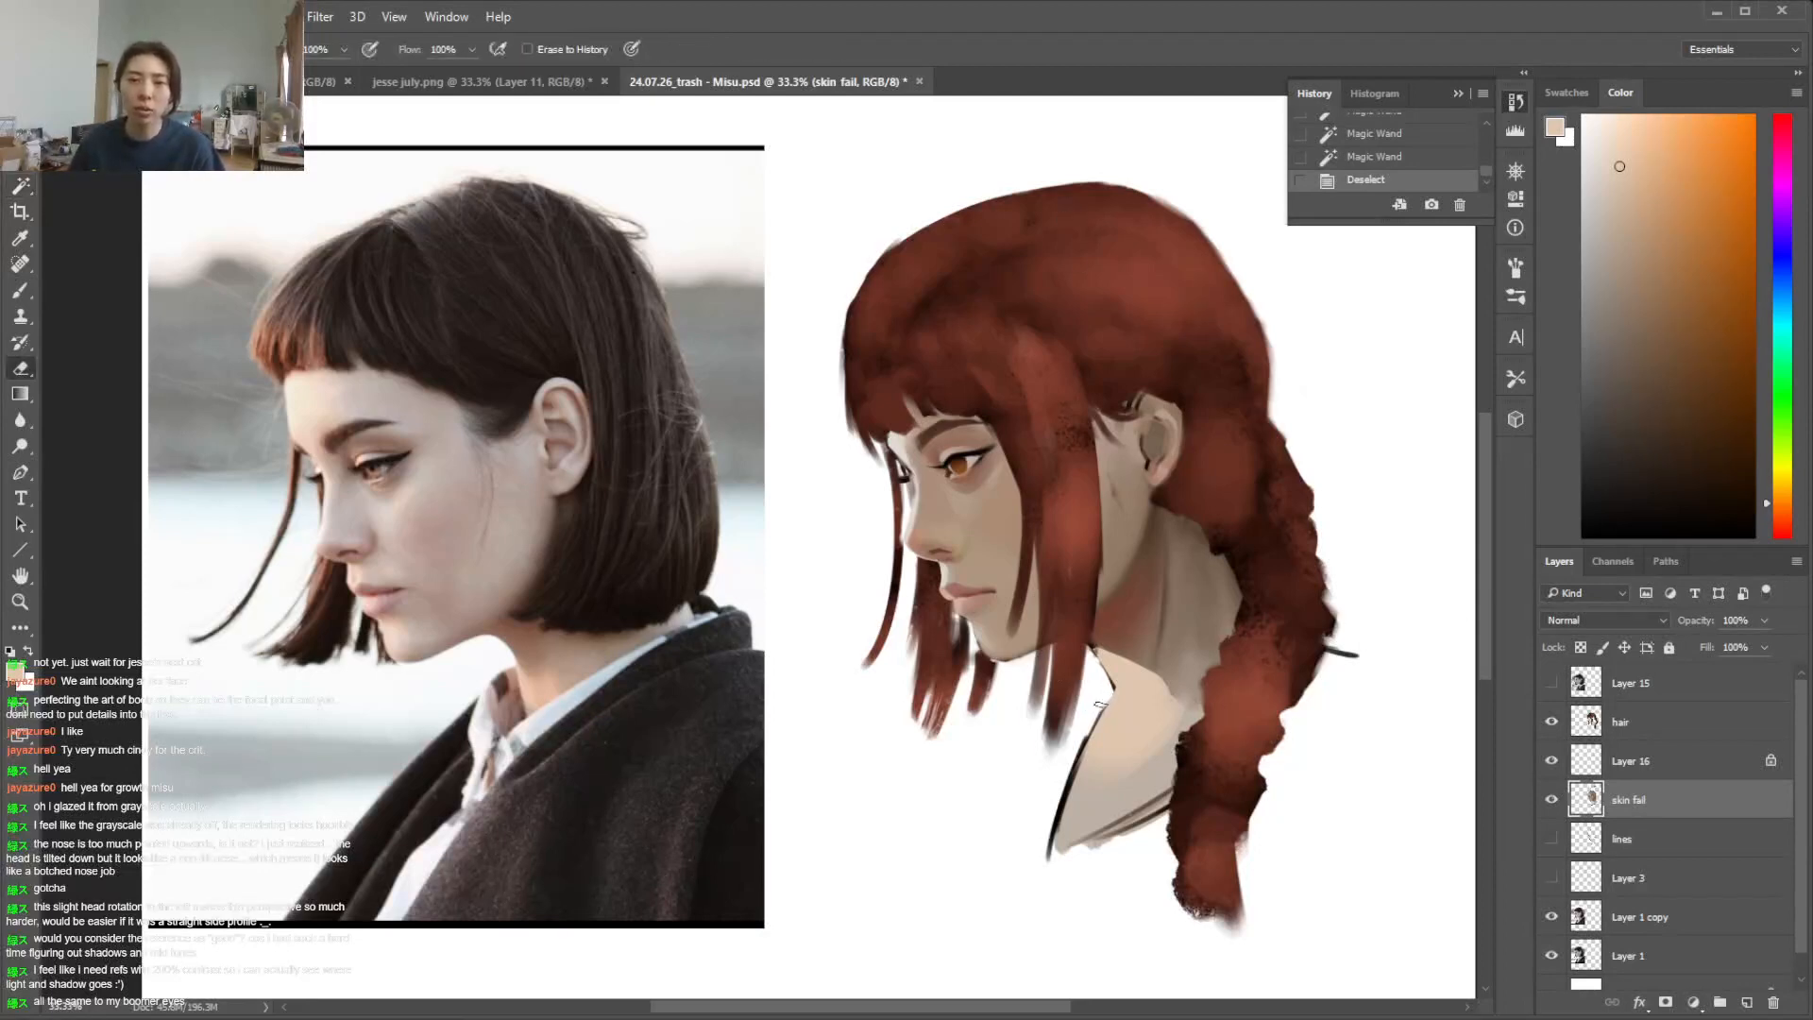
{"action": "left_click_drag", "start_coordinate": [1107, 687], "coordinate": [1032, 863]}
{"action": "left_click_drag", "start_coordinate": [1068, 780], "coordinate": [1048, 861]}
{"action": "key", "text": "i"}
{"action": "left_click", "coordinate": [1145, 745], "text": "alt"}
{"action": "left_click_drag", "start_coordinate": [1123, 769], "coordinate": [1056, 867]}
{"action": "left_click_drag", "start_coordinate": [1143, 729], "coordinate": [1057, 856]}
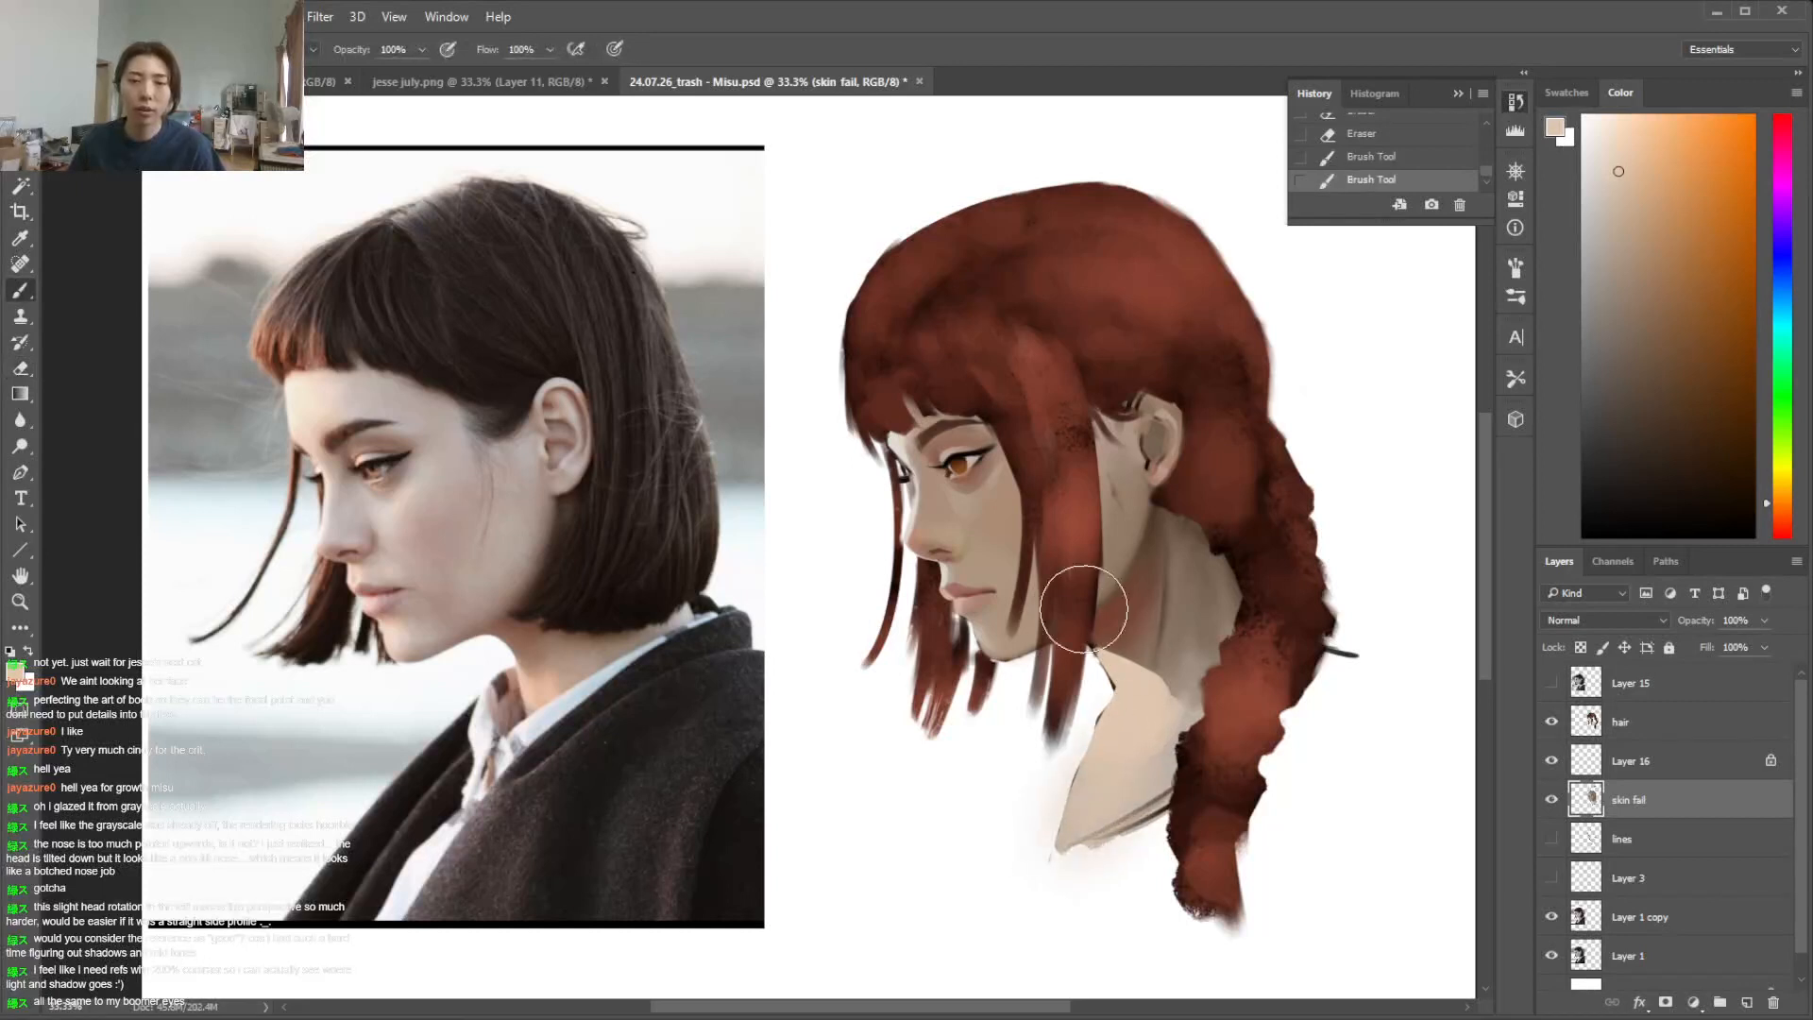
Select the face skin with the Magic Wand, mix a warm salmon red and glaze a soft blush onto the cheek, then deselect
{"action": "key", "text": "w"}
{"action": "left_click", "coordinate": [992, 519]}
{"action": "key", "text": "i"}
{"action": "left_click", "coordinate": [1007, 503]}
{"action": "key", "text": "b"}
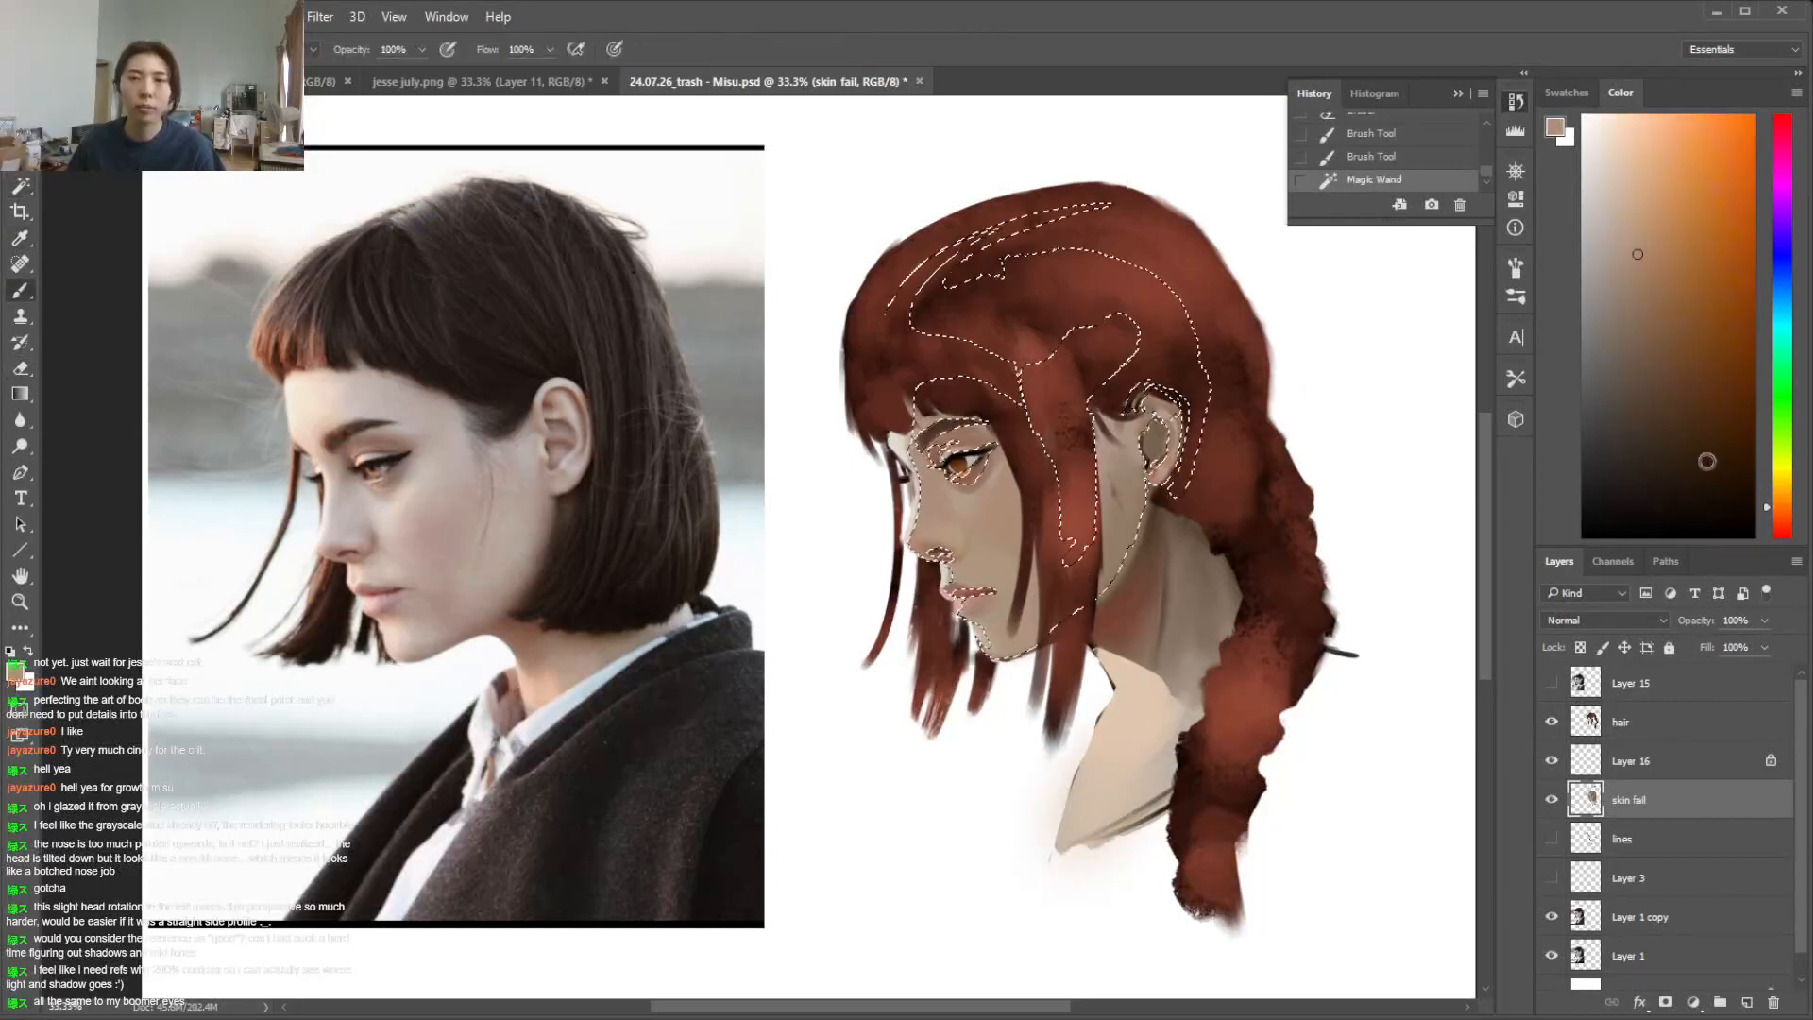
{"action": "left_click", "coordinate": [1780, 526]}
{"action": "left_click", "coordinate": [1677, 234]}
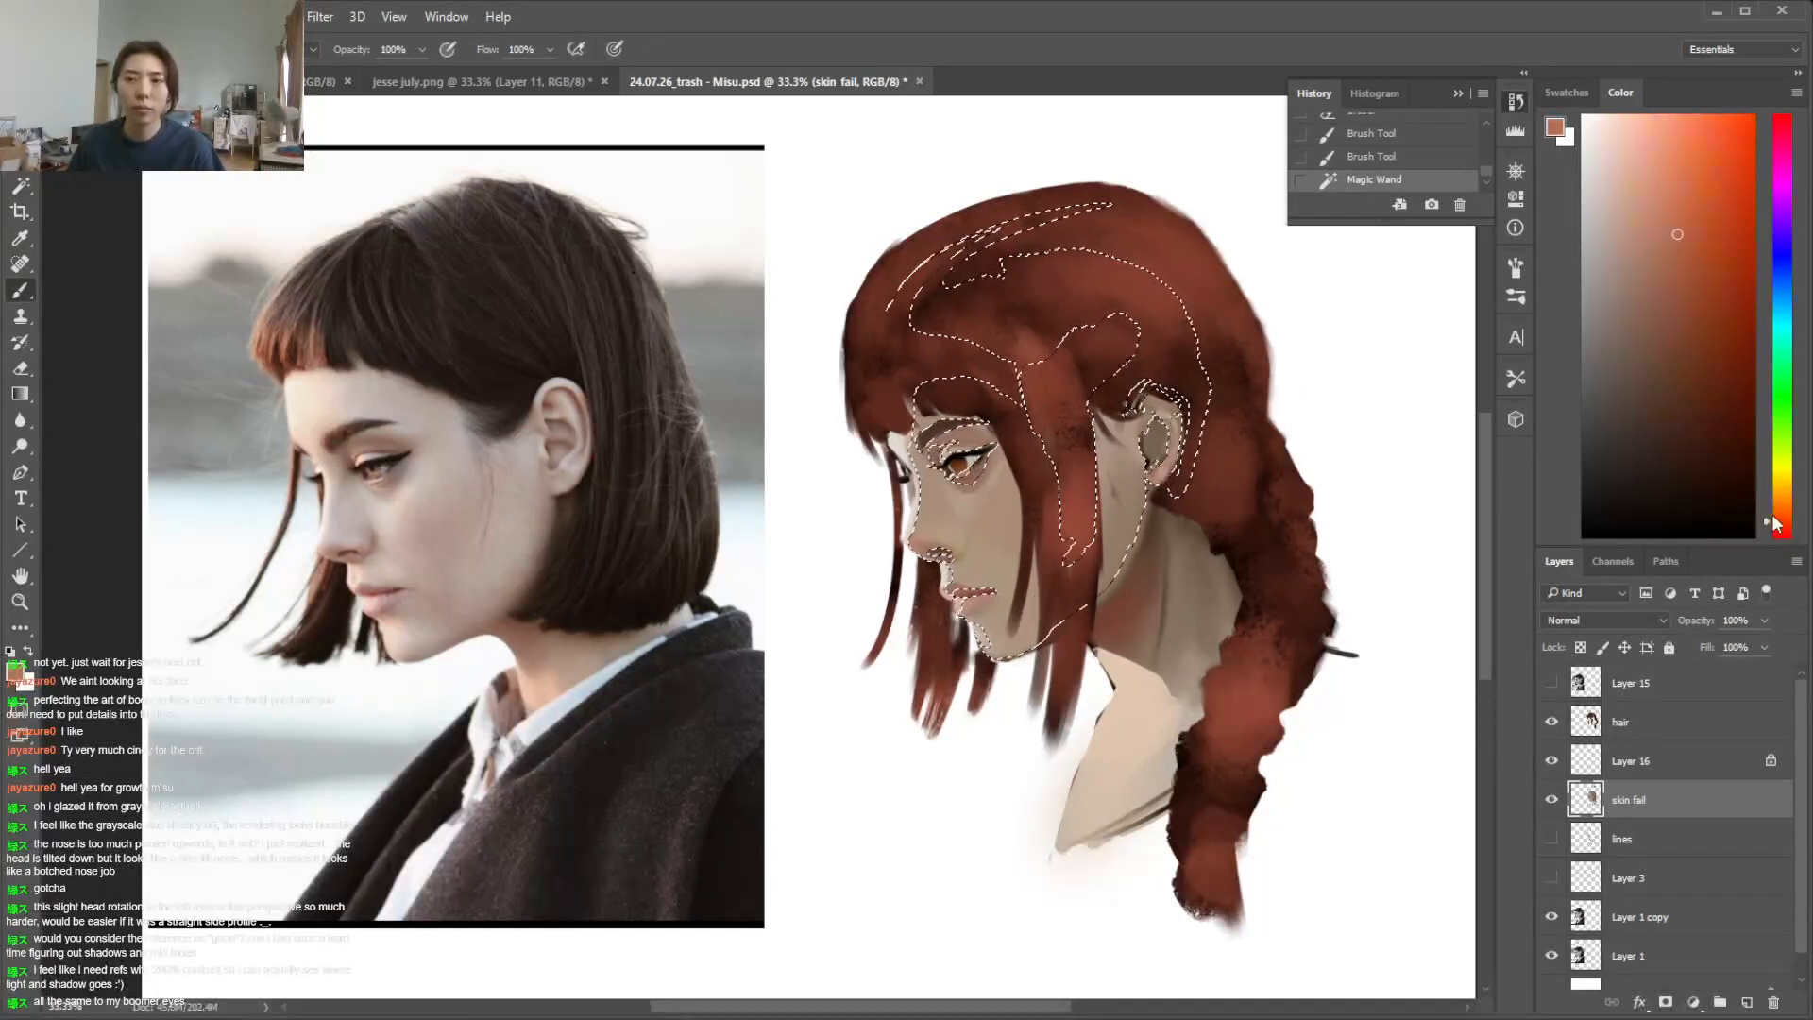
{"action": "left_click_drag", "start_coordinate": [1668, 220], "coordinate": [1664, 213]}
{"action": "mouse_move", "coordinate": [1056, 510]}
{"action": "left_mouse_down"}
{"action": "mouse_move", "coordinate": [997, 521]}
{"action": "mouse_move", "coordinate": [1098, 466]}
{"action": "mouse_move", "coordinate": [1057, 488]}
{"action": "left_mouse_up"}
{"action": "key", "text": "ctrl+d"}
Lasso the cheek area below the eye and lighten it with a pale greyish beige using the soft brush, then deselect
{"action": "key", "text": "l"}
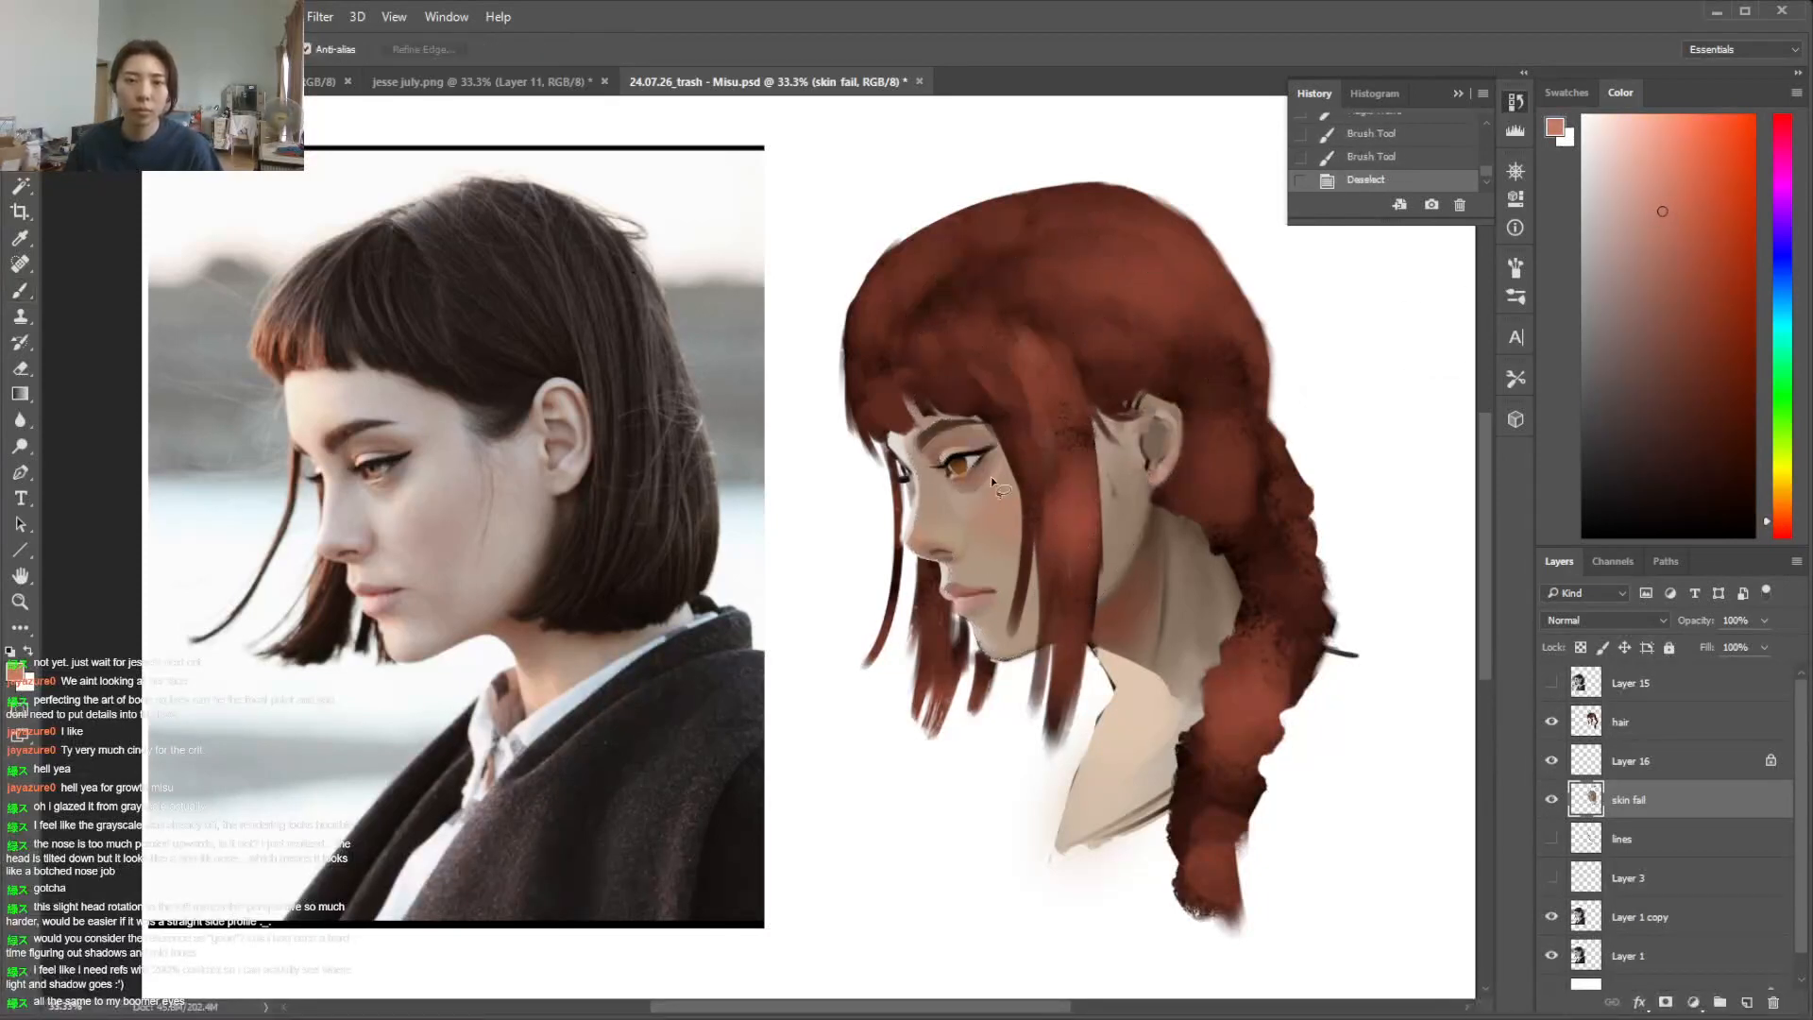
{"action": "key", "text": "ctrl+d"}
{"action": "mouse_move", "coordinate": [970, 529]}
{"action": "left_mouse_down"}
{"action": "mouse_move", "coordinate": [963, 499]}
{"action": "mouse_move", "coordinate": [987, 486]}
{"action": "left_mouse_up"}
{"action": "key", "text": "b"}
{"action": "left_click", "coordinate": [964, 500], "text": "alt"}
{"action": "left_click_drag", "start_coordinate": [1777, 505], "coordinate": [1776, 512]}
{"action": "left_click", "coordinate": [1603, 230]}
{"action": "left_click_drag", "start_coordinate": [902, 472], "coordinate": [879, 561]}
{"action": "key", "text": "ctrl+d"}
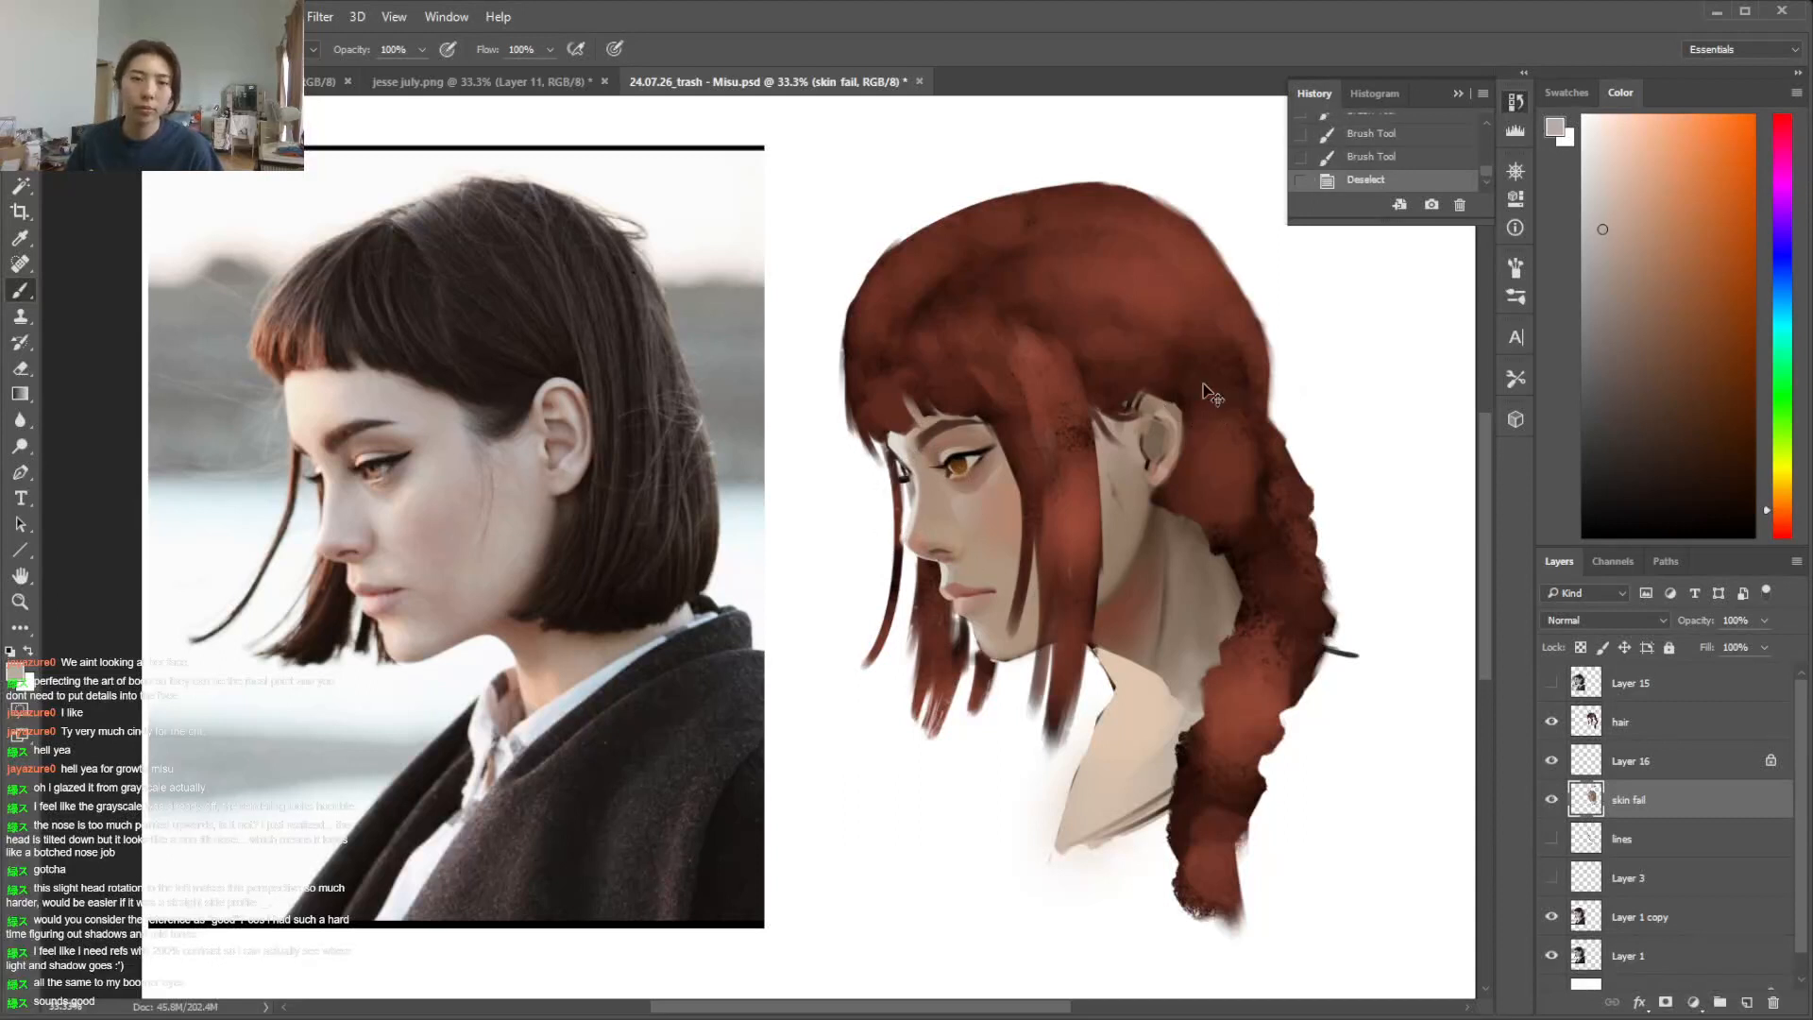
{"action": "key", "text": "l"}
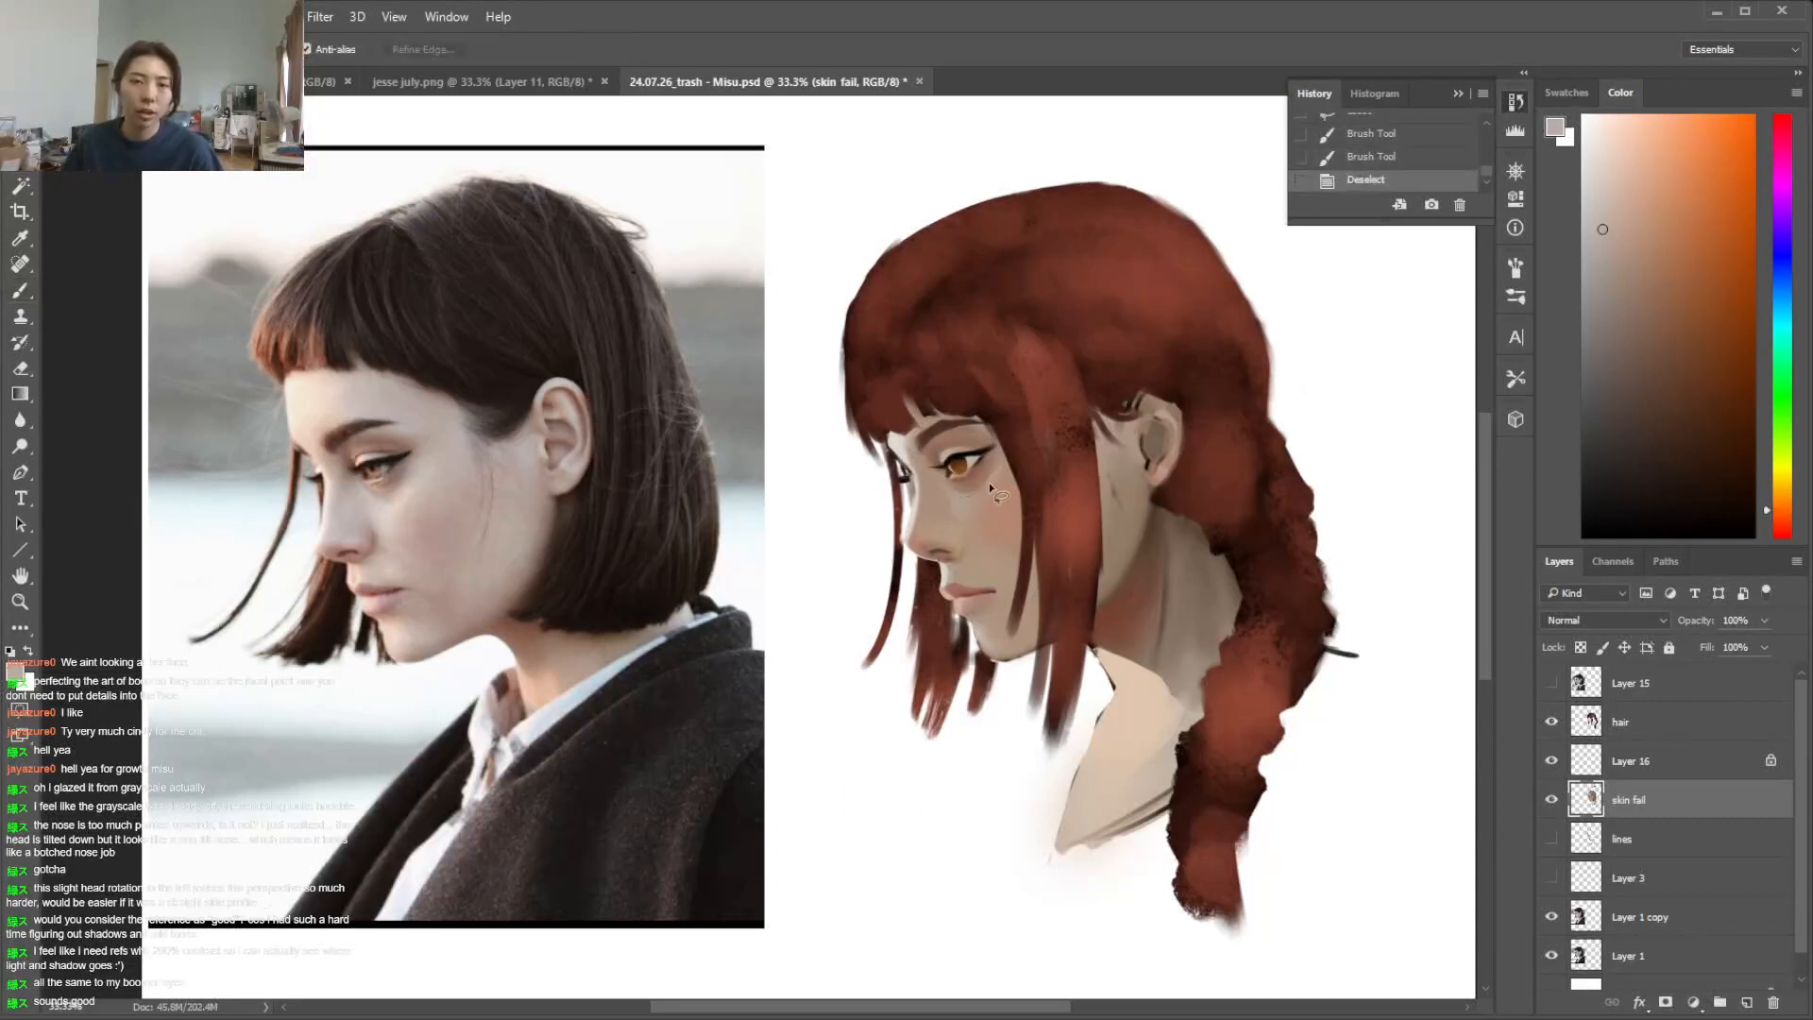
{"action": "key", "text": "b"}
{"action": "mouse_move", "coordinate": [961, 525]}
{"action": "left_mouse_down"}
{"action": "mouse_move", "coordinate": [949, 507]}
{"action": "mouse_move", "coordinate": [992, 448]}
{"action": "left_mouse_up"}
{"action": "key", "text": "ctrl+d"}
{"action": "key", "text": "ctrl+z"}
{"action": "key", "text": "ctrl+d"}
Lasso the front of the cheek below the eye and brush more of the greyish beige over it, then deselect
{"action": "key", "text": "l"}
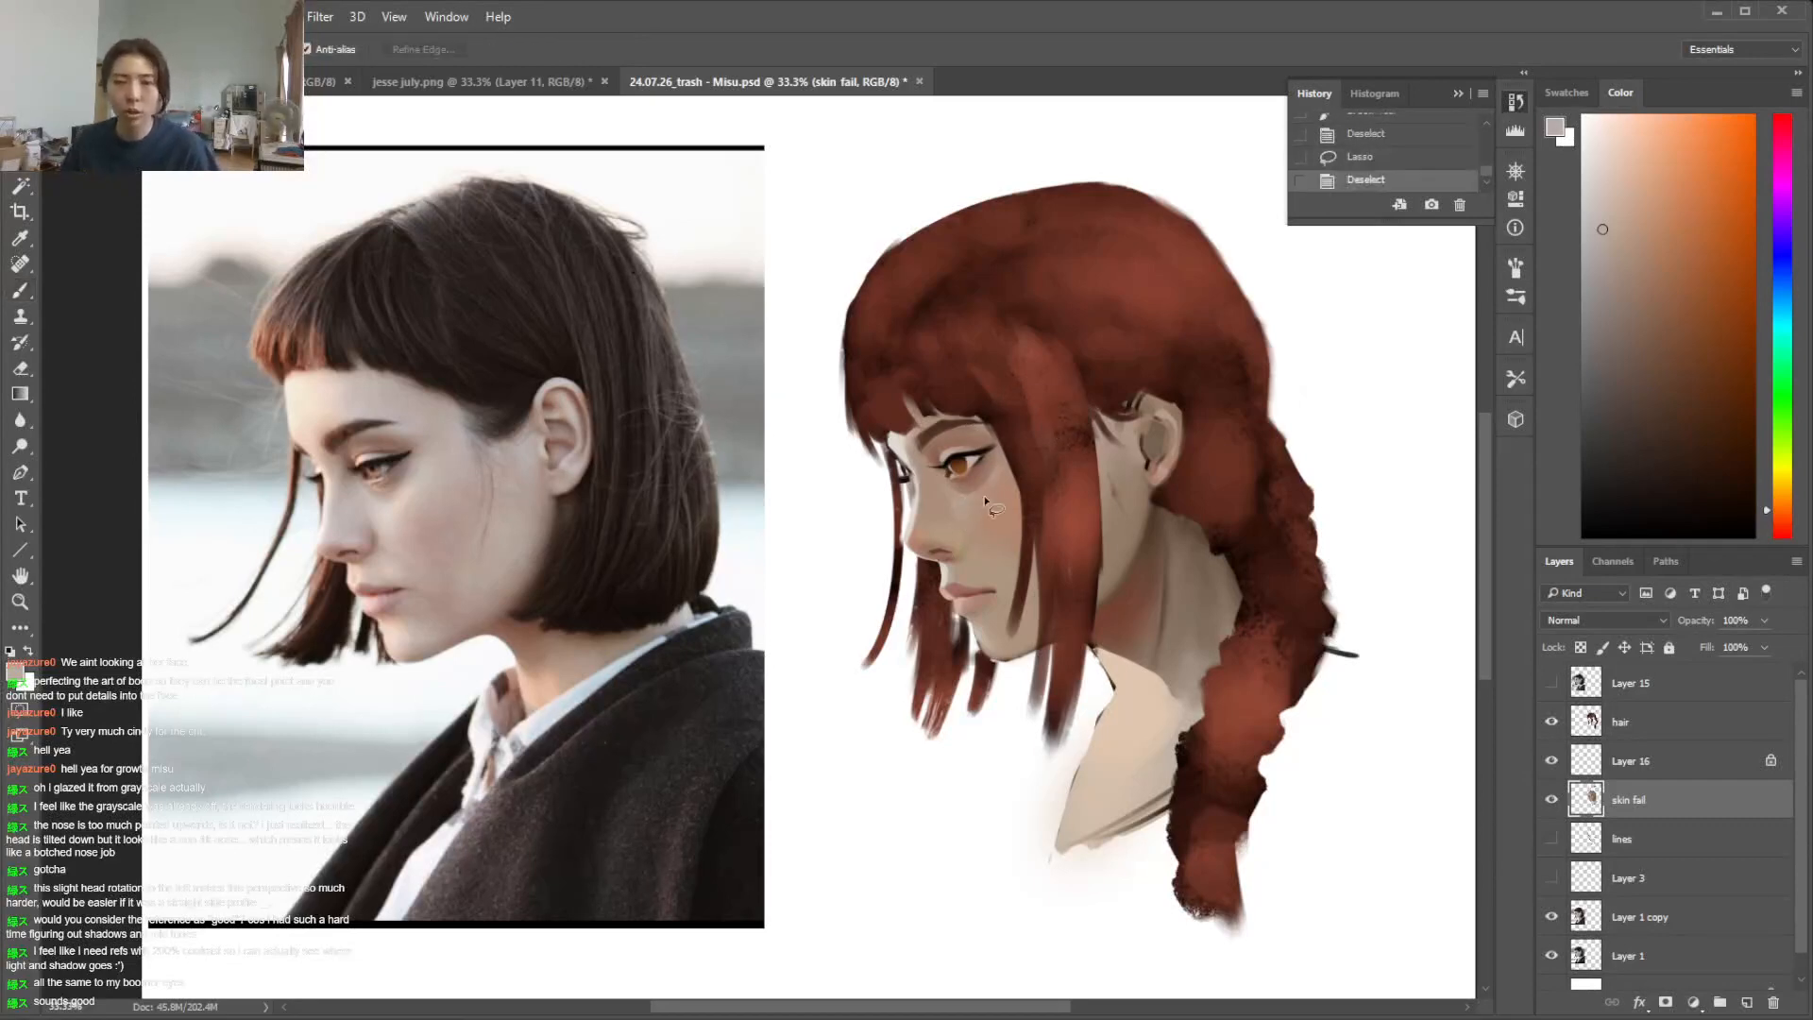
{"action": "key", "text": "b"}
{"action": "mouse_move", "coordinate": [976, 546]}
{"action": "left_mouse_down"}
{"action": "mouse_move", "coordinate": [944, 438]}
{"action": "mouse_move", "coordinate": [963, 473]}
{"action": "left_mouse_up"}
{"action": "key", "text": "ctrl+d"}
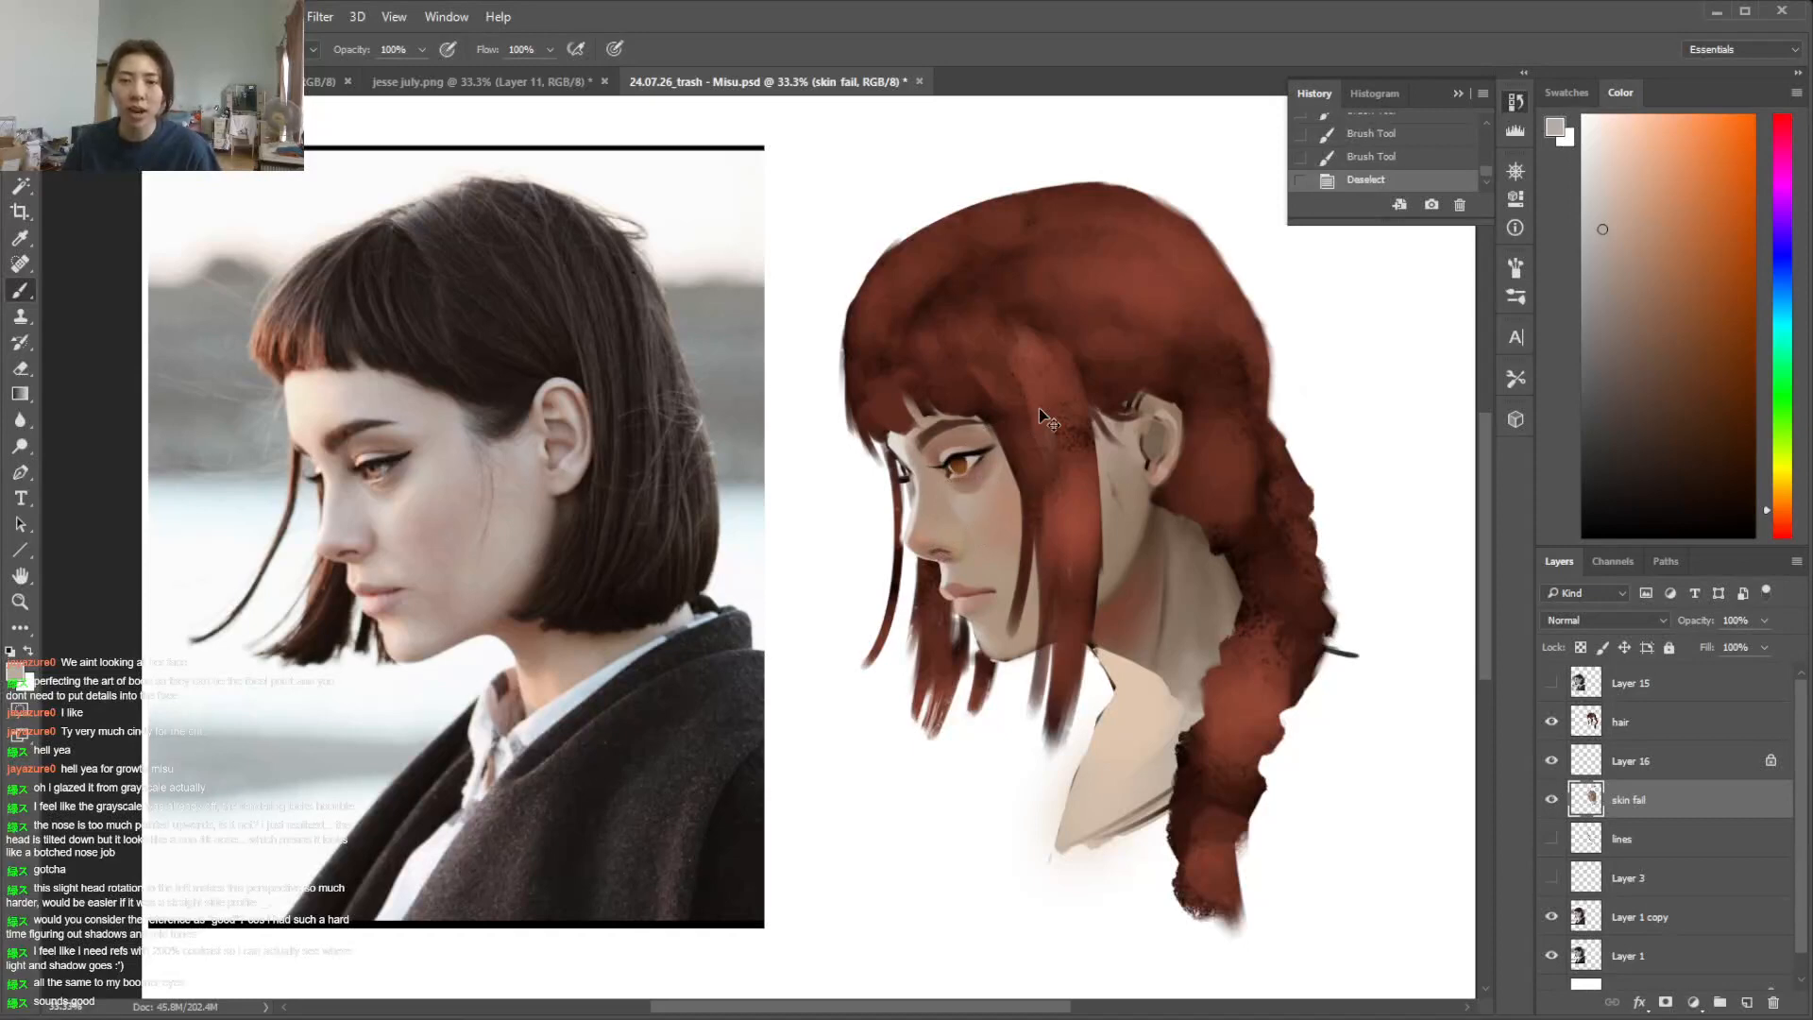
Lasso the skin between the nose and upper lip, mix a pale peach and softly lighten it, then deselect
{"action": "key", "text": "l"}
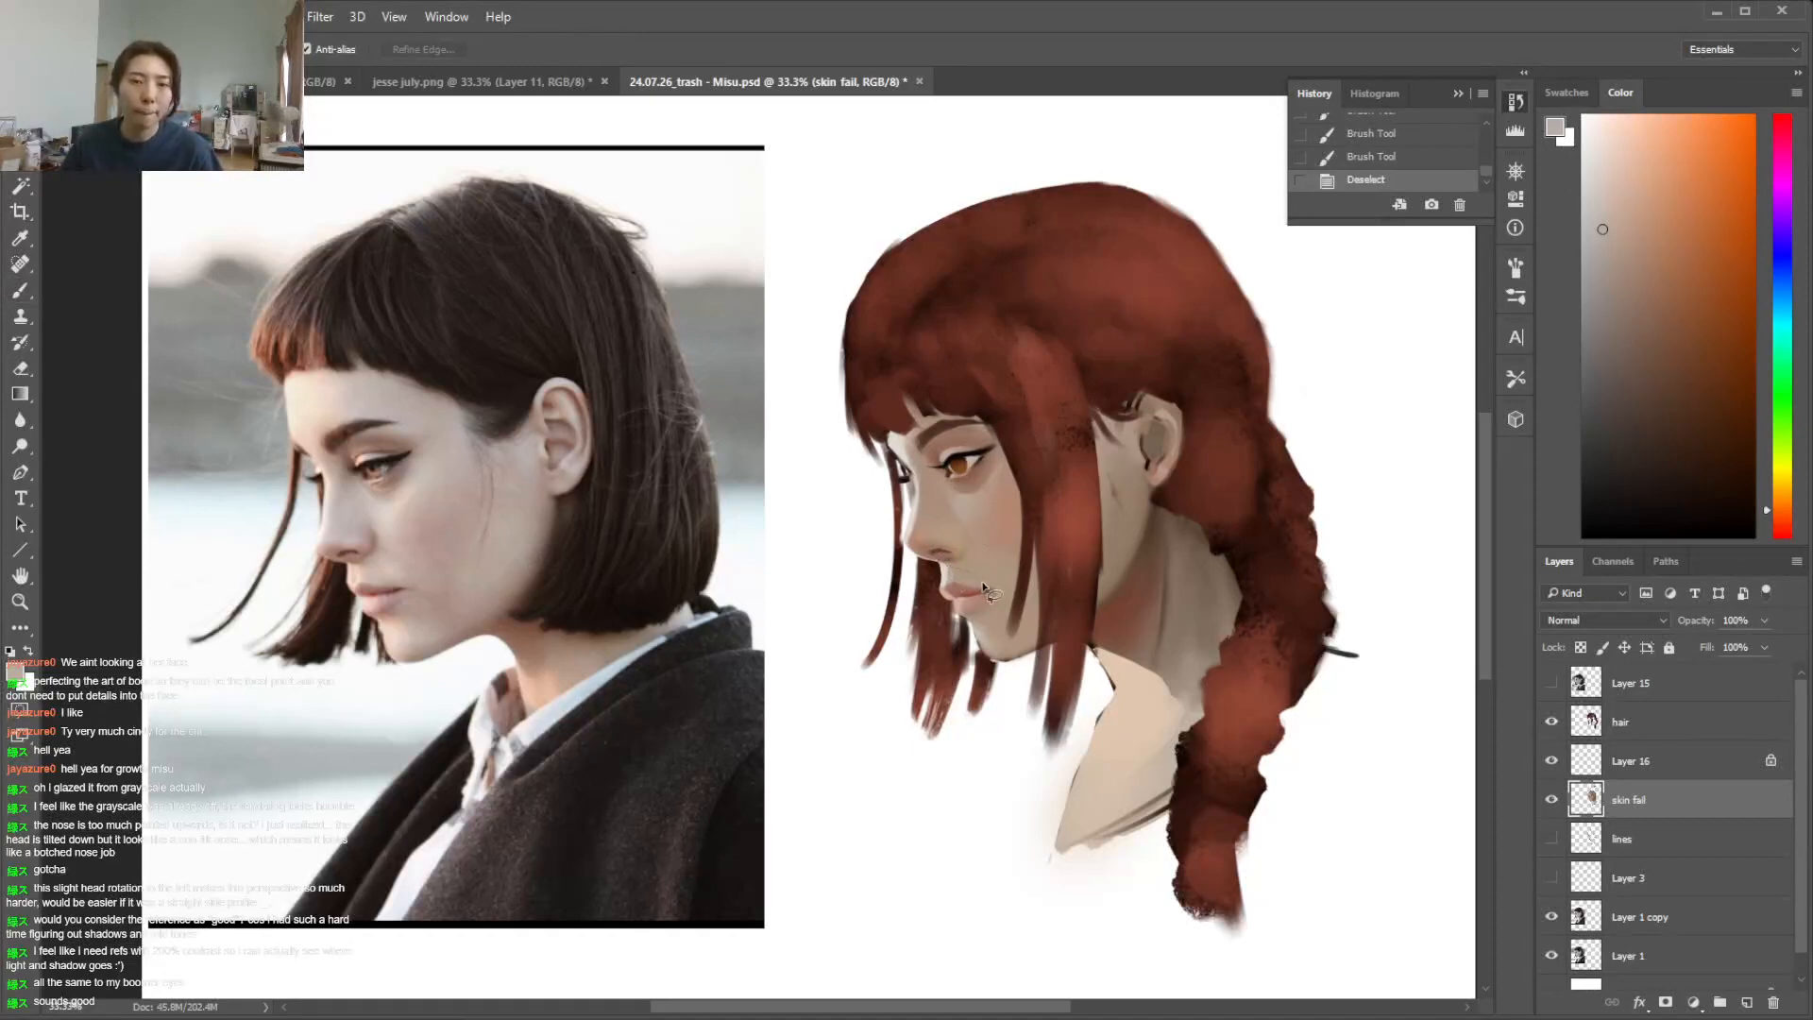
{"action": "left_click_drag", "start_coordinate": [944, 589], "coordinate": [944, 570]}
{"action": "key", "text": "b"}
{"action": "left_click", "coordinate": [947, 573], "text": "alt"}
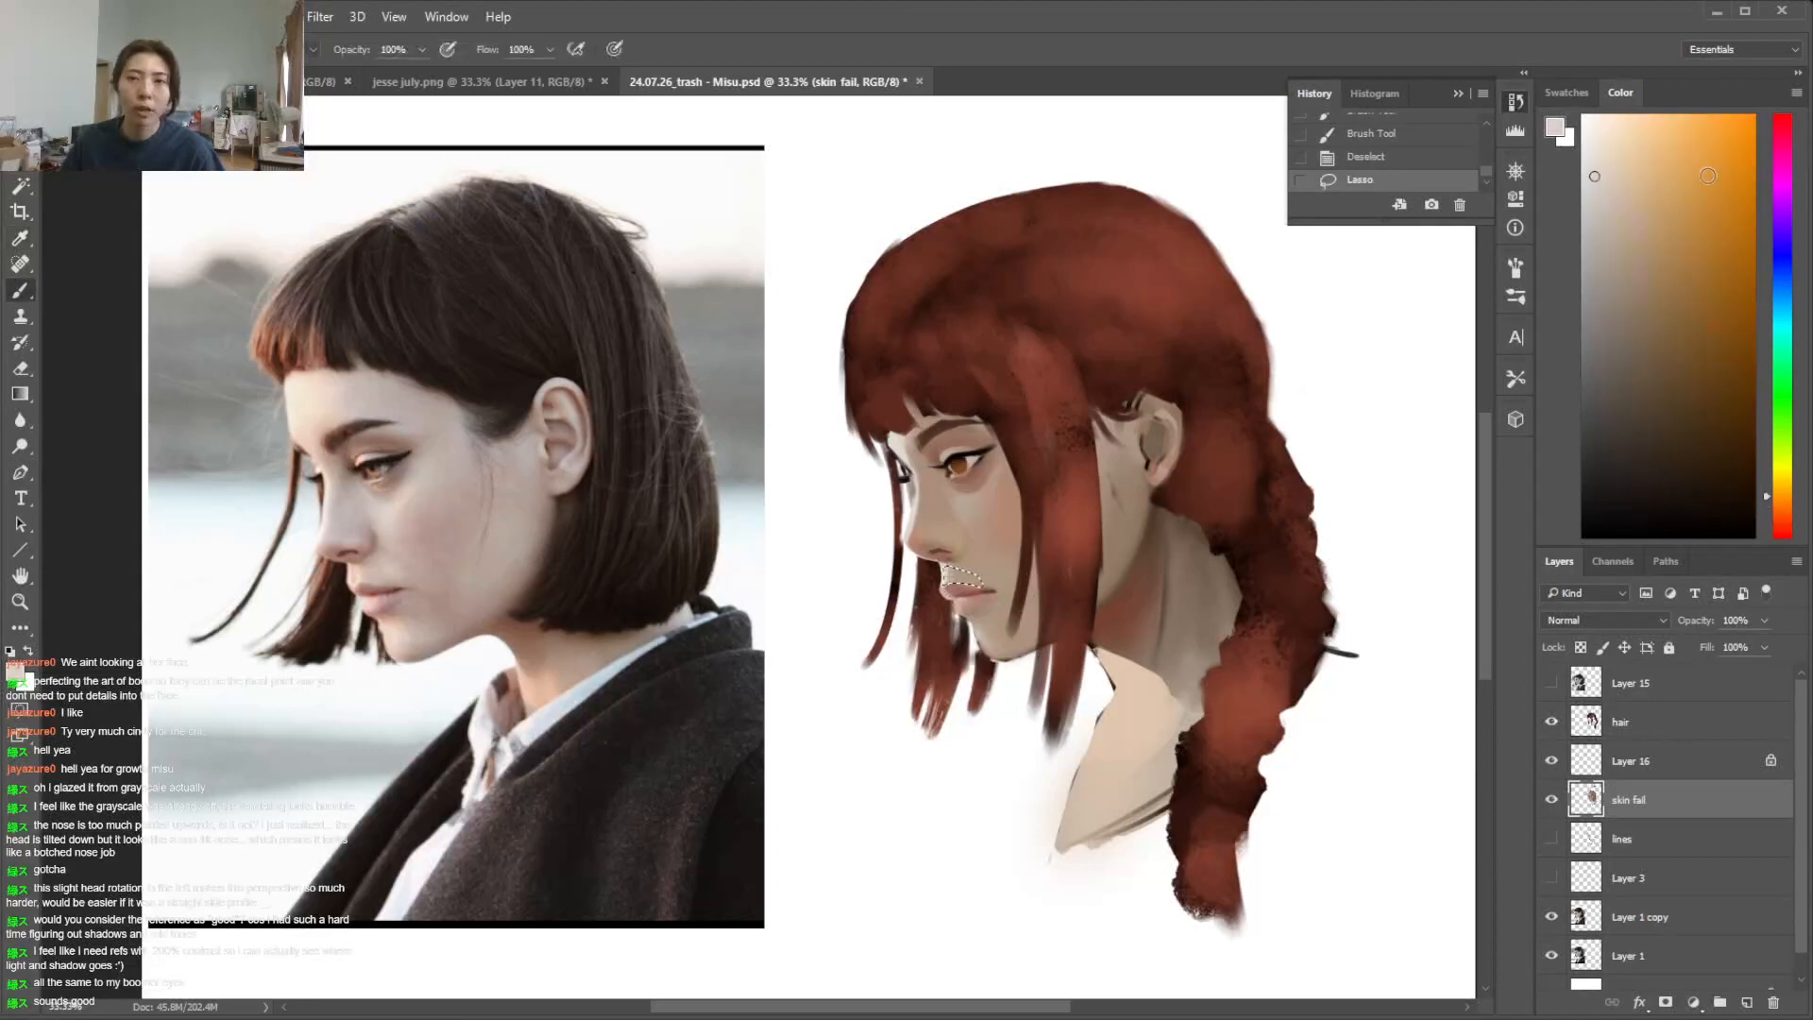
{"action": "left_click", "coordinate": [1620, 154]}
{"action": "left_click", "coordinate": [1779, 507]}
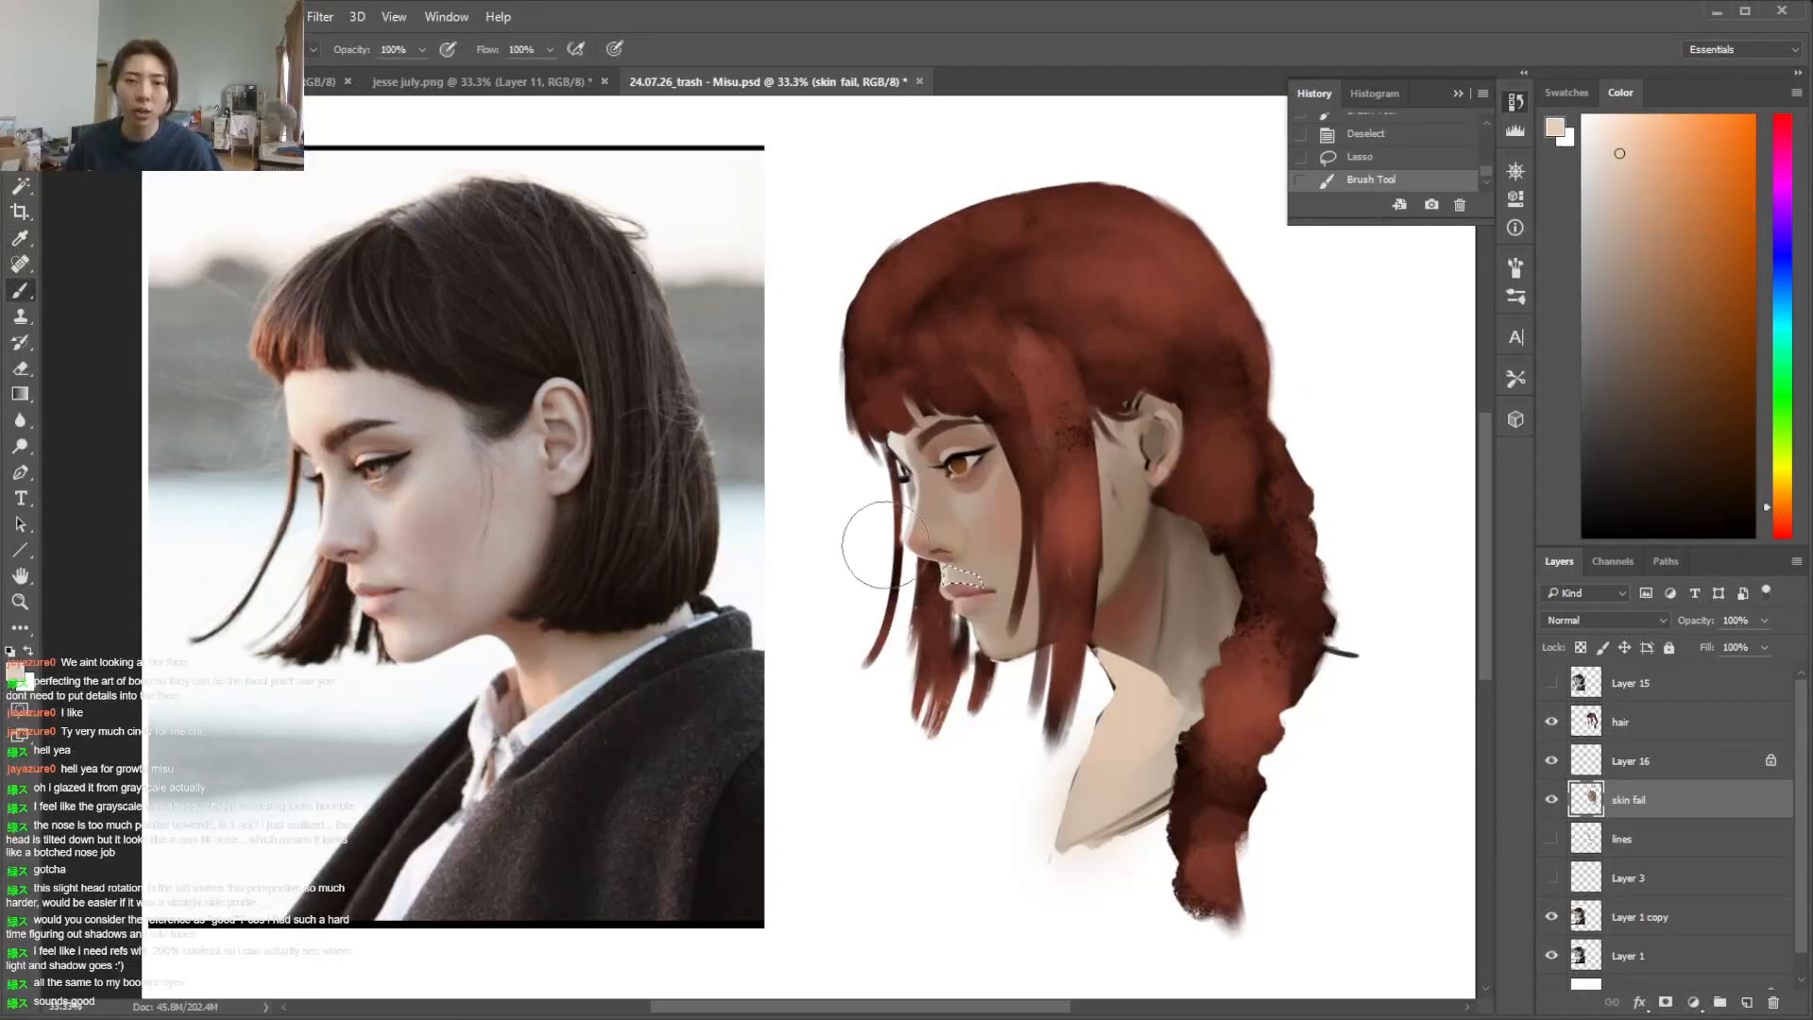
{"action": "mouse_move", "coordinate": [896, 527]}
{"action": "left_mouse_down"}
{"action": "mouse_move", "coordinate": [925, 606]}
{"action": "mouse_move", "coordinate": [912, 563]}
{"action": "left_mouse_up"}
{"action": "key", "text": "ctrl+d"}
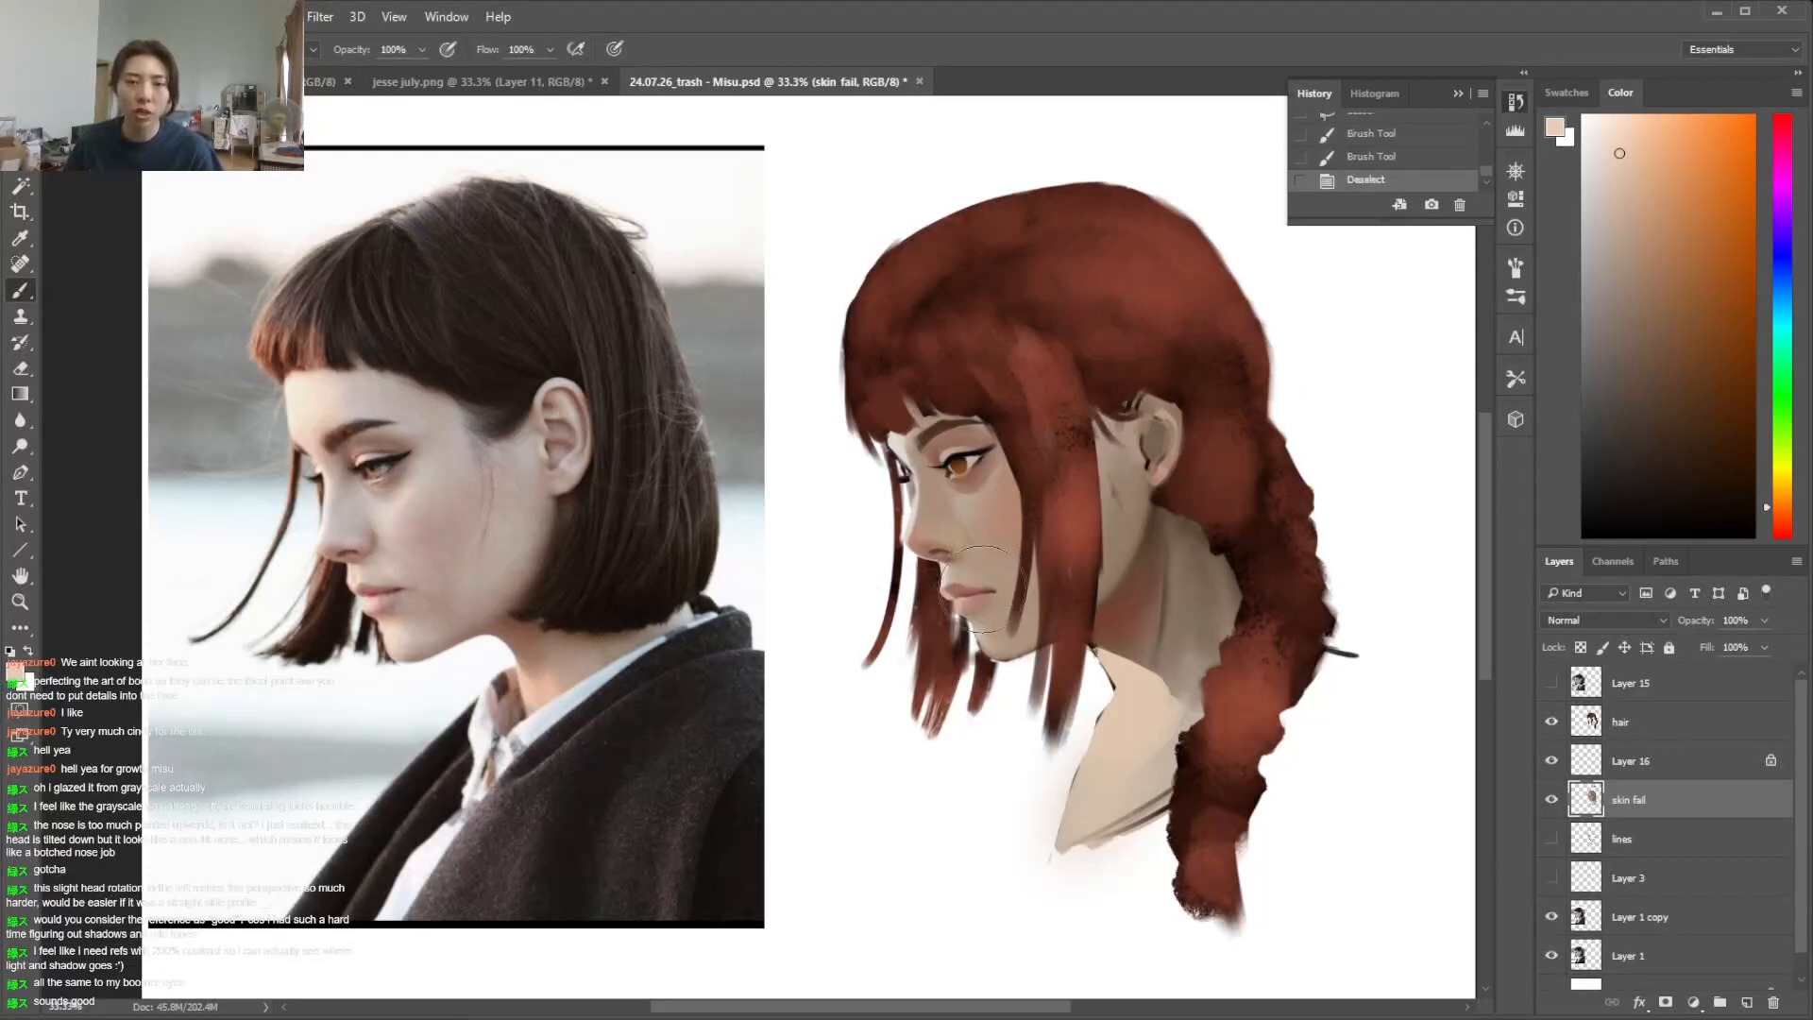
Undo and redo the strokes above the upper lip to compare the area before and after
{"action": "key", "text": "ctrl+alt+z"}
{"action": "key", "text": "ctrl+alt+z"}
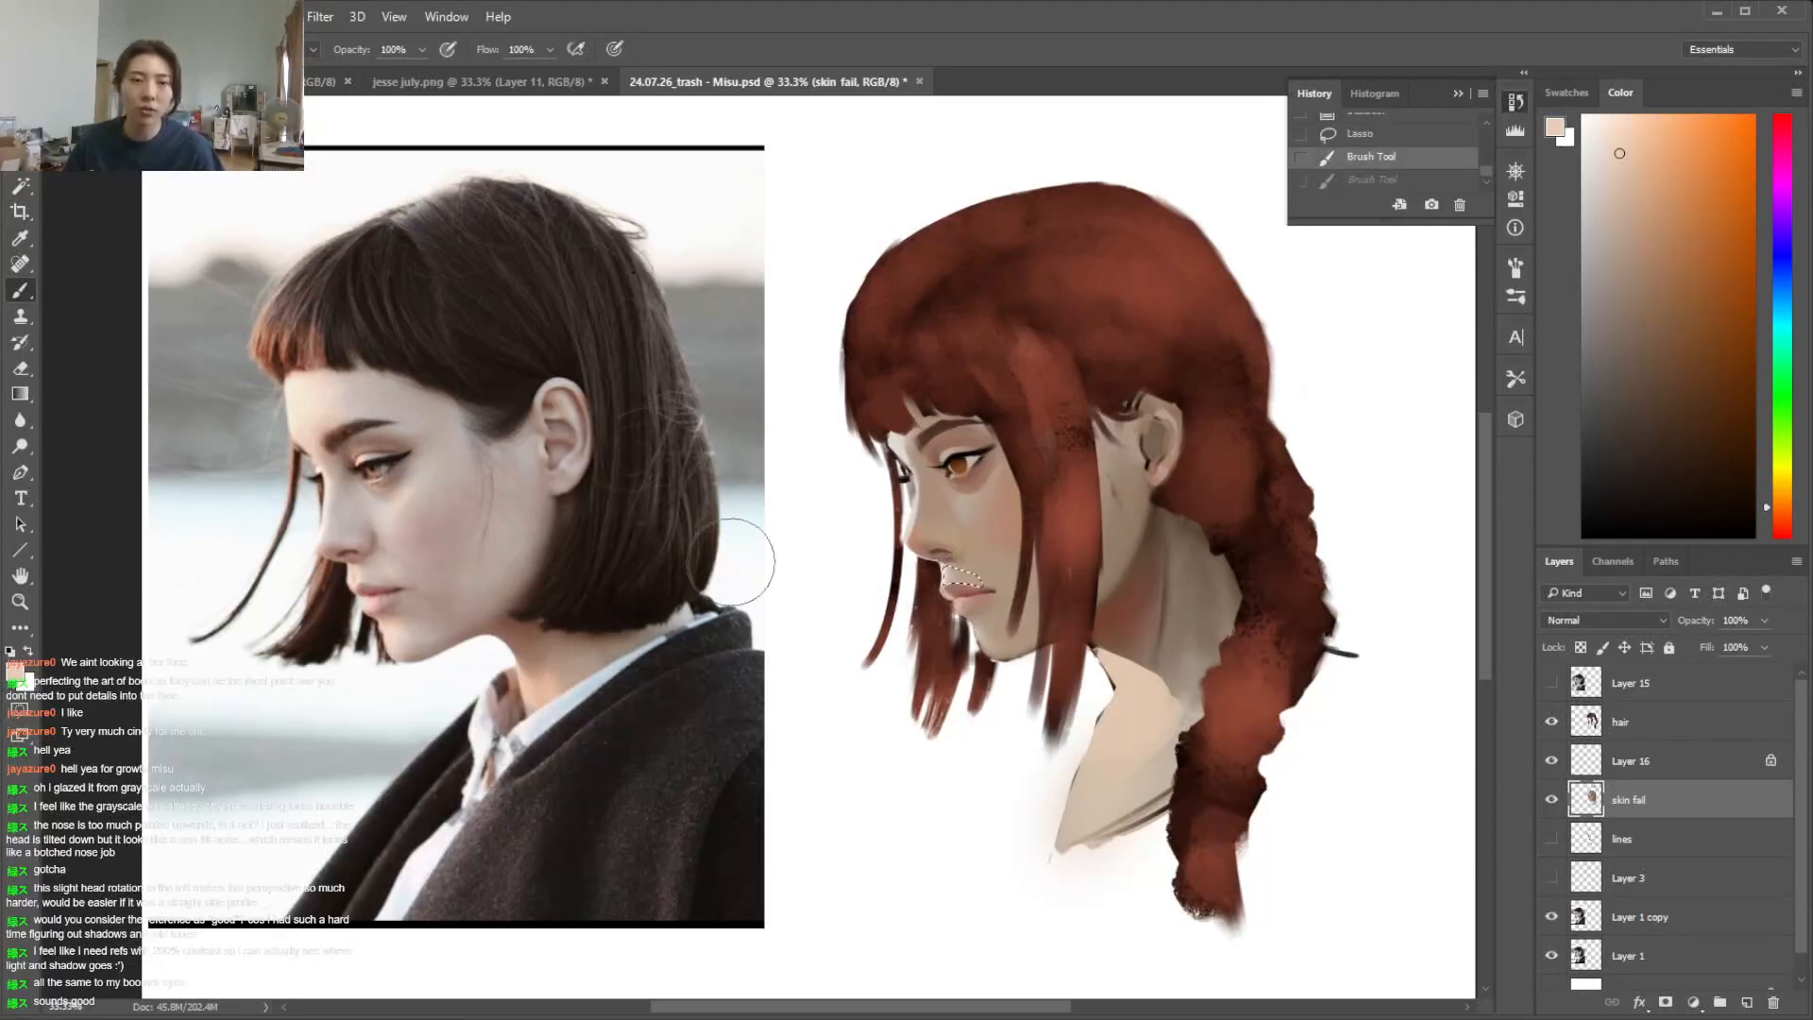
{"action": "right_click", "coordinate": [1095, 556]}
{"action": "key", "text": "ctrl+shift+z"}
{"action": "key", "text": "ctrl+shift+z"}
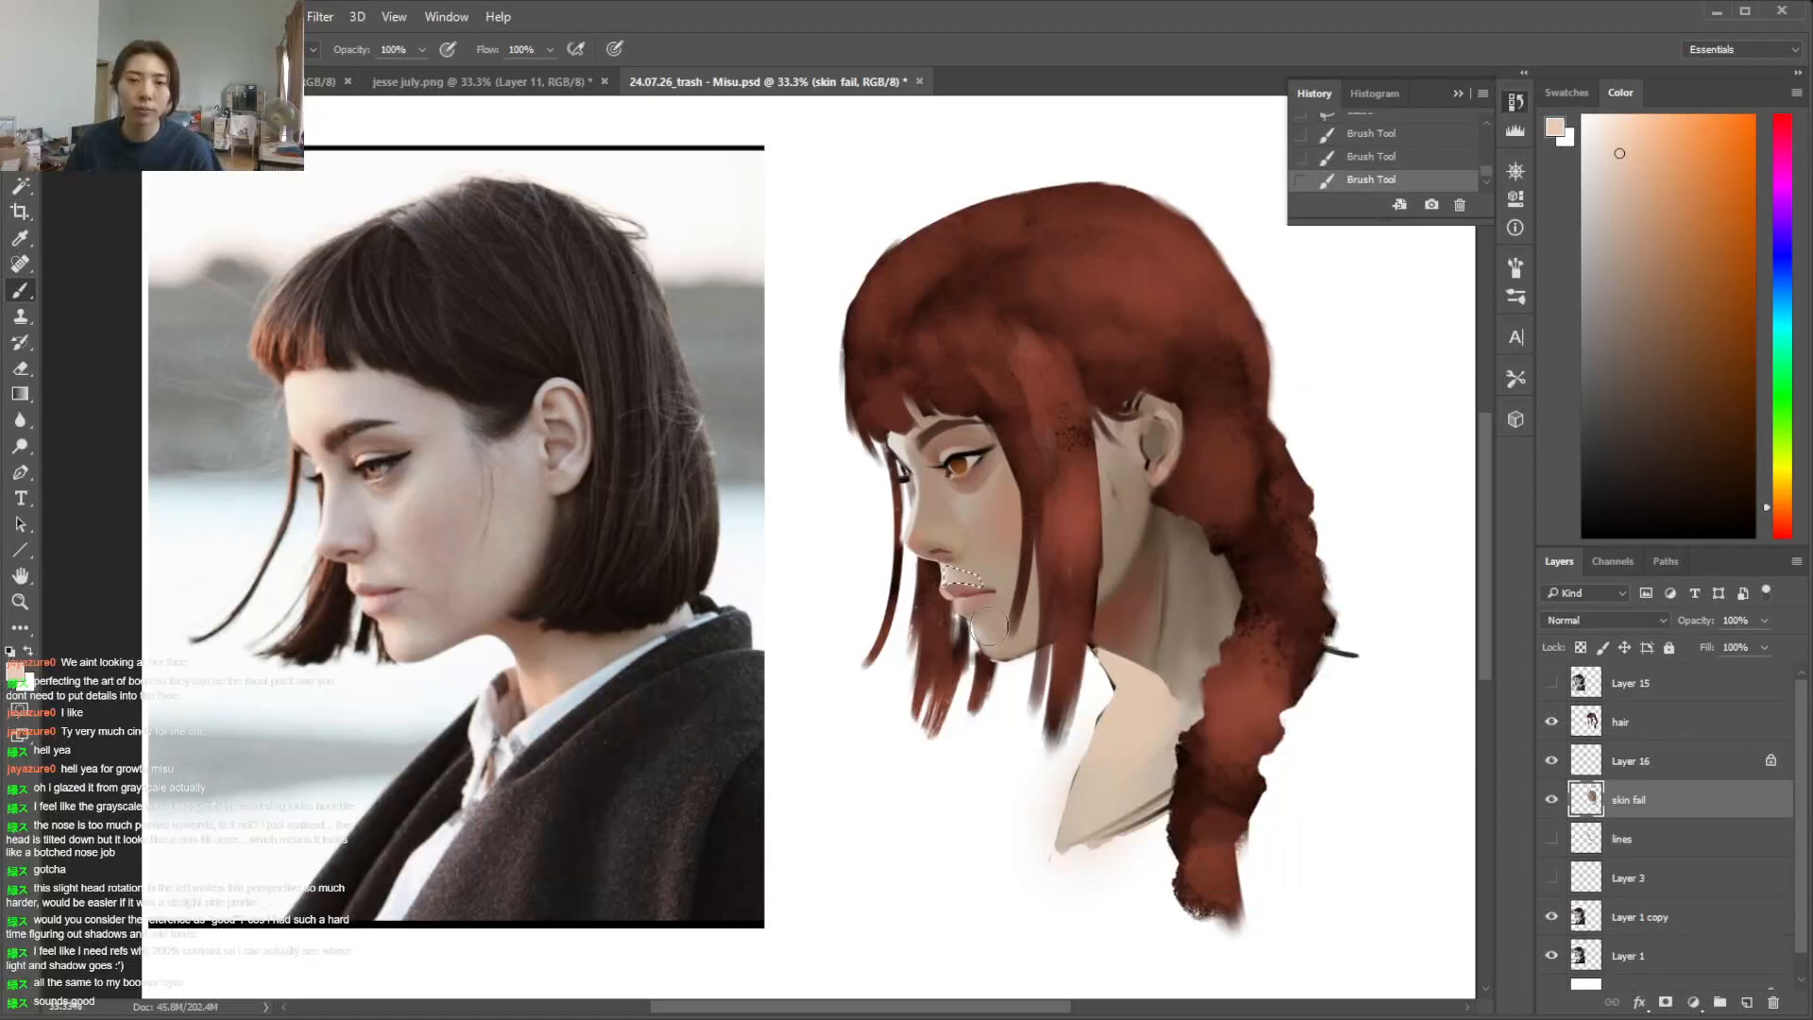
{"action": "key", "text": "l"}
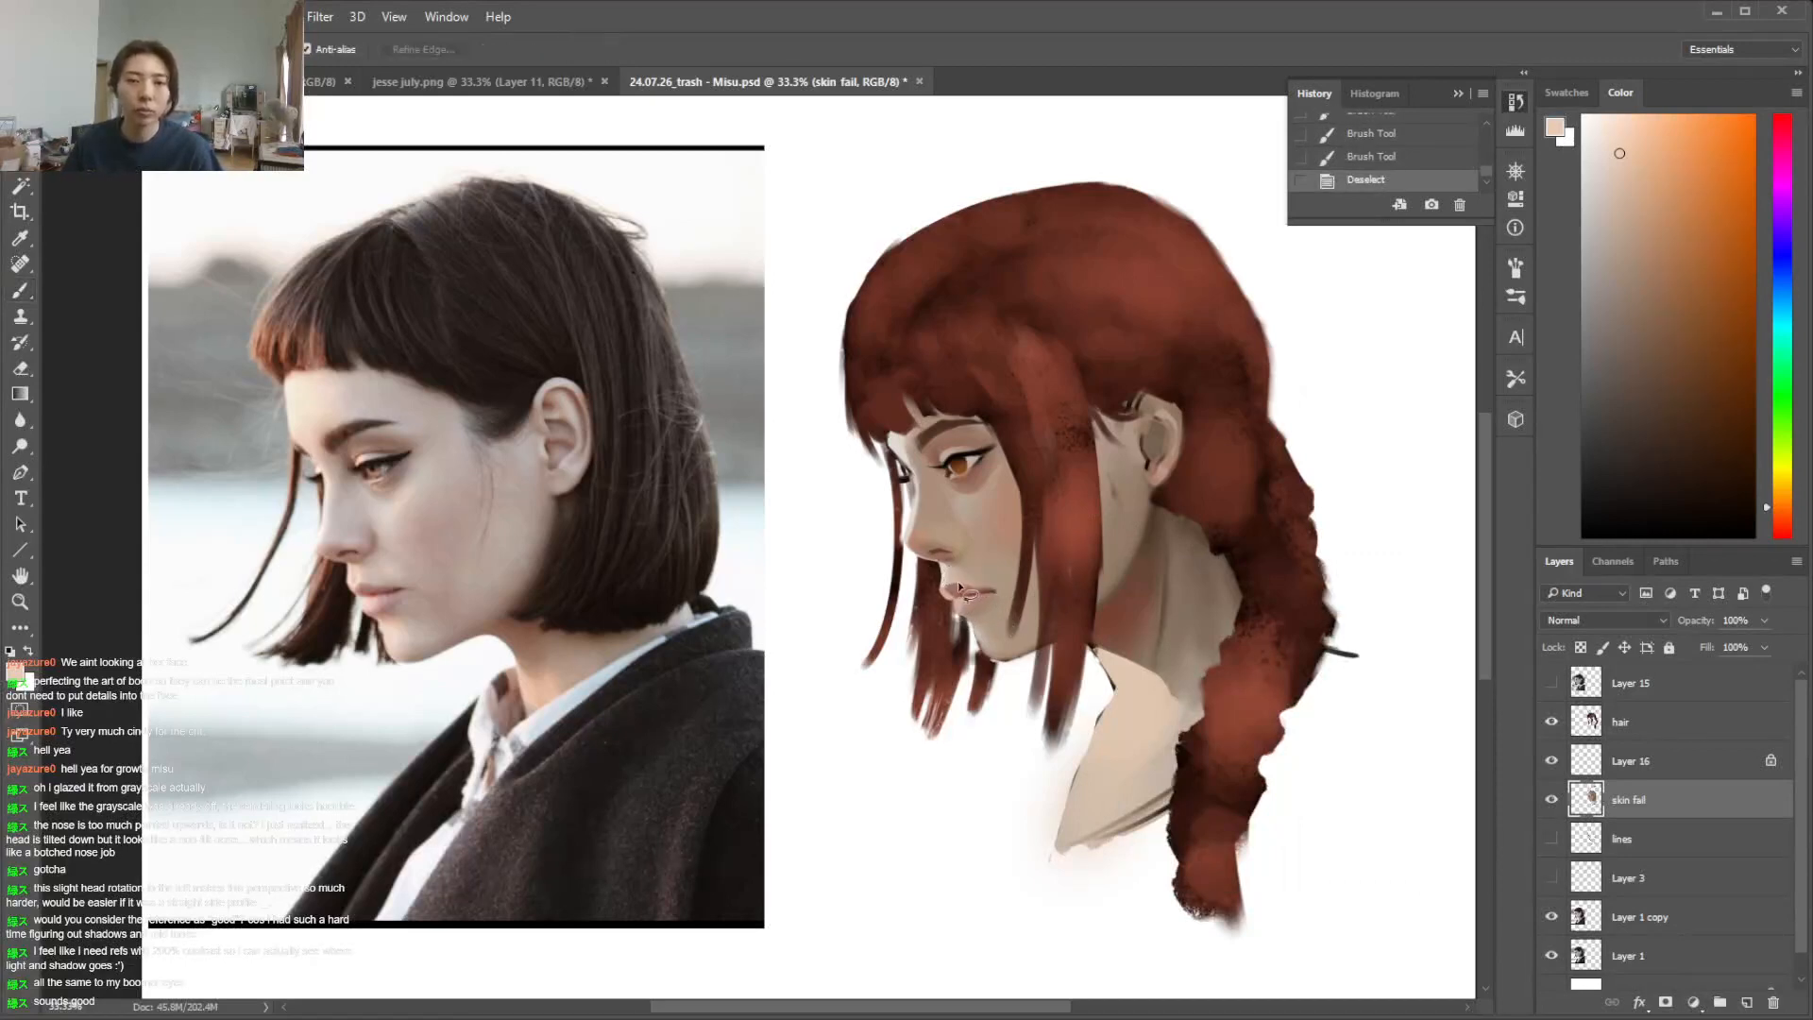
{"action": "key", "text": "ctrl+shift+z"}
{"action": "key", "text": "ctrl+shift+z"}
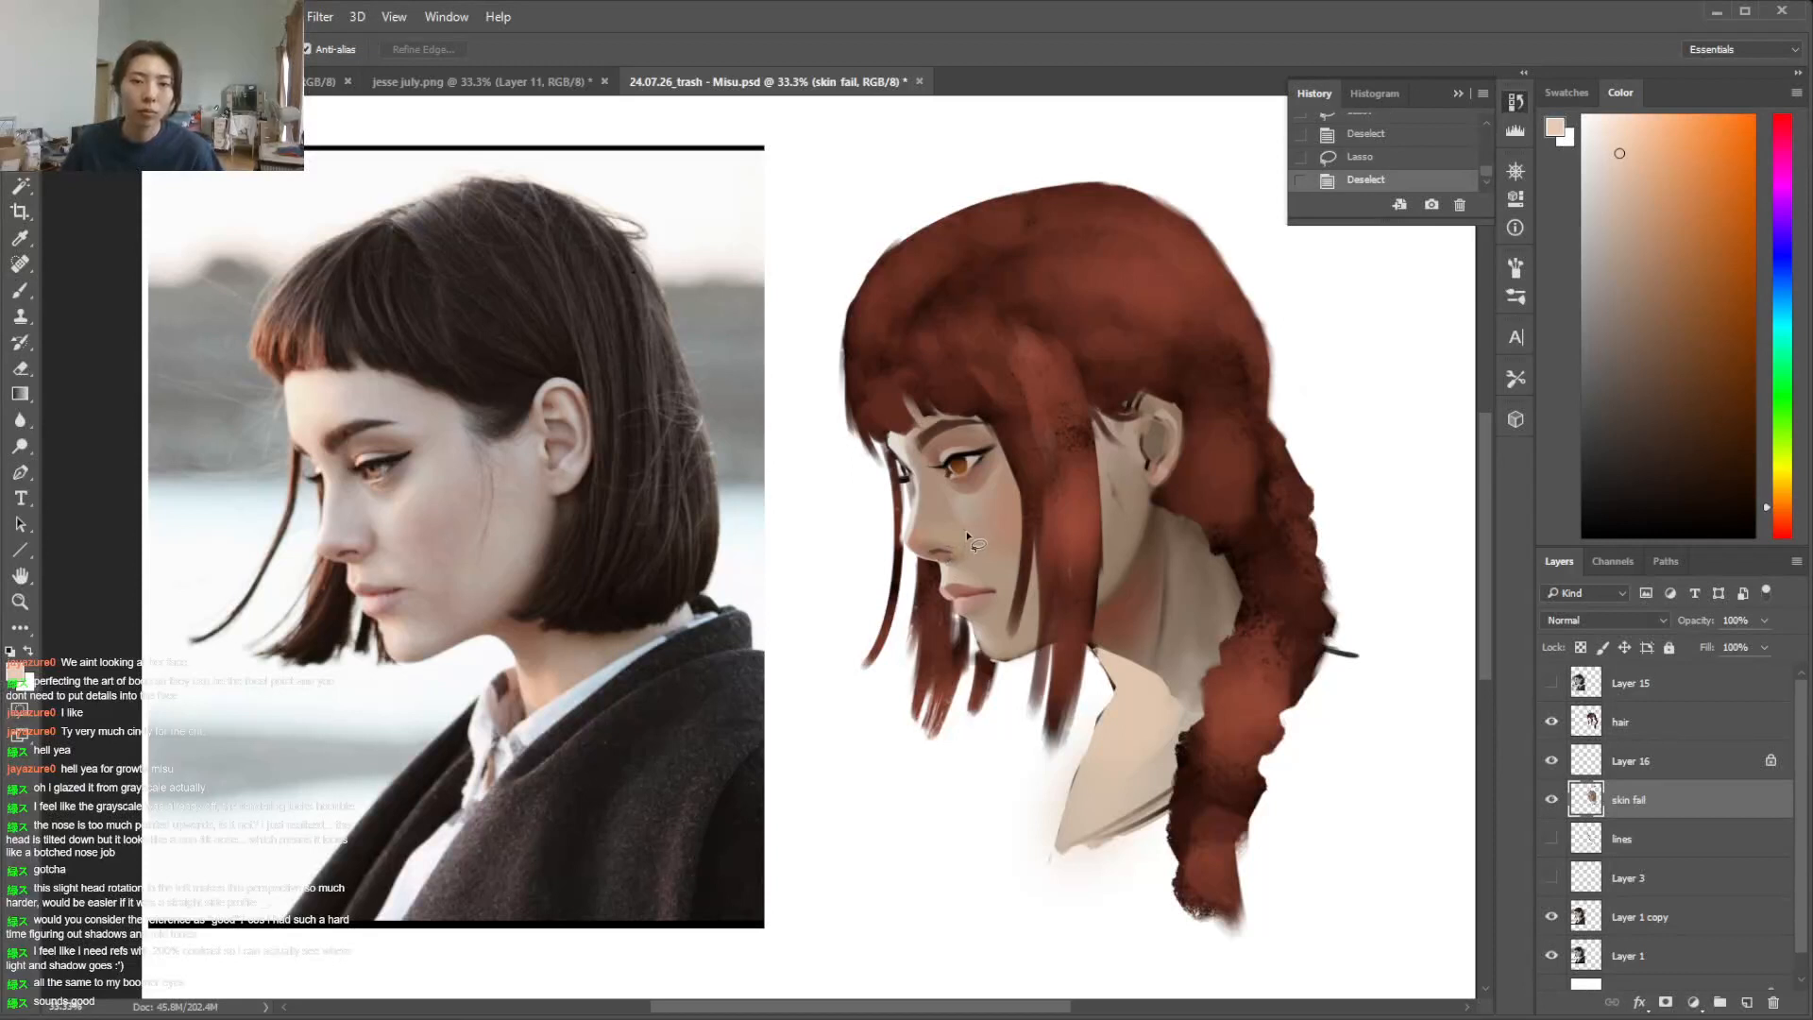
Lasso the crease beside the nose wing and shade it with a muted reddish brown using a small soft brush
{"action": "left_click_drag", "start_coordinate": [970, 554], "coordinate": [952, 517]}
{"action": "key", "text": "b"}
{"action": "left_click", "coordinate": [922, 514], "text": "alt"}
{"action": "left_click", "coordinate": [1779, 514]}
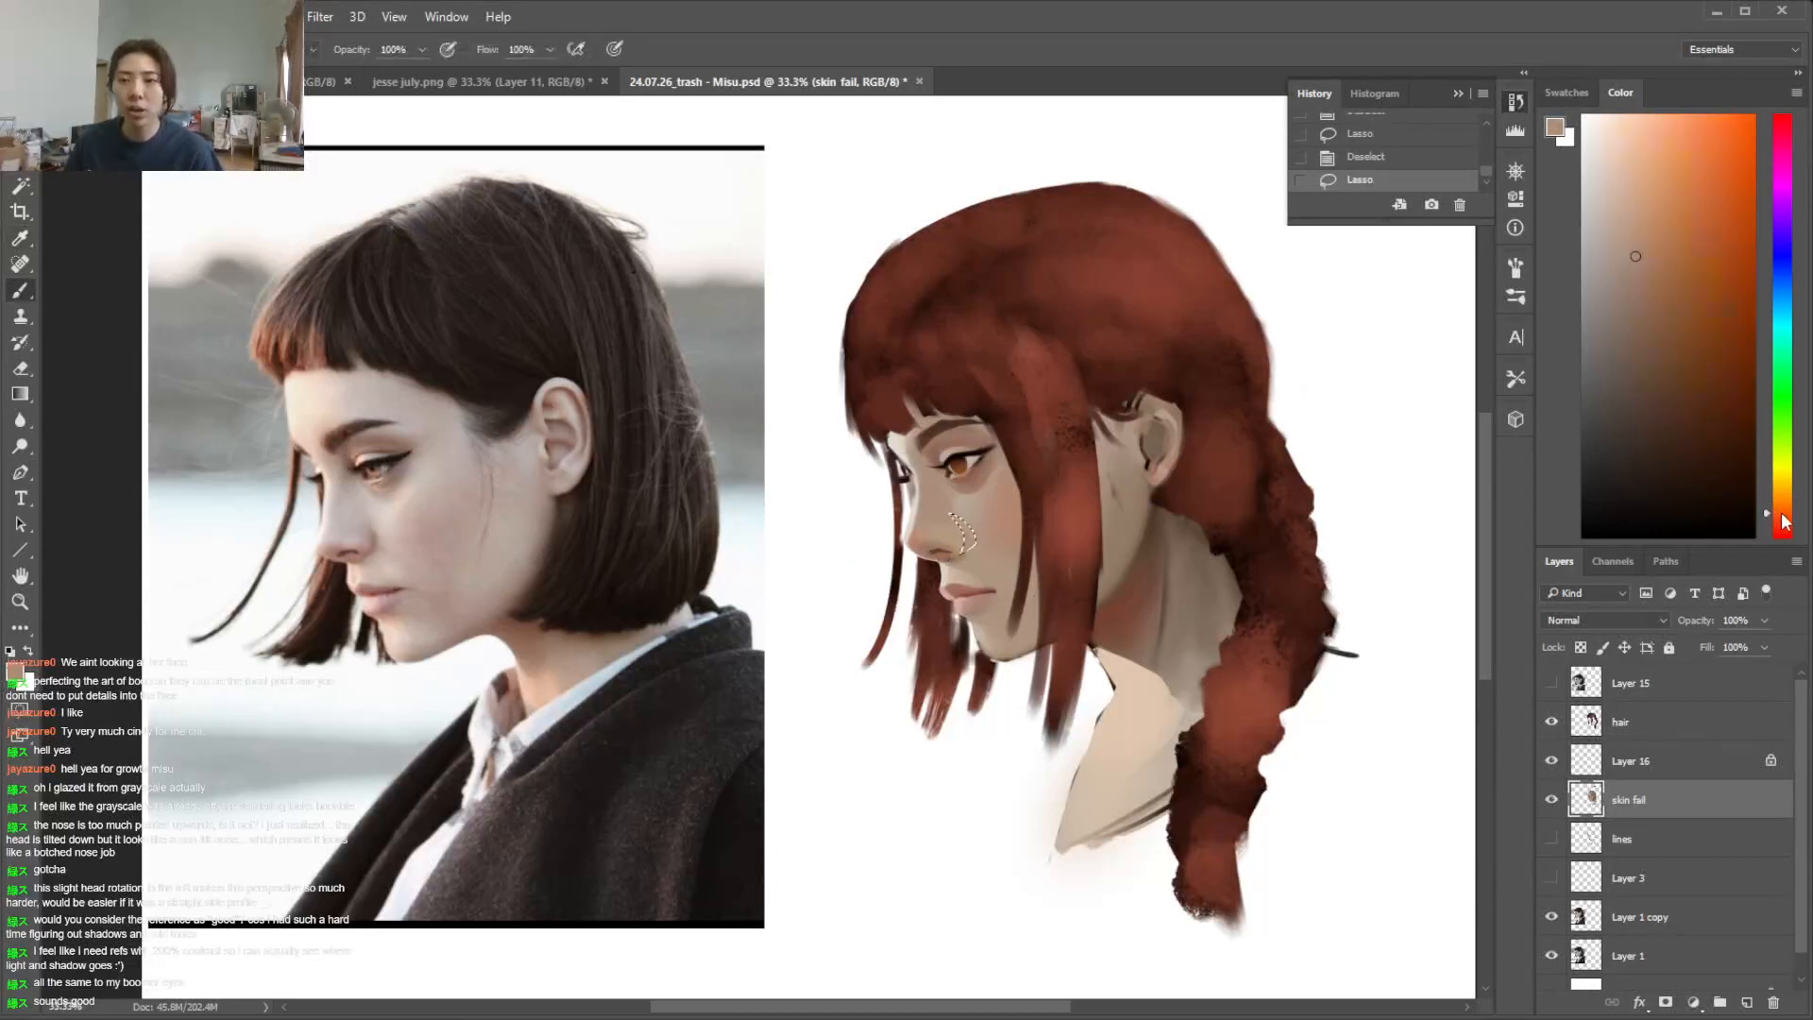
{"action": "left_click", "coordinate": [1654, 270]}
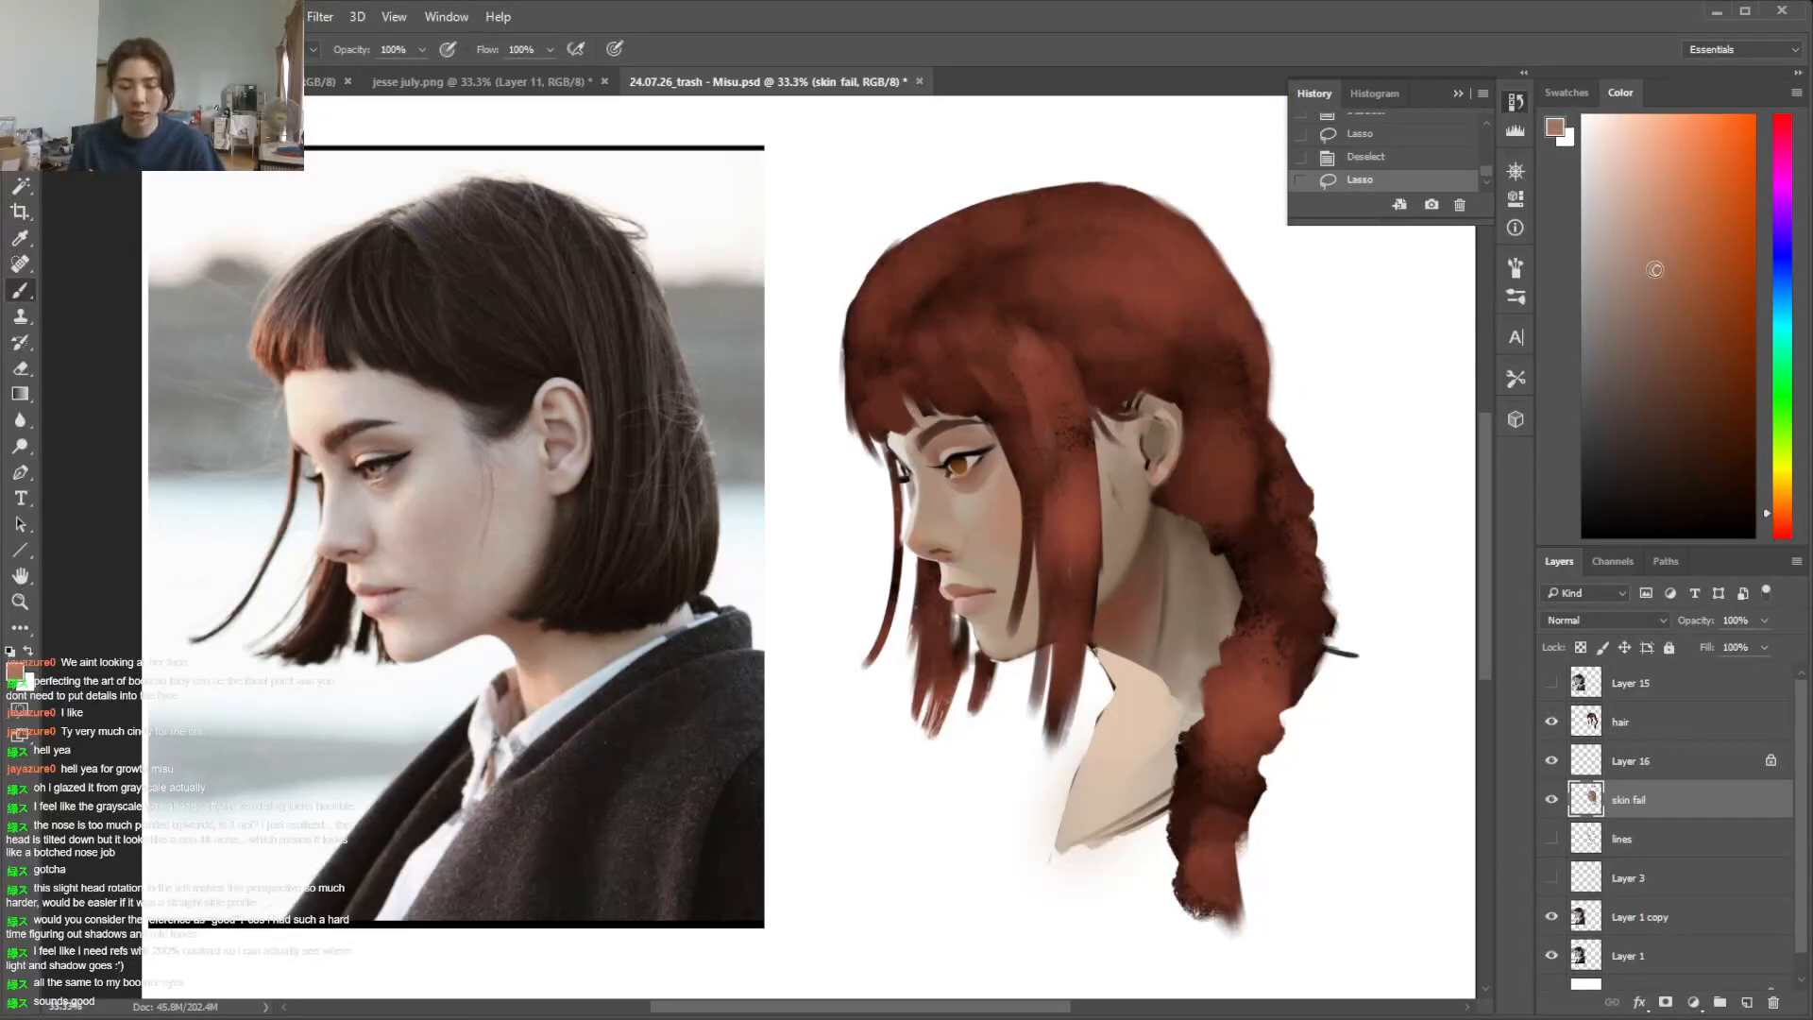
{"action": "key", "text": "ctrl+plus"}
{"action": "left_click", "coordinate": [1297, 547]}
{"action": "left_click", "coordinate": [1086, 540]}
{"action": "mouse_move", "coordinate": [1175, 559]}
{"action": "left_mouse_down"}
{"action": "mouse_move", "coordinate": [1187, 522]}
{"action": "mouse_move", "coordinate": [1157, 500]}
{"action": "left_mouse_up"}
{"action": "left_click_drag", "start_coordinate": [1163, 510], "coordinate": [1167, 548]}
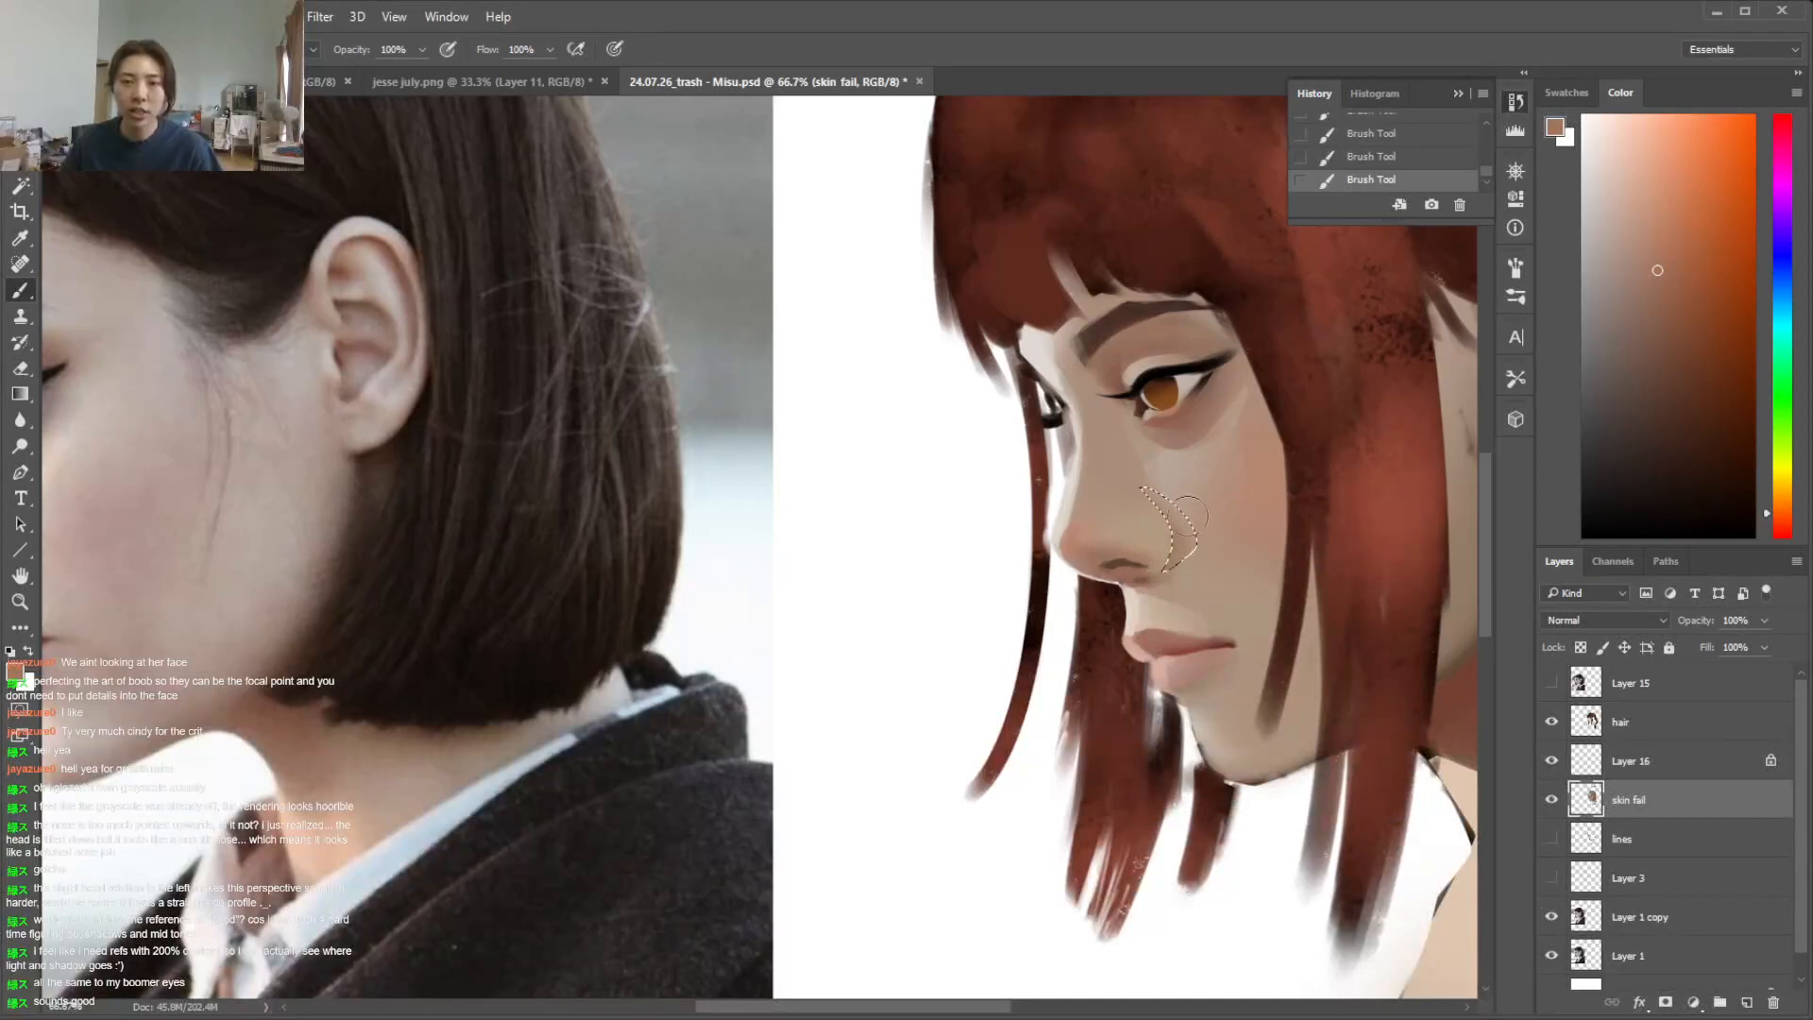
Try a darker muted red for the crease beside the nose, undo the recent strokes and deselect
{"action": "left_click", "coordinate": [1784, 523]}
{"action": "left_click", "coordinate": [1670, 325]}
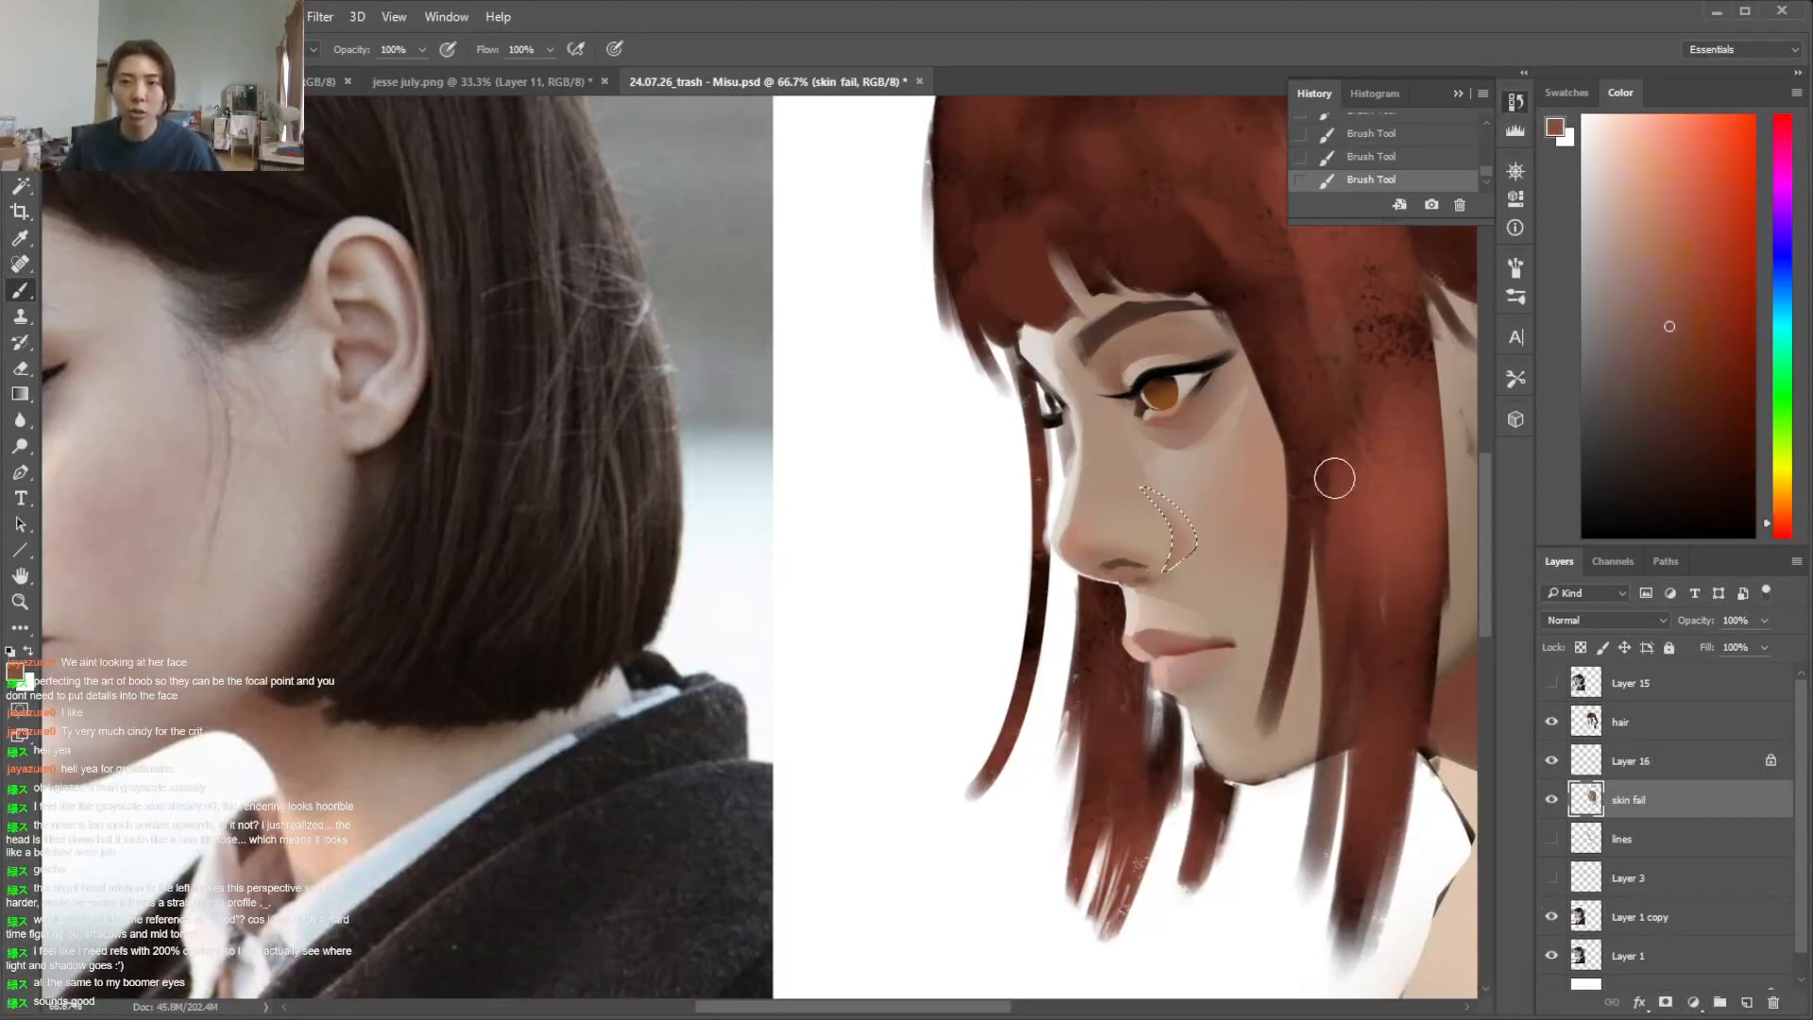
{"action": "key", "text": "ctrl+d"}
{"action": "key", "text": "ctrl+z"}
{"action": "key", "text": "ctrl+z"}
{"action": "key", "text": "ctrl+z"}
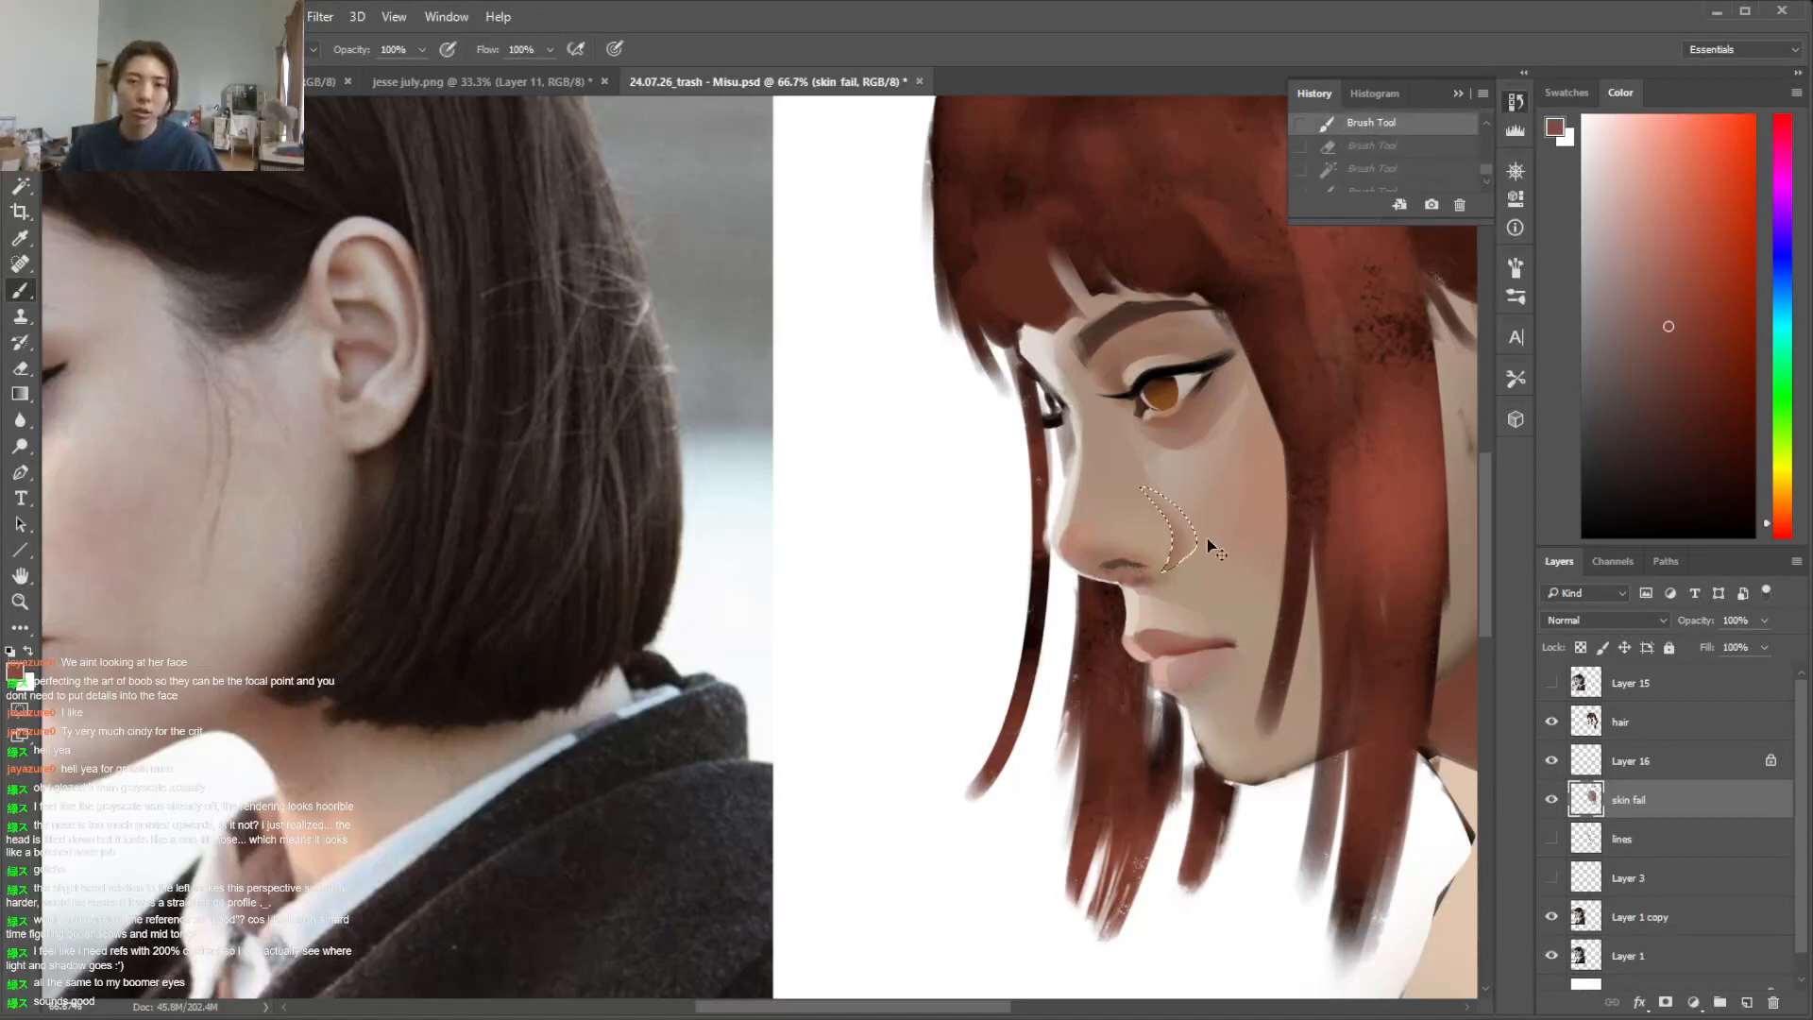
{"action": "key", "text": "ctrl+d"}
Sample nearby skin tones and blend the side of the nose wing into the cheek with soft strokes
{"action": "left_click", "coordinate": [1142, 518], "text": "alt"}
{"action": "left_click", "coordinate": [1194, 553]}
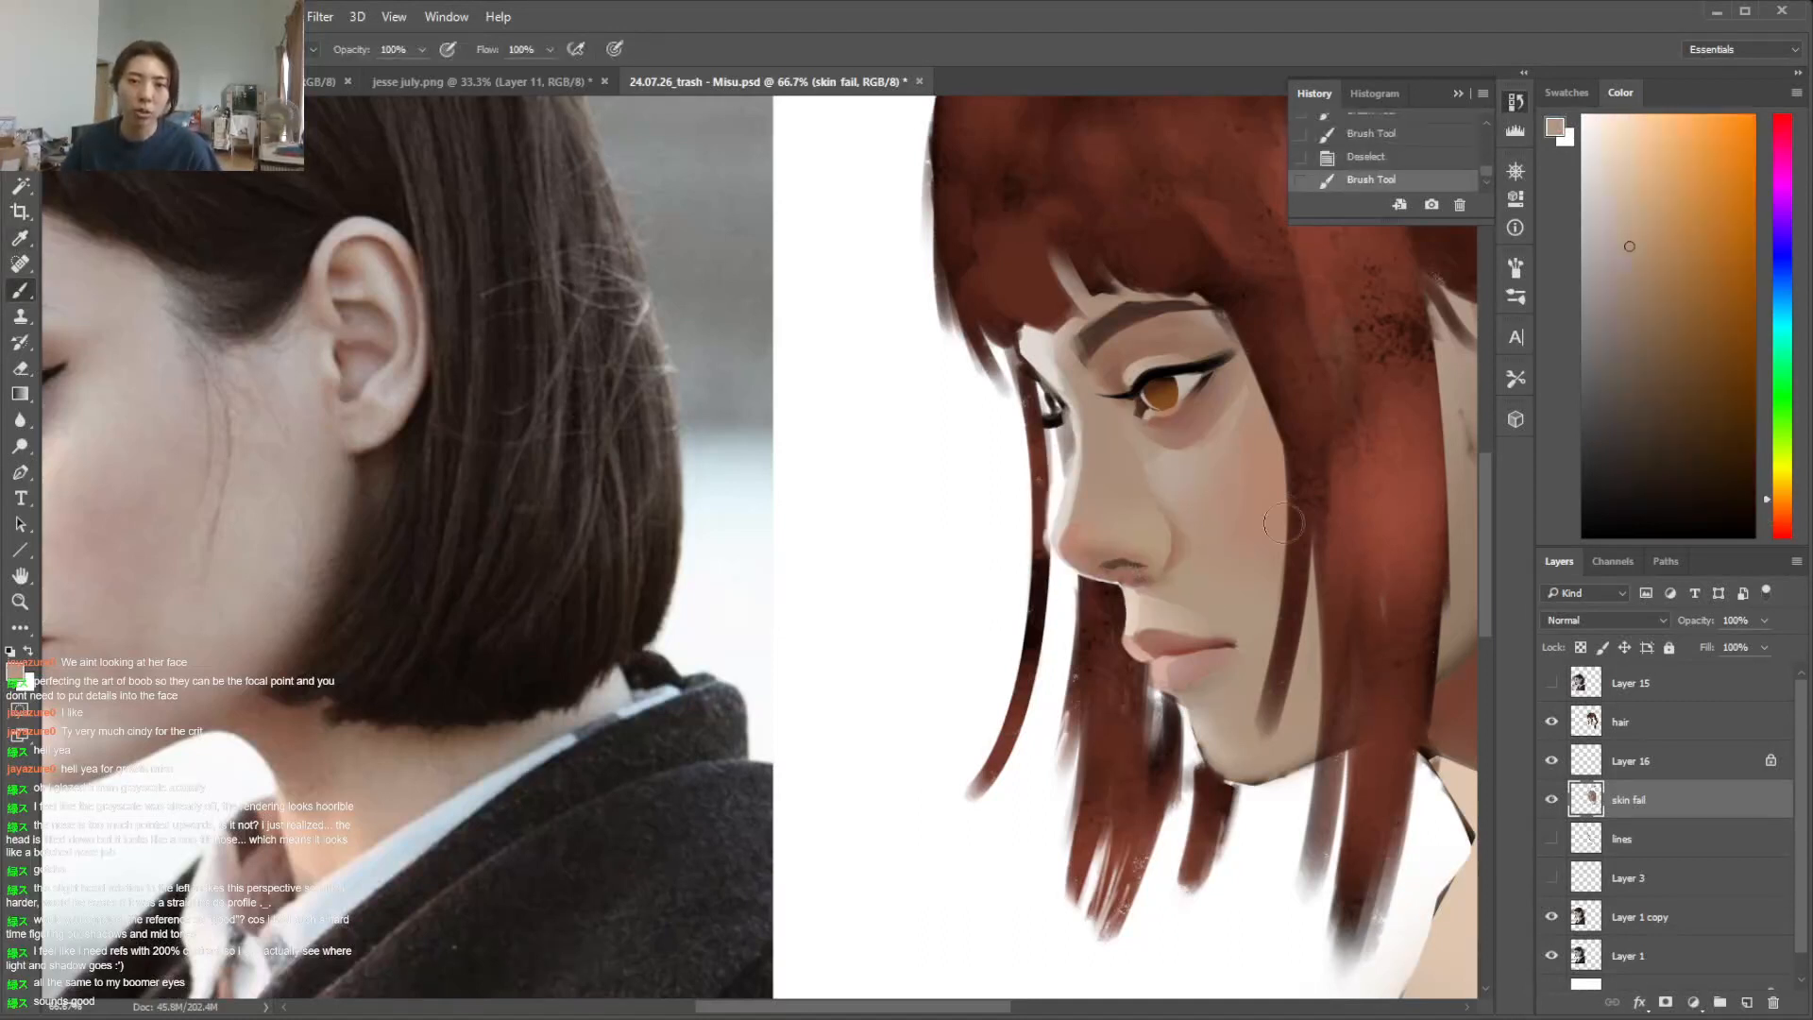
{"action": "left_click_drag", "start_coordinate": [1168, 499], "coordinate": [1179, 559]}
{"action": "left_click", "coordinate": [1144, 476], "text": "alt"}
{"action": "left_click", "coordinate": [1206, 559], "text": "alt"}
{"action": "left_click", "coordinate": [1191, 538], "text": "alt"}
Choose a smaller brush preset and refine the nose wing edge and nostril shadow with sampled skin and reddish brown tones
{"action": "right_click", "coordinate": [1196, 571]}
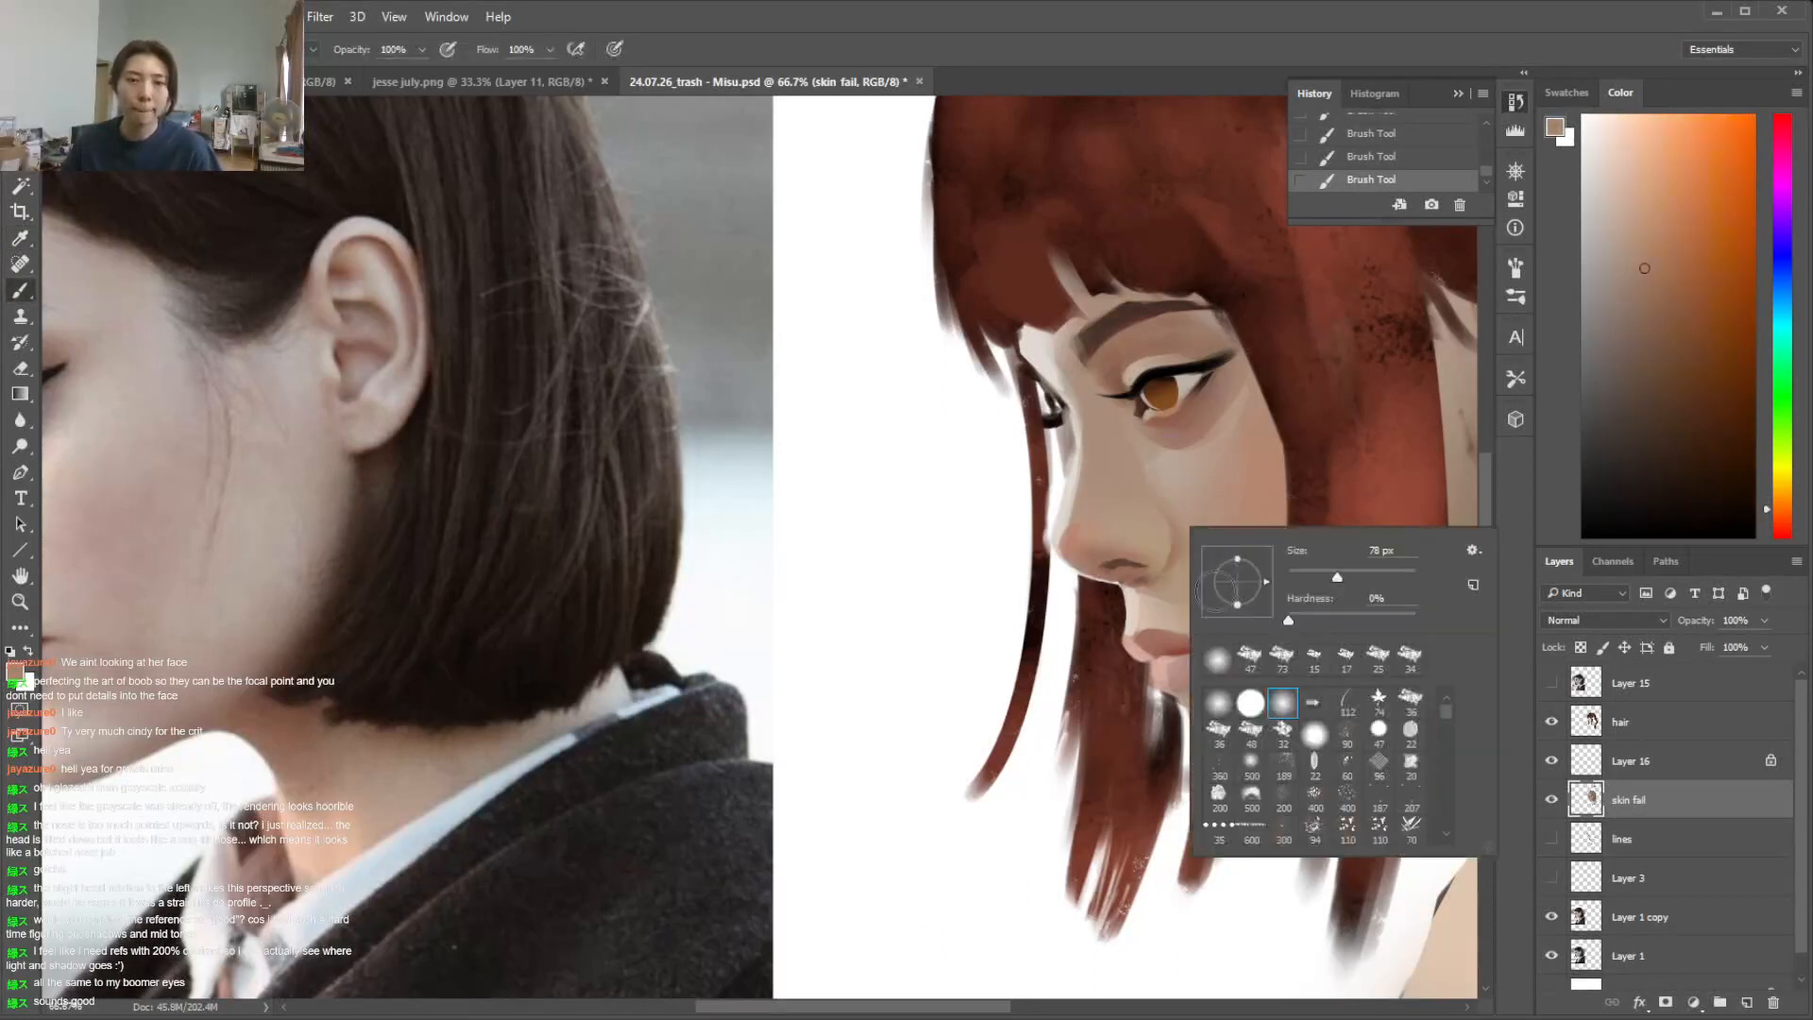
{"action": "left_click", "coordinate": [1248, 664]}
{"action": "left_click", "coordinate": [1304, 575]}
{"action": "left_click", "coordinate": [1168, 517]}
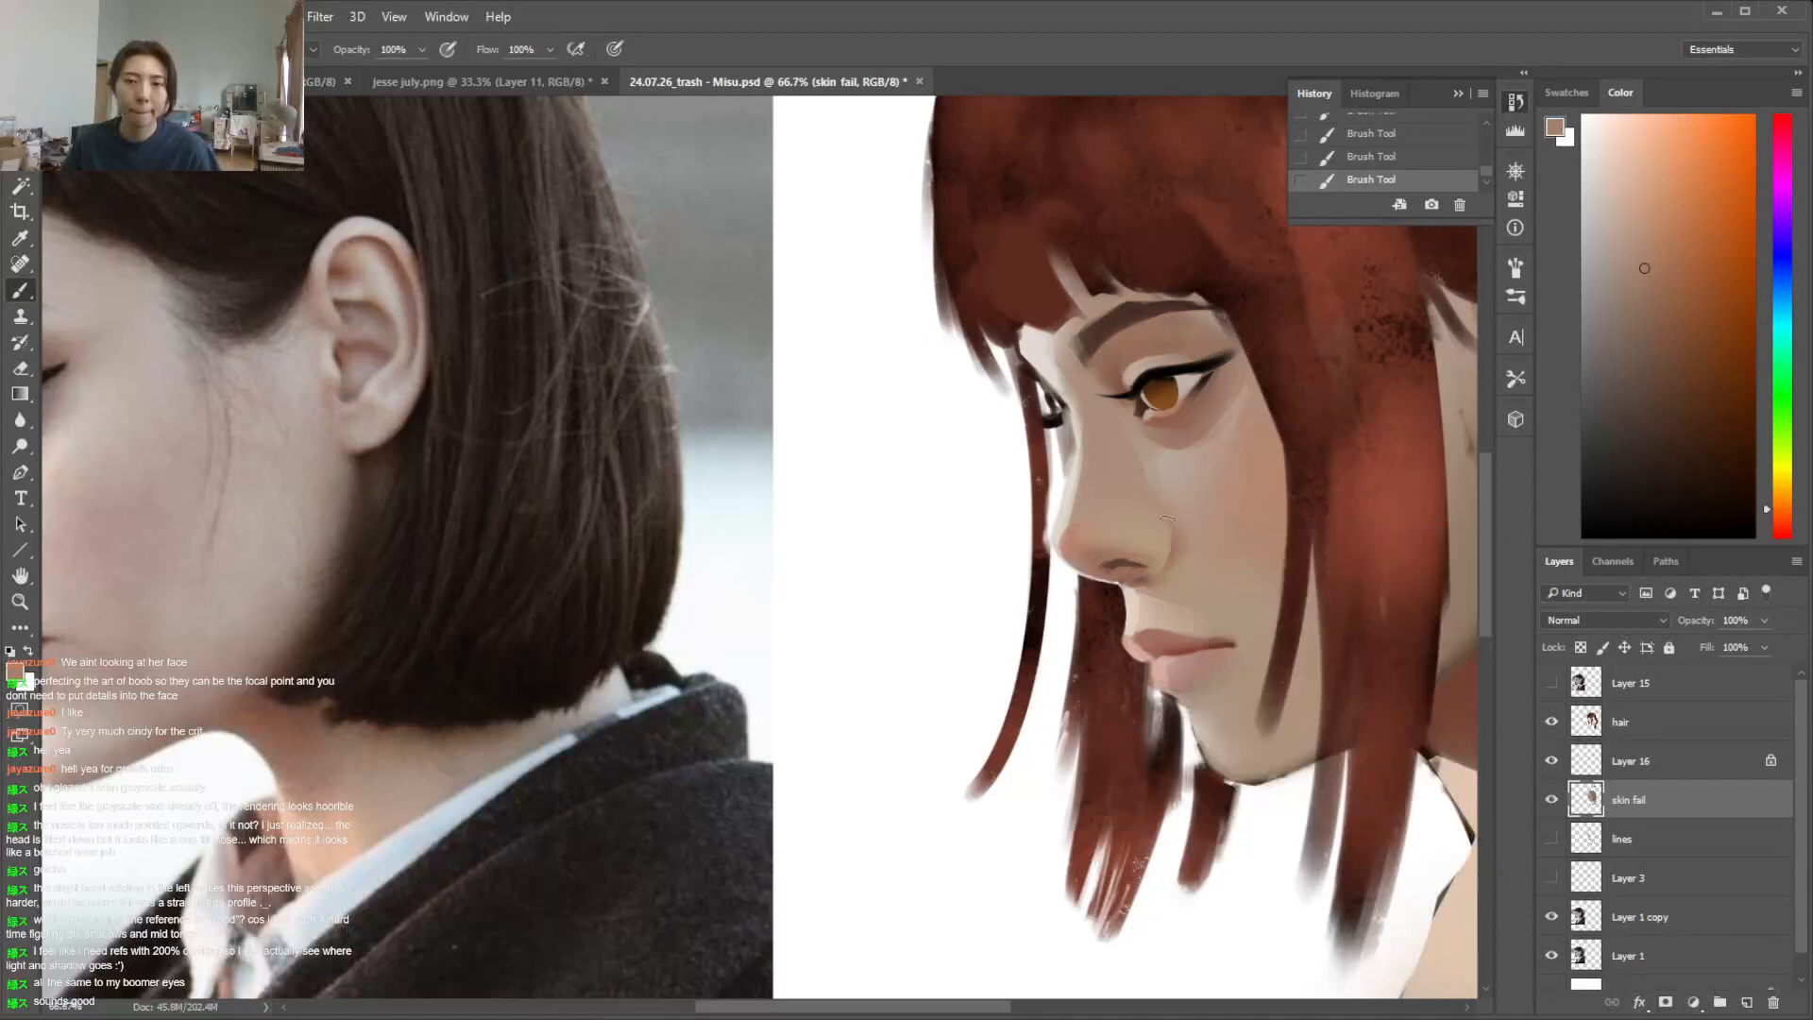
{"action": "left_click", "coordinate": [1128, 570], "text": "alt"}
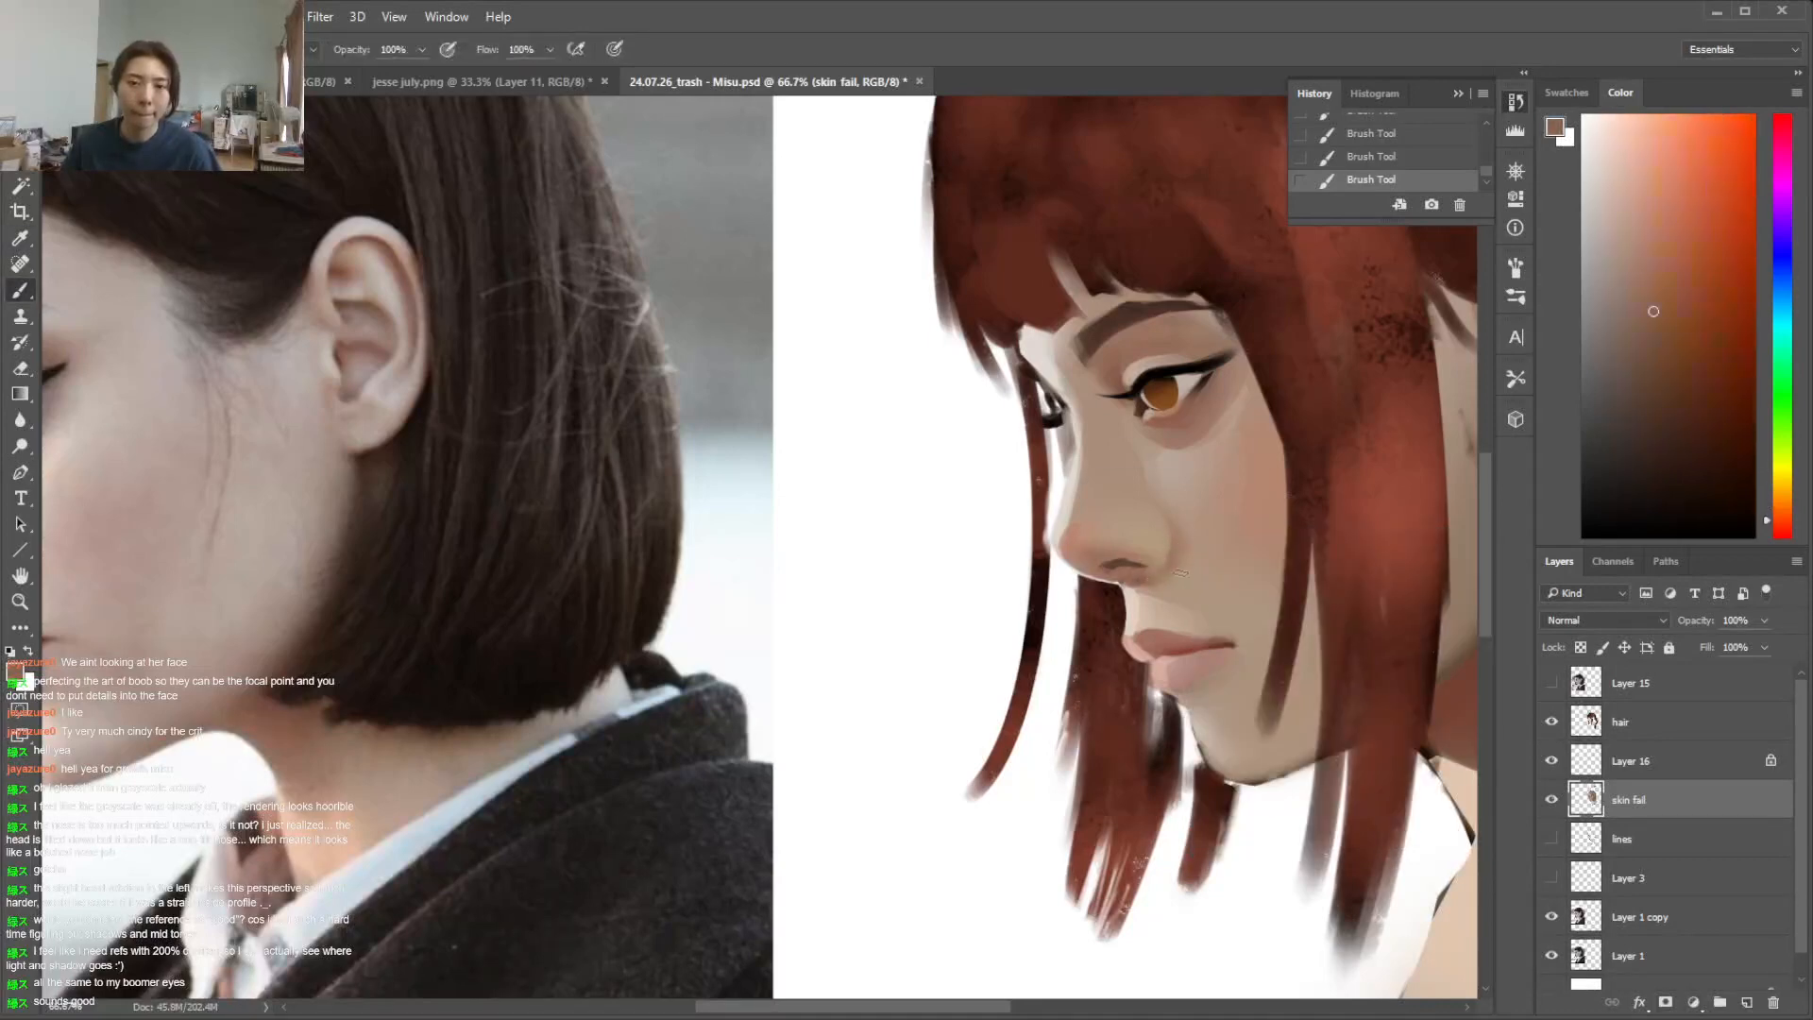
{"action": "left_click", "coordinate": [1169, 564], "text": "alt"}
{"action": "left_click", "coordinate": [1140, 572], "text": "alt"}
{"action": "key", "text": "ctrl+minus"}
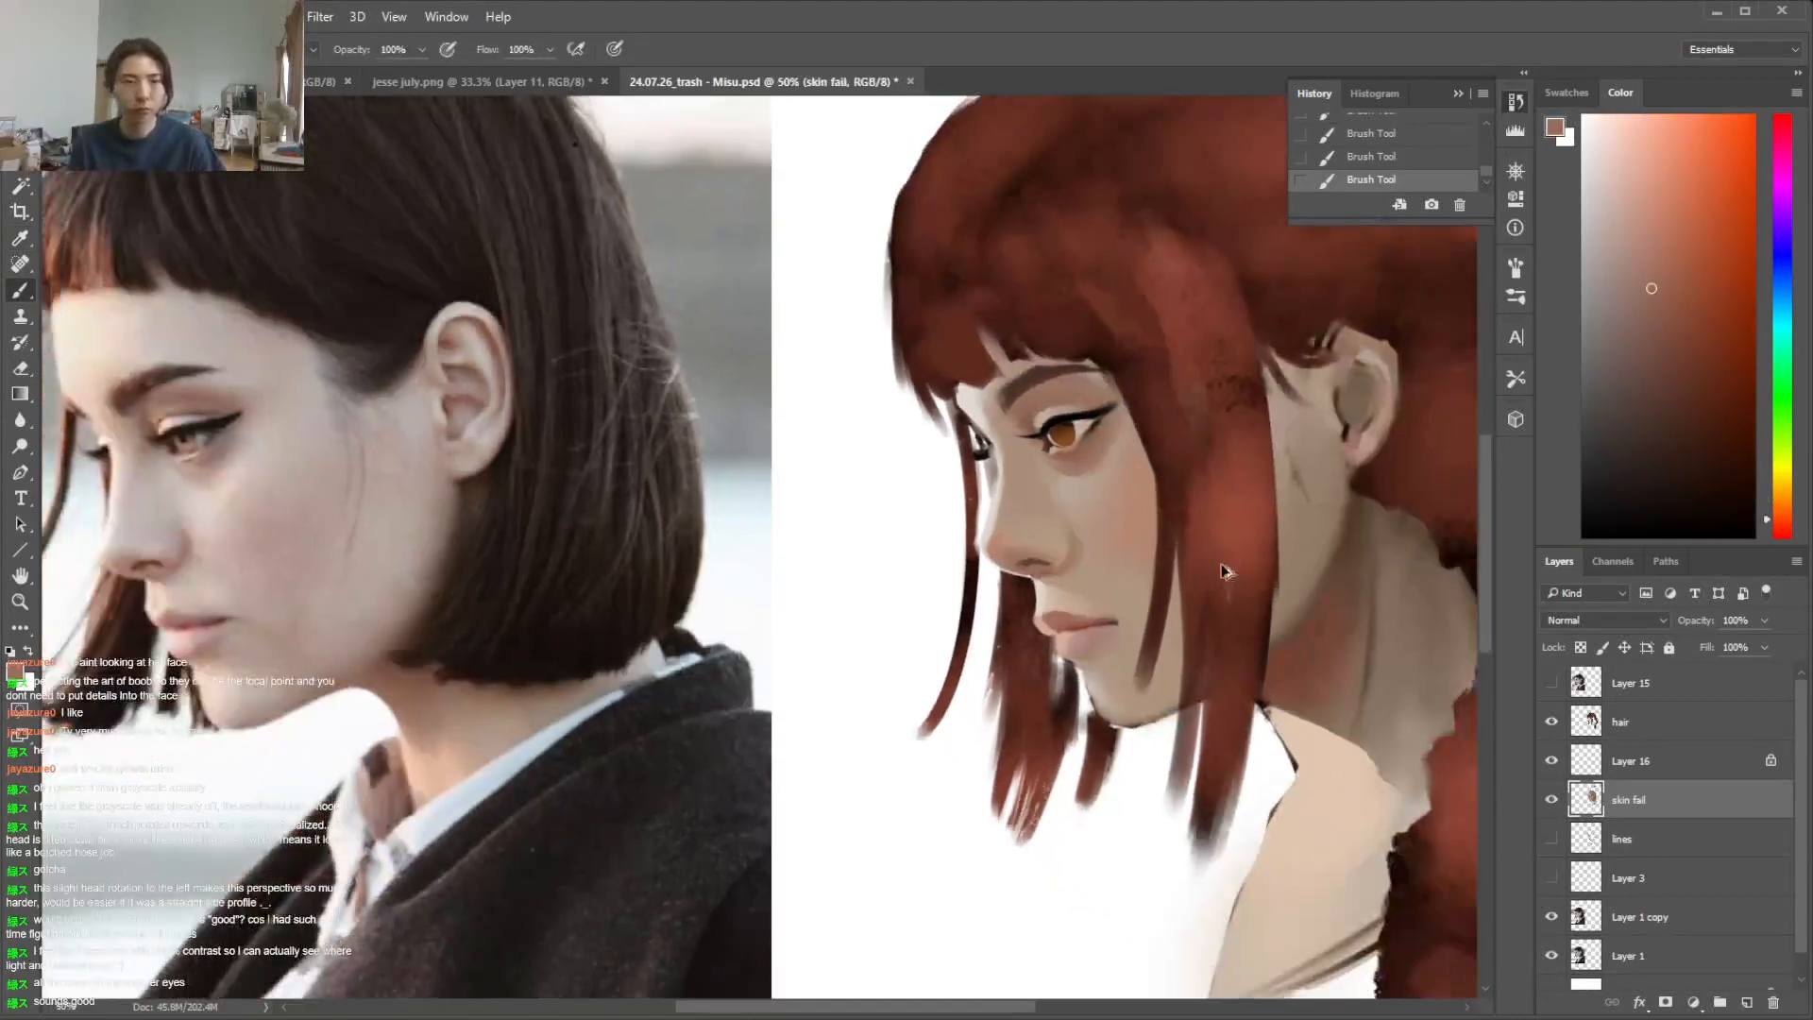
Undo the last stroke and repaint the shadow beneath the nose wing with sampled reddish brown and skin tones
{"action": "key", "text": "ctrl+z"}
{"action": "left_click", "coordinate": [1044, 566], "text": "alt"}
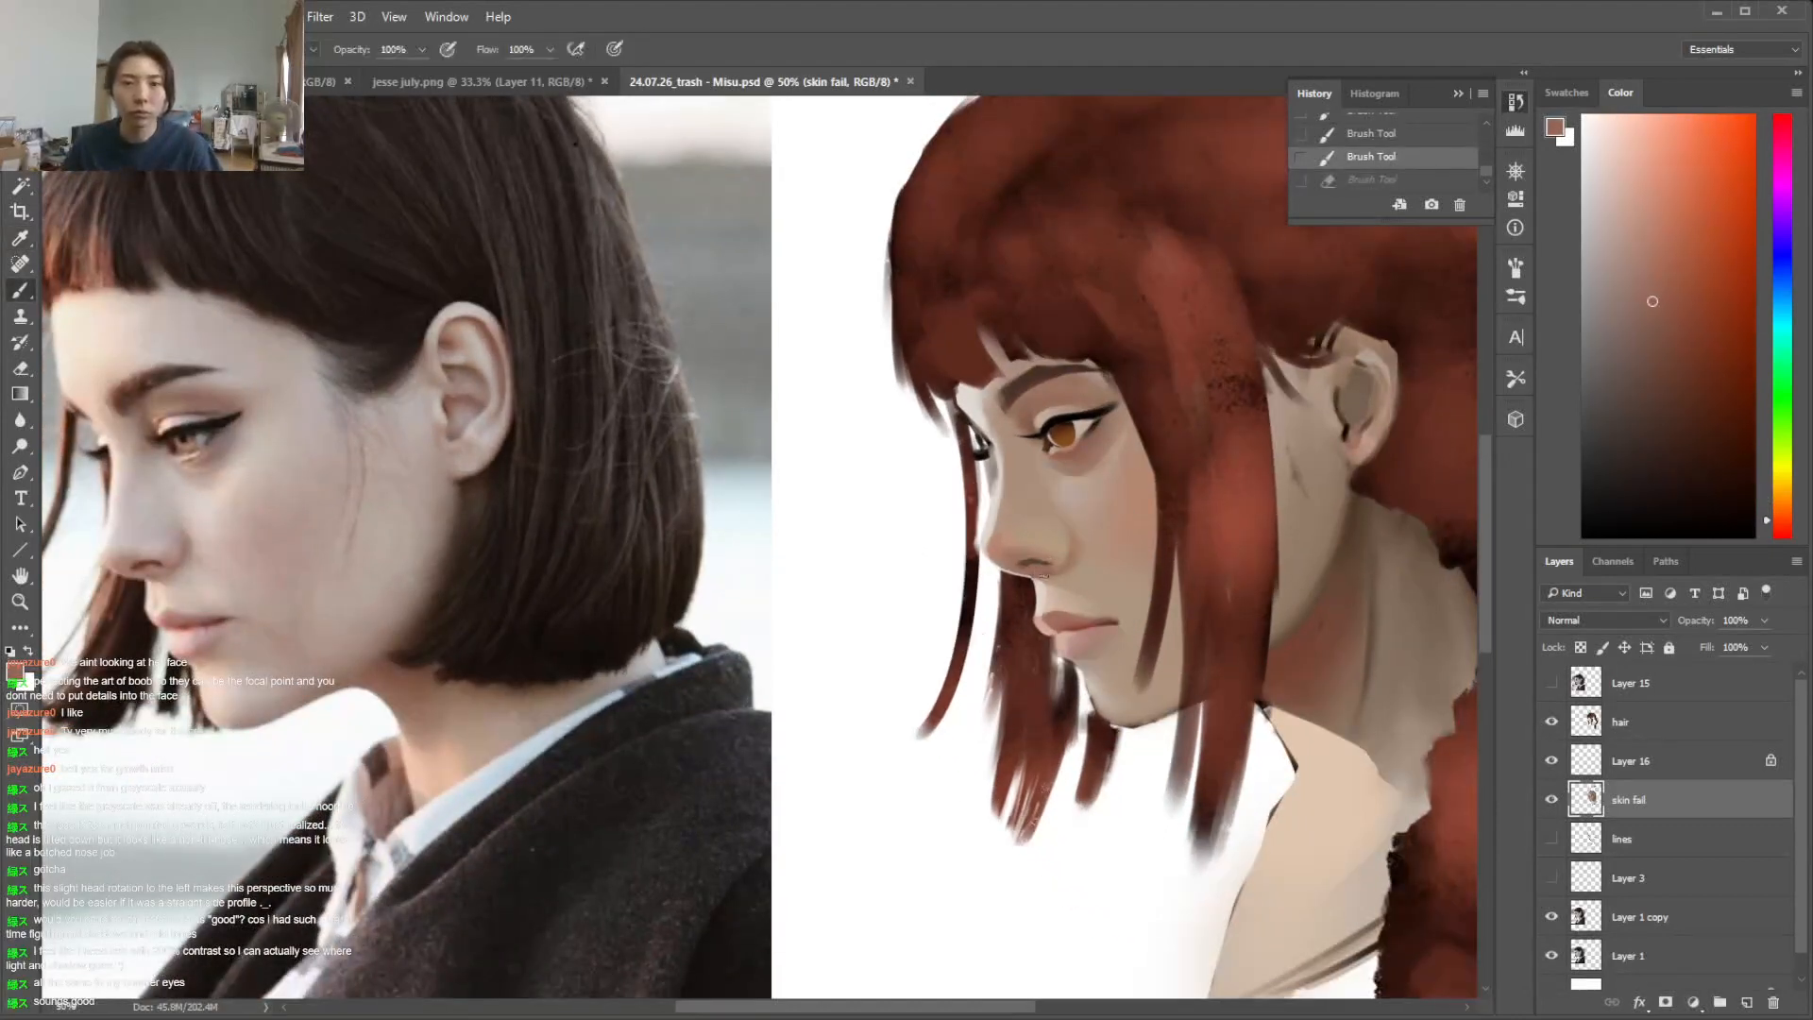
{"action": "left_click_drag", "start_coordinate": [1047, 571], "coordinate": [1031, 566]}
{"action": "left_click", "coordinate": [1054, 559], "text": "alt"}
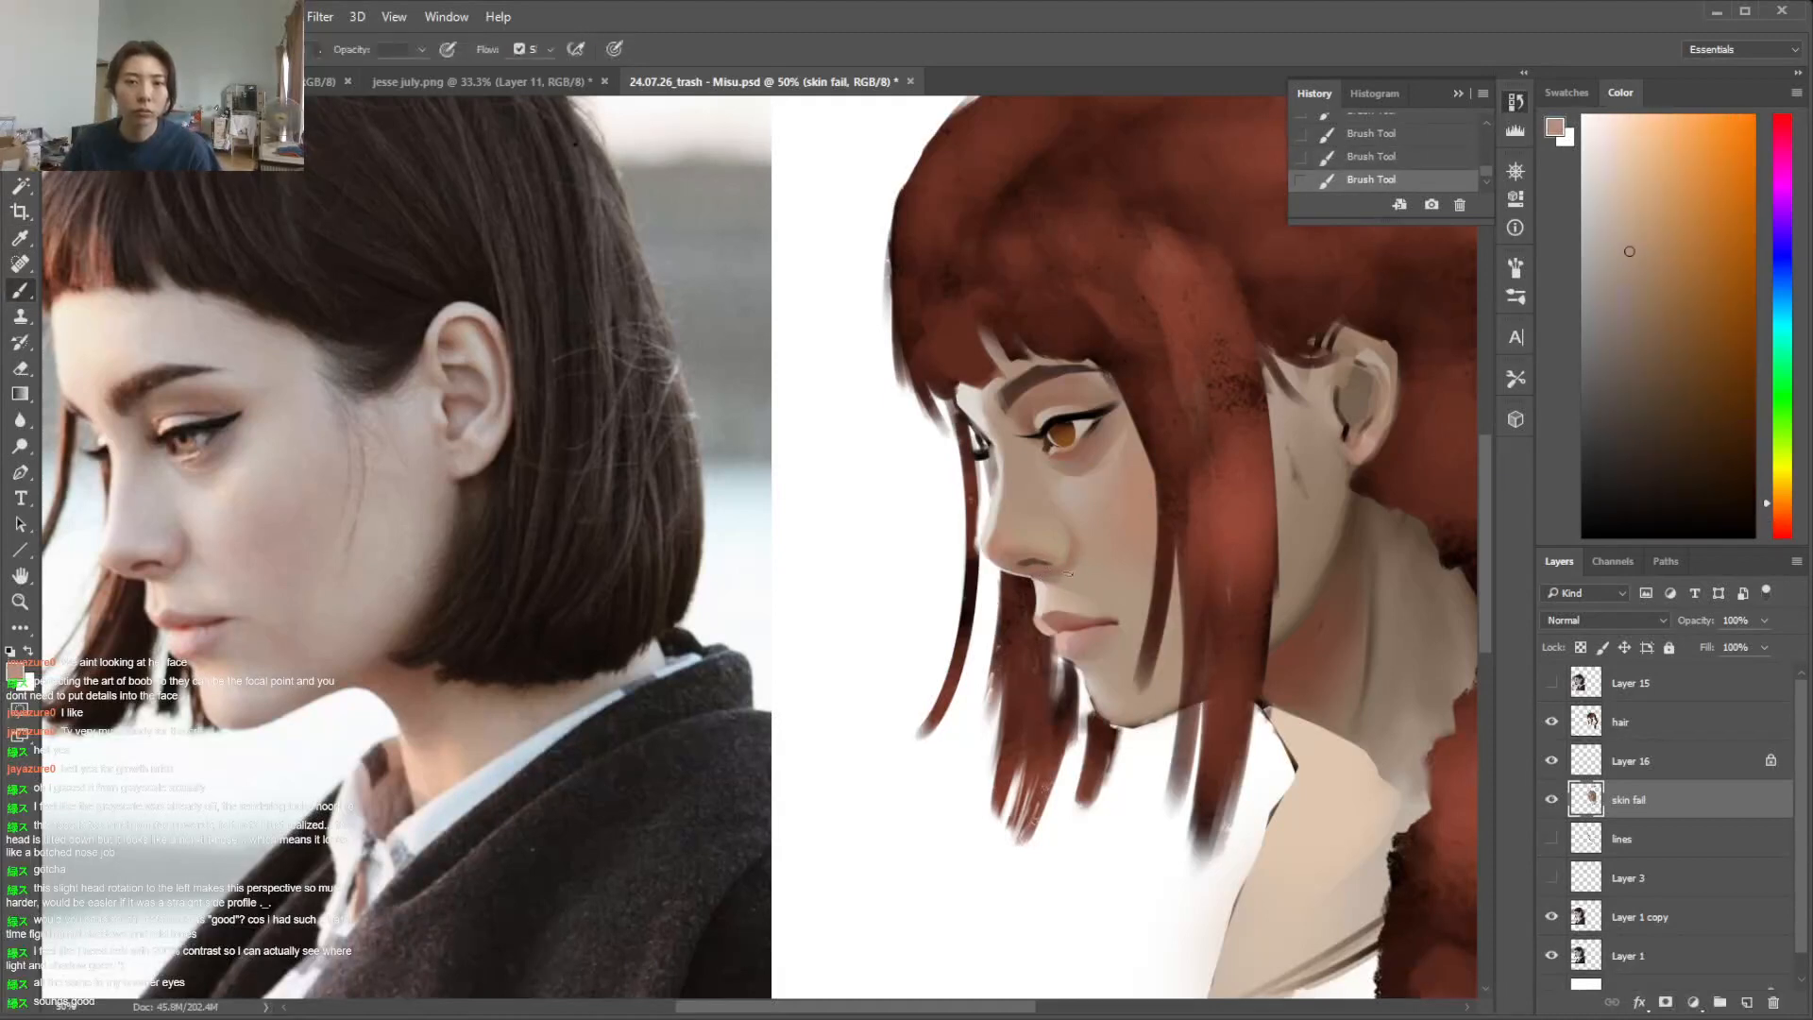
Switch to a soft round brush and blend the nose wing's edge into the cheek with sampled reddish brown and skin tones
{"action": "right_click", "coordinate": [1101, 555]}
{"action": "left_click", "coordinate": [1162, 687]}
{"action": "left_click", "coordinate": [1230, 604]}
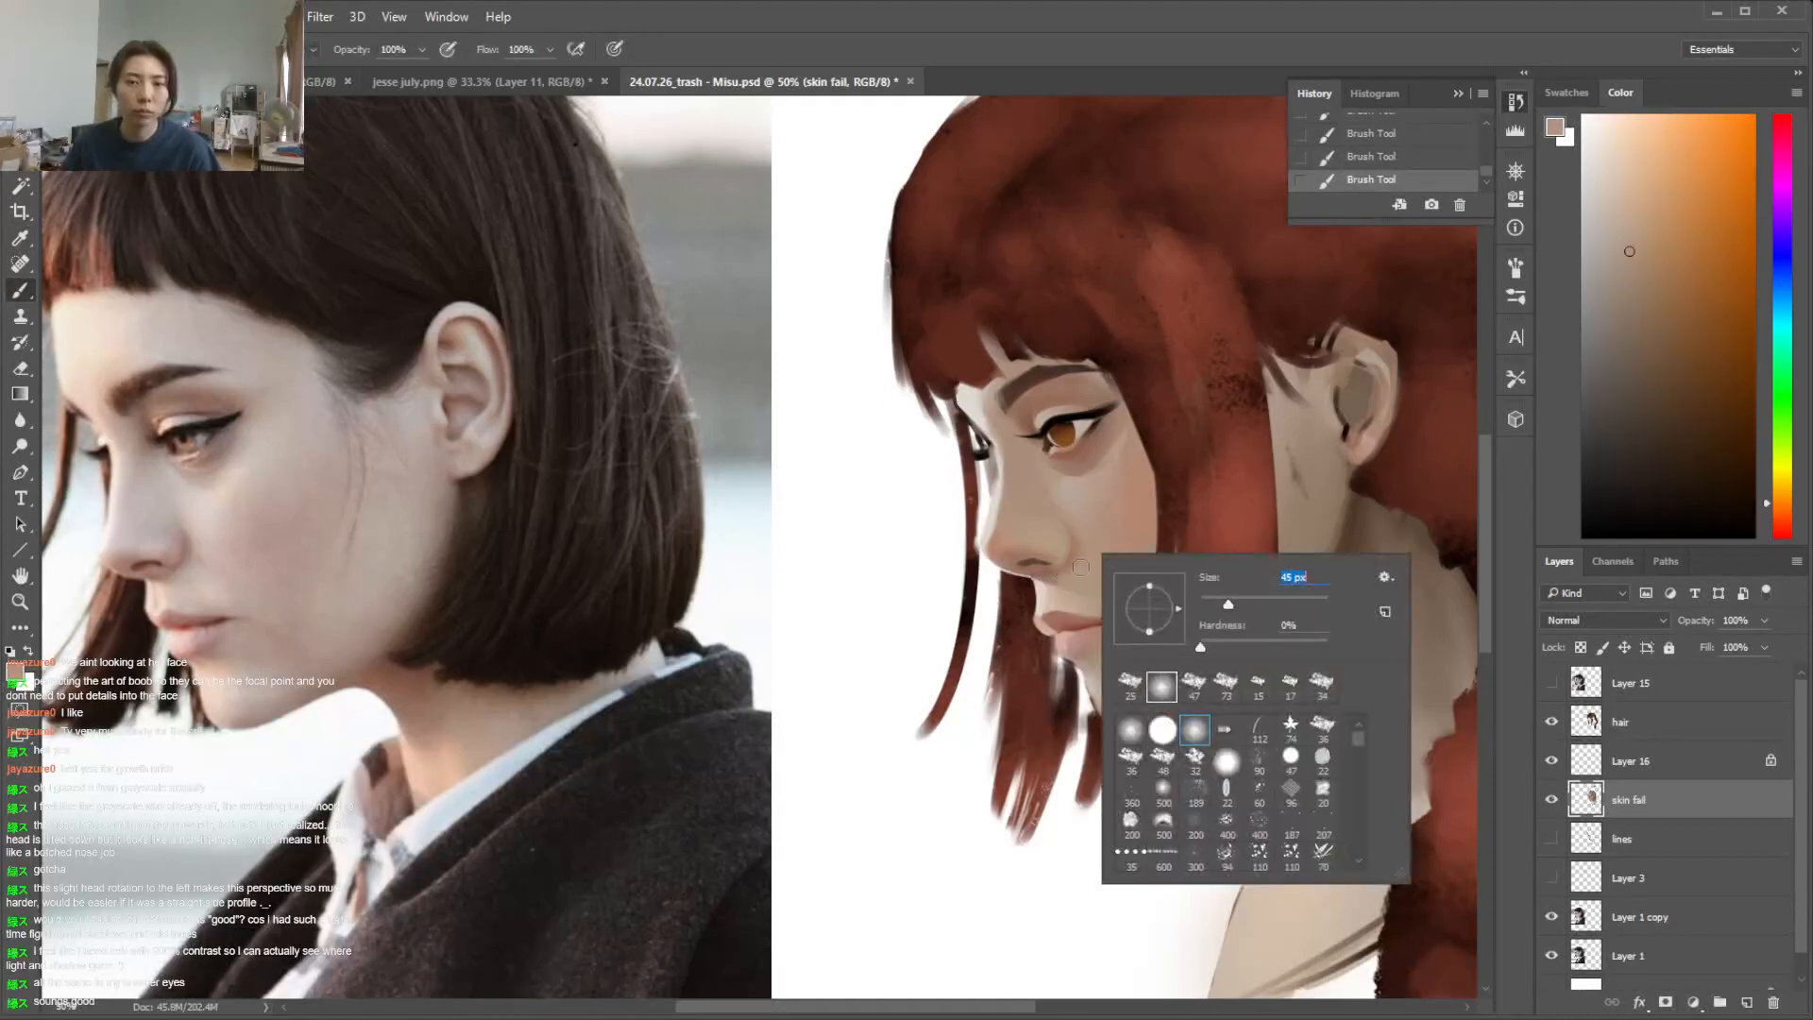
{"action": "left_click", "coordinate": [1073, 576]}
{"action": "left_click", "coordinate": [1051, 570], "text": "alt"}
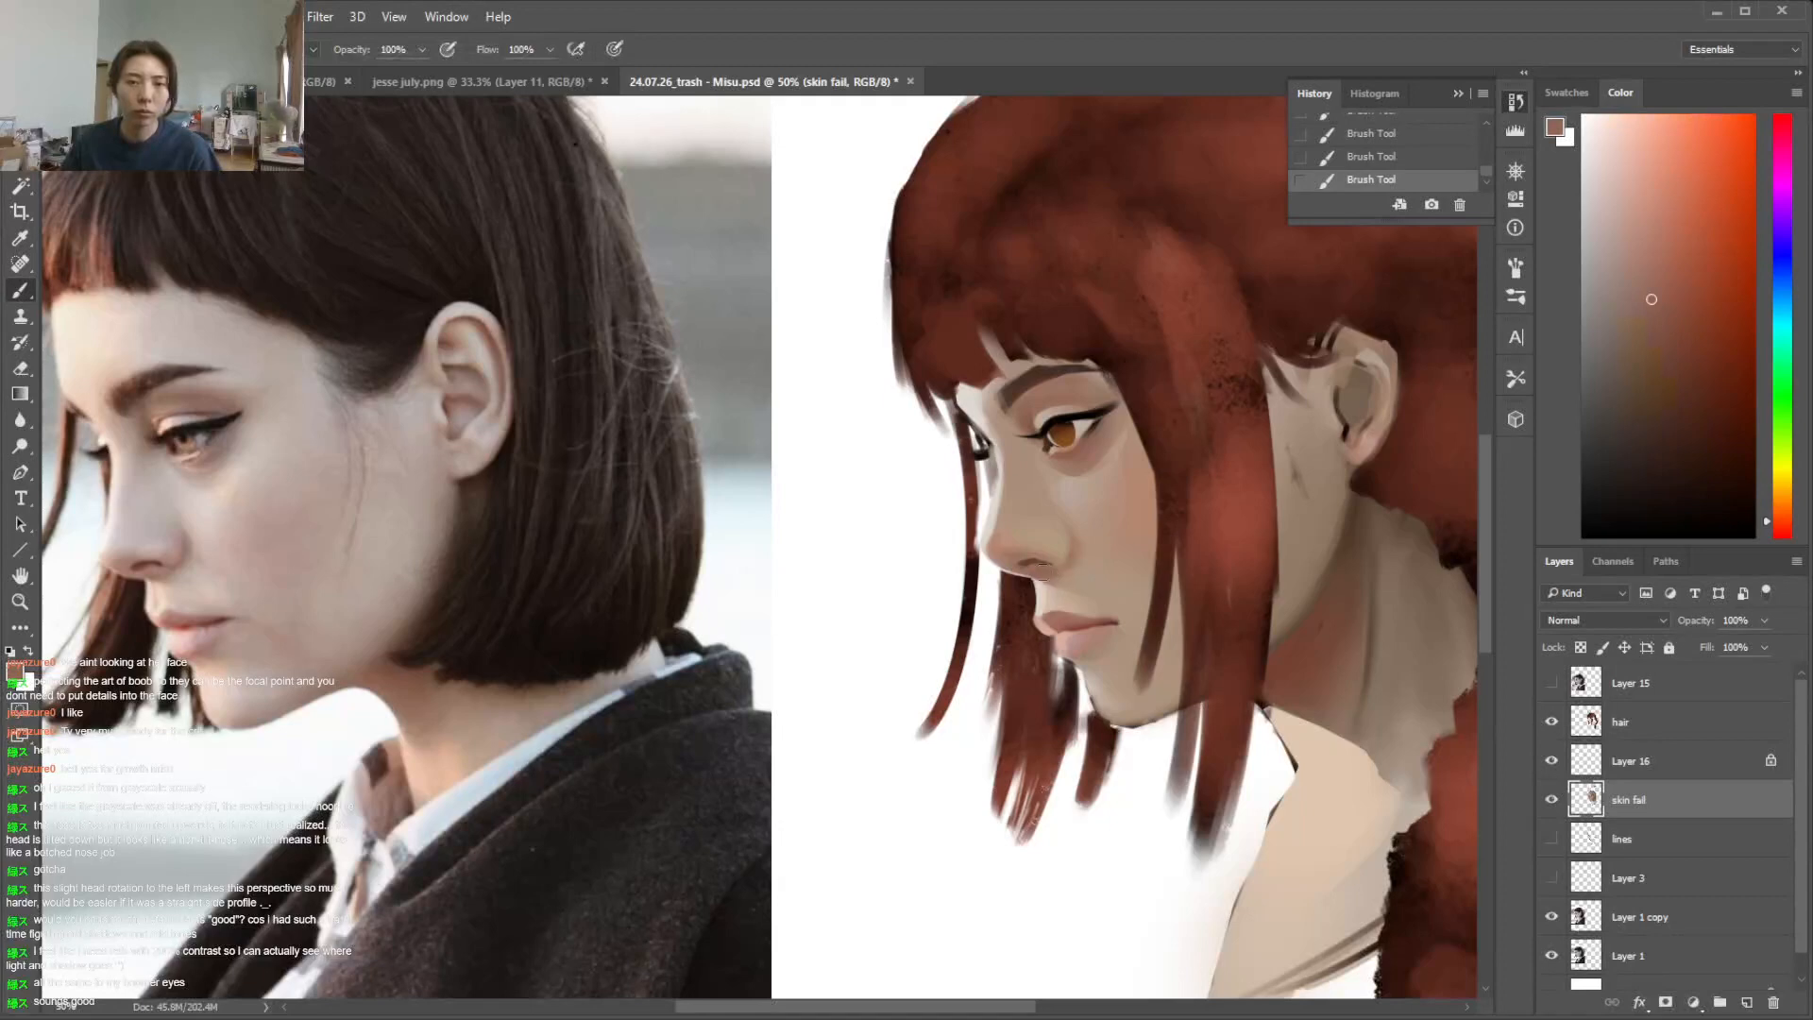
{"action": "left_click", "coordinate": [1078, 576], "text": "alt"}
{"action": "left_click", "coordinate": [1074, 547], "text": "alt"}
{"action": "left_click", "coordinate": [1039, 465], "text": "alt"}
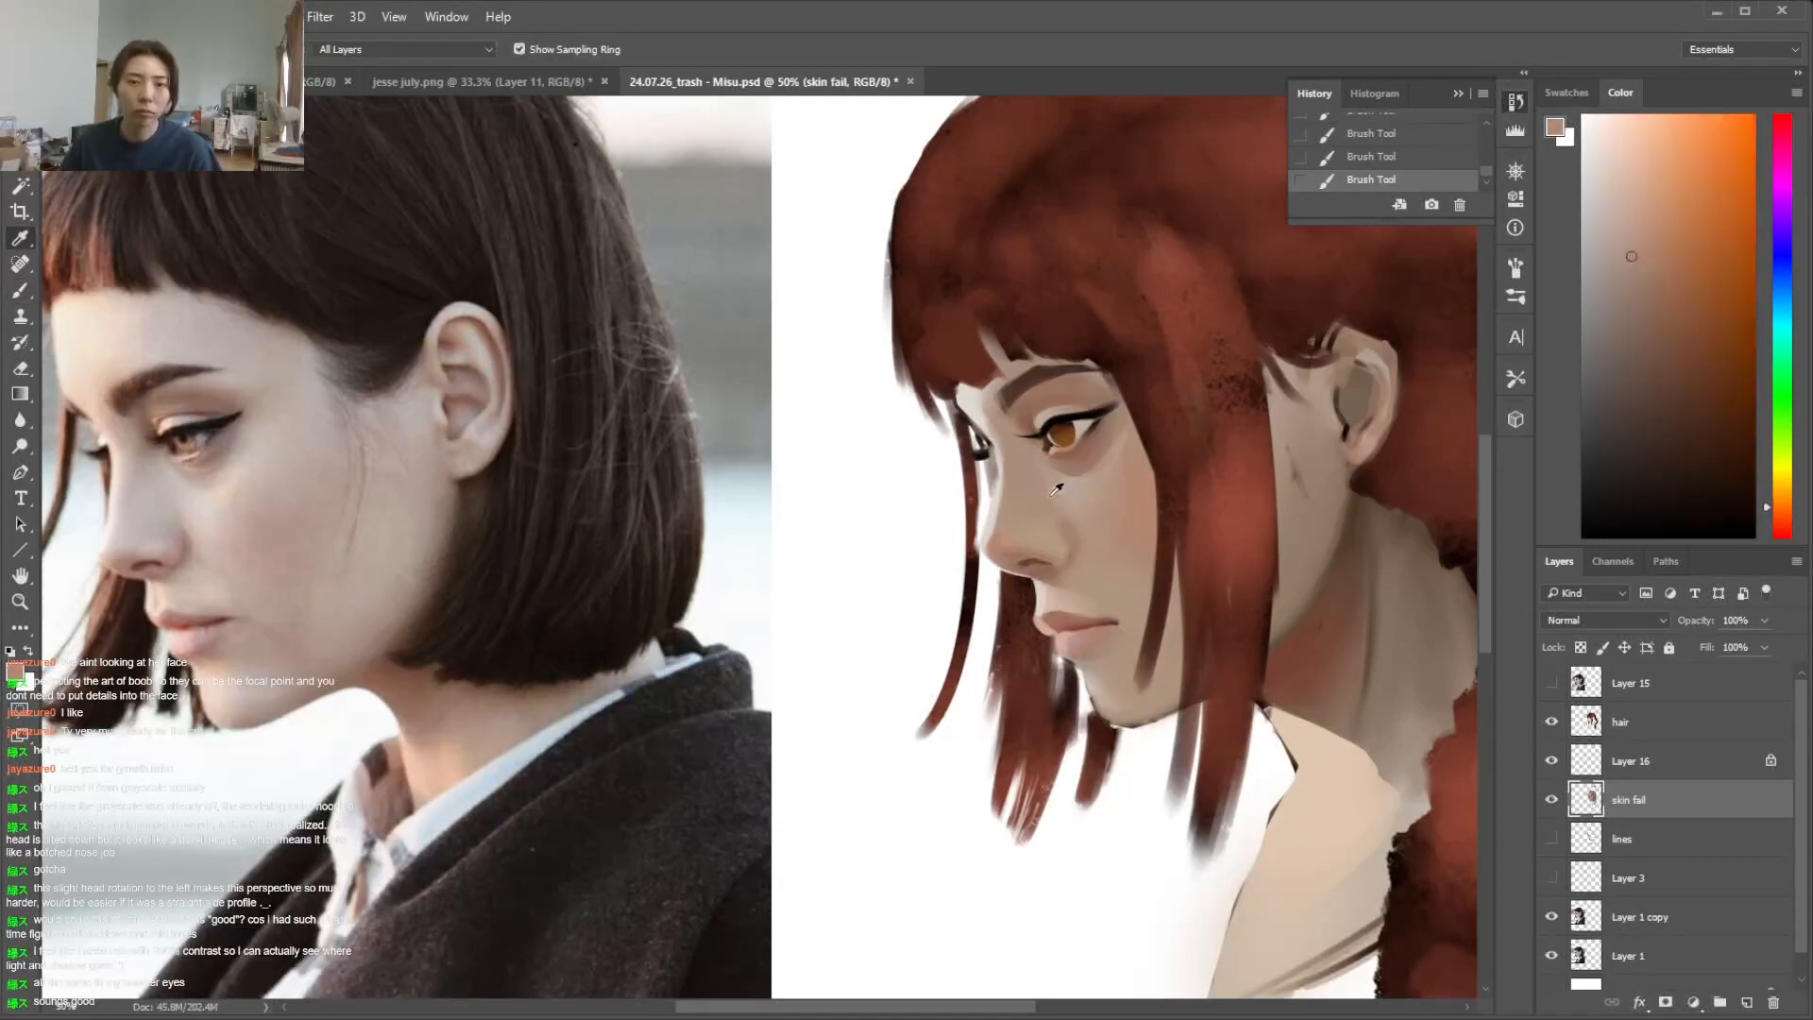
Try a pale highlight stroke along the upper nose bridge with a different brush preset and undo it
{"action": "left_click", "coordinate": [1001, 455], "text": "alt"}
{"action": "right_click", "coordinate": [1018, 451]}
{"action": "left_click", "coordinate": [1125, 500]}
{"action": "left_click_drag", "start_coordinate": [1006, 480], "coordinate": [999, 455]}
{"action": "key", "text": "ctrl+z"}
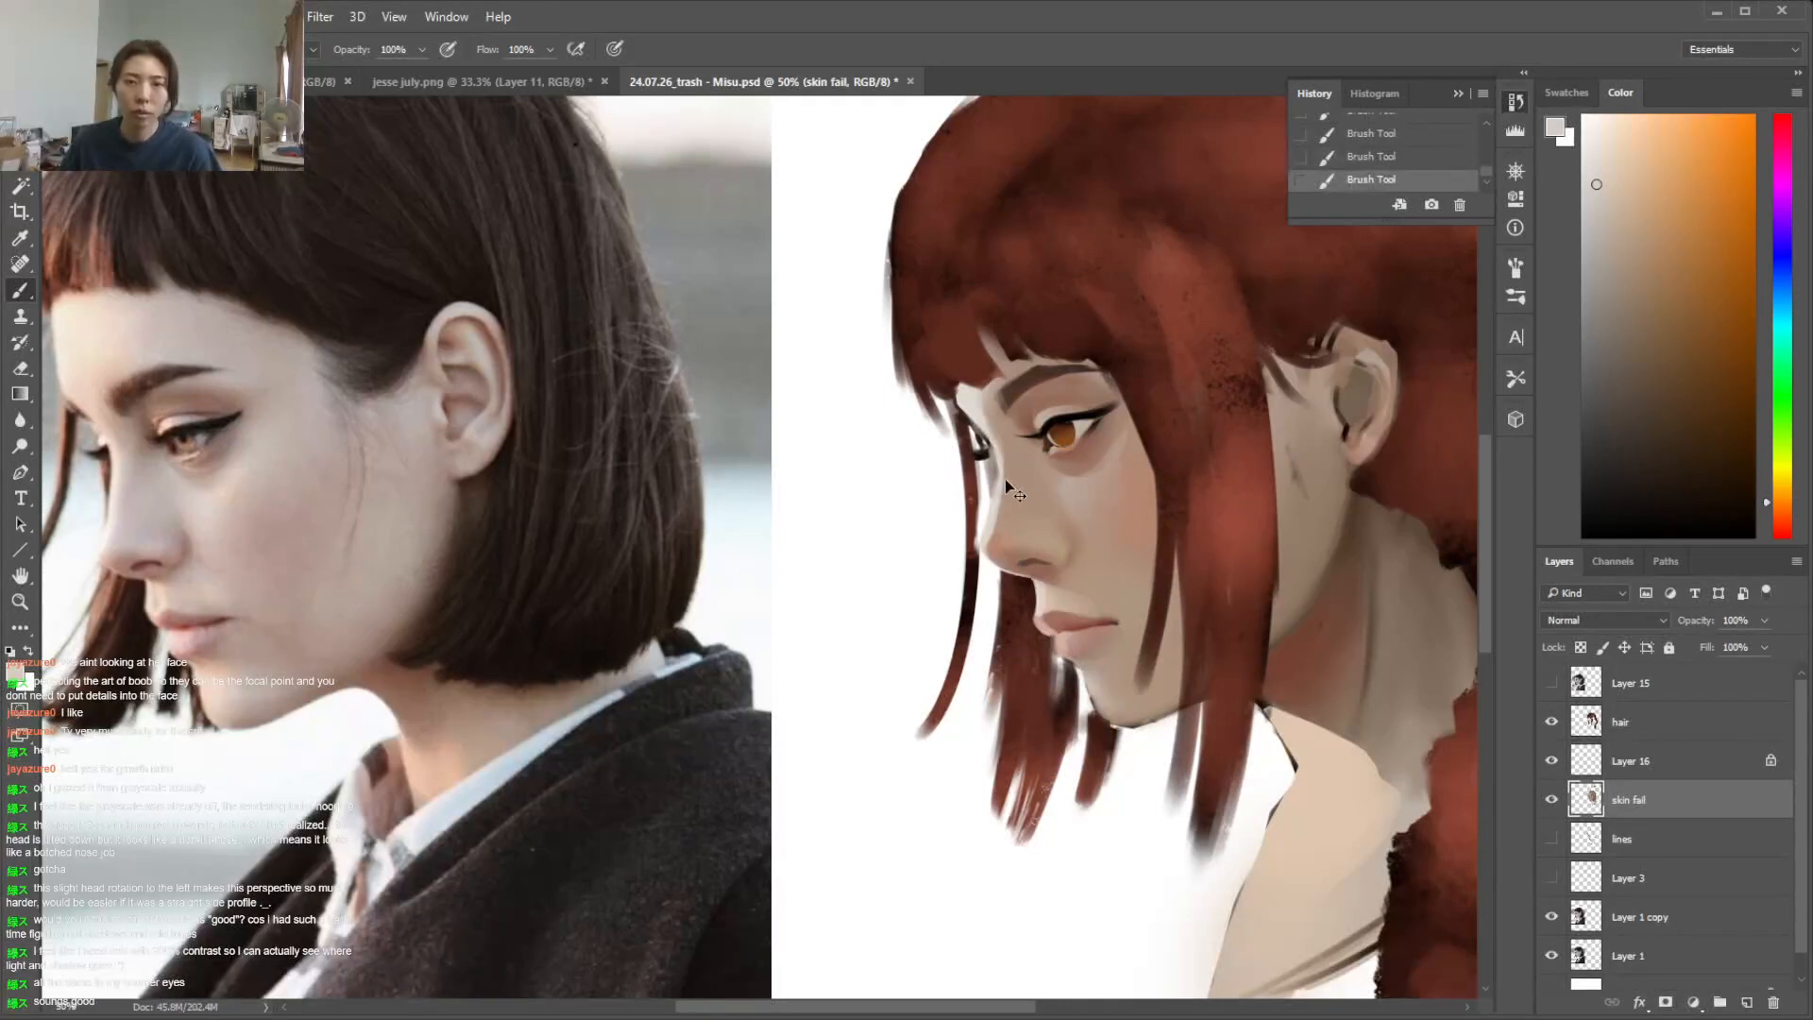
Erase the stray hair paint overlapping the upper nose bridge on the hair layer
{"action": "left_click", "coordinate": [1551, 722]}
{"action": "left_click", "coordinate": [1552, 722]}
{"action": "left_click", "coordinate": [1618, 723]}
{"action": "key", "text": "e"}
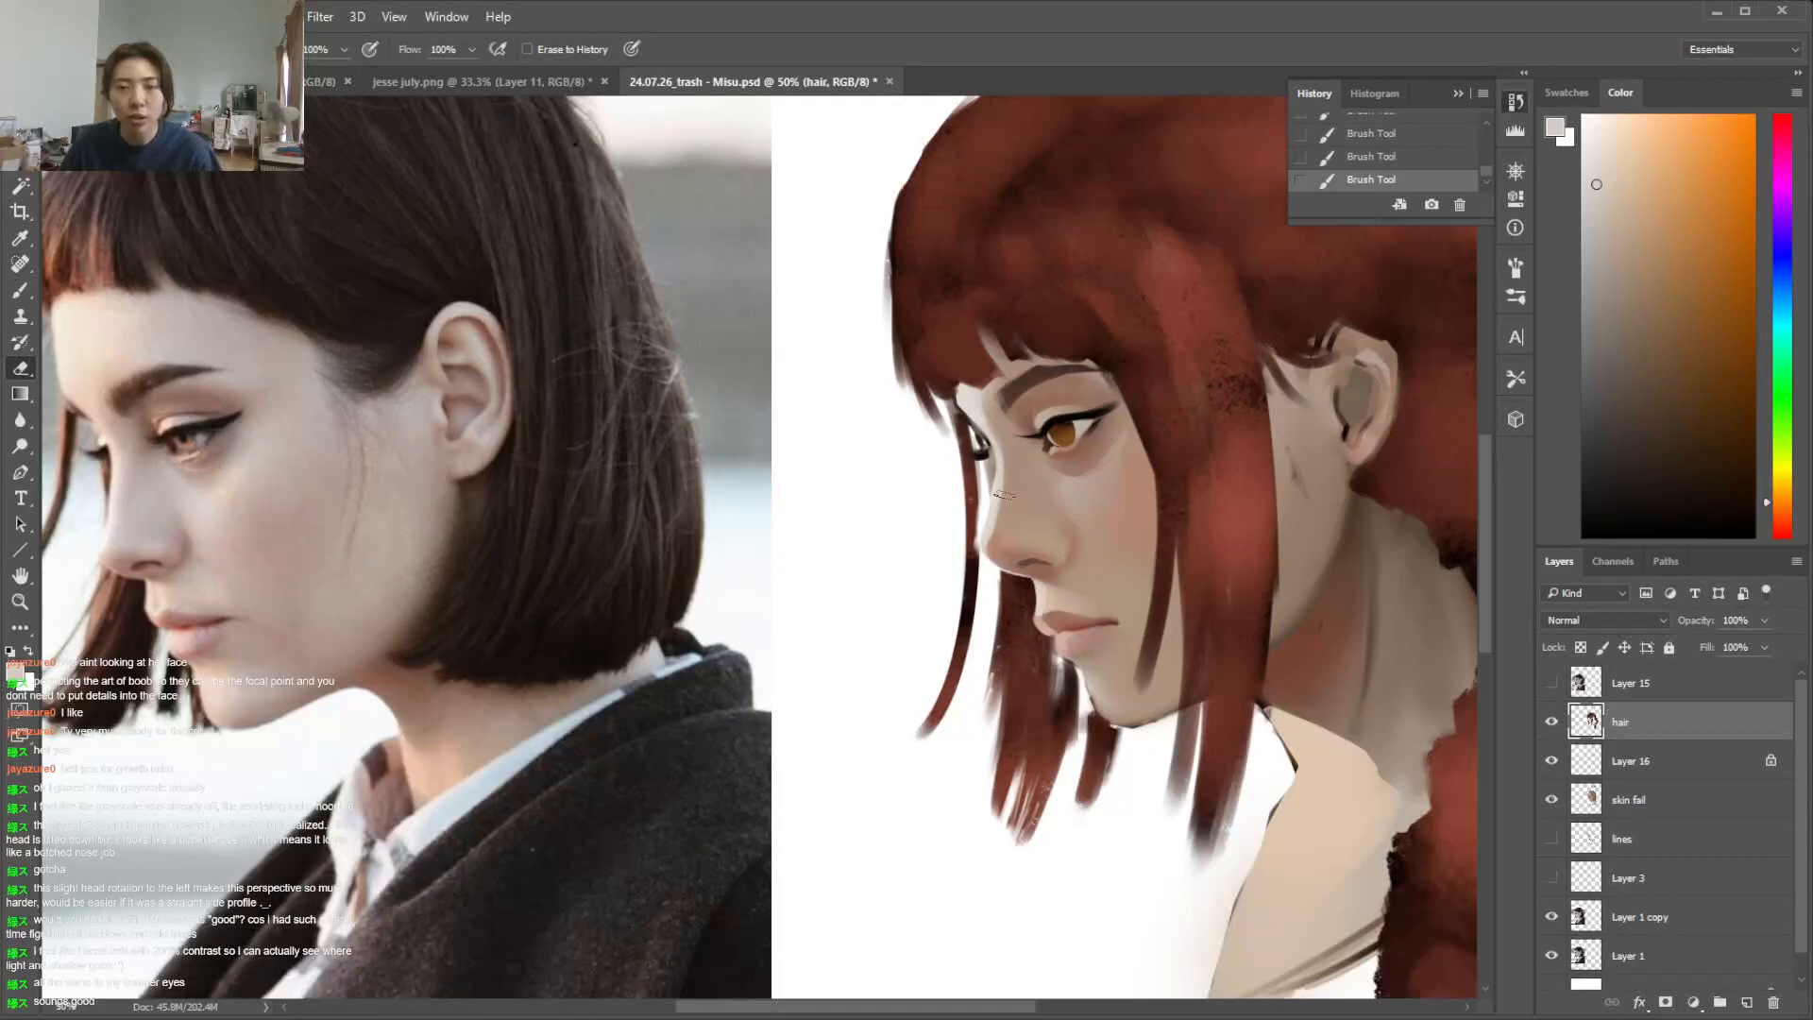
{"action": "mouse_move", "coordinate": [999, 472]}
{"action": "left_mouse_down"}
{"action": "mouse_move", "coordinate": [1007, 443]}
{"action": "mouse_move", "coordinate": [990, 456]}
{"action": "left_mouse_up"}
Sample black and darken the pupil of the near eye on Layer 16
{"action": "left_click", "coordinate": [1629, 800]}
{"action": "key", "text": "i"}
{"action": "left_click", "coordinate": [1009, 424]}
{"action": "key", "text": "b"}
{"action": "left_click", "coordinate": [1637, 761]}
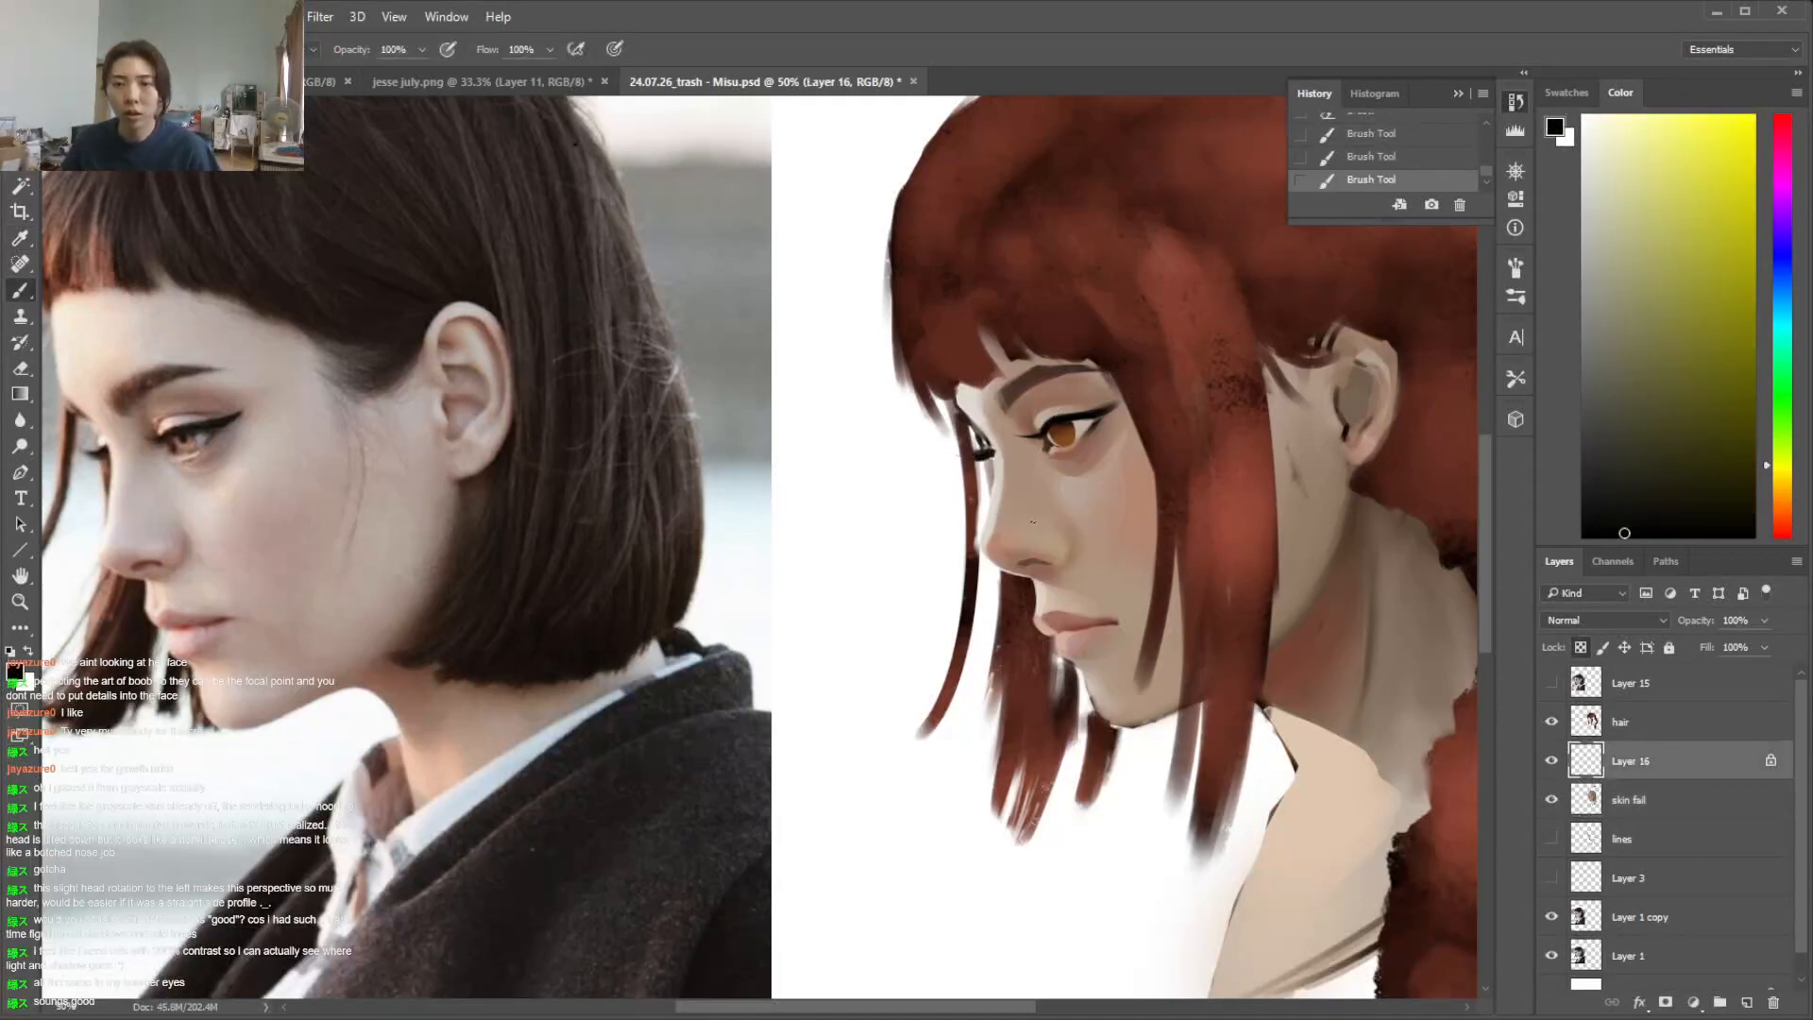
{"action": "left_click_drag", "start_coordinate": [1060, 437], "coordinate": [1068, 441]}
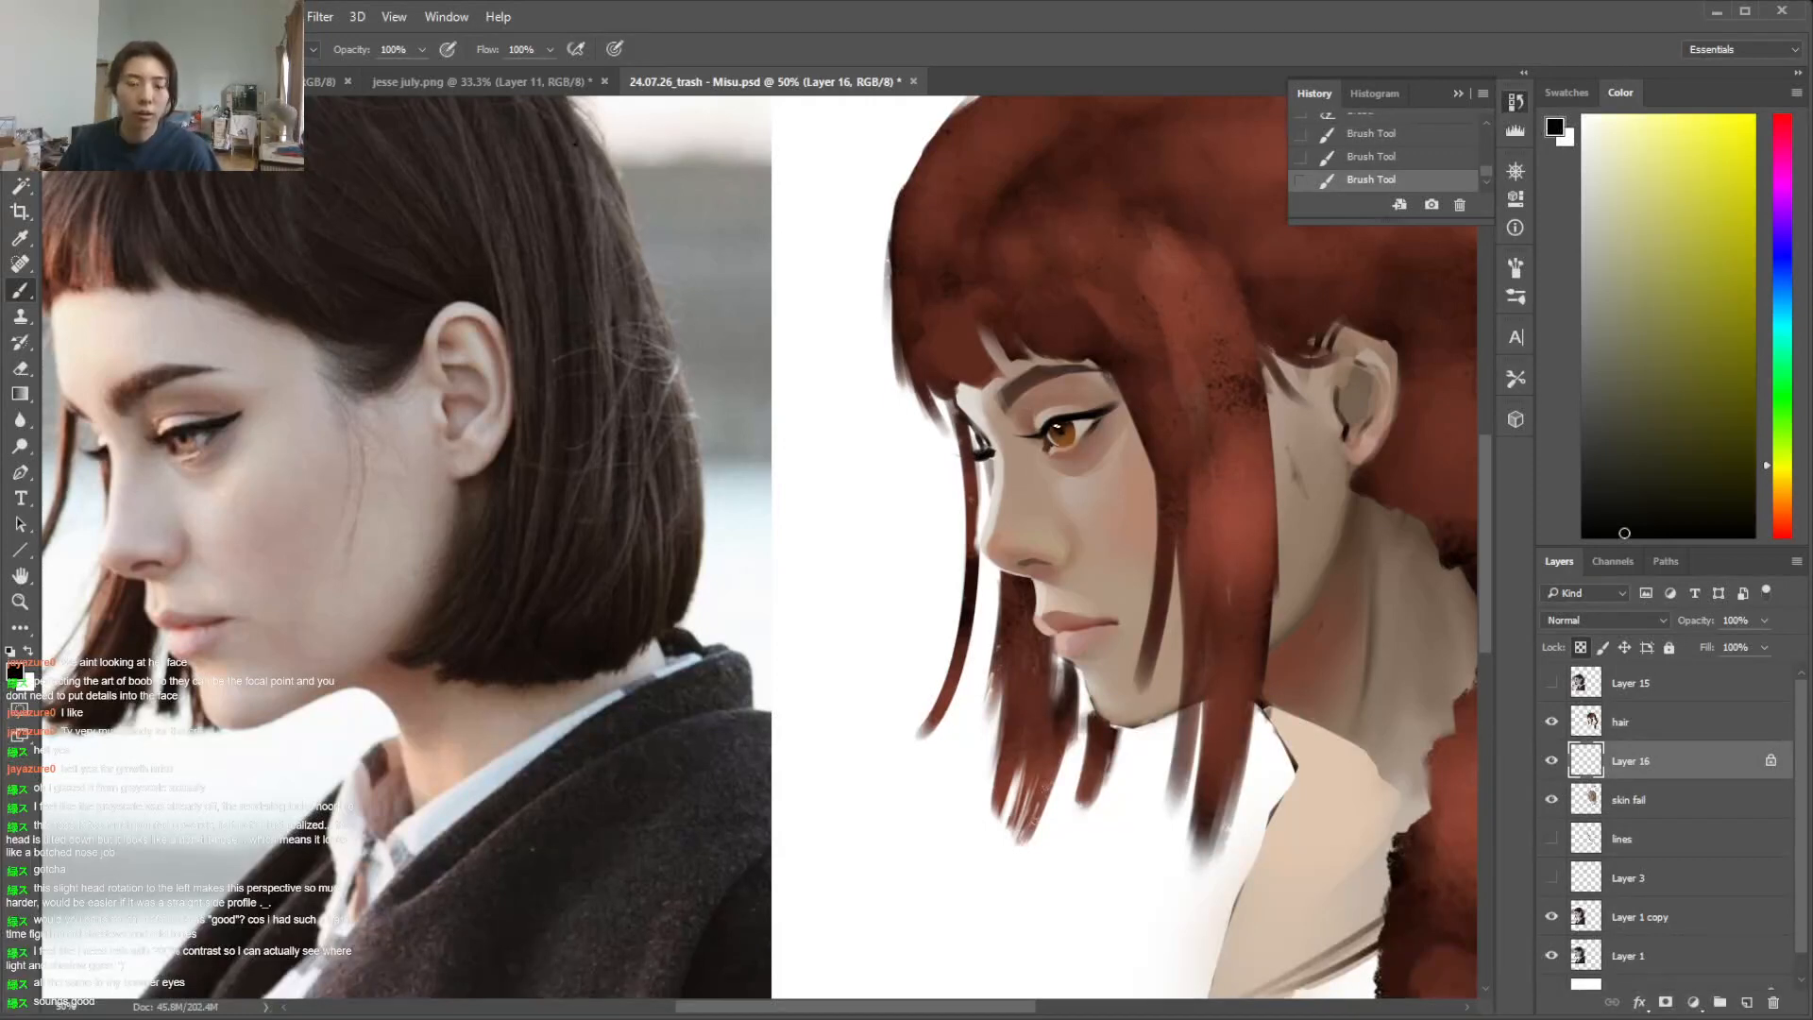
Repaint the near eye's iris on Layer 16 with a saturated orange and a dark reddish brown
{"action": "key", "text": "ctrl+plus"}
{"action": "key", "text": "i"}
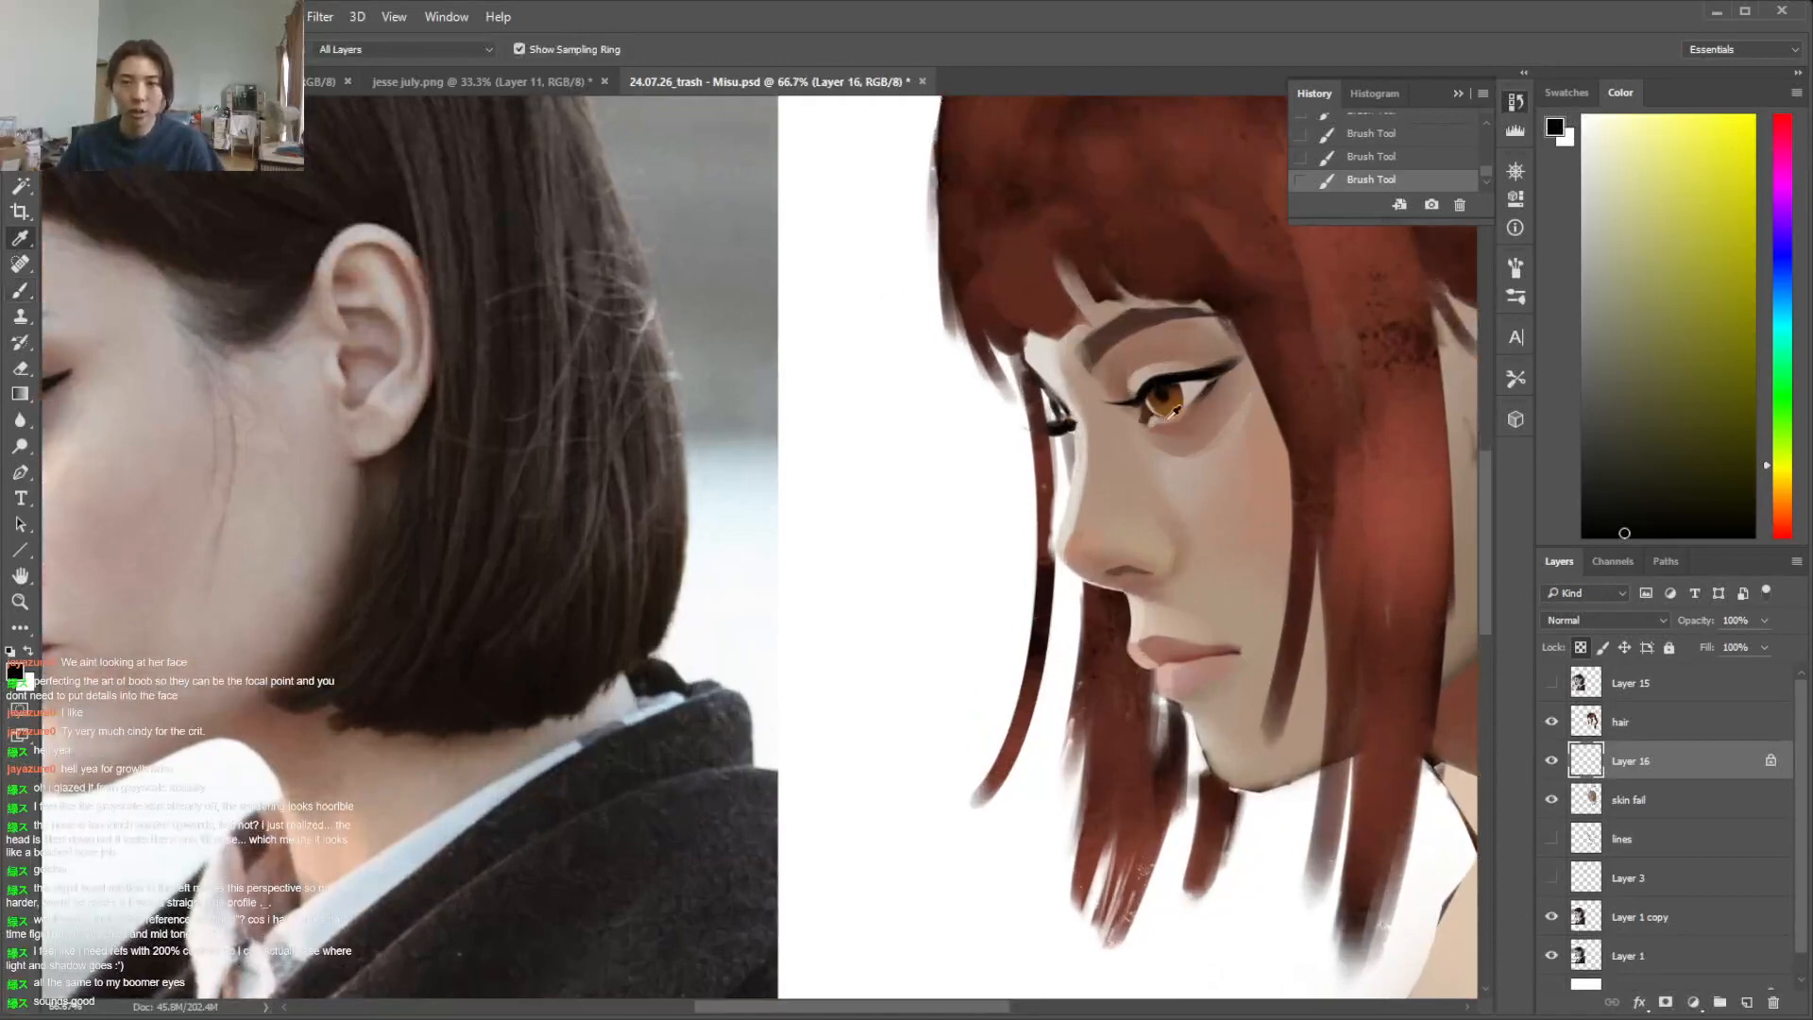
{"action": "left_click", "coordinate": [1172, 416]}
{"action": "key", "text": "b"}
{"action": "left_click", "coordinate": [1784, 502]}
{"action": "left_click", "coordinate": [1702, 209]}
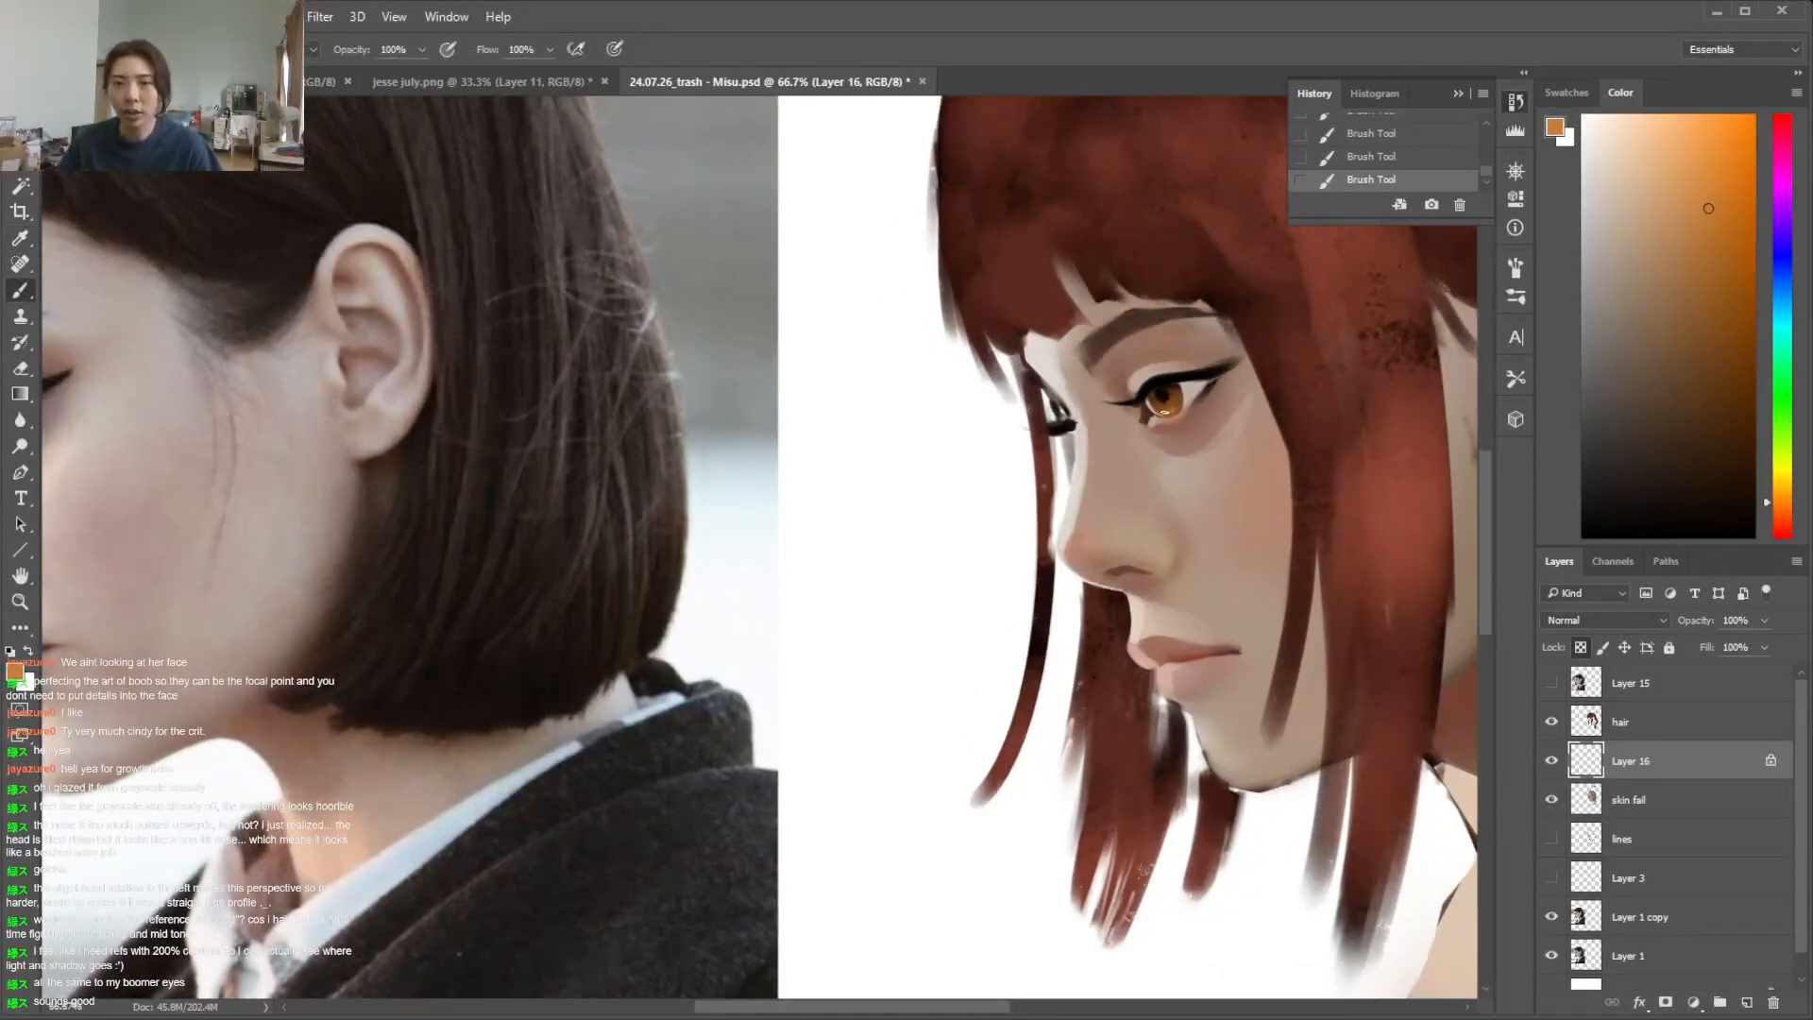
{"action": "left_click", "coordinate": [1160, 410], "text": "alt"}
{"action": "right_click", "coordinate": [1163, 413]}
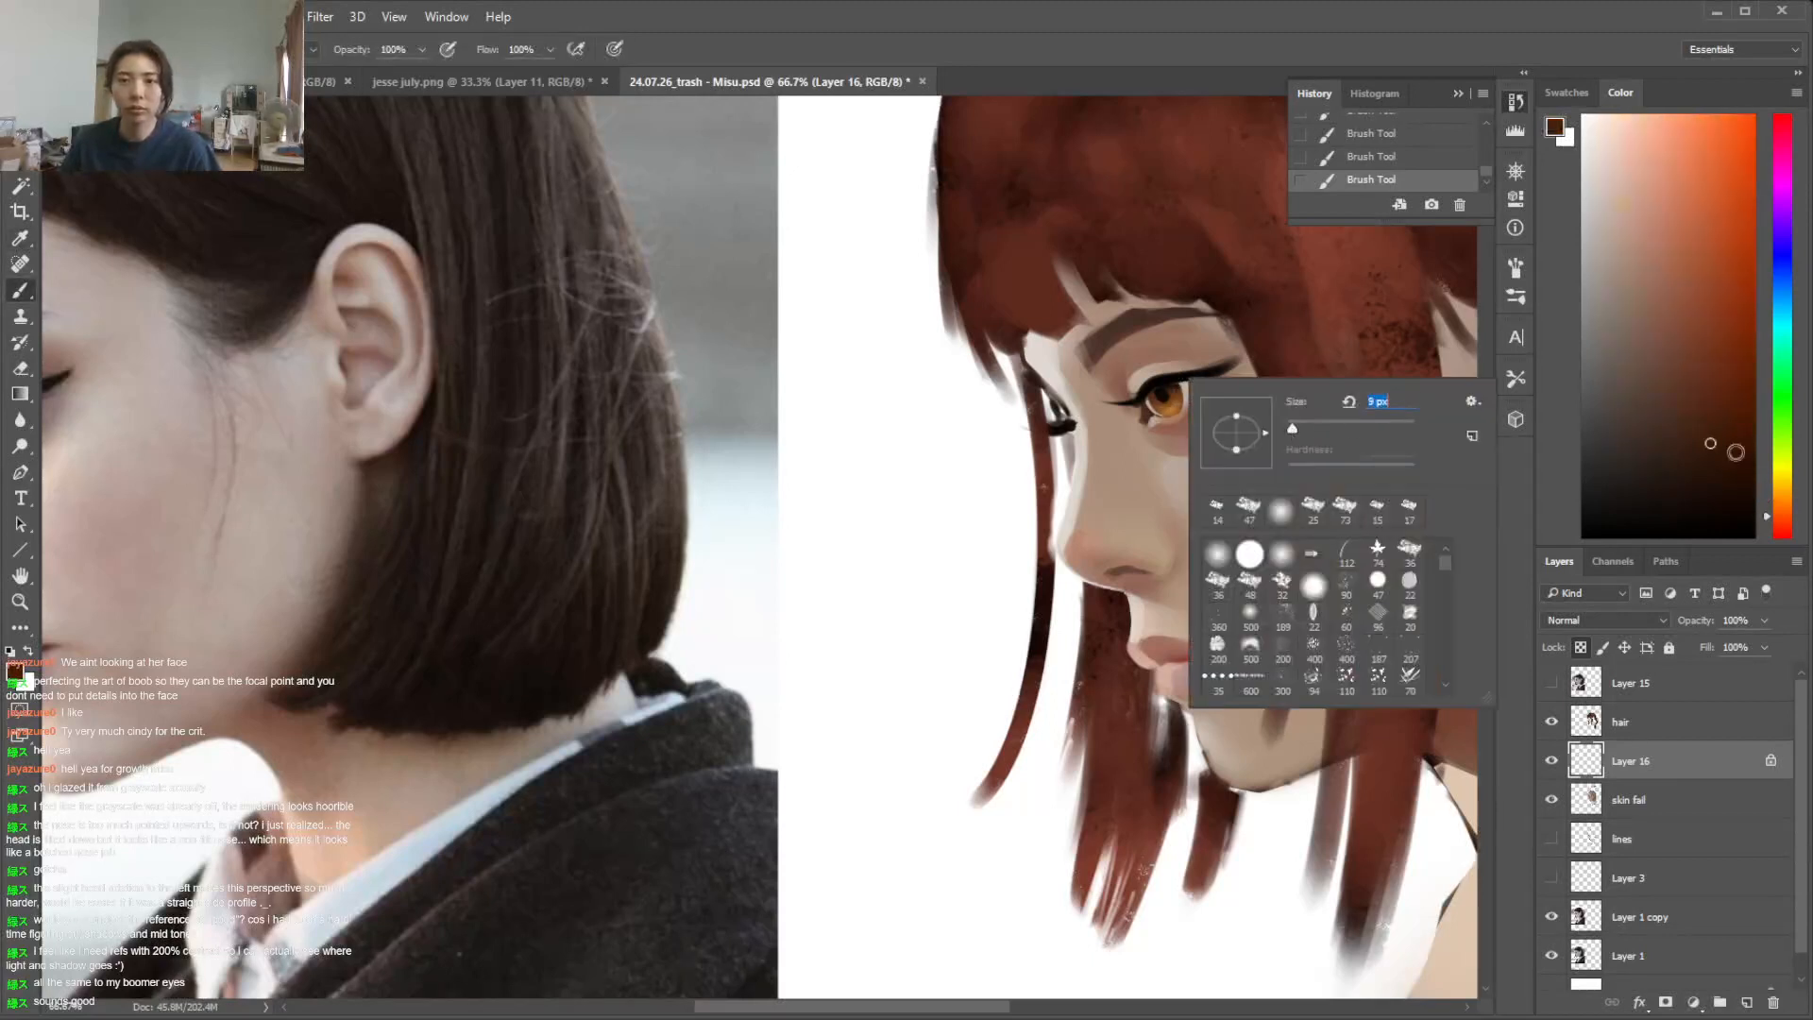
{"action": "left_click", "coordinate": [1743, 417]}
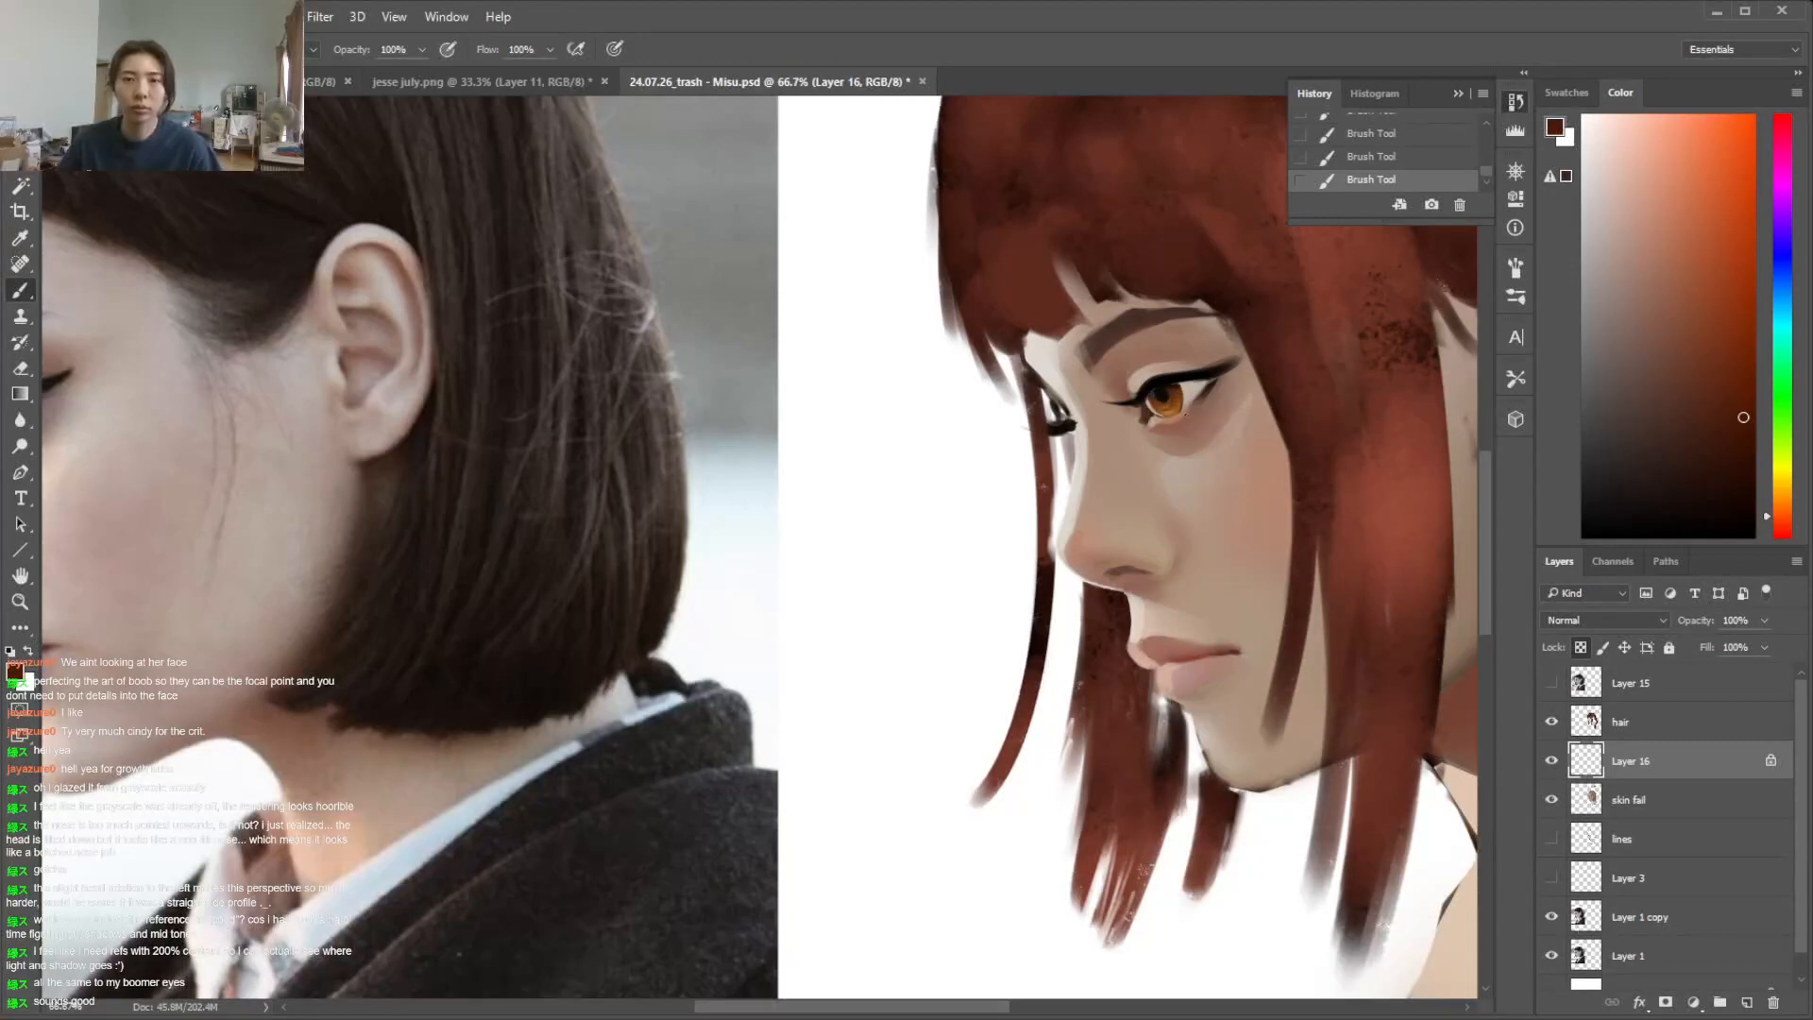
Brighten the near eye's iris with a light yellow-orange, using a 9 px soft brush and a different brush blending mode
{"action": "left_click", "coordinate": [1783, 501]}
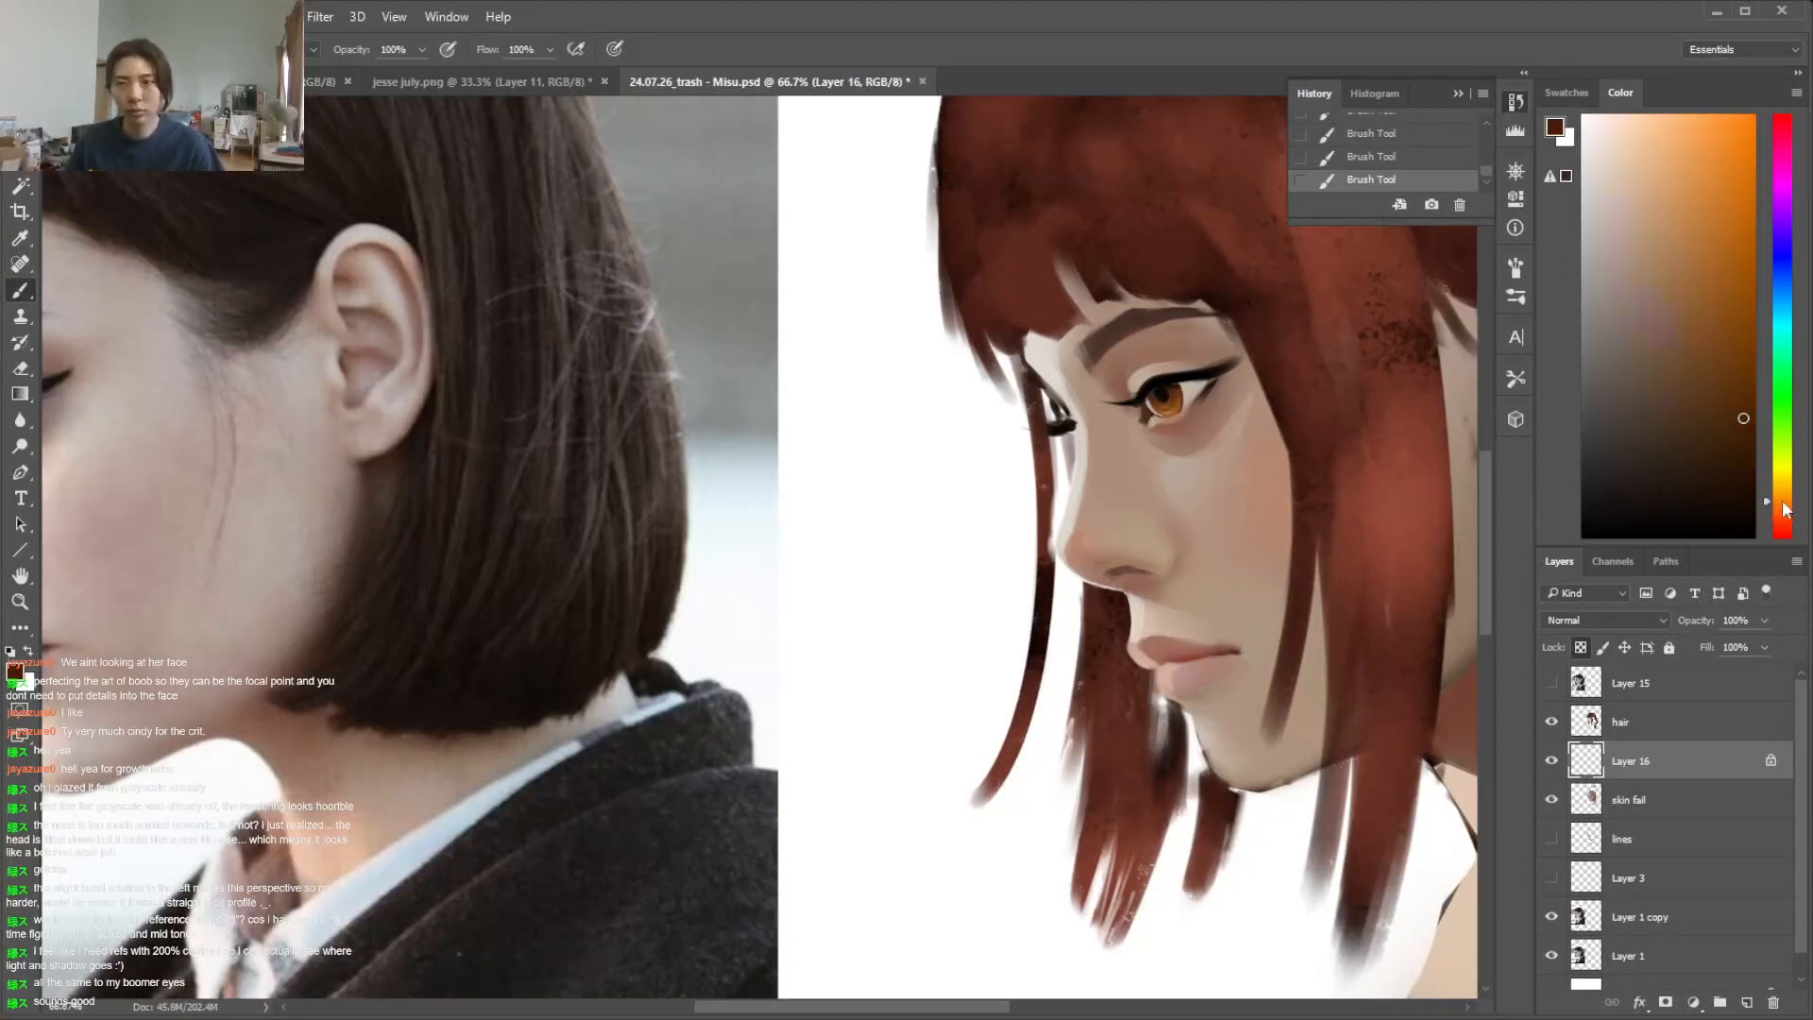
{"action": "left_click", "coordinate": [1693, 170]}
{"action": "right_click", "coordinate": [1373, 388]}
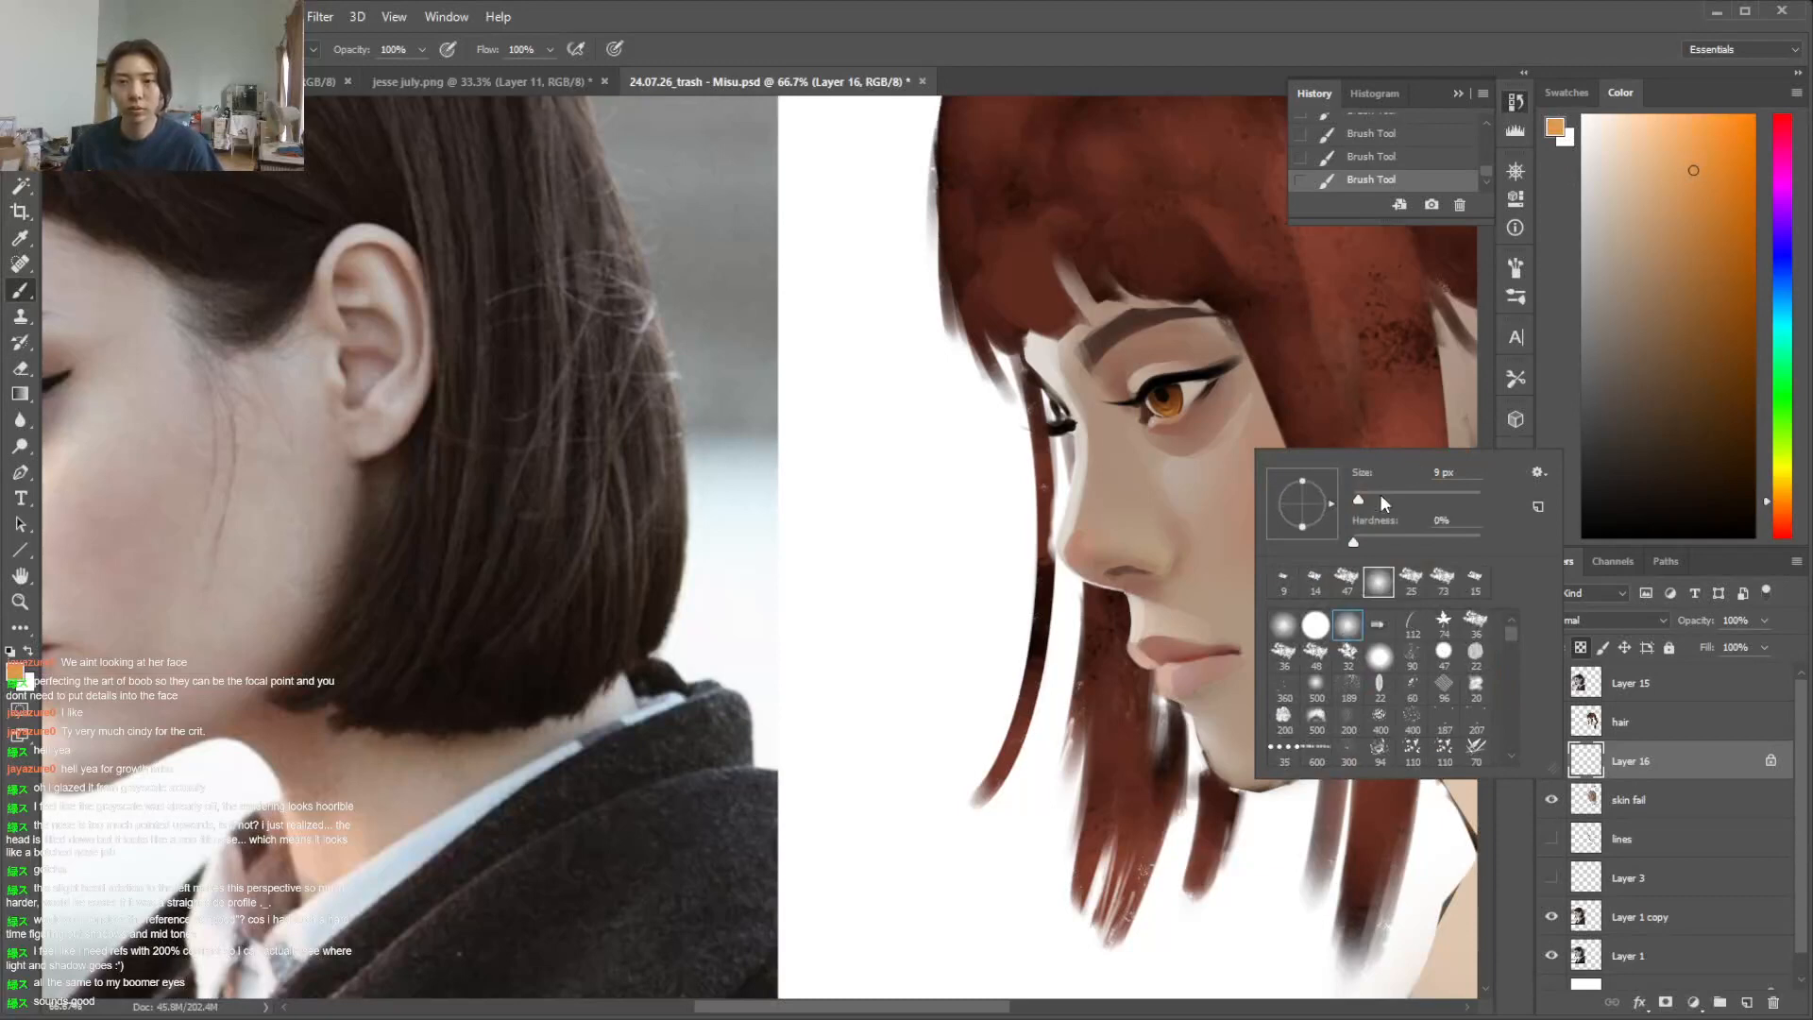
{"action": "left_click", "coordinate": [1771, 491]}
{"action": "left_click", "coordinate": [313, 49]}
{"action": "left_click", "coordinate": [243, 305]}
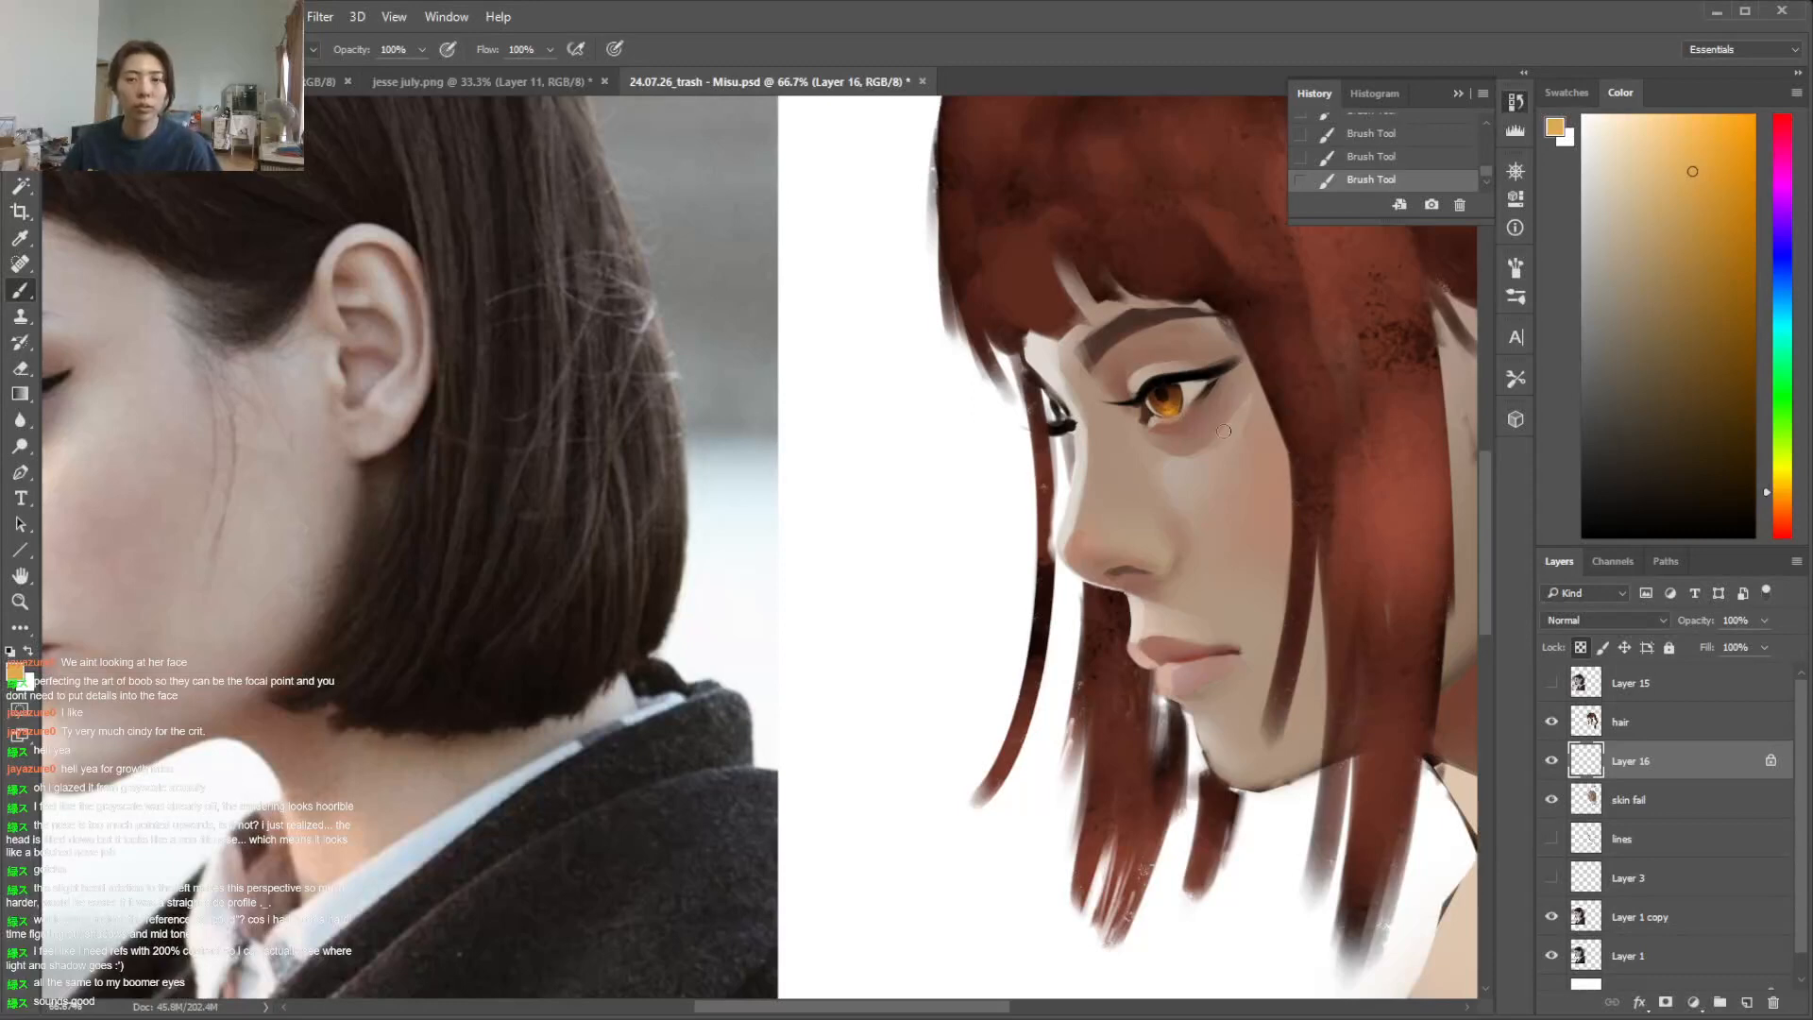
{"action": "key", "text": "ctrl+minus"}
{"action": "key", "text": "ctrl+minus"}
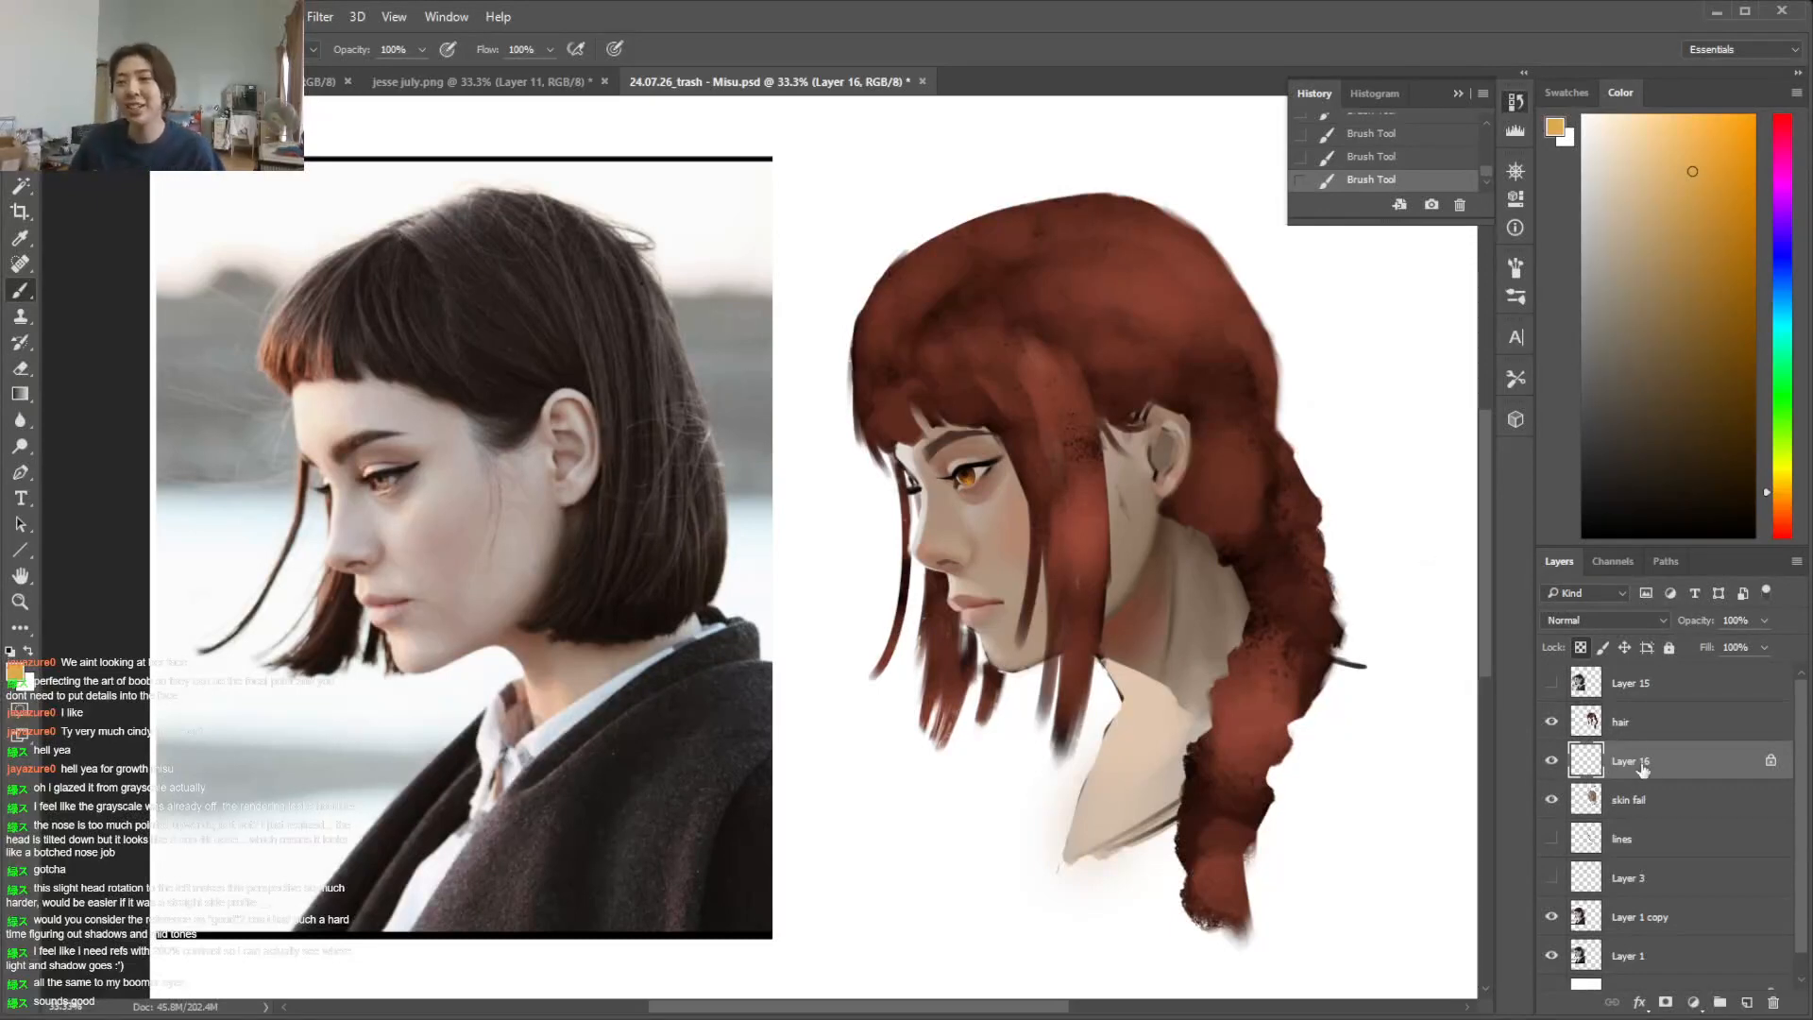
On the skin fail layer, change the brush blending mode and prepare the 59 px brush preset with a dark reddish brown
{"action": "left_click", "coordinate": [1653, 802]}
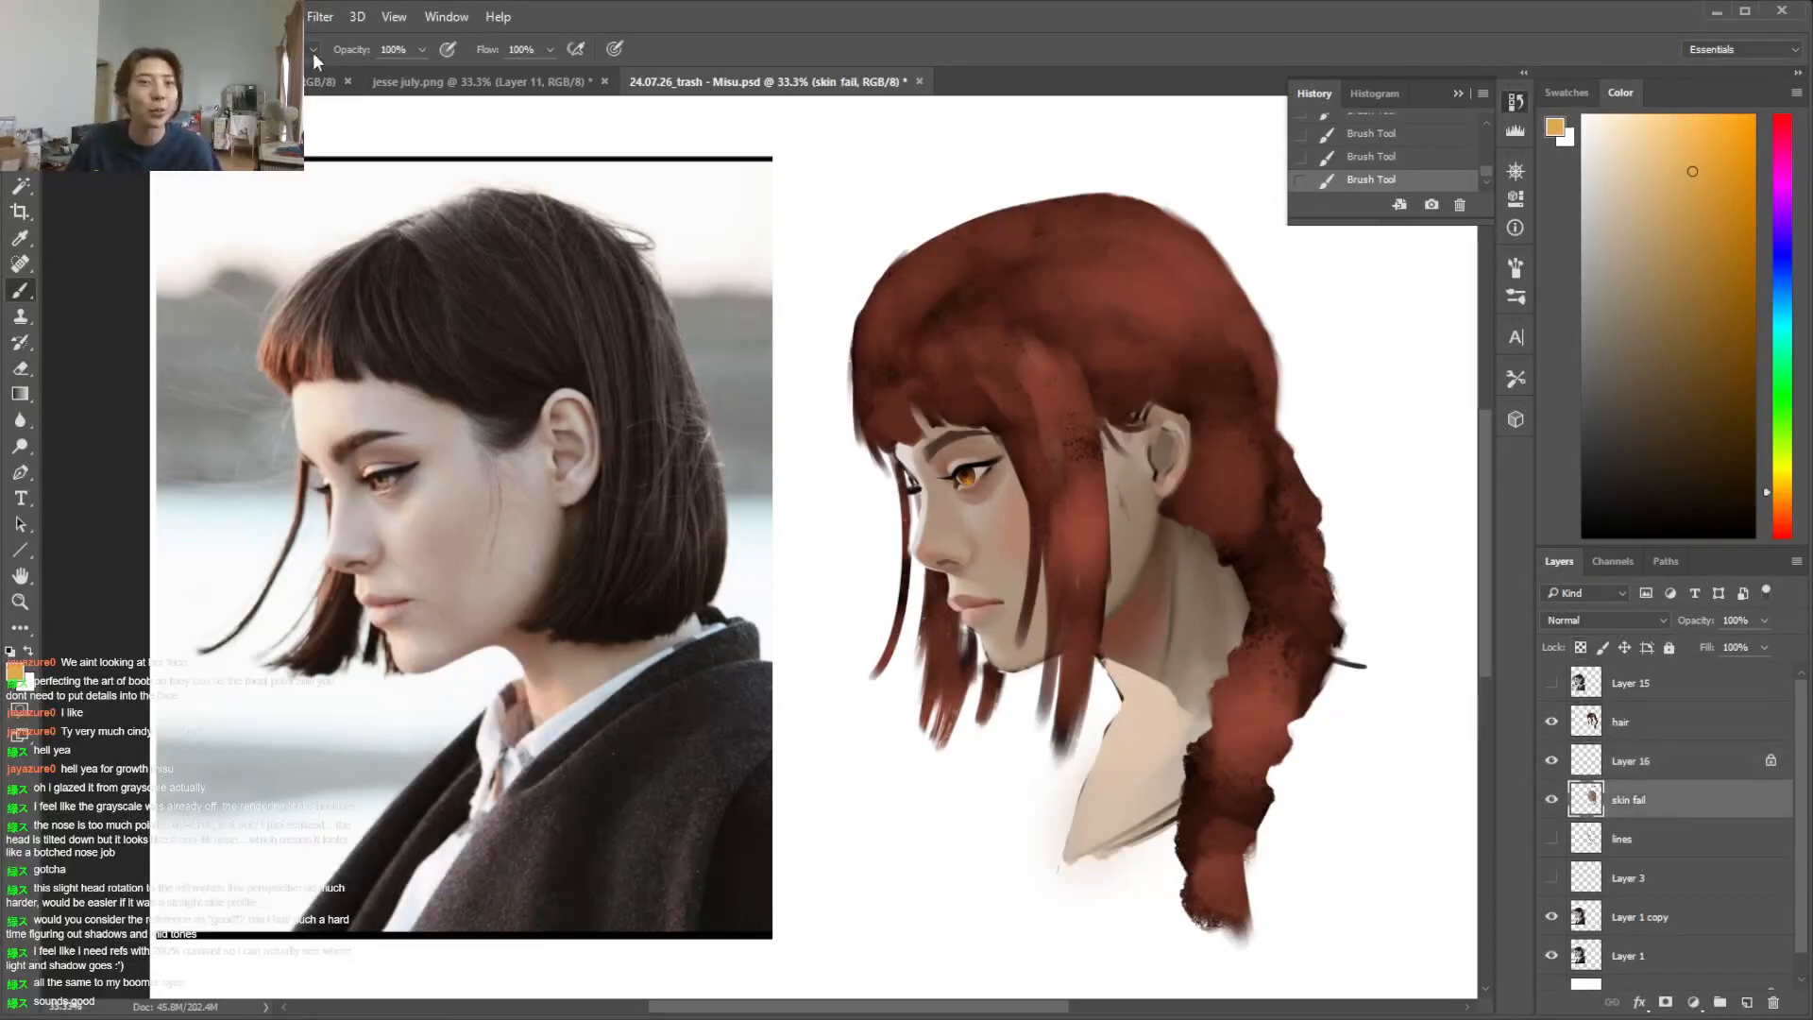
{"action": "left_click", "coordinate": [313, 53]}
{"action": "left_click", "coordinate": [316, 81]}
{"action": "right_click", "coordinate": [1098, 522]}
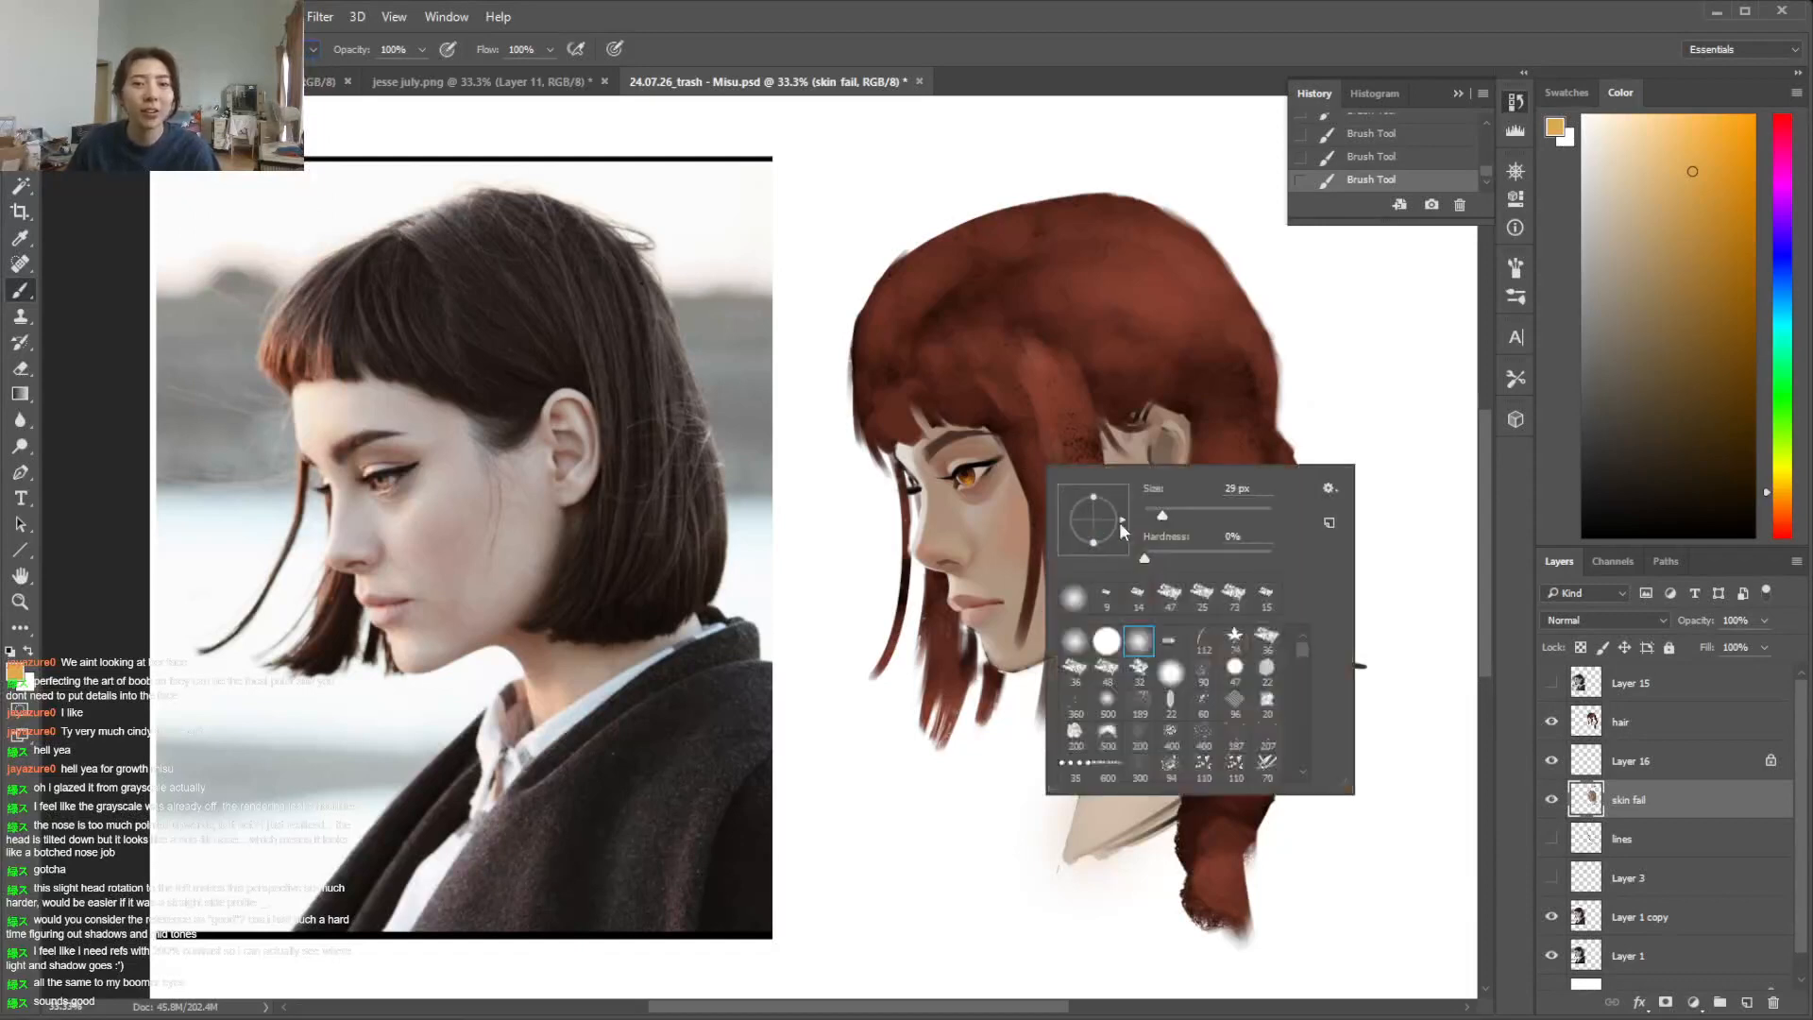
{"action": "left_click", "coordinate": [1170, 595]}
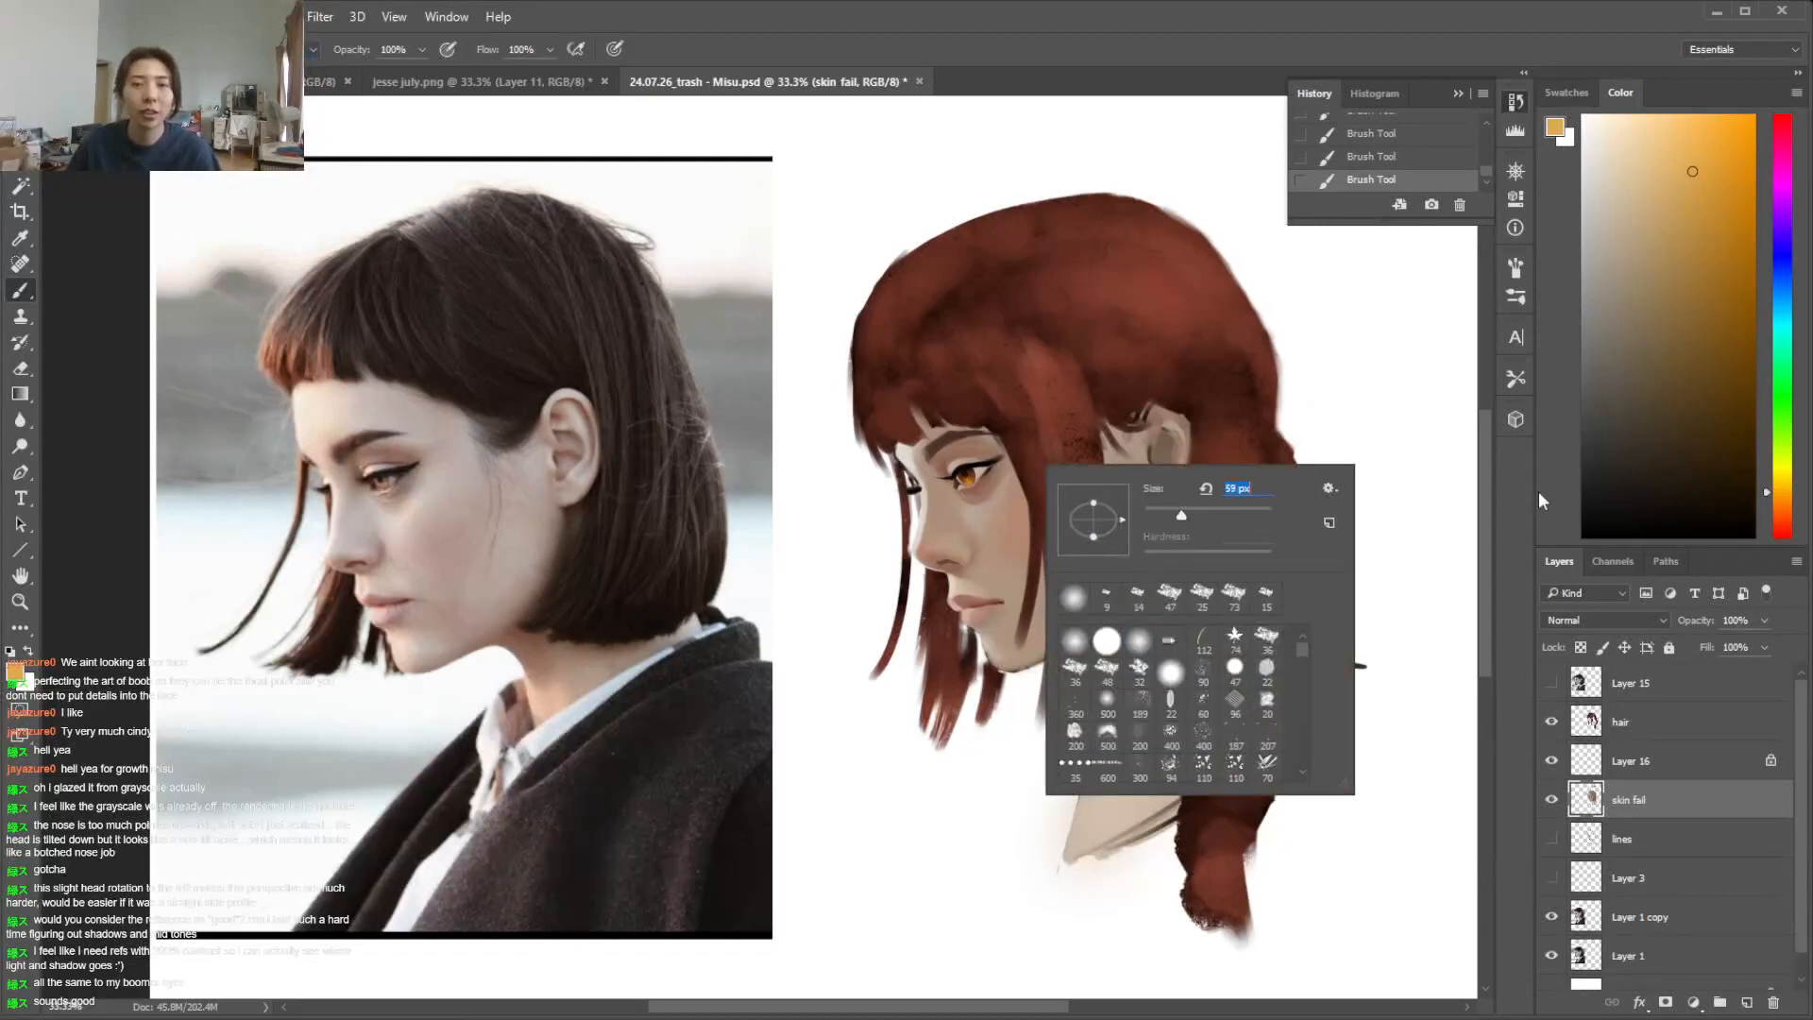
{"action": "key", "text": "Return"}
{"action": "left_click_drag", "start_coordinate": [1483, 484], "coordinate": [1486, 497]}
{"action": "key", "text": "alt"}
{"action": "left_click", "coordinate": [1158, 541], "text": "alt"}
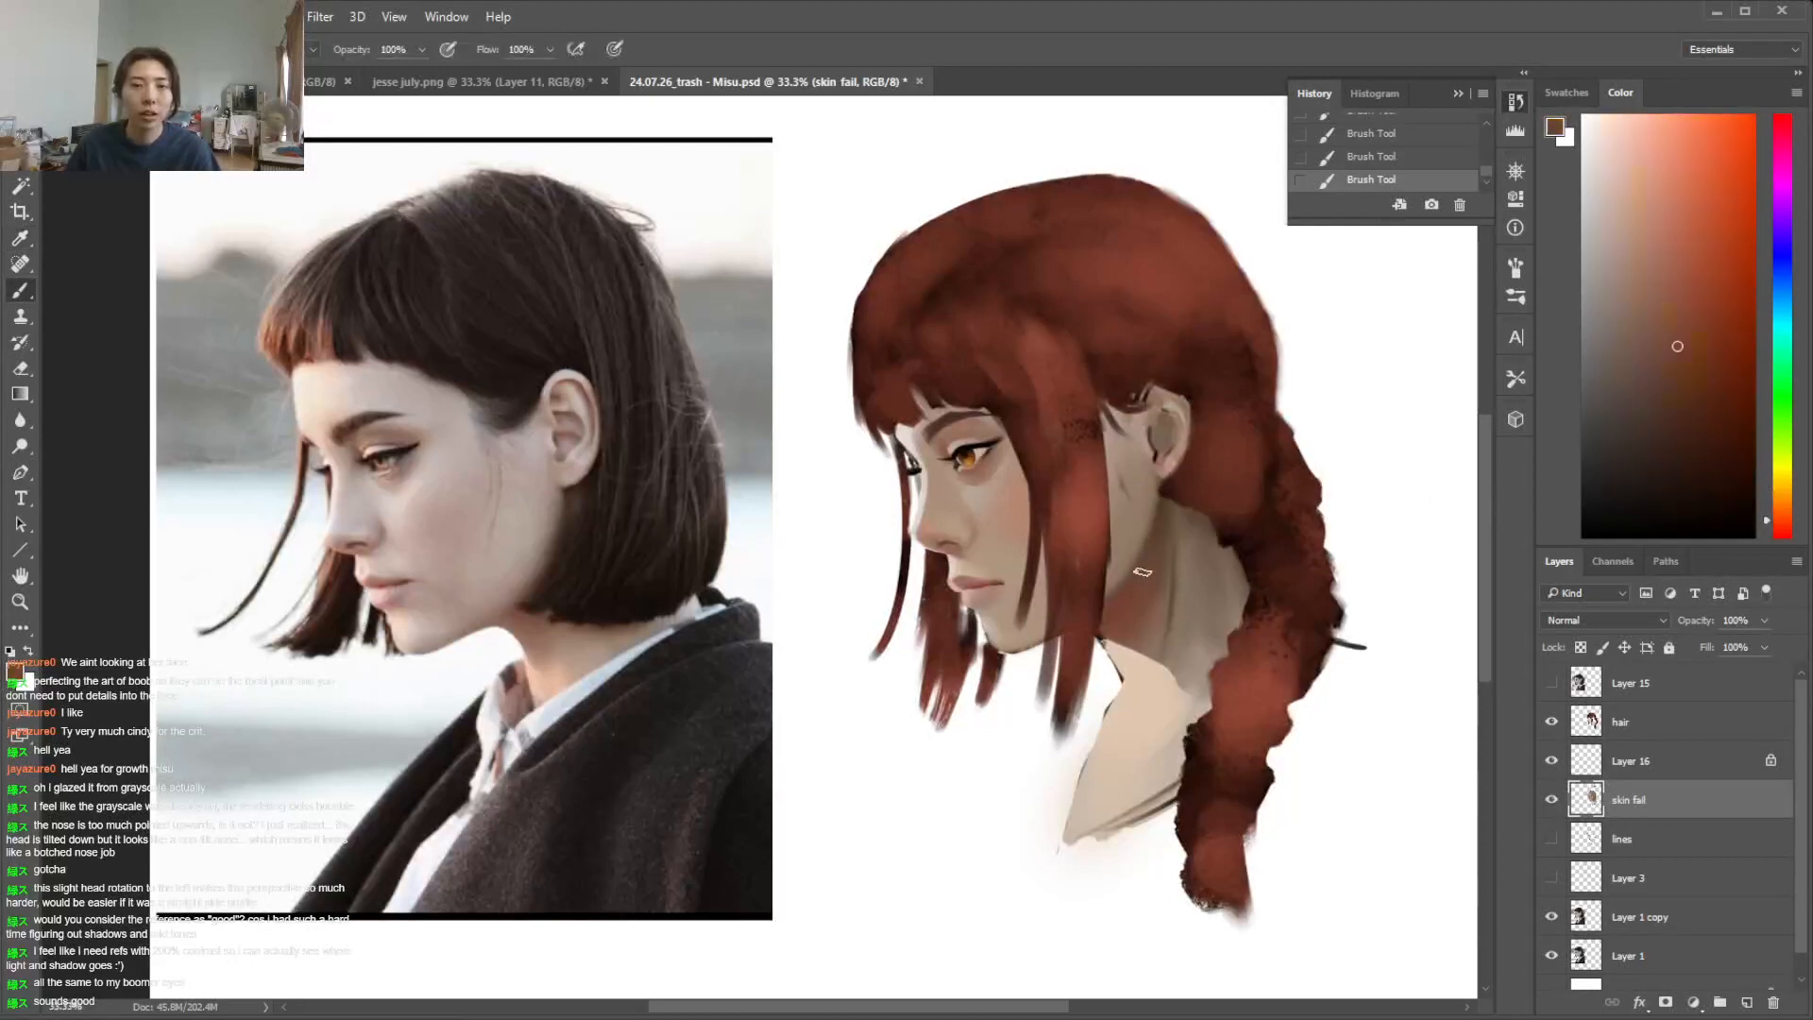
{"action": "left_click", "coordinate": [1201, 514], "text": "alt"}
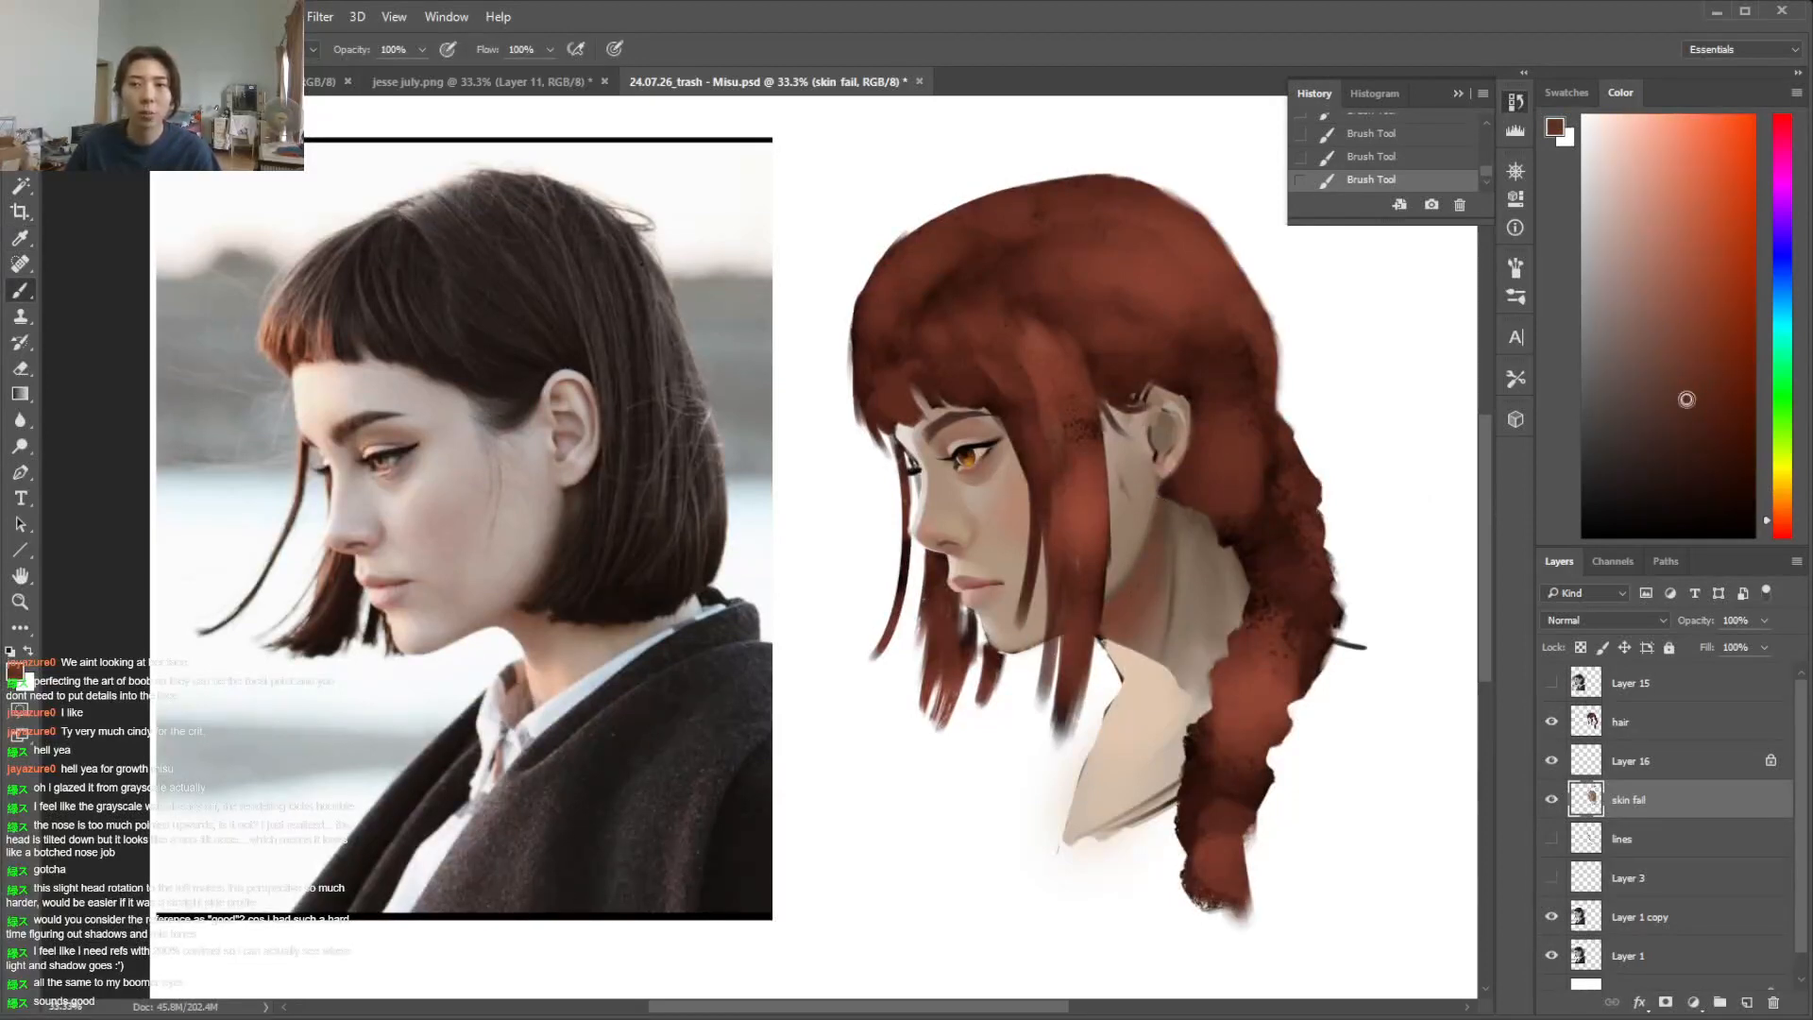
Try dark reddish brown shadow strokes on the neck beneath the ear with several brush presets, undoing each attempt
{"action": "left_click_drag", "start_coordinate": [1165, 506], "coordinate": [1137, 583]}
{"action": "key", "text": "ctrl+z"}
{"action": "right_click", "coordinate": [1258, 584]}
{"action": "left_click_drag", "start_coordinate": [1455, 730], "coordinate": [1454, 751]}
{"action": "left_click", "coordinate": [1417, 791]}
{"action": "mouse_move", "coordinate": [1155, 500]}
{"action": "left_mouse_down"}
{"action": "mouse_move", "coordinate": [1144, 555]}
{"action": "mouse_move", "coordinate": [1168, 558]}
{"action": "mouse_move", "coordinate": [1134, 582]}
{"action": "left_mouse_up"}
{"action": "key", "text": "ctrl+z"}
{"action": "right_click", "coordinate": [1168, 570]}
{"action": "double_click", "coordinate": [1271, 692]}
{"action": "key", "text": "ctrl+z"}
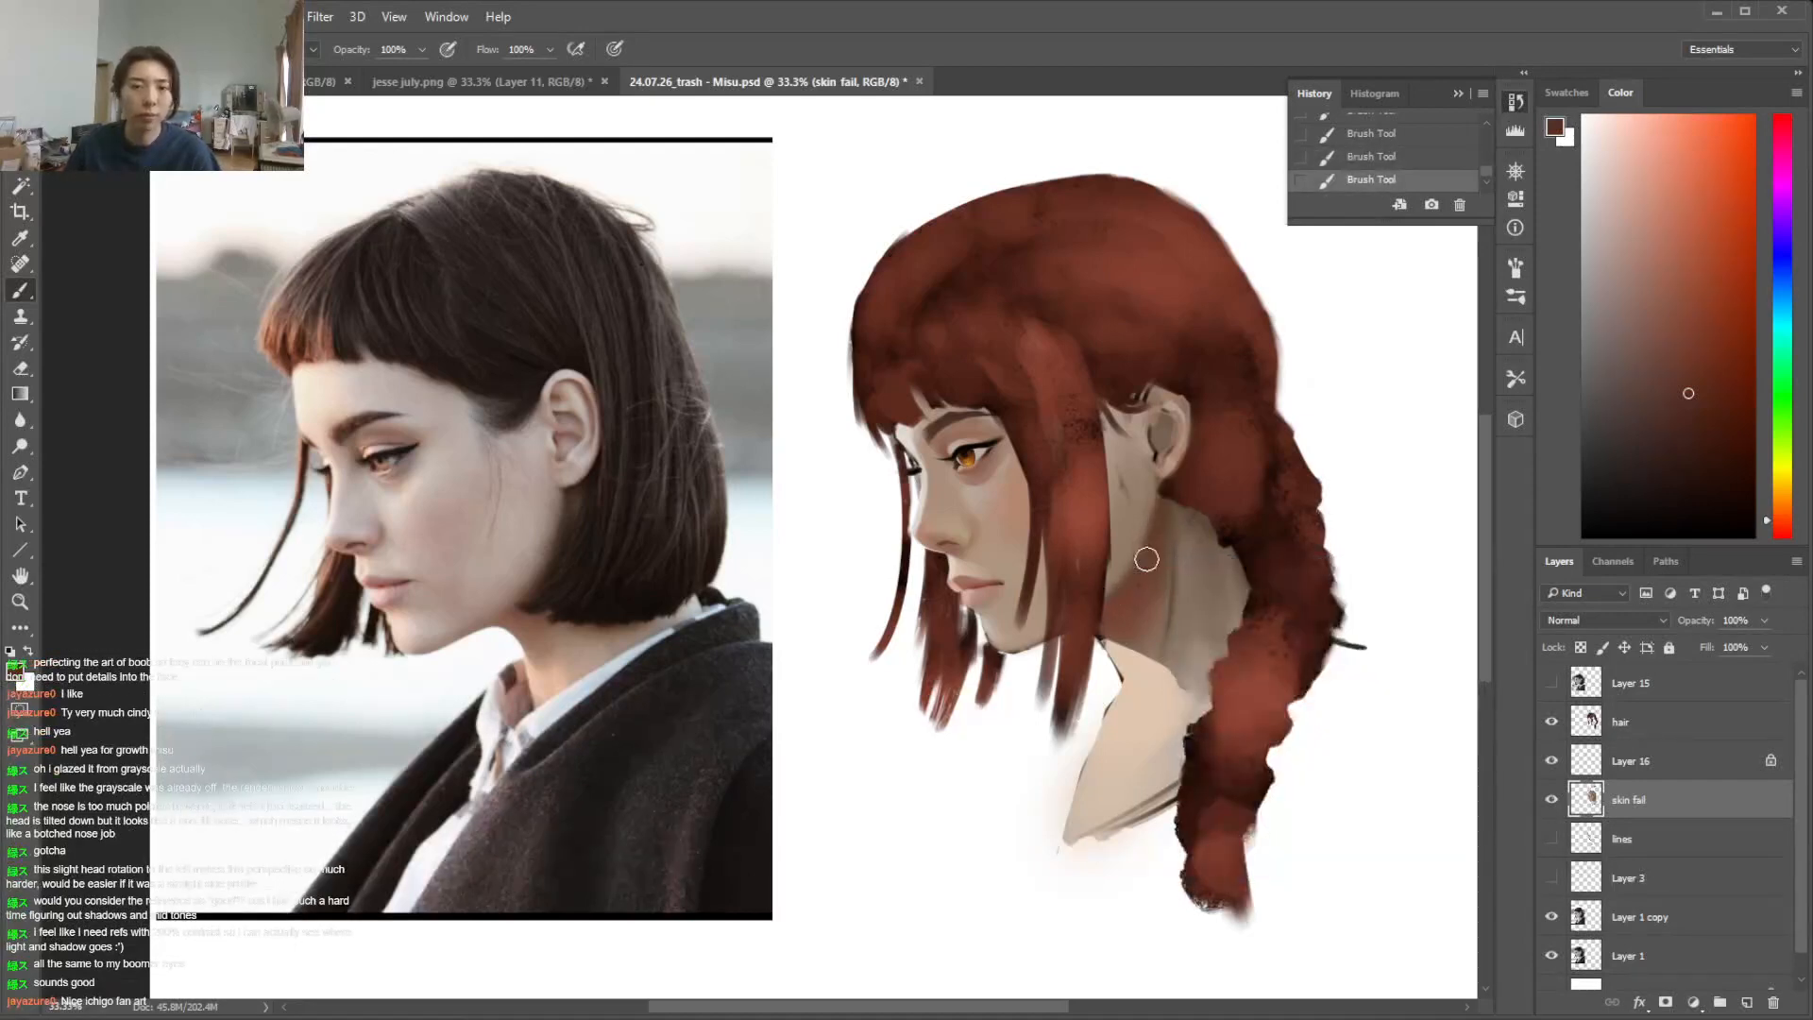
Try another brush blending mode for the neck shadow and step back through the recent strokes
{"action": "left_click", "coordinate": [274, 49]}
{"action": "left_click", "coordinate": [238, 138]}
{"action": "left_click", "coordinate": [284, 50]}
{"action": "left_click", "coordinate": [284, 50]}
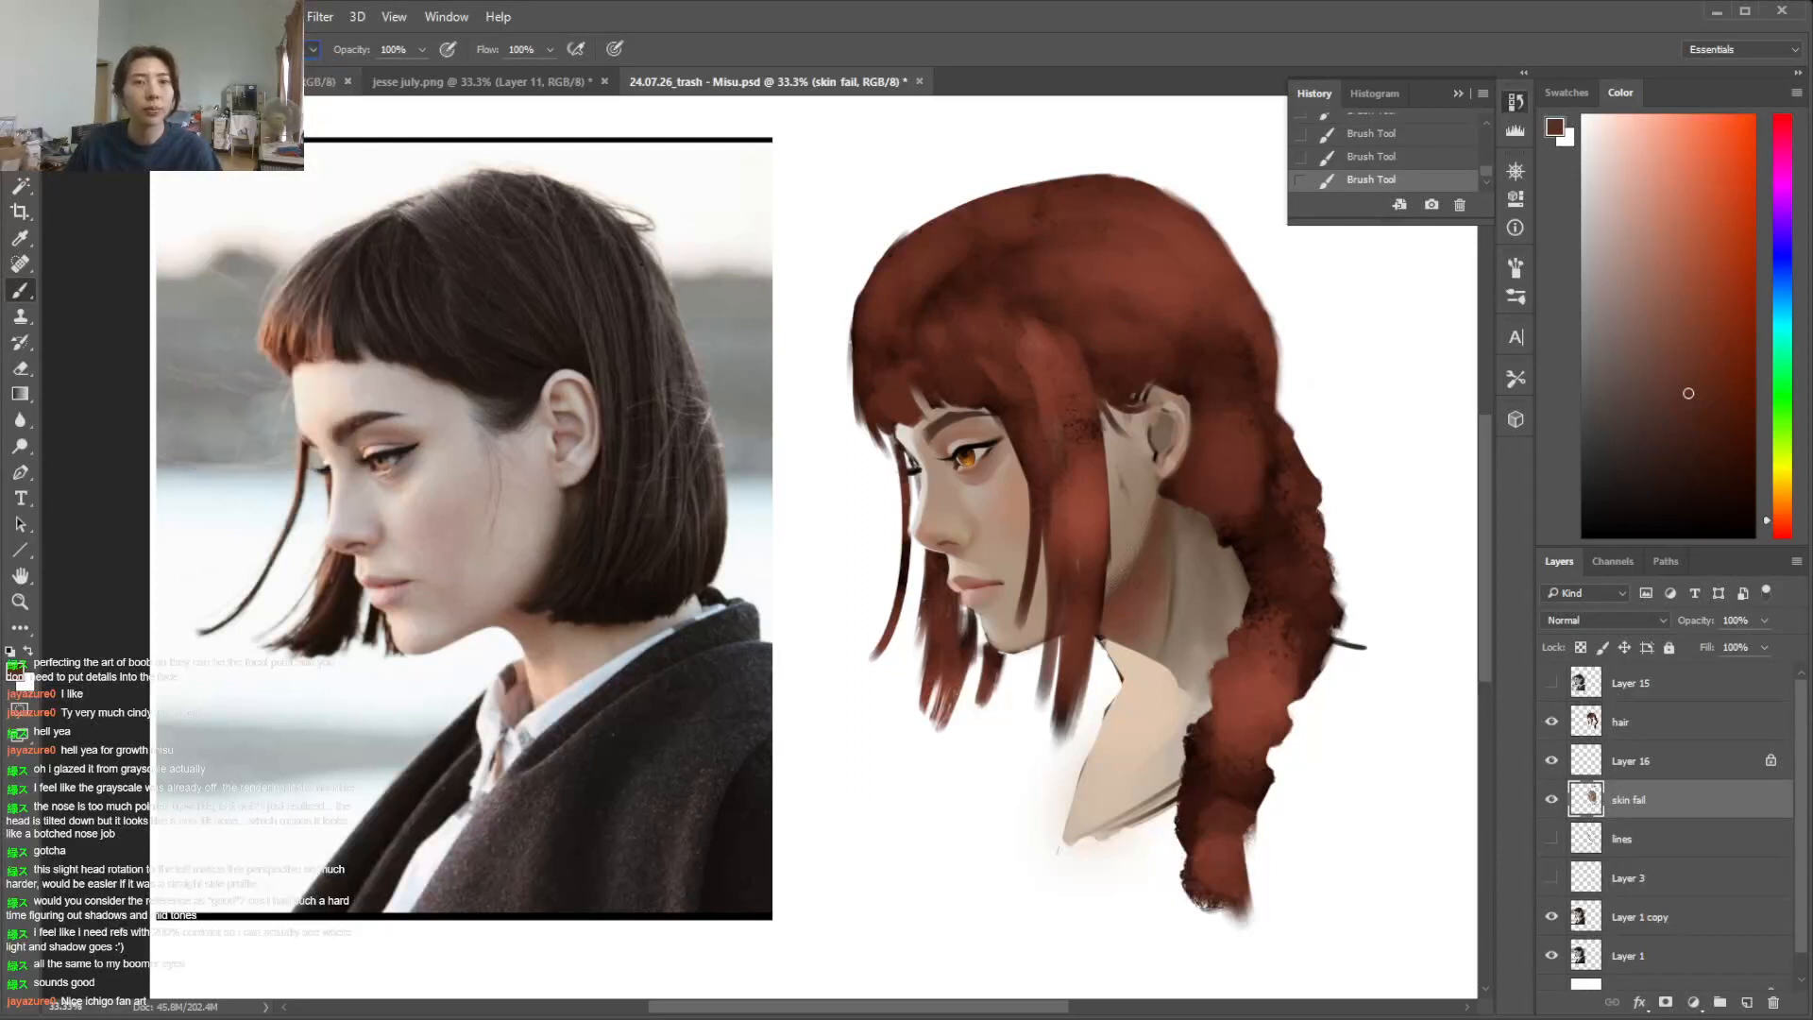
{"action": "key", "text": "ctrl+alt+z"}
{"action": "key", "text": "ctrl+alt+z"}
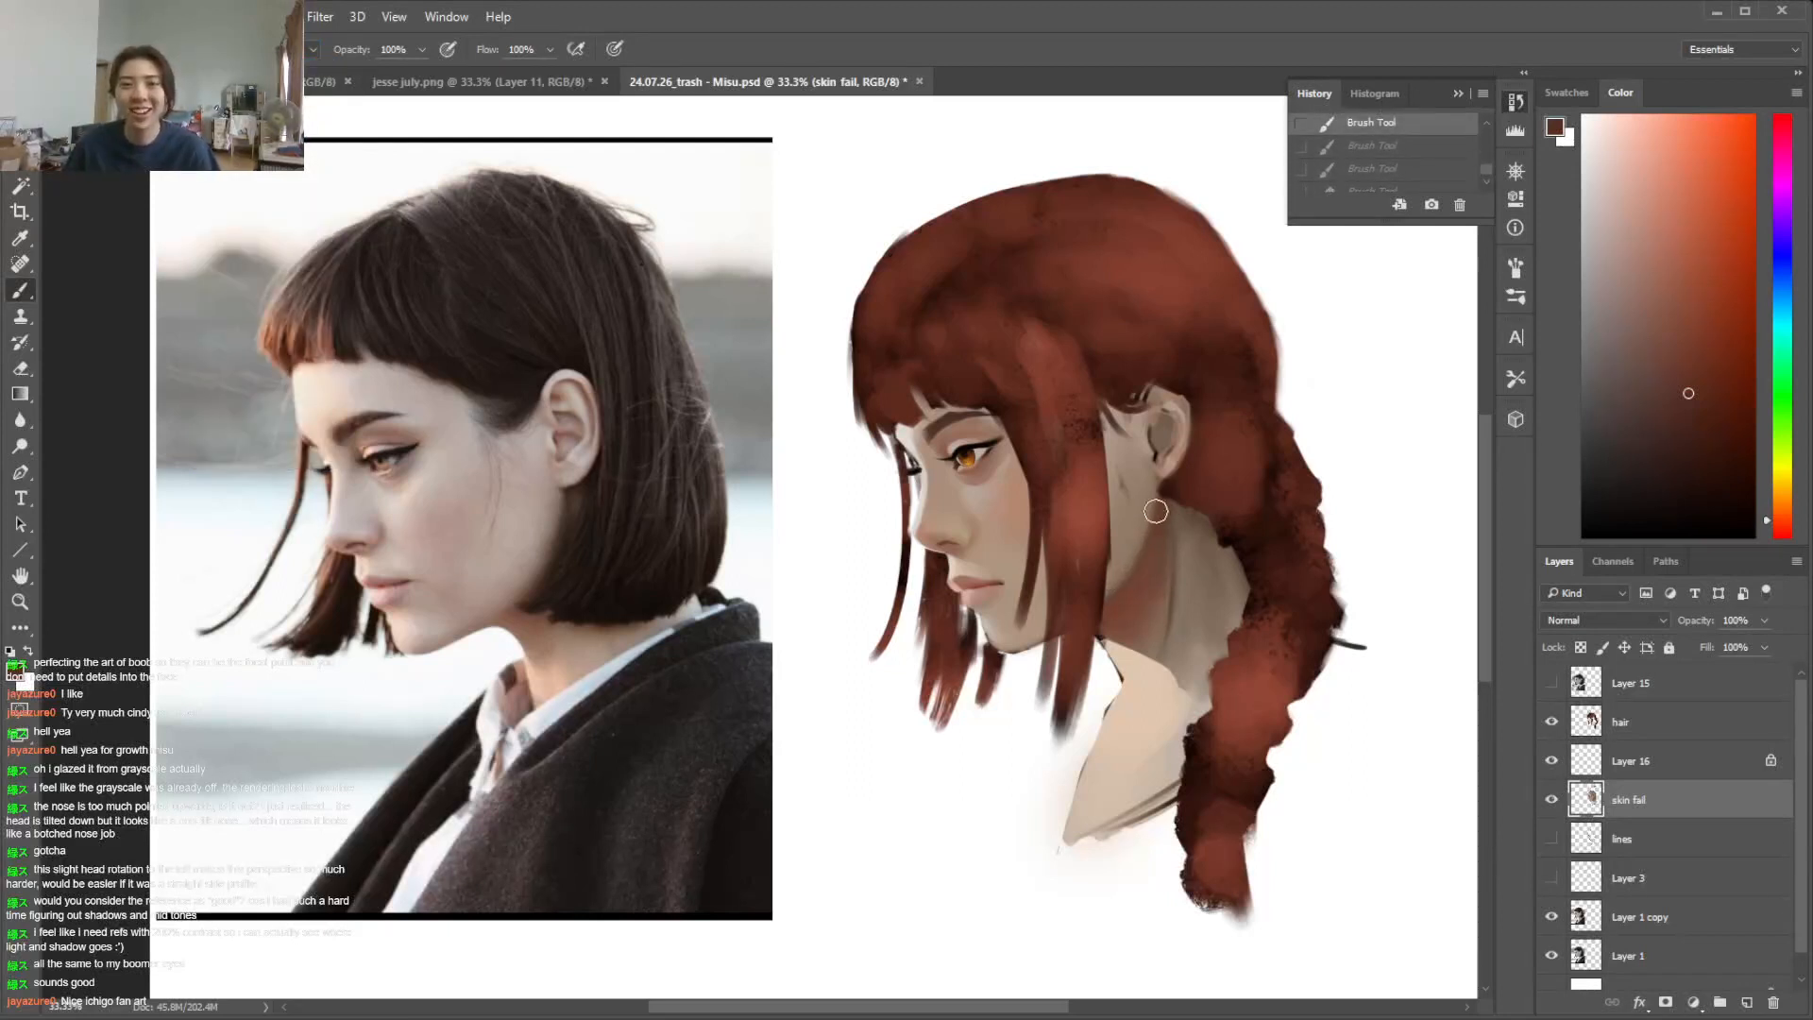
Shade the neck below the ear with dark reddish brown and discard the trial lasso selections around the ear
{"action": "left_click_drag", "start_coordinate": [1165, 504], "coordinate": [1148, 552]}
{"action": "key", "text": "l"}
{"action": "left_click_drag", "start_coordinate": [1167, 480], "coordinate": [1173, 471]}
{"action": "key", "text": "ctrl+d"}
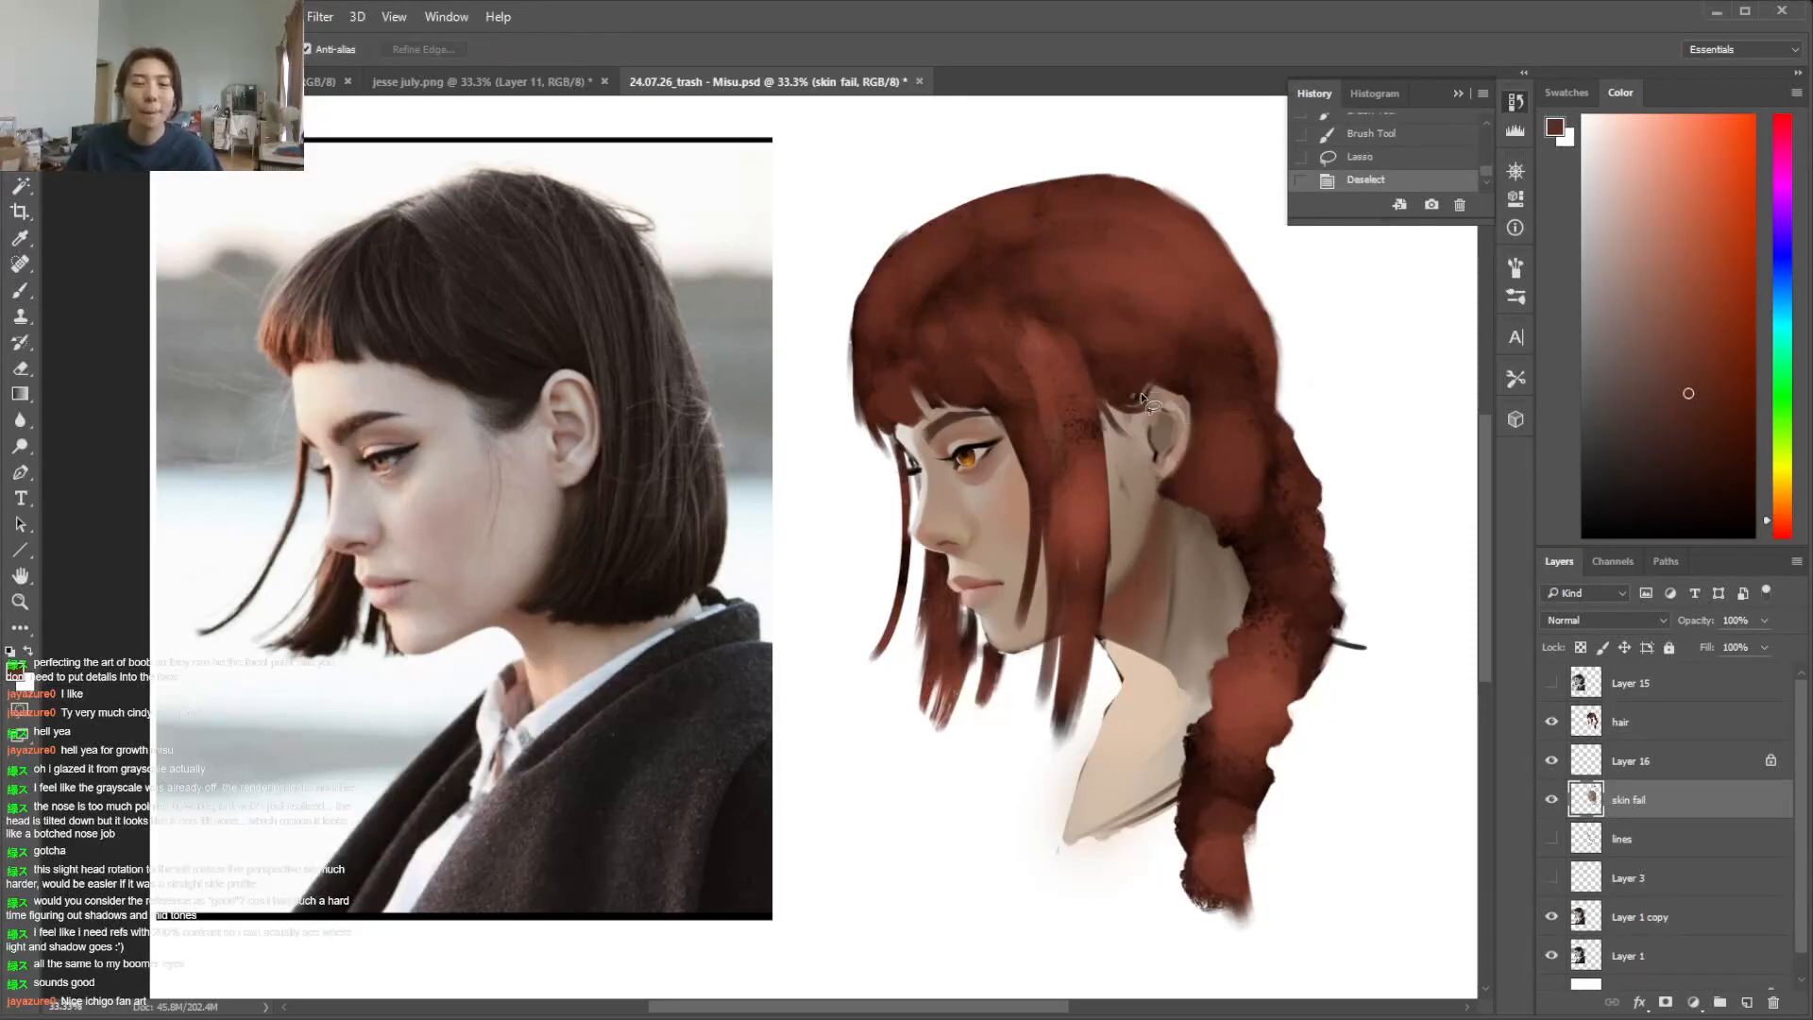
{"action": "left_click_drag", "start_coordinate": [1144, 422], "coordinate": [1129, 408]}
{"action": "key", "text": "ctrl+d"}
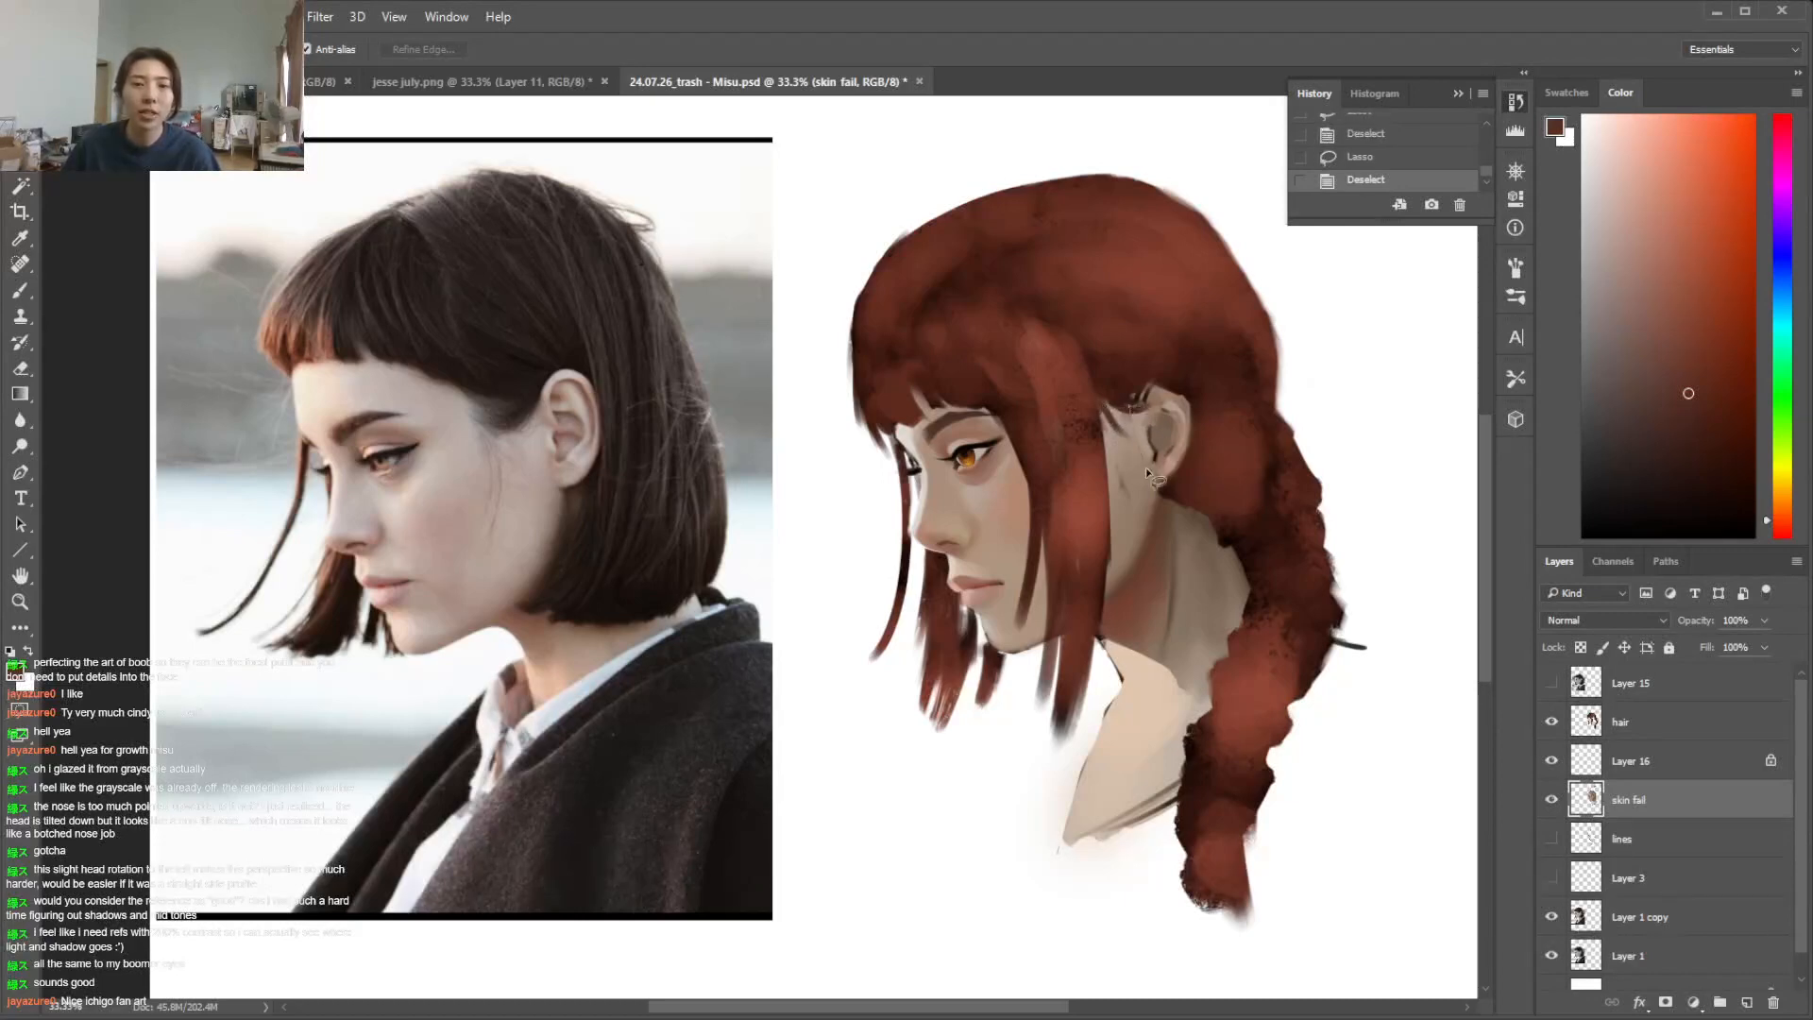
Lasso the cheek and jaw area in front of the ear, tint it with a sampled muted skin tone using a soft brush, and deselect
{"action": "mouse_move", "coordinate": [1139, 521]}
{"action": "left_mouse_down"}
{"action": "mouse_move", "coordinate": [1067, 437]}
{"action": "mouse_move", "coordinate": [1144, 477]}
{"action": "left_mouse_up"}
{"action": "key", "text": "b"}
{"action": "right_click", "coordinate": [1362, 510]}
{"action": "left_click", "coordinate": [1363, 511]}
{"action": "left_click", "coordinate": [1381, 365]}
{"action": "key", "text": "i"}
{"action": "left_click", "coordinate": [1112, 441]}
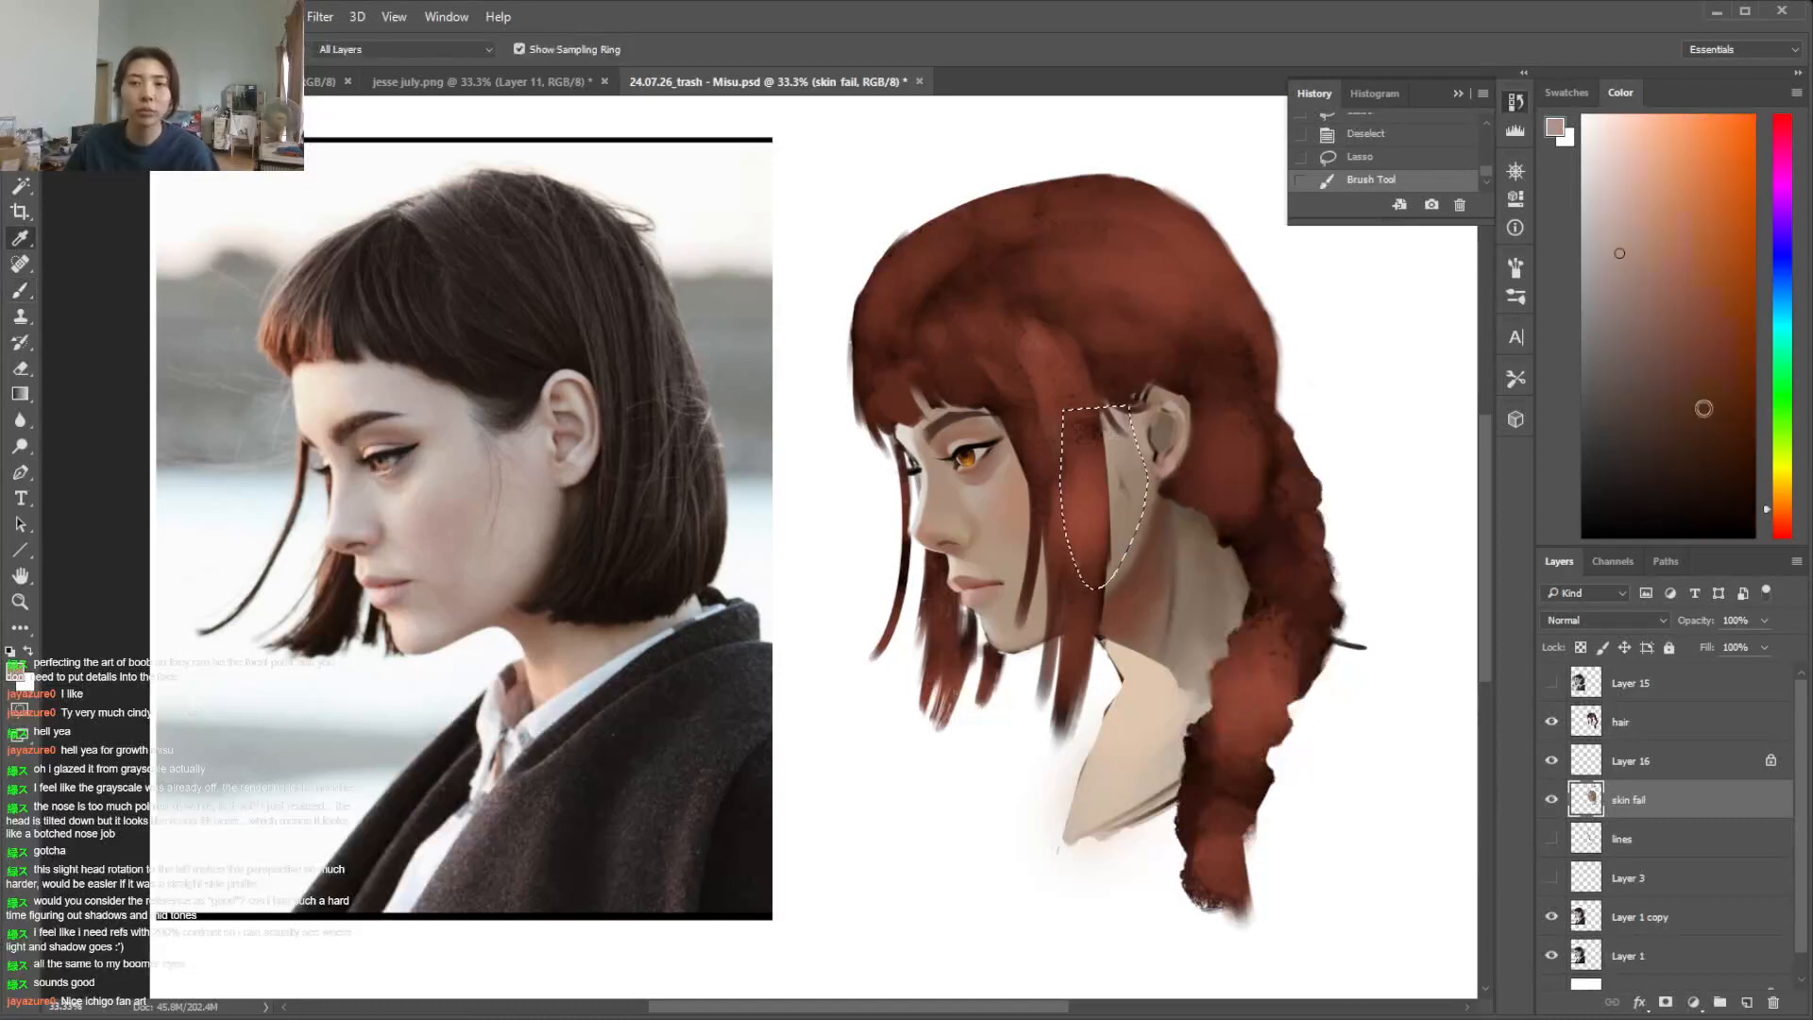
{"action": "mouse_move", "coordinate": [1775, 505]}
{"action": "left_mouse_down"}
{"action": "mouse_move", "coordinate": [1774, 485]}
{"action": "mouse_move", "coordinate": [1777, 513]}
{"action": "left_mouse_up"}
{"action": "key", "text": "b"}
{"action": "left_click_drag", "start_coordinate": [1136, 384], "coordinate": [1144, 495]}
{"action": "mouse_move", "coordinate": [1126, 416]}
{"action": "left_mouse_down"}
{"action": "mouse_move", "coordinate": [1132, 503]}
{"action": "mouse_move", "coordinate": [1124, 447]}
{"action": "left_mouse_up"}
{"action": "key", "text": "ctrl+d"}
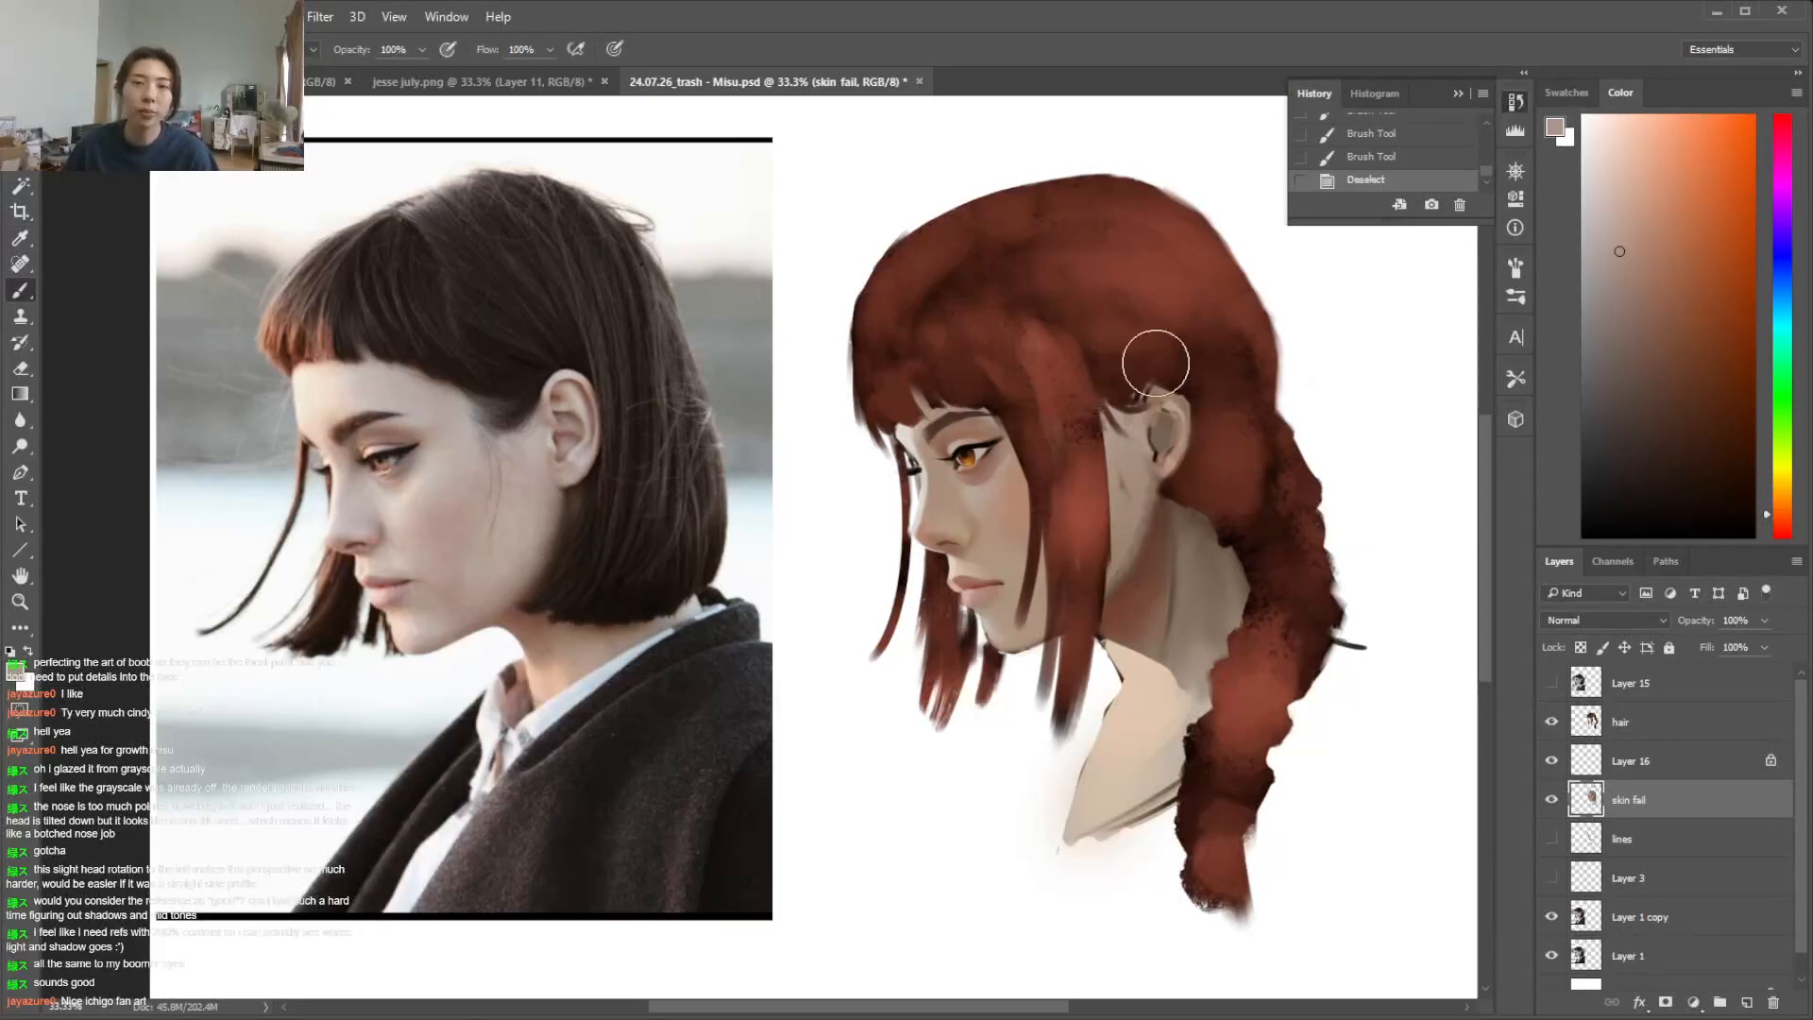
Lasso the narrow strip of cheek between the hair strands, shade it with a muted reddish brown, and deselect
{"action": "key", "text": "l"}
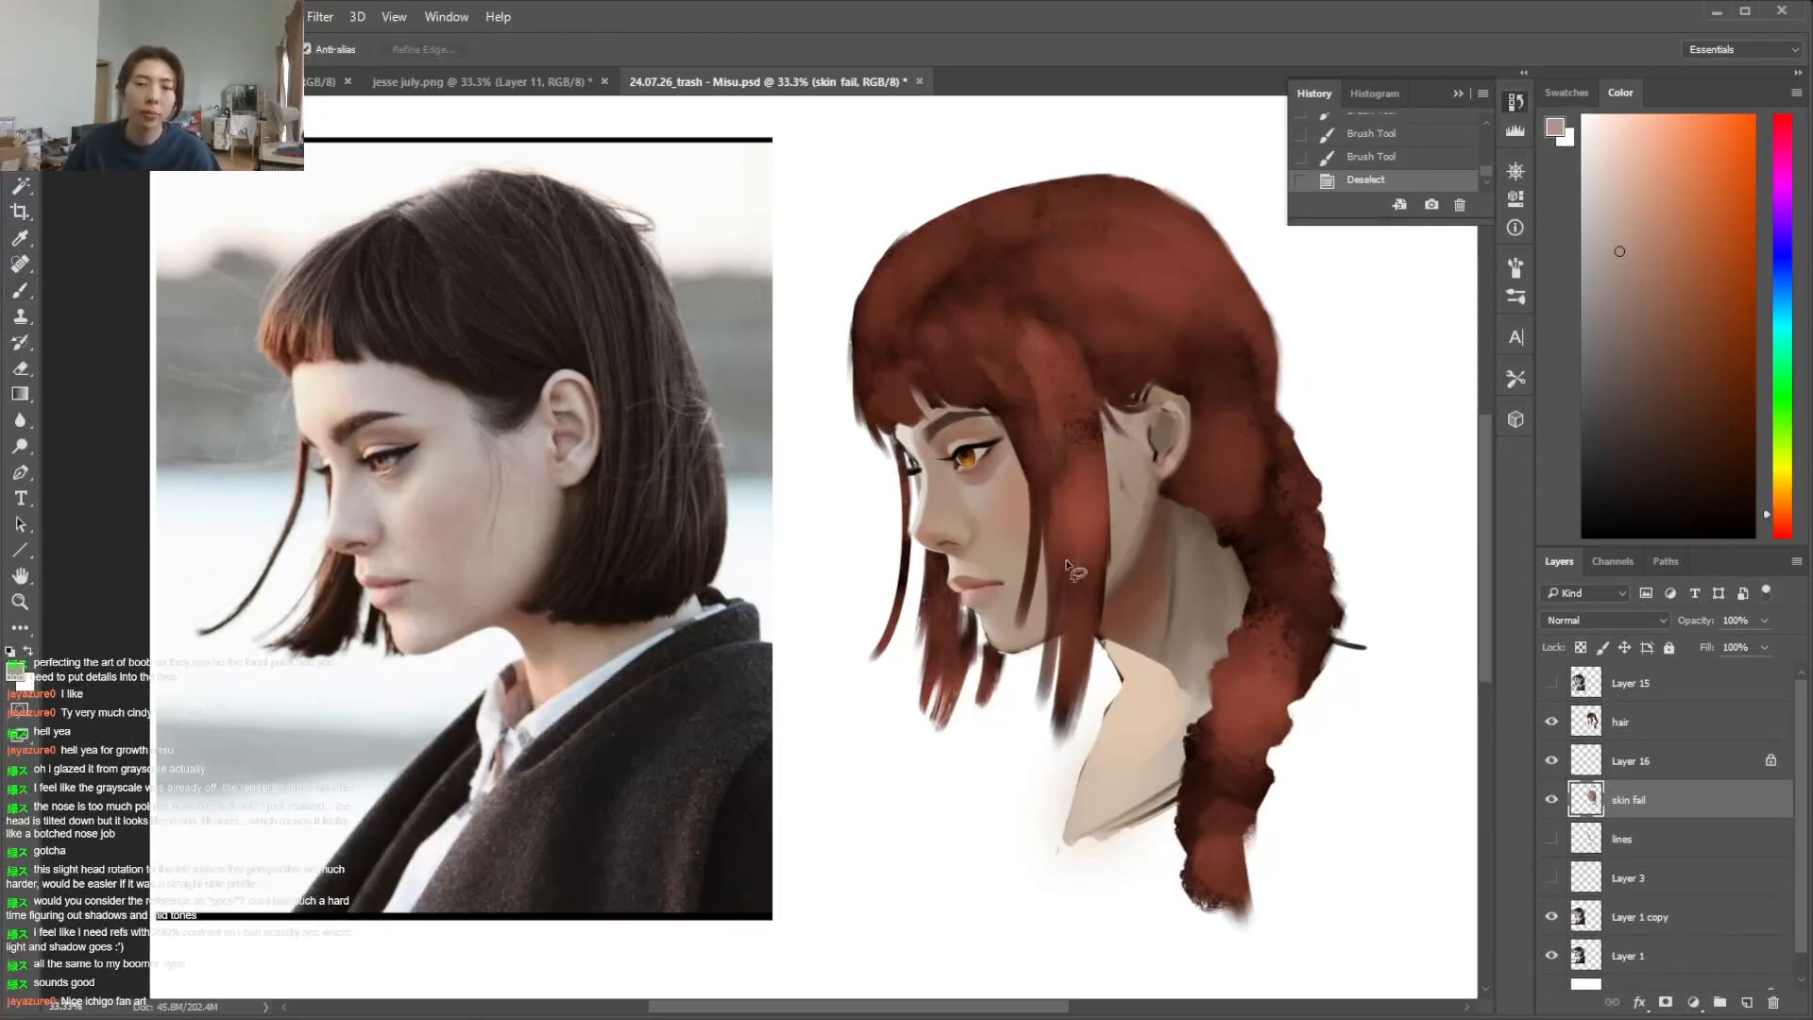
{"action": "mouse_move", "coordinate": [1036, 537]}
{"action": "left_mouse_down"}
{"action": "mouse_move", "coordinate": [1058, 559]}
{"action": "mouse_move", "coordinate": [1043, 639]}
{"action": "mouse_move", "coordinate": [1055, 540]}
{"action": "left_mouse_up"}
{"action": "key", "text": "i"}
{"action": "key", "text": "b"}
{"action": "left_click", "coordinate": [1783, 523]}
{"action": "left_click", "coordinate": [1652, 293]}
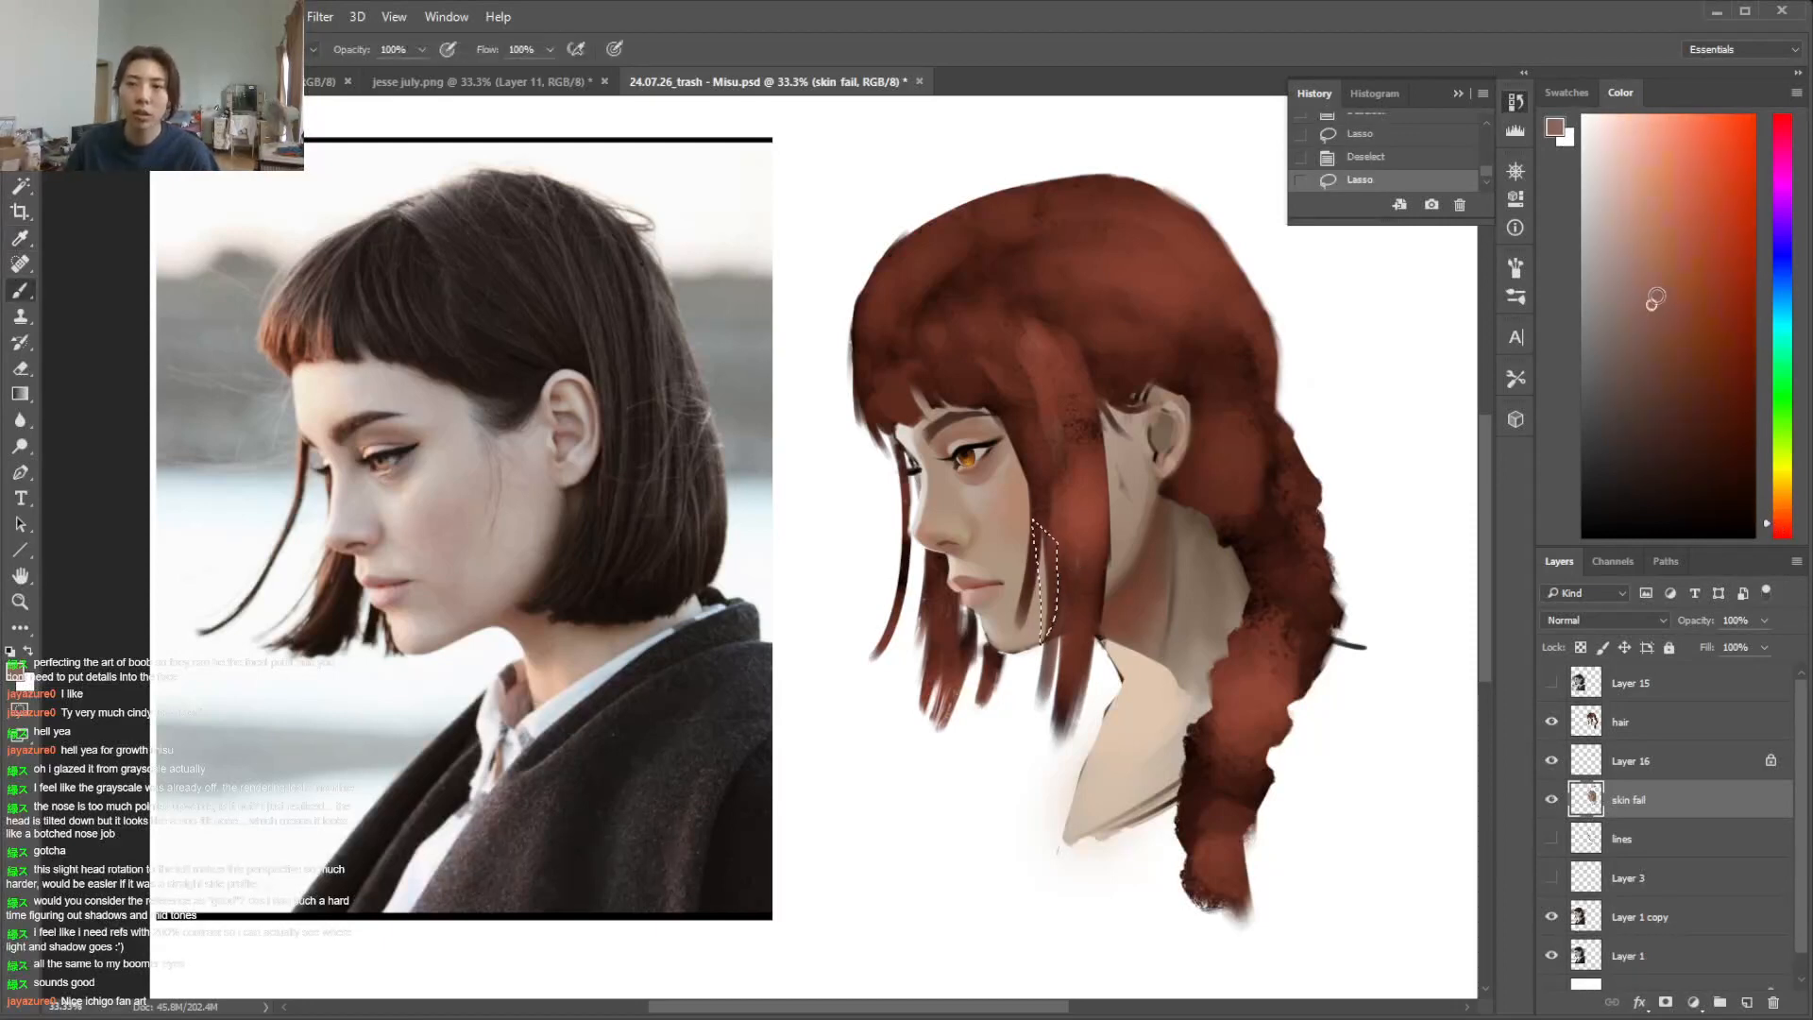
{"action": "left_click", "coordinate": [1782, 519]}
{"action": "left_click_drag", "start_coordinate": [1056, 491], "coordinate": [1090, 661]}
{"action": "key", "text": "ctrl+d"}
Lasso the near eye's upper eyelid, lighten it with a pale pinkish beige using a small soft brush, and deselect
{"action": "key", "text": "l"}
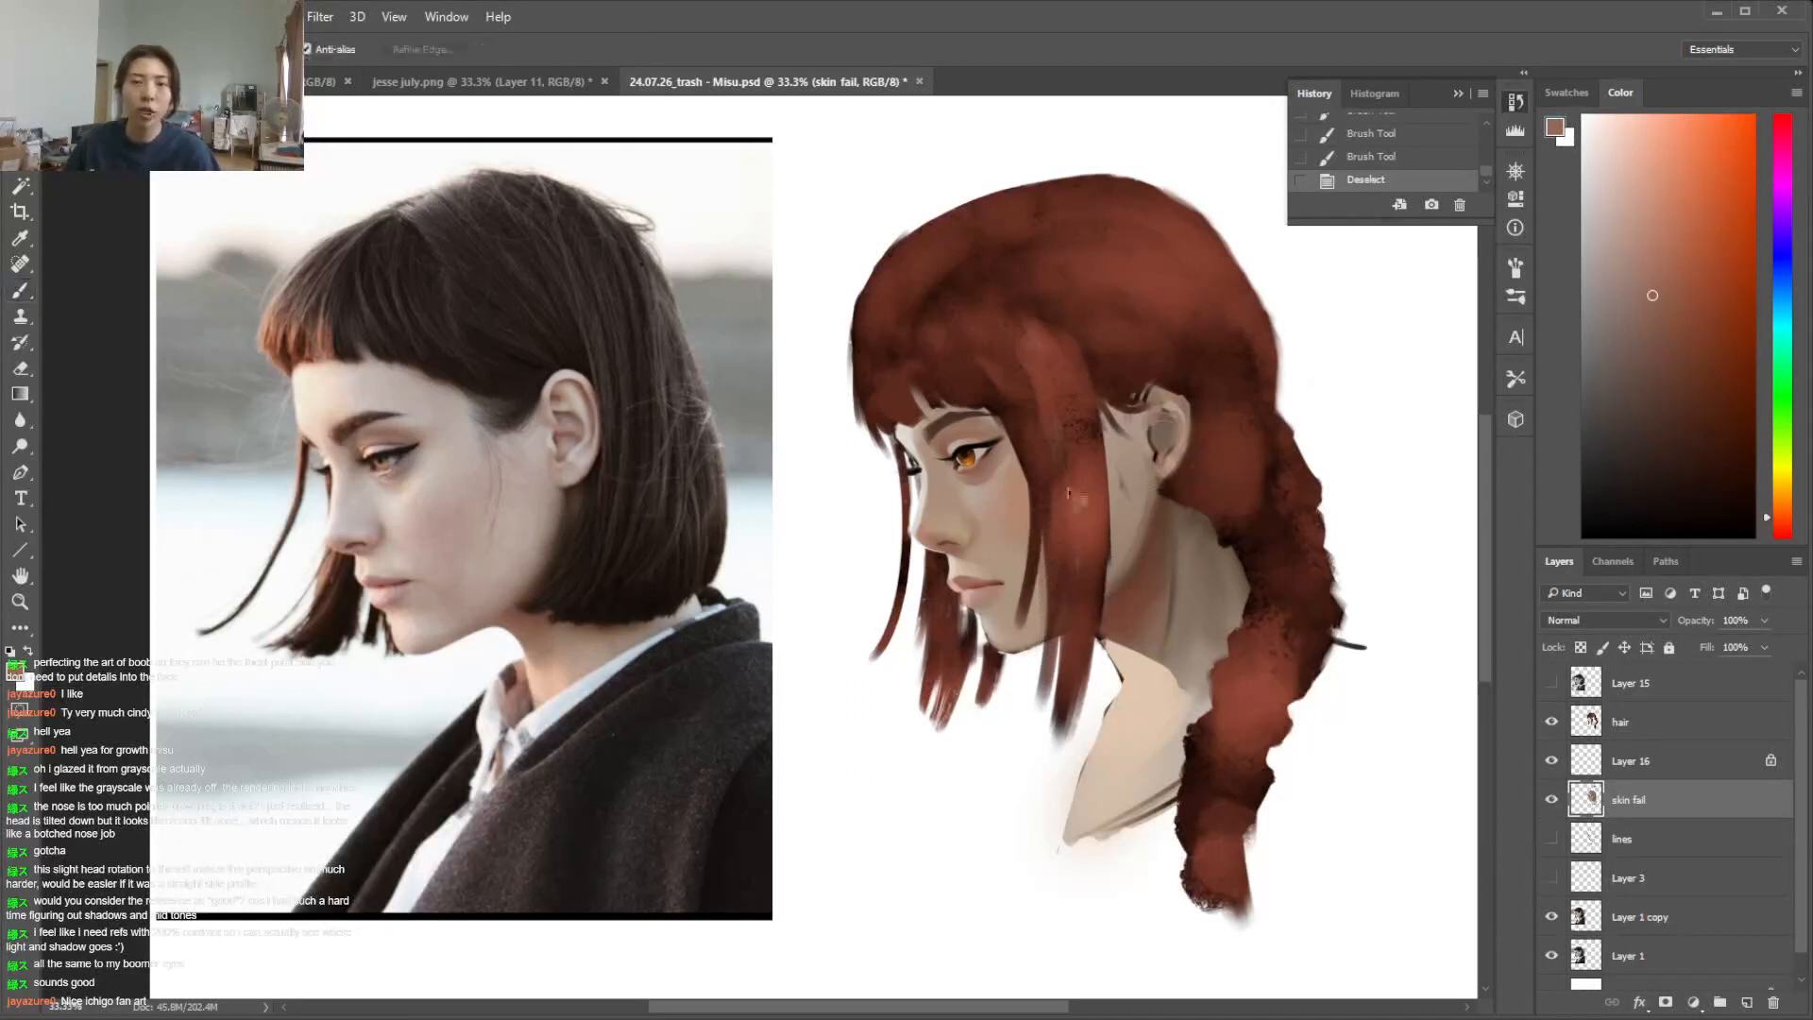
{"action": "key", "text": "ctrl+d"}
{"action": "mouse_move", "coordinate": [996, 425]}
{"action": "left_mouse_down"}
{"action": "mouse_move", "coordinate": [945, 430]}
{"action": "mouse_move", "coordinate": [989, 434]}
{"action": "mouse_move", "coordinate": [1002, 408]}
{"action": "mouse_move", "coordinate": [935, 404]}
{"action": "mouse_move", "coordinate": [1015, 395]}
{"action": "mouse_move", "coordinate": [958, 412]}
{"action": "mouse_move", "coordinate": [1003, 411]}
{"action": "left_mouse_up"}
{"action": "key", "text": "i"}
{"action": "left_click", "coordinate": [1001, 432]}
{"action": "key", "text": "b"}
{"action": "right_click", "coordinate": [1036, 376]}
{"action": "left_click", "coordinate": [1188, 428]}
{"action": "left_click", "coordinate": [1610, 225]}
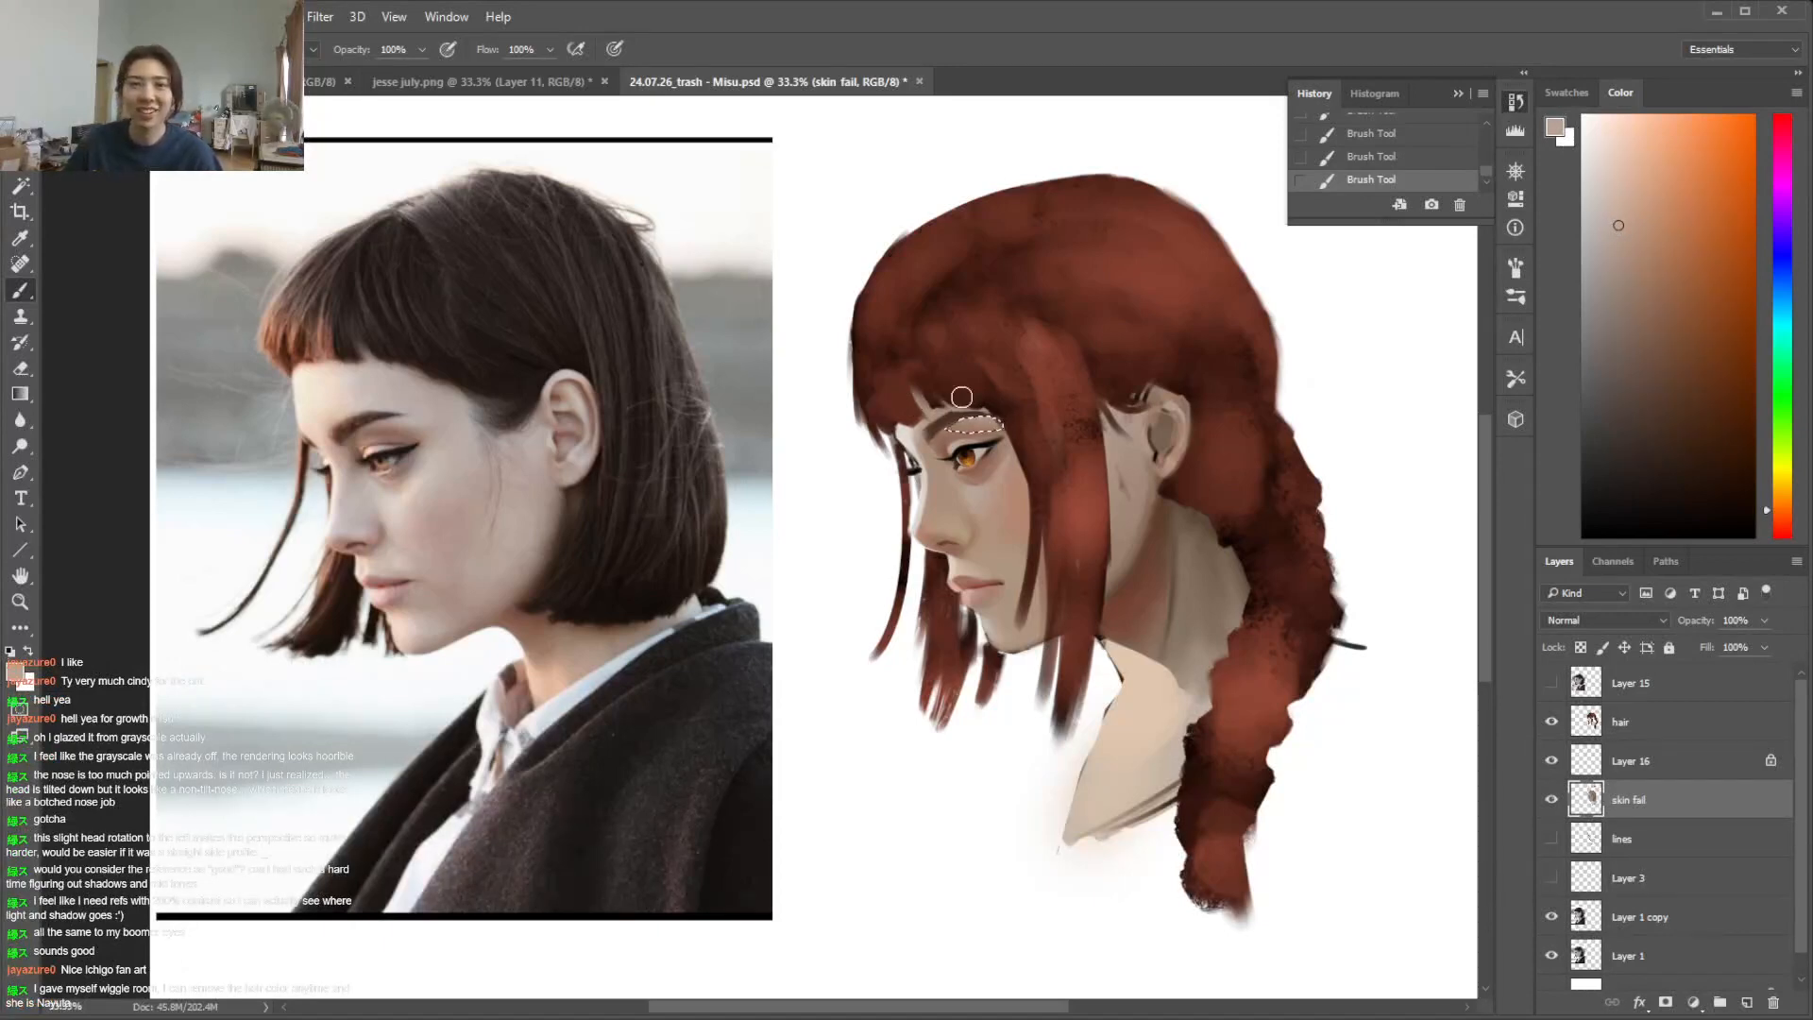
{"action": "key", "text": "ctrl+d"}
Lasso the inner corner of the near eye, shade it with a darker reddish brown, and deselect
{"action": "key", "text": "l"}
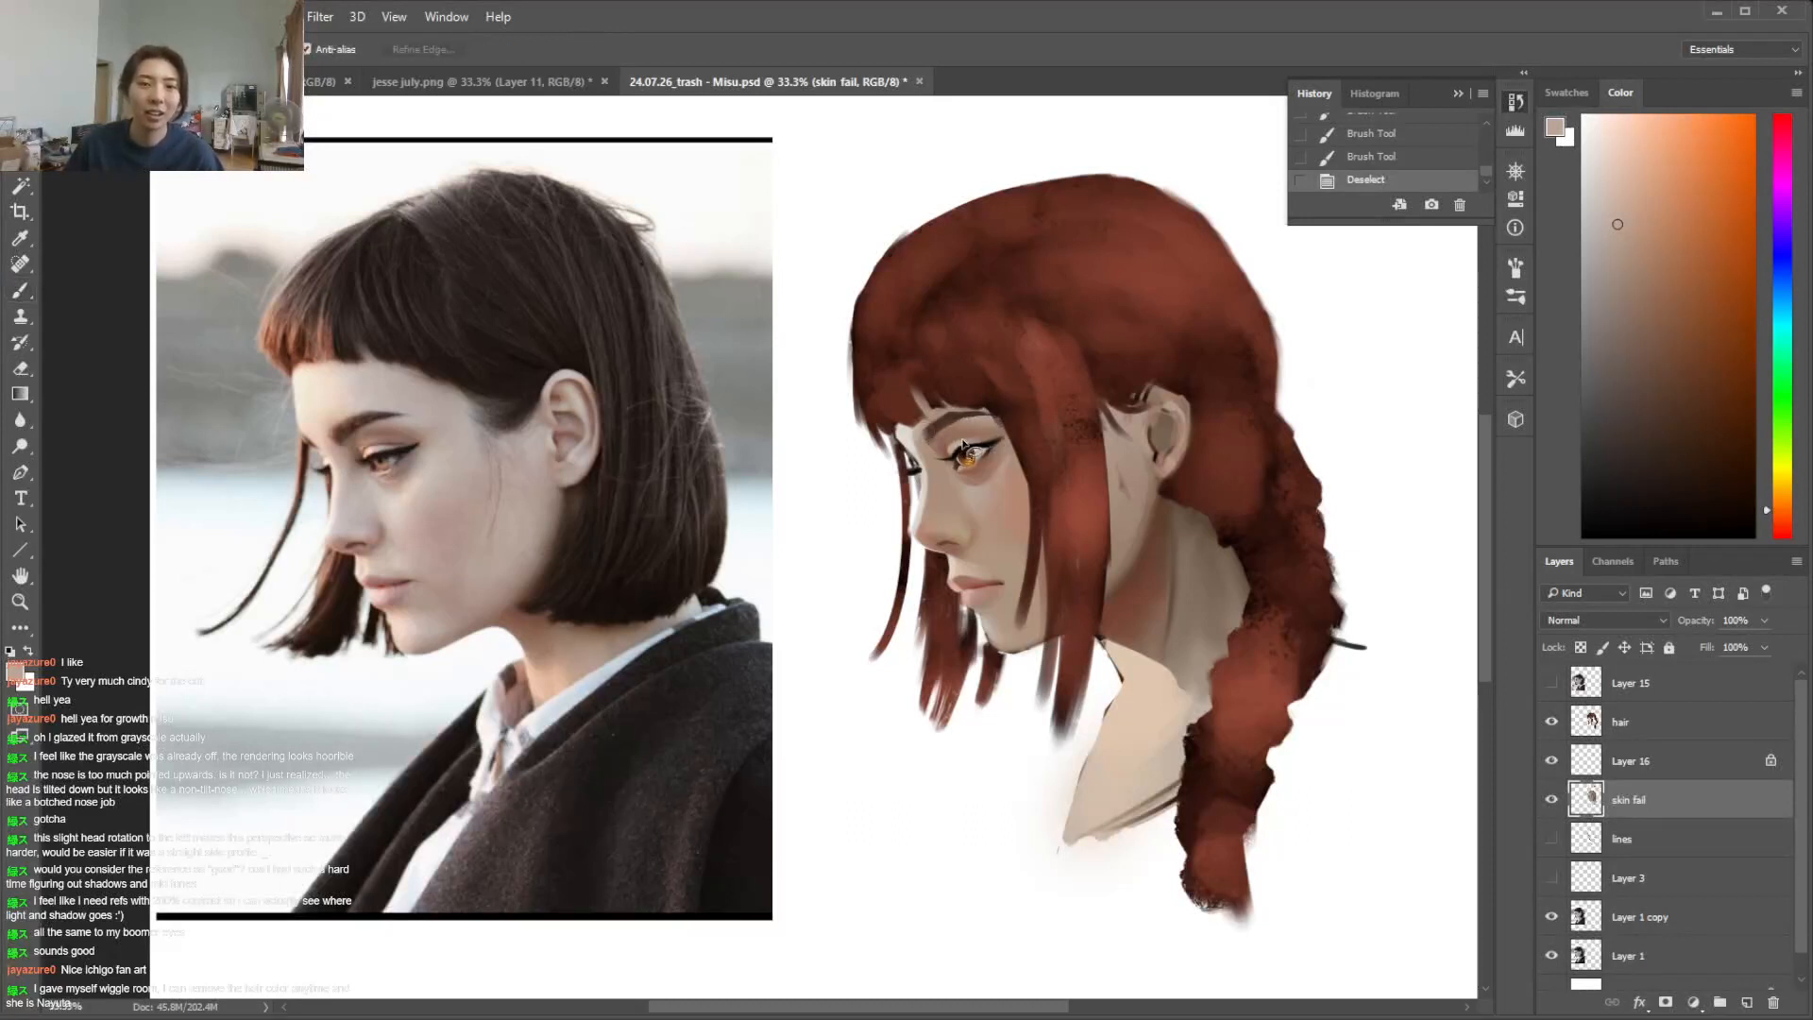
{"action": "left_click_drag", "start_coordinate": [942, 441], "coordinate": [959, 442]}
{"action": "key", "text": "i"}
{"action": "left_click", "coordinate": [952, 442]}
{"action": "key", "text": "b"}
{"action": "left_click", "coordinate": [1676, 360]}
{"action": "left_click_drag", "start_coordinate": [948, 455], "coordinate": [962, 448]}
{"action": "left_click_drag", "start_coordinate": [950, 452], "coordinate": [965, 451]}
{"action": "key", "text": "ctrl+d"}
{"action": "key", "text": "l"}
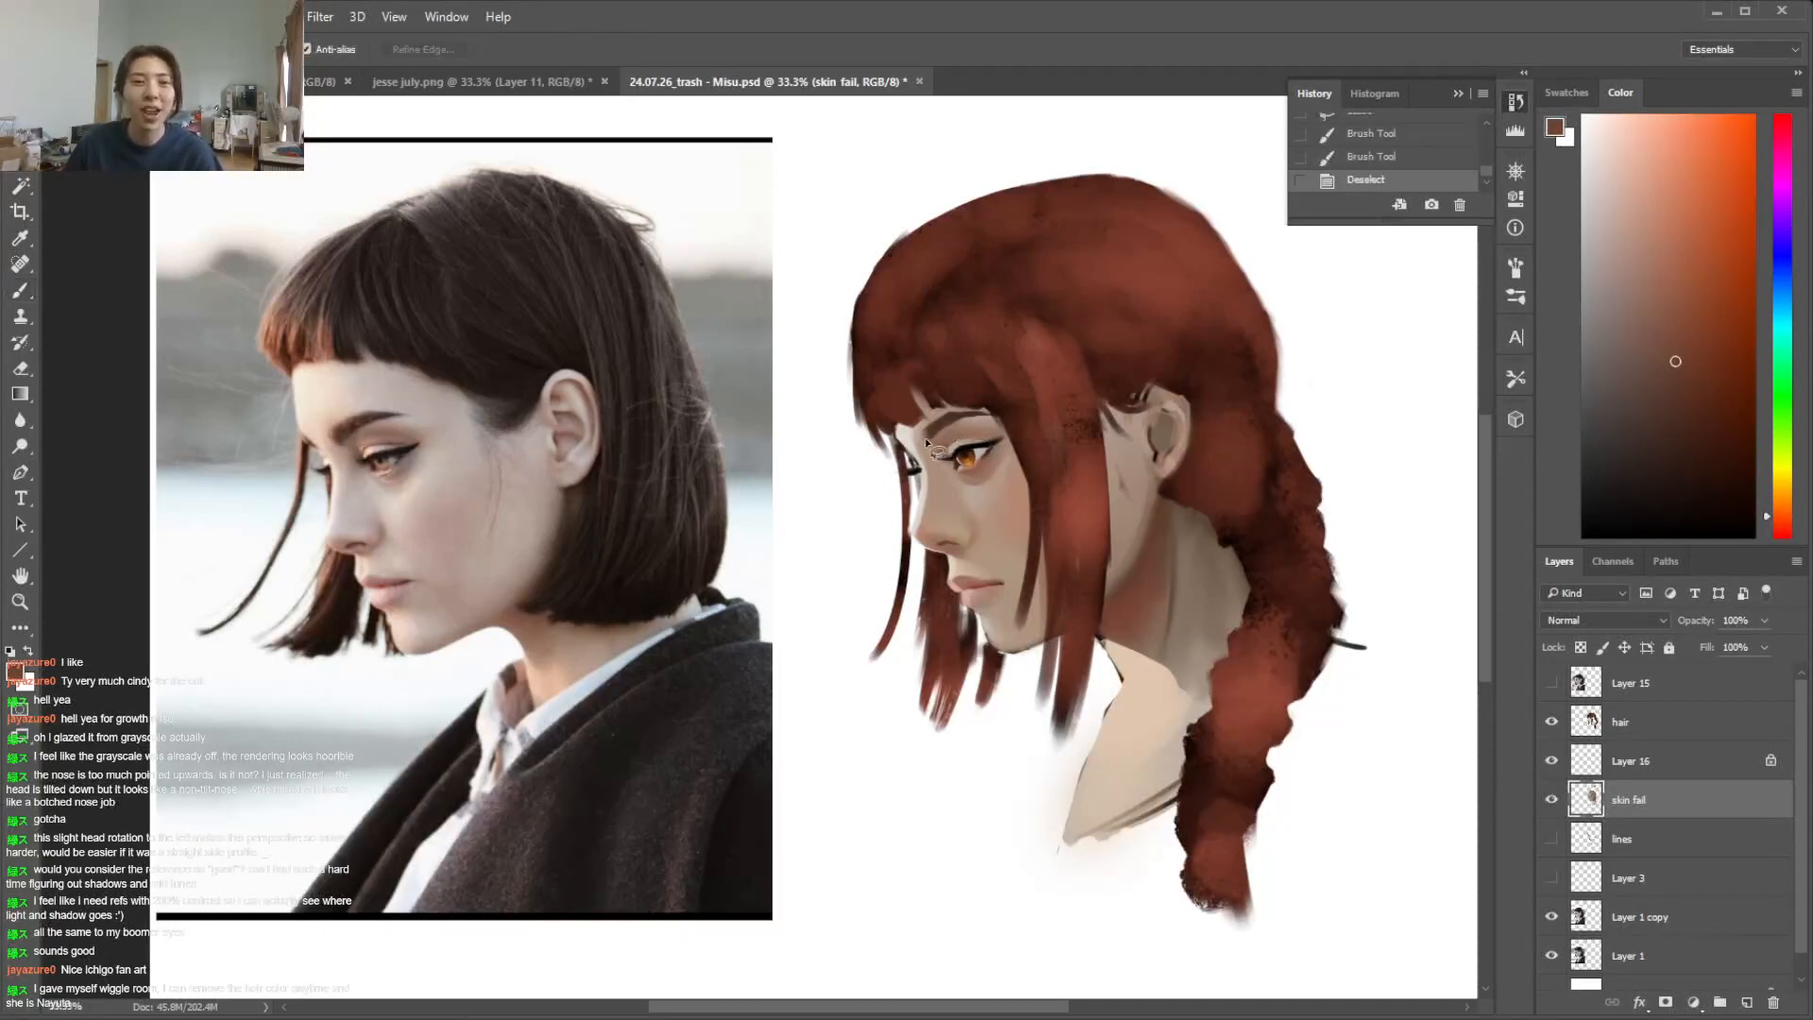
Touch up the skin between the near eye's inner corner and the nose bridge with a sampled tone, choose a darker reddish brown, and deselect
{"action": "key", "text": "i"}
{"action": "left_click", "coordinate": [941, 445]}
{"action": "key", "text": "b"}
{"action": "left_click_drag", "start_coordinate": [948, 455], "coordinate": [943, 451]}
{"action": "left_click", "coordinate": [1673, 390]}
{"action": "key", "text": "ctrl+d"}
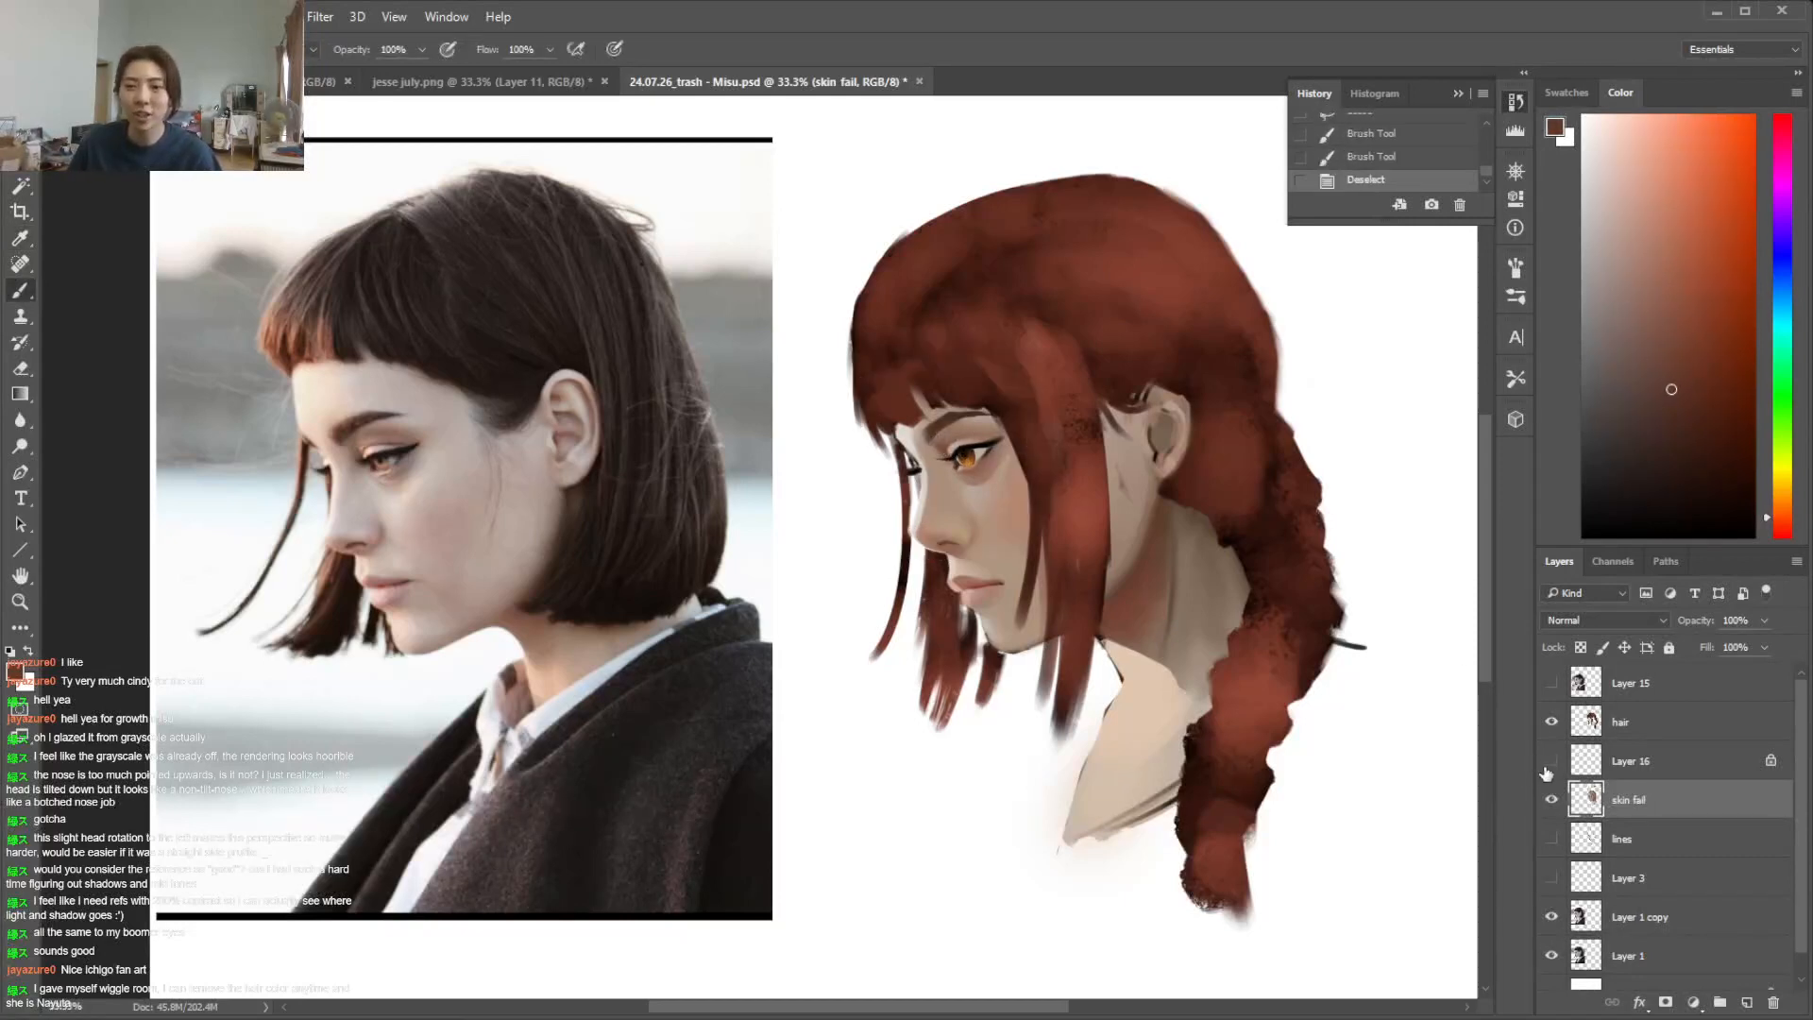
With Layer 16 shown, erase the dark outlines along the neck's front edge and the lower shoulder edge on the skin fail layer
{"action": "left_click", "coordinate": [1552, 761]}
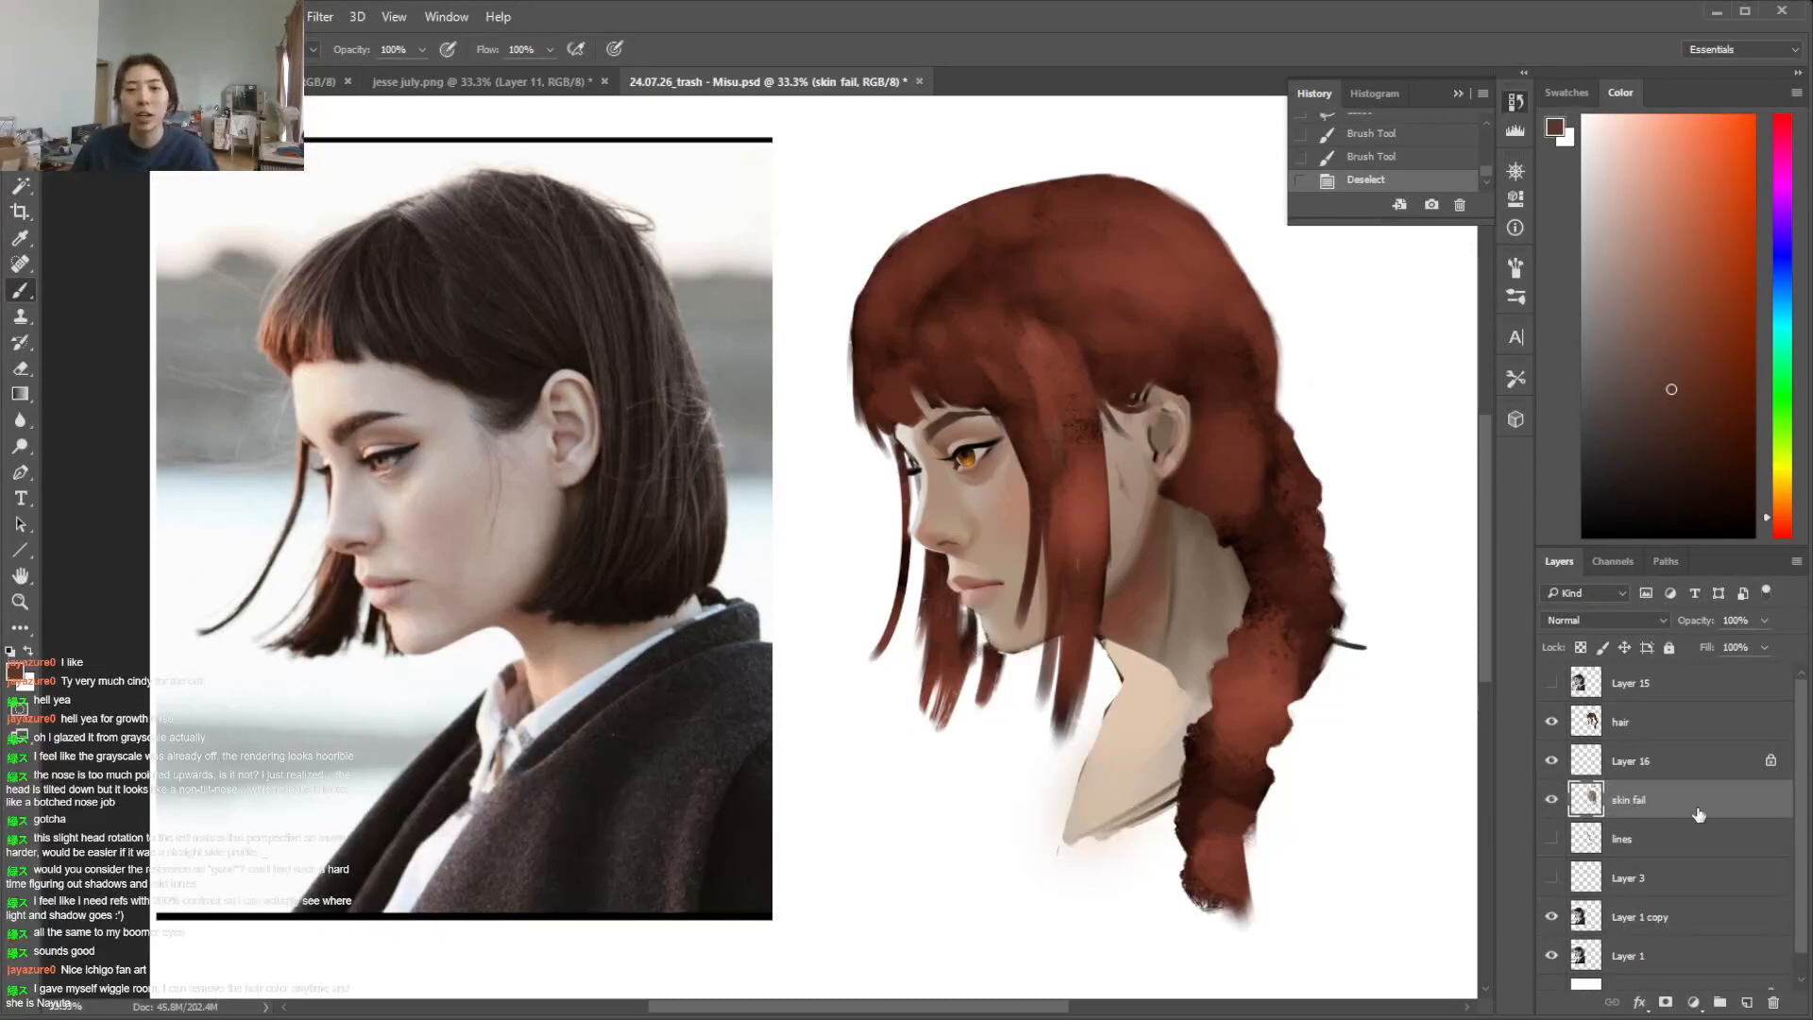
{"action": "key", "text": "alt+bracketleft"}
{"action": "key", "text": "alt+bracketright"}
{"action": "key", "text": "e"}
{"action": "left_click", "coordinate": [1105, 664]}
{"action": "left_click", "coordinate": [1101, 661]}
{"action": "left_click", "coordinate": [1098, 661]}
{"action": "mouse_move", "coordinate": [1111, 682]}
{"action": "left_mouse_down"}
{"action": "mouse_move", "coordinate": [1050, 820]}
{"action": "mouse_move", "coordinate": [1112, 690]}
{"action": "mouse_move", "coordinate": [1089, 731]}
{"action": "left_mouse_up"}
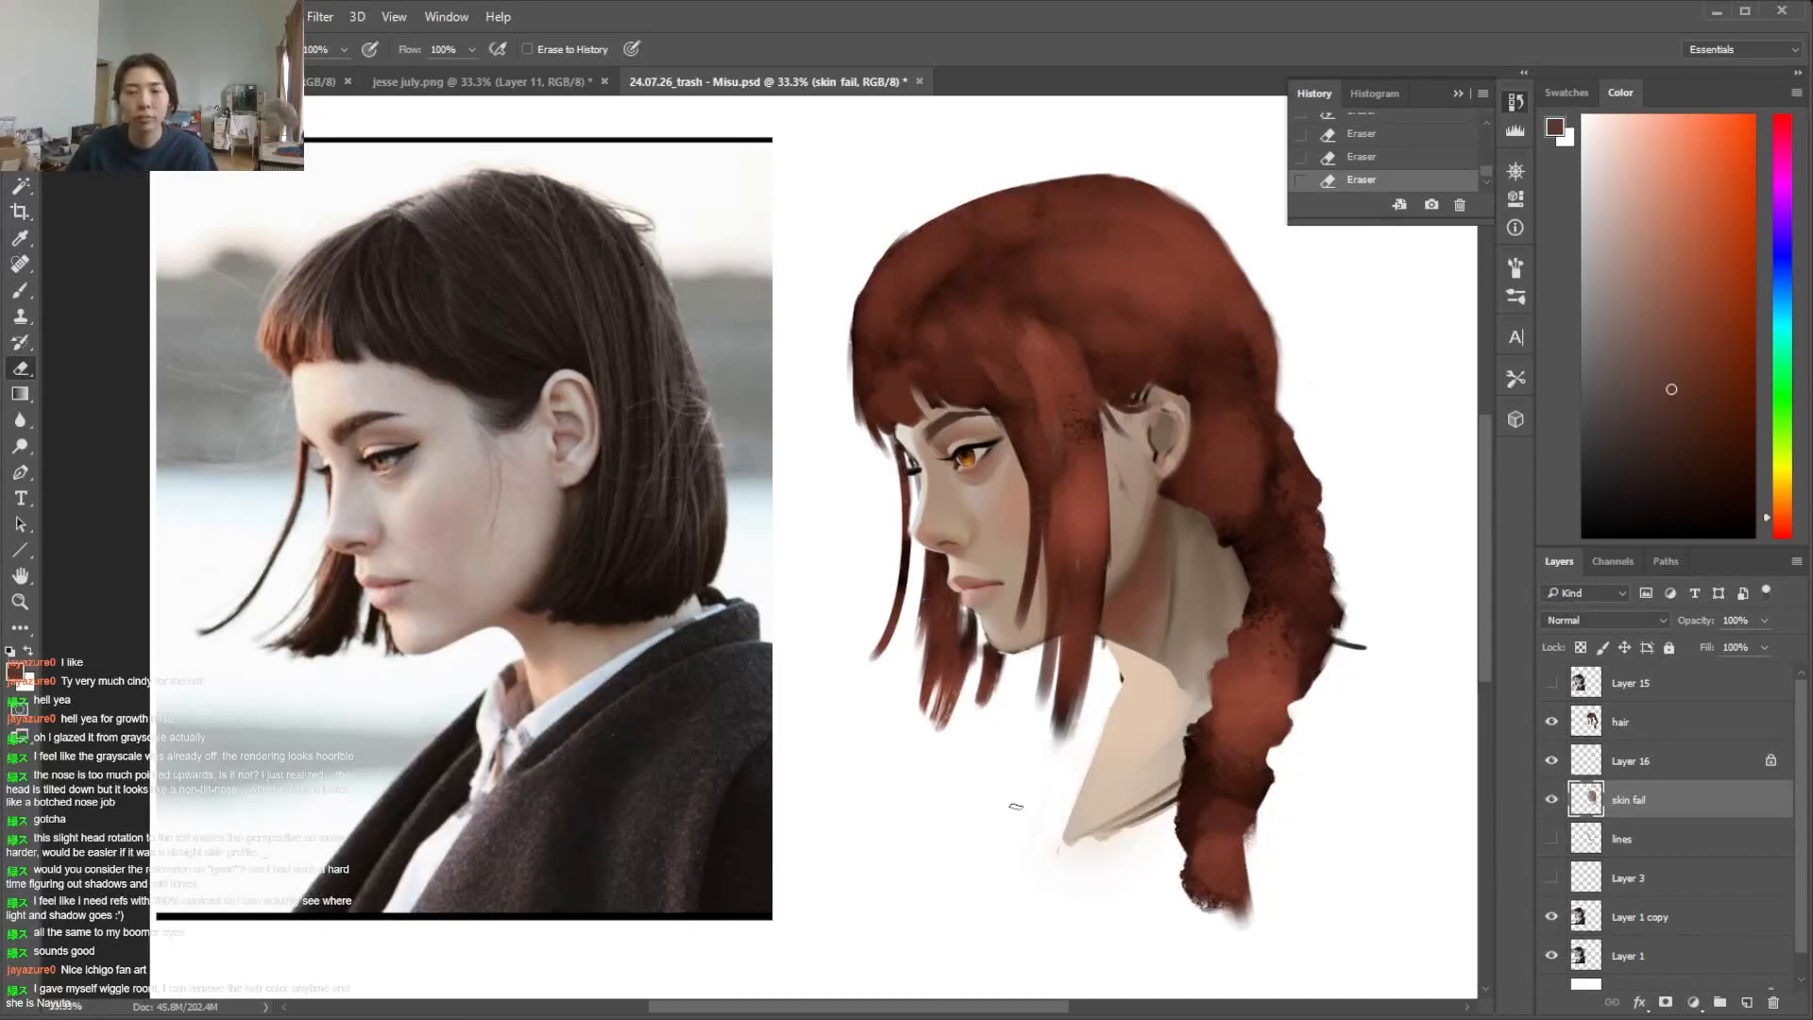
{"action": "mouse_move", "coordinate": [1192, 794]}
{"action": "left_mouse_down"}
{"action": "mouse_move", "coordinate": [1227, 782]}
{"action": "mouse_move", "coordinate": [1064, 852]}
{"action": "mouse_move", "coordinate": [1192, 817]}
{"action": "left_mouse_up"}
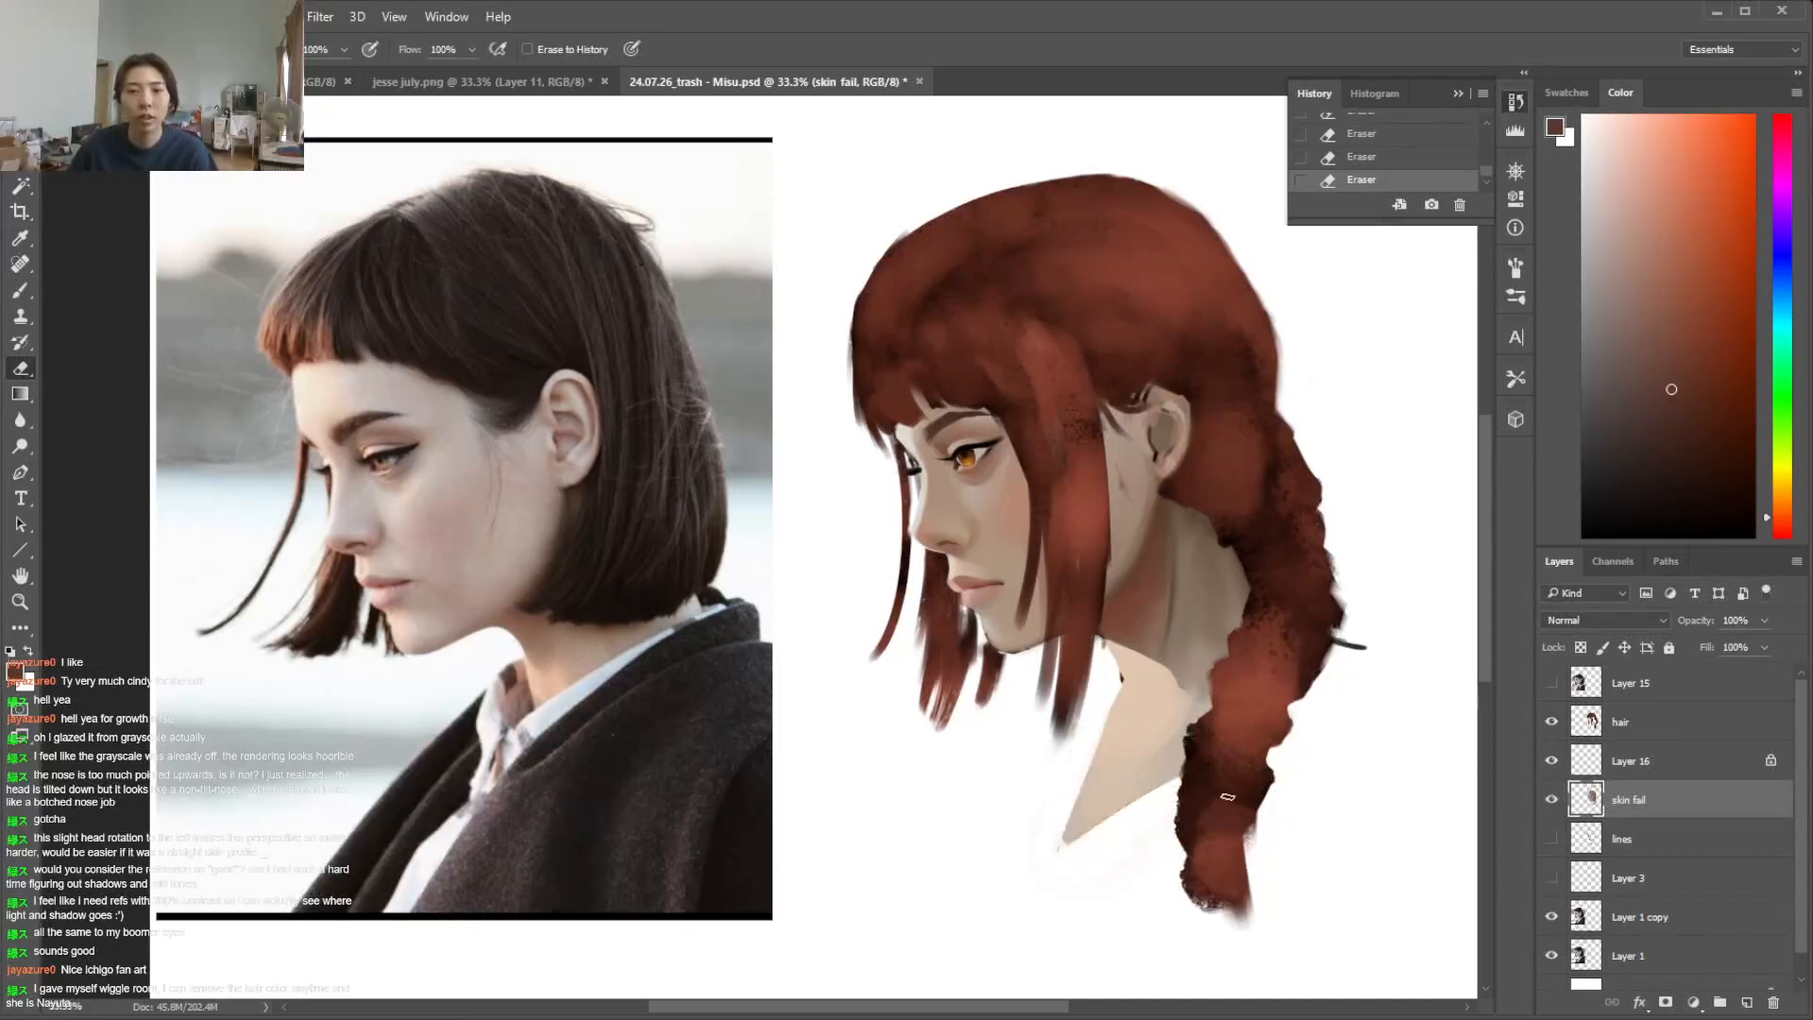
Refine the jawline below the ear with sampled muted brown skin tones, using a 32 px textured brush
{"action": "key", "text": "b"}
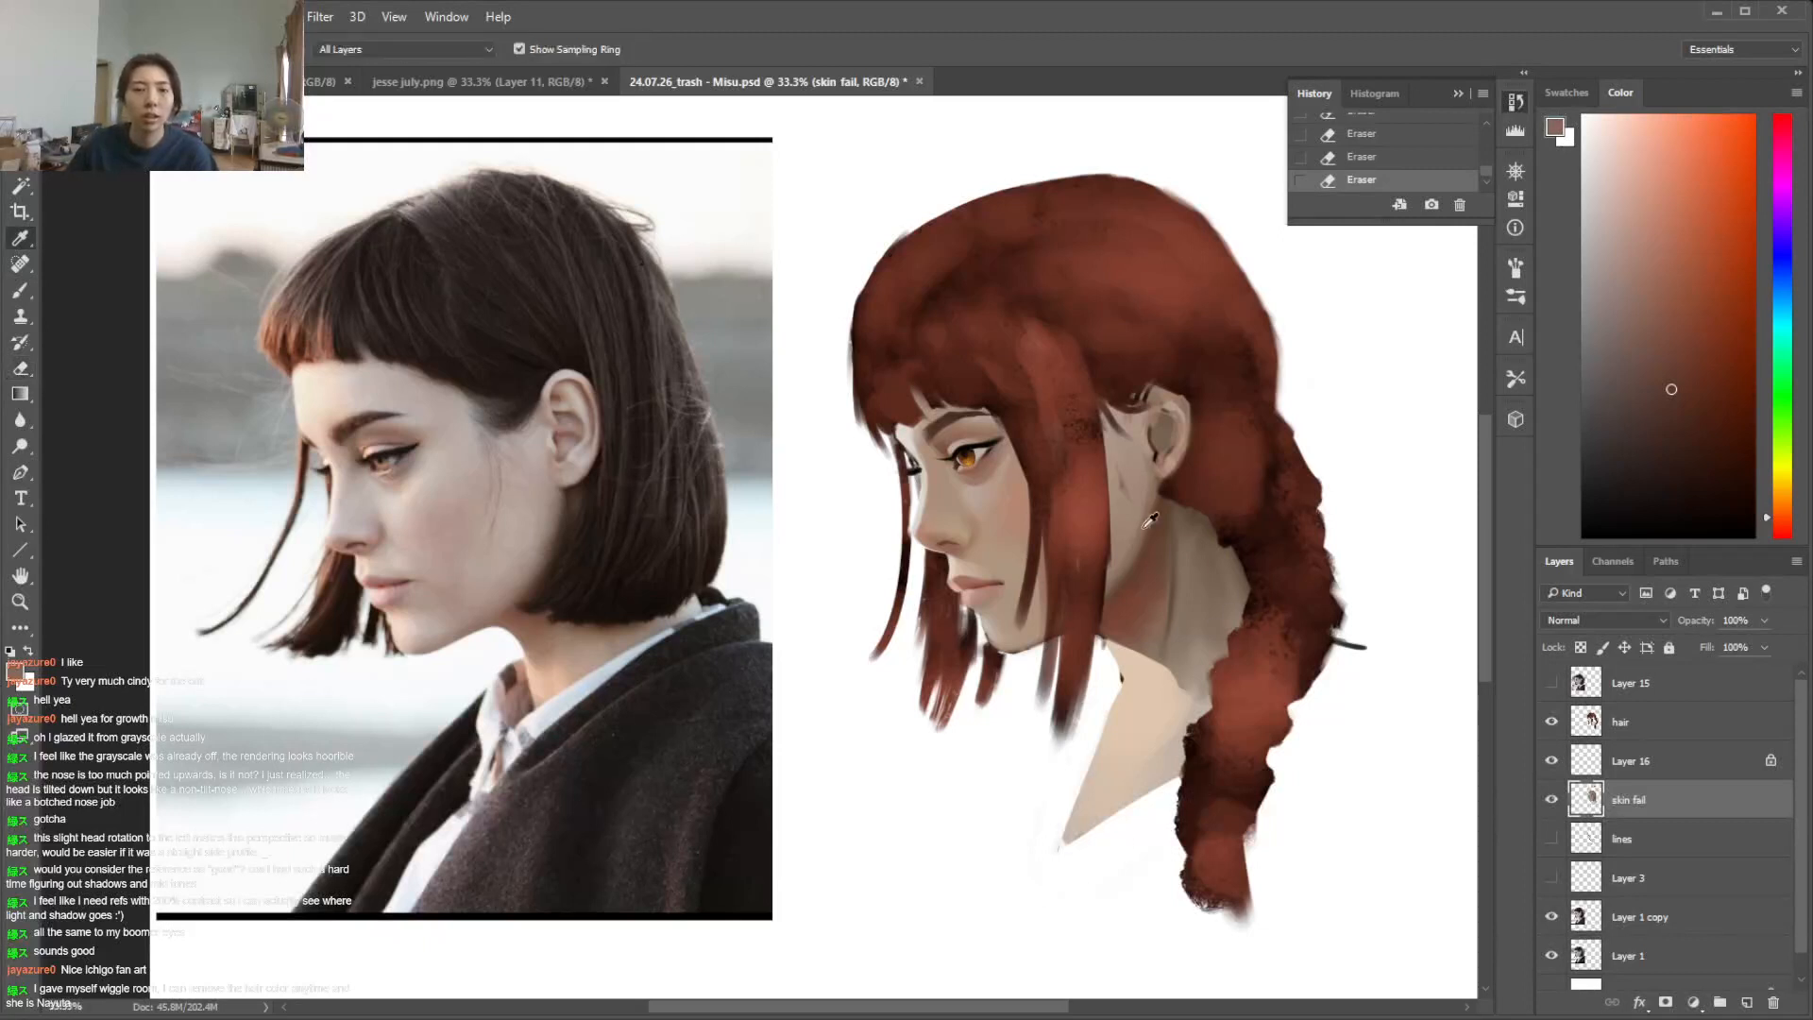
{"action": "left_click", "coordinate": [1152, 520], "text": "alt"}
{"action": "right_click", "coordinate": [1163, 515]}
{"action": "left_click", "coordinate": [1271, 567]}
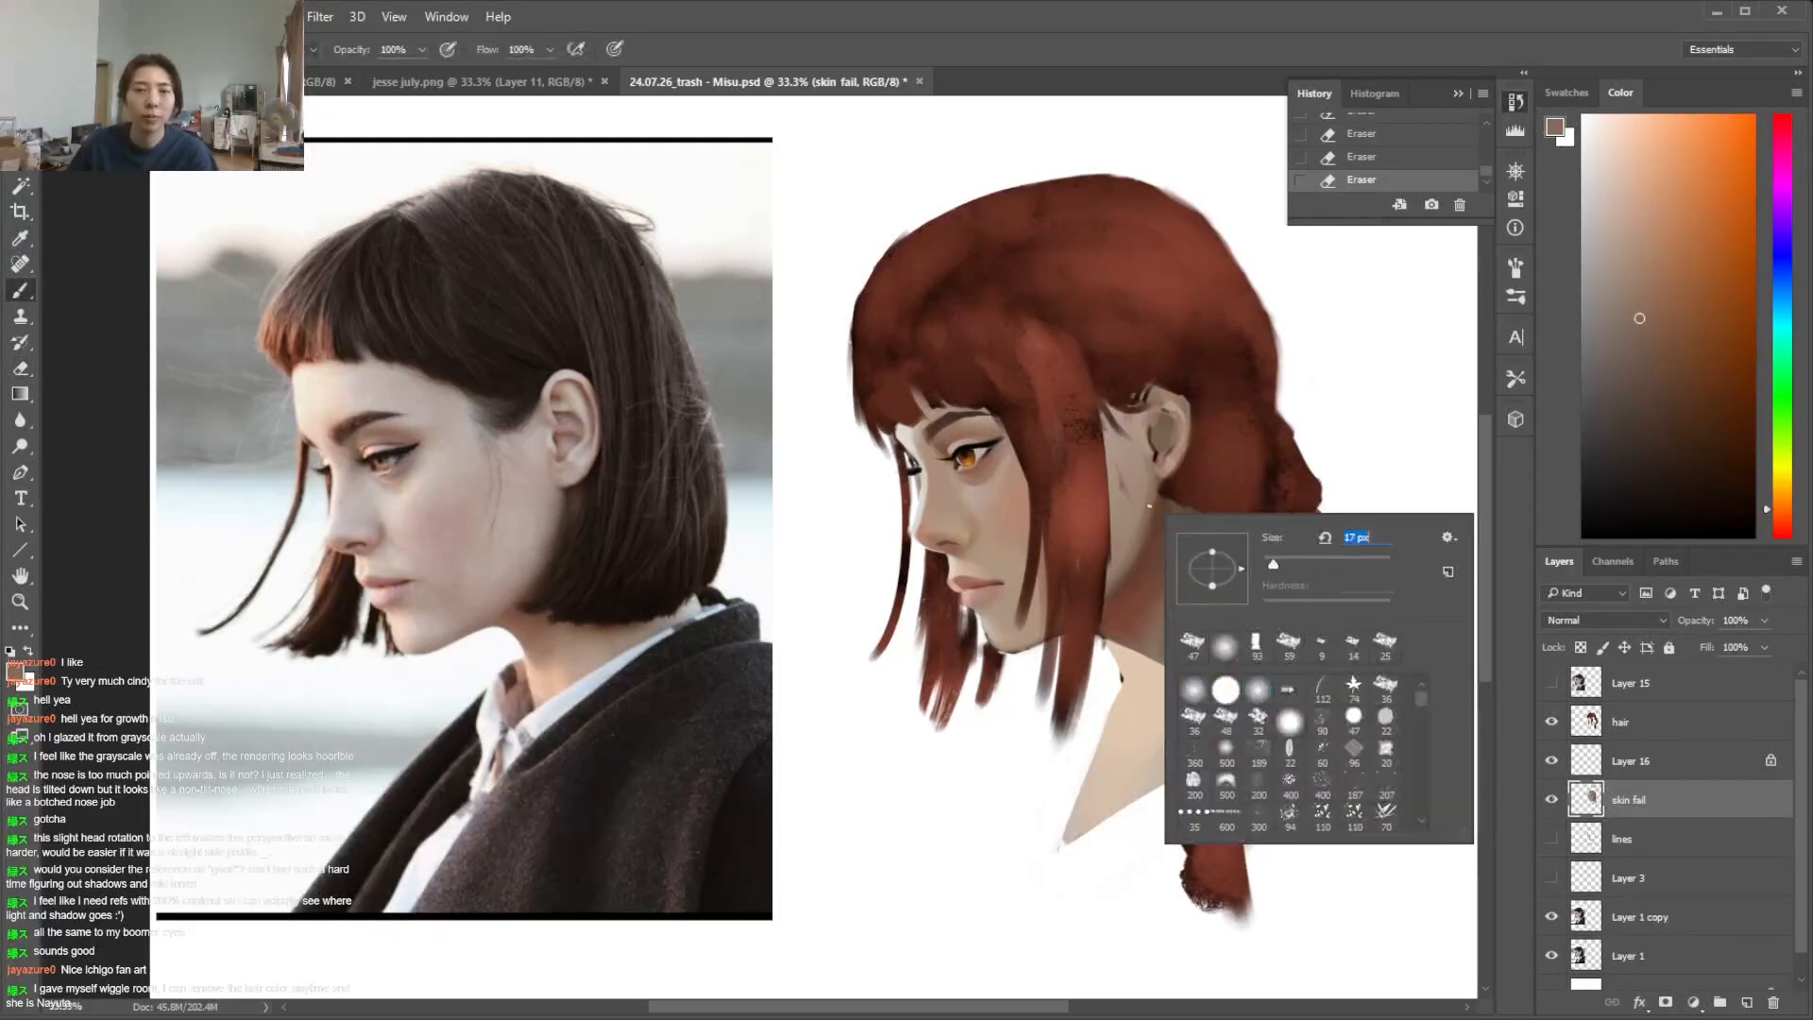
{"action": "left_click", "coordinate": [1147, 550]}
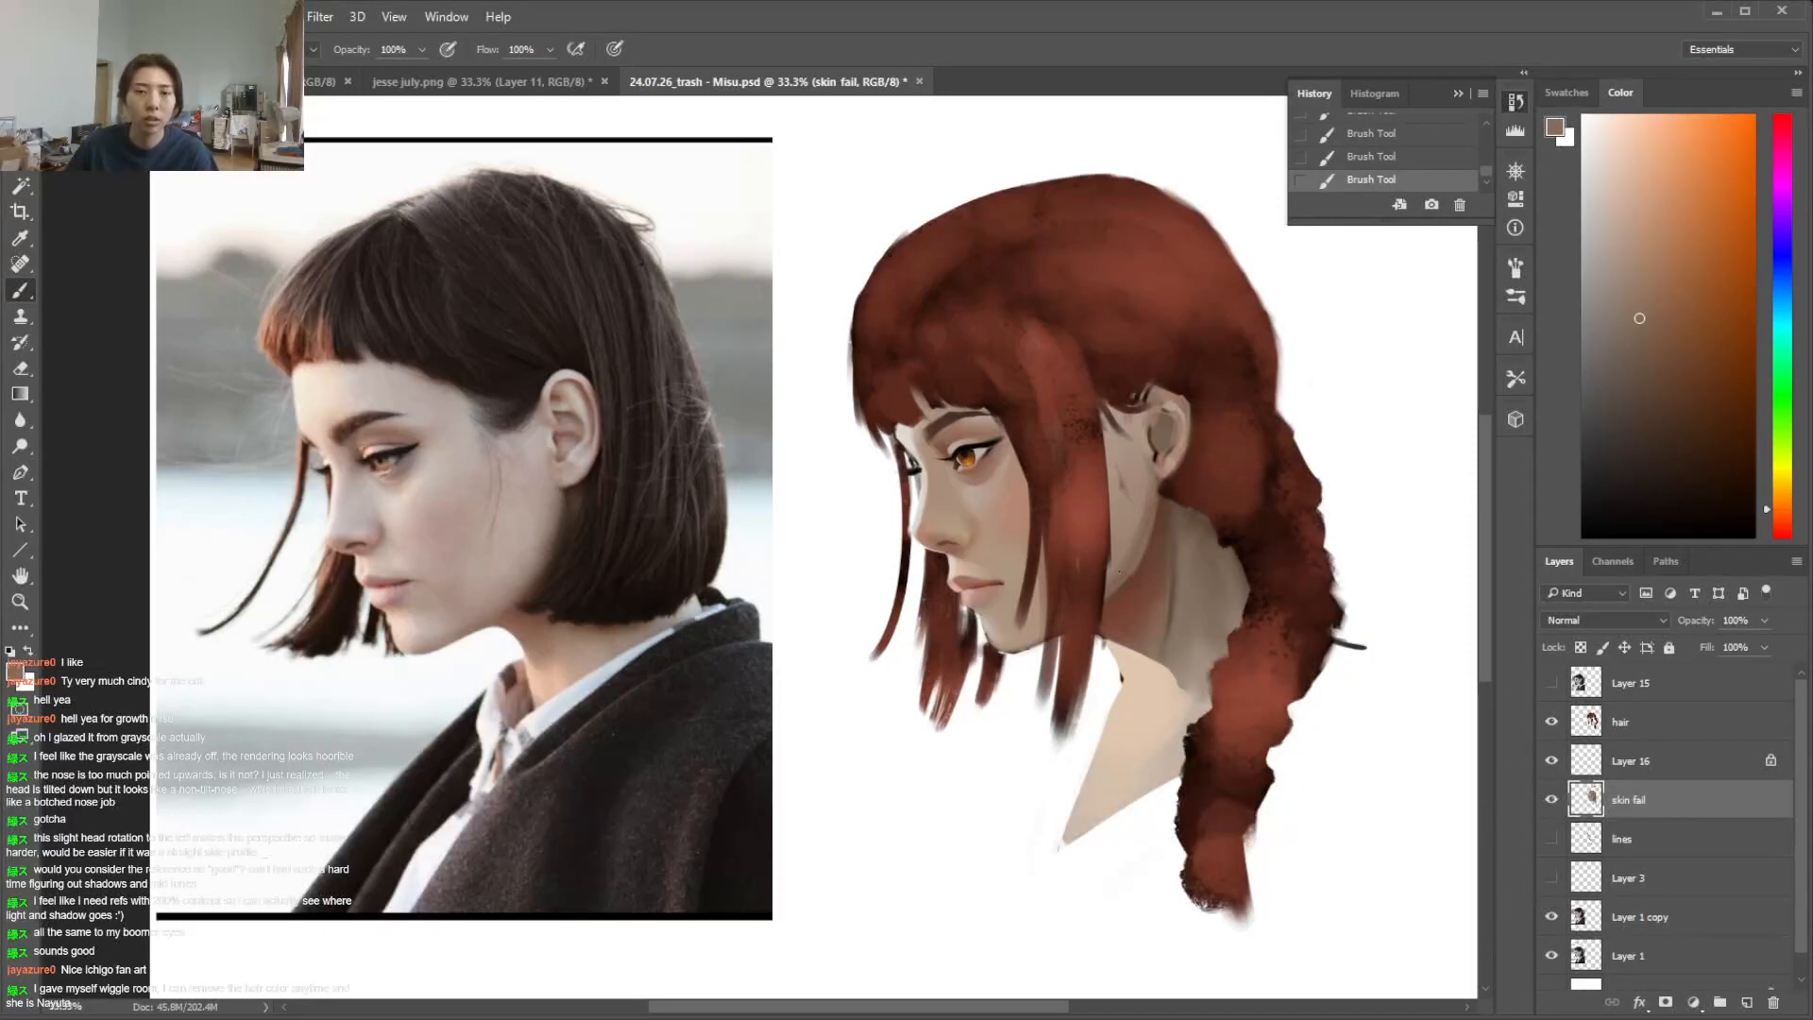
{"action": "right_click", "coordinate": [1154, 518]}
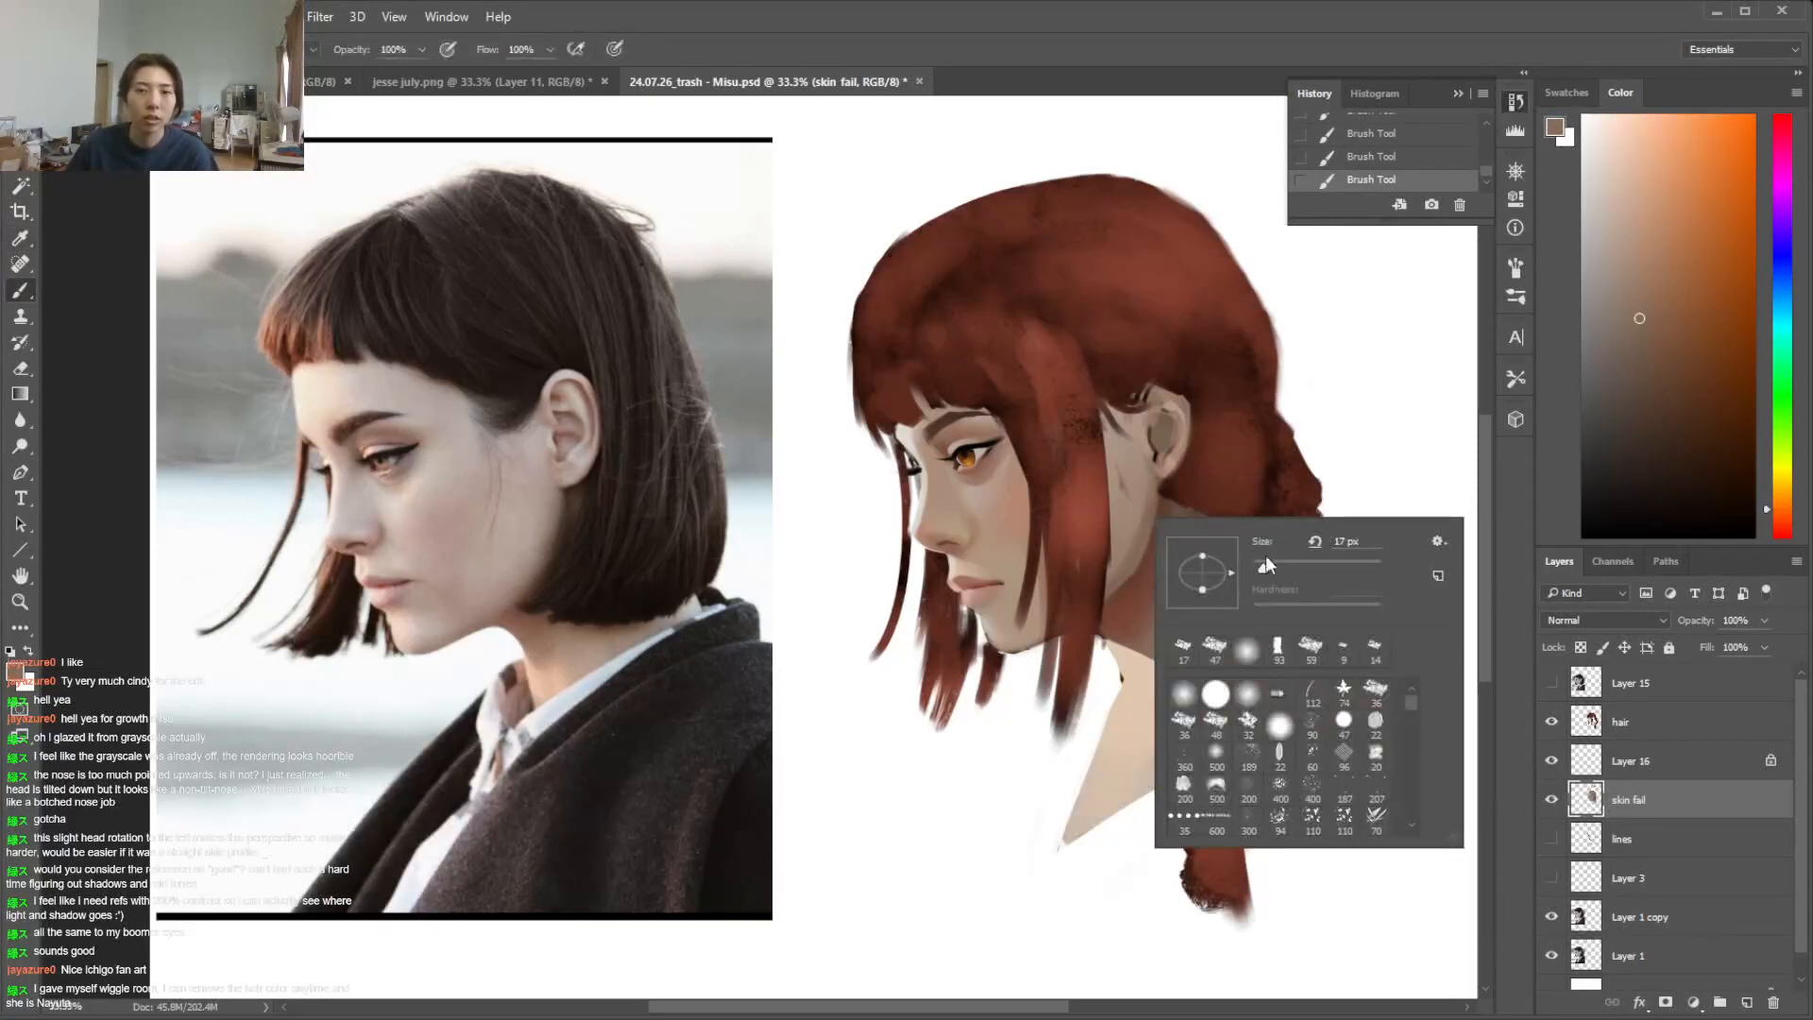
{"action": "left_click", "coordinate": [1150, 522]}
{"action": "left_click", "coordinate": [1162, 500], "text": "alt"}
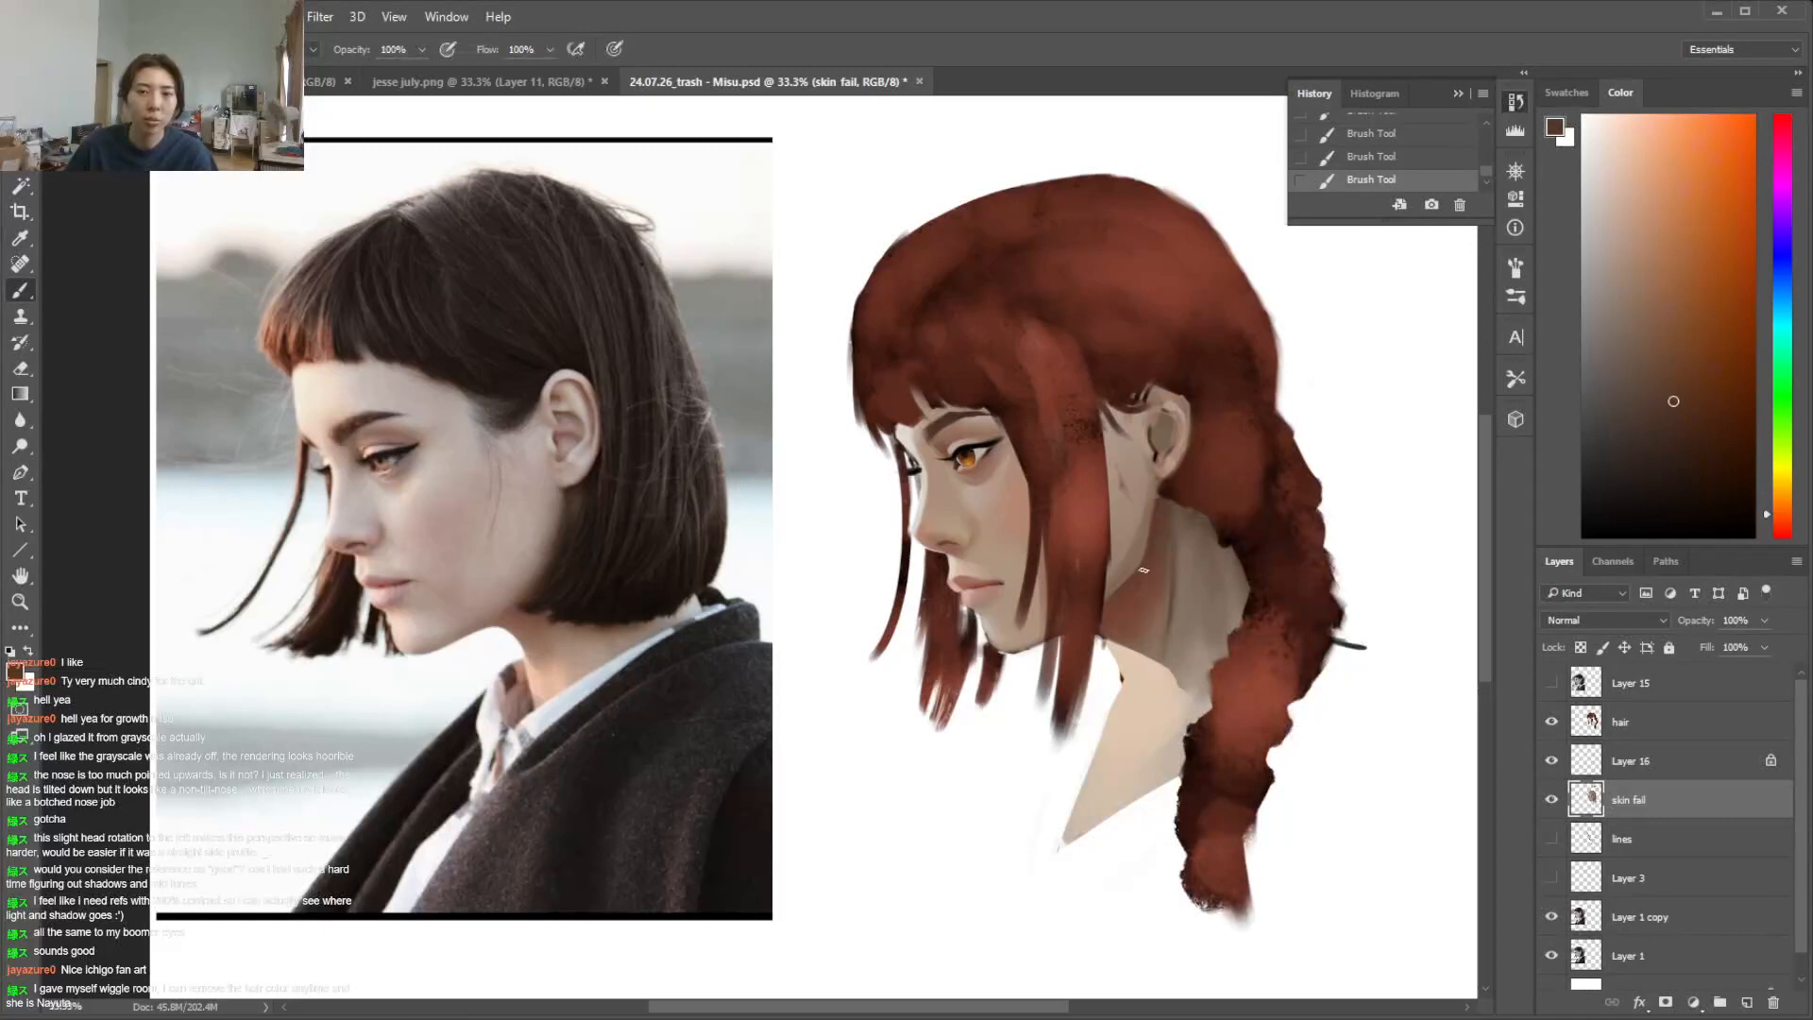
{"action": "left_click", "coordinate": [1145, 498], "text": "alt"}
{"action": "right_click", "coordinate": [1150, 519]}
{"action": "left_click", "coordinate": [1138, 521]}
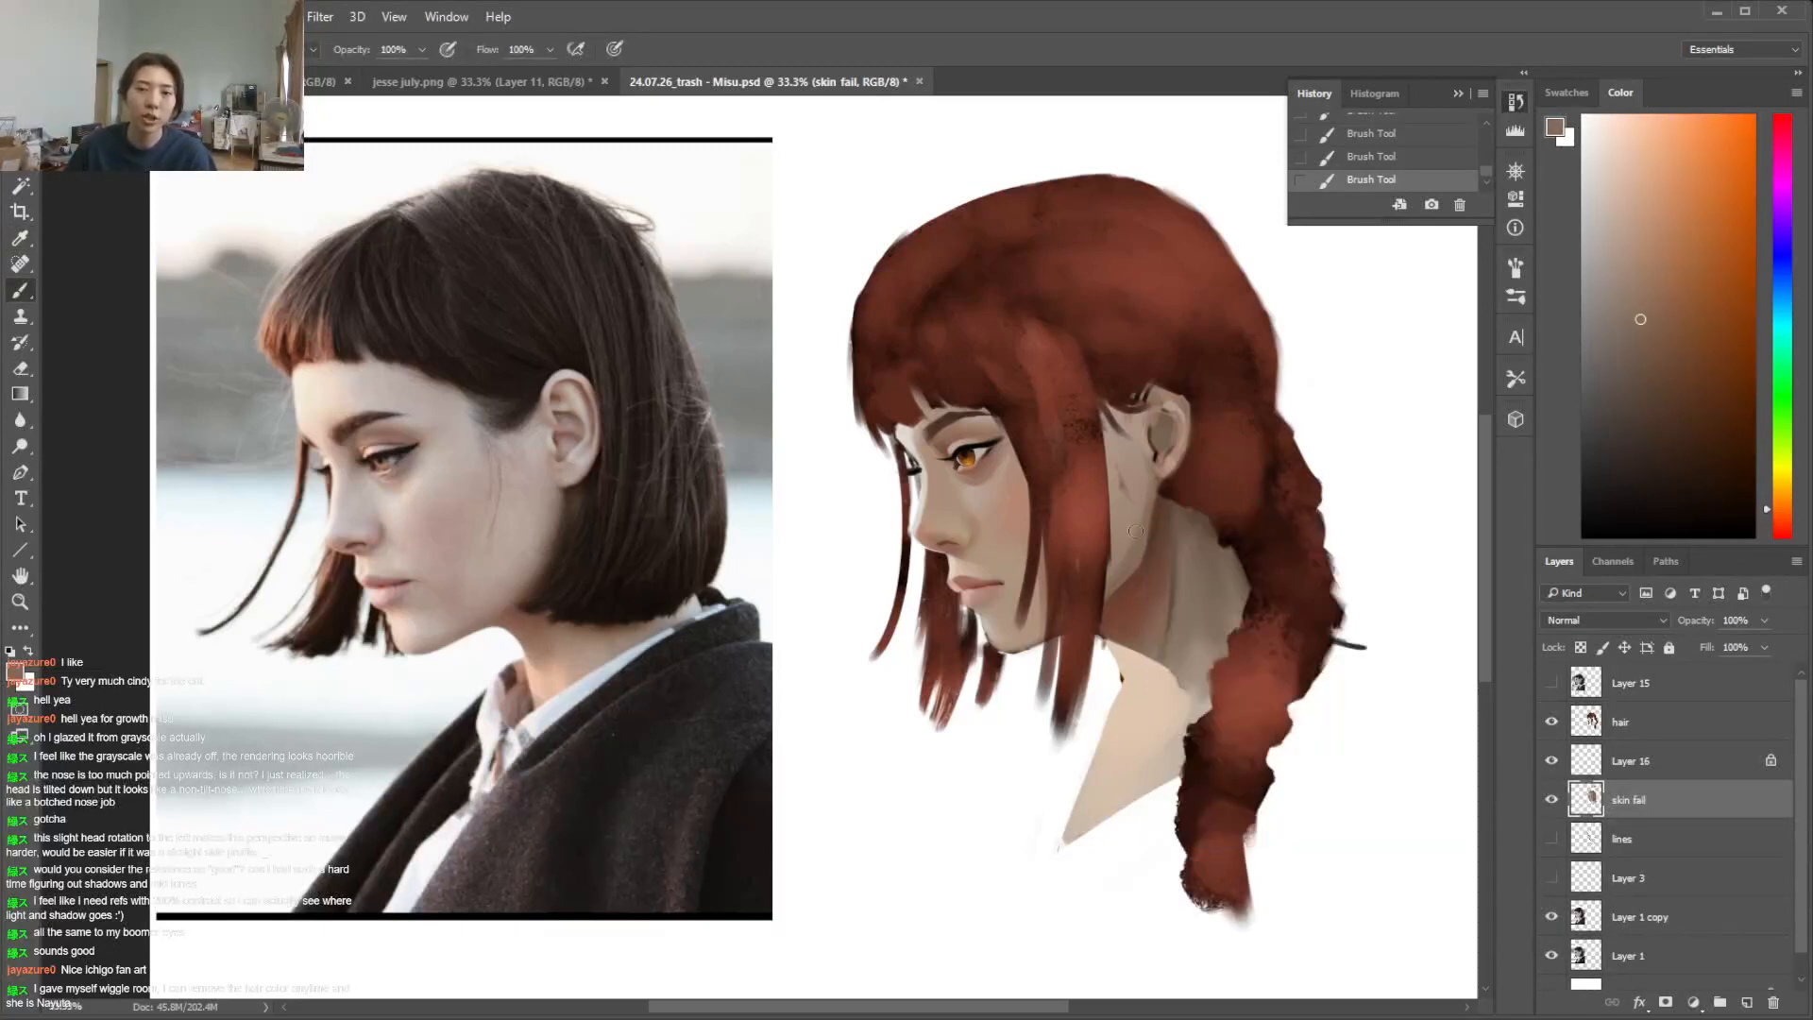
Blend the jaw and cheek in front of the ear with sampled lighter skin tones, using a 56 px soft brush
{"action": "left_click", "coordinate": [1145, 479], "text": "alt"}
{"action": "right_click", "coordinate": [1154, 489]}
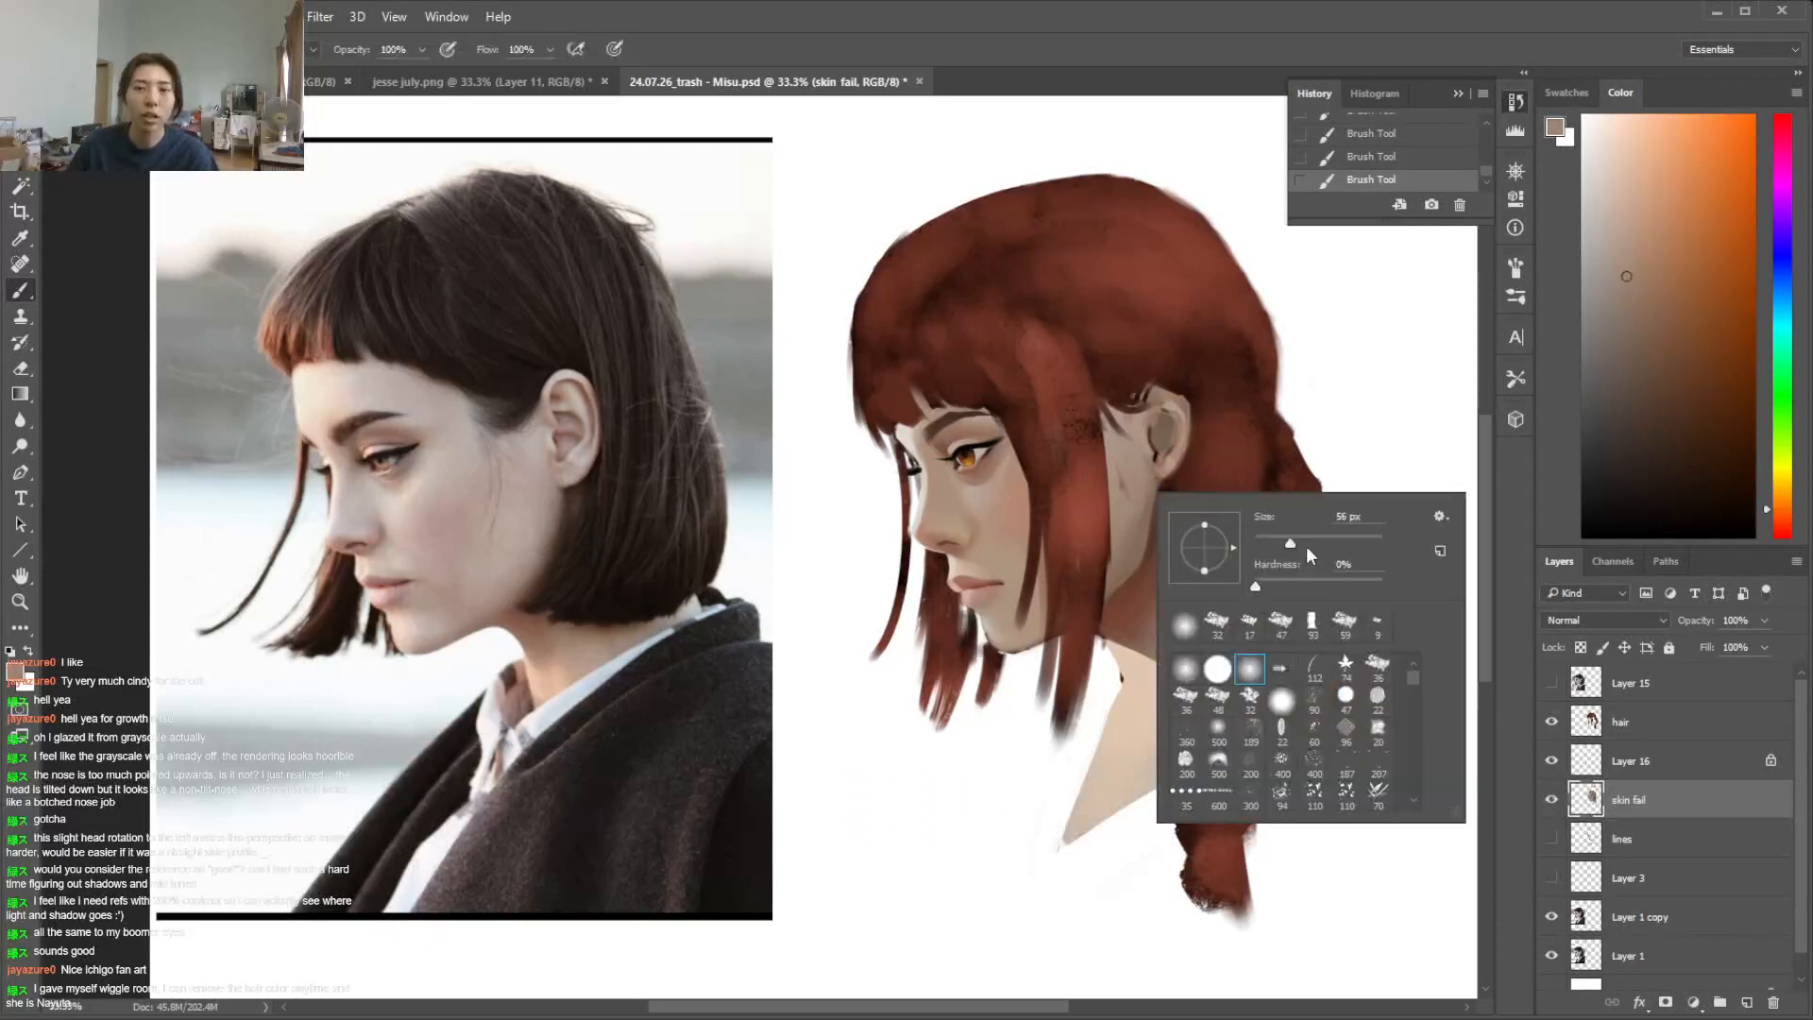
{"action": "left_click", "coordinate": [1127, 507]}
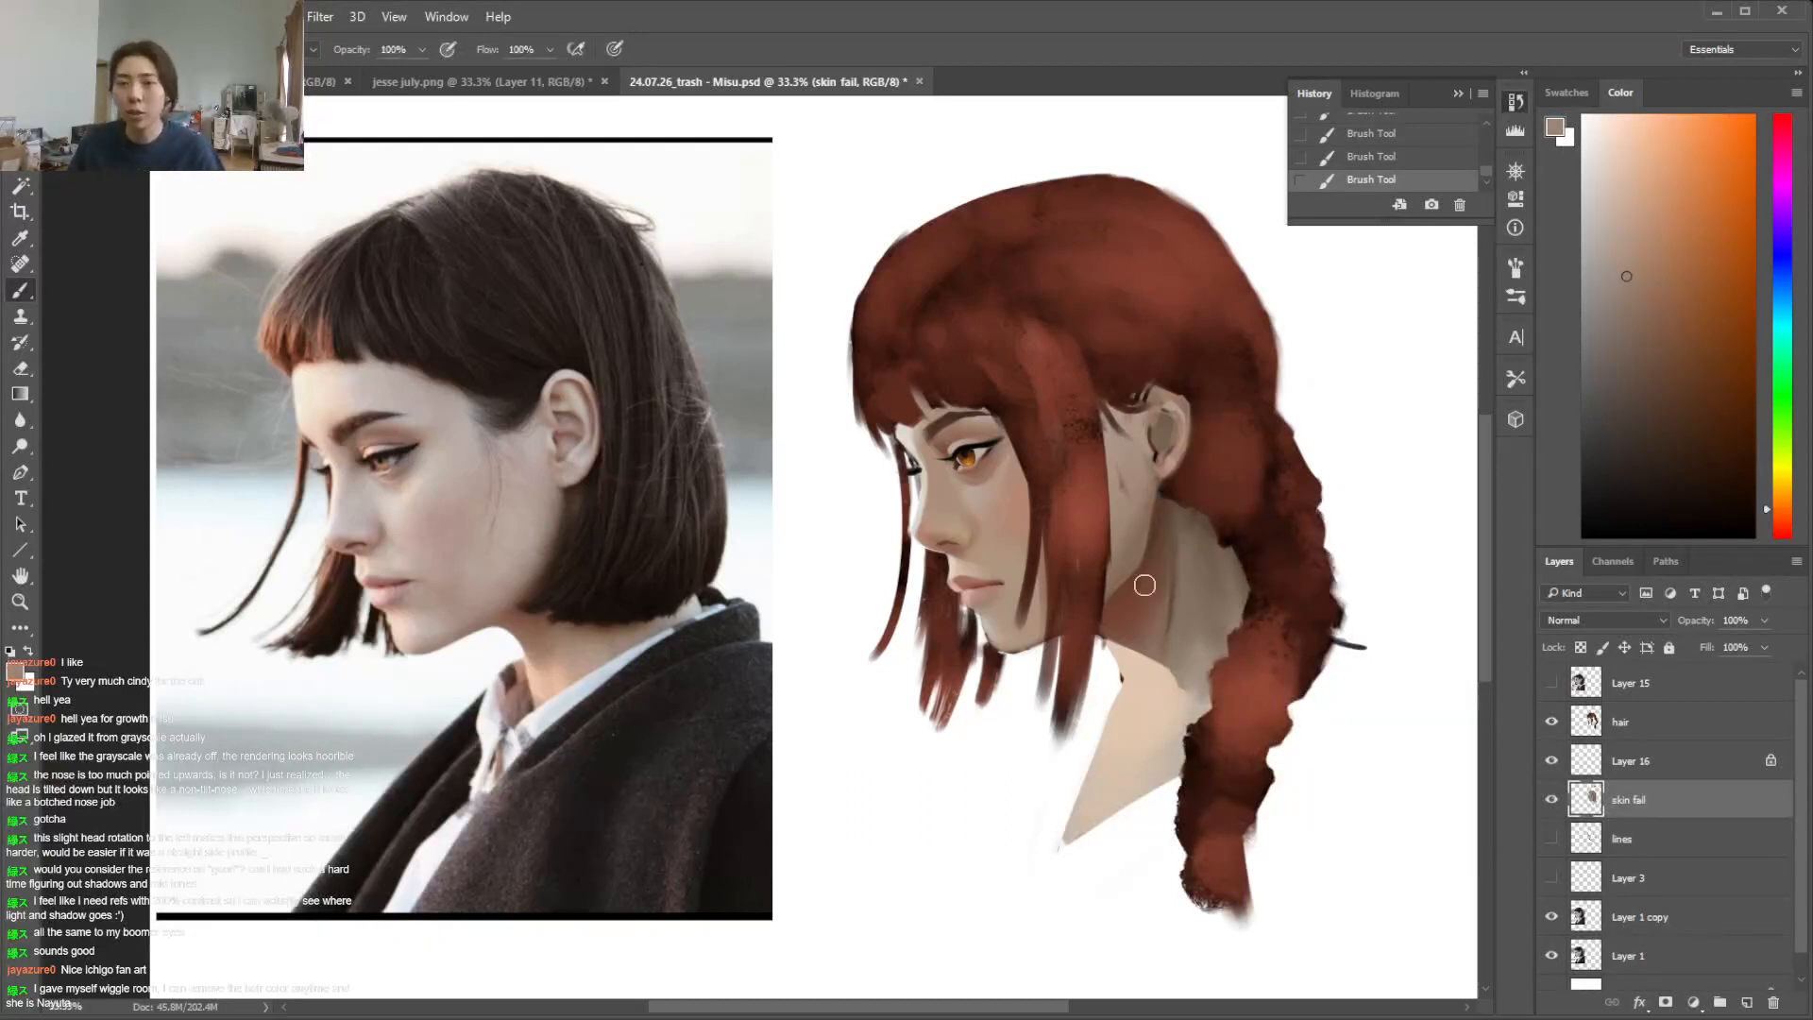
{"action": "left_click", "coordinate": [1119, 520], "text": "alt"}
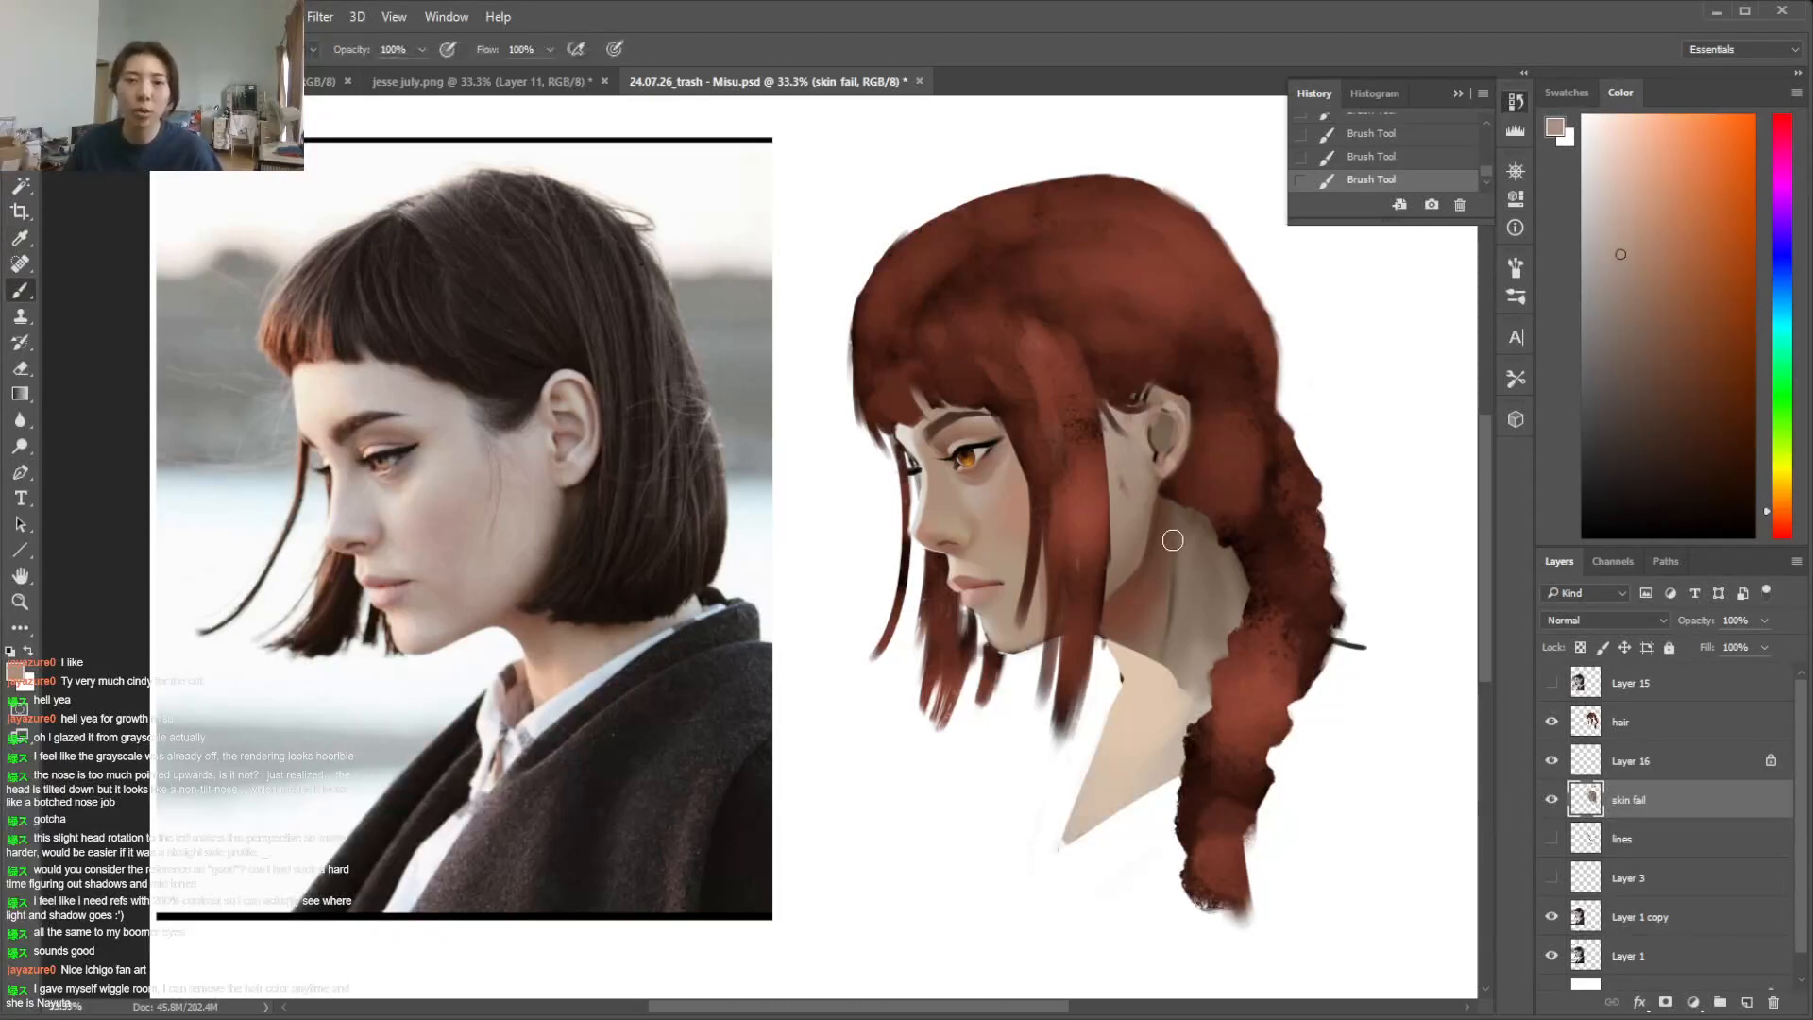
{"action": "left_click", "coordinate": [1165, 481], "text": "alt"}
{"action": "key", "text": "l"}
{"action": "left_click_drag", "start_coordinate": [1161, 500], "coordinate": [1178, 420]}
{"action": "key", "text": "ctrl+d"}
Erase the hair overlapping the ear's outer edge on the hair layer to clean up the ear's contour
{"action": "key", "text": "e"}
{"action": "left_click", "coordinate": [1605, 721]}
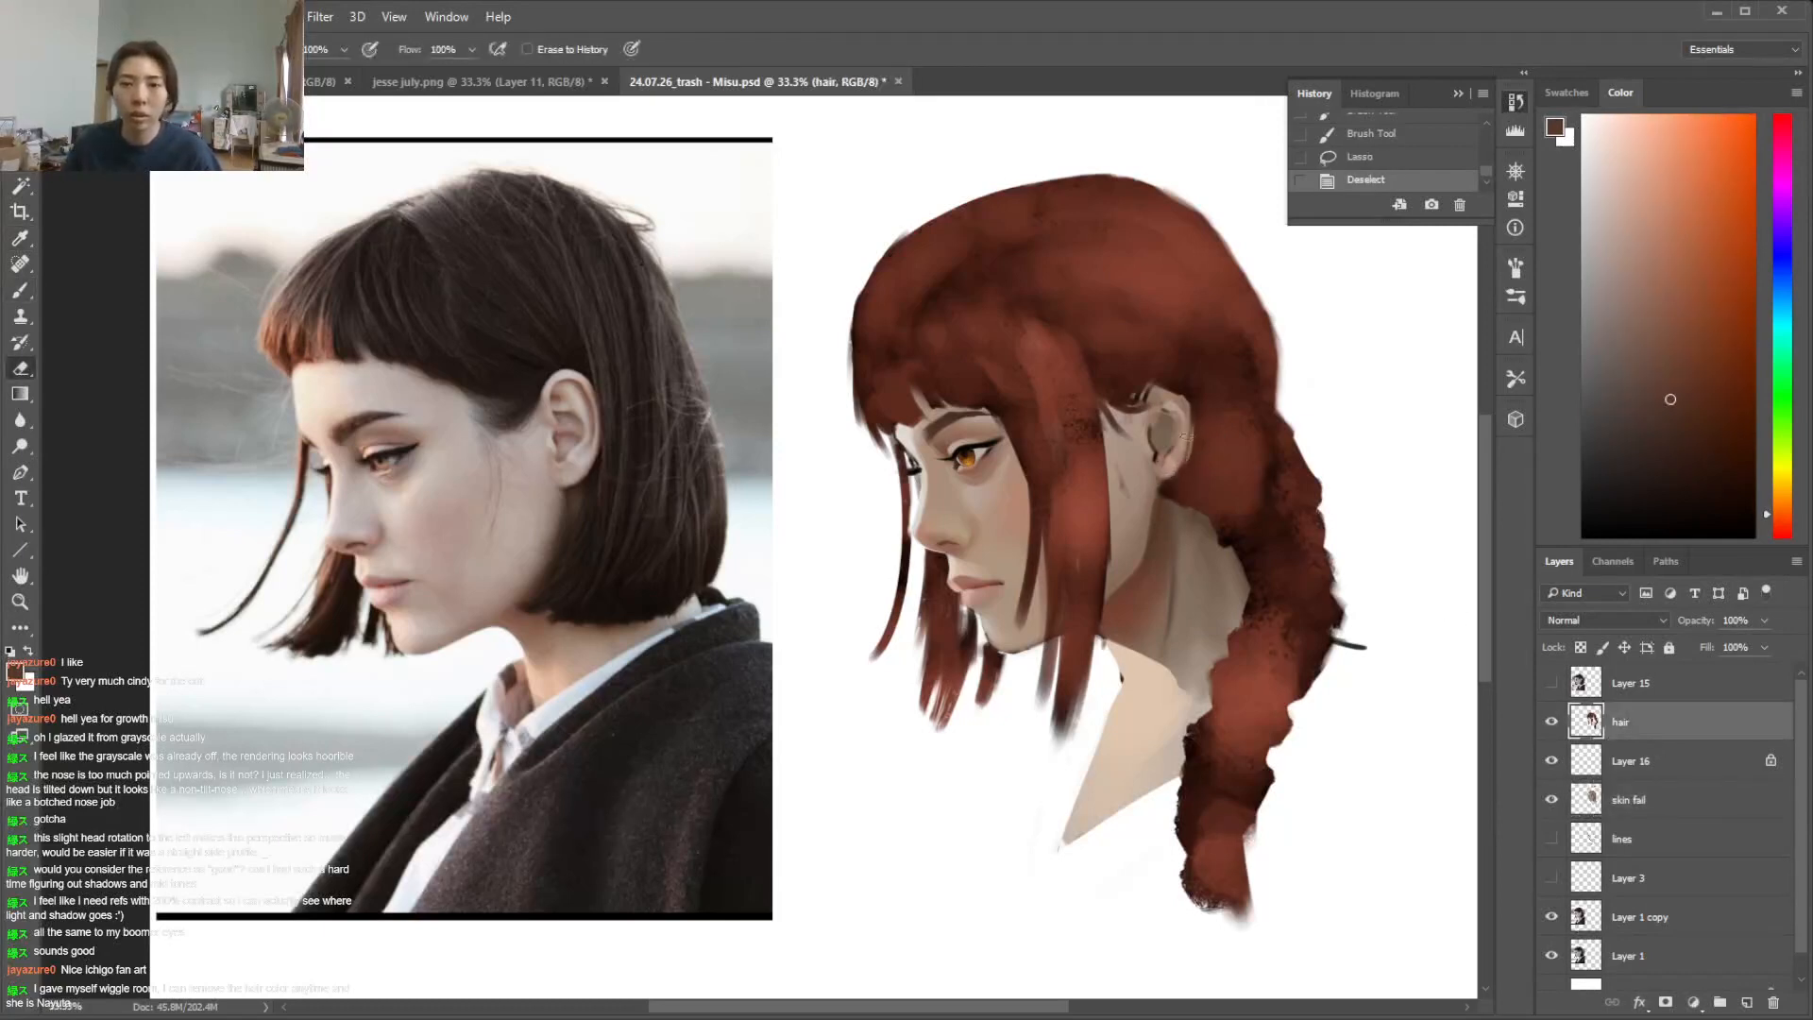
{"action": "left_click_drag", "start_coordinate": [1189, 438], "coordinate": [1172, 471]}
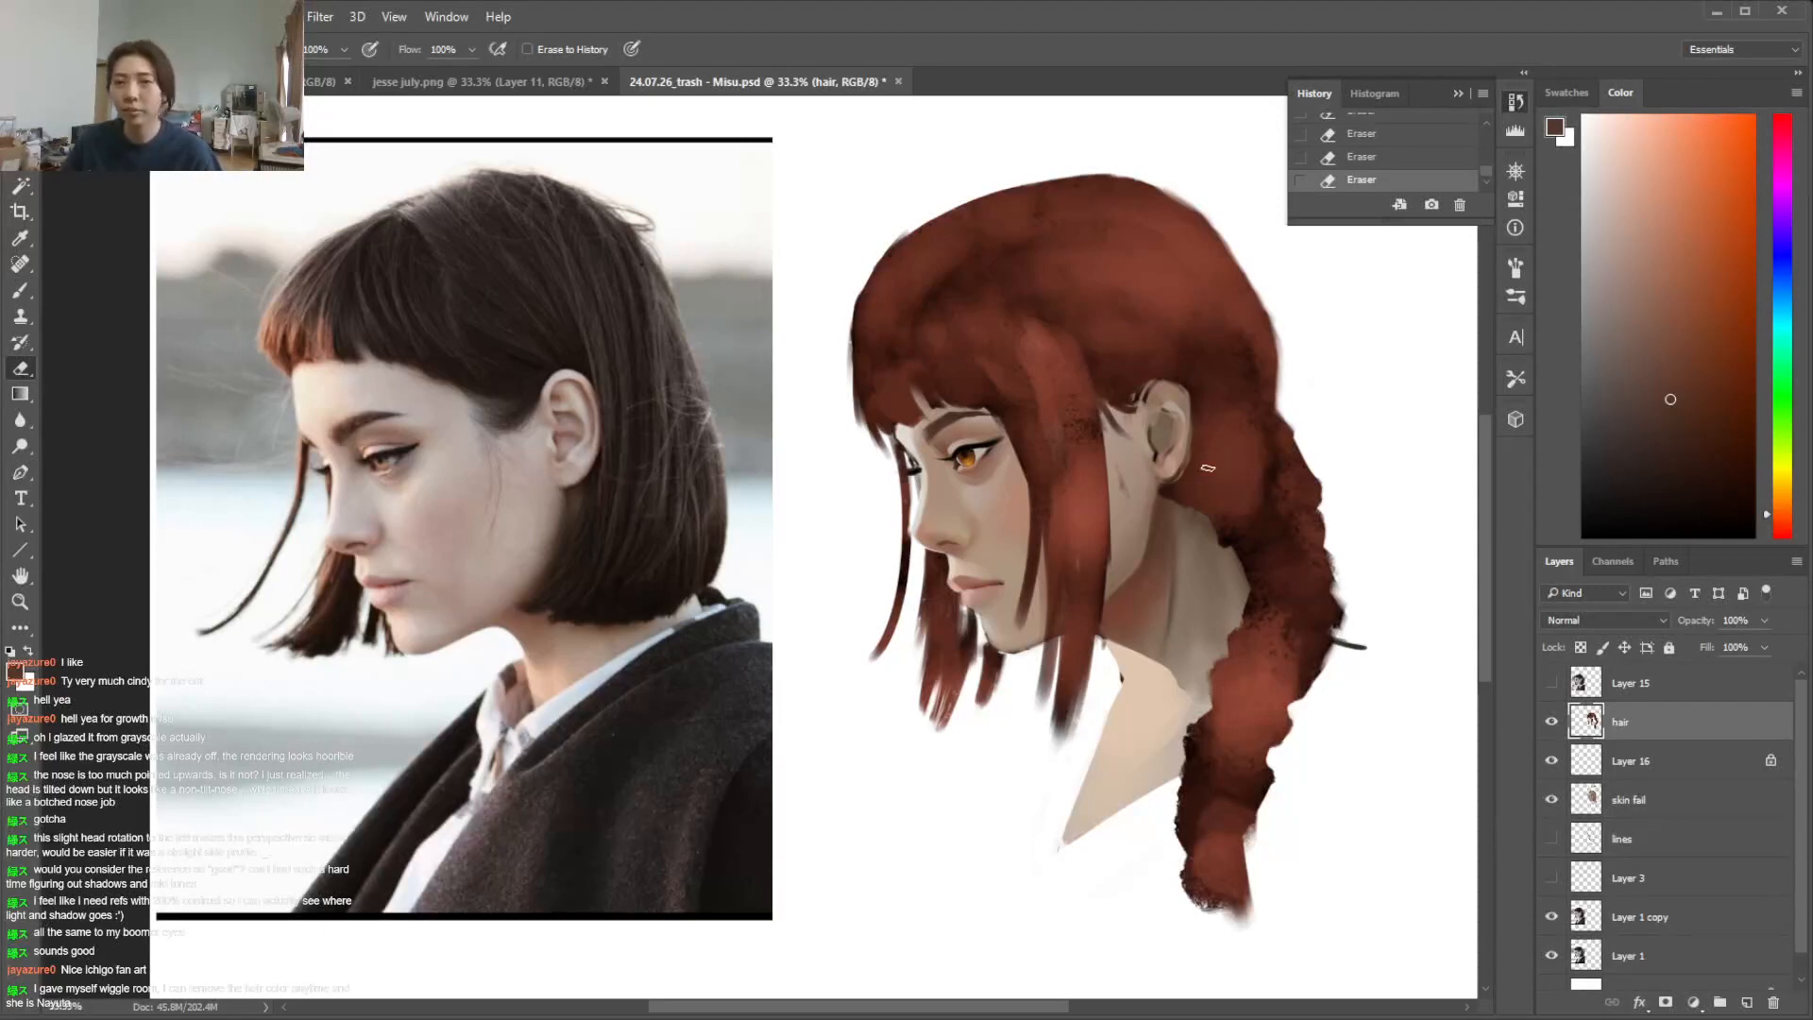
Paint over the ear's inner details on the skin fail layer with a light skin tone sampled from beside the ear
{"action": "key", "text": "ctrl+plus"}
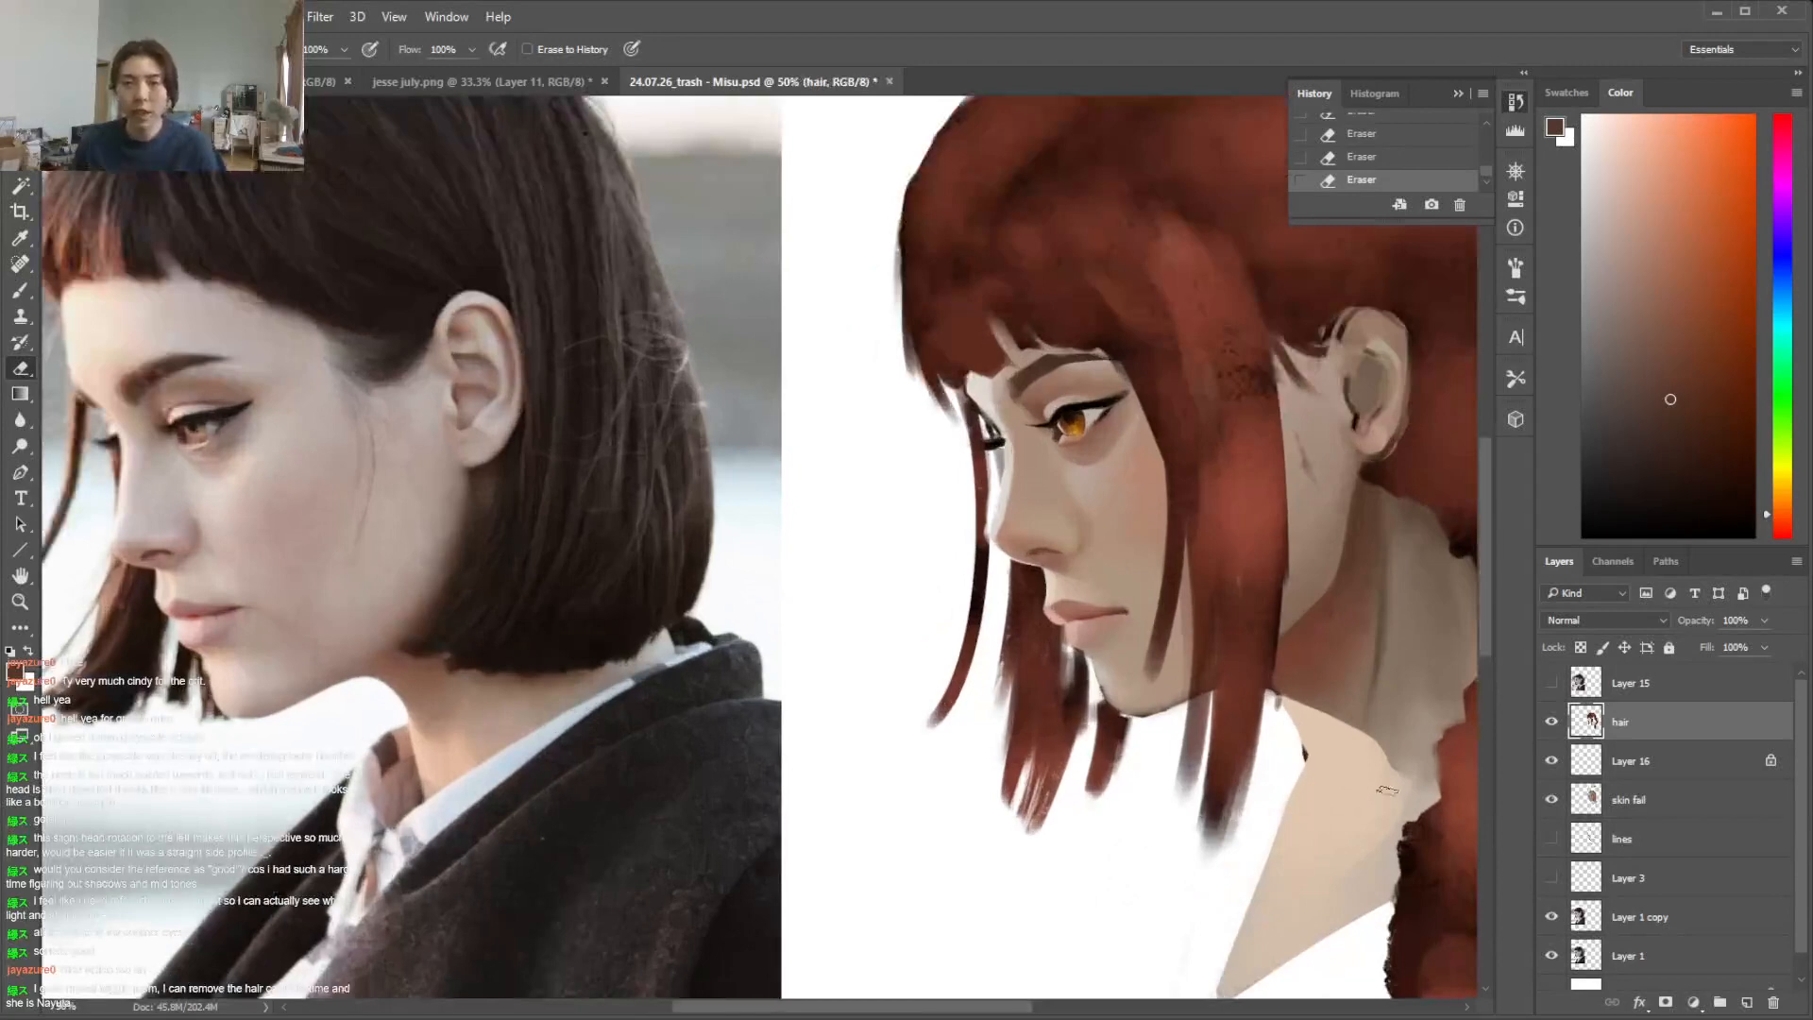
{"action": "left_click", "coordinate": [1654, 791]}
{"action": "key", "text": "i"}
{"action": "left_click", "coordinate": [1333, 370]}
{"action": "key", "text": "b"}
{"action": "mouse_move", "coordinate": [1365, 345]}
{"action": "left_mouse_down"}
{"action": "mouse_move", "coordinate": [1359, 376]}
{"action": "mouse_move", "coordinate": [1382, 389]}
{"action": "mouse_move", "coordinate": [1366, 415]}
{"action": "mouse_move", "coordinate": [1384, 323]}
{"action": "left_mouse_up"}
{"action": "right_click", "coordinate": [1371, 377]}
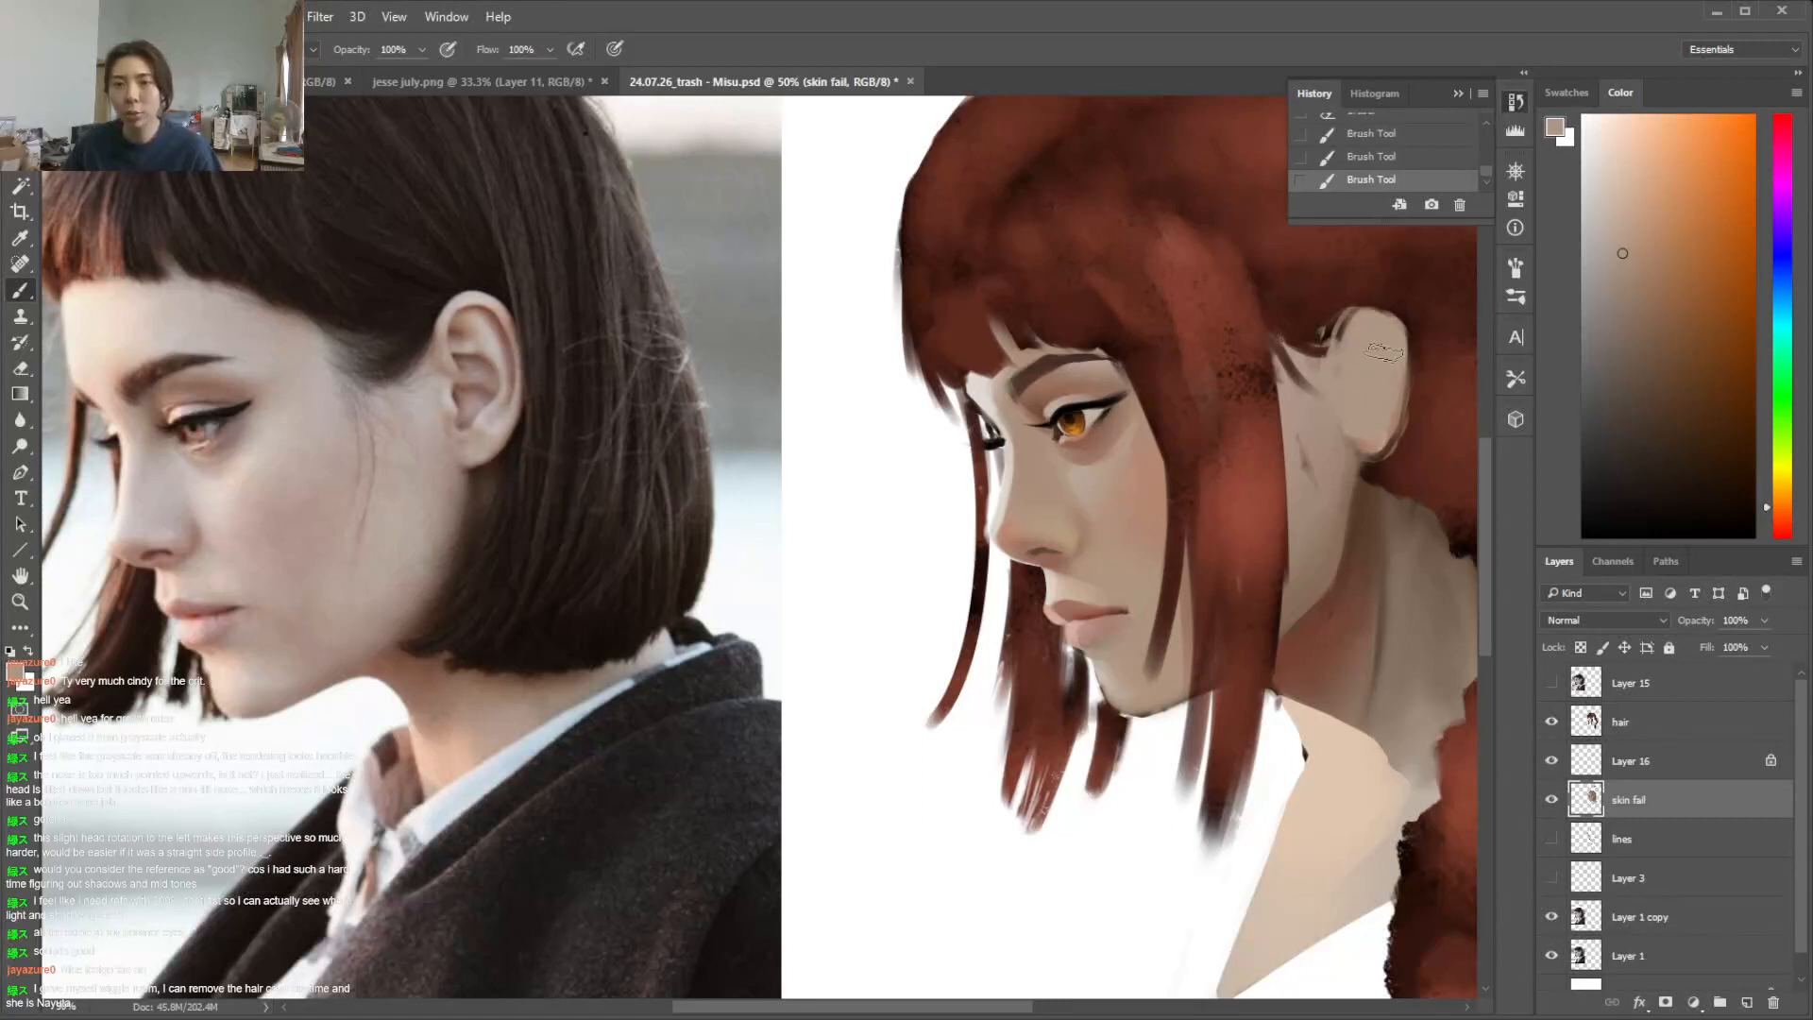
{"action": "right_click", "coordinate": [1395, 382]}
{"action": "left_click_drag", "start_coordinate": [1517, 437], "coordinate": [1509, 436]}
{"action": "left_click", "coordinate": [1356, 476]}
{"action": "left_click", "coordinate": [1350, 479], "text": "alt"}
{"action": "left_click", "coordinate": [1348, 388], "text": "alt"}
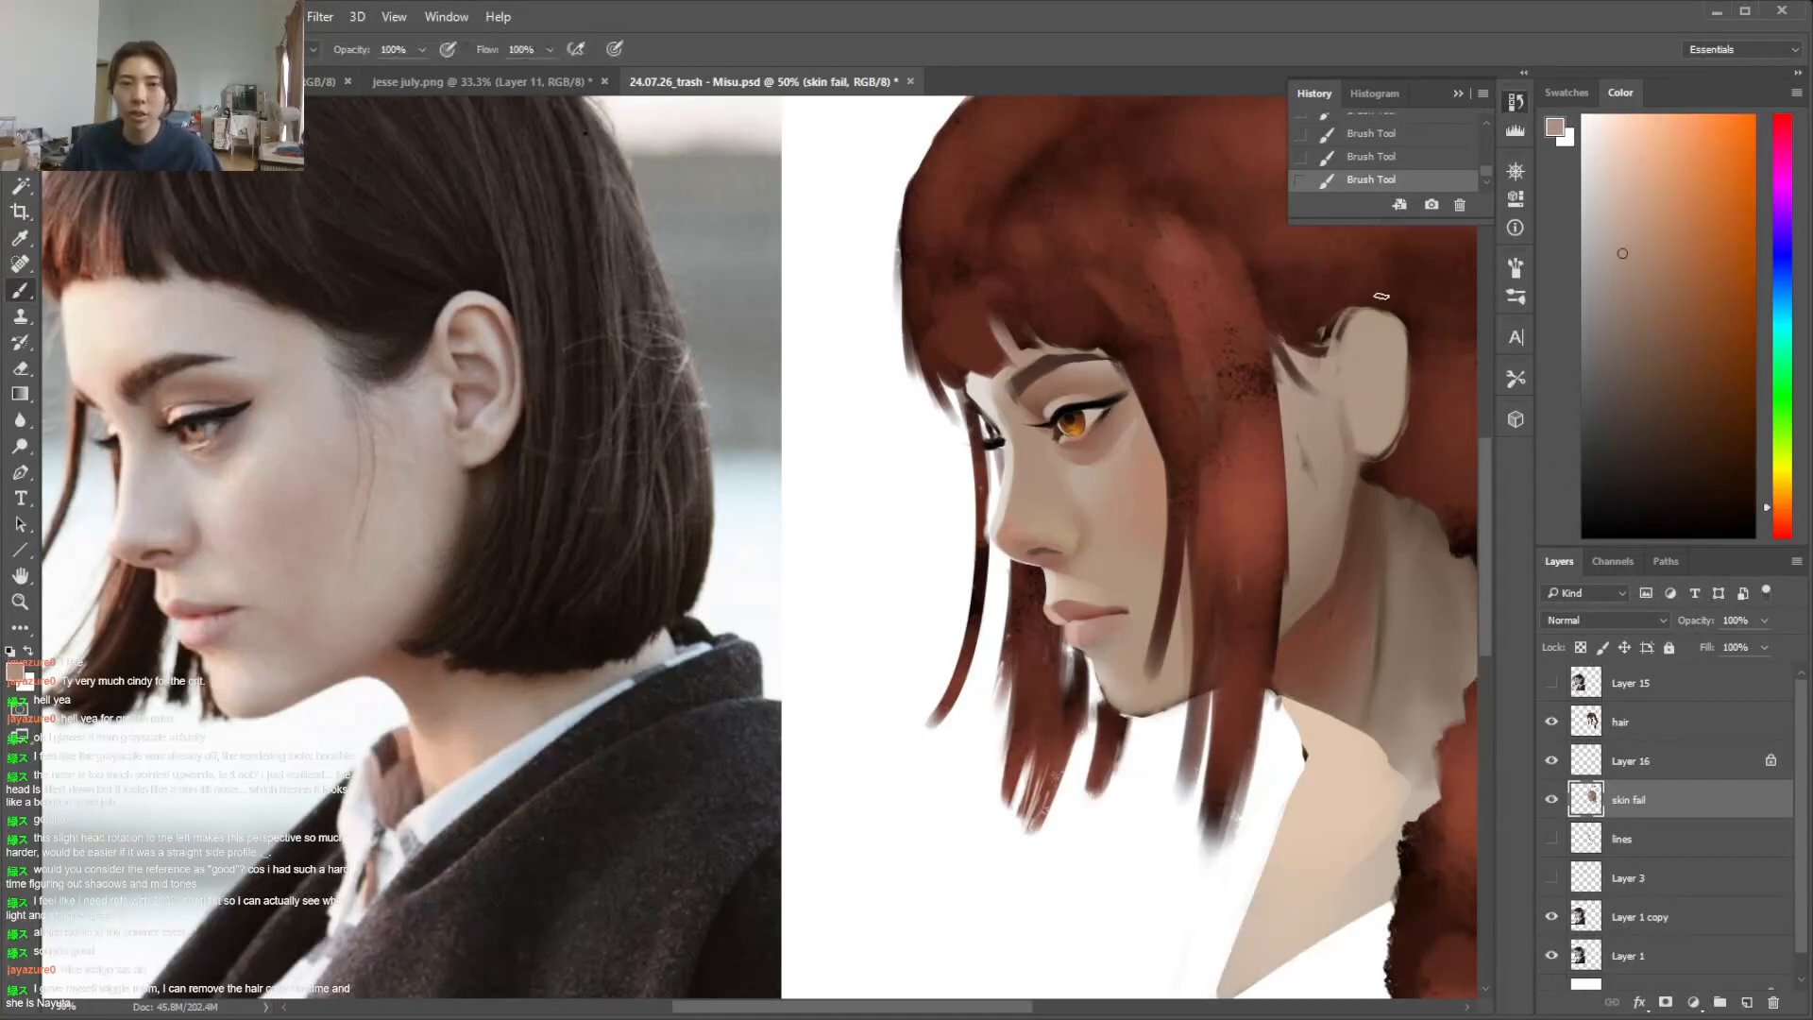
Select the connected ear and face skin with the Magic Wand and softly shade the ear's upper outer edge with a soft round brush
{"action": "left_click", "coordinate": [1580, 647]}
{"action": "left_click", "coordinate": [1580, 648]}
{"action": "key", "text": "w"}
{"action": "left_click", "coordinate": [1382, 391]}
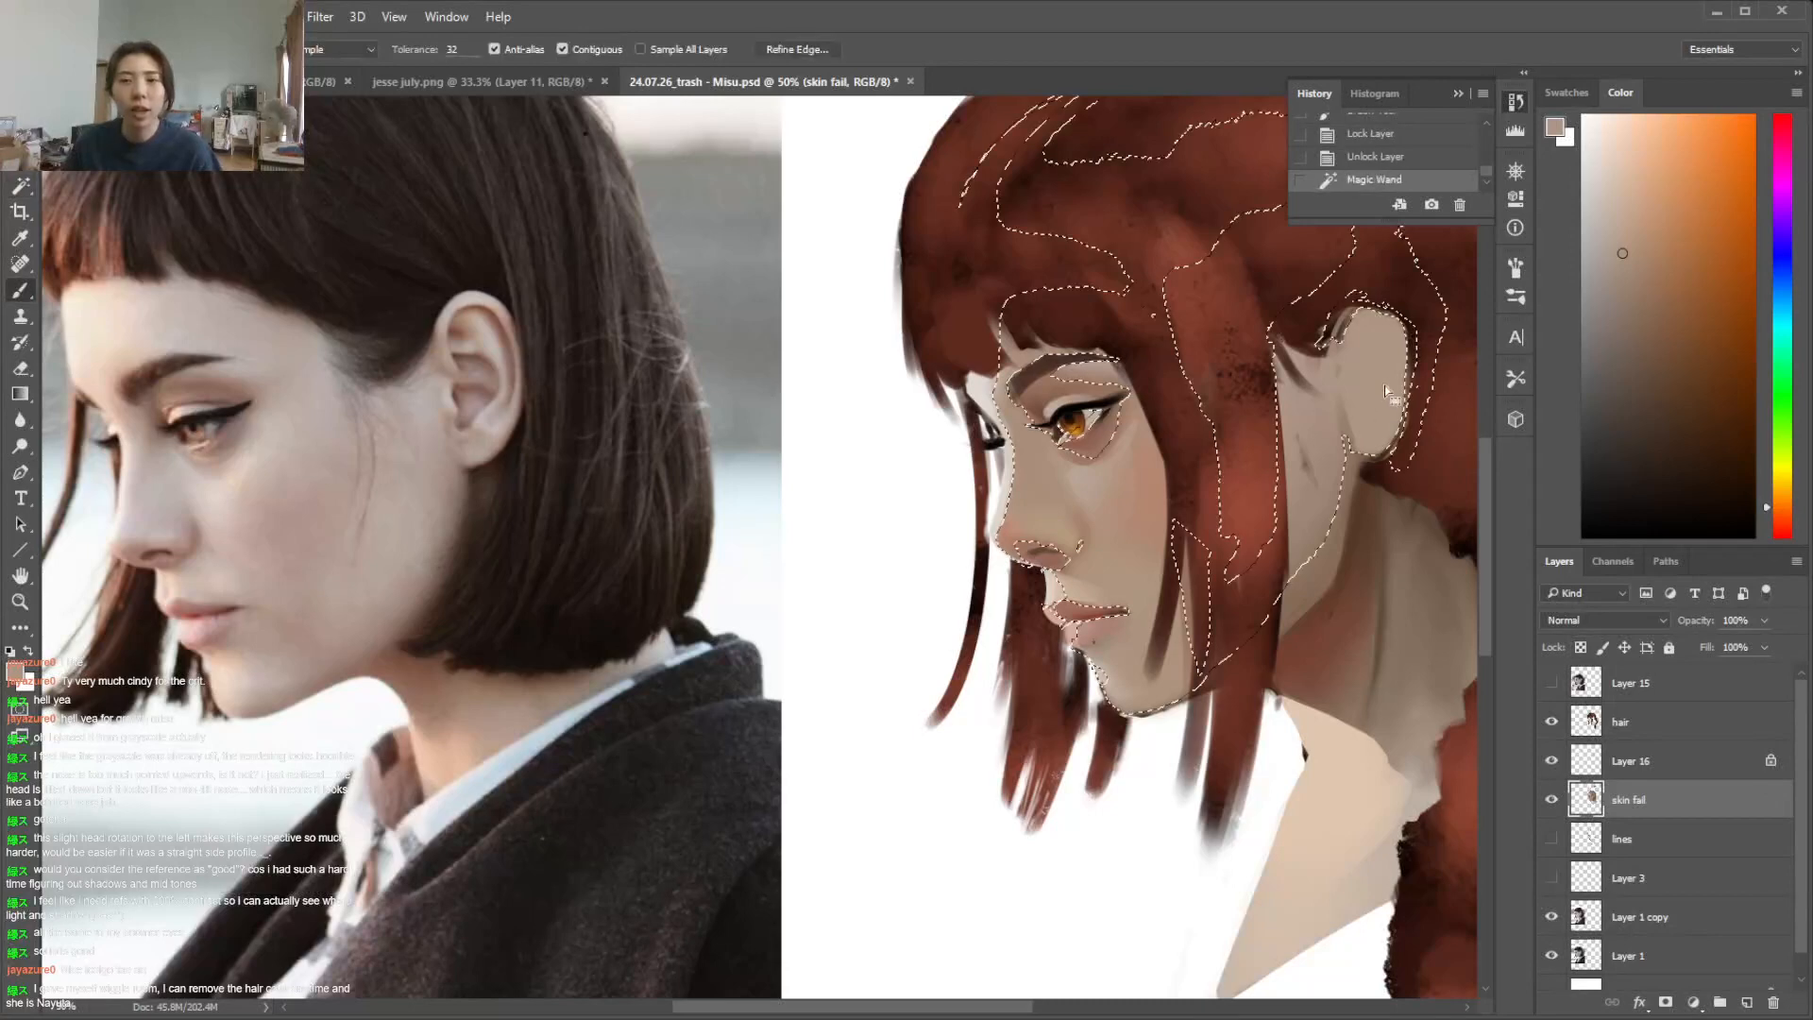
{"action": "right_click", "coordinate": [1398, 383]}
{"action": "left_click", "coordinate": [1494, 522]}
{"action": "left_click", "coordinate": [1539, 428]}
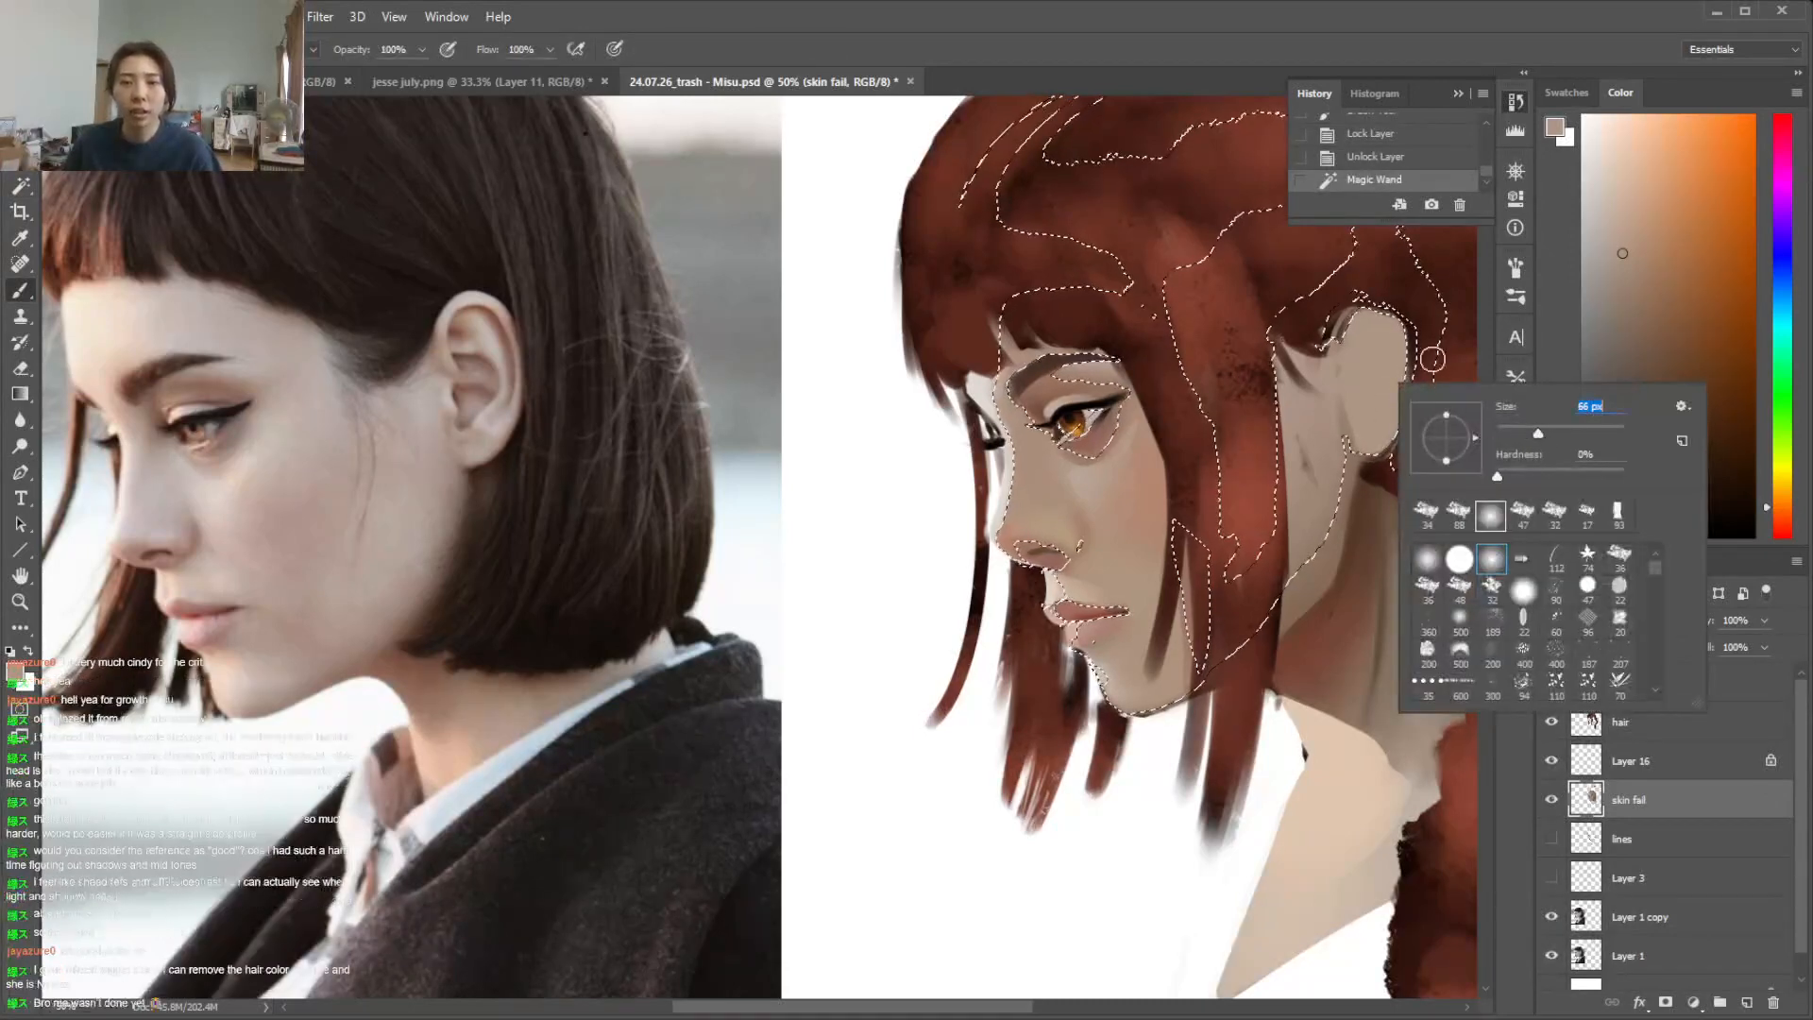
{"action": "left_click", "coordinate": [1405, 342]}
{"action": "right_click", "coordinate": [1405, 327]}
{"action": "left_click", "coordinate": [1558, 374]}
{"action": "left_click", "coordinate": [1409, 339]}
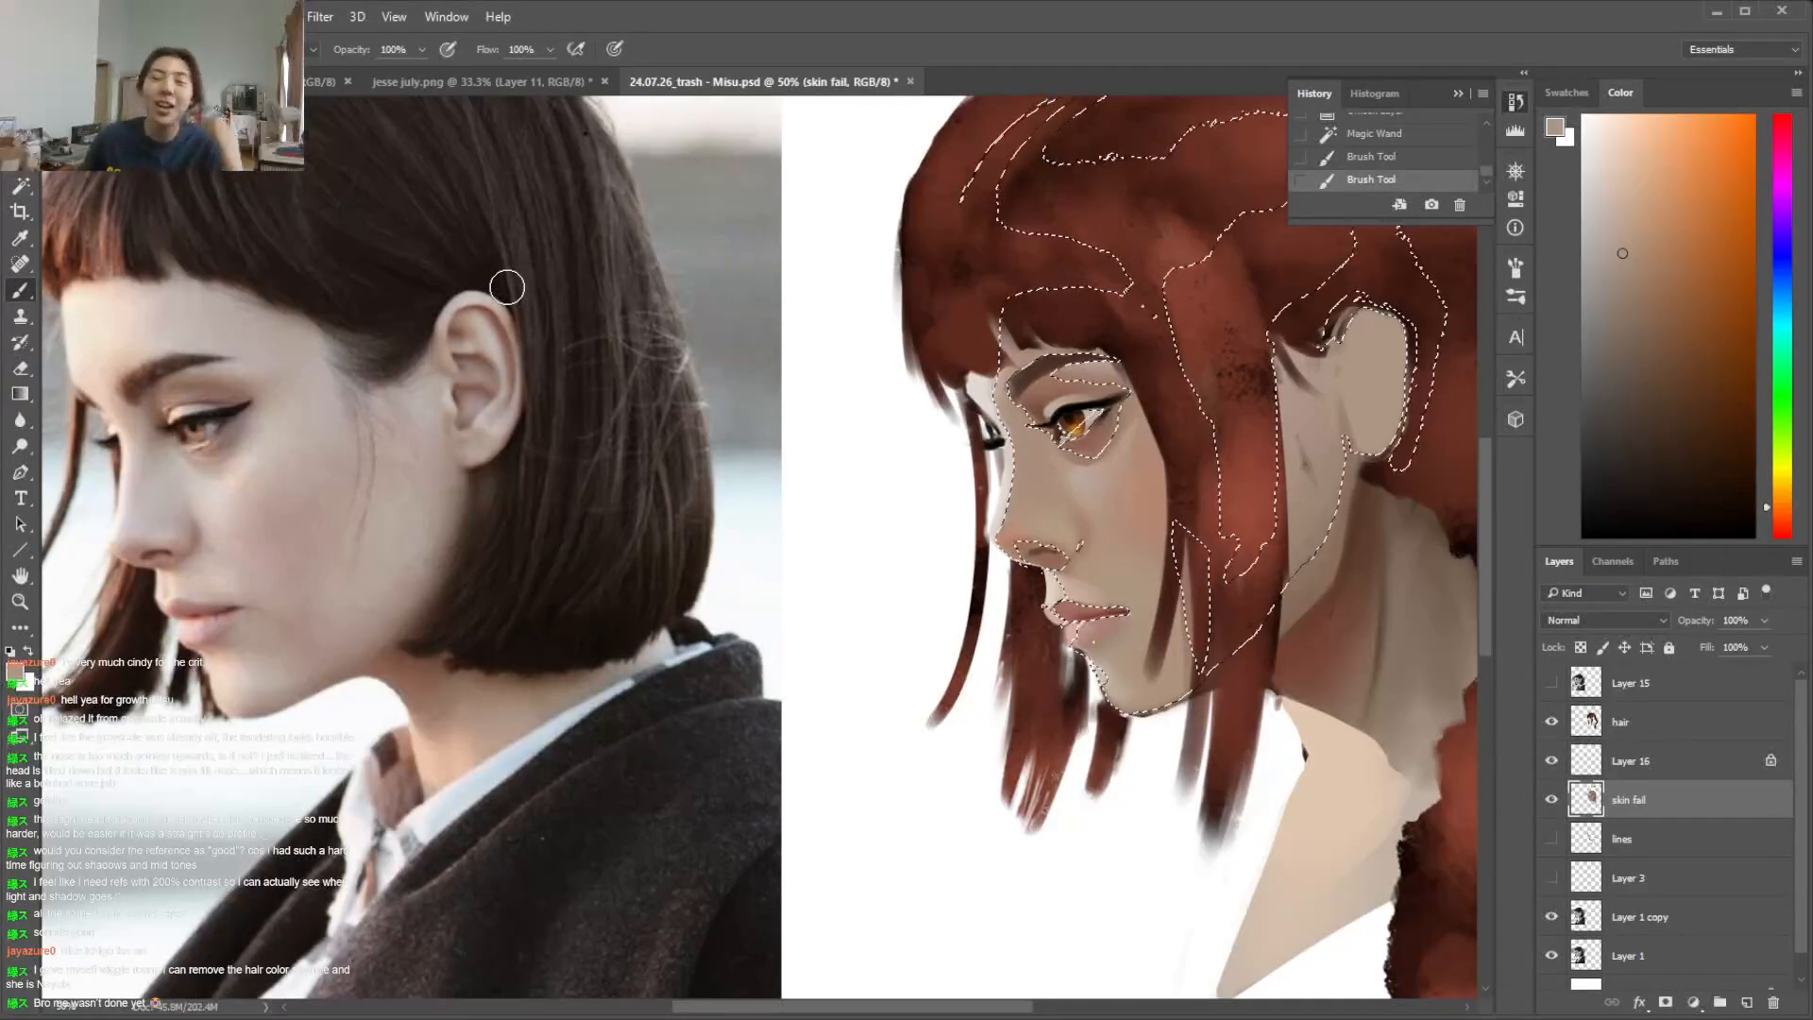
{"action": "scroll", "coordinate": [1493, 459], "scroll_direction": "up", "scroll_amount": 4}
{"action": "scroll", "coordinate": [1489, 463], "scroll_direction": "down", "scroll_amount": 1}
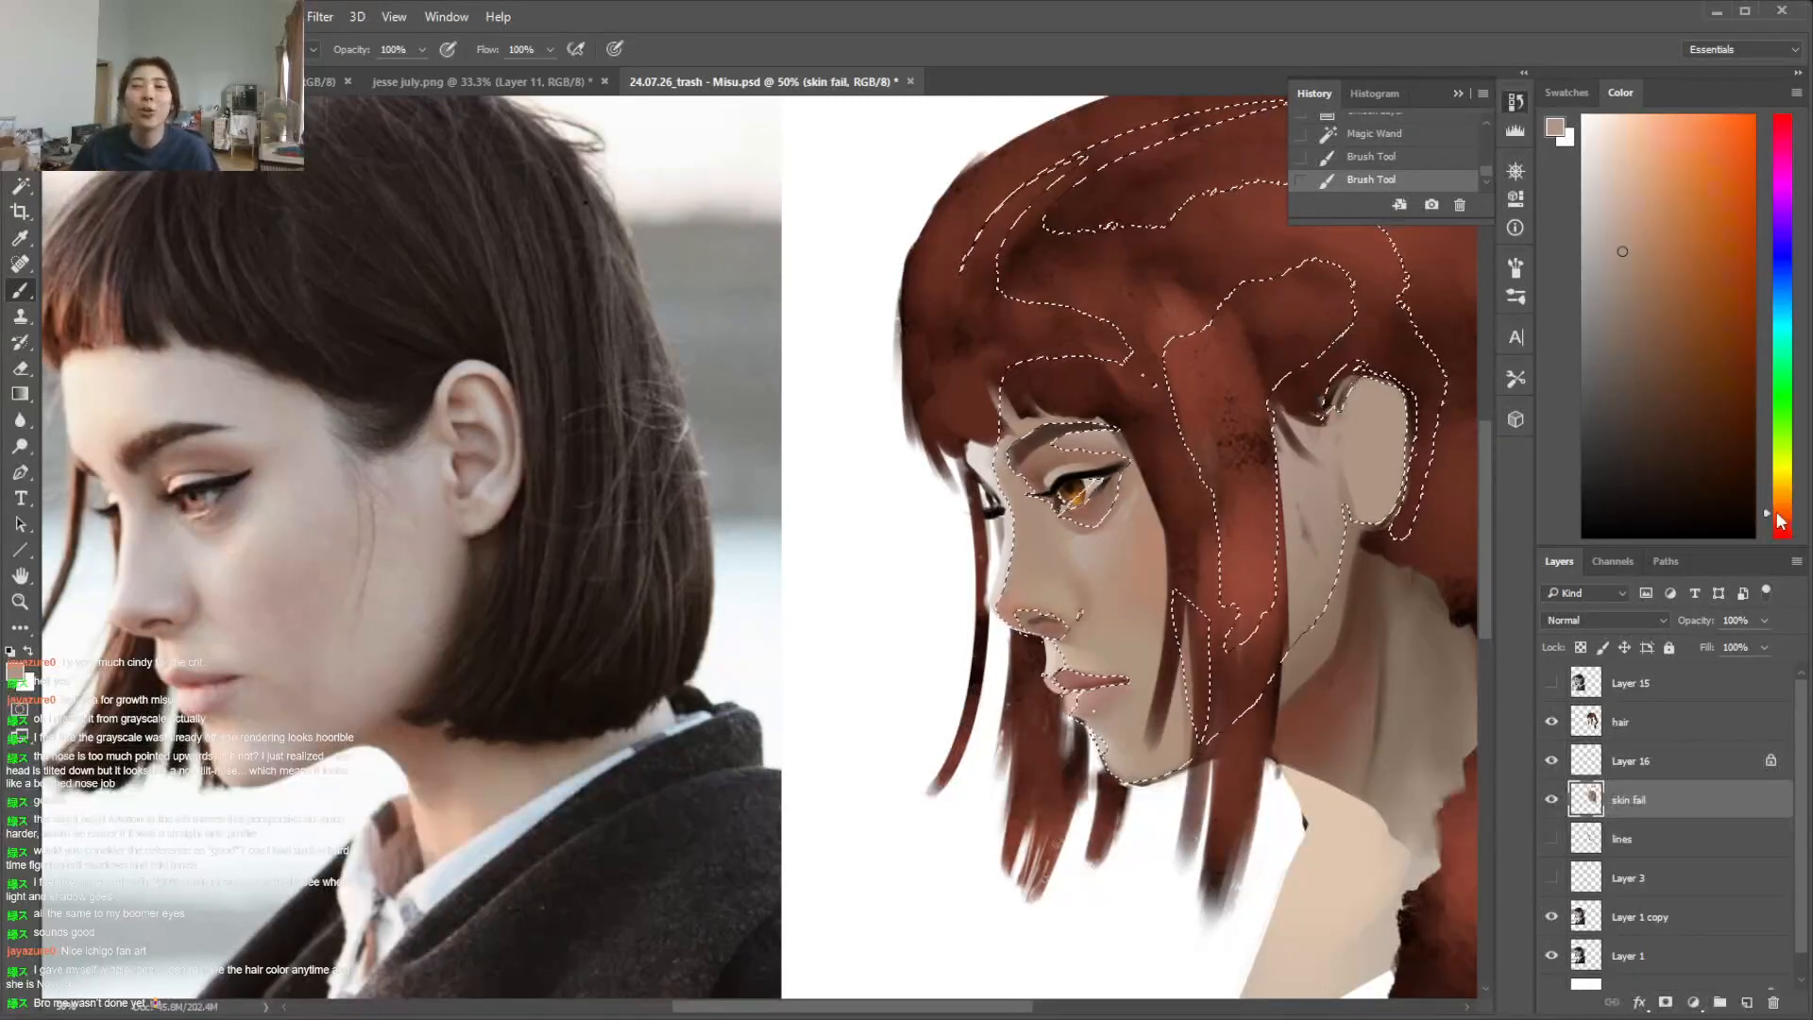
Tint the ear's lobe and rim with a warmer pinkish skin tone inside the selection, and deselect
{"action": "left_click", "coordinate": [1650, 246]}
{"action": "left_click", "coordinate": [1657, 230]}
{"action": "left_click", "coordinate": [1781, 519]}
{"action": "mouse_move", "coordinate": [1409, 486]}
{"action": "left_mouse_down"}
{"action": "mouse_move", "coordinate": [1386, 400]}
{"action": "mouse_move", "coordinate": [1316, 403]}
{"action": "mouse_move", "coordinate": [1395, 400]}
{"action": "mouse_move", "coordinate": [1403, 448]}
{"action": "mouse_move", "coordinate": [1341, 397]}
{"action": "mouse_move", "coordinate": [1391, 410]}
{"action": "mouse_move", "coordinate": [1379, 522]}
{"action": "left_mouse_up"}
{"action": "left_click", "coordinate": [1366, 385], "text": "alt"}
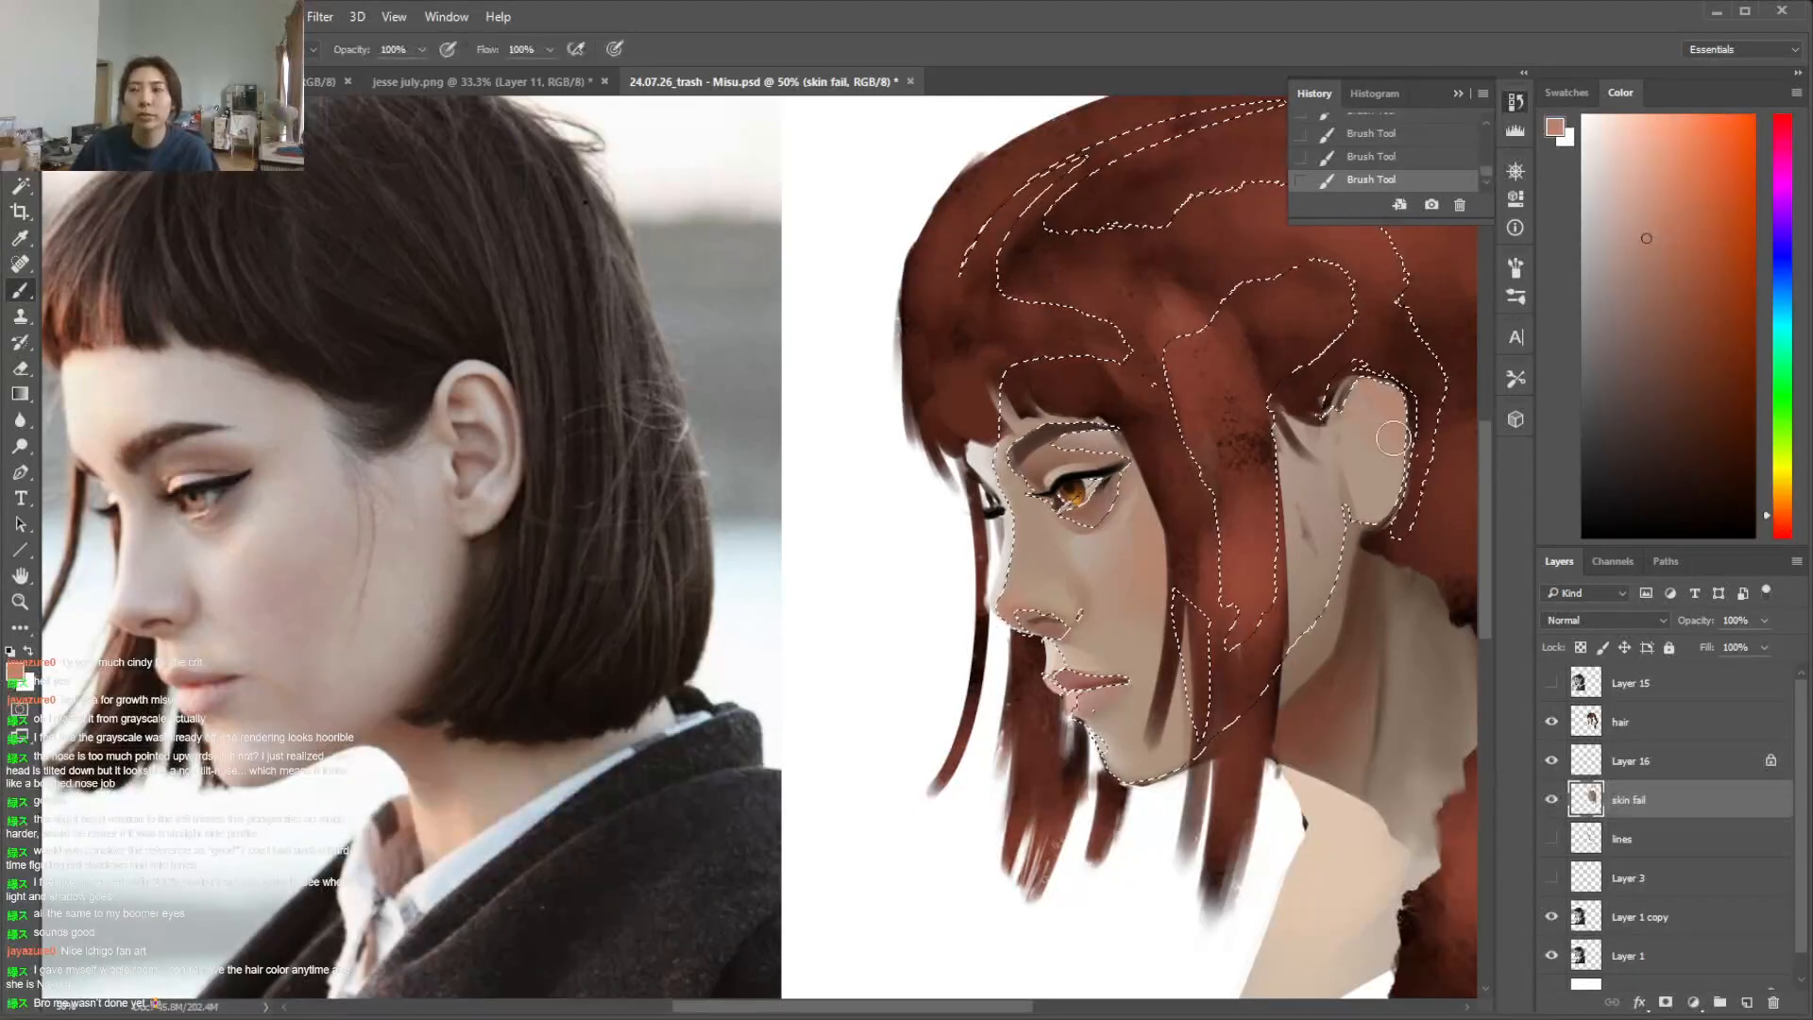
{"action": "left_click", "coordinate": [1381, 440], "text": "alt"}
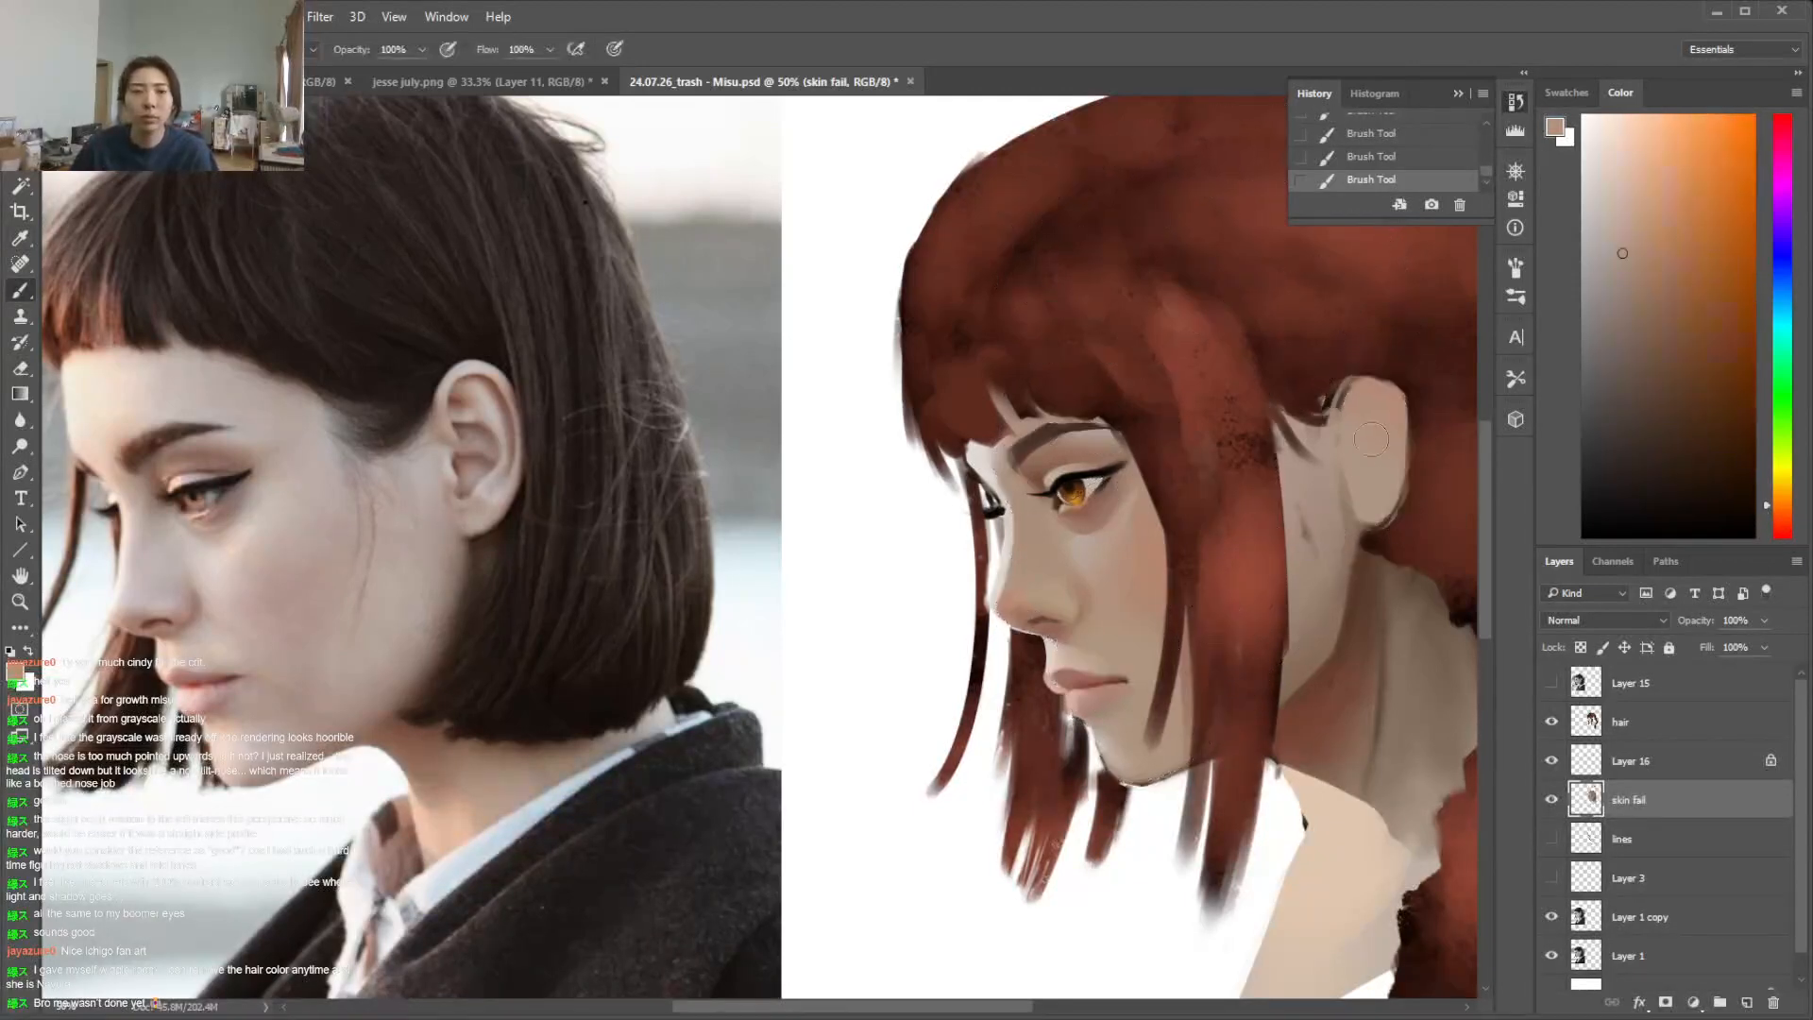
{"action": "key", "text": "ctrl+d"}
Lasso the fold along the ear's inner rim, shade it with a muted reddish brown, and deselect
{"action": "key", "text": "l"}
{"action": "mouse_move", "coordinate": [1352, 408]}
{"action": "left_mouse_down"}
{"action": "mouse_move", "coordinate": [1393, 405]}
{"action": "mouse_move", "coordinate": [1389, 478]}
{"action": "mouse_move", "coordinate": [1385, 395]}
{"action": "mouse_move", "coordinate": [1401, 428]}
{"action": "mouse_move", "coordinate": [1395, 483]}
{"action": "mouse_move", "coordinate": [1354, 406]}
{"action": "left_mouse_up"}
{"action": "key", "text": "ctrl+d"}
{"action": "key", "text": "i"}
{"action": "left_click", "coordinate": [1387, 401]}
{"action": "left_click", "coordinate": [1781, 515]}
{"action": "left_click", "coordinate": [1672, 324]}
{"action": "left_click_drag", "start_coordinate": [1673, 324], "coordinate": [1663, 319]}
{"action": "left_click", "coordinate": [1779, 519]}
{"action": "key", "text": "b"}
{"action": "mouse_move", "coordinate": [1361, 389]}
{"action": "left_mouse_down"}
{"action": "mouse_move", "coordinate": [1392, 371]}
{"action": "mouse_move", "coordinate": [1410, 392]}
{"action": "mouse_move", "coordinate": [1412, 365]}
{"action": "mouse_move", "coordinate": [1407, 401]}
{"action": "left_mouse_up"}
{"action": "left_click_drag", "start_coordinate": [1426, 480], "coordinate": [1431, 510]}
{"action": "key", "text": "ctrl+d"}
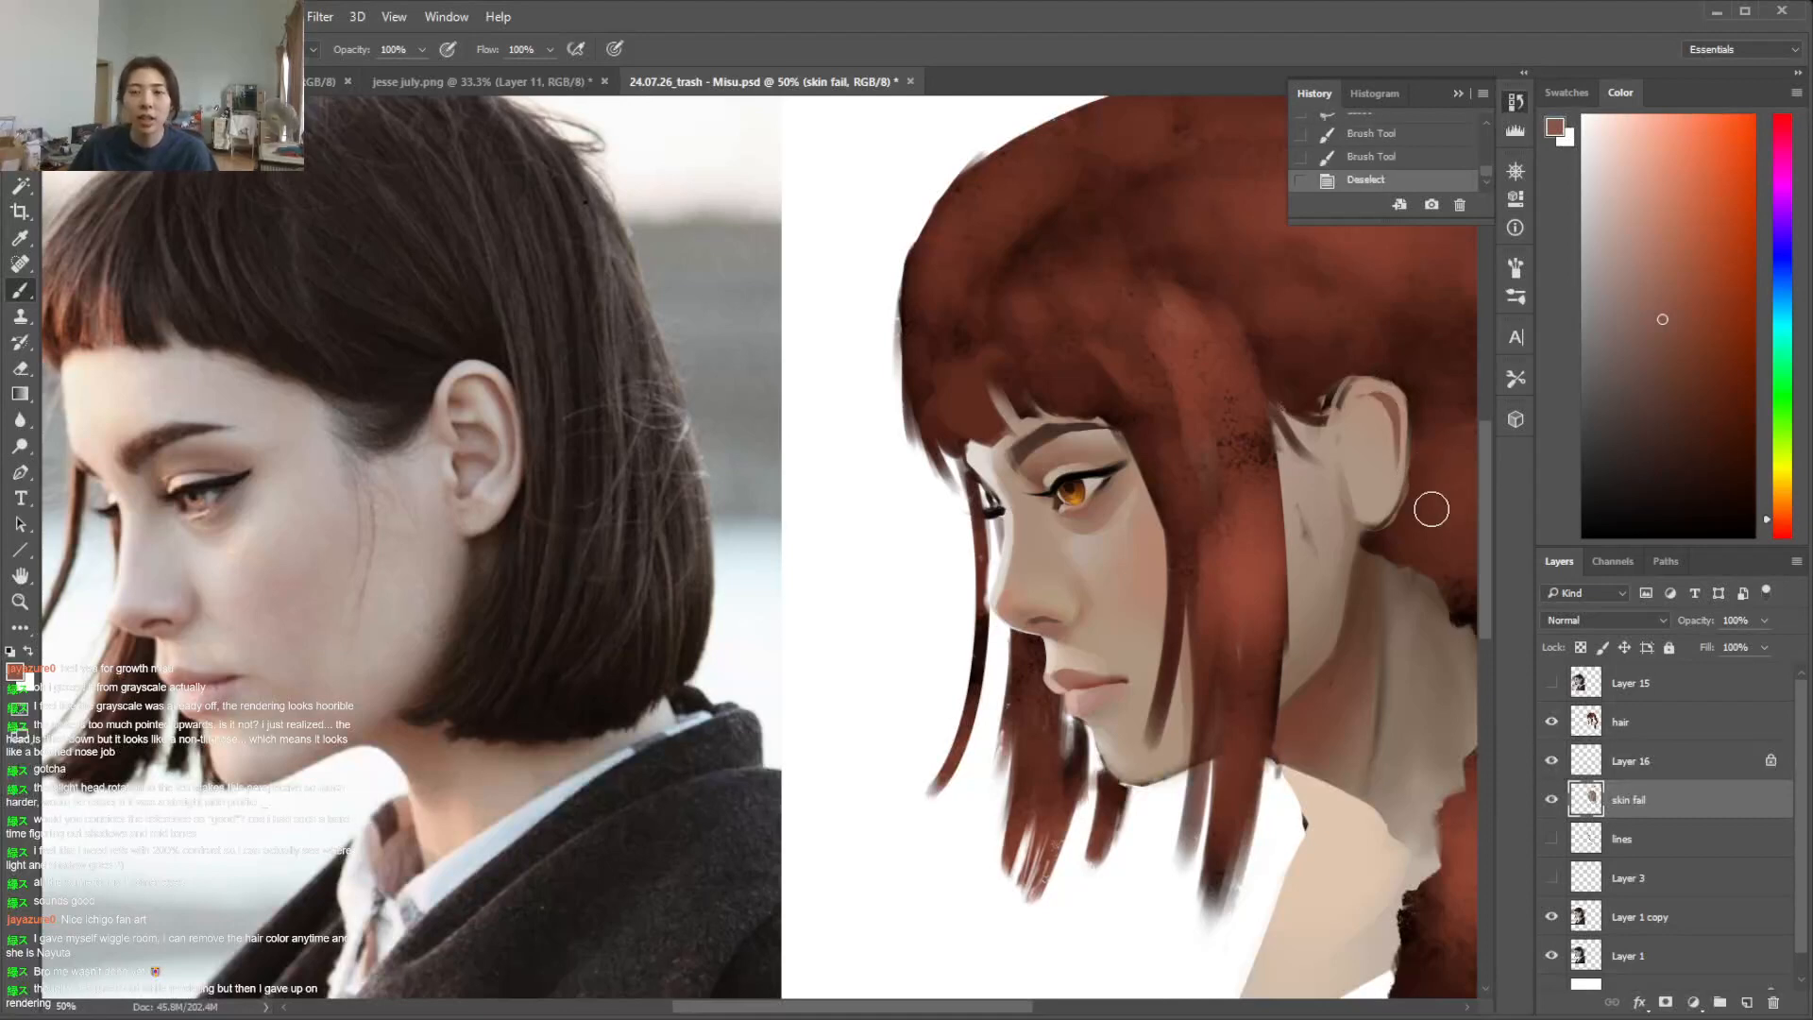
{"action": "key", "text": "l"}
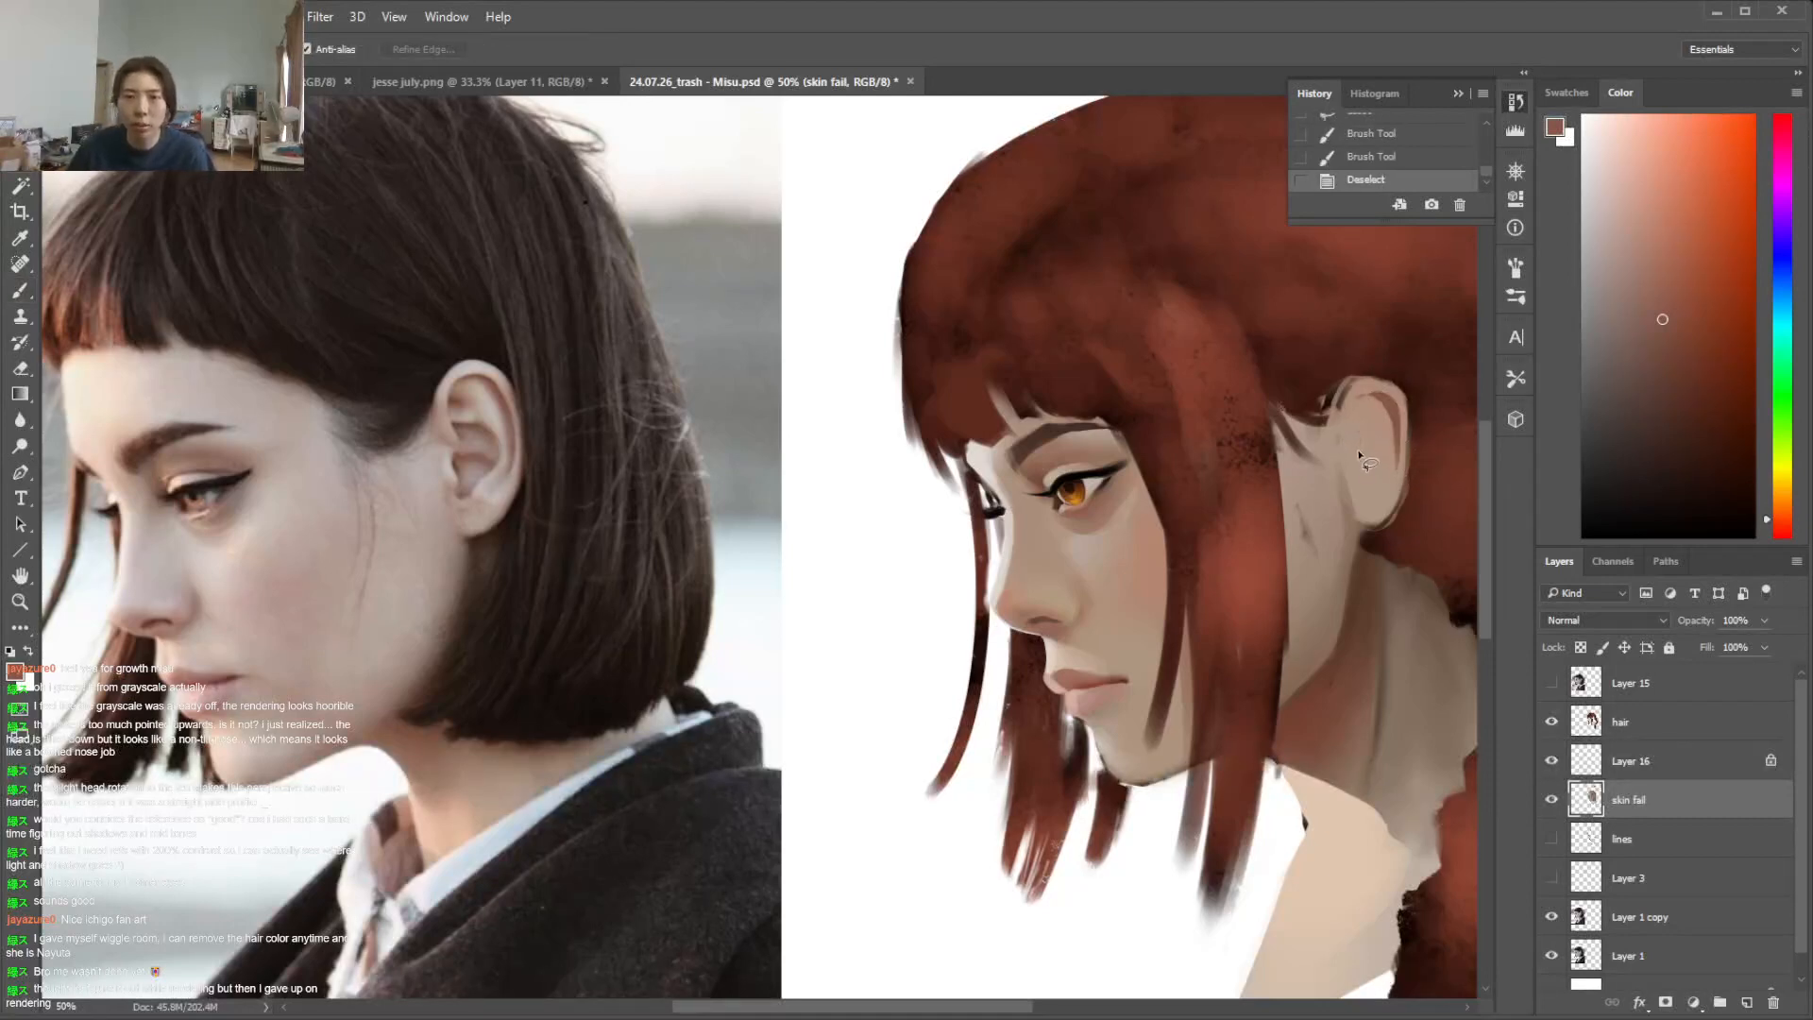
{"action": "left_click_drag", "start_coordinate": [1360, 440], "coordinate": [1365, 489]}
{"action": "key", "text": "ctrl+d"}
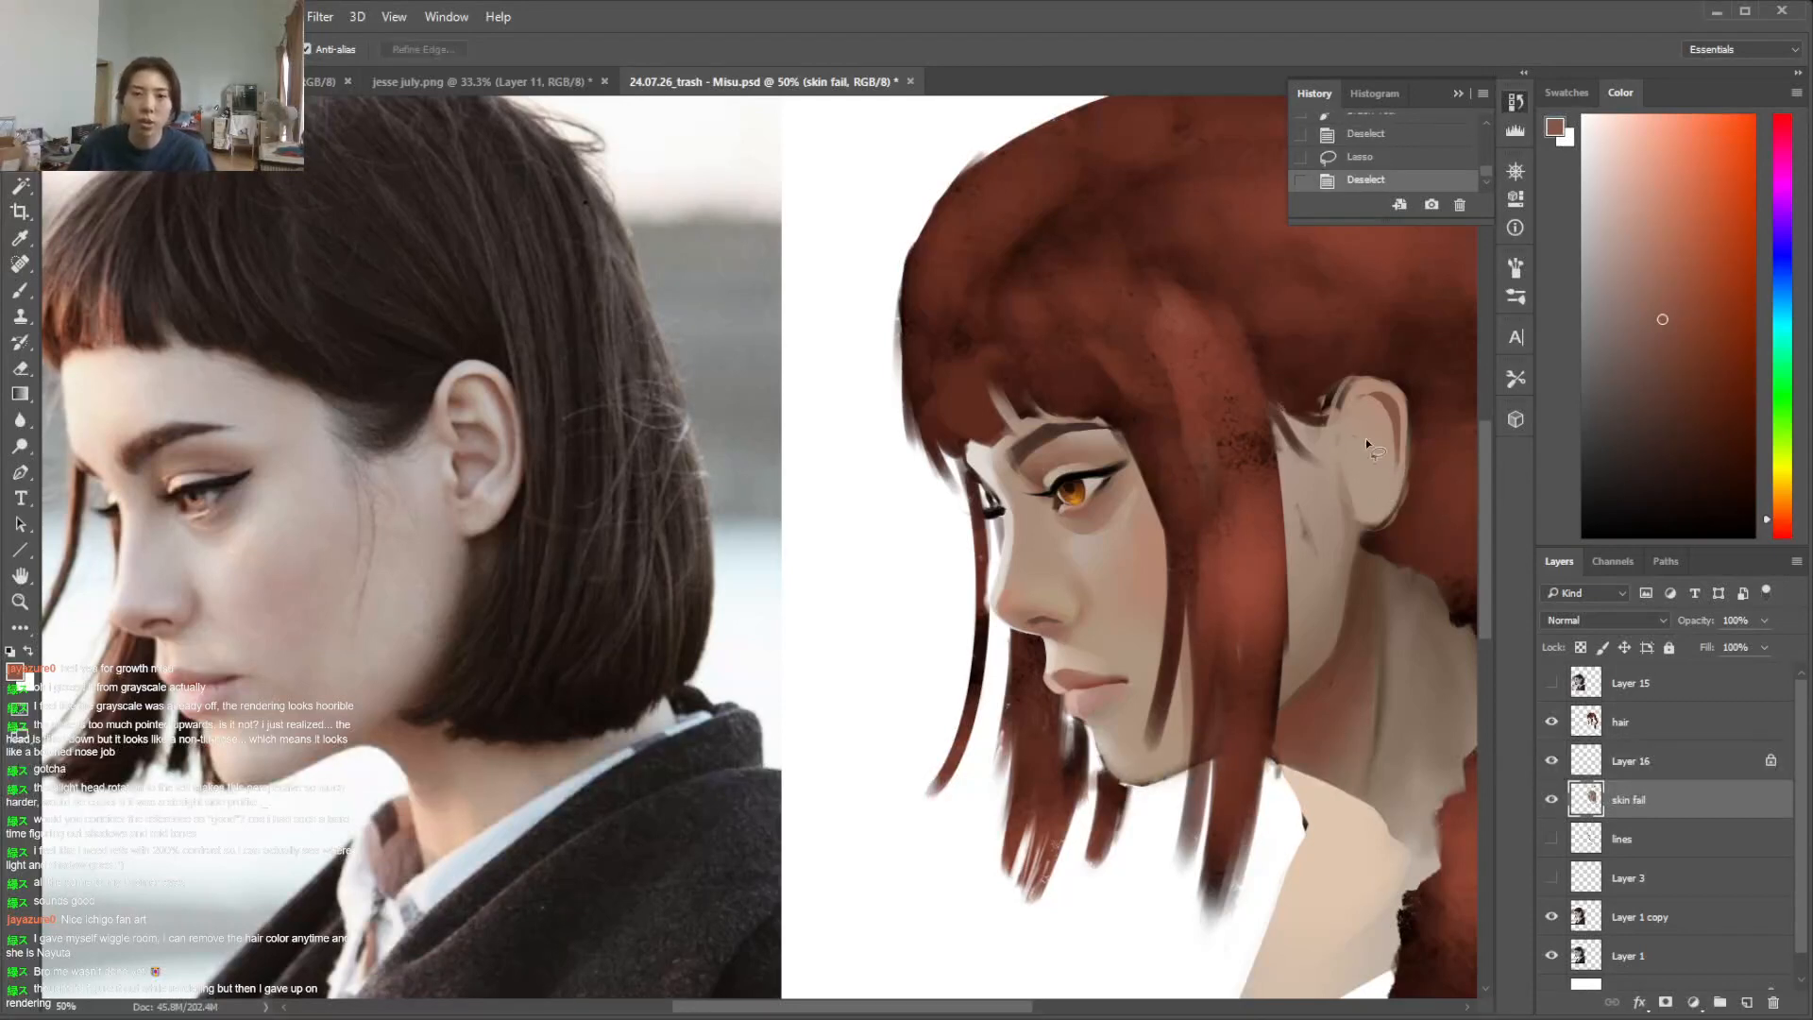
{"action": "left_click_drag", "start_coordinate": [1357, 427], "coordinate": [1365, 436]}
{"action": "key", "text": "i"}
{"action": "key", "text": "ctrl+d"}
Lasso the hollow at the ear's centre, fill it with the muted reddish brown, and deselect
{"action": "key", "text": "l"}
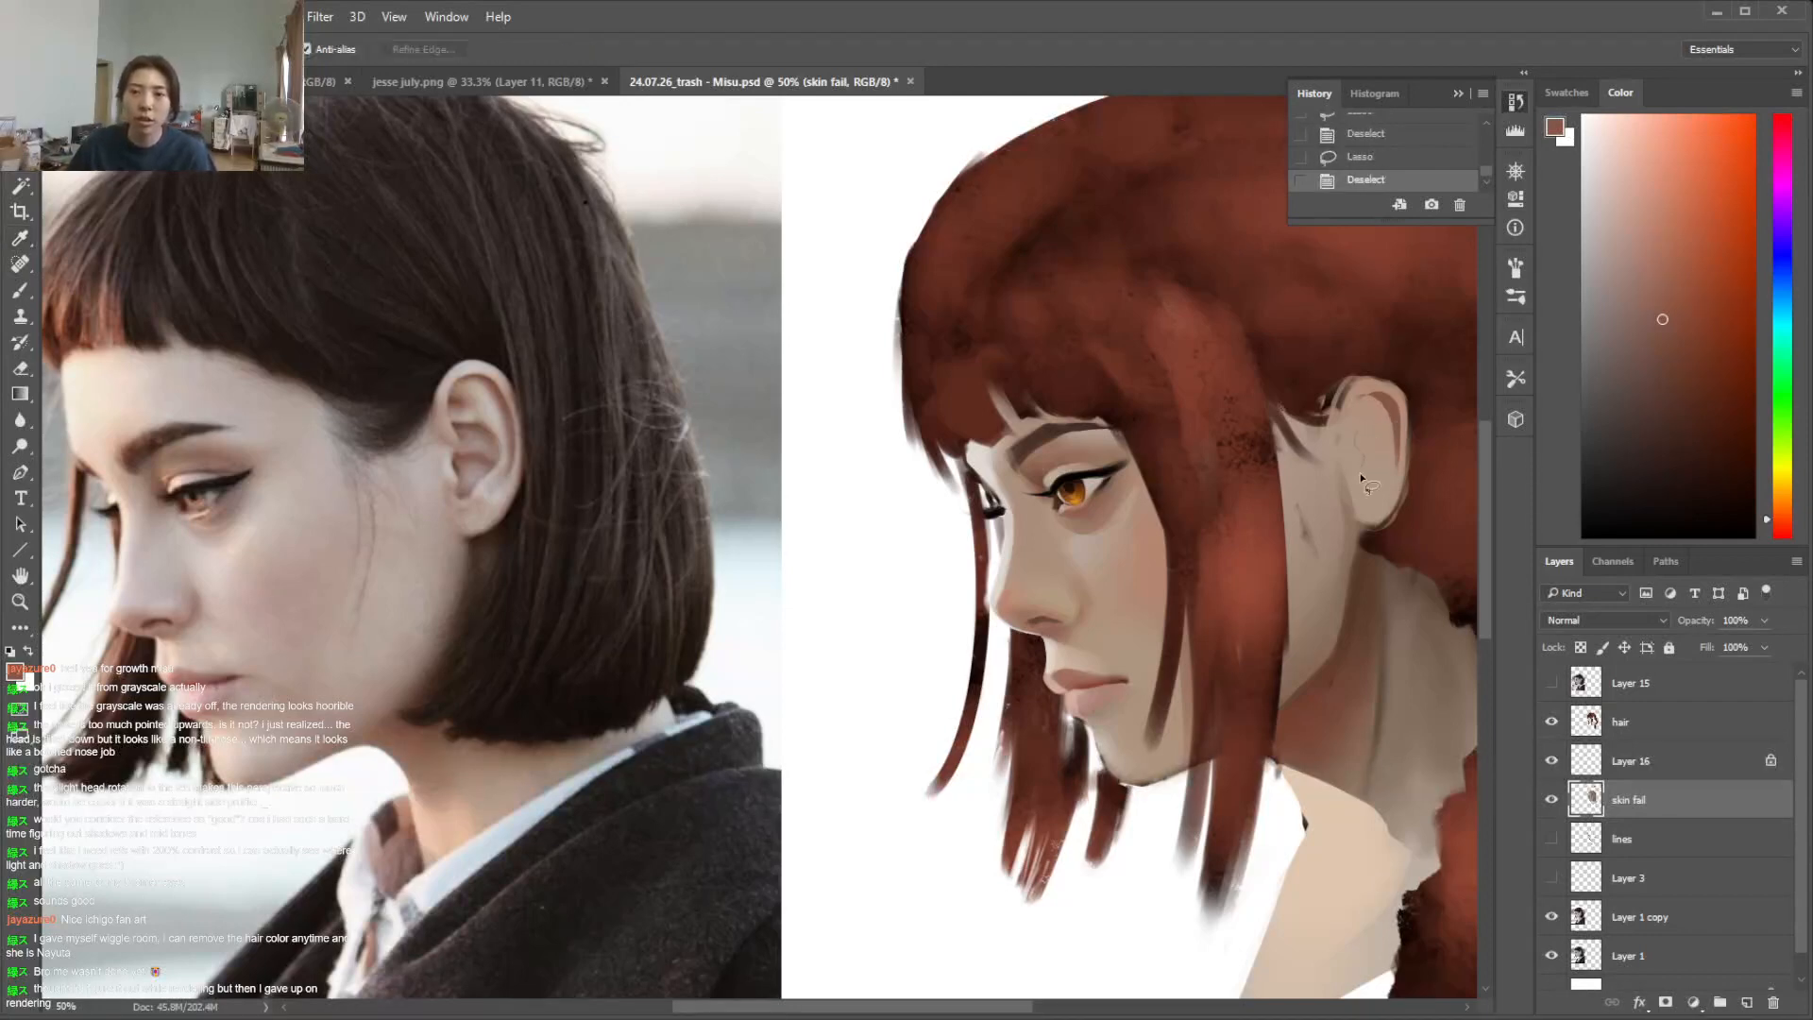
{"action": "left_click_drag", "start_coordinate": [1380, 453], "coordinate": [1373, 463]}
{"action": "key", "text": "b"}
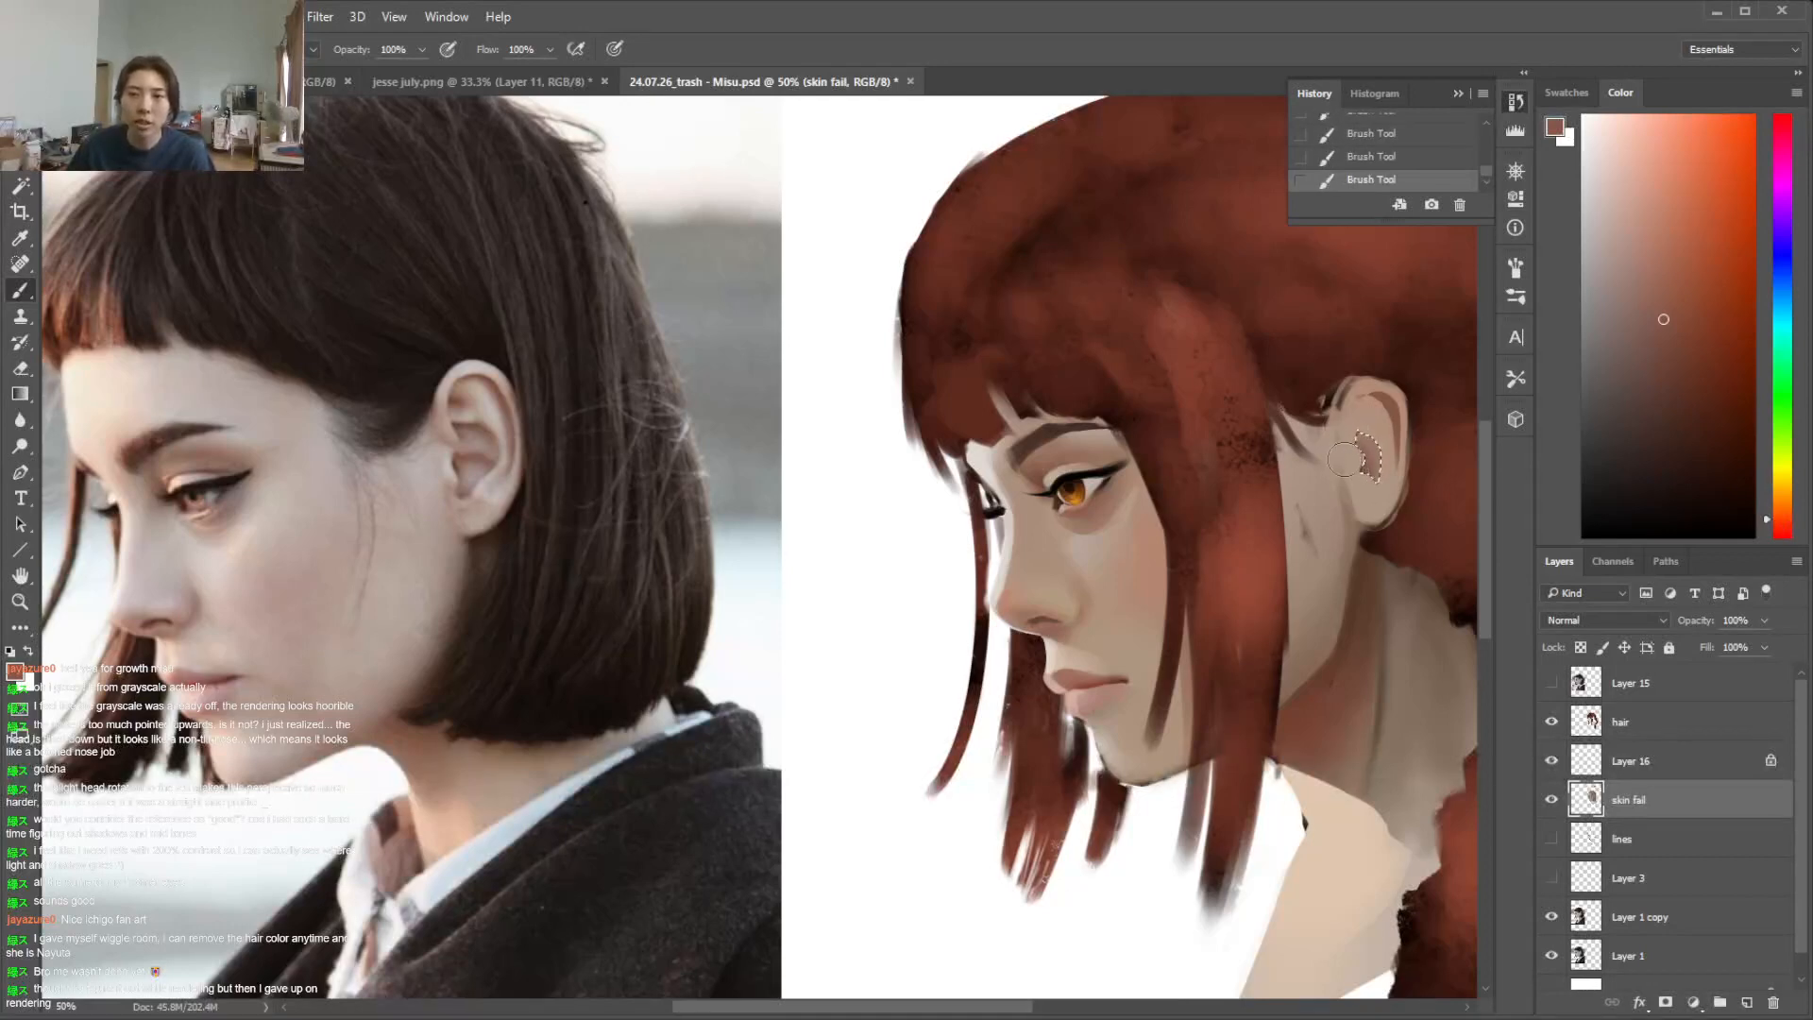
{"action": "key", "text": "ctrl+d"}
Lasso the ear's upper inner fold and lower hollow, shade them with the same reddish brown, and deselect
{"action": "key", "text": "l"}
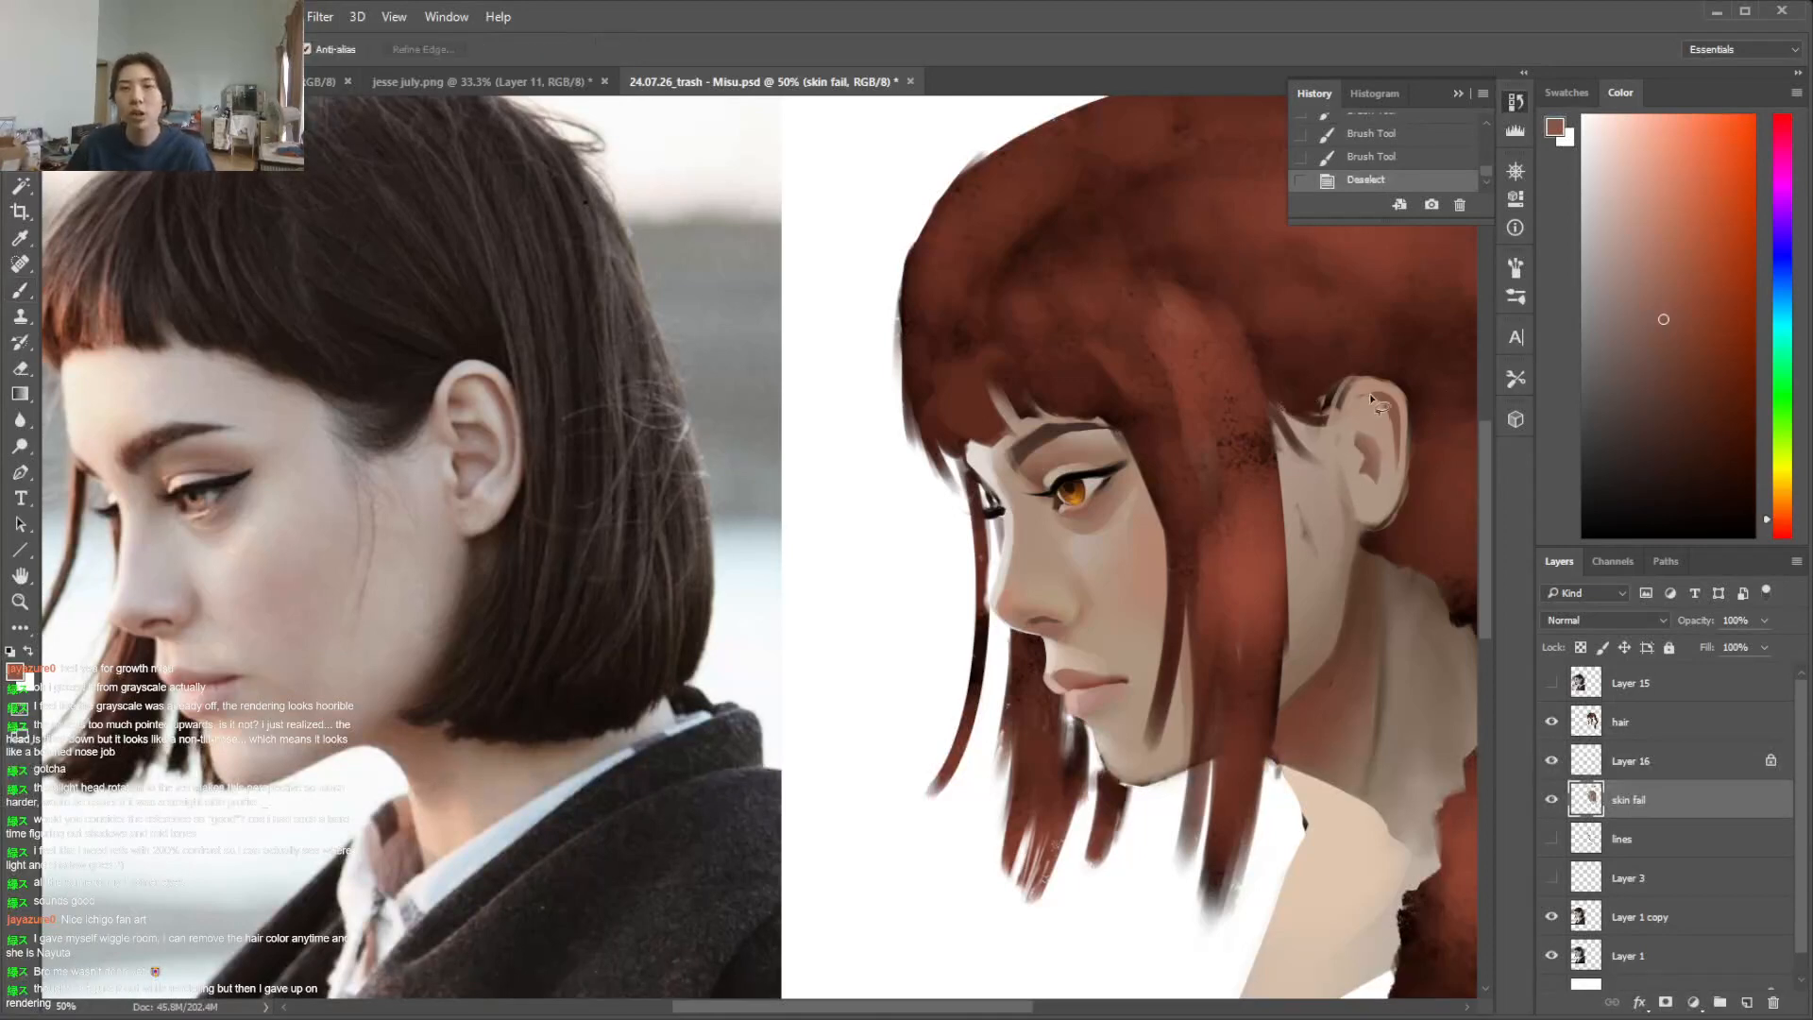
{"action": "key", "text": "b"}
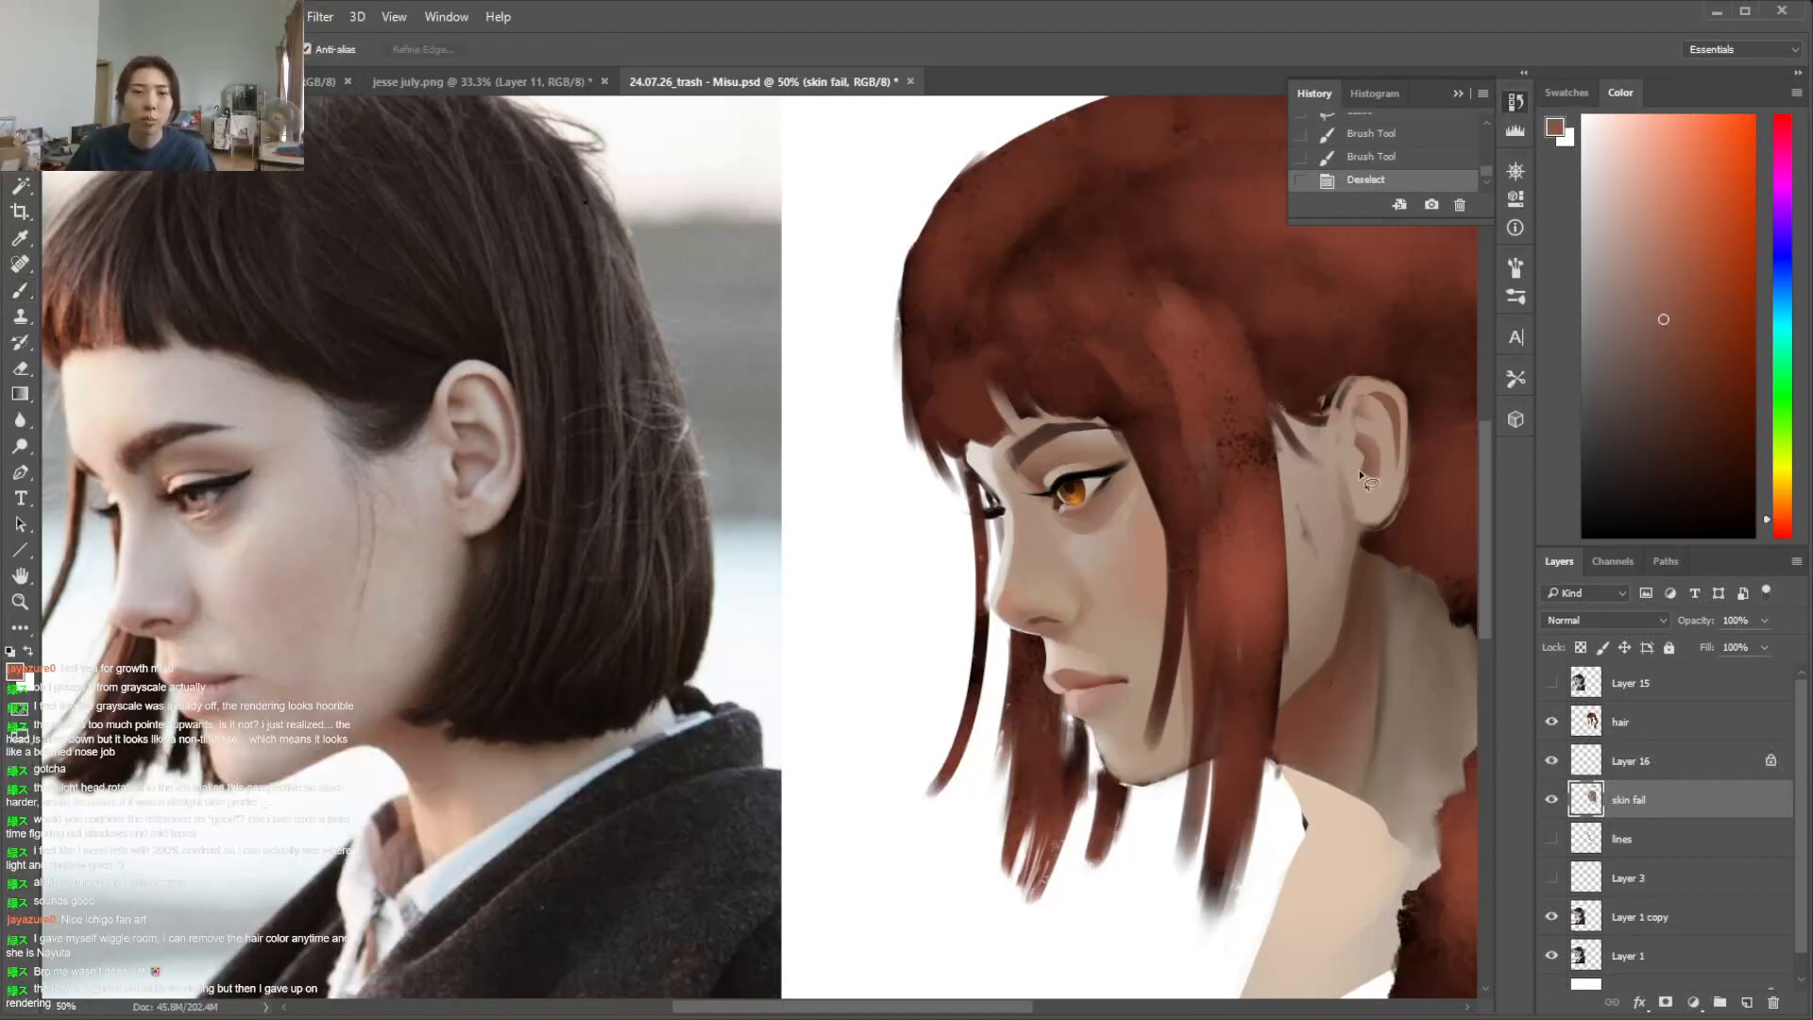
{"action": "key", "text": "b"}
{"action": "mouse_move", "coordinate": [1380, 474]}
{"action": "left_mouse_down"}
{"action": "mouse_move", "coordinate": [1371, 491]}
{"action": "mouse_move", "coordinate": [1398, 479]}
{"action": "mouse_move", "coordinate": [1368, 480]}
{"action": "mouse_move", "coordinate": [1369, 457]}
{"action": "left_mouse_up"}
{"action": "key", "text": "ctrl+d"}
Blend the shadow inside the ear's hollow with a sampled reddish skin tone, using a smaller textured brush
{"action": "left_click", "coordinate": [1372, 502], "text": "alt"}
{"action": "right_click", "coordinate": [1392, 469]}
{"action": "left_click", "coordinate": [1460, 599]}
{"action": "left_click", "coordinate": [1368, 472], "text": "alt"}
{"action": "left_click", "coordinate": [1371, 441], "text": "alt"}
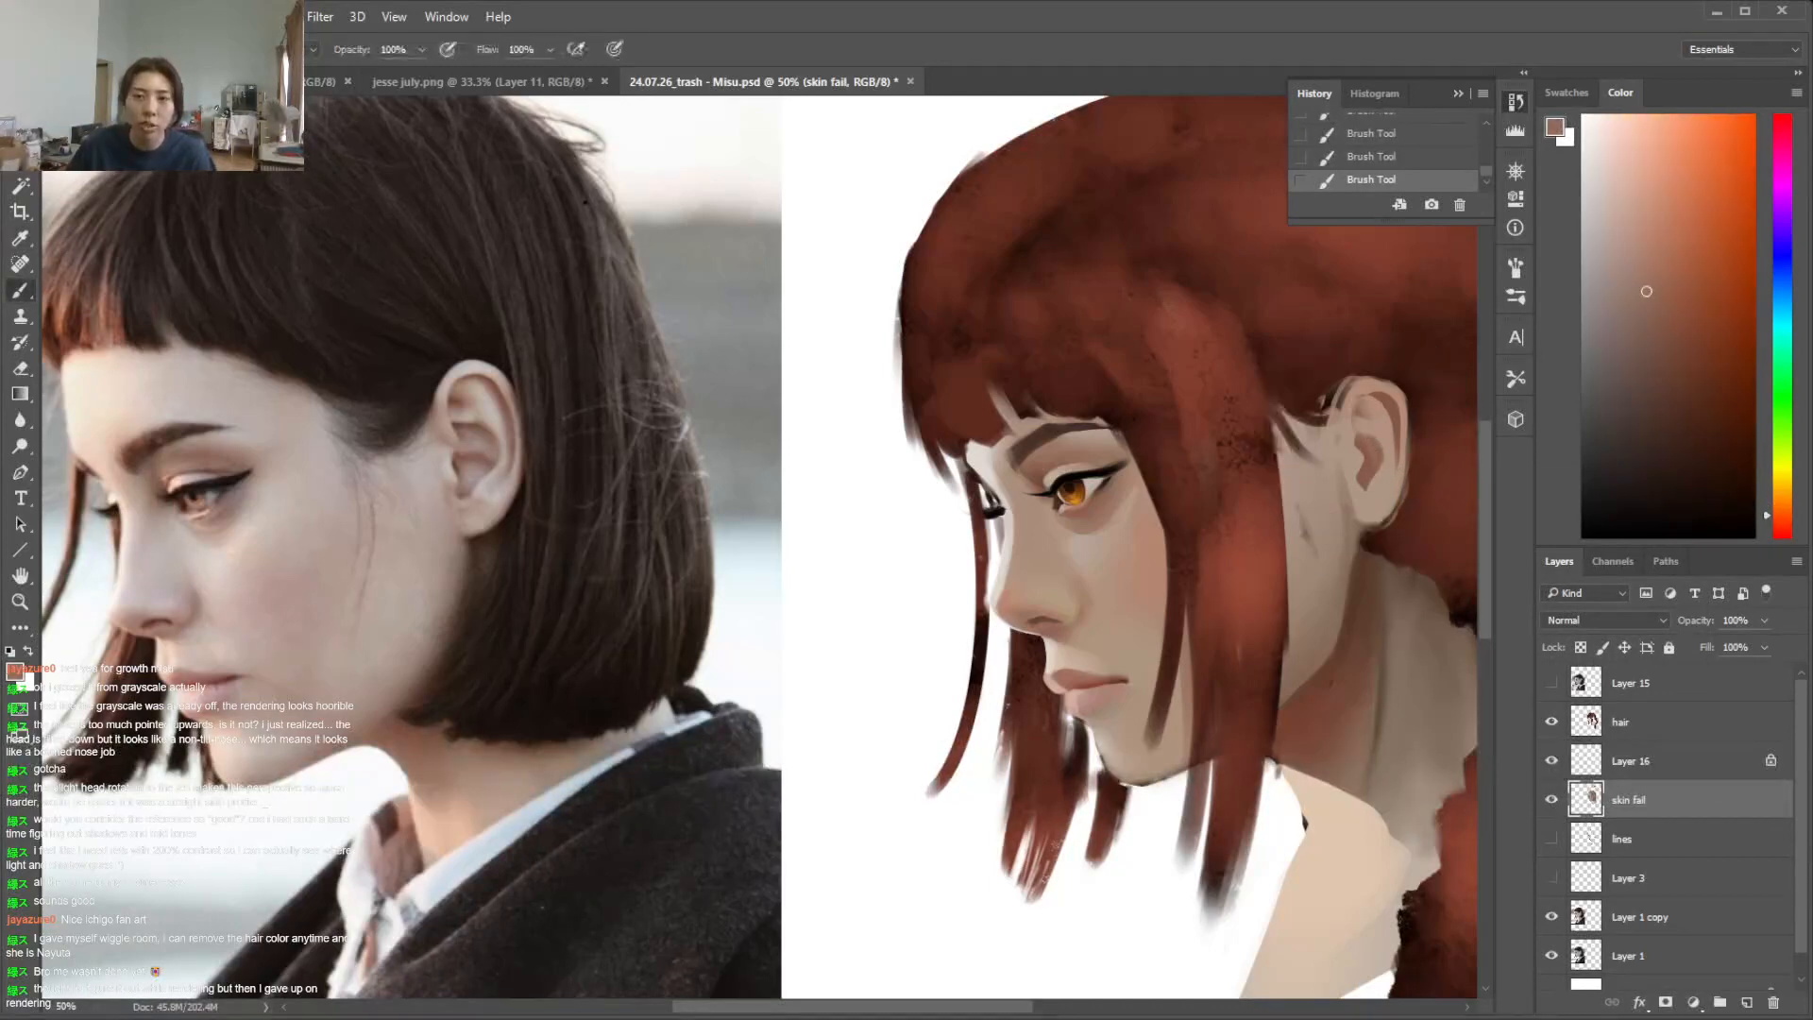
Blend the earlobe and the lower hollow of the ear with sampled skin tones shifted slightly in hue, using a small textured brush
{"action": "left_click", "coordinate": [1398, 430], "text": "alt"}
{"action": "right_click", "coordinate": [1421, 475]}
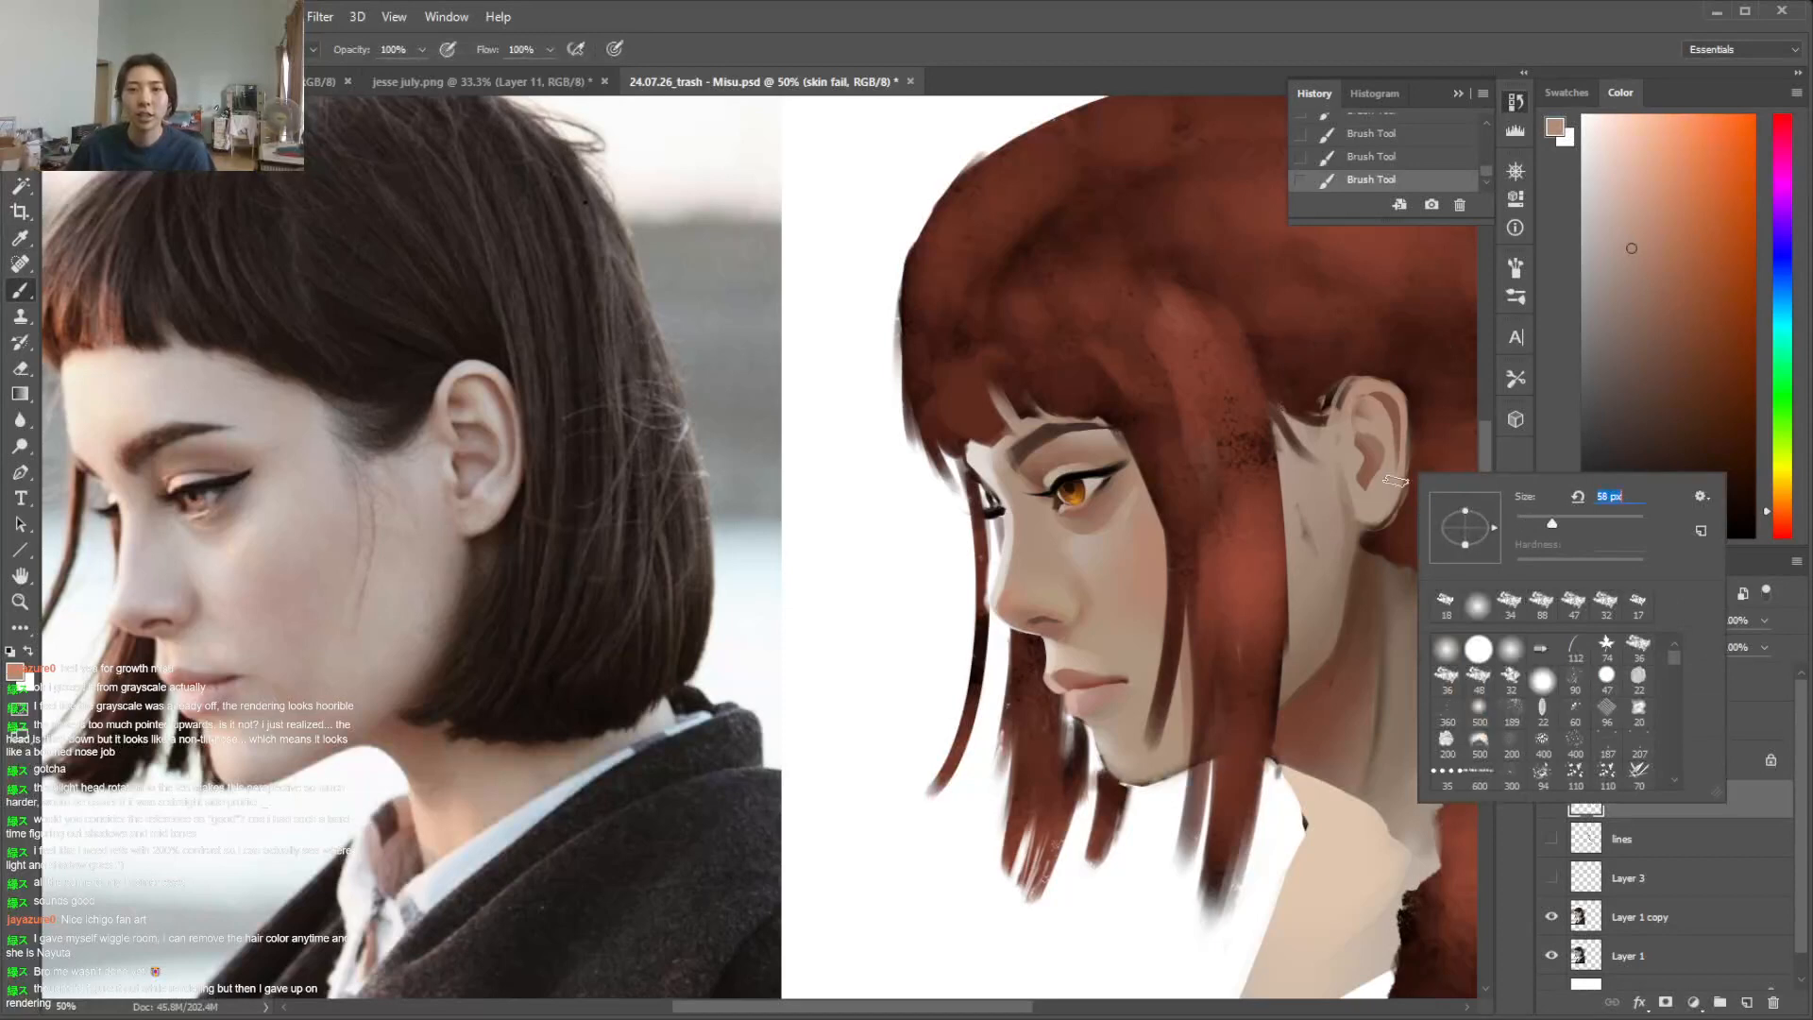
{"action": "left_click", "coordinate": [1399, 479]}
{"action": "left_click", "coordinate": [1384, 500], "text": "alt"}
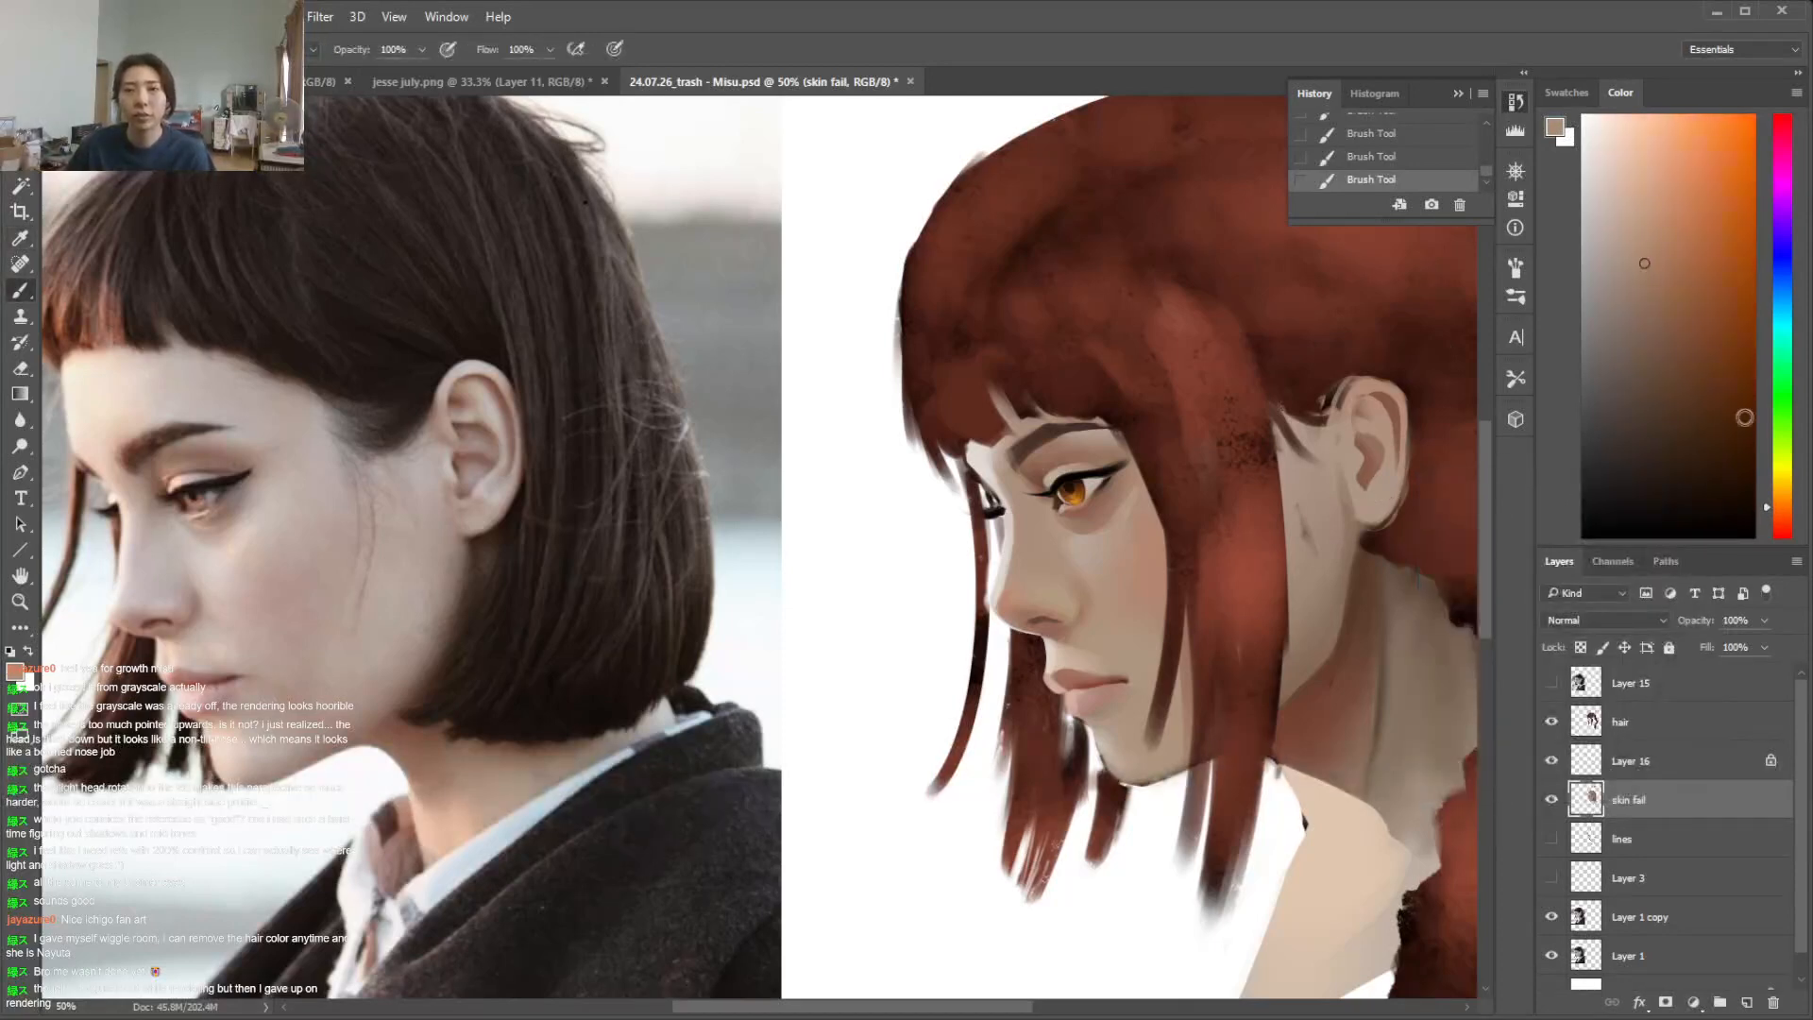
{"action": "left_click", "coordinate": [1777, 522]}
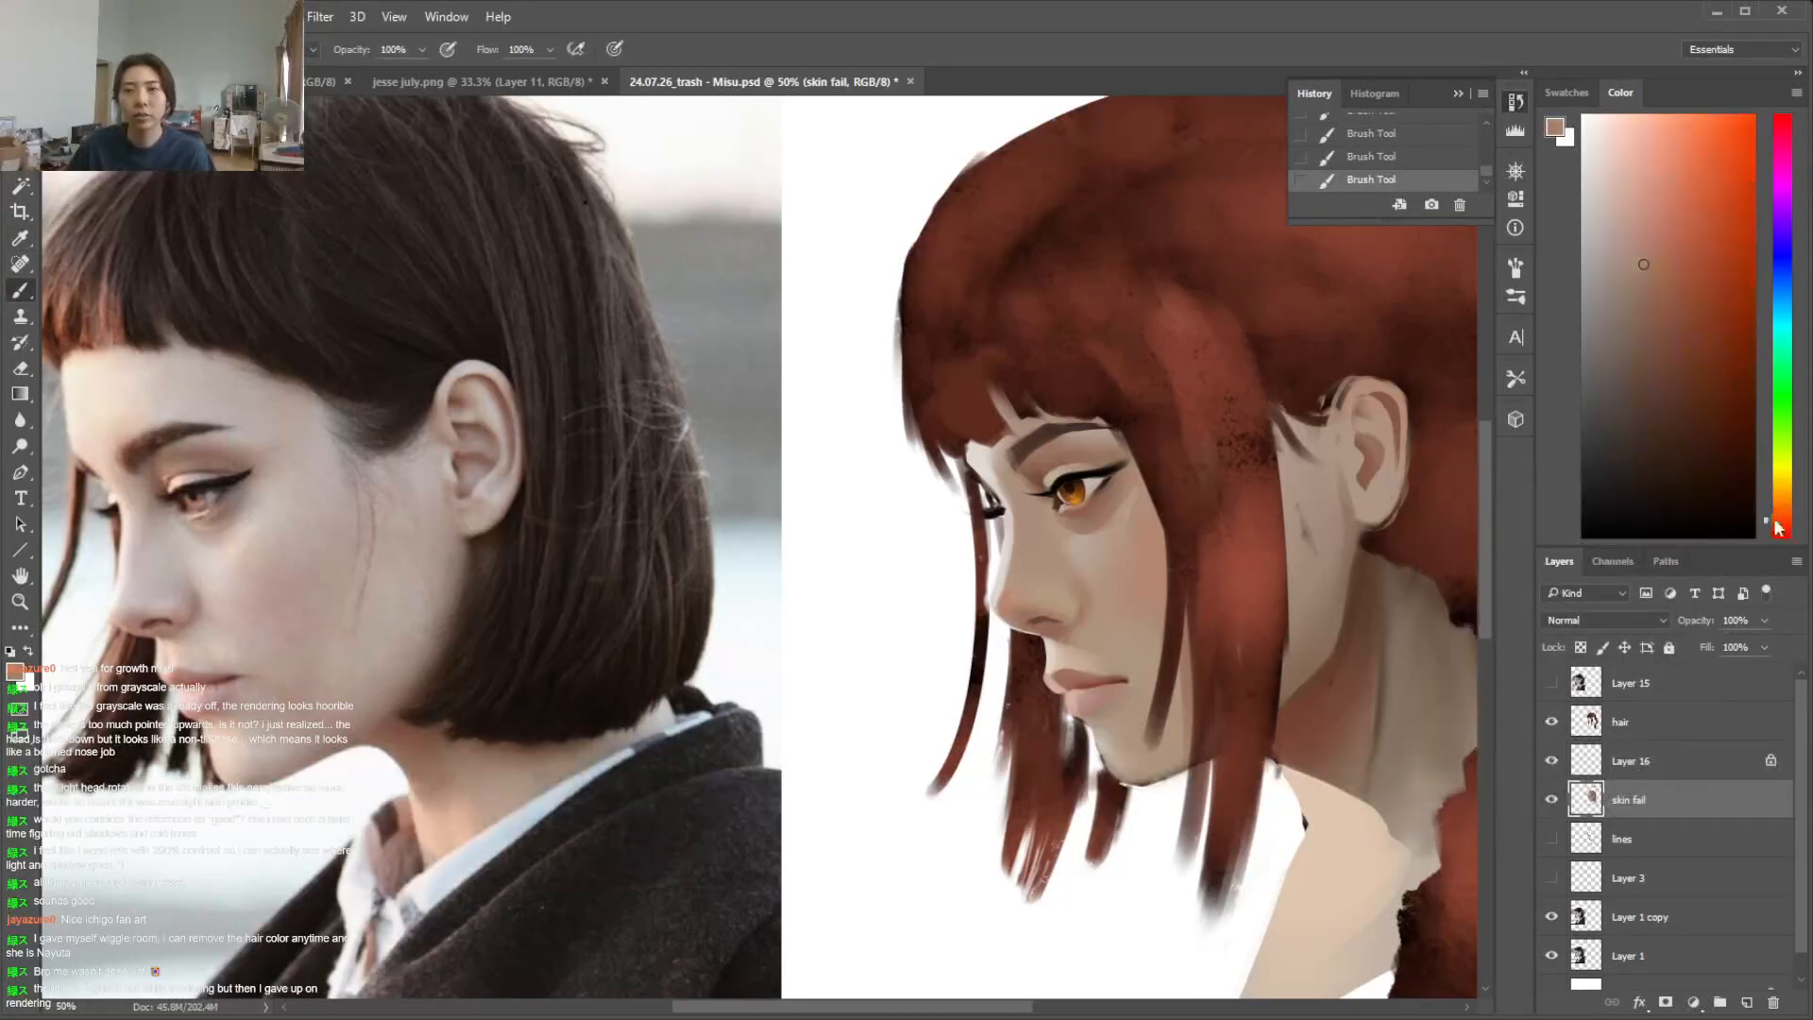
{"action": "left_click", "coordinate": [1378, 495], "text": "alt"}
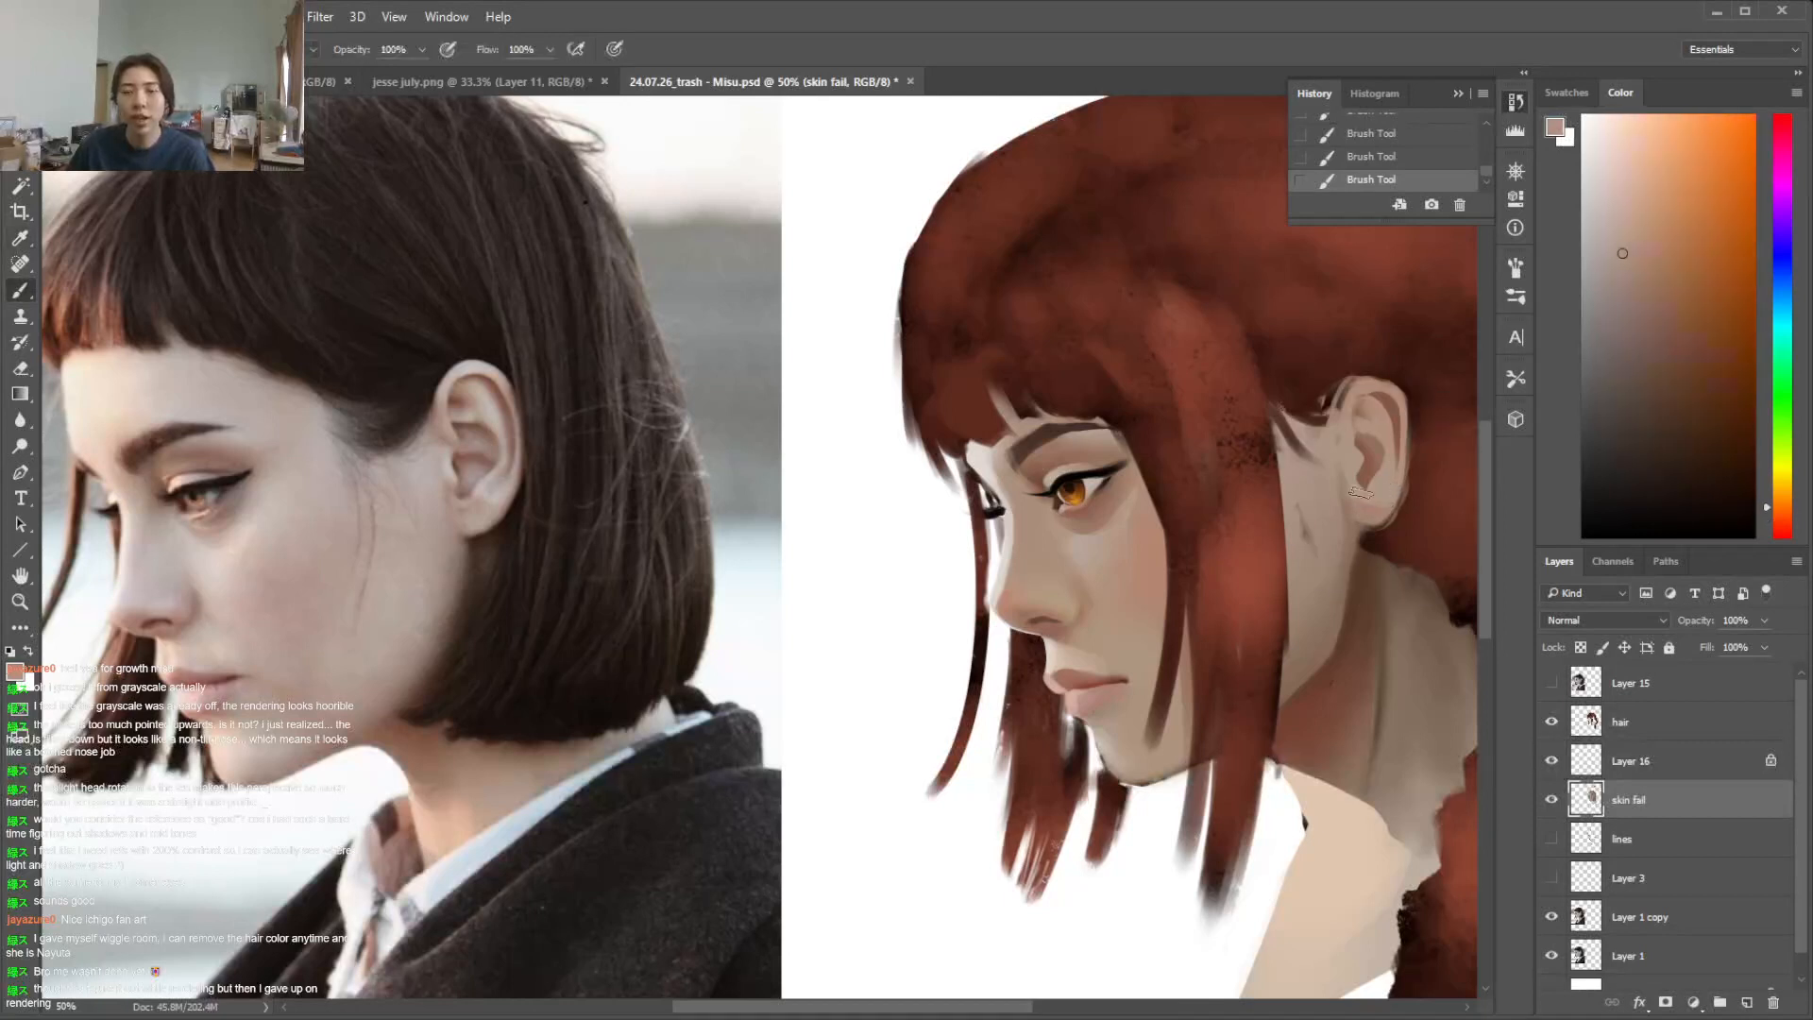
{"action": "left_click", "coordinate": [1327, 531], "text": "alt"}
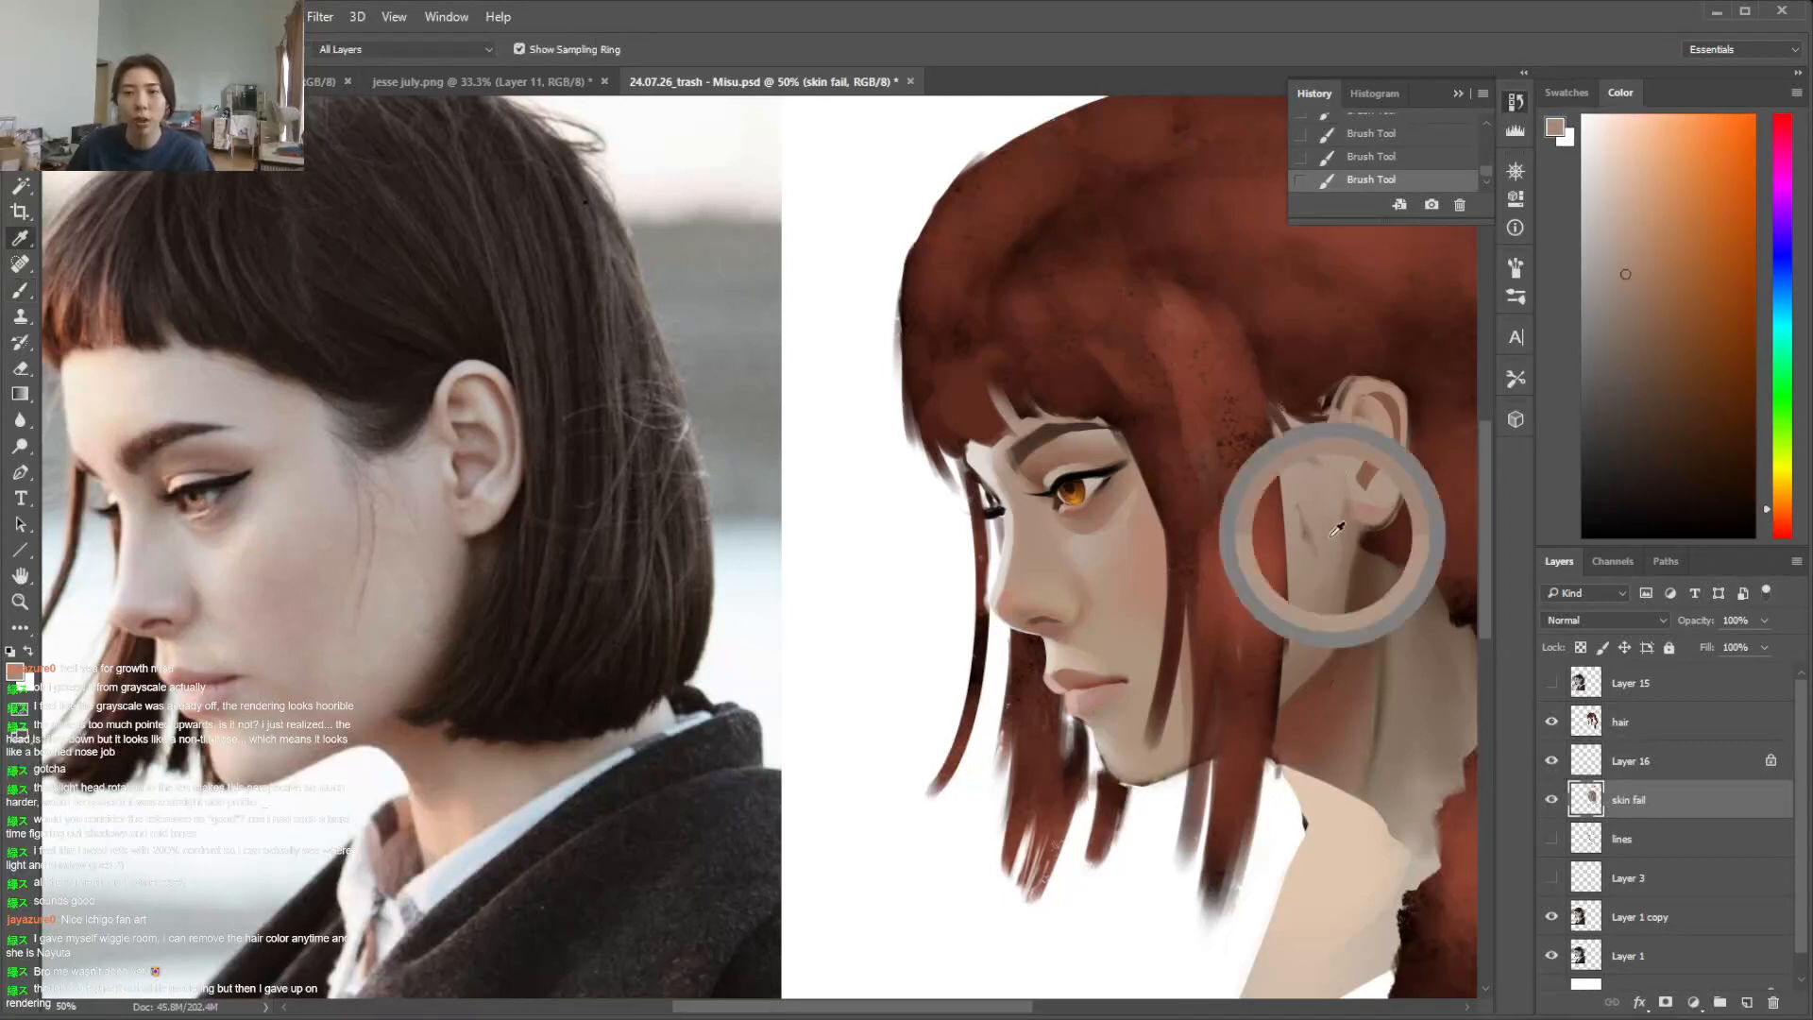
Examine the whole portrait beside its reference photo at reduced zoom levels
{"action": "key", "text": "l"}
{"action": "key", "text": "ctrl+minus"}
{"action": "key", "text": "ctrl+minus"}
{"action": "key", "text": "ctrl+plus"}
{"action": "key", "text": "ctrl+minus"}
{"action": "key", "text": "ctrl+minus"}
{"action": "key", "text": "ctrl+minus"}
{"action": "key", "text": "ctrl+plus"}
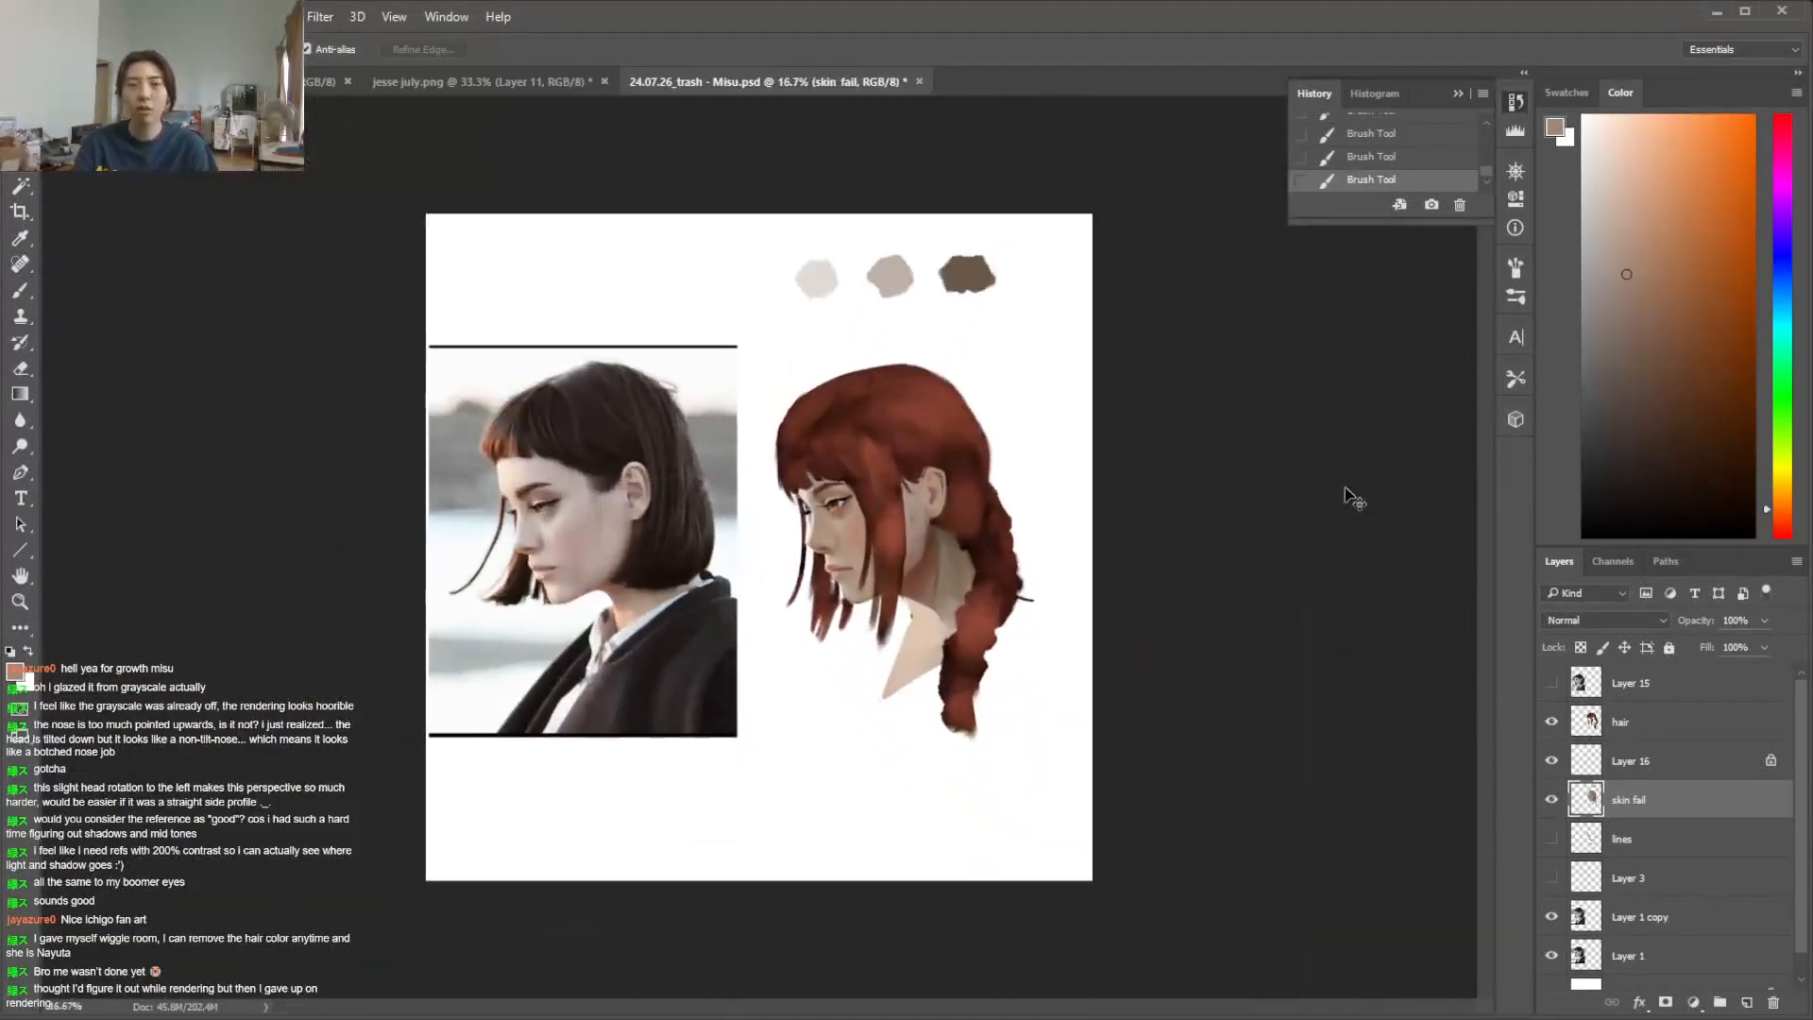
{"action": "key", "text": "ctrl+plus"}
{"action": "key", "text": "ctrl+plus"}
{"action": "key", "text": "ctrl+plus"}
{"action": "key", "text": "ctrl+minus"}
Lasso the front and underside of the chin and lock the transparent pixels of the skin fail layer
{"action": "key", "text": "i"}
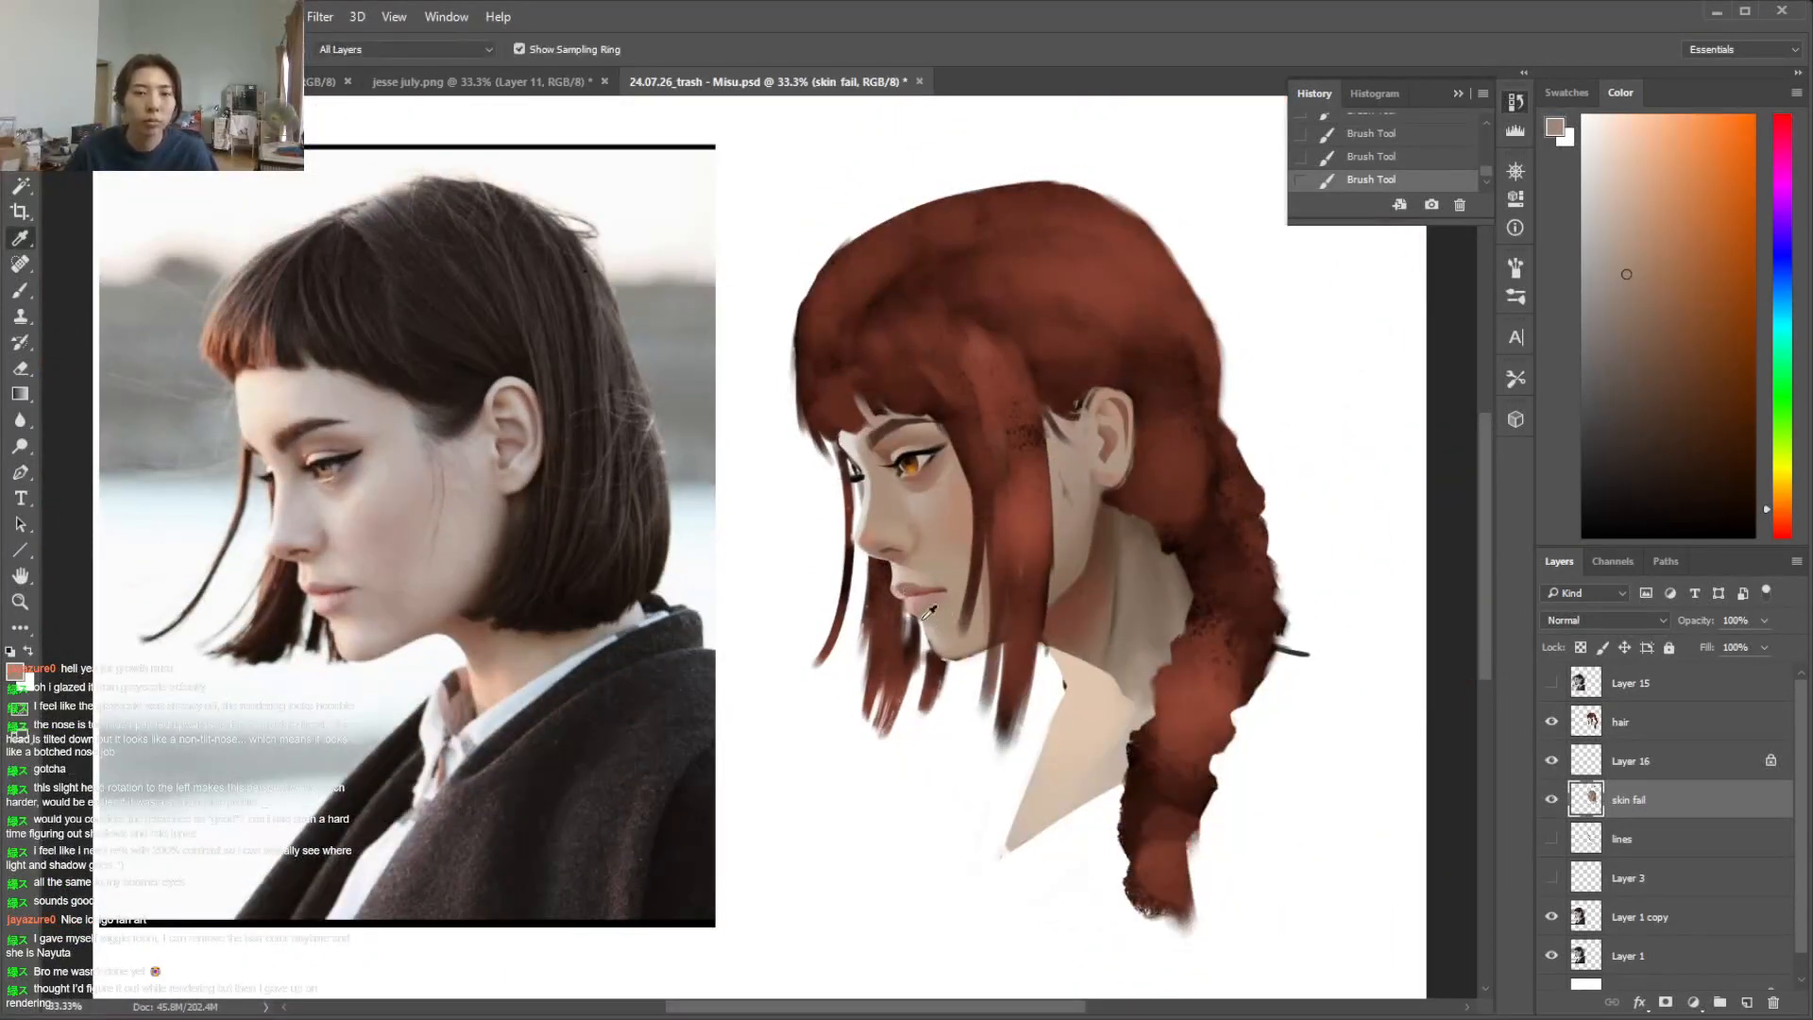
{"action": "left_click", "coordinate": [908, 524]}
{"action": "key", "text": "l"}
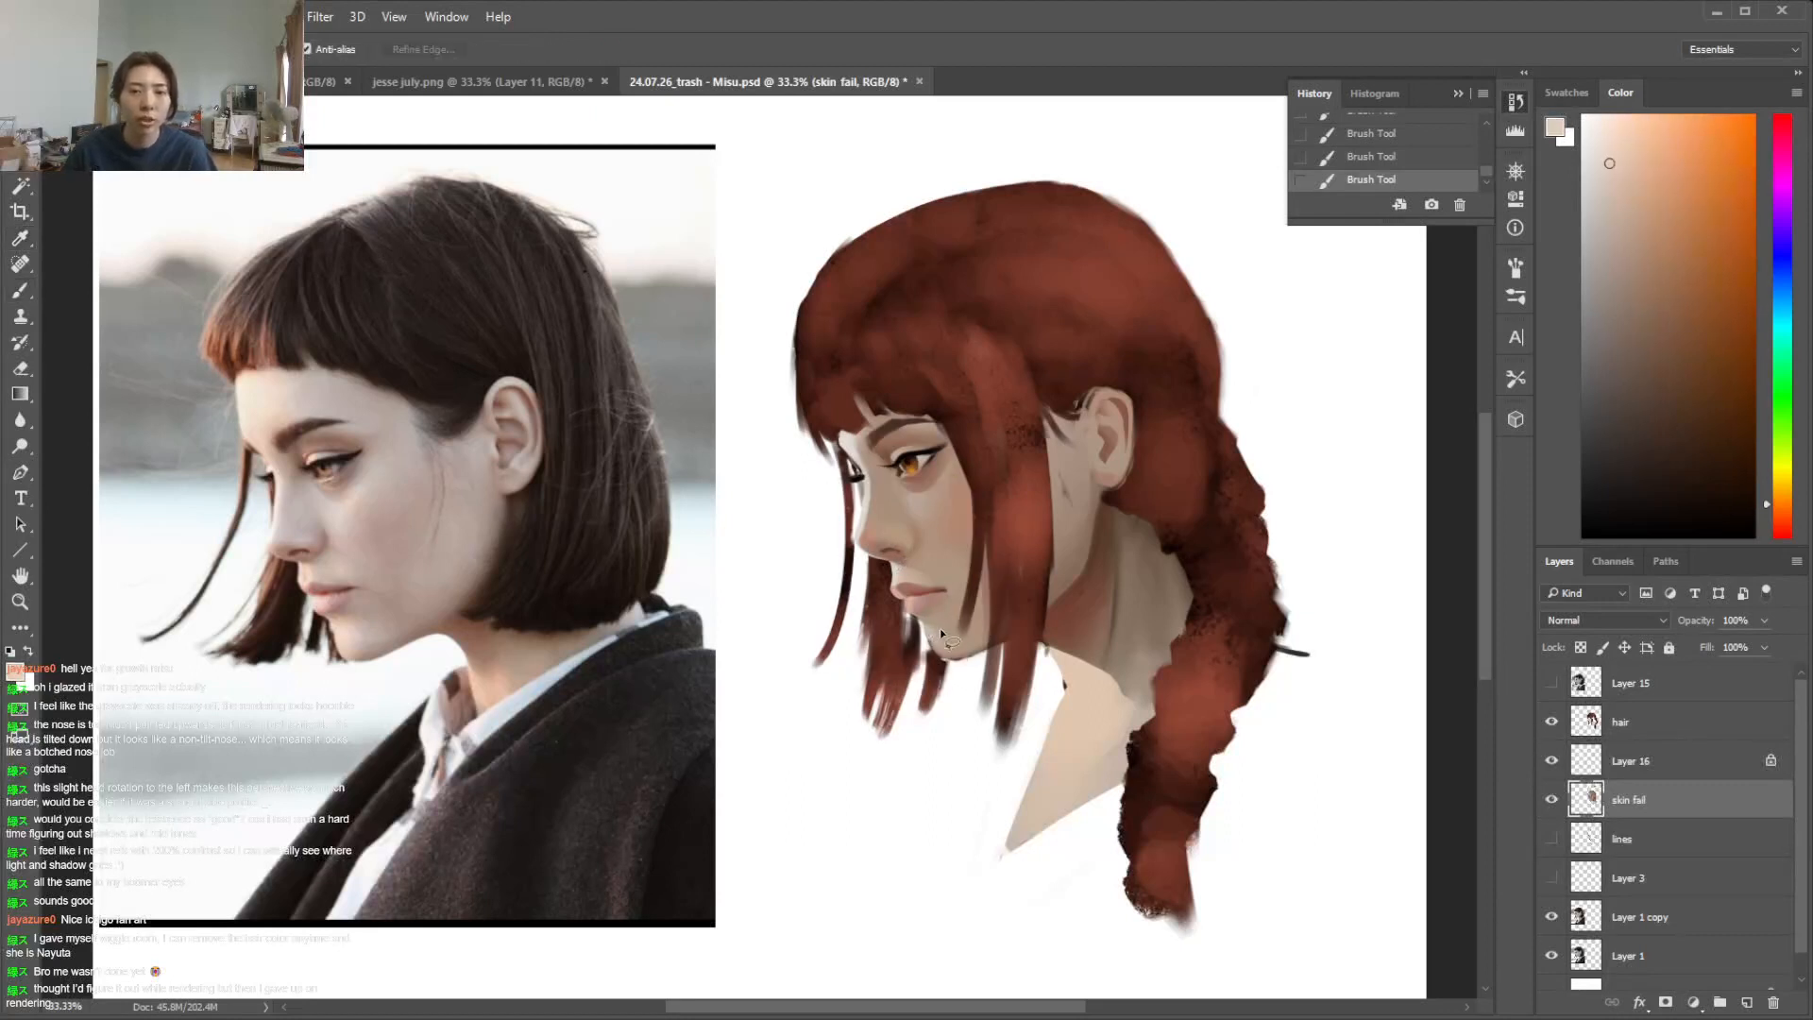
{"action": "left_click_drag", "start_coordinate": [917, 621], "coordinate": [922, 626]}
{"action": "key", "text": "b"}
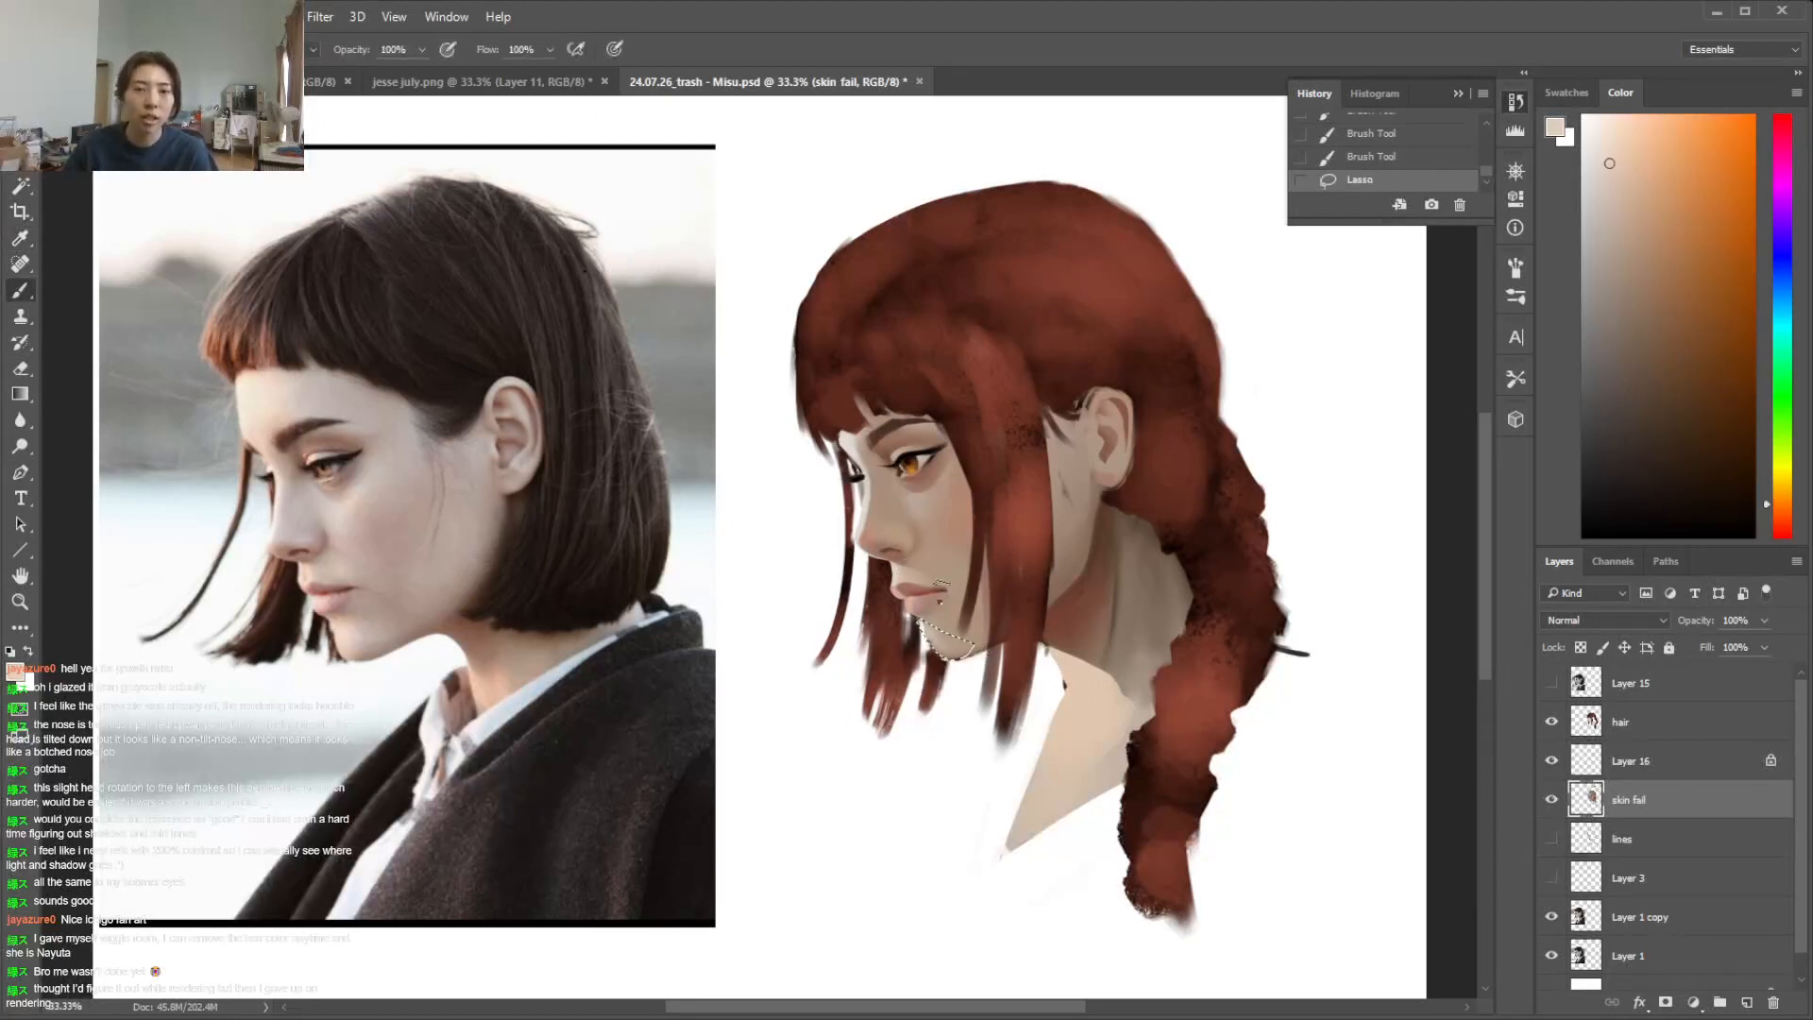
{"action": "right_click", "coordinate": [936, 601]}
{"action": "left_click", "coordinate": [1021, 742]}
{"action": "left_click", "coordinate": [1580, 647]}
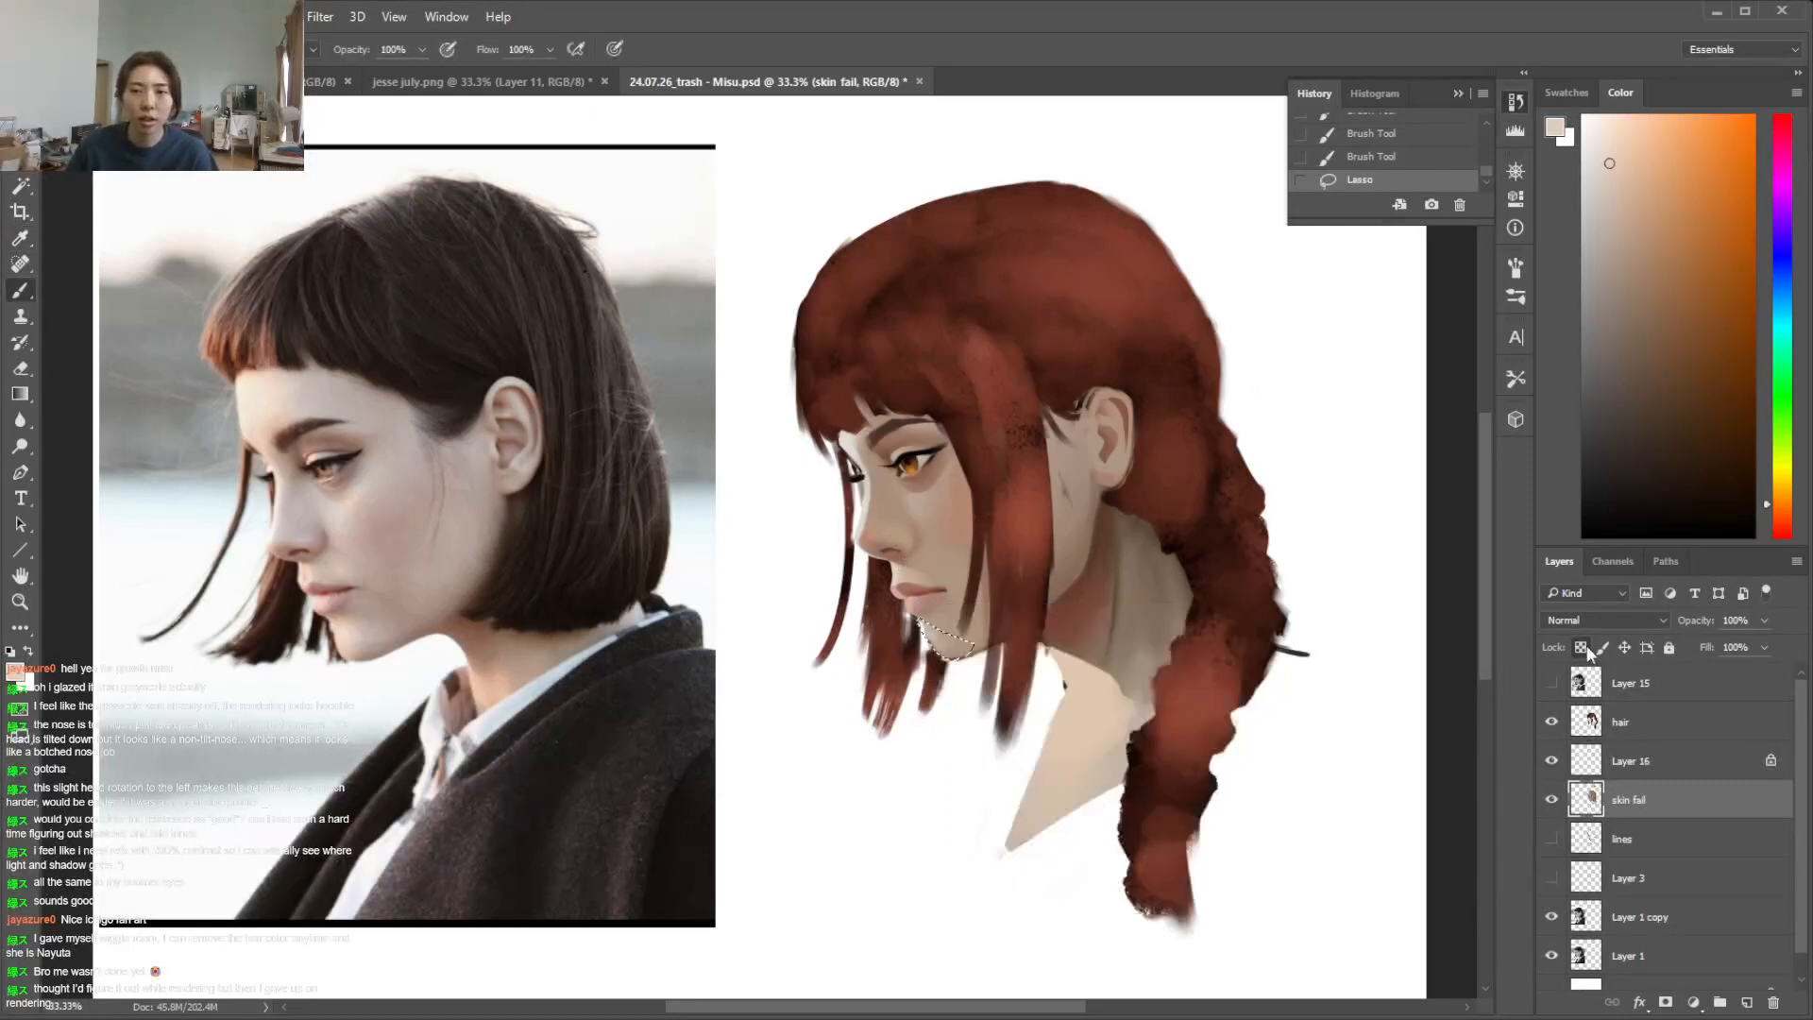
Shade the lassoed chin area with a beige tone sampled from the cheek, and deselect
{"action": "key", "text": "i"}
{"action": "left_click", "coordinate": [915, 495]}
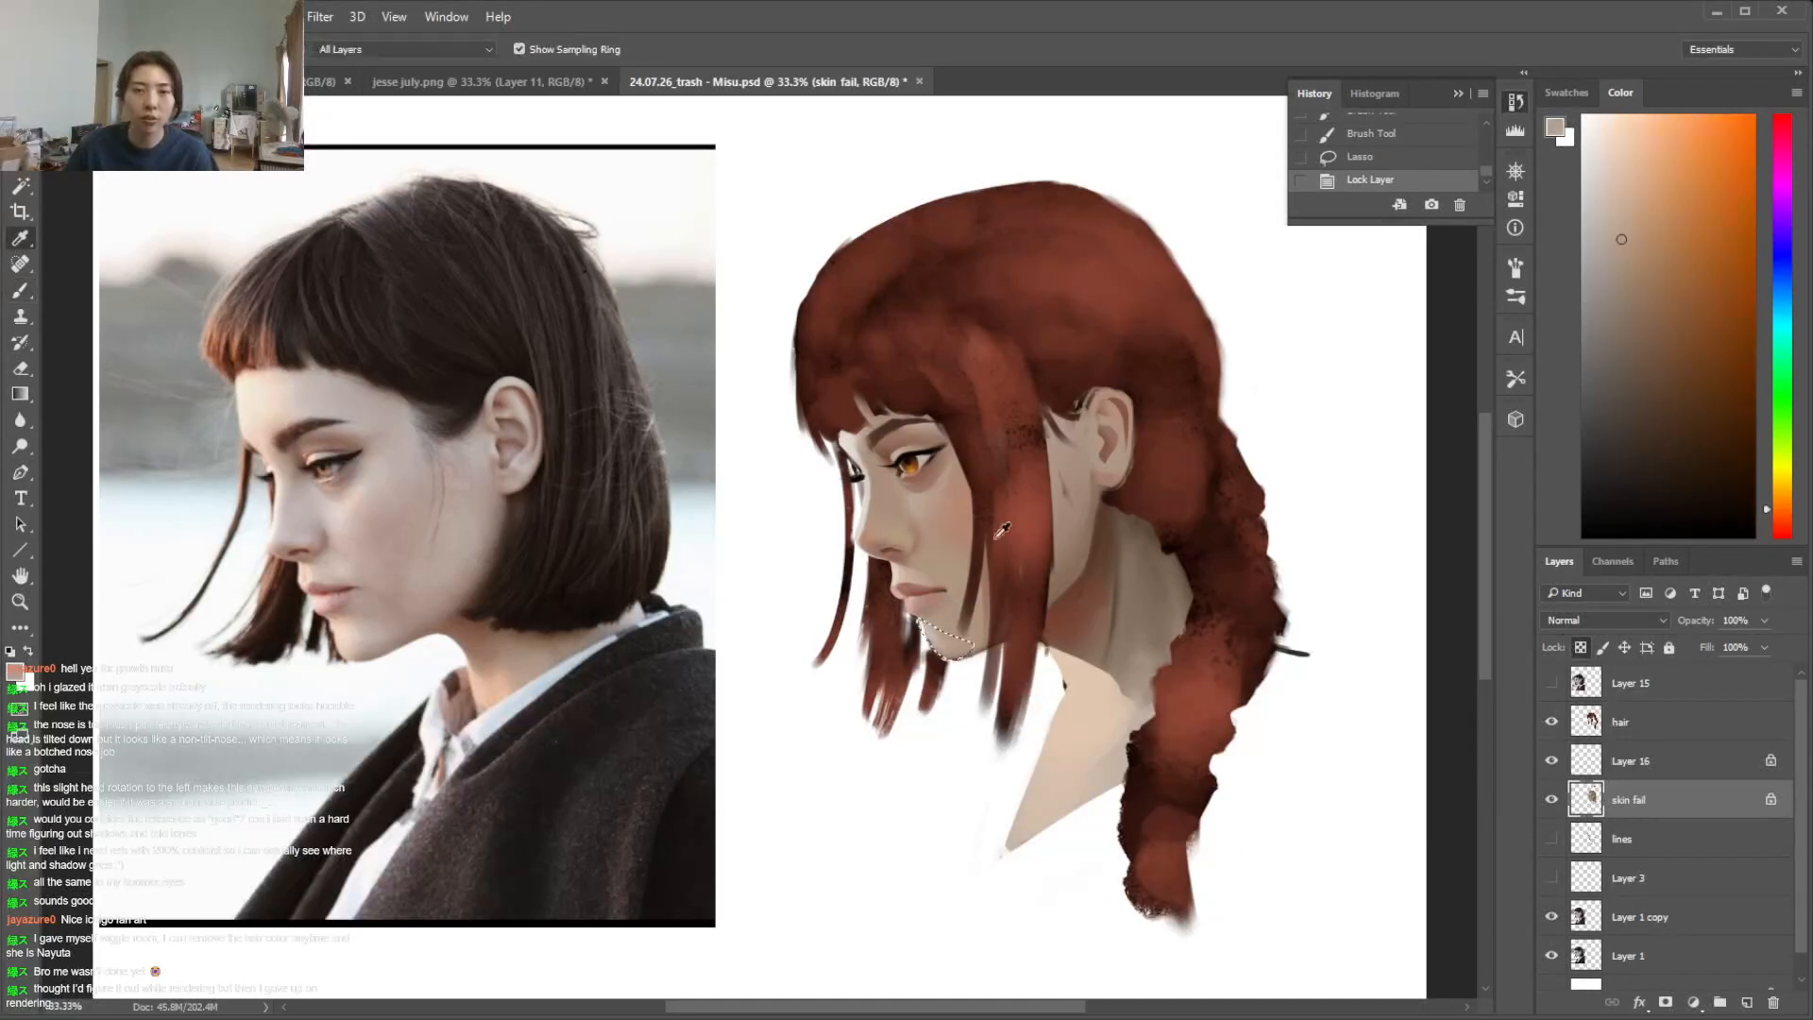
{"action": "key", "text": "b"}
{"action": "left_click", "coordinate": [920, 612]}
{"action": "left_click_drag", "start_coordinate": [919, 612], "coordinate": [971, 678]}
{"action": "key", "text": "ctrl+d"}
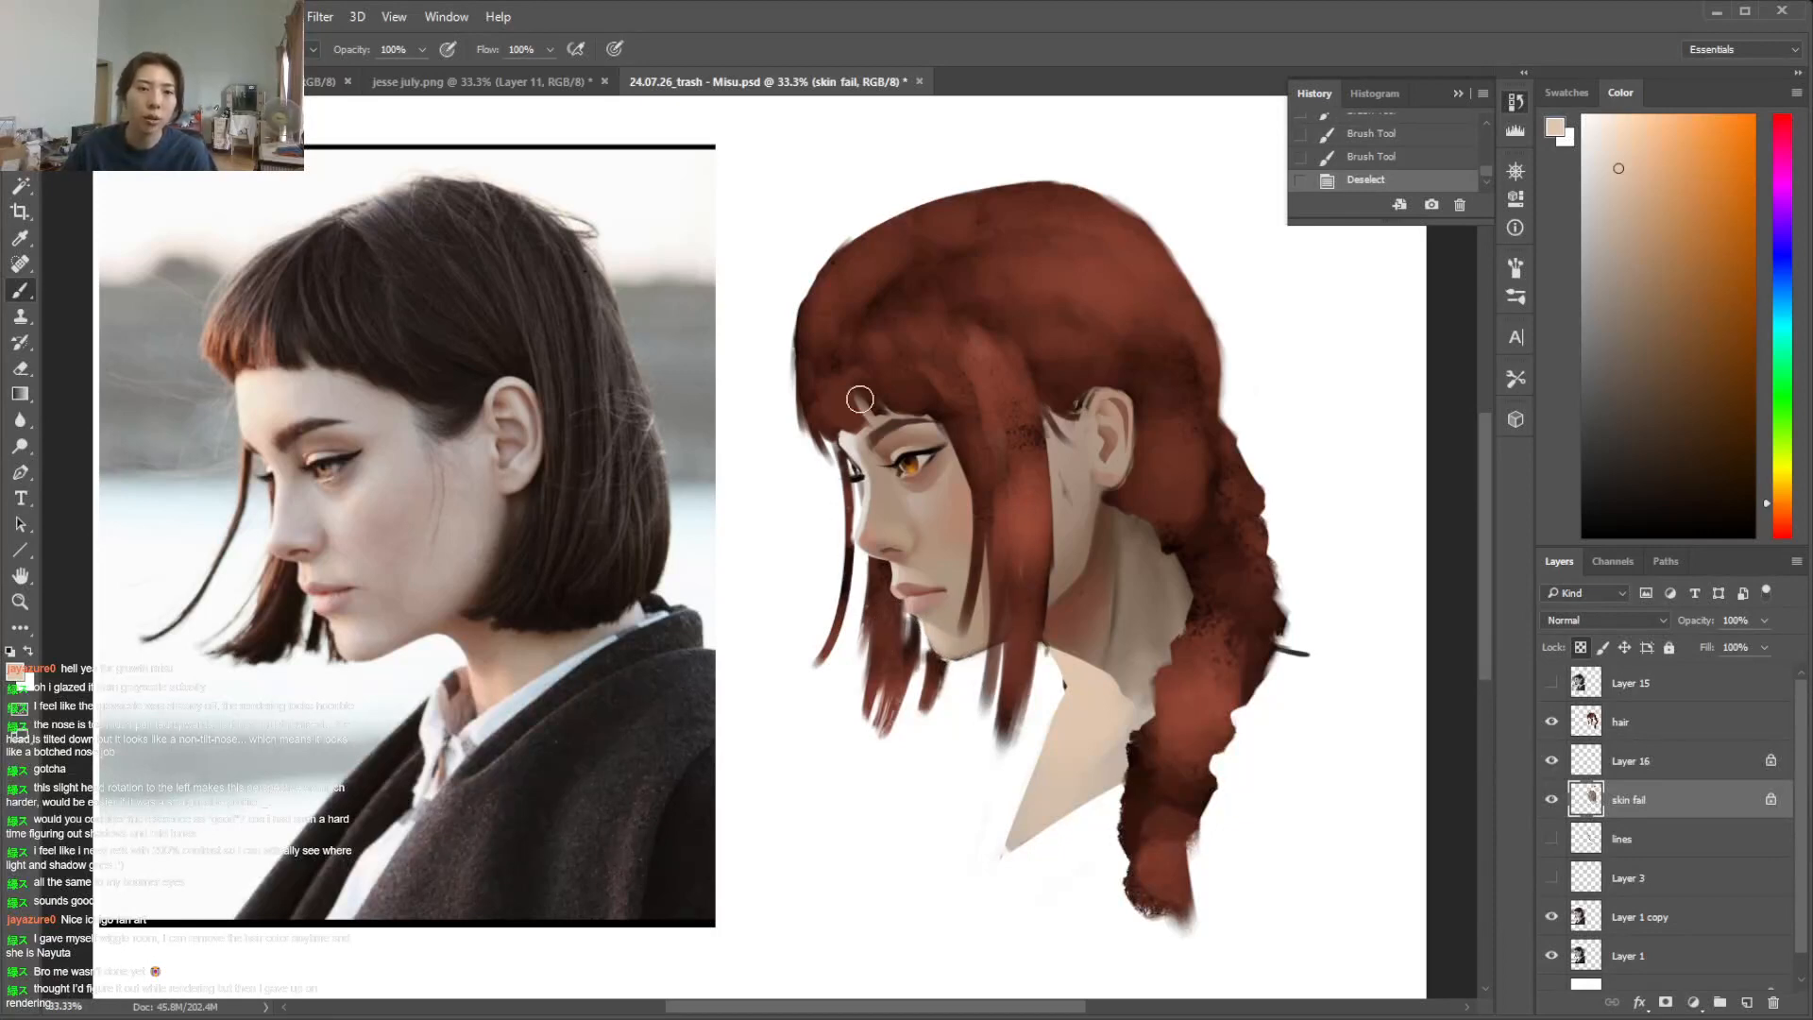
{"action": "mouse_move", "coordinate": [878, 423]}
{"action": "left_mouse_down"}
{"action": "mouse_move", "coordinate": [850, 444]}
{"action": "mouse_move", "coordinate": [873, 444]}
{"action": "mouse_move", "coordinate": [870, 425]}
{"action": "left_mouse_up"}
{"action": "key", "text": "ctrl+z"}
{"action": "key", "text": "l"}
{"action": "key", "text": "b"}
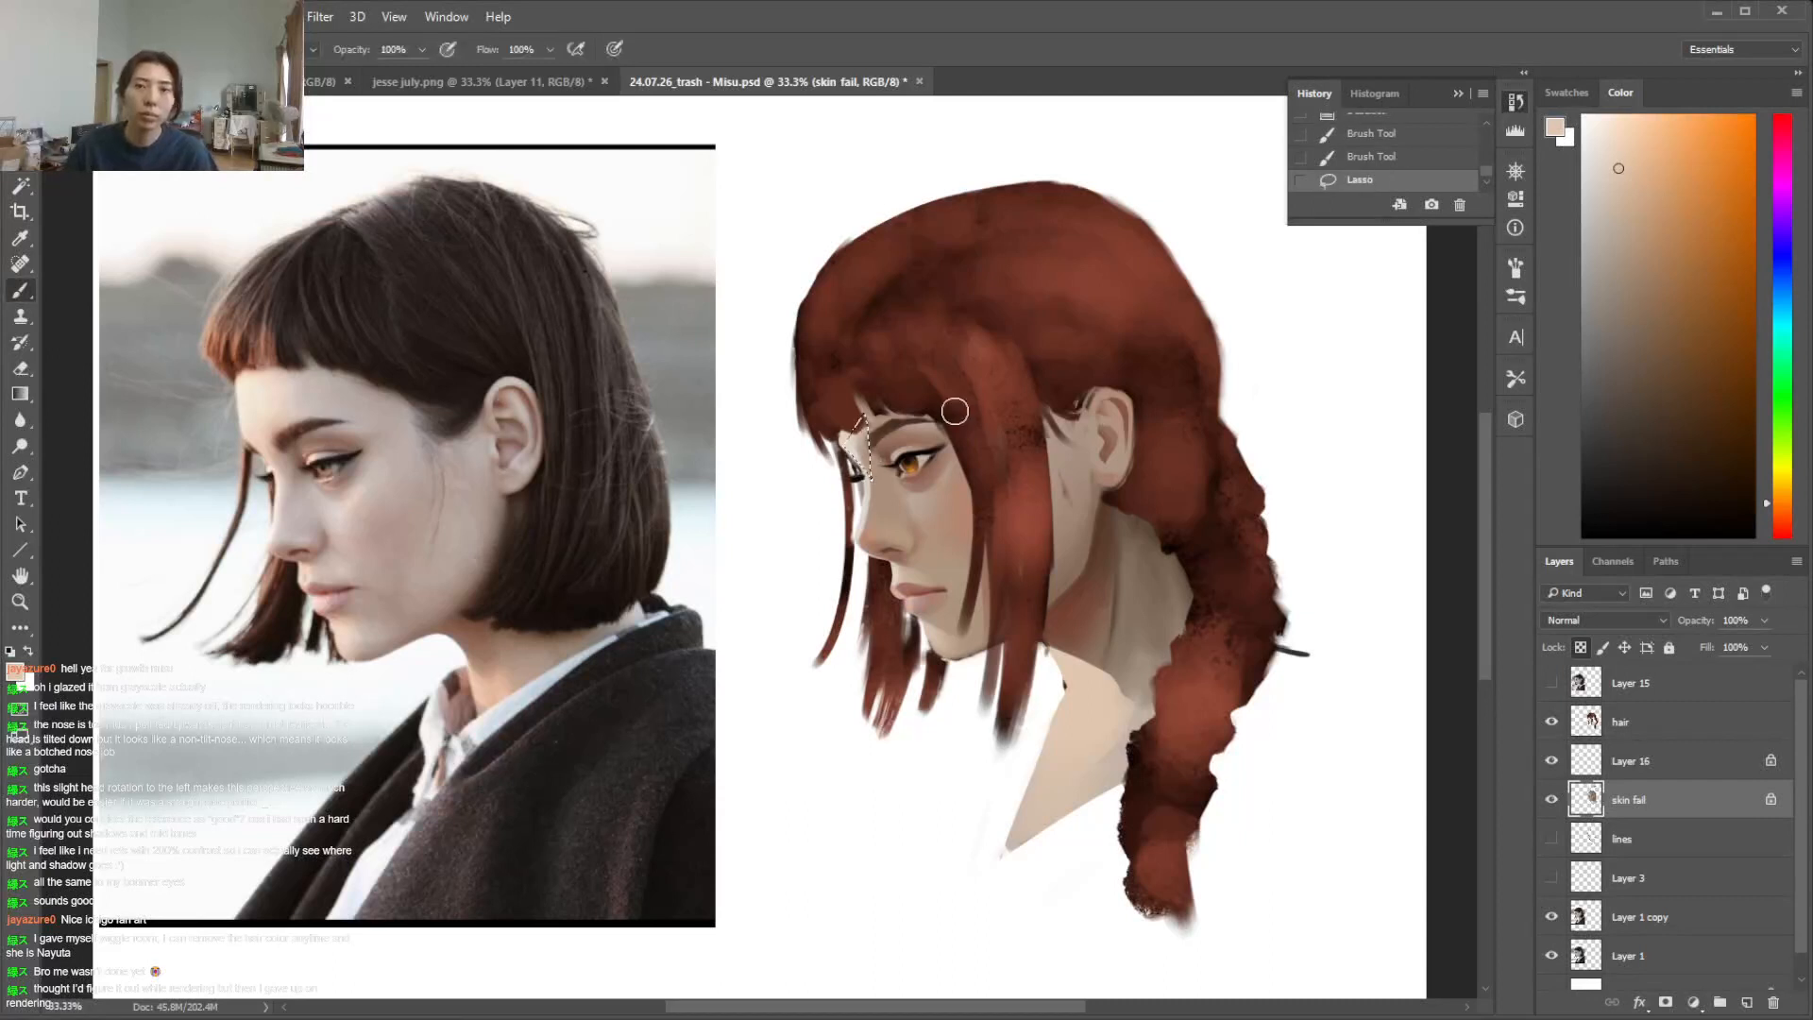
{"action": "key", "text": "ctrl+d"}
Add a new layer above skin fail, choose a light peach colour, and set the layer's blending mode to Hard Light
{"action": "left_click", "coordinate": [1747, 1003]}
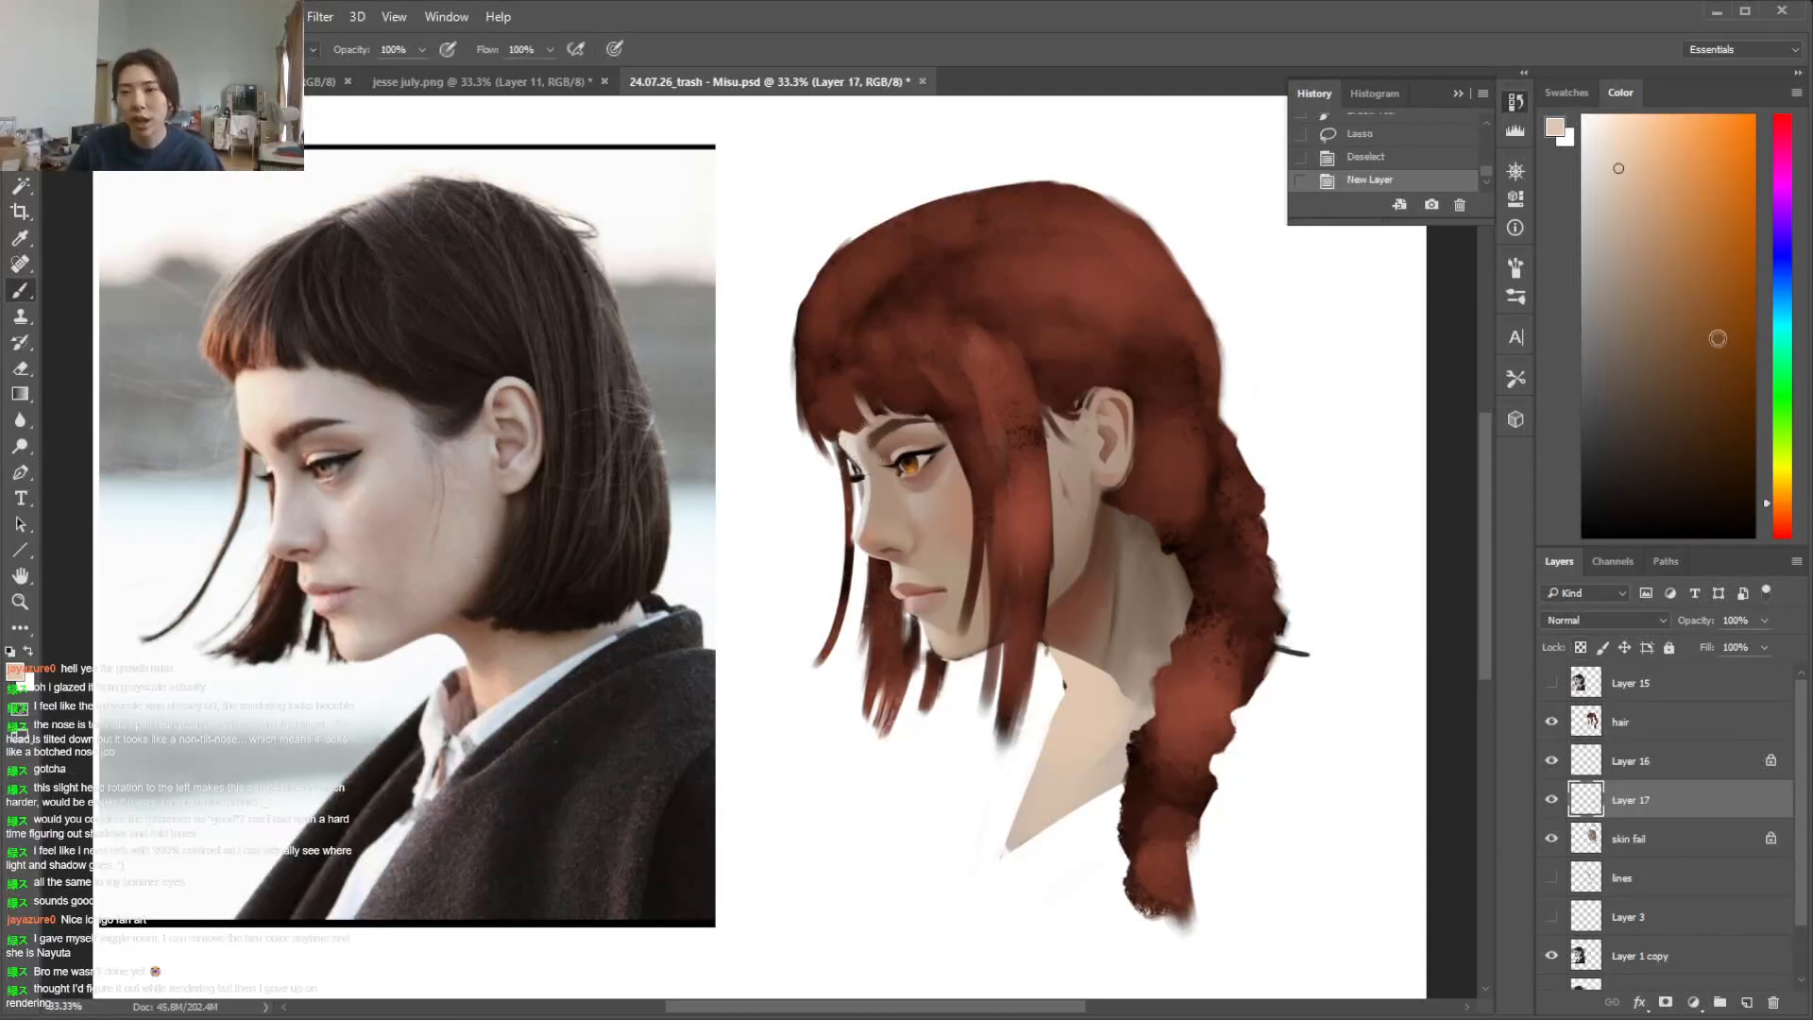
{"action": "left_click_drag", "start_coordinate": [1782, 515], "coordinate": [1782, 525]}
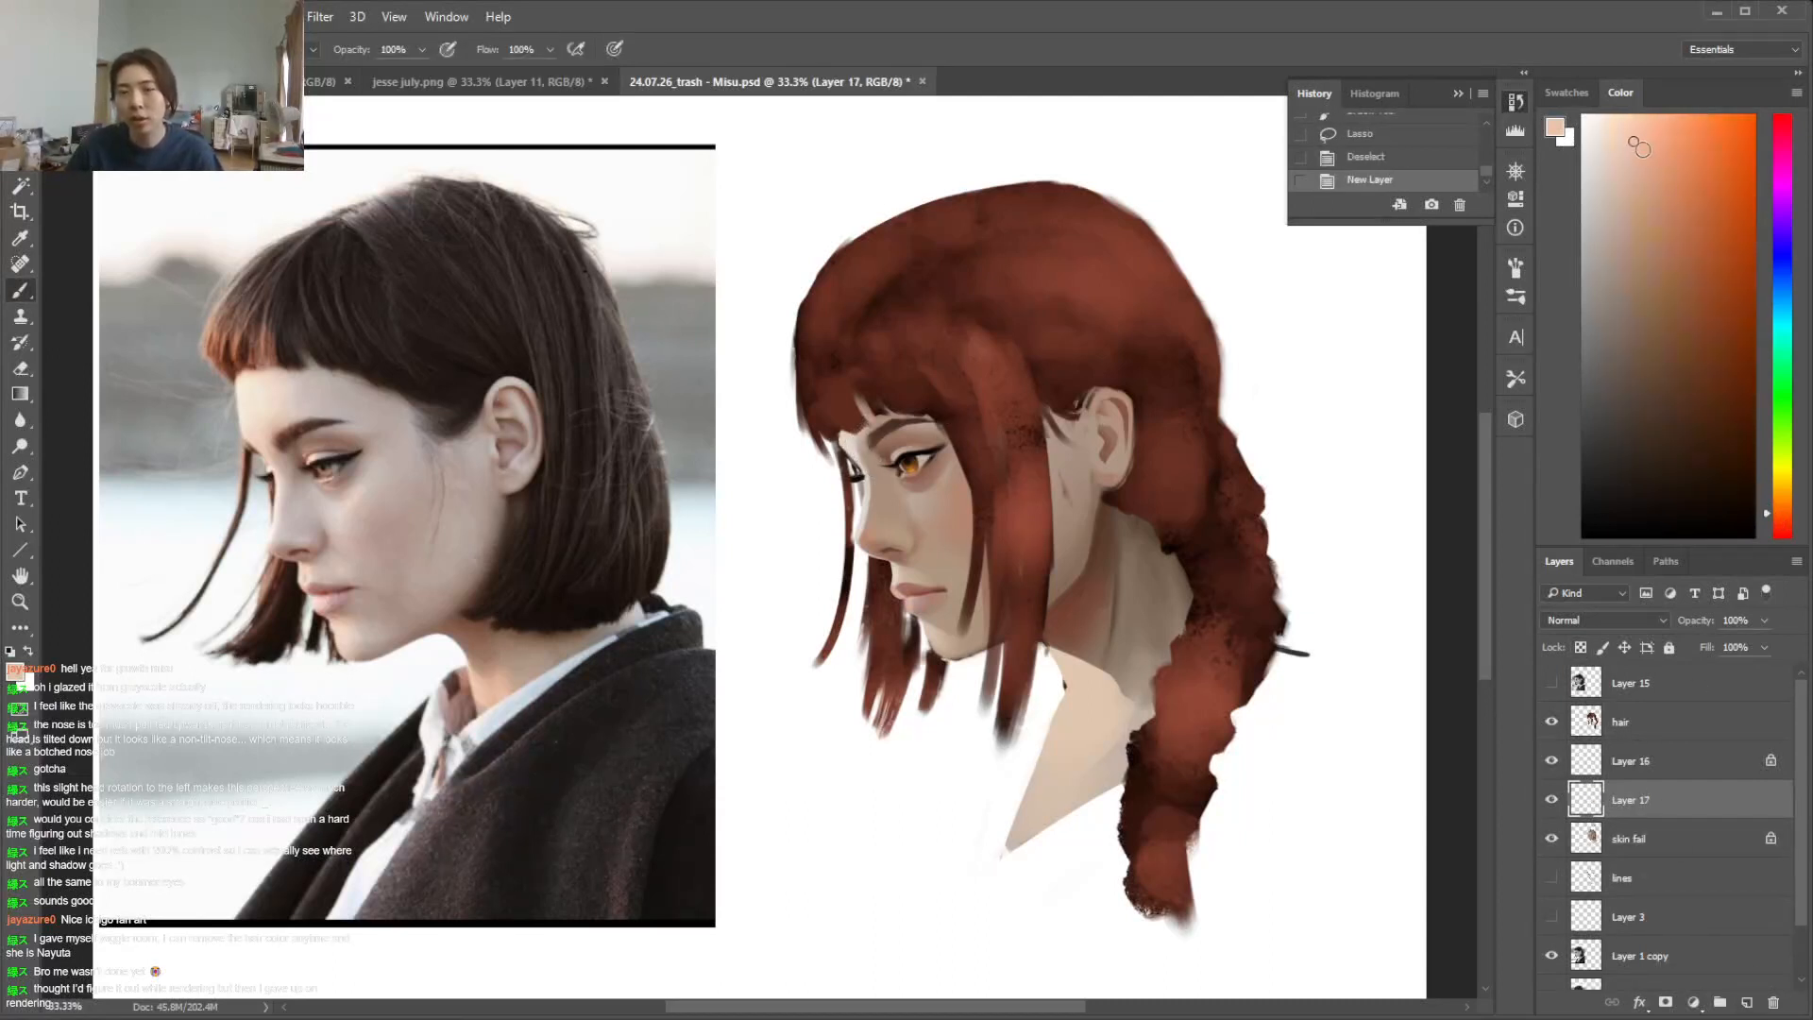
{"action": "left_click", "coordinate": [1641, 621]}
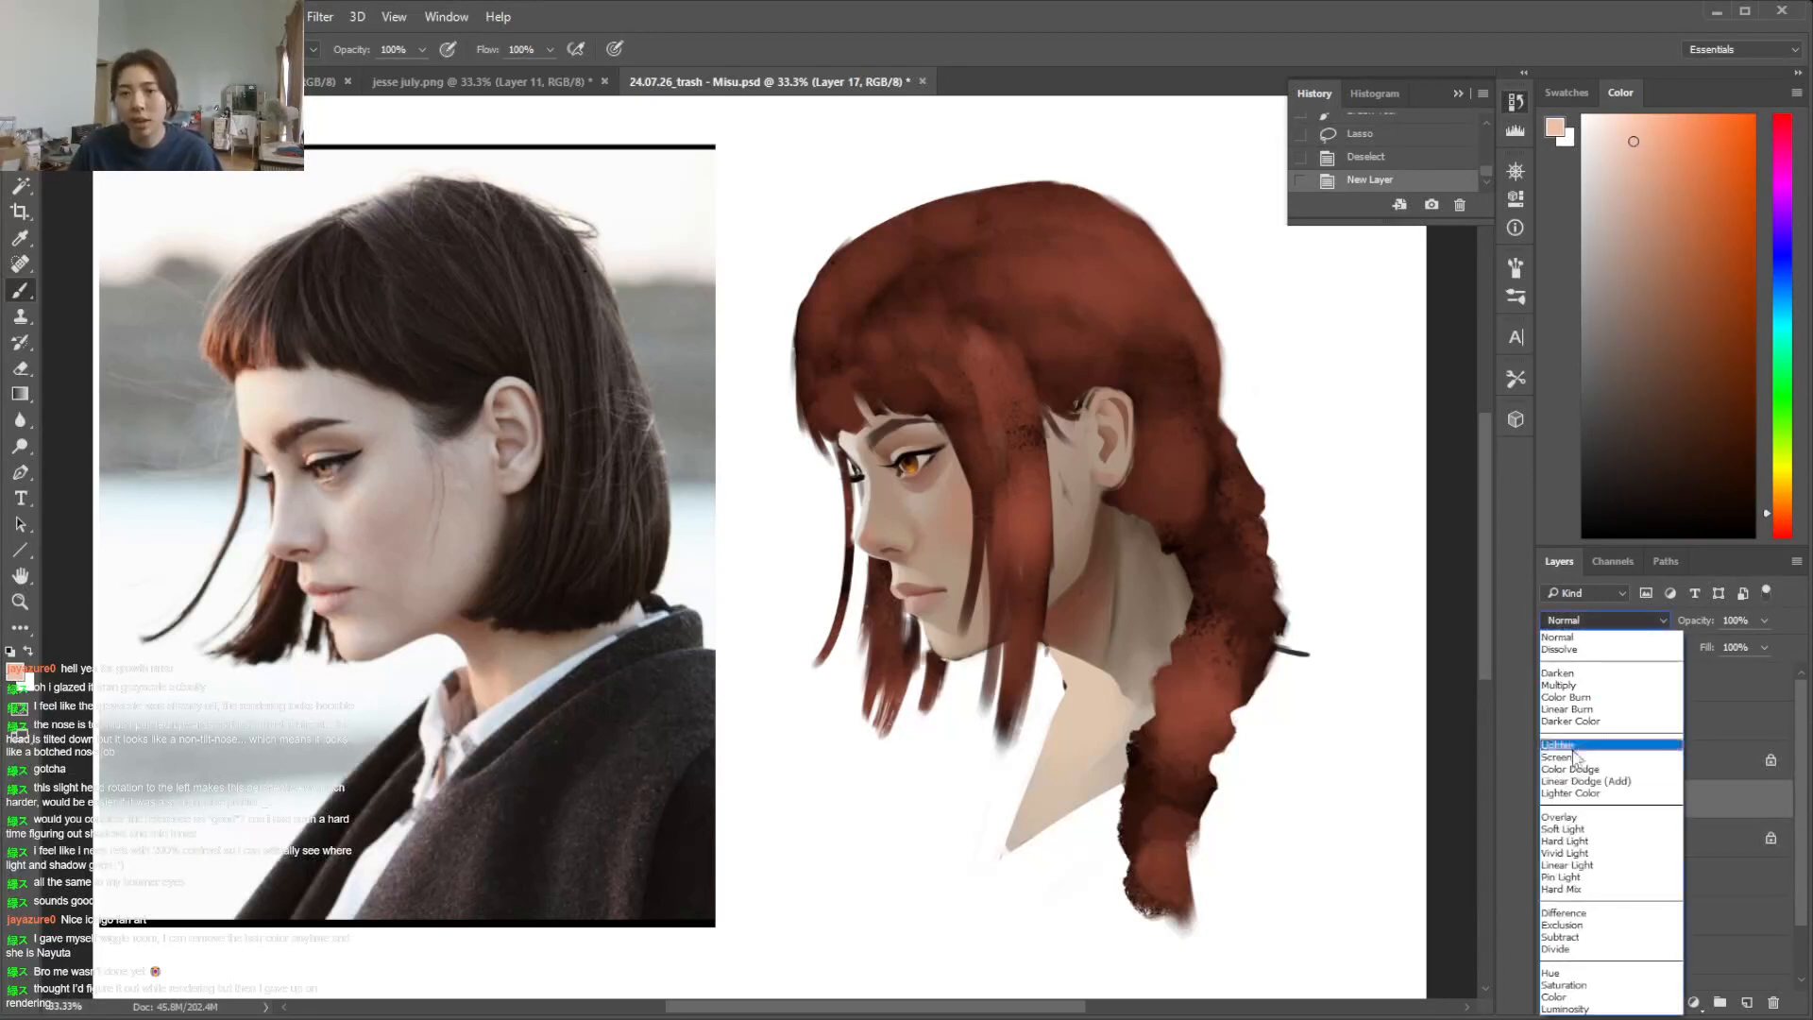
{"action": "left_click", "coordinate": [1574, 842]}
Glaze the front of the face, the neck and the chest with light peach, using a soft round brush
{"action": "right_click", "coordinate": [1032, 500]}
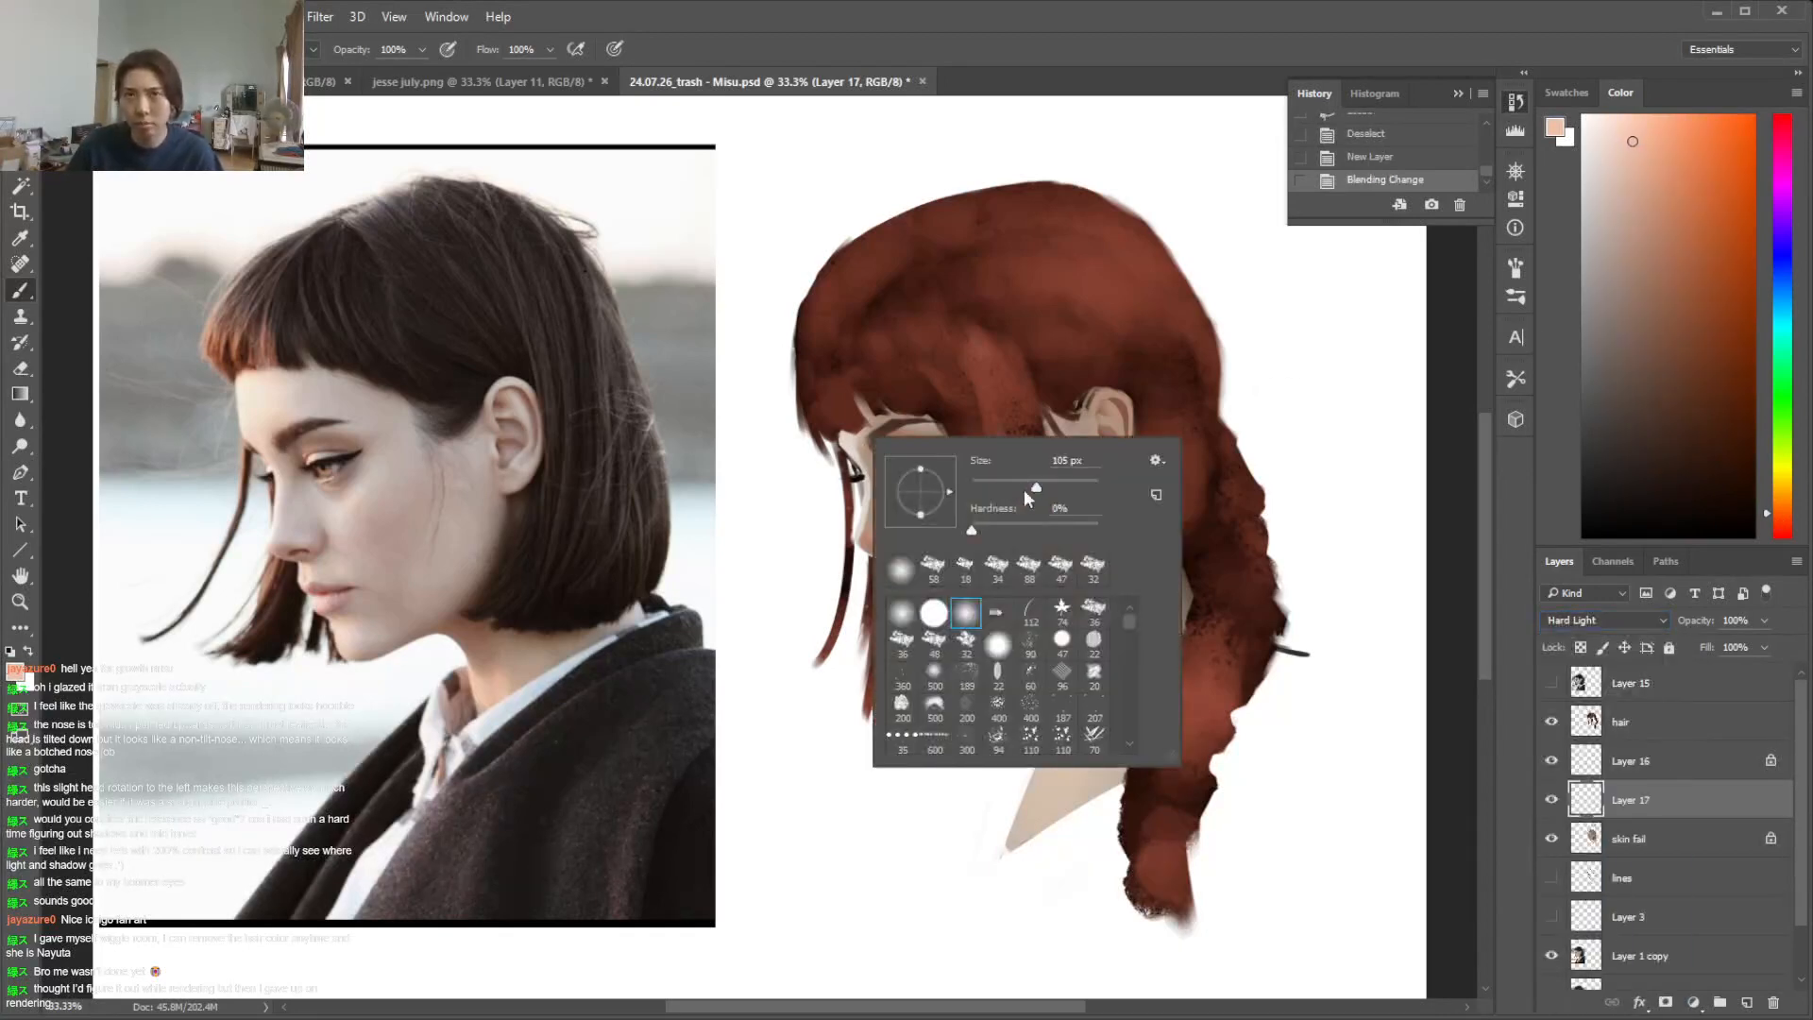
{"action": "left_click_drag", "start_coordinate": [858, 464], "coordinate": [846, 556]}
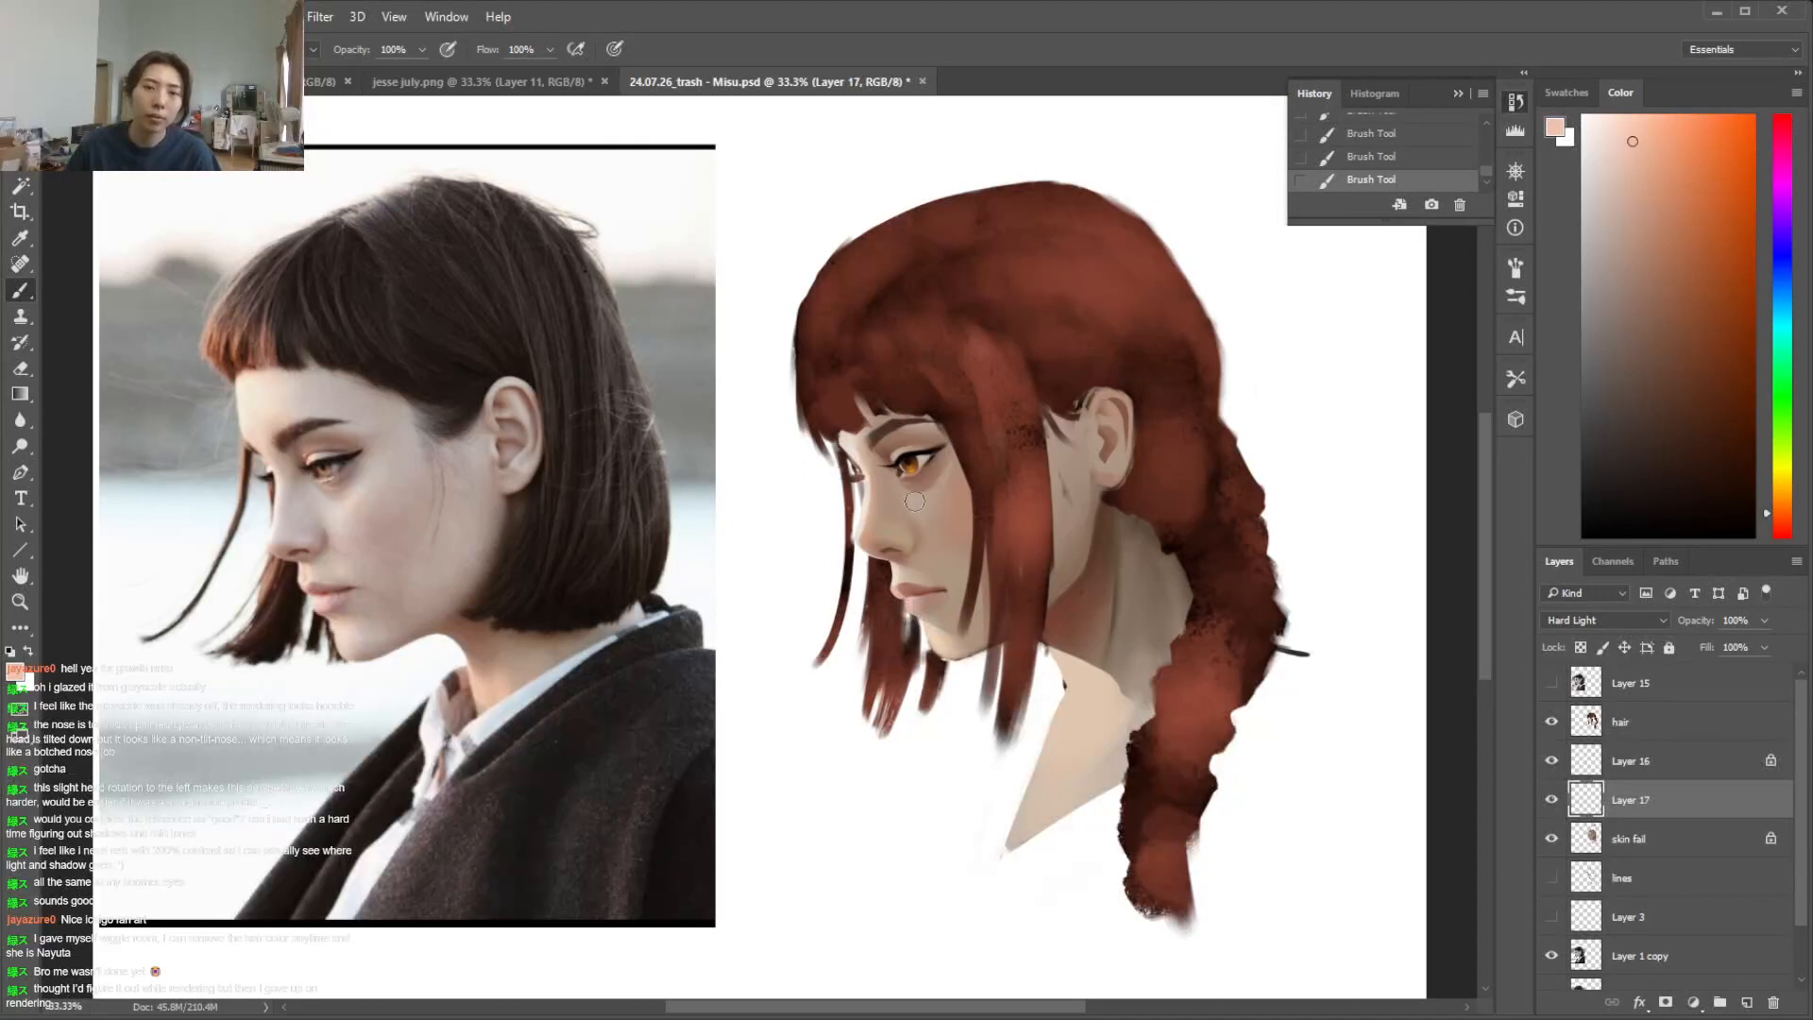
{"action": "right_click", "coordinate": [1292, 709]}
{"action": "key", "text": "Return"}
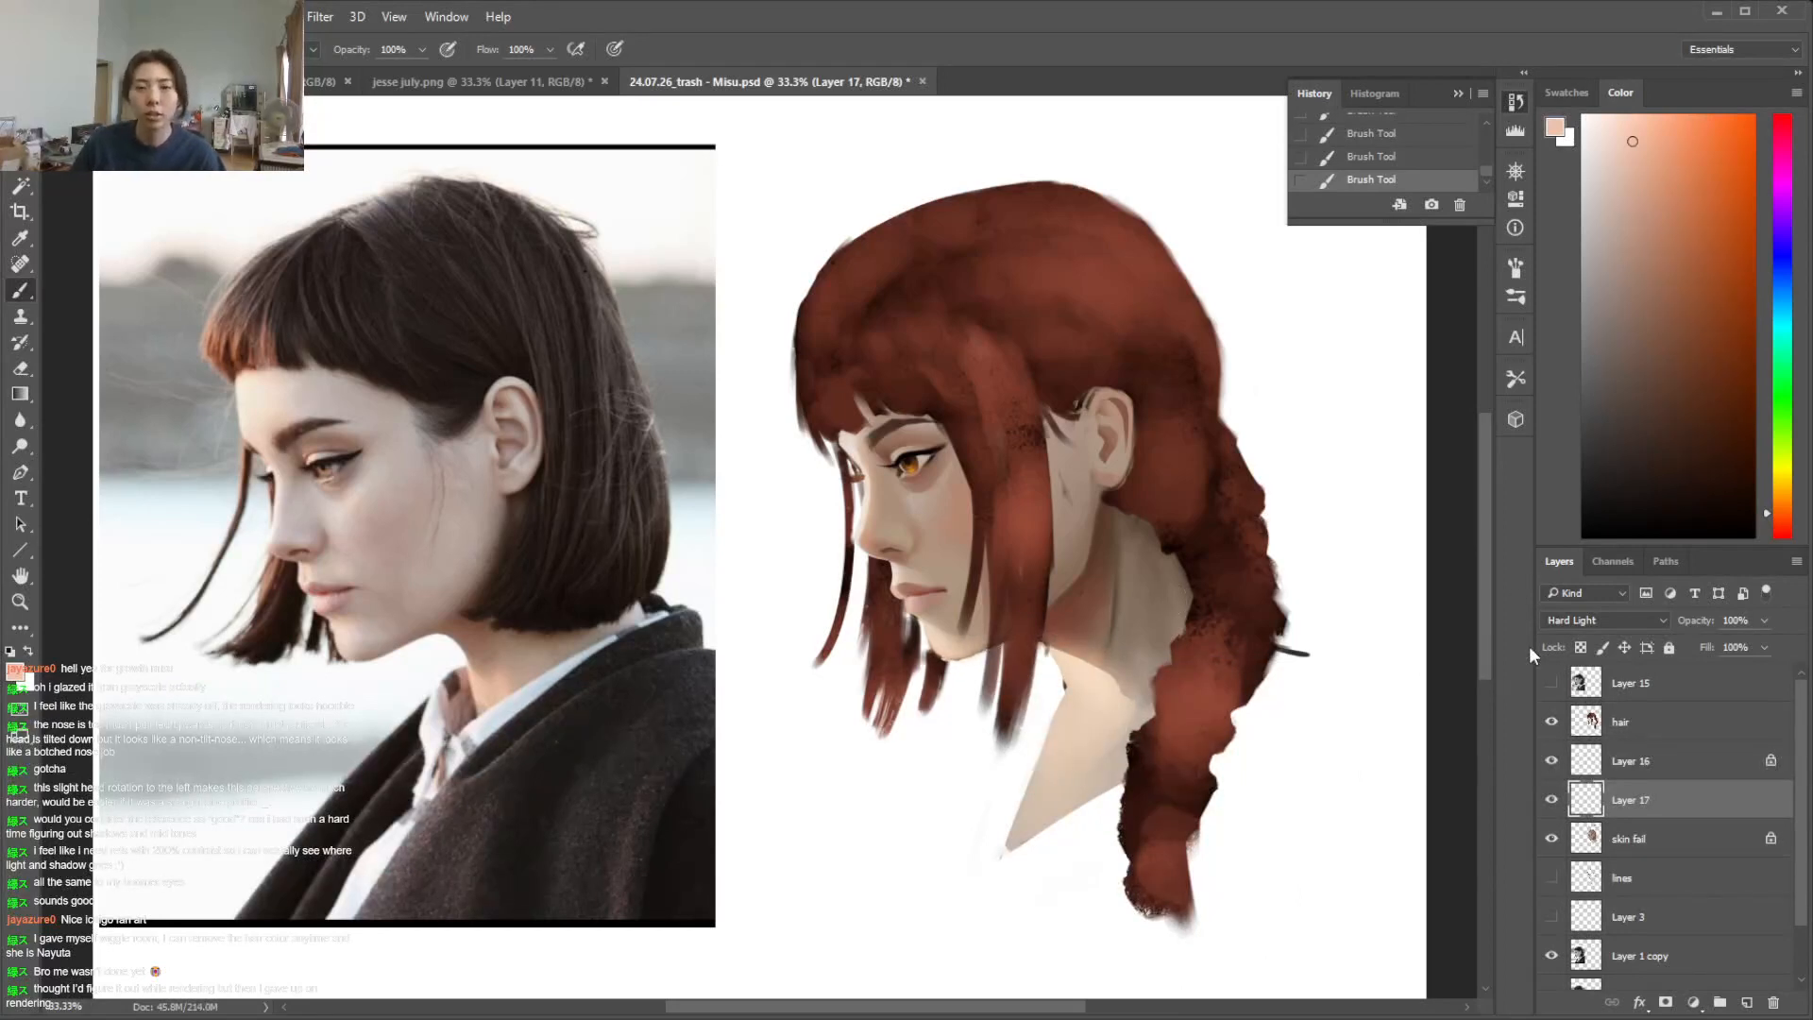
Compare the portrait with and without the Hard Light glaze on Layer 17
{"action": "left_click", "coordinate": [1551, 801]}
{"action": "left_click", "coordinate": [1551, 801]}
{"action": "left_click", "coordinate": [1552, 801]}
{"action": "left_click", "coordinate": [1552, 801]}
{"action": "left_click", "coordinate": [1551, 801]}
{"action": "left_click", "coordinate": [1552, 800]}
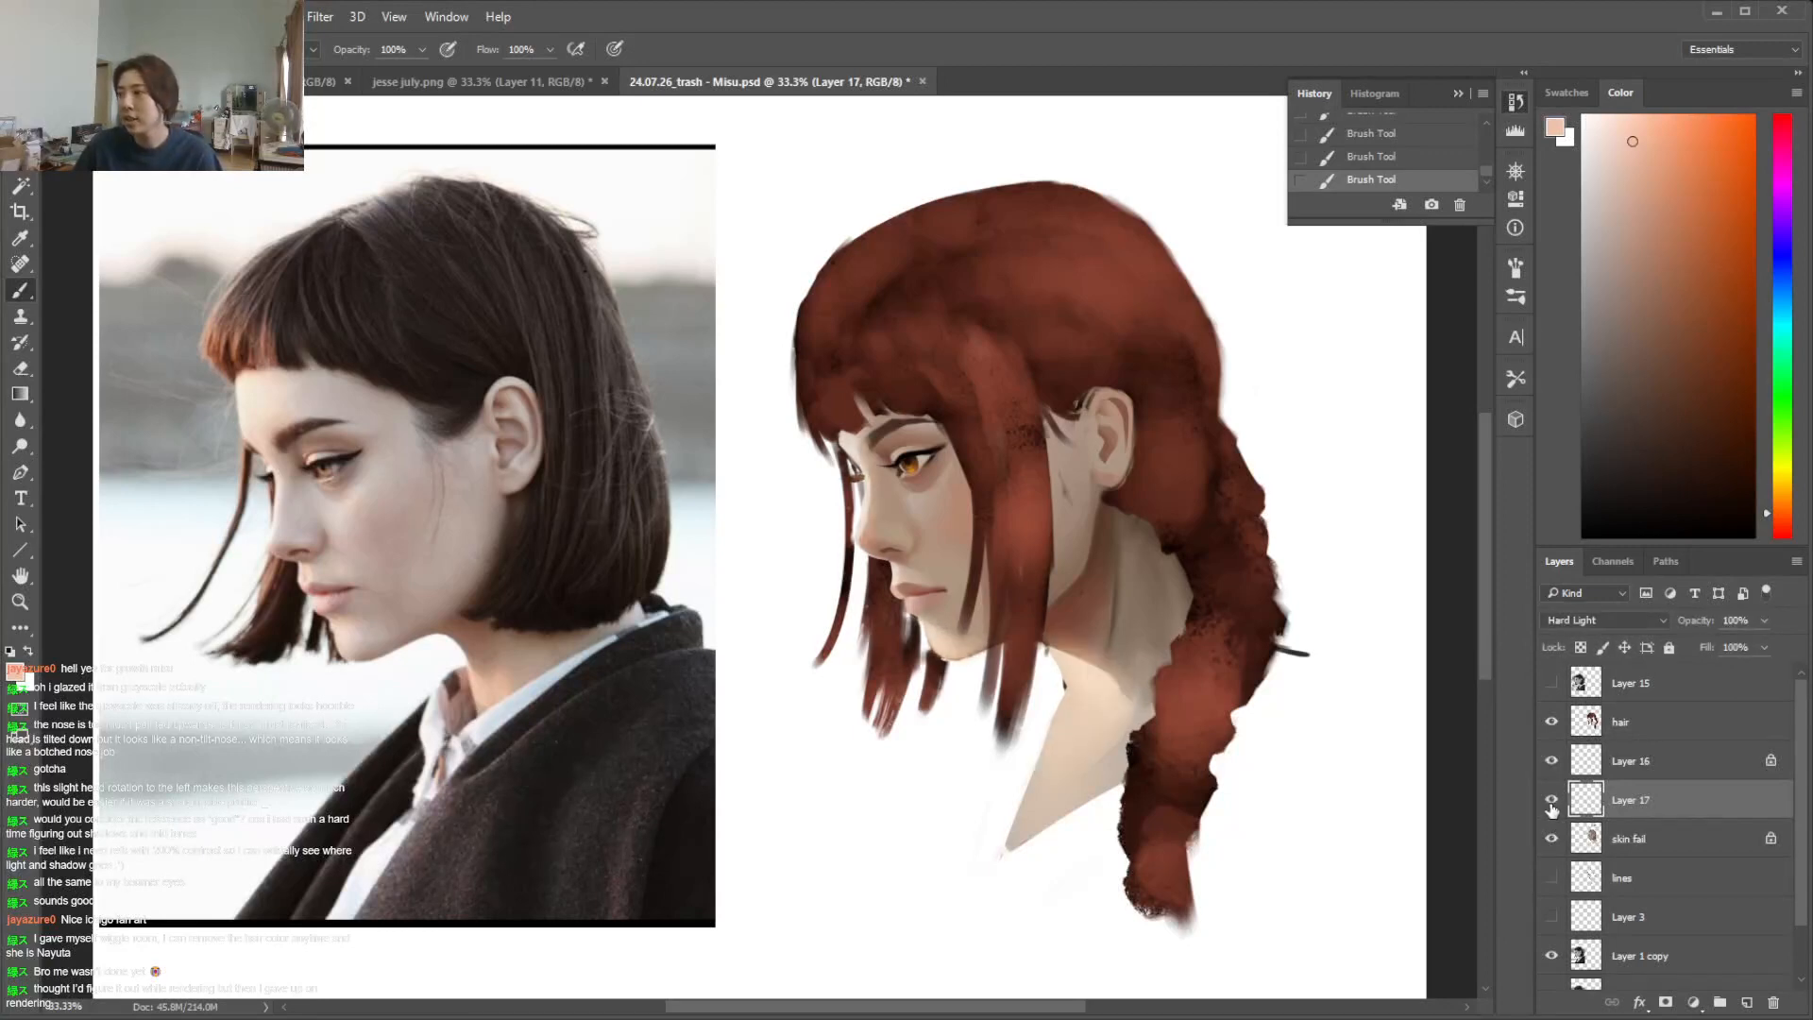
{"action": "left_click", "coordinate": [1552, 801]}
{"action": "left_click", "coordinate": [1552, 801]}
{"action": "left_click", "coordinate": [1551, 801]}
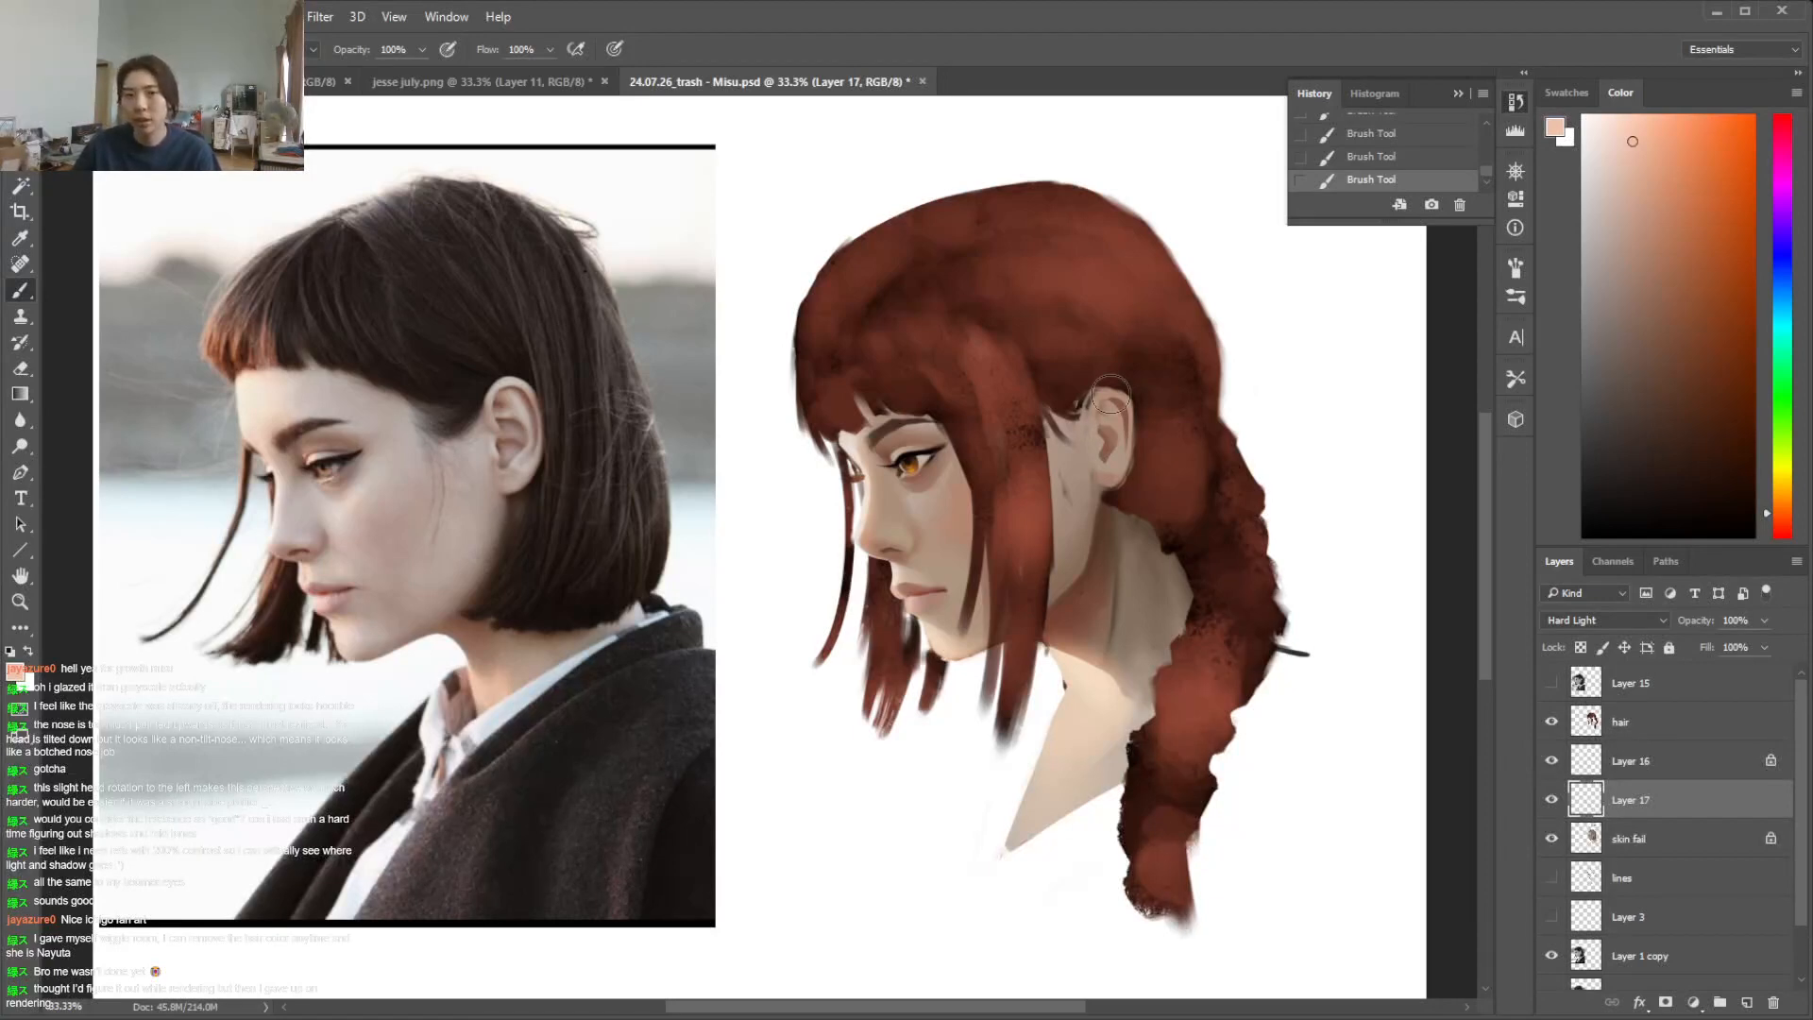
On a new layer above skin fail, sketch two dark grey ear diagrams with their inner shadow shapes beside the braid
{"action": "left_click", "coordinate": [1583, 428]}
{"action": "right_click", "coordinate": [1373, 448]}
{"action": "left_click", "coordinate": [1438, 581]}
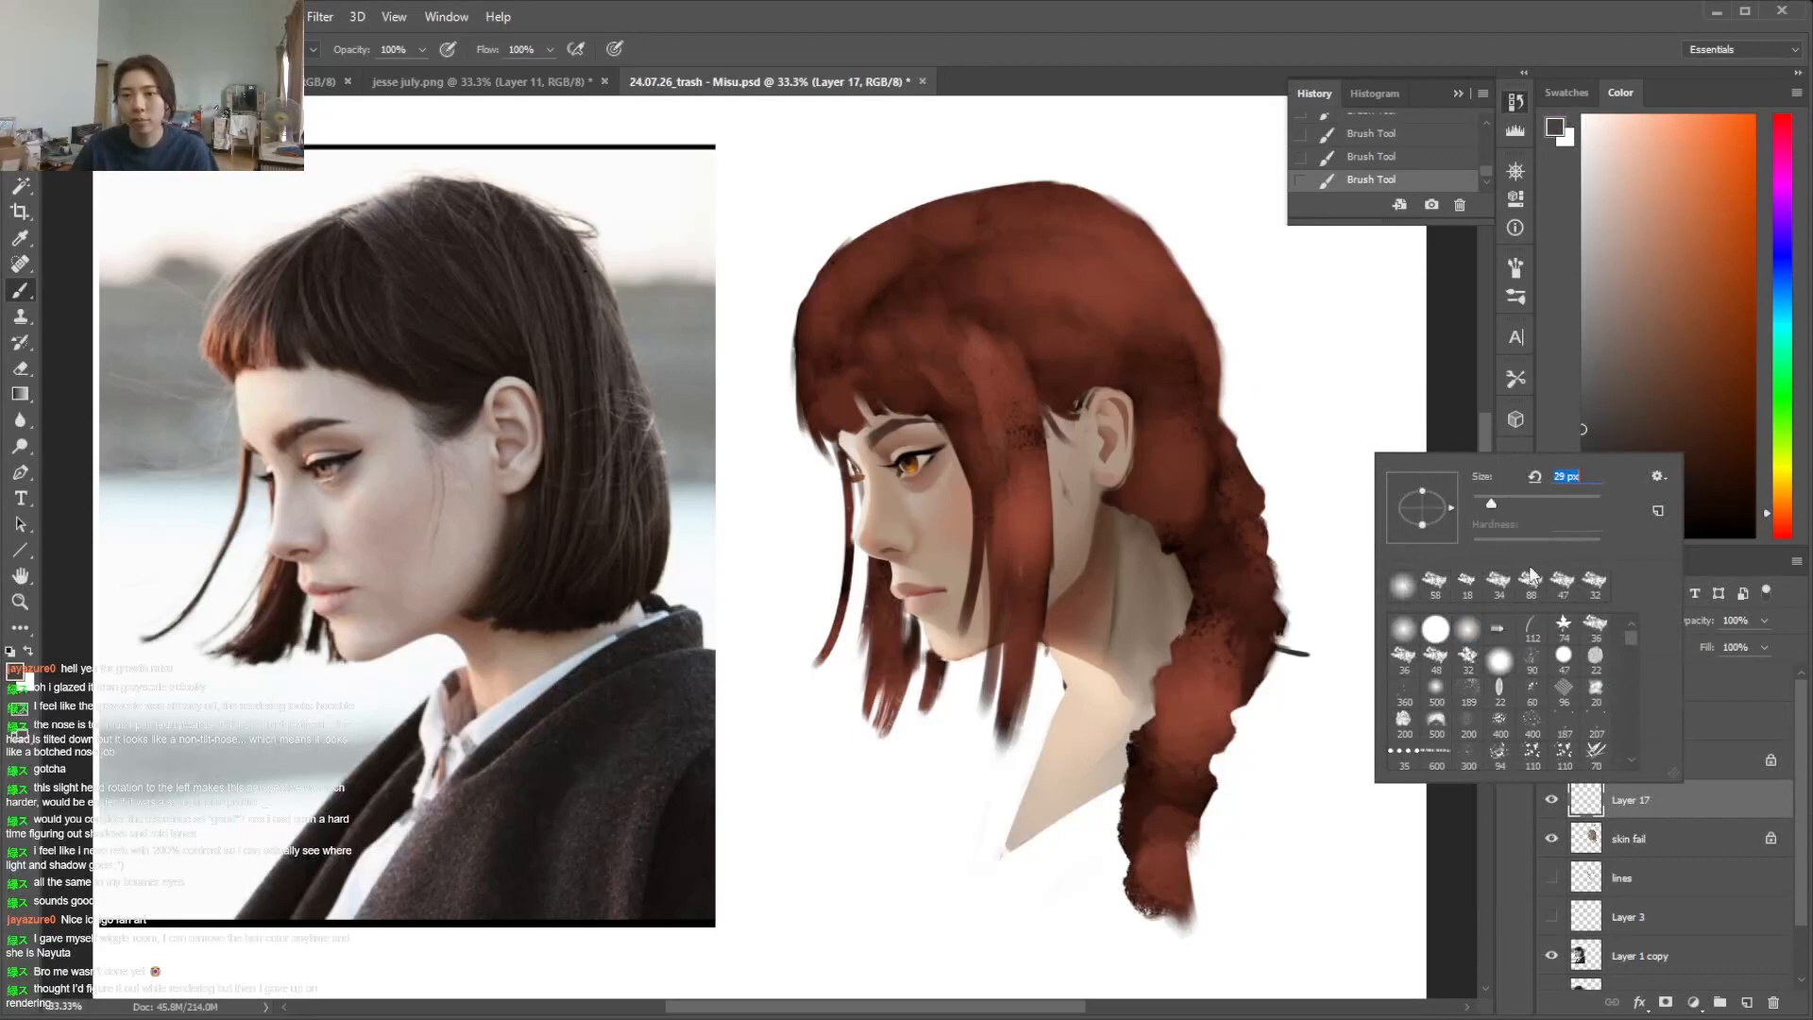
{"action": "left_click", "coordinate": [1693, 847]}
{"action": "left_click", "coordinate": [1746, 1003]}
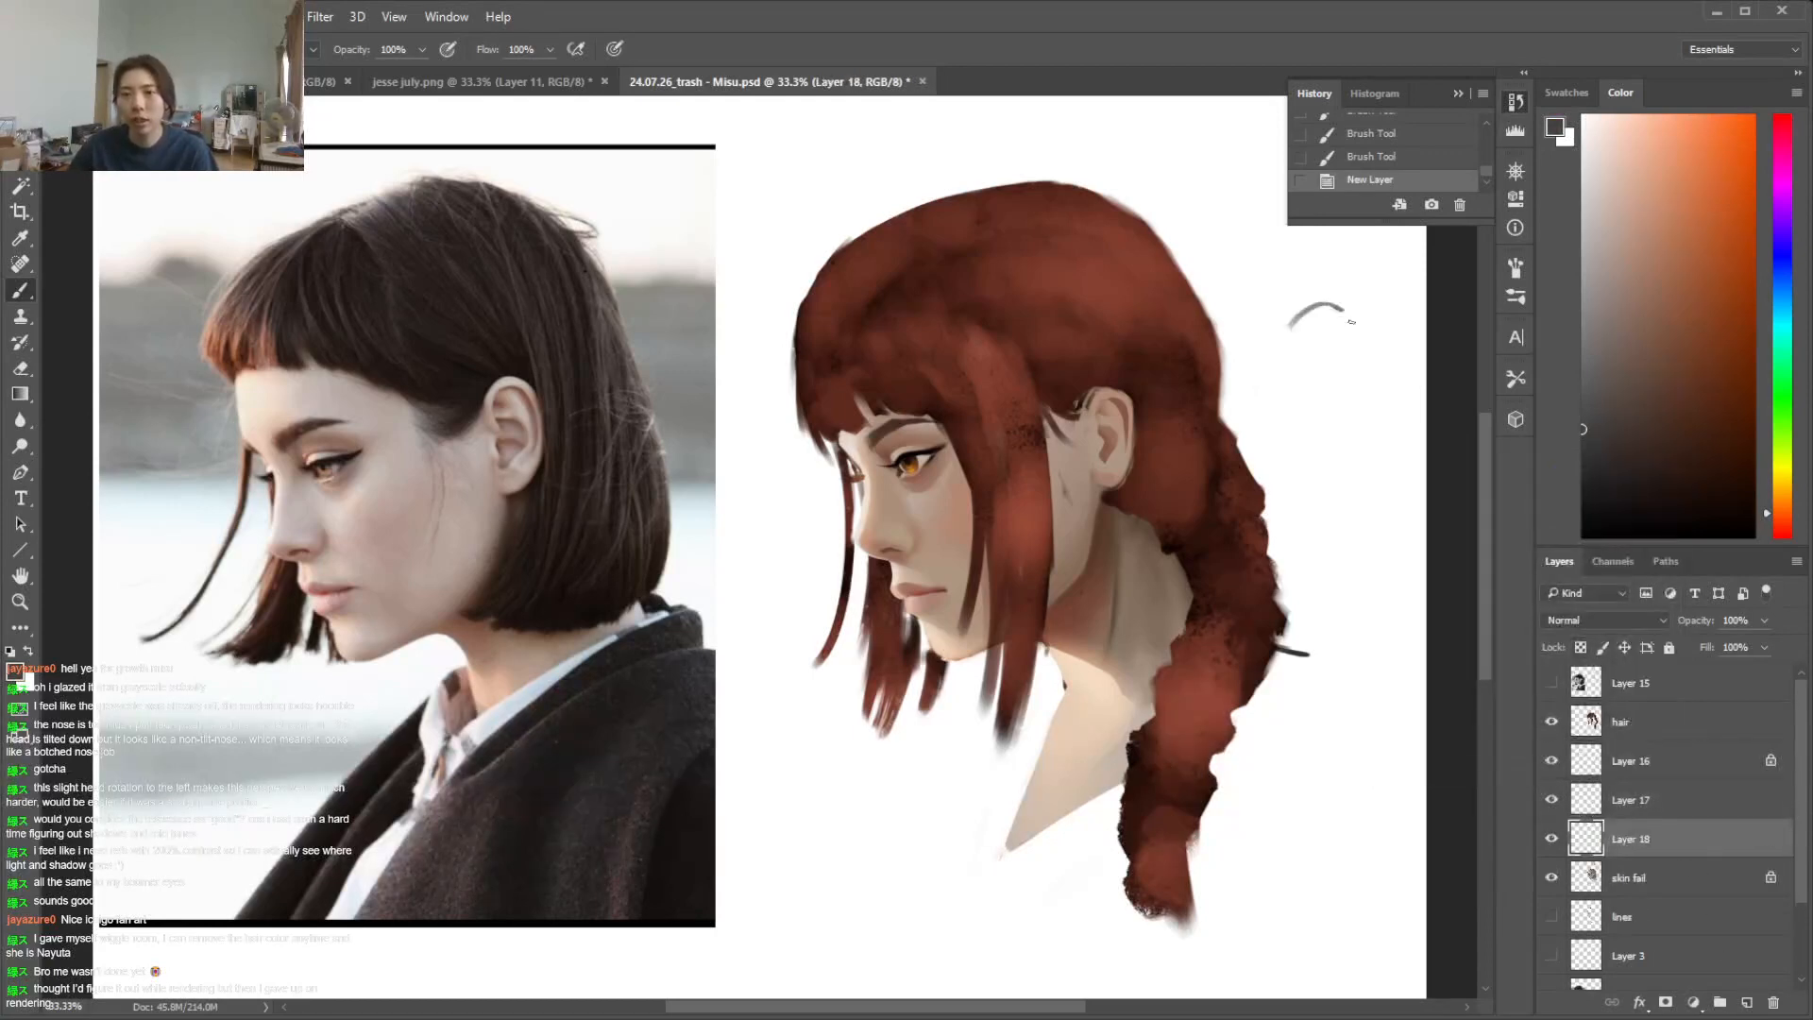
{"action": "left_click_drag", "start_coordinate": [1332, 305], "coordinate": [1289, 460]}
{"action": "left_click_drag", "start_coordinate": [1320, 327], "coordinate": [1322, 325]}
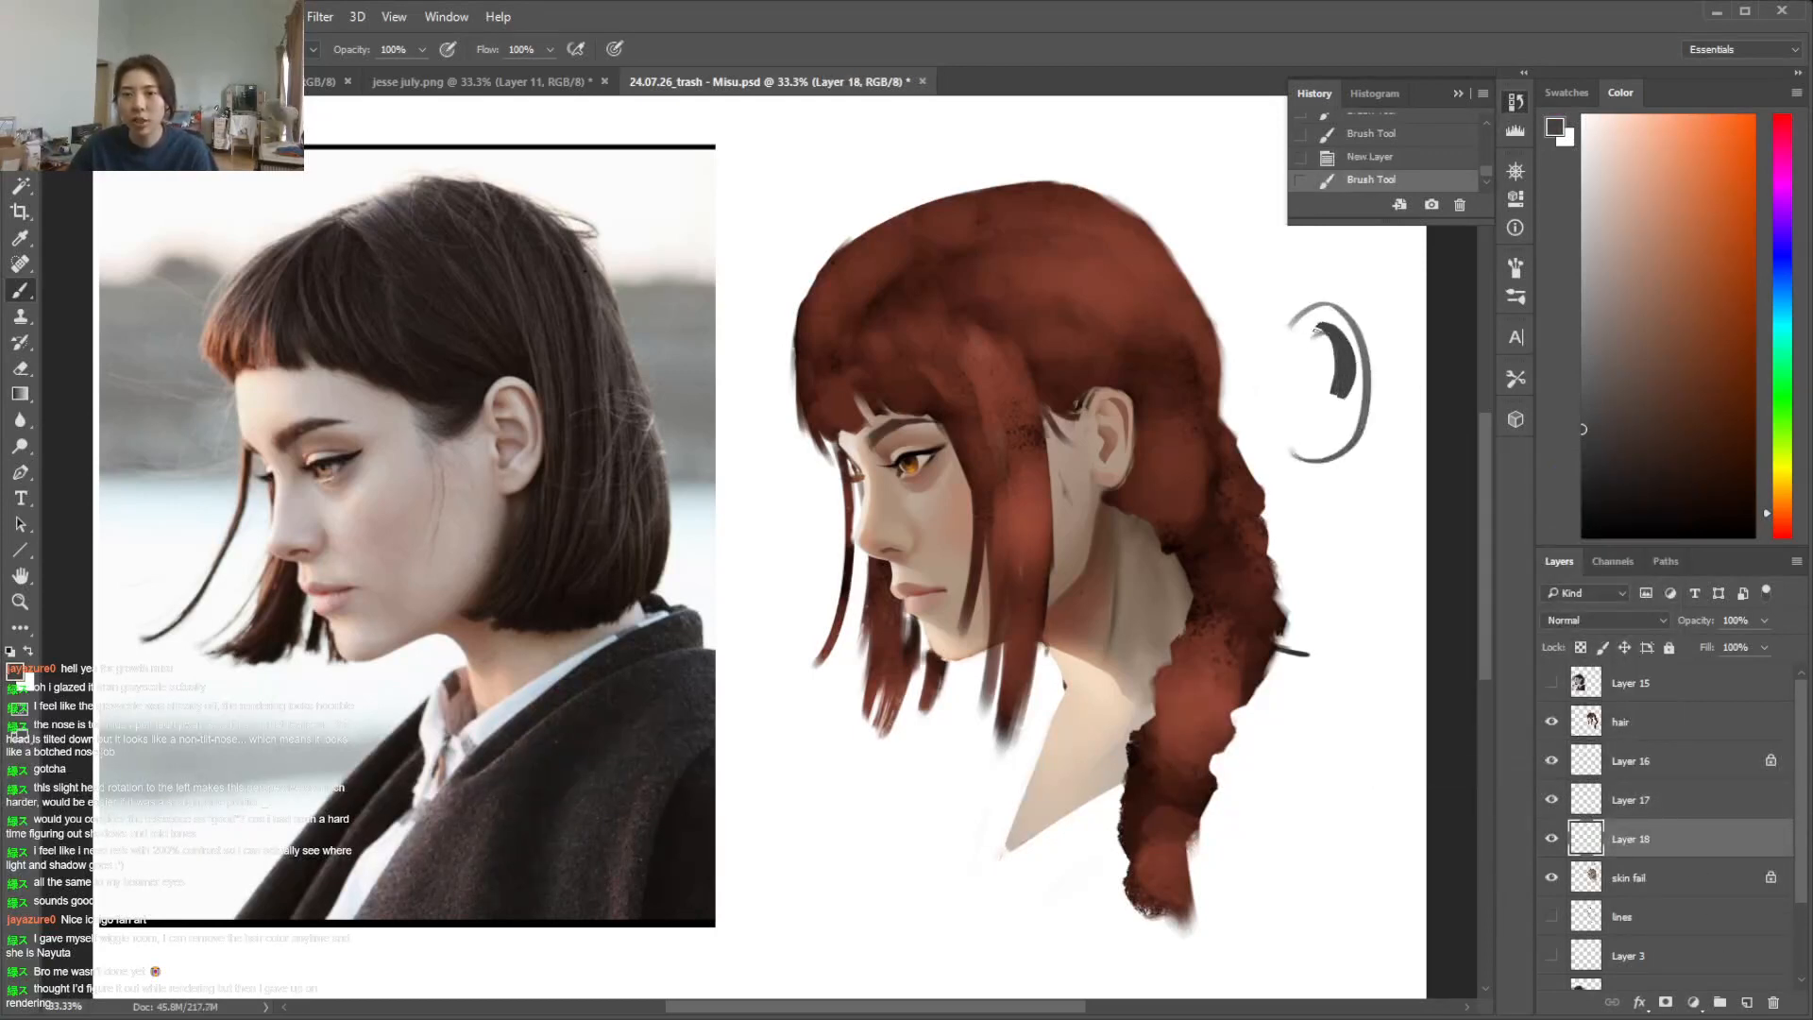
{"action": "left_click_drag", "start_coordinate": [1323, 390], "coordinate": [1339, 393]}
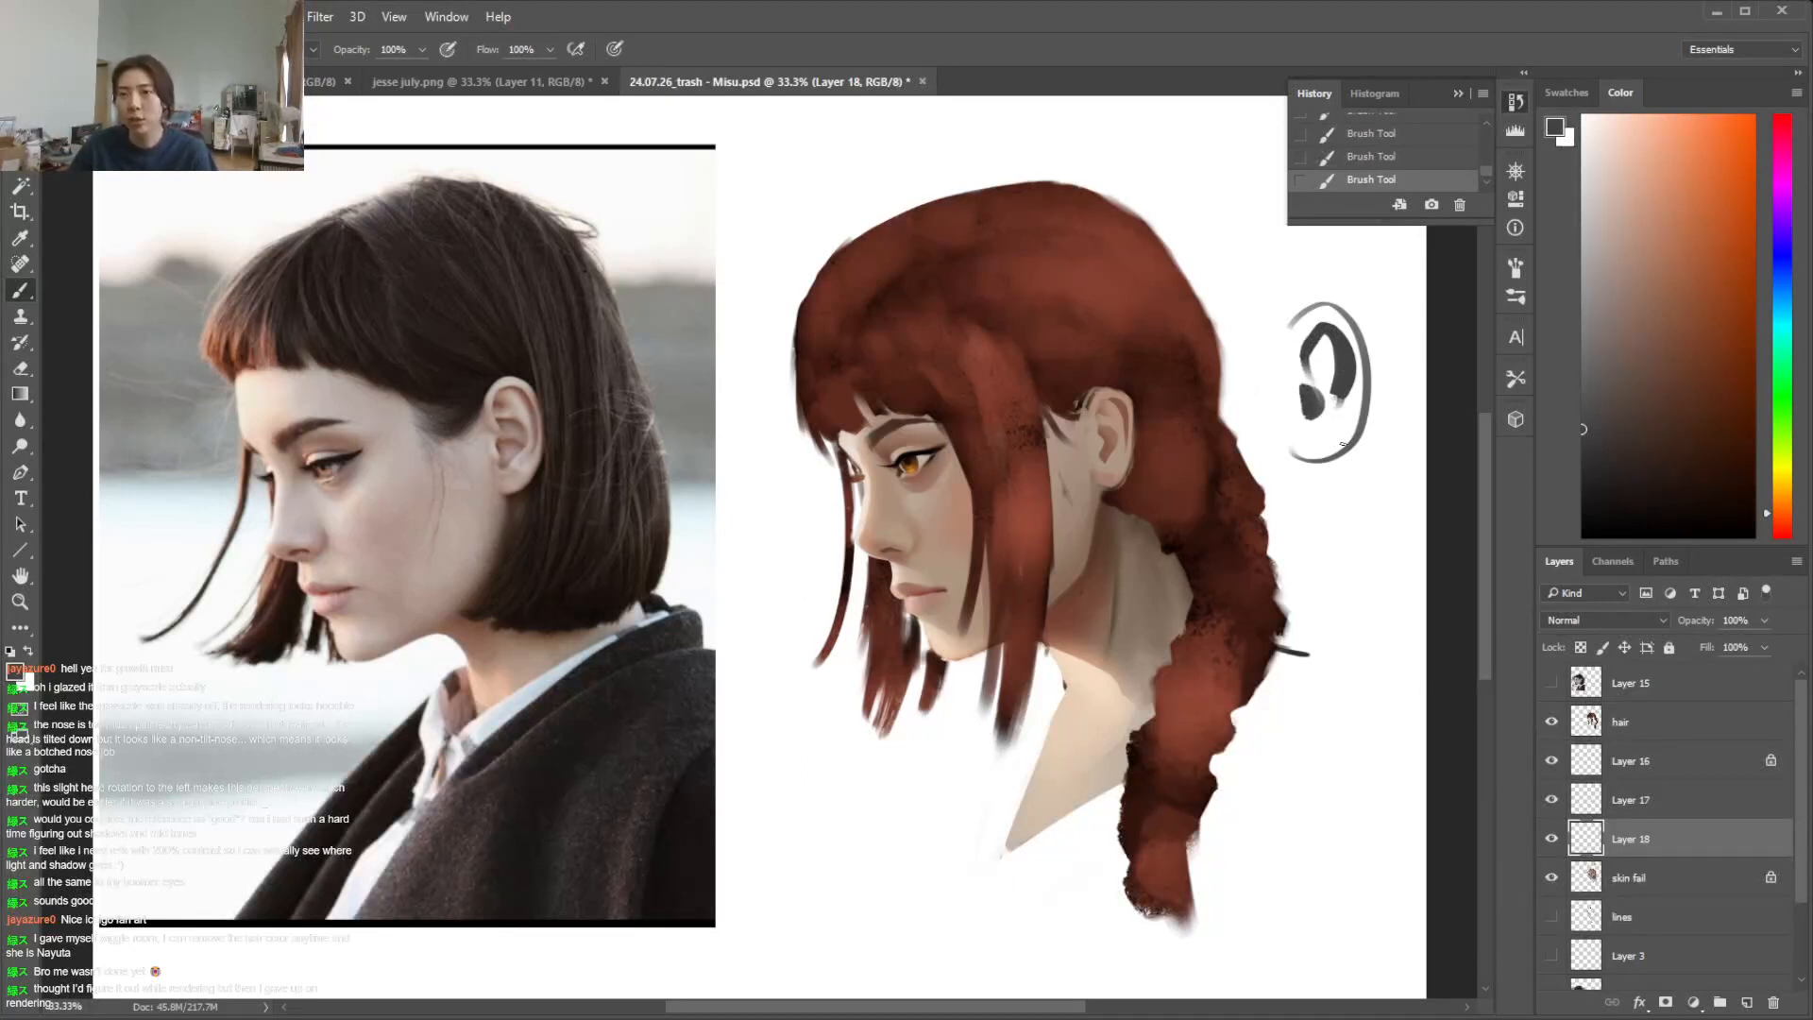
{"action": "mouse_move", "coordinate": [1326, 536]}
{"action": "left_mouse_down"}
{"action": "mouse_move", "coordinate": [1385, 557]}
{"action": "mouse_move", "coordinate": [1335, 644]}
{"action": "left_mouse_up"}
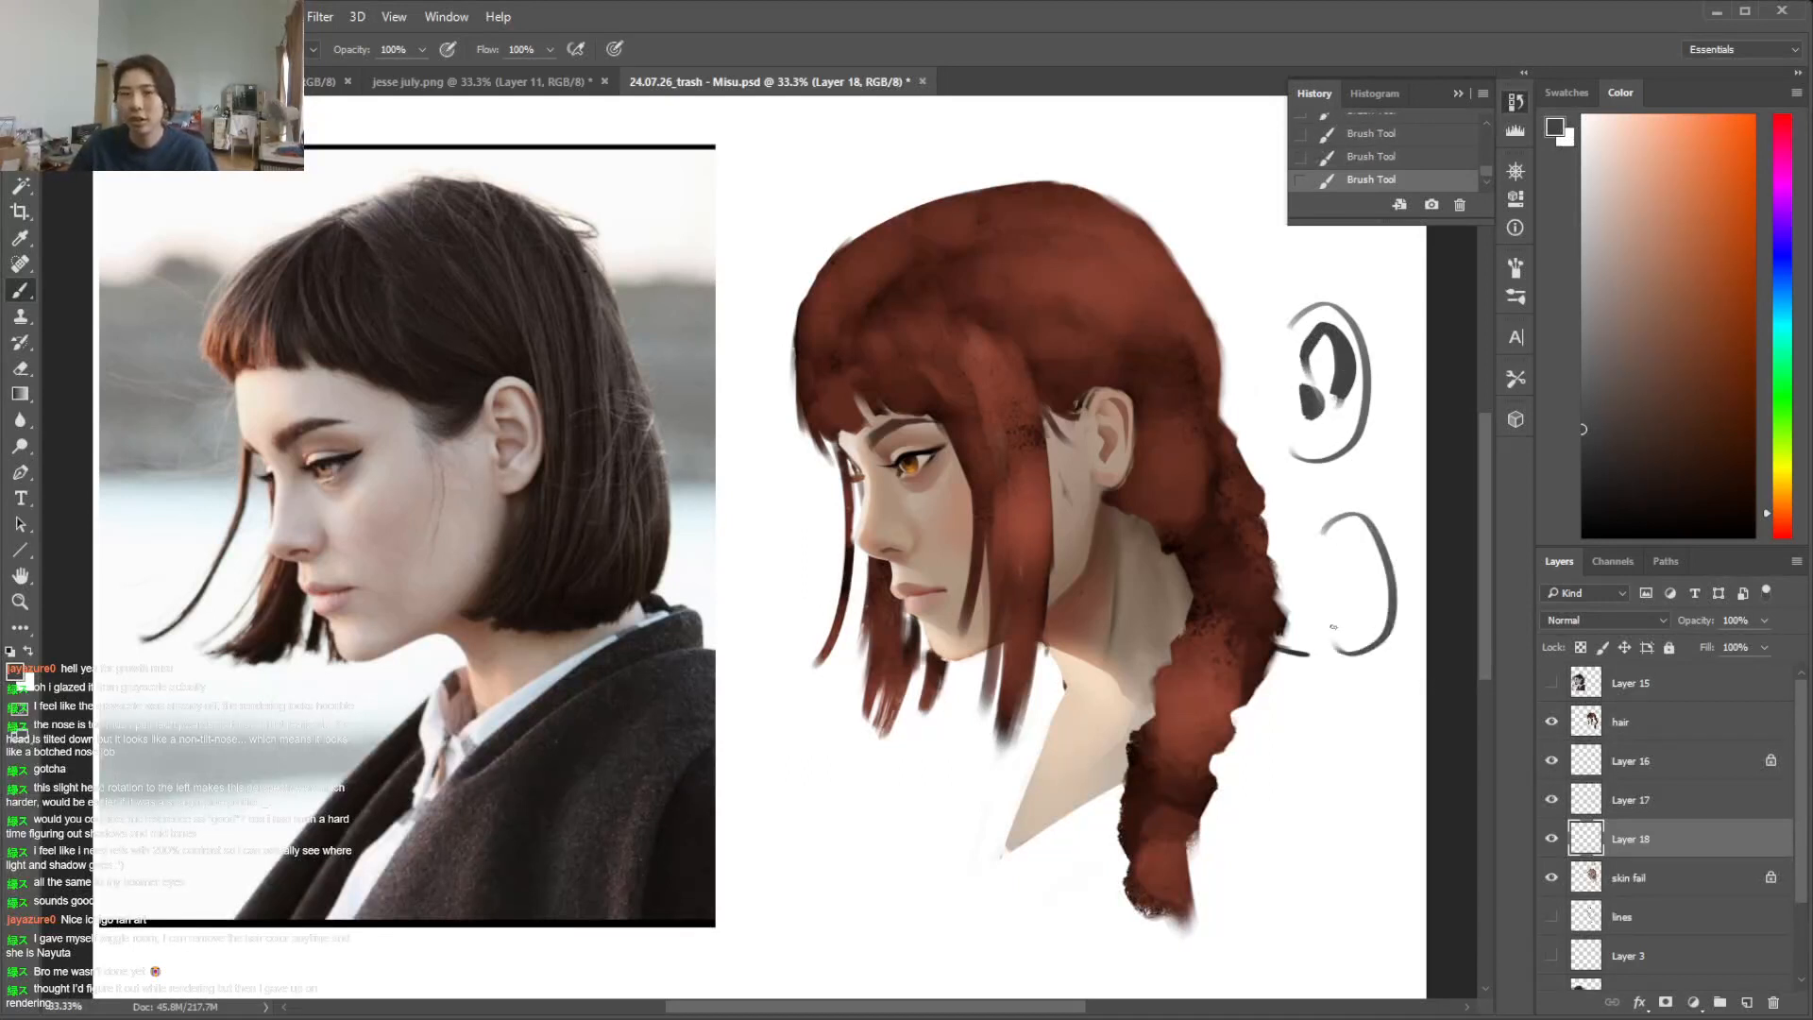
{"action": "left_click_drag", "start_coordinate": [1368, 564], "coordinate": [1330, 555]}
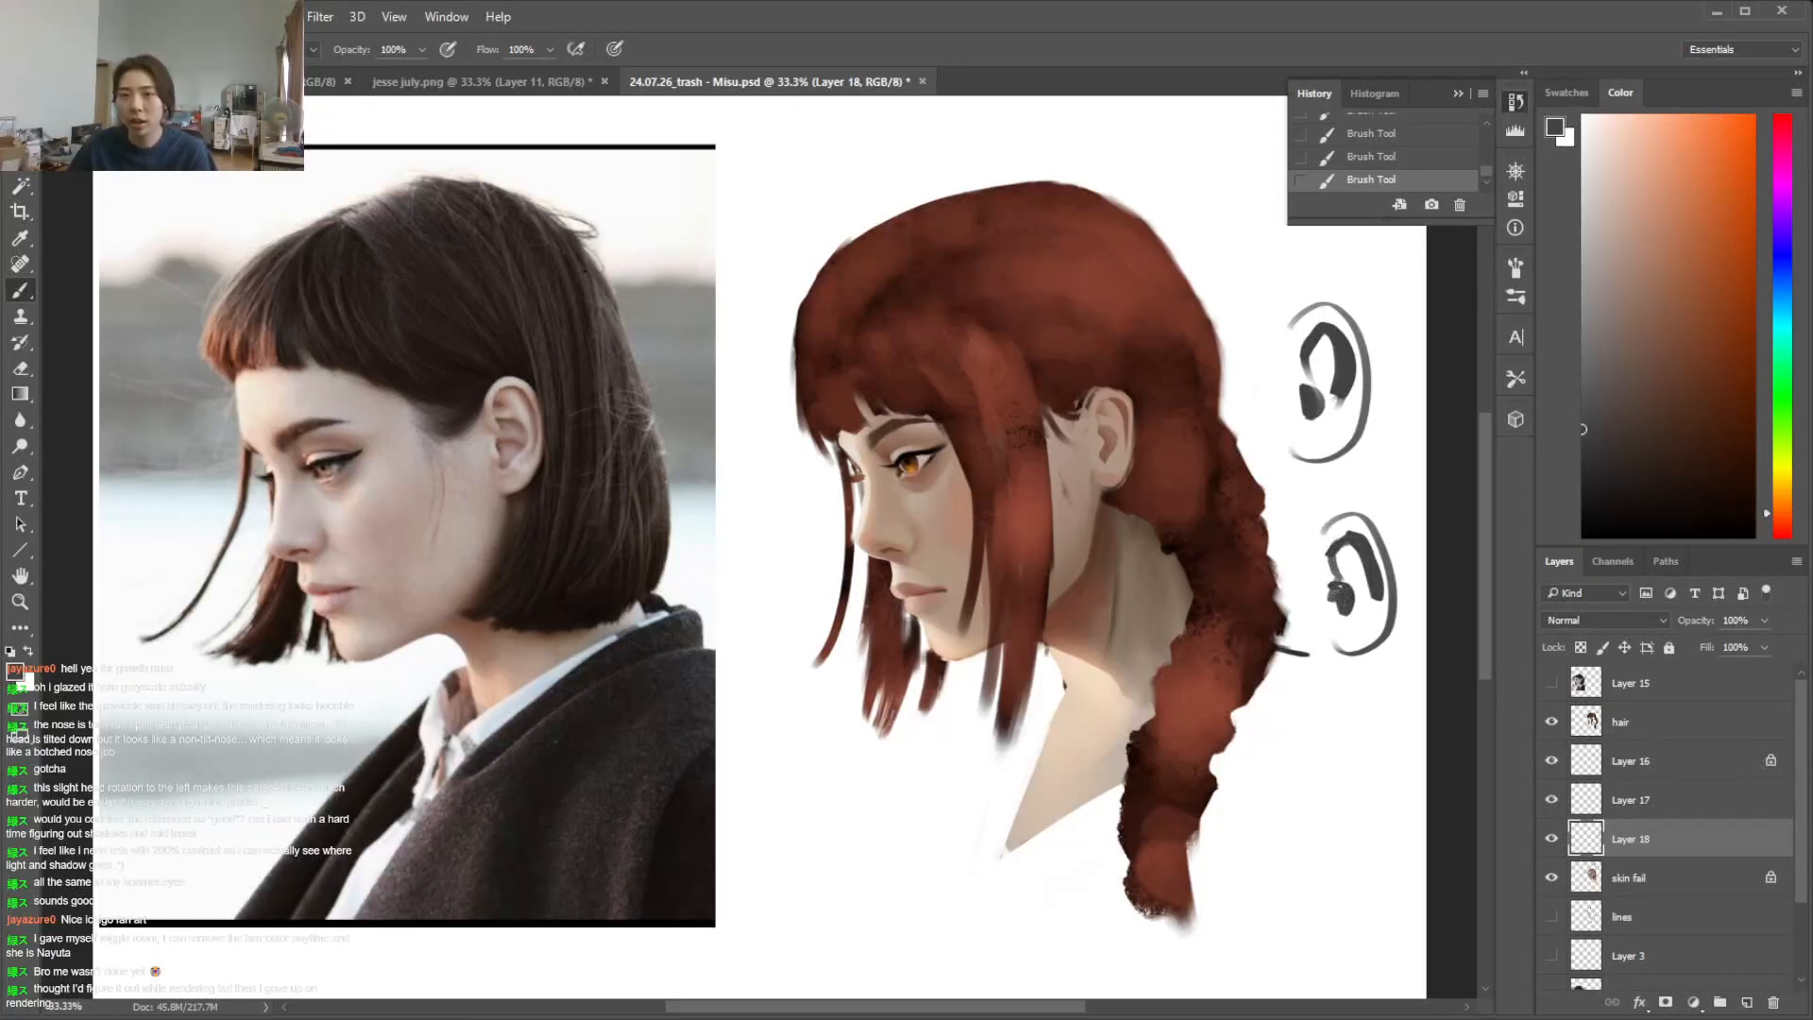
Lasso and clear both ear diagrams, deselect, and delete their layer
{"action": "key", "text": "l"}
{"action": "mouse_move", "coordinate": [1312, 249]}
{"action": "left_mouse_down"}
{"action": "mouse_move", "coordinate": [1261, 378]}
{"action": "mouse_move", "coordinate": [1445, 755]}
{"action": "left_mouse_up"}
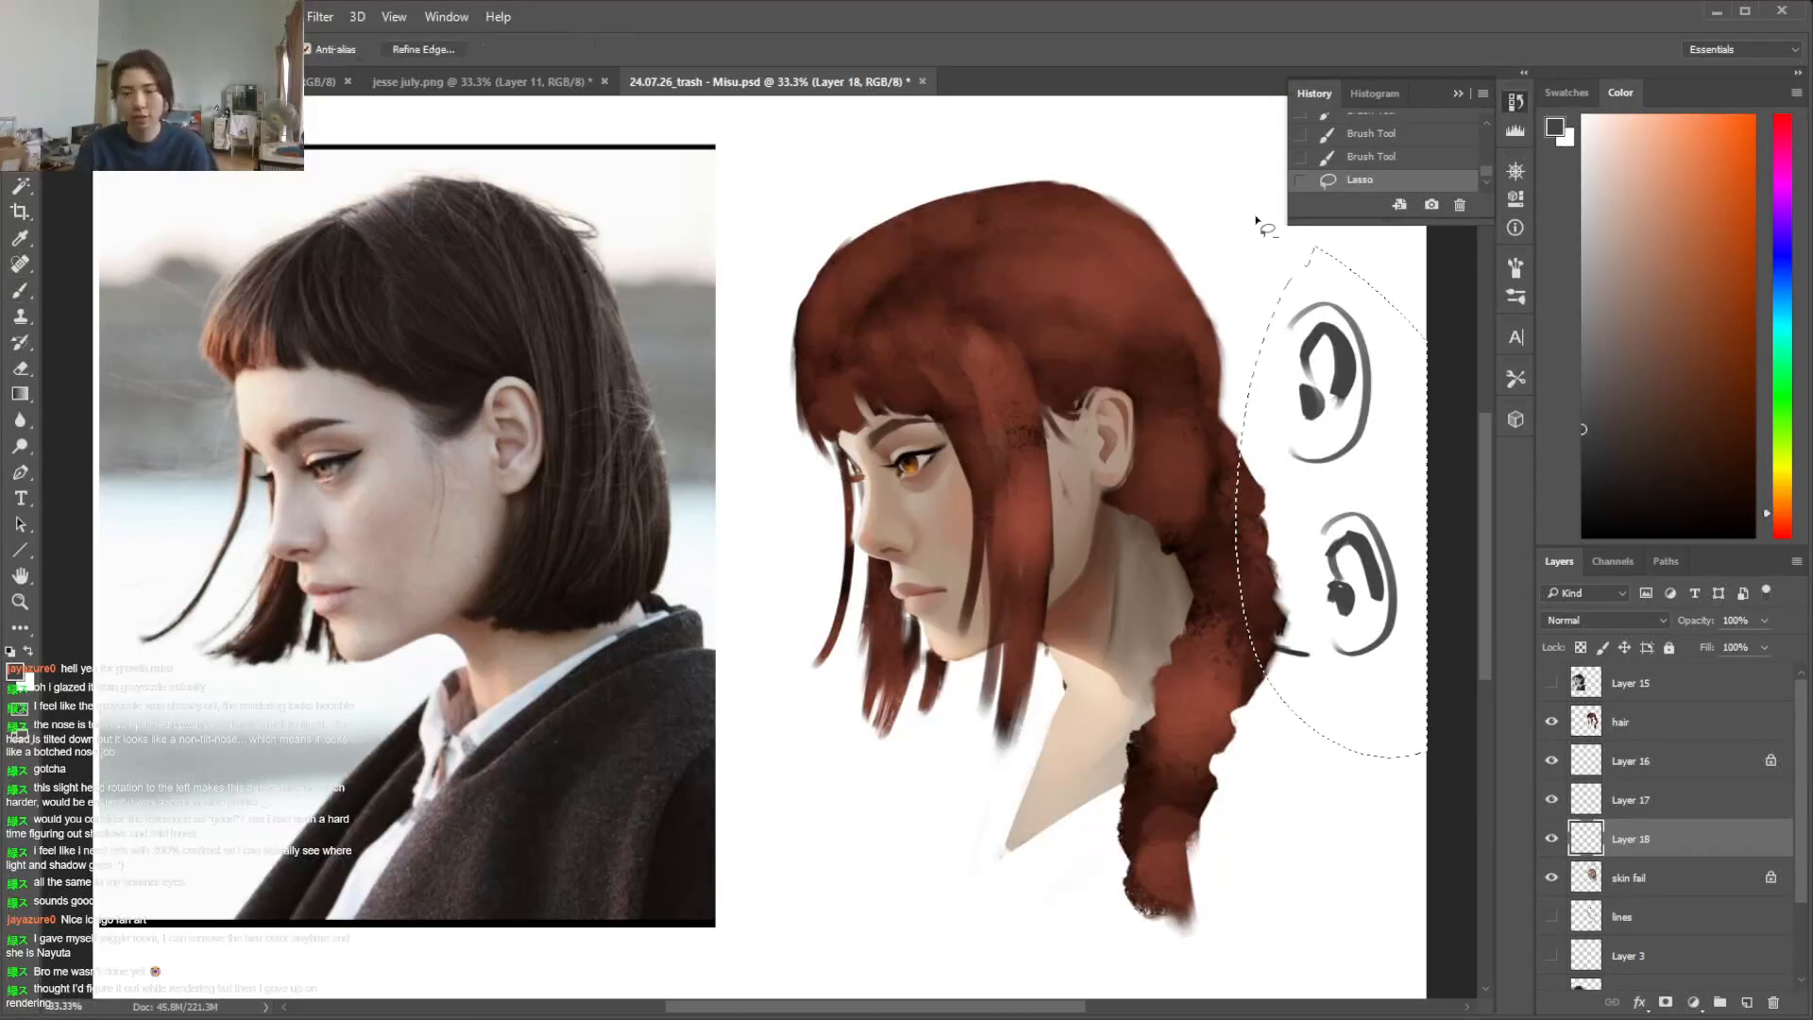
{"action": "key", "text": "Delete"}
{"action": "key", "text": "Delete"}
{"action": "key", "text": "ctrl+d"}
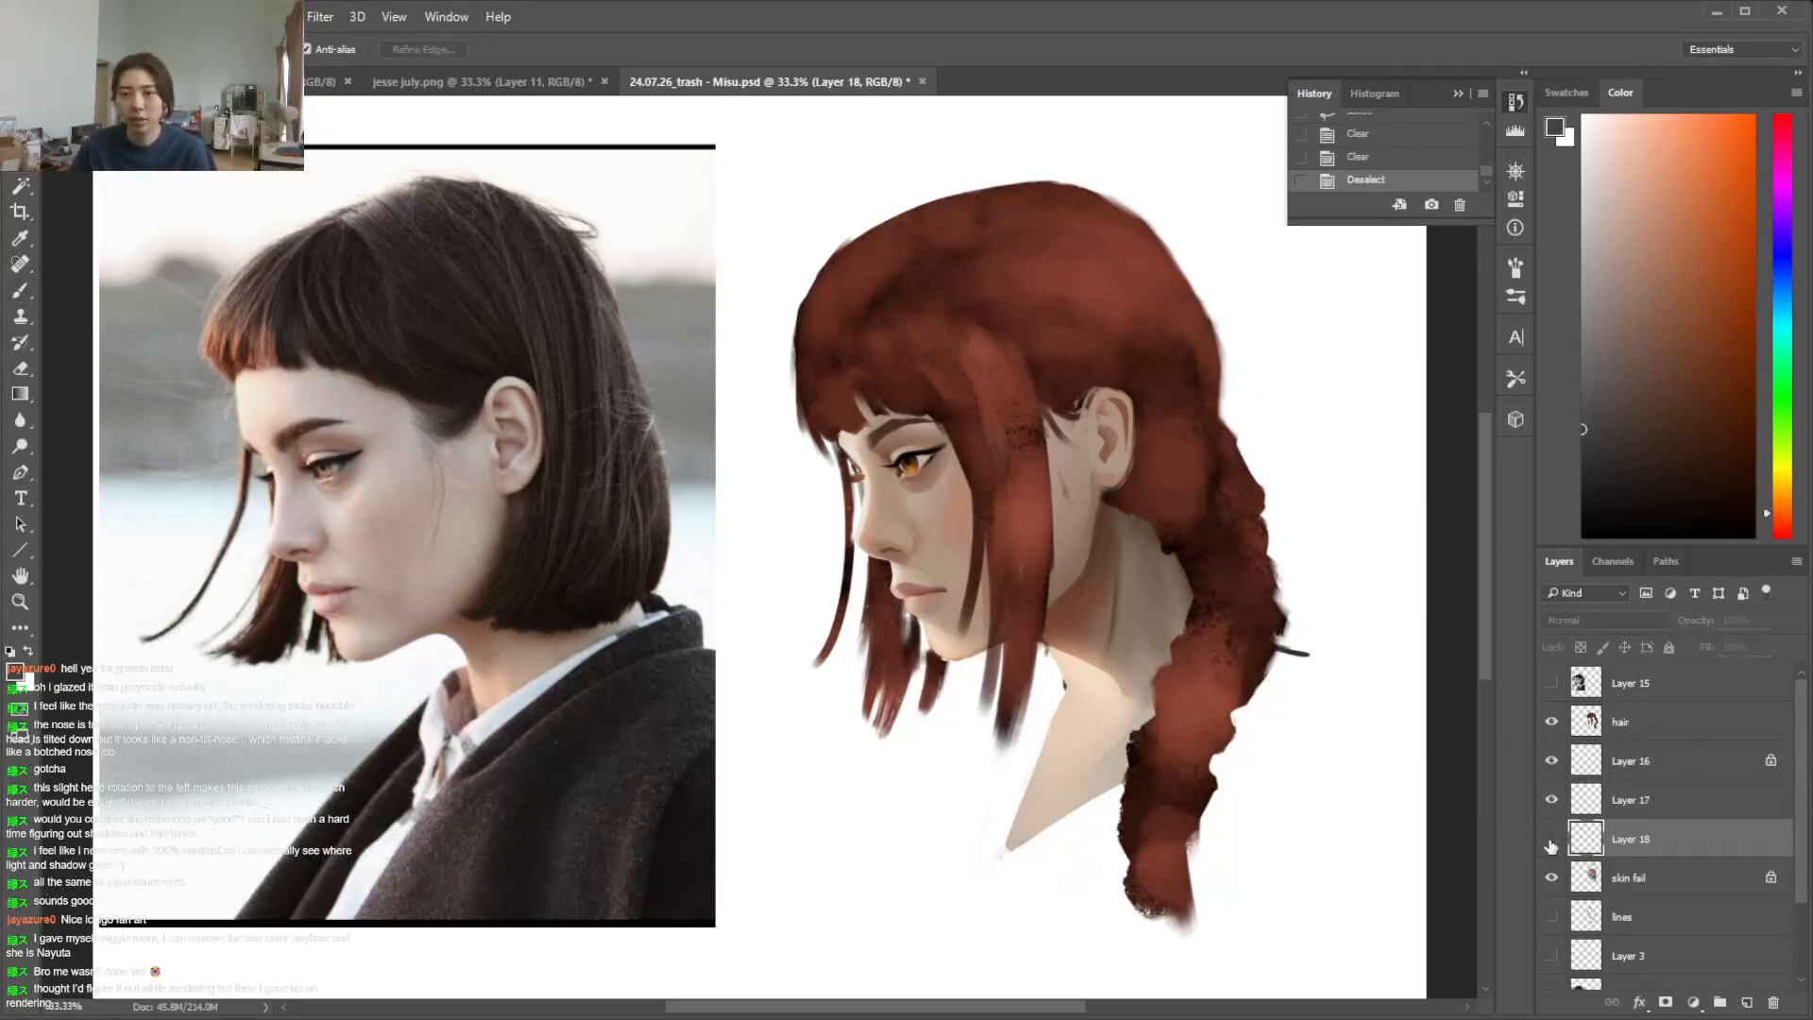
{"action": "key", "text": "Delete"}
Repaint the front of the fringe on the hair layer with a sampled reddish brown, using a textured brush
{"action": "left_click", "coordinate": [1651, 719]}
{"action": "key", "text": "b"}
{"action": "left_click", "coordinate": [1052, 253], "text": "alt"}
{"action": "right_click", "coordinate": [1024, 284]}
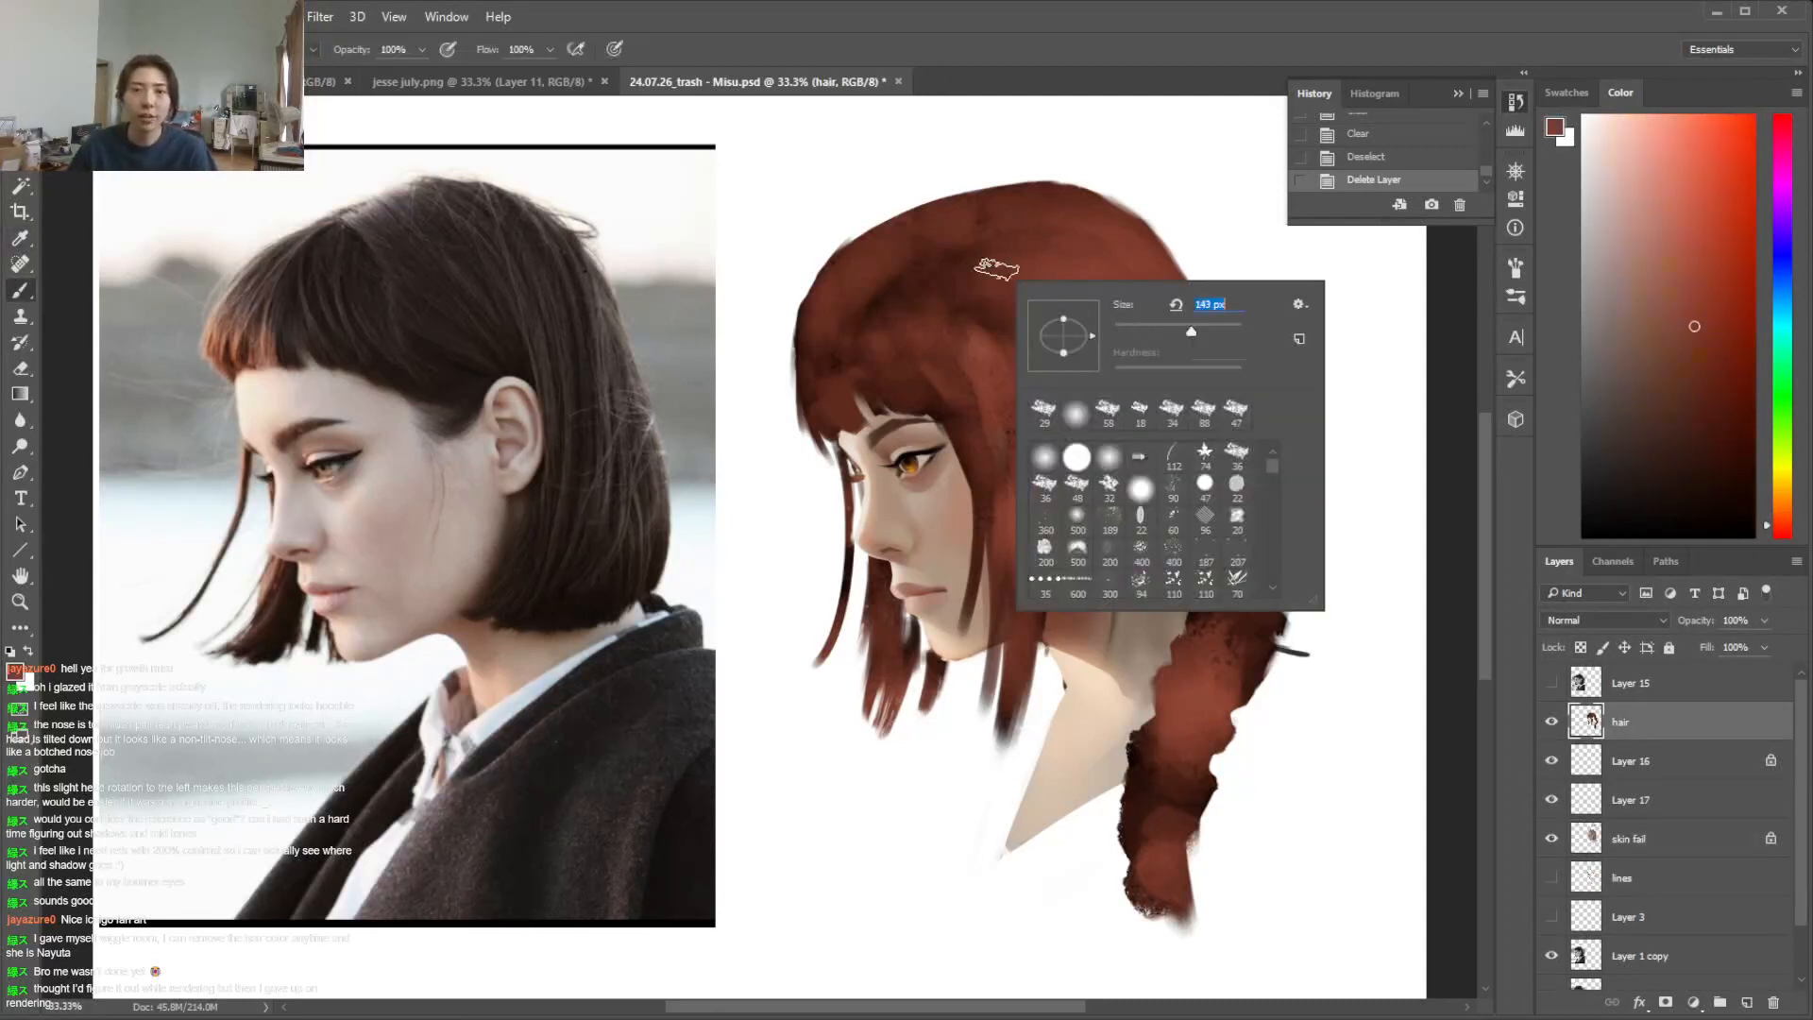
{"action": "mouse_move", "coordinate": [834, 340]}
{"action": "left_mouse_down"}
{"action": "mouse_move", "coordinate": [819, 388]}
{"action": "mouse_move", "coordinate": [815, 334]}
{"action": "mouse_move", "coordinate": [817, 433]}
{"action": "mouse_move", "coordinate": [825, 338]}
{"action": "mouse_move", "coordinate": [845, 419]}
{"action": "left_mouse_up"}
{"action": "left_click", "coordinate": [885, 298], "text": "alt"}
{"action": "left_click_drag", "start_coordinate": [914, 258], "coordinate": [838, 334]}
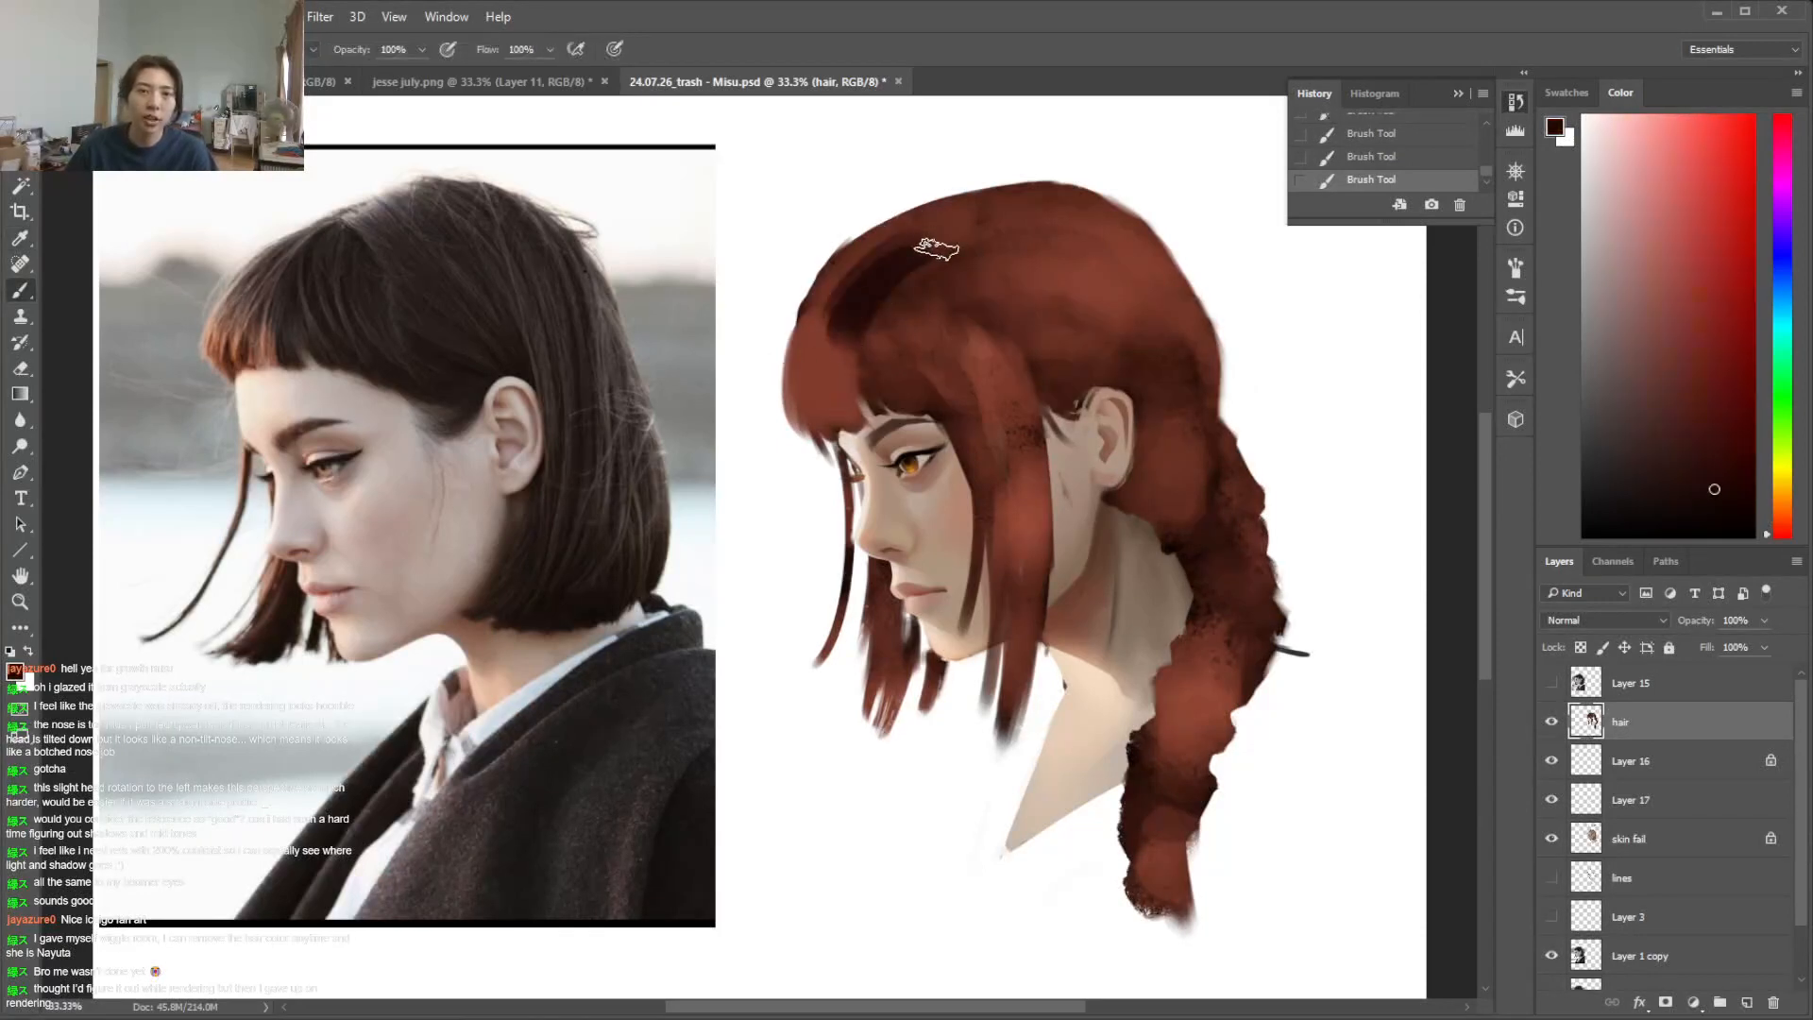
{"action": "key", "text": "ctrl+z"}
Darken the hair above the fringe with a sampled deep reddish brown
{"action": "left_click", "coordinate": [870, 258], "text": "alt"}
{"action": "left_click_drag", "start_coordinate": [930, 246], "coordinate": [874, 348]}
{"action": "left_click", "coordinate": [925, 271], "text": "alt"}
{"action": "mouse_move", "coordinate": [930, 251]}
{"action": "left_mouse_down"}
{"action": "mouse_move", "coordinate": [861, 312]}
{"action": "mouse_move", "coordinate": [847, 288]}
{"action": "mouse_move", "coordinate": [916, 233]}
{"action": "mouse_move", "coordinate": [808, 335]}
{"action": "left_mouse_up"}
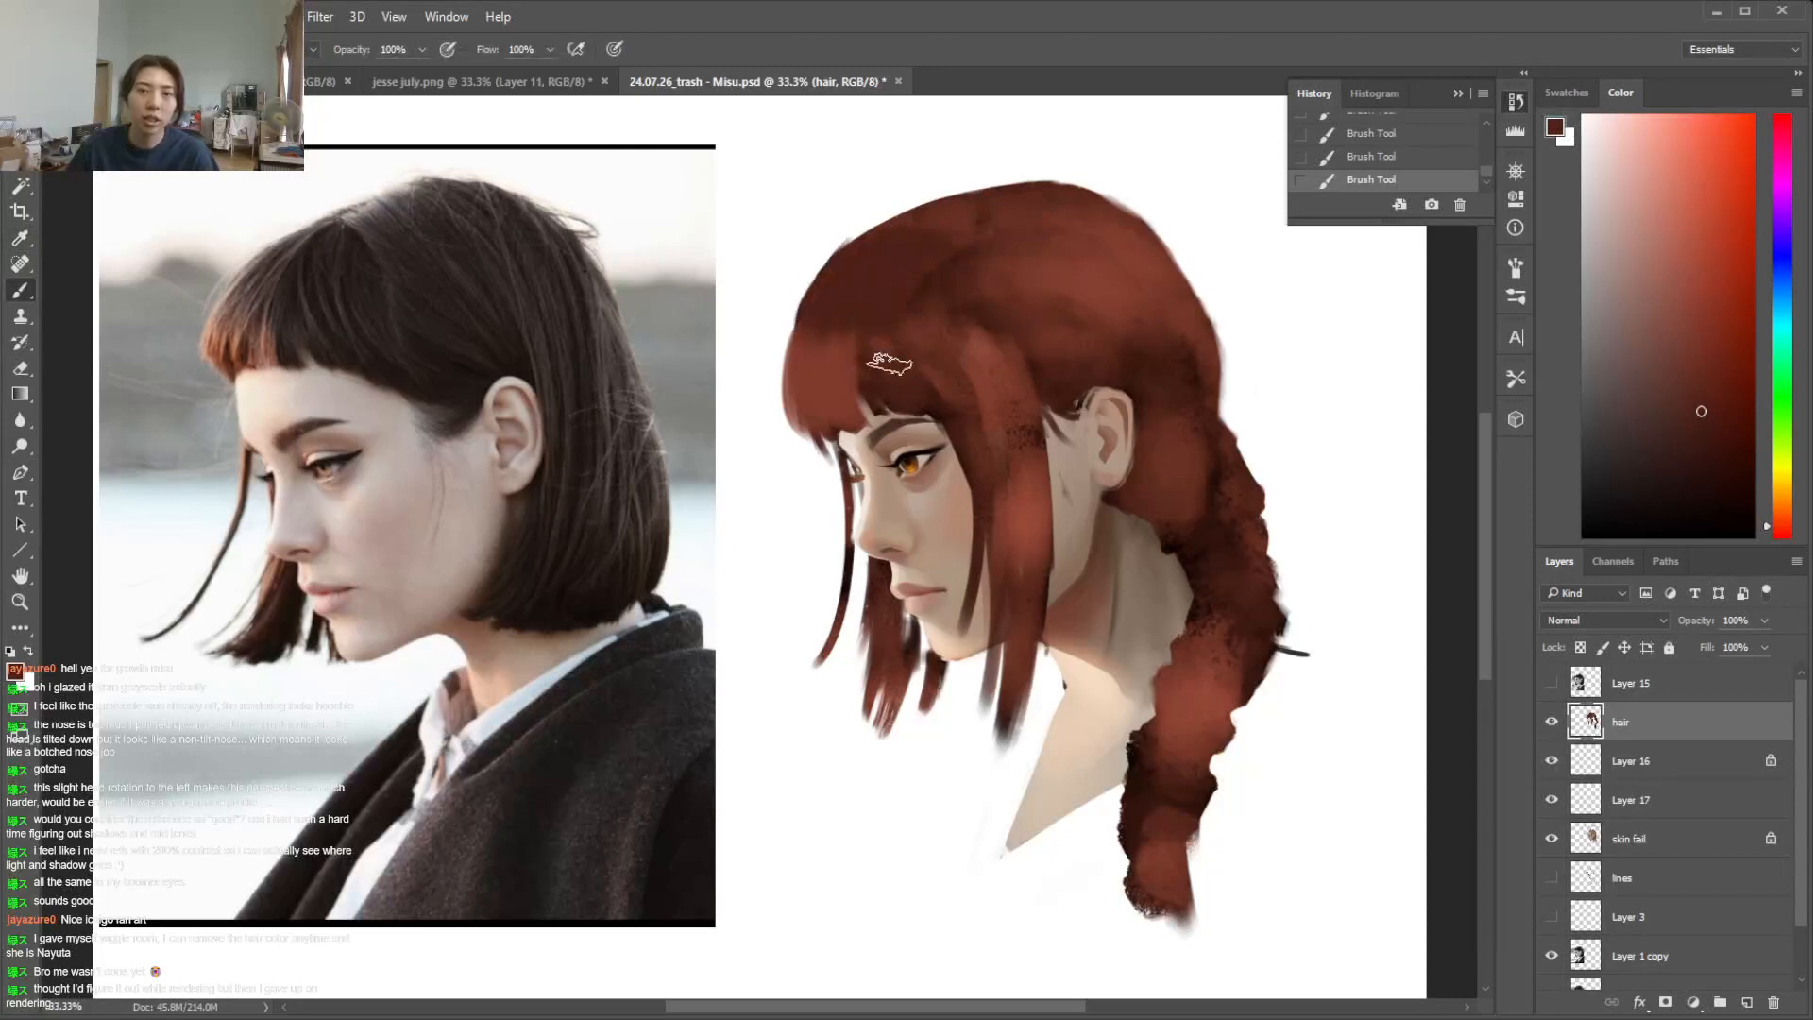
Lock the hair layer's transparent pixels and even out the fringe with the sampled lighter reddish brown, undoing the last stroke
{"action": "left_click", "coordinate": [855, 366], "text": "alt"}
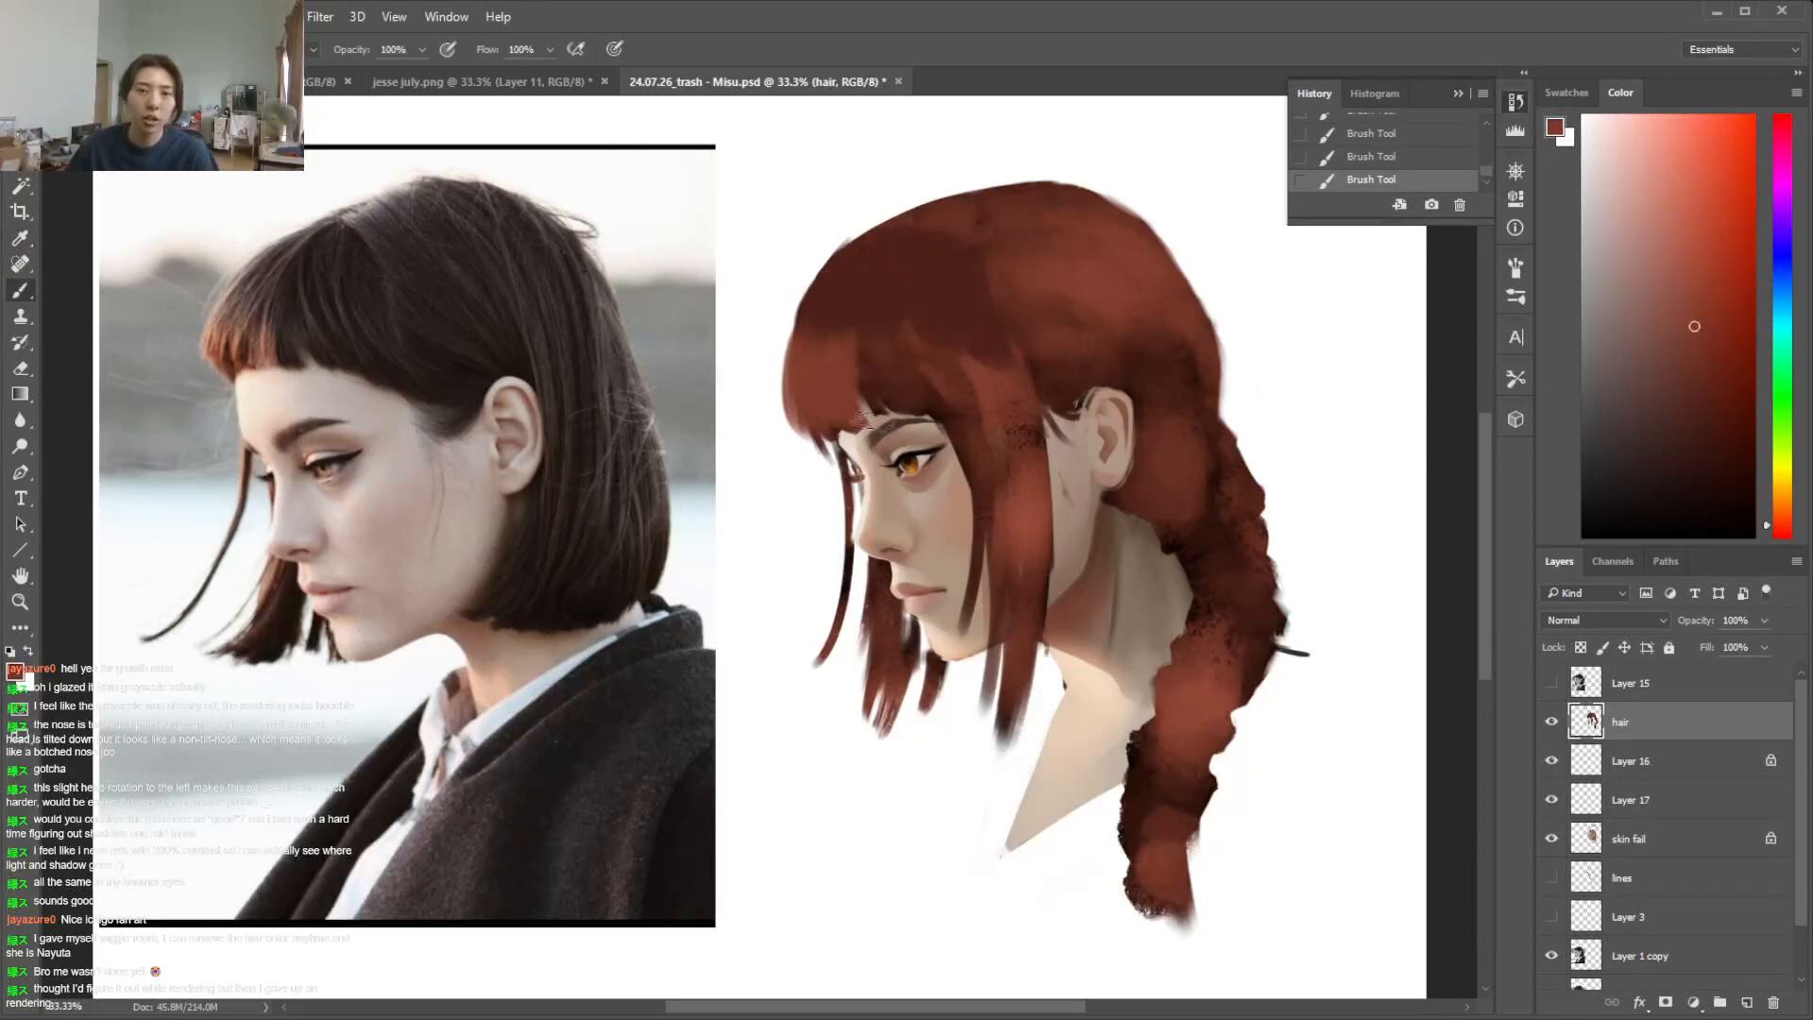
{"action": "left_click", "coordinate": [1581, 649]}
{"action": "left_click_drag", "start_coordinate": [823, 412], "coordinate": [842, 406]}
{"action": "mouse_move", "coordinate": [871, 341]}
{"action": "left_mouse_down"}
{"action": "mouse_move", "coordinate": [920, 408]}
{"action": "mouse_move", "coordinate": [851, 379]}
{"action": "mouse_move", "coordinate": [846, 353]}
{"action": "mouse_move", "coordinate": [898, 394]}
{"action": "left_mouse_up"}
{"action": "key", "text": "ctrl+z"}
Darken the side strands, the back of the head and the hair behind the ear with deep reddish brown, using a larger textured brush
{"action": "left_click", "coordinate": [879, 282], "text": "alt"}
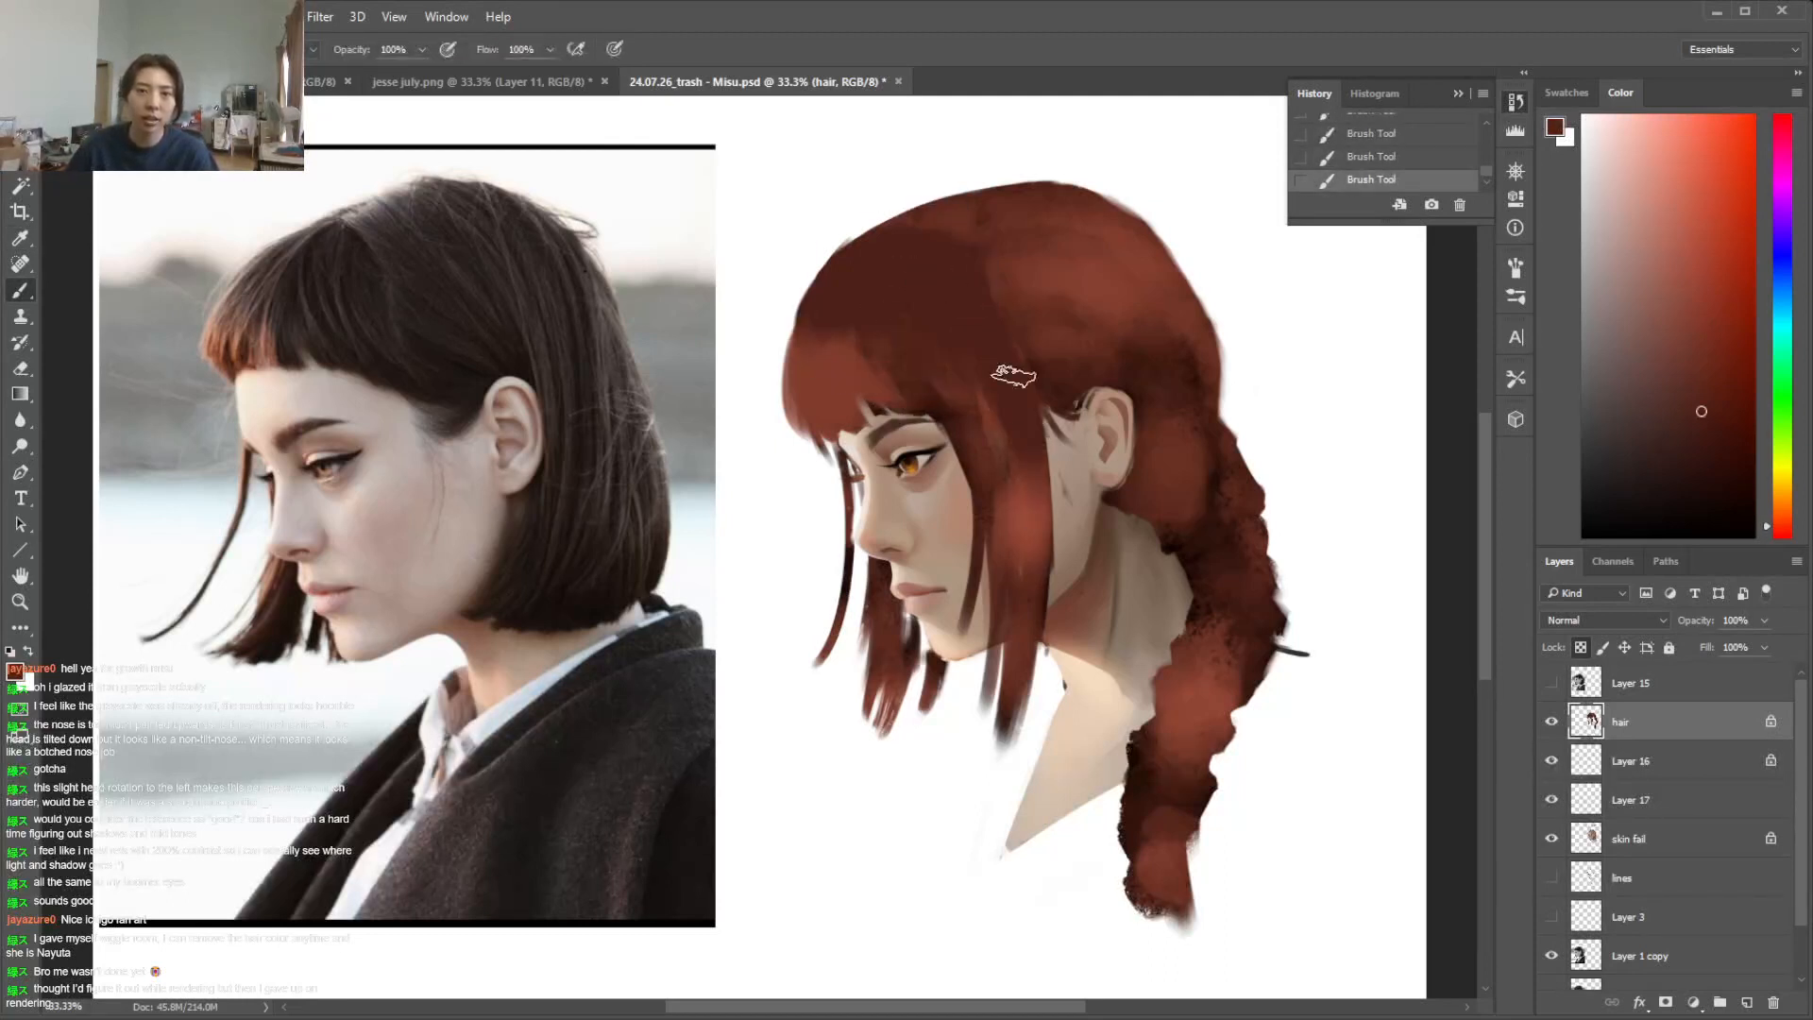
{"action": "left_click_drag", "start_coordinate": [1016, 525], "coordinate": [1021, 507]}
{"action": "right_click", "coordinate": [1140, 357]}
{"action": "left_click", "coordinate": [1315, 418]}
{"action": "left_click", "coordinate": [1294, 271]}
{"action": "mouse_move", "coordinate": [1047, 287]}
{"action": "left_mouse_down"}
{"action": "mouse_move", "coordinate": [1093, 397]}
{"action": "mouse_move", "coordinate": [1058, 279]}
{"action": "mouse_move", "coordinate": [1077, 274]}
{"action": "mouse_move", "coordinate": [1206, 451]}
{"action": "mouse_move", "coordinate": [1168, 390]}
{"action": "left_mouse_up"}
{"action": "left_click", "coordinate": [1211, 534], "text": "alt"}
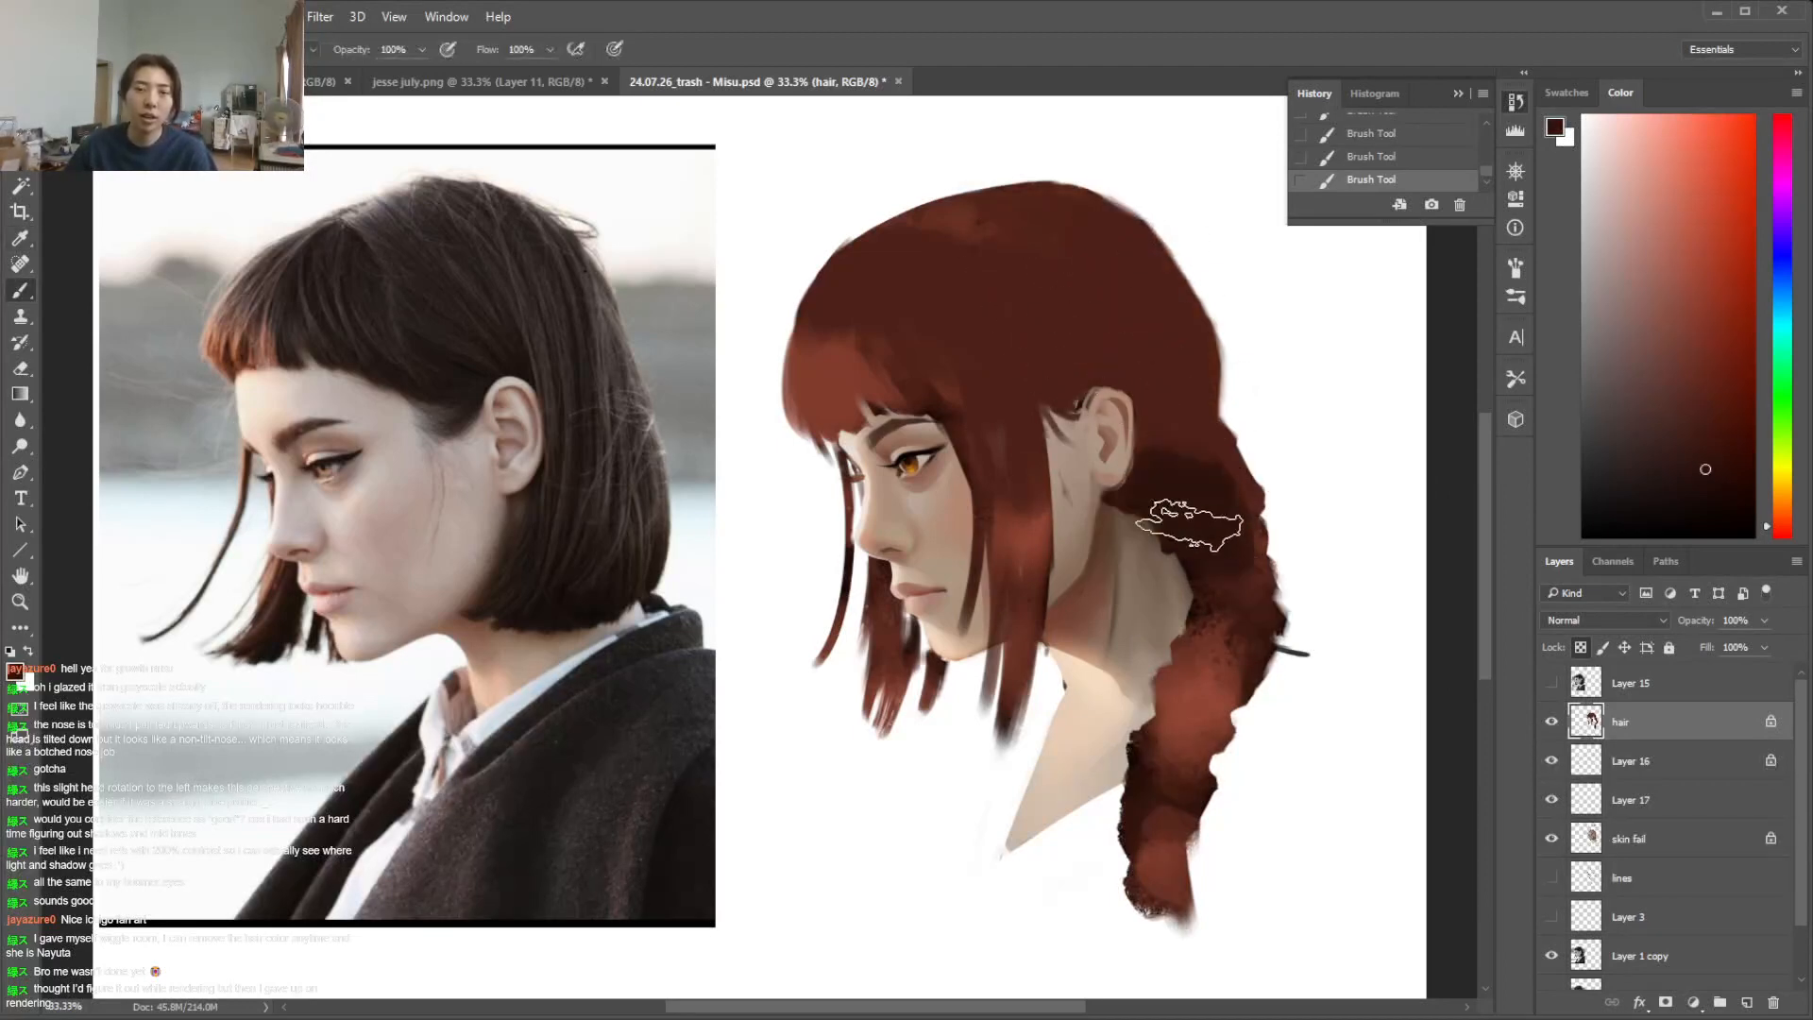
Darken the braid's uppermost segments with deep brown, unlock the hair layer's transparent pixels and round their outlines by painting inside lasso selections
{"action": "left_click_drag", "start_coordinate": [1210, 528], "coordinate": [1171, 397]}
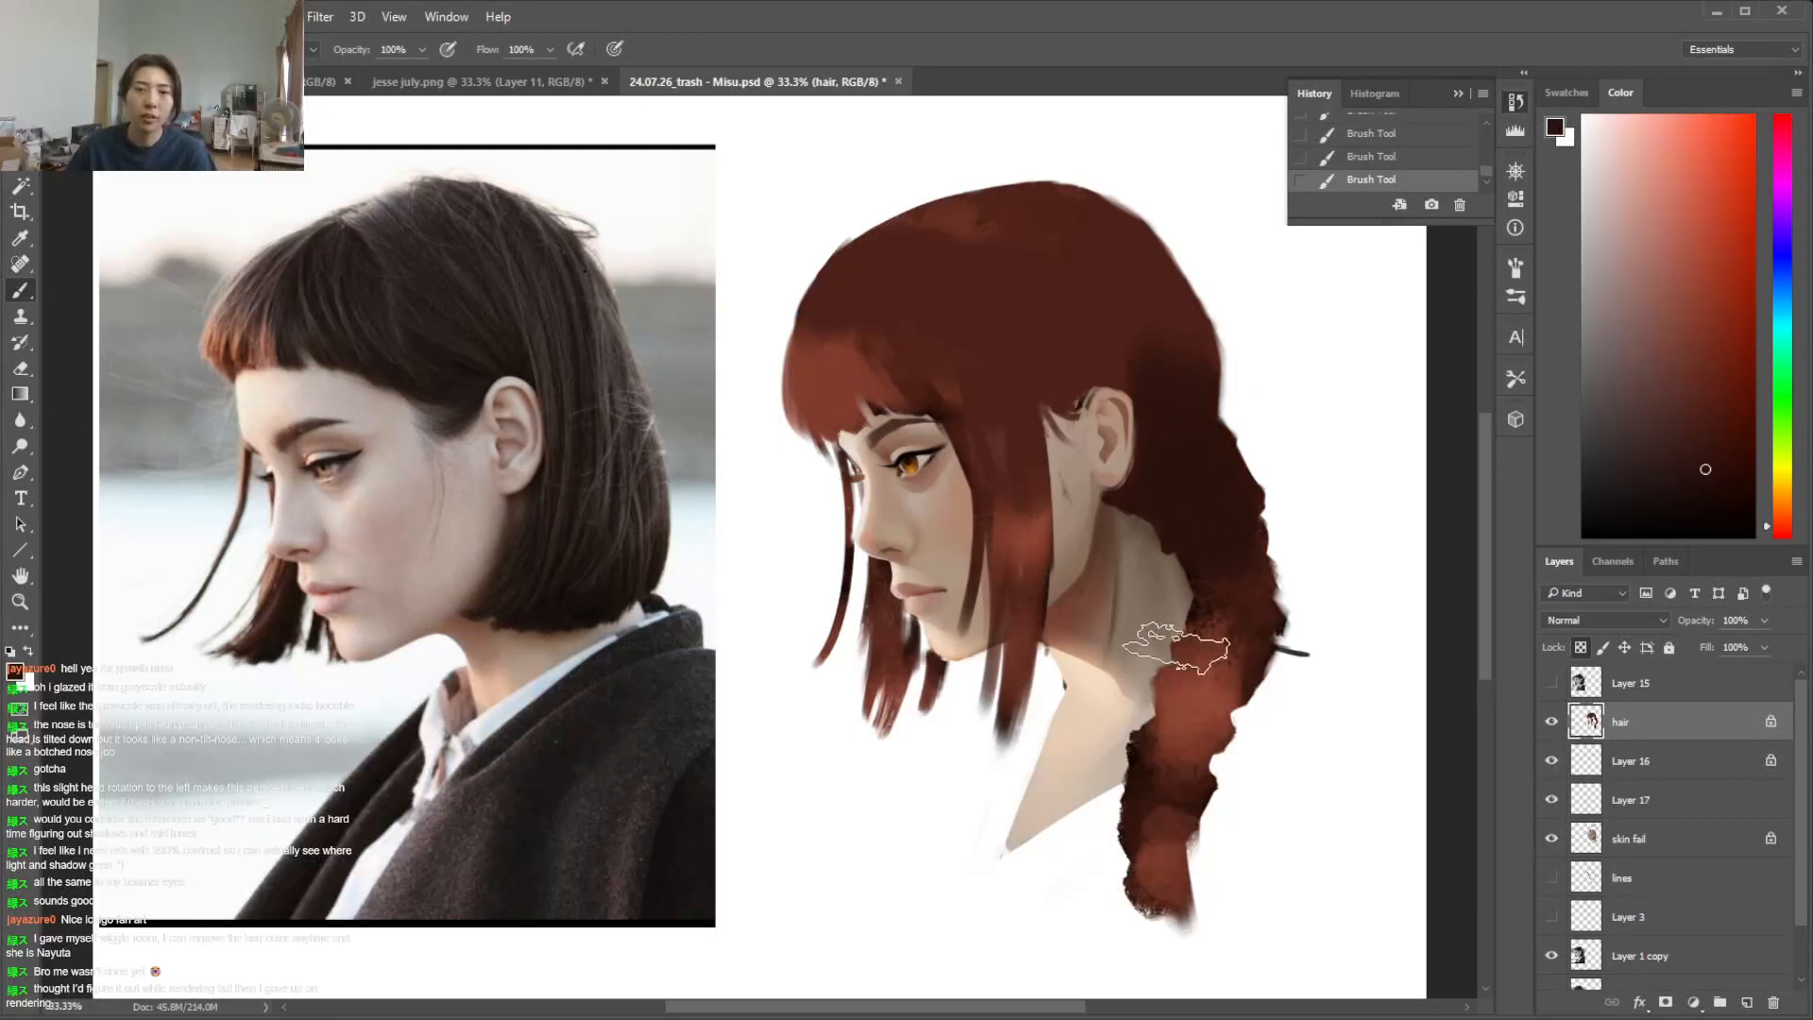
{"action": "left_click", "coordinate": [1581, 648]}
{"action": "key", "text": "l"}
{"action": "mouse_move", "coordinate": [1159, 501]}
{"action": "left_mouse_down"}
{"action": "mouse_move", "coordinate": [1209, 610]}
{"action": "mouse_move", "coordinate": [1227, 468]}
{"action": "mouse_move", "coordinate": [1169, 478]}
{"action": "left_mouse_up"}
{"action": "key", "text": "ctrl+d"}
{"action": "mouse_move", "coordinate": [1216, 419]}
{"action": "left_mouse_down"}
{"action": "mouse_move", "coordinate": [1258, 528]}
{"action": "mouse_move", "coordinate": [1134, 480]}
{"action": "mouse_move", "coordinate": [1157, 434]}
{"action": "left_mouse_up"}
{"action": "key", "text": "b"}
{"action": "left_click_drag", "start_coordinate": [1152, 562], "coordinate": [1218, 515]}
{"action": "key", "text": "ctrl+d"}
Define the next braid segment beside the neck by painting a lasso selection with the same deep brown
{"action": "key", "text": "l"}
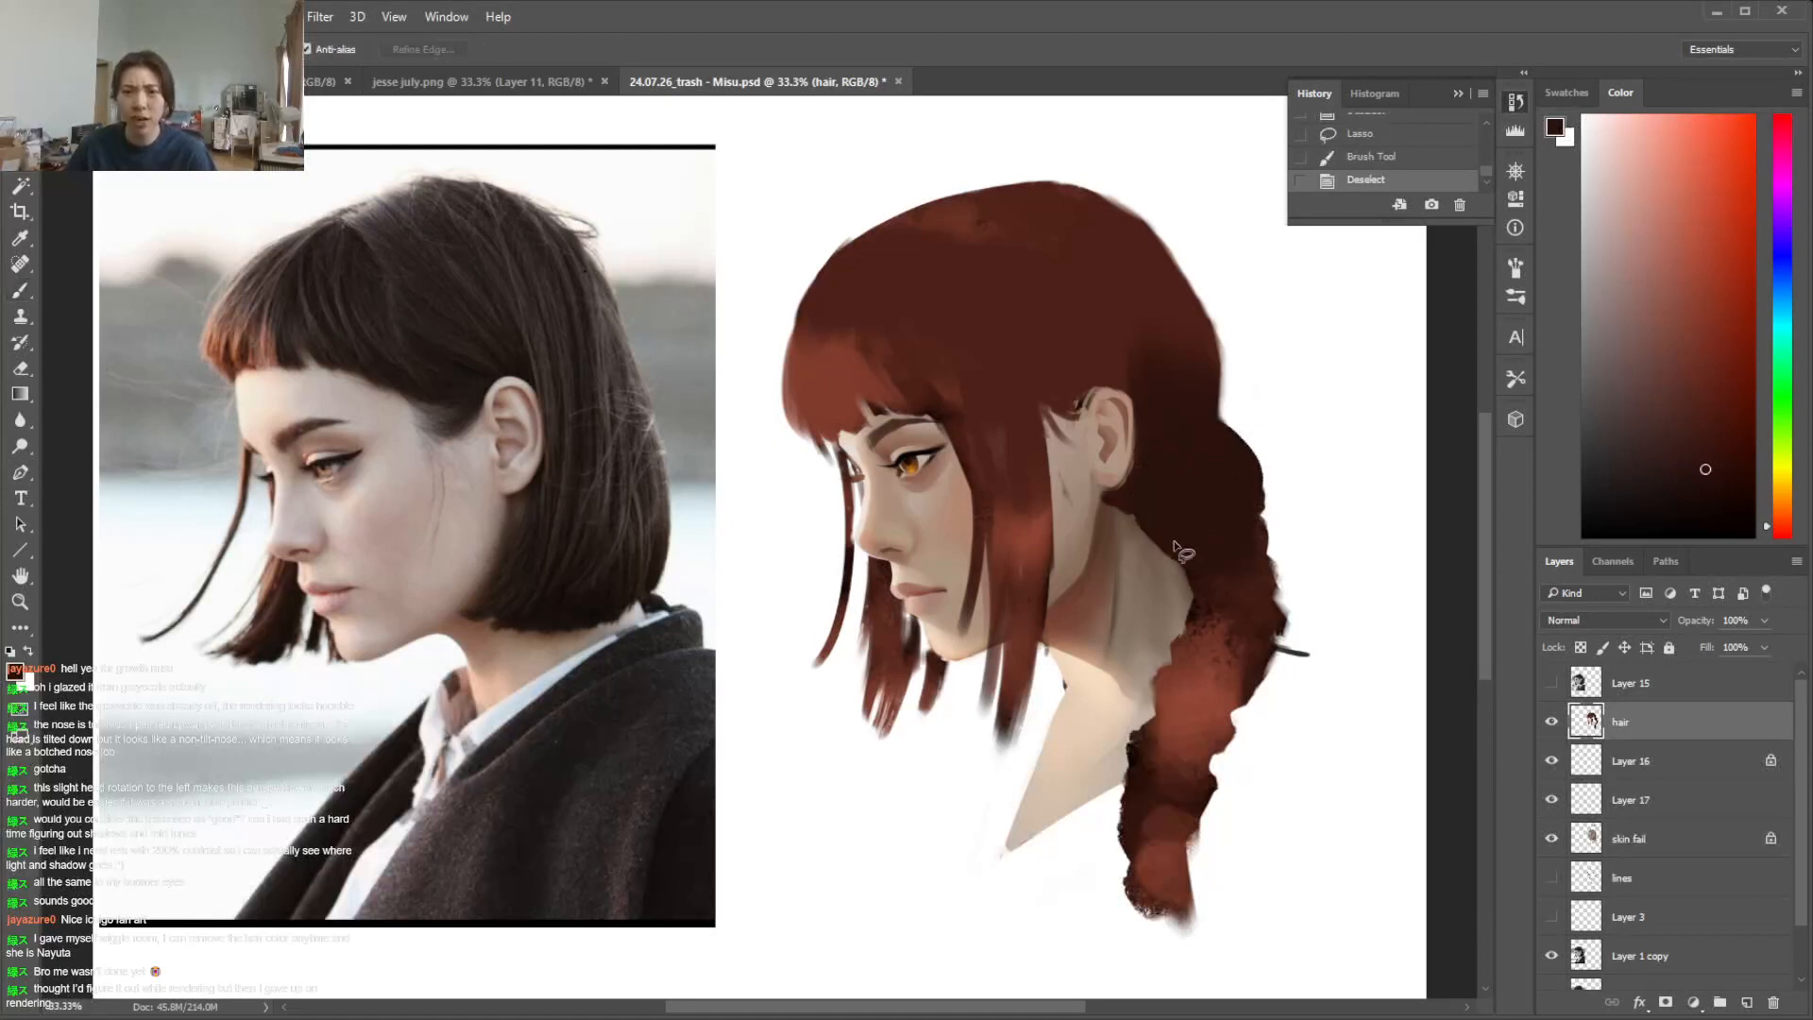
{"action": "mouse_move", "coordinate": [1244, 644]}
{"action": "left_mouse_down"}
{"action": "mouse_move", "coordinate": [1208, 493]}
{"action": "mouse_move", "coordinate": [1172, 534]}
{"action": "left_mouse_up"}
{"action": "key", "text": "b"}
{"action": "left_click_drag", "start_coordinate": [1192, 538], "coordinate": [1223, 652]}
{"action": "key", "text": "ctrl+d"}
Shape the middle braid segment with a lasso selection painted in reddish brown and deep brown strokes around its upper edge
{"action": "key", "text": "l"}
{"action": "left_click_drag", "start_coordinate": [1240, 714], "coordinate": [1249, 595]}
{"action": "key", "text": "b"}
{"action": "left_click", "coordinate": [1213, 675], "text": "alt"}
{"action": "mouse_move", "coordinate": [1192, 651]}
{"action": "left_mouse_down"}
{"action": "mouse_move", "coordinate": [1195, 715]}
{"action": "mouse_move", "coordinate": [1259, 692]}
{"action": "mouse_move", "coordinate": [1259, 650]}
{"action": "mouse_move", "coordinate": [1308, 614]}
{"action": "left_mouse_up"}
{"action": "left_click", "coordinate": [1246, 618], "text": "alt"}
{"action": "left_click_drag", "start_coordinate": [1191, 611], "coordinate": [1249, 616]}
{"action": "mouse_move", "coordinate": [1301, 694]}
{"action": "left_mouse_down"}
{"action": "mouse_move", "coordinate": [1292, 628]}
{"action": "mouse_move", "coordinate": [1270, 685]}
{"action": "left_mouse_up"}
{"action": "key", "text": "ctrl+d"}
Paint a lassoed lower braid segment in reddish brown and erase the ragged edges around the lower braid
{"action": "key", "text": "e"}
{"action": "key", "text": "l"}
{"action": "mouse_move", "coordinate": [1150, 691]}
{"action": "left_mouse_down"}
{"action": "mouse_move", "coordinate": [1153, 799]}
{"action": "mouse_move", "coordinate": [1241, 686]}
{"action": "mouse_move", "coordinate": [1178, 781]}
{"action": "mouse_move", "coordinate": [1187, 754]}
{"action": "mouse_move", "coordinate": [1126, 663]}
{"action": "mouse_move", "coordinate": [1155, 657]}
{"action": "mouse_move", "coordinate": [1128, 702]}
{"action": "mouse_move", "coordinate": [1110, 838]}
{"action": "left_mouse_up"}
{"action": "key", "text": "b"}
{"action": "left_click", "coordinate": [1185, 746], "text": "alt"}
{"action": "key", "text": "ctrl+d"}
{"action": "key", "text": "e"}
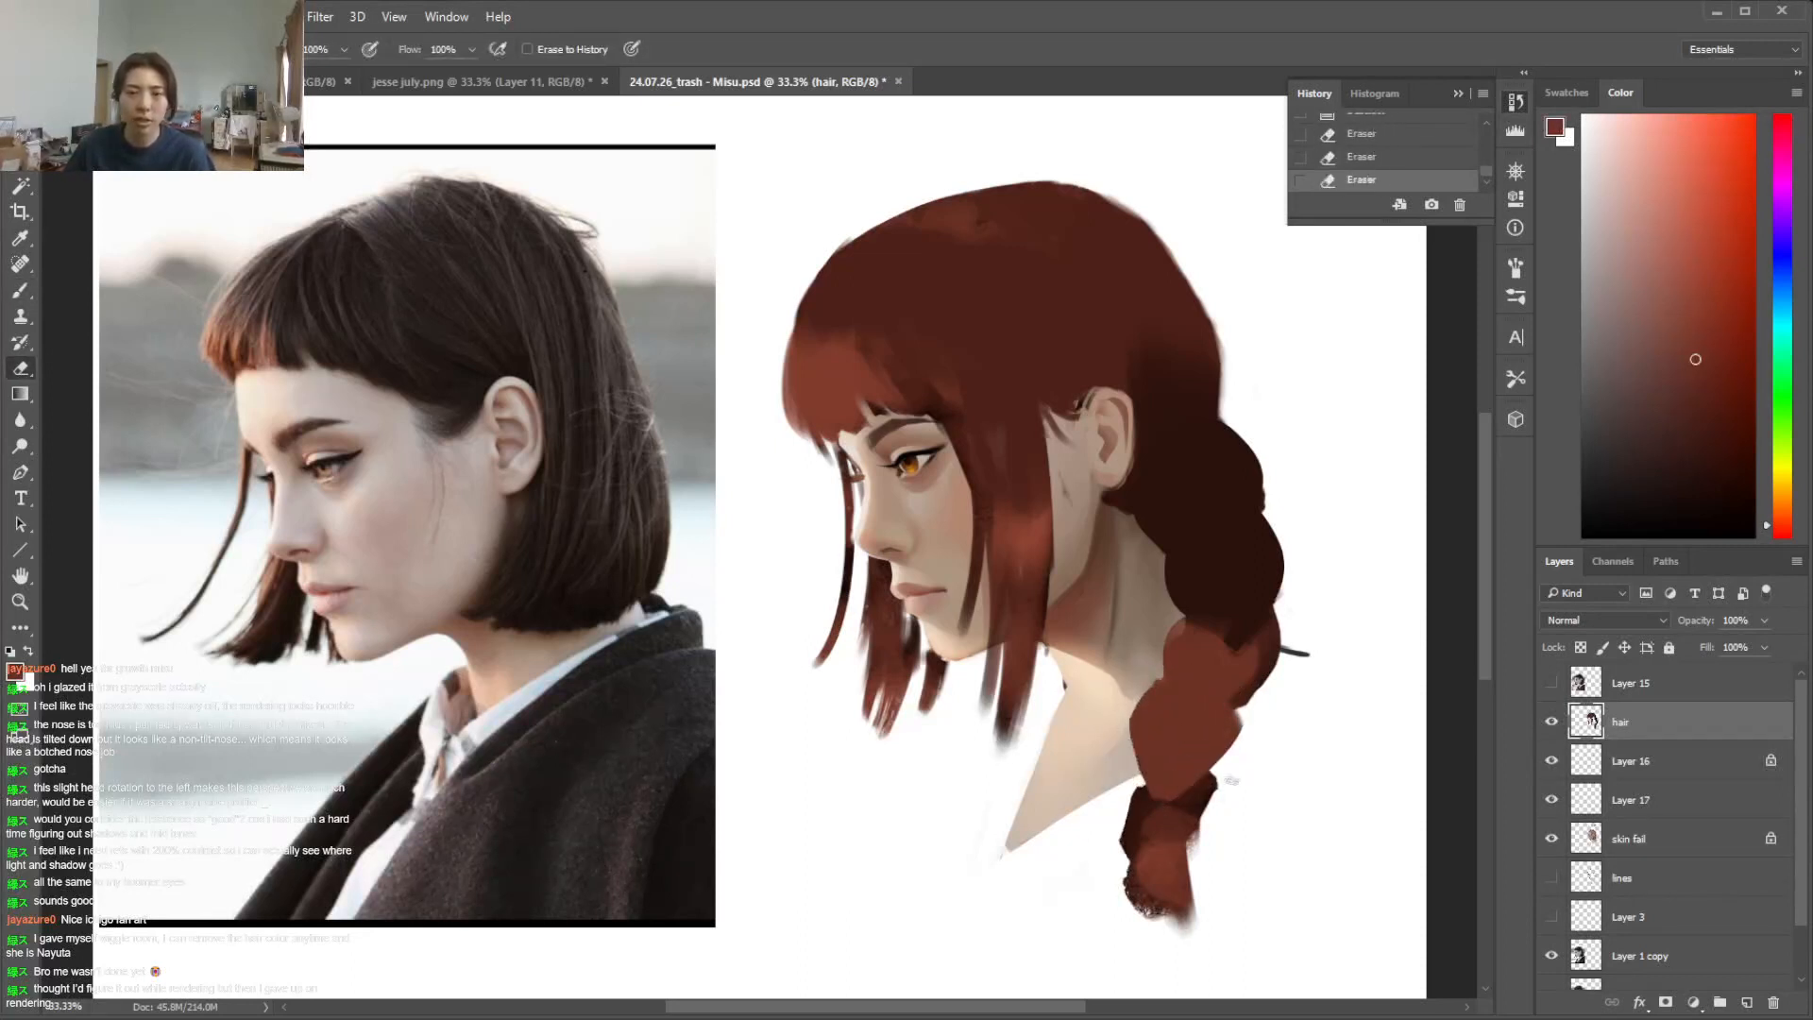
{"action": "left_click_drag", "start_coordinate": [1210, 780], "coordinate": [1186, 852]}
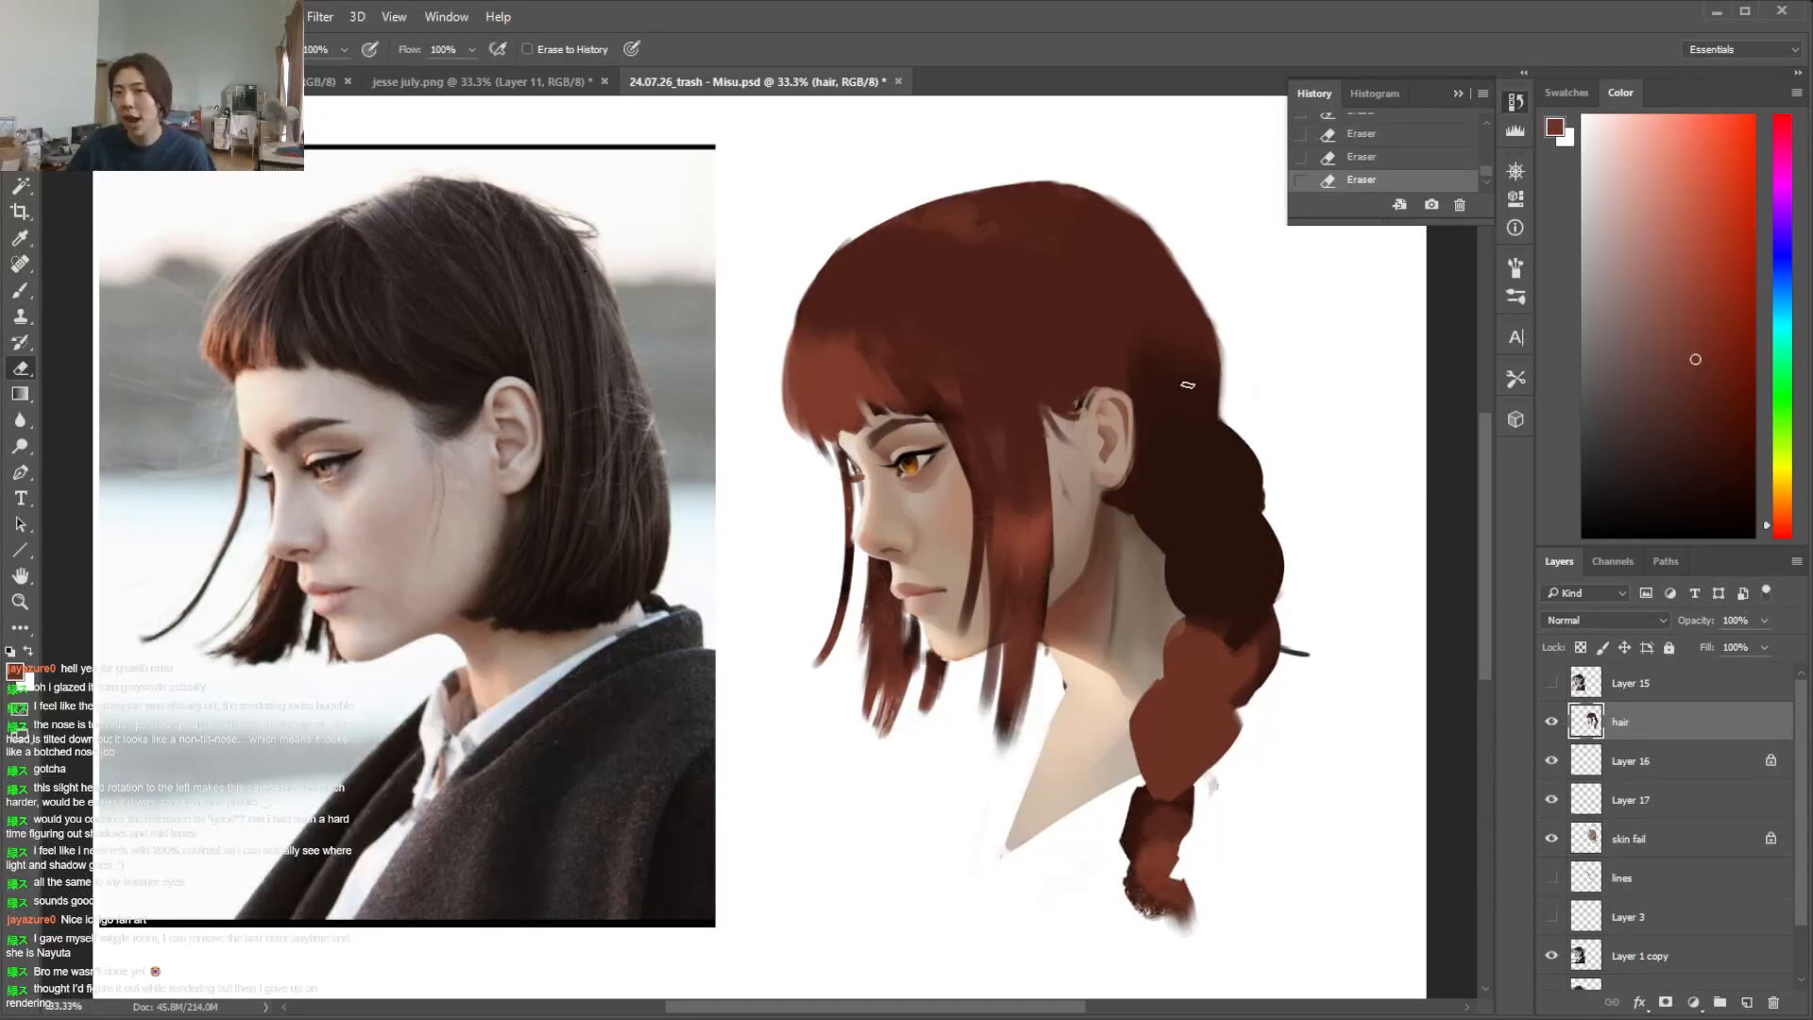
Lock the hair layer's transparent pixels and darken the back of the crown above the ear with sampled deep brown
{"action": "key", "text": "i"}
{"action": "left_click", "coordinate": [1235, 483]}
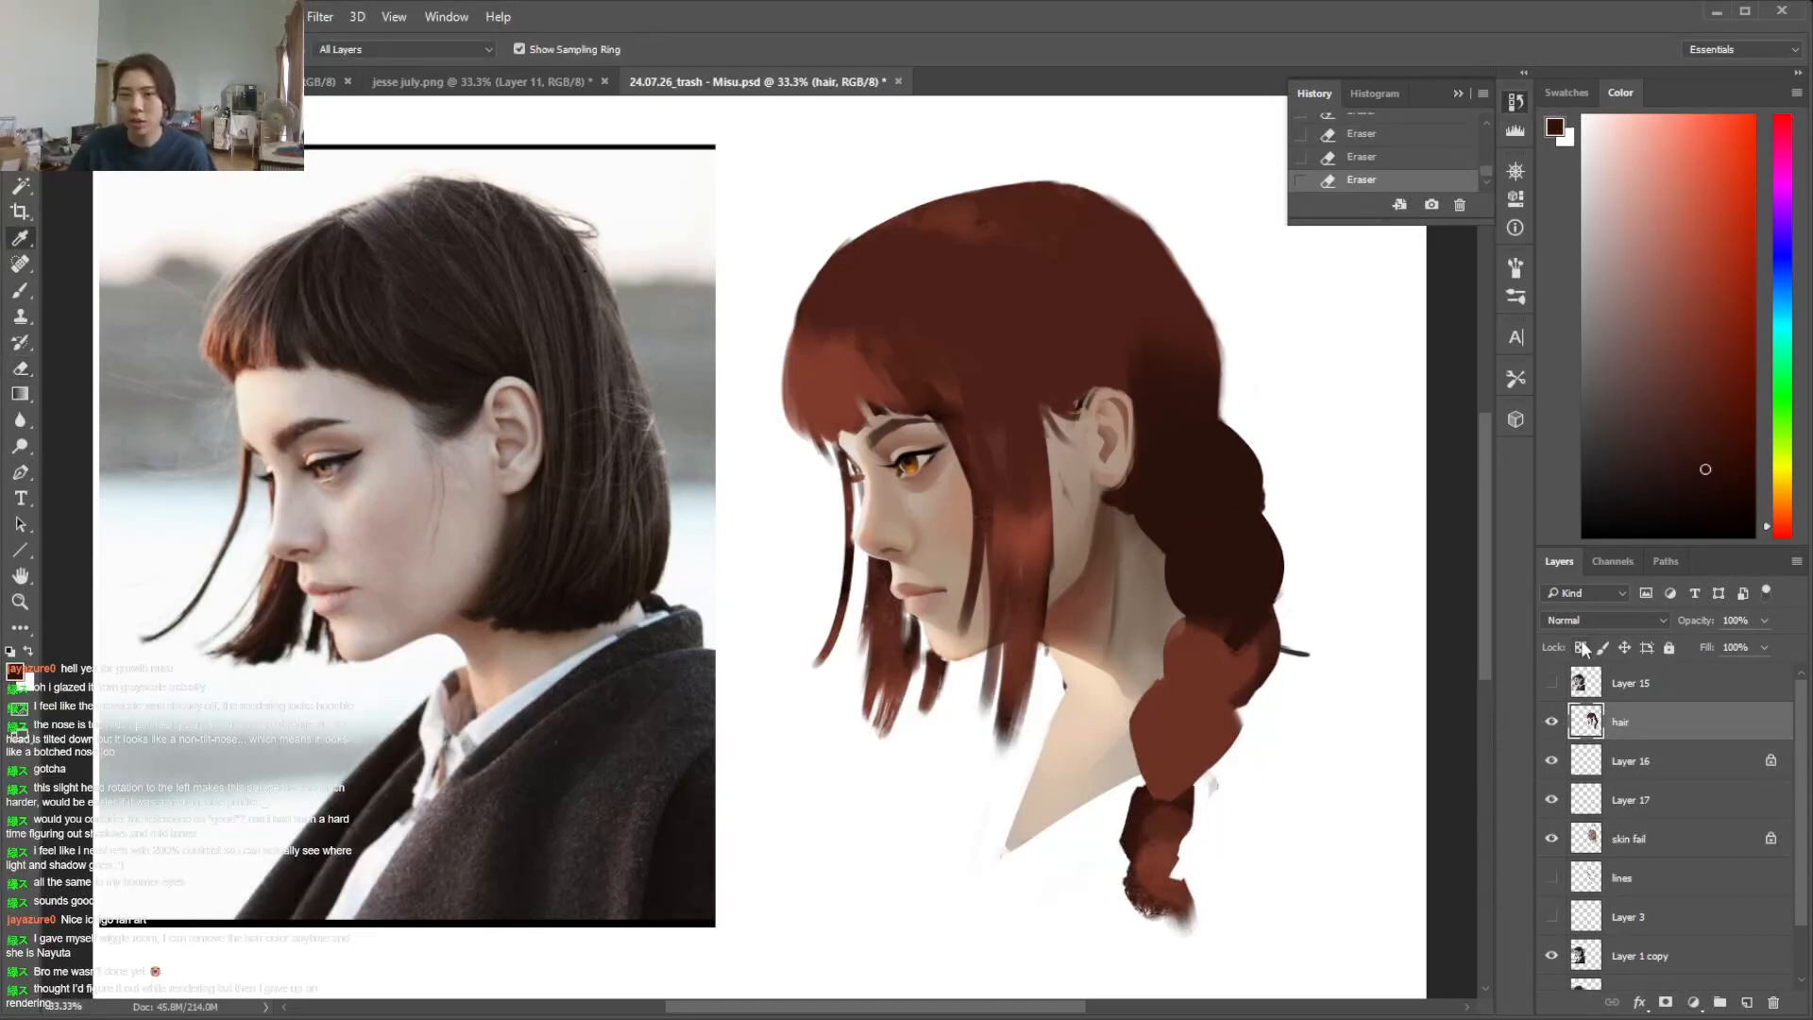
{"action": "left_click", "coordinate": [1581, 648]}
{"action": "key", "text": "b"}
{"action": "left_click_drag", "start_coordinate": [1033, 193], "coordinate": [1169, 386]}
{"action": "mouse_move", "coordinate": [1058, 236]}
{"action": "left_mouse_down"}
{"action": "mouse_move", "coordinate": [1154, 394]}
{"action": "mouse_move", "coordinate": [1112, 377]}
{"action": "left_mouse_up"}
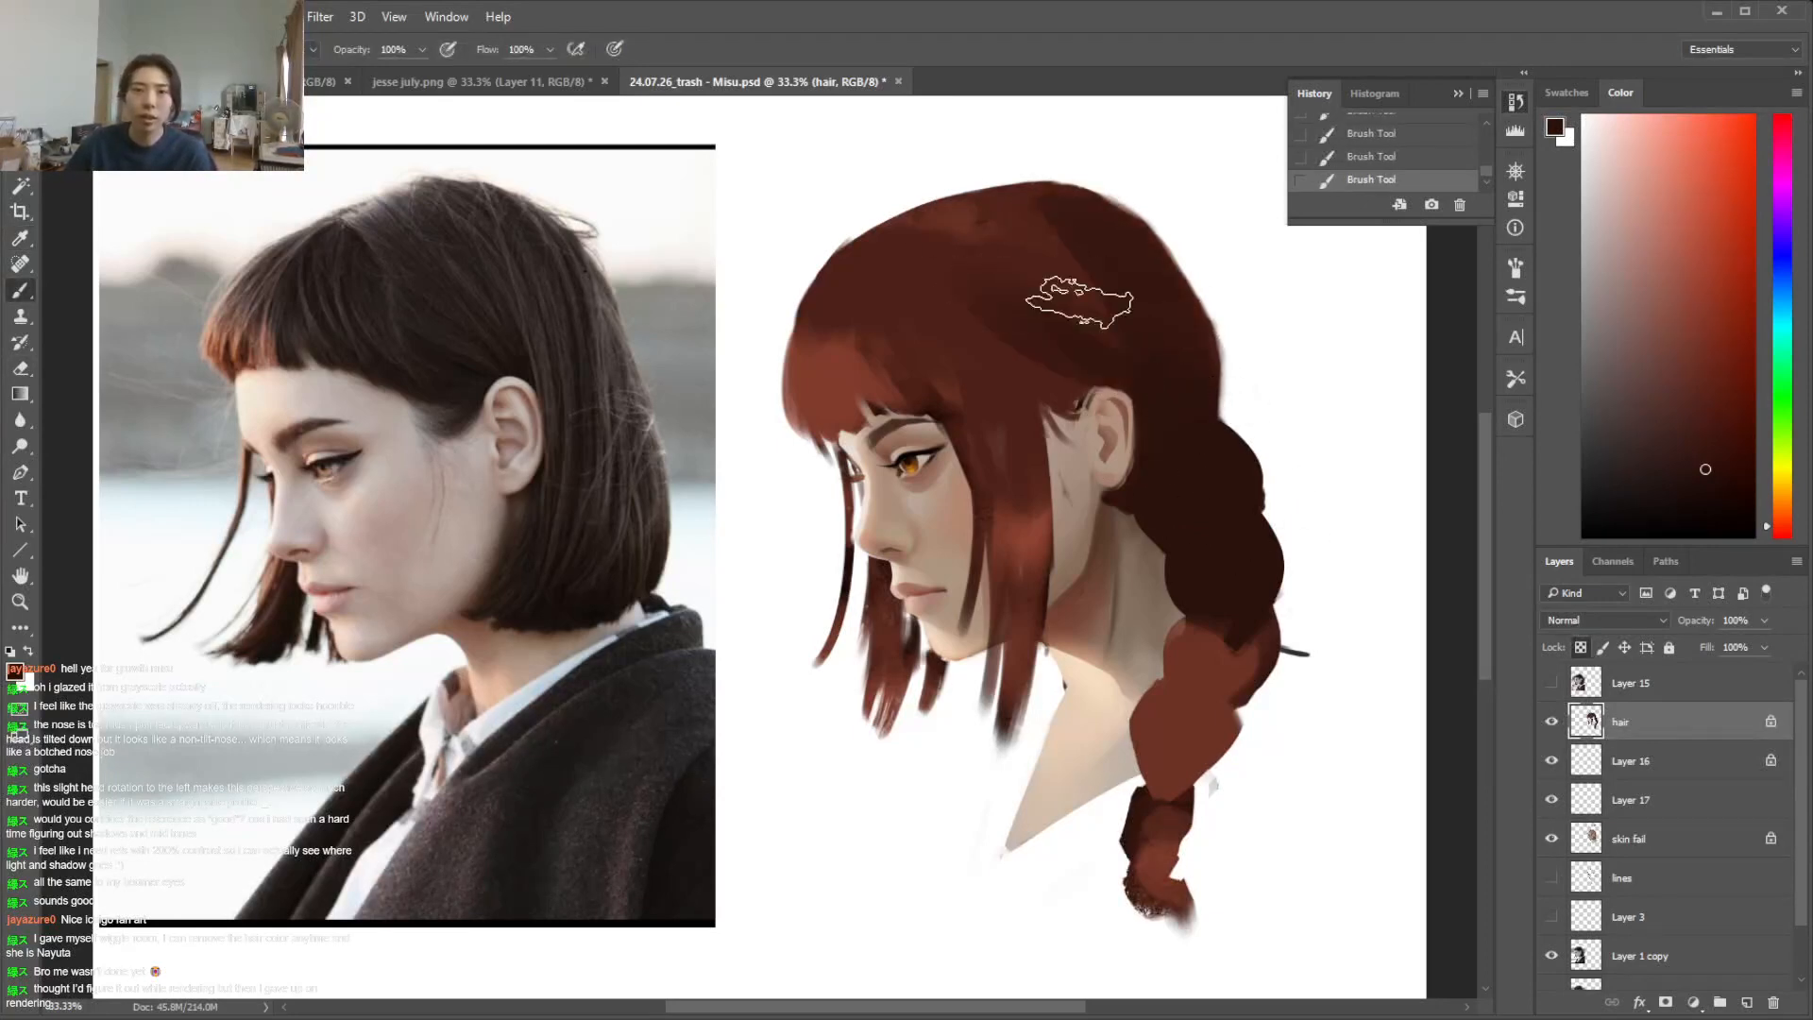
Blend the crown and side strand with sampled reddish browns, and touch up the fringe with a smaller brush
{"action": "key", "text": "i"}
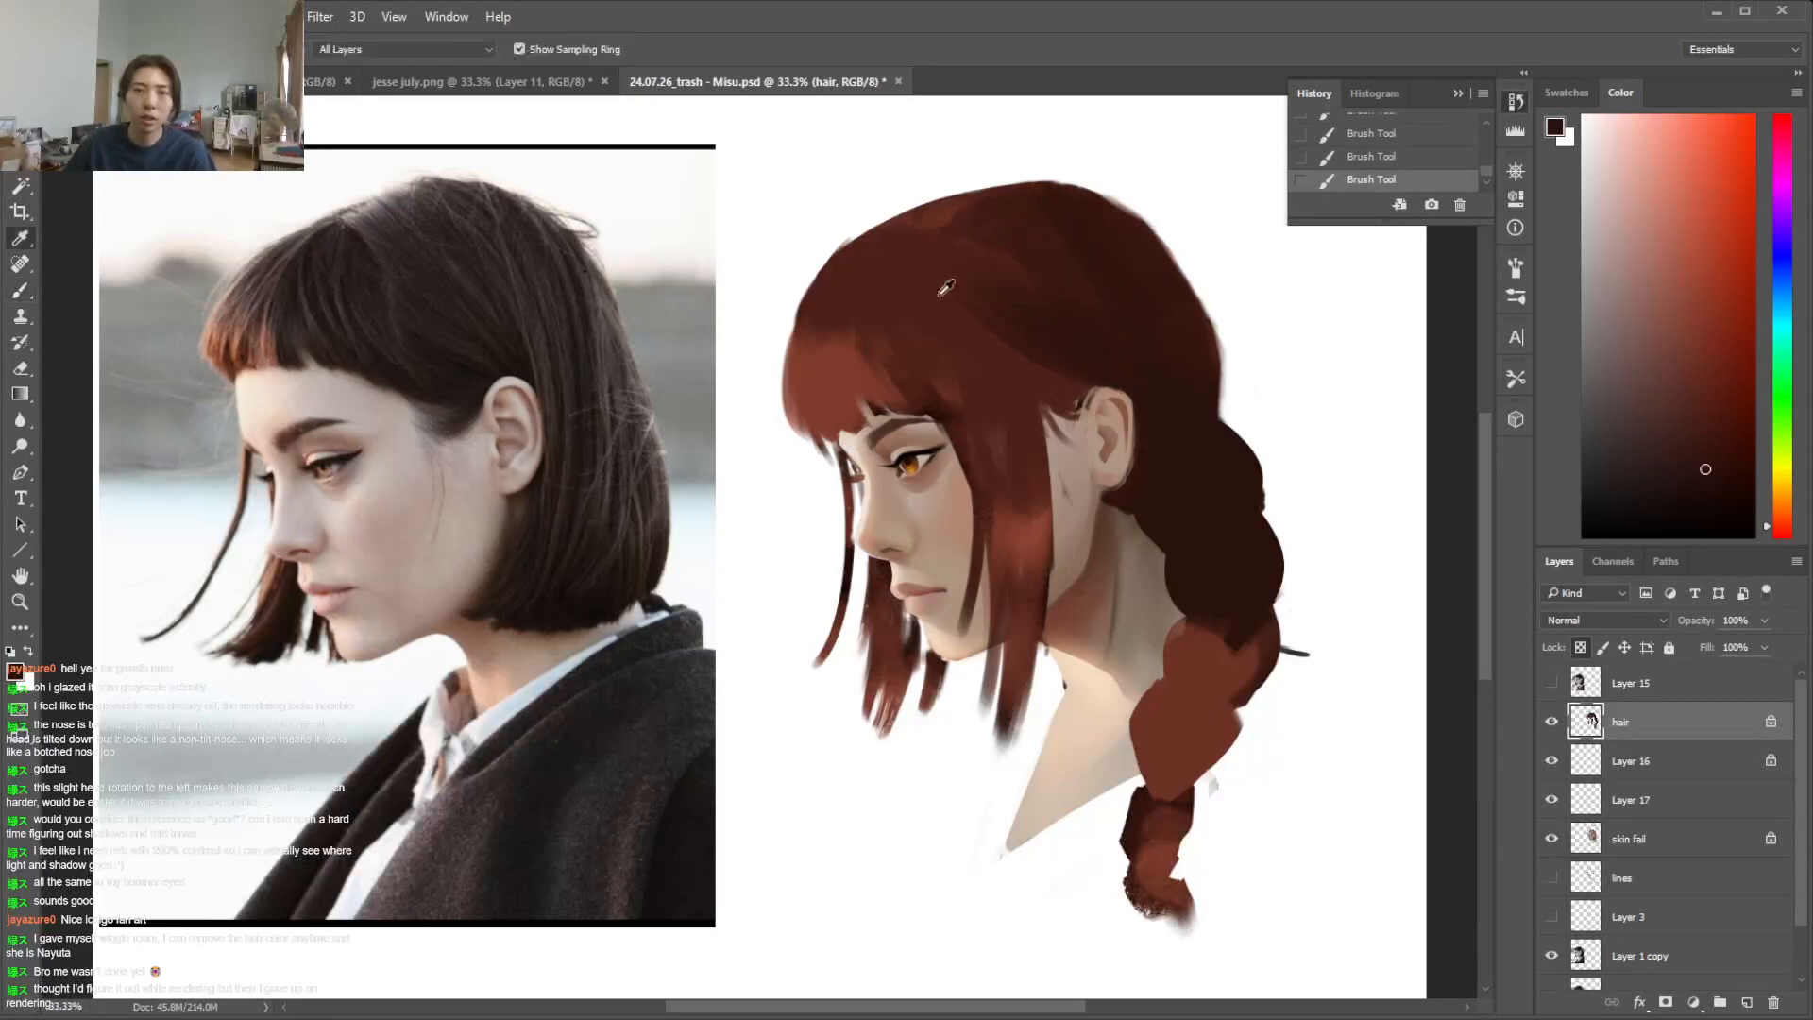
{"action": "left_click", "coordinate": [1081, 346]}
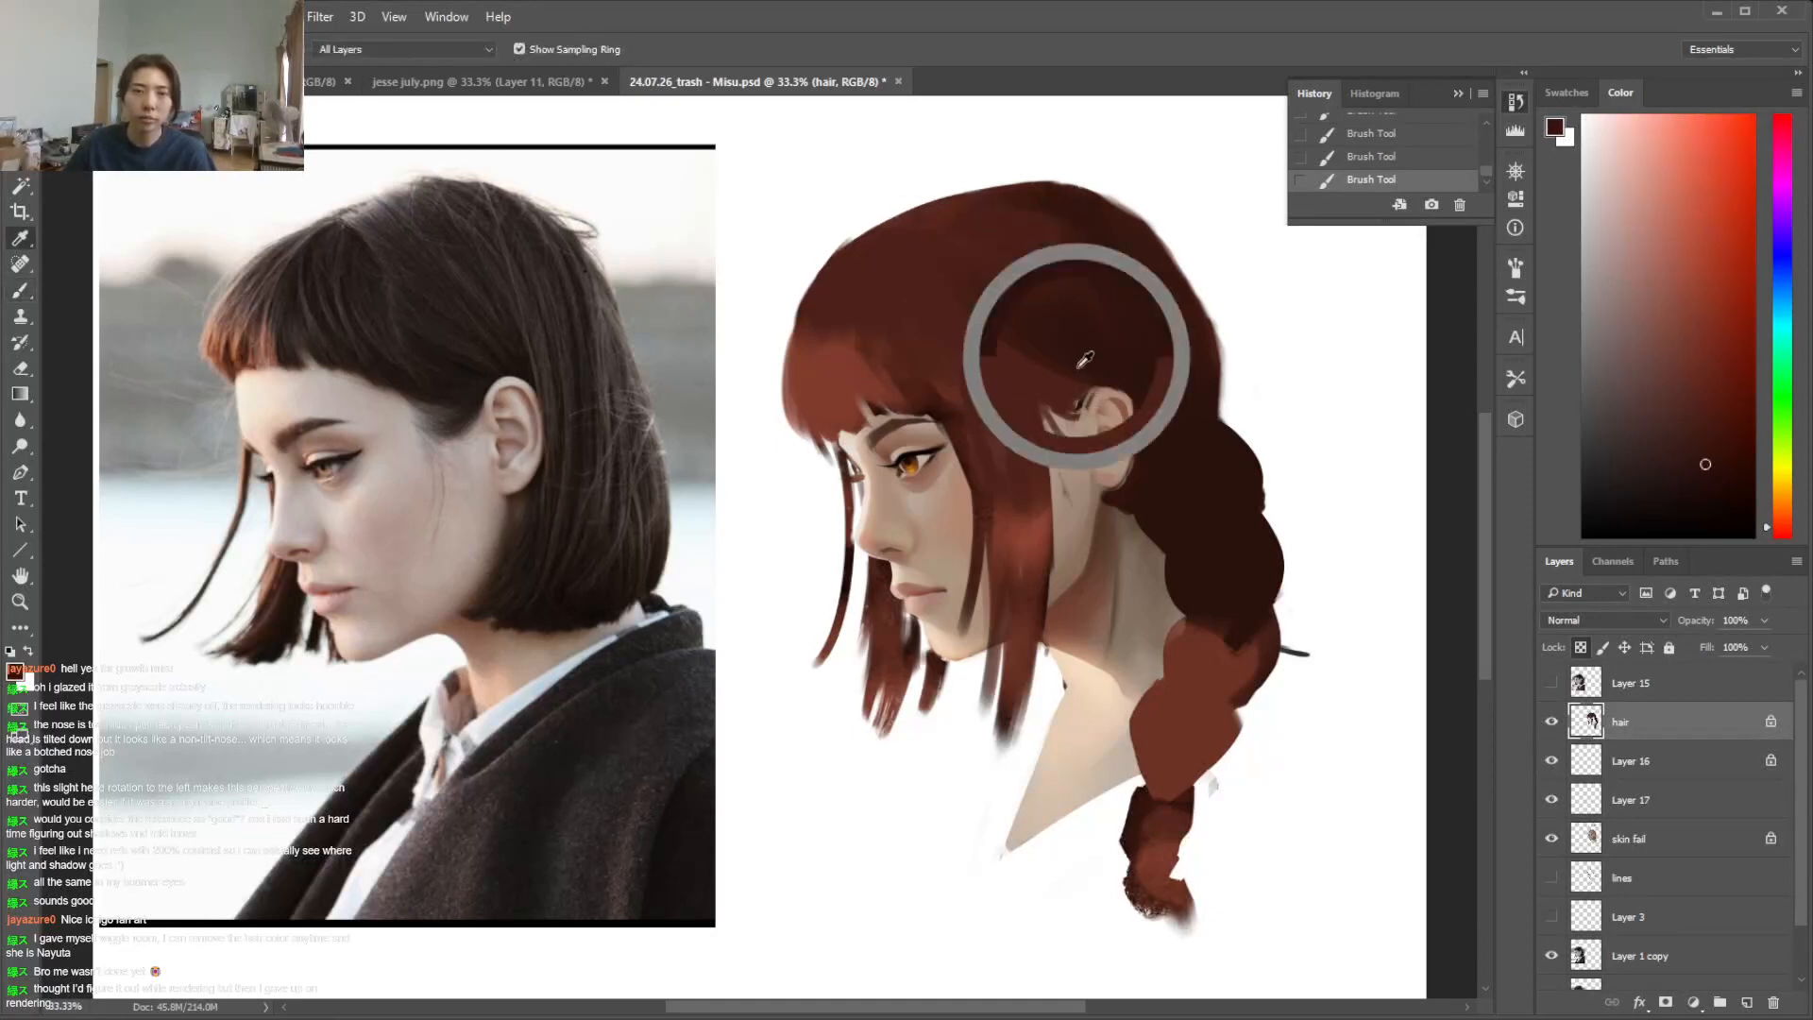
{"action": "key", "text": "b"}
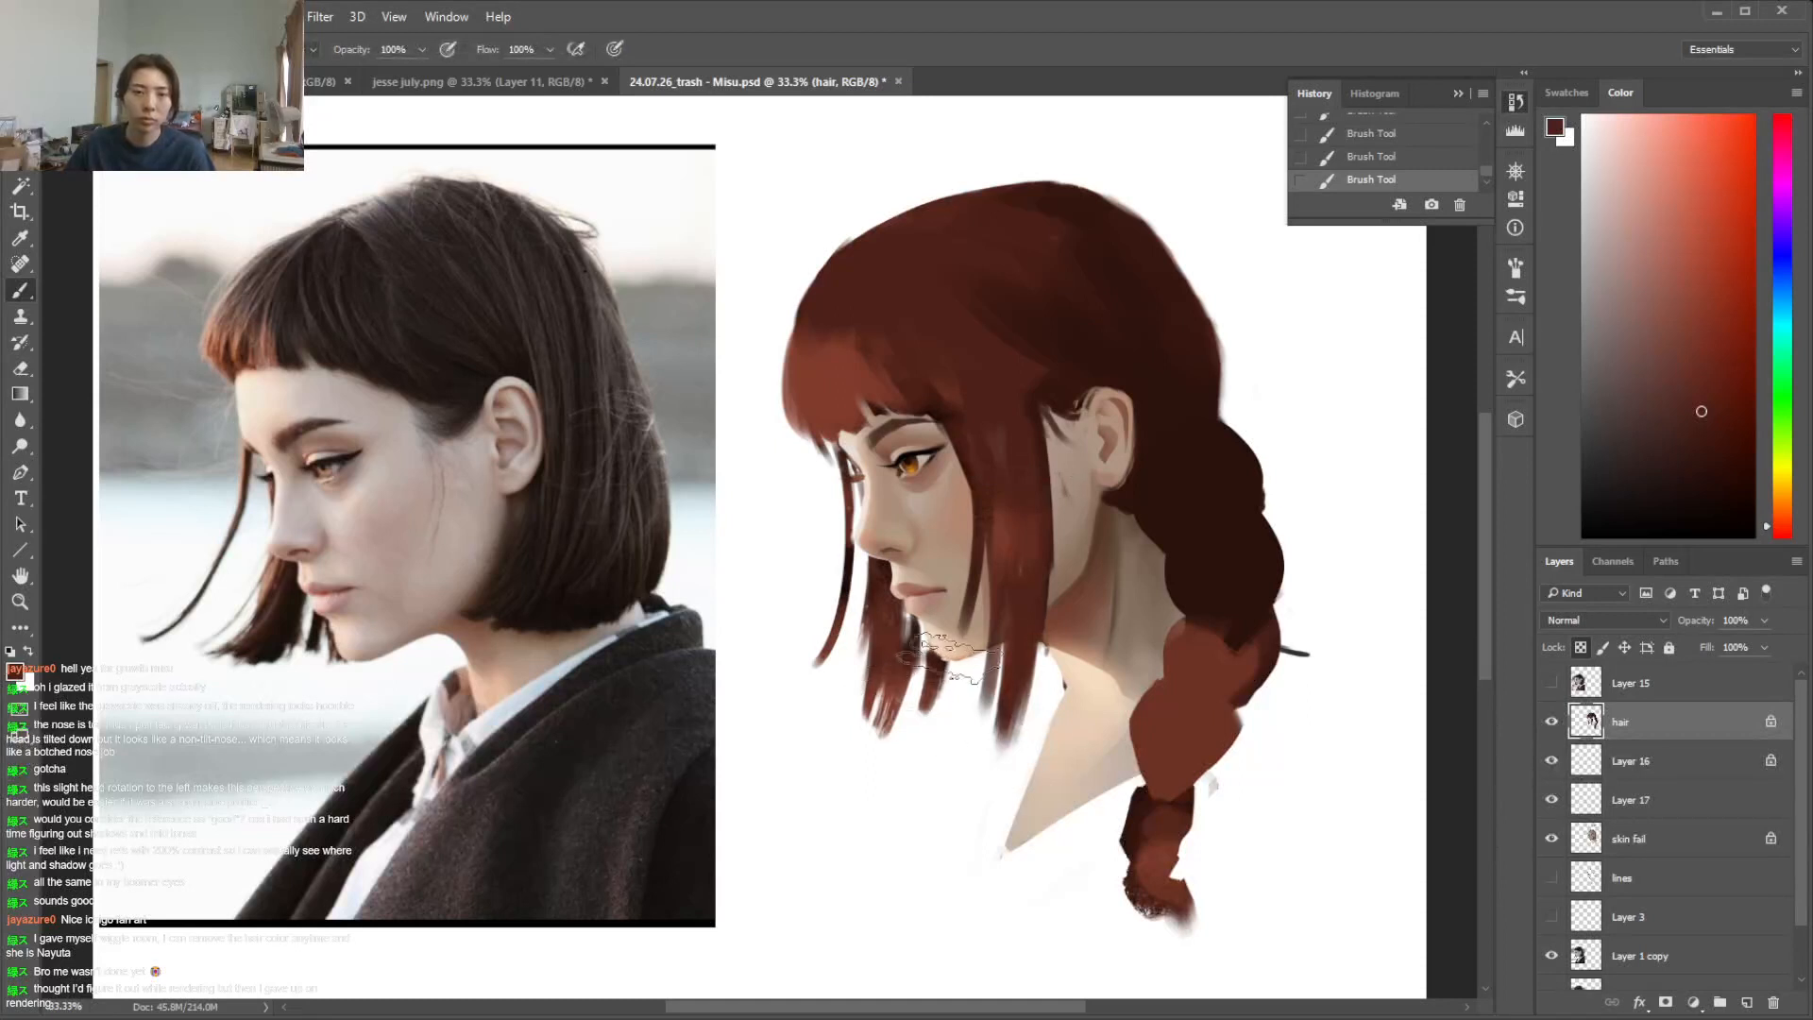
{"action": "right_click", "coordinate": [907, 604]}
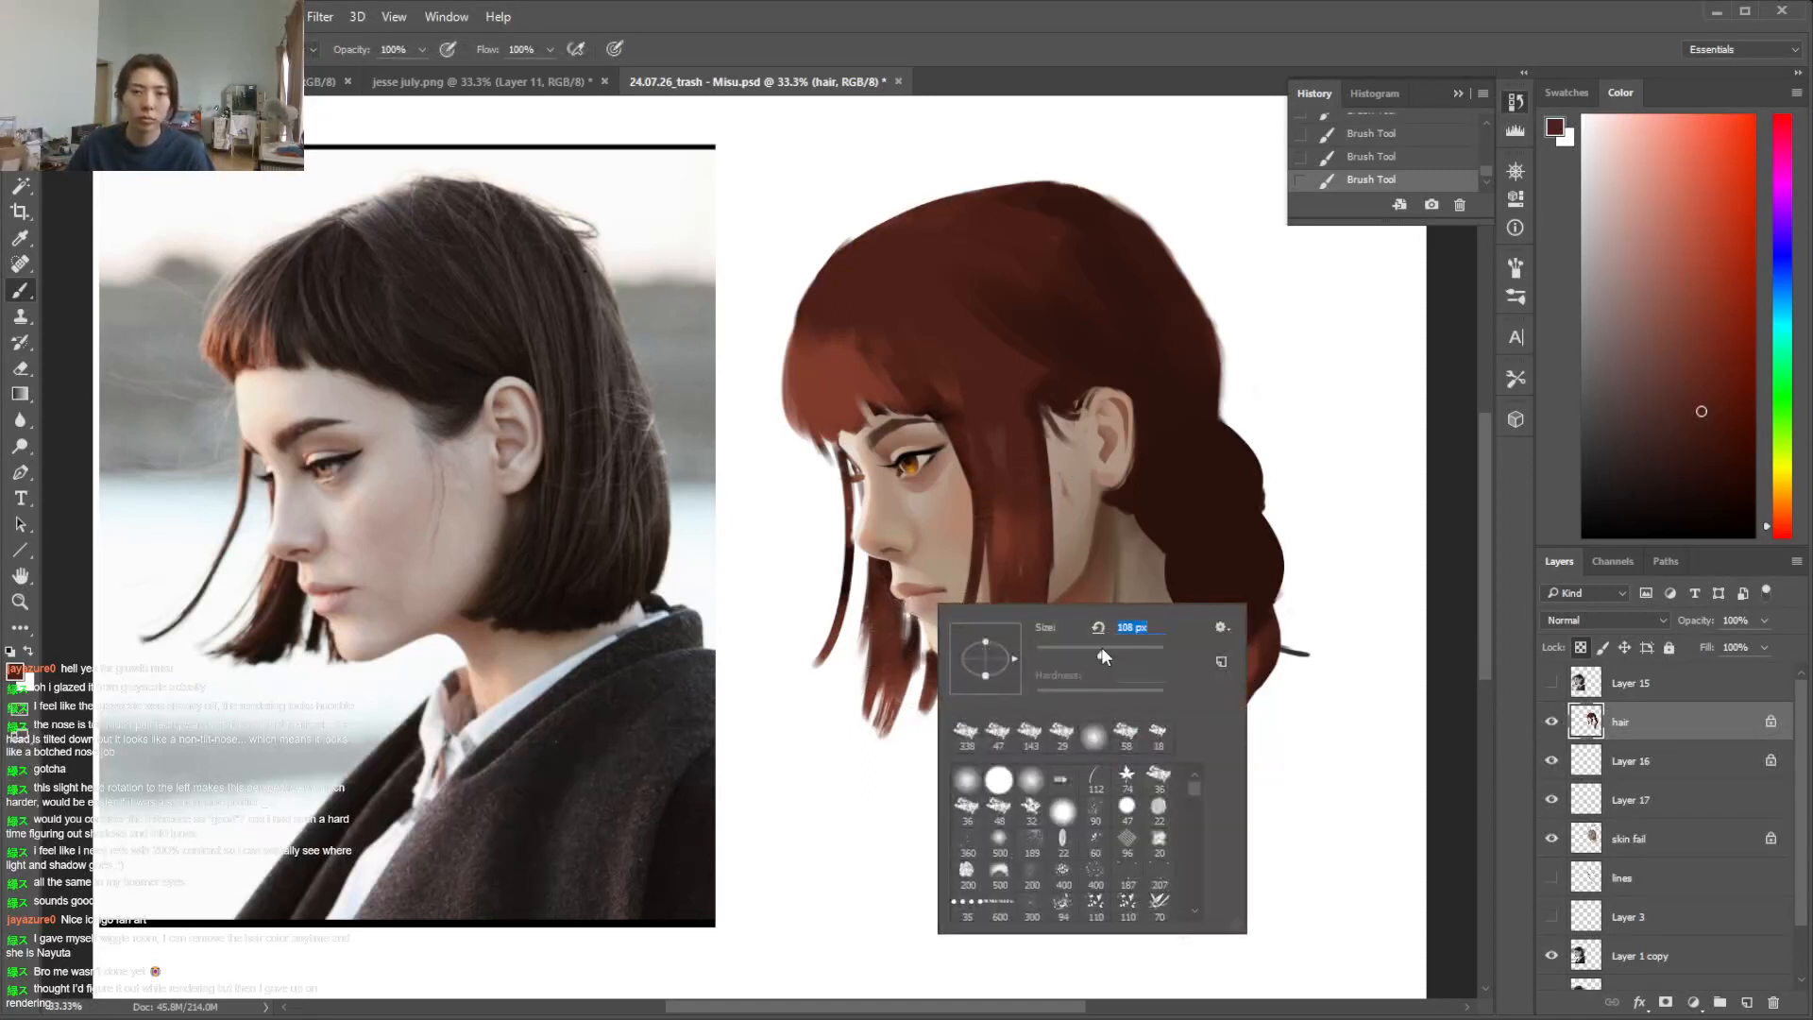
{"action": "key", "text": "Return"}
{"action": "left_click", "coordinate": [880, 375], "text": "alt"}
{"action": "left_click_drag", "start_coordinate": [892, 389], "coordinate": [915, 367]}
Paint muted pinkish-red highlights along the top of the crown, undoing the first strokes and switching to a 403 px textured brush
{"action": "left_click_drag", "start_coordinate": [876, 232], "coordinate": [799, 316]}
{"action": "left_click_drag", "start_coordinate": [1781, 530], "coordinate": [1781, 552]}
{"action": "left_click", "coordinate": [1649, 304]}
{"action": "key", "text": "ctrl+z"}
{"action": "left_click_drag", "start_coordinate": [913, 230], "coordinate": [822, 273]}
{"action": "key", "text": "ctrl+z"}
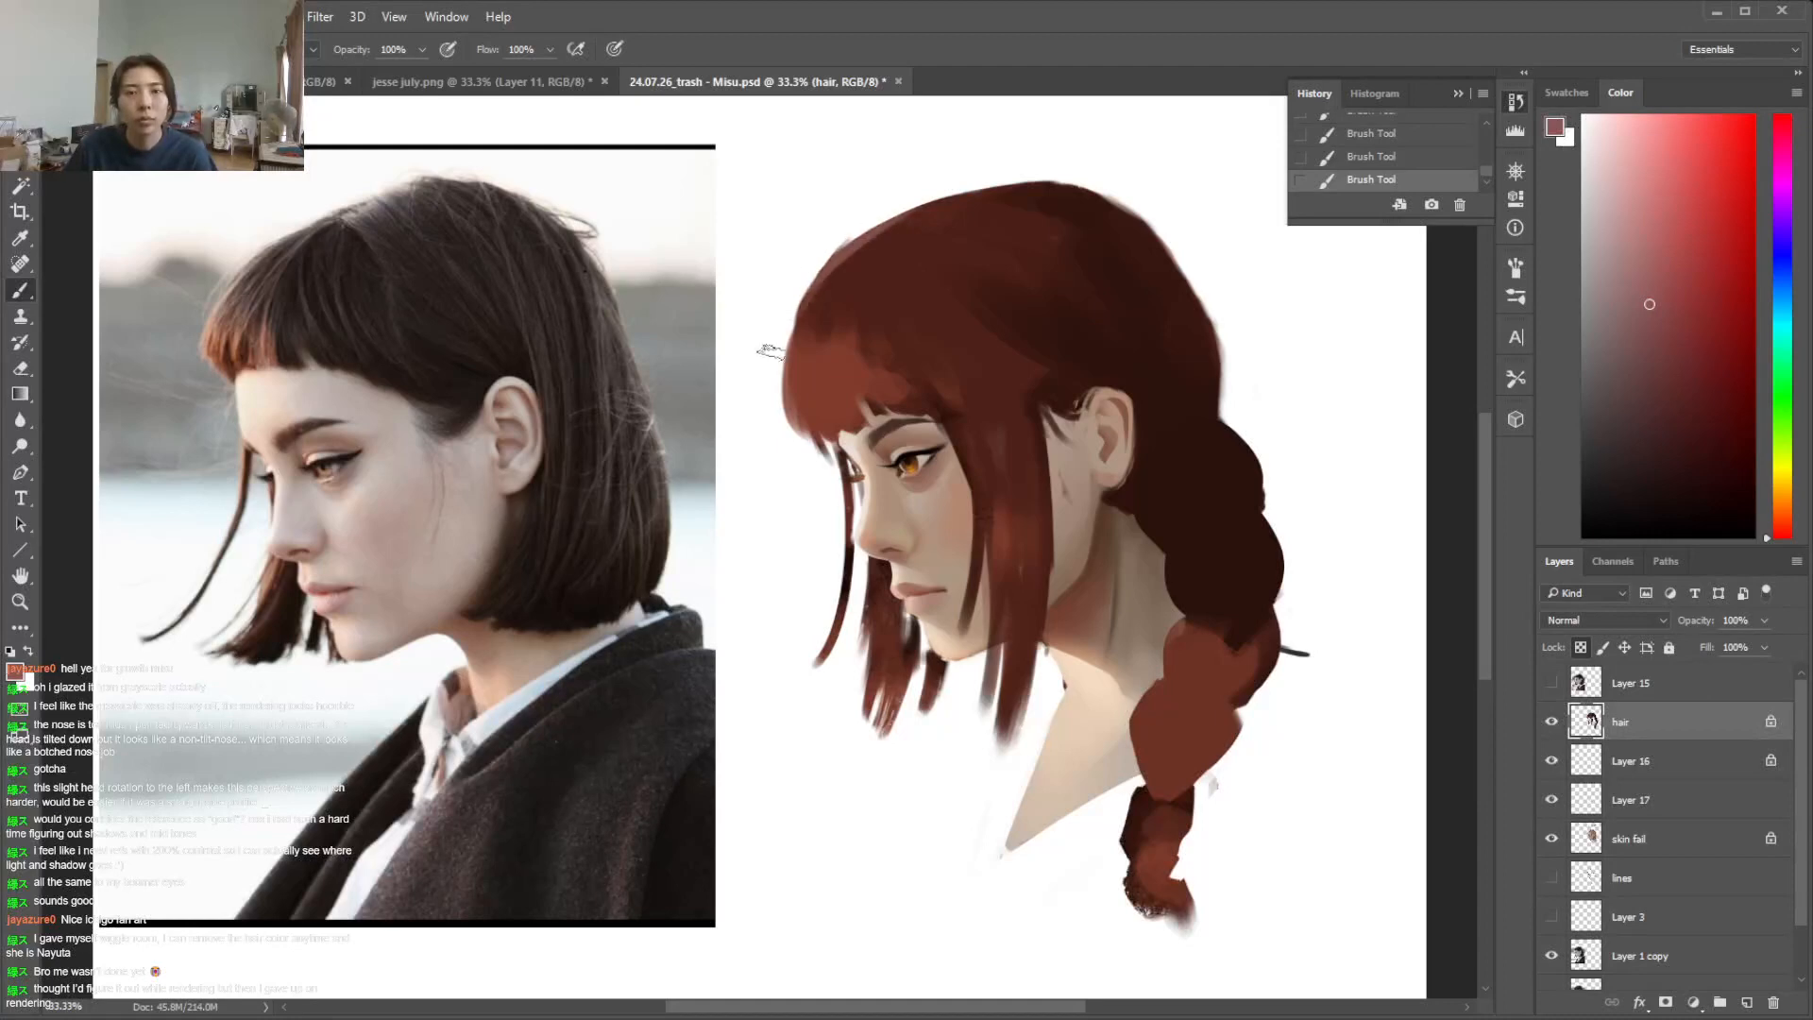
{"action": "mouse_move", "coordinate": [927, 191]}
{"action": "left_mouse_down"}
{"action": "mouse_move", "coordinate": [949, 213]}
{"action": "mouse_move", "coordinate": [973, 189]}
{"action": "mouse_move", "coordinate": [971, 238]}
{"action": "left_mouse_up"}
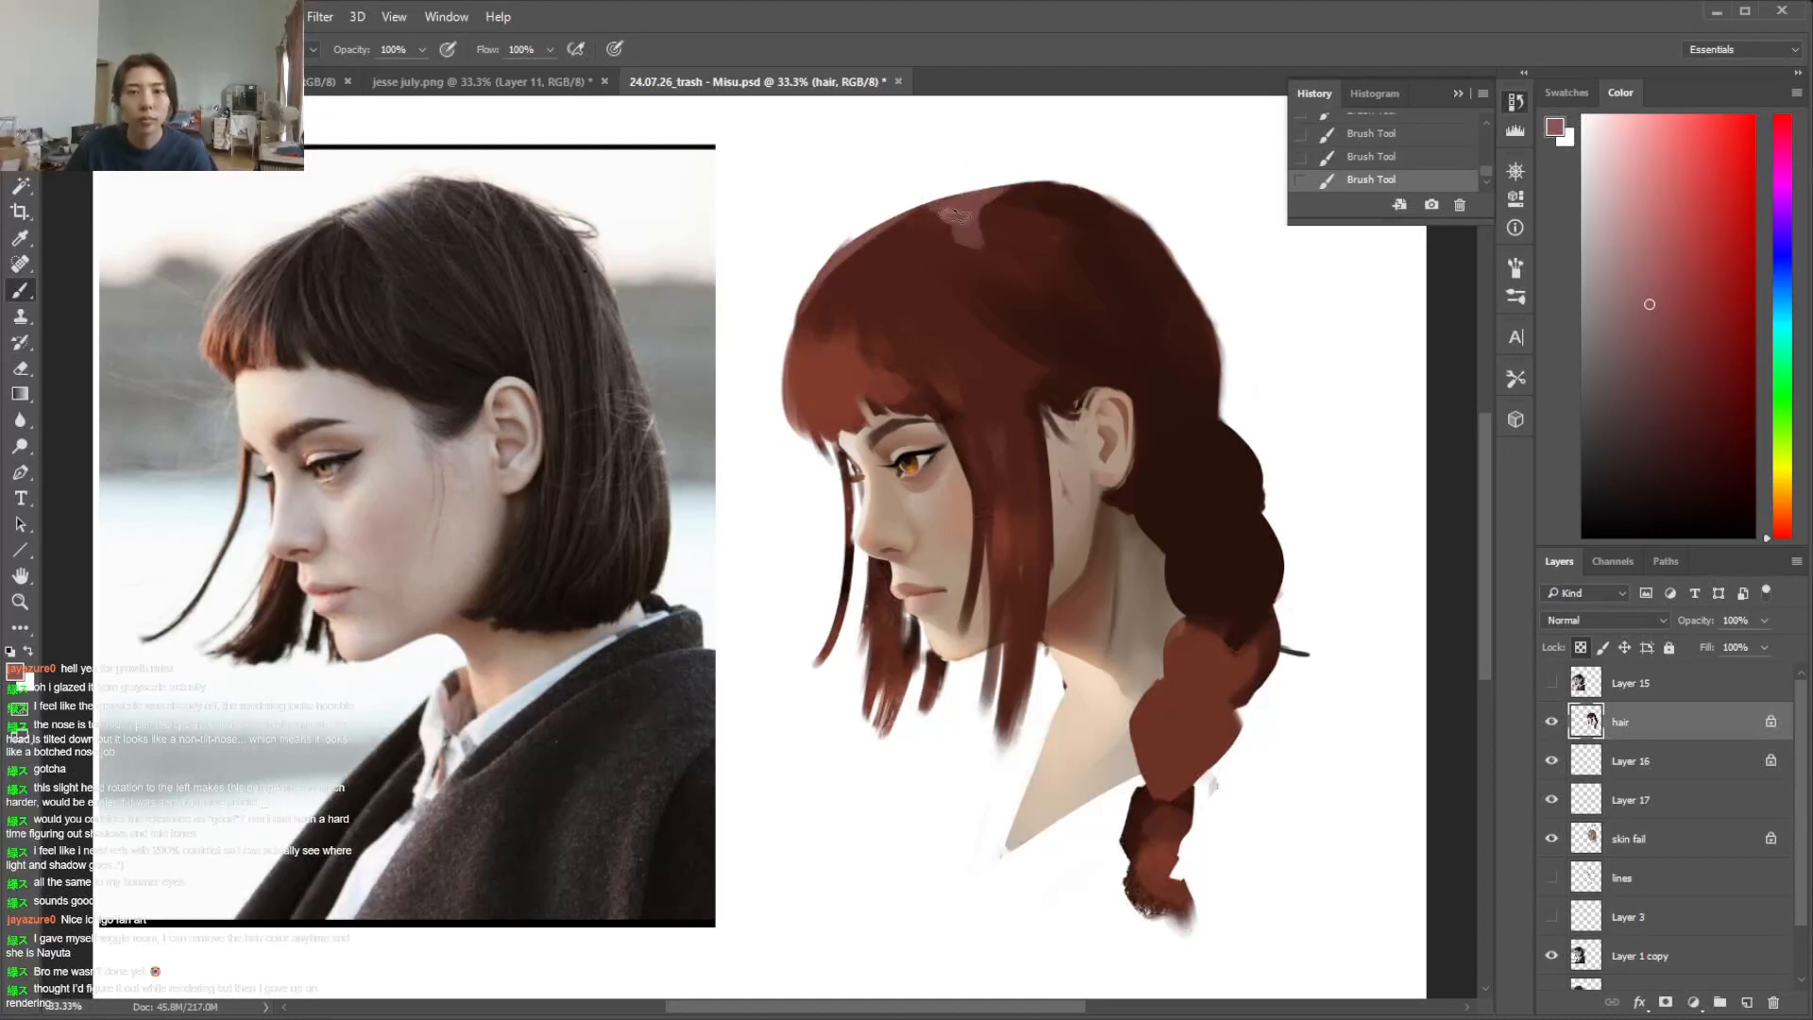
{"action": "right_click", "coordinate": [1010, 234]}
{"action": "left_click_drag", "start_coordinate": [1258, 422], "coordinate": [1261, 434]}
{"action": "left_click", "coordinate": [1197, 448]}
{"action": "left_click", "coordinate": [964, 201]}
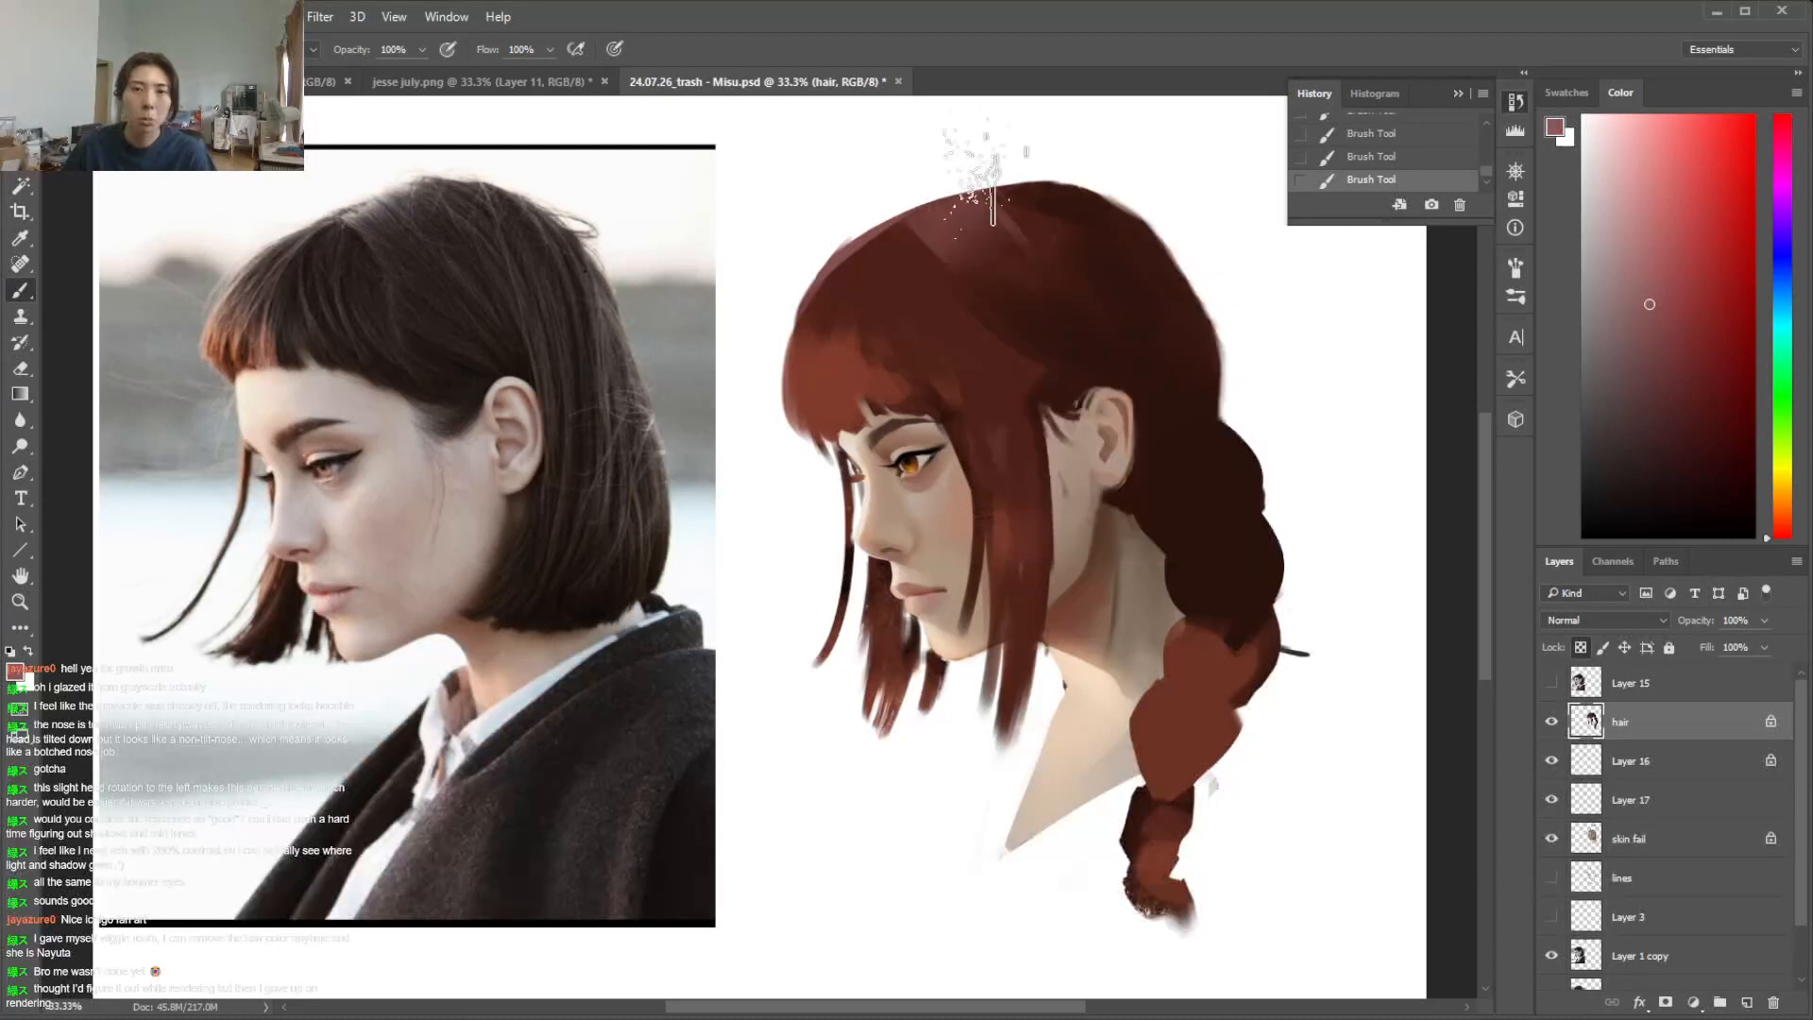
Deepen the outer side of the lower braid with sampled dark brown and reshape its reddish segments, using a smaller brush
{"action": "right_click", "coordinate": [1183, 475]}
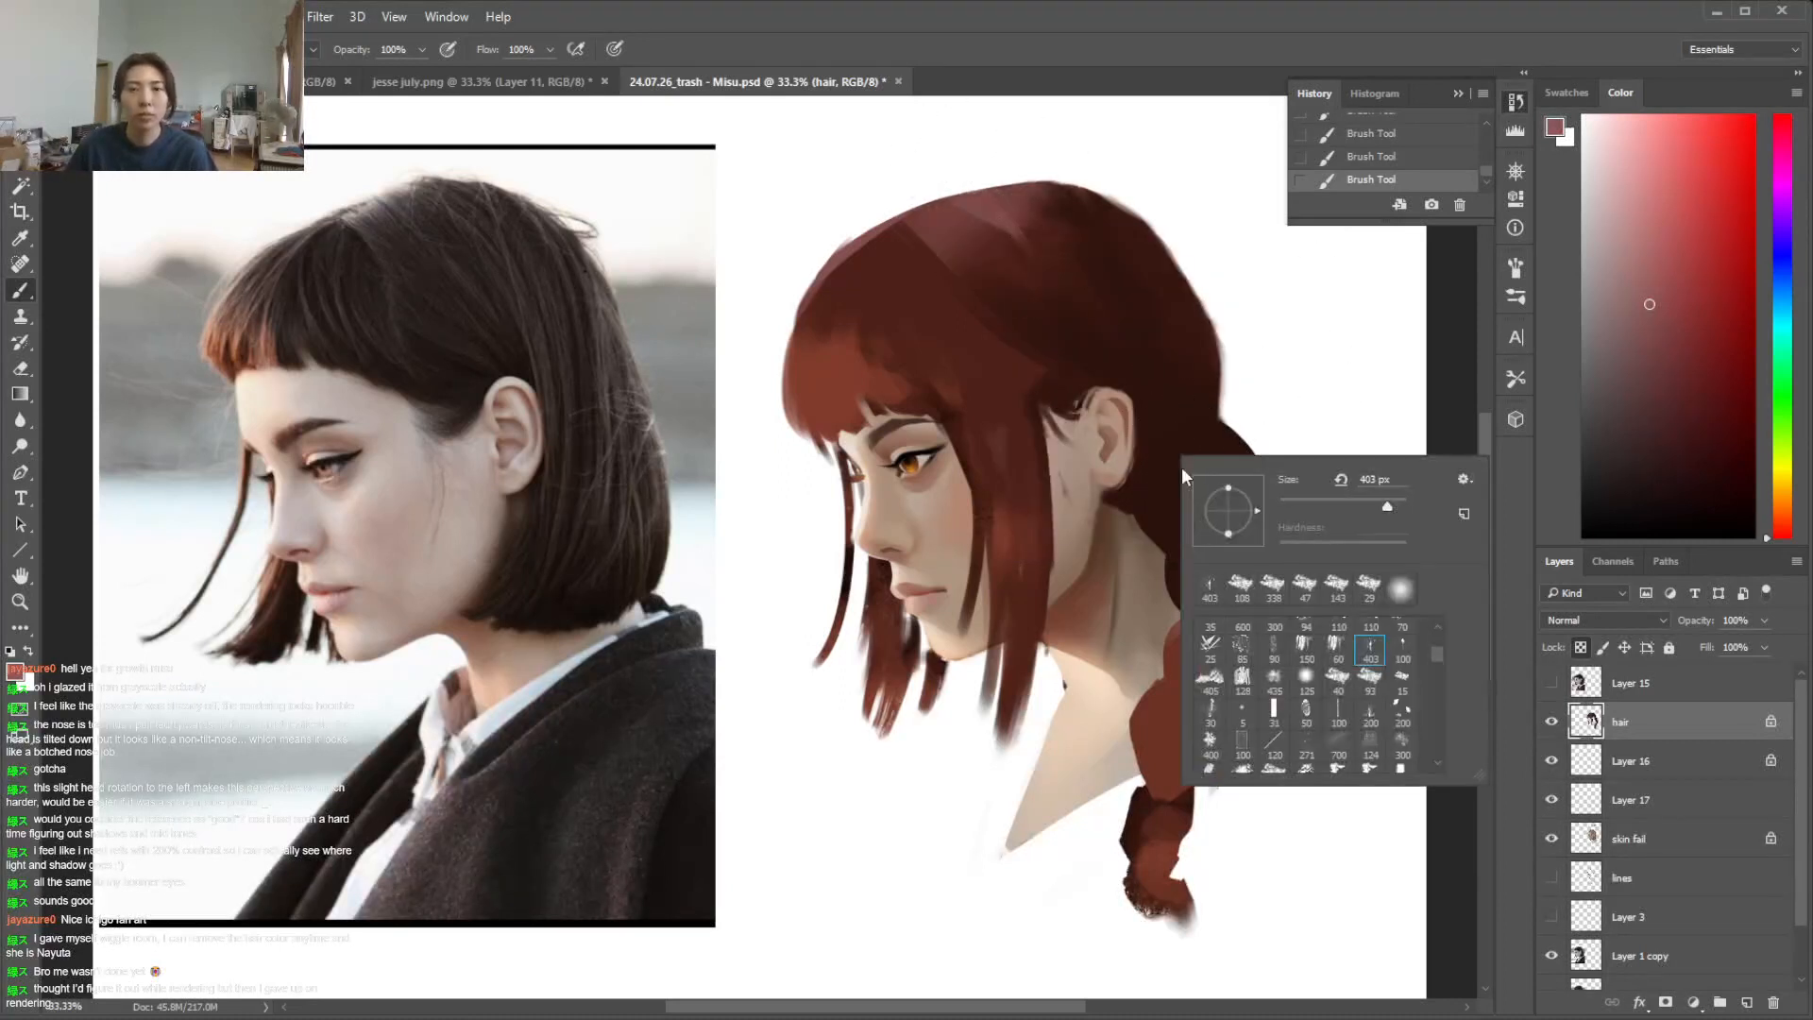
{"action": "left_click", "coordinate": [1272, 597]}
{"action": "left_click", "coordinate": [1311, 506]}
{"action": "left_click", "coordinate": [1351, 439]}
{"action": "left_click", "coordinate": [1227, 585], "text": "alt"}
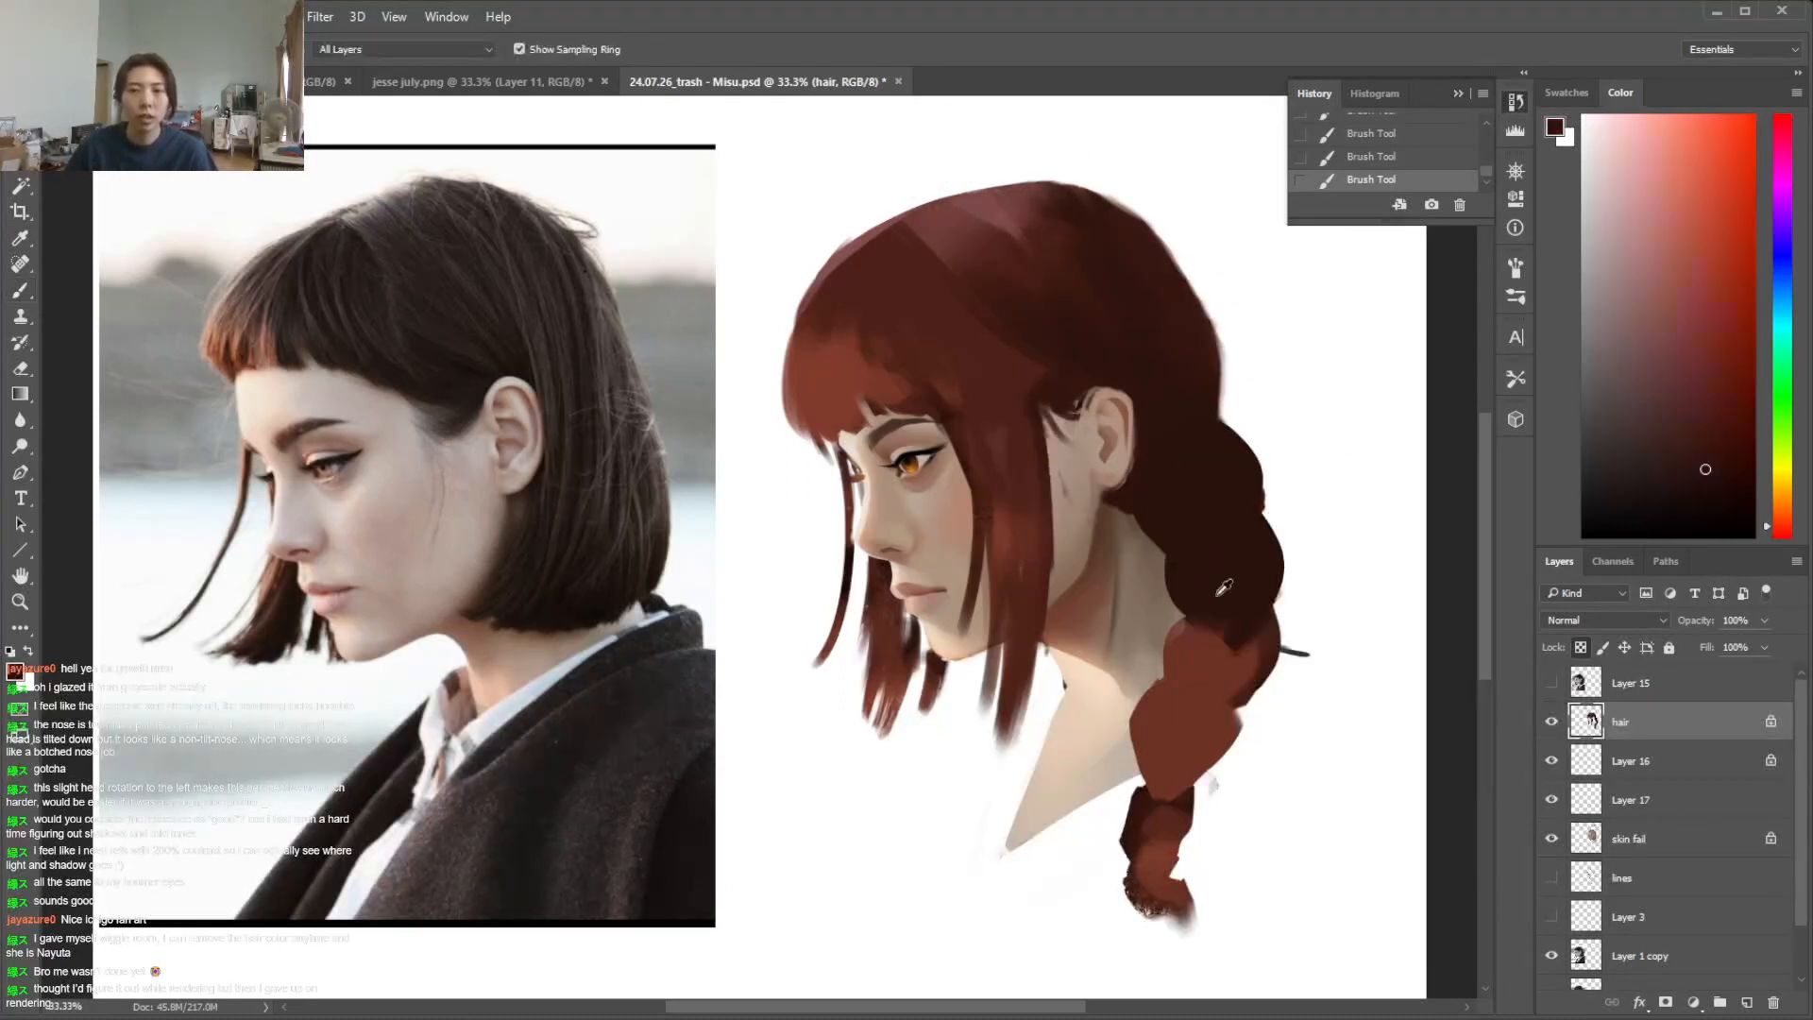
{"action": "right_click", "coordinate": [1241, 614]}
{"action": "mouse_move", "coordinate": [1222, 682]}
{"action": "left_mouse_down"}
{"action": "mouse_move", "coordinate": [1226, 595]}
{"action": "mouse_move", "coordinate": [1260, 657]}
{"action": "mouse_move", "coordinate": [1222, 759]}
{"action": "mouse_move", "coordinate": [1237, 739]}
{"action": "mouse_move", "coordinate": [1192, 635]}
{"action": "left_mouse_up"}
{"action": "left_click", "coordinate": [1153, 740], "text": "alt"}
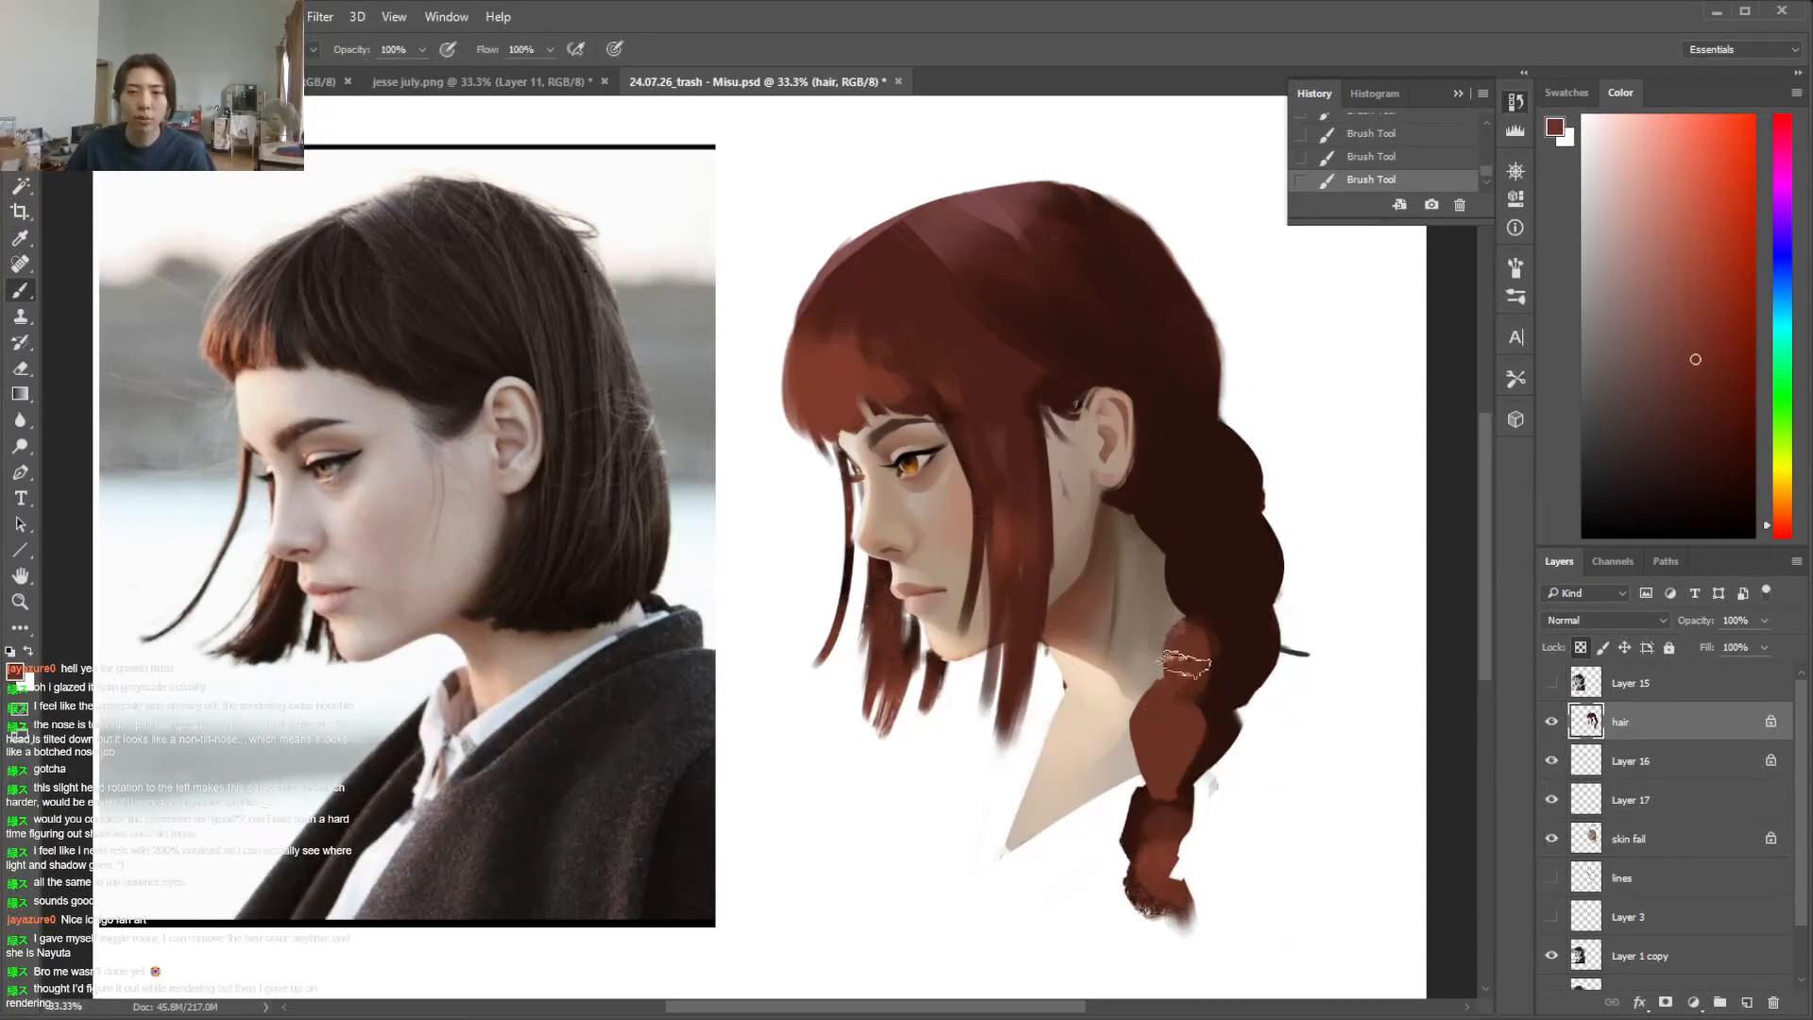
Add a new layer above the hair and sketch a braid of stacked heart-shaped segments beside the portrait
{"action": "left_click", "coordinate": [1746, 1001]}
{"action": "right_click", "coordinate": [1322, 415]}
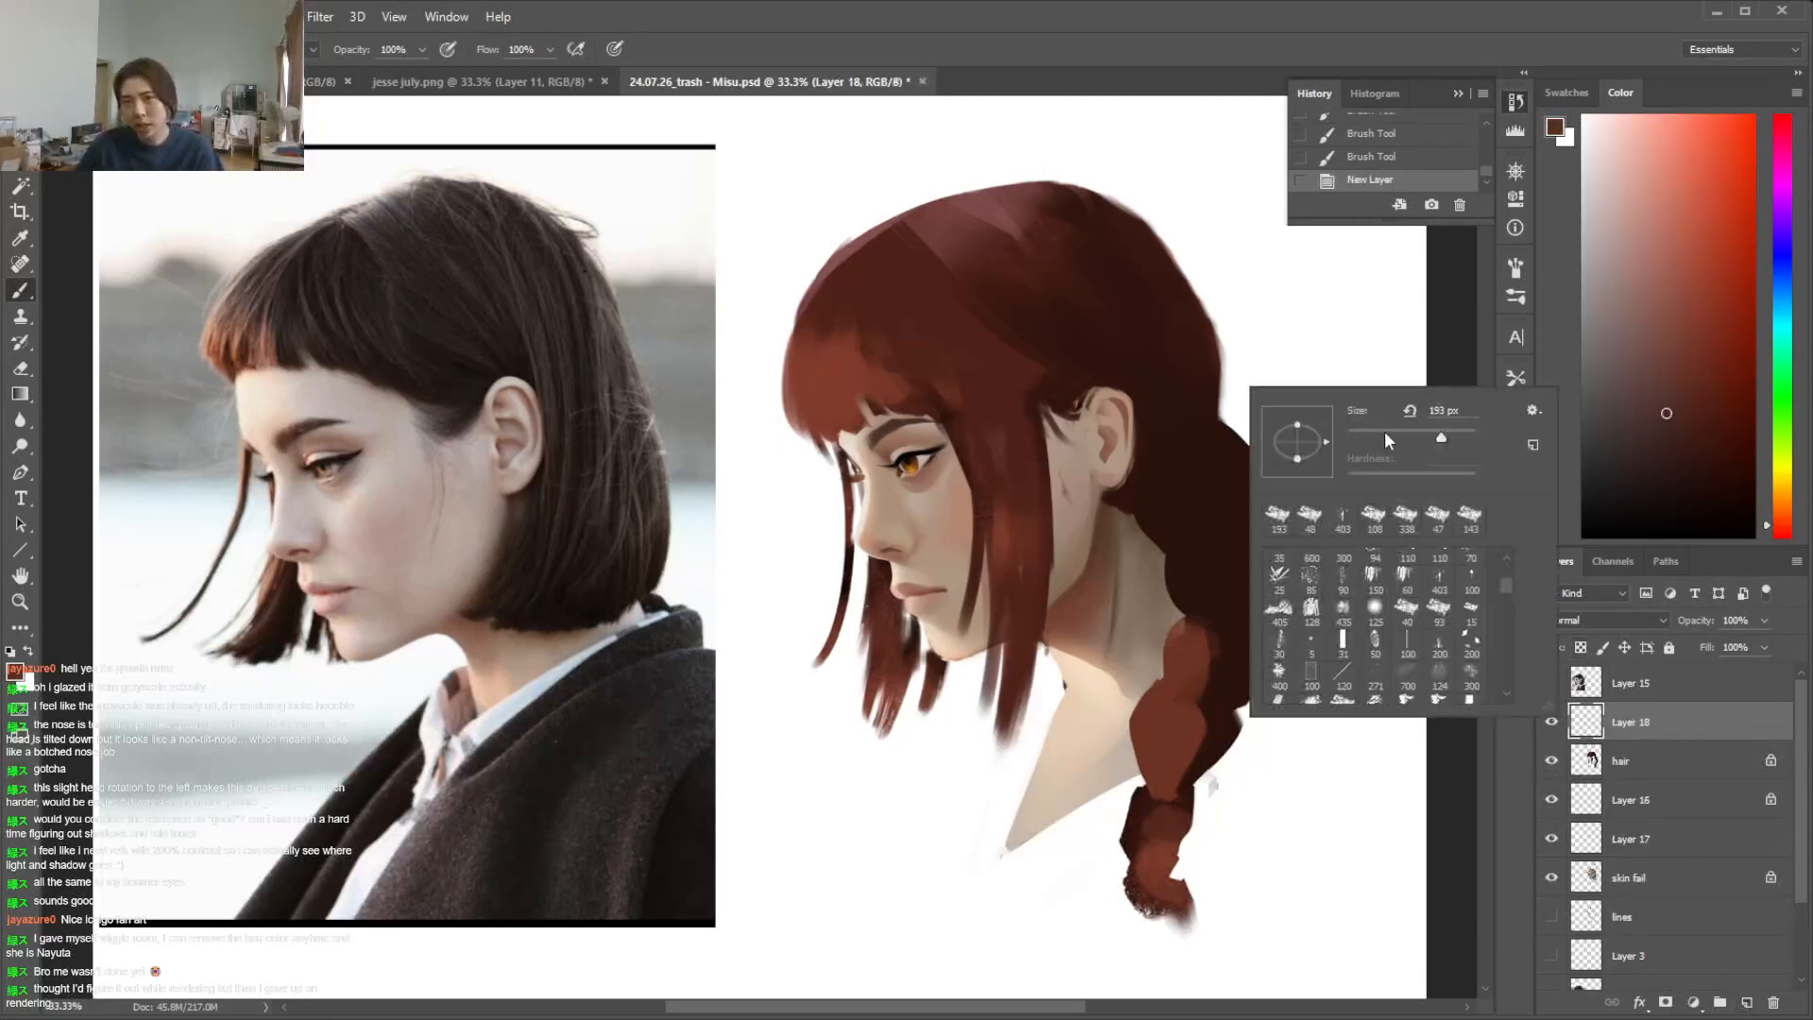
{"action": "mouse_move", "coordinate": [1290, 249]}
{"action": "left_mouse_down"}
{"action": "mouse_move", "coordinate": [1305, 332]}
{"action": "mouse_move", "coordinate": [1303, 251]}
{"action": "left_mouse_up"}
{"action": "mouse_move", "coordinate": [1286, 321]}
{"action": "left_mouse_down"}
{"action": "mouse_move", "coordinate": [1305, 255]}
{"action": "mouse_move", "coordinate": [1315, 403]}
{"action": "mouse_move", "coordinate": [1331, 320]}
{"action": "left_mouse_up"}
{"action": "mouse_move", "coordinate": [1294, 389]}
{"action": "left_mouse_down"}
{"action": "mouse_move", "coordinate": [1323, 465]}
{"action": "mouse_move", "coordinate": [1341, 385]}
{"action": "left_mouse_up"}
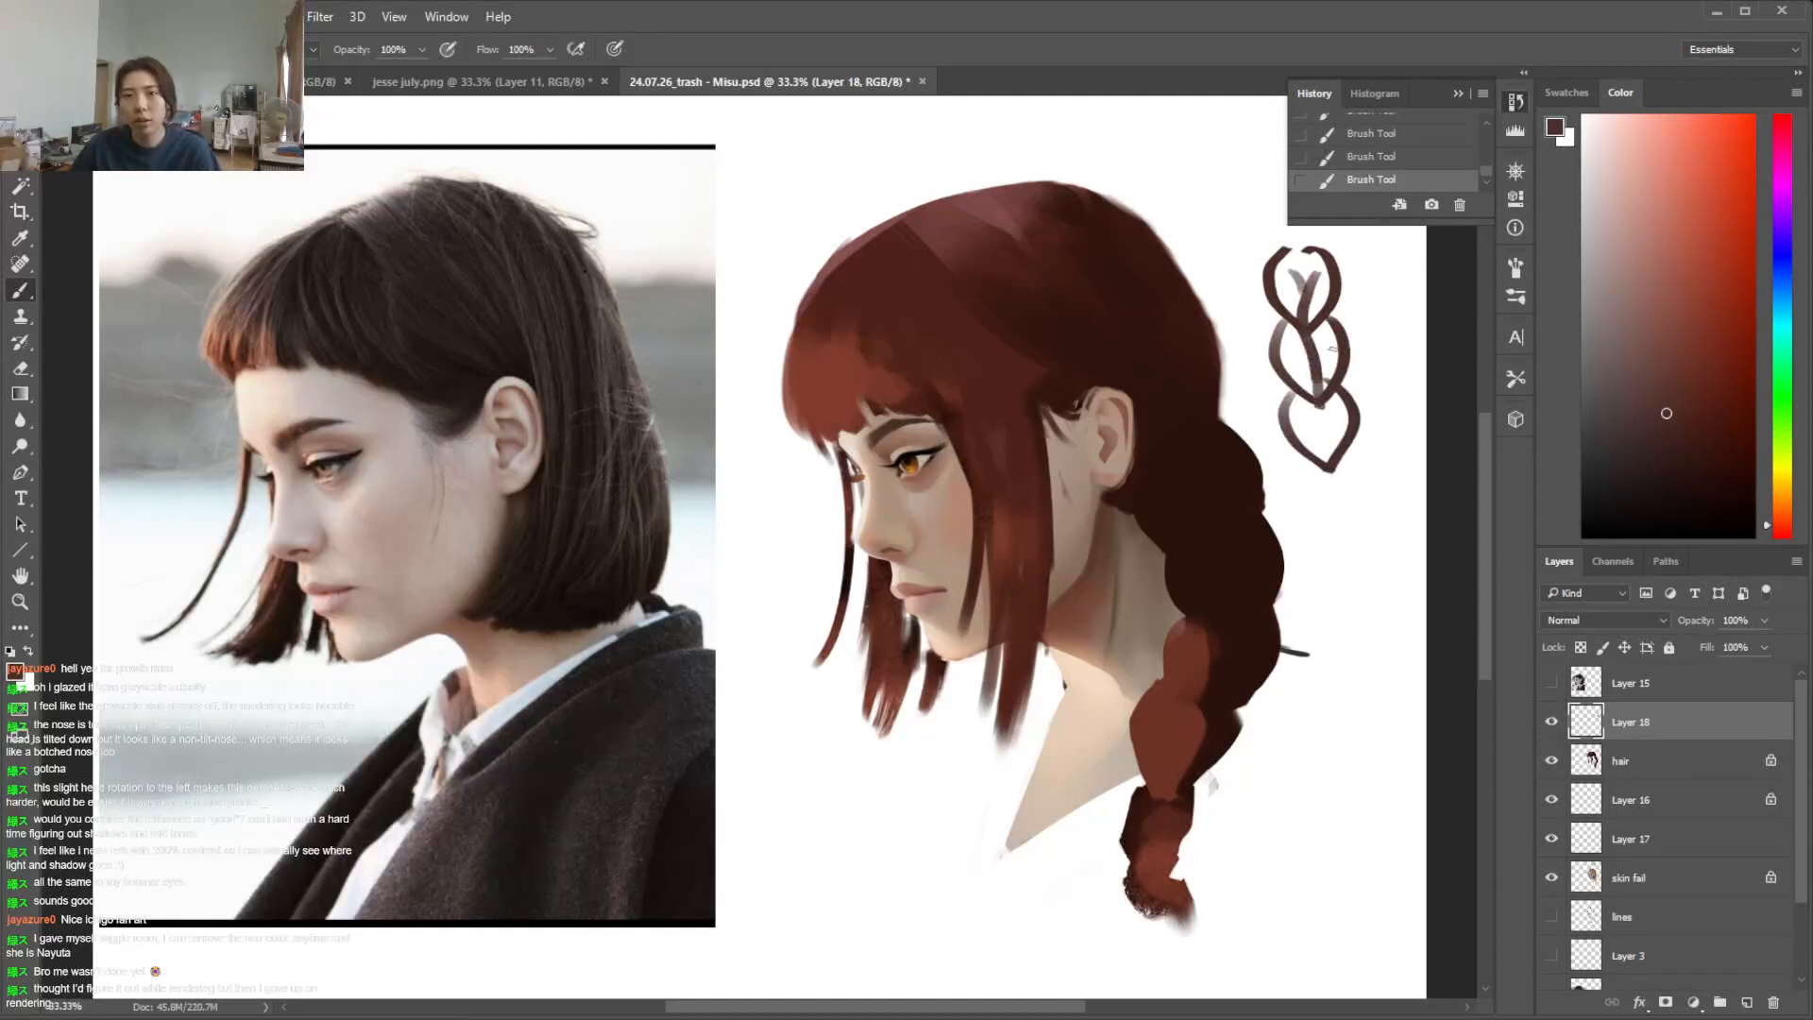
Sketch a second braid of interlacing strands below the first sketch and erase its overlapping lines
{"action": "key", "text": "e"}
{"action": "key", "text": "b"}
{"action": "left_click_drag", "start_coordinate": [1299, 499], "coordinate": [1359, 744]}
{"action": "left_click_drag", "start_coordinate": [1369, 486], "coordinate": [1396, 722]}
{"action": "left_click_drag", "start_coordinate": [1349, 565], "coordinate": [1397, 609]}
{"action": "mouse_move", "coordinate": [1373, 515]}
{"action": "left_mouse_down"}
{"action": "mouse_move", "coordinate": [1345, 570]}
{"action": "mouse_move", "coordinate": [1347, 628]}
{"action": "mouse_move", "coordinate": [1402, 670]}
{"action": "mouse_move", "coordinate": [1401, 715]}
{"action": "left_mouse_up"}
{"action": "mouse_move", "coordinate": [1305, 570]}
{"action": "left_mouse_down"}
{"action": "mouse_move", "coordinate": [1353, 600]}
{"action": "mouse_move", "coordinate": [1383, 527]}
{"action": "mouse_move", "coordinate": [1380, 646]}
{"action": "mouse_move", "coordinate": [1334, 616]}
{"action": "mouse_move", "coordinate": [1344, 651]}
{"action": "mouse_move", "coordinate": [1405, 668]}
{"action": "mouse_move", "coordinate": [1357, 694]}
{"action": "mouse_move", "coordinate": [1409, 746]}
{"action": "left_mouse_up"}
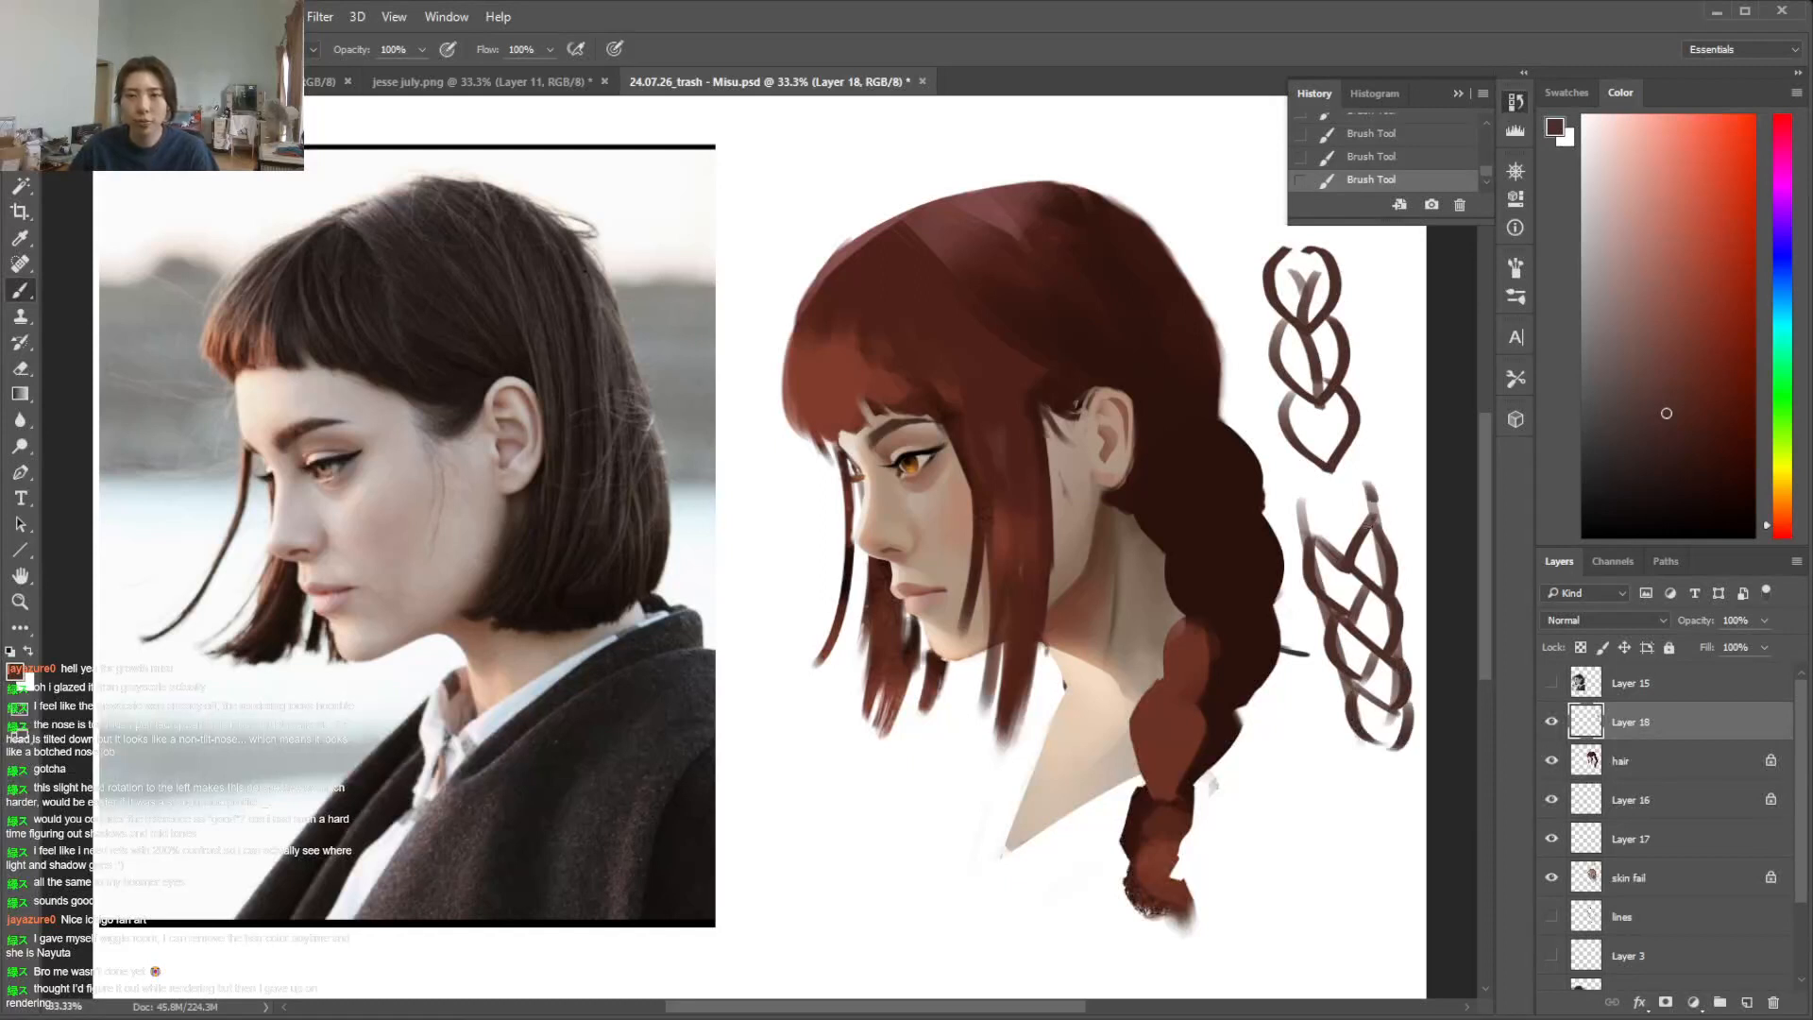
{"action": "left_click_drag", "start_coordinate": [1297, 488], "coordinate": [1341, 553]}
{"action": "left_click_drag", "start_coordinate": [1326, 485], "coordinate": [1346, 555]}
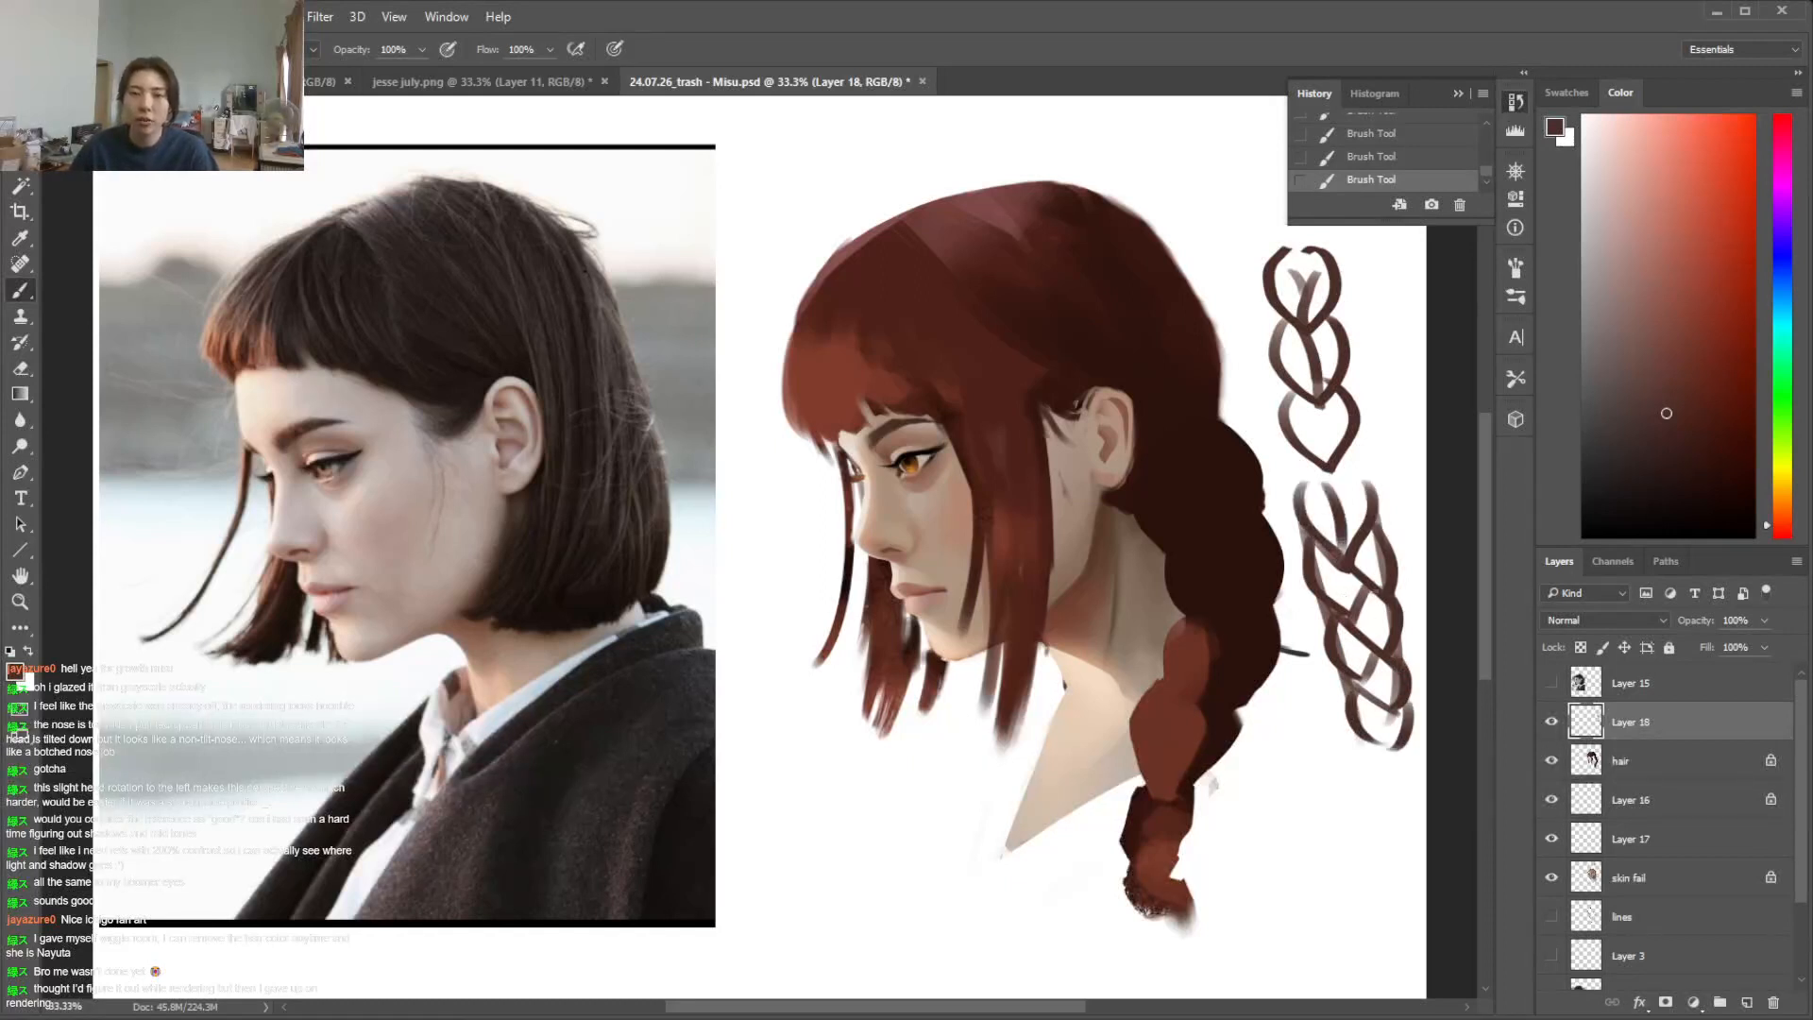
{"action": "key", "text": "e"}
{"action": "mouse_move", "coordinate": [1381, 601]}
{"action": "left_mouse_down"}
{"action": "mouse_move", "coordinate": [1351, 650]}
{"action": "mouse_move", "coordinate": [1339, 631]}
{"action": "mouse_move", "coordinate": [1368, 672]}
{"action": "left_mouse_up"}
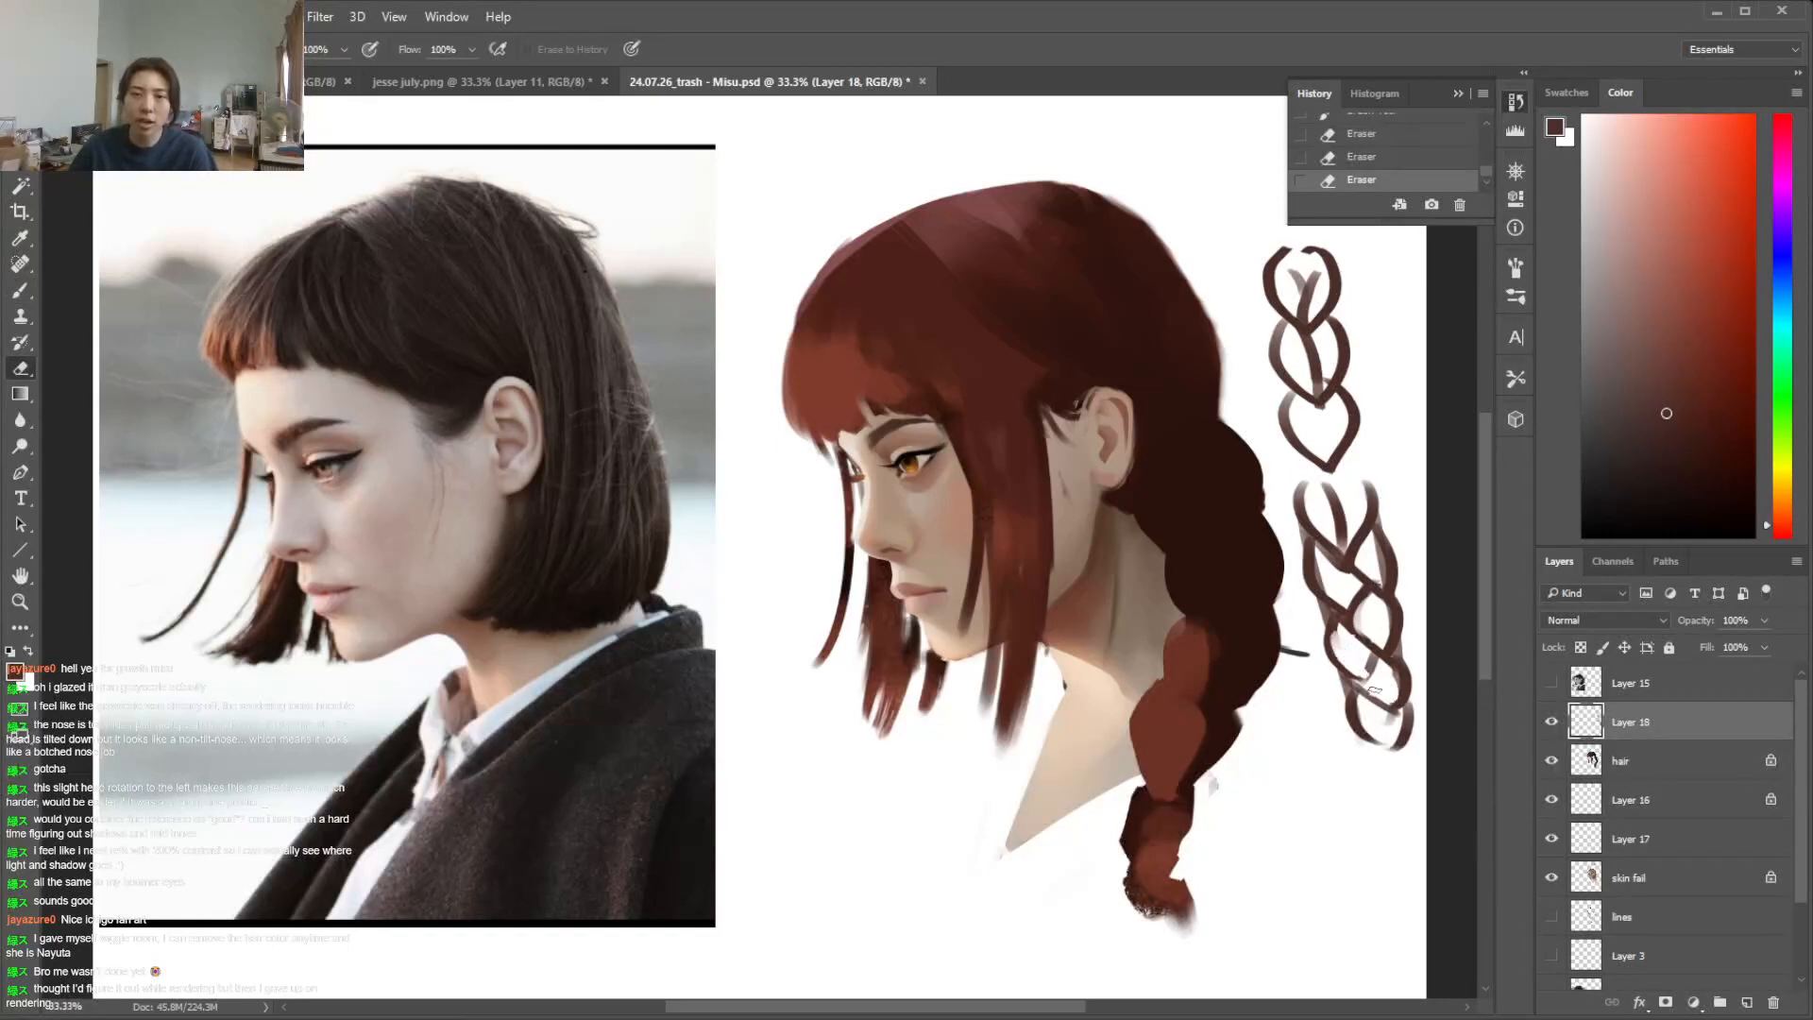
Clear both braid sketches and draw a new braid with curved segments overlapping along a central line
{"action": "key", "text": "l"}
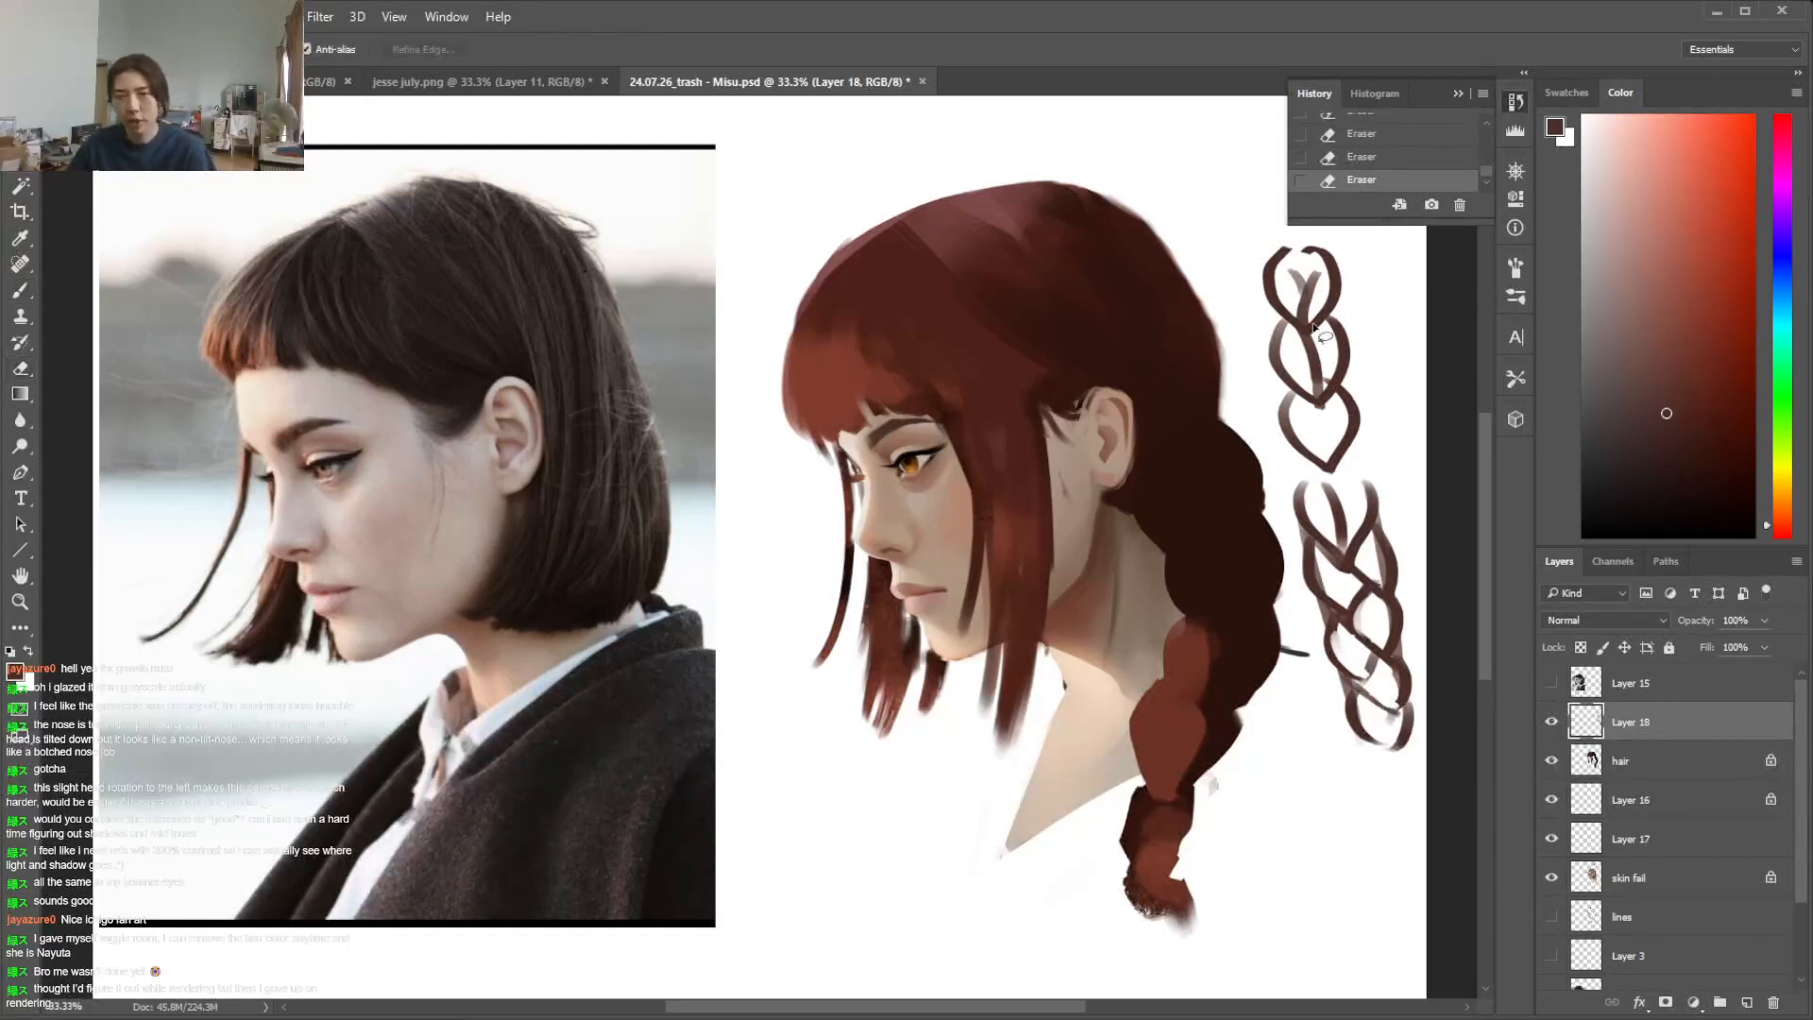
{"action": "mouse_move", "coordinate": [1259, 227]}
{"action": "left_mouse_down"}
{"action": "mouse_move", "coordinate": [1471, 892]}
{"action": "mouse_move", "coordinate": [1173, 133]}
{"action": "left_mouse_up"}
{"action": "key", "text": "Delete"}
{"action": "key", "text": "ctrl+d"}
{"action": "key", "text": "b"}
{"action": "mouse_move", "coordinate": [1271, 251]}
{"action": "left_mouse_down"}
{"action": "mouse_move", "coordinate": [1306, 328]}
{"action": "mouse_move", "coordinate": [1346, 253]}
{"action": "mouse_move", "coordinate": [1306, 330]}
{"action": "mouse_move", "coordinate": [1318, 401]}
{"action": "mouse_move", "coordinate": [1349, 423]}
{"action": "mouse_move", "coordinate": [1314, 439]}
{"action": "mouse_move", "coordinate": [1287, 422]}
{"action": "mouse_move", "coordinate": [1332, 491]}
{"action": "left_mouse_up"}
{"action": "mouse_move", "coordinate": [1360, 414]}
{"action": "left_mouse_down"}
{"action": "mouse_move", "coordinate": [1330, 510]}
{"action": "mouse_move", "coordinate": [1359, 593]}
{"action": "mouse_move", "coordinate": [1381, 598]}
{"action": "left_mouse_up"}
{"action": "left_click_drag", "start_coordinate": [1363, 518], "coordinate": [1390, 604]}
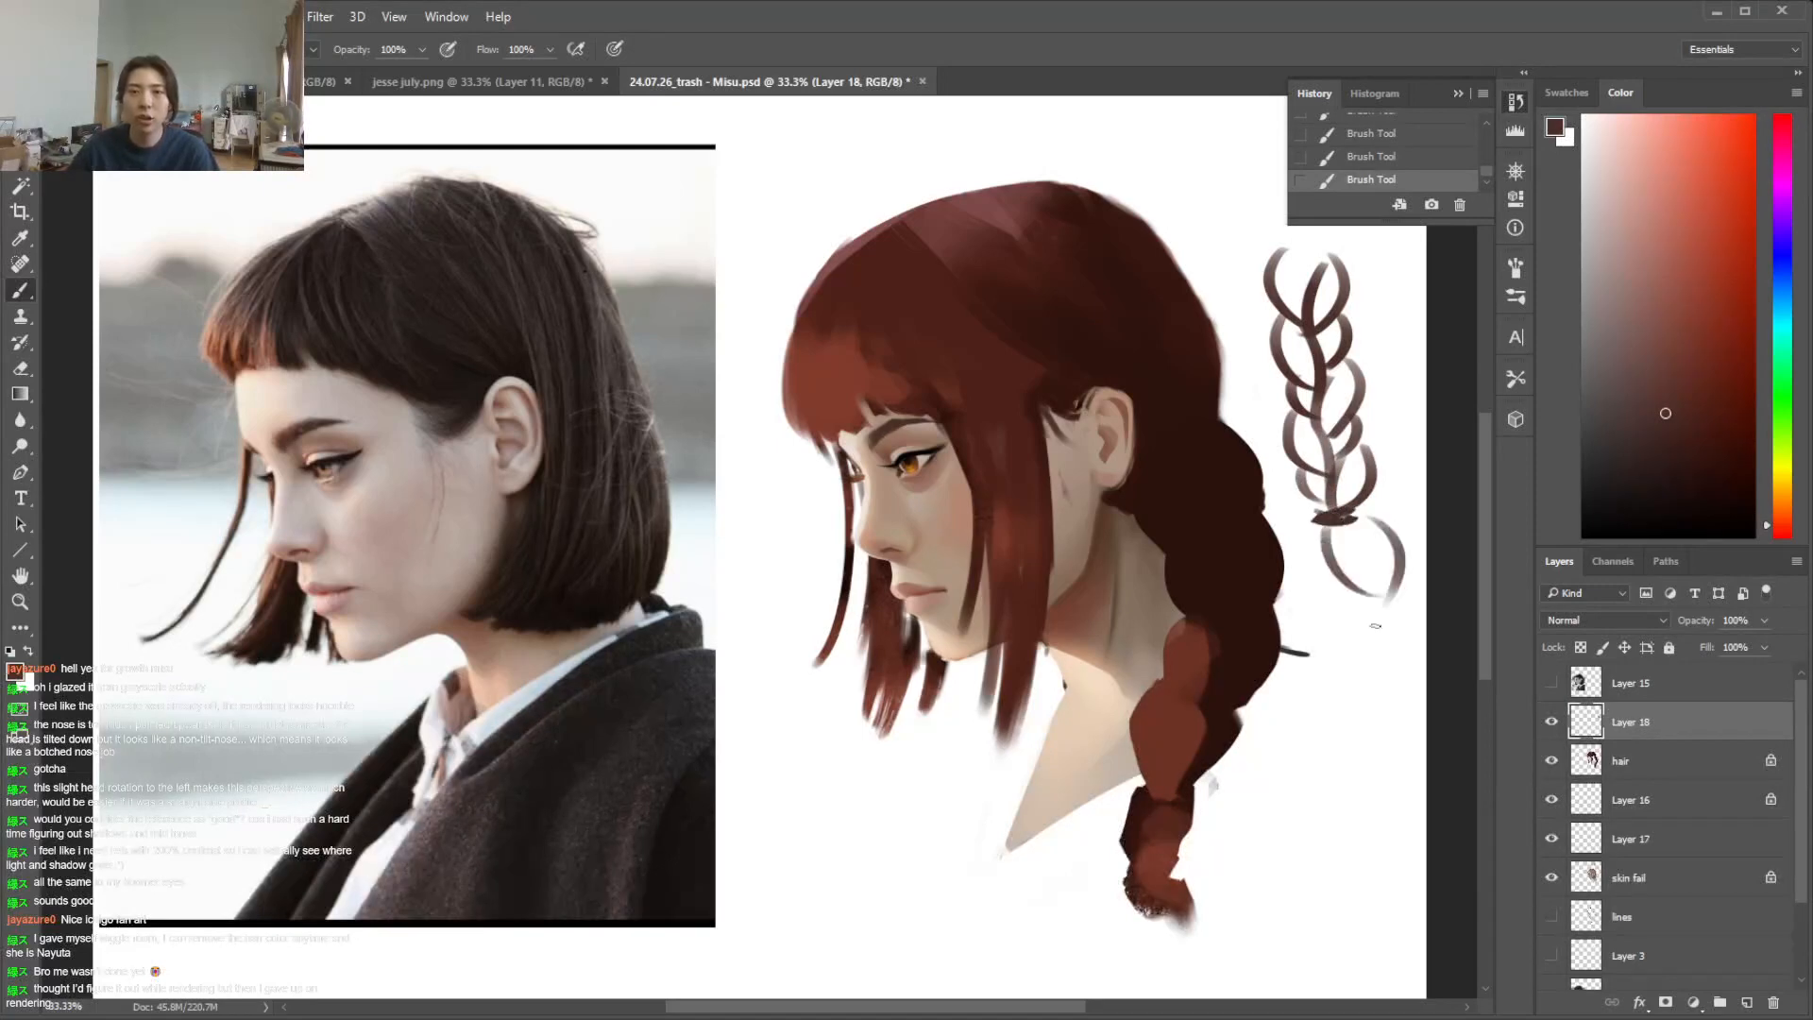
Lasso the remaining braid sketch, delete it and deselect
{"action": "key", "text": "l"}
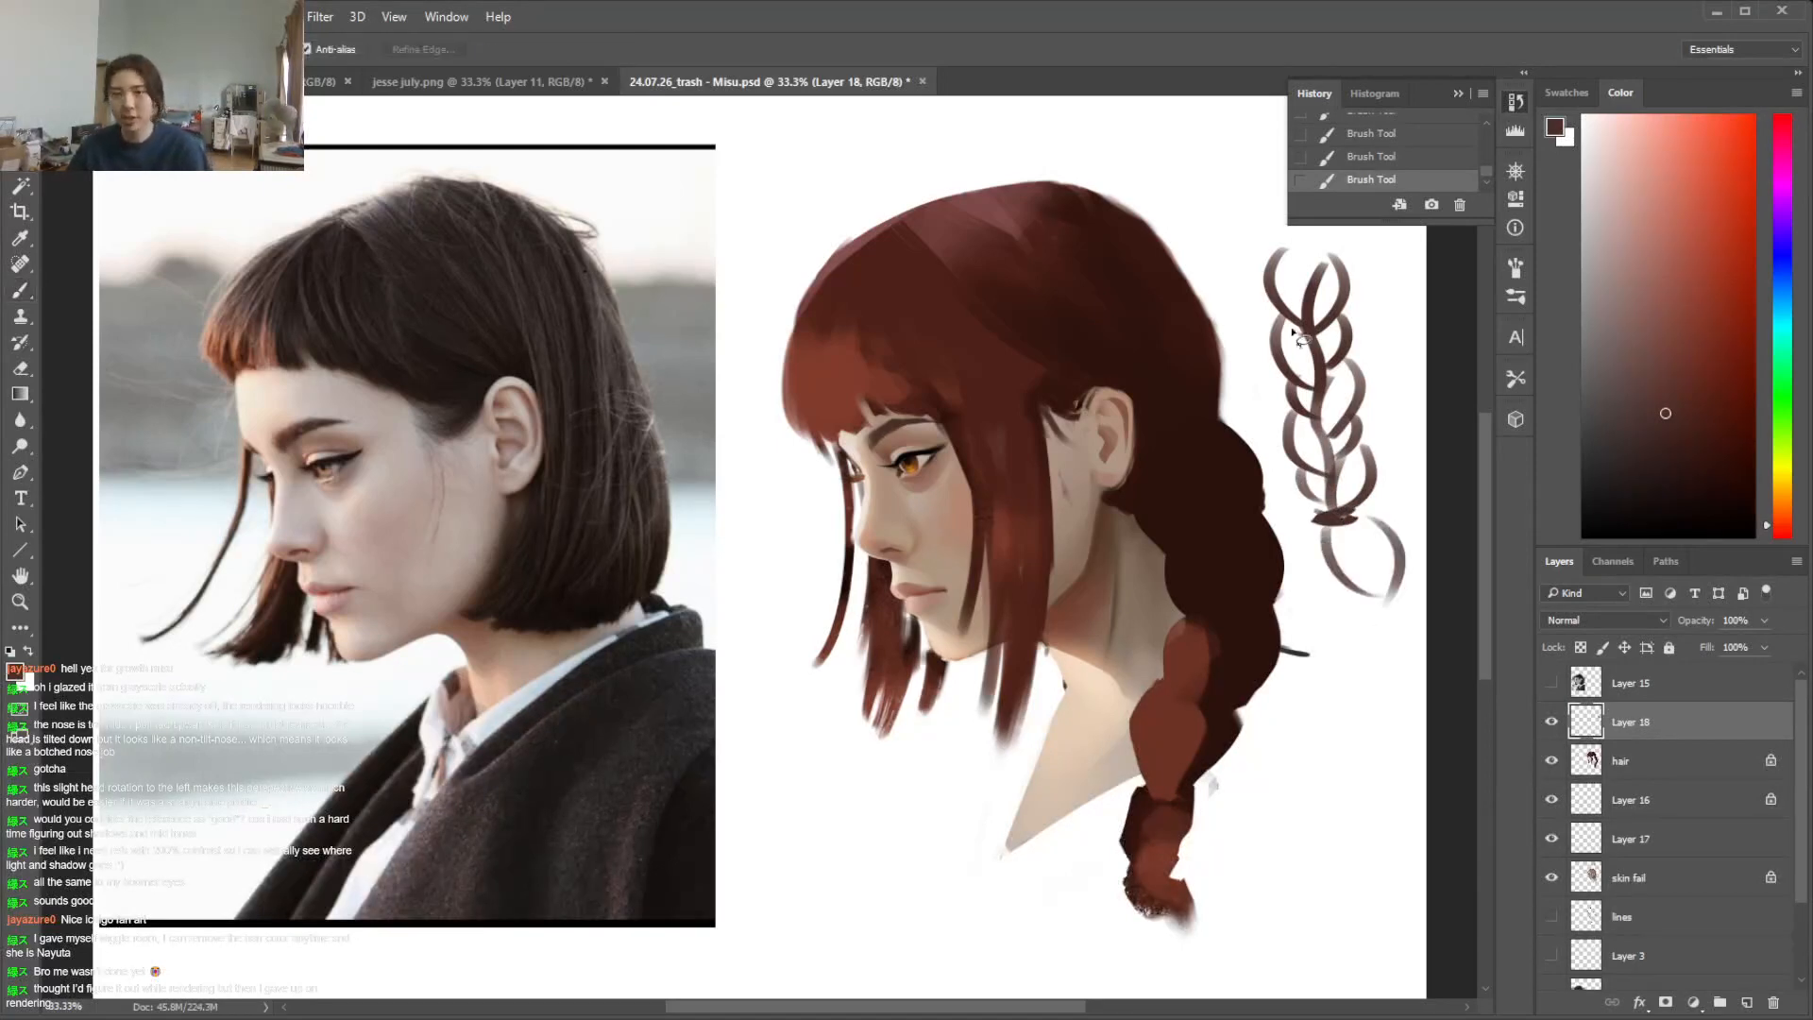
{"action": "left_click_drag", "start_coordinate": [1282, 200], "coordinate": [1421, 751]}
{"action": "key", "text": "Delete"}
{"action": "key", "text": "ctrl+d"}
{"action": "key", "text": "b"}
On the hair layer, paint sampled dark brown shadows between the lower braid's segments with a smaller brush
{"action": "left_click", "coordinate": [1605, 756]}
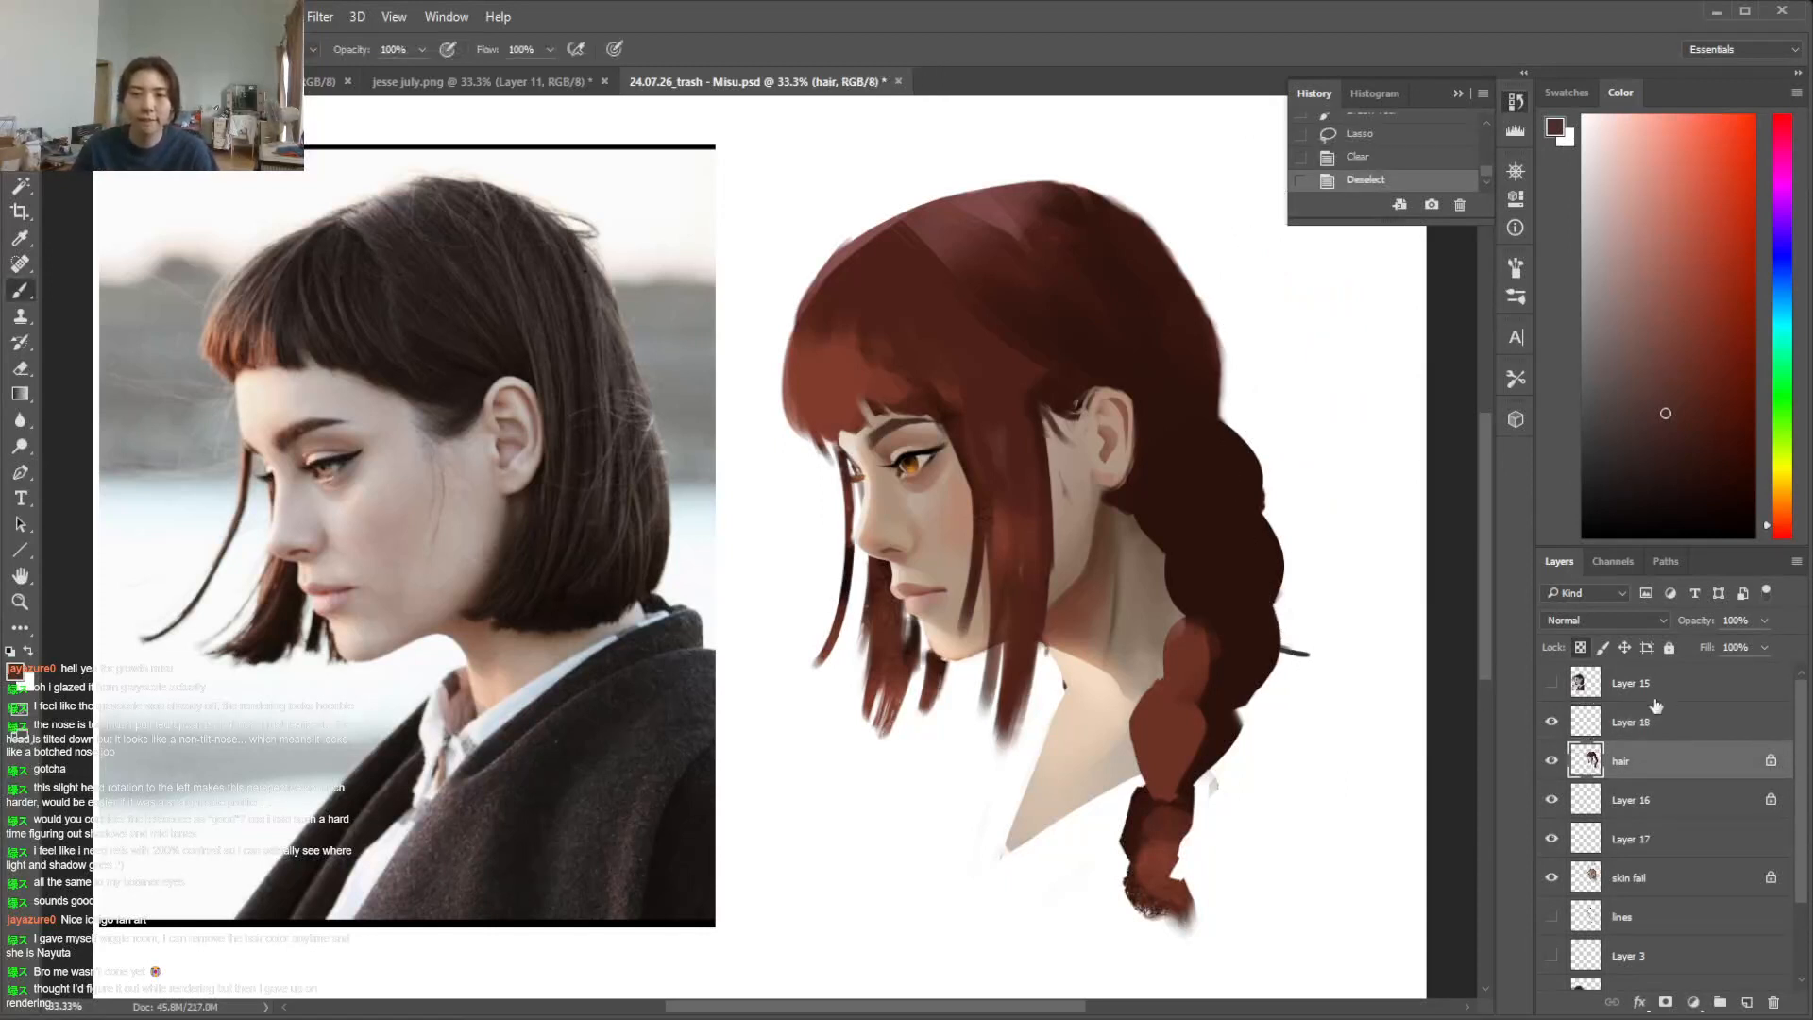
{"action": "left_click", "coordinate": [1192, 659], "text": "alt"}
{"action": "right_click", "coordinate": [1229, 644]}
{"action": "left_click", "coordinate": [1390, 684]}
{"action": "mouse_move", "coordinate": [1210, 706]}
{"action": "left_mouse_down"}
{"action": "mouse_move", "coordinate": [1222, 693]}
{"action": "mouse_move", "coordinate": [1173, 731]}
{"action": "left_mouse_up"}
{"action": "left_click", "coordinate": [1228, 695], "text": "alt"}
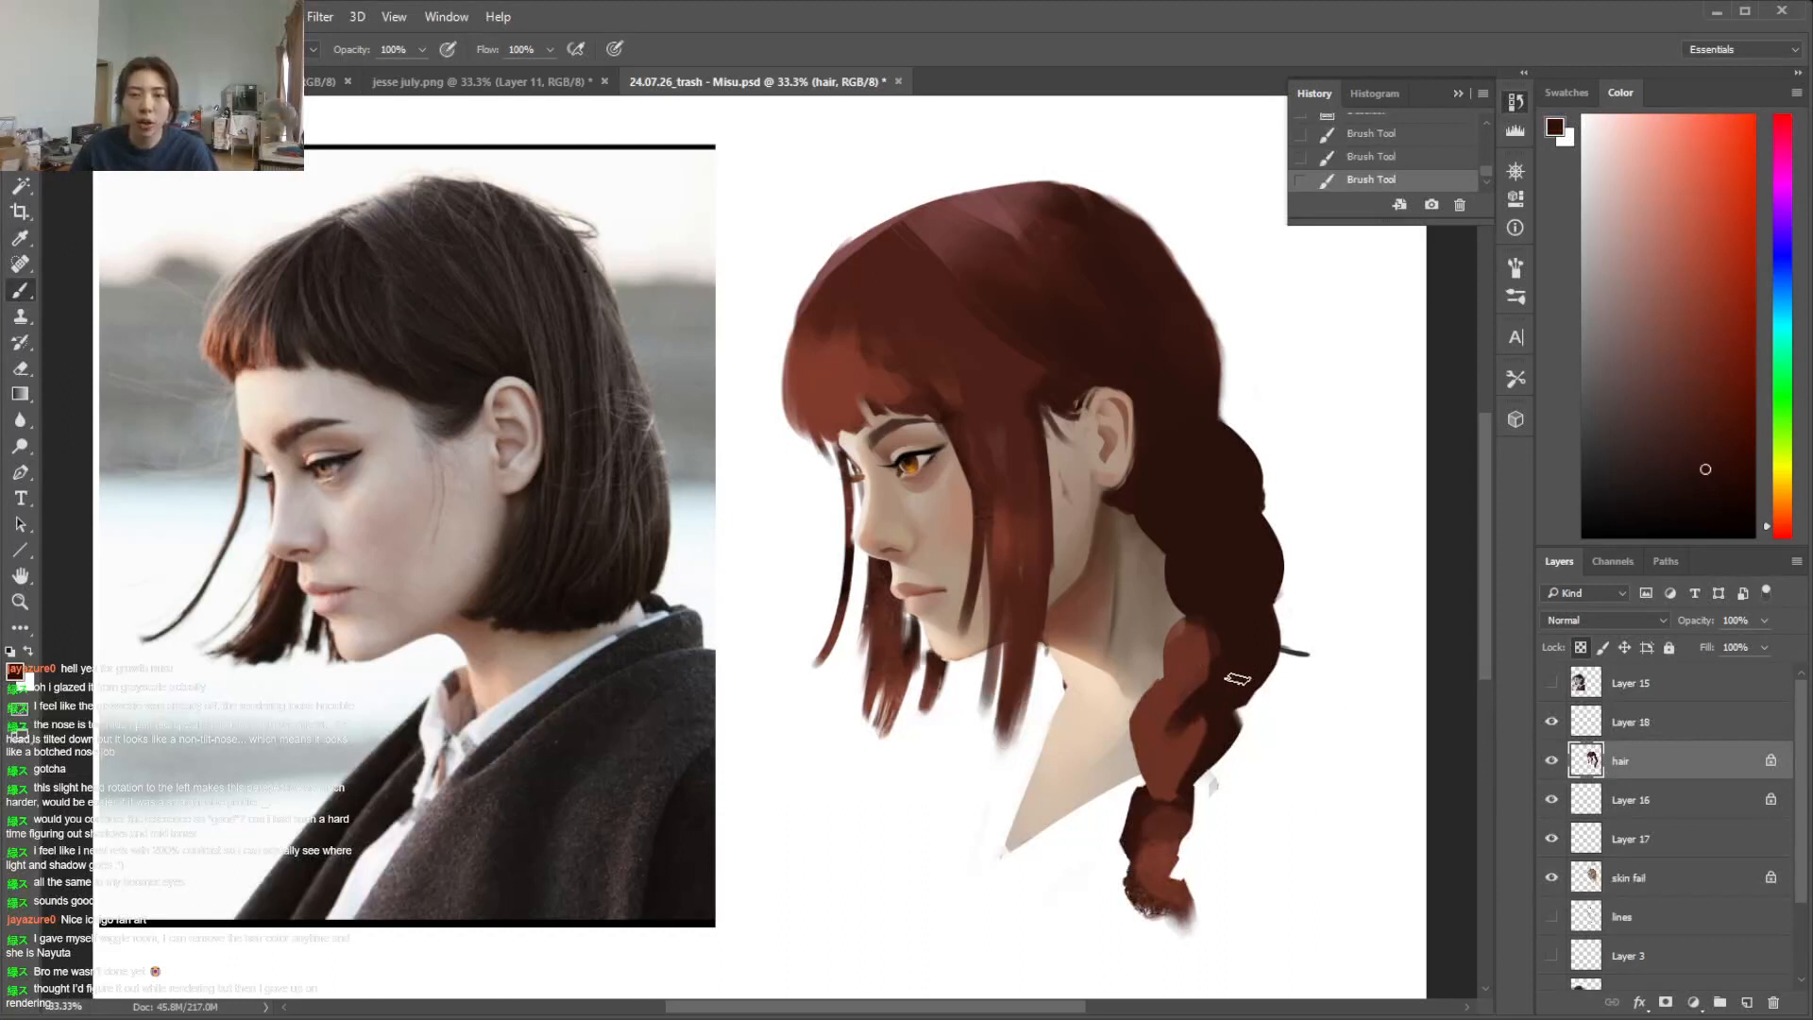
{"action": "left_click", "coordinate": [1167, 782], "text": "alt"}
{"action": "left_click", "coordinate": [1199, 737], "text": "alt"}
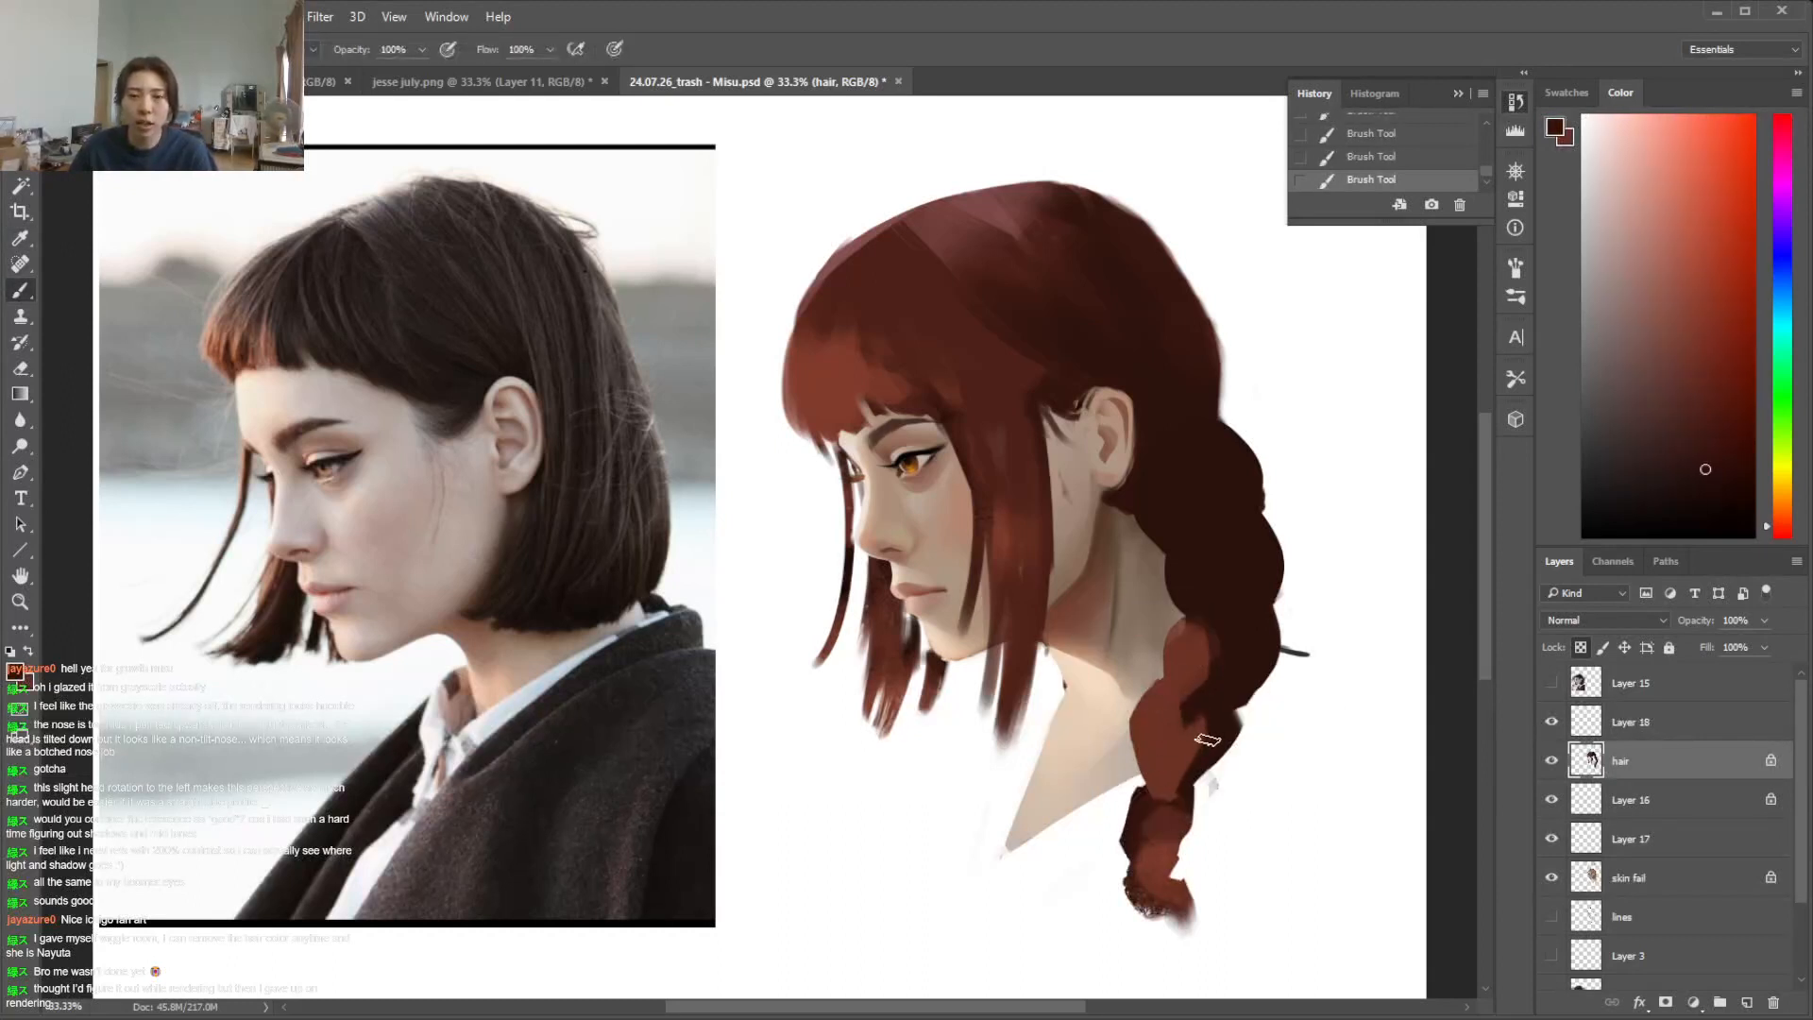
Unlock the hair layer's transparent pixels and extend a rounded dark segment on the lower braid's outer side
{"action": "left_click", "coordinate": [1603, 646]}
{"action": "left_click_drag", "start_coordinate": [1235, 726], "coordinate": [1199, 798]}
{"action": "mouse_move", "coordinate": [1230, 756]}
{"action": "left_mouse_down"}
{"action": "mouse_move", "coordinate": [1187, 789]}
{"action": "mouse_move", "coordinate": [1169, 709]}
{"action": "mouse_move", "coordinate": [1169, 803]}
{"action": "left_mouse_up"}
Alternate reddish brown and deep brown to add light accents to the upper braid's outer segment and the edge beside the neck
{"action": "key", "text": "x"}
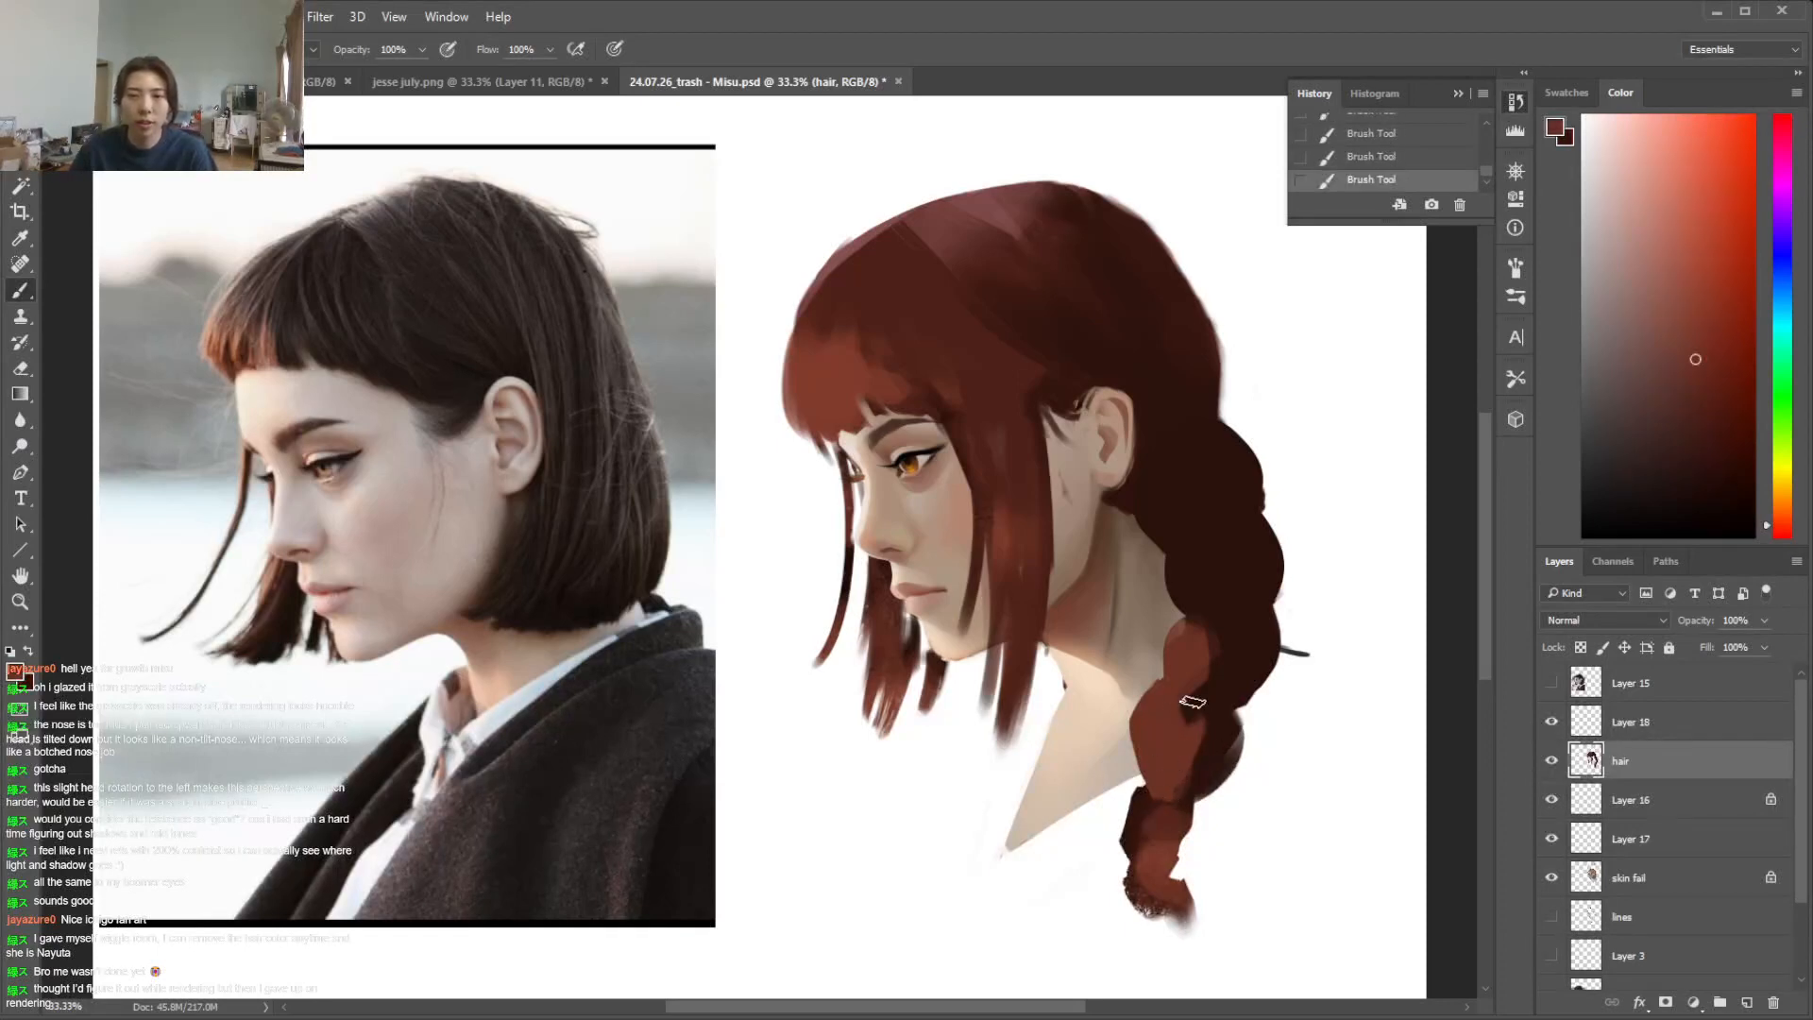
{"action": "key", "text": "x"}
{"action": "key", "text": "x"}
{"action": "left_click_drag", "start_coordinate": [1243, 577], "coordinate": [1236, 611]}
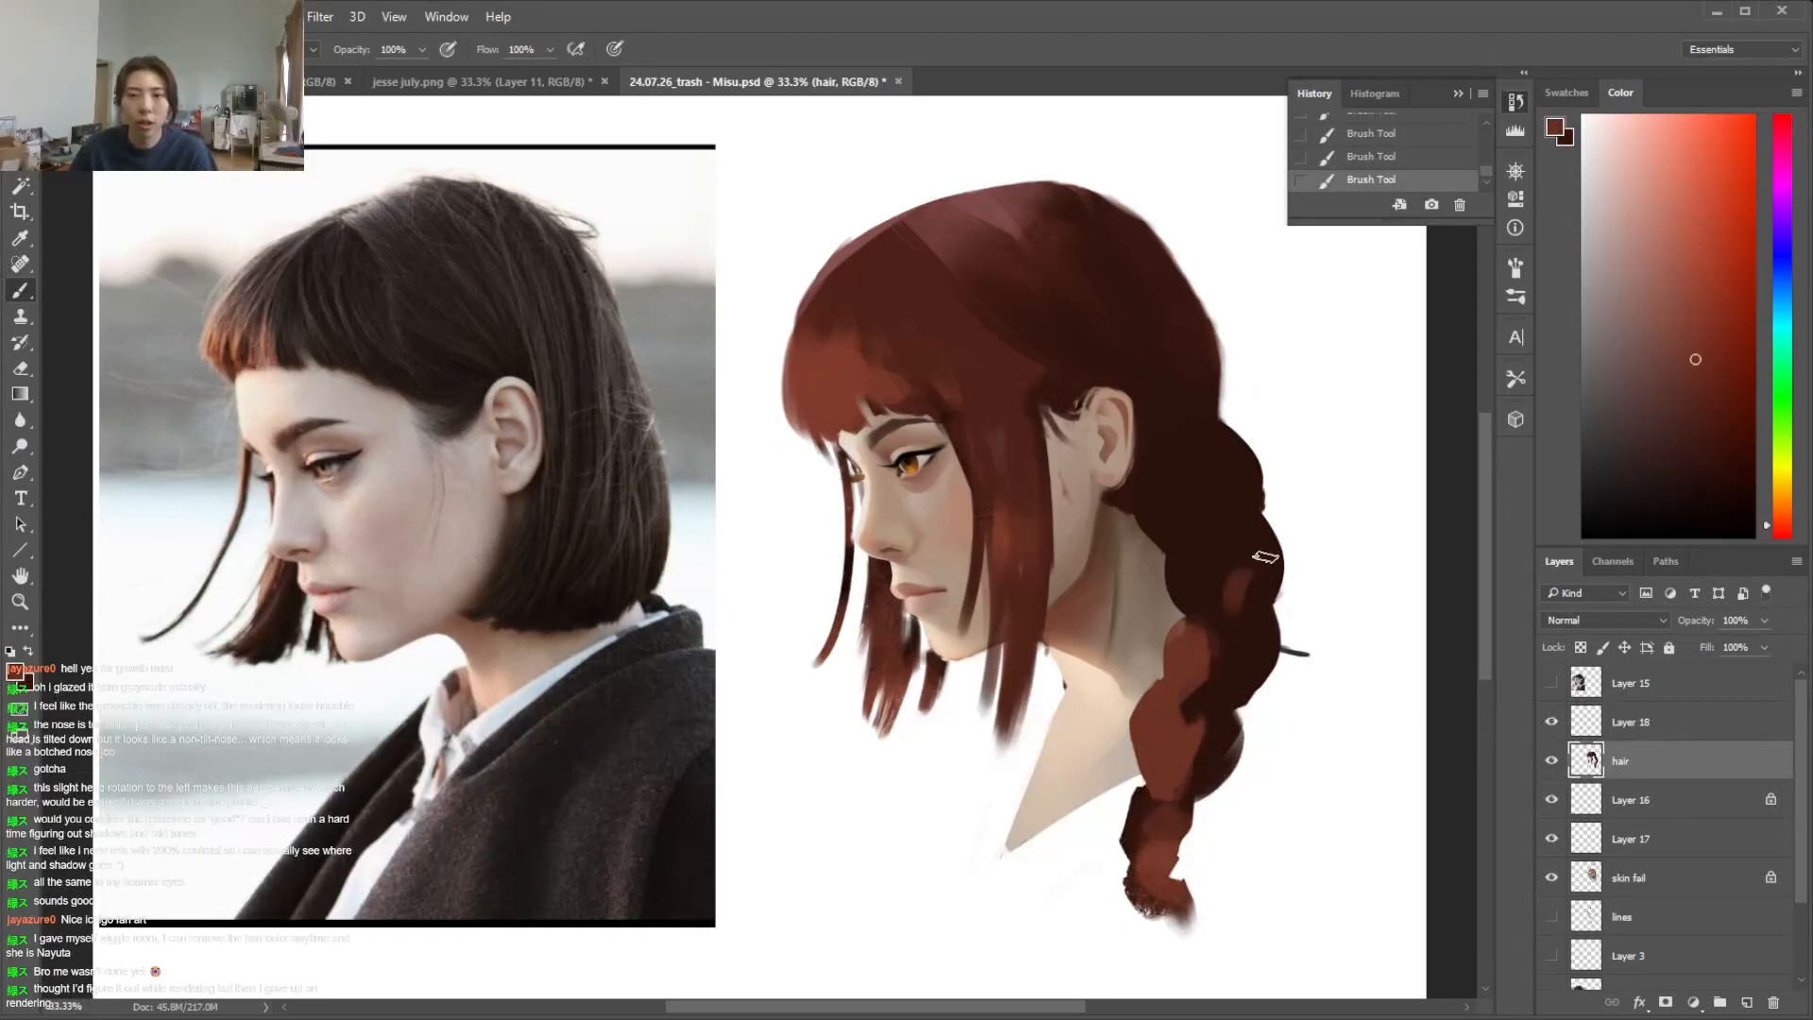
{"action": "key", "text": "x"}
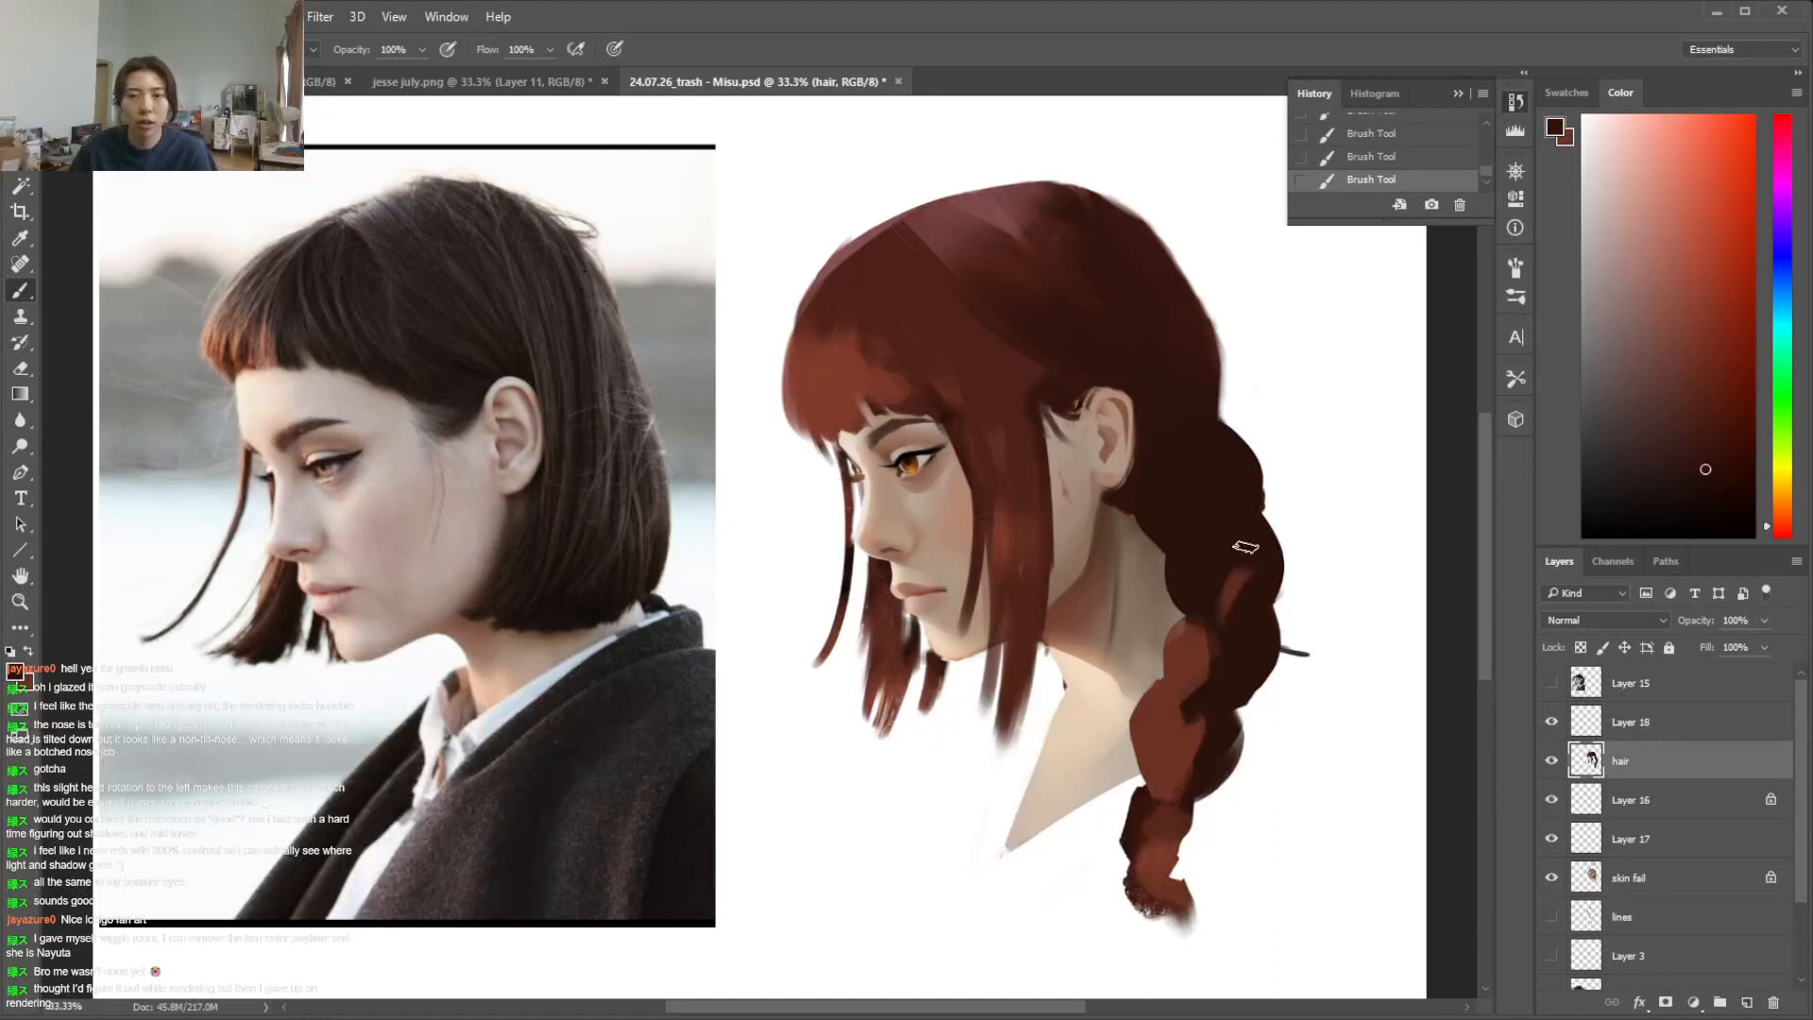
{"action": "key", "text": "x"}
{"action": "left_click_drag", "start_coordinate": [1138, 509], "coordinate": [1190, 536]}
{"action": "key", "text": "x"}
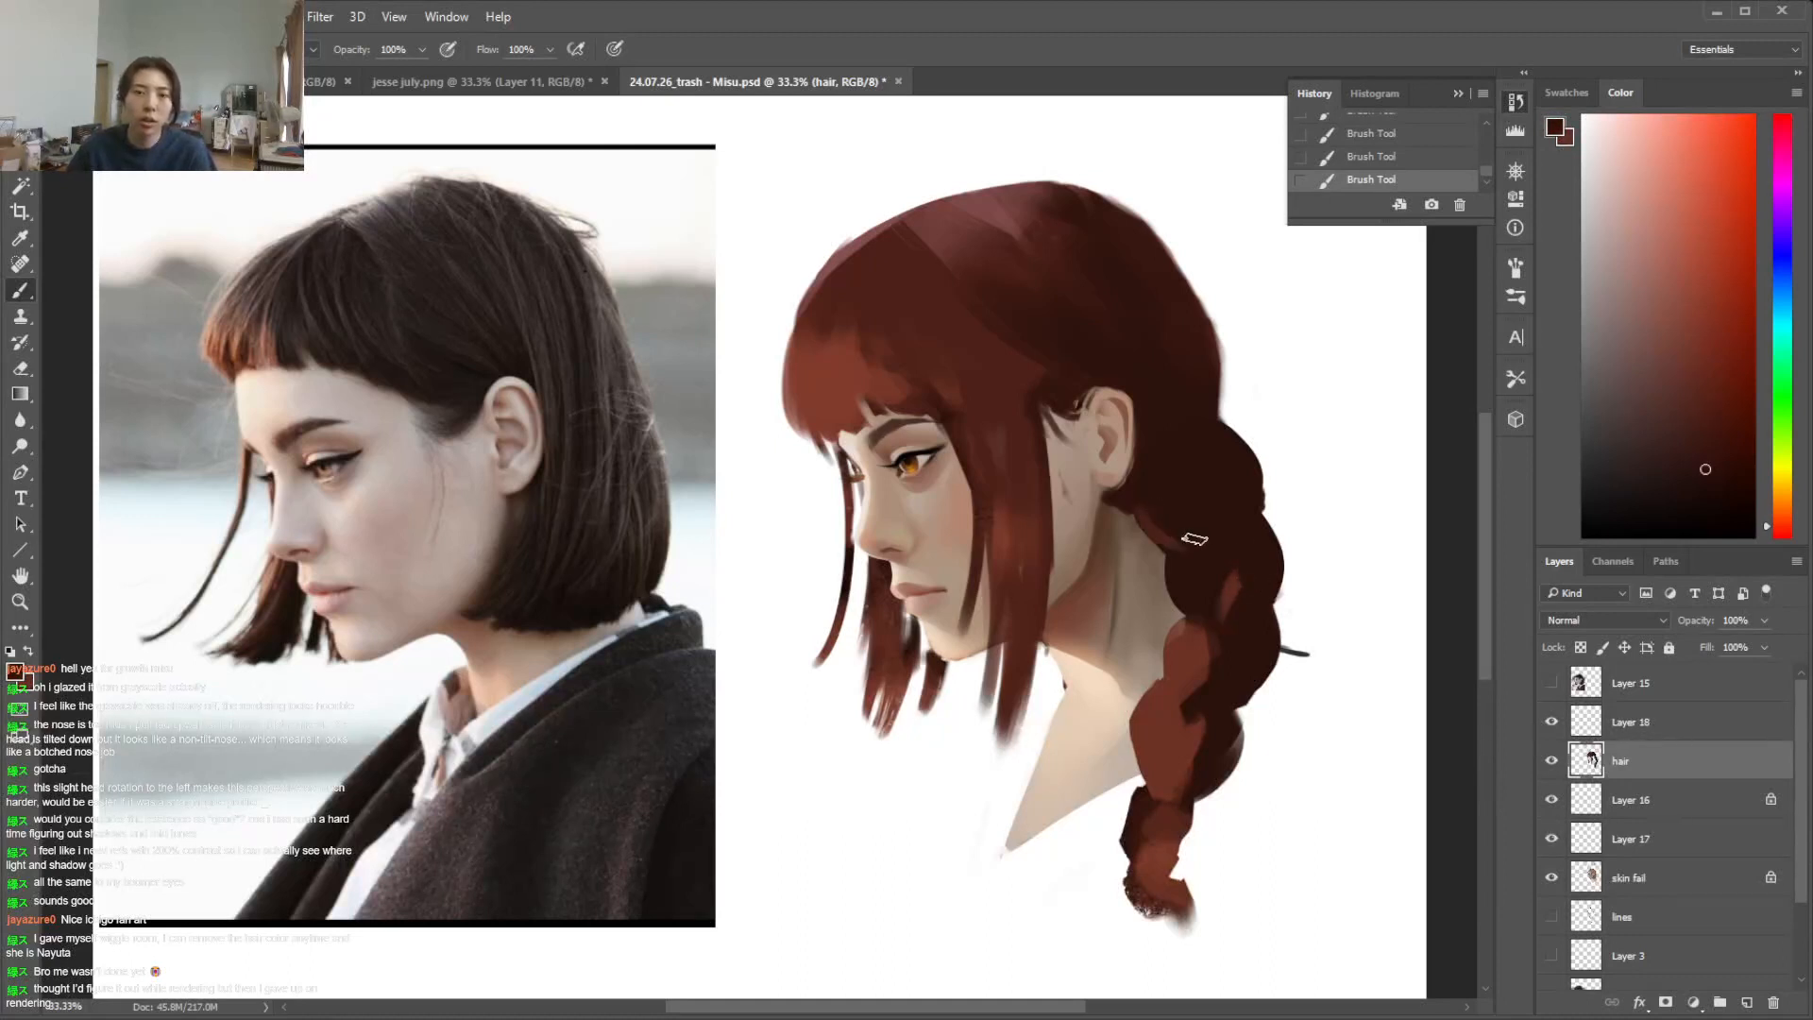
{"action": "key", "text": "x"}
{"action": "key", "text": "x"}
{"action": "key", "text": "x"}
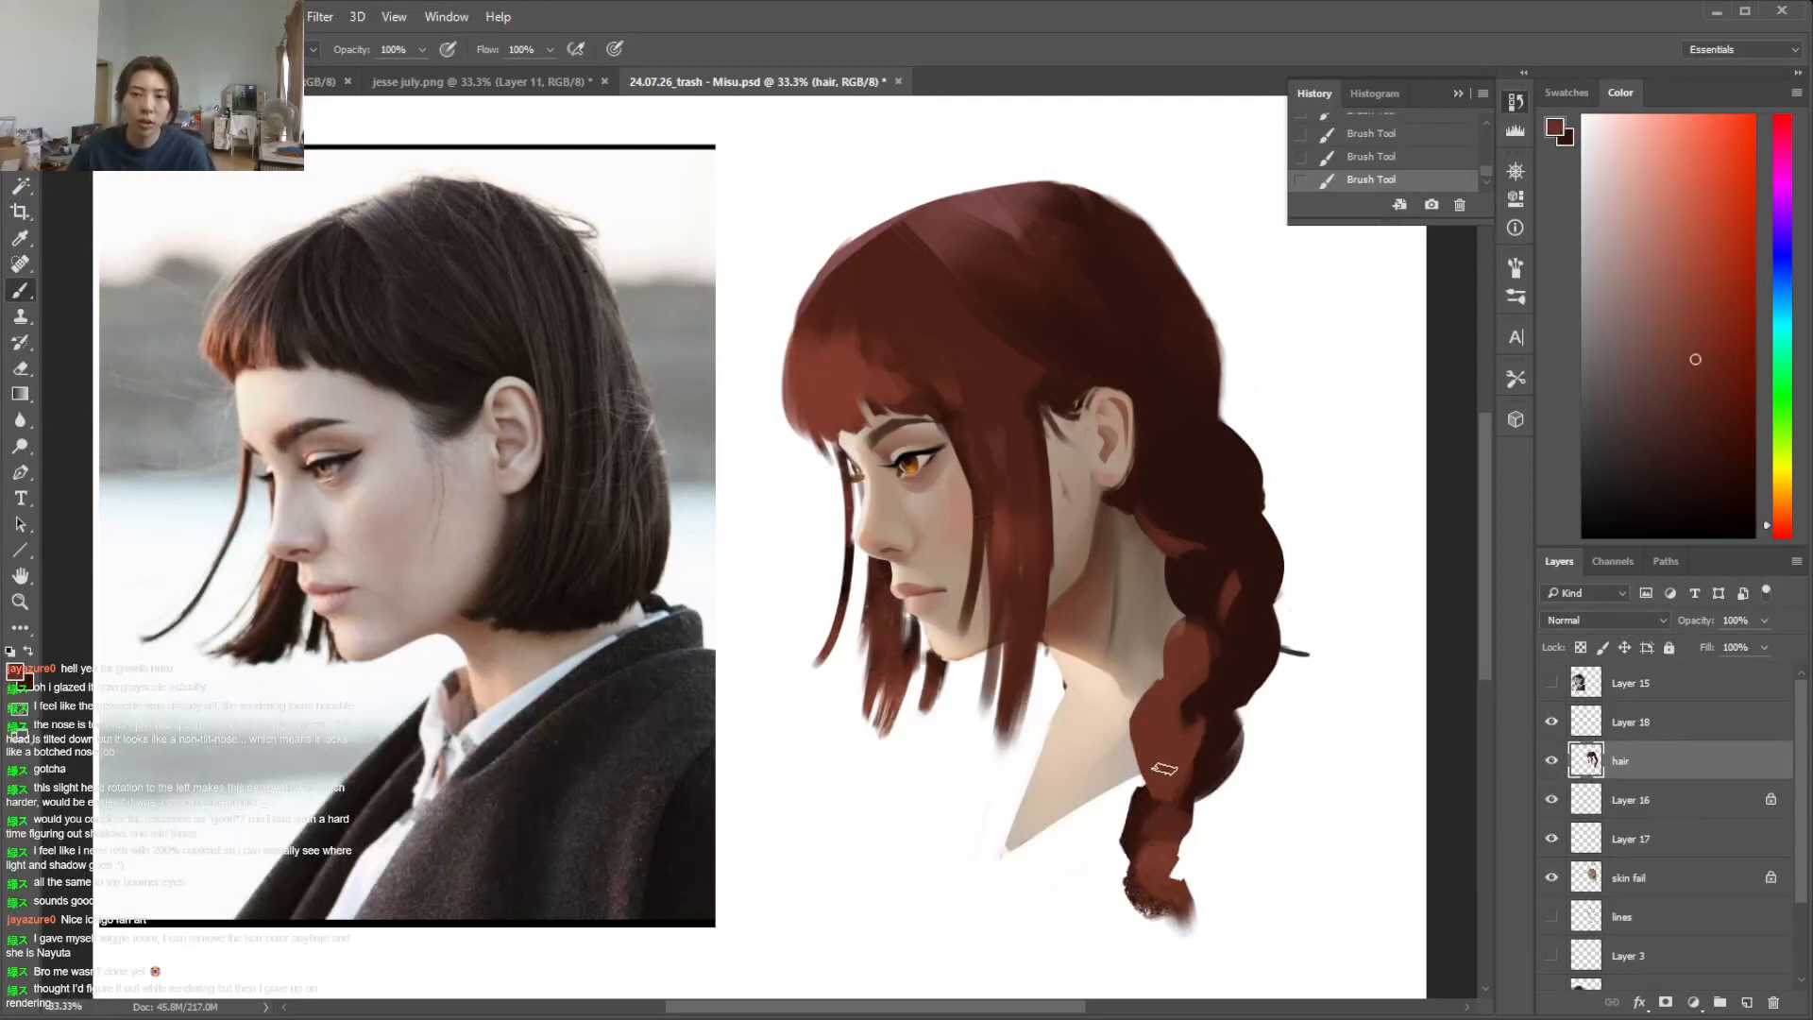
Lasso the middle braid segment beside the neck, shade inside it with a round brush, and deselect
{"action": "key", "text": "l"}
{"action": "left_click_drag", "start_coordinate": [1204, 633], "coordinate": [1198, 627]}
{"action": "key", "text": "b"}
{"action": "right_click", "coordinate": [1277, 607]}
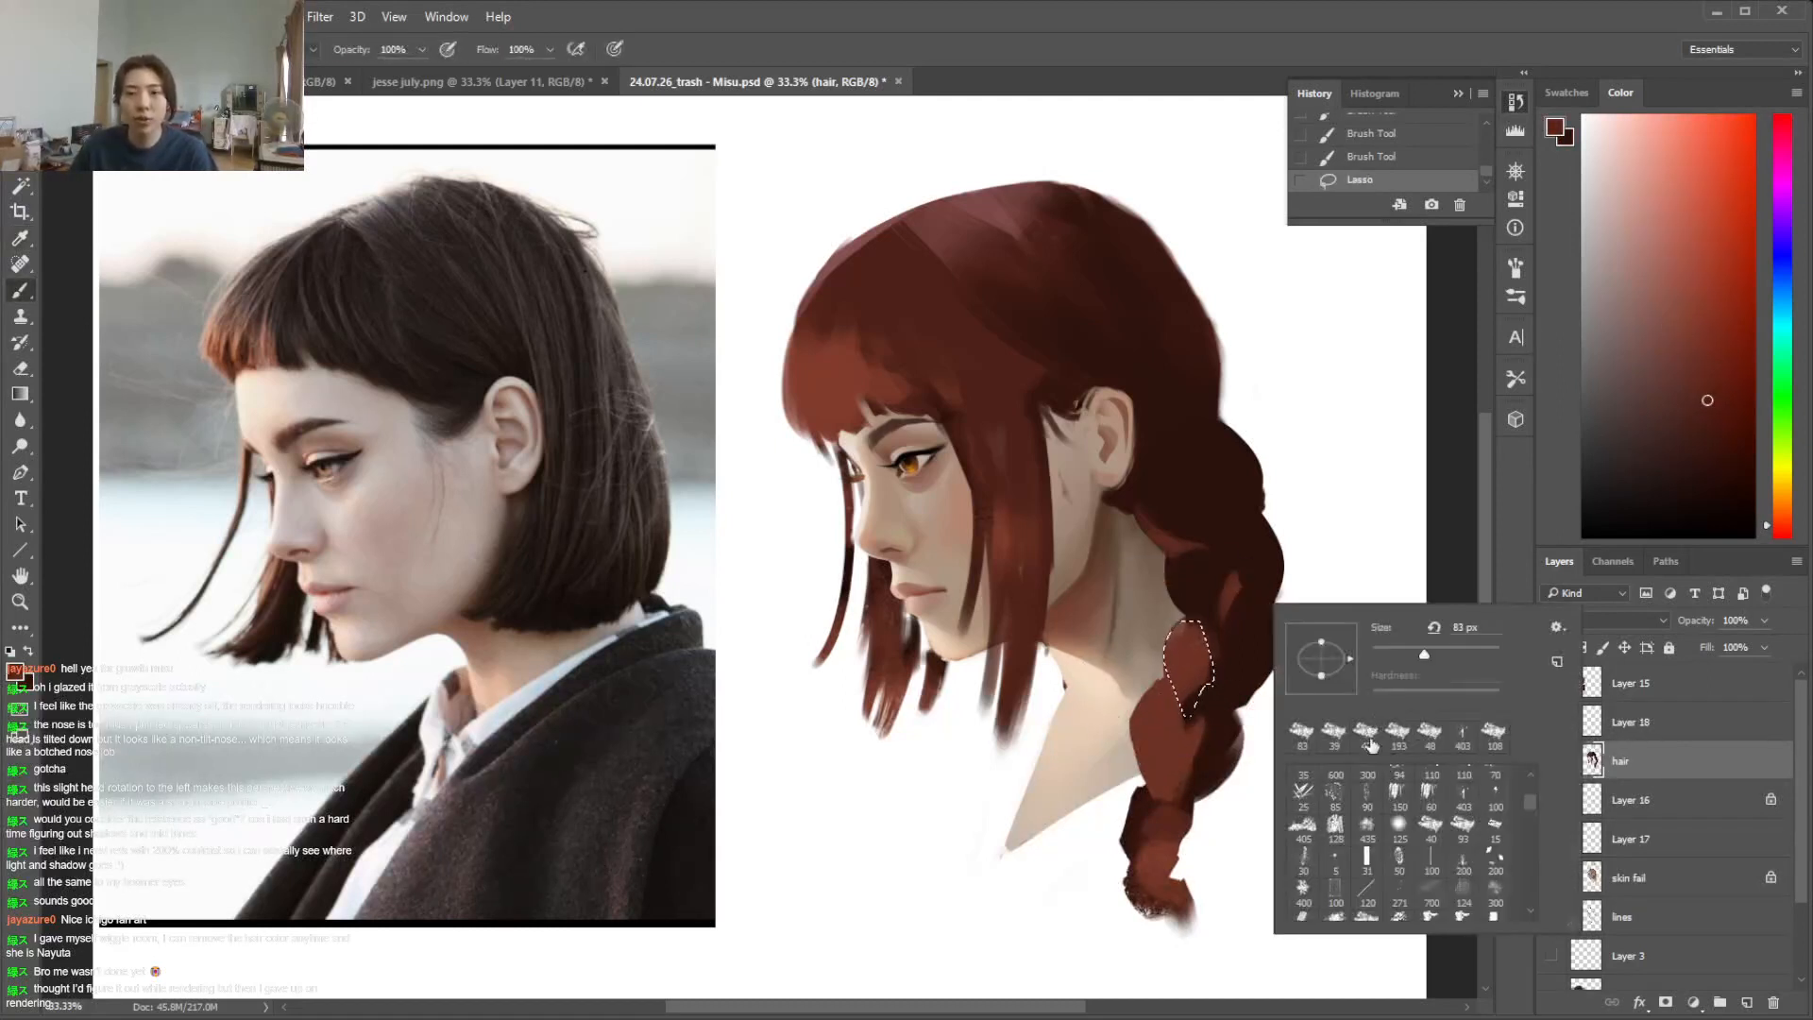
{"action": "left_click_drag", "start_coordinate": [1534, 810], "coordinate": [1532, 775]}
{"action": "left_click", "coordinate": [1366, 780]}
{"action": "mouse_move", "coordinate": [1218, 651]}
{"action": "left_mouse_down"}
{"action": "mouse_move", "coordinate": [1193, 685]}
{"action": "mouse_move", "coordinate": [1154, 675]}
{"action": "mouse_move", "coordinate": [1213, 672]}
{"action": "left_mouse_up"}
{"action": "left_click", "coordinate": [1197, 644], "text": "alt"}
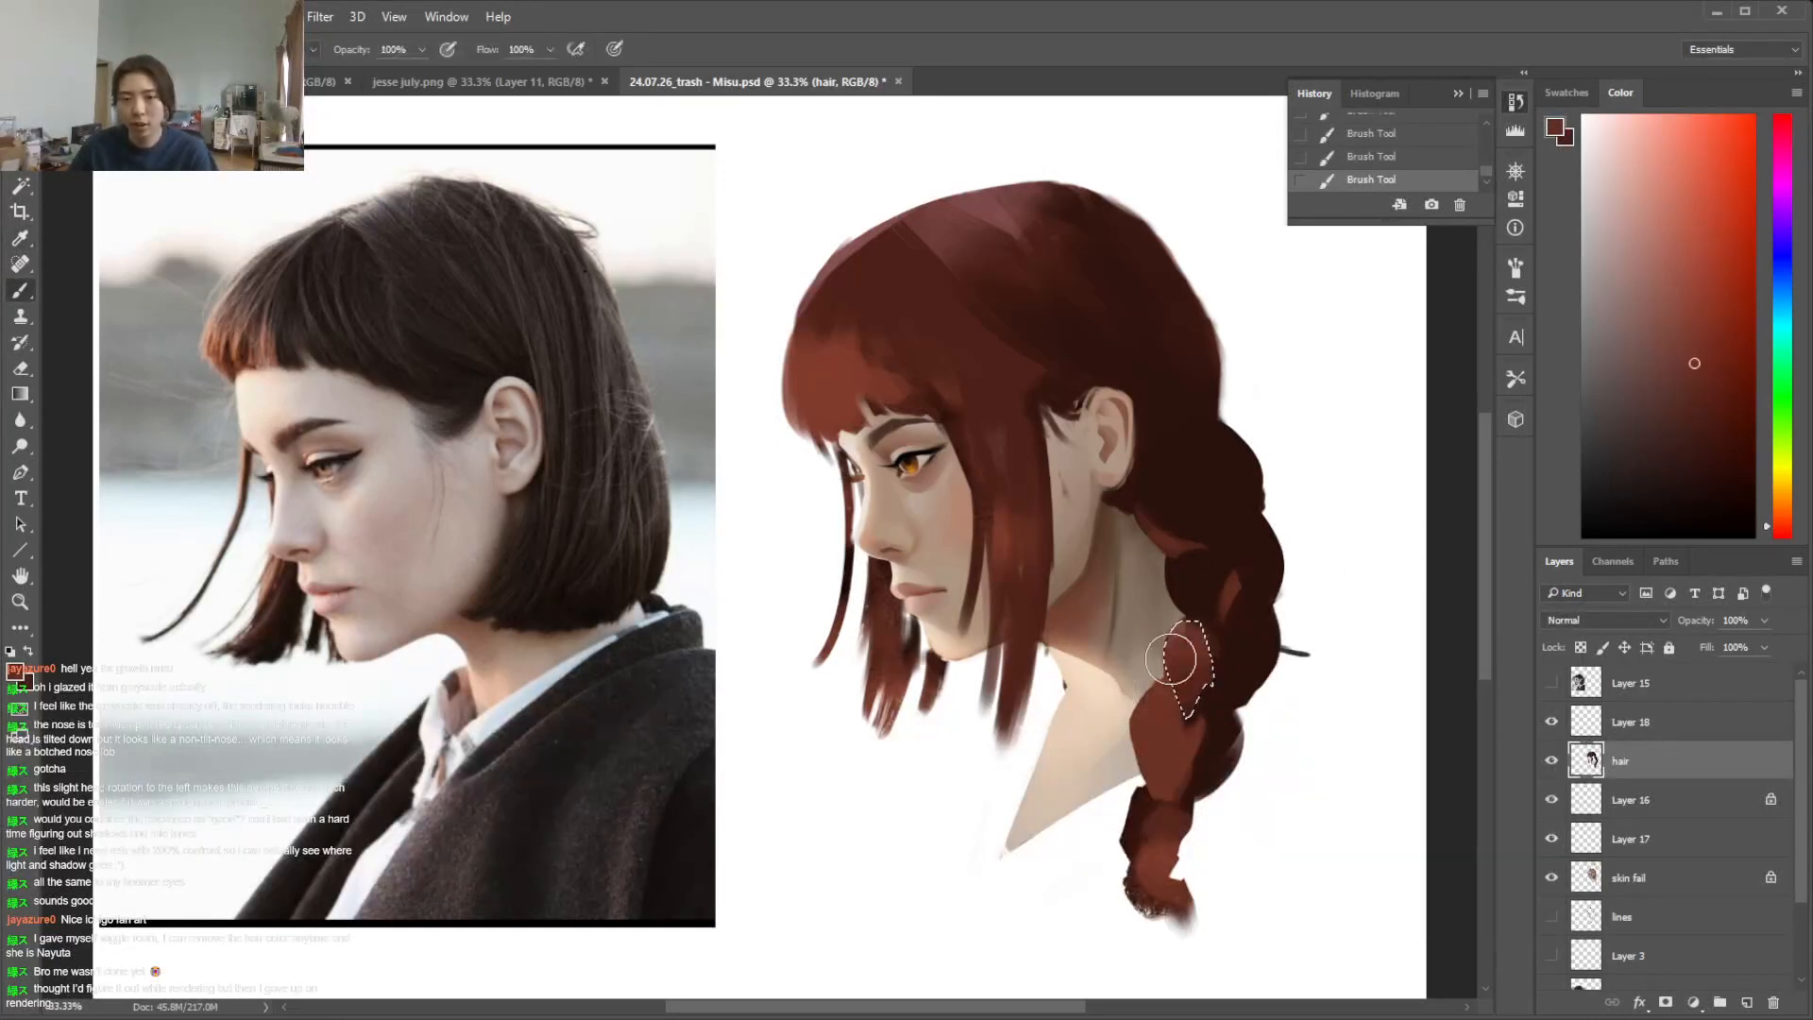
{"action": "key", "text": "ctrl+d"}
{"action": "left_click", "coordinate": [1234, 667], "text": "alt"}
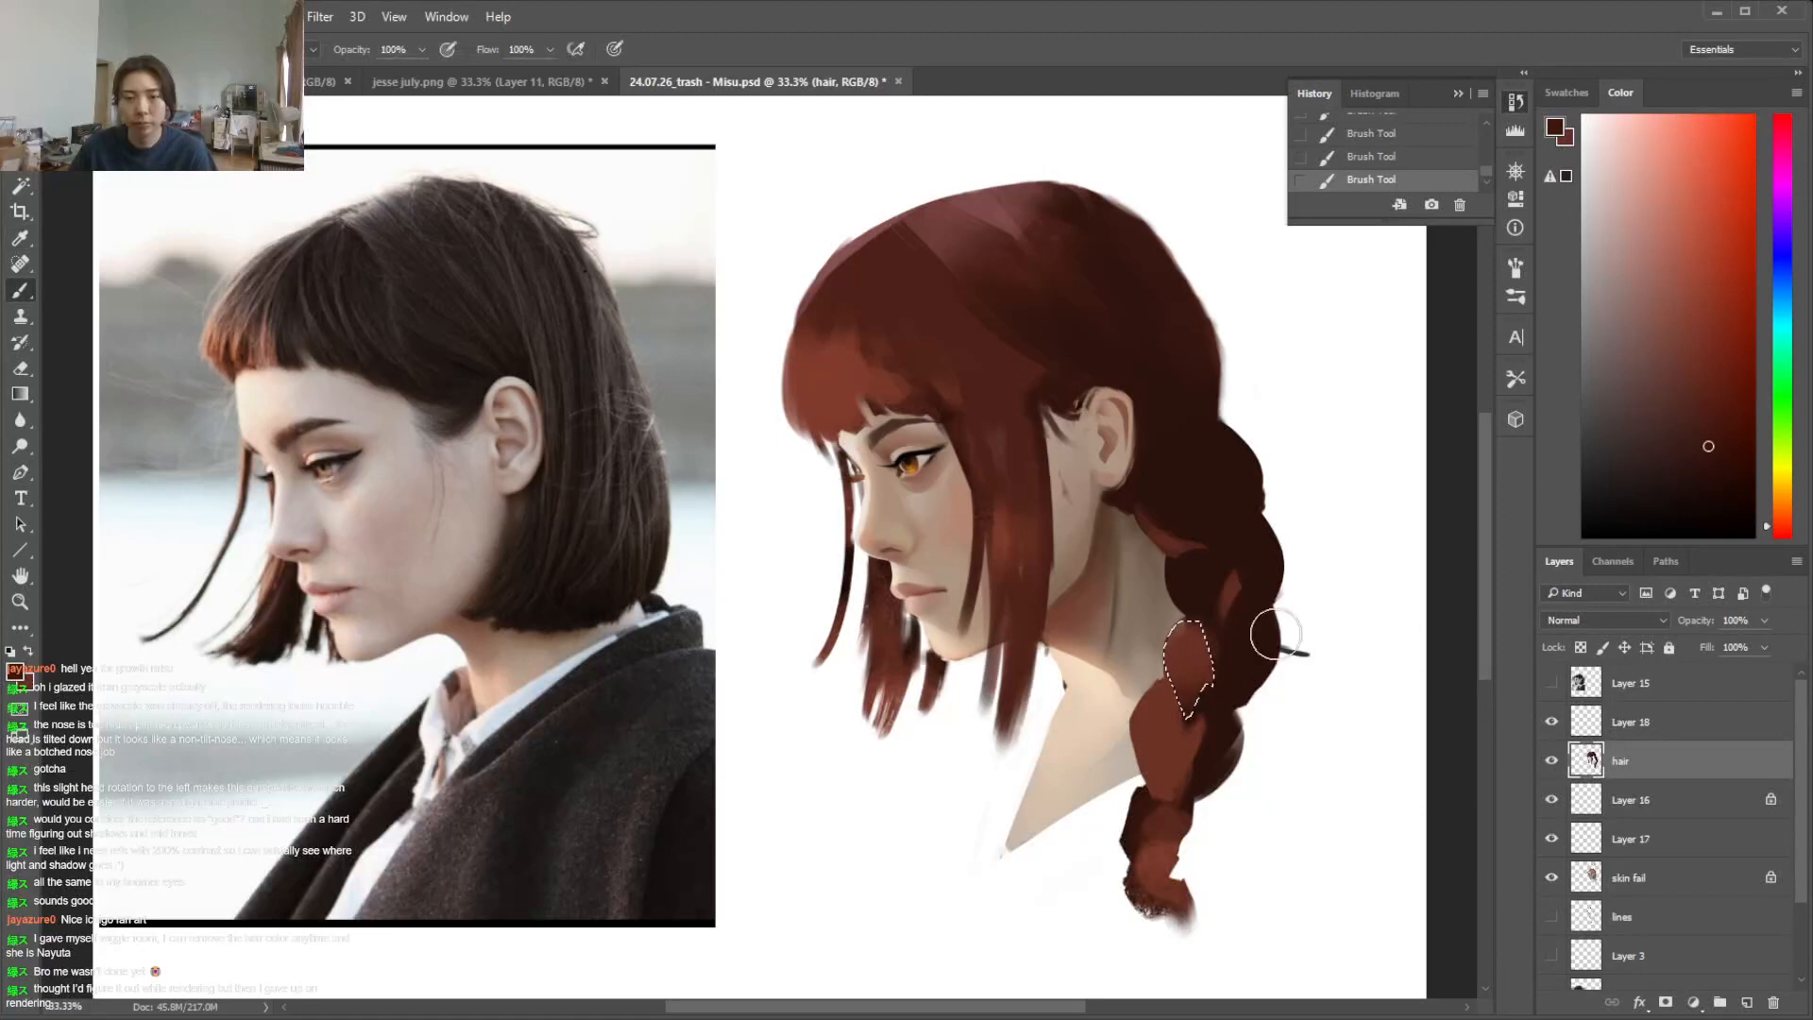
Lasso the adjoining outer segment of the middle braid, shade it with sampled dark brown and deselect
{"action": "key", "text": "l"}
{"action": "mouse_move", "coordinate": [1192, 624]}
{"action": "left_mouse_down"}
{"action": "mouse_move", "coordinate": [1215, 701]}
{"action": "mouse_move", "coordinate": [1191, 627]}
{"action": "left_mouse_up"}
{"action": "key", "text": "b"}
{"action": "left_click", "coordinate": [1230, 672], "text": "alt"}
{"action": "mouse_move", "coordinate": [1230, 708]}
{"action": "left_mouse_down"}
{"action": "mouse_move", "coordinate": [1216, 659]}
{"action": "mouse_move", "coordinate": [1217, 702]}
{"action": "mouse_move", "coordinate": [1271, 636]}
{"action": "mouse_move", "coordinate": [1230, 680]}
{"action": "mouse_move", "coordinate": [1272, 603]}
{"action": "mouse_move", "coordinate": [1260, 661]}
{"action": "left_mouse_up"}
{"action": "key", "text": "ctrl+d"}
Undo the last stroke, then lasso and shade the next outer braid segment above it and deselect
{"action": "key", "text": "l"}
{"action": "key", "text": "b"}
{"action": "key", "text": "ctrl+z"}
{"action": "key", "text": "ctrl+d"}
{"action": "key", "text": "l"}
{"action": "key", "text": "b"}
{"action": "left_click", "coordinate": [1260, 593], "text": "alt"}
{"action": "key", "text": "ctrl+d"}
Lasso the overlap between the upper and middle braid segments, paint its light and dark edges, and deselect
{"action": "key", "text": "l"}
{"action": "mouse_move", "coordinate": [1191, 586]}
{"action": "left_mouse_down"}
{"action": "mouse_move", "coordinate": [1222, 647]}
{"action": "mouse_move", "coordinate": [1193, 570]}
{"action": "mouse_move", "coordinate": [1189, 623]}
{"action": "mouse_move", "coordinate": [1148, 587]}
{"action": "mouse_move", "coordinate": [1224, 649]}
{"action": "mouse_move", "coordinate": [1209, 558]}
{"action": "mouse_move", "coordinate": [1232, 636]}
{"action": "mouse_move", "coordinate": [1206, 663]}
{"action": "mouse_move", "coordinate": [1158, 604]}
{"action": "mouse_move", "coordinate": [1199, 650]}
{"action": "left_mouse_up"}
{"action": "key", "text": "ctrl+d"}
{"action": "key", "text": "e"}
{"action": "key", "text": "ctrl+d"}
{"action": "key", "text": "l"}
{"action": "key", "text": "b"}
{"action": "left_click", "coordinate": [1212, 583], "text": "alt"}
{"action": "left_click", "coordinate": [1201, 651], "text": "alt"}
{"action": "key", "text": "ctrl+d"}
Lasso the lower inner braid segment, shade it with a different brush and deselect
{"action": "key", "text": "l"}
{"action": "mouse_move", "coordinate": [1192, 716]}
{"action": "left_mouse_down"}
{"action": "mouse_move", "coordinate": [1171, 819]}
{"action": "mouse_move", "coordinate": [1138, 755]}
{"action": "mouse_move", "coordinate": [1180, 788]}
{"action": "left_mouse_up"}
{"action": "key", "text": "i"}
{"action": "key", "text": "b"}
{"action": "right_click", "coordinate": [1181, 788]}
{"action": "left_click", "coordinate": [1331, 823]}
{"action": "left_click", "coordinate": [1177, 819]}
{"action": "left_click", "coordinate": [1180, 749]}
{"action": "key", "text": "ctrl+d"}
Touch up the middle and lower braid segments with sampled reddish brown and dark tones
{"action": "left_click", "coordinate": [1157, 718], "text": "alt"}
{"action": "left_click", "coordinate": [1193, 653]}
{"action": "left_click", "coordinate": [1198, 653]}
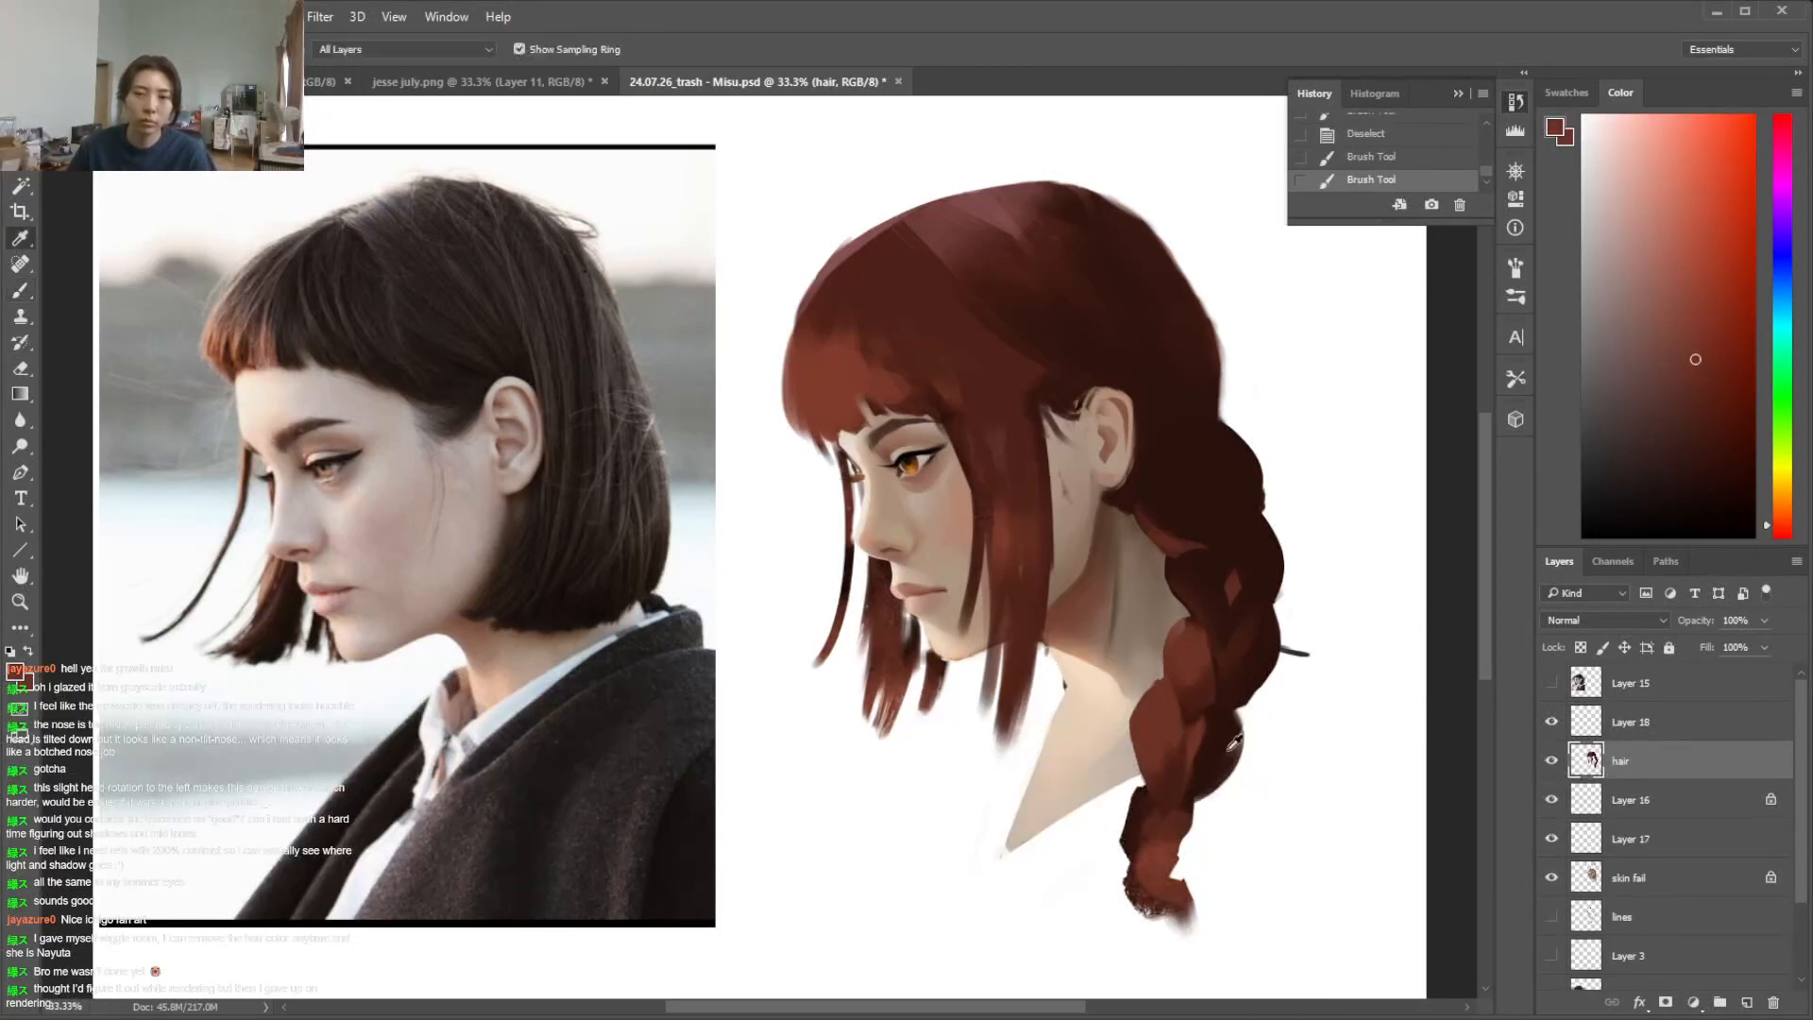
{"action": "left_click", "coordinate": [1215, 727], "text": "alt"}
Undo the dark strand strokes on the braid's tail and repaint it in solid reddish brown with another brush
{"action": "mouse_move", "coordinate": [1197, 723]}
{"action": "left_mouse_down"}
{"action": "mouse_move", "coordinate": [1172, 825]}
{"action": "mouse_move", "coordinate": [1124, 832]}
{"action": "mouse_move", "coordinate": [1134, 901]}
{"action": "mouse_move", "coordinate": [1205, 897]}
{"action": "left_mouse_up"}
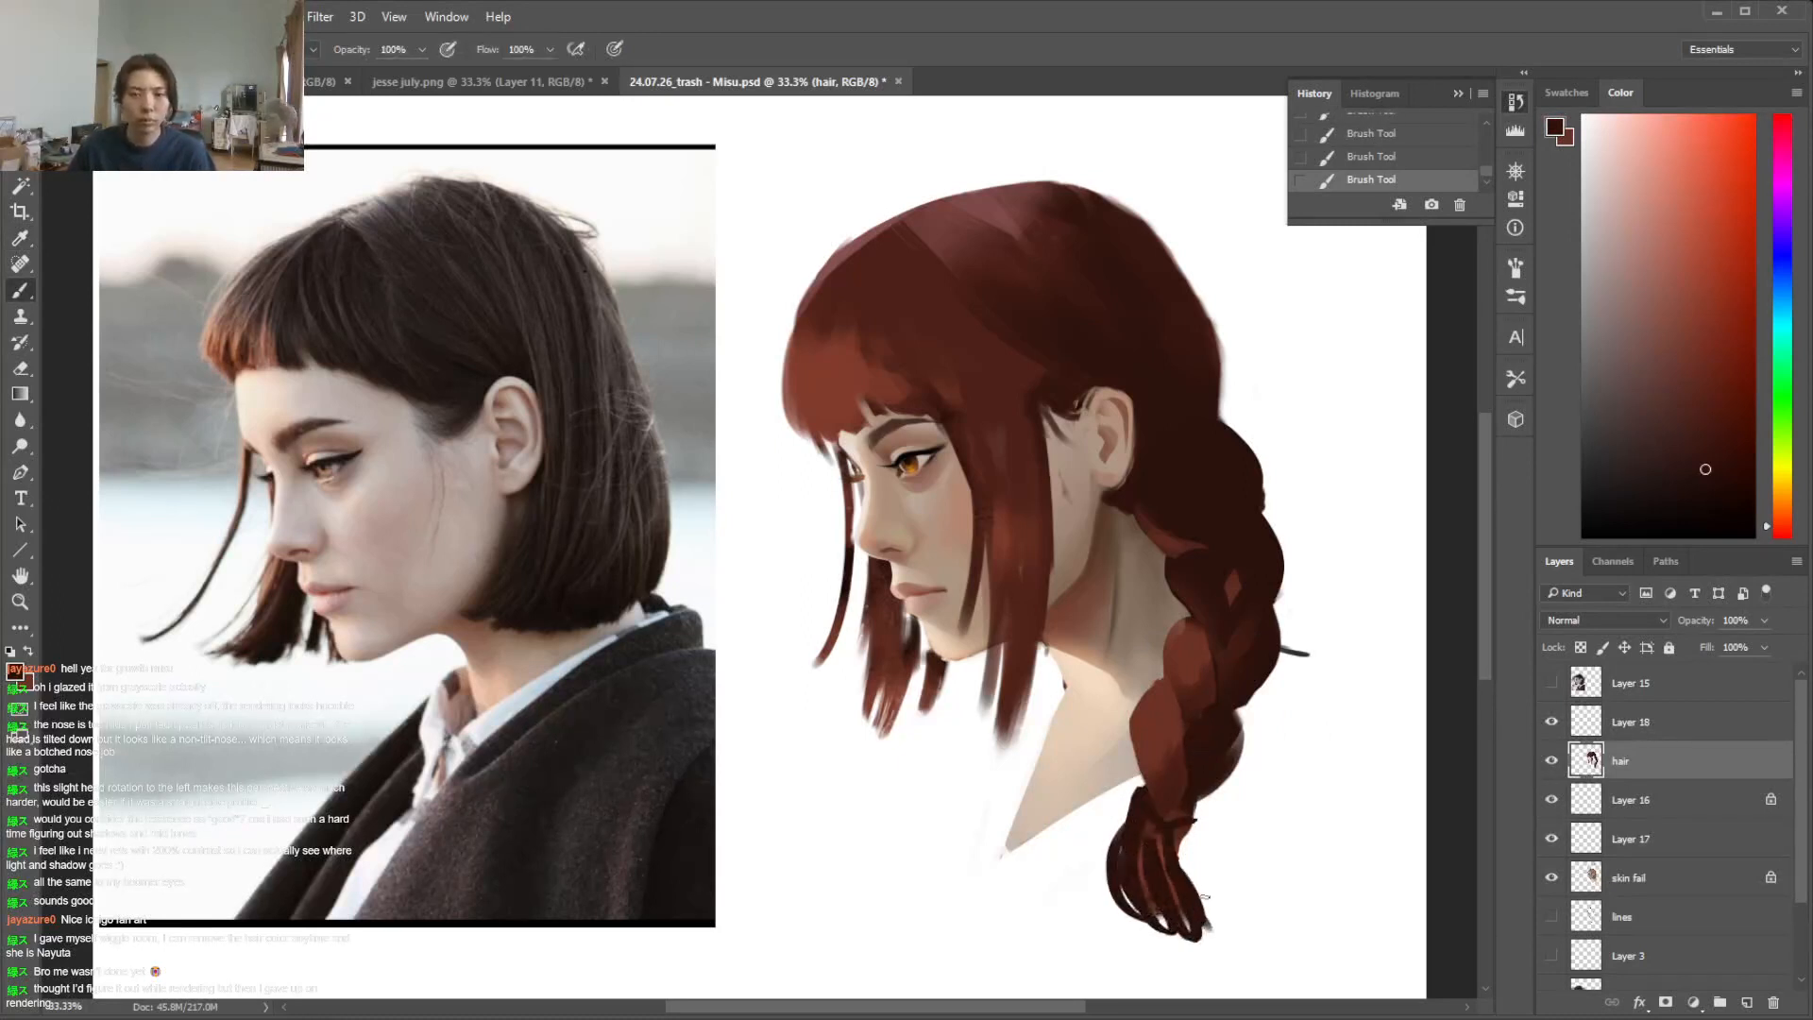
{"action": "key", "text": "ctrl+z"}
{"action": "right_click", "coordinate": [1254, 697]}
{"action": "left_click", "coordinate": [1411, 742]}
{"action": "left_click", "coordinate": [1140, 864]}
{"action": "left_click", "coordinate": [1160, 857], "text": "alt"}
{"action": "mouse_move", "coordinate": [1149, 808]}
{"action": "left_mouse_down"}
{"action": "mouse_move", "coordinate": [1133, 916]}
{"action": "mouse_move", "coordinate": [1176, 930]}
{"action": "mouse_move", "coordinate": [1137, 797]}
{"action": "mouse_move", "coordinate": [1113, 902]}
{"action": "mouse_move", "coordinate": [1235, 931]}
{"action": "left_mouse_up"}
Extend the braid tail to a curved pointed tip and erase its outer edge into a clean taper
{"action": "key", "text": "e"}
{"action": "key", "text": "b"}
{"action": "left_click", "coordinate": [1159, 861], "text": "alt"}
{"action": "left_click_drag", "start_coordinate": [1181, 926], "coordinate": [1234, 933]}
{"action": "key", "text": "e"}
{"action": "left_click_drag", "start_coordinate": [1188, 831], "coordinate": [1215, 908]}
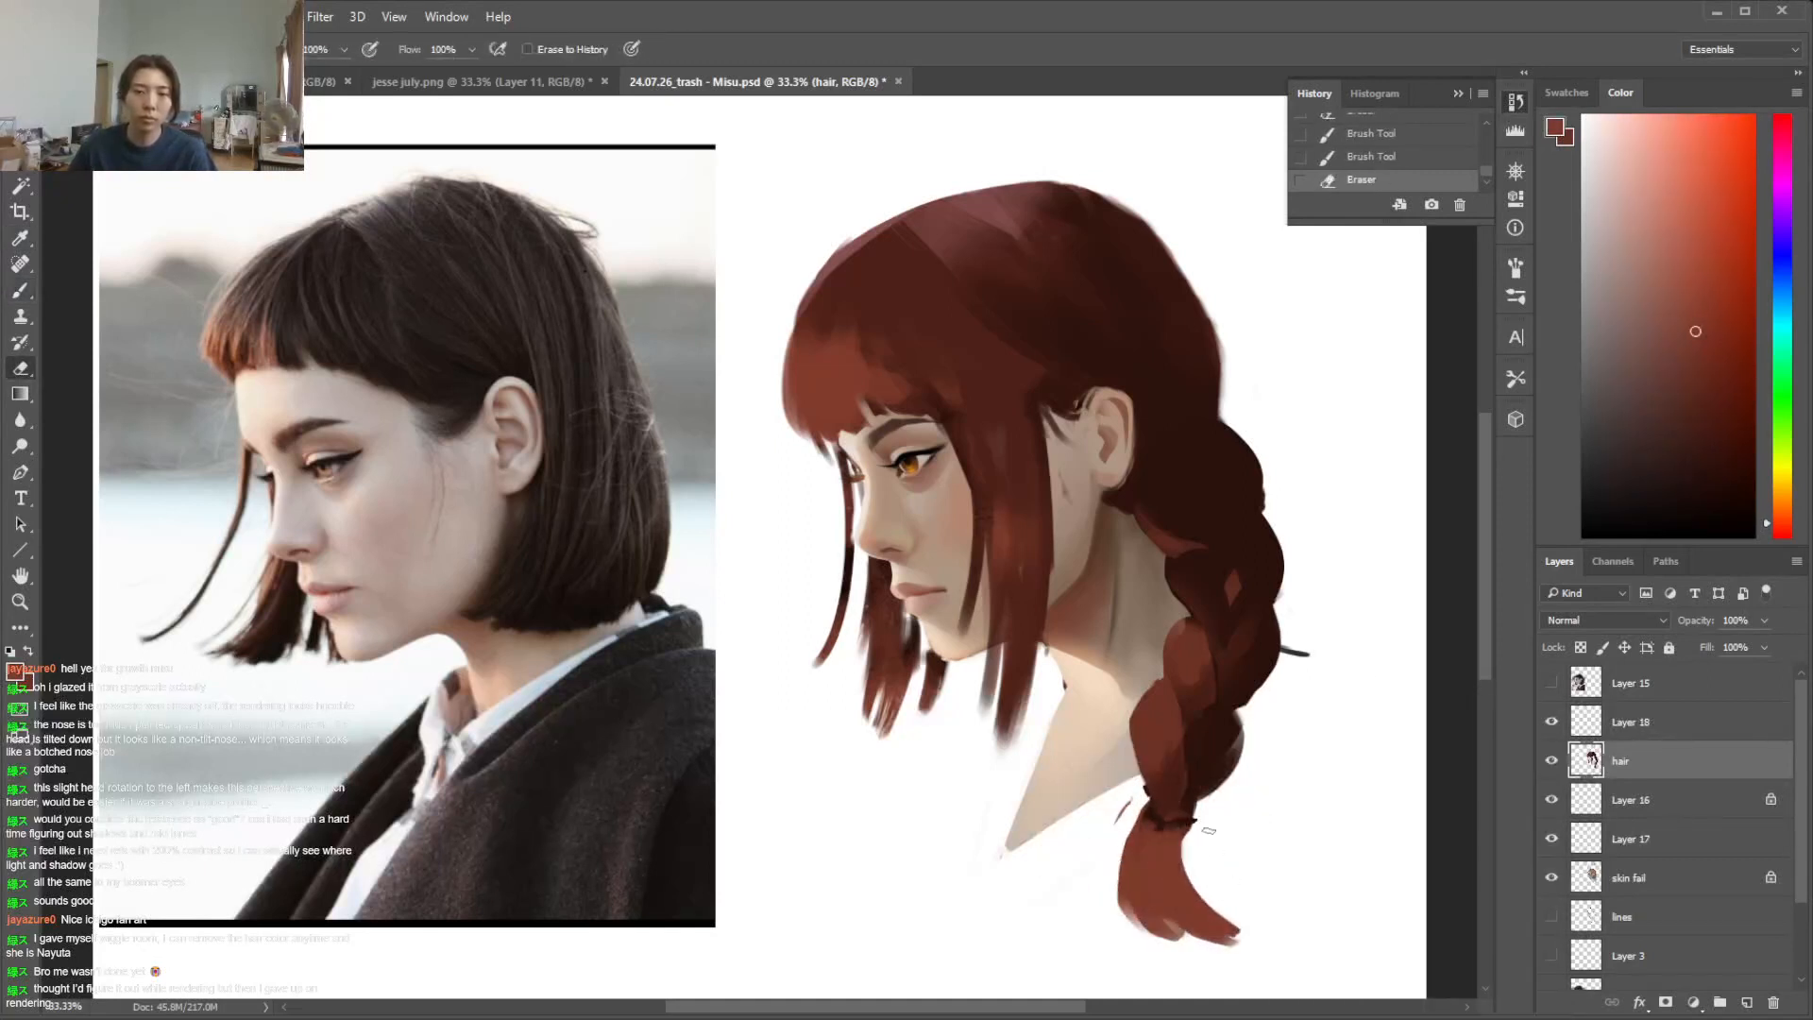
Repaint the upper braid's edge beside the neck in dark brown, covering the reddish accent
{"action": "key", "text": "b"}
{"action": "left_click", "coordinate": [1160, 536], "text": "alt"}
{"action": "mouse_move", "coordinate": [1154, 520]}
{"action": "left_mouse_down"}
{"action": "mouse_move", "coordinate": [1232, 552]}
{"action": "mouse_move", "coordinate": [1166, 556]}
{"action": "mouse_move", "coordinate": [1226, 597]}
{"action": "mouse_move", "coordinate": [1207, 574]}
{"action": "mouse_move", "coordinate": [1211, 620]}
{"action": "mouse_move", "coordinate": [1243, 635]}
{"action": "left_mouse_up"}
{"action": "left_click", "coordinate": [1169, 514], "text": "alt"}
{"action": "key", "text": "e"}
{"action": "key", "text": "b"}
{"action": "left_click", "coordinate": [1178, 555], "text": "alt"}
Blend sampled reddish brown strokes into the middle braid segments where they overlap
{"action": "key", "text": "alt"}
{"action": "left_click", "coordinate": [1204, 616], "text": "alt"}
{"action": "left_click", "coordinate": [1225, 616], "text": "alt"}
{"action": "left_click", "coordinate": [1231, 634], "text": "alt"}
{"action": "left_click", "coordinate": [1234, 641], "text": "alt"}
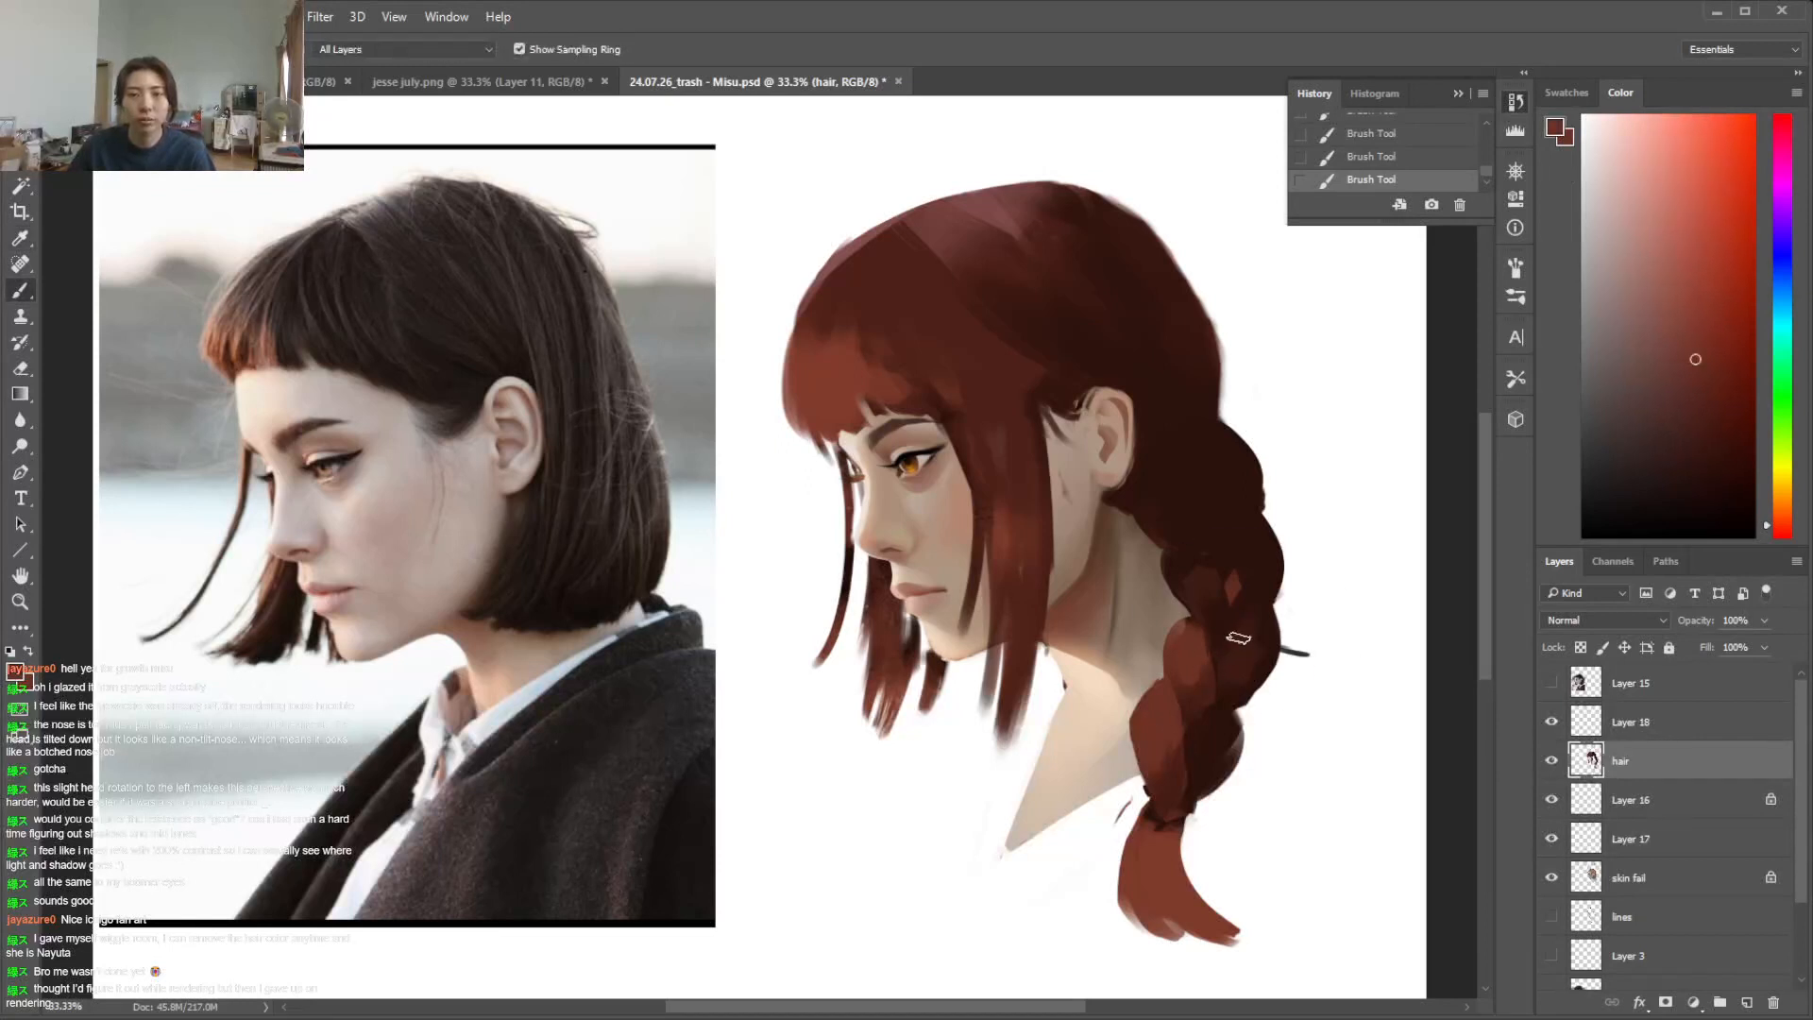
Add muted brown planes to the upper braid segments and around the hair behind the ear
{"action": "left_click", "coordinate": [1242, 549], "text": "alt"}
{"action": "left_click", "coordinate": [1223, 458], "text": "alt"}
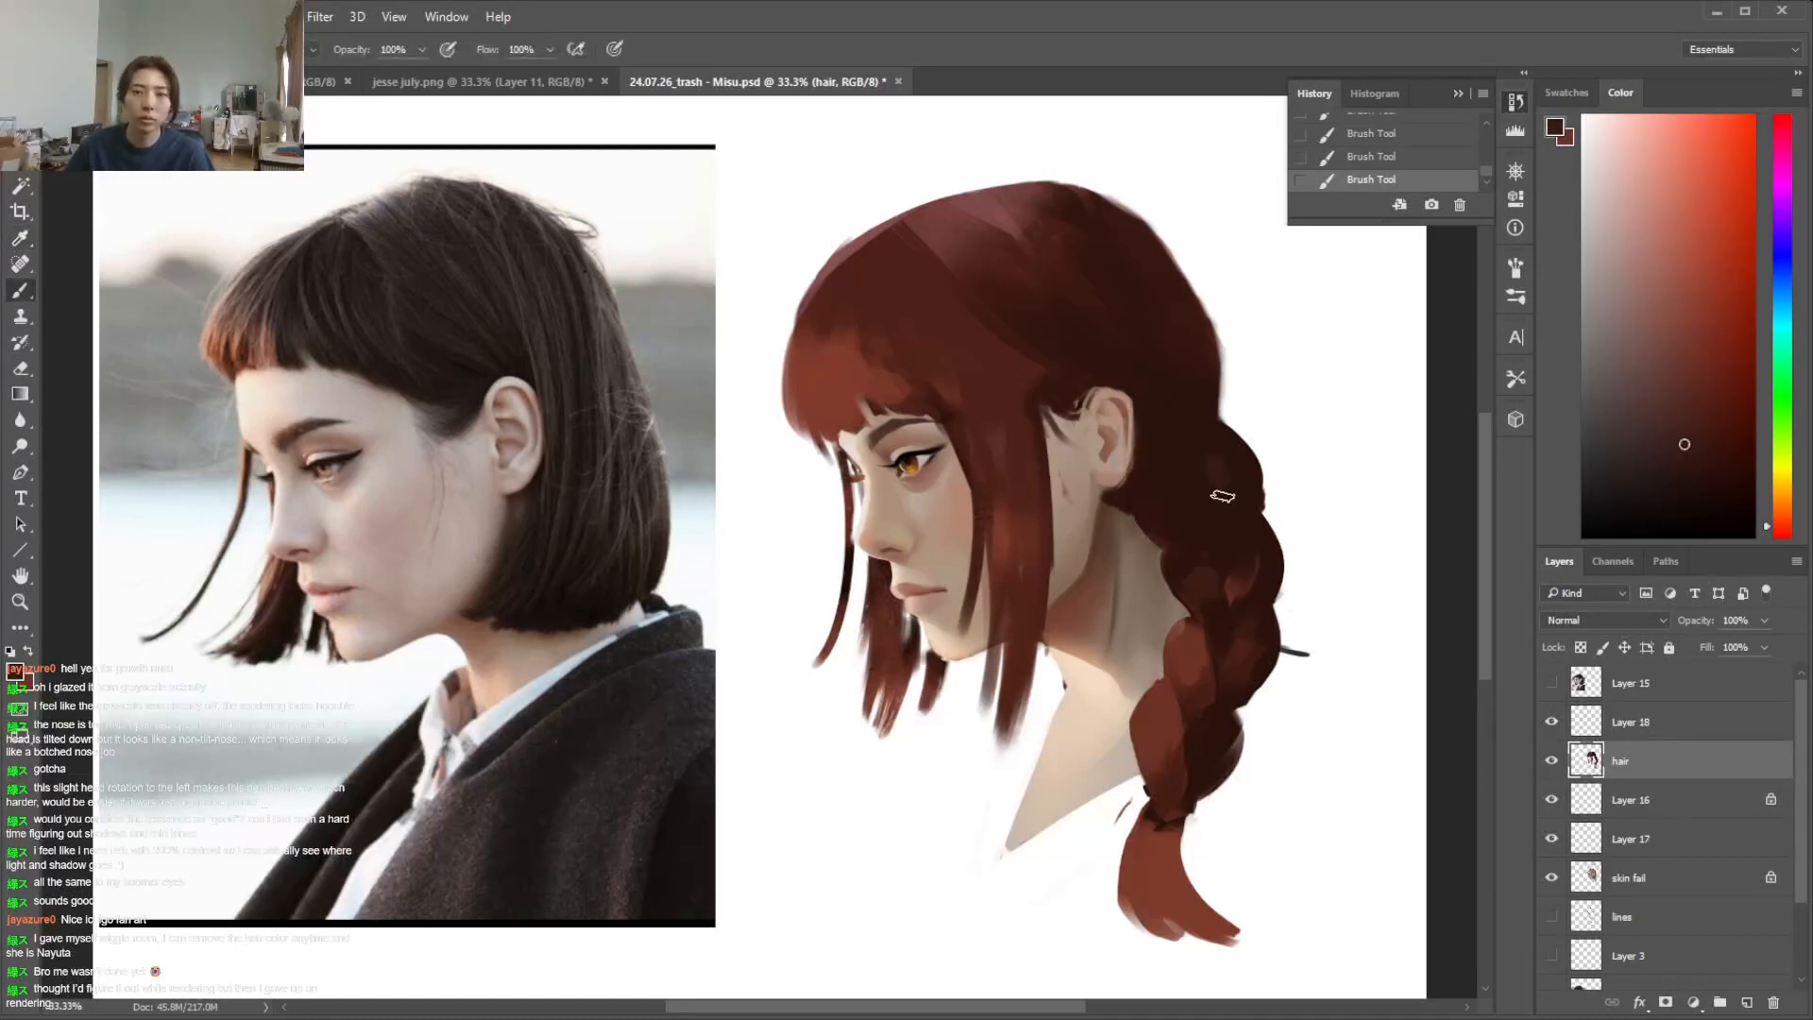
{"action": "left_click", "coordinate": [1207, 429], "text": "alt"}
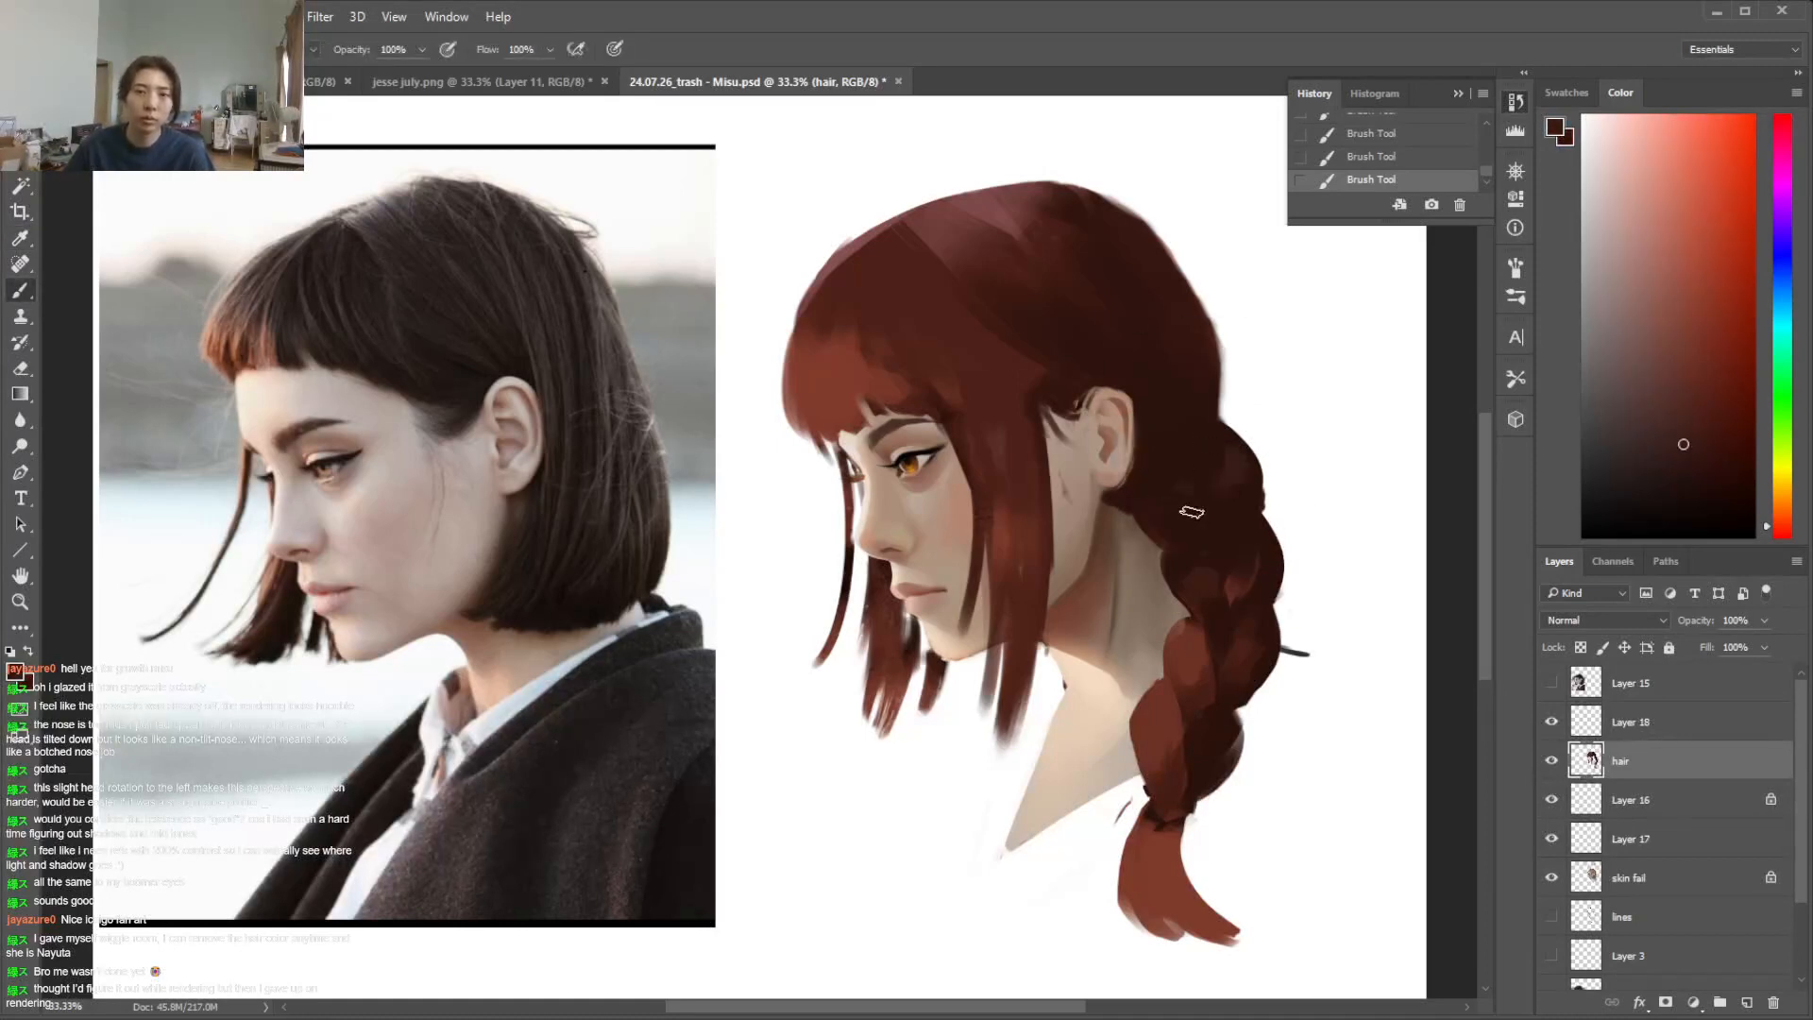
{"action": "left_click", "coordinate": [1153, 454], "text": "alt"}
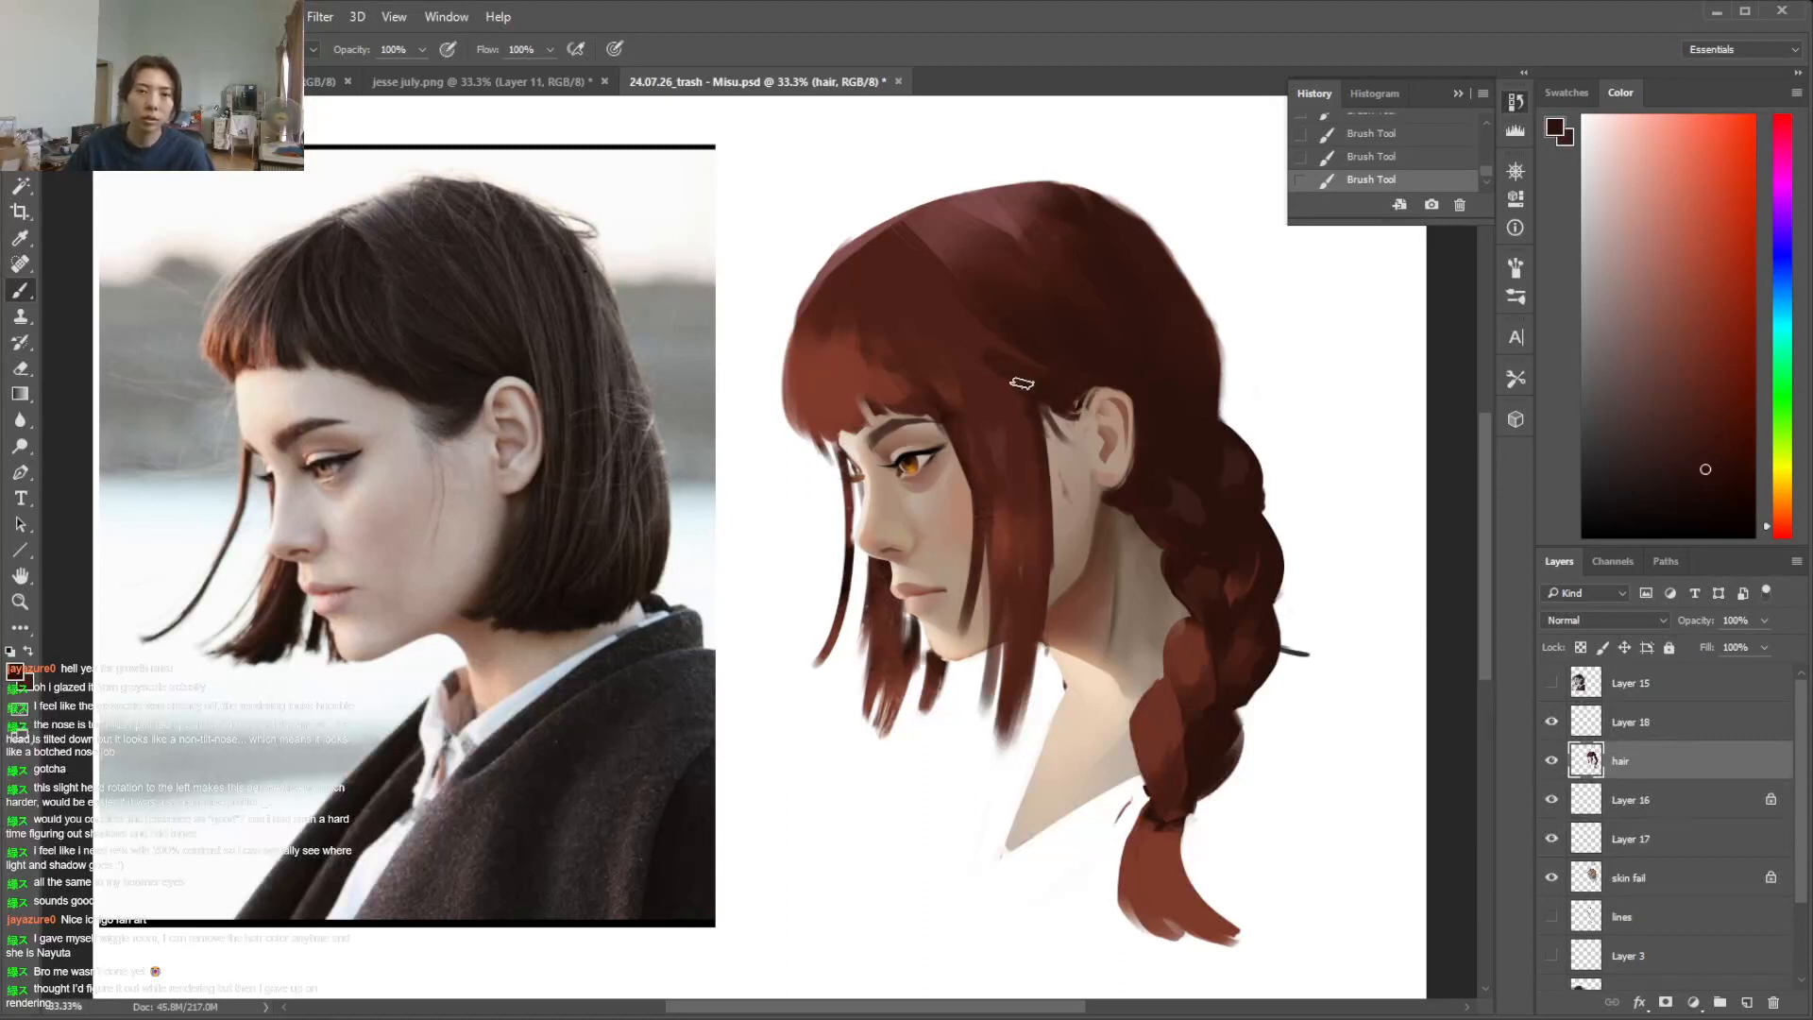
Paint alternating dark and reddish strands down the long side lock in front of the ear
{"action": "left_click", "coordinate": [971, 353], "text": "alt"}
{"action": "left_click_drag", "start_coordinate": [969, 348], "coordinate": [1039, 538]}
{"action": "left_click", "coordinate": [1019, 450], "text": "alt"}
{"action": "left_click", "coordinate": [1048, 444], "text": "alt"}
{"action": "left_click_drag", "start_coordinate": [974, 363], "coordinate": [1025, 499]}
Define the hair sweeping from the crown toward the ear with sampled dark and reddish strokes
{"action": "left_click", "coordinate": [978, 332], "text": "alt"}
{"action": "mouse_move", "coordinate": [947, 306]}
{"action": "left_mouse_down"}
{"action": "mouse_move", "coordinate": [1017, 358]}
{"action": "mouse_move", "coordinate": [983, 337]}
{"action": "left_mouse_up"}
{"action": "left_click", "coordinate": [927, 286], "text": "alt"}
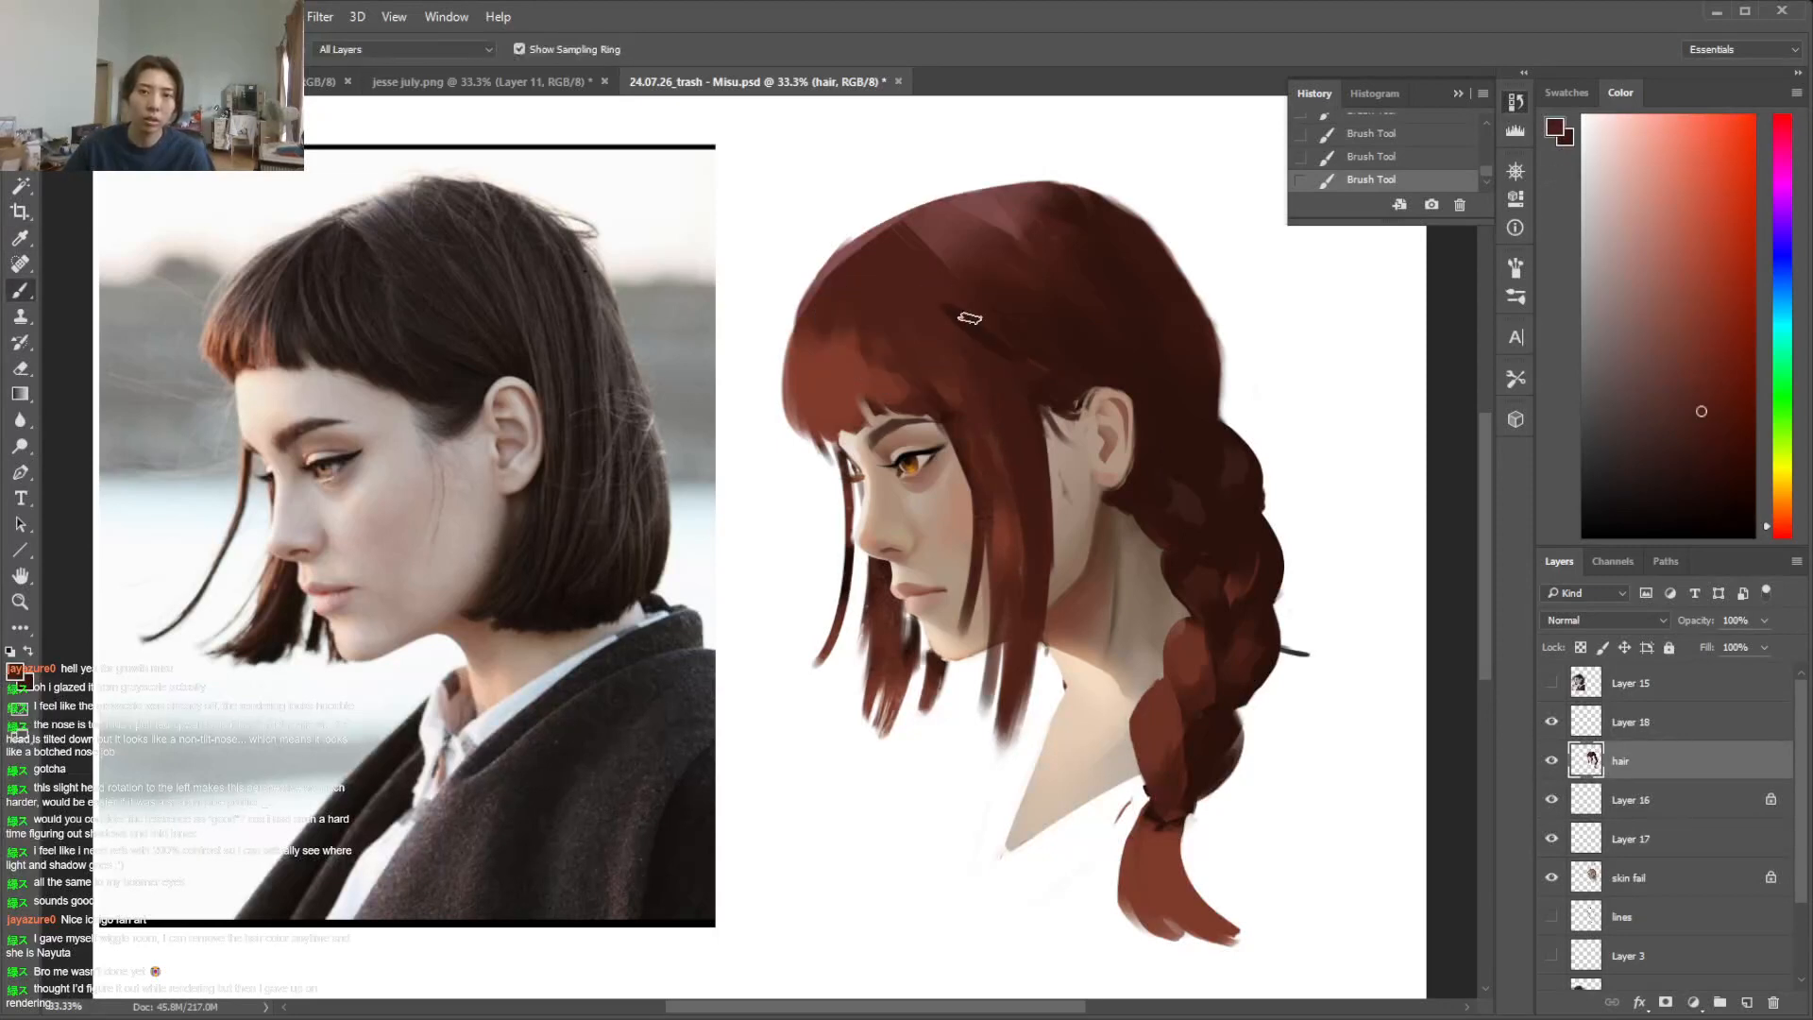
{"action": "left_click", "coordinate": [1038, 378], "text": "alt"}
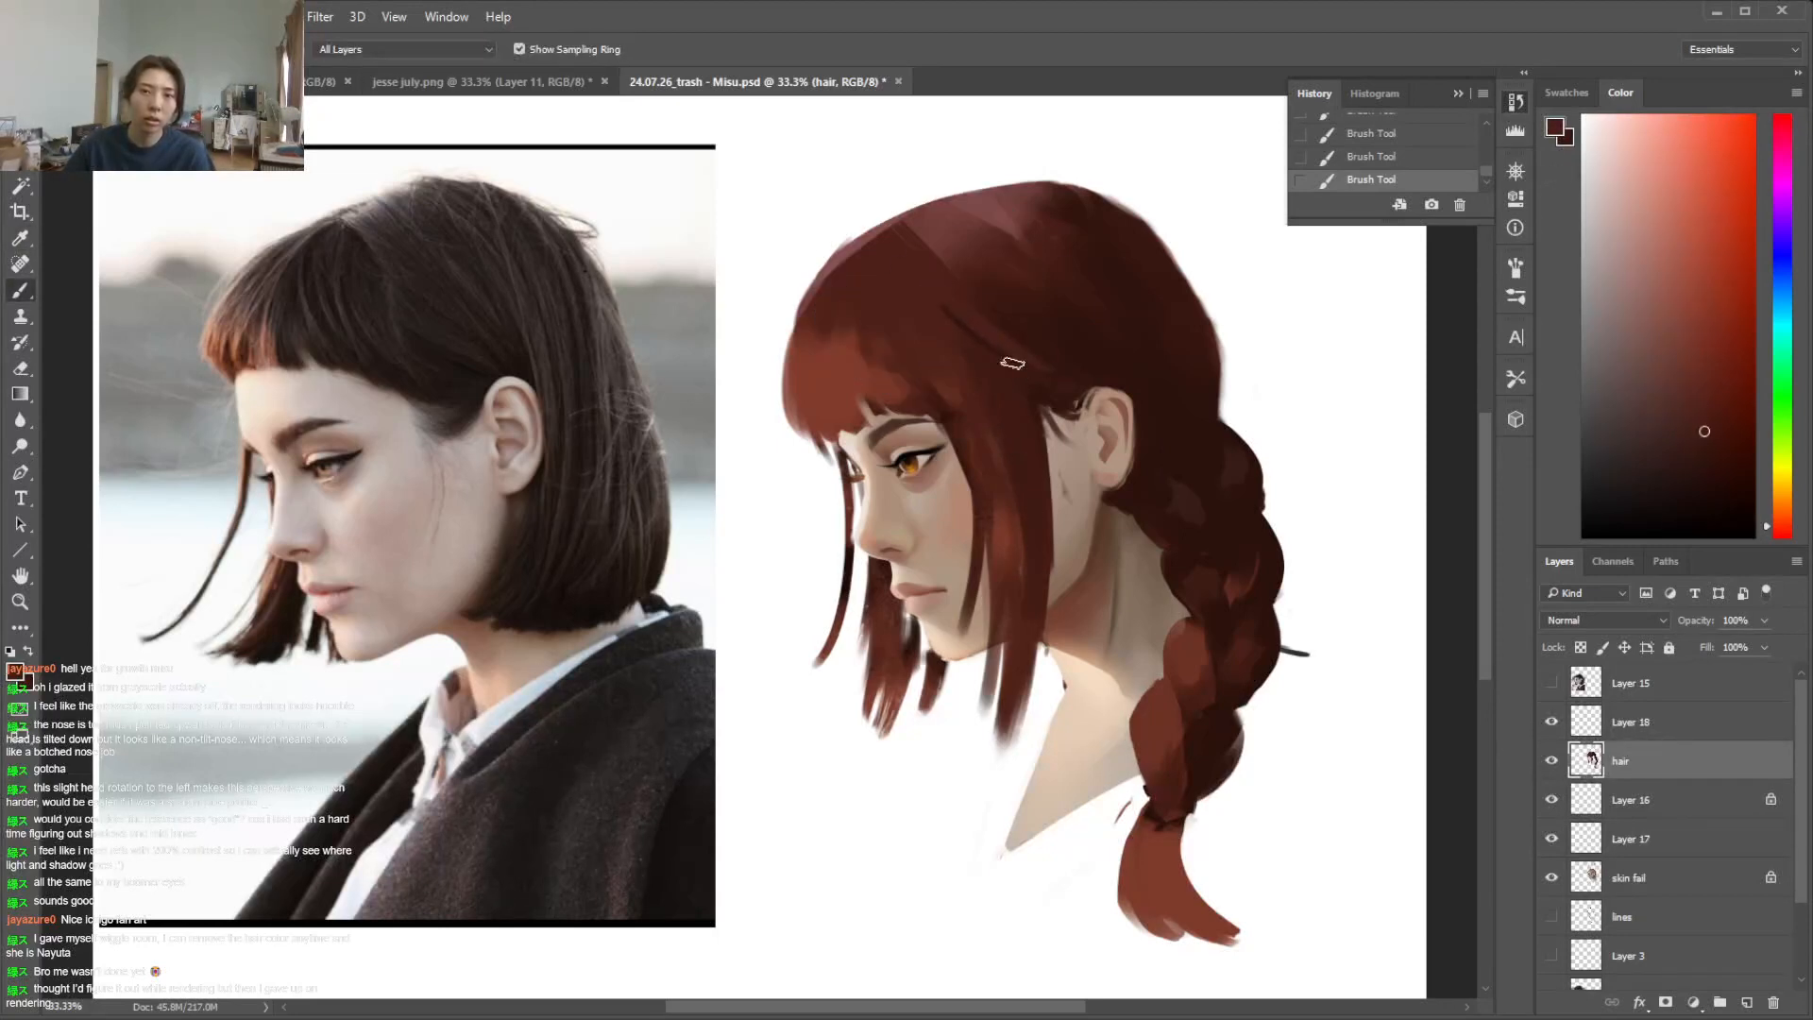
{"action": "left_click", "coordinate": [1053, 392], "text": "alt"}
{"action": "left_click", "coordinate": [927, 285], "text": "alt"}
{"action": "left_click", "coordinate": [983, 321], "text": "alt"}
Paint reddish brown and dark strands from the crown down into the fringe
{"action": "mouse_move", "coordinate": [915, 248]}
{"action": "left_mouse_down"}
{"action": "mouse_move", "coordinate": [882, 309]}
{"action": "mouse_move", "coordinate": [912, 302]}
{"action": "left_mouse_up"}
{"action": "left_click", "coordinate": [957, 422], "text": "alt"}
{"action": "left_click", "coordinate": [901, 340], "text": "alt"}
{"action": "left_click", "coordinate": [893, 279], "text": "alt"}
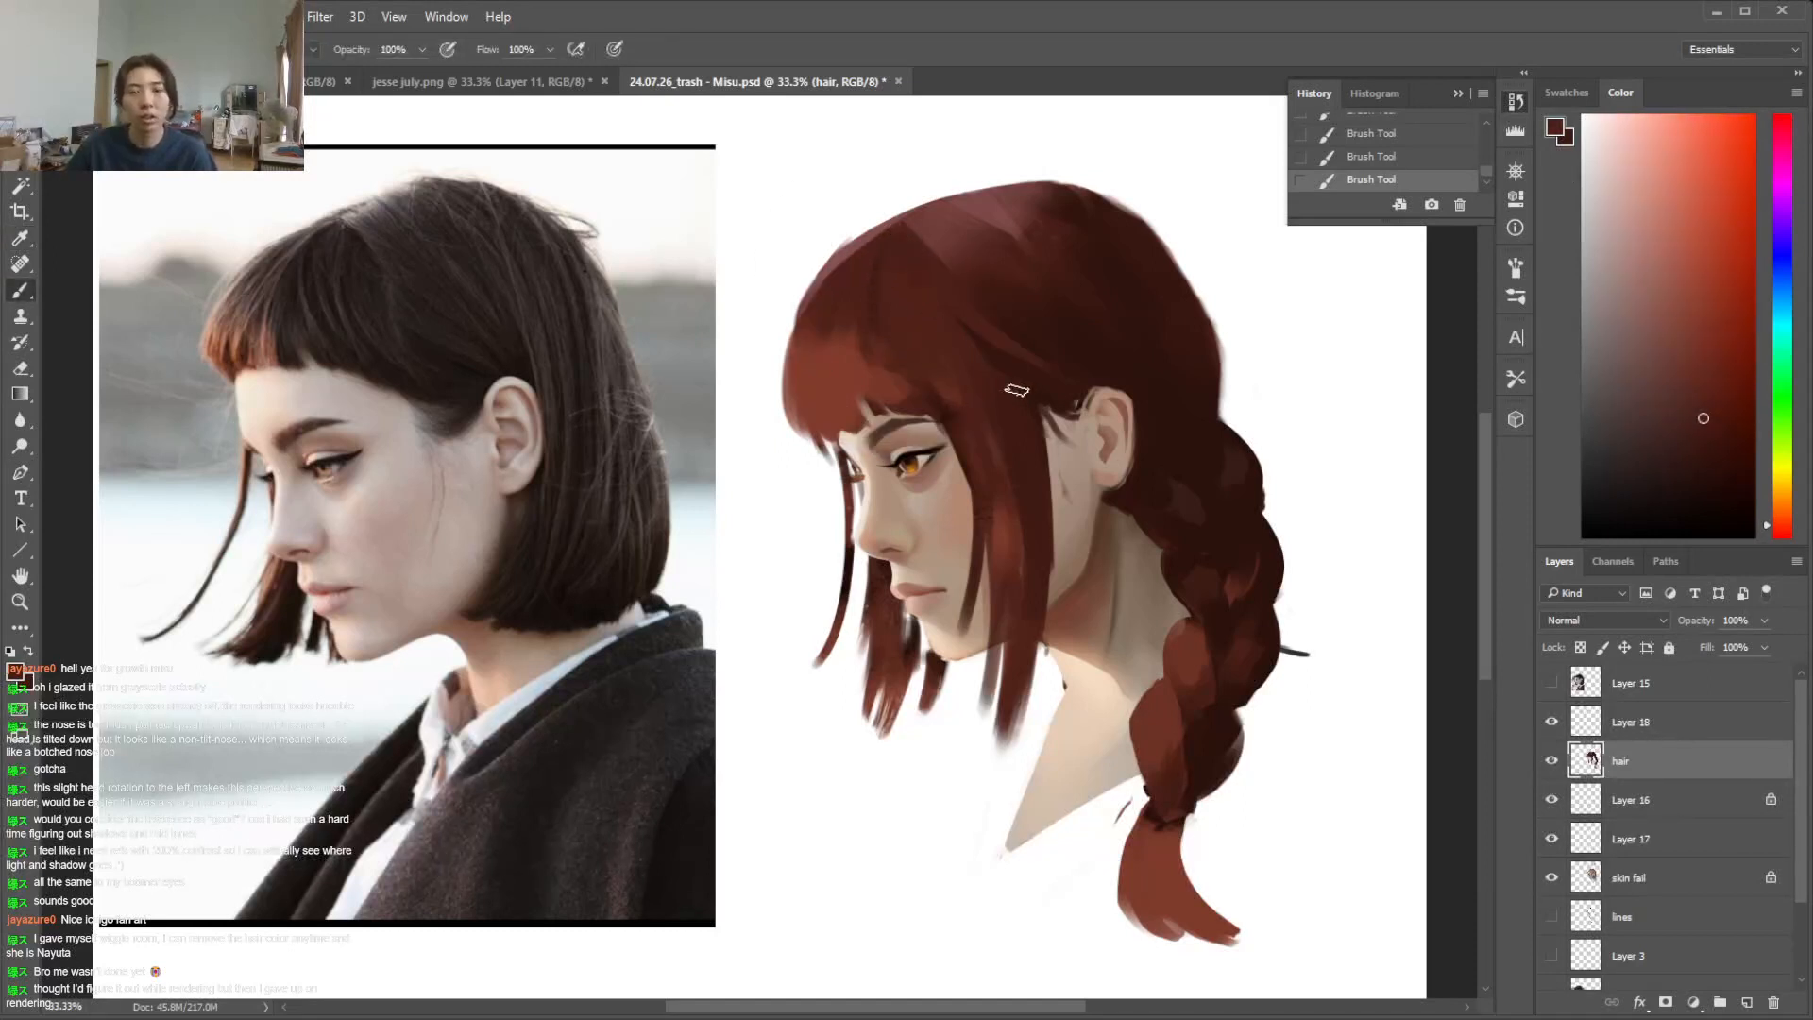
Choose a lighter, desaturated red and paint highlights on the braid's inner segments and tail, alternating with the base colour
{"action": "left_click", "coordinate": [1198, 553], "text": "alt"}
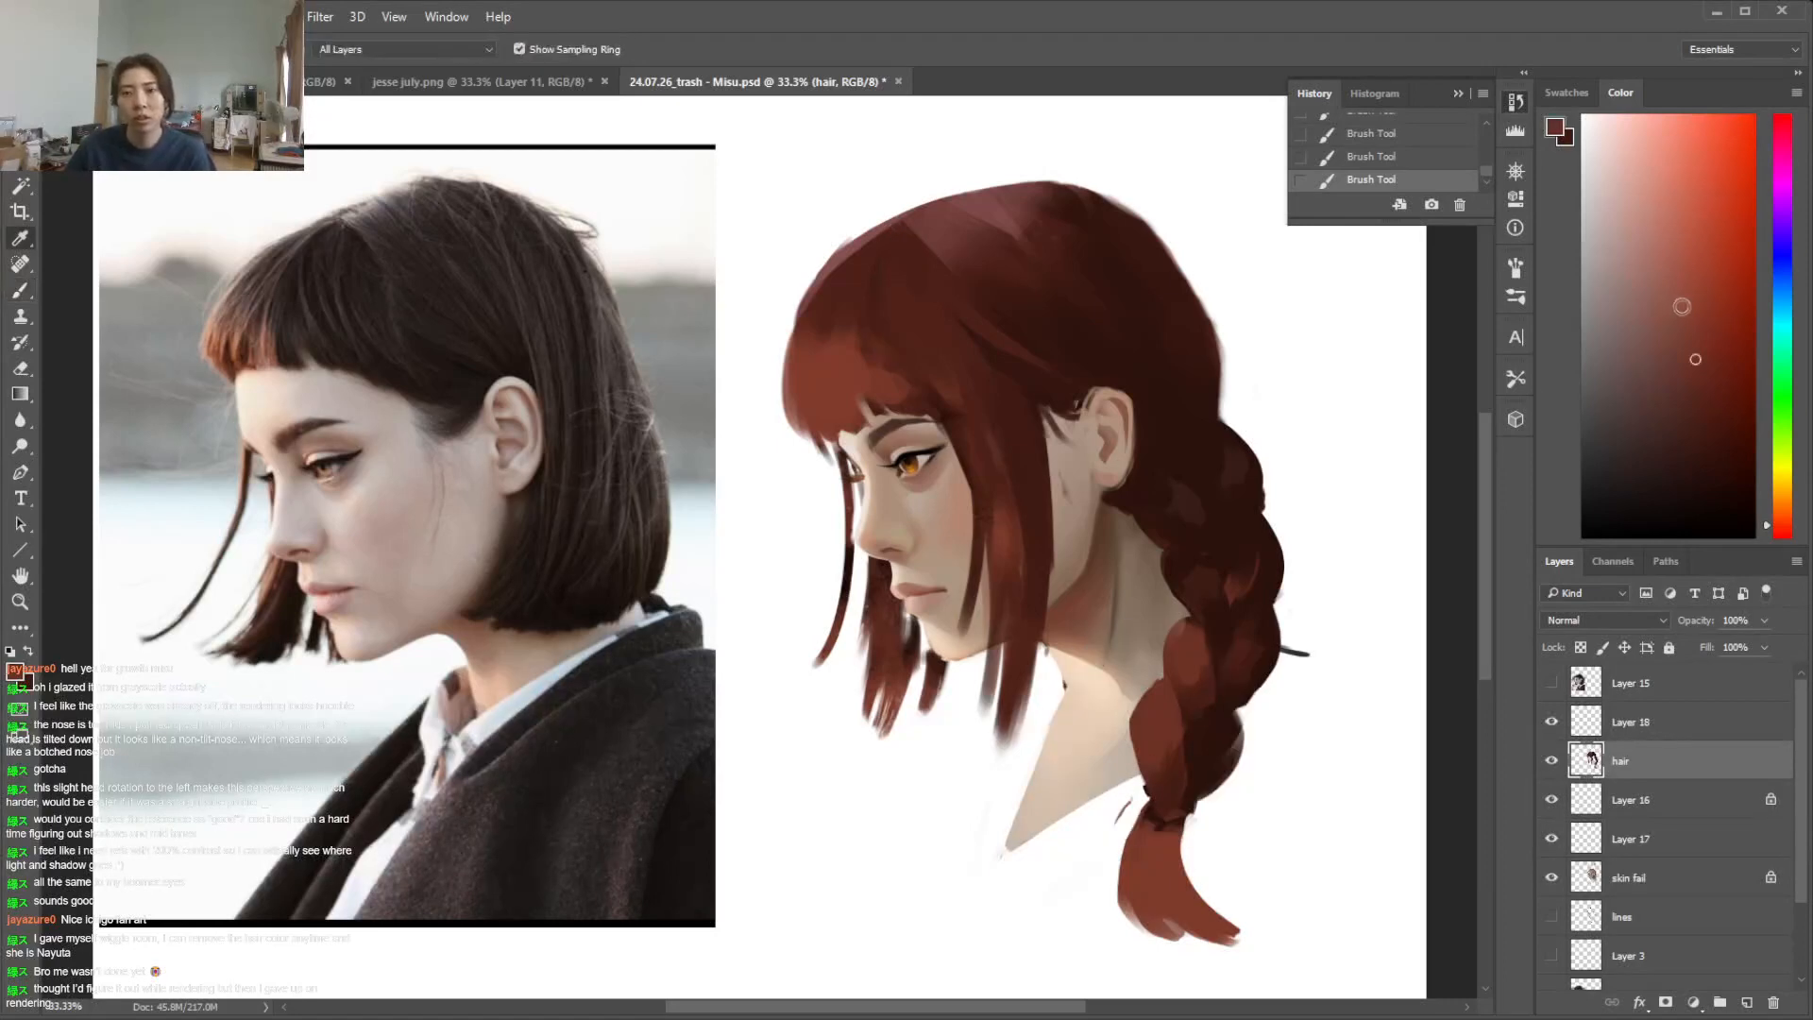
{"action": "left_click", "coordinate": [873, 359], "text": "alt"}
{"action": "left_click", "coordinate": [1676, 284]}
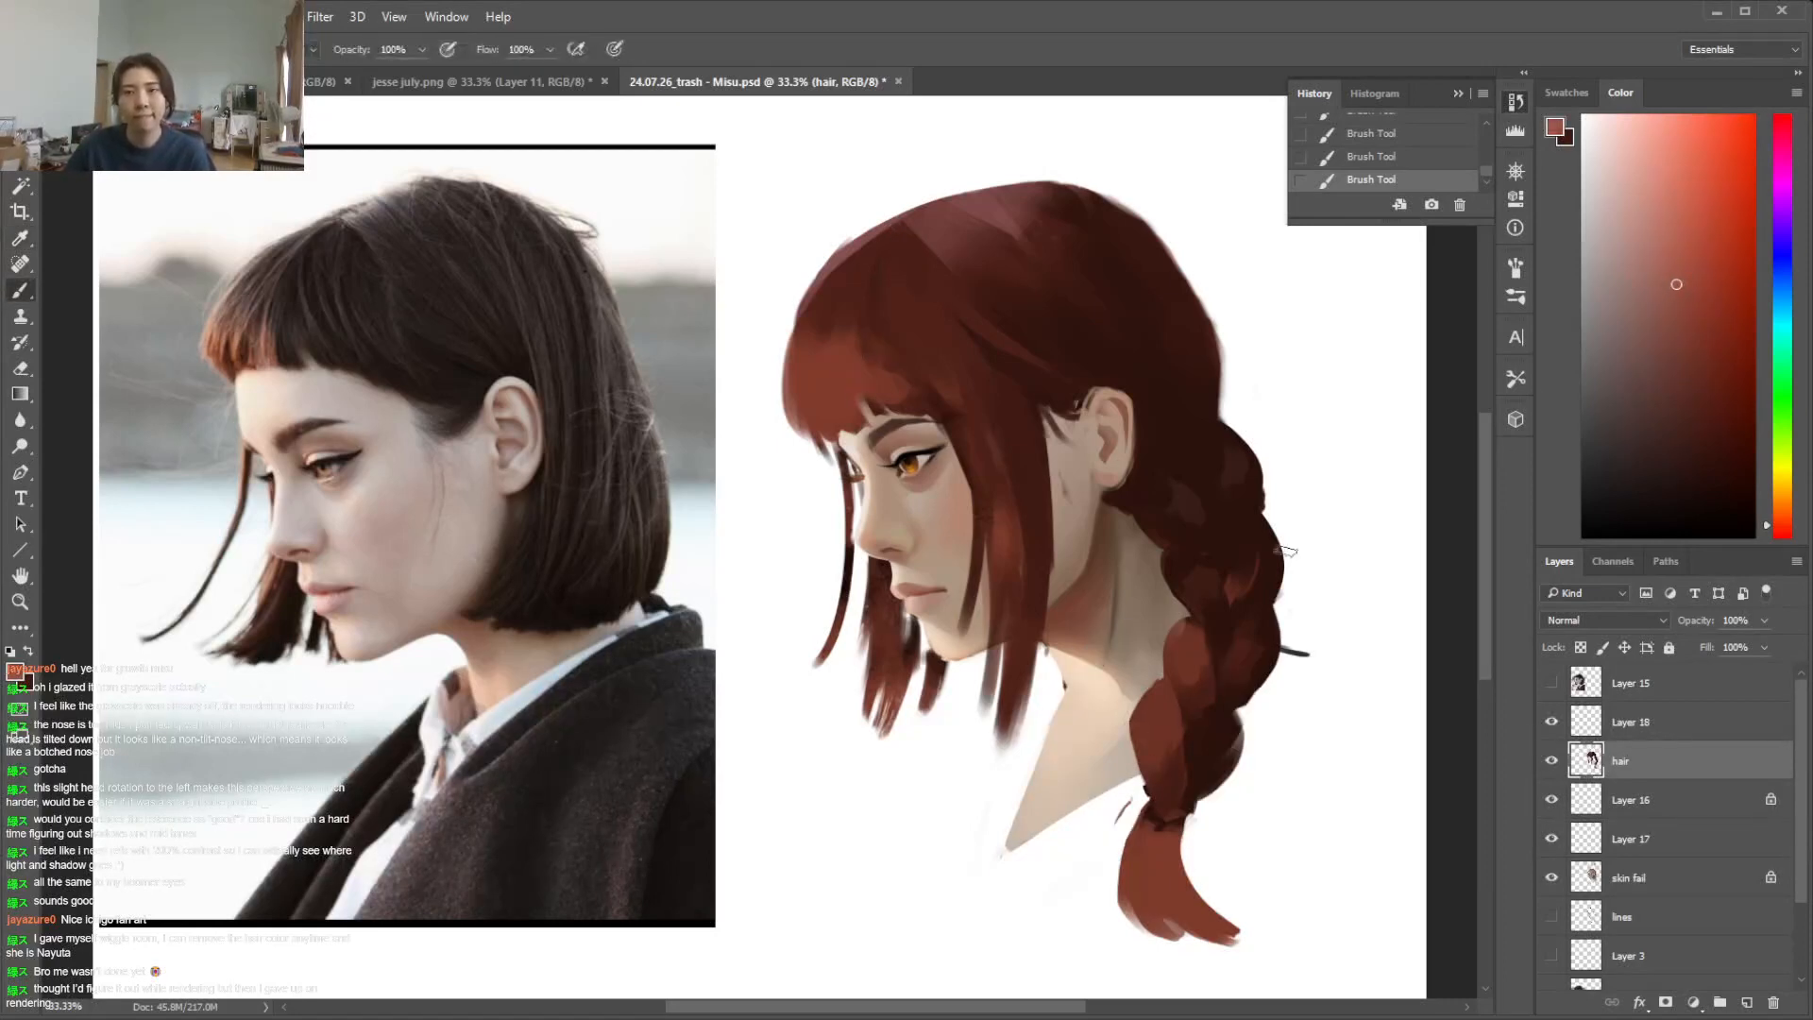
{"action": "mouse_move", "coordinate": [1150, 721]}
{"action": "left_mouse_down"}
{"action": "mouse_move", "coordinate": [1174, 754]}
{"action": "mouse_move", "coordinate": [1155, 728]}
{"action": "left_mouse_up"}
{"action": "key", "text": "x"}
{"action": "left_click", "coordinate": [1154, 706], "text": "alt"}
{"action": "key", "text": "x"}
{"action": "left_click_drag", "start_coordinate": [1185, 658], "coordinate": [1188, 685]}
{"action": "mouse_move", "coordinate": [1145, 848]}
{"action": "left_mouse_down"}
{"action": "mouse_move", "coordinate": [1139, 892]}
{"action": "mouse_move", "coordinate": [1177, 912]}
{"action": "left_mouse_up"}
Paint a light red highlight across the front of the fringe
{"action": "key", "text": "x"}
{"action": "key", "text": "x"}
{"action": "mouse_move", "coordinate": [791, 365]}
{"action": "left_mouse_down"}
{"action": "mouse_move", "coordinate": [795, 398]}
{"action": "mouse_move", "coordinate": [841, 397]}
{"action": "left_mouse_up"}
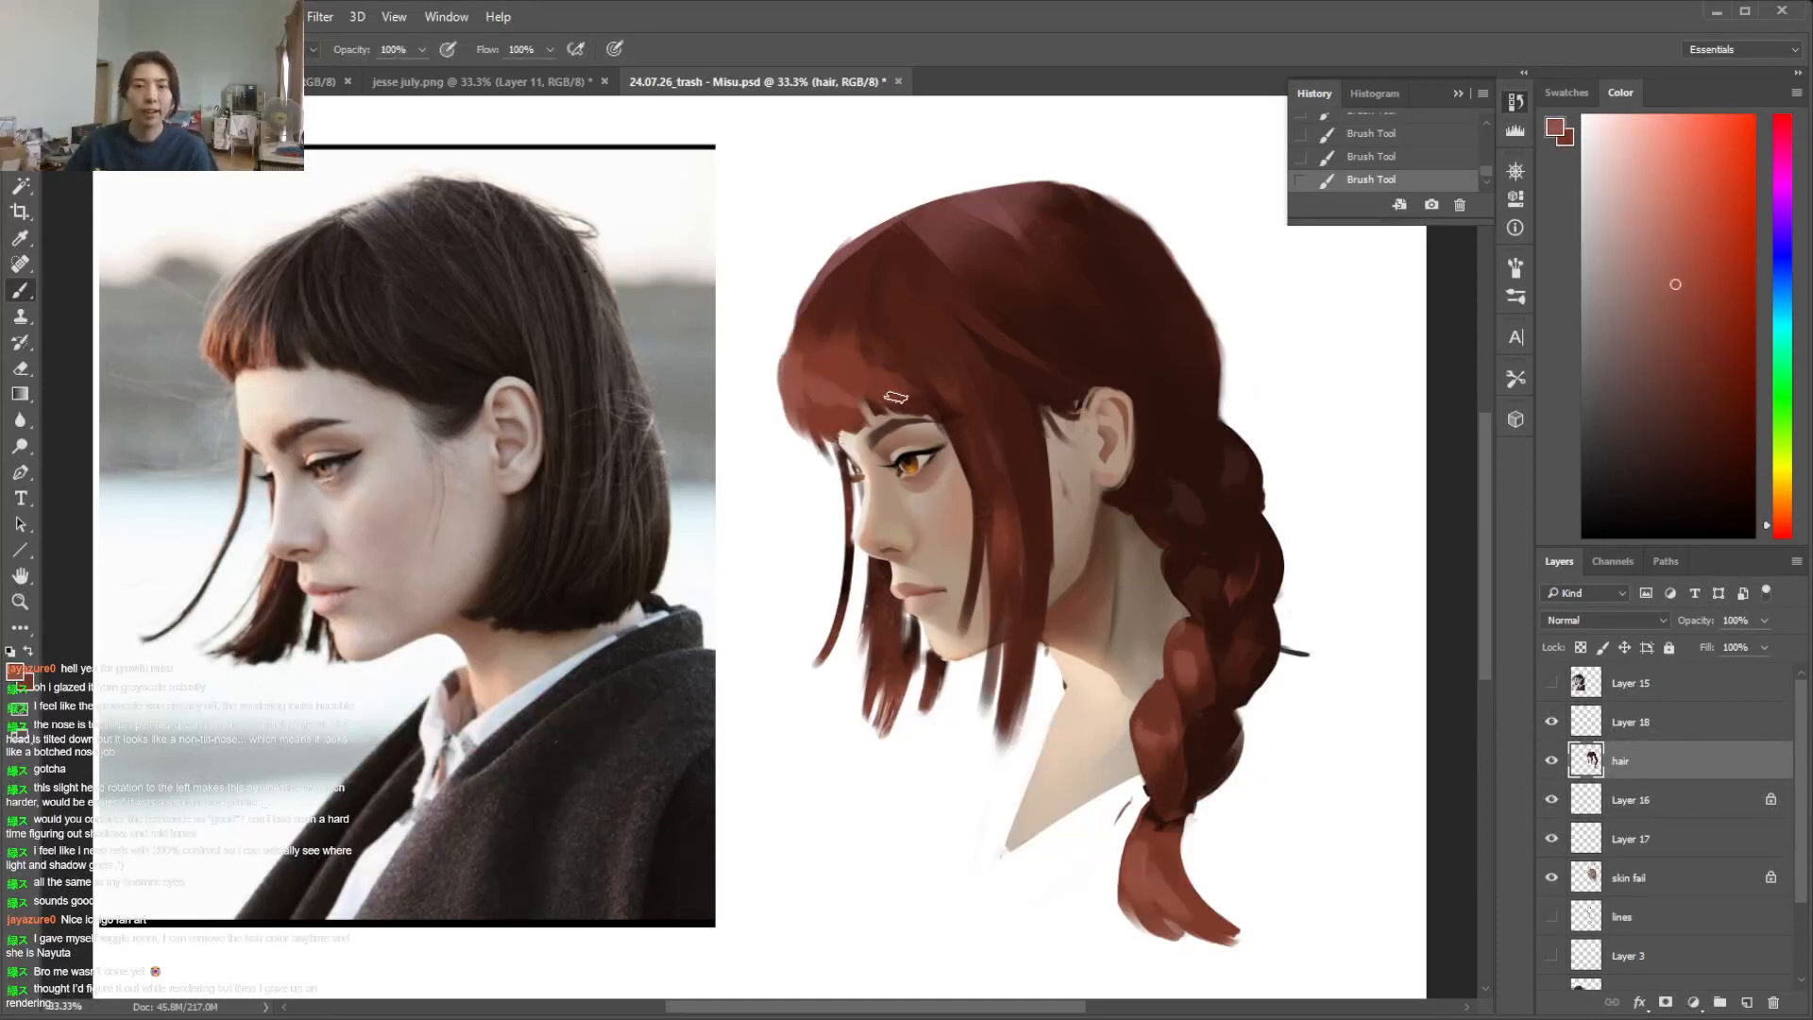
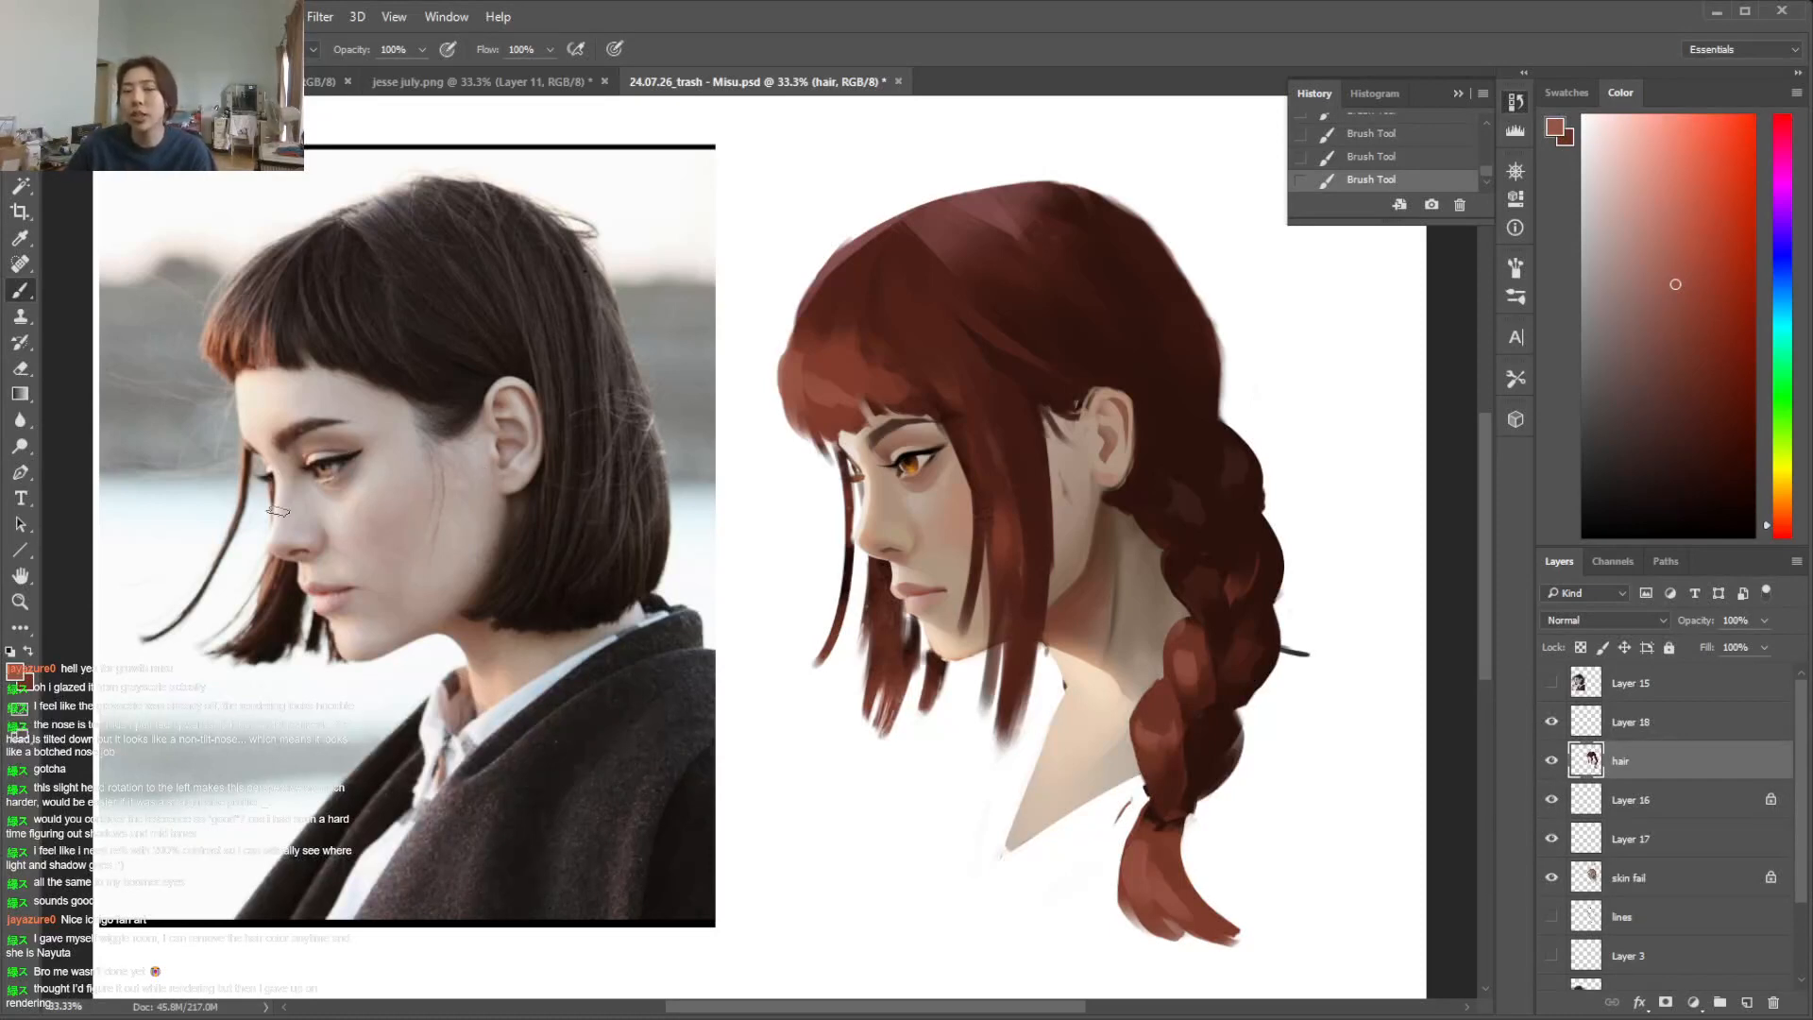
On a new layer, sketch three eye shapes in near-black outlines beside the painted face, the first one with an iris
{"action": "left_click", "coordinate": [1707, 470]}
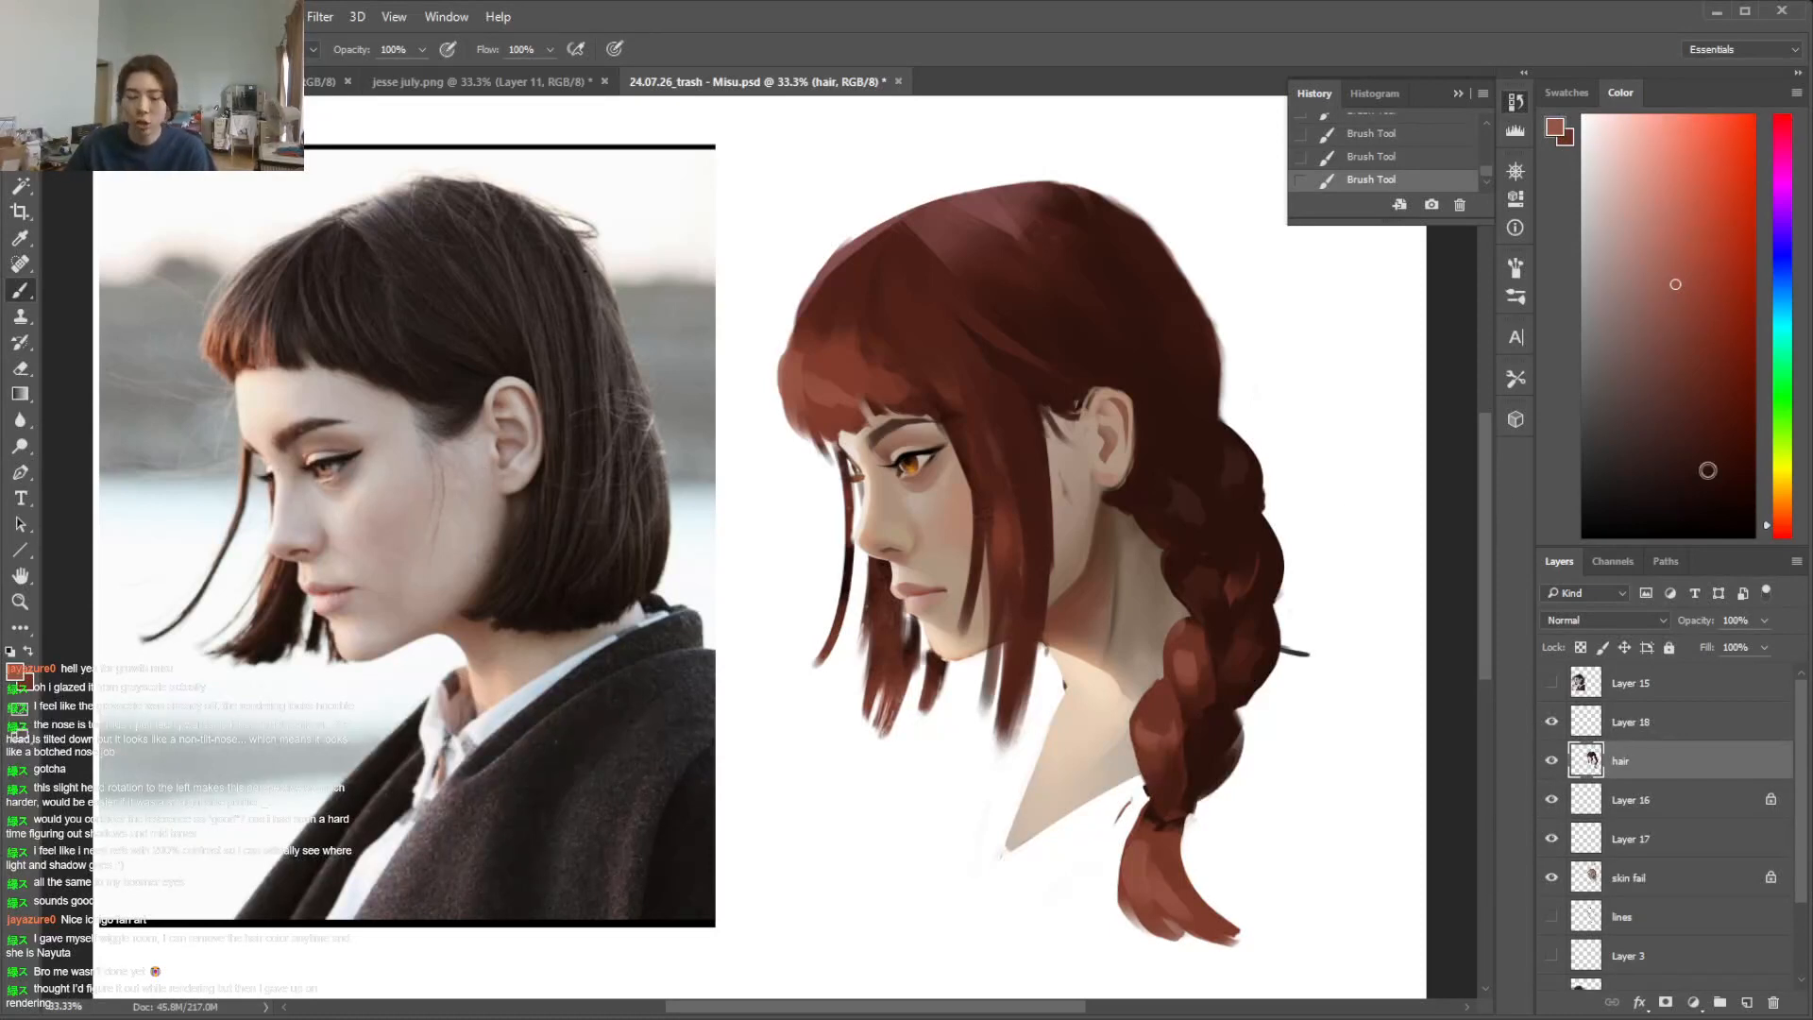
{"action": "key", "text": "ctrl+equal"}
{"action": "left_click", "coordinate": [1736, 992]}
{"action": "left_click", "coordinate": [1583, 492]}
{"action": "right_click", "coordinate": [992, 601]}
{"action": "left_click", "coordinate": [1104, 657]}
{"action": "mouse_move", "coordinate": [848, 526]}
{"action": "left_mouse_down"}
{"action": "mouse_move", "coordinate": [763, 502]}
{"action": "mouse_move", "coordinate": [761, 537]}
{"action": "mouse_move", "coordinate": [791, 559]}
{"action": "left_mouse_up"}
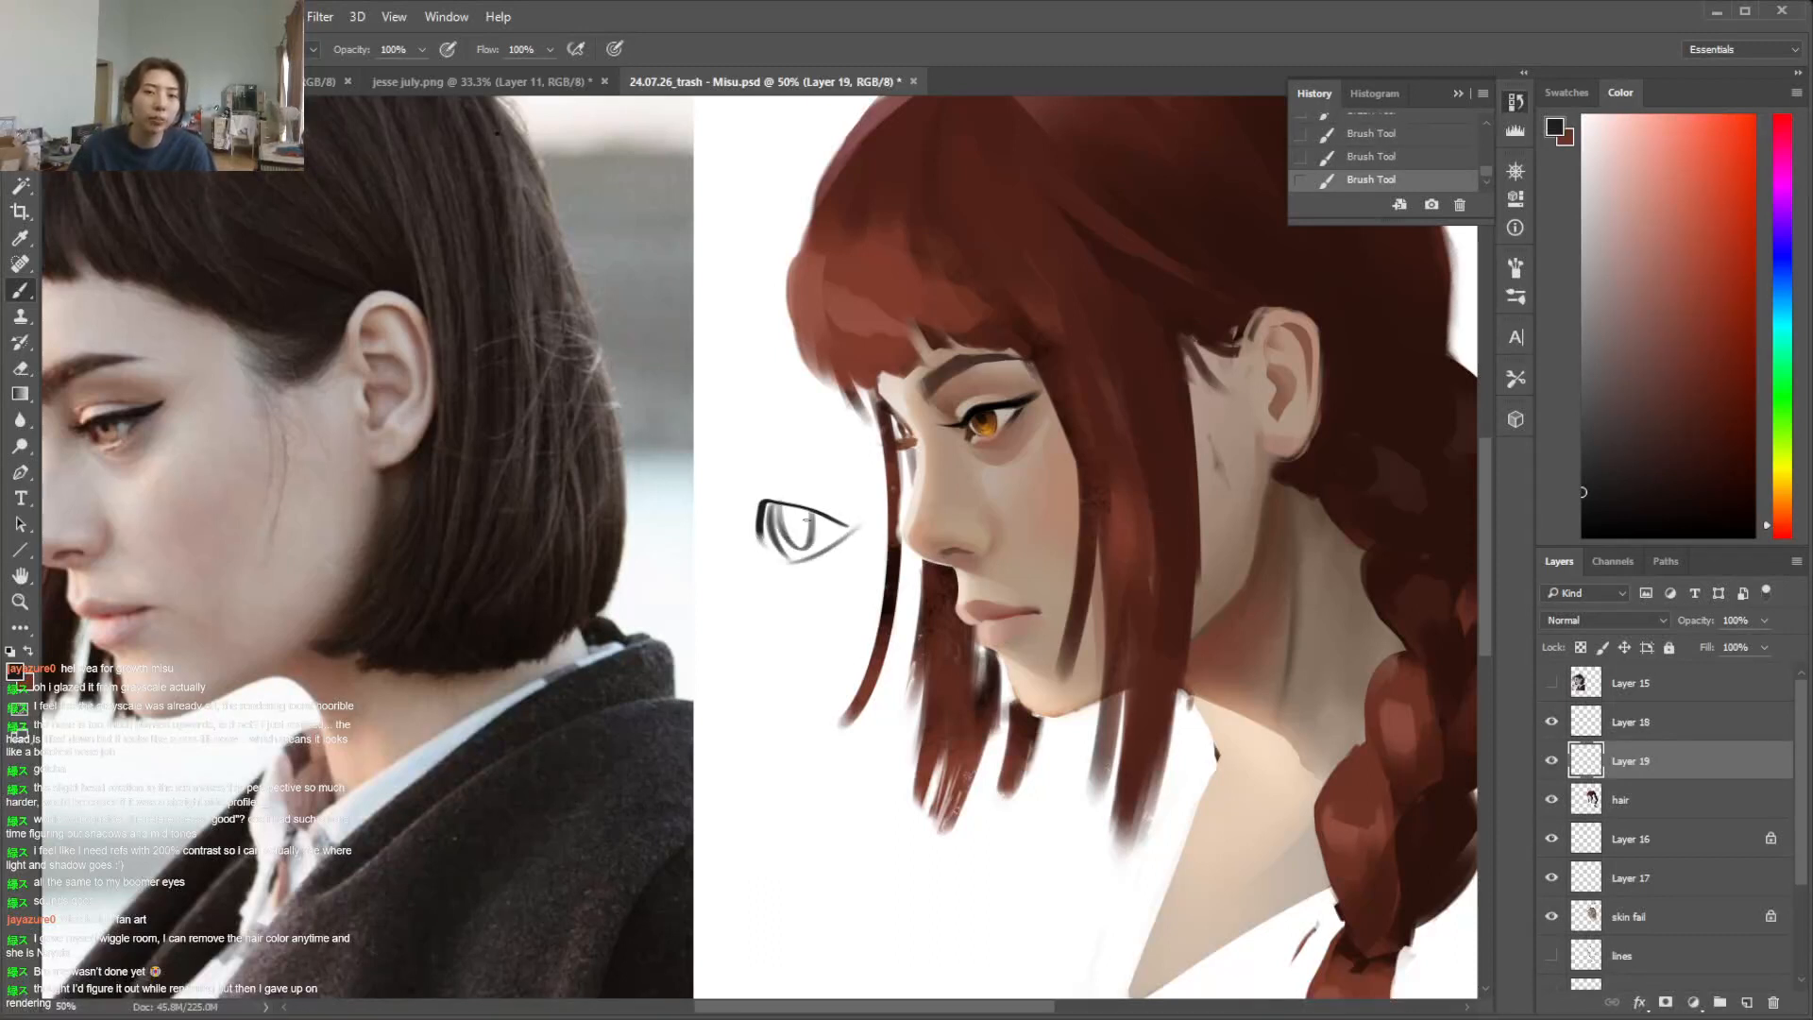
{"action": "mouse_move", "coordinate": [733, 699]}
{"action": "left_mouse_down"}
{"action": "mouse_move", "coordinate": [762, 646]}
{"action": "mouse_move", "coordinate": [839, 703]}
{"action": "left_mouse_up"}
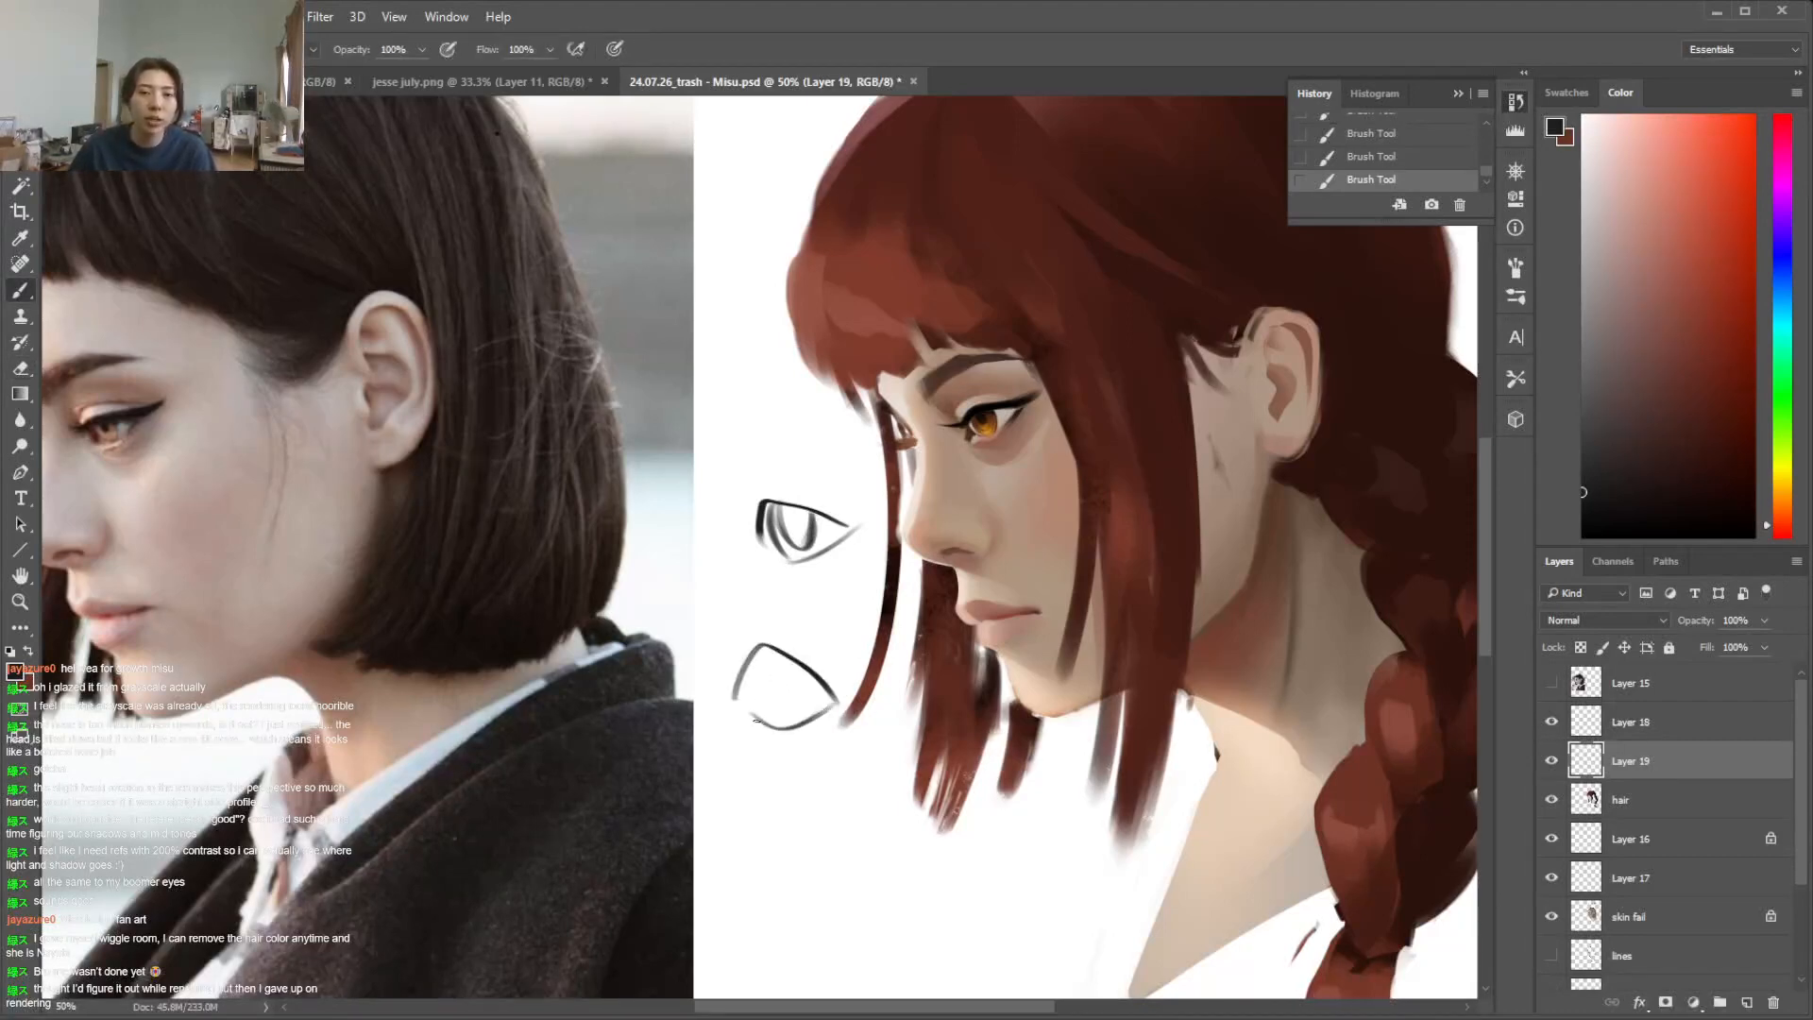
{"action": "left_click_drag", "start_coordinate": [773, 818], "coordinate": [858, 778]}
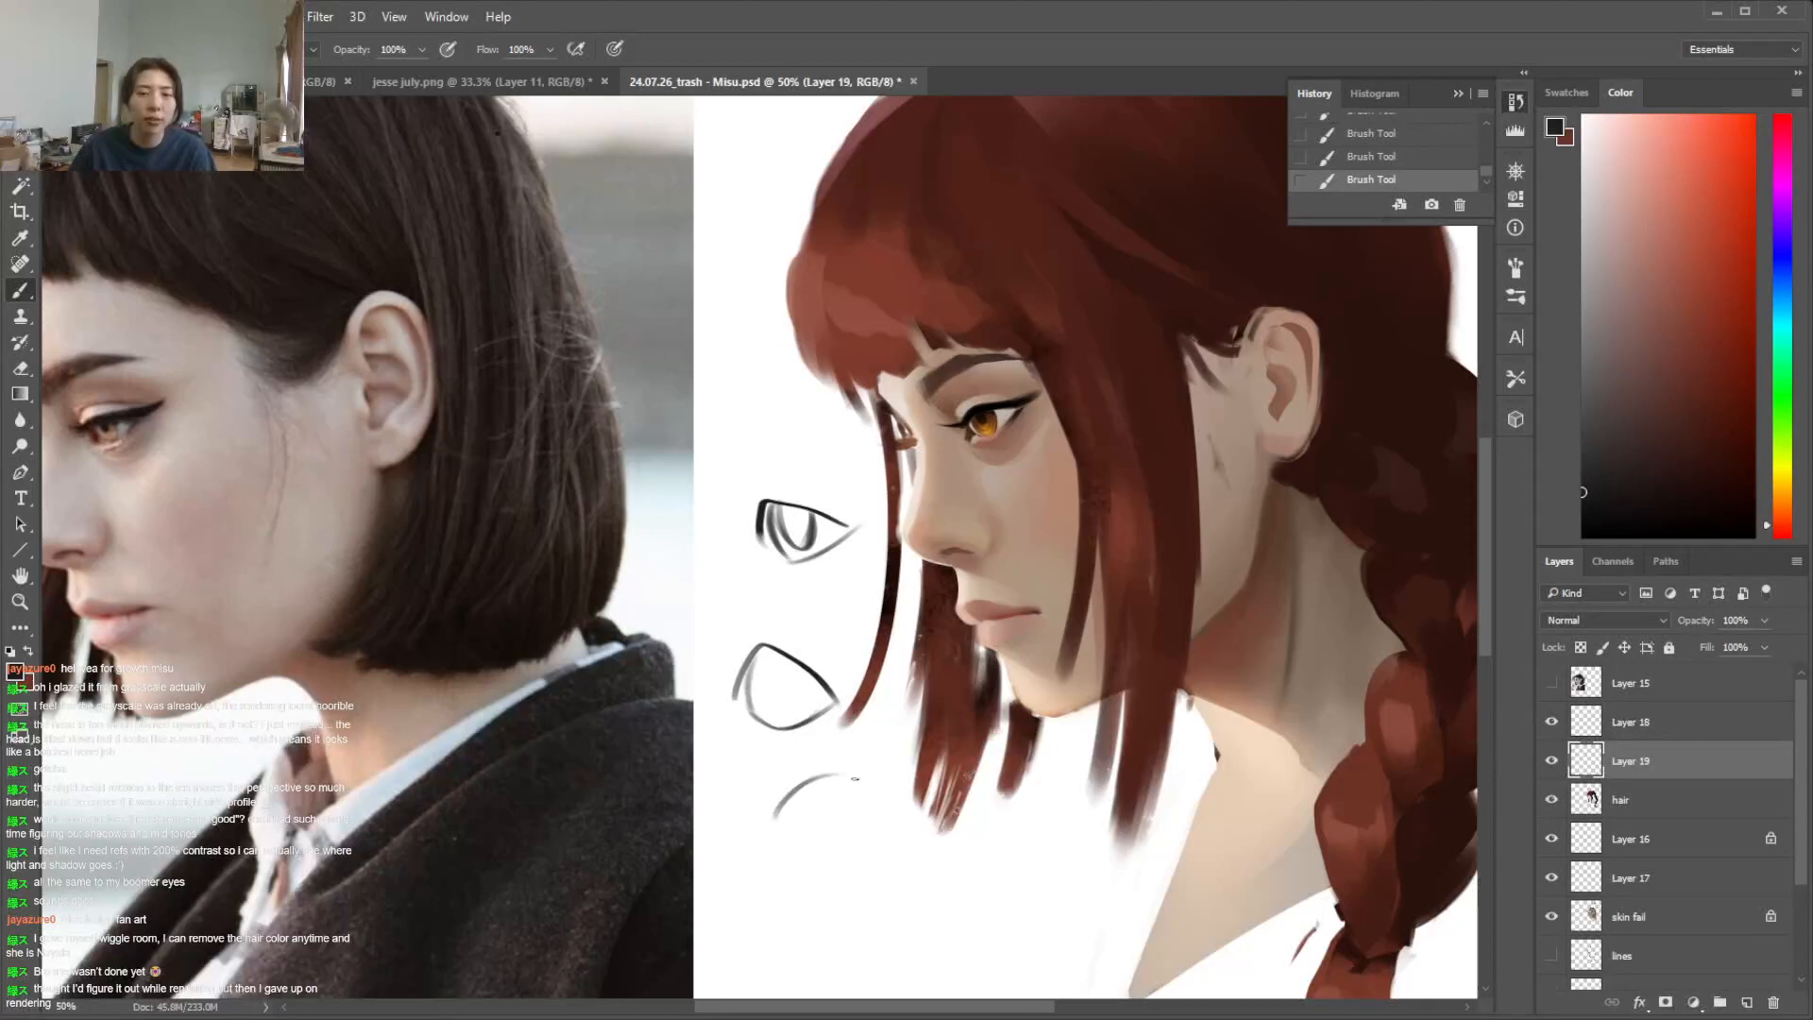
{"action": "left_click_drag", "start_coordinate": [776, 821], "coordinate": [911, 806]}
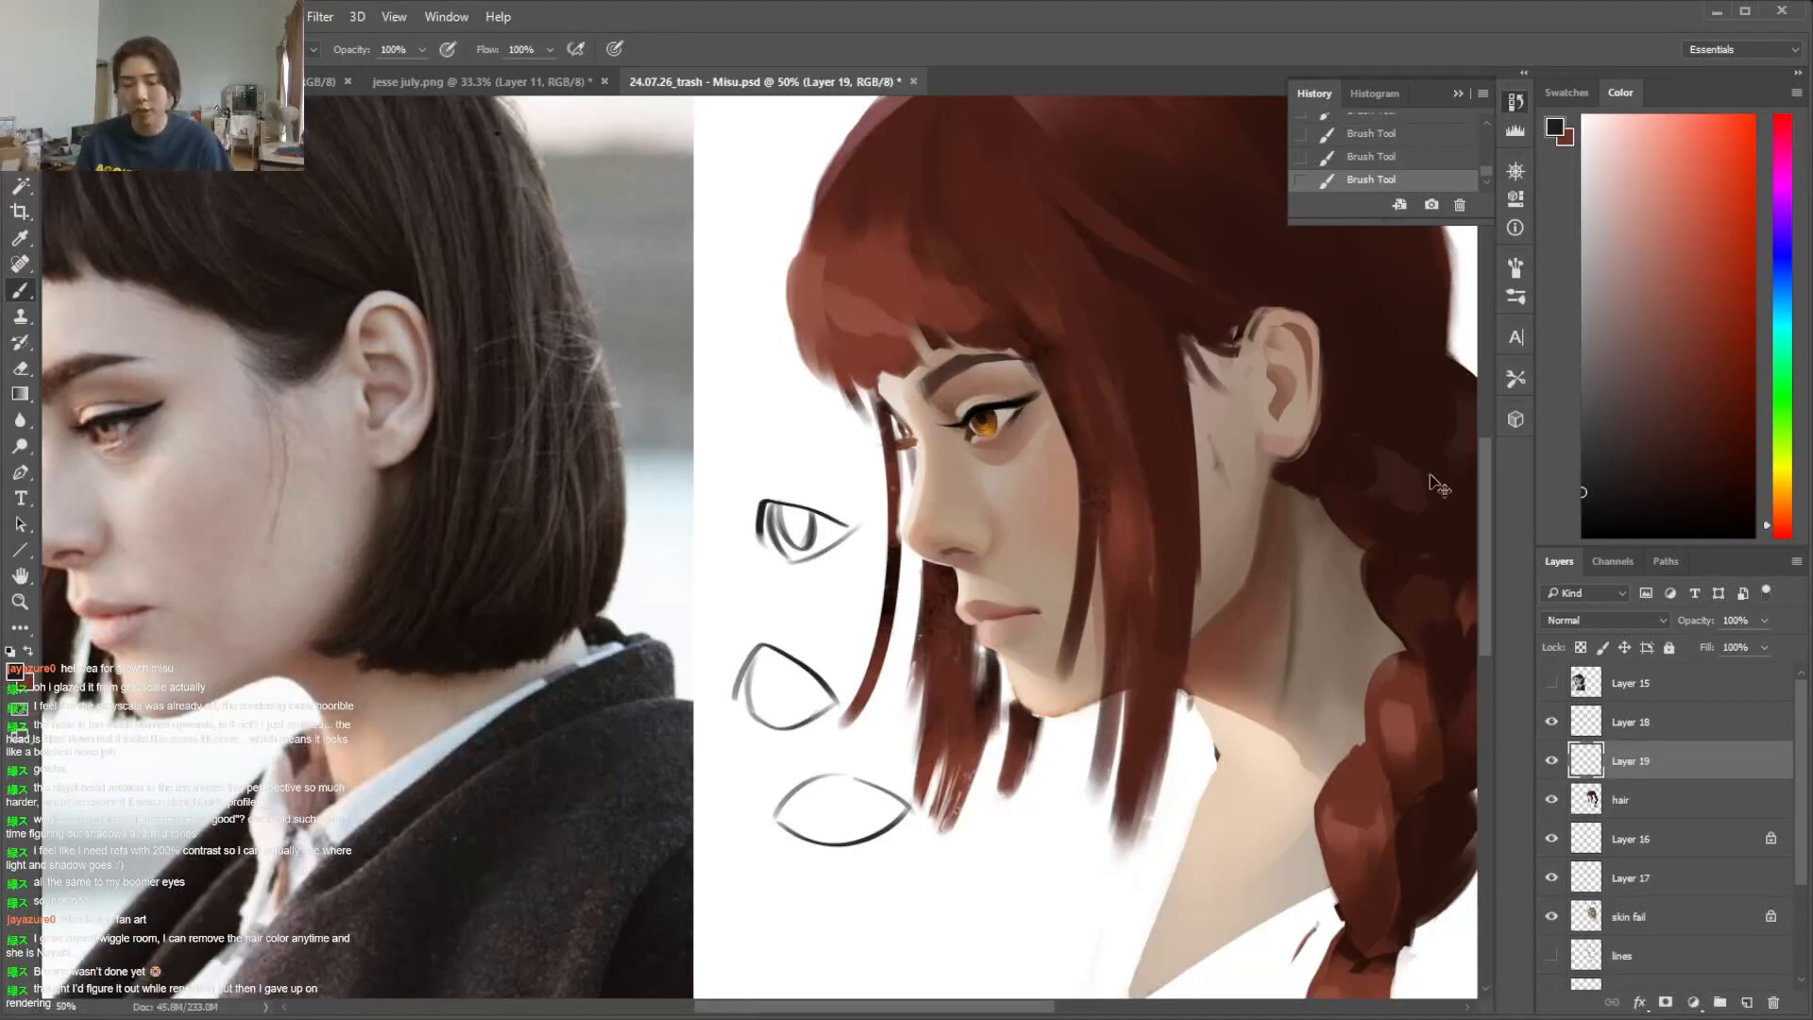
Delete the layer holding the eye-shape sketches
{"action": "key", "text": "ctrl+minus"}
{"action": "key", "text": "ctrl+minus"}
{"action": "key", "text": "ctrl+plus"}
{"action": "key", "text": "Delete"}
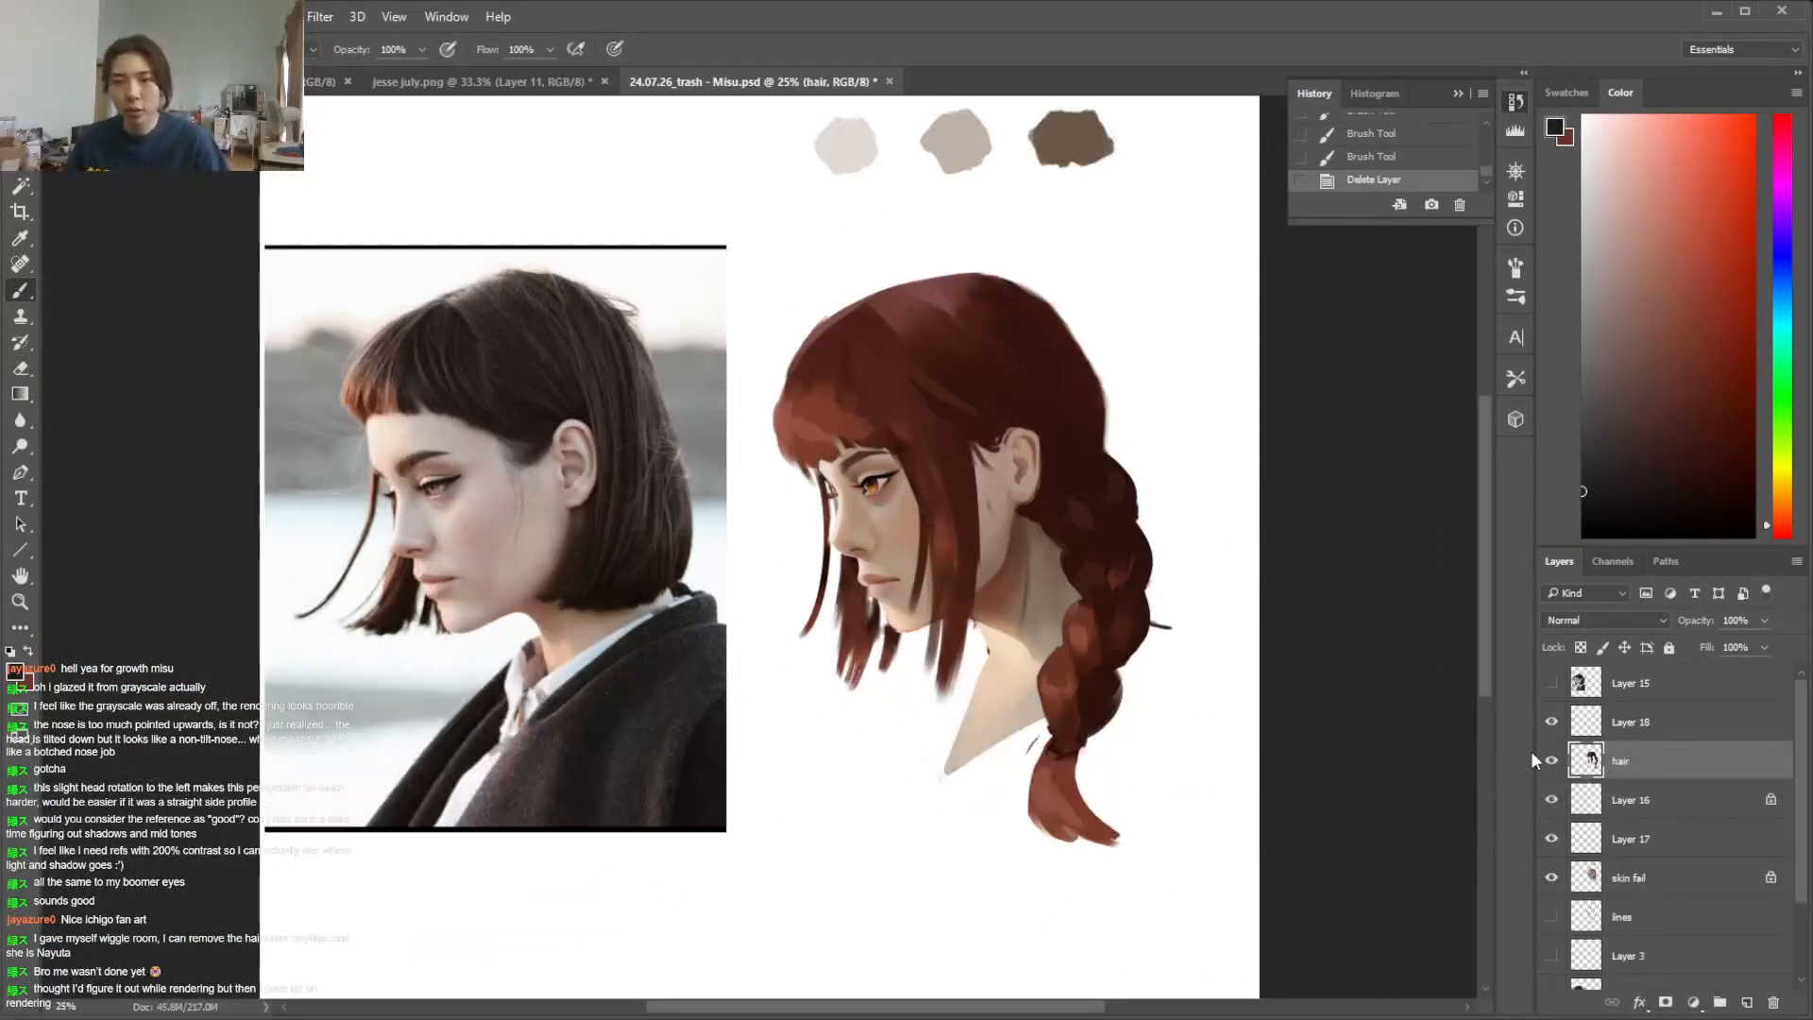
Briefly show Layer 15 over the reference photo to compare the earlier painted study, and hide it again
{"action": "left_click", "coordinate": [1552, 682]}
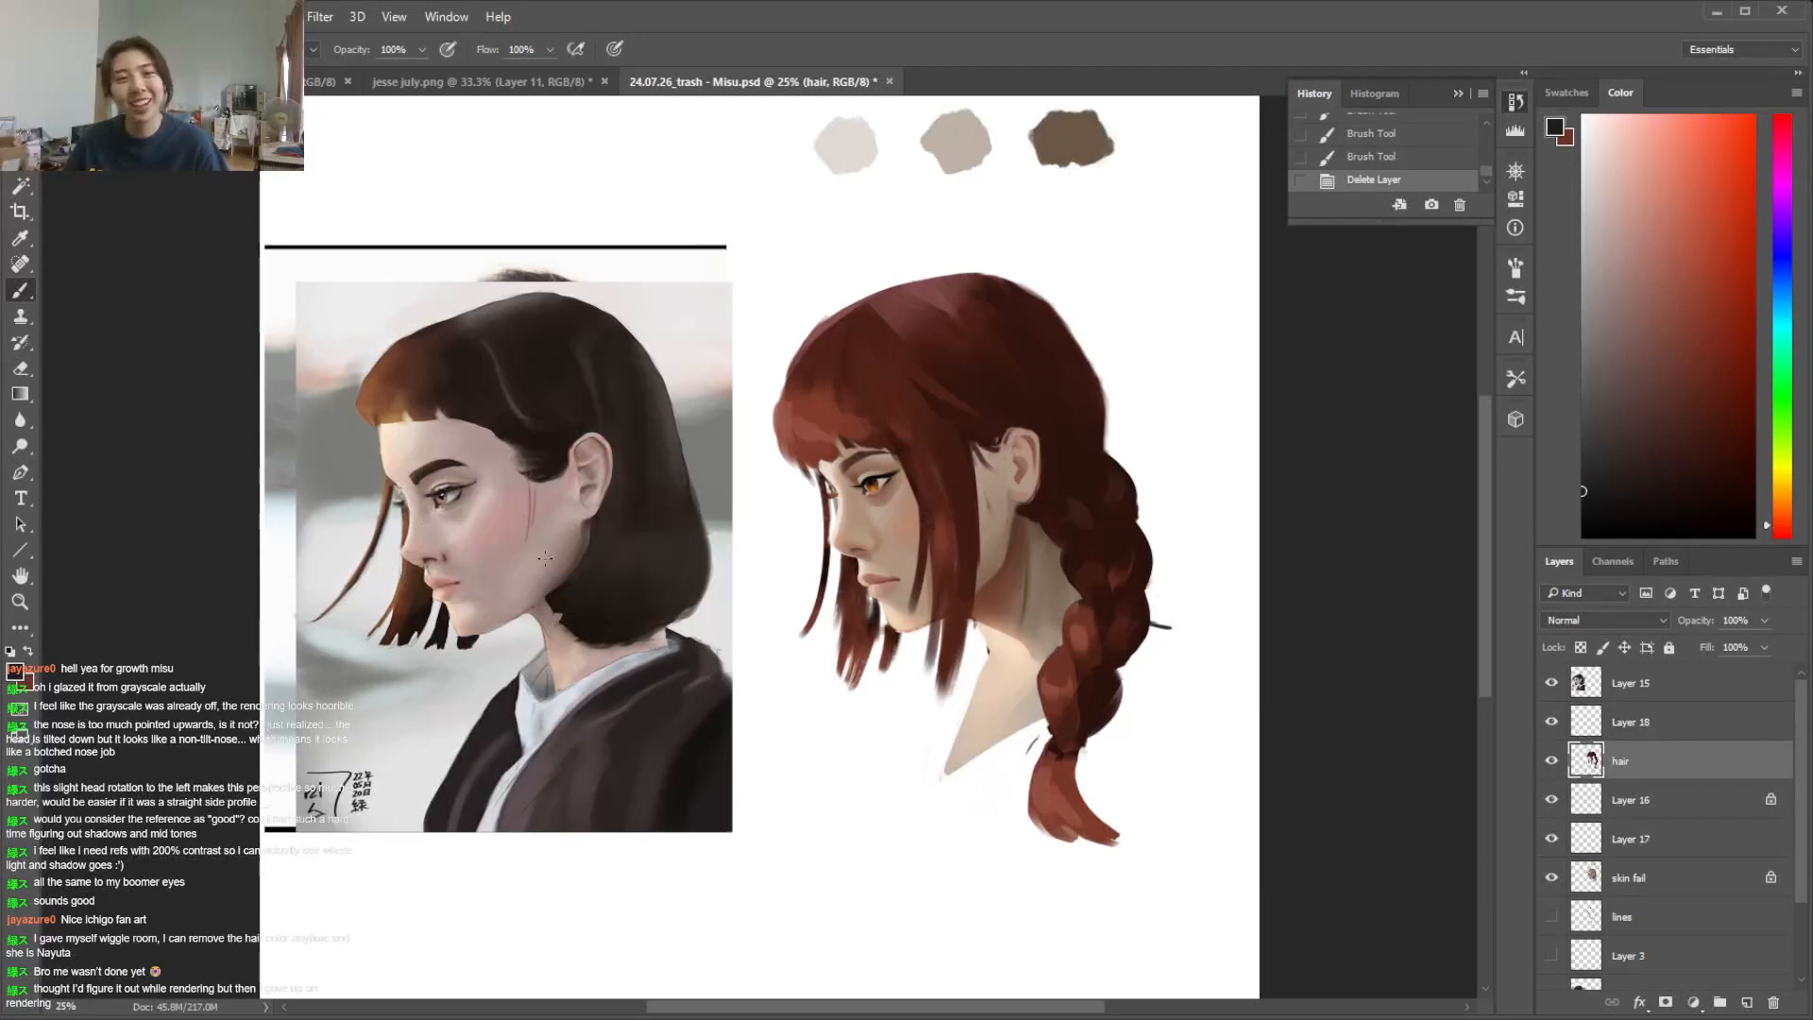
{"action": "left_click", "coordinate": [1551, 683]}
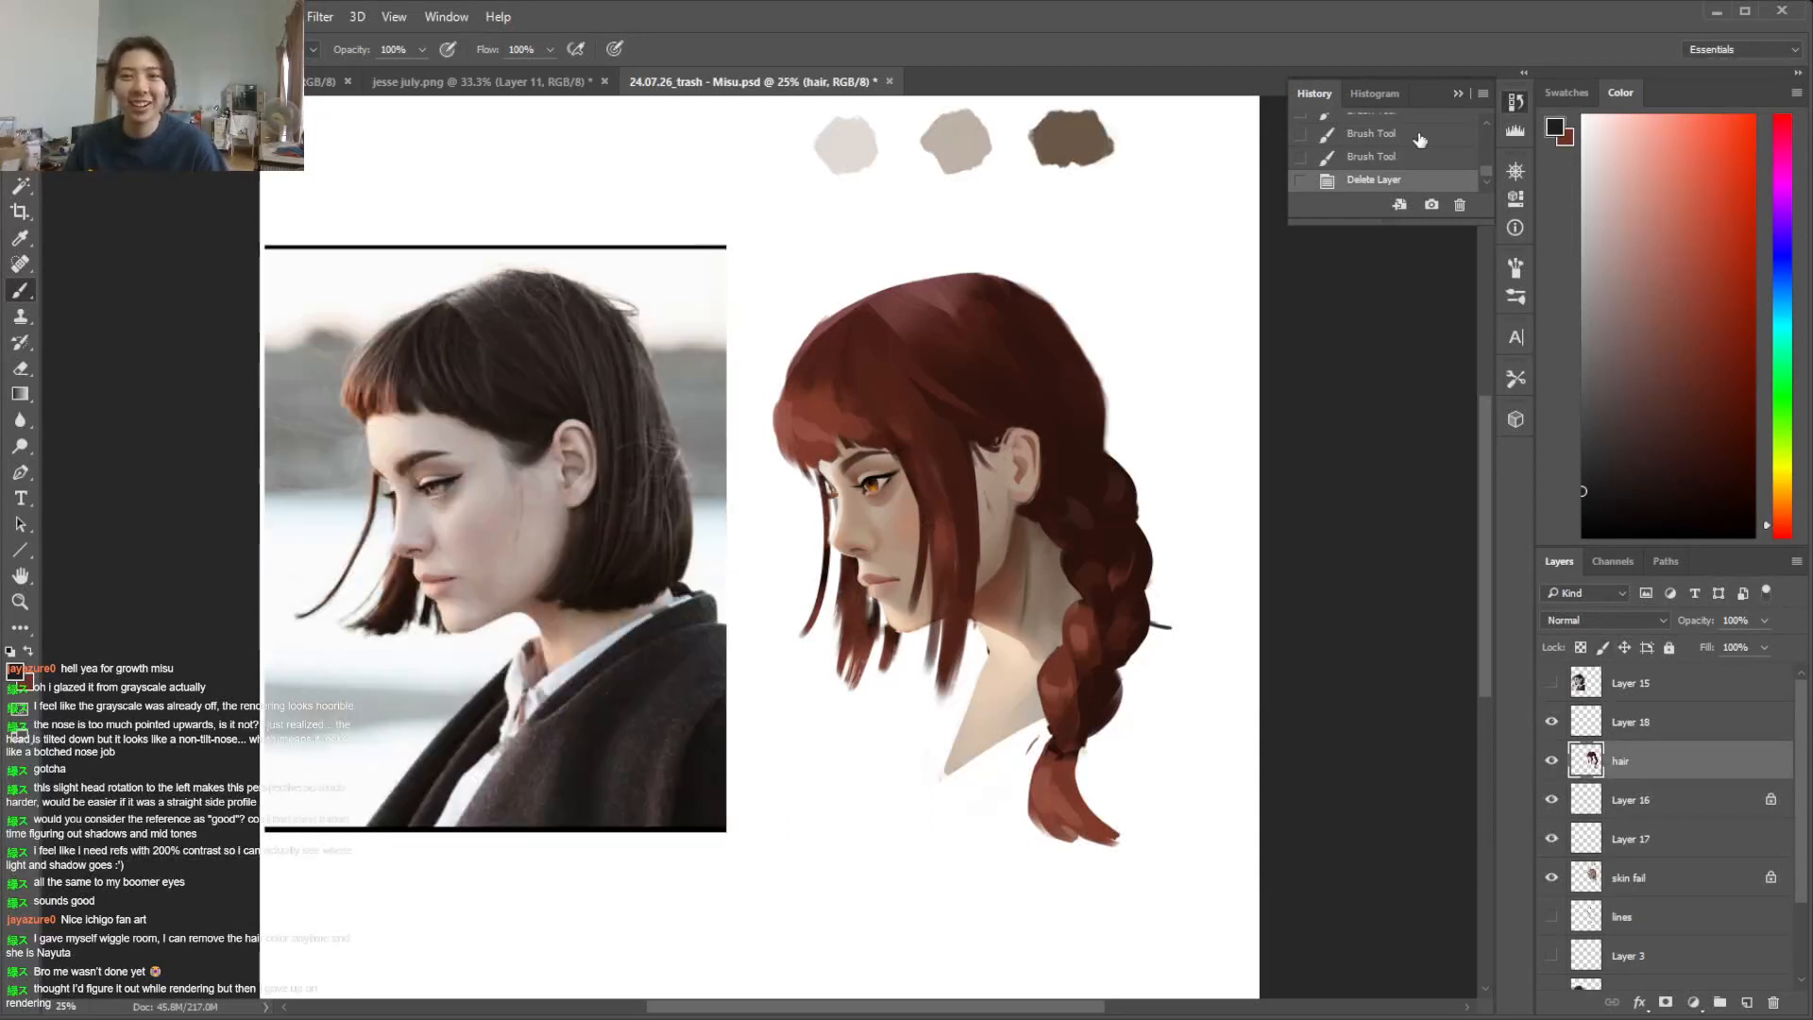
{"action": "left_click_drag", "start_coordinate": [1488, 173], "coordinate": [1476, 132]}
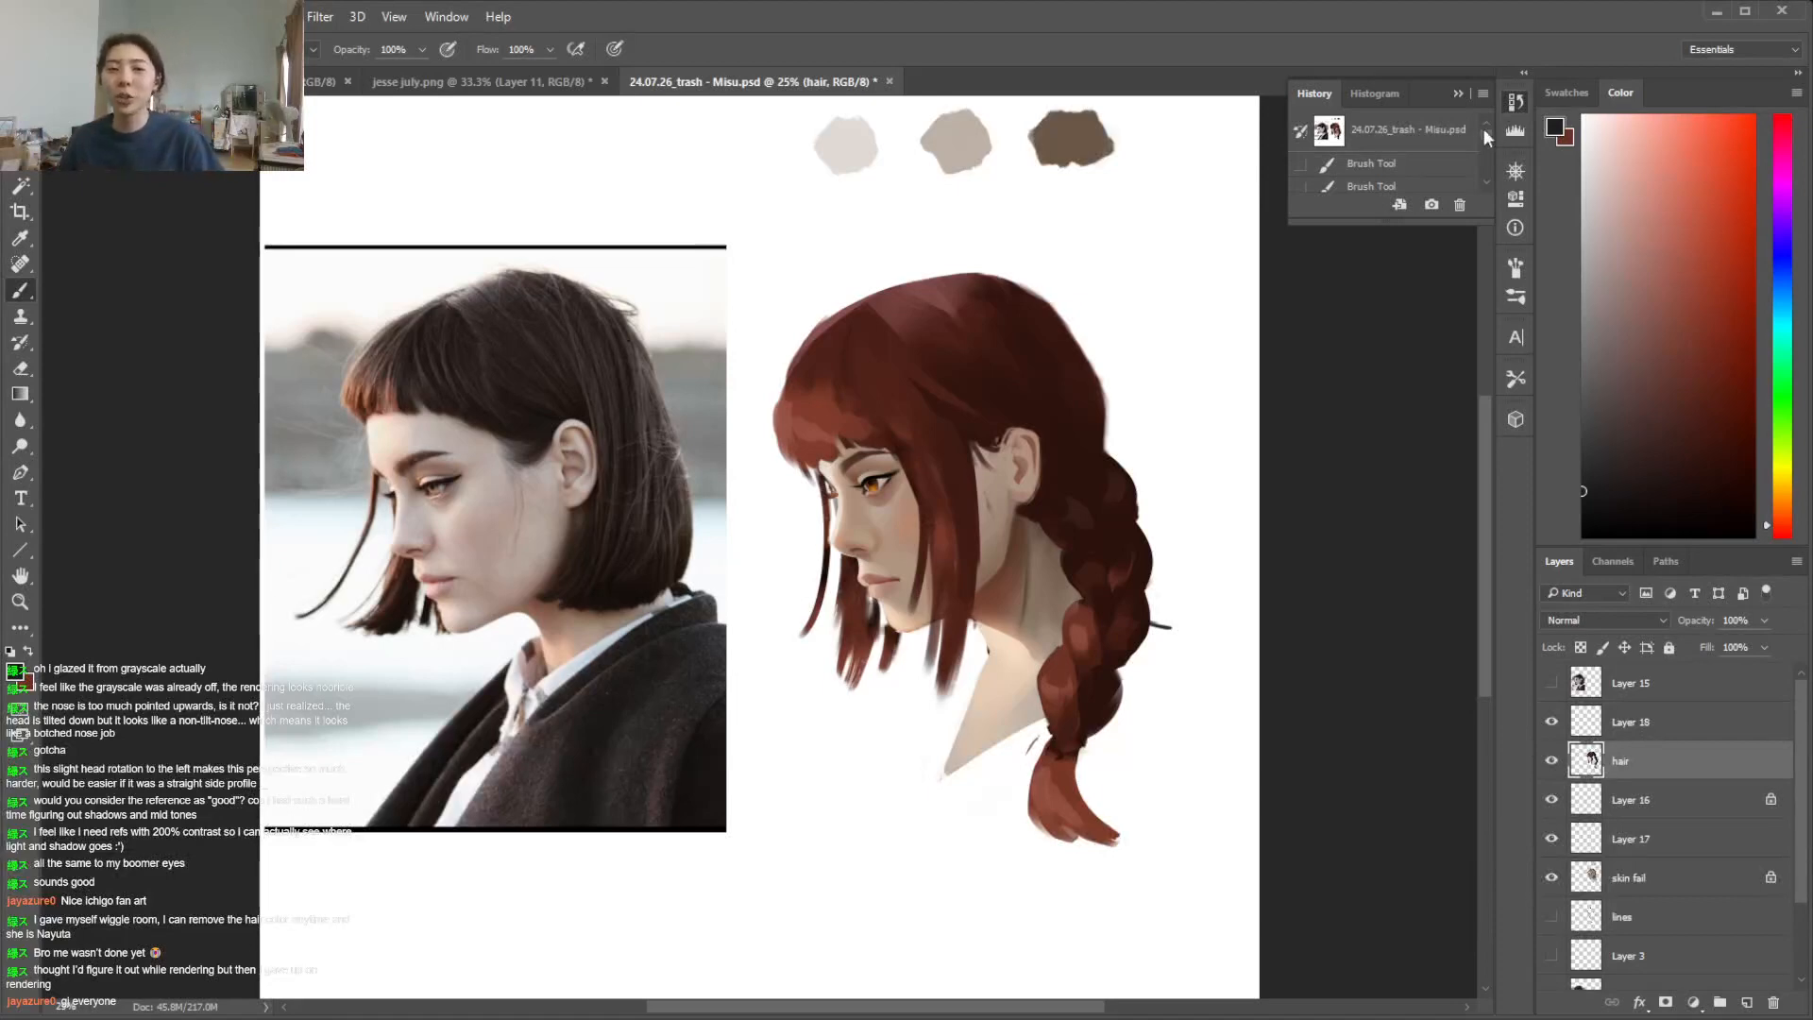
{"action": "mouse_move", "coordinate": [1482, 406]}
{"action": "left_mouse_down"}
{"action": "mouse_move", "coordinate": [1492, 263]}
{"action": "mouse_move", "coordinate": [1476, 575]}
{"action": "mouse_move", "coordinate": [1388, 660]}
{"action": "mouse_move", "coordinate": [1454, 710]}
{"action": "mouse_move", "coordinate": [1437, 258]}
{"action": "mouse_move", "coordinate": [1423, 307]}
{"action": "mouse_move", "coordinate": [1440, 293]}
{"action": "mouse_move", "coordinate": [1456, 427]}
{"action": "mouse_move", "coordinate": [1422, 321]}
{"action": "mouse_move", "coordinate": [1461, 422]}
{"action": "mouse_move", "coordinate": [1464, 348]}
{"action": "mouse_move", "coordinate": [1458, 374]}
{"action": "left_mouse_up"}
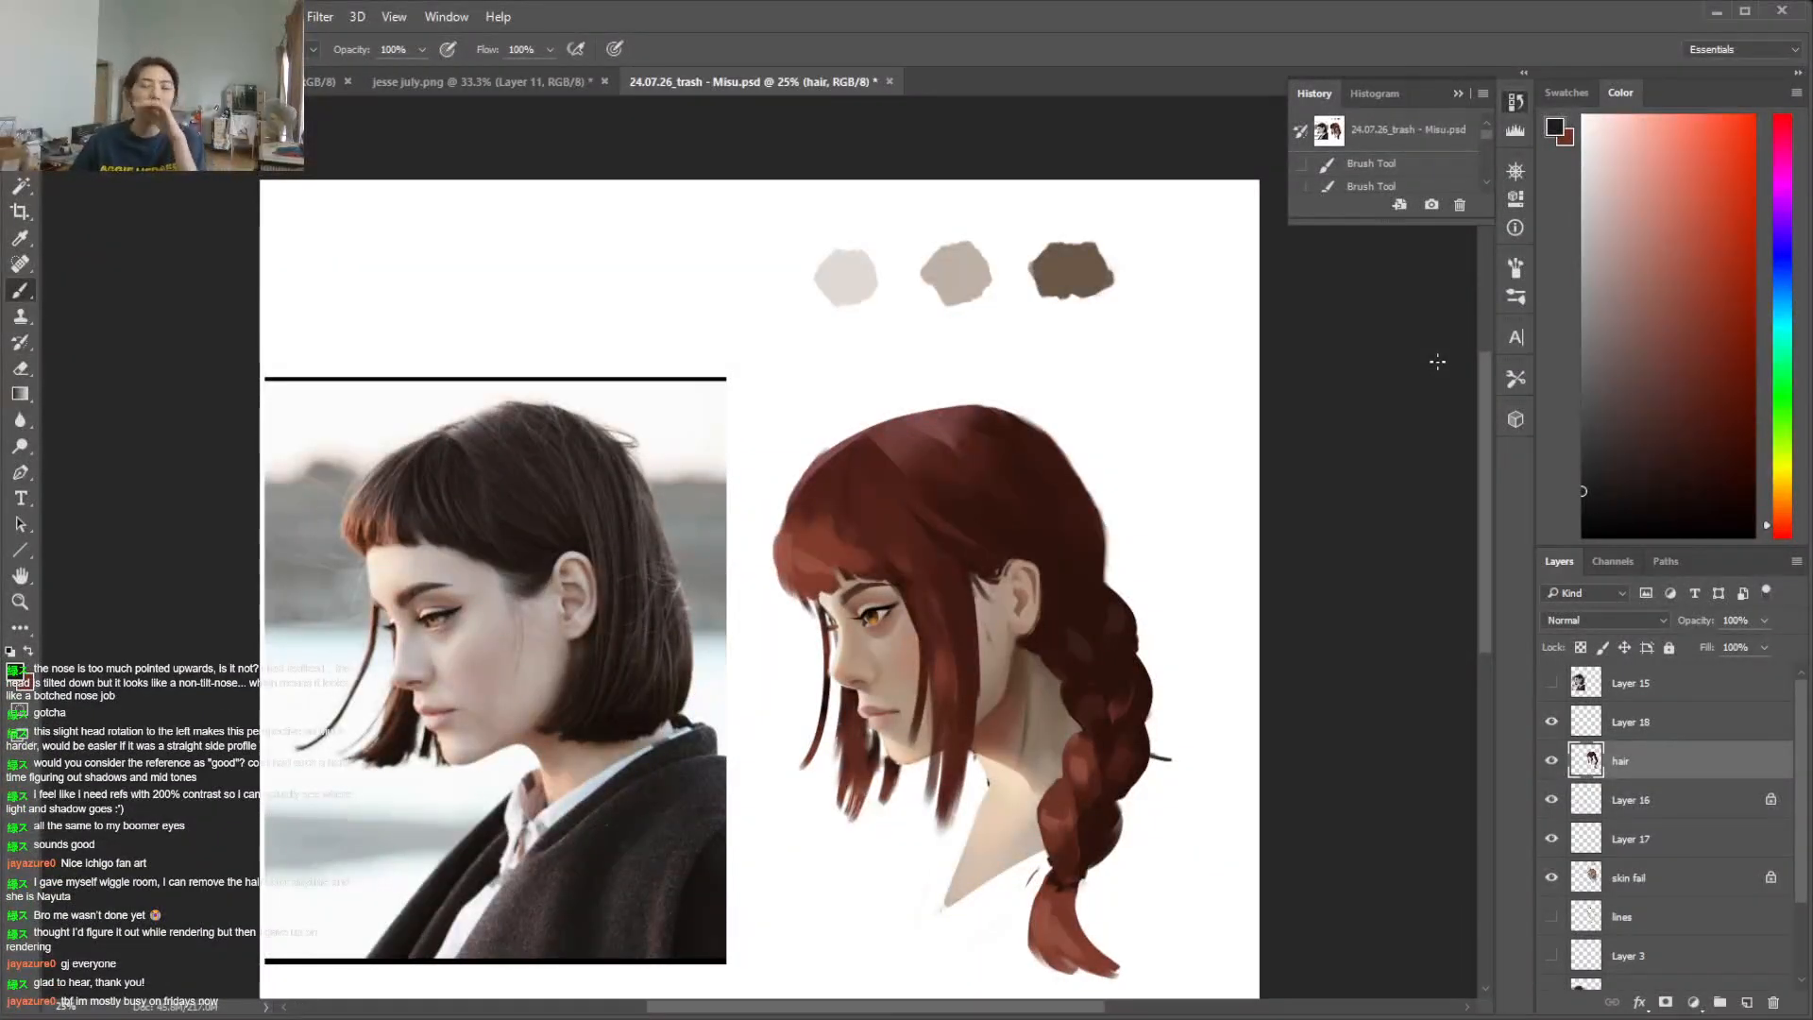
{"action": "mouse_move", "coordinate": [1484, 379]}
{"action": "left_mouse_down"}
{"action": "mouse_move", "coordinate": [1488, 491]}
{"action": "mouse_move", "coordinate": [1464, 377]}
{"action": "mouse_move", "coordinate": [1462, 430]}
{"action": "mouse_move", "coordinate": [1428, 344]}
{"action": "mouse_move", "coordinate": [1391, 317]}
{"action": "mouse_move", "coordinate": [1377, 337]}
{"action": "left_mouse_up"}
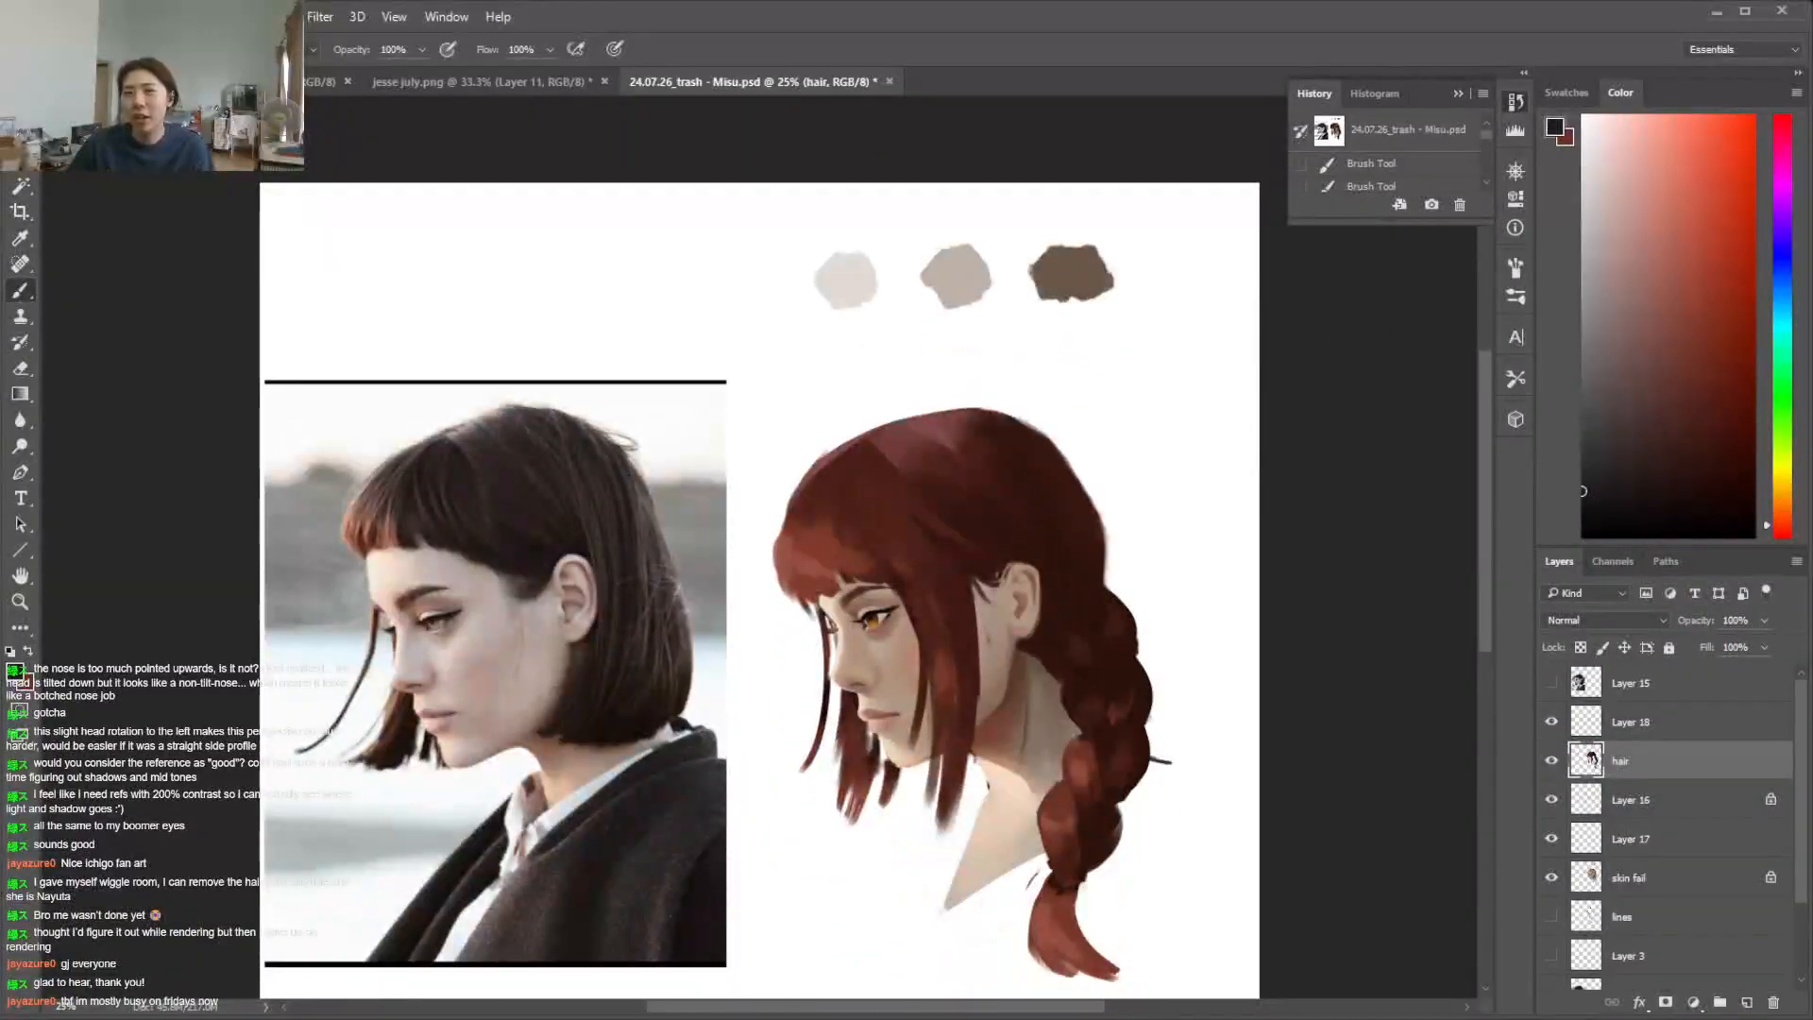
Open the july tutorial document from the challenge ex folder in Pictures
{"action": "left_click", "coordinate": [52, 17]}
{"action": "left_click", "coordinate": [104, 65]}
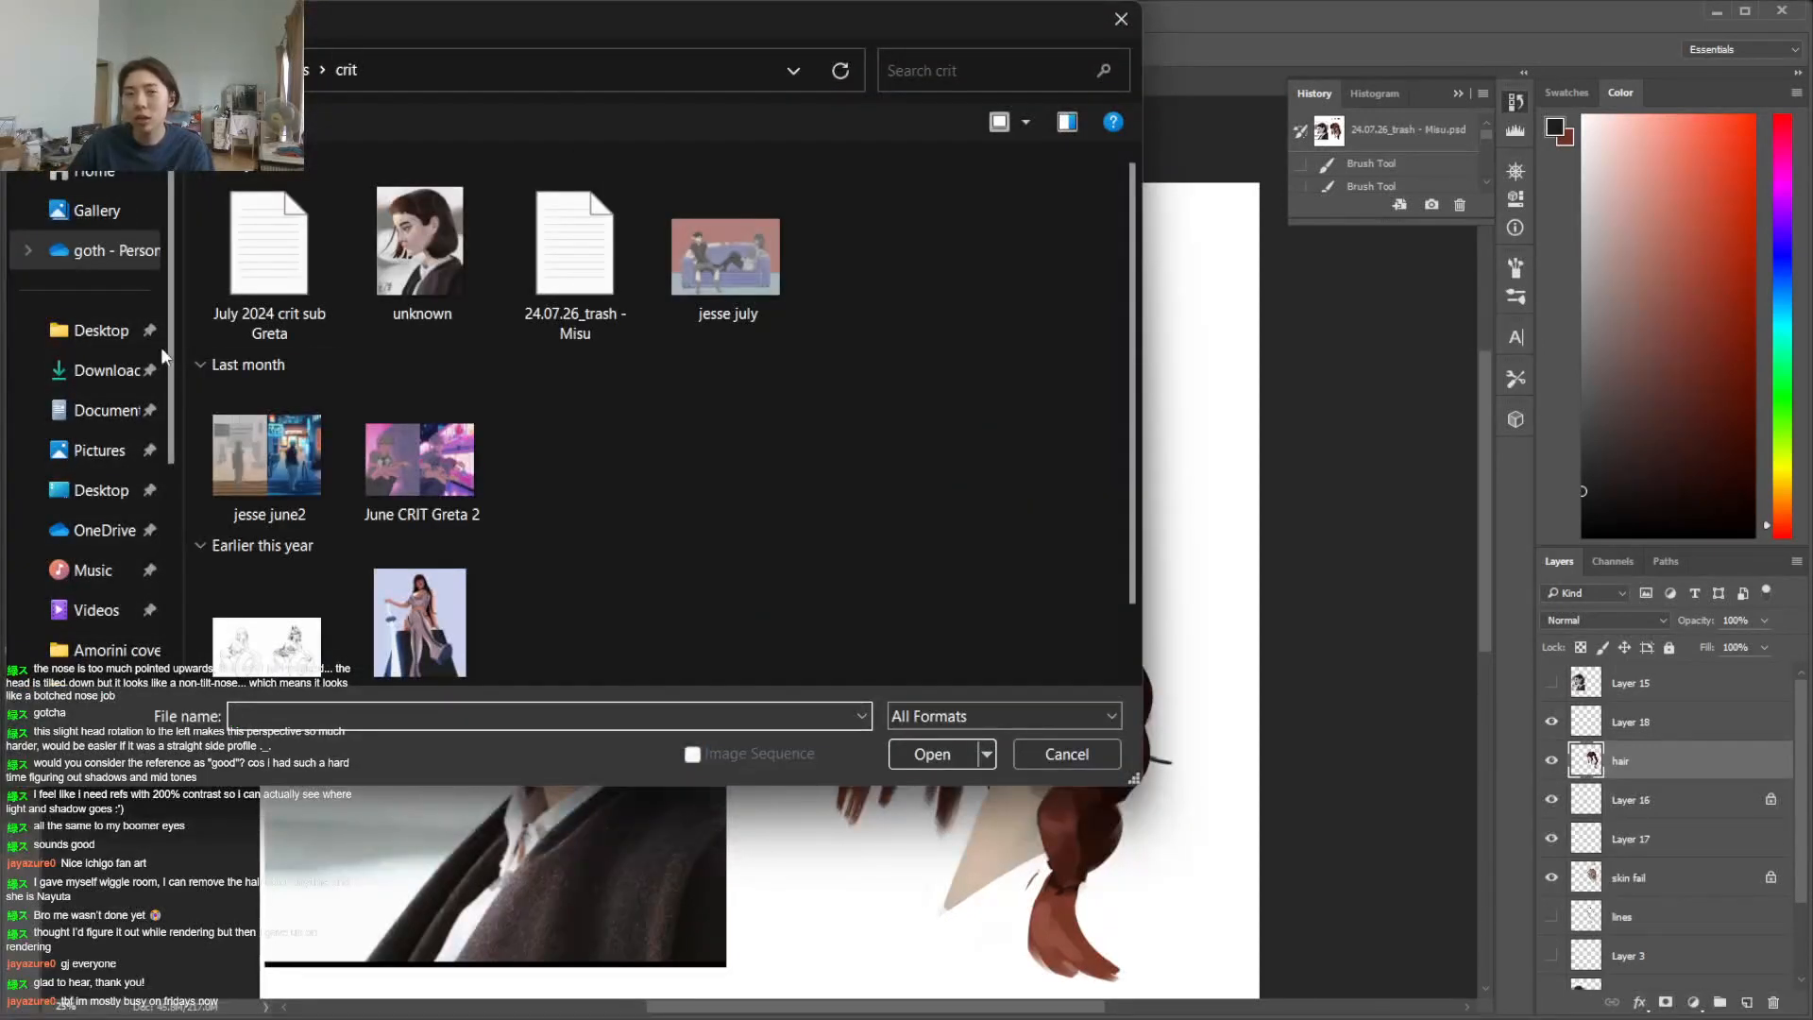
{"action": "left_click", "coordinate": [132, 452]}
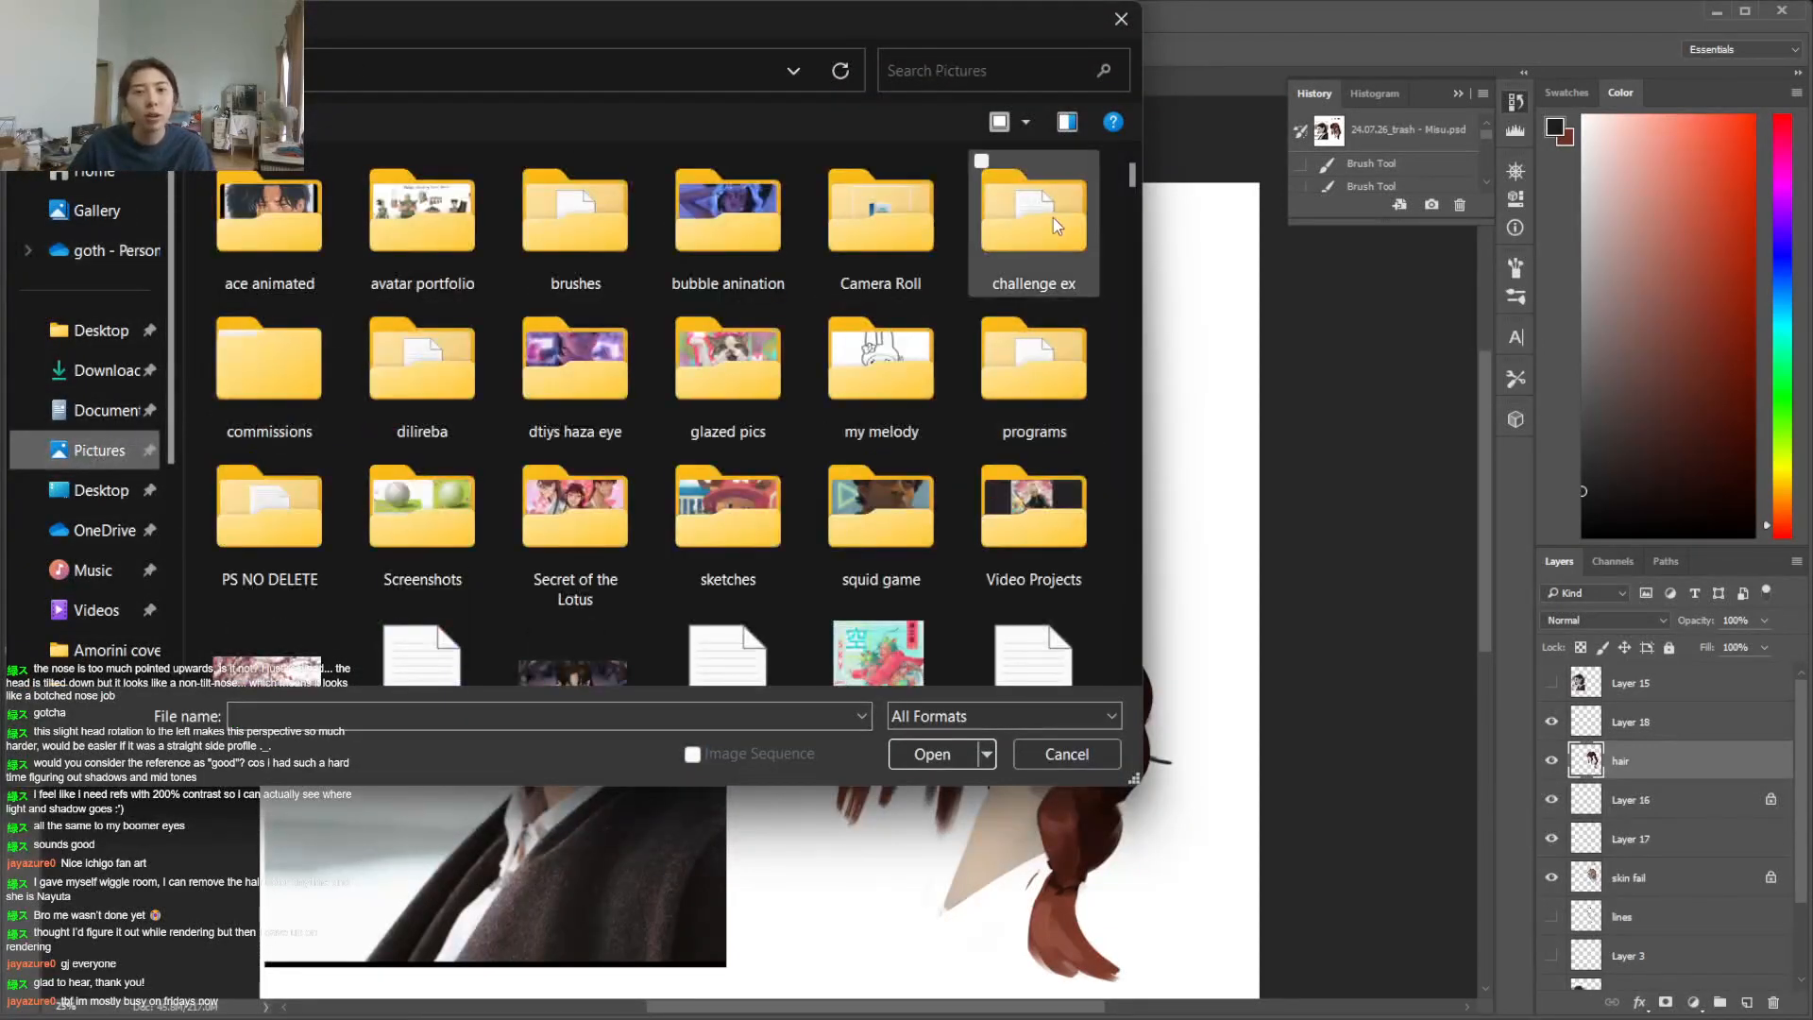
{"action": "double_click", "coordinate": [1052, 213]}
{"action": "scroll", "coordinate": [887, 425], "scroll_direction": "down", "scroll_amount": 10}
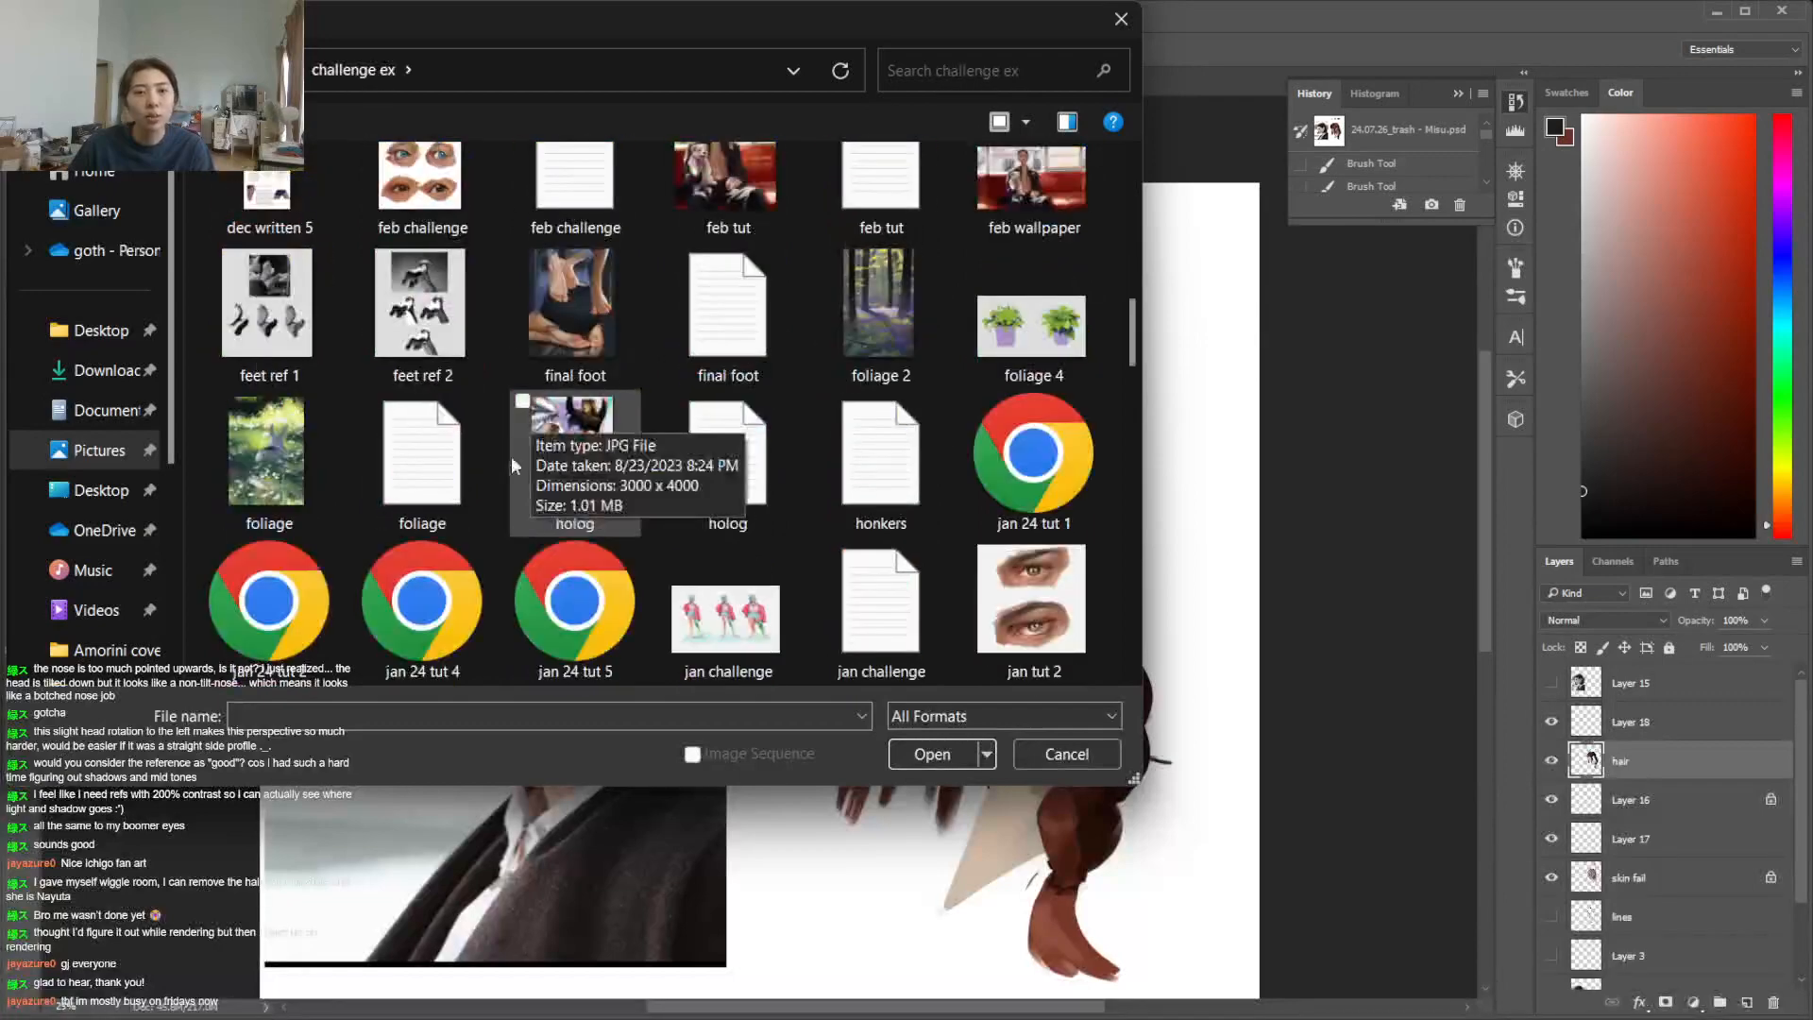
{"action": "scroll", "coordinate": [485, 548], "scroll_direction": "down", "scroll_amount": 3}
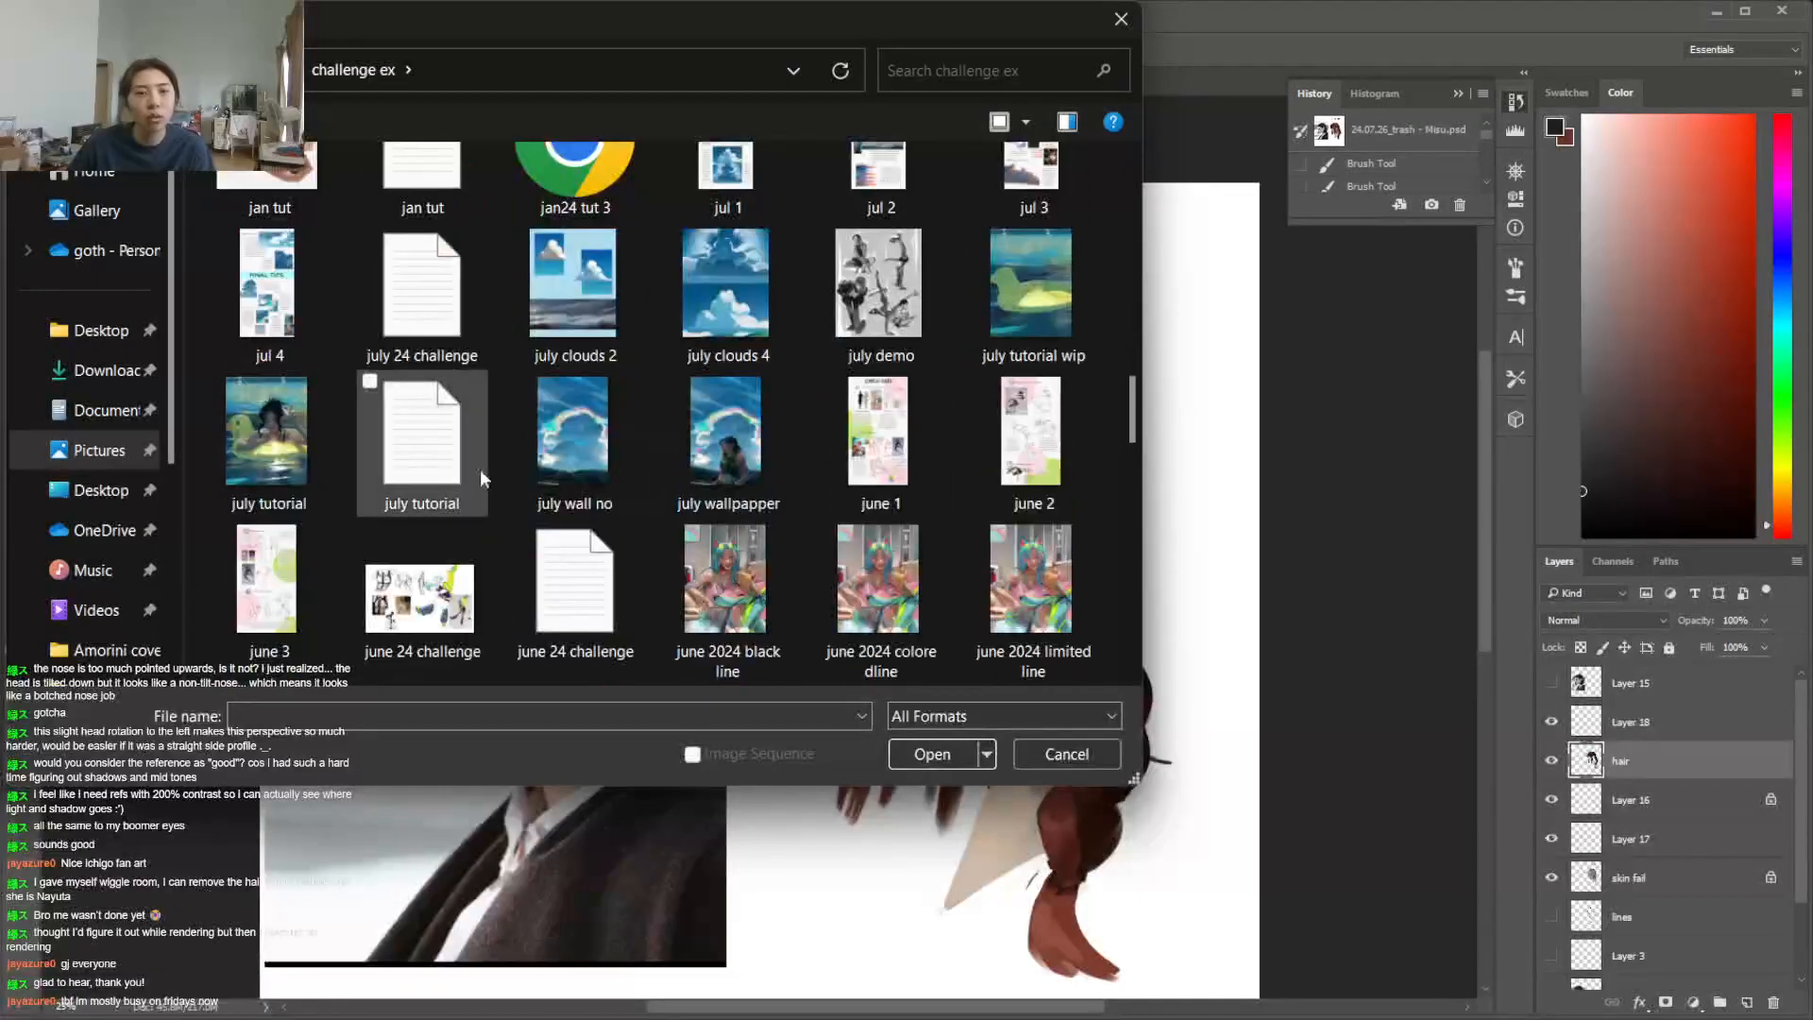
{"action": "double_click", "coordinate": [480, 469]}
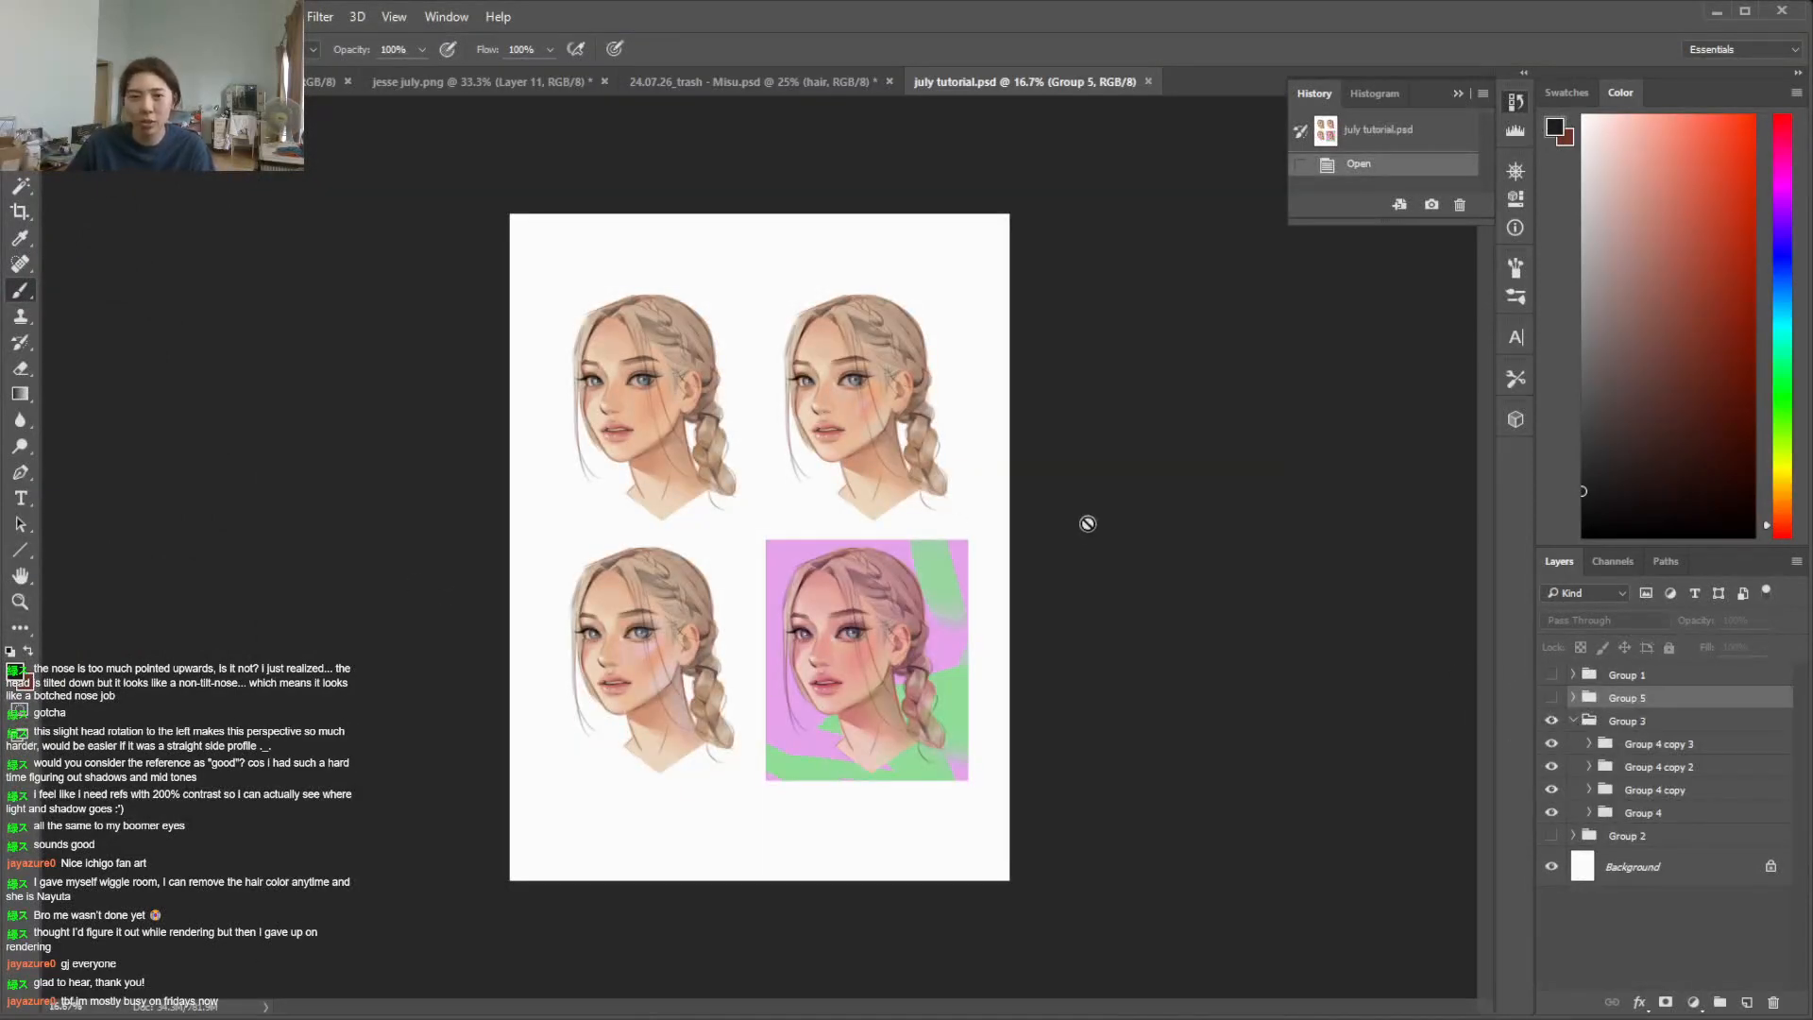
Check Group 5, hide it along with Group 3, and show Group 2 of the tutorial file
{"action": "key", "text": "ctrl+plus"}
{"action": "key", "text": "ctrl+plus"}
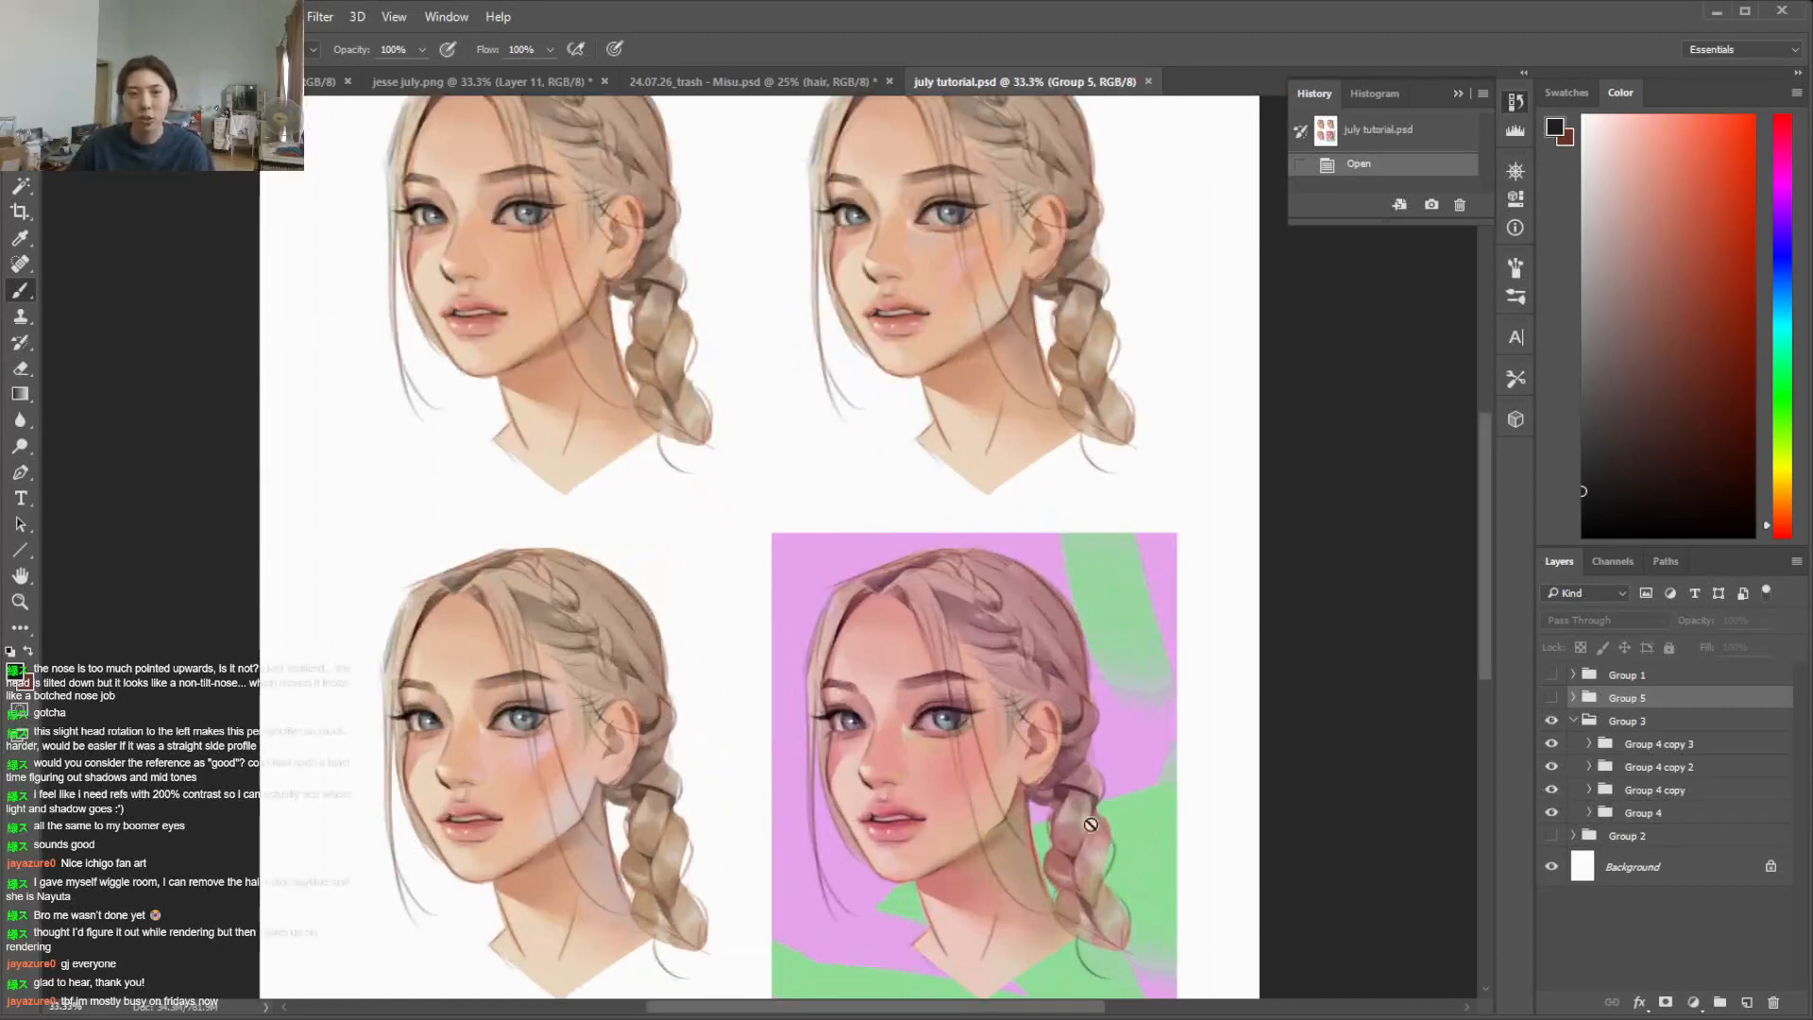
{"action": "left_click", "coordinate": [1551, 698]}
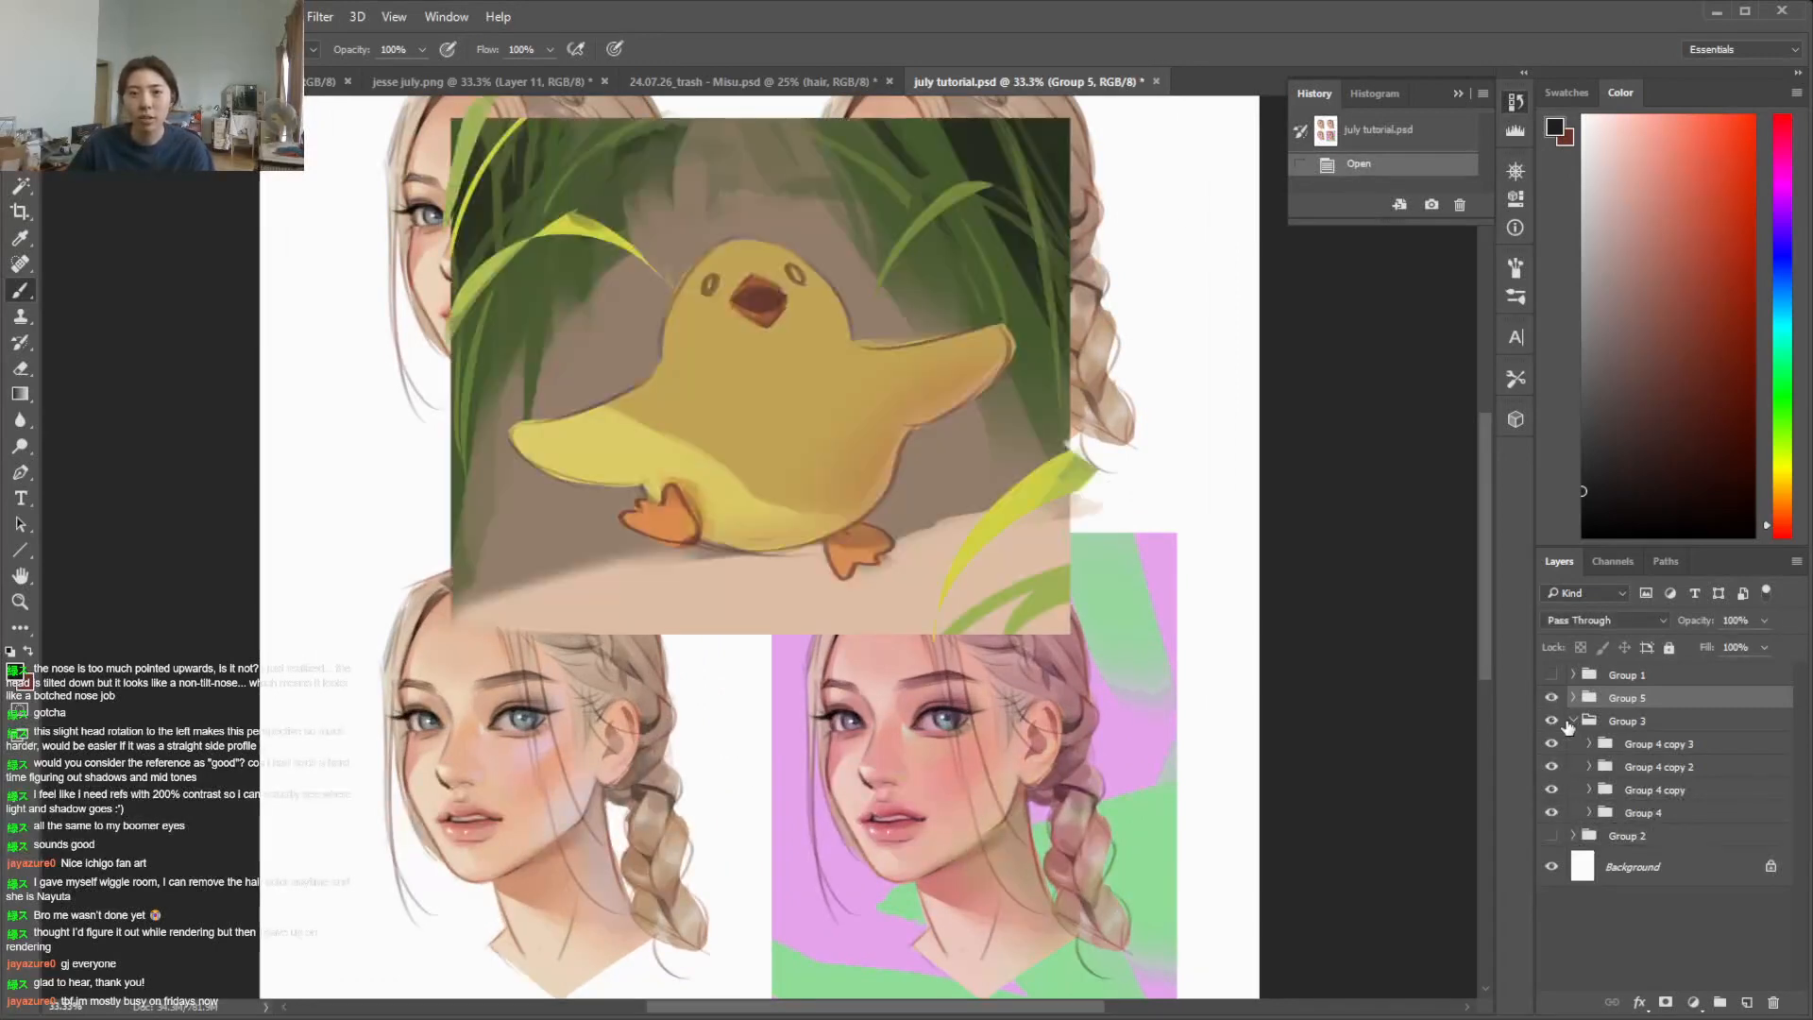
{"action": "left_click", "coordinate": [1551, 721]}
{"action": "left_click", "coordinate": [1552, 698]}
{"action": "left_click", "coordinate": [1552, 836]}
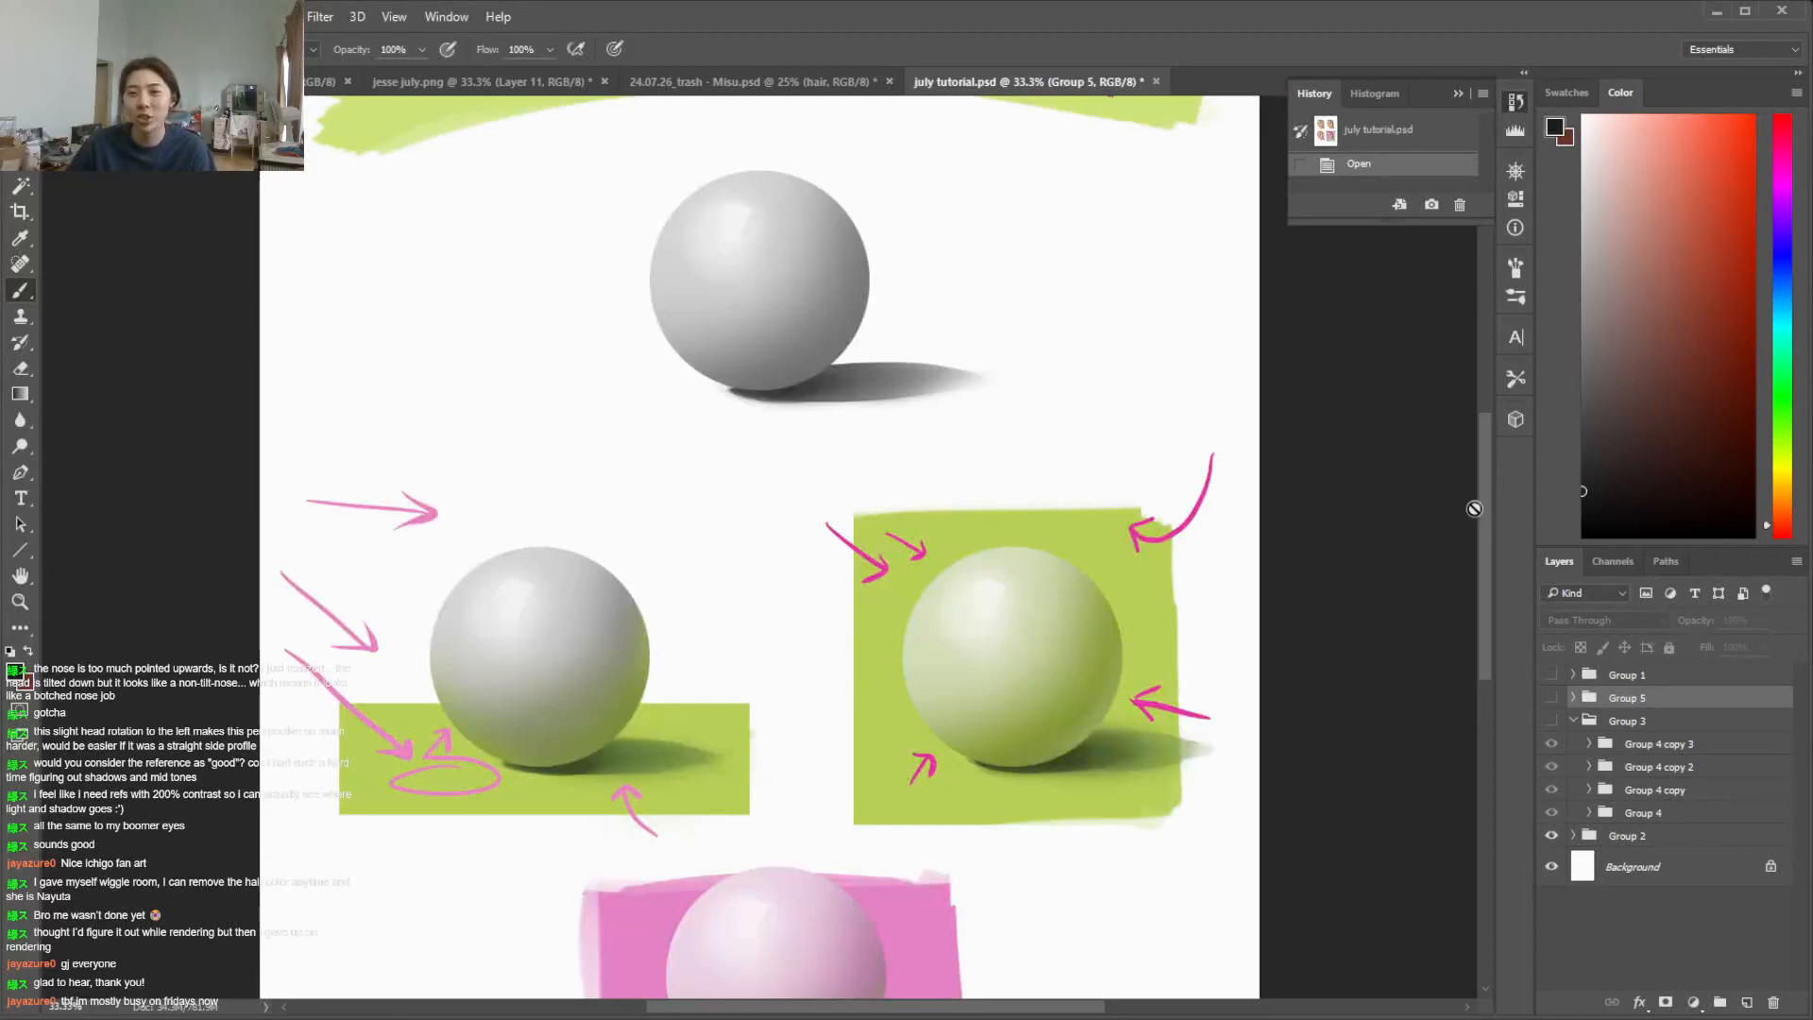
Examine the "What is light?" page, comparing how the surroundings and bounce light tint the shaded spheres
{"action": "scroll", "coordinate": [1471, 535], "scroll_direction": "down", "scroll_amount": 5}
{"action": "scroll", "coordinate": [1460, 640], "scroll_direction": "up", "scroll_amount": 2}
{"action": "scroll", "coordinate": [1500, 506], "scroll_direction": "up", "scroll_amount": 8}
{"action": "scroll", "coordinate": [1499, 506], "scroll_direction": "down", "scroll_amount": 6}
{"action": "scroll", "coordinate": [1520, 486], "scroll_direction": "up", "scroll_amount": 5}
{"action": "scroll", "coordinate": [1542, 469], "scroll_direction": "down", "scroll_amount": 3}
{"action": "scroll", "coordinate": [1543, 470], "scroll_direction": "up", "scroll_amount": 4}
{"action": "scroll", "coordinate": [1539, 453], "scroll_direction": "down", "scroll_amount": 3}
{"action": "scroll", "coordinate": [1529, 415], "scroll_direction": "up", "scroll_amount": 2}
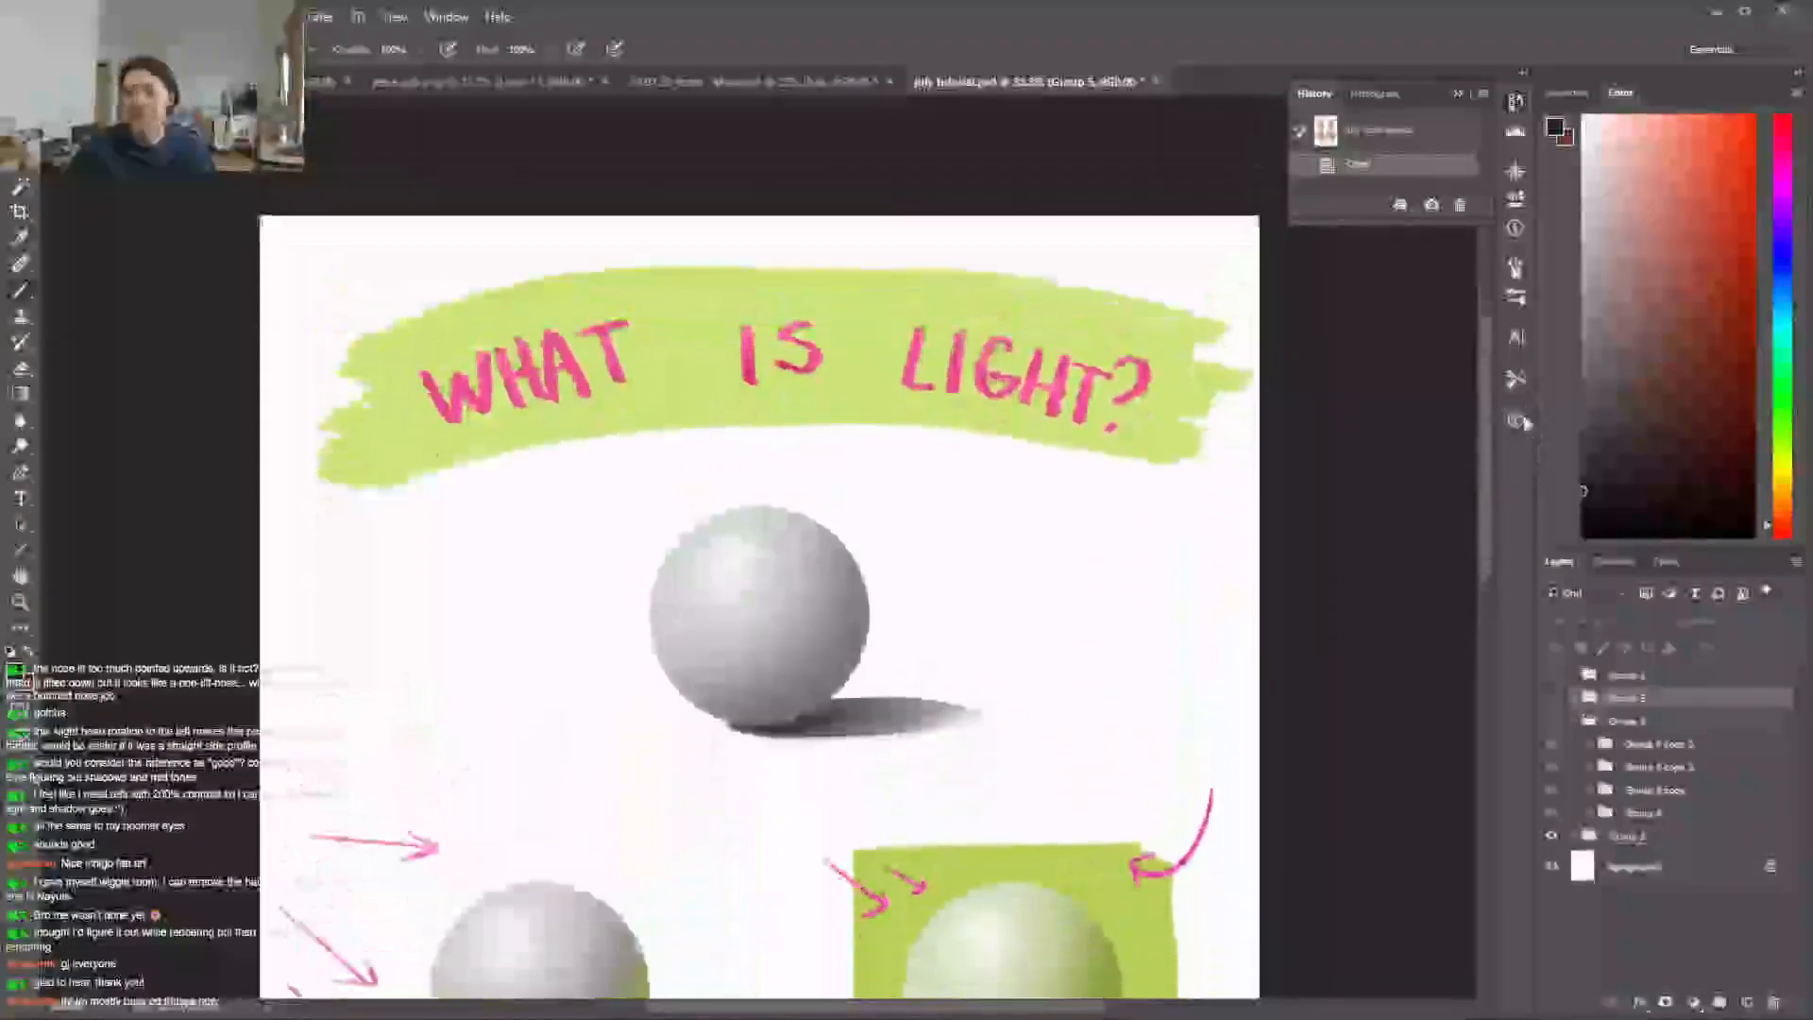
{"action": "scroll", "coordinate": [1494, 491], "scroll_direction": "down", "scroll_amount": 7}
{"action": "scroll", "coordinate": [1494, 491], "scroll_direction": "up", "scroll_amount": 4}
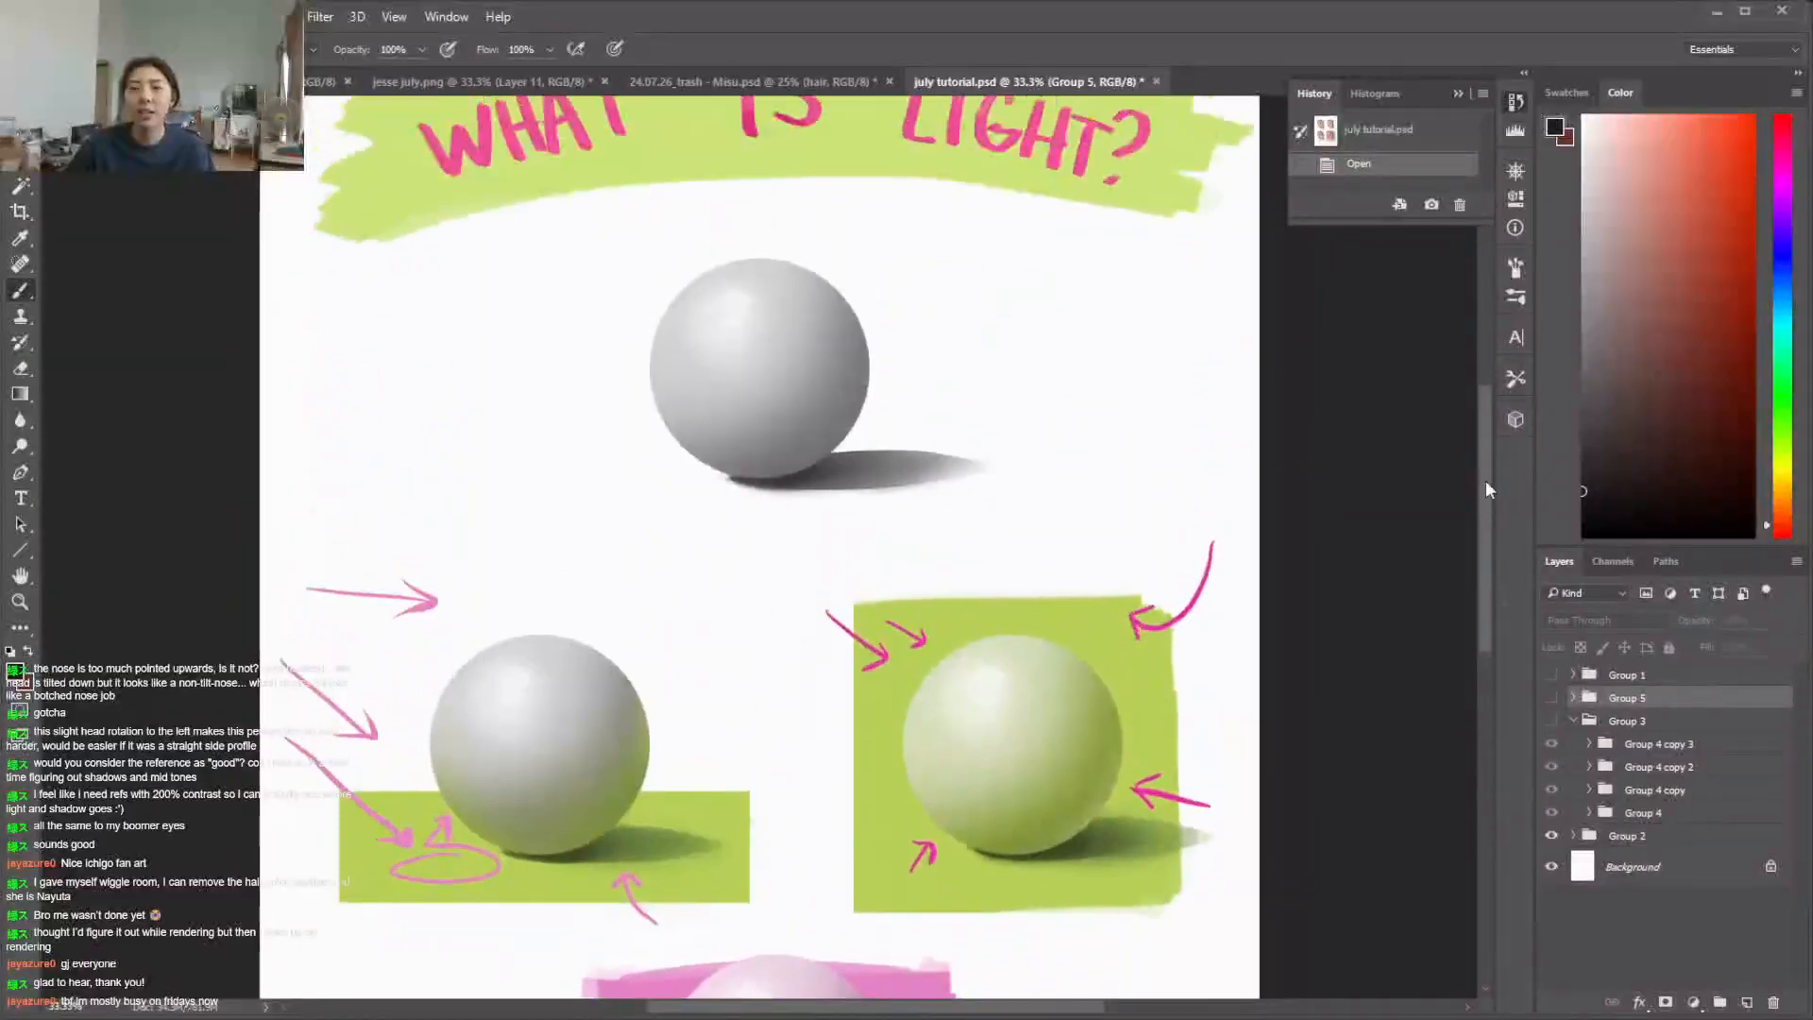
{"action": "scroll", "coordinate": [1478, 567], "scroll_direction": "down", "scroll_amount": 5}
{"action": "scroll", "coordinate": [1501, 520], "scroll_direction": "up", "scroll_amount": 9}
{"action": "scroll", "coordinate": [1537, 401], "scroll_direction": "down", "scroll_amount": 2}
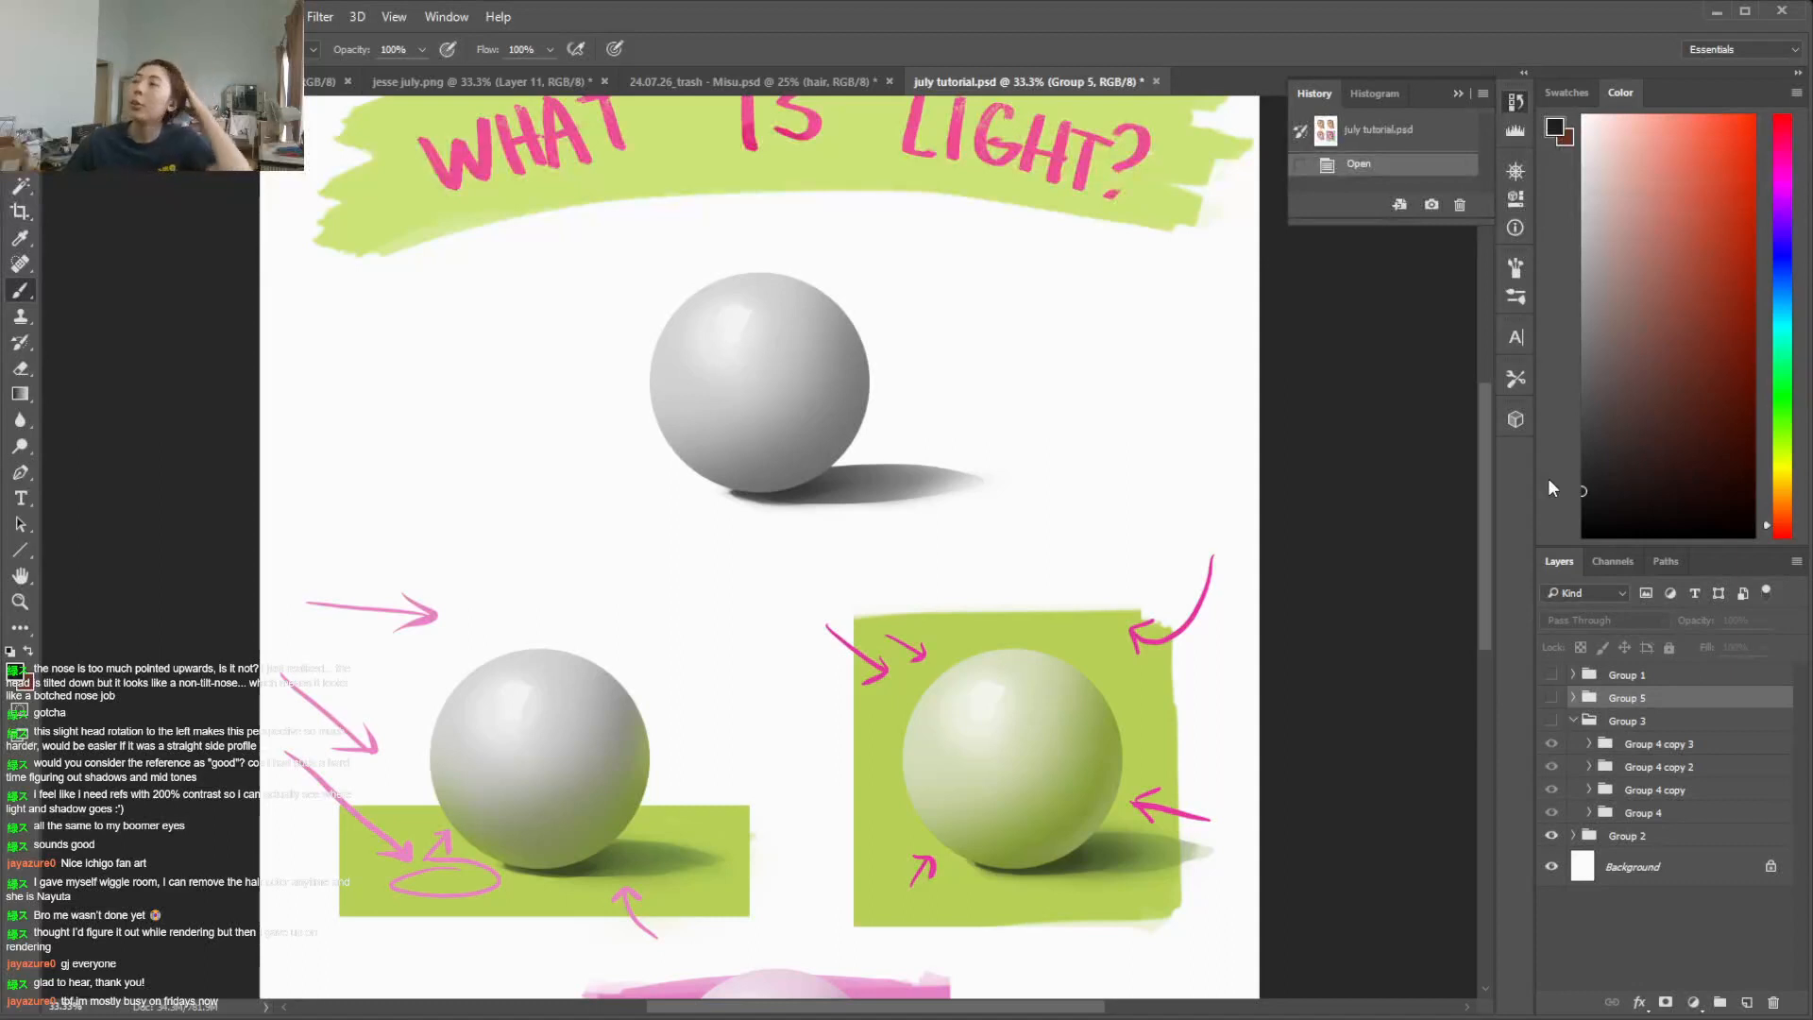
{"action": "scroll", "coordinate": [1544, 472], "scroll_direction": "up", "scroll_amount": 1}
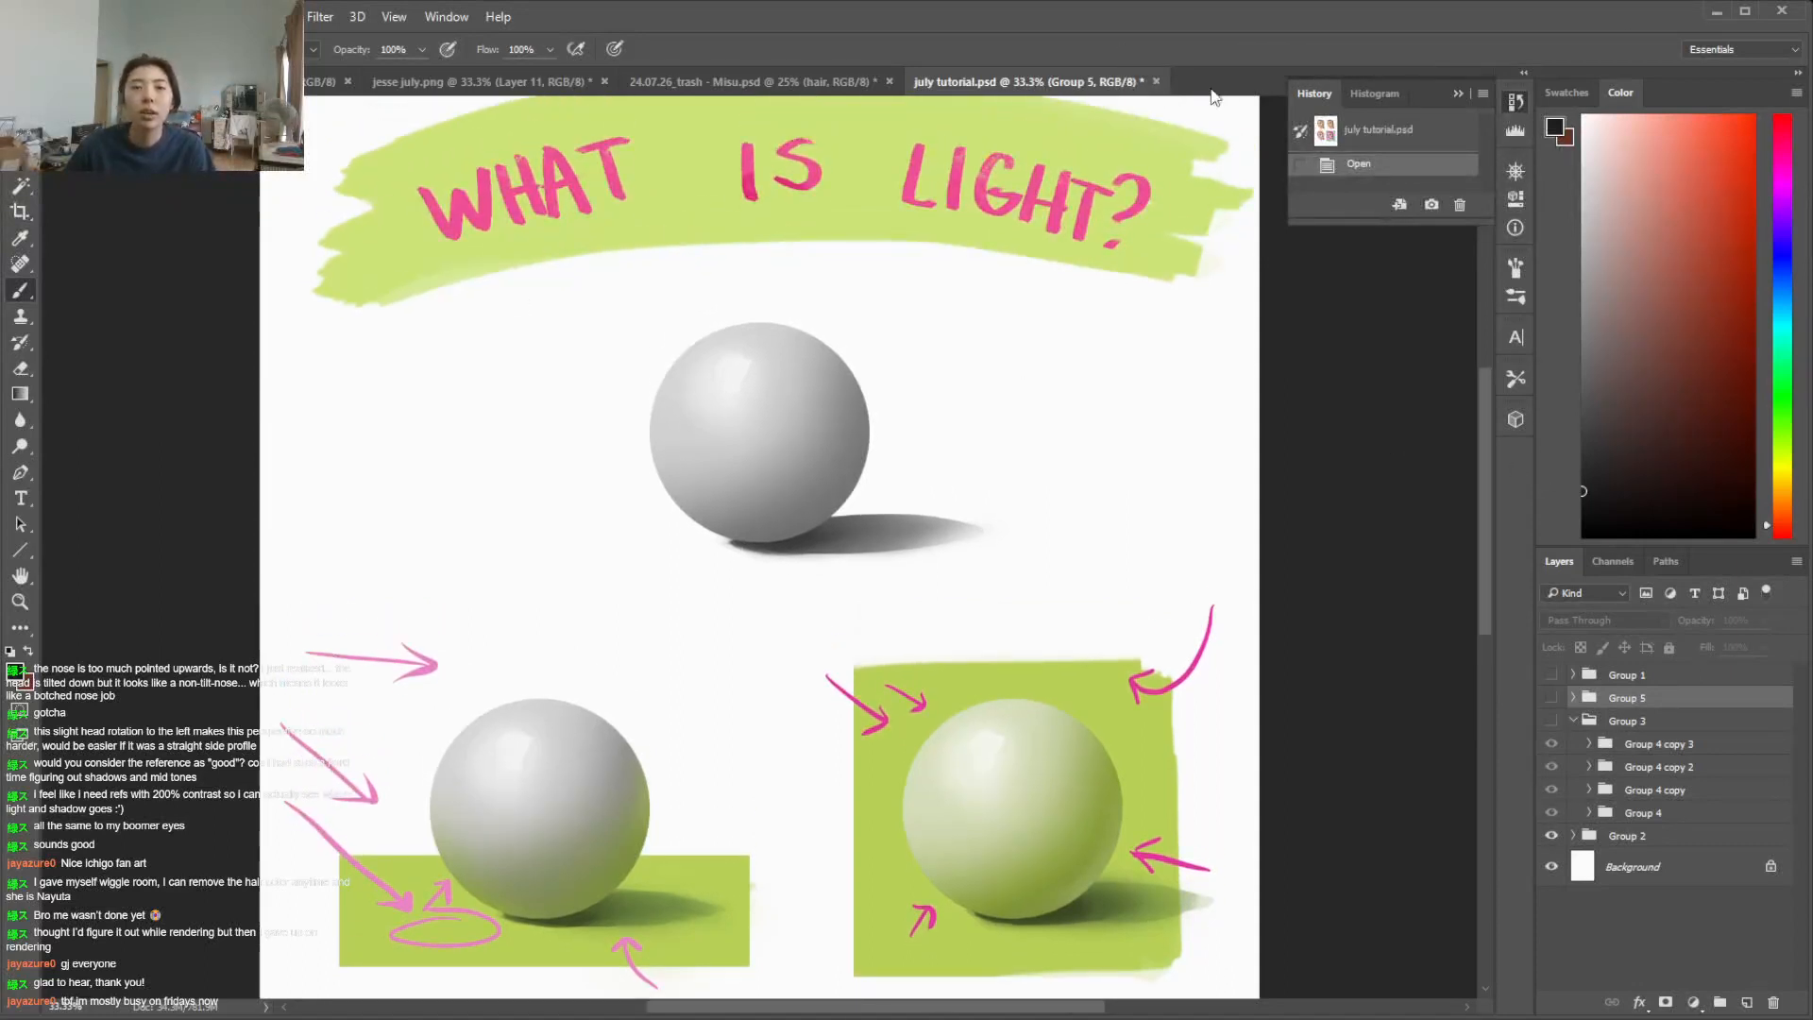
Close july tutorial.psd without saving the changes and return to the portrait document
{"action": "left_click", "coordinate": [1156, 81]}
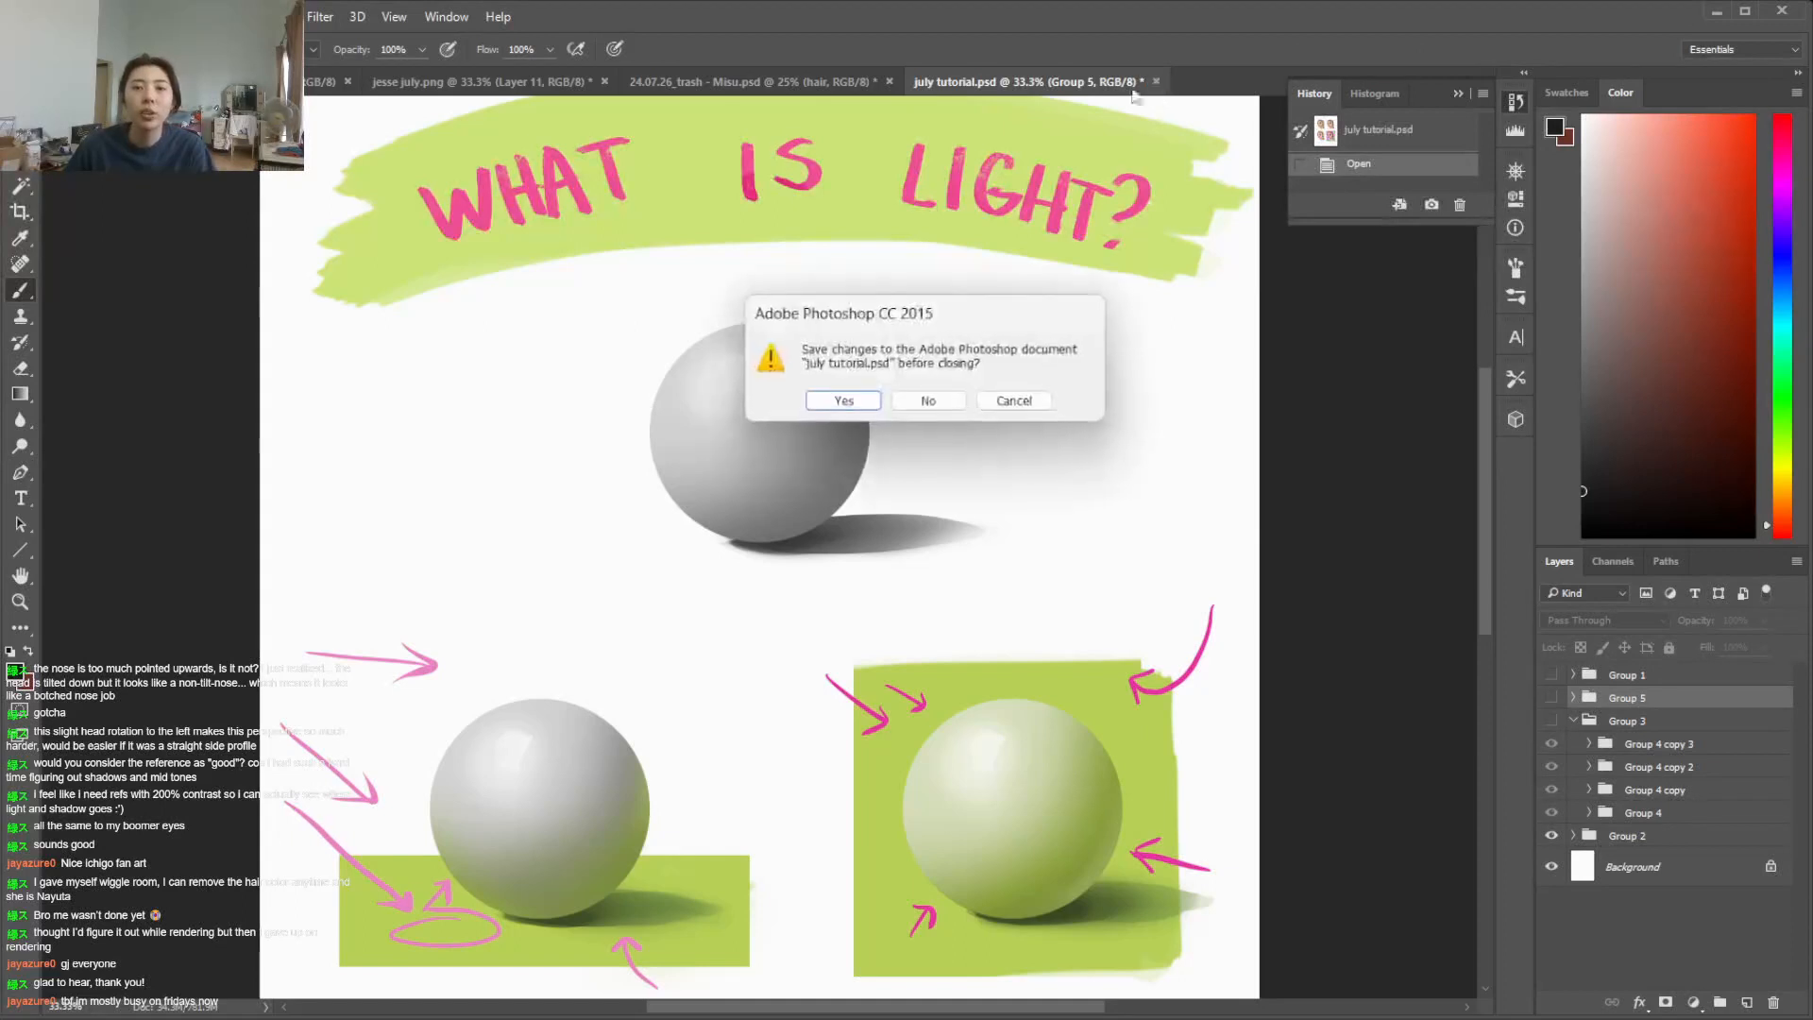
{"action": "left_click", "coordinate": [943, 399]}
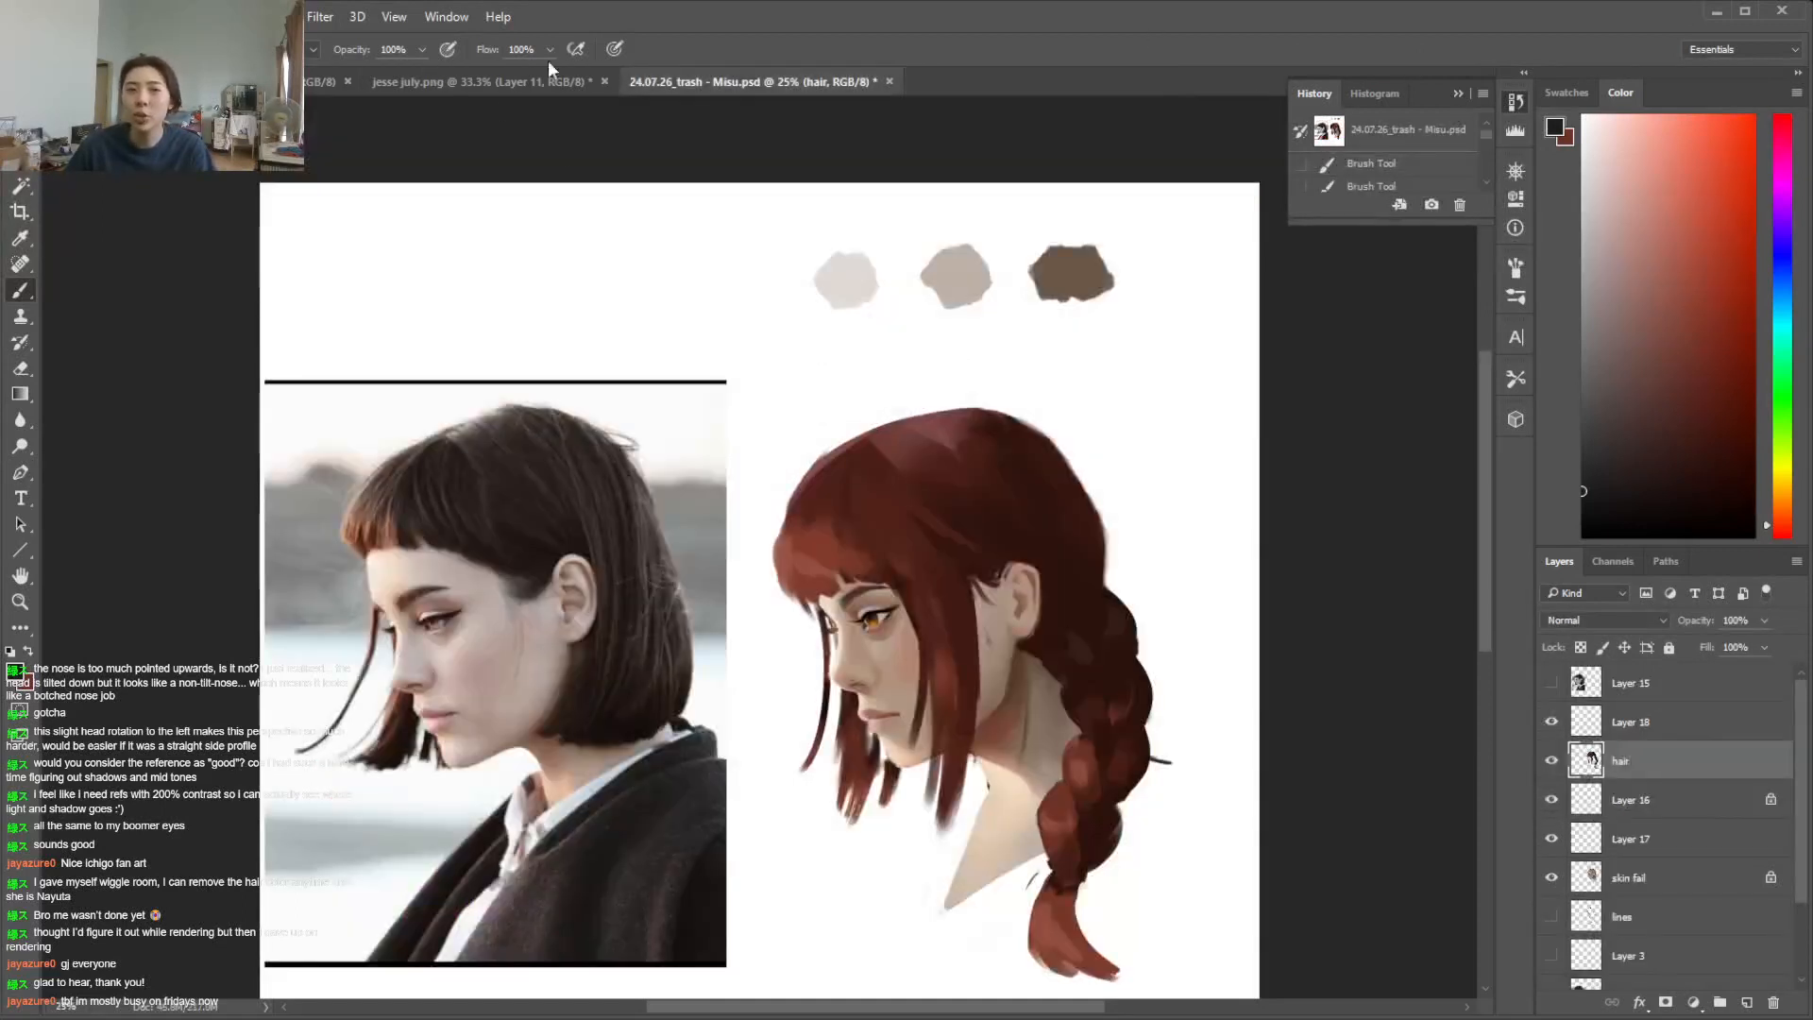
{"action": "scroll", "coordinate": [1479, 448], "scroll_direction": "down", "scroll_amount": 3}
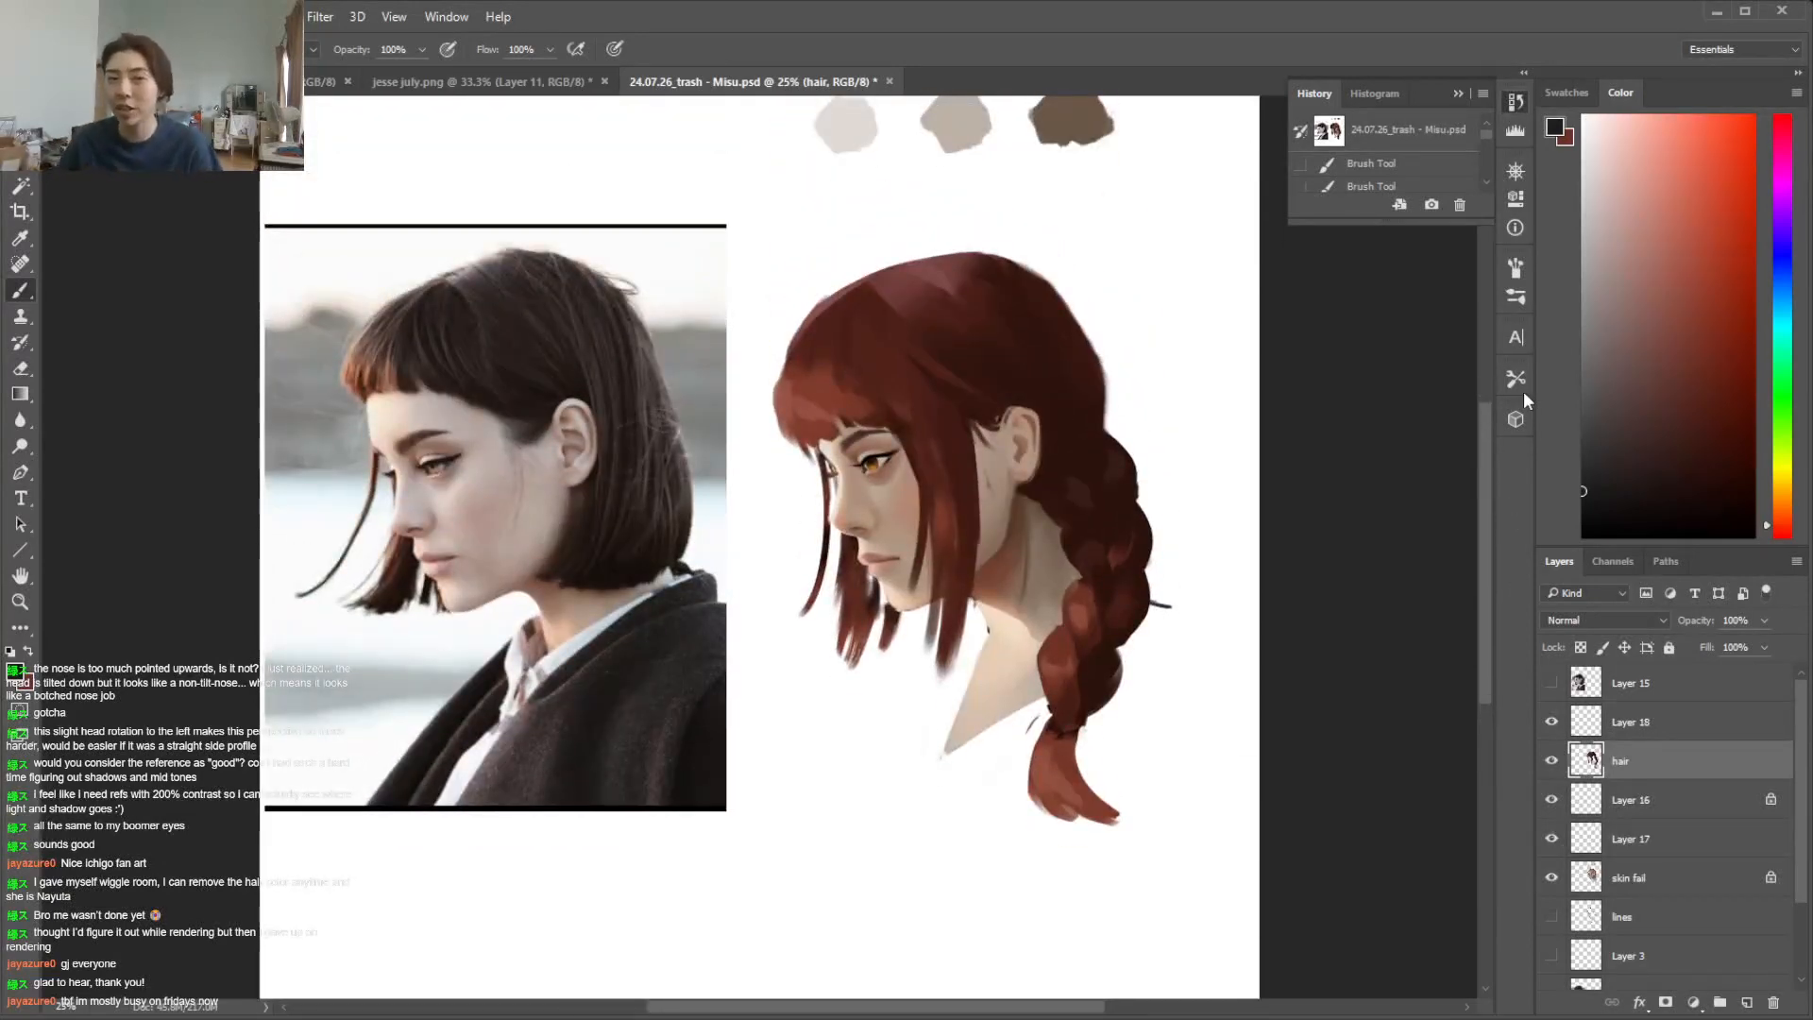
{"action": "left_click_drag", "start_coordinate": [1480, 455], "coordinate": [1411, 434]}
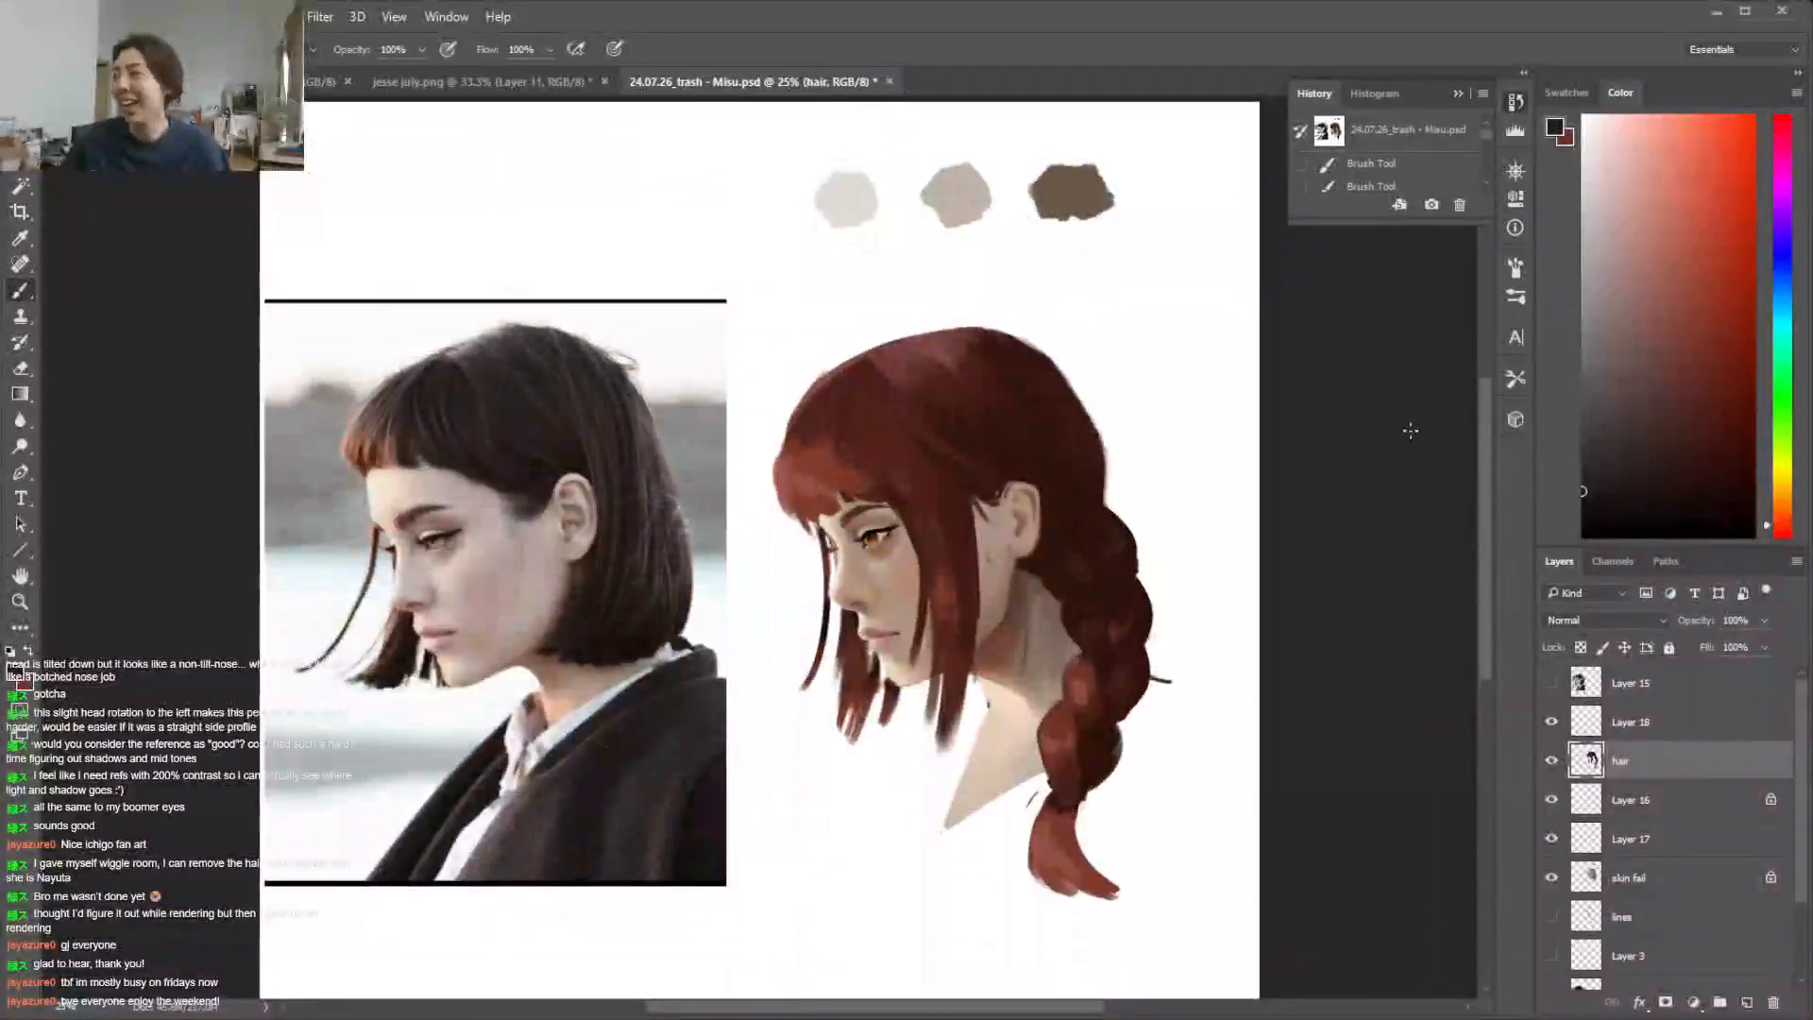